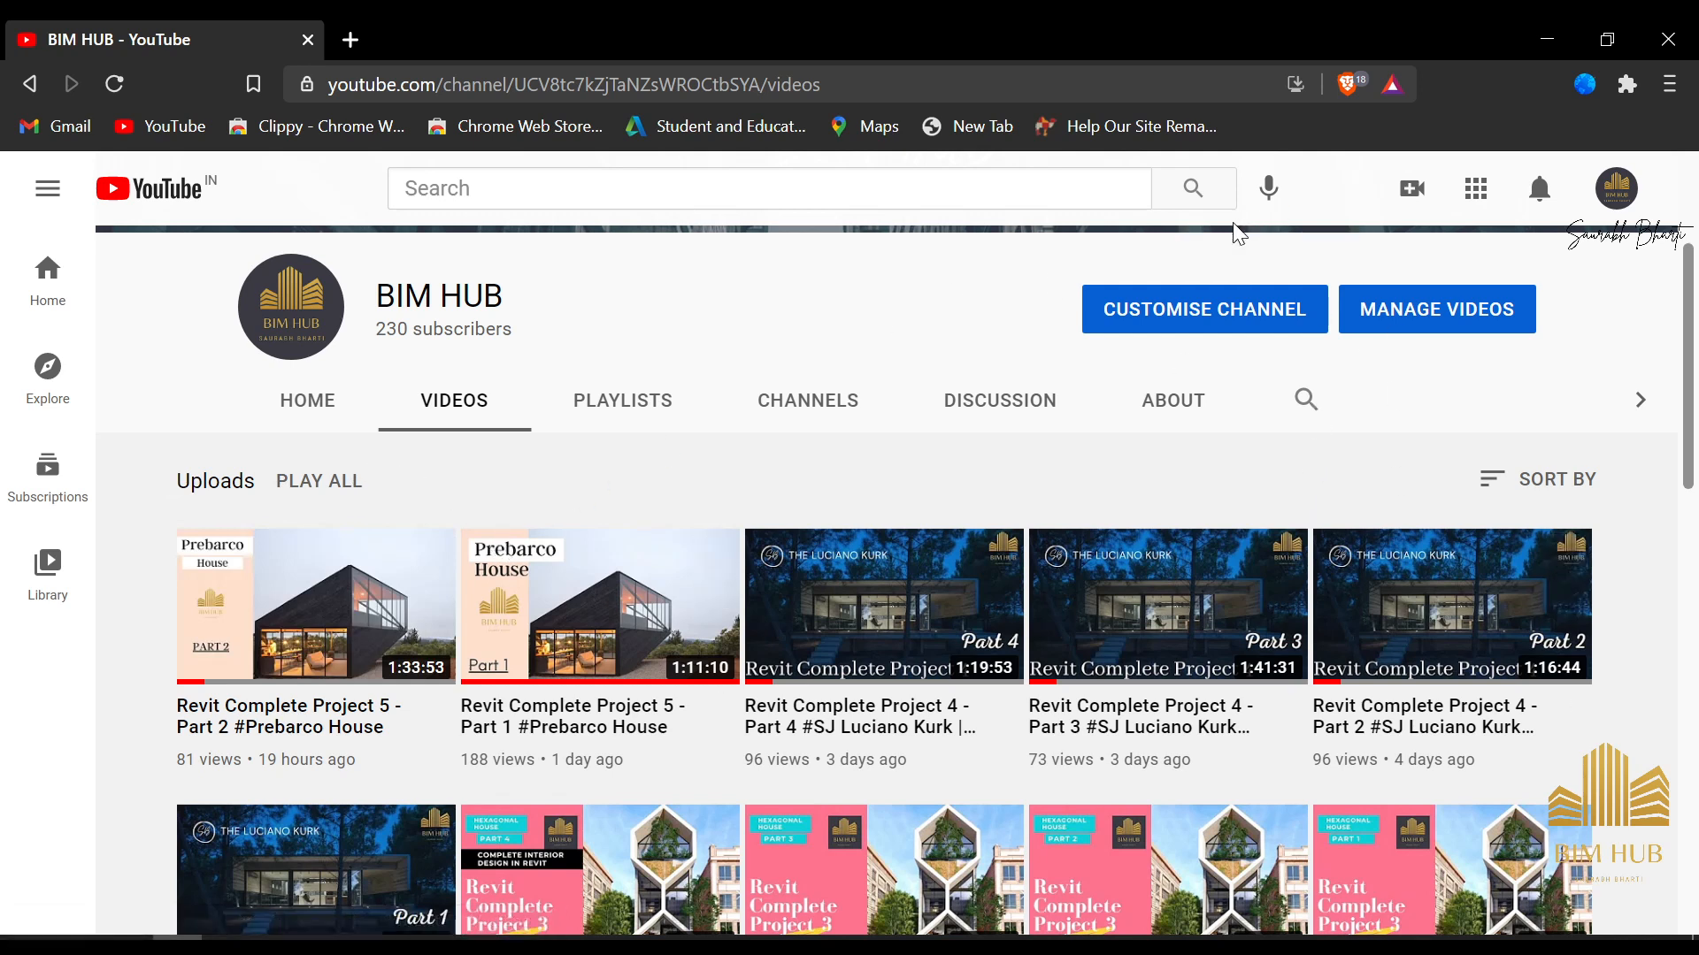
Switch to Revit and examine the house's facades, glazed rooms and inner floor from all sides in the 3D view
click(1553, 35)
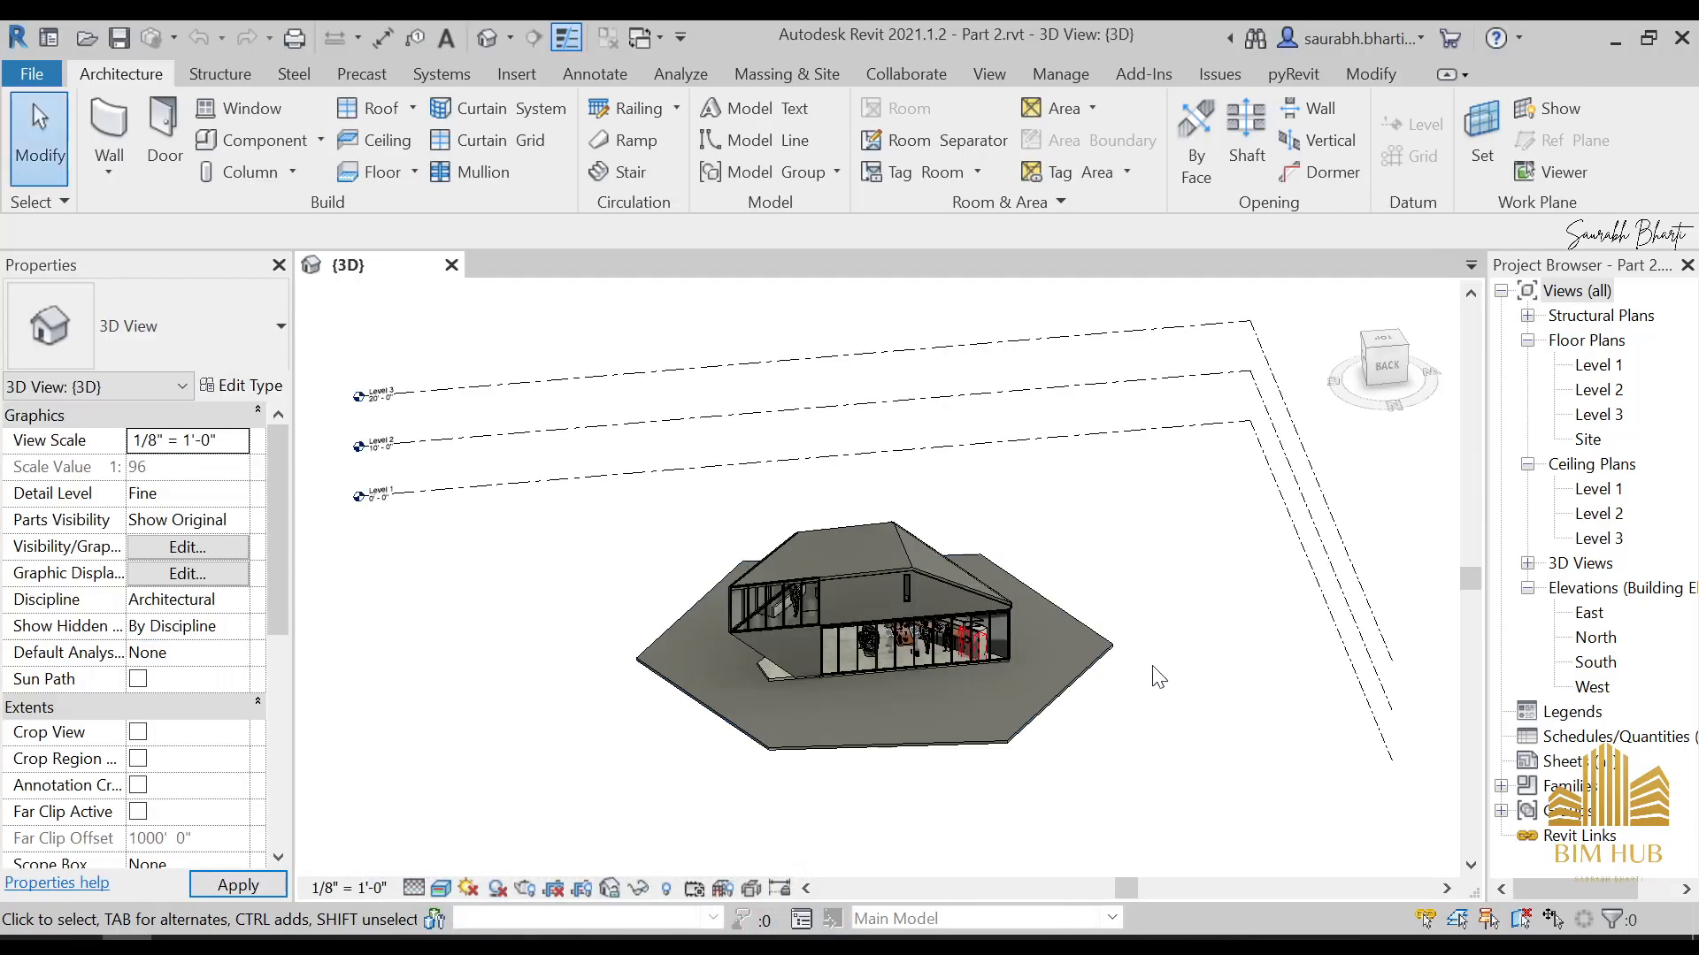
scroll(973, 639, up, 3)
shift+middle_drag(916, 725, 984, 690)
shift+middle_drag(737, 709, 1017, 707)
scroll(852, 607, down, 2)
scroll(944, 608, up, 3)
shift+middle_drag(940, 612, 793, 550)
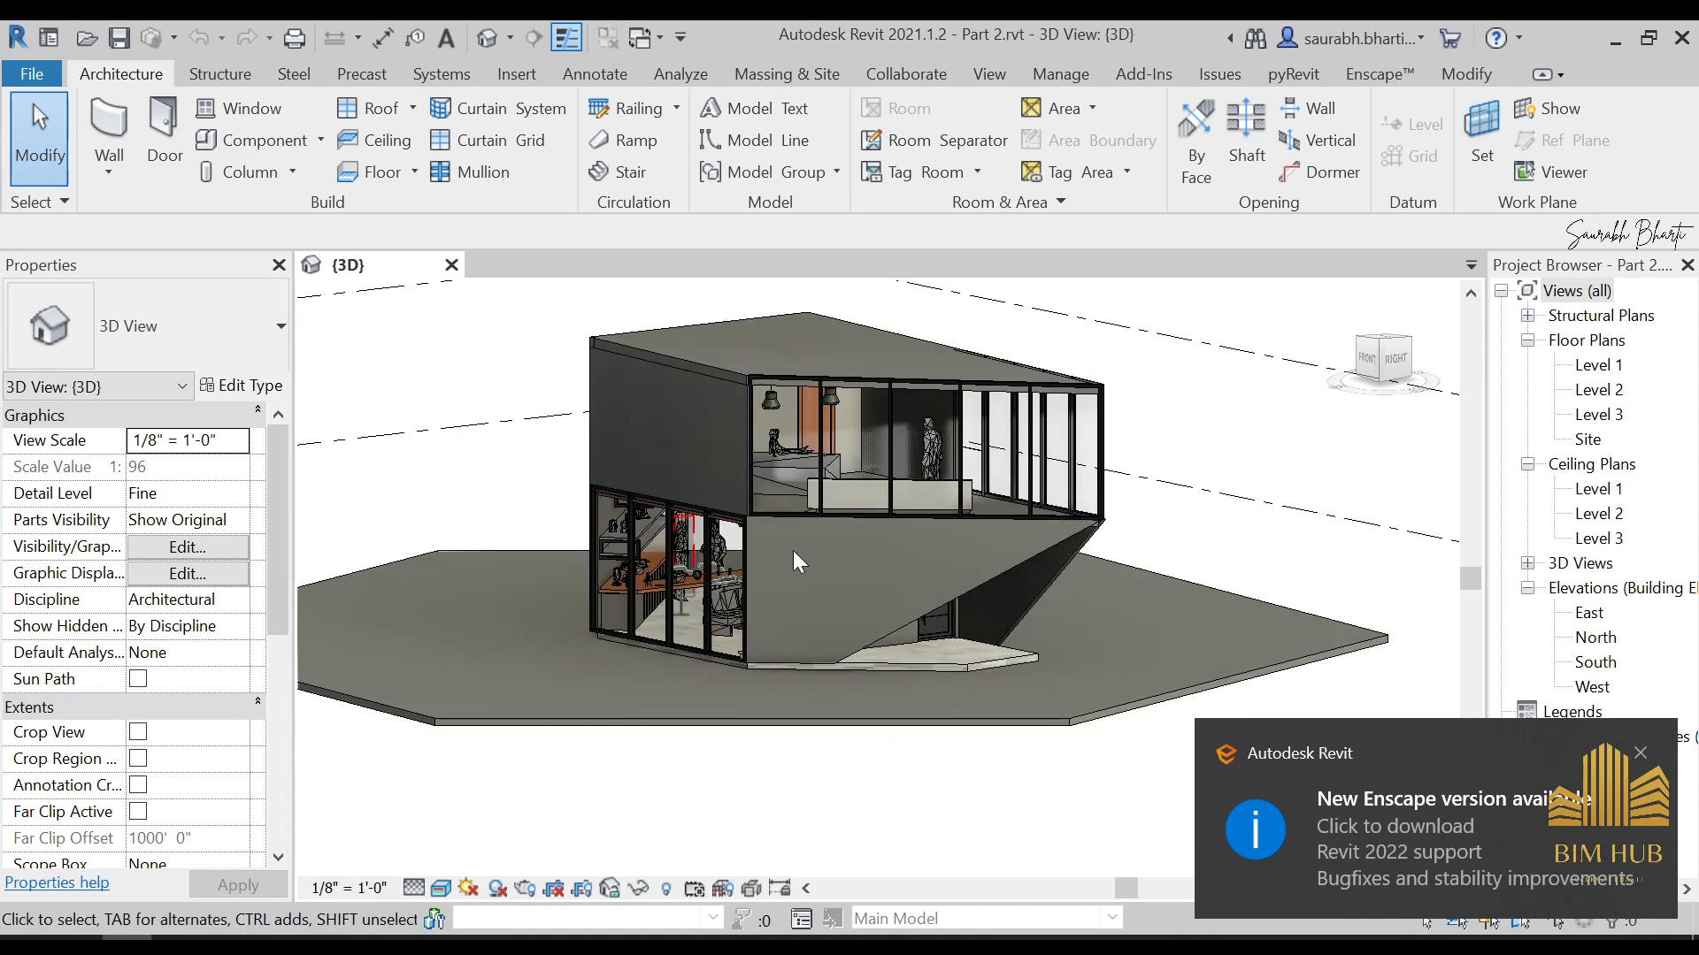
scroll(1012, 607, up, 3)
scroll(1012, 607, down, 4)
shift+middle_drag(987, 642, 771, 624)
scroll(1001, 633, up, 3)
scroll(994, 601, down, 4)
scroll(1009, 645, up, 3)
scroll(998, 653, down, 3)
scroll(680, 582, up, 1)
scroll(601, 663, down, 3)
shift+middle_drag(639, 694, 775, 650)
scroll(778, 647, up, 4)
click(778, 646)
scroll(954, 677, down, 3)
shift+middle_drag(954, 677, 709, 717)
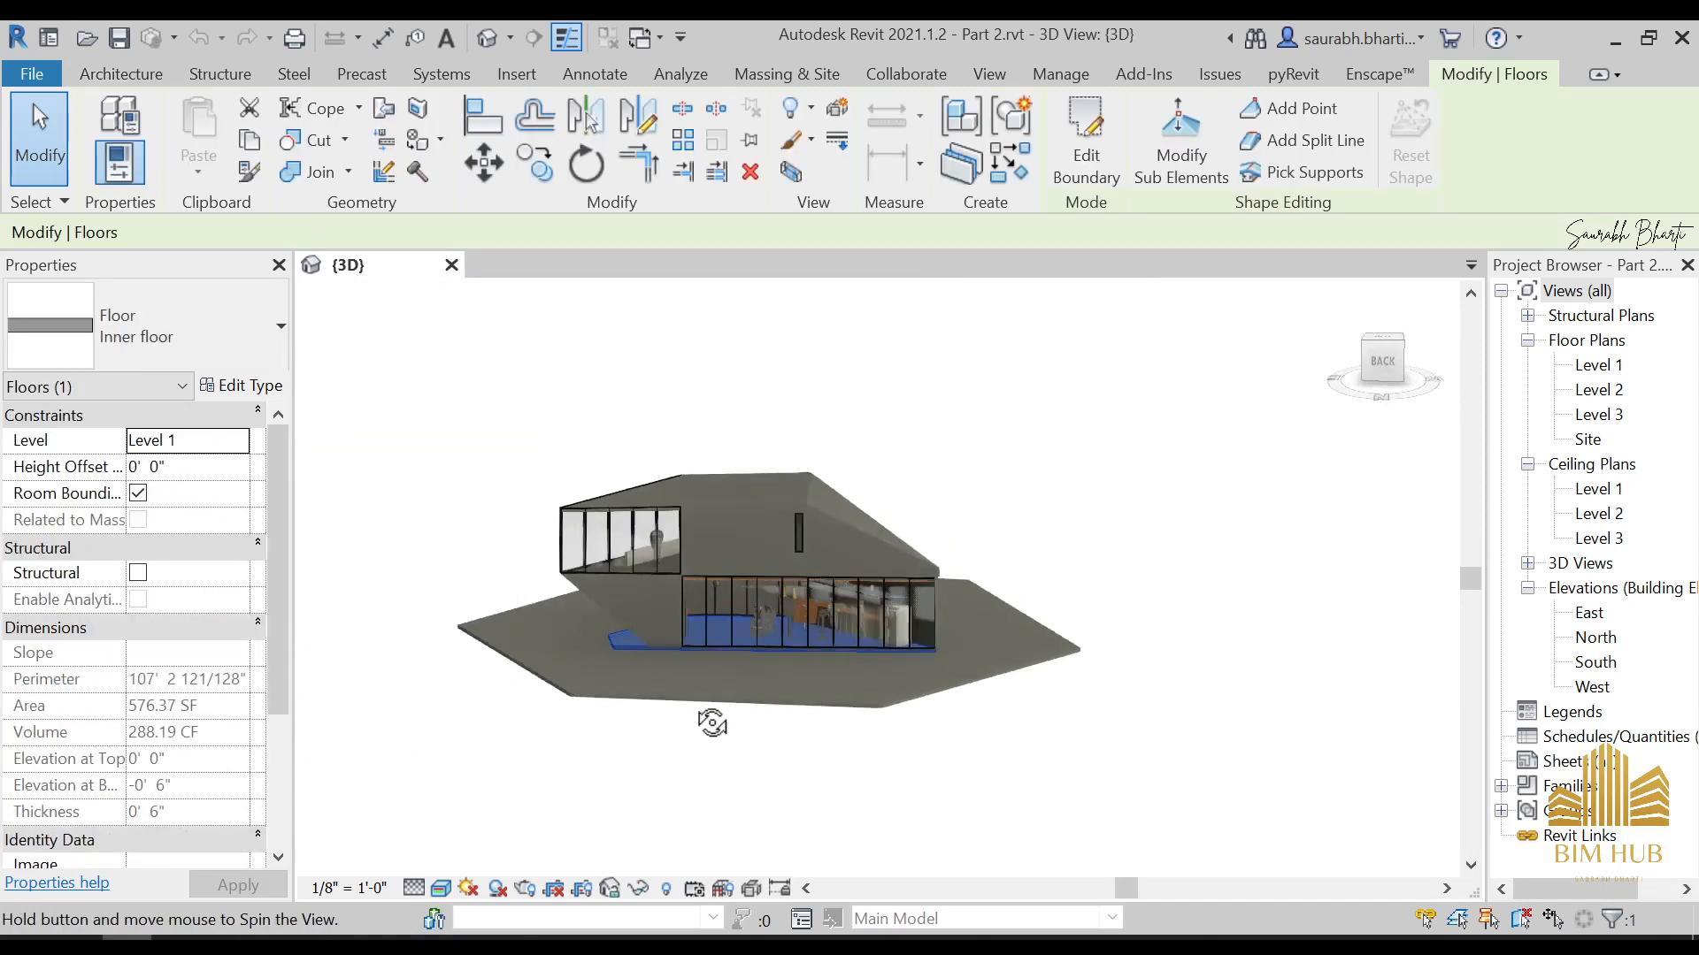
Examine the refrigerator at the kitchen's end through the ground-floor curtain wall
scroll(872, 618, up, 3)
shift+middle_drag(873, 618, 922, 616)
scroll(929, 584, up, 4)
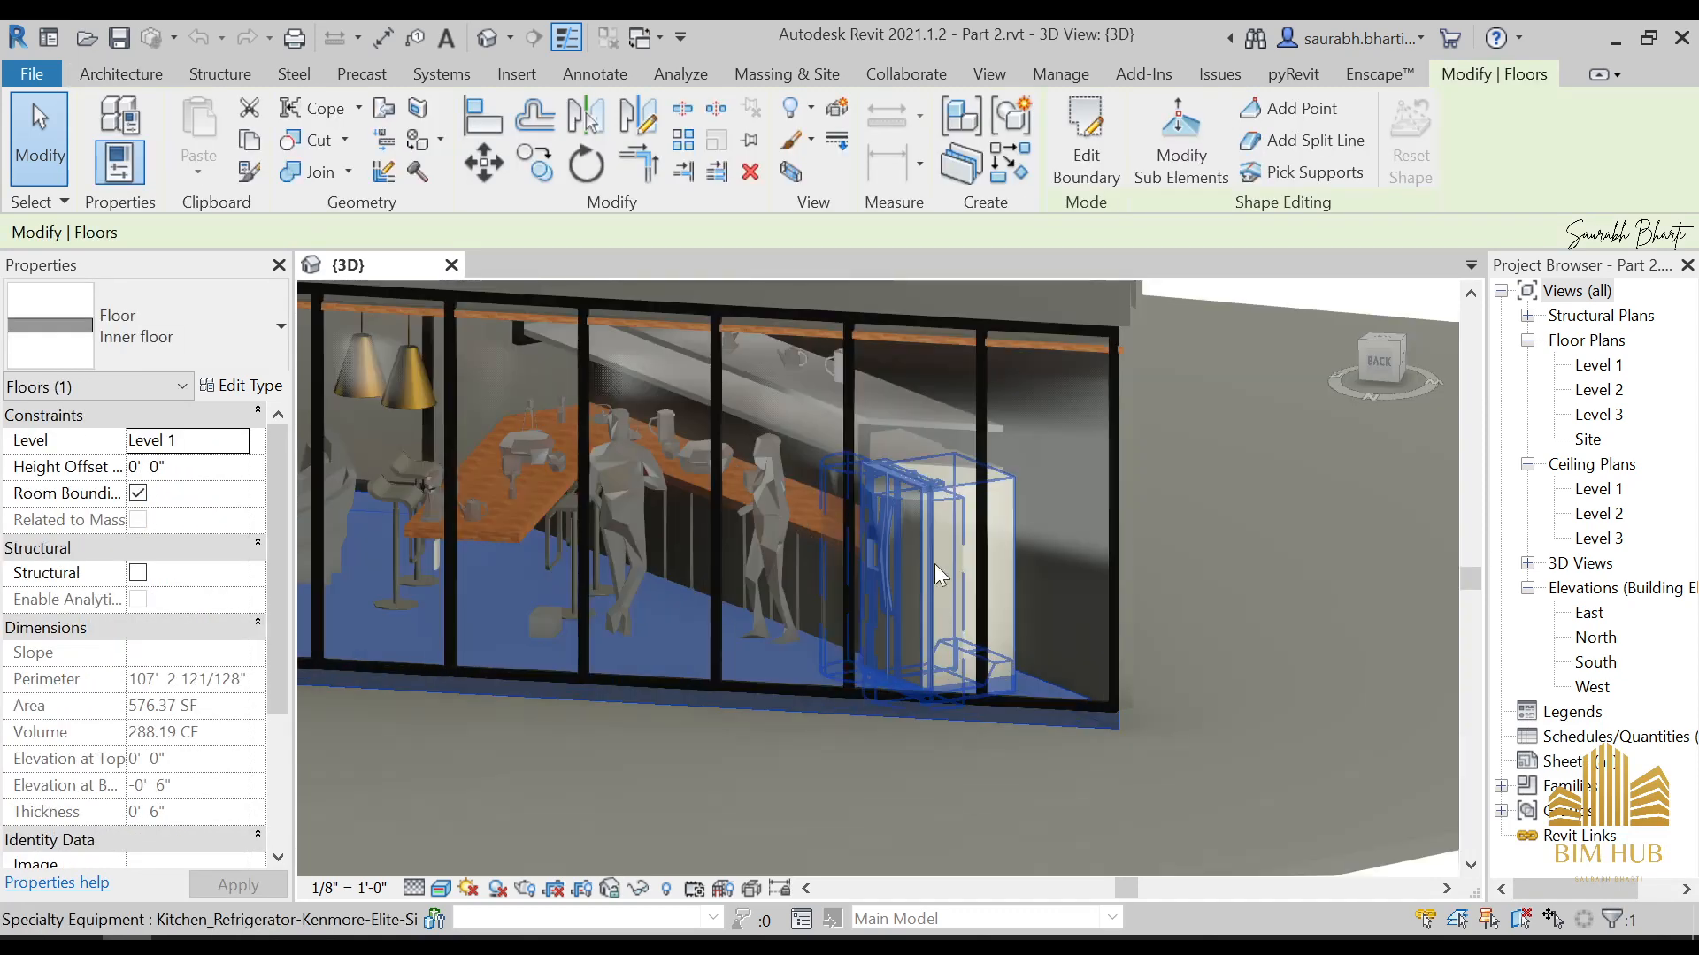
click(921, 506)
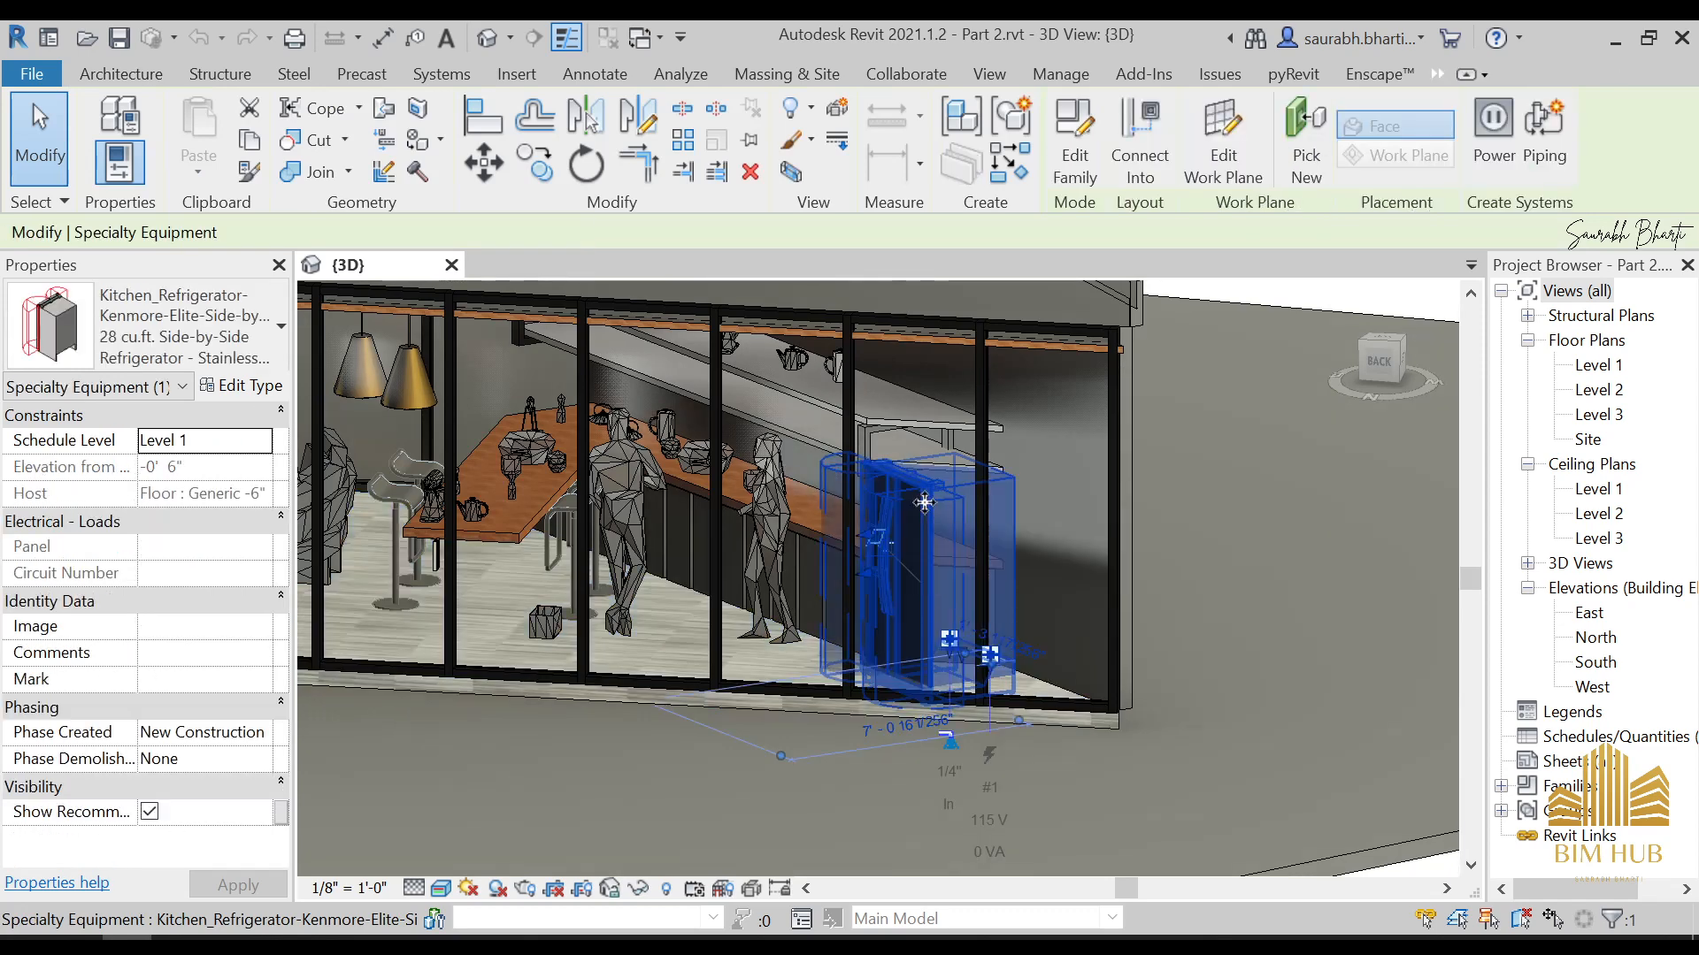
key(Escape)
click(932, 492)
scroll(932, 492, down, 3)
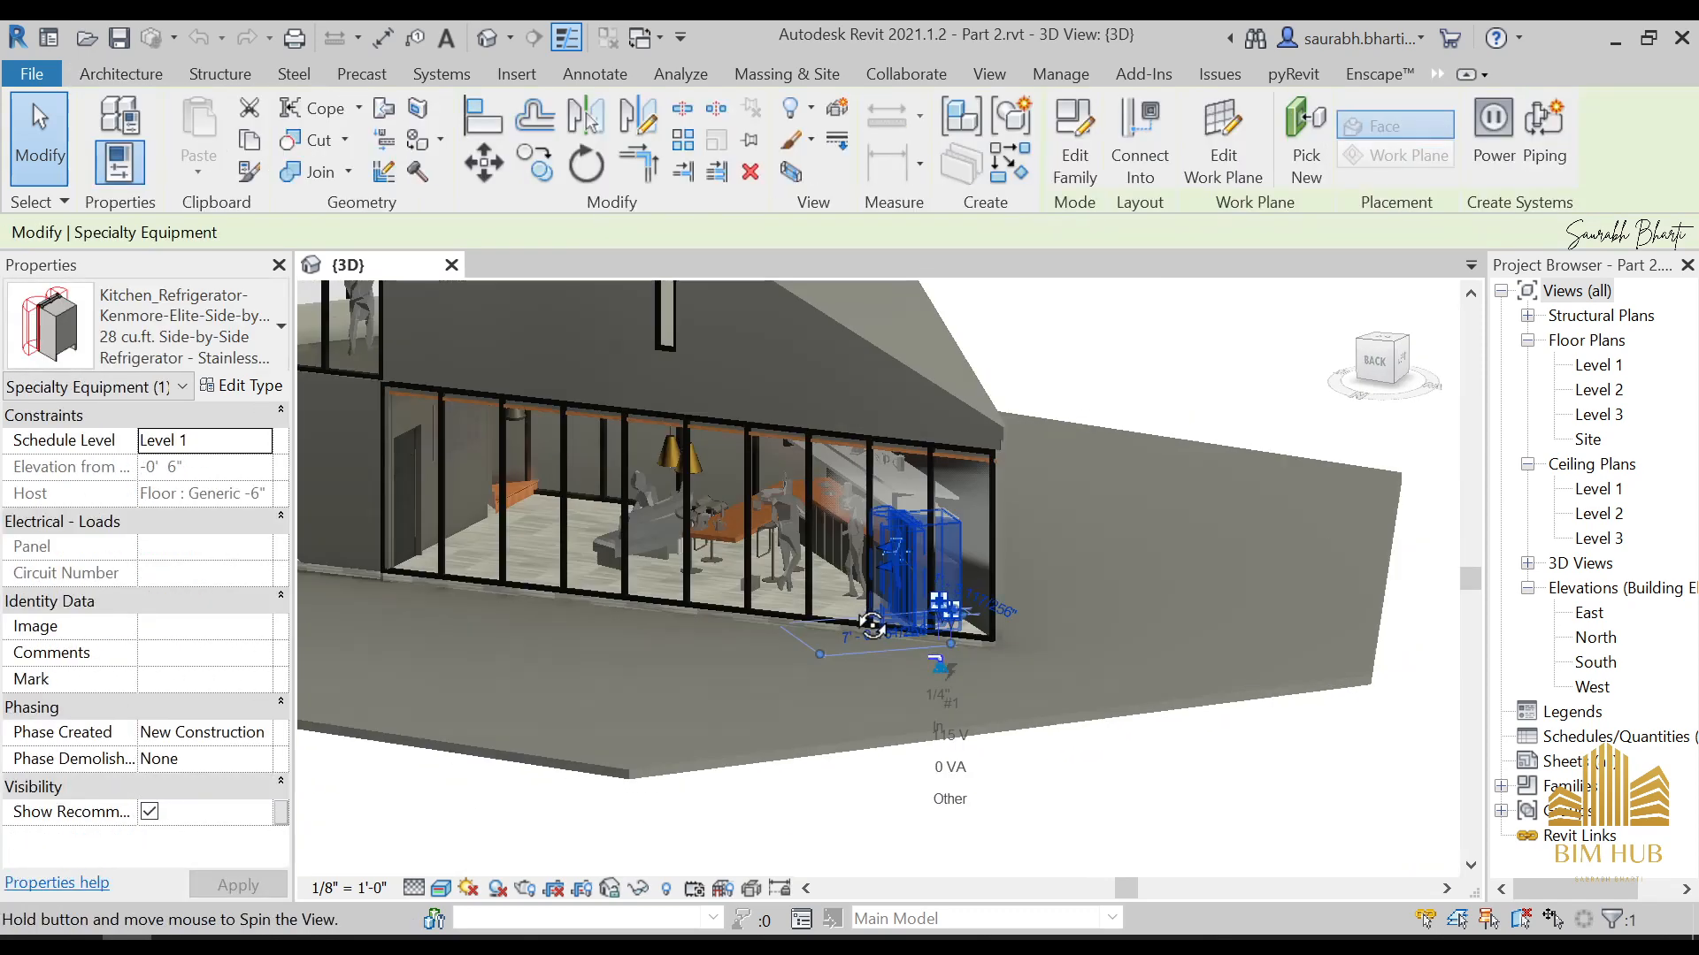
middle_drag(895, 778, 786, 682)
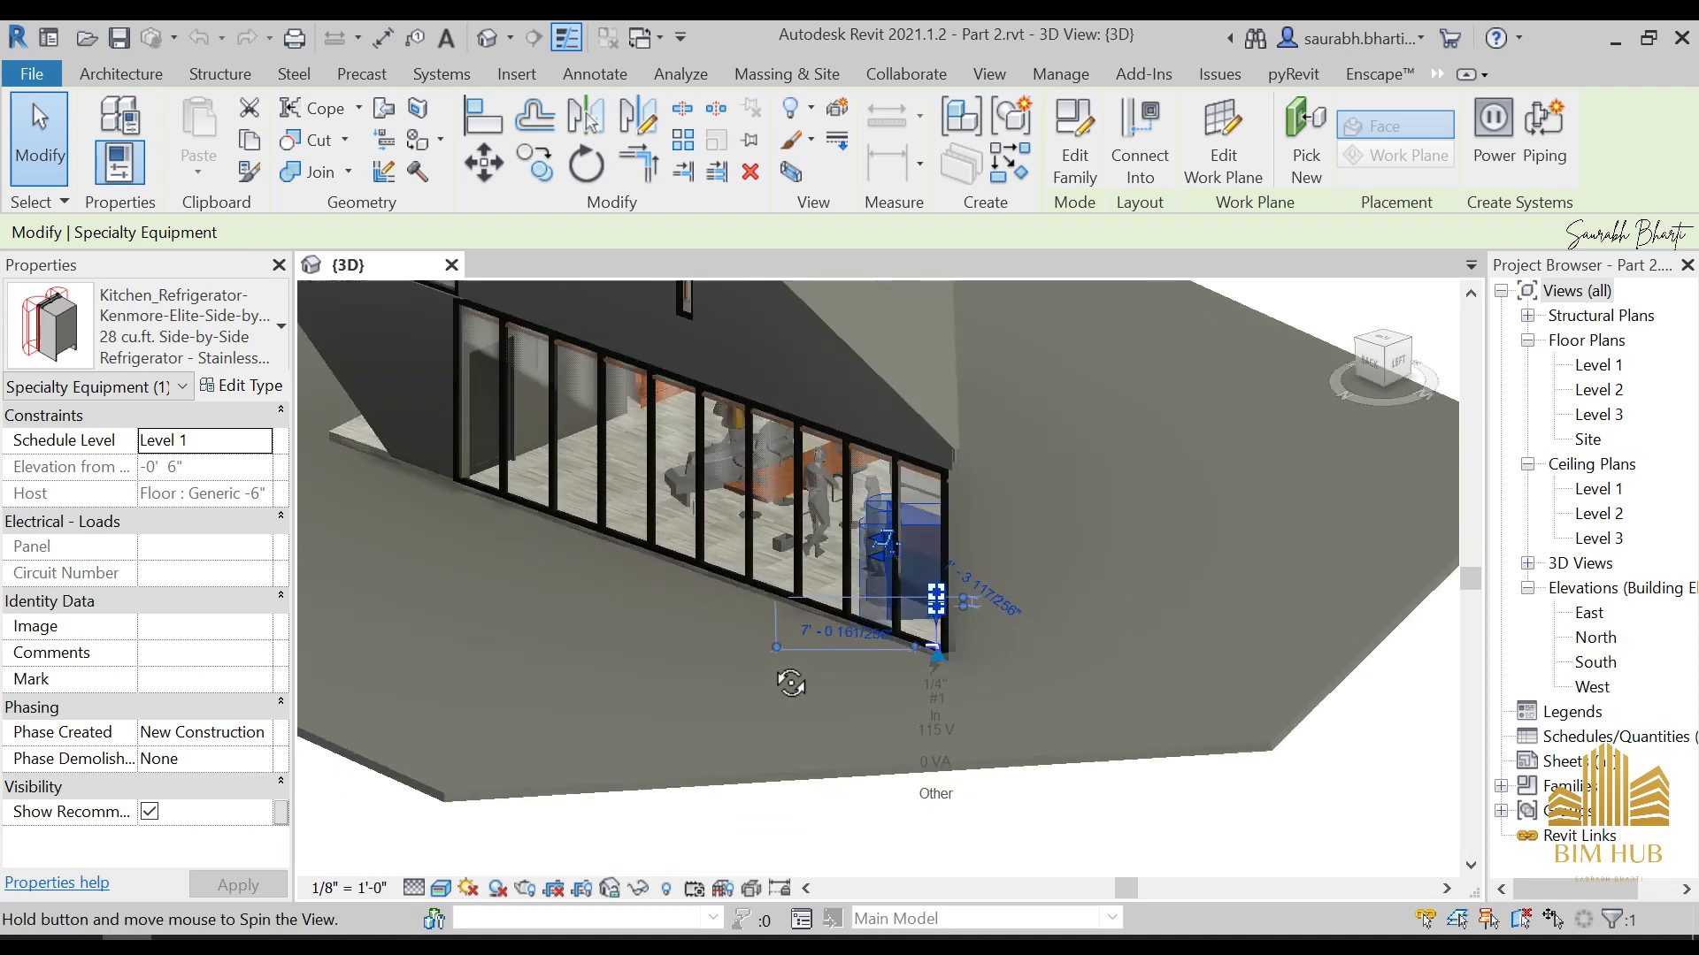
key(Escape)
shift+middle_drag(831, 608, 863, 543)
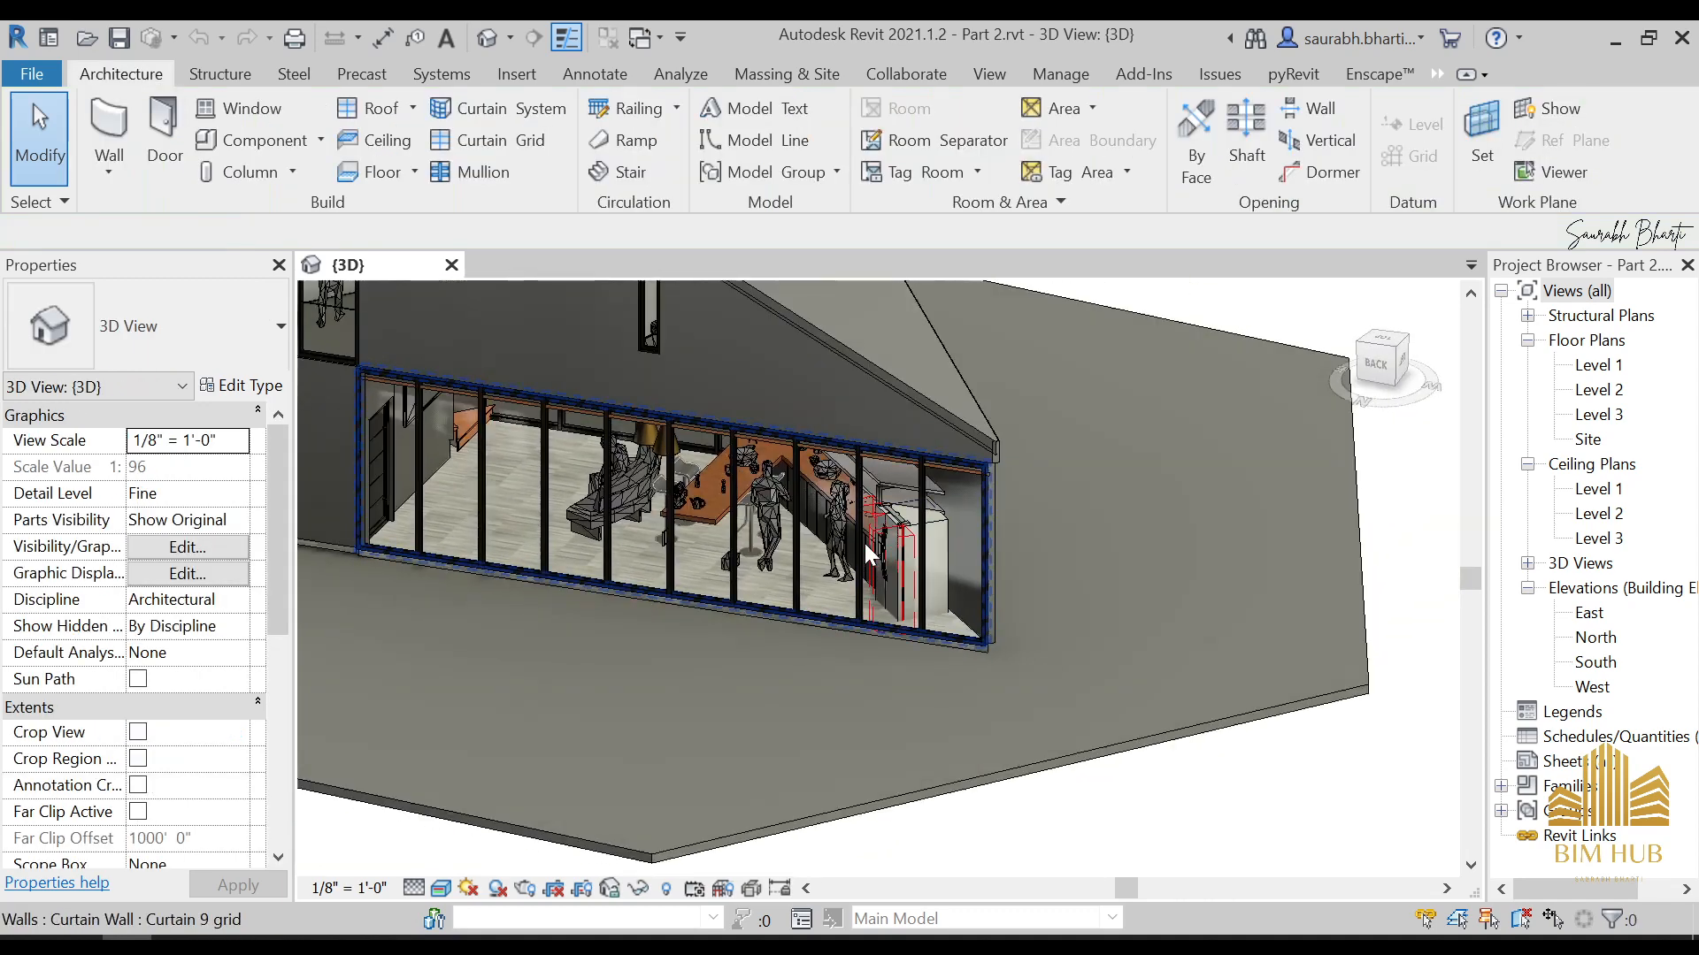
scroll(897, 539, up, 3)
Set the Clearances material of the refrigerator's type to Air, finding it with the search term "AIR"
click(906, 522)
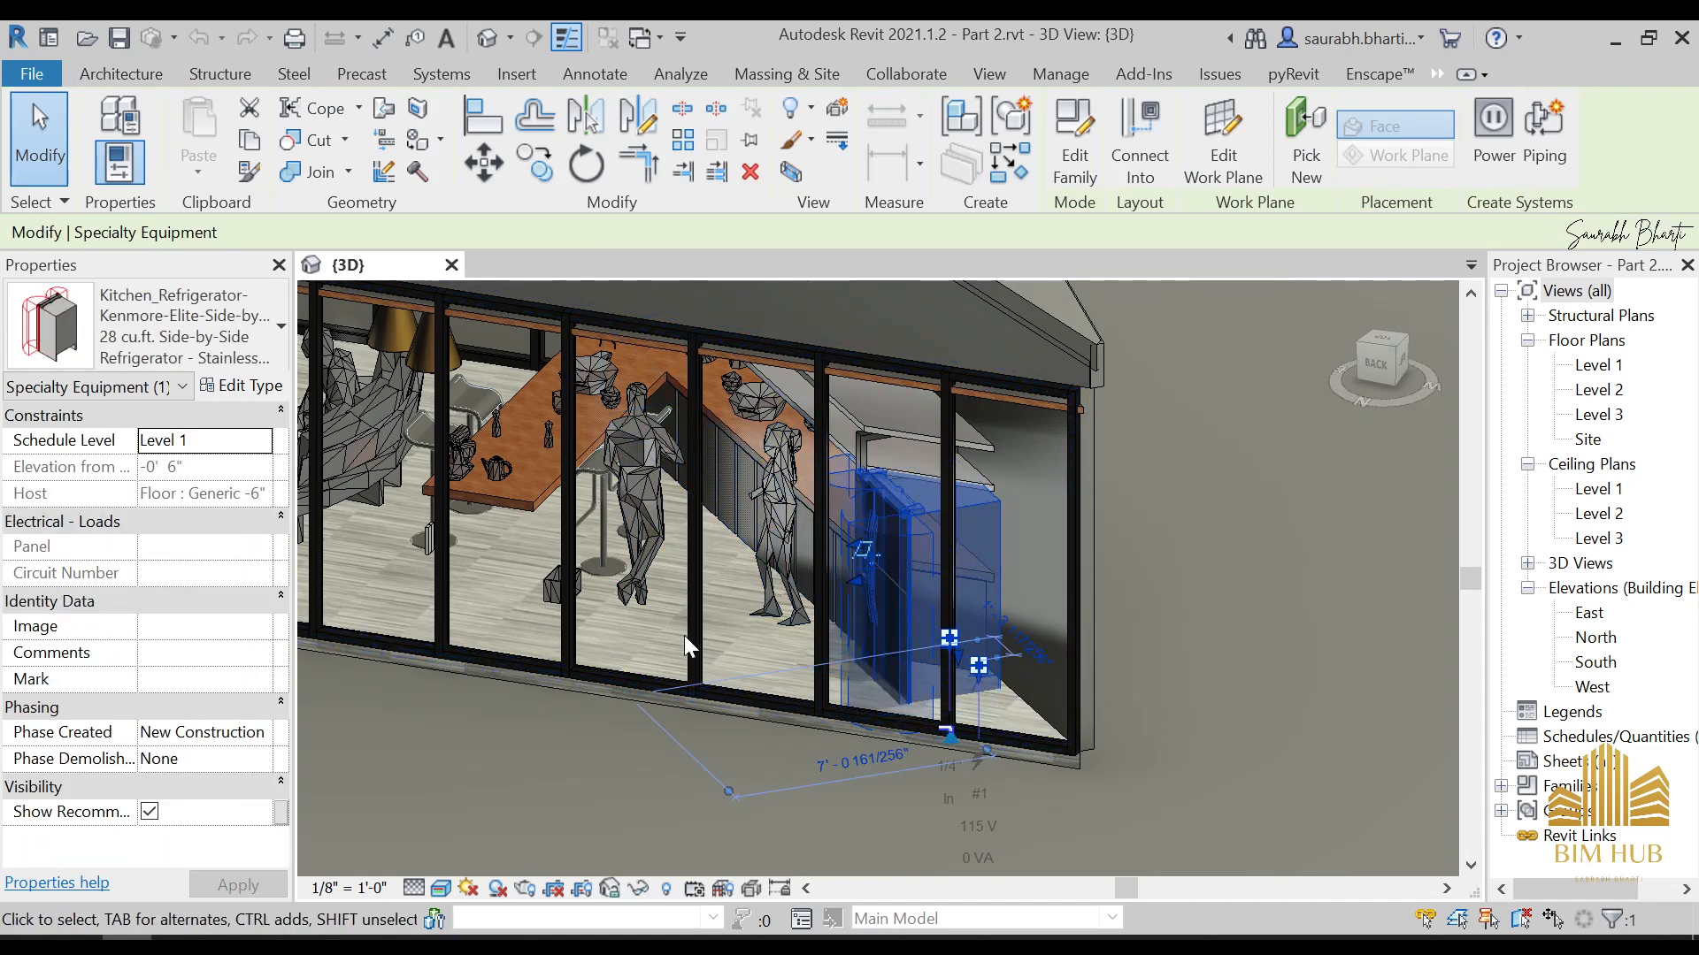
click(247, 386)
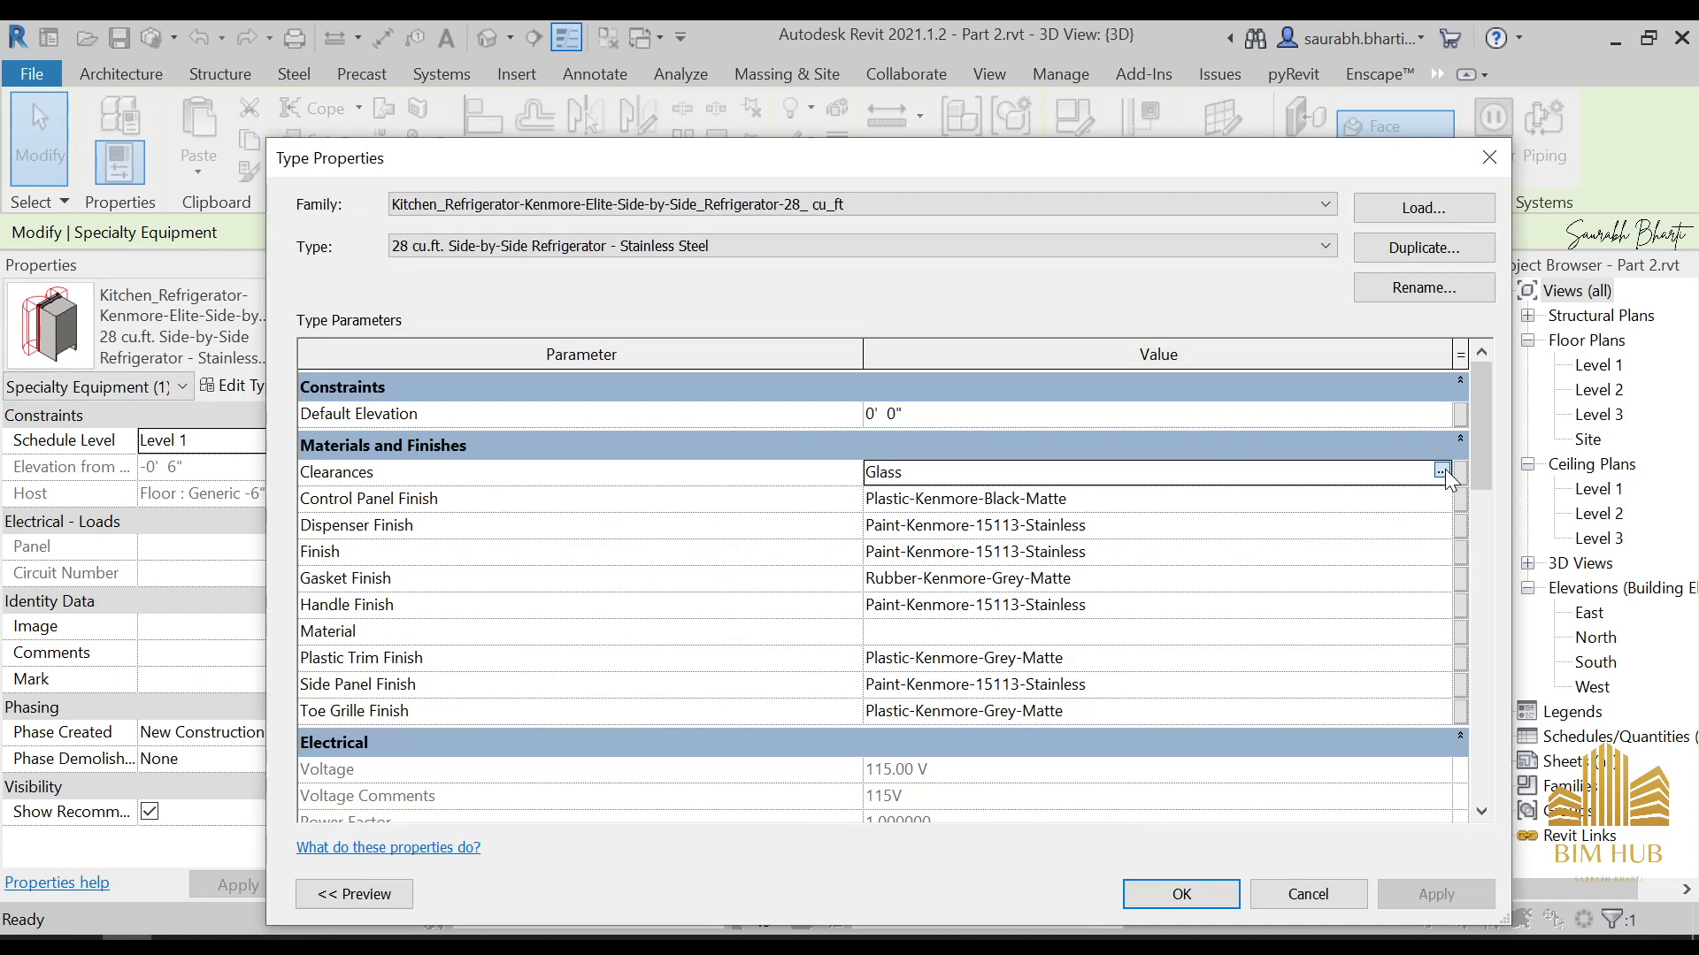
click(1440, 470)
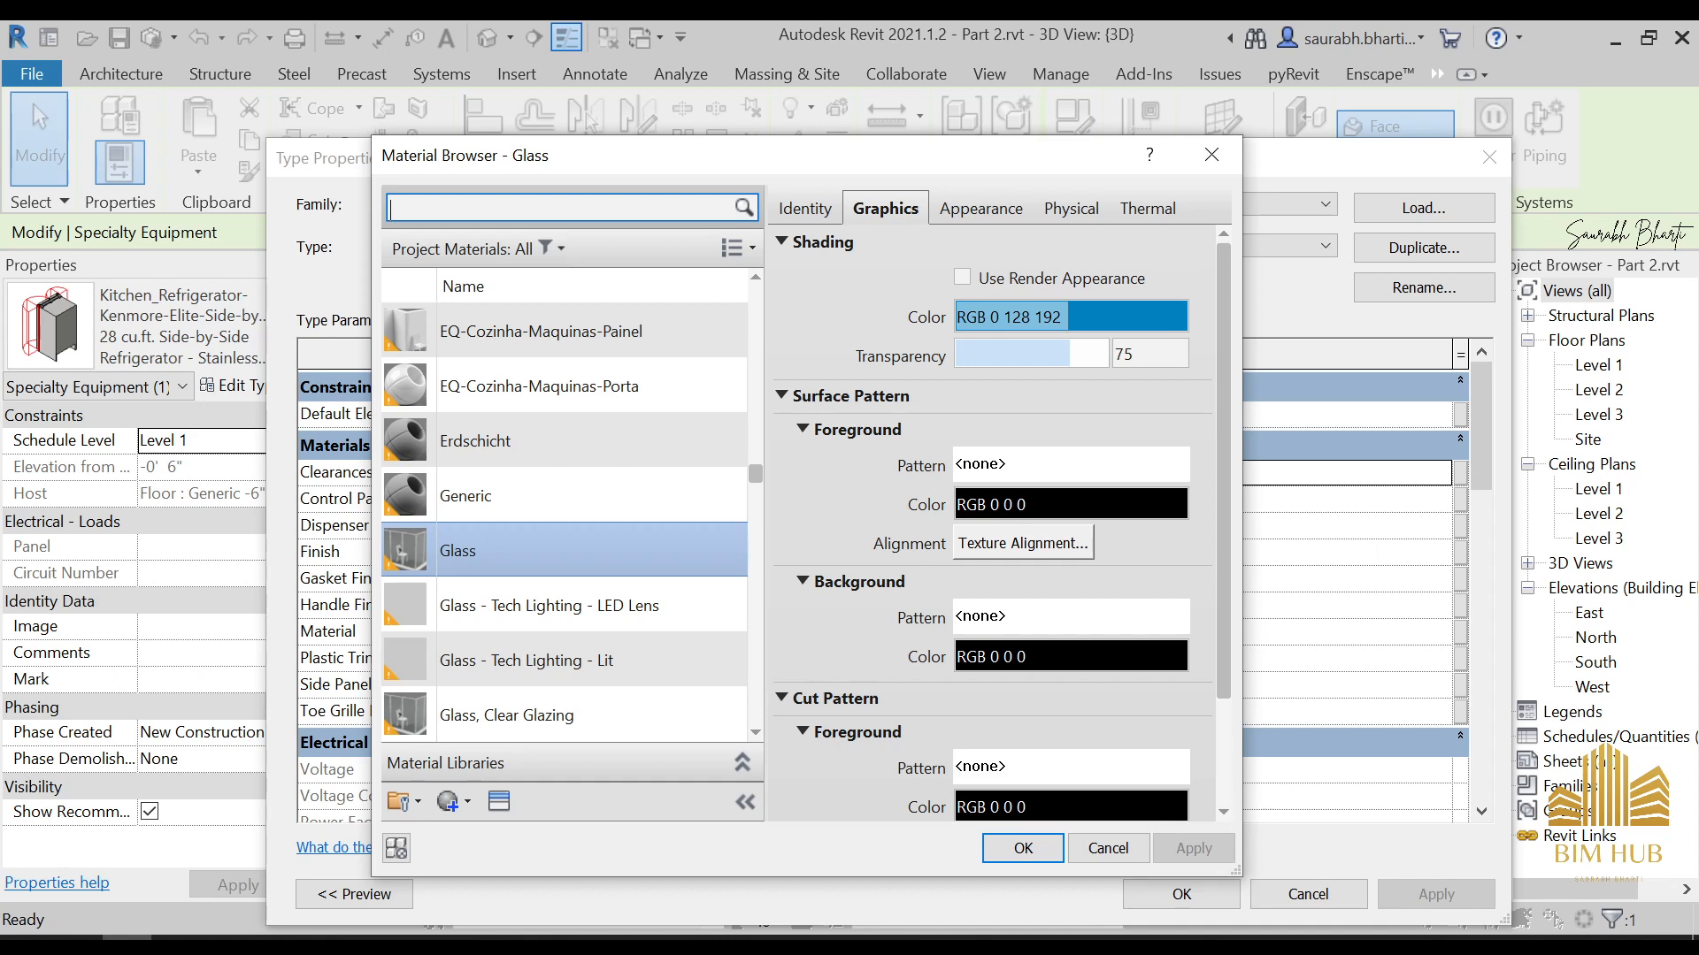
click(472, 364)
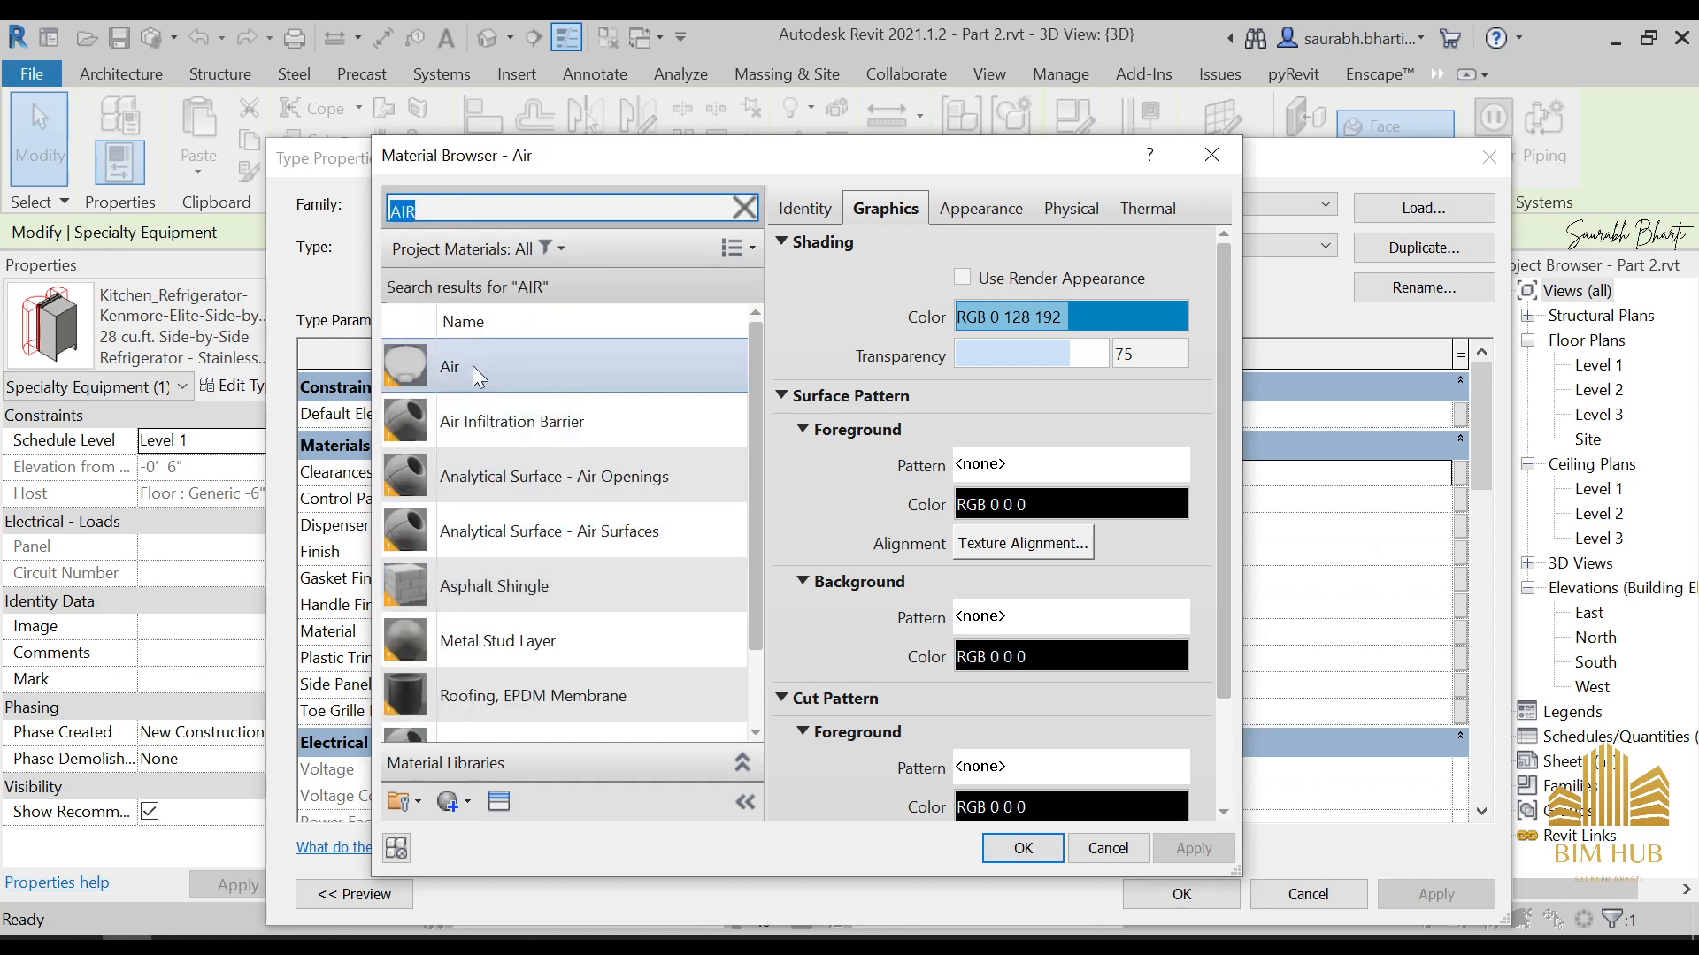
click(1054, 854)
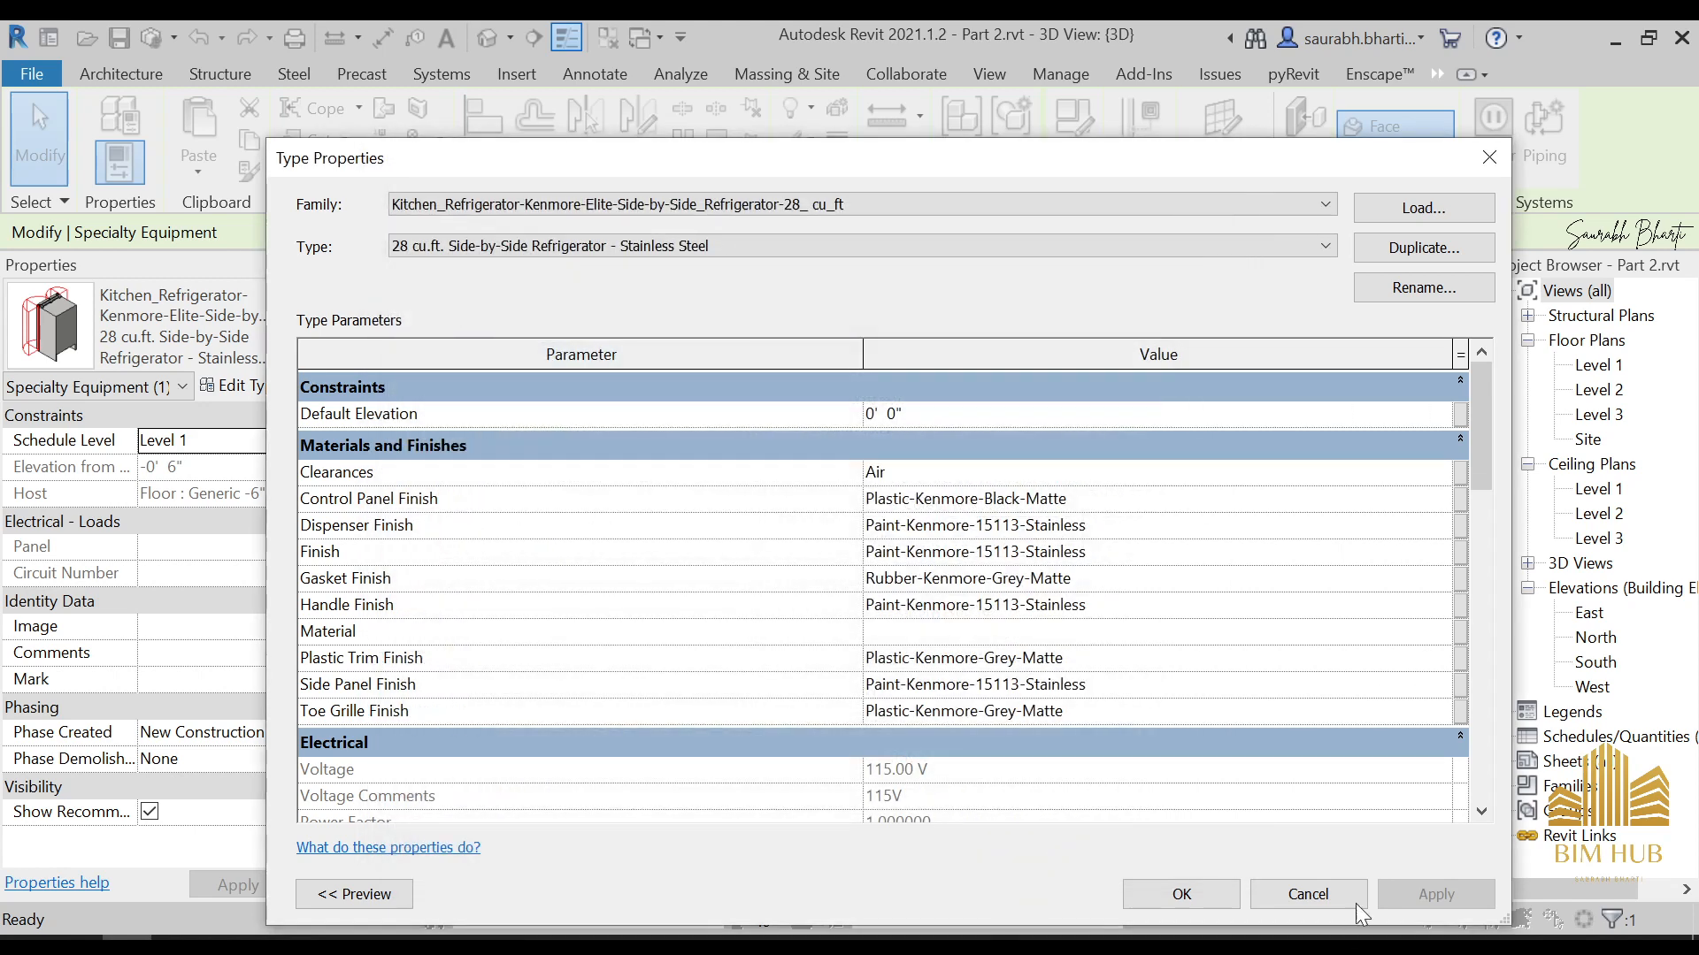
click(1147, 887)
scroll(939, 713, down, 4)
key(Escape)
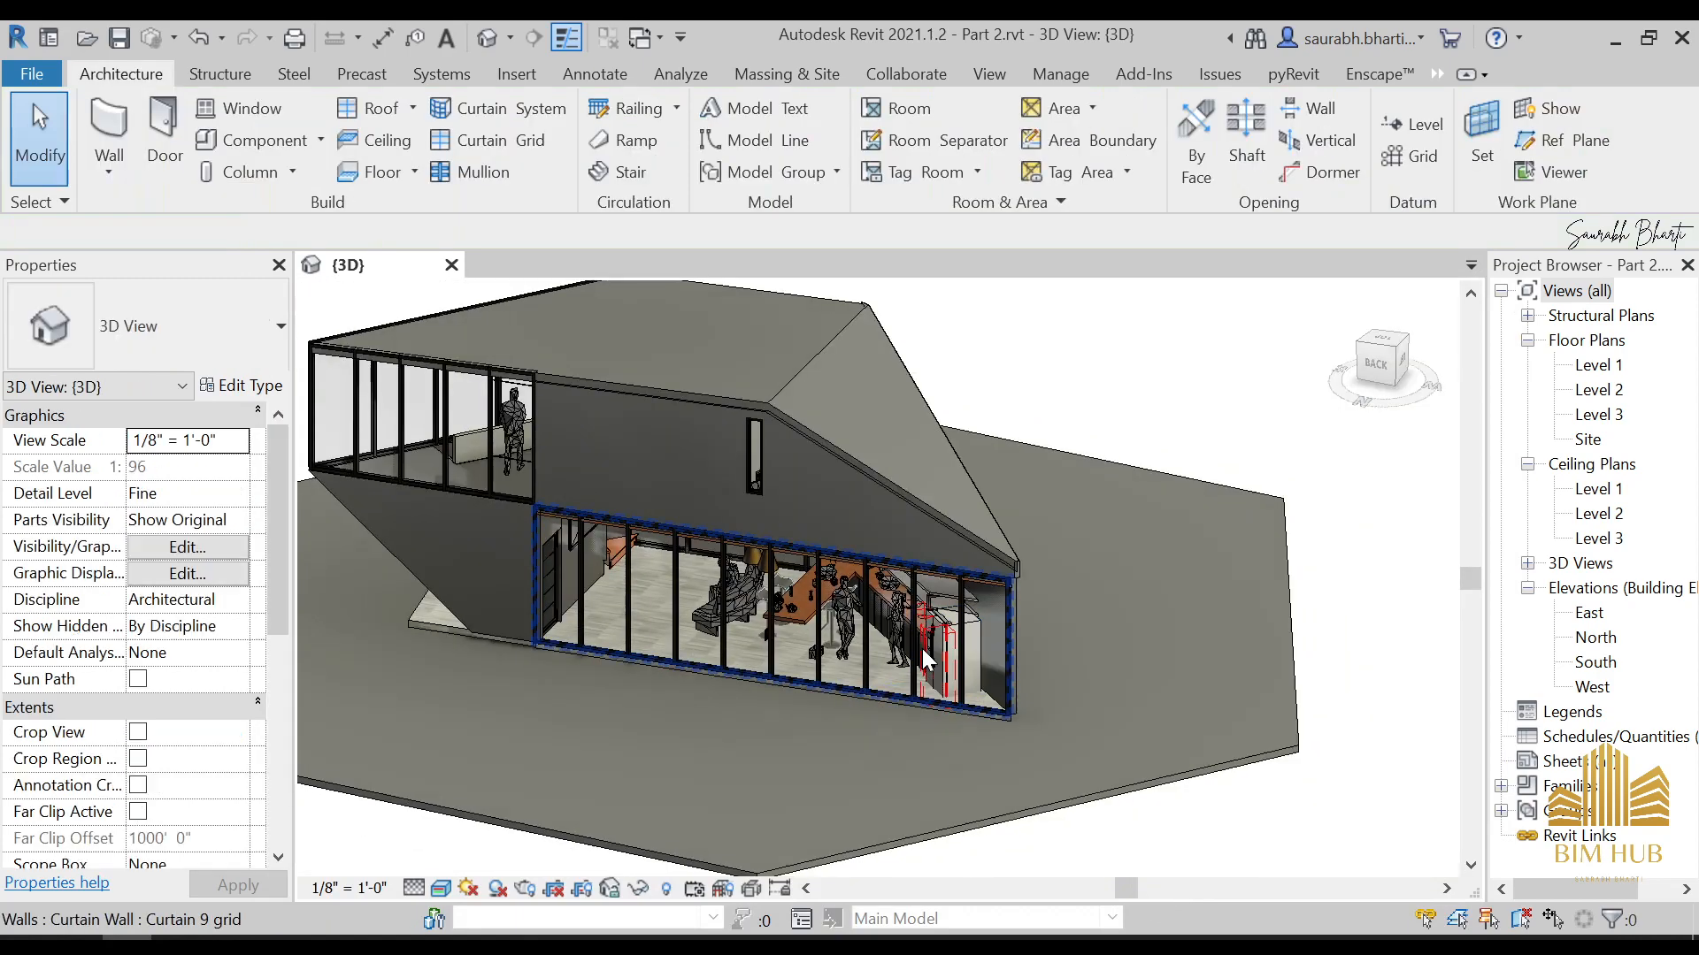
Examine the refrigerator behind the glazing and the entrance side of the house
scroll(922, 649, up, 3)
scroll(968, 601, down, 5)
shift+middle_drag(958, 619, 1106, 681)
scroll(956, 629, up, 8)
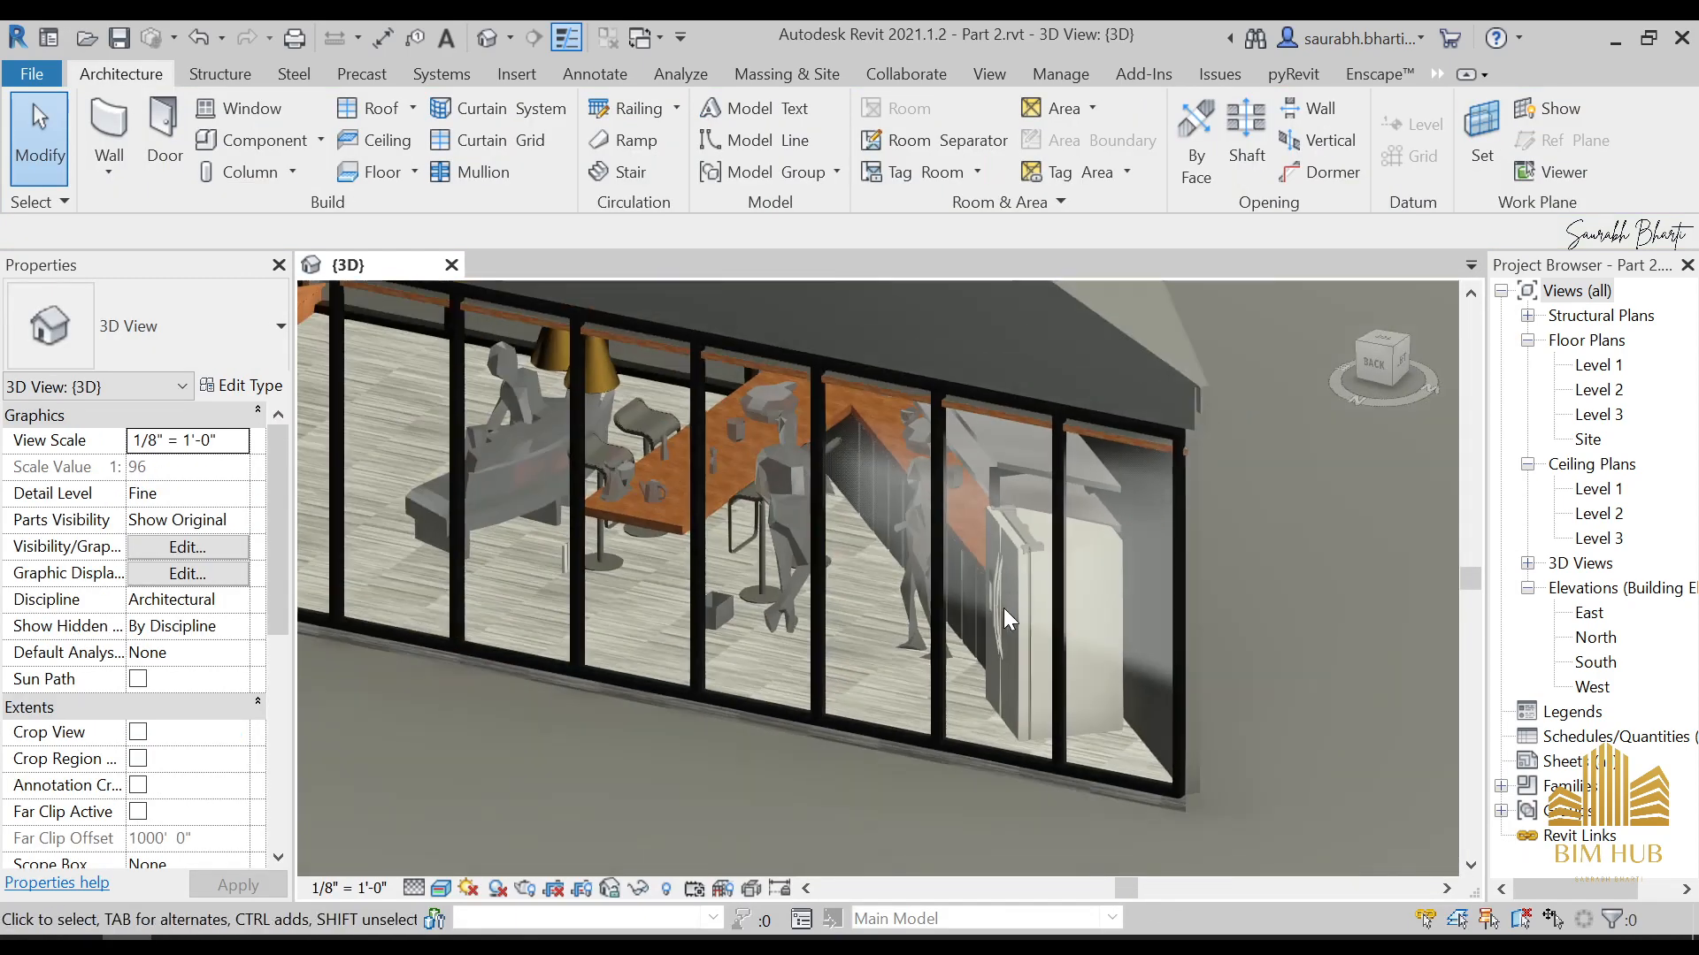
scroll(1002, 608, down, 3)
scroll(999, 608, up, 3)
scroll(998, 608, down, 6)
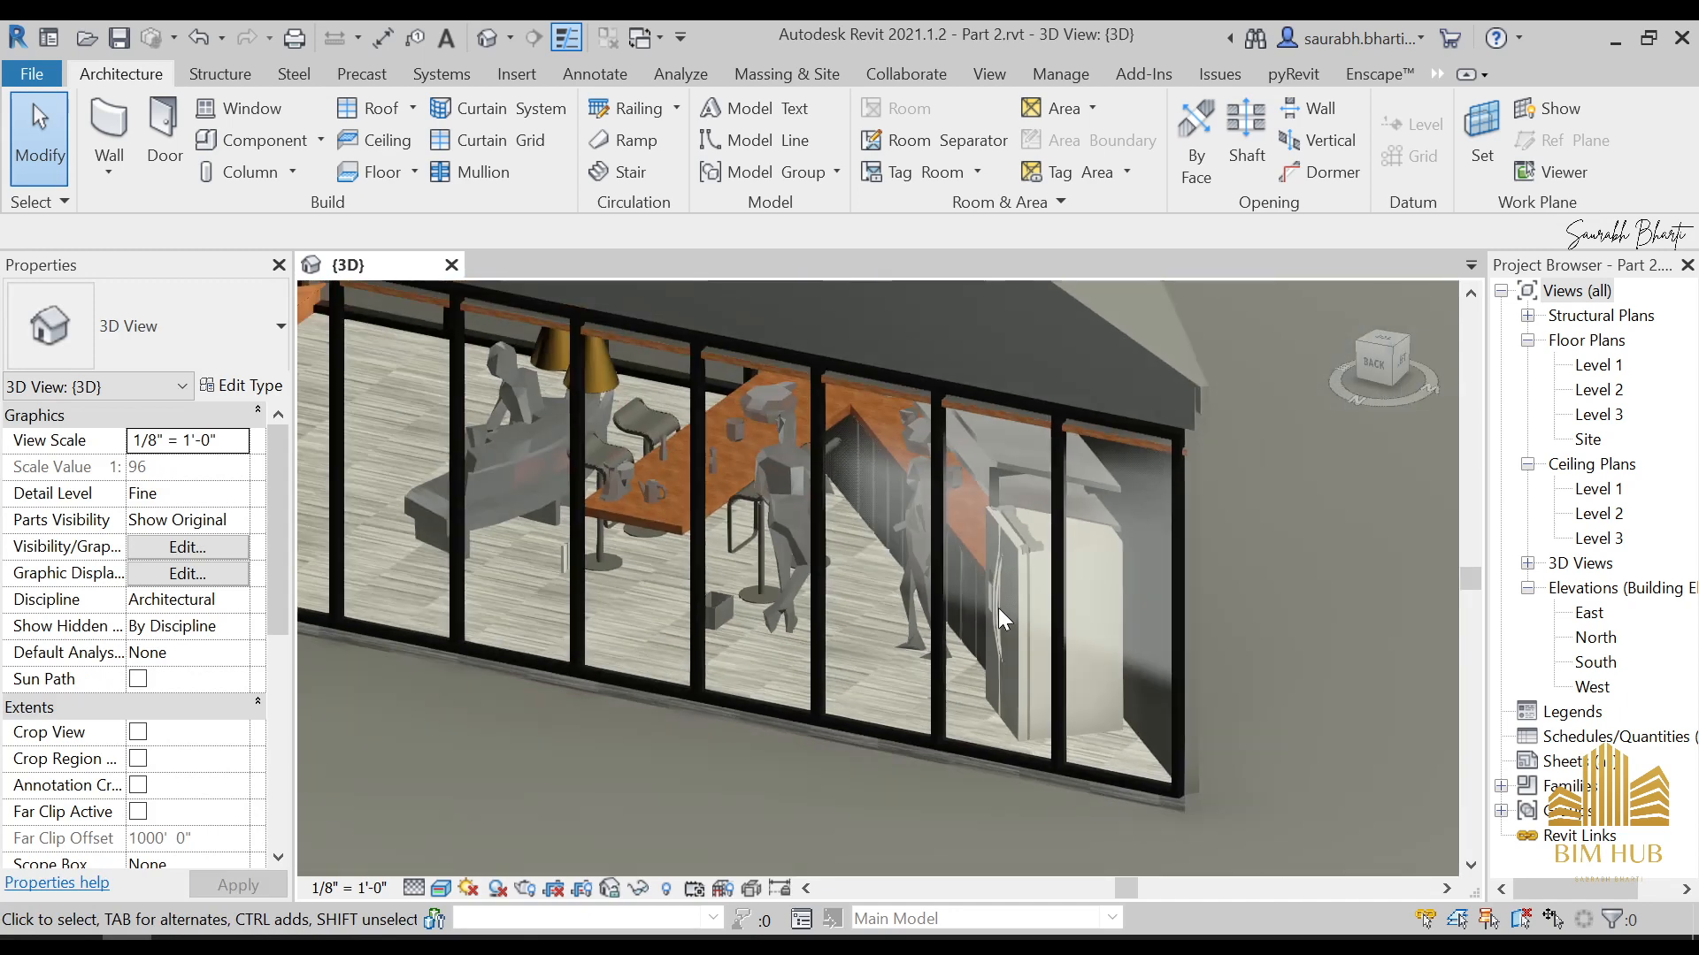
shift+middle_drag(840, 643, 973, 619)
scroll(997, 566, down, 3)
shift+middle_drag(907, 676, 982, 688)
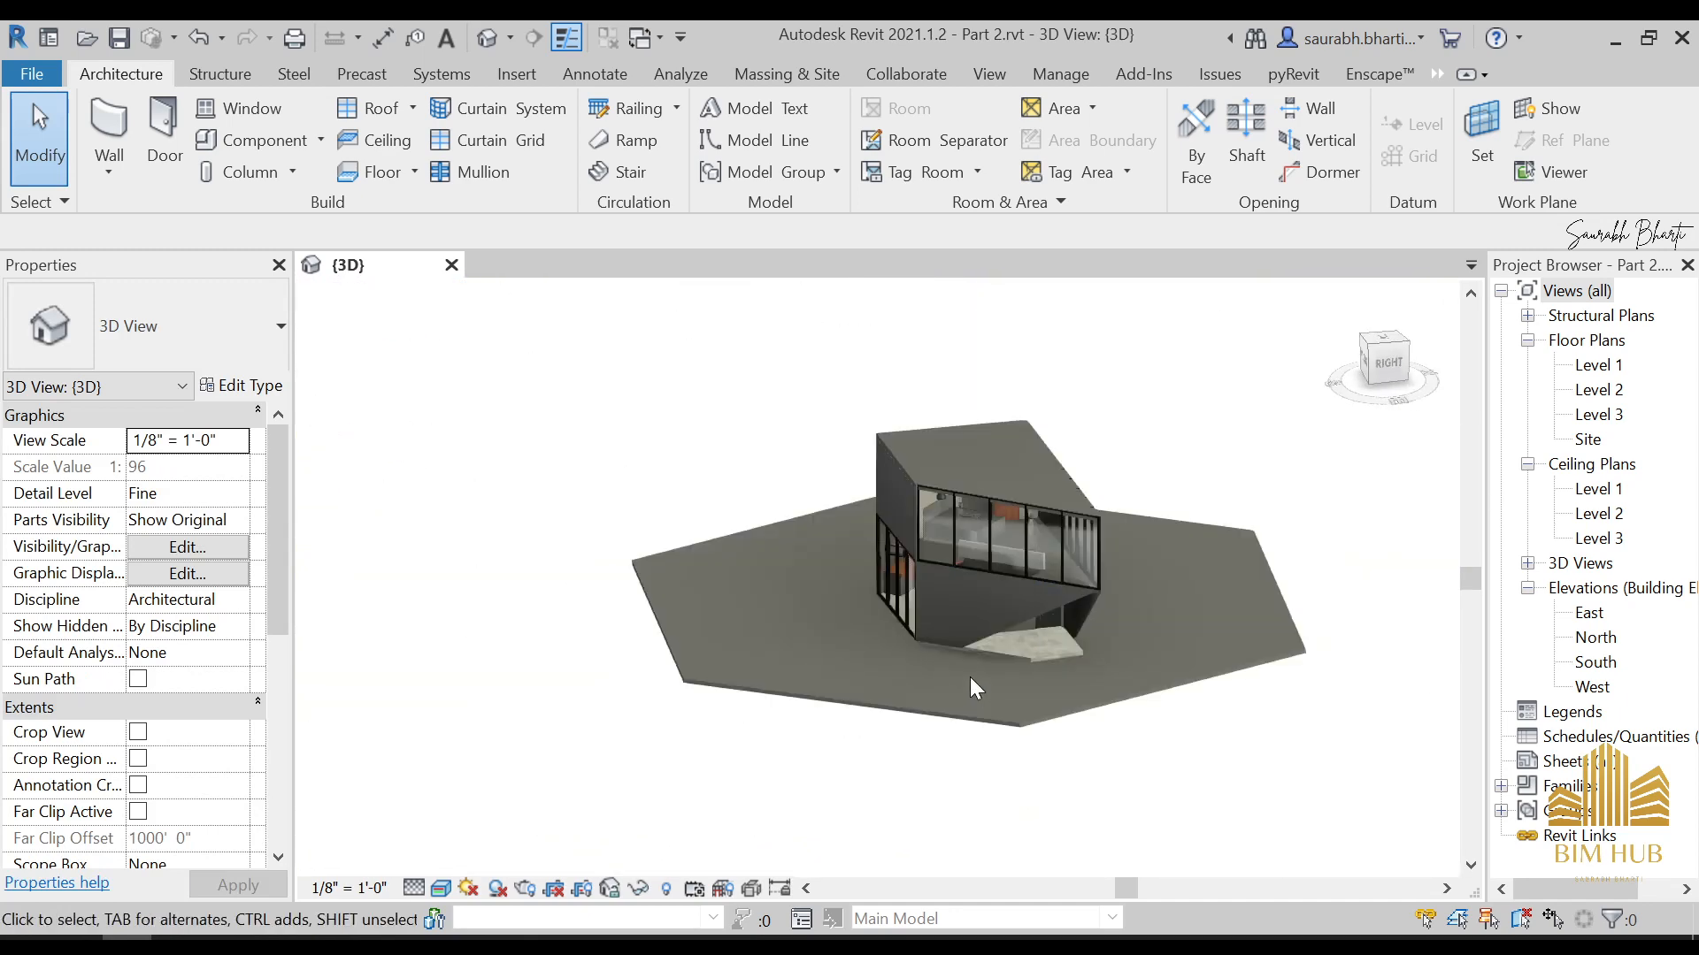
scroll(975, 686, up, 3)
scroll(1014, 566, down, 3)
shift+middle_drag(1053, 610, 858, 438)
scroll(876, 598, up, 4)
shift+middle_drag(670, 382, 950, 546)
scroll(827, 467, down, 3)
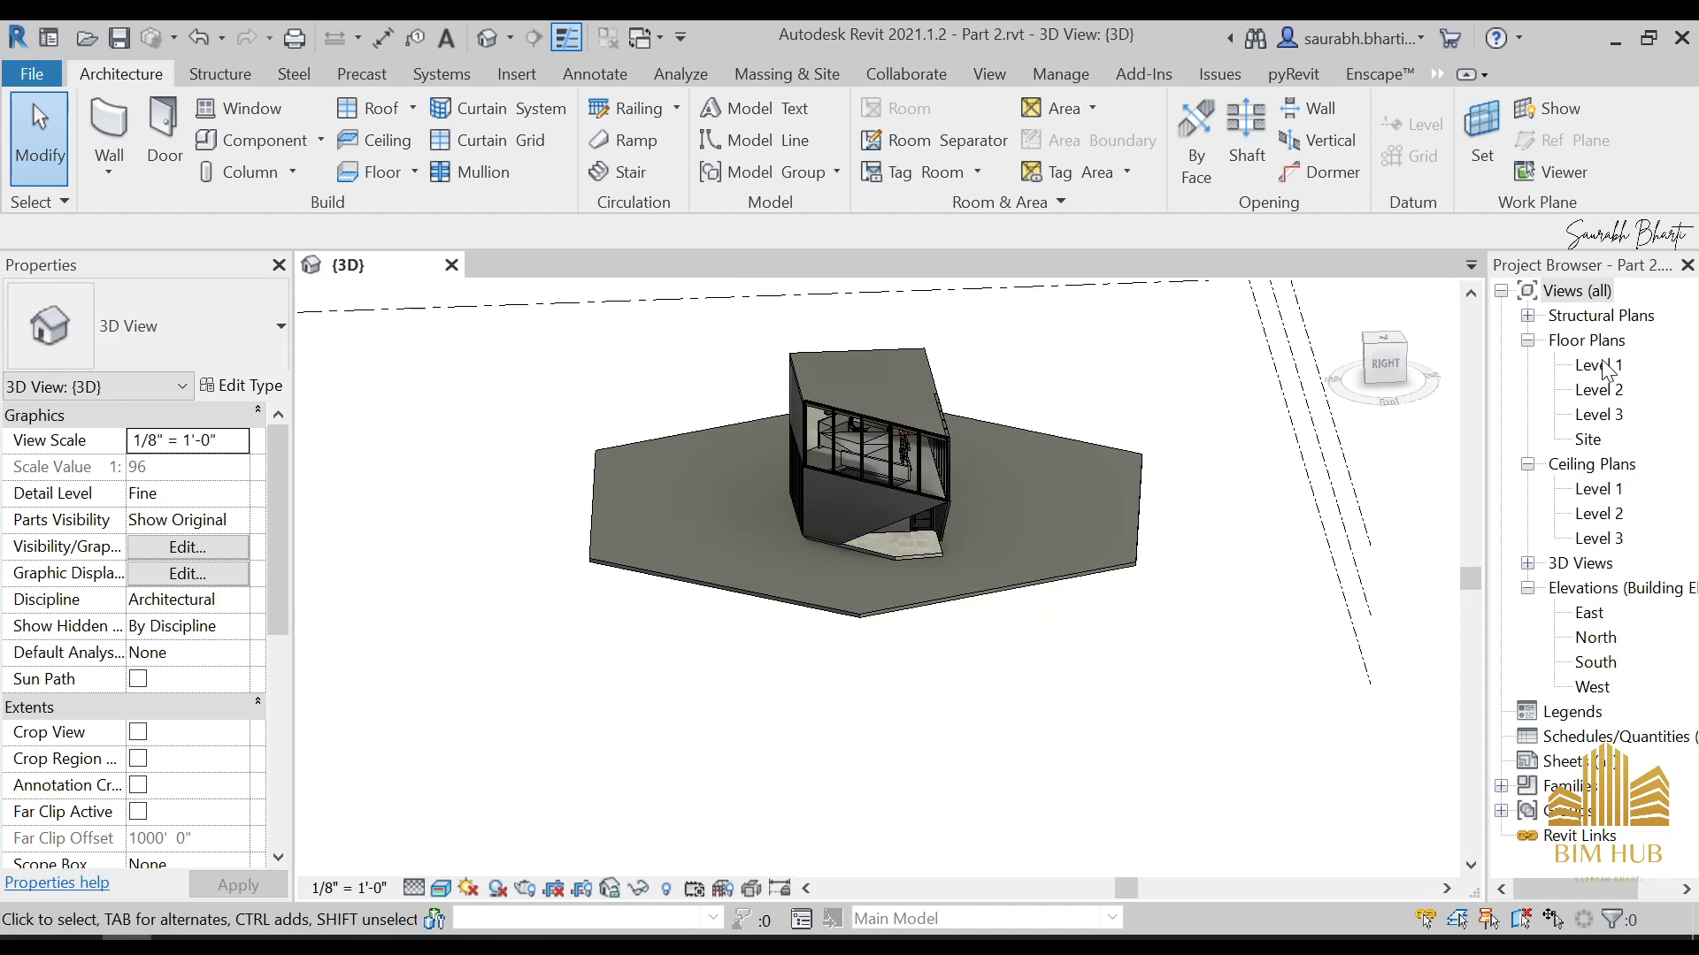
Open the Level 1 floor plan and set the type for a new wall to Generic - 4.5"
double_click(1601, 366)
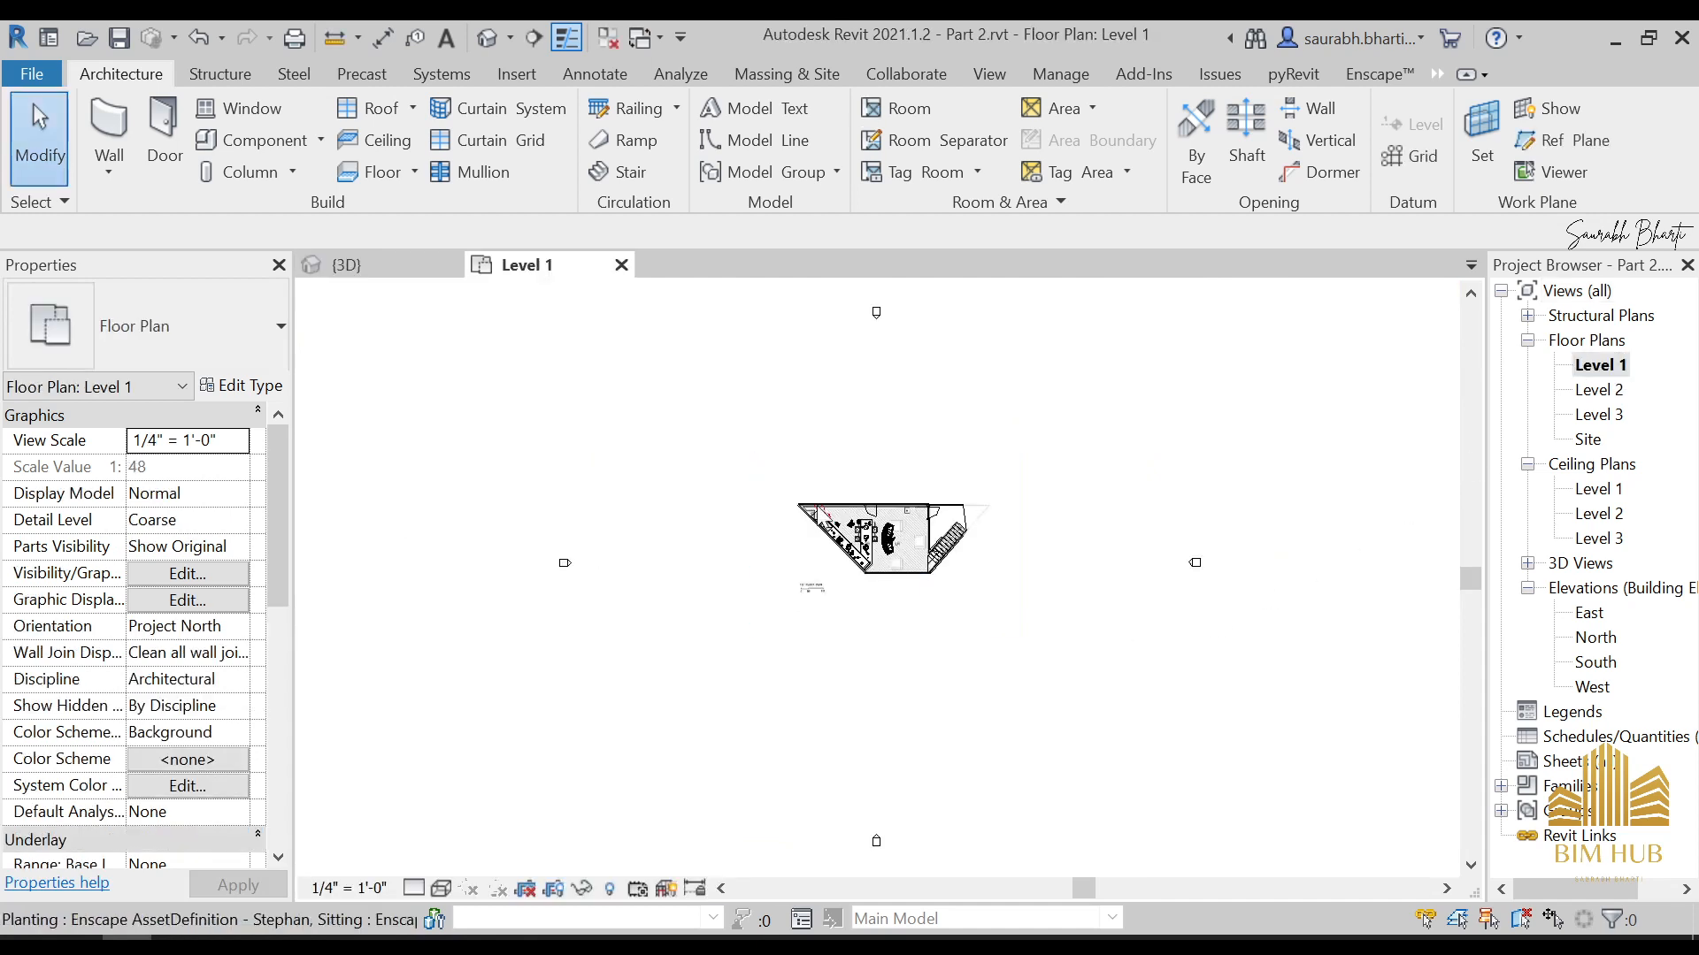
click(104, 113)
scroll(978, 504, up, 8)
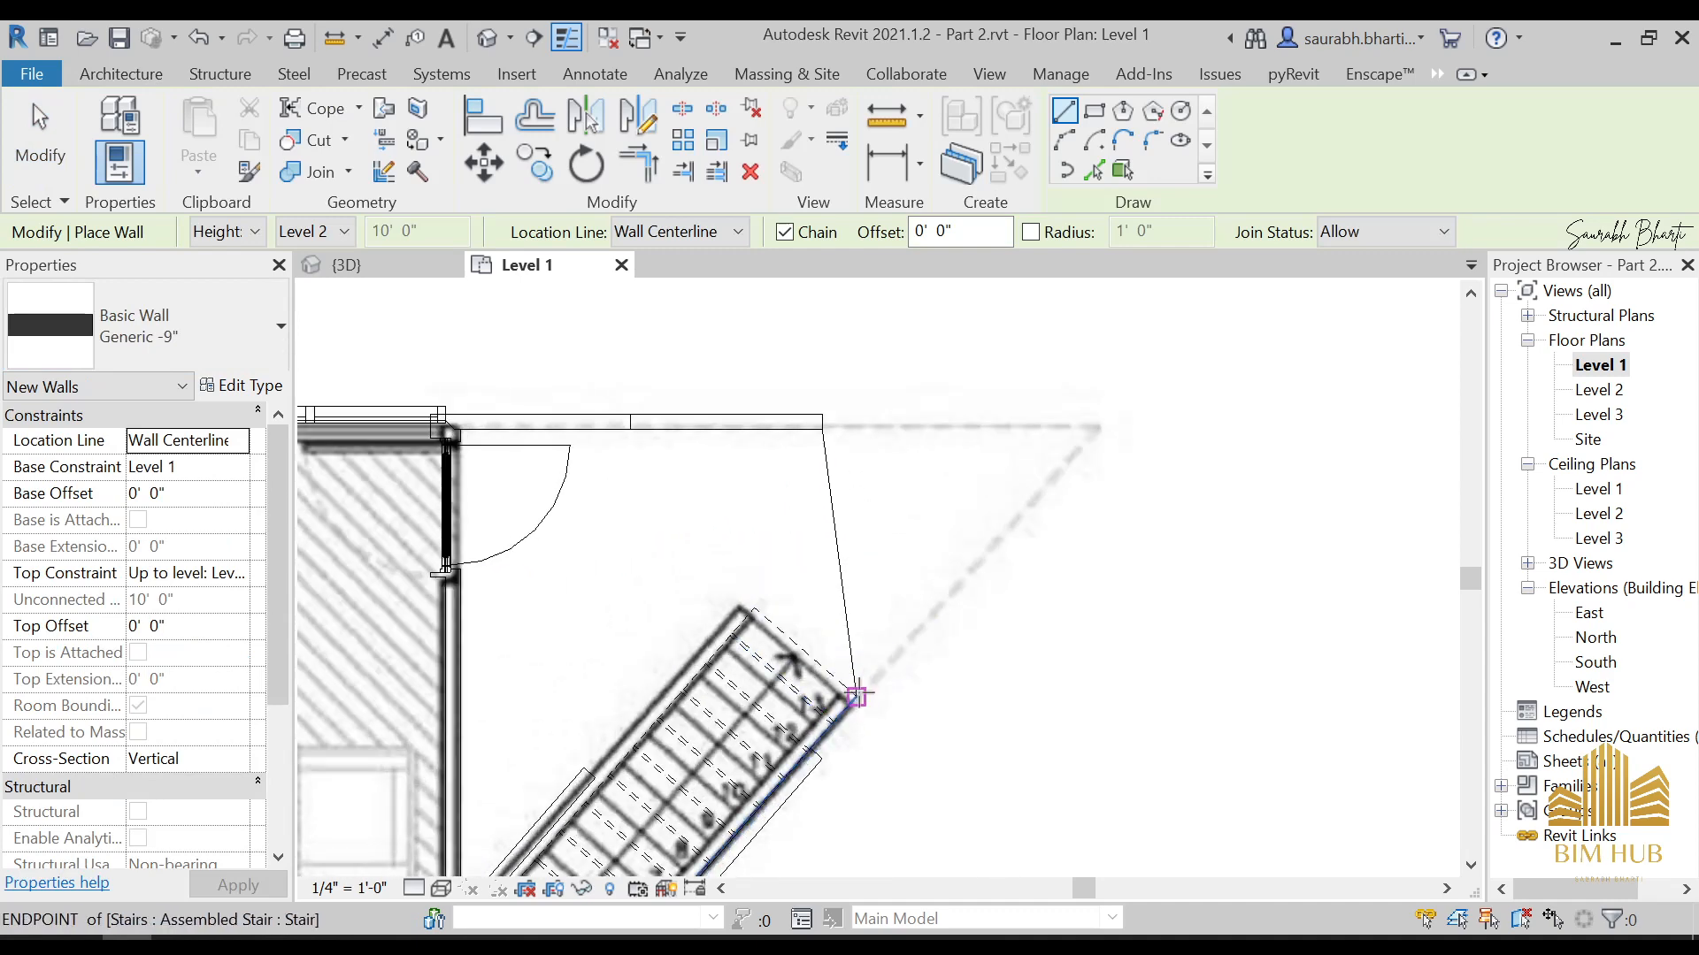
click(857, 696)
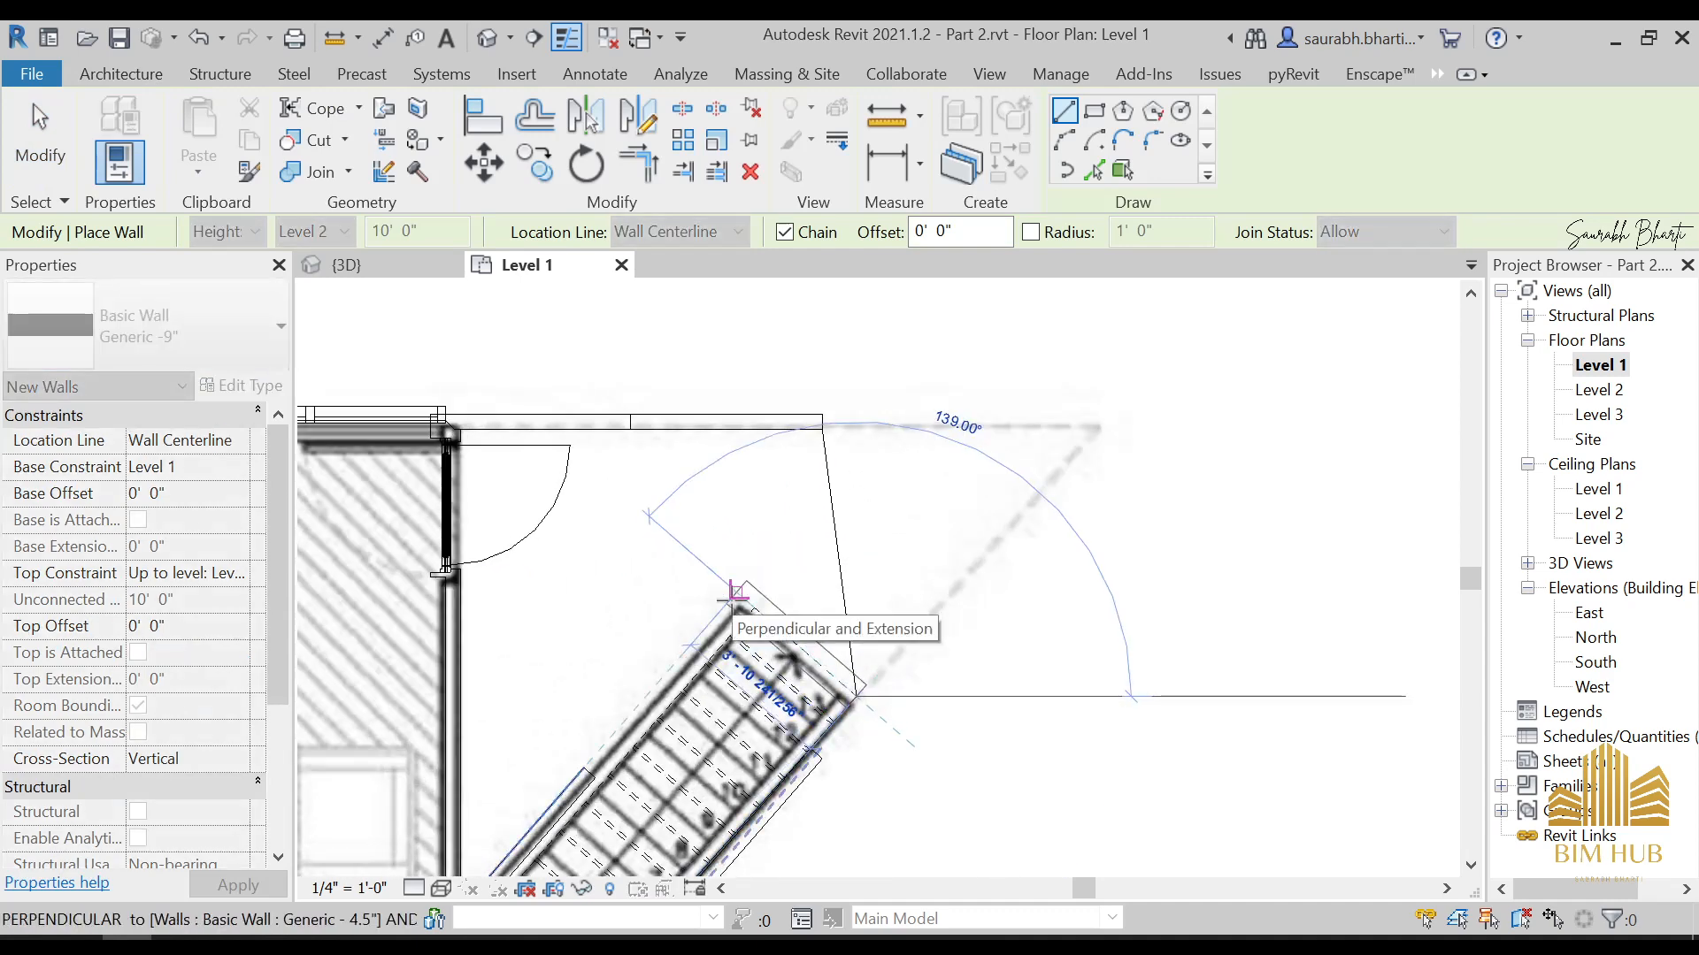
key(Escape)
click(191, 332)
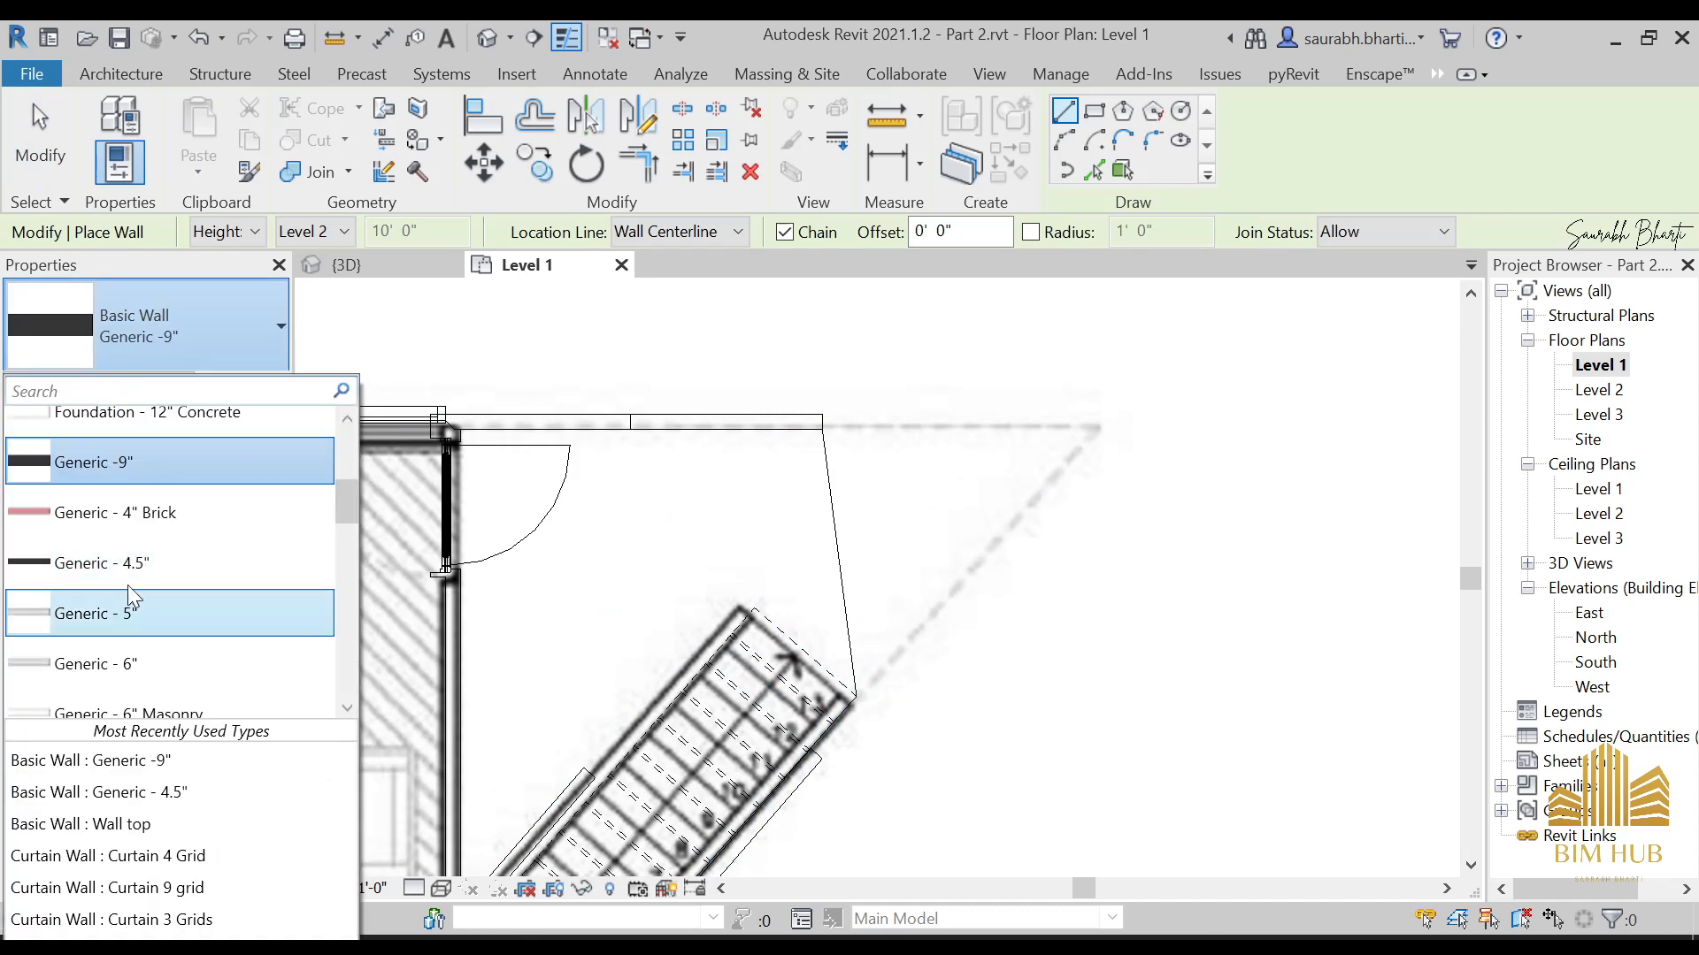
click(124, 564)
click(246, 341)
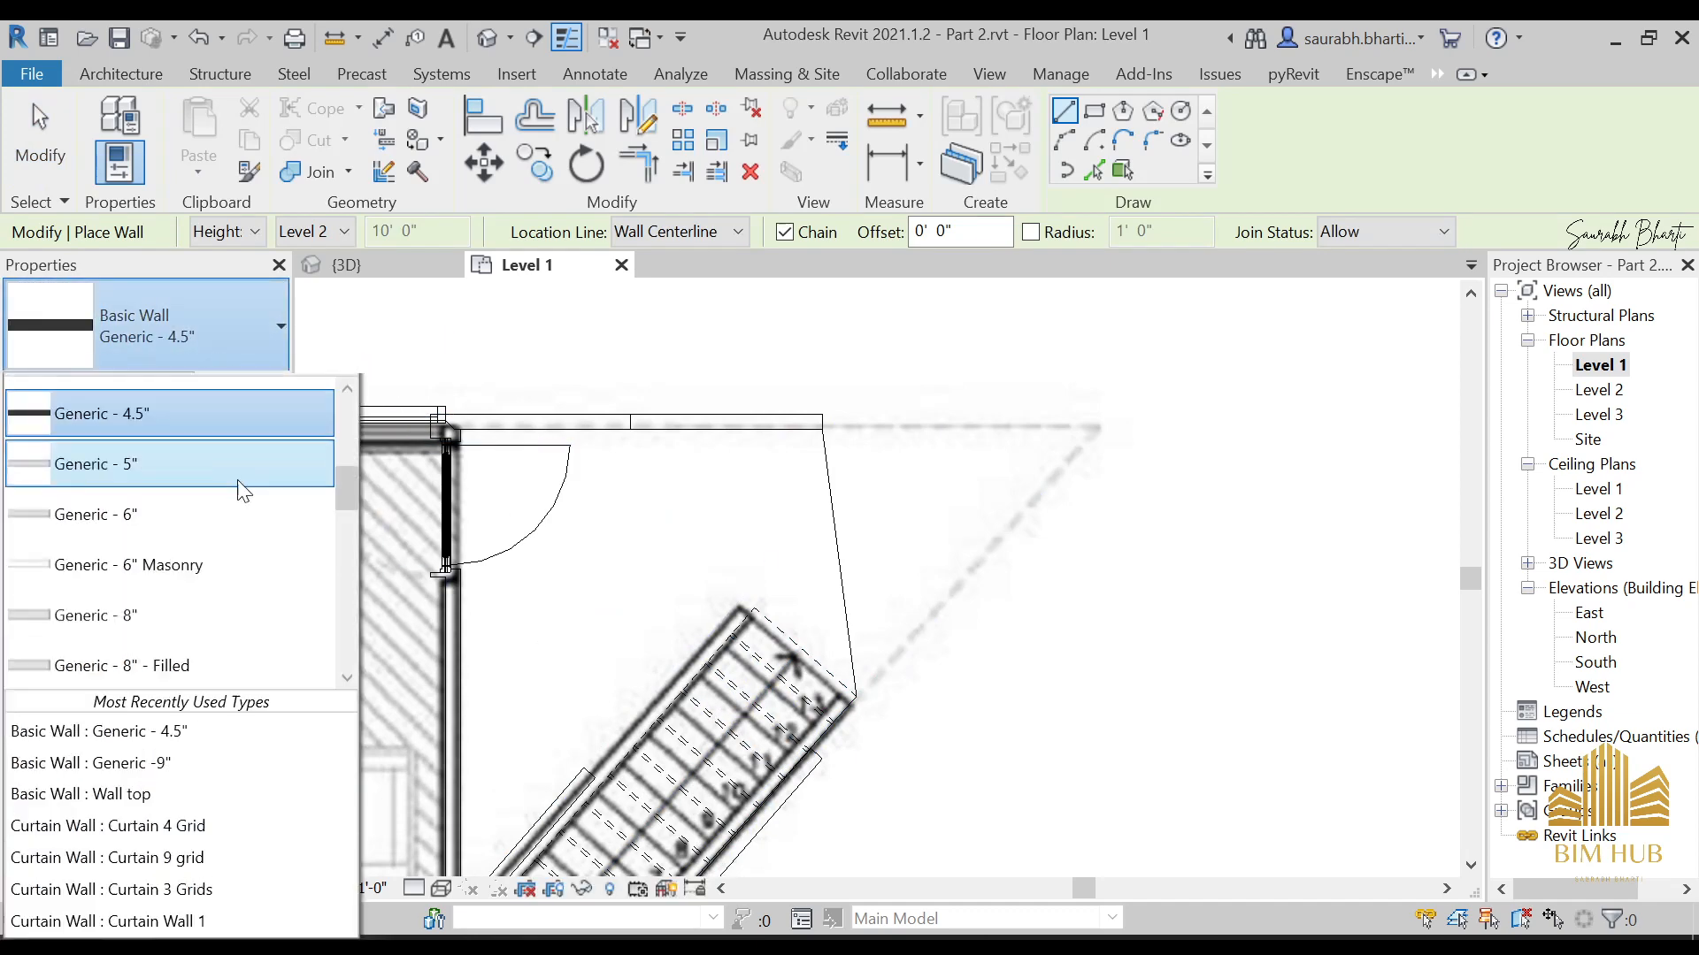
click(194, 331)
Draw a wall across the staircase's upper end, from the stair's outer corner perpendicular to the opposite side wall
scroll(849, 681, up, 3)
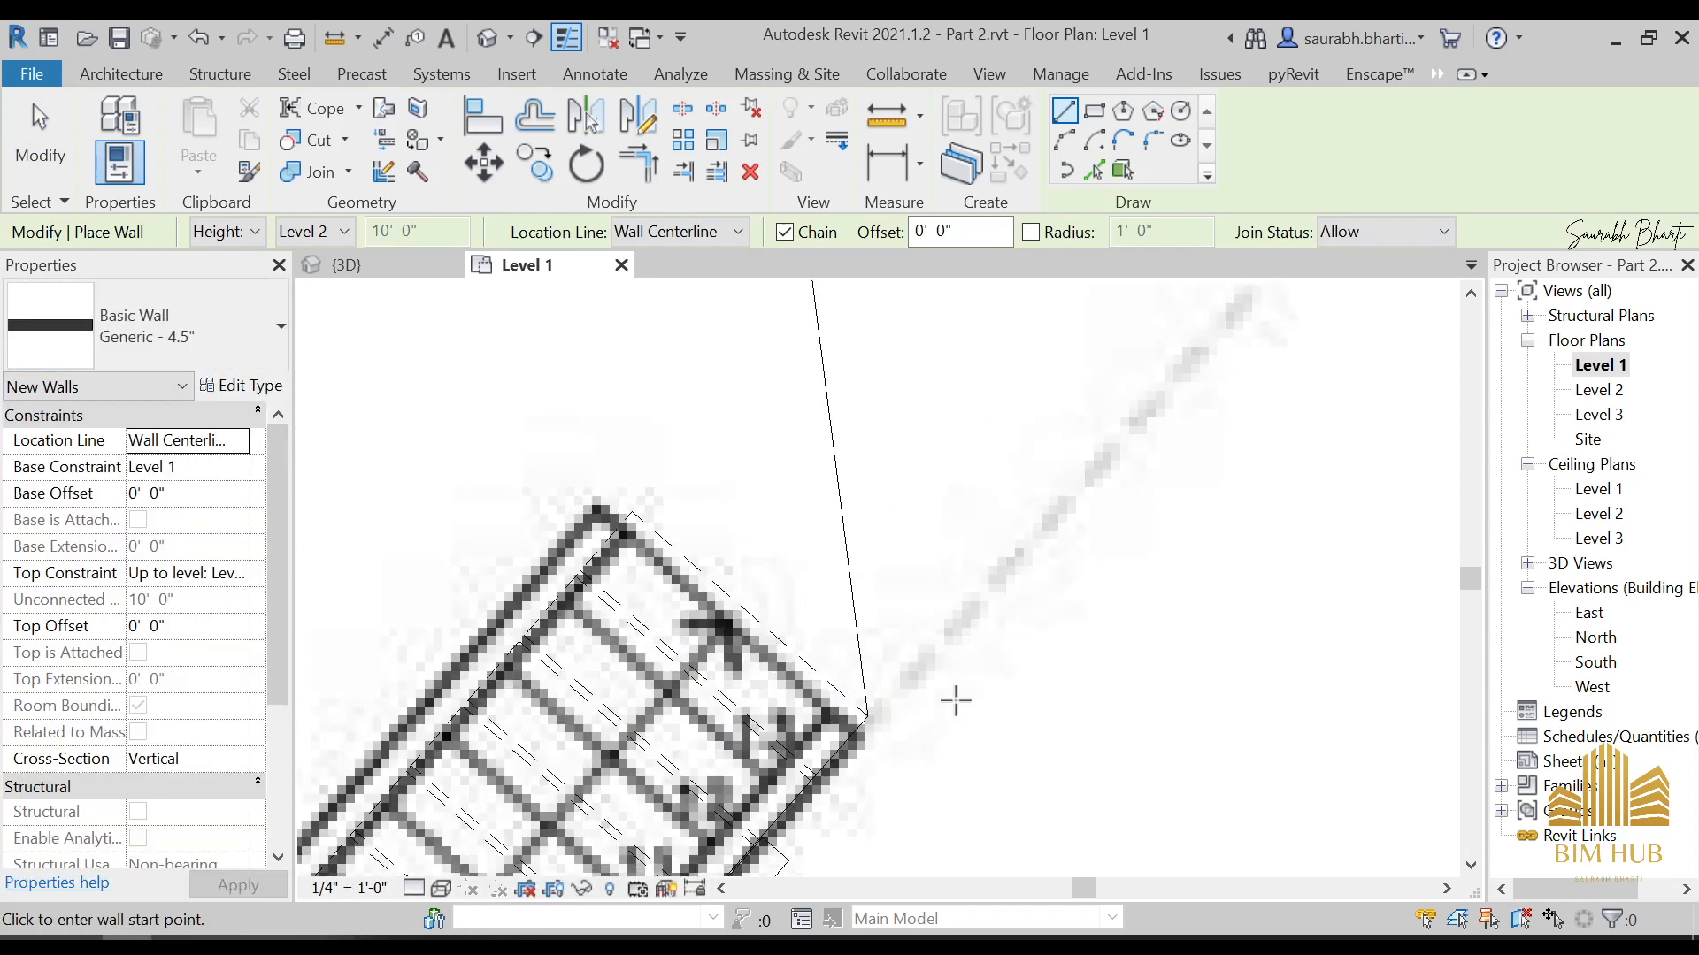
click(871, 715)
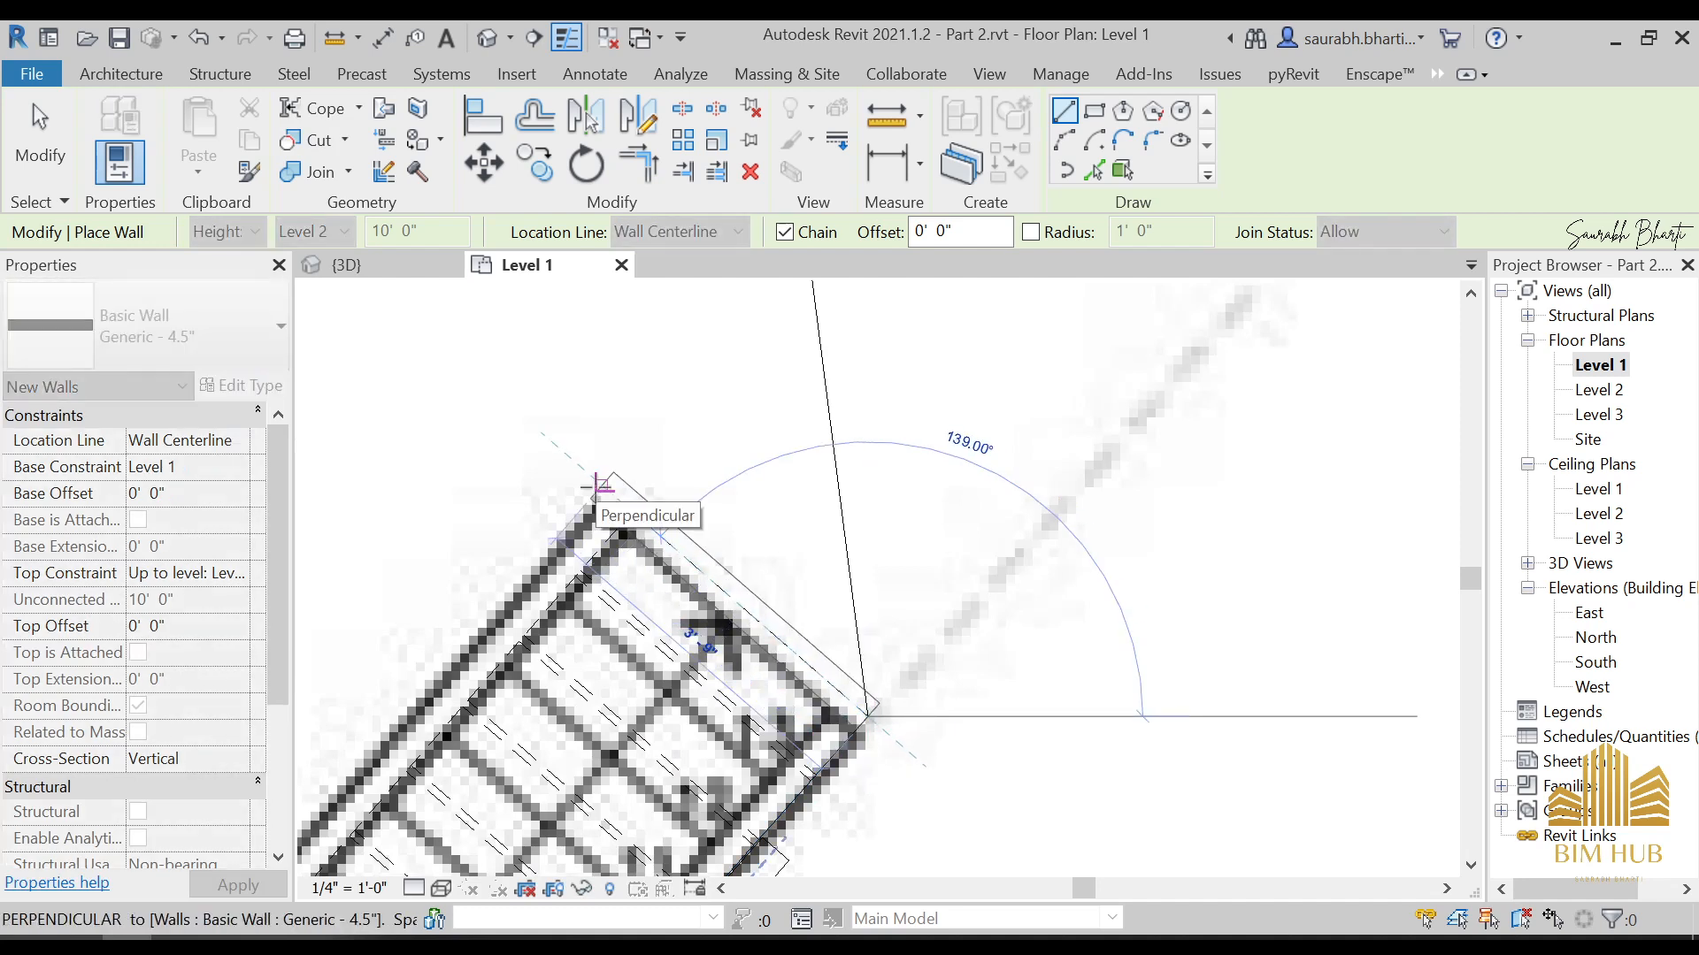
click(602, 485)
key(Escape)
key(Escape)
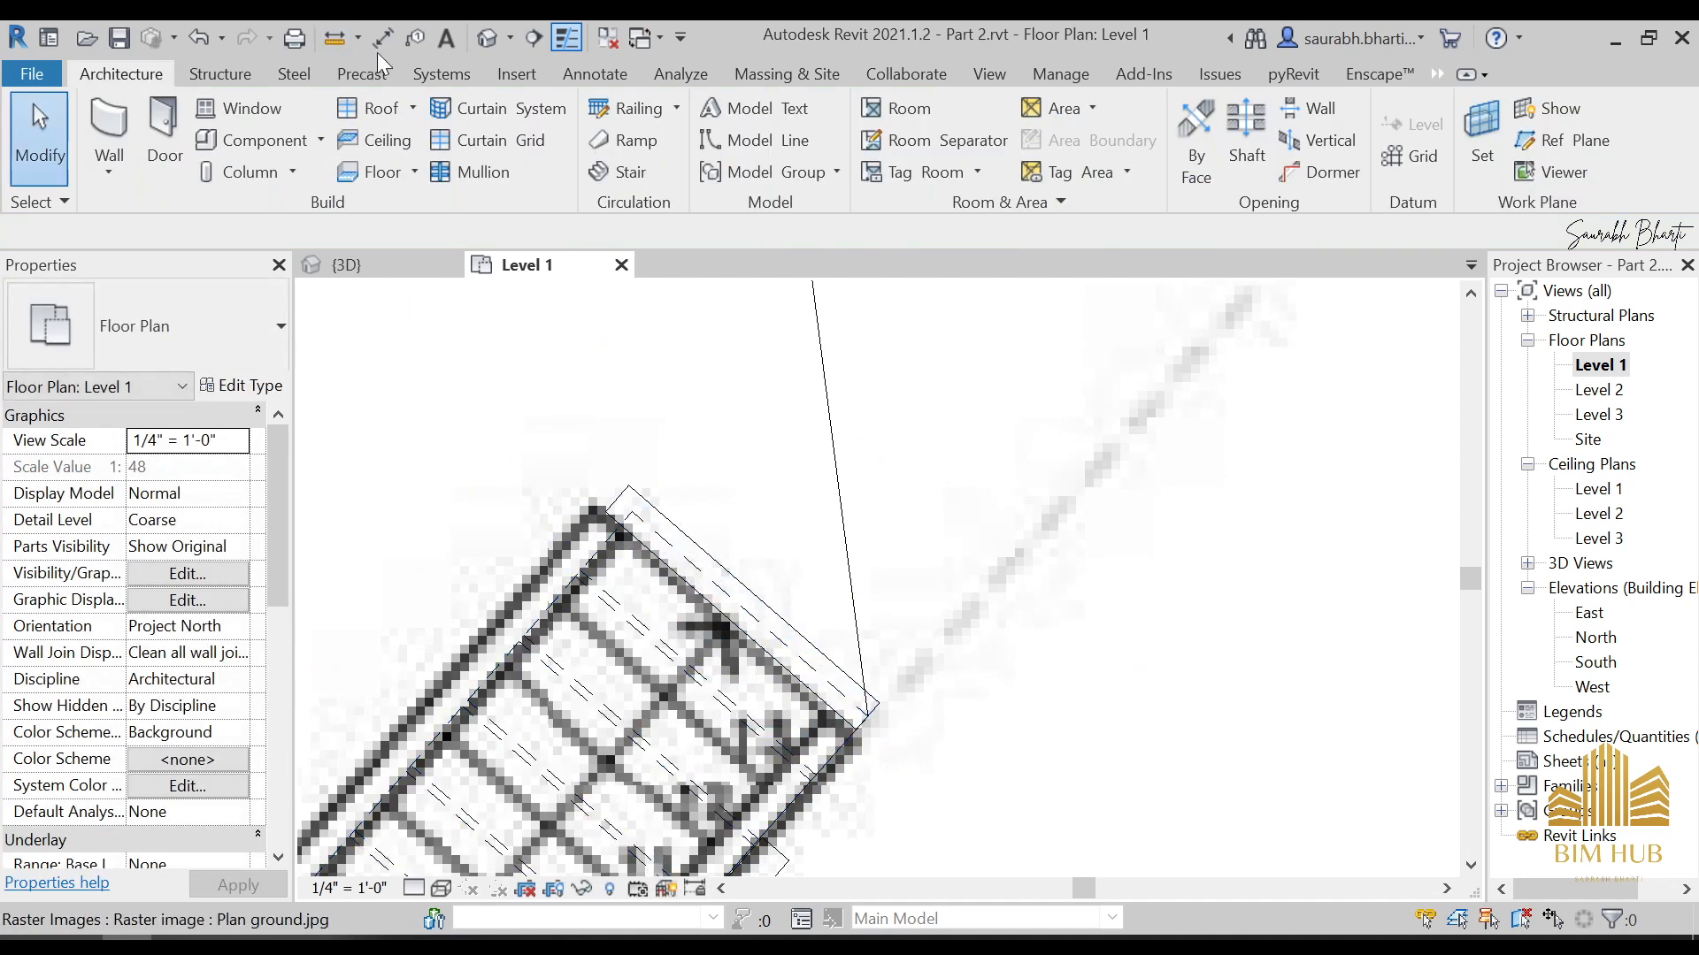
Switch to the default 3D view and select the new wall beneath the overhanging upper floor
click(484, 41)
scroll(796, 593, down, 2)
shift+middle_drag(898, 620, 894, 561)
scroll(896, 496, up, 5)
click(890, 582)
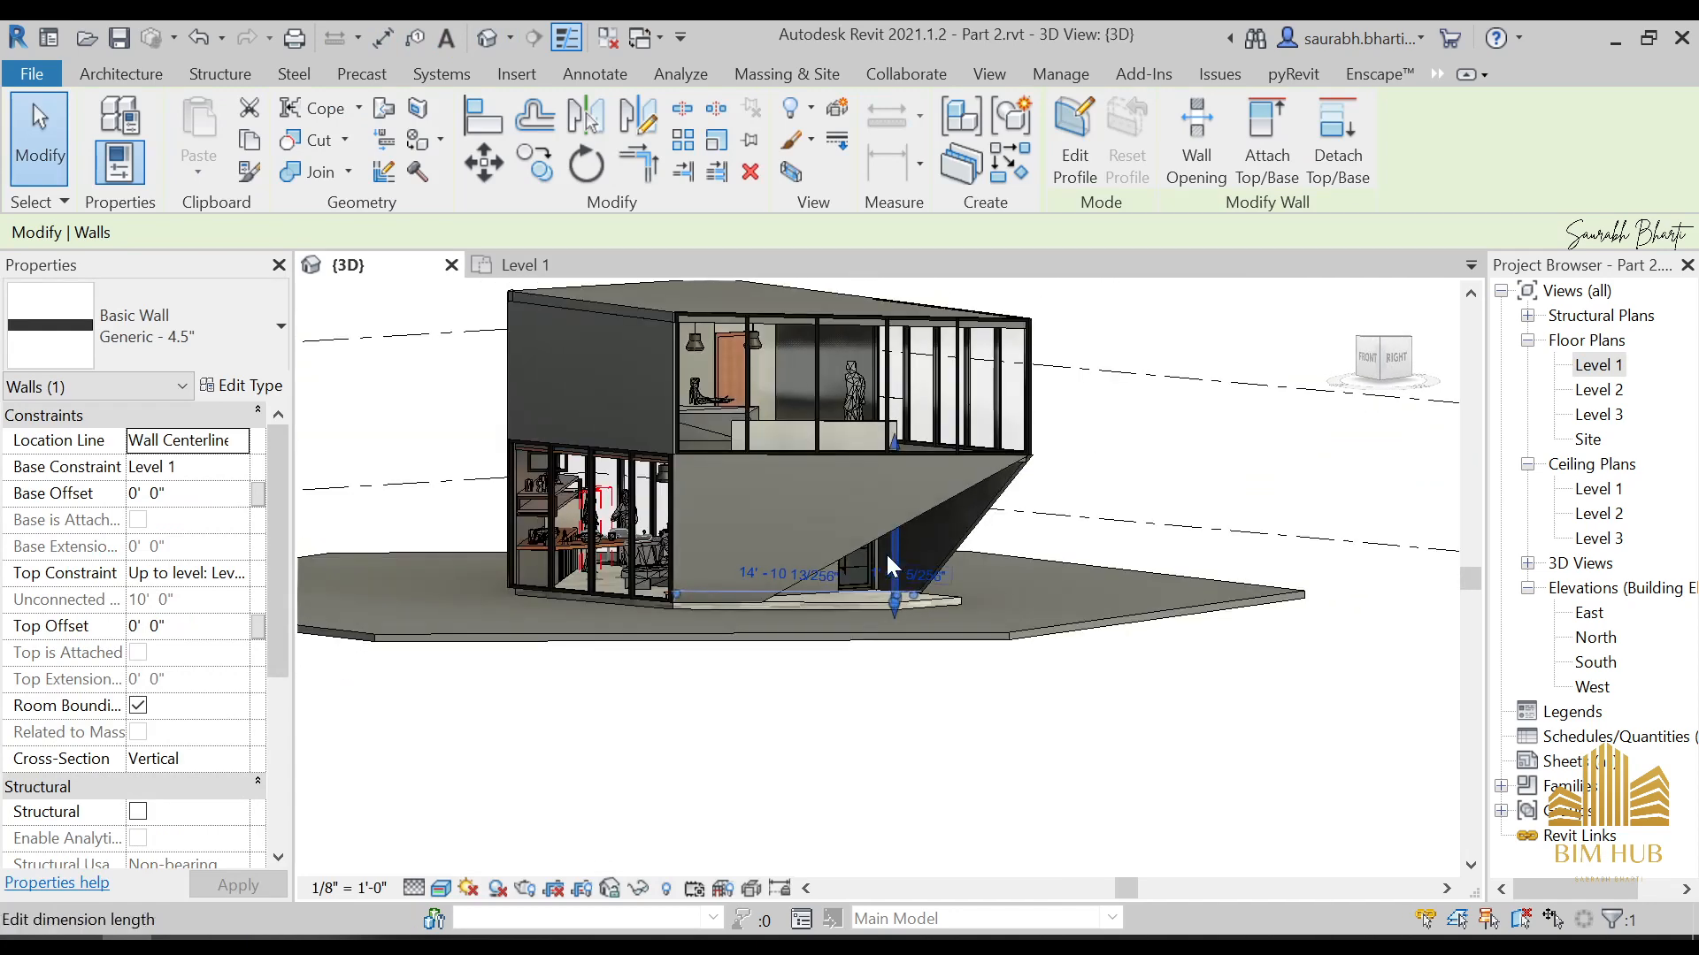
From the front view, temporarily hide the triangular 4.5" wall that covers the staircase
click(1371, 357)
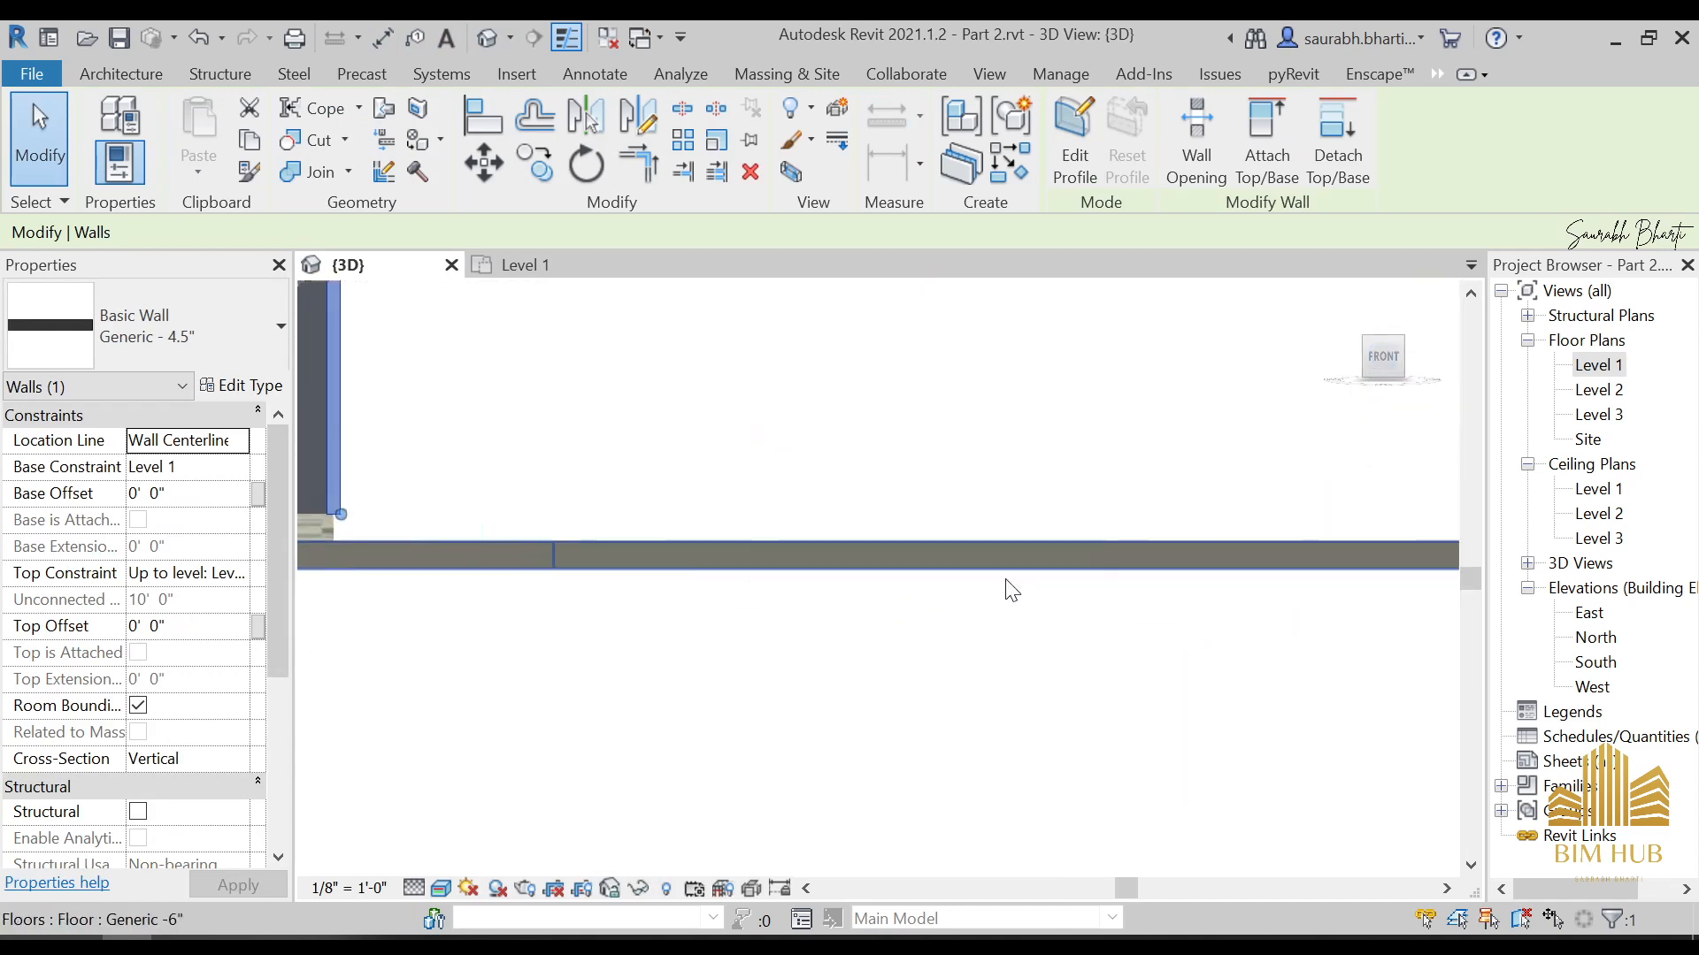
scroll(1117, 481, down, 3)
click(1116, 488)
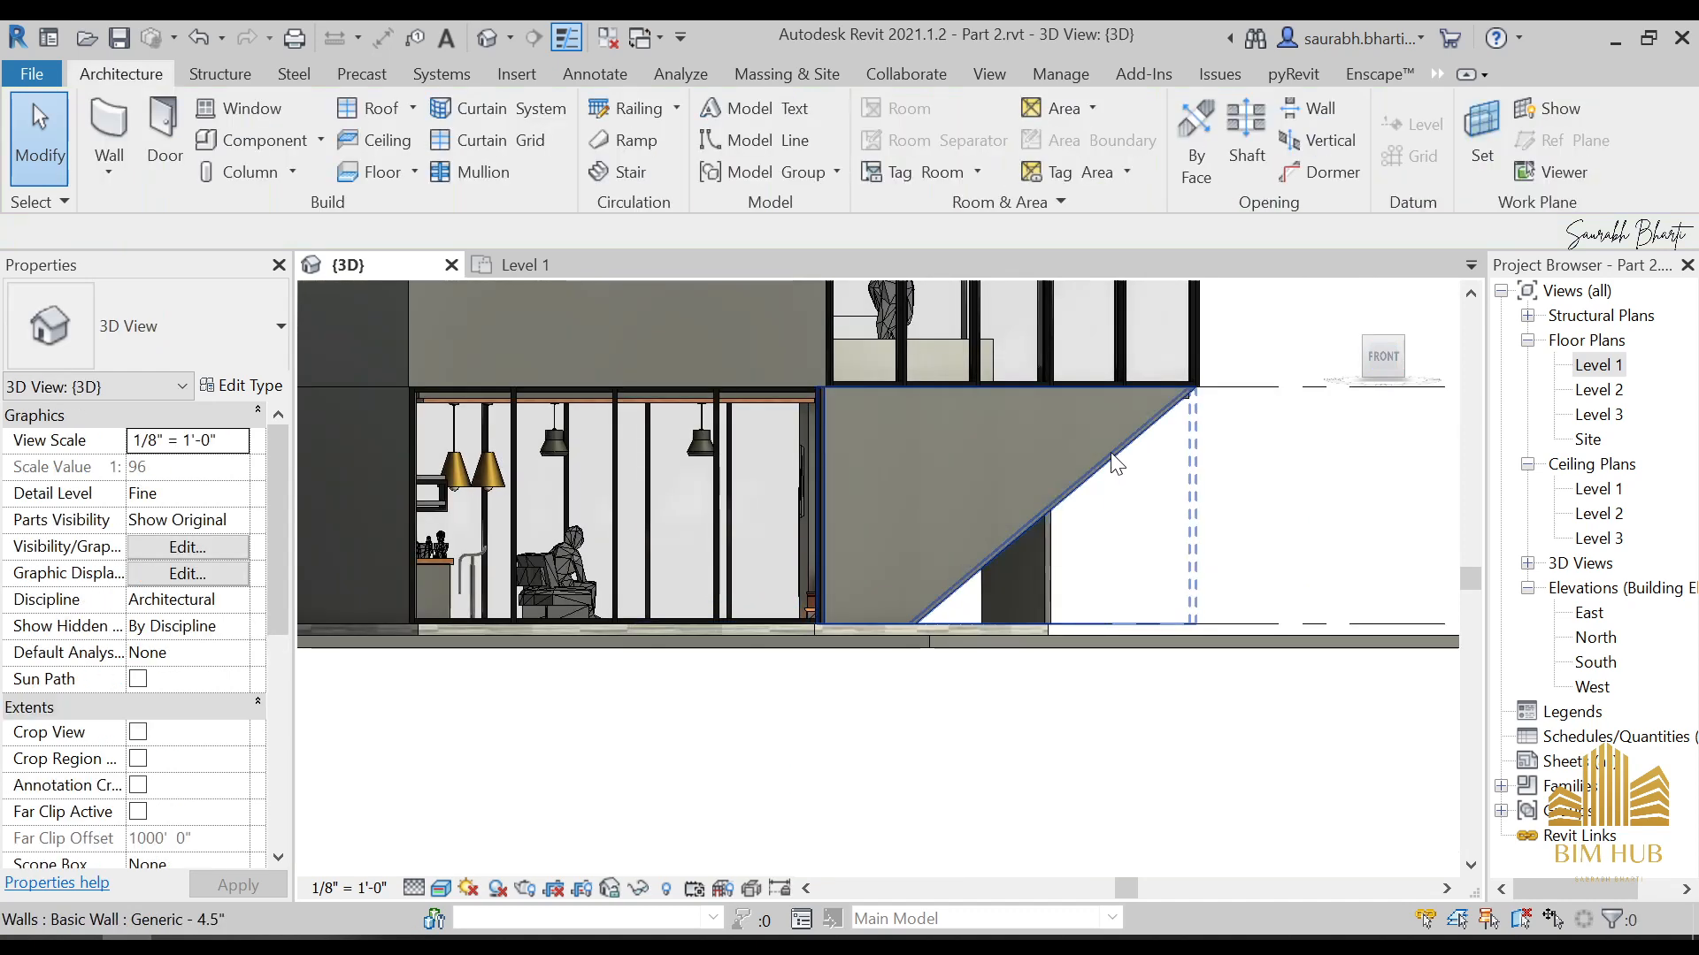
click(1110, 452)
key(h)
key(h)
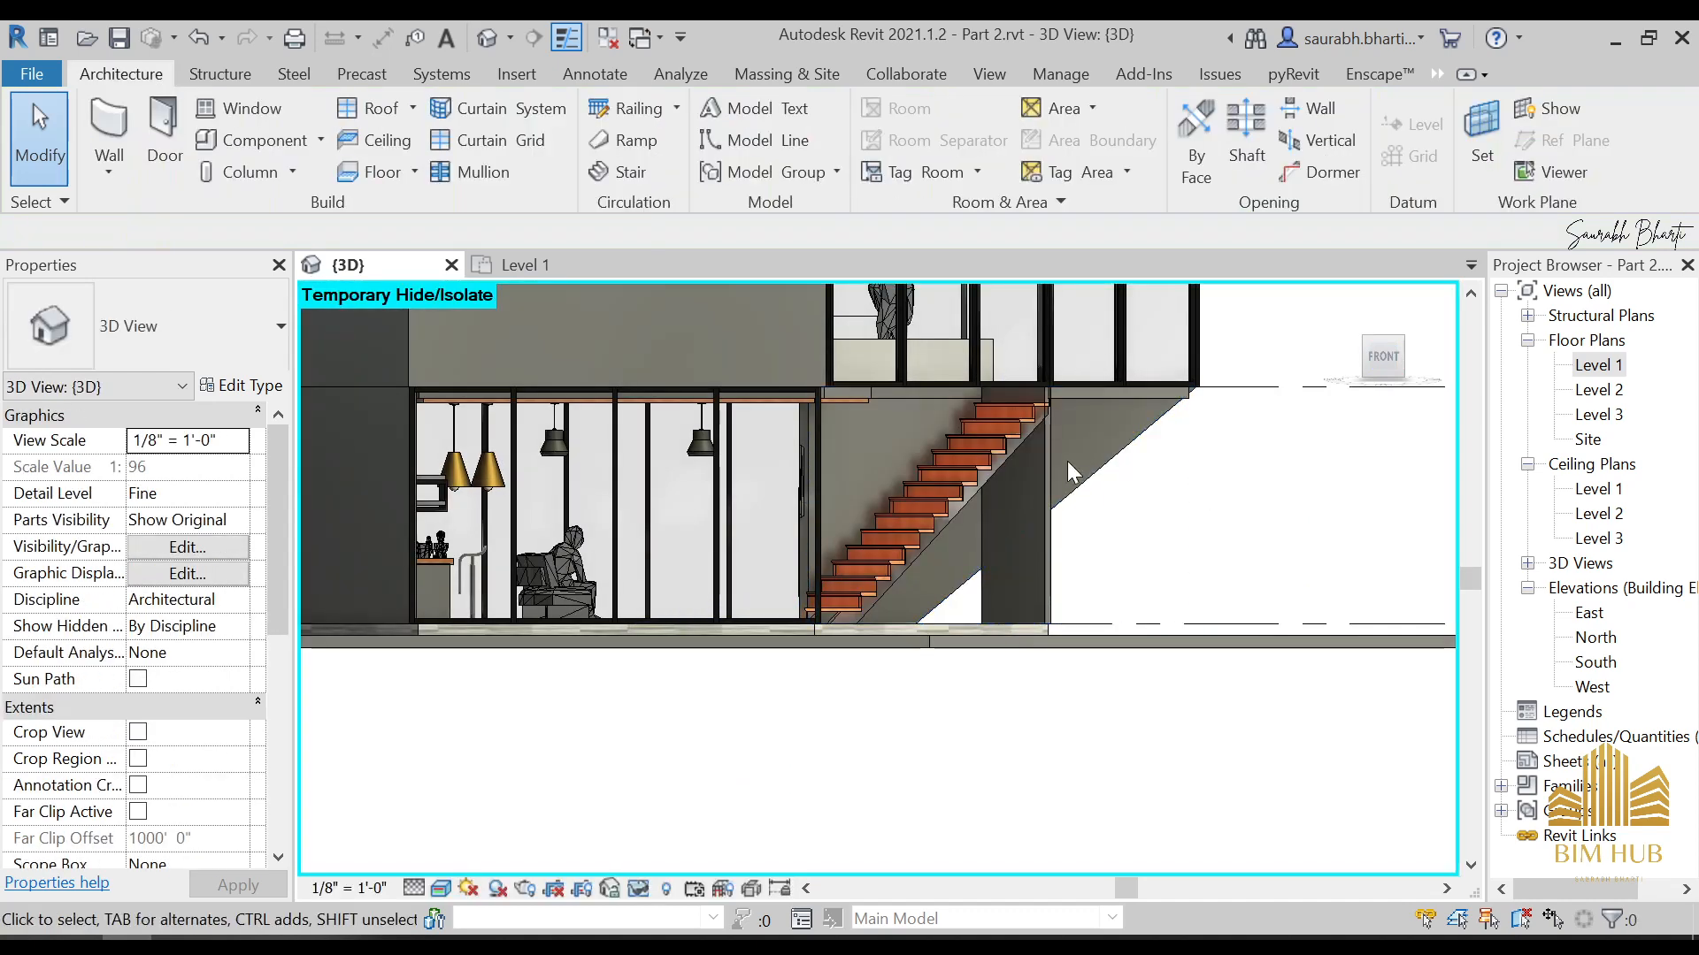
Set the new wall at the staircase's upper end to a Slanted cross-section with a 45° angle from vertical
shift+middle_drag(1109, 452, 814, 469)
scroll(955, 473, down, 3)
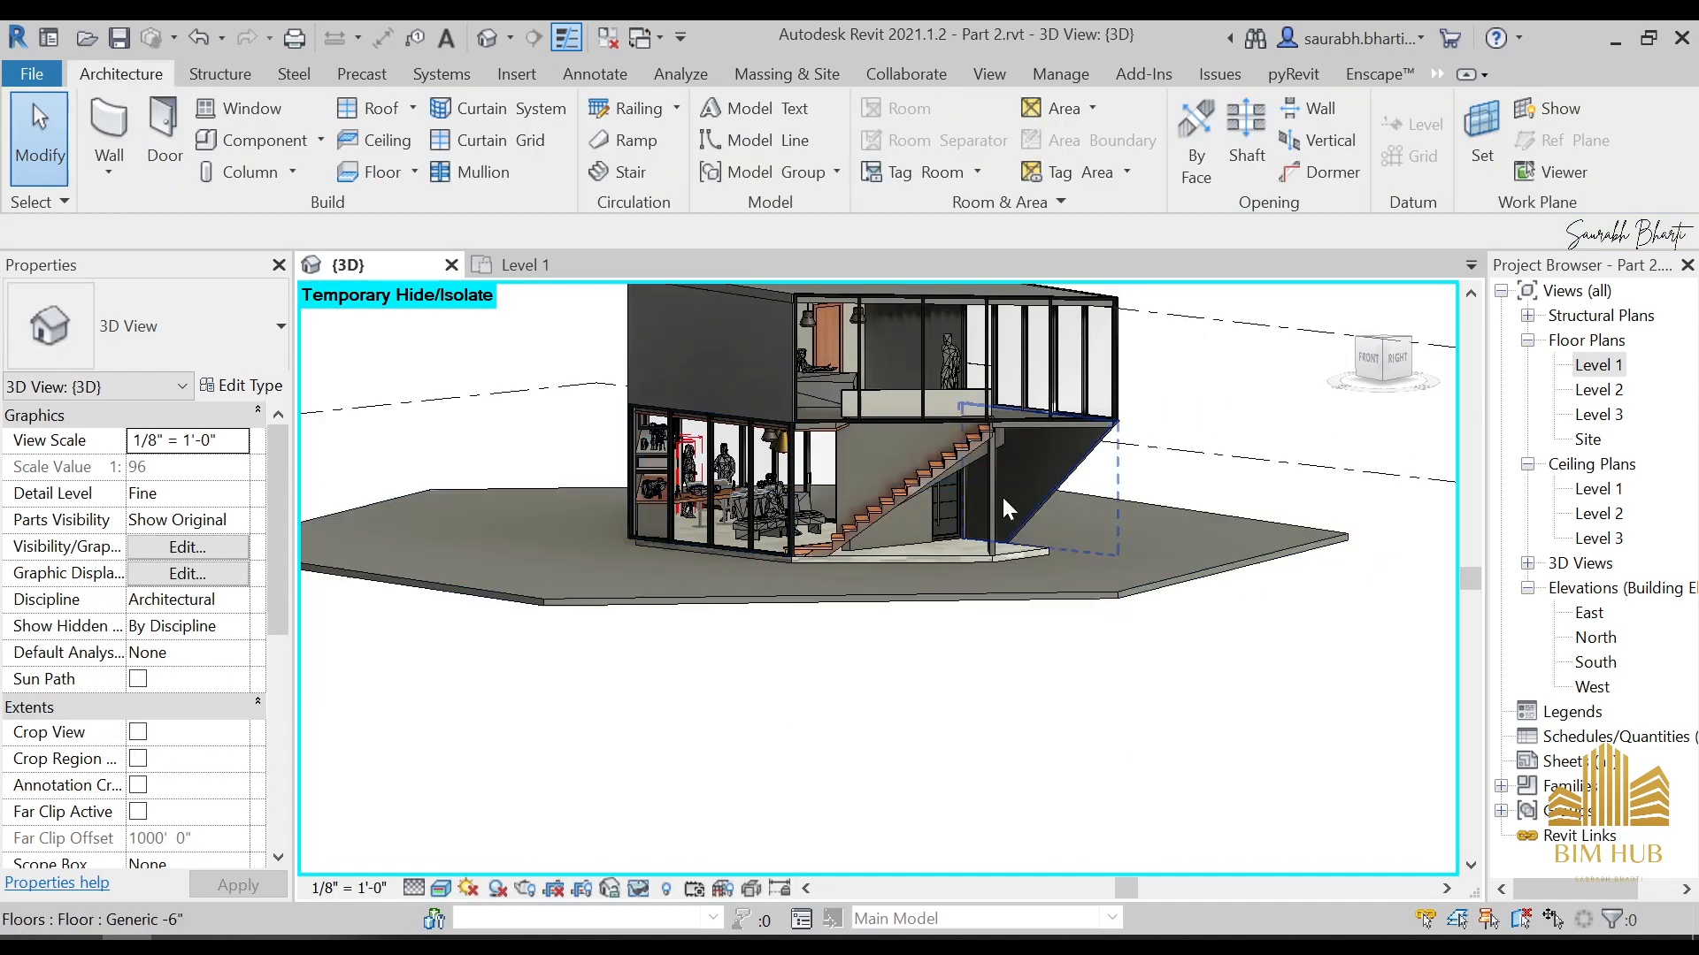
scroll(1116, 466, up, 2)
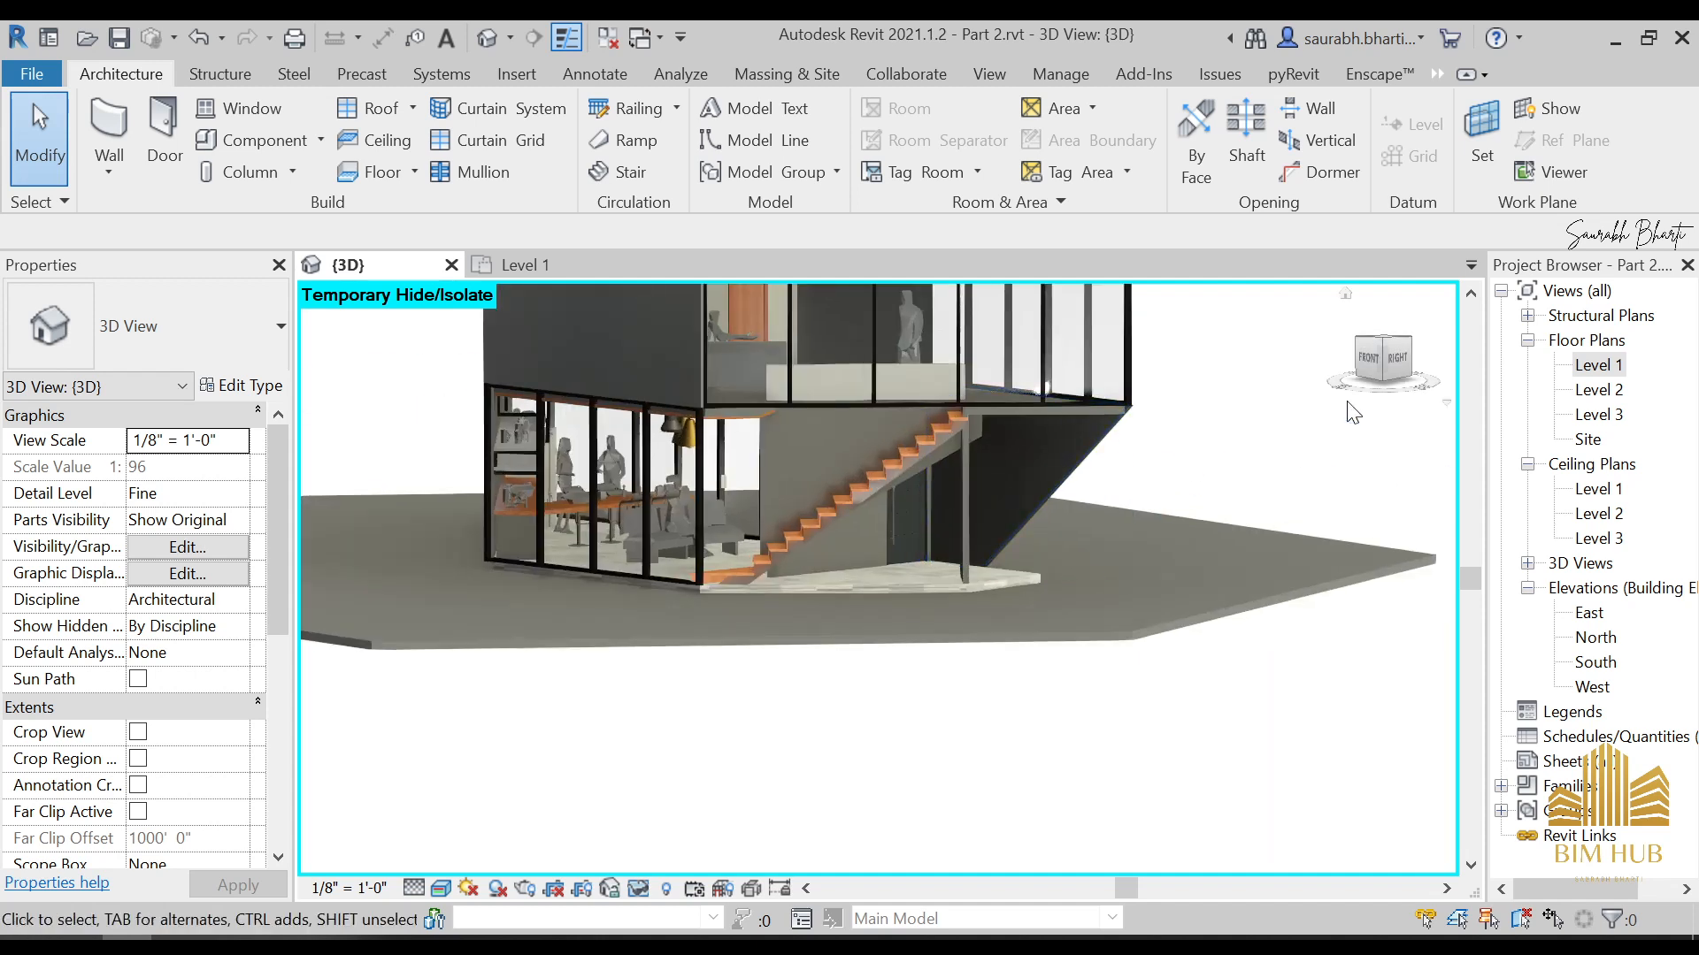
click(1387, 368)
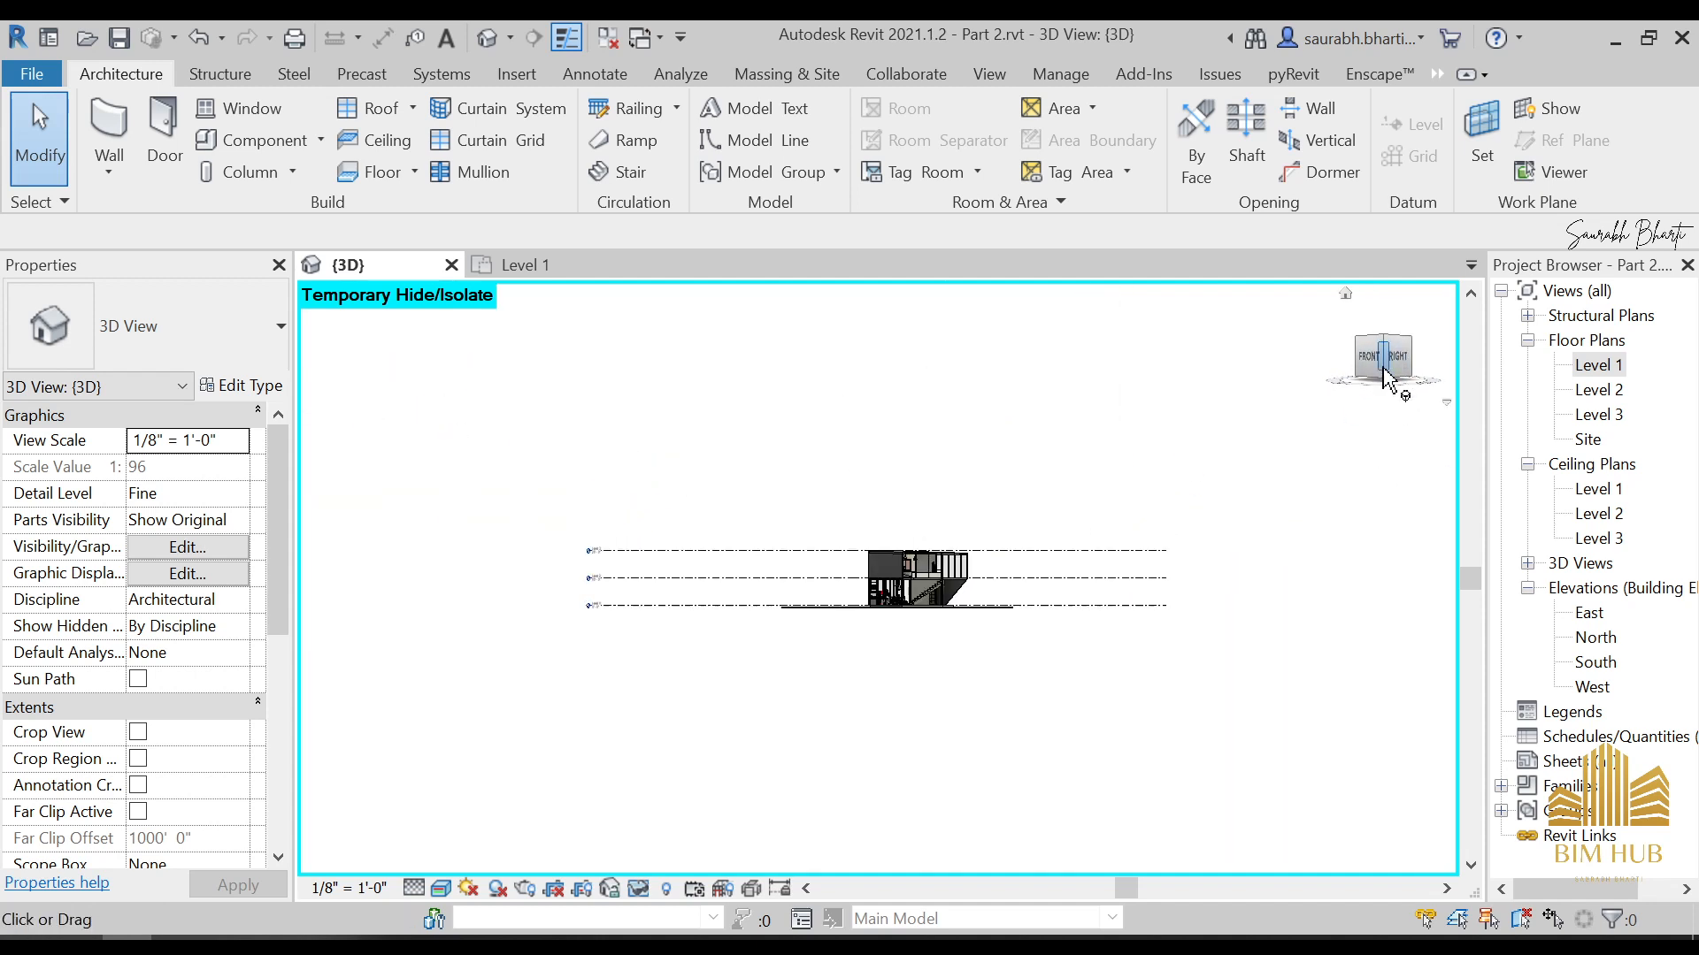
scroll(810, 646, up, 5)
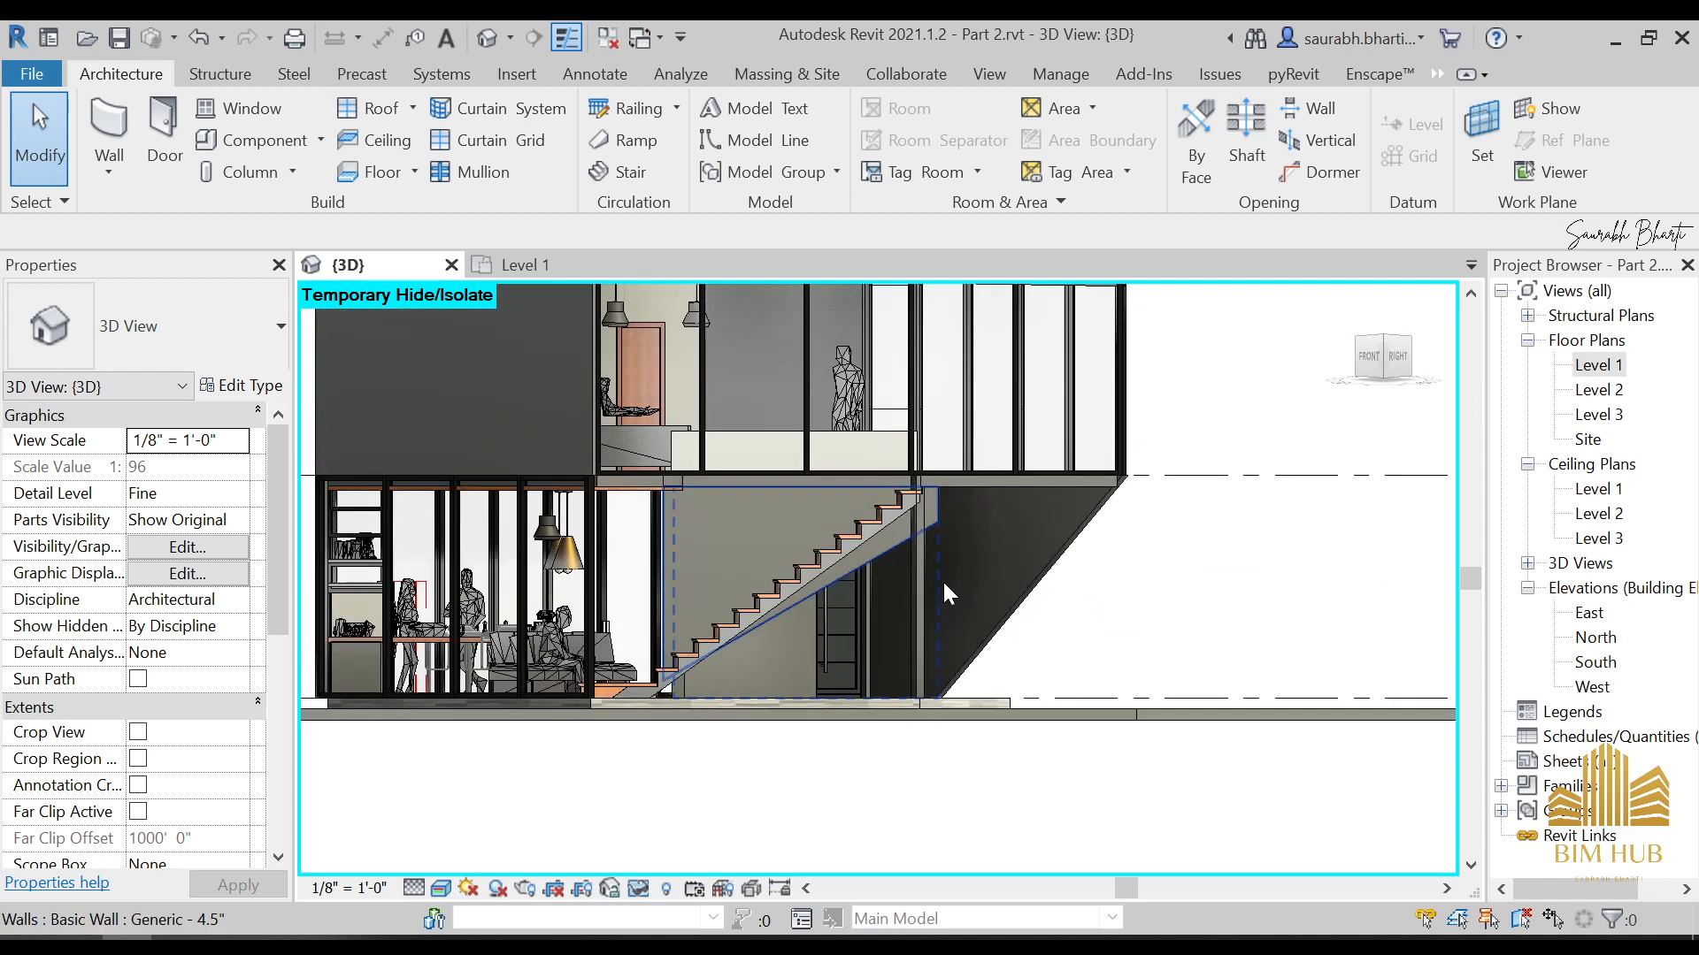
click(926, 581)
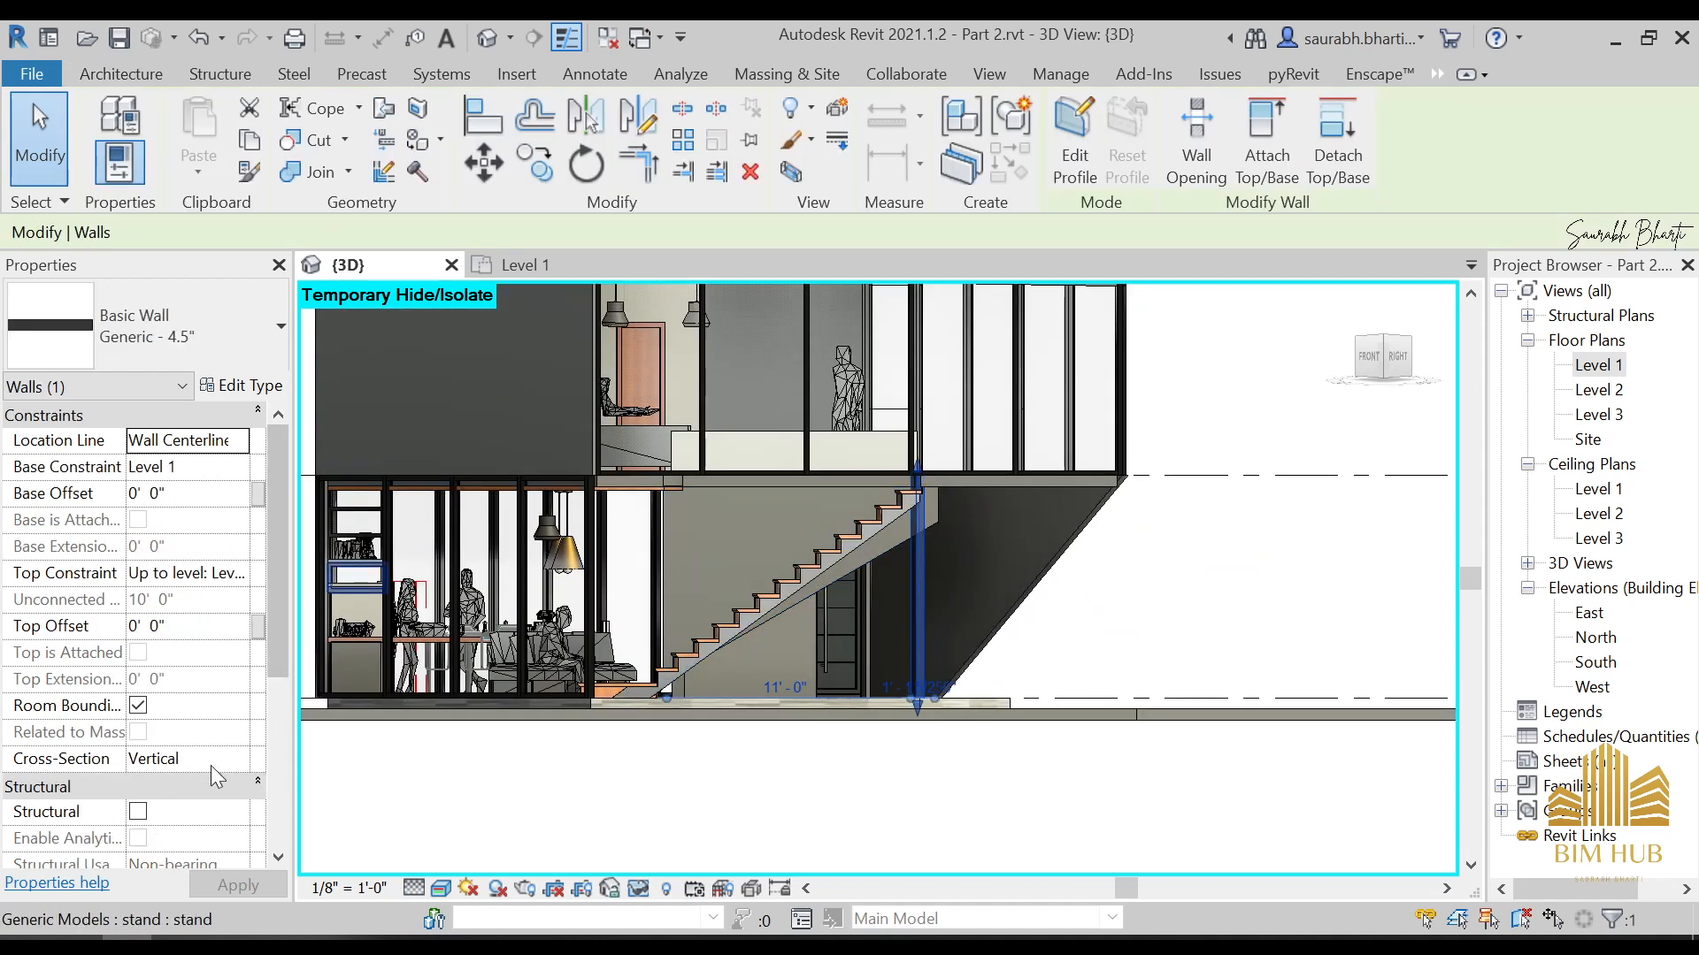
click(173, 766)
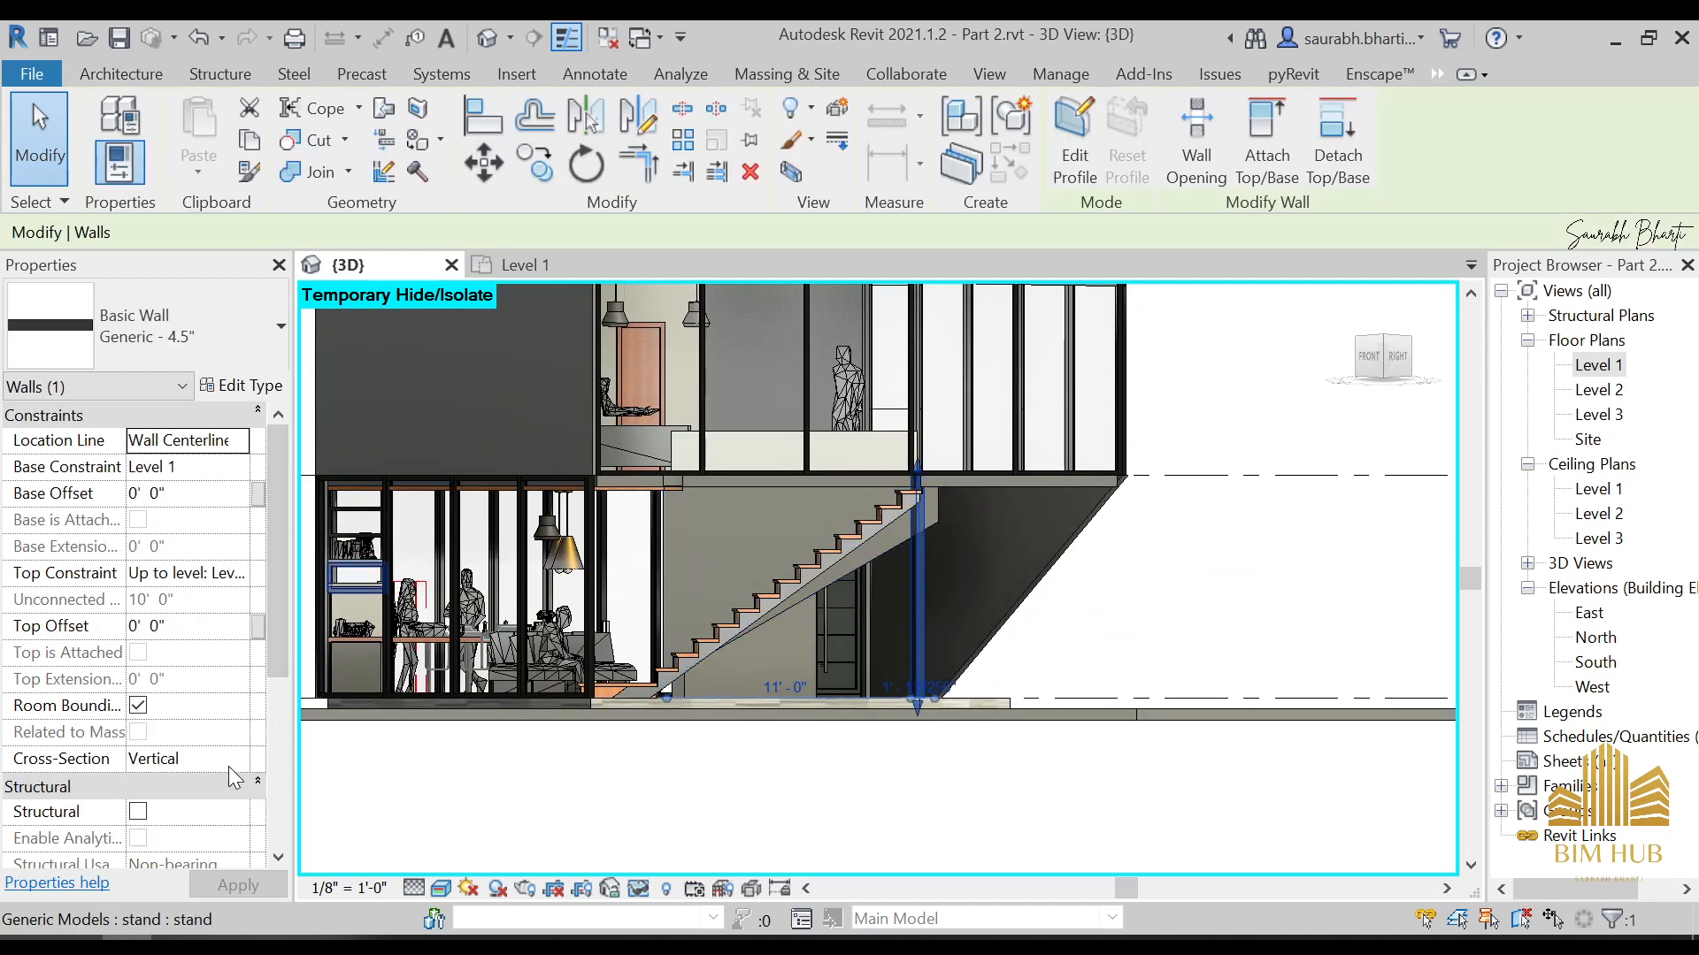
click(237, 759)
click(177, 786)
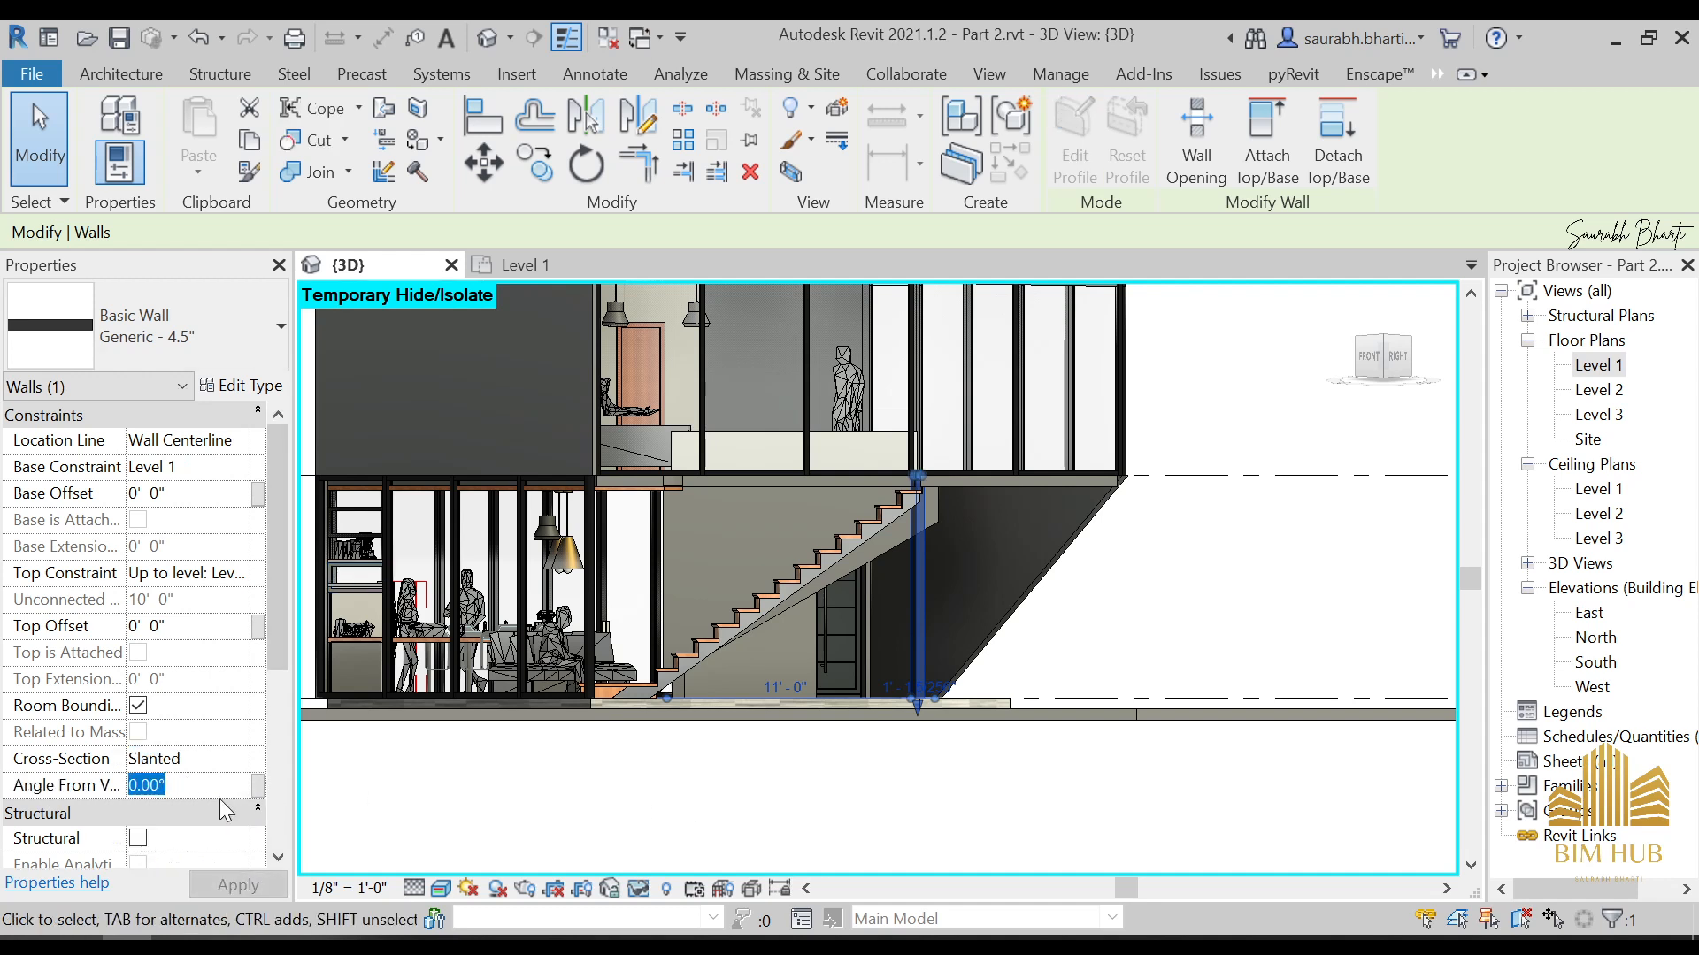
text(45)
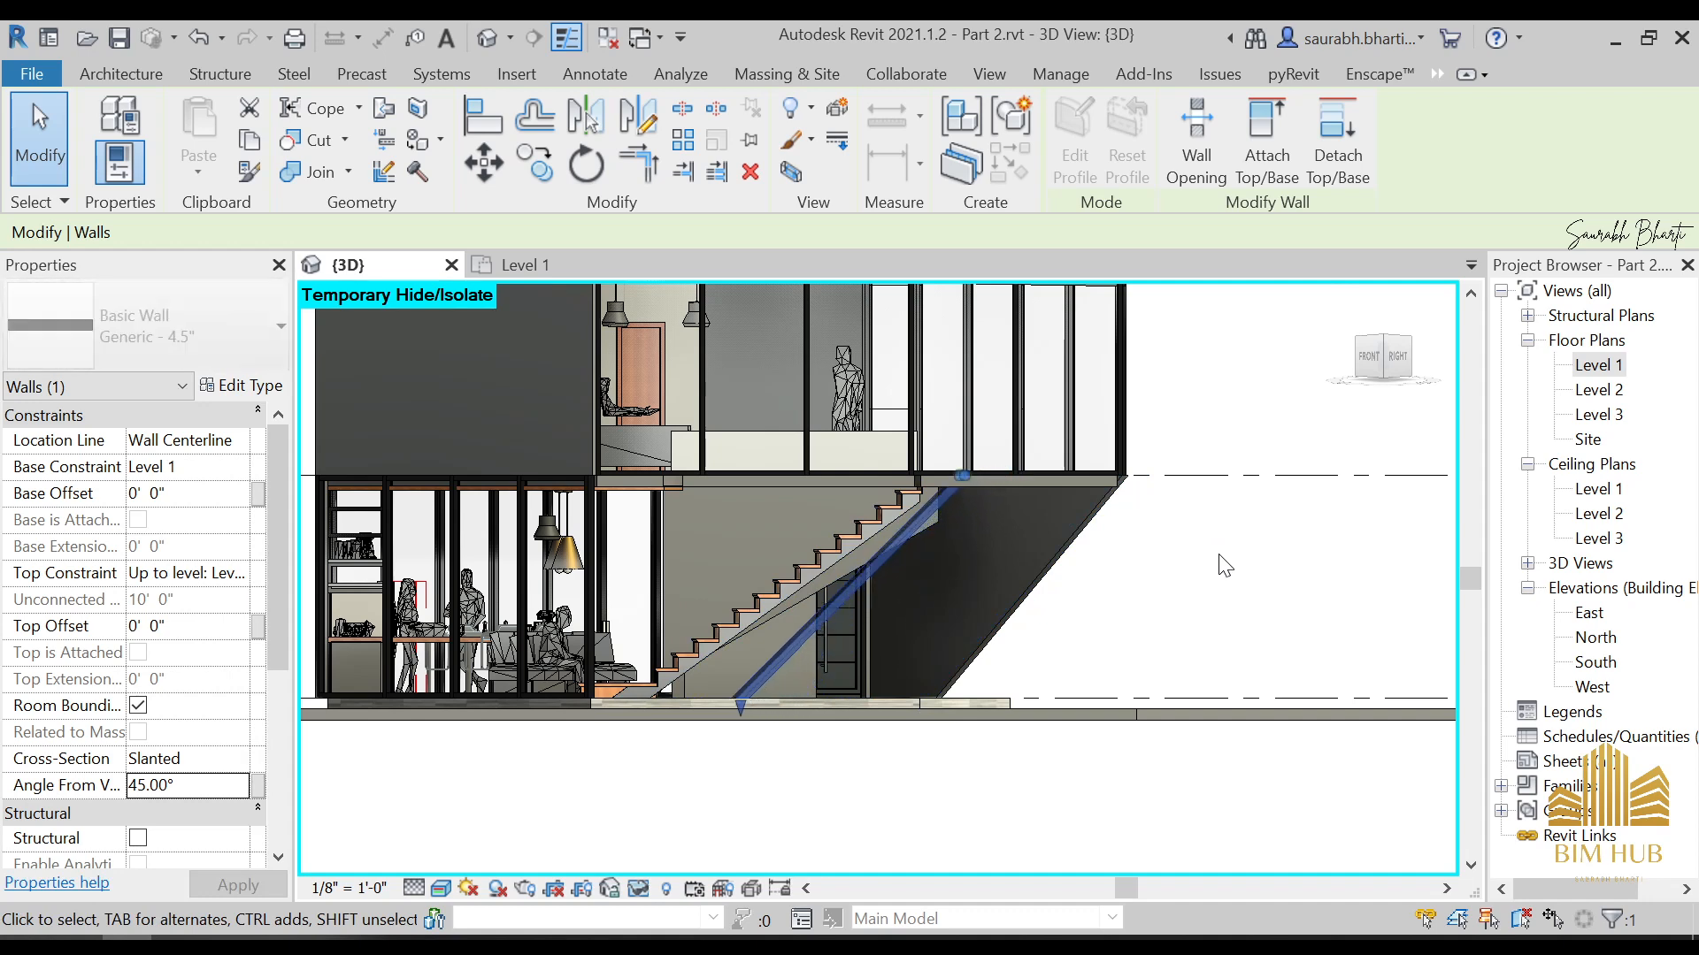
Restore the temporarily hidden elements and inspect the slanted wall from around the house
key(h)
key(r)
scroll(1205, 570, down, 2)
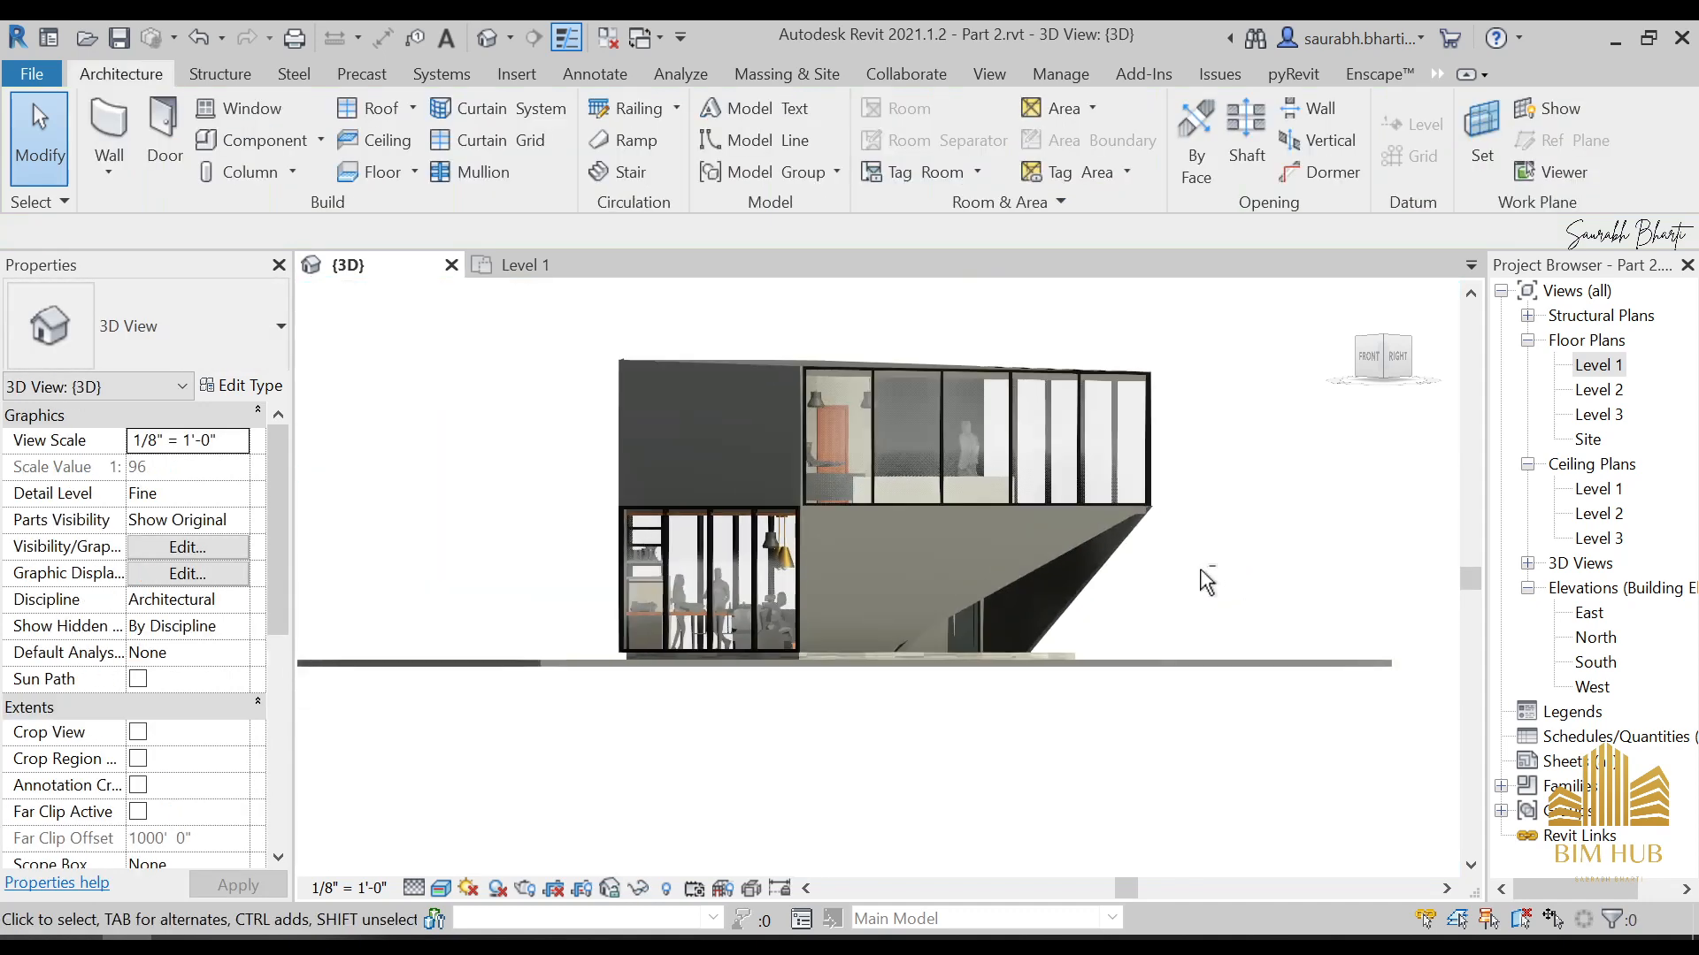
shift+middle_drag(1206, 580, 1026, 616)
scroll(840, 625, up, 3)
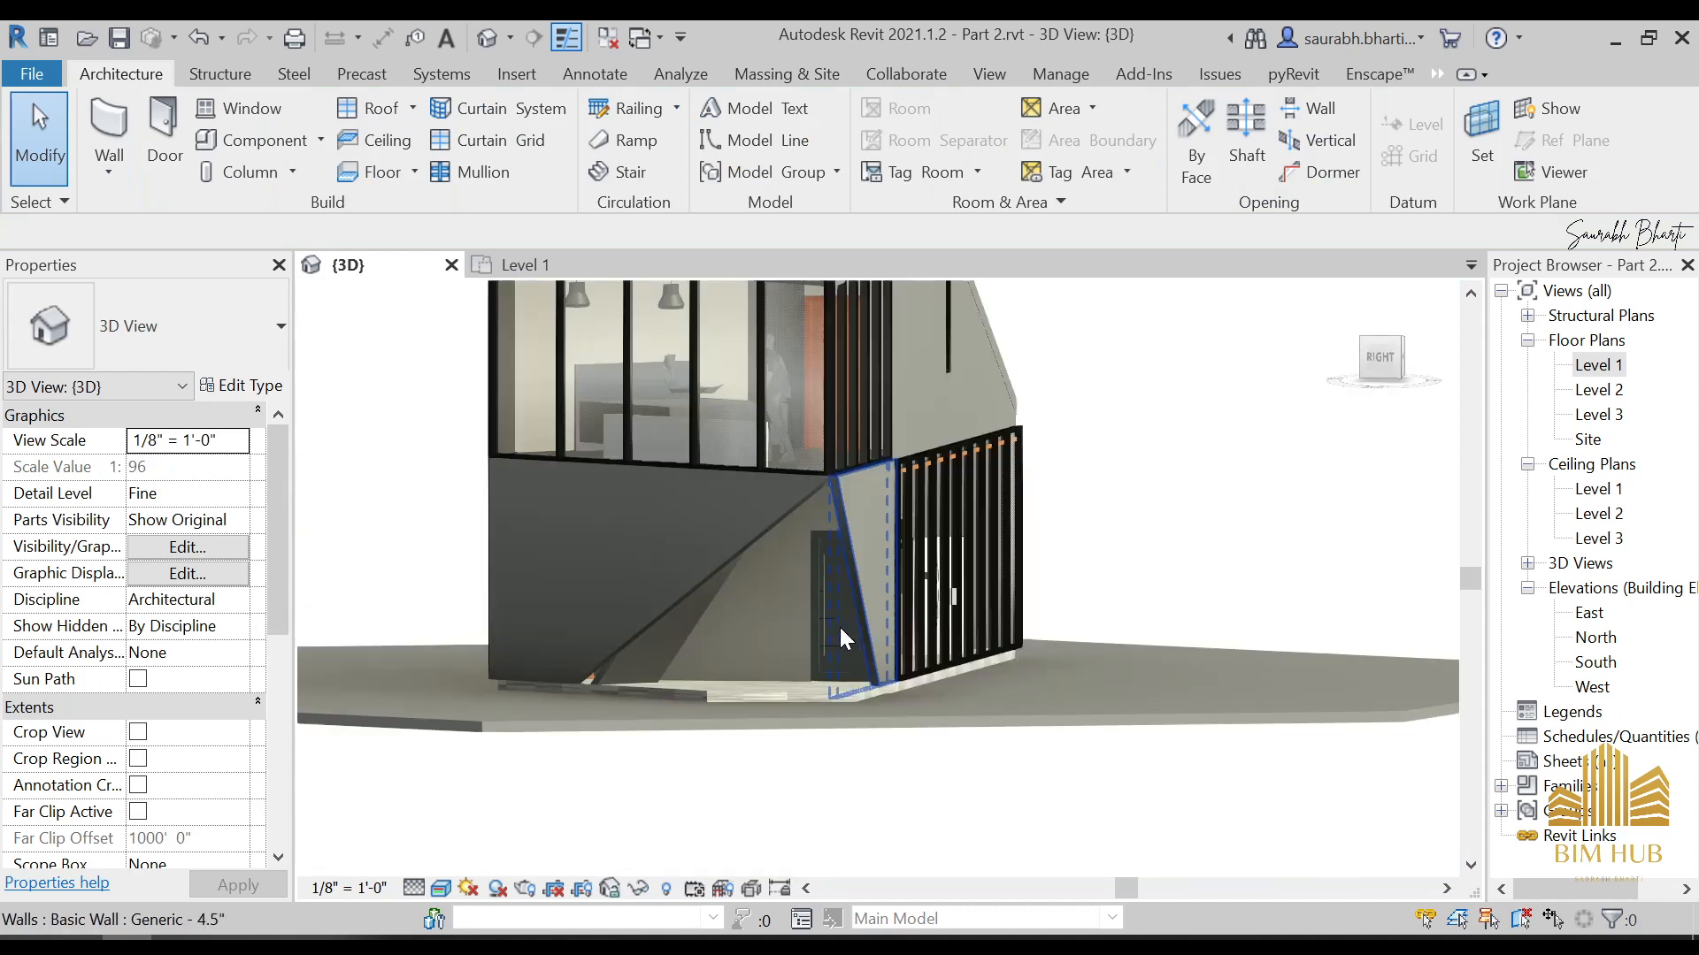
shift+middle_drag(839, 625, 628, 652)
middle_drag(628, 652, 1099, 619)
scroll(1098, 620, down, 2)
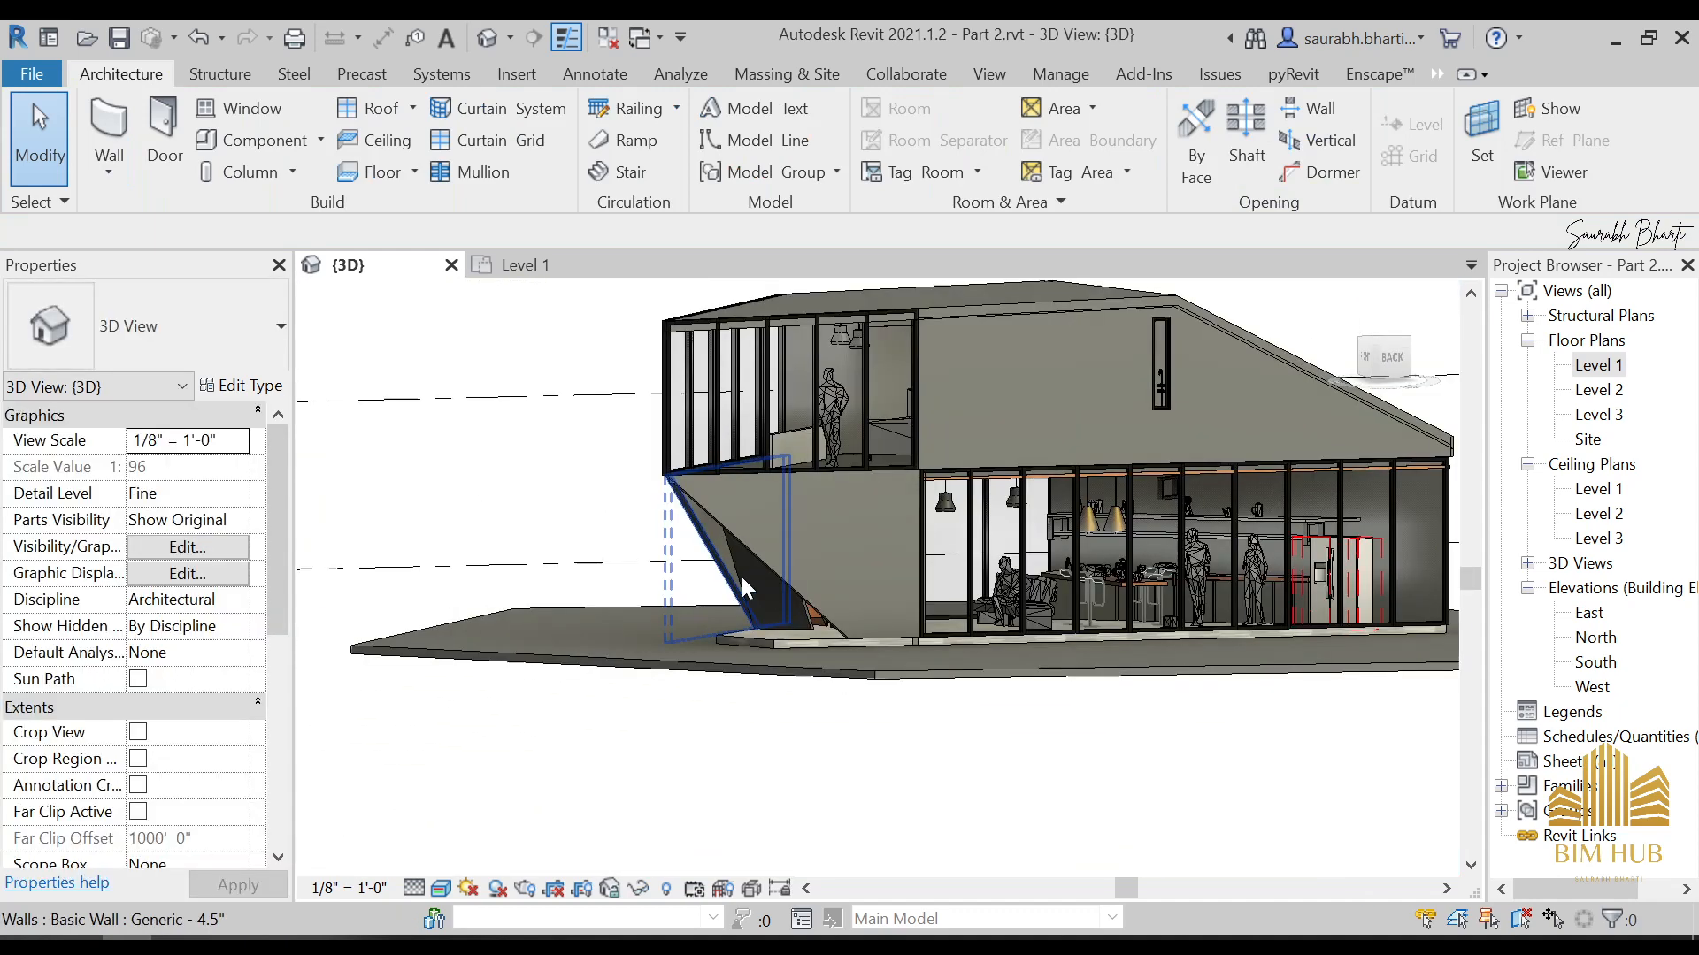
Temporarily hide the 4.5" wall with the diagonal lower edge on the rear side, in front of the entrance door
click(805, 591)
key(h)
key(h)
scroll(805, 591, down, 2)
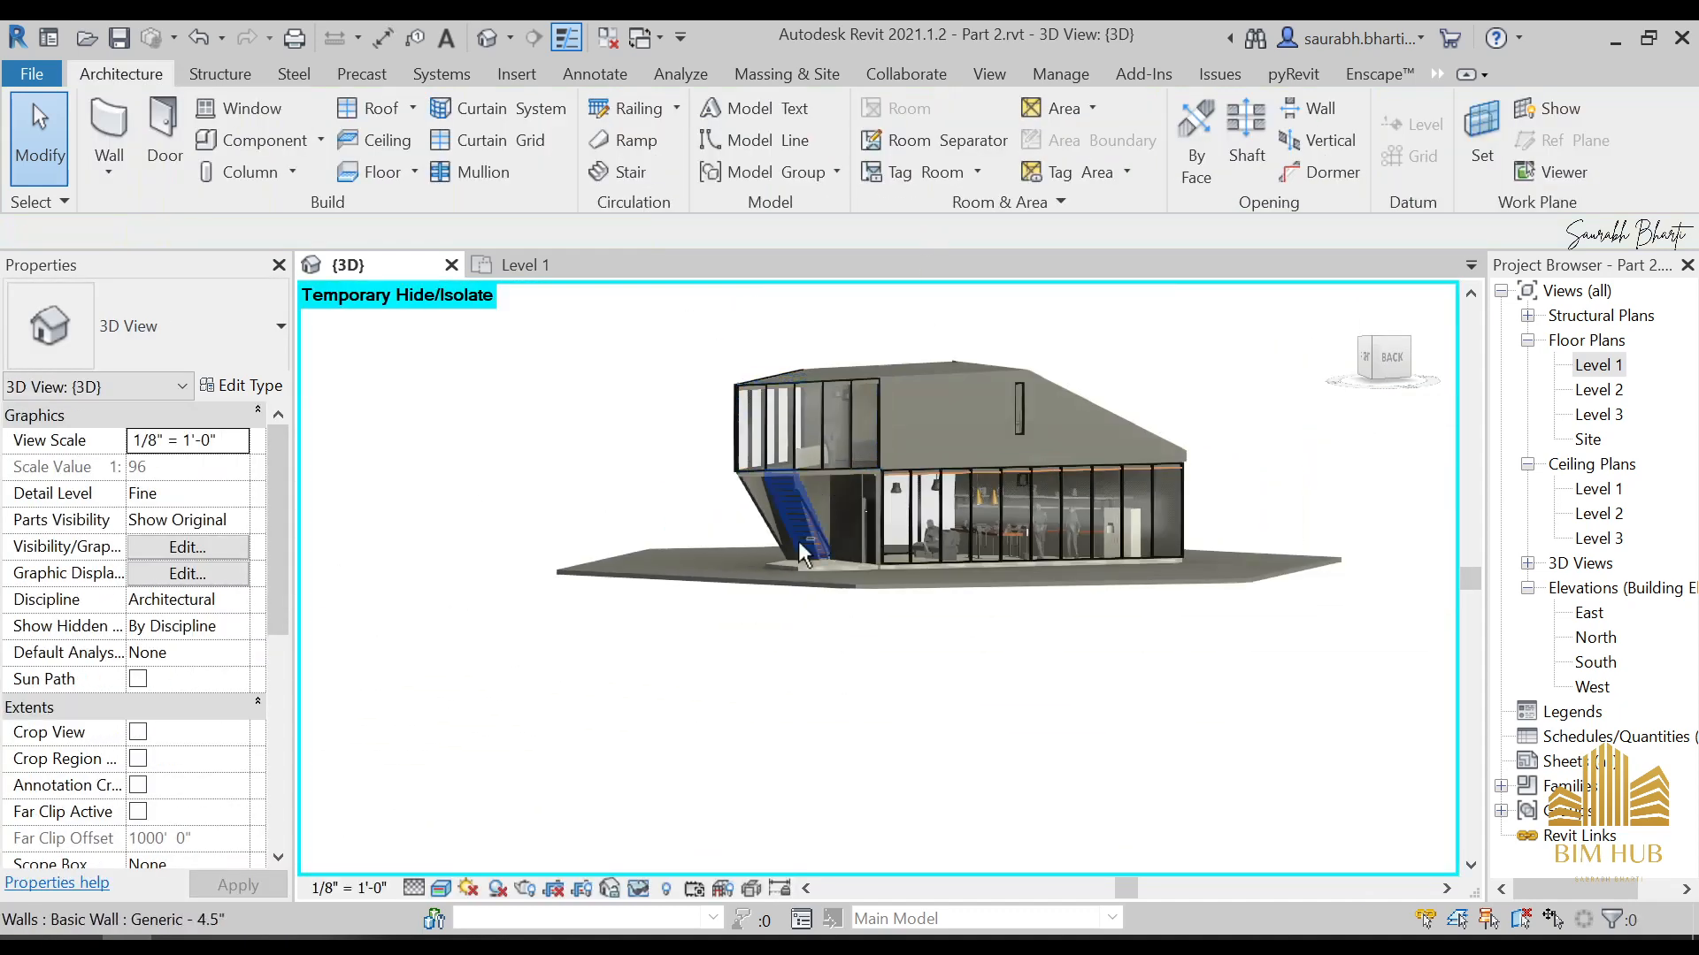
Check the slanted wall's lower end against the front wall's sloping edge from the front-right corner
shift+middle_drag(798, 540, 1117, 541)
scroll(1101, 617, up, 4)
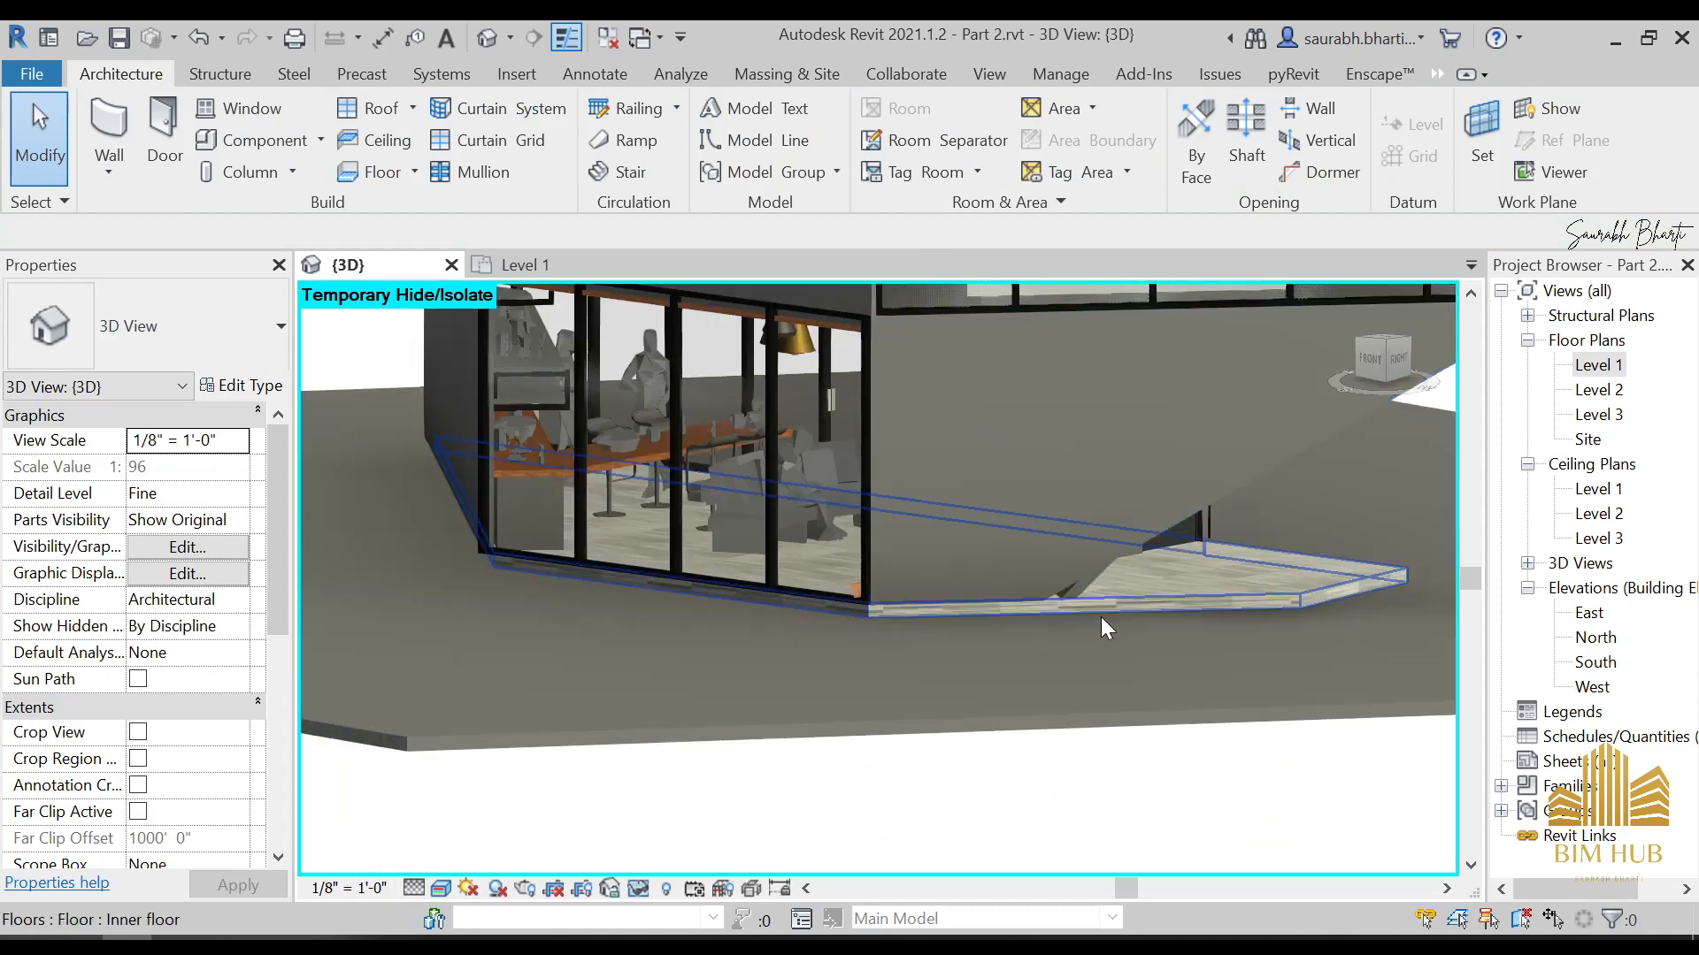
scroll(1079, 597, up, 4)
click(1081, 589)
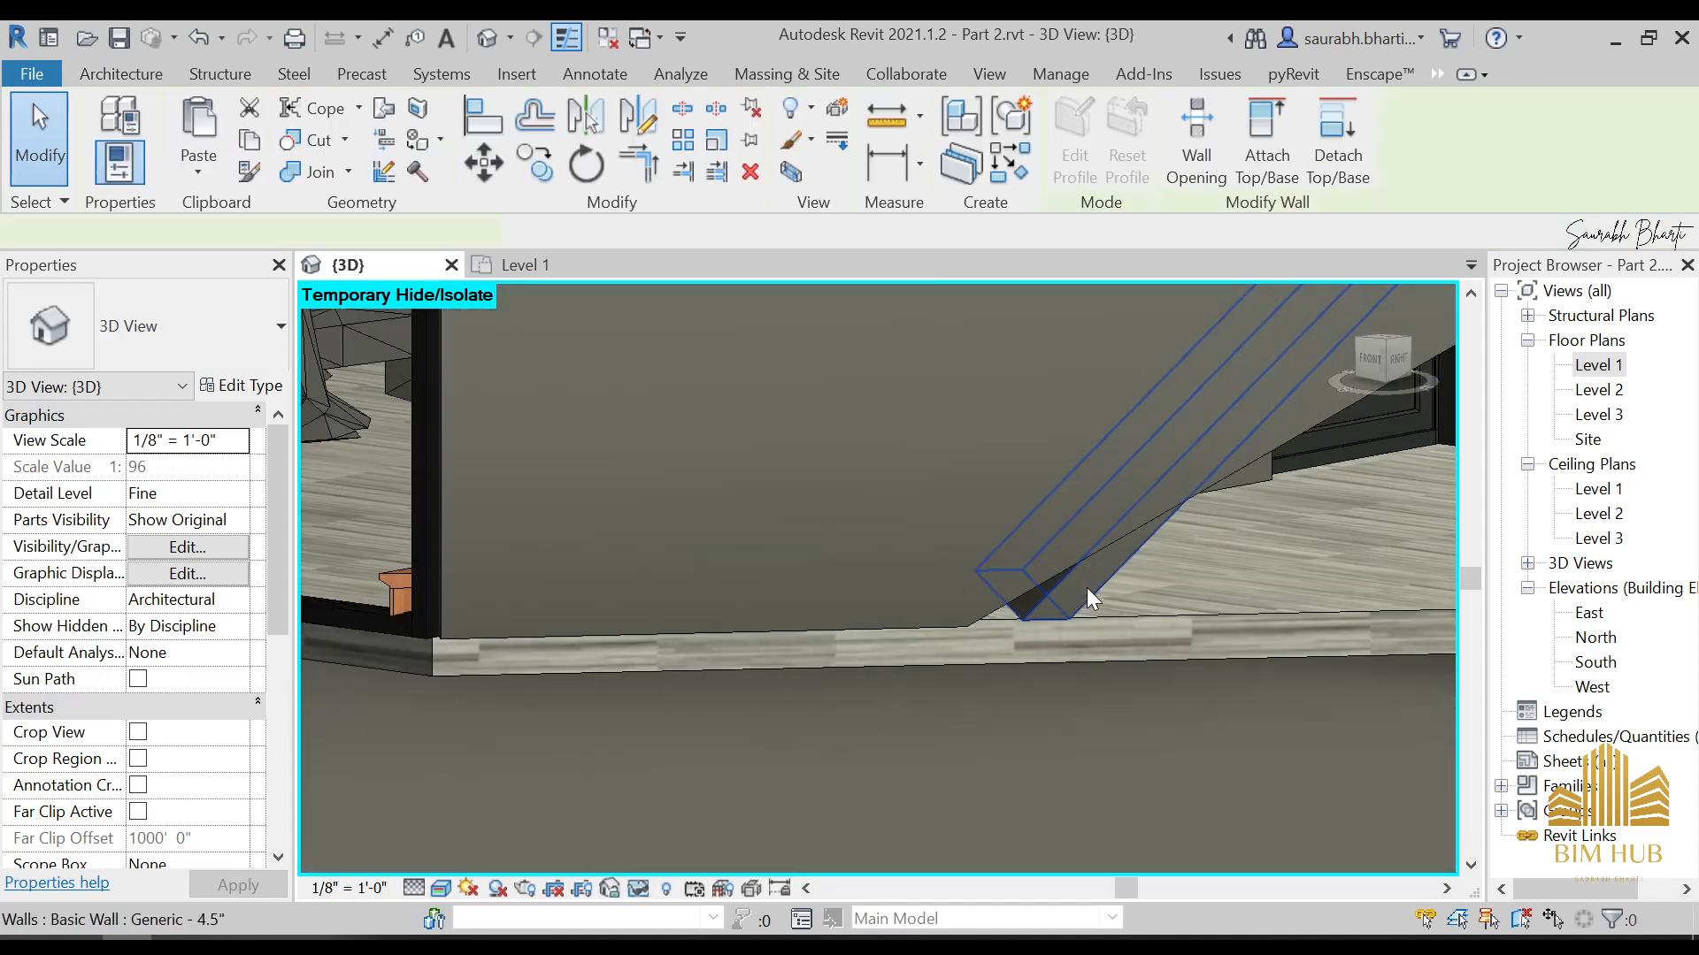
click(1391, 356)
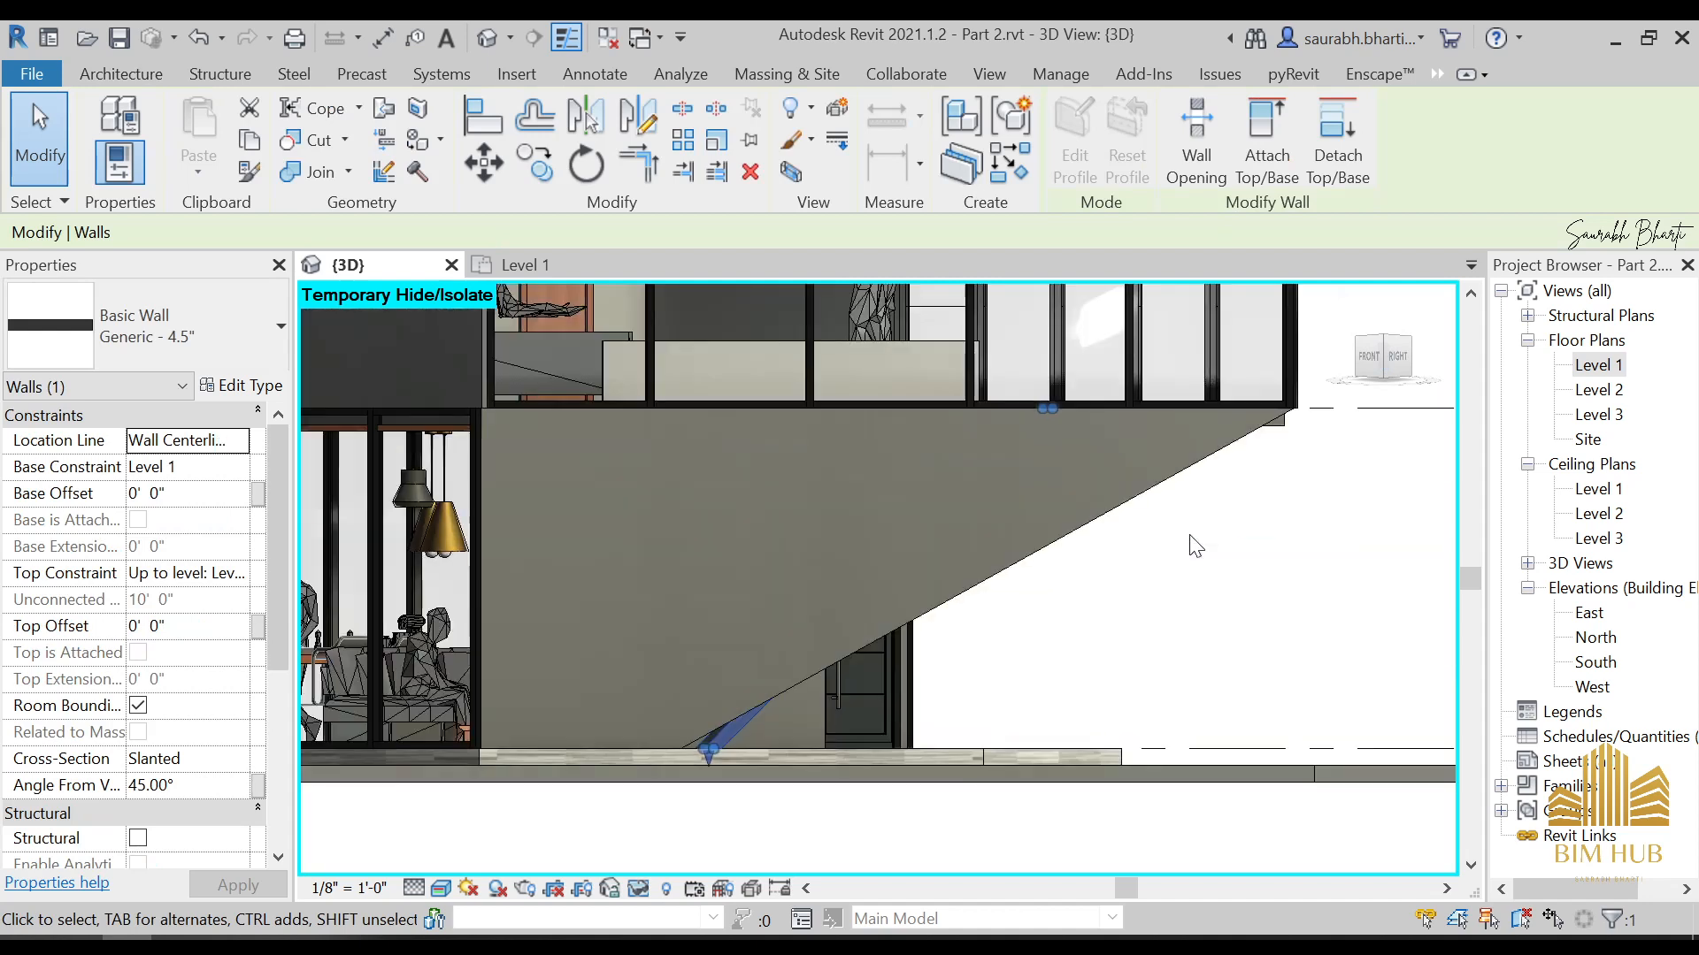
scroll(1196, 524, up, 3)
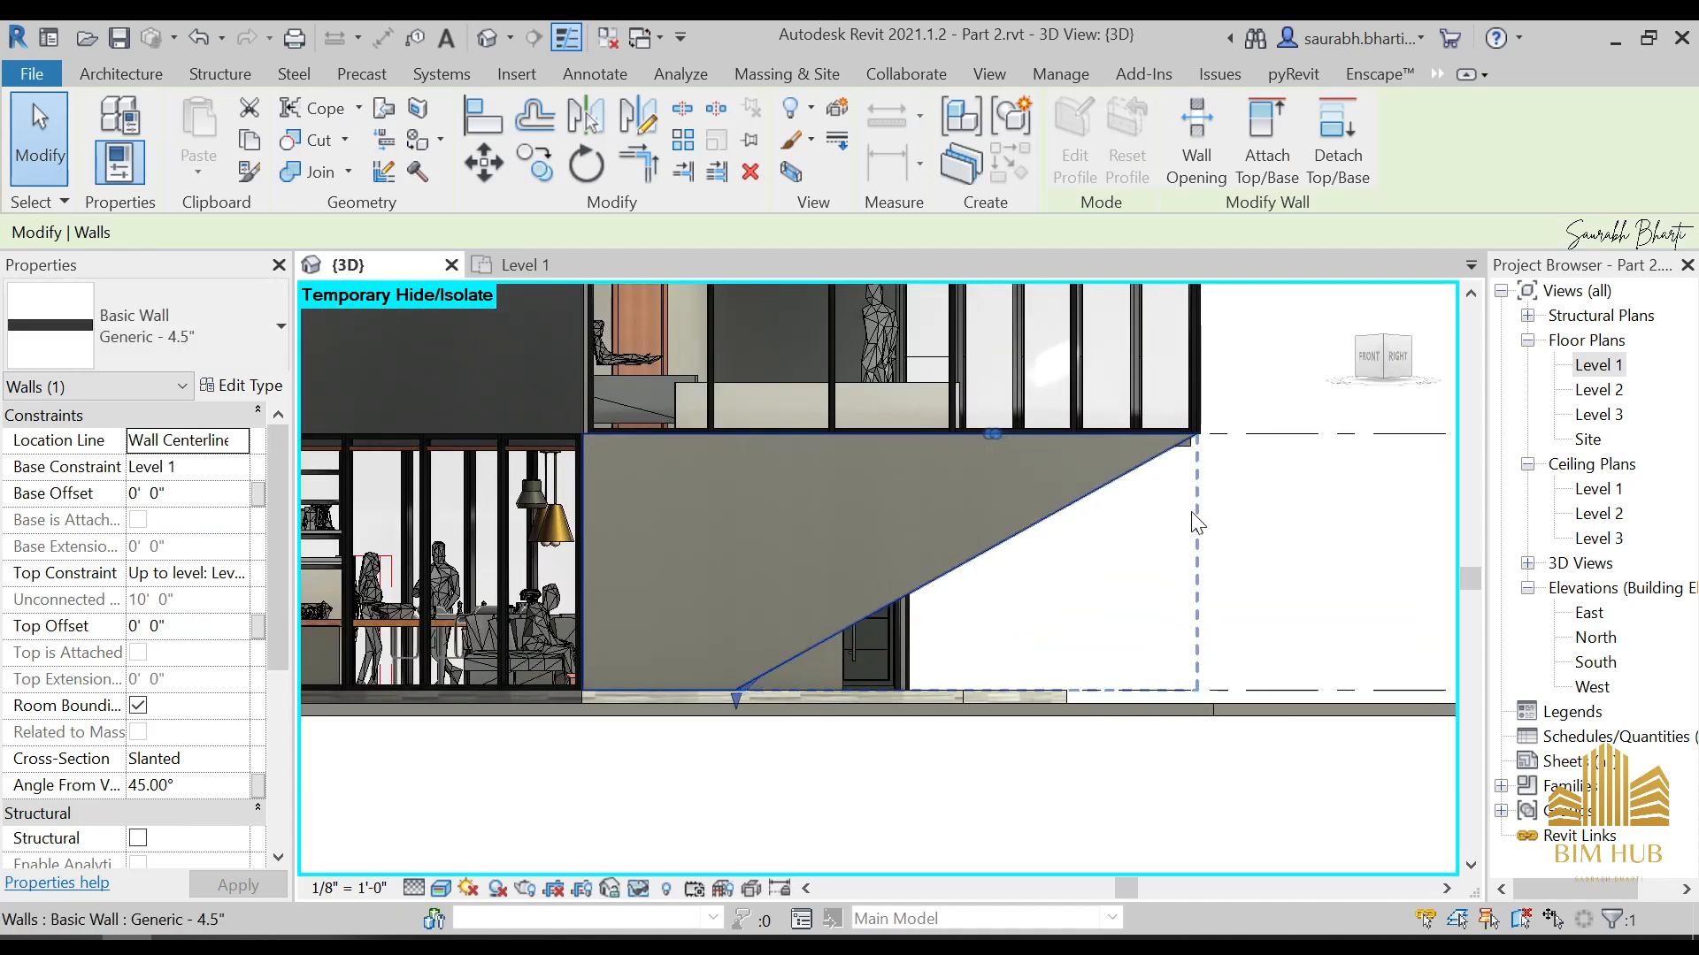
key(Escape)
scroll(1180, 743, down, 5)
Examine close up where the slanted wall's base meets the triangular front wall and the inner floor
shift+middle_drag(1179, 743, 872, 912)
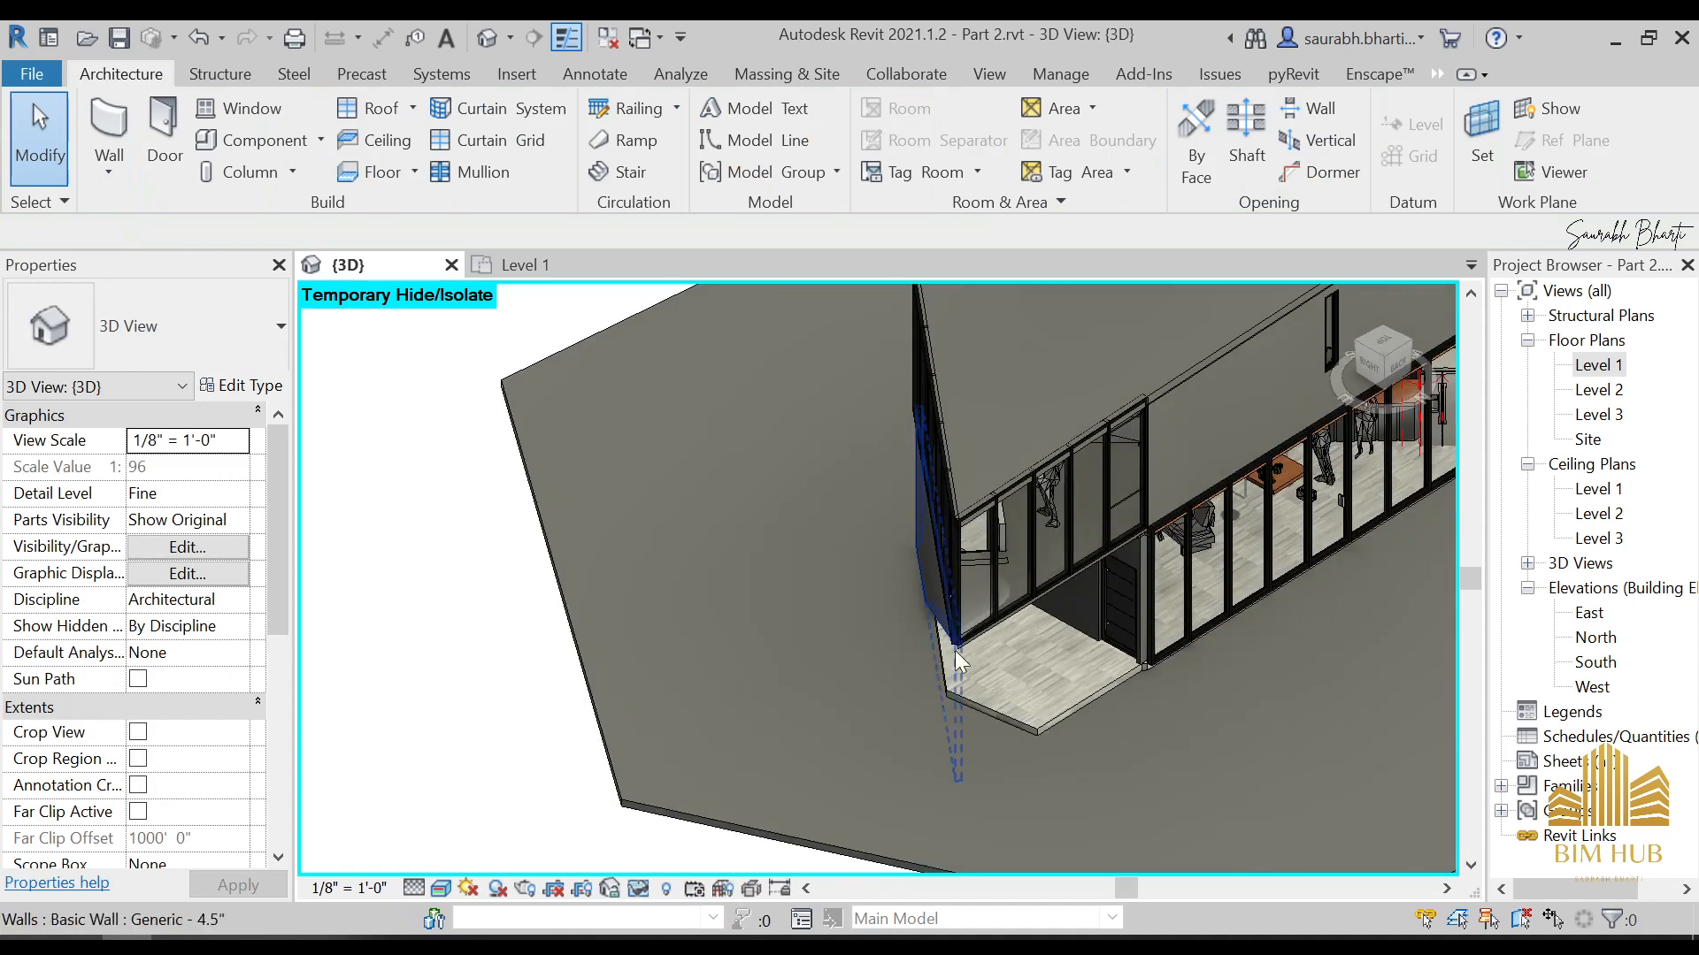
scroll(953, 650, up, 3)
shift+middle_drag(954, 650, 926, 867)
scroll(984, 549, up, 2)
scroll(850, 832, up, 5)
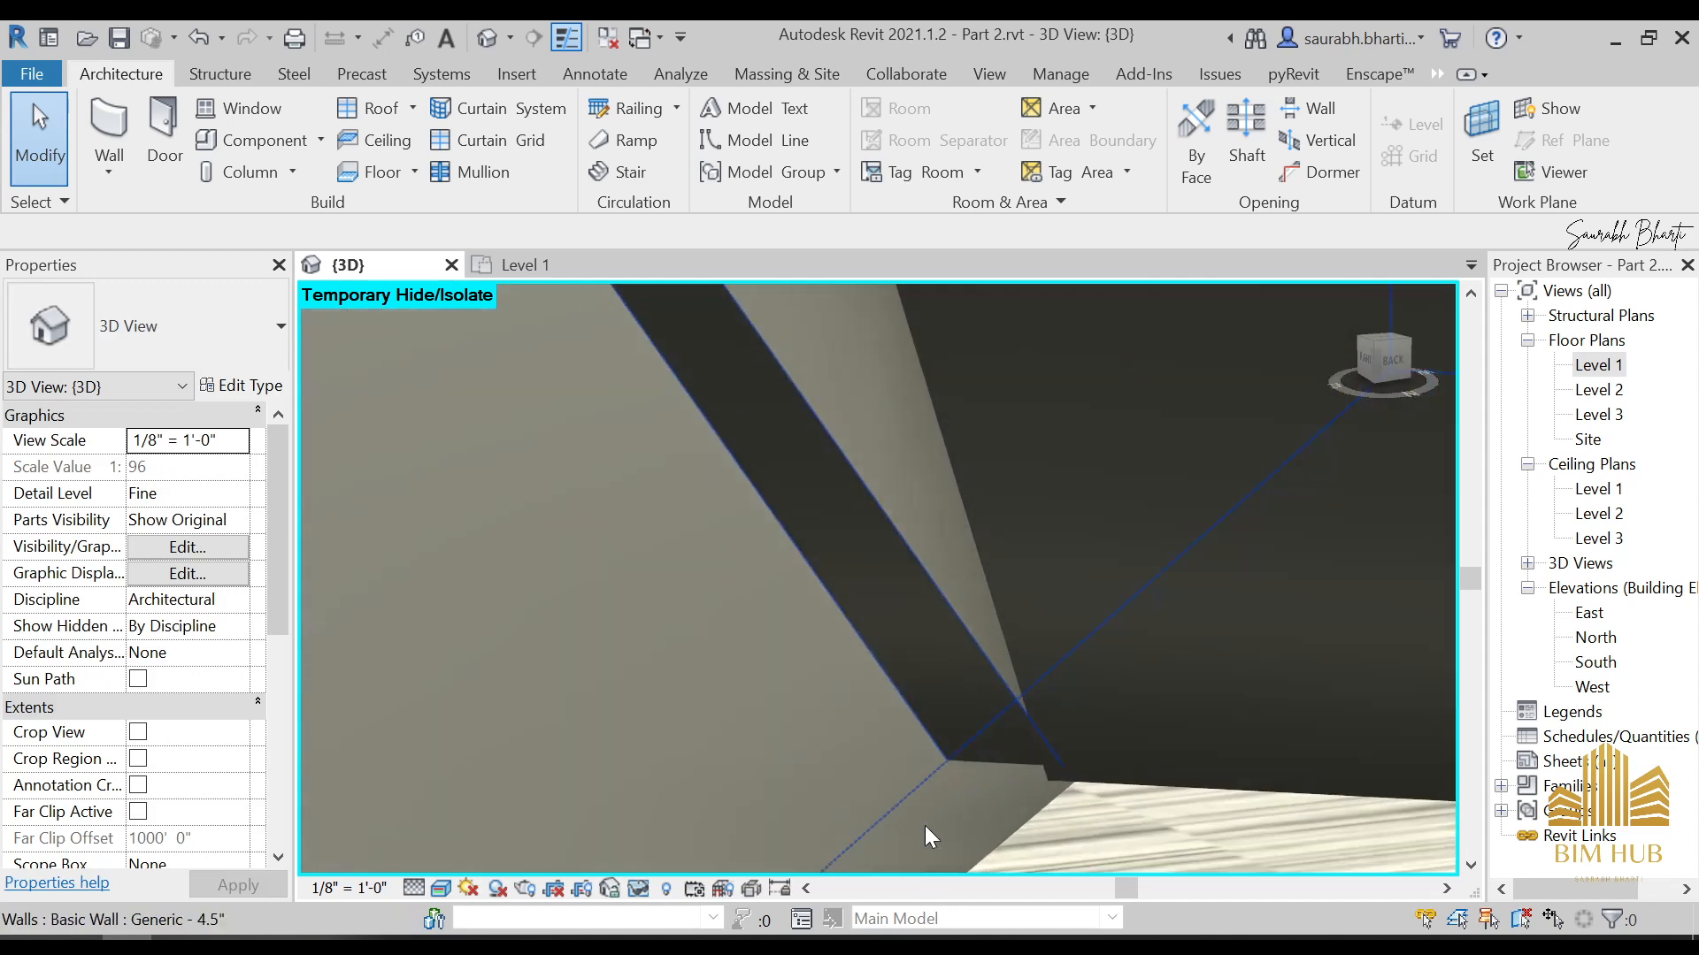
scroll(1013, 763, down, 5)
shift+middle_drag(1006, 761, 1271, 819)
scroll(893, 773, up, 4)
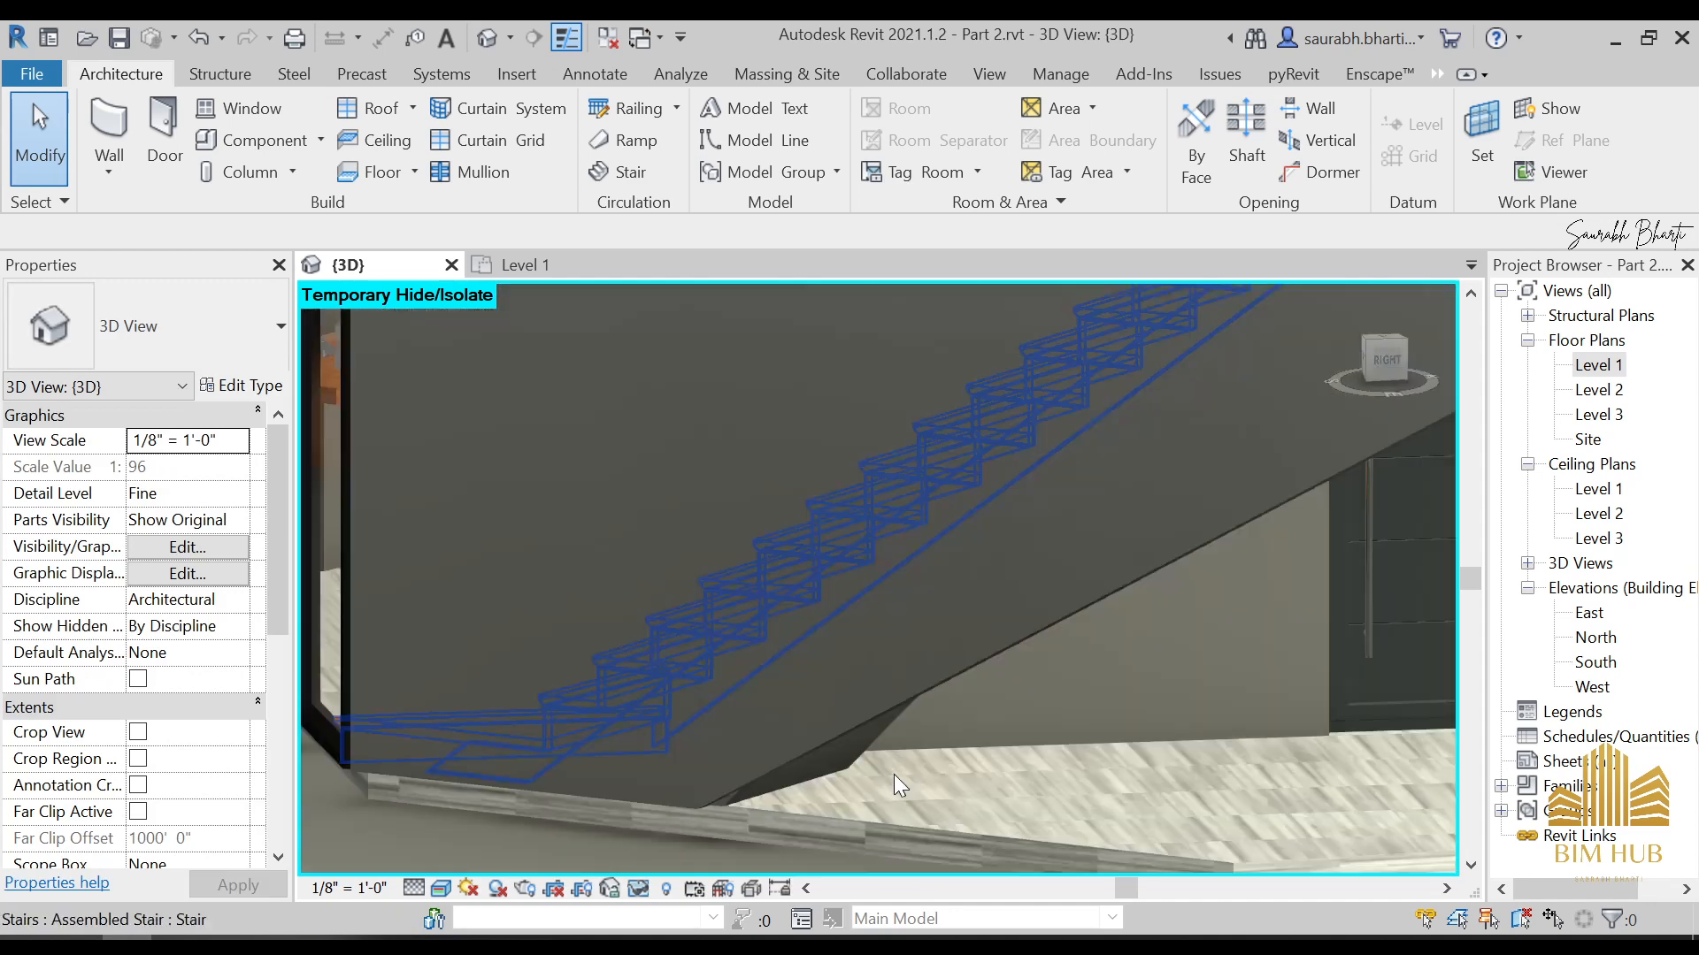
click(851, 743)
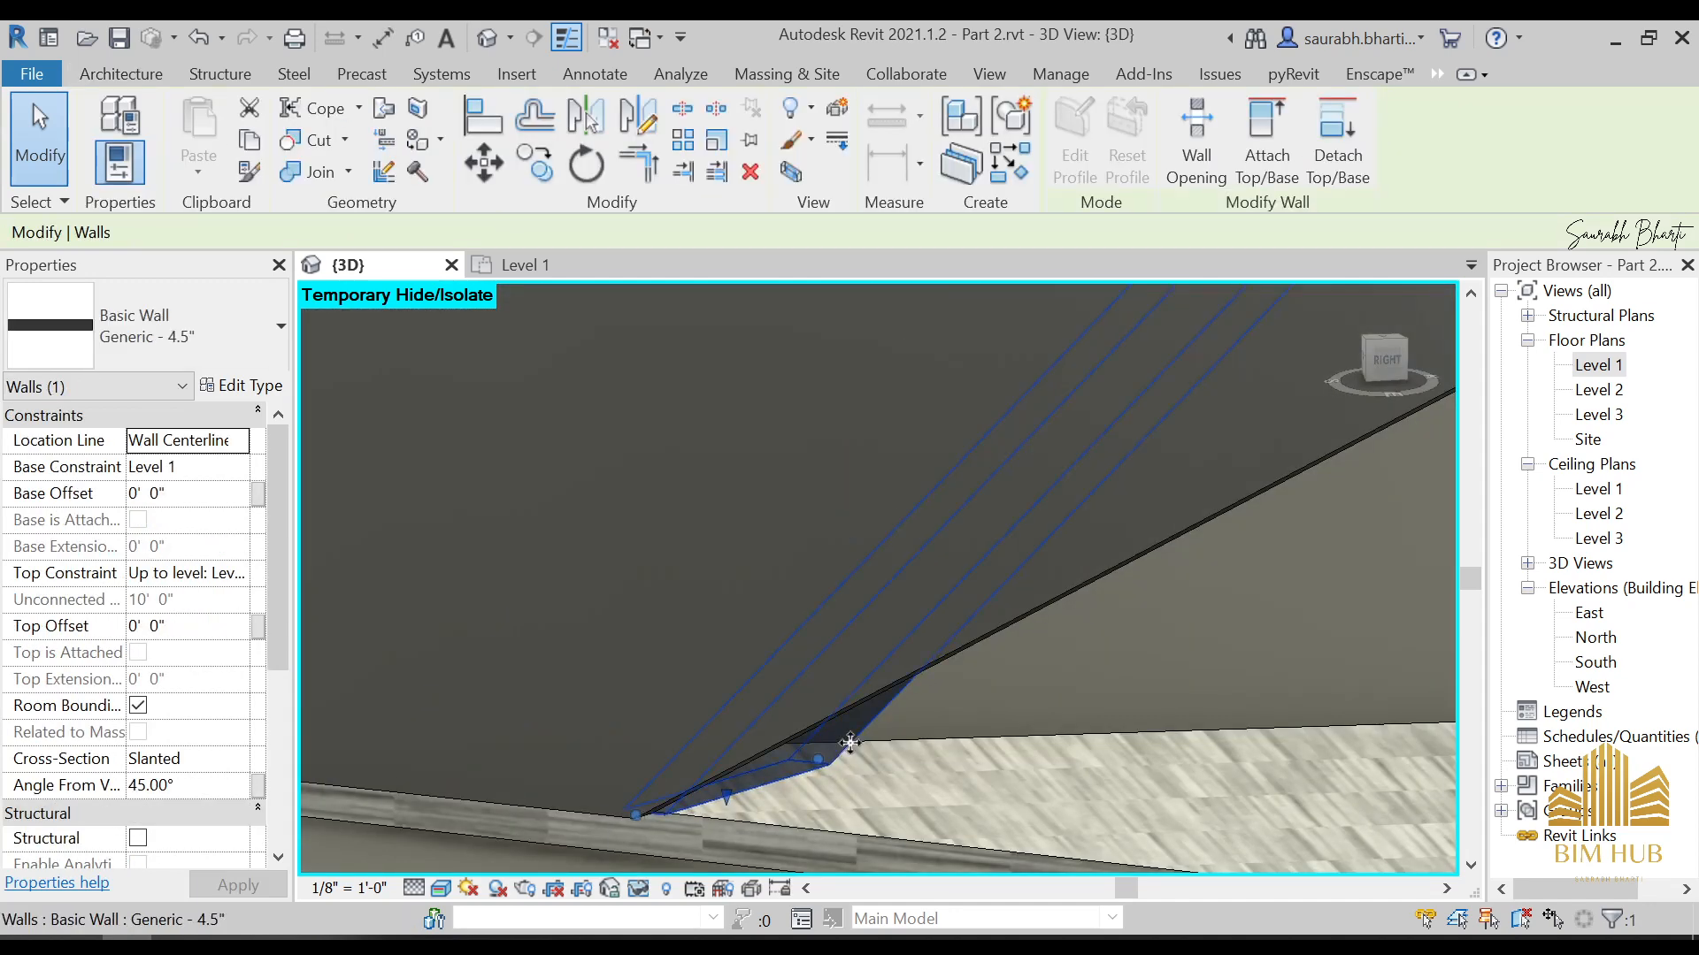
key(Escape)
scroll(760, 799, up, 2)
click(716, 786)
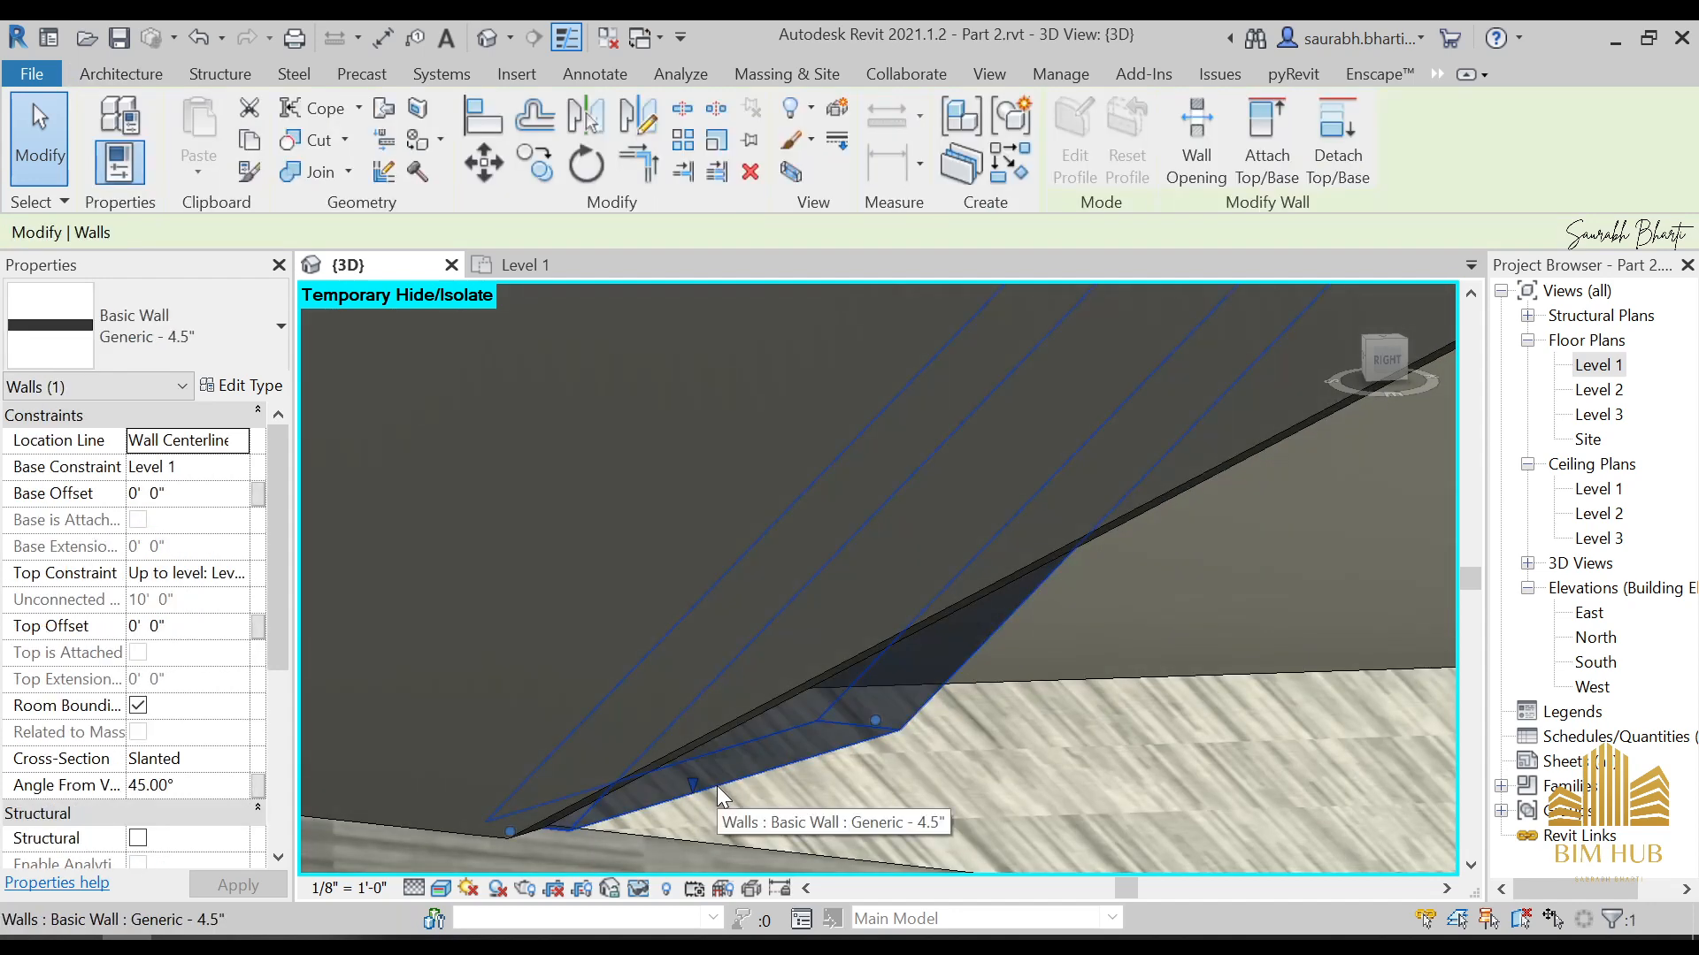
key(Escape)
scroll(470, 860, up, 2)
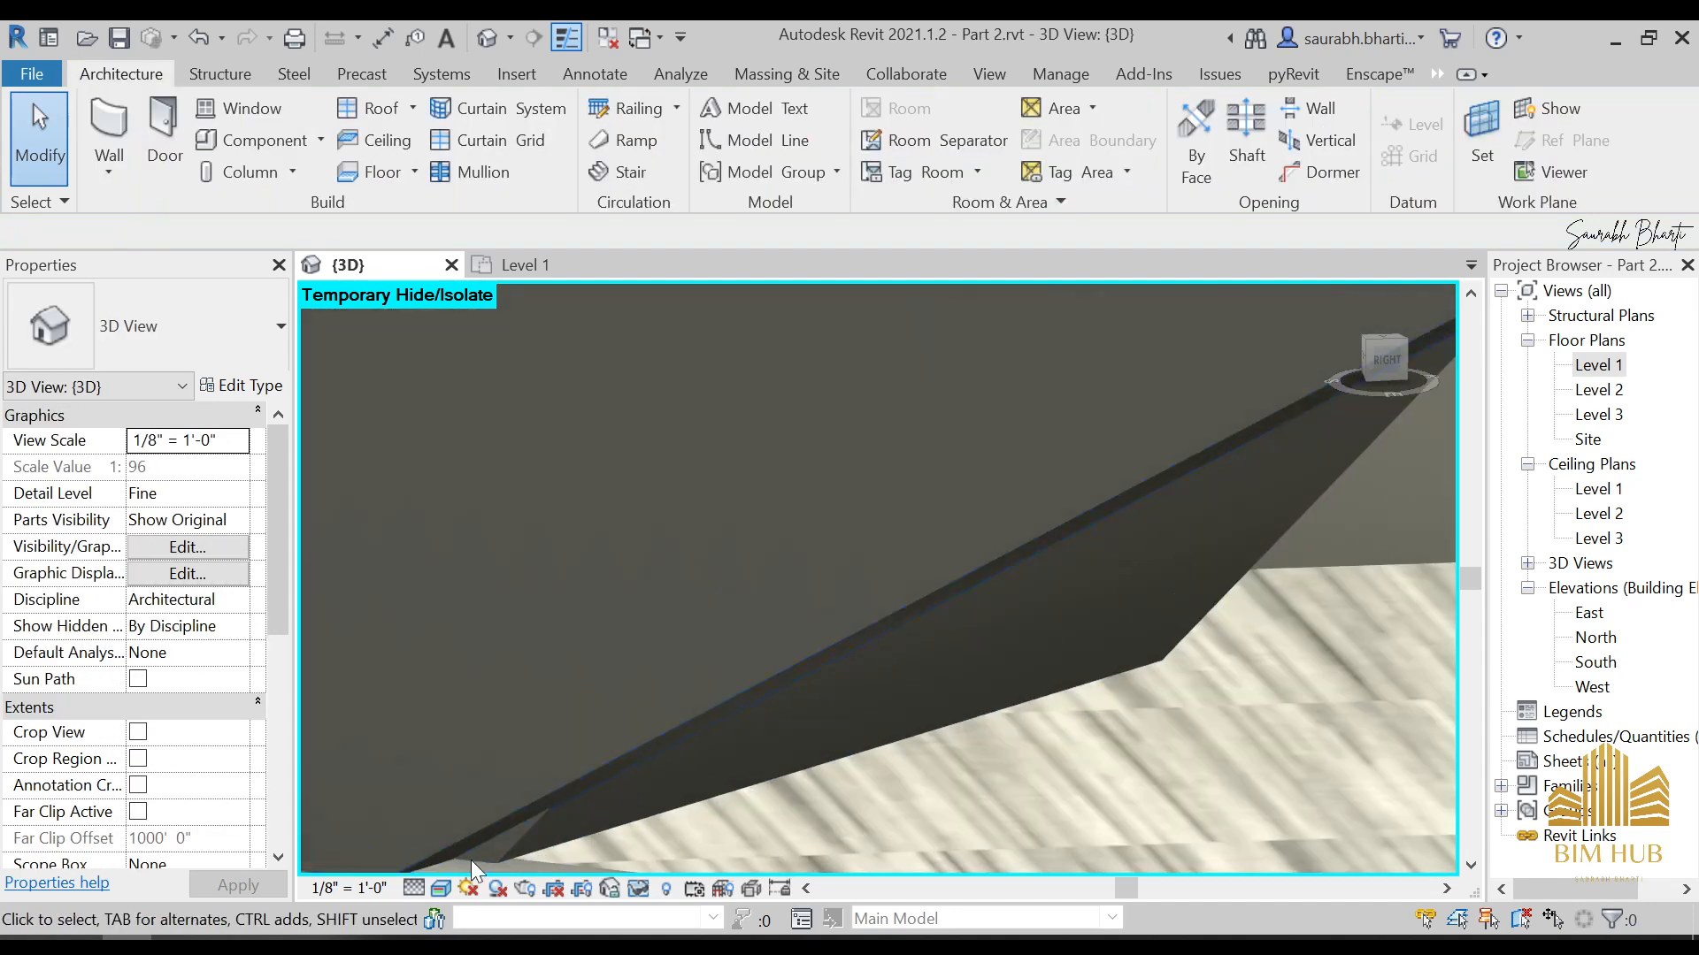
click(512, 841)
scroll(745, 840, down, 4)
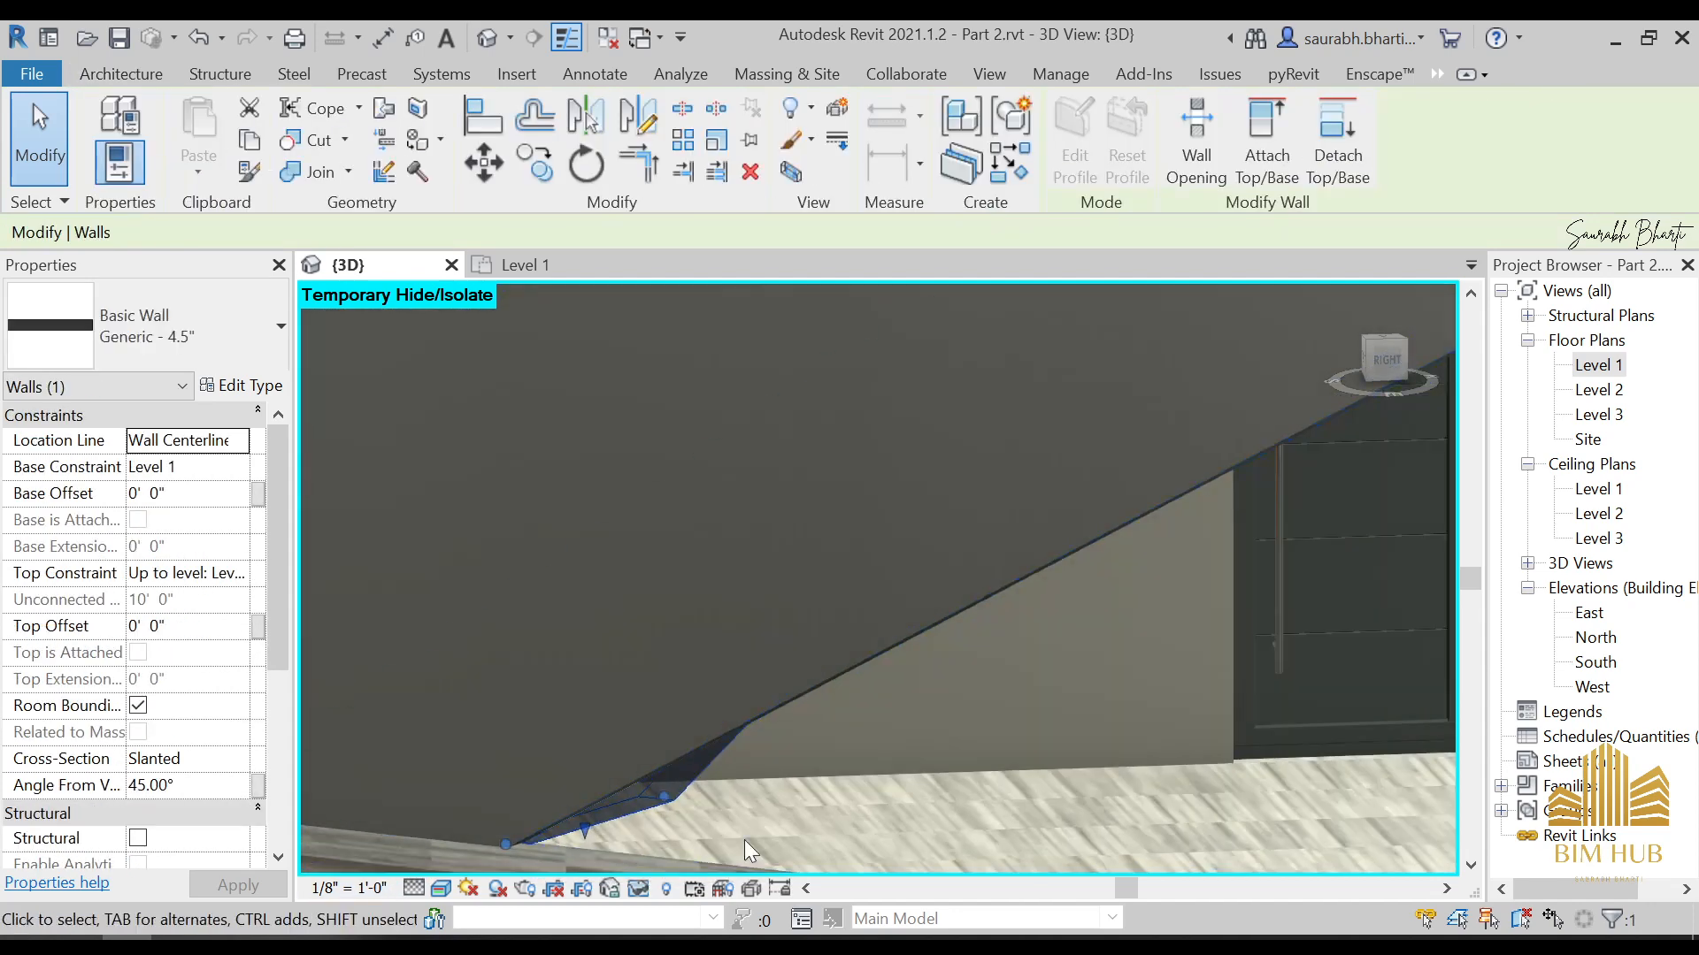
key(Escape)
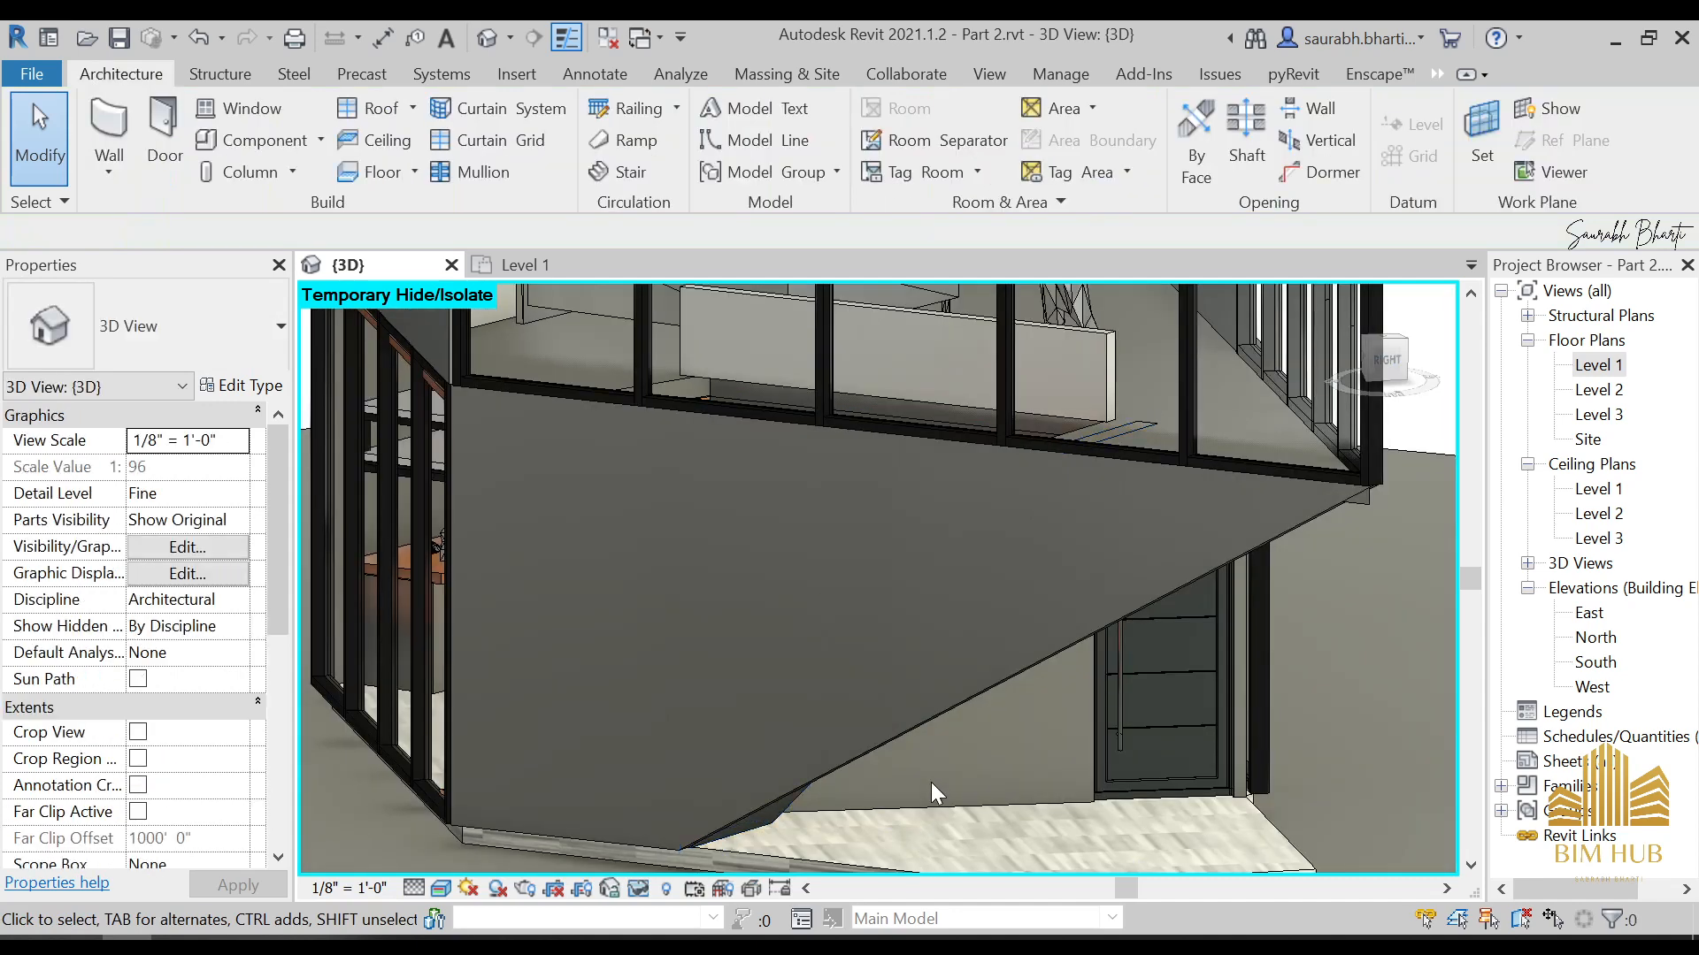
scroll(913, 840, up, 3)
scroll(913, 841, down, 3)
Attach the top of the slanted wall to the upper floor slab above it
shift+middle_drag(942, 805, 1050, 918)
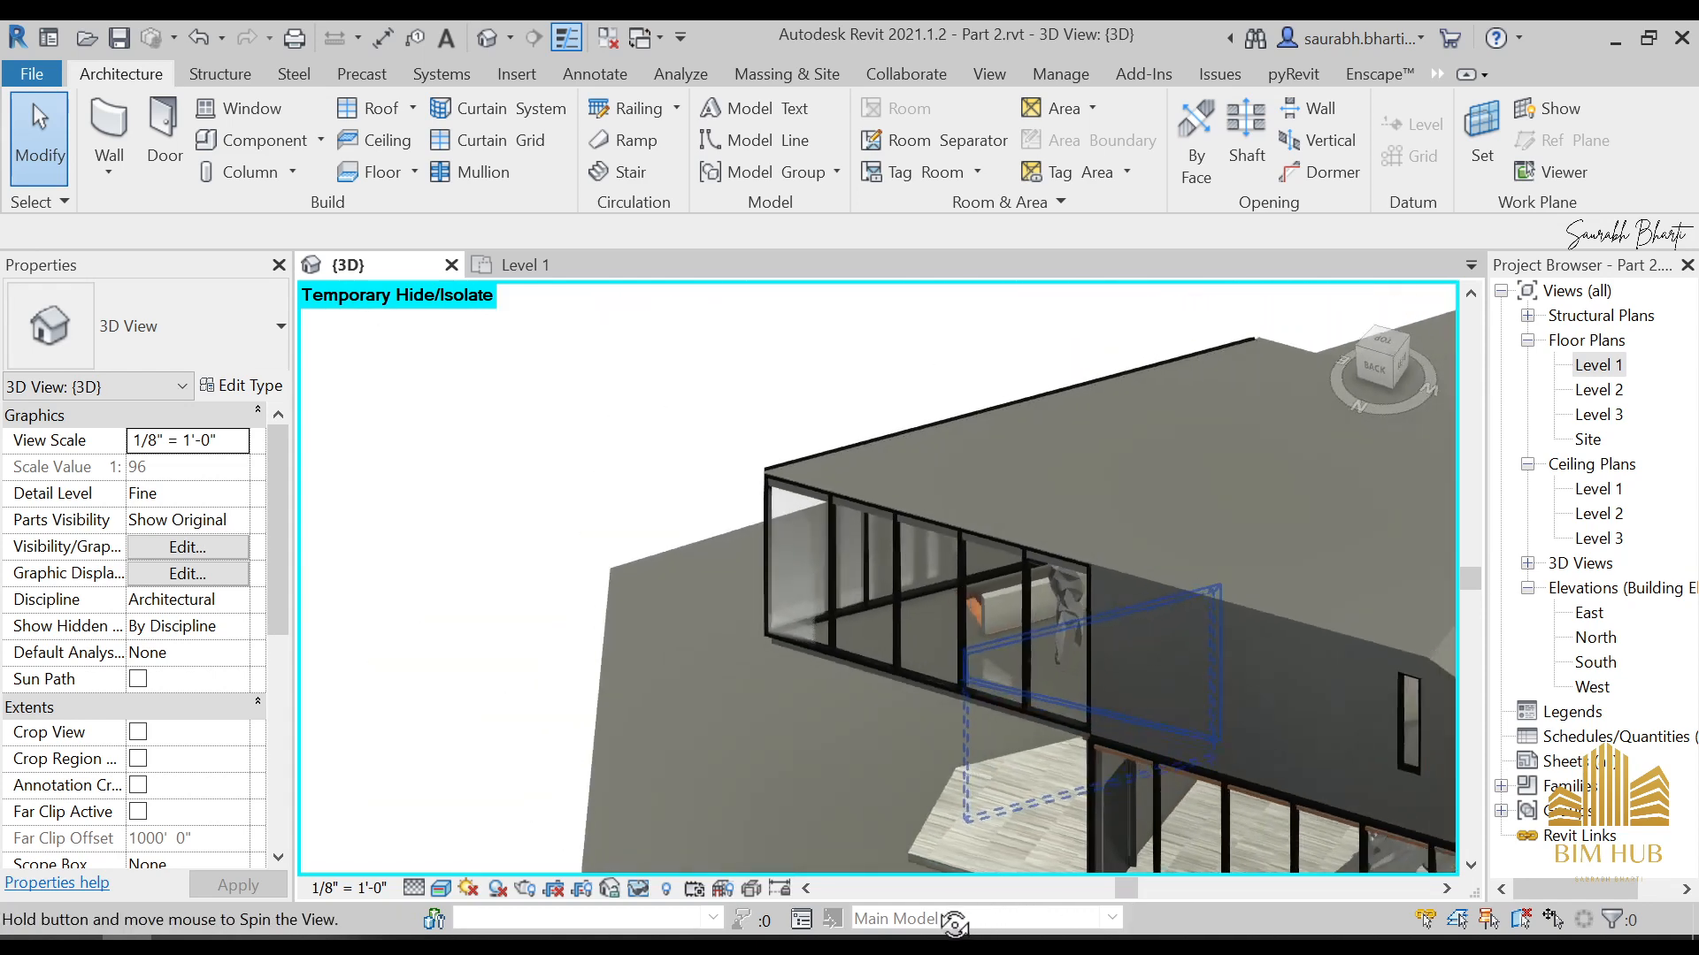
scroll(991, 611, up, 5)
shift+middle_drag(883, 652, 941, 681)
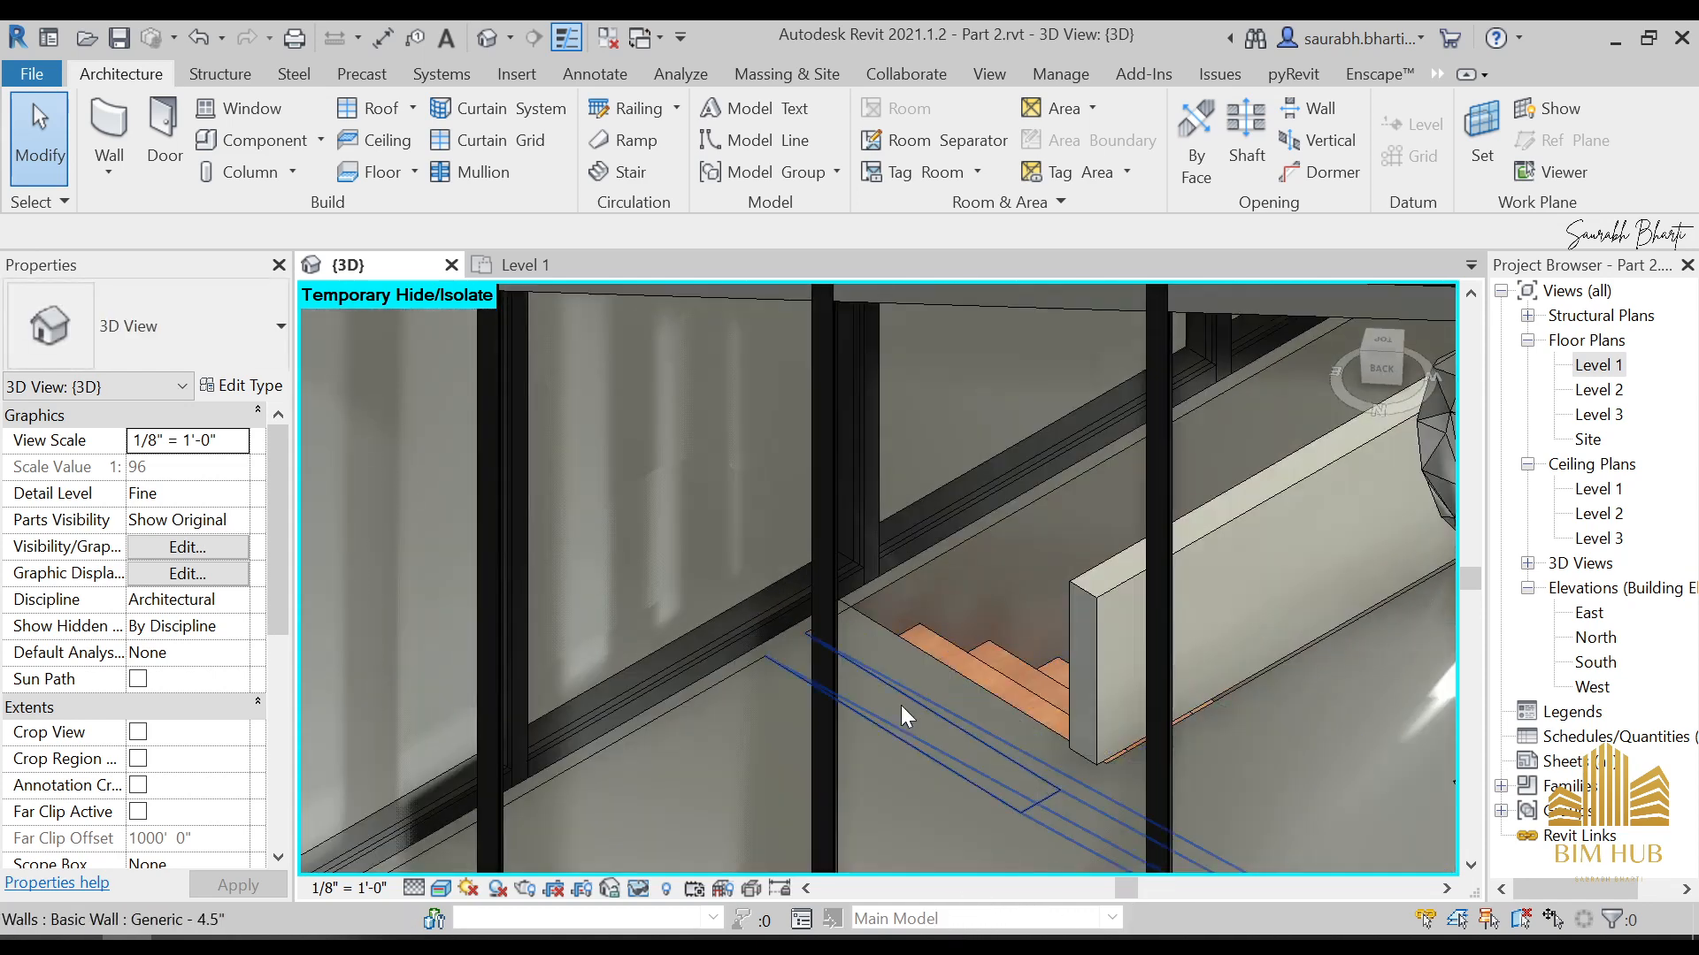
click(906, 719)
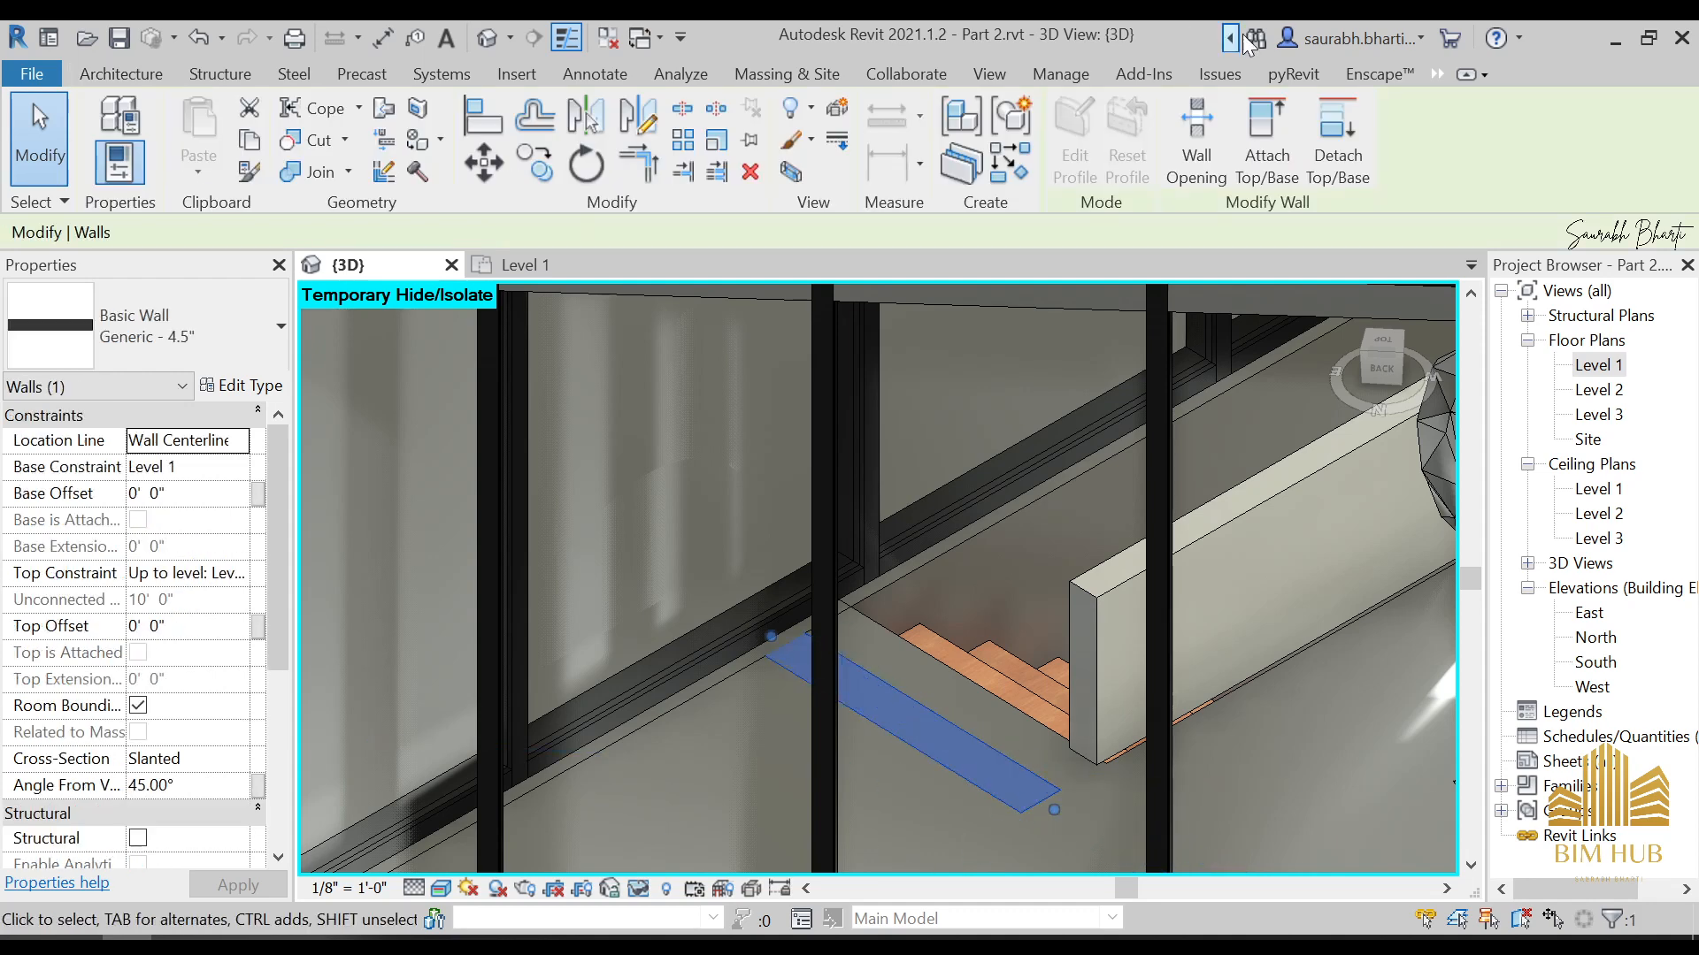
click(1267, 134)
scroll(1139, 309, down, 5)
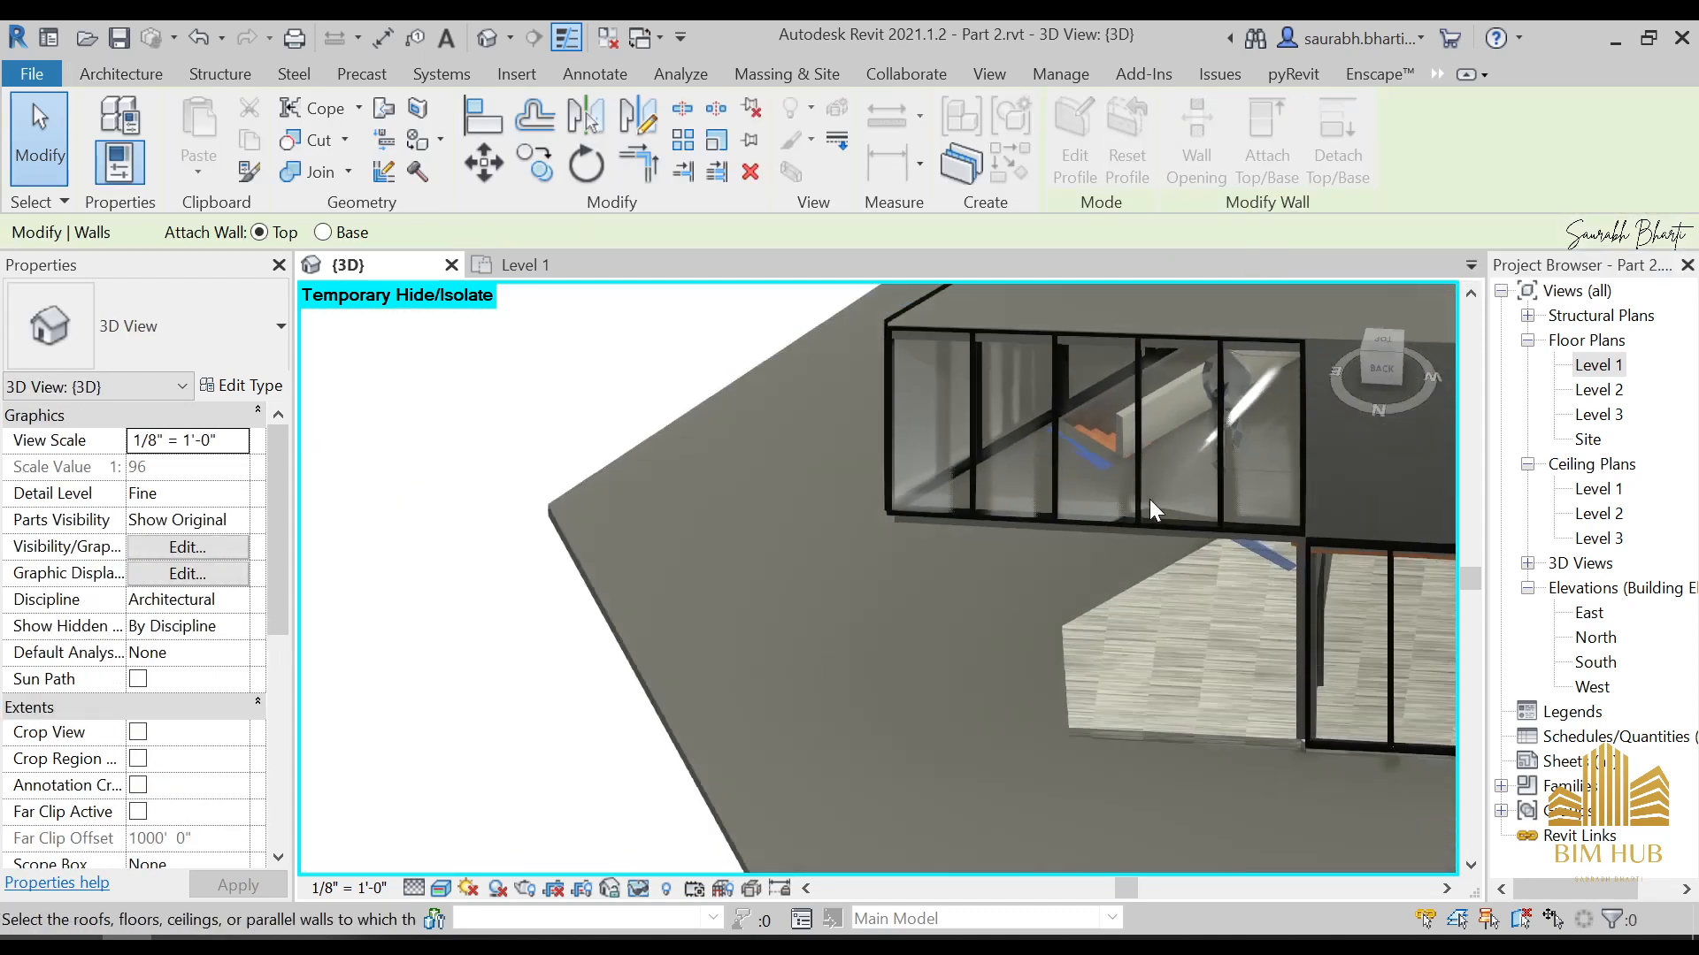
shift+middle_drag(1149, 499, 995, 506)
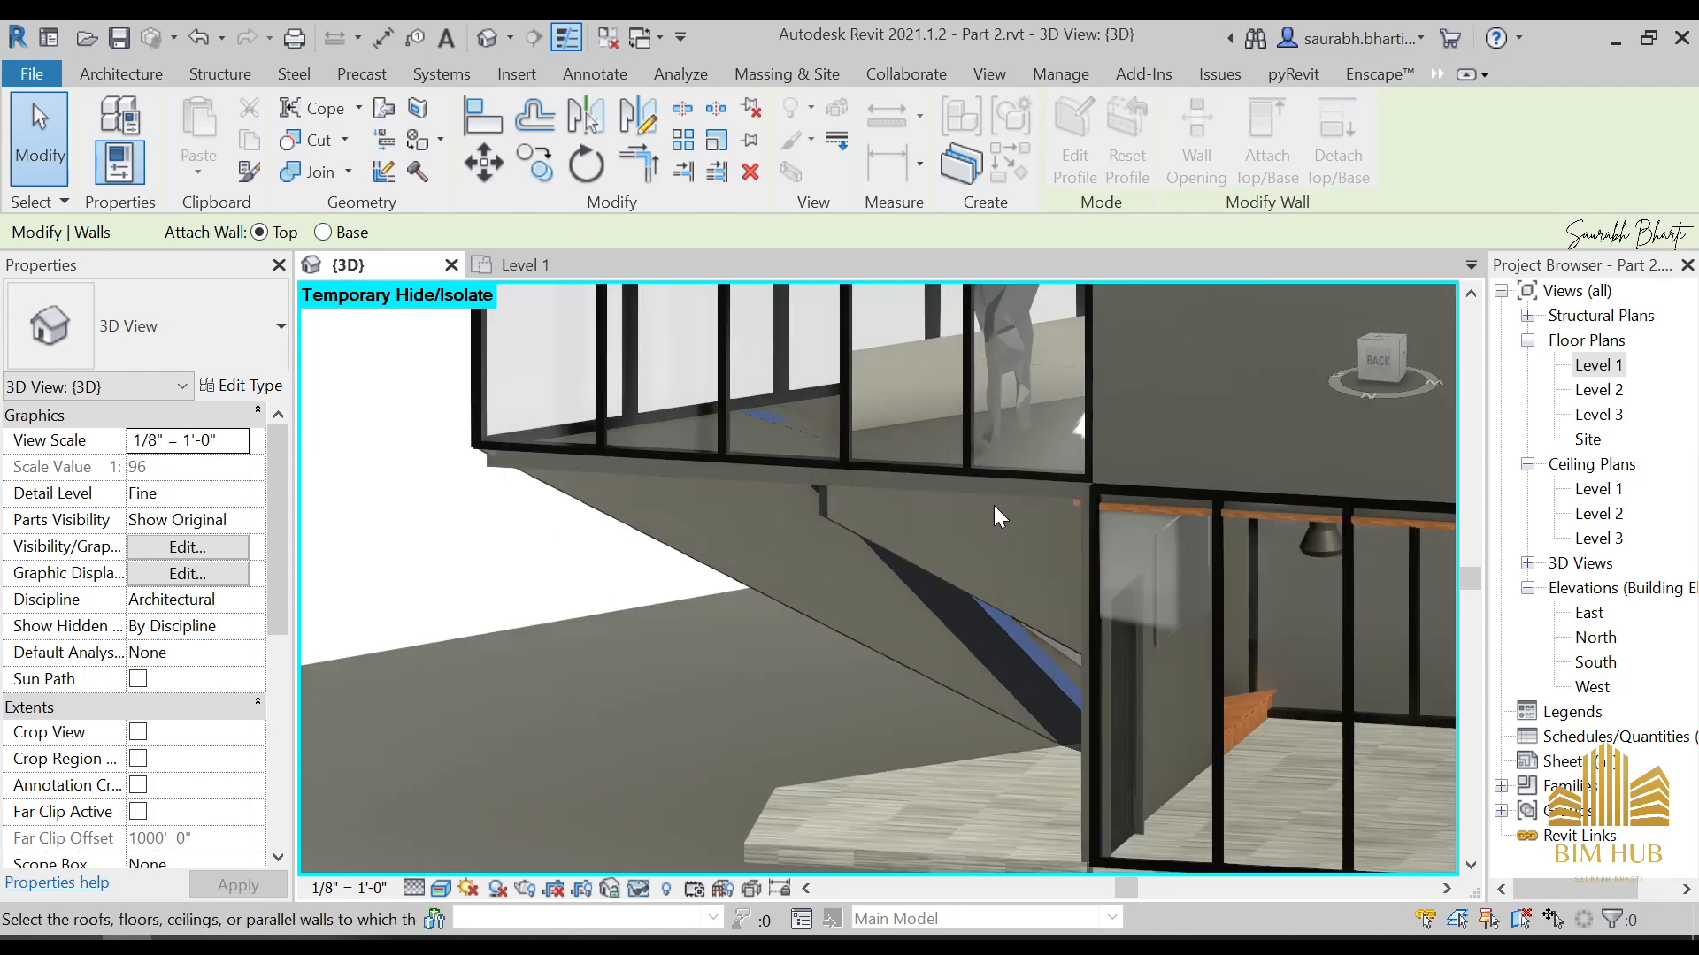
click(995, 485)
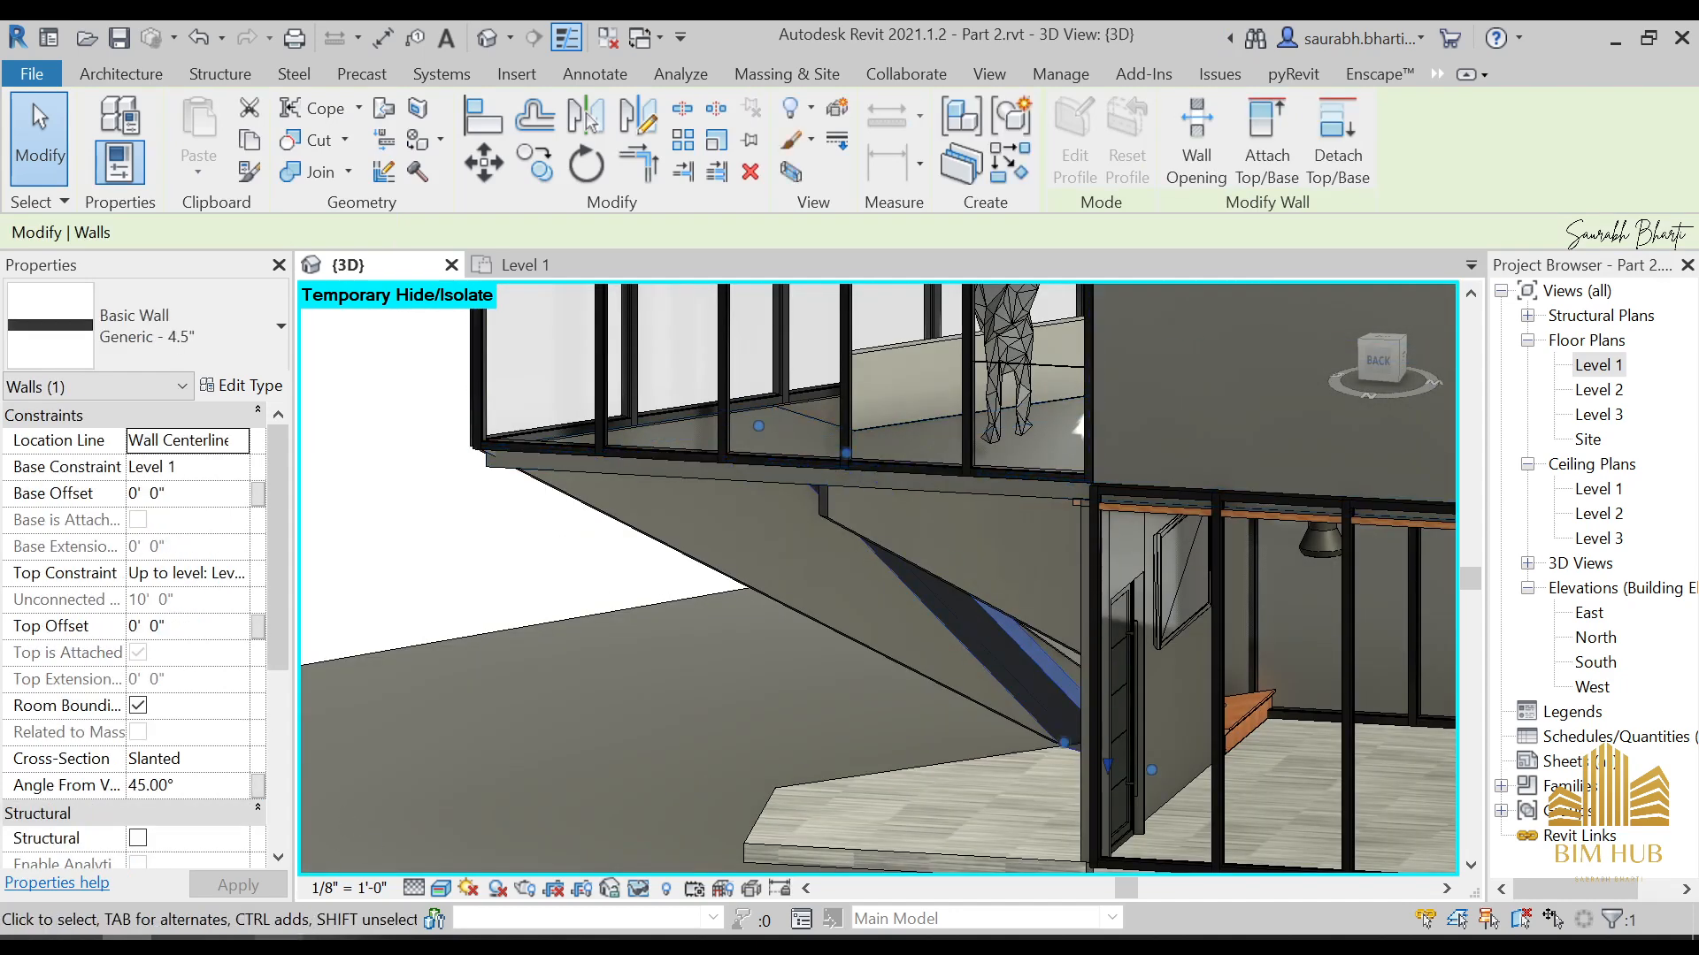
key(alt+Tab)
click(279, 943)
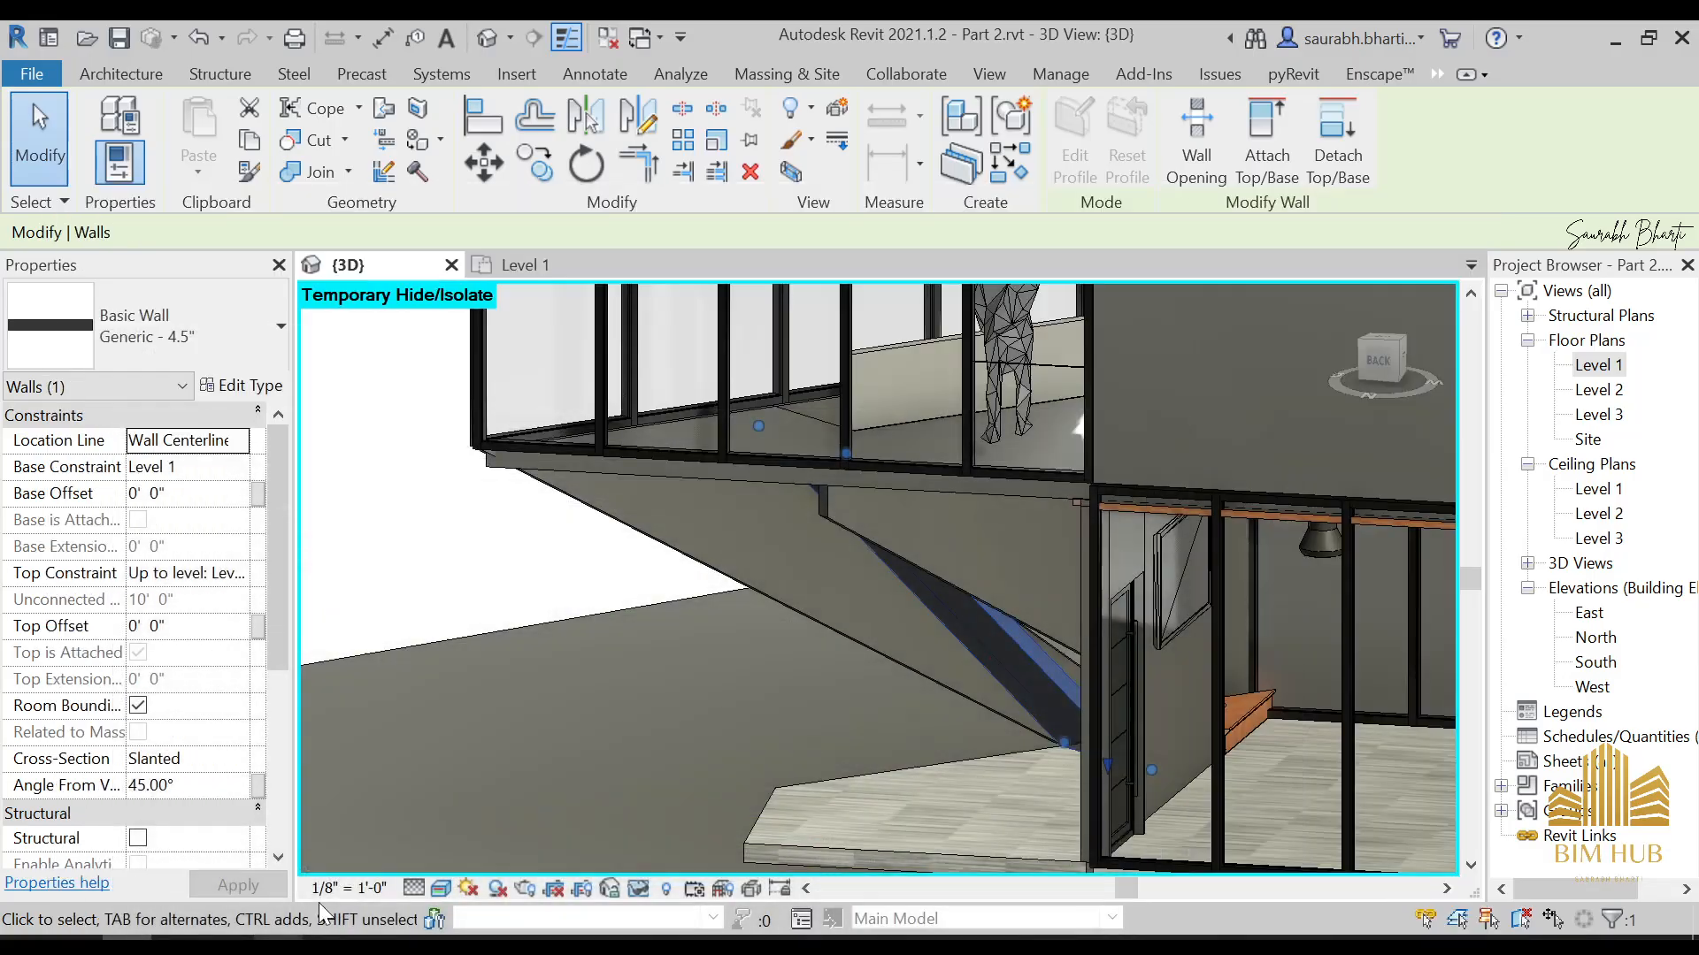
Open the profile sketch of the vertical 4.5" wall beside the staircase, removing its top and base attachments
scroll(658, 559, down, 1)
shift+middle_drag(658, 559, 946, 660)
key(Escape)
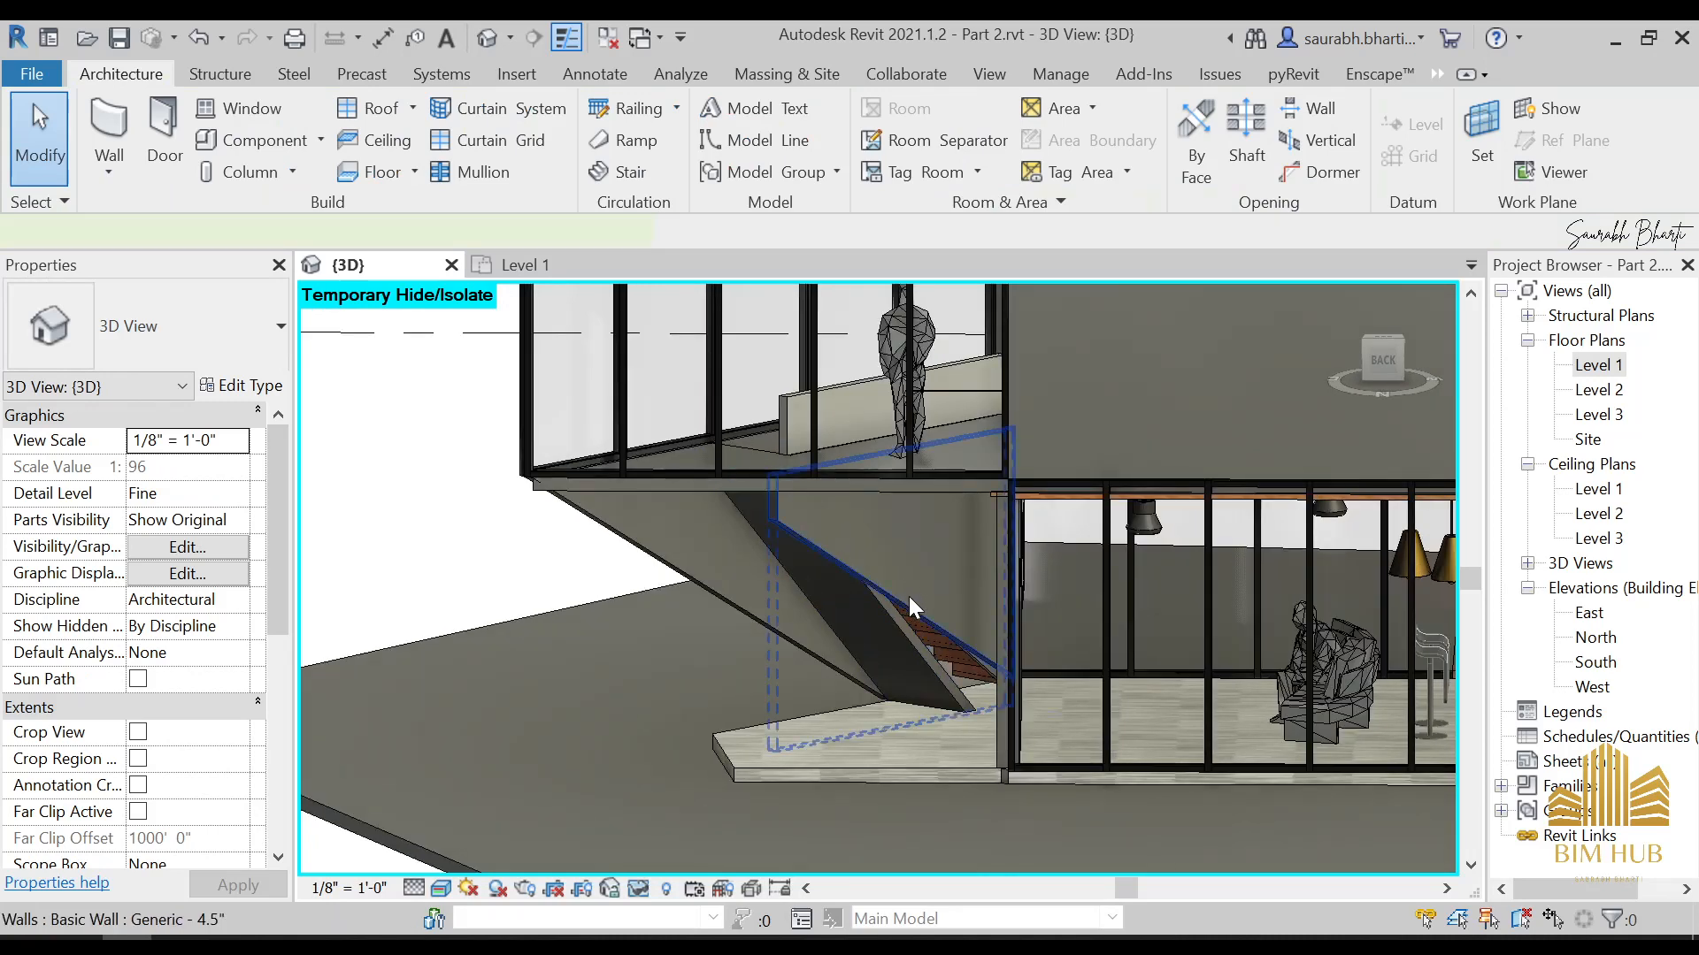
click(909, 596)
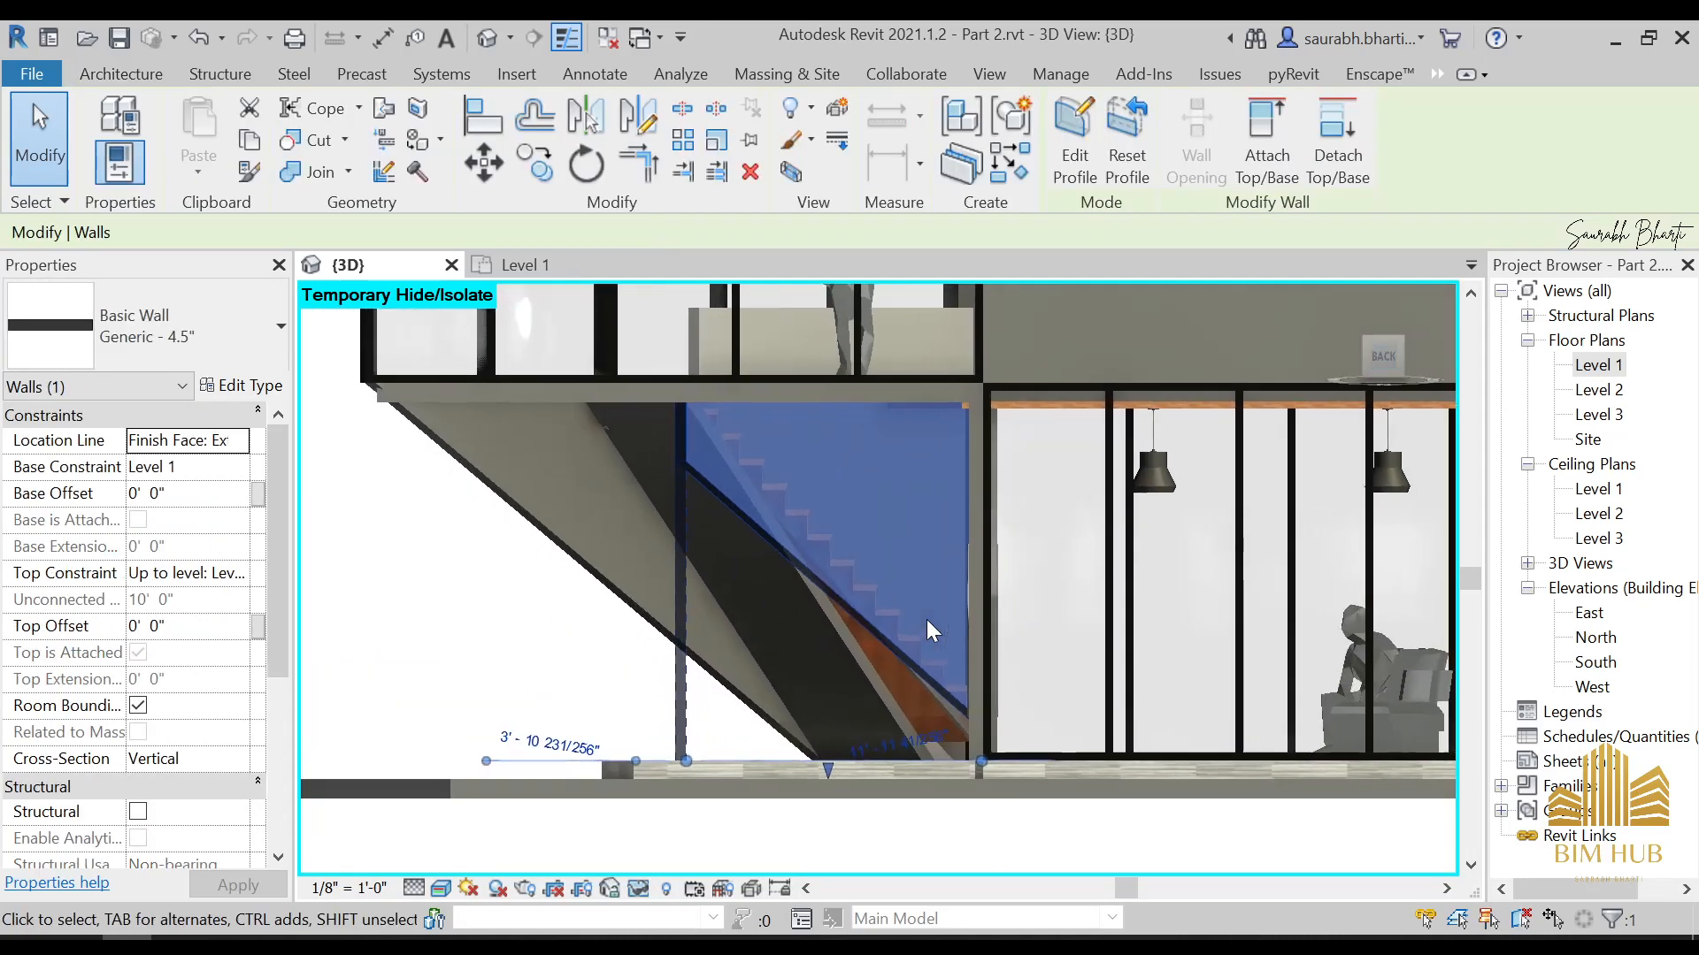
click(1075, 142)
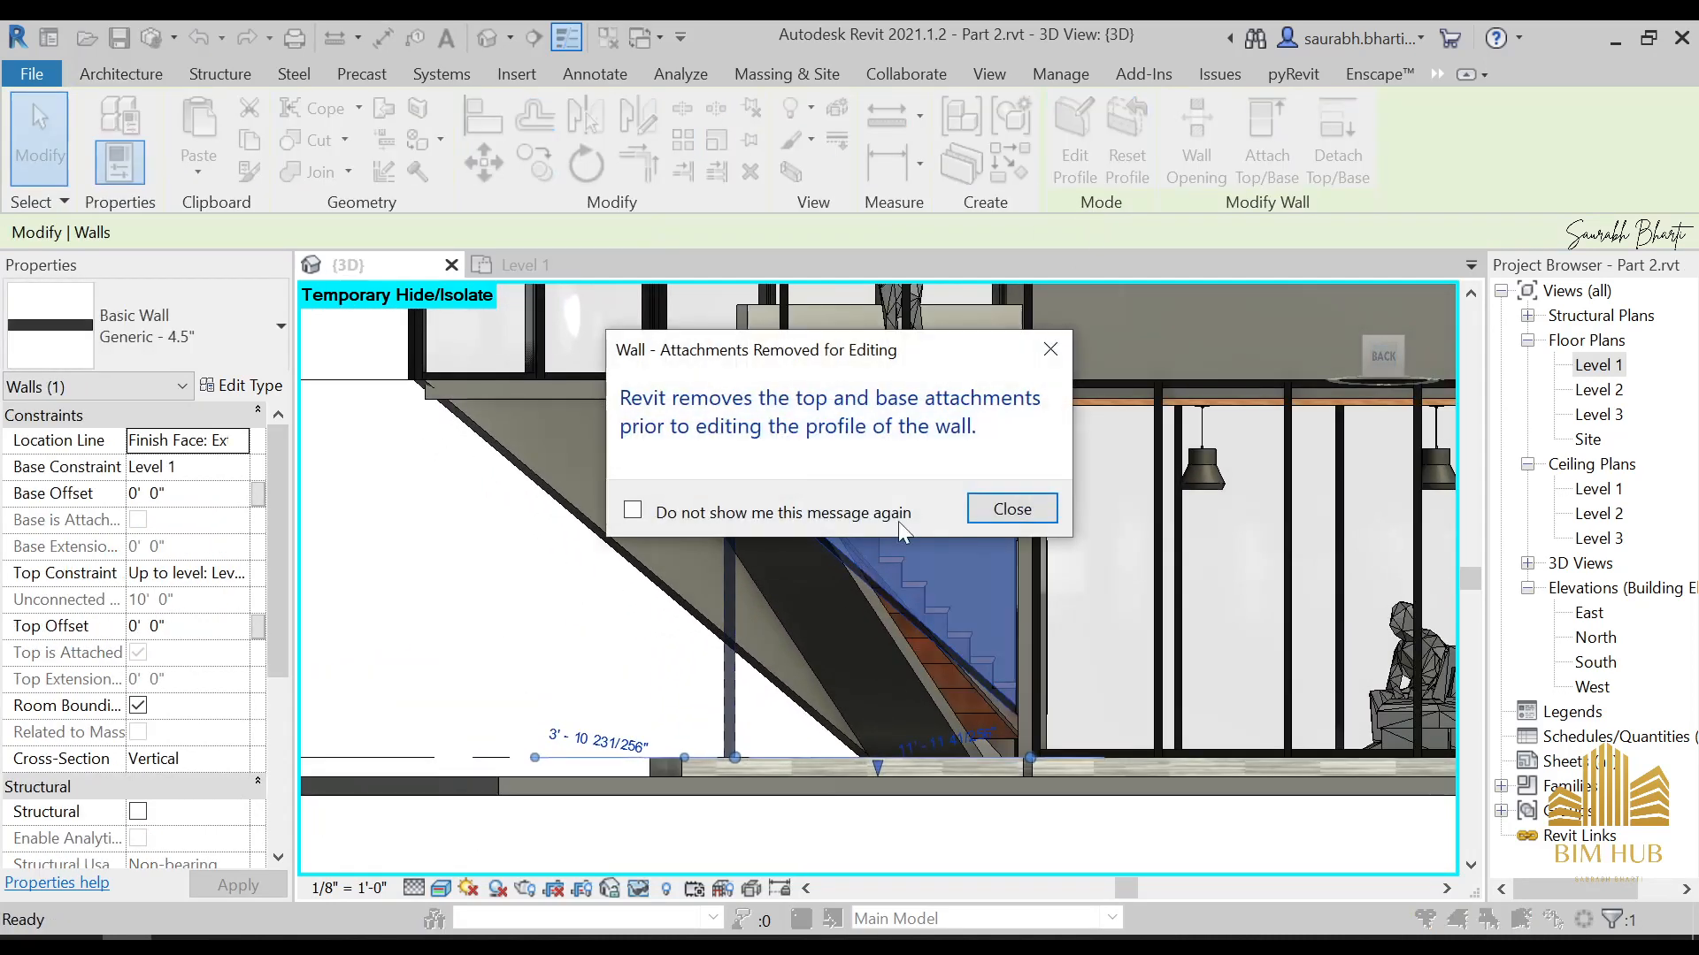
click(1011, 511)
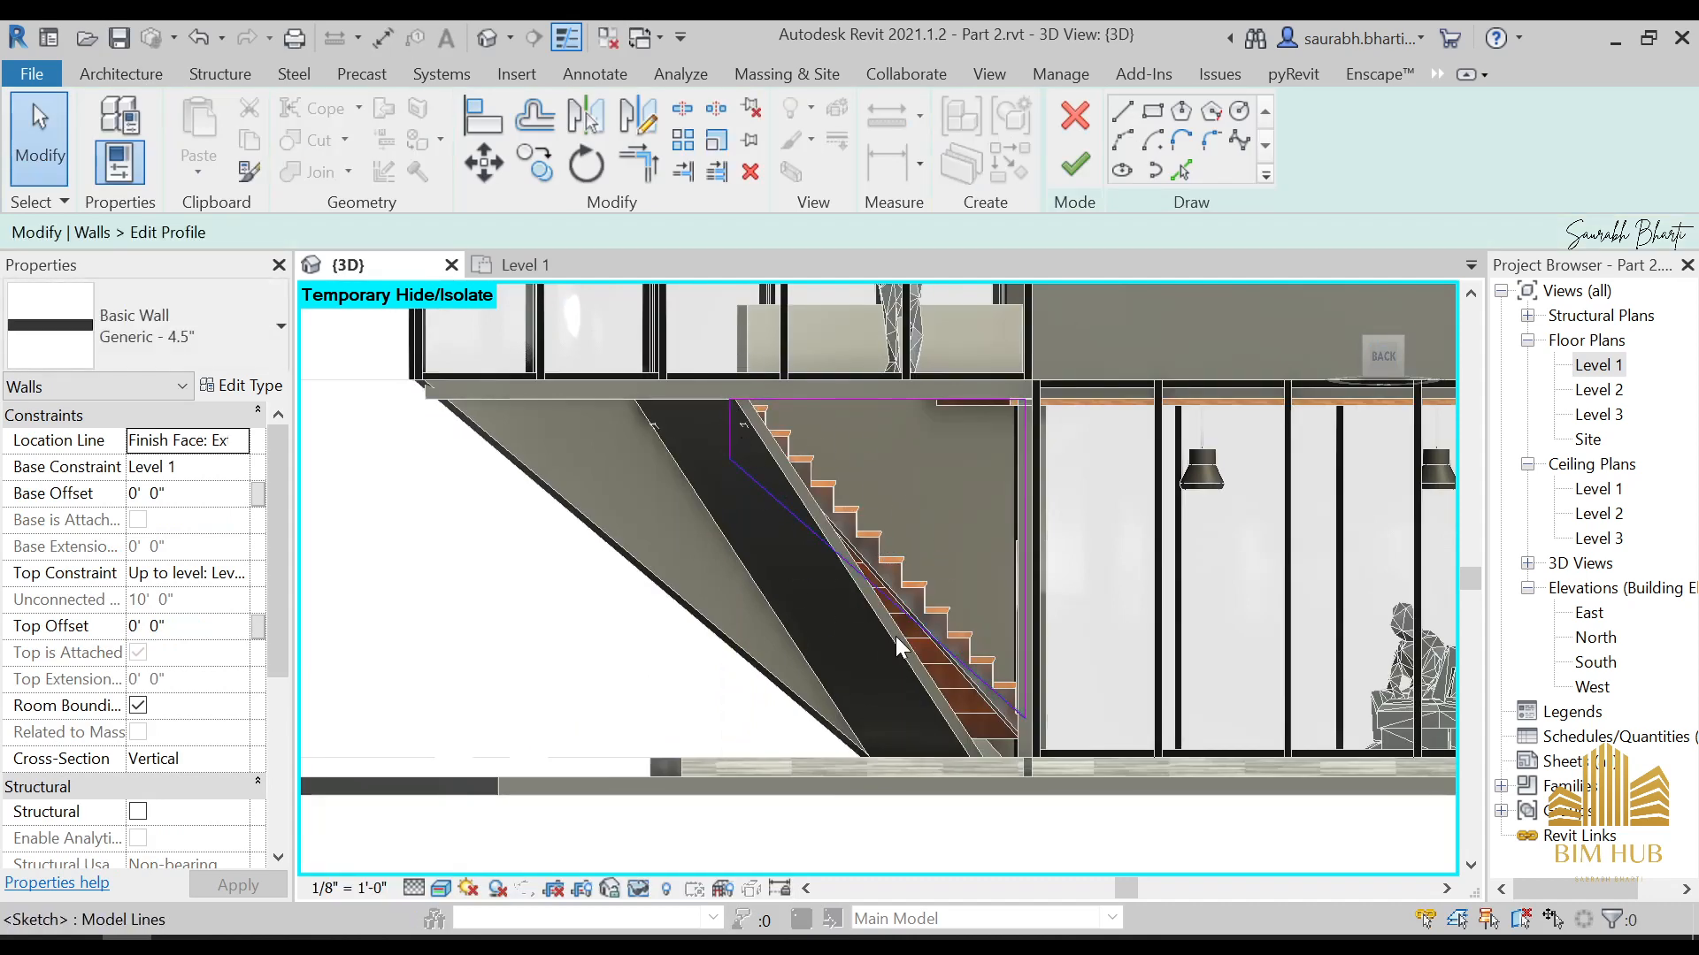
Sketch a diagonal profile line along the slanted wall, from the profile's upper outer corner down to the floor
click(1192, 177)
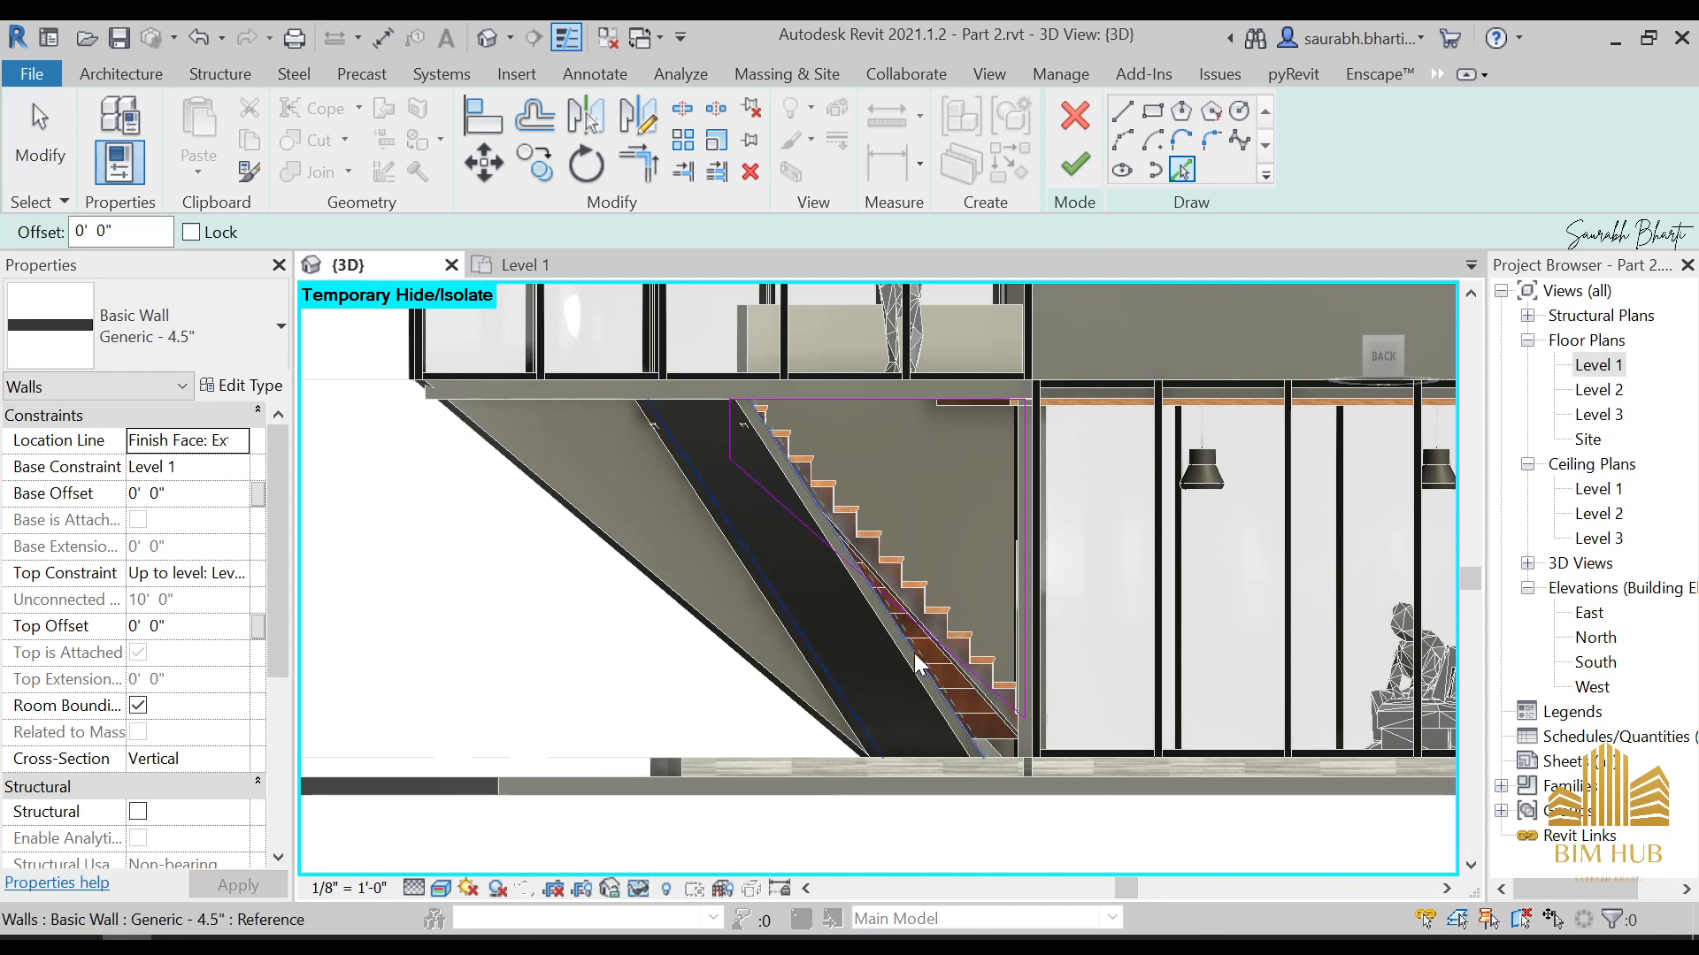
scroll(909, 671, up, 3)
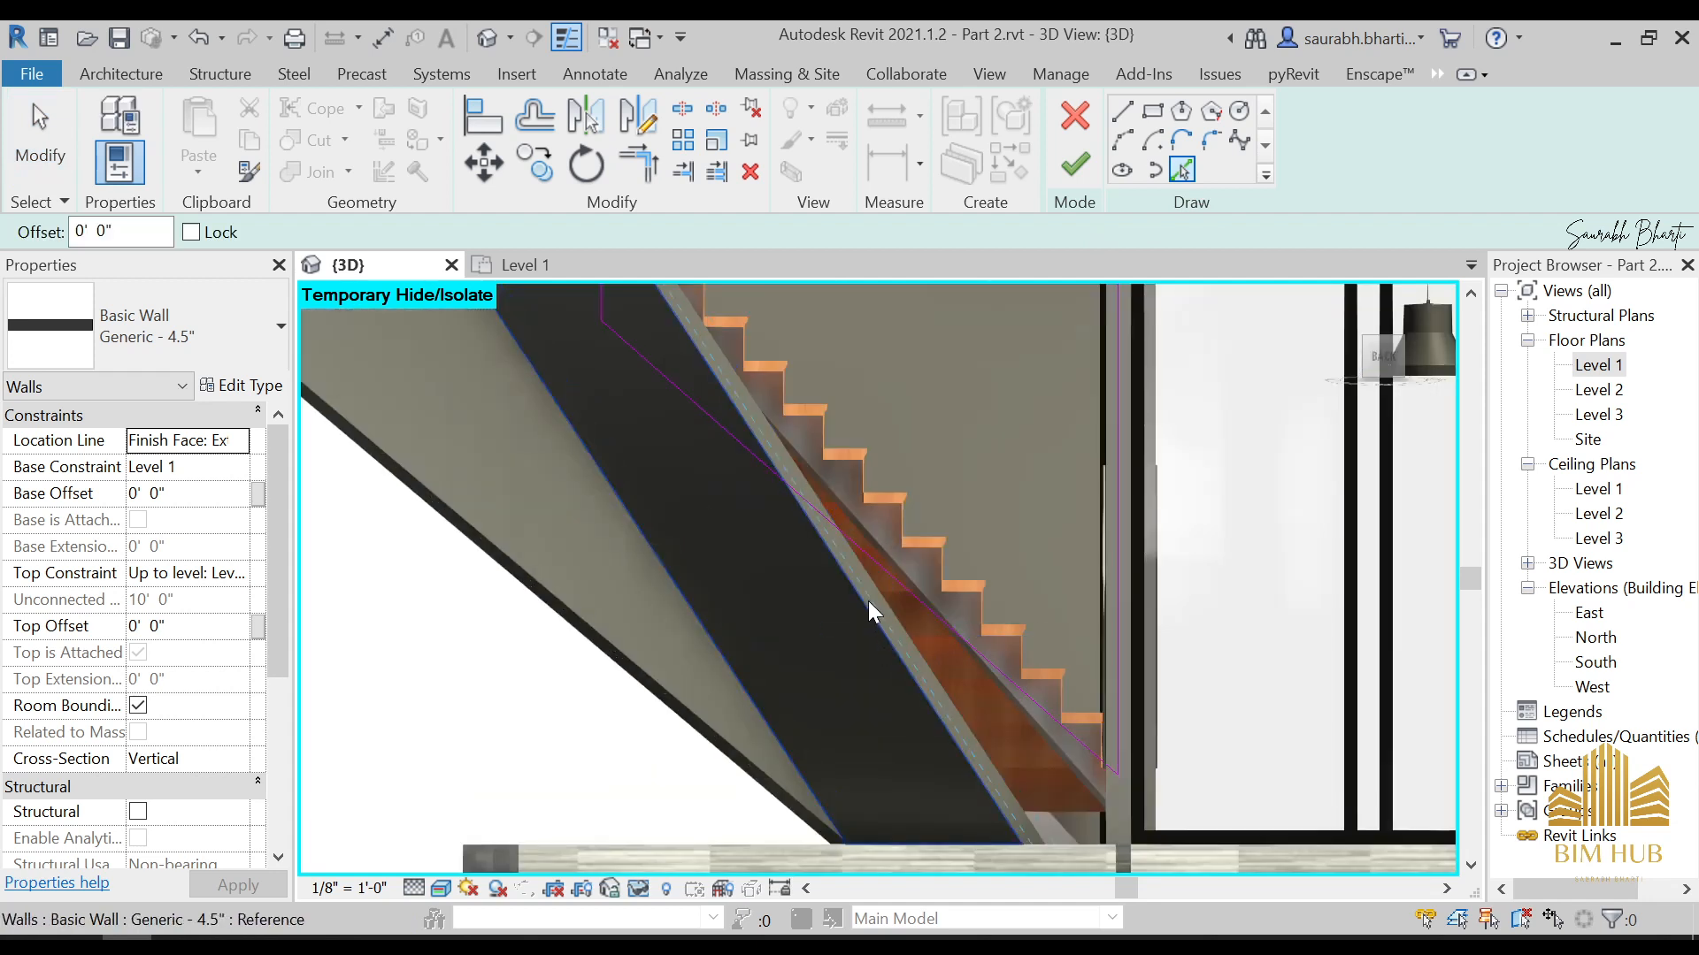
scroll(778, 464, down, 2)
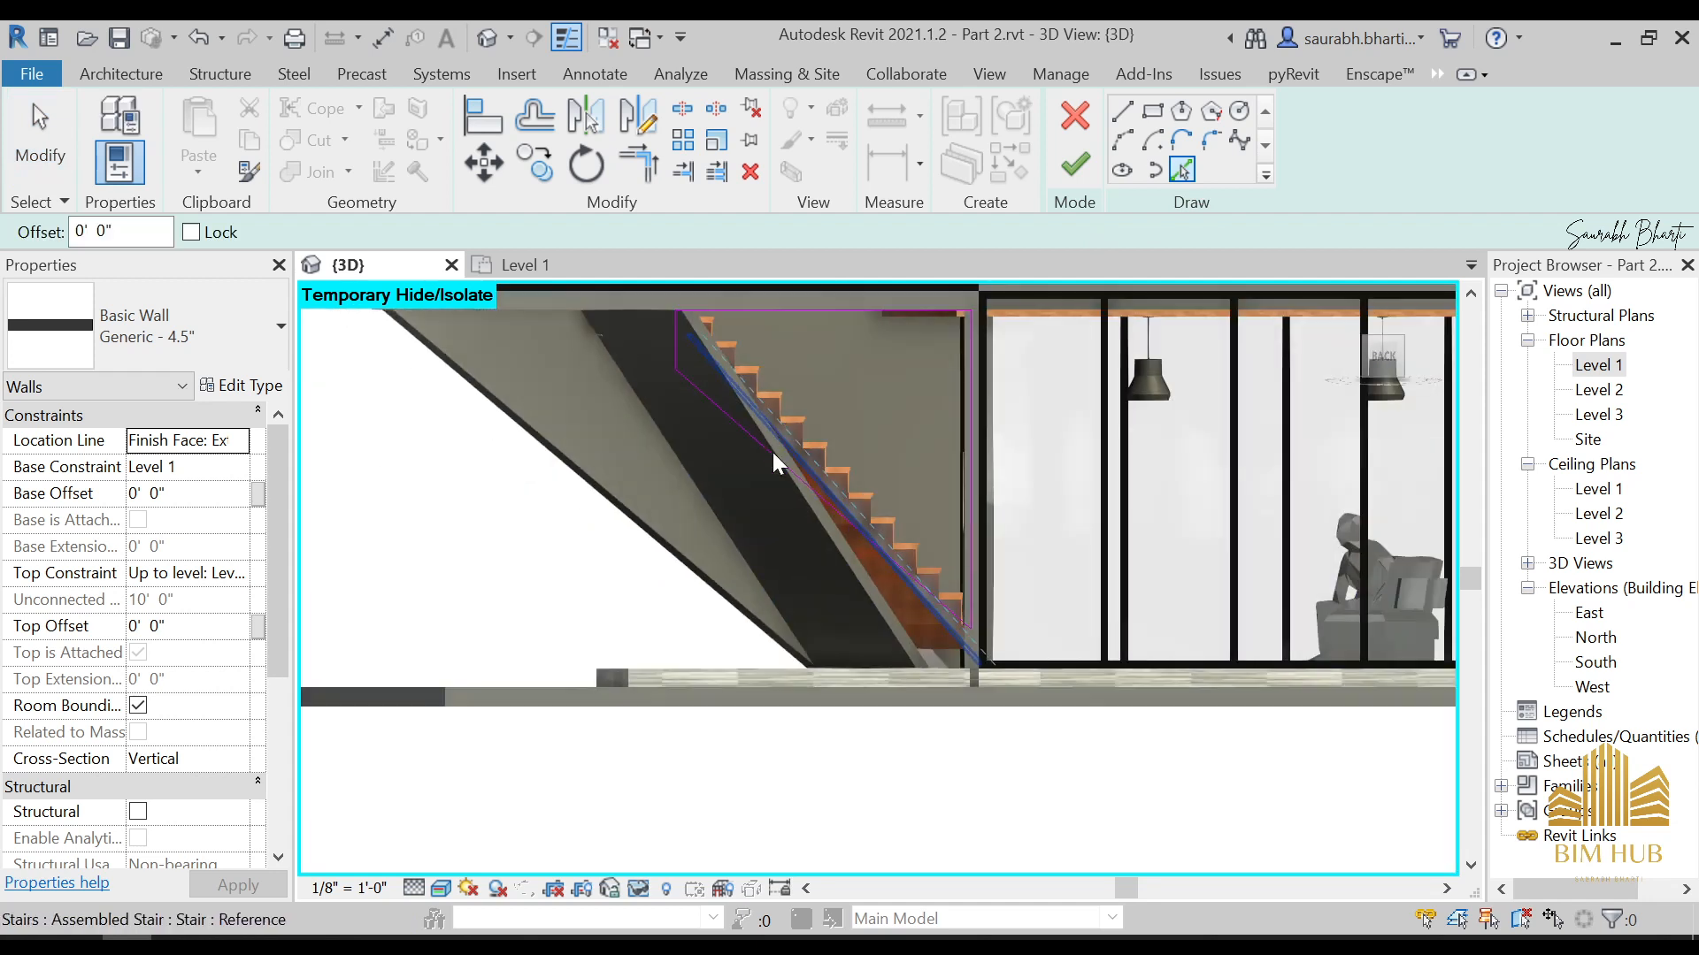
middle_drag(772, 453, 815, 578)
click(1125, 113)
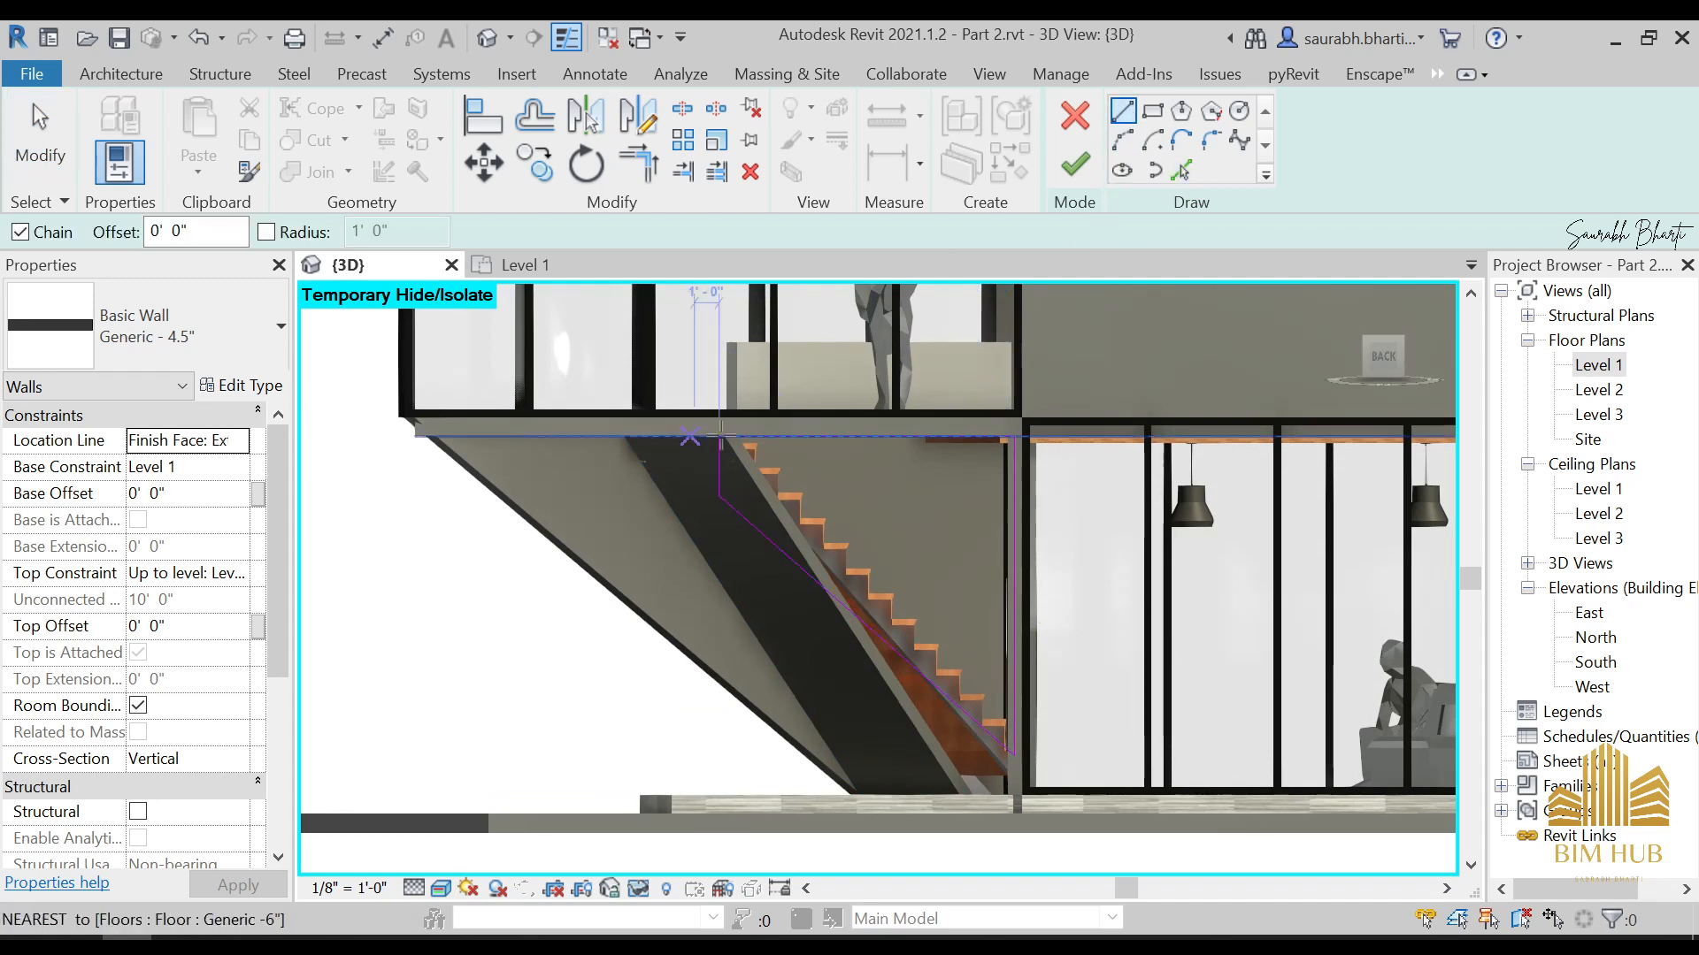
click(719, 436)
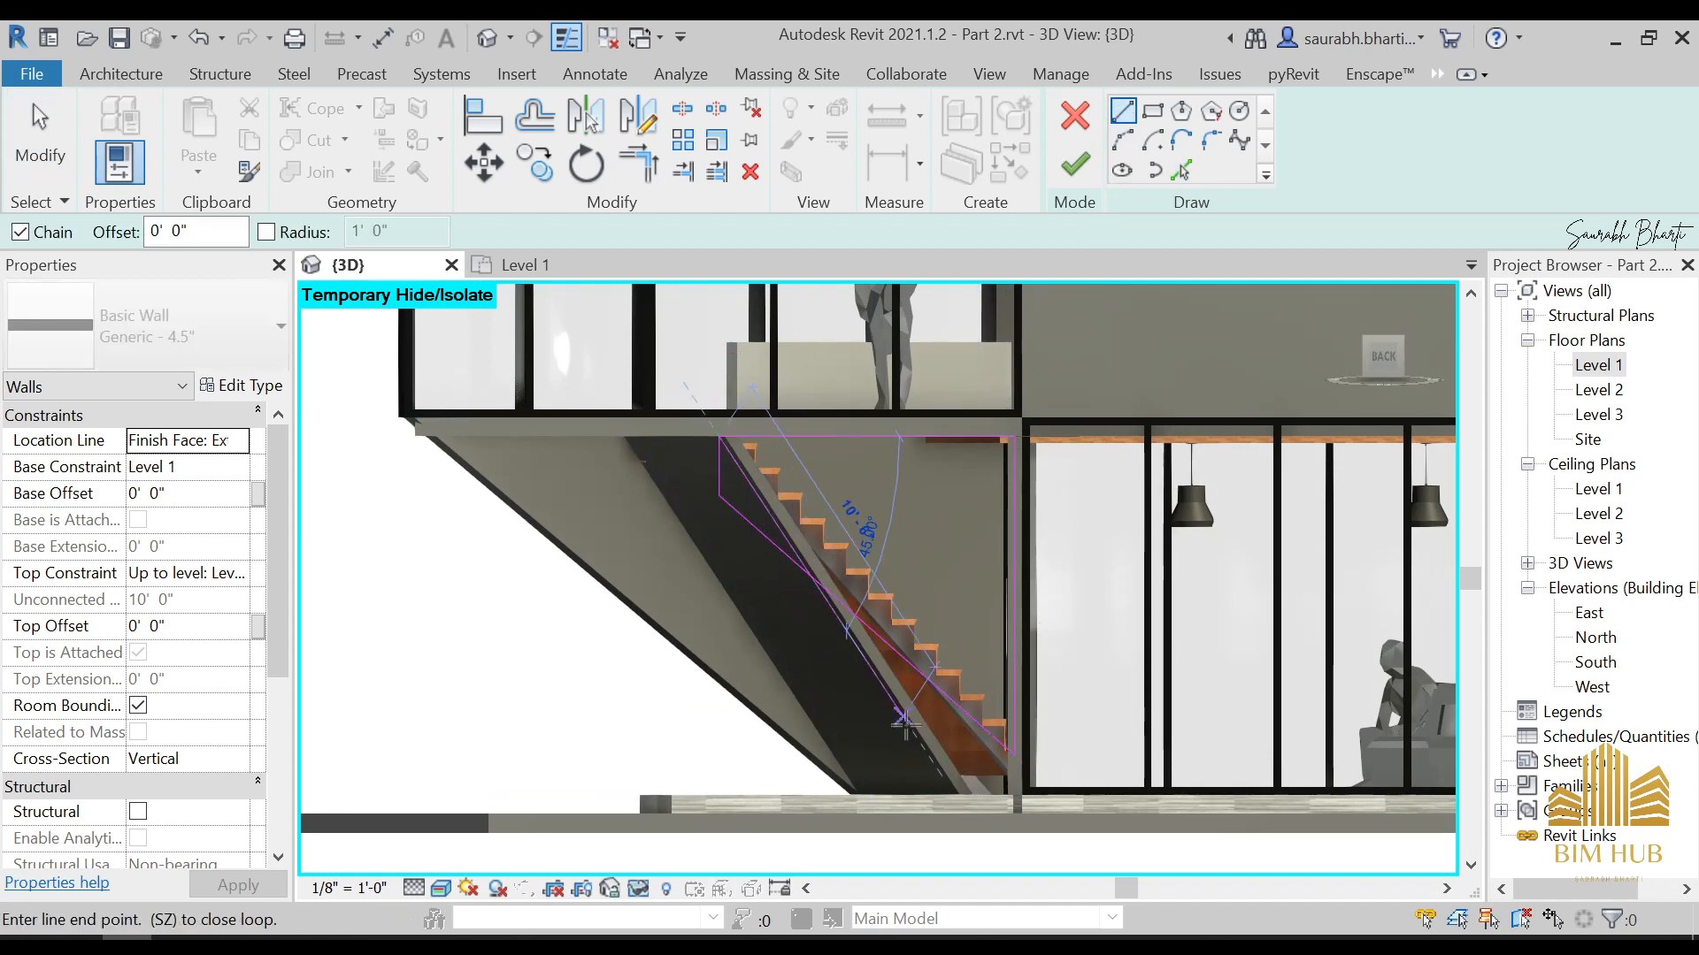
click(956, 797)
mouse_move(977, 804)
shift+middle_down()
mouse_move(952, 918)
mouse_move(936, 761)
shift+middle_up()
key(Escape)
key(Escape)
scroll(837, 611, up, 1)
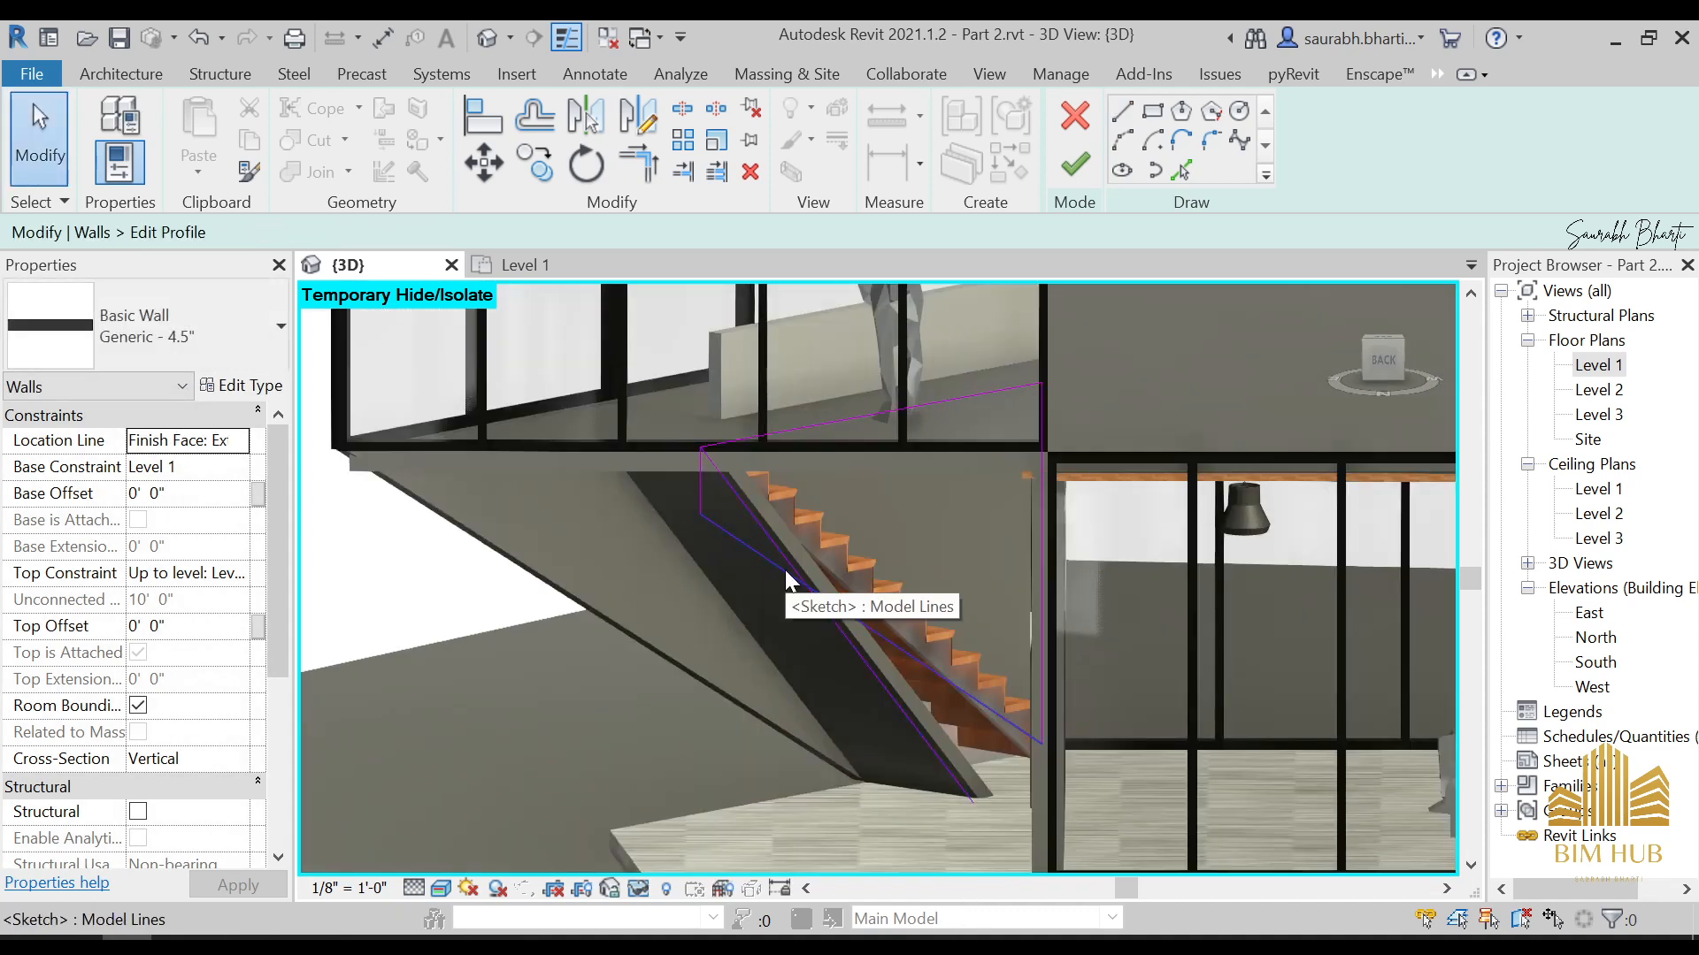
key(t)
key(r)
scroll(771, 445, up, 2)
click(750, 432)
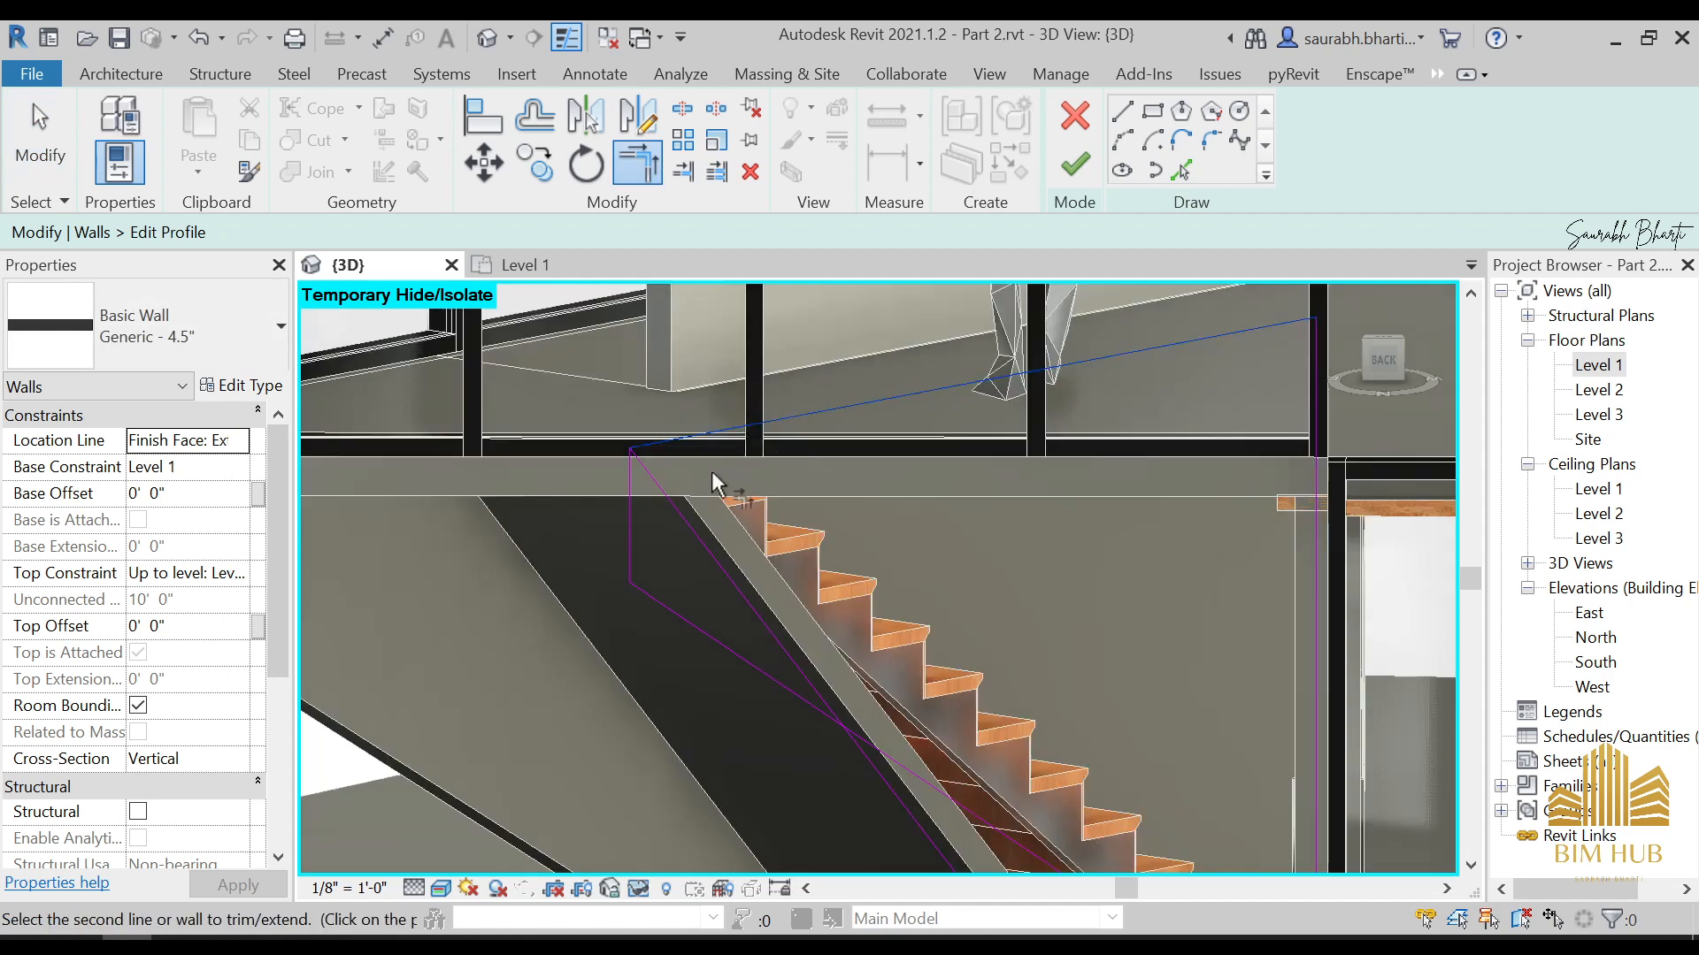
key(Escape)
Delete the short outer vertical line and the old sloping lower line from the wall profile
click(629, 509)
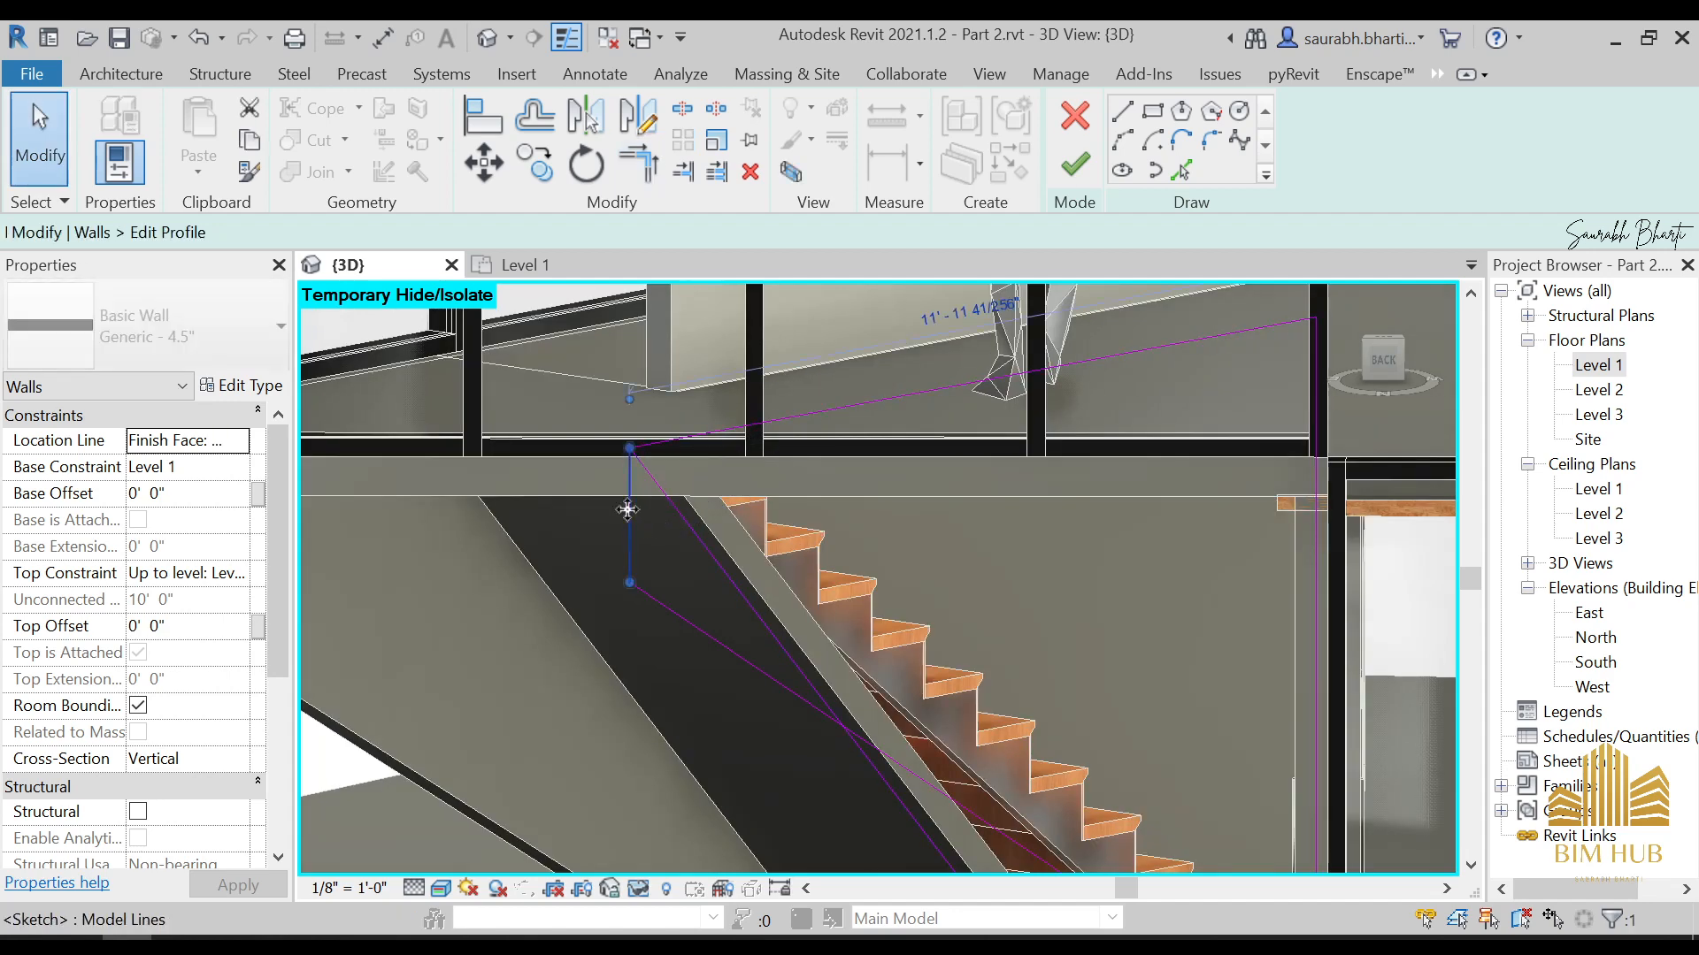
key(Delete)
scroll(672, 567, down, 2)
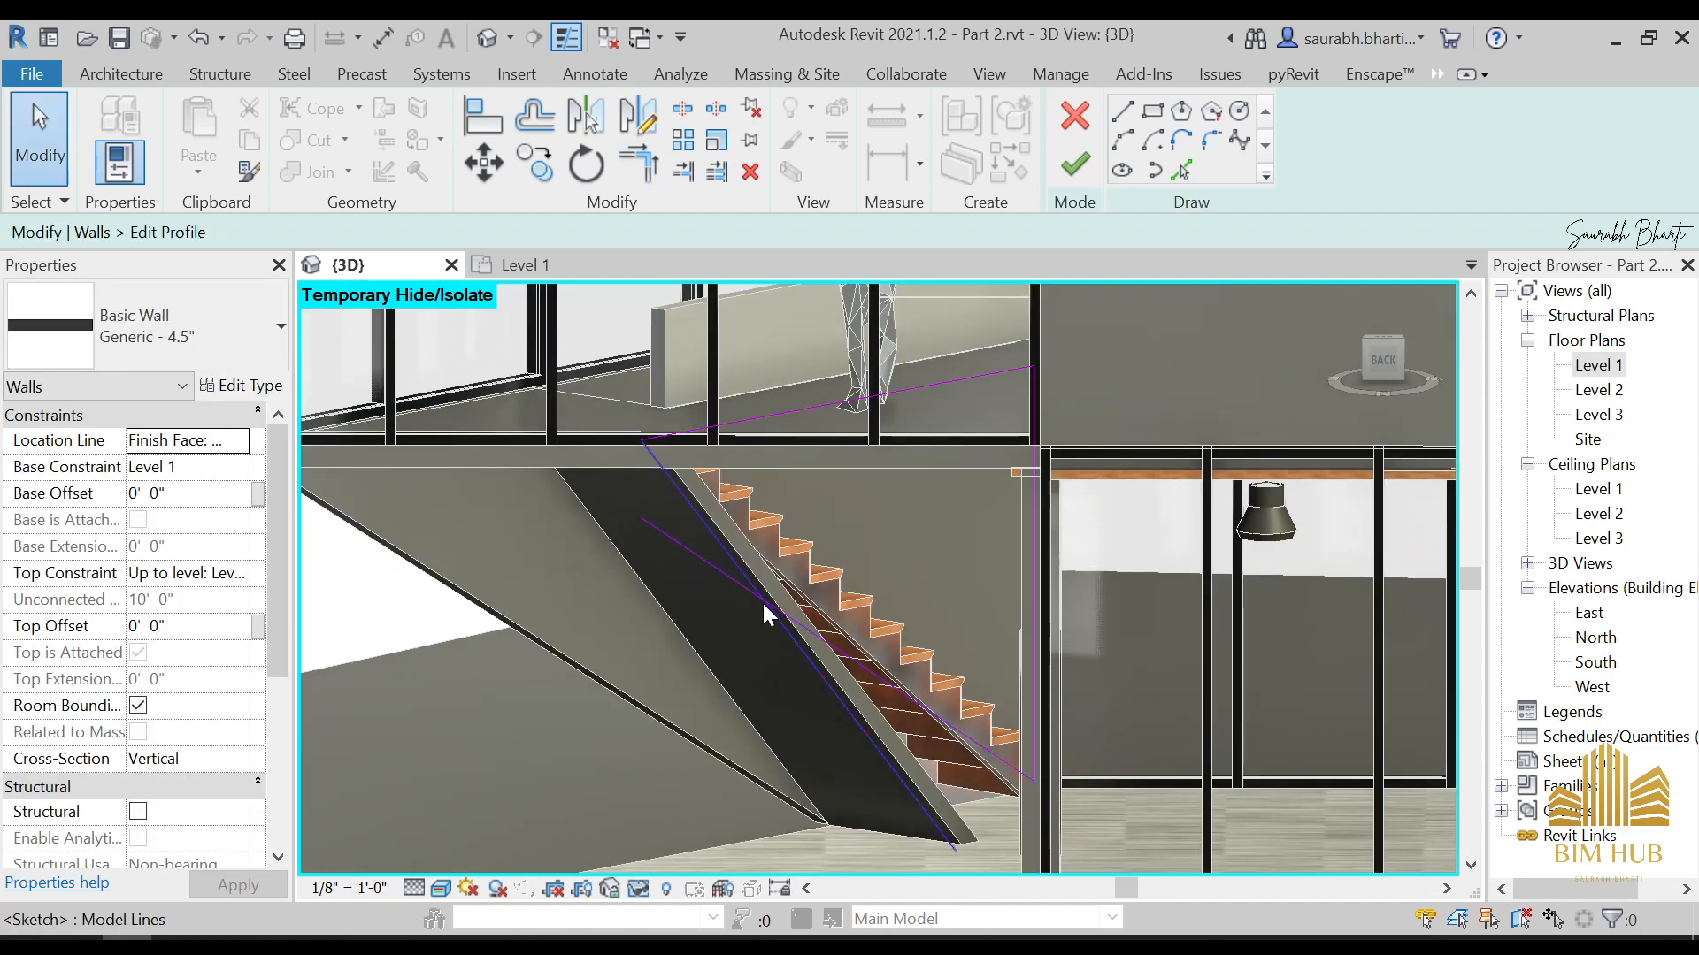
scroll(807, 651, up, 2)
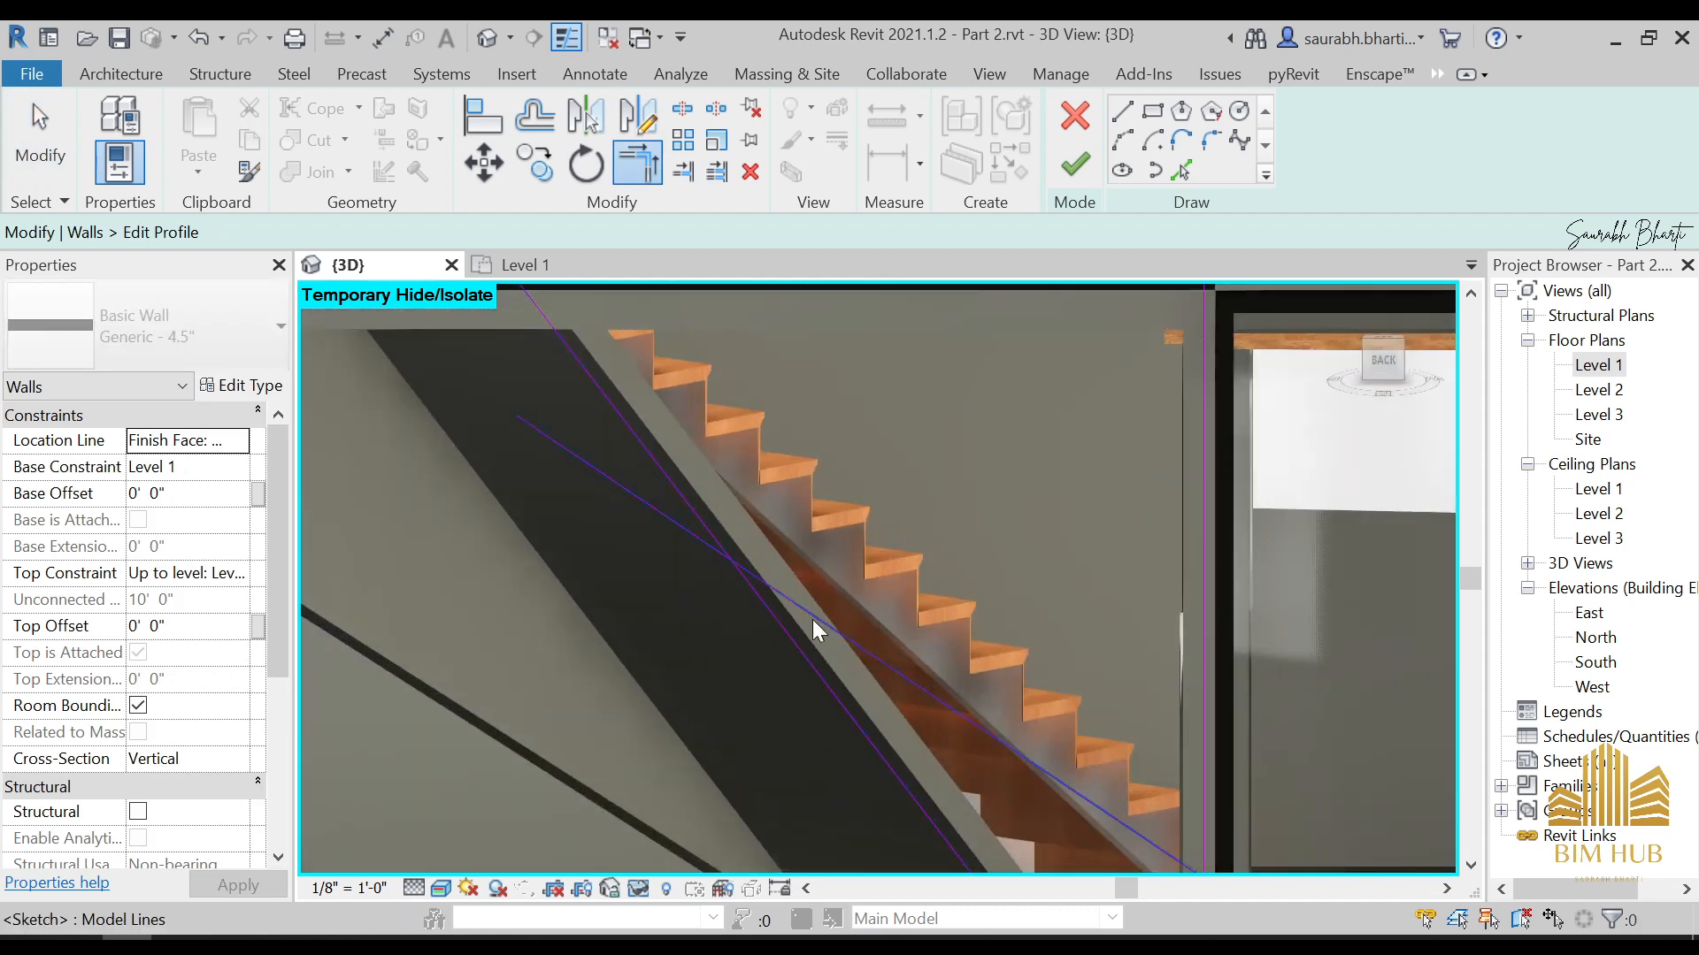
click(881, 662)
scroll(881, 662, down, 3)
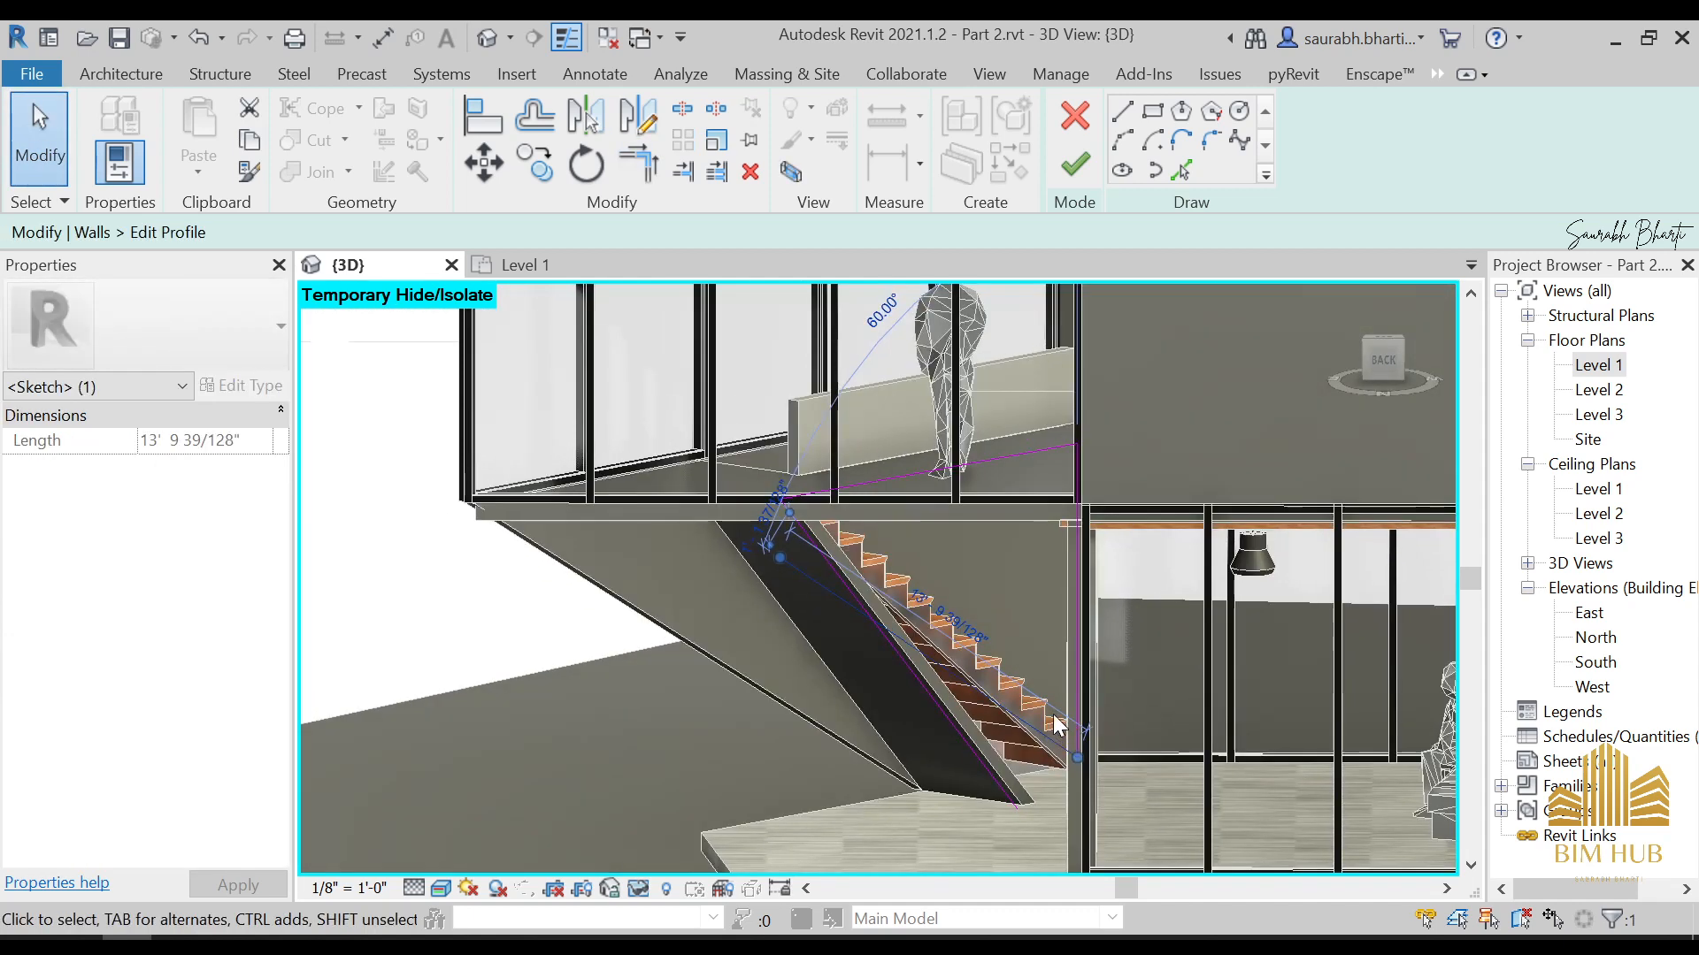
key(Delete)
Extend the profile's vertical line on the door side down to the floor, for a length of 9' 6"
scroll(986, 699, down, 2)
shift+middle_drag(1062, 760, 1107, 773)
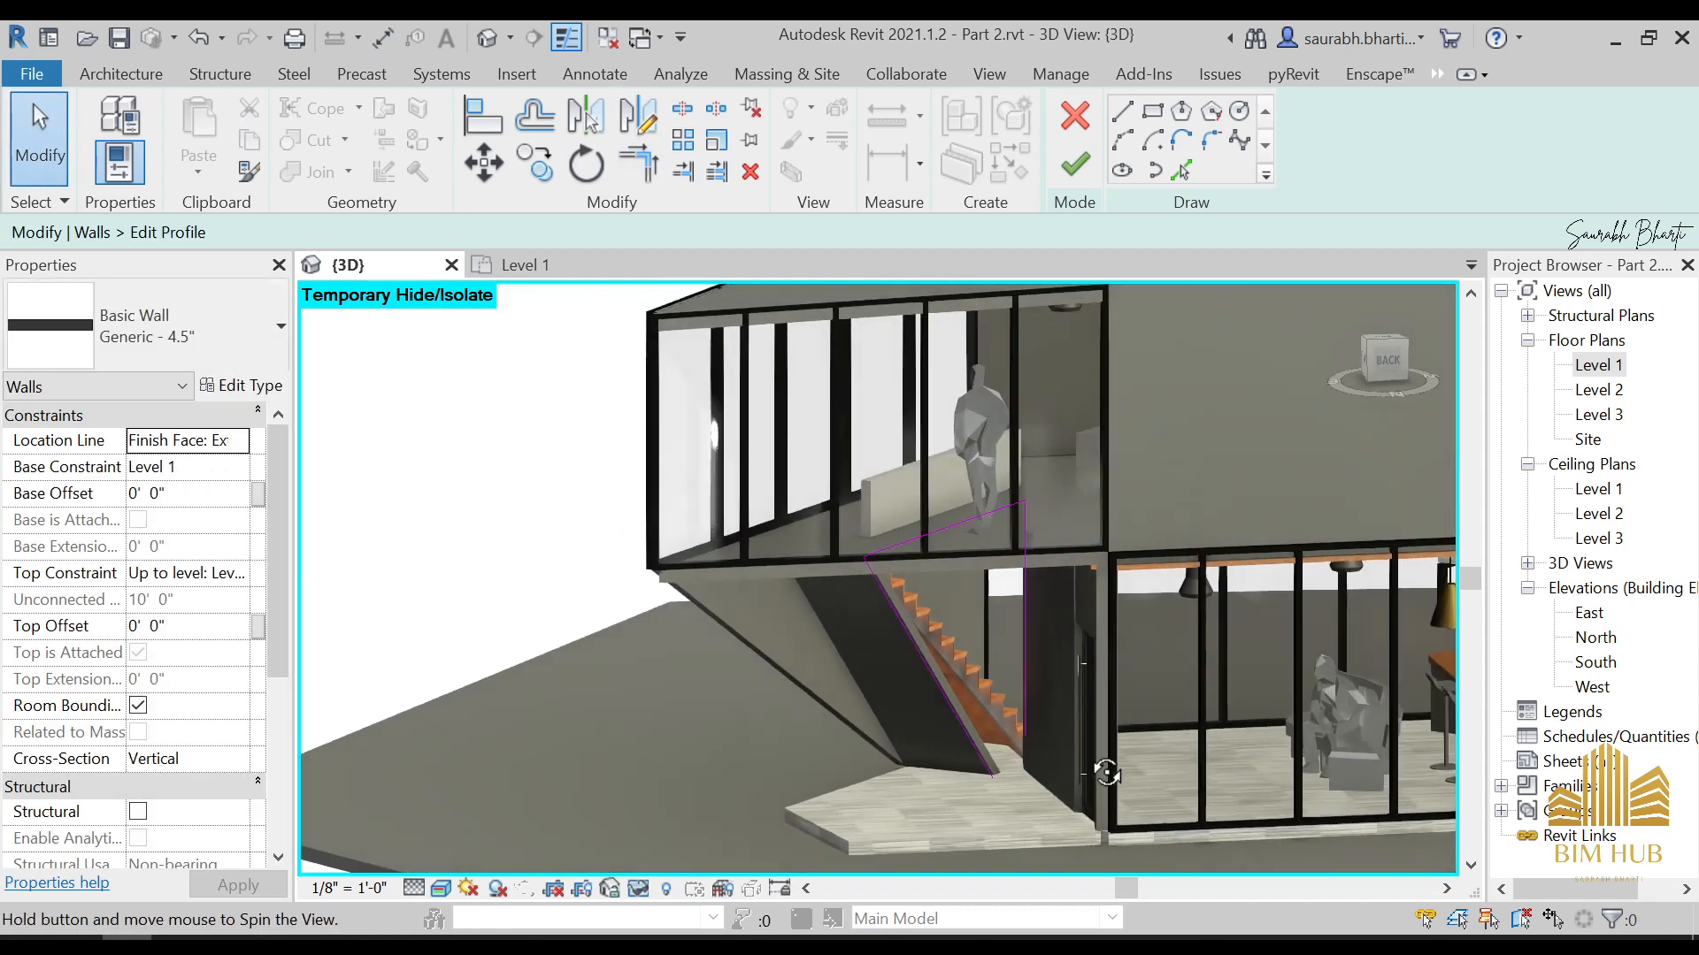
scroll(1040, 730, up, 3)
click(1005, 680)
scroll(1005, 736, up, 2)
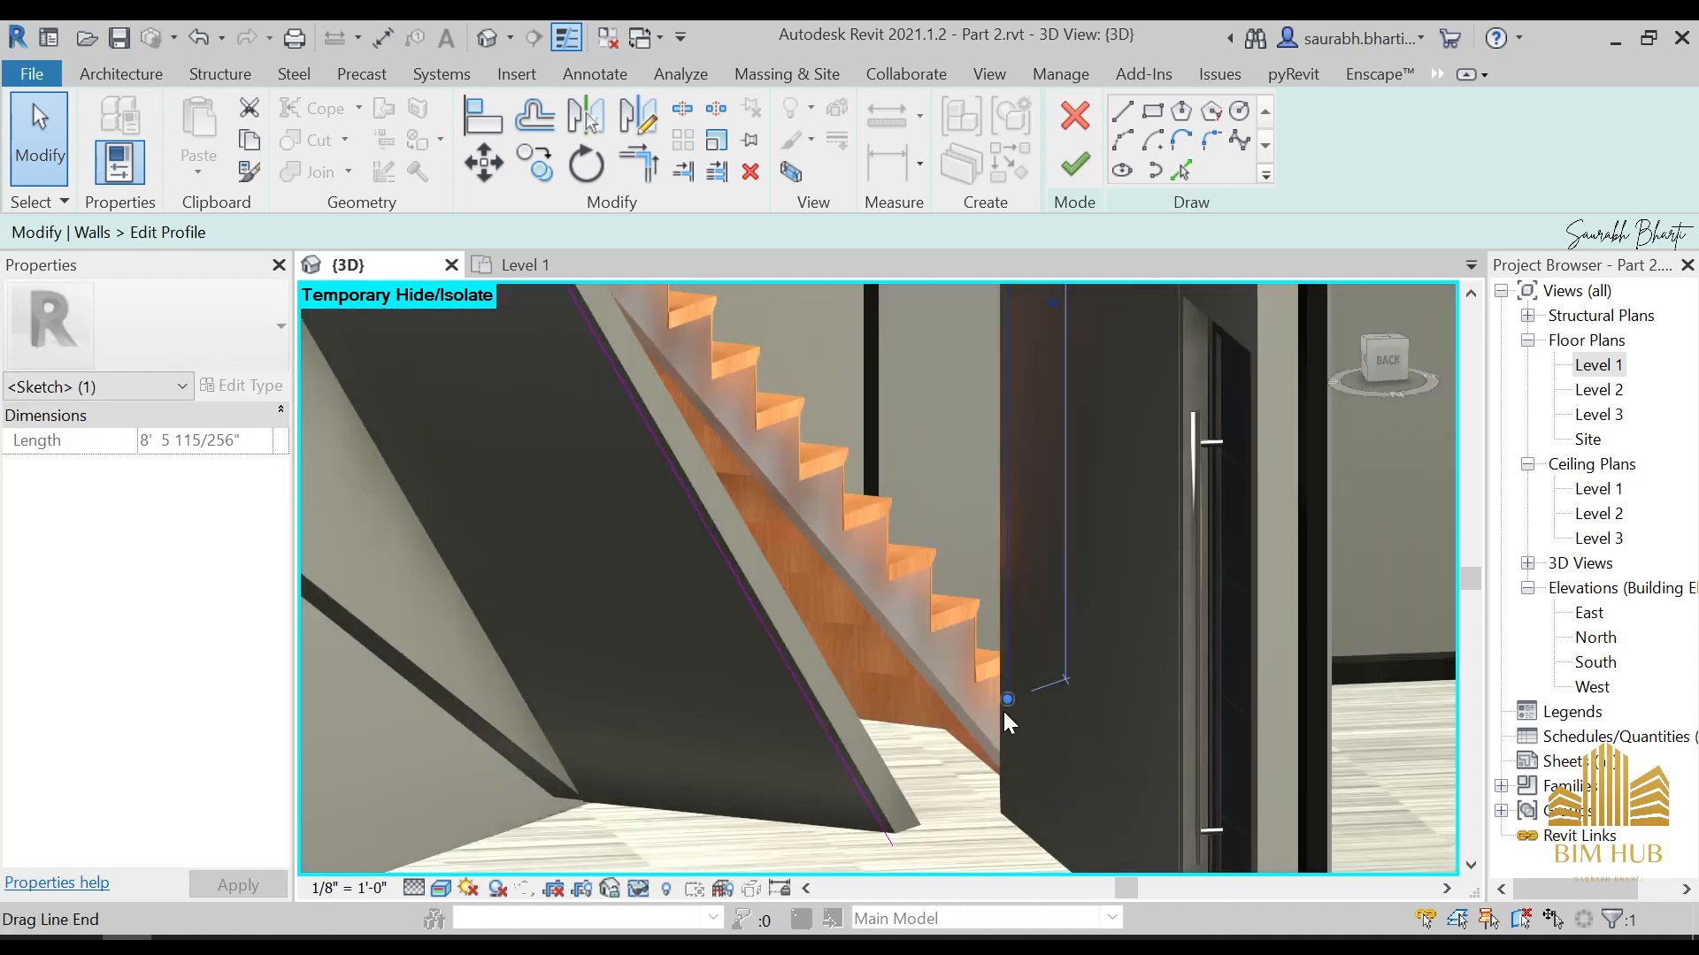
drag(1007, 700, 1007, 803)
scroll(989, 772, down, 1)
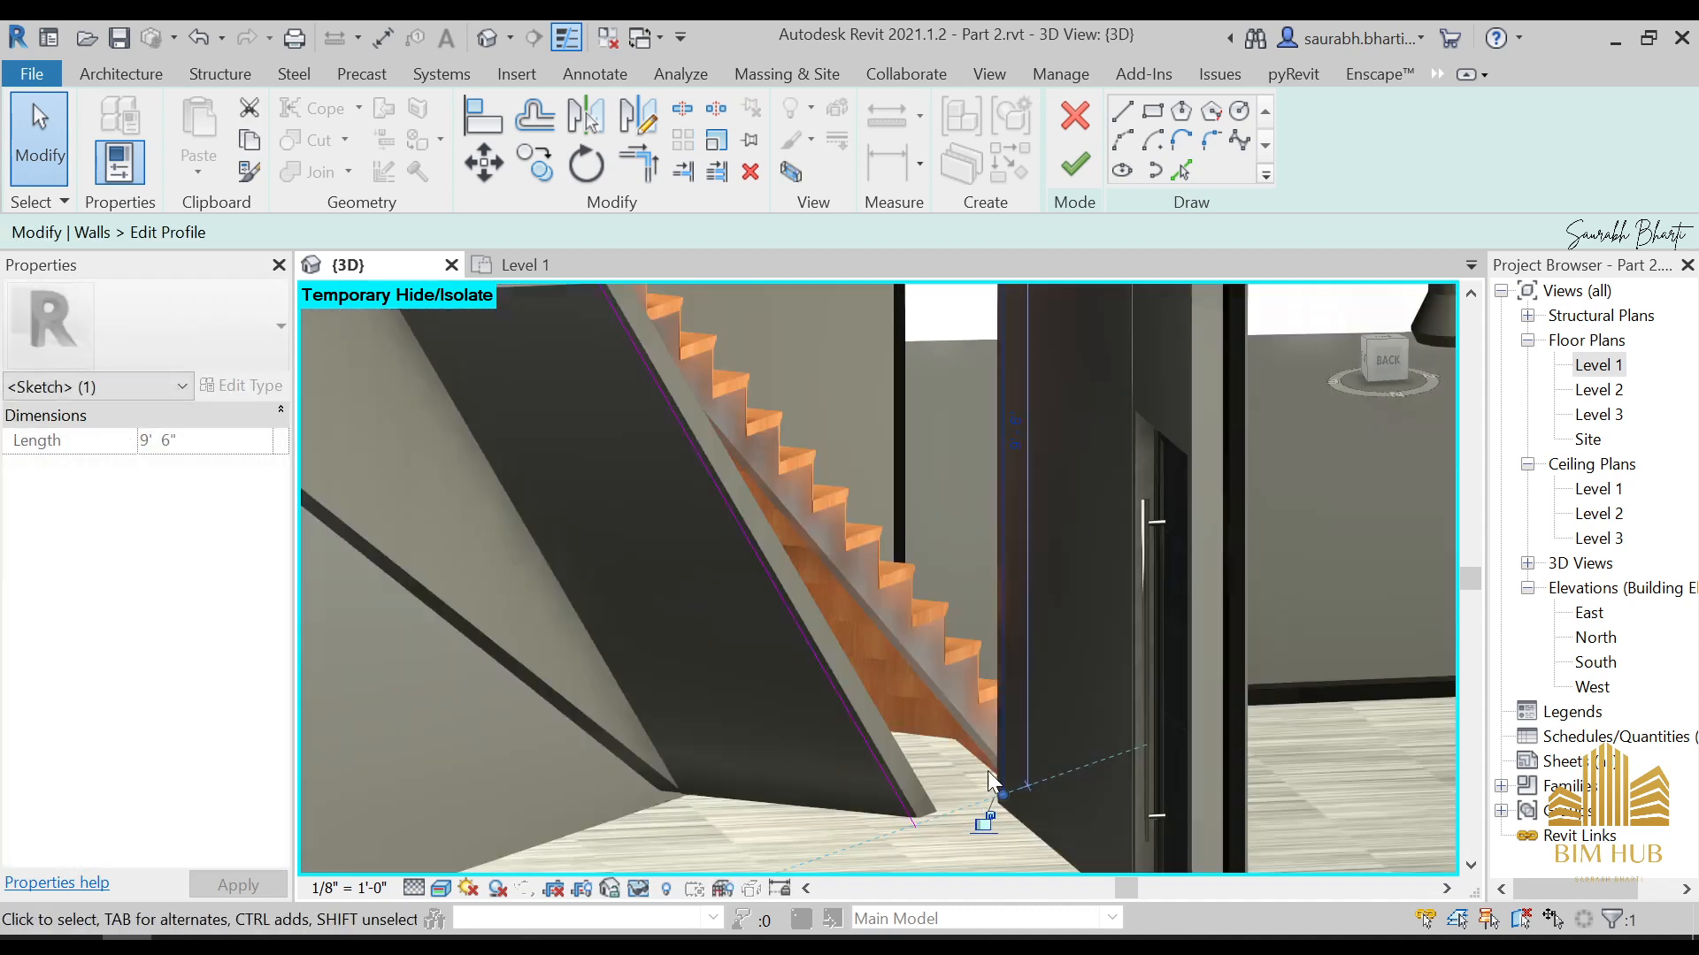
Lower the vertical profile line's end to a 9' 7 1/2" length, and return it to floor level at 9' 6"
scroll(989, 772, up, 3)
mouse_move(997, 754)
middle_down()
mouse_move(1059, 594)
mouse_move(1099, 573)
mouse_move(1138, 384)
middle_up()
scroll(1061, 595, up, 2)
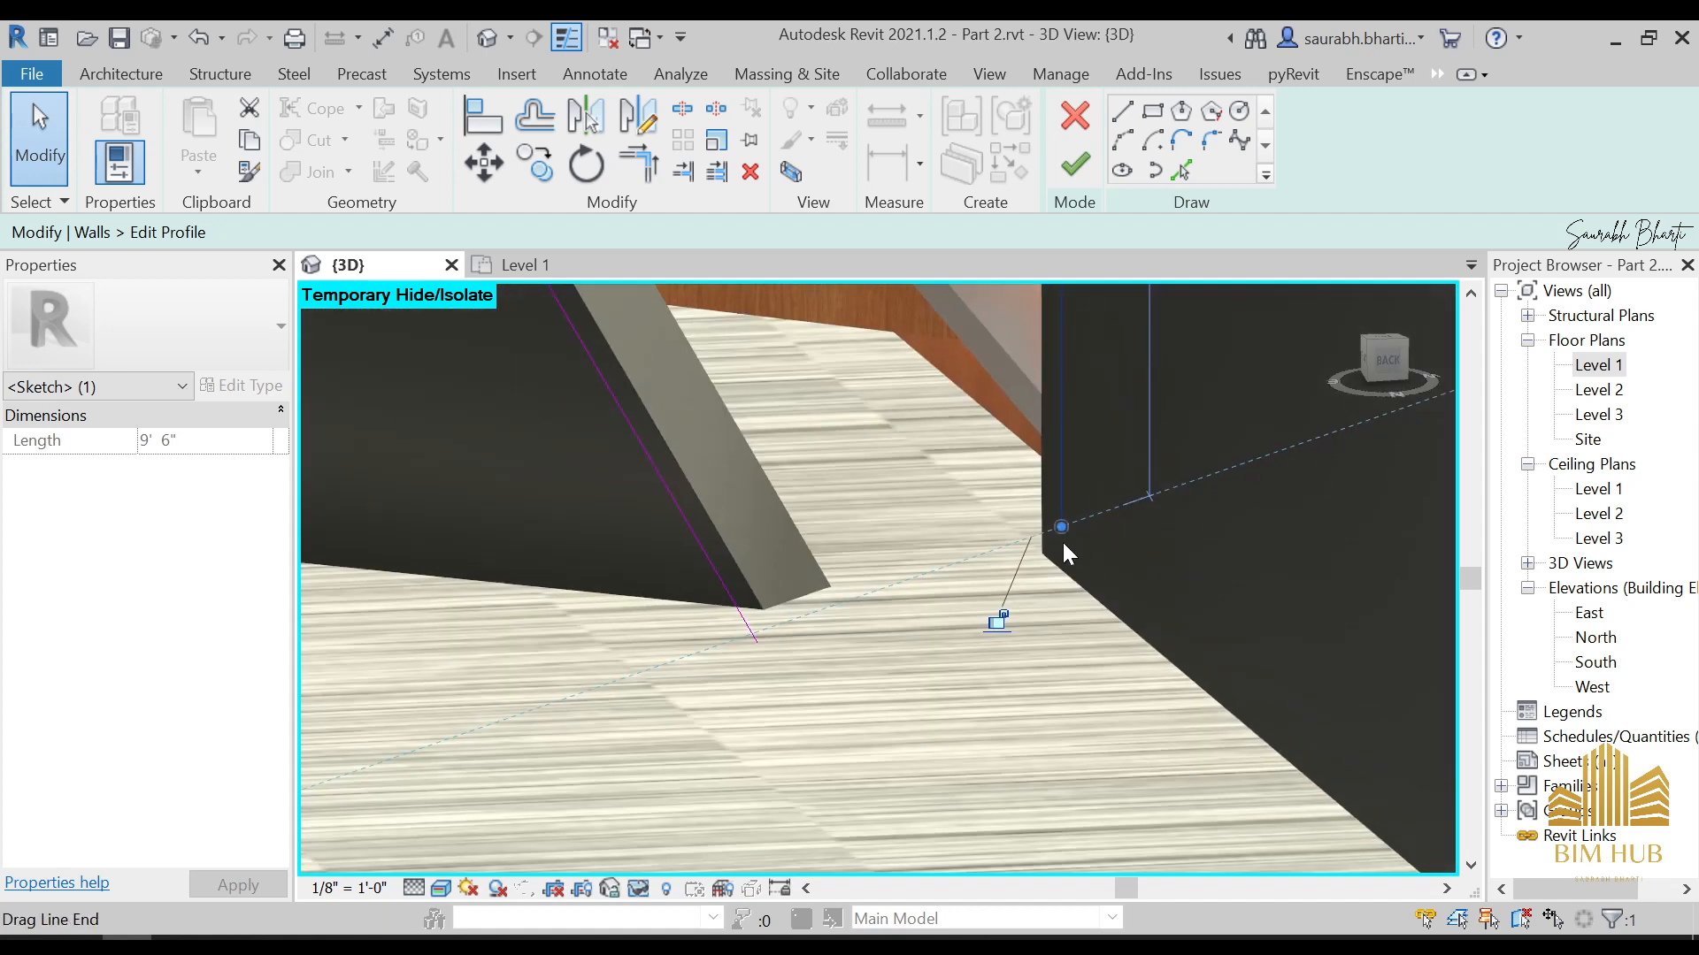
drag(1064, 553, 1067, 566)
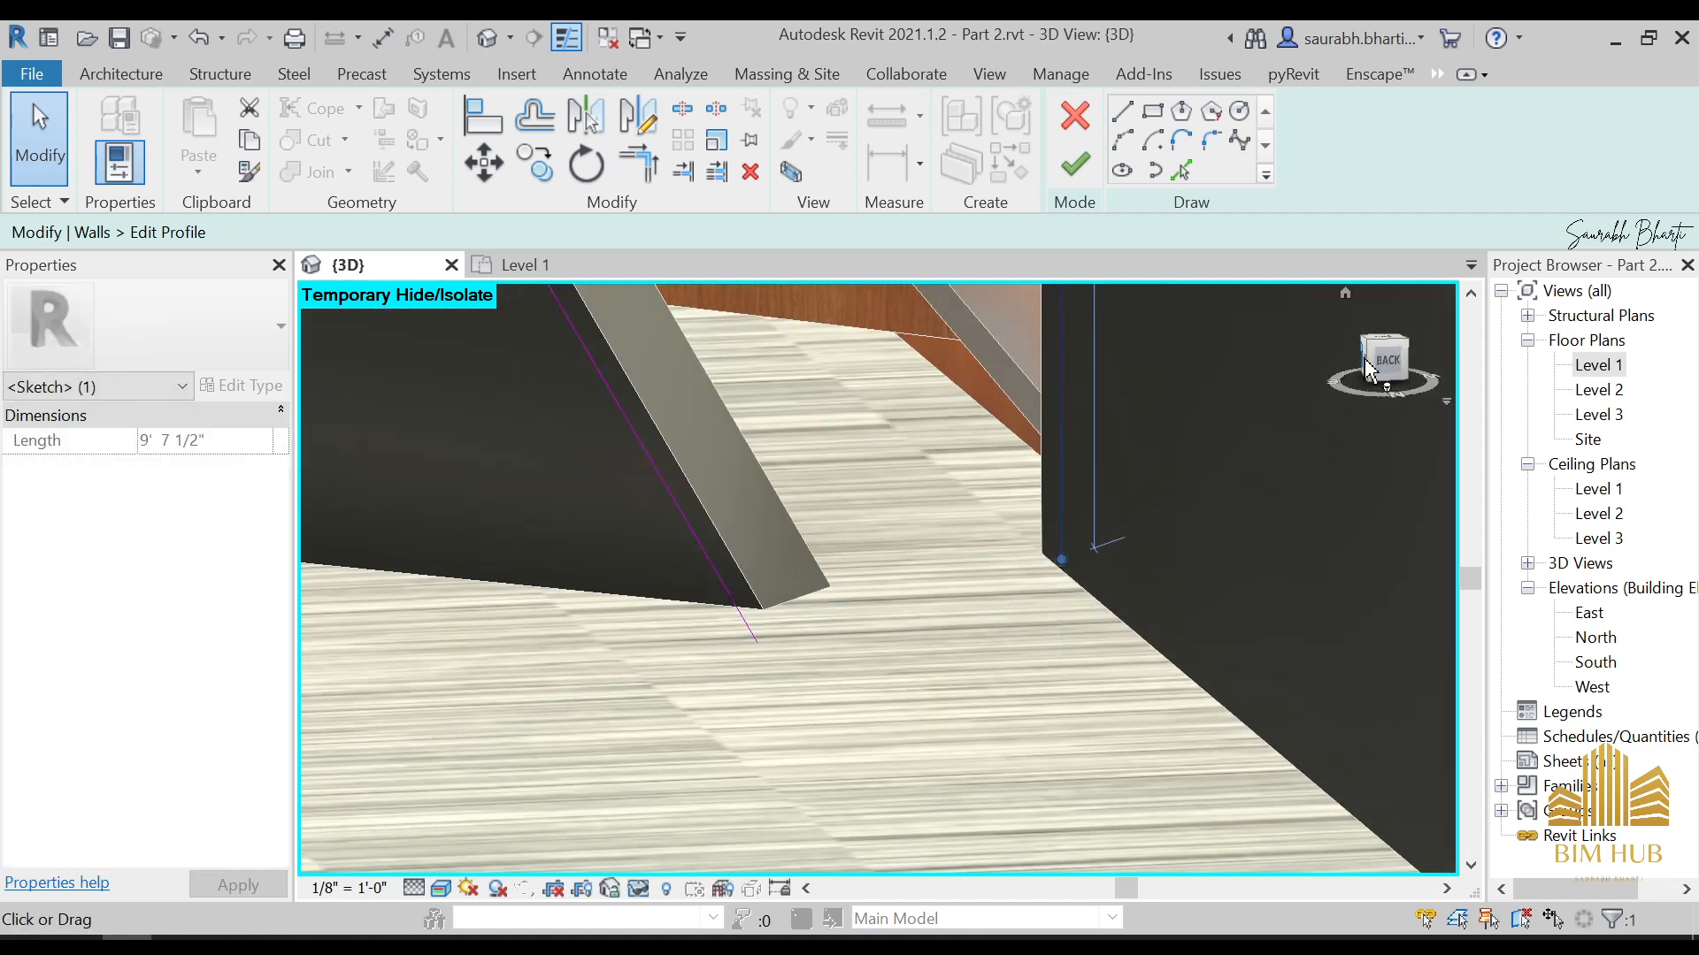
click(1388, 361)
scroll(969, 620, up, 4)
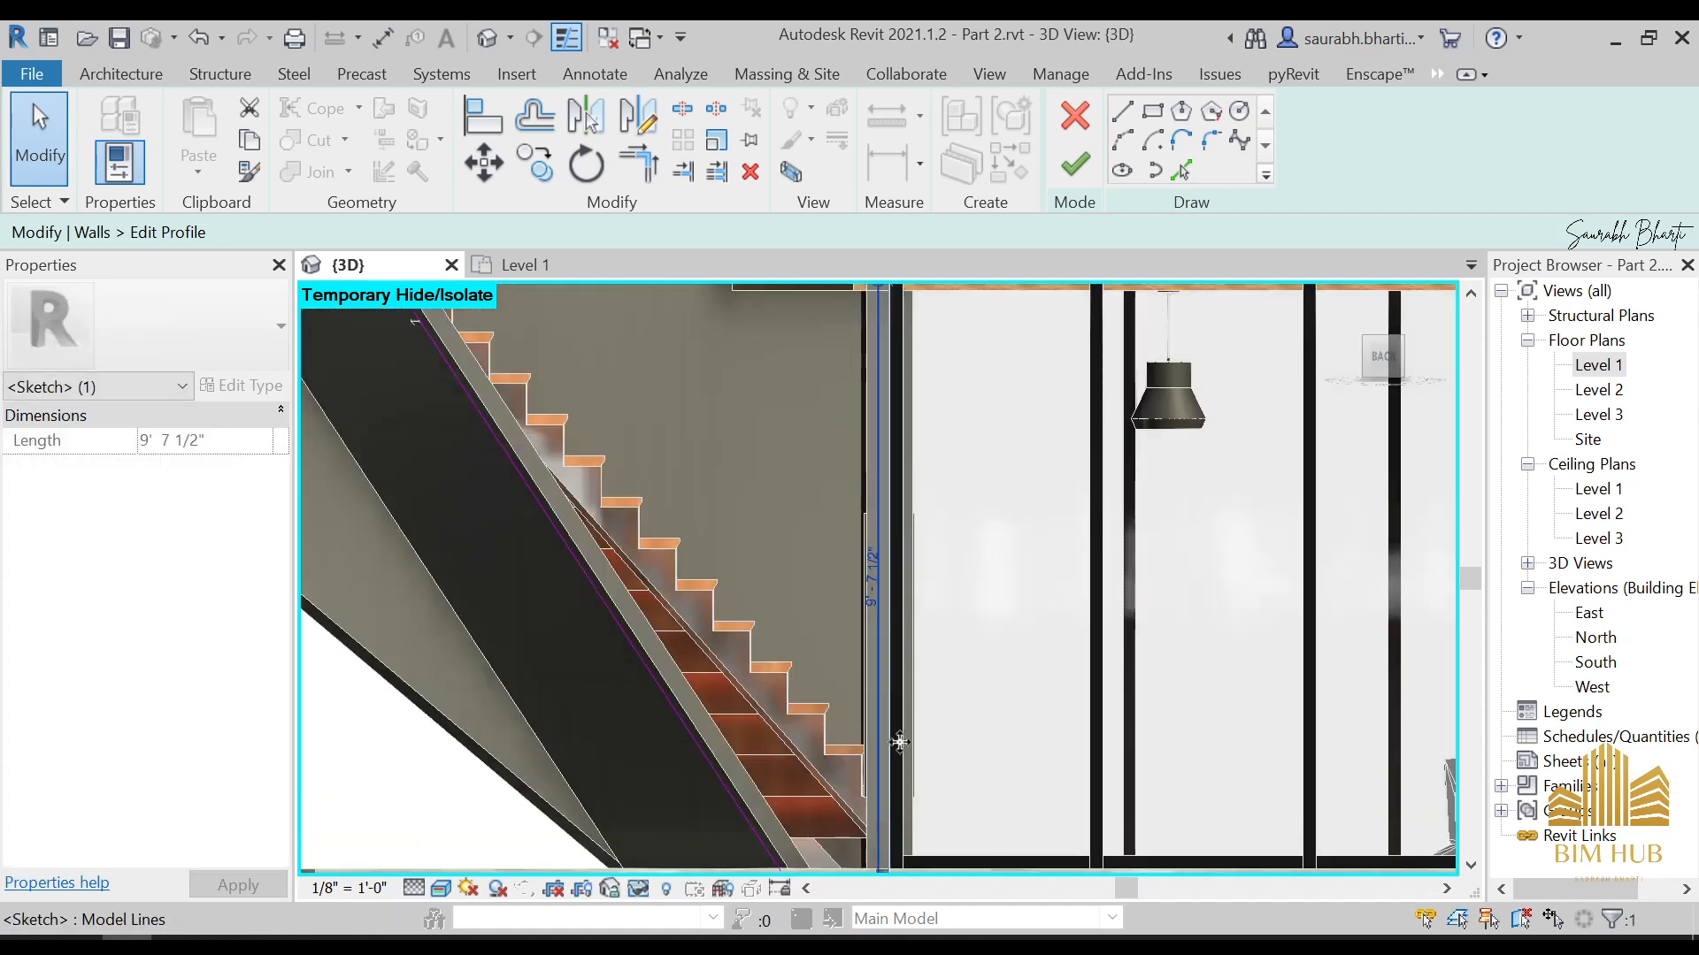
scroll(980, 523, up, 2)
drag(978, 581, 974, 574)
scroll(883, 518, down, 1)
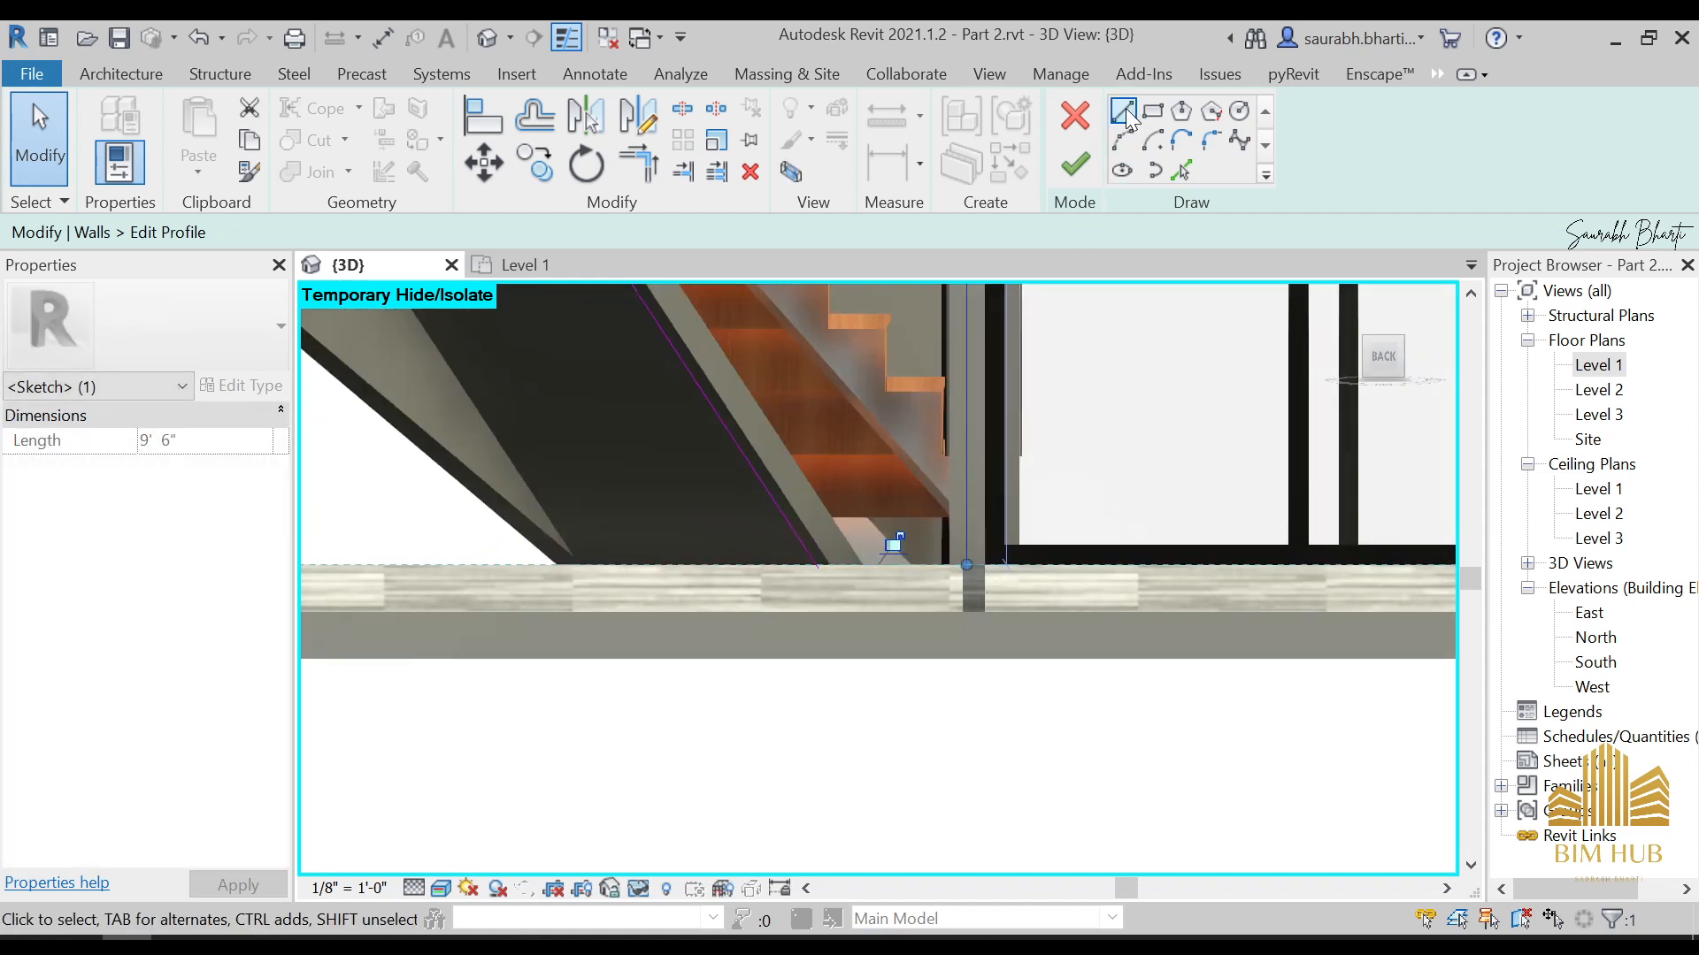
Close the wall profile with a line along the floor from the diagonal's lower end to the vertical line, and finish the profile
click(1123, 113)
scroll(800, 531, up, 1)
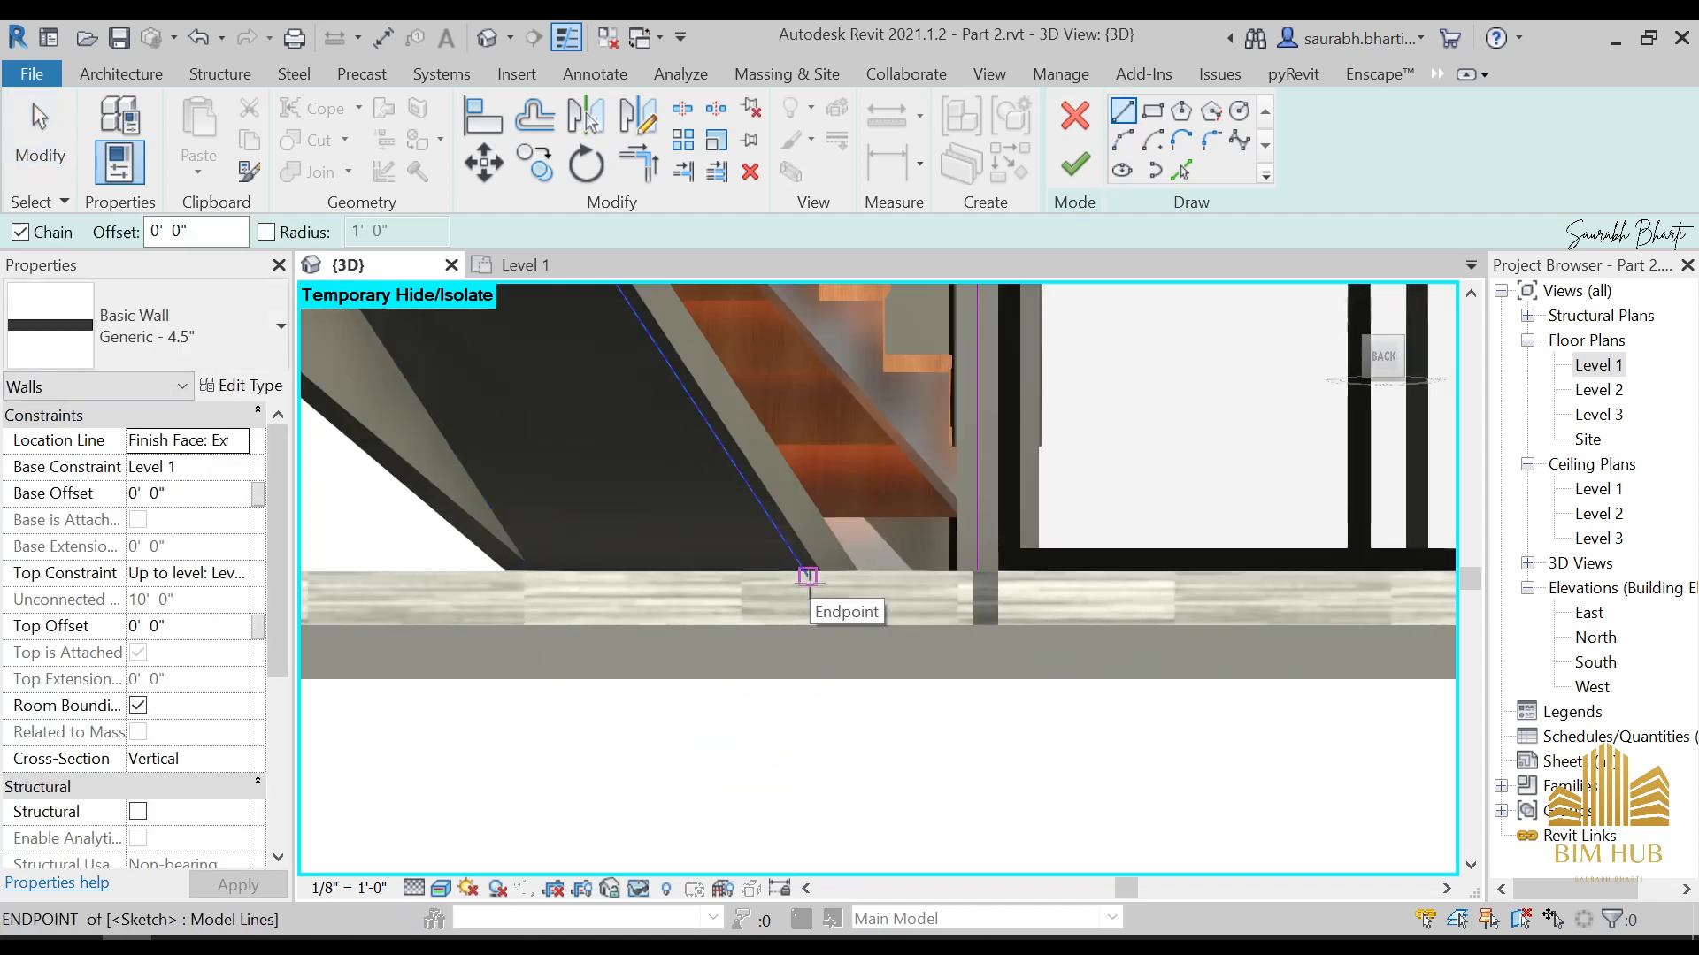
click(807, 576)
scroll(894, 571, down, 2)
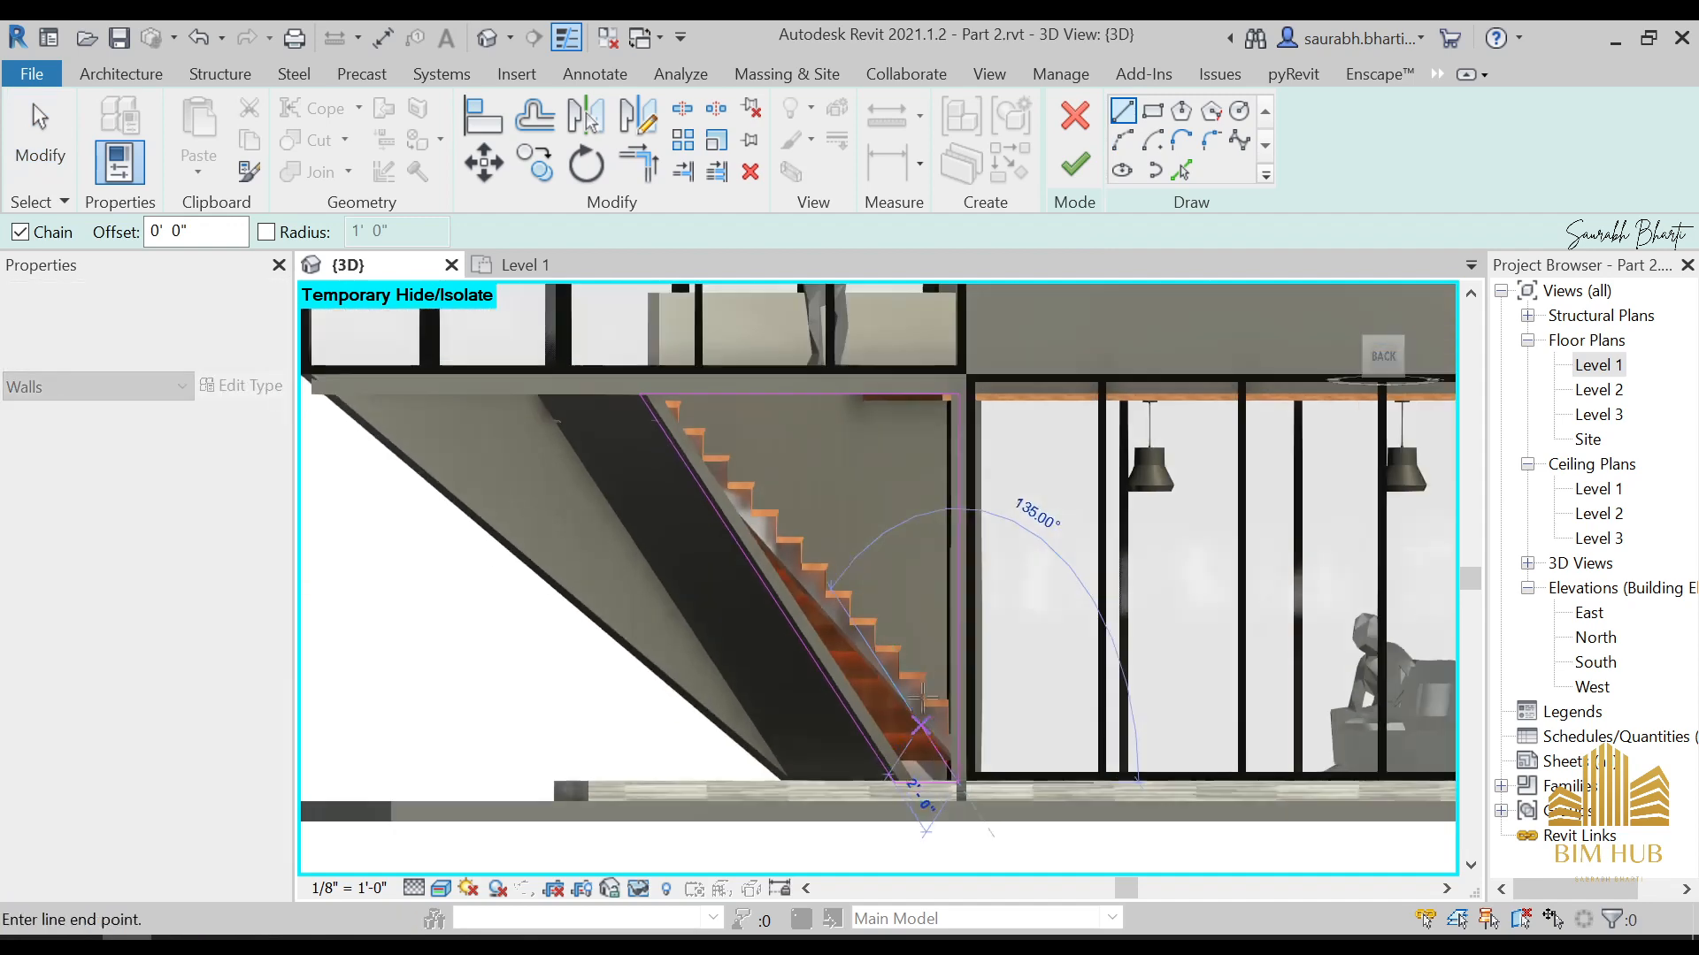
scroll(921, 699, down, 1)
key(Escape)
key(Escape)
click(1081, 168)
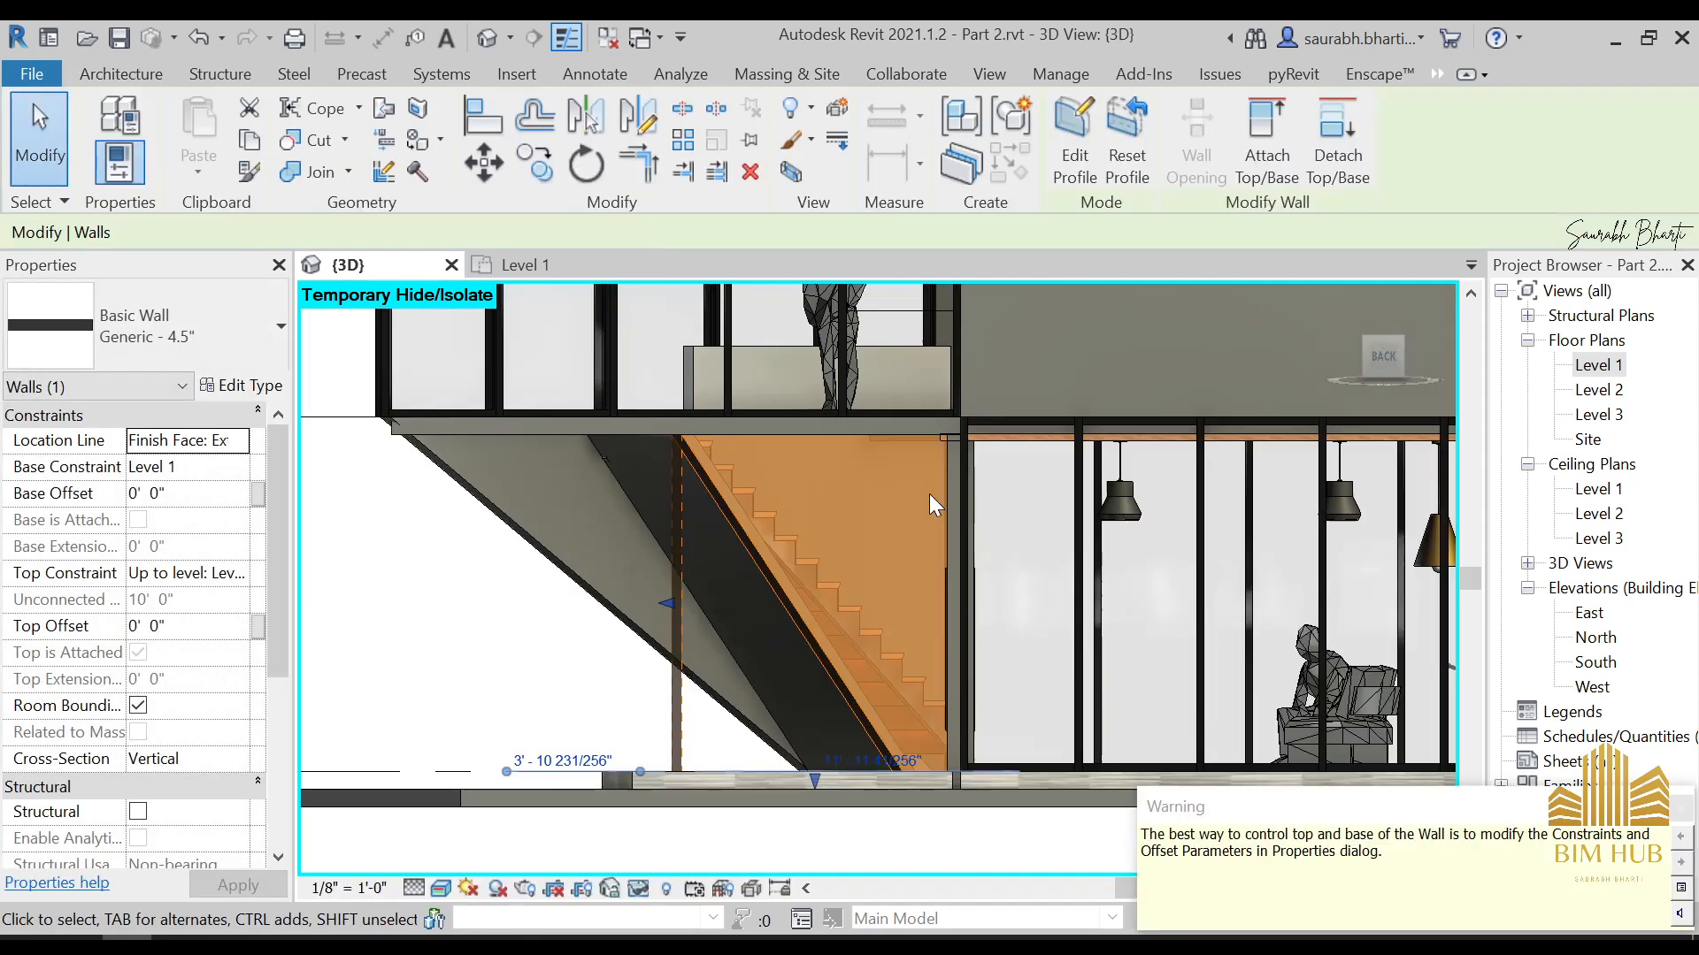
Reset the temporary hide to bring back the wall in front of the entrance door
key(Escape)
scroll(929, 494, down, 3)
shift+middle_drag(942, 577, 1063, 613)
scroll(1063, 612, down, 2)
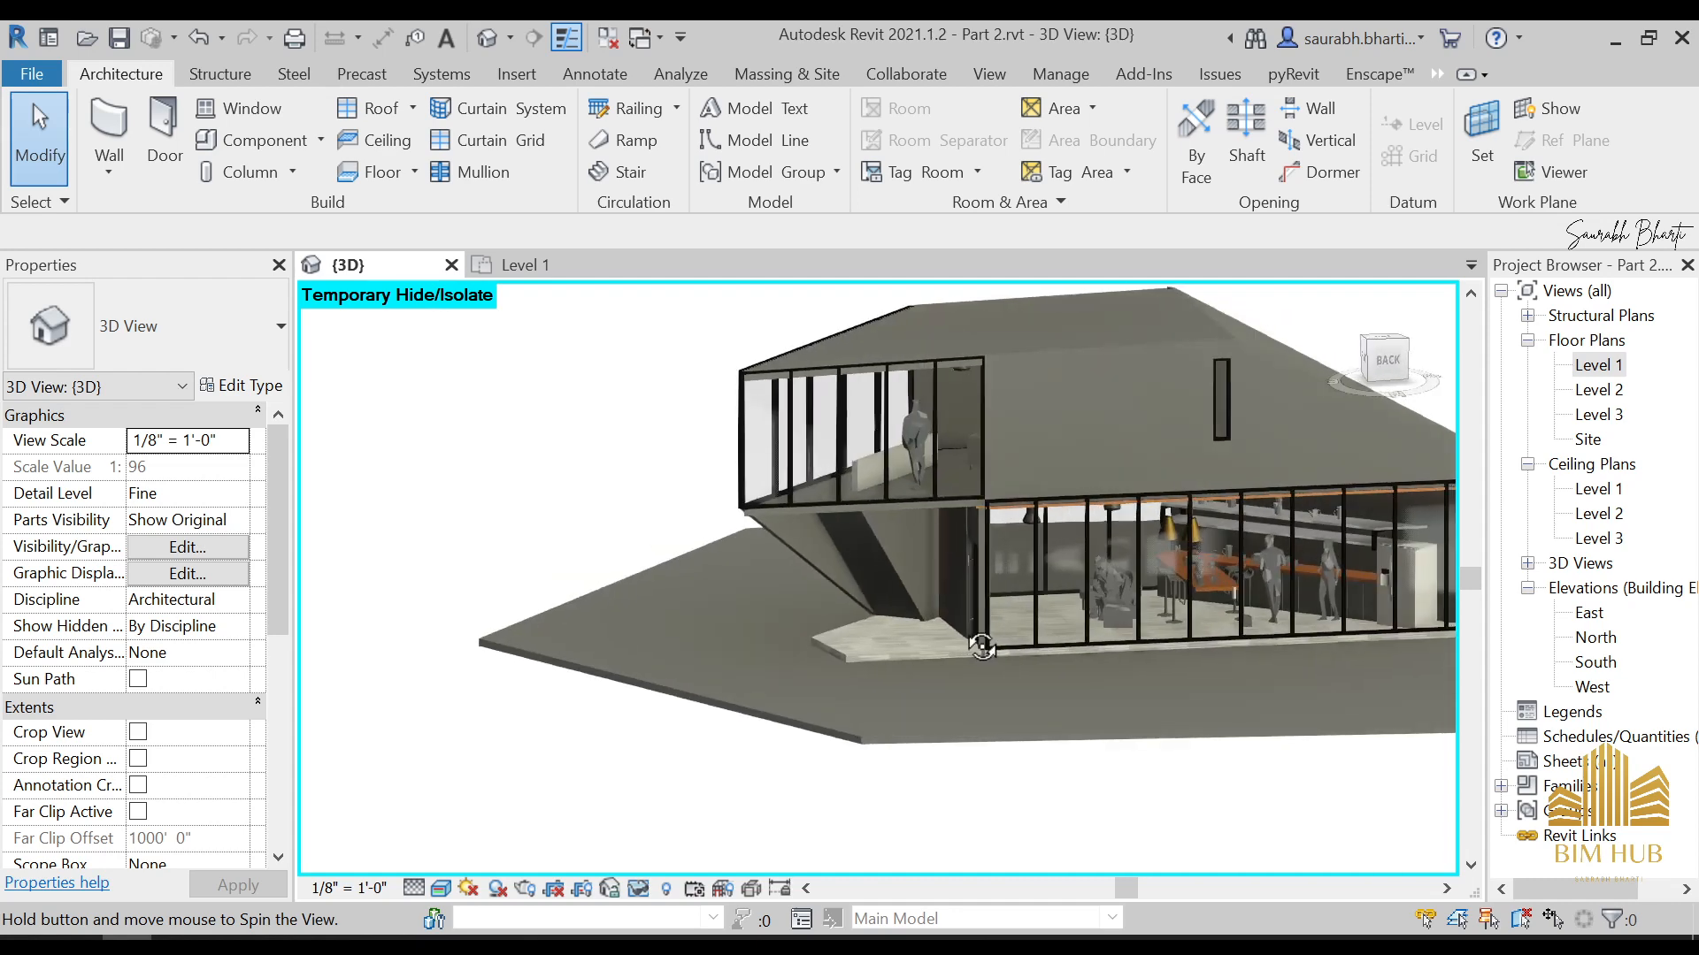
shift+middle_drag(833, 572, 1149, 607)
scroll(897, 623, up, 5)
key(h)
key(r)
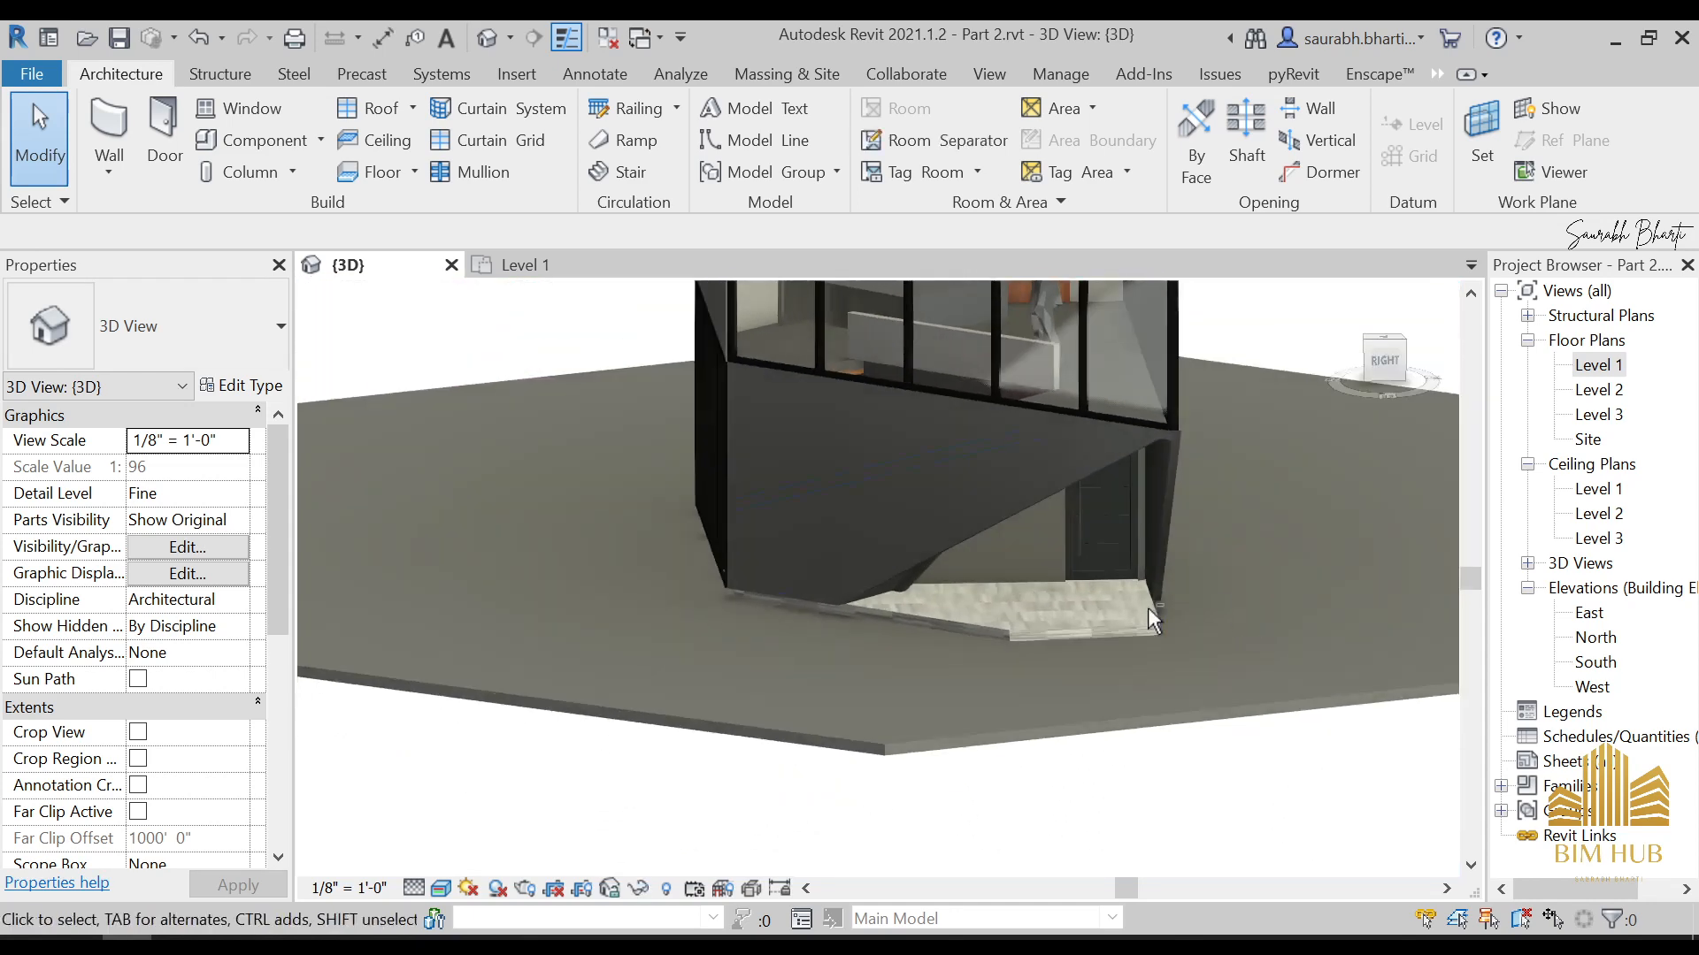
Temporarily hide the wall with the diagonal lower edge in front of the entrance door
shift+middle_drag(1111, 519, 964, 556)
click(952, 555)
key(Escape)
click(973, 550)
key(h)
key(h)
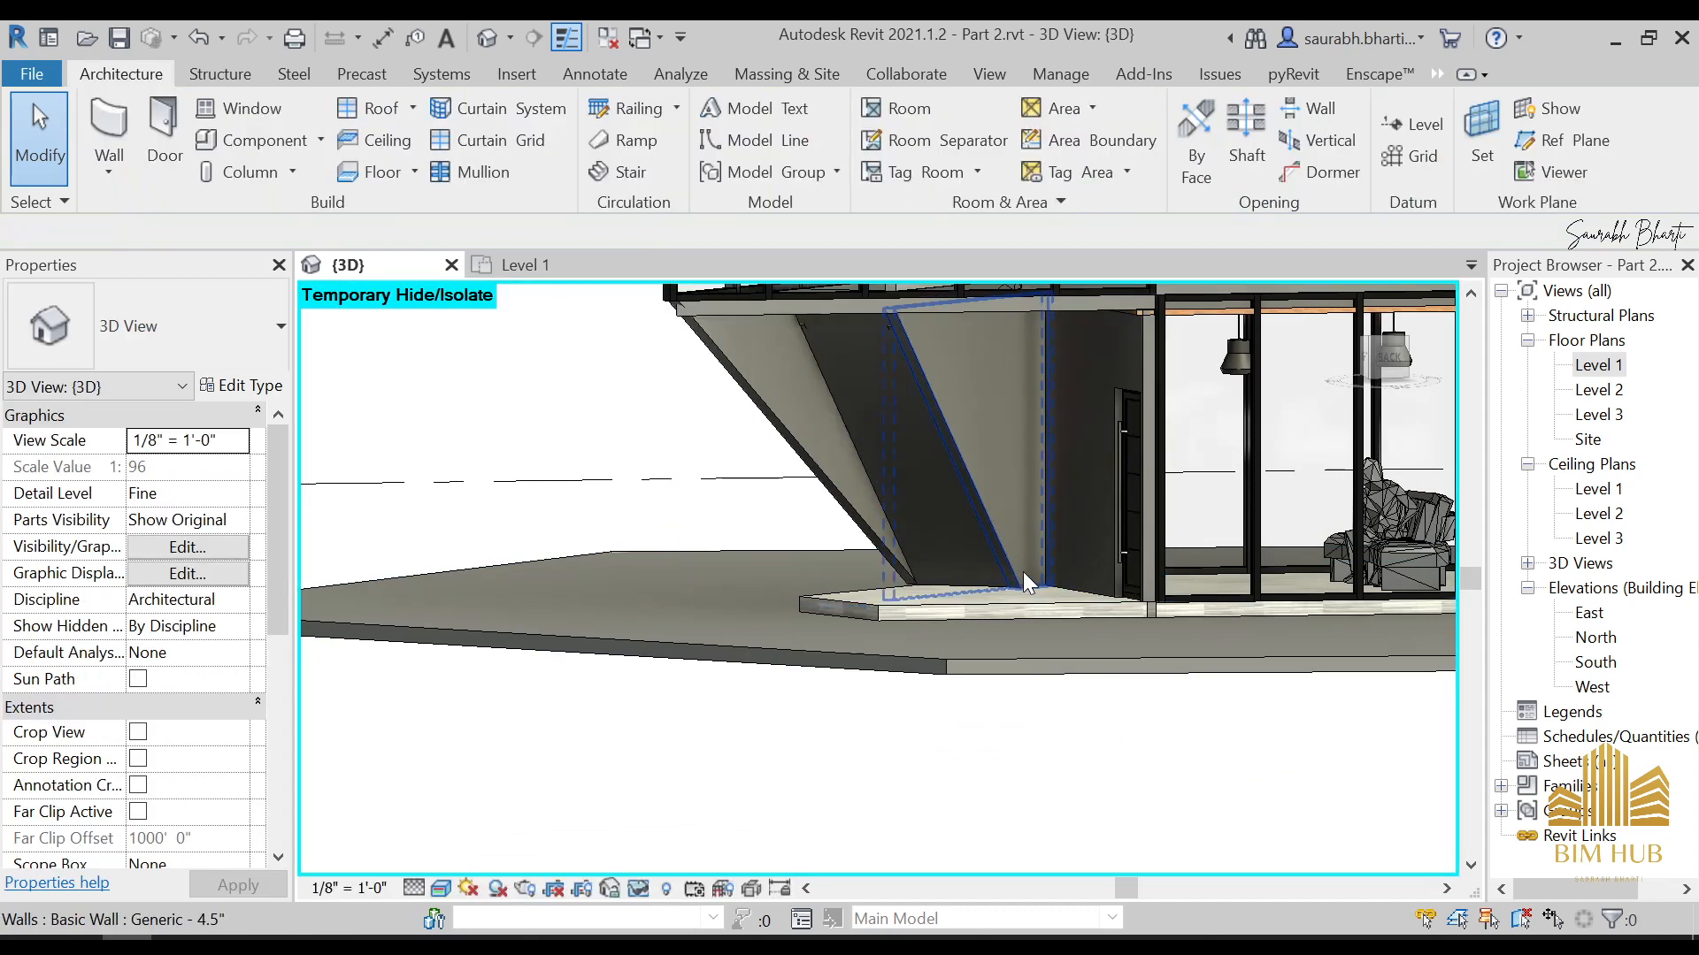
scroll(1022, 568, up, 2)
click(1018, 568)
shift+middle_drag(1027, 607, 707, 595)
key(h)
key(h)
Move the diagonal line of the stair-side wall's profile flush with the slanted wall's upper edge, and finish the profile
click(799, 508)
scroll(1110, 438, down, 2)
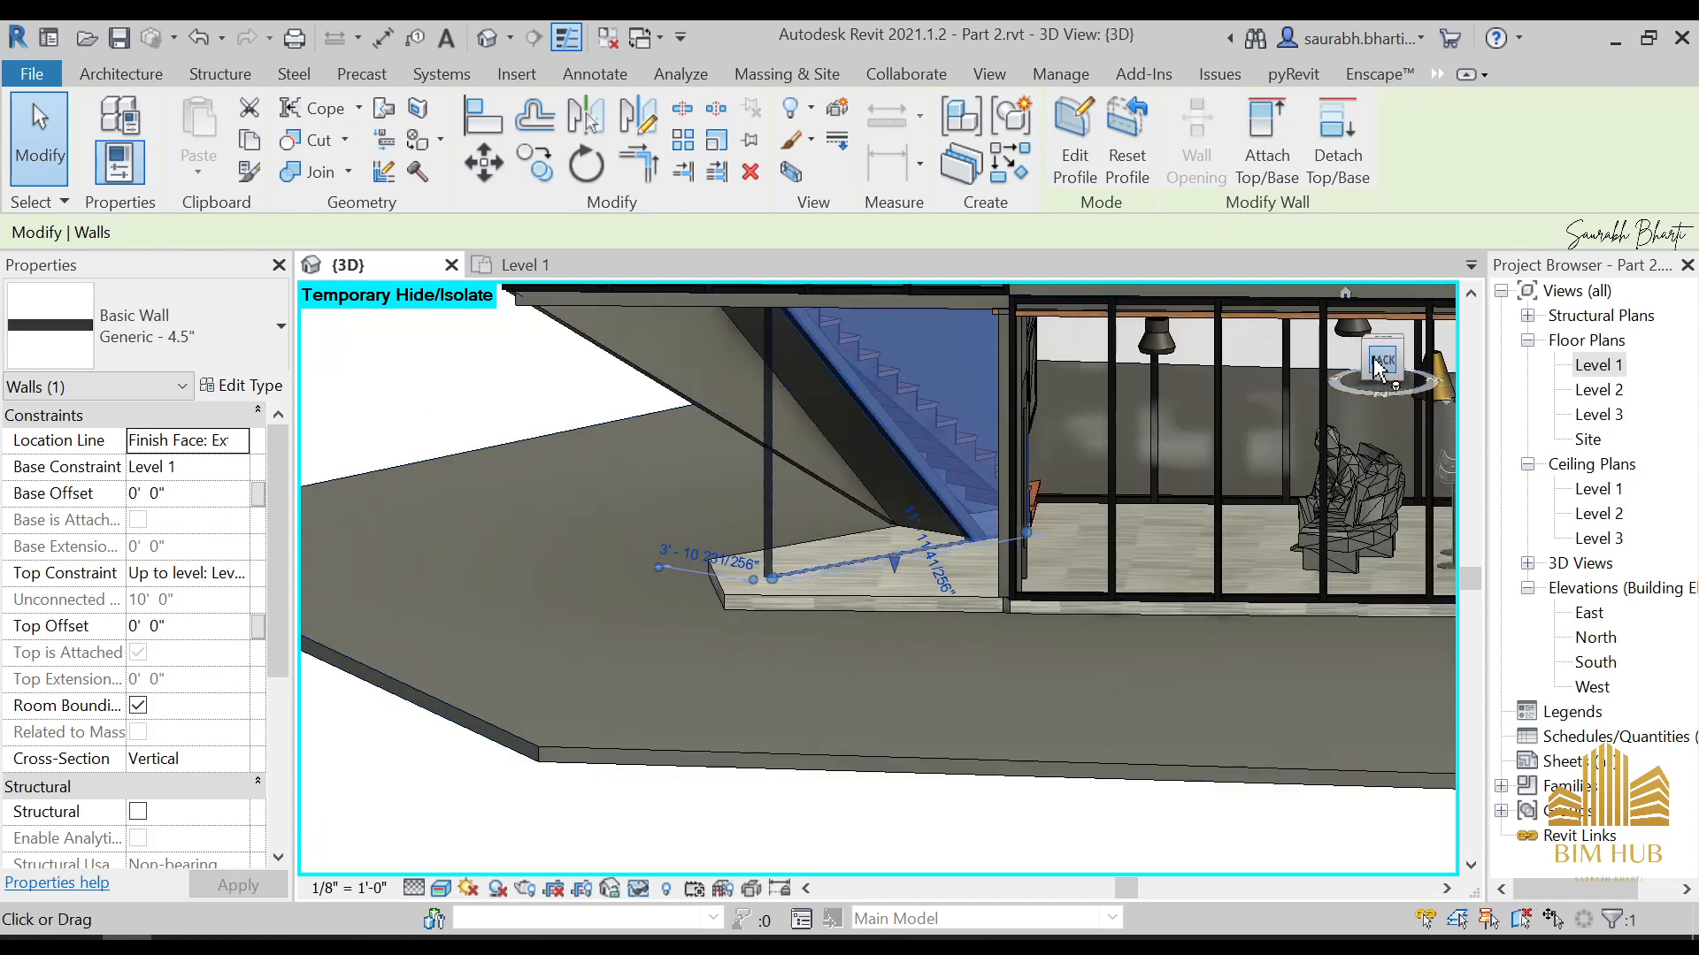
click(1378, 368)
click(1074, 141)
click(980, 511)
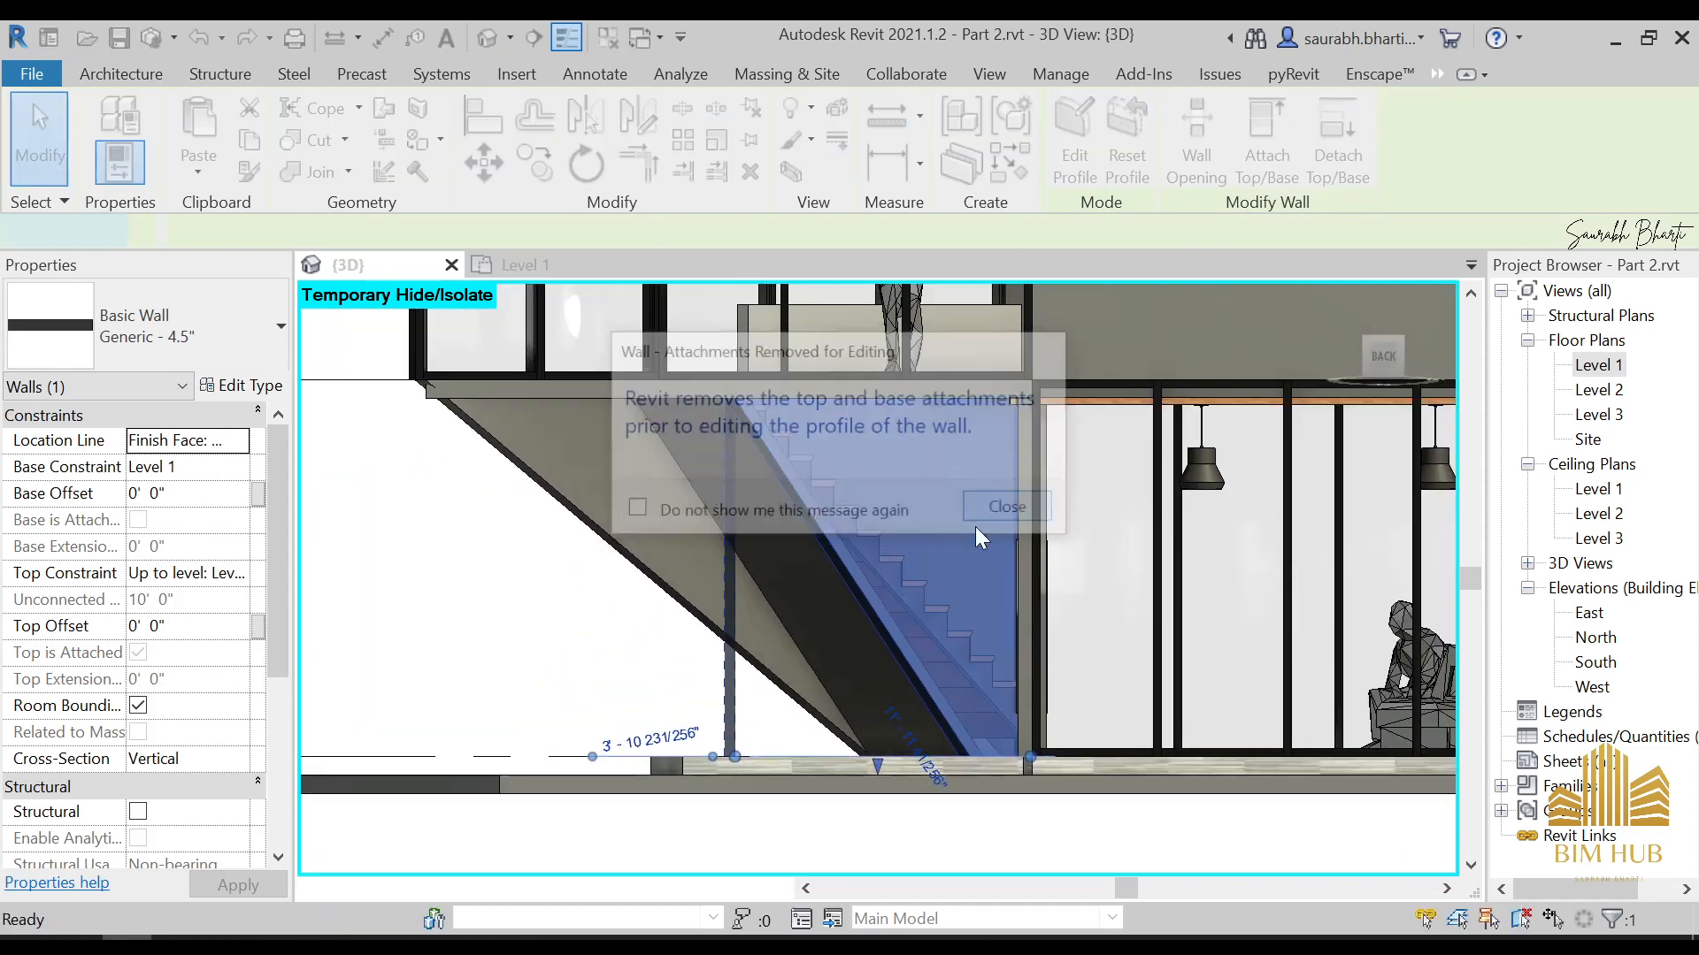
scroll(918, 664, up, 2)
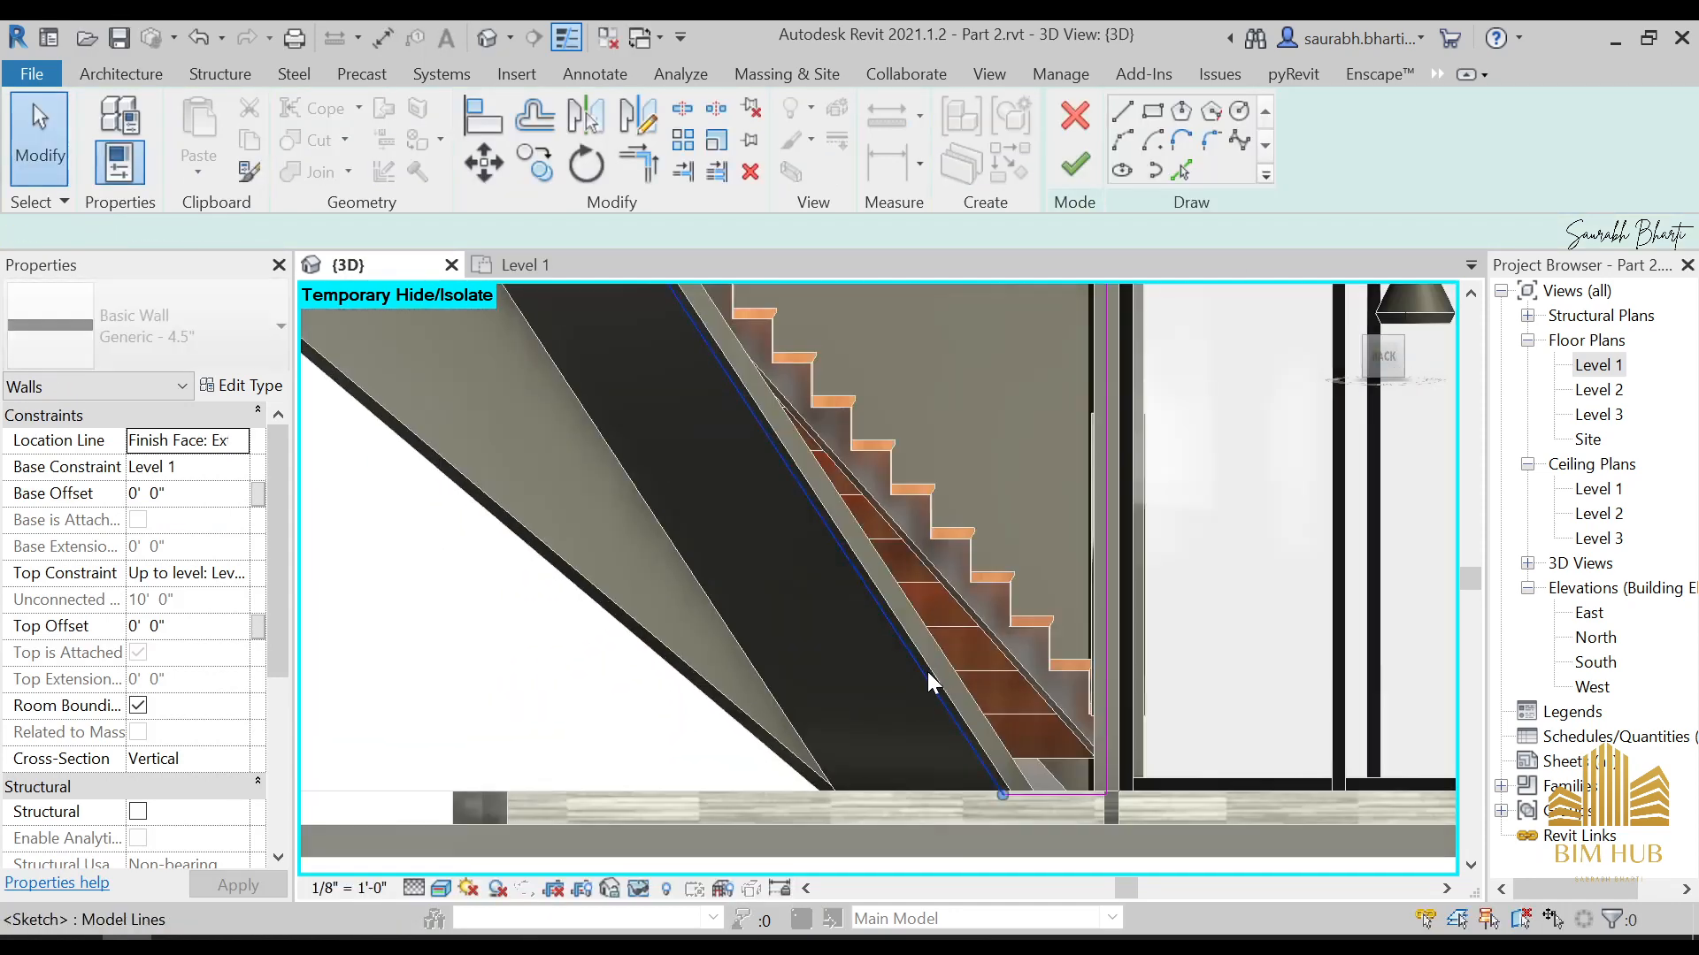
click(927, 671)
scroll(929, 628, down, 3)
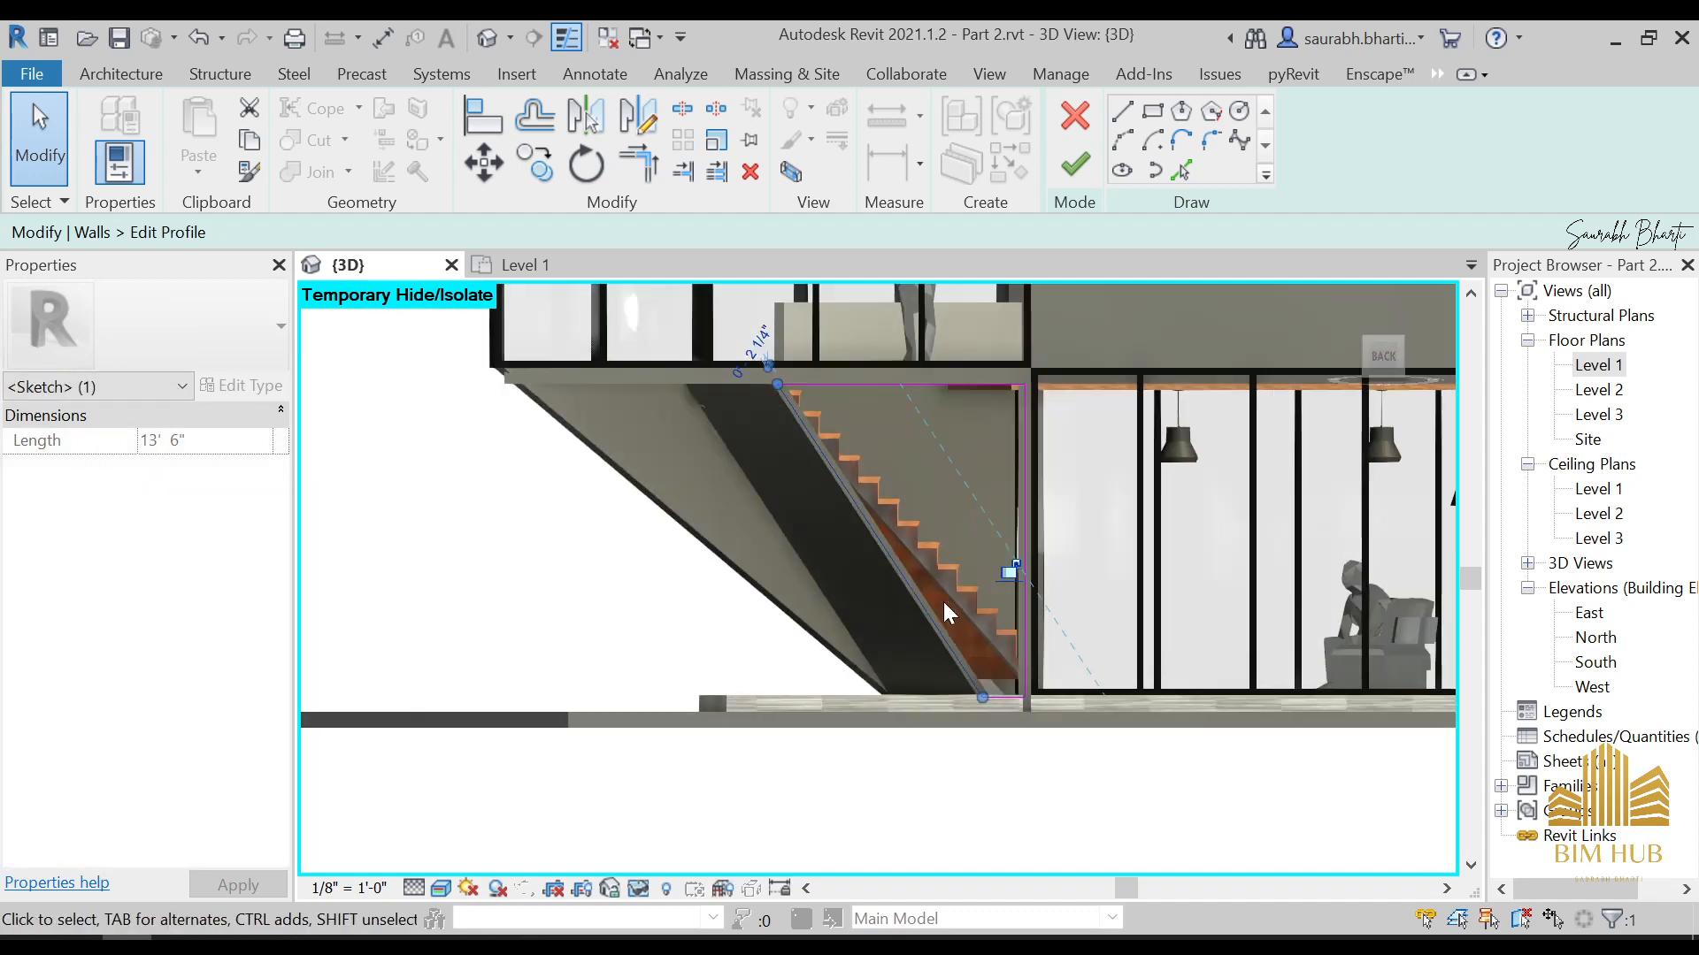
click(1075, 164)
key(Escape)
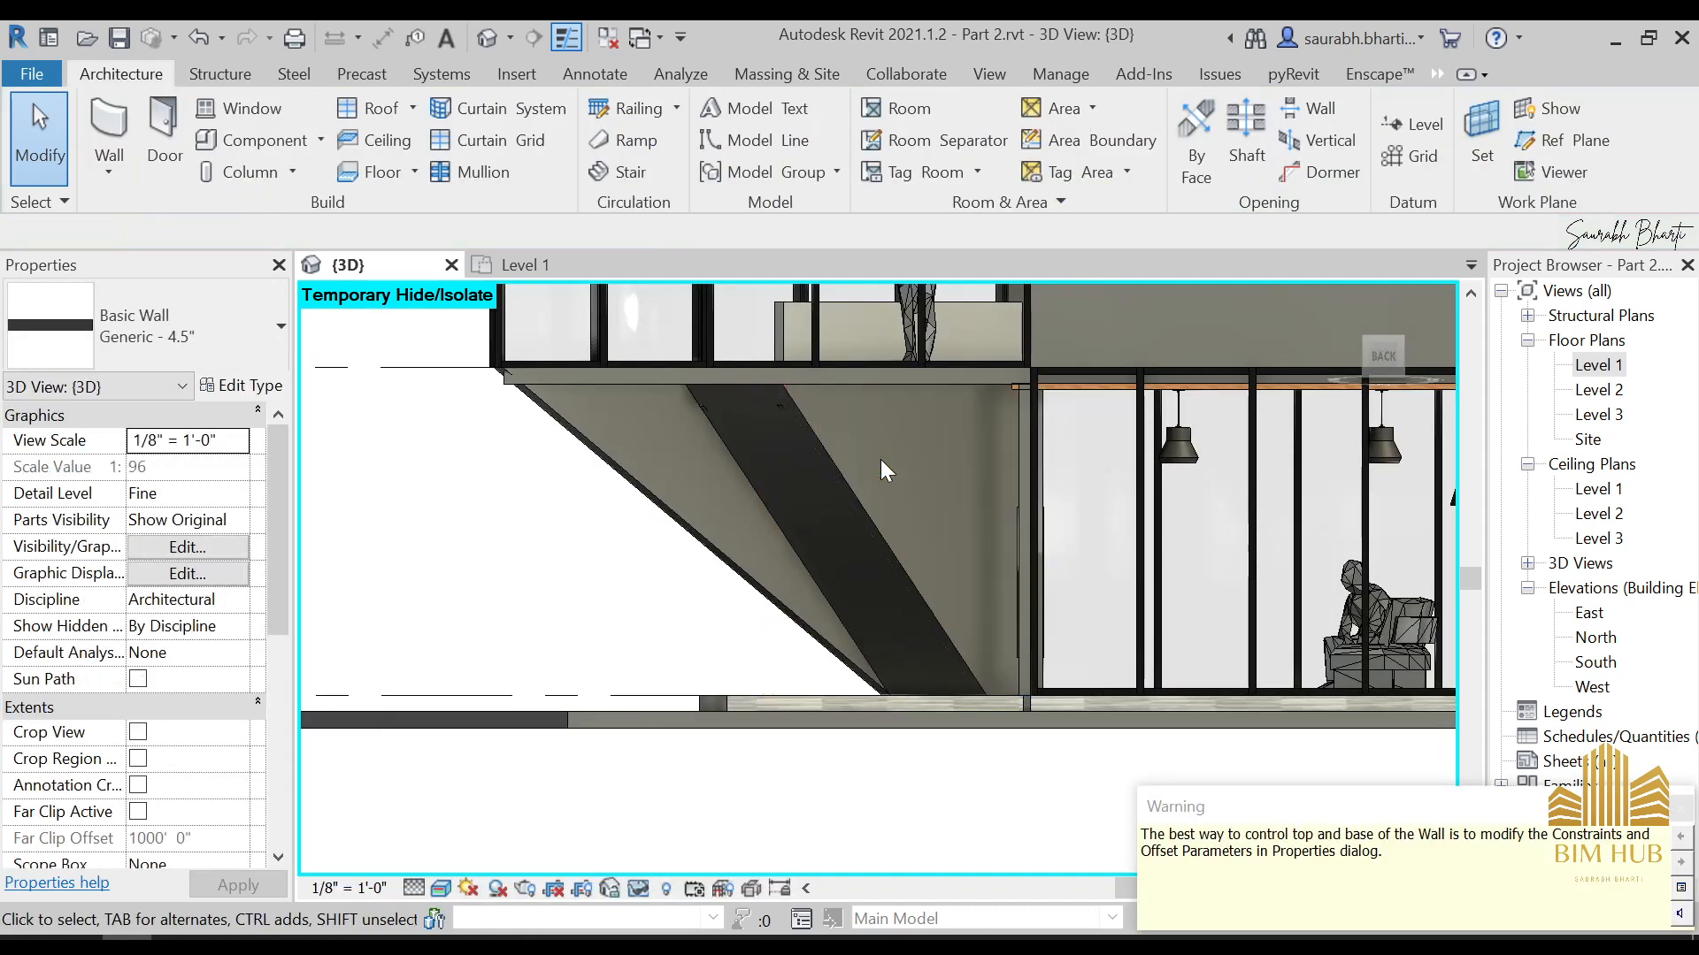
Check the stair-side wall's fit from the building's front-right corner and the door side, and reset the temporary hide
mouse_move(879, 459)
shift+middle_down()
mouse_move(1211, 669)
mouse_move(1393, 345)
shift+middle_up()
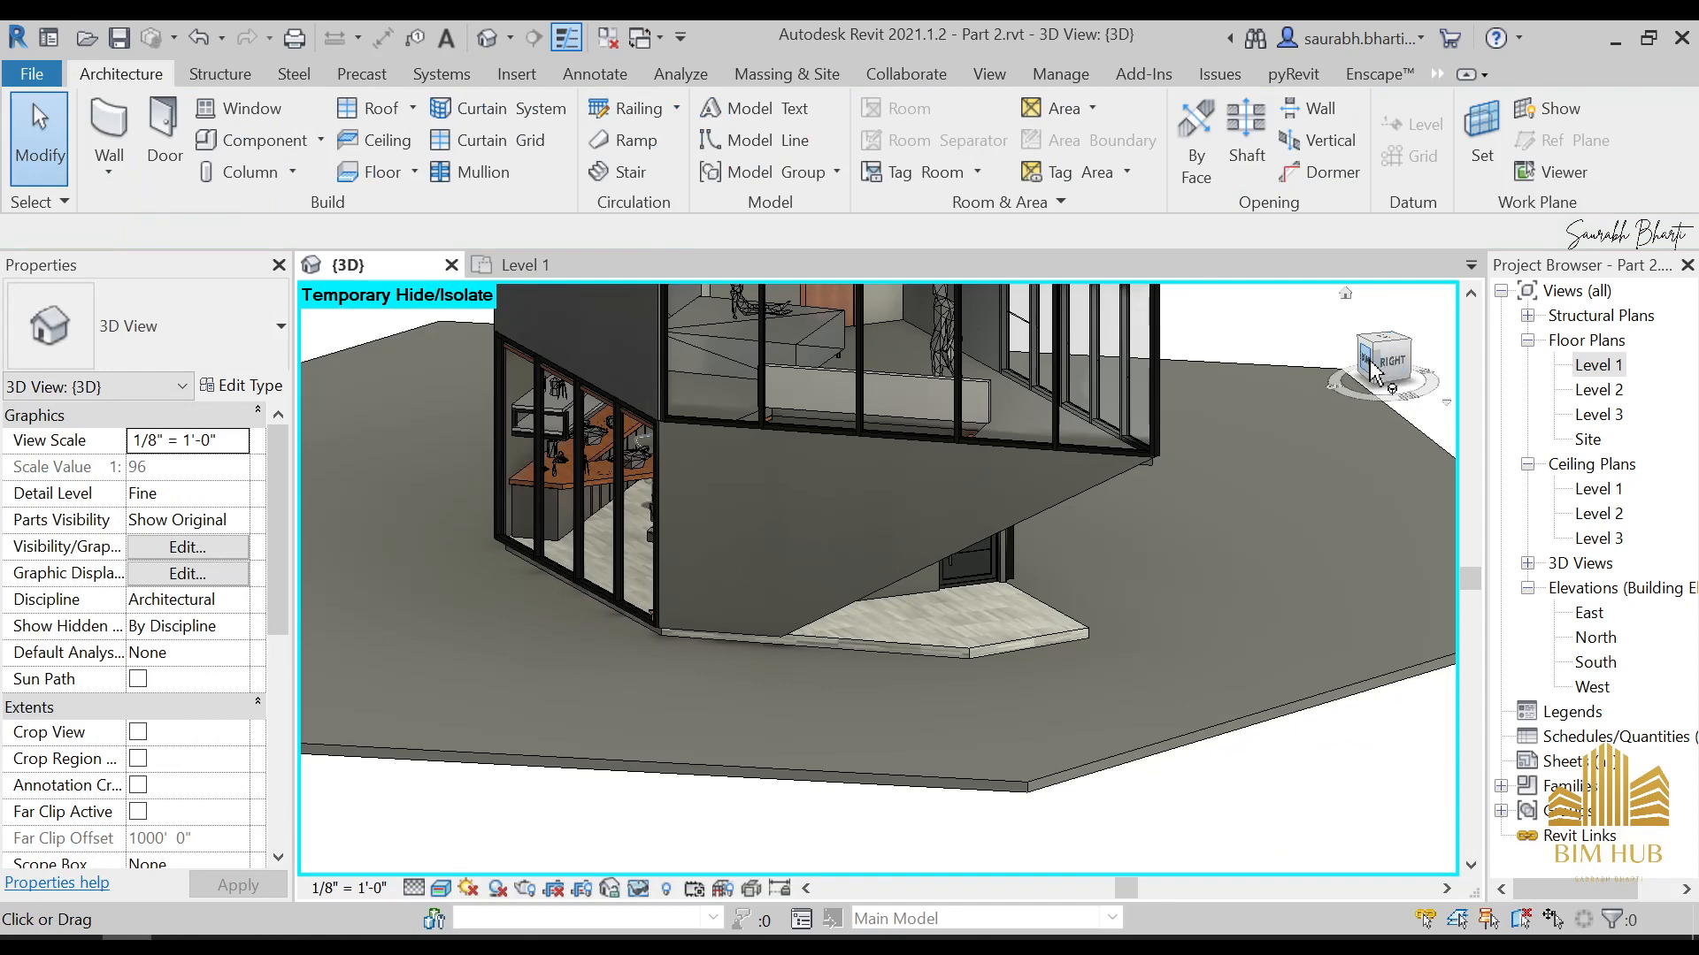
click(1379, 371)
scroll(991, 615, up, 8)
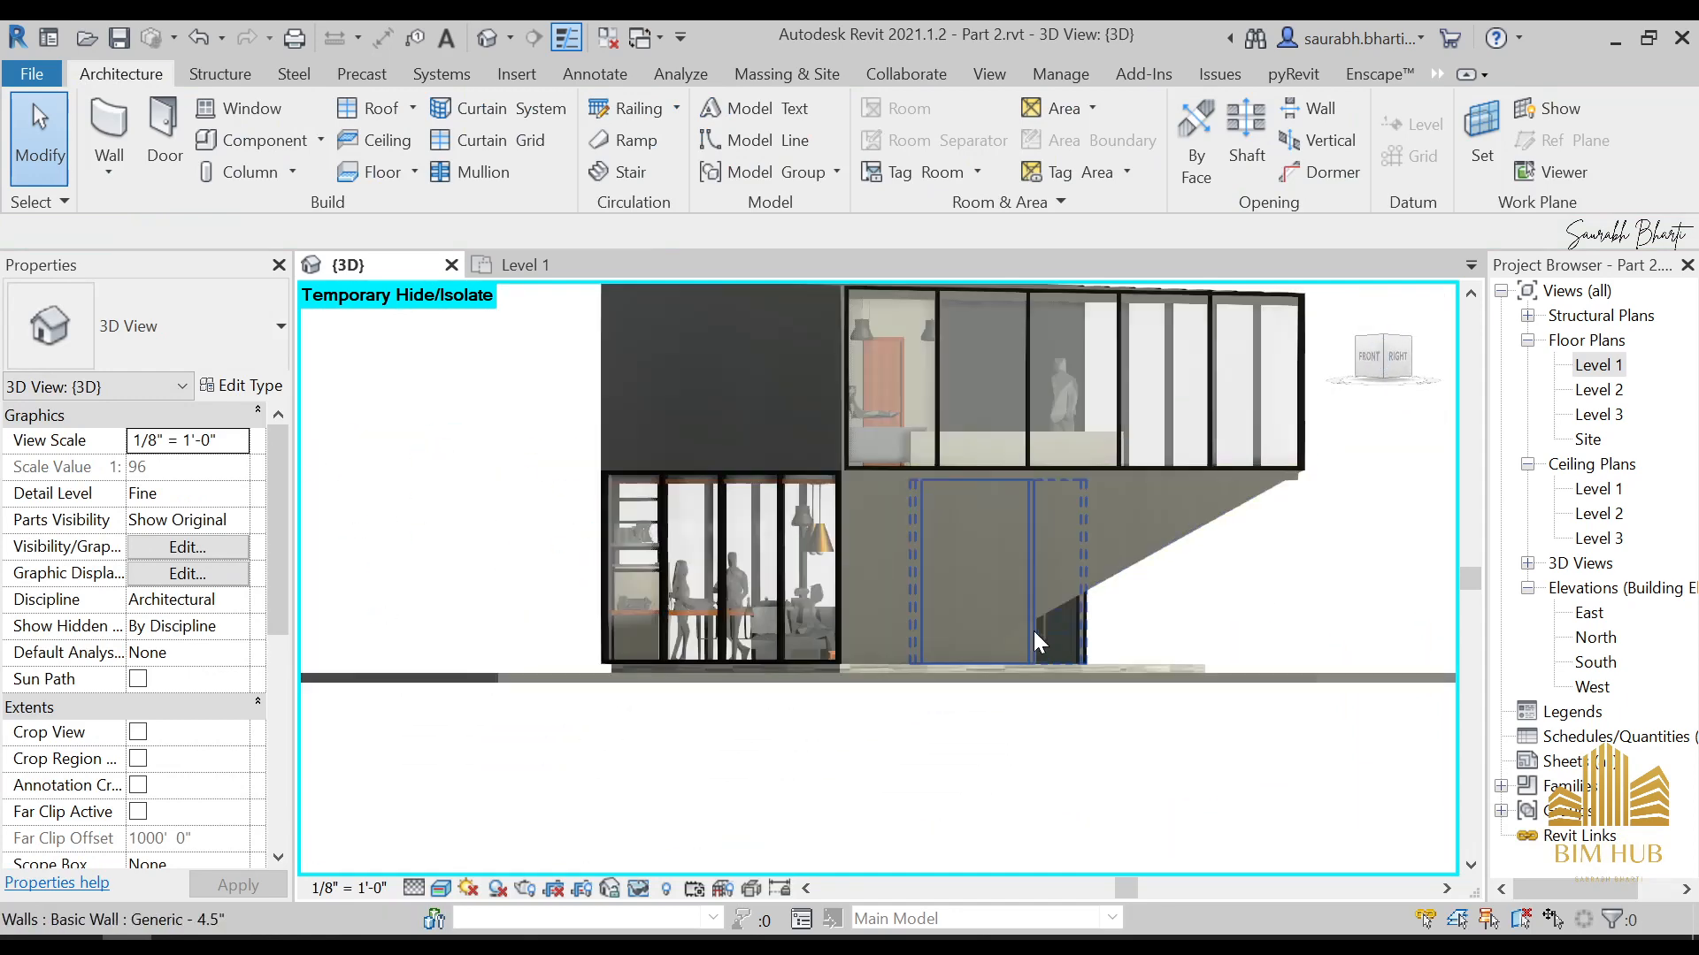
scroll(1056, 619, down, 8)
shift+middle_drag(1056, 620, 667, 599)
scroll(787, 496, down, 5)
scroll(660, 571, up, 3)
scroll(543, 609, down, 3)
scroll(687, 626, up, 3)
scroll(528, 620, up, 5)
scroll(518, 557, down, 4)
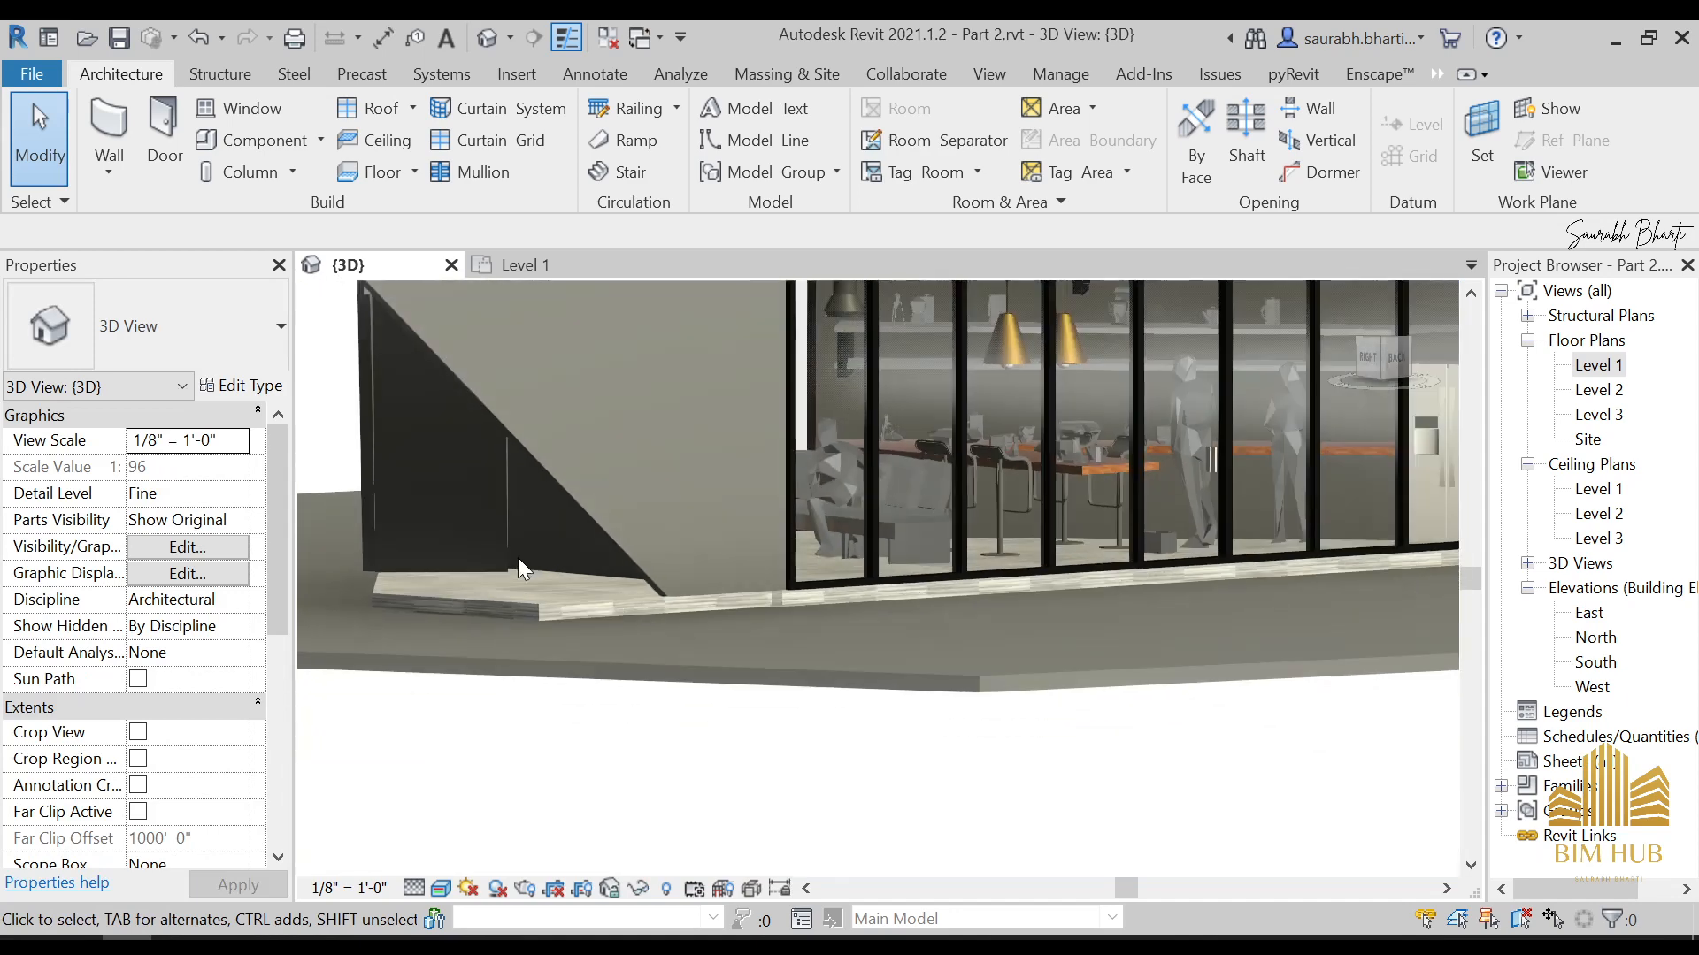
Examine the entrance overhang and the whole house from several angles
scroll(517, 558, down, 4)
shift+middle_drag(522, 565, 994, 569)
scroll(686, 566, down, 1)
scroll(828, 554, up, 3)
shift+middle_drag(828, 554, 651, 612)
scroll(633, 557, down, 2)
scroll(831, 610, down, 2)
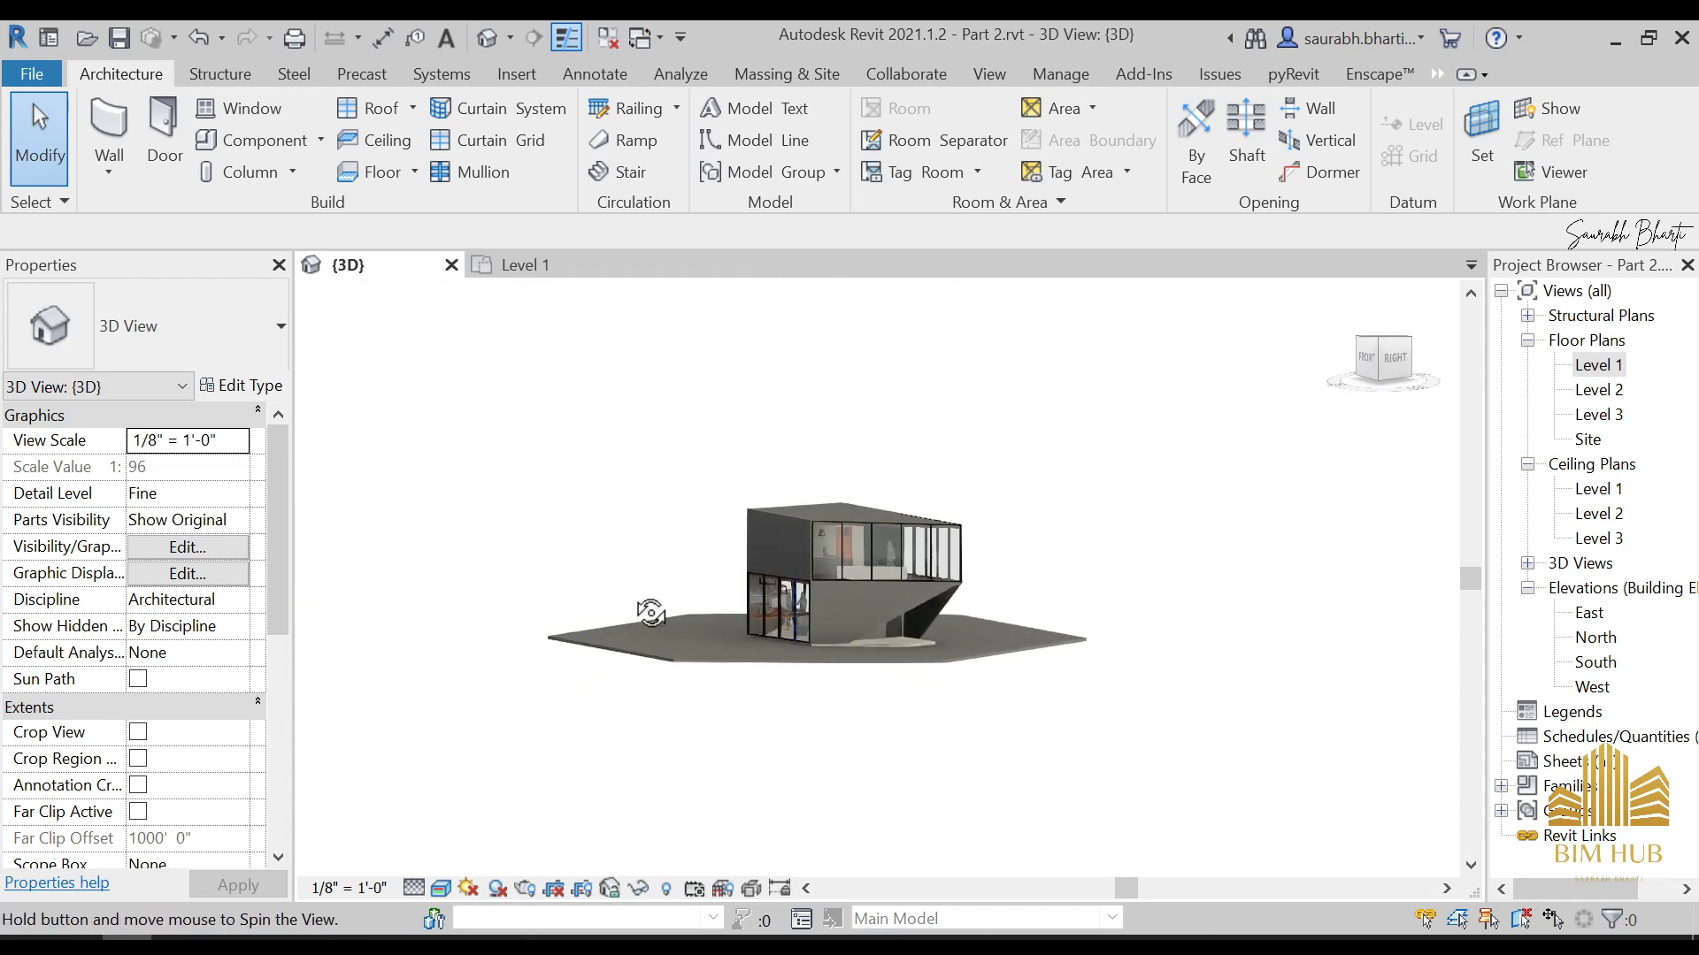
scroll(651, 613, up, 4)
Switch to the Prebarco House folder and examine the diagonal brace in its first three photos, through CA_PREB_2DM_89.jpg
key(alt+Tab)
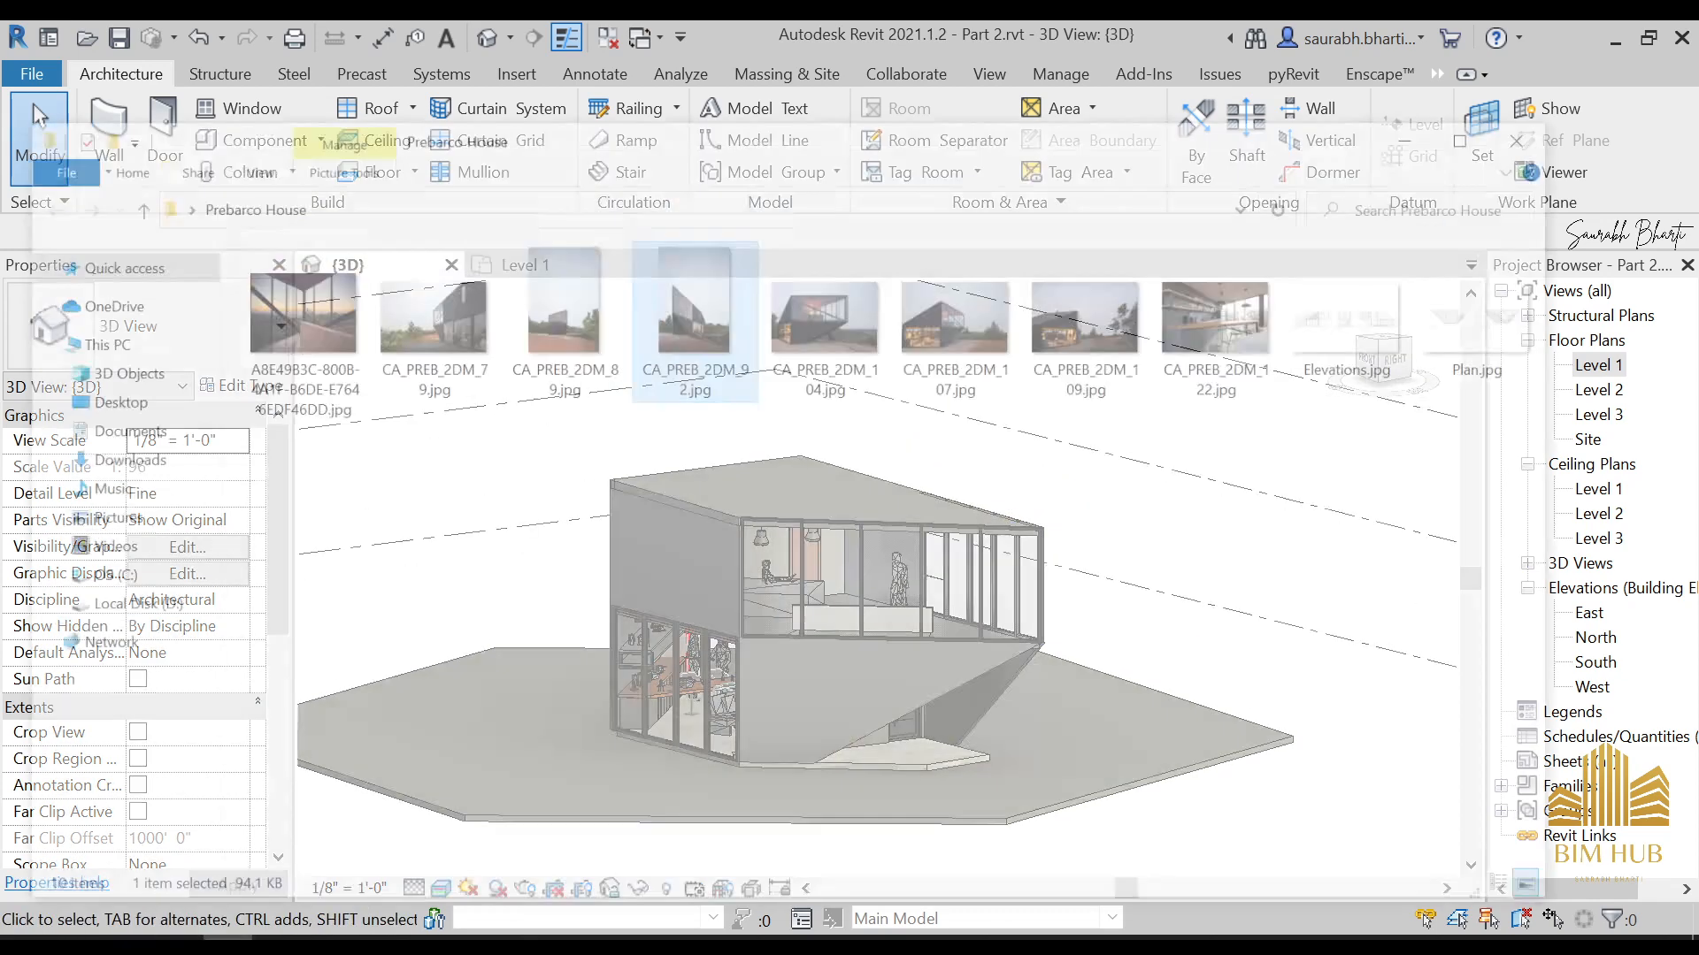
double_click(337, 230)
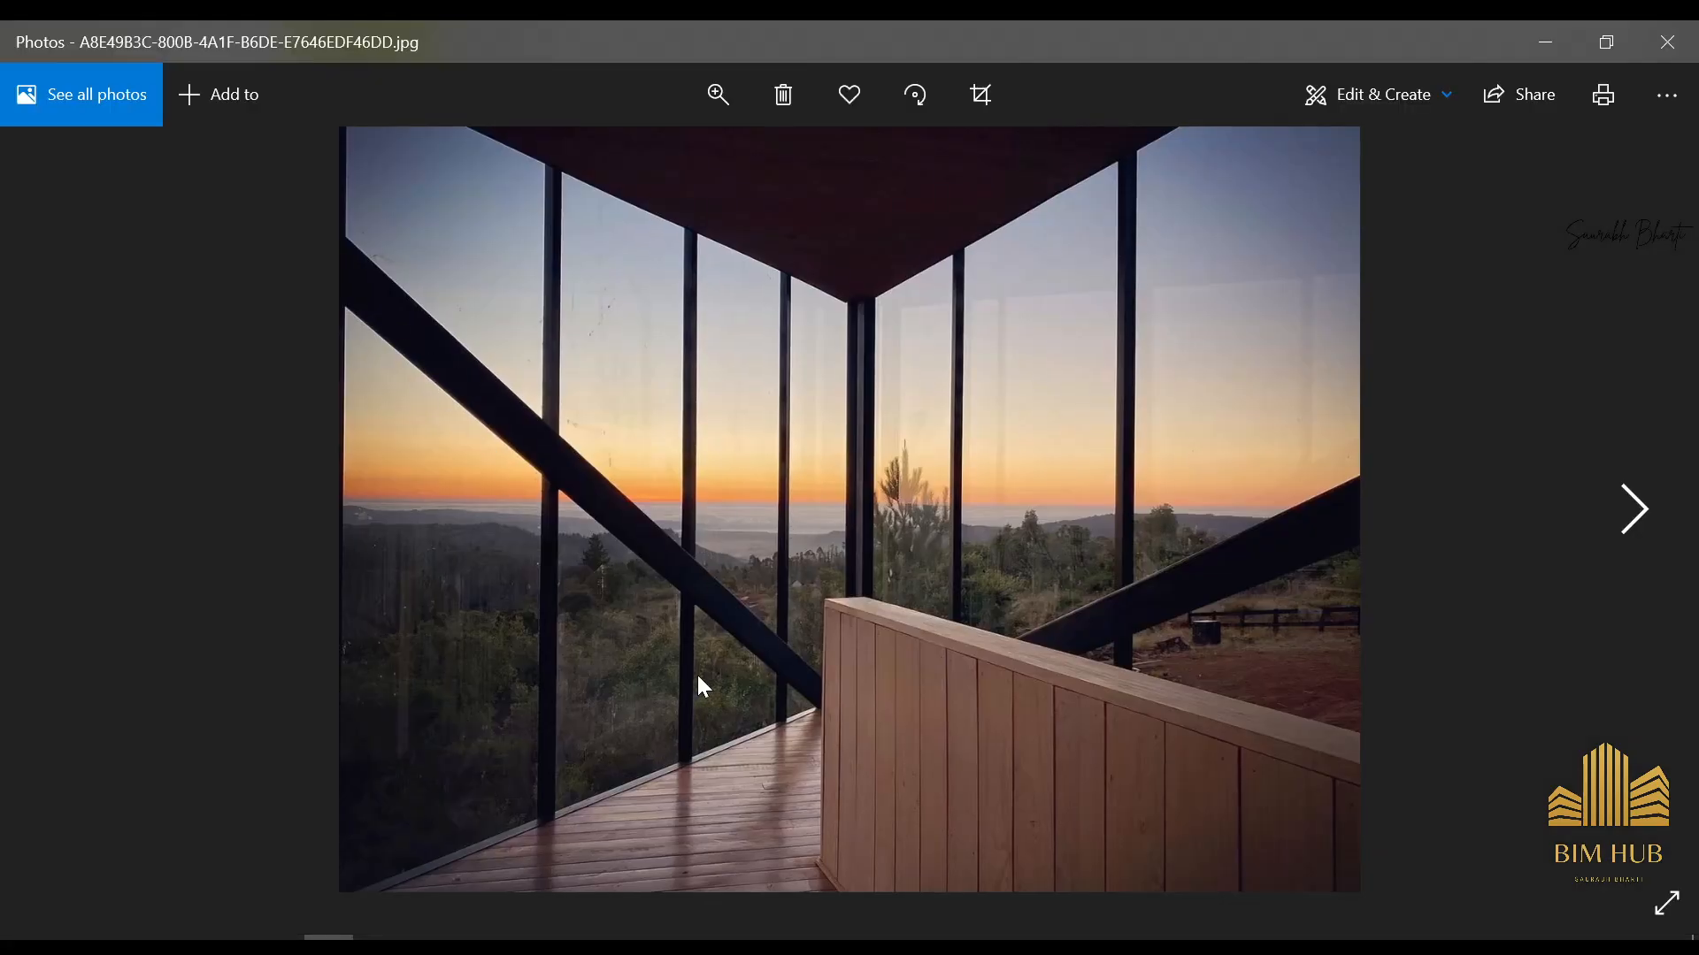
key(Right)
double_click(917, 462)
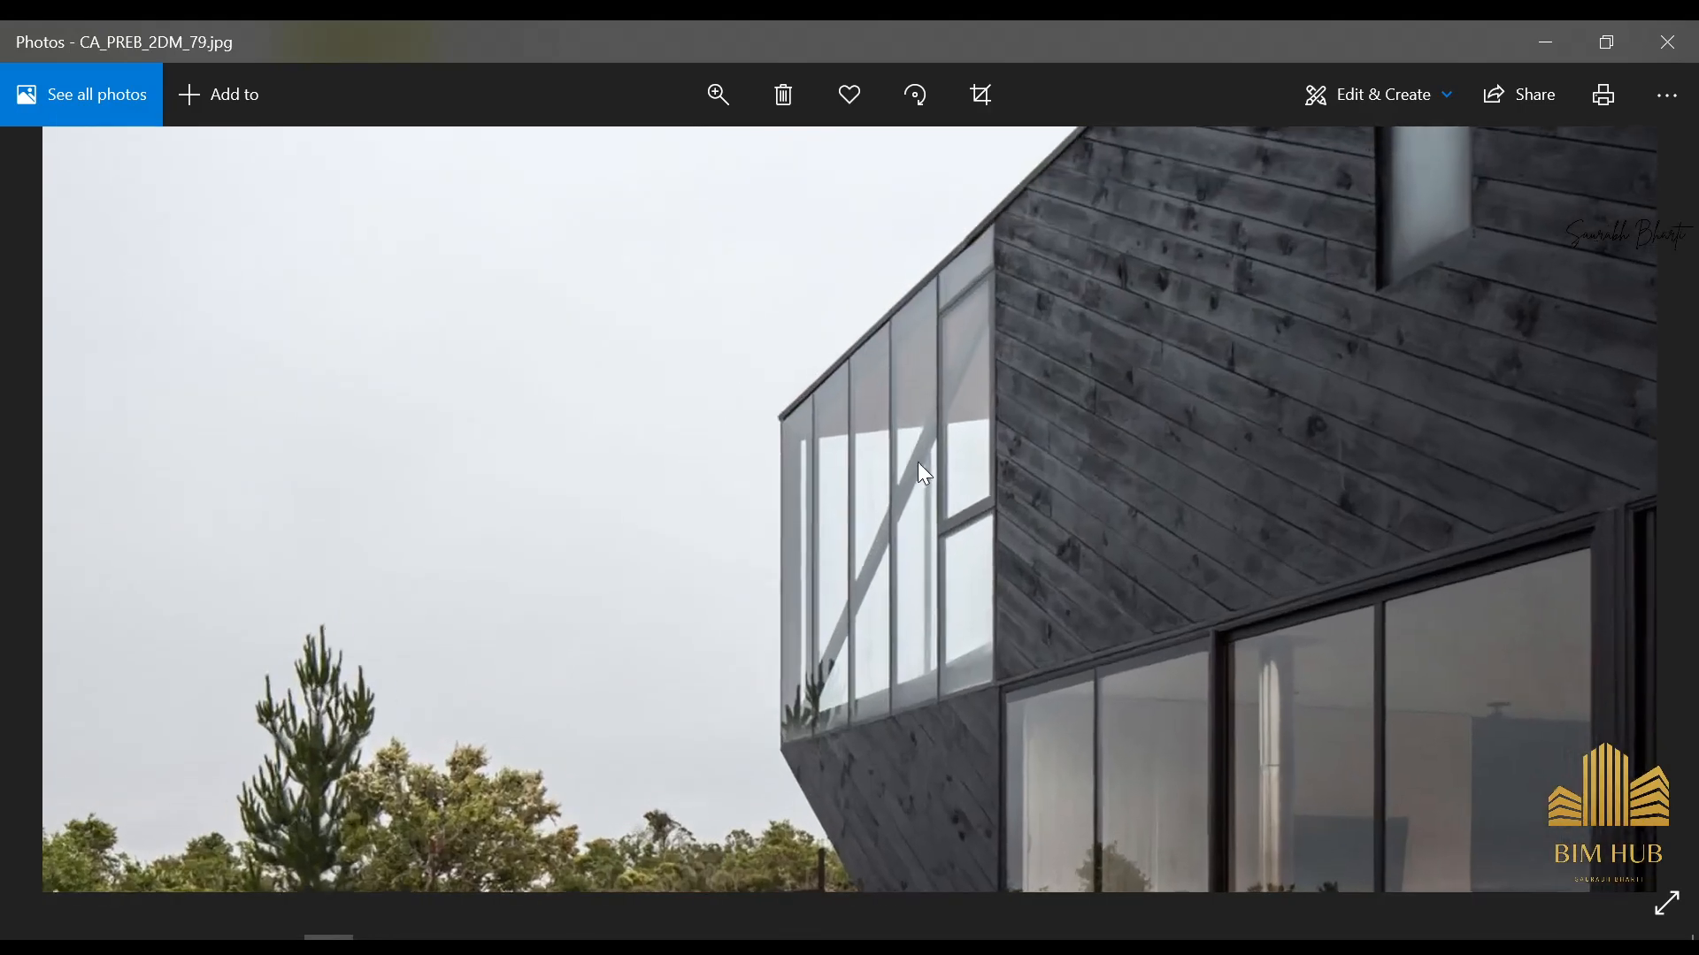
double_click(1006, 406)
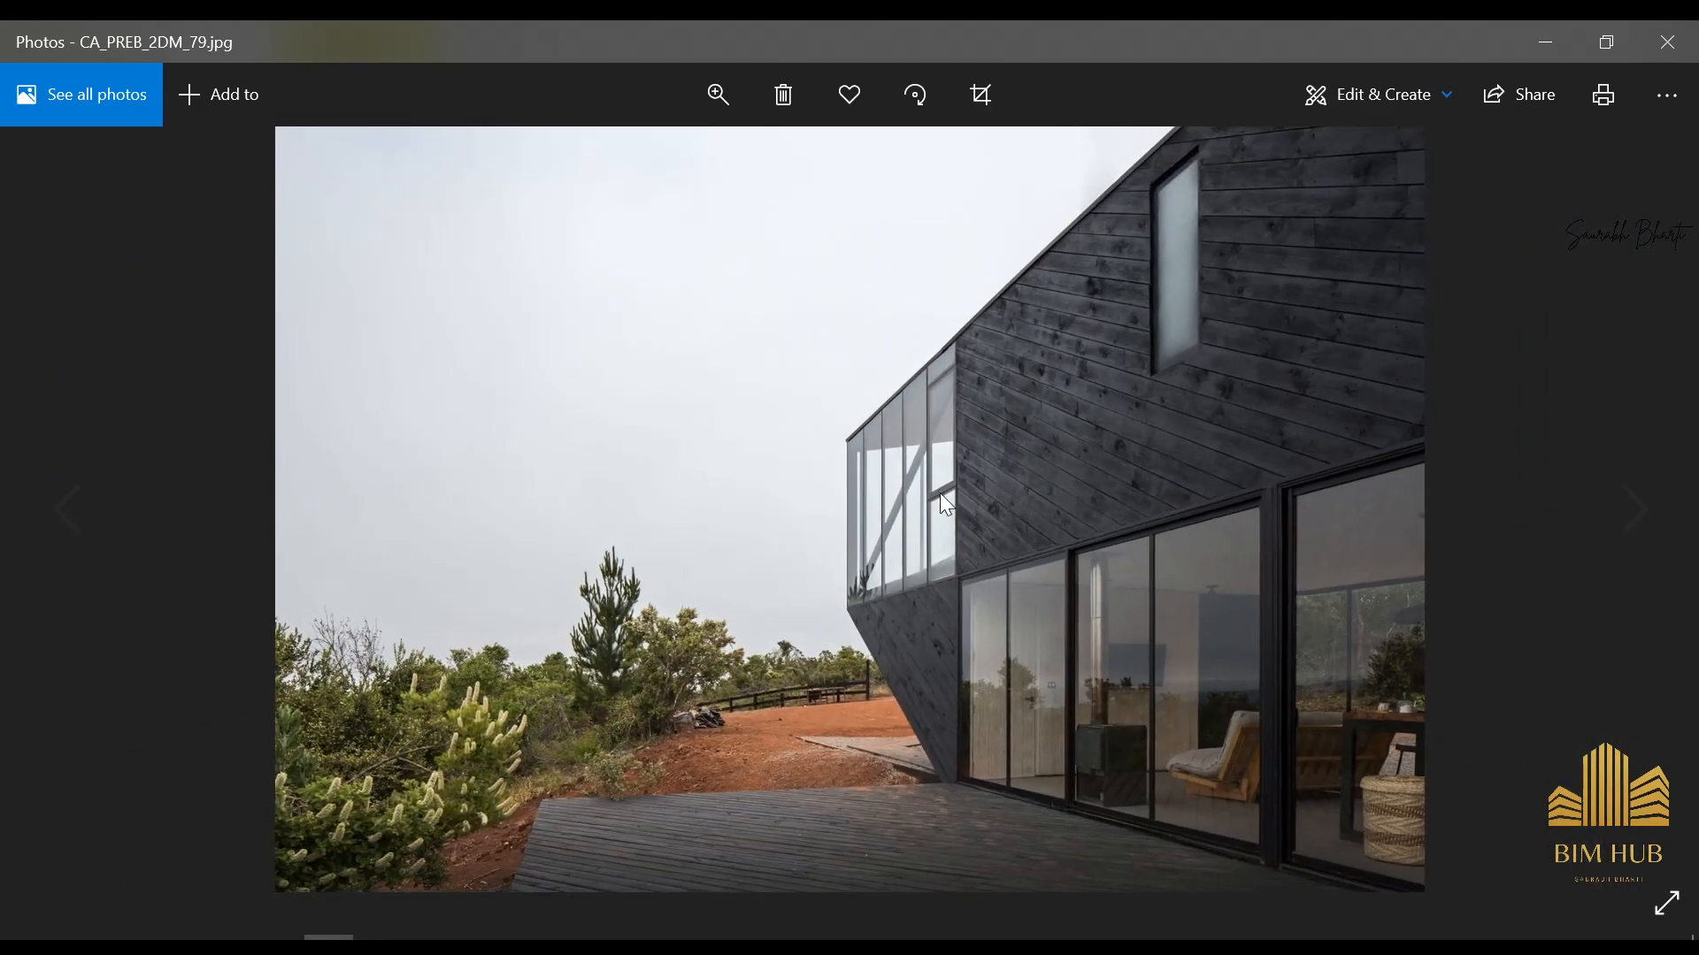
key(Right)
double_click(831, 671)
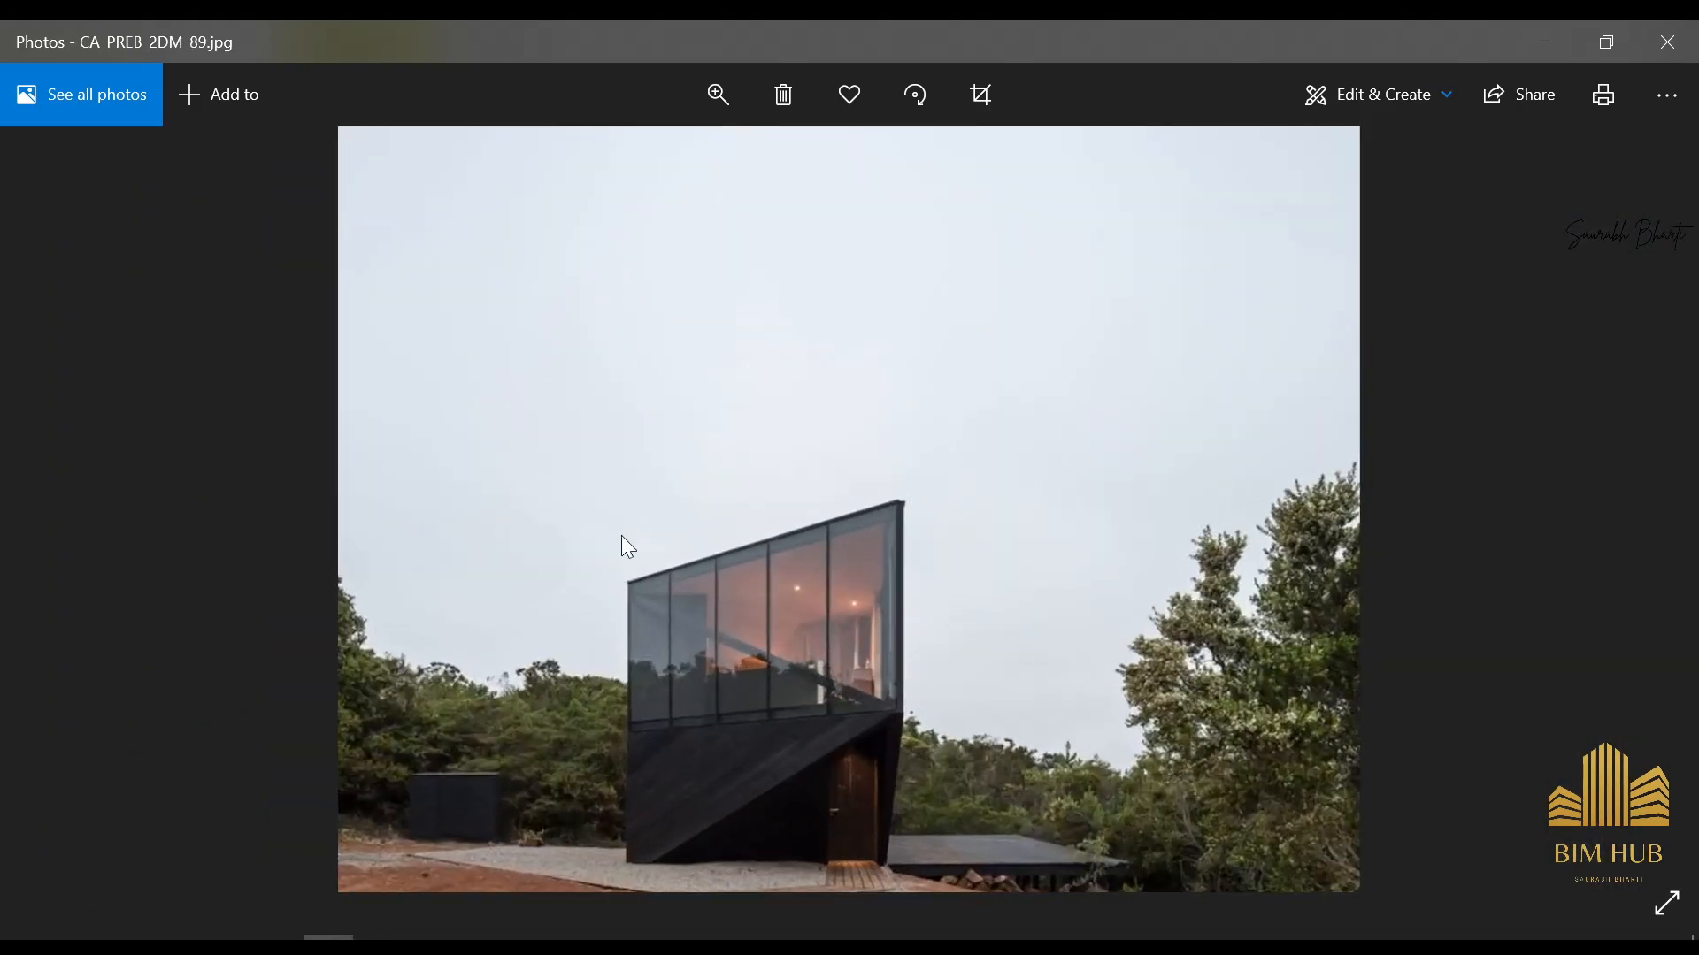
double_click(744, 645)
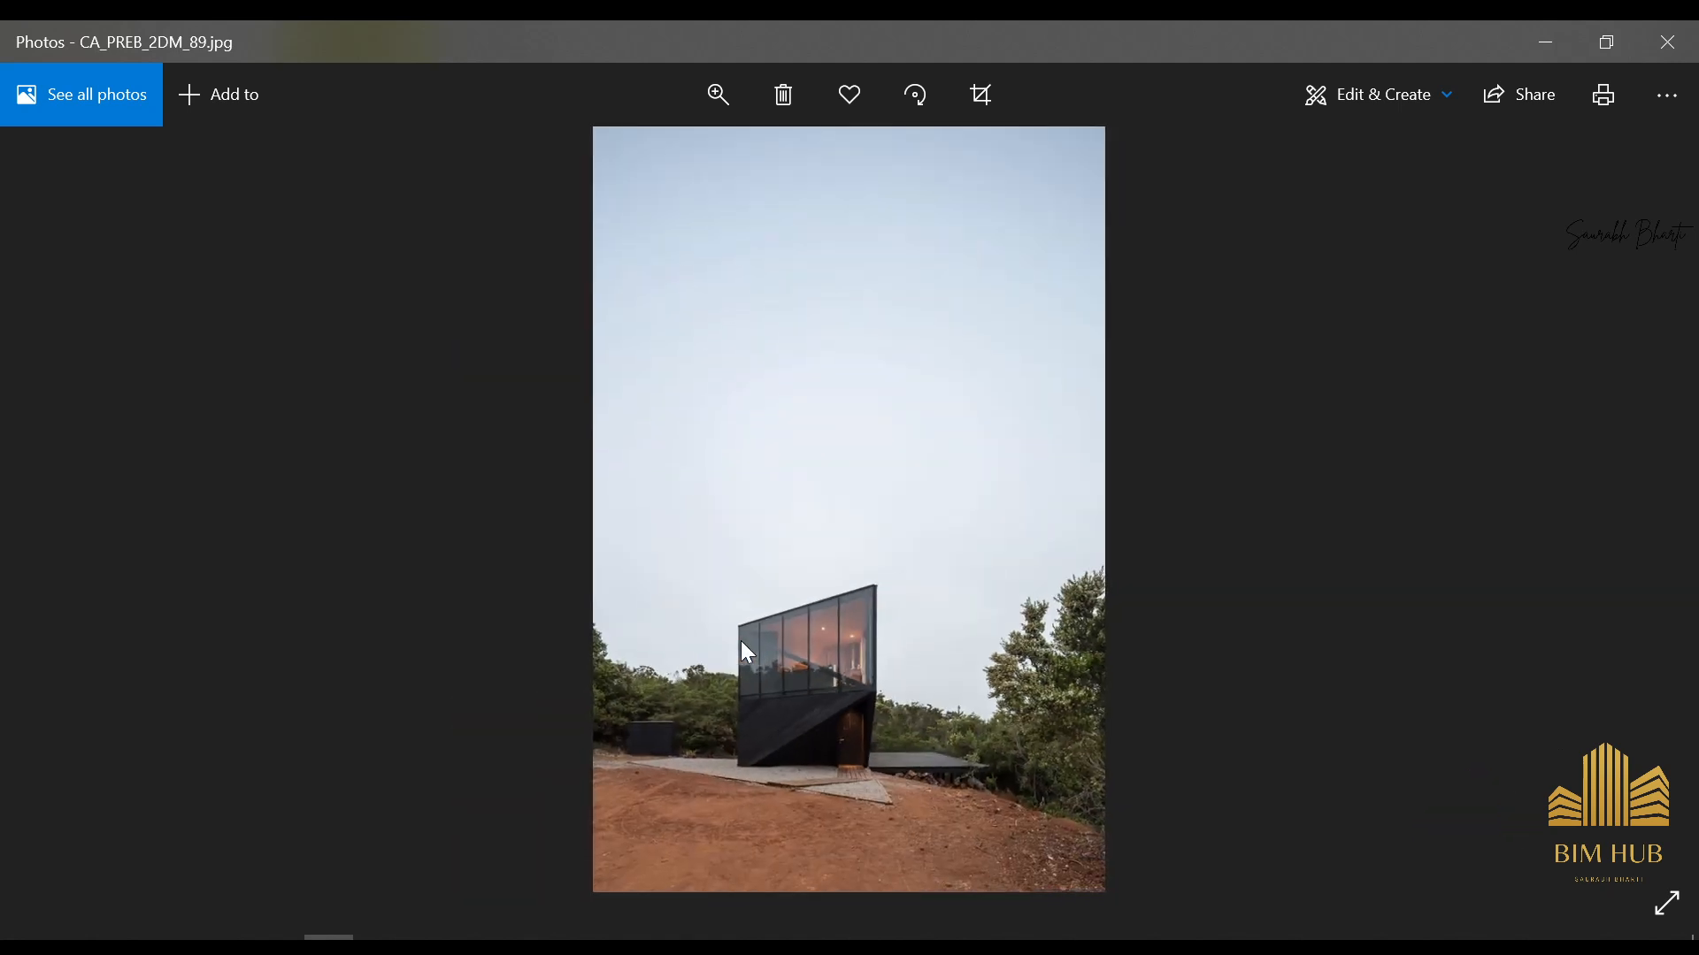
Examine the diagonal brace behind the upper glazing in CA_PREB_2DM_92.jpg and CA_PREB_2DM_104.jpg, and return to Revit
key(Right)
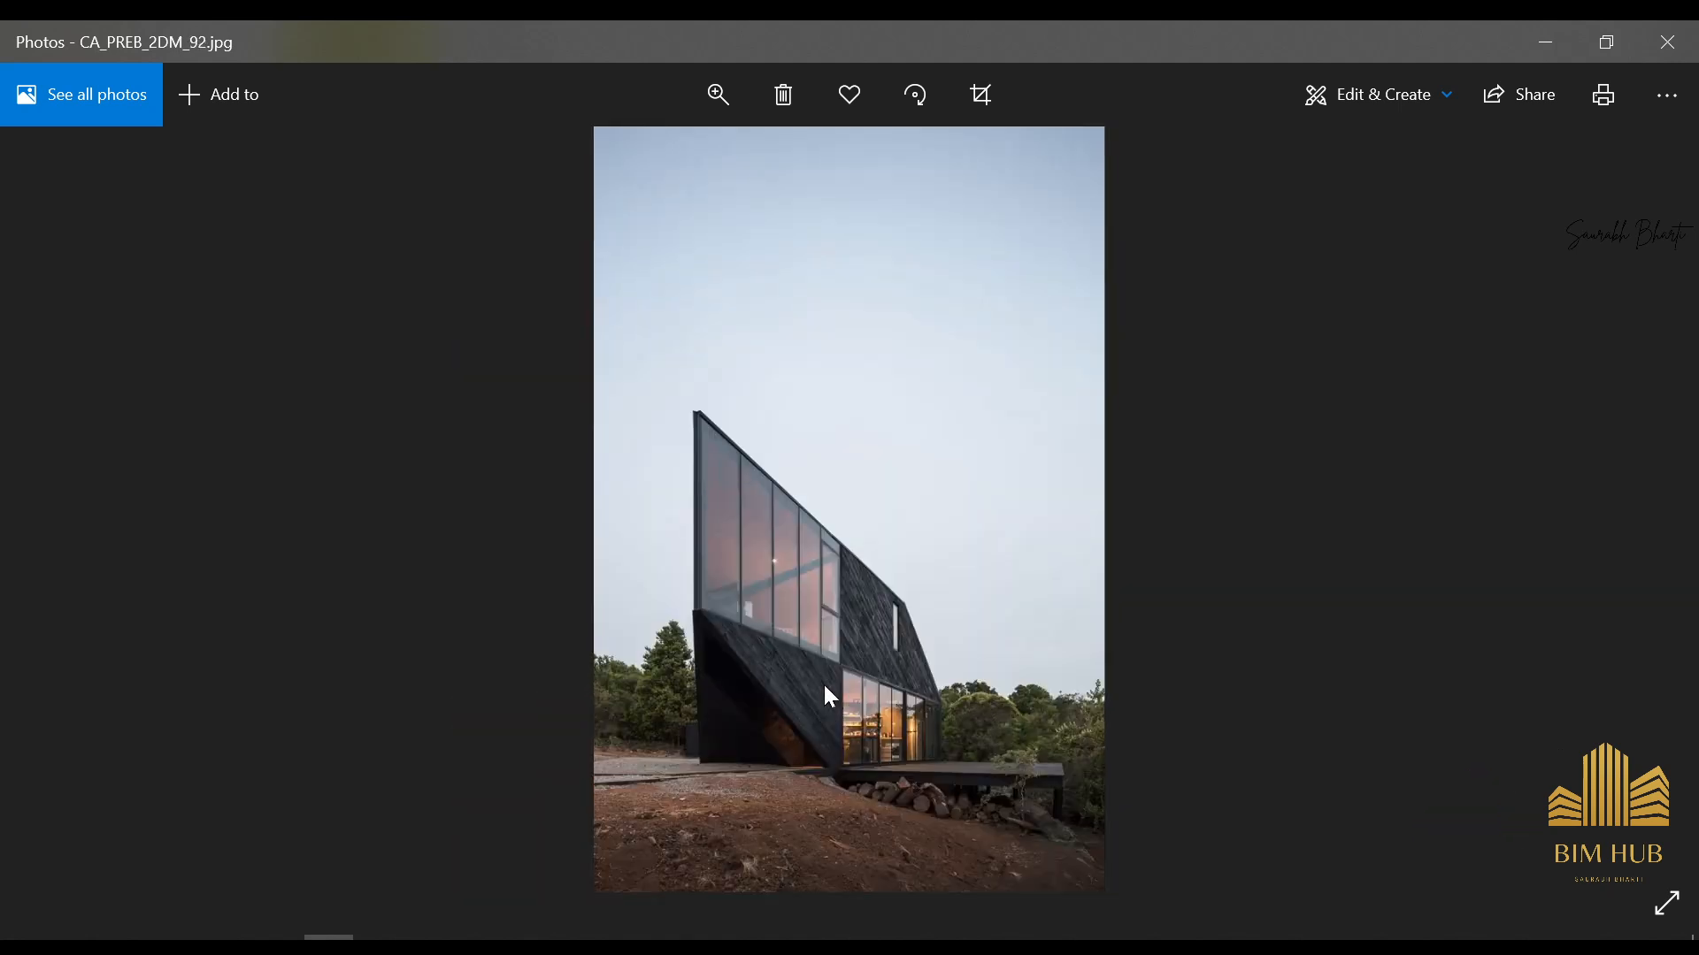
double_click(766, 597)
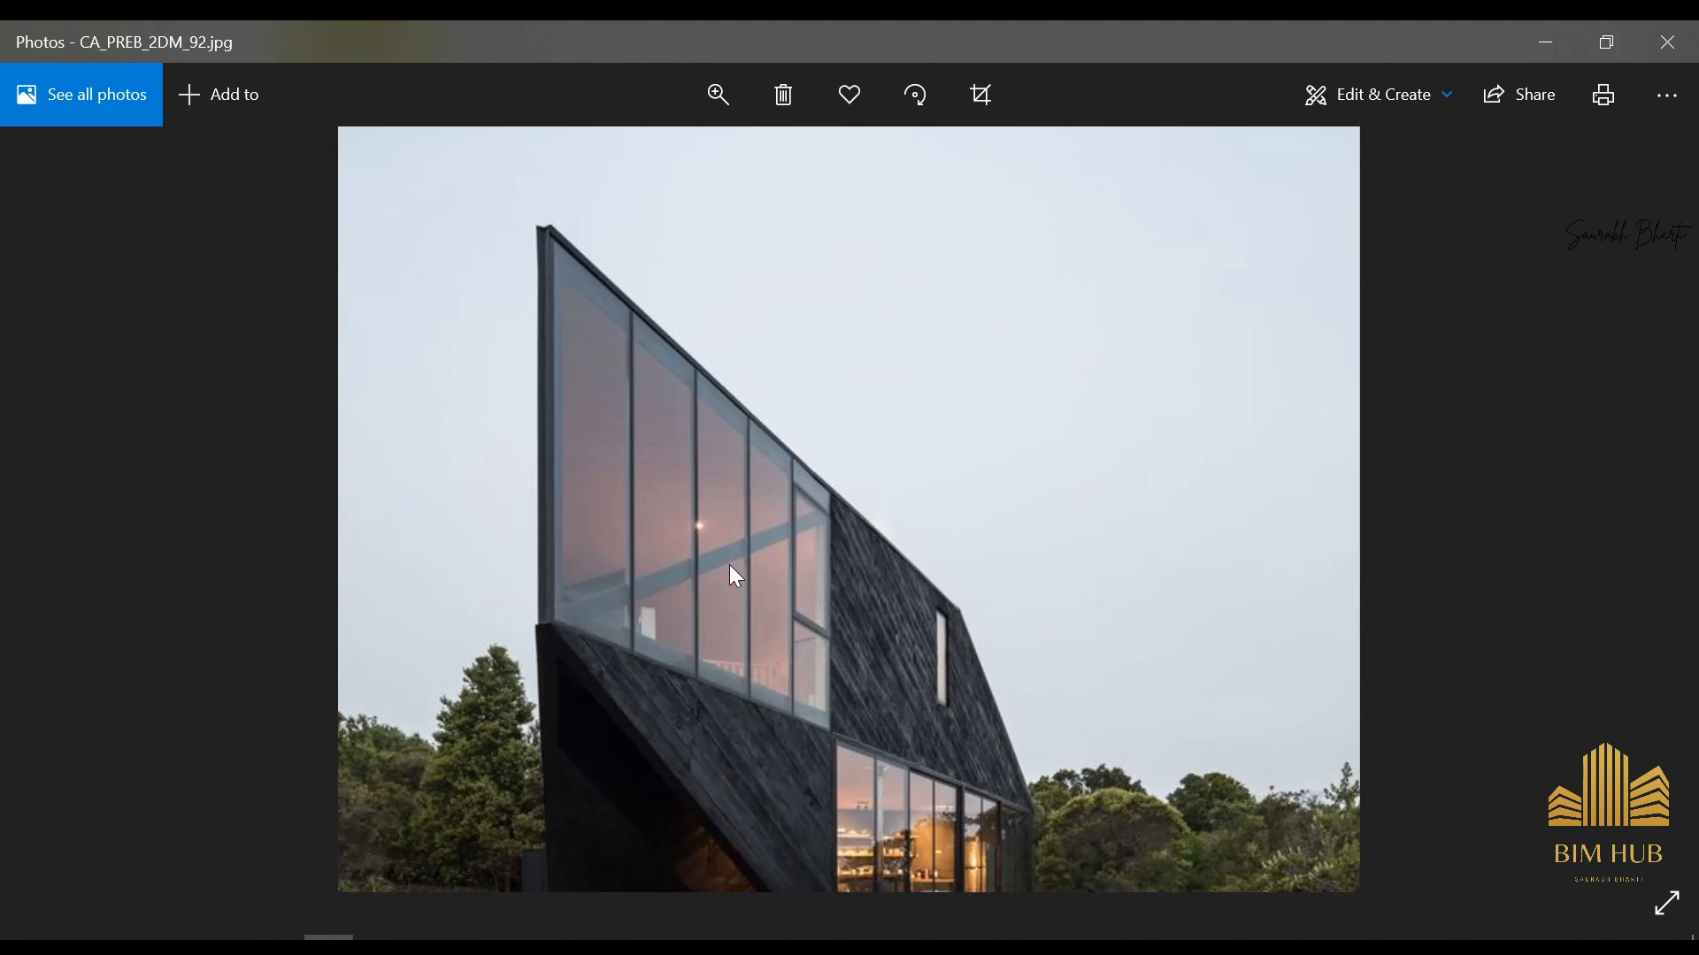
double_click(814, 544)
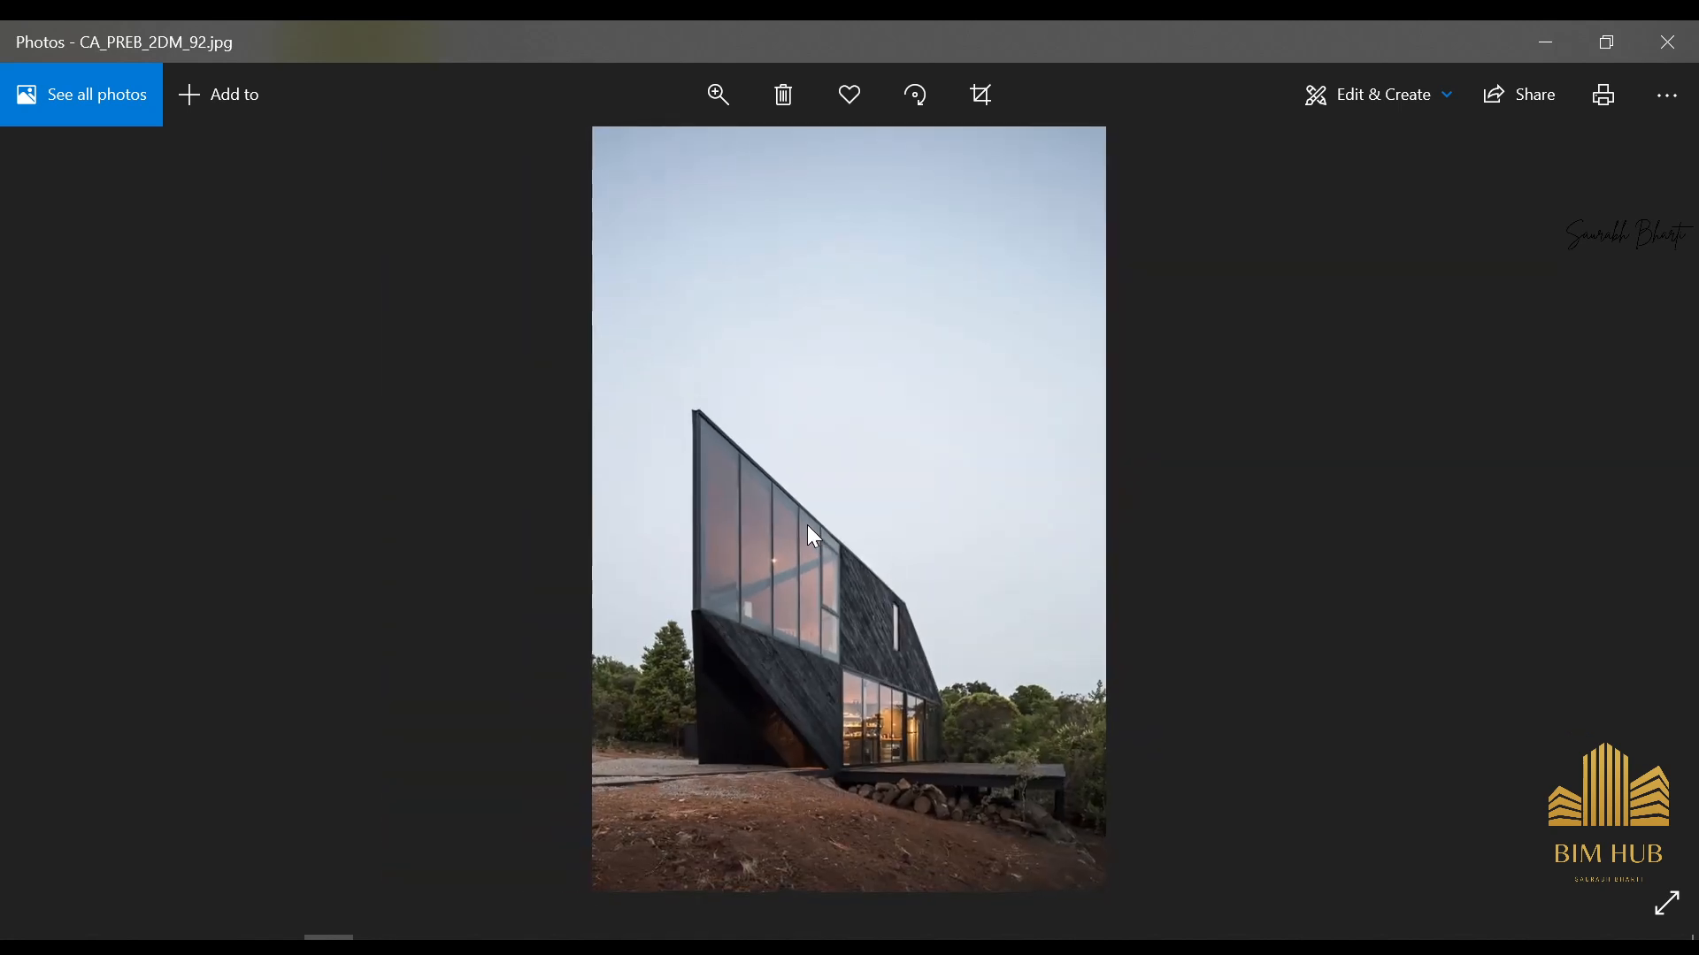
key(Right)
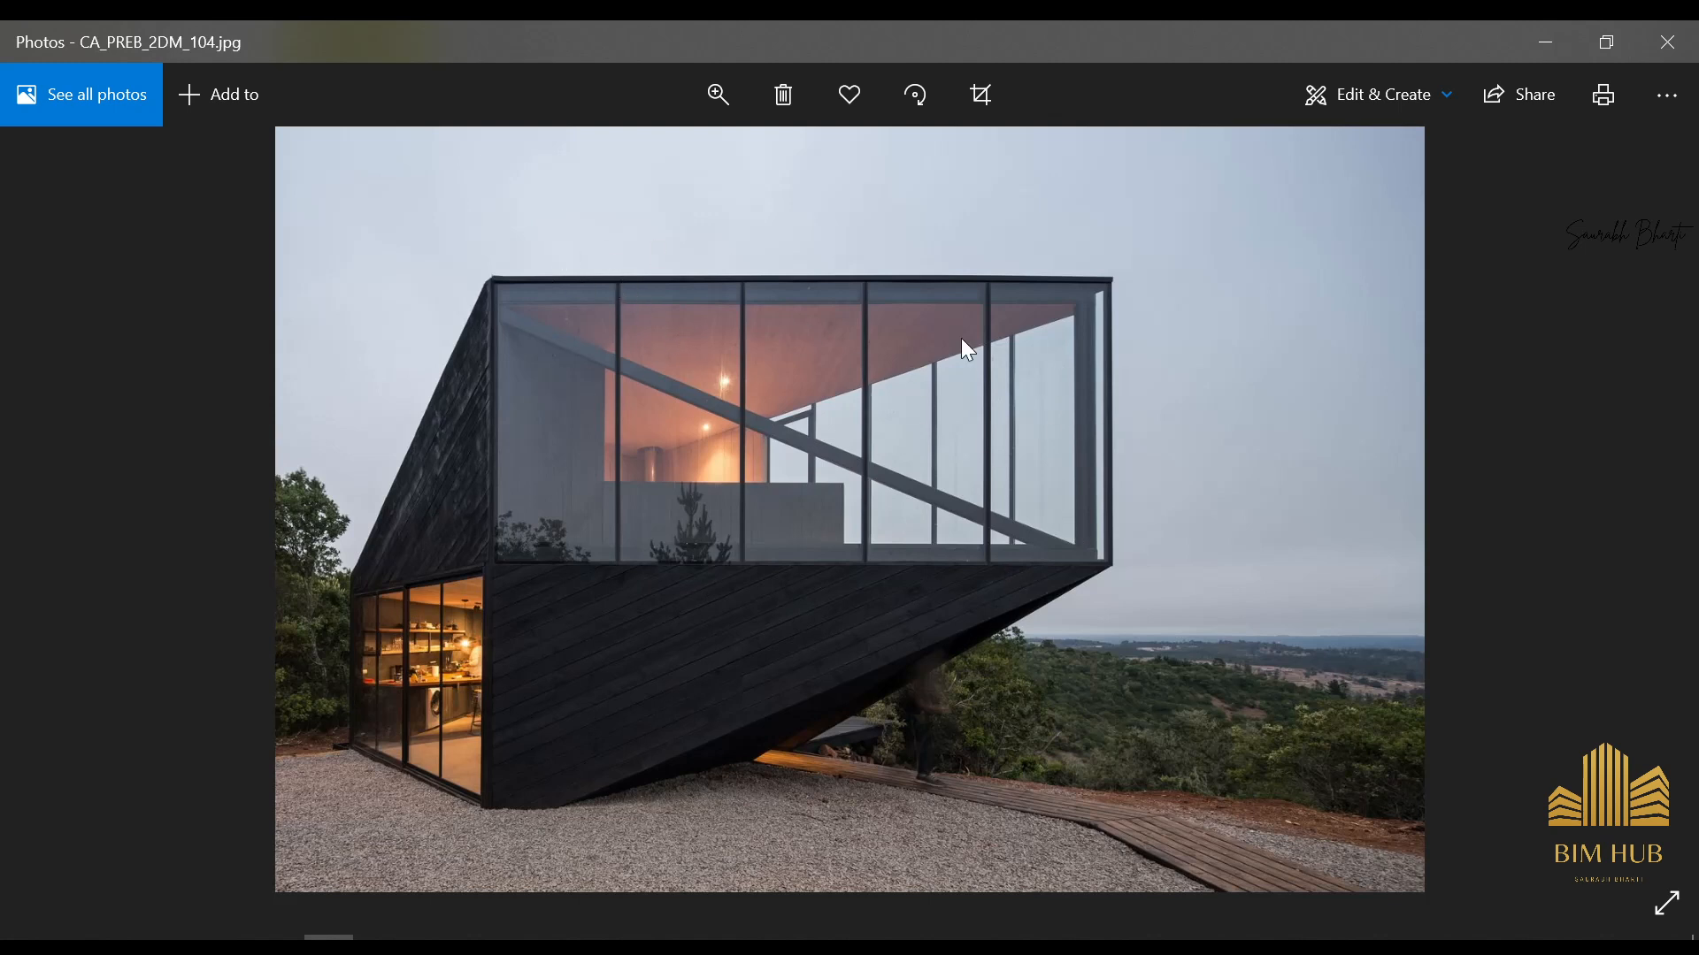
click(1544, 42)
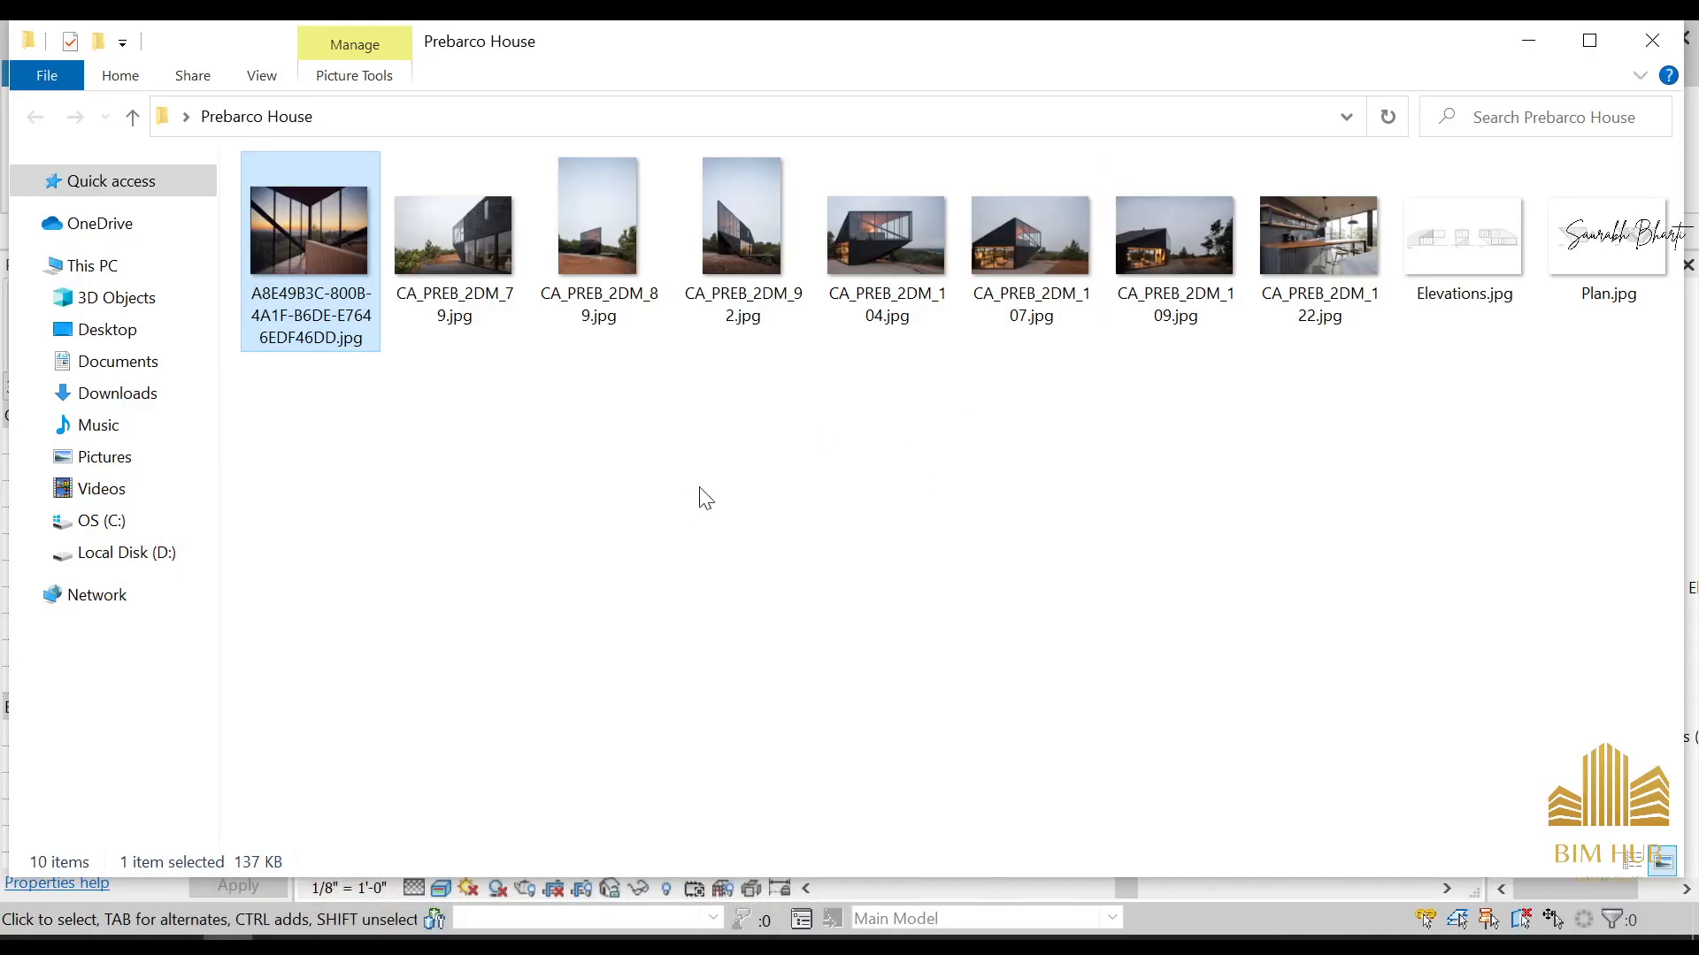
click(1550, 51)
Orient the 3D view to the front of the house and turn on its section box
scroll(922, 614, up, 5)
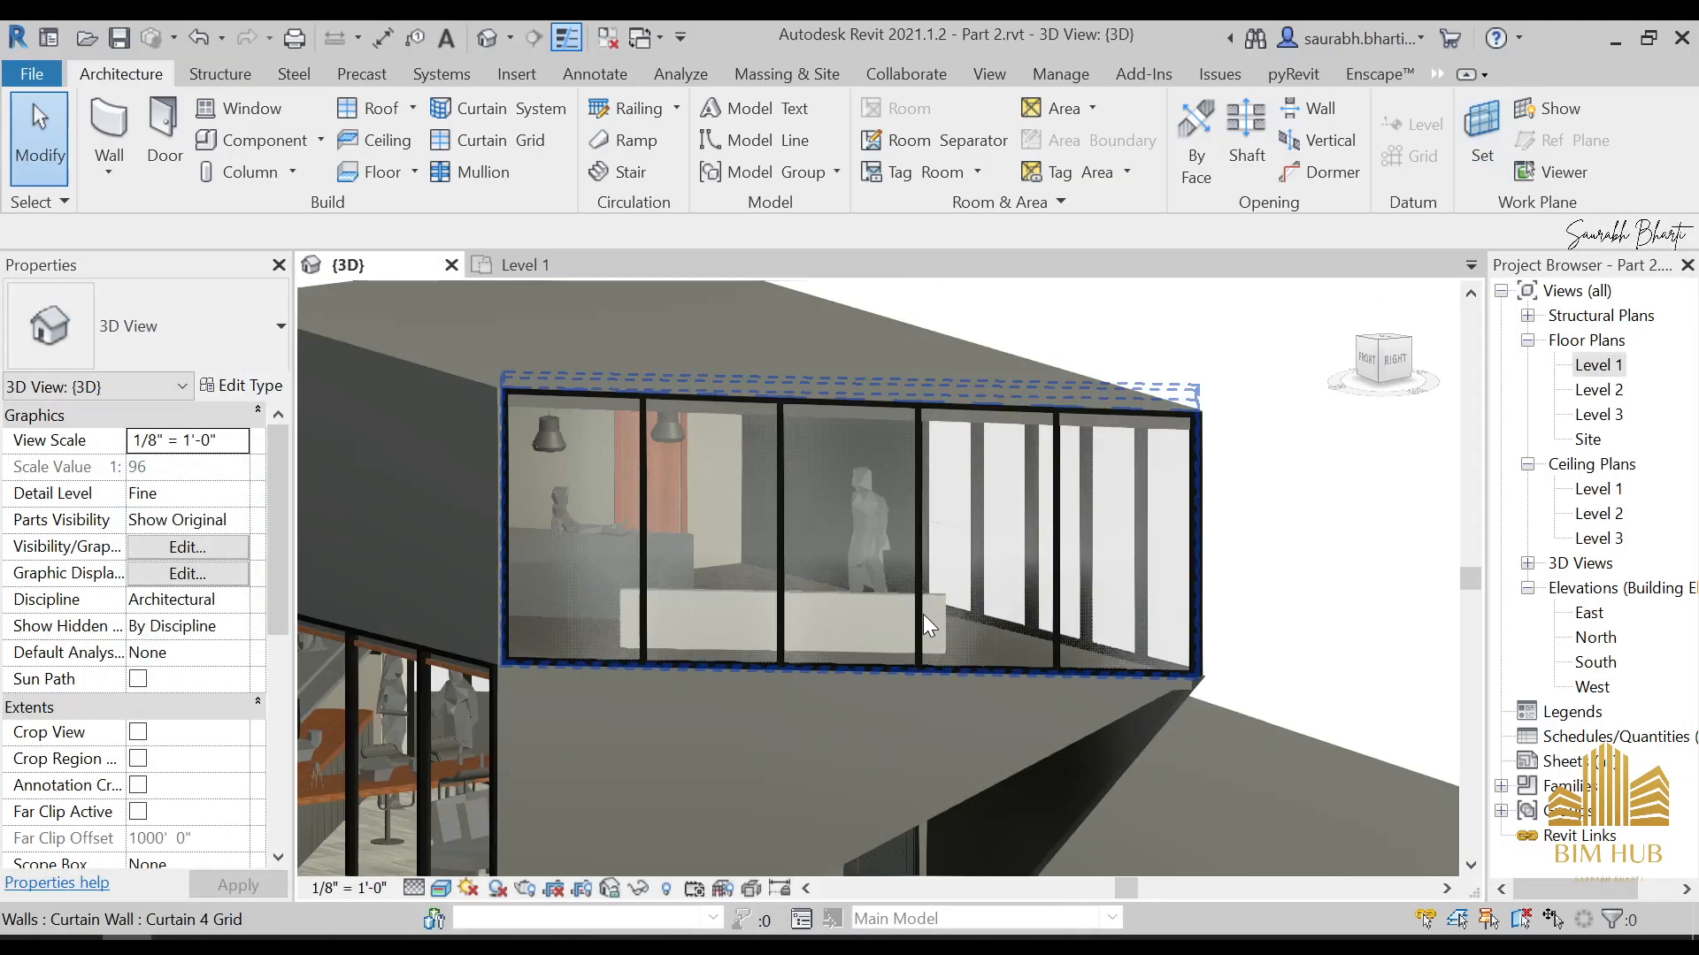
click(894, 666)
key(Escape)
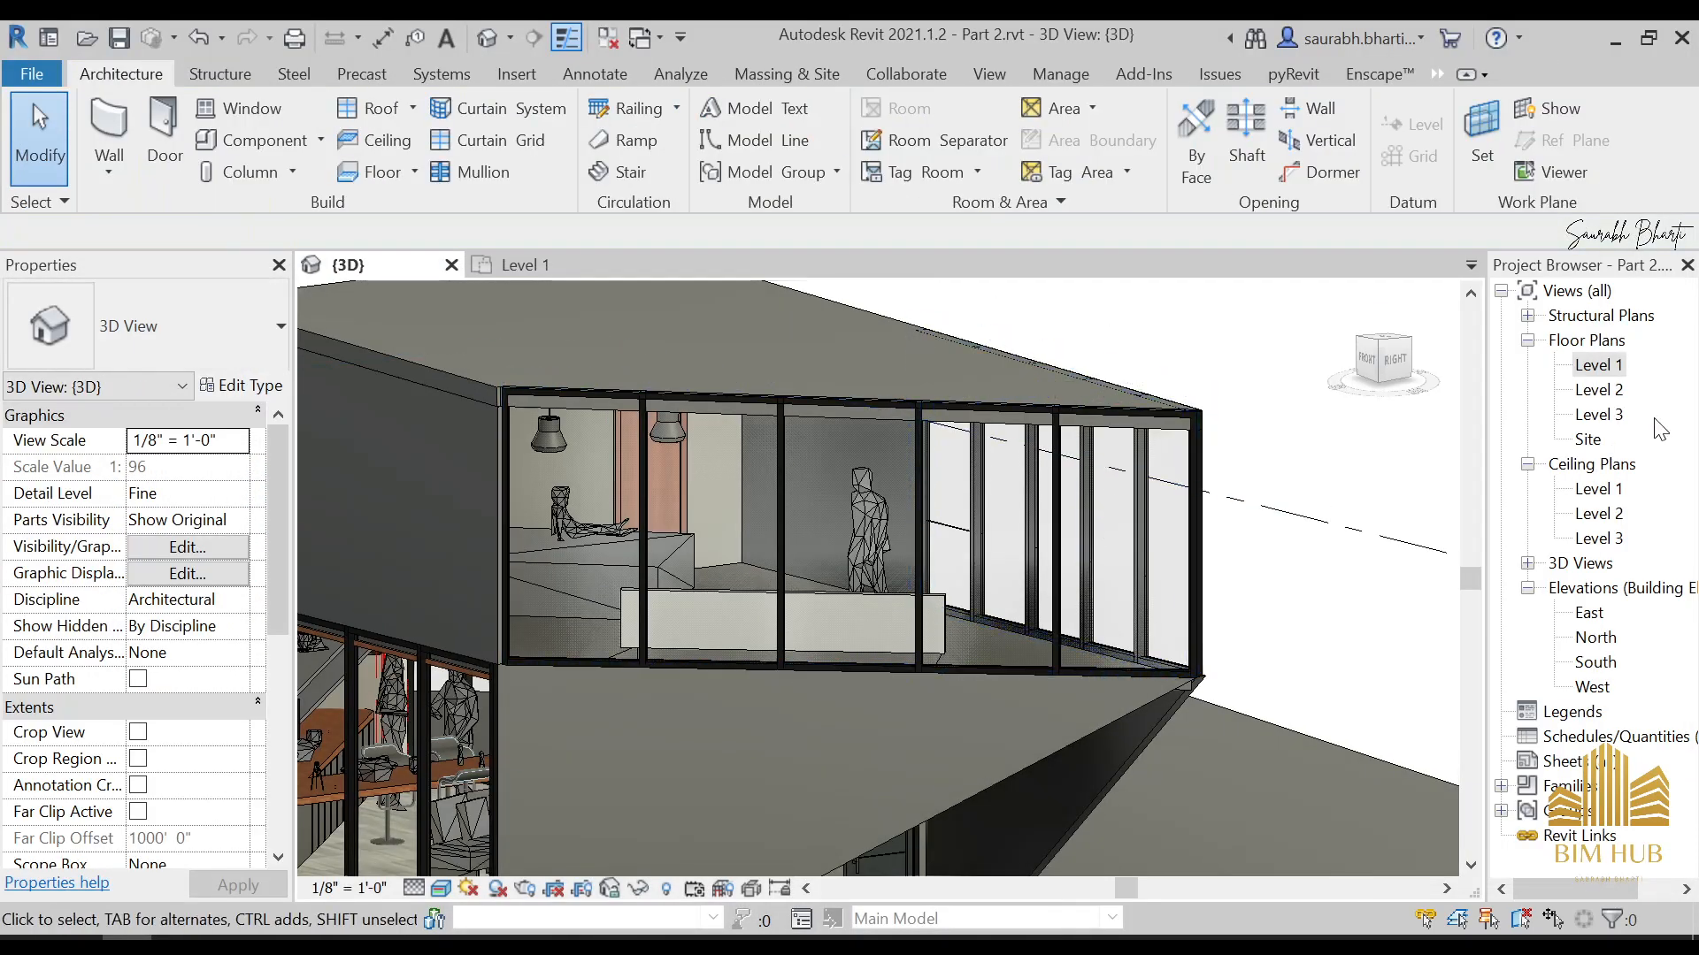
scroll(1175, 544, down, 5)
shift+middle_drag(1173, 544, 1212, 585)
click(1366, 376)
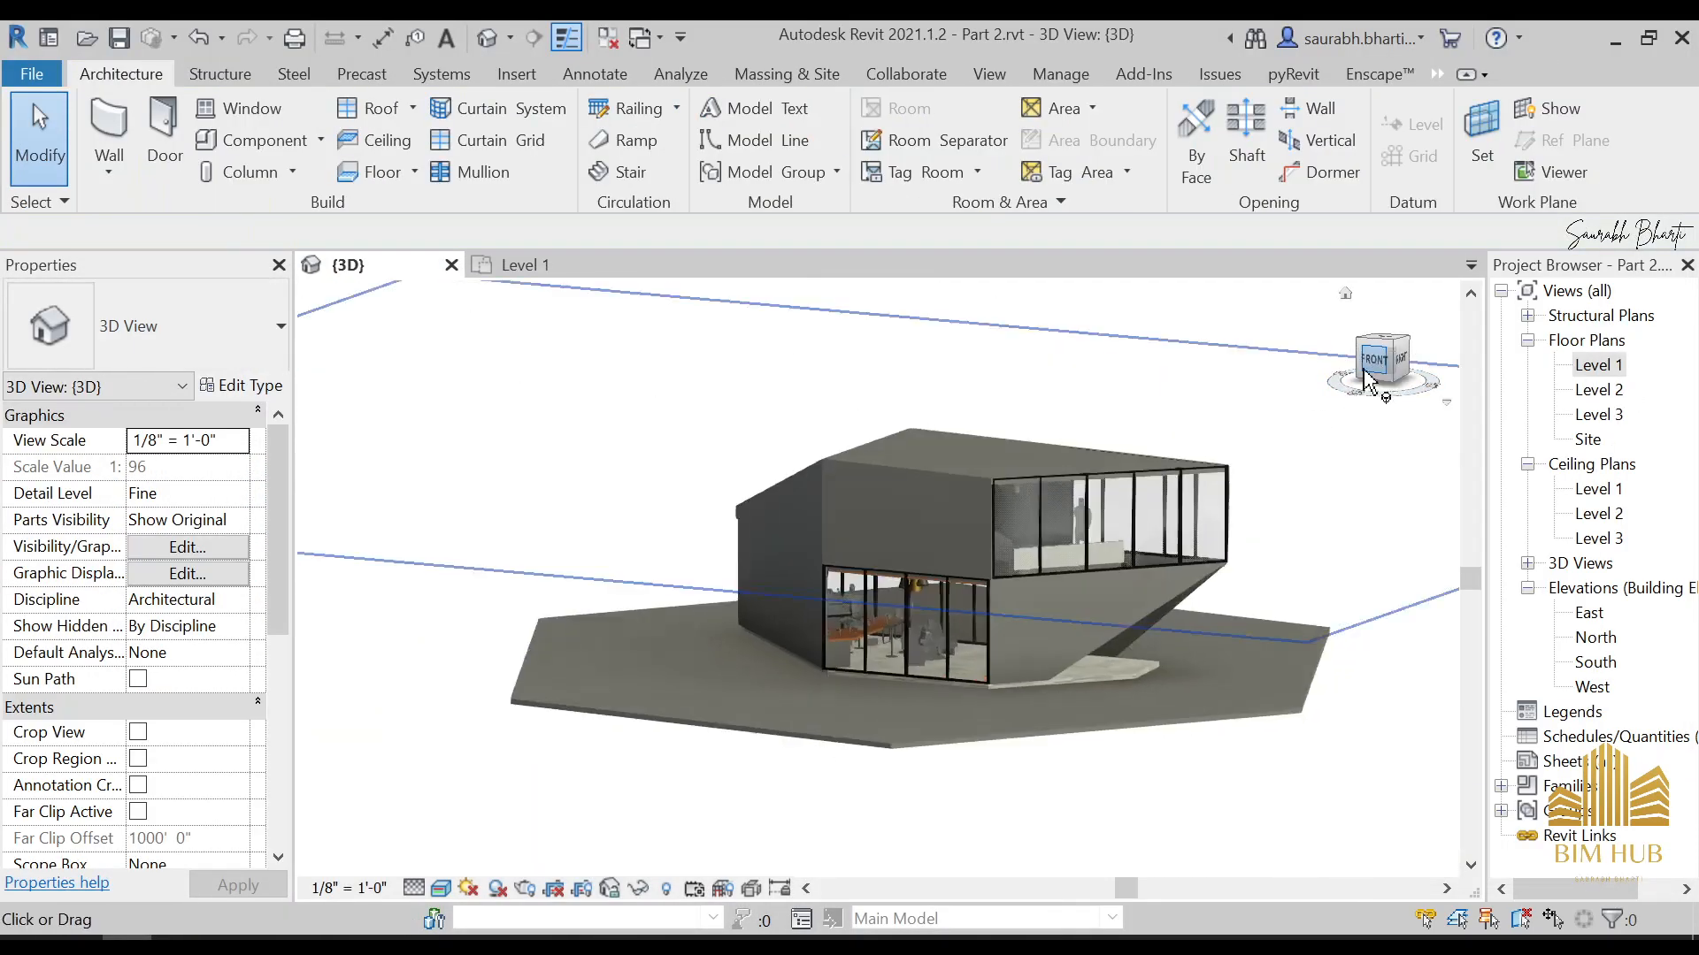
scroll(172, 745, down, 5)
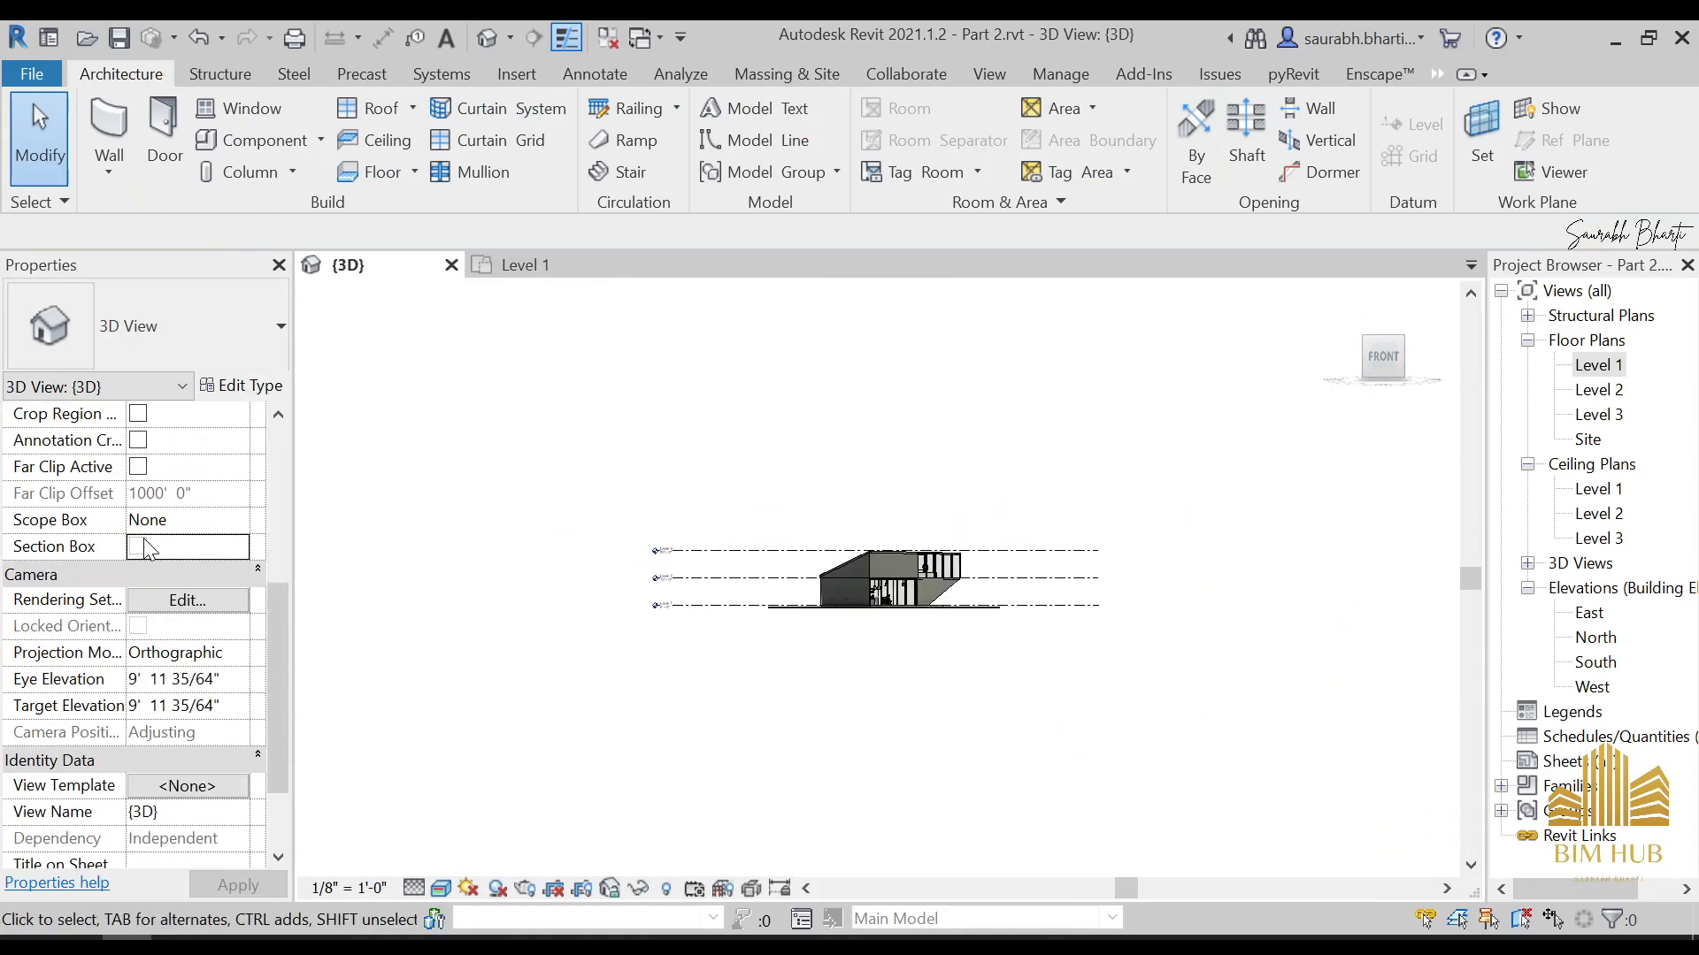
scroll(647, 575, up, 3)
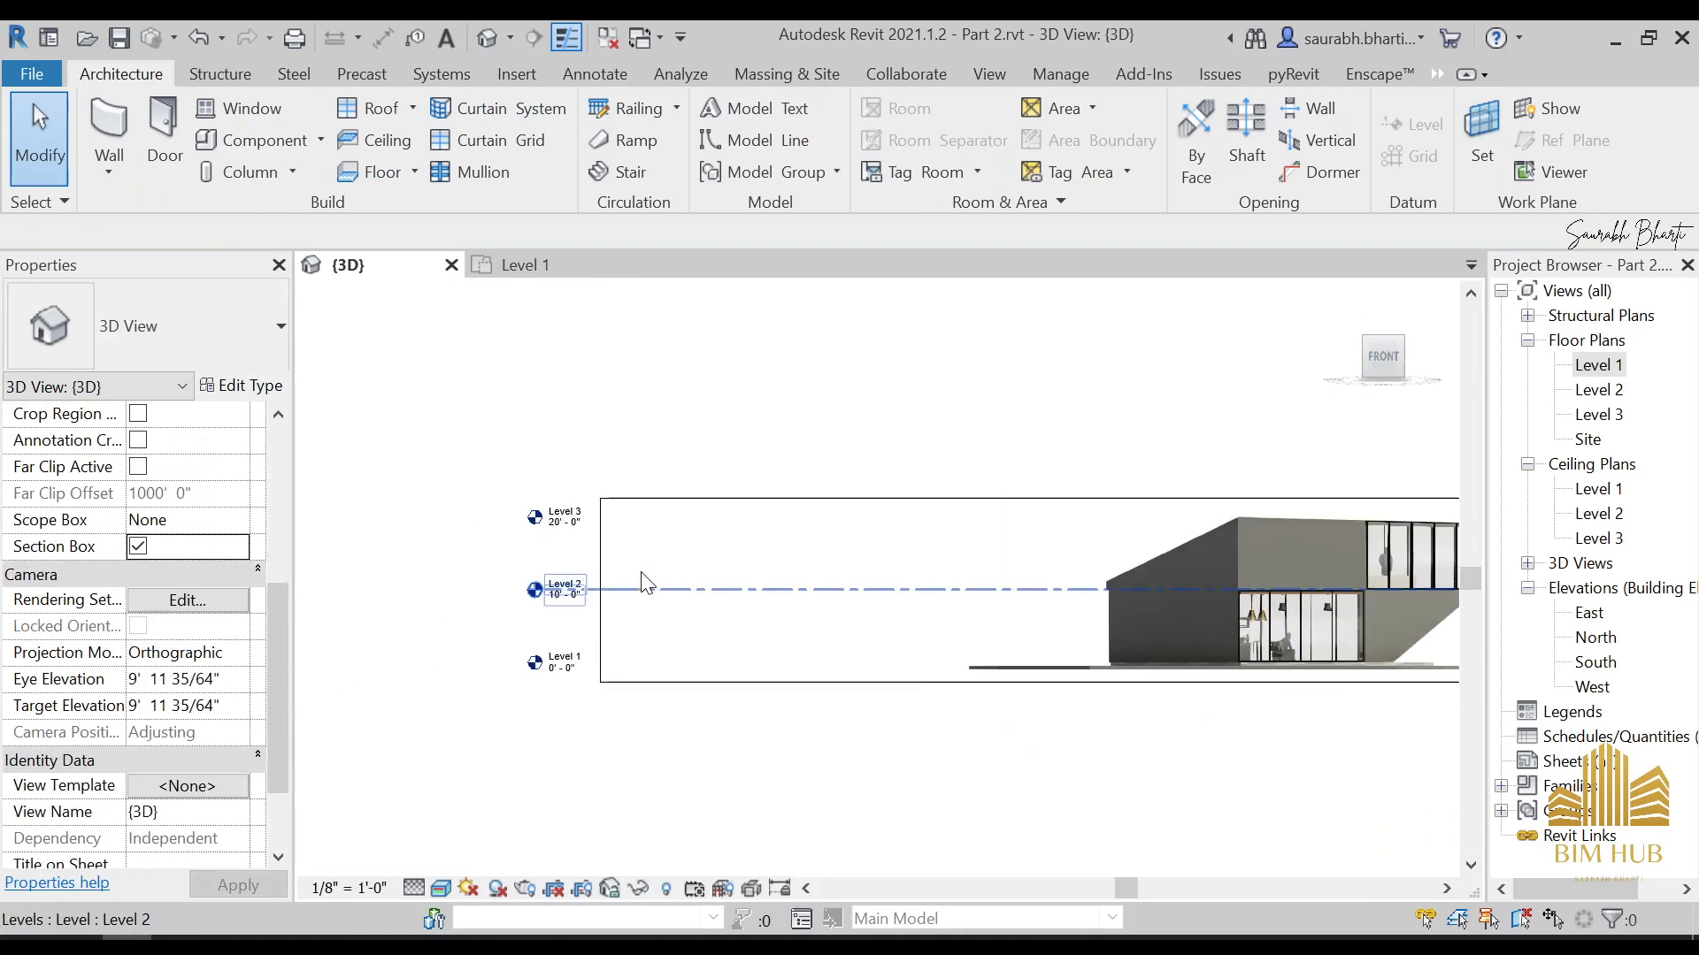
Pull the section box's side in to cut the house near the start of the upper glazing
click(598, 571)
middle_drag(992, 621, 849, 687)
scroll(770, 646, down, 2)
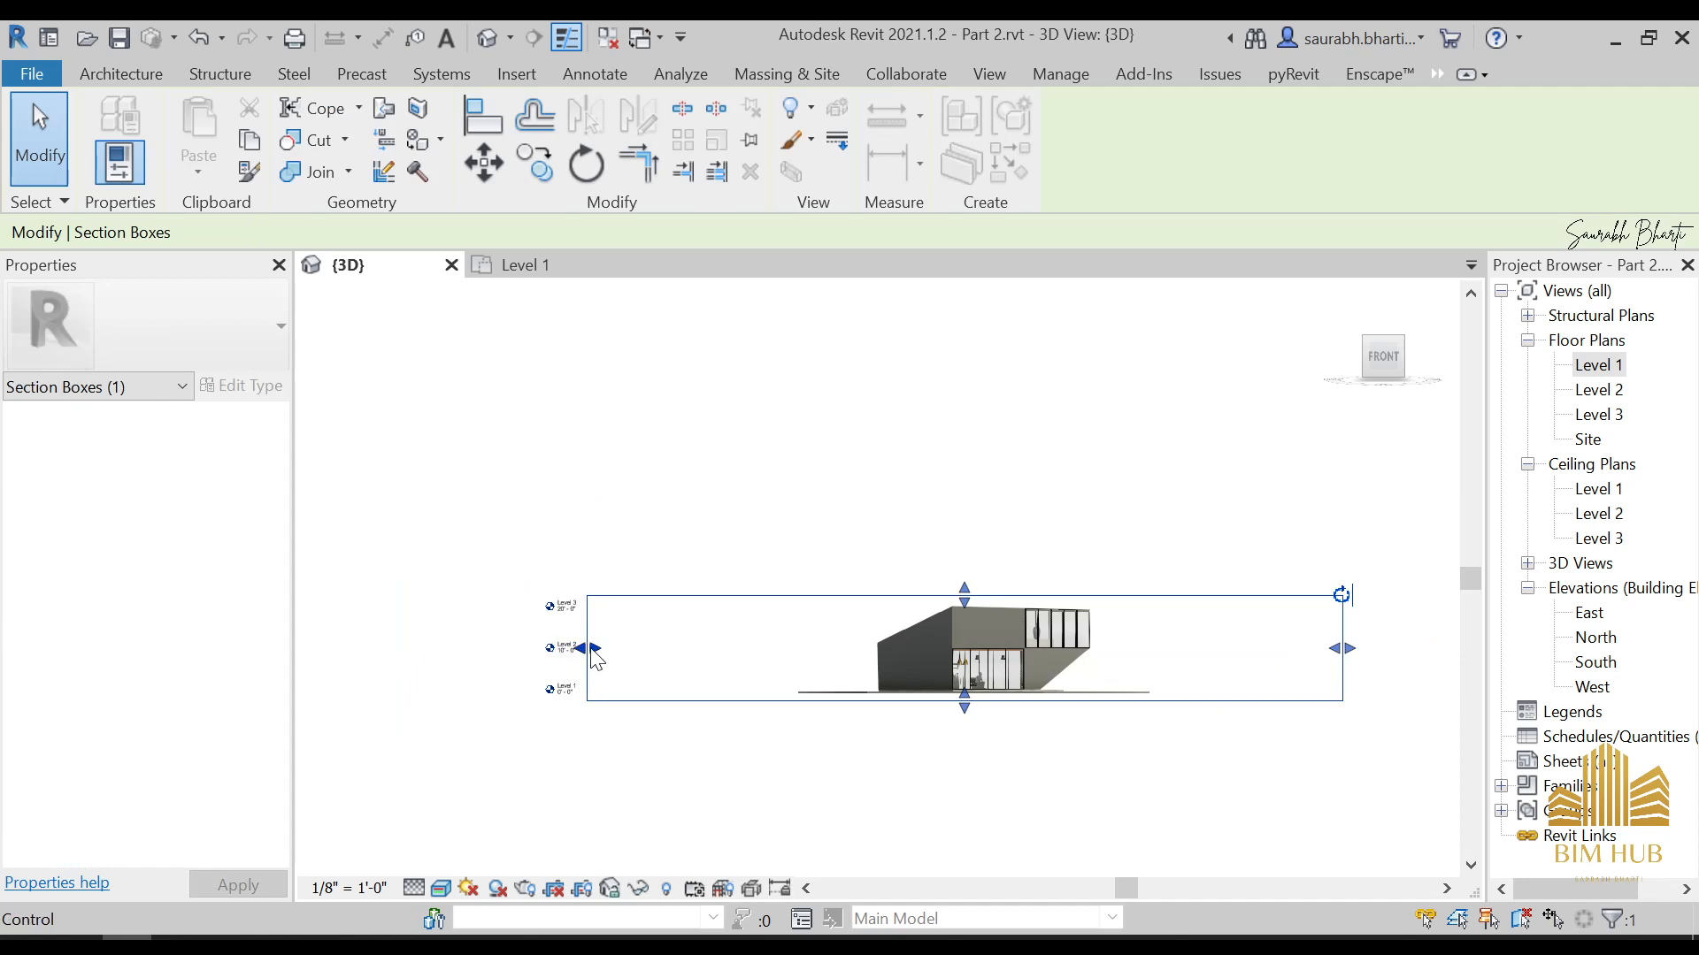
drag(593, 647, 1017, 659)
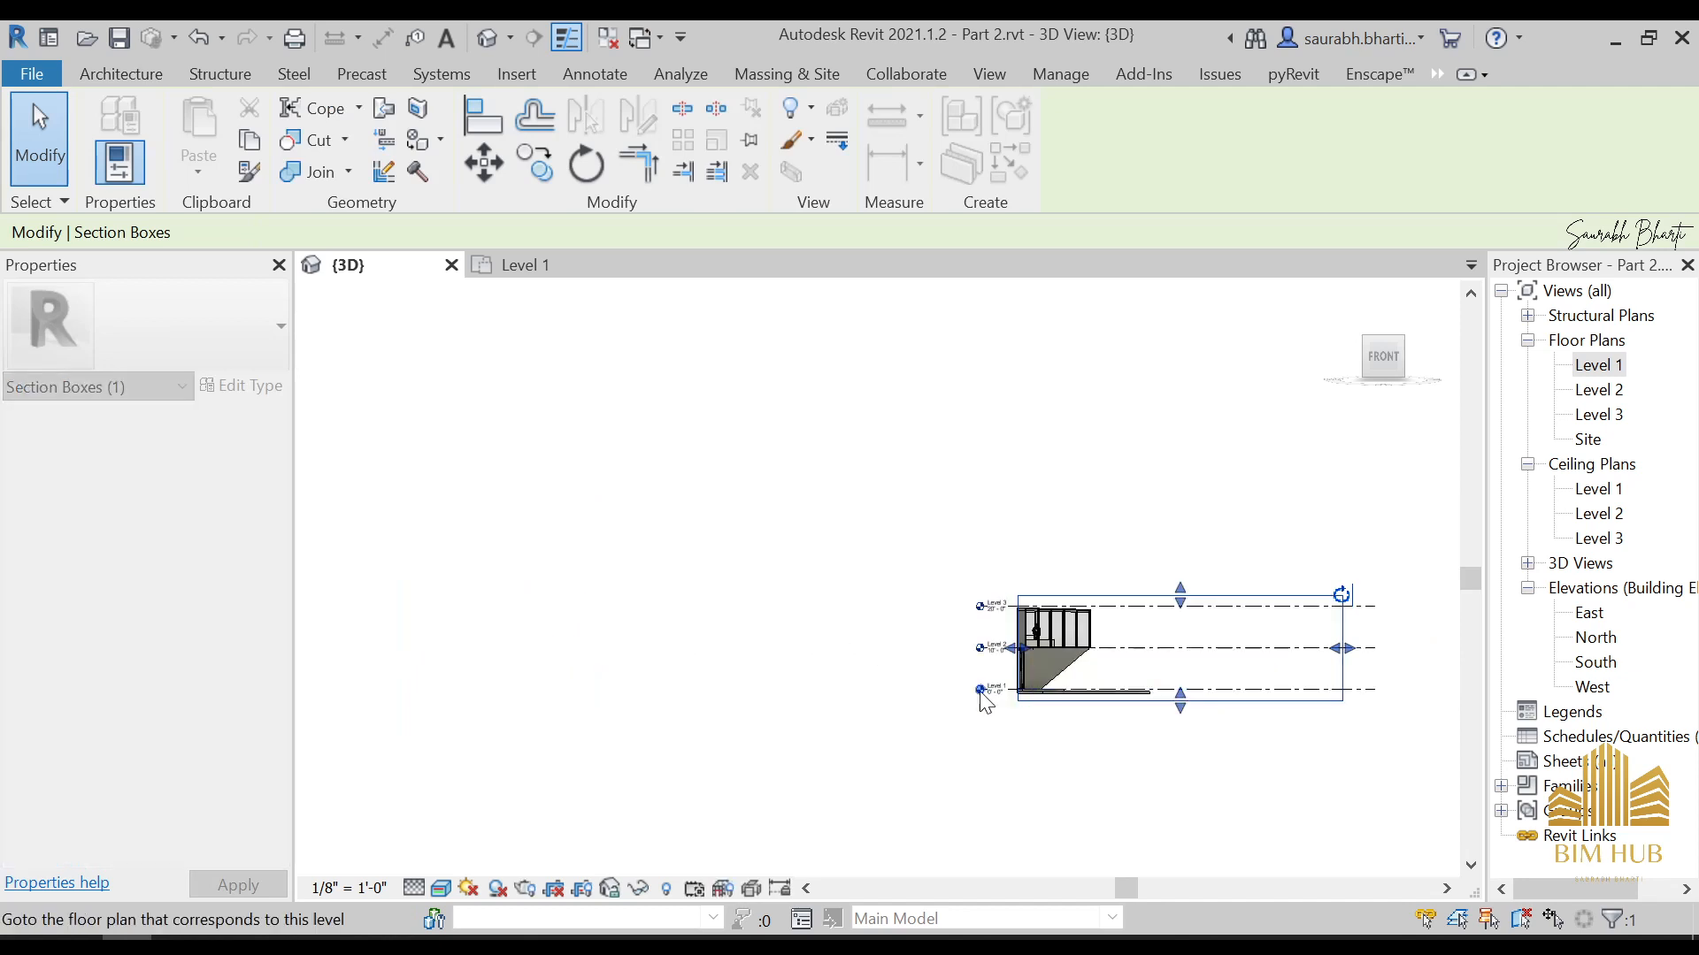
Temporarily hide the element blocking the view from the cut side into the upper glazed room
shift+middle_drag(985, 701, 1136, 757)
scroll(1097, 674, up, 6)
shift+middle_drag(1111, 665, 1044, 612)
click(1063, 581)
key(h)
key(h)
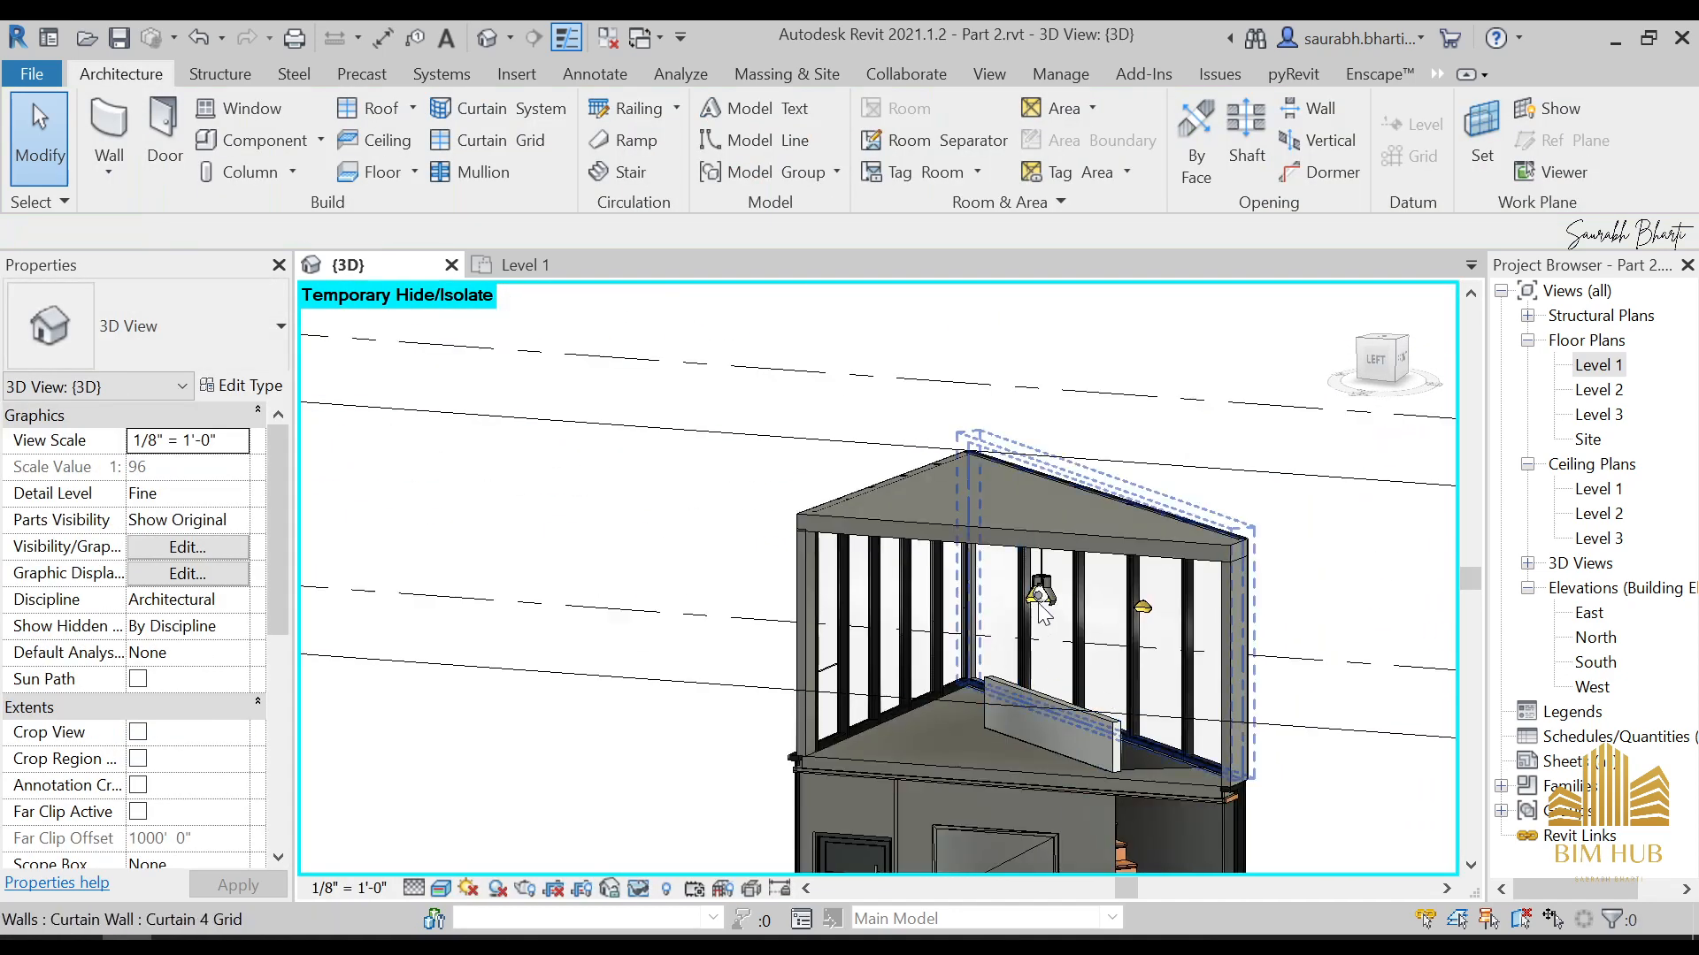
Hide the pendant light's whole category in the 3D view
click(1041, 598)
right_click(1042, 601)
mouse_move(1225, 448)
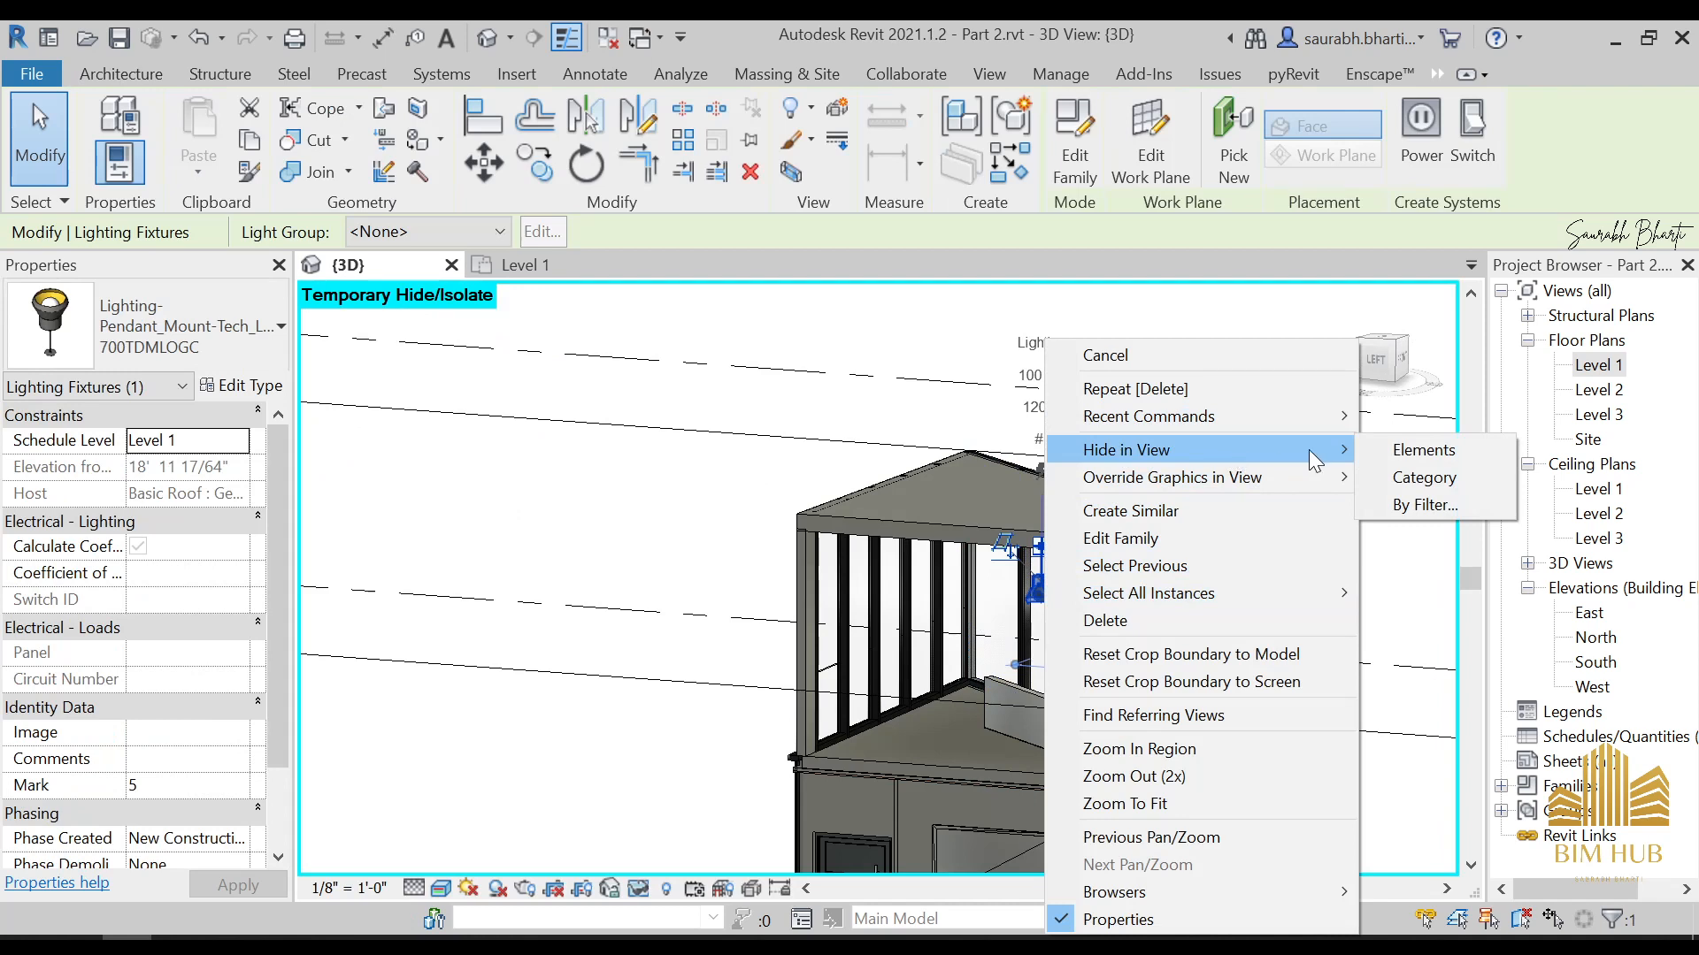
click(1419, 480)
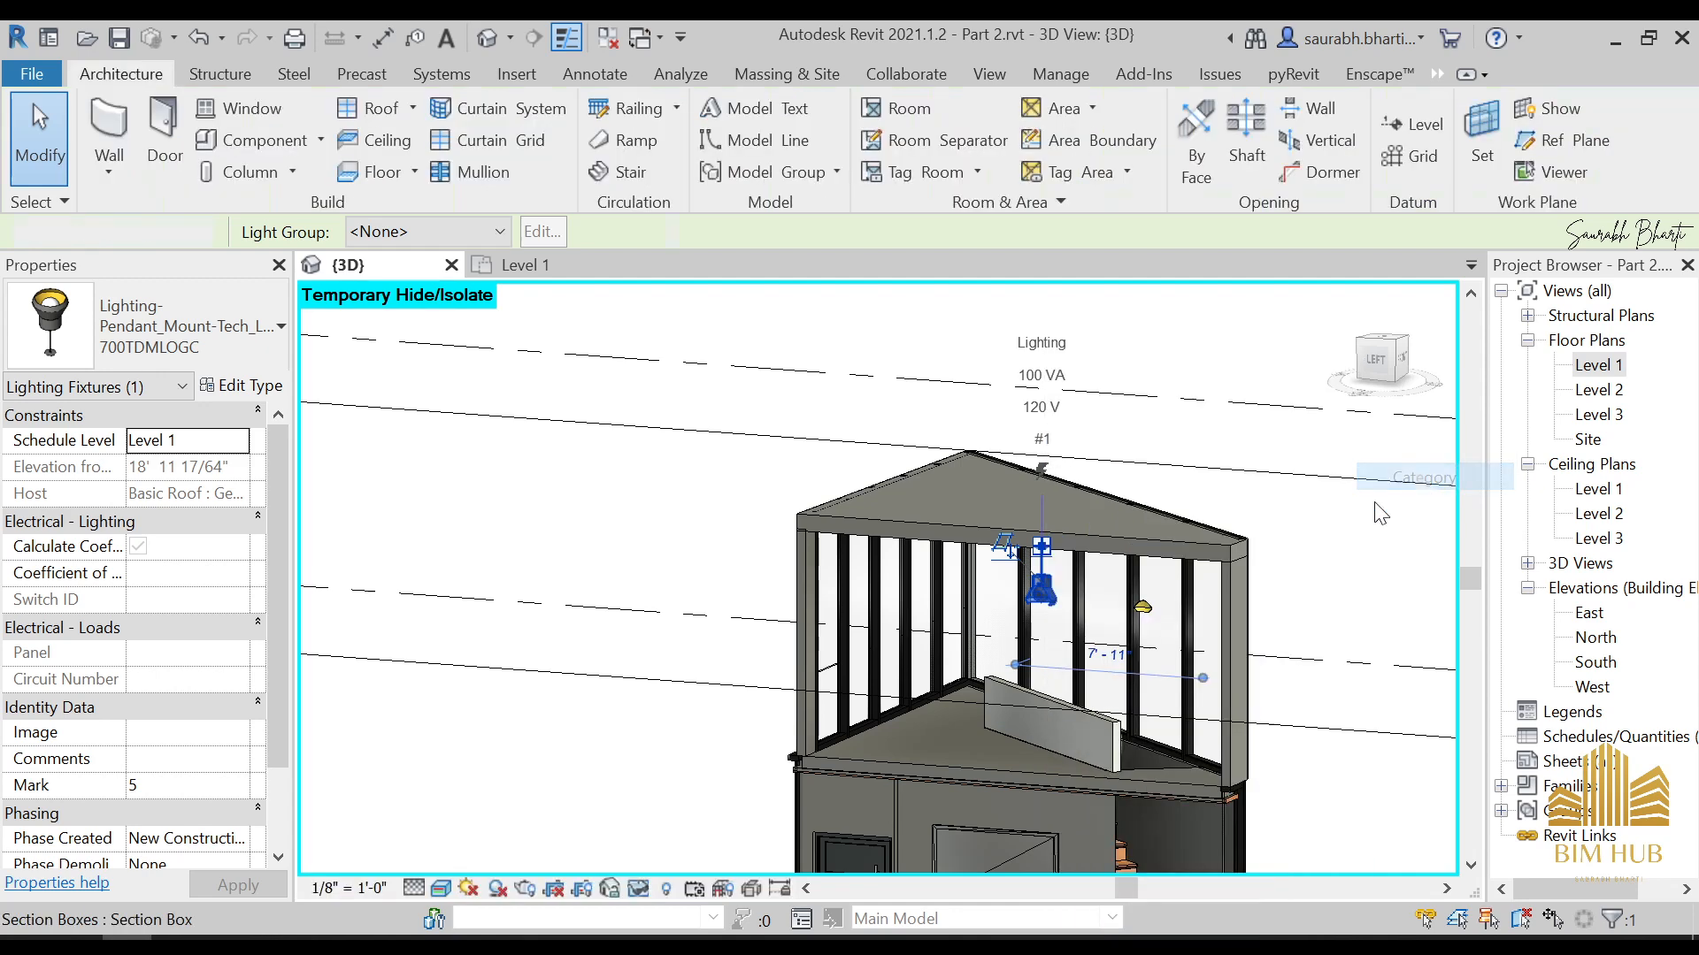
Temporarily hide the low Wall top parapet in the upper glazed room
click(1097, 722)
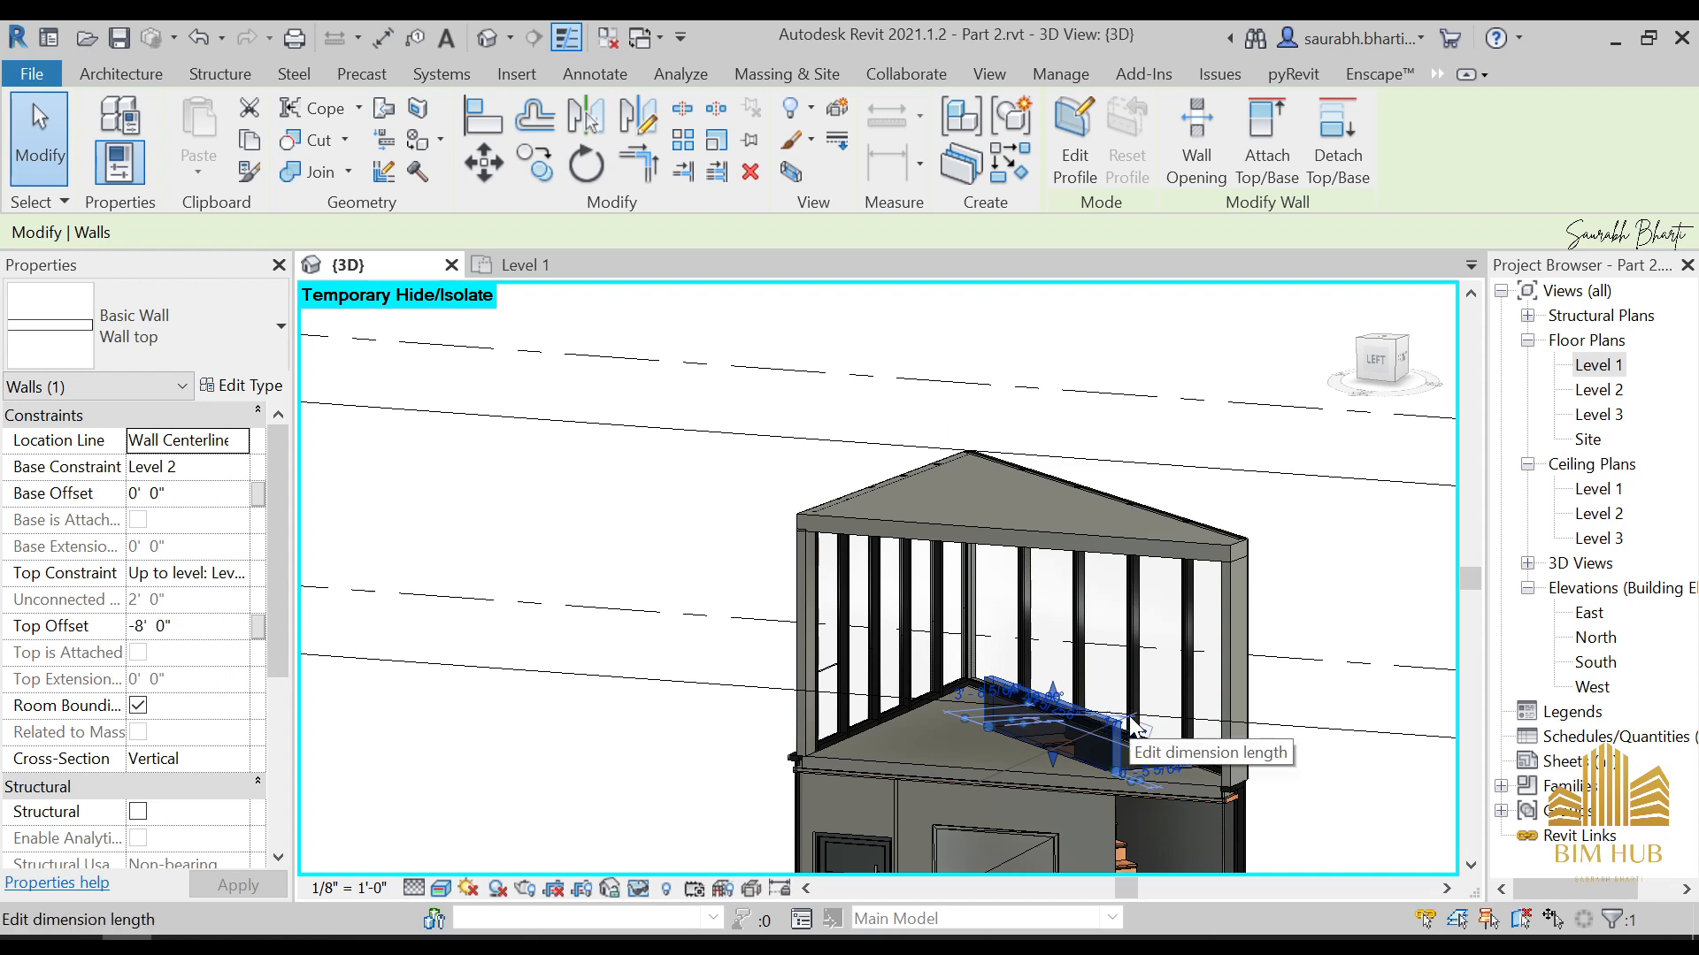
key(Escape)
shift+middle_drag(1141, 738, 1190, 706)
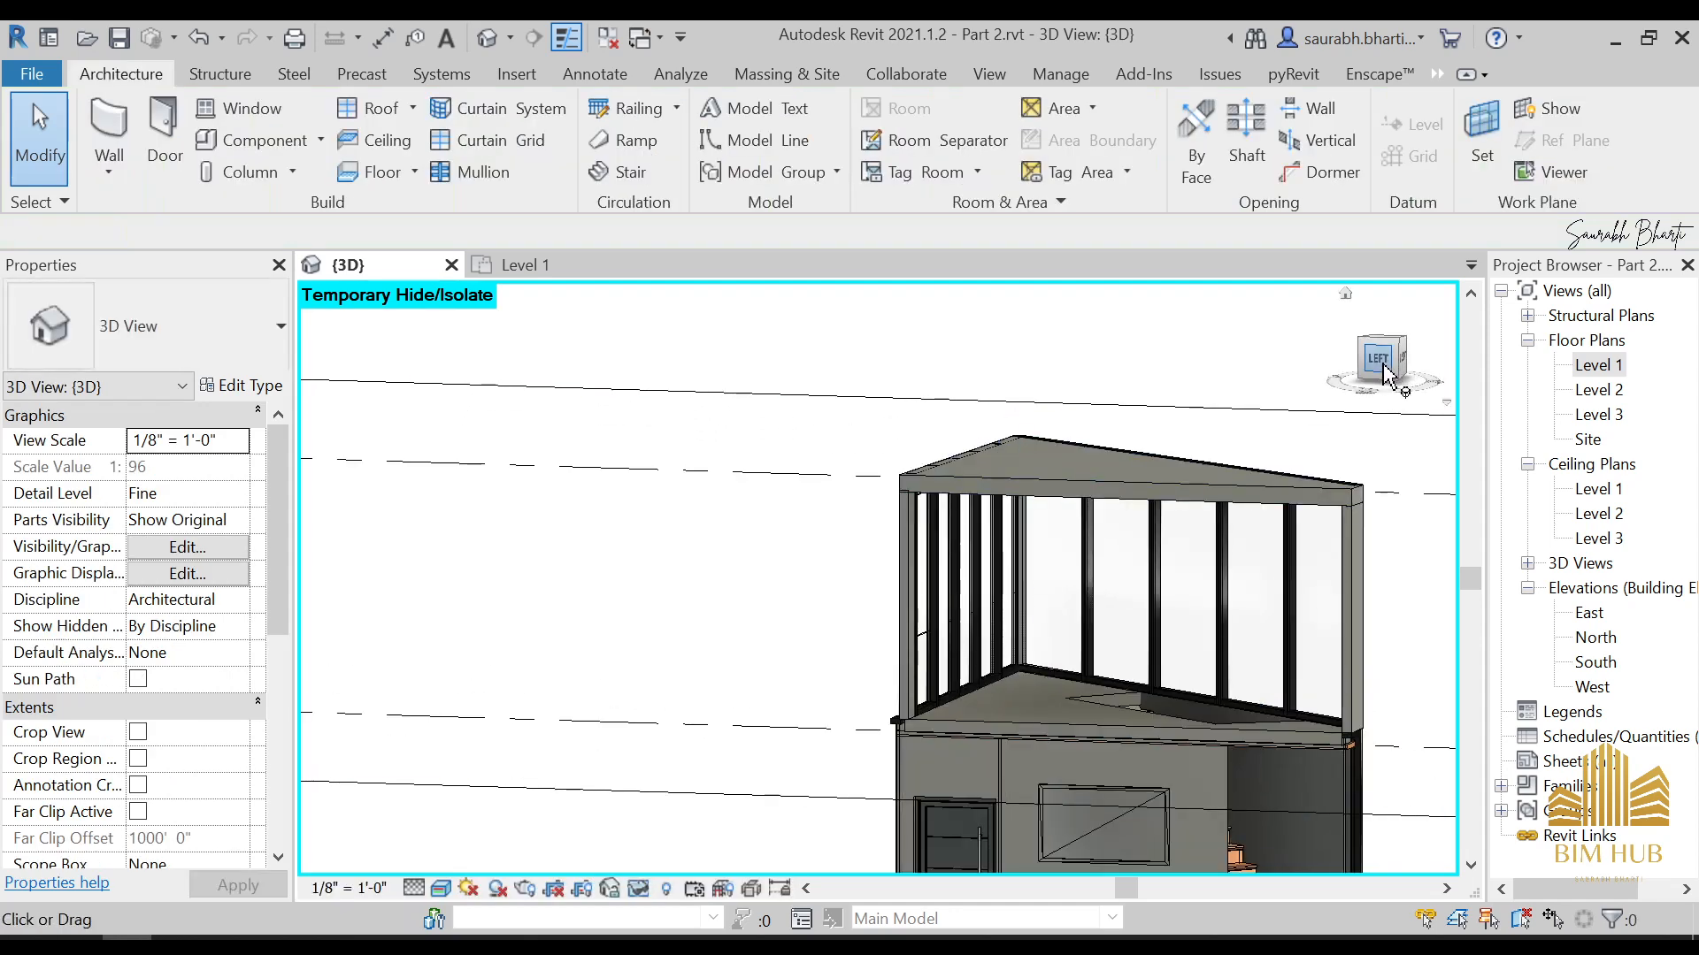
Orient the 3D view to the left side and create an in-place Generic Models component named Generic Models 4
click(1380, 360)
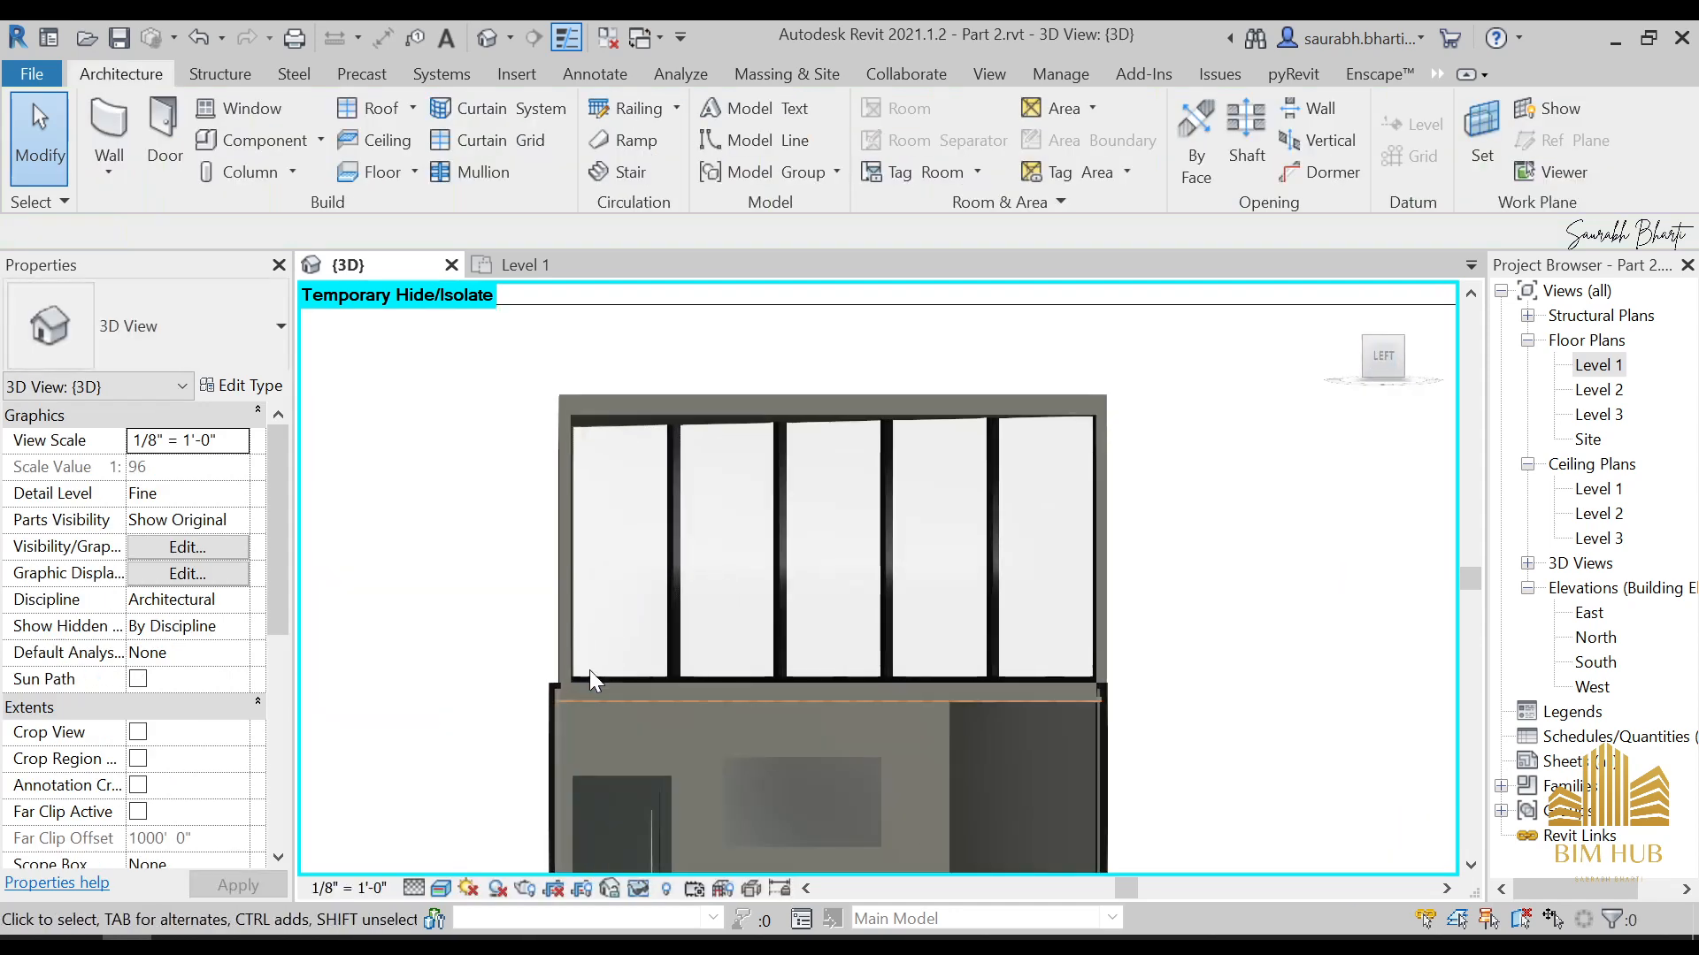
shift+middle_drag(1073, 497, 929, 610)
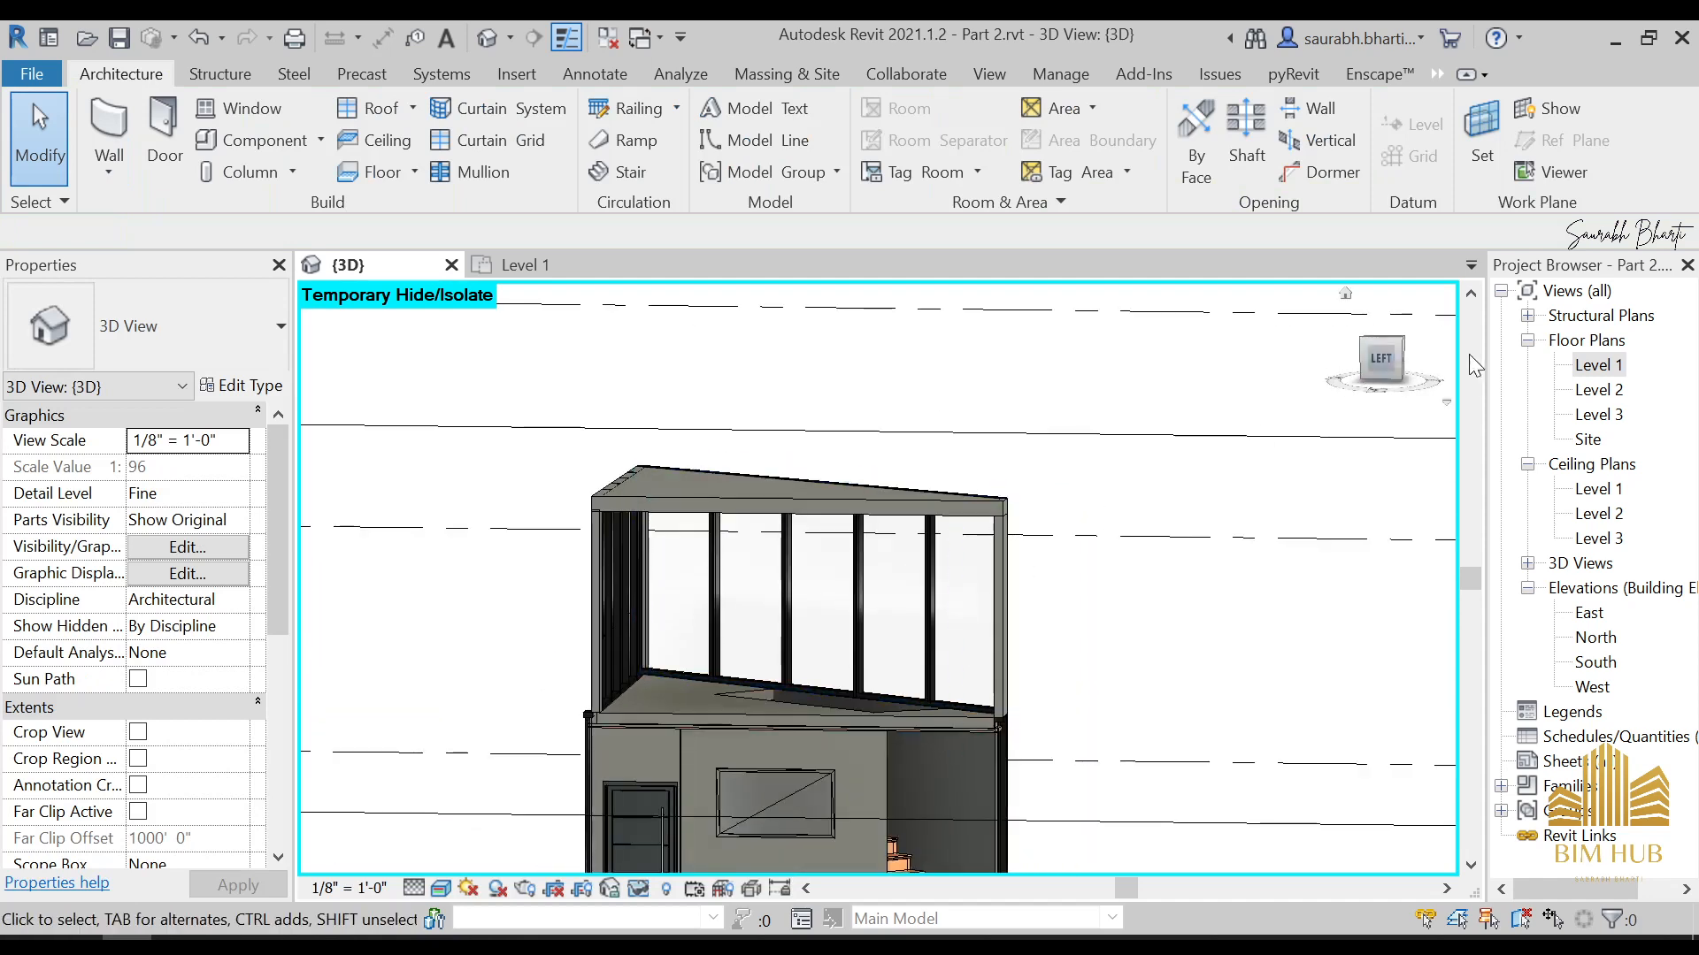
click(1396, 354)
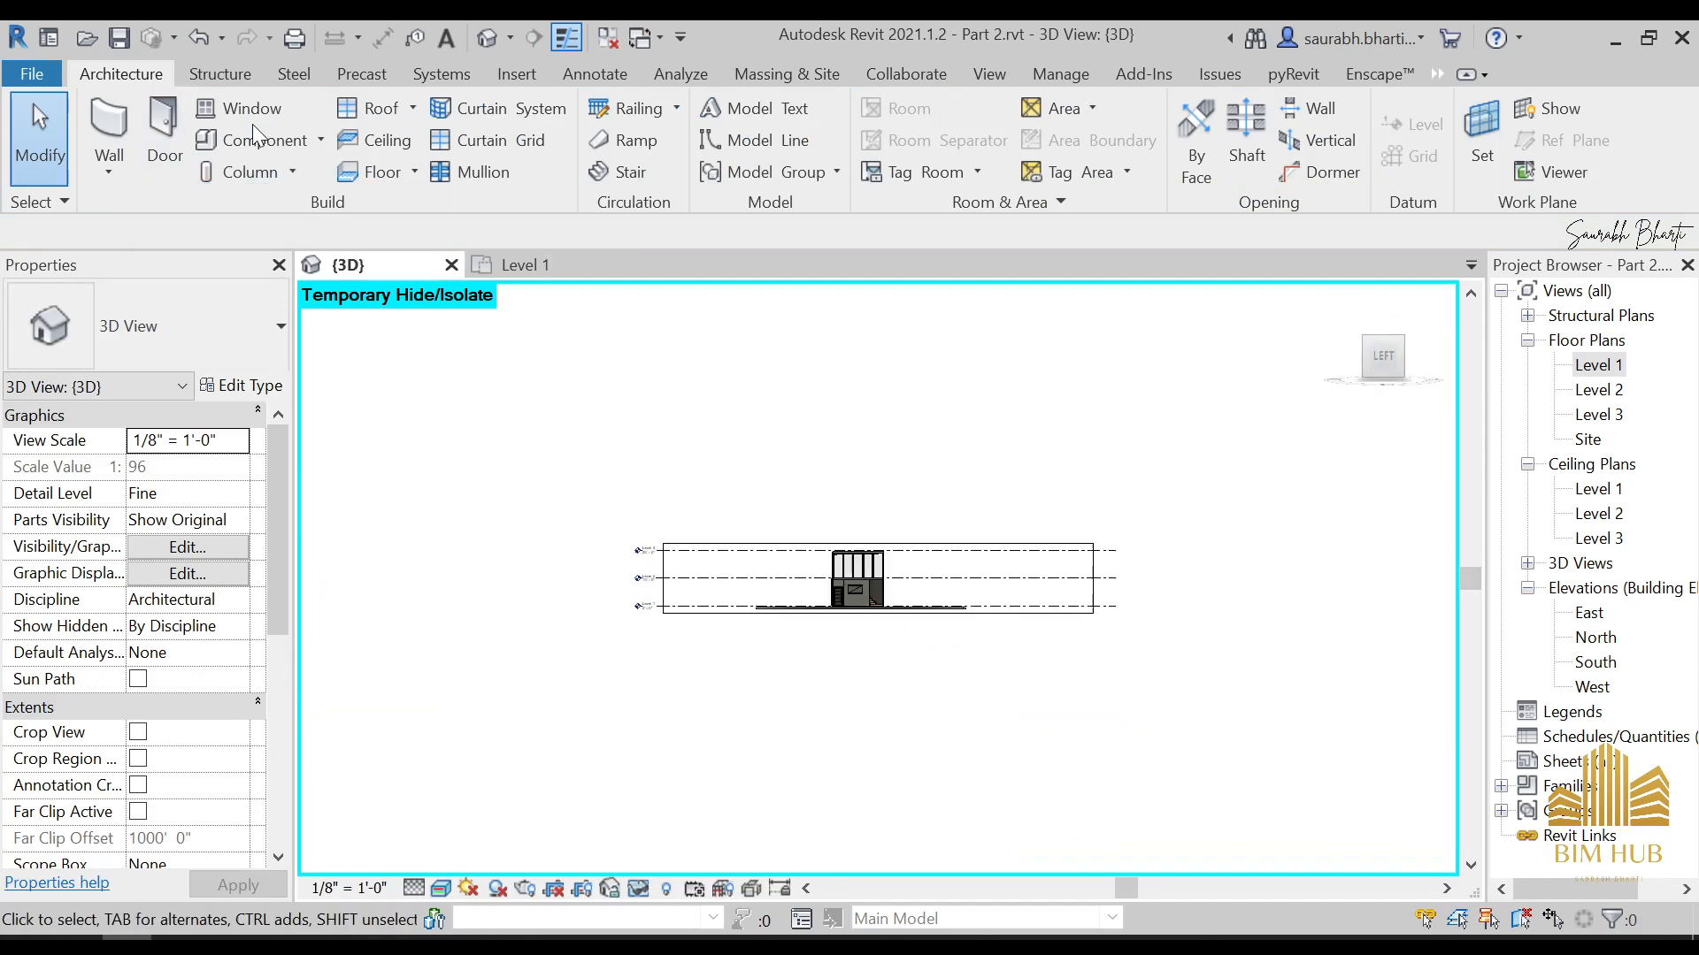
click(322, 145)
click(292, 232)
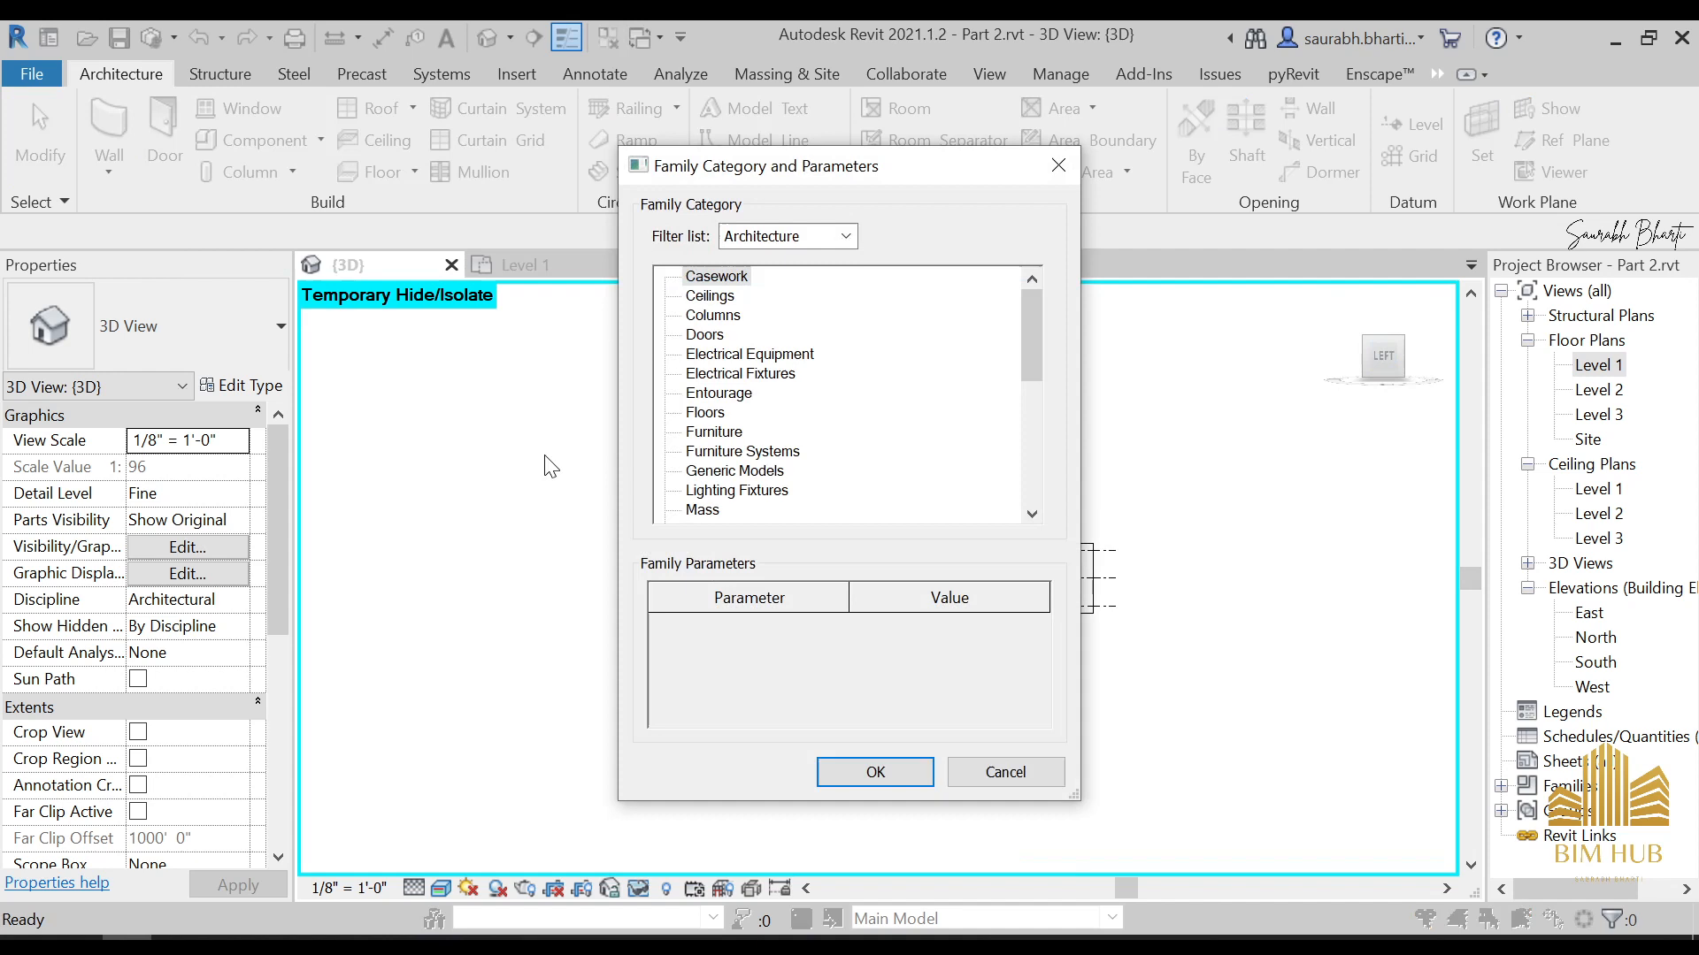
double_click(738, 472)
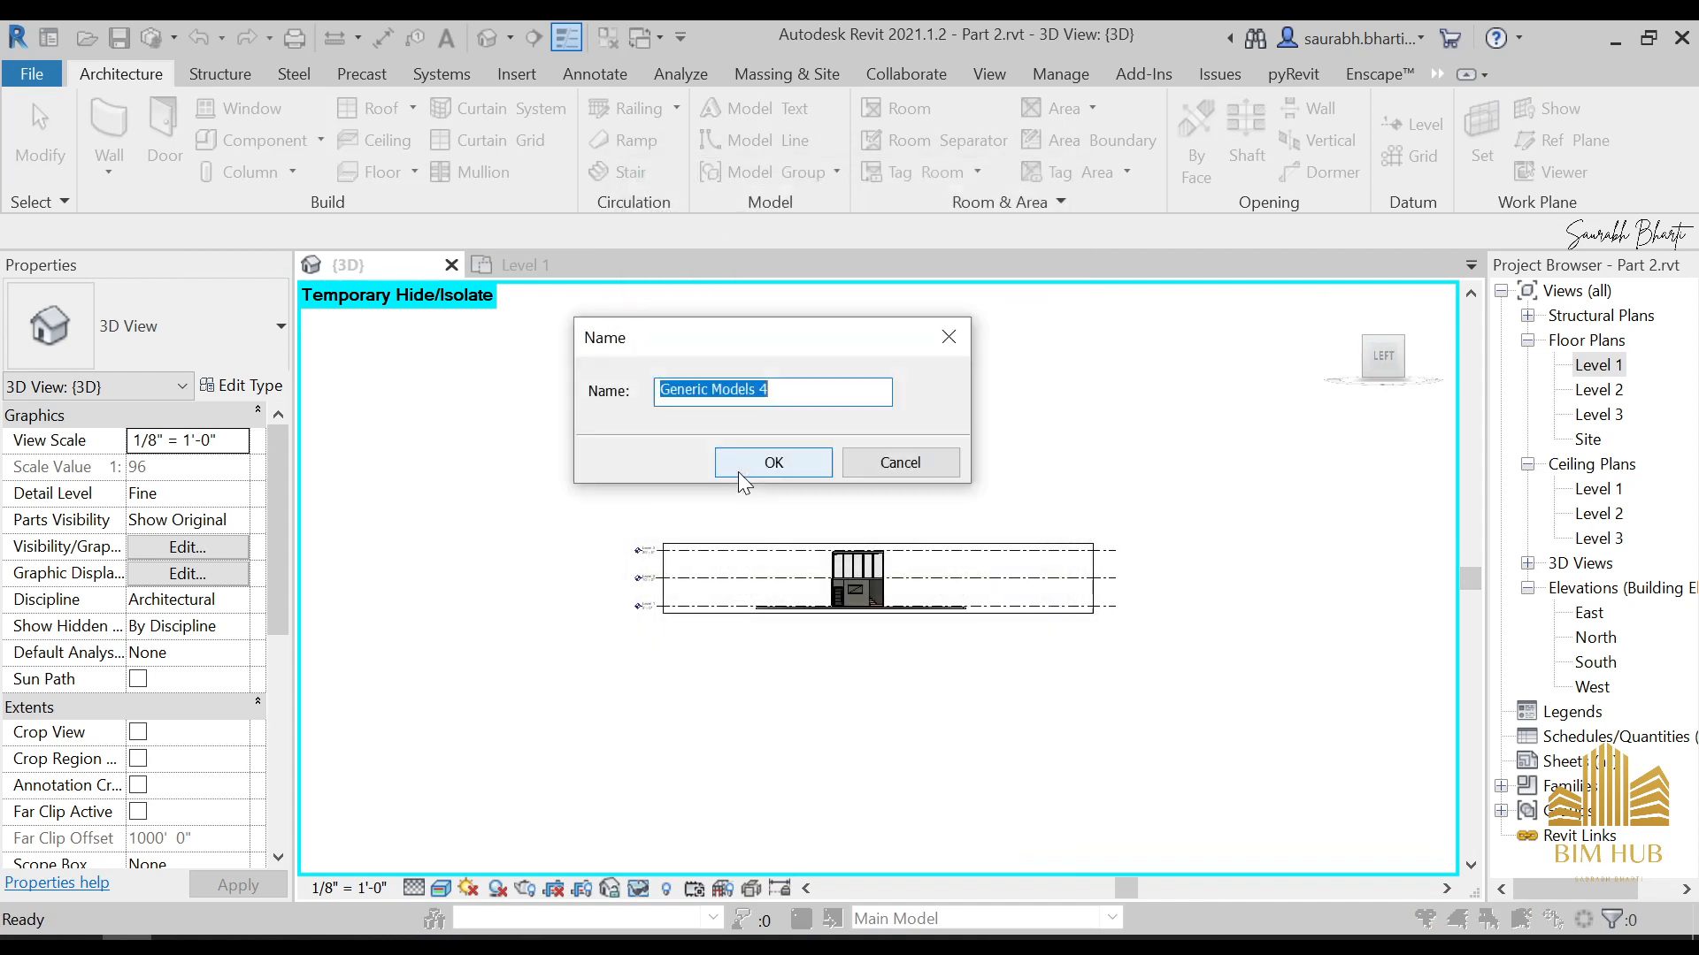
click(815, 470)
Start an extrusion and set its work plane by picking the face of a glazed panel in the upper curtain wall
scroll(867, 580, up, 5)
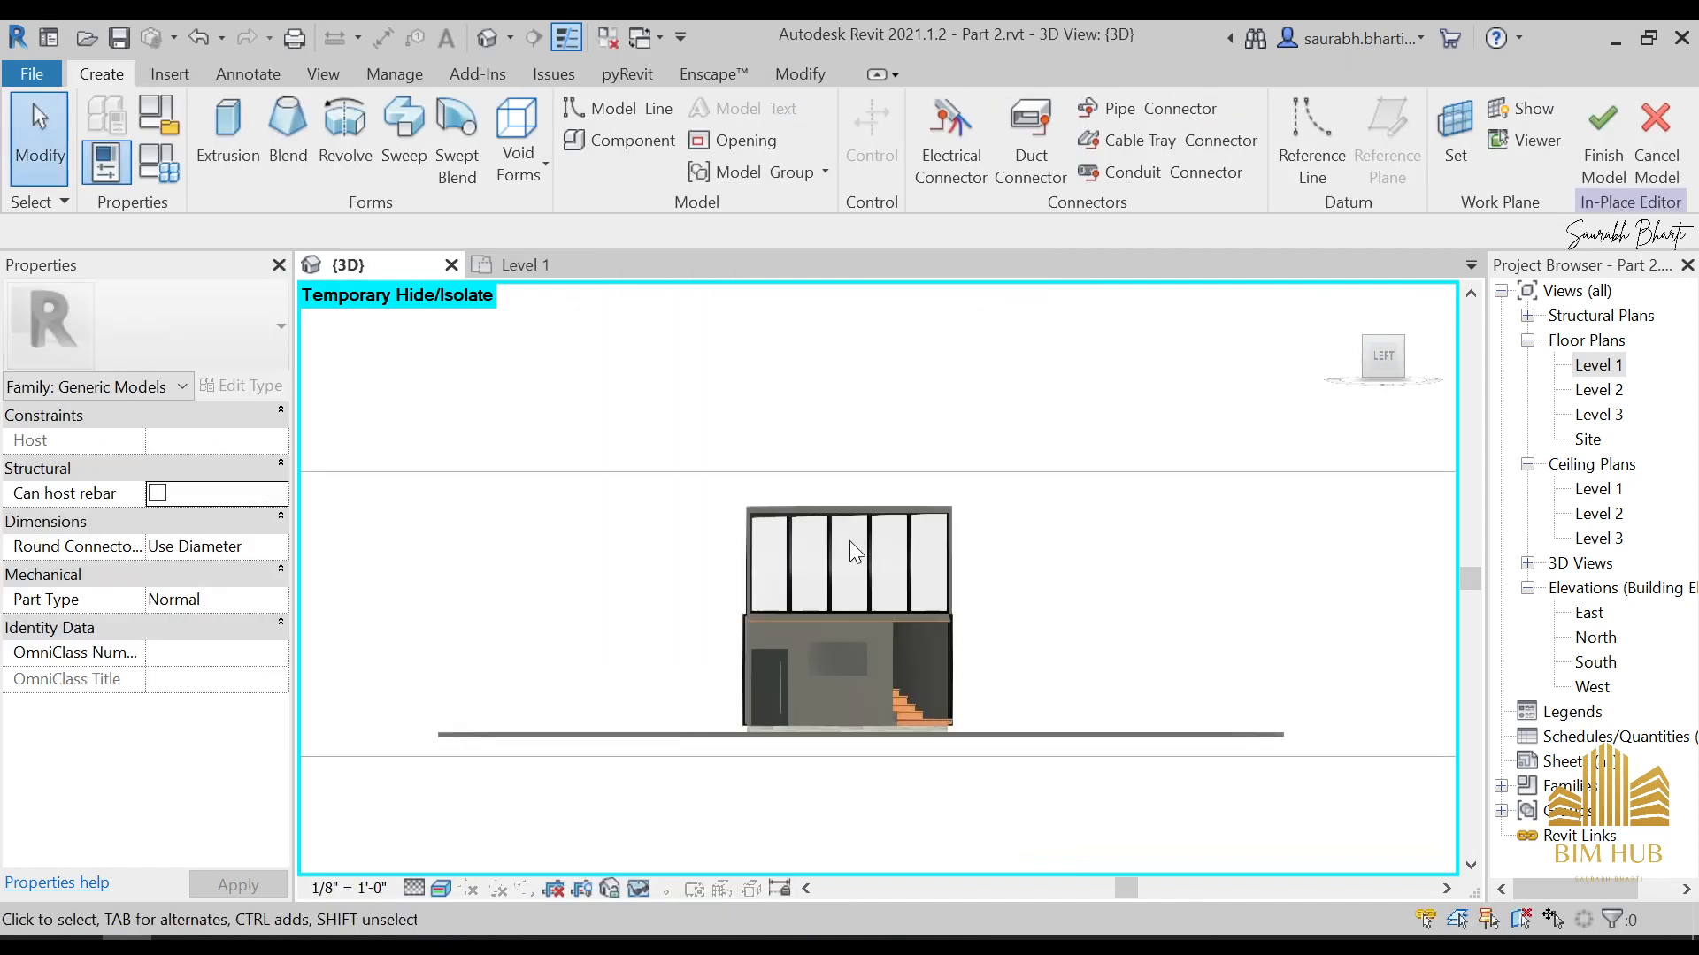
click(237, 168)
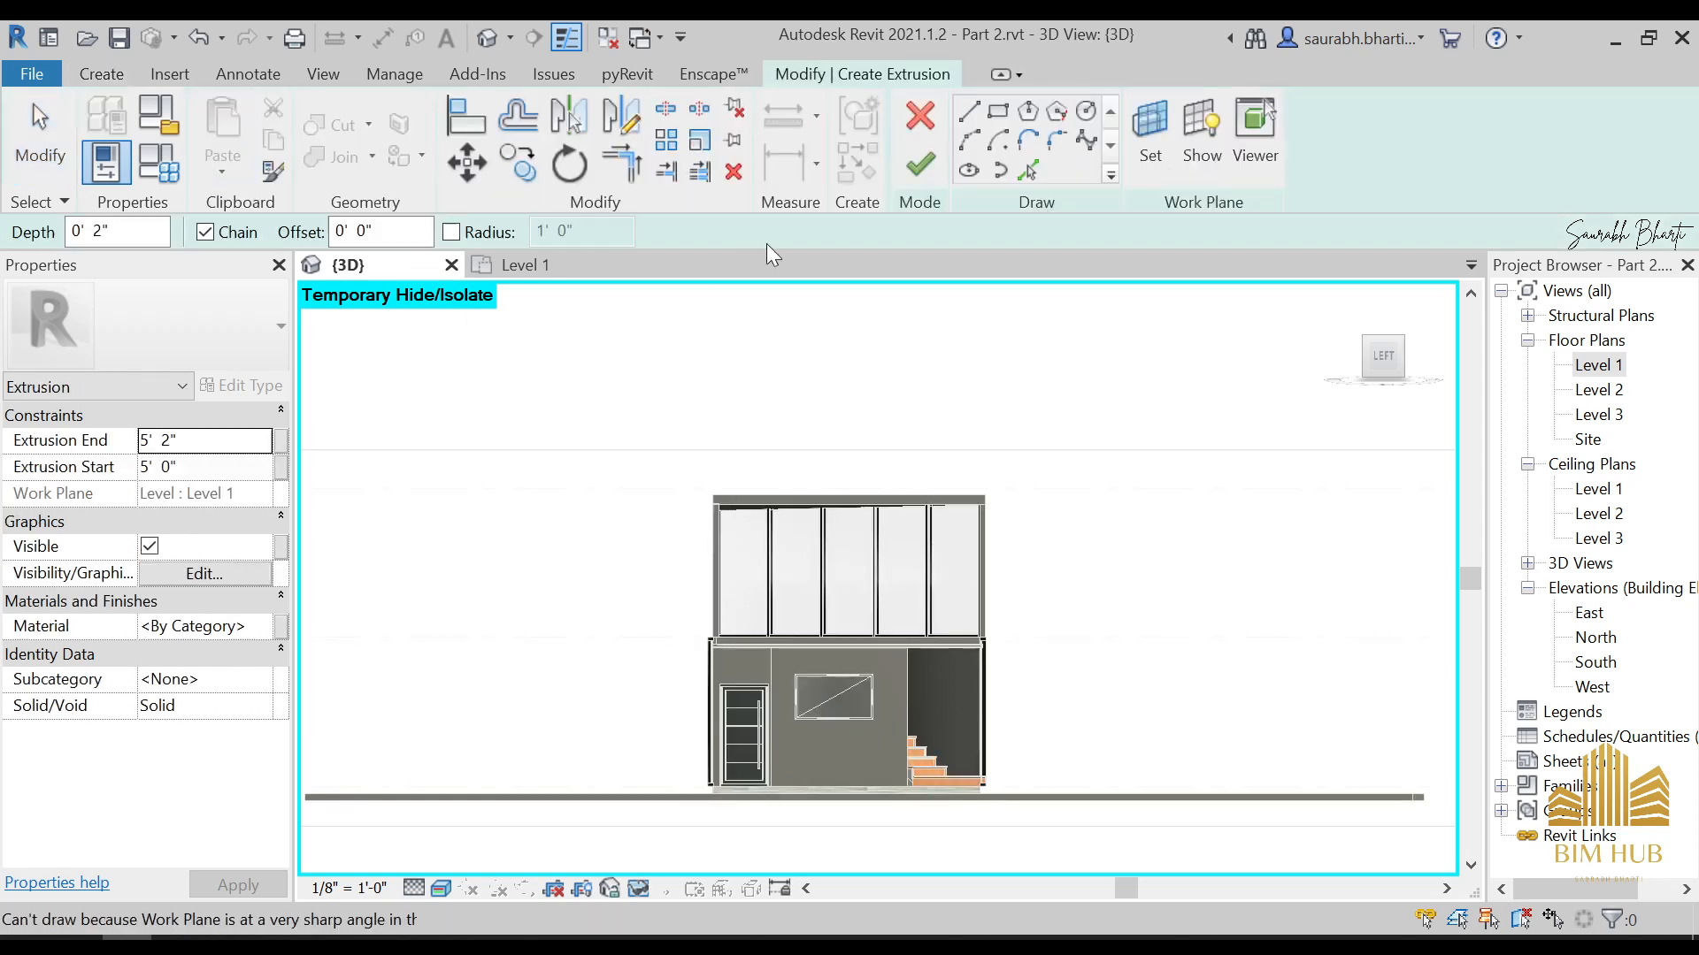
scroll(735, 614, up, 5)
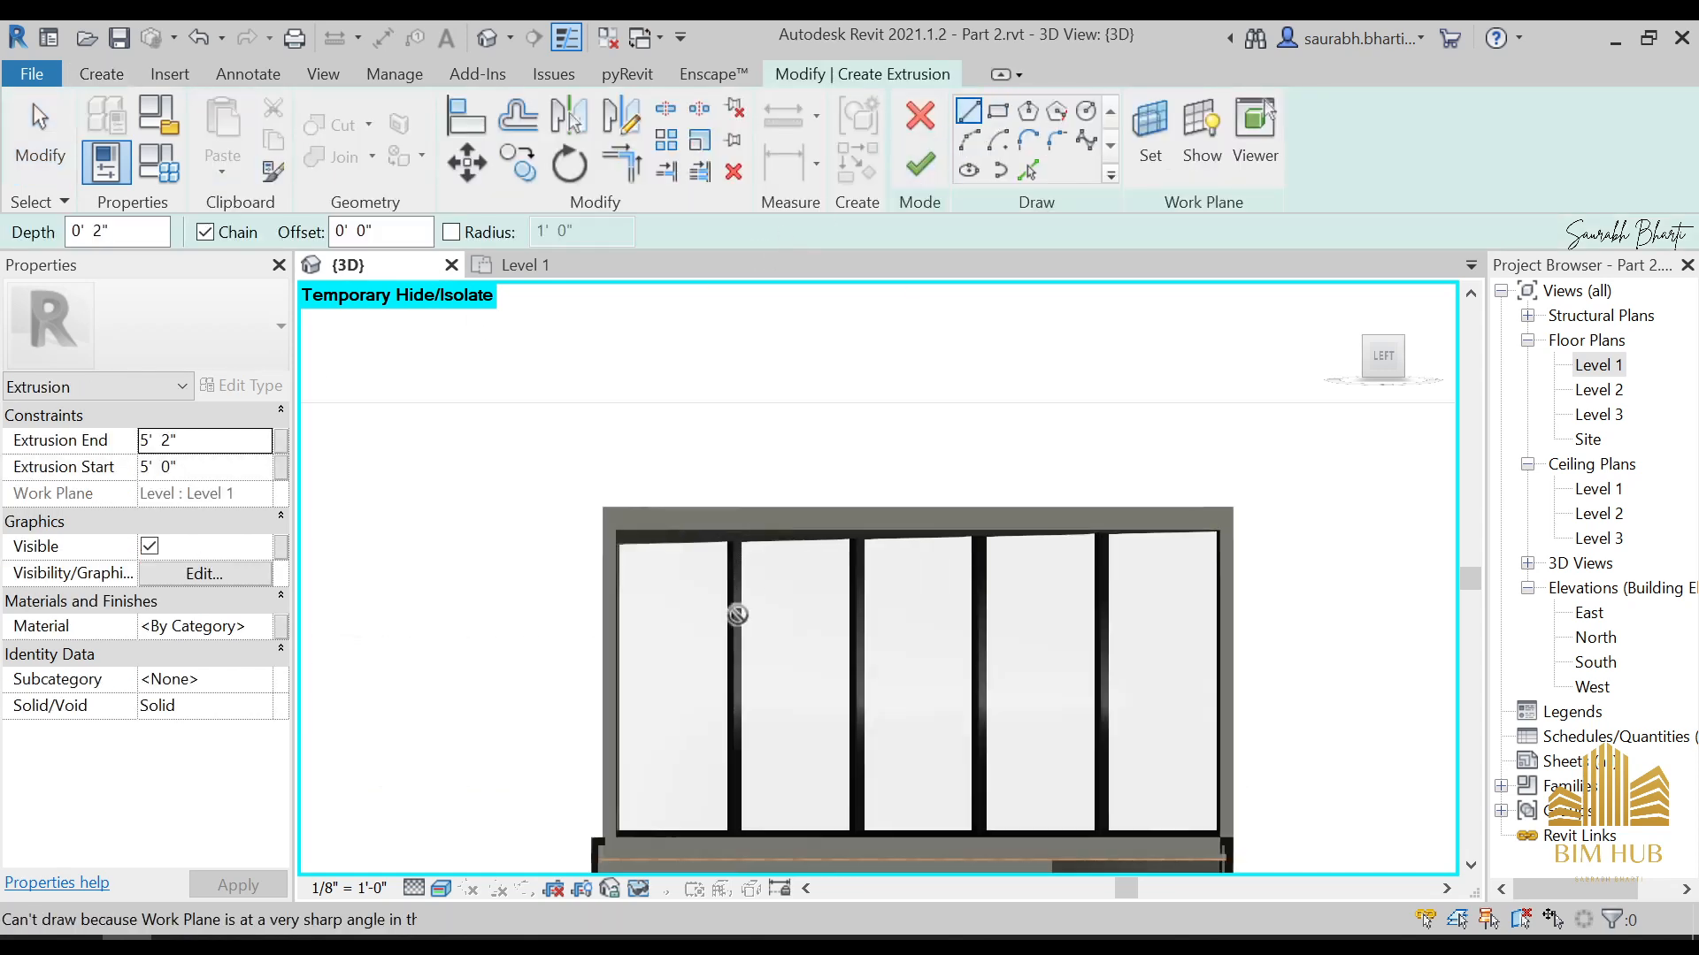
click(1159, 117)
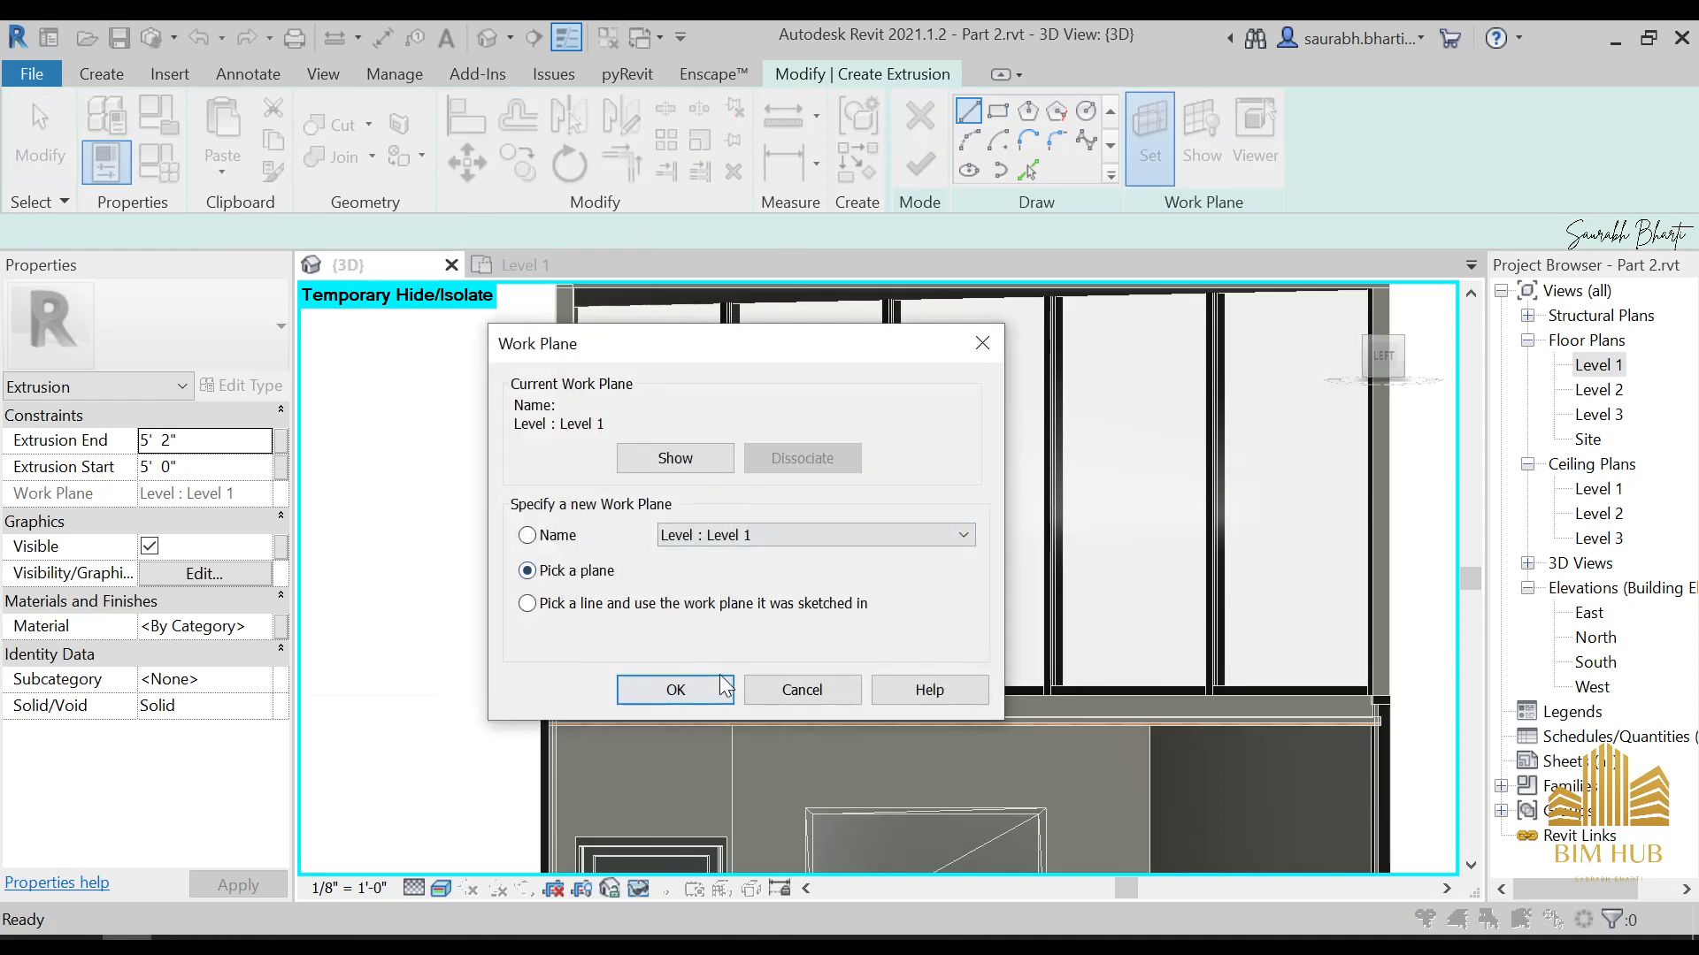
click(724, 687)
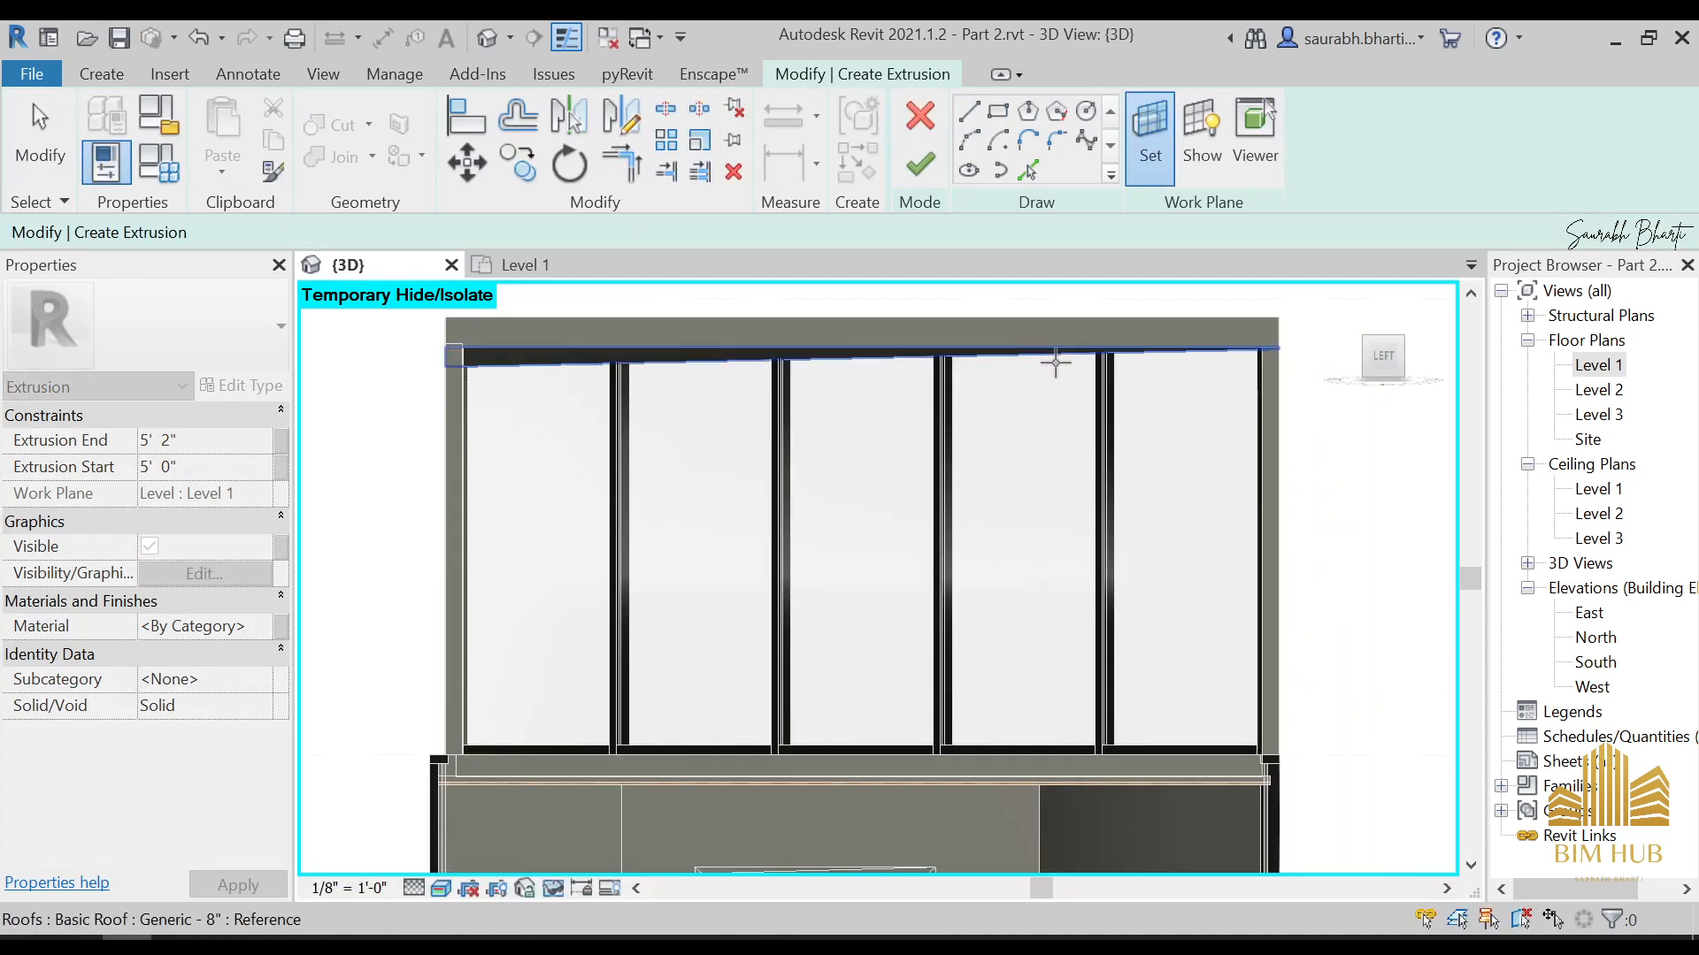
key(Tab)
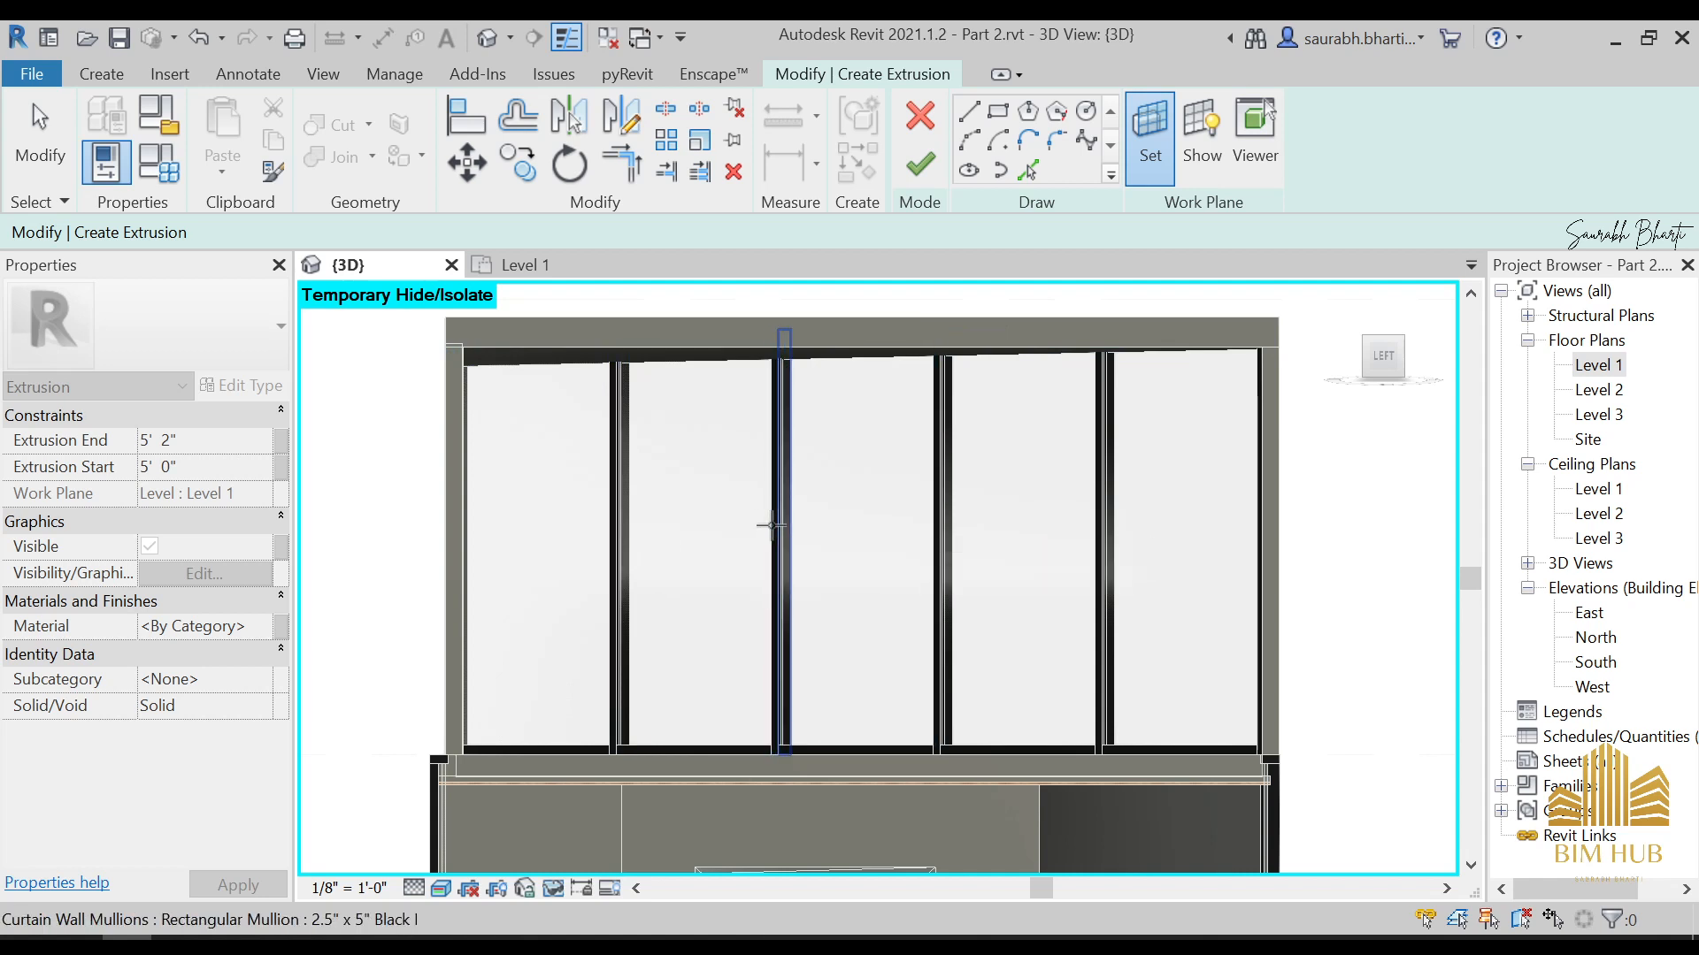
click(773, 530)
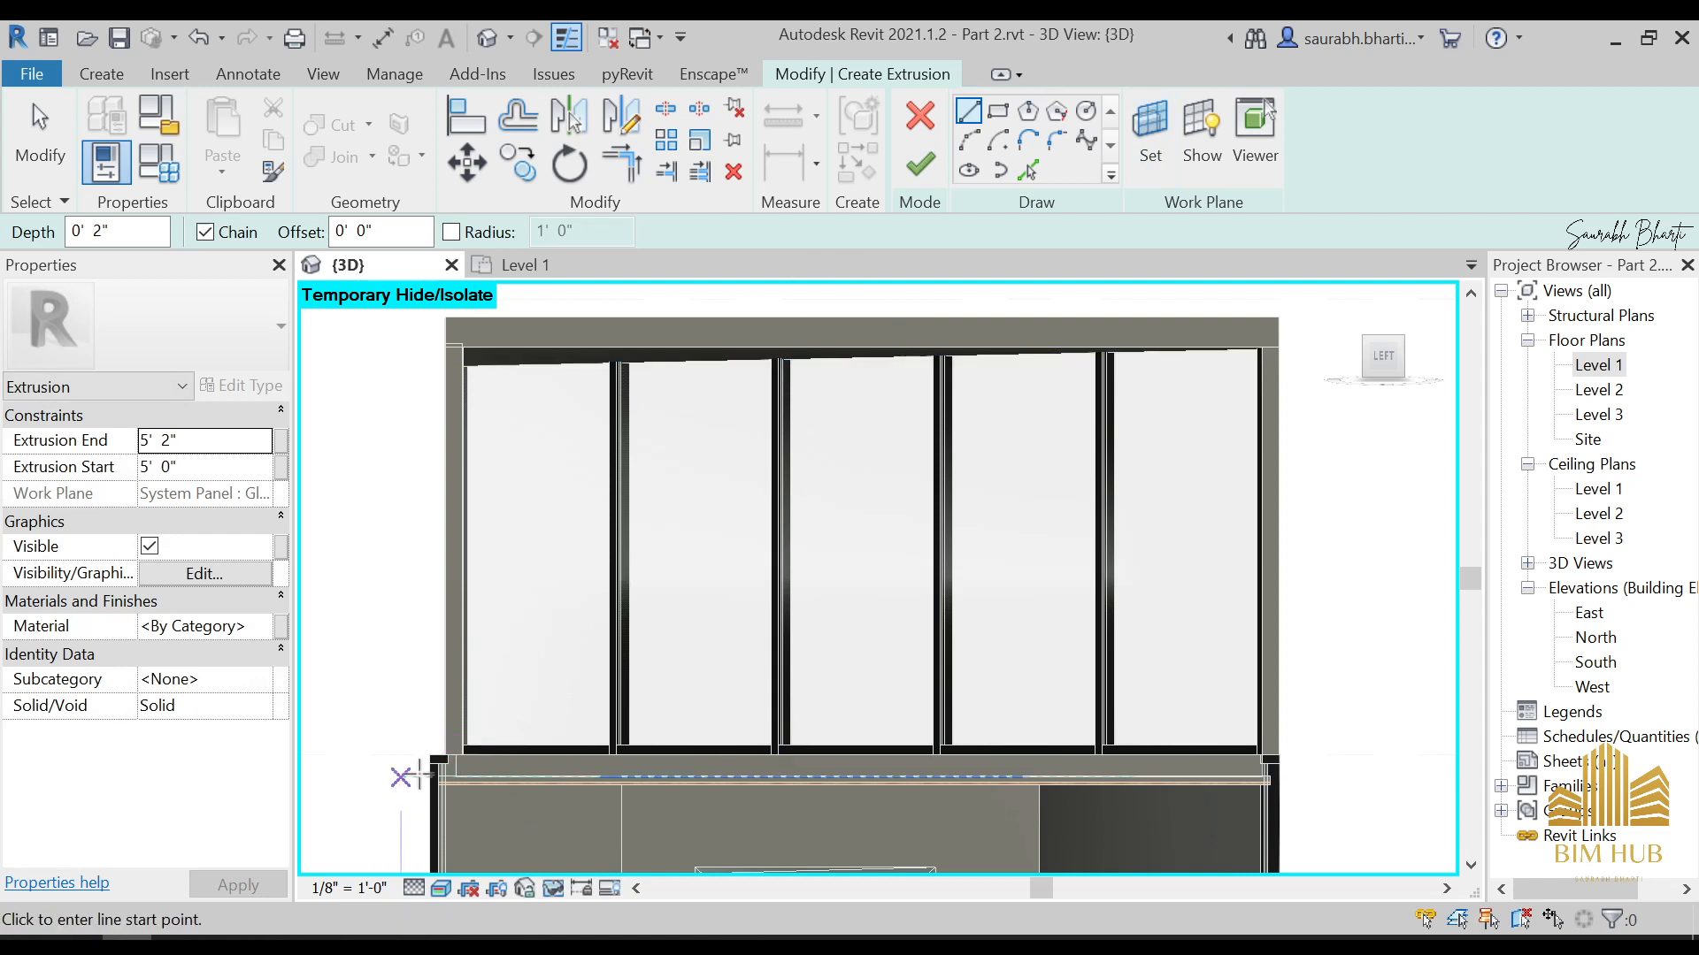
Try sketching a diagonal line across the upper glazing from its lower-left inner corner to its upper-right inner corner
scroll(499, 755, up, 3)
click(439, 738)
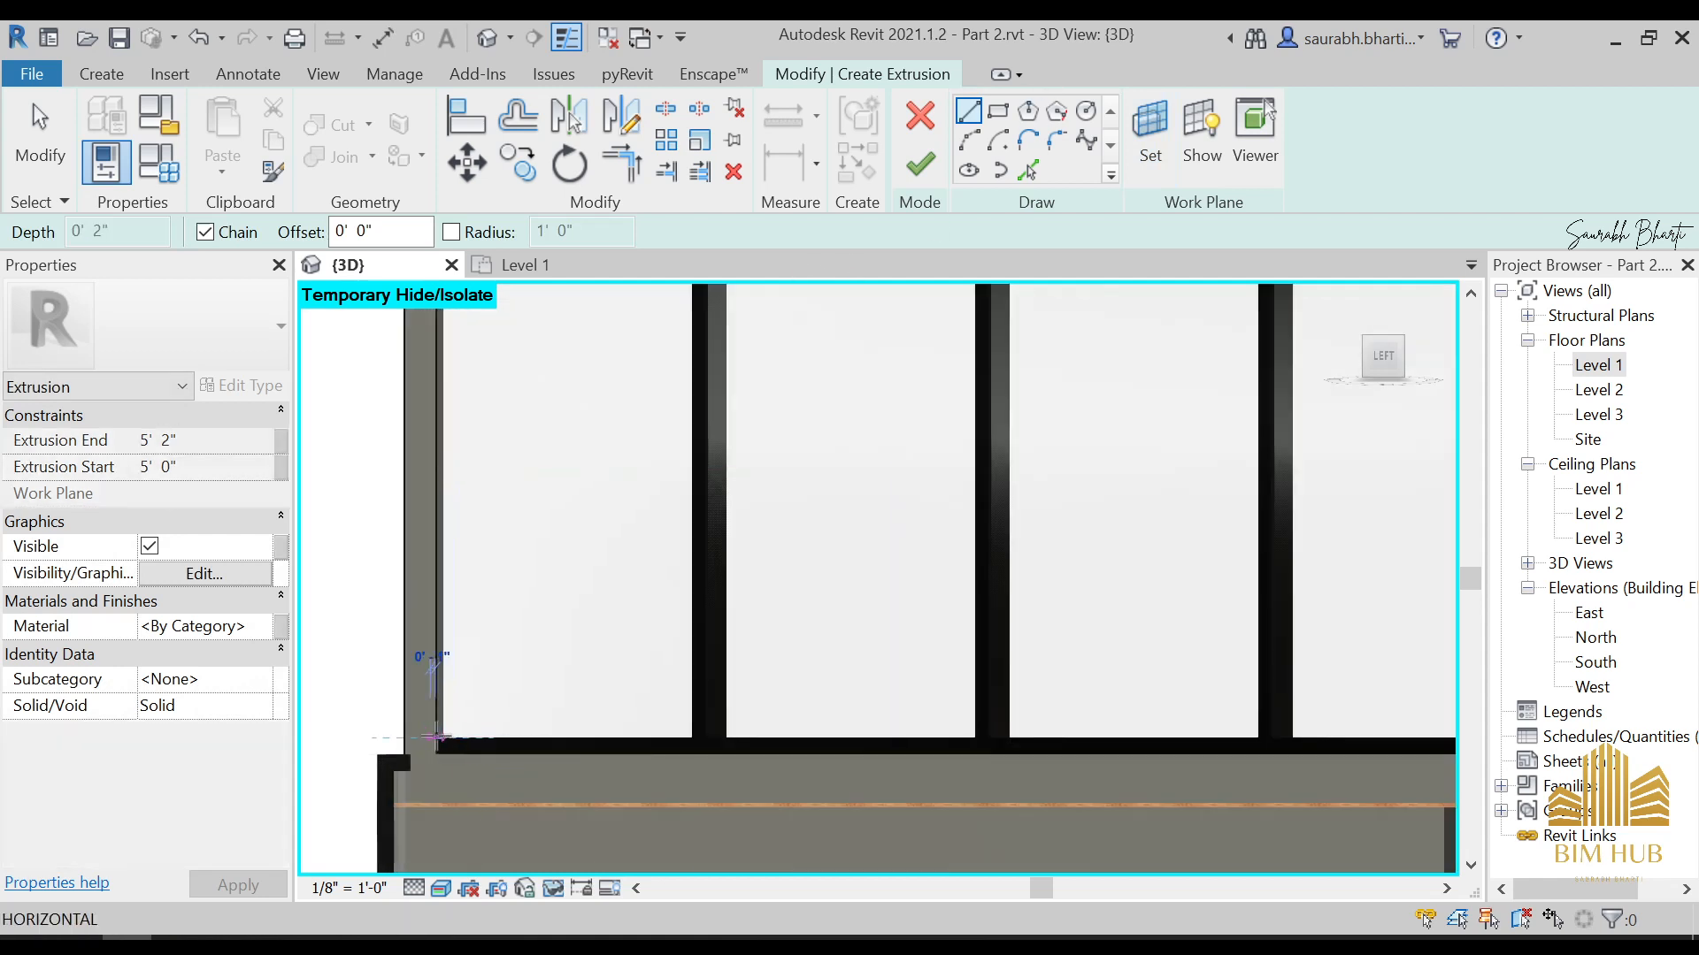
scroll(495, 712, down, 4)
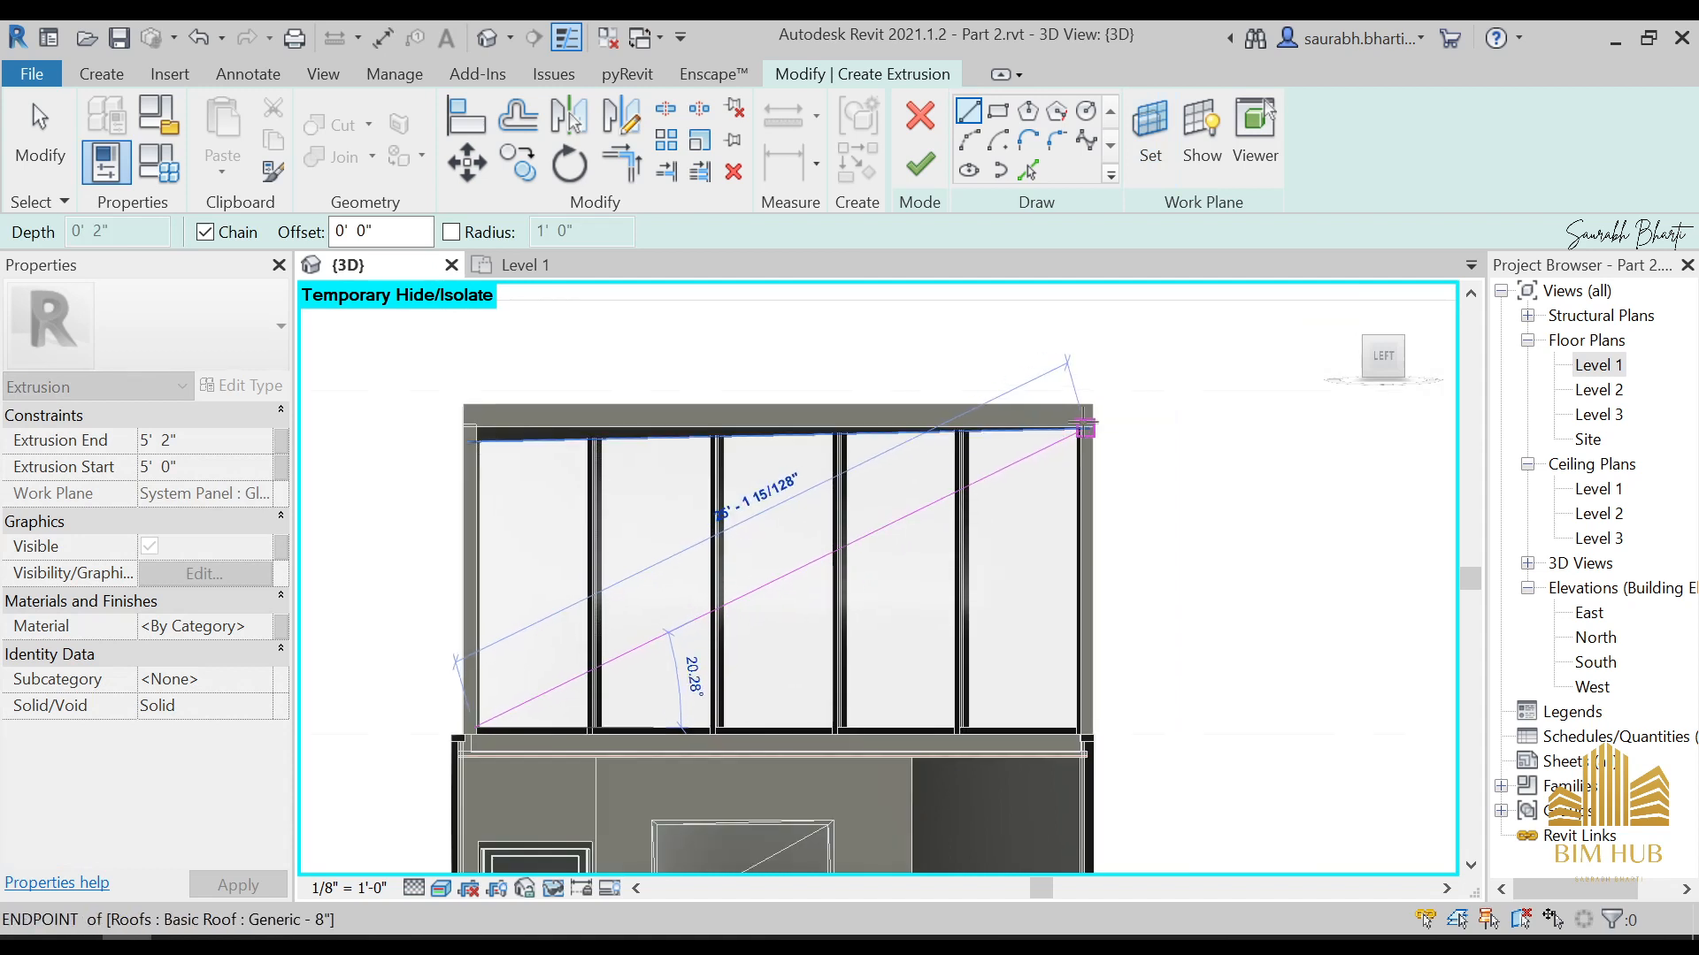
scroll(1083, 427, up, 5)
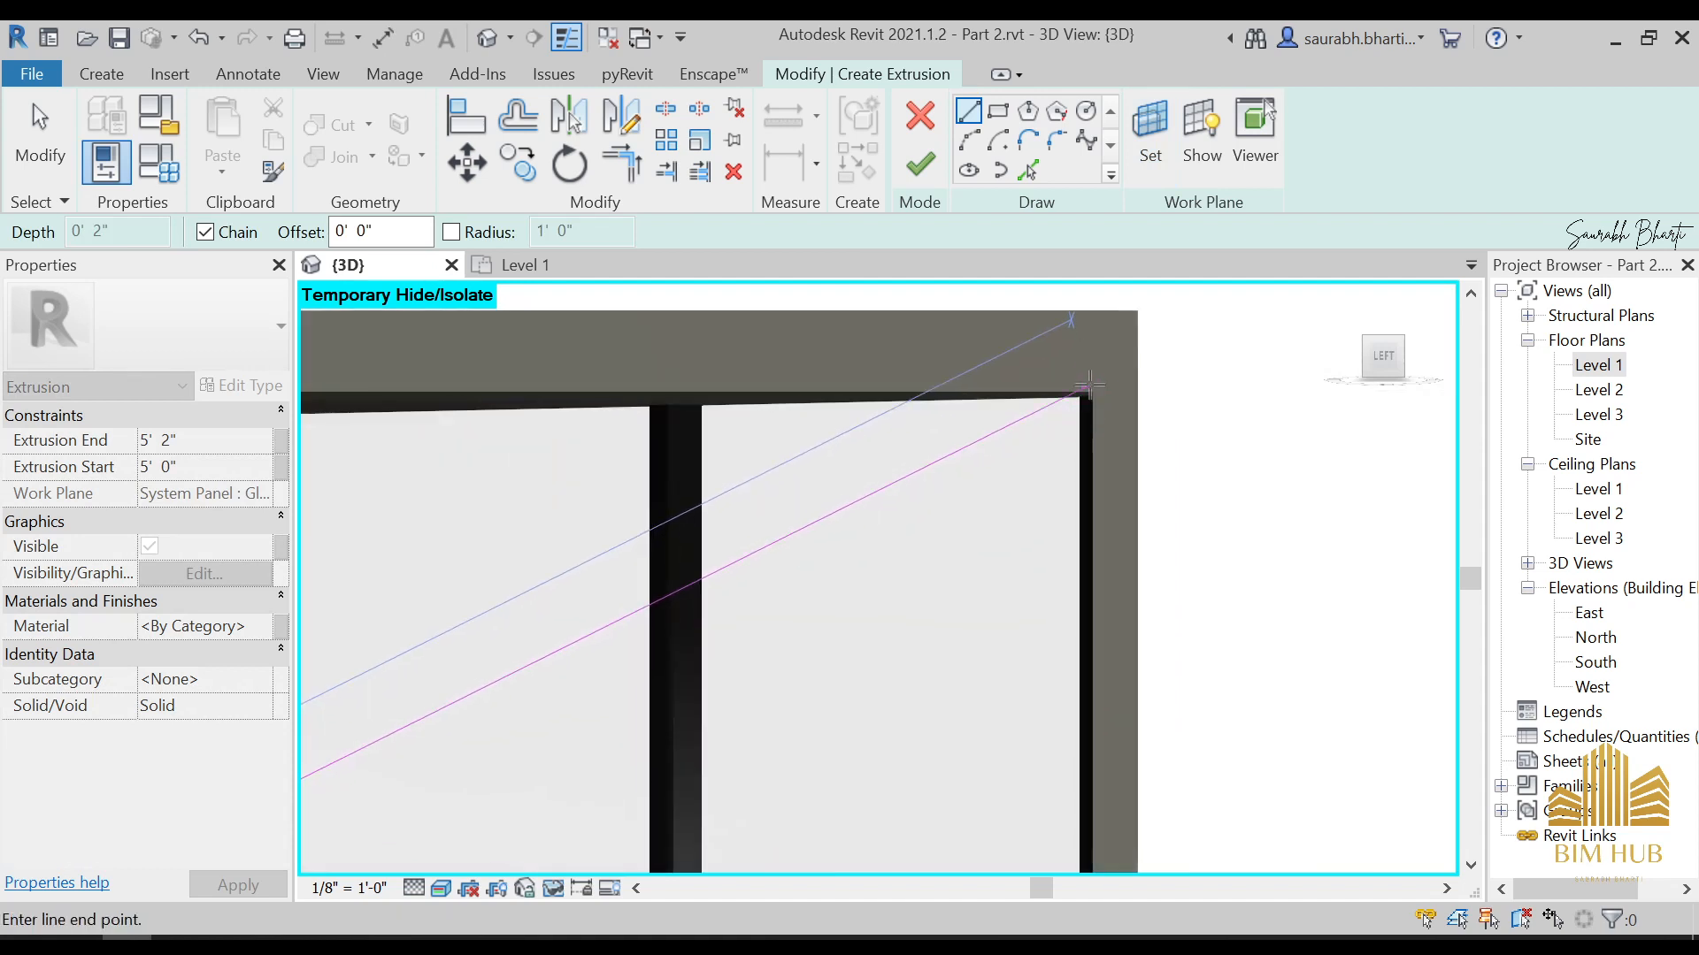
click(1089, 397)
key(Escape)
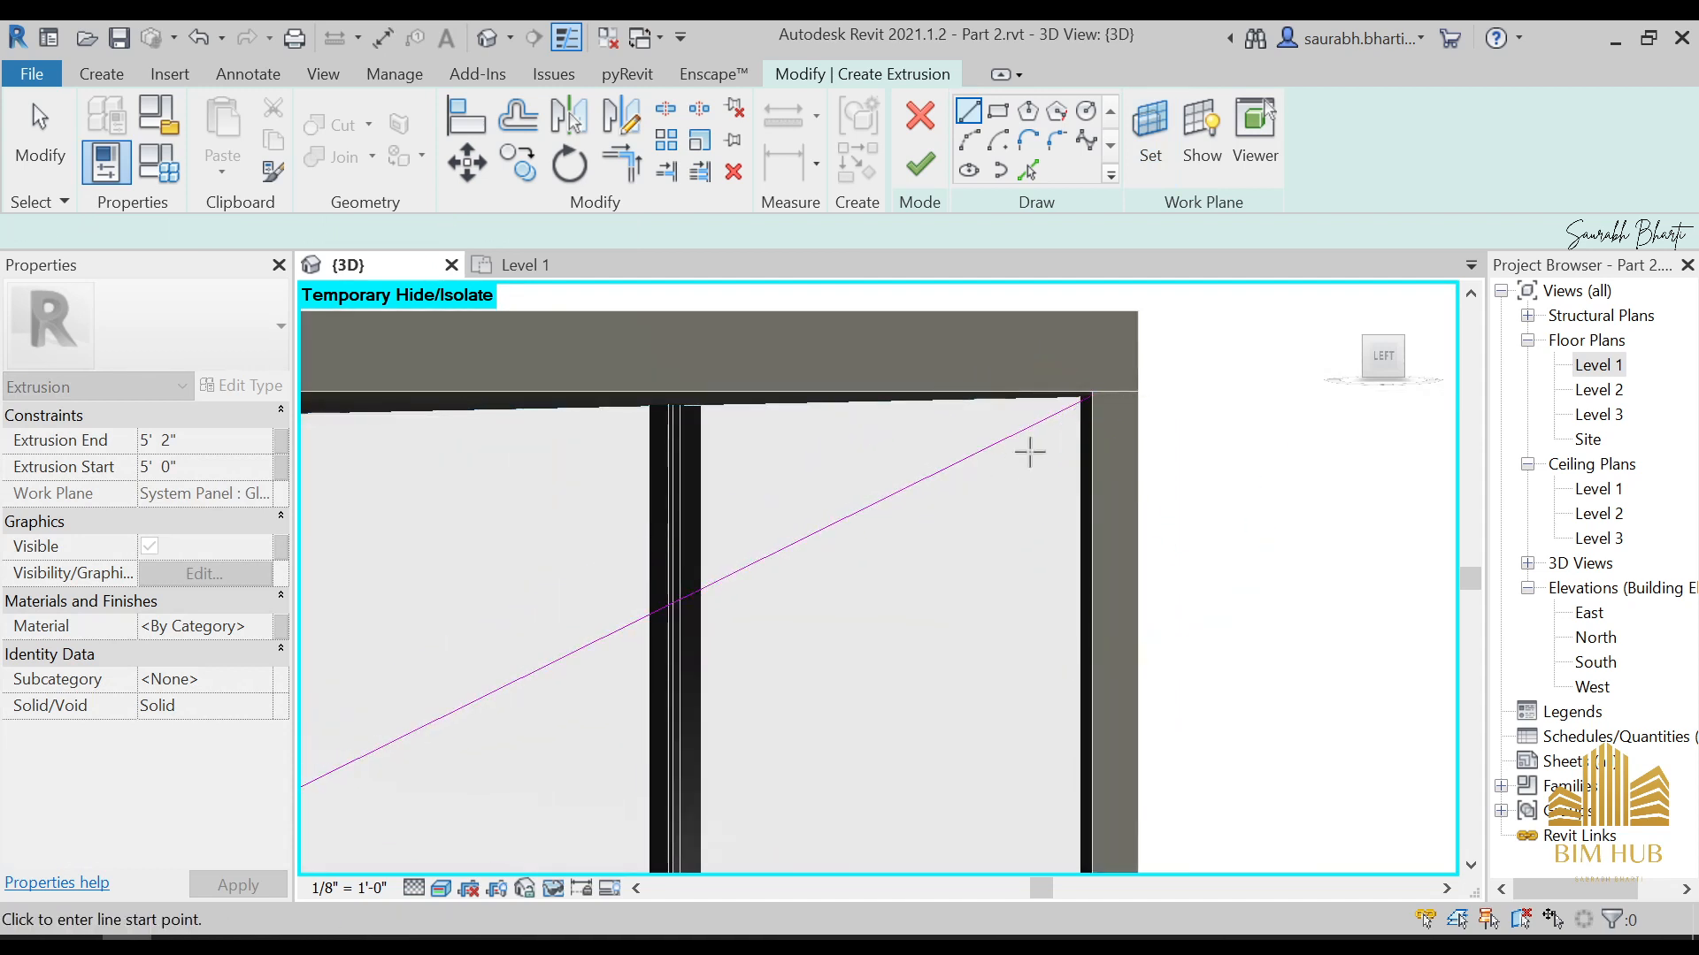
scroll(1029, 452, down, 2)
scroll(1062, 426, up, 2)
key(Escape)
scroll(1046, 425, up, 5)
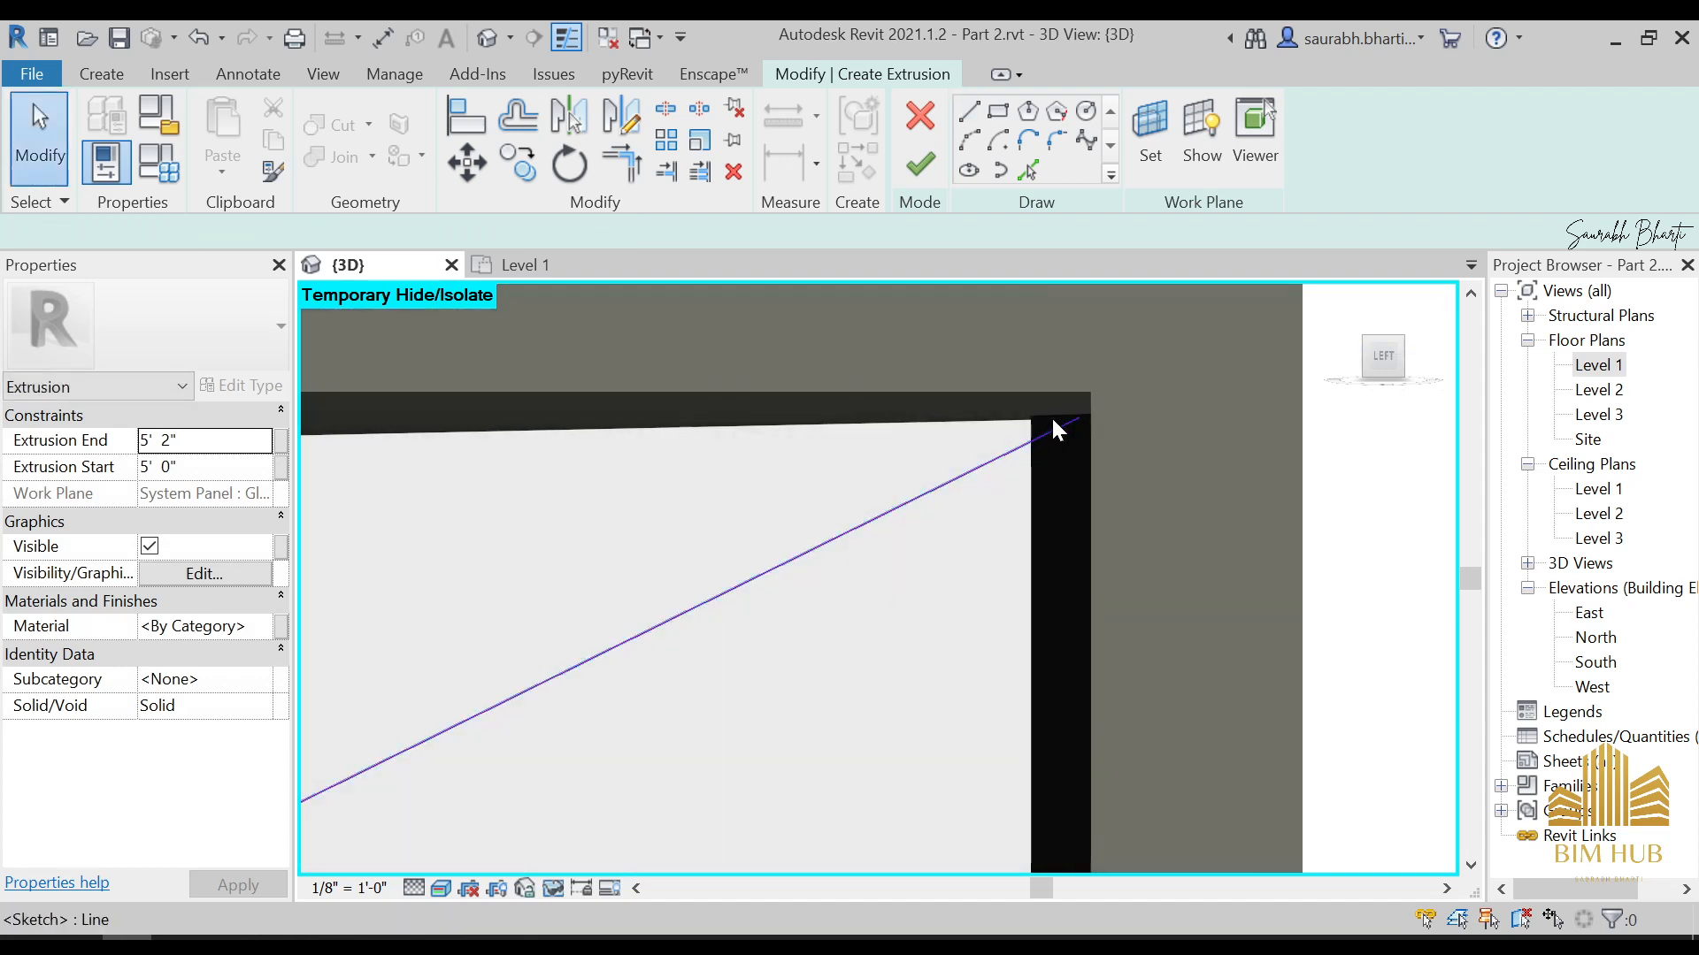
Try to stretch the diagonal line's upper end onto the roof and frame corner, and delete the line
click(1050, 425)
drag(1082, 417, 1080, 348)
drag(1100, 411, 1058, 349)
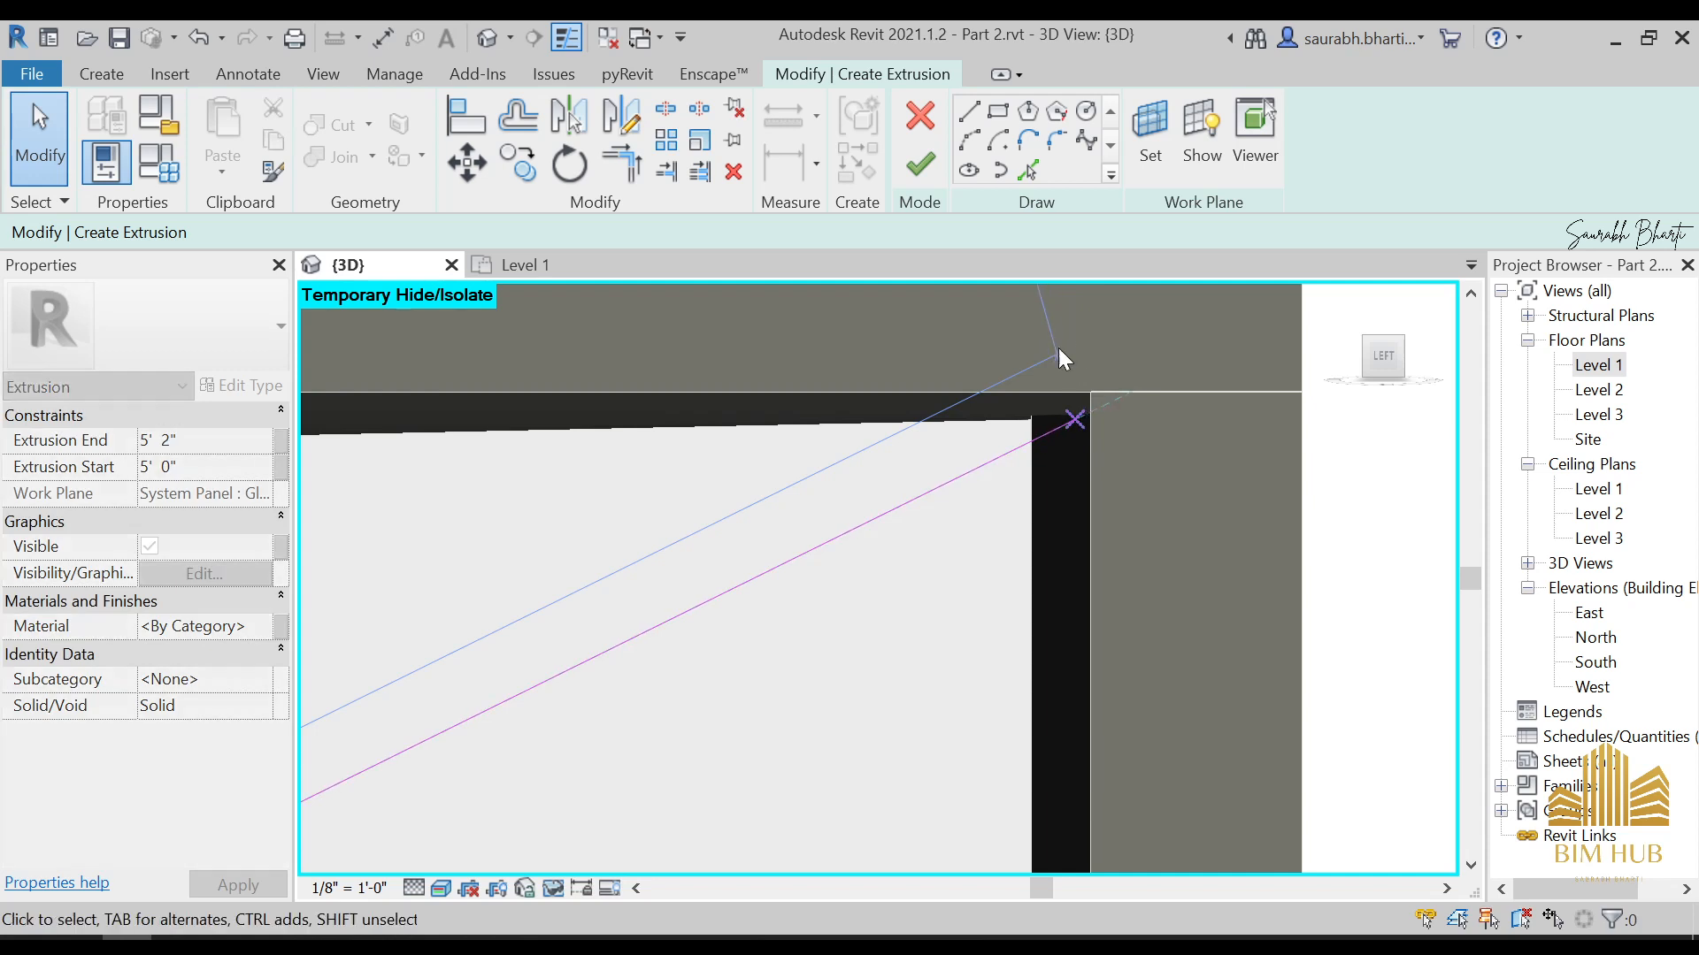
scroll(1042, 422, up, 2)
mouse_move(1092, 422)
mouse_down()
mouse_move(1069, 432)
mouse_move(992, 373)
mouse_move(1058, 409)
mouse_move(1110, 382)
mouse_up()
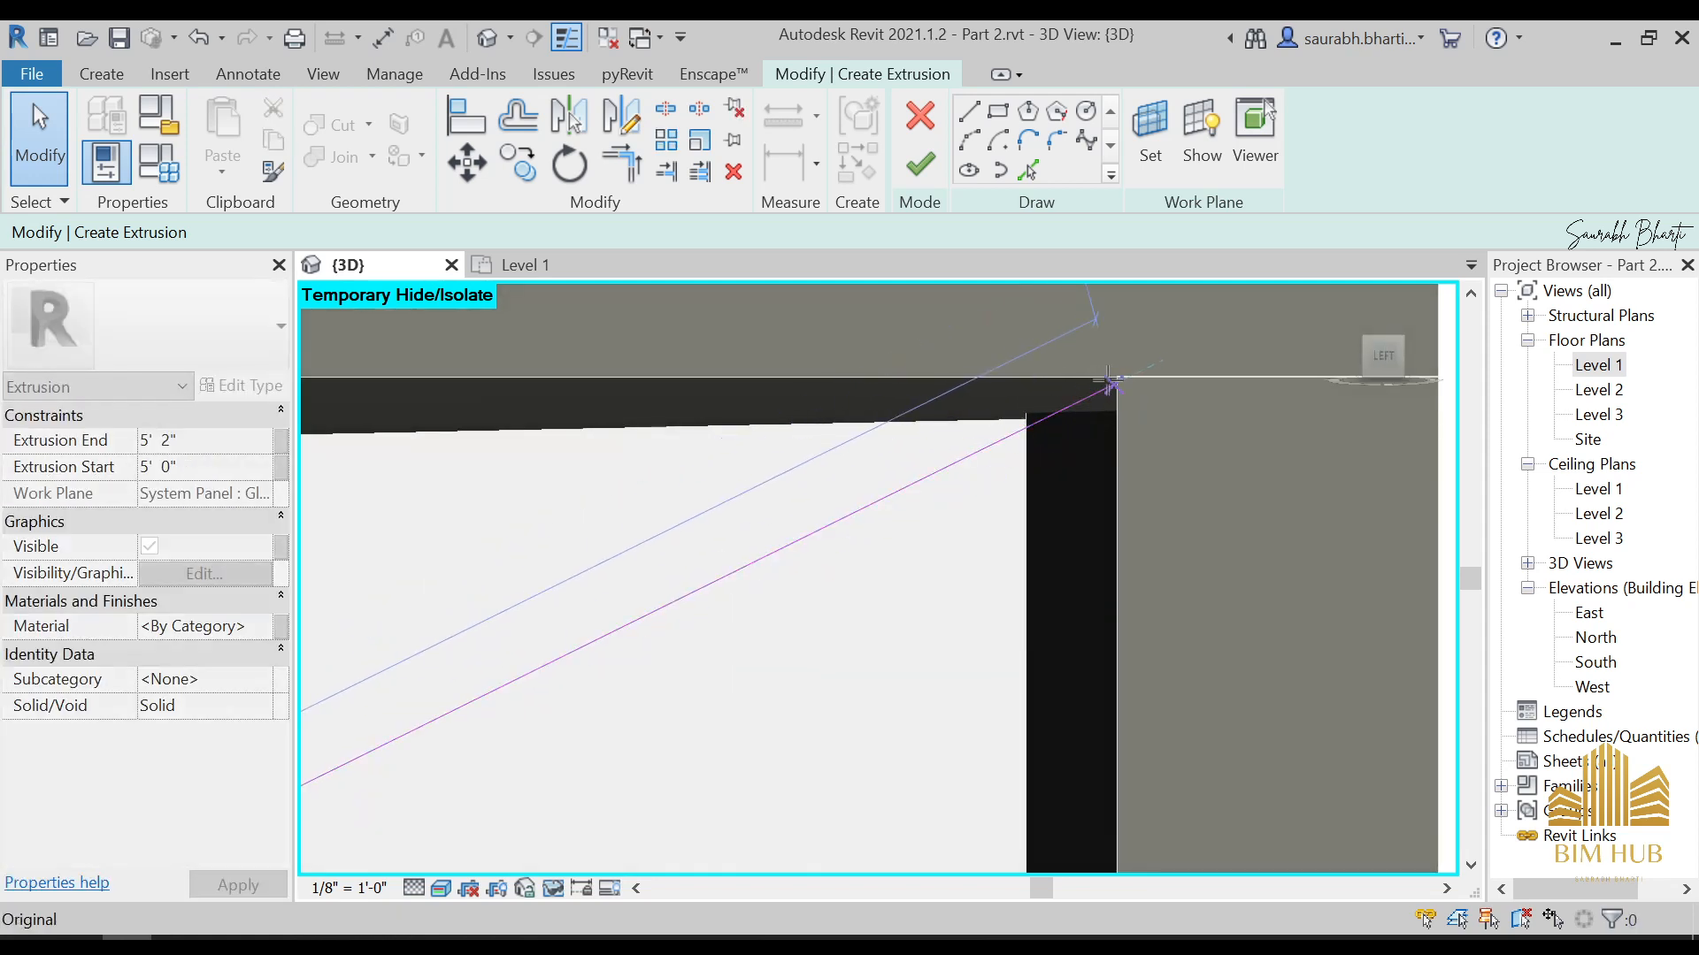
click(1086, 400)
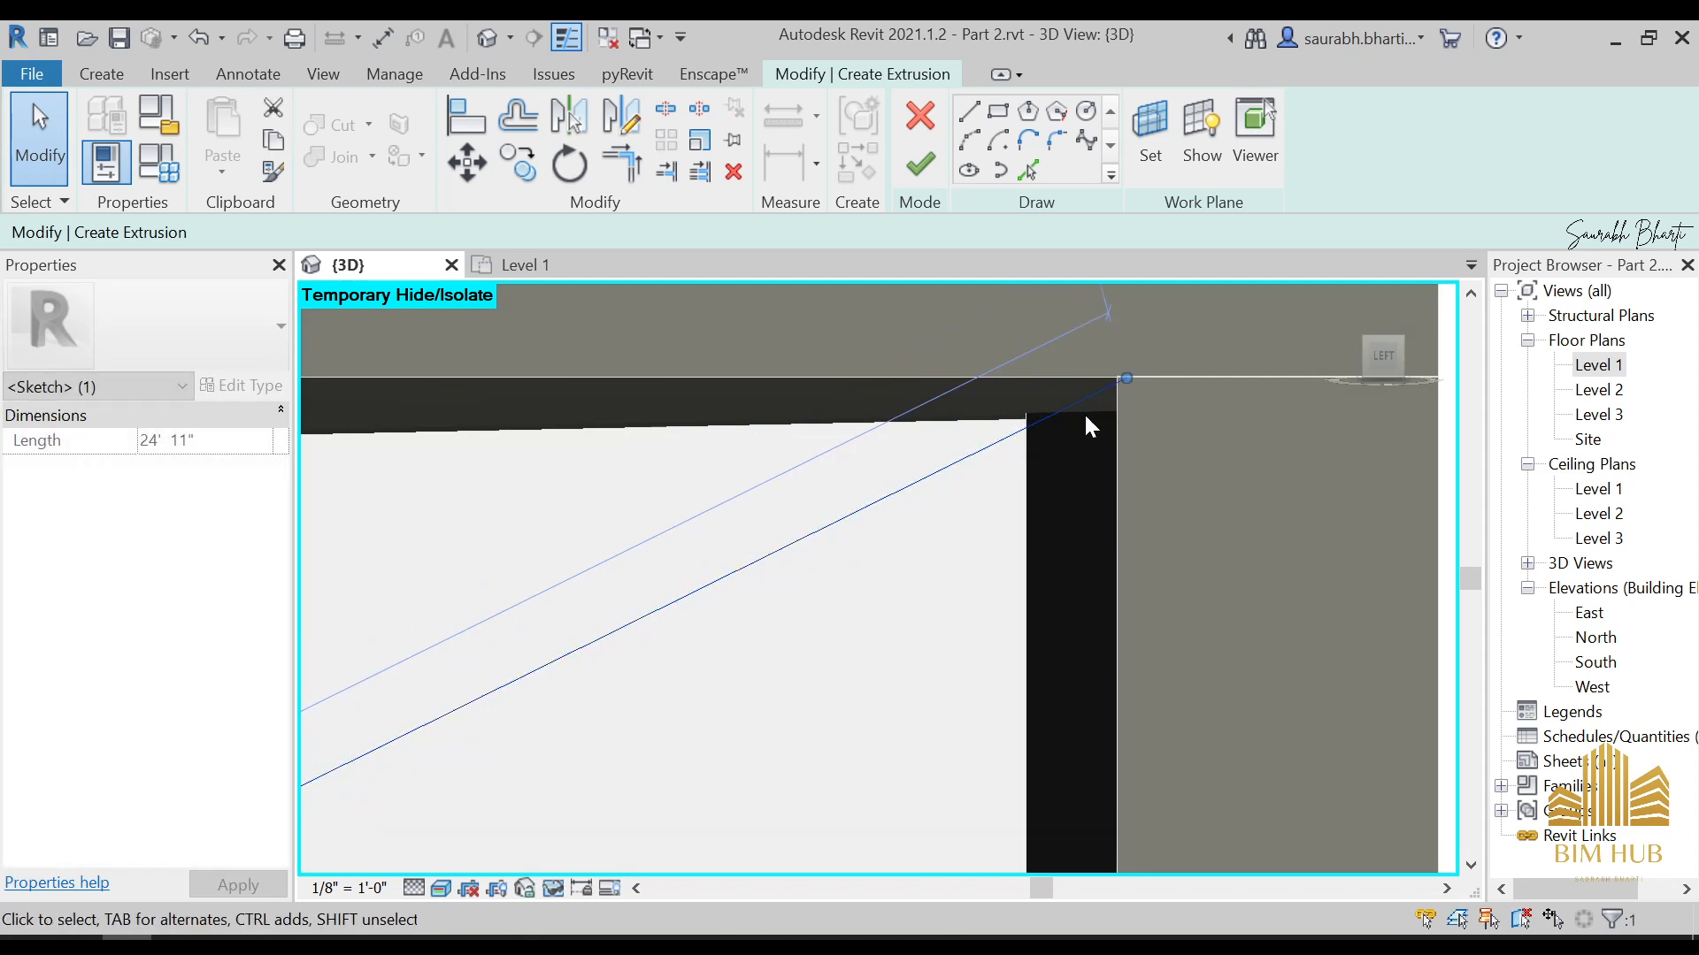
scroll(1165, 391, up, 3)
key(Delete)
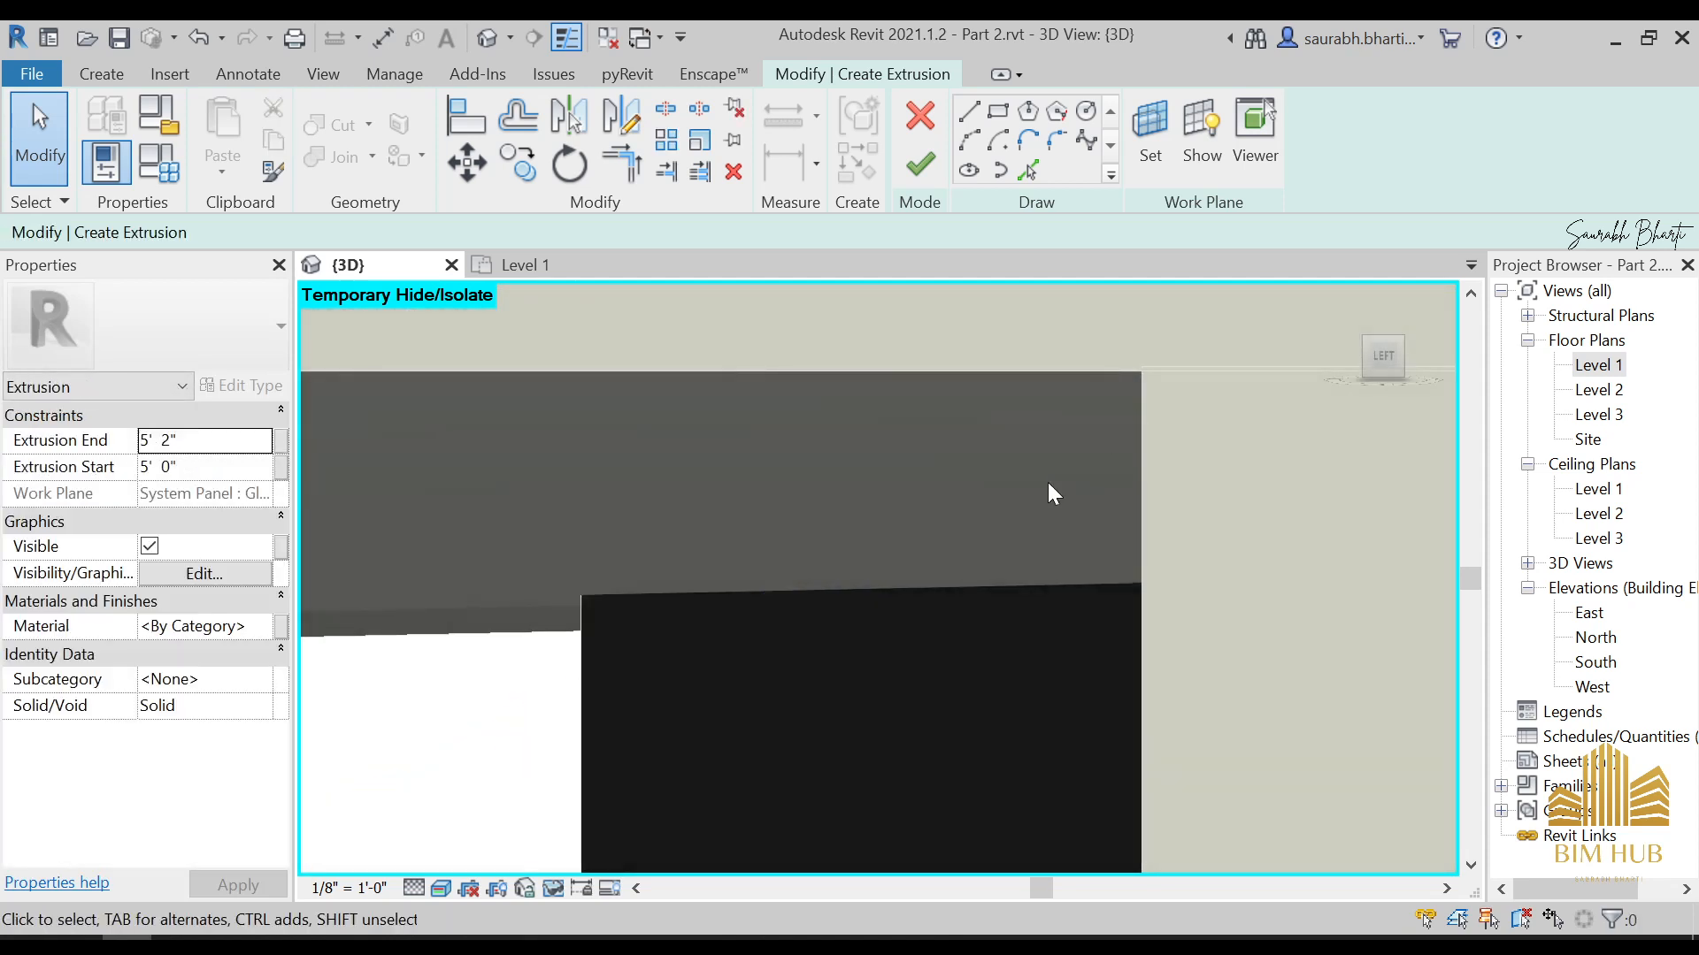
Sketch a diagonal line from the glazing's upper-right inner corner under the roof to its lower-left inner corner above the sill
scroll(937, 552, down, 10)
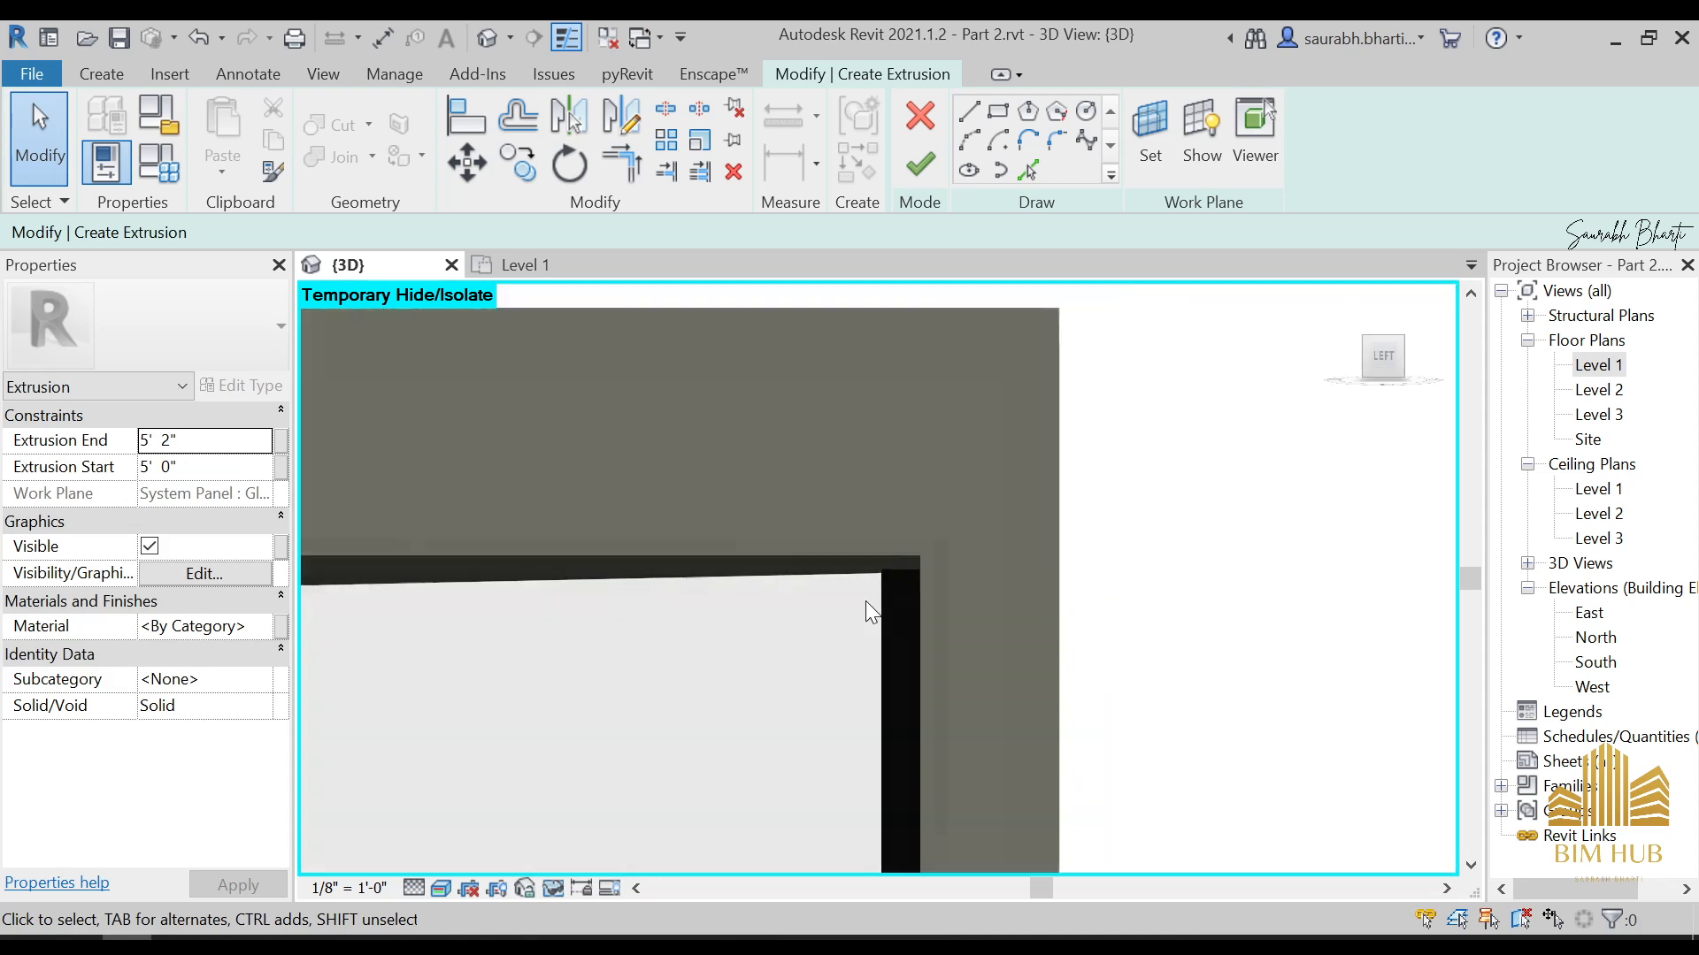
click(973, 113)
scroll(899, 559, up, 1)
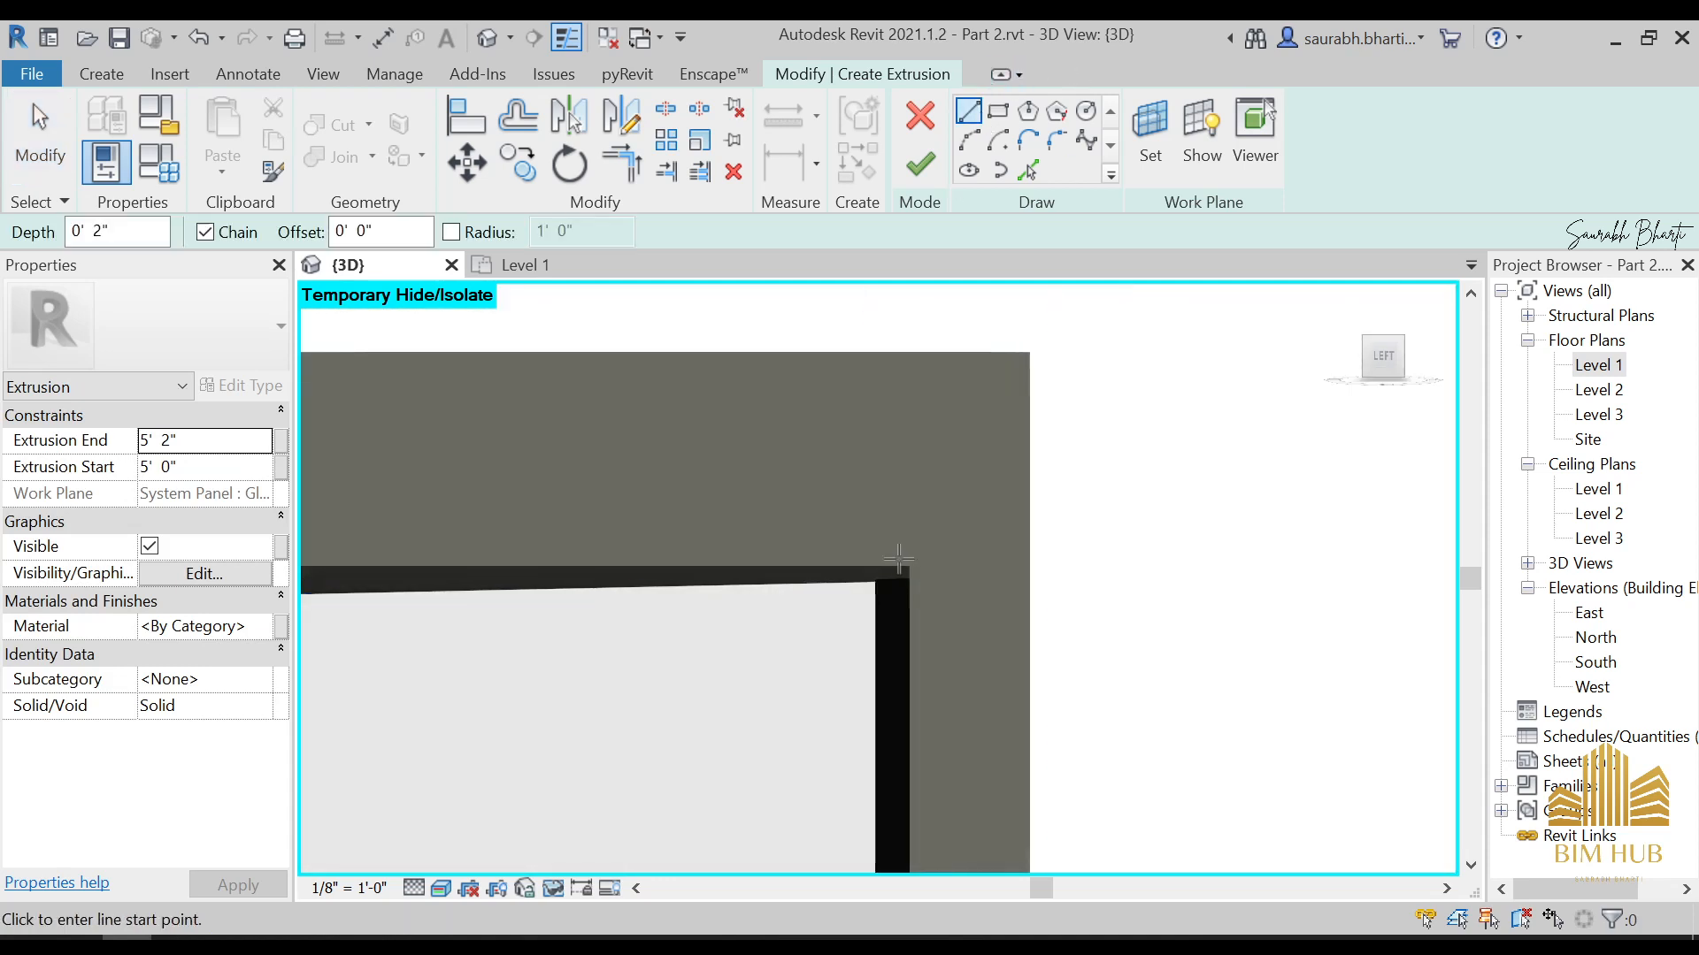
scroll(902, 568, up, 4)
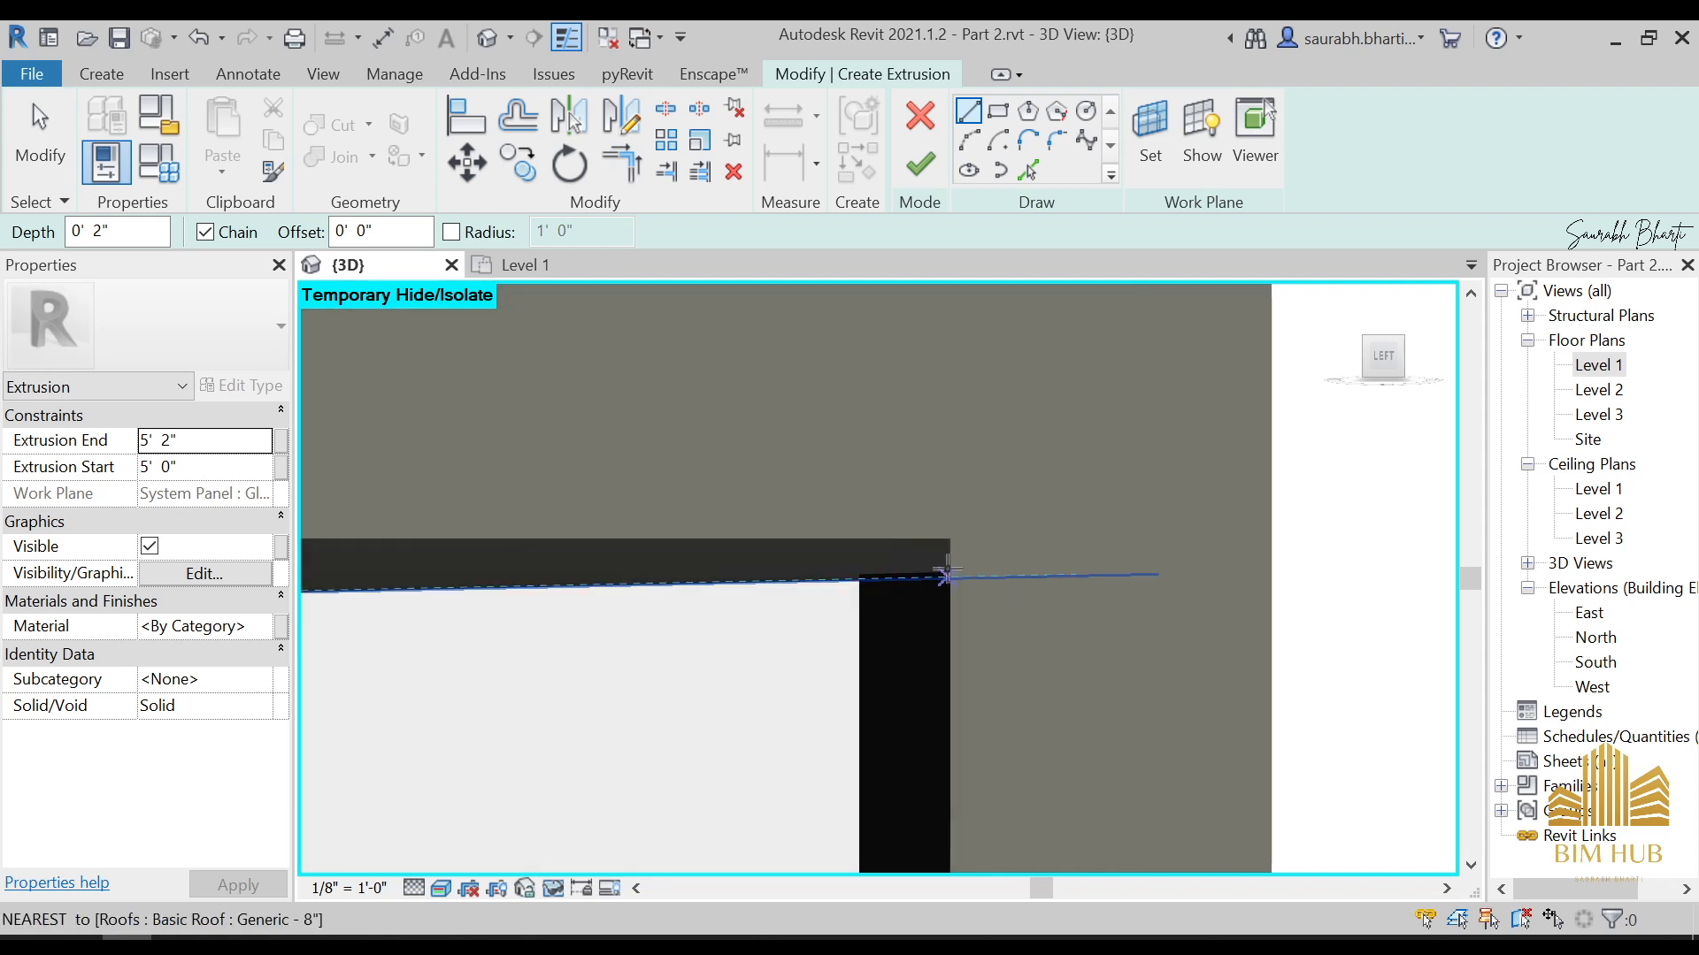
scroll(946, 574, down, 2)
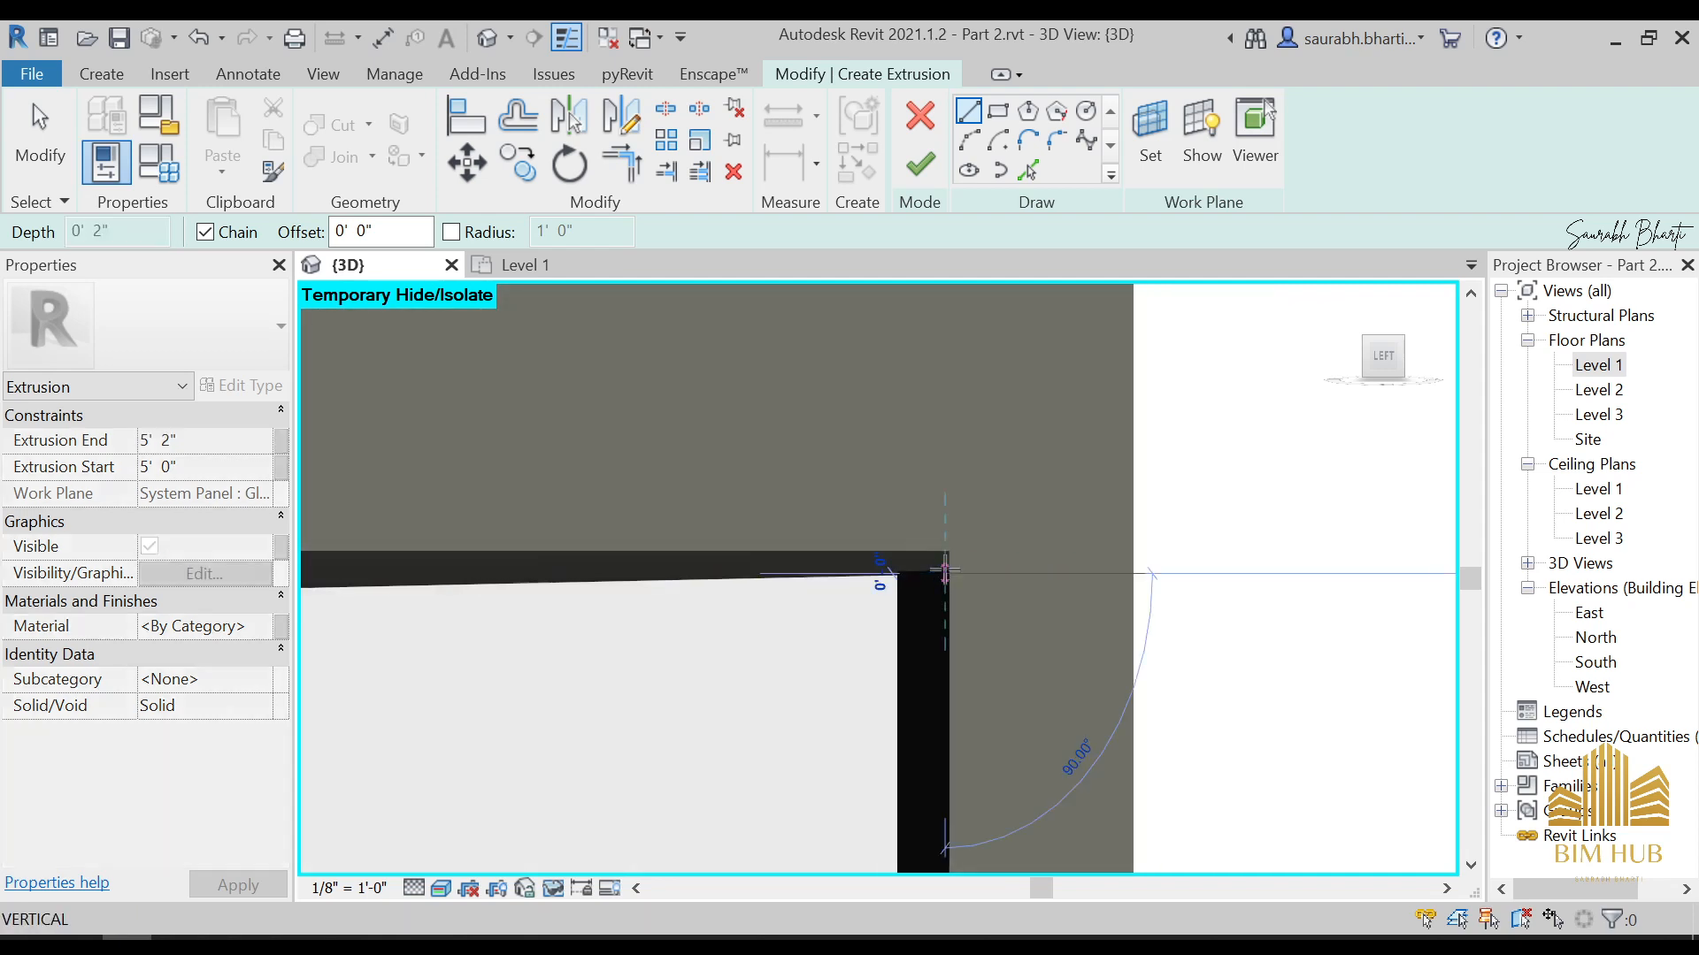
click(943, 574)
scroll(1278, 470, down, 3)
scroll(1251, 543, down, 2)
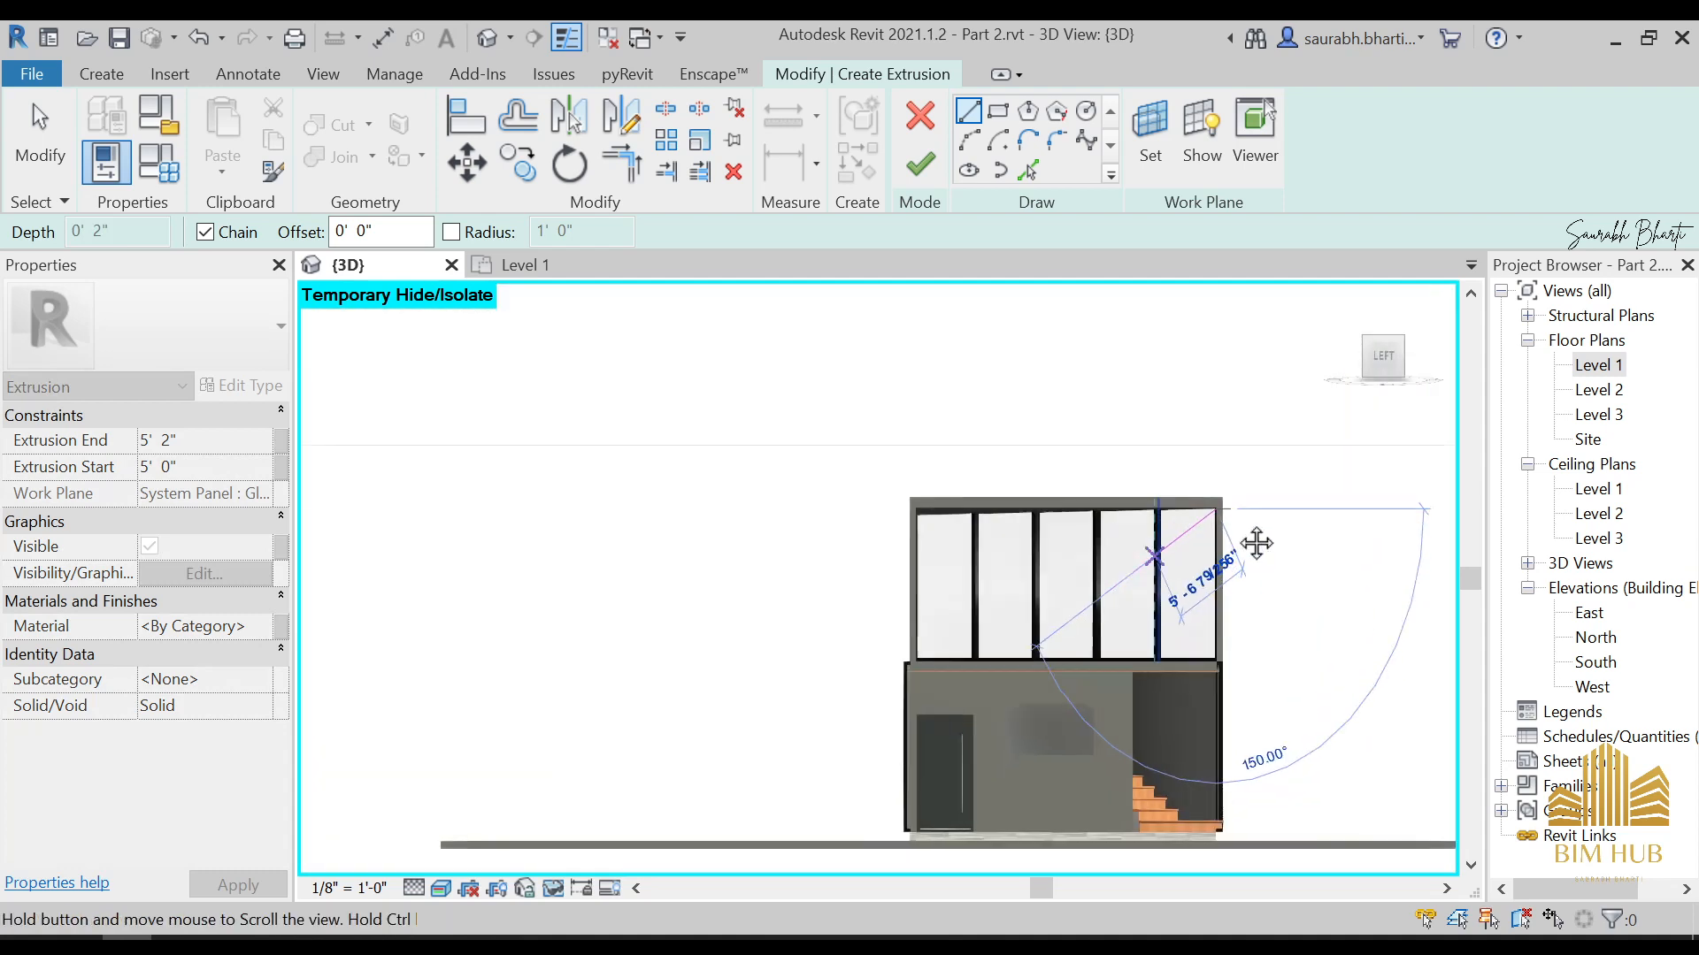
scroll(1024, 607, up, 6)
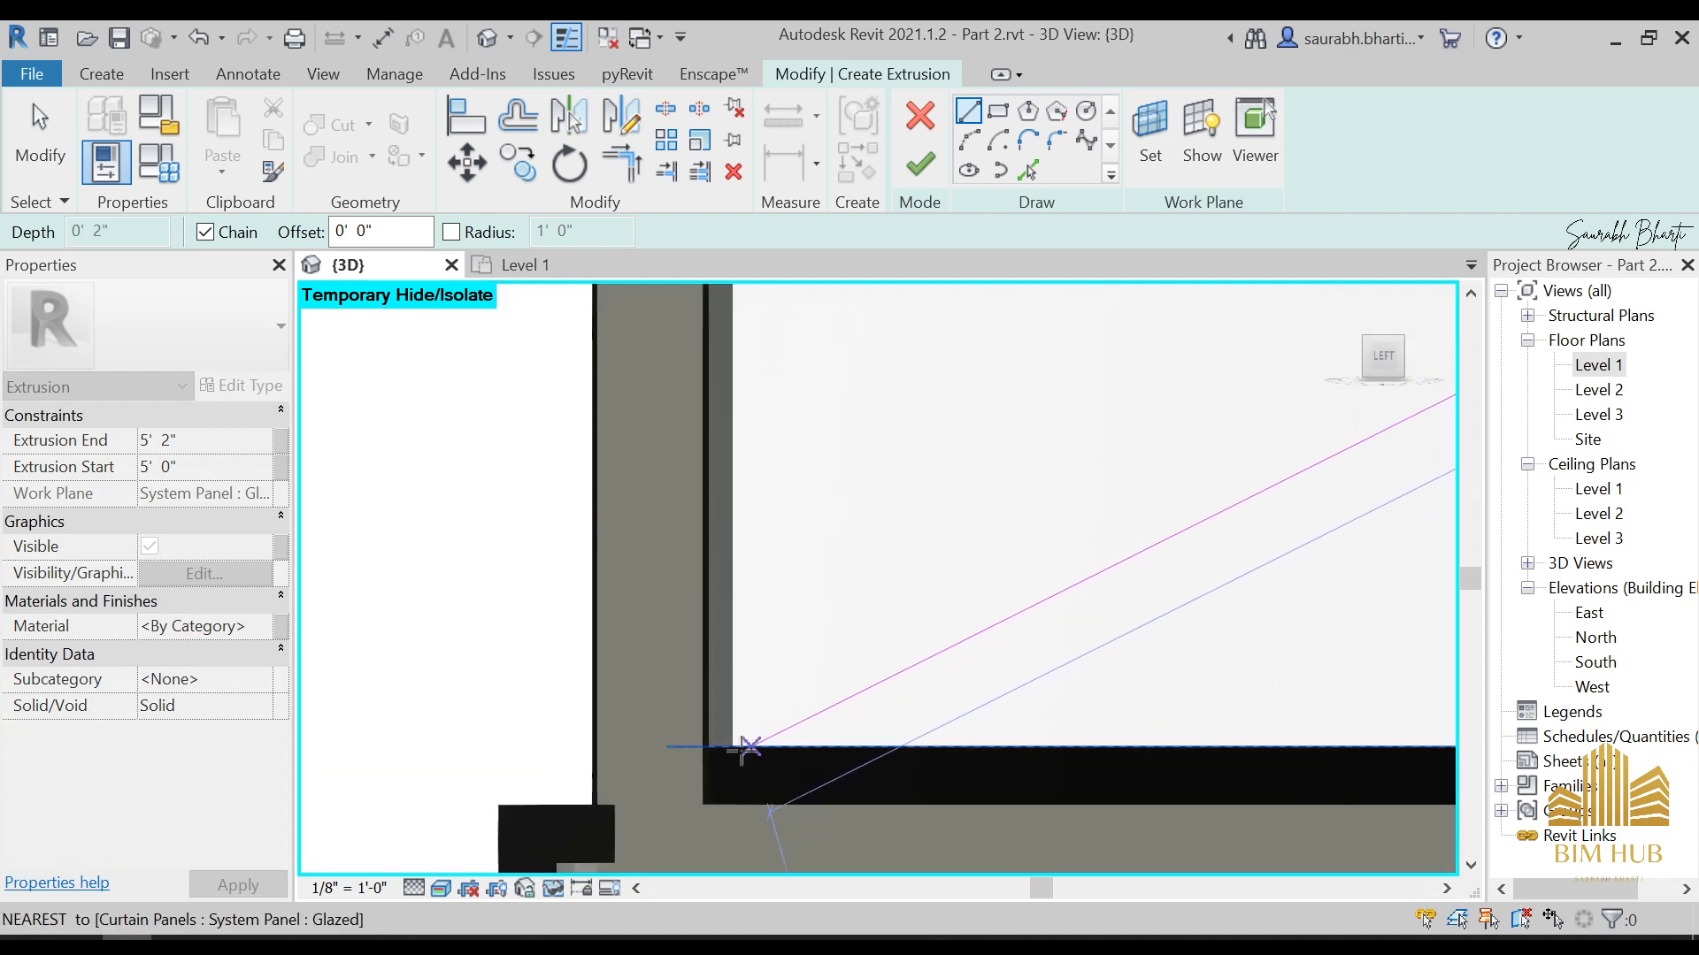
scroll(726, 749, up, 2)
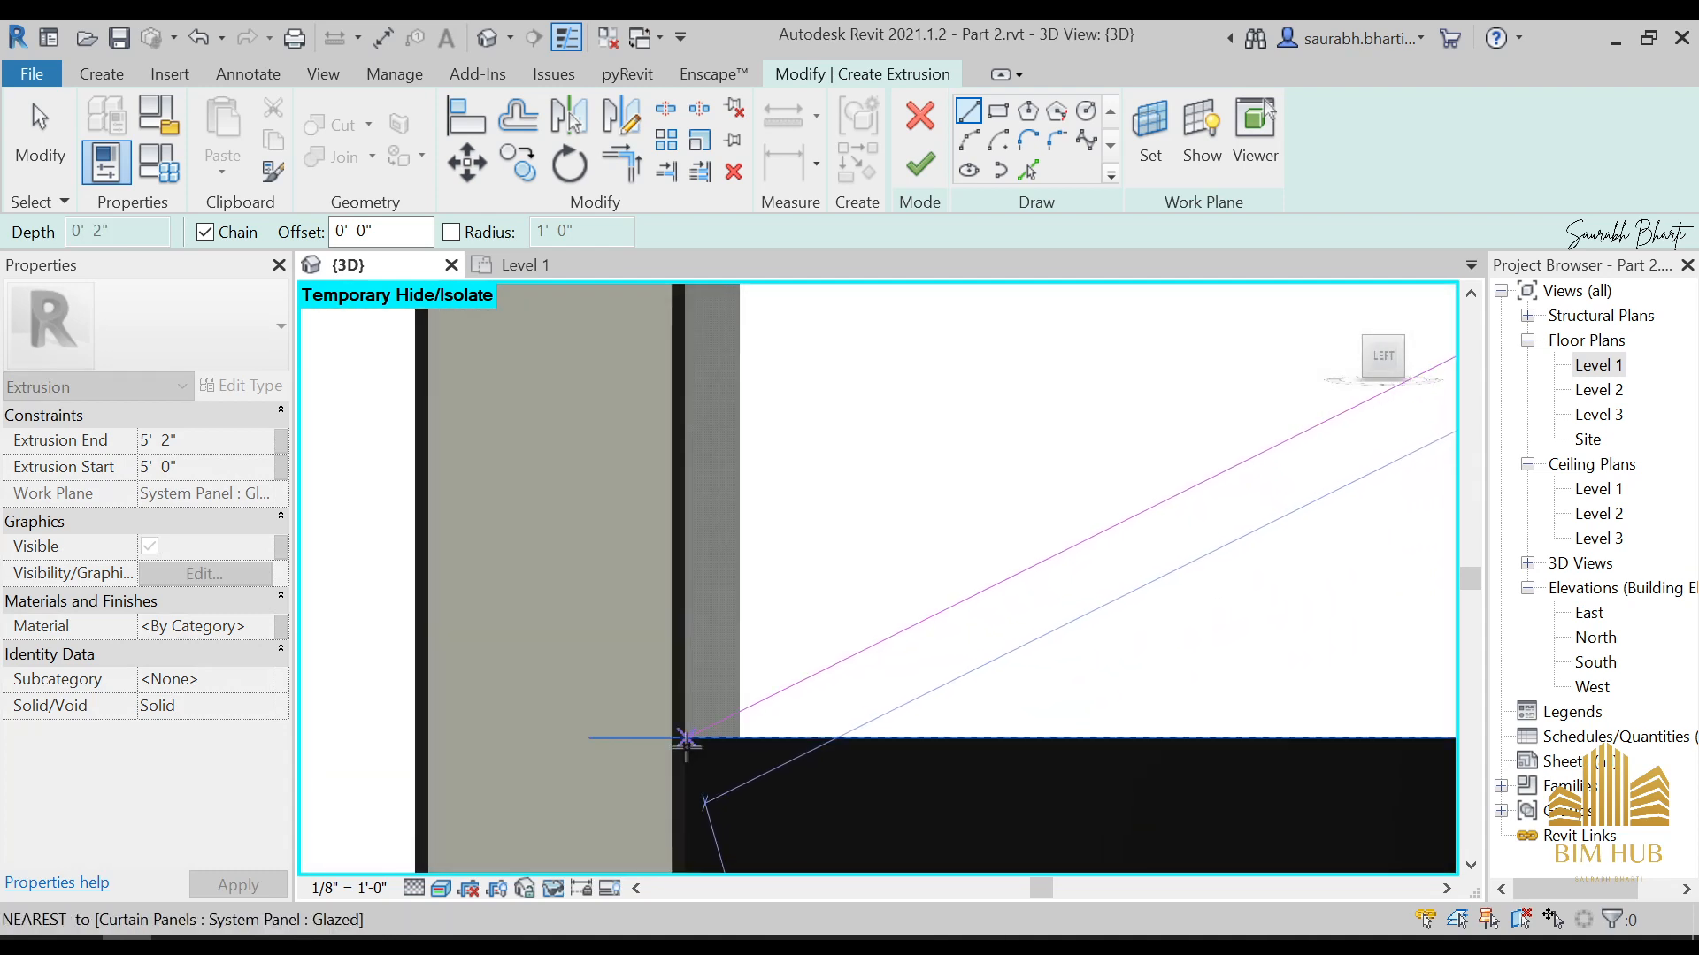
scroll(686, 742, down, 8)
key(Escape)
key(Escape)
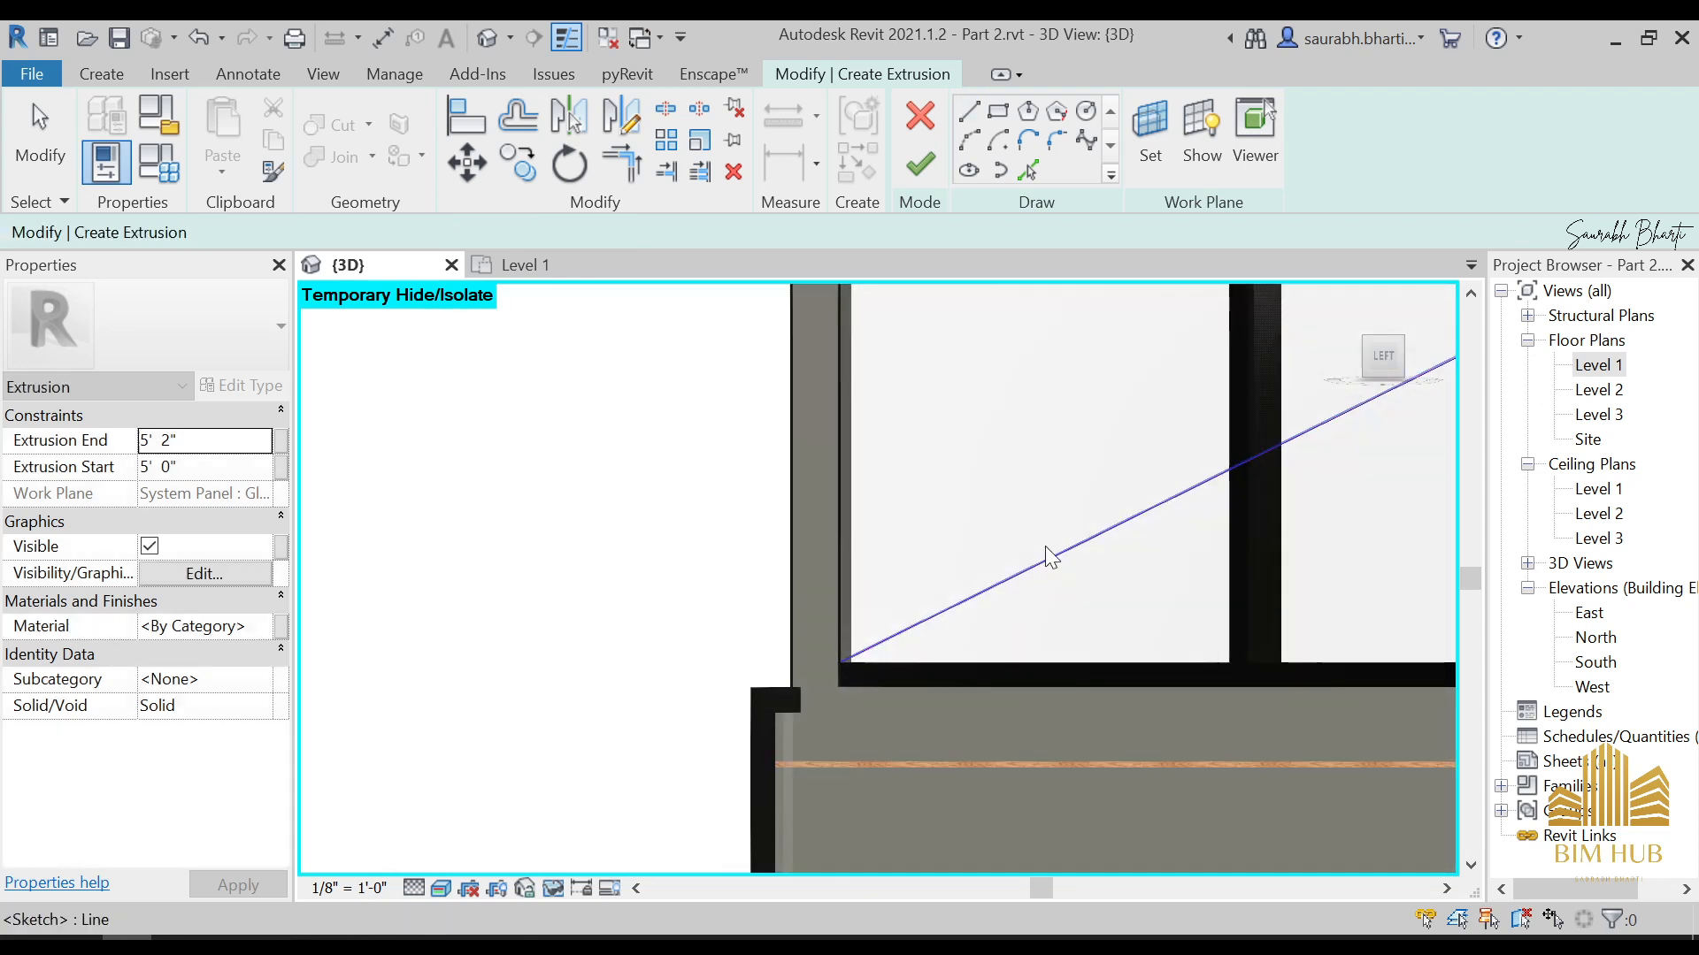
Offset copies of the diagonal line 2 1/2" to both sides, checking the brace in the reference photo, and delete the original centre line
middle_drag(1025, 541, 1014, 541)
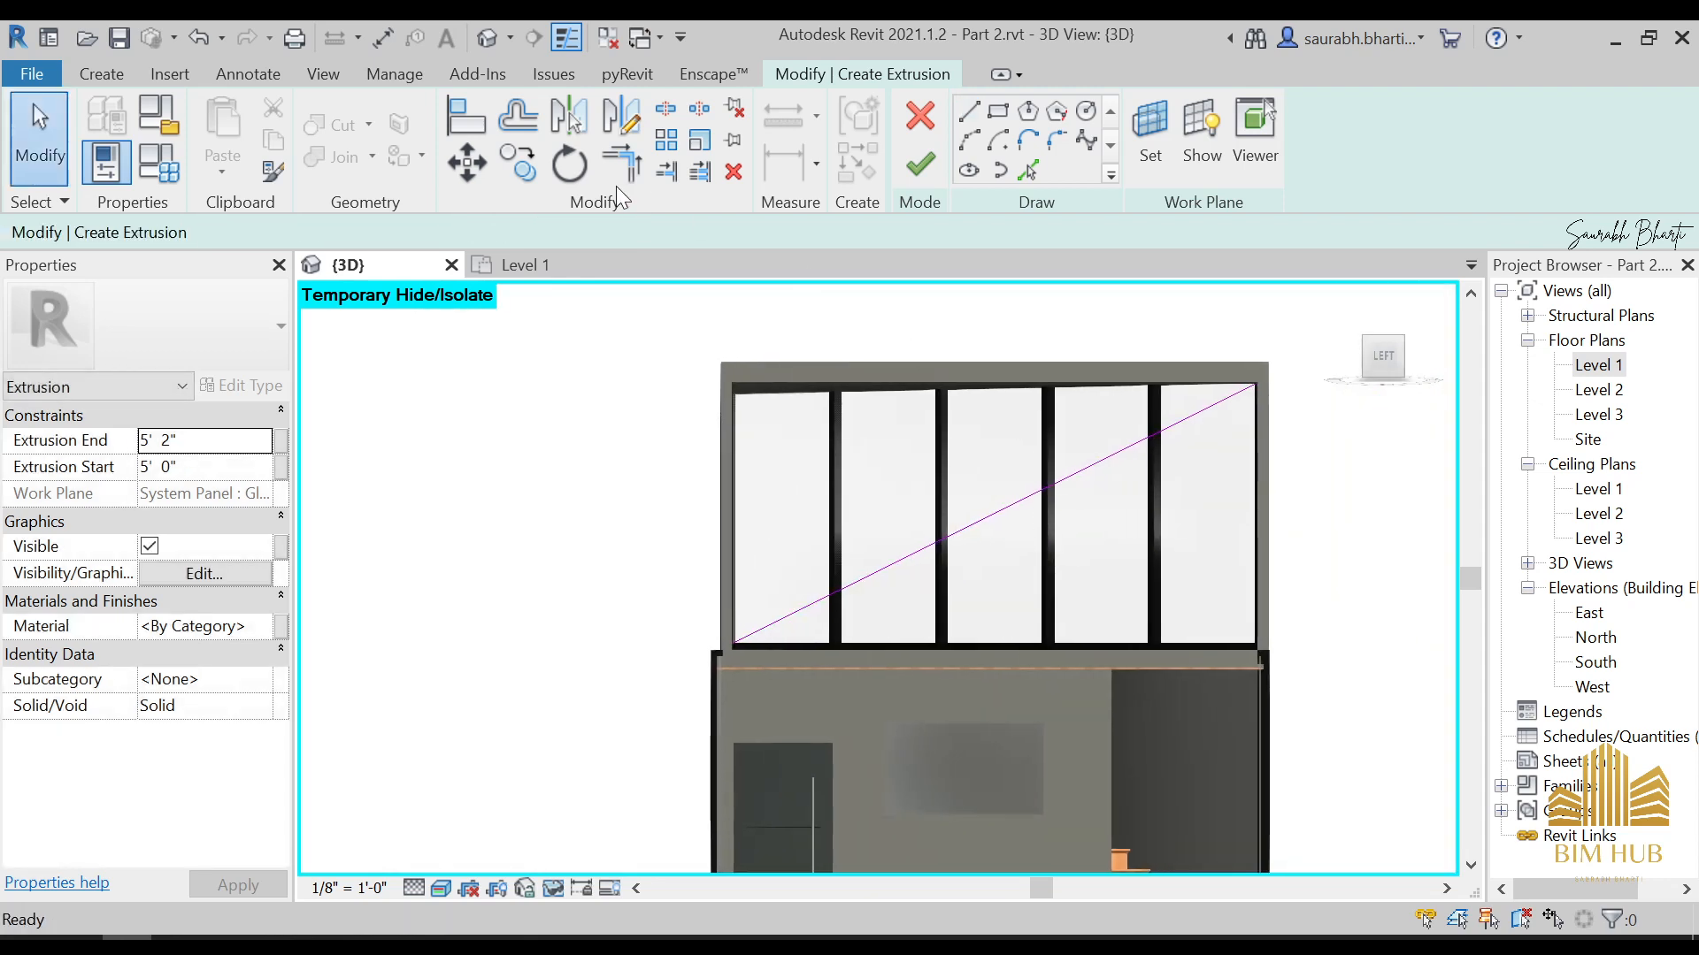
click(515, 118)
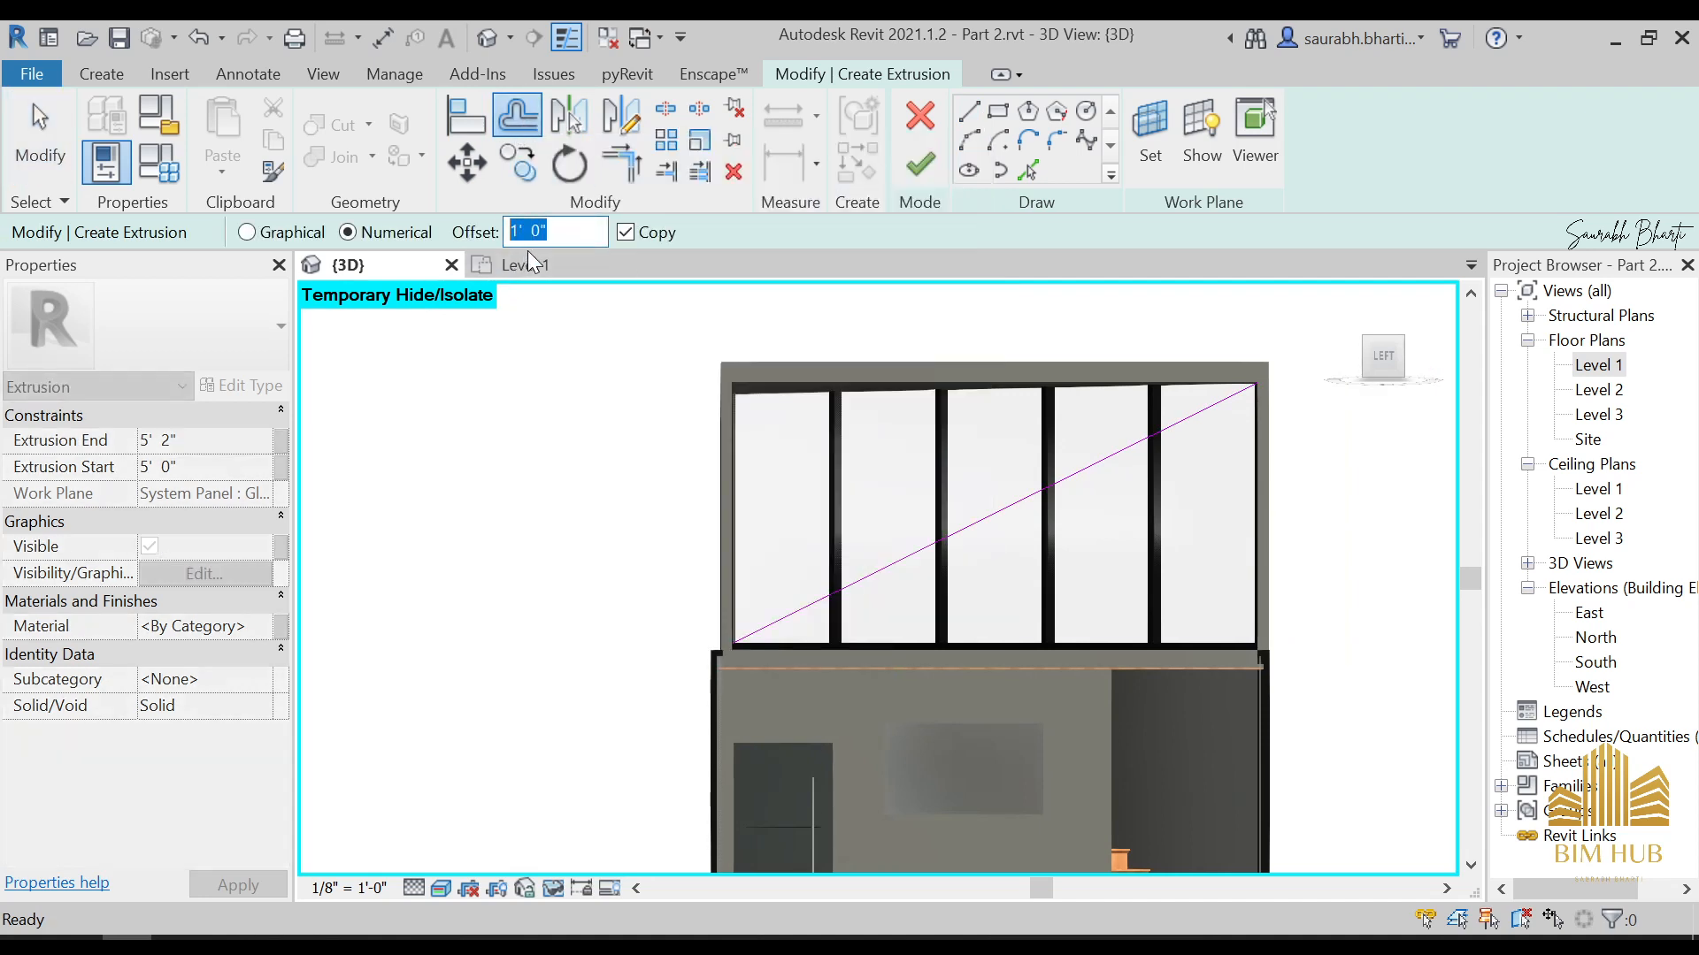
text(2)
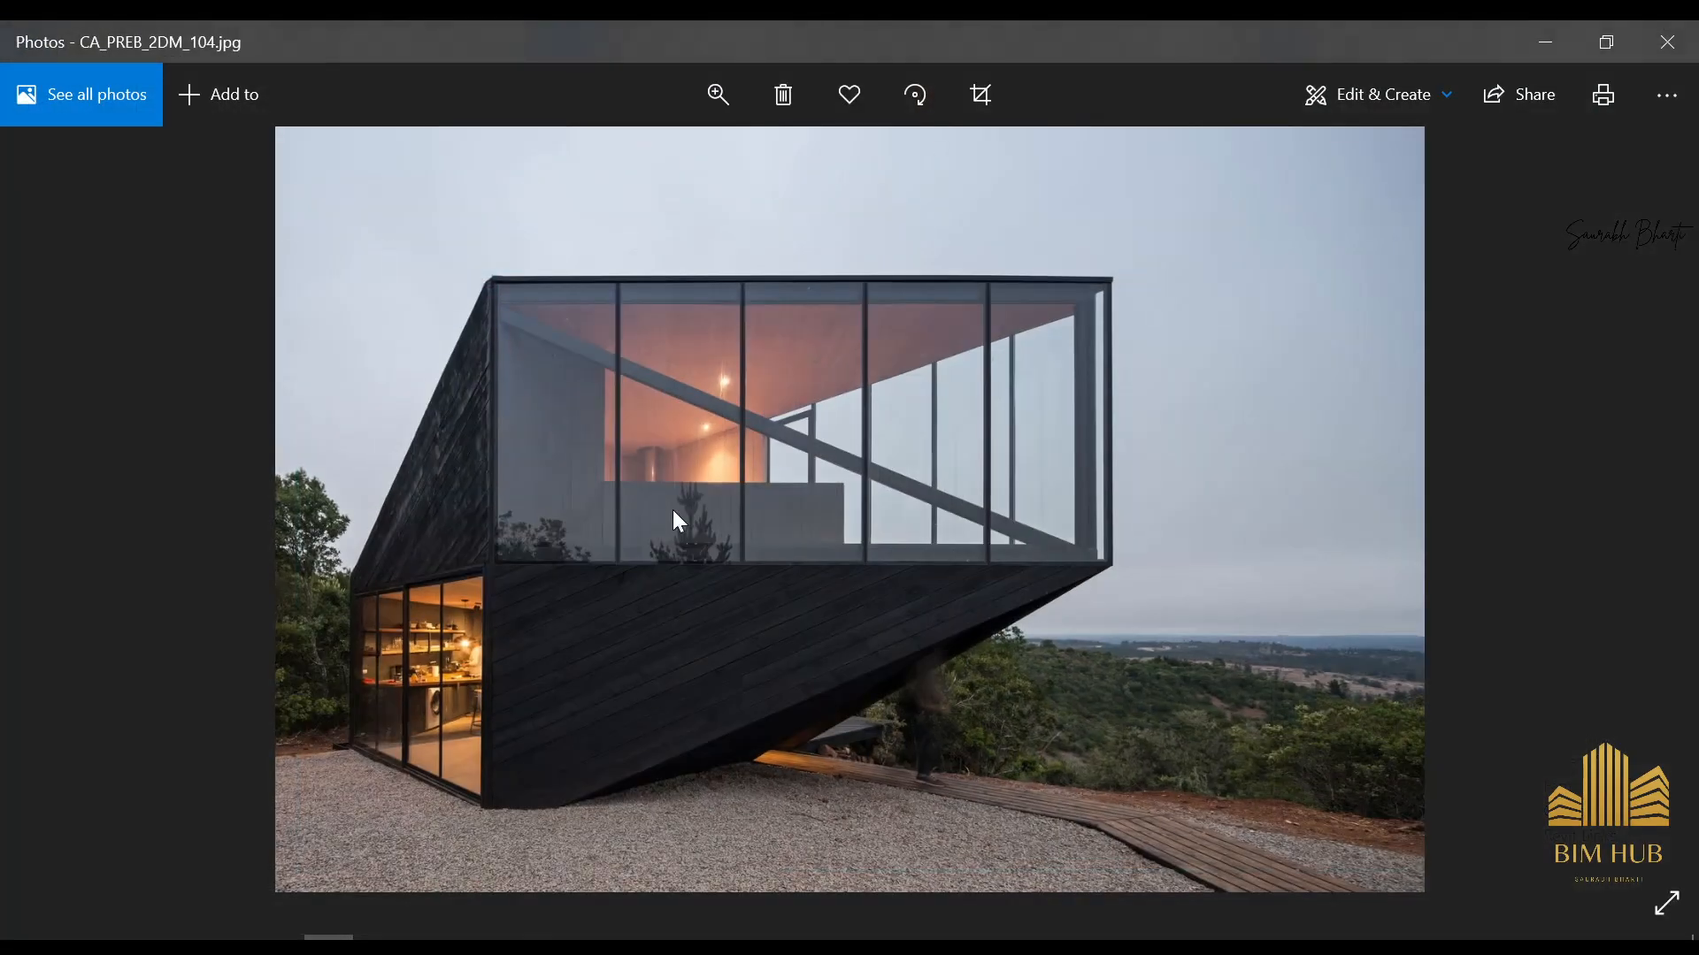
scroll(707, 405, up, 3)
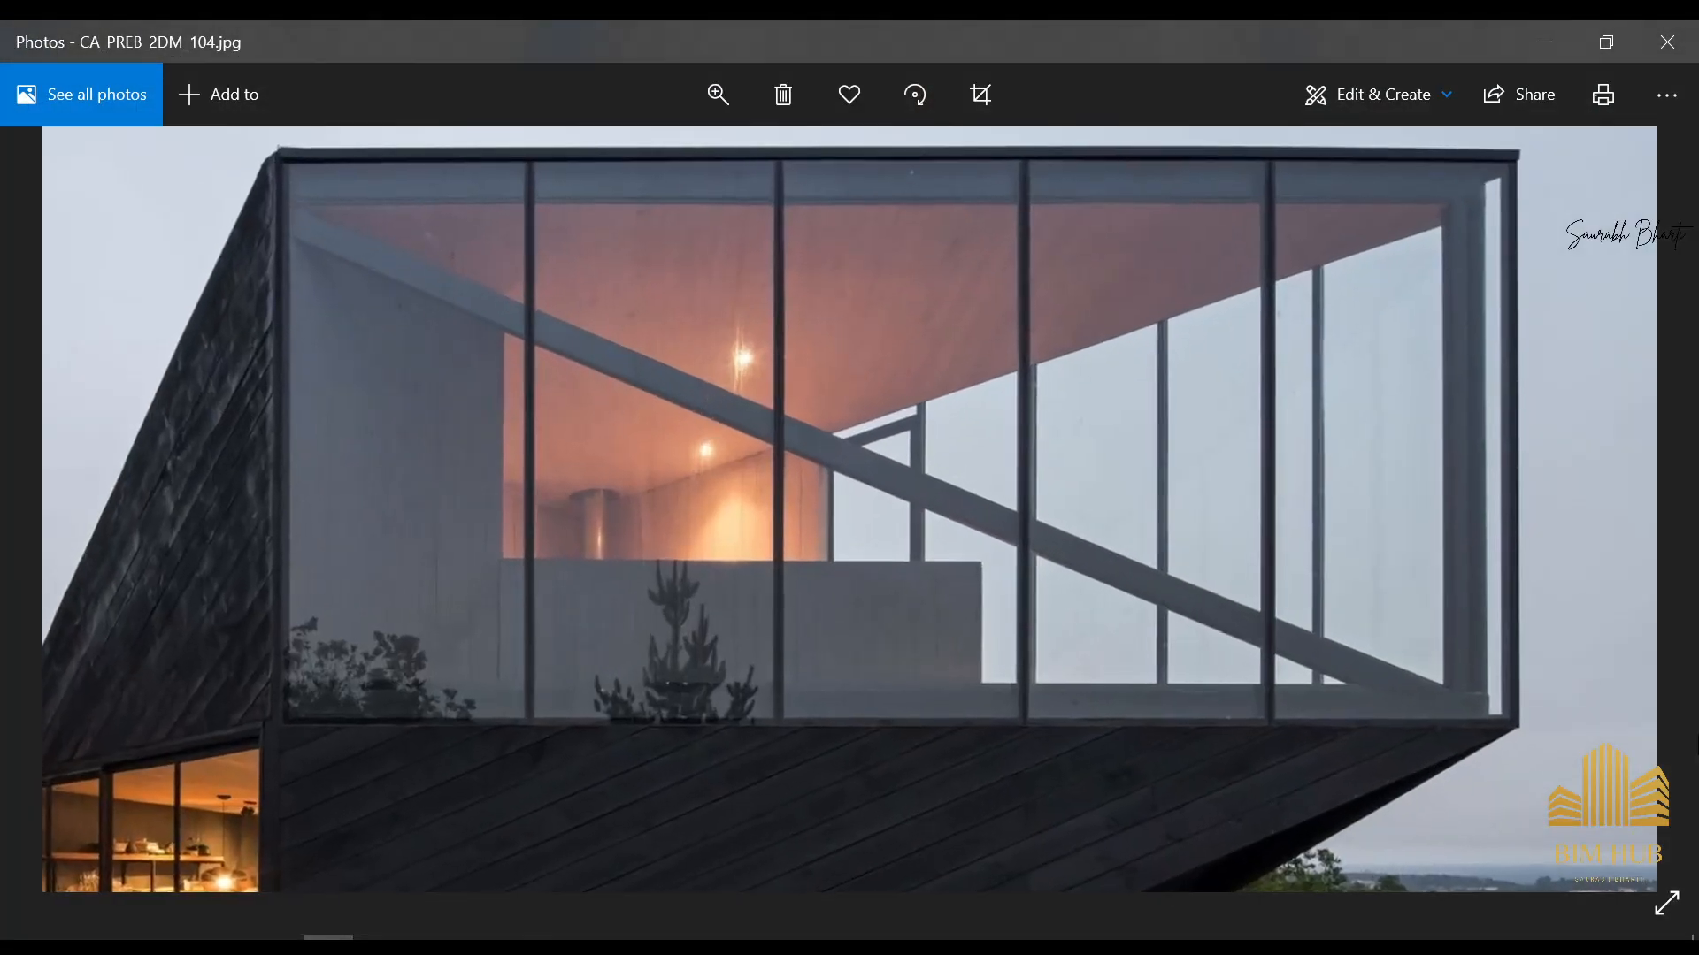
click(1567, 46)
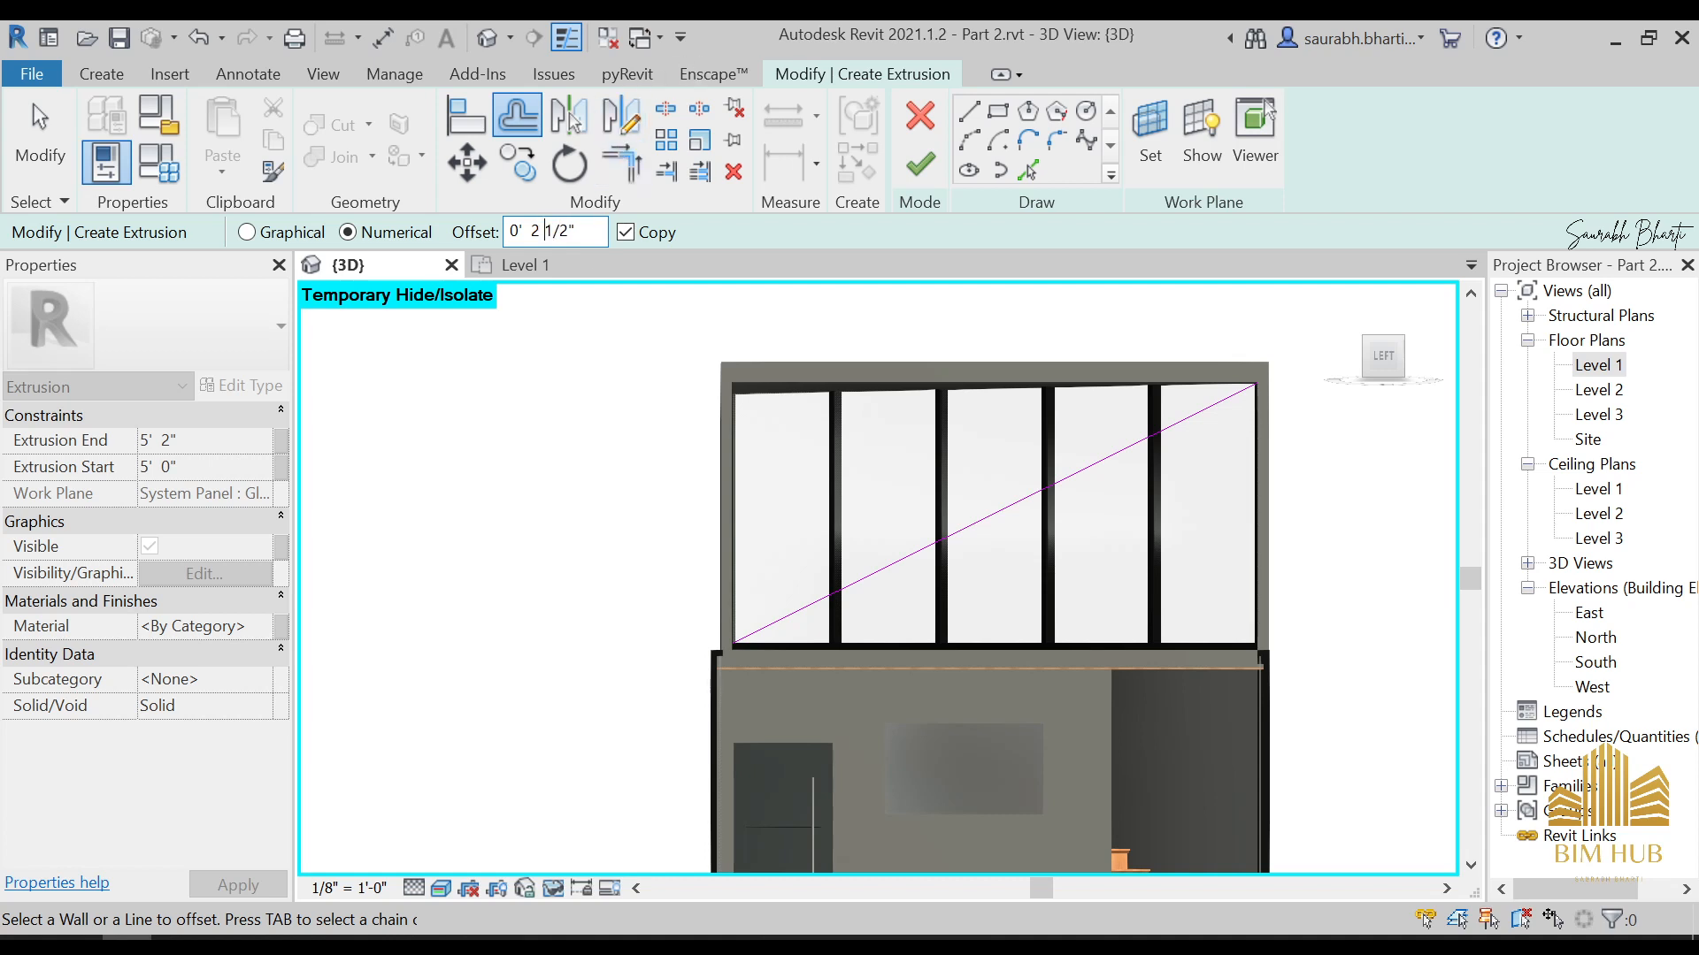
scroll(945, 525, up, 3)
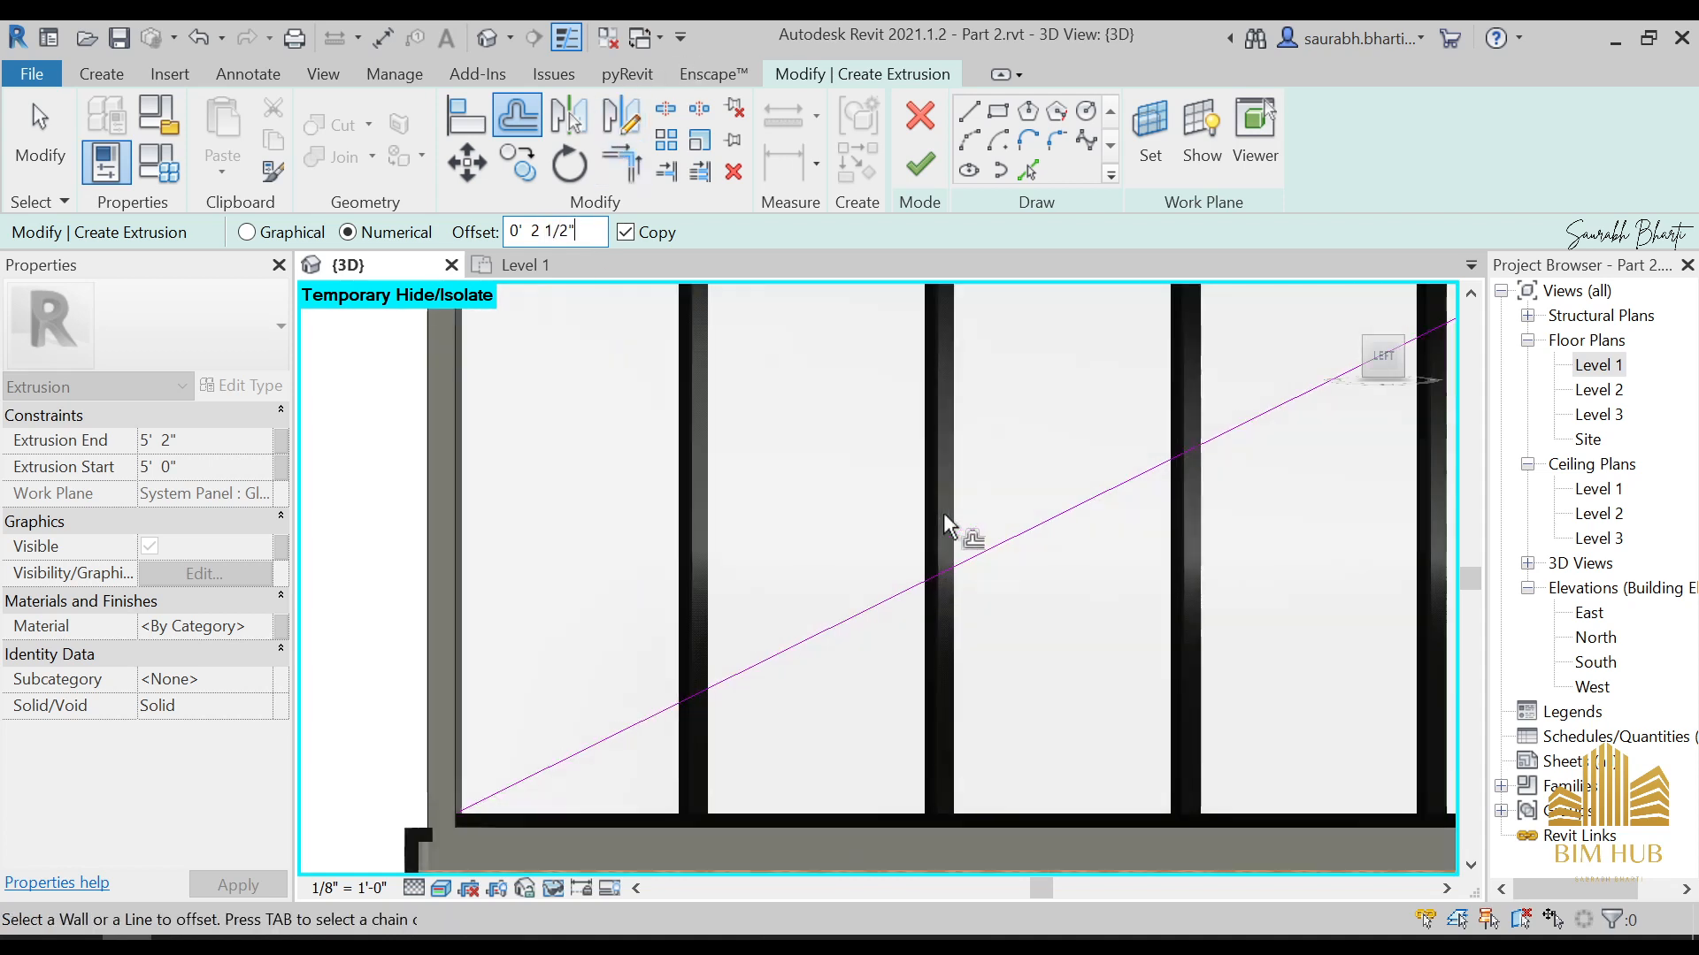
click(957, 569)
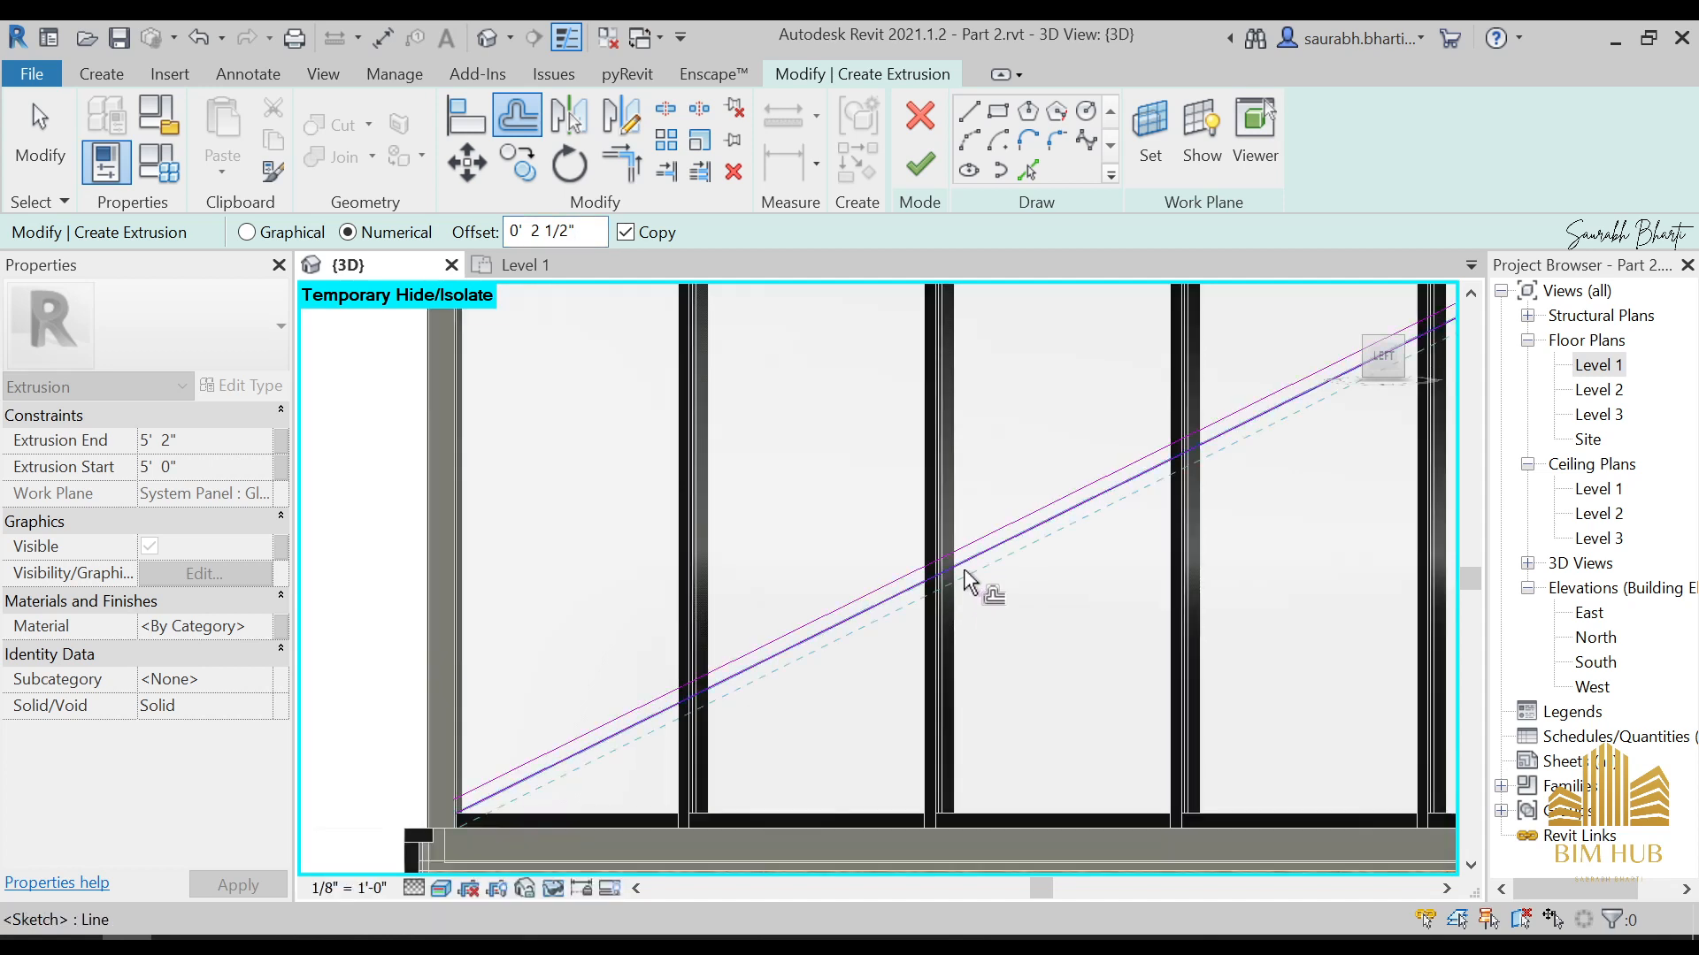
click(956, 561)
click(938, 575)
key(Delete)
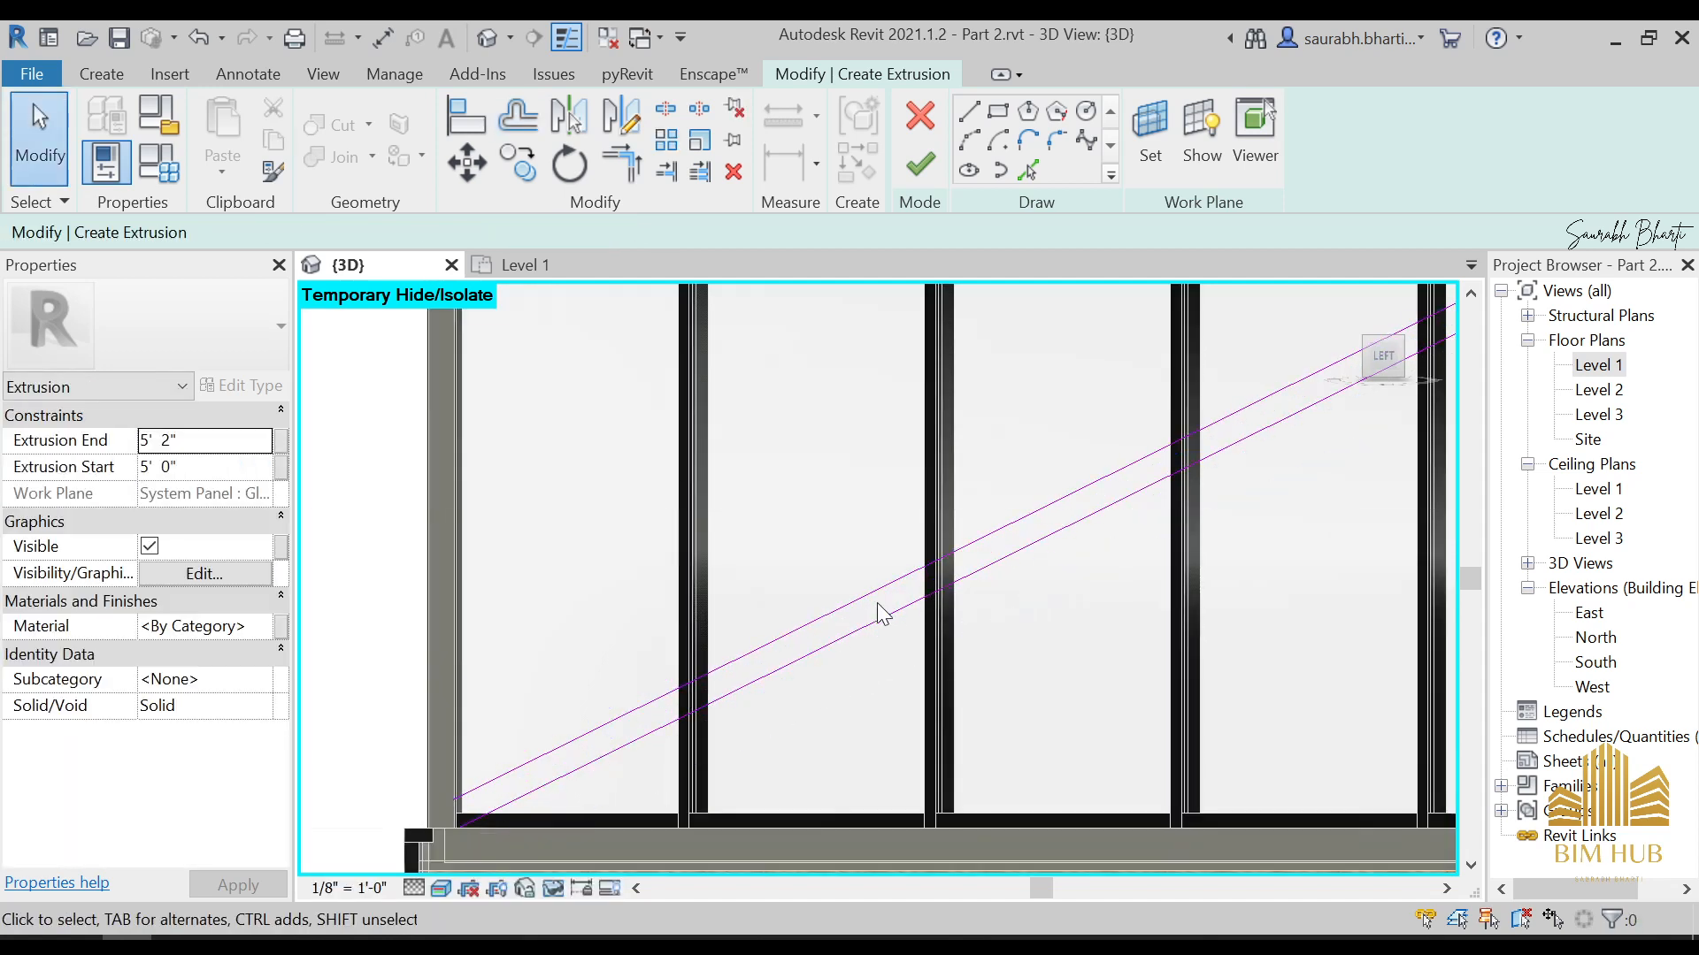
Sketch a short line joining the two offset diagonals at their upper ends, behind the roof and frame corner
scroll(1095, 458, down, 3)
click(970, 111)
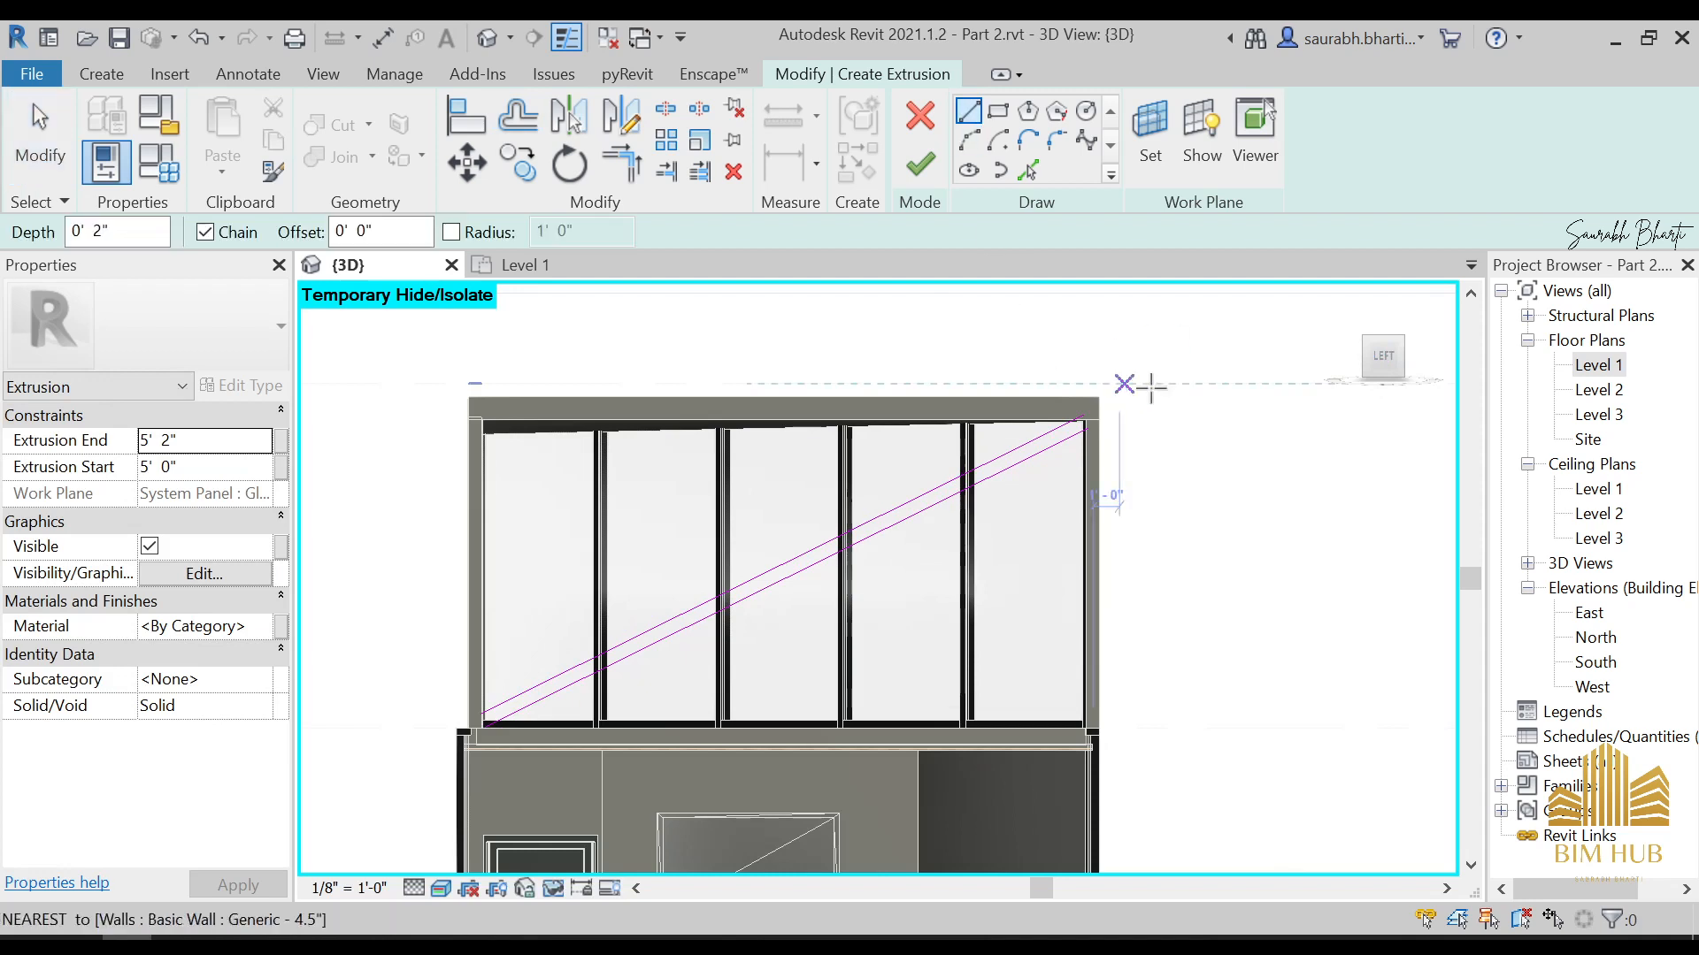
scroll(940, 482, up, 4)
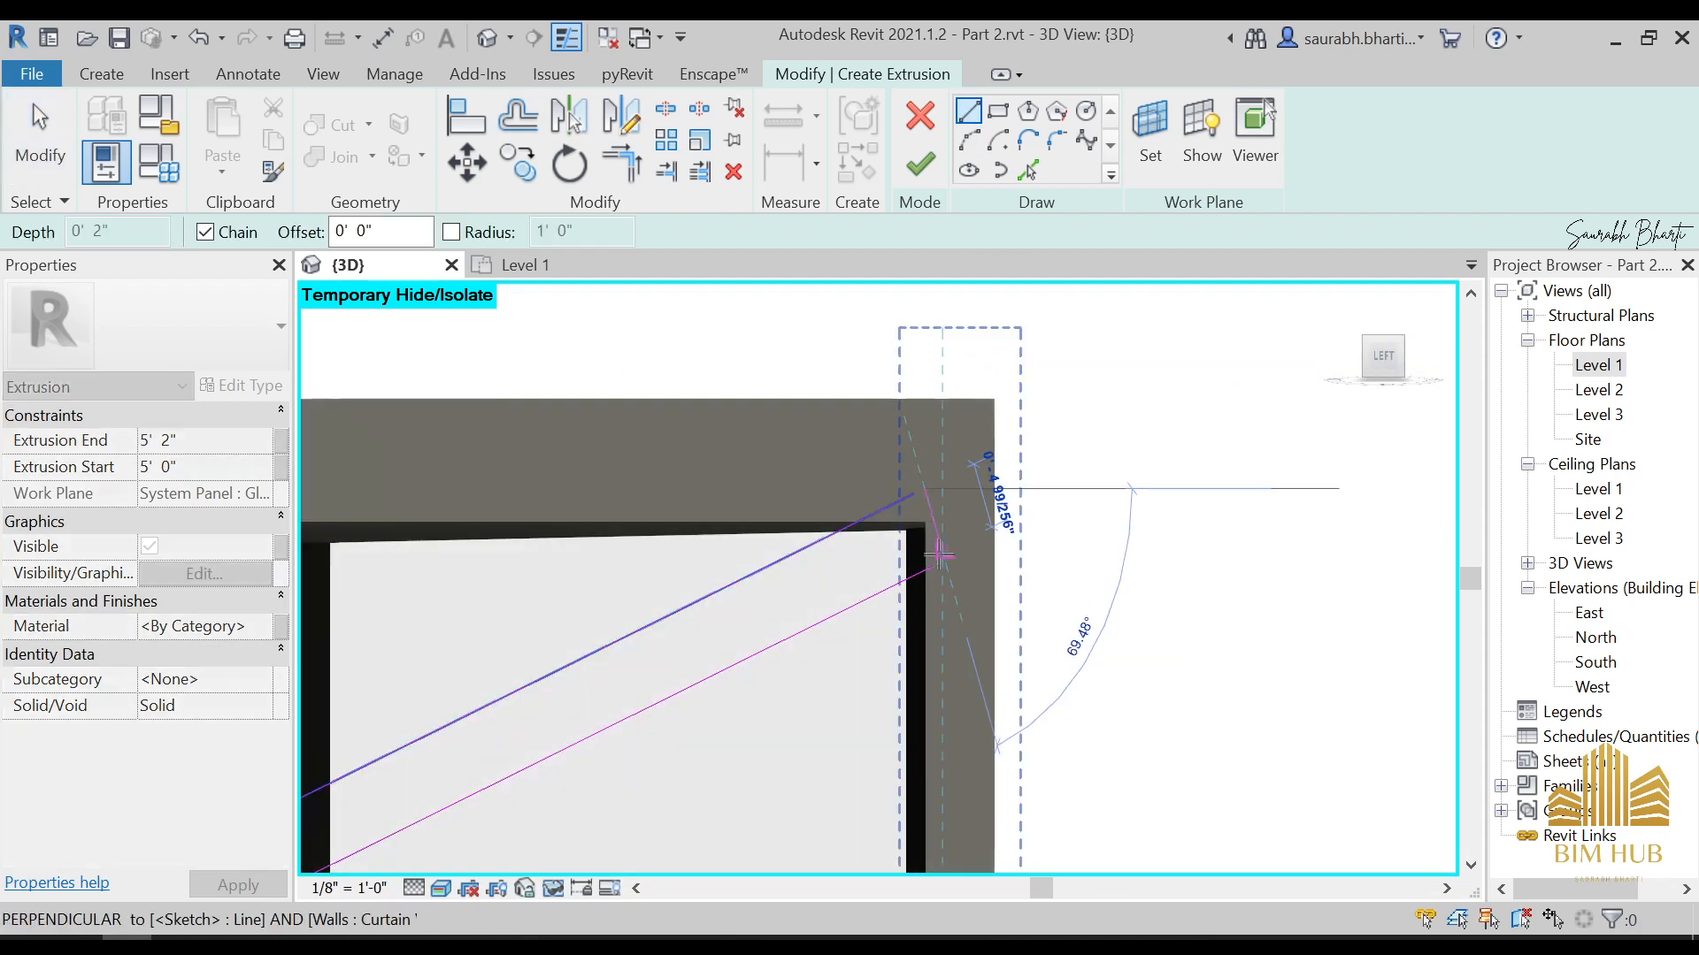
scroll(927, 518, up, 2)
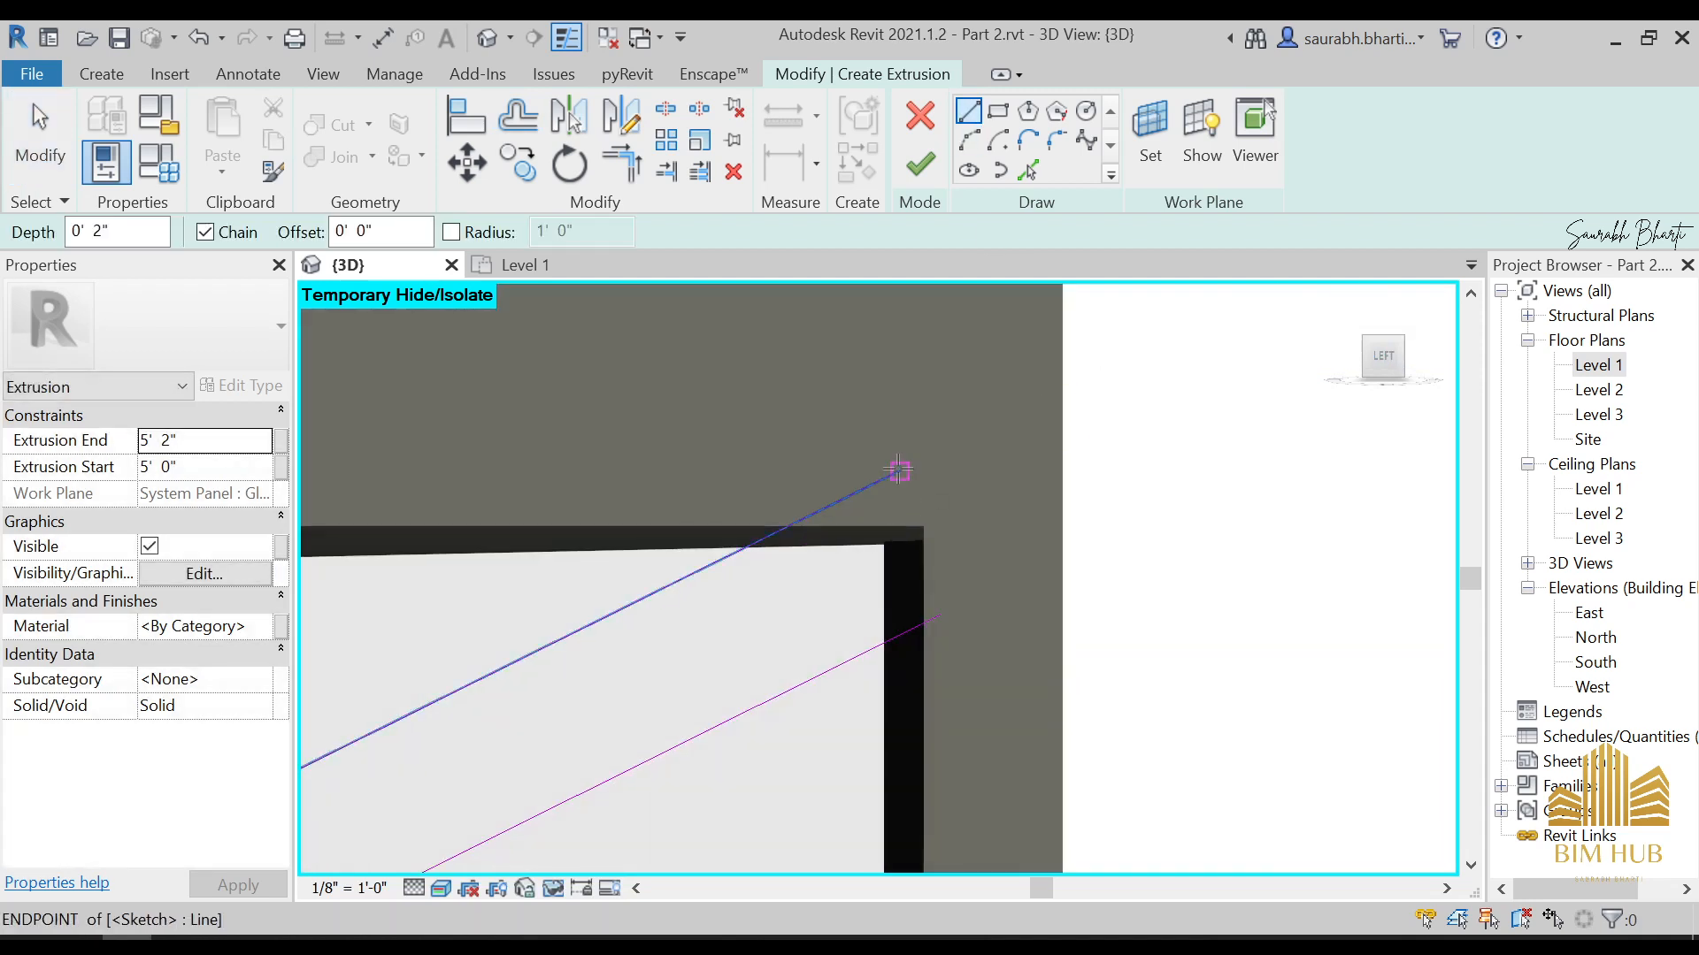
click(899, 471)
scroll(952, 594, down, 3)
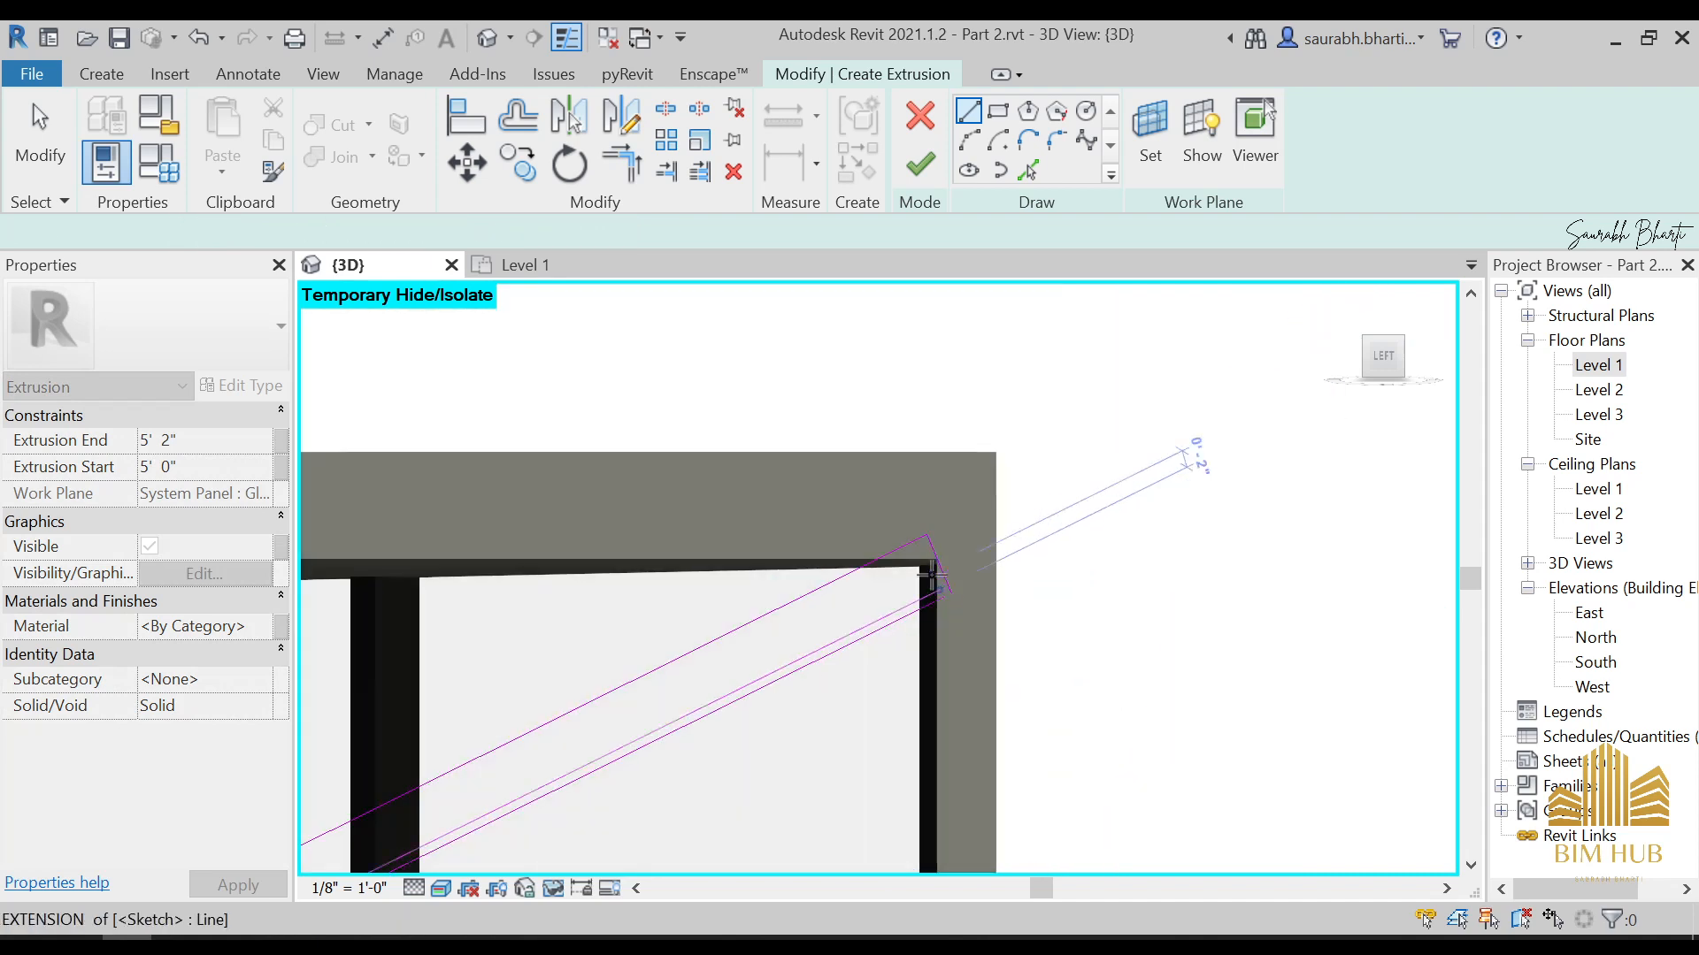
key(Escape)
key(Escape)
Trim the lower diagonal and the short end line to form a corner at the profile's upper end
scroll(947, 588, down, 2)
scroll(948, 596, up, 5)
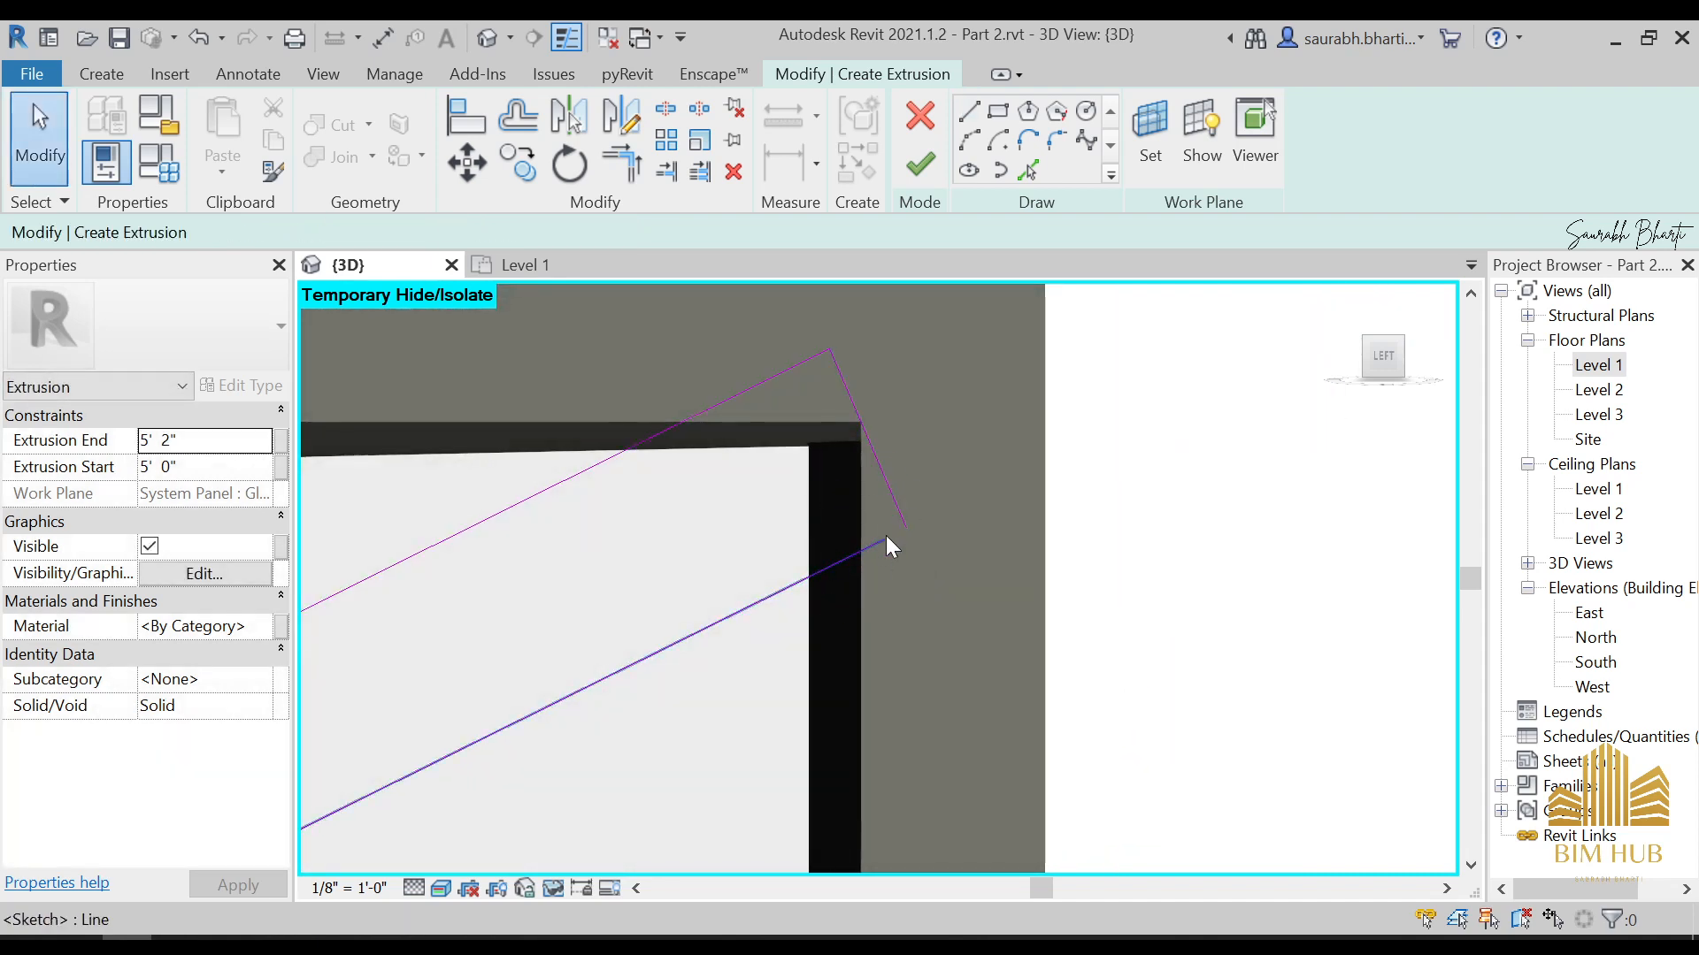
key(t)
key(r)
scroll(881, 540, down, 4)
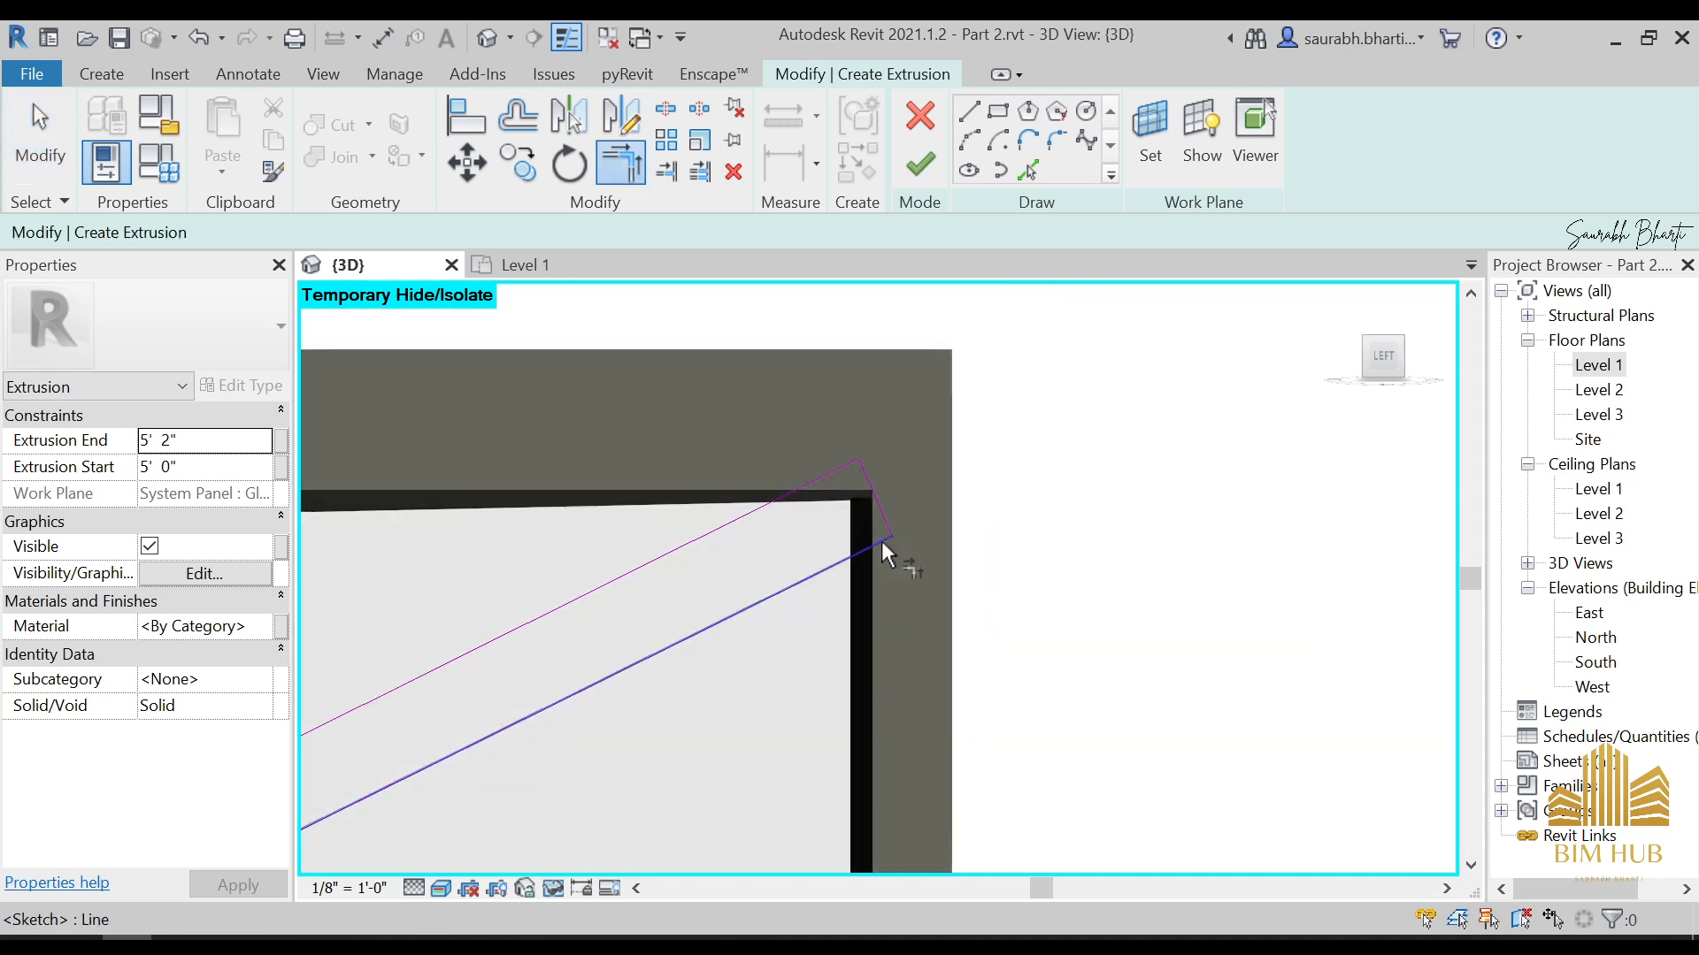
Sketch lines at the brace's lower end, running down from the upper diagonal, along the sill's underside, and up to the lower diagonal
scroll(874, 536, down, 3)
middle_drag(863, 606, 1464, 435)
scroll(1028, 590, up, 1)
scroll(1028, 590, up, 1)
middle_drag(1007, 548, 1093, 421)
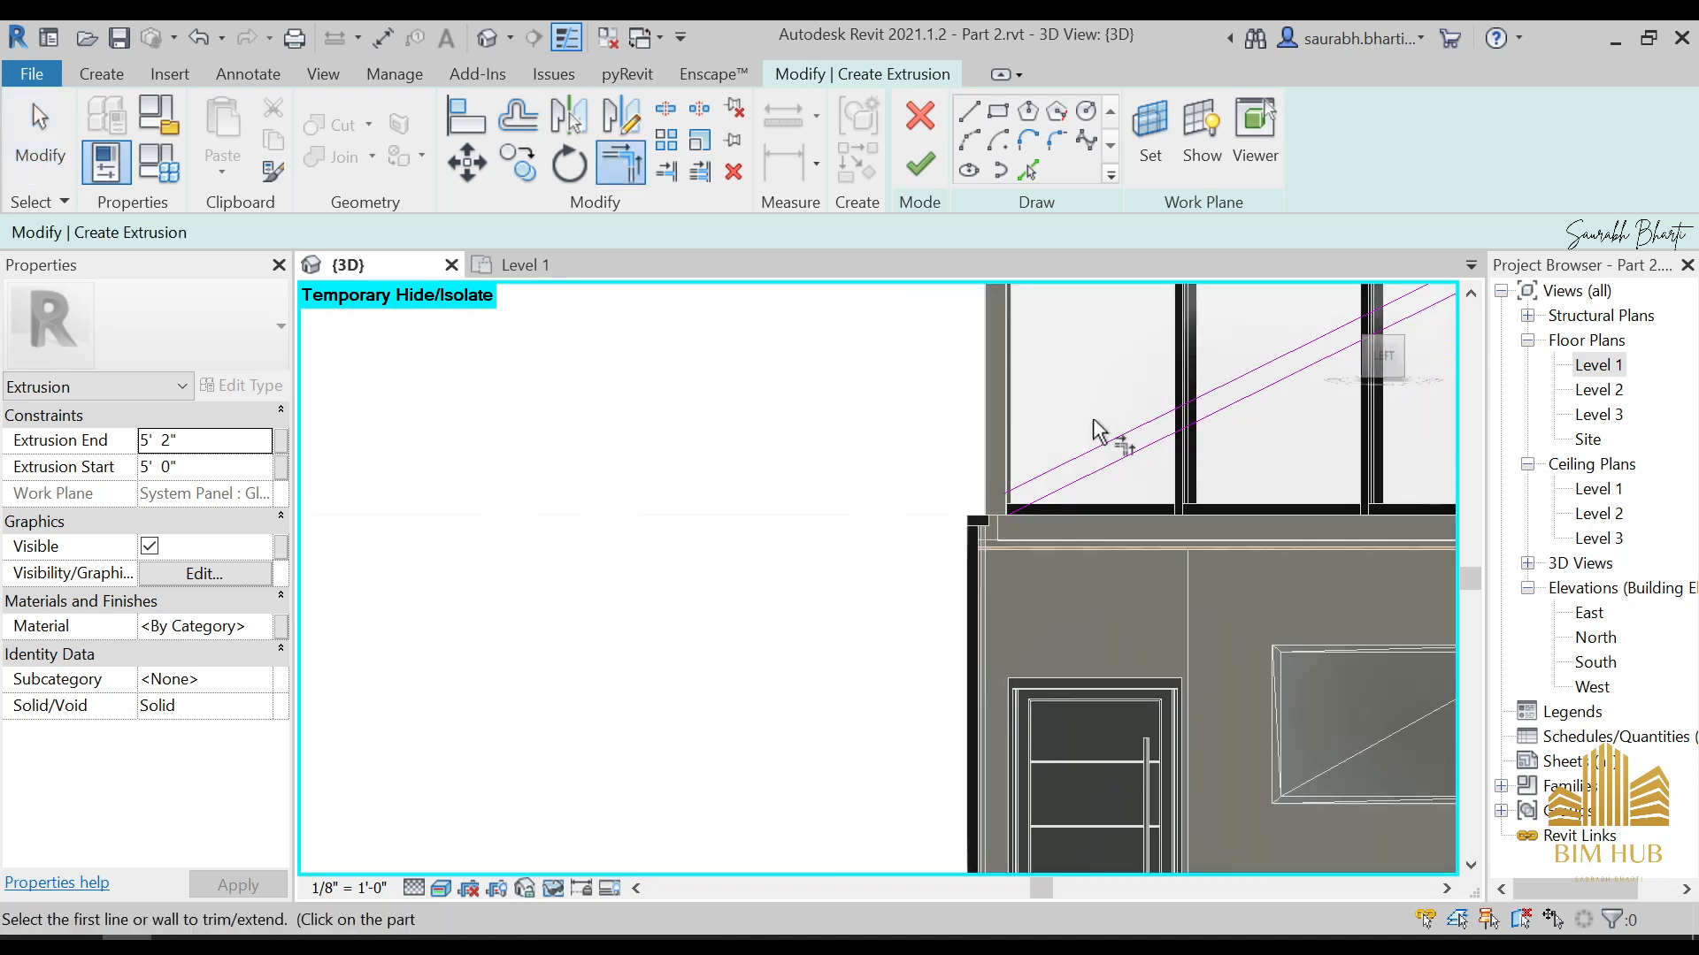
click(970, 113)
scroll(951, 591, up, 4)
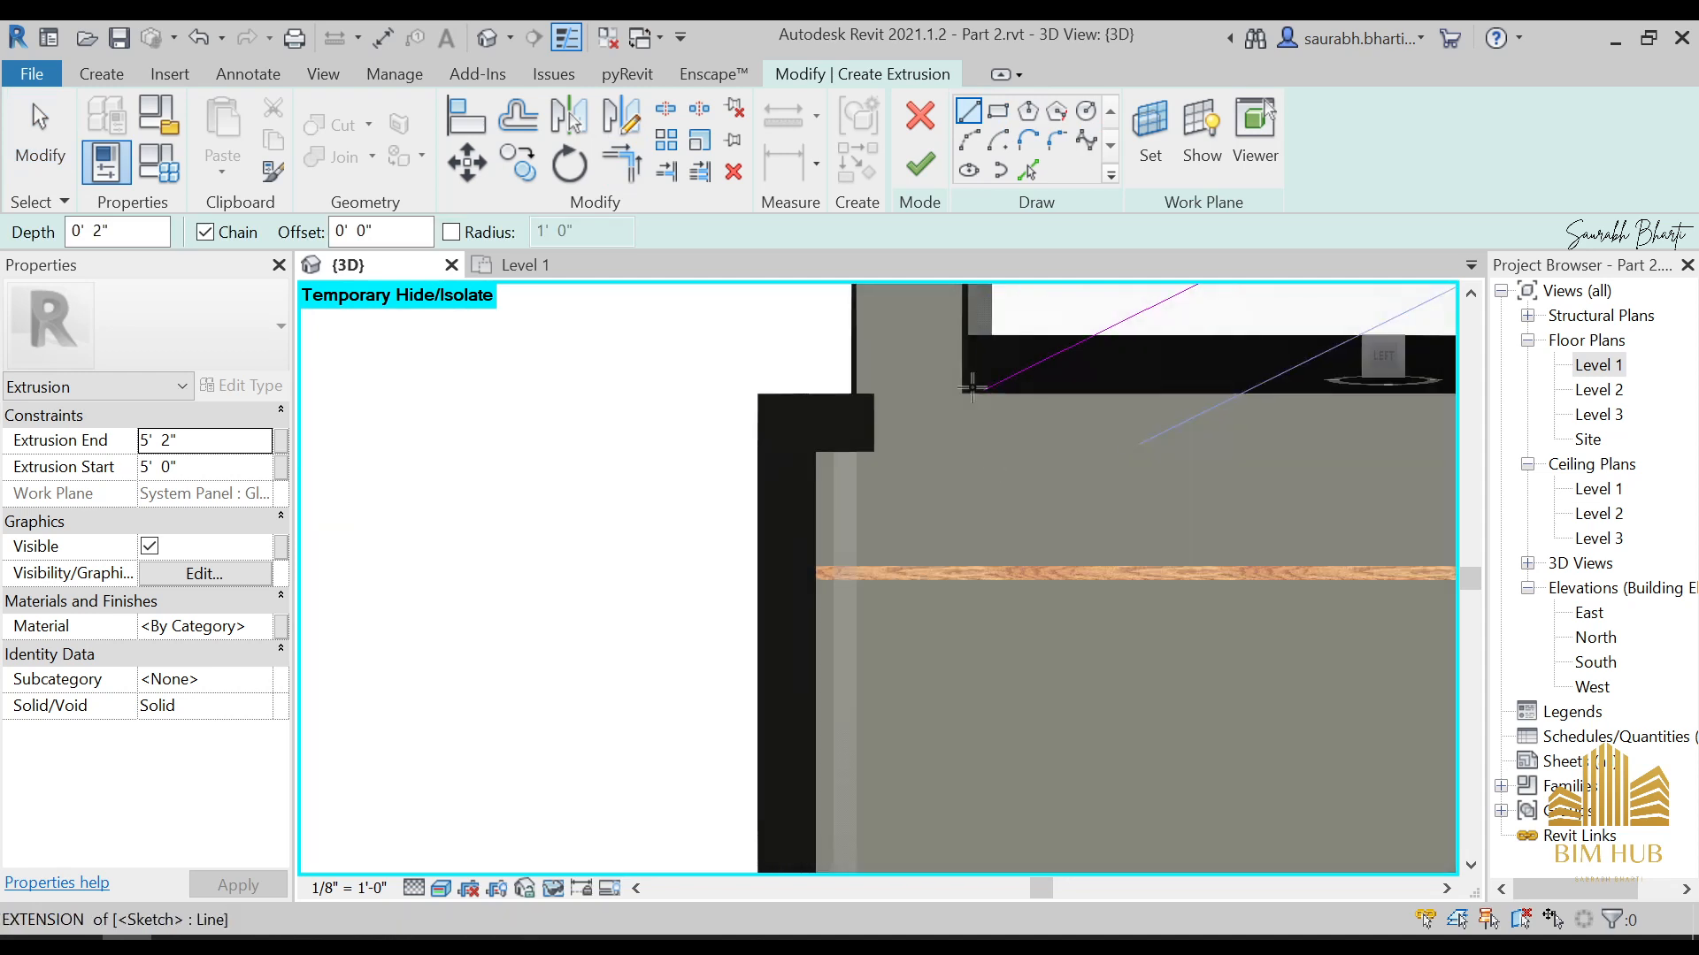
click(922, 440)
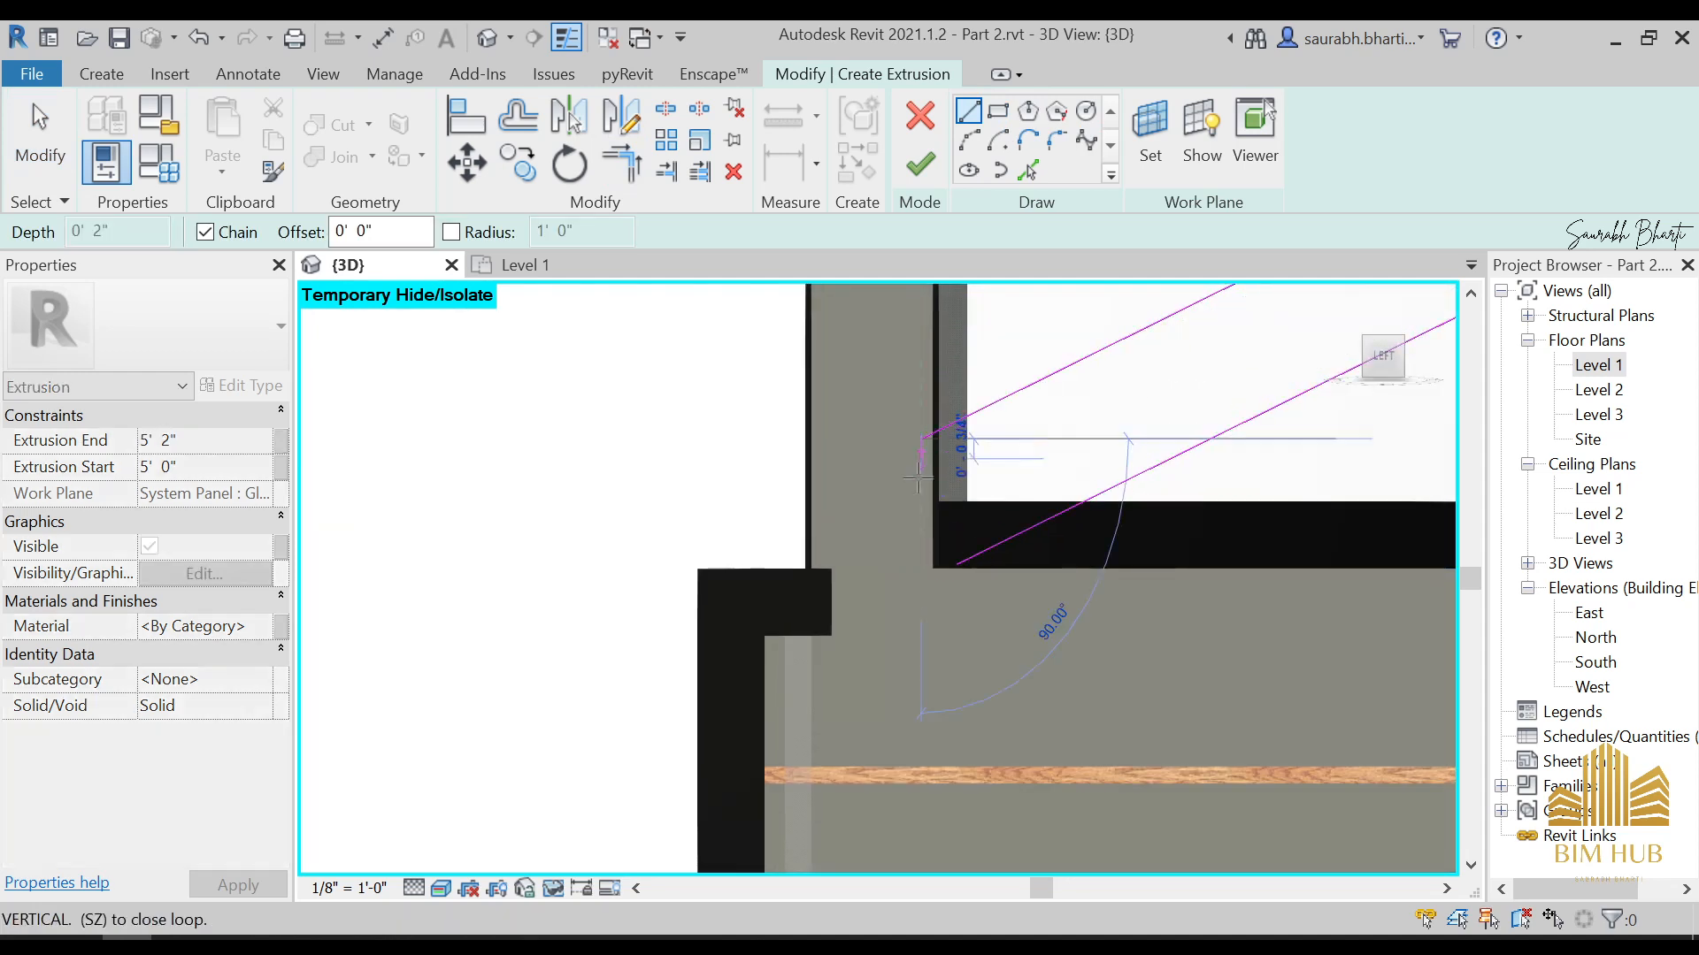
click(923, 567)
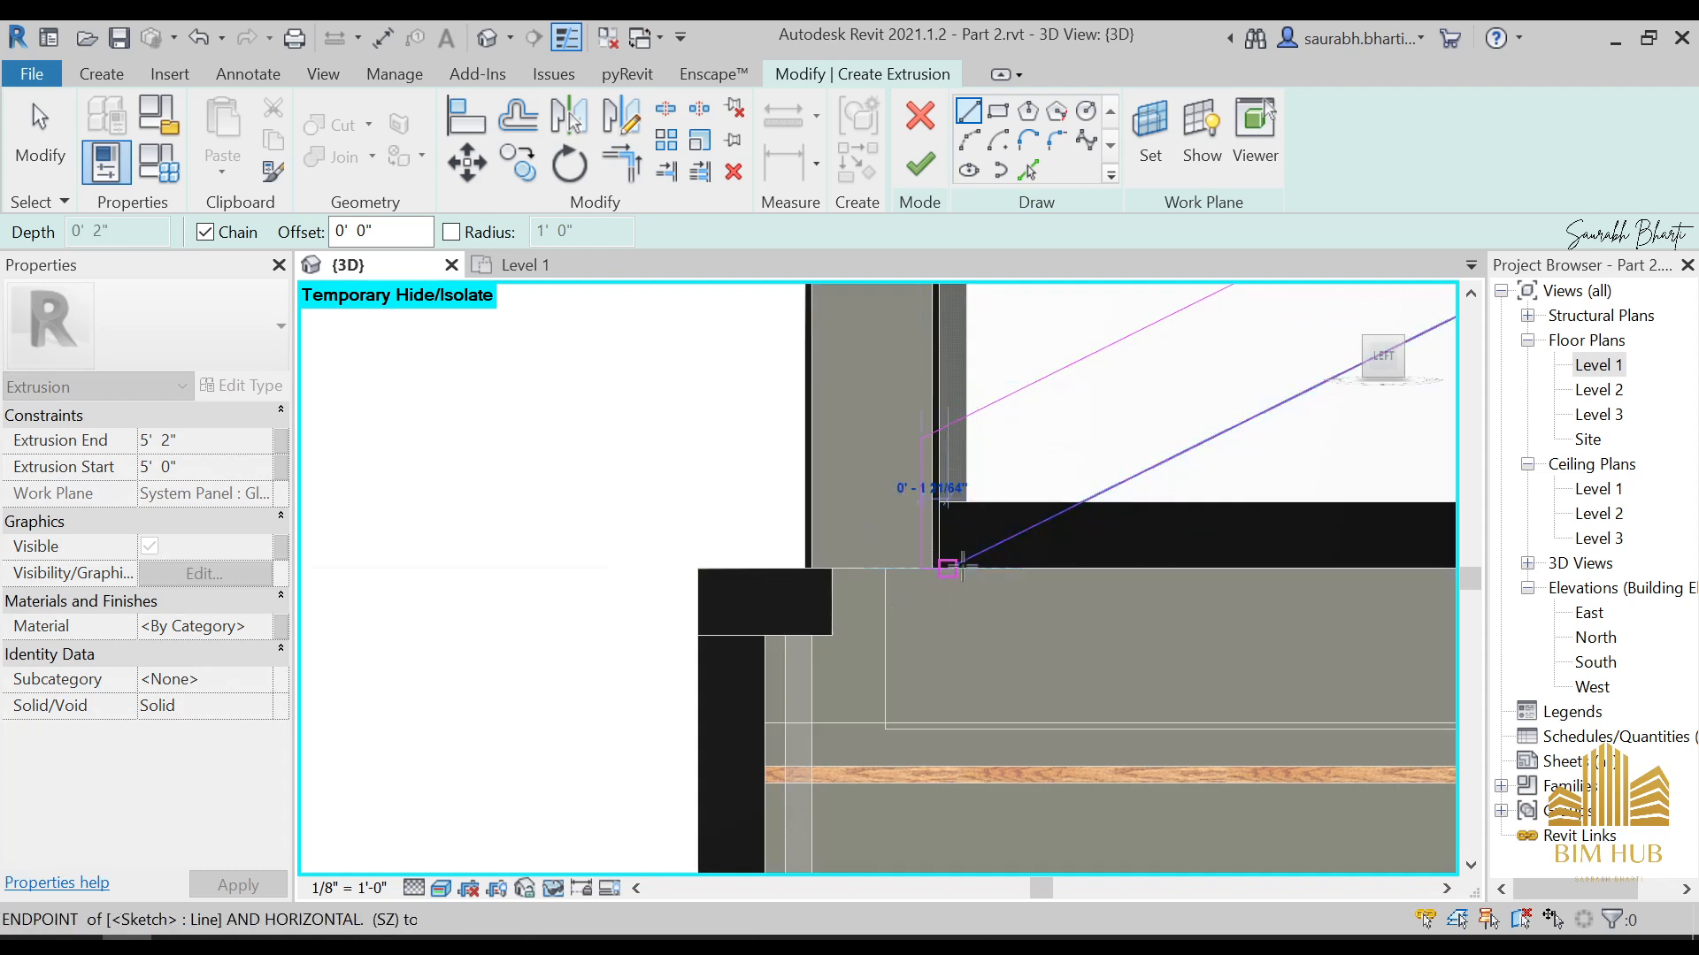
scroll(938, 571, up, 6)
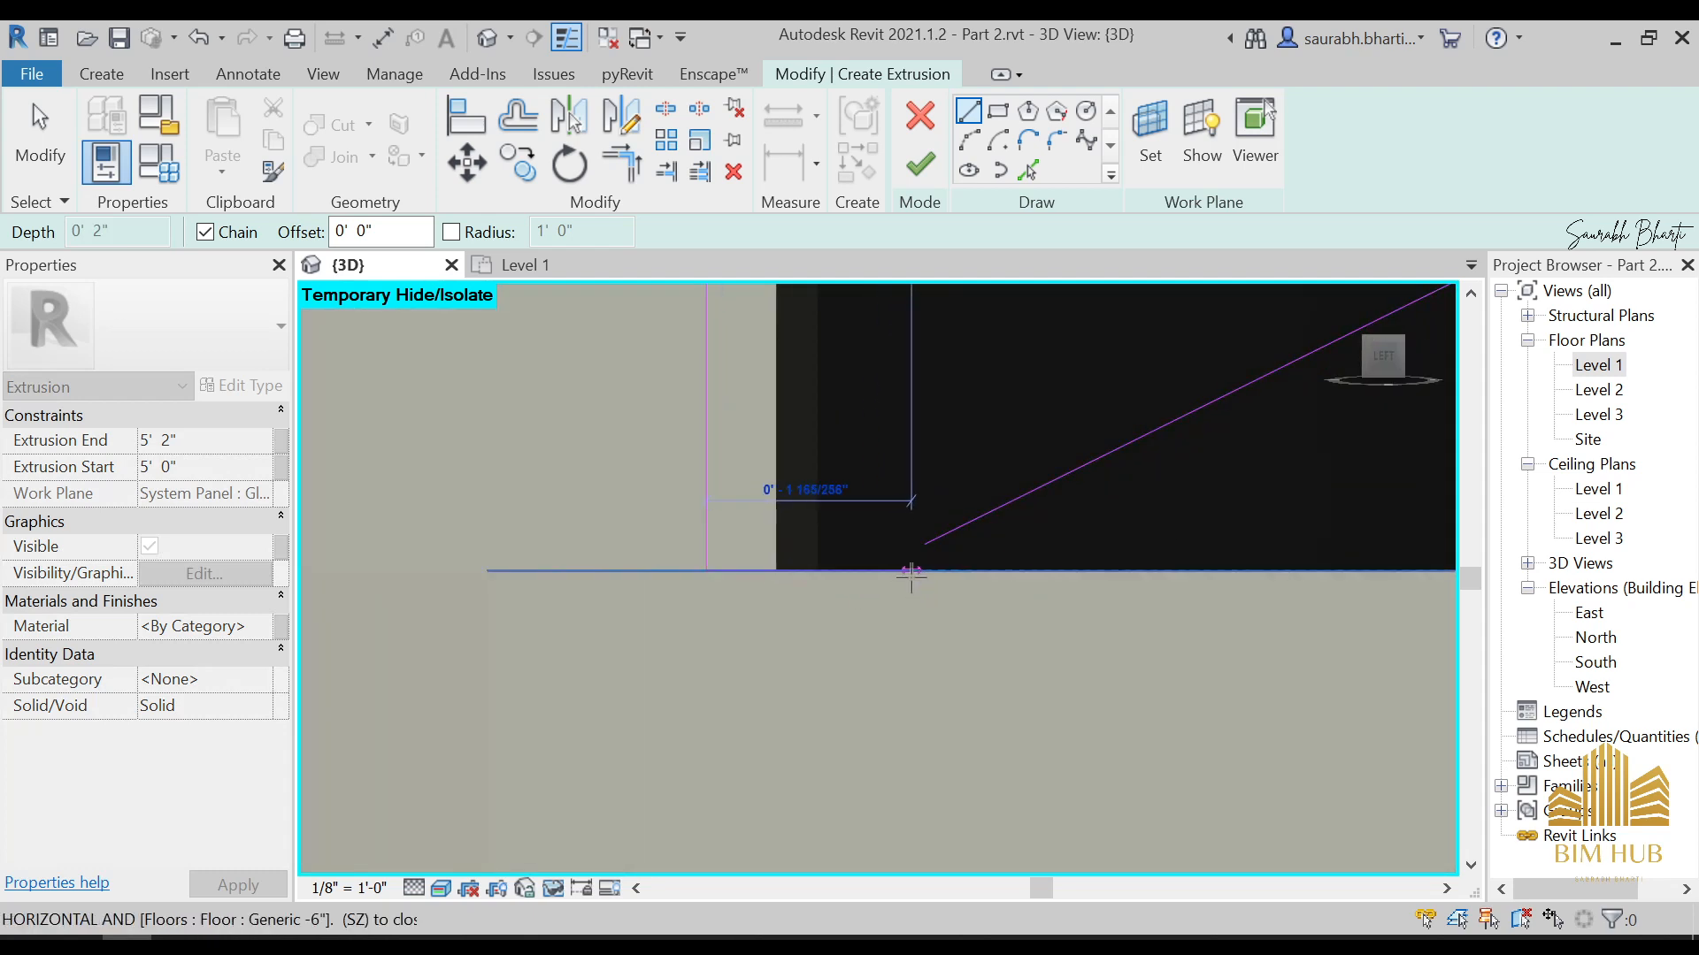
click(936, 540)
key(Escape)
key(Escape)
scroll(933, 561, up, 1)
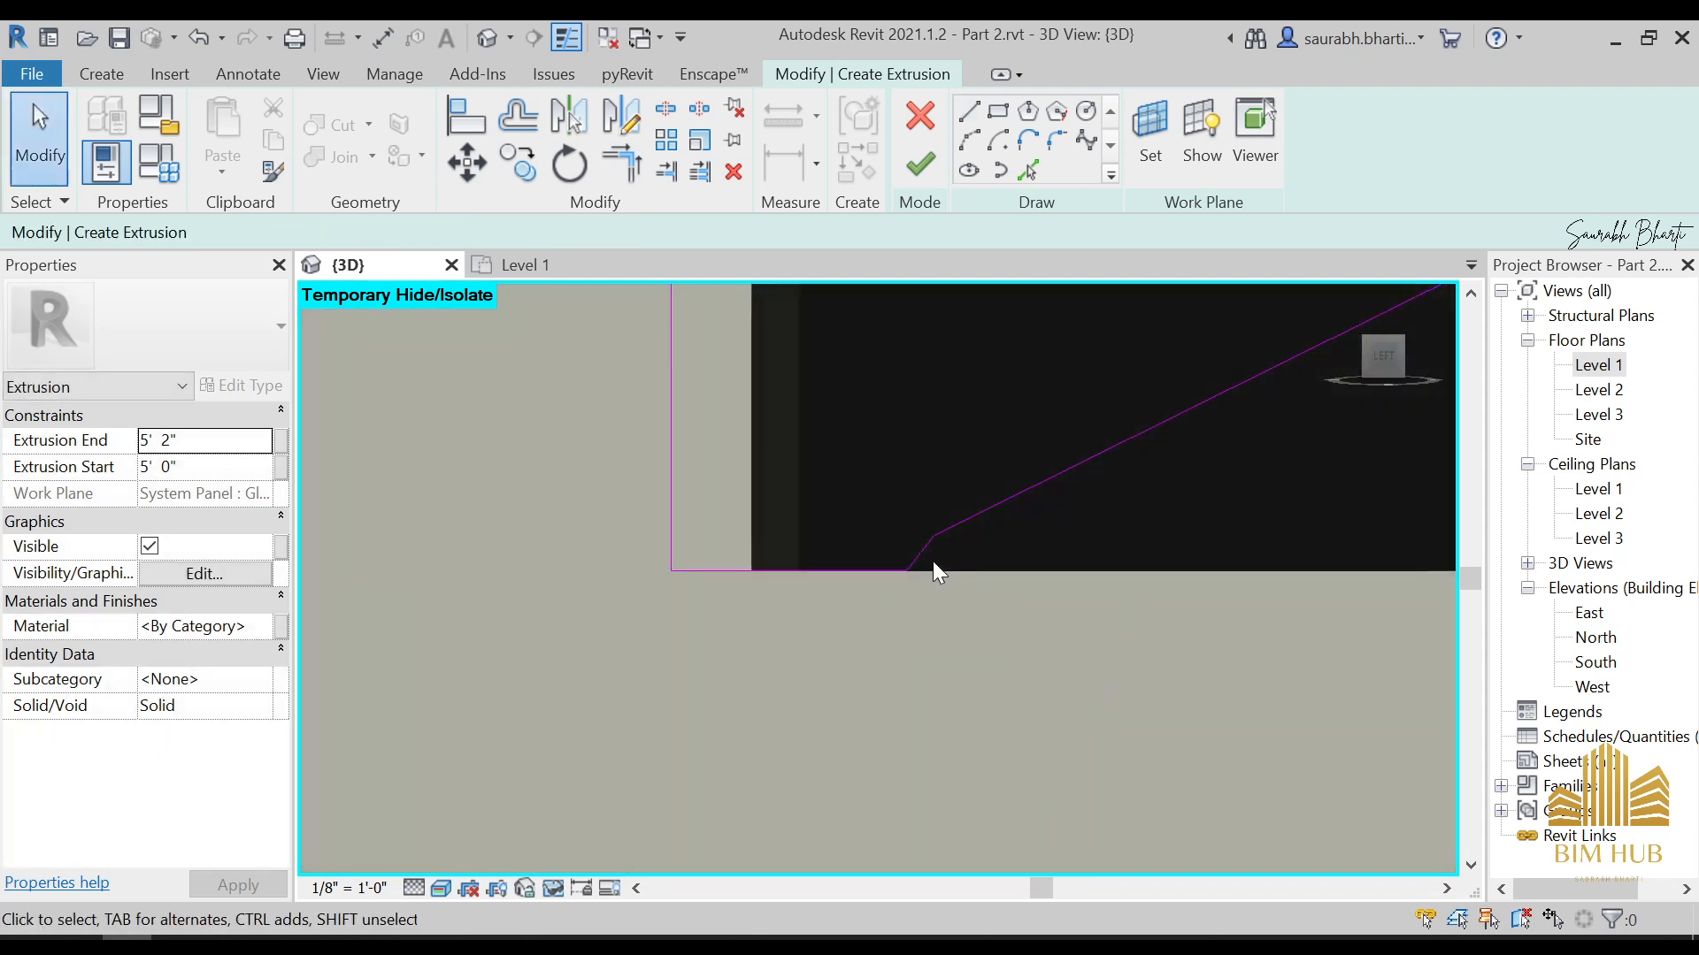
Delete the short slanted closing line, extend the lower diagonal to the sill line, and trim the two into a corner
click(924, 556)
key(Delete)
click(979, 516)
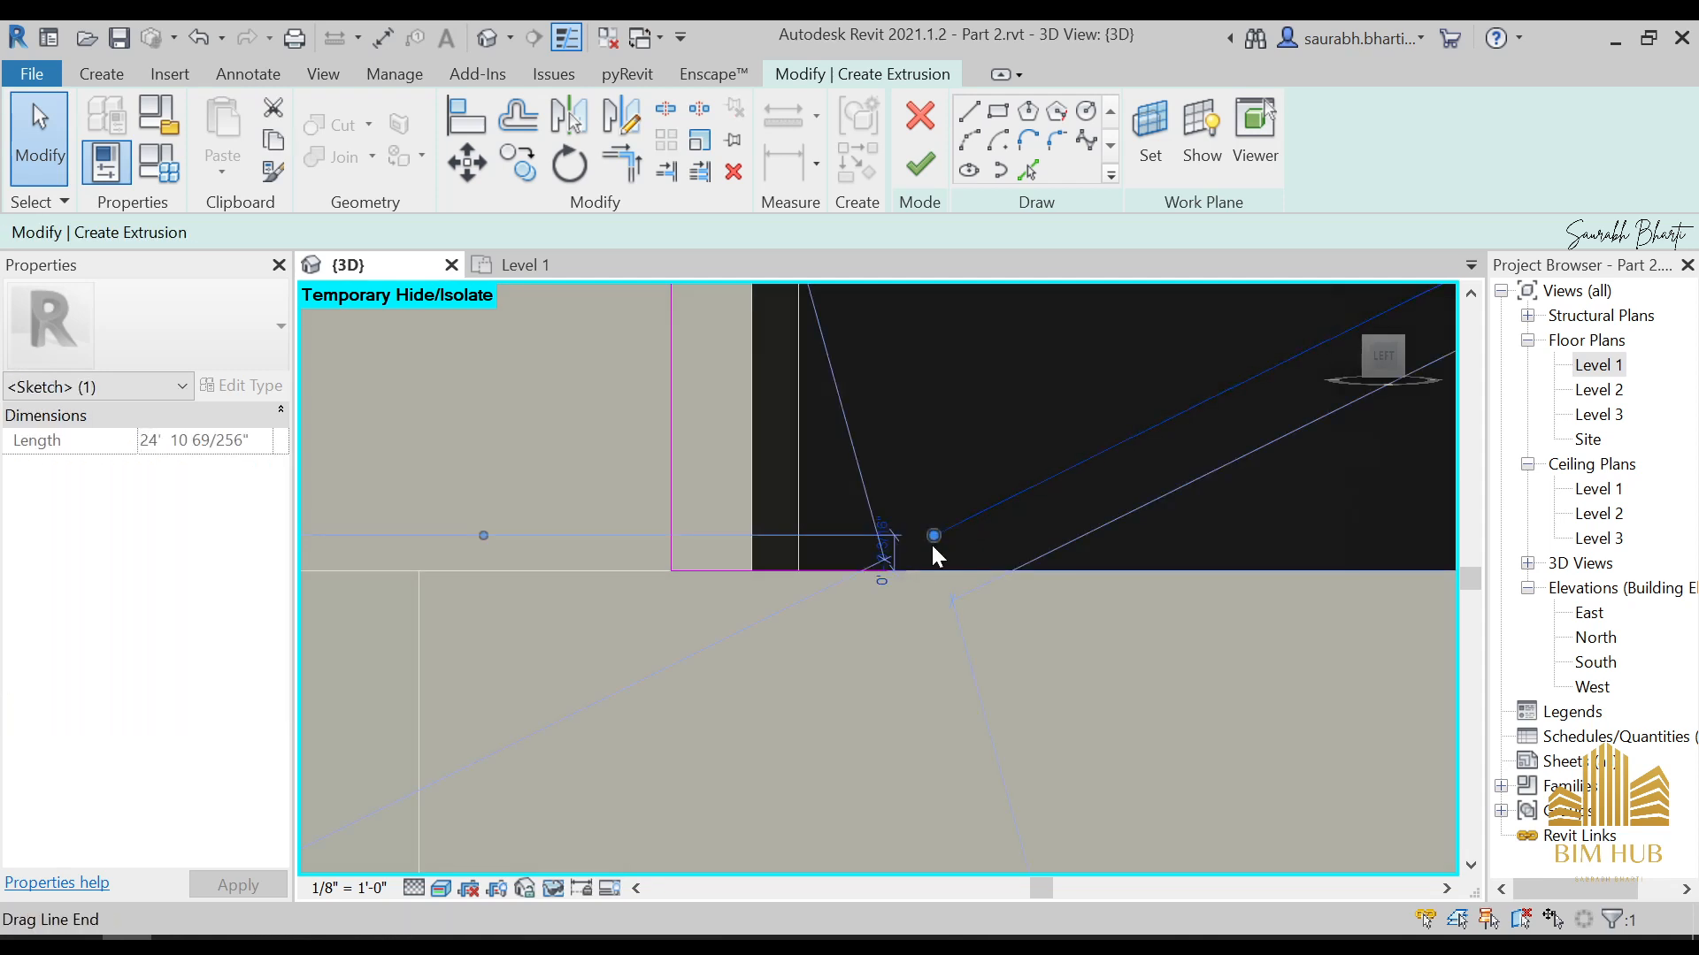
drag(933, 541, 860, 571)
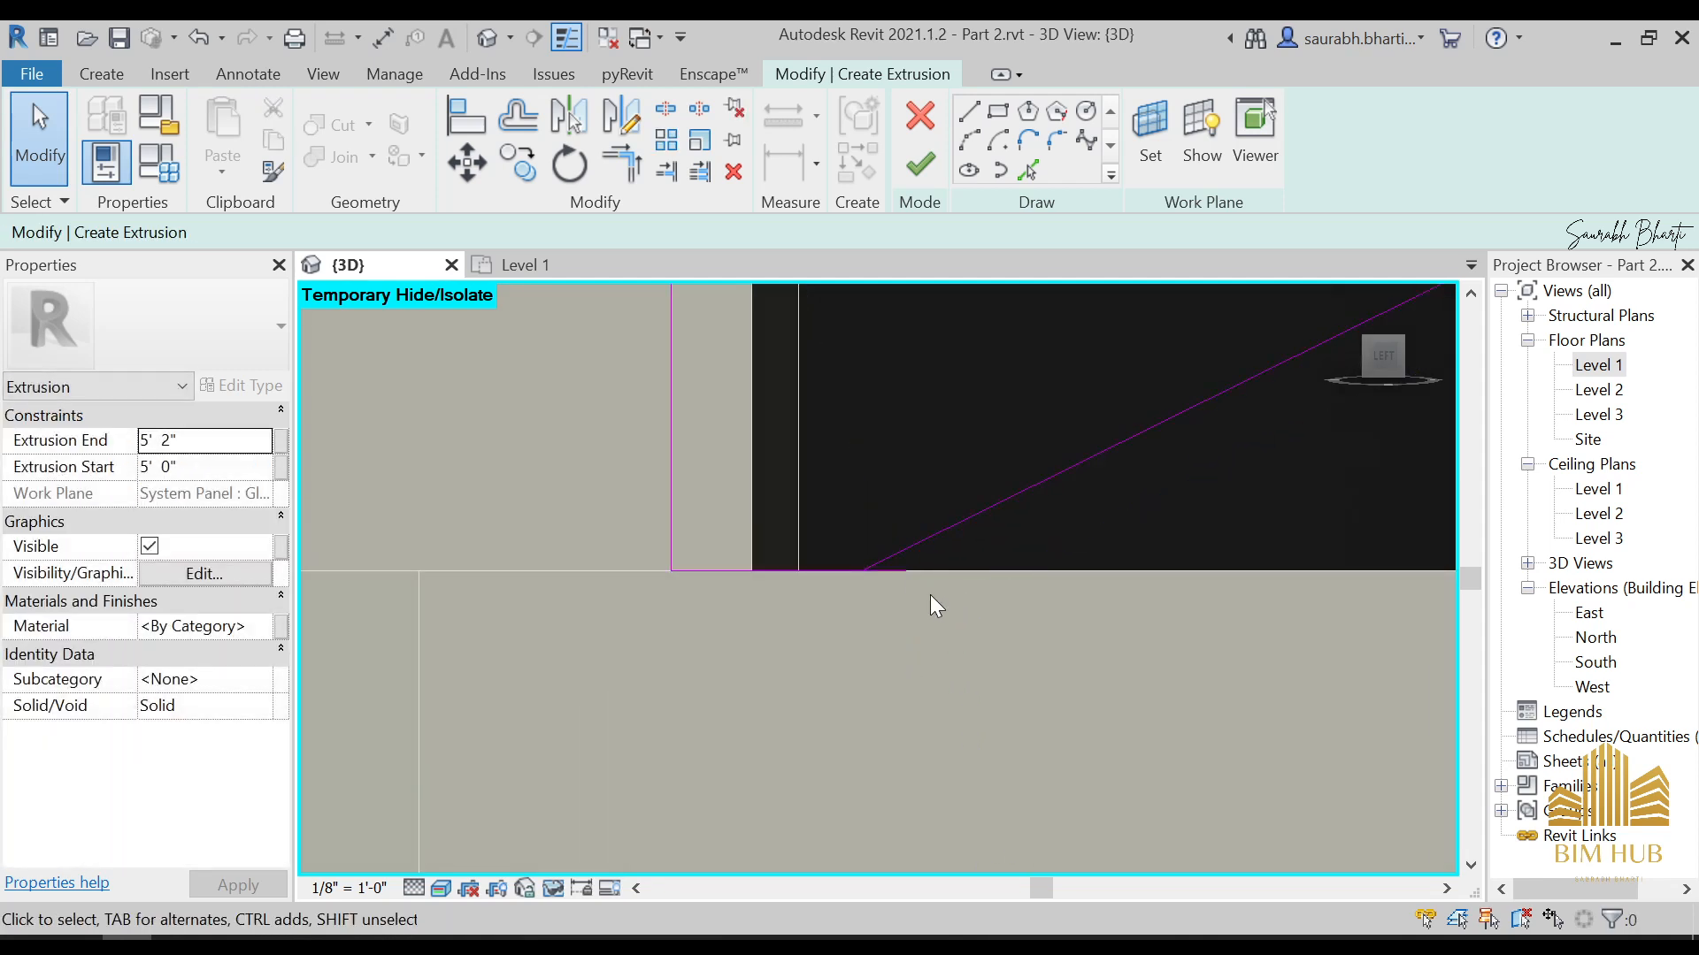
key(t)
key(r)
scroll(893, 557, down, 4)
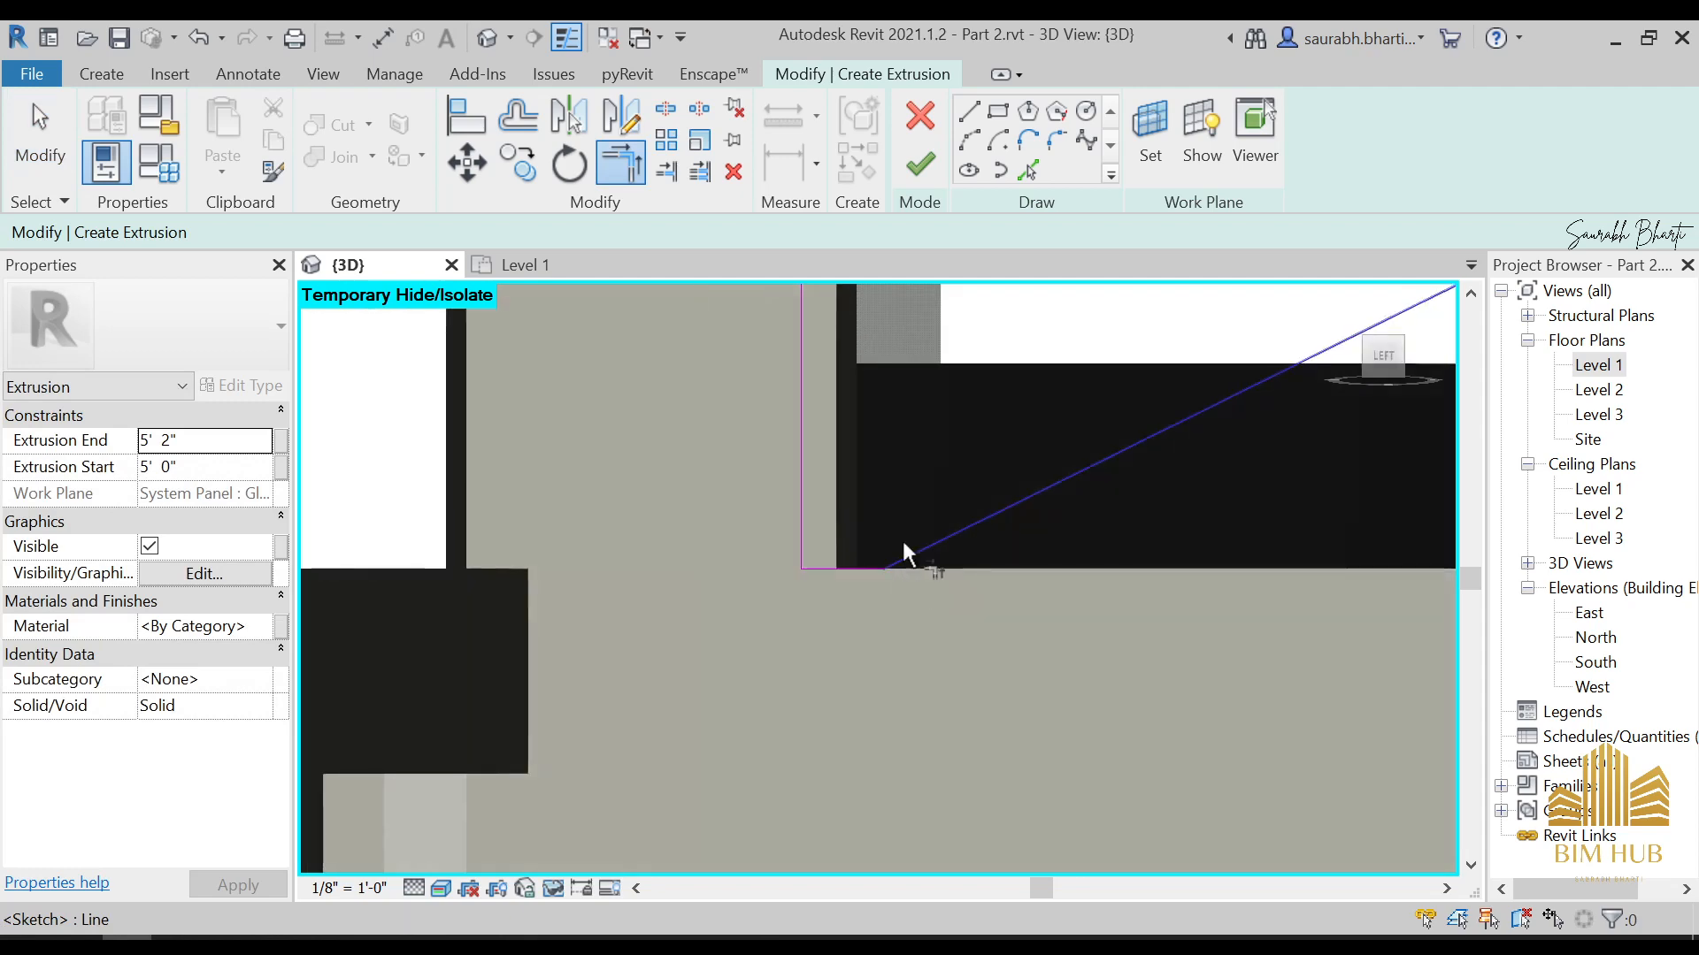
key(Escape)
scroll(977, 403, down, 3)
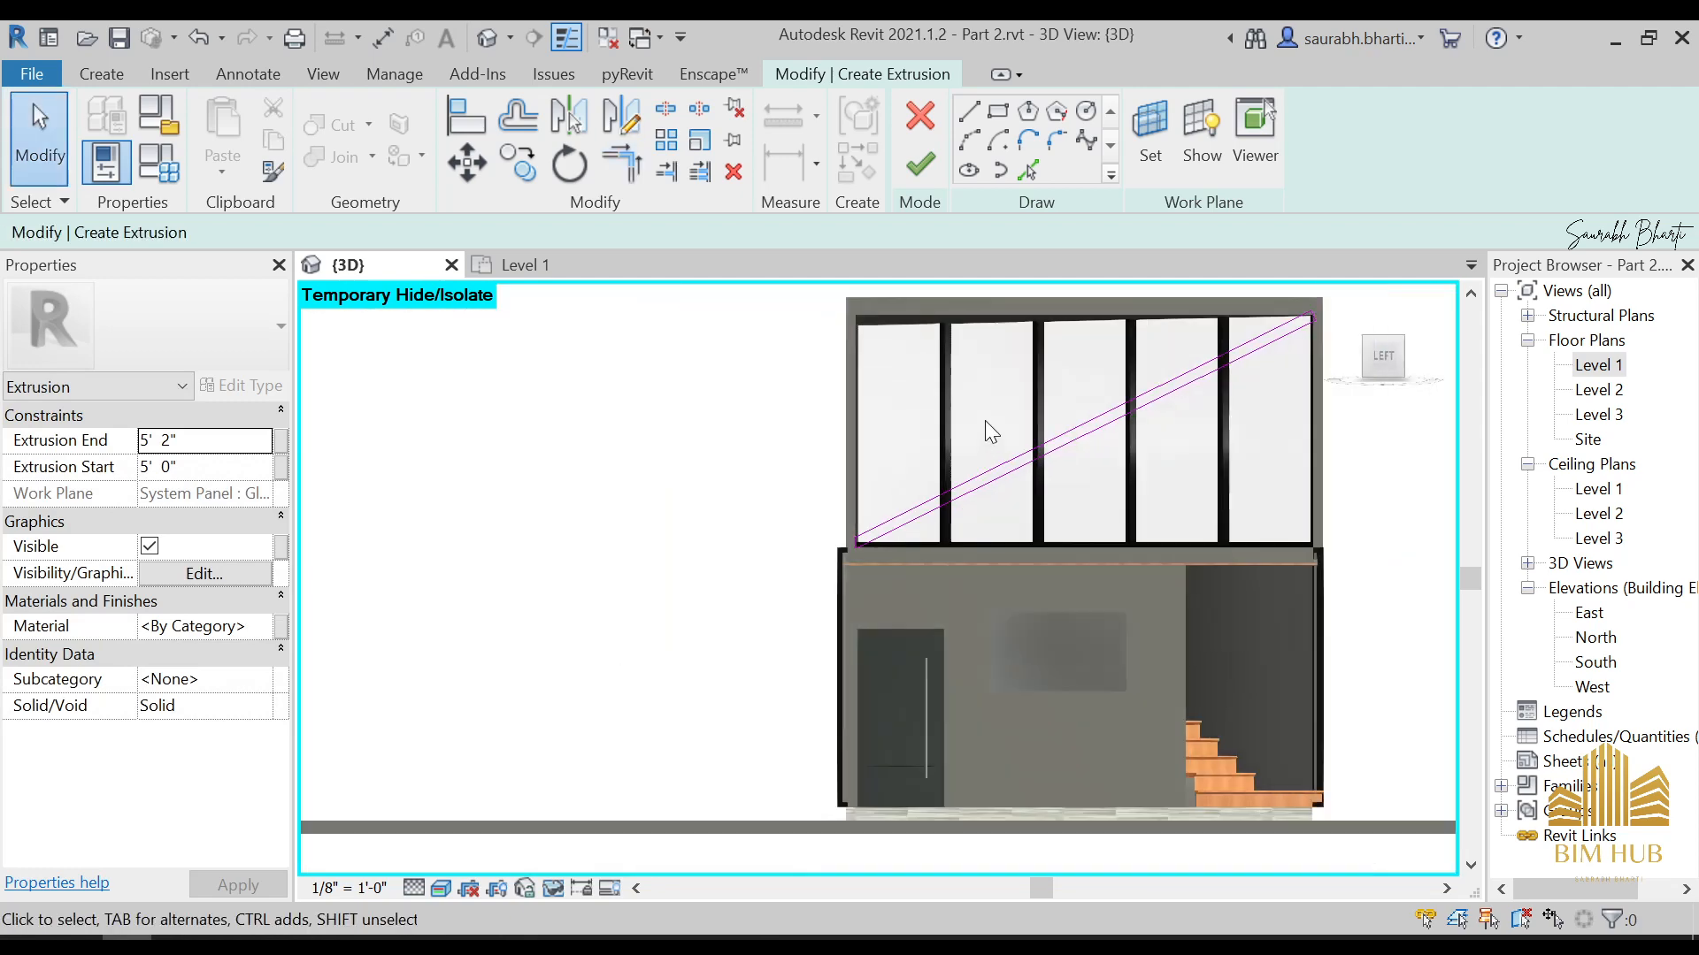
Finish the brace profile sketch to create the extrusion, and select the resulting solid
click(933, 168)
mouse_move(1050, 504)
shift+middle_down()
mouse_move(1308, 606)
mouse_move(1226, 593)
shift+middle_up()
click(1227, 593)
shift+middle_drag(1115, 536, 1083, 583)
click(1059, 548)
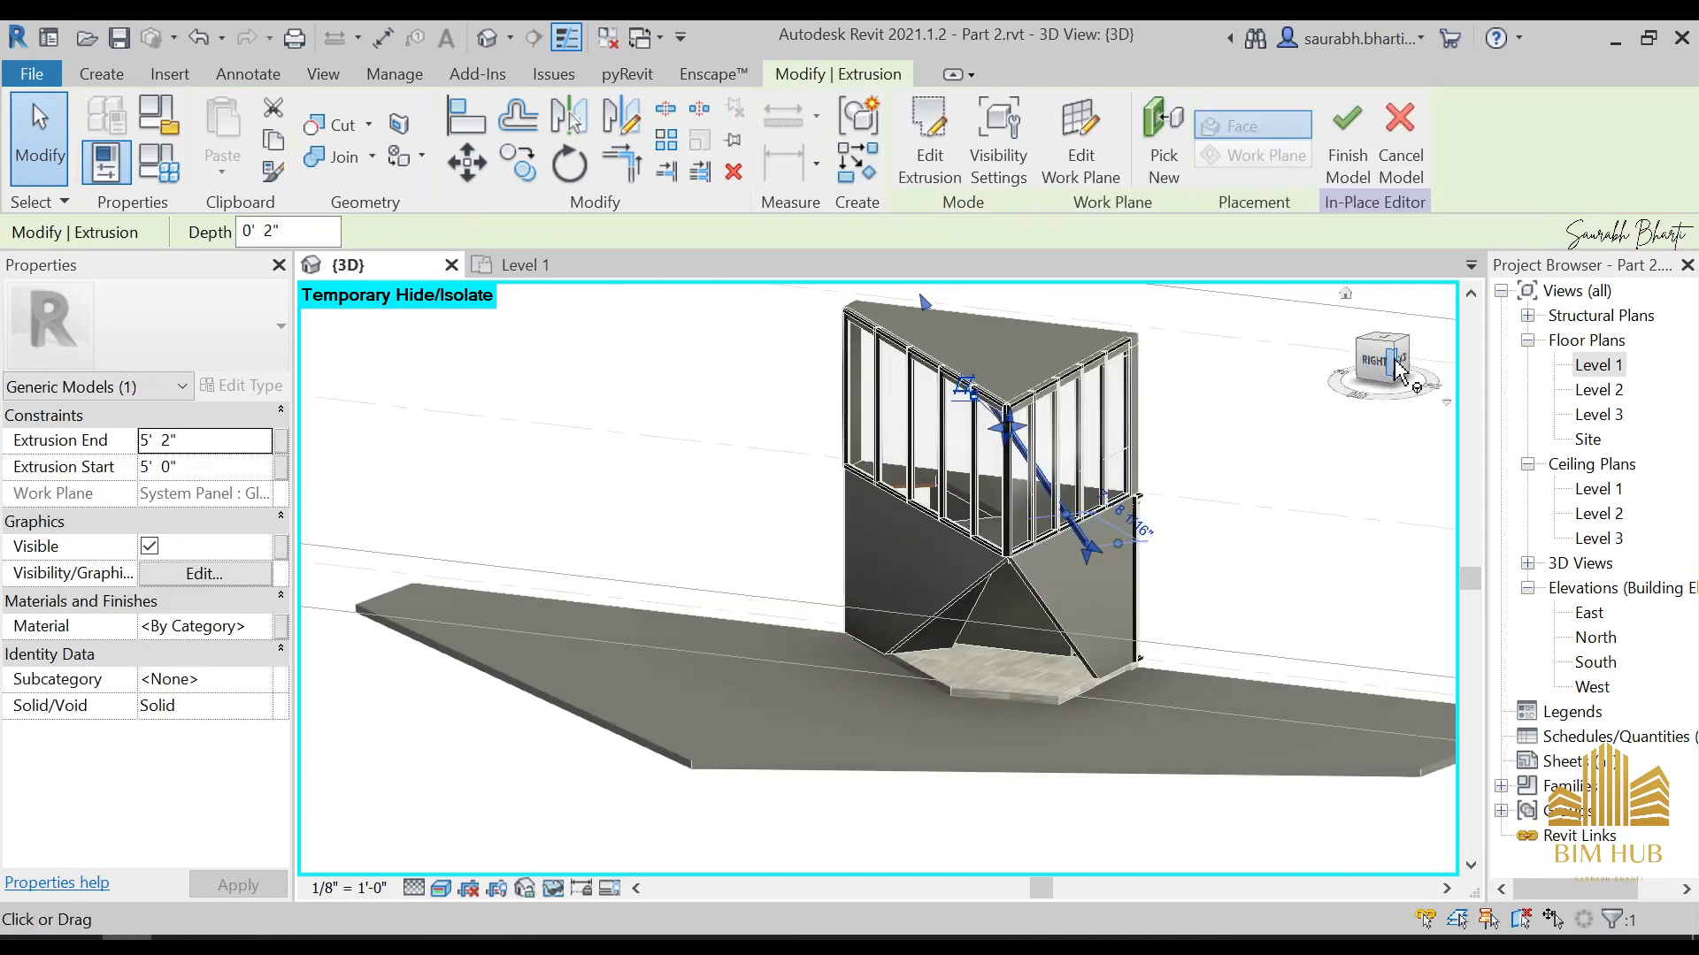
Examine the extruded brace's position relative to the glazing and roof from several sides and from above
click(1398, 372)
shift+middle_drag(1293, 481, 1095, 677)
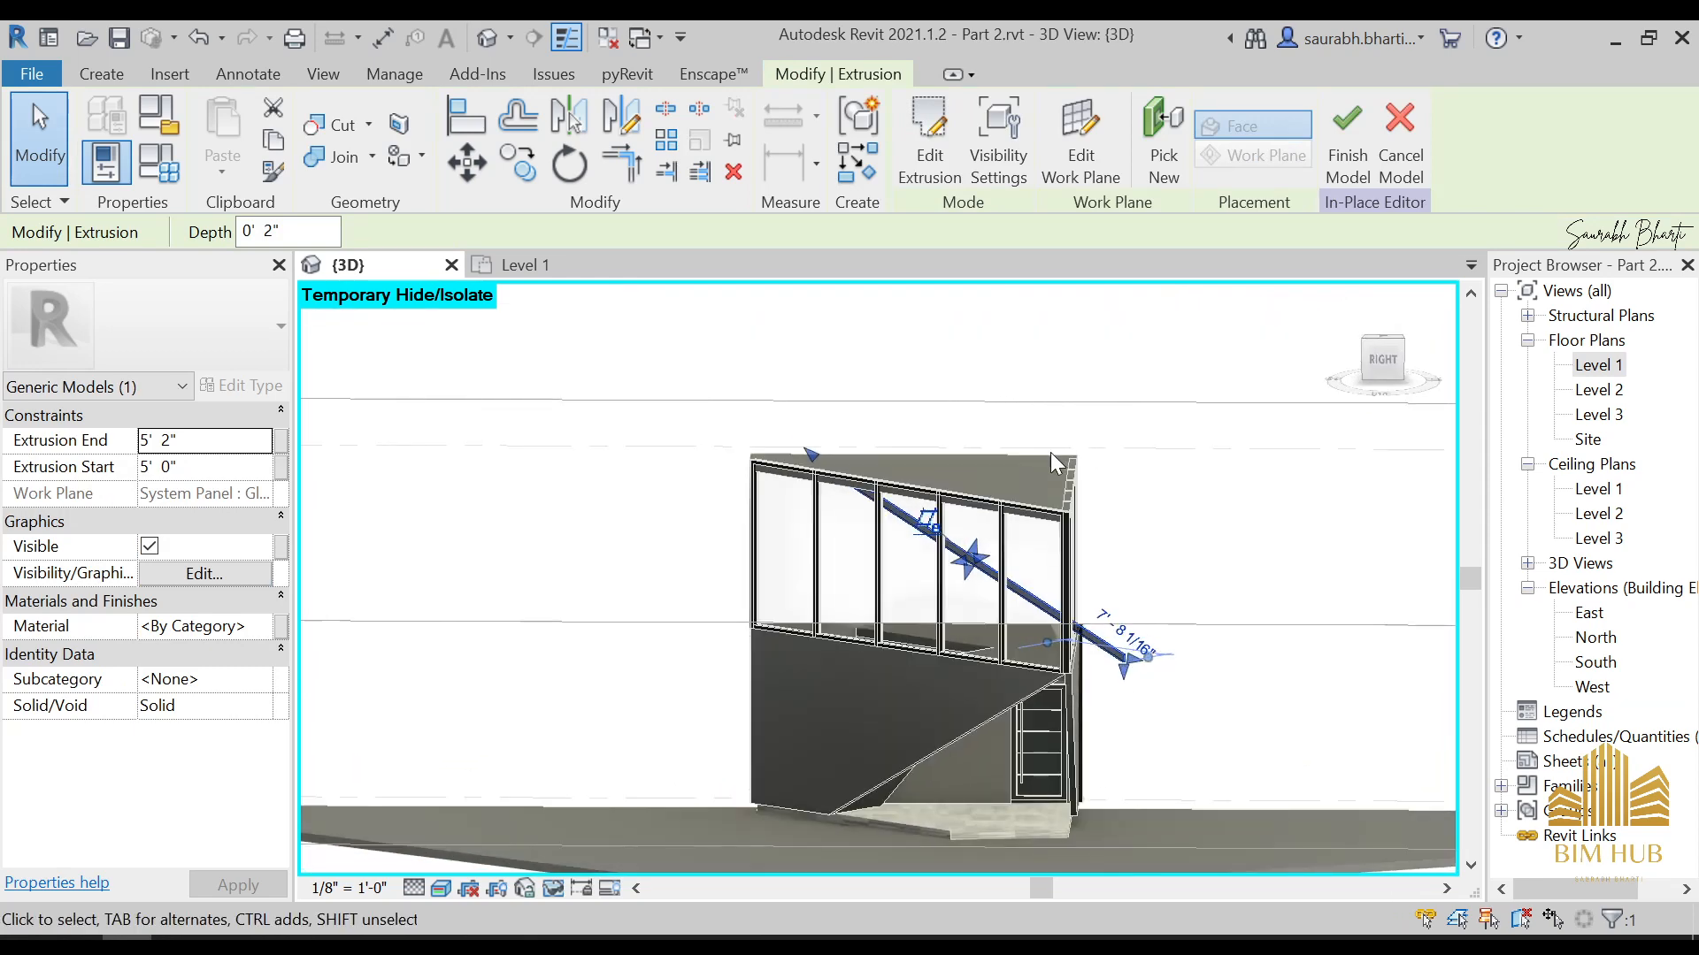
click(1028, 453)
shift+middle_drag(1028, 453, 1157, 612)
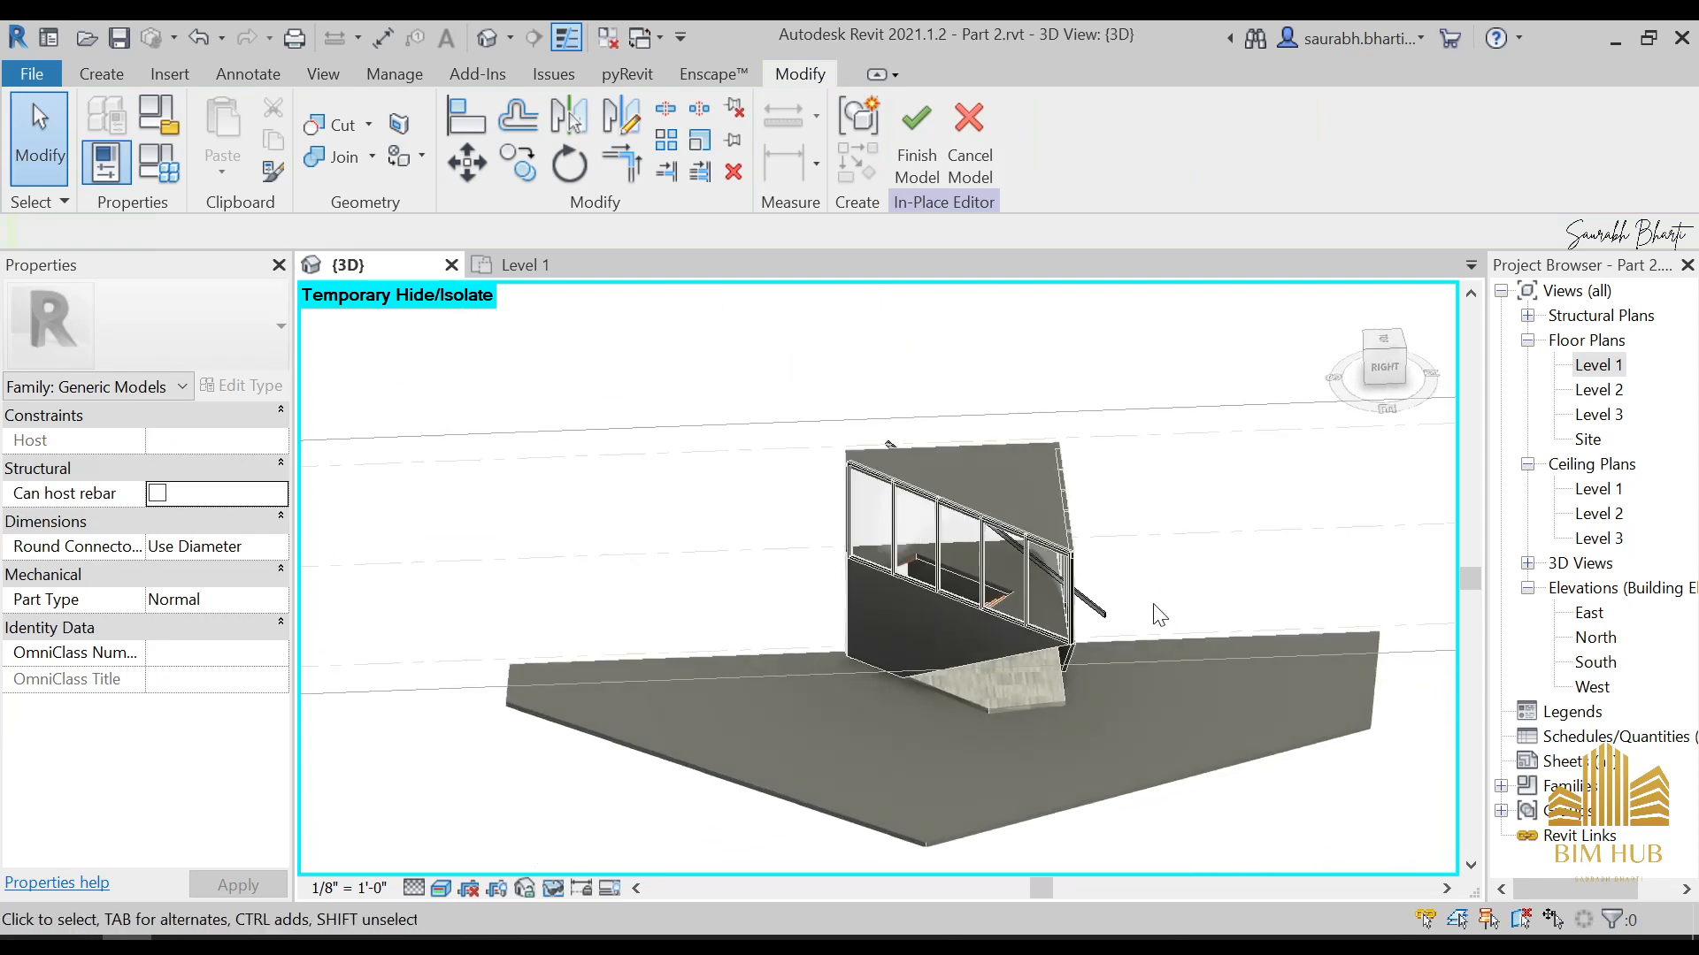
click(1087, 617)
shift+middle_drag(1054, 655, 997, 555)
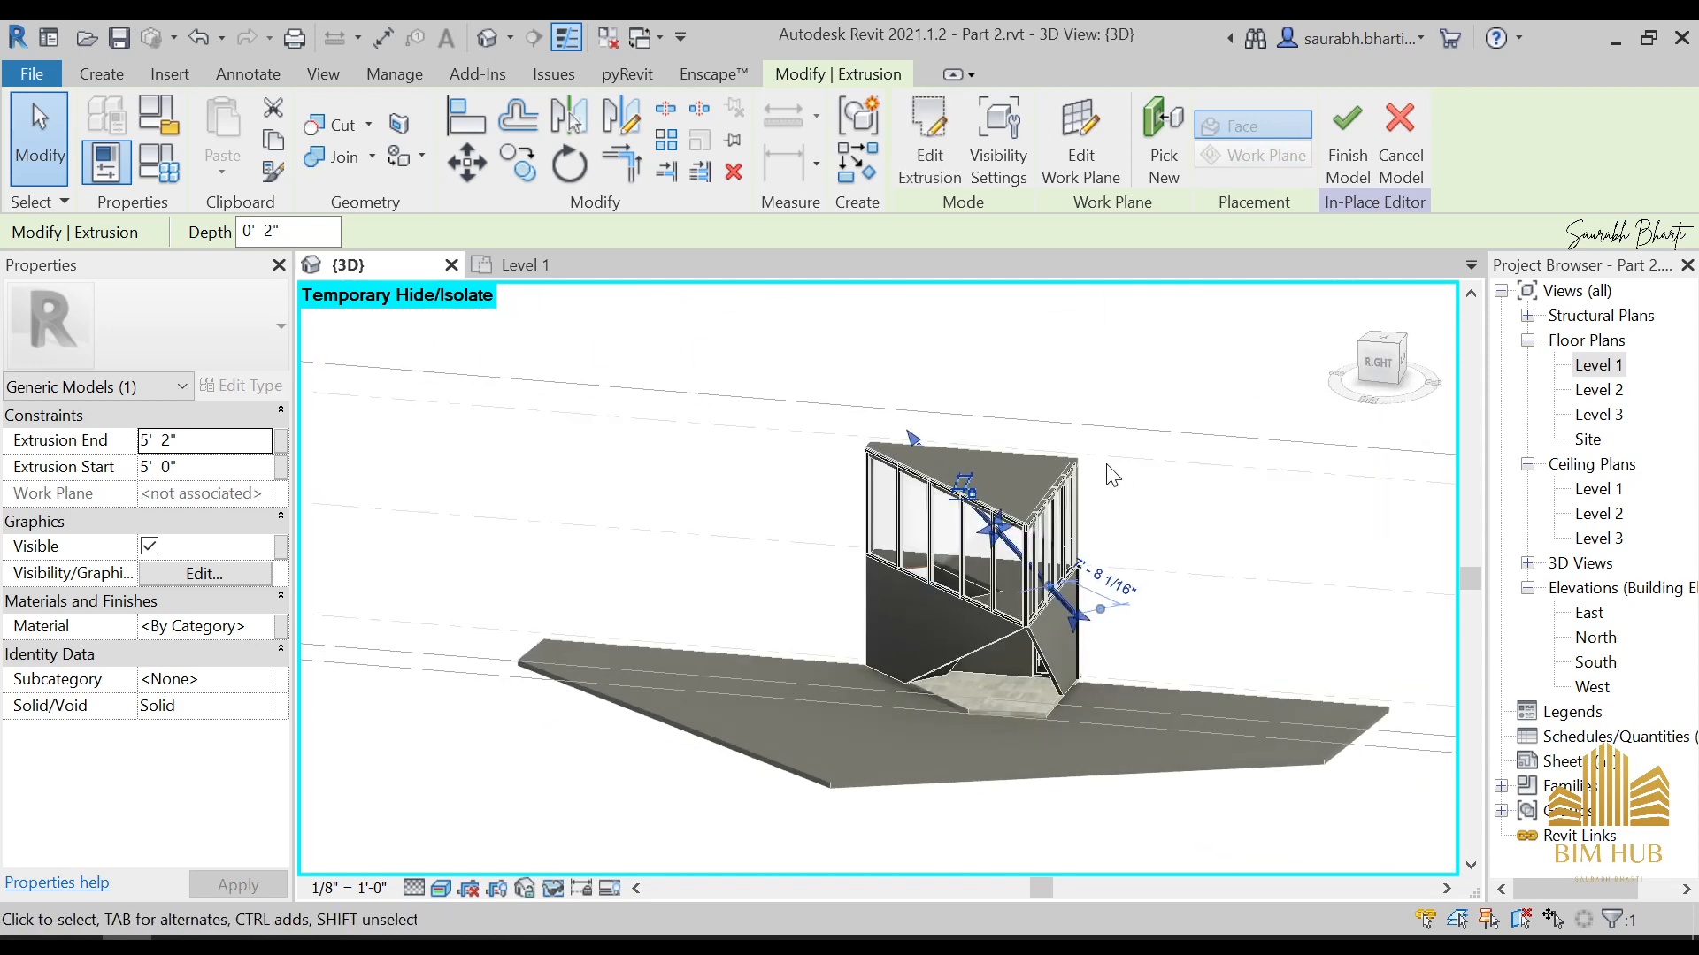
shift+middle_drag(1112, 475, 1398, 354)
click(1386, 345)
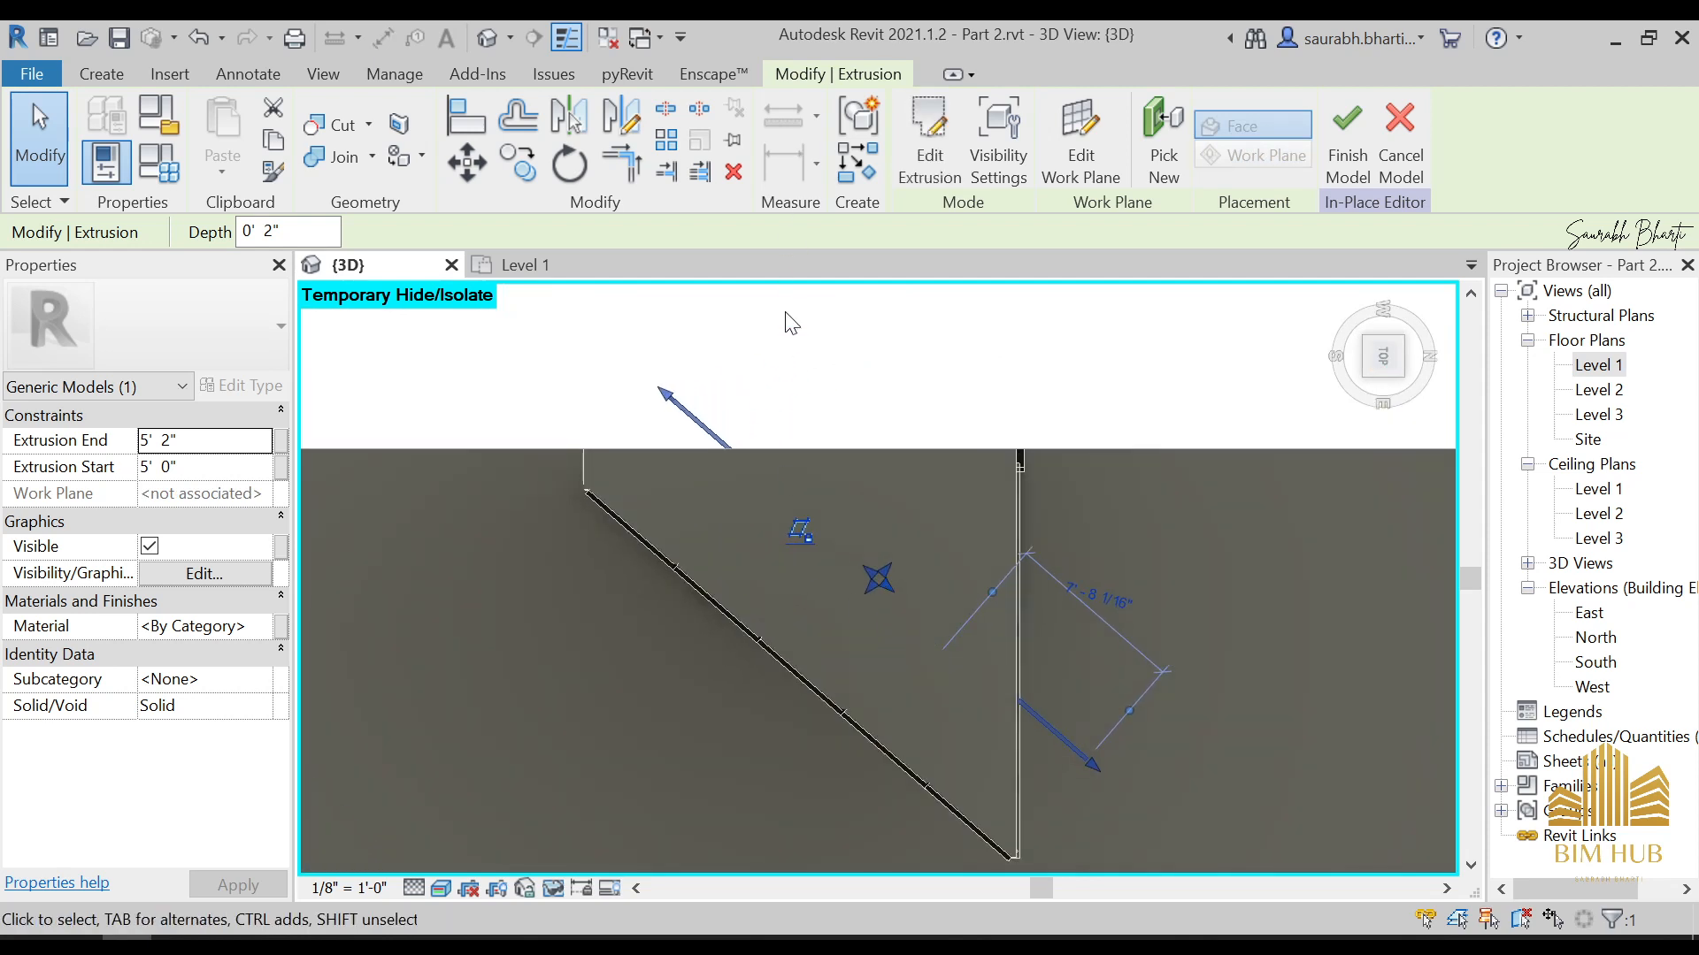
Finish the in-place brace model and temporarily hide the roof to expose the interior
key(Escape)
click(917, 137)
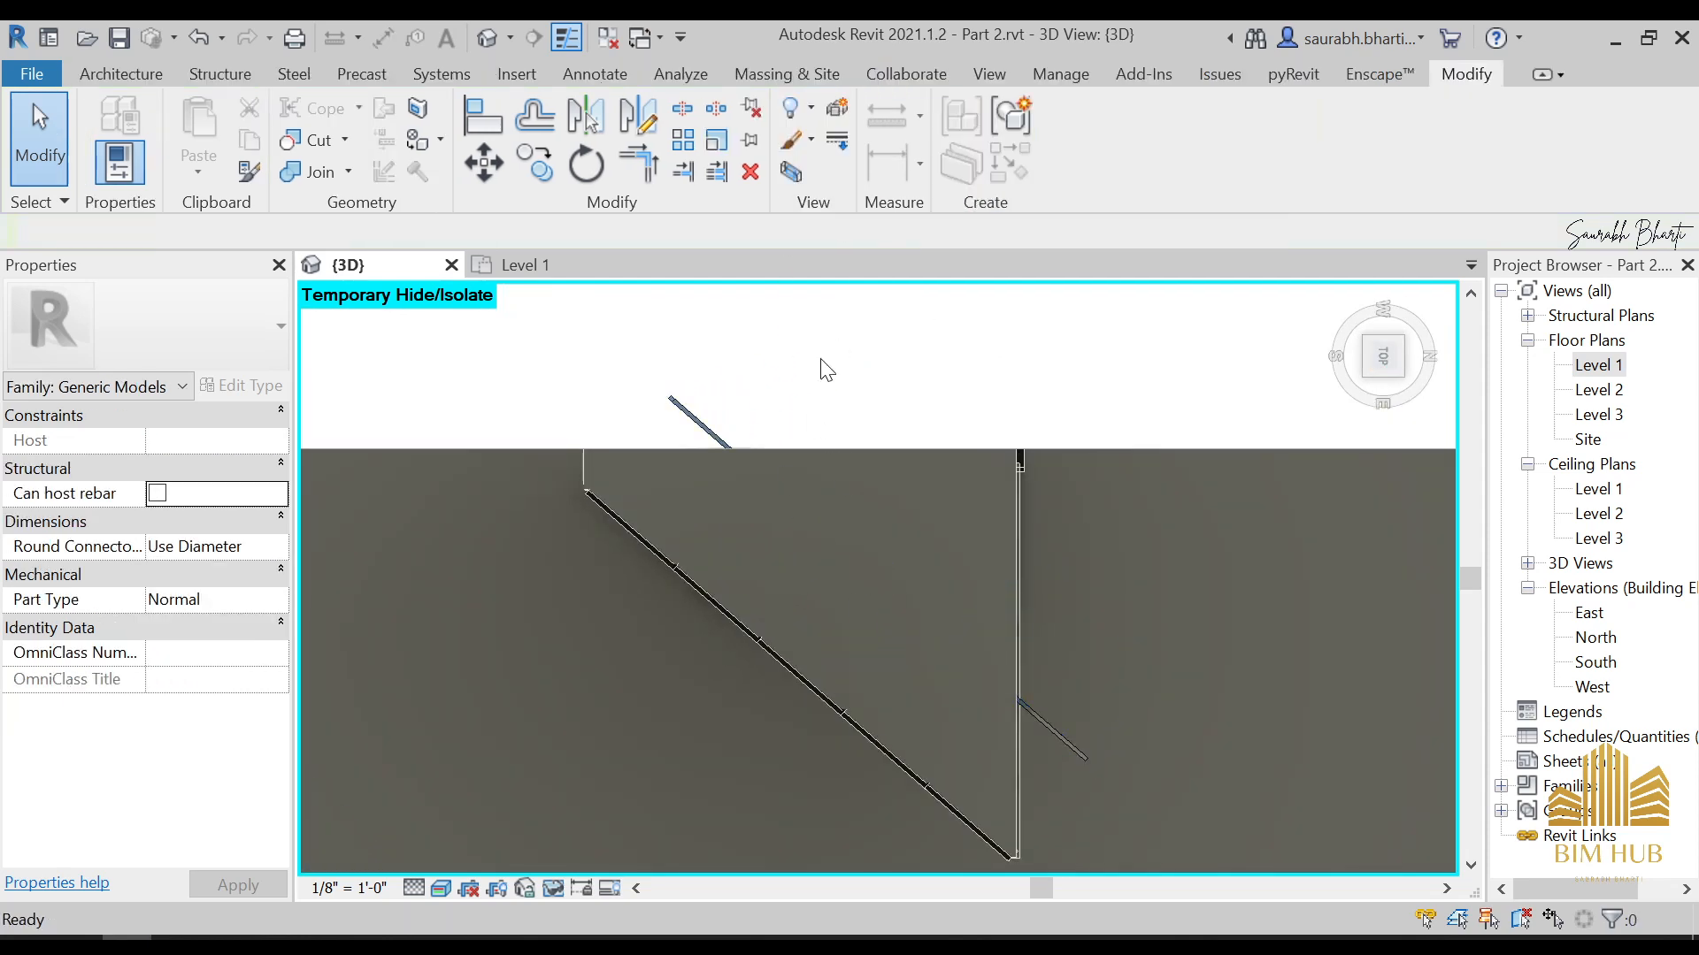
shift+middle_drag(819, 369, 846, 427)
click(847, 428)
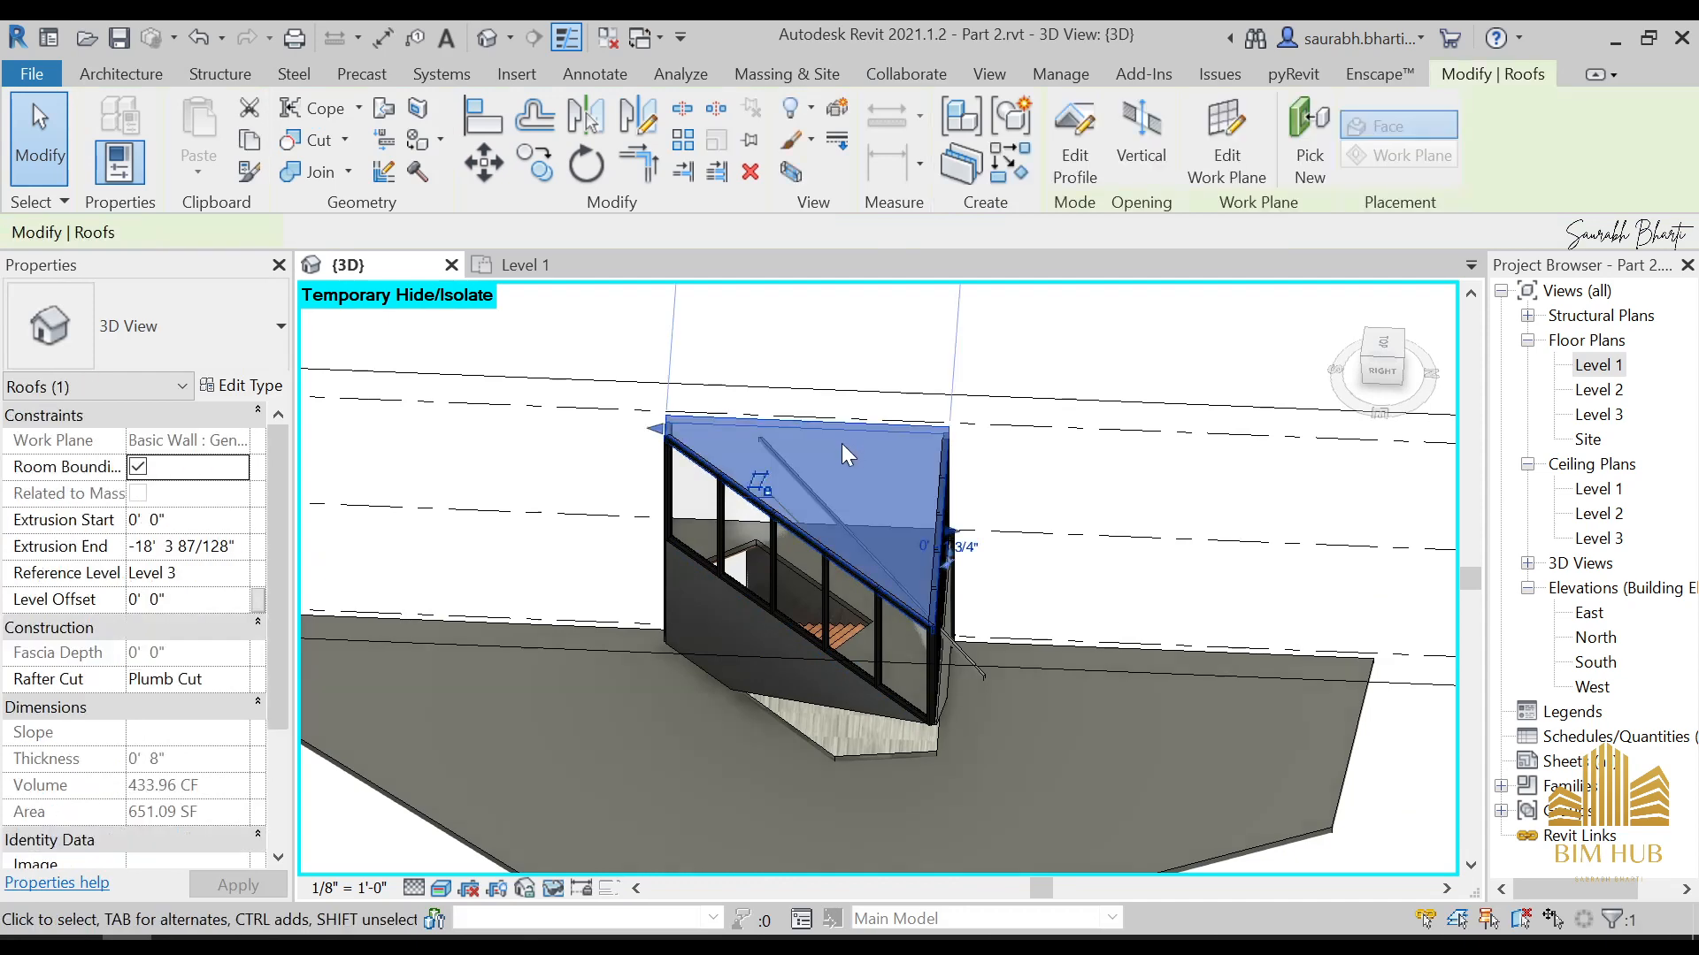
key(Escape)
shift+middle_drag(902, 589, 922, 502)
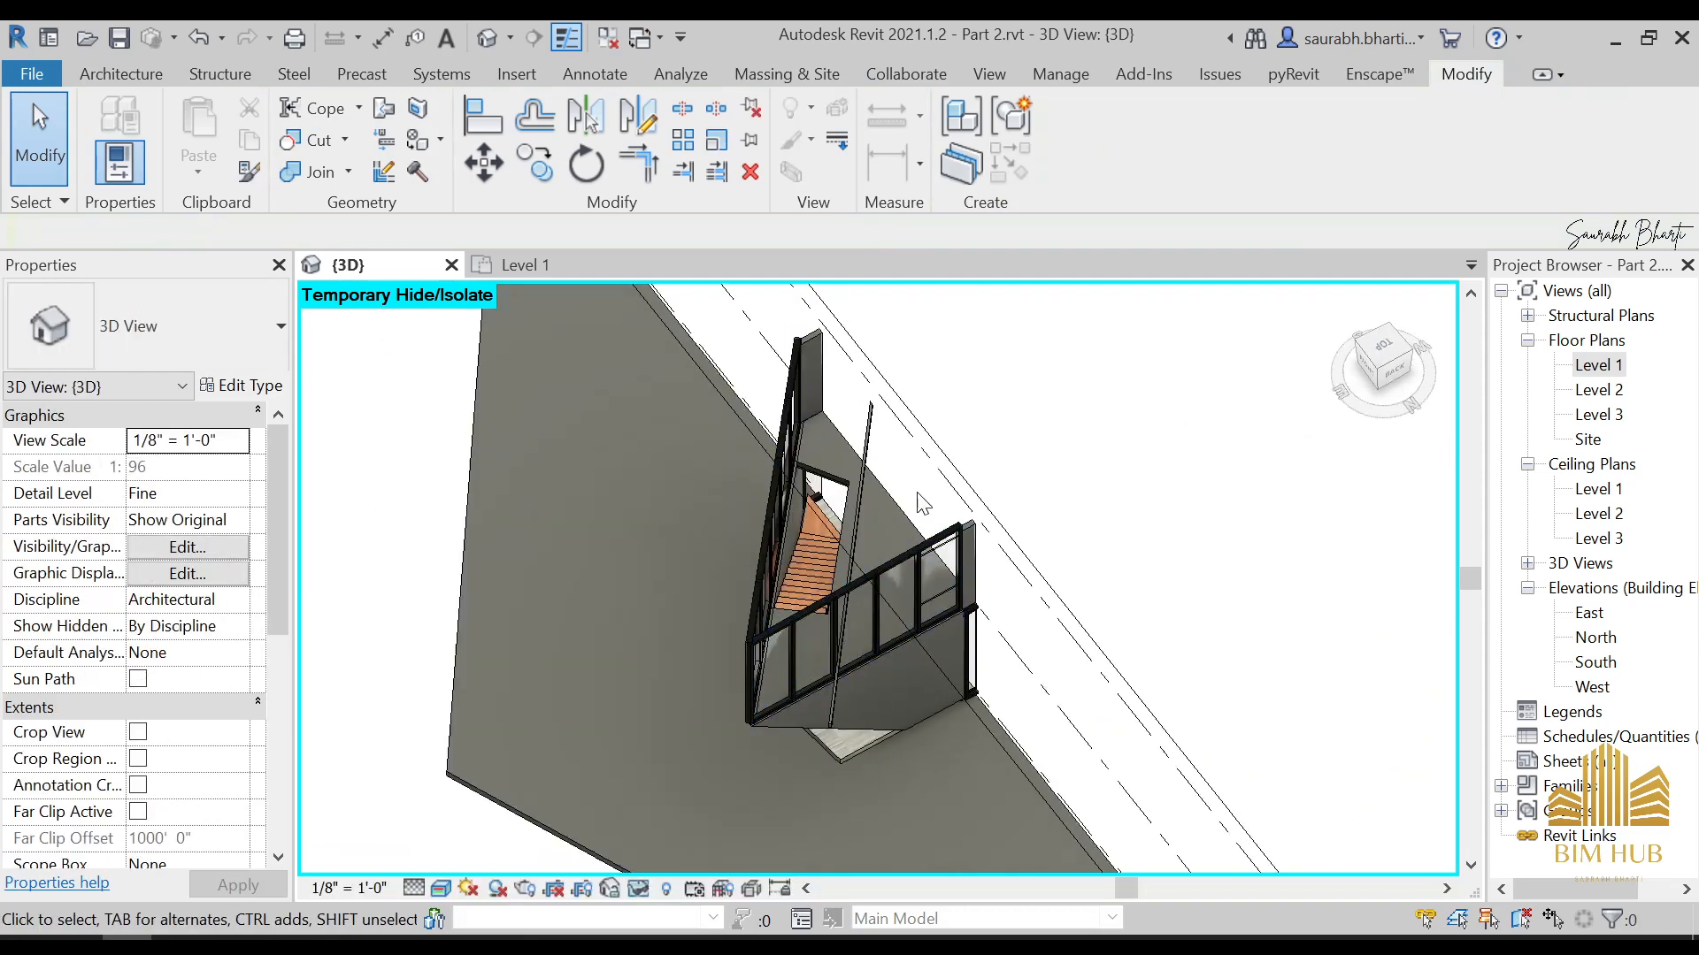
In the top view, stretch both long faces of the brace over to the inner side of the glazed wall beside the stair
click(1380, 349)
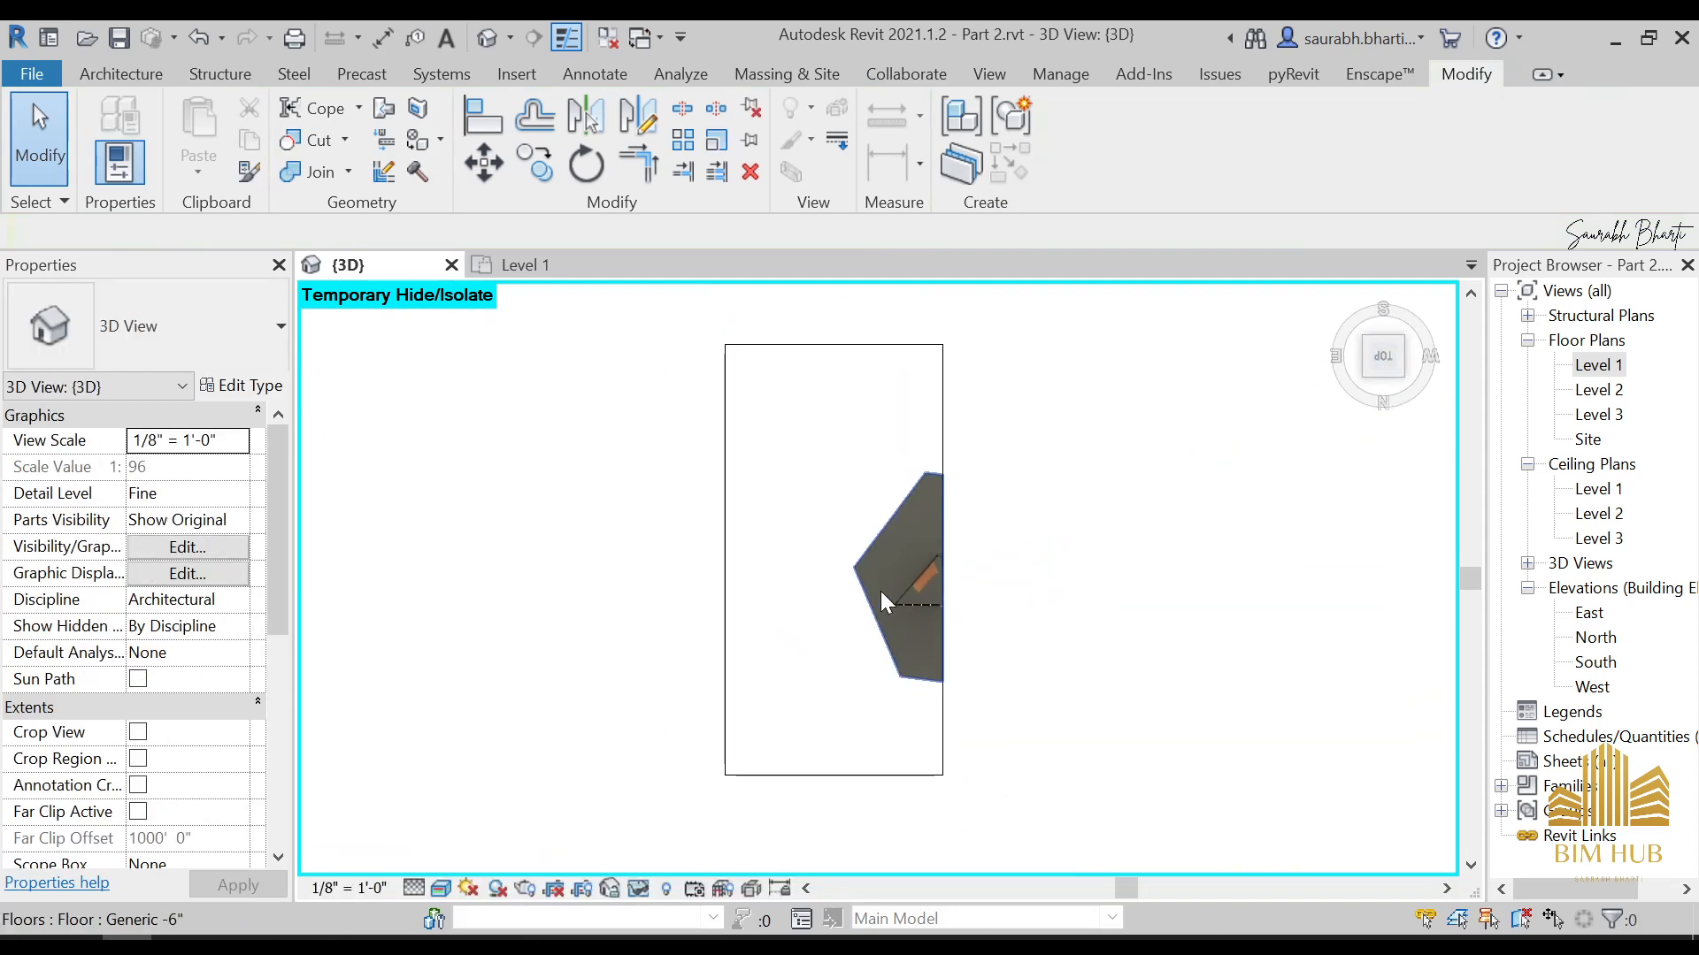
click(1003, 659)
scroll(991, 672, up, 5)
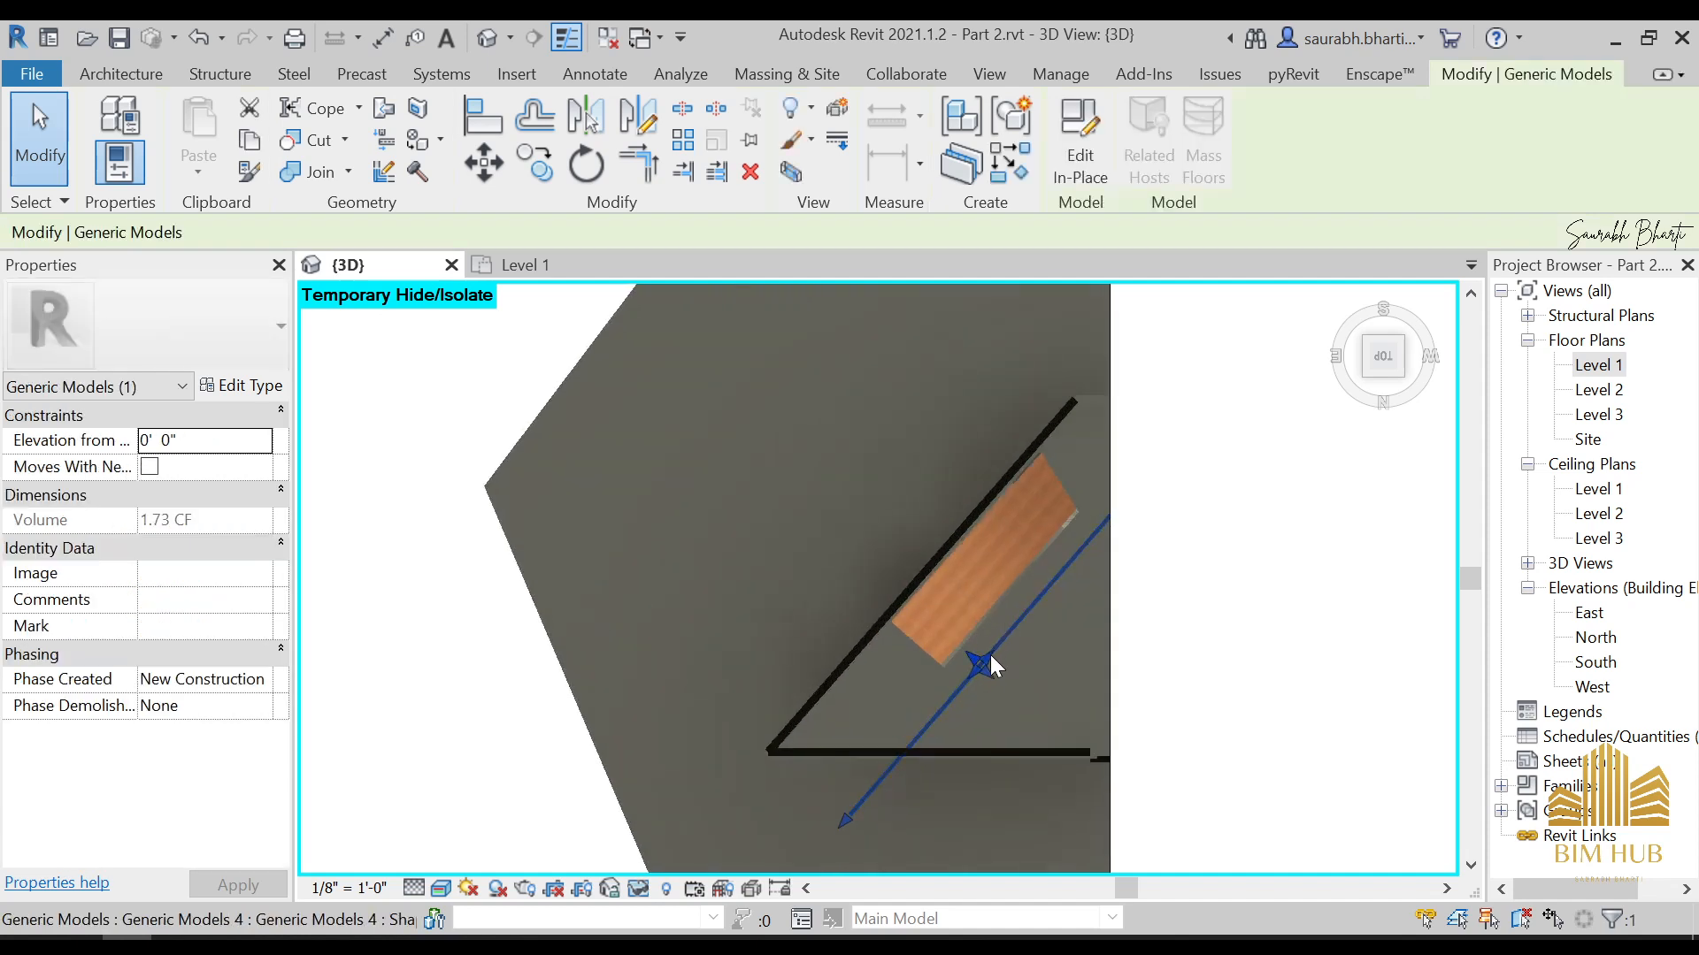
drag(964, 670, 860, 514)
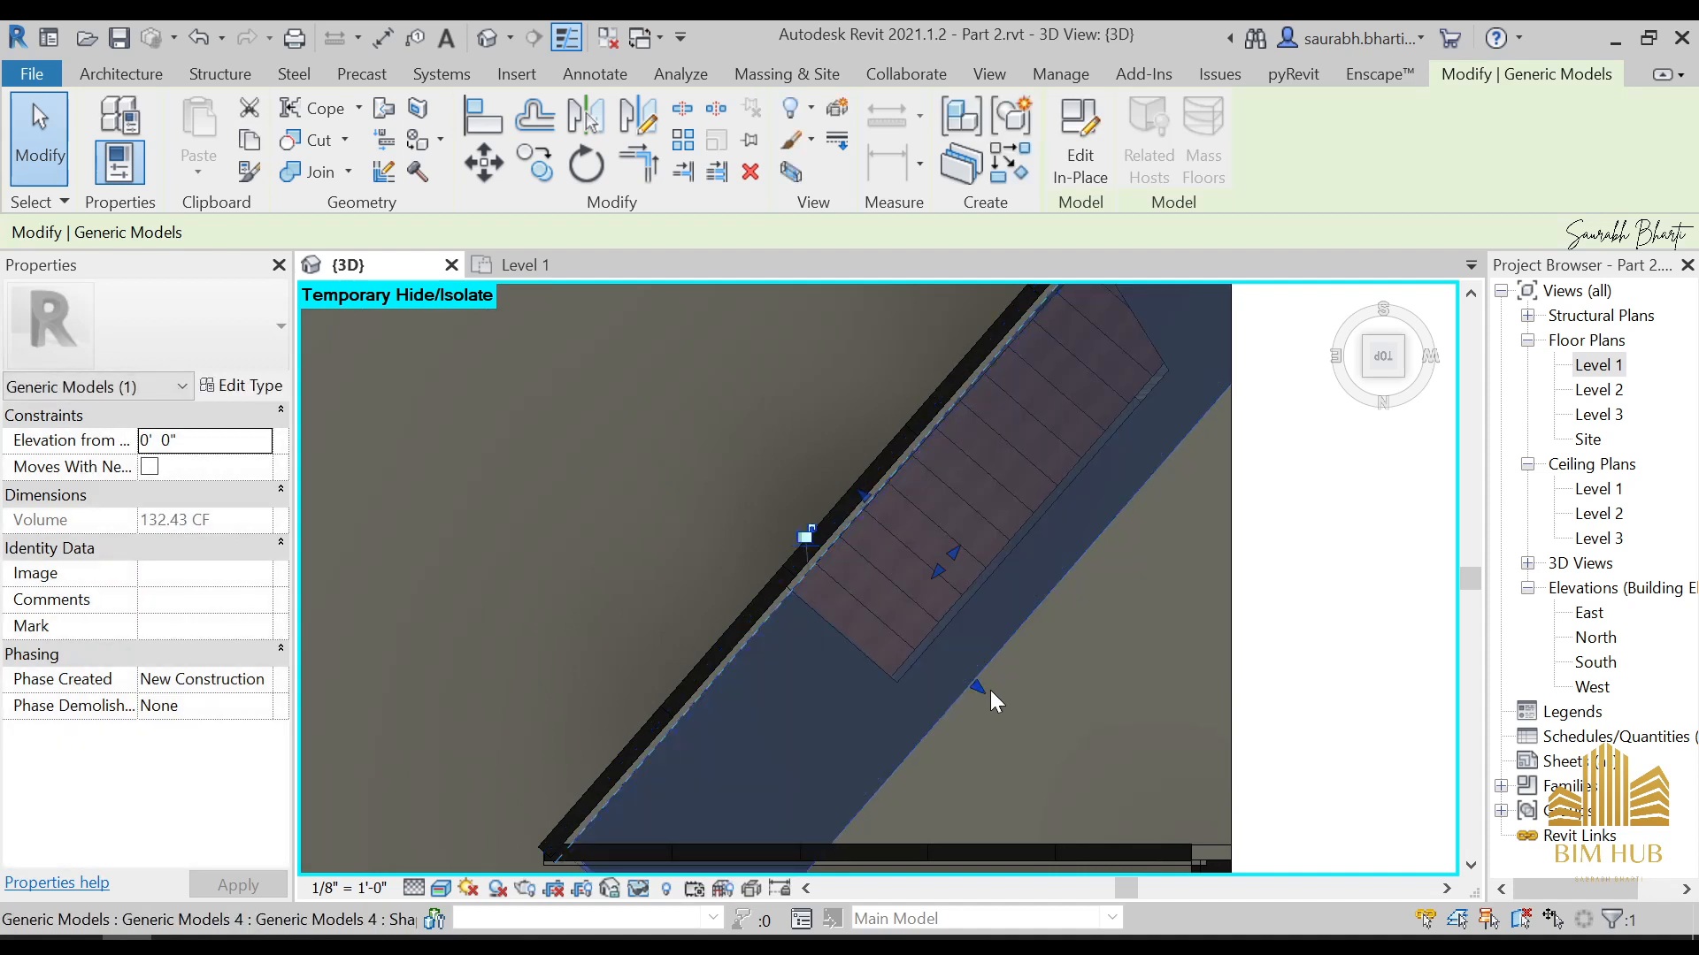
drag(988, 690, 887, 588)
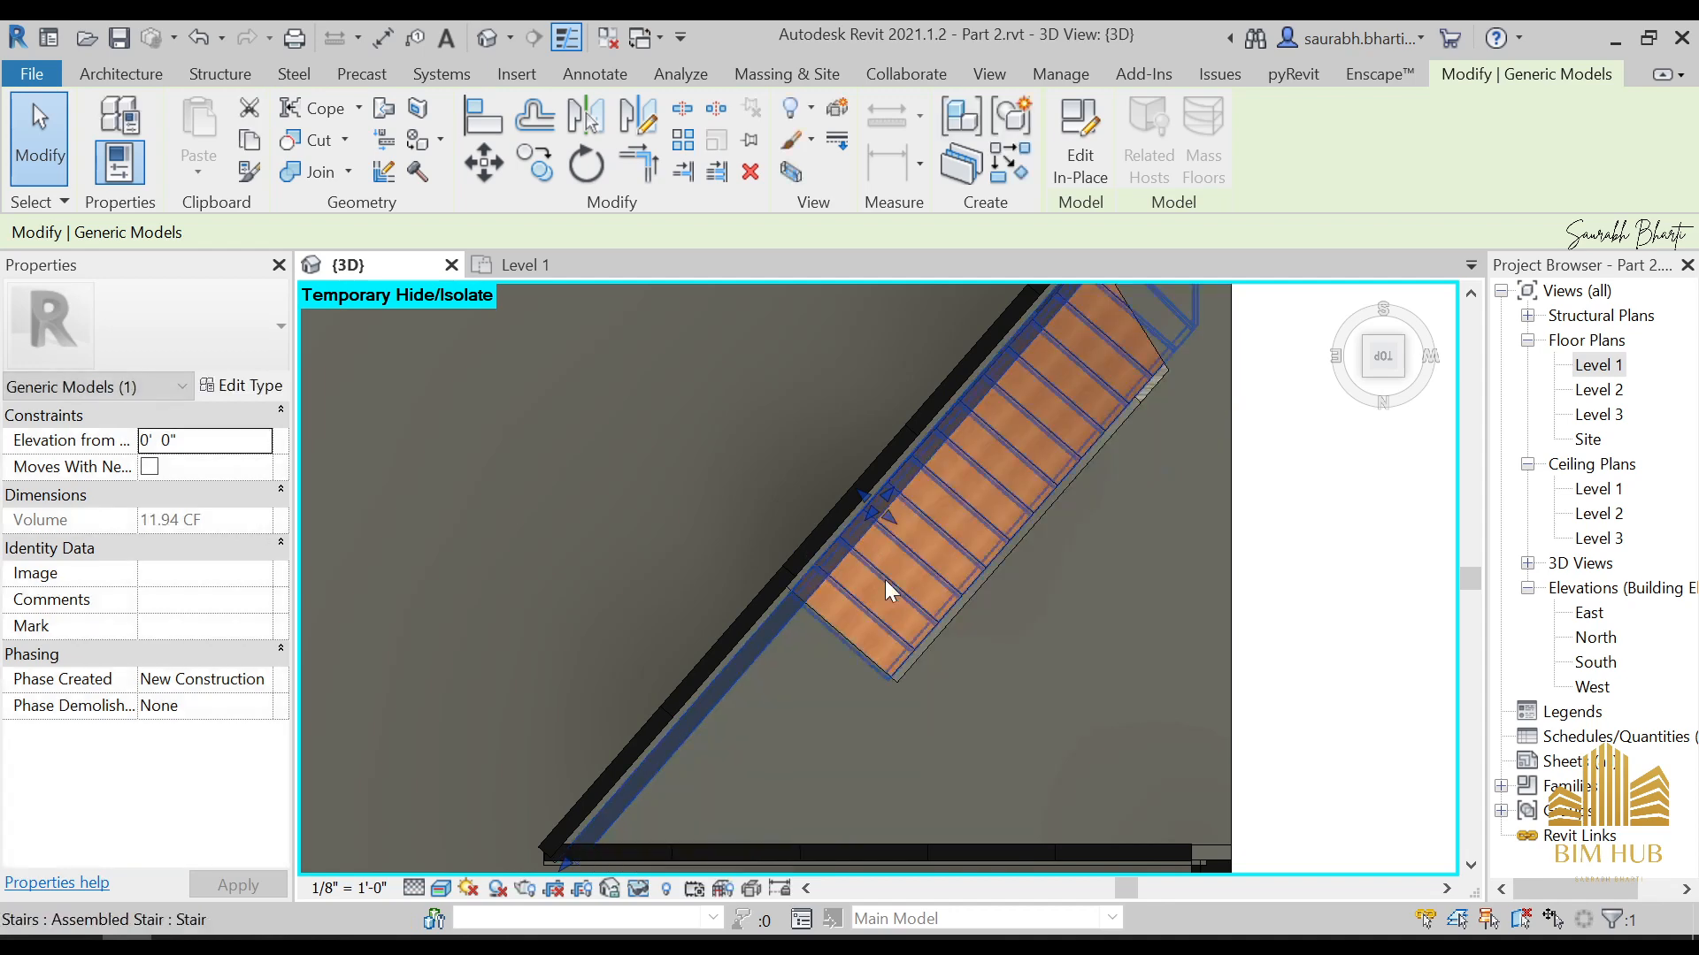
Pull the brace's lower end back so it stops near the glazing corner at the sill
shift+middle_drag(887, 588, 1148, 444)
scroll(884, 615, up, 1)
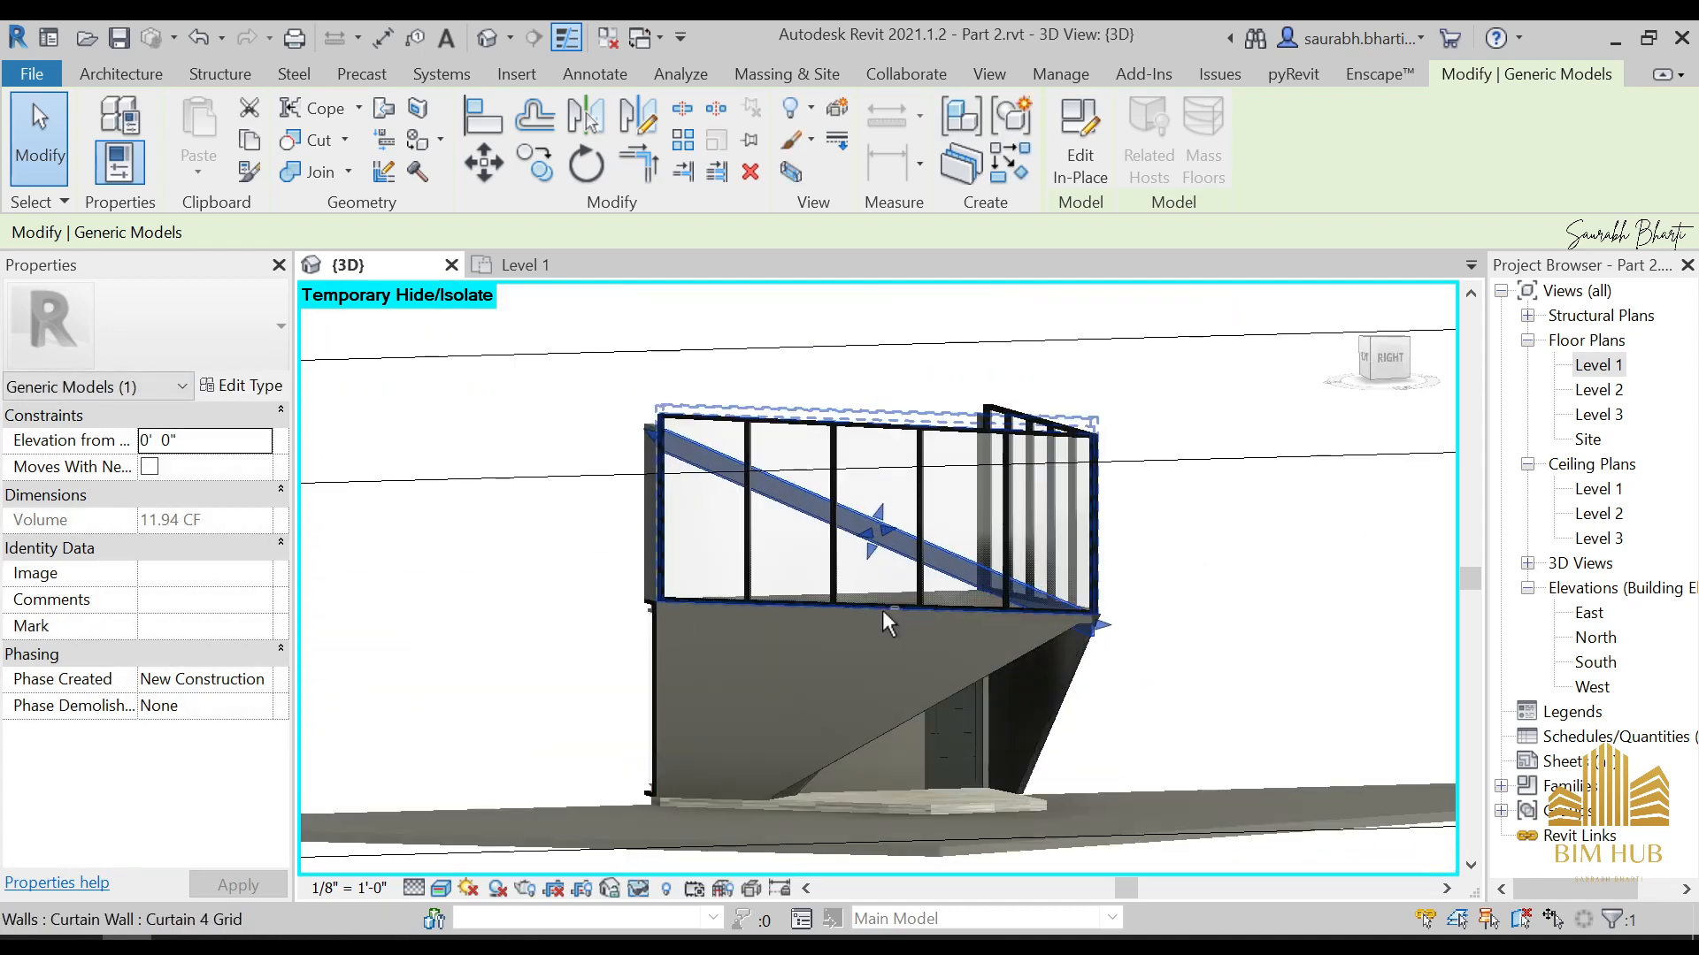
shift+middle_drag(884, 618, 964, 584)
click(1382, 356)
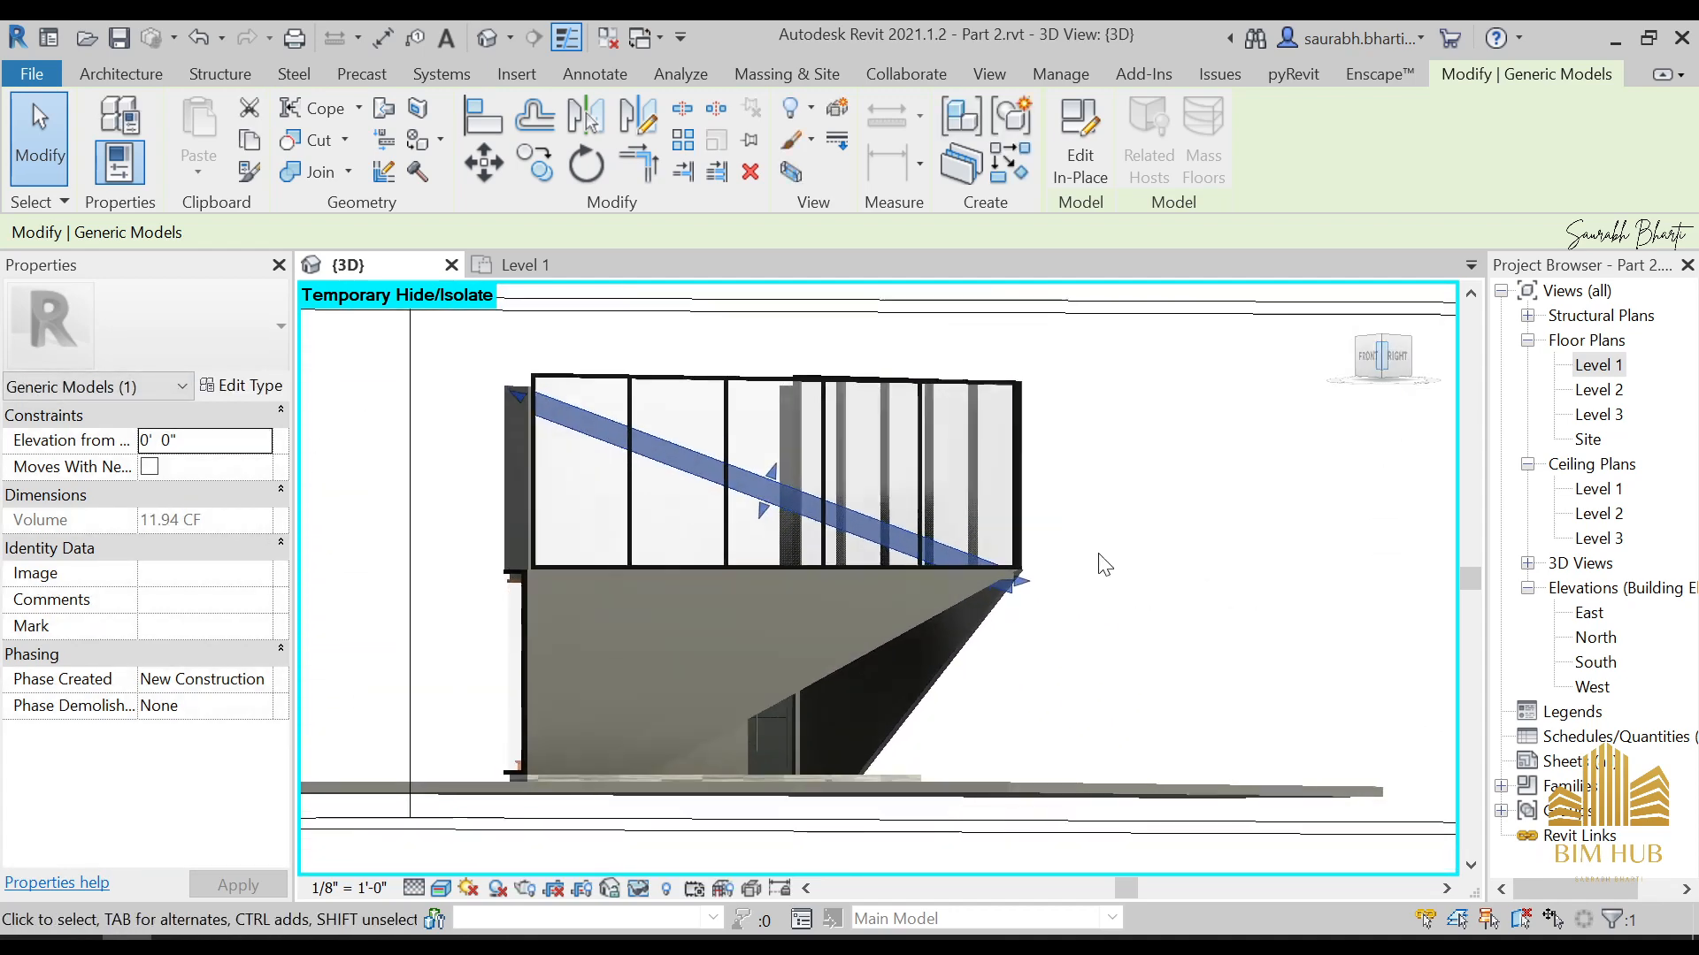
scroll(1135, 688, up, 3)
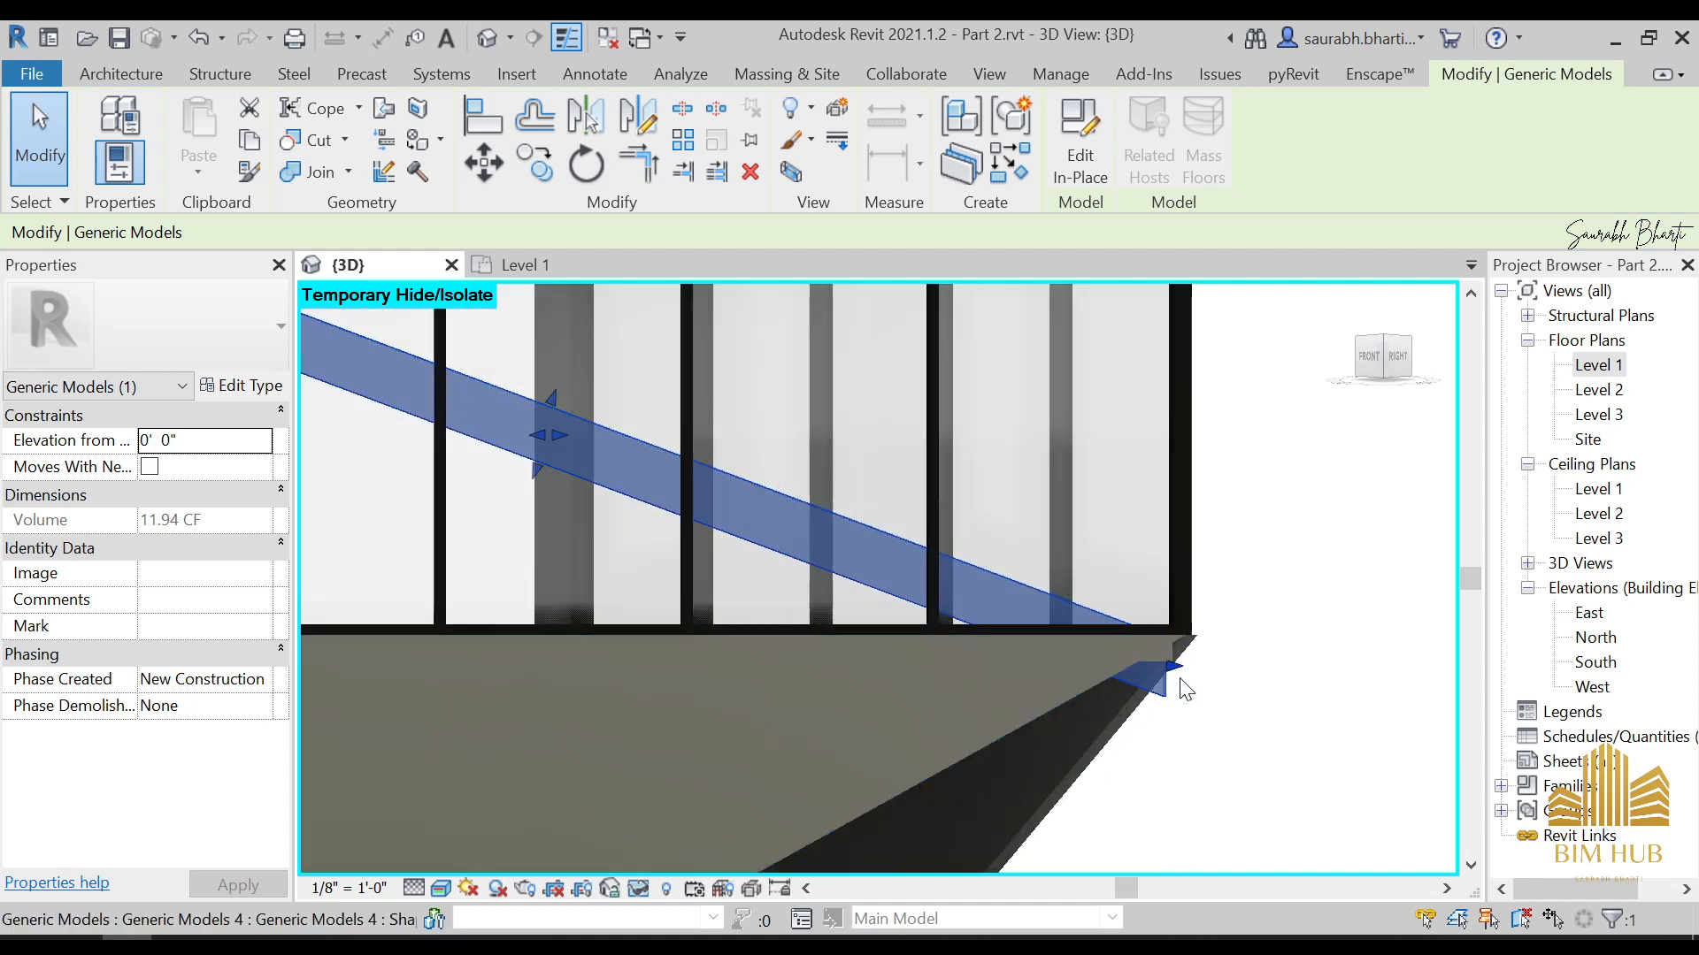
drag(1176, 683, 1099, 611)
click(941, 697)
middle_drag(826, 652, 902, 670)
scroll(748, 609, down, 3)
scroll(429, 461, up, 1)
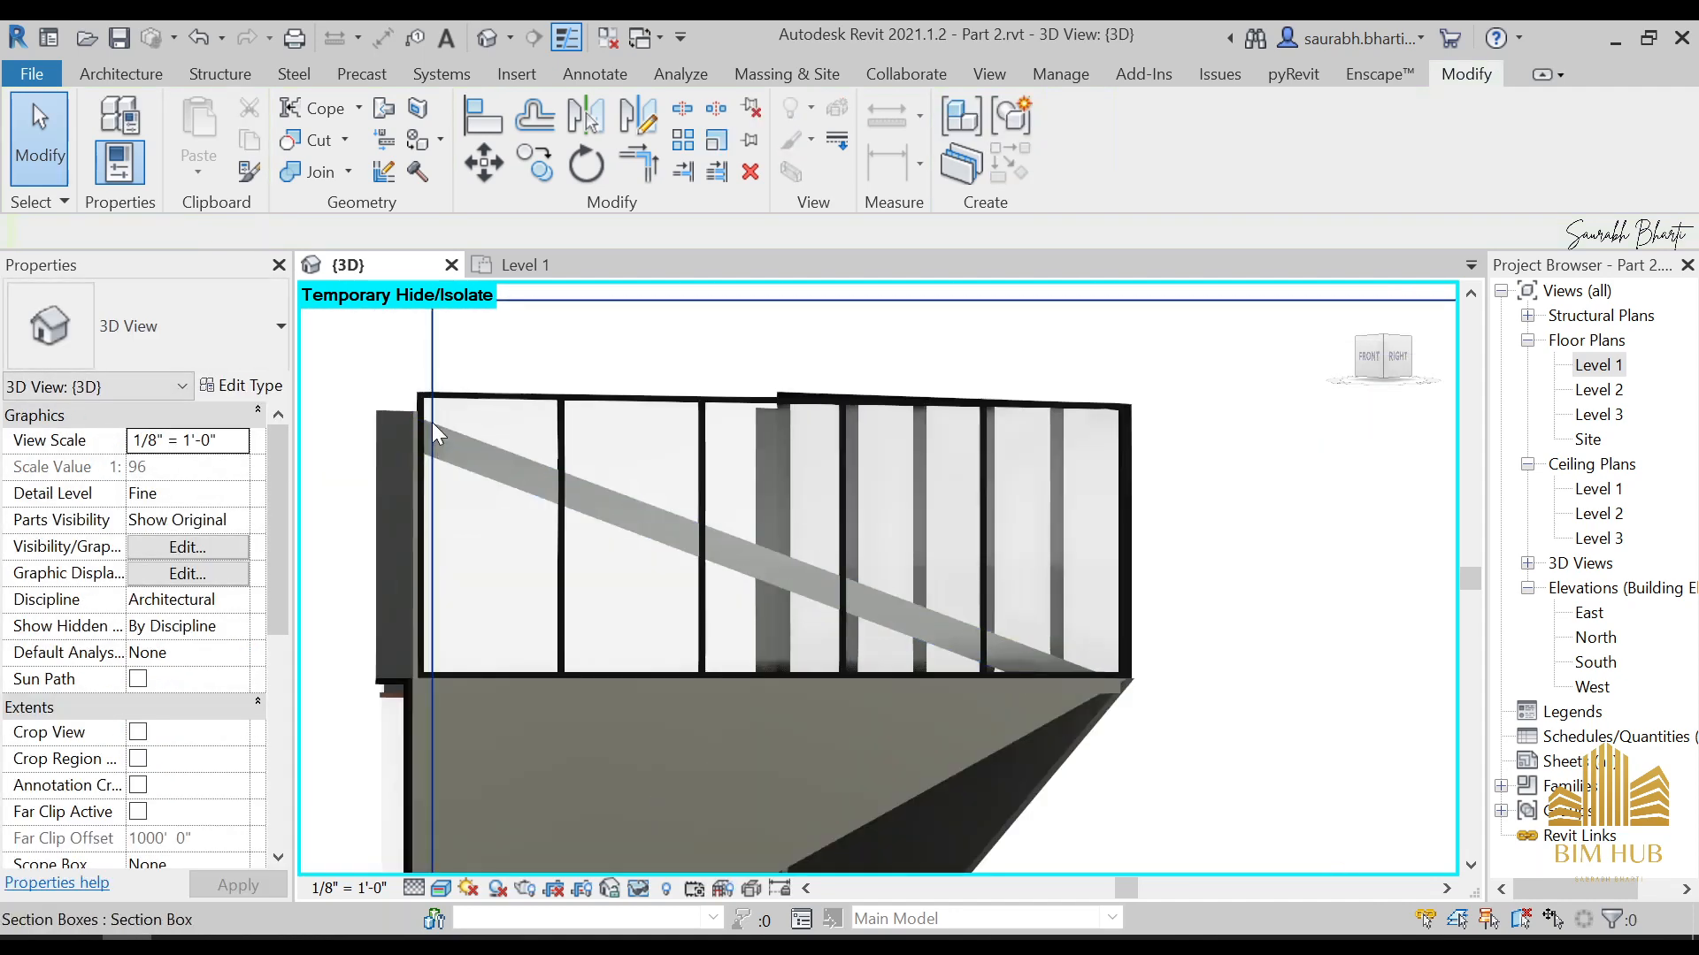
Narrow the diagonal brace by pulling its upper edge down toward its lower edge
click(659, 516)
scroll(800, 575, up, 5)
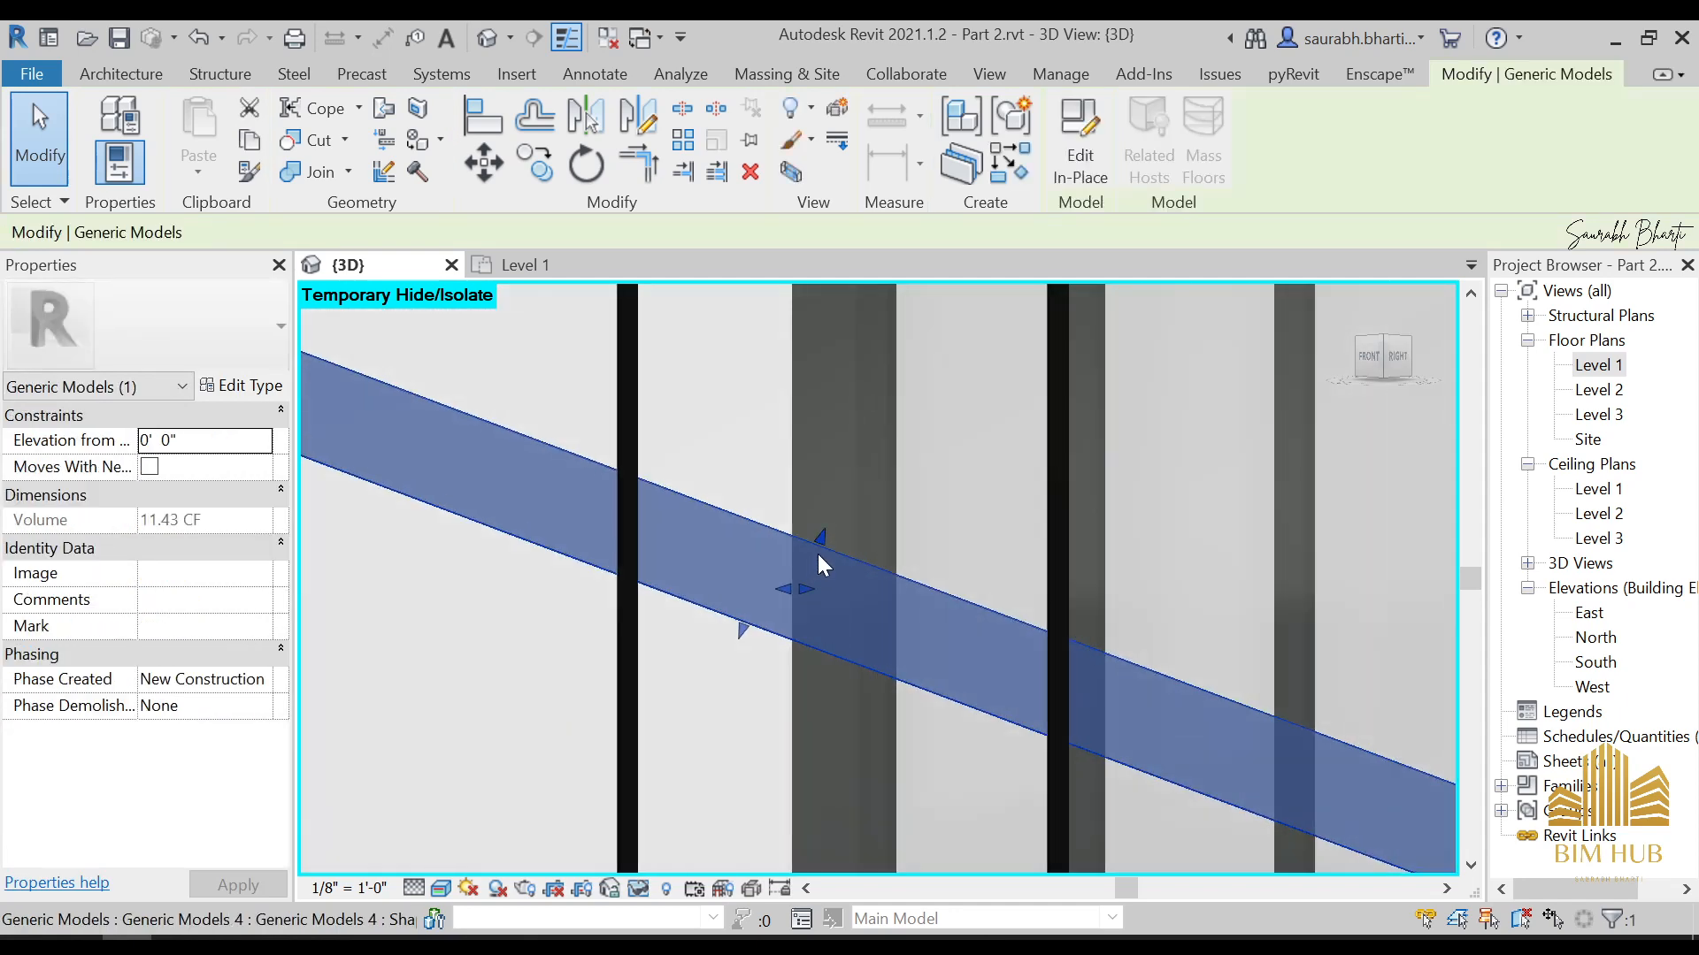
drag(822, 538, 798, 585)
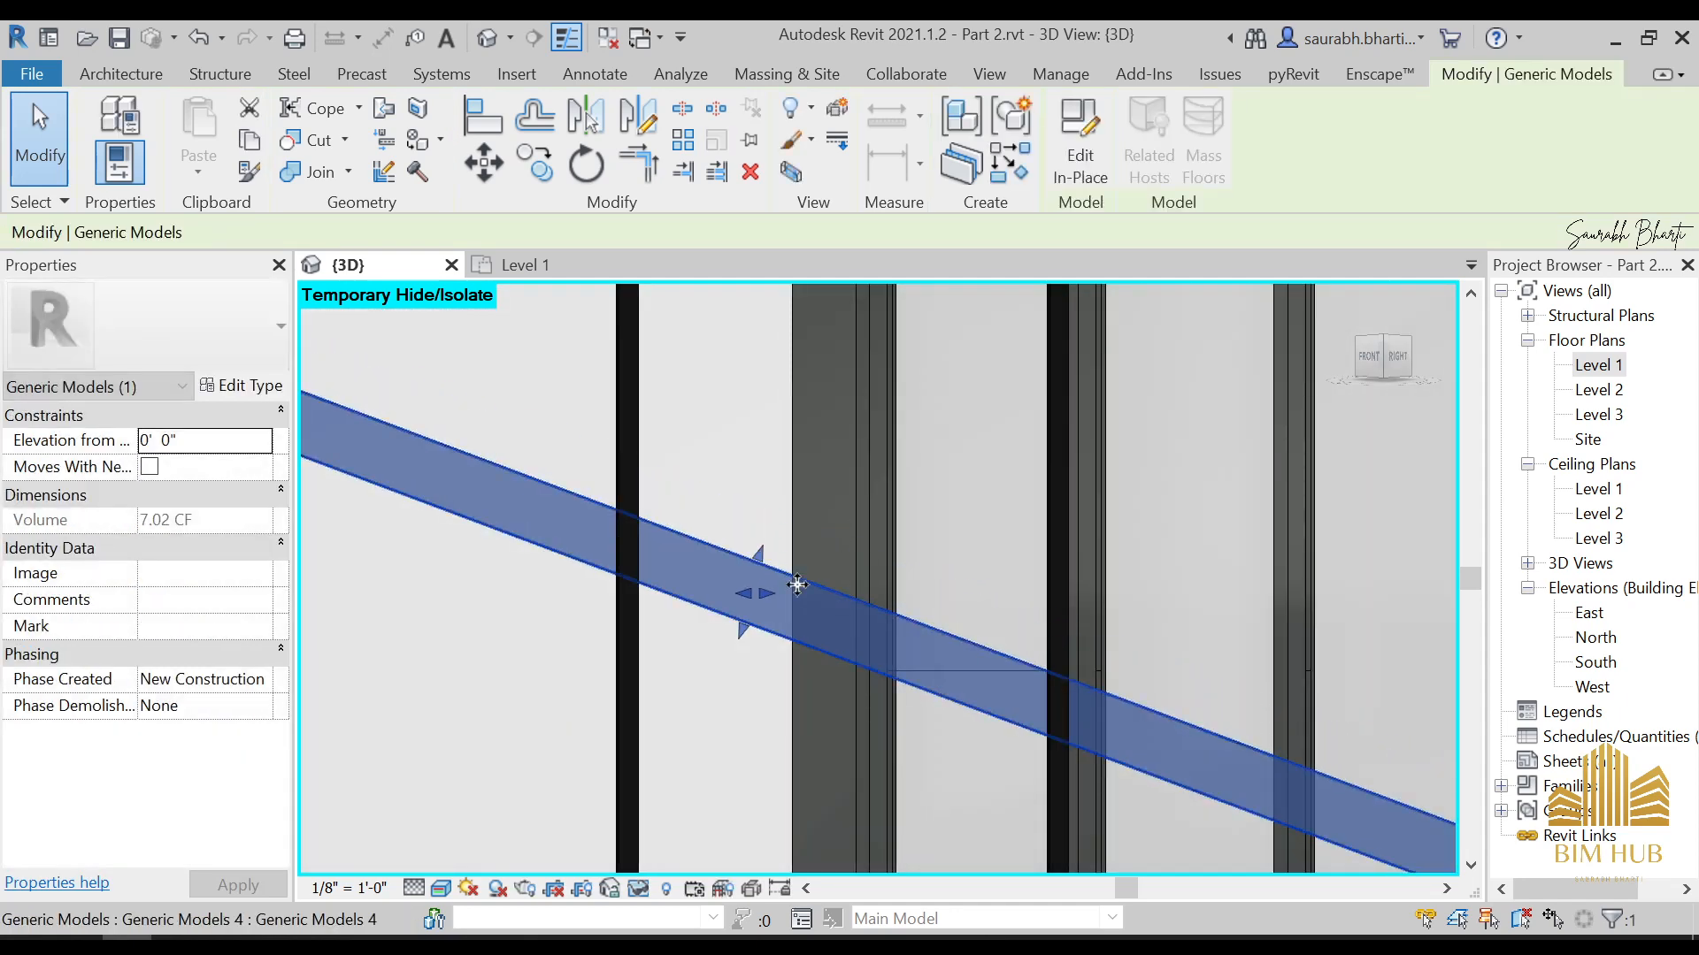
scroll(797, 585, down, 5)
scroll(779, 589, up, 4)
scroll(853, 645, down, 3)
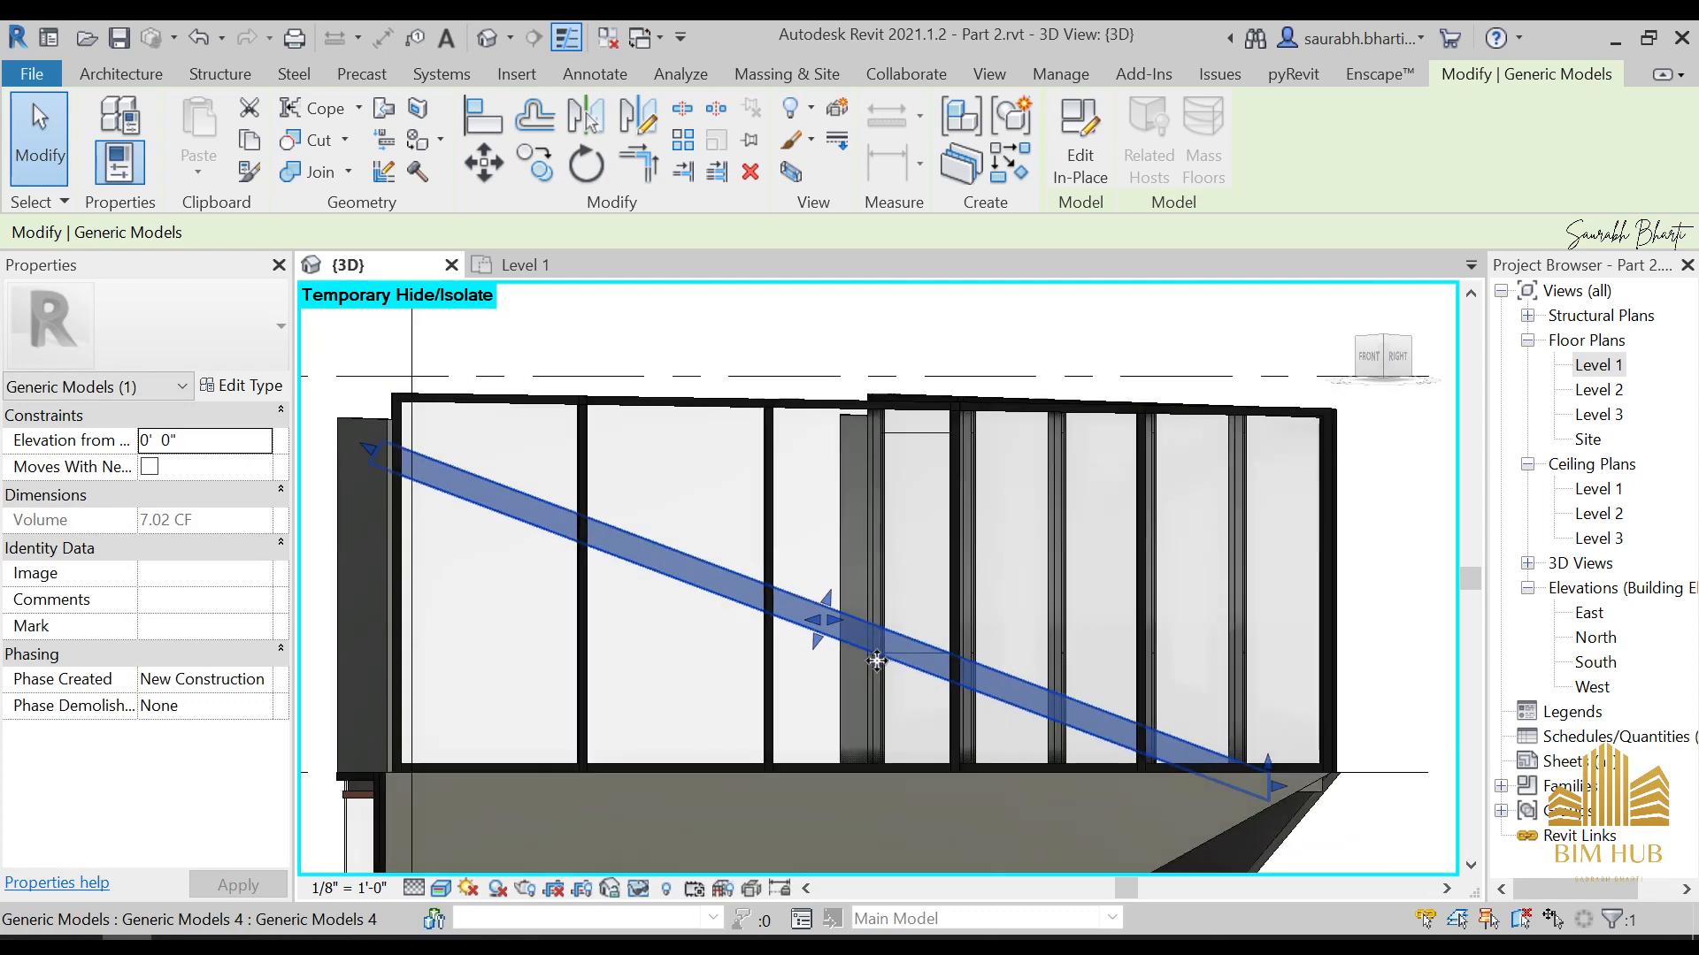
Raise the diagonal brace to an elevation of 1' 2" so its upper end meets the glazing's top corner
key(Escape)
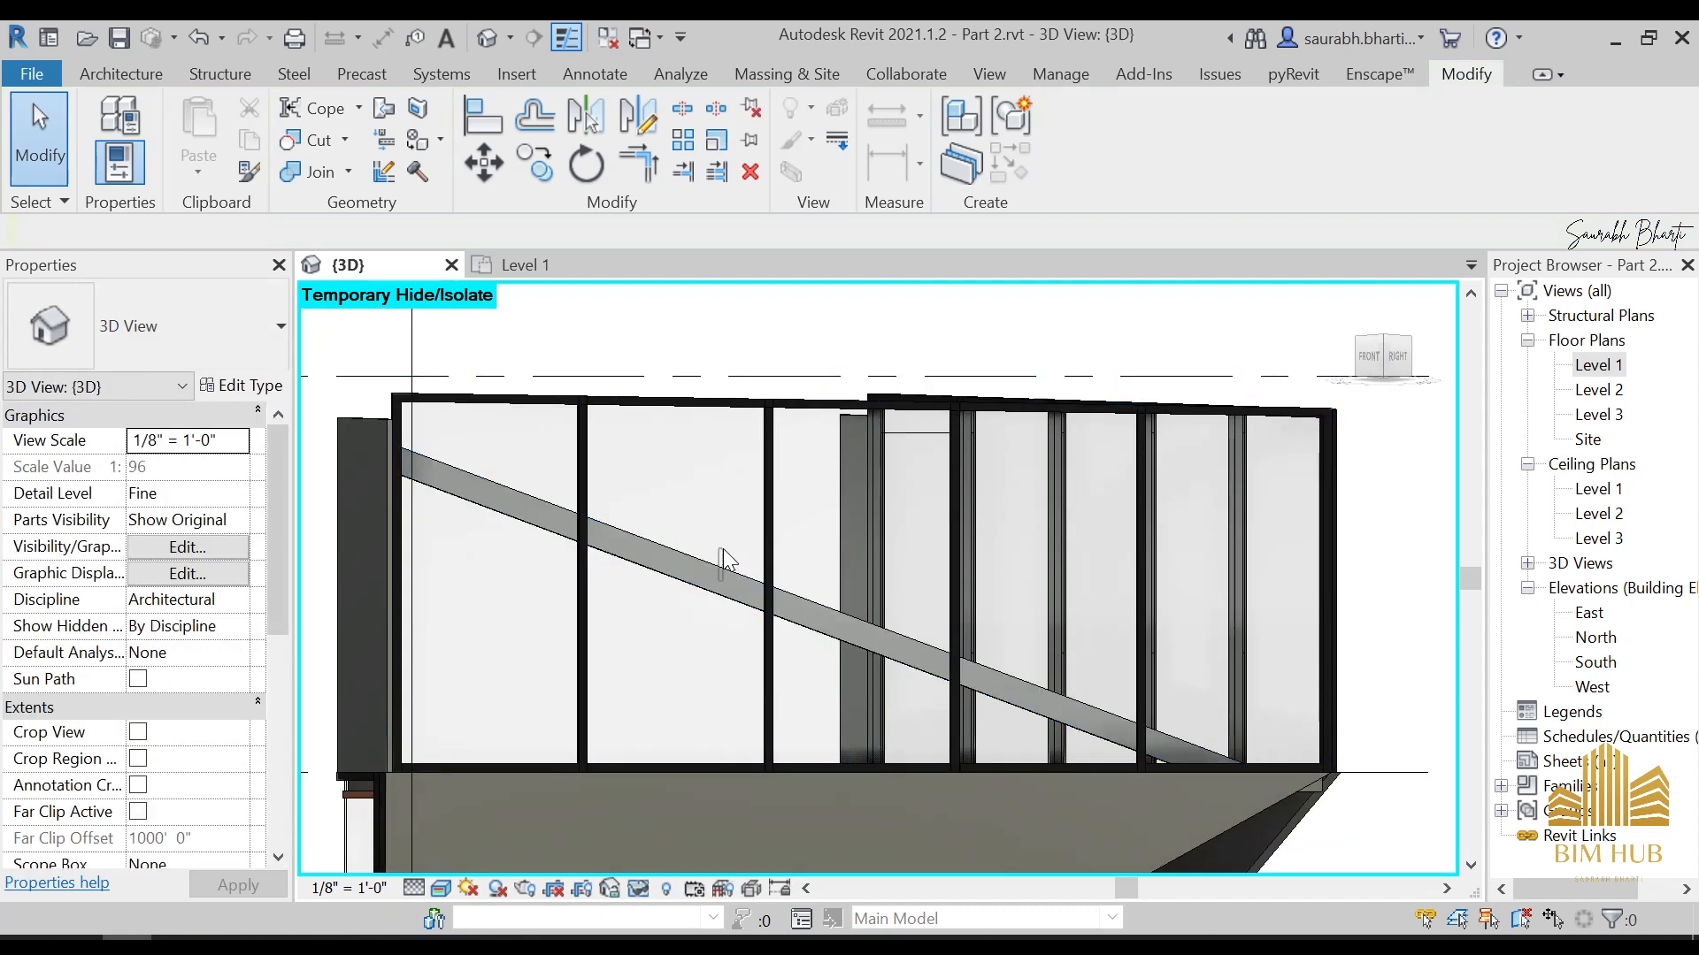
click(721, 589)
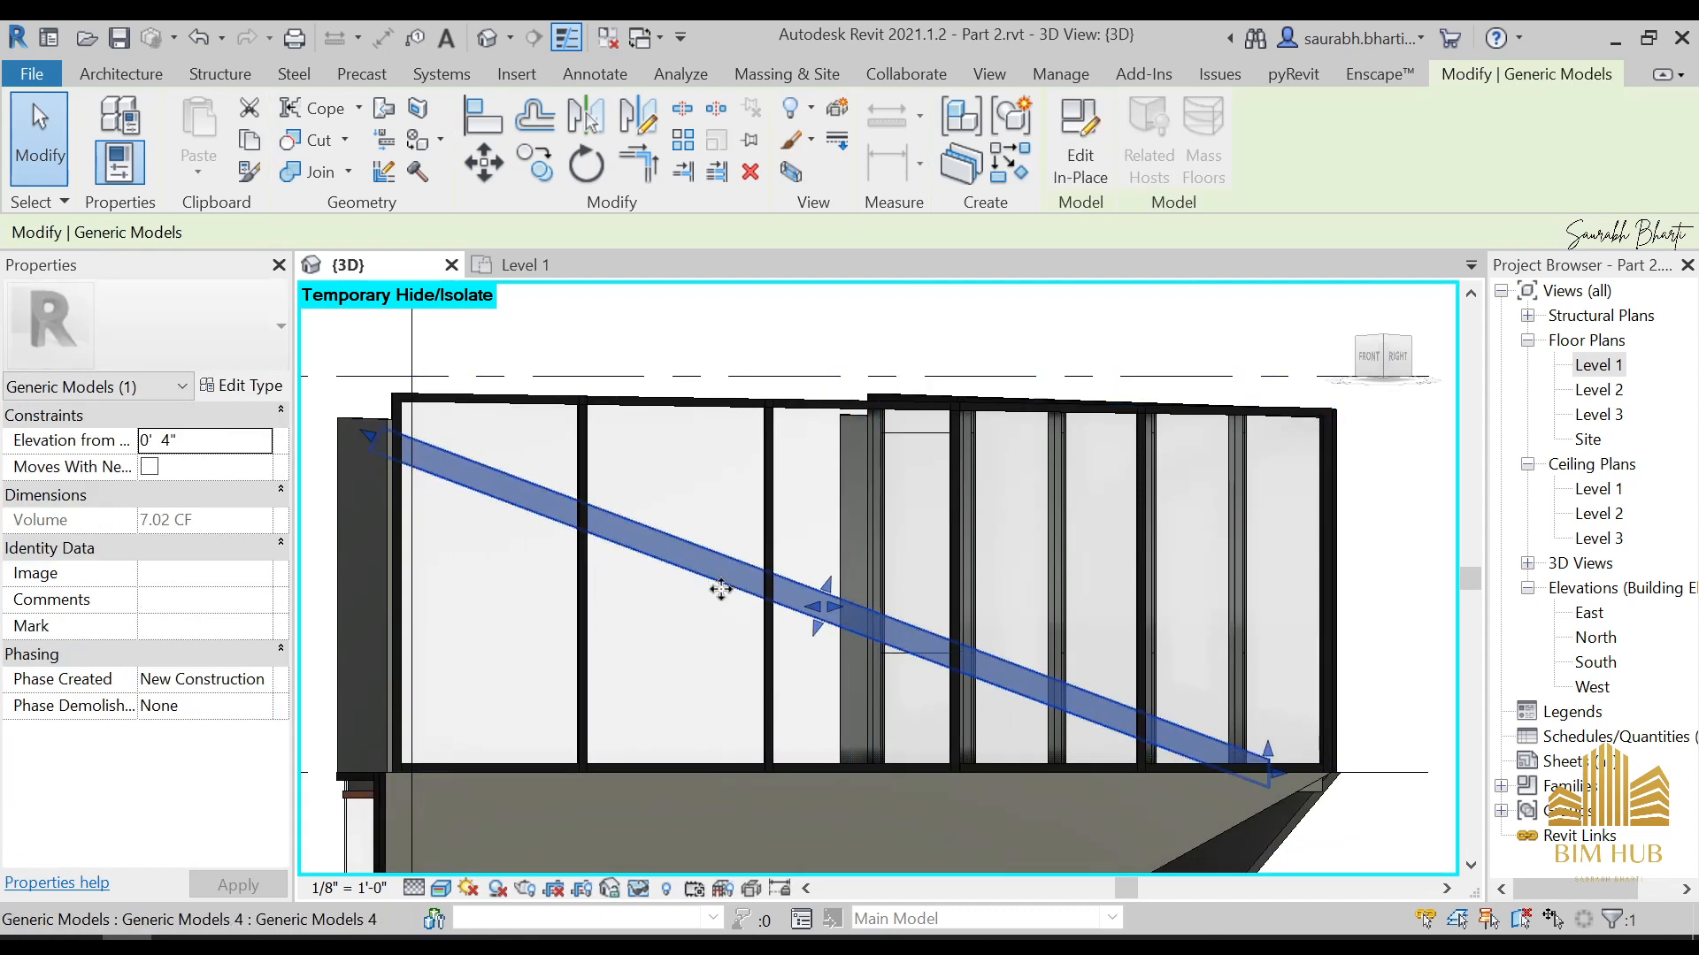
key(Up)
key(Up)
key(Up)
key(Up)
key(Up)
key(Up)
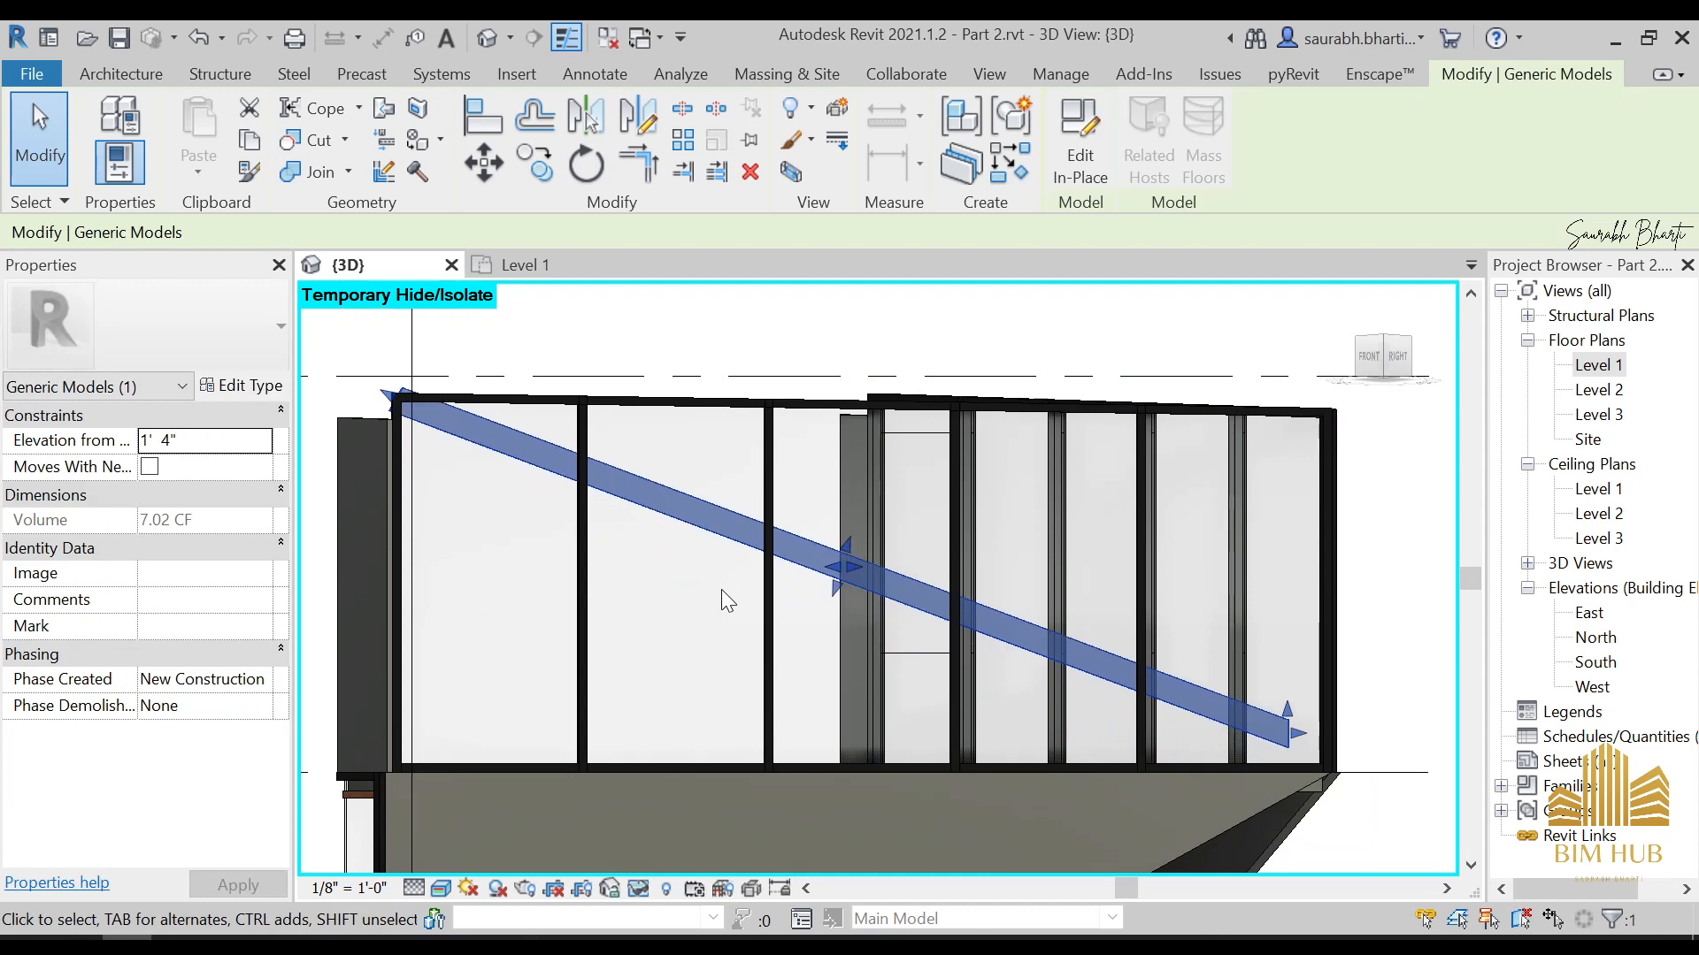
key(Down)
key(Down)
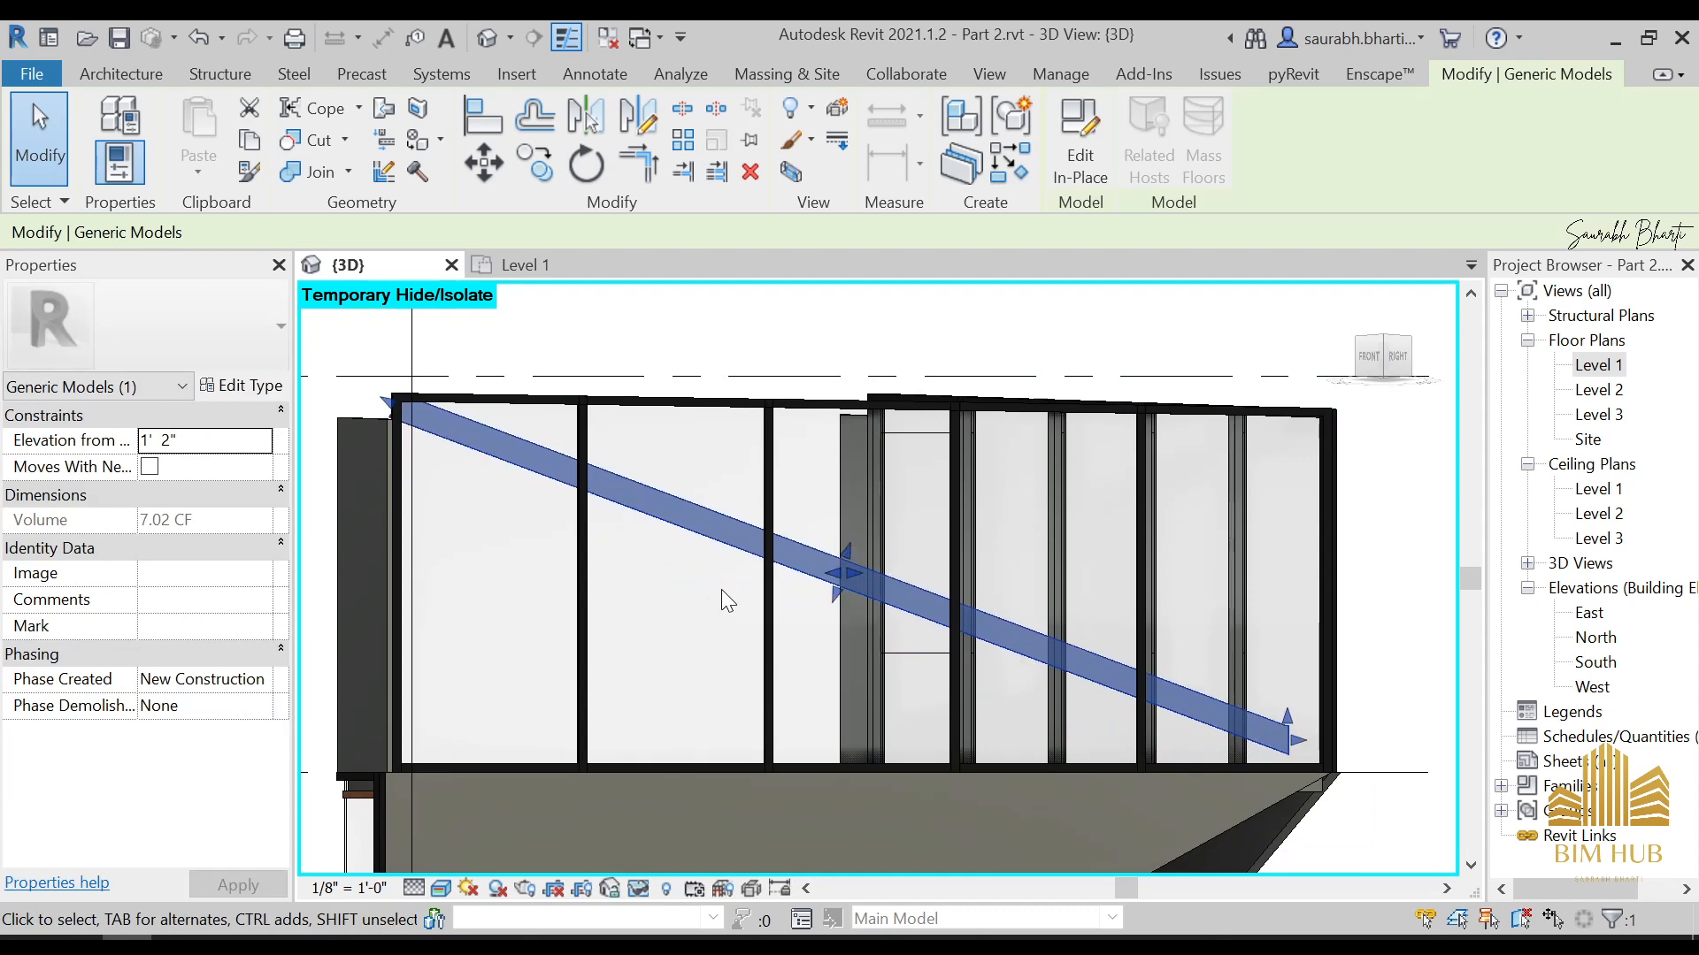
Try to stretch the brace's lower end toward the glazing corner, and undo the change
scroll(1276, 771, up, 2)
drag(1303, 734, 1335, 747)
key(ctrl+z)
click(1277, 726)
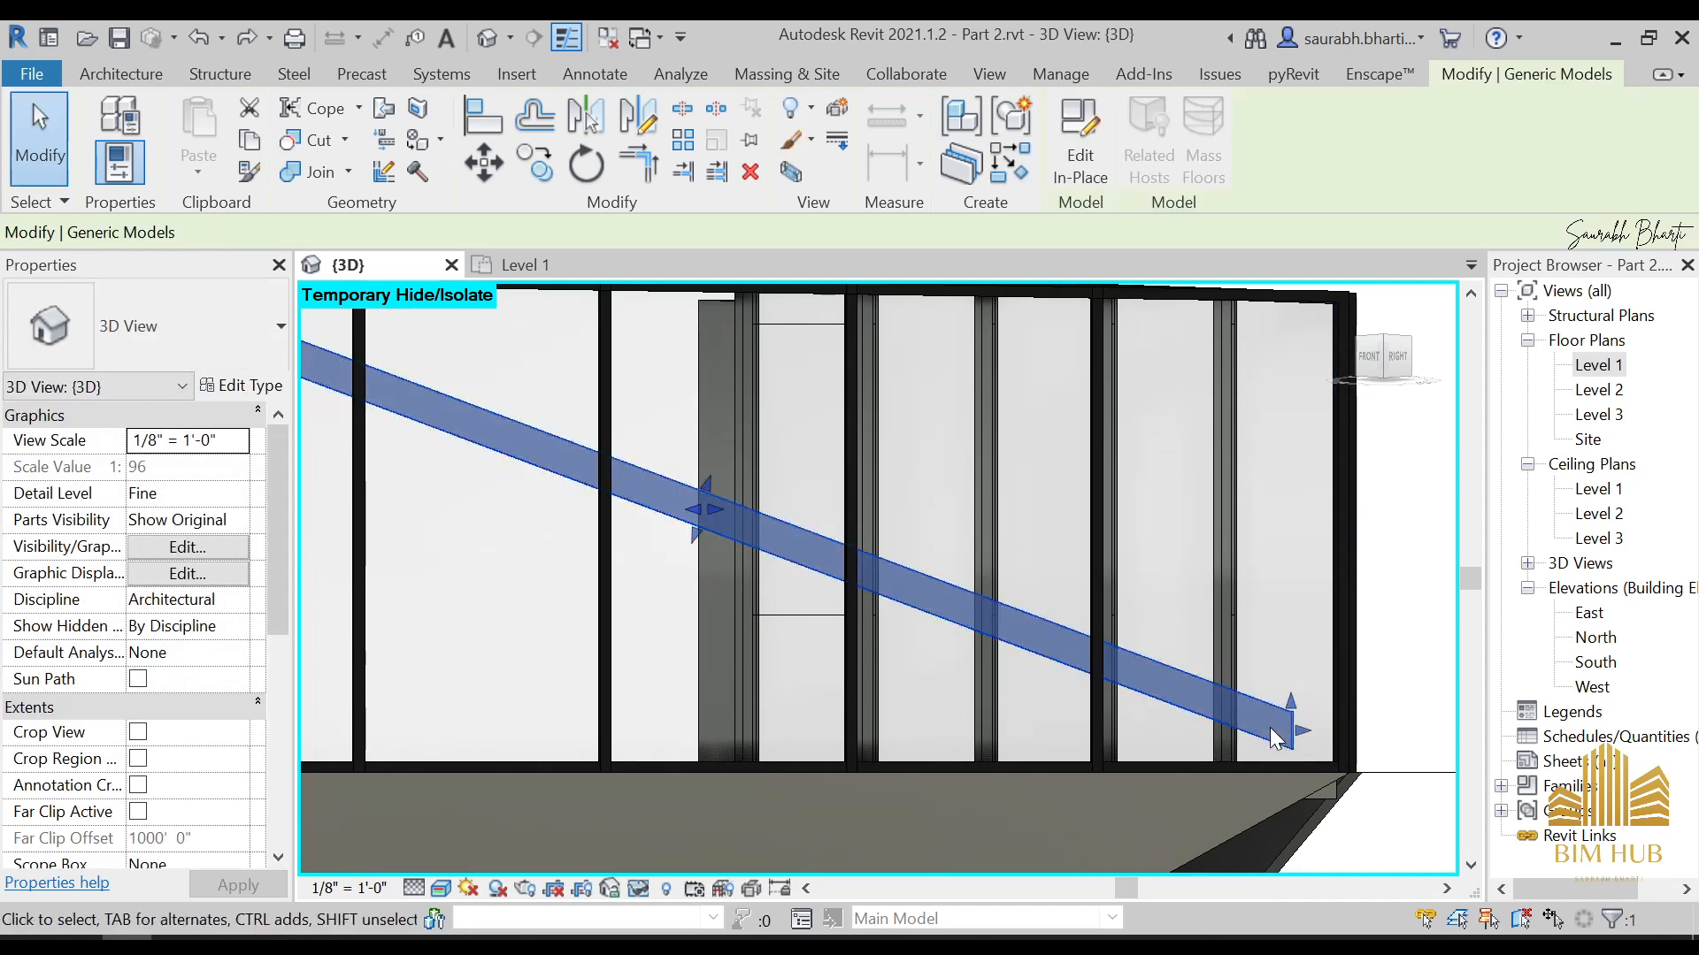
Edit the in-place brace's extrusion sketch and shift its lower end line slightly toward the glazing corner
scroll(1293, 725, up, 1)
scroll(1290, 727, down, 3)
shift+middle_drag(1267, 721, 610, 741)
click(1077, 157)
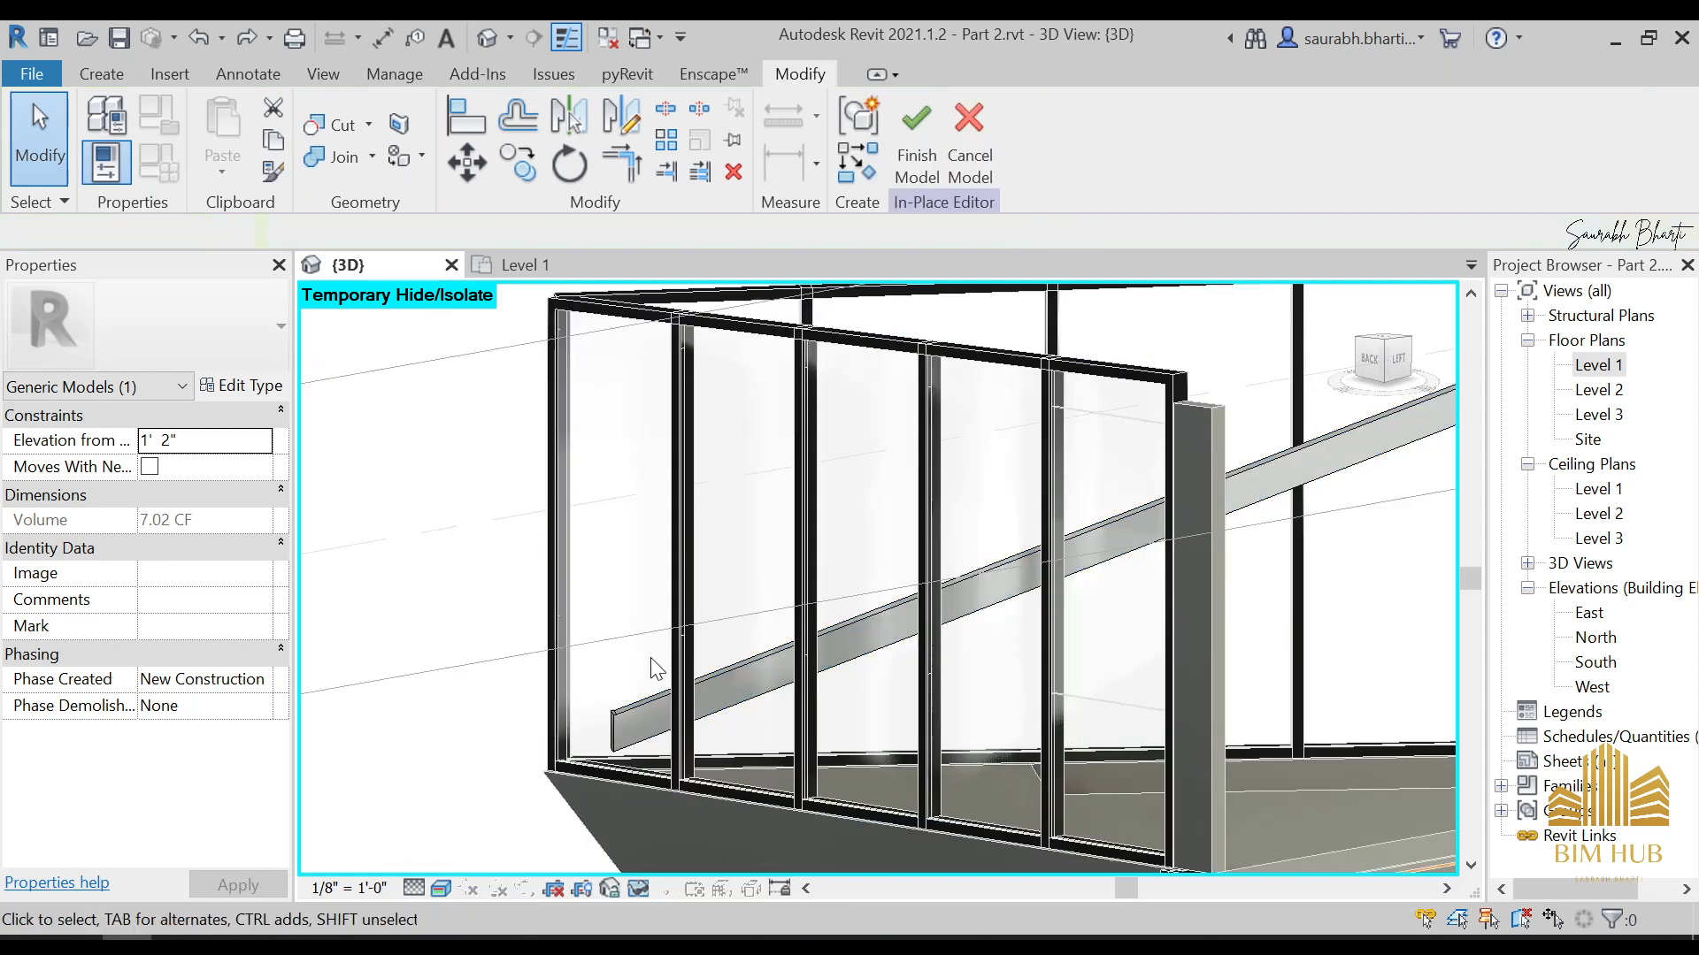
click(629, 709)
click(959, 128)
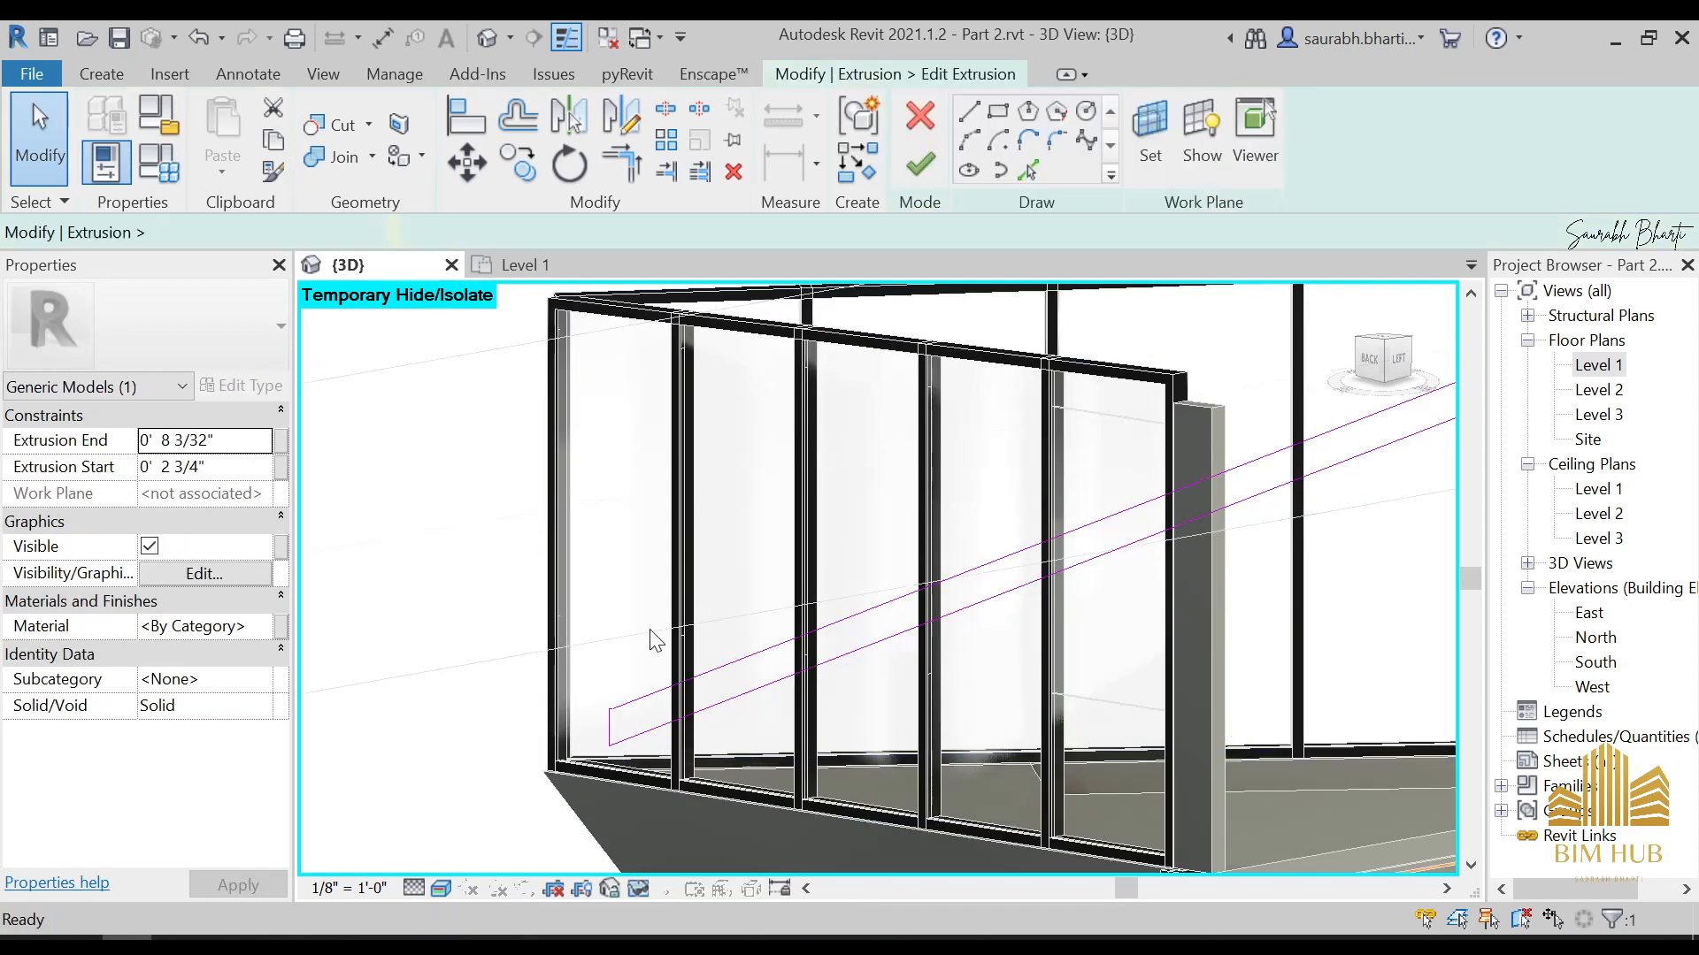
click(613, 730)
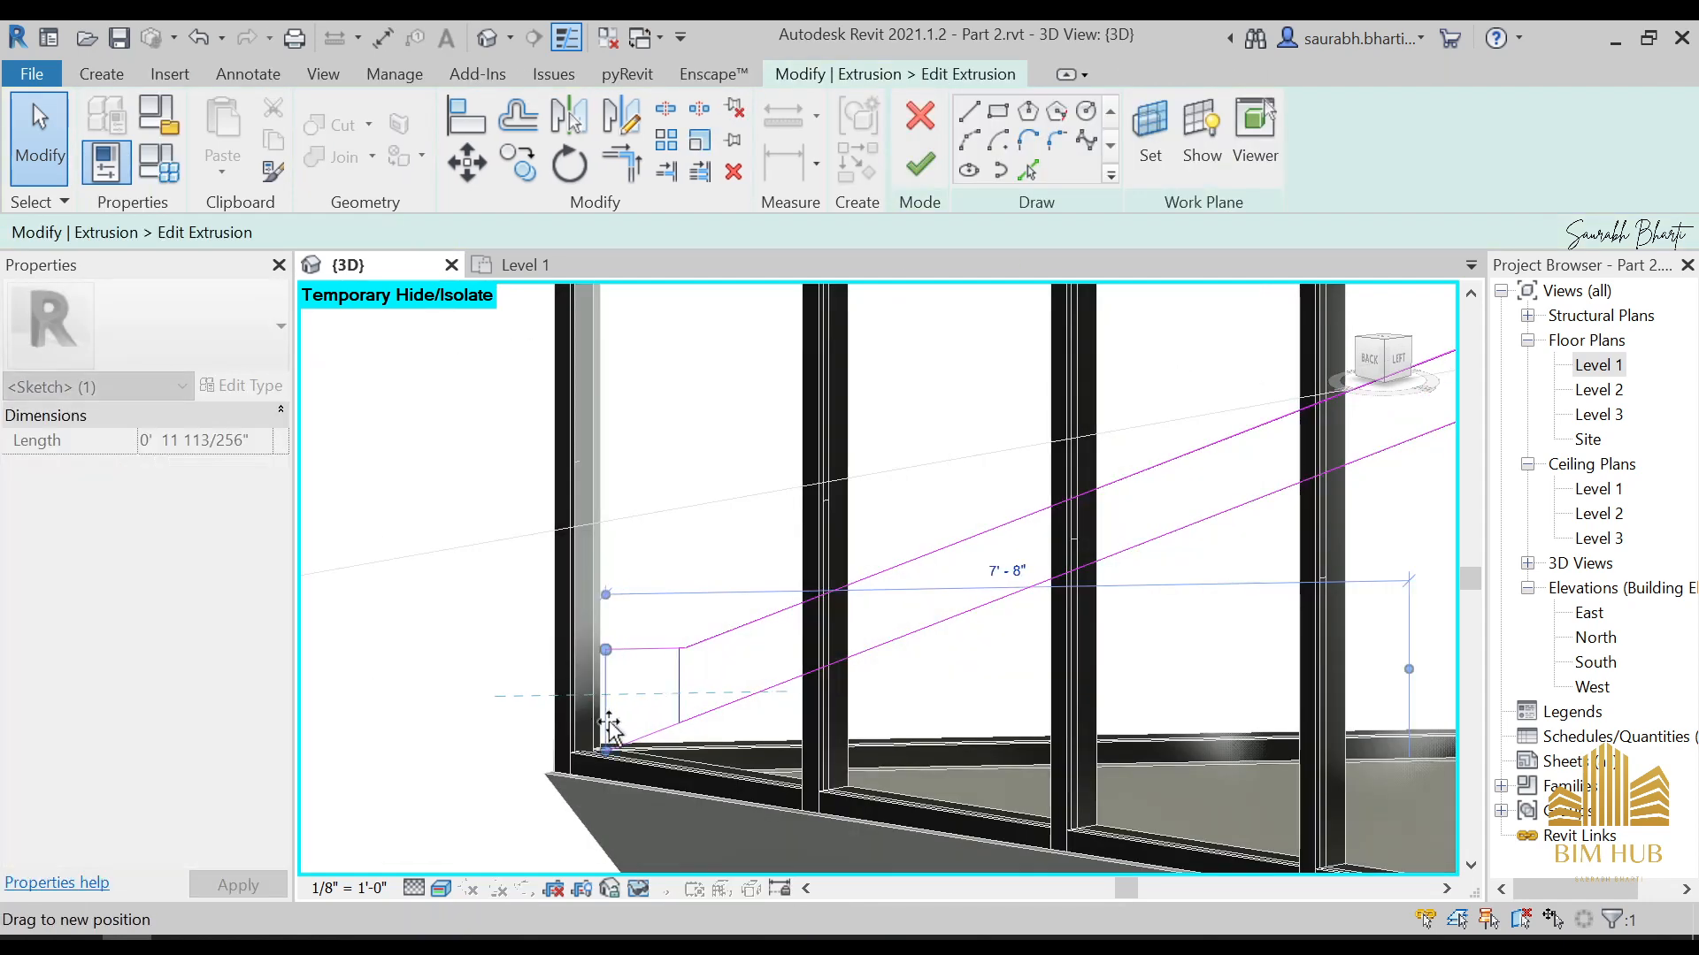
drag(609, 725, 652, 723)
click(689, 686)
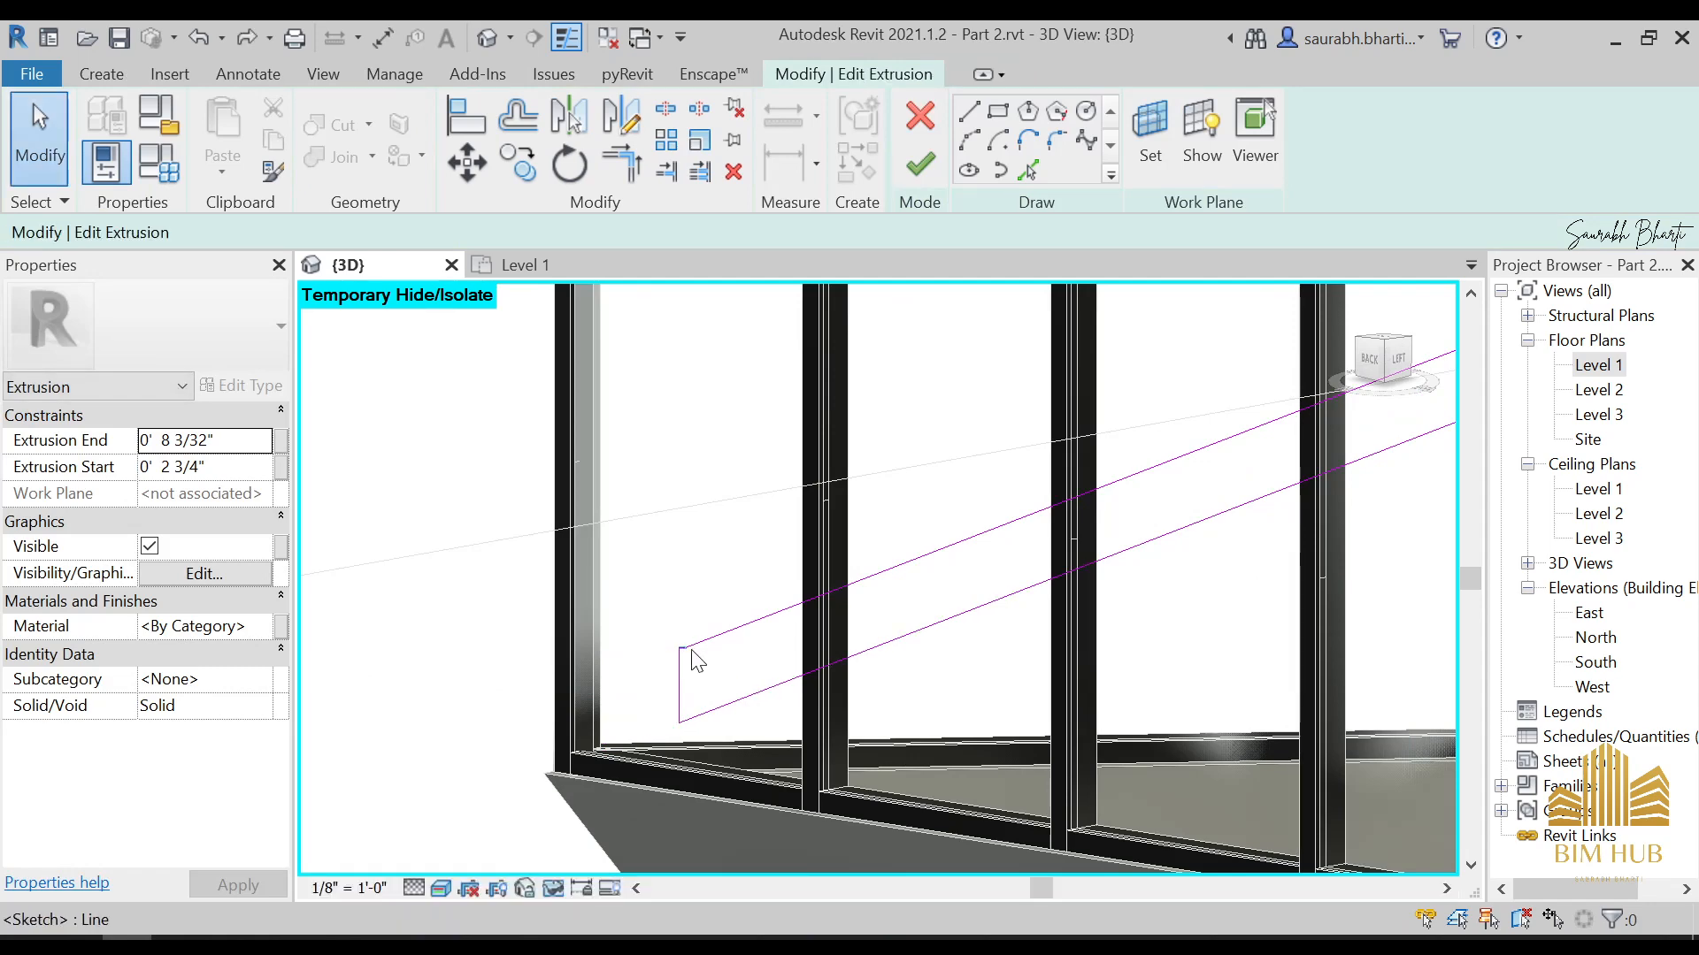
Delete the short stub line at the sketch's lower end, trim the upper edge and end line to a corner, and finish the sketch
scroll(690, 671, up, 5)
click(683, 645)
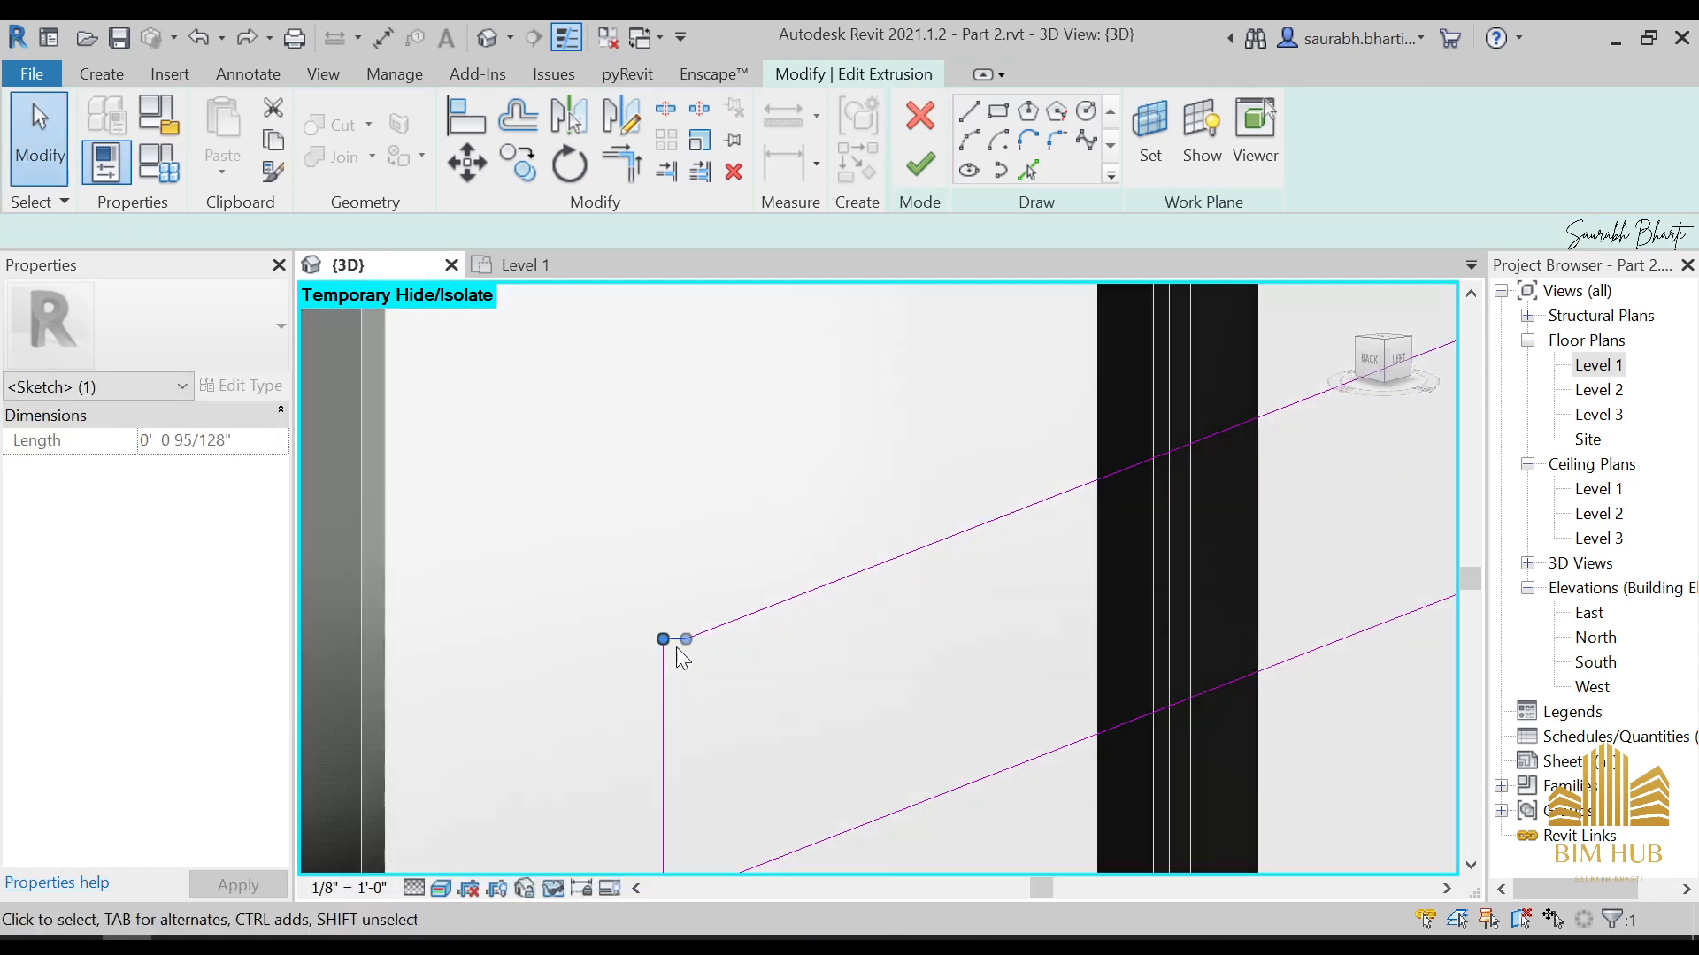
click(639, 779)
scroll(690, 690, down, 4)
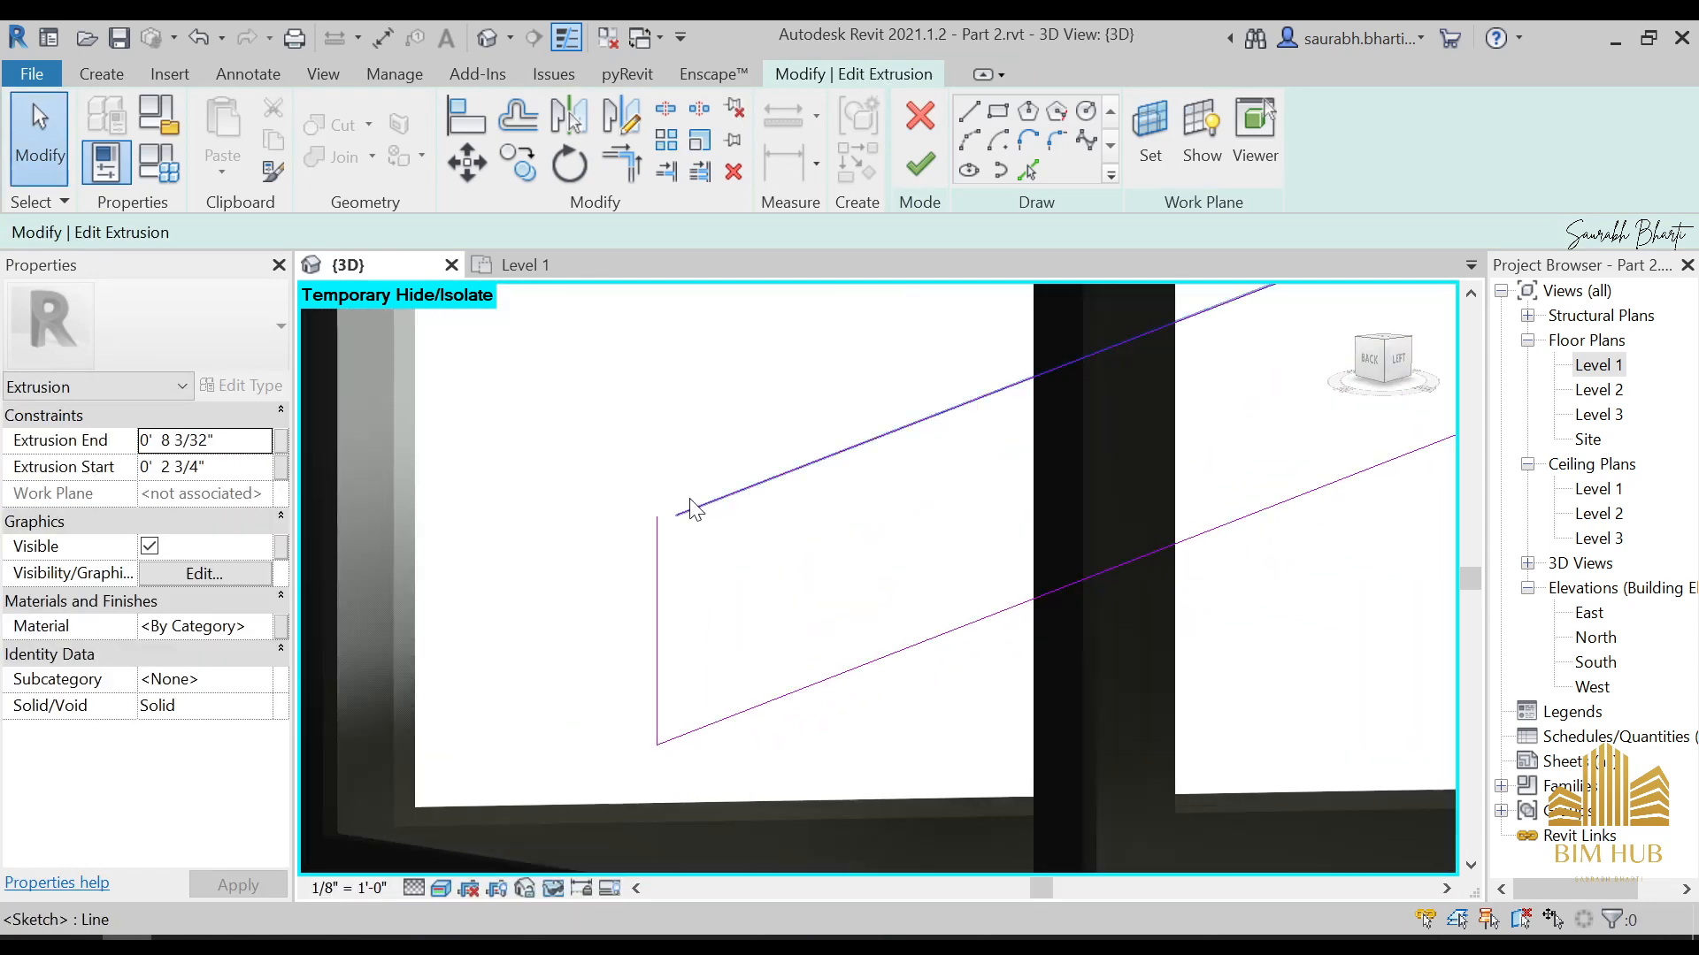
key(t)
key(r)
click(686, 515)
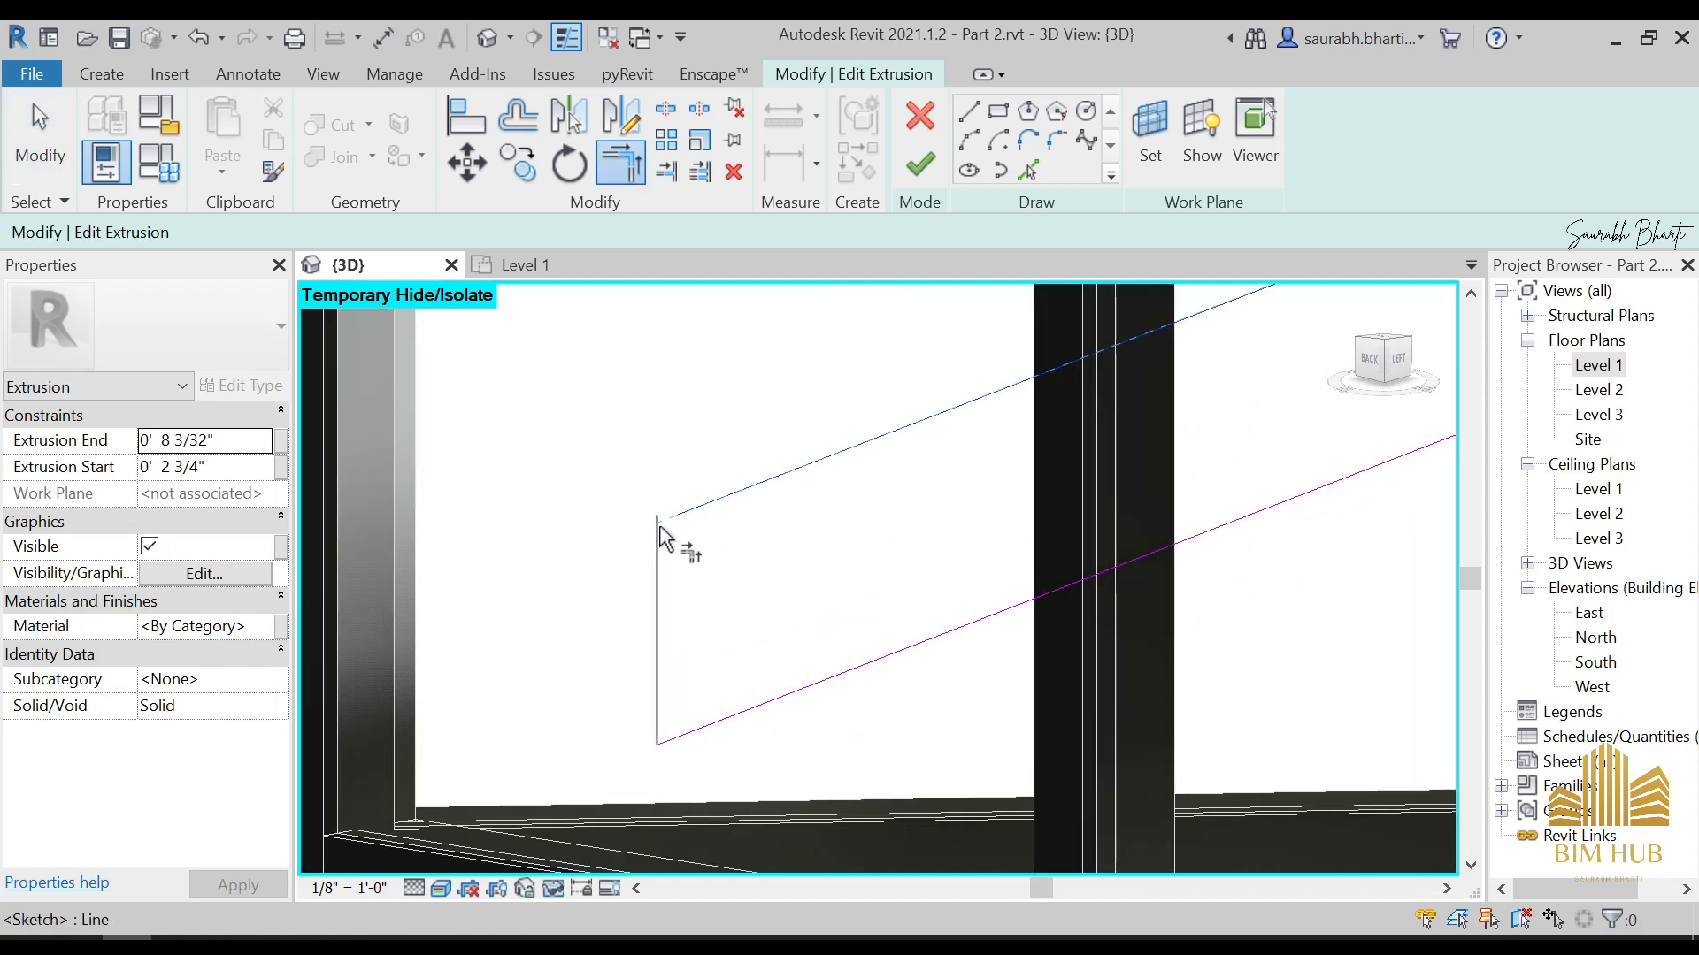
key(ctrl+z)
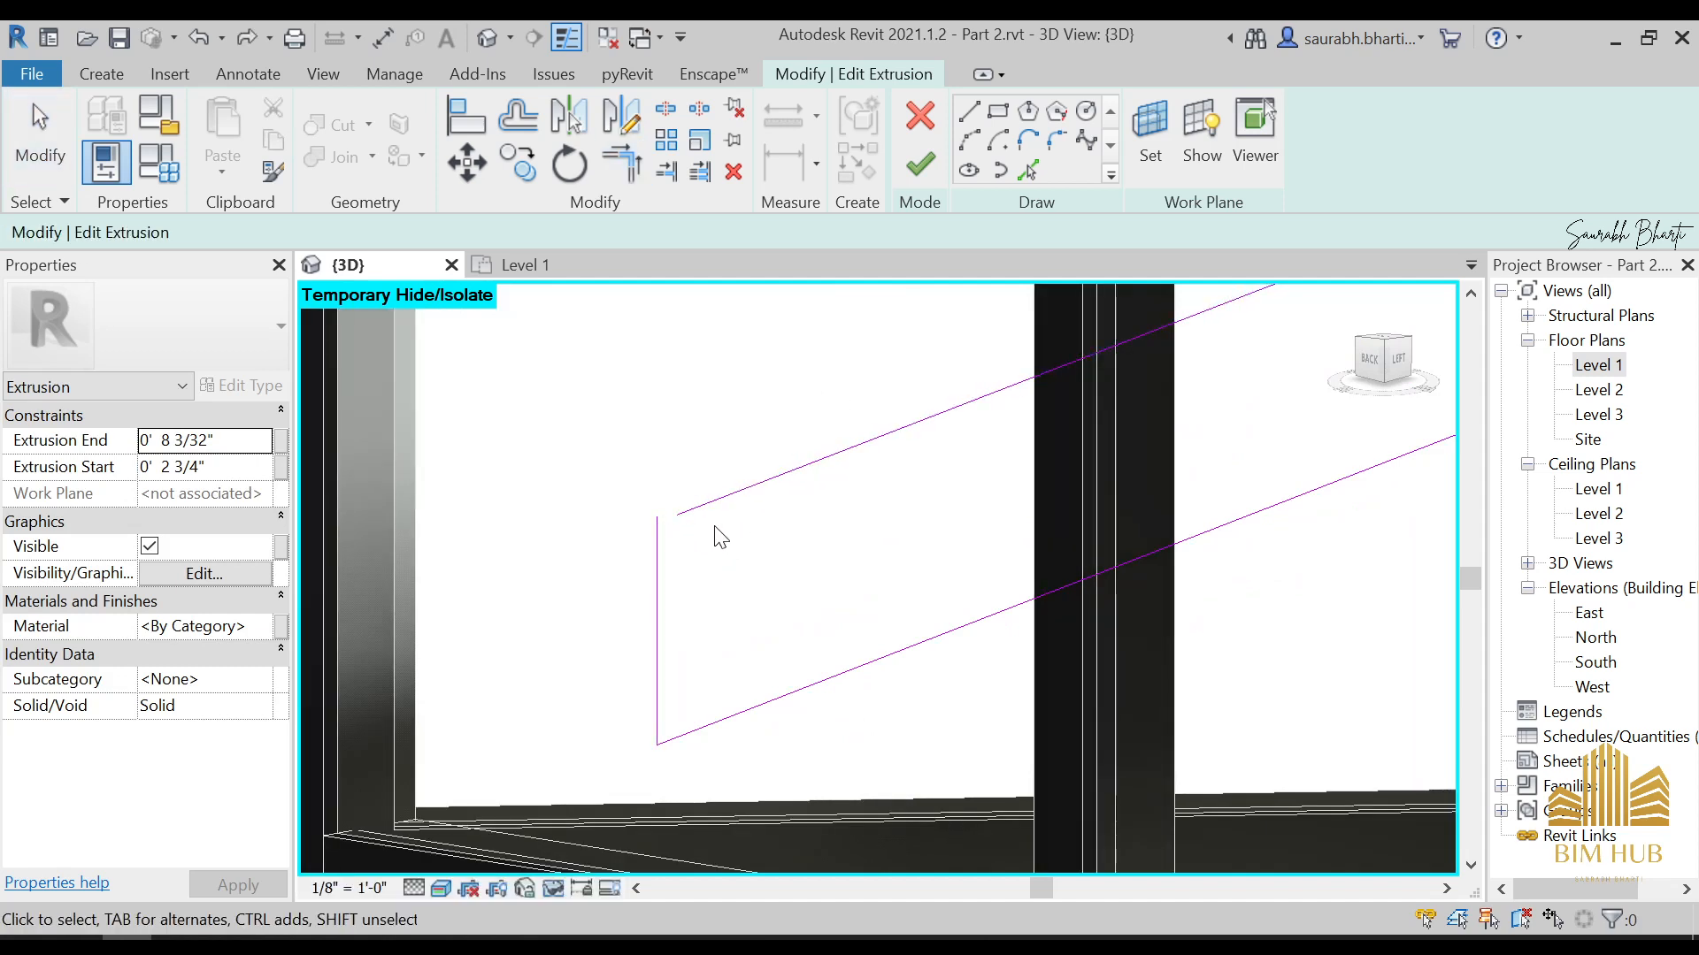
key(r)
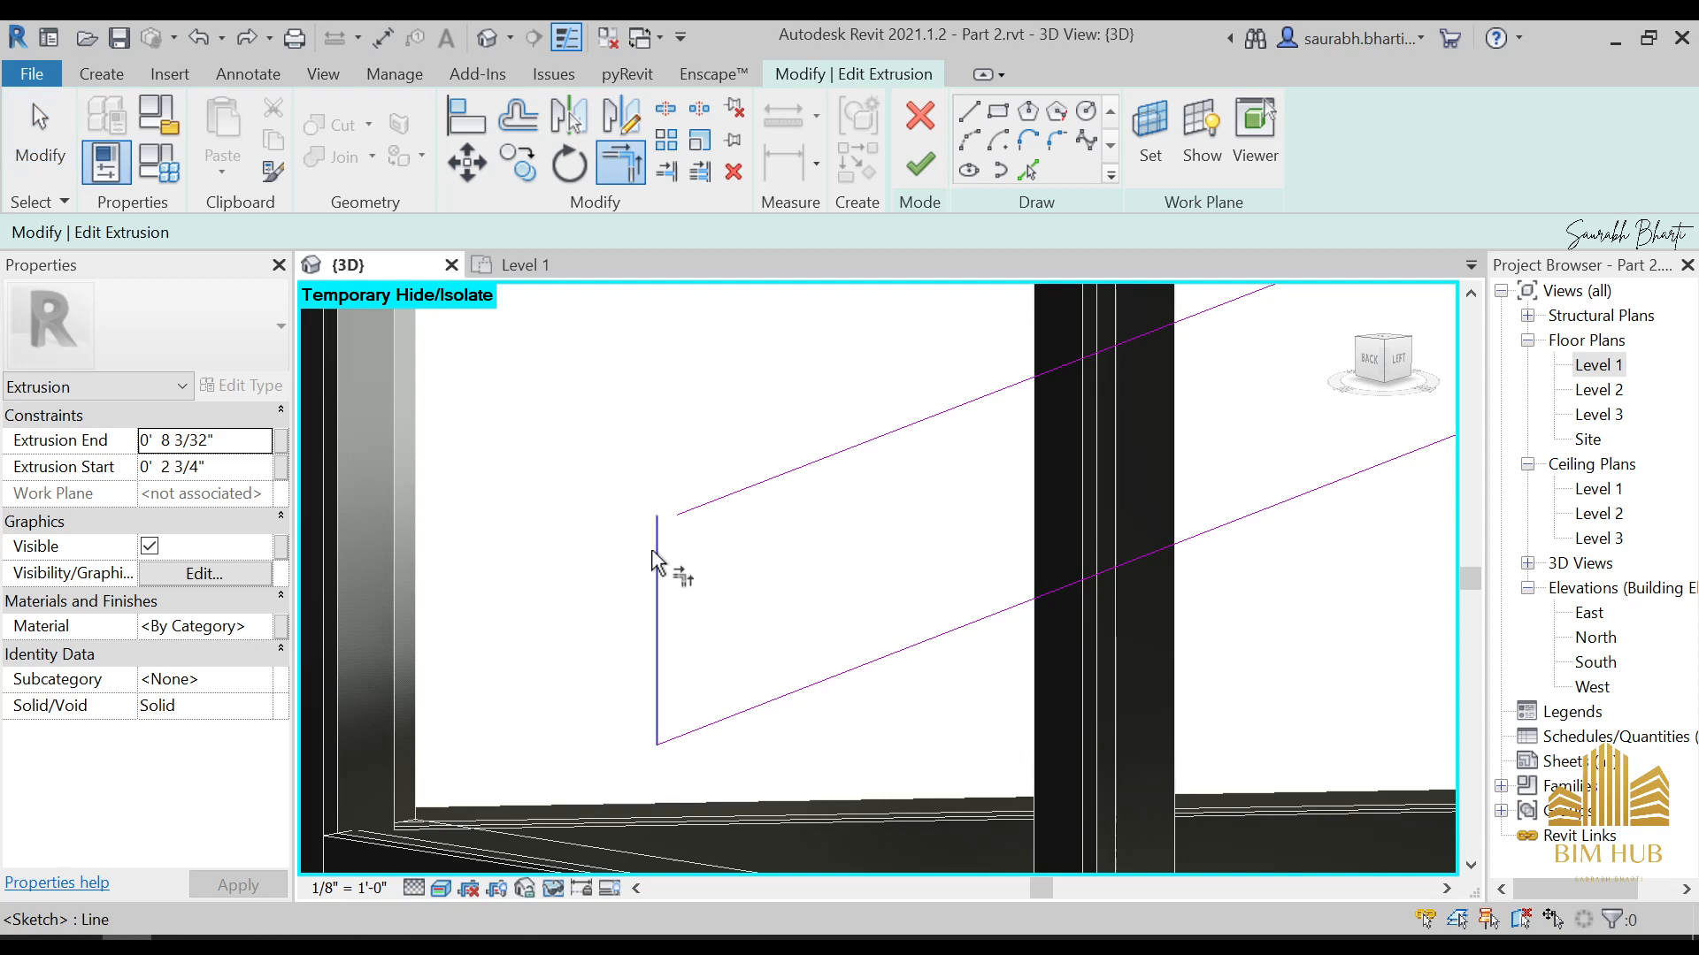
click(688, 513)
key(Escape)
click(920, 163)
Stretch the brace extrusion's lower end face out to the glazing corner at the sill
shift+middle_drag(841, 315, 1373, 509)
scroll(1115, 640, down, 6)
key(Escape)
scroll(1296, 583, down, 1)
scroll(1300, 593, up, 4)
click(1230, 579)
scroll(1234, 619, up, 4)
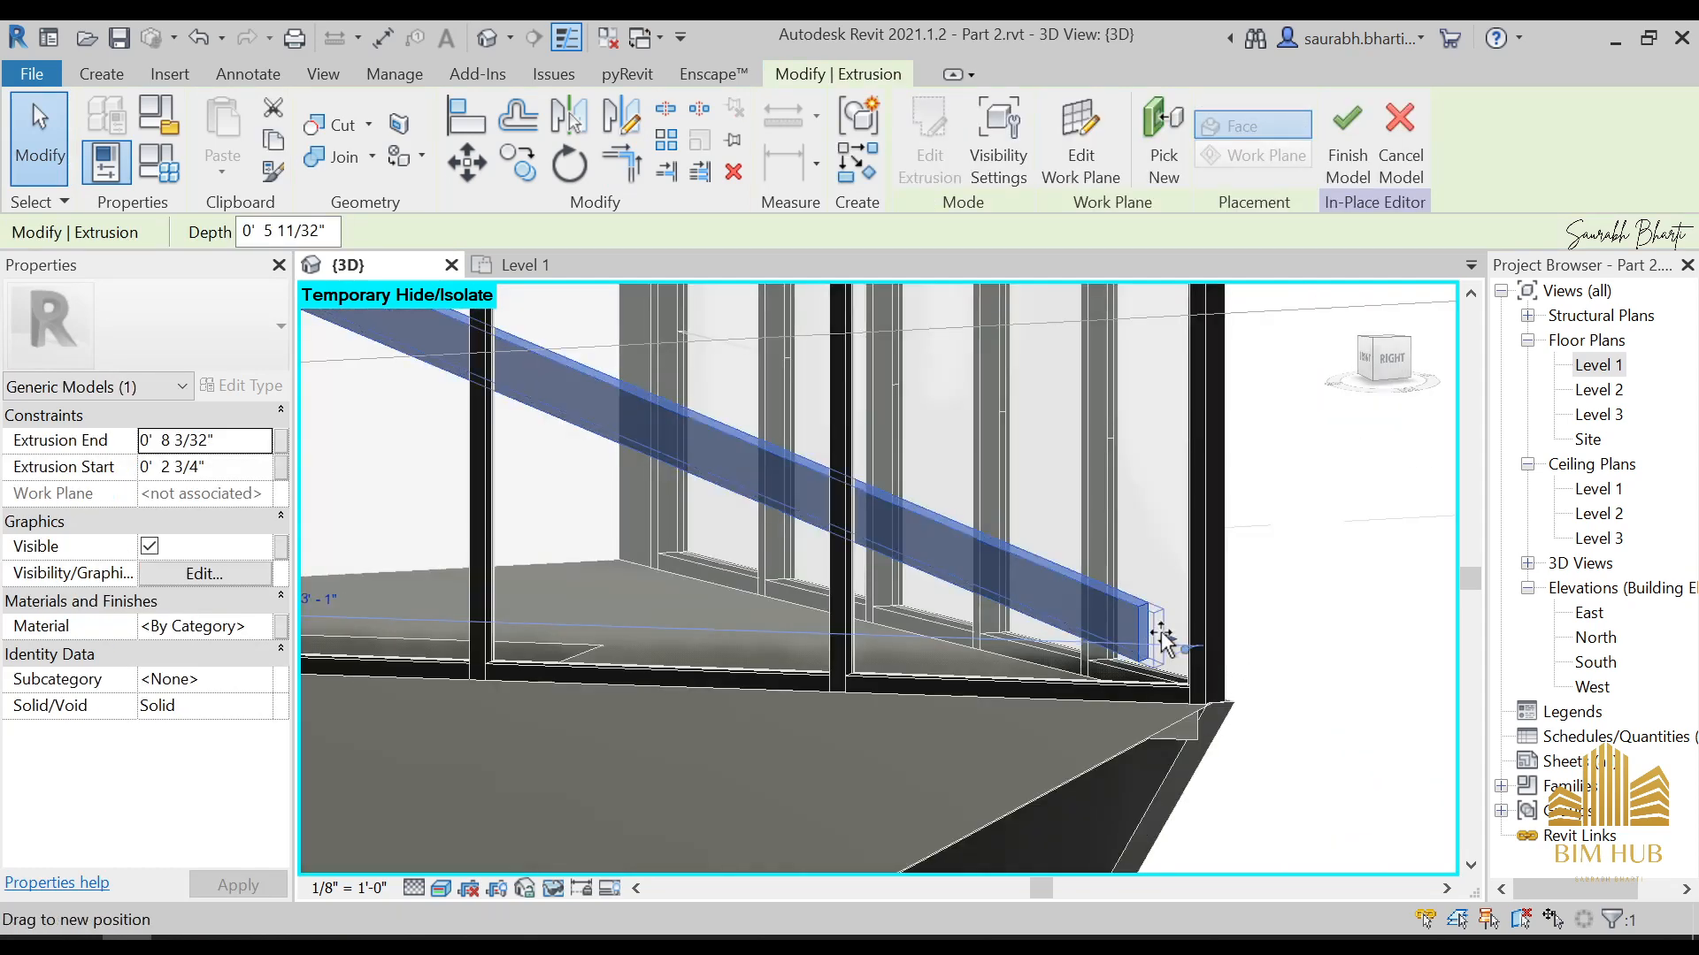
shift+middle_drag(1183, 655, 1149, 688)
Slim the brace's face further in the front-right view by pulling its upper edge down
scroll(871, 566, down, 3)
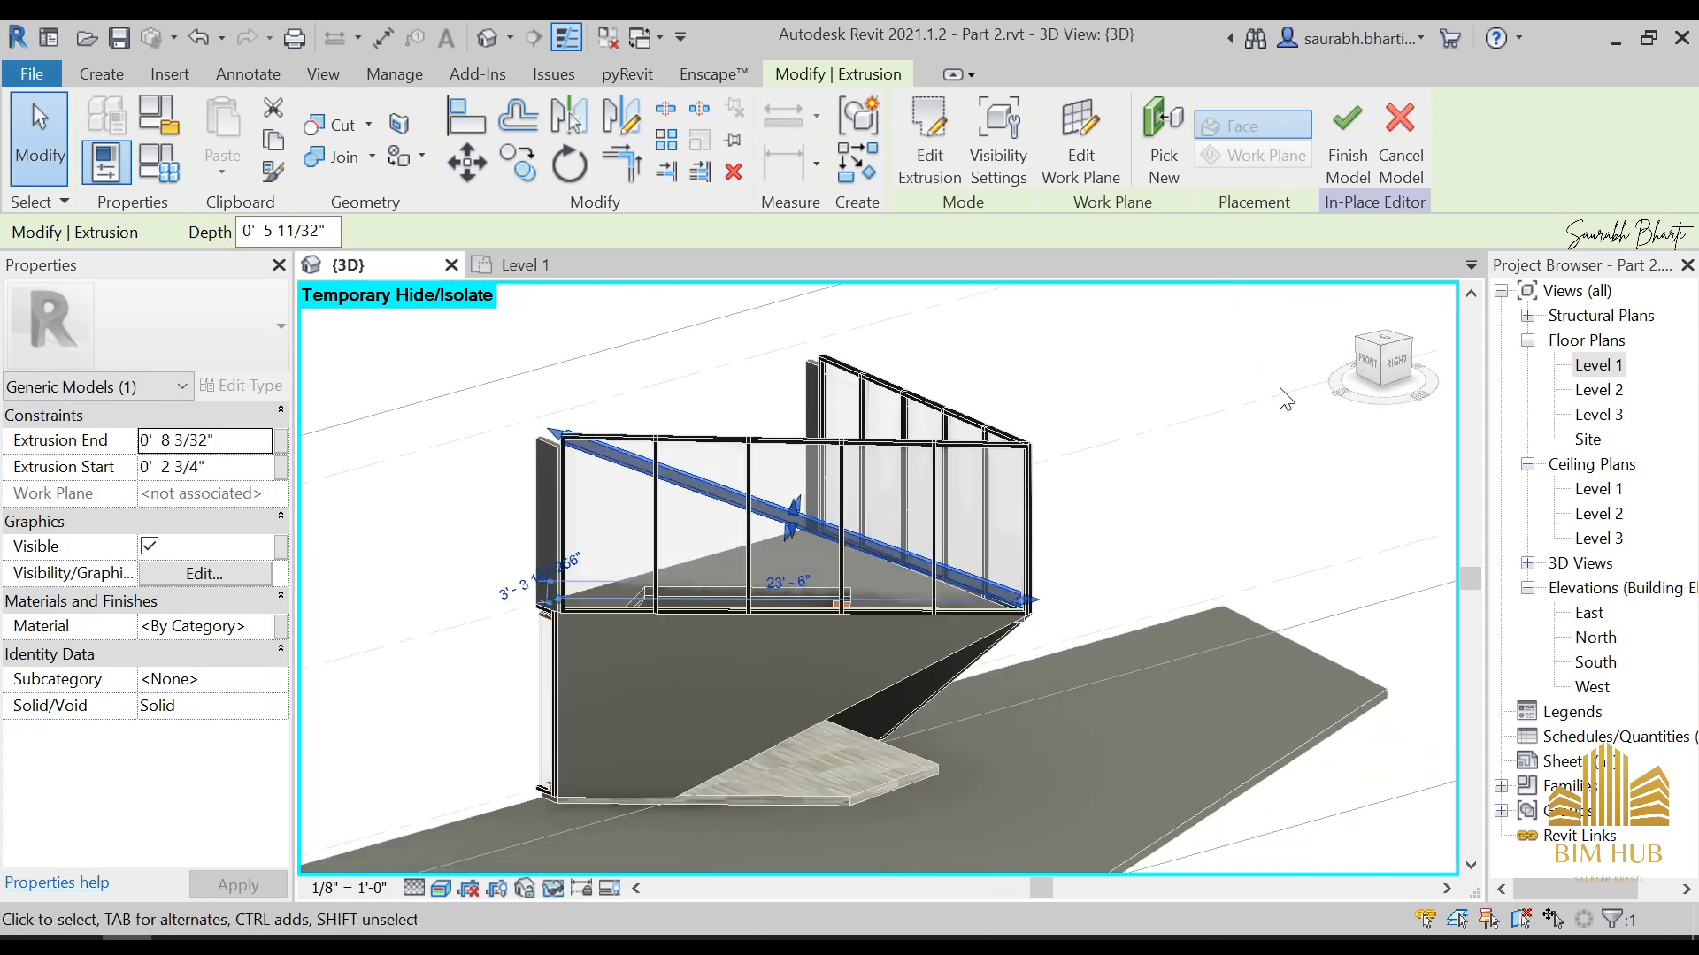
click(1385, 371)
scroll(921, 522, up, 6)
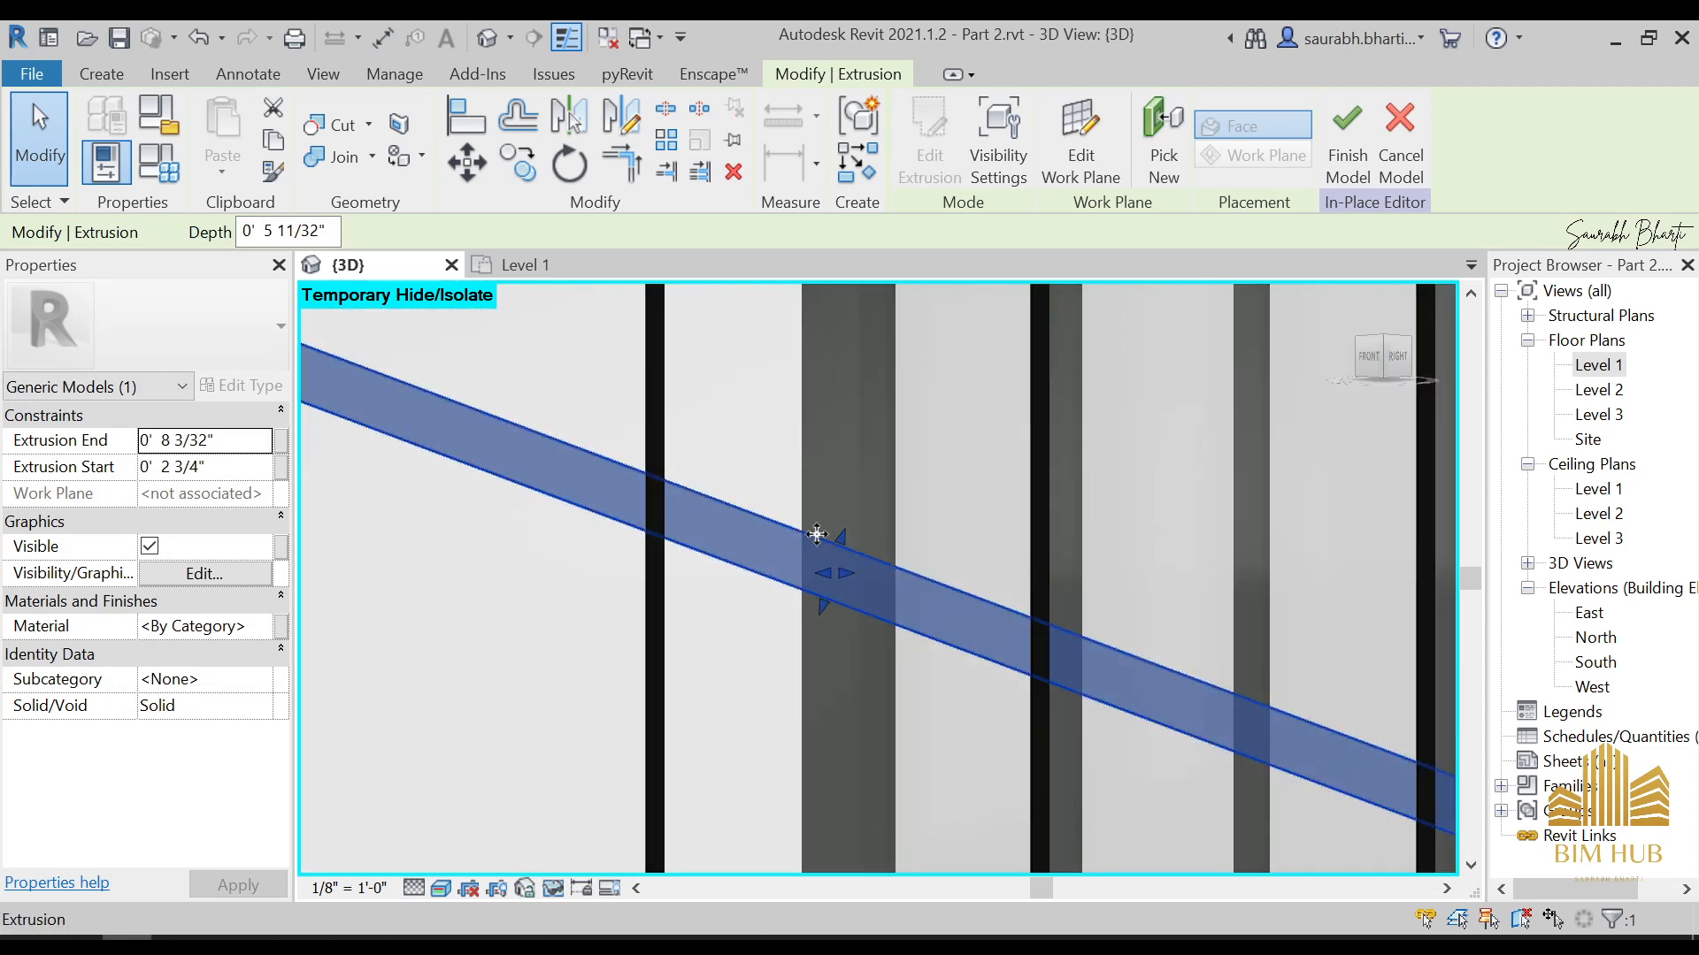
drag(837, 544, 832, 566)
scroll(832, 567, down, 5)
key(Escape)
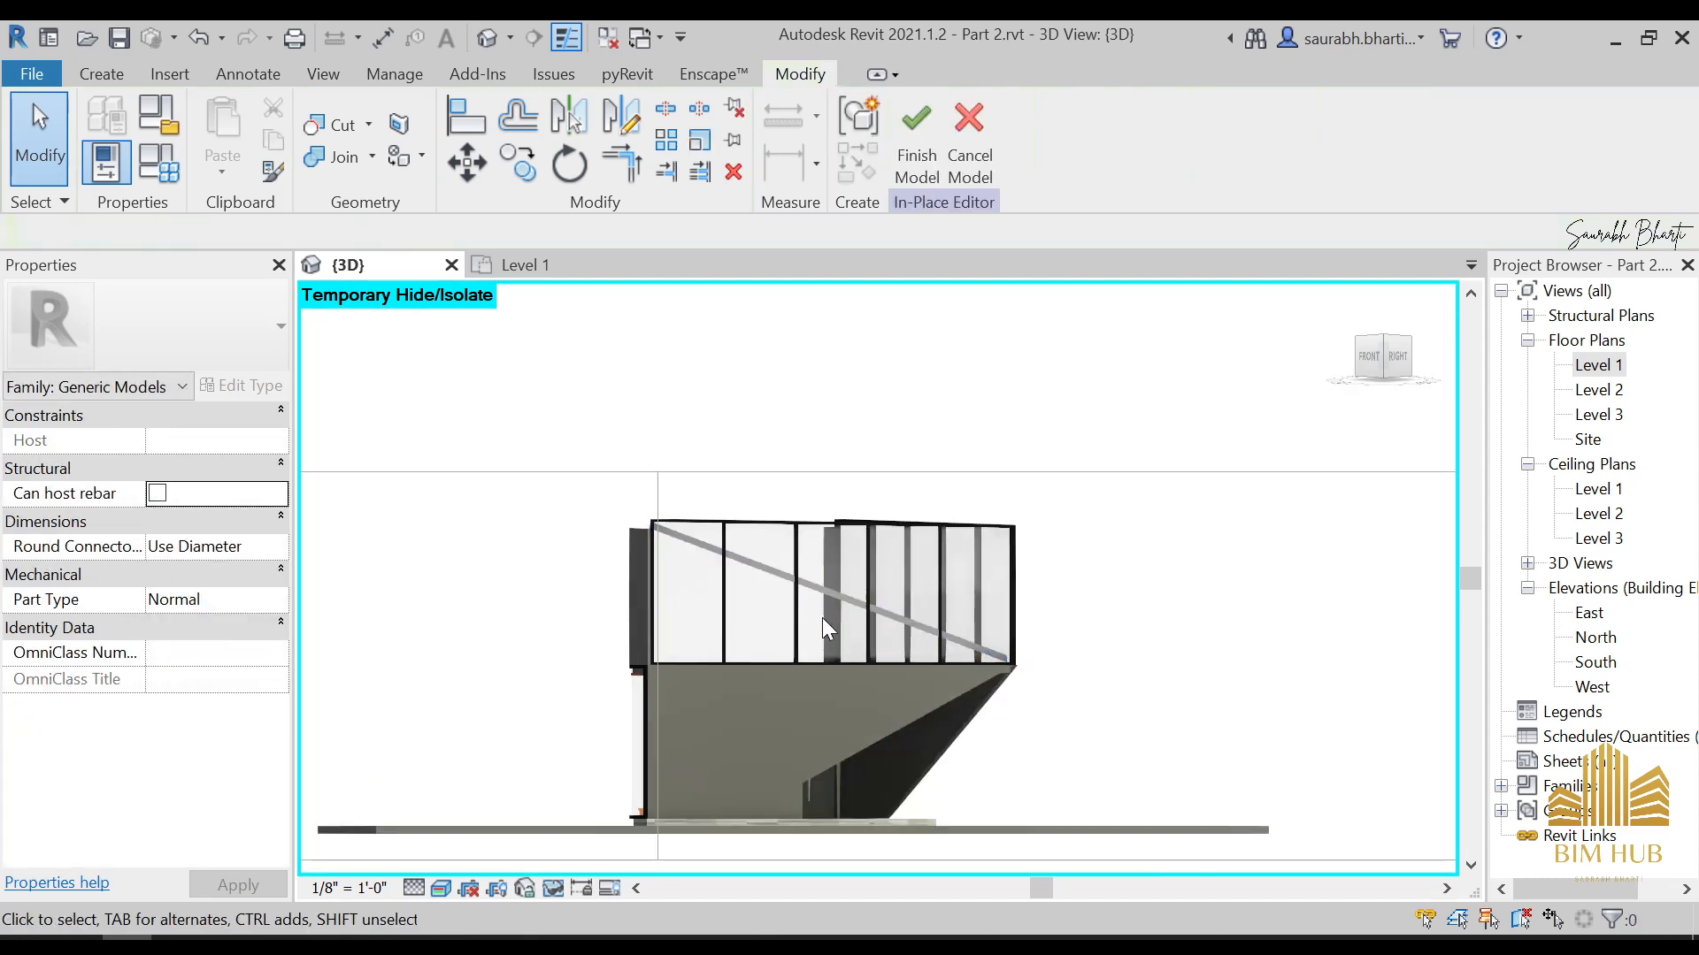
In the top view, pull the brace's stair-side face toward the glazing to reduce its depth to about 3"
shift+middle_drag(821, 617, 937, 618)
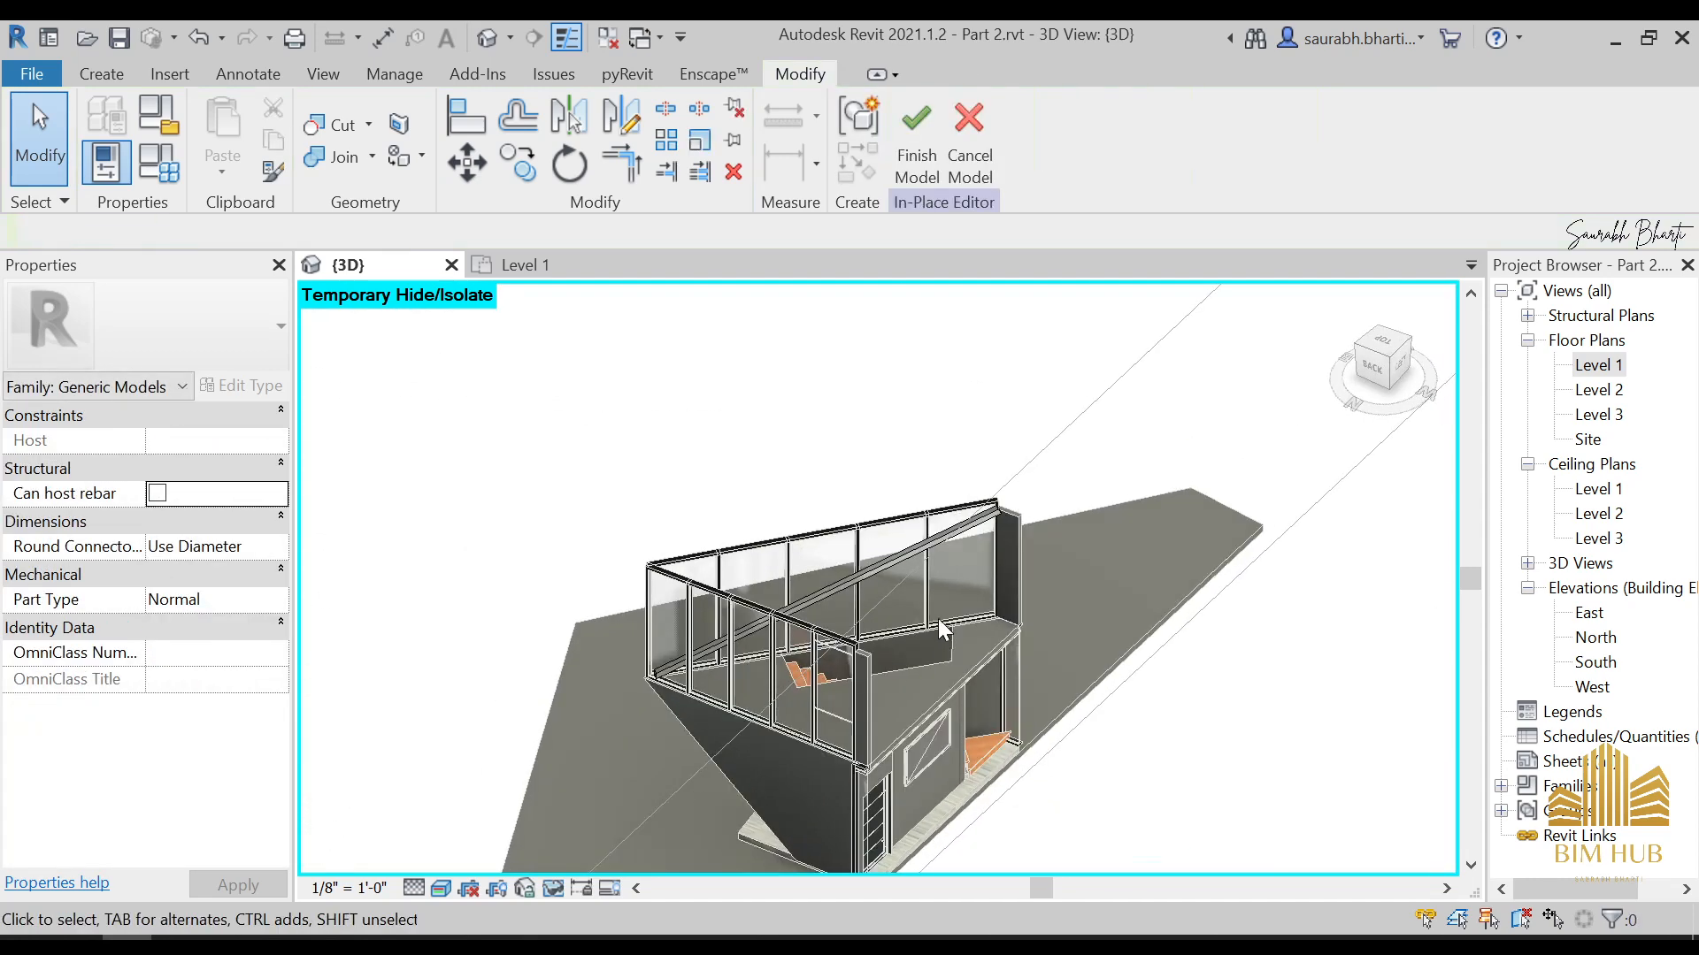
scroll(915, 448, up, 3)
shift+middle_drag(981, 467, 734, 588)
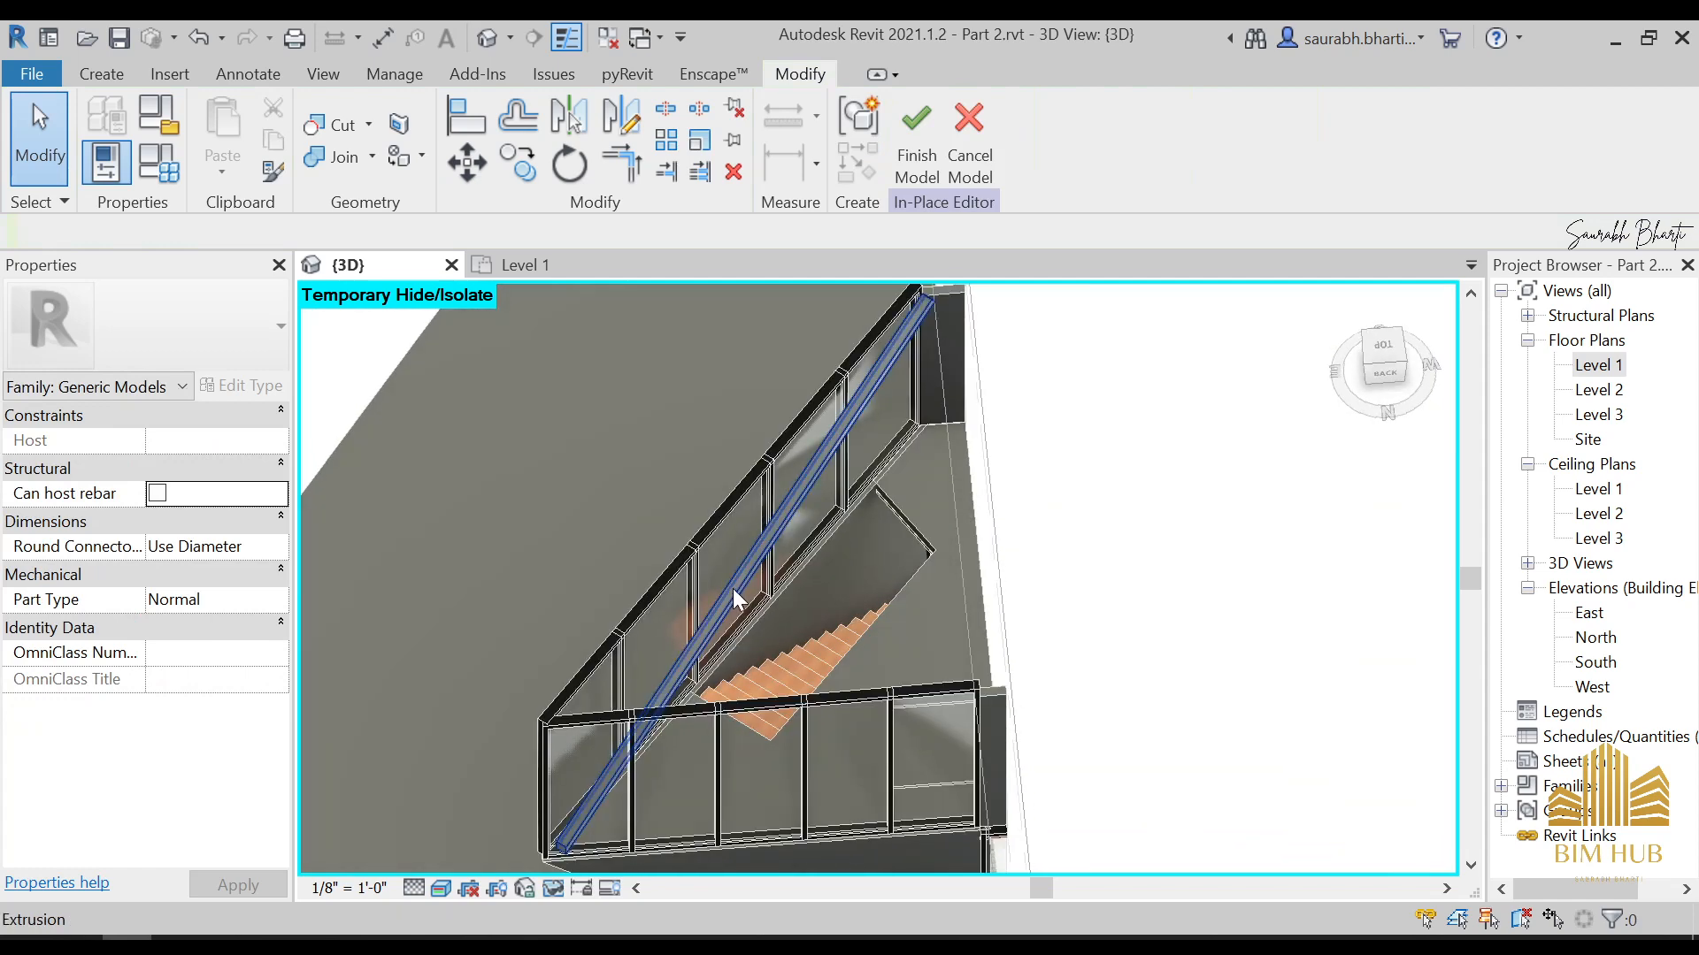
click(734, 587)
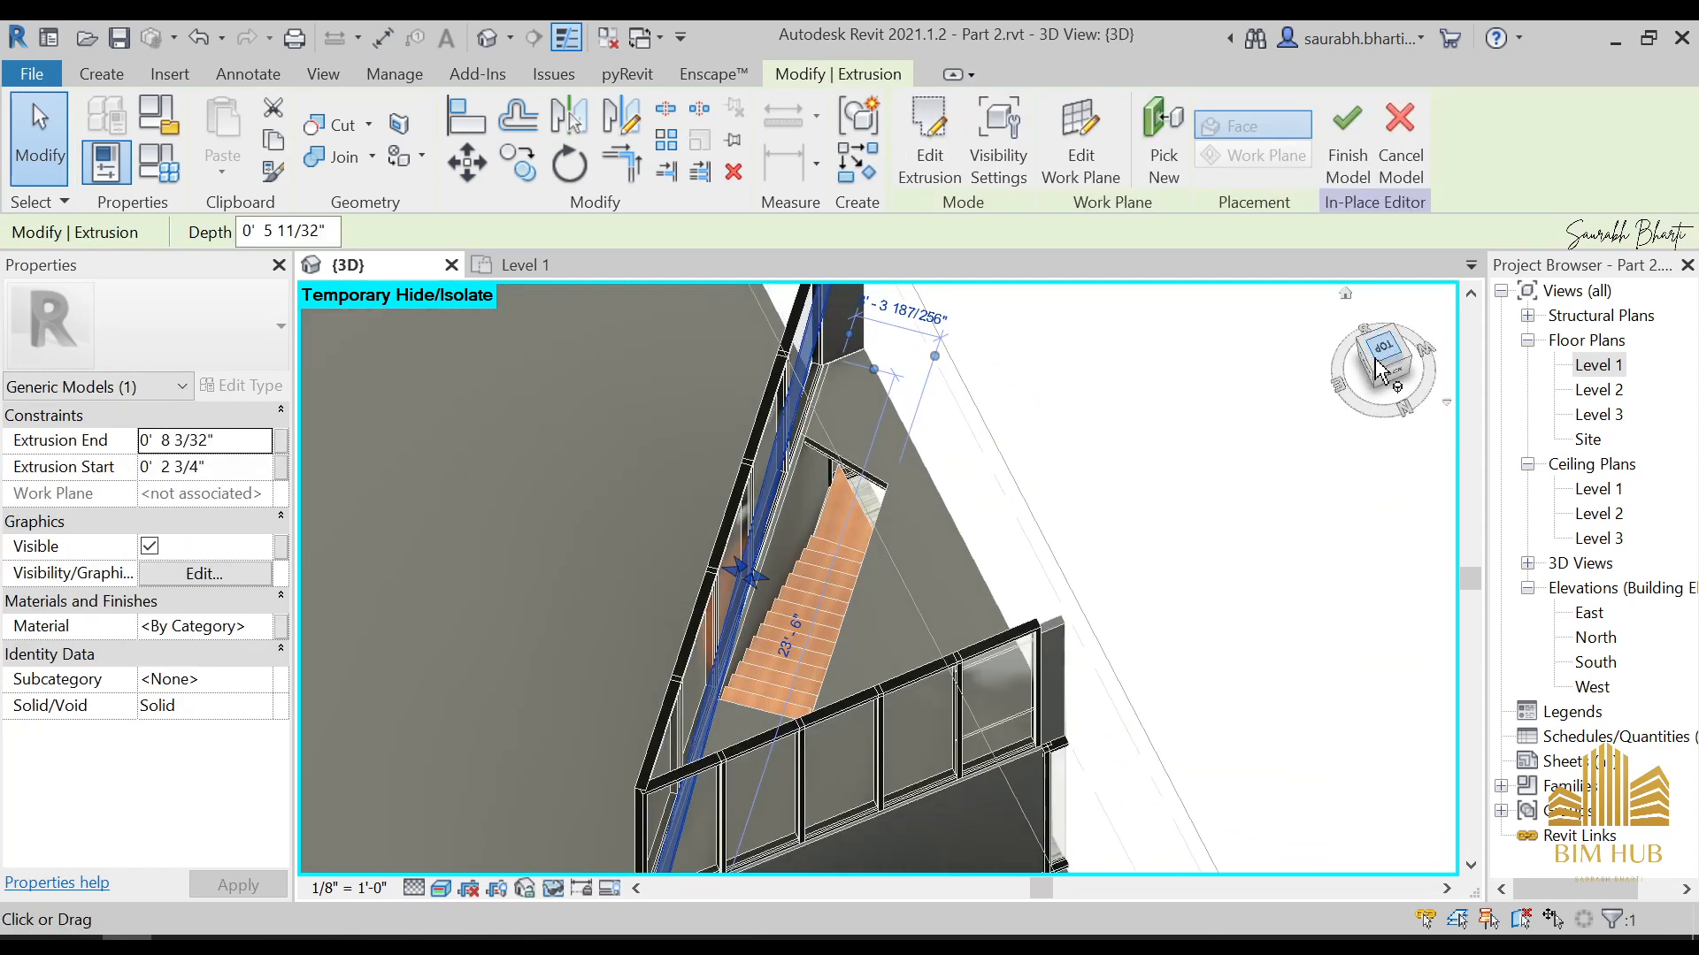
click(1380, 354)
scroll(747, 624, up, 5)
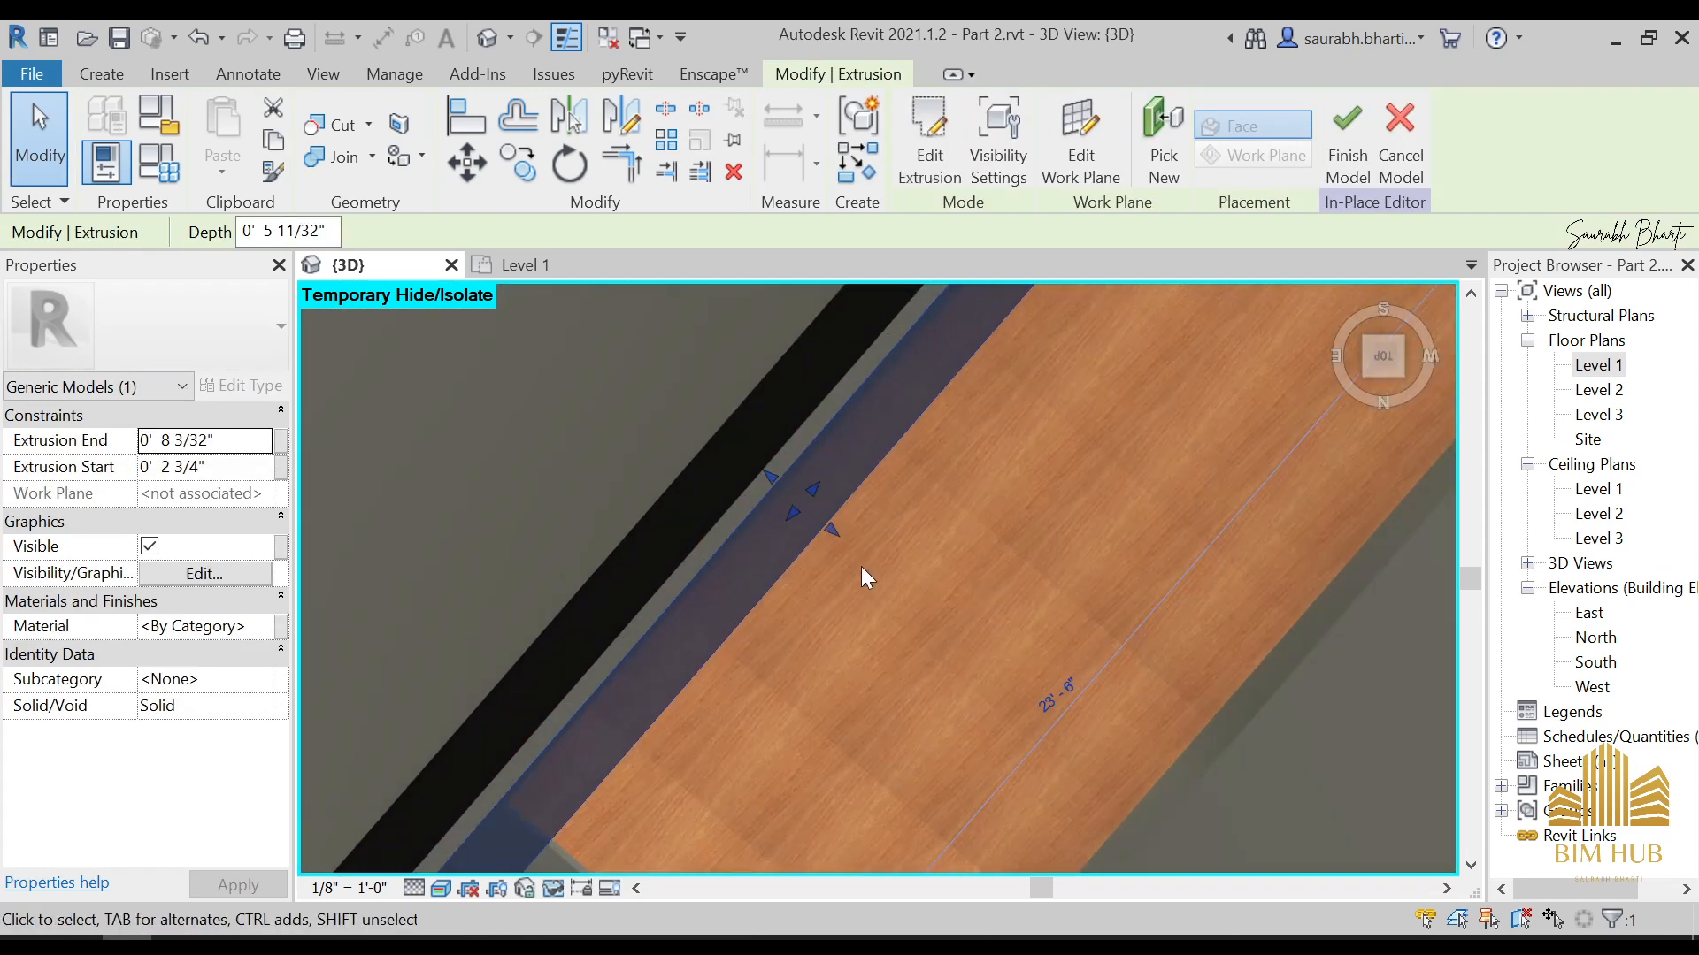
scroll(862, 570, up, 2)
drag(821, 541, 769, 498)
scroll(780, 545, down, 7)
Assign the 1.Anodised Black material to the brace extrusion and finish the in-place model
shift+middle_drag(789, 587, 796, 542)
shift+click(773, 581)
scroll(798, 527, up, 2)
click(798, 511)
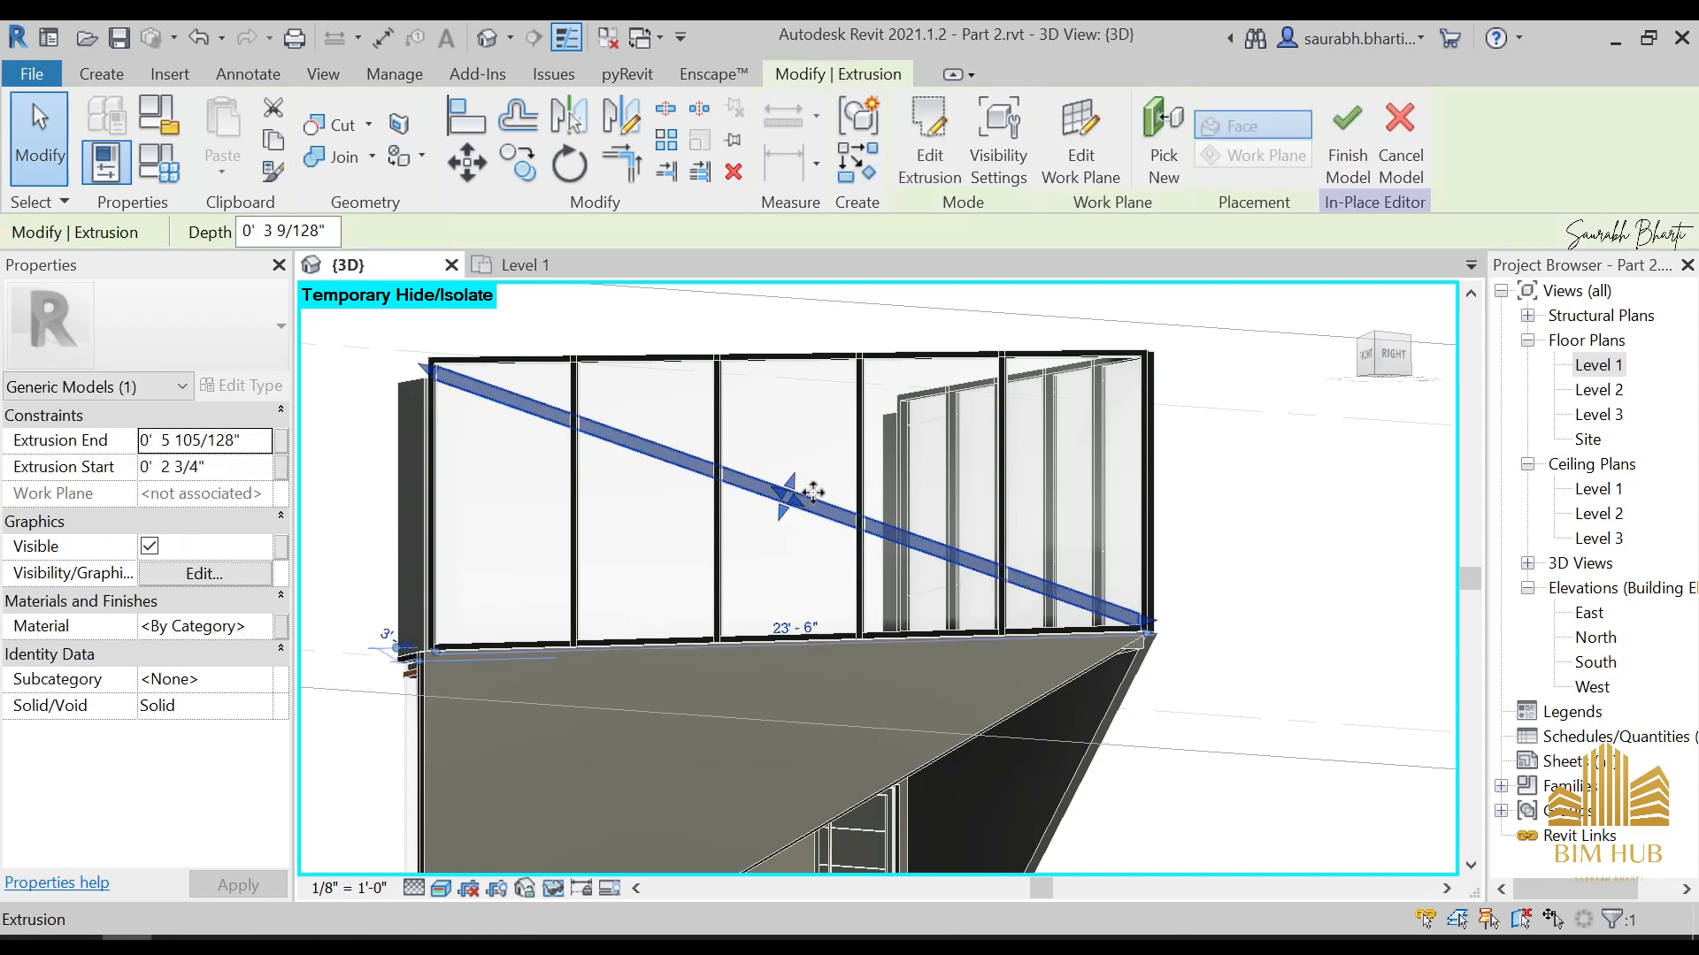
click(202, 626)
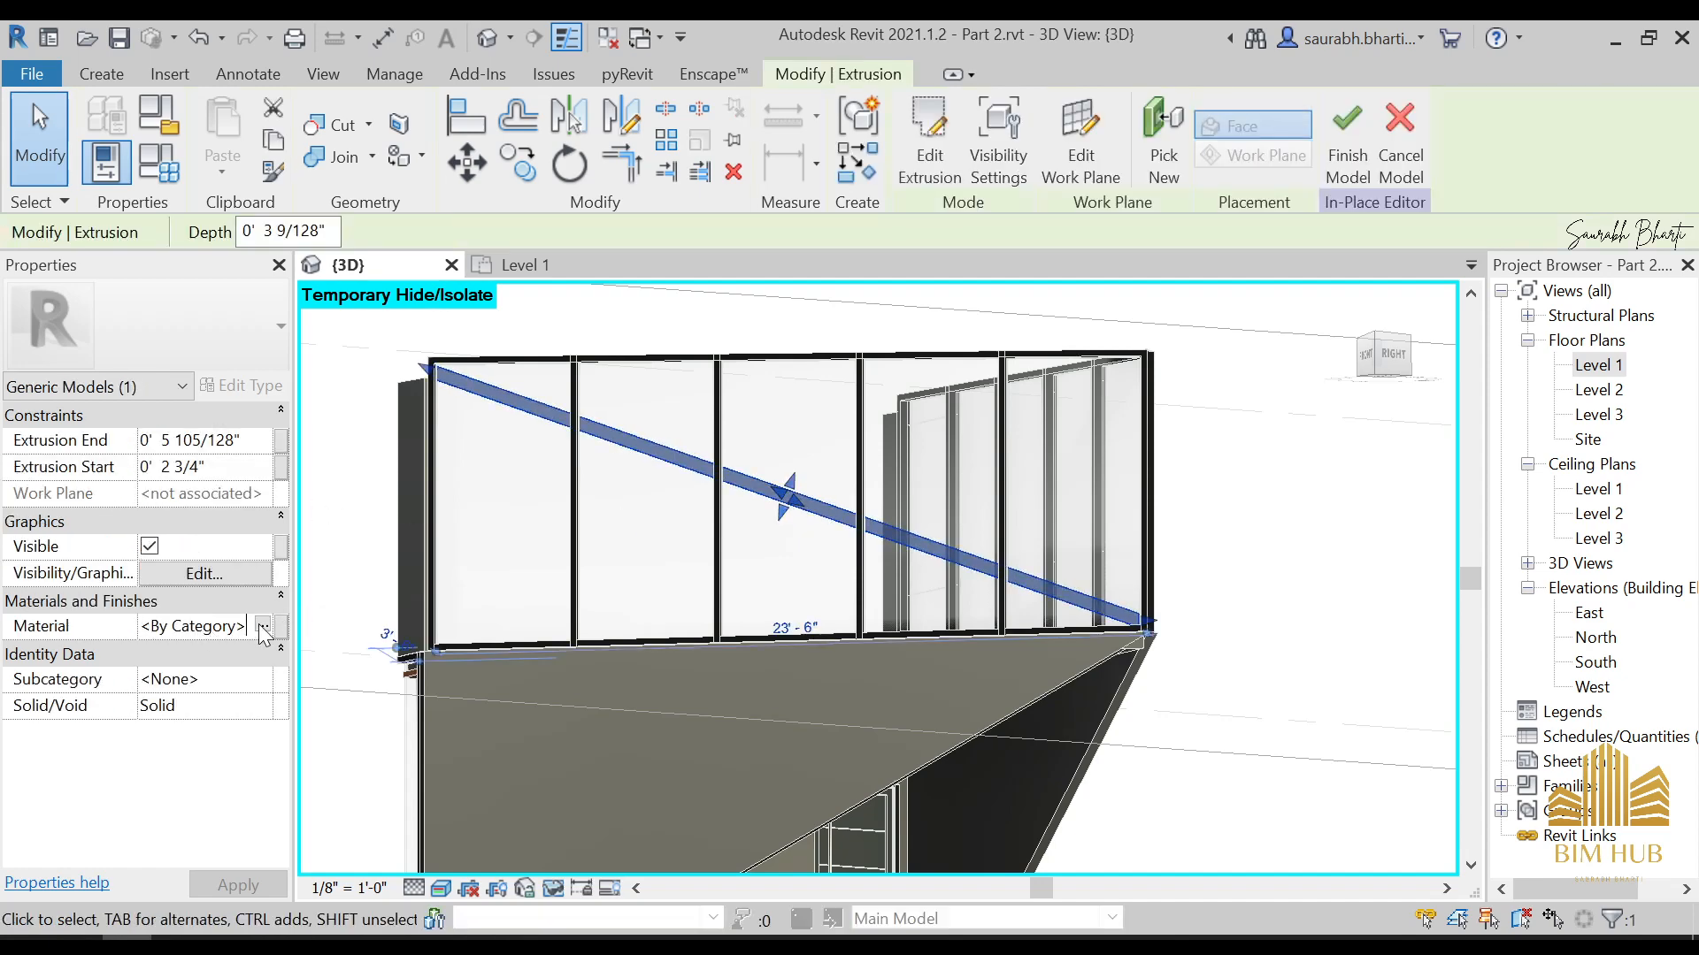
scroll(531, 425, up, 3)
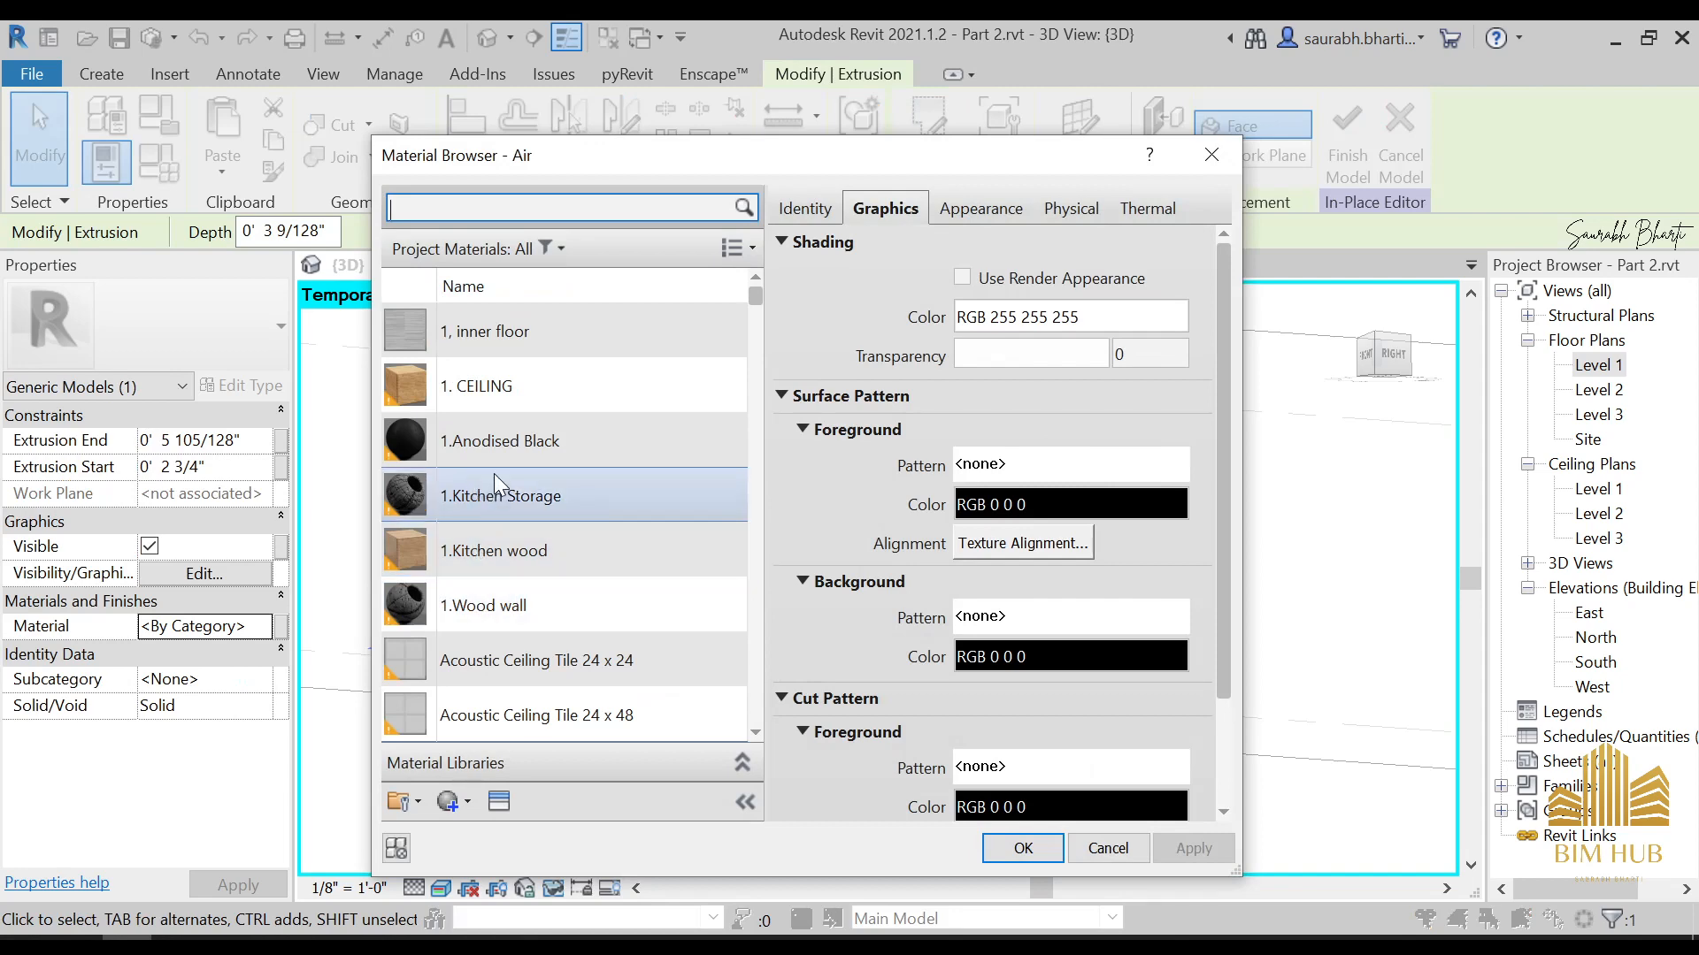
click(495, 448)
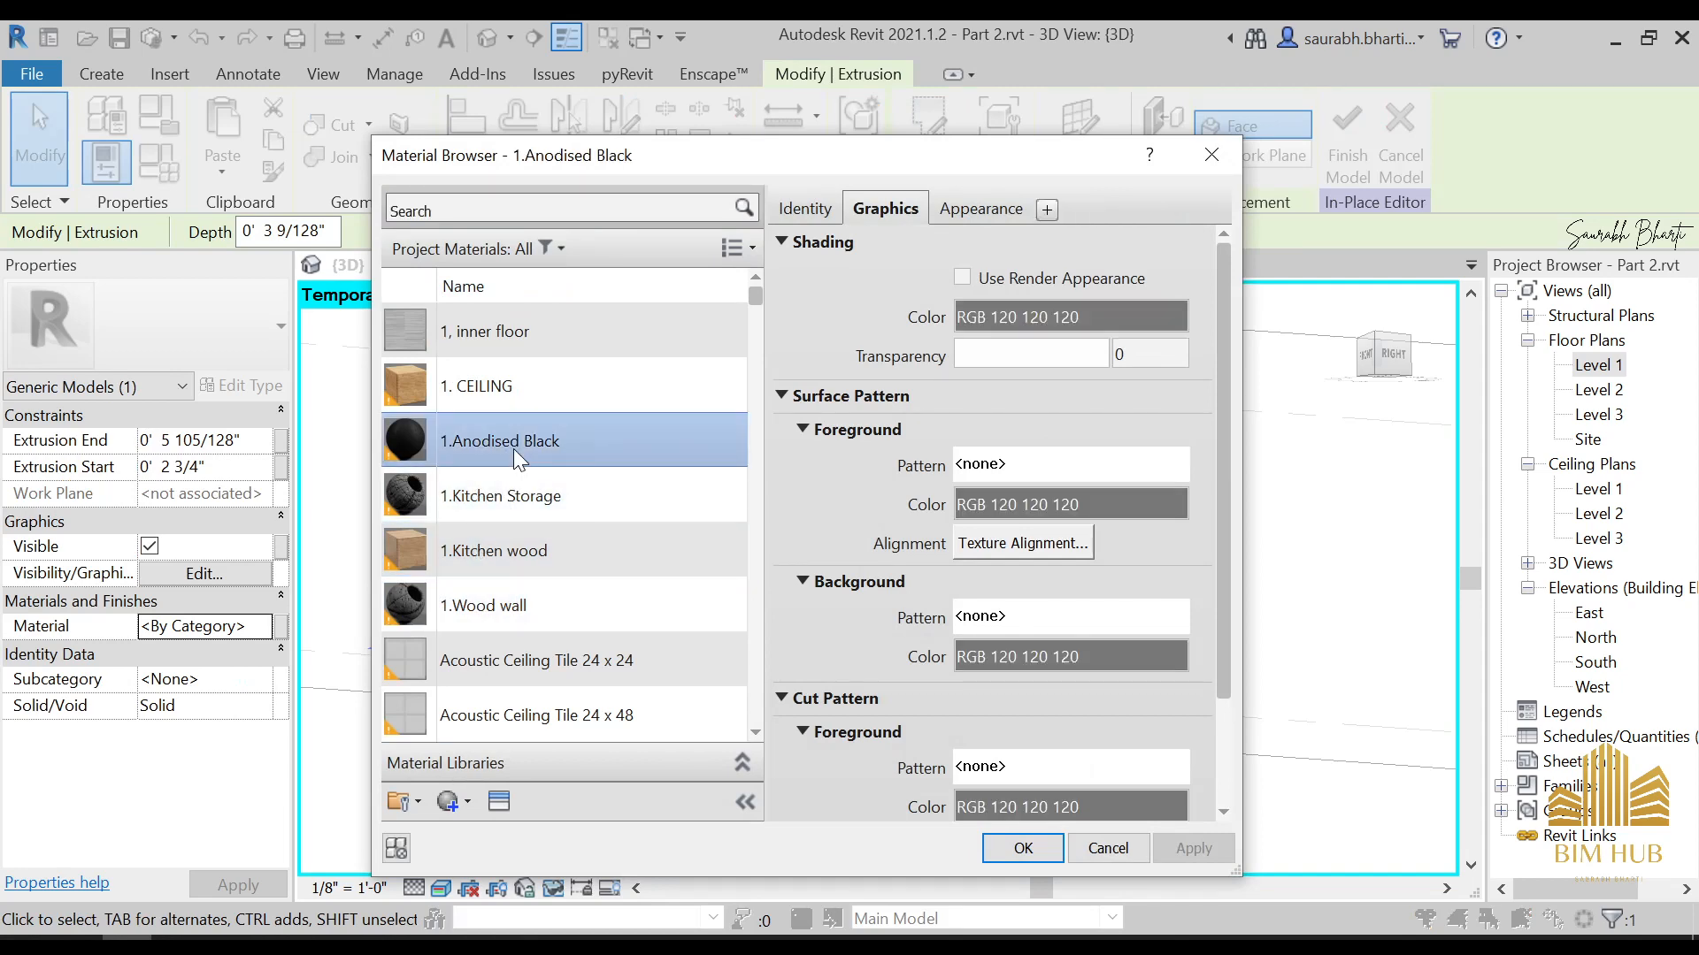
click(1023, 848)
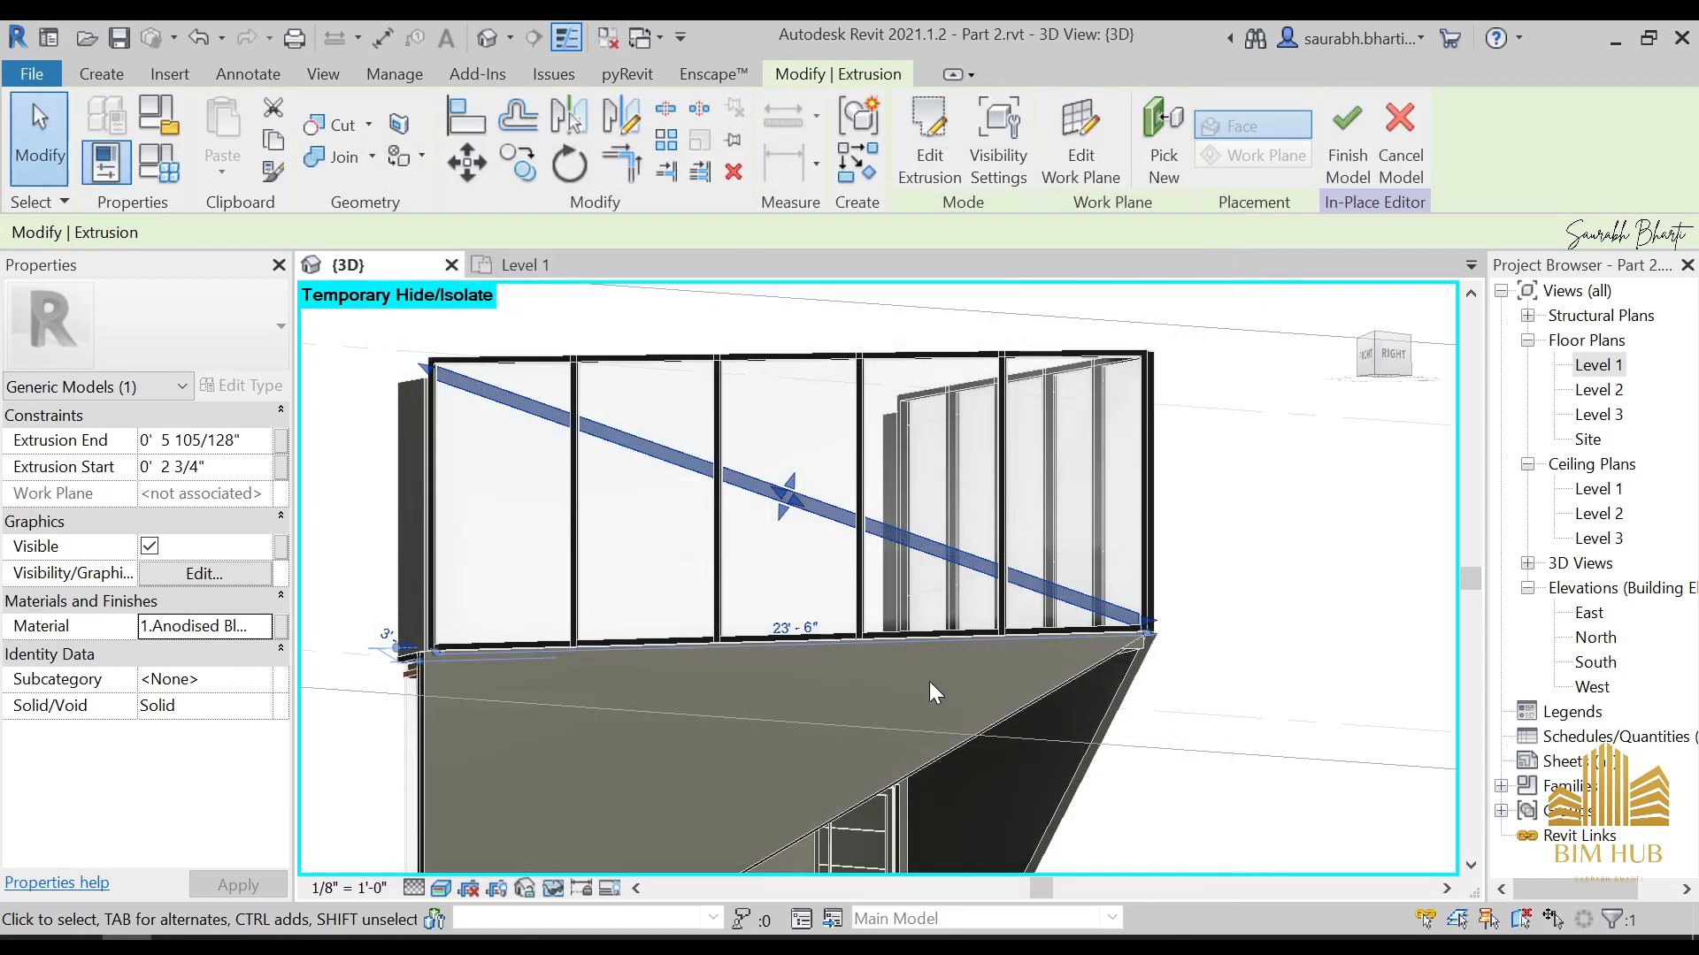
key(Escape)
click(918, 160)
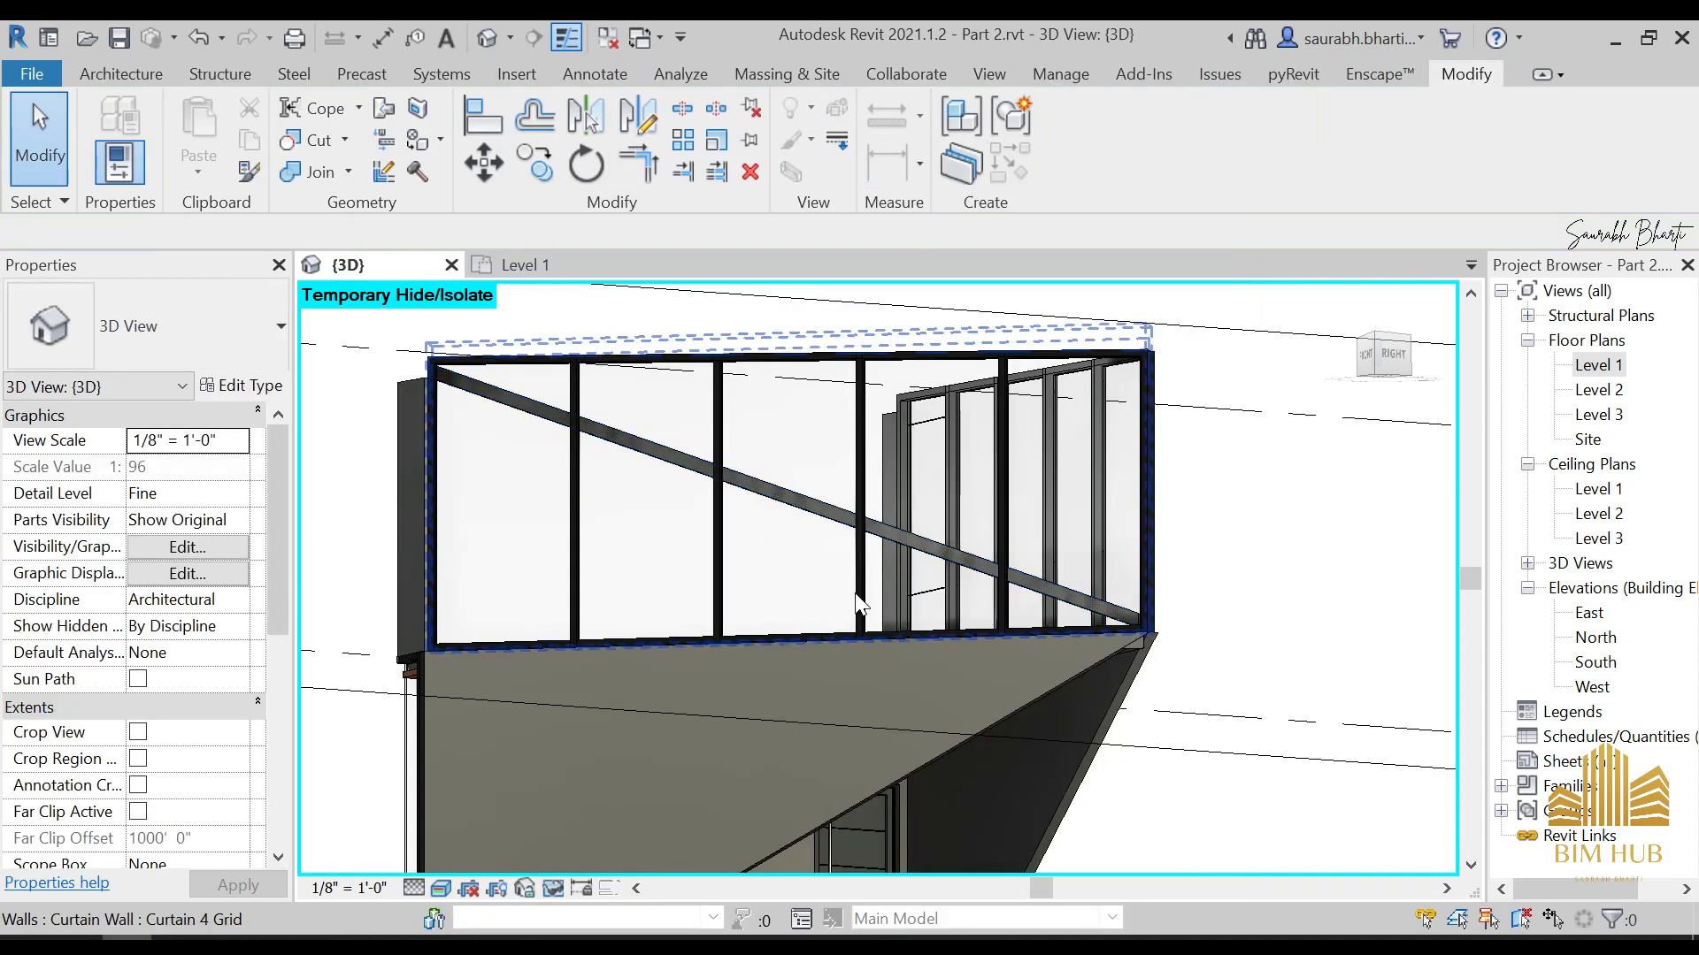
Examine the finished brace's fit against the glazed walls from the outside, the back and the stair side
scroll(858, 605, down, 2)
shift+middle_drag(857, 607, 916, 736)
scroll(782, 421, up, 5)
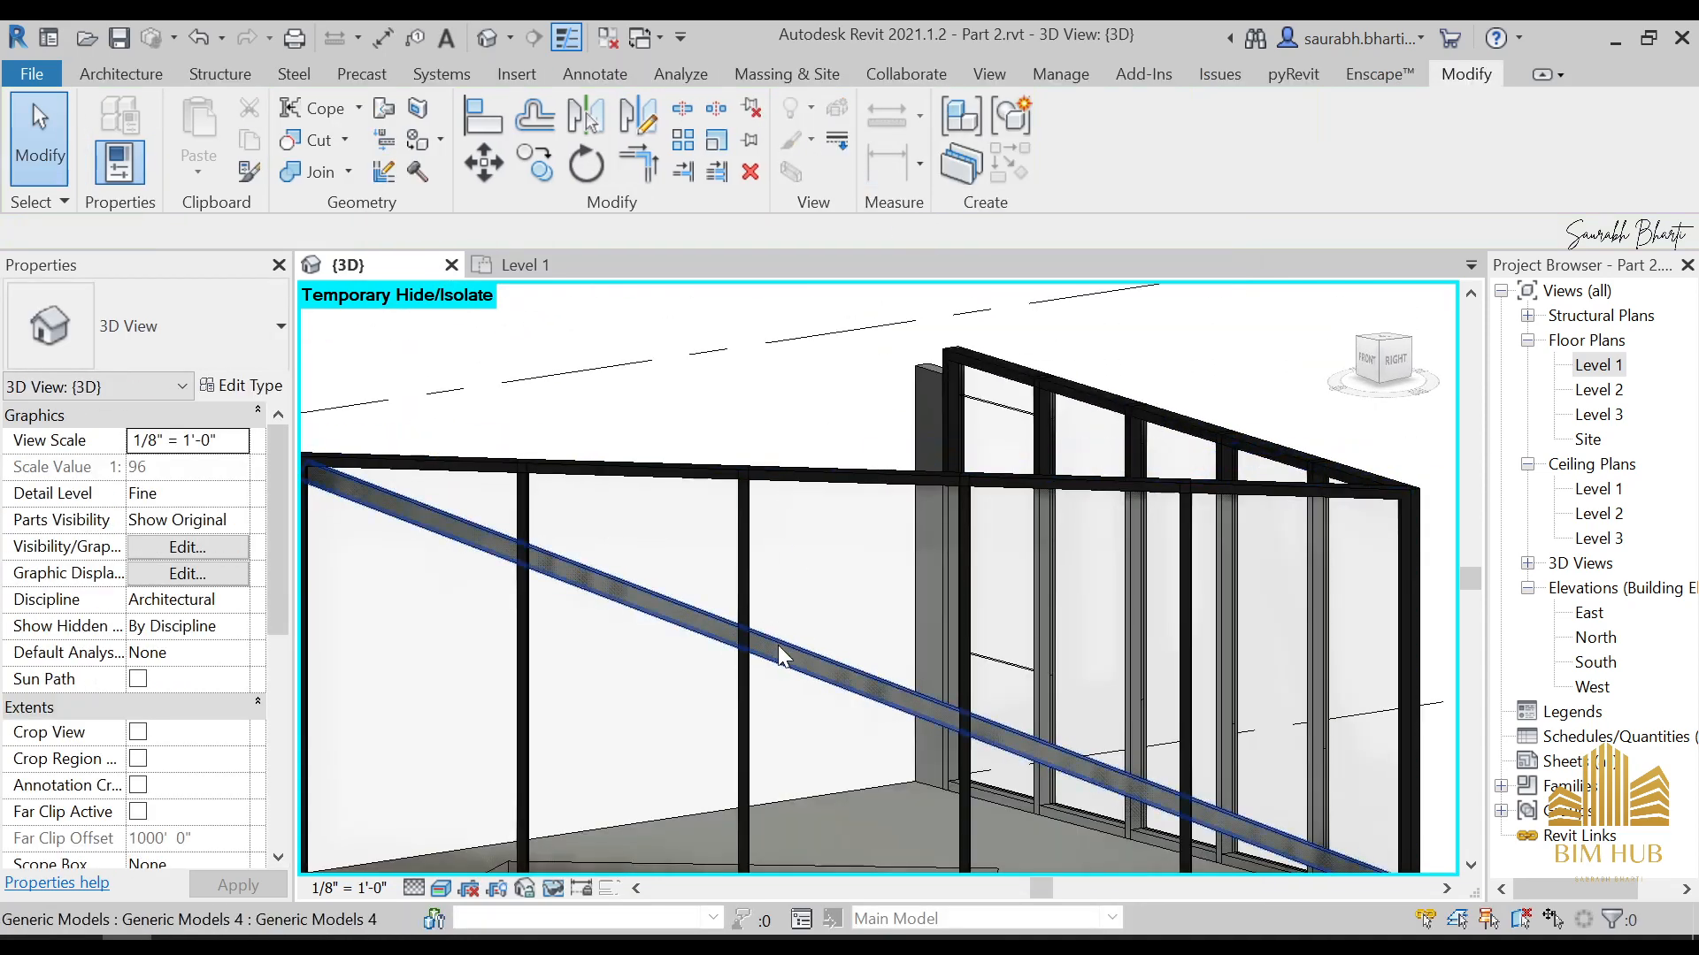
click(728, 635)
shift+middle_drag(727, 635, 423, 754)
scroll(978, 607, up, 3)
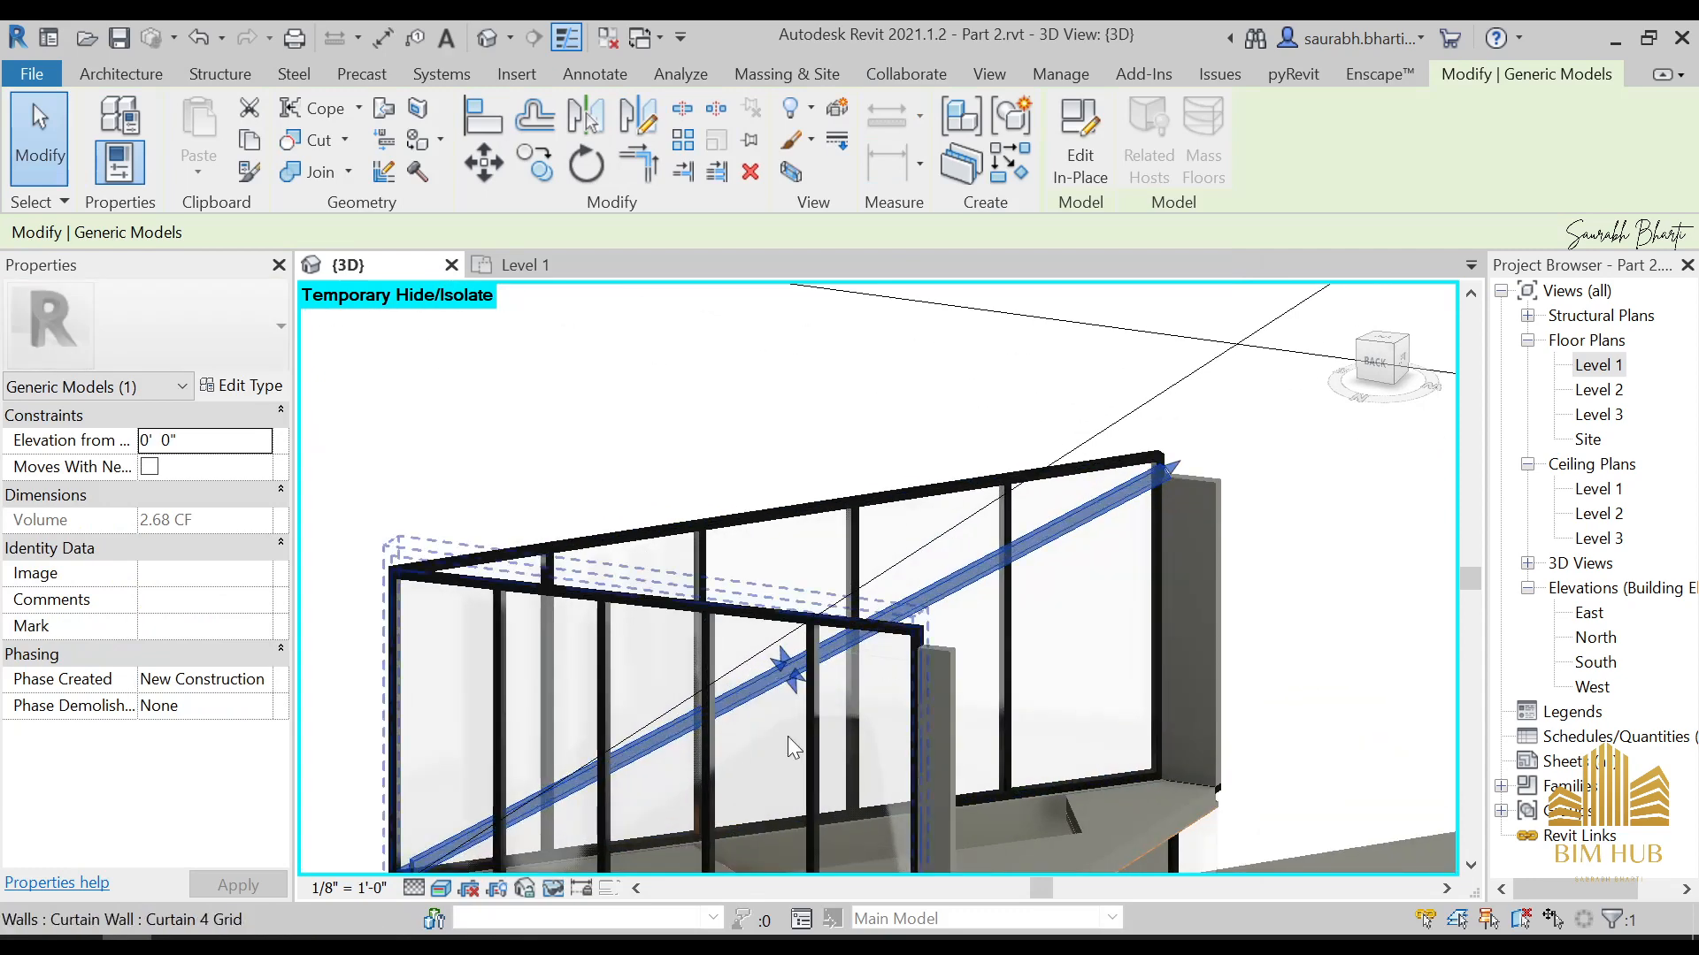
scroll(704, 727, down, 3)
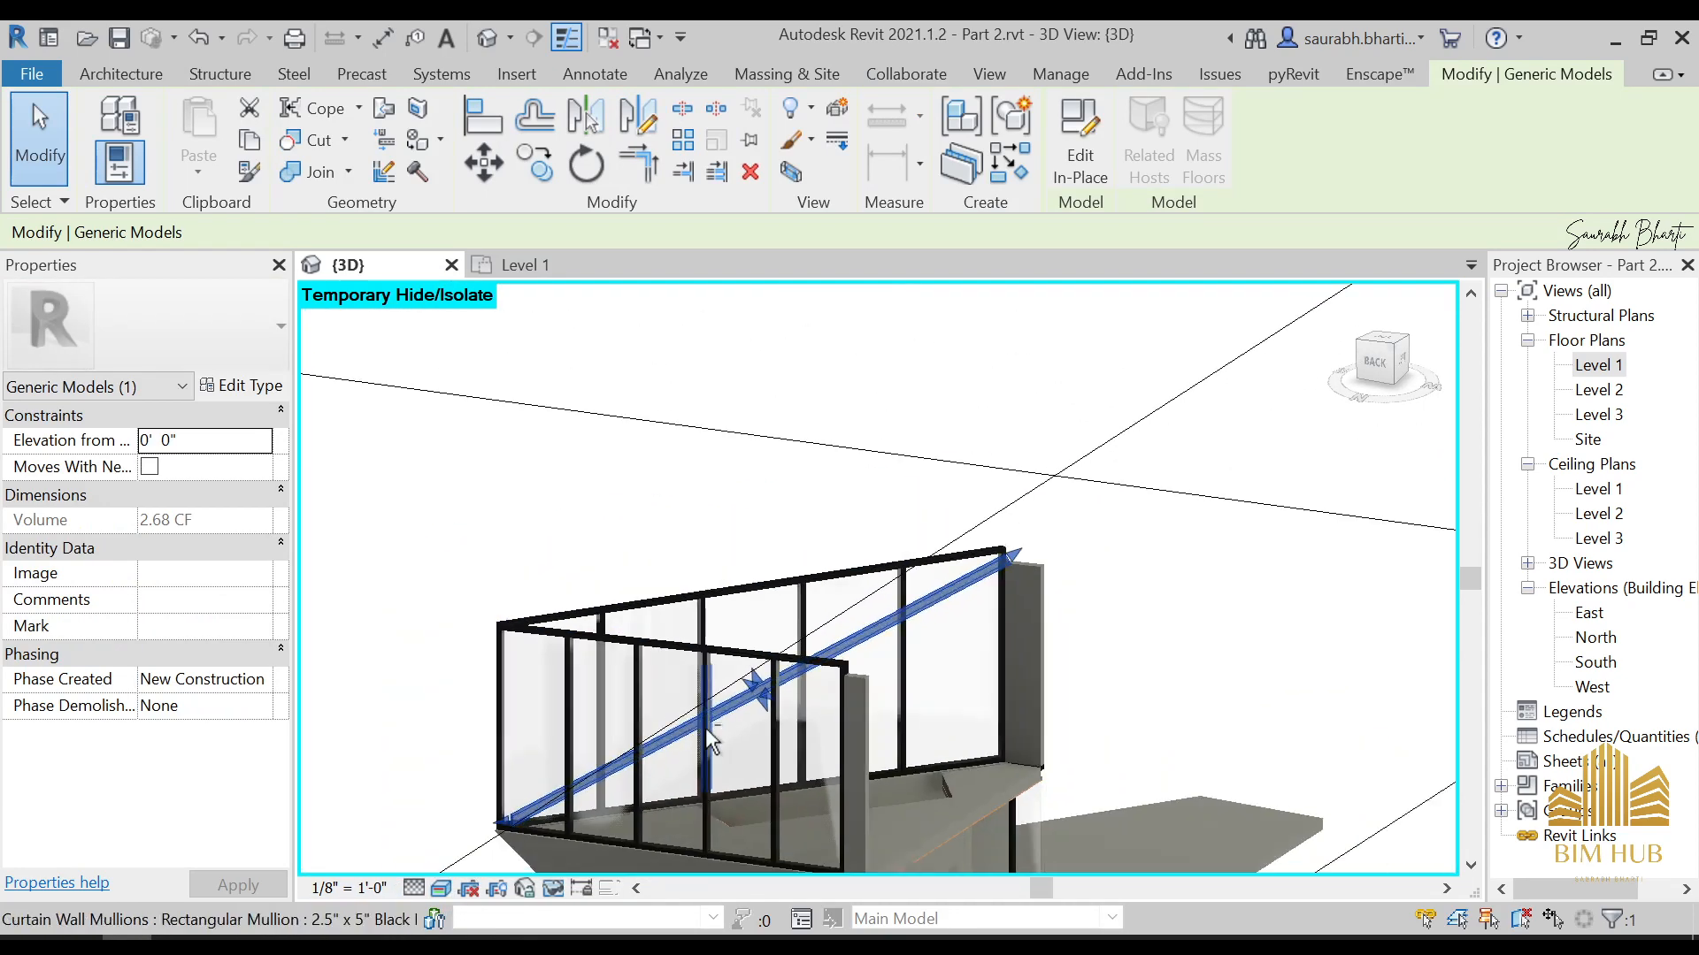
click(722, 736)
shift+middle_drag(722, 736, 655, 741)
scroll(840, 645, up, 5)
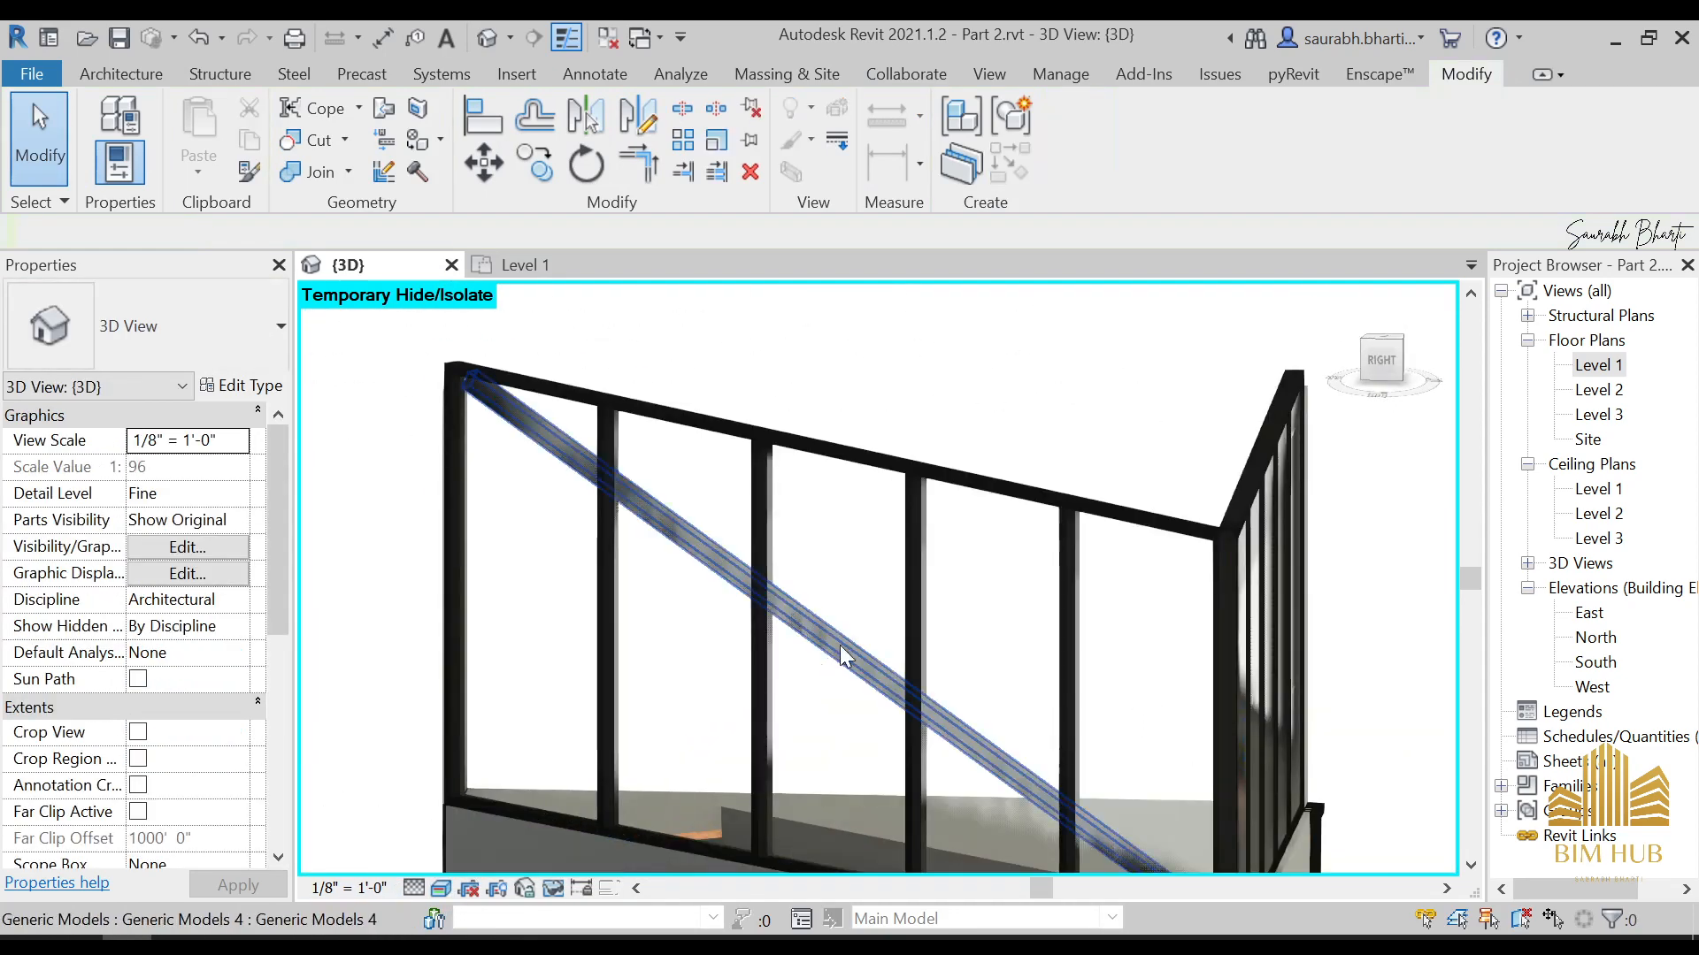
scroll(836, 639, up, 3)
click(845, 674)
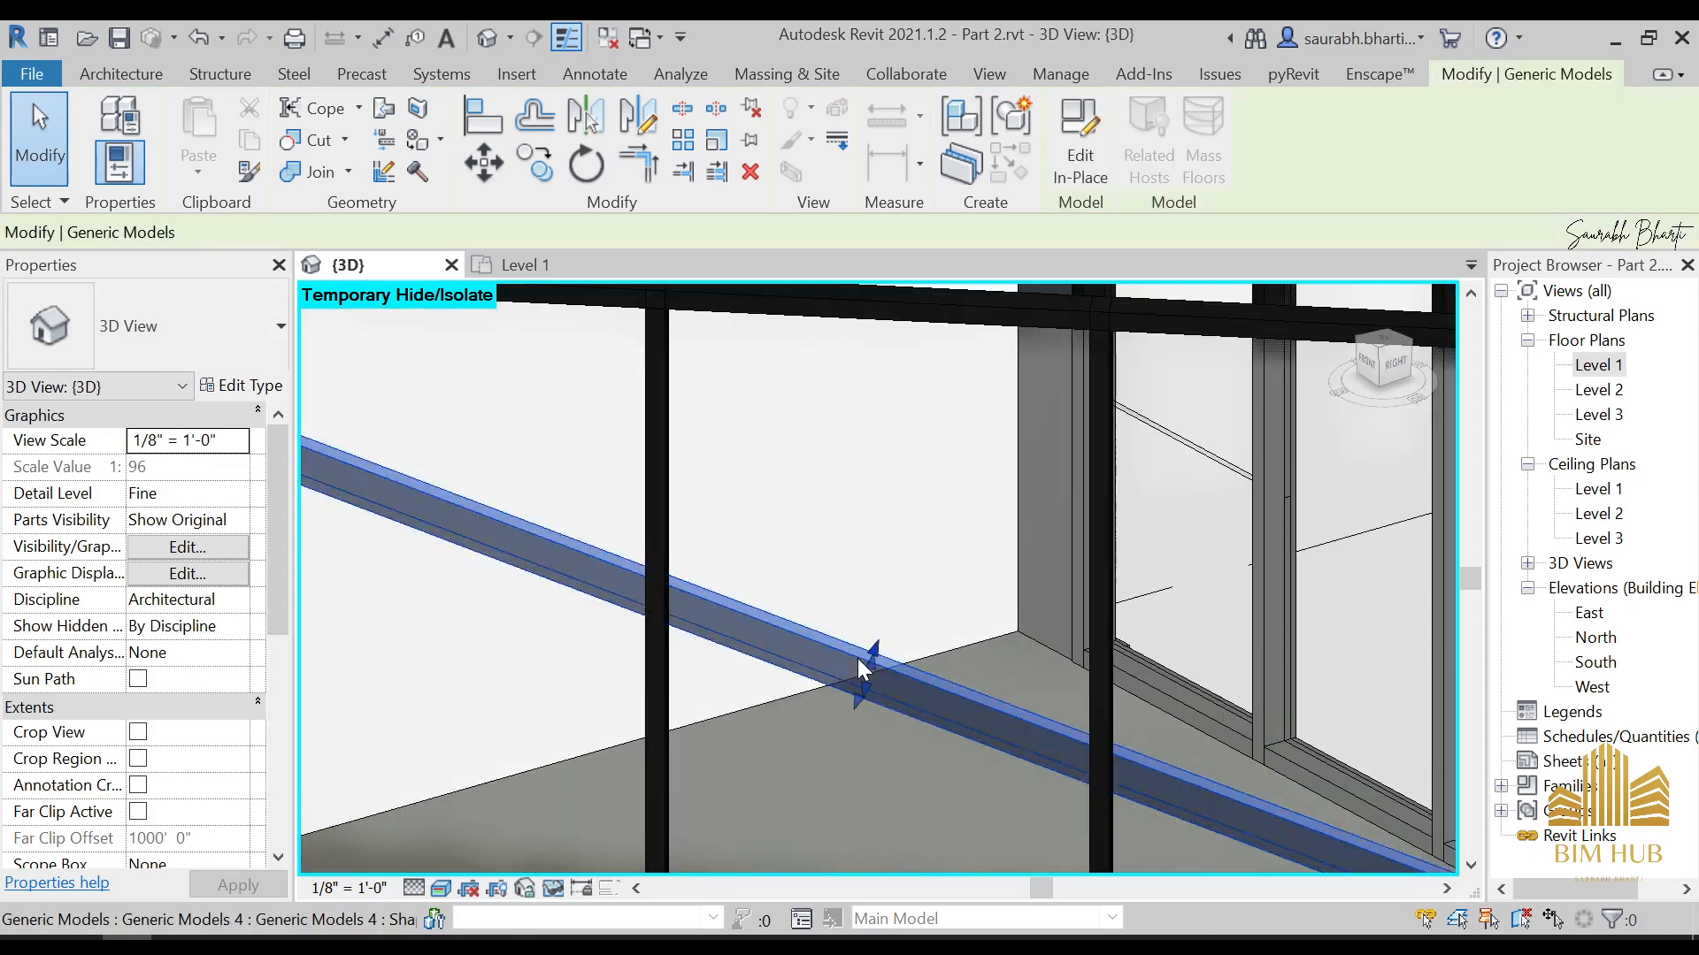
click(729, 477)
scroll(727, 479, down, 3)
shift+middle_drag(1104, 557, 476, 620)
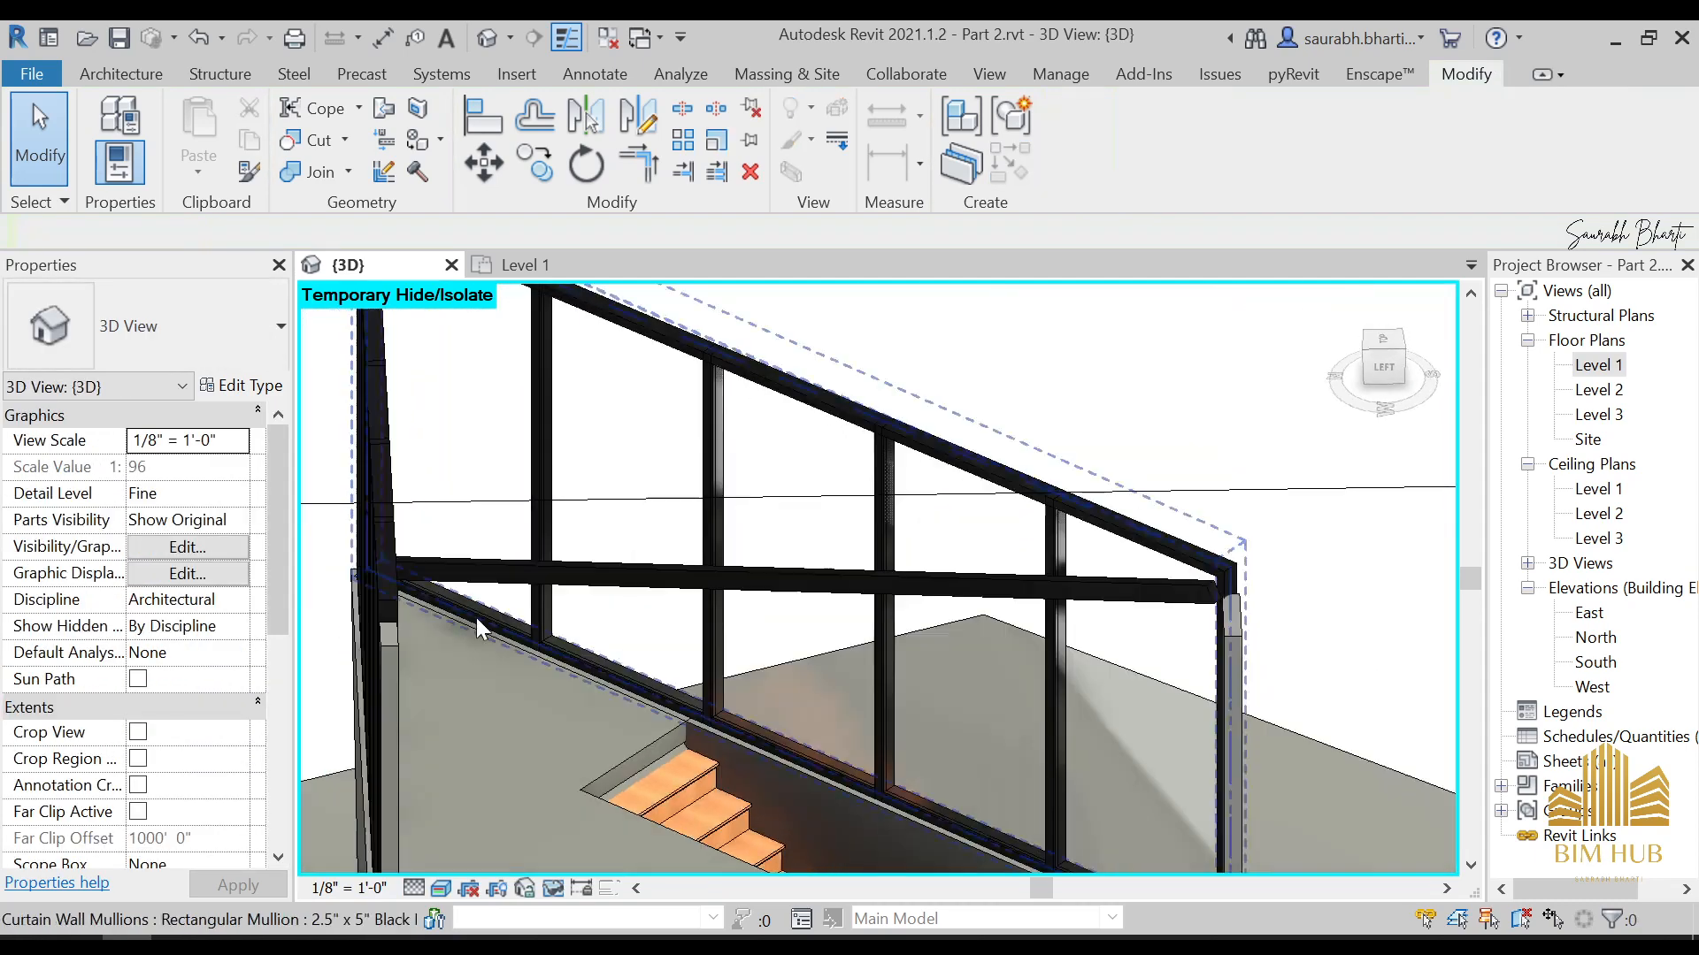
scroll(663, 585, up, 2)
scroll(871, 569, down, 3)
shift+middle_drag(867, 579, 907, 571)
click(908, 568)
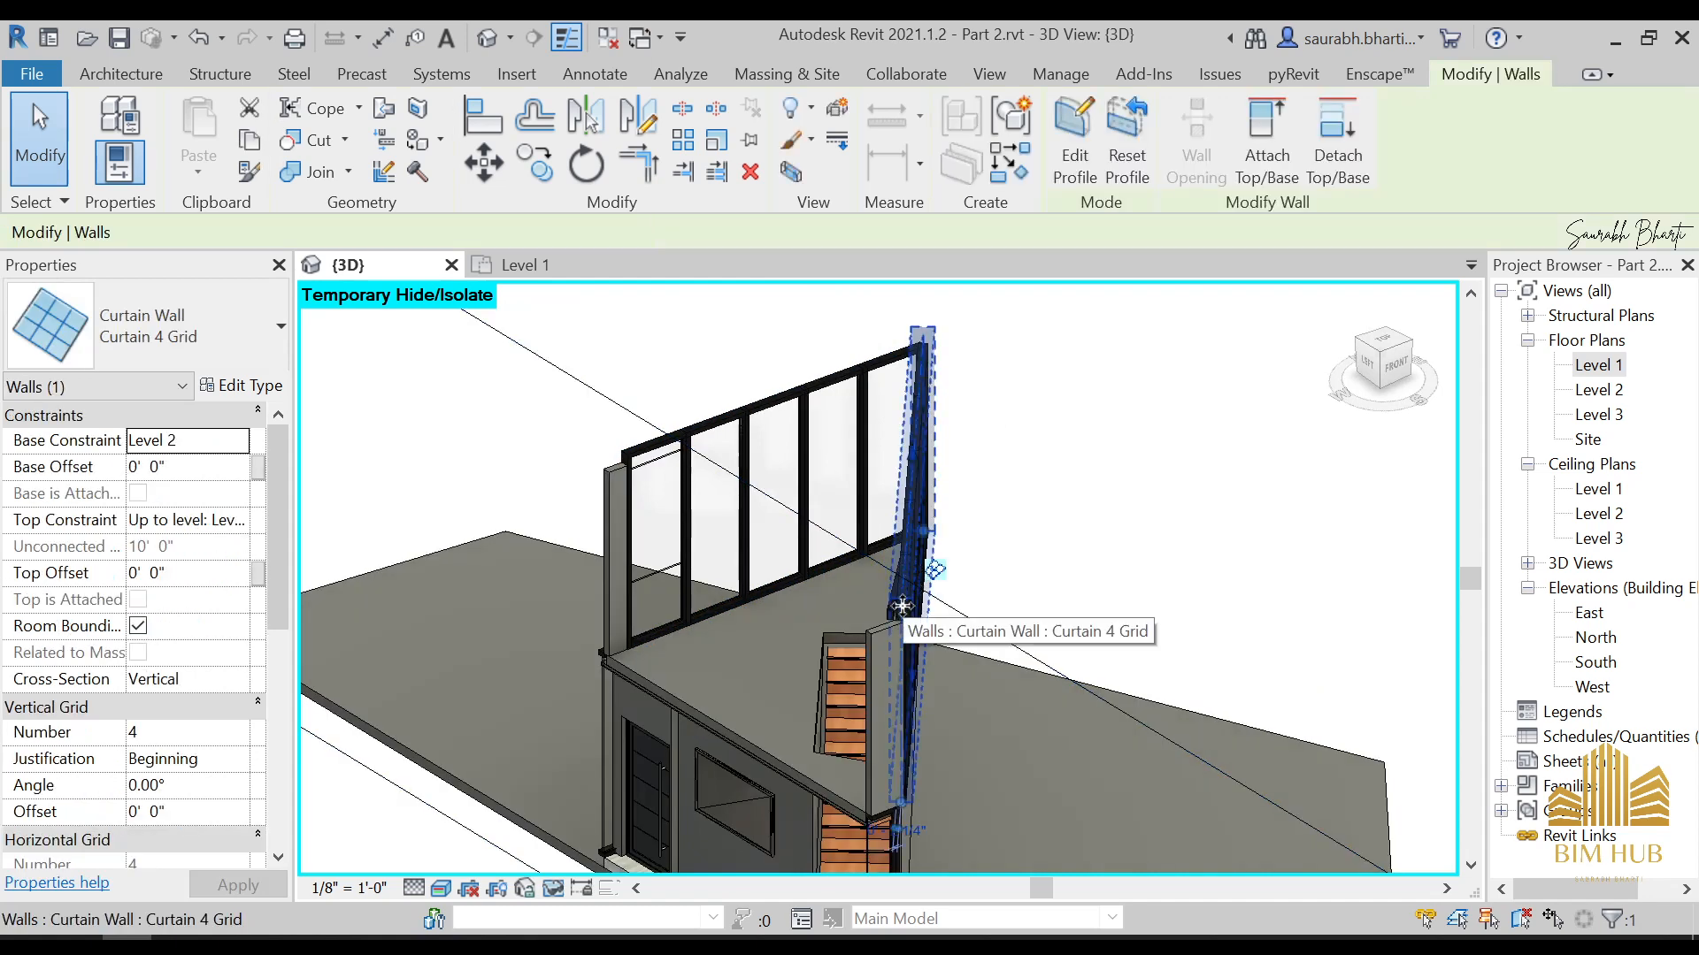
Temporarily hide the upper-floor curtain wall that runs beside the stair opening
click(763, 588)
key(Escape)
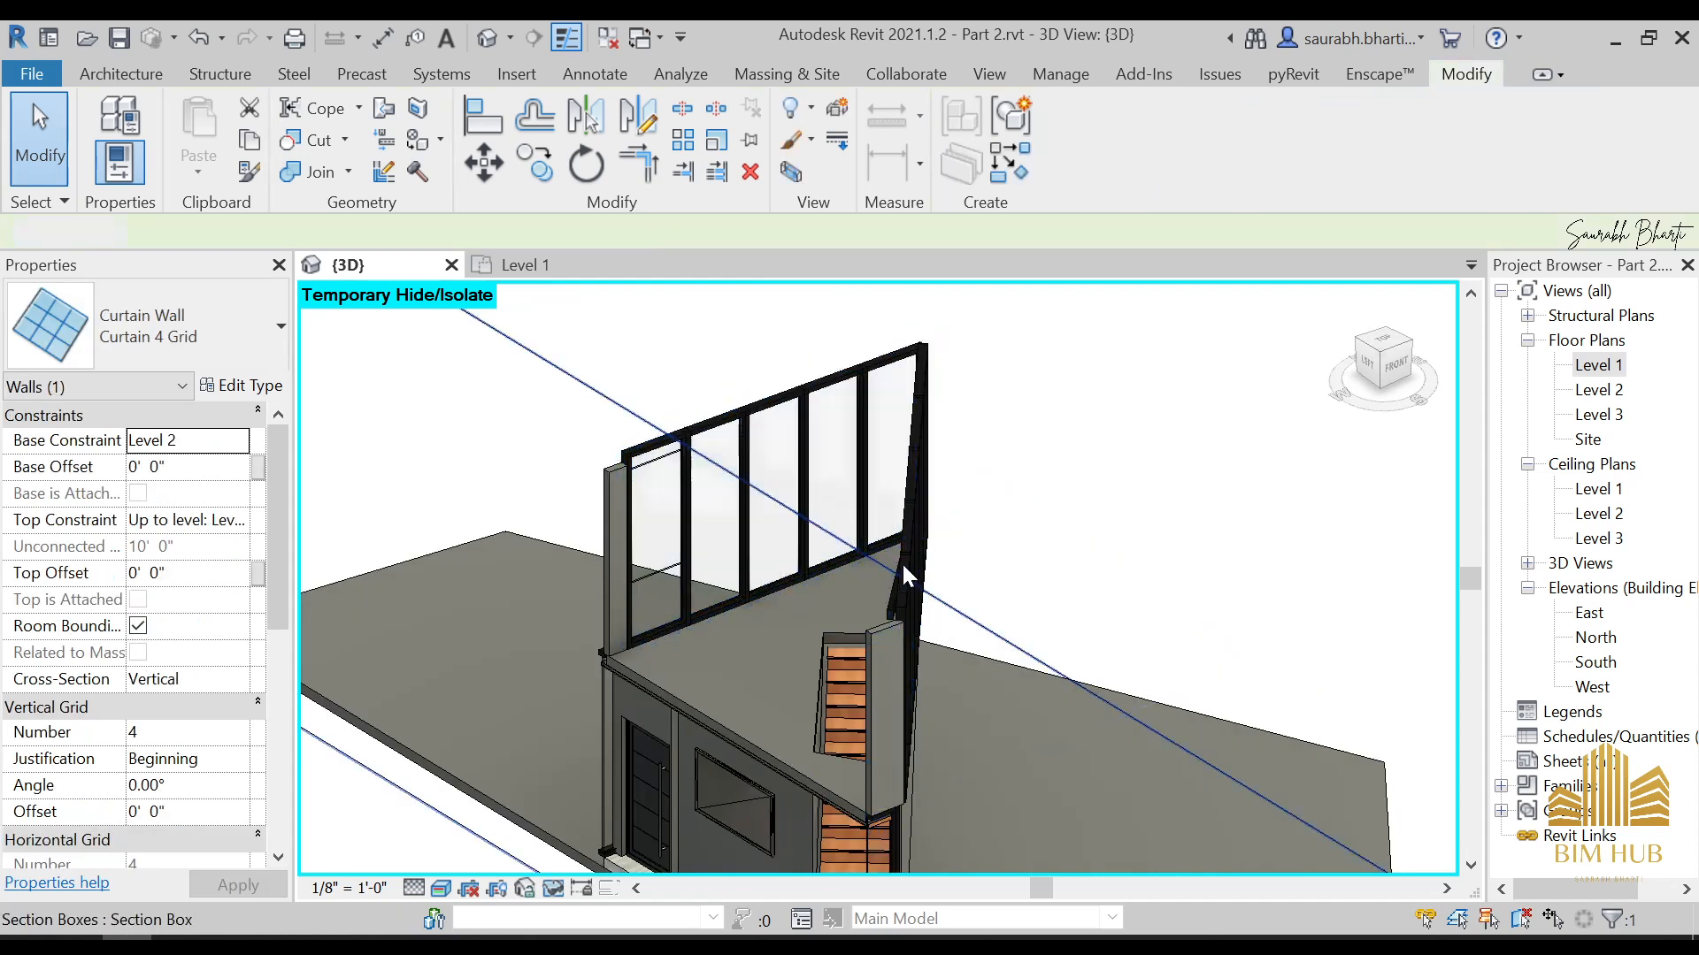
click(909, 560)
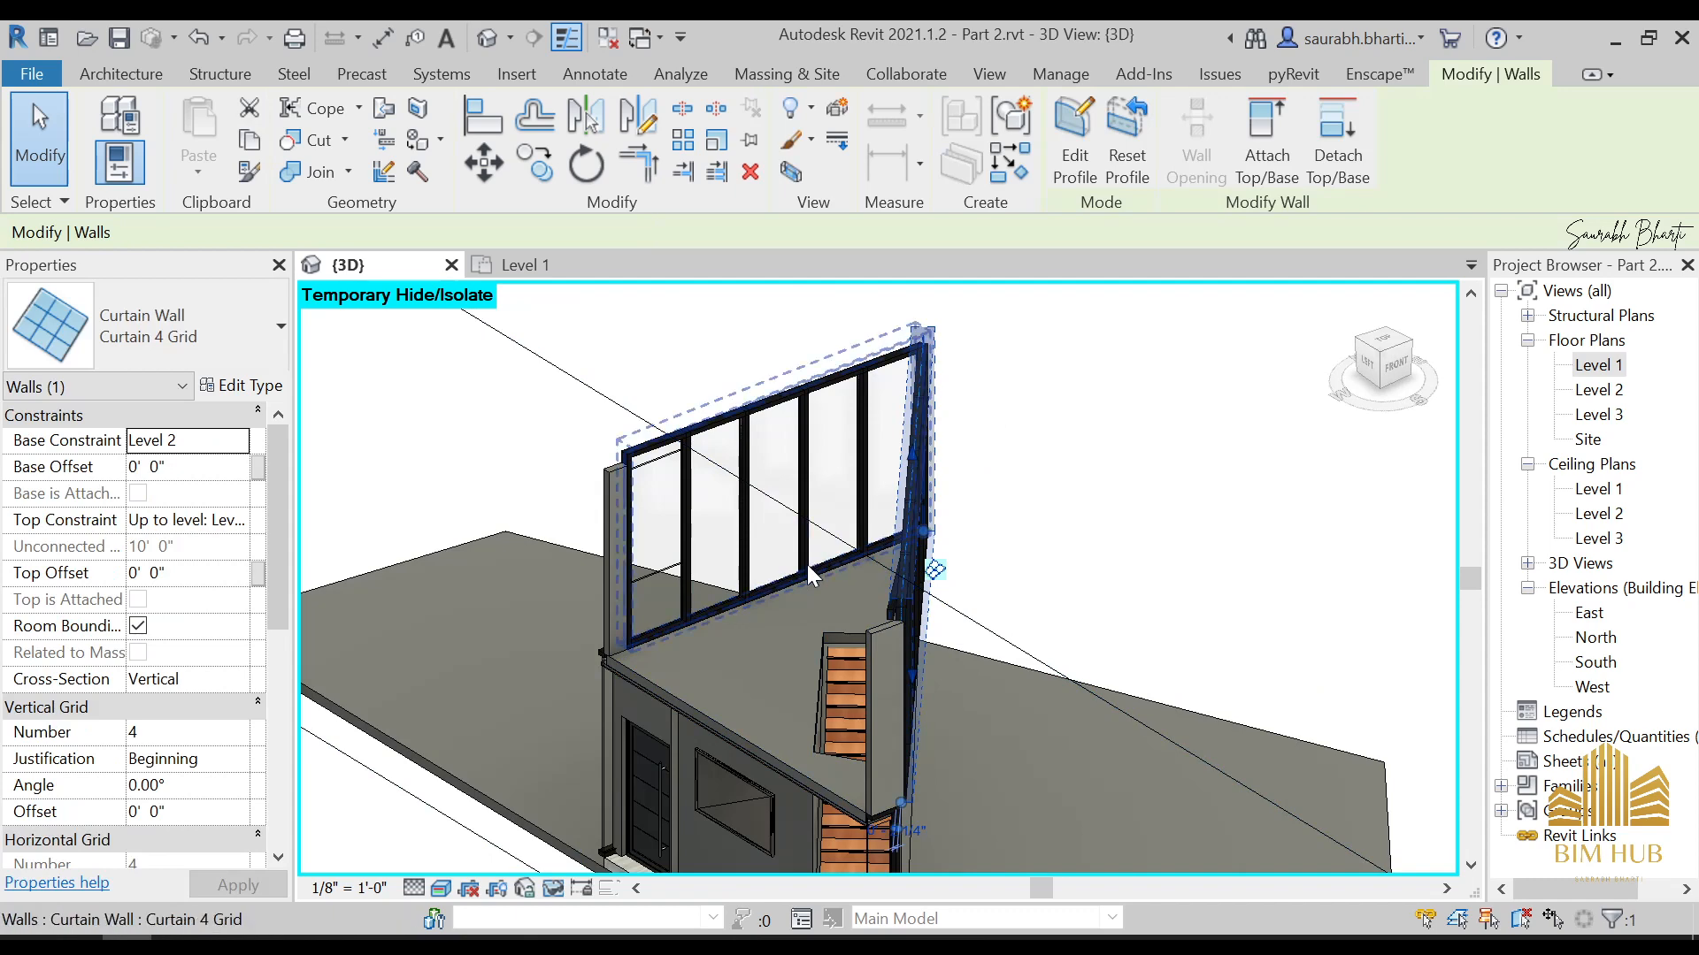
key(Escape)
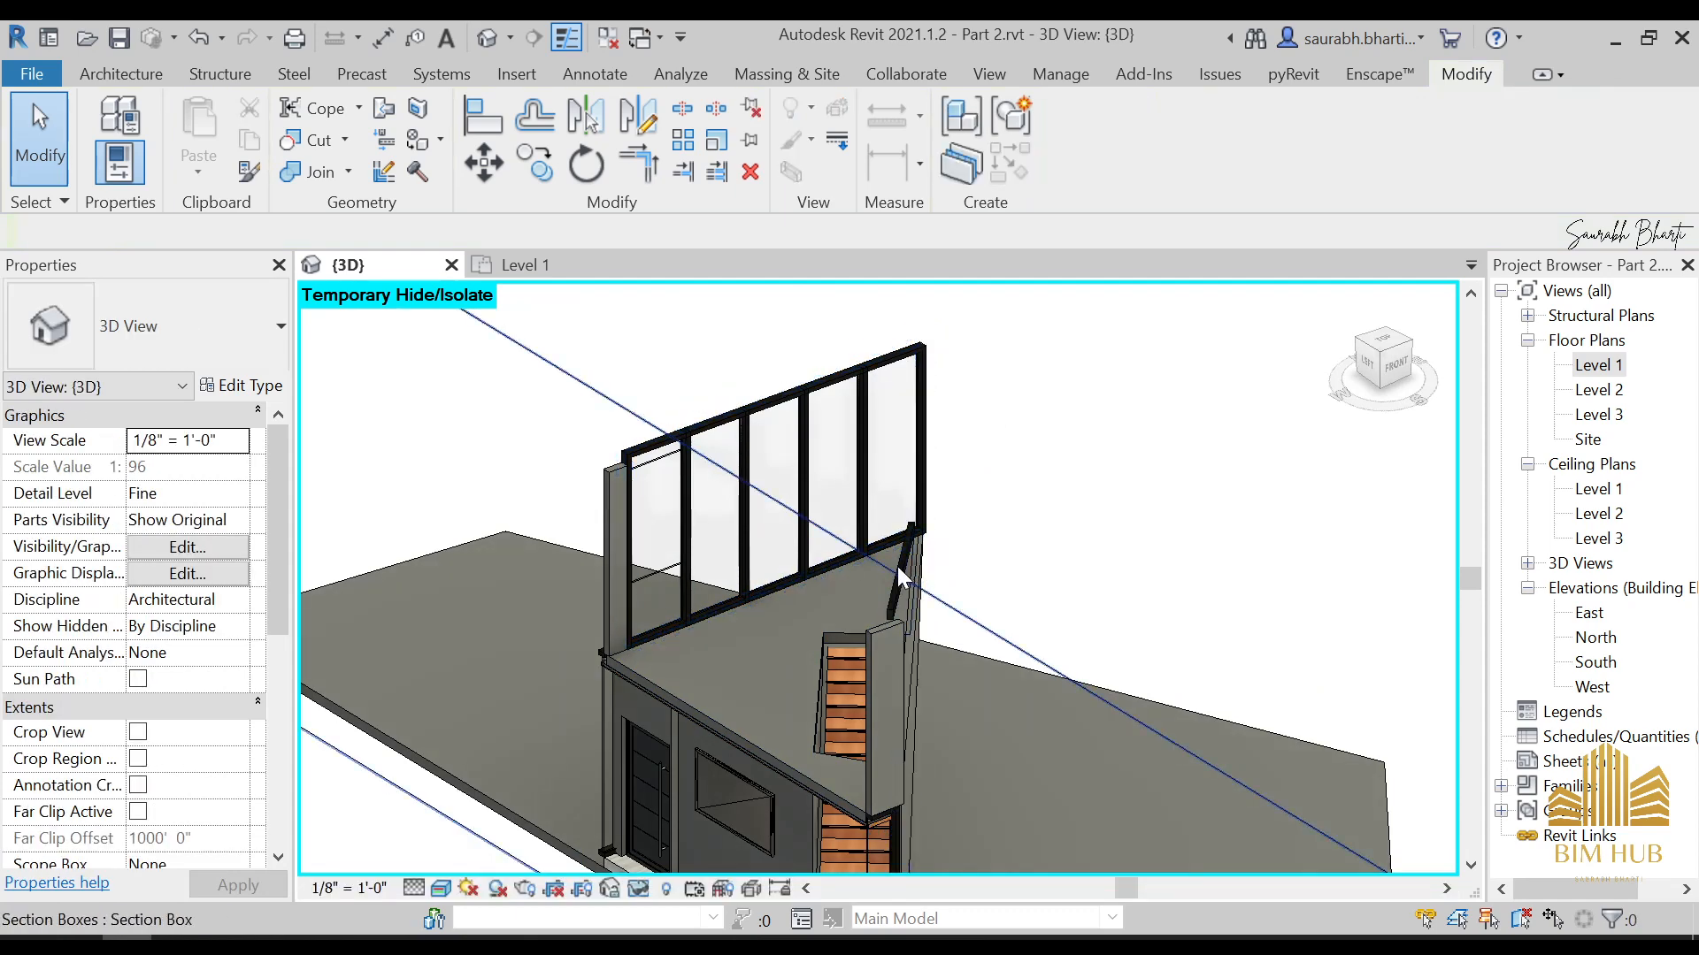
Temporarily hide the diagonal black brace and the short Generic - 4.5" wall at the stair corner of the upper floor
shift+middle_drag(870, 699, 1105, 513)
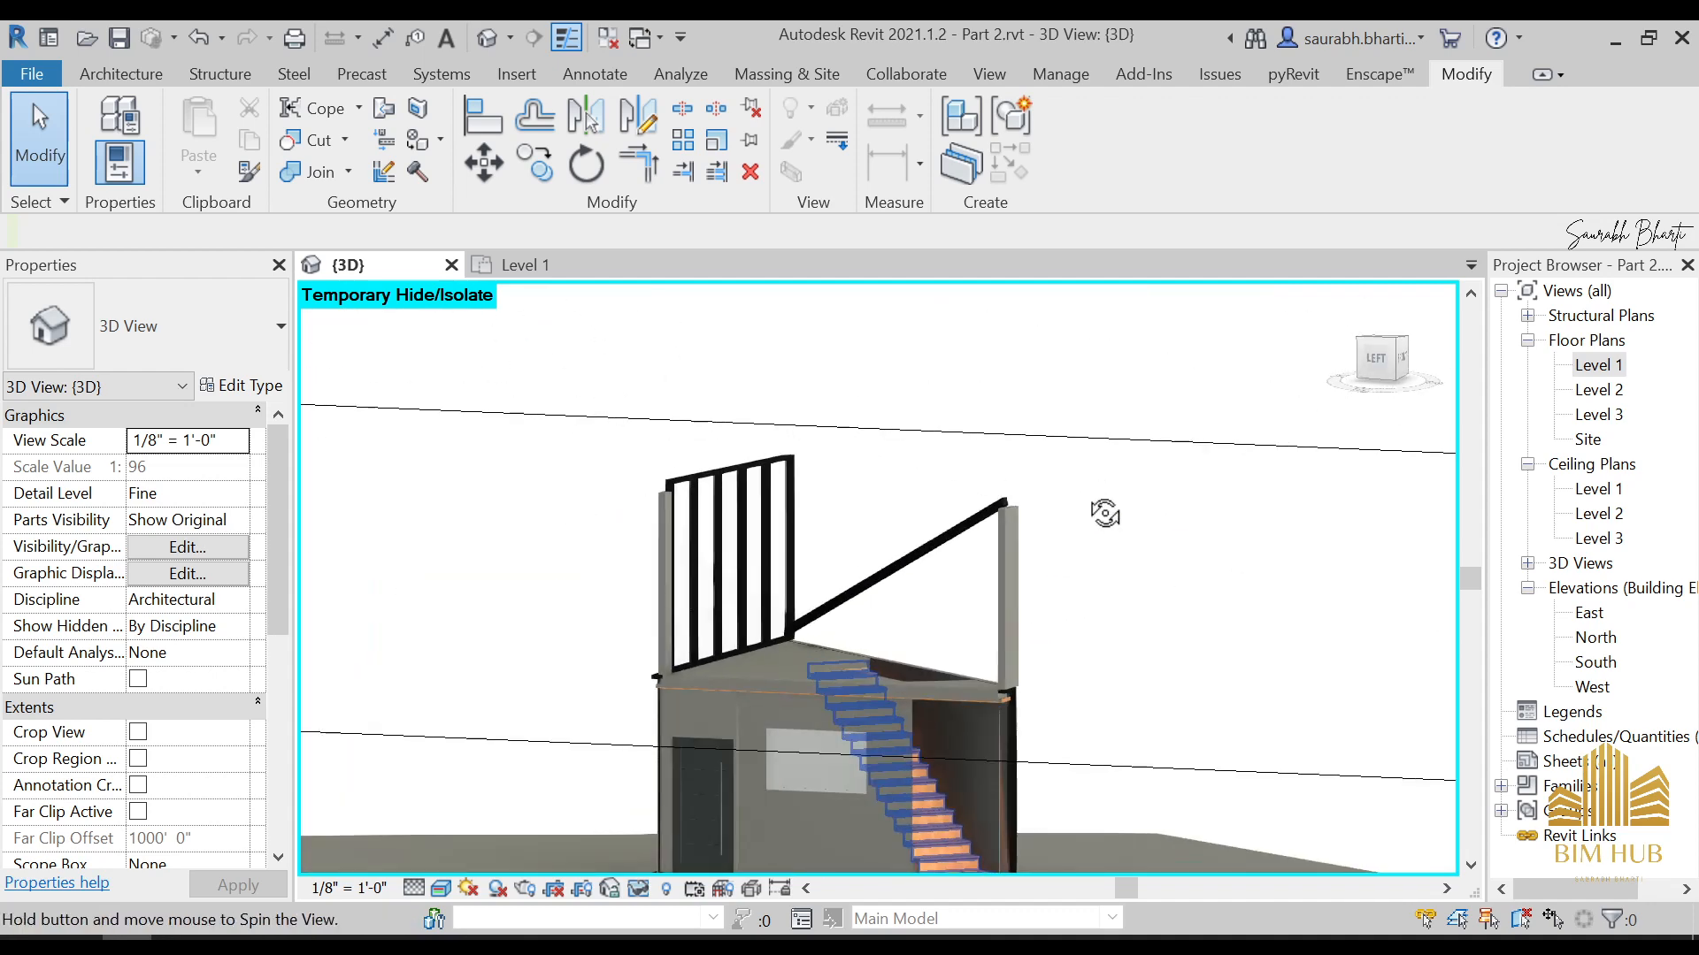
click(947, 543)
key(h)
key(h)
shift+middle_drag(914, 645, 869, 592)
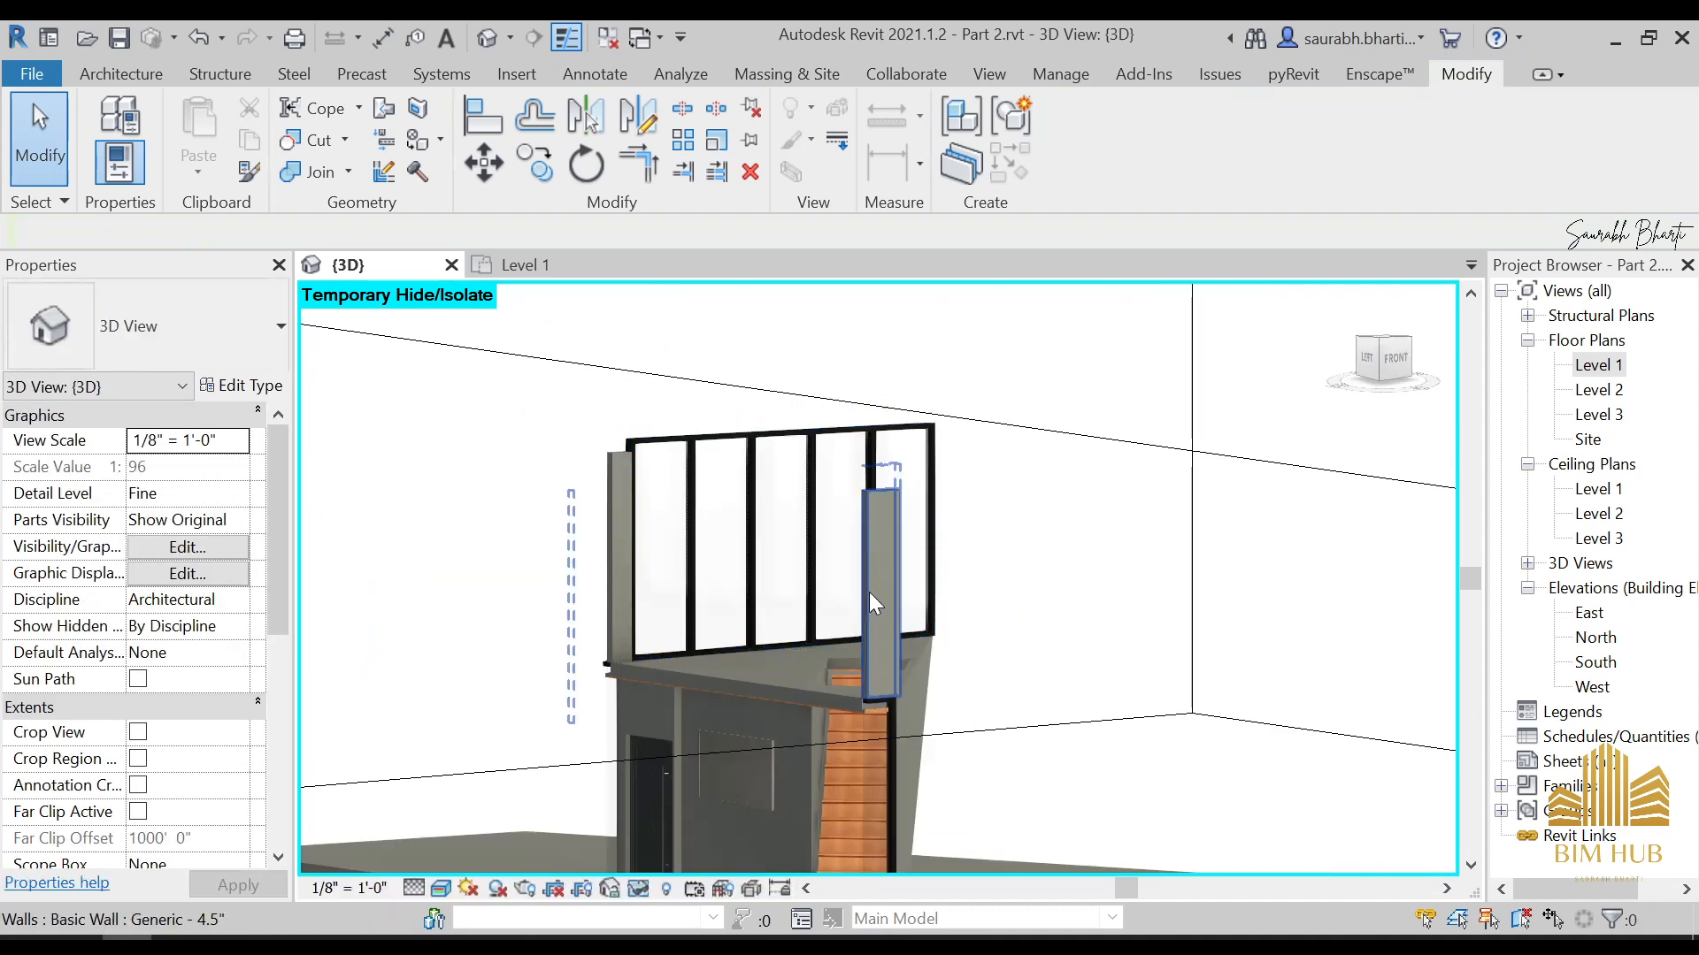
click(869, 592)
key(h)
key(h)
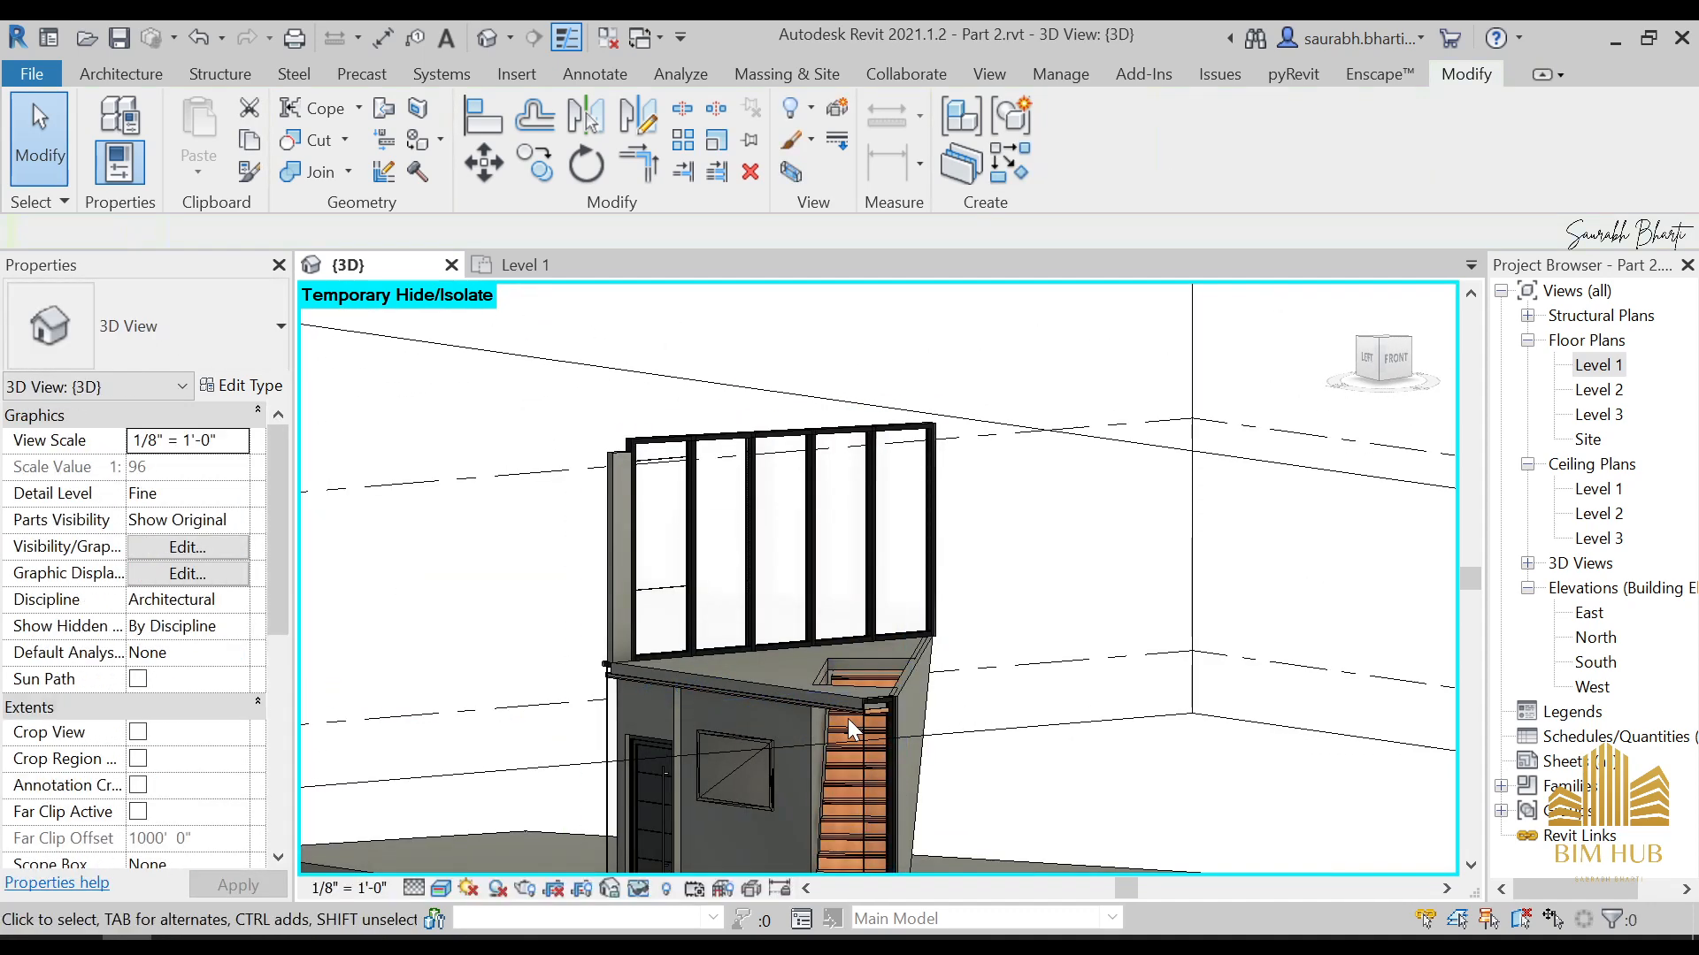
Facing the remaining five-bay curtain wall from the front, start an in-place Generic Models component and begin its name with "st"
shift+middle_drag(847, 719, 880, 581)
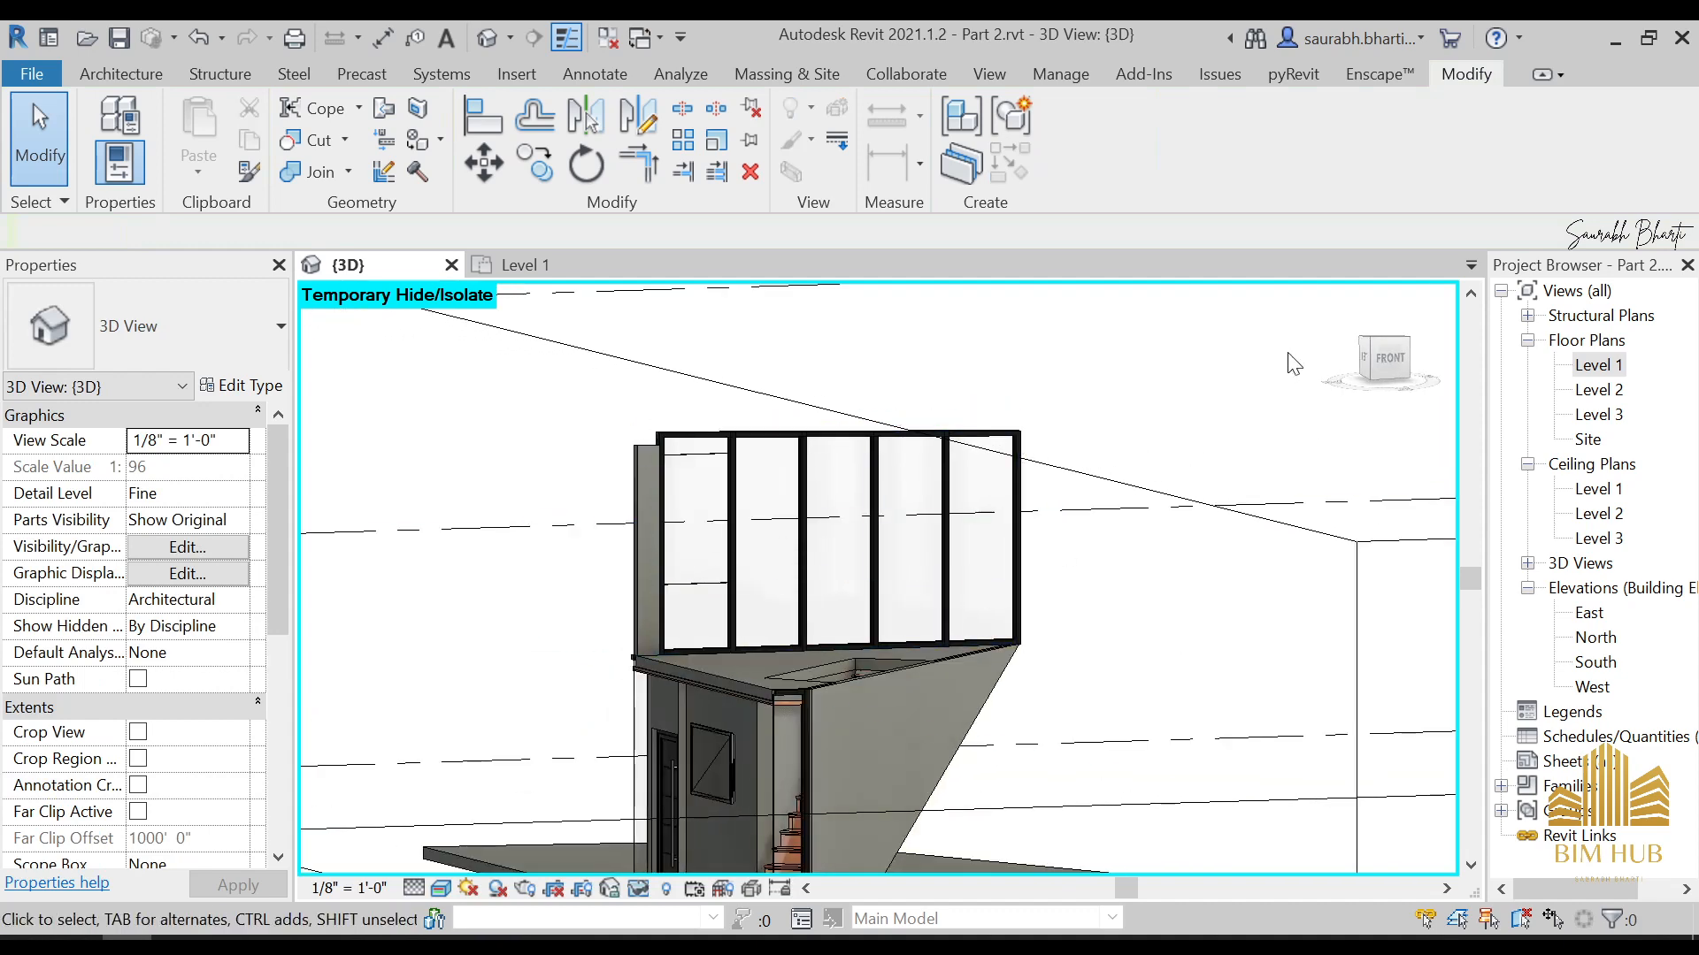
click(1370, 361)
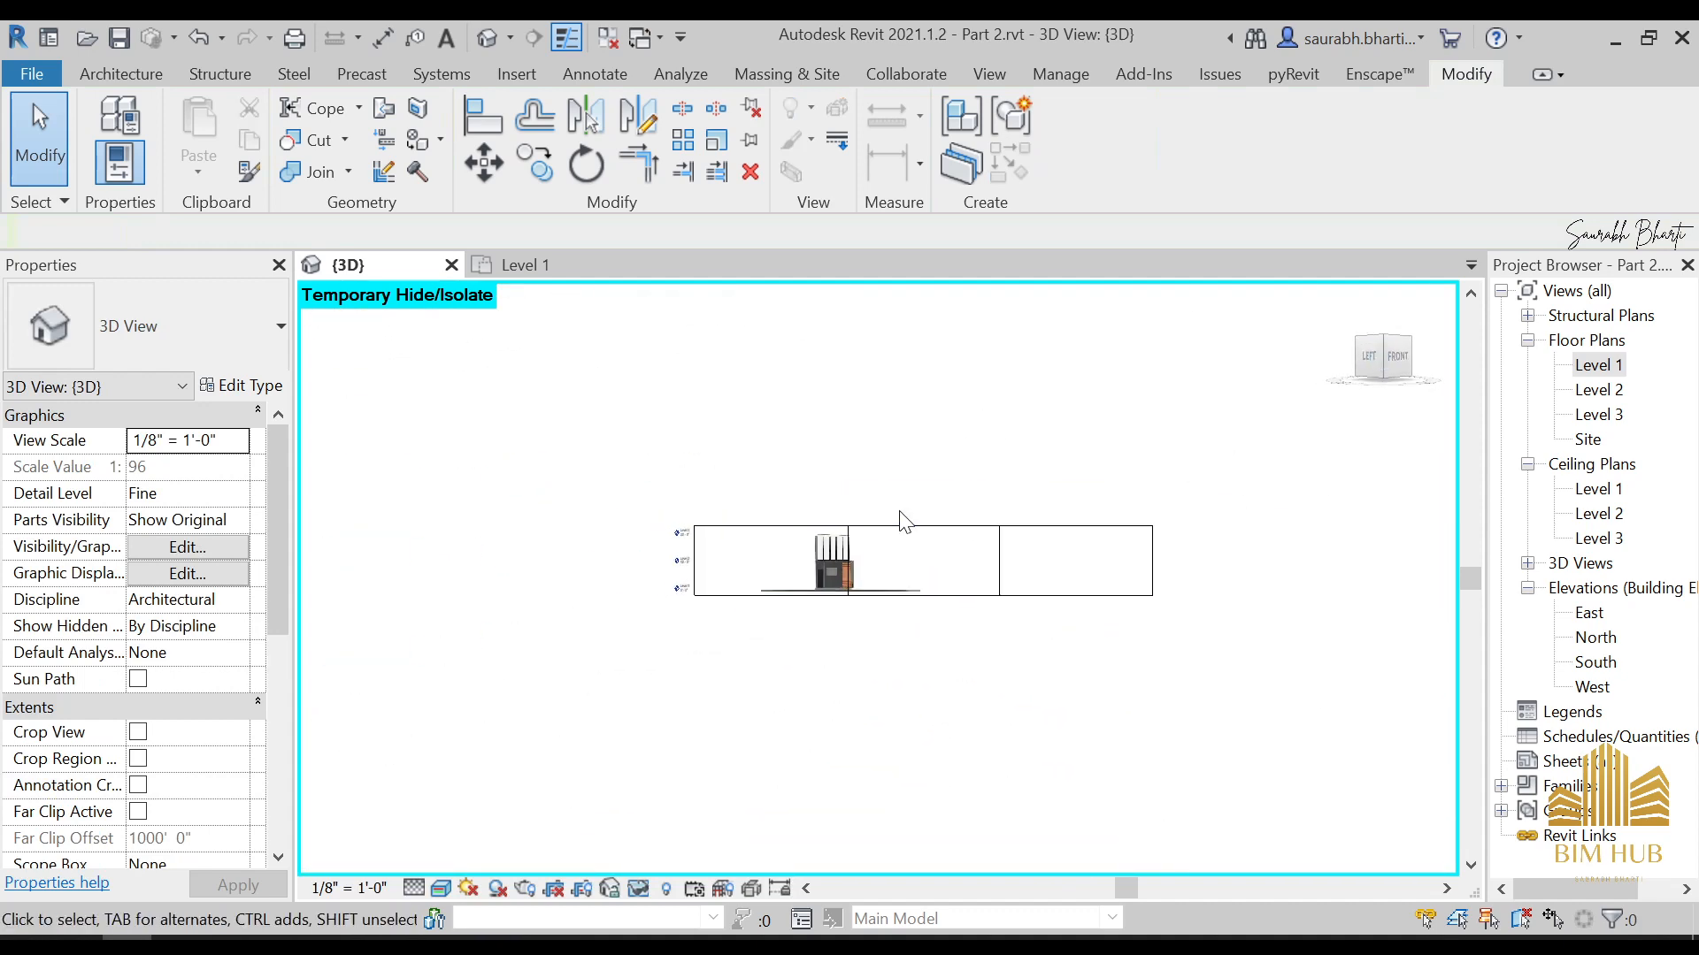
scroll(796, 530, up, 5)
scroll(619, 500, up, 2)
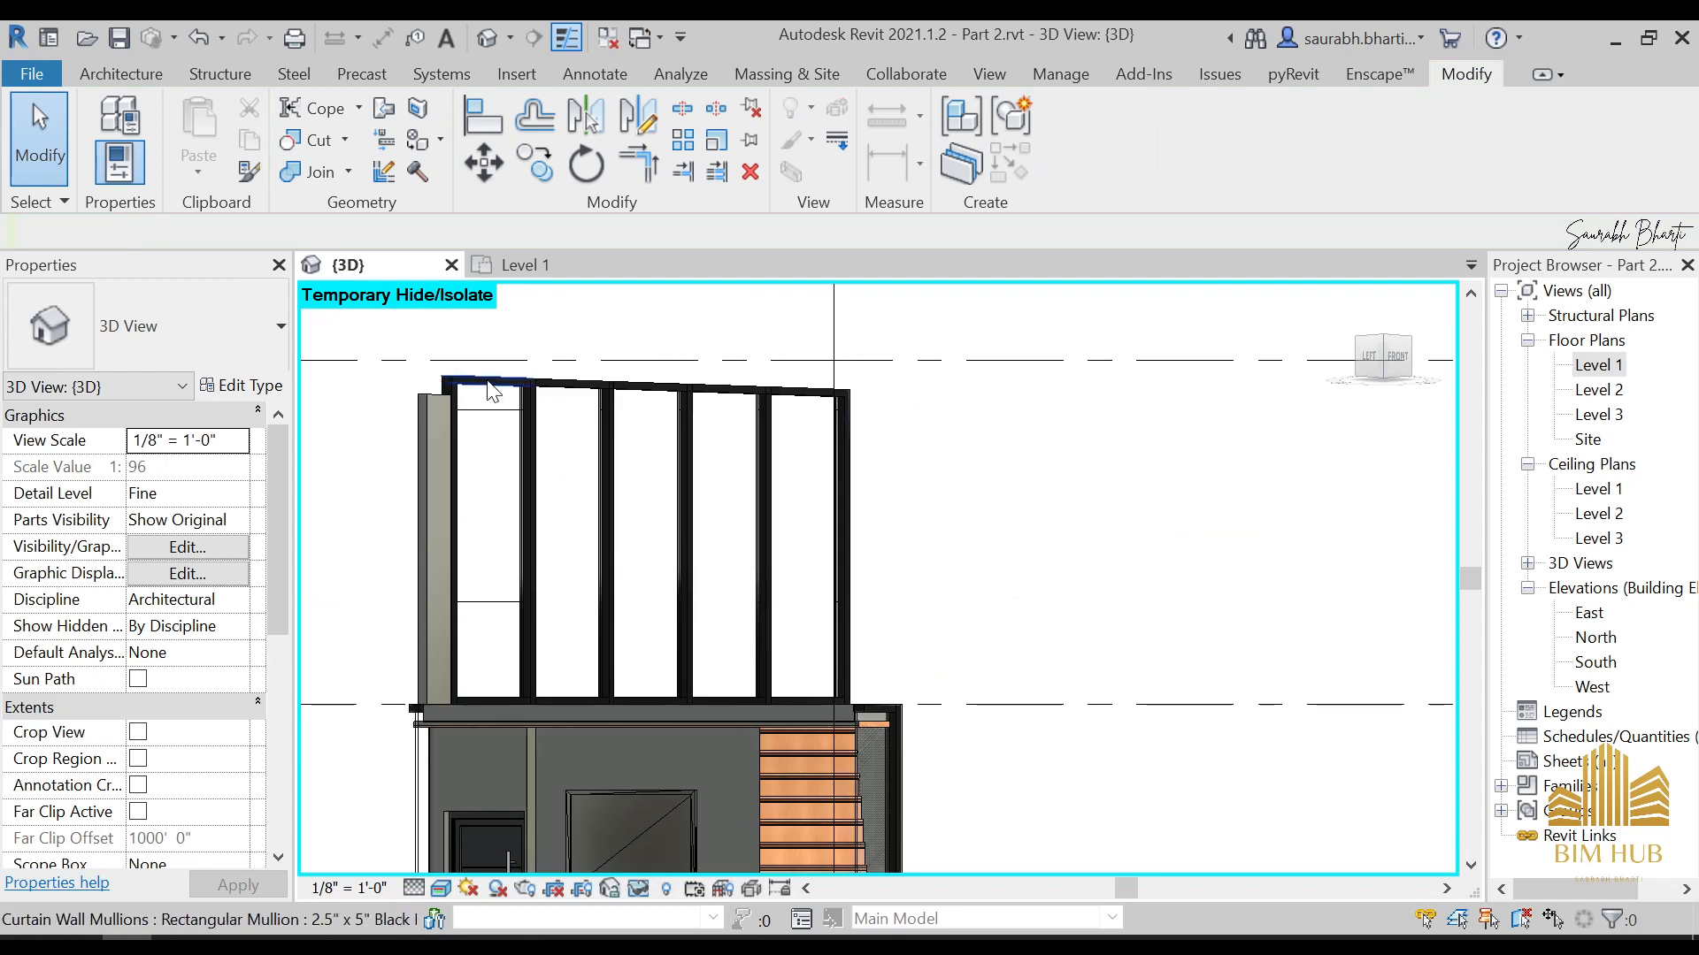
click(1398, 358)
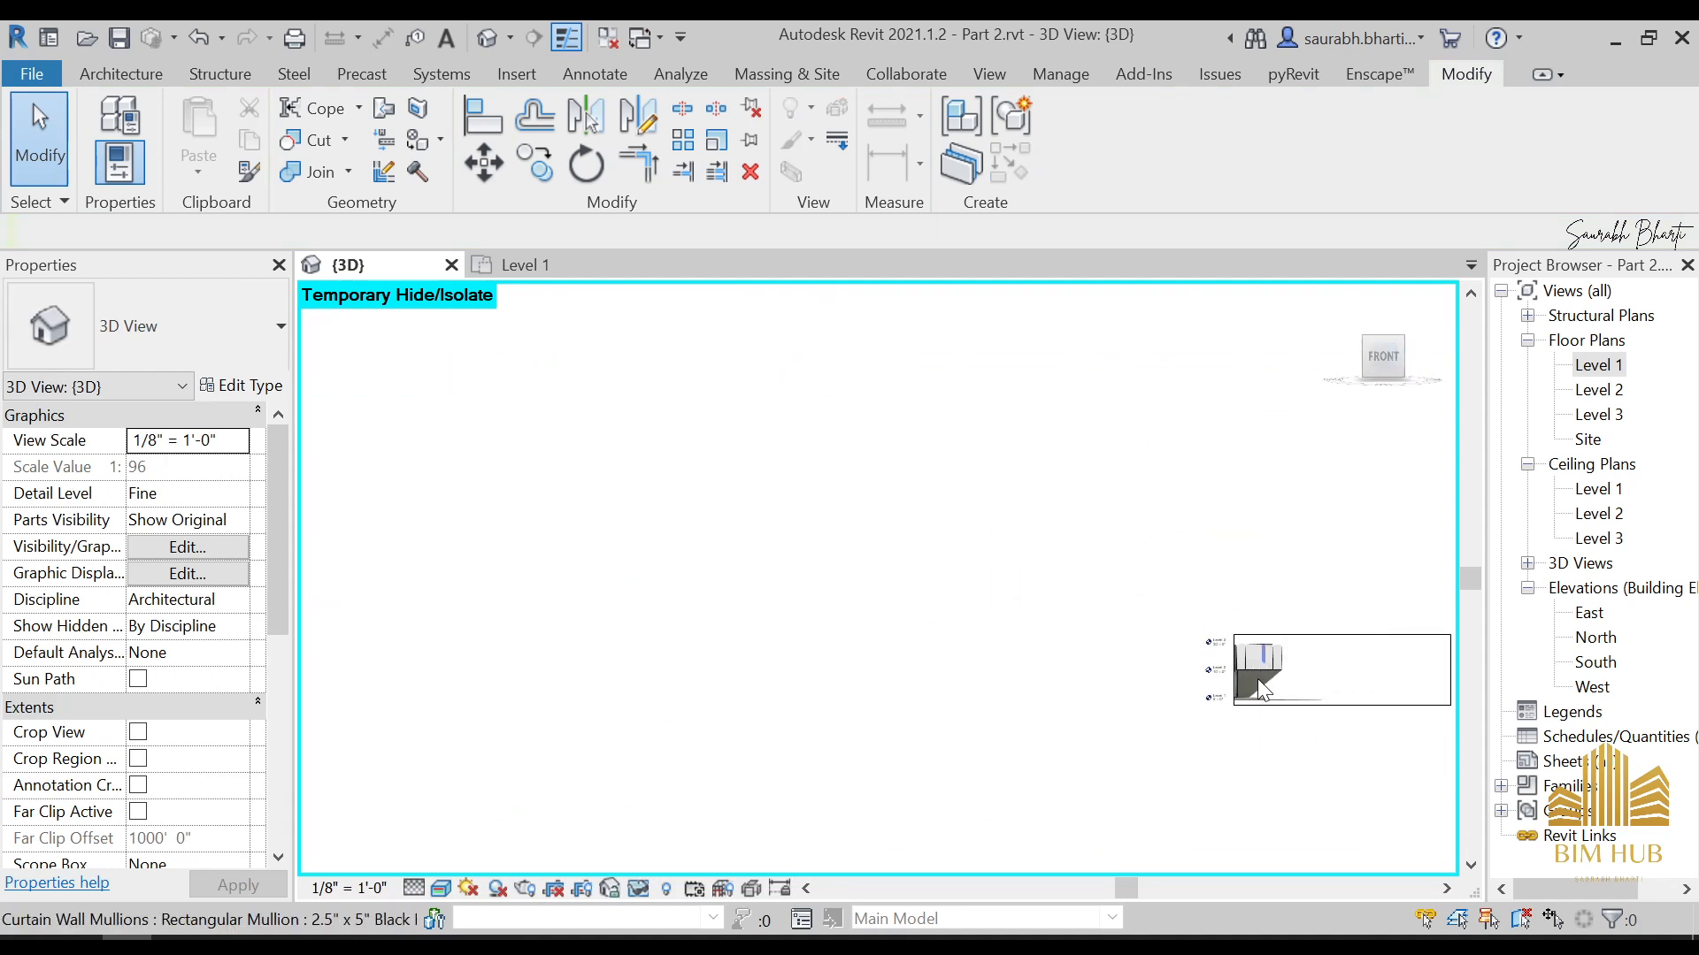
scroll(796, 504, up, 5)
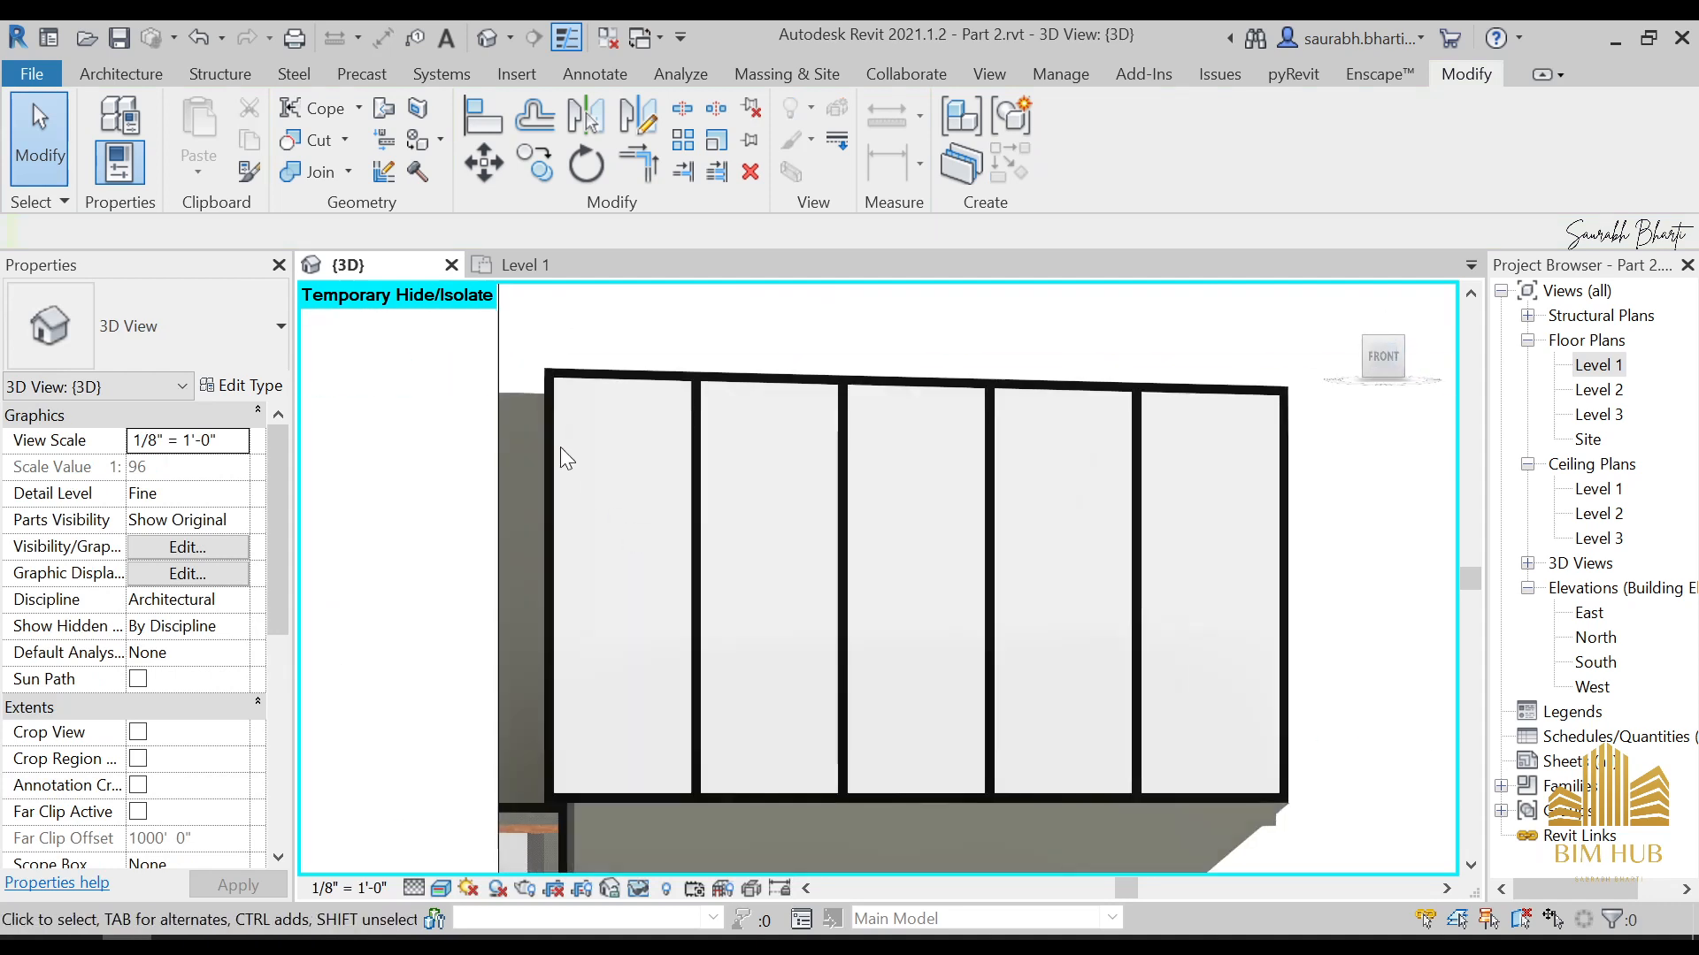
click(120, 74)
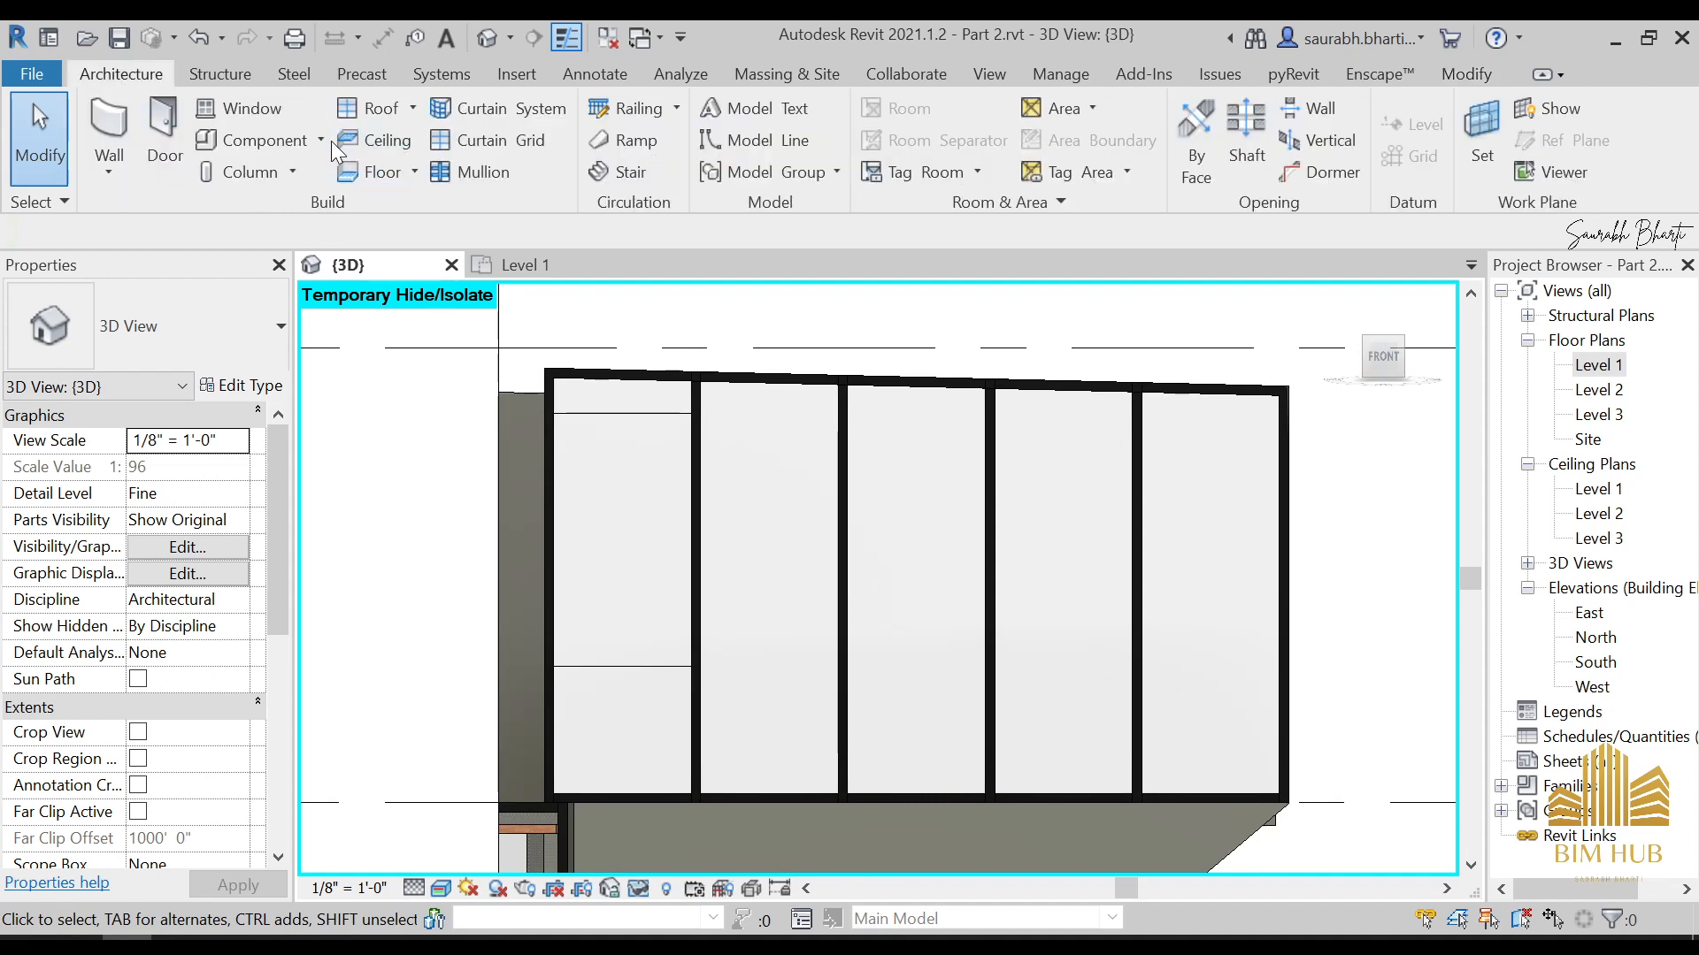
click(331, 141)
click(283, 240)
click(739, 471)
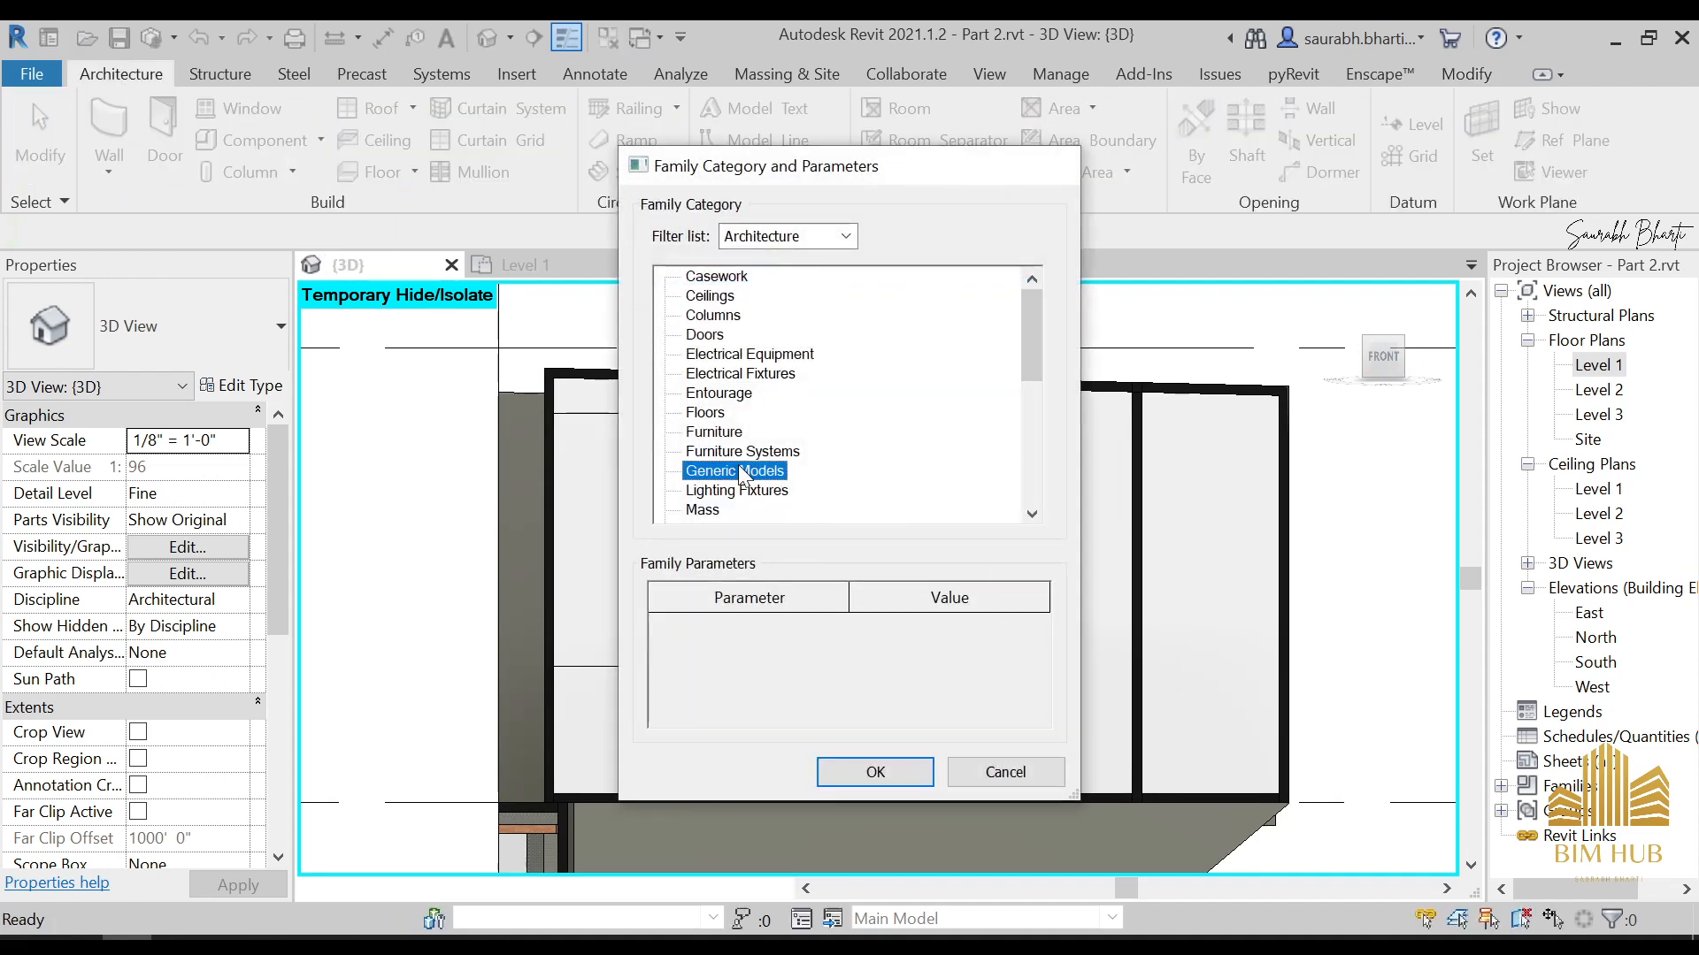
double_click(738, 471)
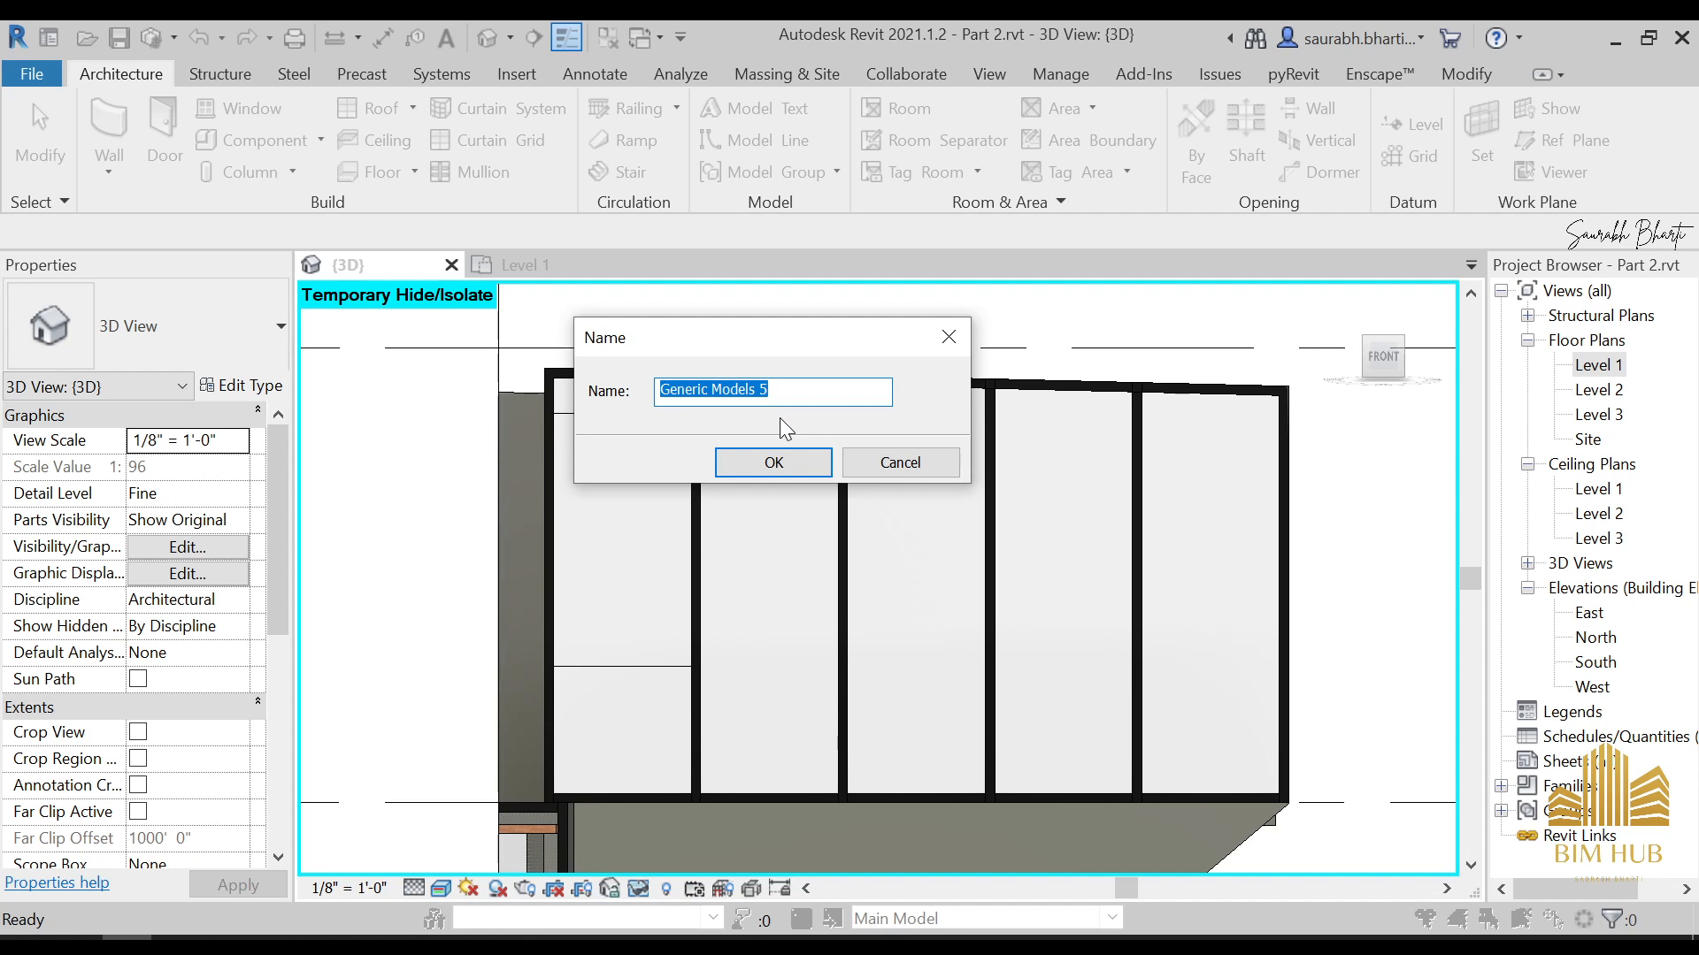
text(structural framing)
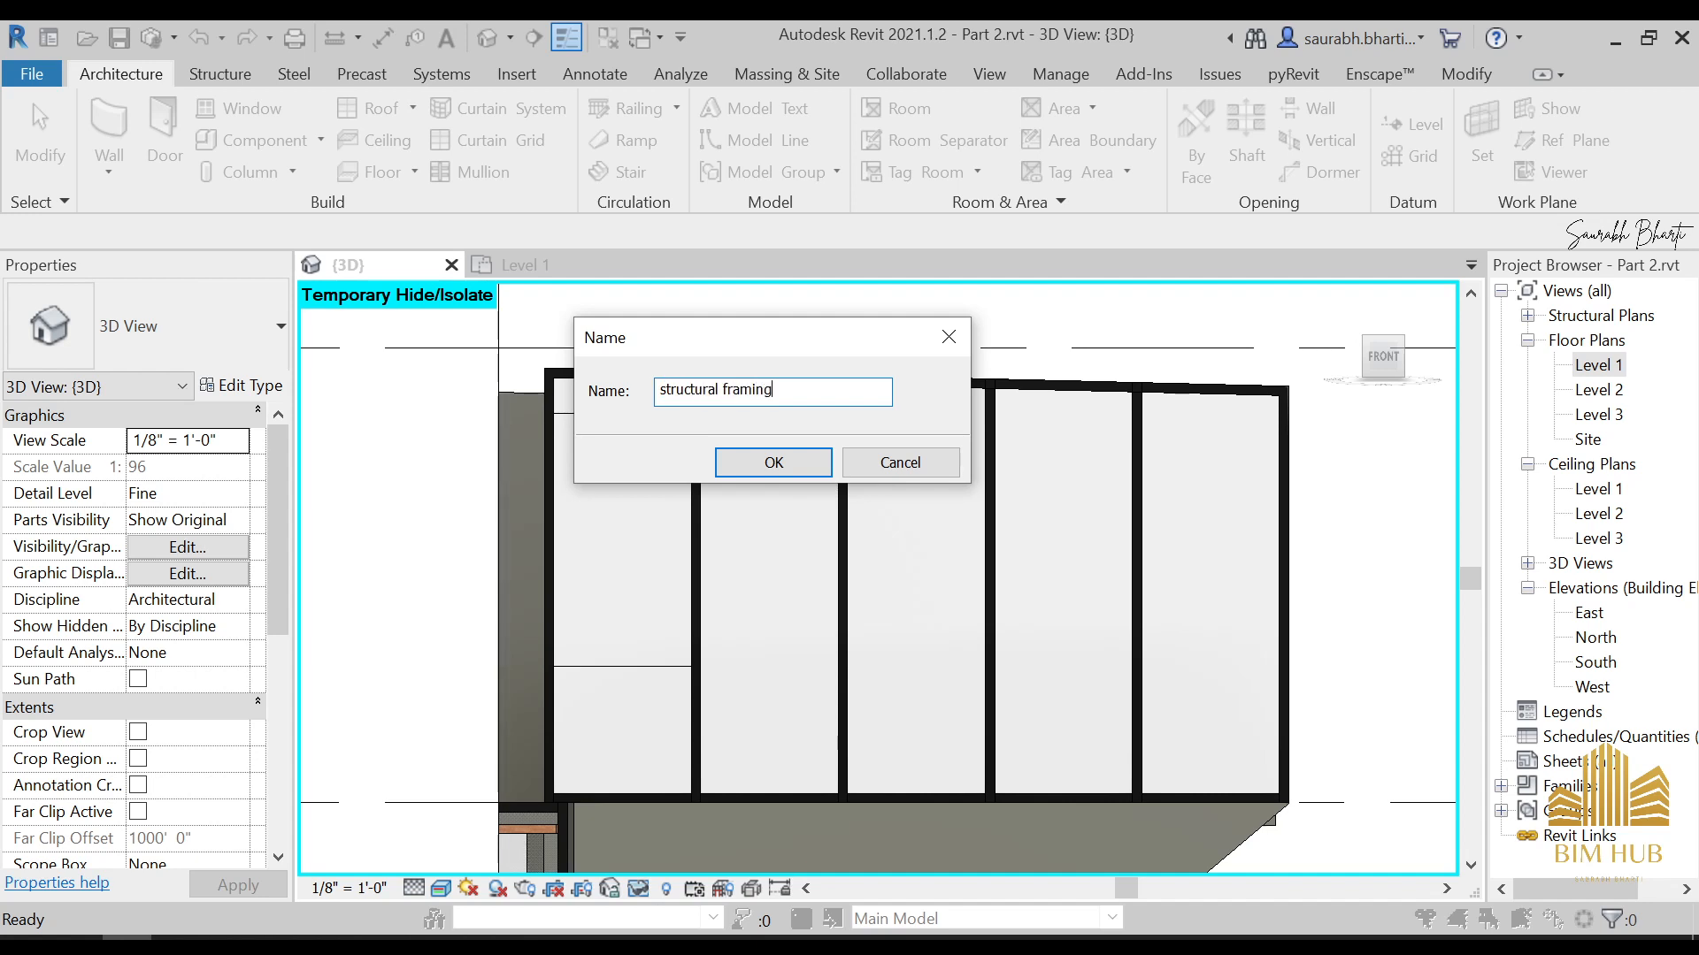
Name the component "structural framing" and start an extrusion with a glazed panel of the five-bay curtain wall as its work plane
click(763, 467)
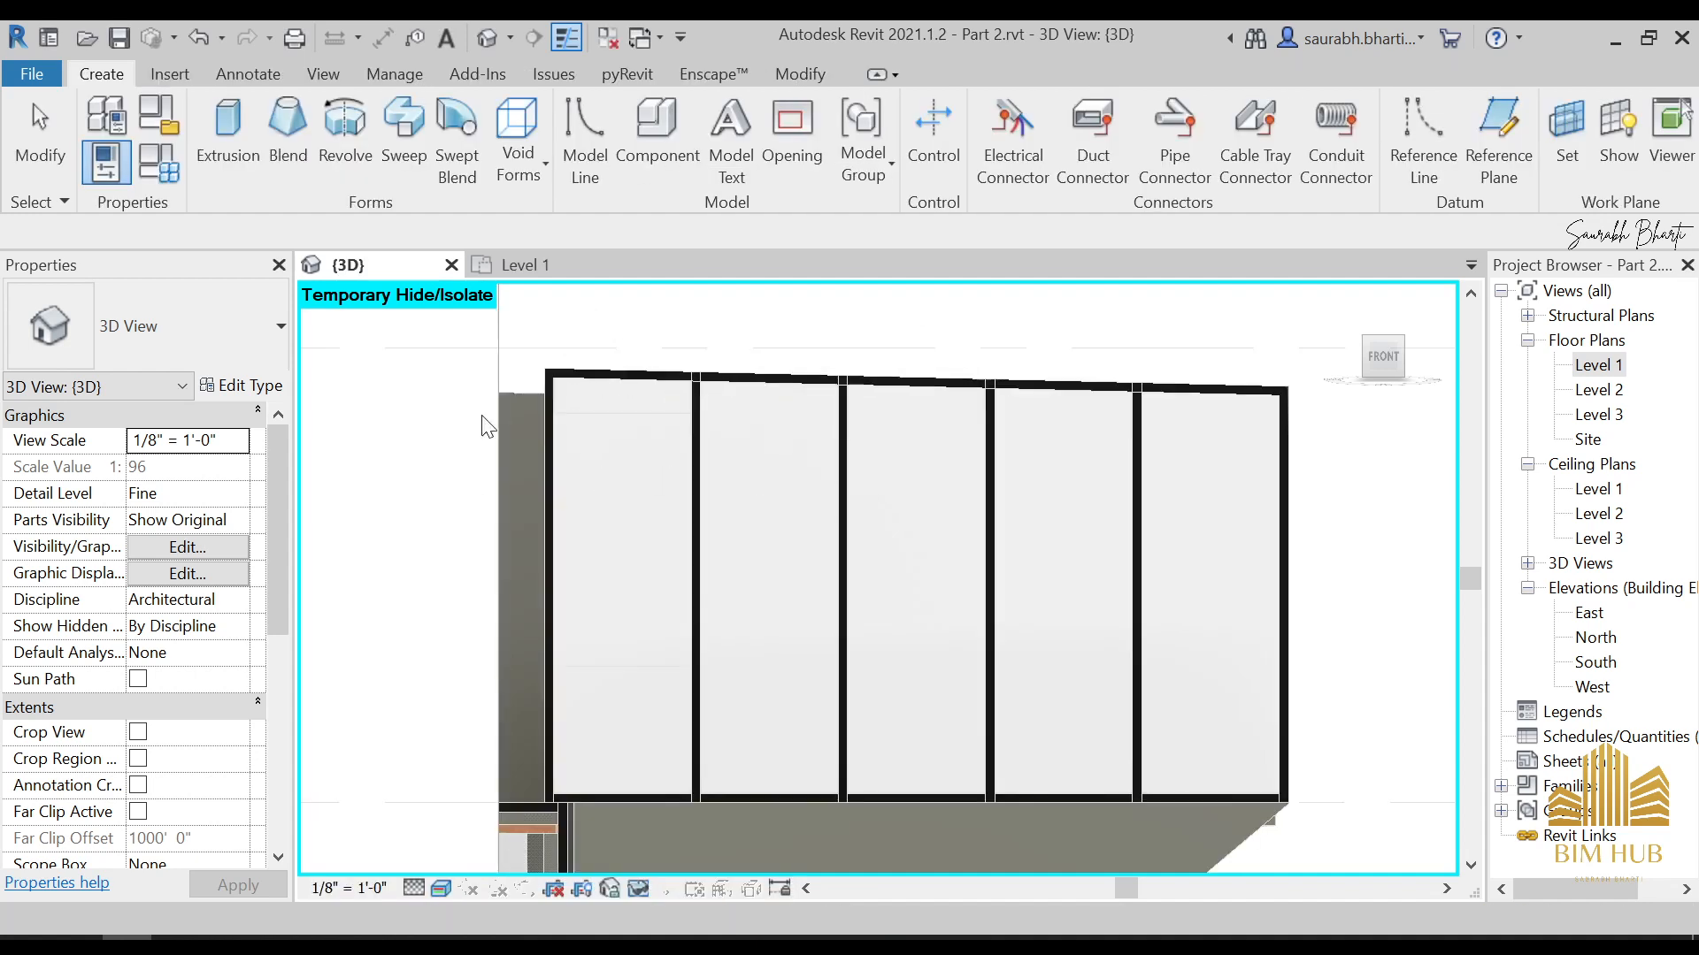
click(226, 124)
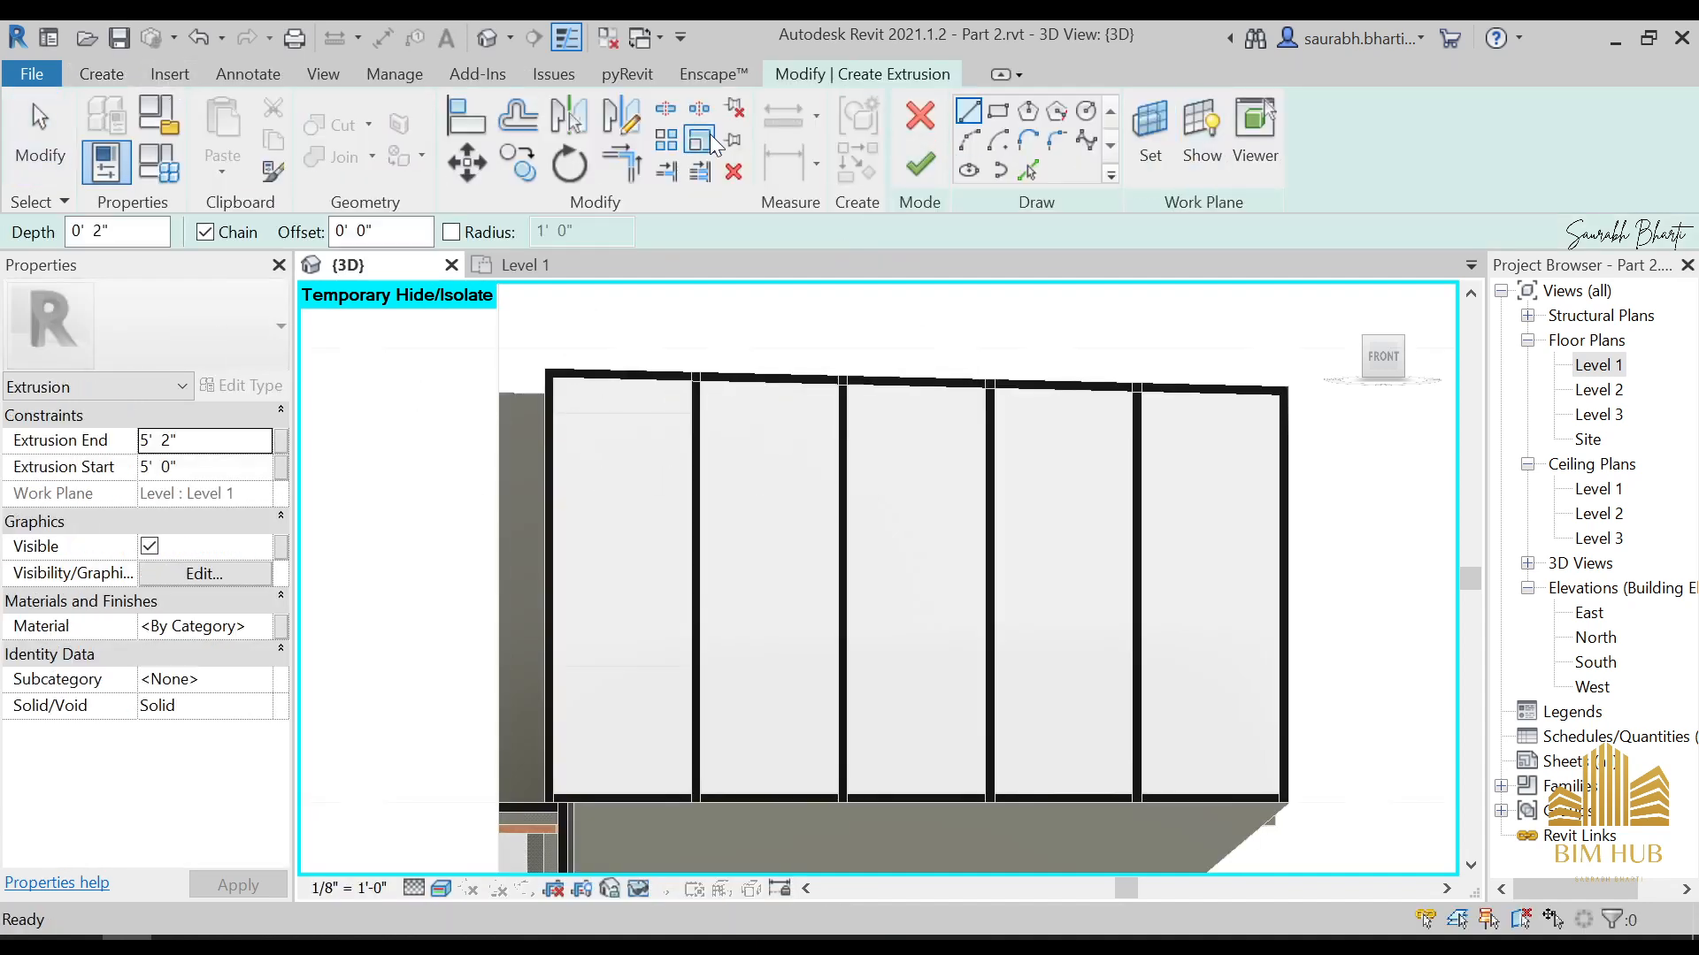
click(1138, 129)
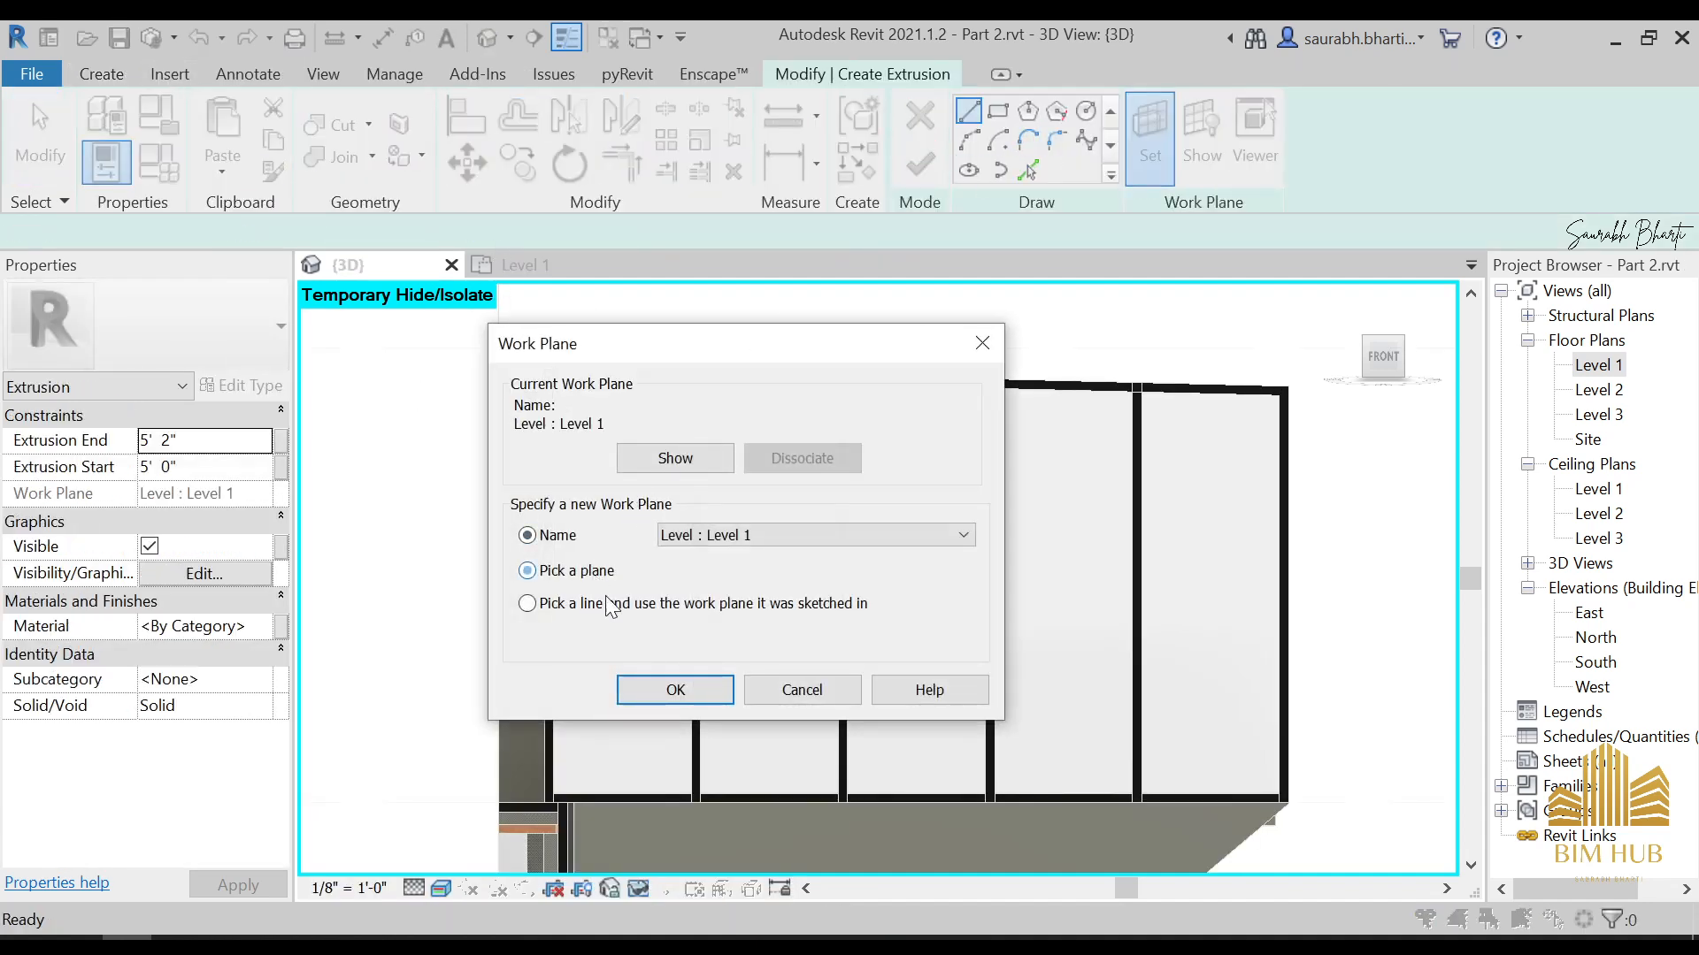
click(528, 570)
click(675, 690)
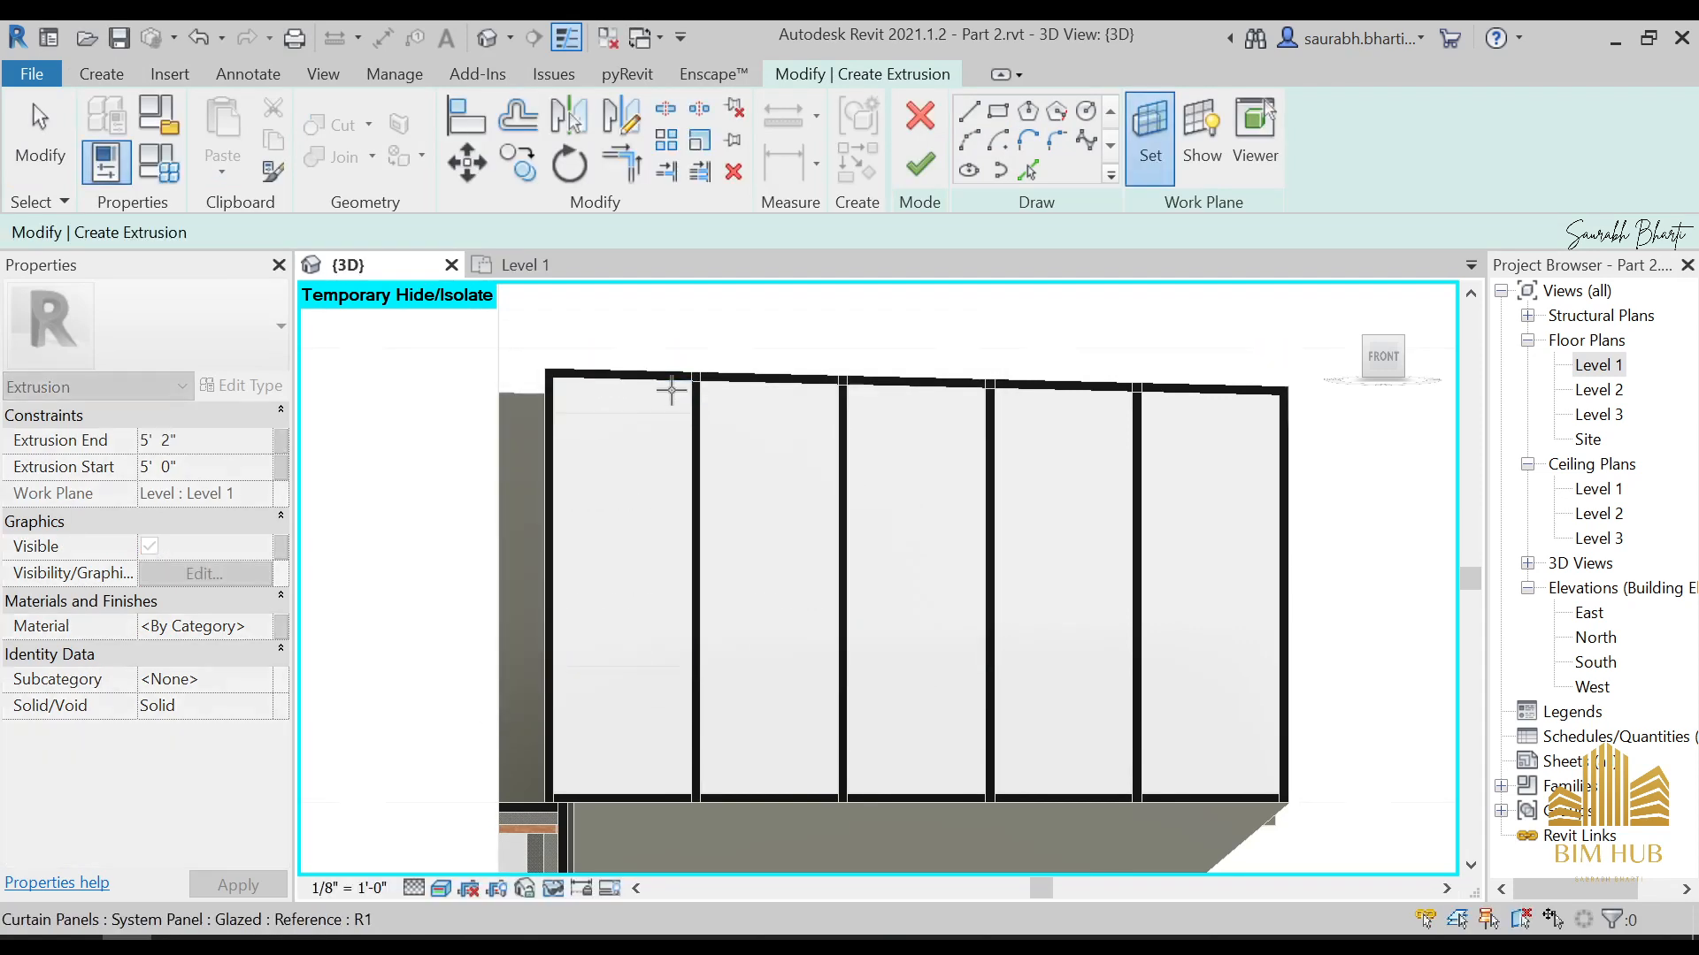
click(755, 387)
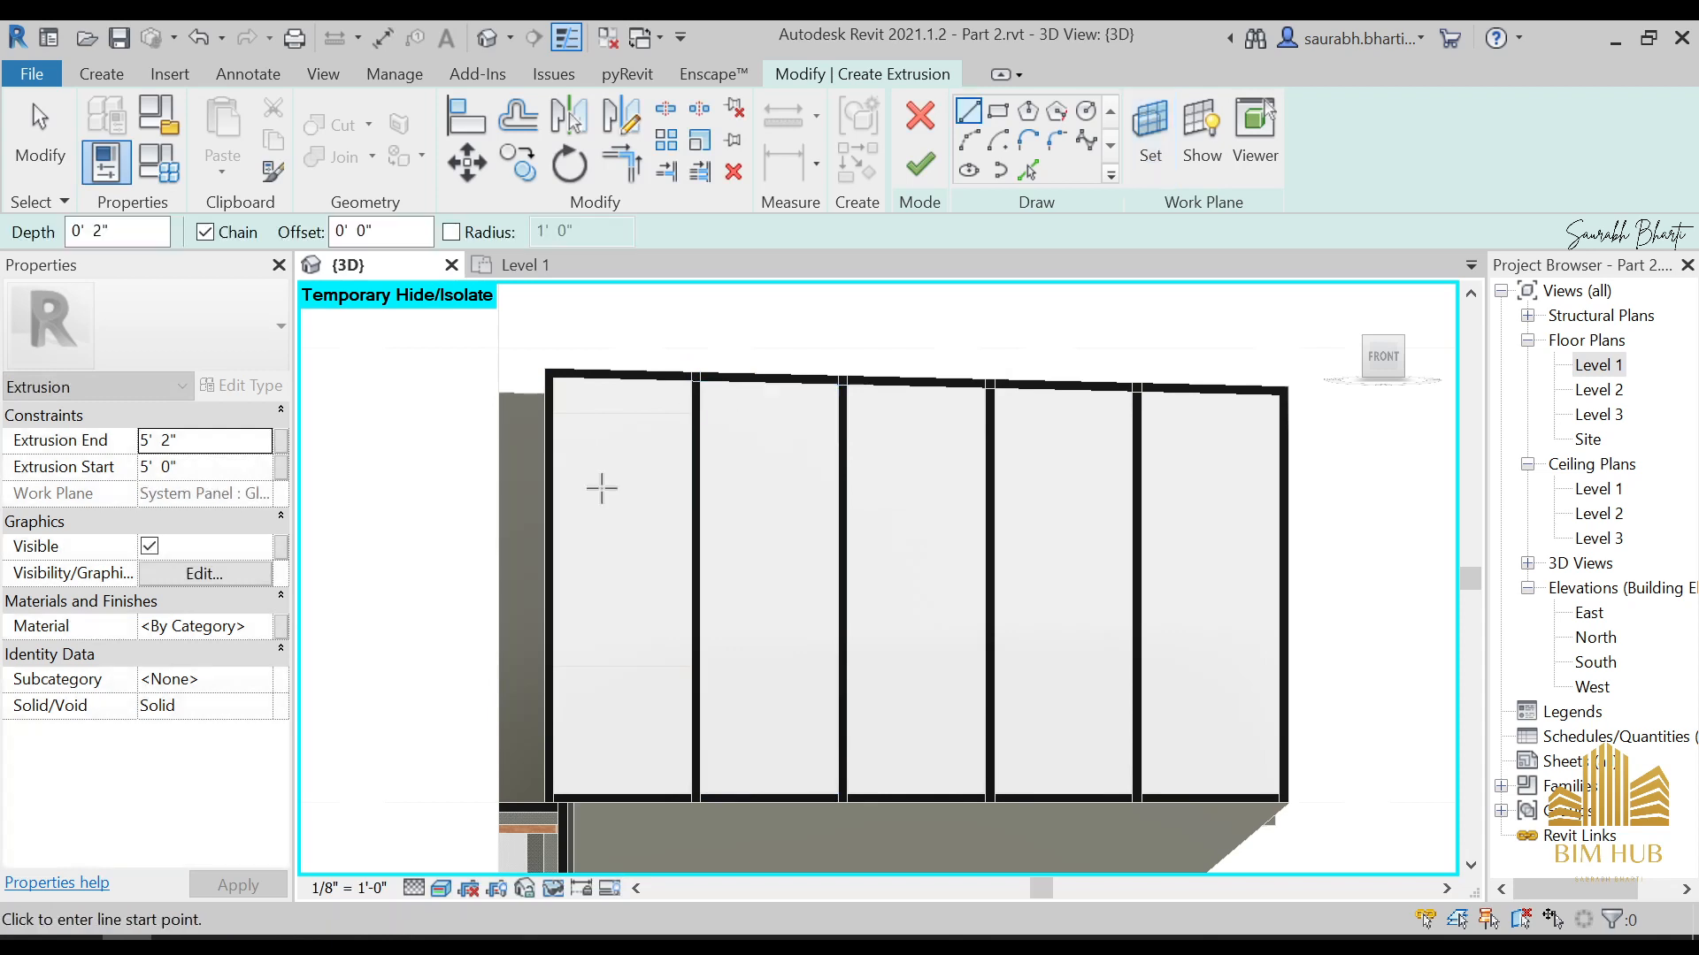
Sketch a diagonal line about 18' 4 25/64" long from the curtain wall's upper-left corner to its lower-right corner
click(553, 377)
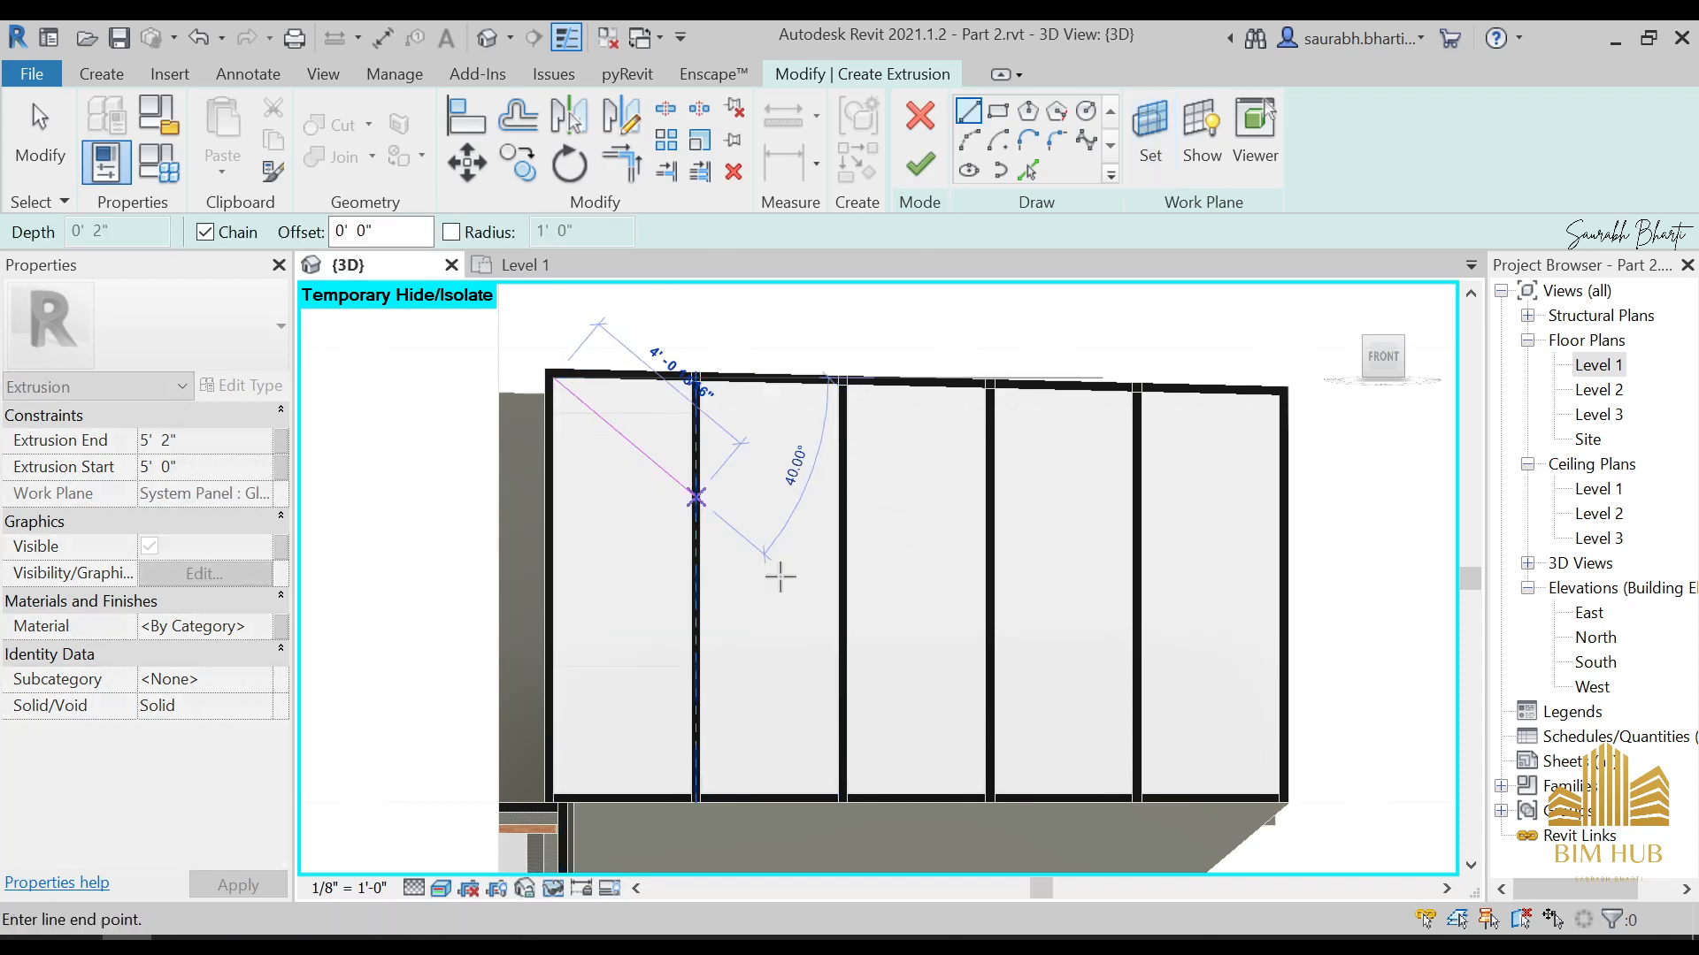
click(1279, 792)
key(Escape)
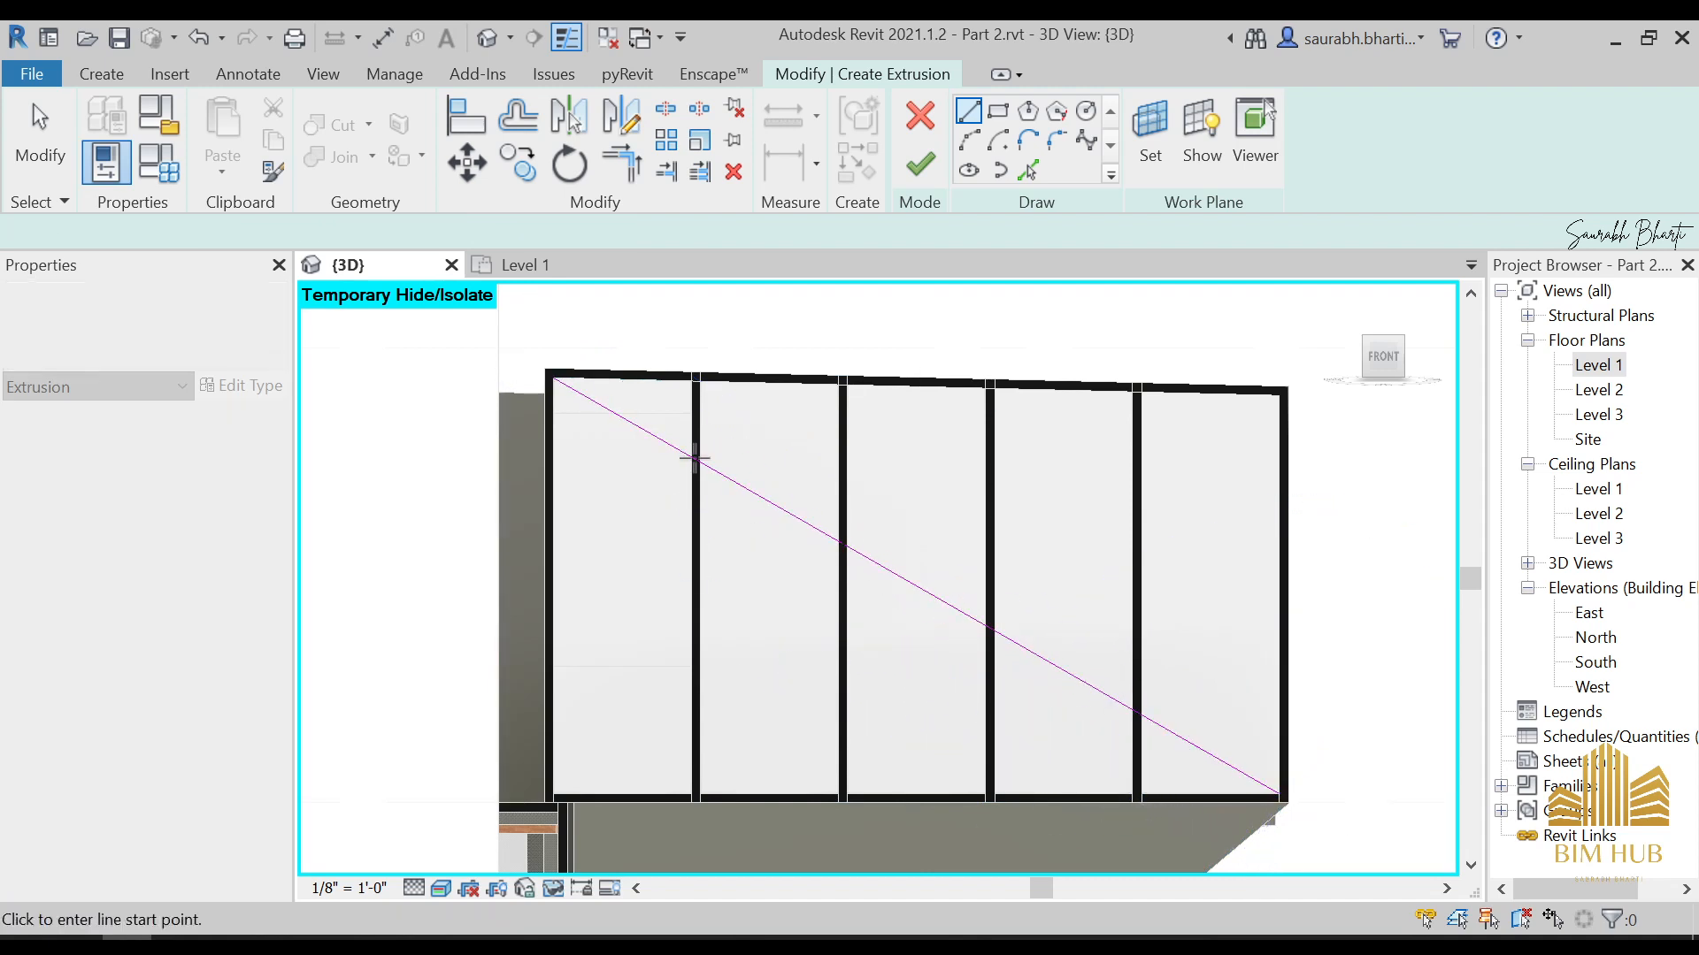
Offset copies of the diagonal line 0' 2 1/2" to both sides and delete the original centre line
click(522, 115)
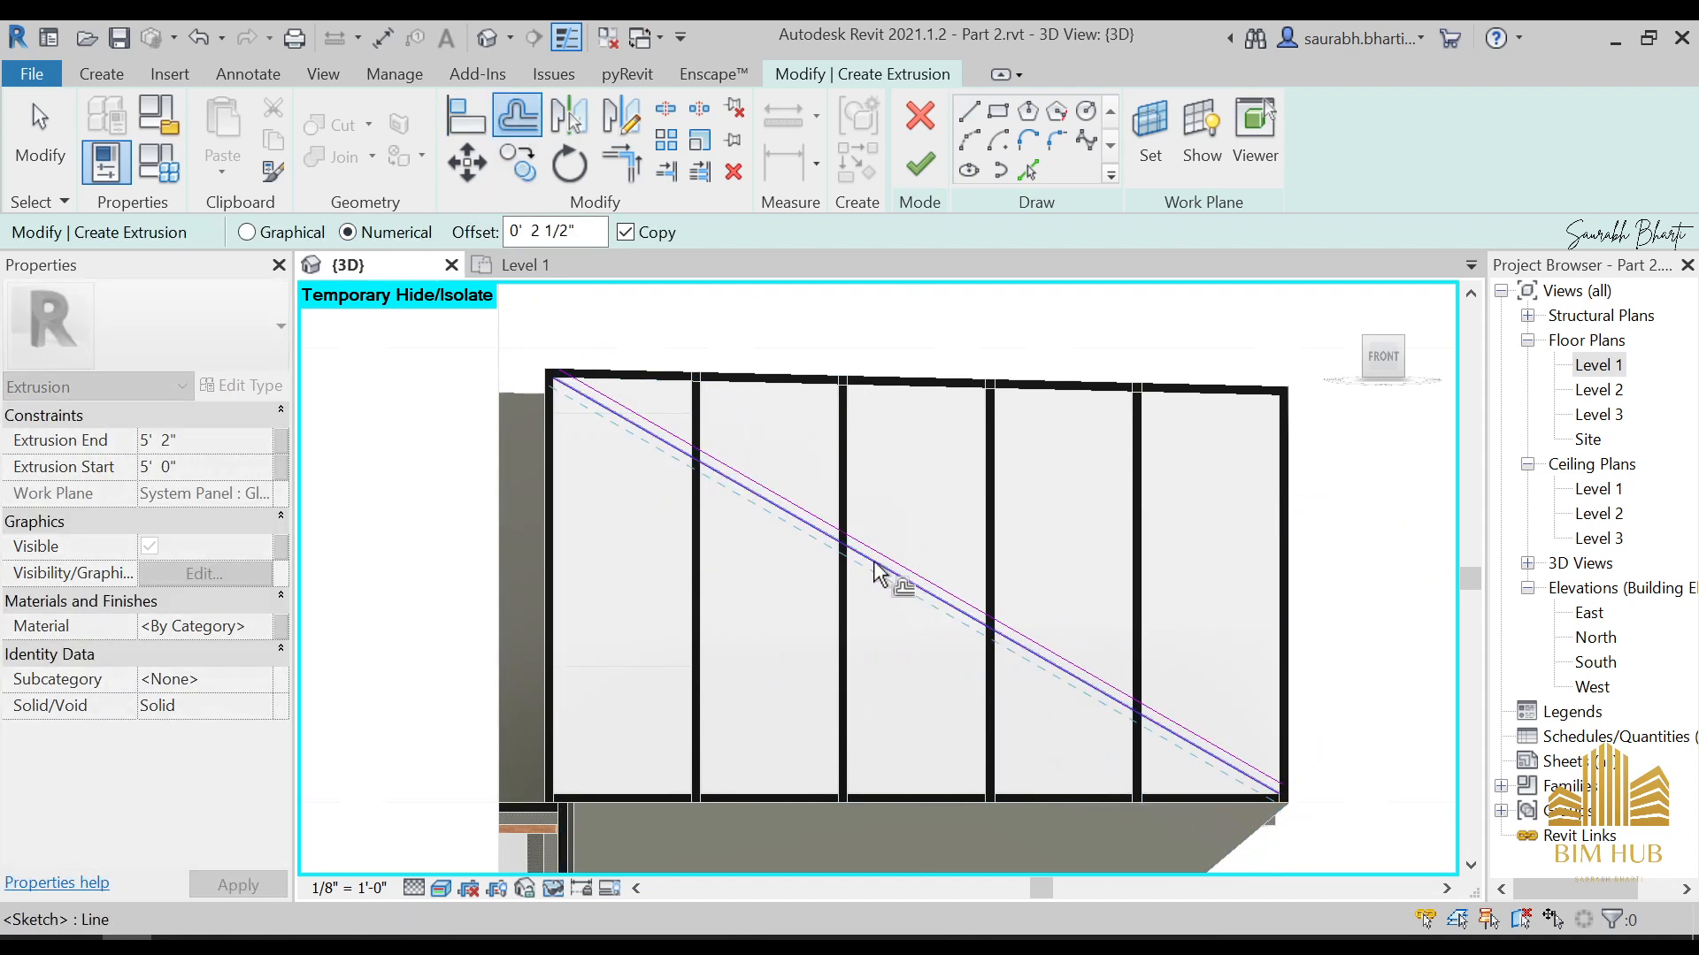
key(Escape)
click(842, 550)
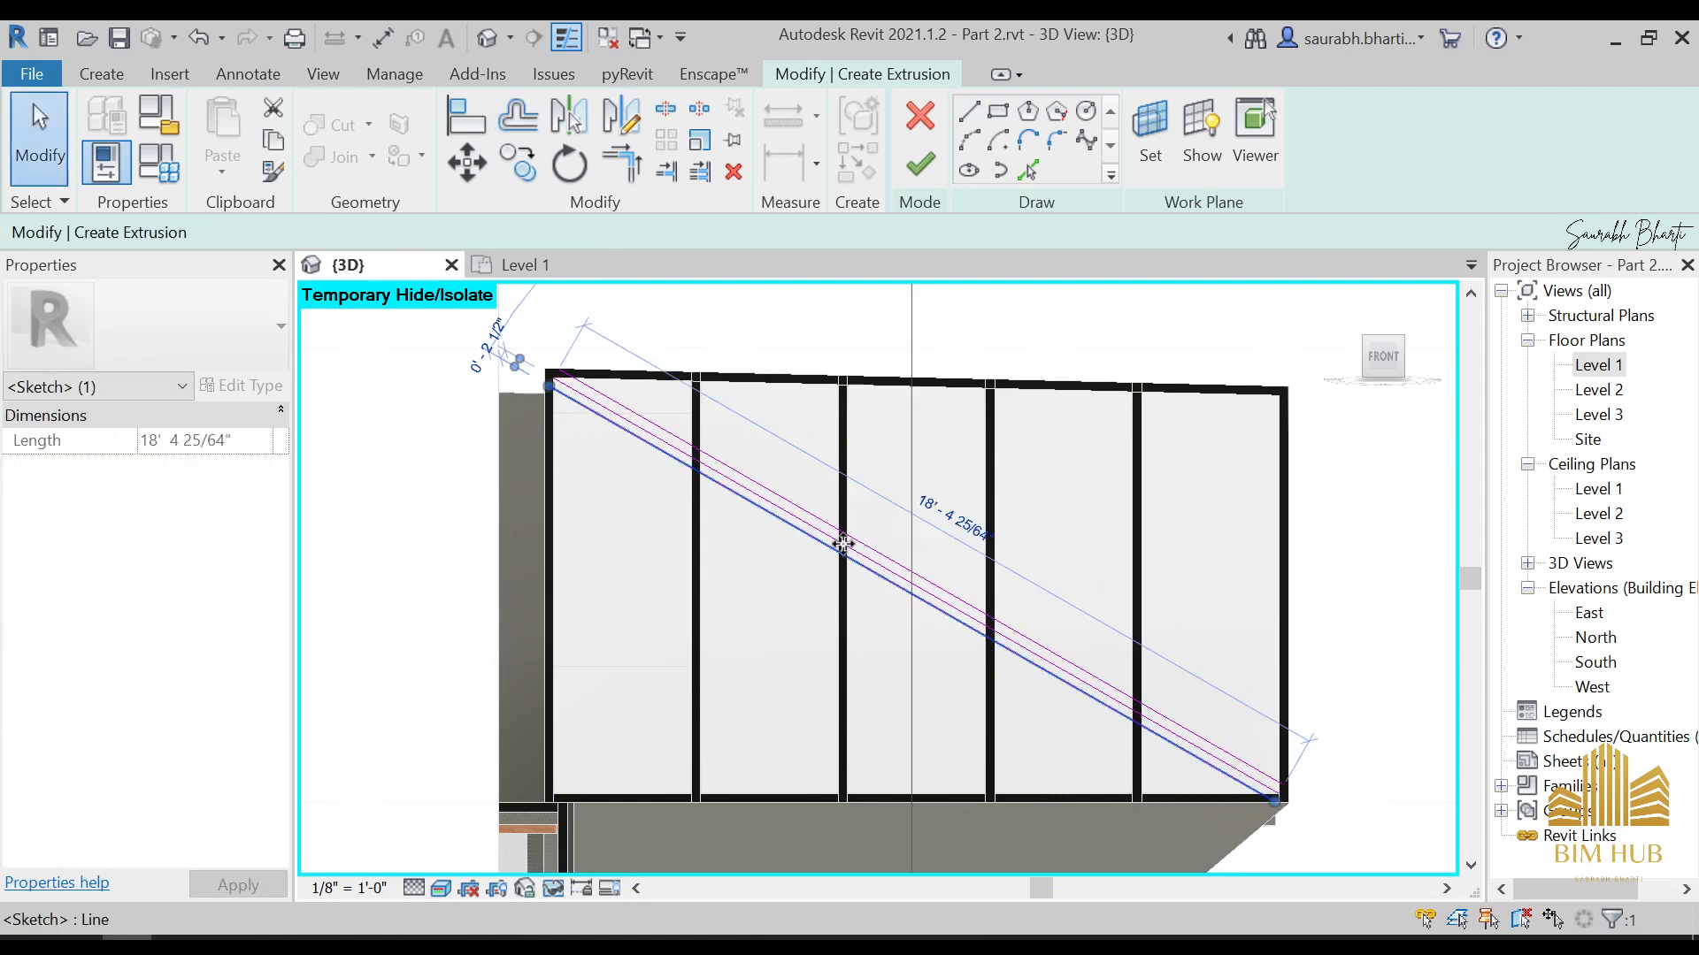
key(Escape)
scroll(827, 544, up, 3)
click(814, 552)
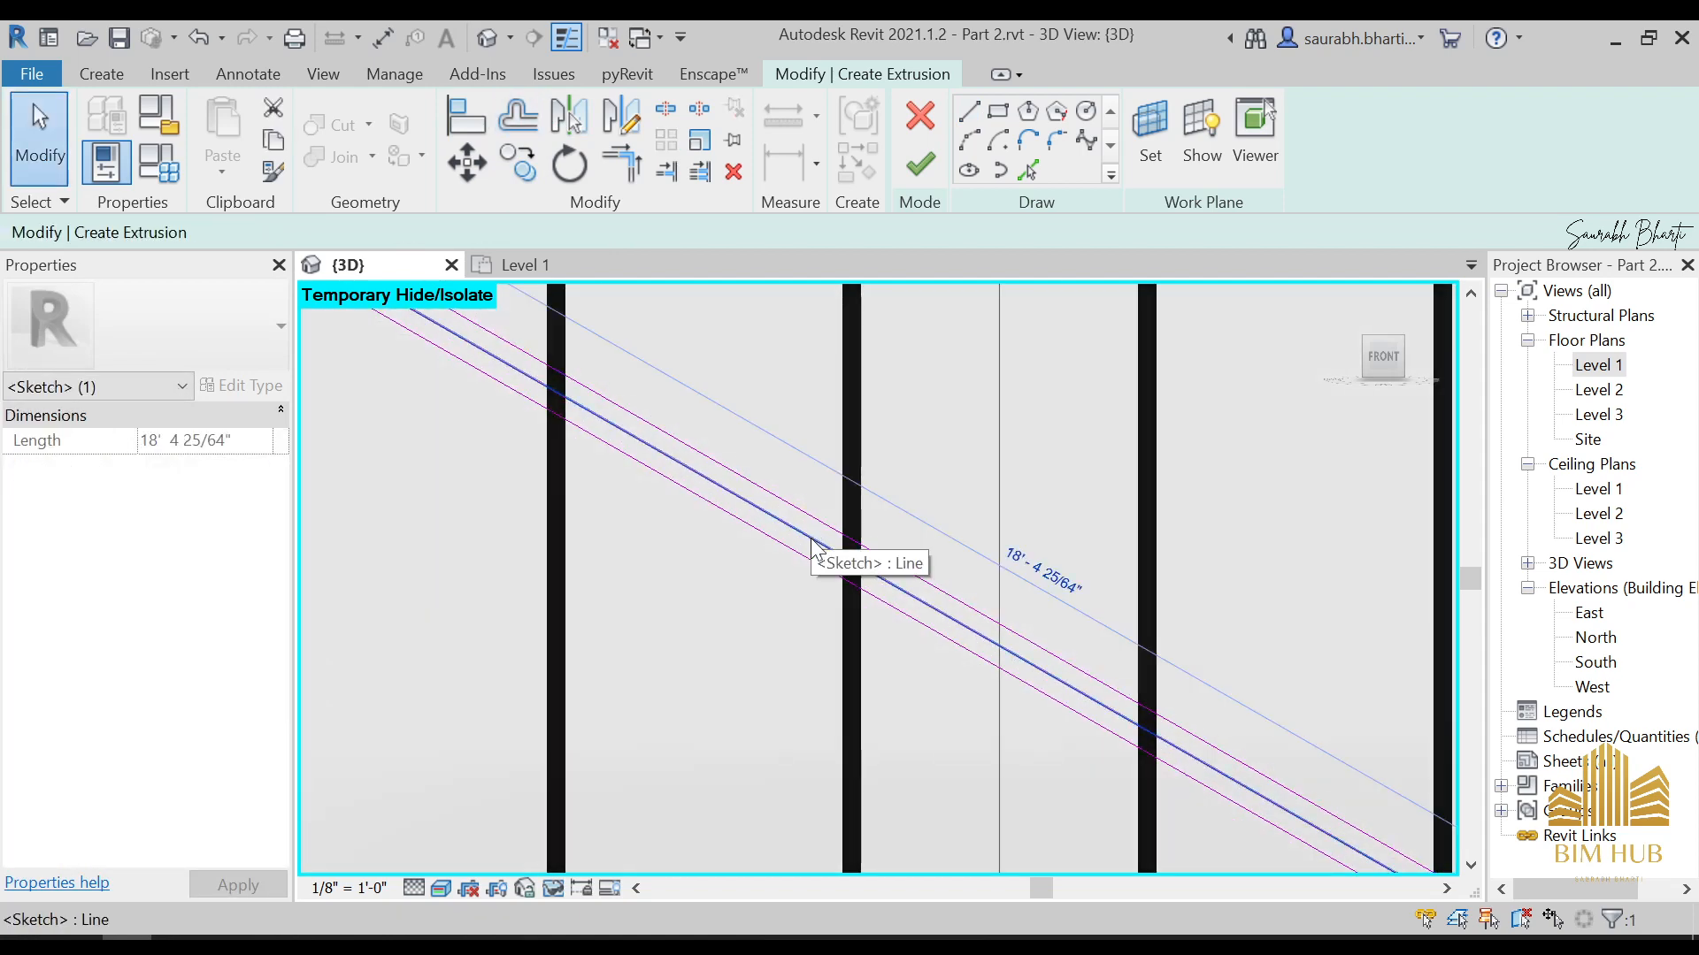
key(Escape)
scroll(805, 495, down, 5)
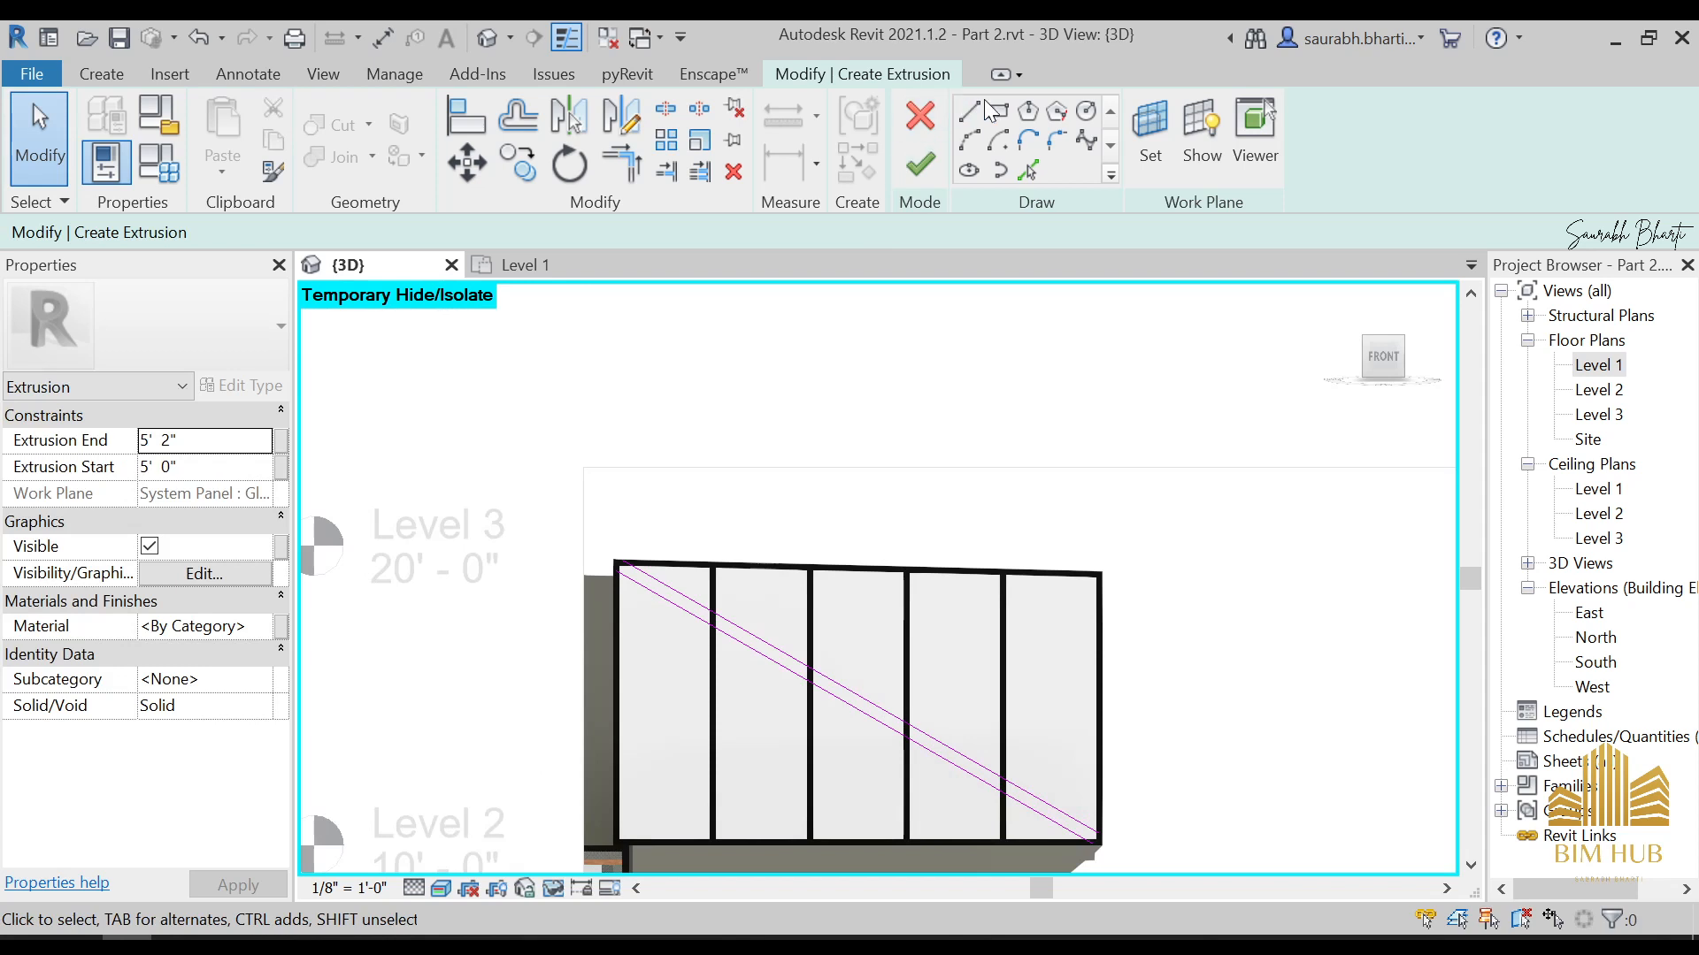
Close the upper end of the diagonal strip with a short line joining its two parallel lines
click(967, 113)
scroll(614, 600, up, 6)
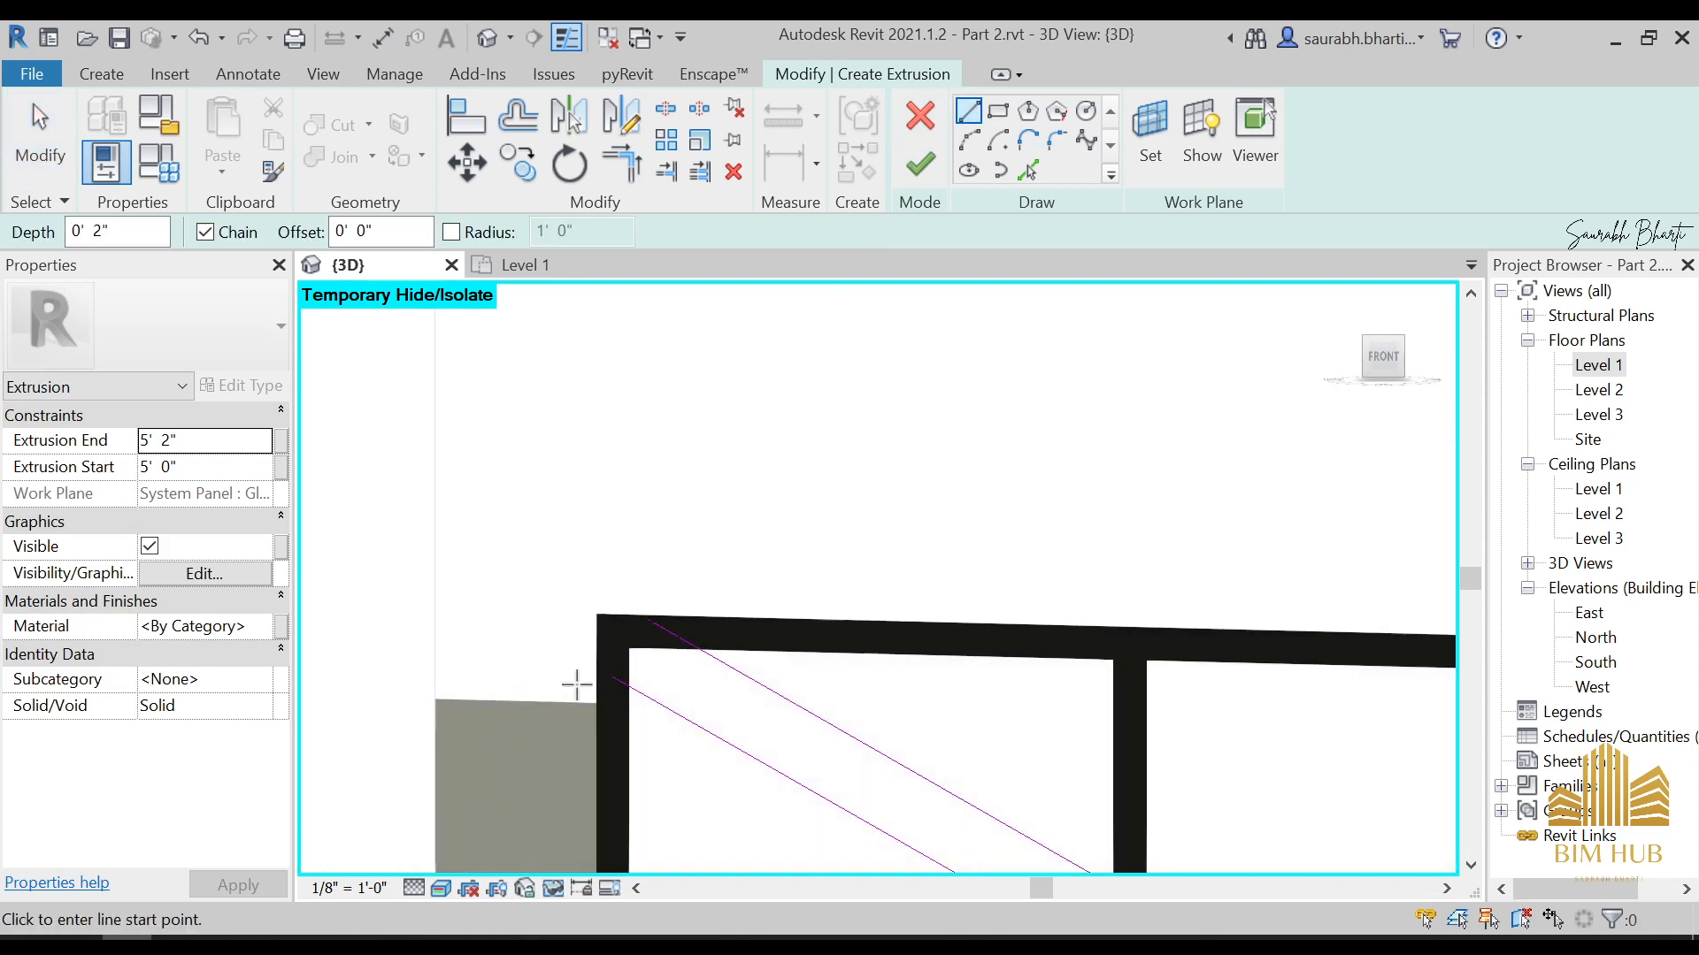
click(608, 675)
click(648, 620)
scroll(655, 632, down, 6)
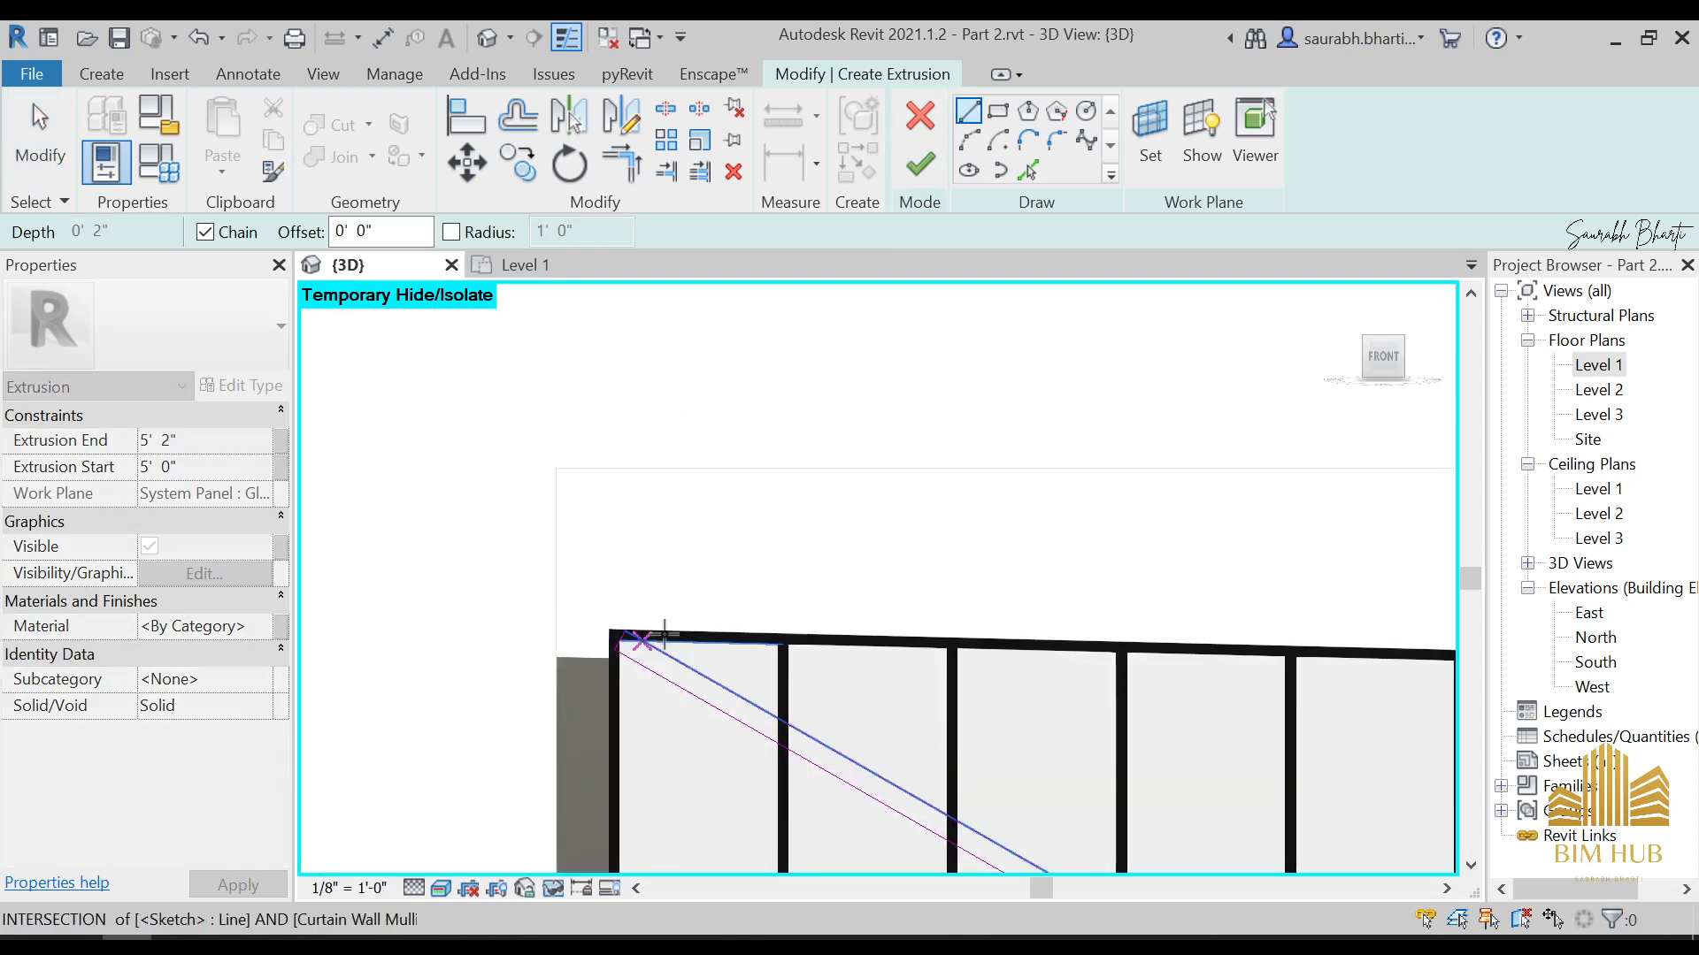
Close the strip's lower end with a short line at the lower-right corner and finish the 0' 2" deep extrusion
middle_drag(911, 717, 795, 473)
scroll(947, 617, up, 8)
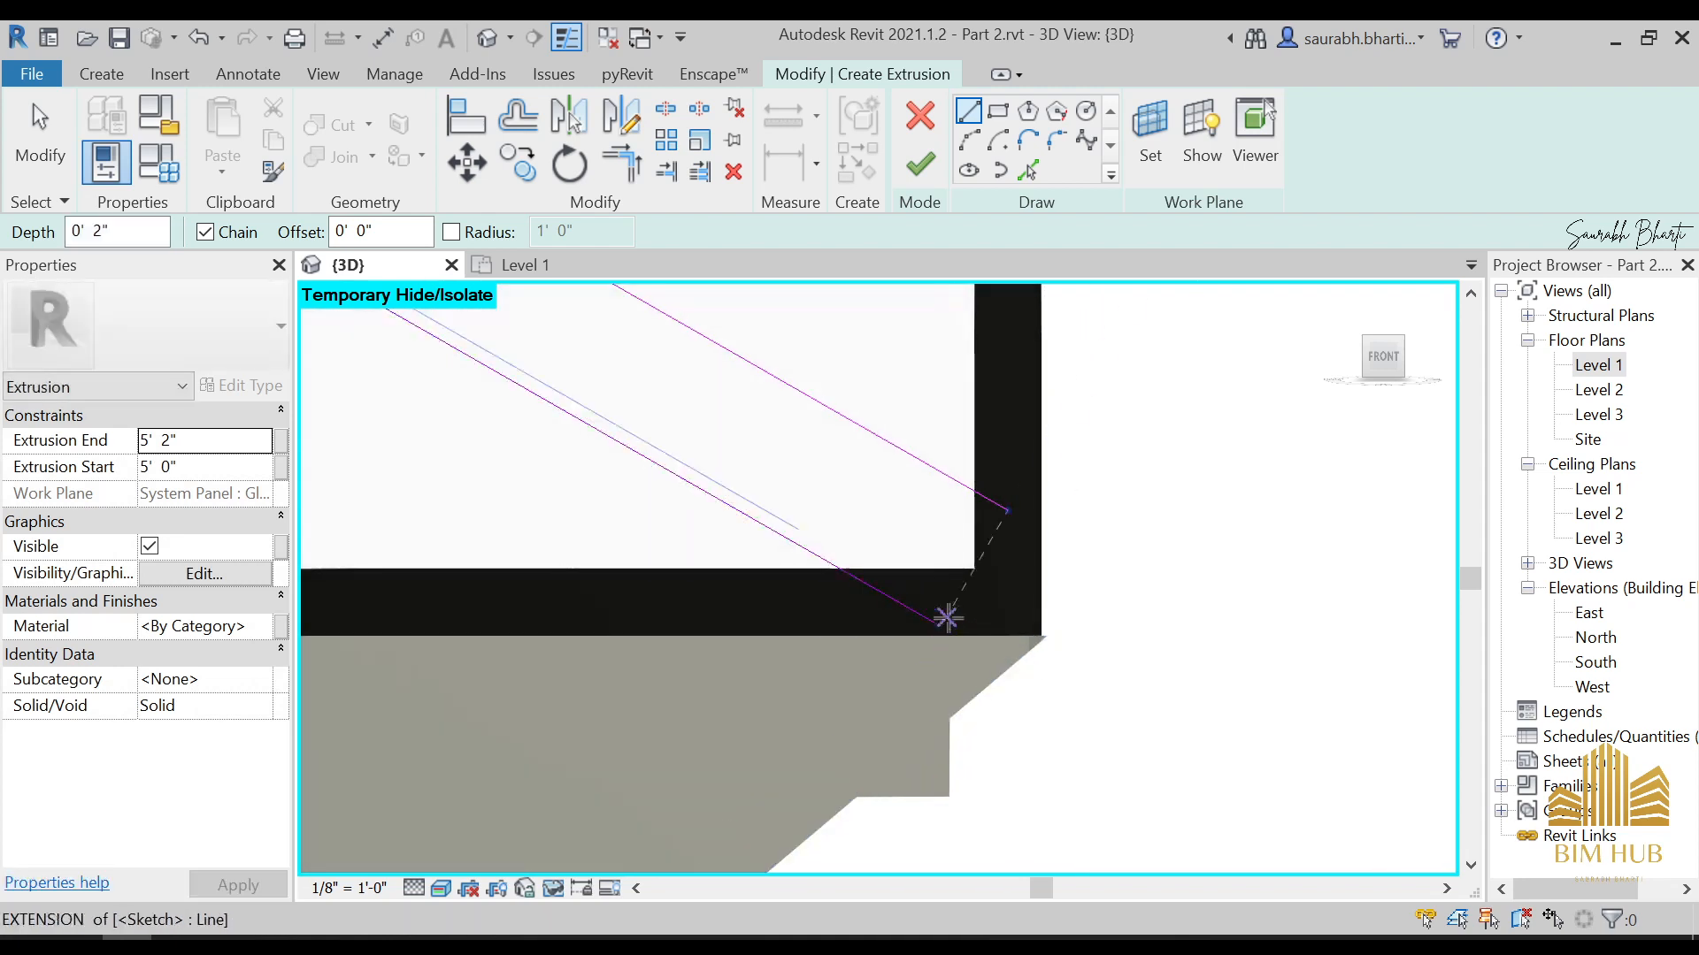
click(942, 627)
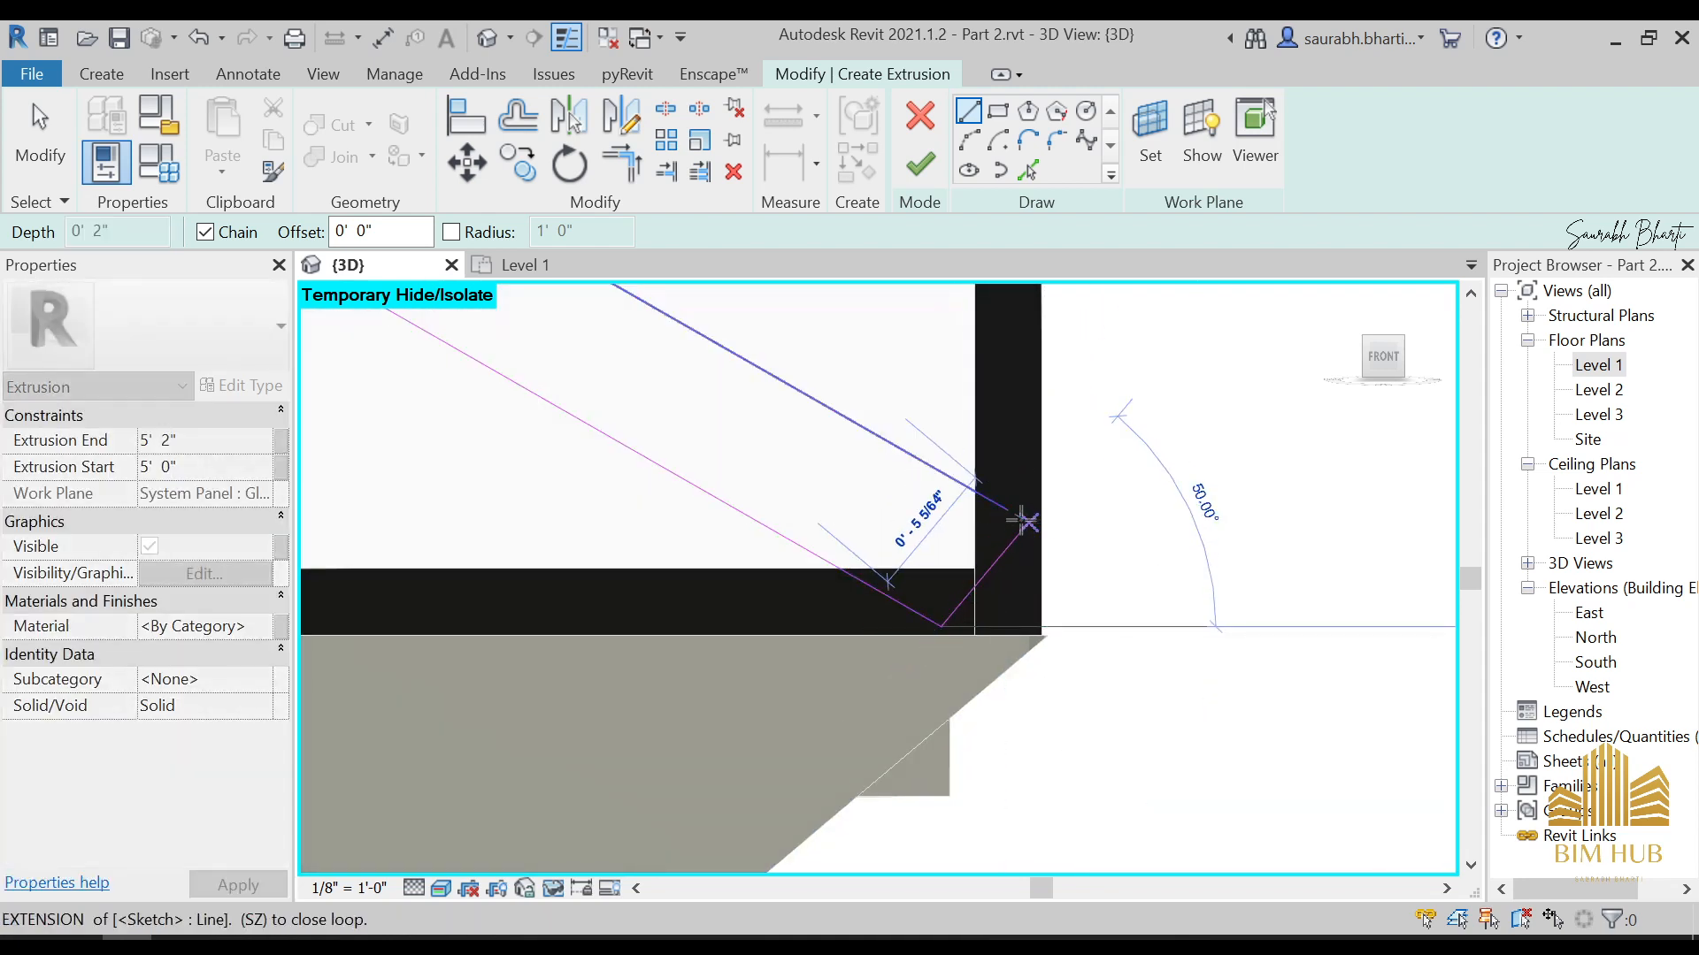
click(1007, 512)
scroll(1008, 518, down, 6)
key(Escape)
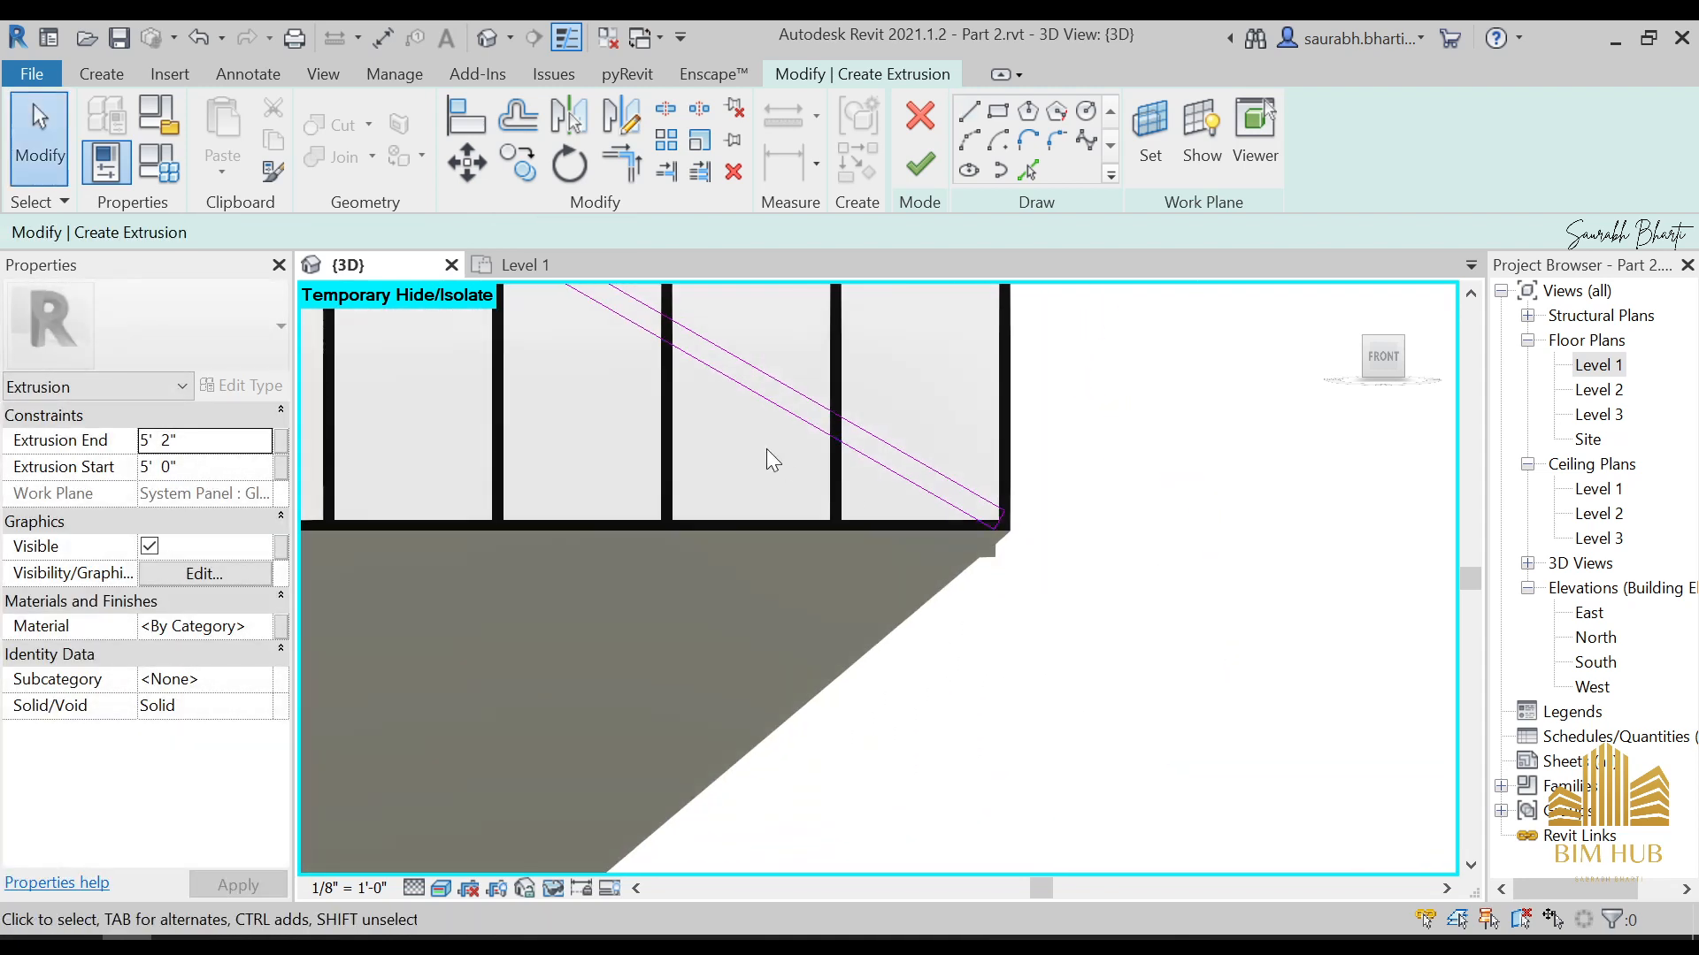
scroll(680, 341, down, 3)
click(920, 164)
Pull the diagonal extrusion's faces to the five-bay curtain wall, with its start about -0' 1" and its end about 0' 4 11/16"
scroll(836, 283, down, 3)
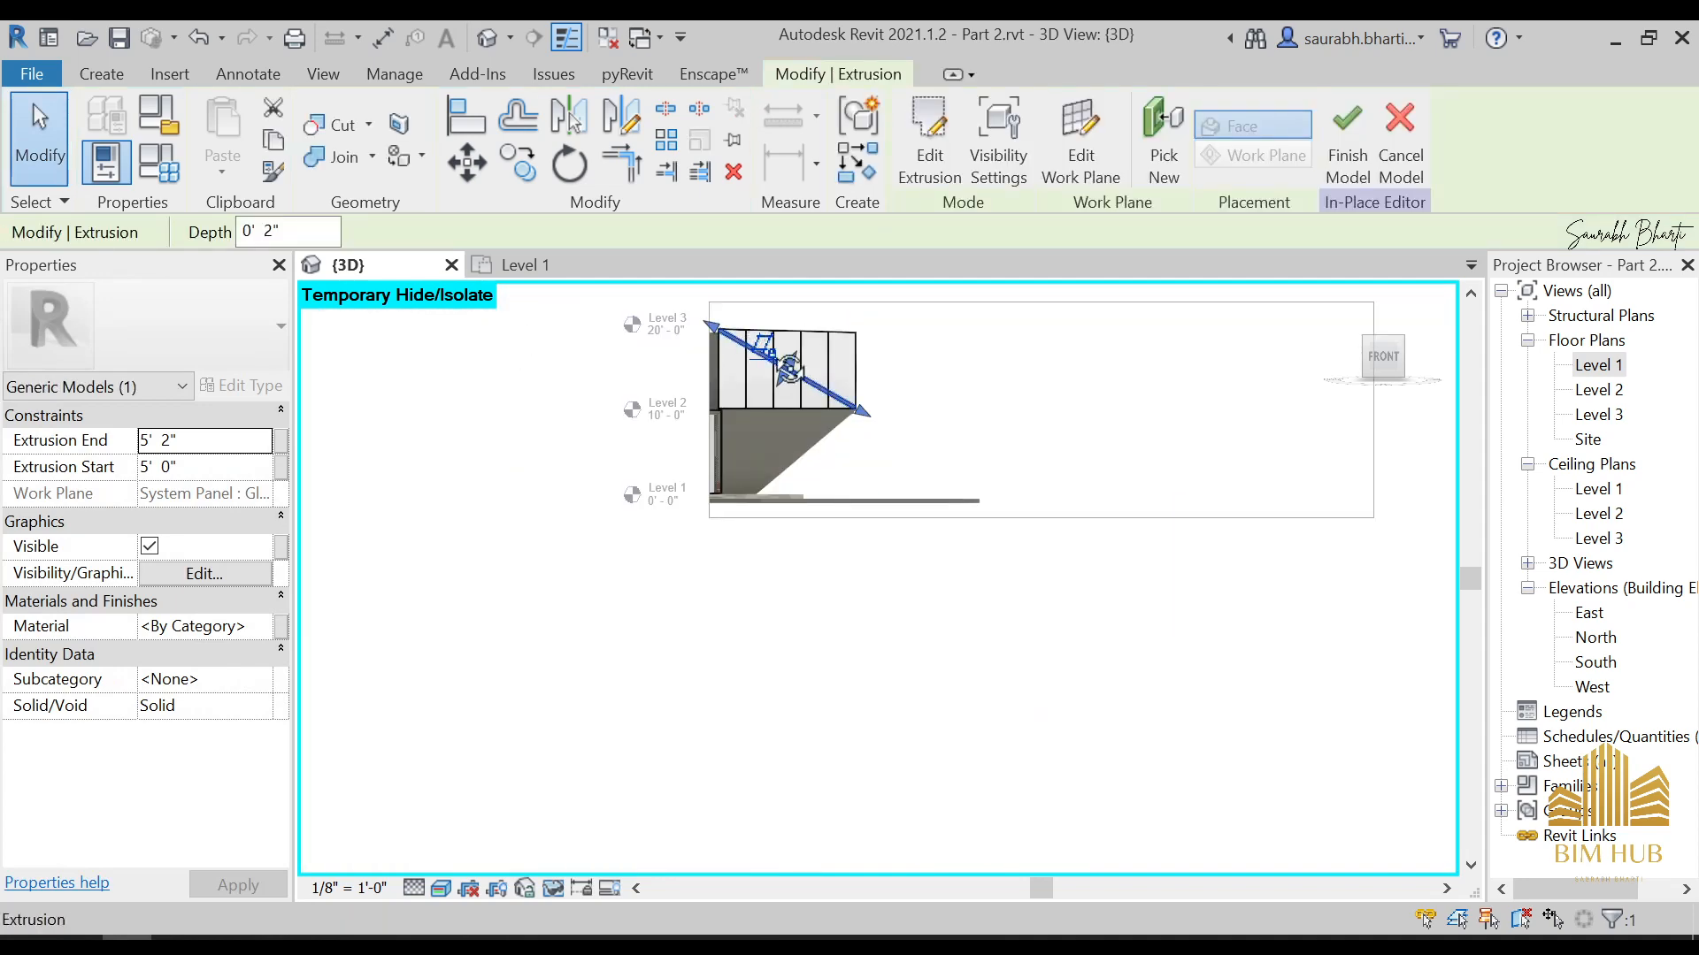
shift+middle_drag(765, 367, 910, 524)
click(909, 523)
shift+middle_drag(836, 442, 937, 531)
scroll(750, 328, up, 2)
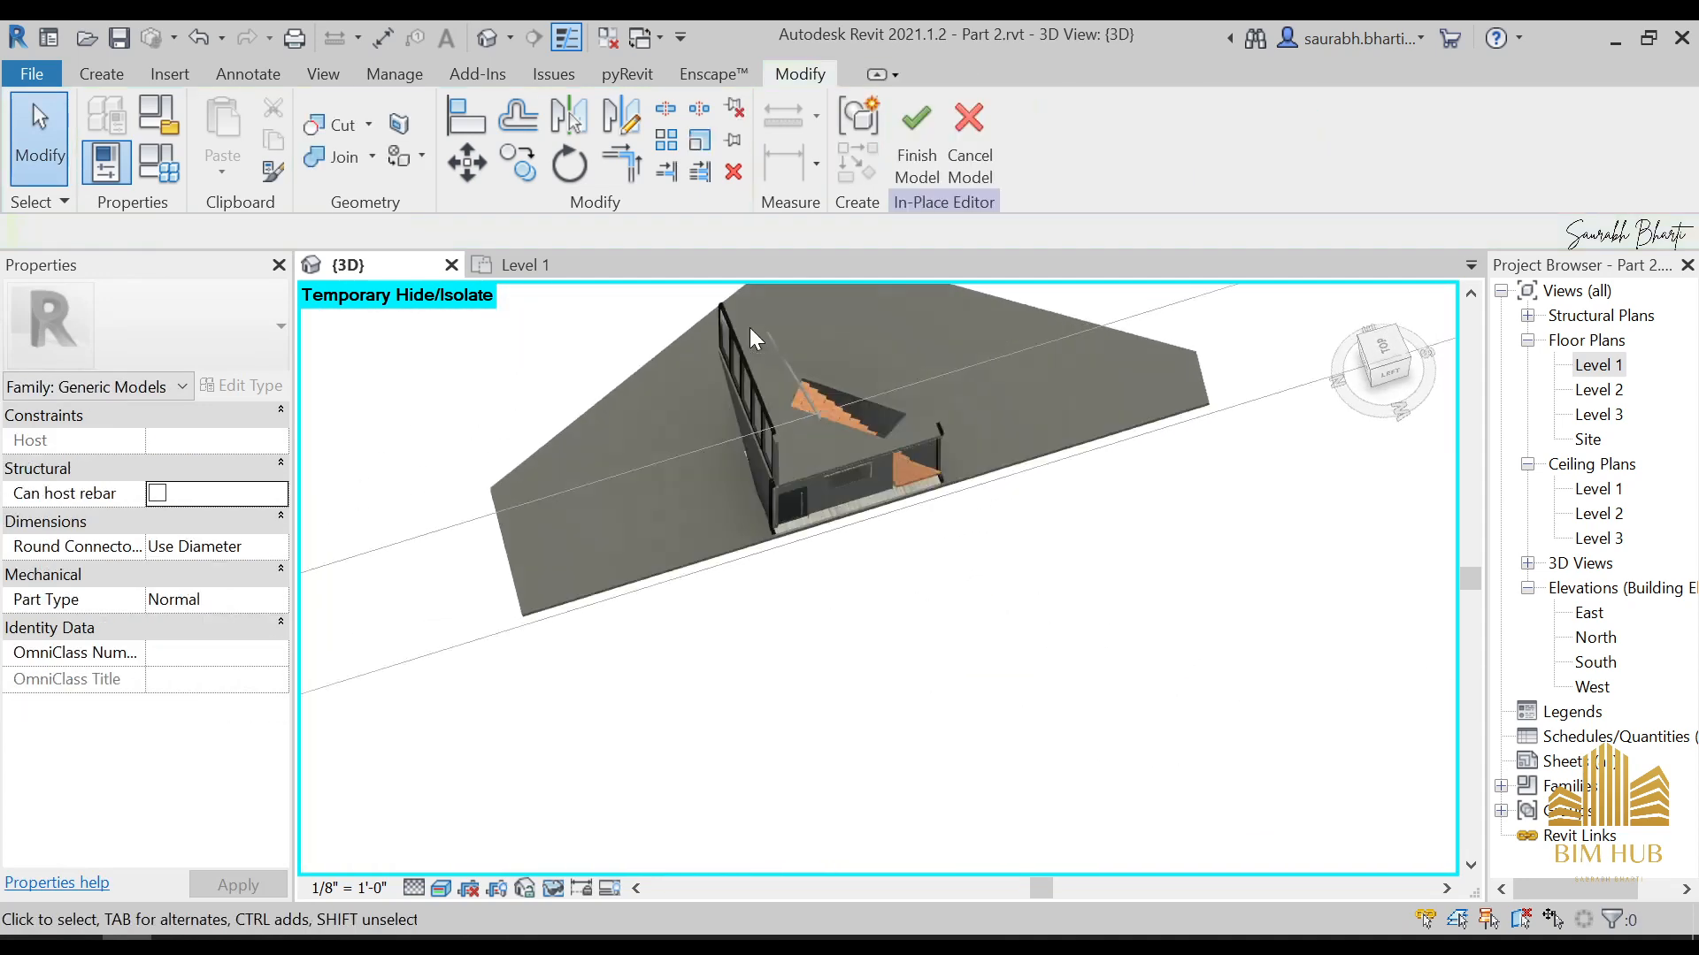
click(803, 387)
click(1377, 372)
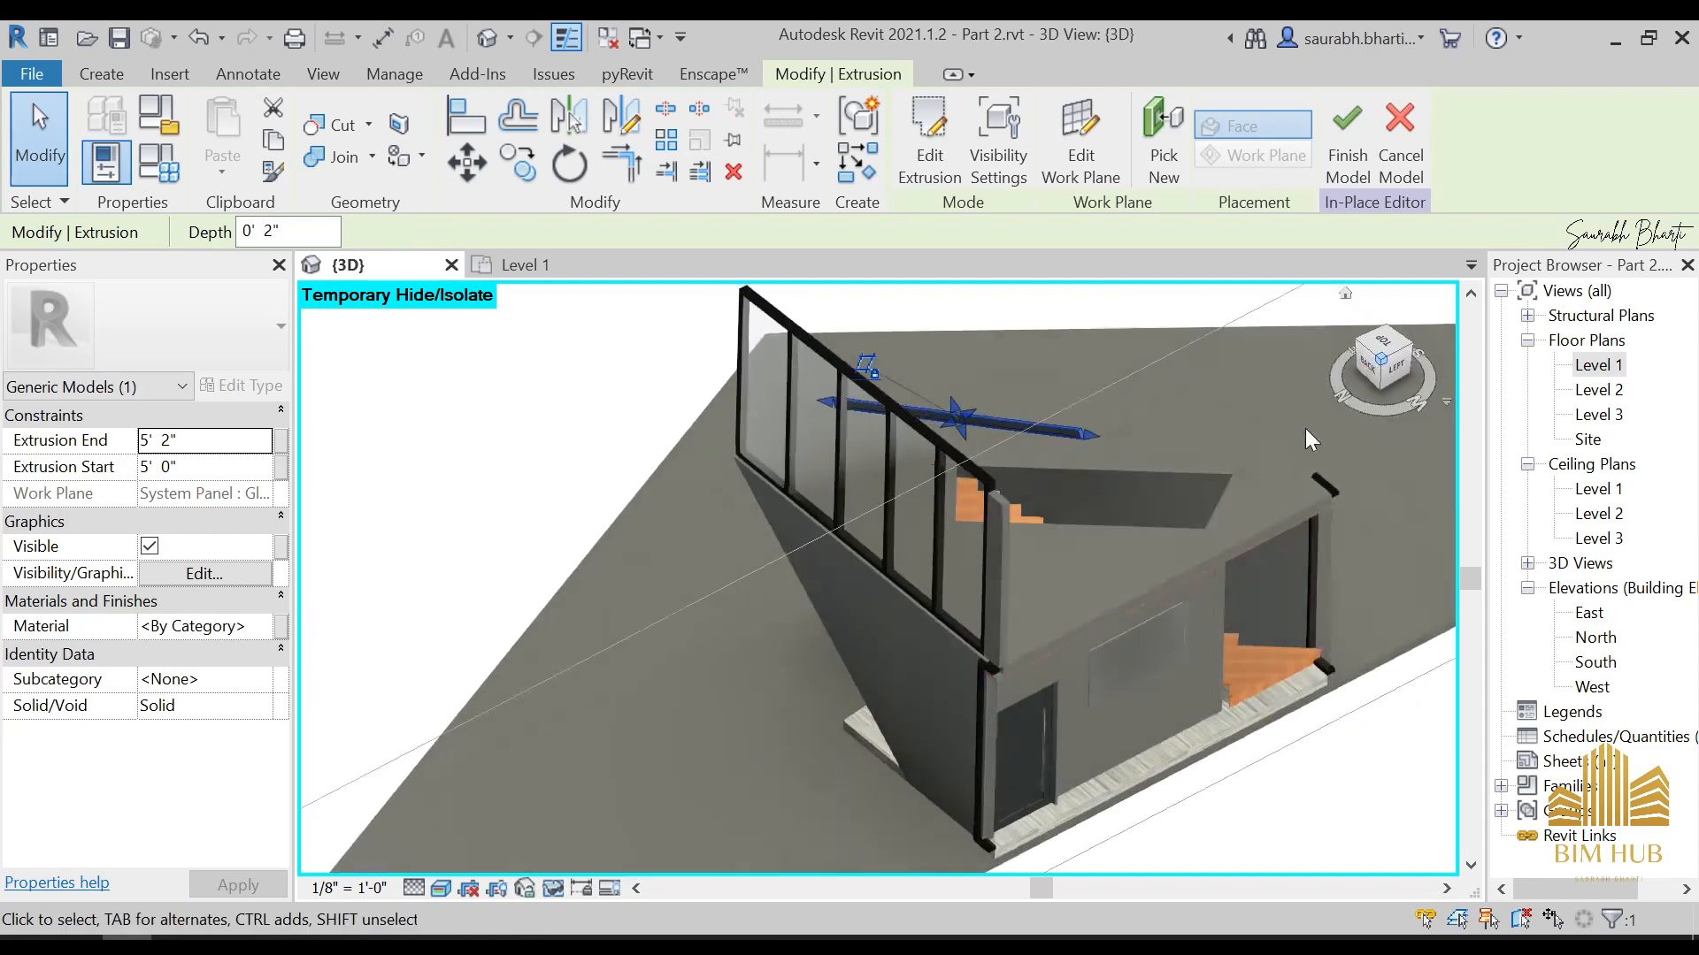
scroll(1240, 432, down, 3)
shift+middle_drag(1239, 433, 1211, 639)
click(1378, 335)
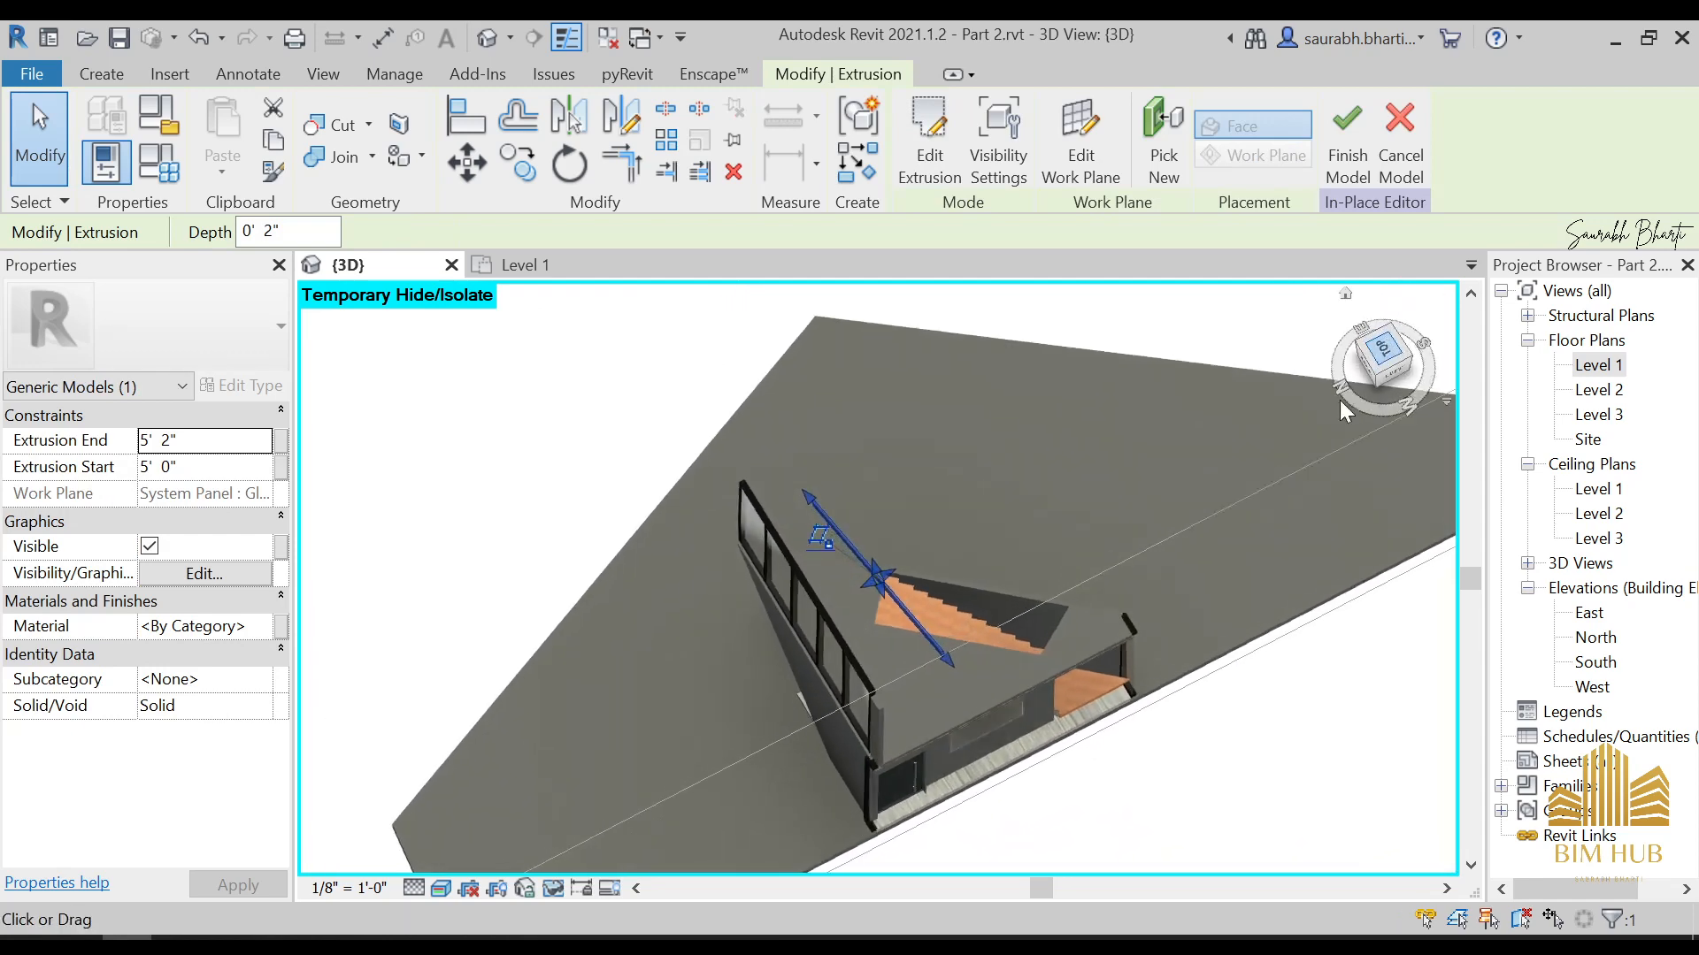
drag(828, 578, 713, 558)
drag(892, 578, 736, 550)
scroll(792, 609, down, 2)
shift+middle_drag(888, 746, 646, 566)
click(699, 593)
shift+middle_drag(815, 610, 613, 608)
scroll(694, 522, up, 3)
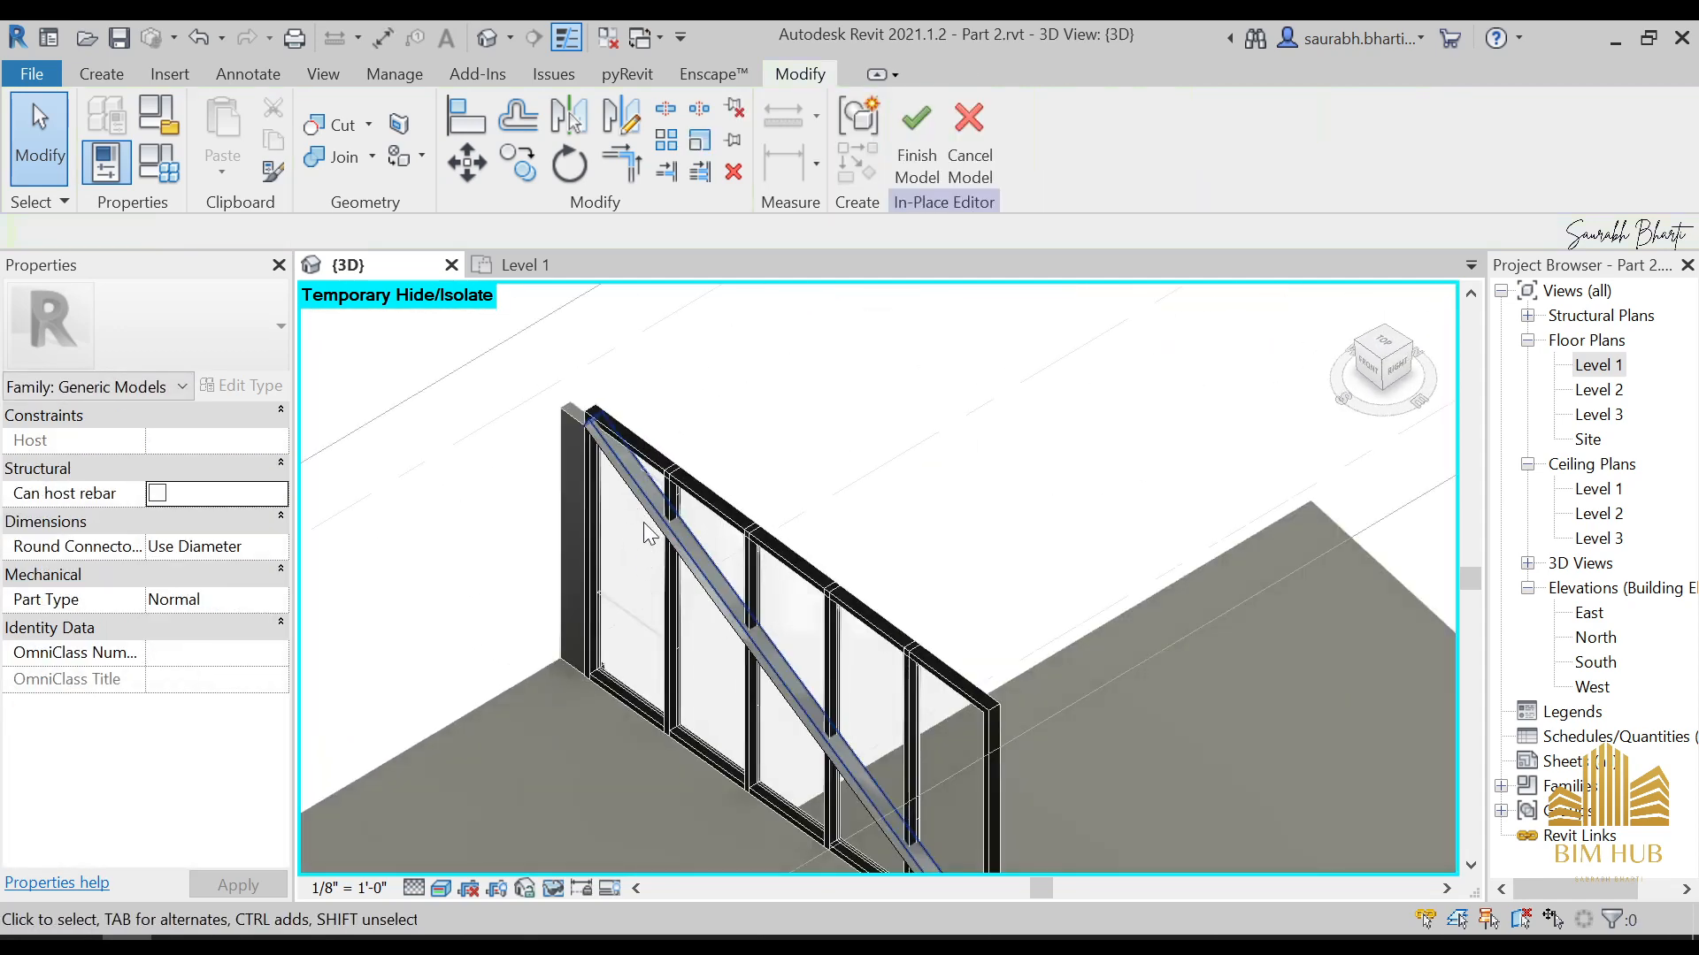
click(629, 495)
shift+middle_drag(629, 501, 638, 613)
From above, pull the extrusion's start face to the stair-side face of the mullions, at about 0' 3 1/4"
click(737, 639)
scroll(709, 591, up, 2)
click(708, 591)
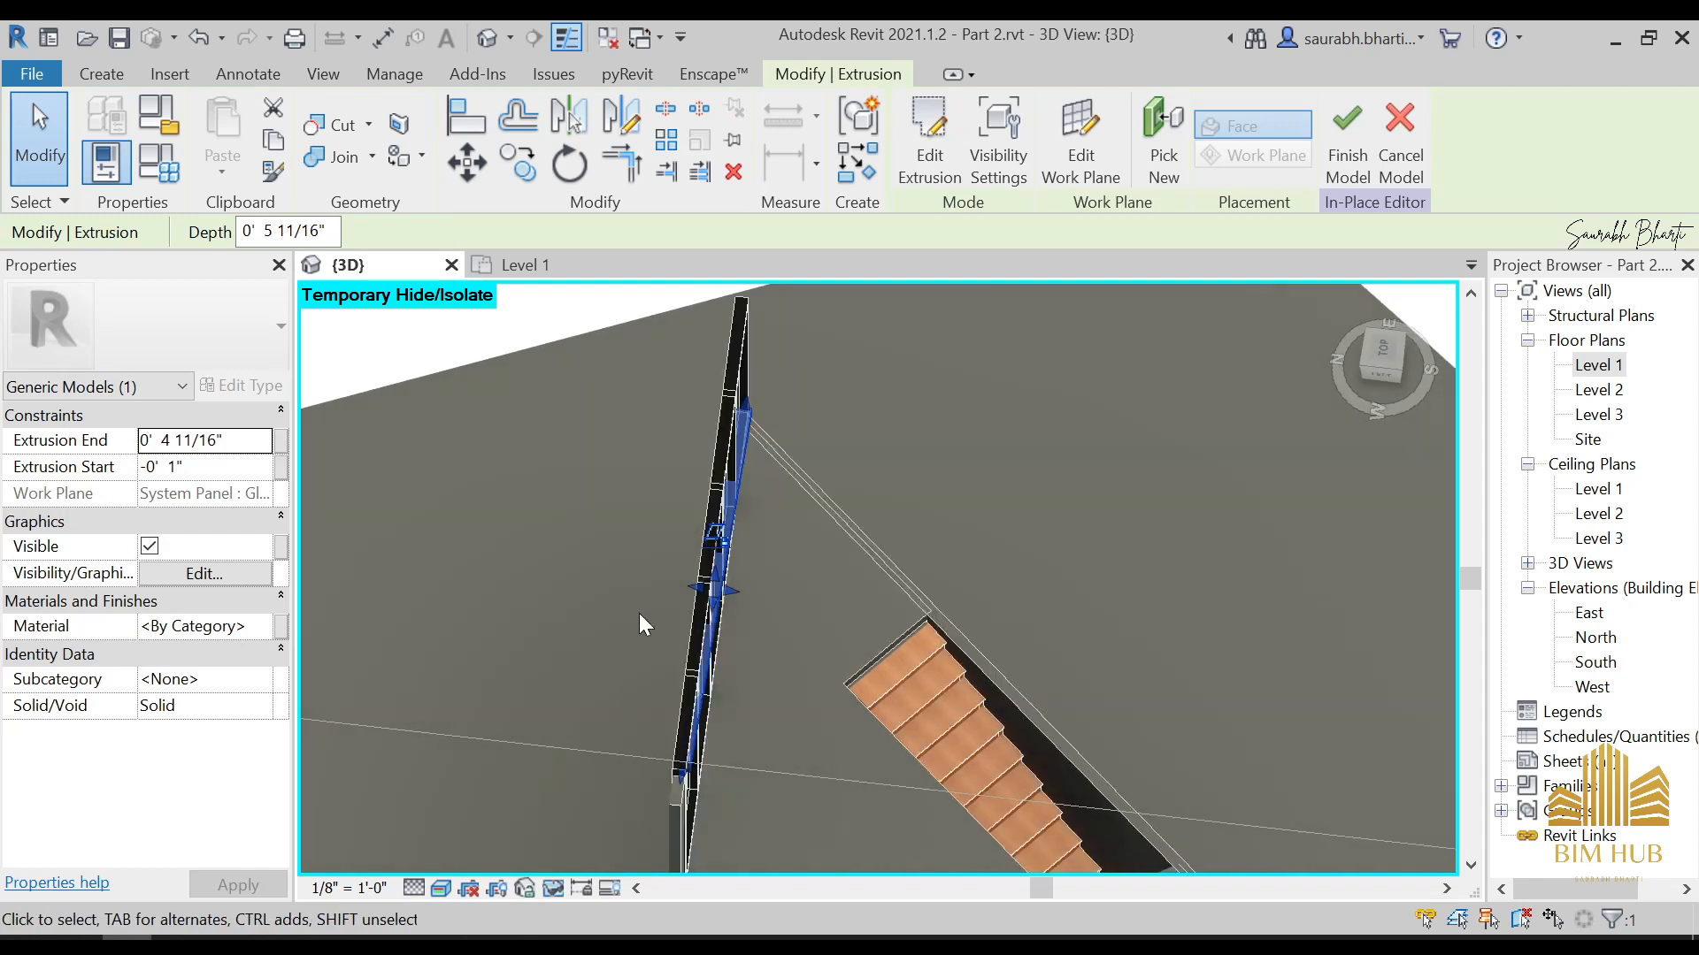
scroll(782, 541, up, 3)
click(810, 570)
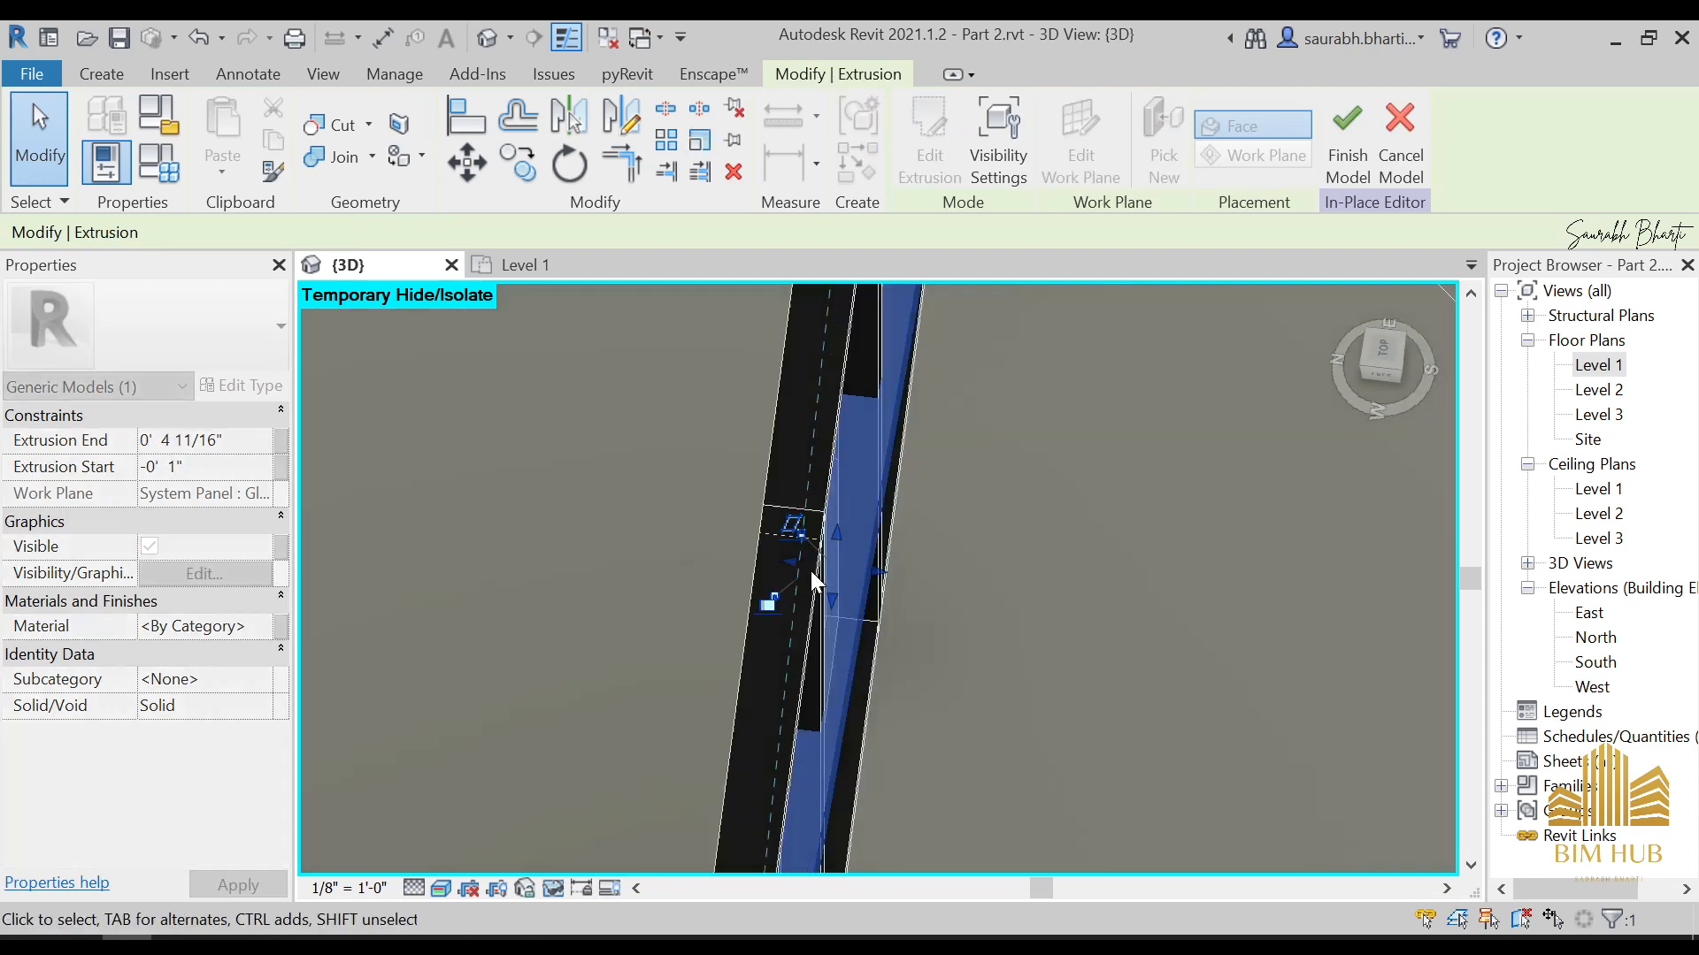
click(1393, 354)
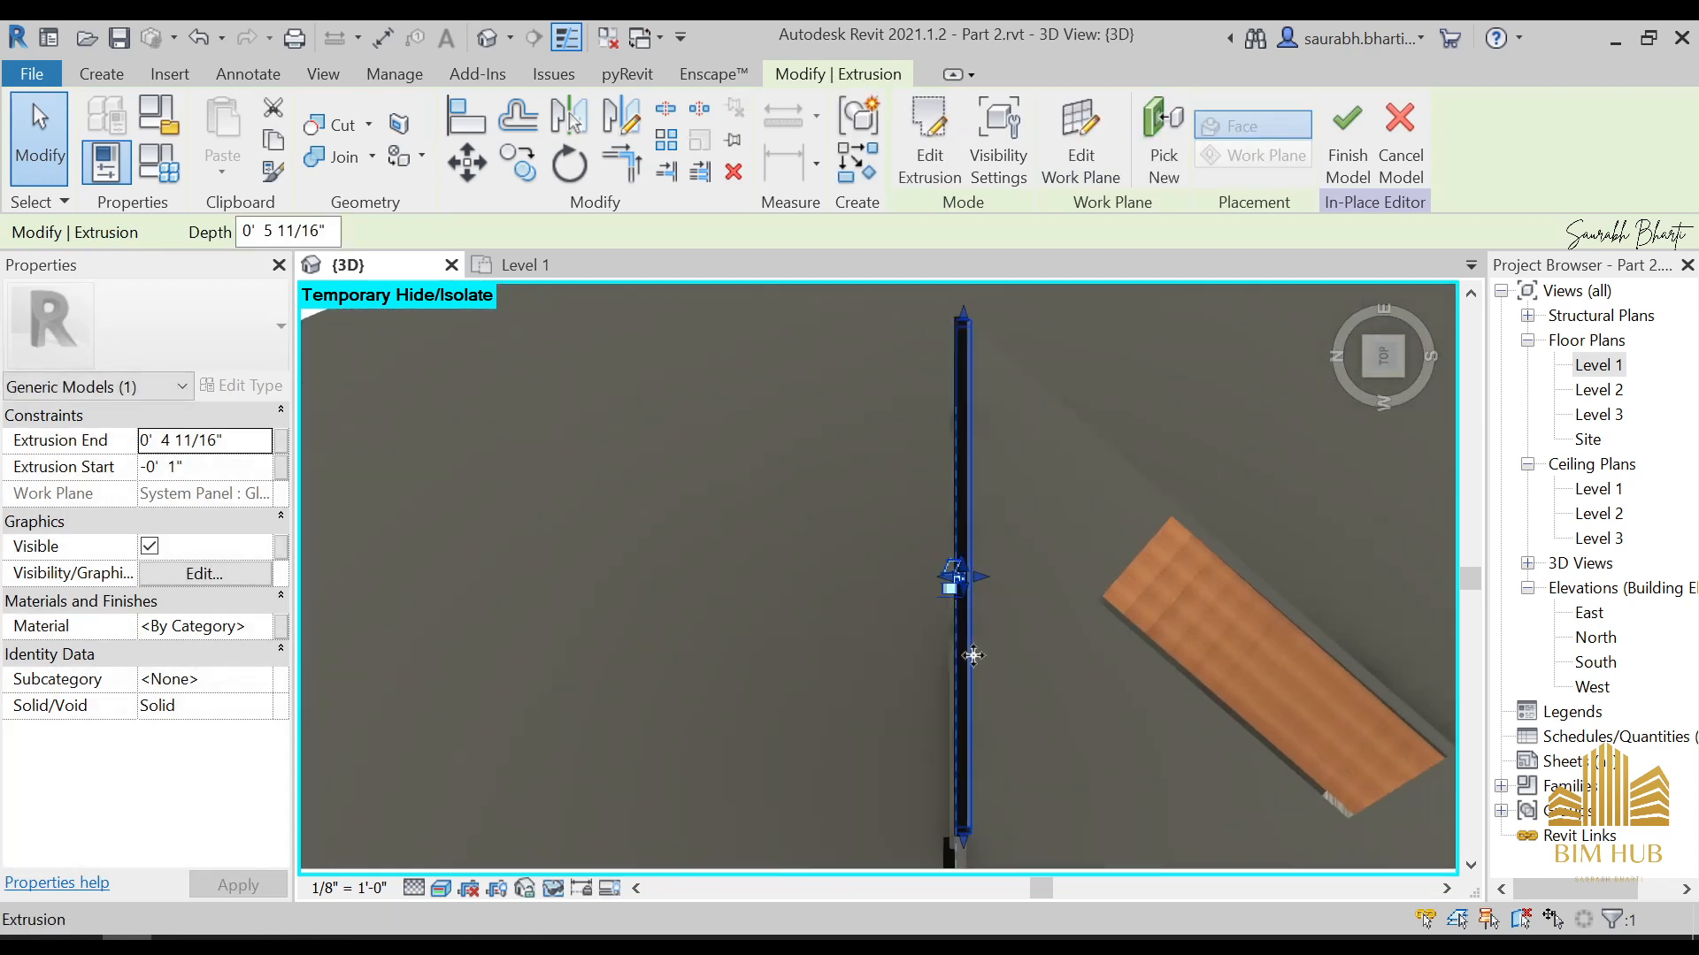
click(897, 621)
scroll(896, 611, up, 2)
click(895, 585)
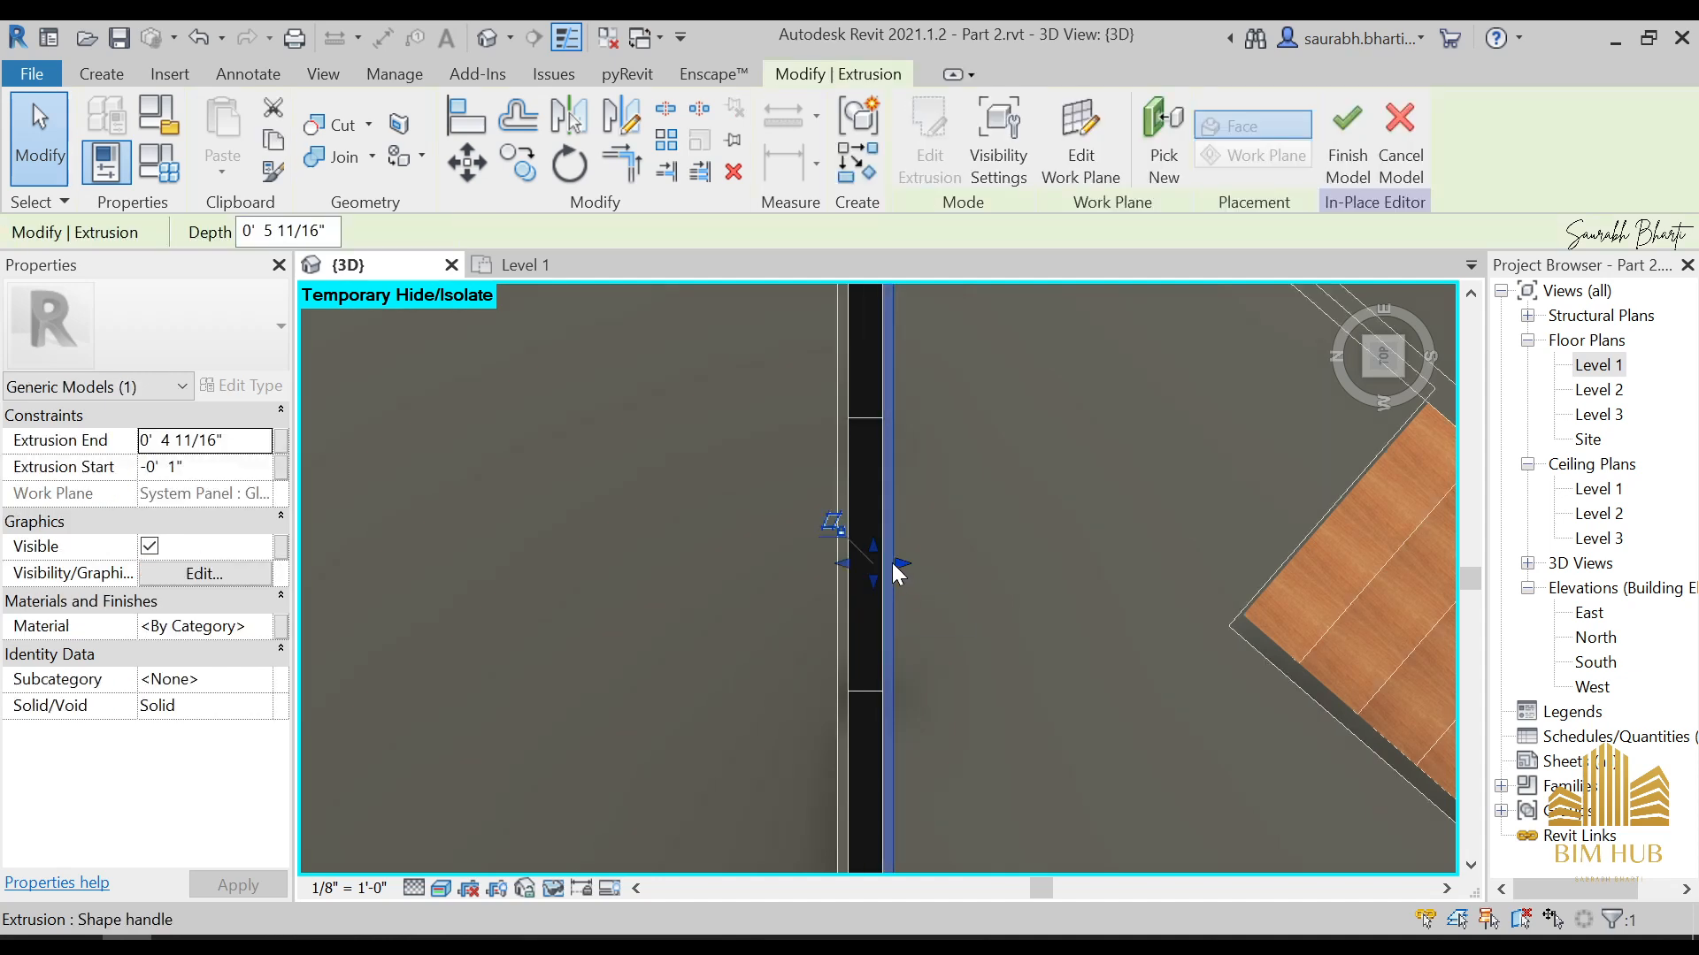
mouse_move(896, 567)
mouse_down()
mouse_move(930, 564)
mouse_move(889, 567)
mouse_up()
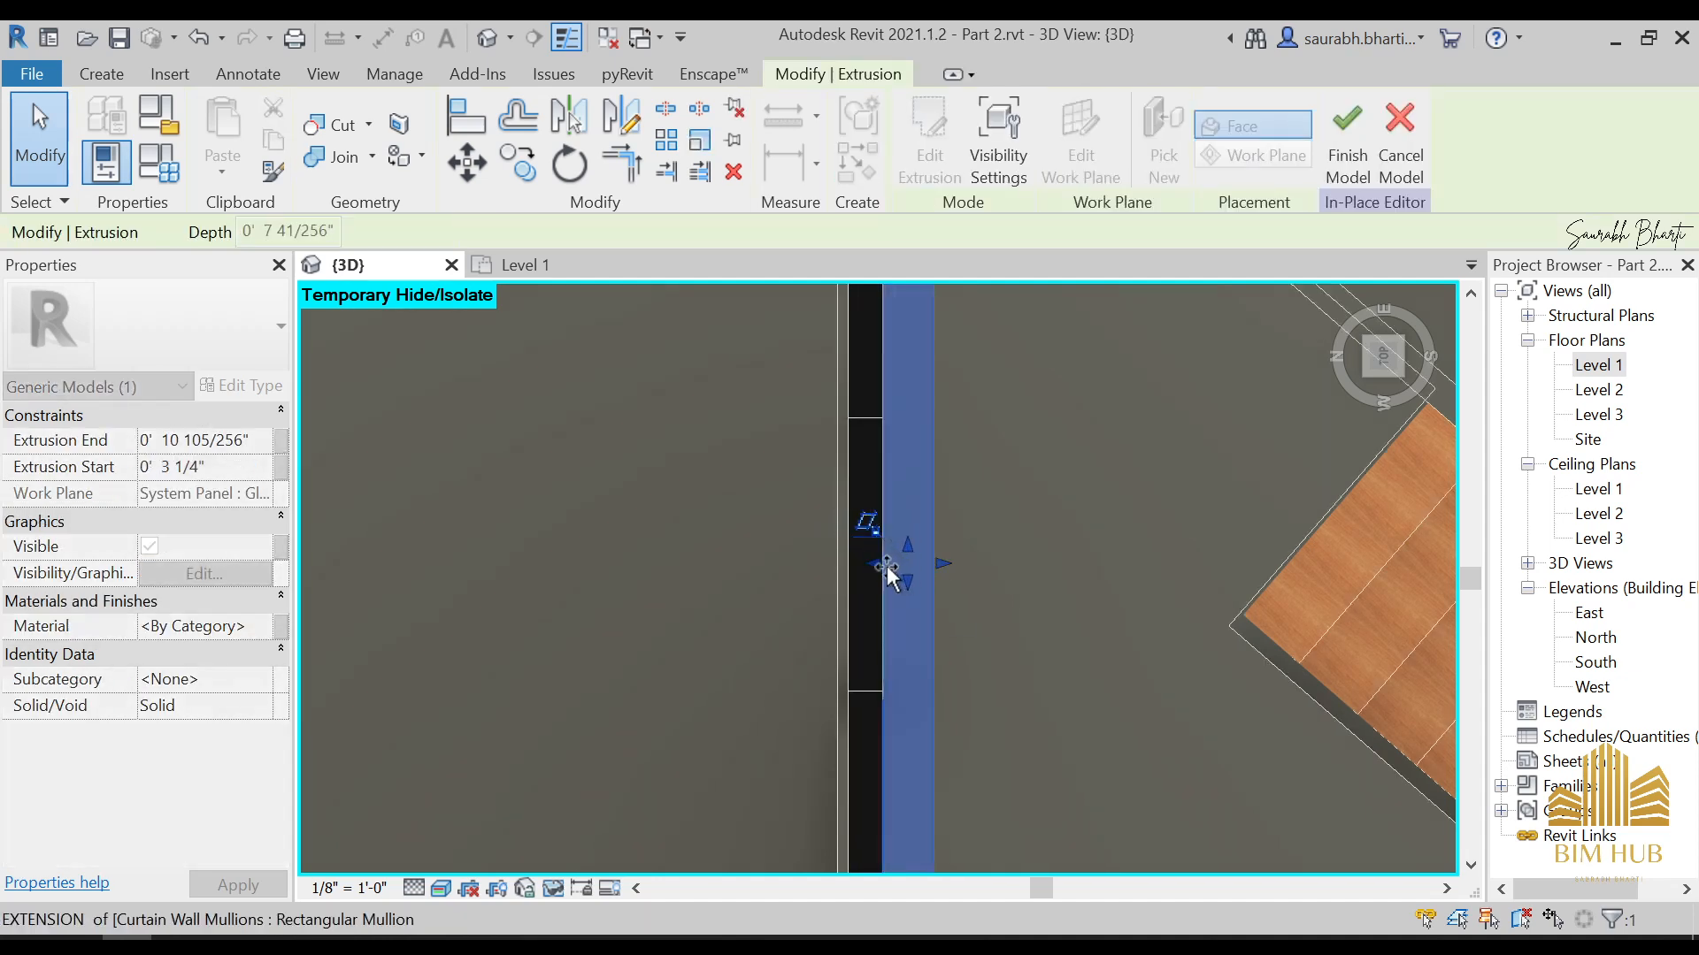
click(948, 591)
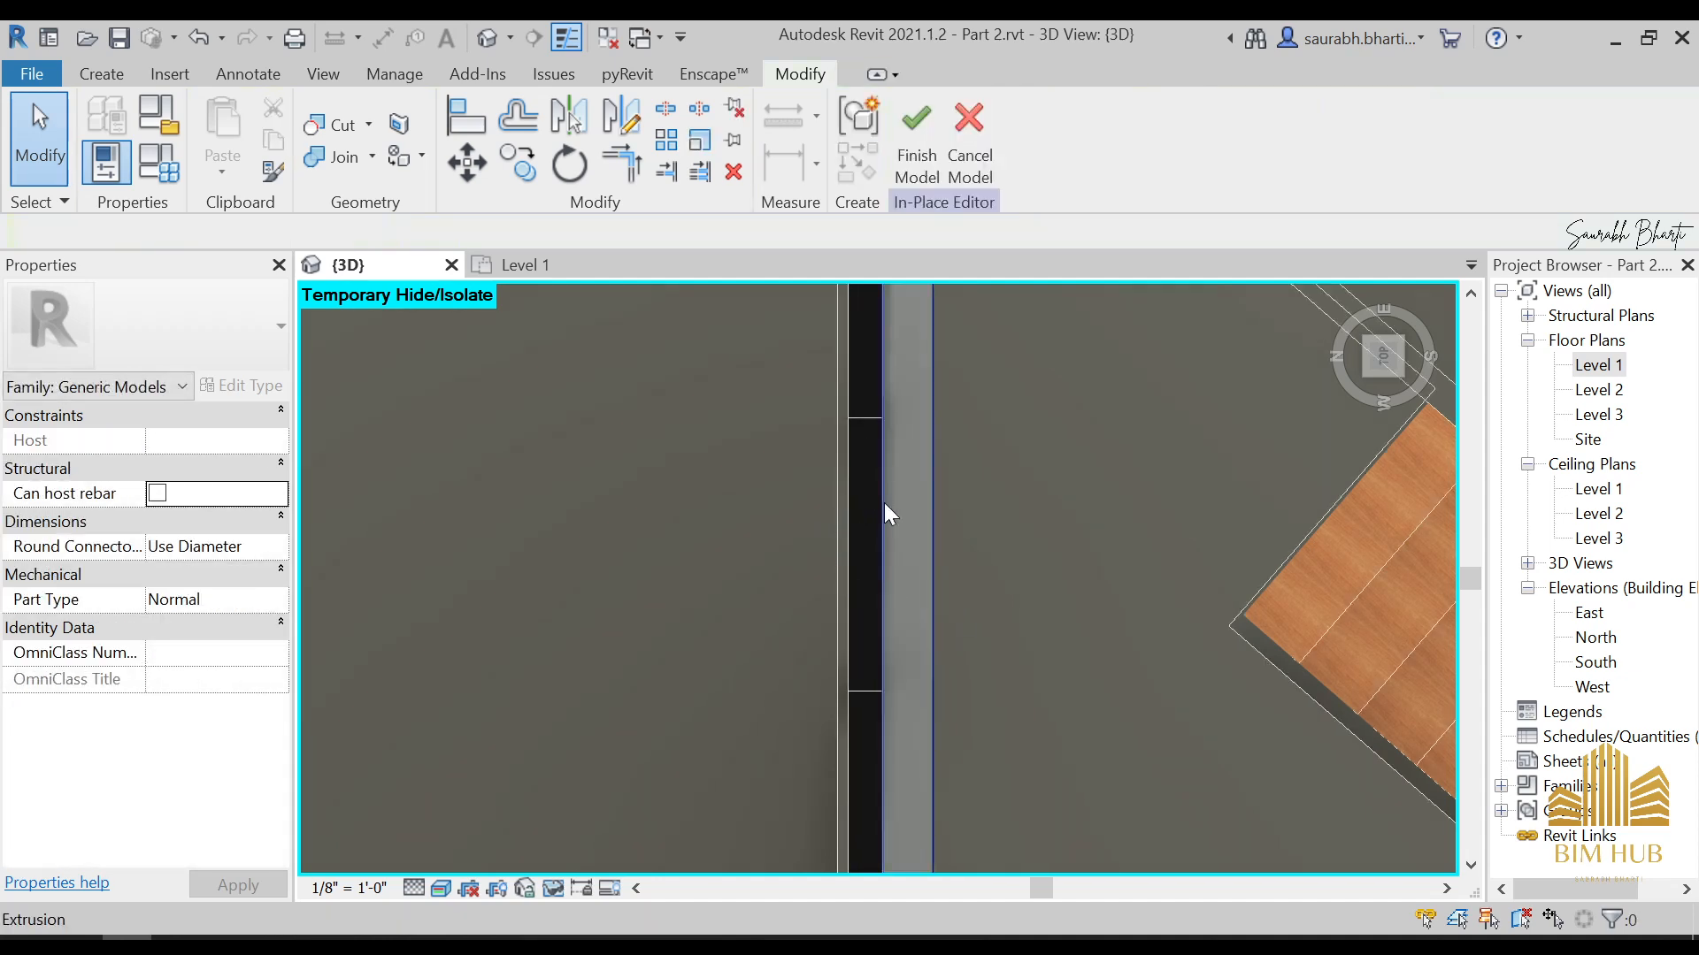
Pull in the brace's stair-side face to thin it to about 0' 2 5/32" deep, with the extrusion end about 0' 5 13/32"
click(927, 576)
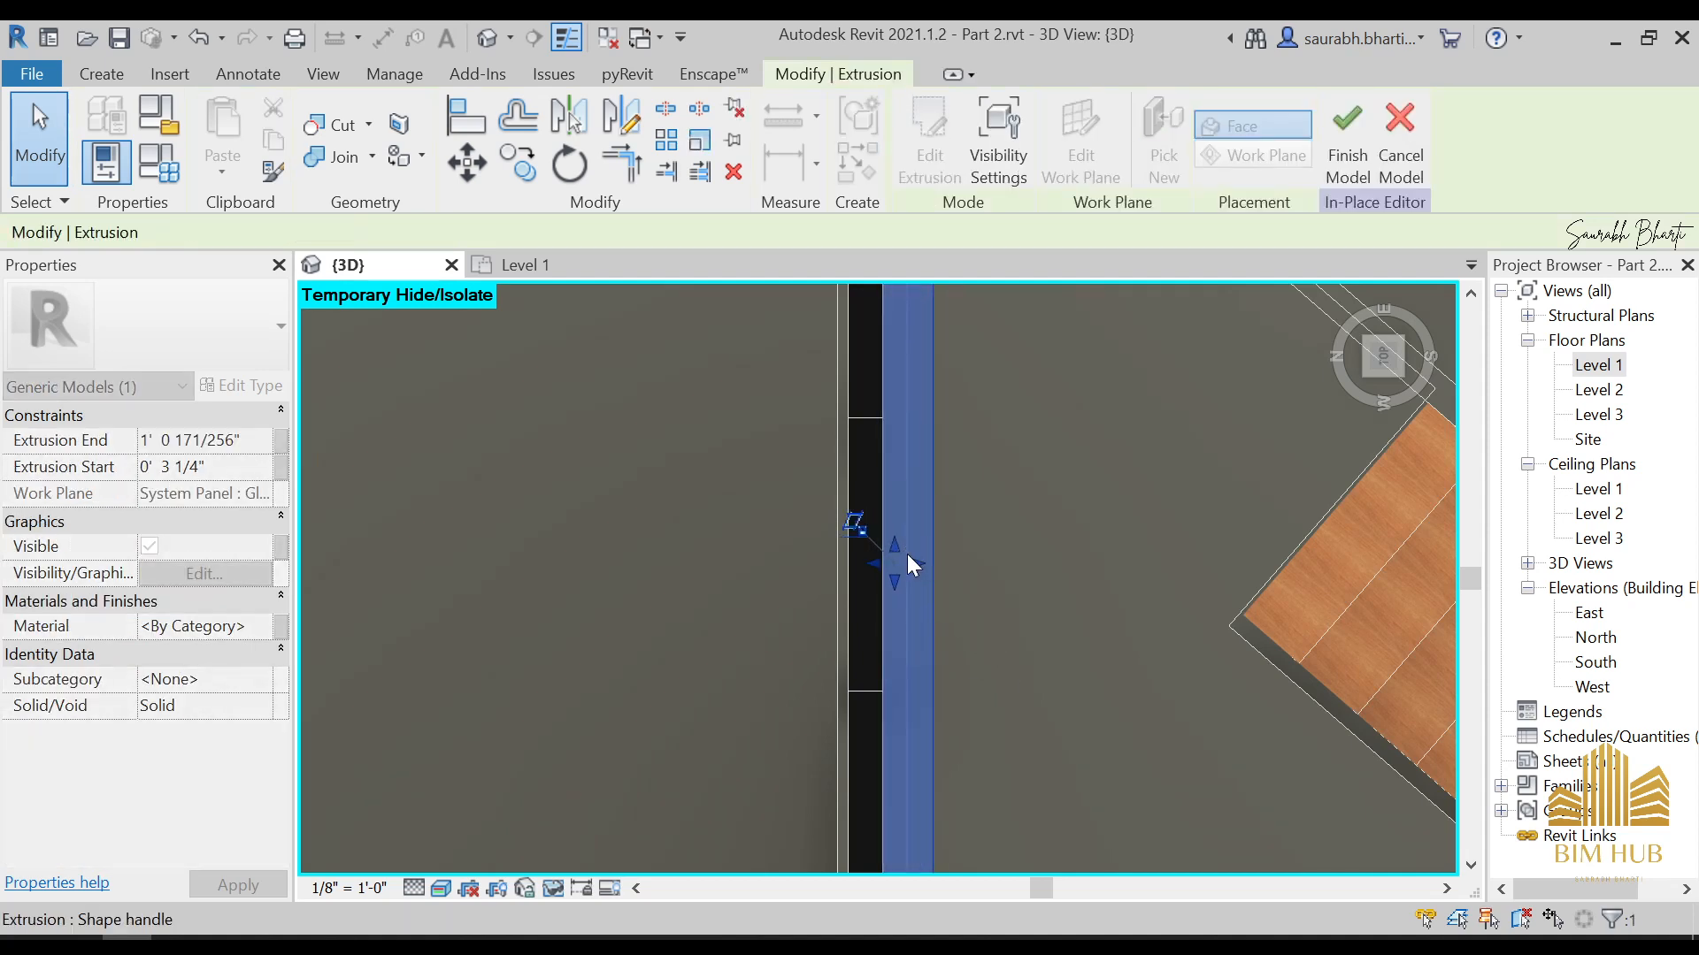
drag(906, 554, 906, 556)
scroll(926, 586, down, 5)
shift+middle_drag(928, 454, 863, 434)
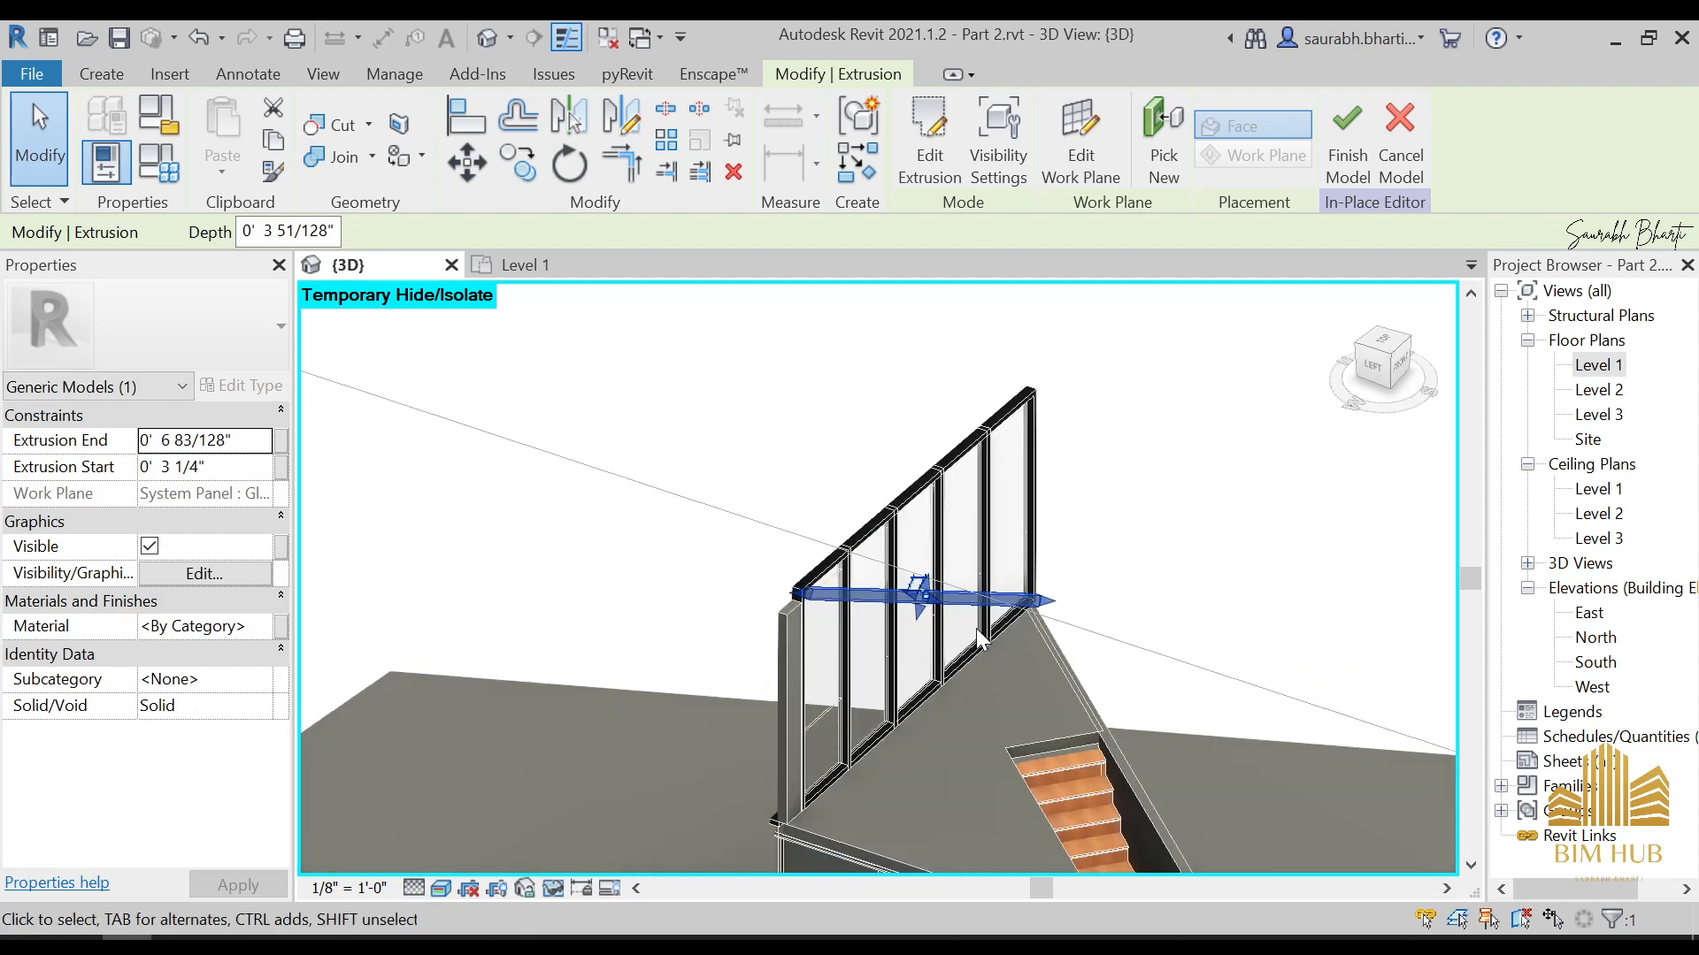
click(1026, 672)
shift+middle_drag(1044, 690, 1001, 719)
scroll(899, 601, up, 2)
click(1001, 718)
click(1387, 351)
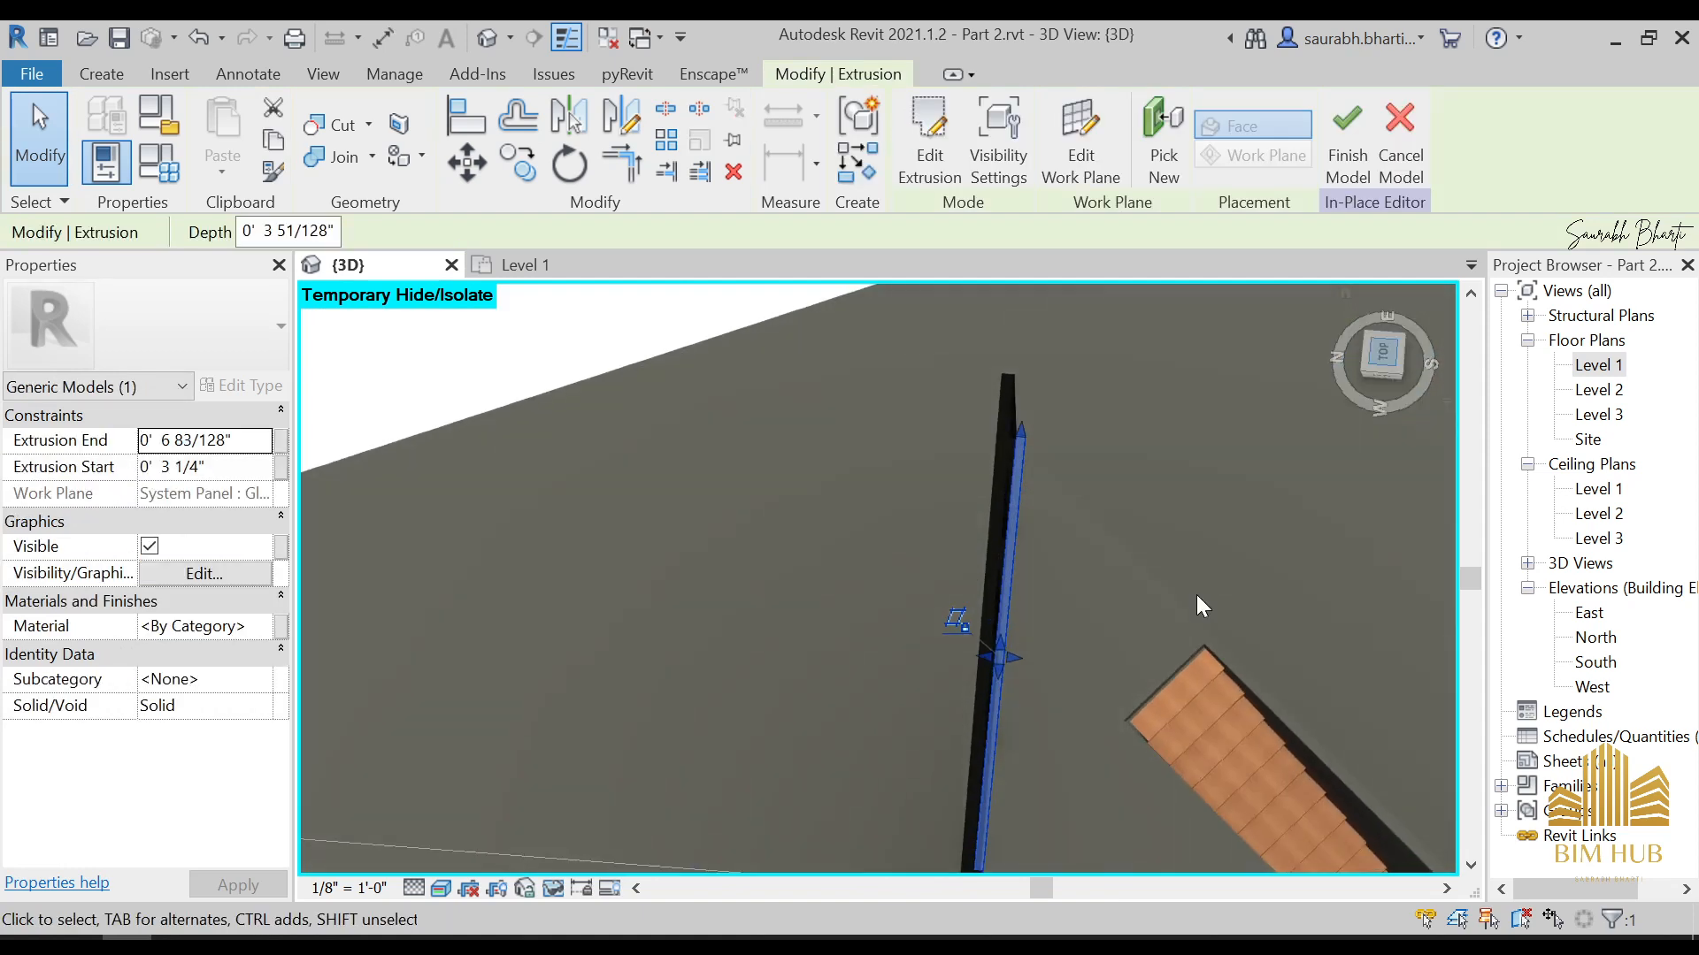
drag(966, 602, 938, 595)
scroll(963, 613, down, 9)
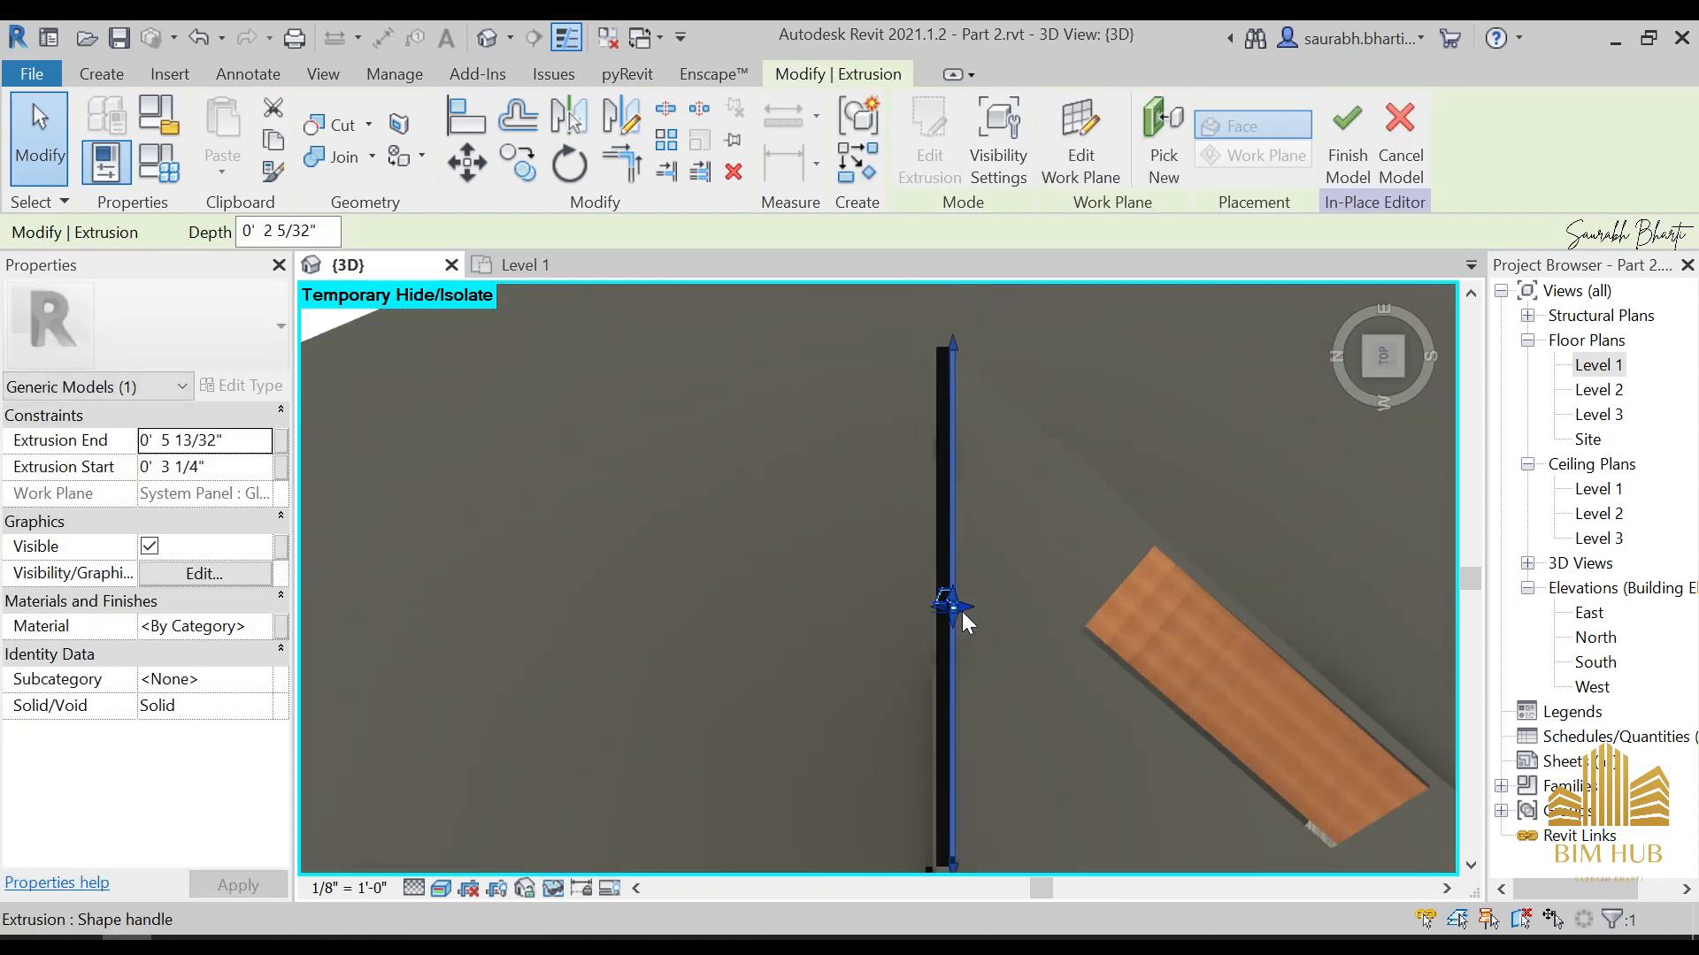
Assign the 1.Anodised Black material to the diagonal brace and finish the in-place model
shift+middle_drag(984, 722, 895, 367)
click(1057, 594)
shift+middle_drag(945, 665, 911, 580)
click(911, 580)
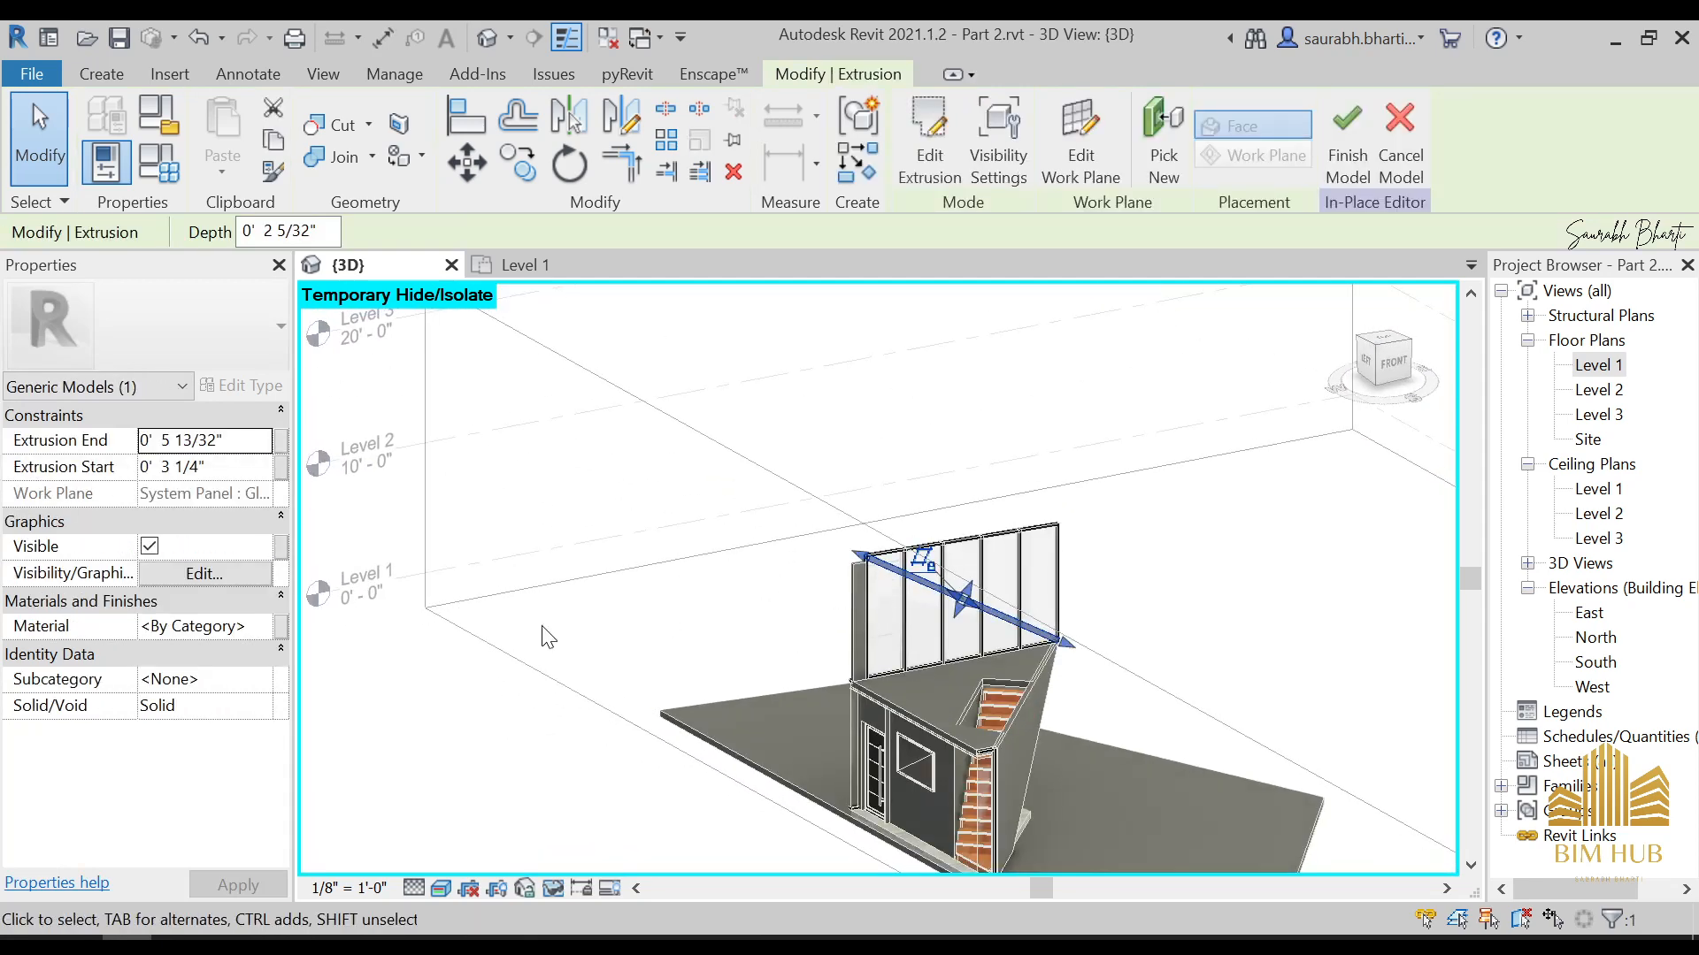
click(255, 634)
click(258, 630)
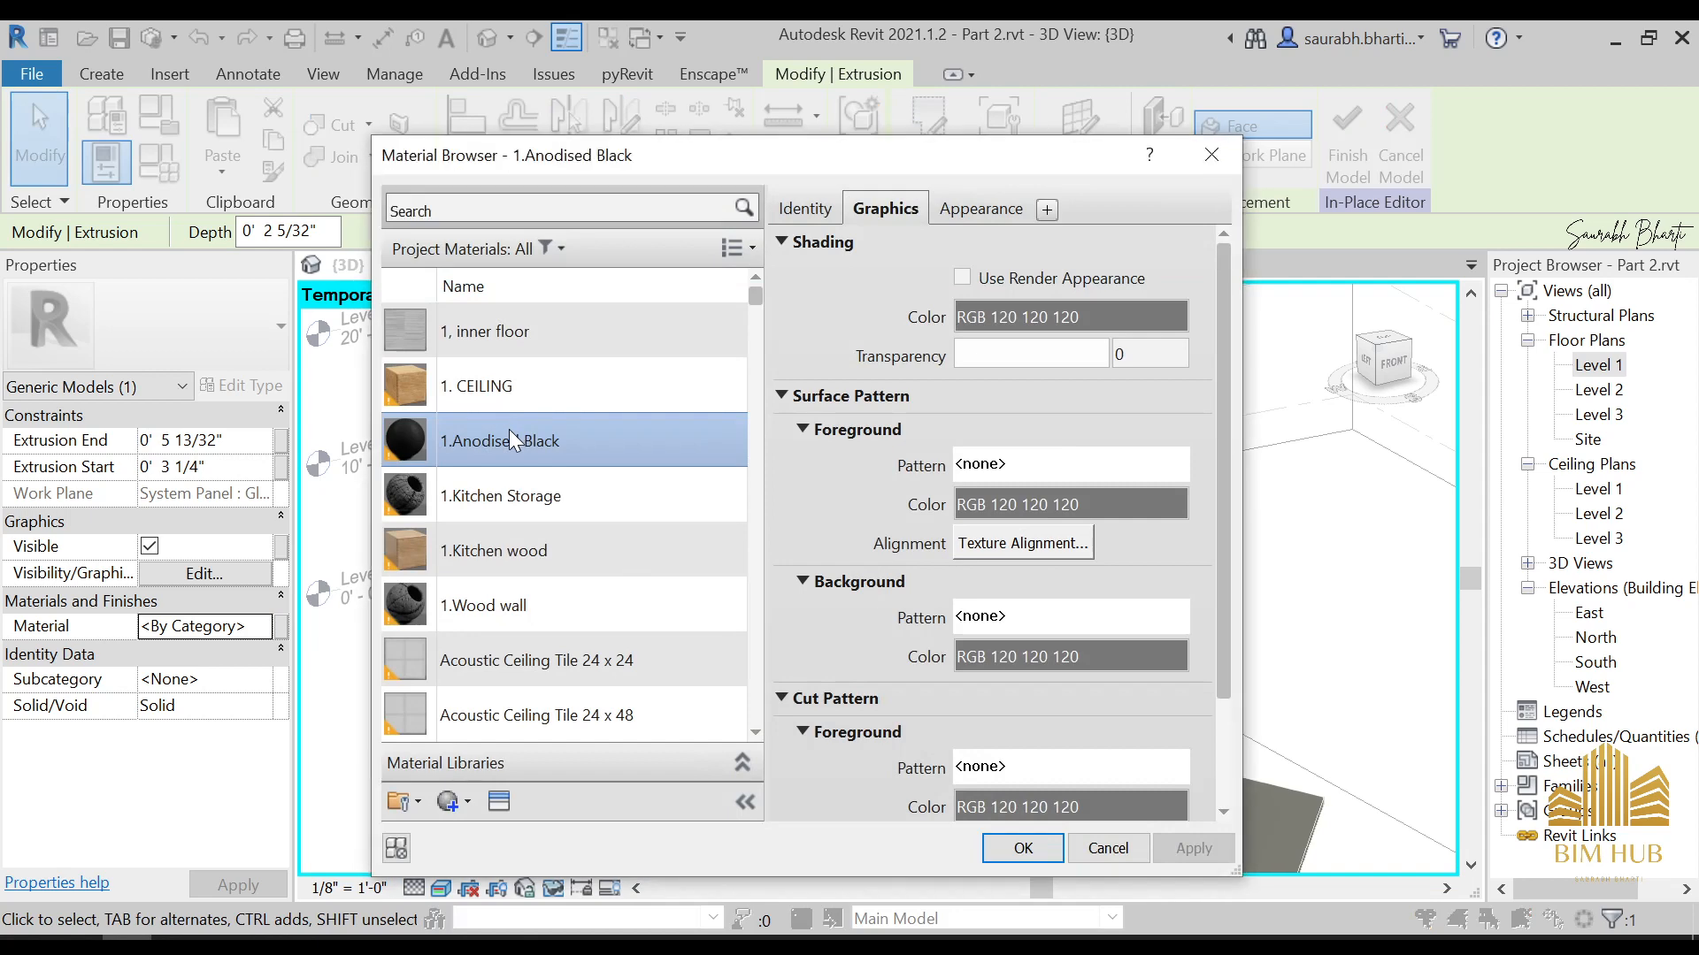
click(1023, 847)
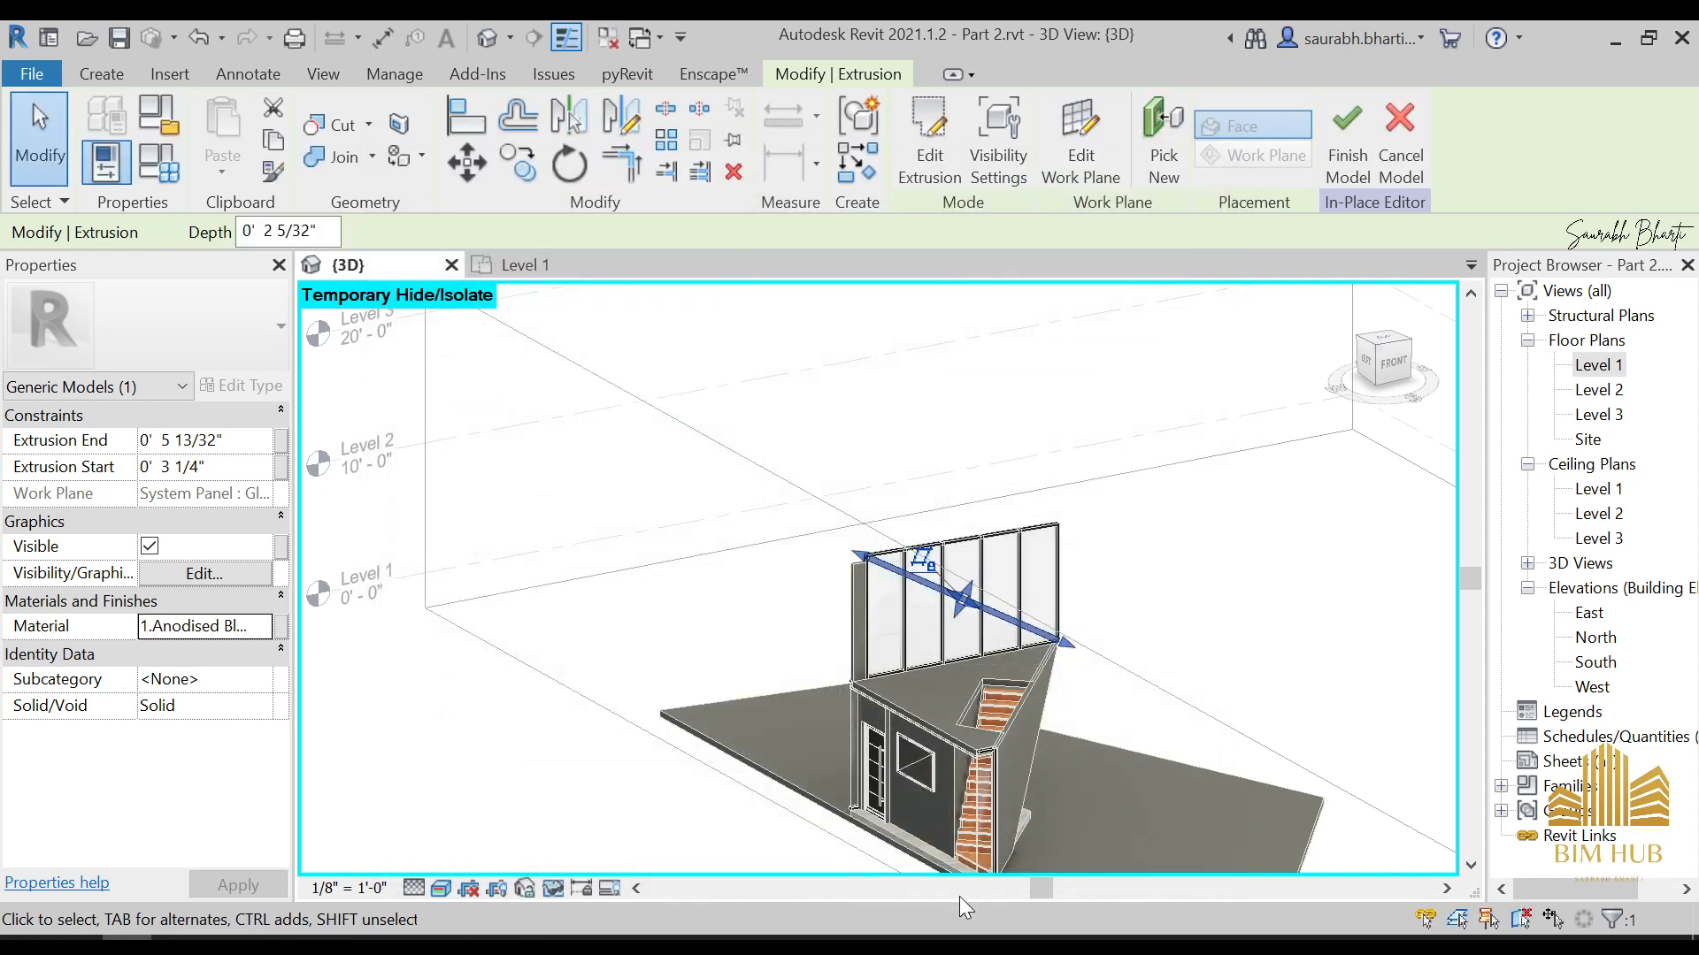
click(1351, 133)
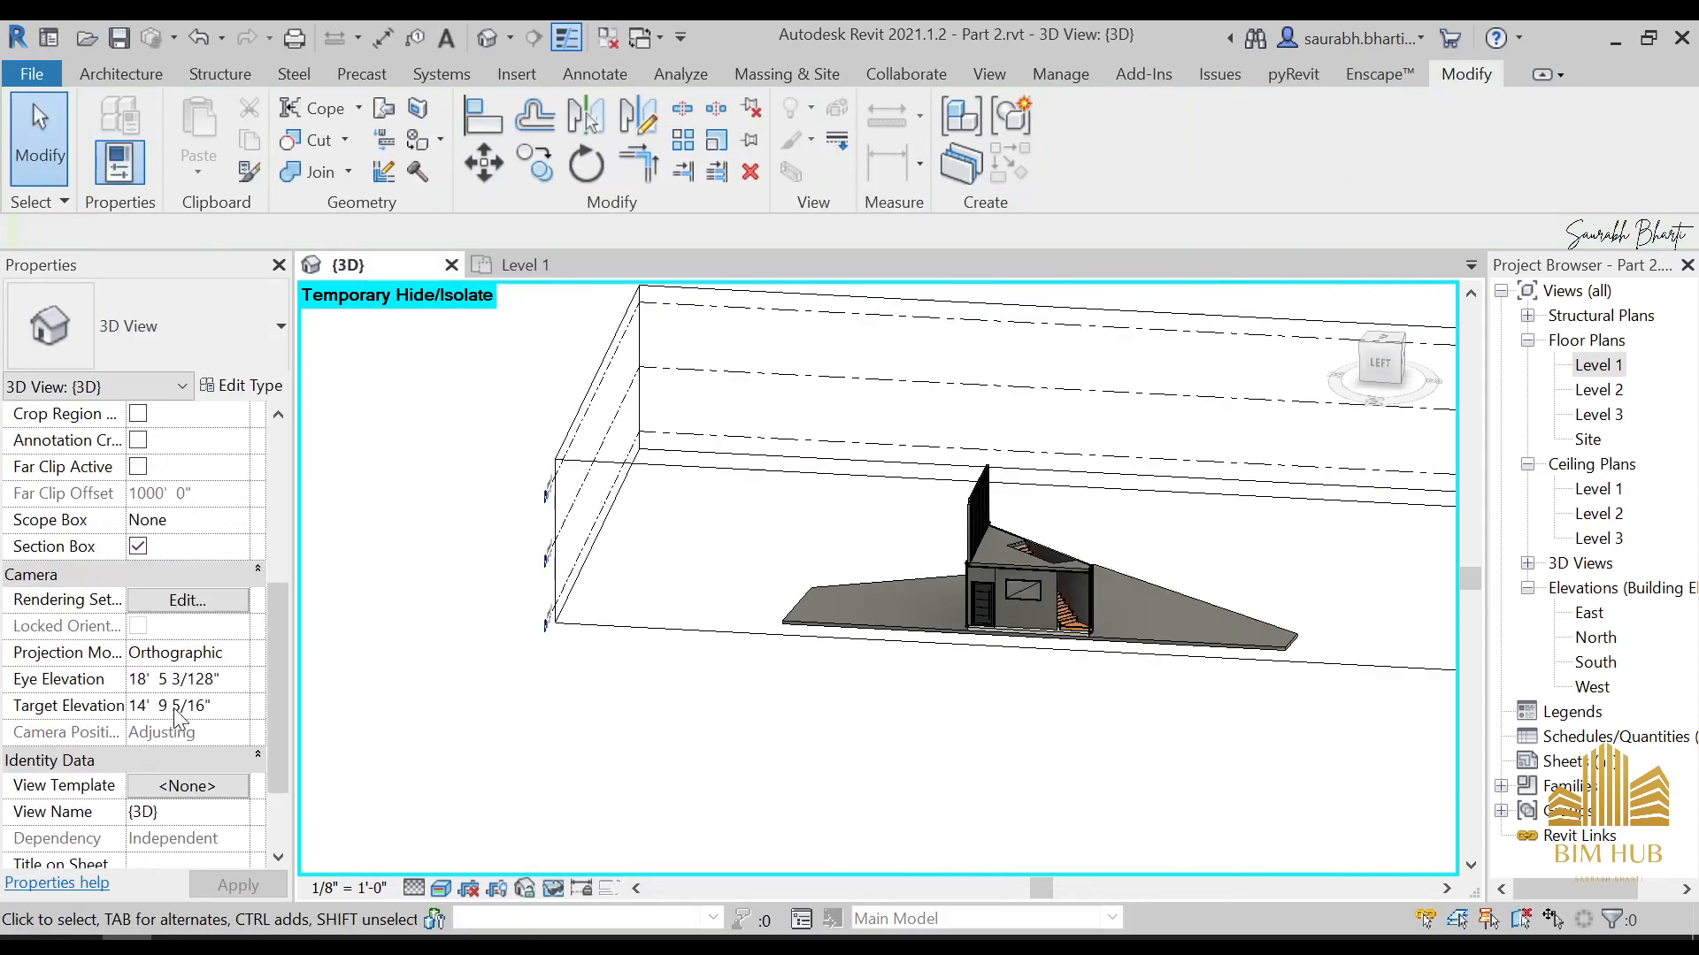
Switch off the section box and reset the temporary hide/isolate so the whole house shows in the 3D view
click(138, 546)
shift+middle_drag(990, 708, 1070, 625)
key(h)
key(r)
shift+middle_drag(1054, 705, 1217, 691)
scroll(1212, 681, up, 3)
middle_drag(729, 624, 1026, 618)
Switch to Photos to examine the glazing and diagonal braces in CA_PREB_2DM_104.jpg and CA_PREB_2DM_107.jpg, then compare the upper floor in Revit
click(328, 946)
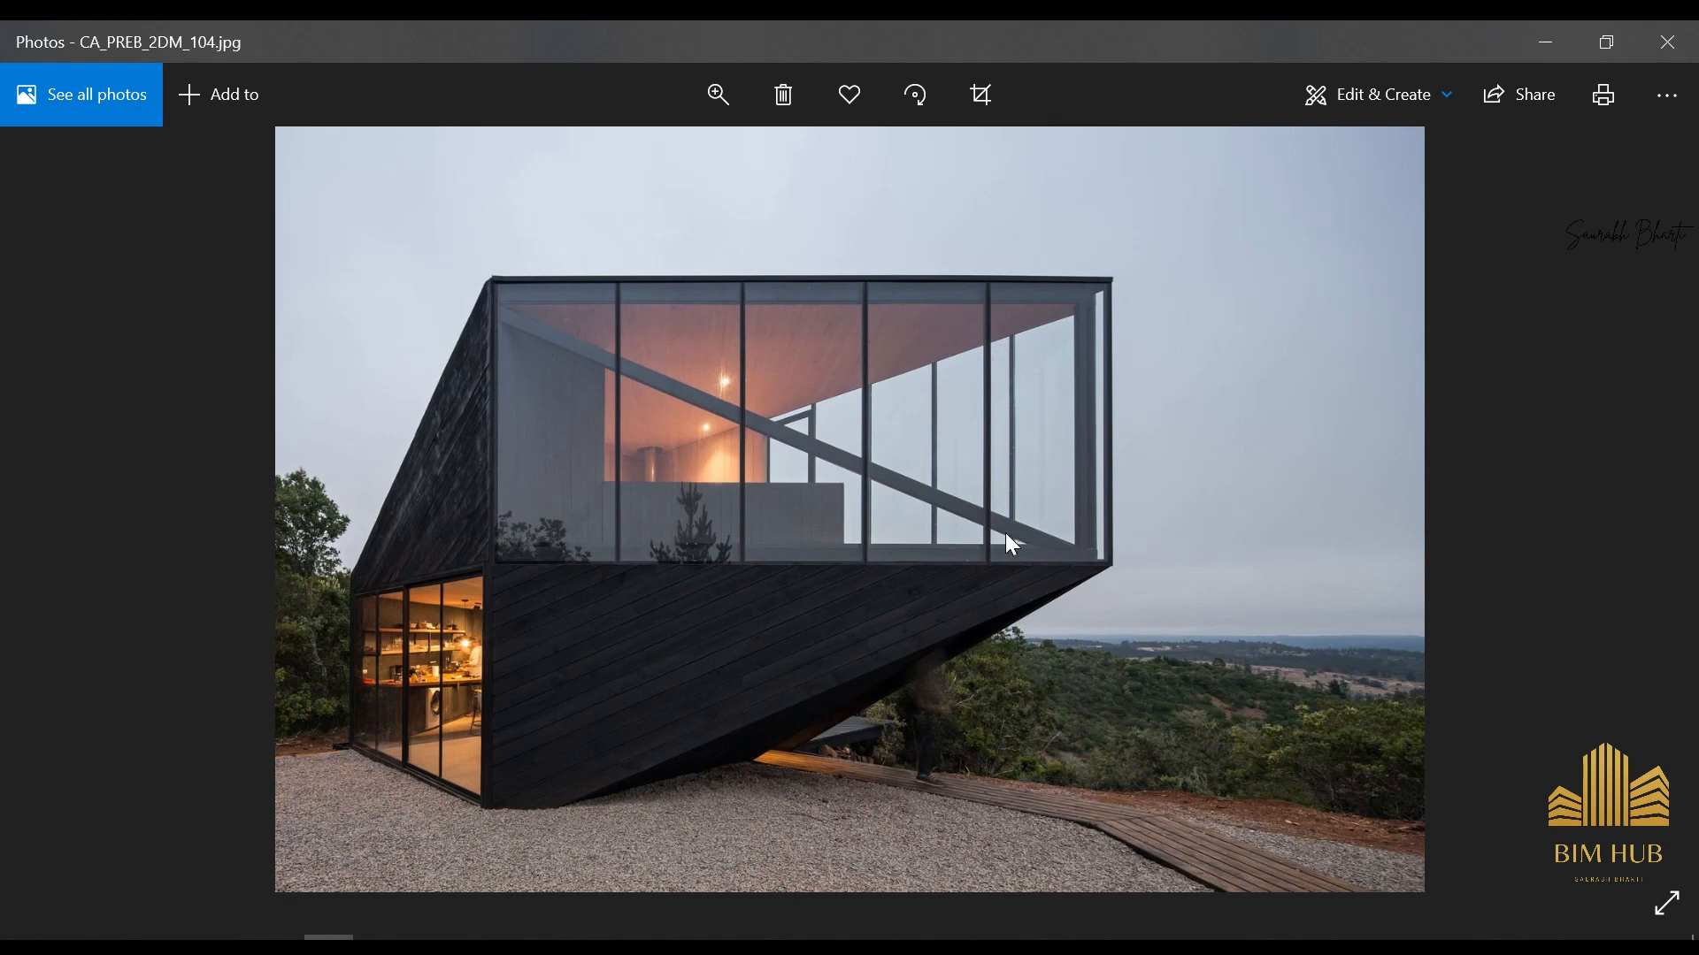
key(Right)
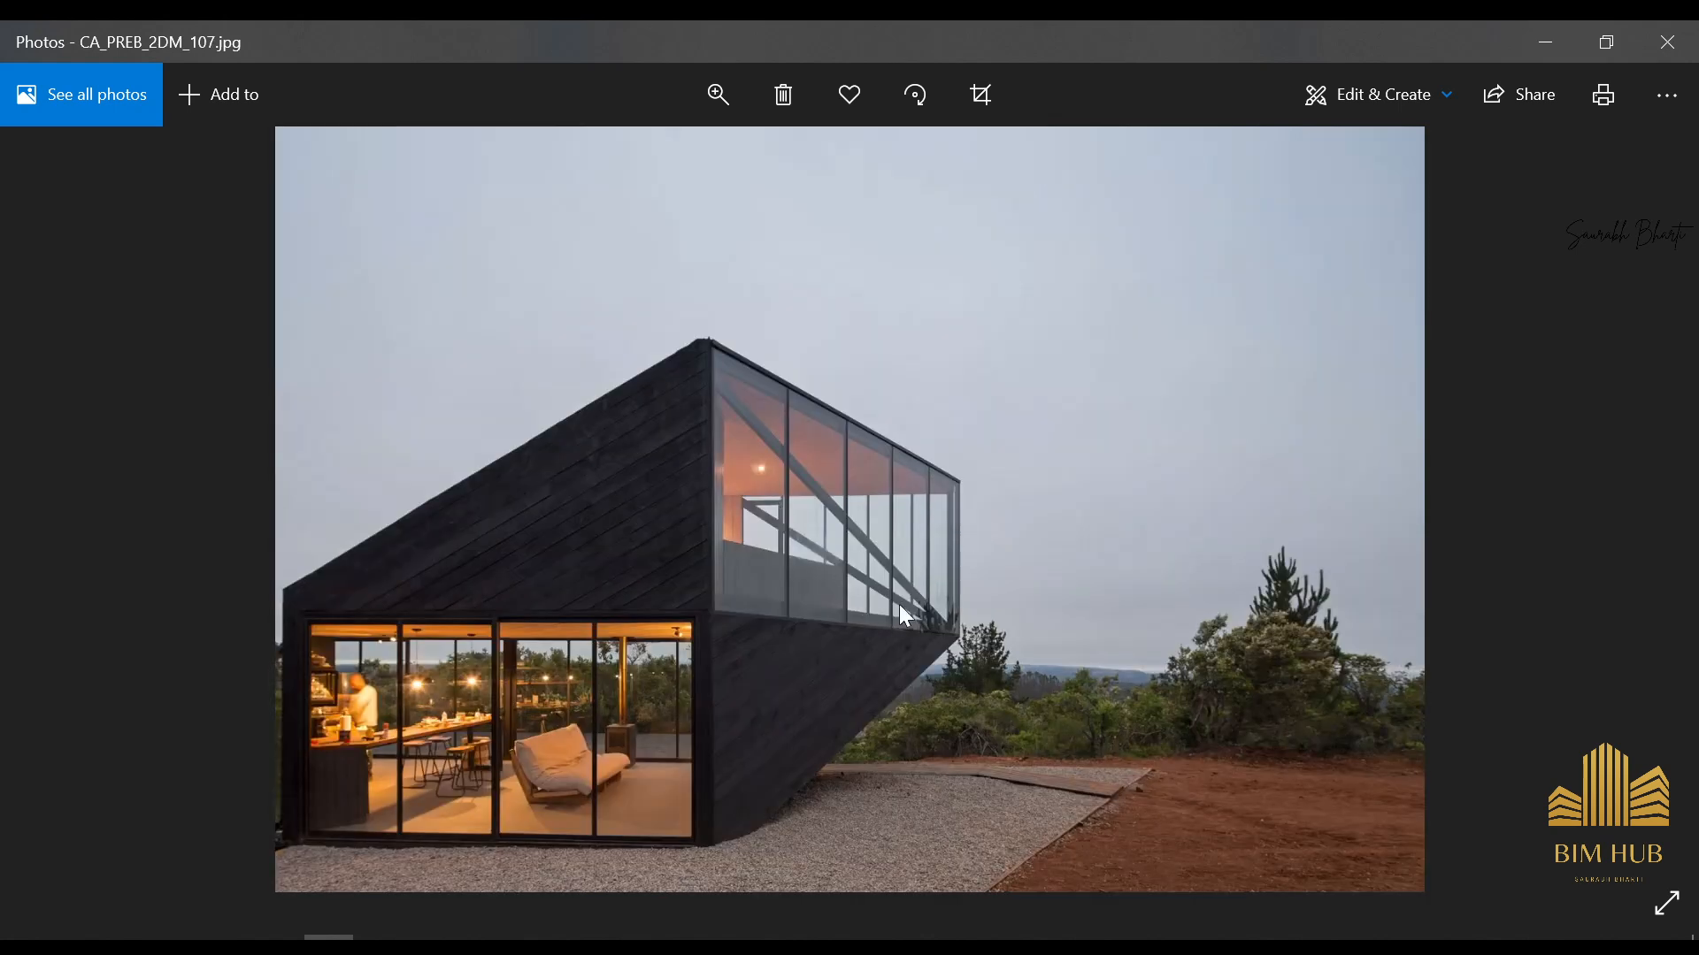
click(1545, 37)
scroll(867, 531, up, 3)
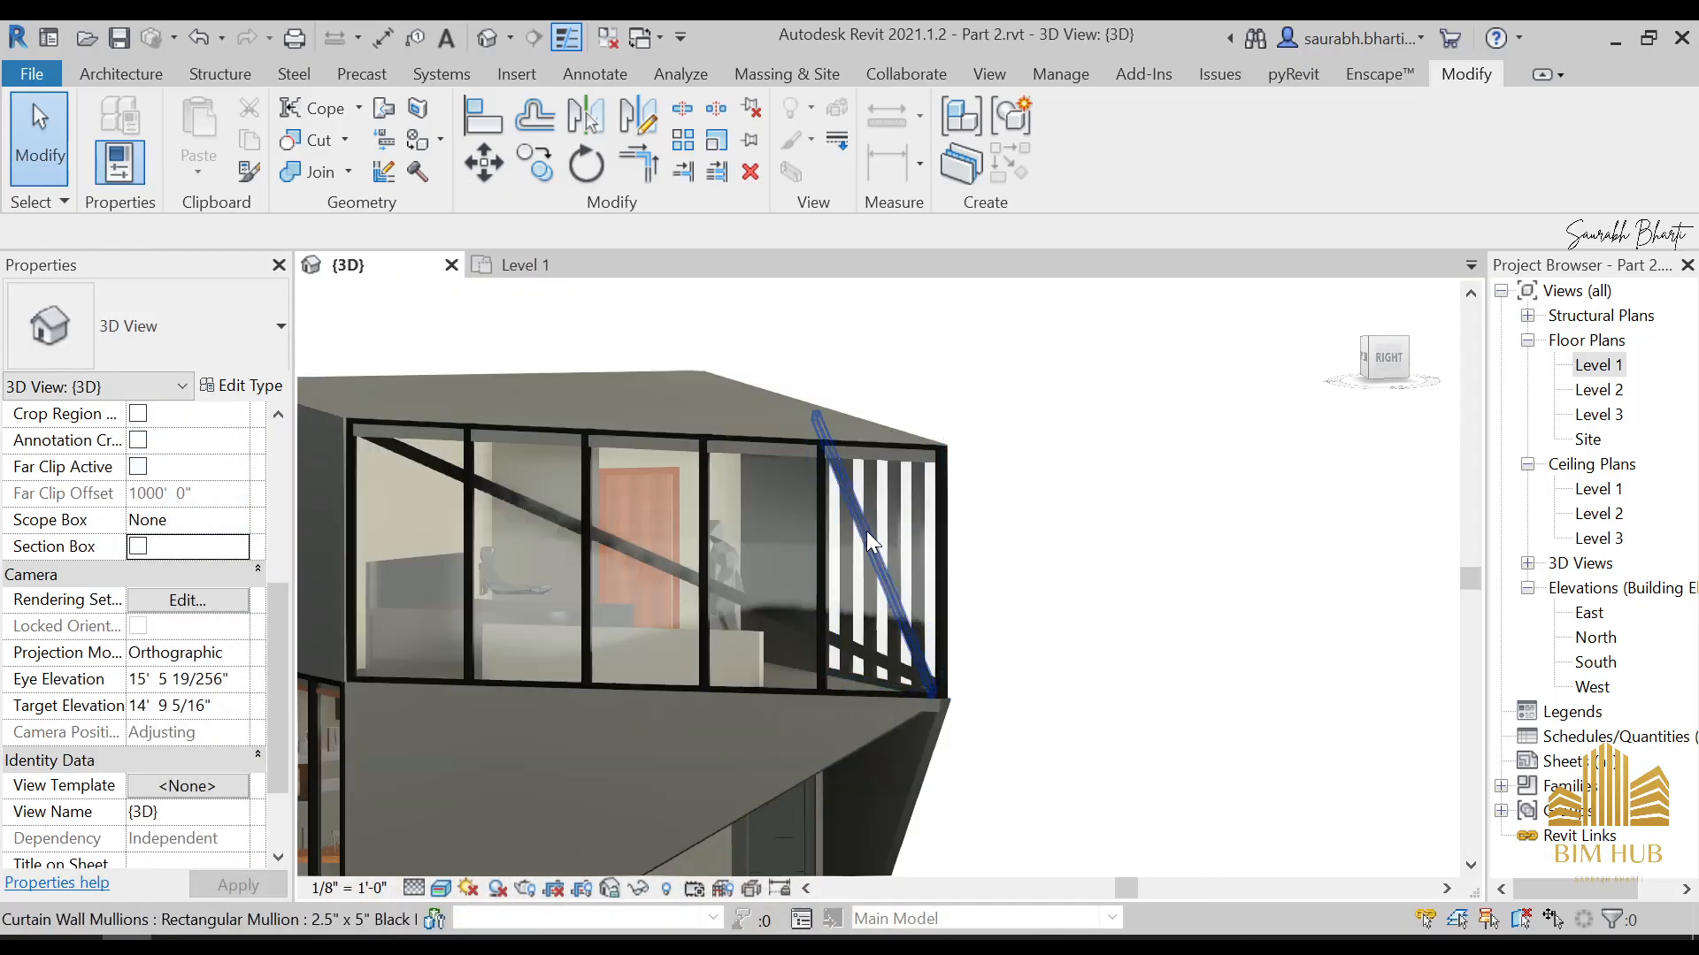
scroll(876, 584, down, 2)
shift+middle_drag(871, 601, 1095, 665)
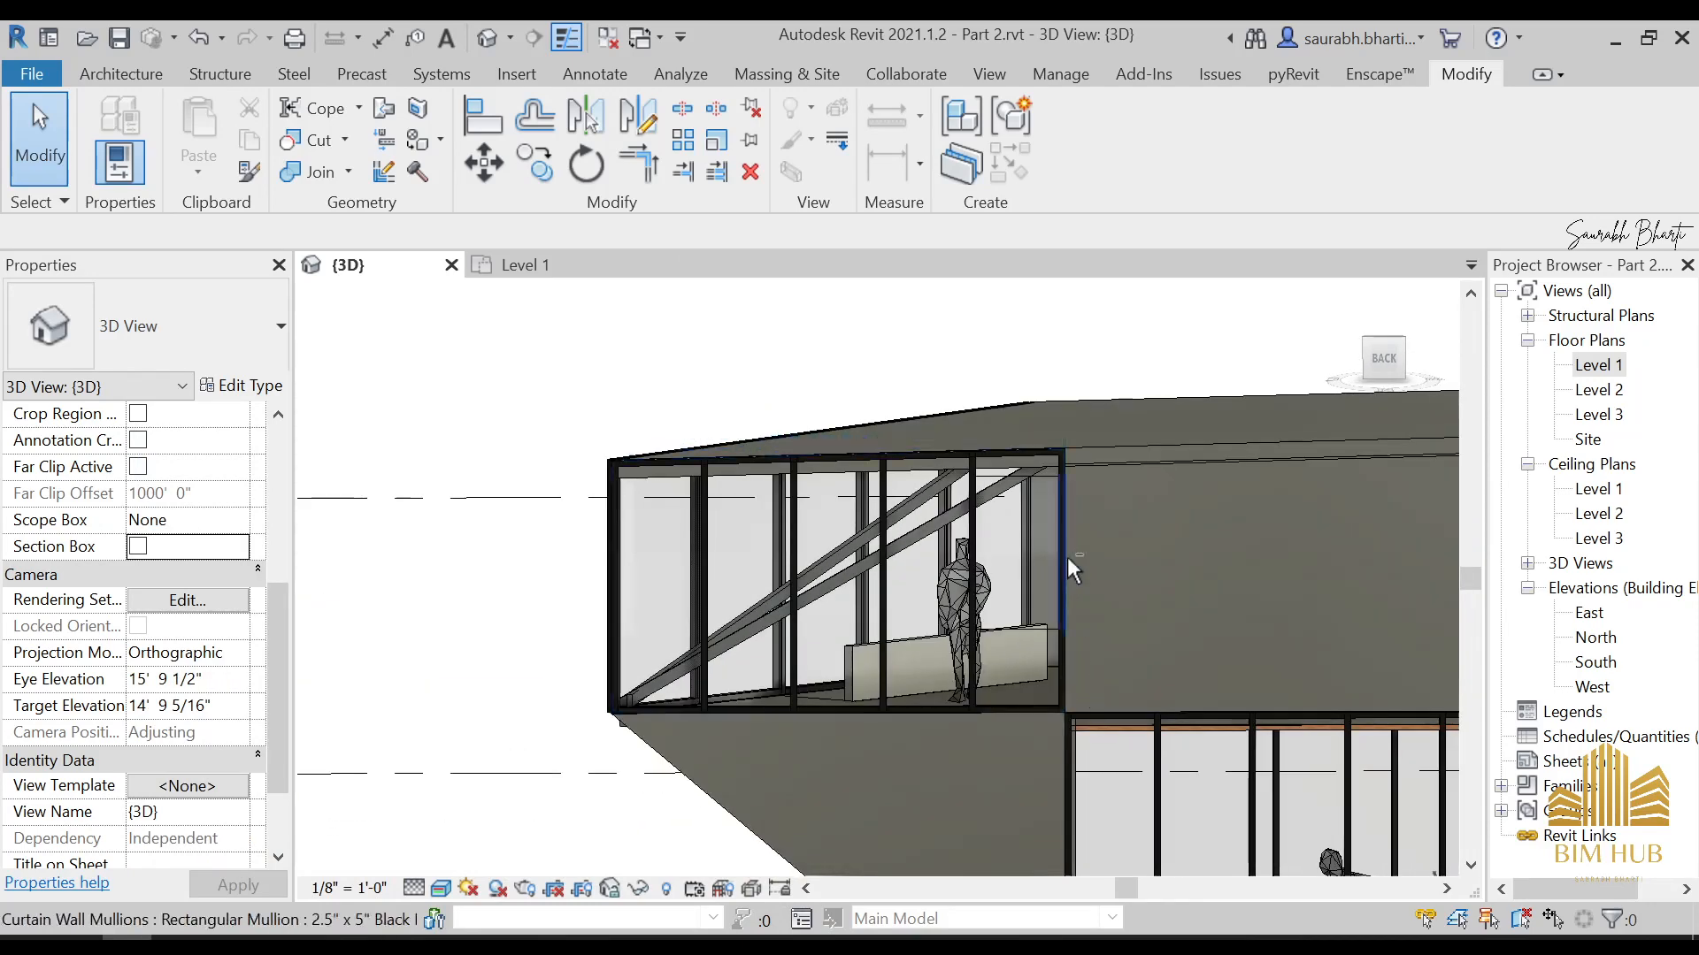
Place 2.5" x 5" Black Mullions on the two horizontal grid lines in the bay beside the solid wall of the rear upper-floor curtain wall
shift+middle_drag(1067, 556, 996, 467)
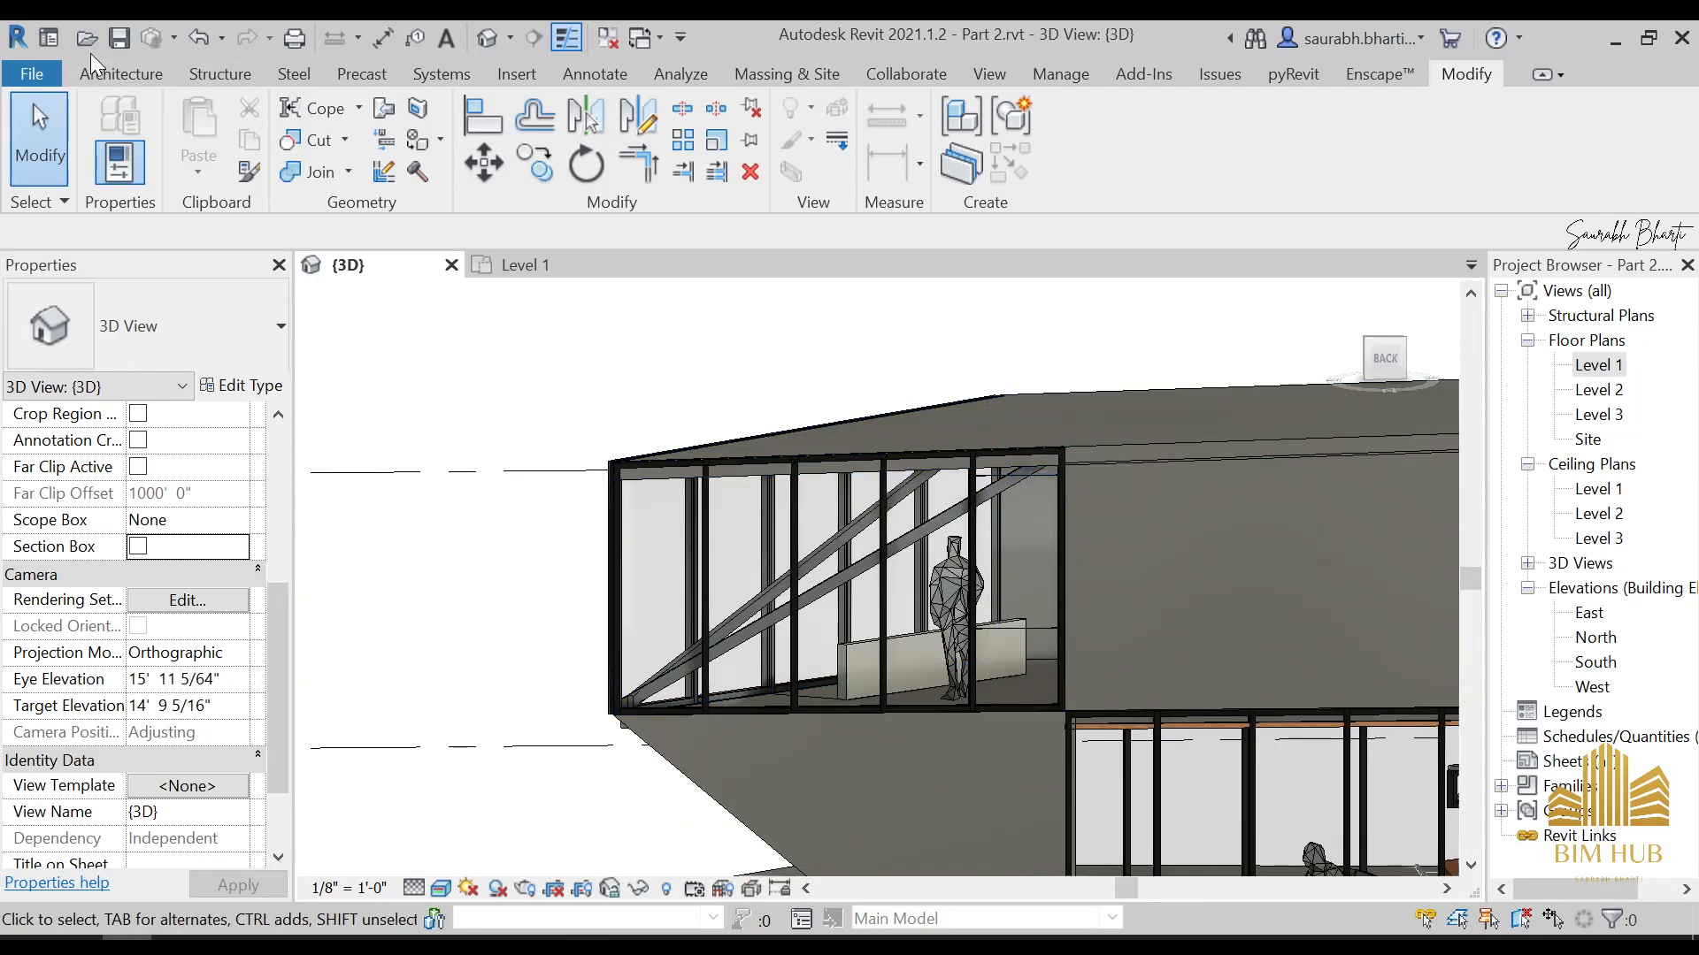
click(115, 74)
click(433, 177)
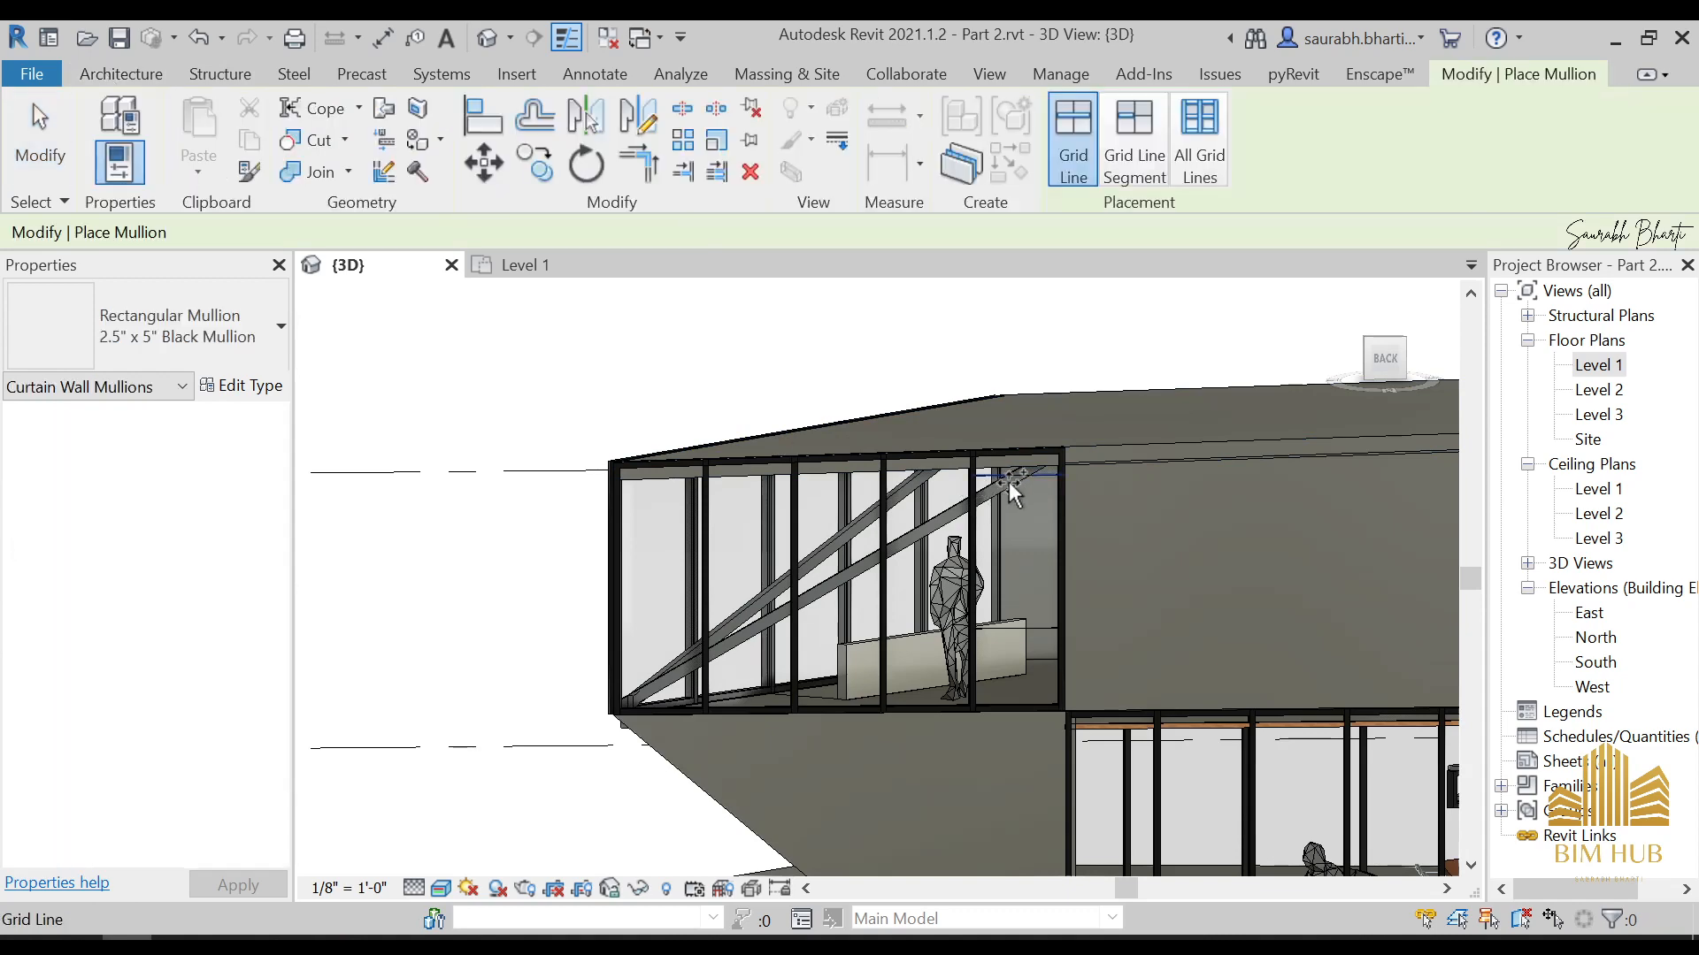
click(1037, 625)
key(Escape)
key(Escape)
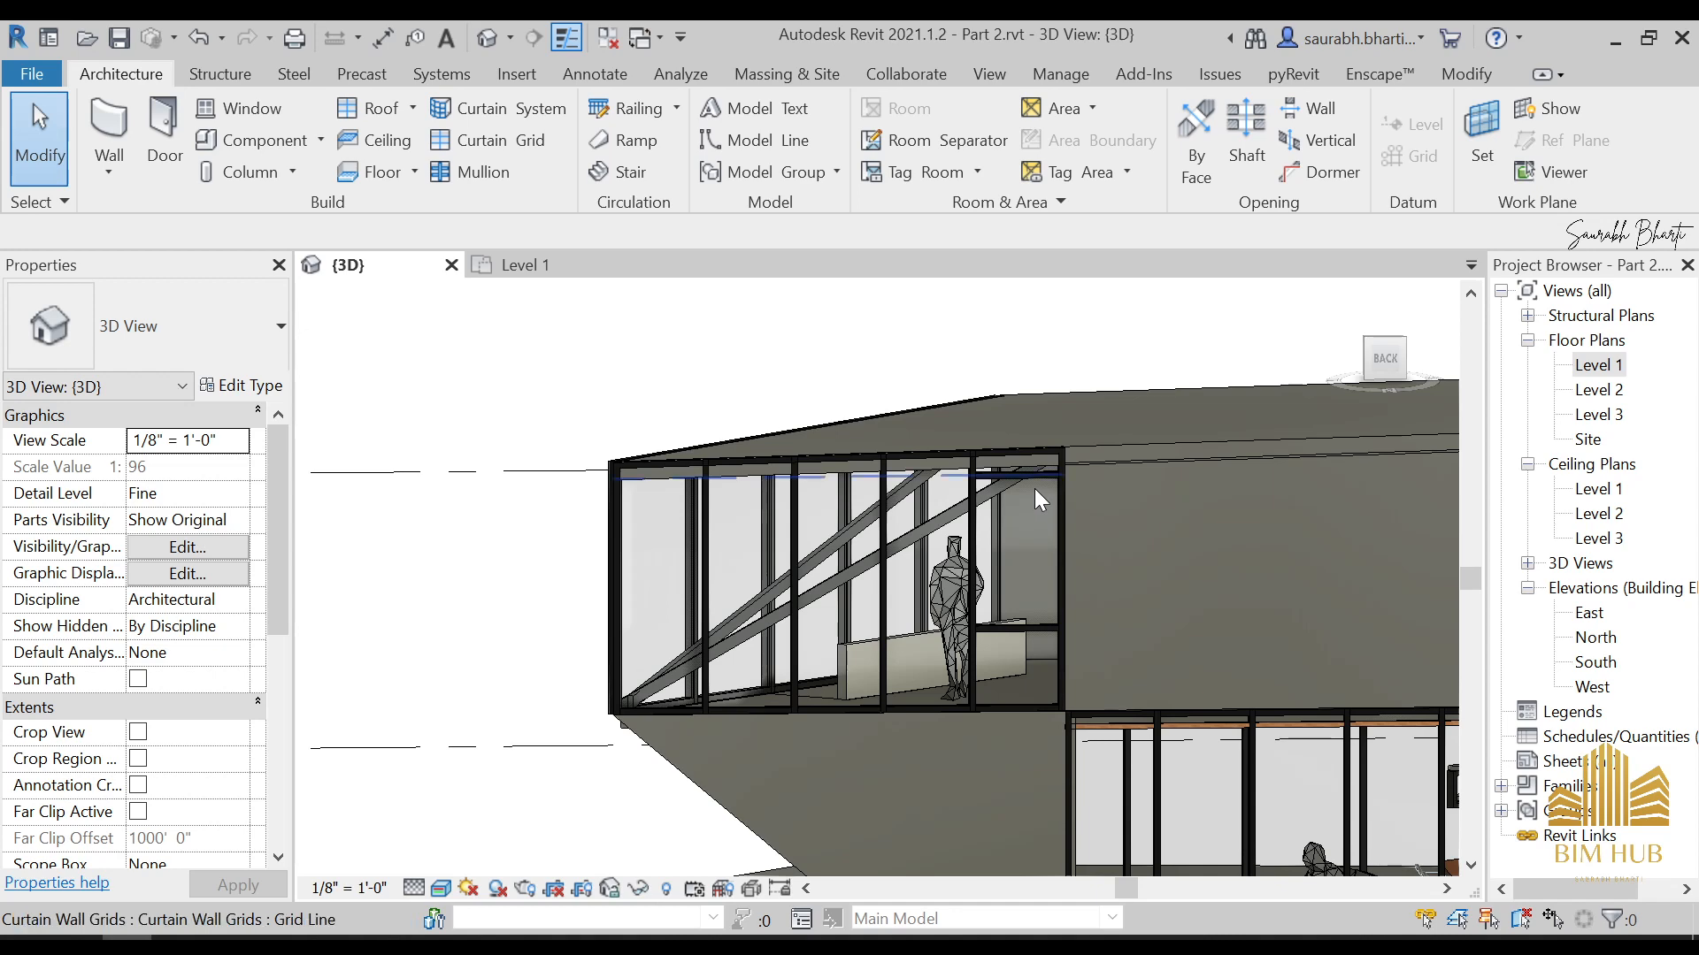
Select the glazed panel between the two new horizontal mullions and look through its available types
scroll(1038, 495, up, 3)
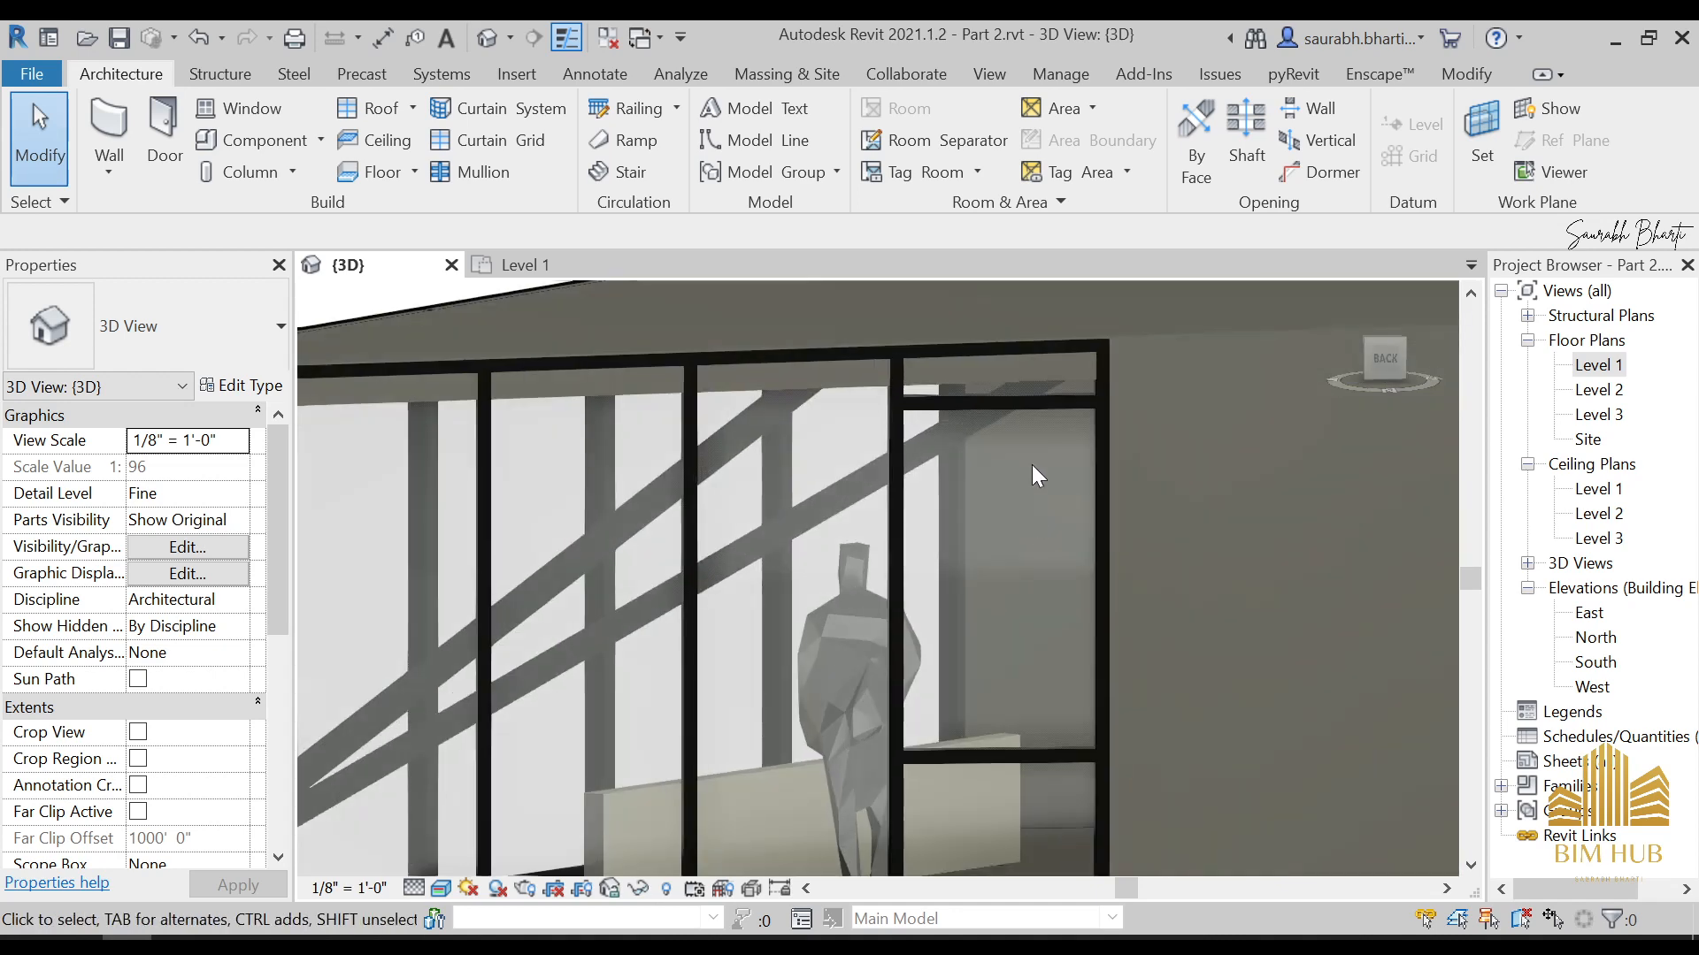
key(Tab)
key(Tab)
key(Tab)
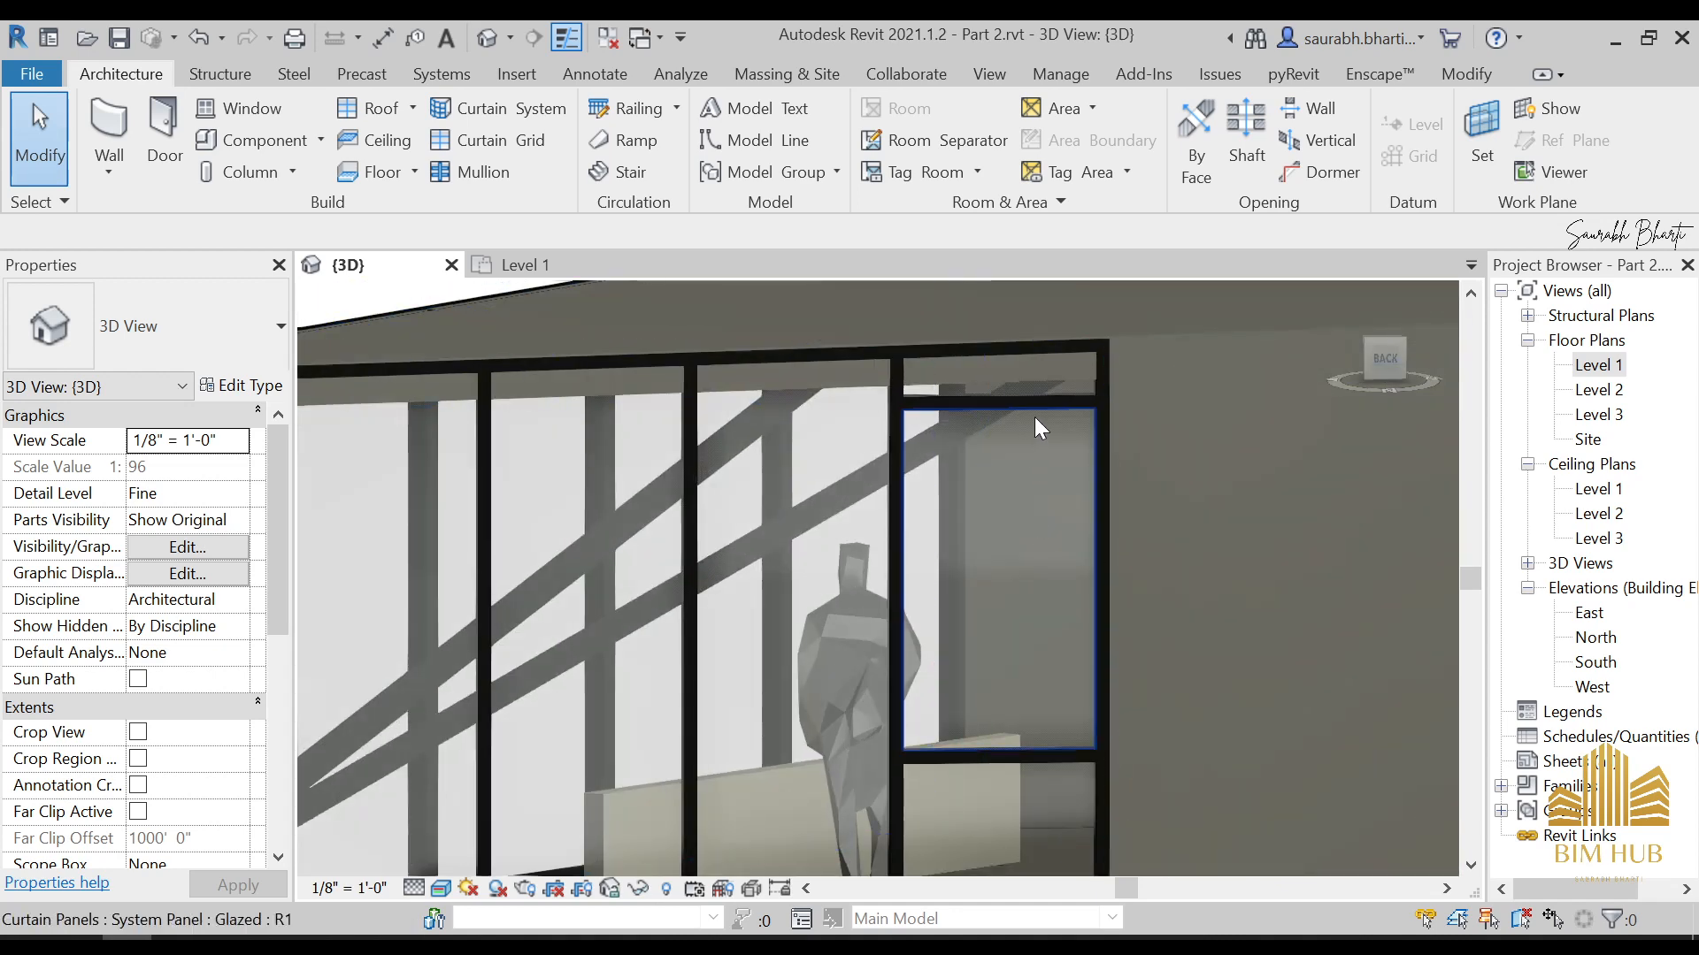
click(1036, 418)
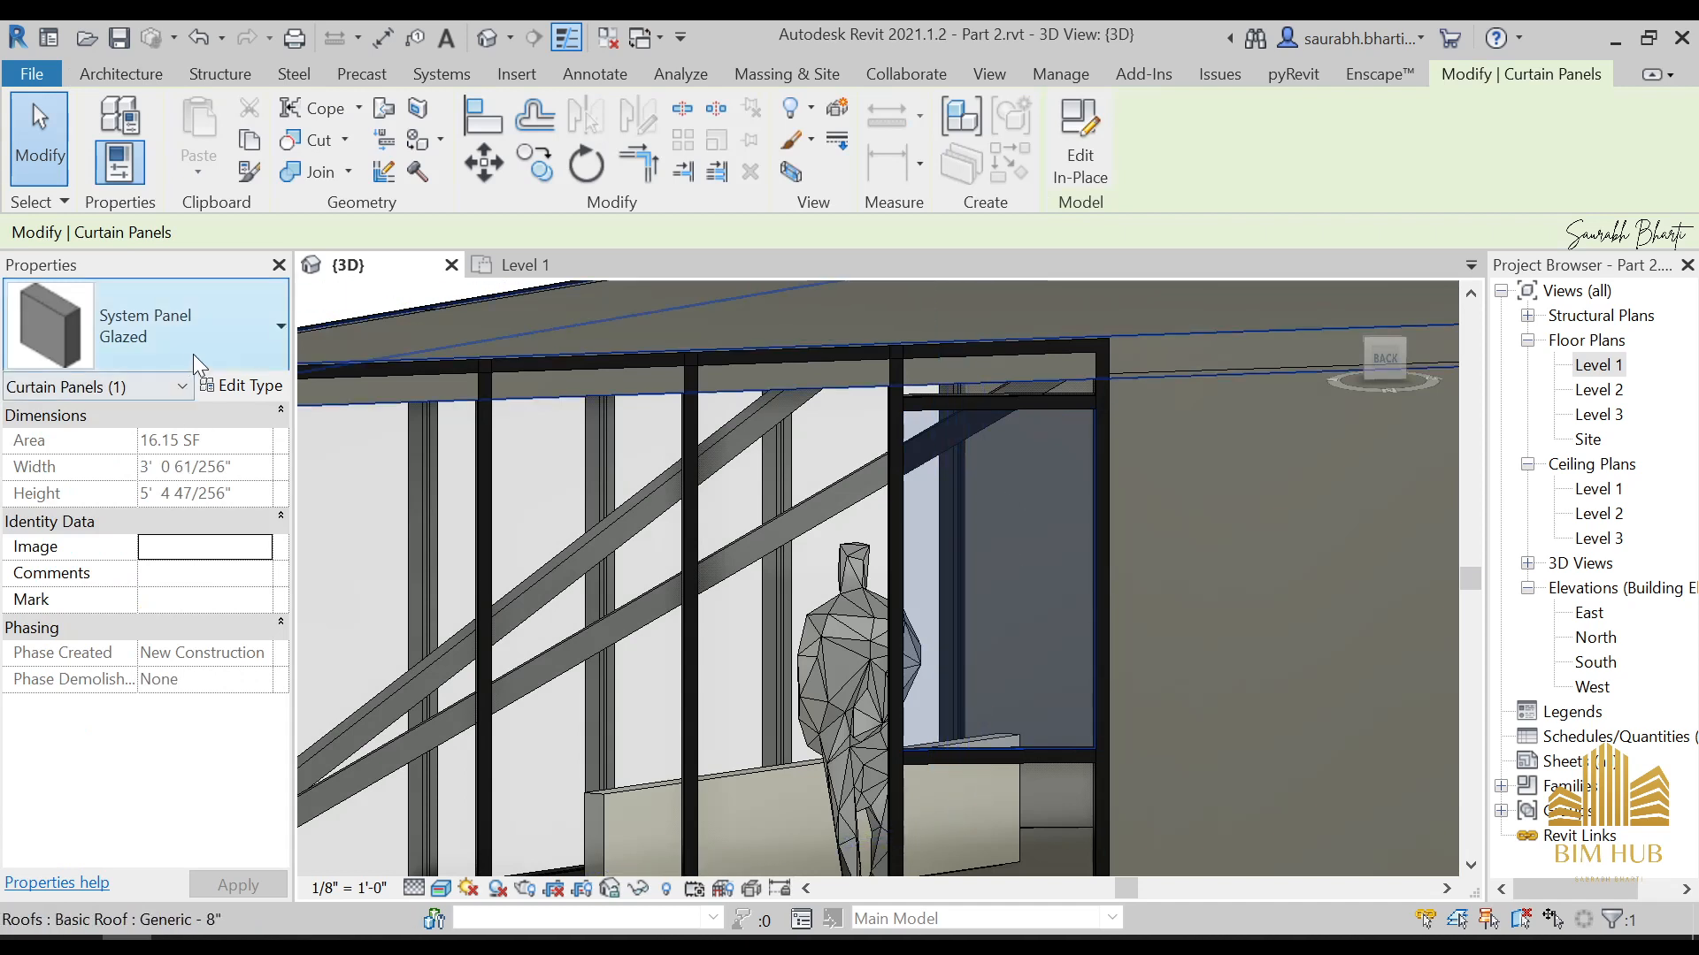
click(204, 337)
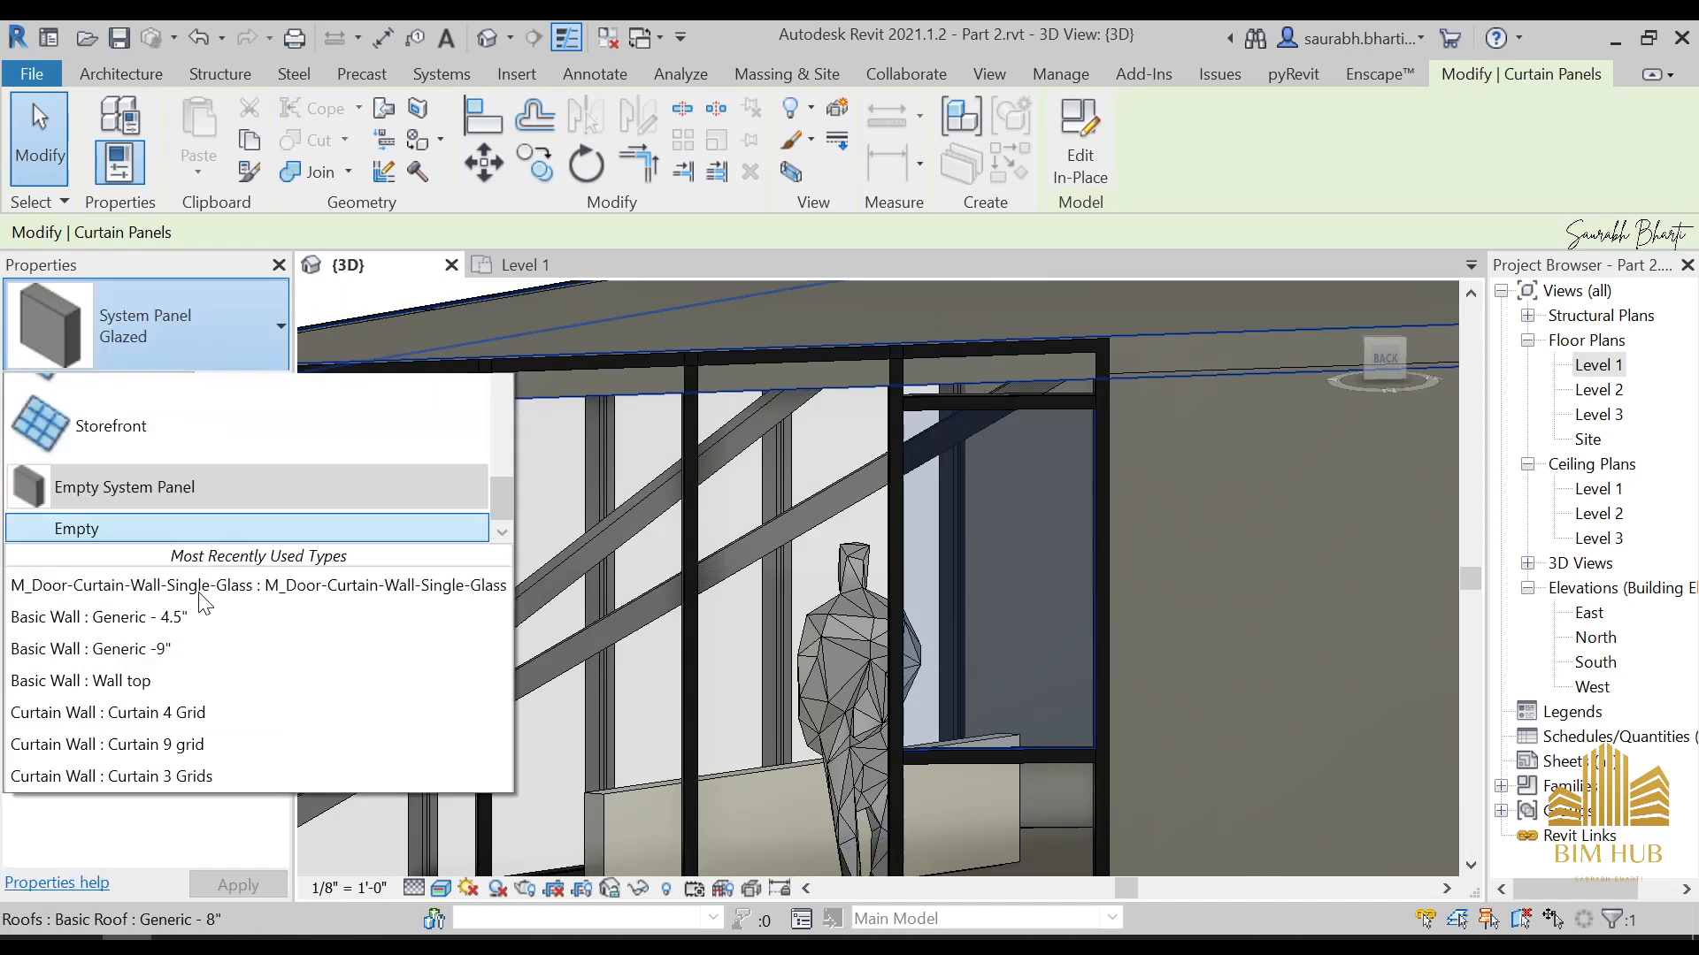
scroll(102, 406, up, 1)
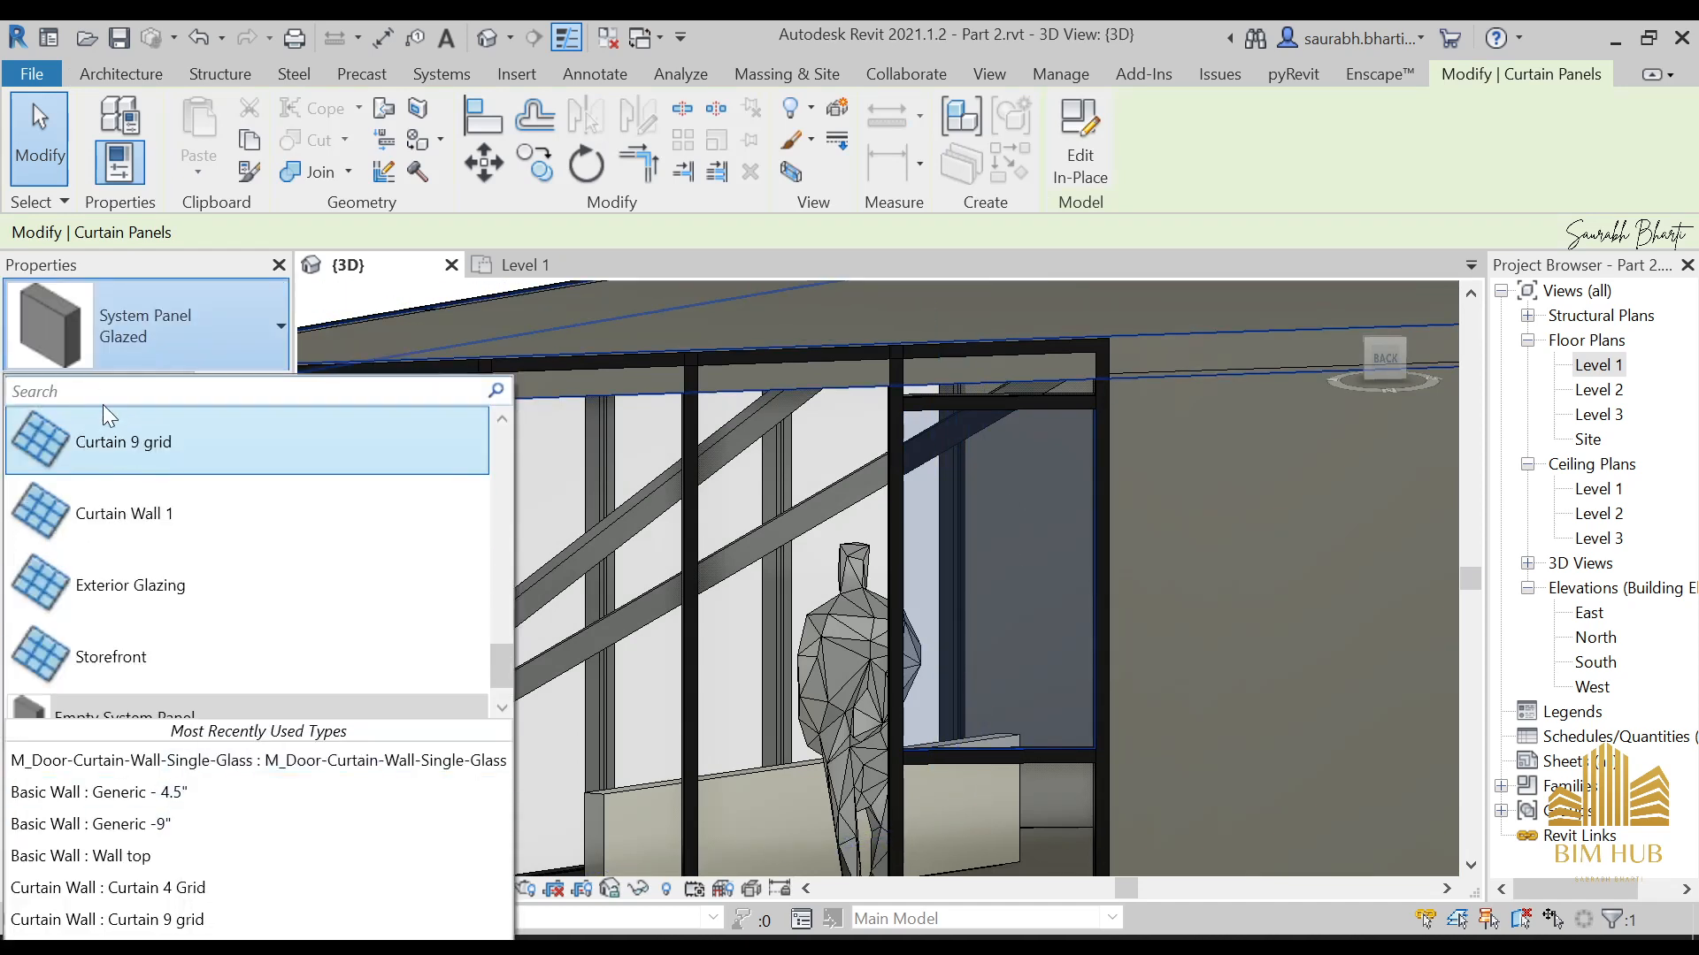
click(152, 326)
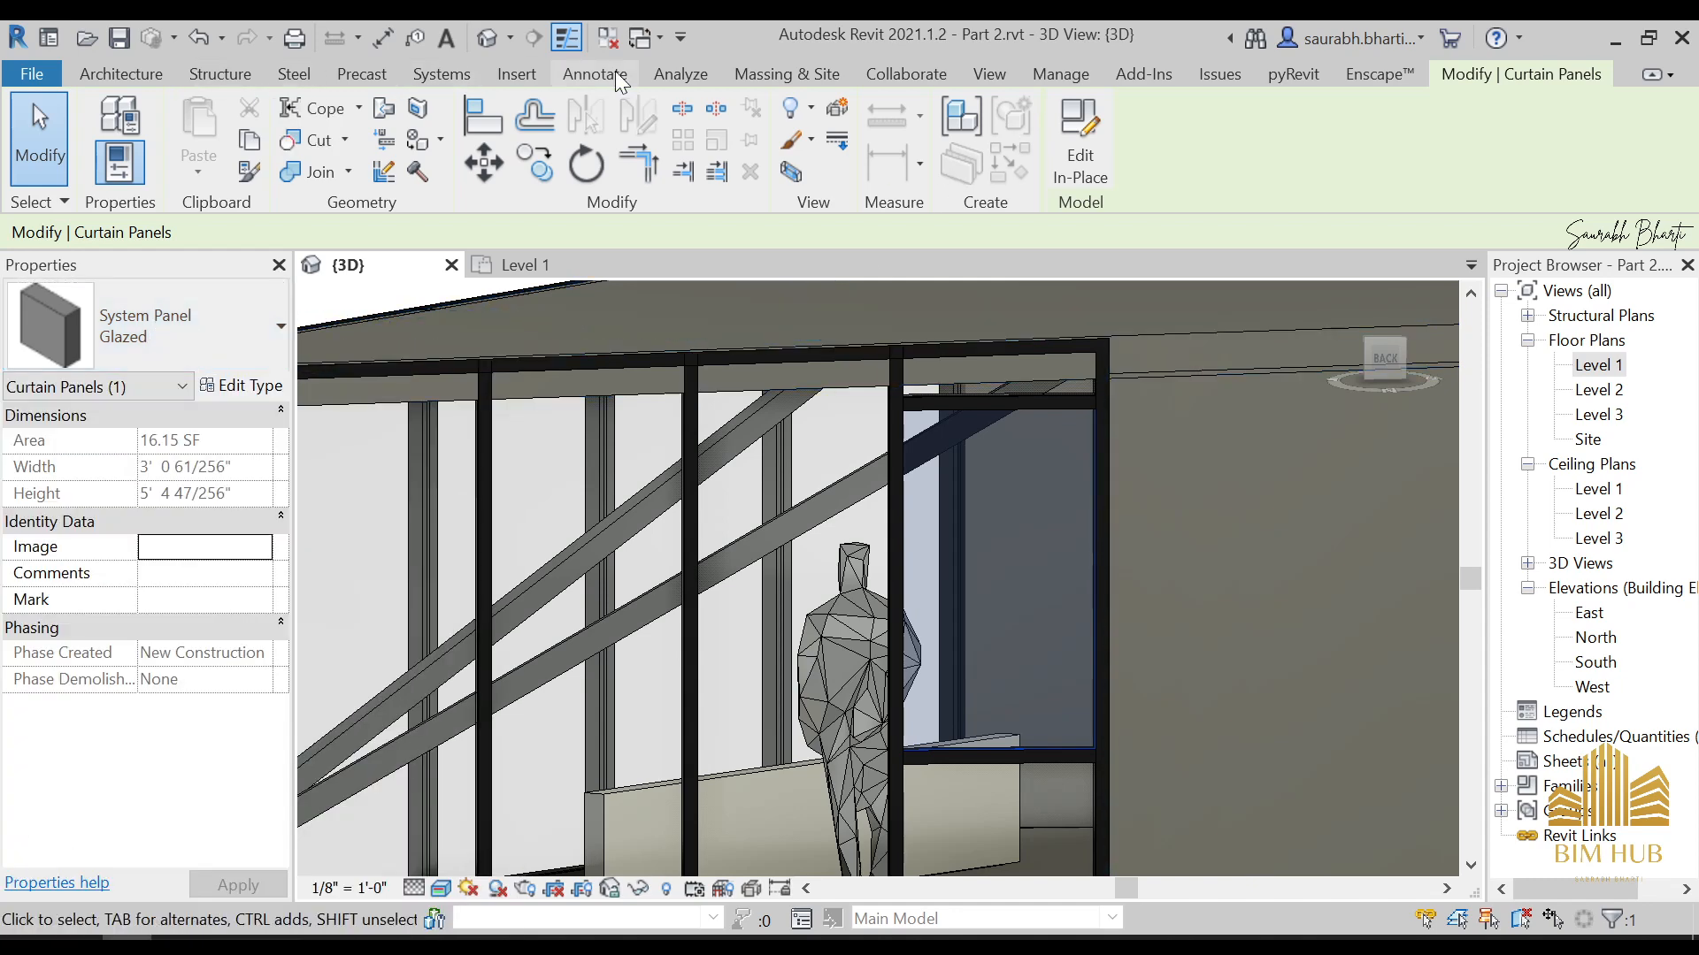
Start loading a family and browse the libraries to the Windows folder in English
click(531, 71)
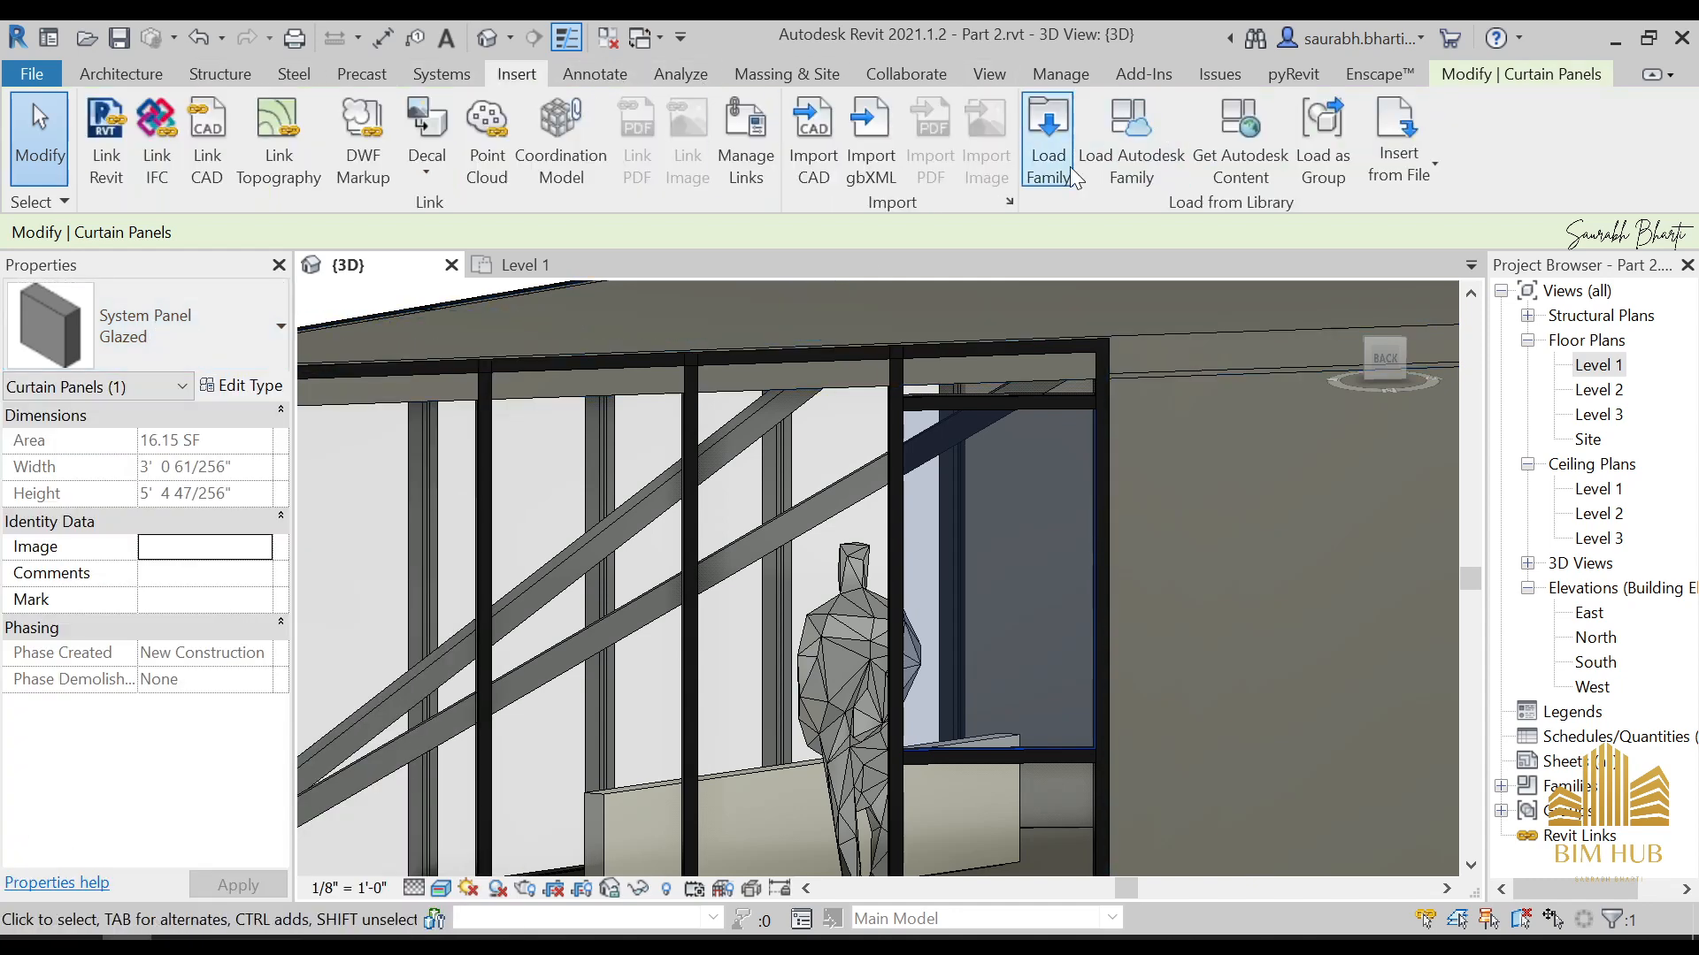
click(1048, 132)
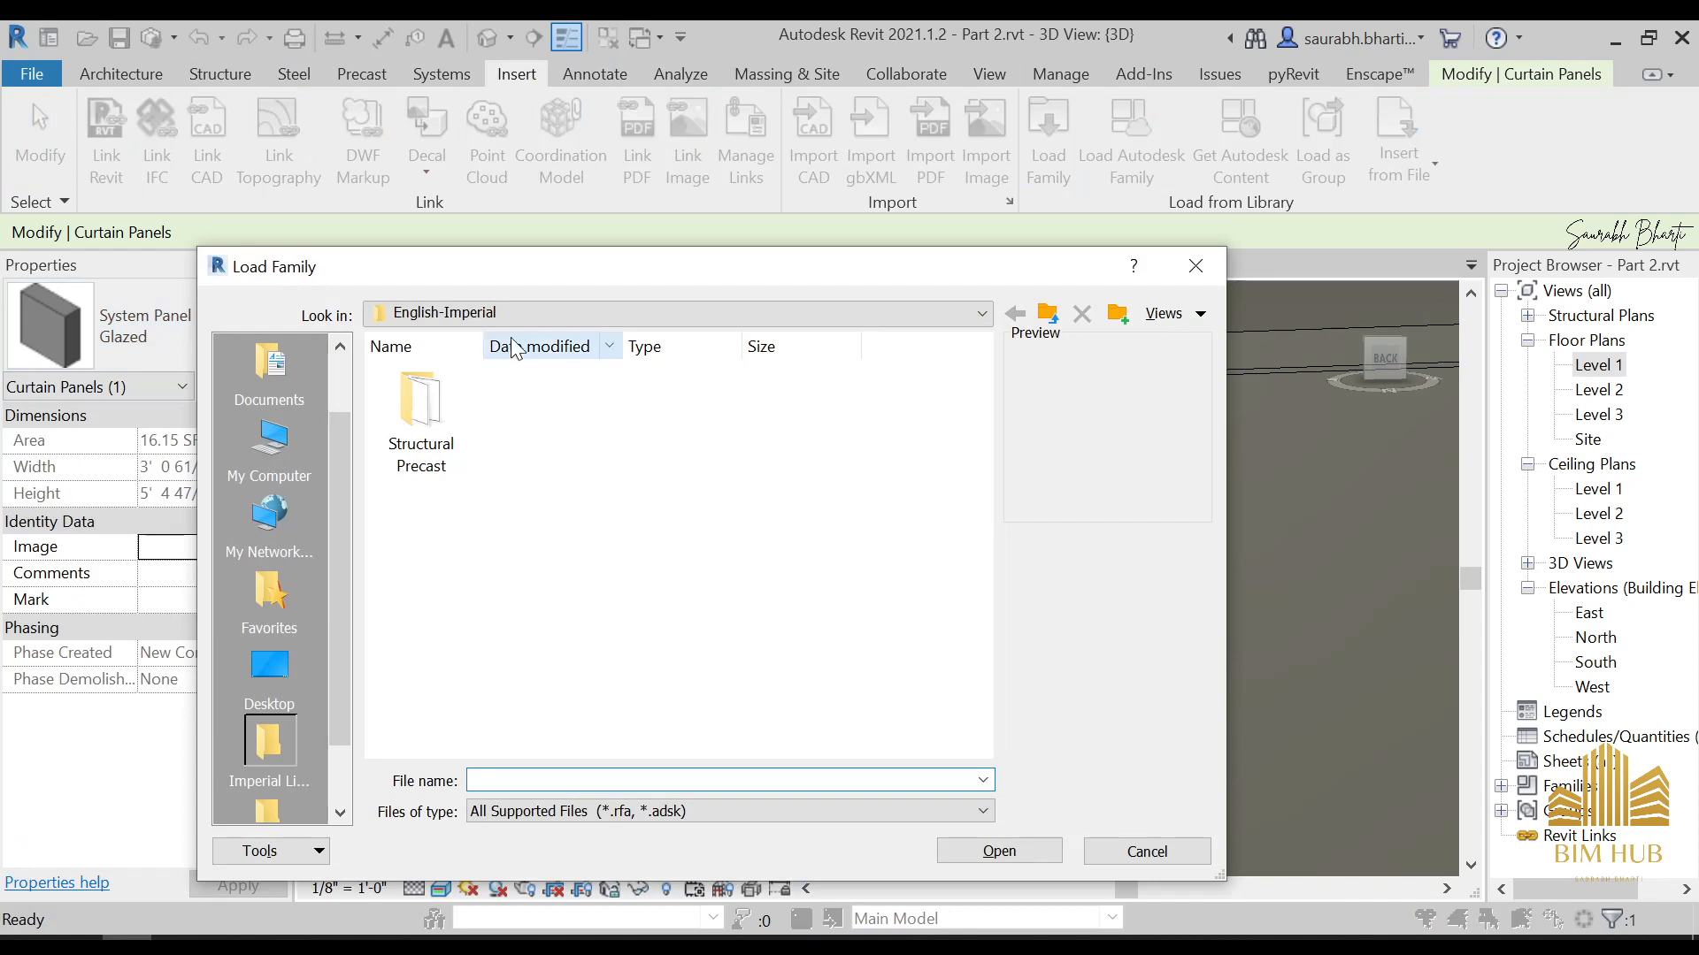
click(522, 313)
click(566, 482)
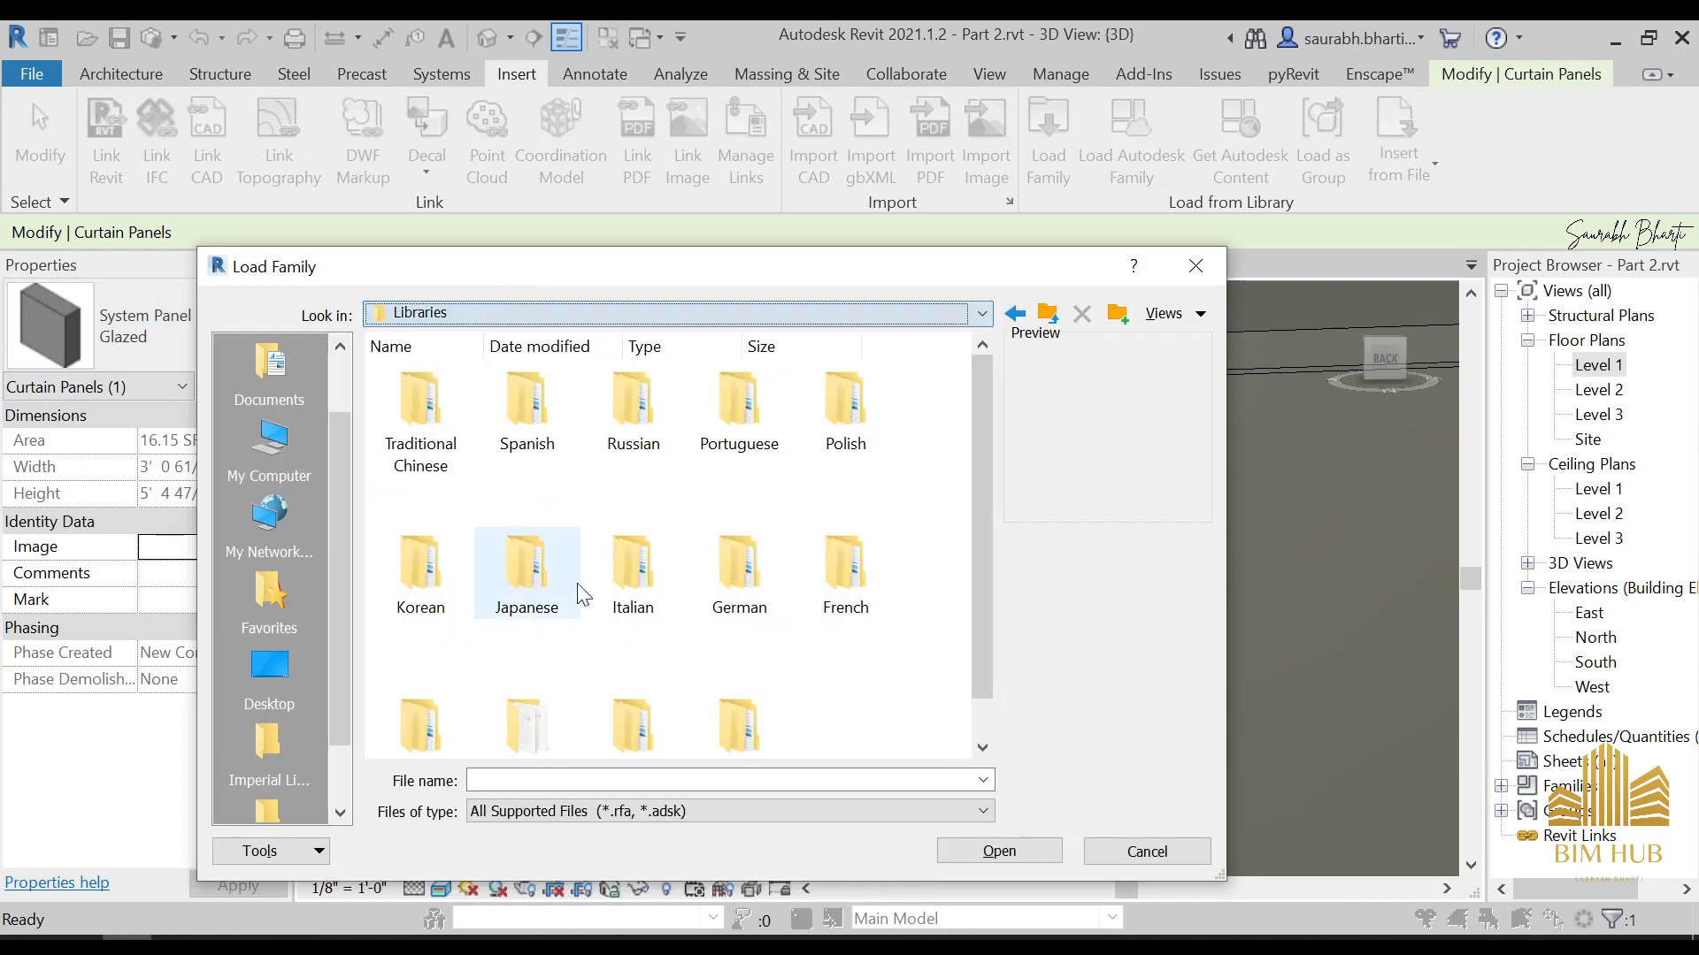
scroll(584, 594, down, 1)
click(739, 688)
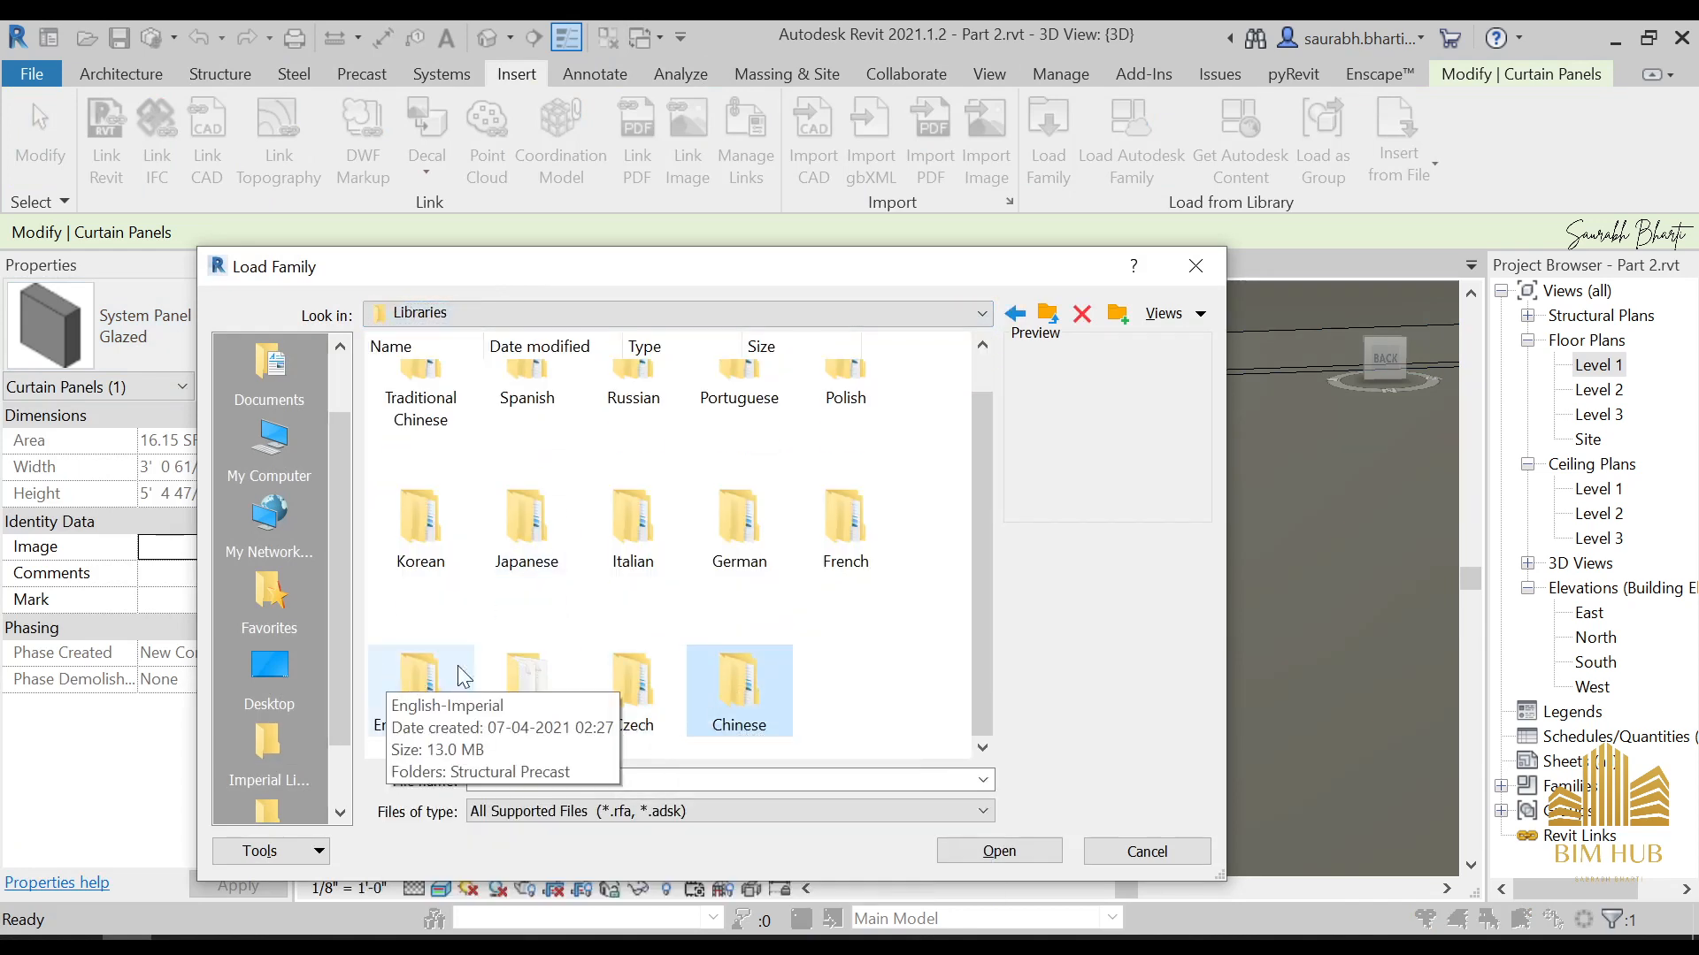
click(699, 724)
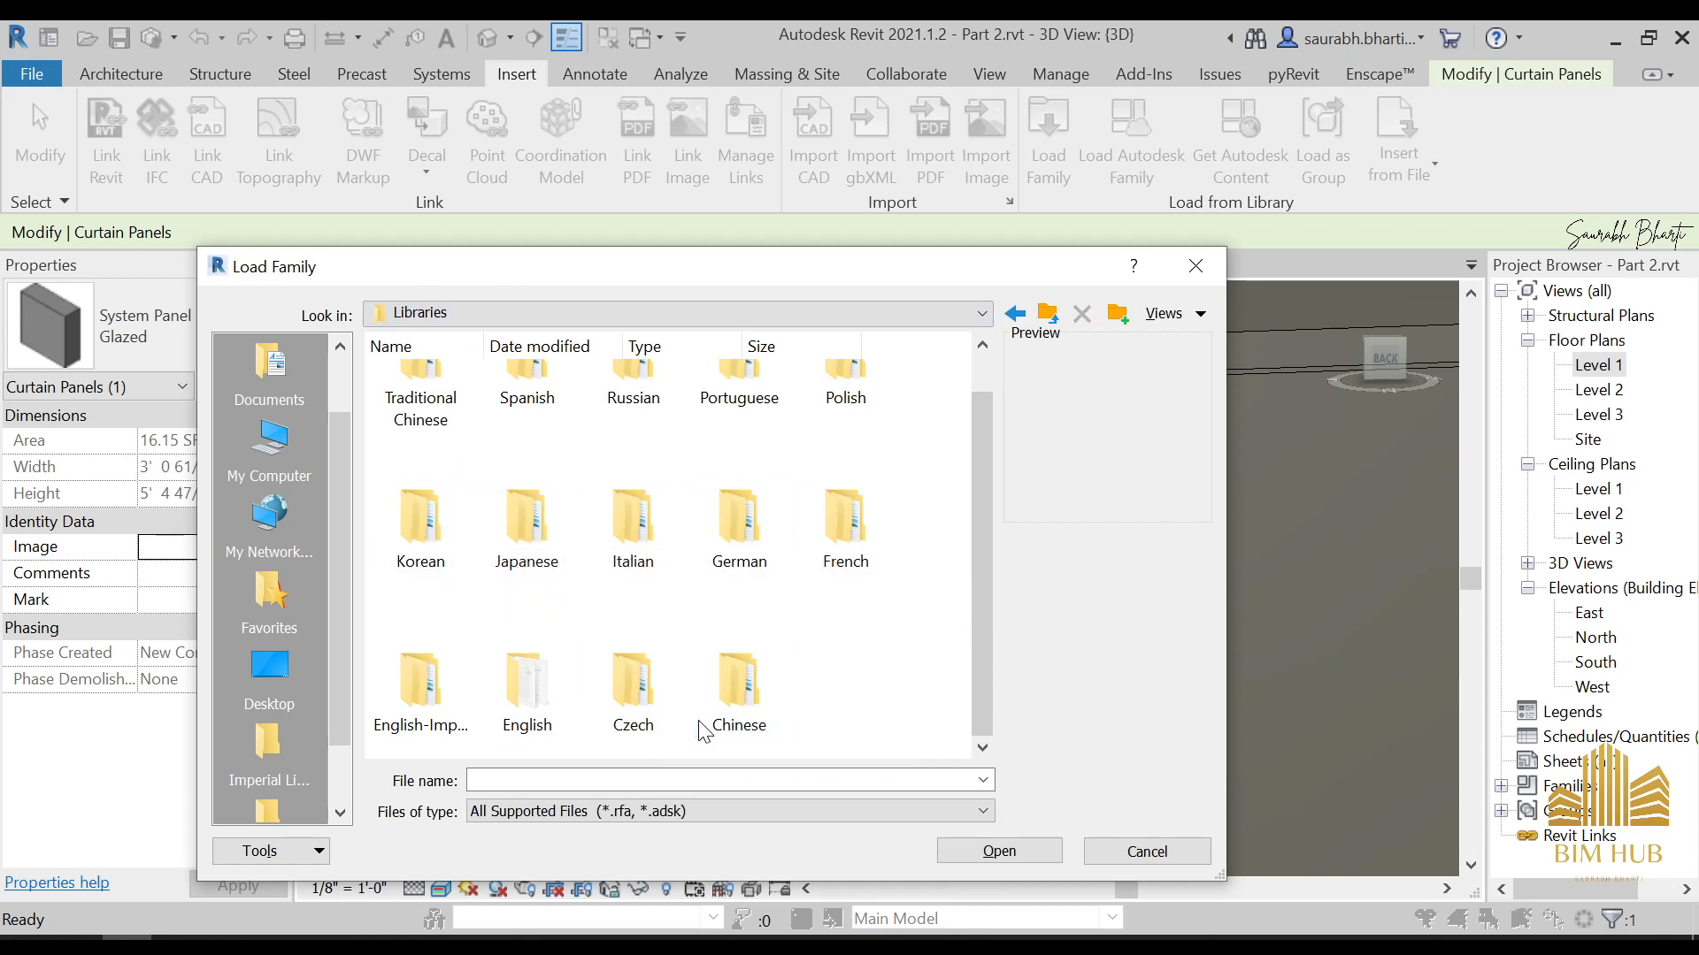
click(530, 685)
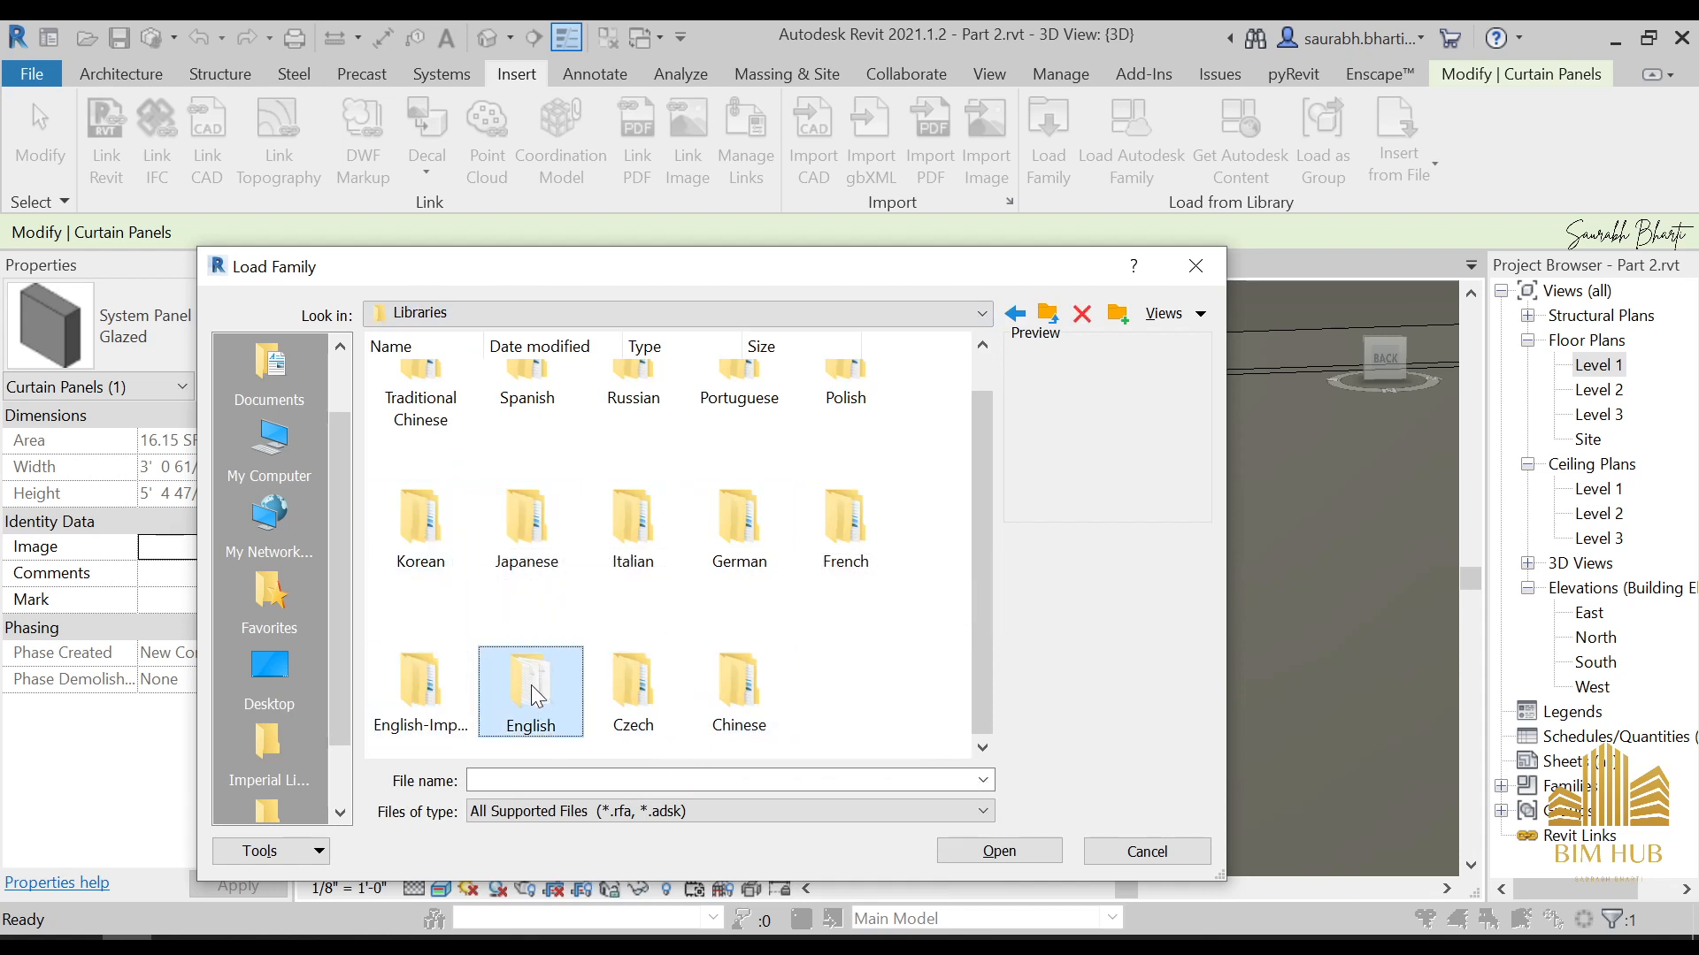
double_click(523, 670)
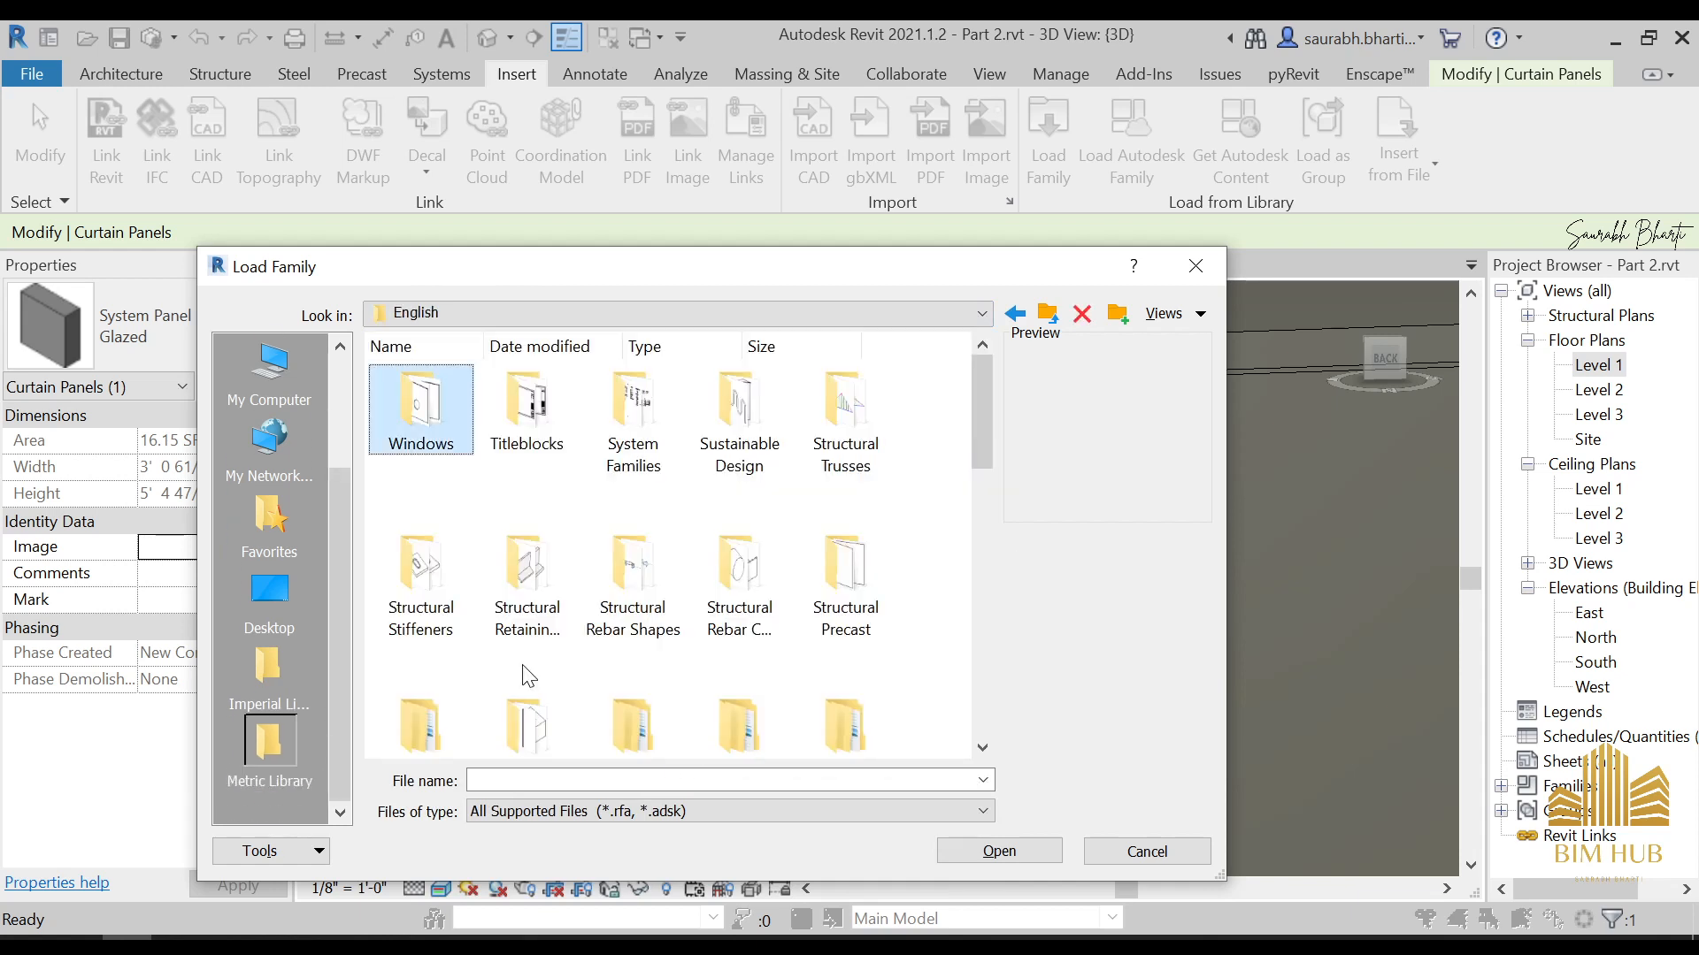
double_click(457, 428)
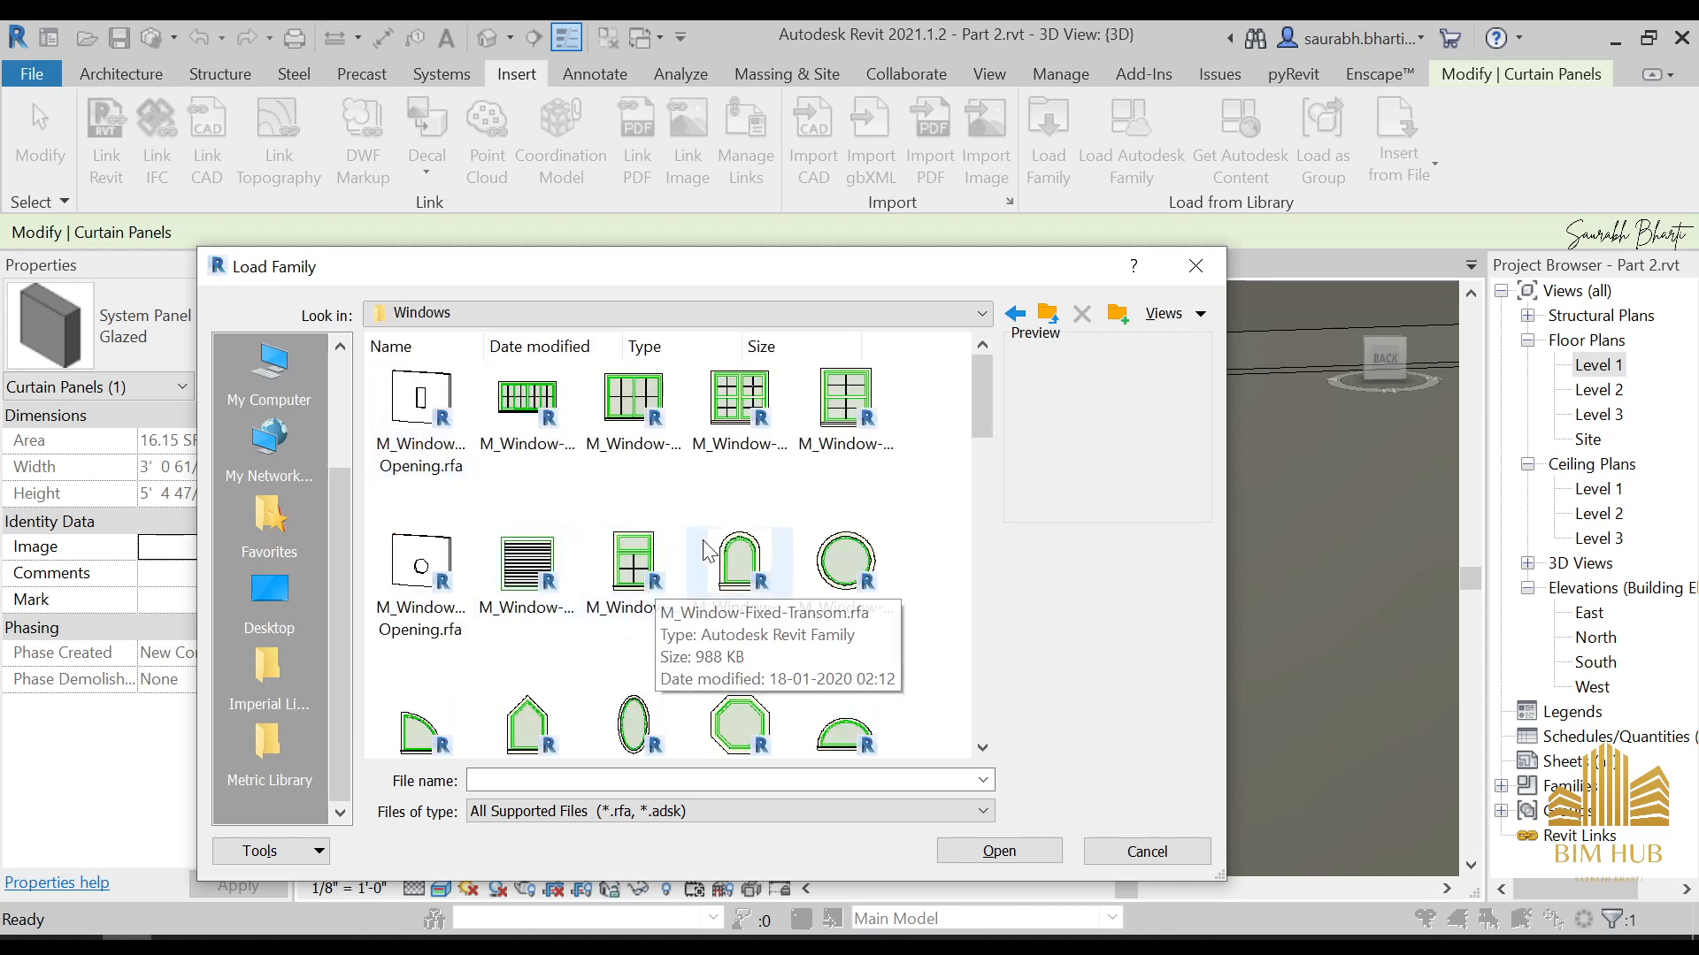
Look through the window families, previewing M_Window-Louvers, M_Window-Fixed and M_Curtain Wall-Awning, and close the library without loading one
click(556, 580)
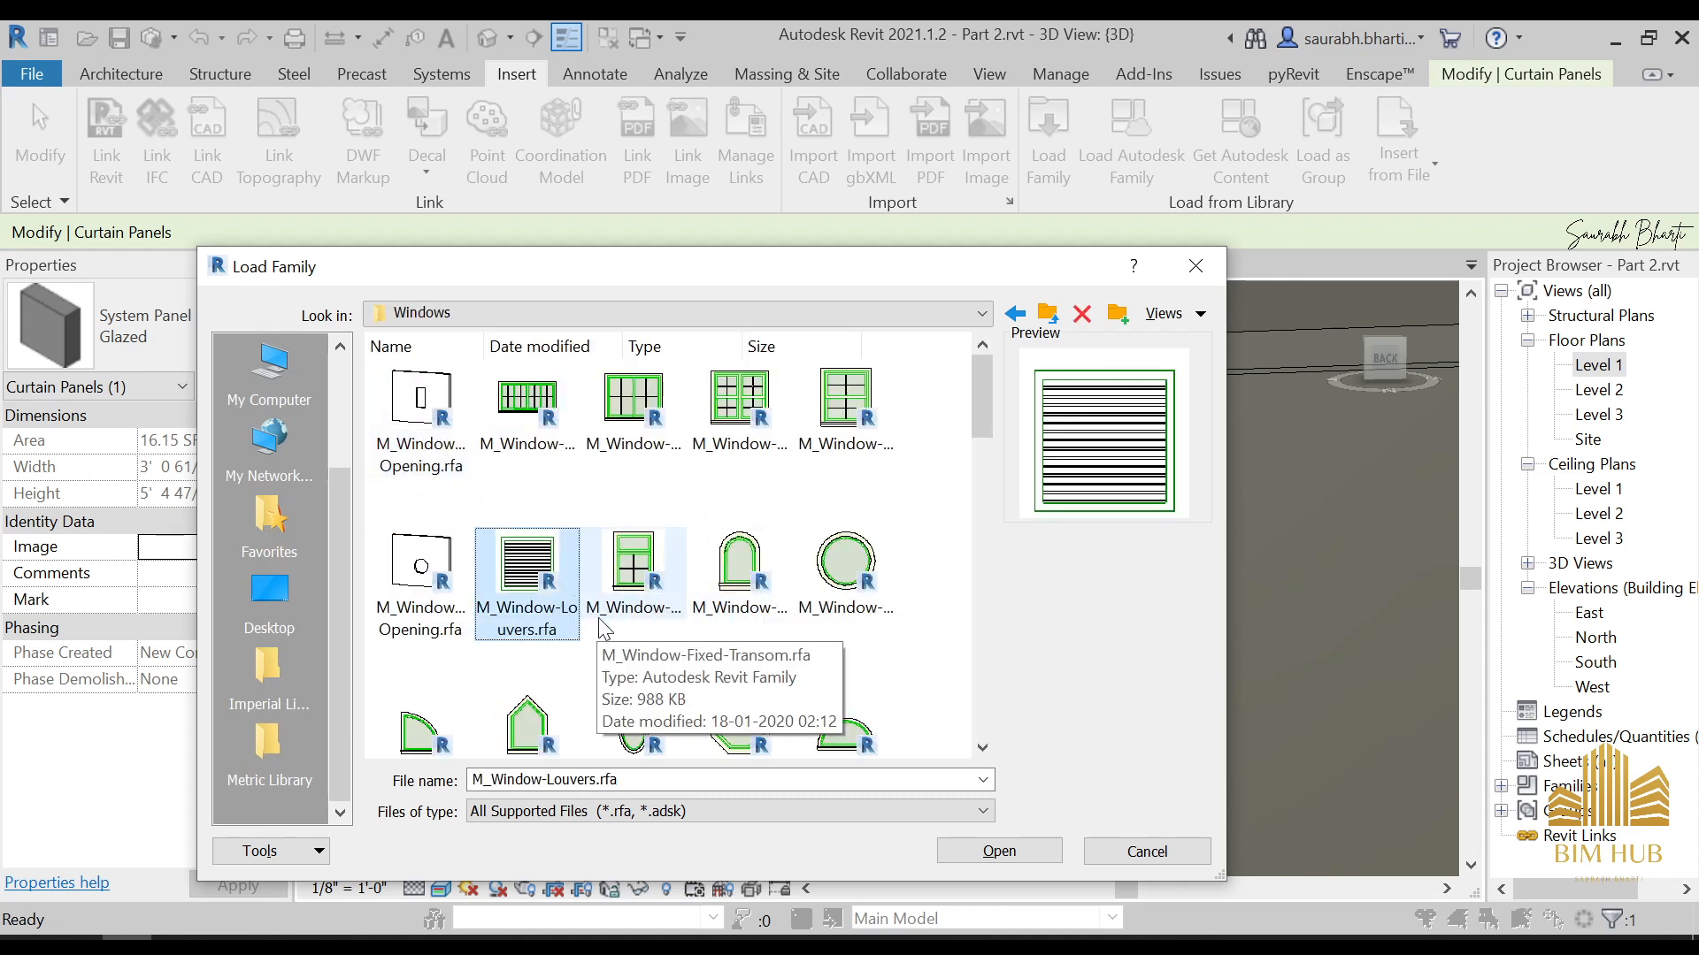
scroll(609, 591, down, 5)
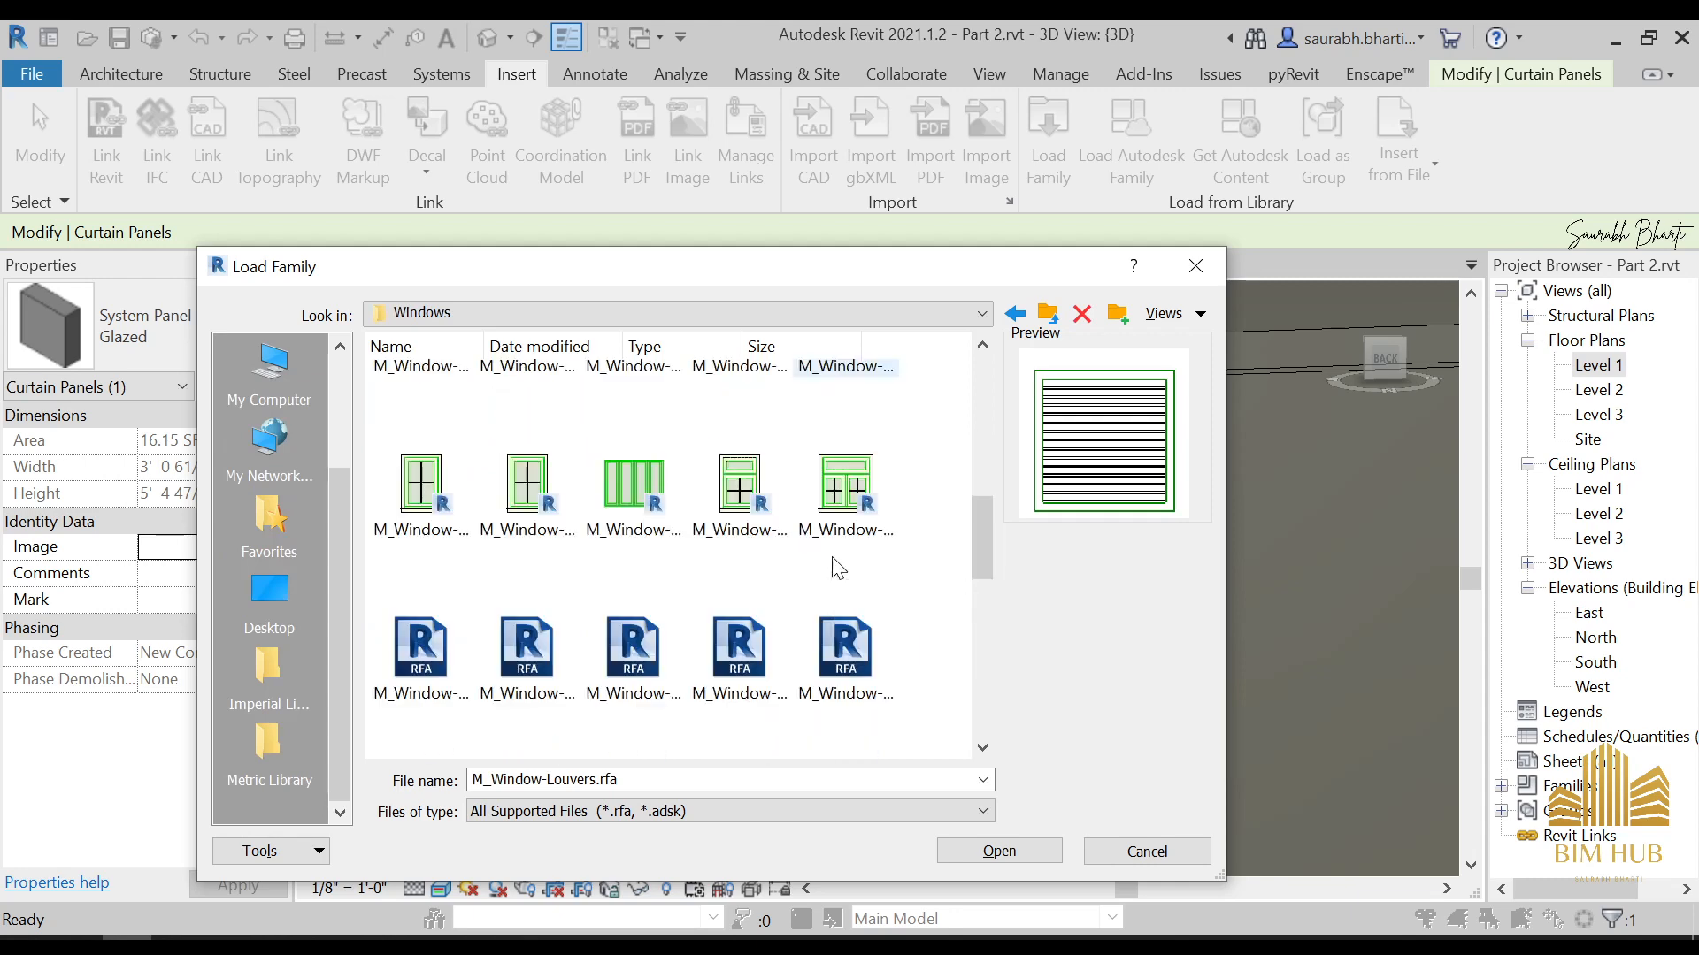
scroll(607, 681, down, 3)
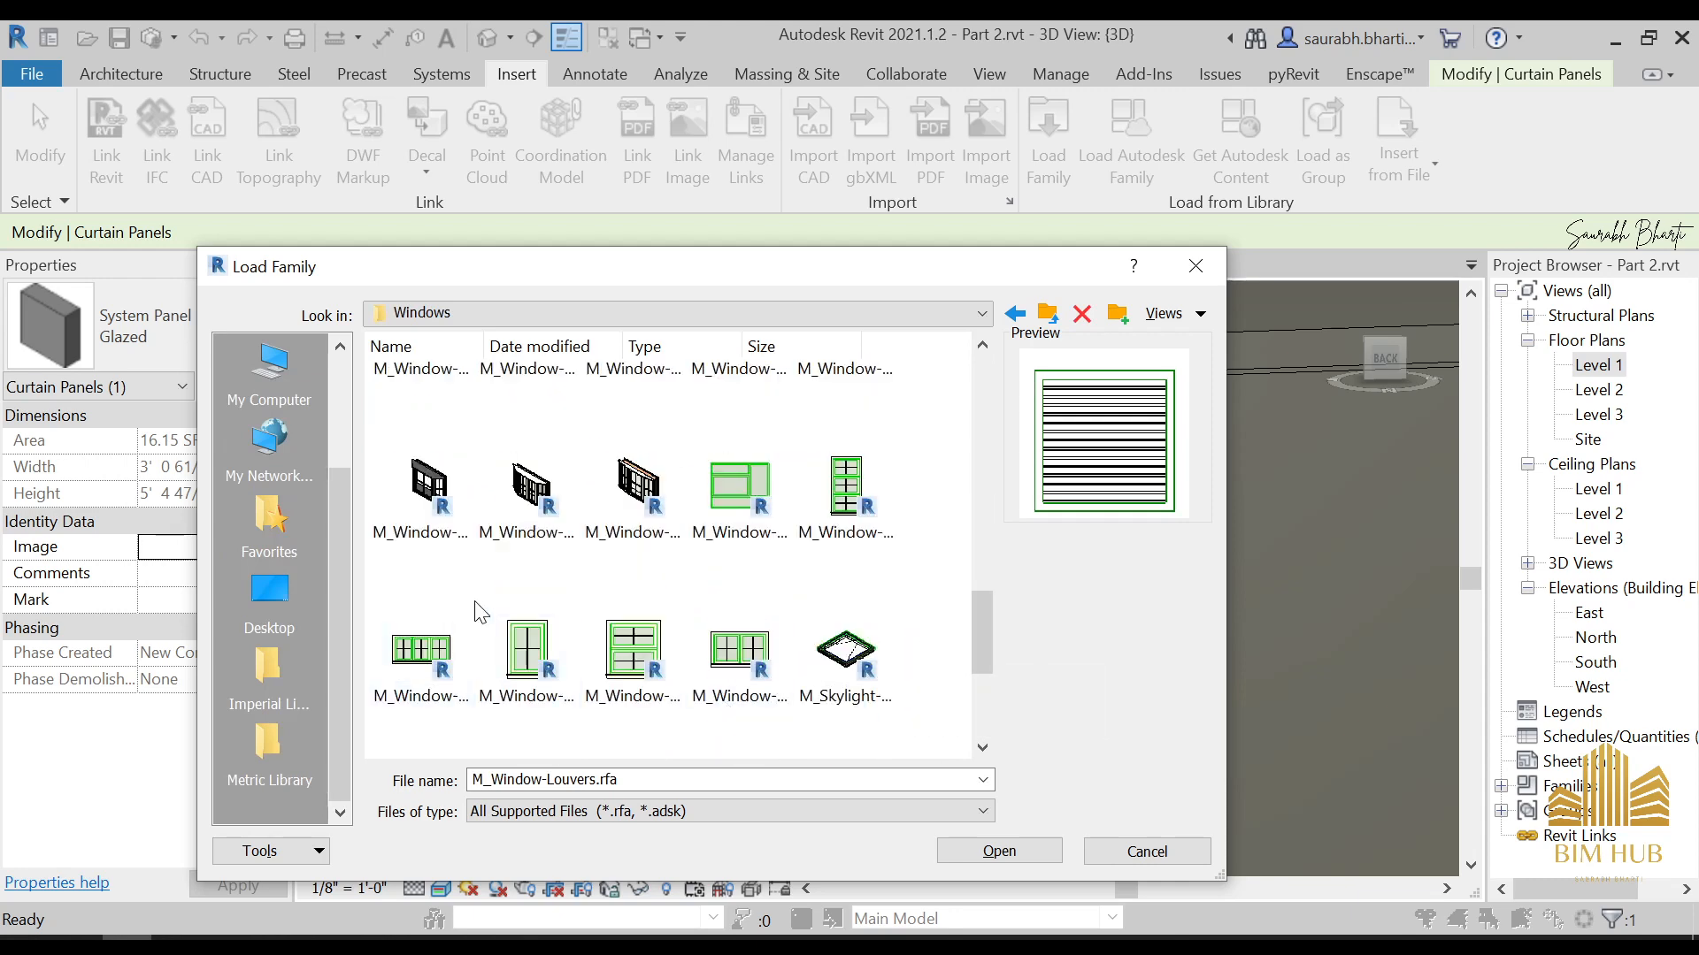
scroll(664, 635, up, 8)
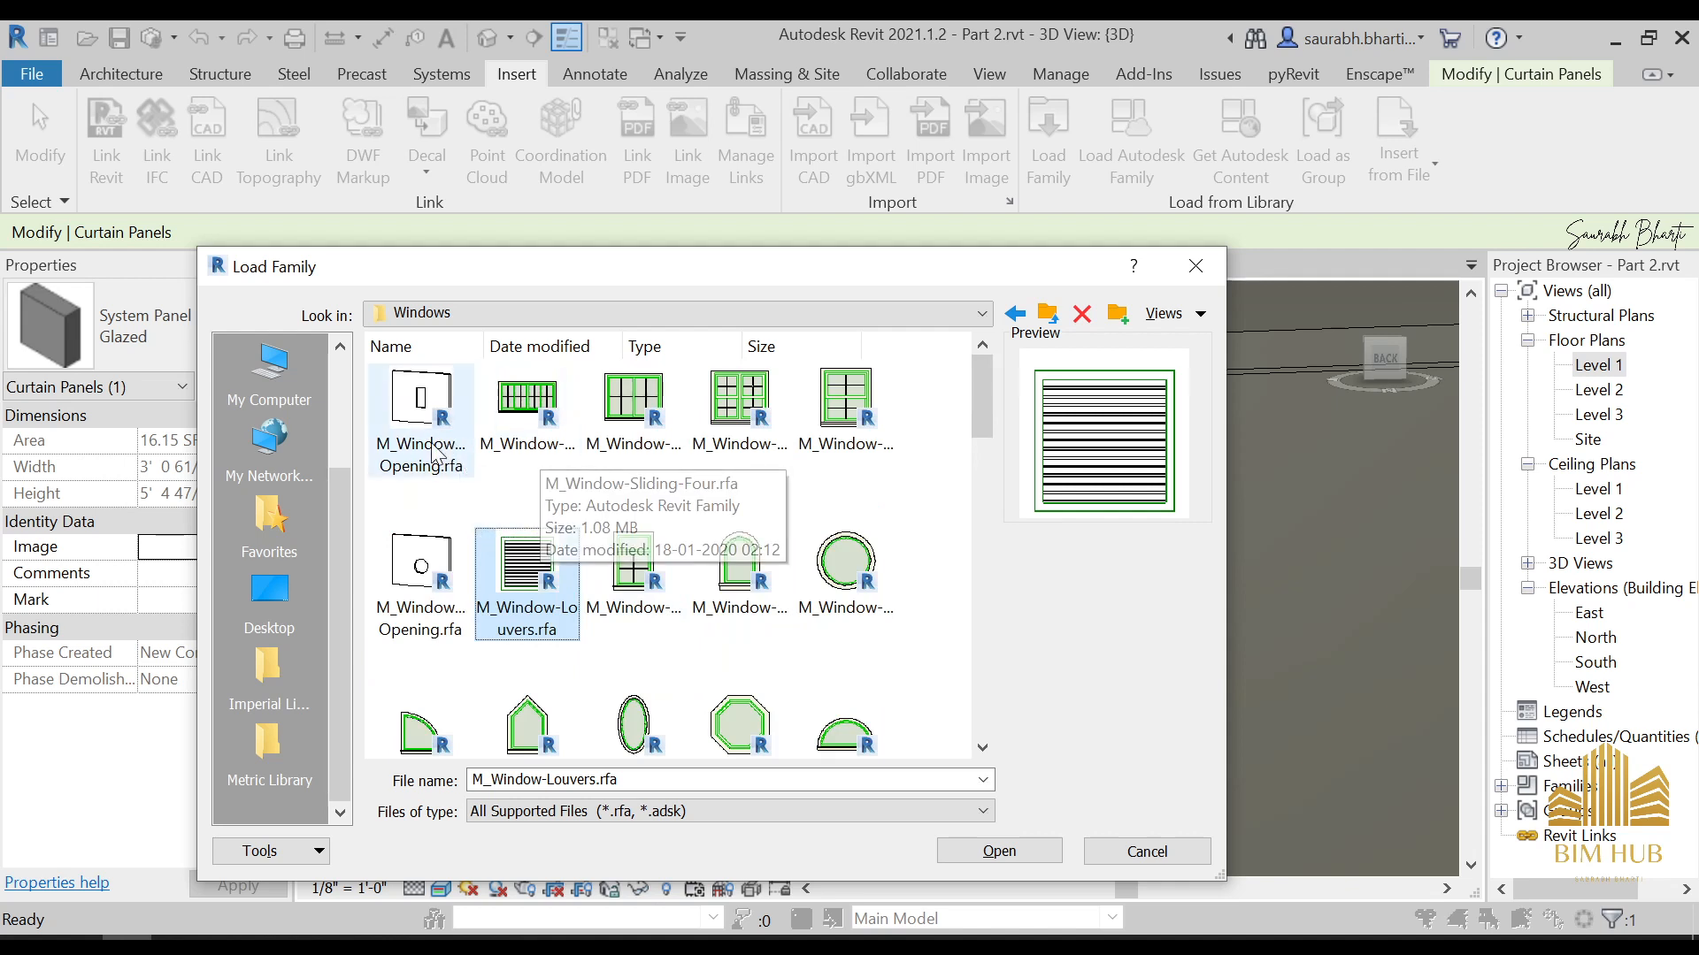
scroll(743, 616, down, 3)
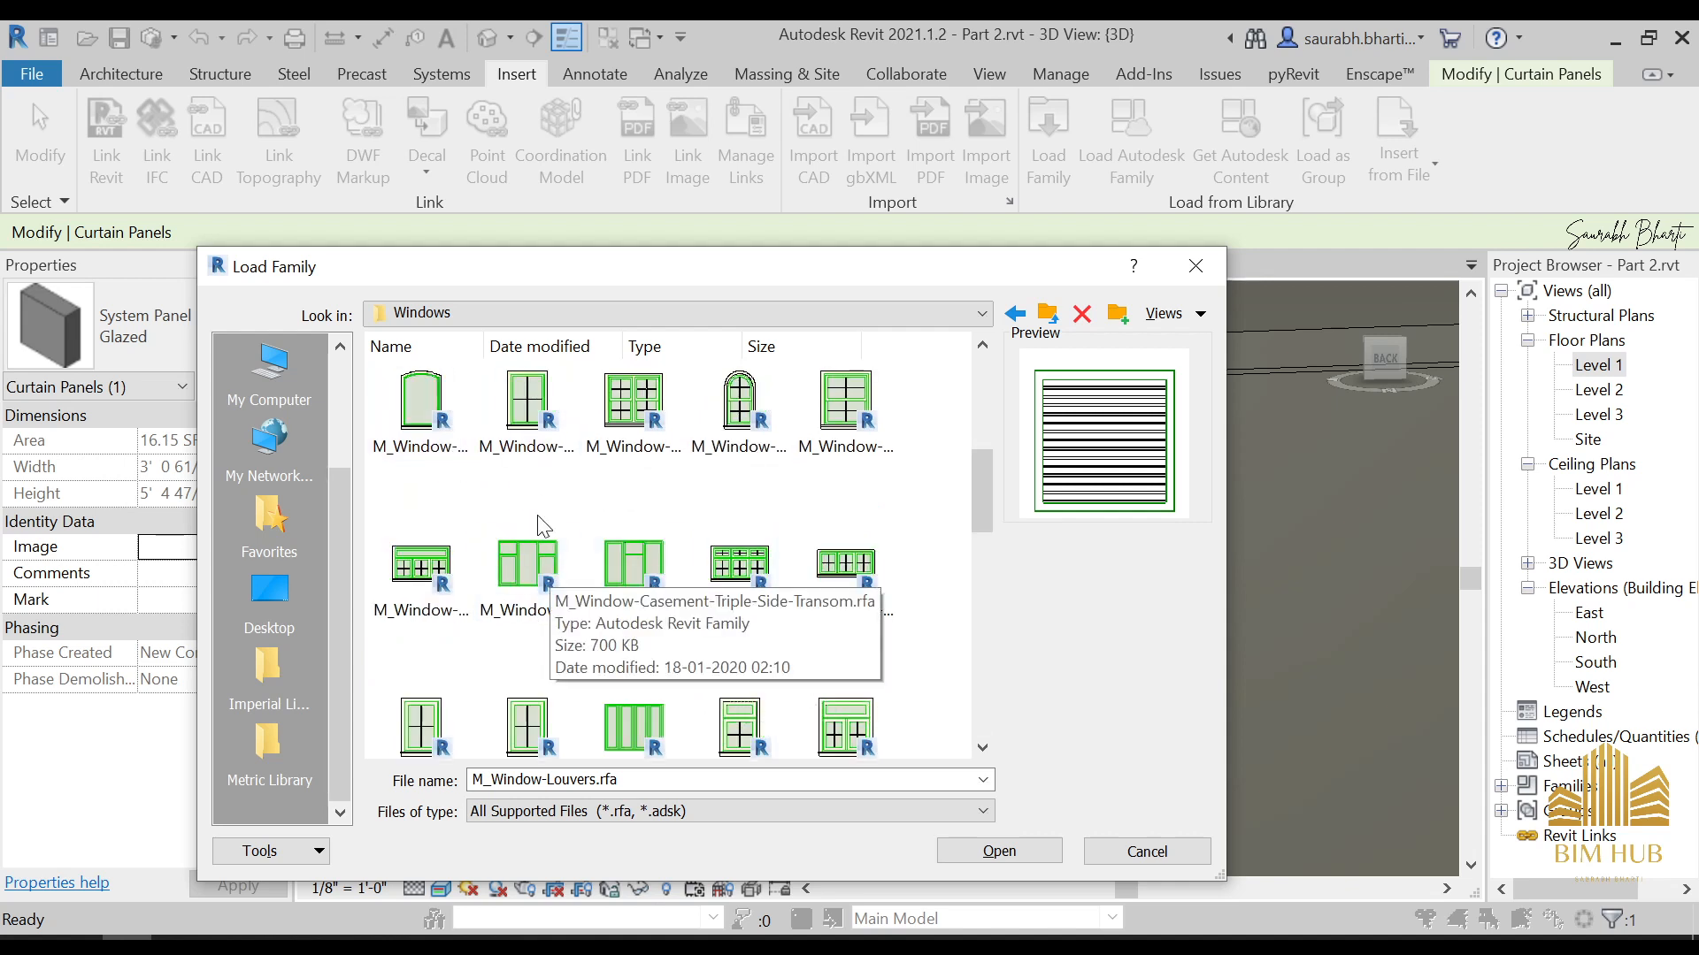
click(509, 414)
scroll(620, 592, down, 4)
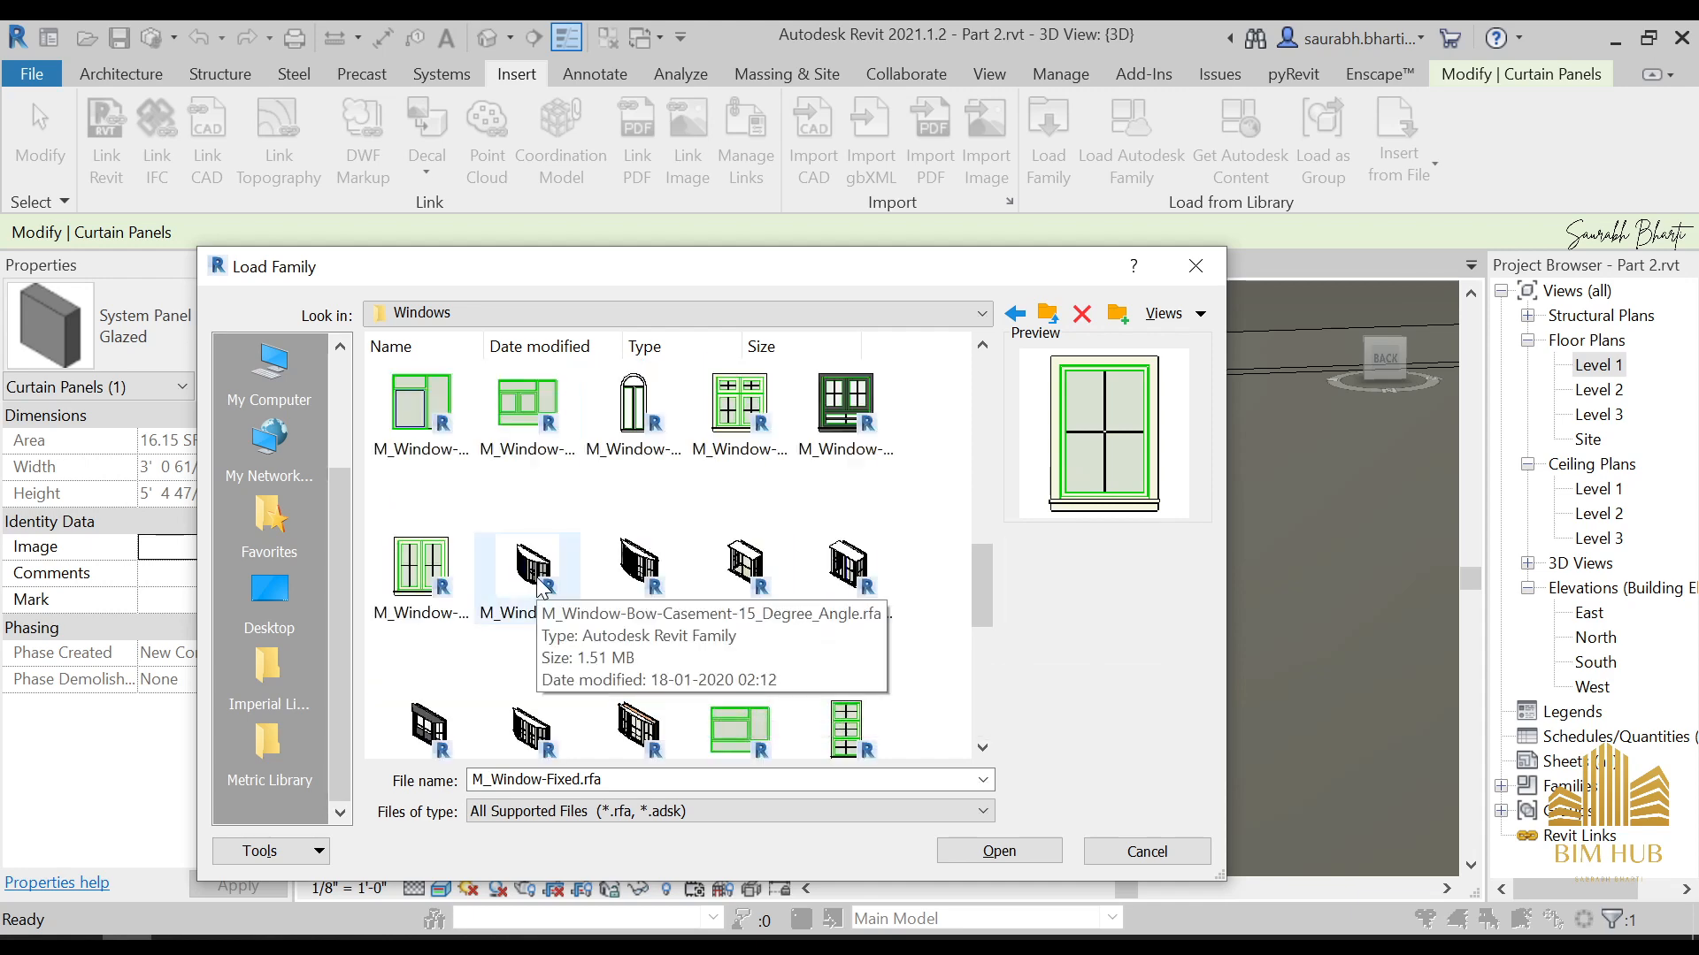
scroll(591, 617, down, 3)
click(646, 705)
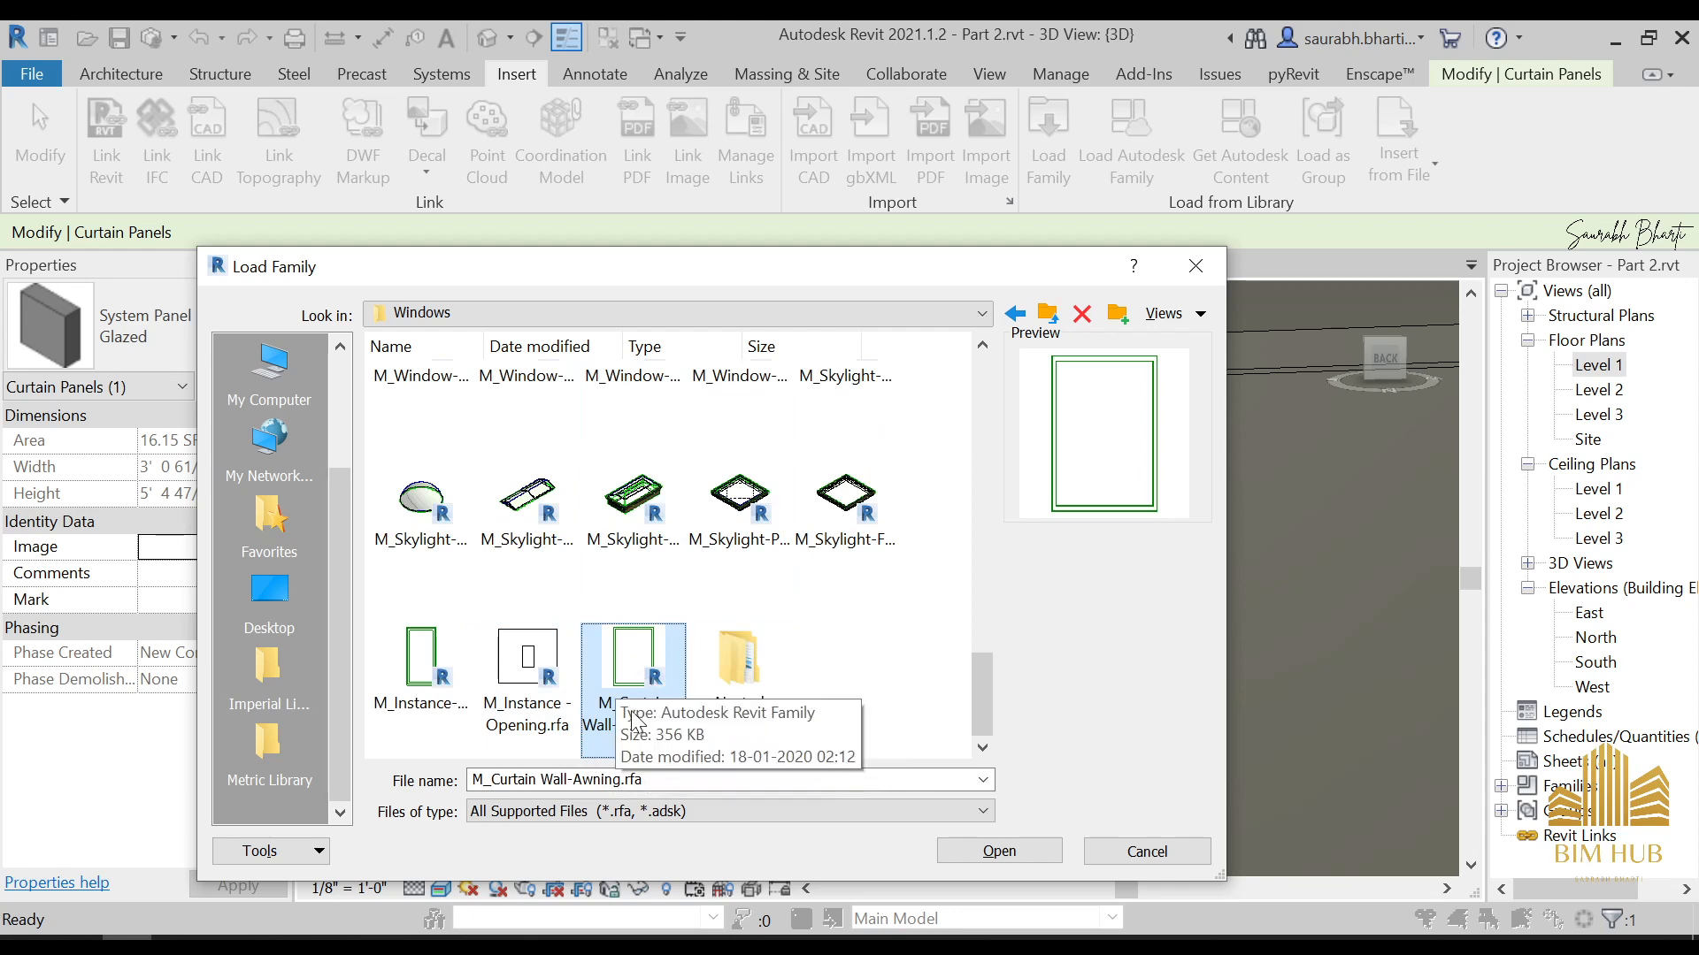
click(1058, 851)
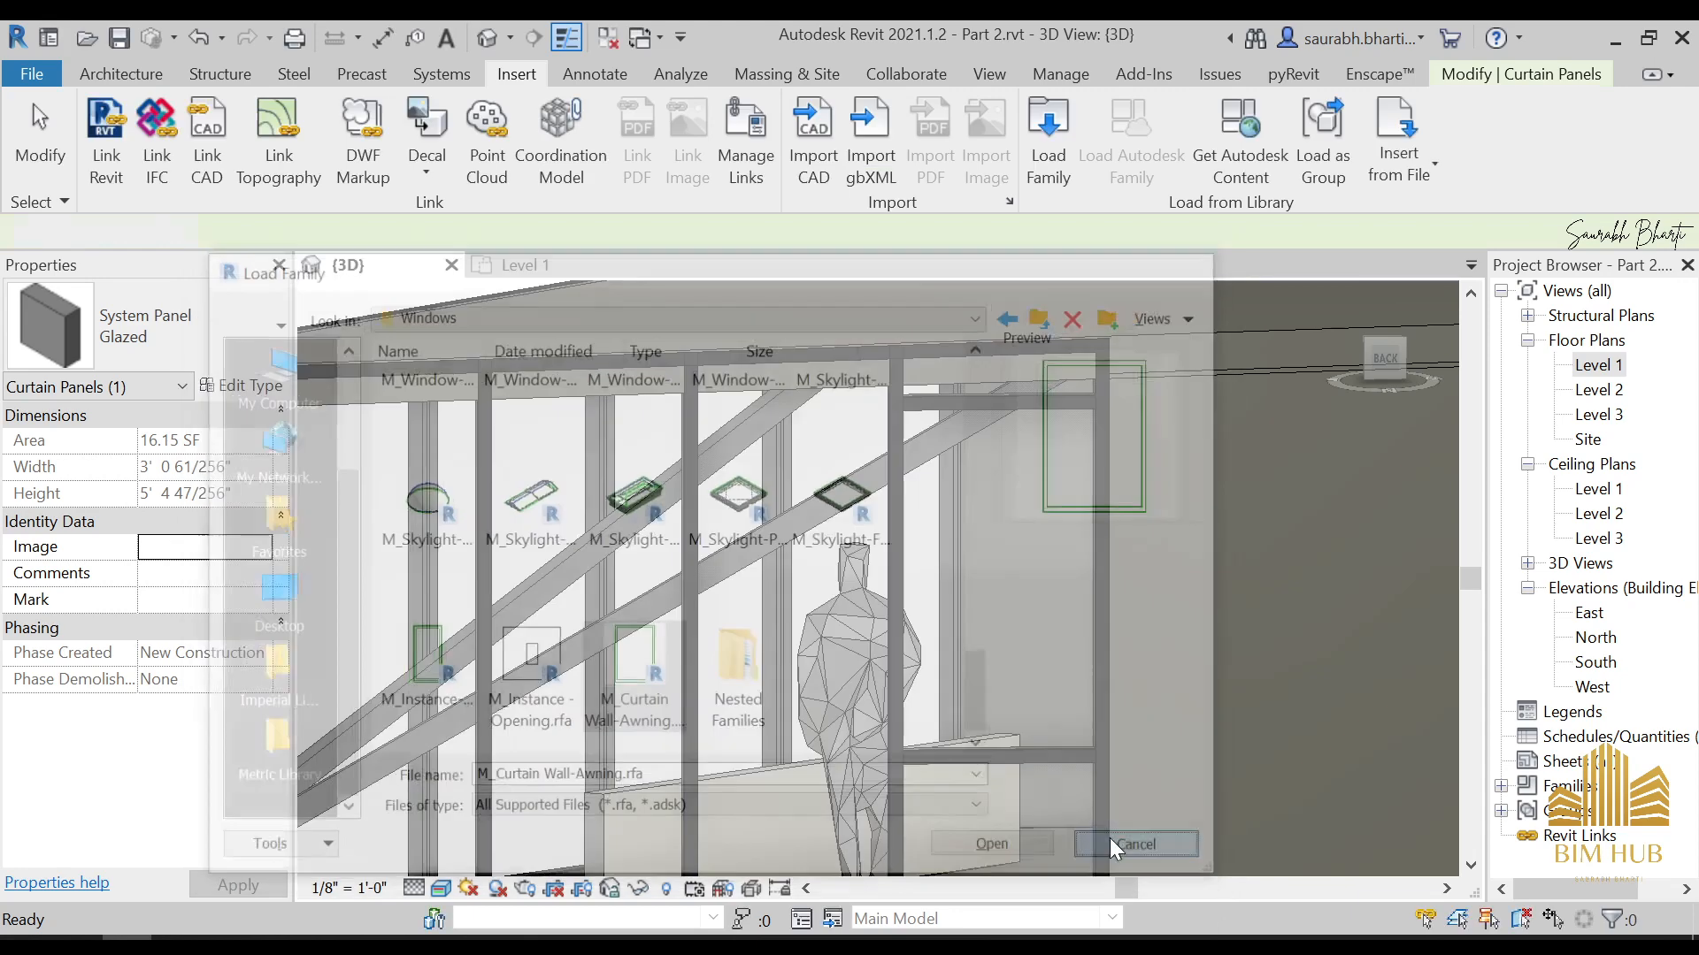
Load the Curtain Wall-Awning family from the Windows category of the Autodesk online library
click(1131, 141)
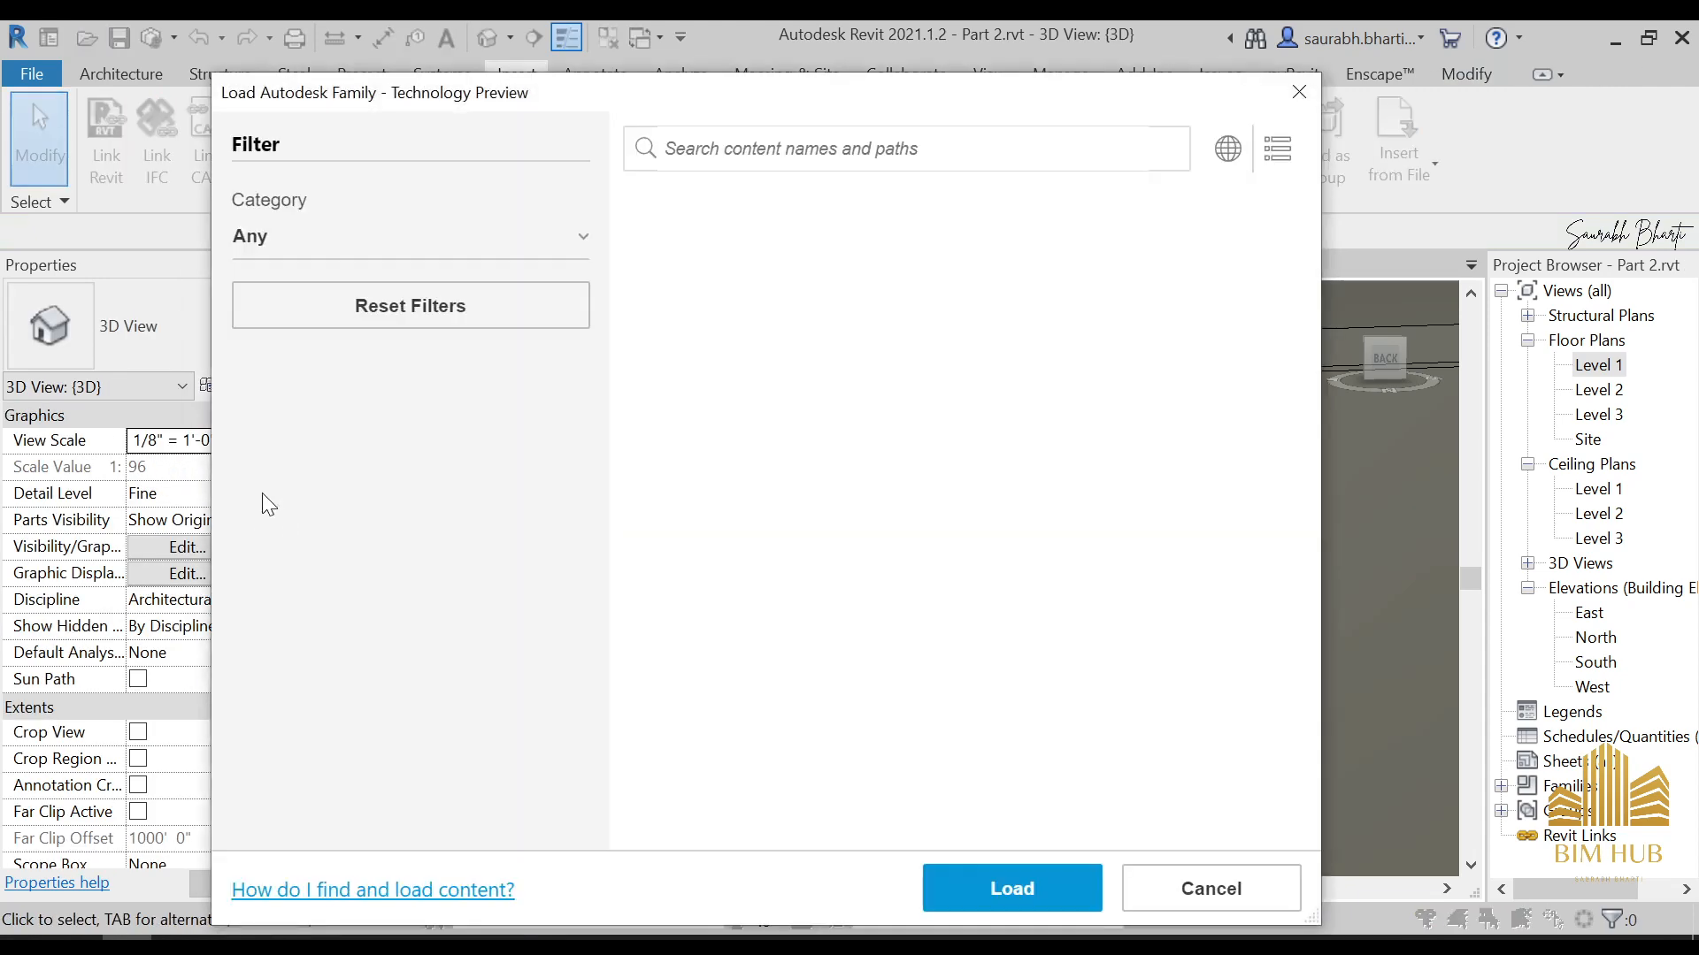
click(403, 237)
click(412, 268)
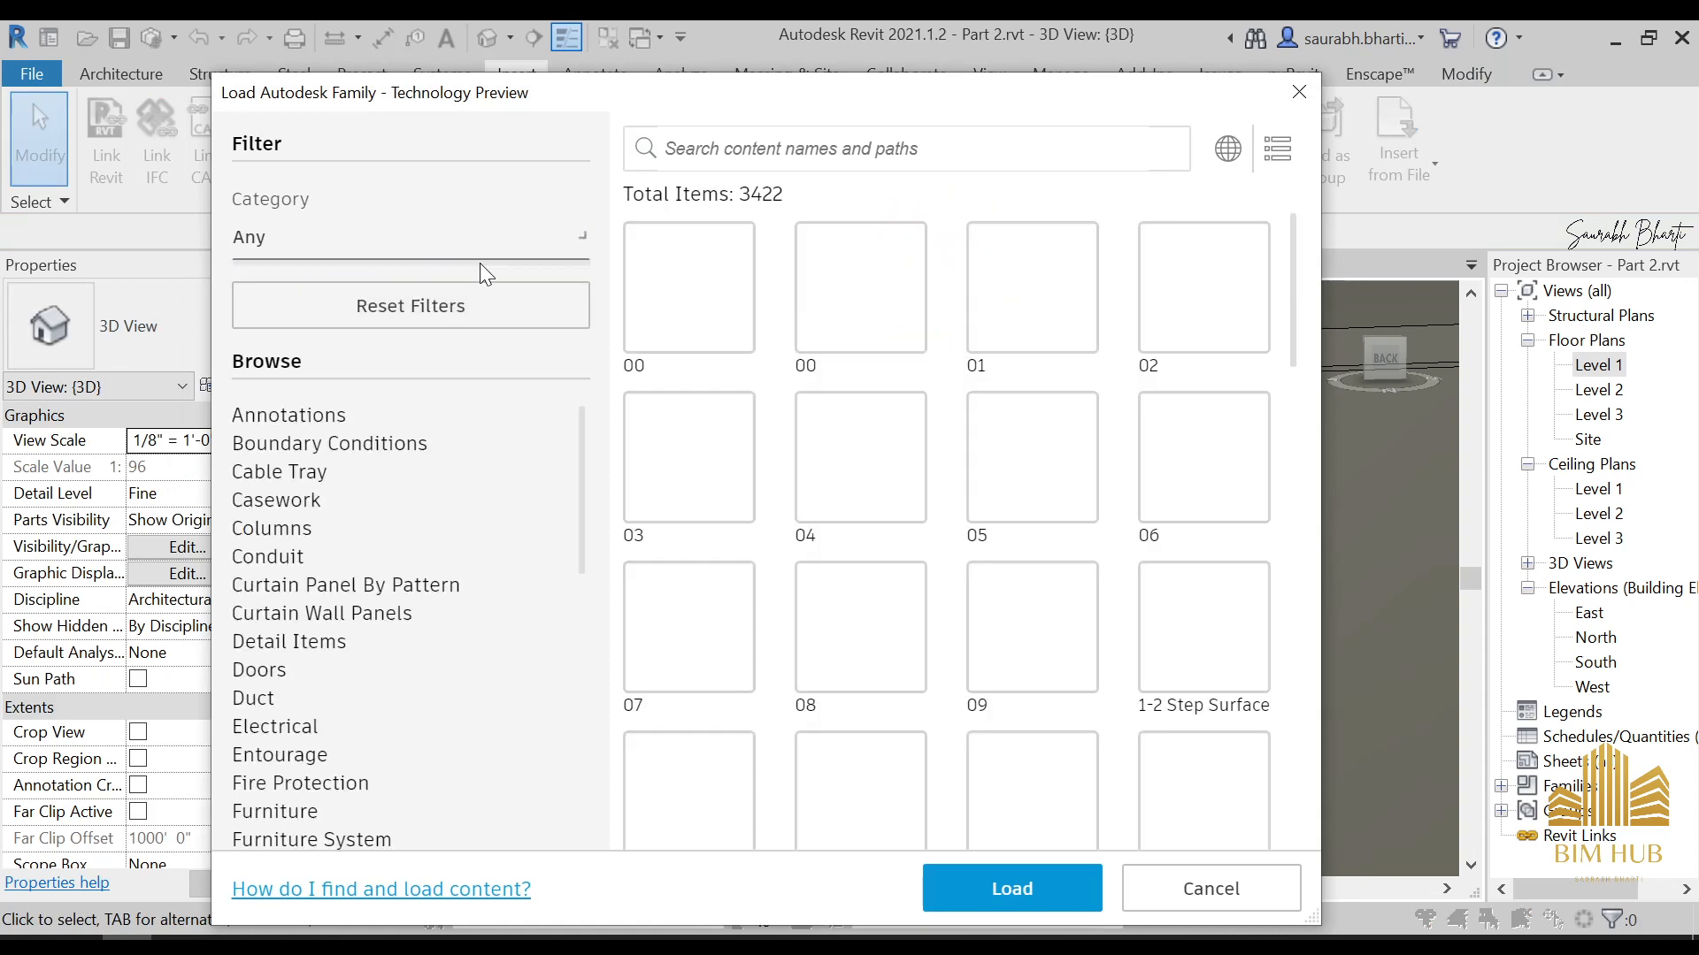
scroll(310, 444, down, 10)
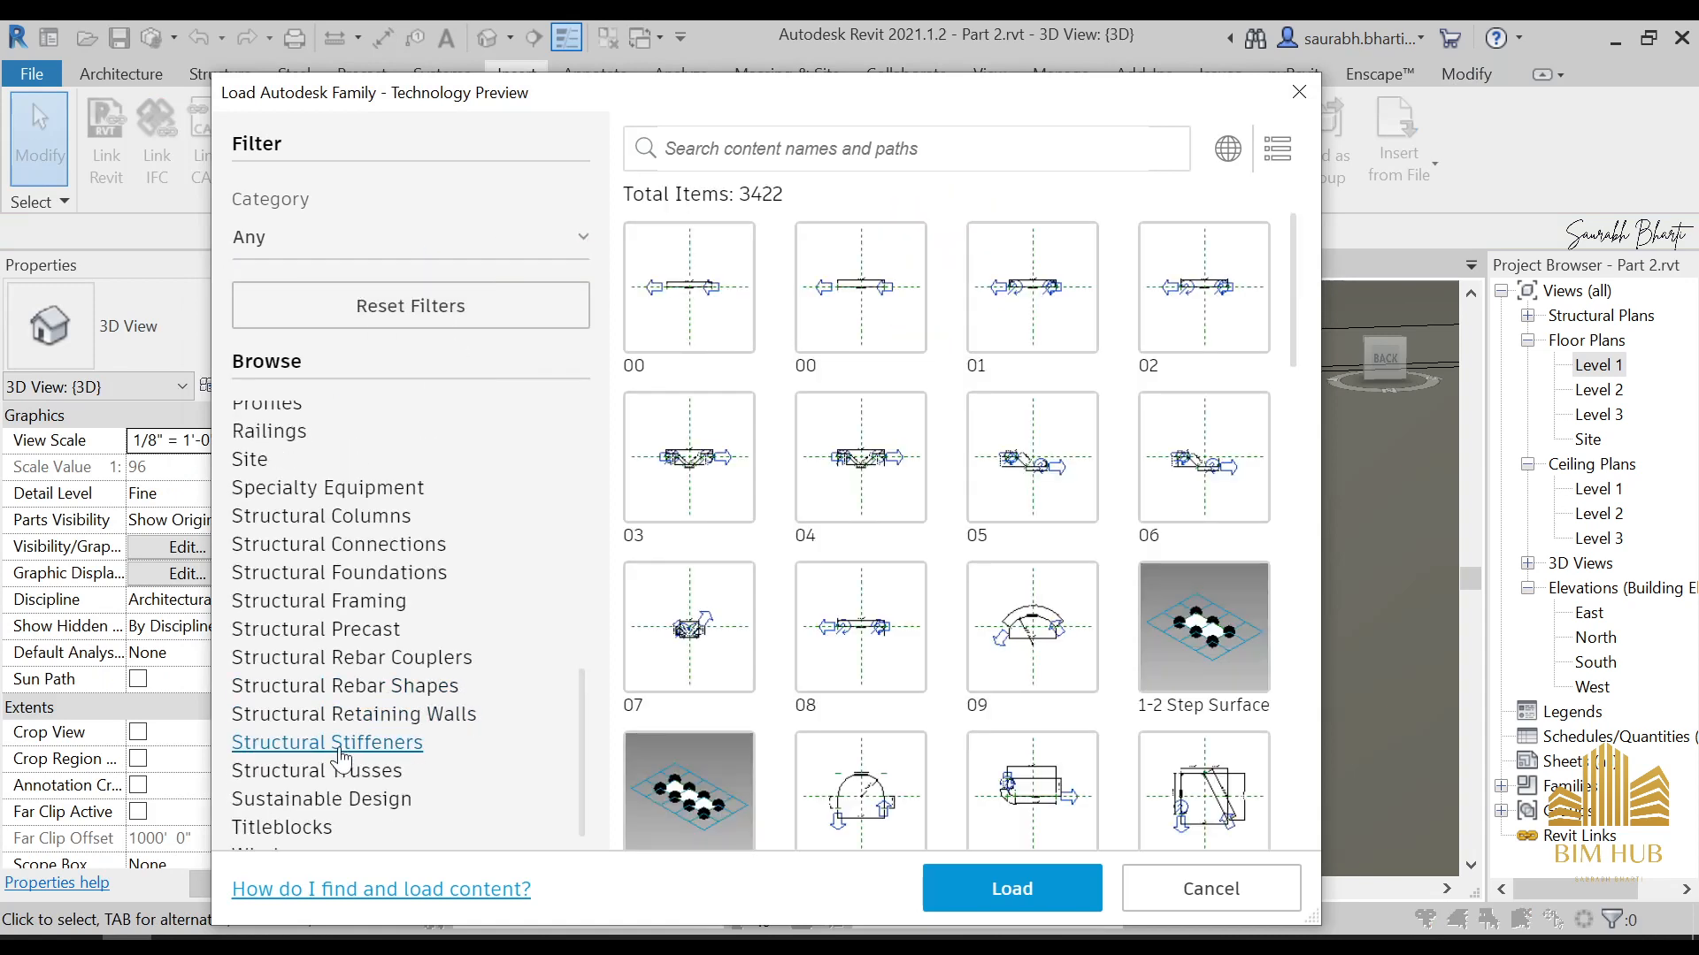
click(301, 817)
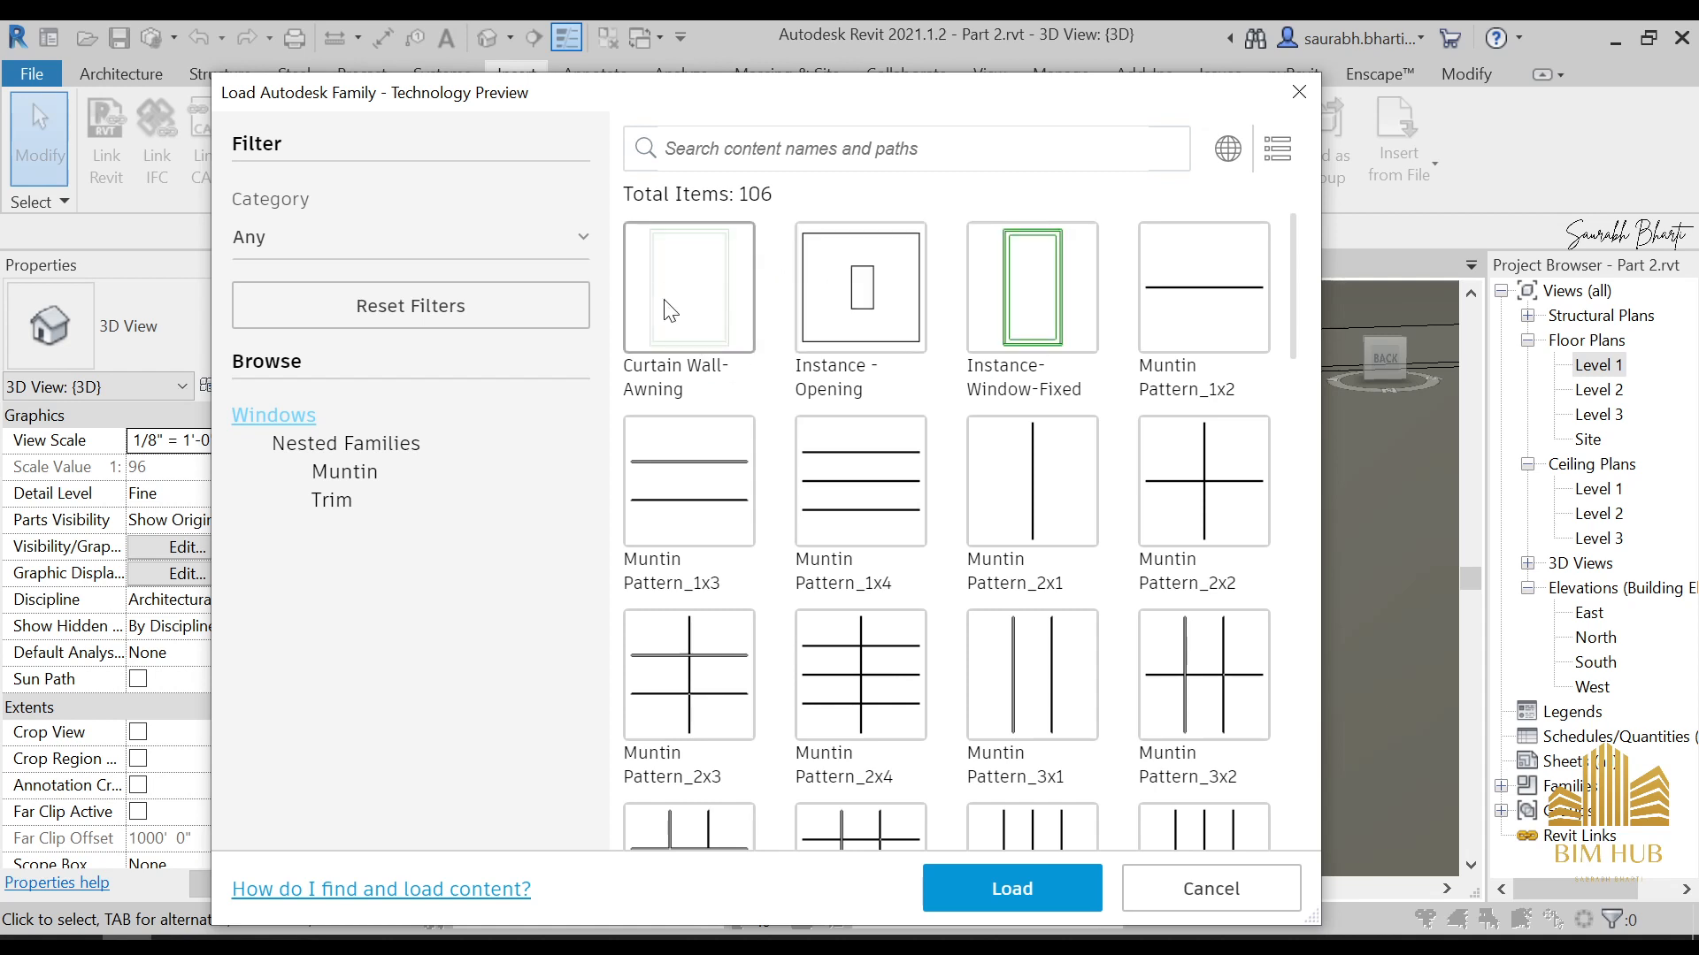
click(725, 295)
click(1012, 890)
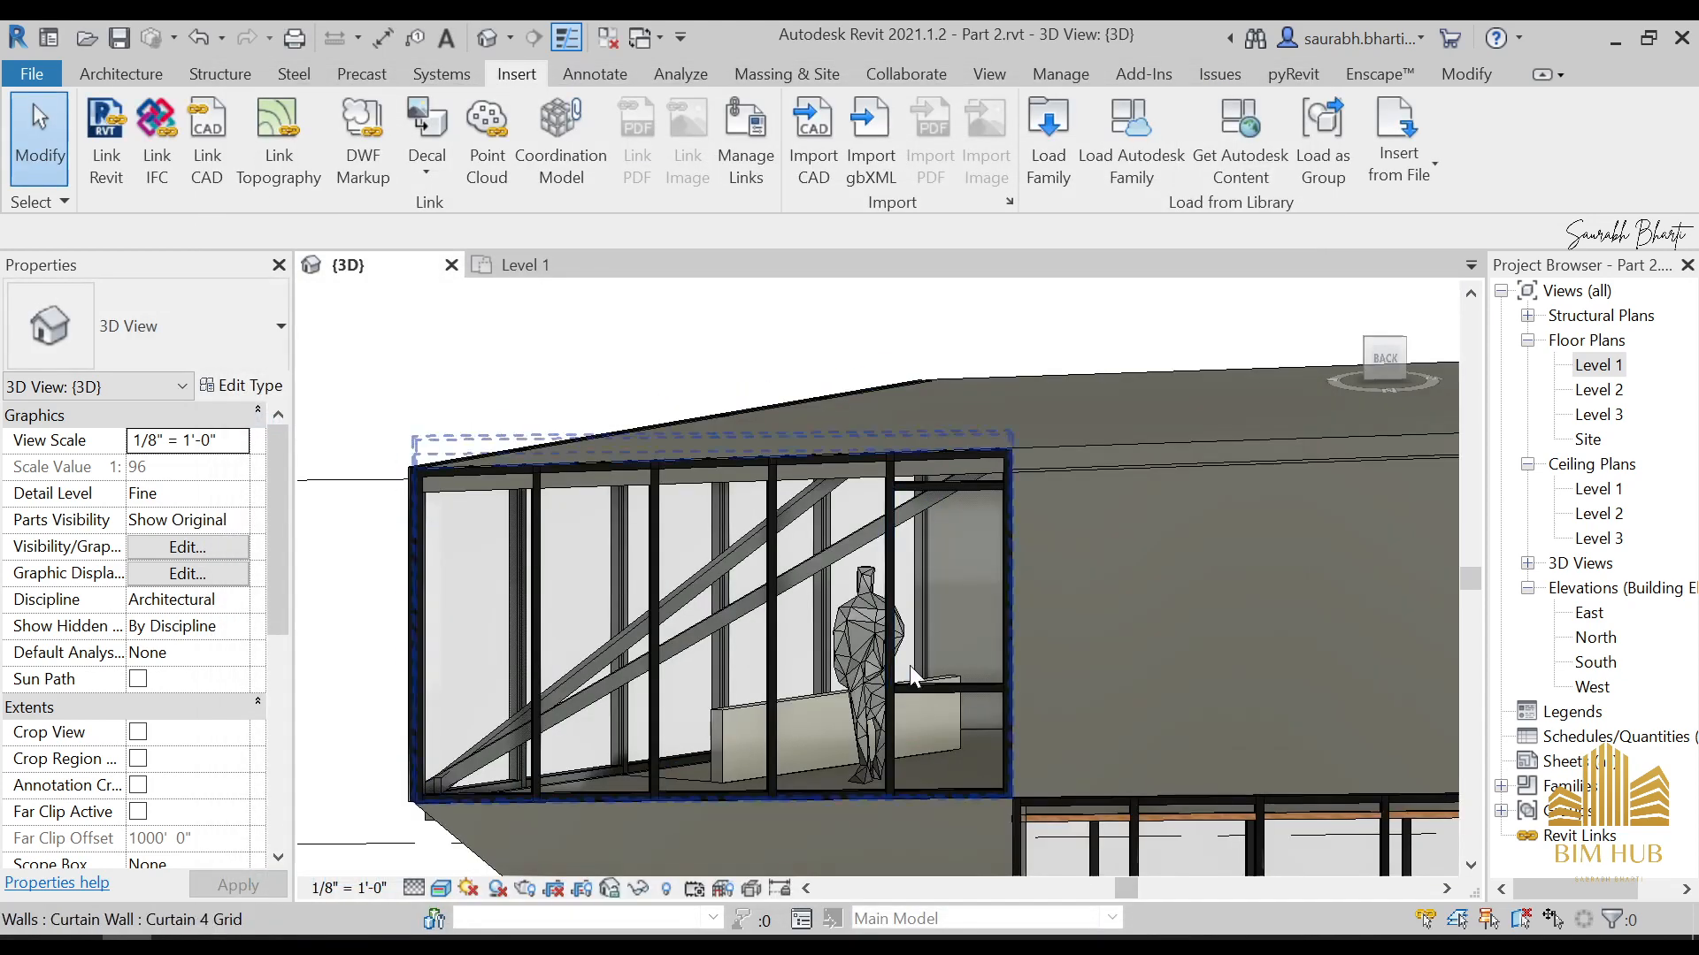
Change the glazed panel between the two horizontal mullions on the rear upper floor to the Curtain Wall-Awning type
key(Tab)
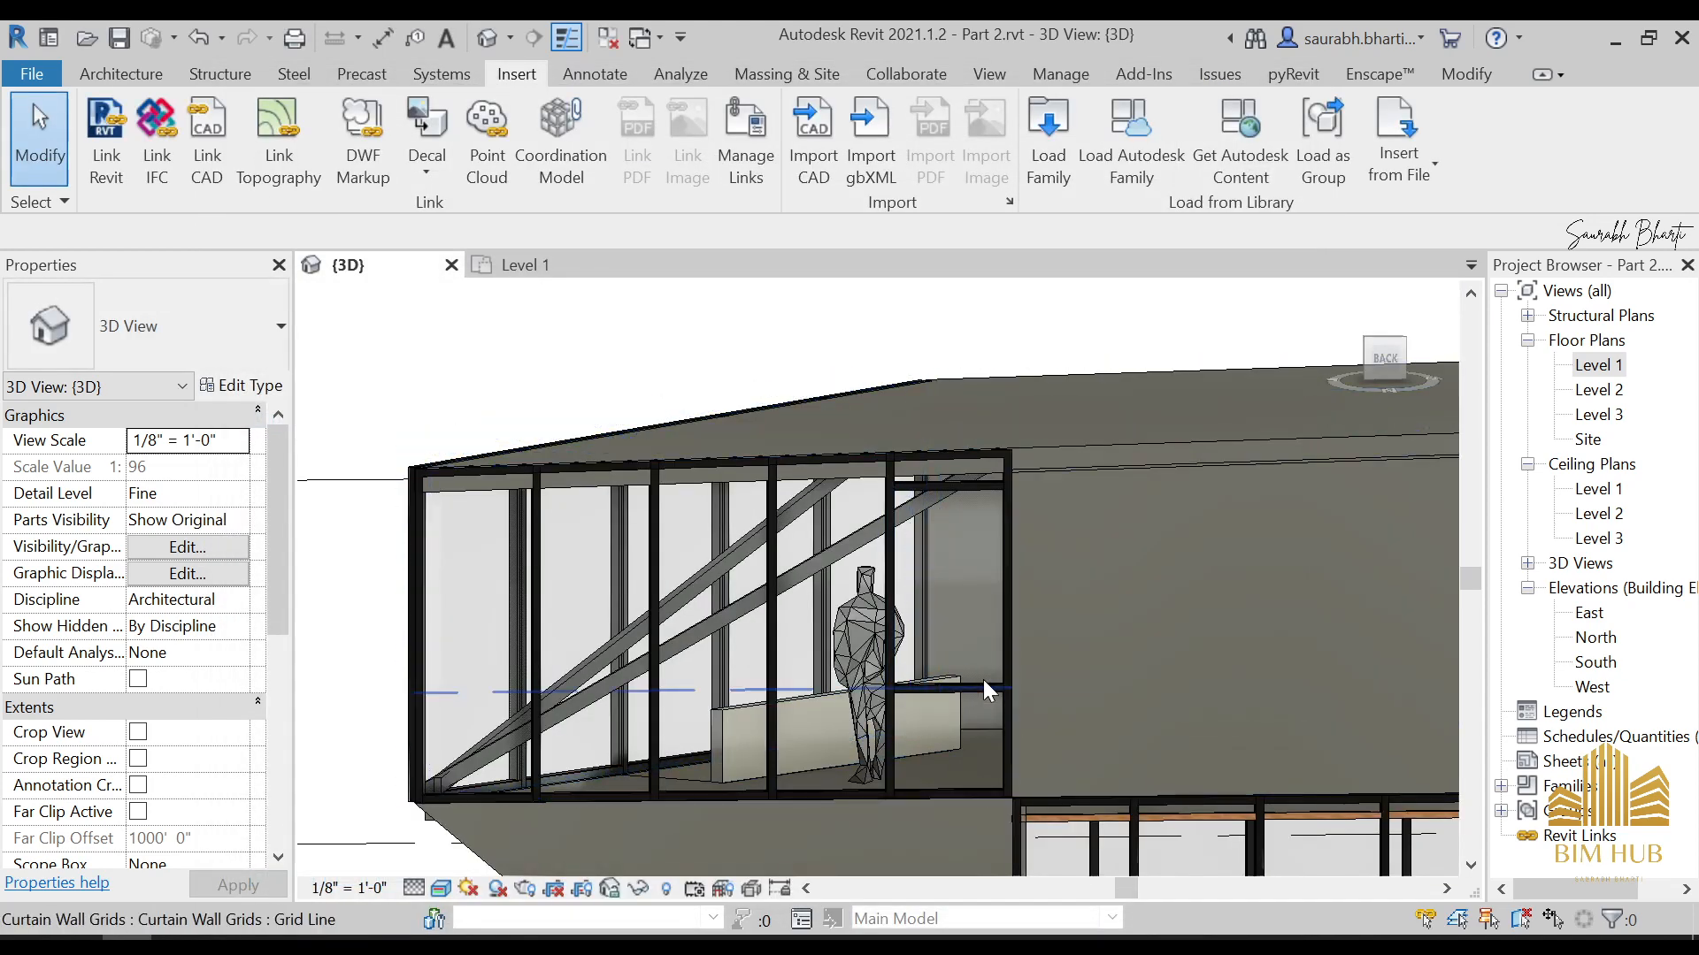
key(Tab)
click(984, 679)
click(218, 284)
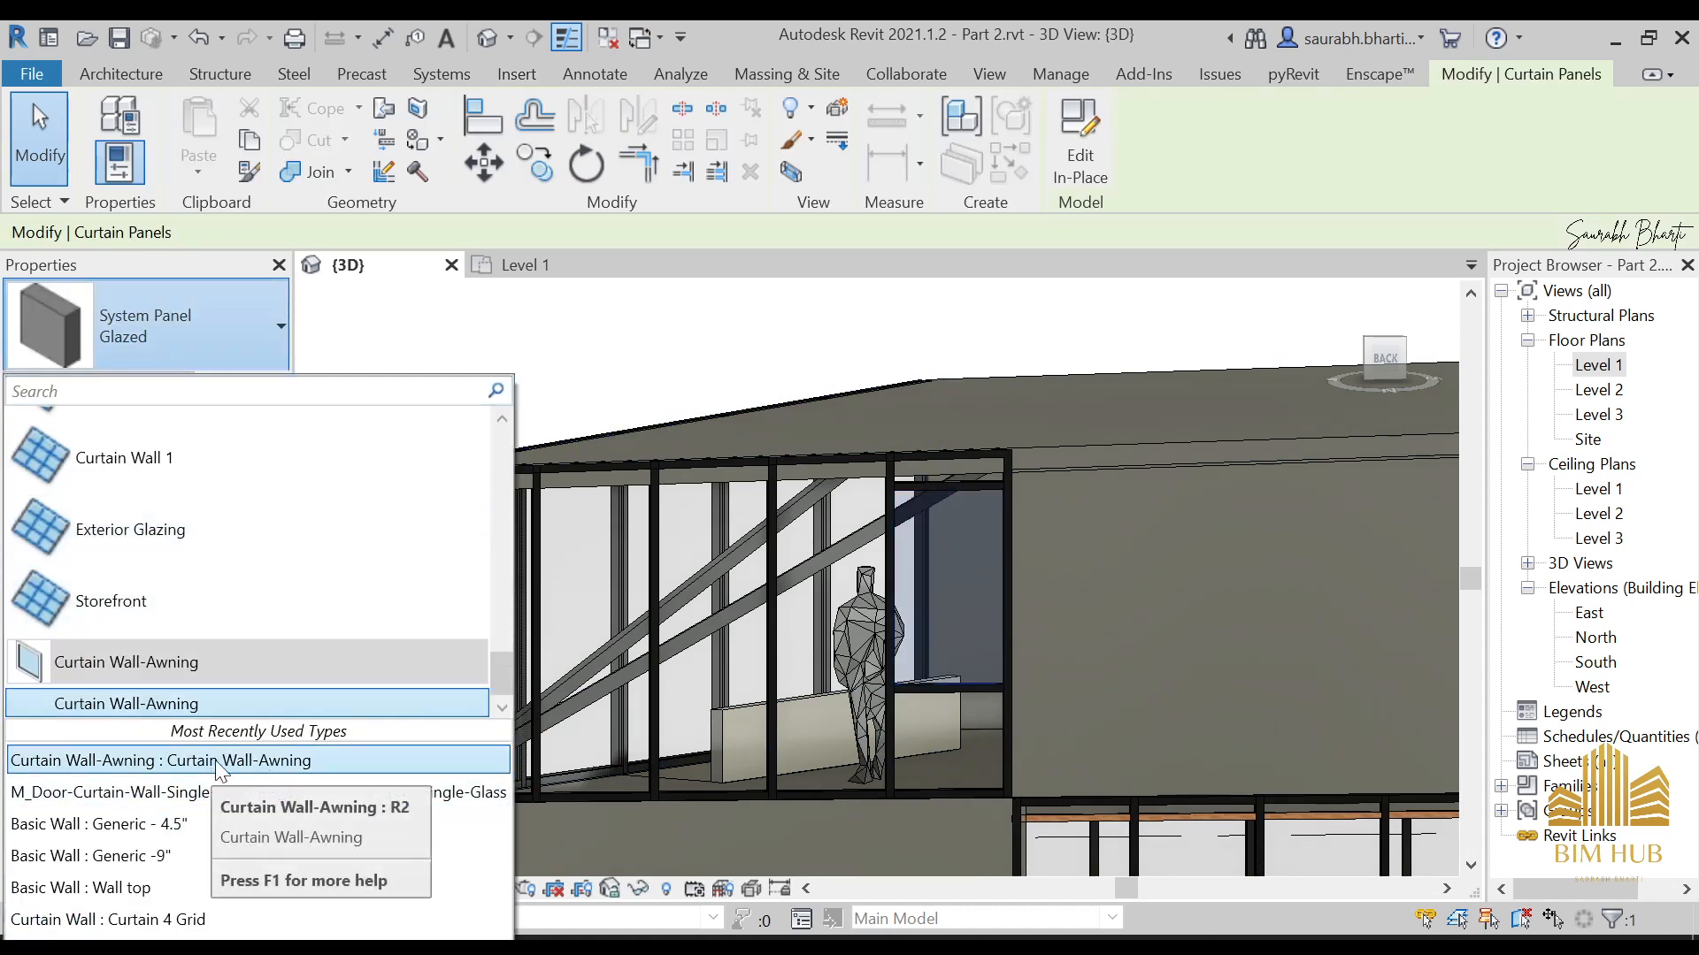
click(285, 765)
key(Escape)
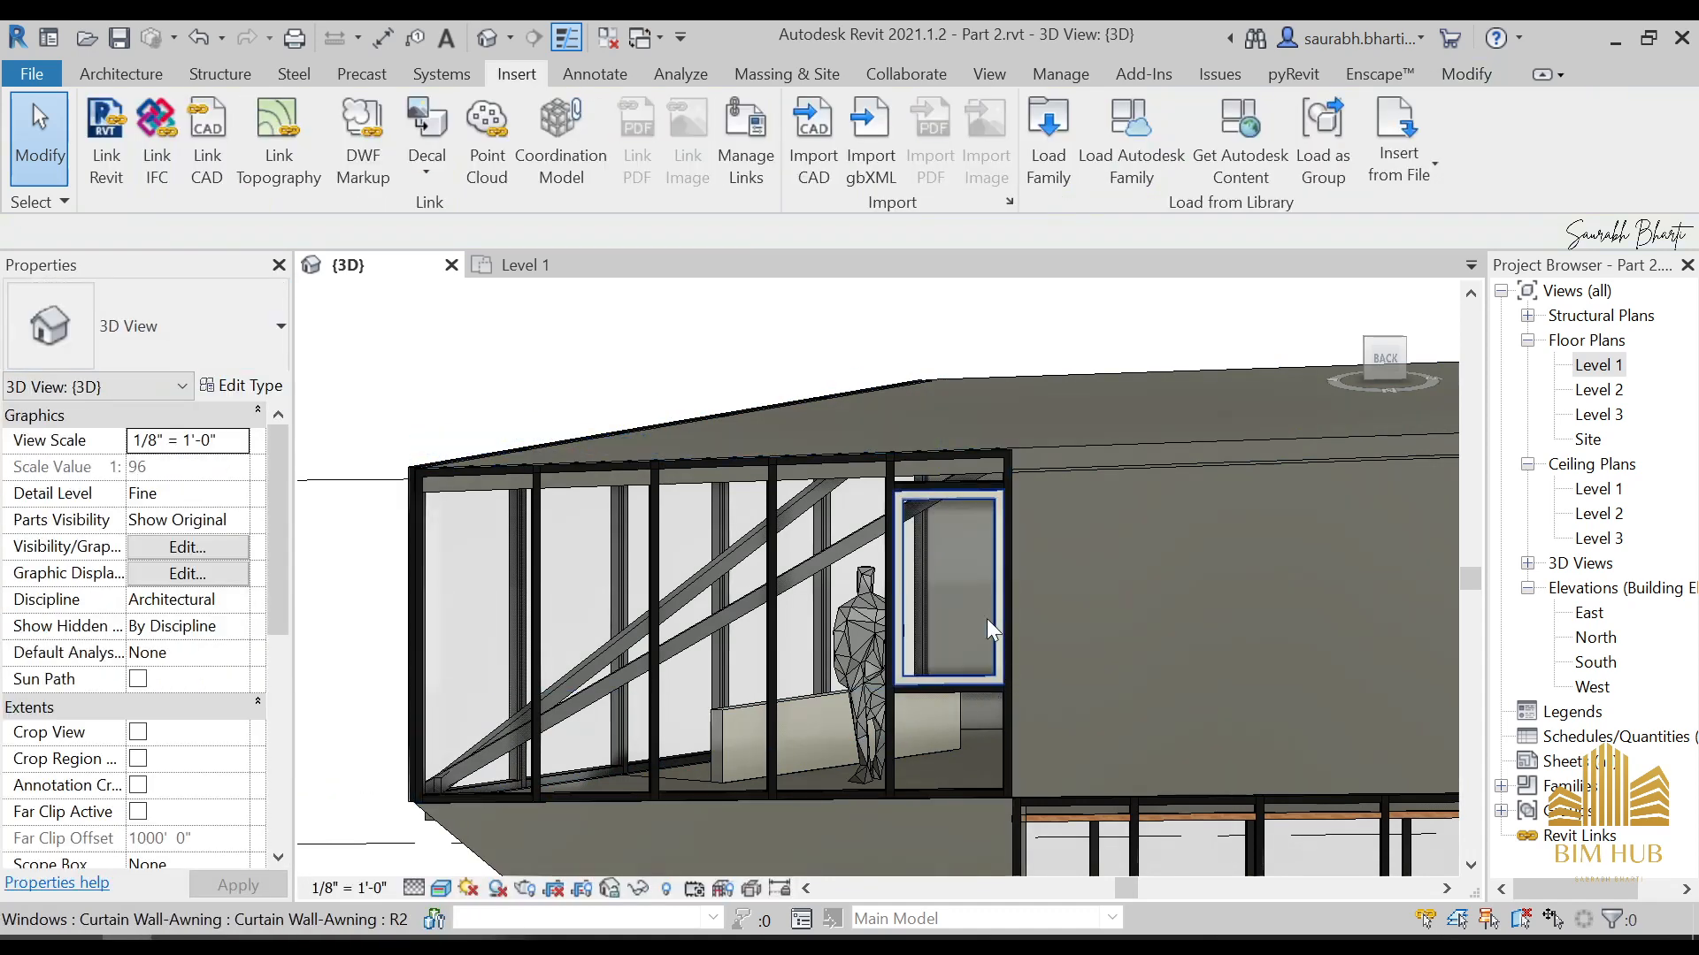
Set the sash material of the Curtain Wall-Awning window type to 1.Anodised Black
scroll(968, 669, up, 5)
click(965, 675)
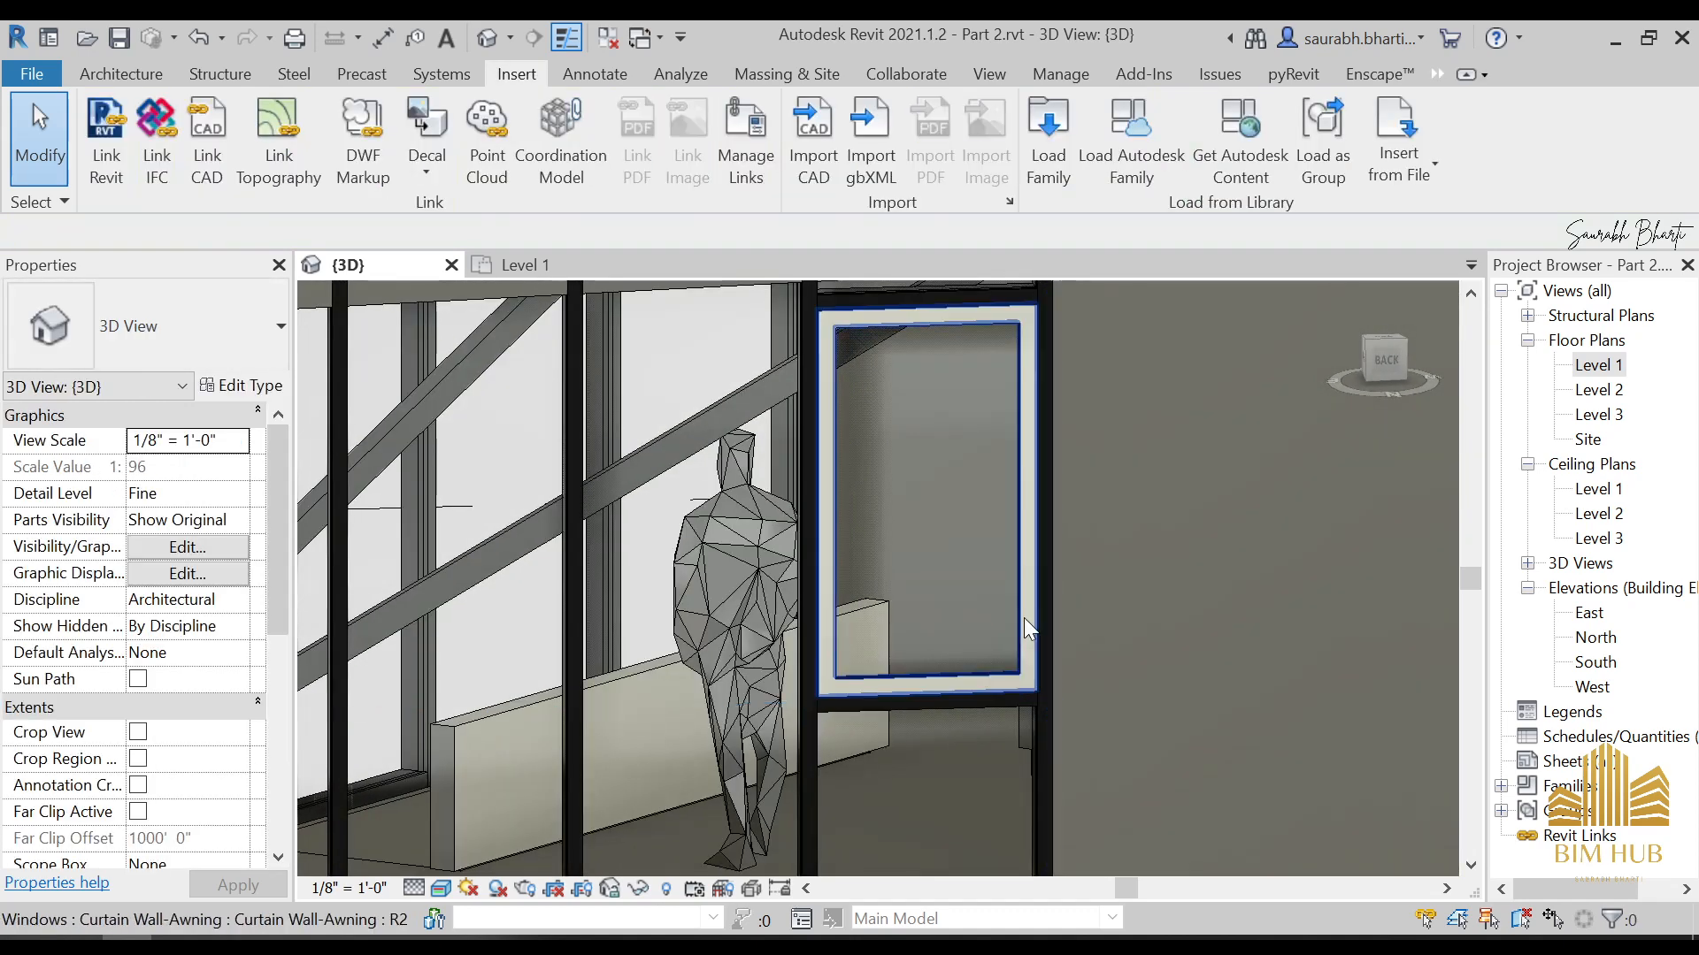
click(1024, 614)
click(240, 386)
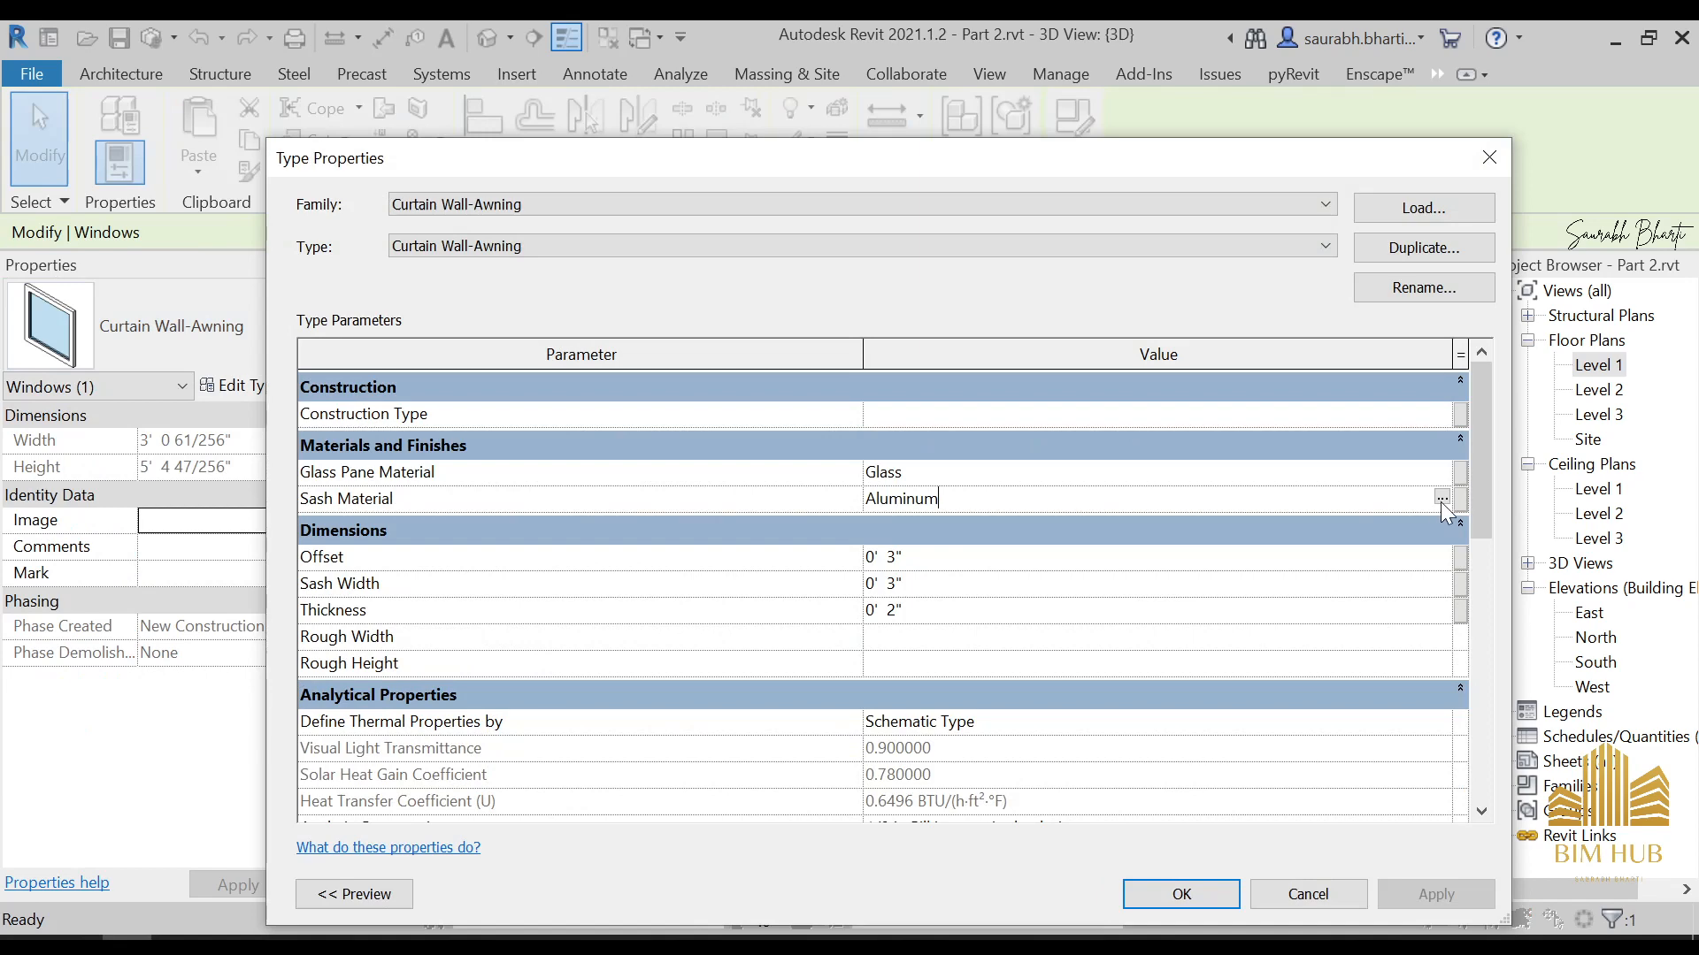
click(1440, 498)
scroll(507, 400, up, 5)
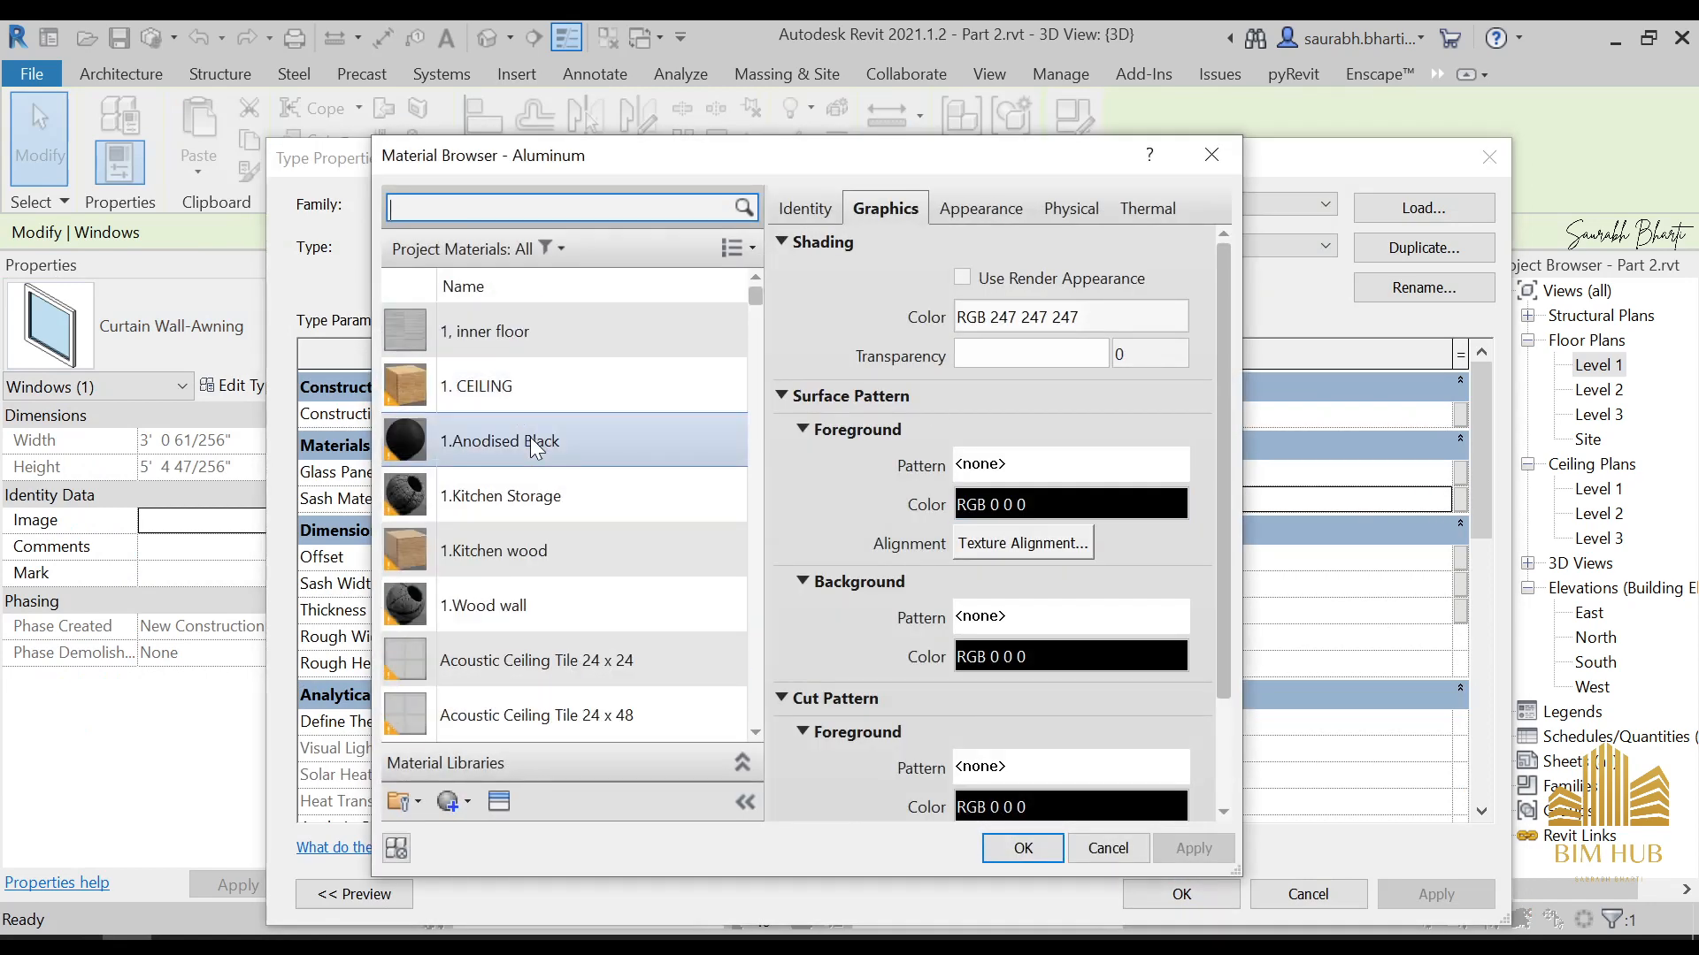
double_click(529, 440)
click(1182, 894)
click(963, 798)
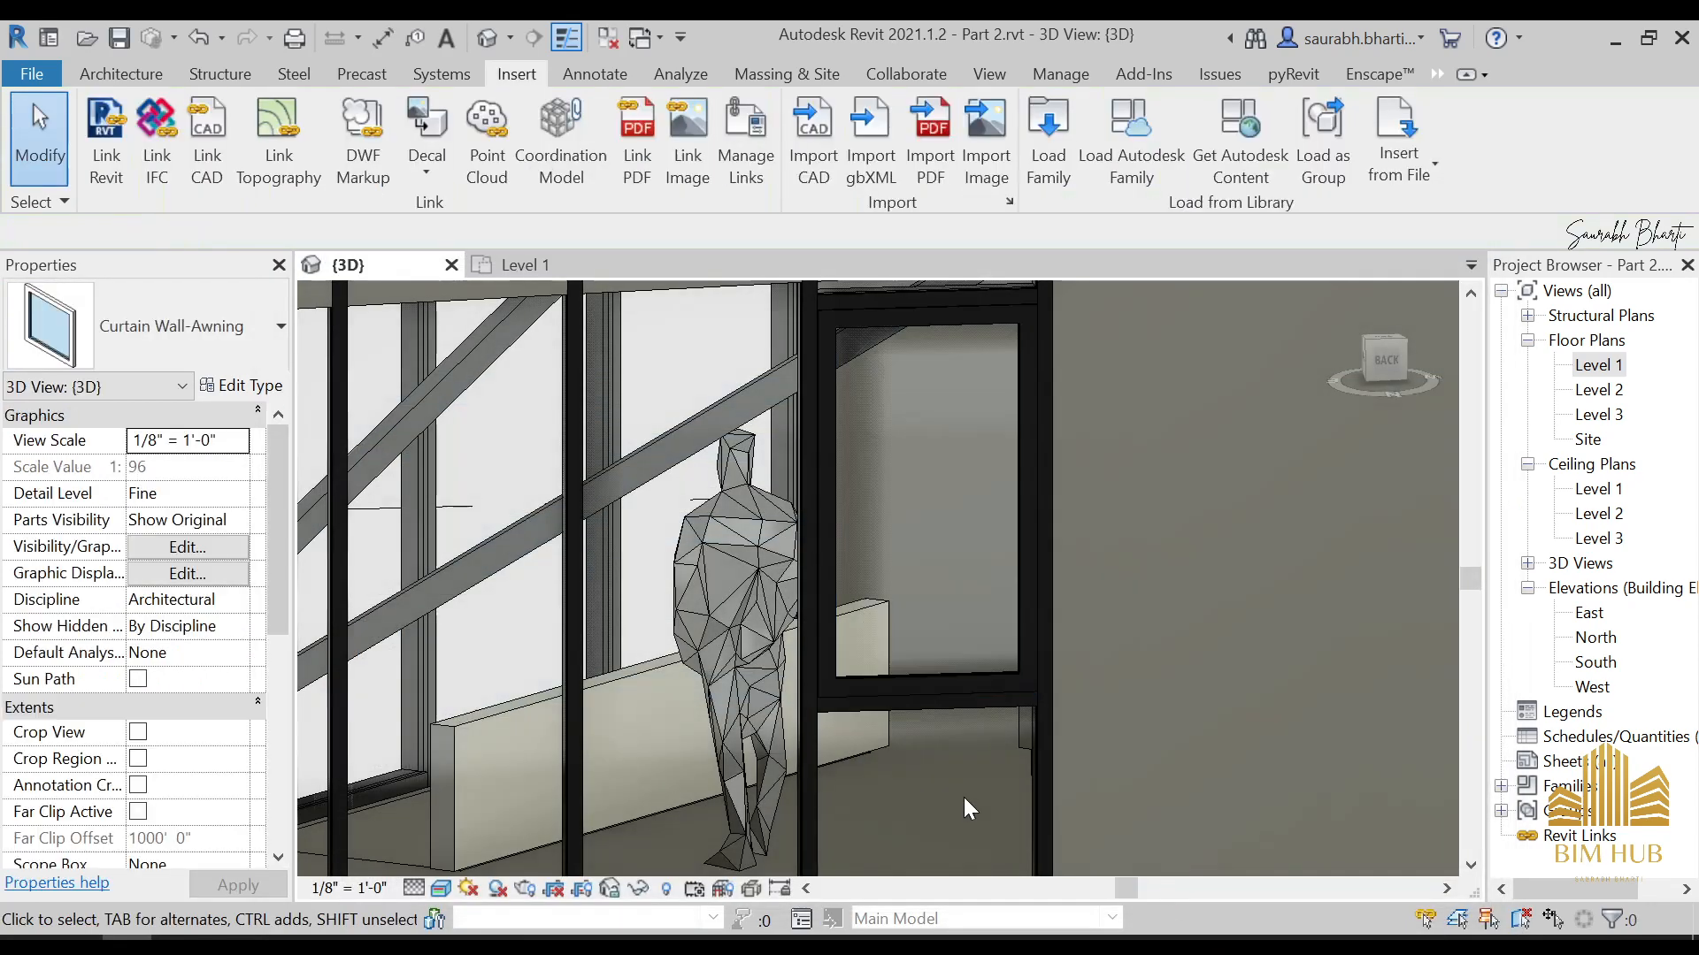
Switch to Photos, go through the reference pictures and examine the window and door layout on the Elevations.jpg drawing
shift+middle_drag(915, 740, 654, 646)
scroll(873, 576, down, 5)
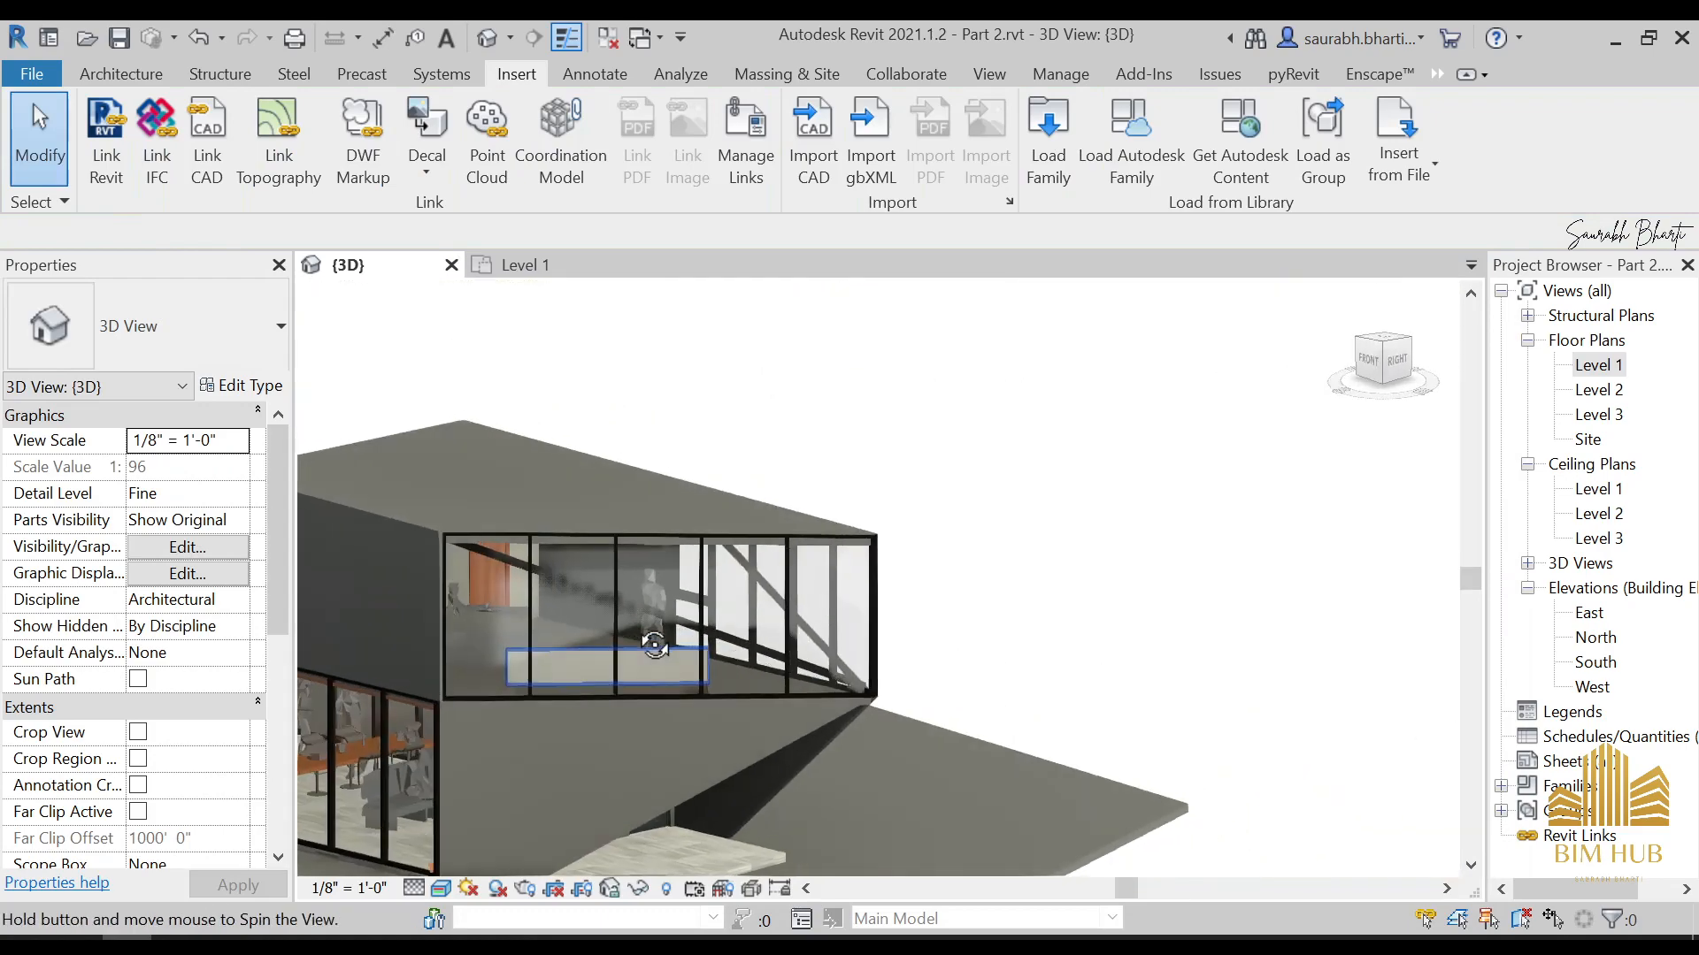
scroll(655, 645, down, 4)
click(329, 939)
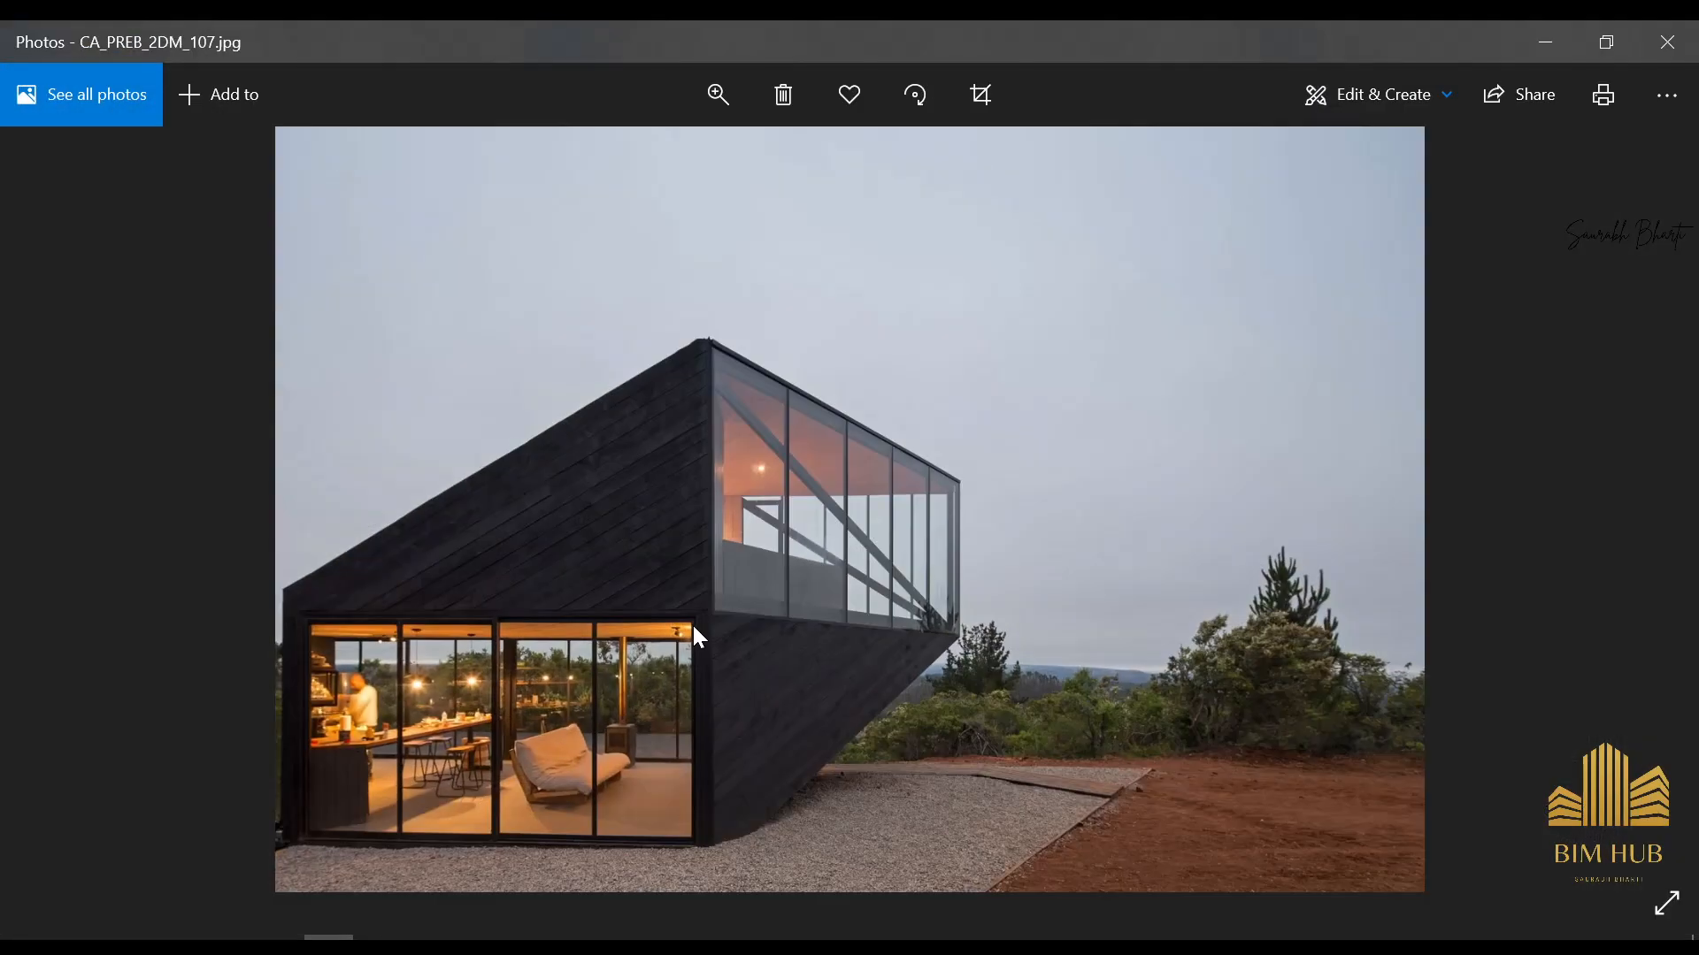
key(Right)
key(Right)
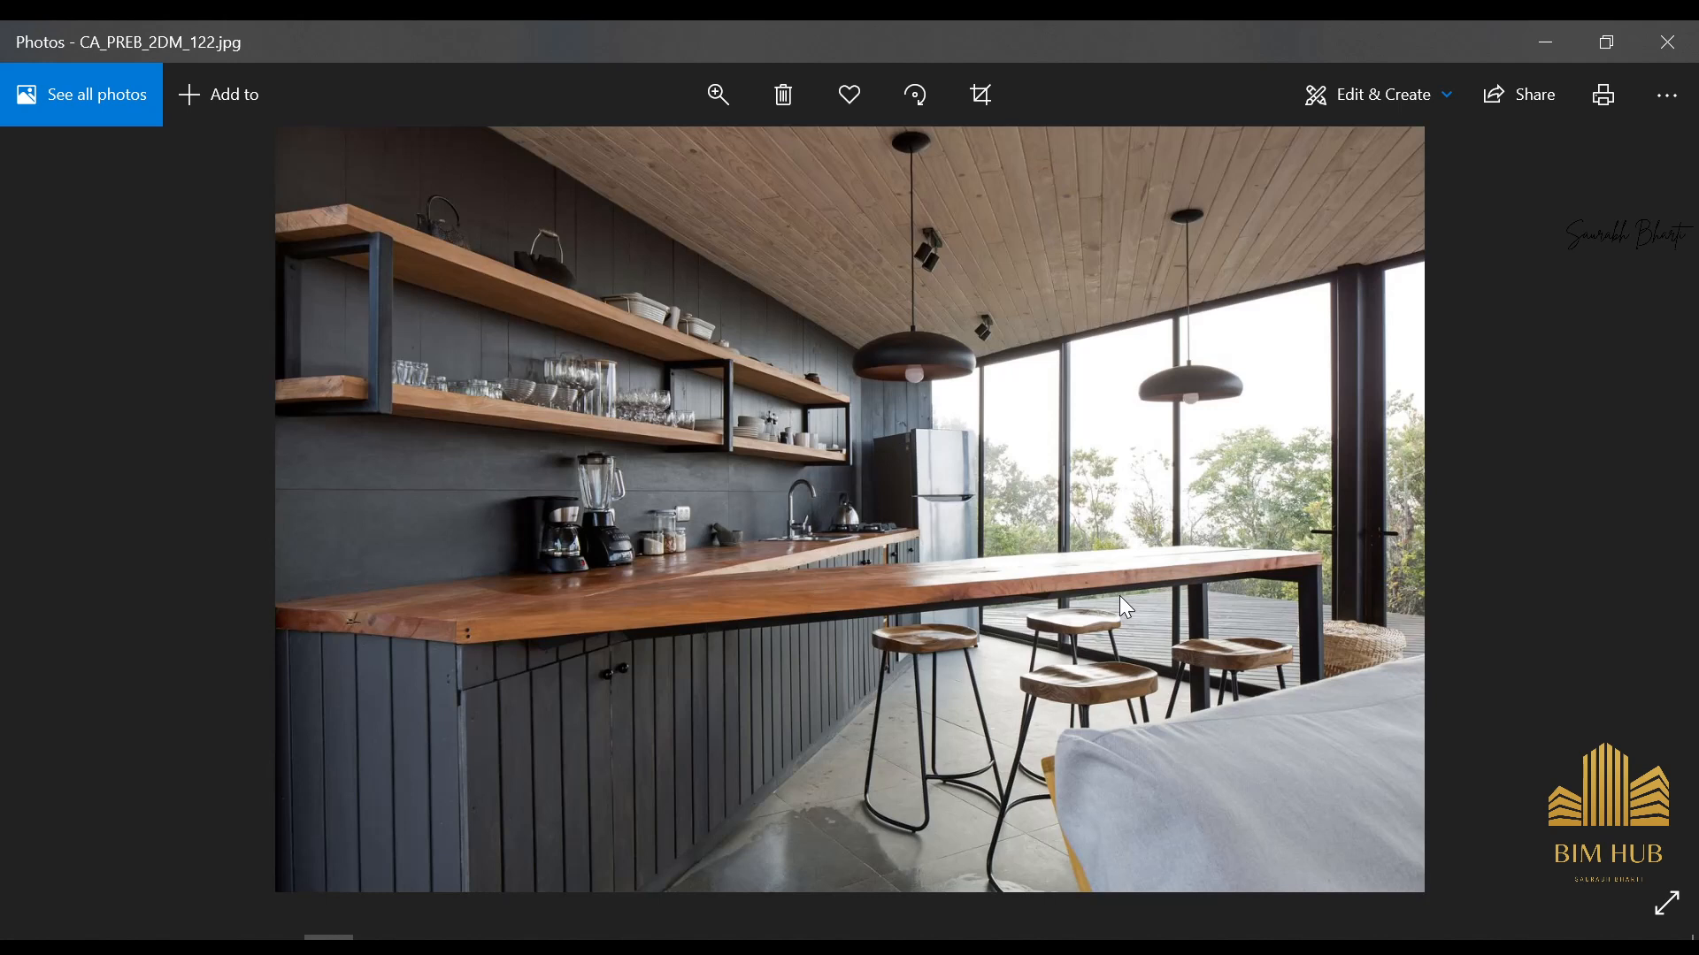
key(Right)
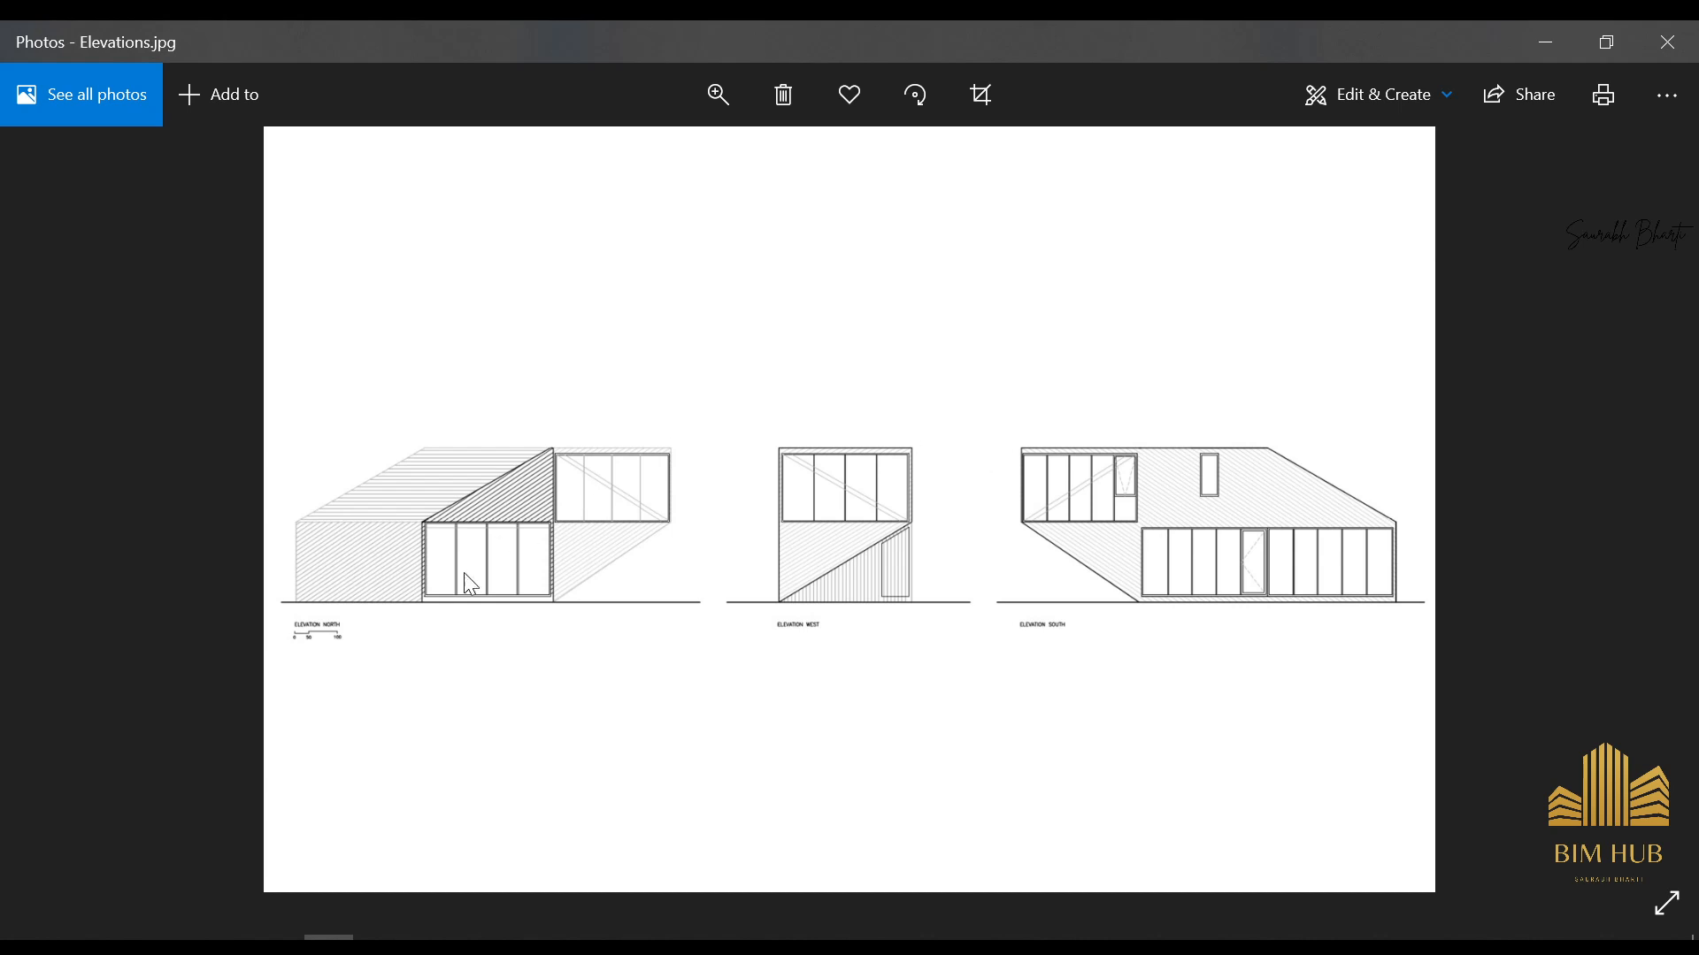
ctrl+scroll(1124, 476, up, 2)
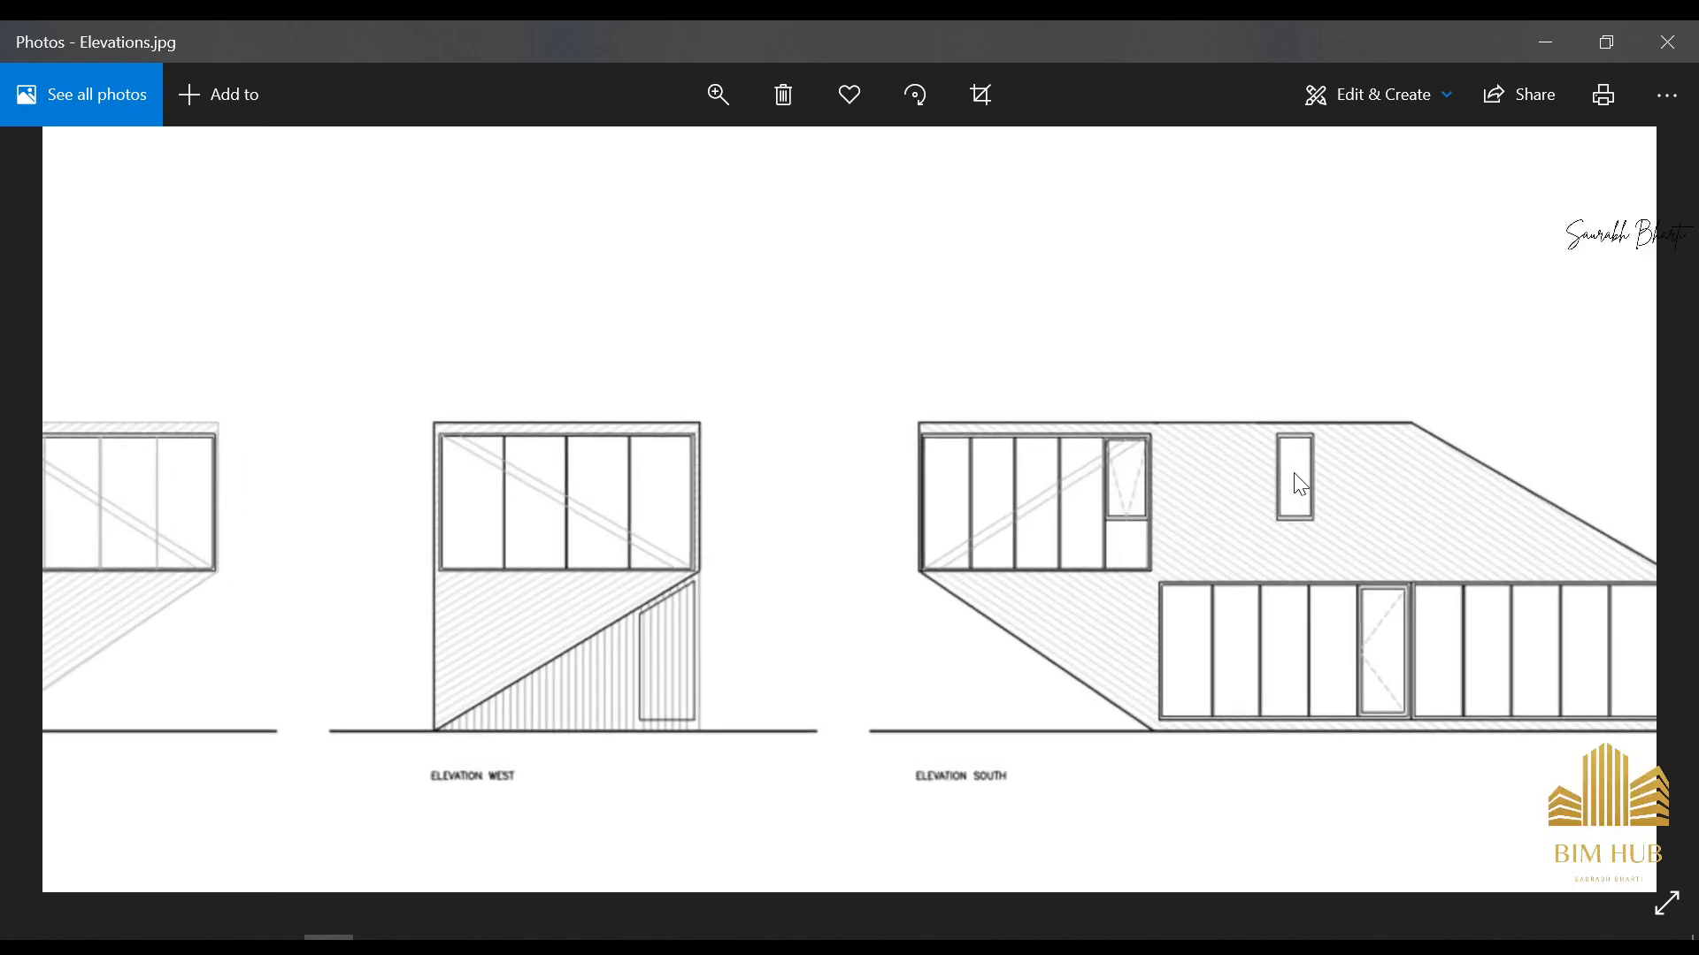
ctrl+scroll(1292, 481, down, 2)
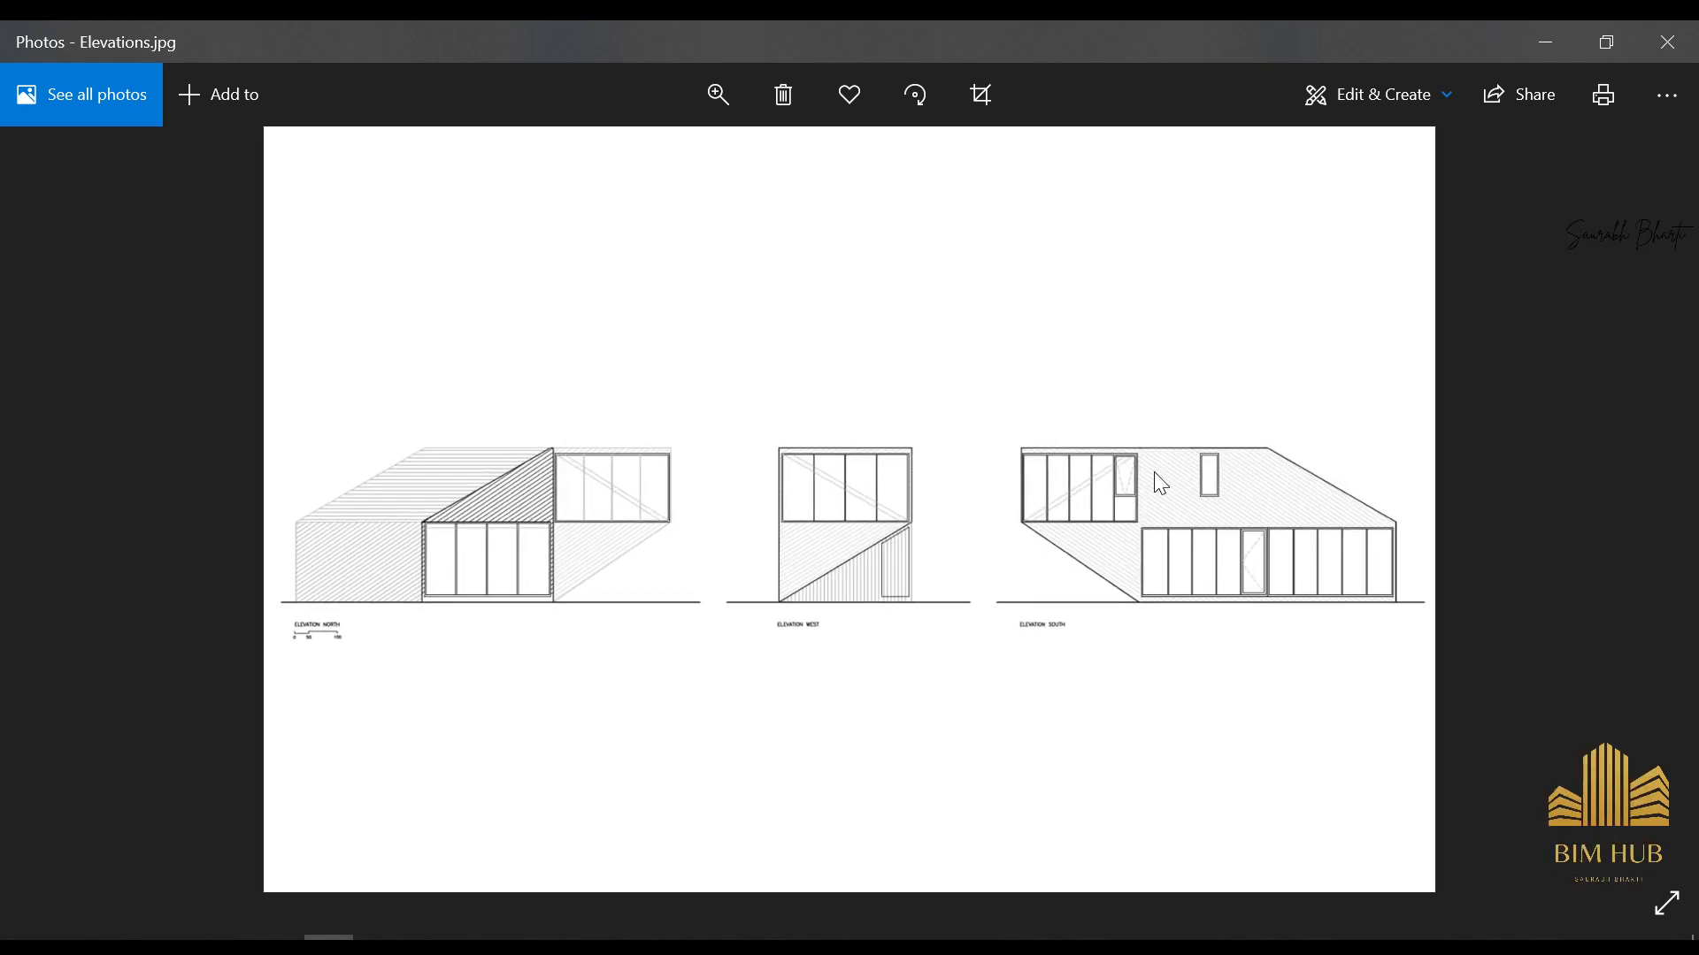
ctrl+scroll(1261, 569, up, 2)
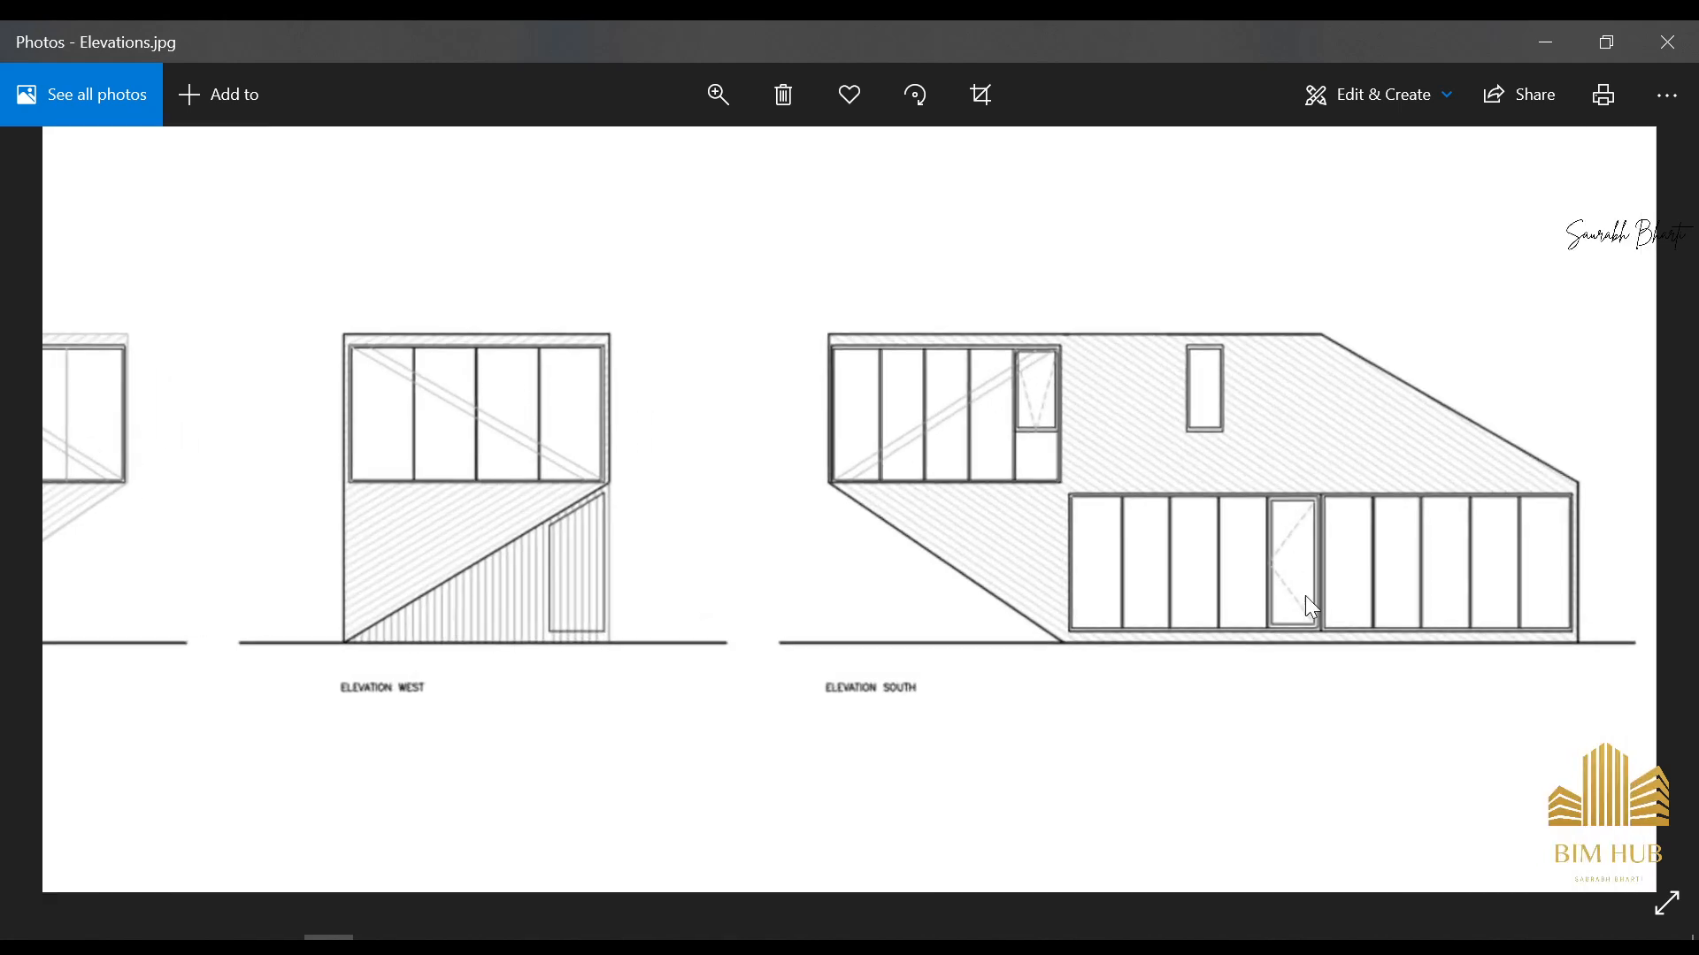
ctrl+scroll(1300, 566, down, 2)
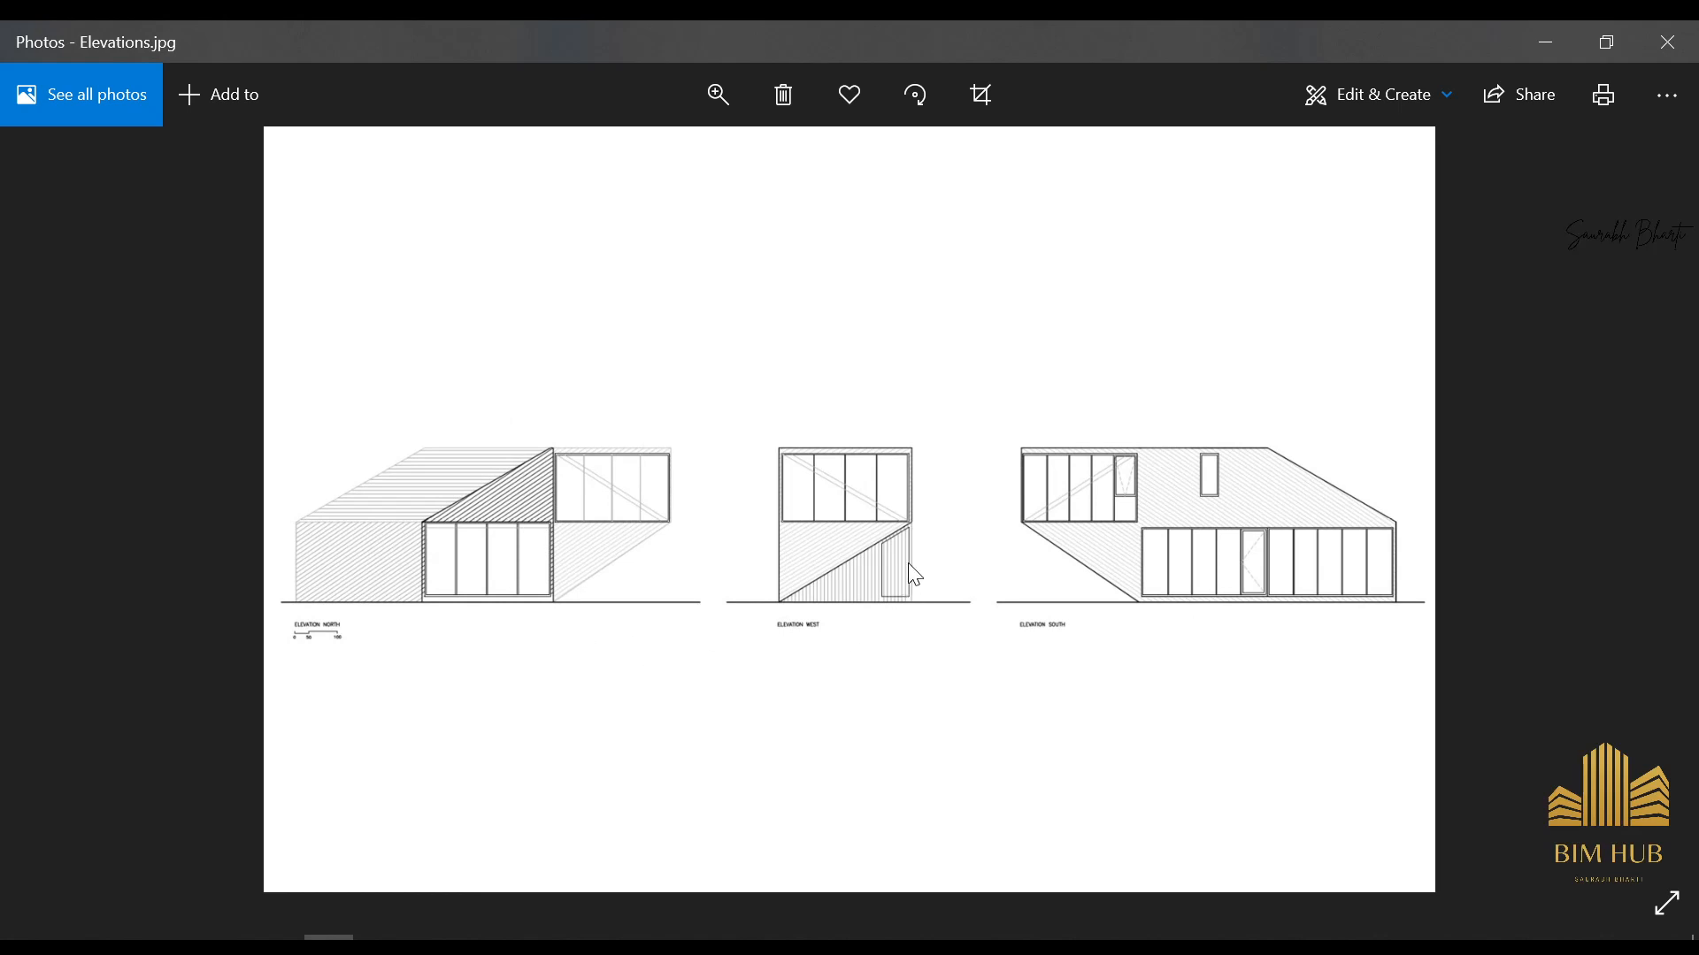
Examine the first and second floor layouts in Plan.jpg and compare them with the house model in Revit
key(Right)
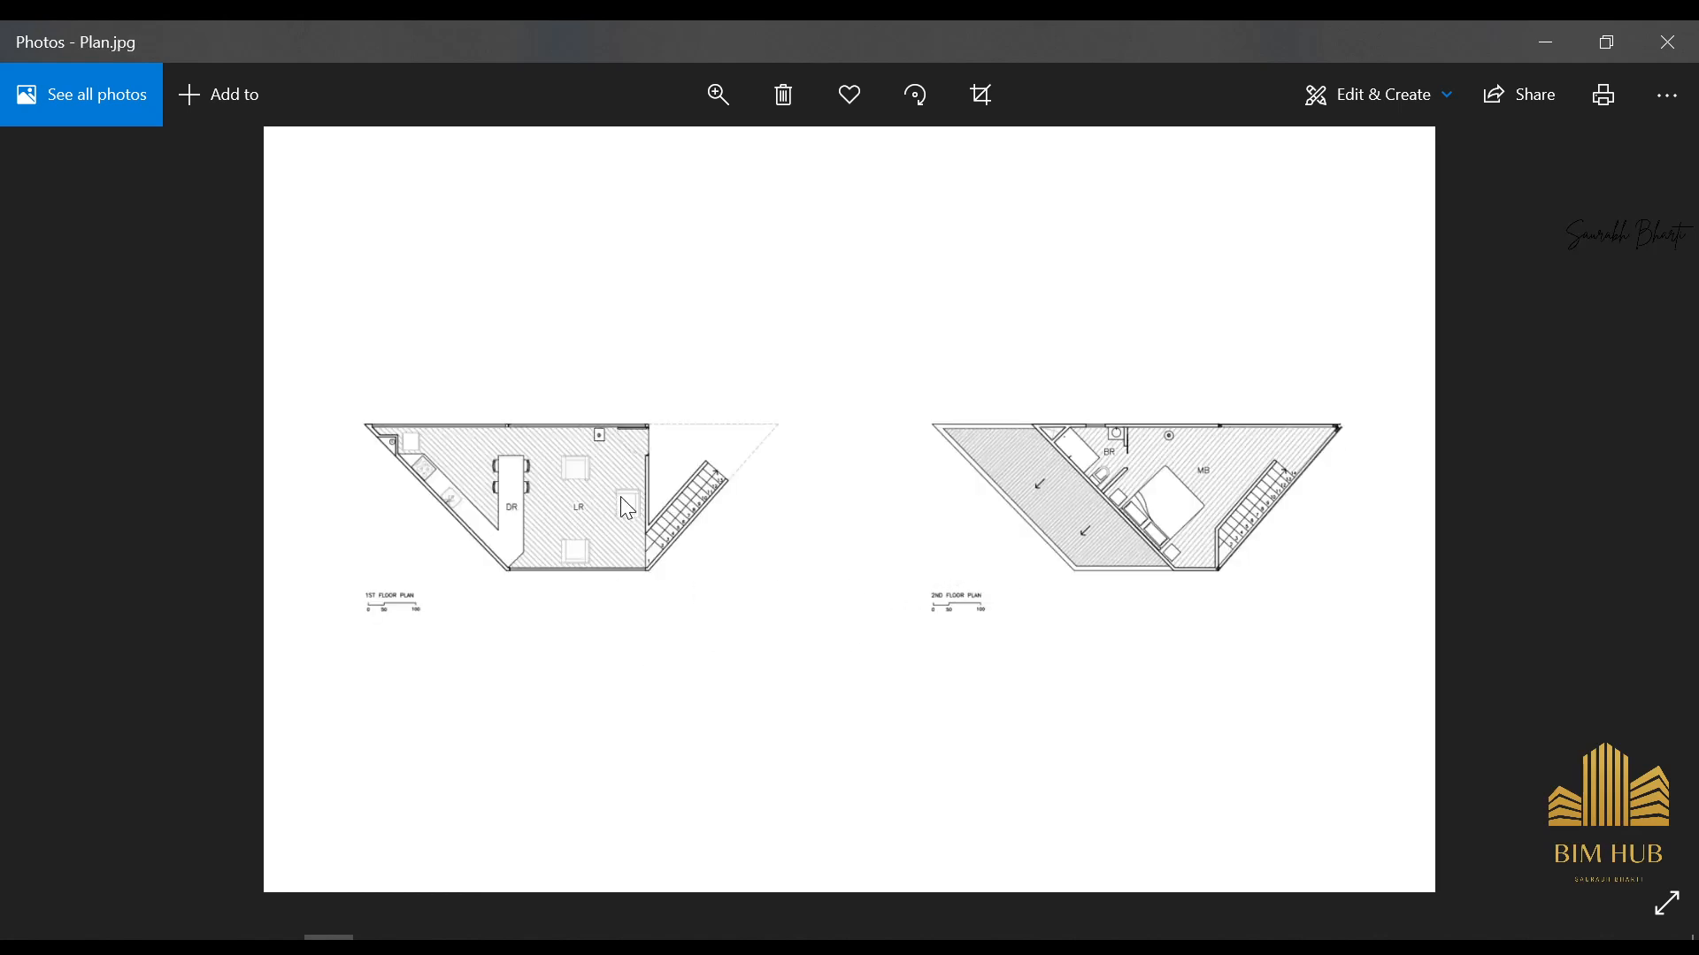
double_click(584, 488)
drag(517, 488, 619, 577)
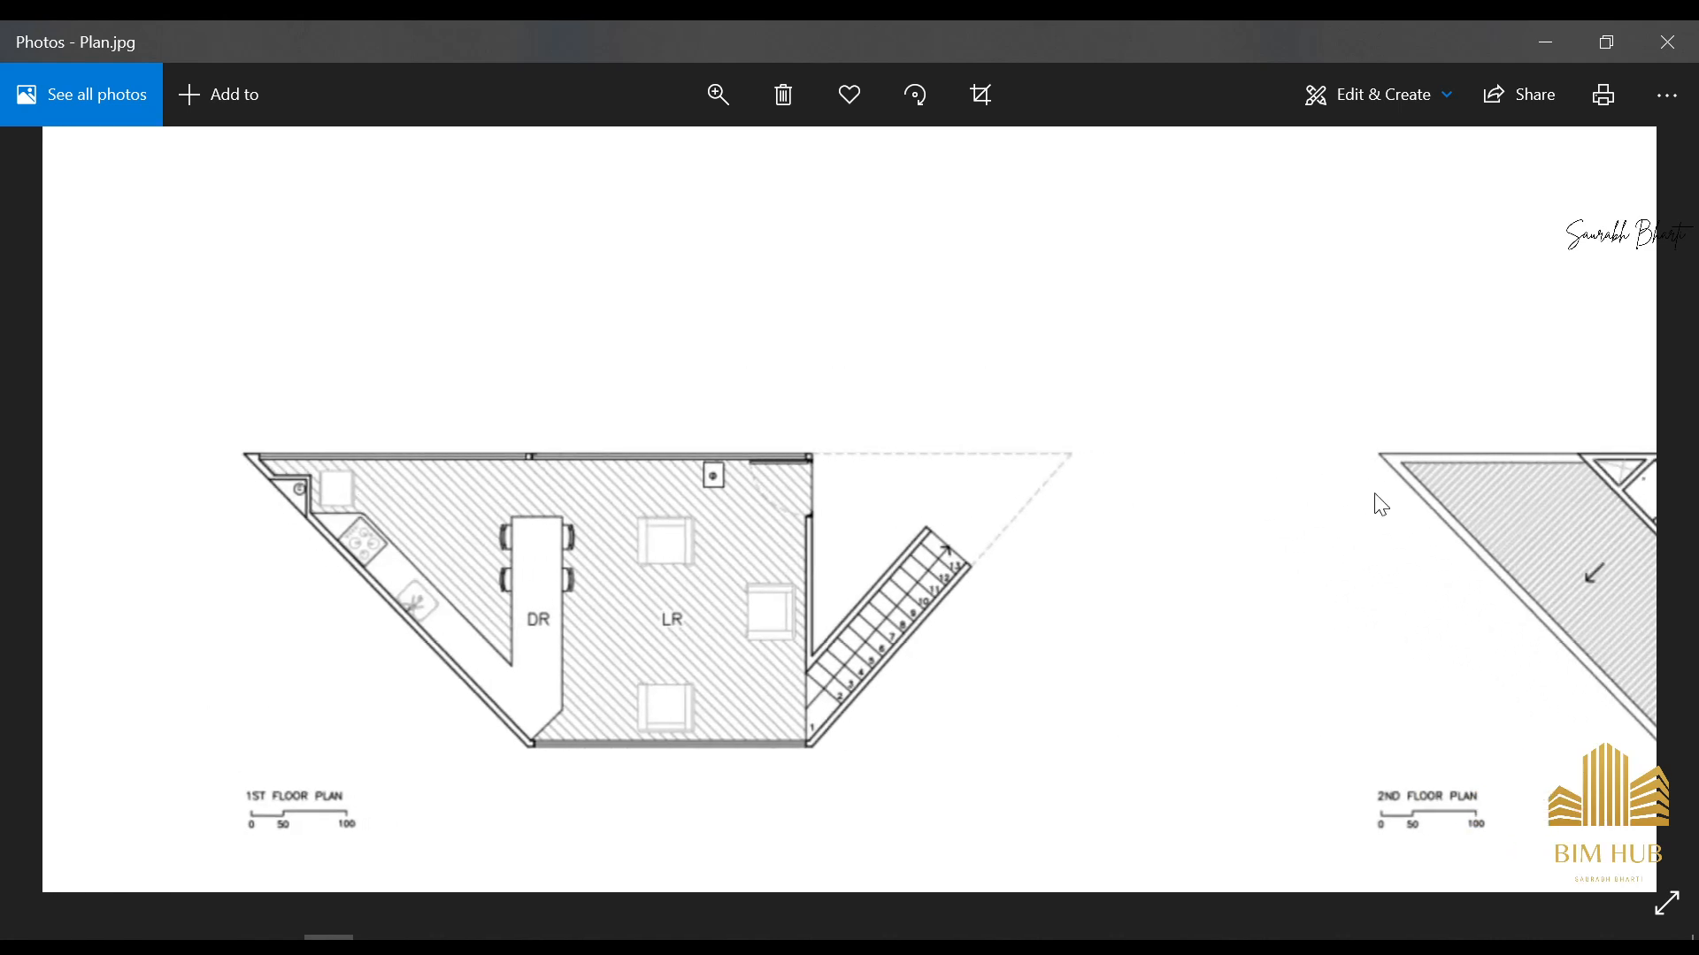
drag(1372, 491, 1069, 490)
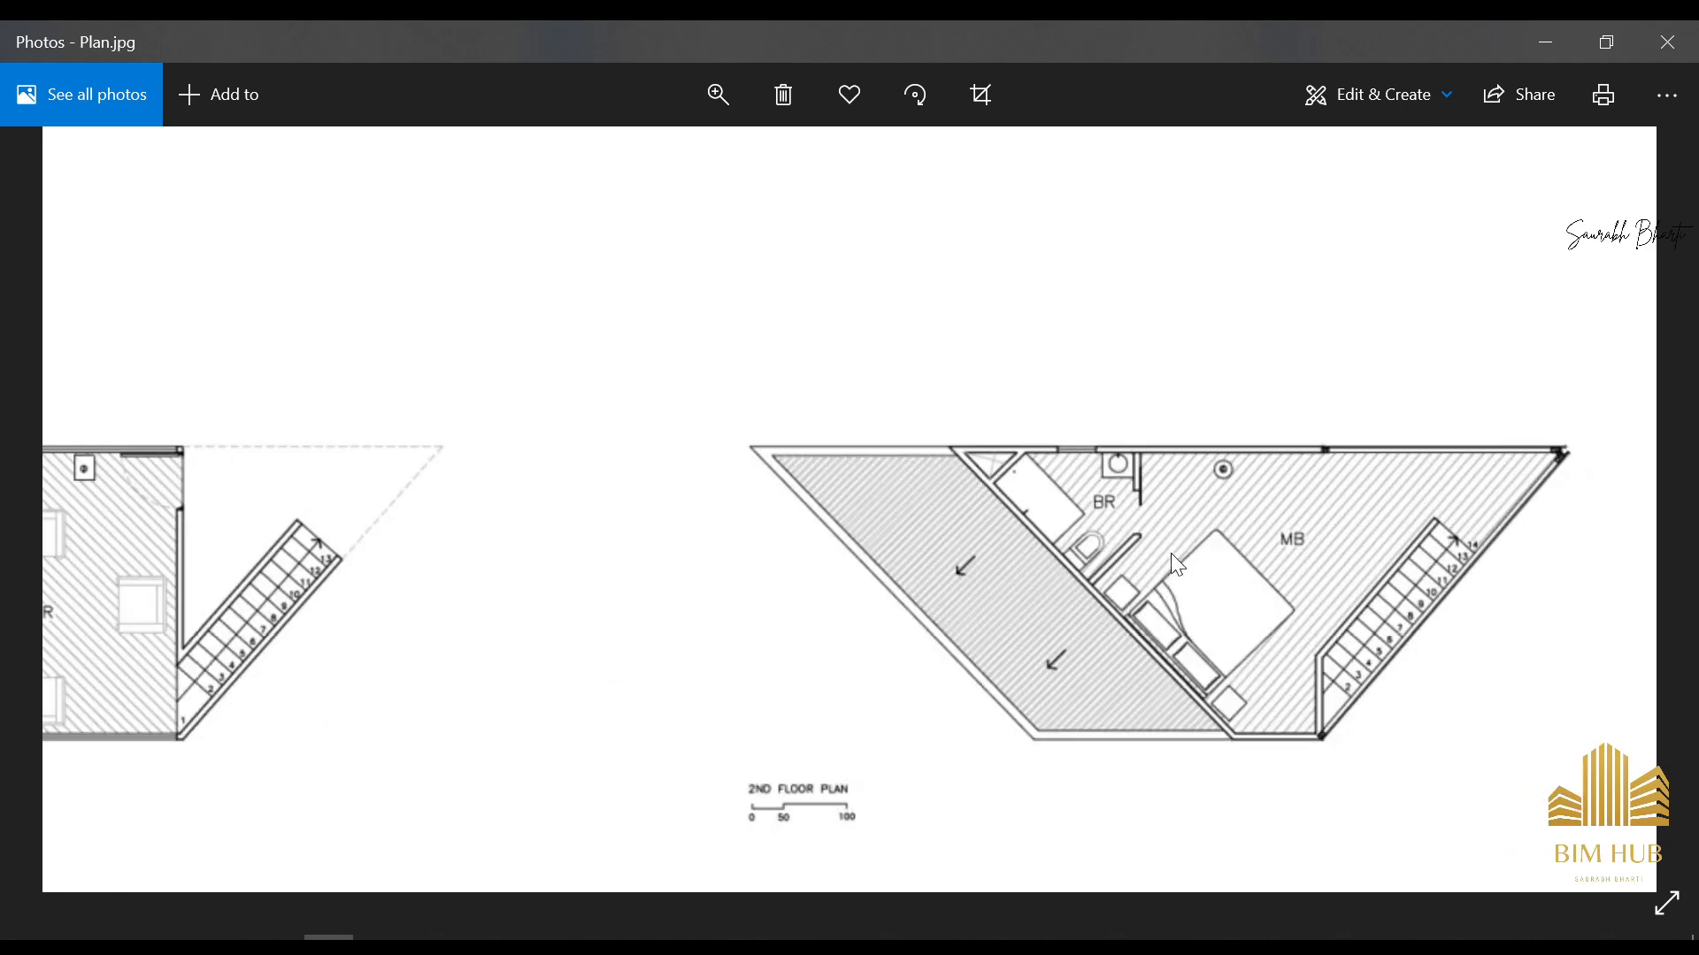
double_click(1226, 470)
click(1550, 46)
shift+middle_drag(555, 671, 872, 659)
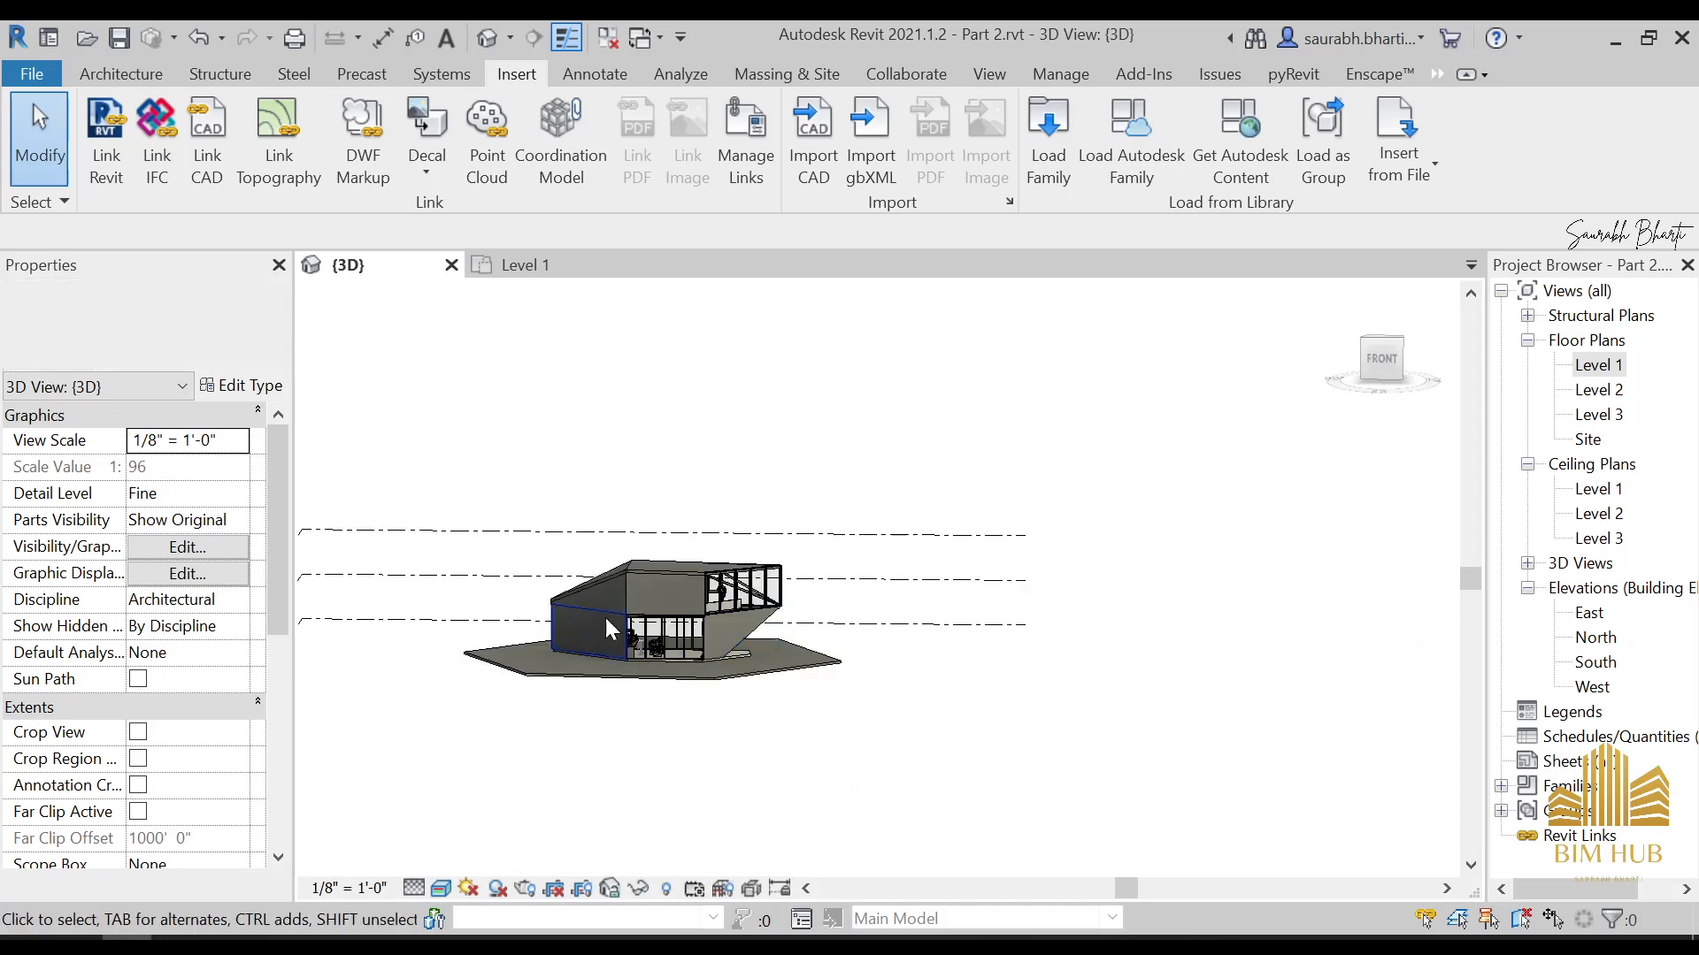
scroll(610, 607, up, 2)
click(328, 942)
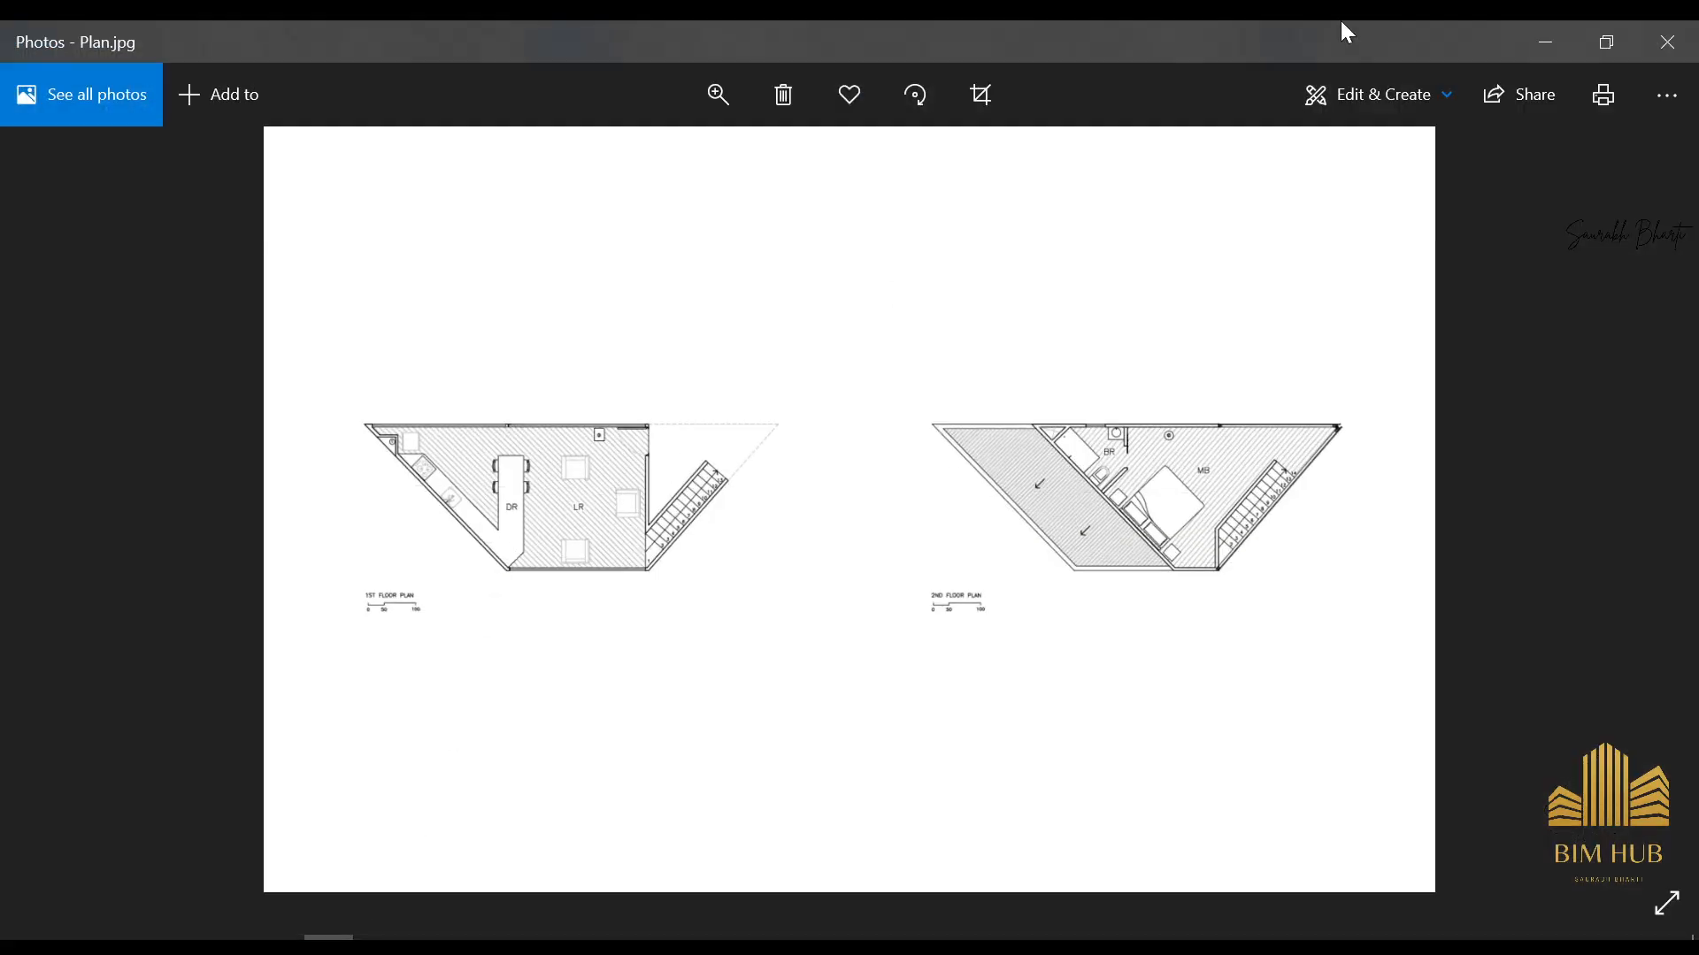
click(1547, 43)
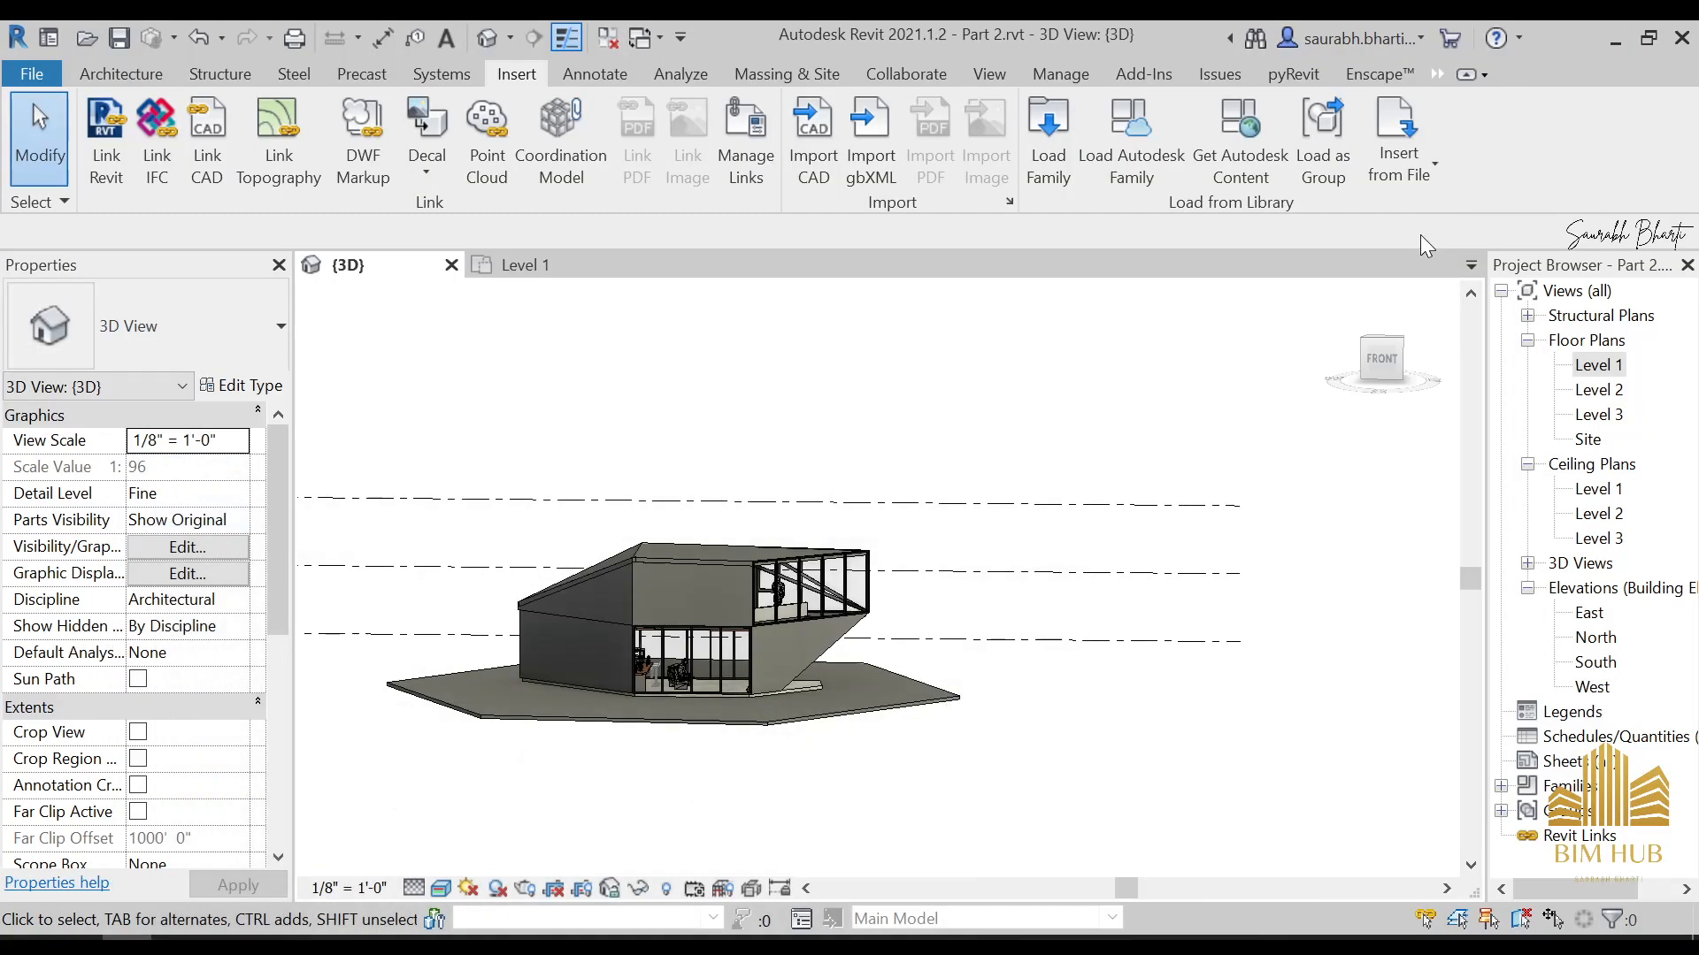
Switch to the desktop, search the Library folder for "CHIMN", dismiss the model upgrade, check the chimney family's thumbnail and close the folder
click(1616, 41)
double_click(168, 841)
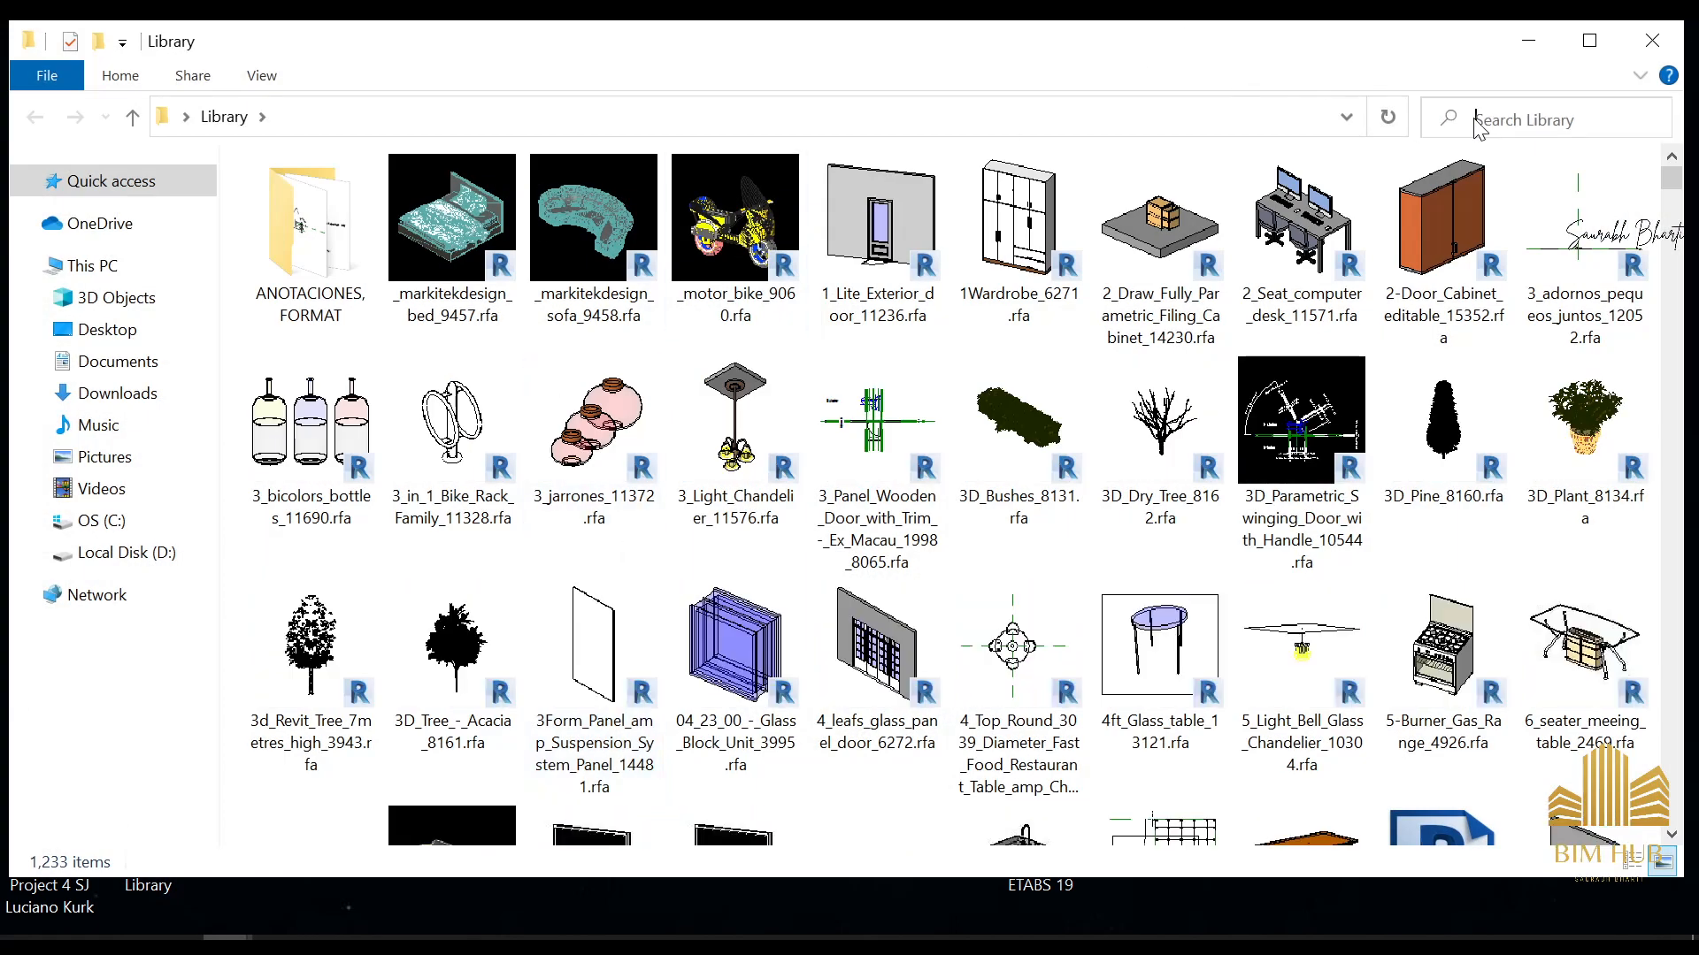
text(CHIMN)
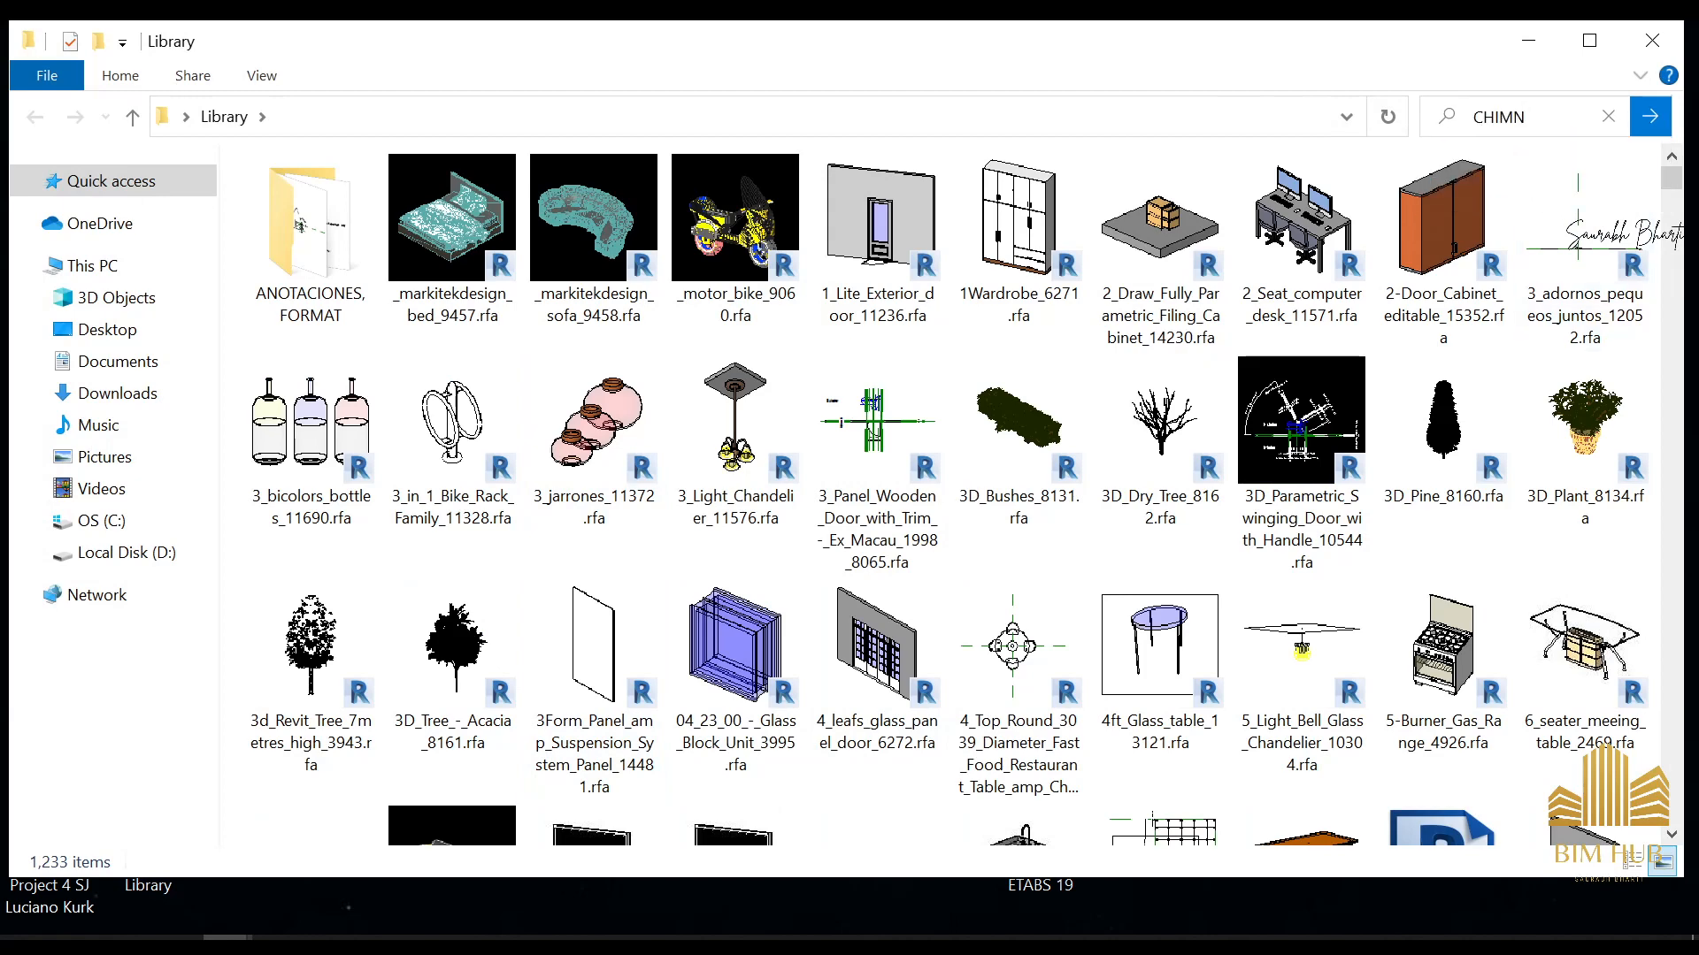
click(1560, 172)
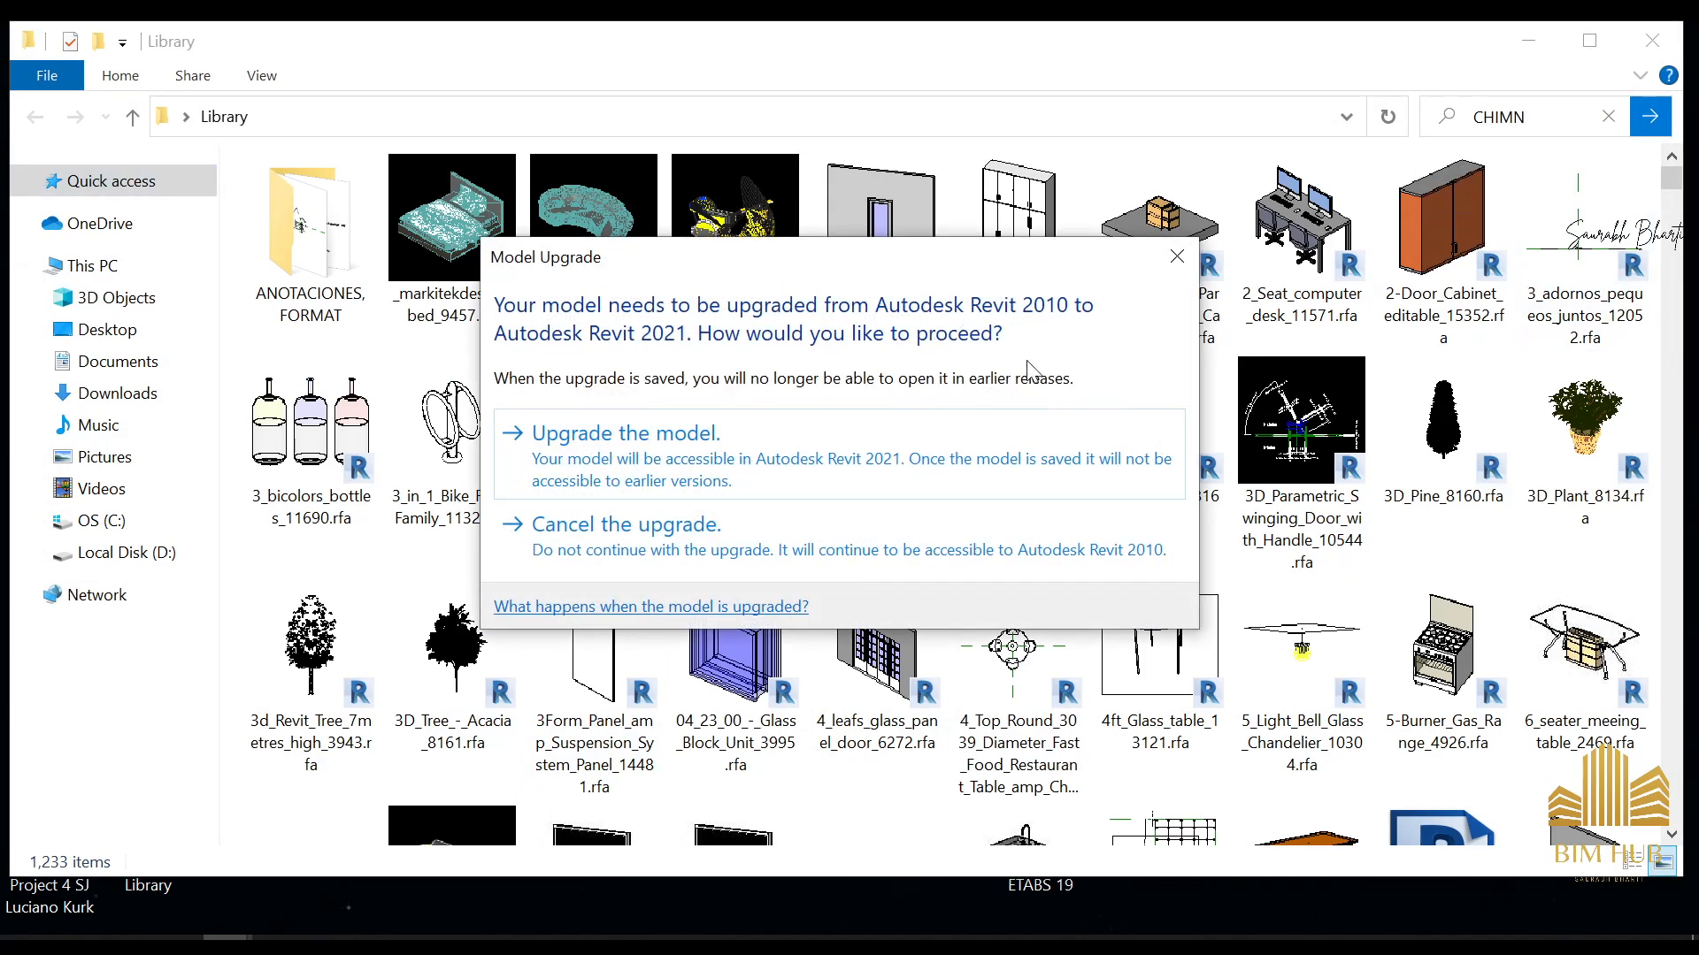
click(1176, 256)
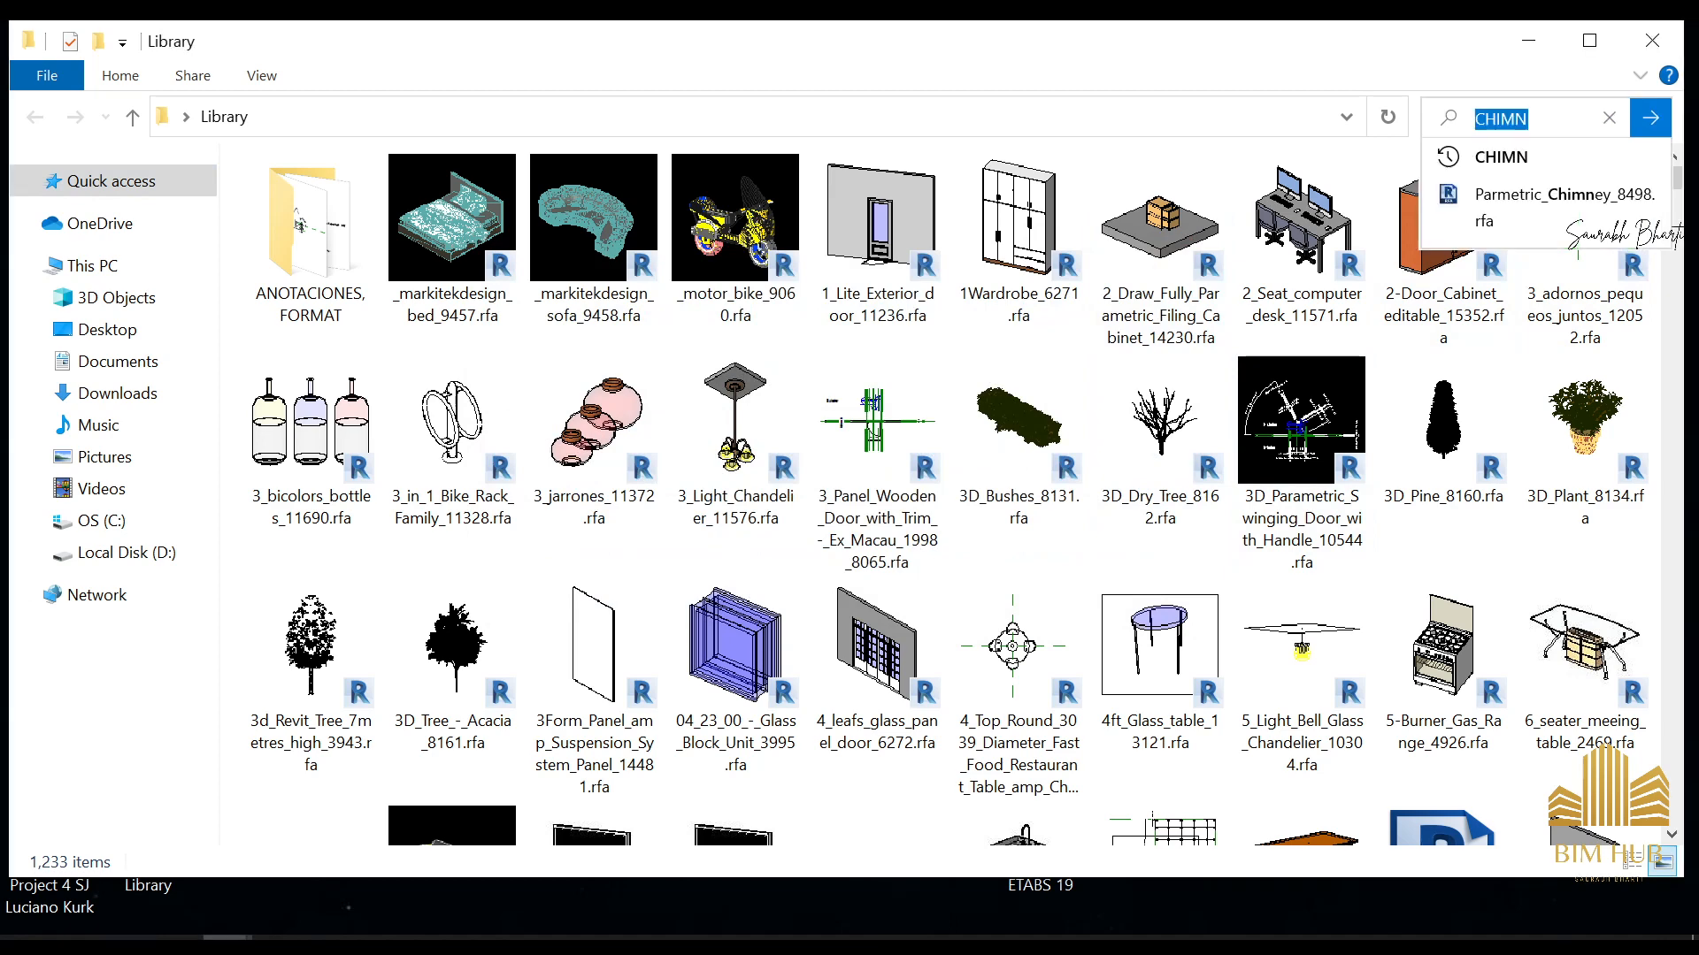
key(Return)
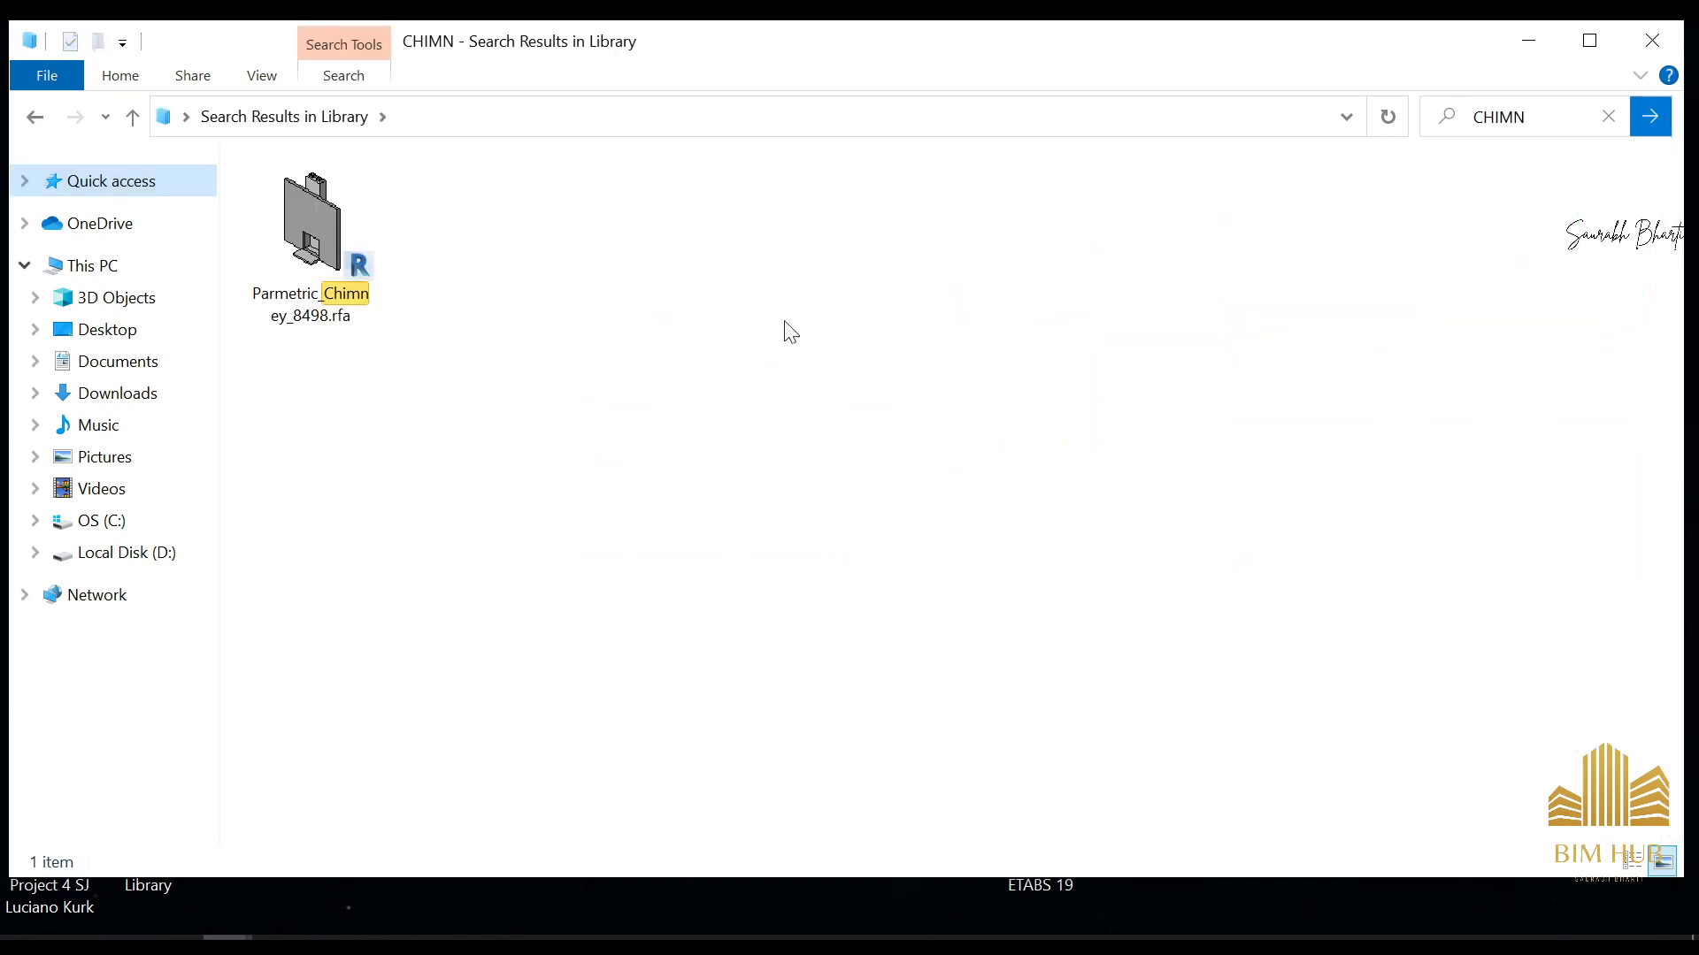
click(364, 222)
click(1652, 40)
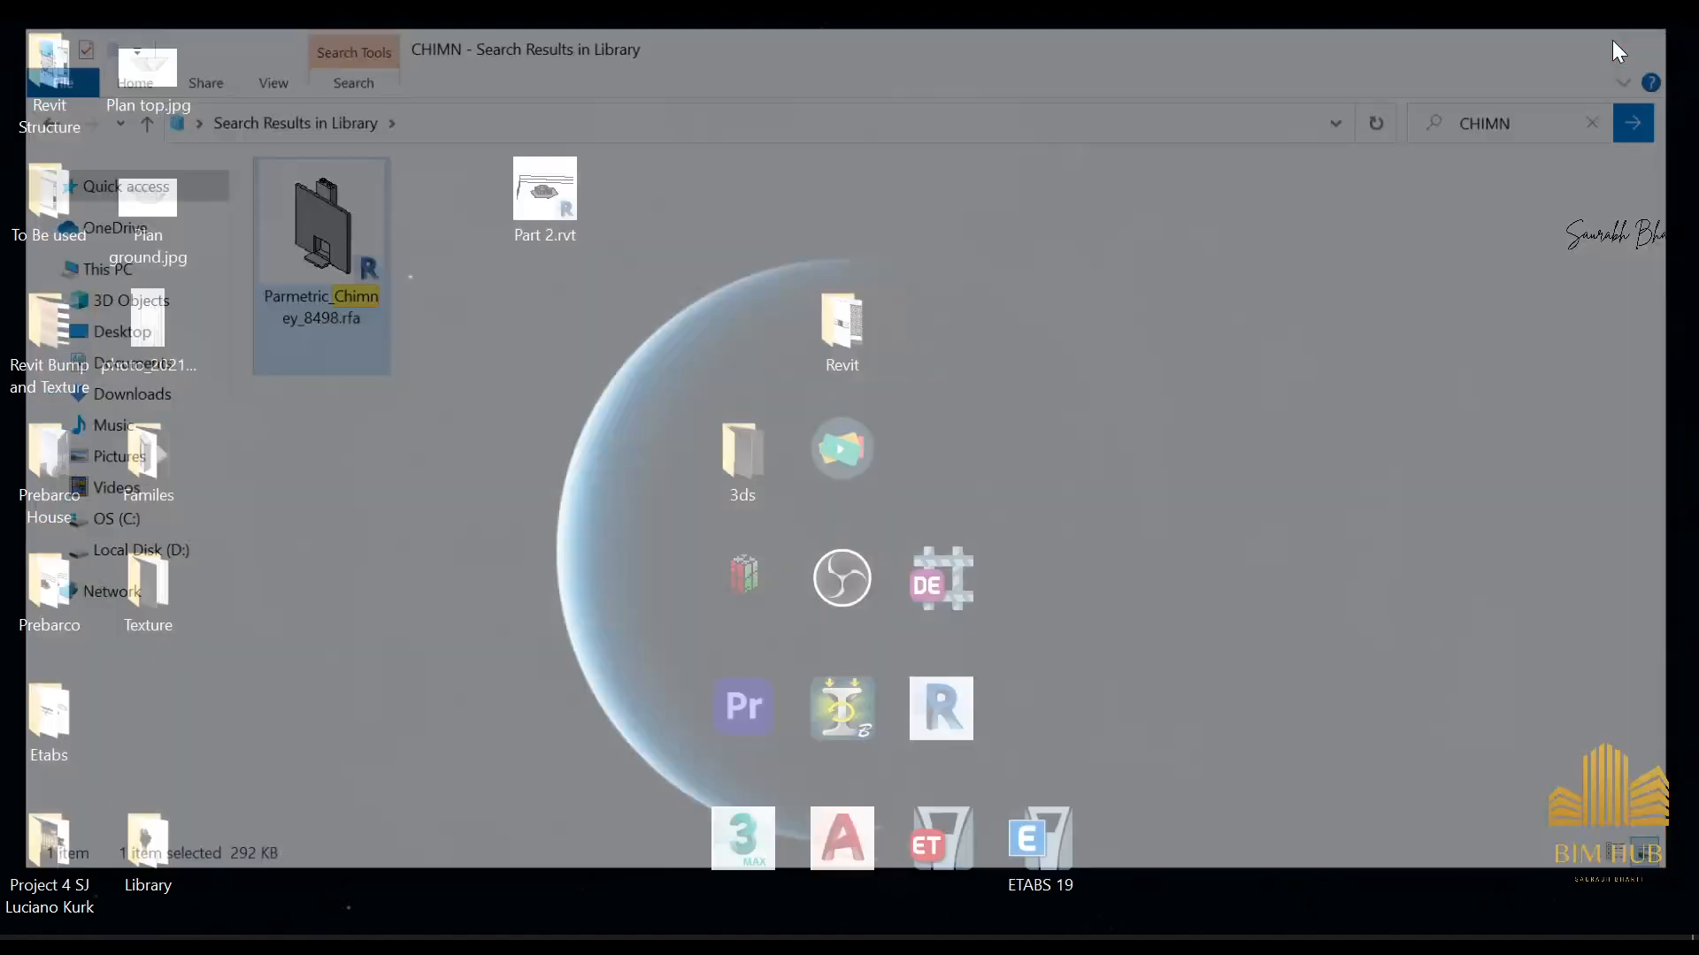
Look through the Familes folder and its Revit 2017 subfolder for a chimney family and leave the folder
double_click(148, 460)
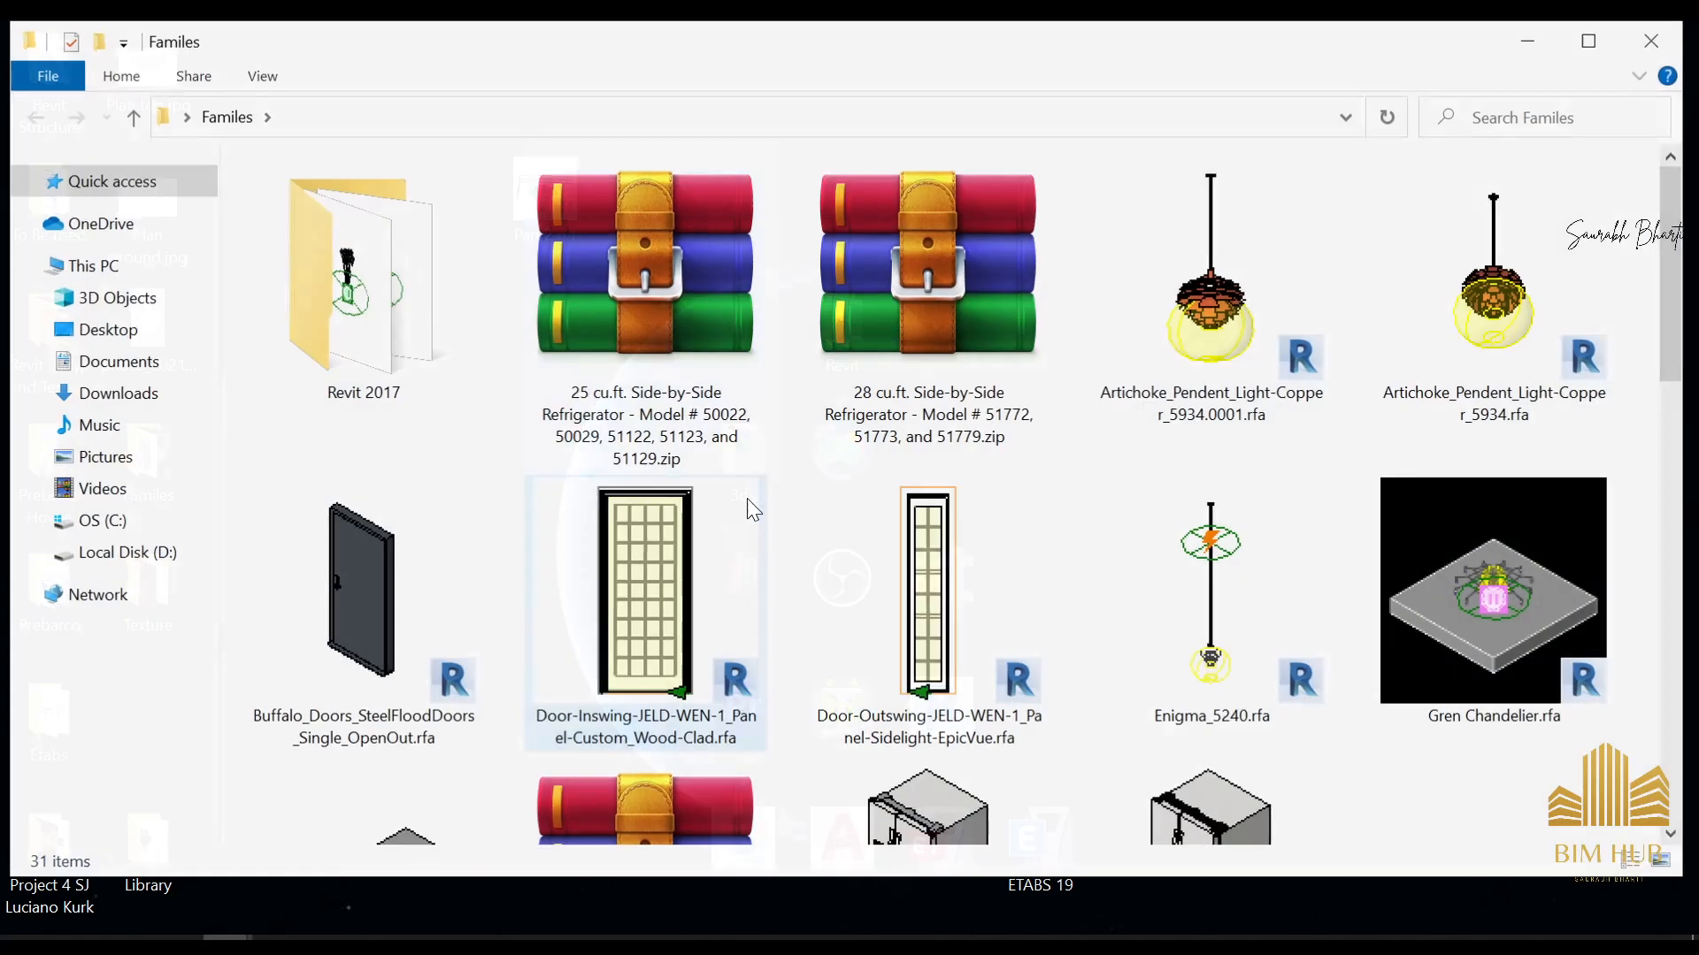
scroll(1017, 575, down, 5)
scroll(438, 549, up, 3)
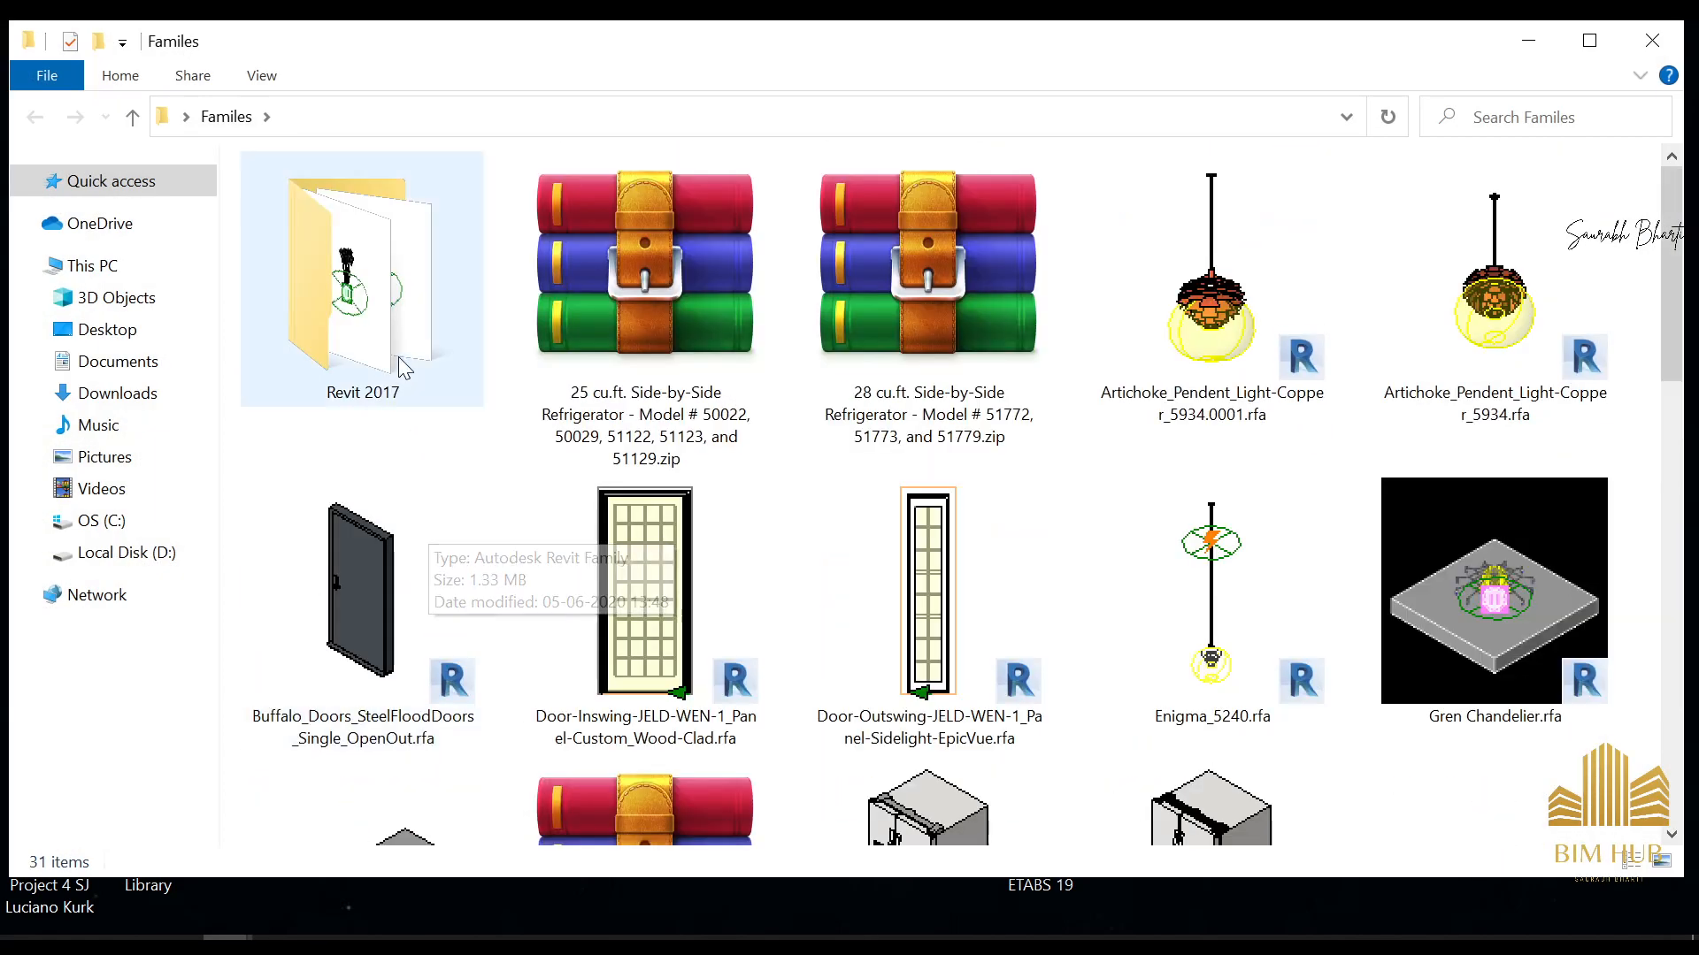
double_click(353, 274)
right_click(398, 357)
click(37, 117)
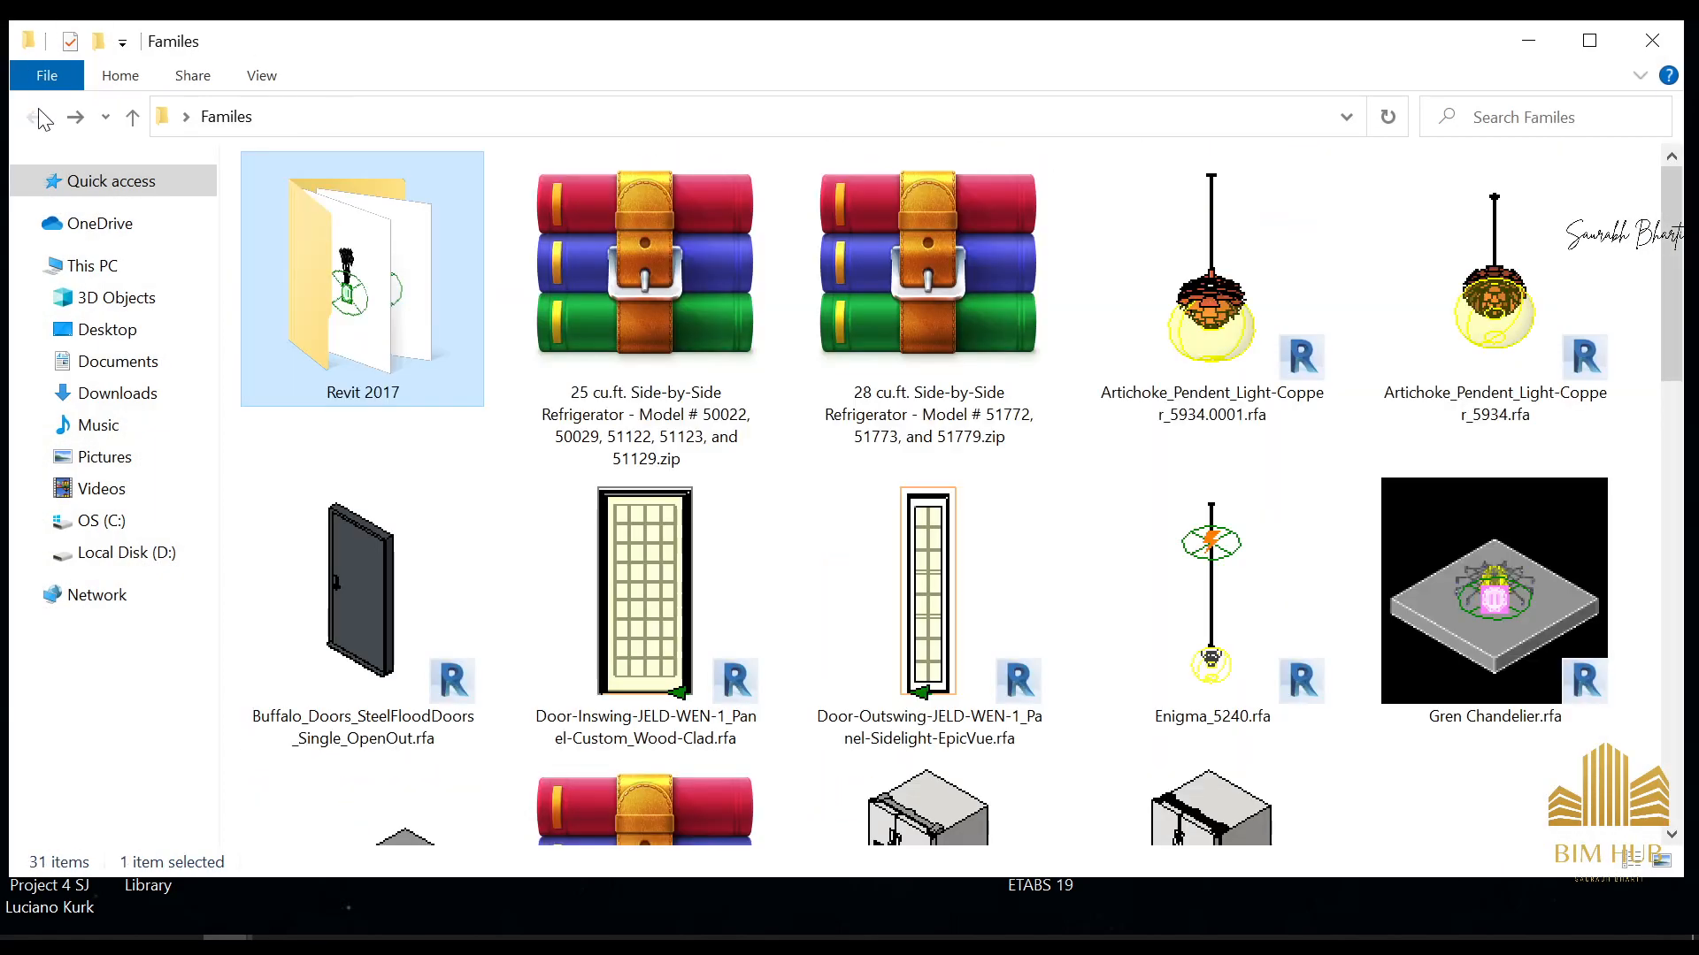
scroll(1298, 487, down, 10)
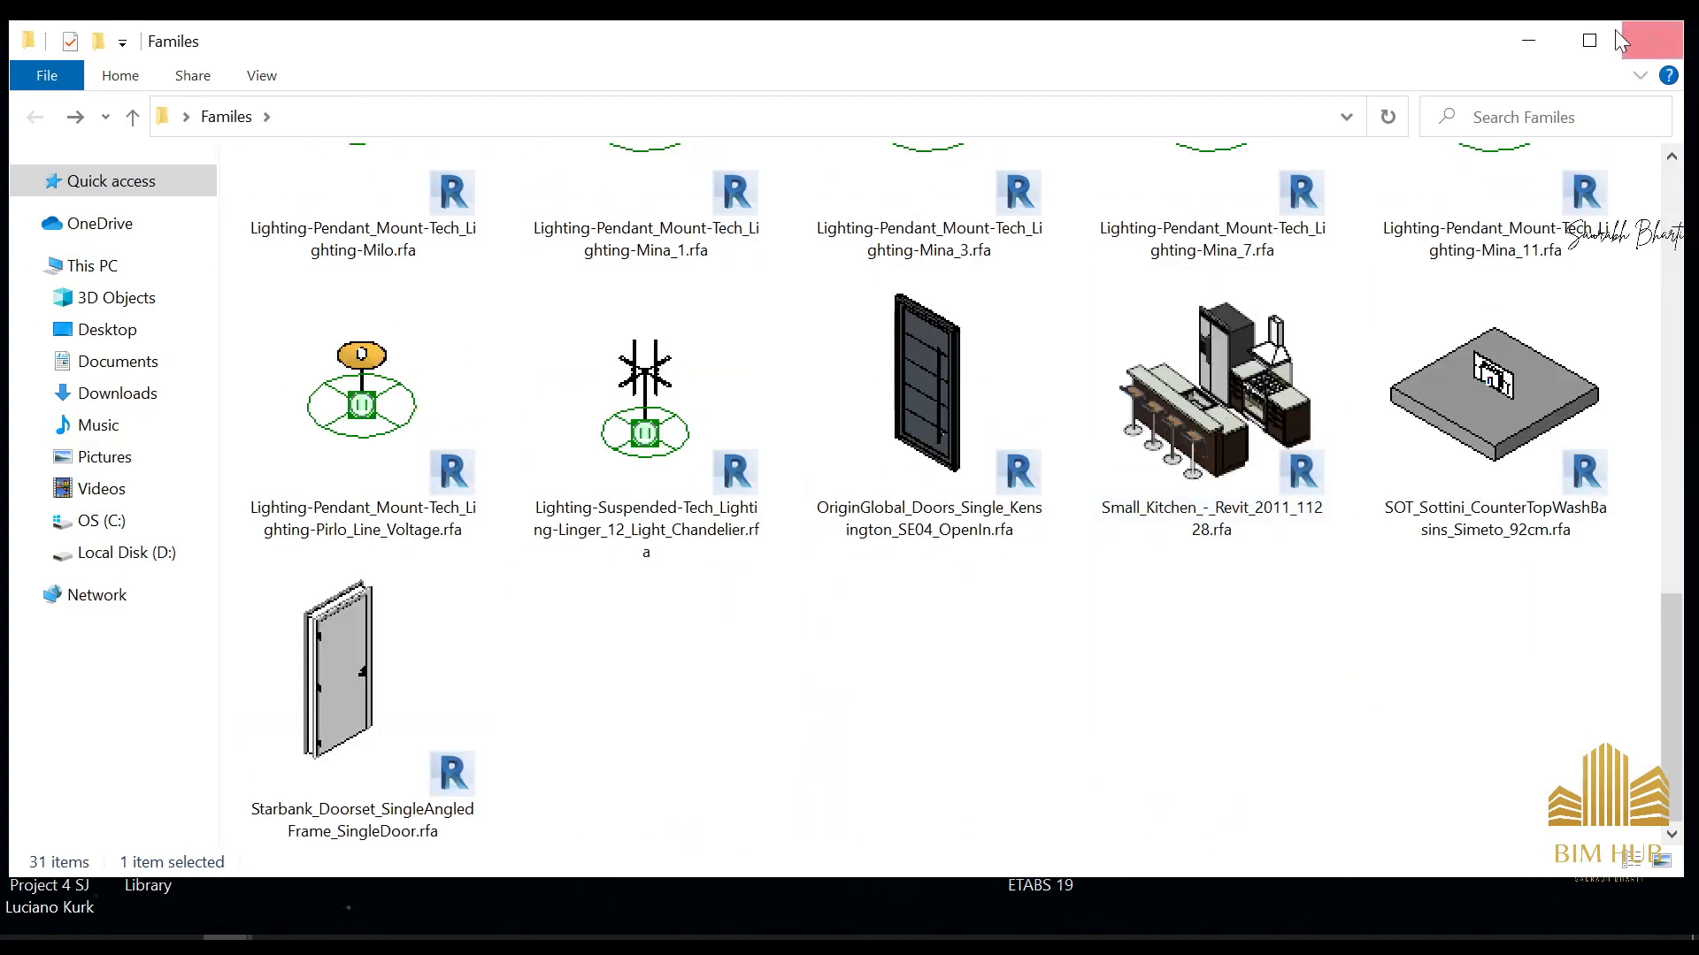
click(1504, 50)
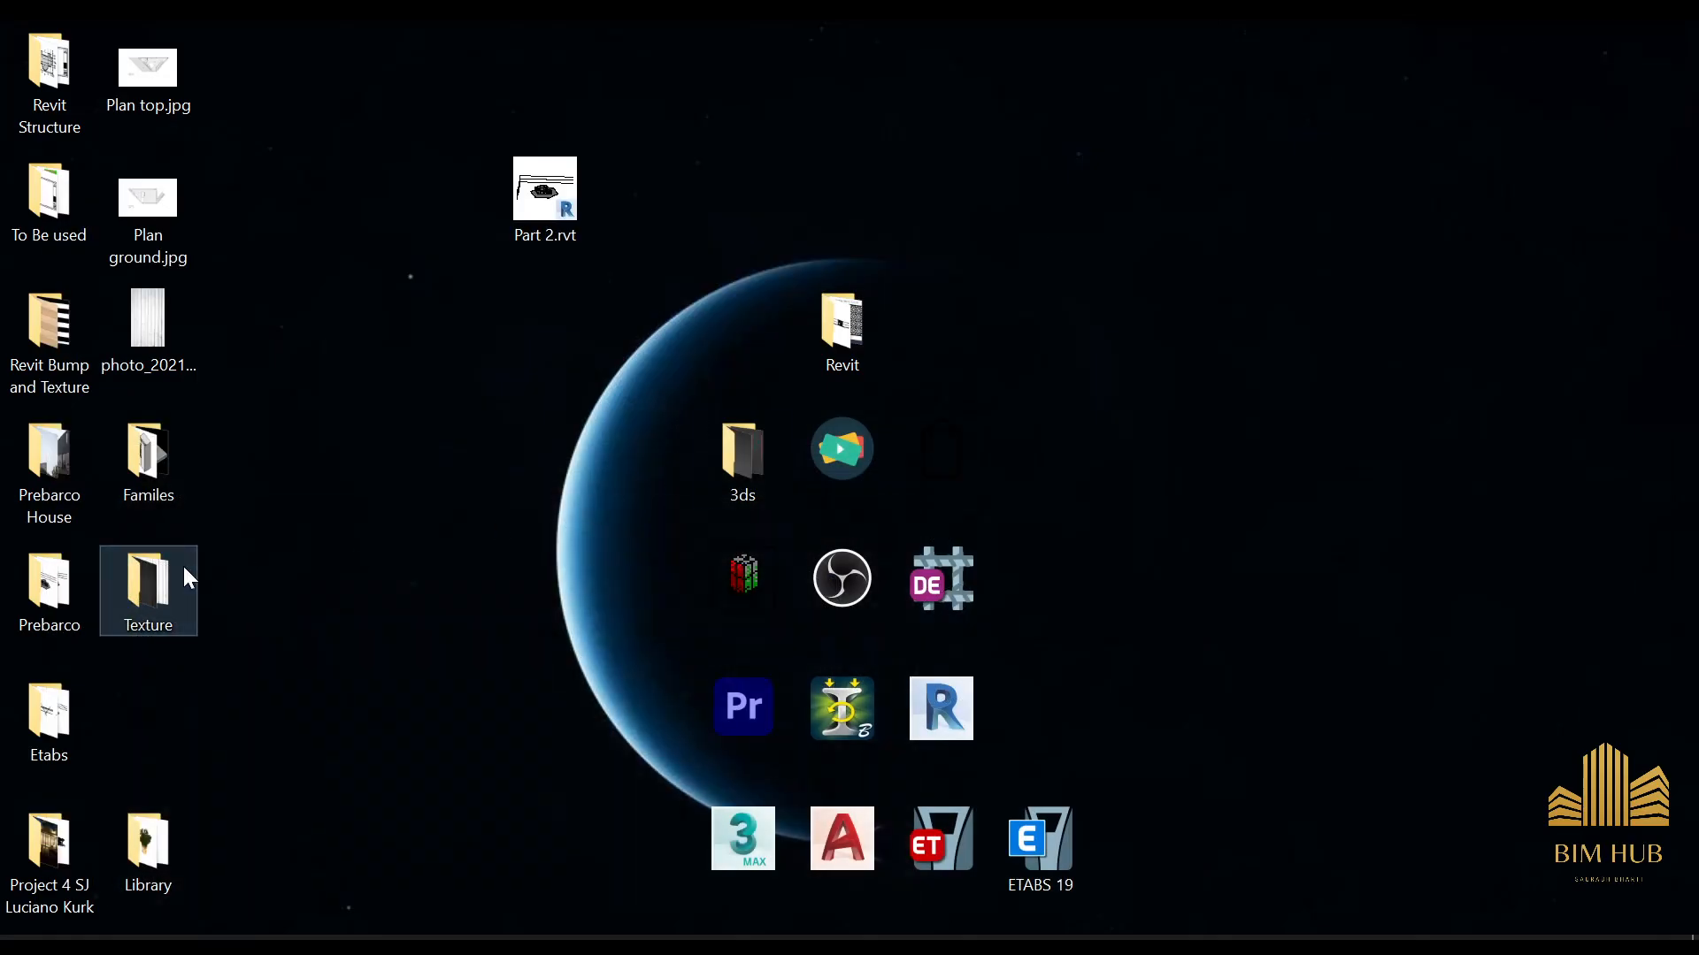
Look through the Texture folder, the To Be used folder and its Revit subfolder for a chimney family
double_click(188, 578)
click(1669, 51)
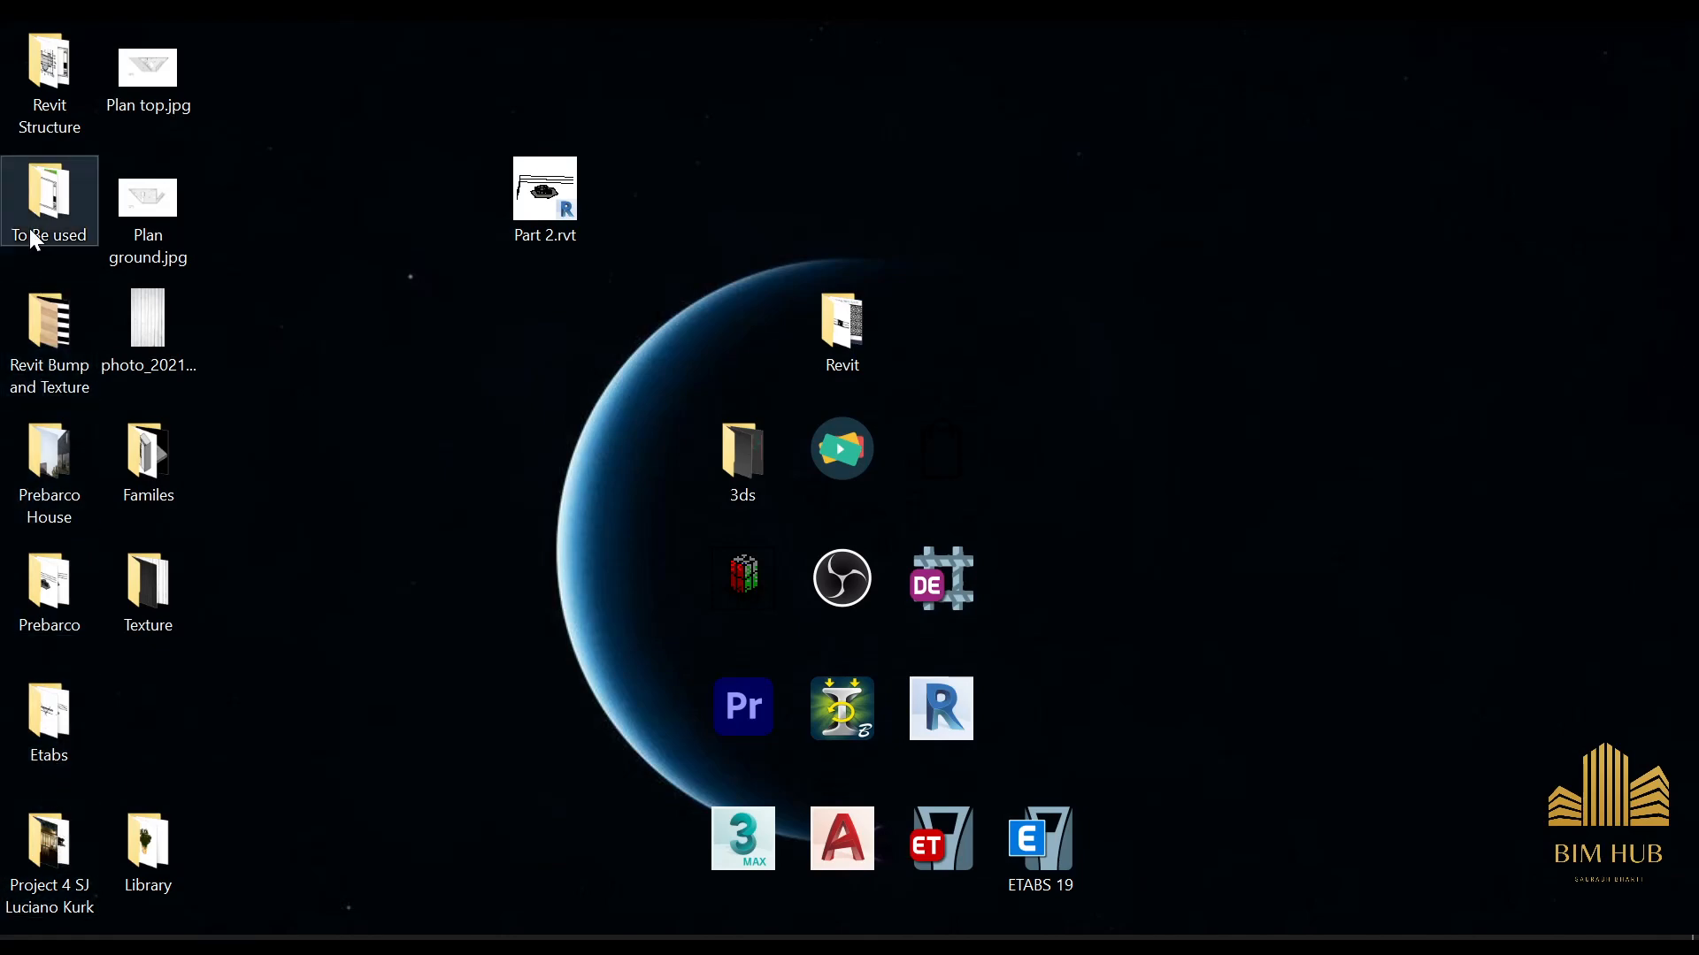
double_click(86, 219)
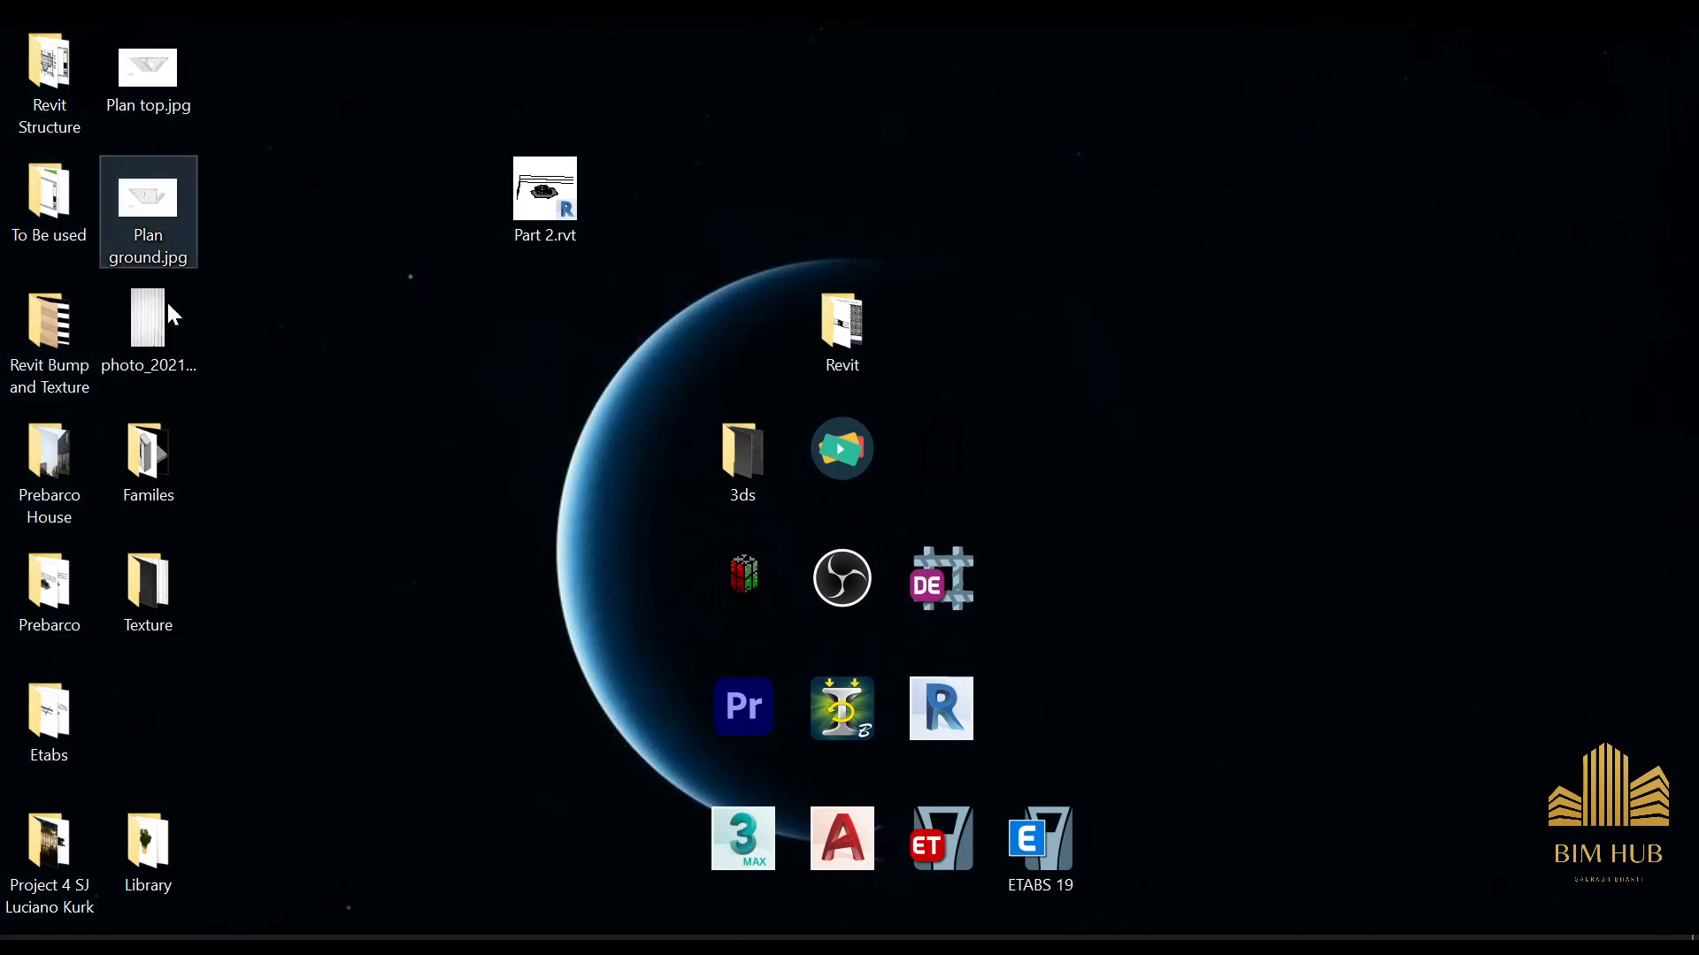
scroll(815, 475, down, 2)
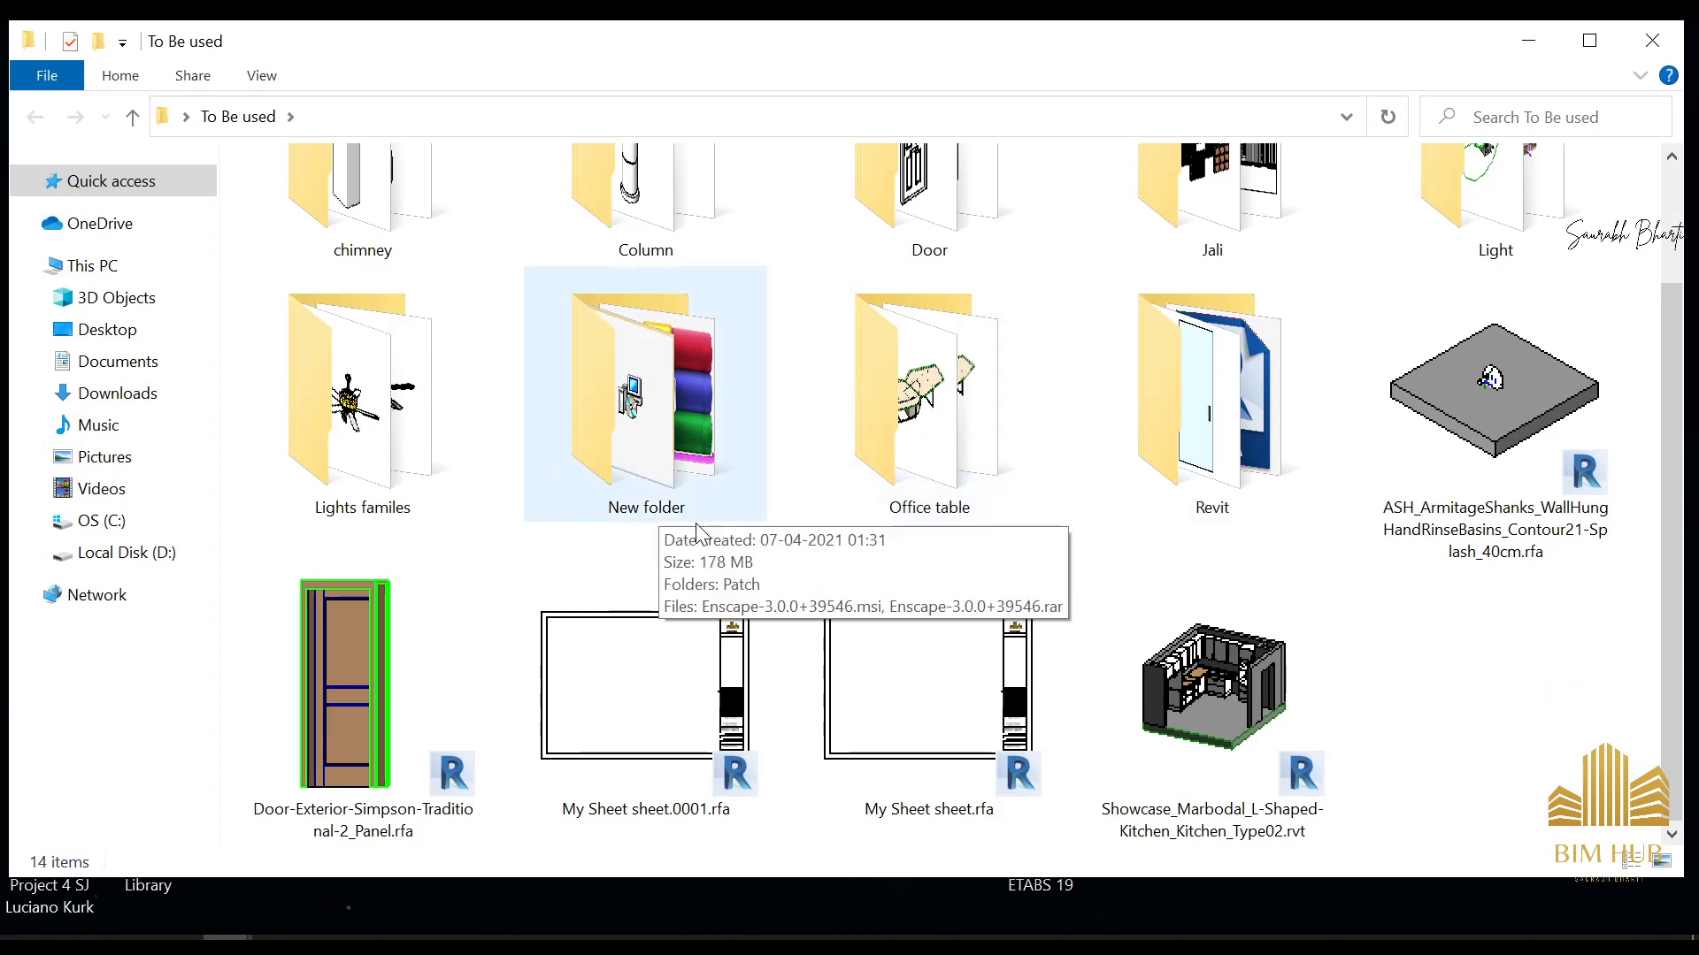
double_click(1159, 469)
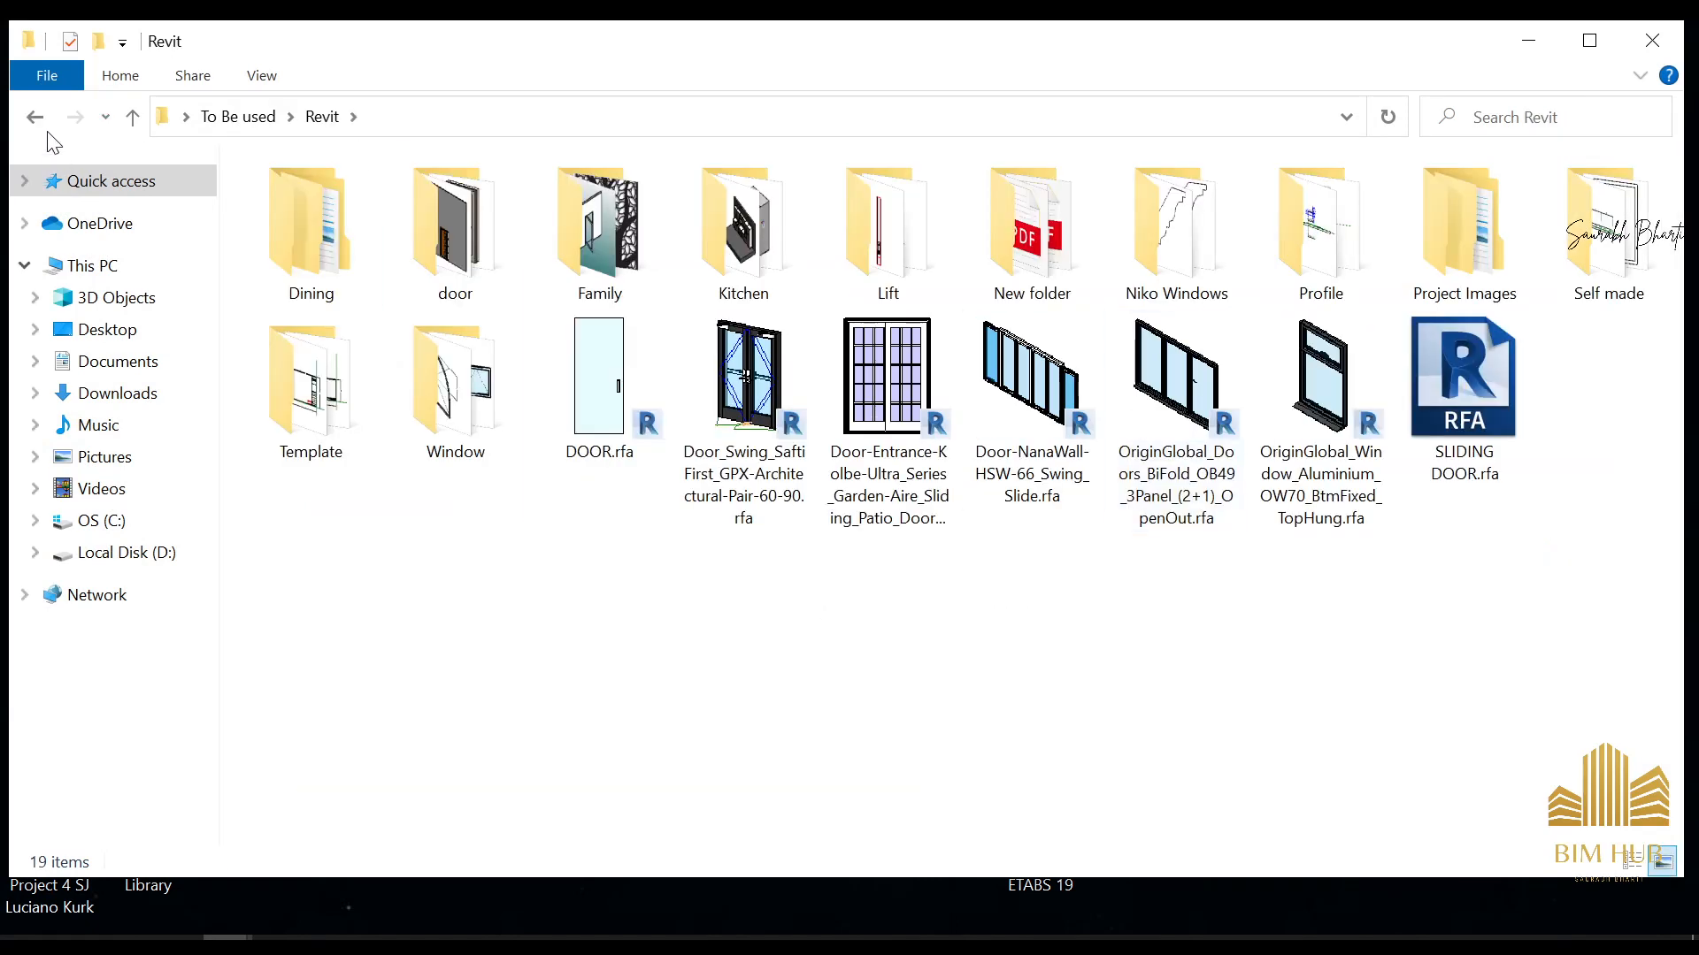
click(37, 119)
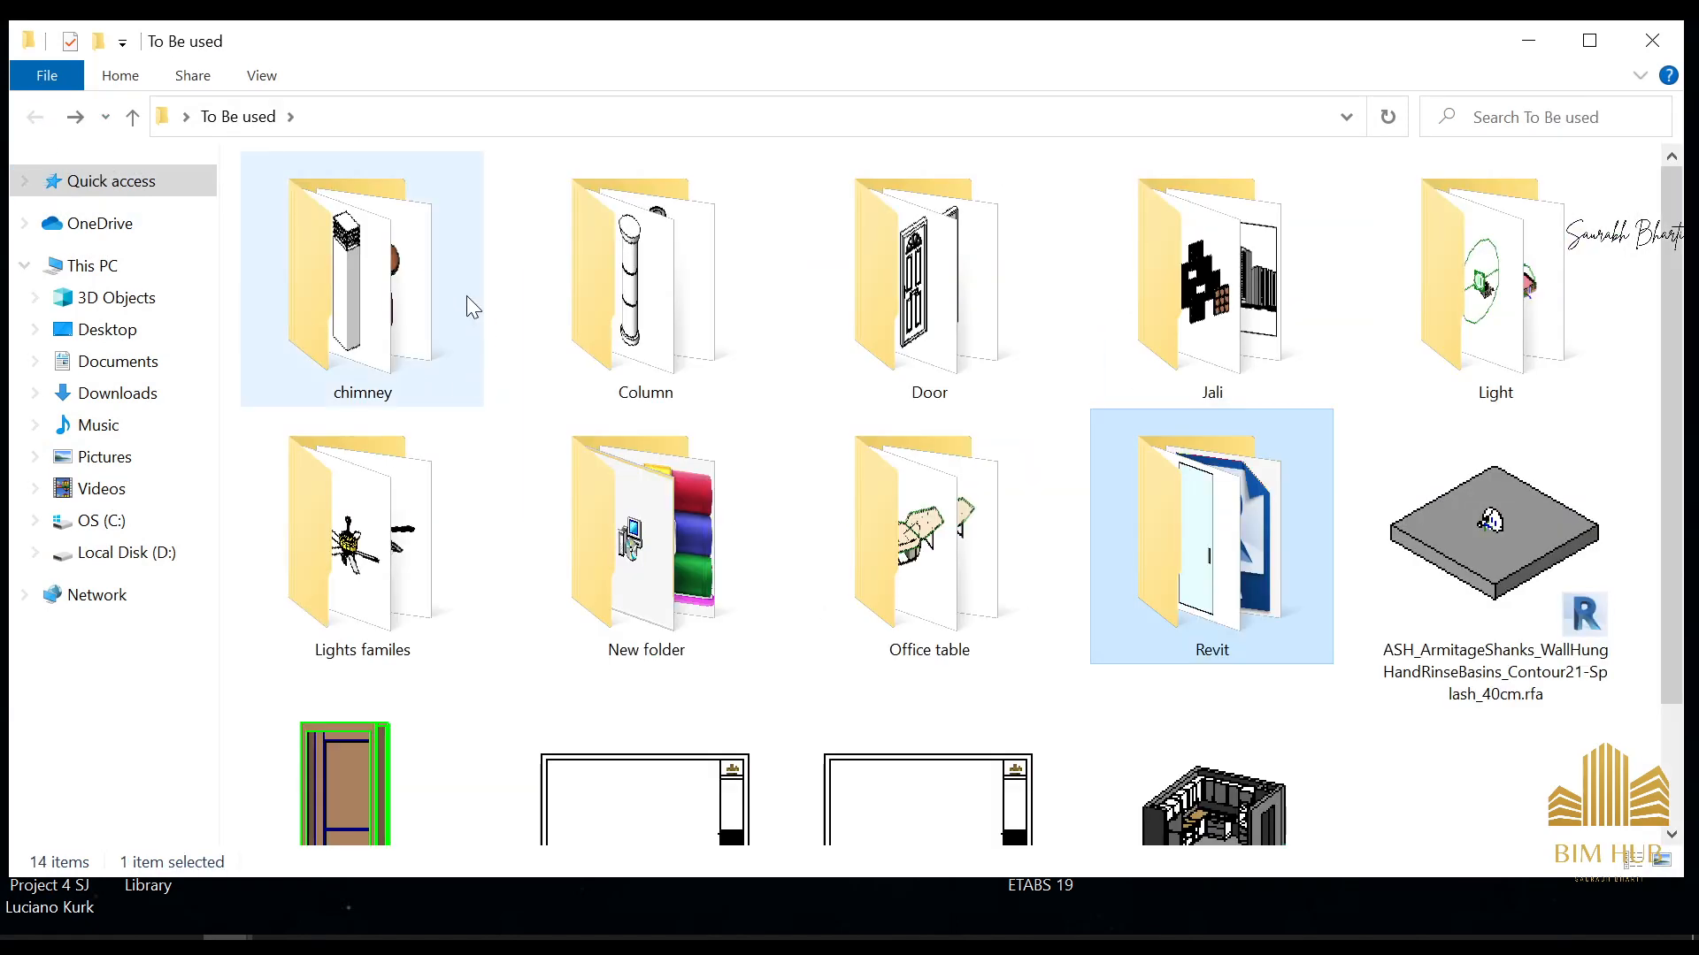
Show the files in the chimney folder as large icons and bring chimney-metallic.rfa into the open Revit project
double_click(414, 302)
right_click(398, 352)
mouse_move(554, 373)
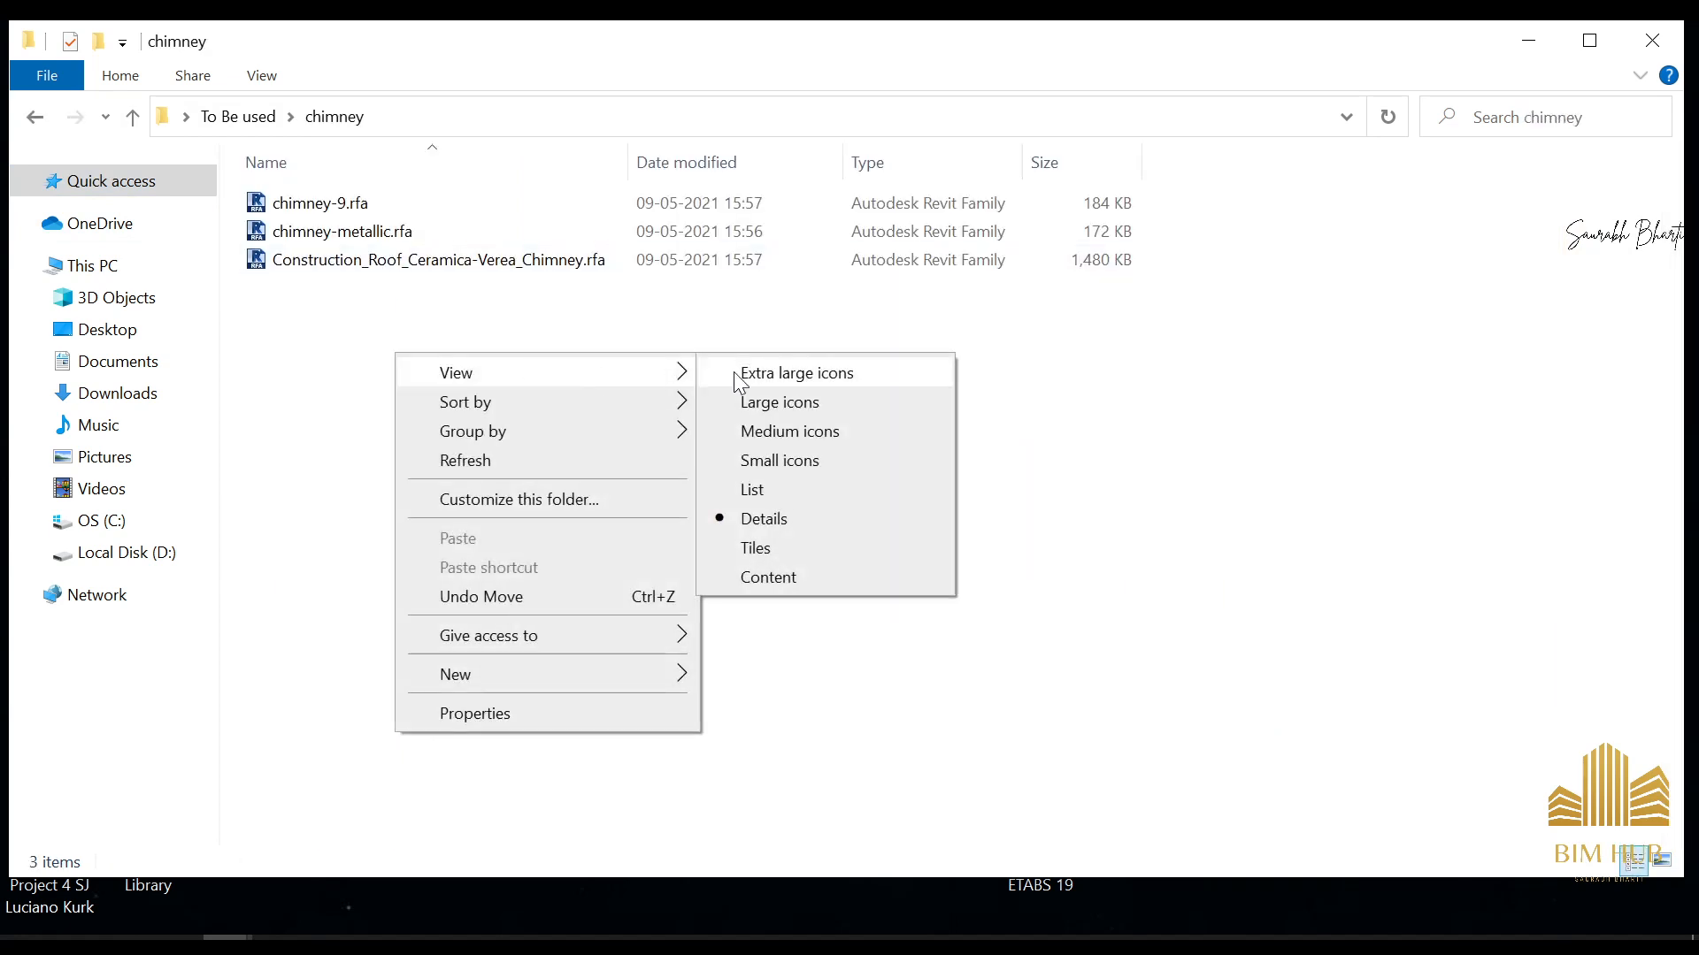
click(741, 400)
click(584, 309)
click(456, 235)
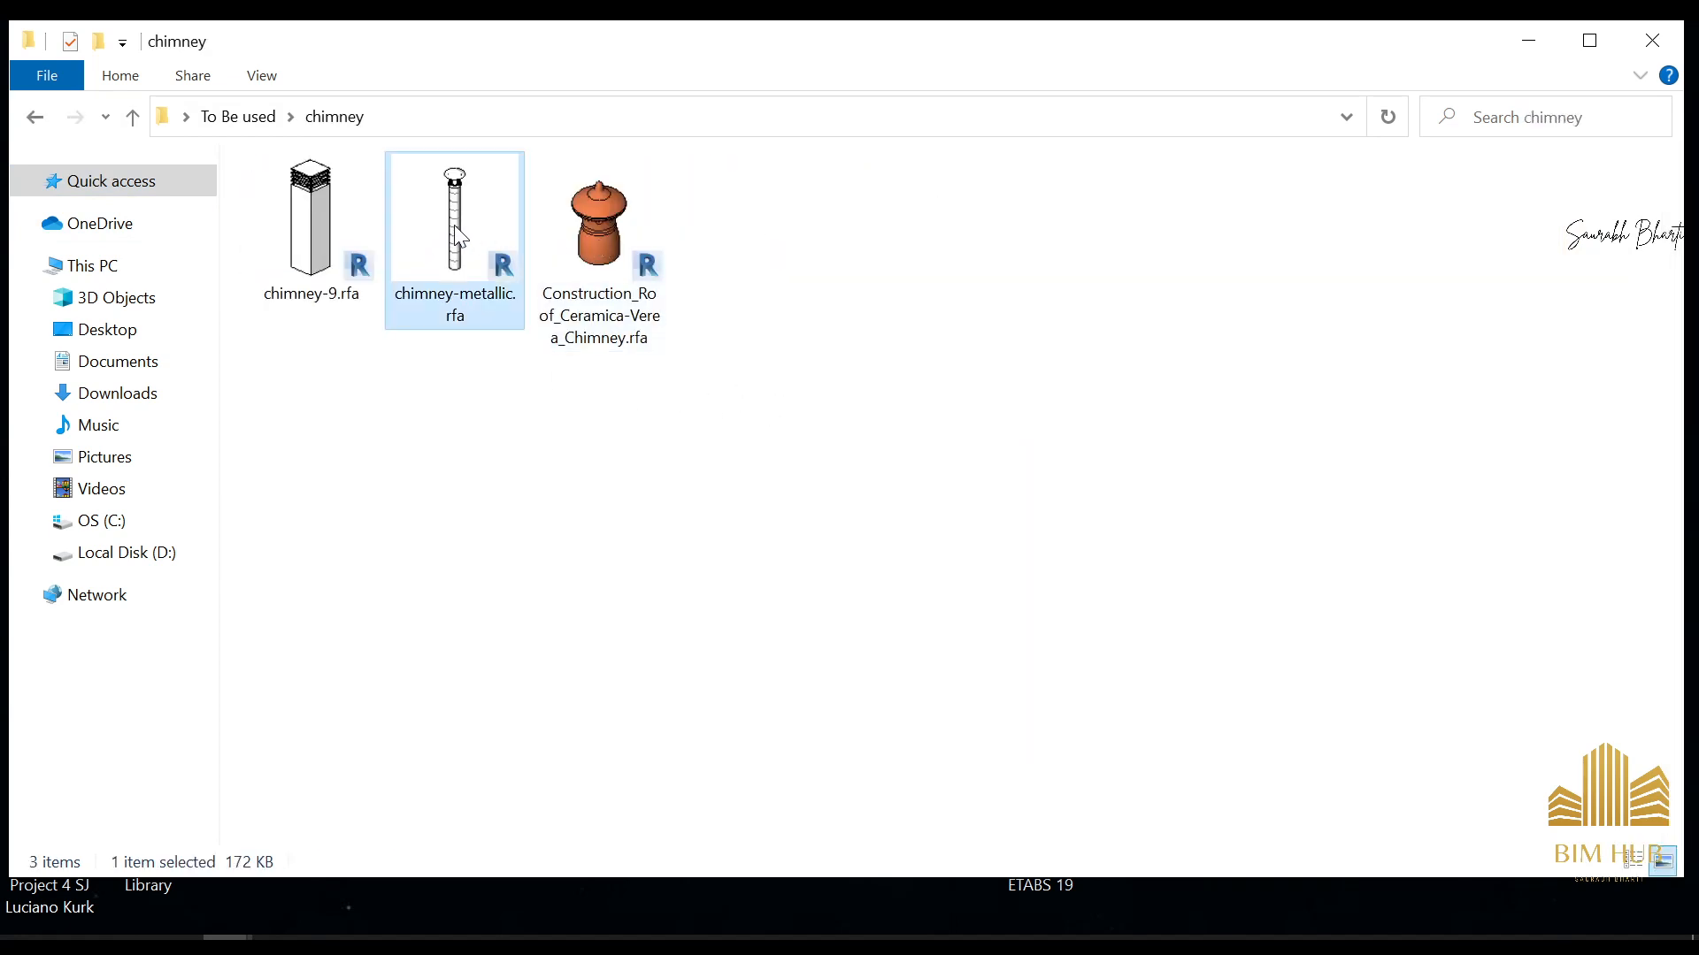
drag(454, 294, 157, 929)
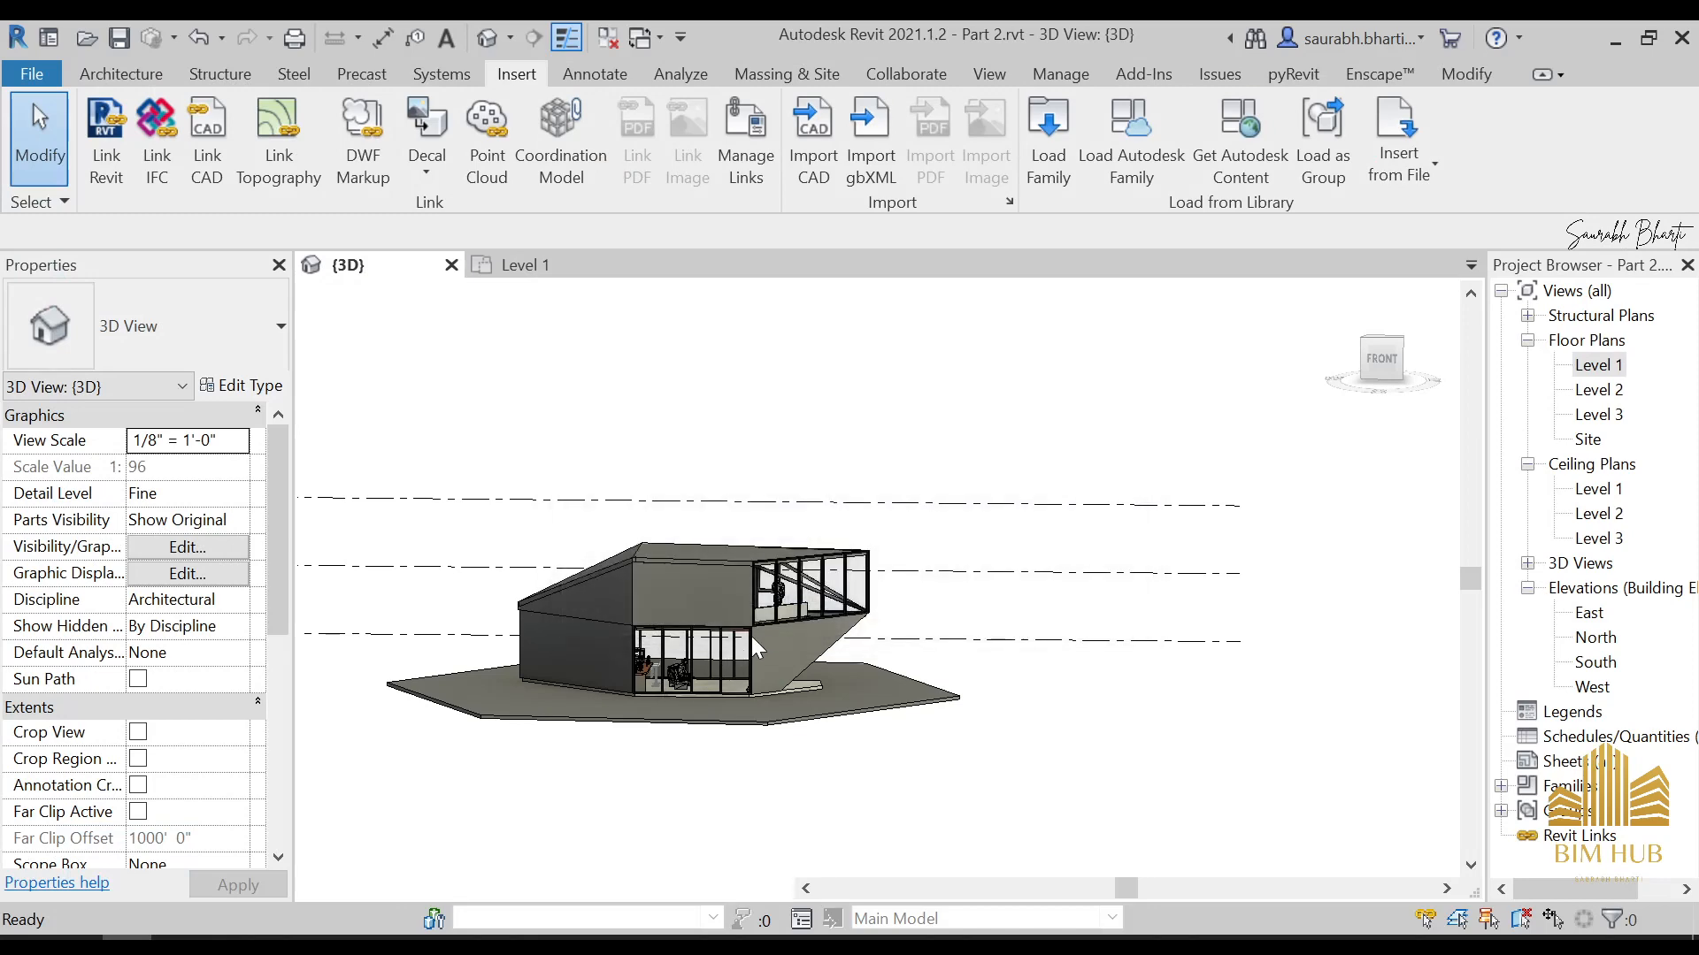
Try placing the chimney-metallic 150 on Level 1 near the roof's peak in the 3D view, and undo the placement
scroll(674, 552, up, 5)
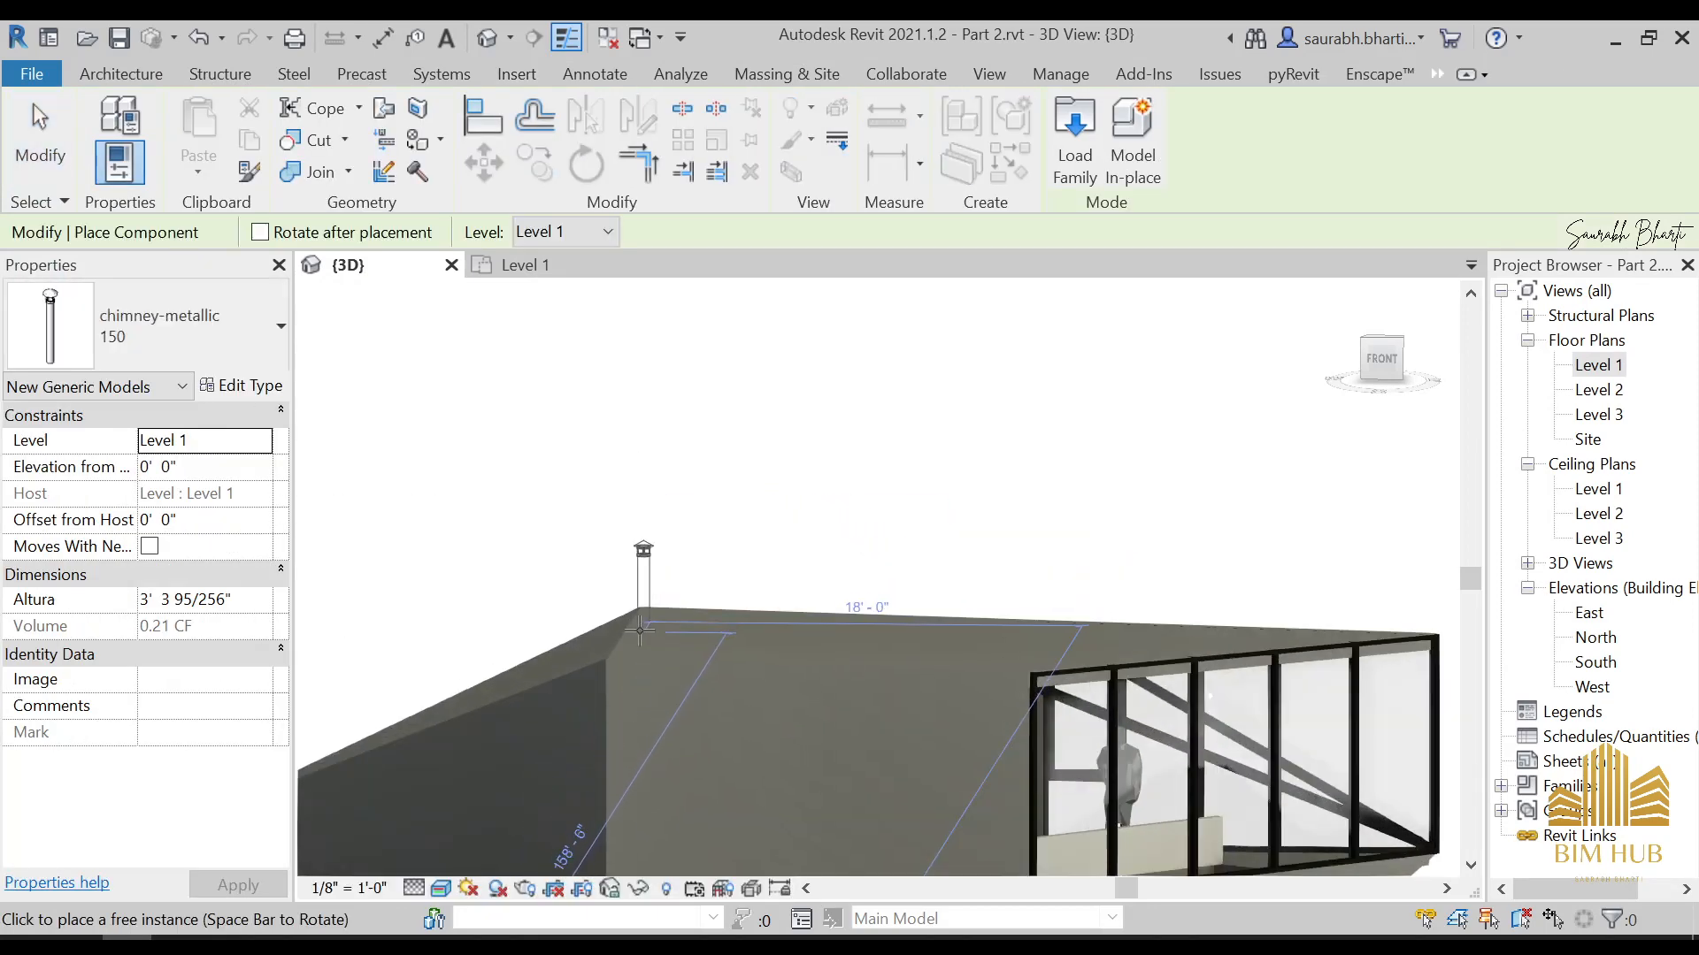
click(638, 627)
key(Escape)
key(Escape)
scroll(679, 609, down, 2)
shift+middle_drag(685, 612, 900, 673)
scroll(901, 672, up, 2)
key(ctrl+z)
scroll(906, 654, down, 4)
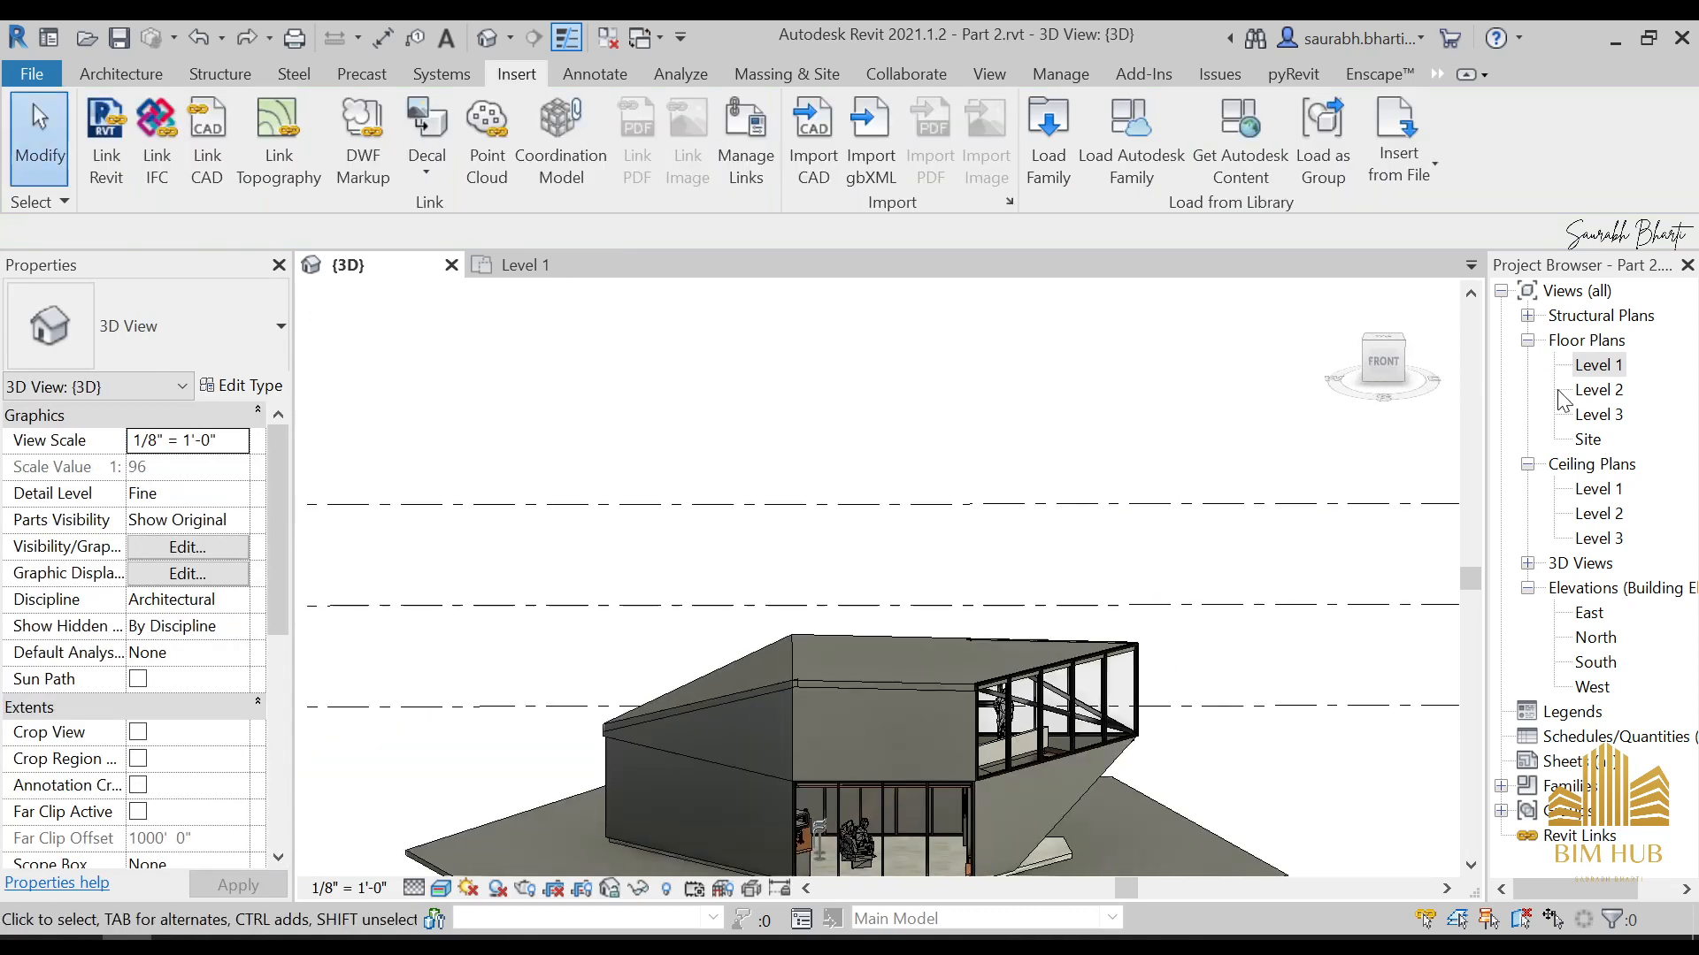
Place the chimney-metallic 150 component in the Level 3 floor plan near the intersection of grids i and 2
click(1610, 414)
double_click(1610, 414)
click(121, 73)
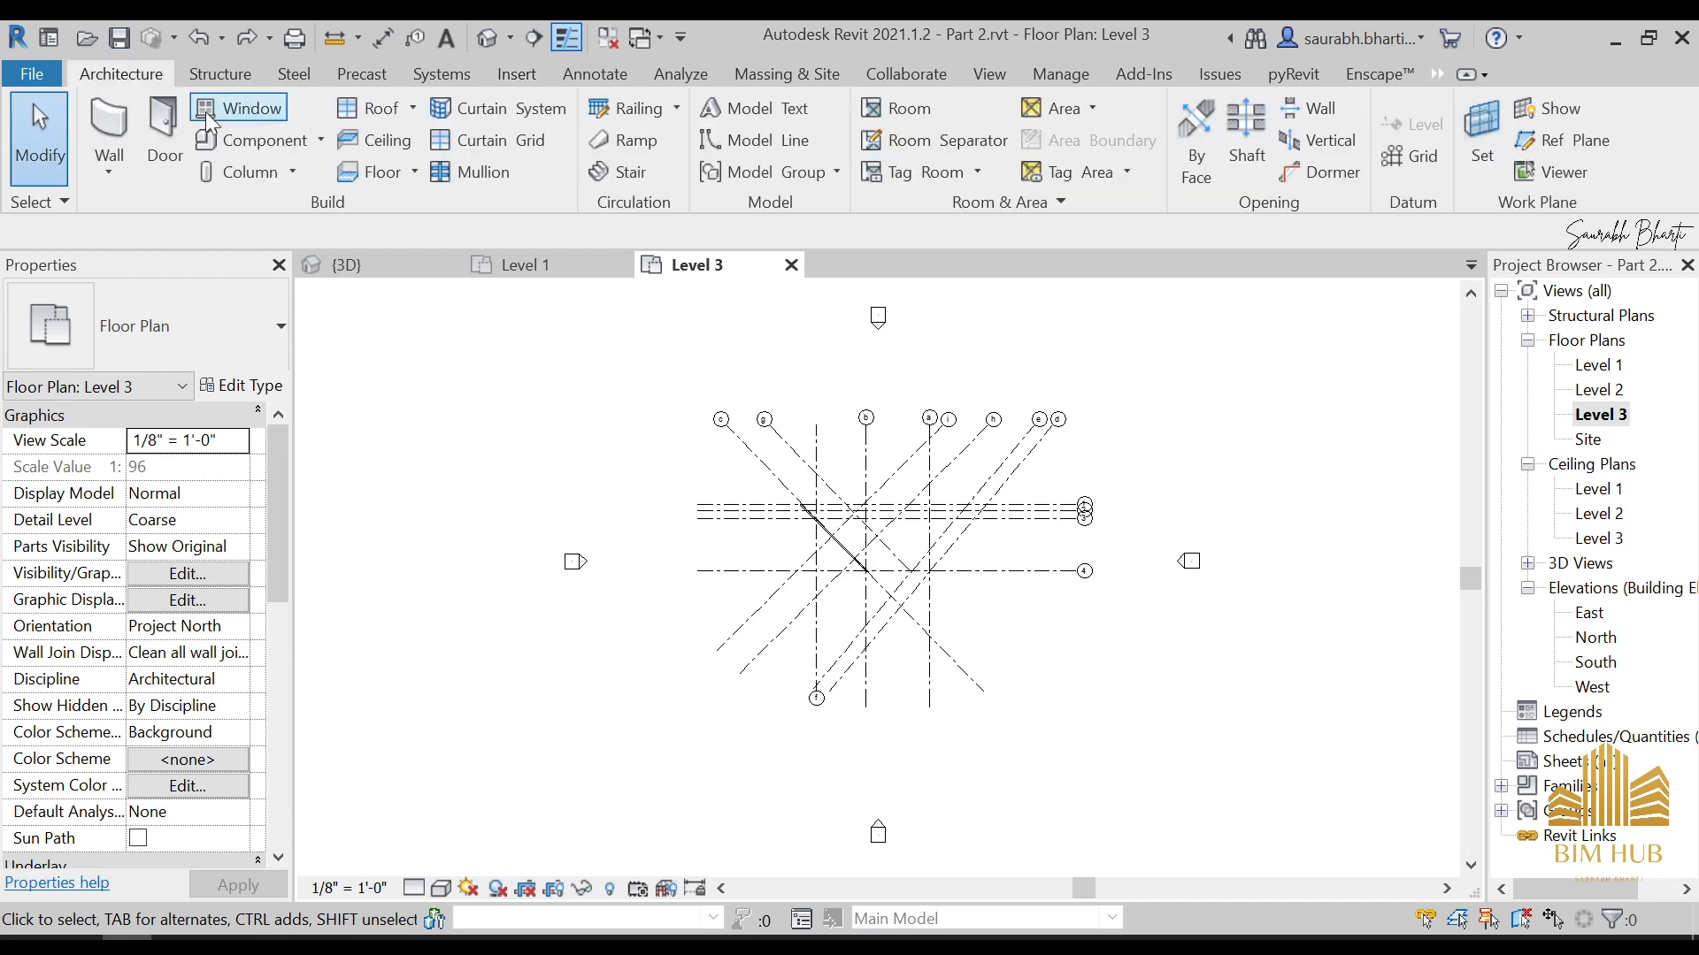
click(262, 146)
scroll(973, 495, up, 4)
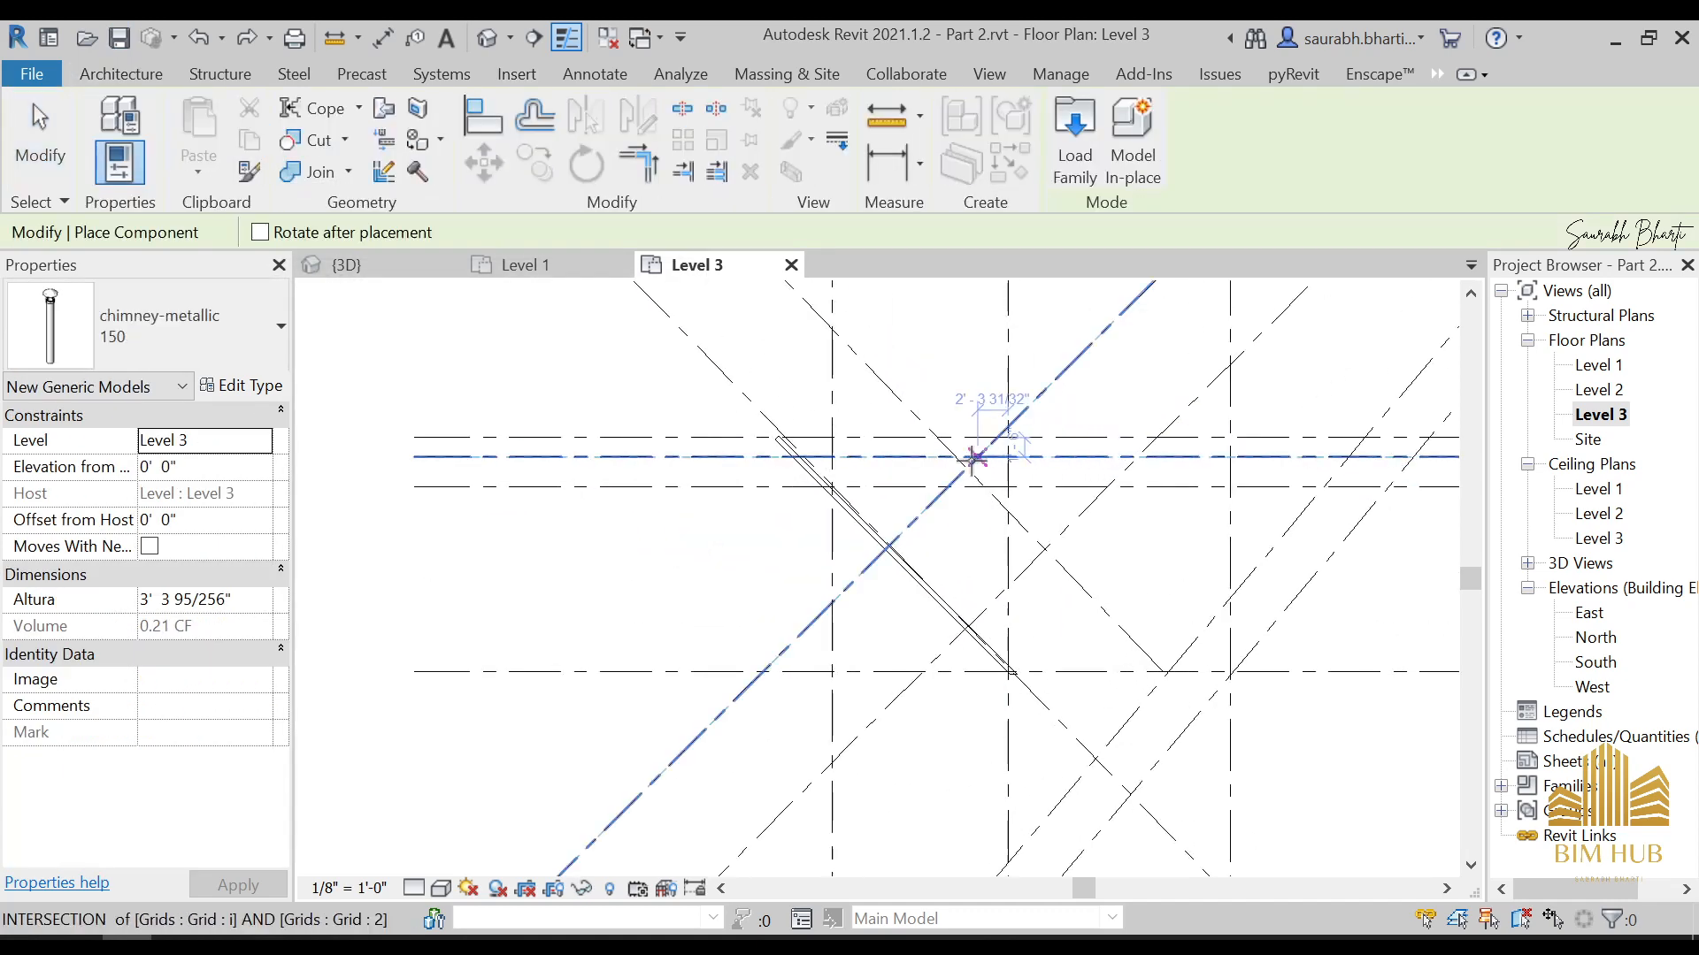
key(Escape)
key(Escape)
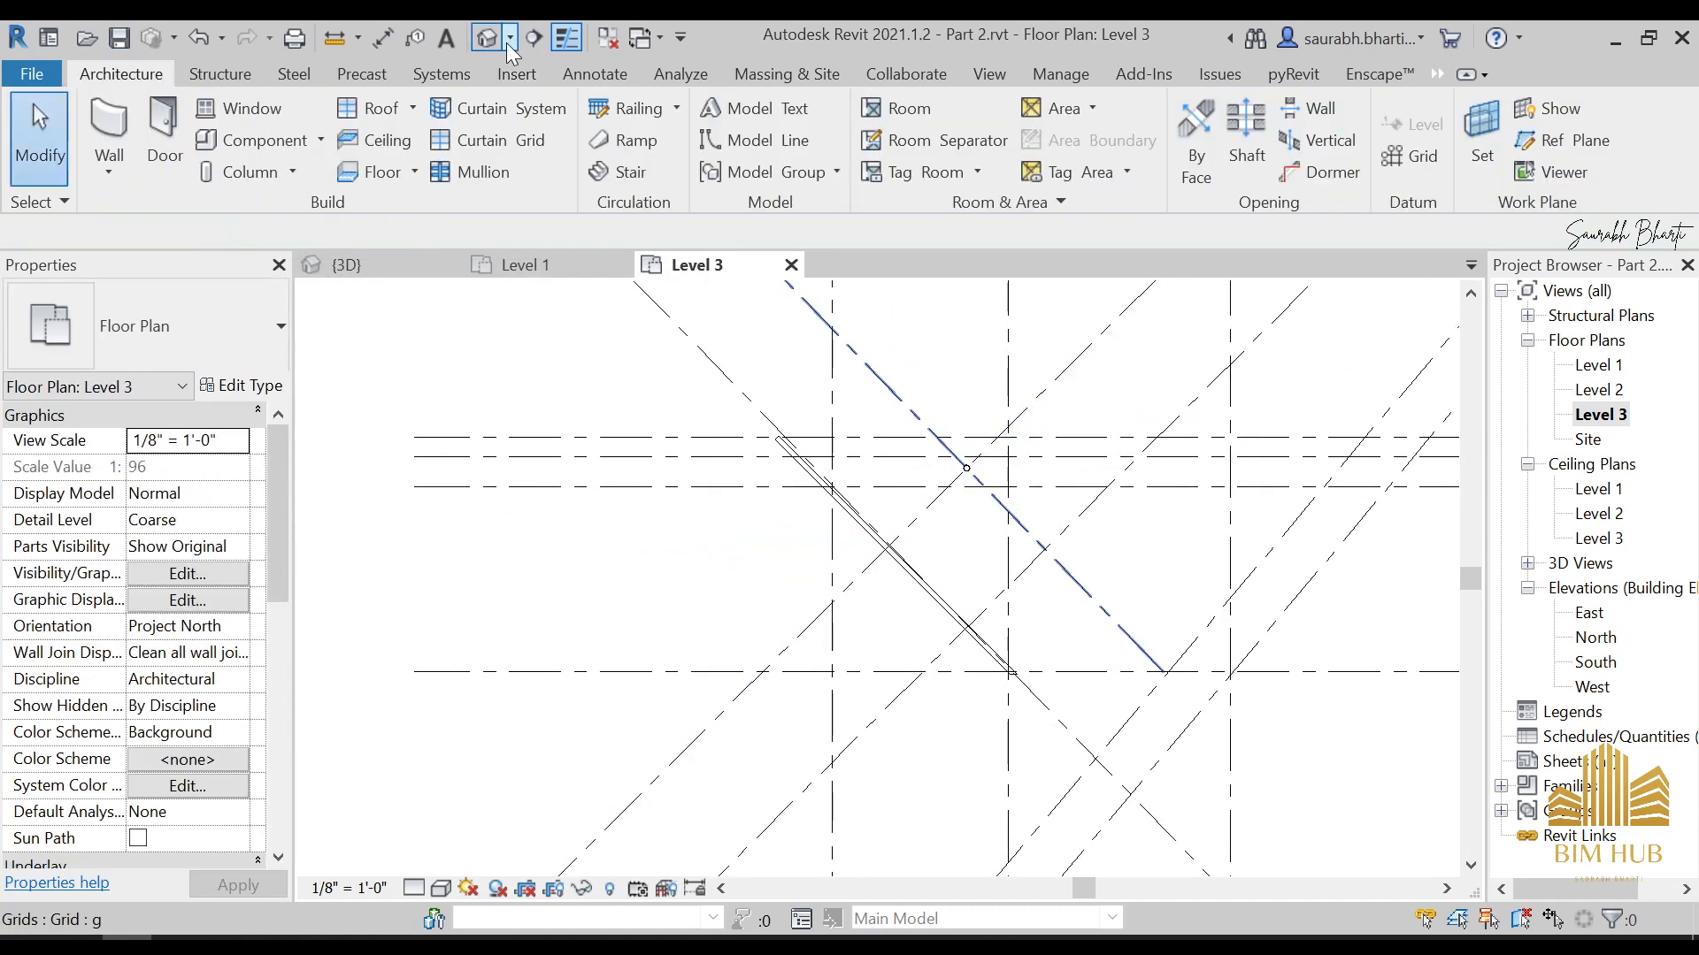
In the 3D view, nudge the chimney about 4' sideways toward the glazed side, onto the roof beside its peak
click(488, 37)
scroll(769, 629, up, 4)
click(775, 630)
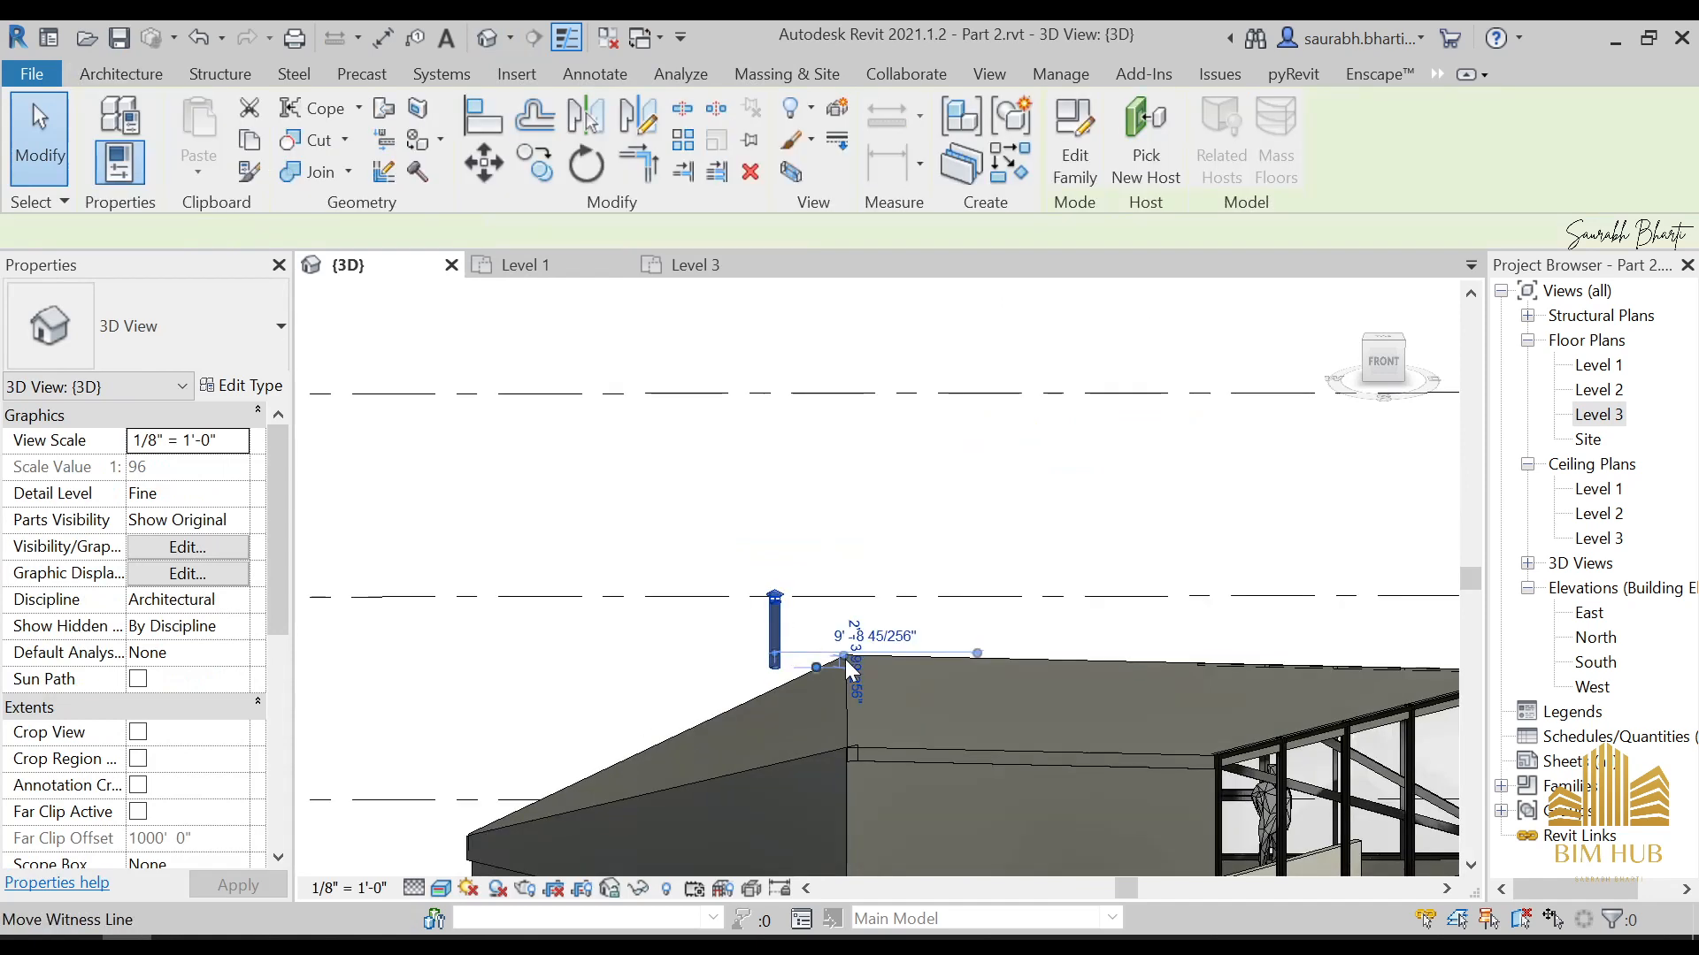
key(Right)
key(Right)
key(Right)
key(Right)
key(Right)
key(Right)
key(Right)
key(Right)
key(Right)
key(Right)
key(Right)
key(Right)
key(Right)
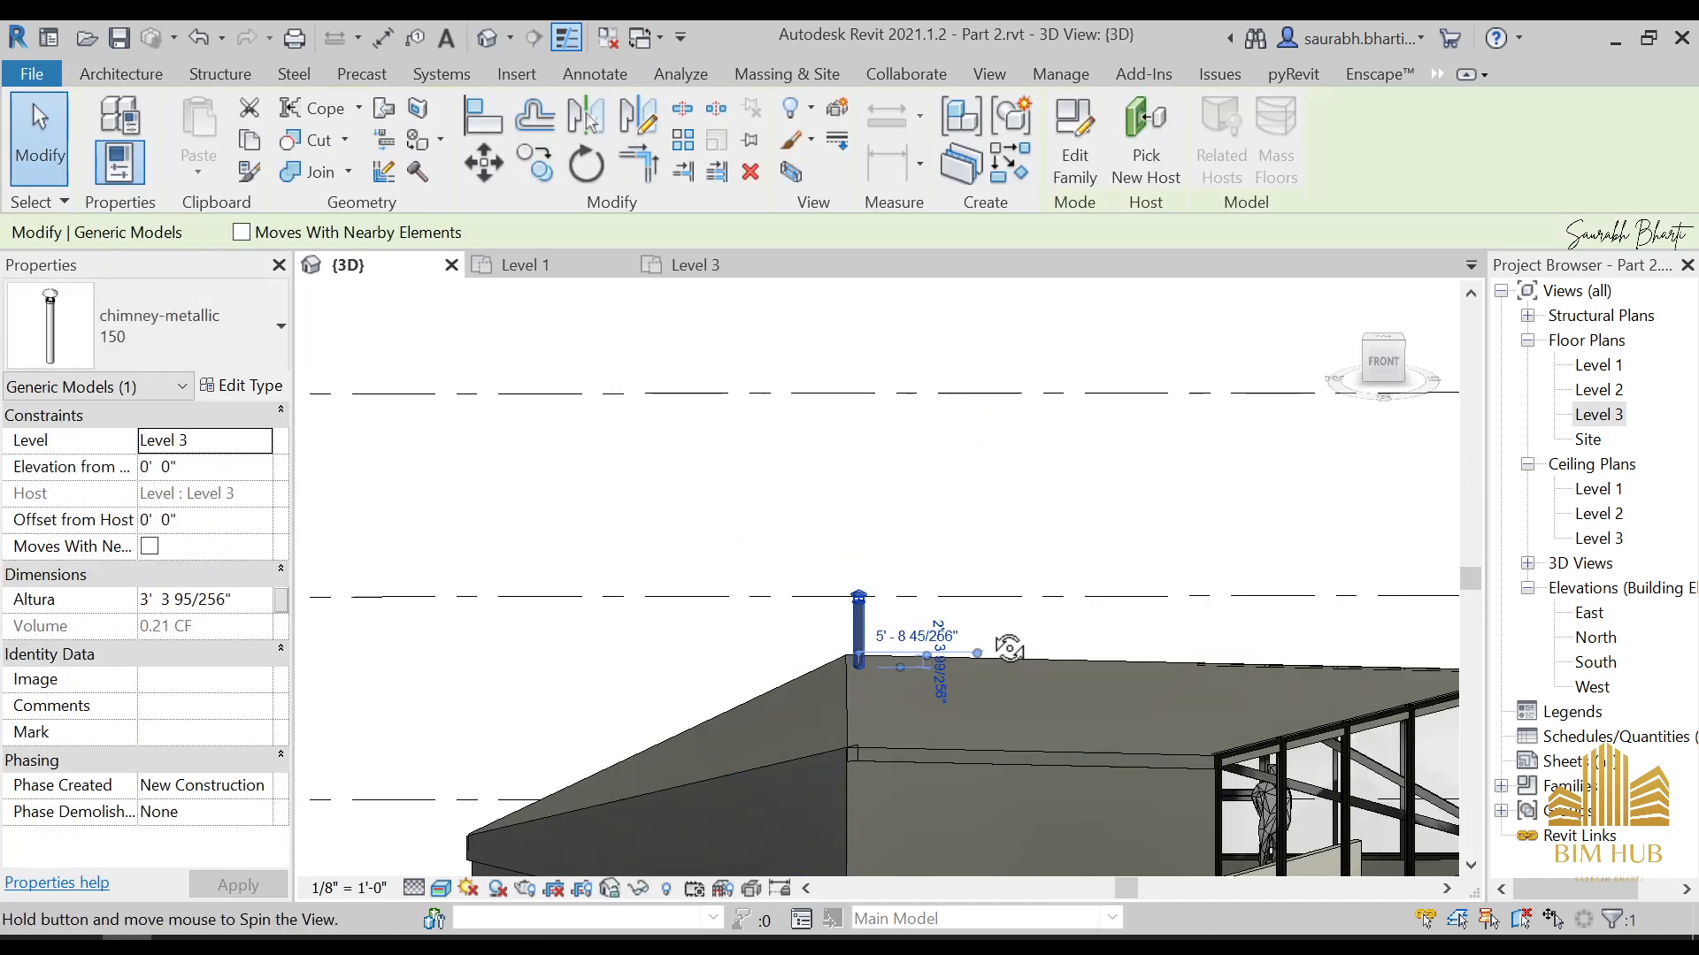
Set the chimney type's Pecas-Metal material to 1.Anodised Black
shift+middle_drag(1004, 644, 829, 686)
scroll(862, 646, up, 3)
click(895, 575)
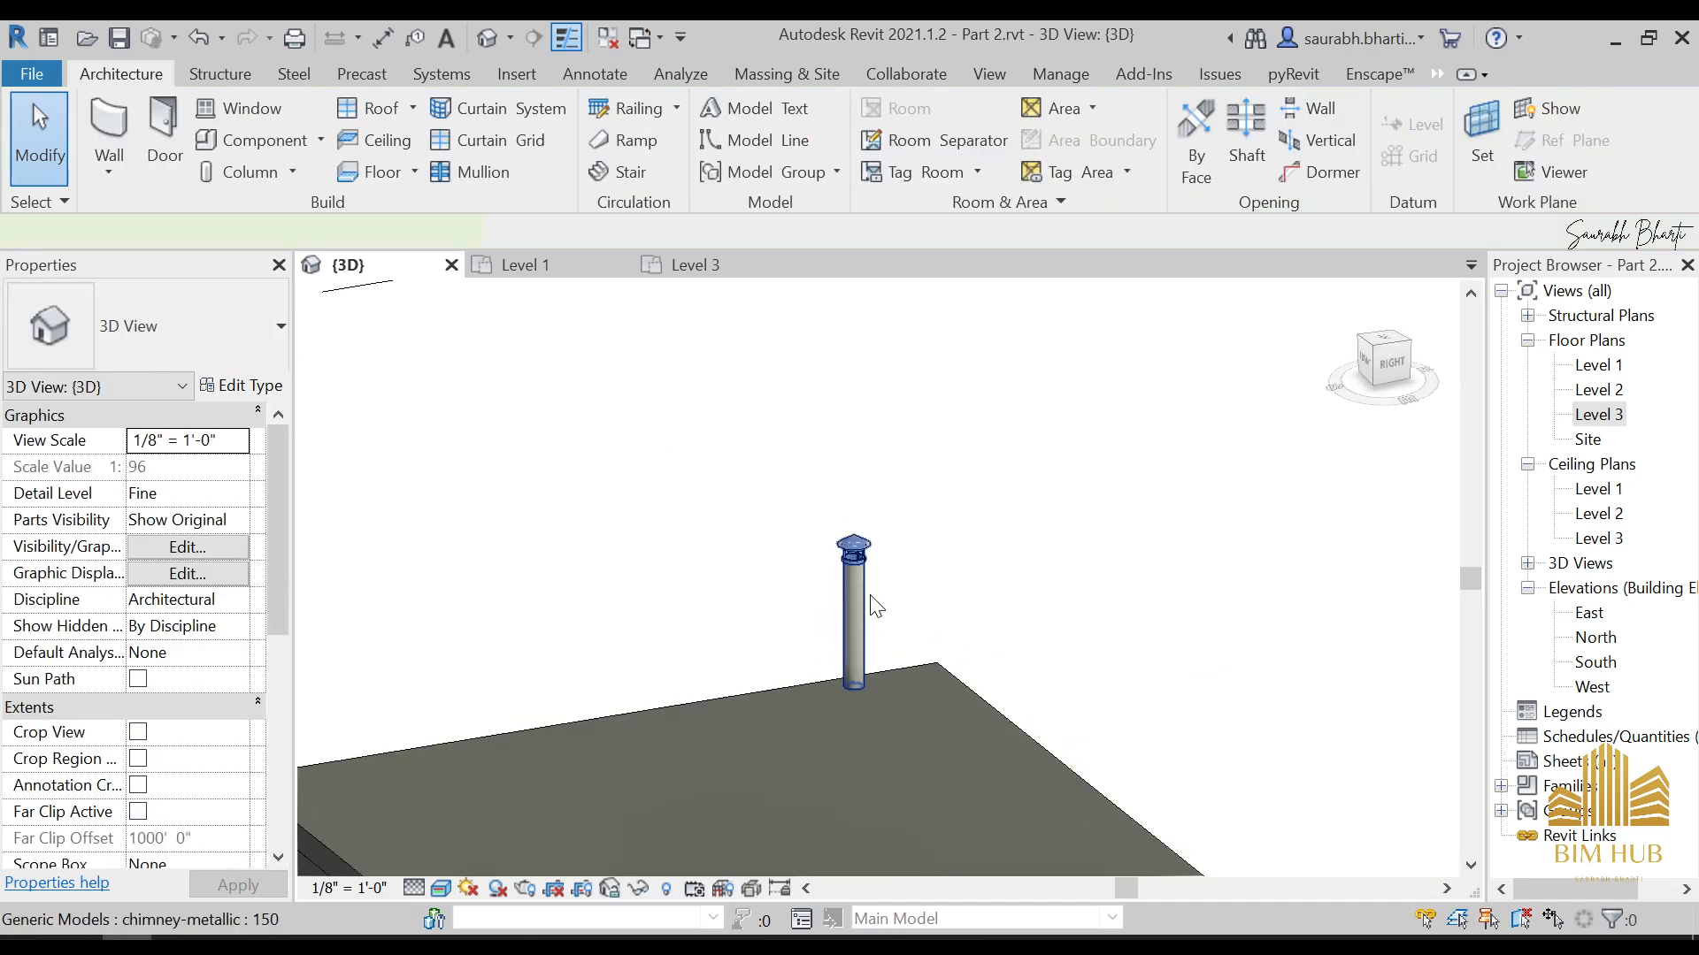
click(867, 596)
click(239, 386)
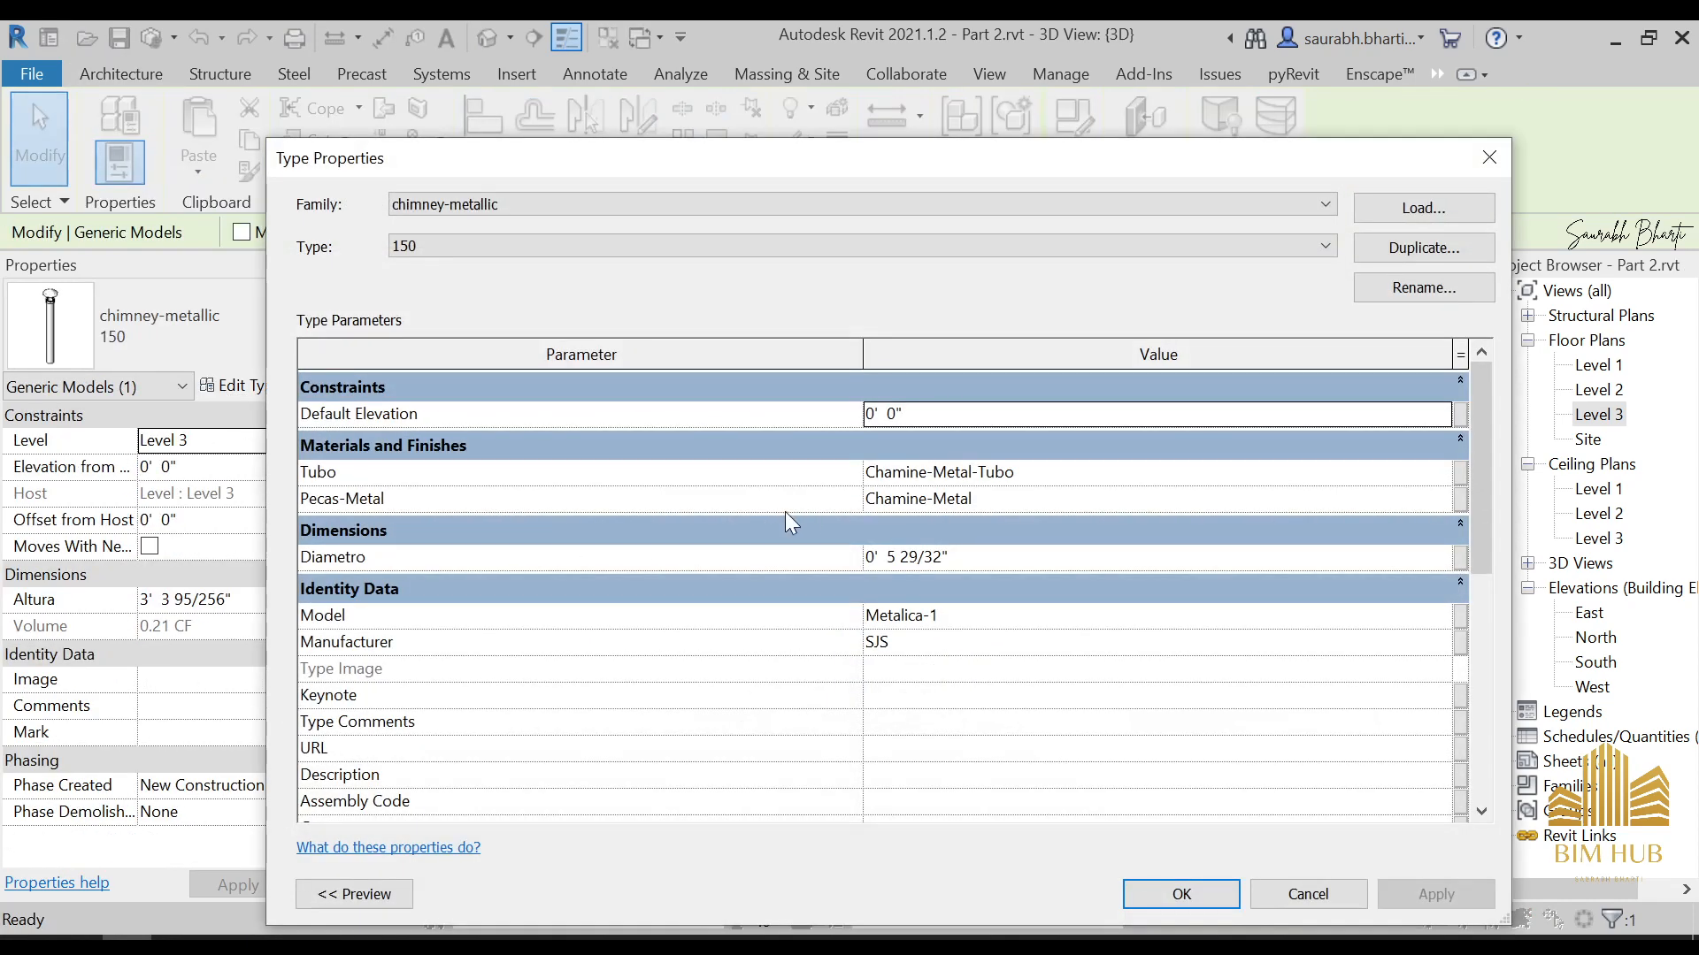
click(1419, 511)
click(1446, 498)
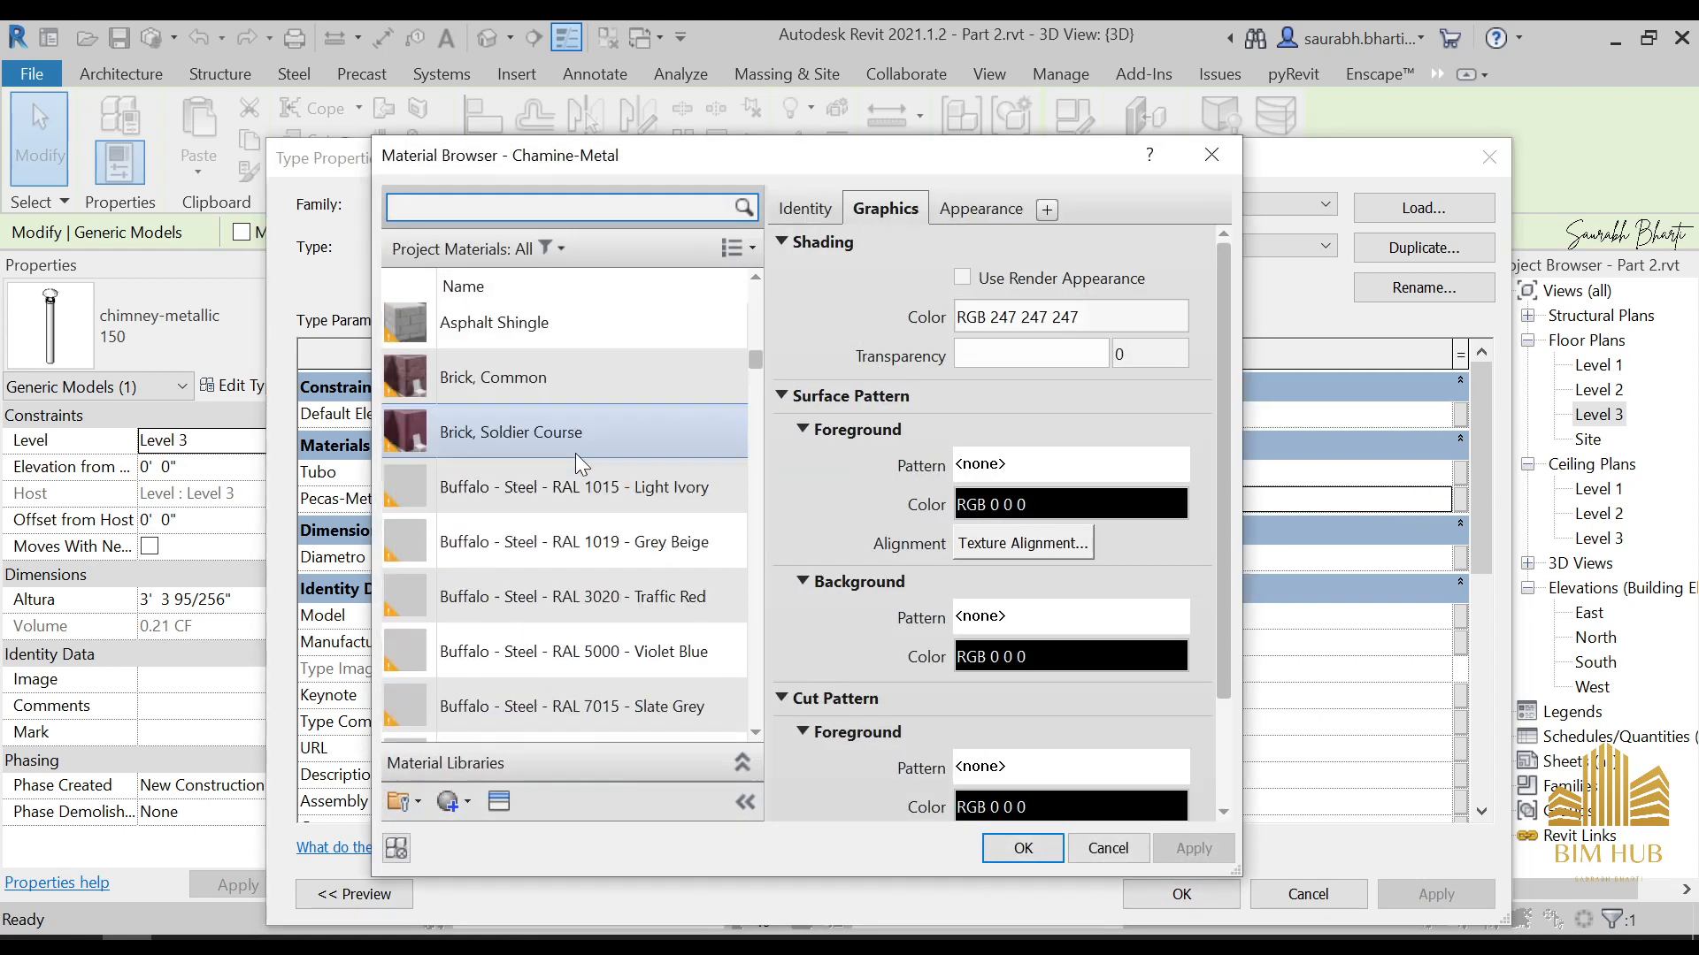
scroll(575, 453, up, 10)
double_click(554, 444)
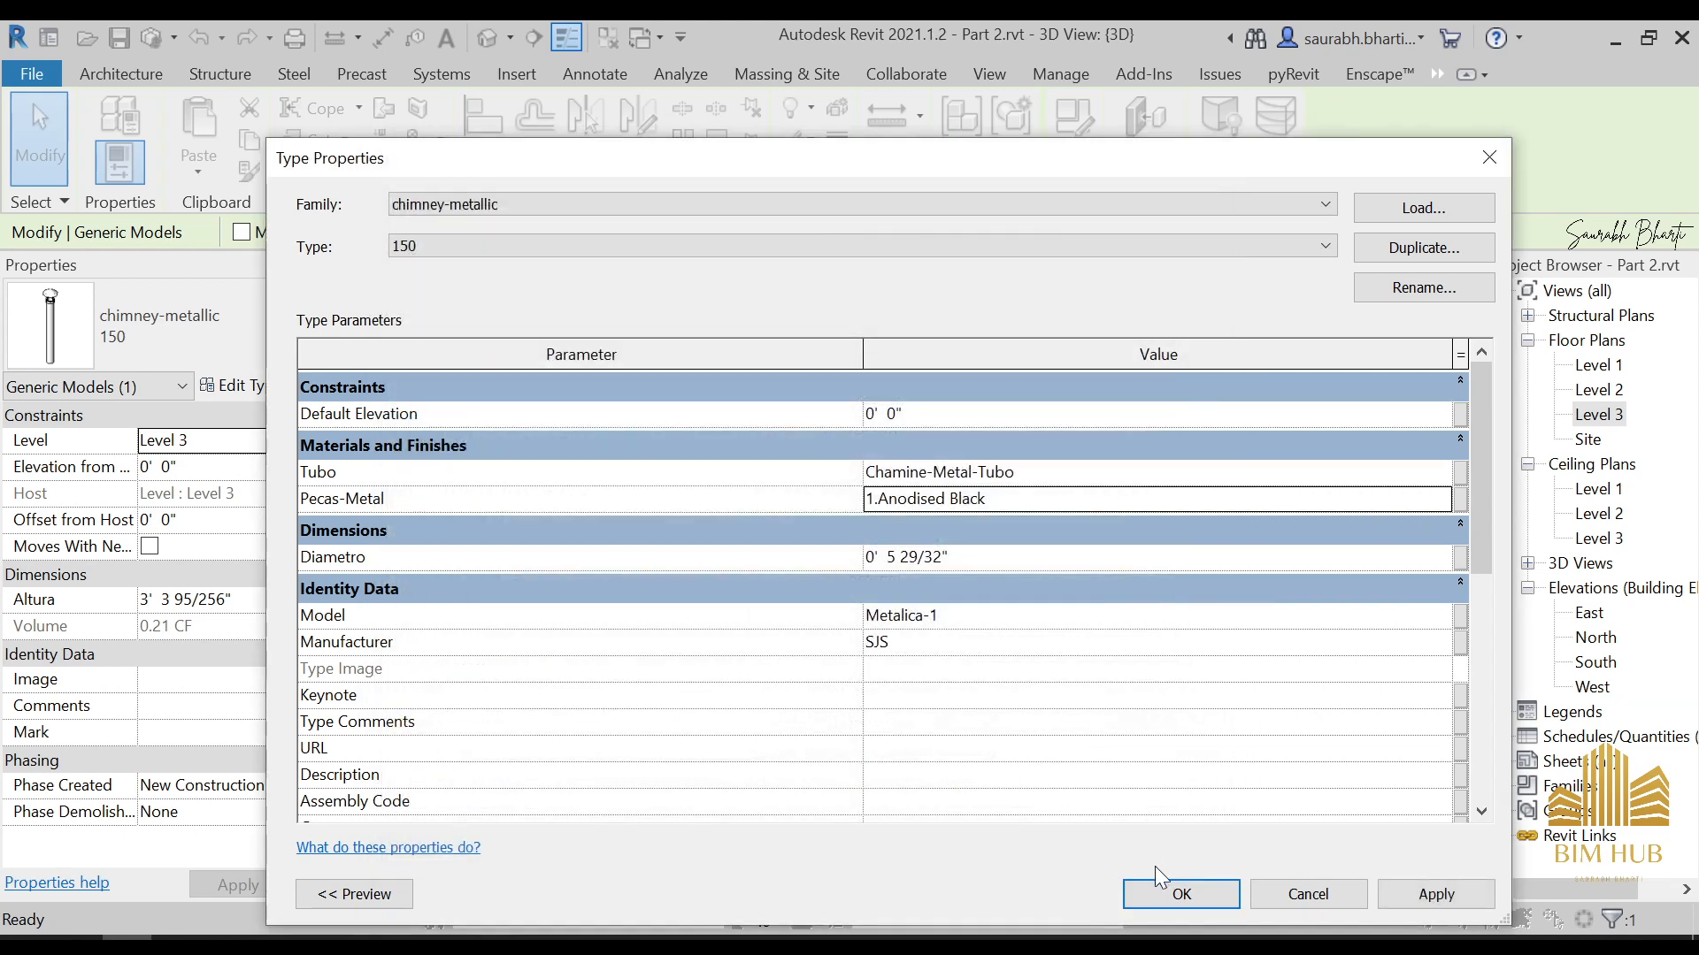
click(1161, 892)
Assign the 1.Anodised Black material to the Tubo parameter of the chimney type
click(832, 633)
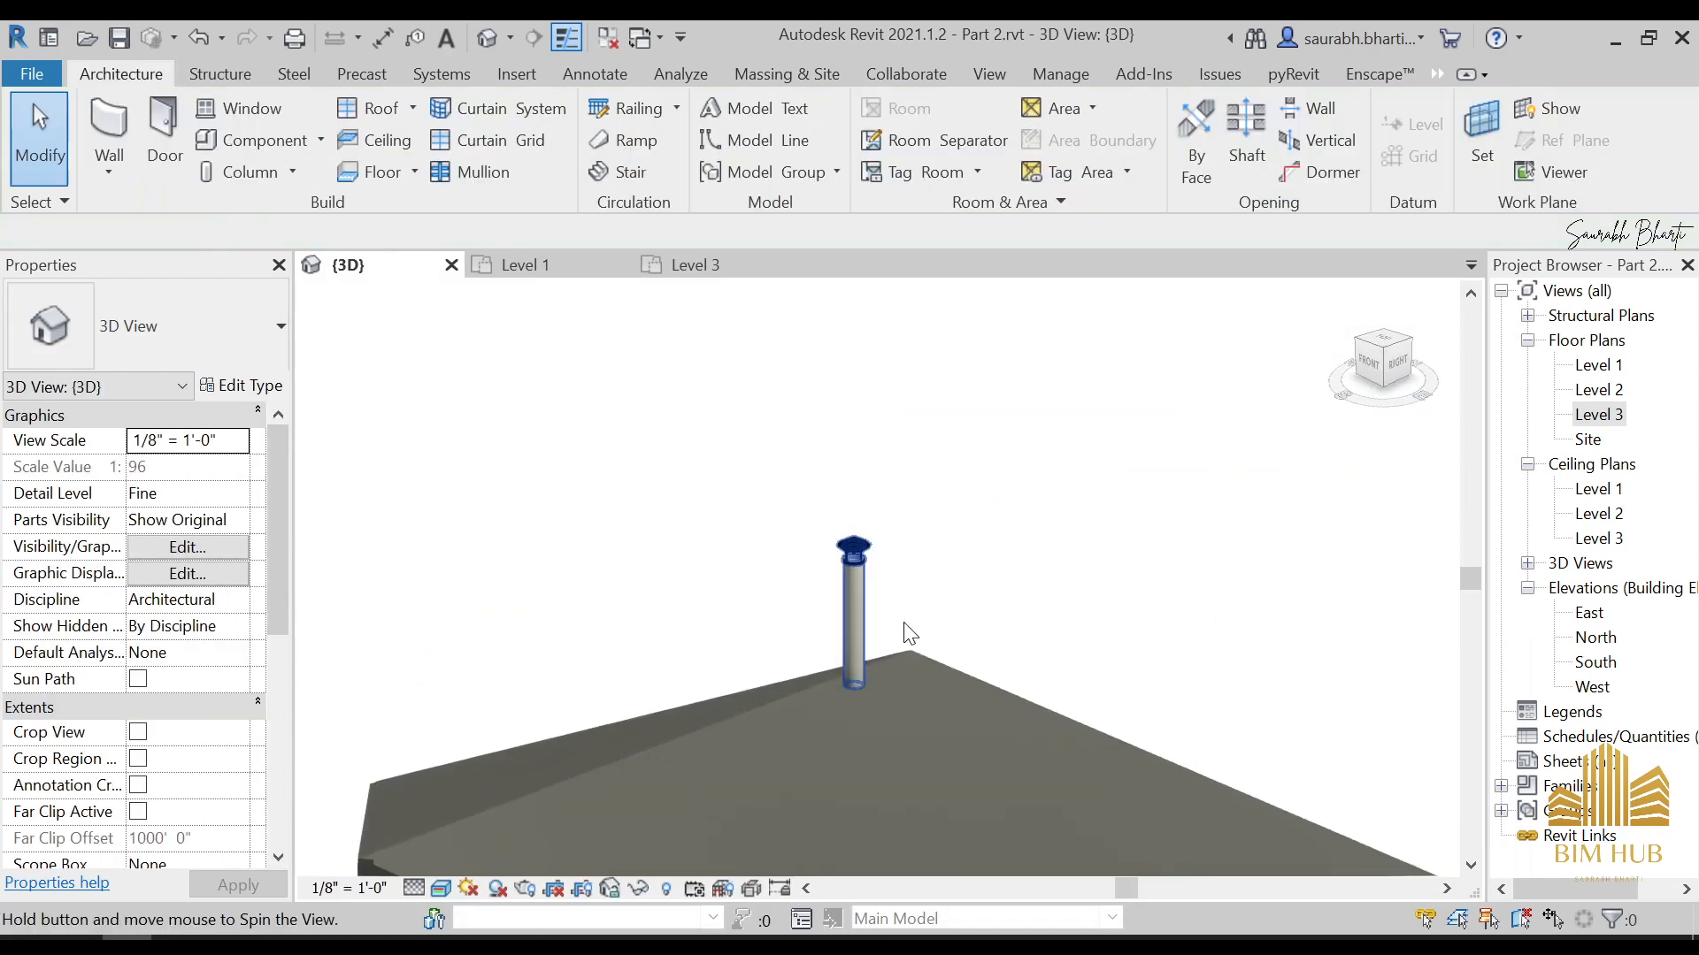
scroll(858, 629, up, 5)
click(858, 629)
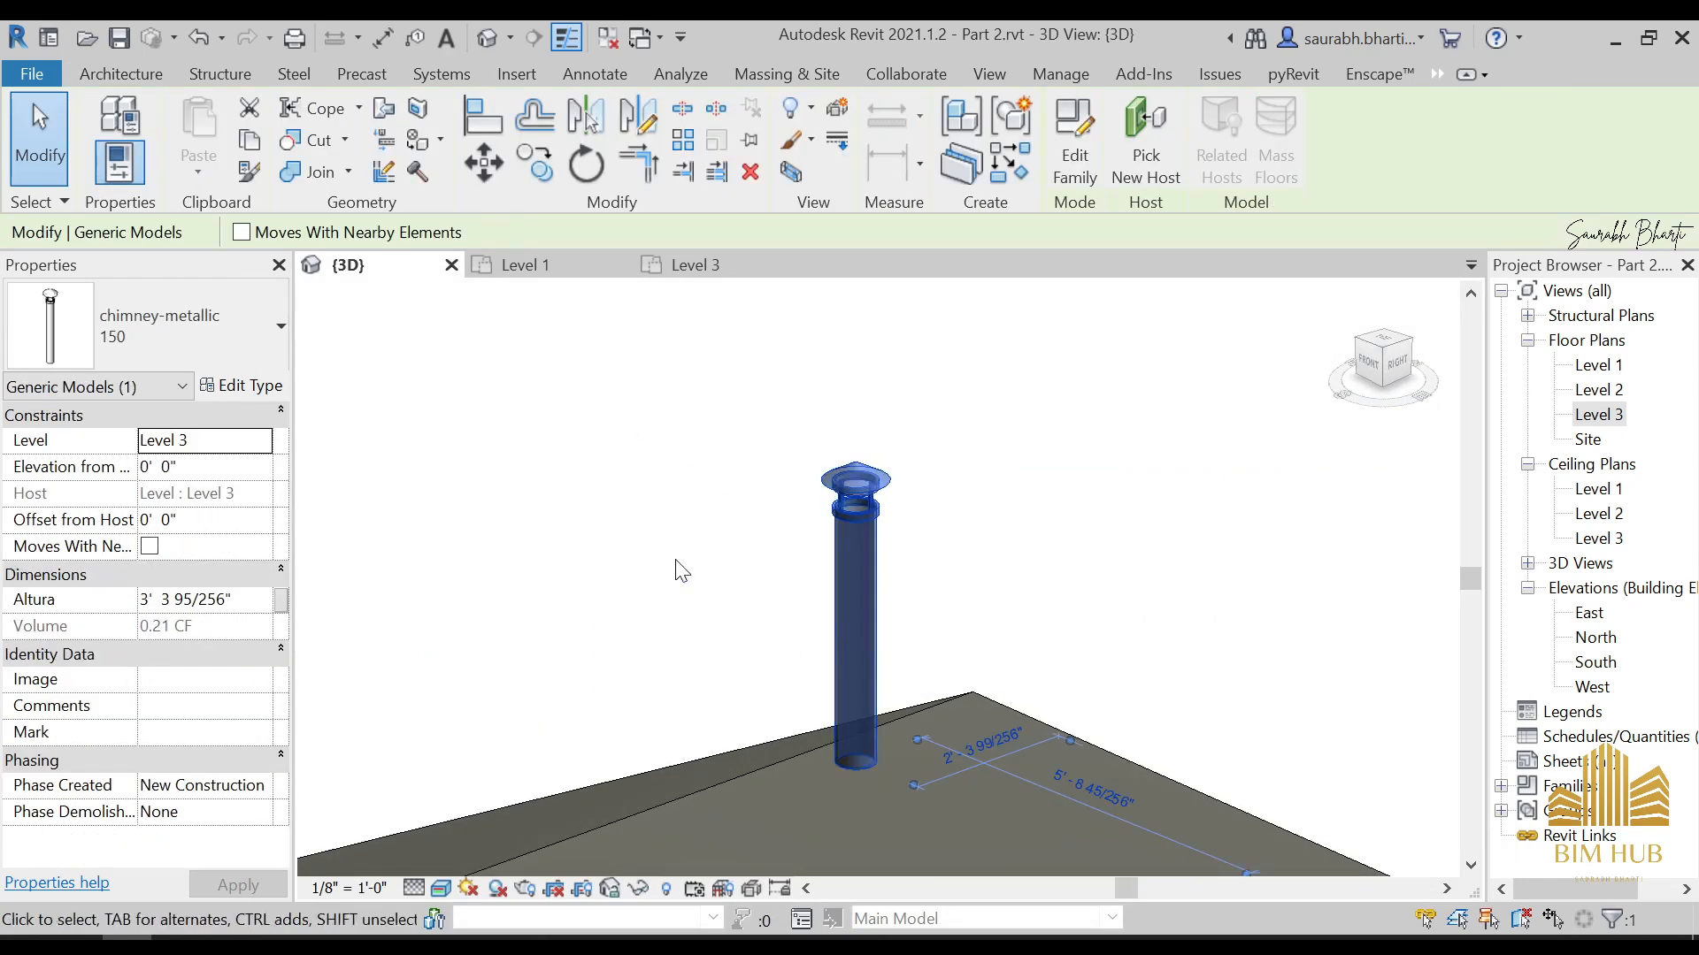
click(241, 386)
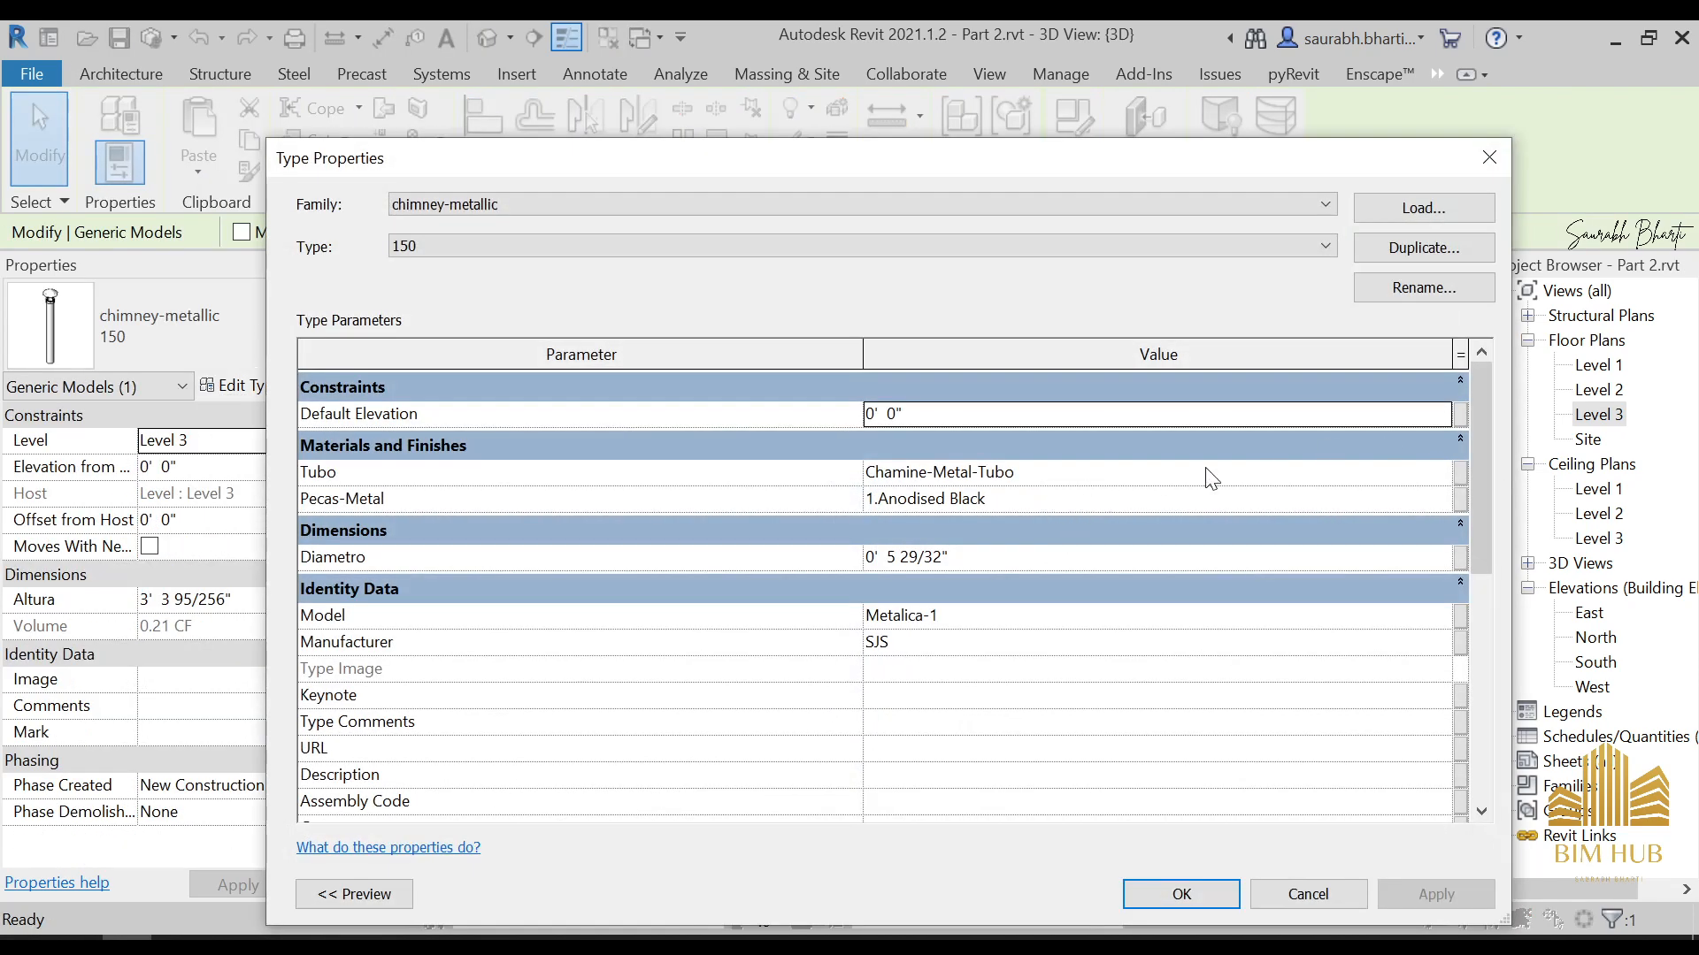
click(1423, 482)
click(1445, 474)
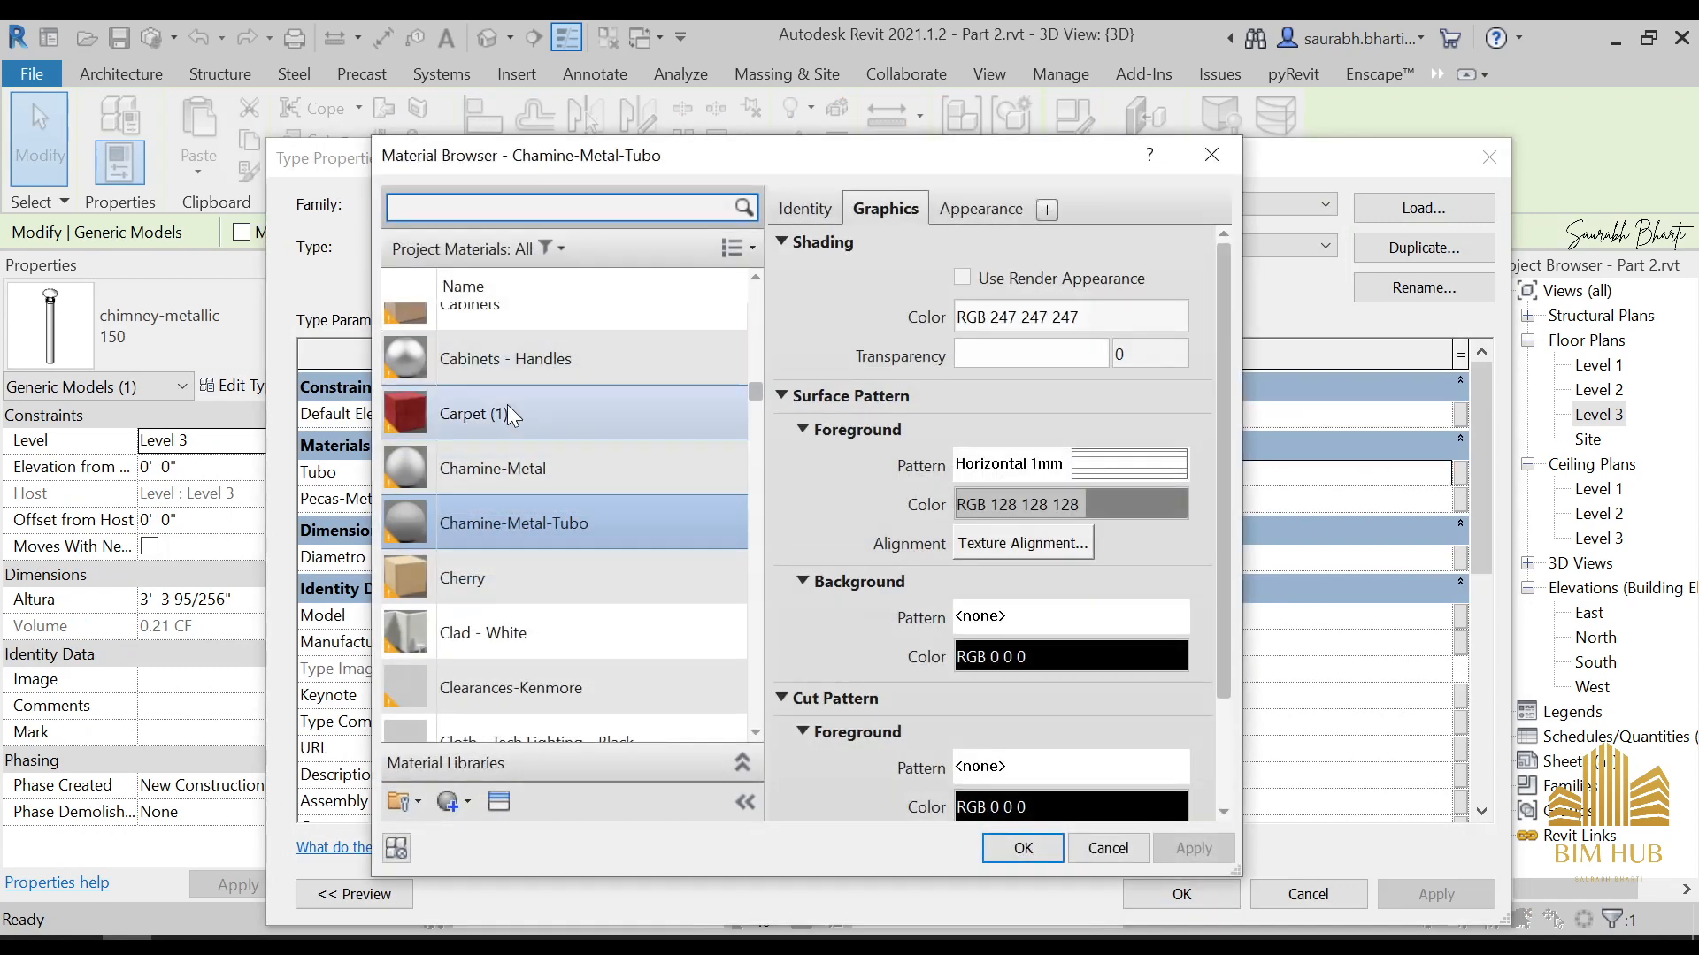
scroll(507, 405, up, 5)
scroll(509, 411, up, 5)
double_click(507, 451)
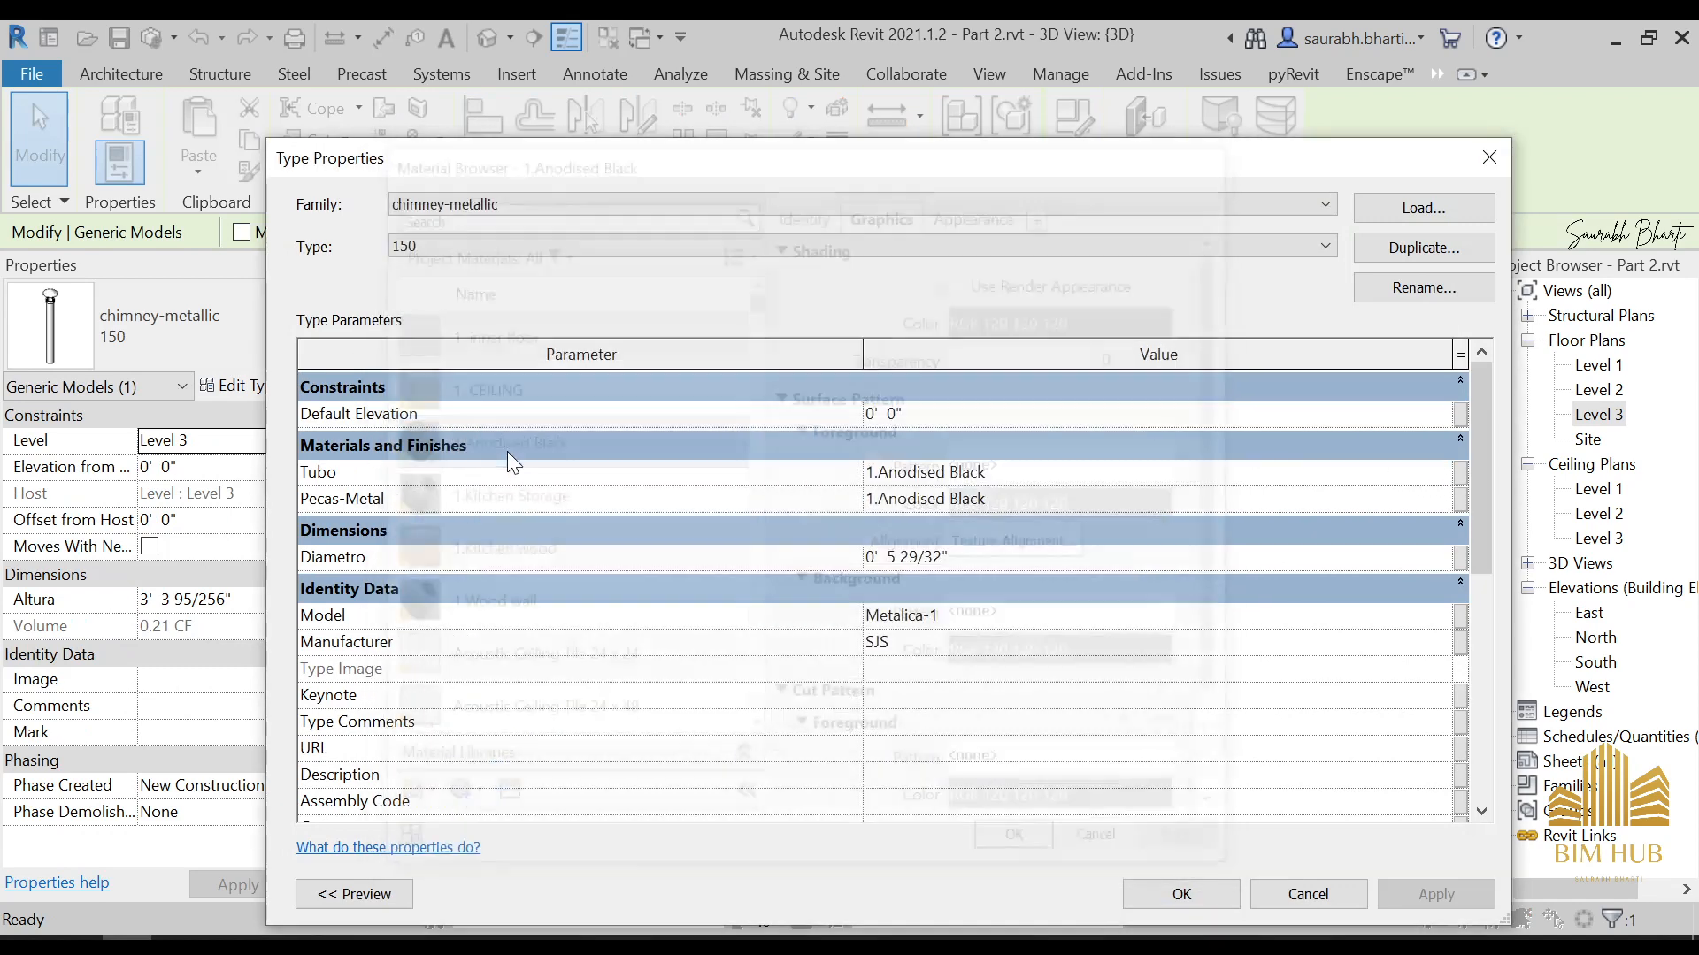
click(1159, 892)
In the front view of the 3D model, lower the chimney into the roof to an offset of -1' 6" from Level 3
scroll(930, 659, down, 2)
shift+middle_drag(930, 660, 1038, 591)
click(955, 624)
scroll(913, 619, down, 2)
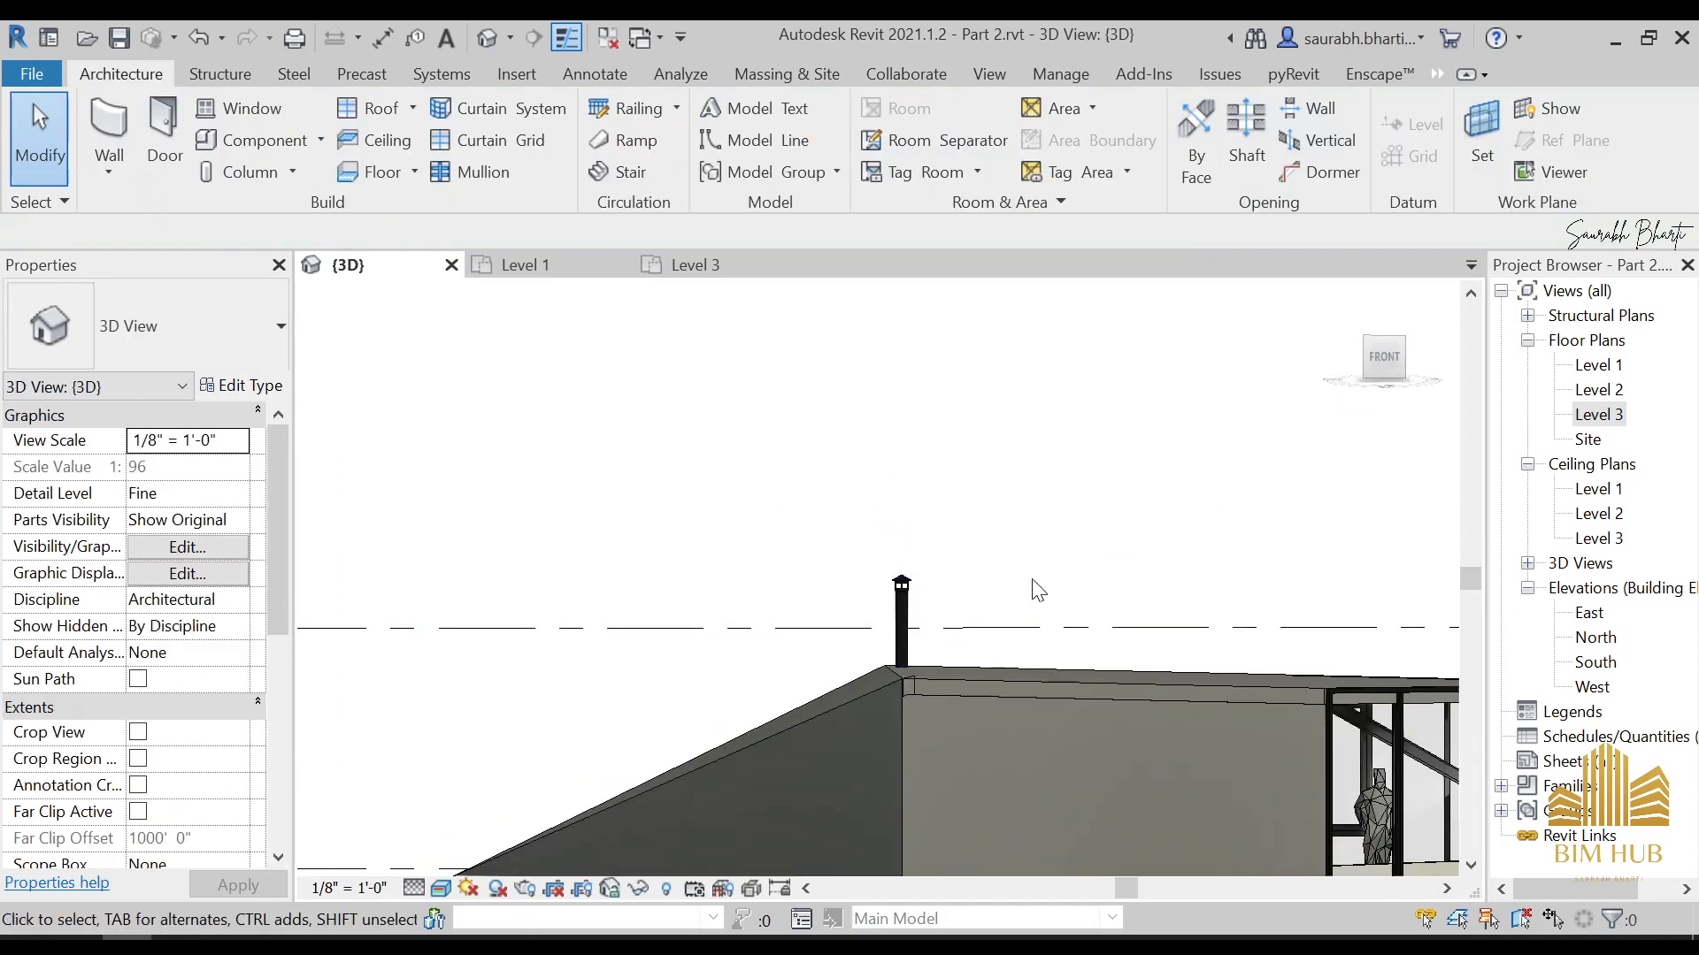
click(1384, 371)
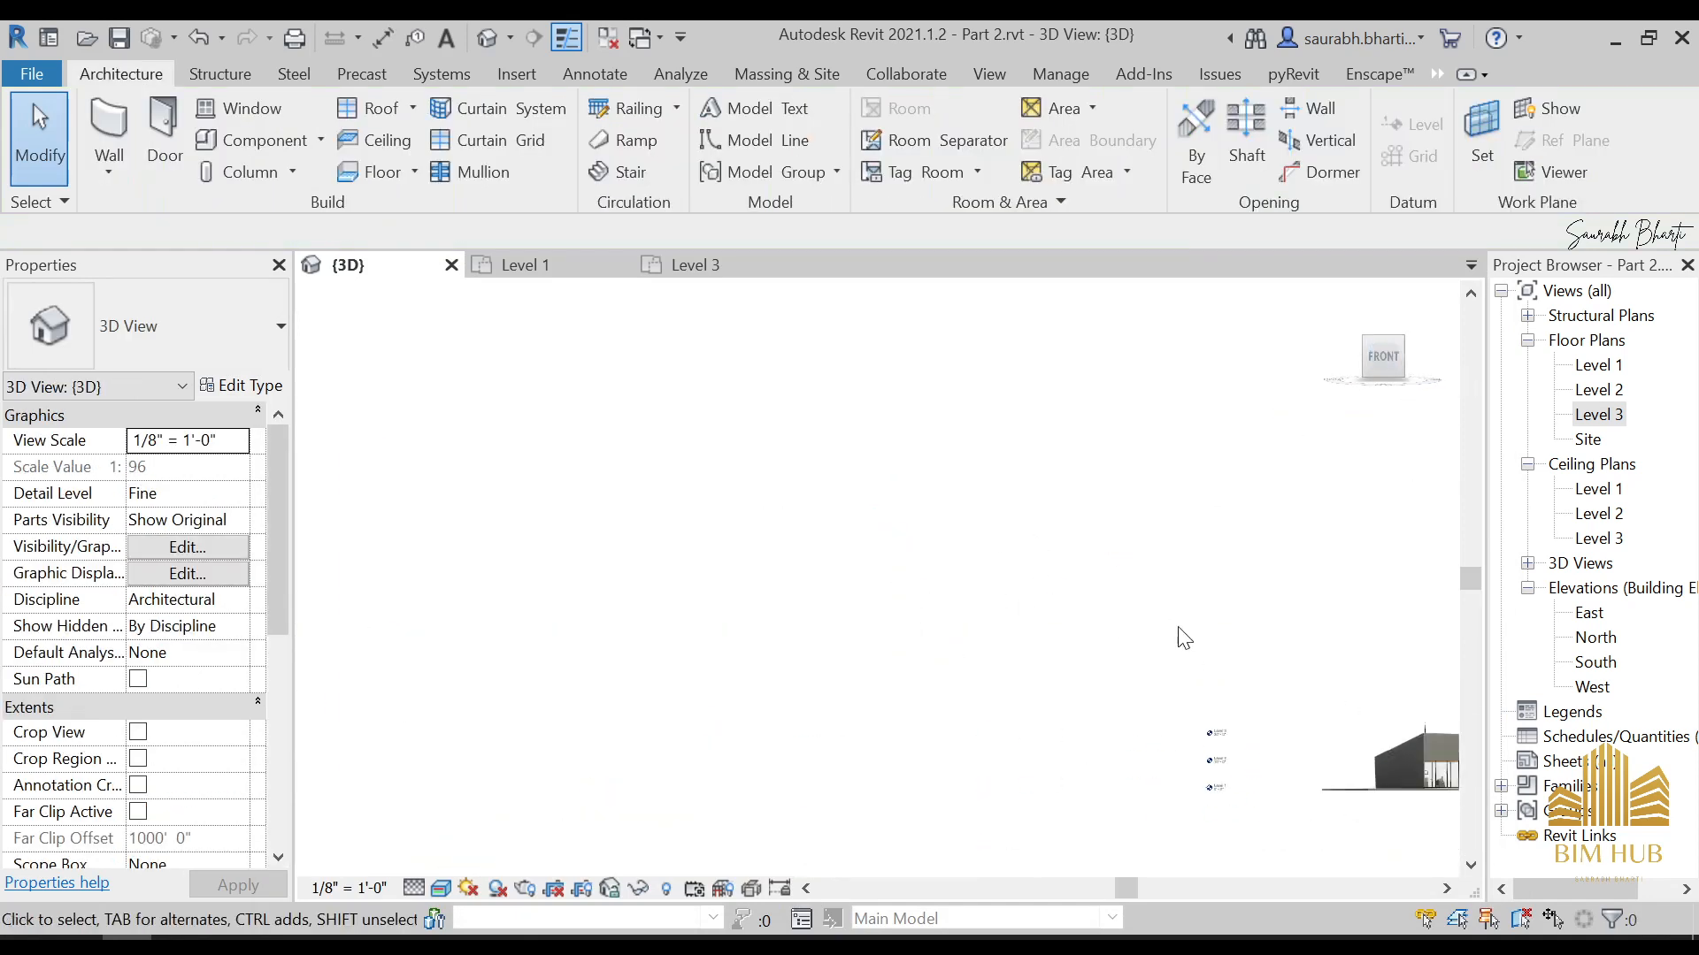
scroll(672, 487, up, 5)
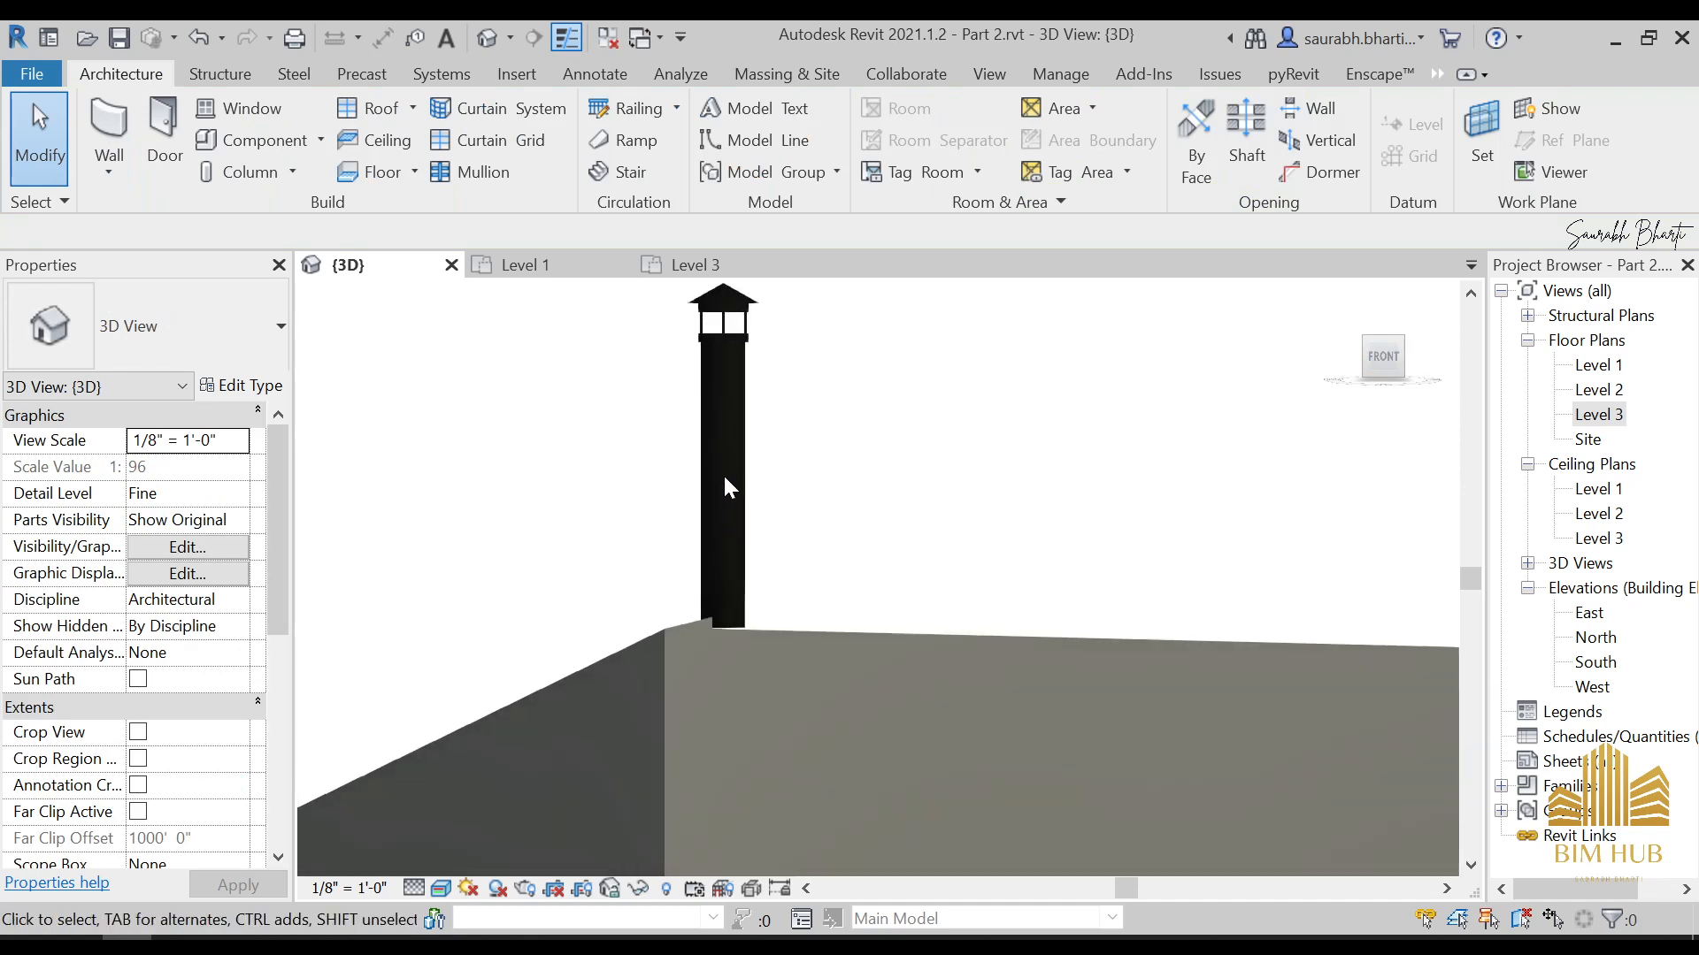
click(737, 475)
key(Down)
key(Down)
key(Down)
key(Down)
key(Down)
key(Down)
key(Down)
key(Down)
key(Down)
key(Down)
key(Down)
key(Down)
key(Down)
key(Down)
key(Down)
key(Down)
key(Down)
key(Down)
key(Down)
key(Down)
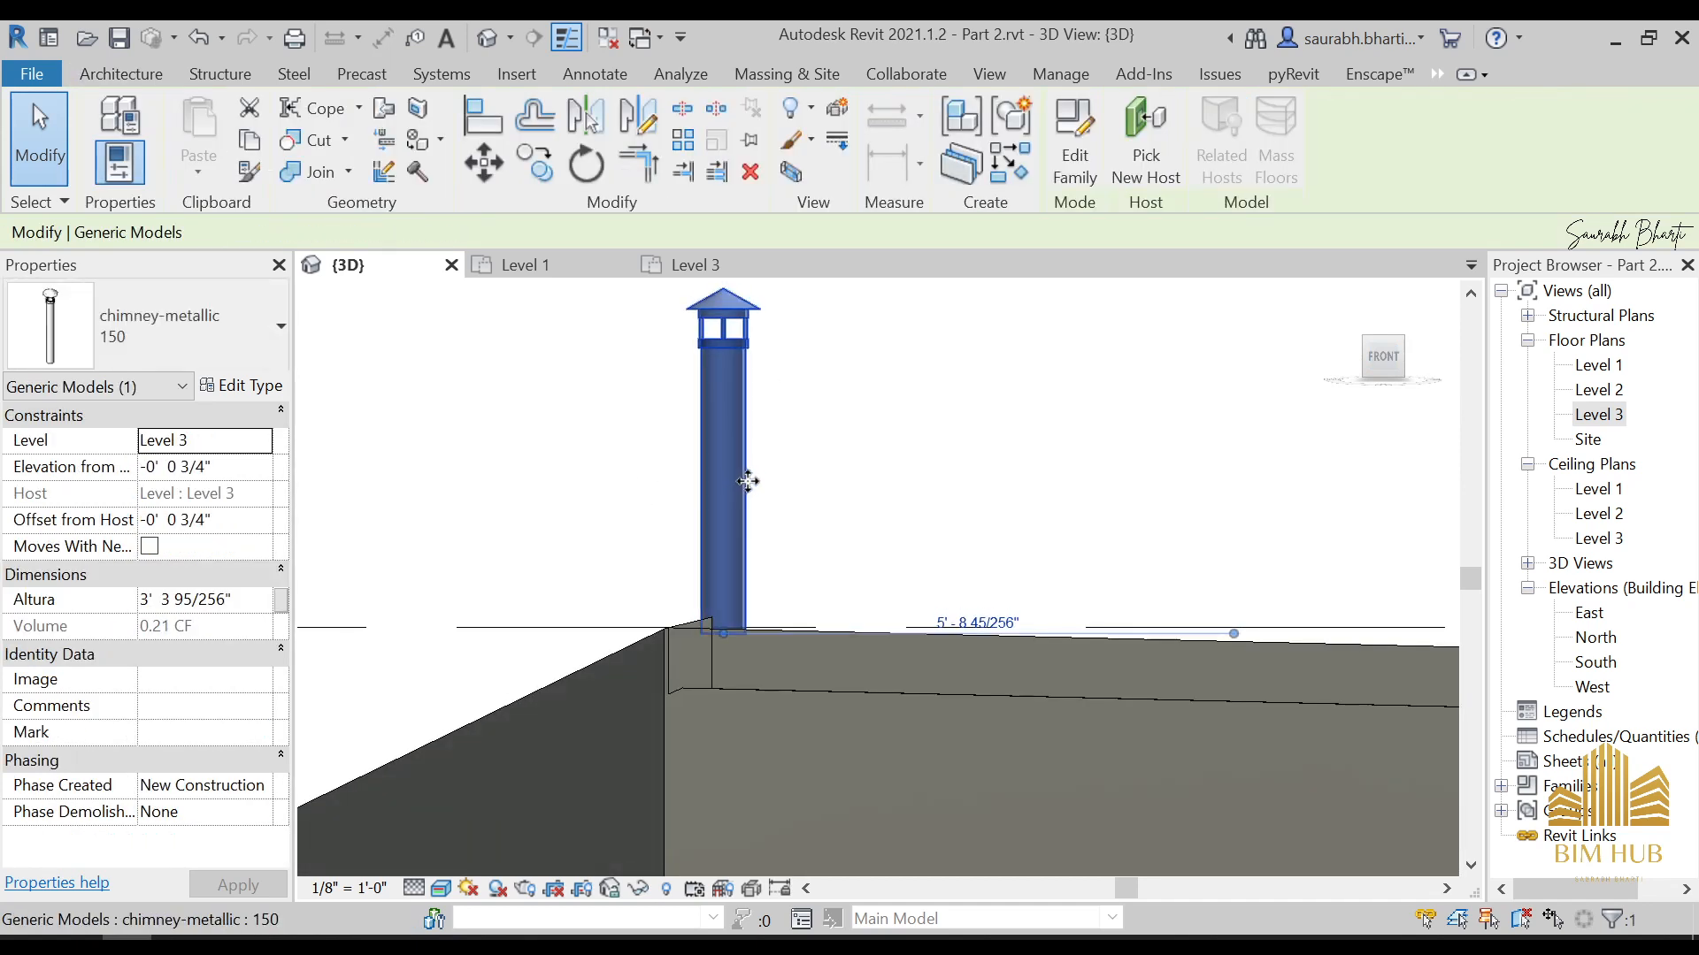
key(Down)
key(Down)
key(Down)
key(Down)
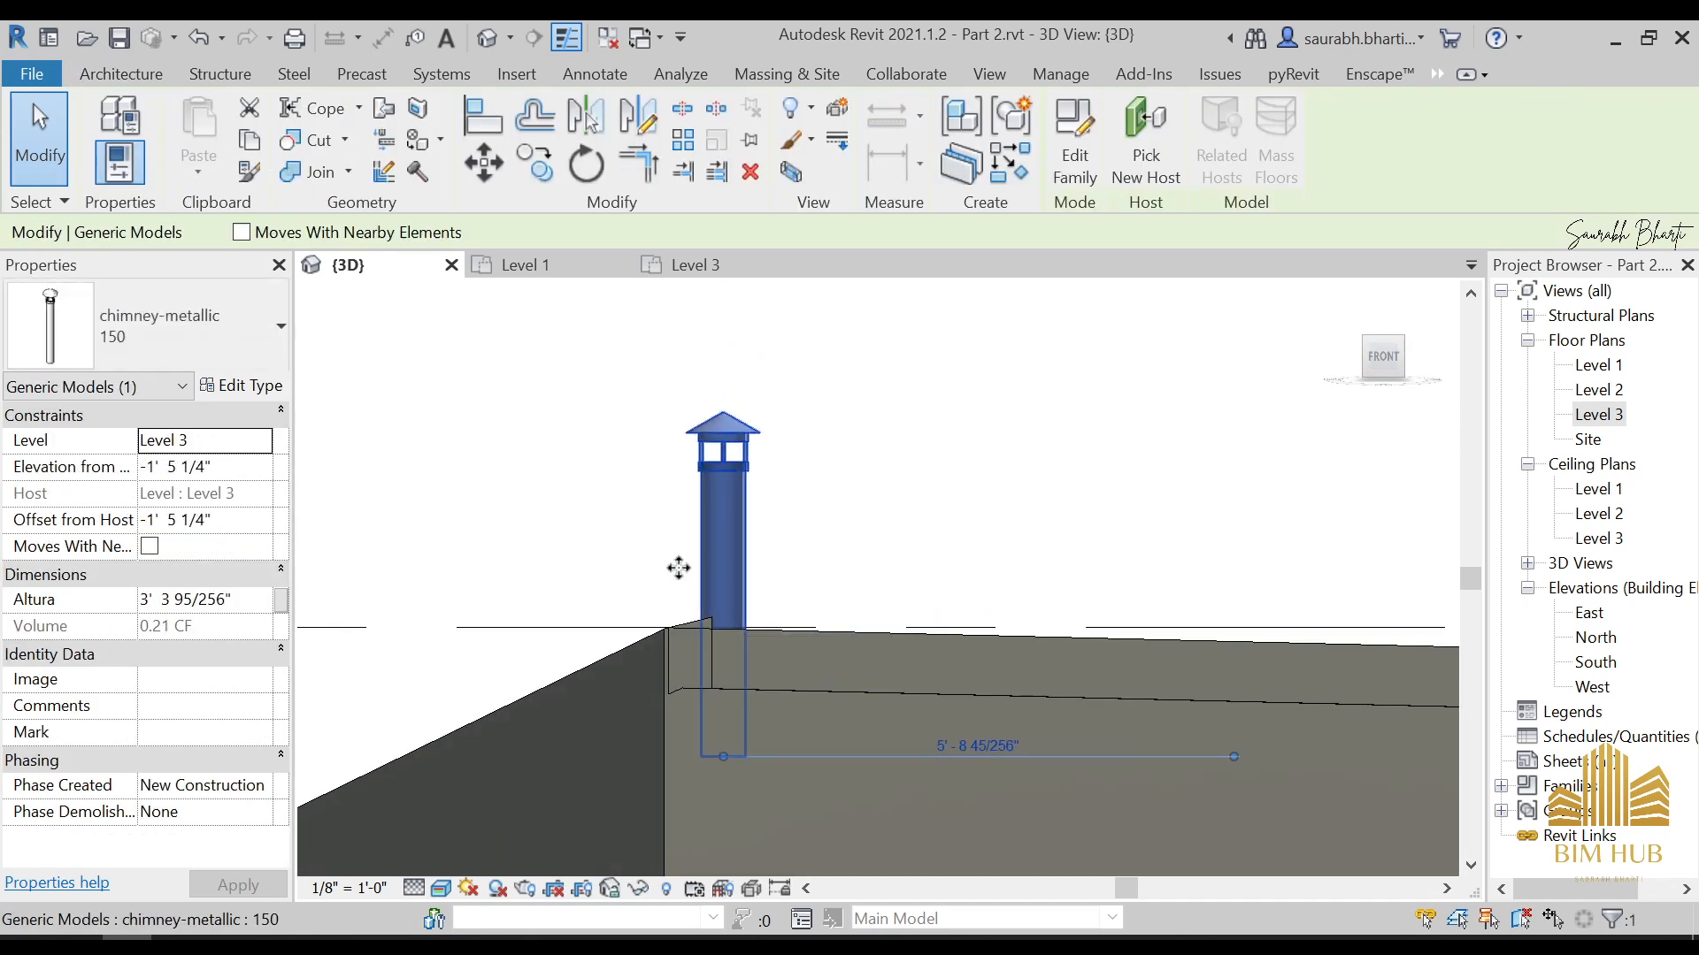
Review the chimney's type parameters down to the Other group, leave them unchanged and inspect the chimney on the roof
click(262, 391)
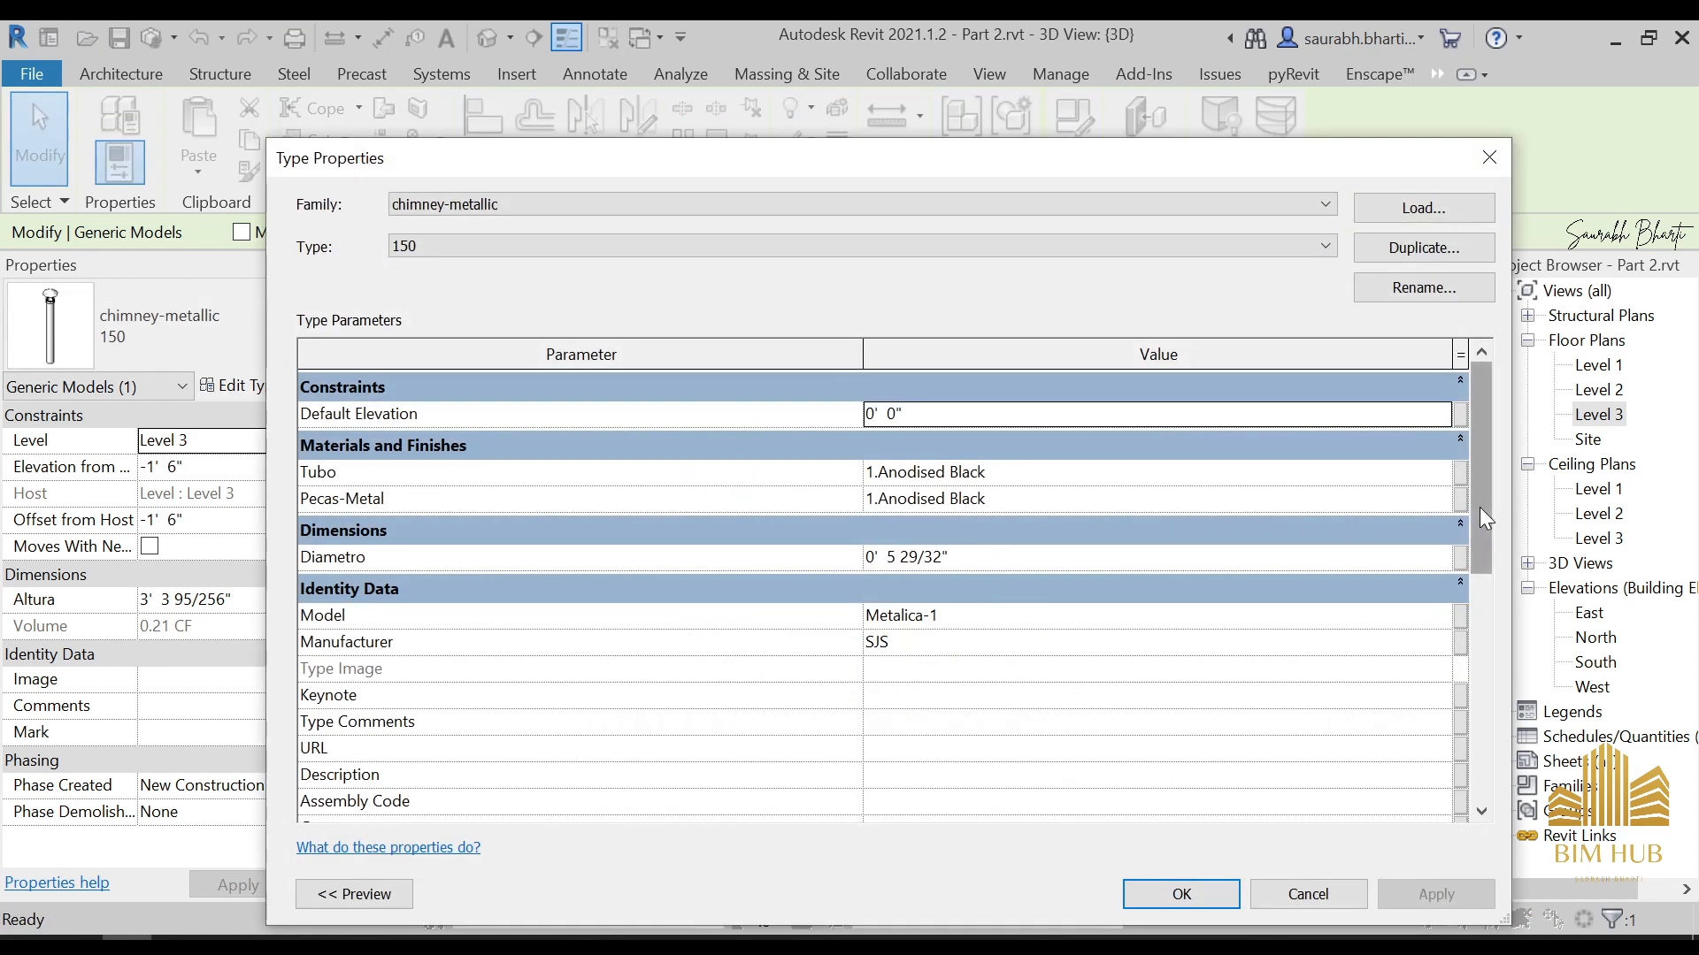
drag(1480, 509, 1440, 773)
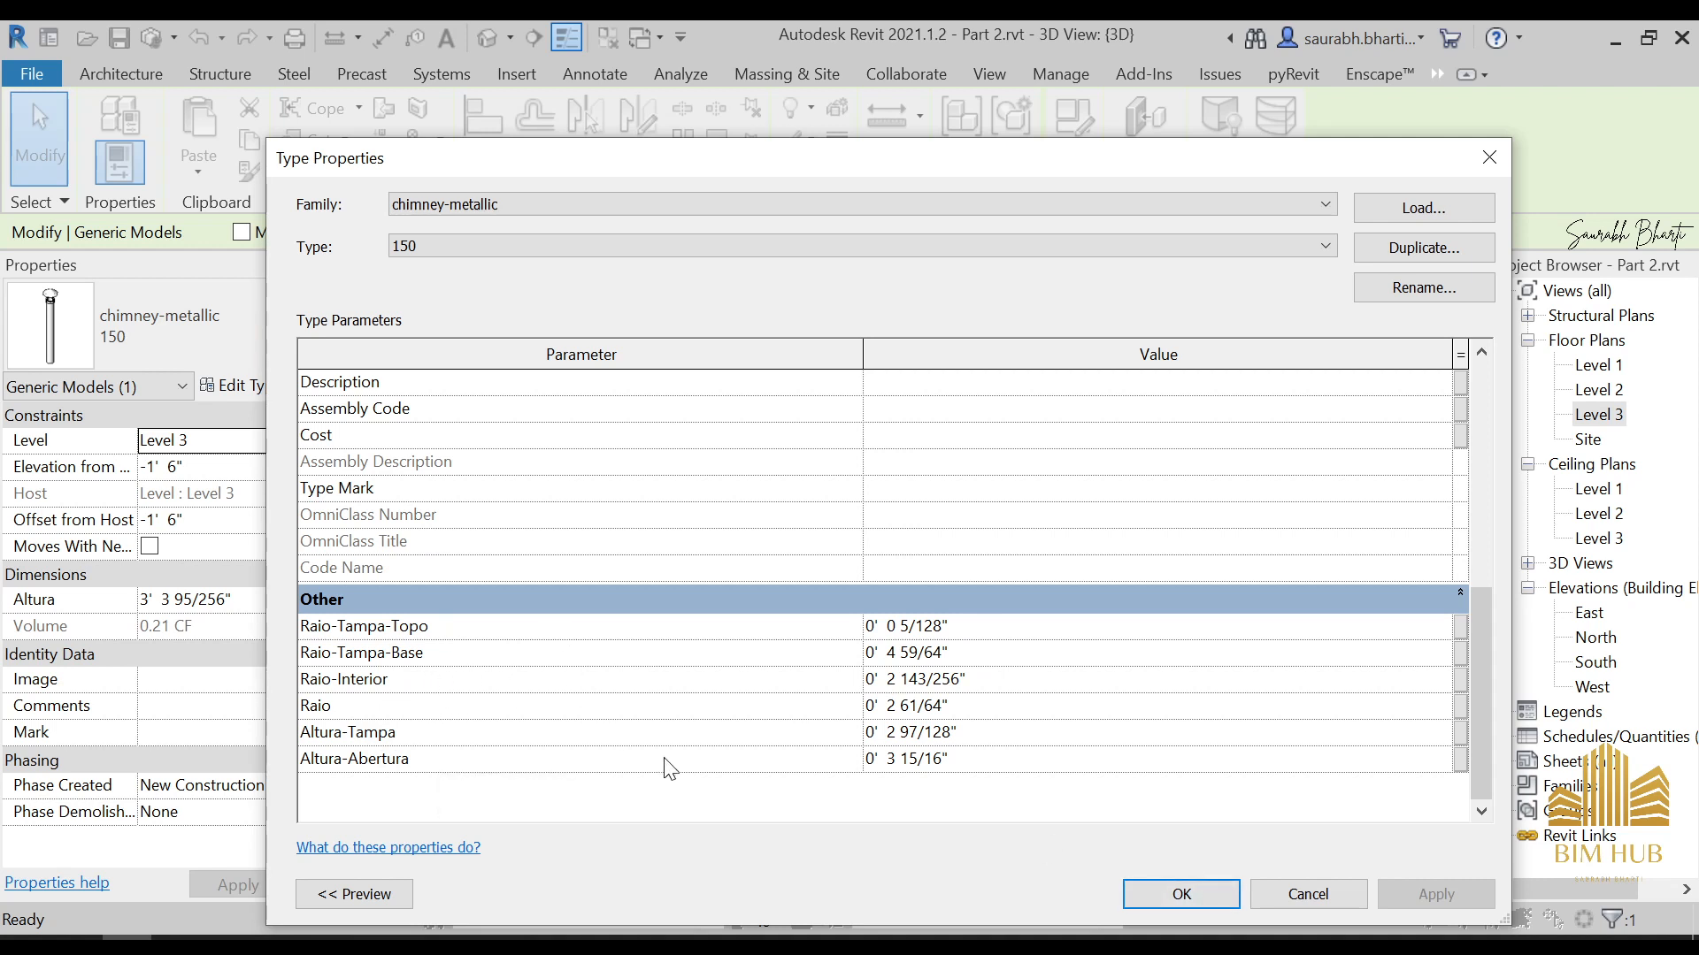
click(1275, 893)
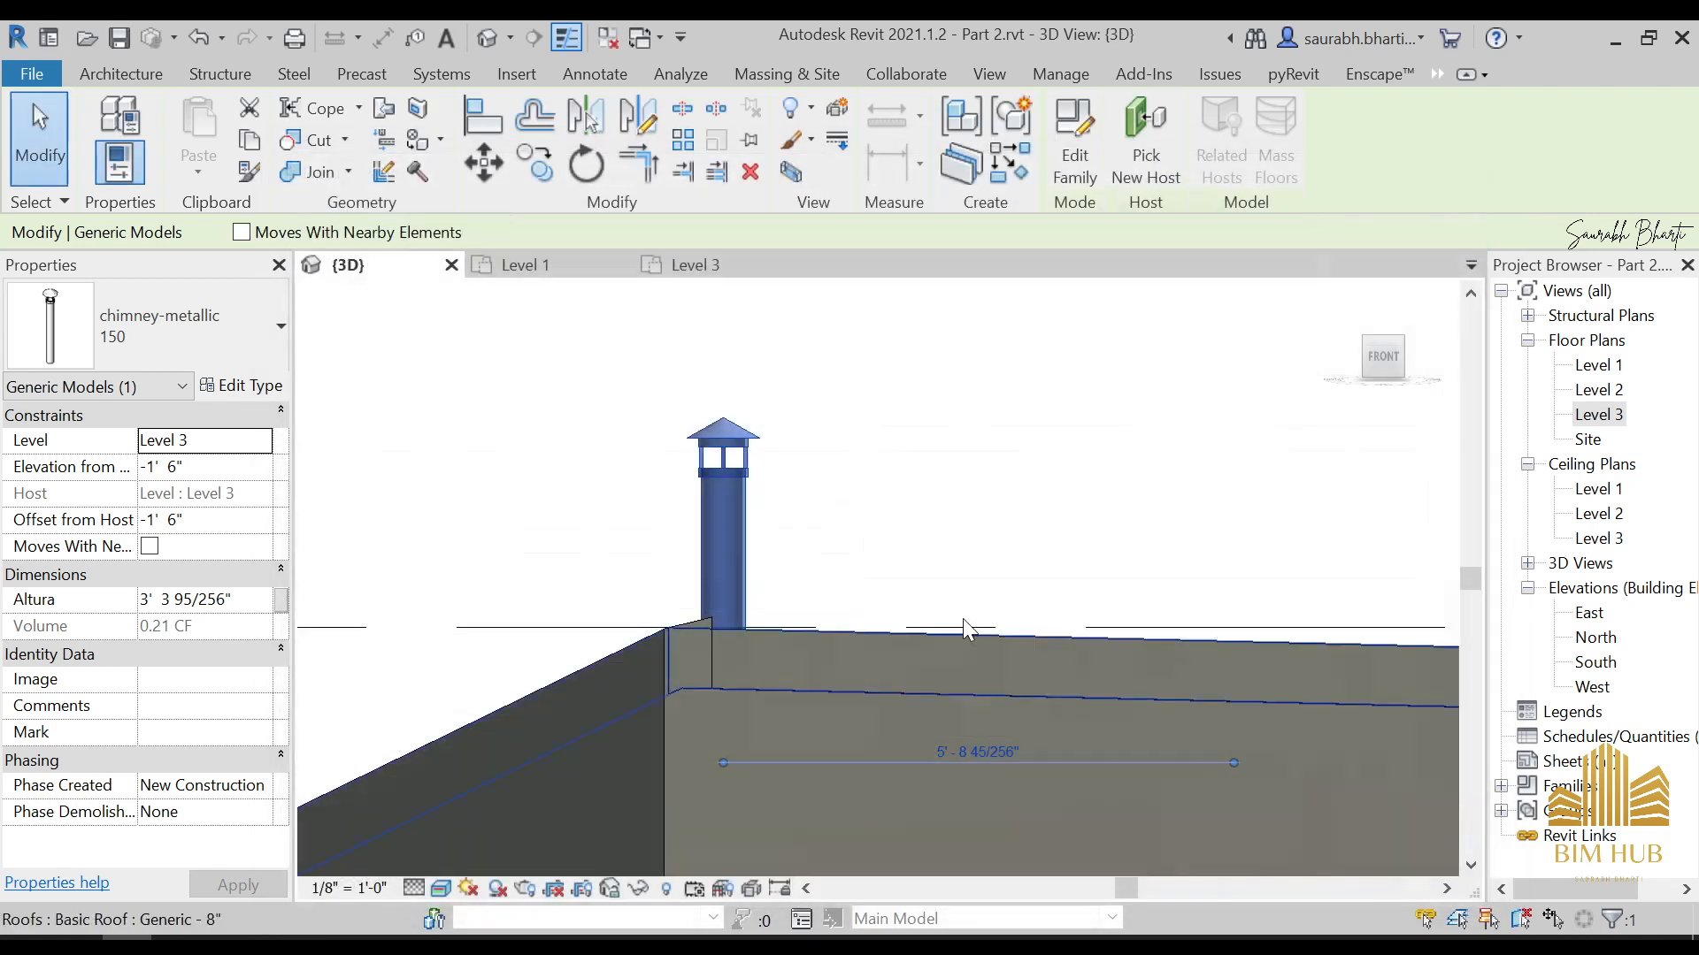
click(916, 589)
shift+middle_drag(849, 576, 787, 489)
scroll(787, 489, down, 3)
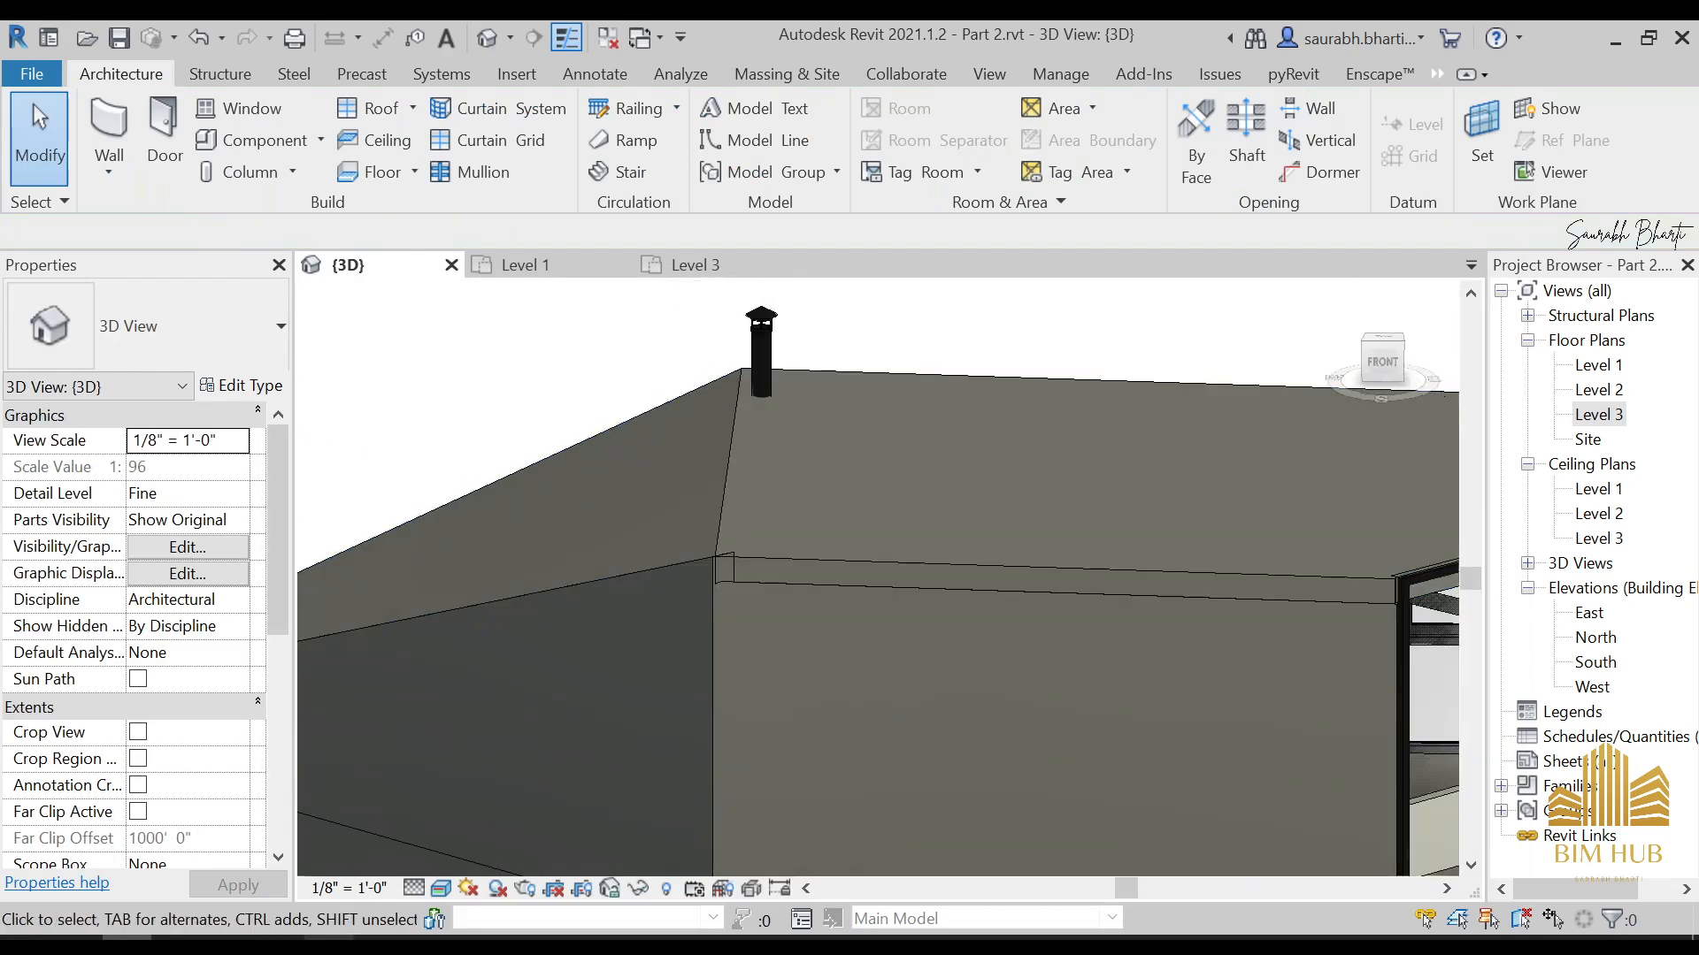
Switch to Photos, go to the reference picture CA_PREB_2DM_109.jpg and examine the chimney on the roof up close
click(332, 942)
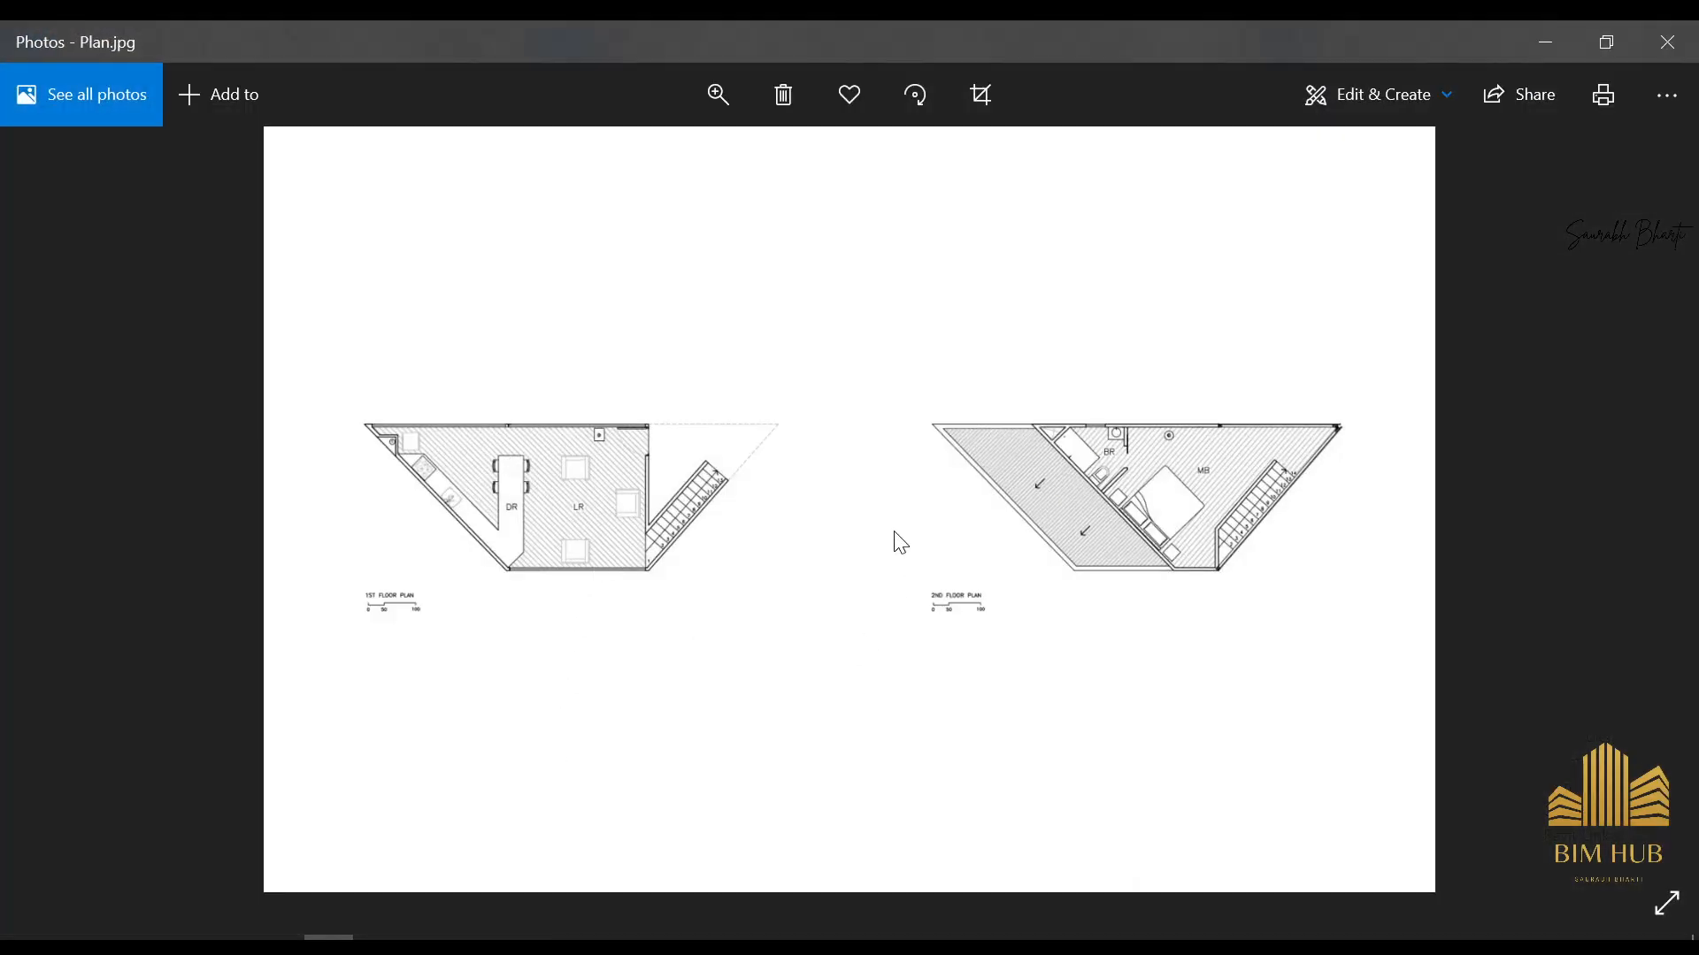
key(Right)
key(Right)
scroll(548, 450, up, 2)
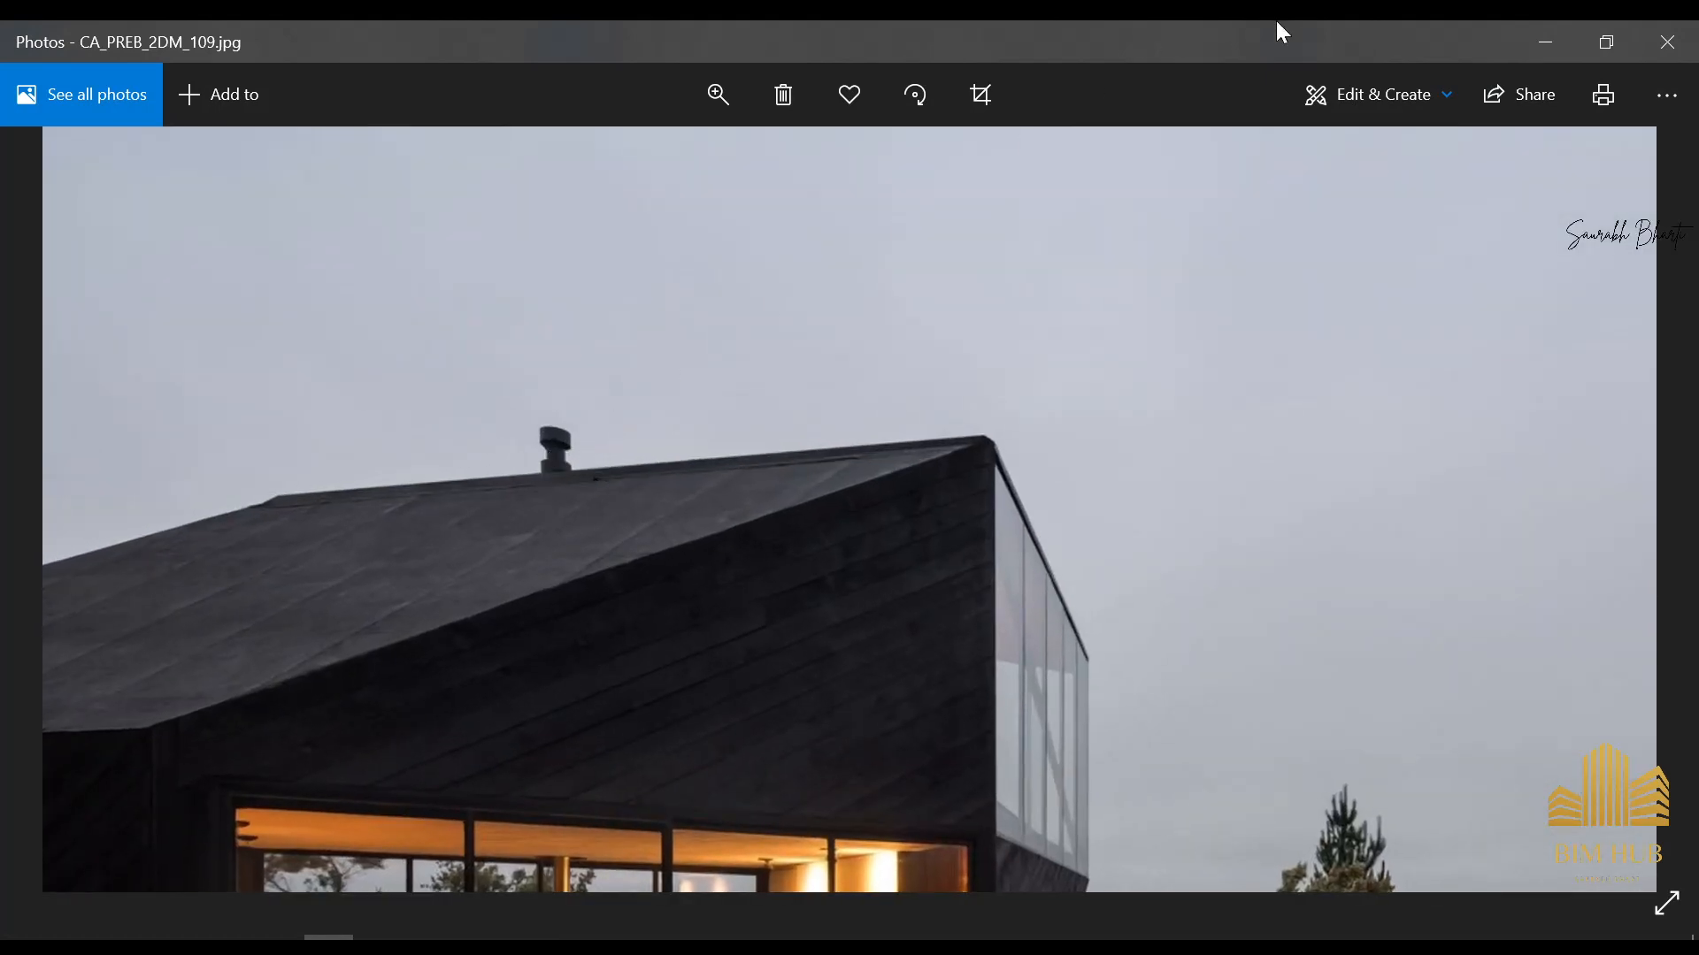
Switch back to Revit and inspect the metallic chimney and the house from several sides in the 3D view
click(1545, 42)
scroll(713, 665, down, 5)
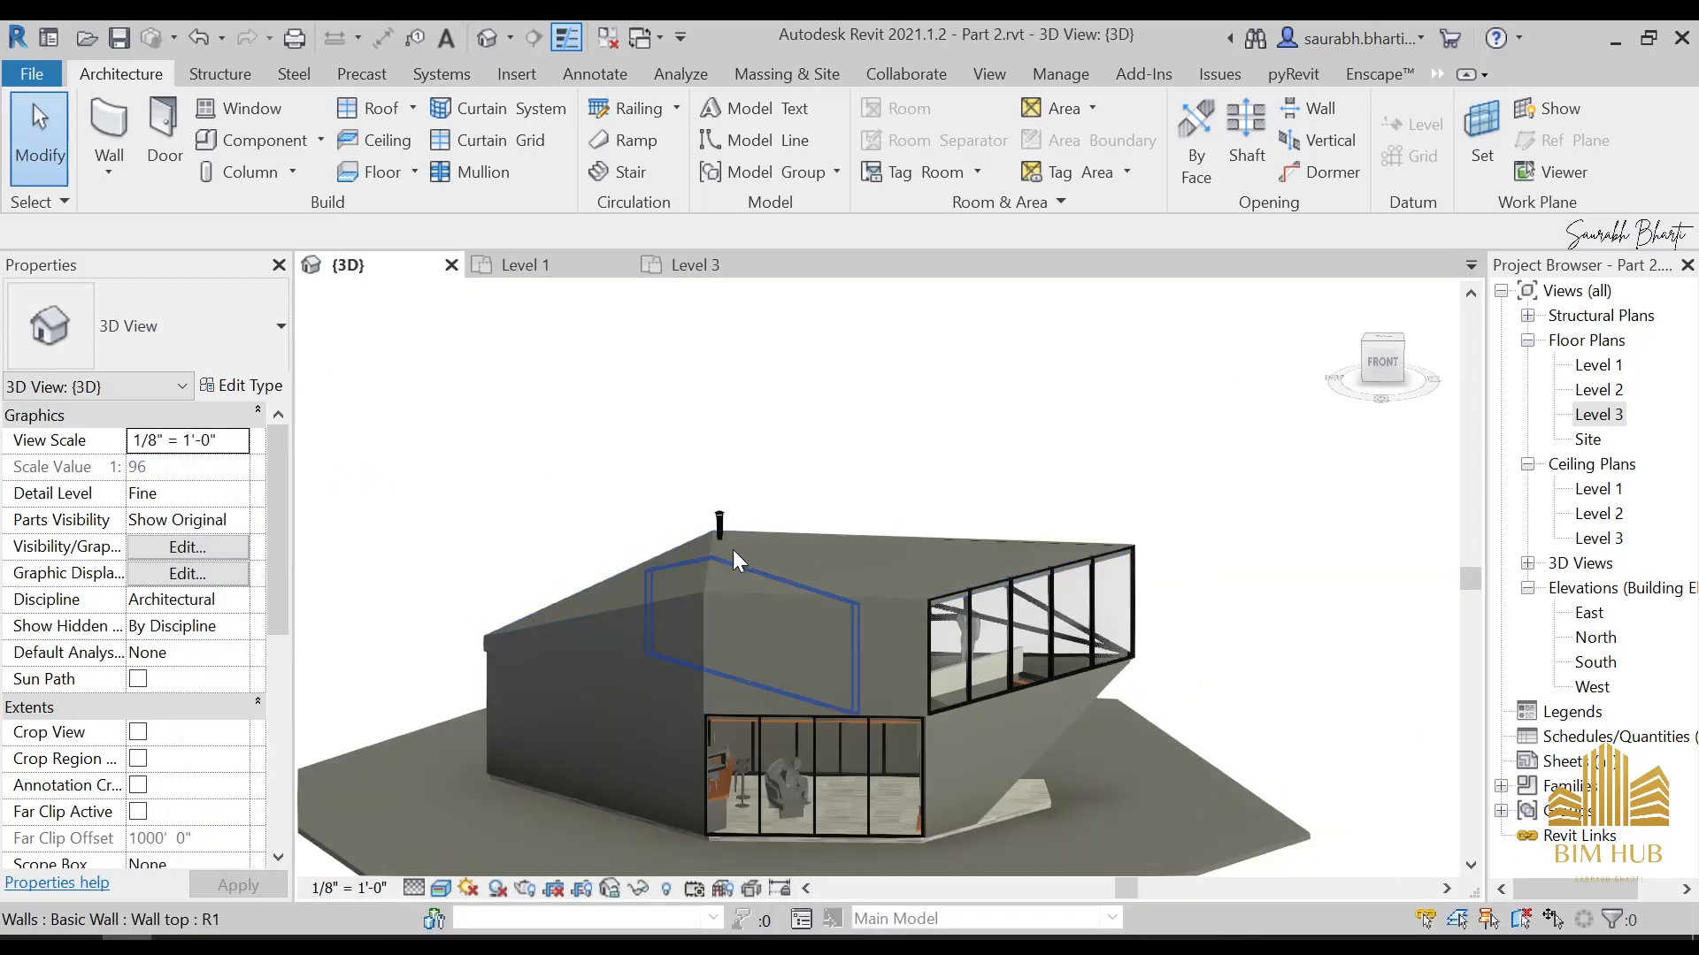
scroll(729, 550, up, 4)
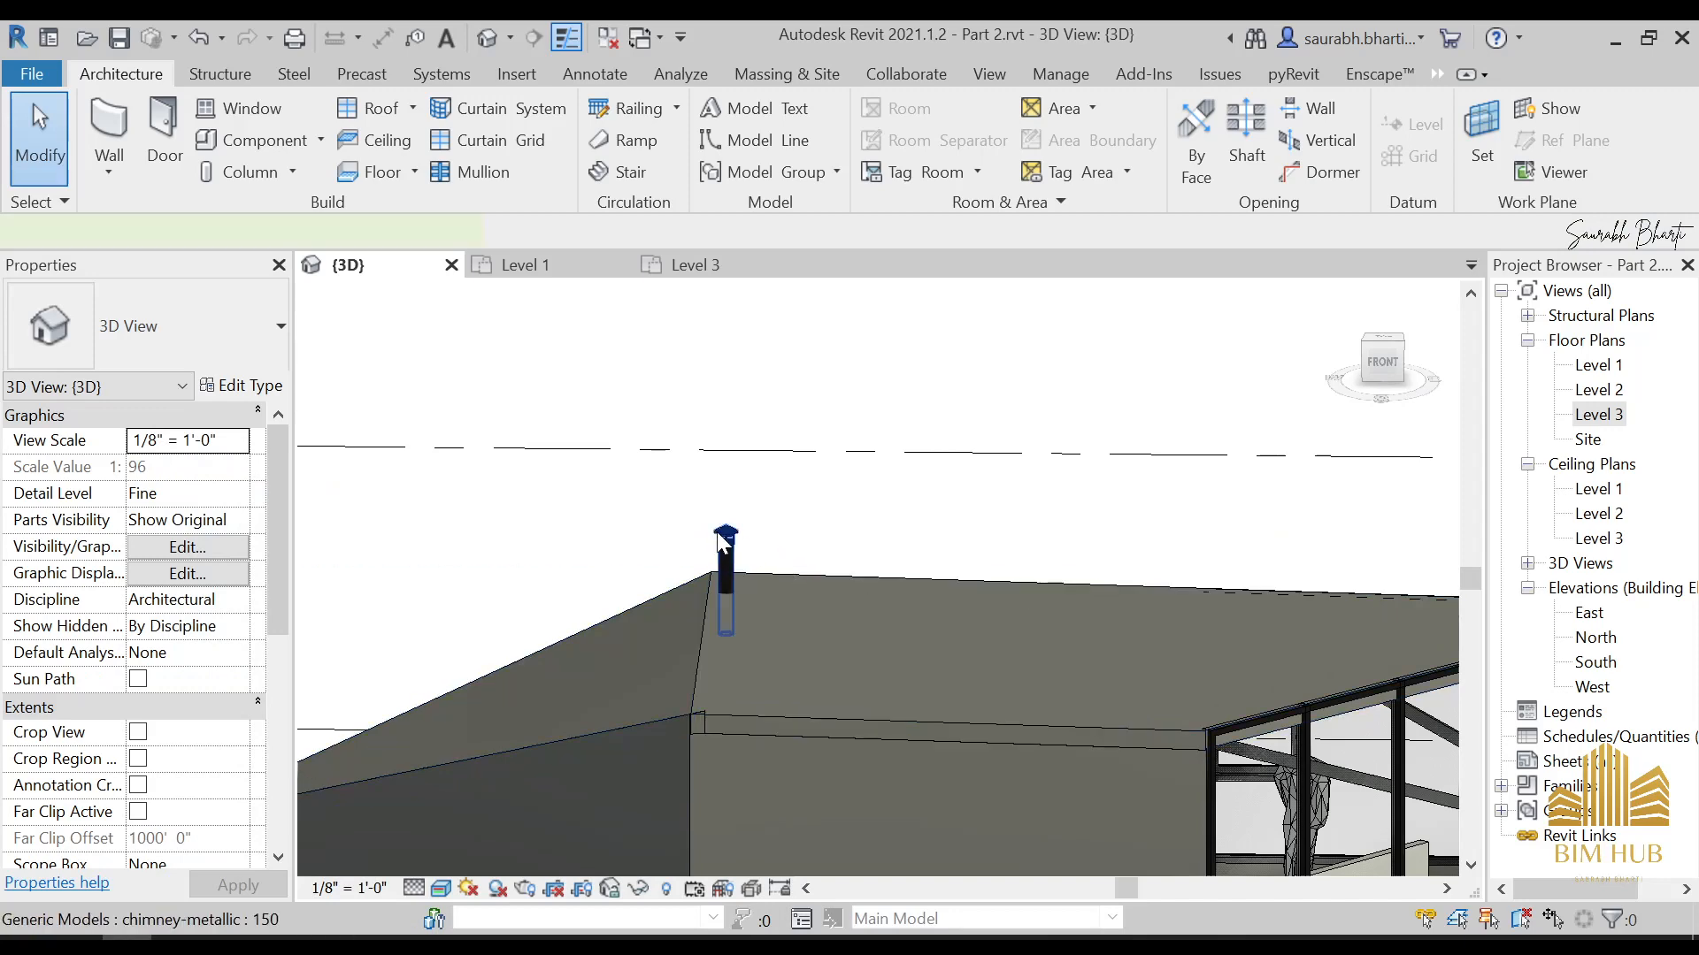
click(724, 571)
shift+middle_drag(724, 571, 607, 597)
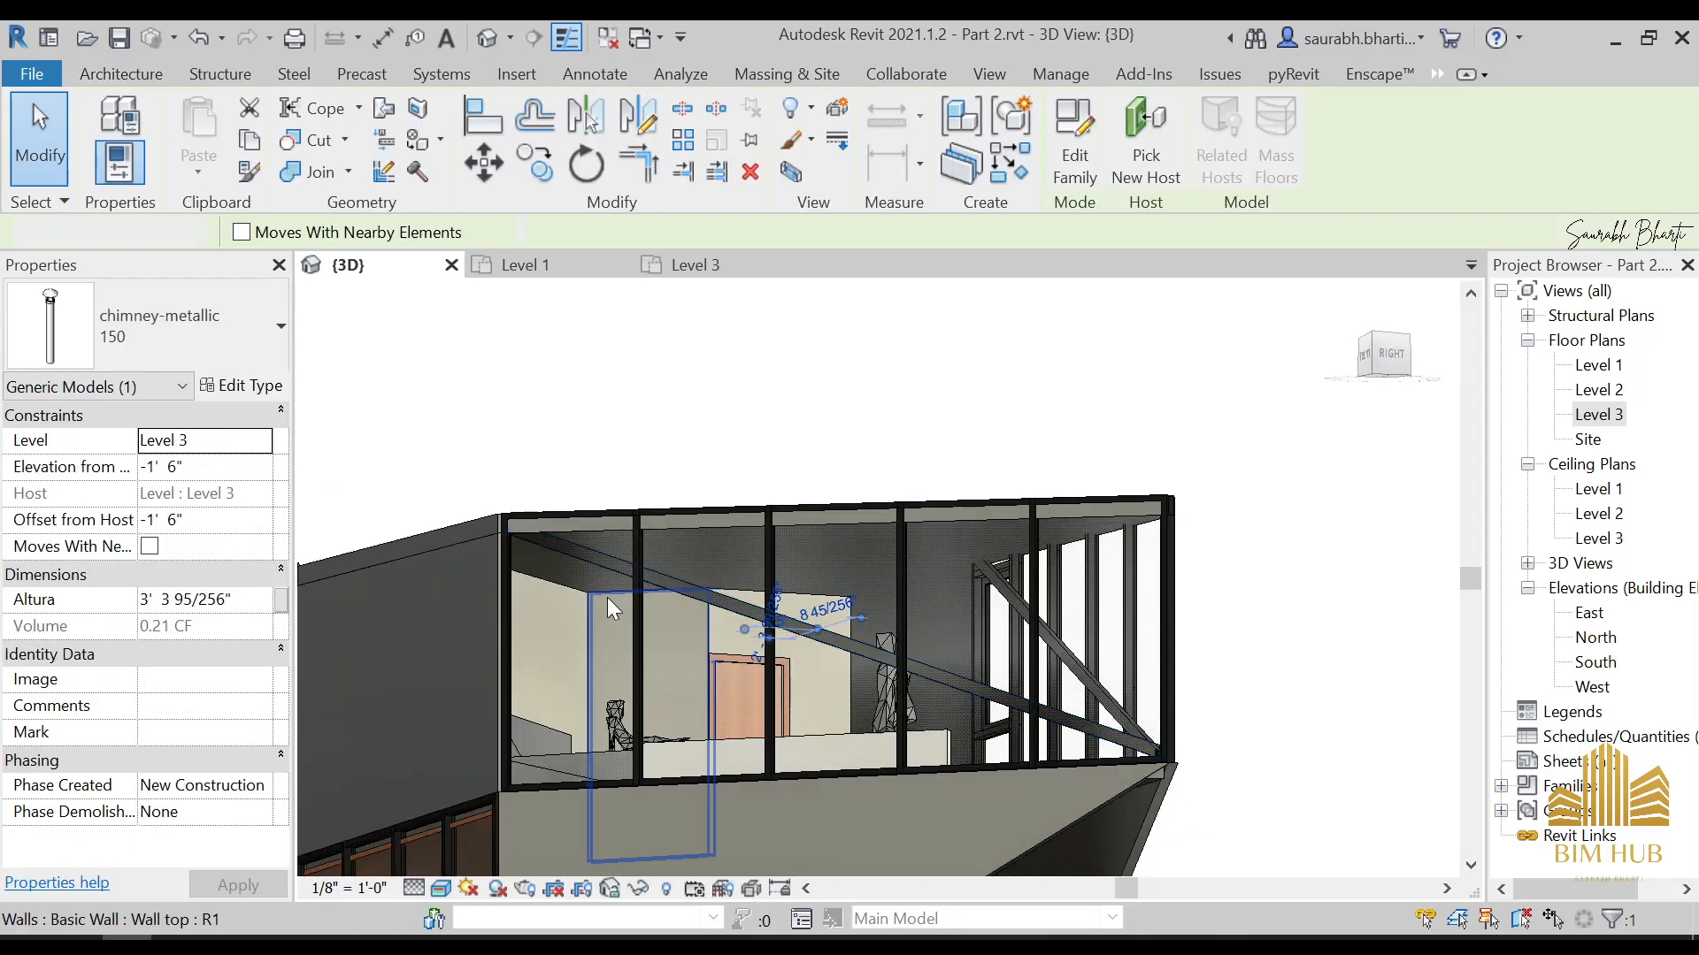
key(Escape)
mouse_move(717, 617)
shift+middle_down()
mouse_move(832, 796)
mouse_move(769, 740)
mouse_move(799, 698)
mouse_move(768, 703)
mouse_move(800, 675)
mouse_move(625, 553)
mouse_move(696, 616)
shift+middle_up()
scroll(696, 616, down, 4)
shift+middle_drag(690, 799, 683, 752)
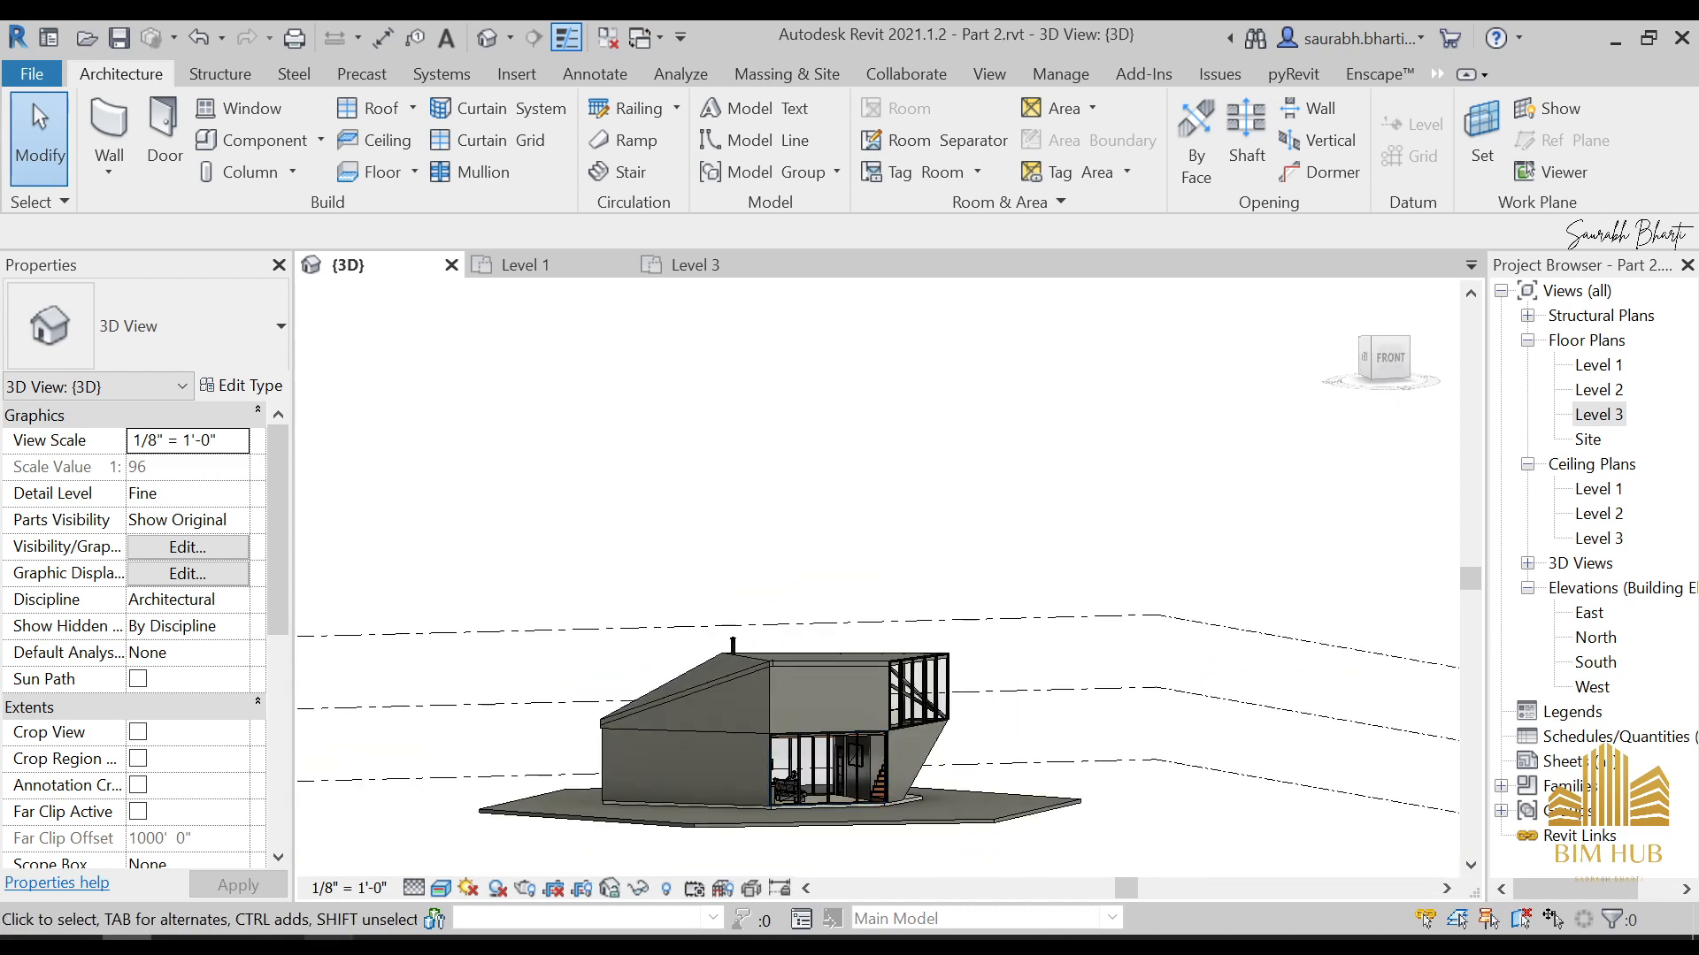
Switch to Photos, go on to Plan.jpg, examine the first floor plan up close and return to Revit
click(329, 943)
key(Right)
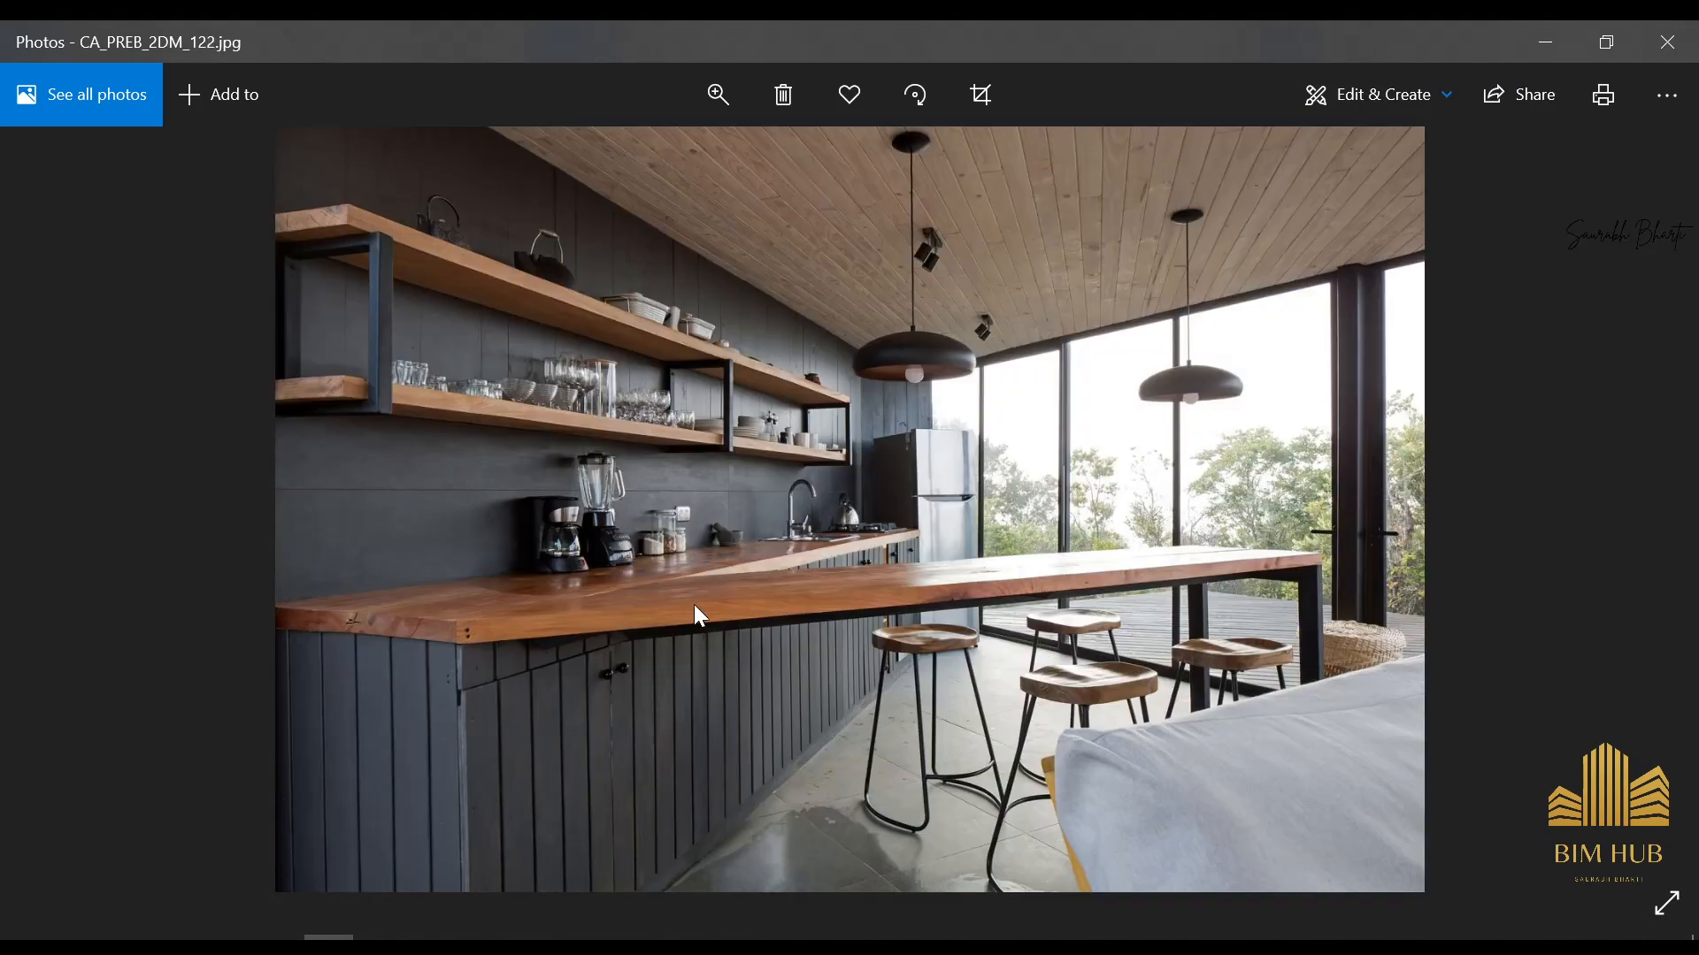
key(Right)
key(Right)
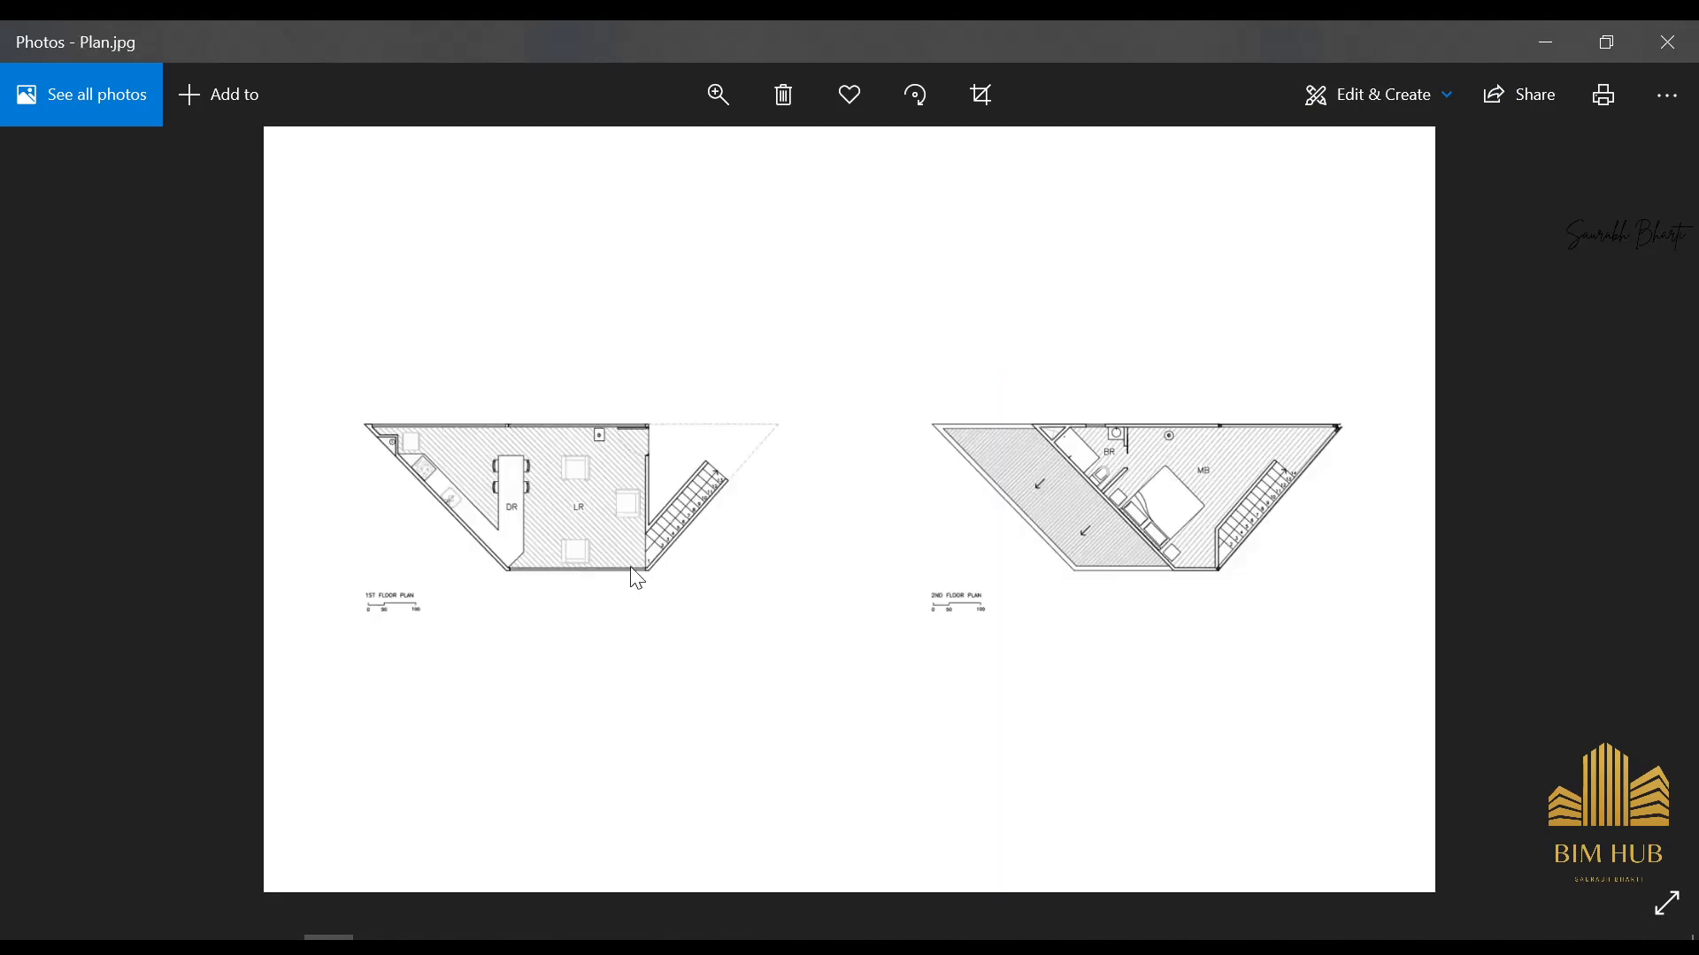
scroll(500, 488, up, 2)
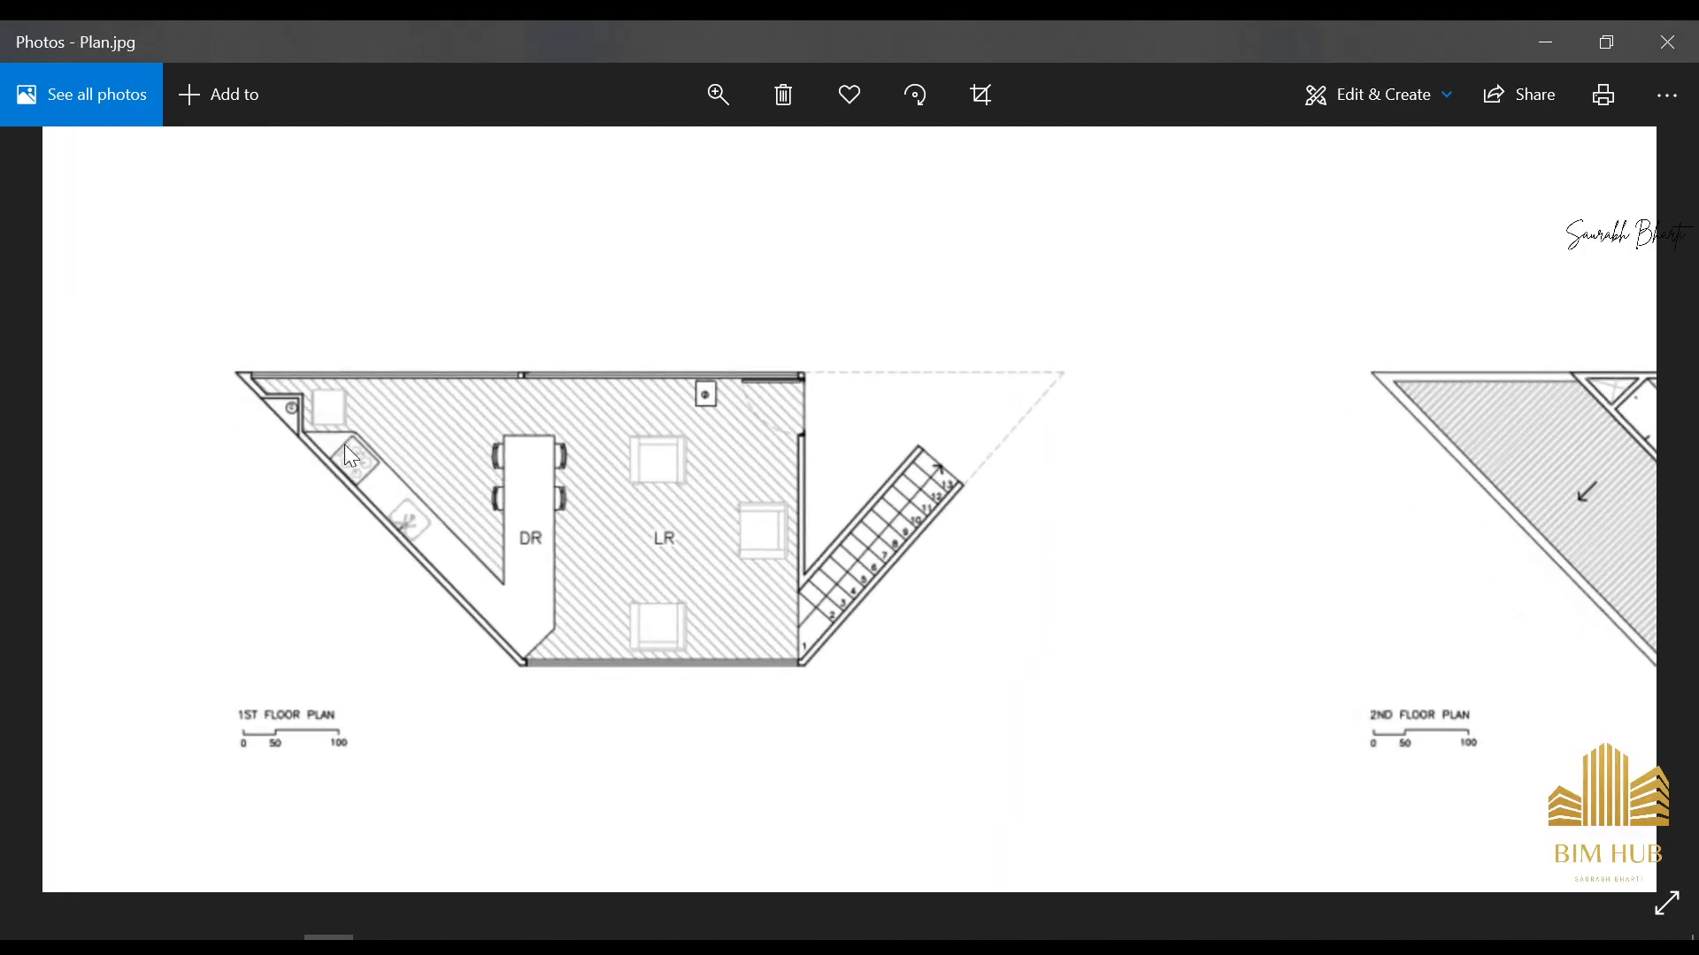
scroll(513, 564, down, 2)
click(1545, 42)
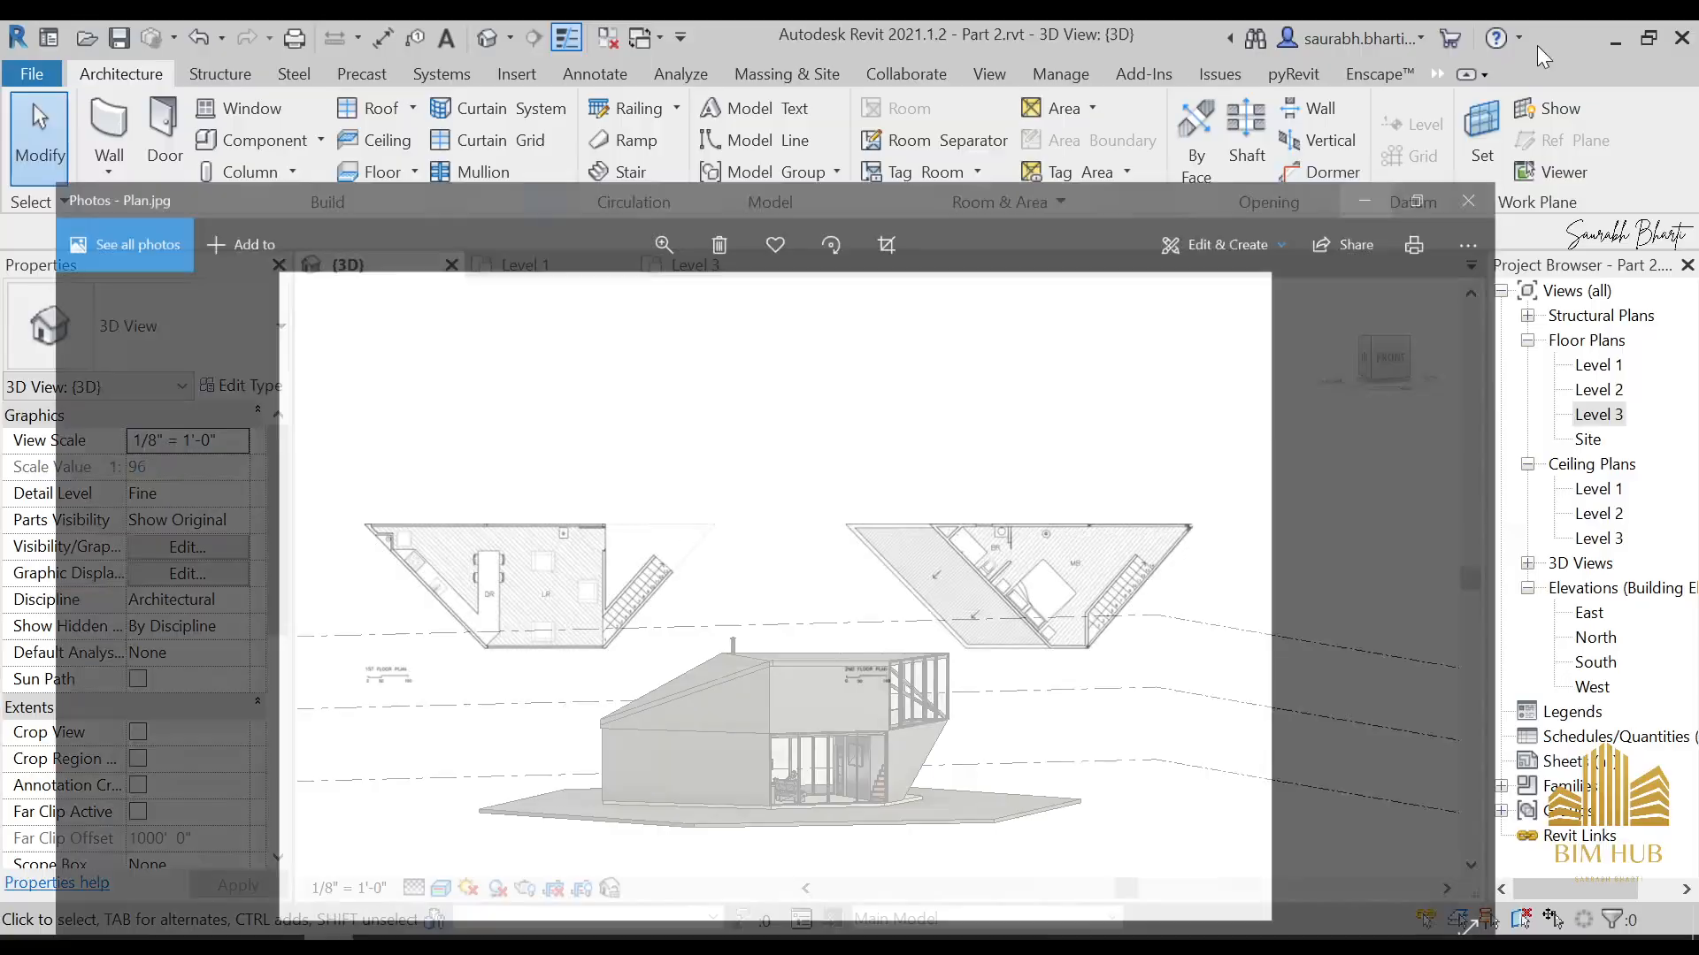
Select the Level 1 ceiling behind the front curtain wall and examine it from several angles in the 3D model
scroll(929, 690, up, 3)
shift+middle_drag(924, 646, 880, 662)
scroll(745, 629, up, 5)
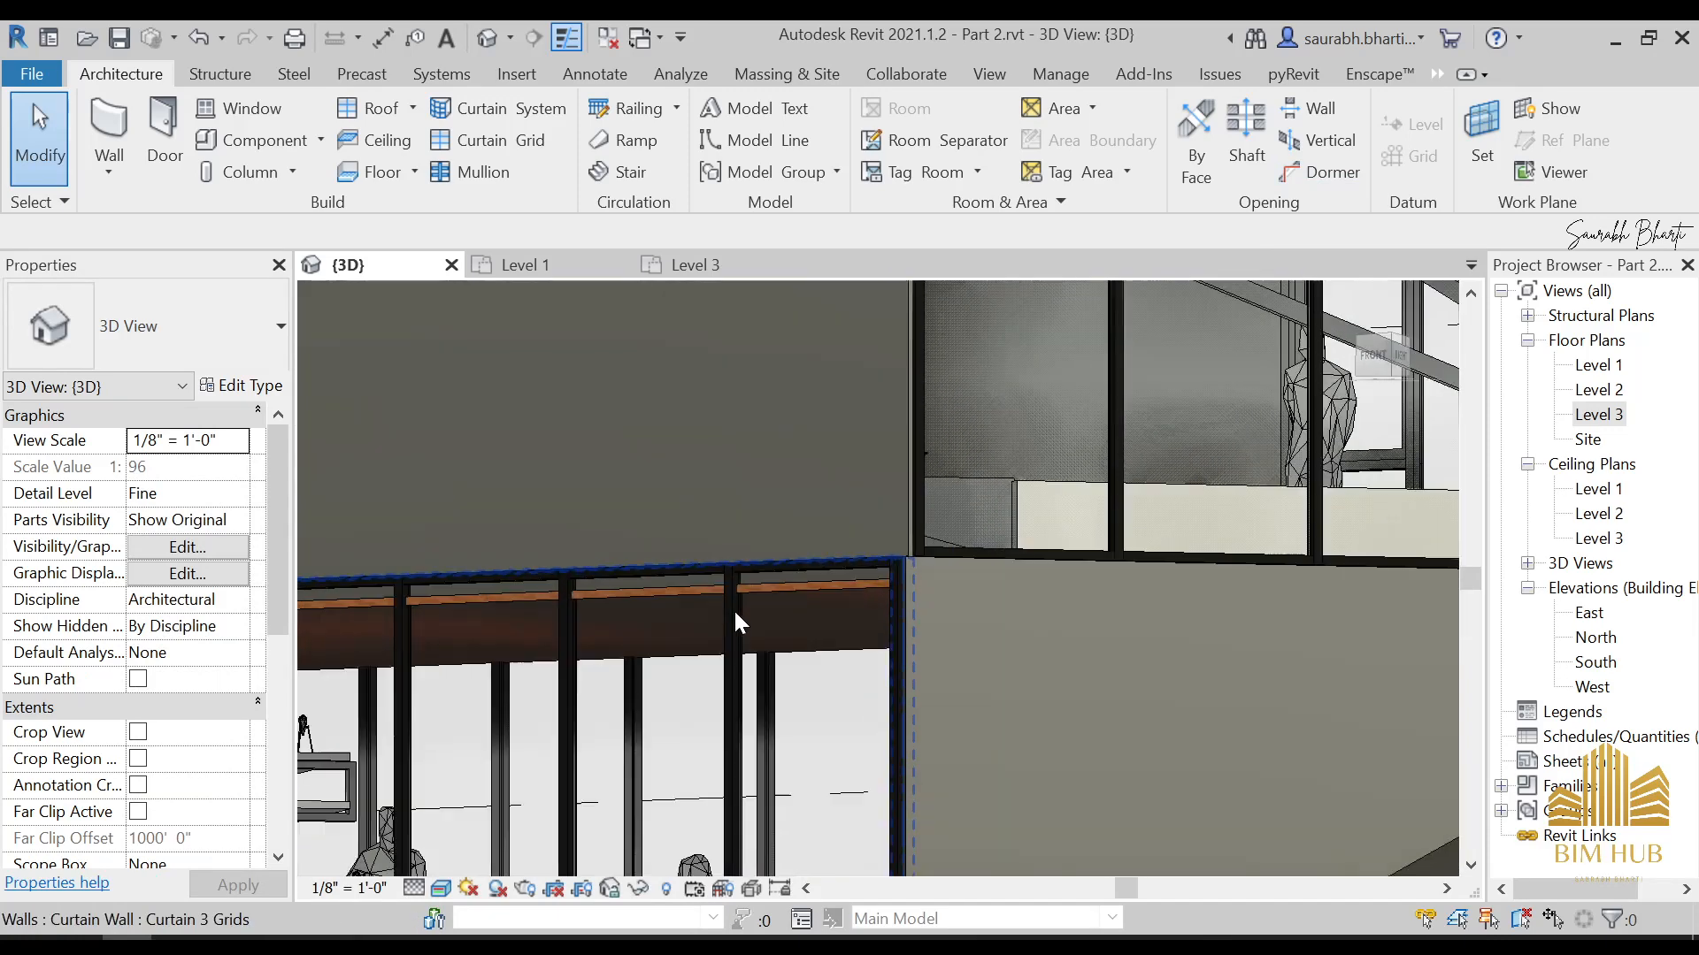
click(692, 602)
shift+middle_drag(682, 599, 770, 672)
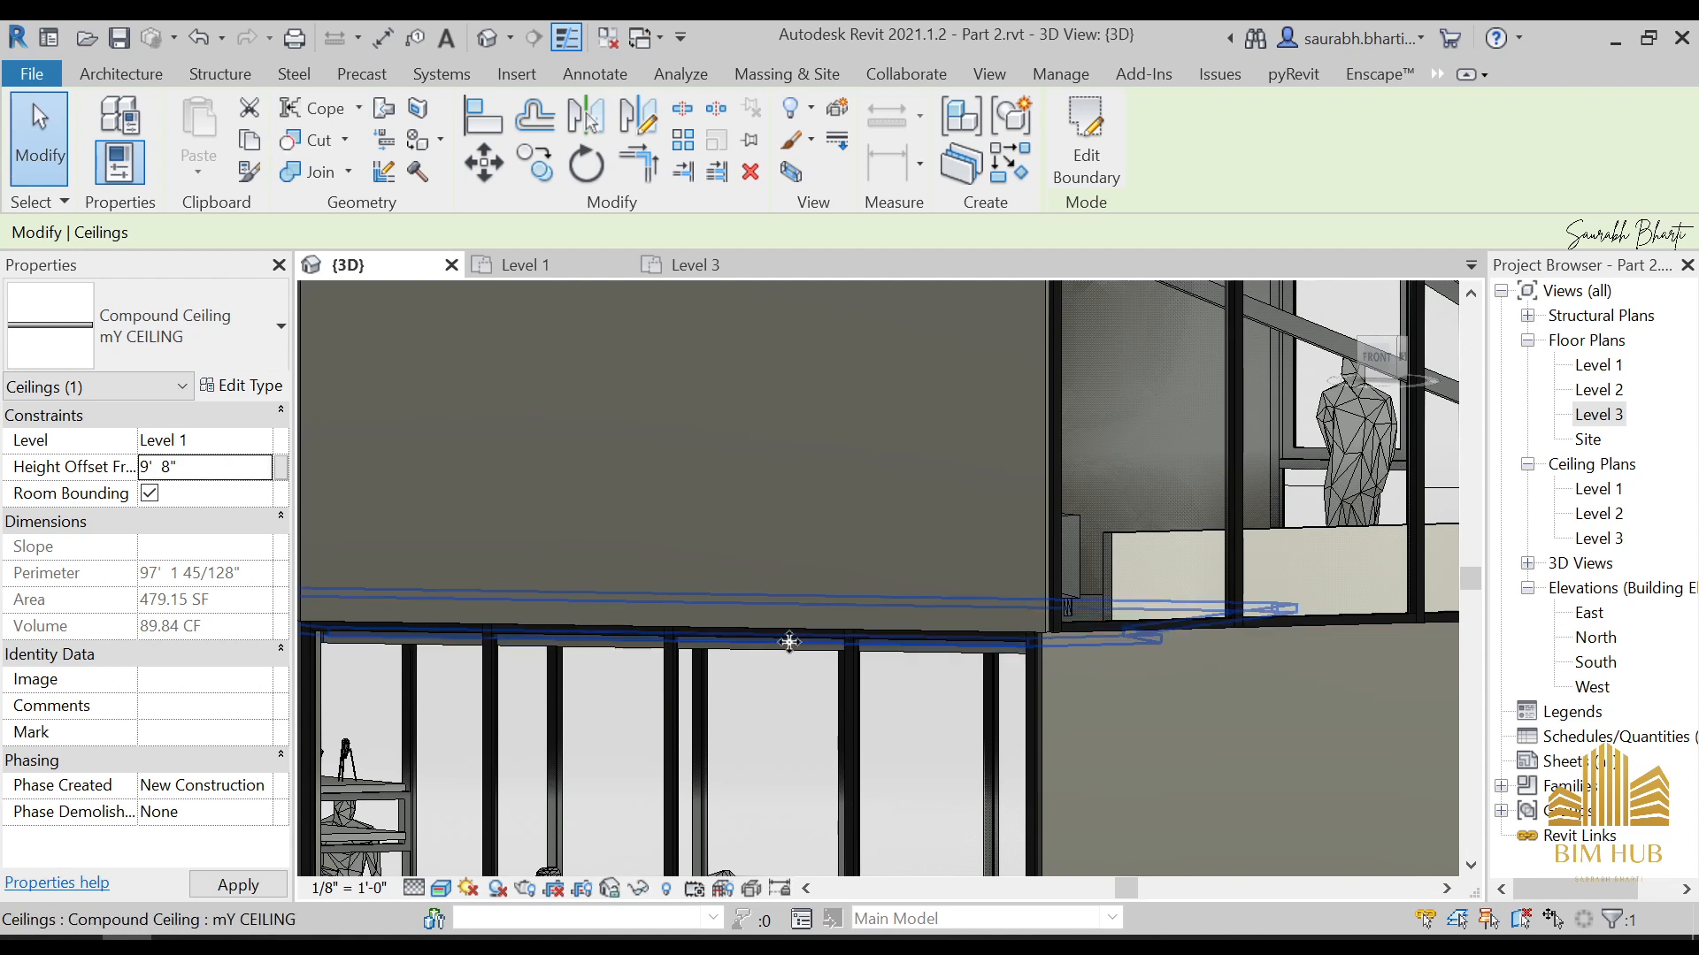
click(888, 742)
shift+middle_drag(772, 637, 804, 553)
scroll(818, 534, down, 2)
scroll(766, 538, up, 3)
click(848, 554)
key(Escape)
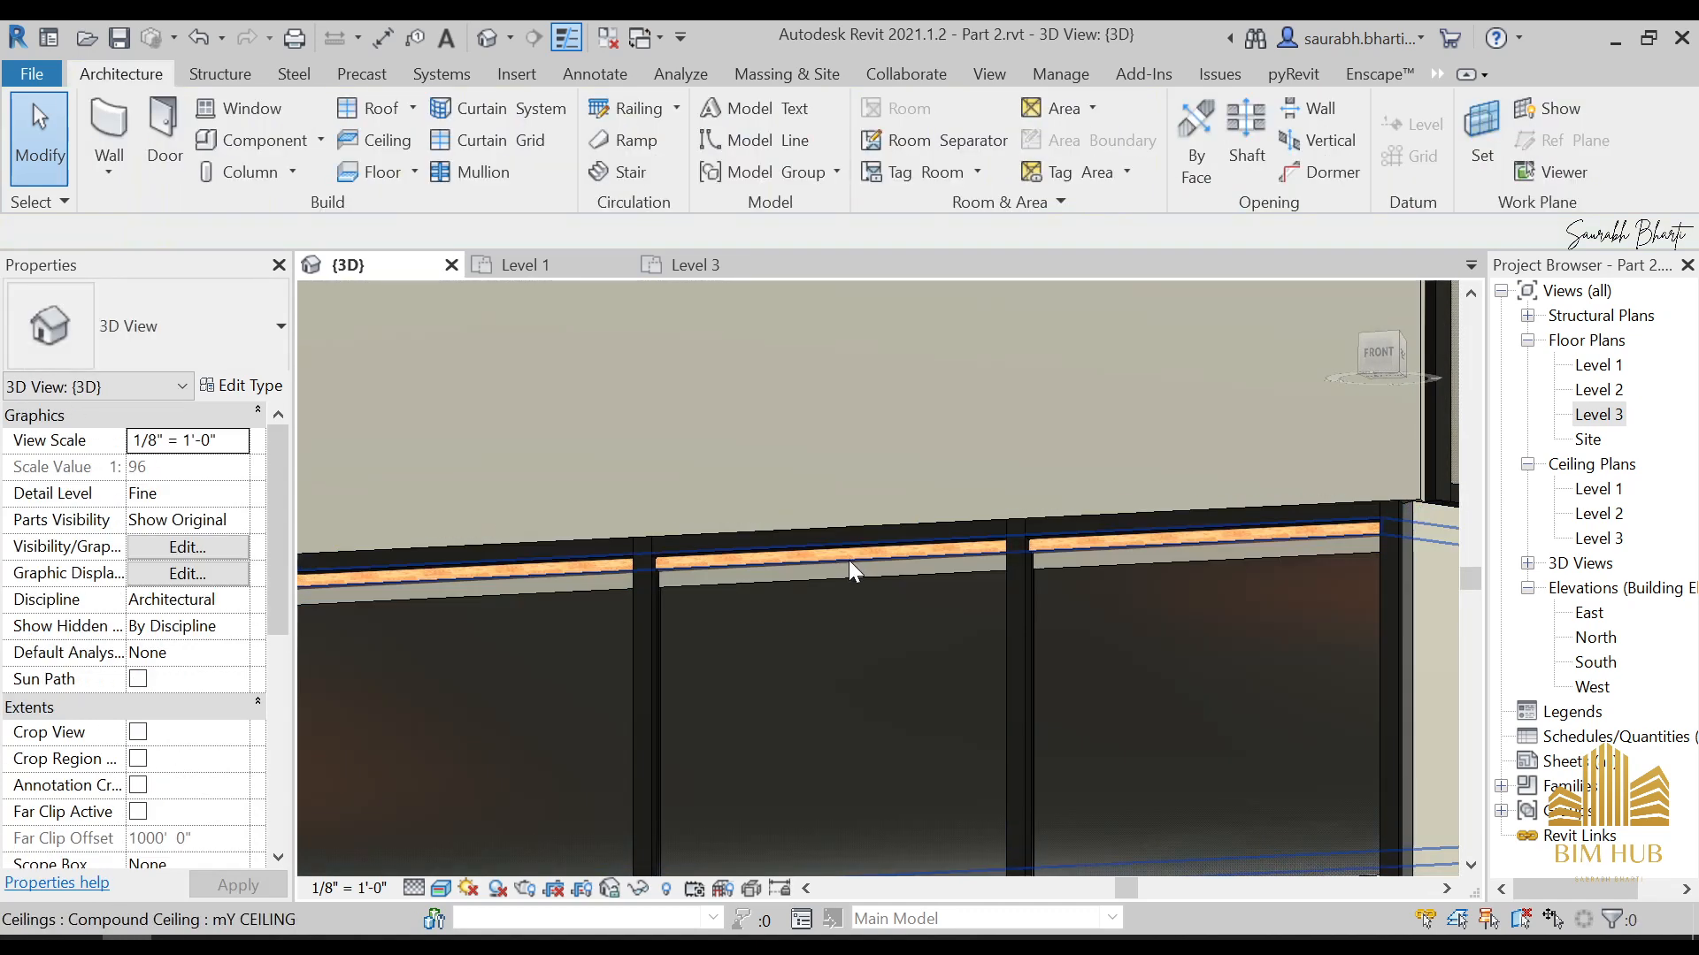
Inspect the upper floor room and the underside of the roof through the glazed facade in the 3D model
scroll(853, 584, down, 3)
shift+middle_drag(849, 645, 974, 660)
scroll(910, 674, up, 2)
scroll(963, 636, down, 3)
scroll(1035, 663, down, 2)
scroll(831, 425, up, 3)
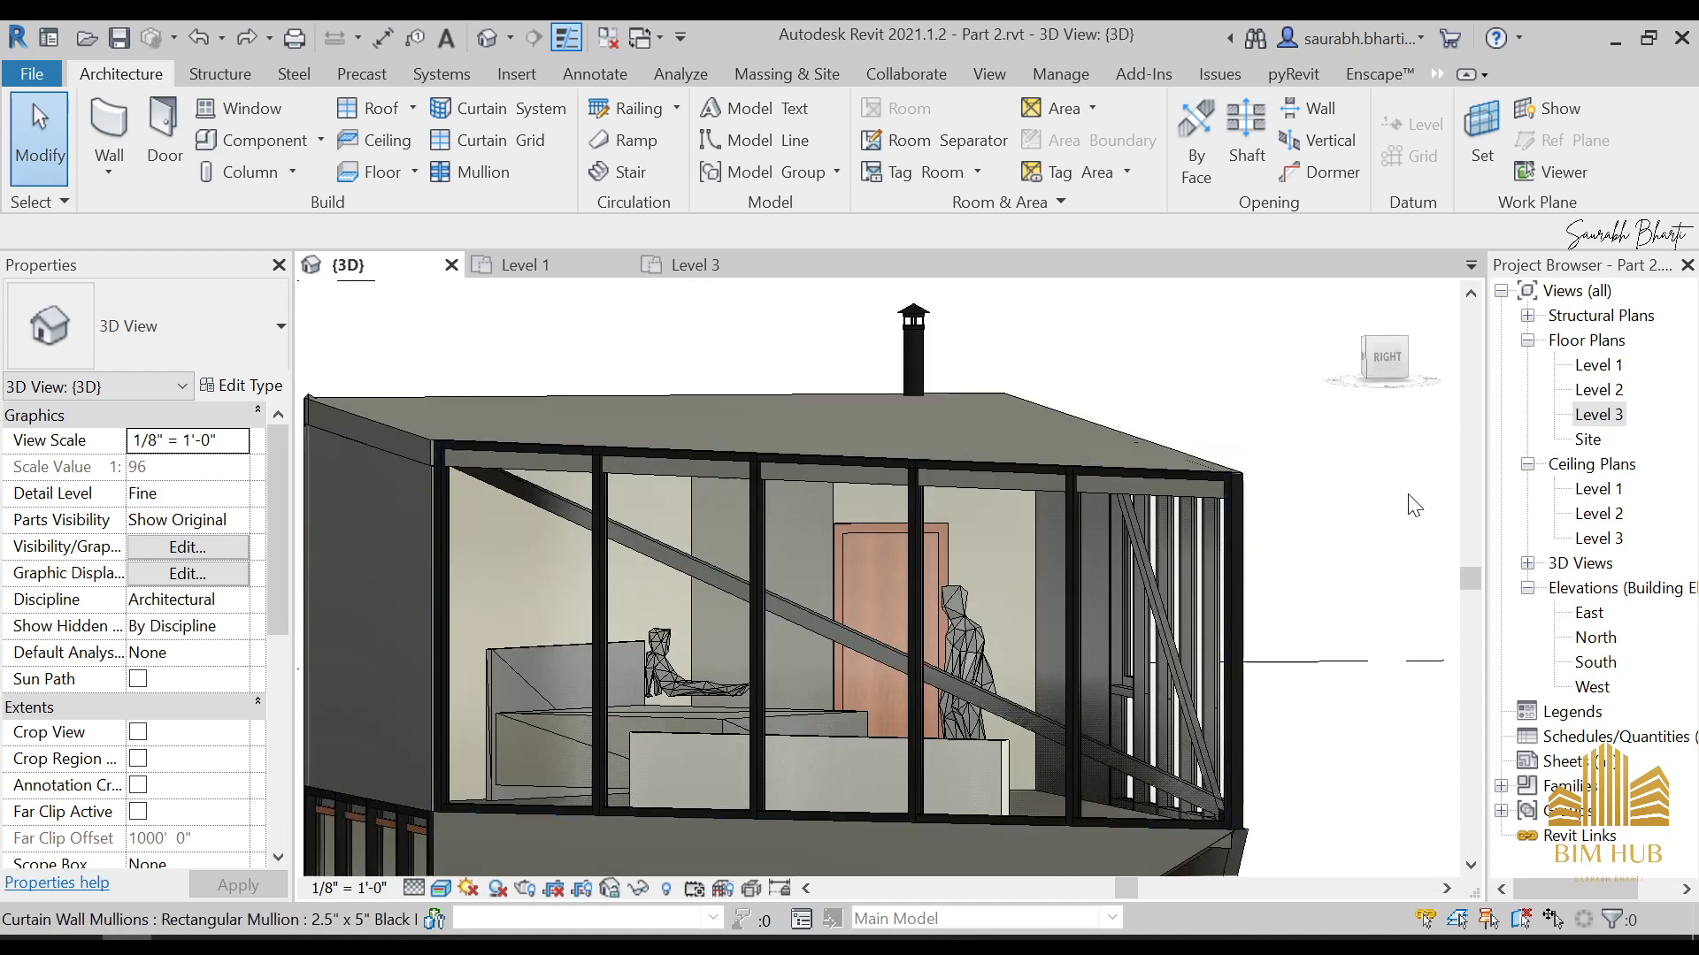
Open the Level 2 reflected ceiling plan and start sketching a new ceiling boundary
double_click(1601, 515)
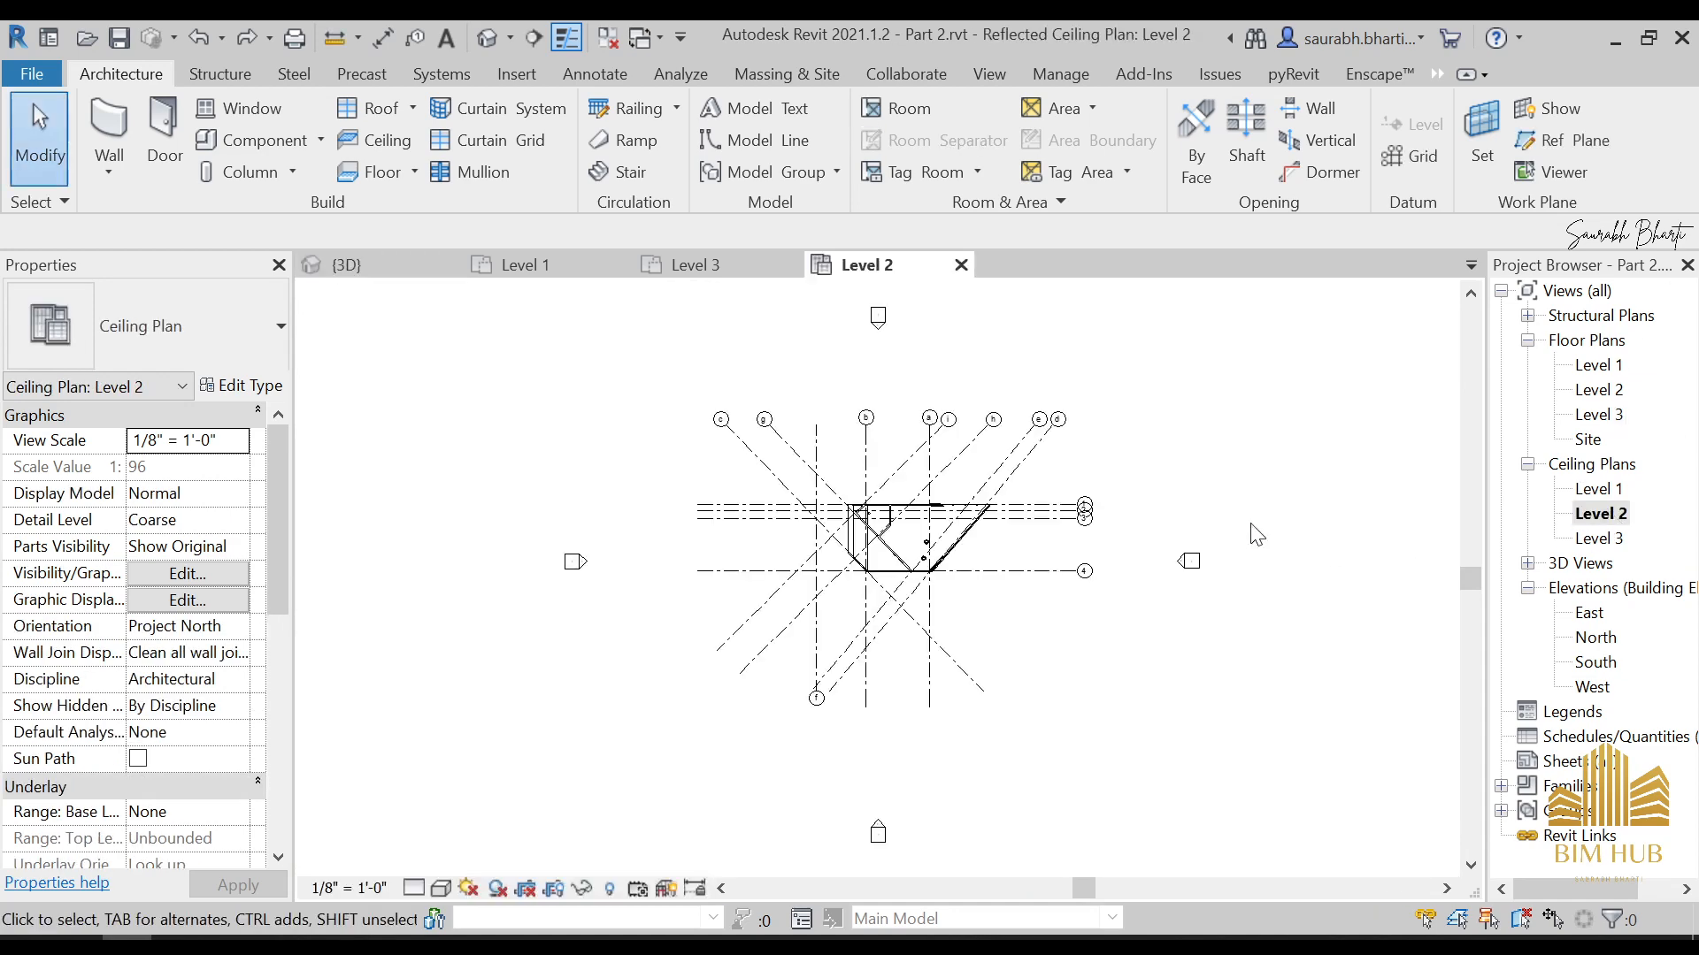
click(383, 145)
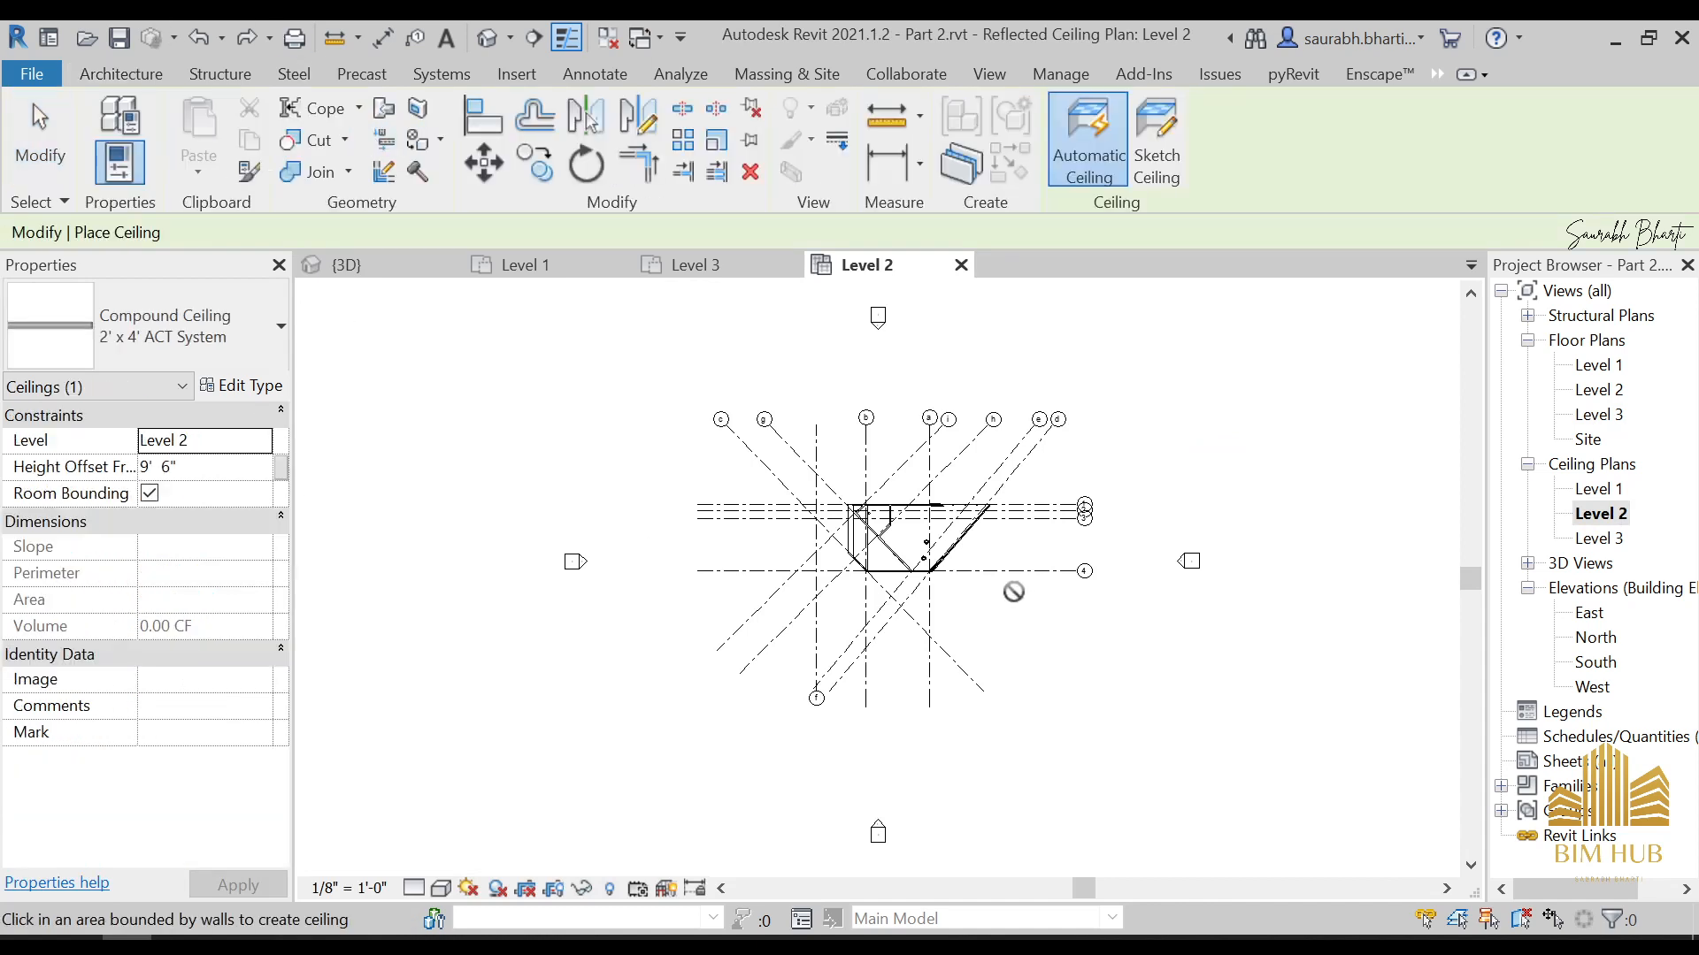
scroll(985, 560, up, 3)
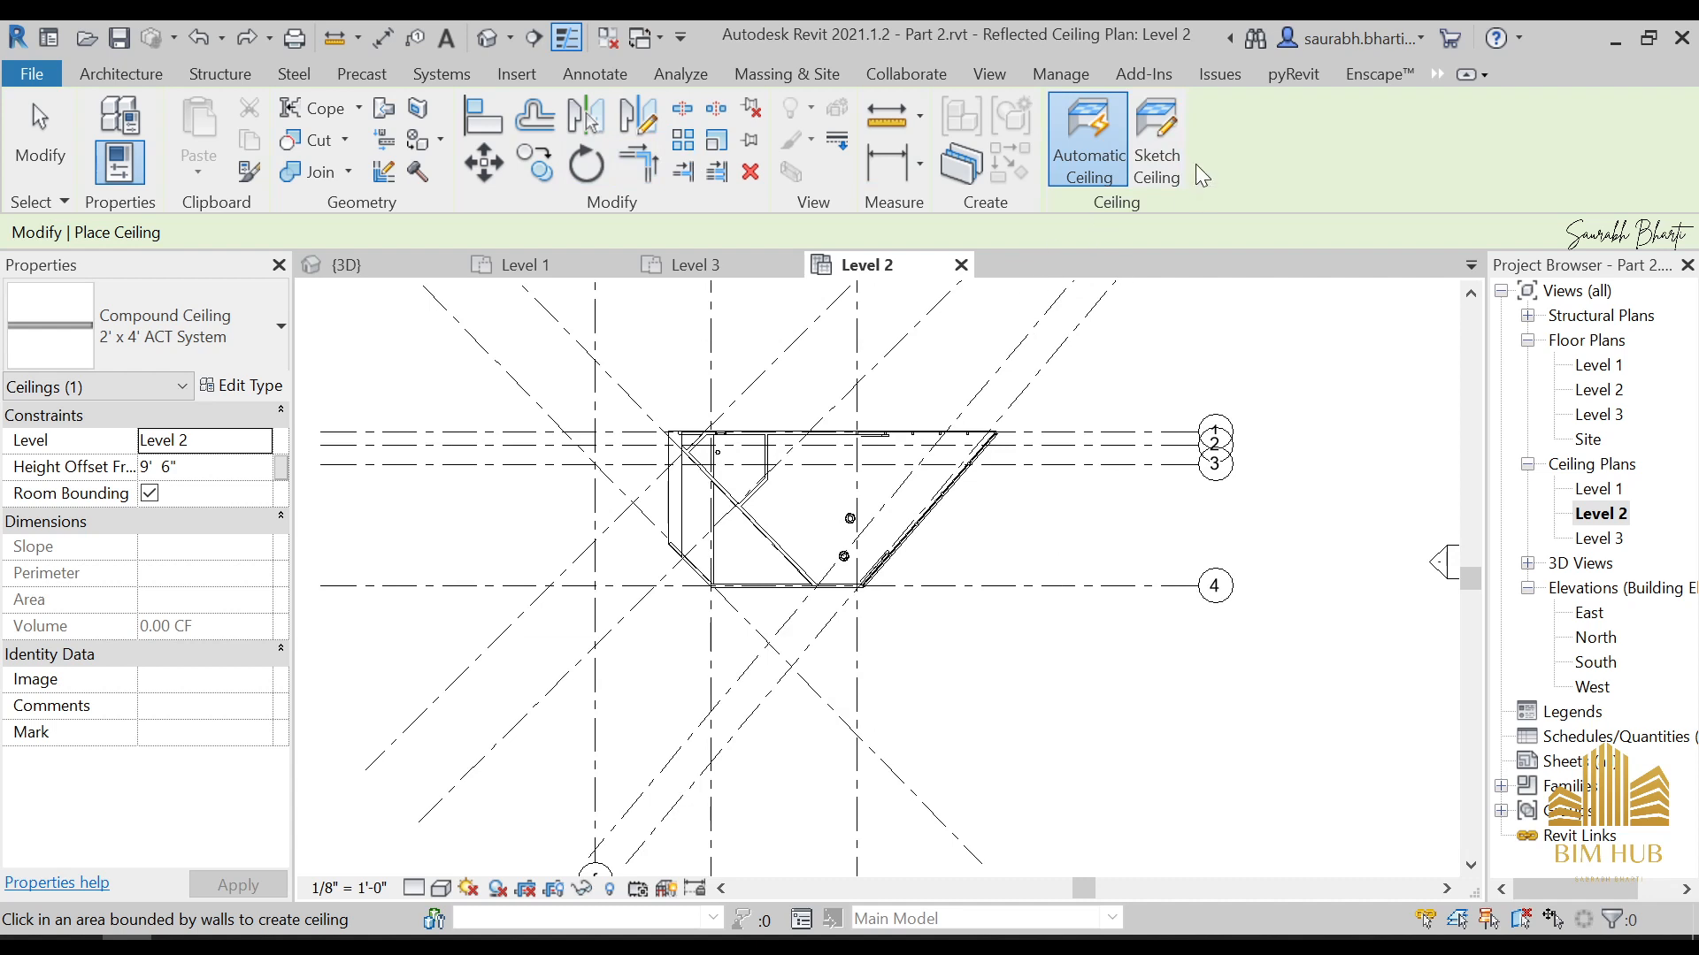
click(1158, 152)
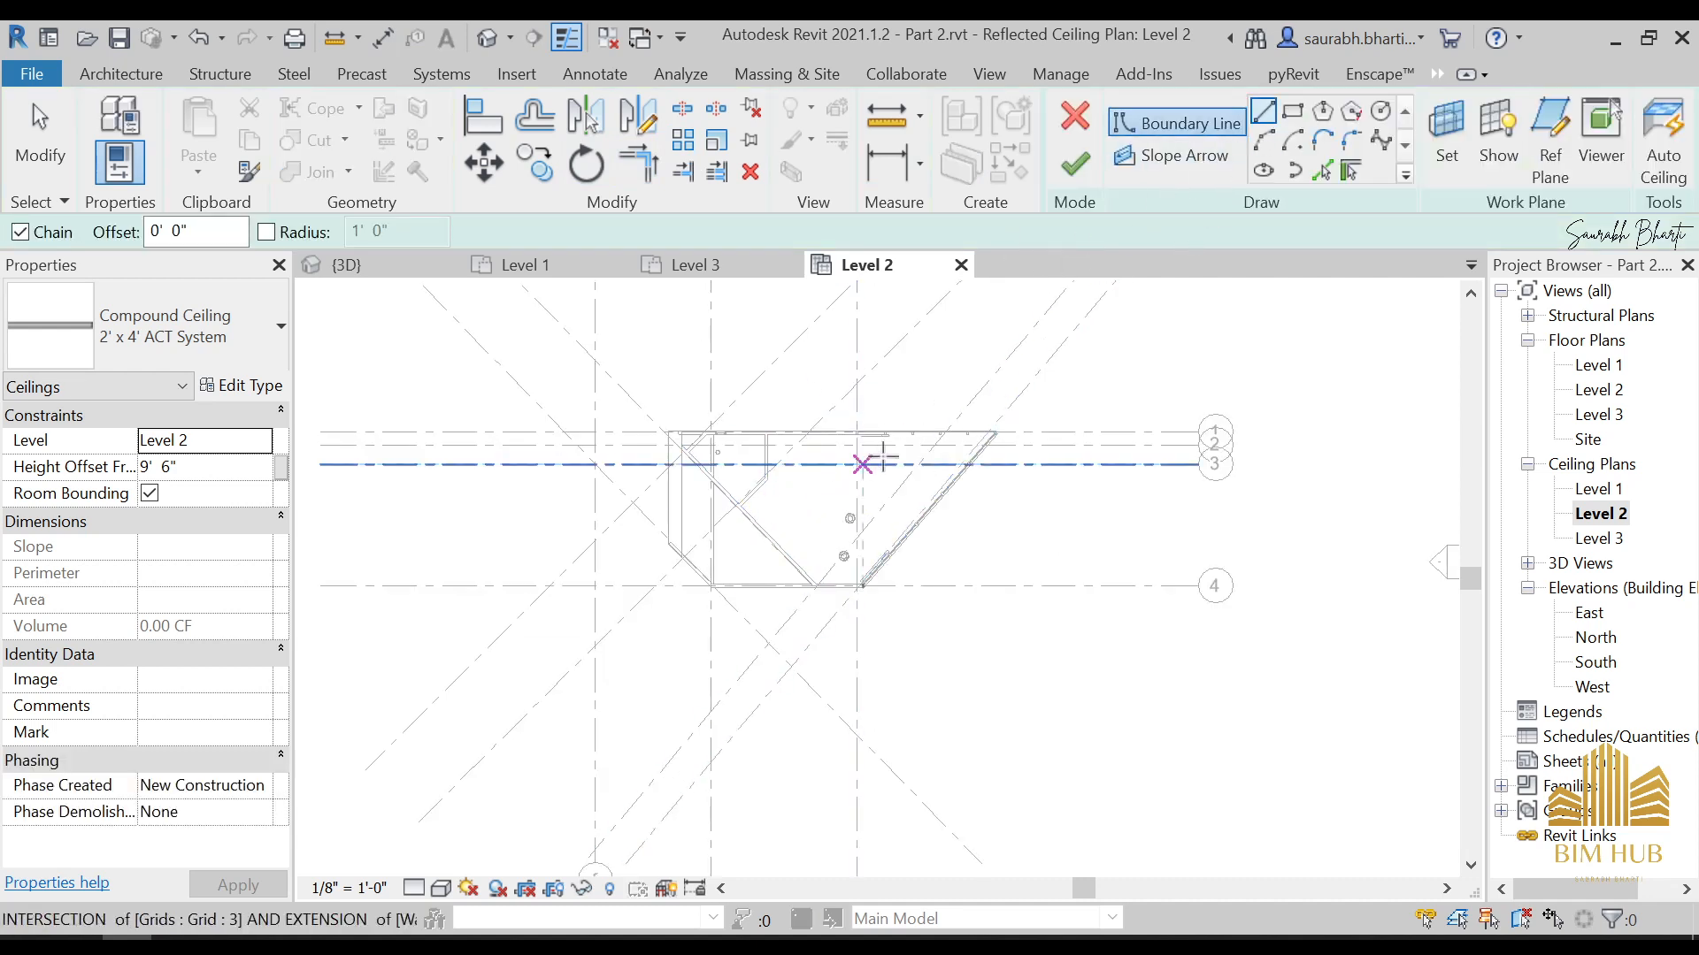
Pick the diagonal wall, the long wall along grid 1, the slanted glazed wall and the wall along grid 4 as ceiling boundary lines
click(1322, 168)
scroll(807, 513, up, 2)
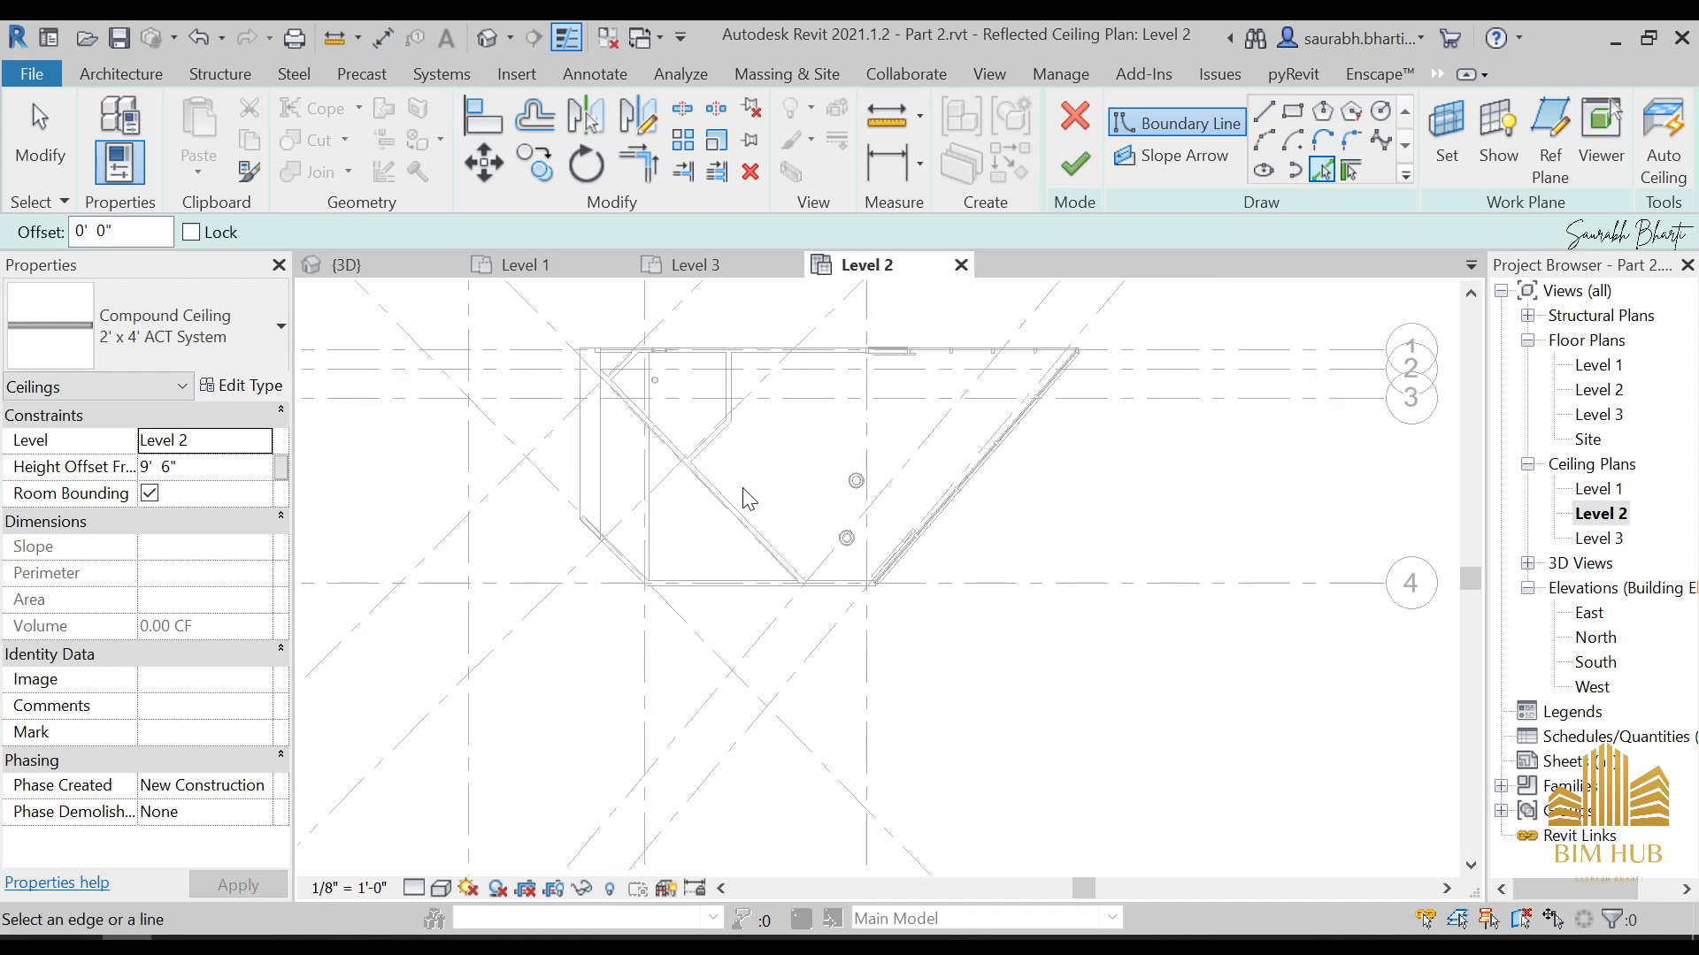
click(850, 358)
scroll(953, 489, up, 2)
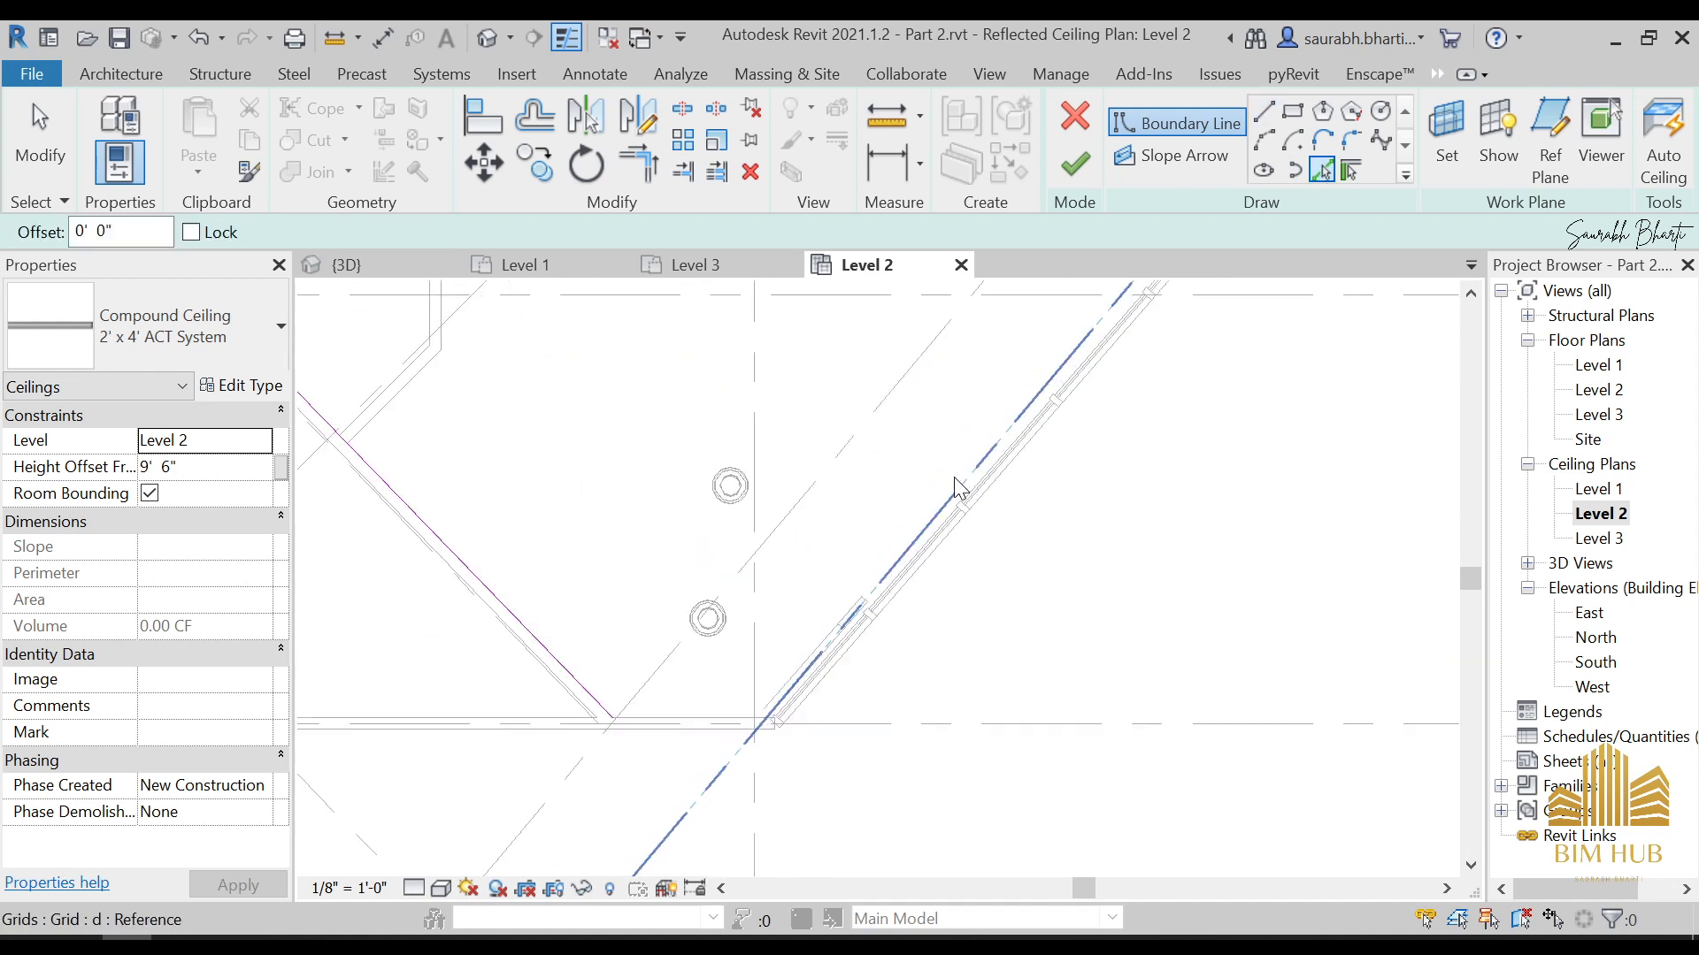
scroll(962, 509, up, 2)
scroll(973, 505, up, 1)
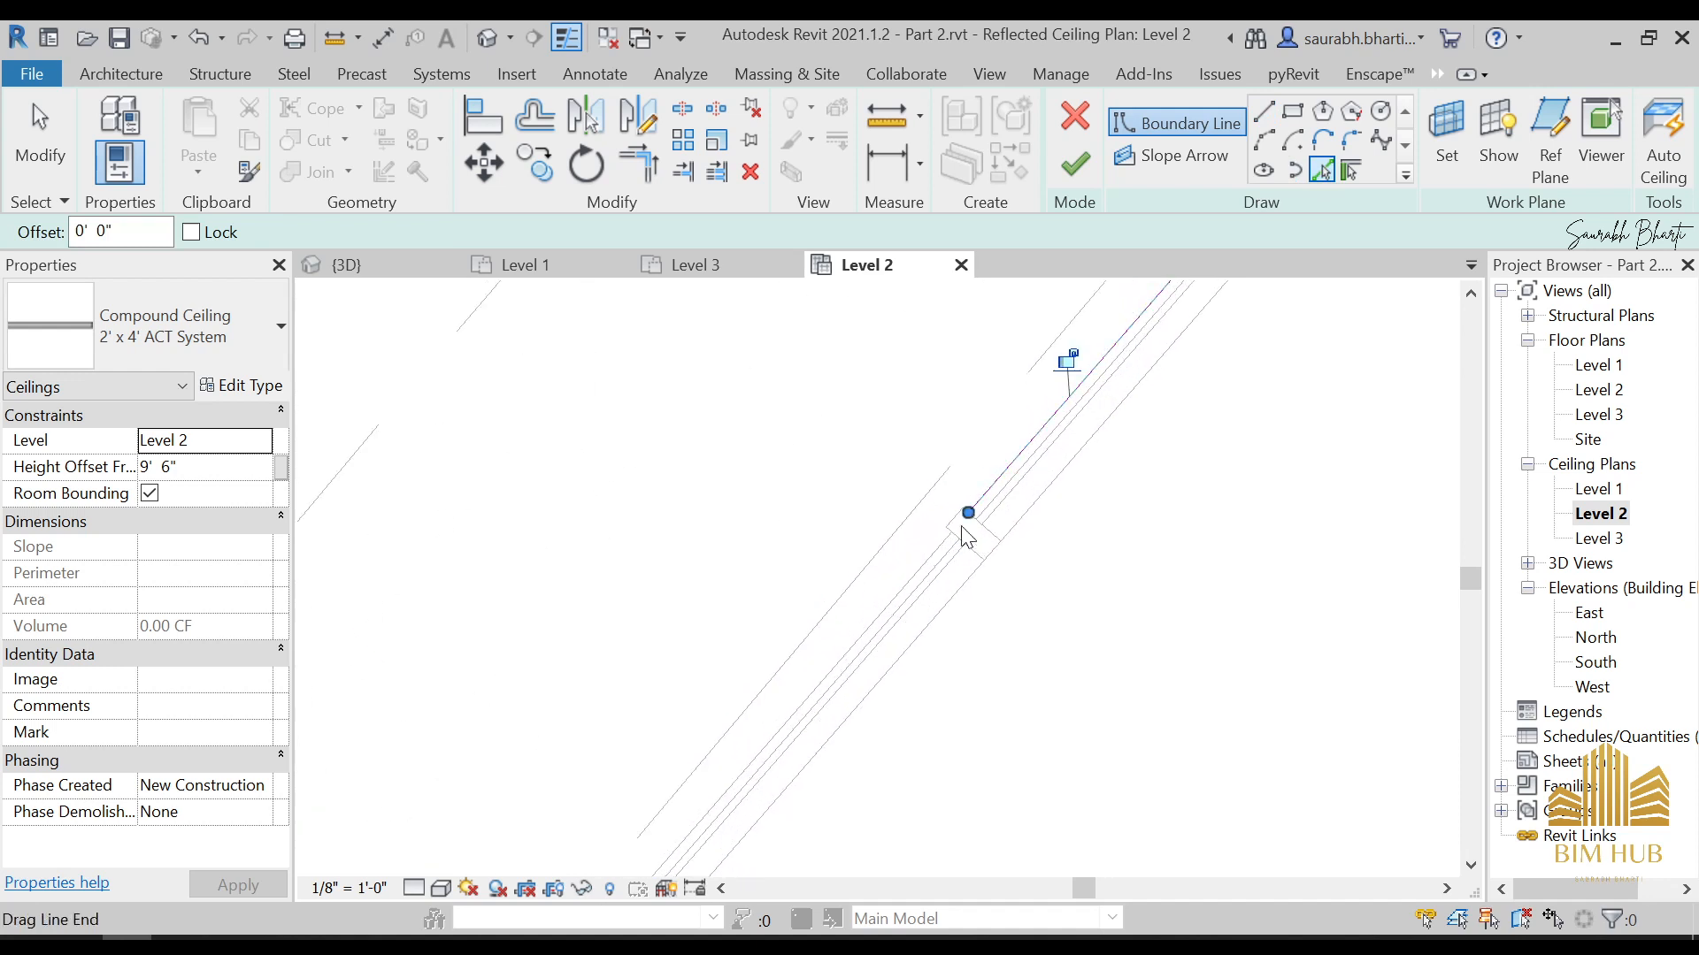
scroll(885, 611, down, 4)
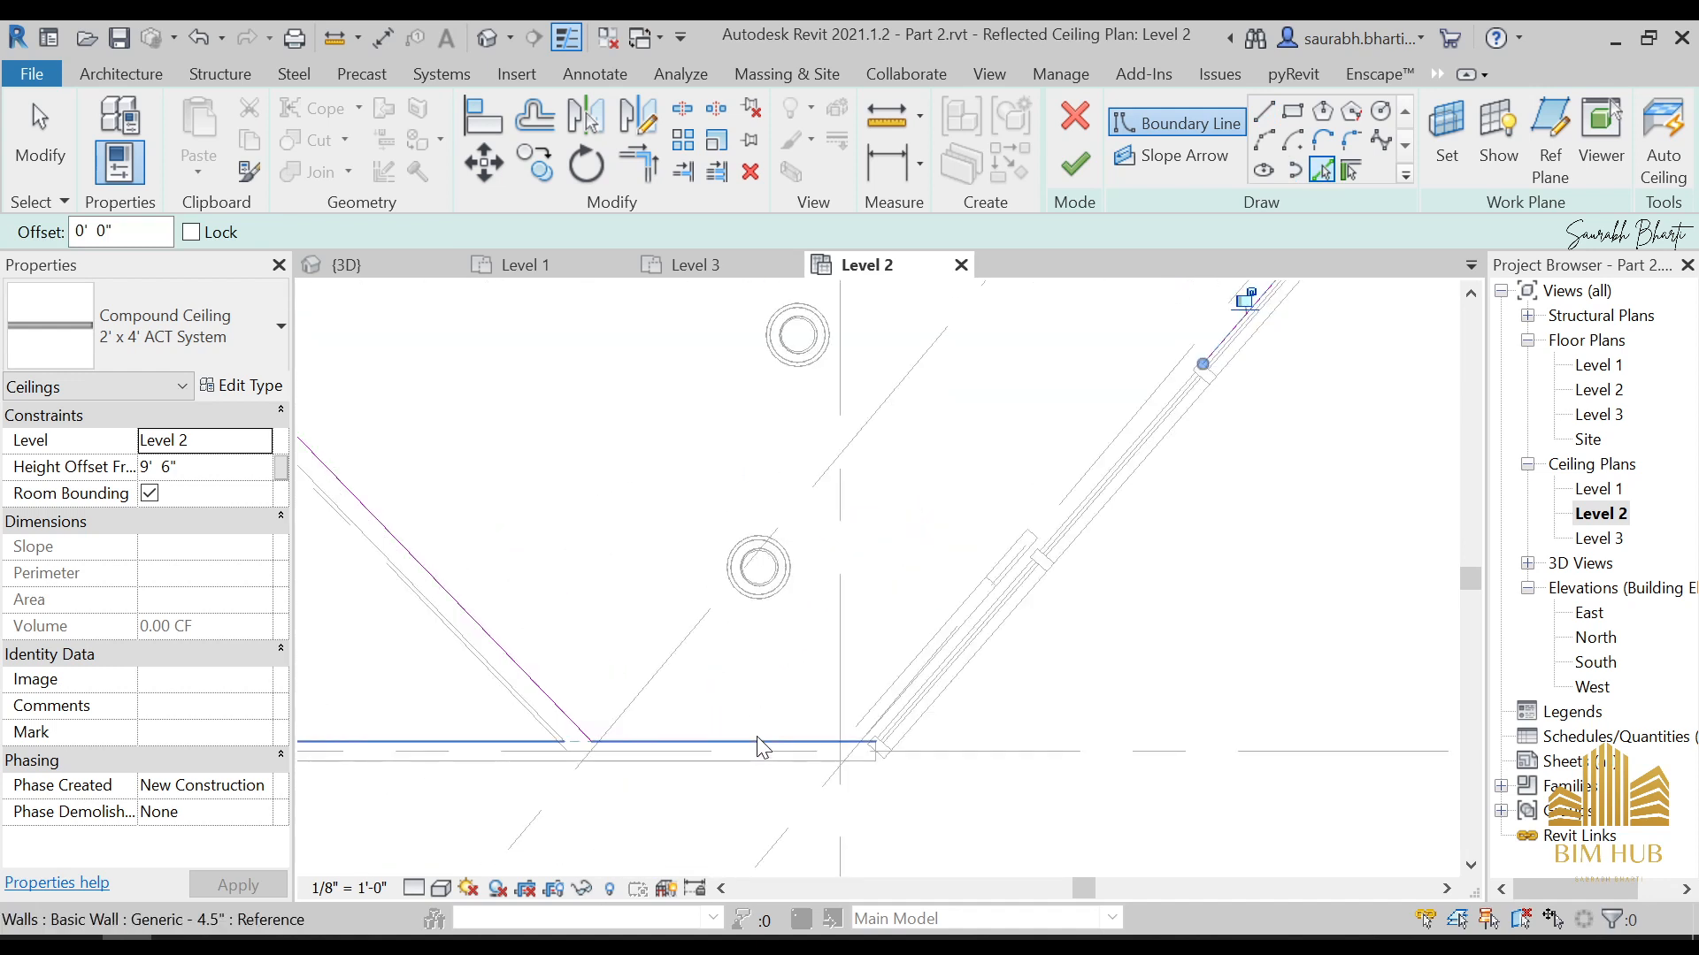
click(756, 737)
scroll(756, 734, down, 5)
middle_drag(752, 539, 762, 579)
scroll(762, 580, up, 1)
key(Escape)
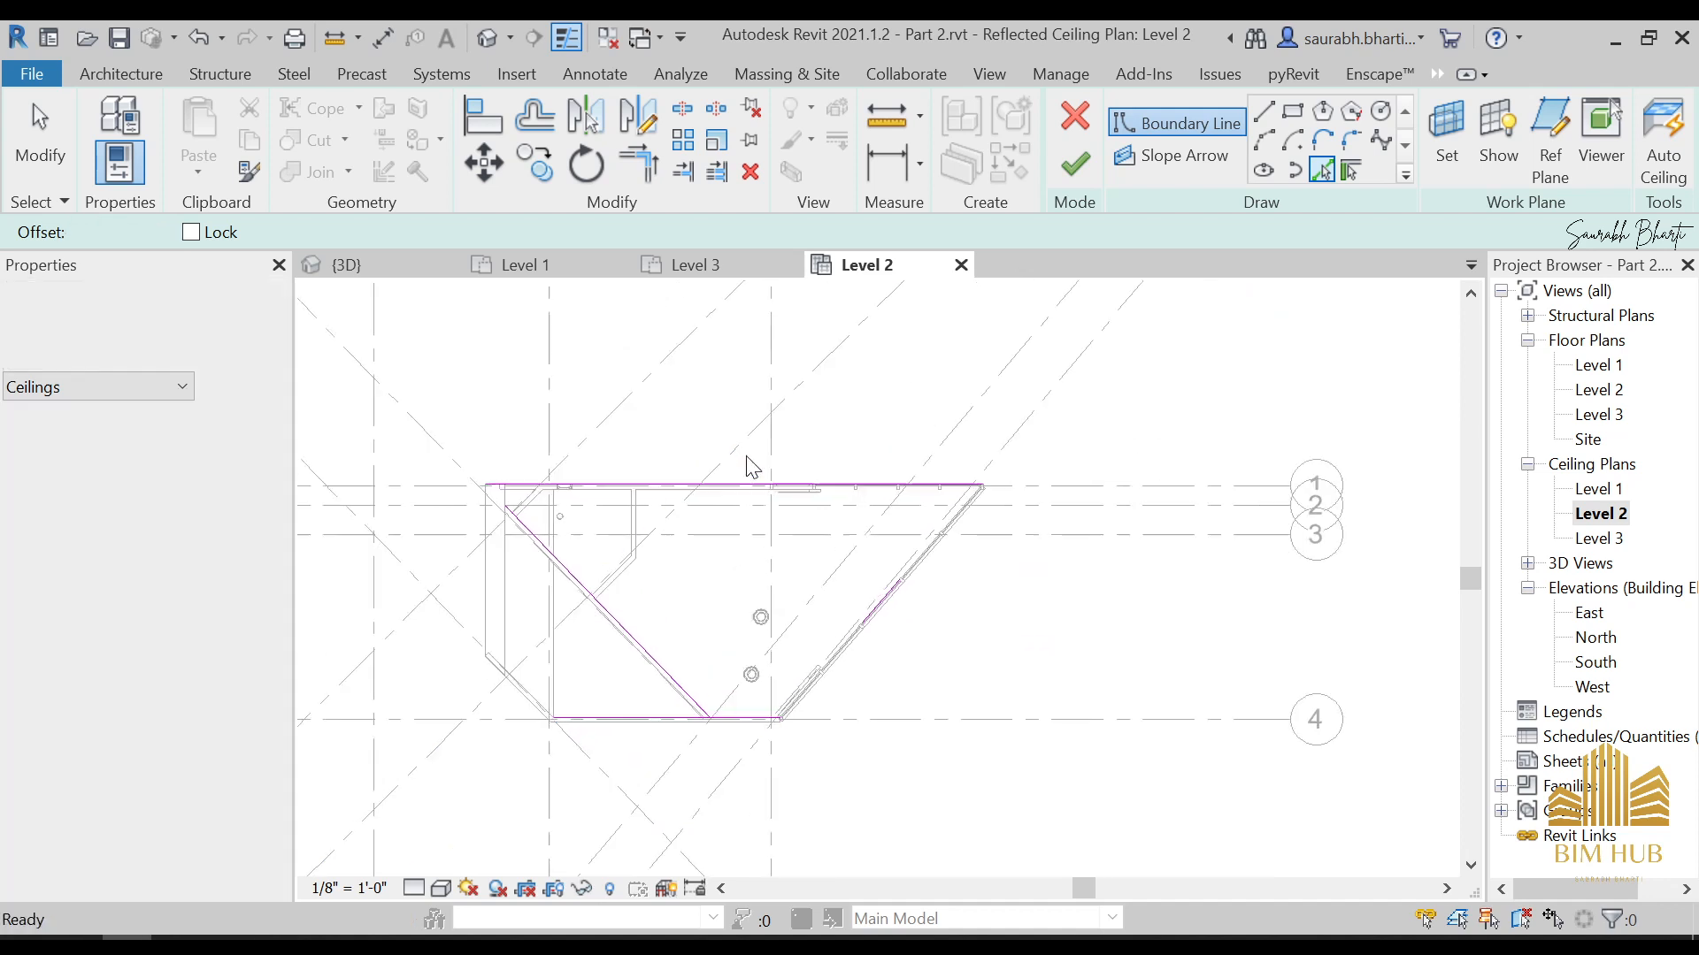
Move the long boundary line near grid 1 slightly inward to the inner face of the wall
scroll(752, 466, up, 2)
key(Escape)
click(744, 509)
drag(743, 509, 743, 511)
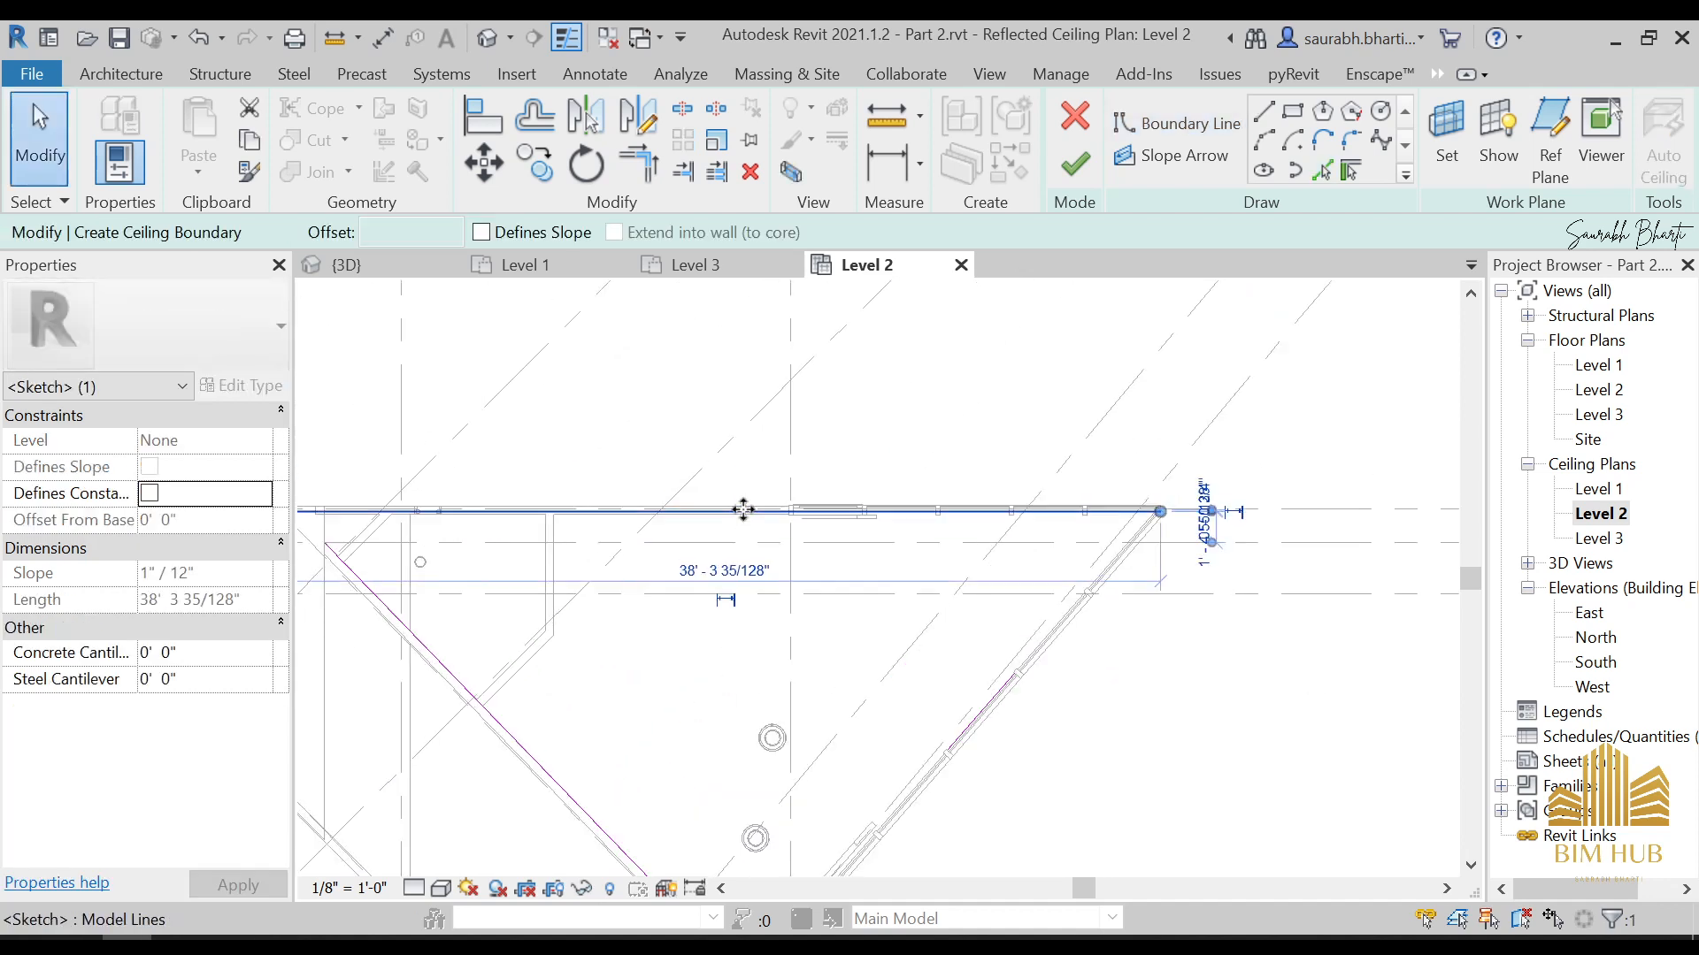
scroll(779, 512, up, 2)
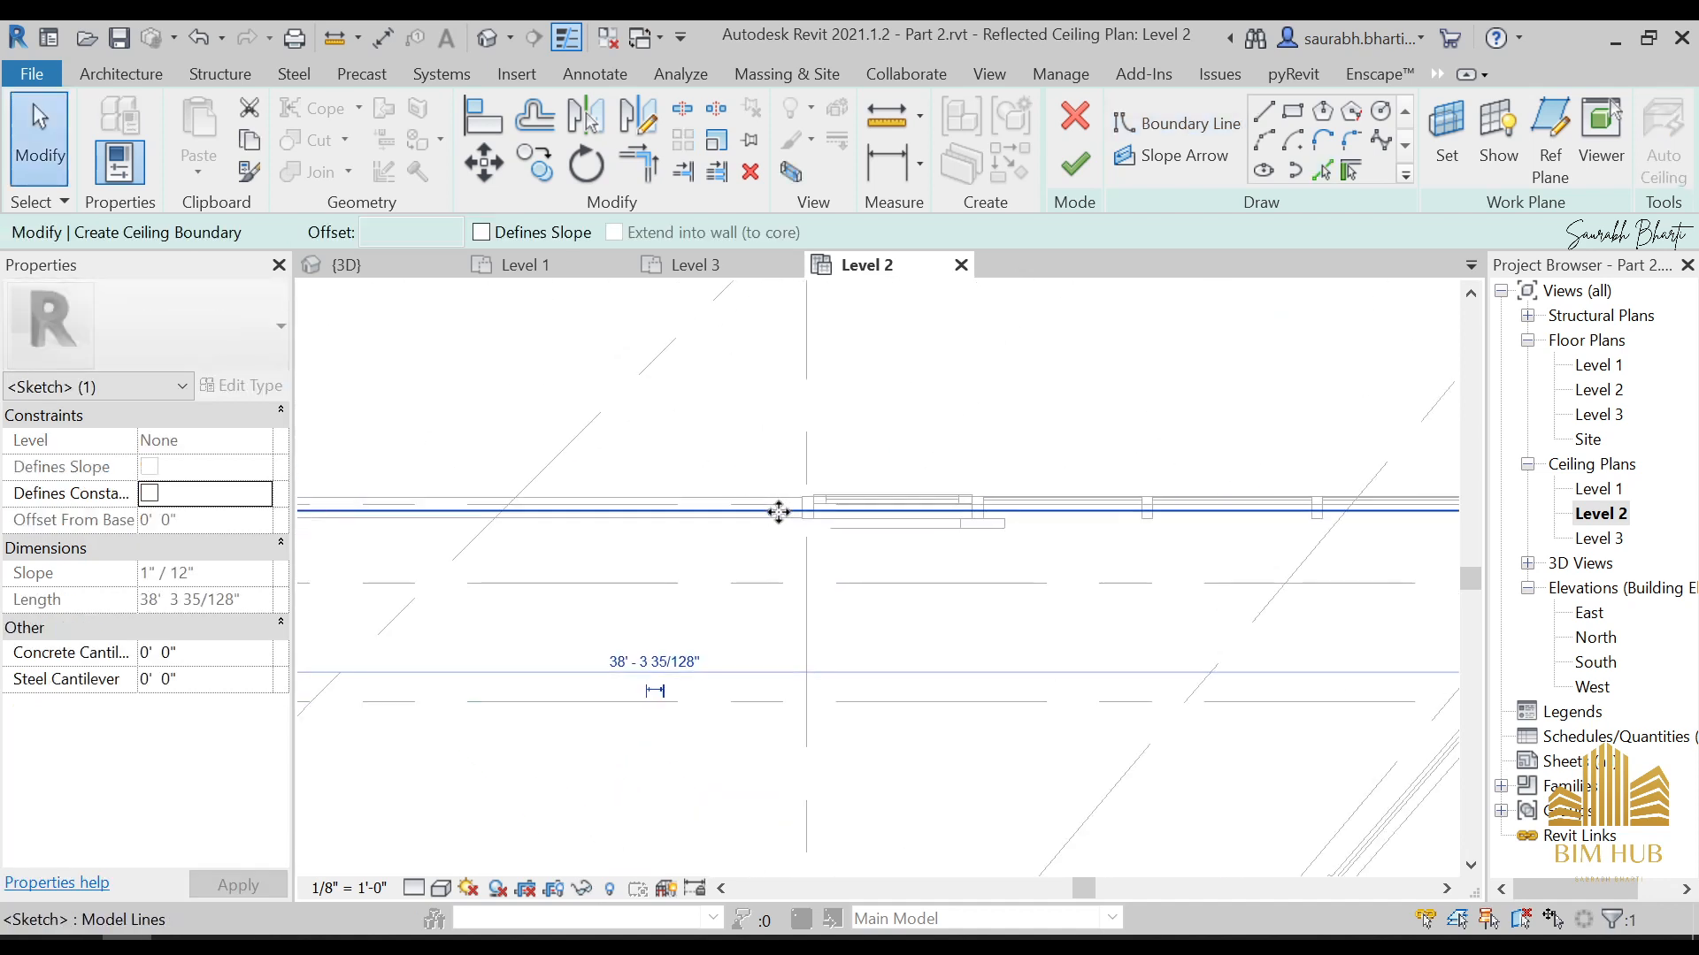
drag(779, 511, 779, 512)
scroll(780, 512, down, 5)
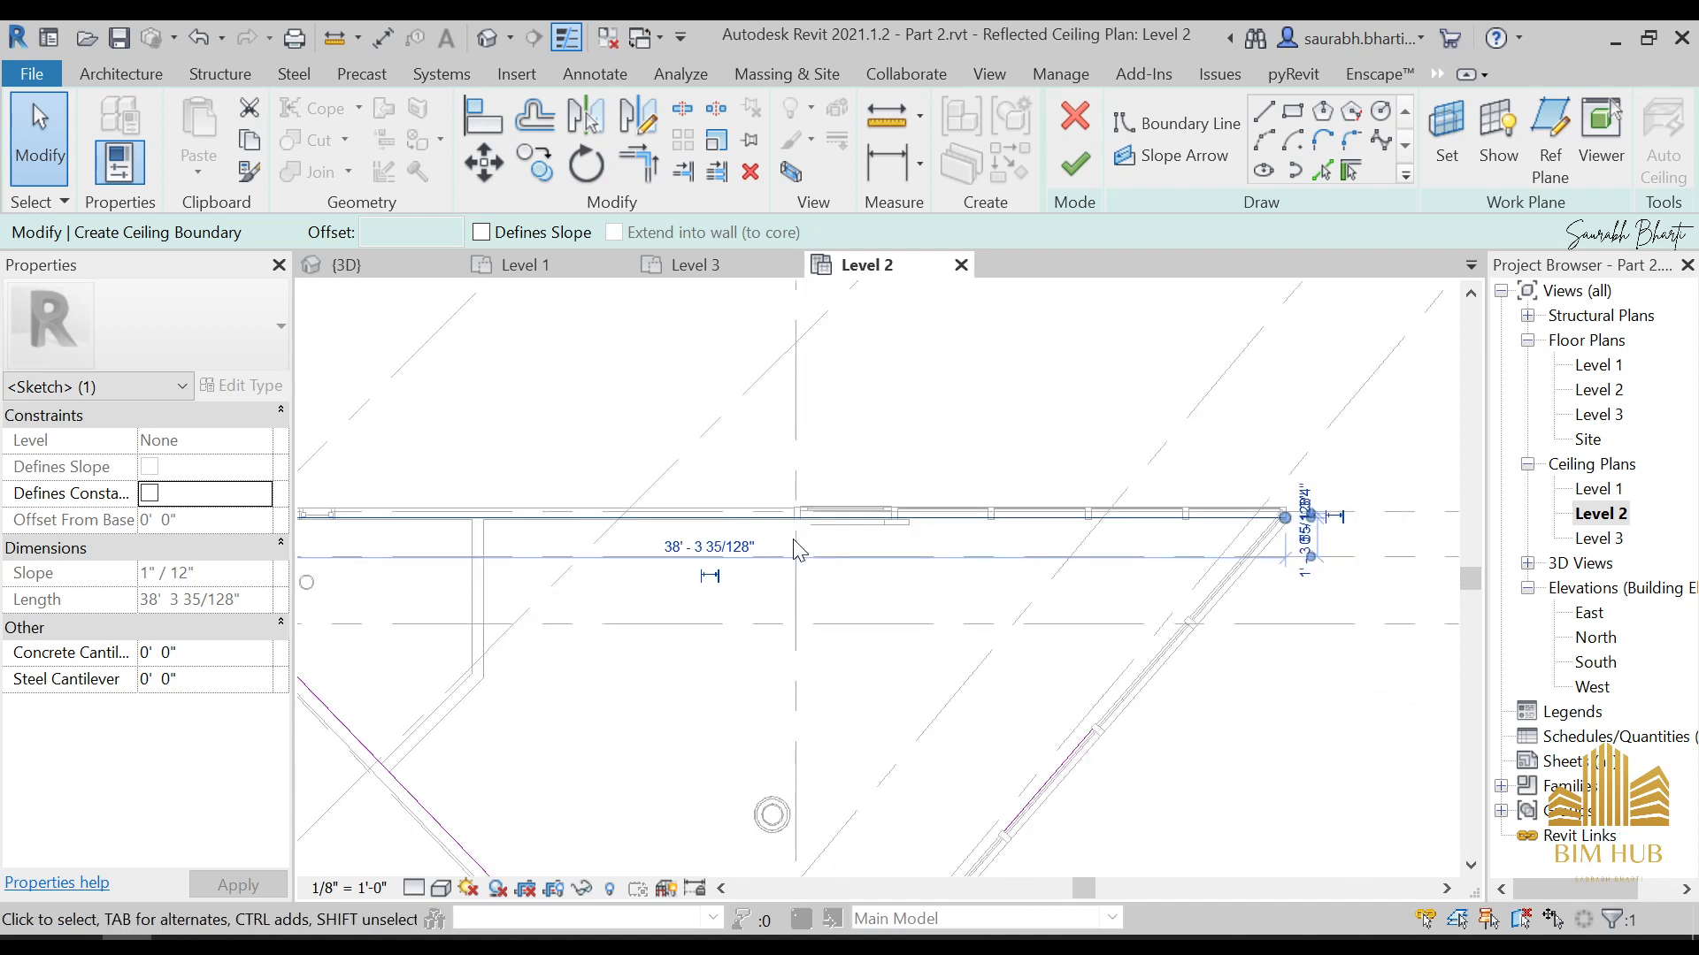
click(588, 559)
Trim and extend the four boundary lines to corners so they form a closed ceiling outline
scroll(456, 545, up, 3)
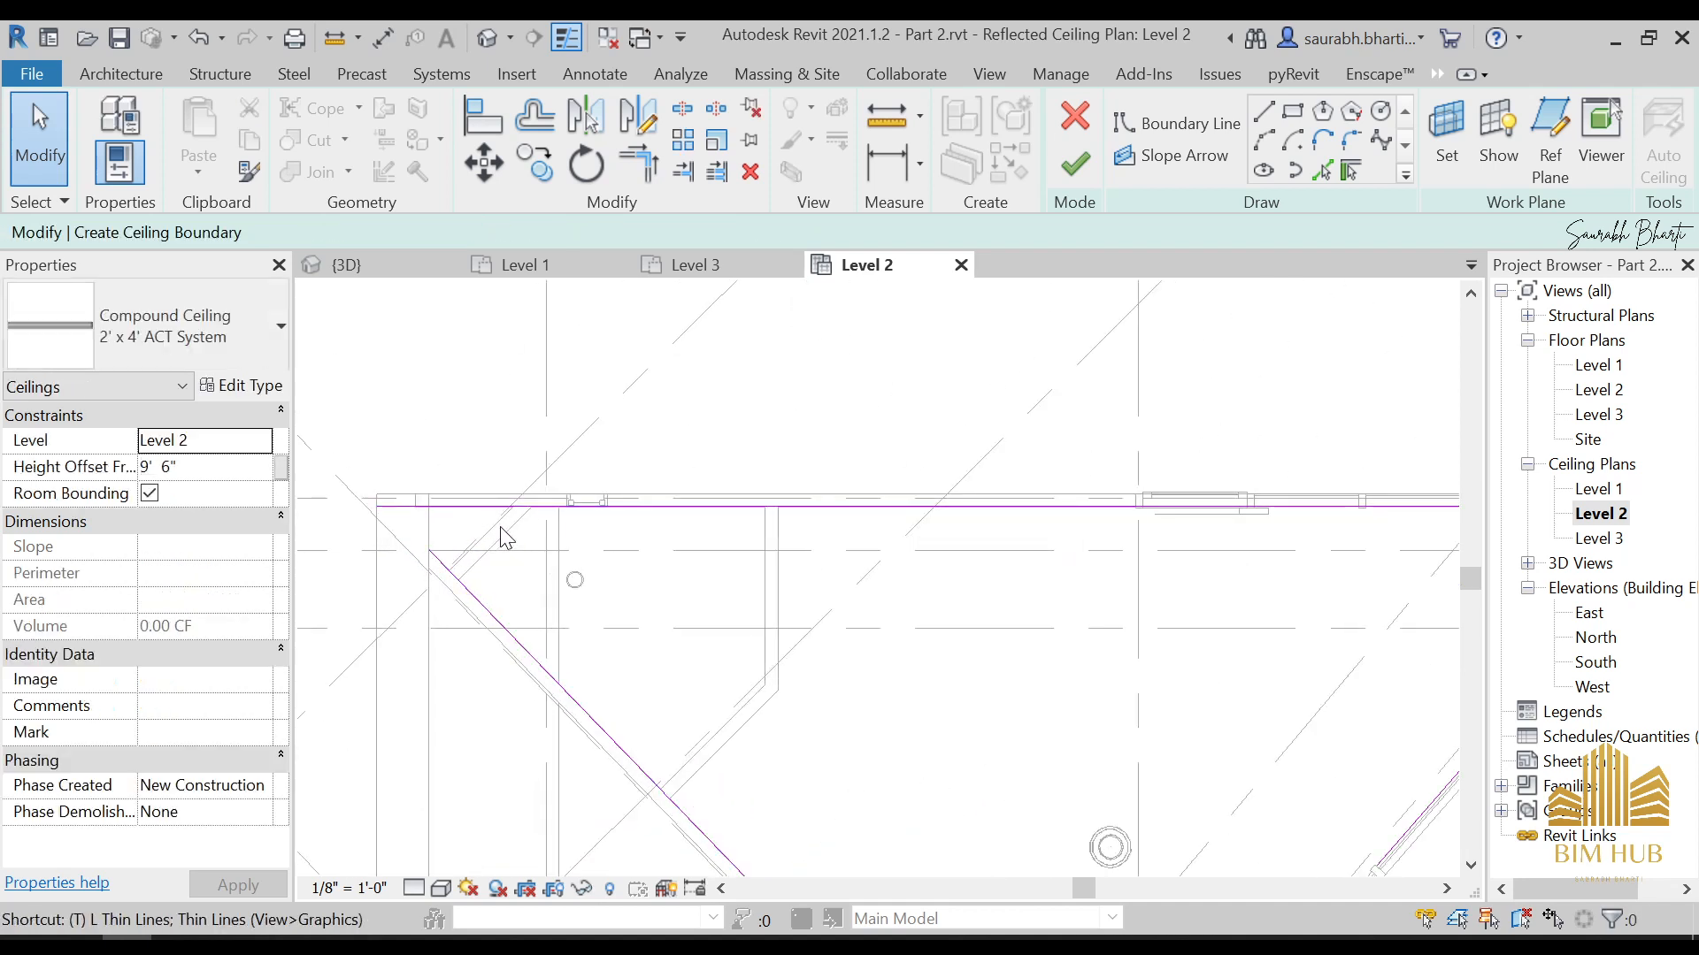
key(t)
key(r)
click(483, 591)
click(464, 518)
scroll(467, 541, down, 2)
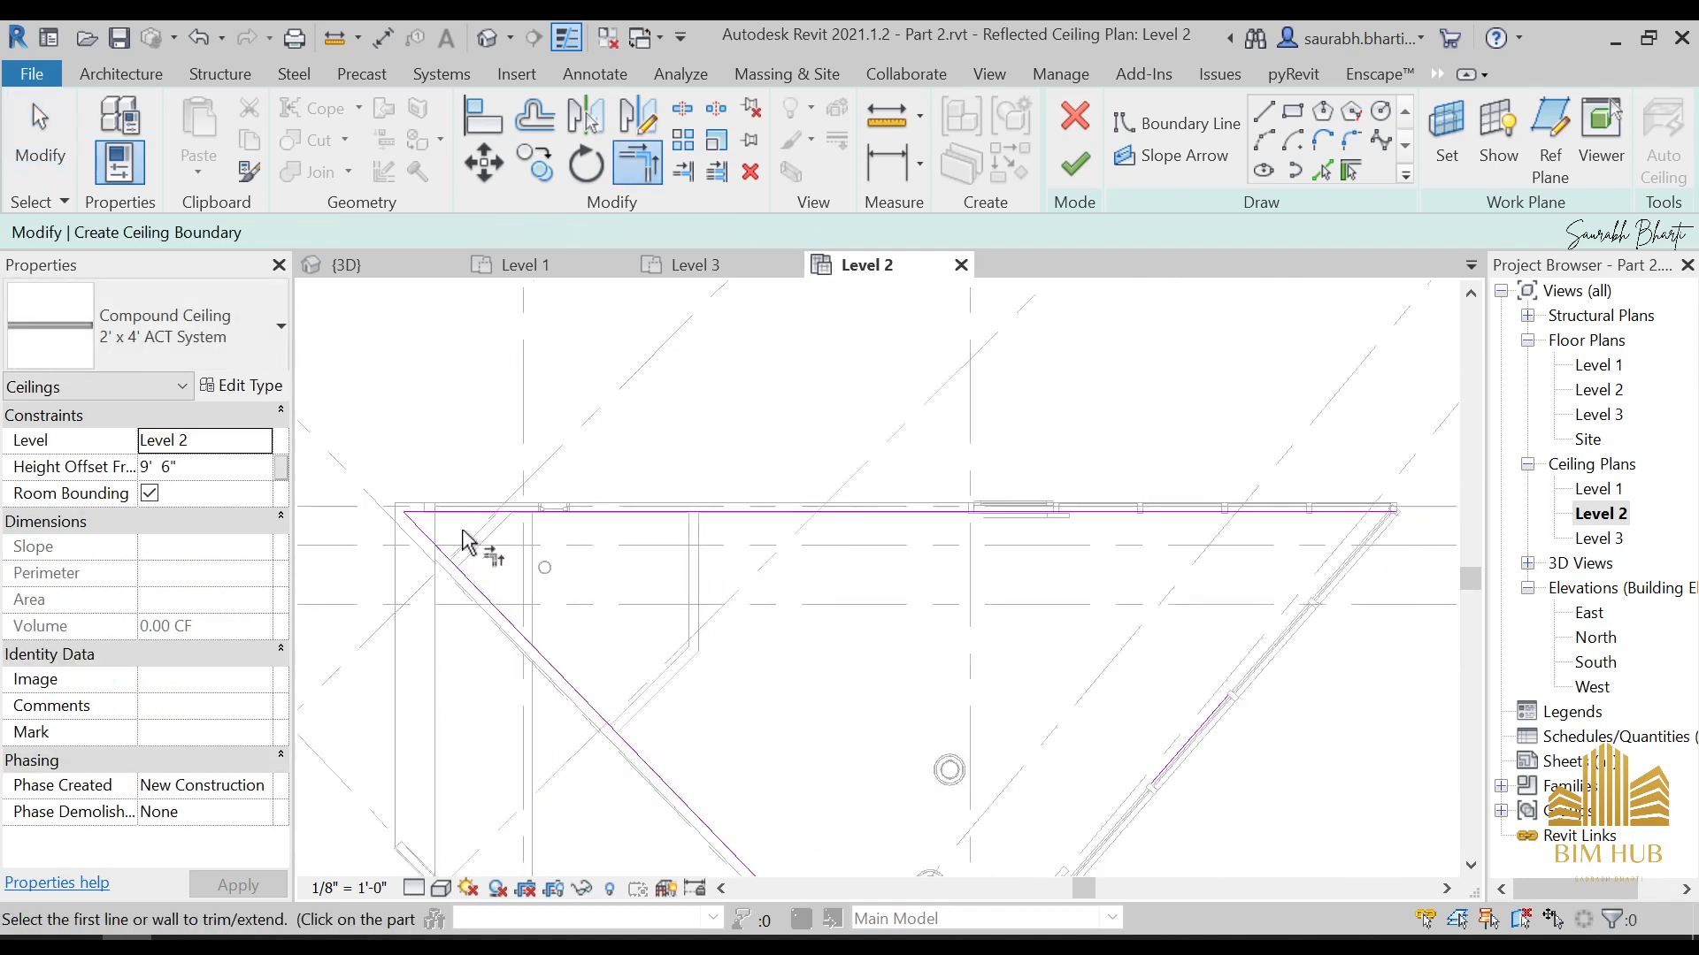
scroll(463, 541, down, 1)
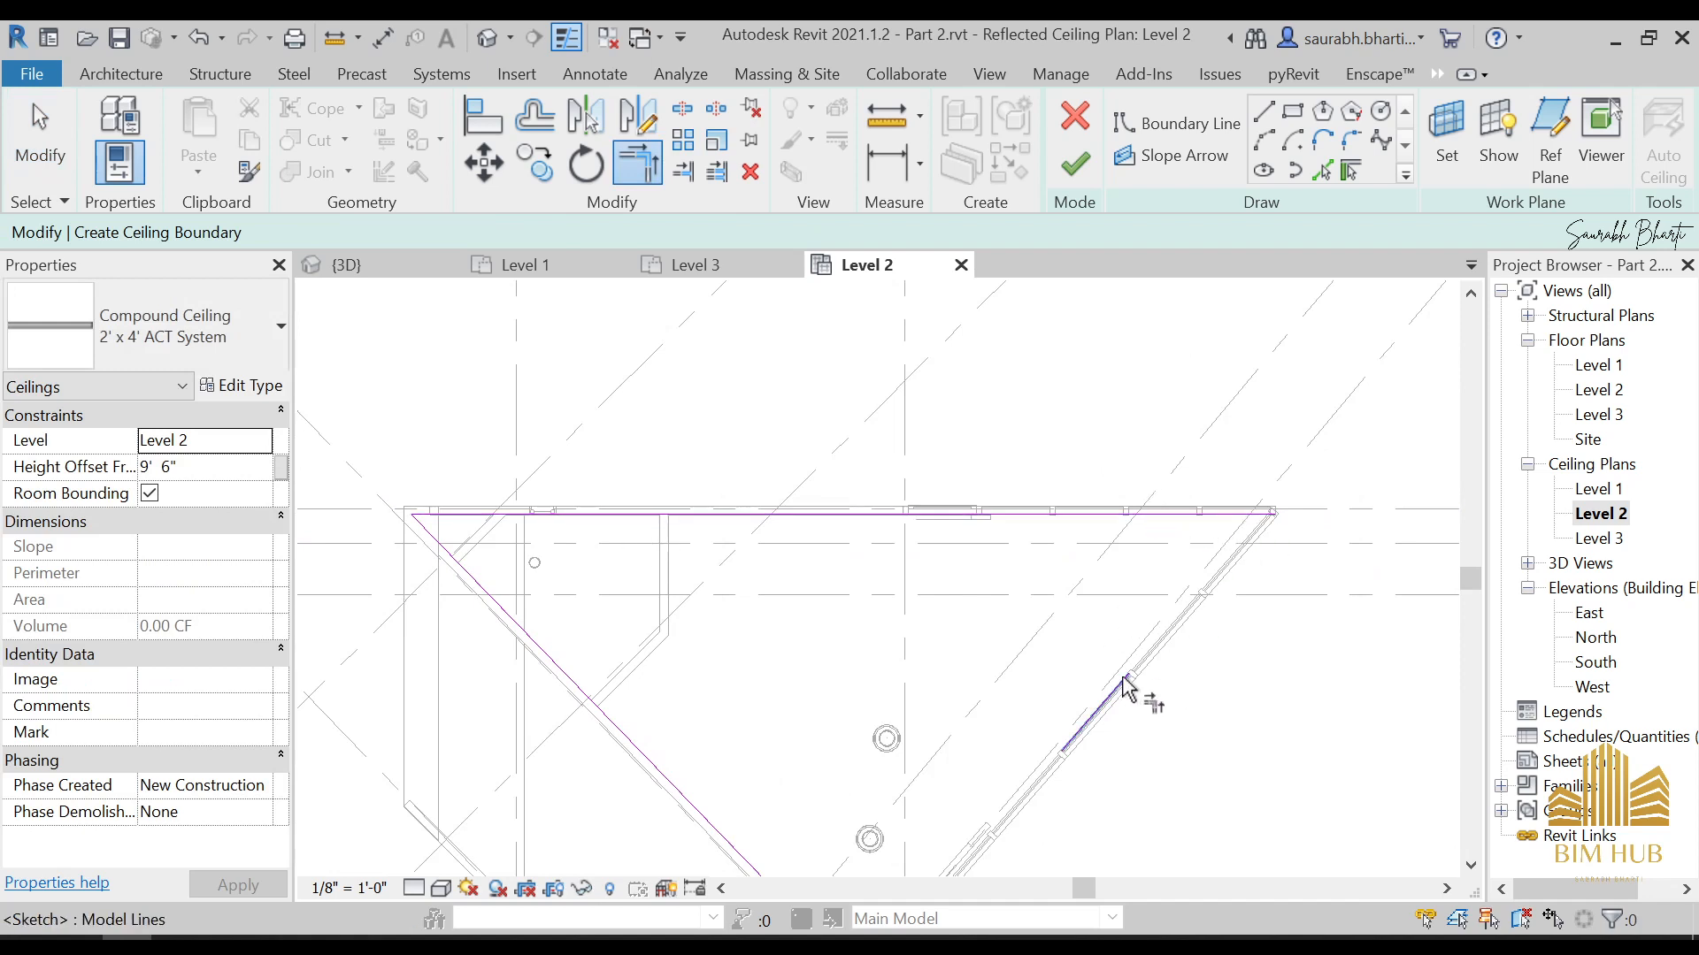
click(1218, 515)
middle_drag(1015, 804, 1157, 655)
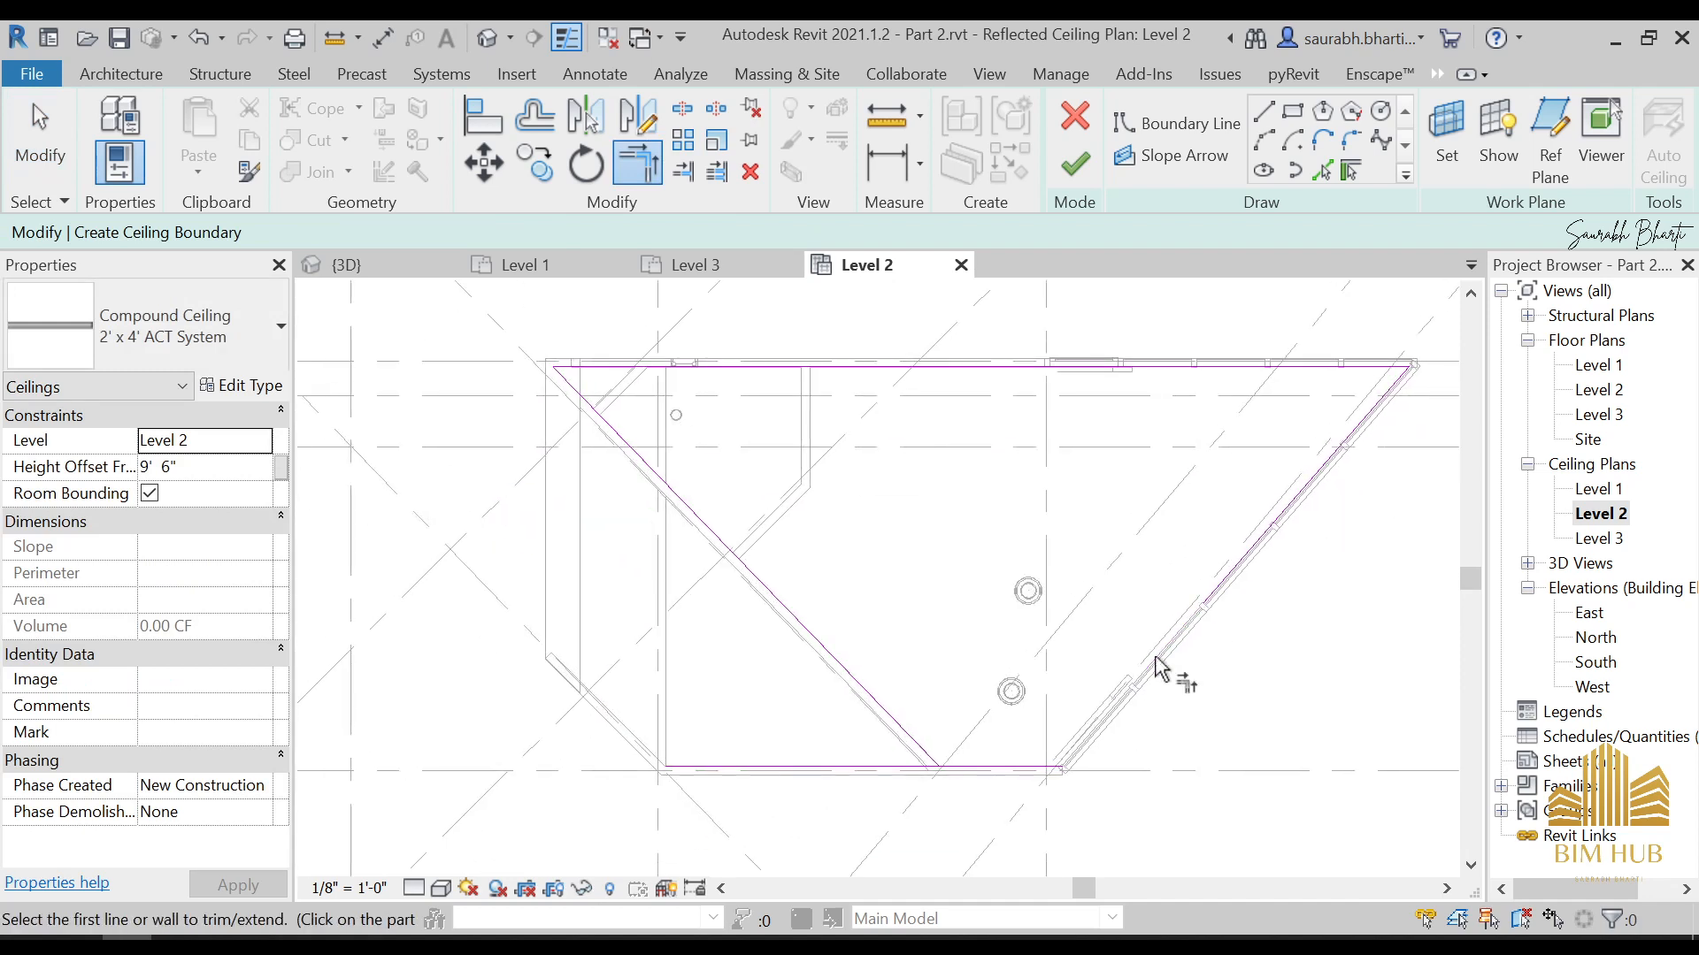
click(1040, 767)
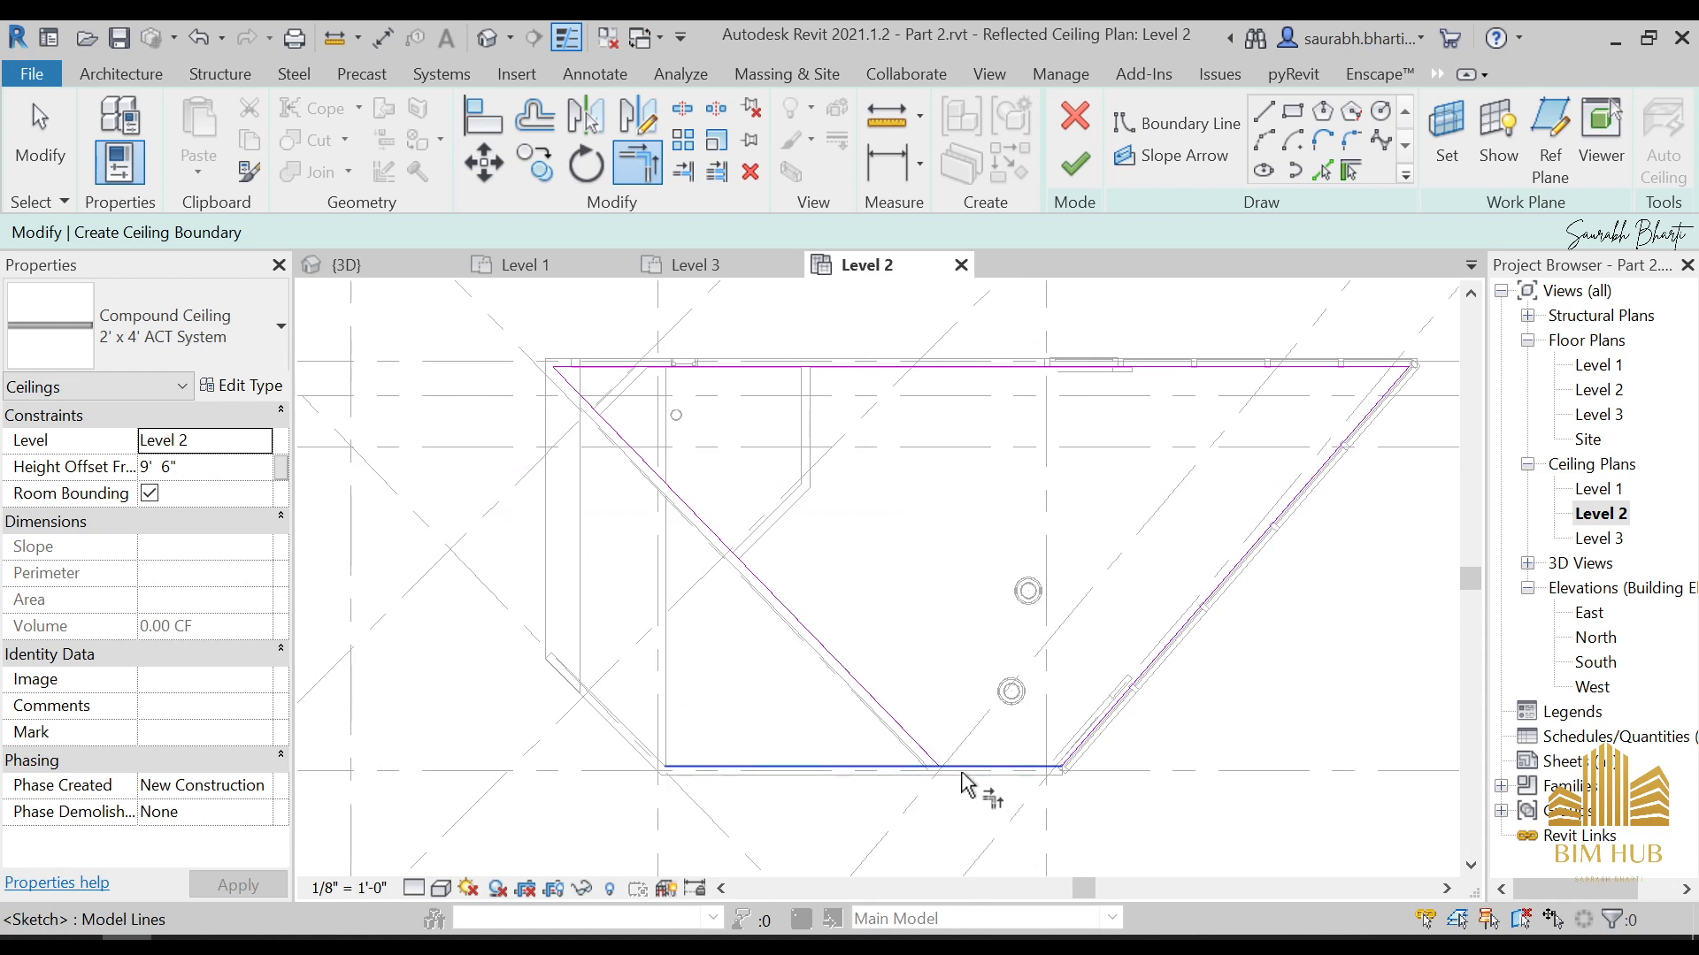
click(902, 746)
key(Escape)
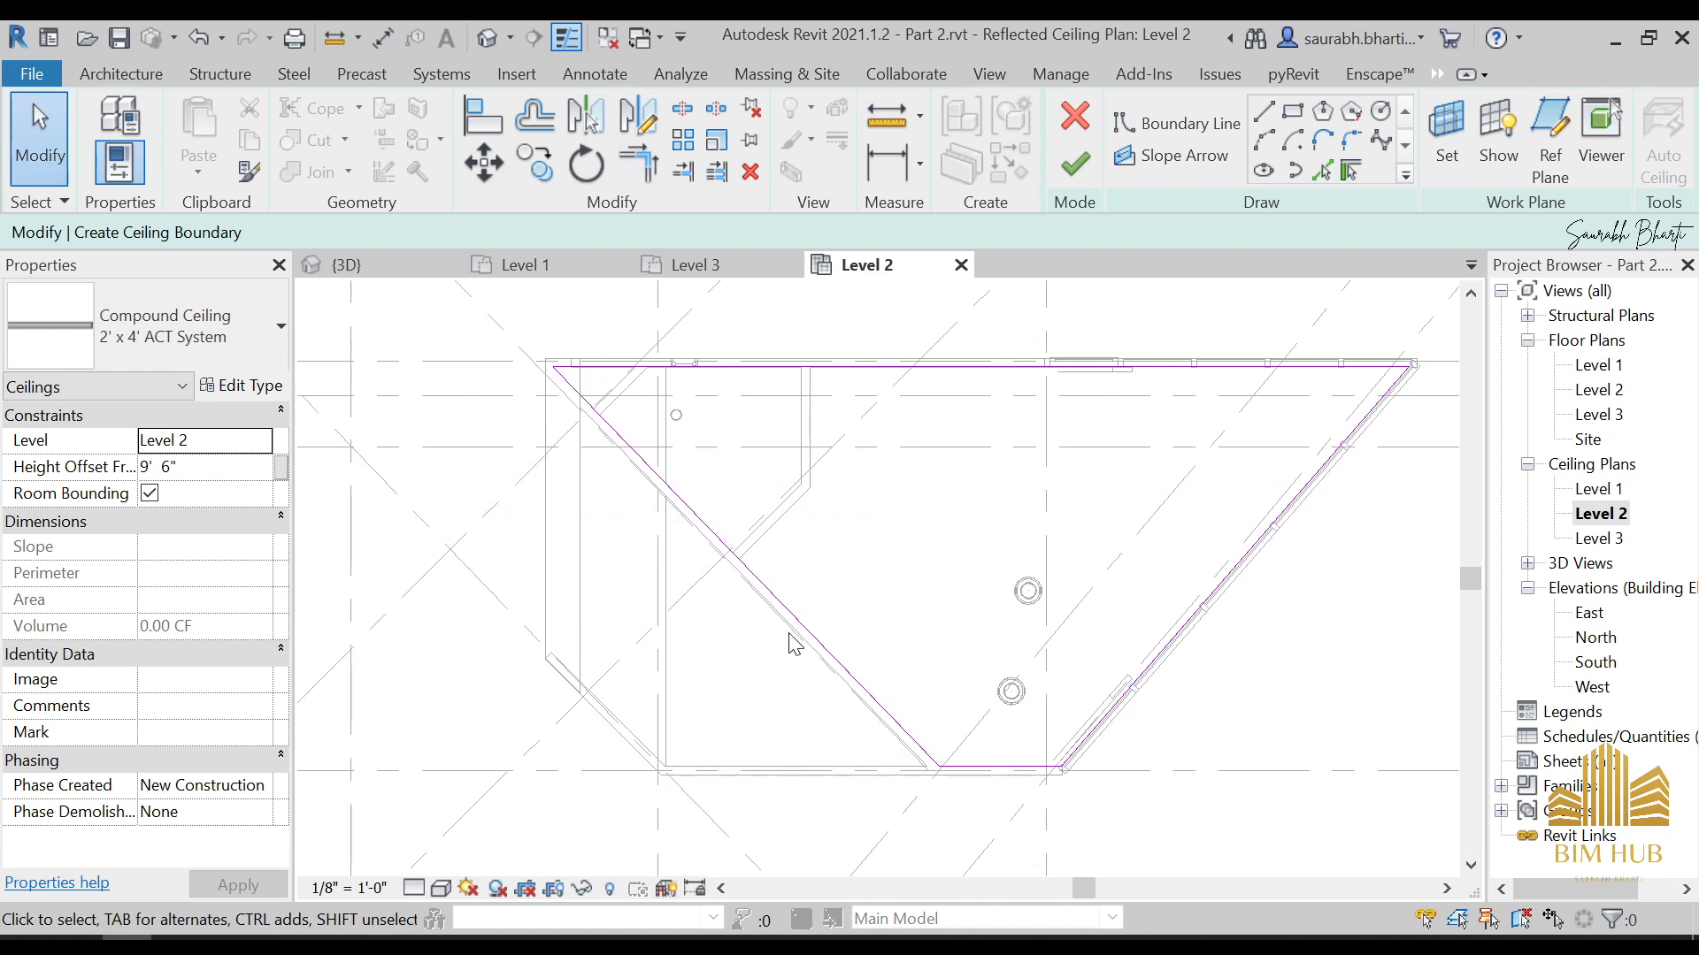
Check the diagonal boundary line and finish the sketch as a 2' x 4' ACT System ceiling on Level 2
click(825, 652)
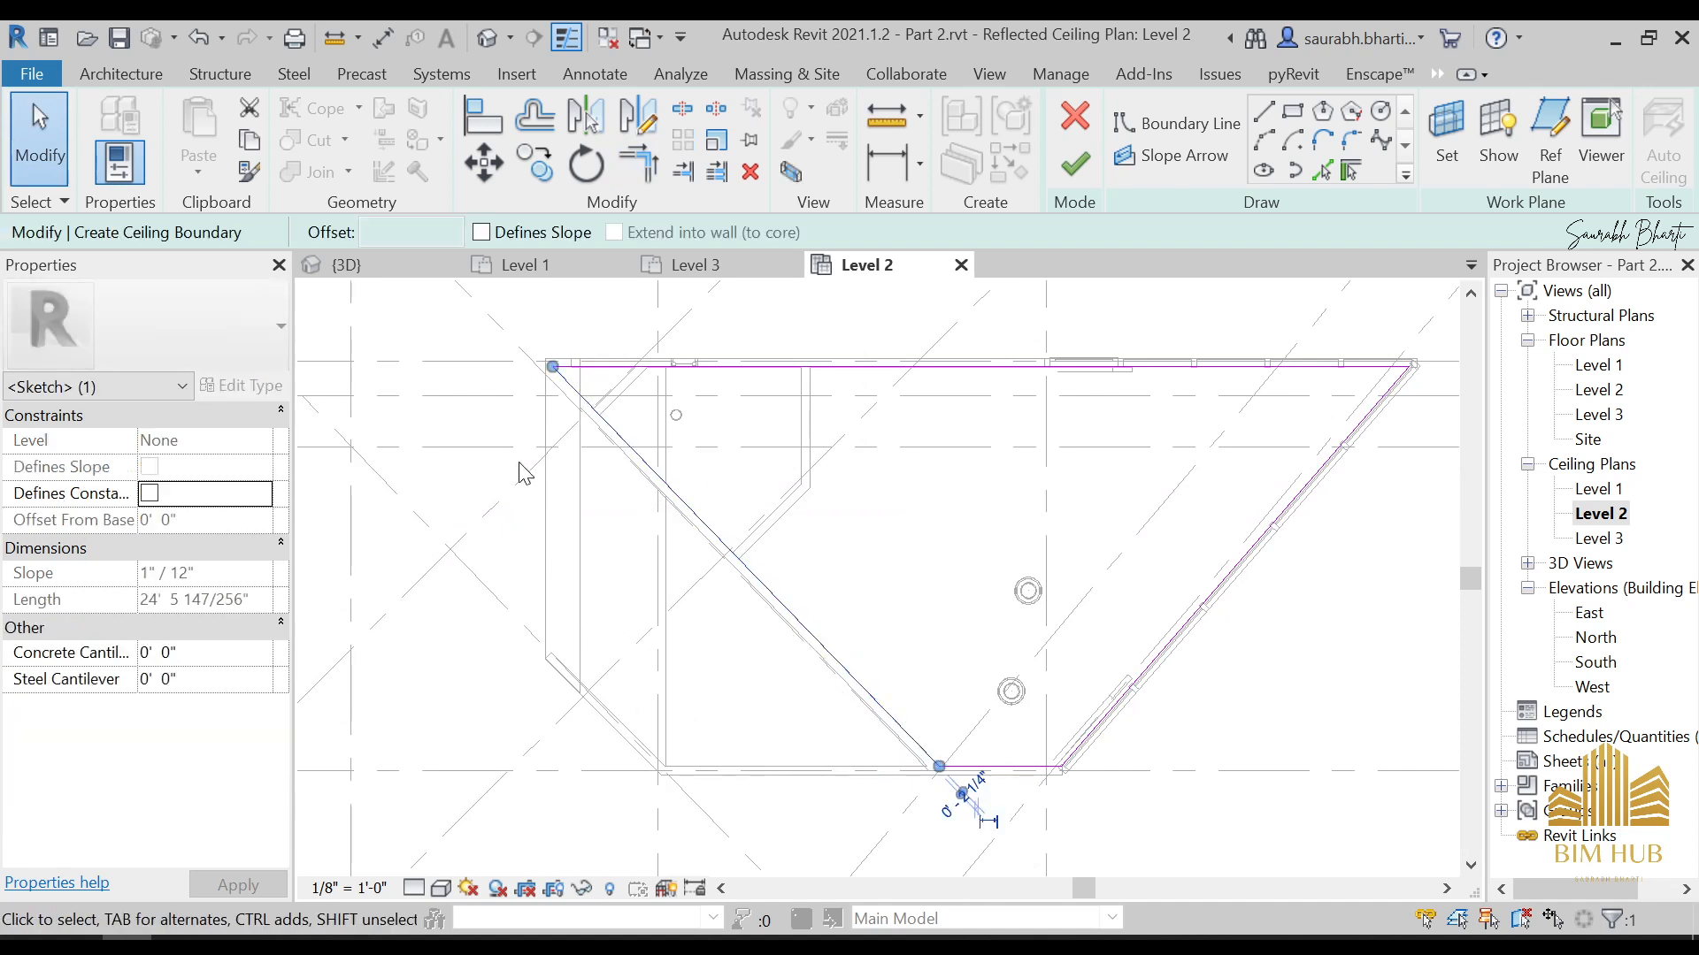
click(1052, 817)
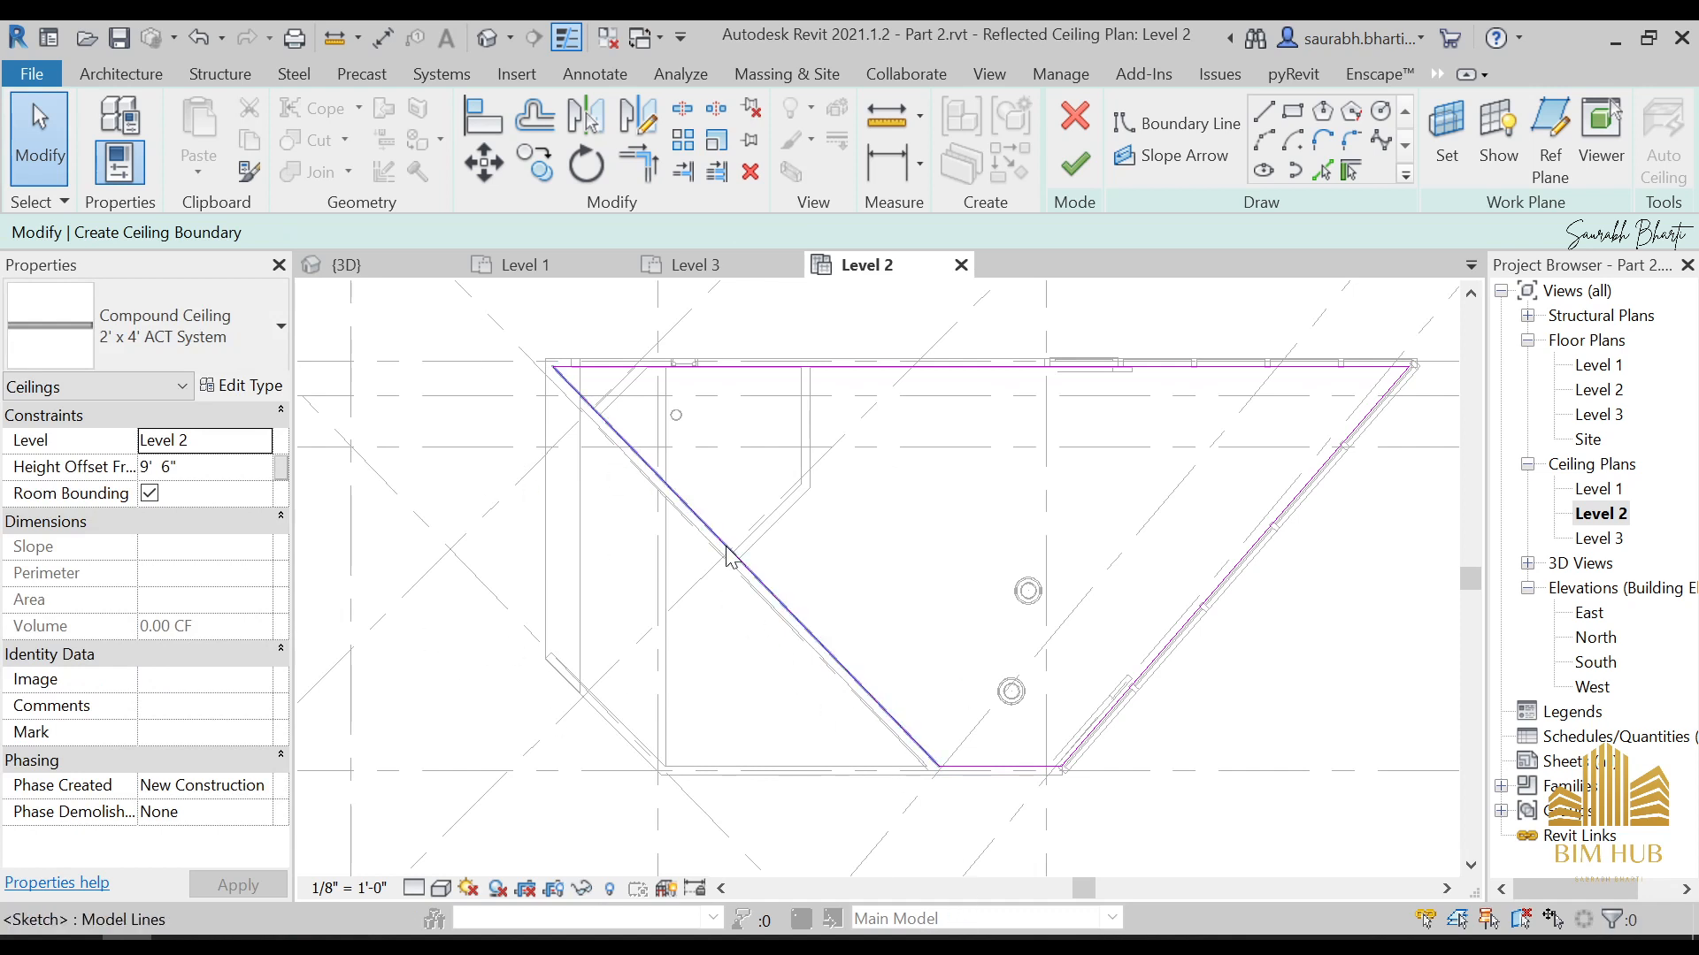
click(1075, 164)
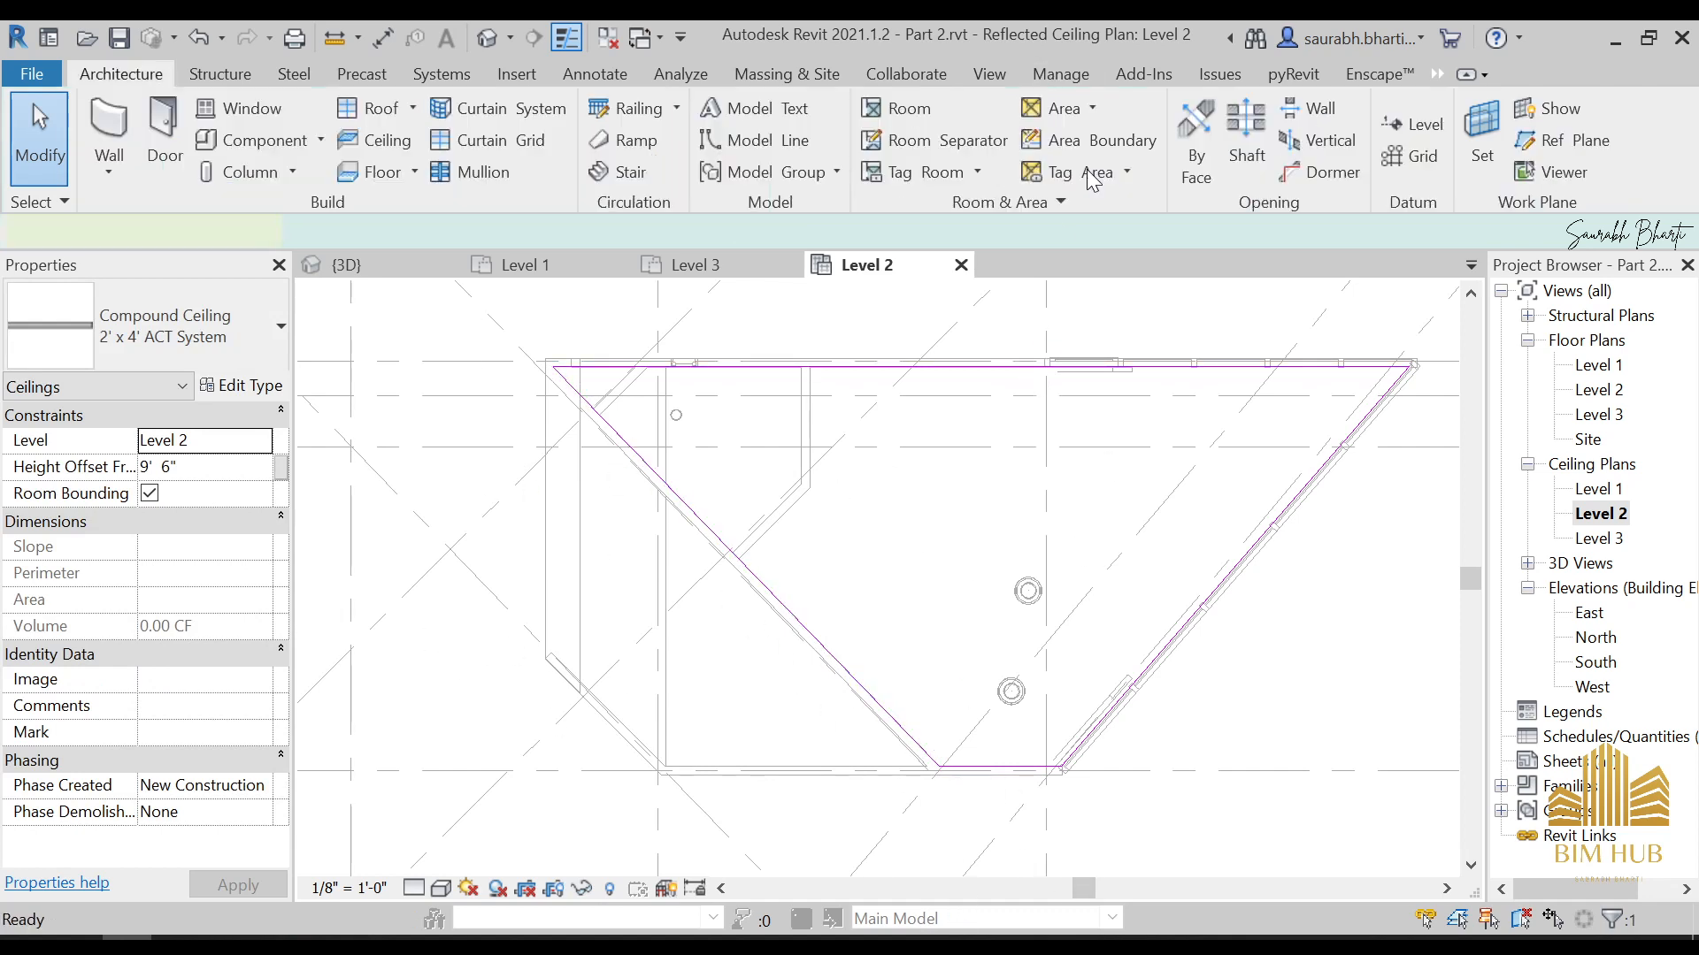
Inspect the new ceiling in the 3D view to see how it meets the roof and the slanted glazed wall
click(495, 39)
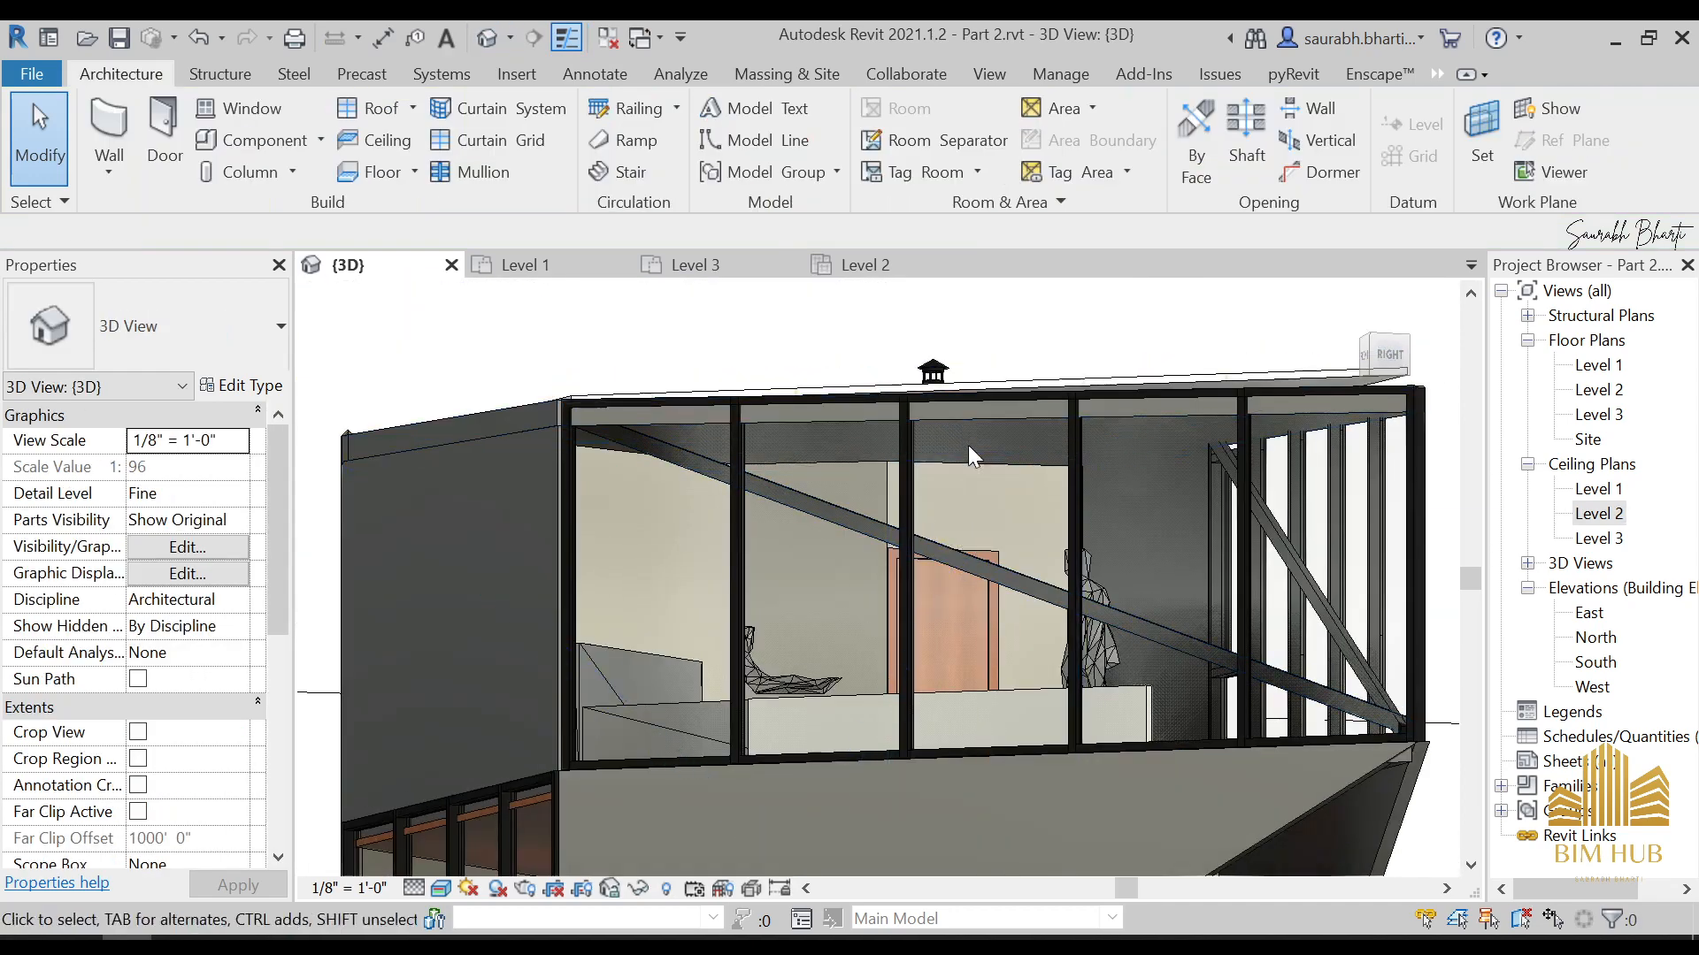
click(959, 465)
key(Escape)
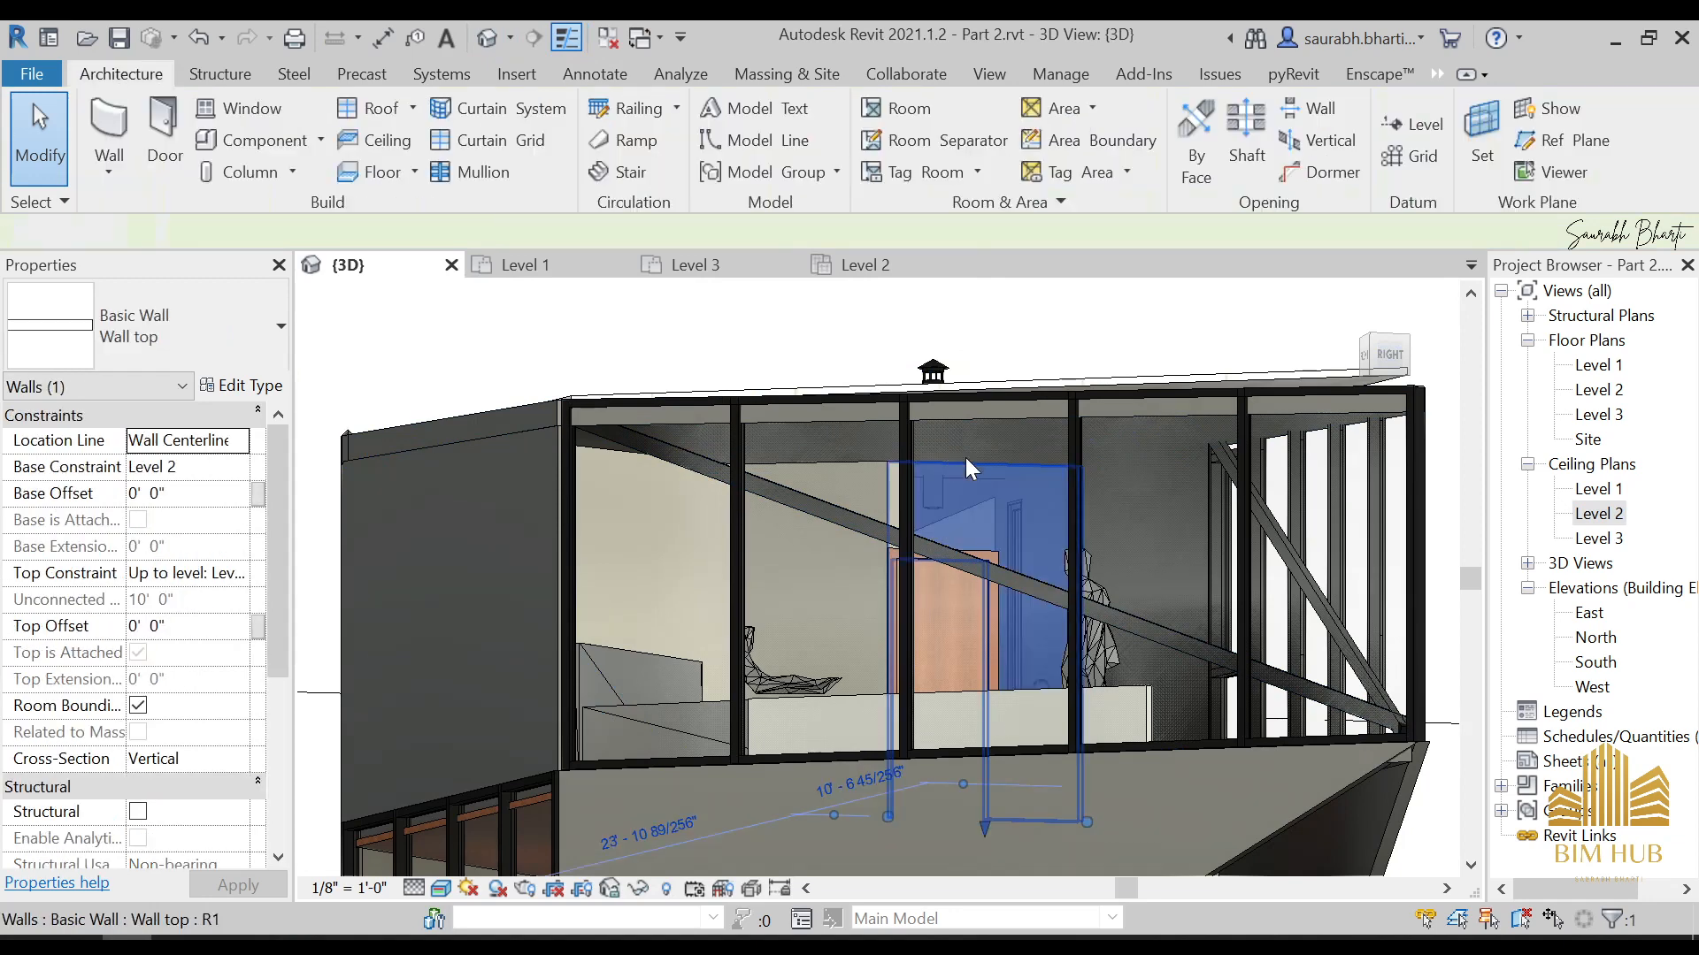
shift+middle_drag(965, 459, 981, 532)
click(968, 566)
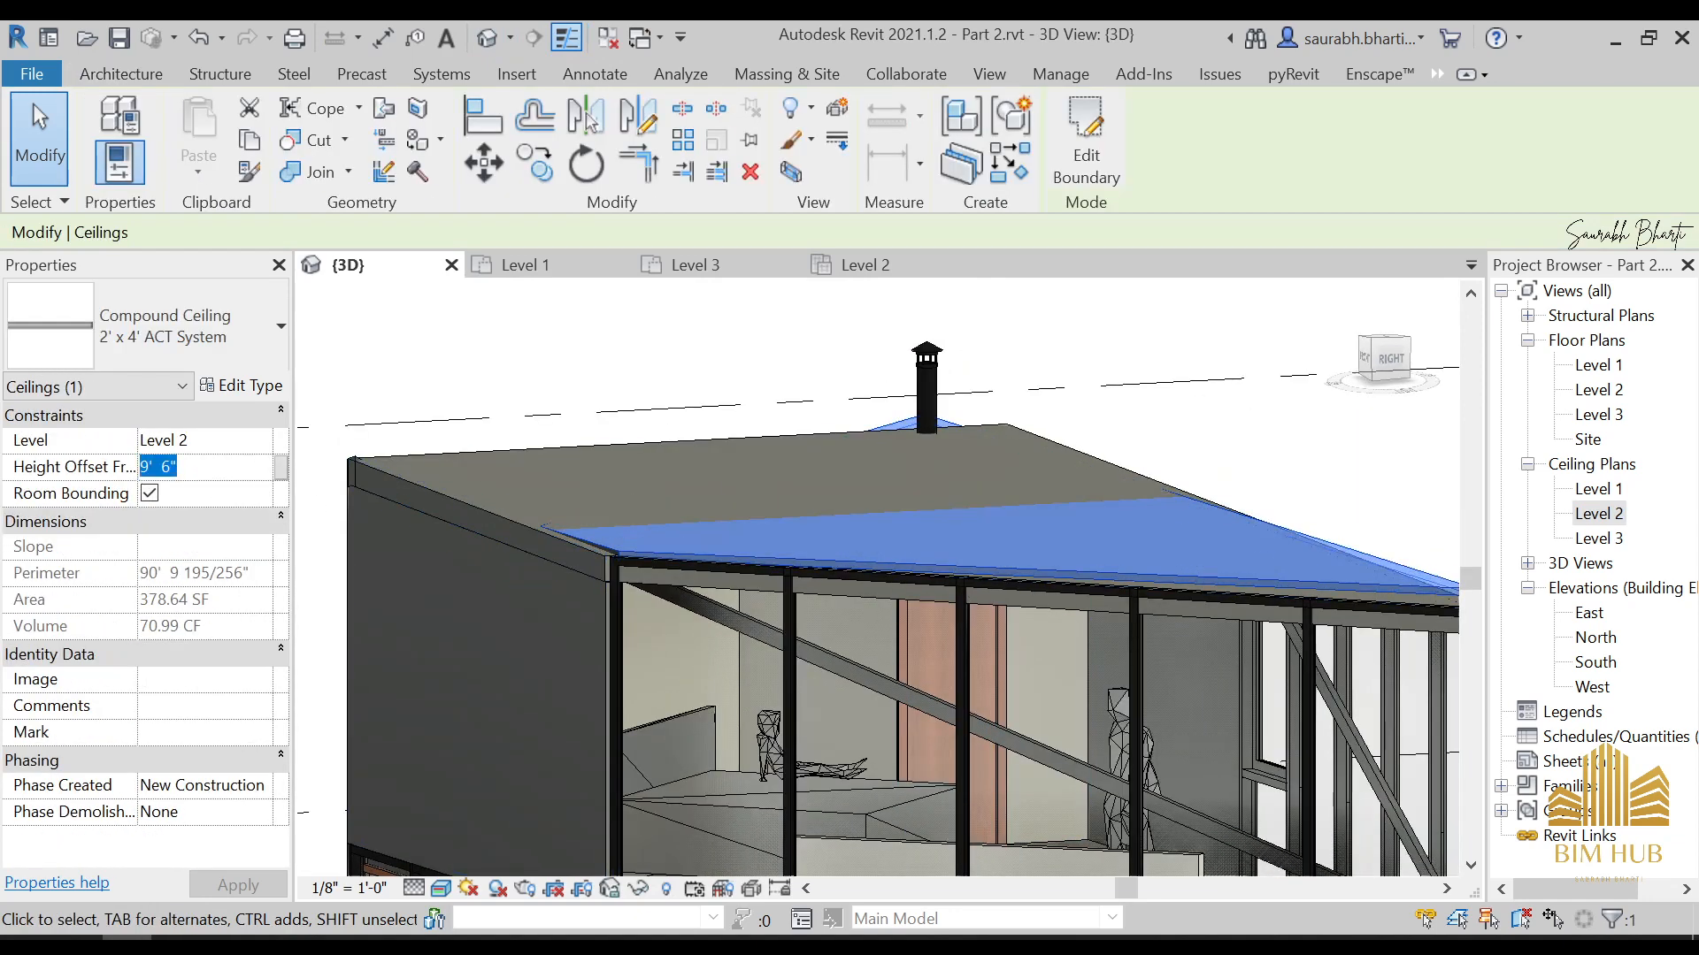
key(Escape)
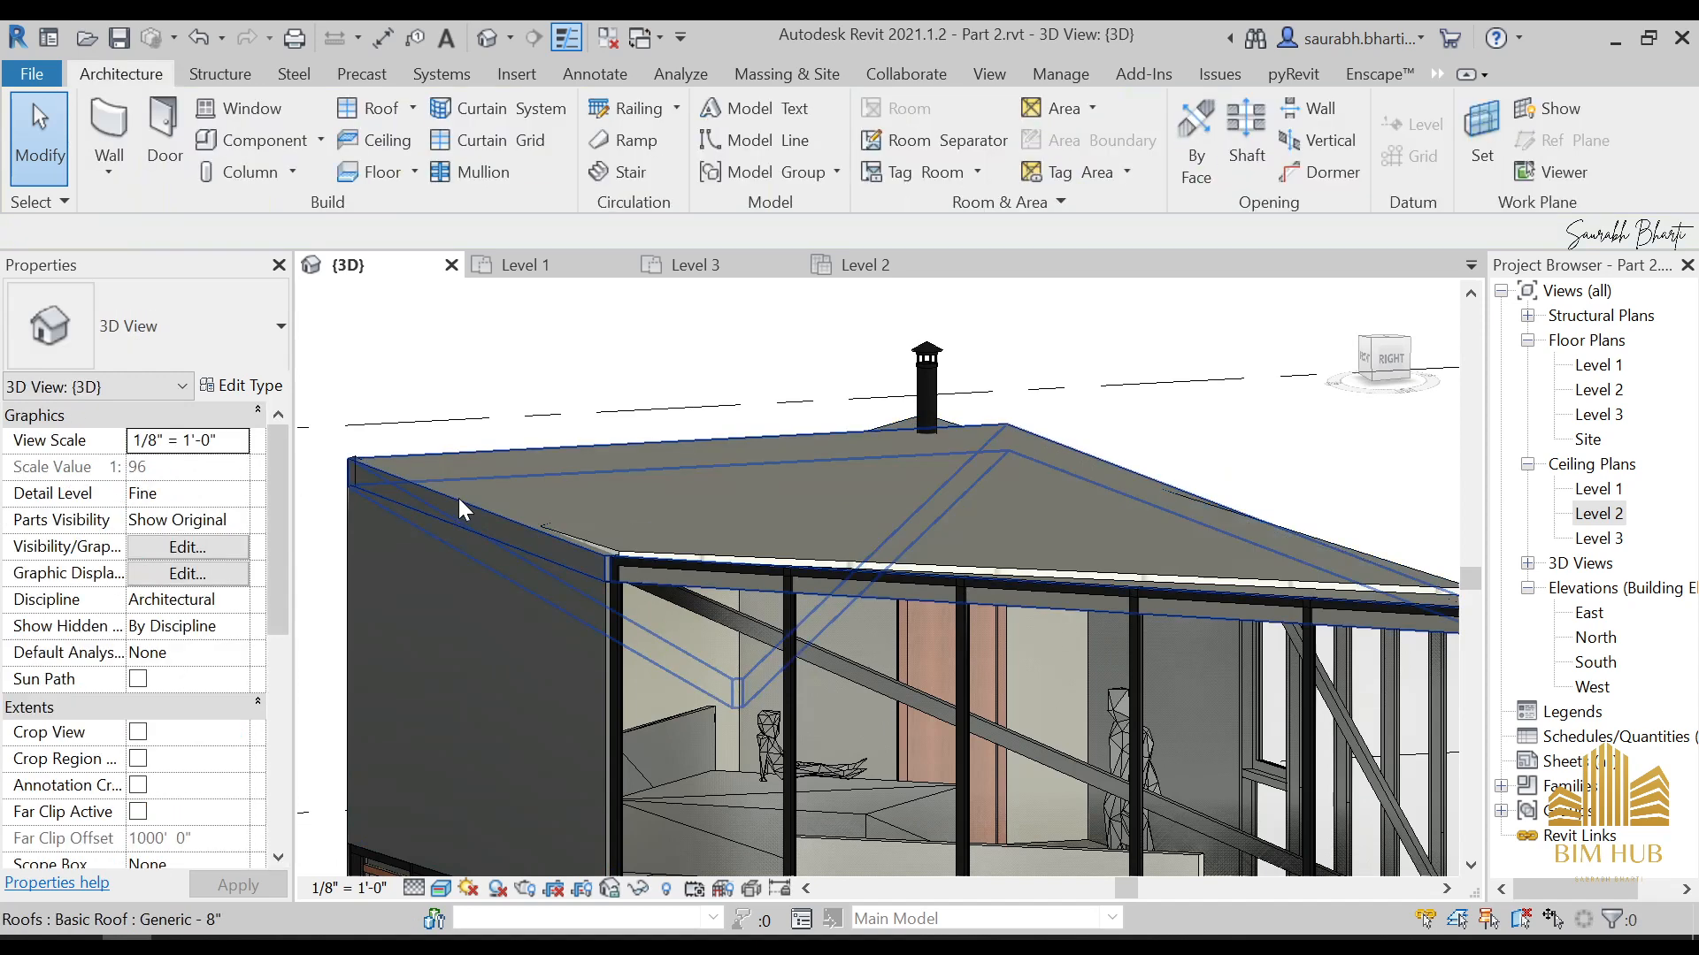
click(459, 497)
key(Escape)
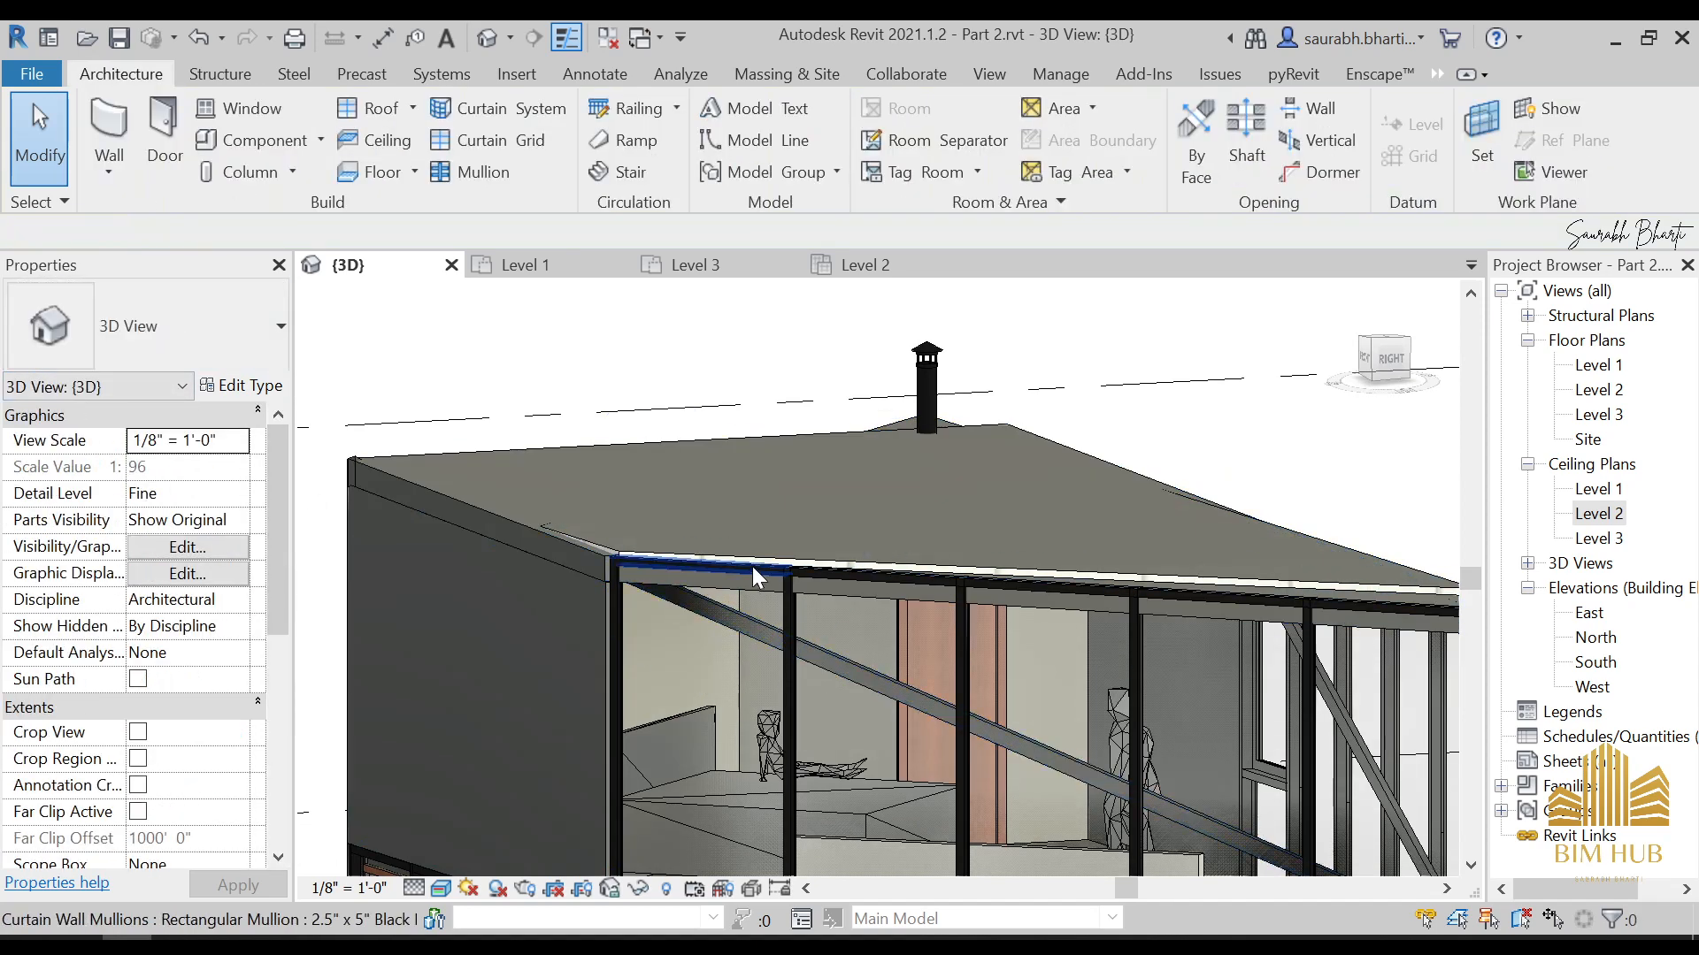
click(762, 561)
key(Escape)
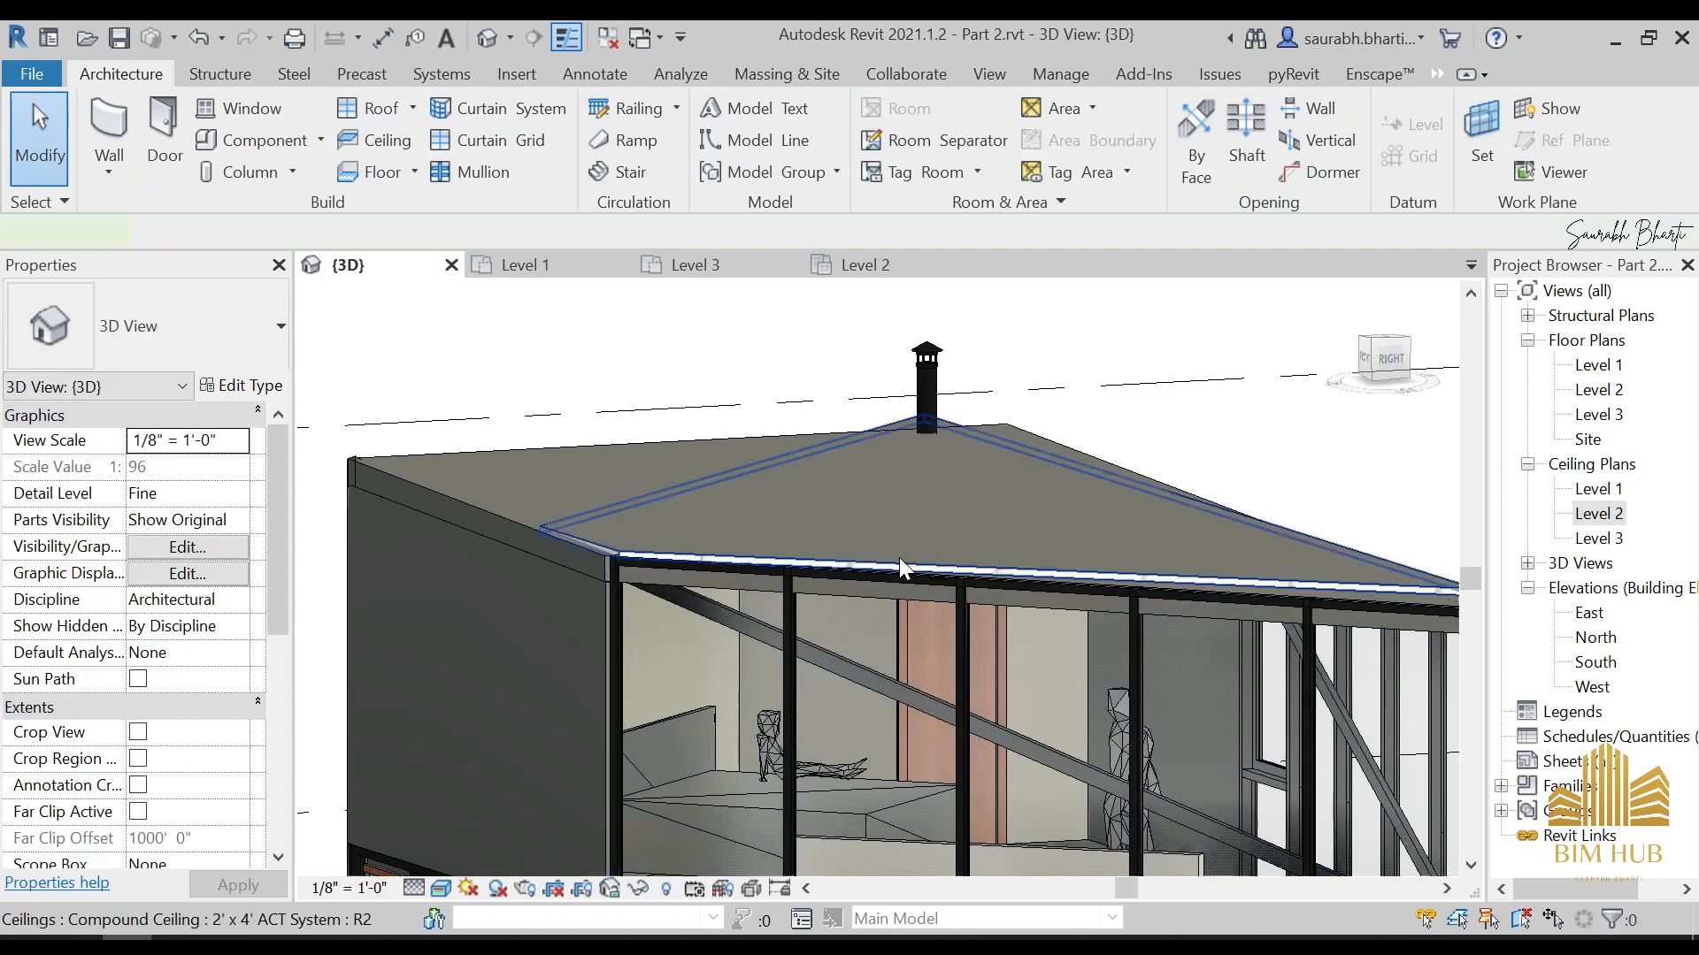
Lower the Level 2 ceiling beneath the roof by setting its height offset to 8' 6"
click(899, 559)
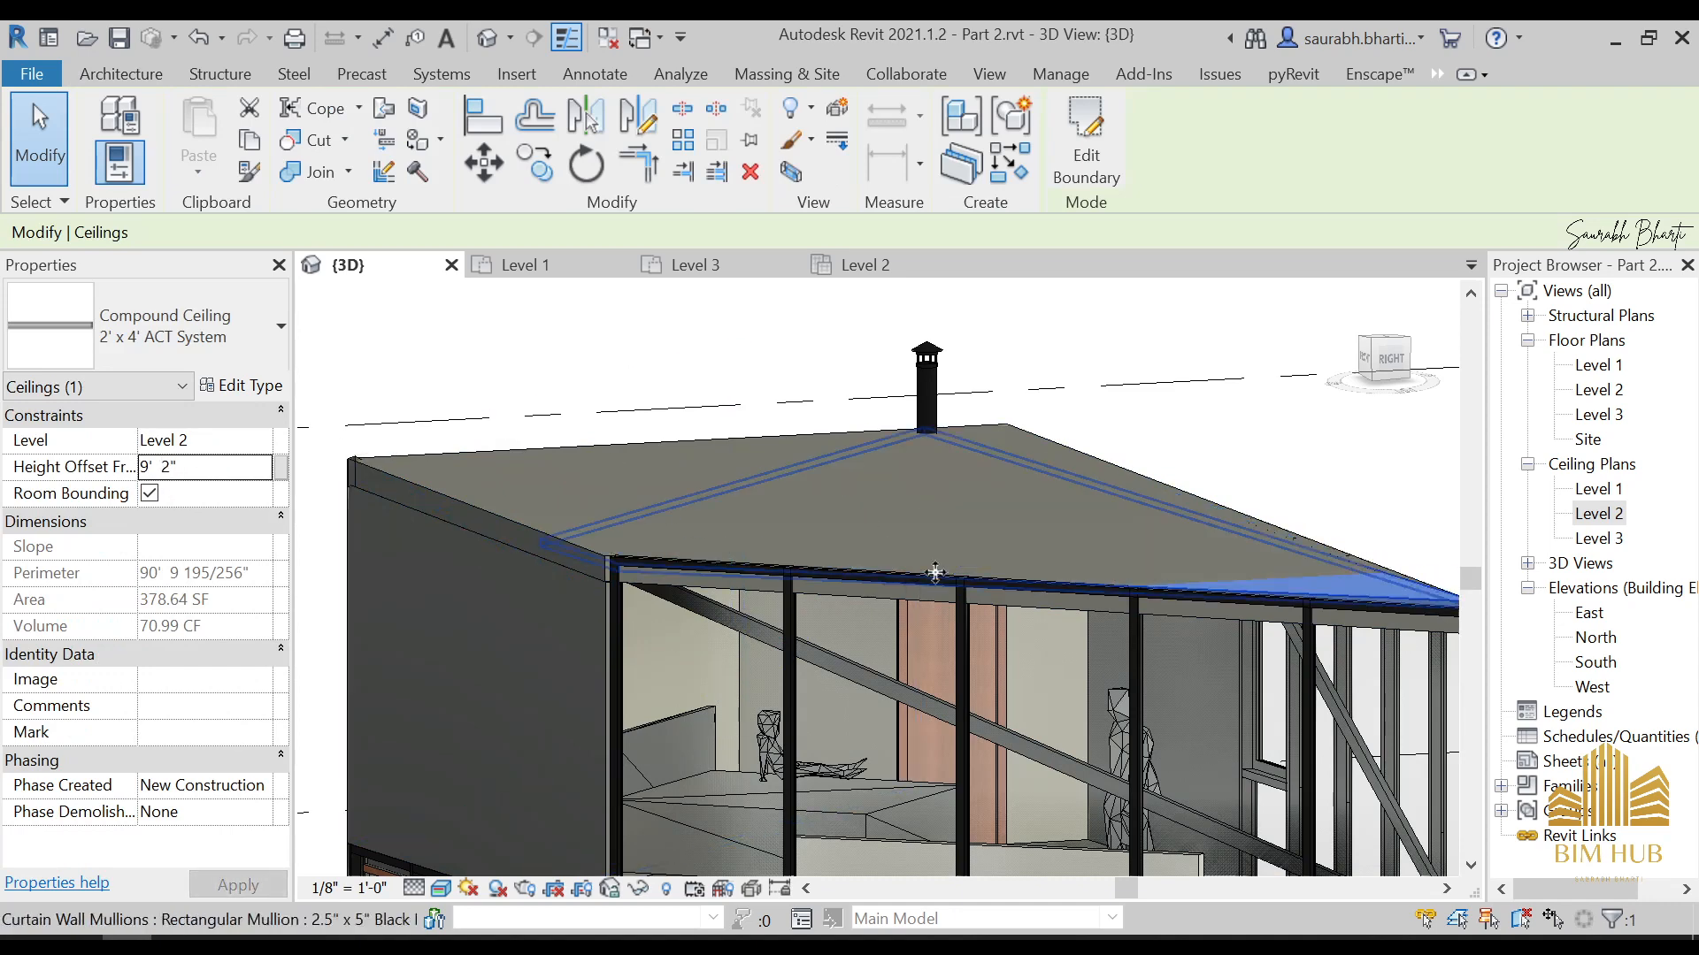
shift+middle_drag(779, 495, 898, 522)
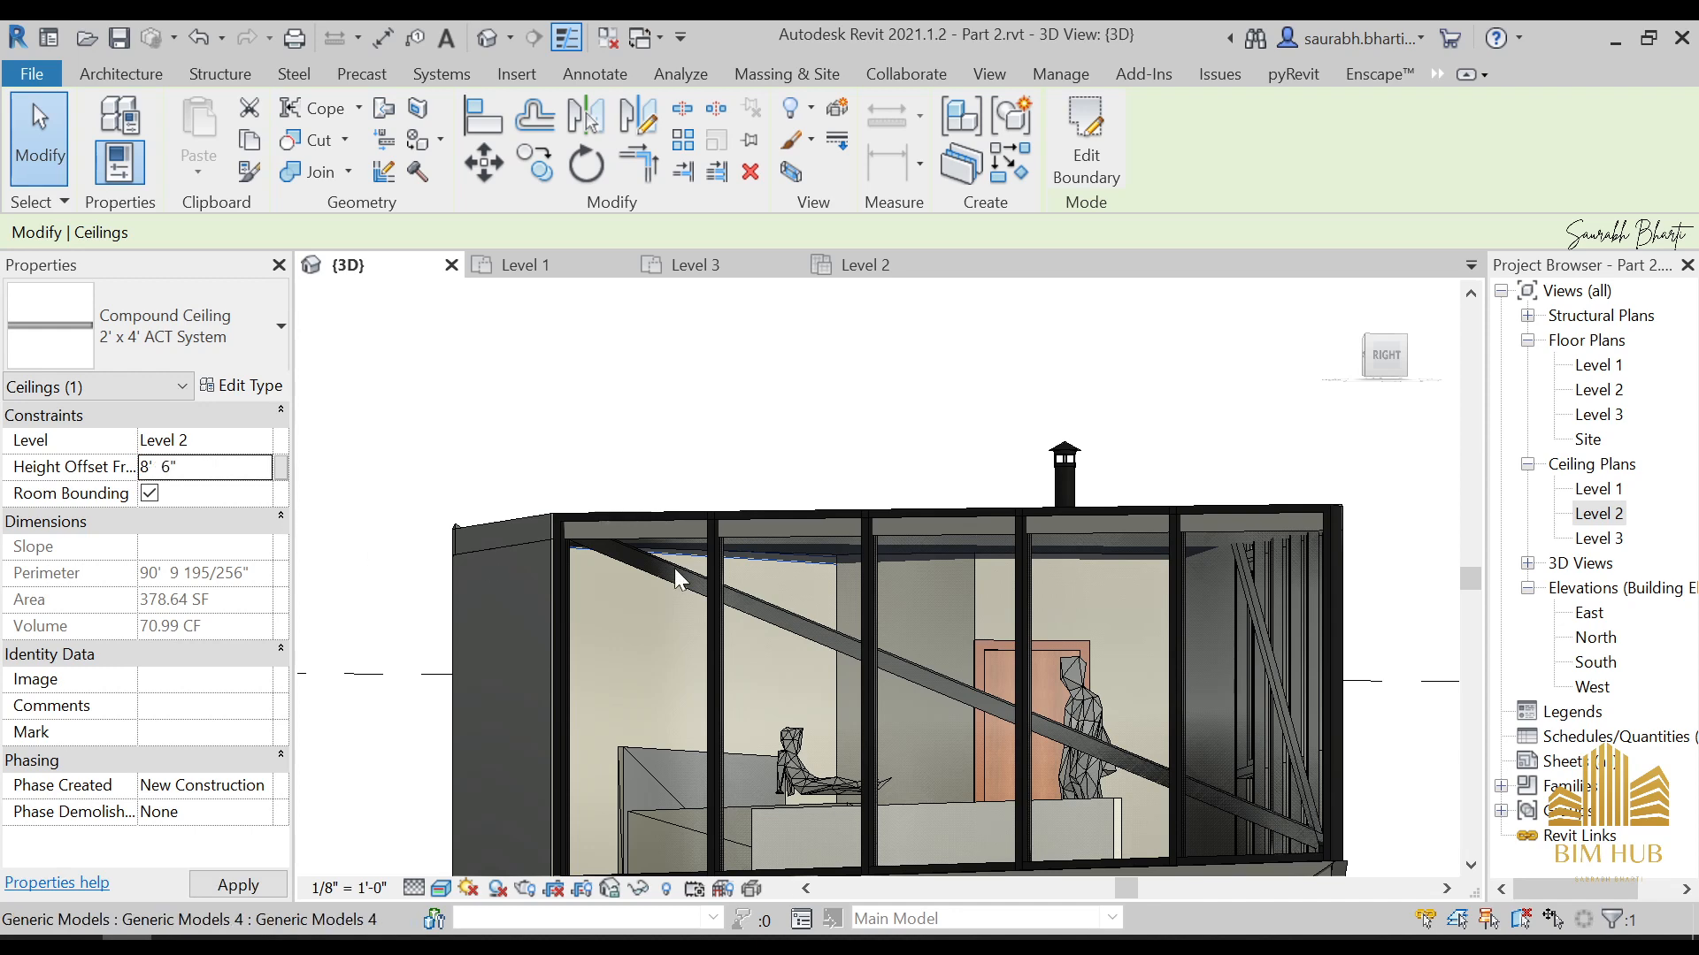
key(Escape)
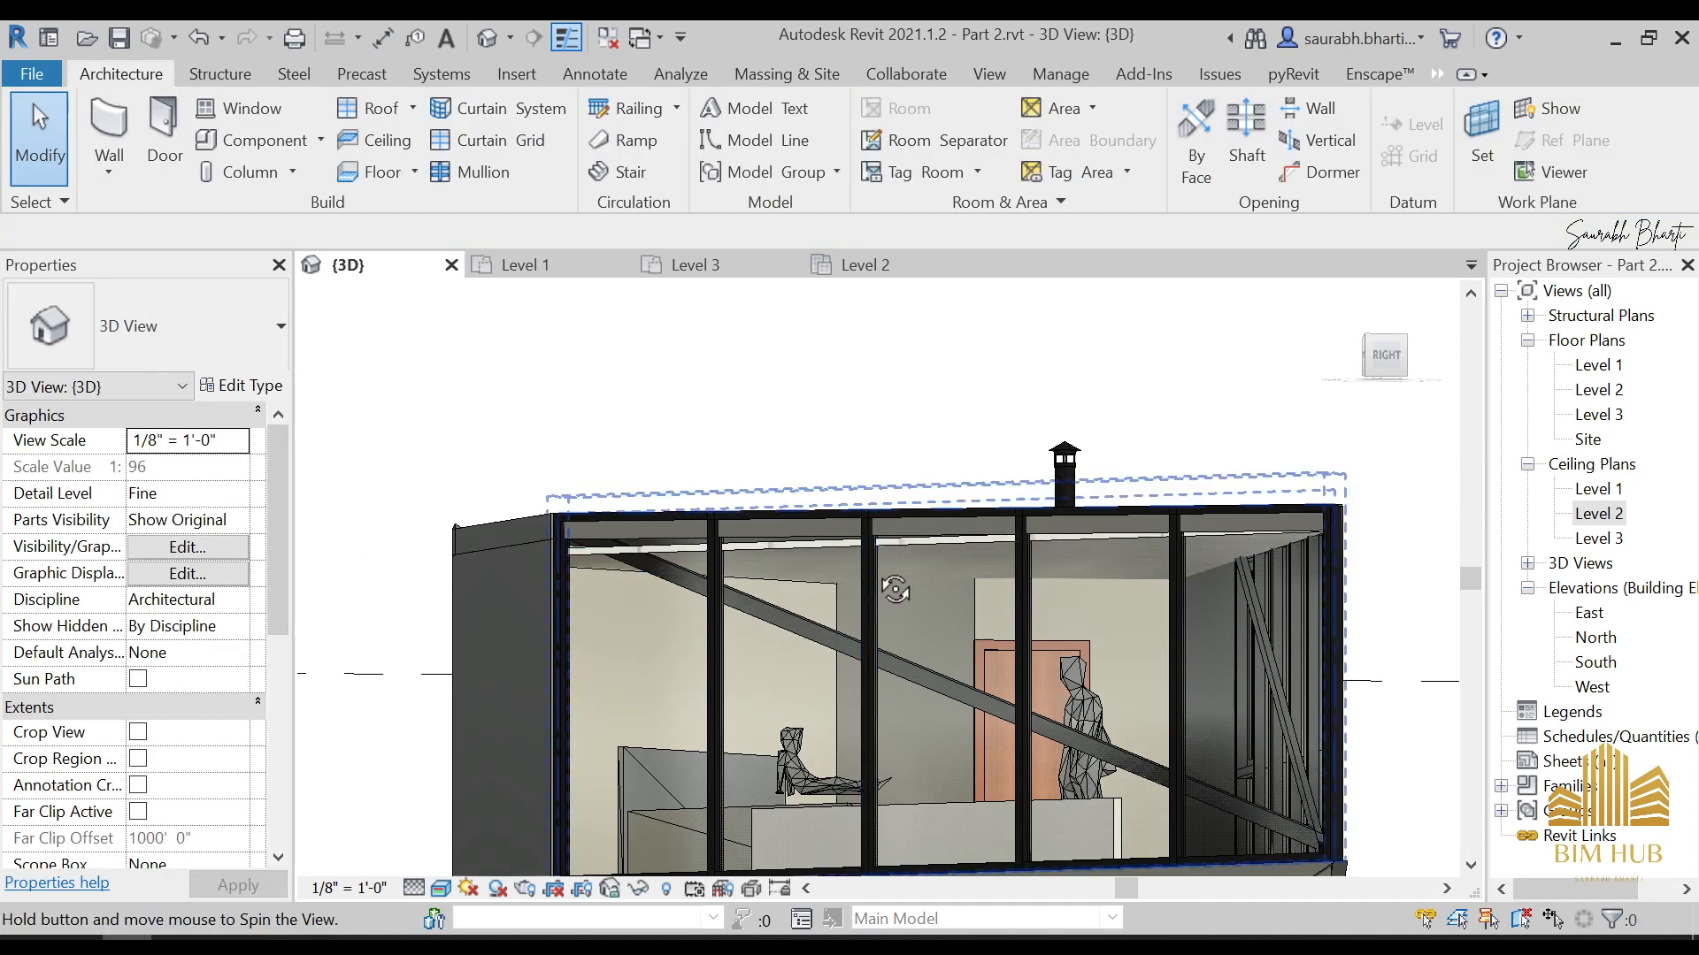
Temporarily hide the large Generic -6" floor on Level 1 that blocks the view of the ceiling from below
shift+middle_drag(895, 589, 852, 479)
scroll(710, 574, up, 2)
click(708, 571)
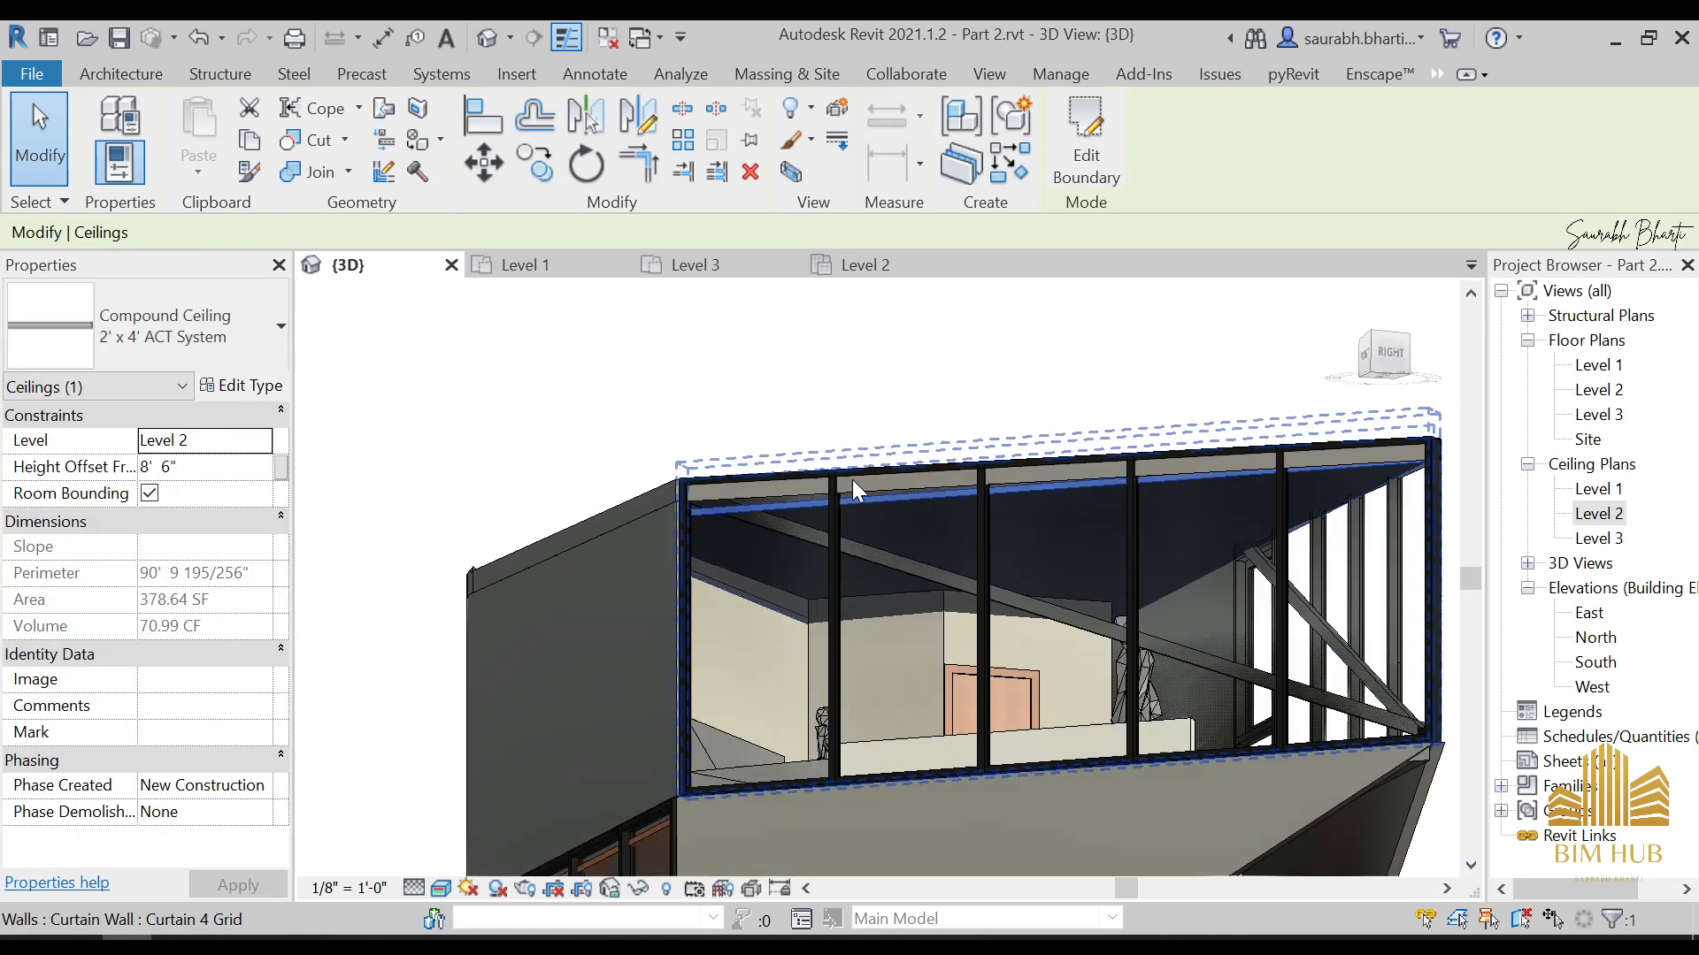
click(1376, 374)
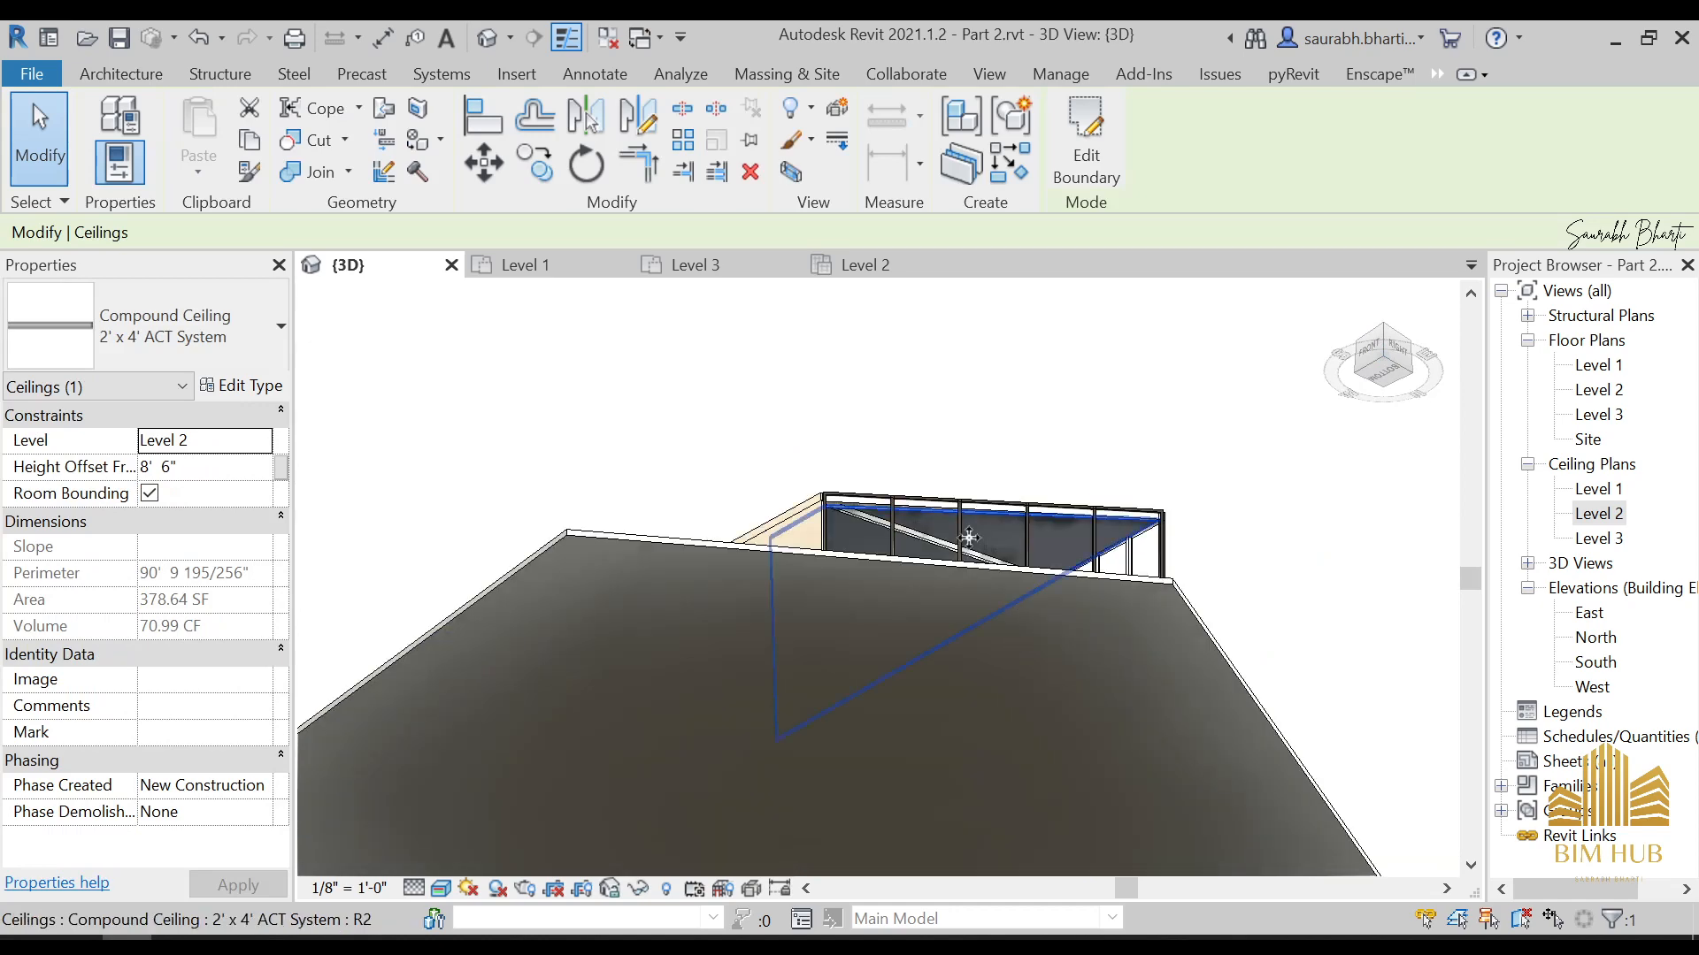
key(Escape)
click(1179, 598)
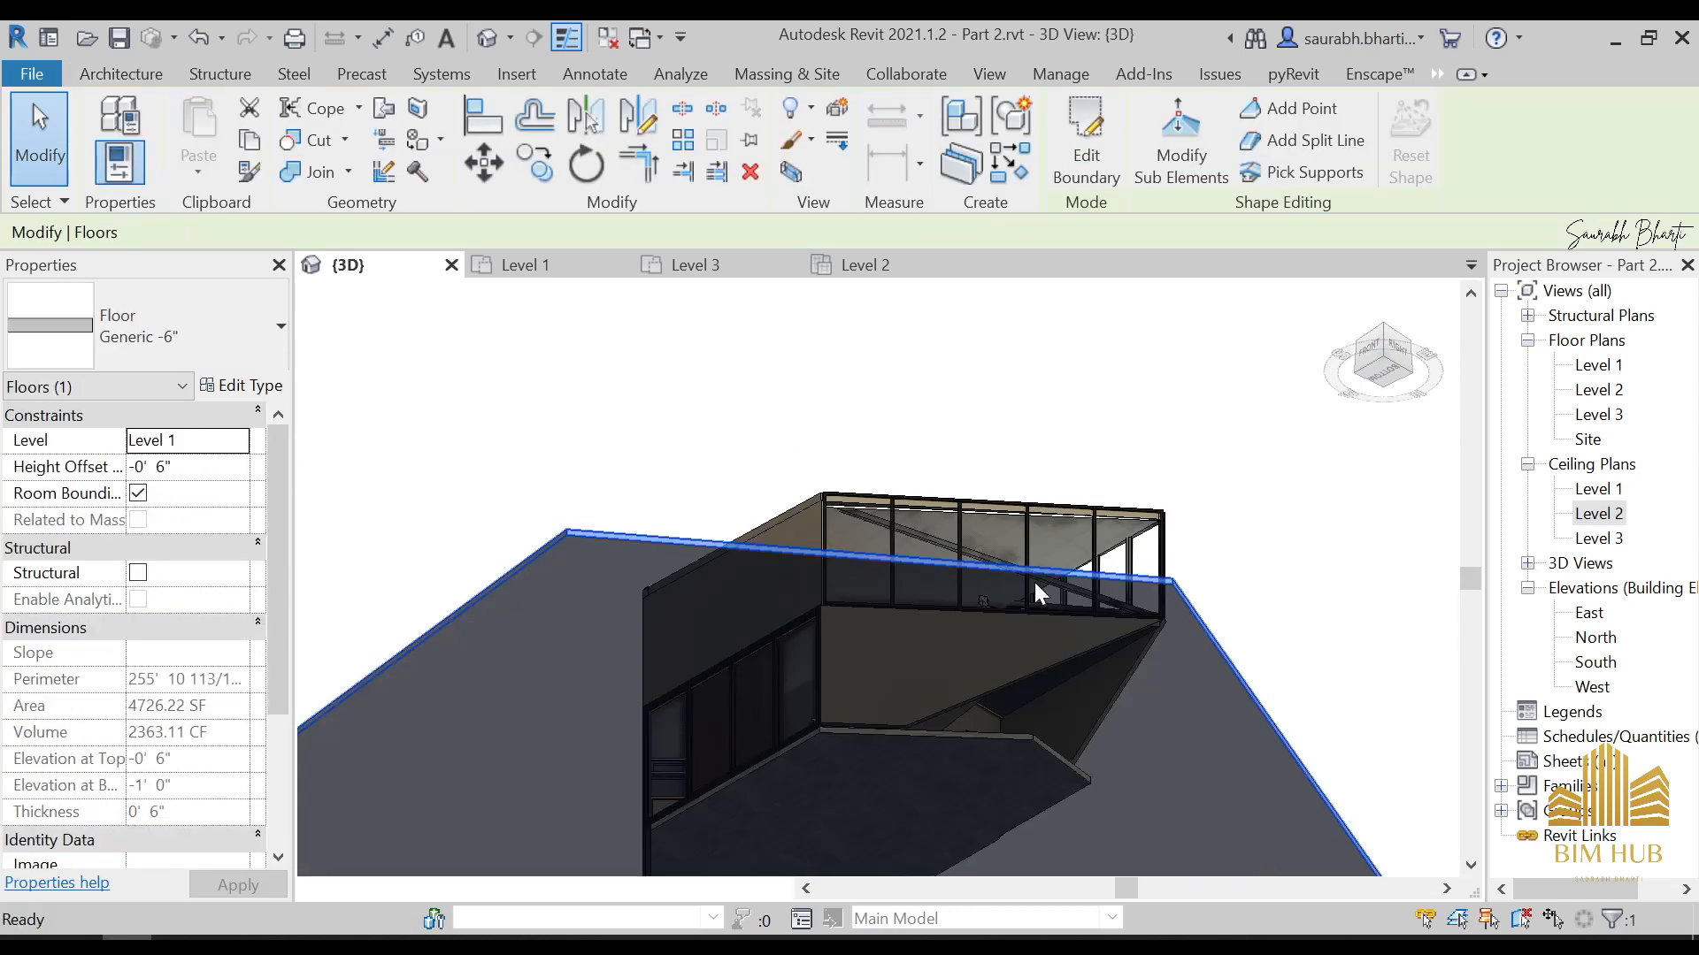
key(h)
key(h)
scroll(862, 497, up, 2)
click(858, 512)
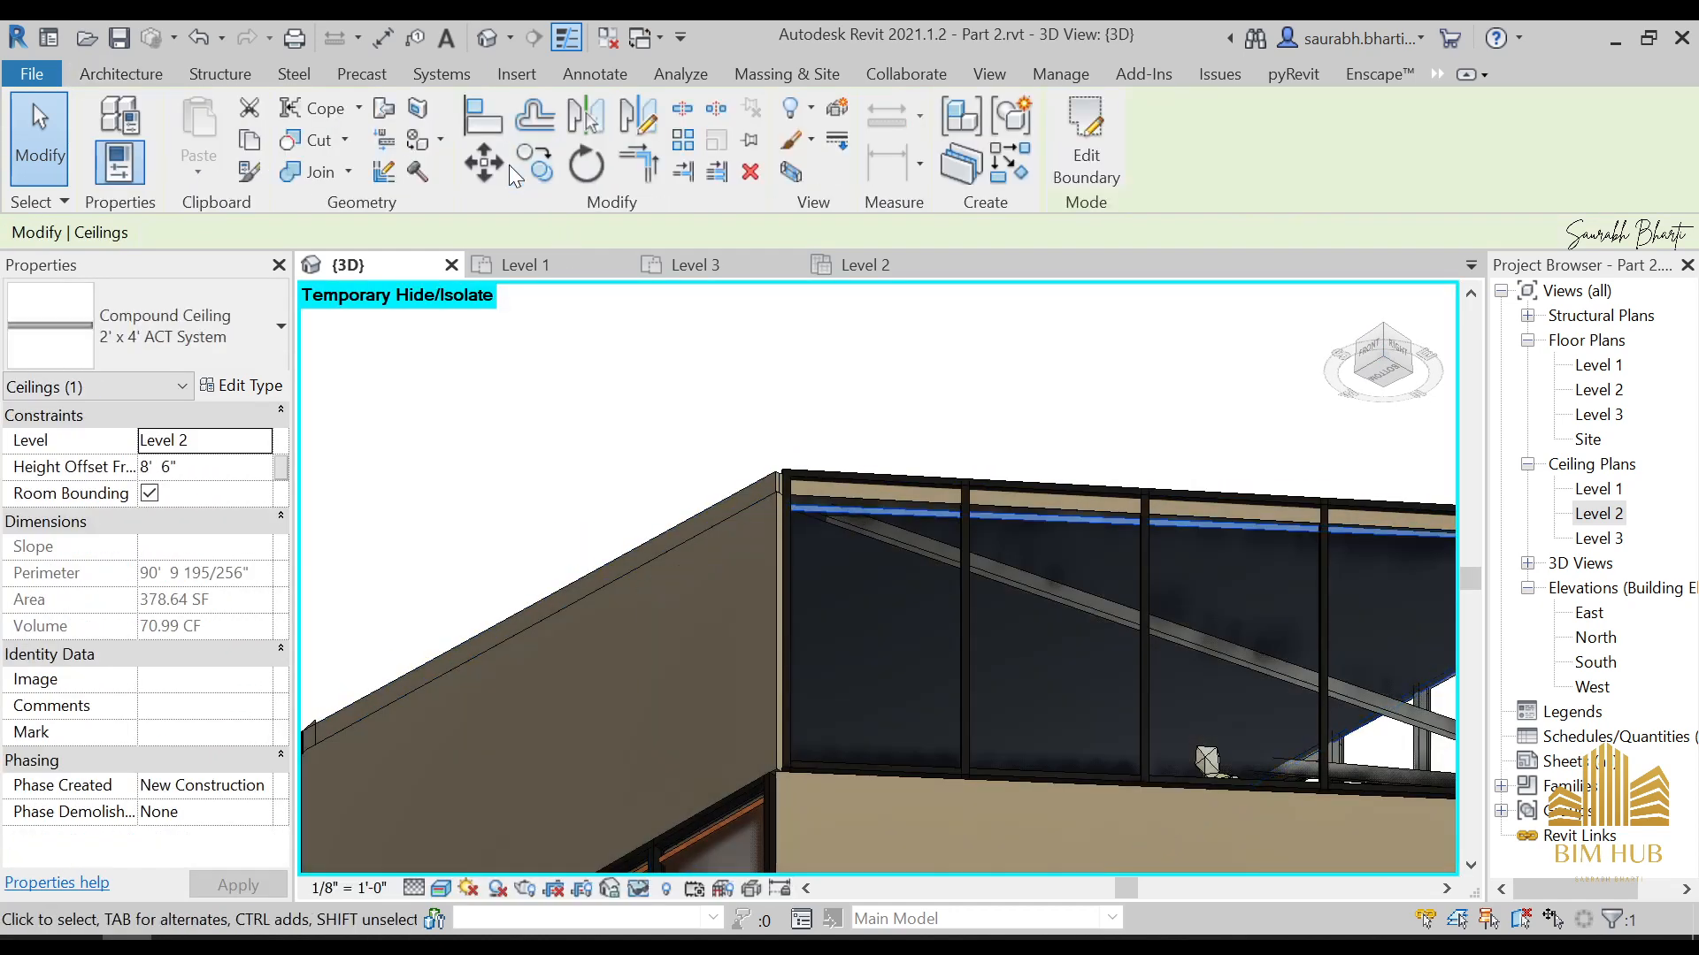
click(584, 163)
scroll(819, 502, down, 3)
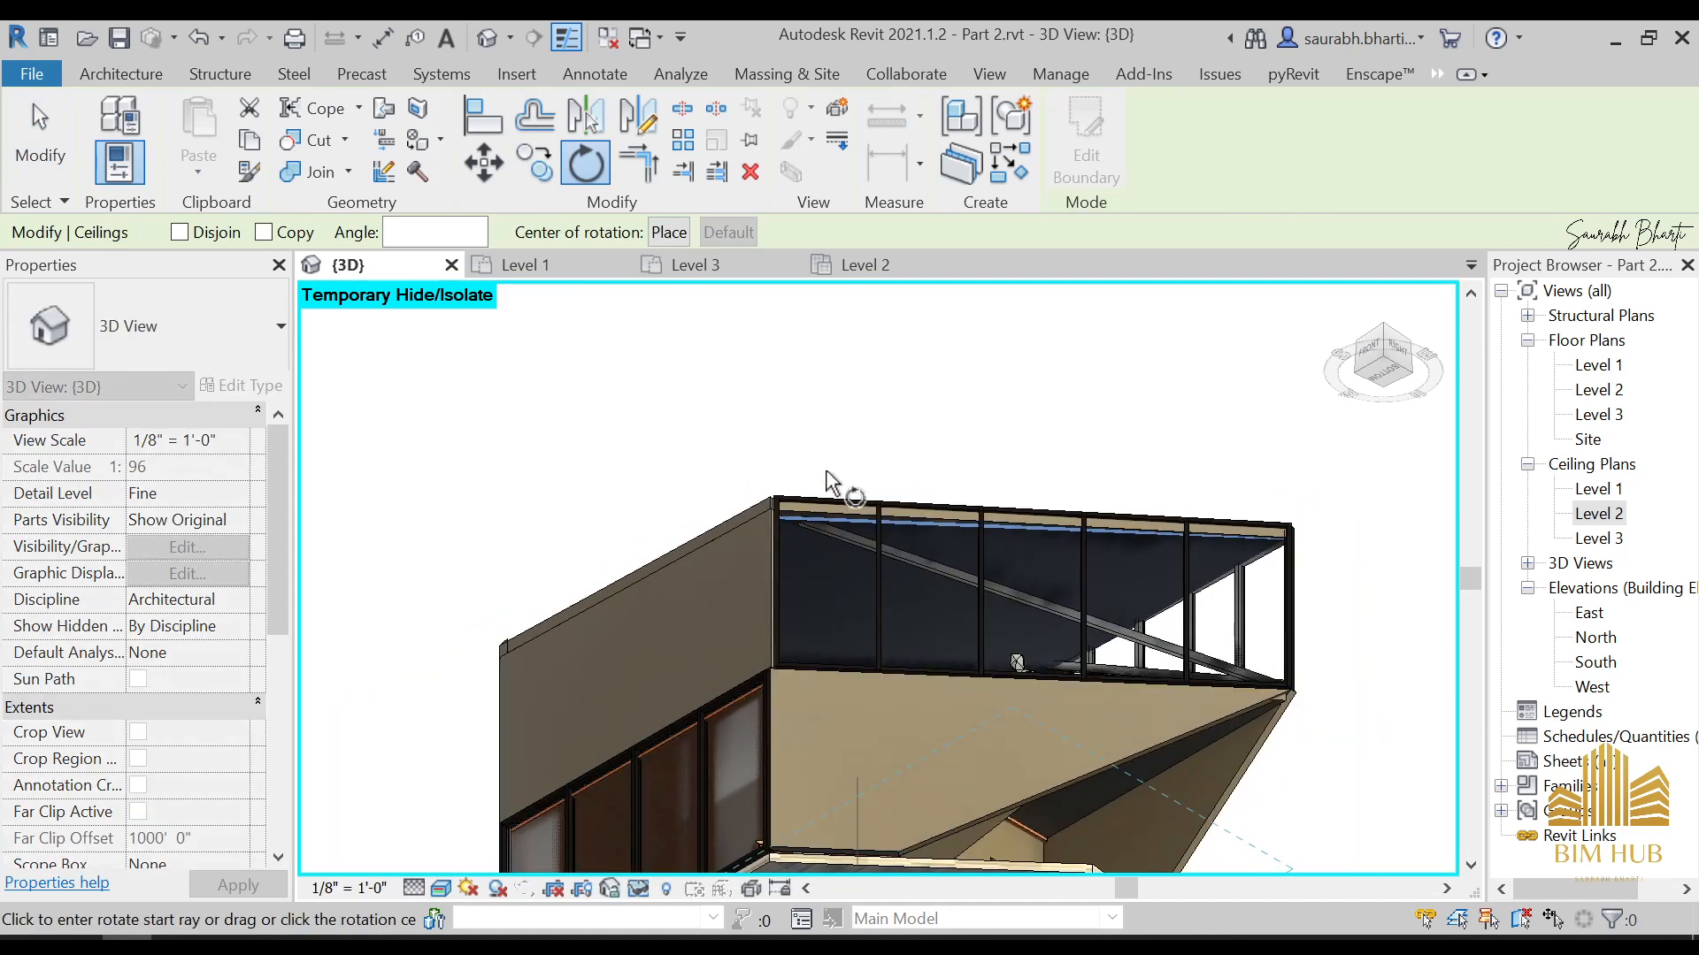
double_click(1599, 514)
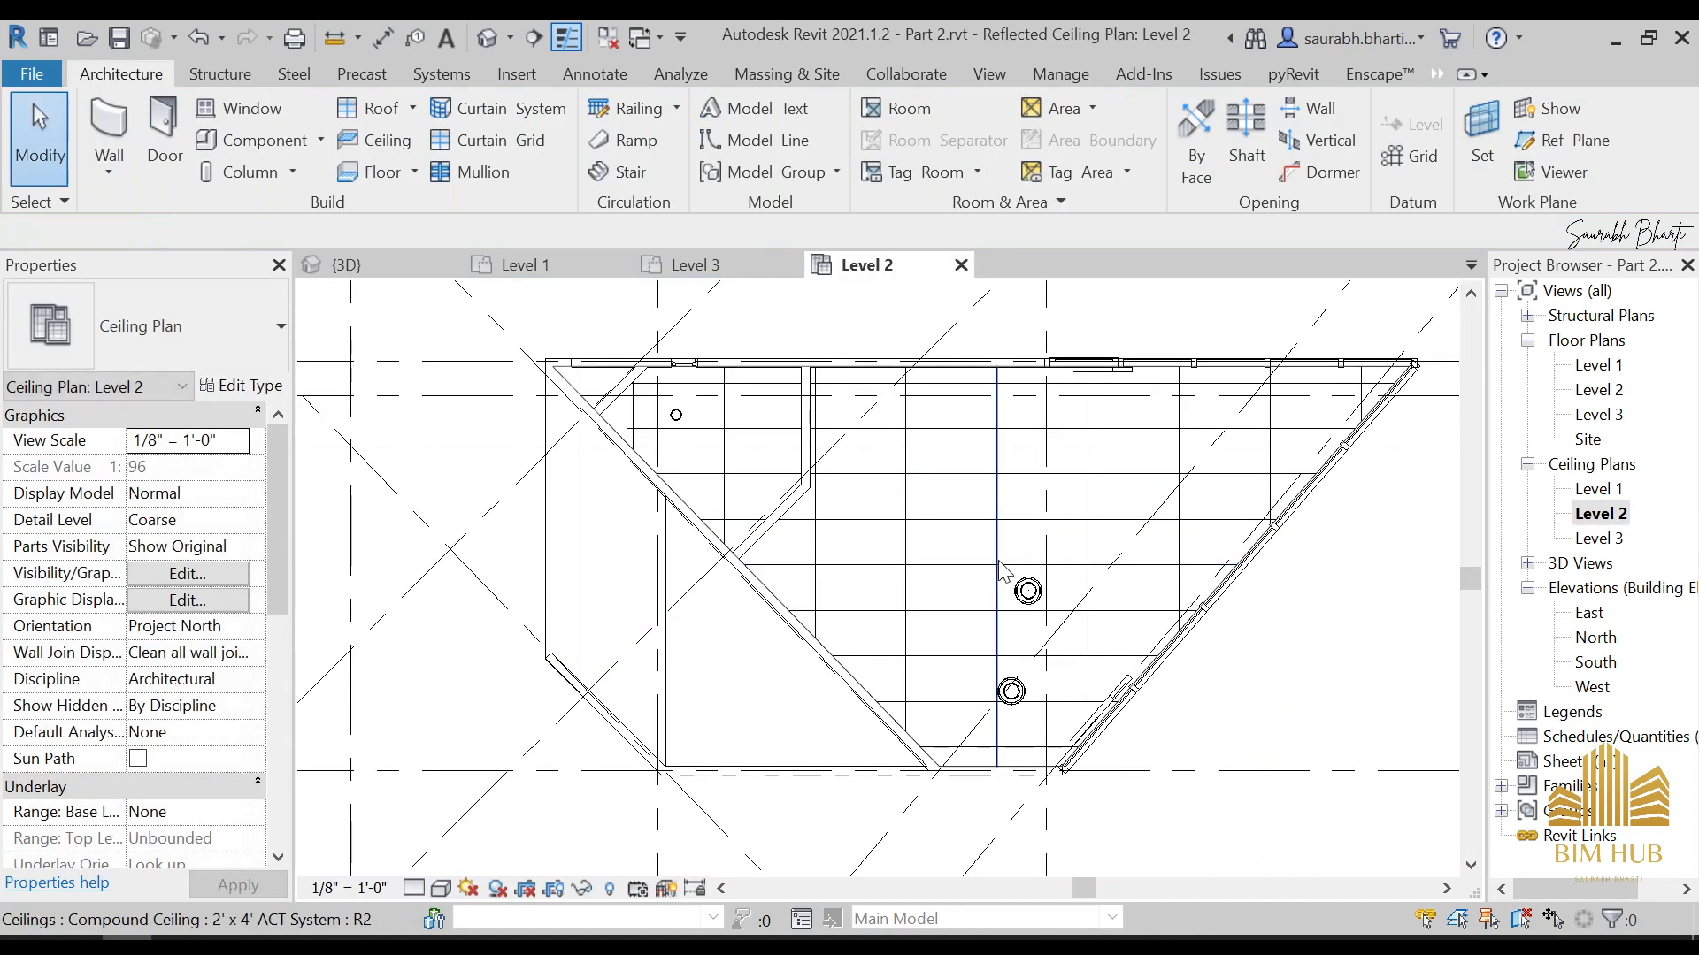
click(492, 37)
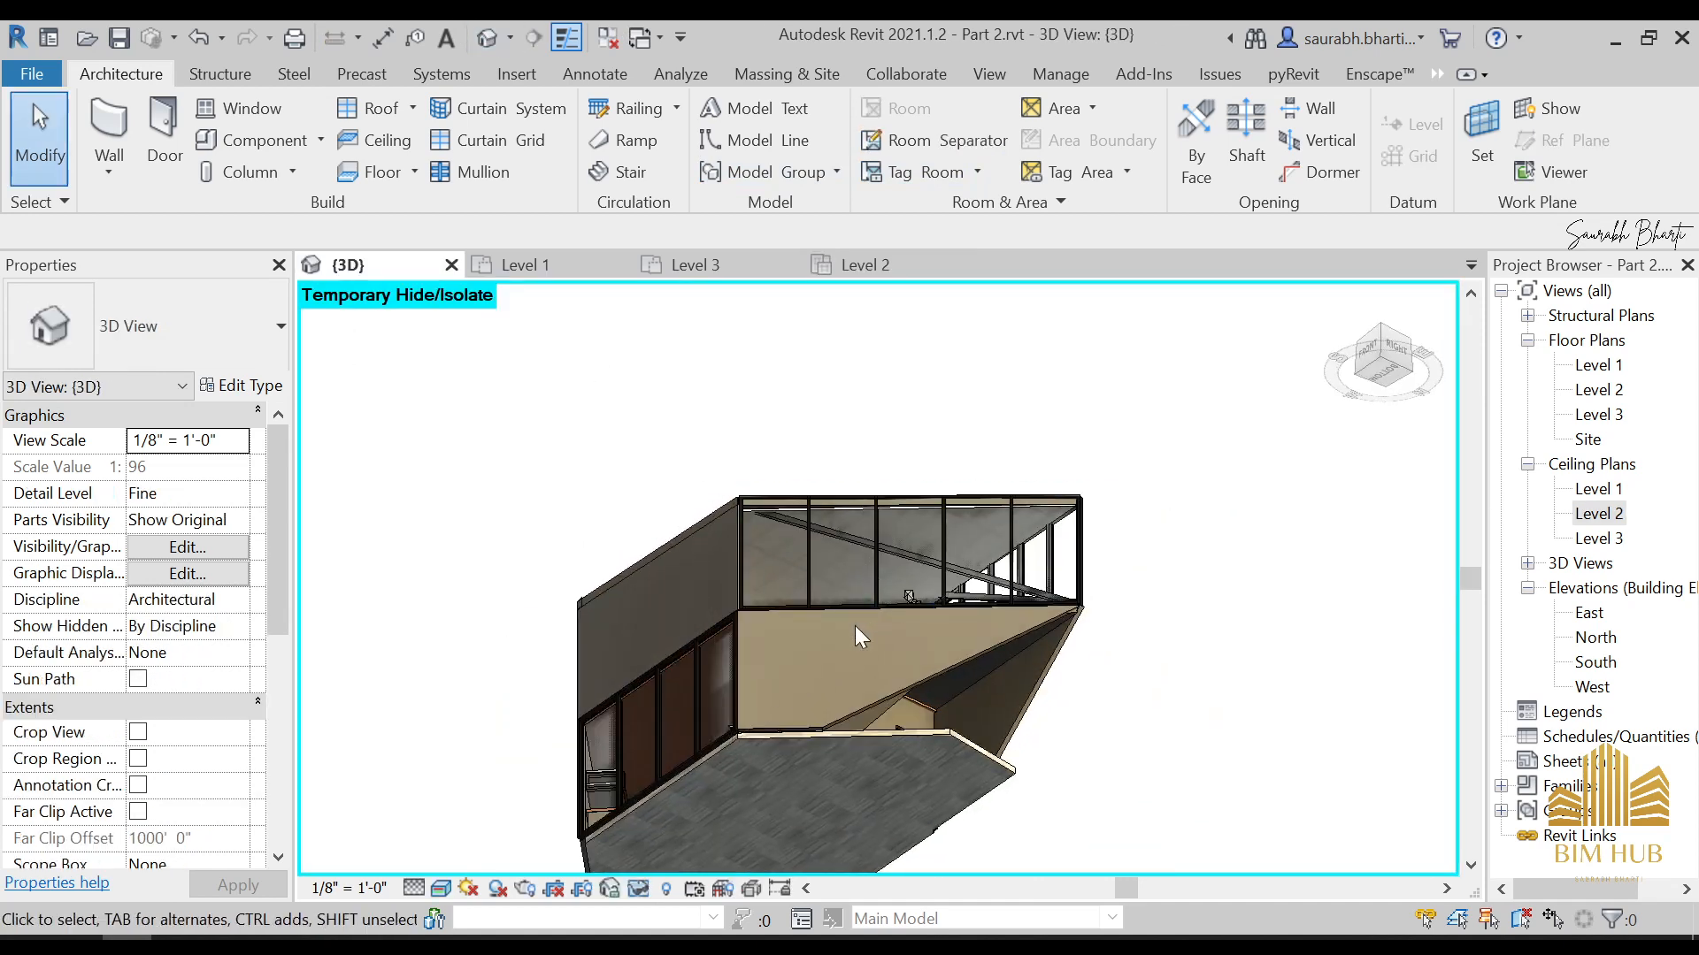
Set the Level 2 ceiling's height offset to 8' 7"
scroll(845, 495, up, 4)
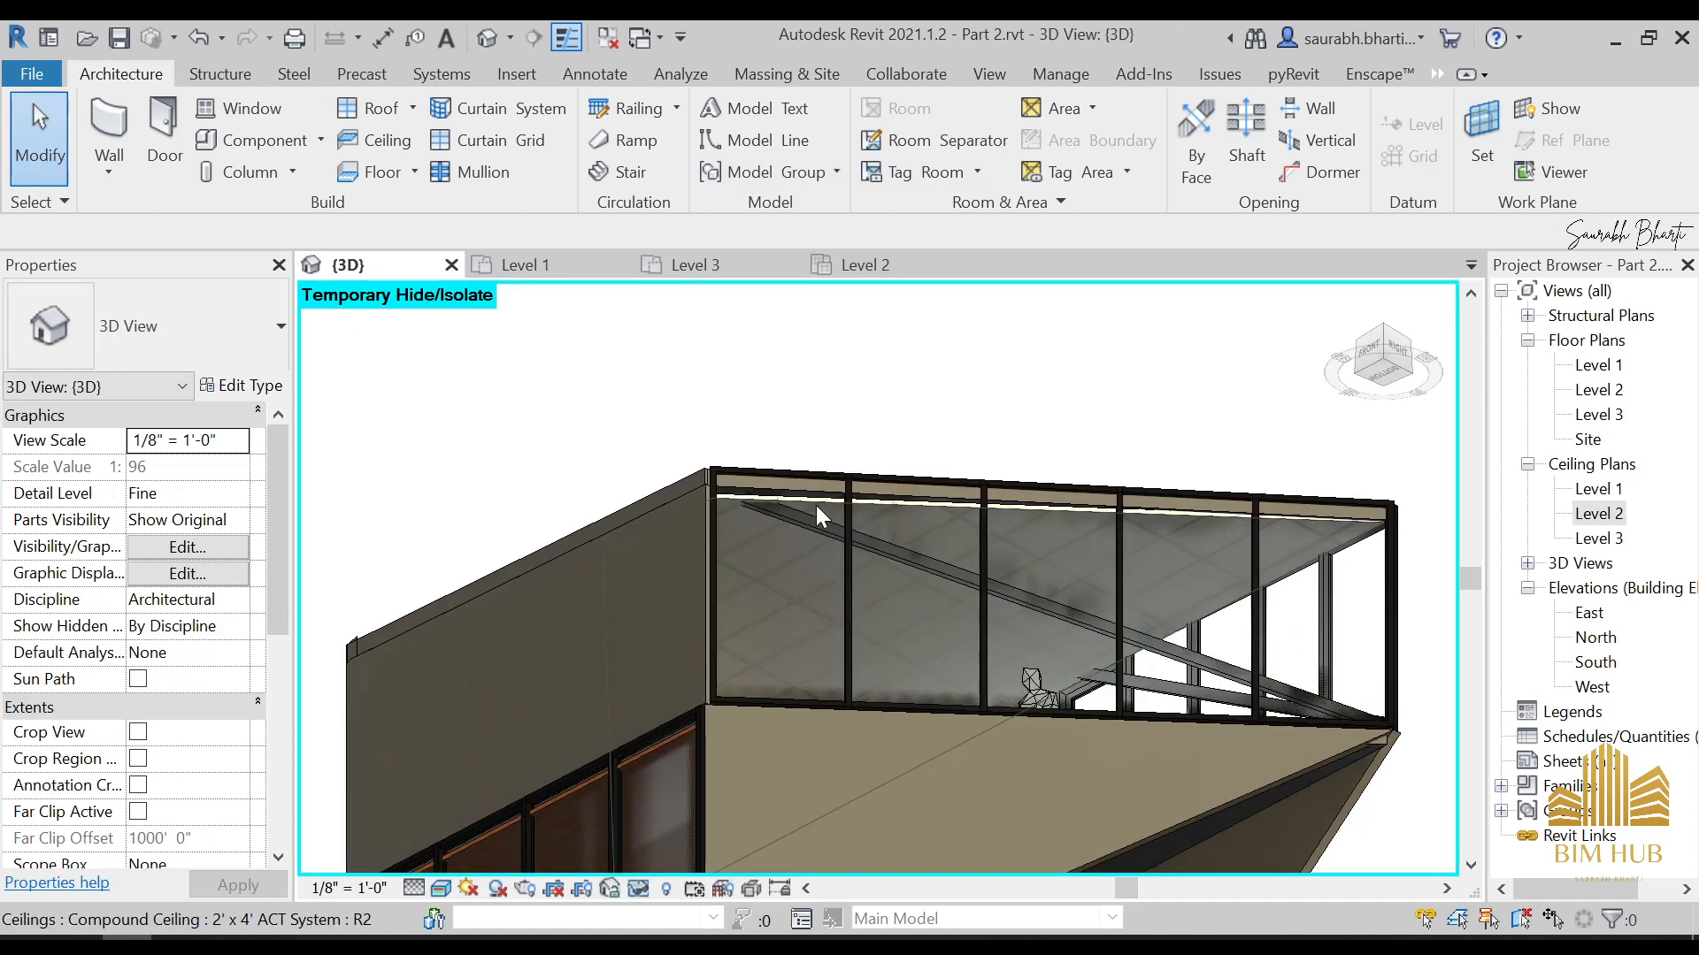
click(815, 506)
shift+middle_drag(825, 536, 734, 610)
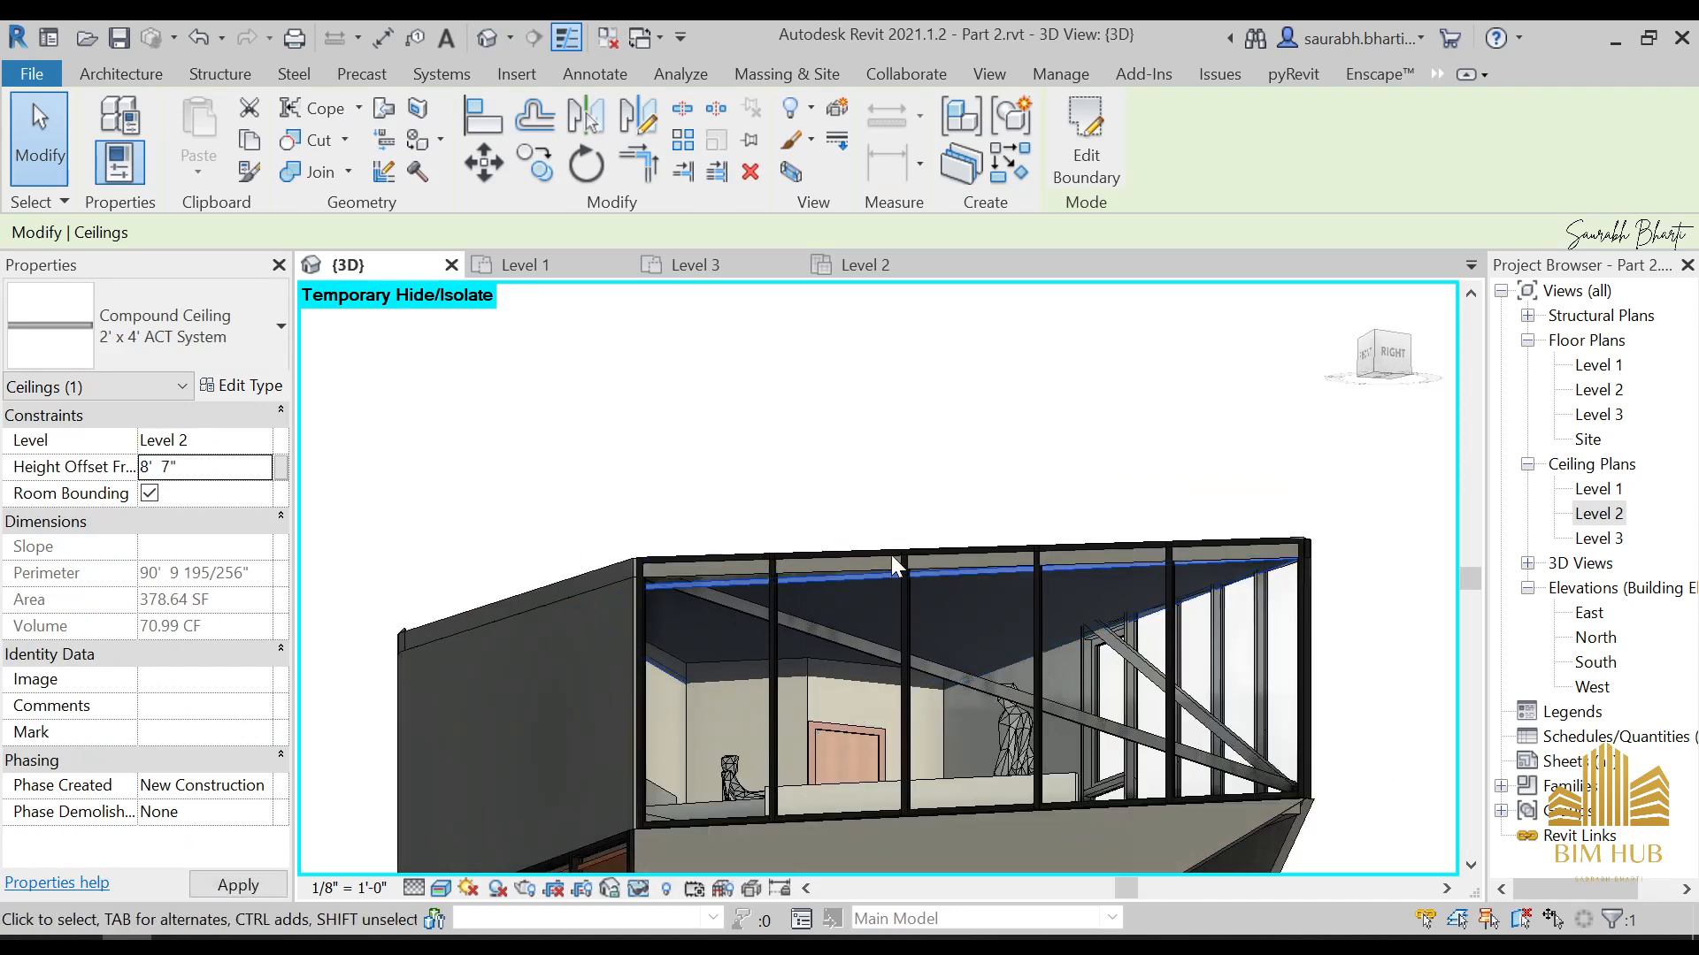
key(alt+Tab)
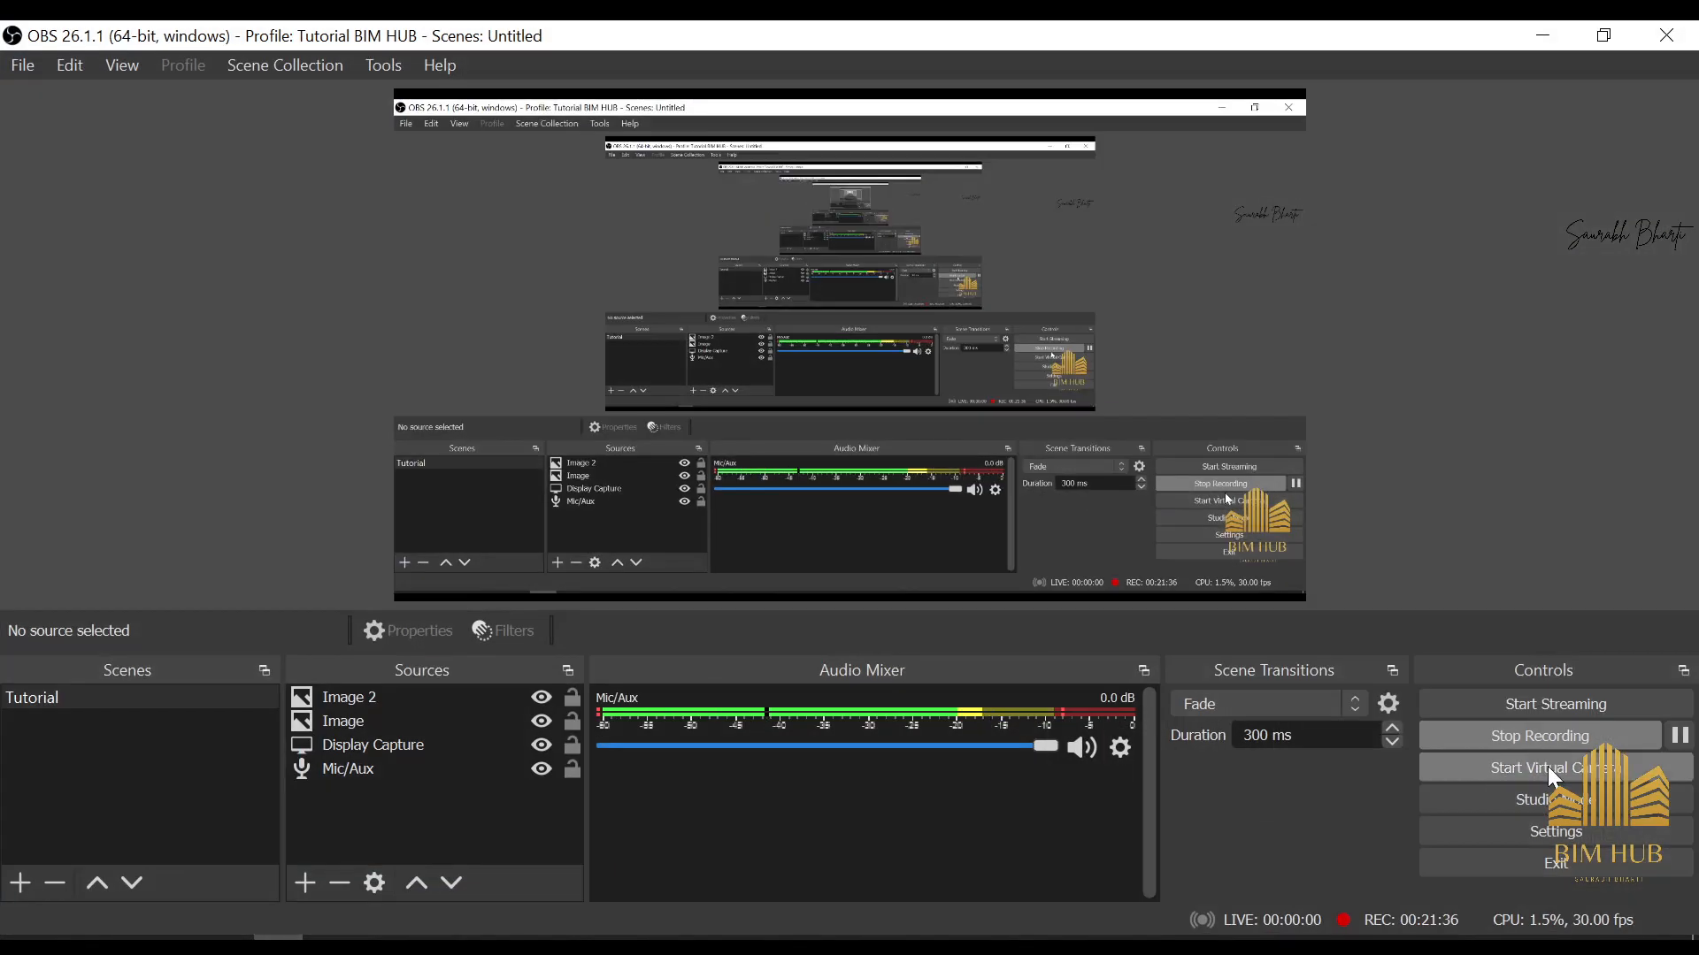
click(1677, 737)
click(1678, 737)
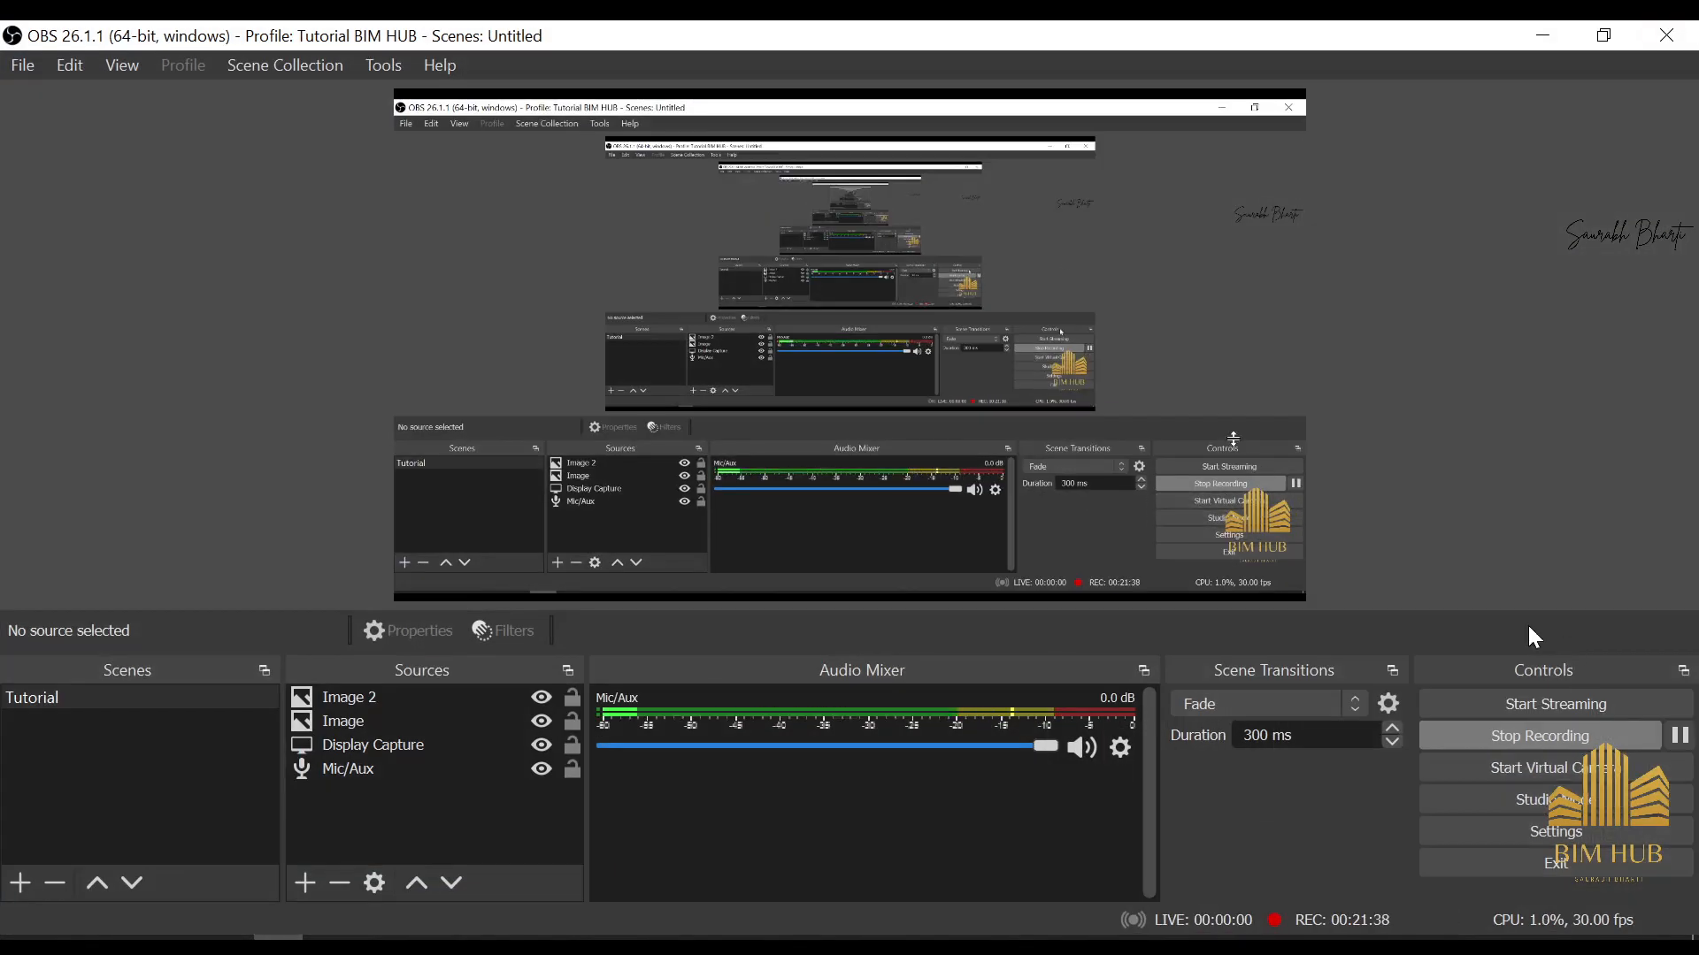
click(1527, 33)
Examine the ceiling's fit under the roof and behind the glazed wall from several angles
scroll(838, 619, up, 2)
scroll(840, 552, down, 1)
shift+middle_drag(840, 552, 929, 592)
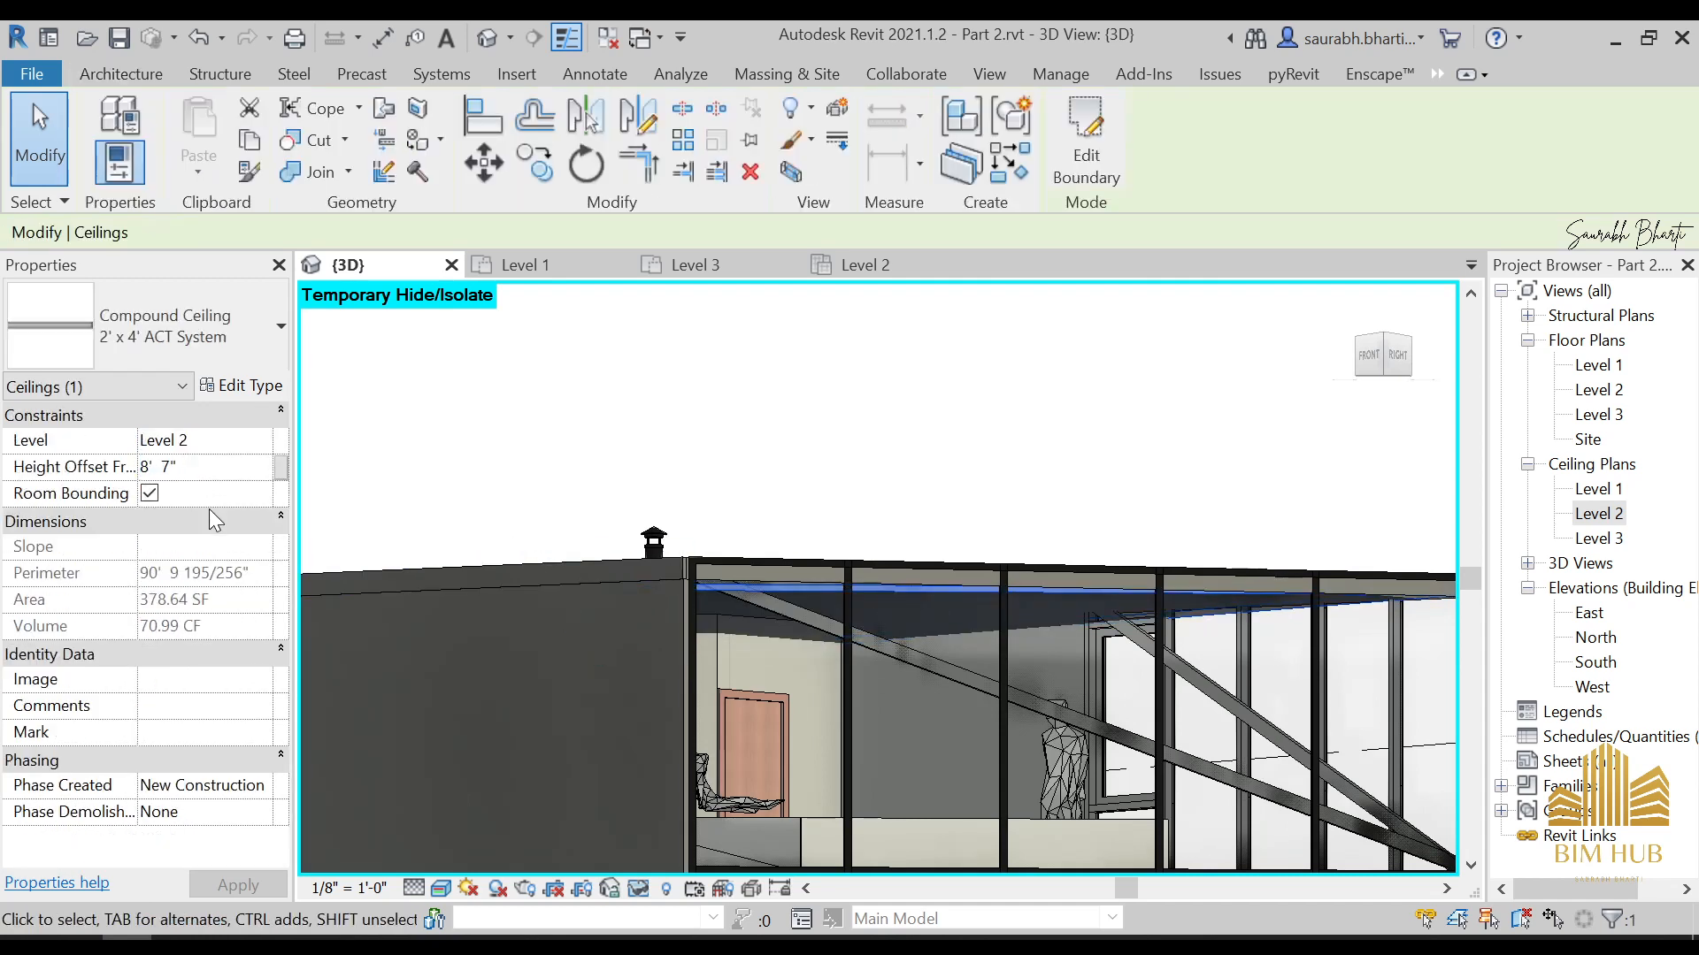
key(Escape)
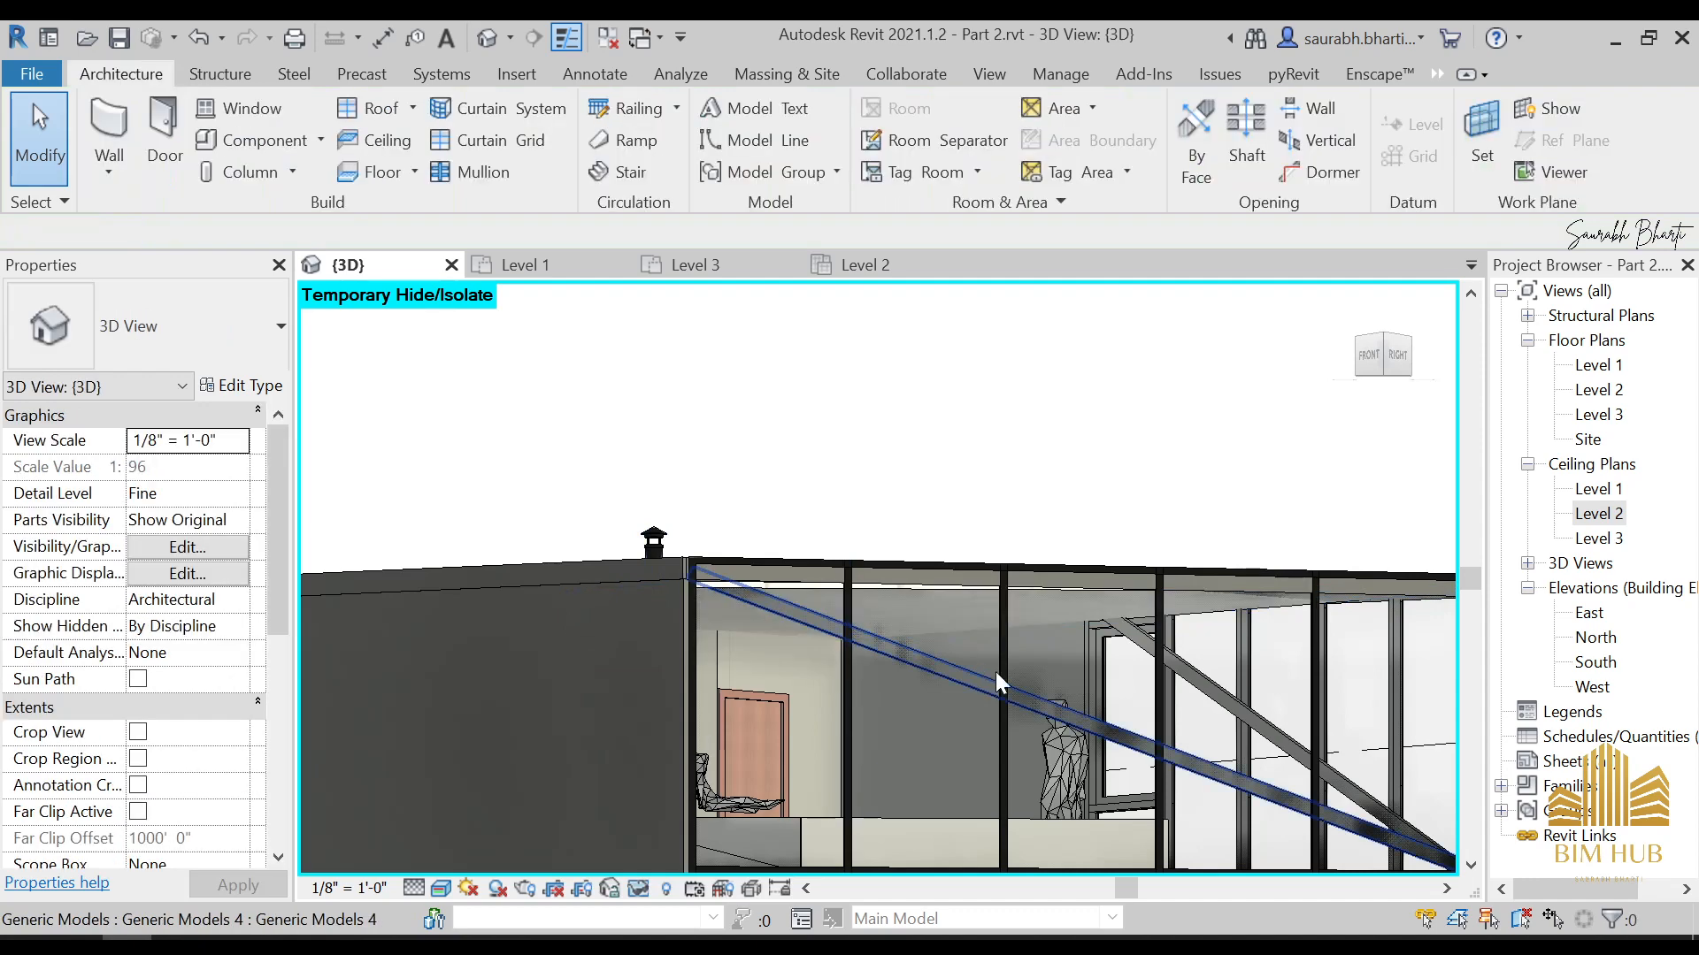
shift+middle_drag(996, 671, 984, 455)
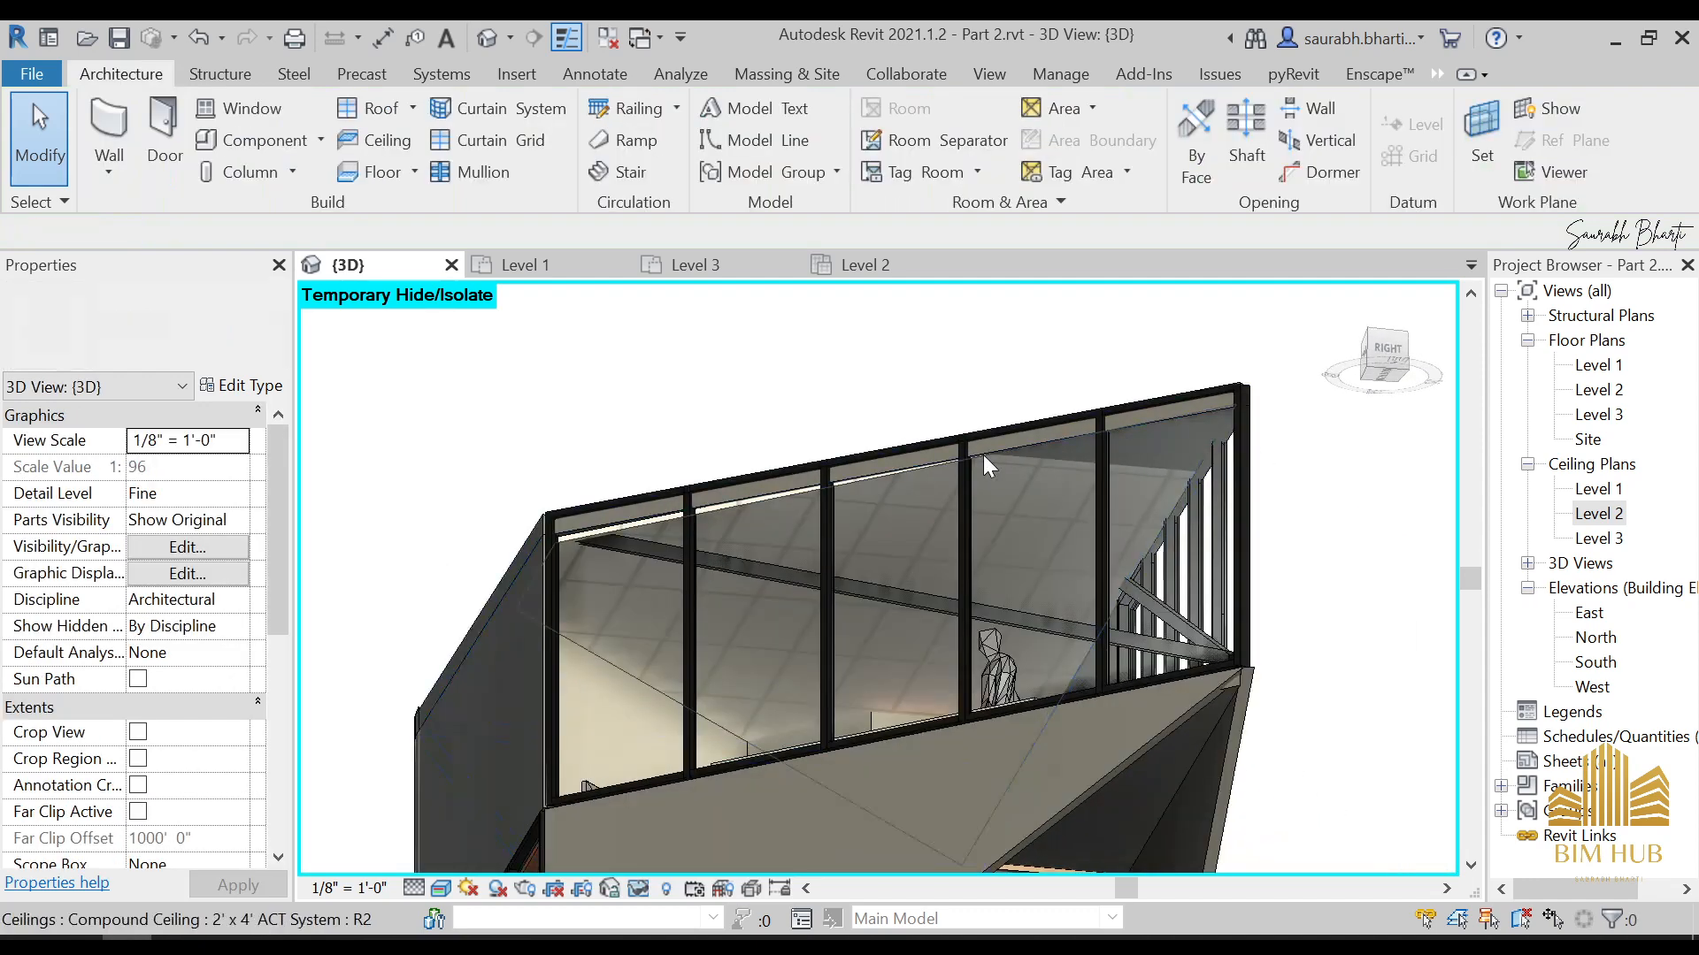
click(779, 500)
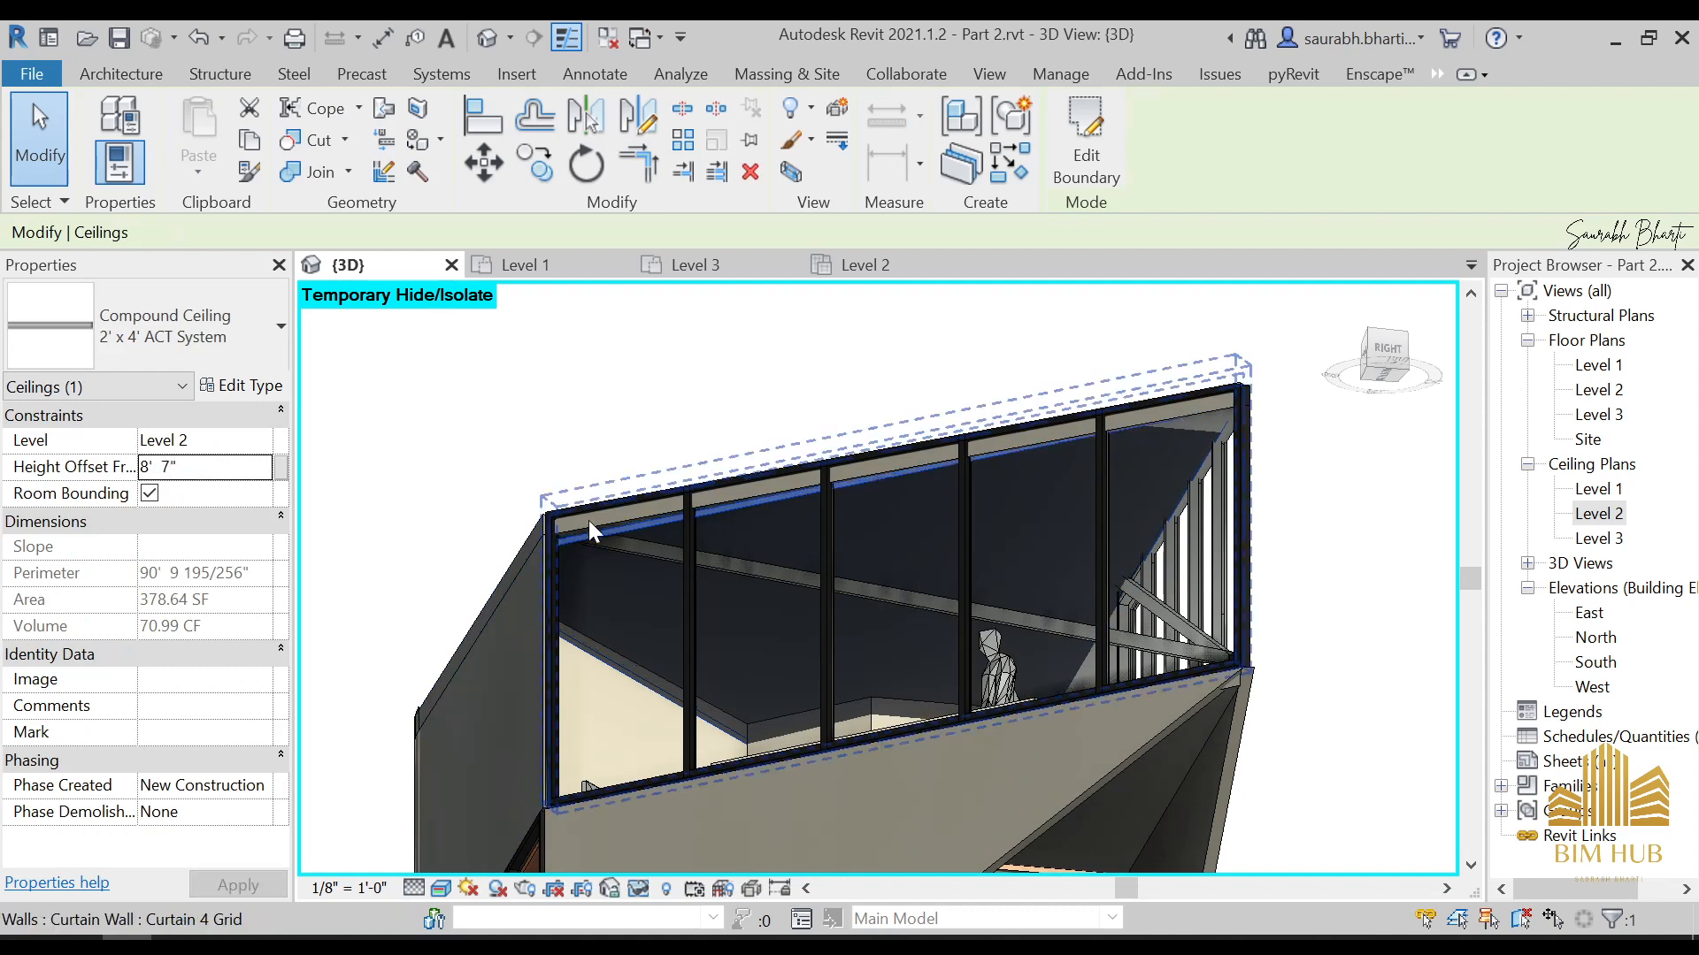
key(Escape)
click(747, 498)
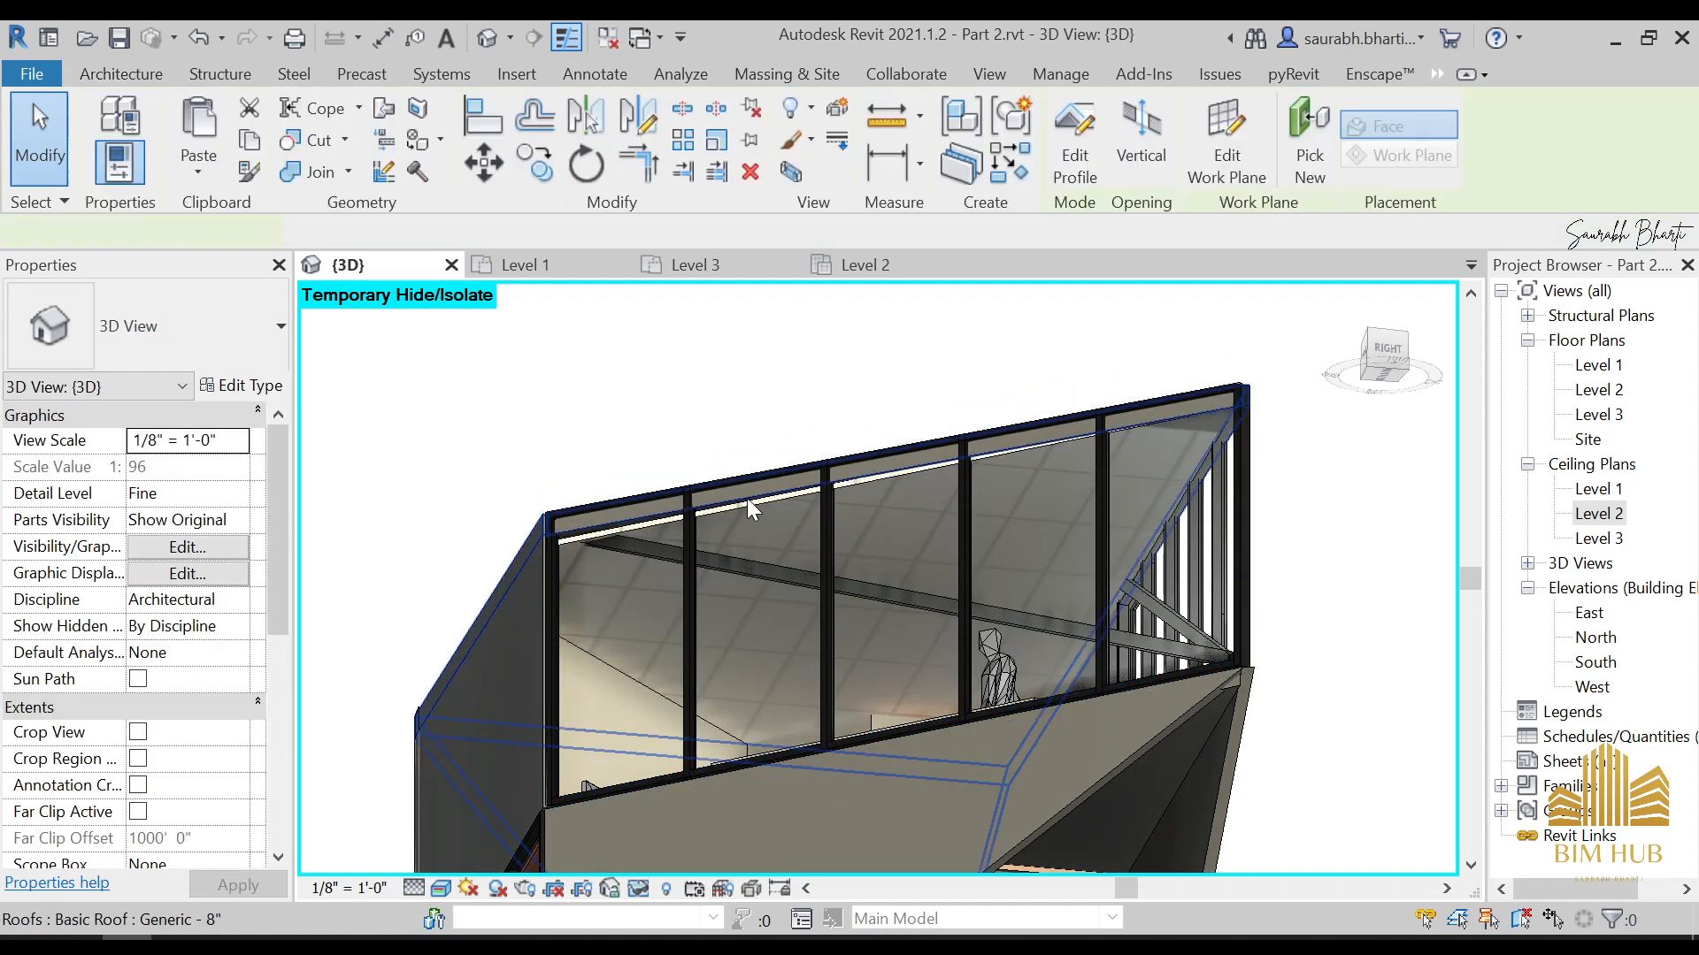
key(Escape)
Assign the 1. CEILING material to the Finish 2 layer of the 2' x 4' ACT System ceiling type
click(757, 512)
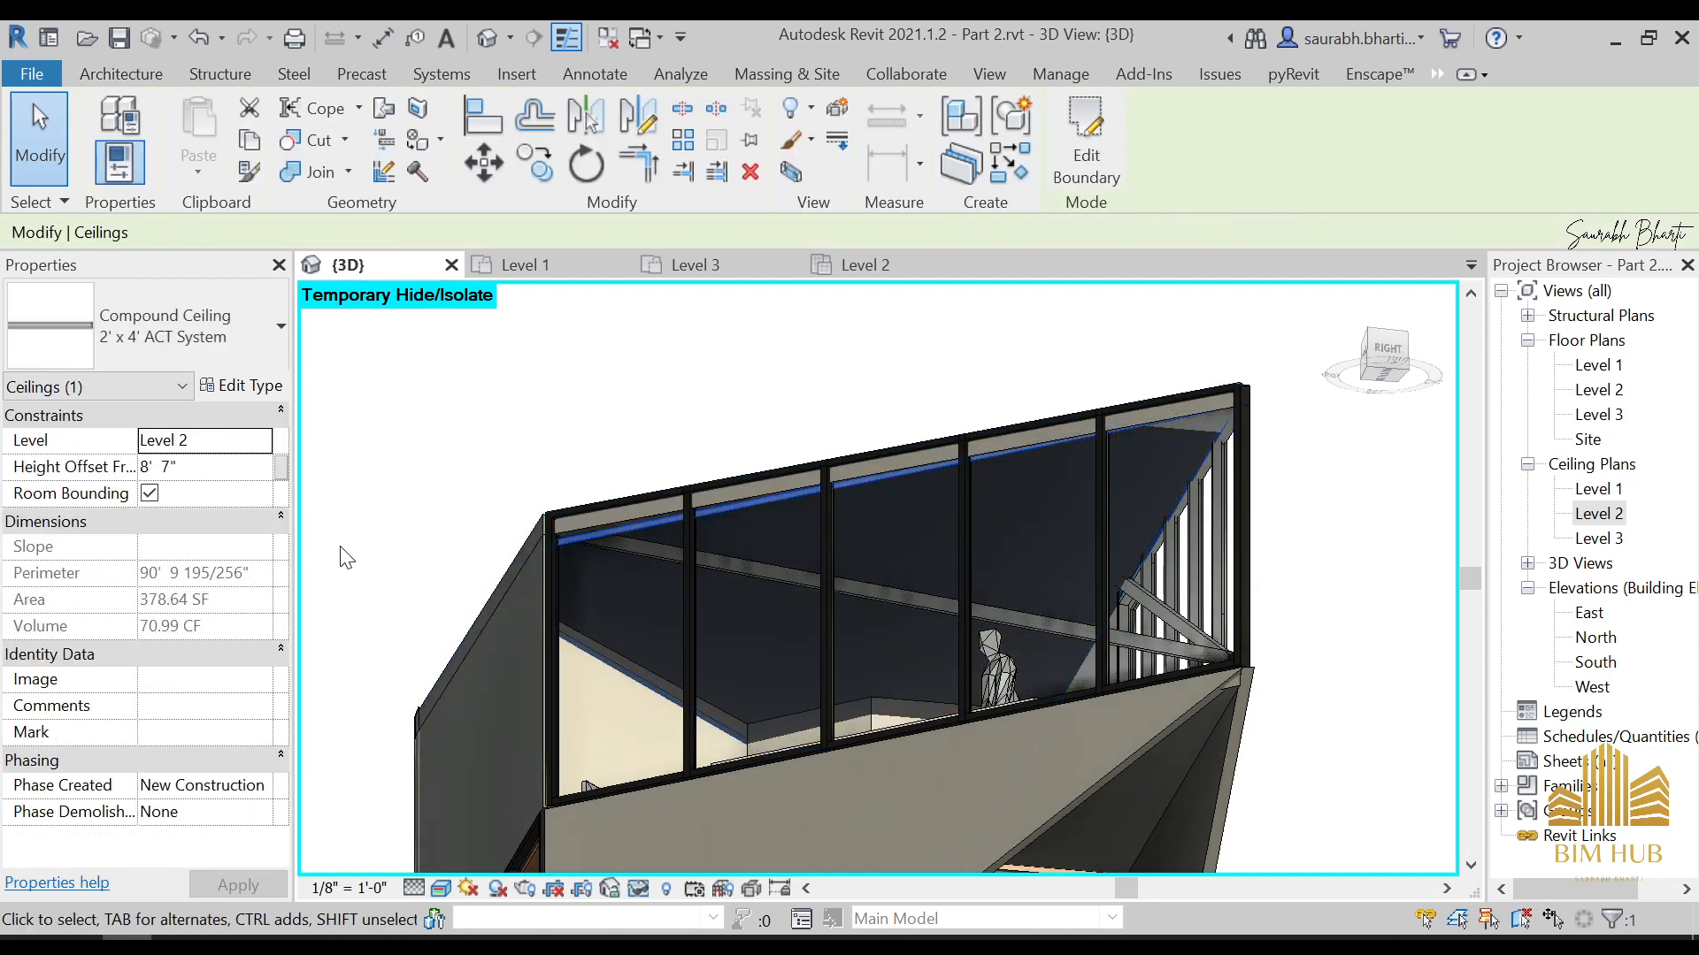
click(239, 387)
click(1346, 412)
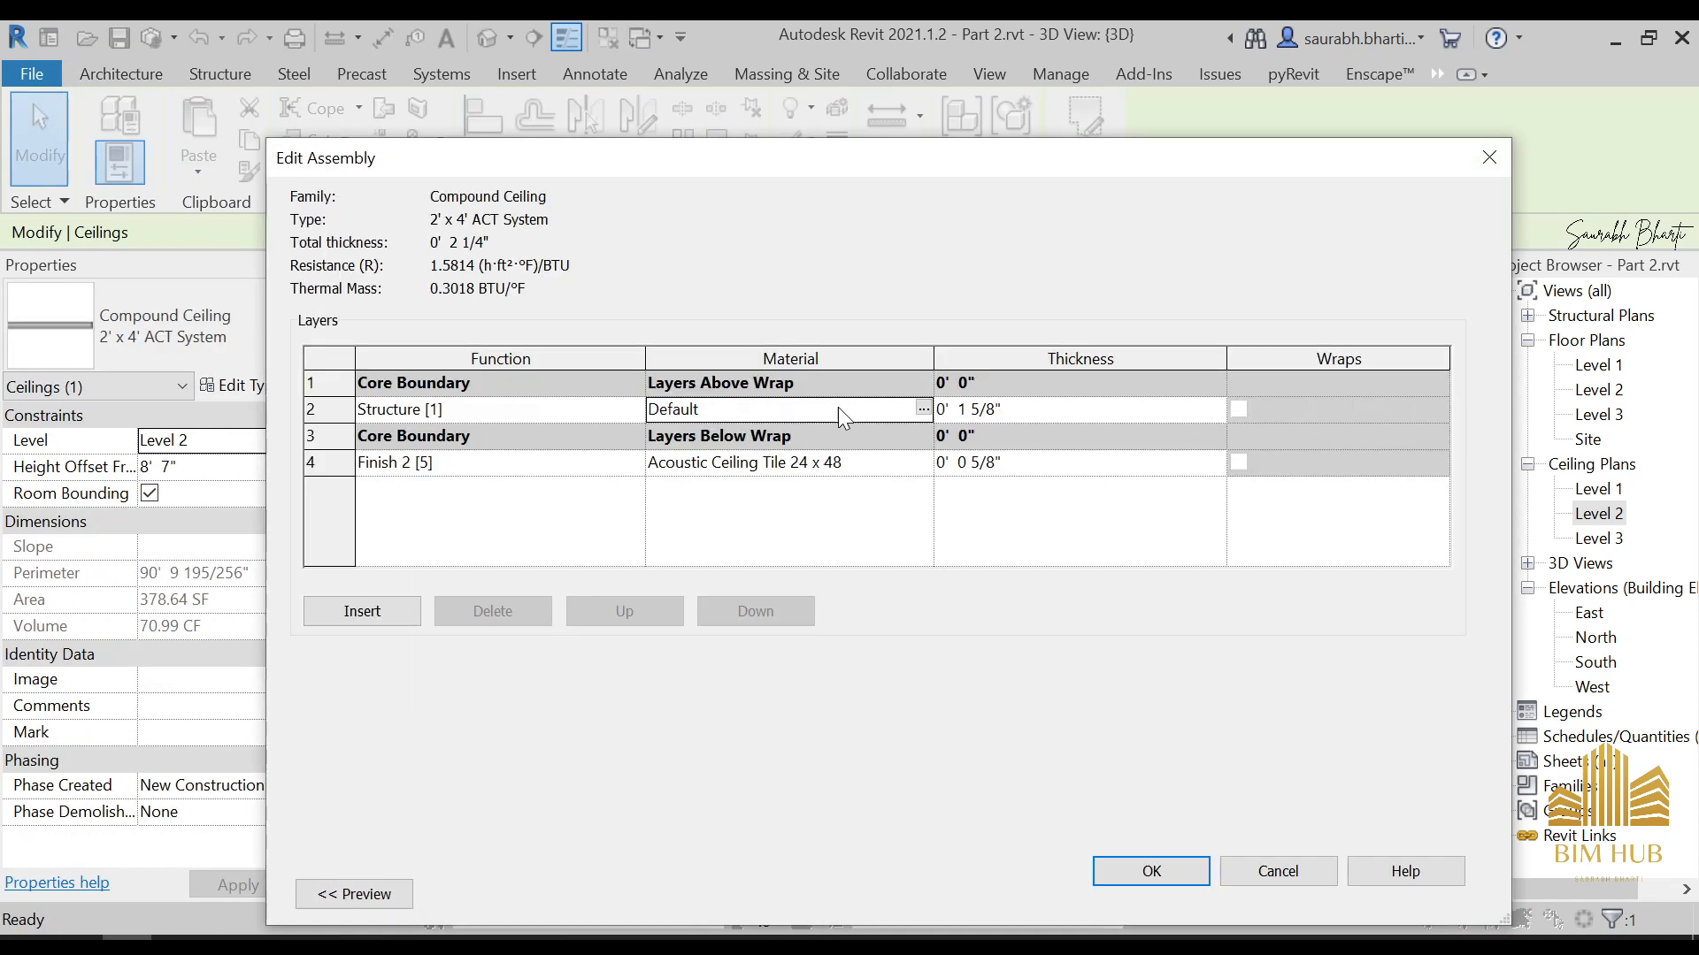
click(884, 469)
click(921, 465)
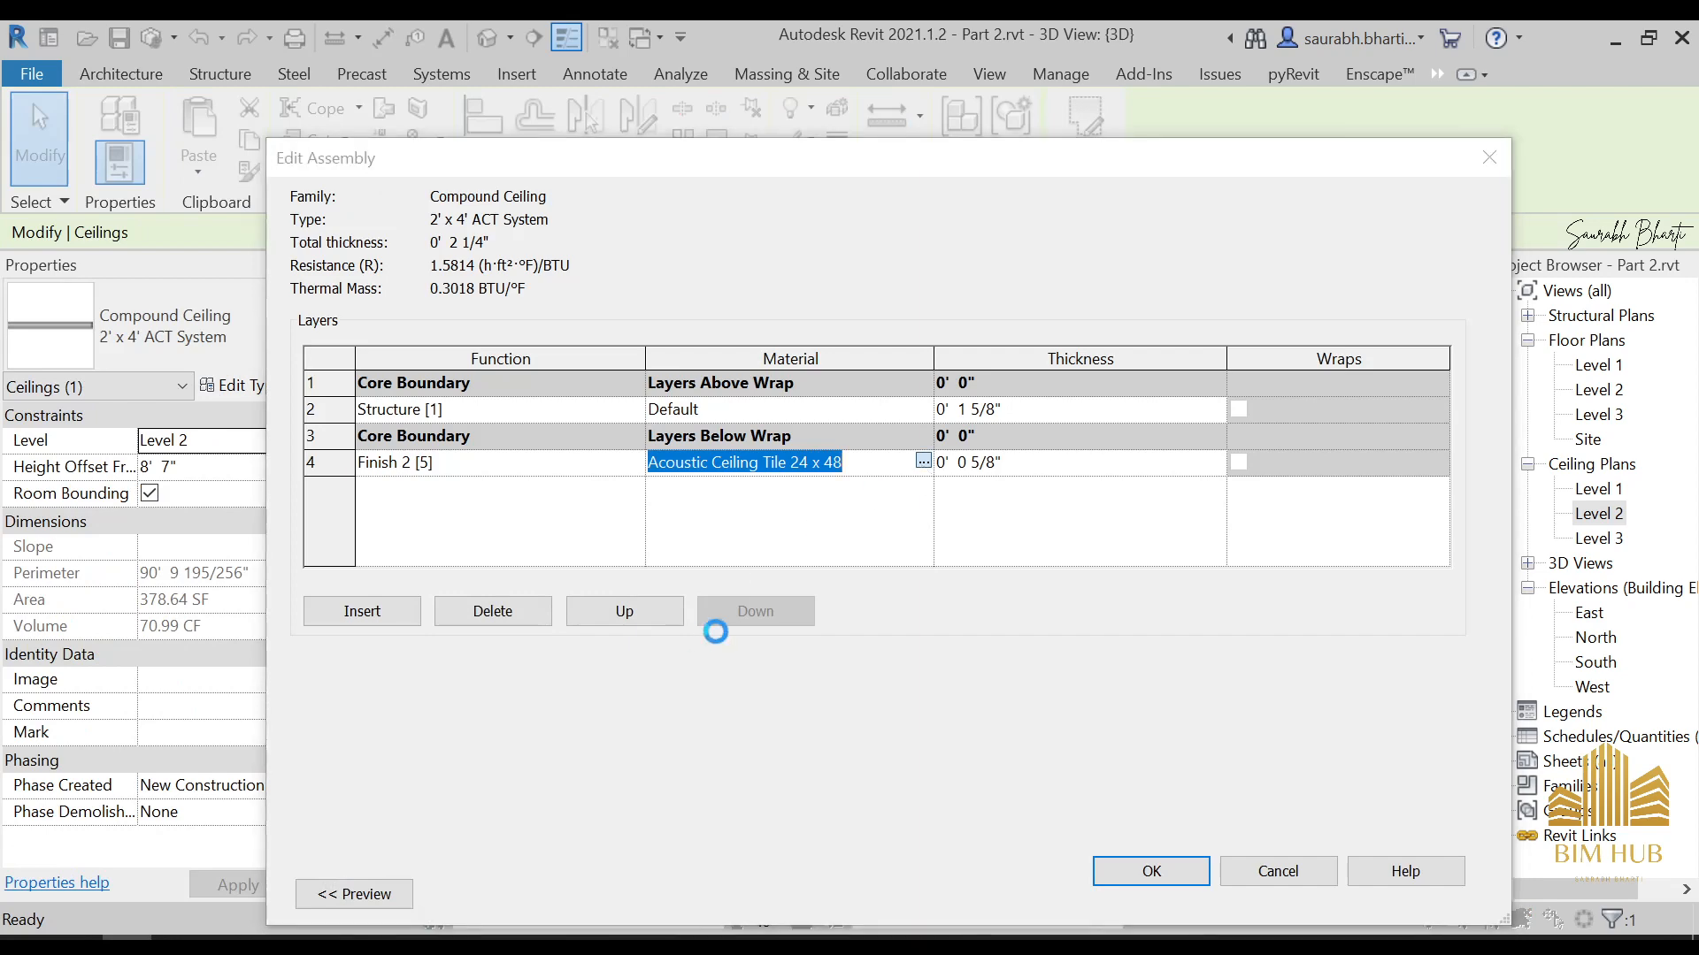
scroll(592, 460, up, 3)
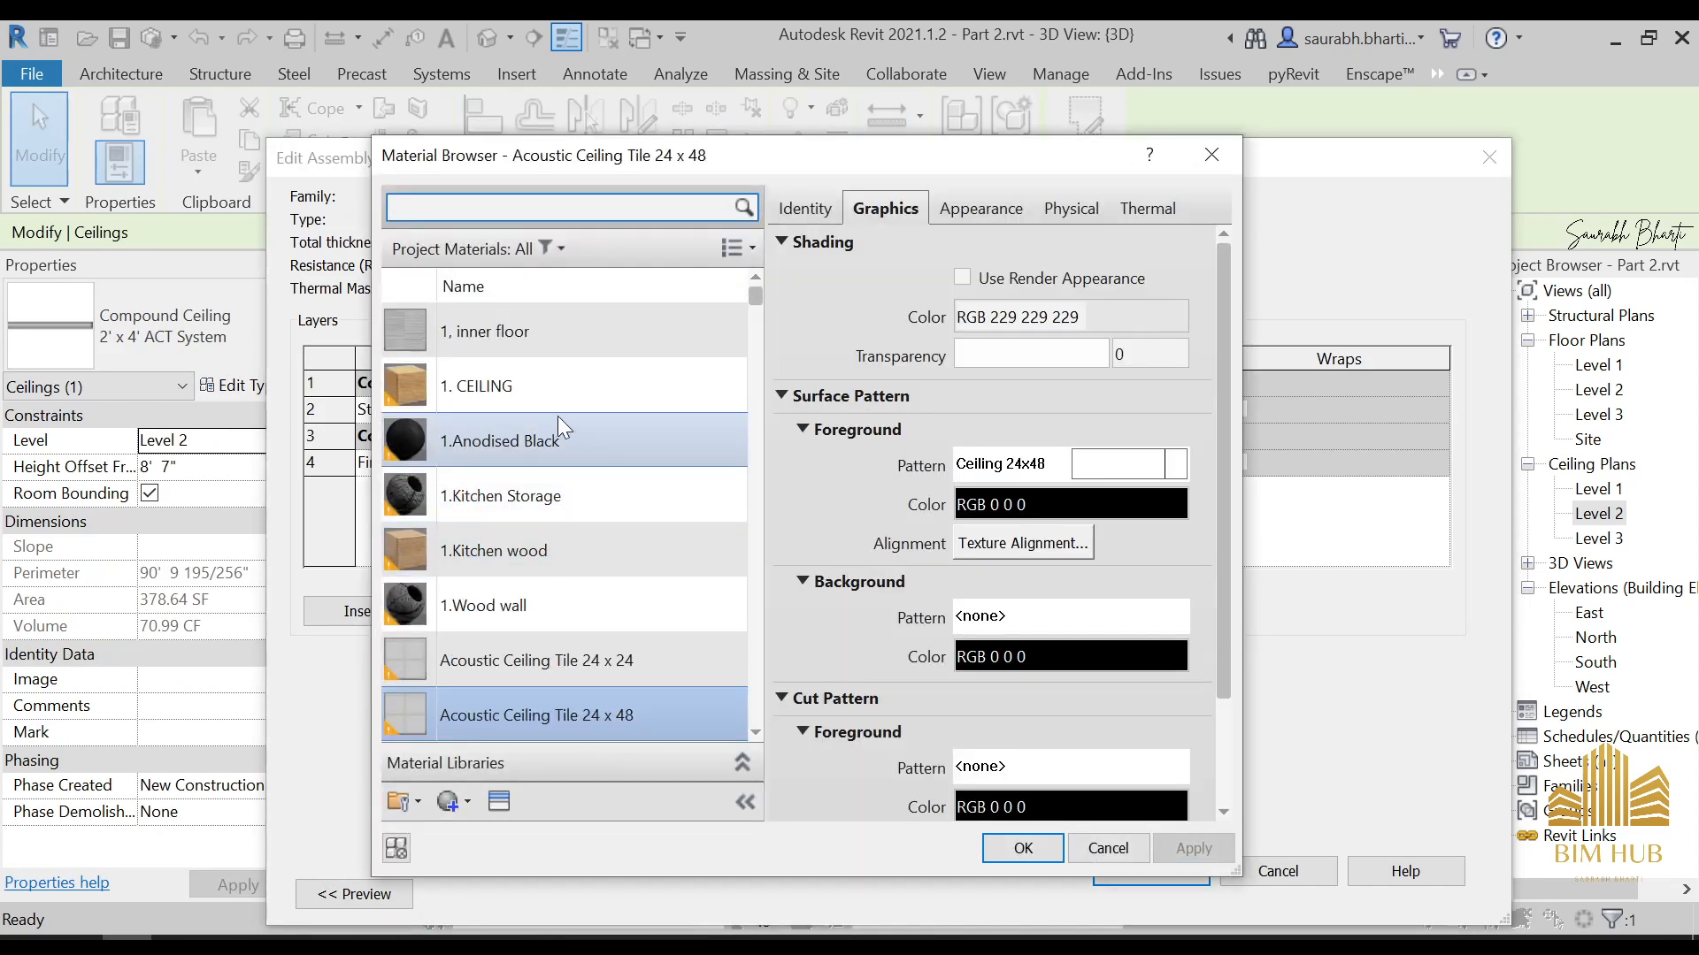
double_click(561, 393)
click(1177, 874)
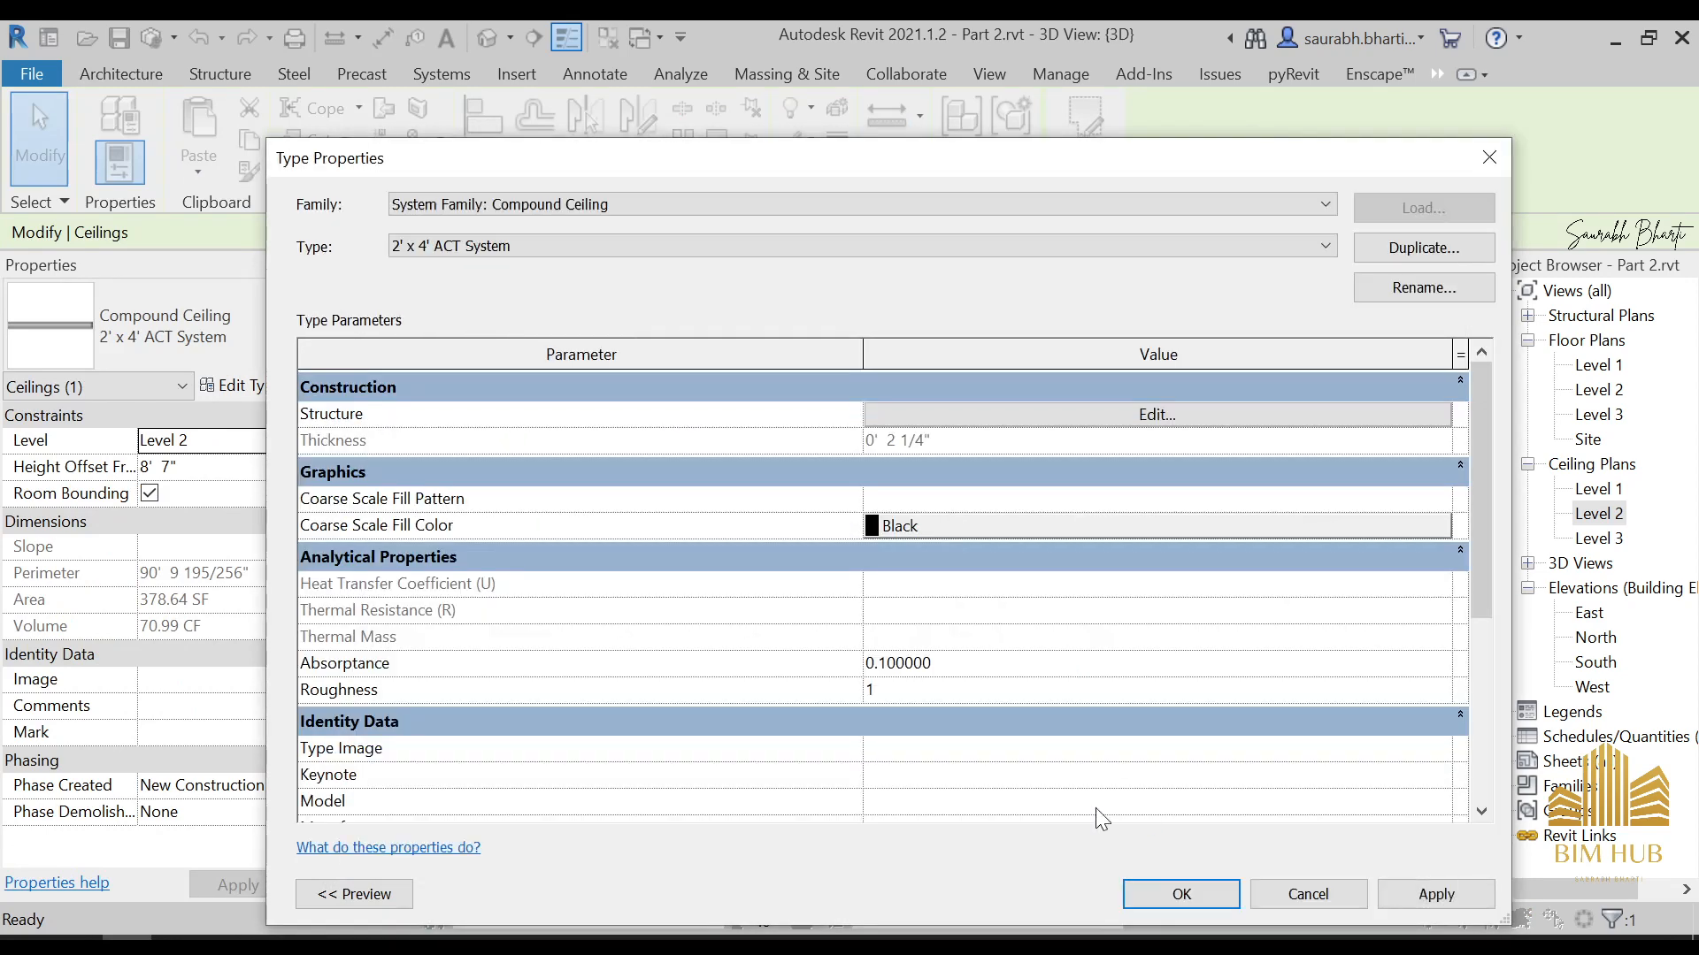
click(1148, 888)
click(1166, 715)
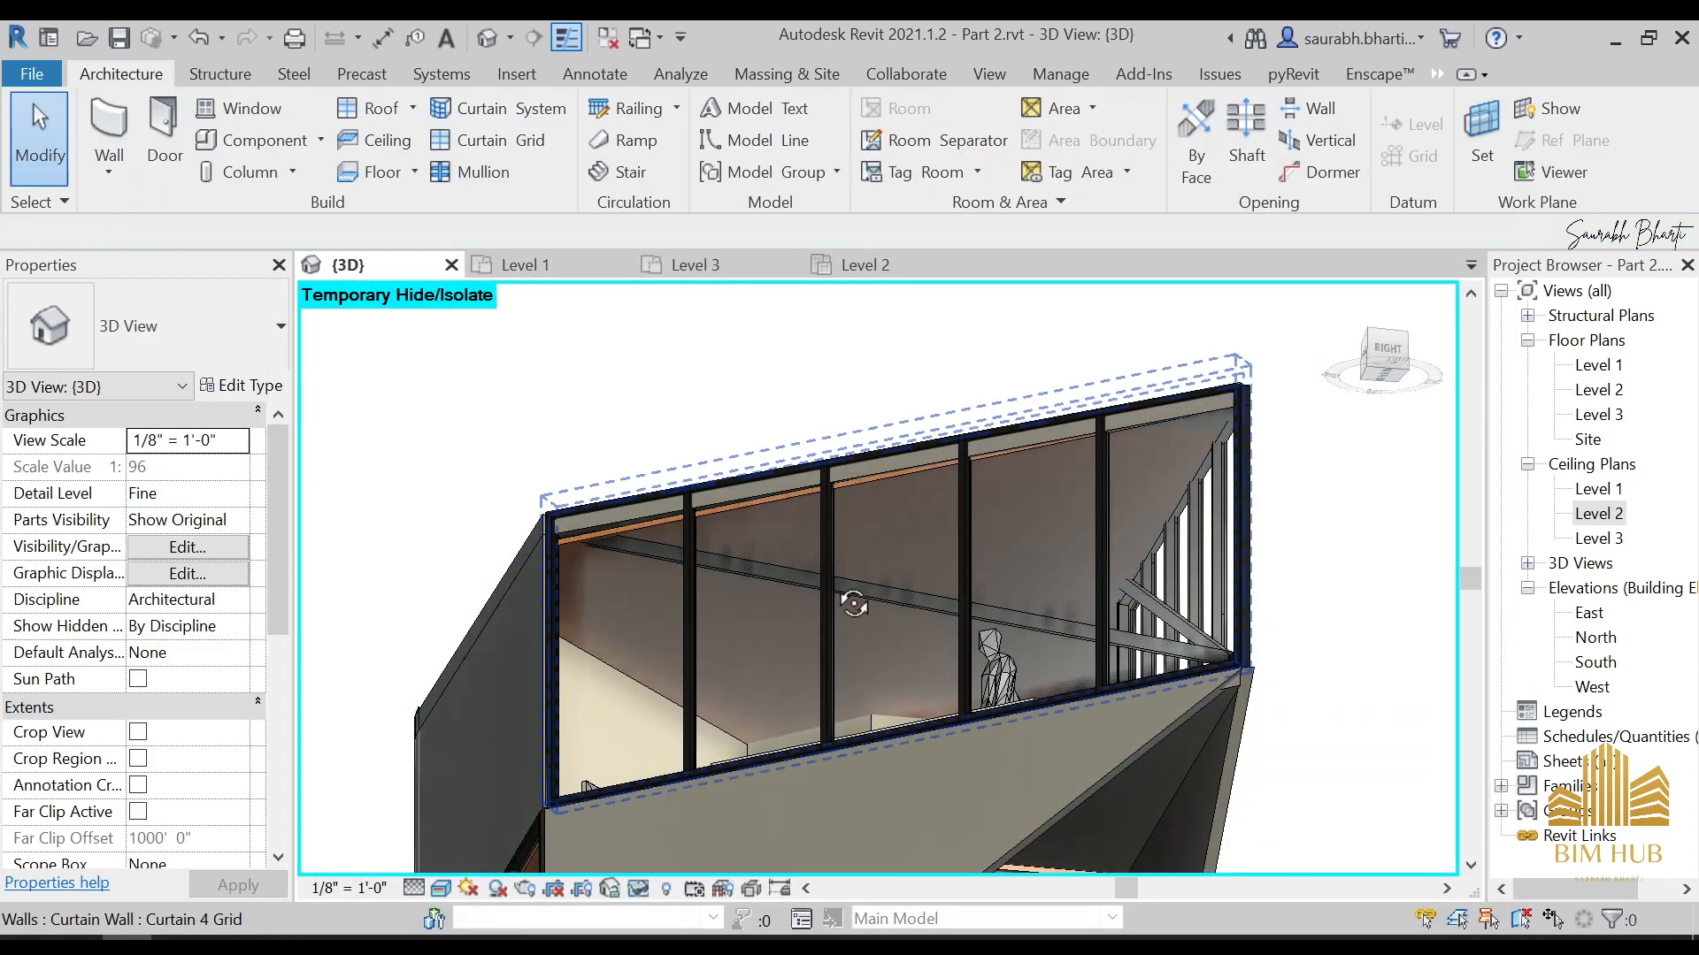
In the Level 2 ceiling plan, draw a 45° ceiling boundary line across the acute corner along the outer side of the short diagonal wall
shift+middle_drag(851, 596, 931, 778)
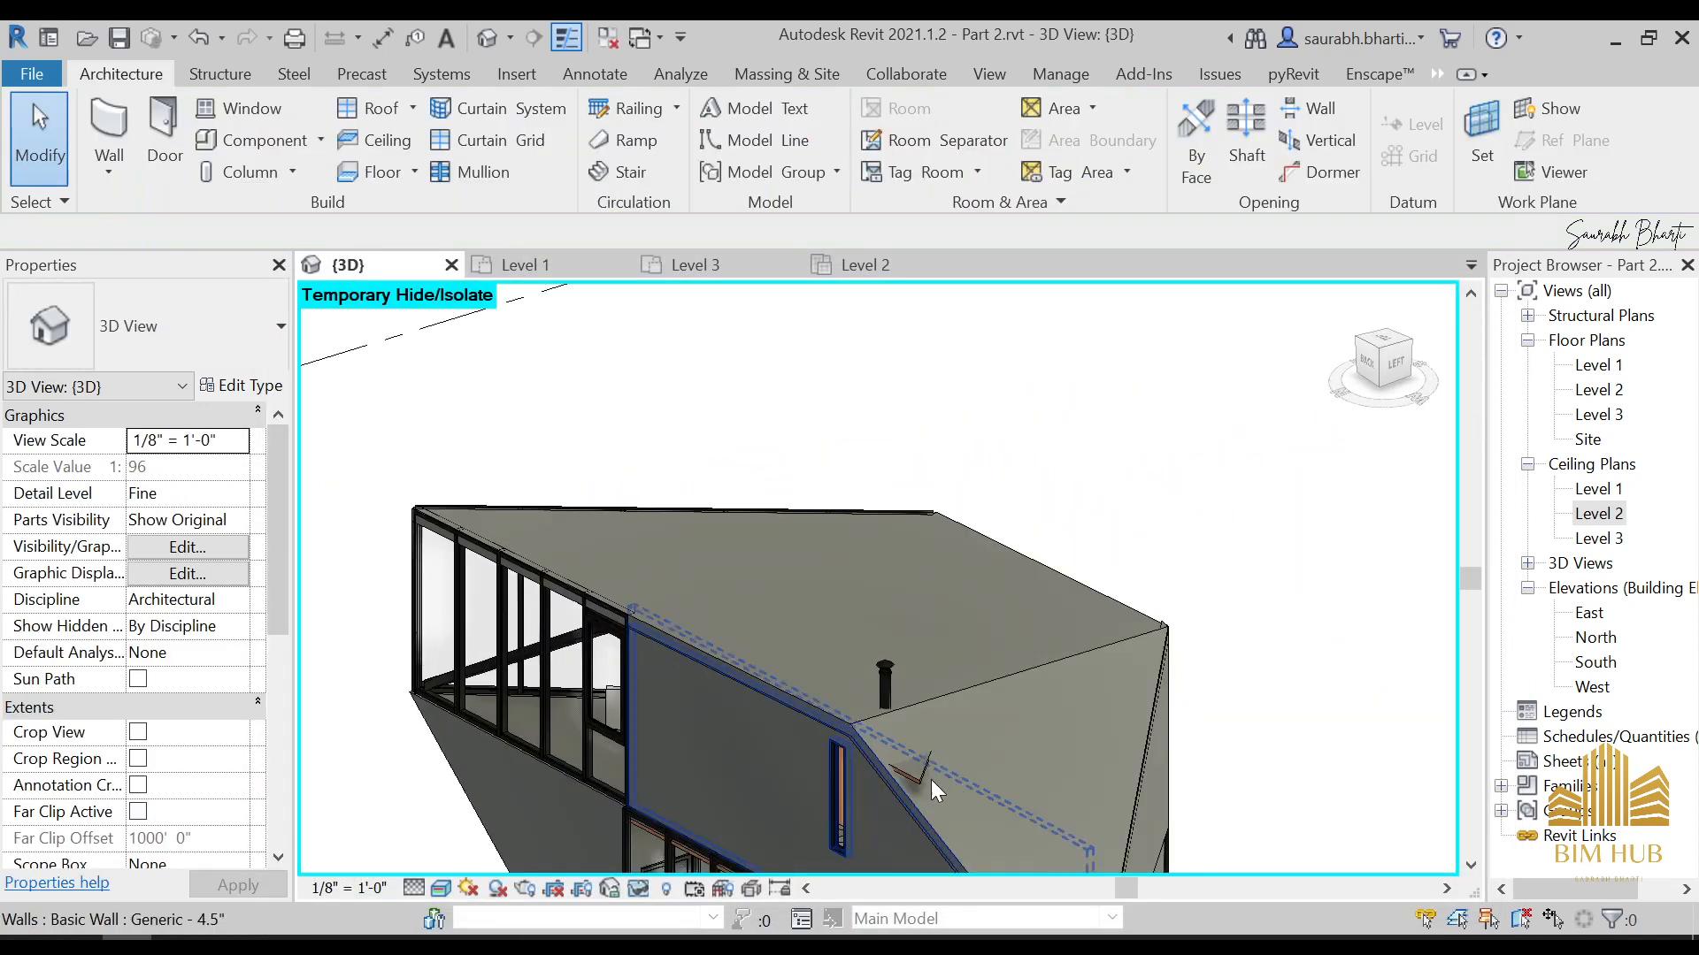
click(920, 780)
key(Escape)
click(921, 771)
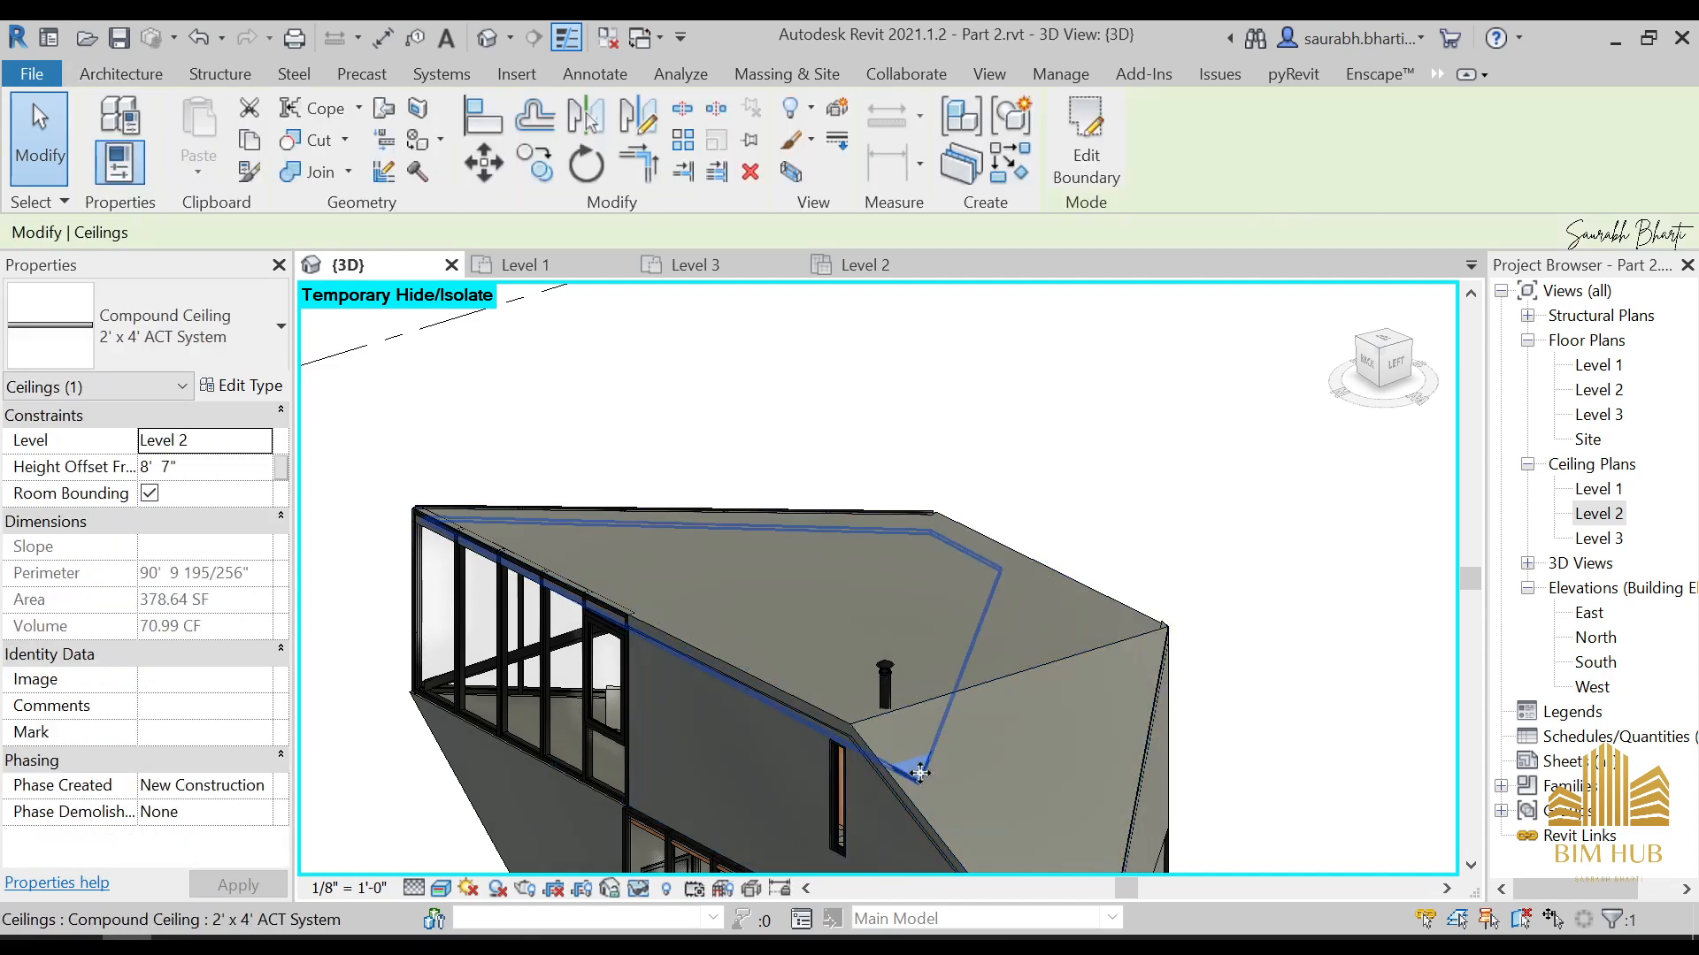
double_click(1619, 517)
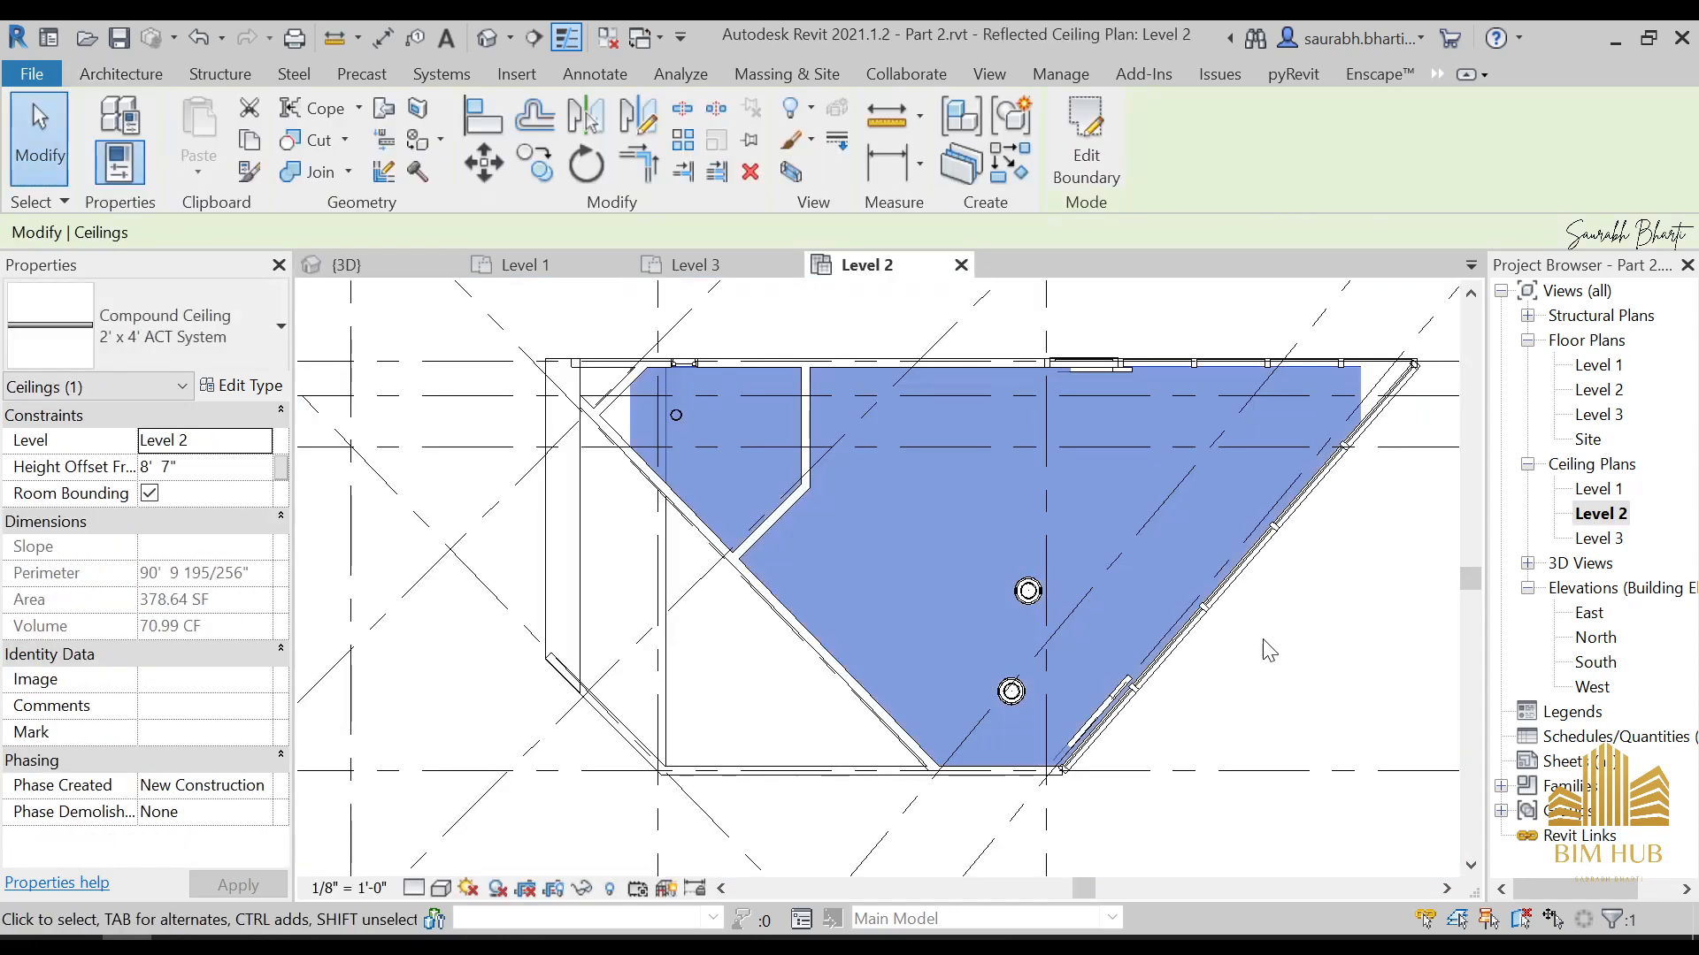
click(1088, 141)
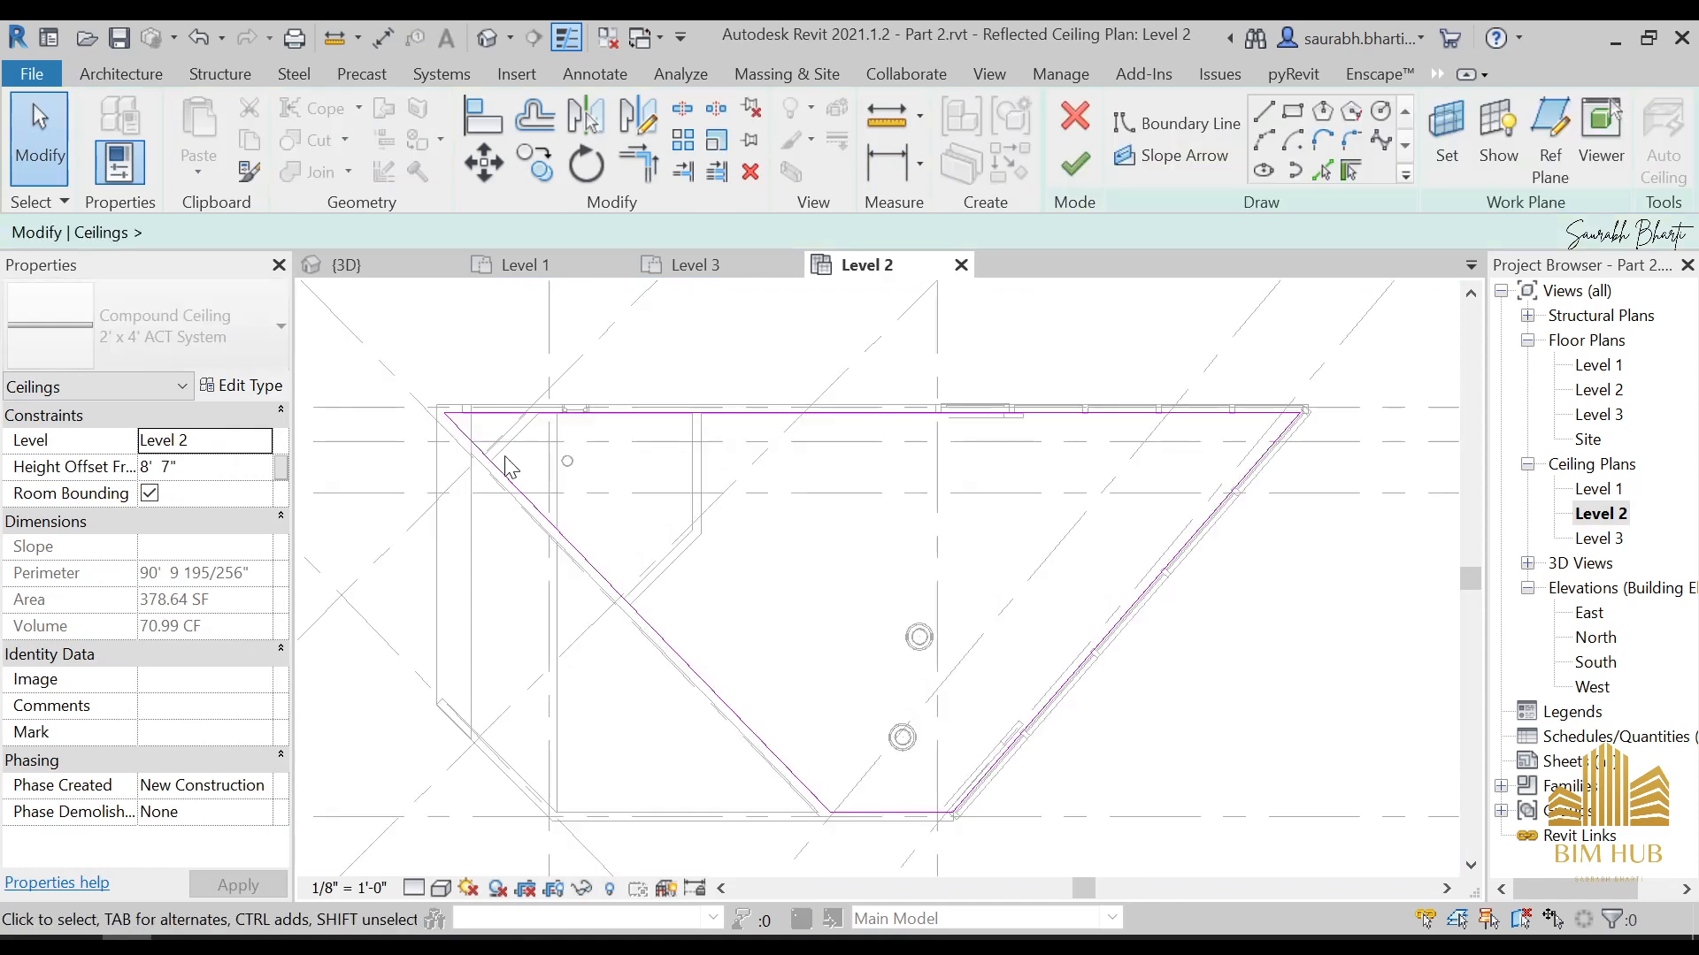
click(1280, 114)
scroll(360, 519, up, 3)
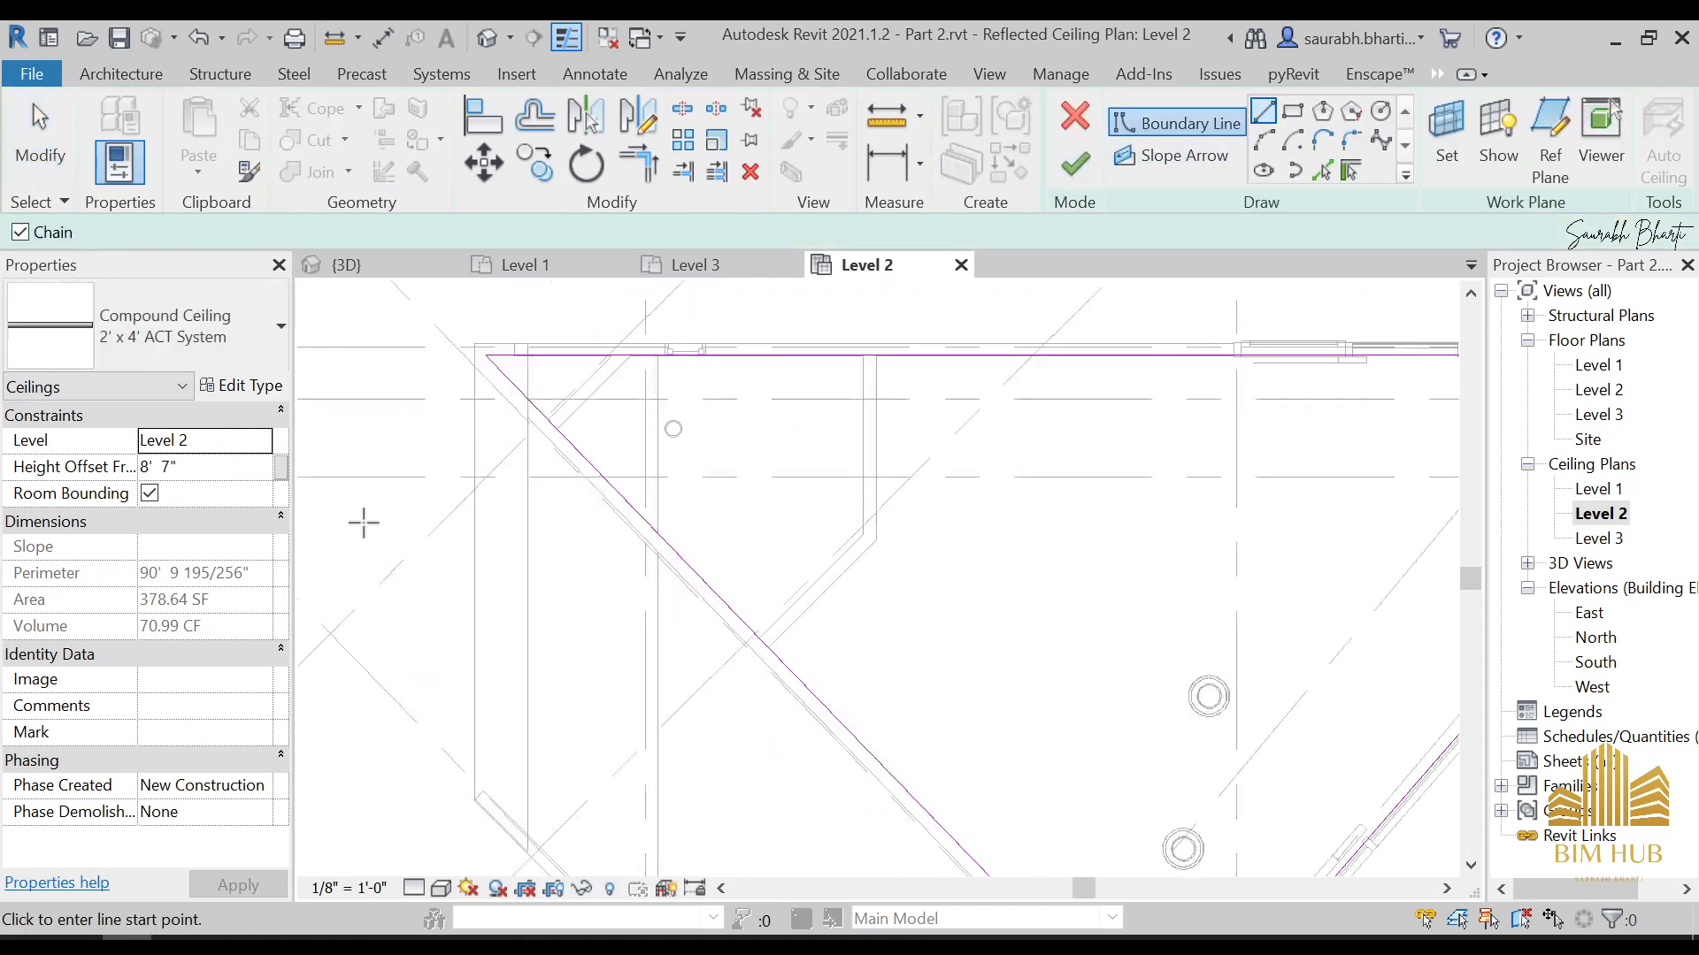
scroll(466, 618, up, 3)
click(440, 679)
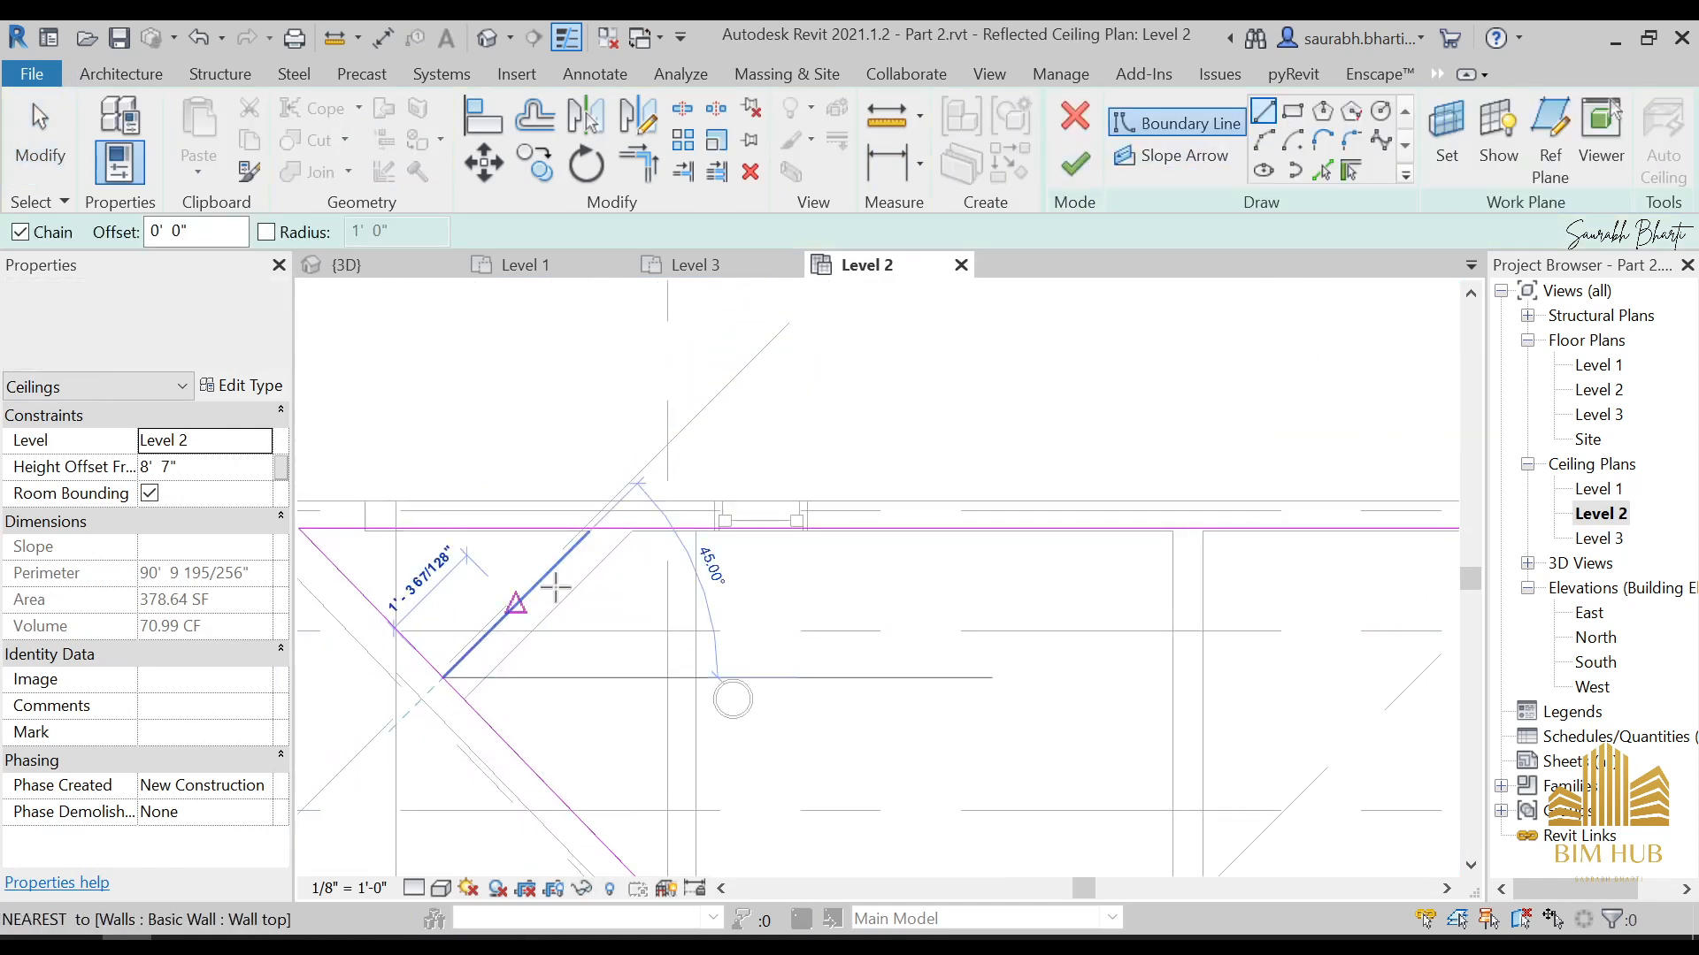
click(591, 531)
key(Escape)
key(Escape)
Trim the ceiling boundary back to the diagonal line so the acute corner is cut off, and finish the sketch
key(t)
key(r)
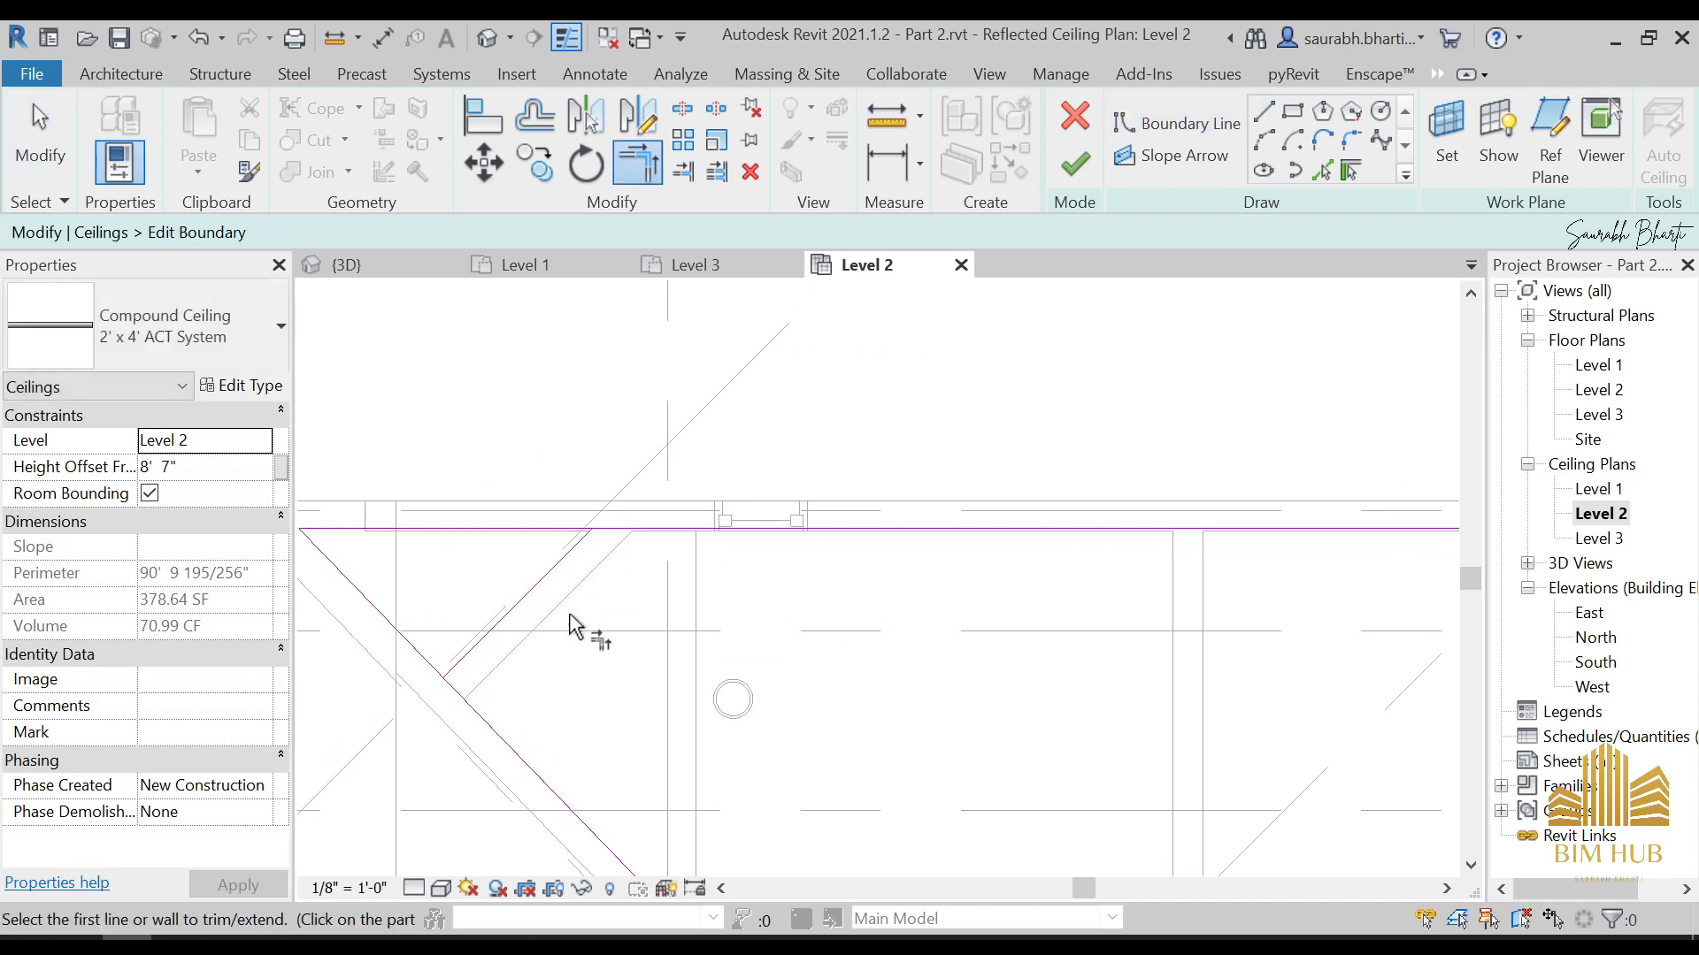
click(466, 683)
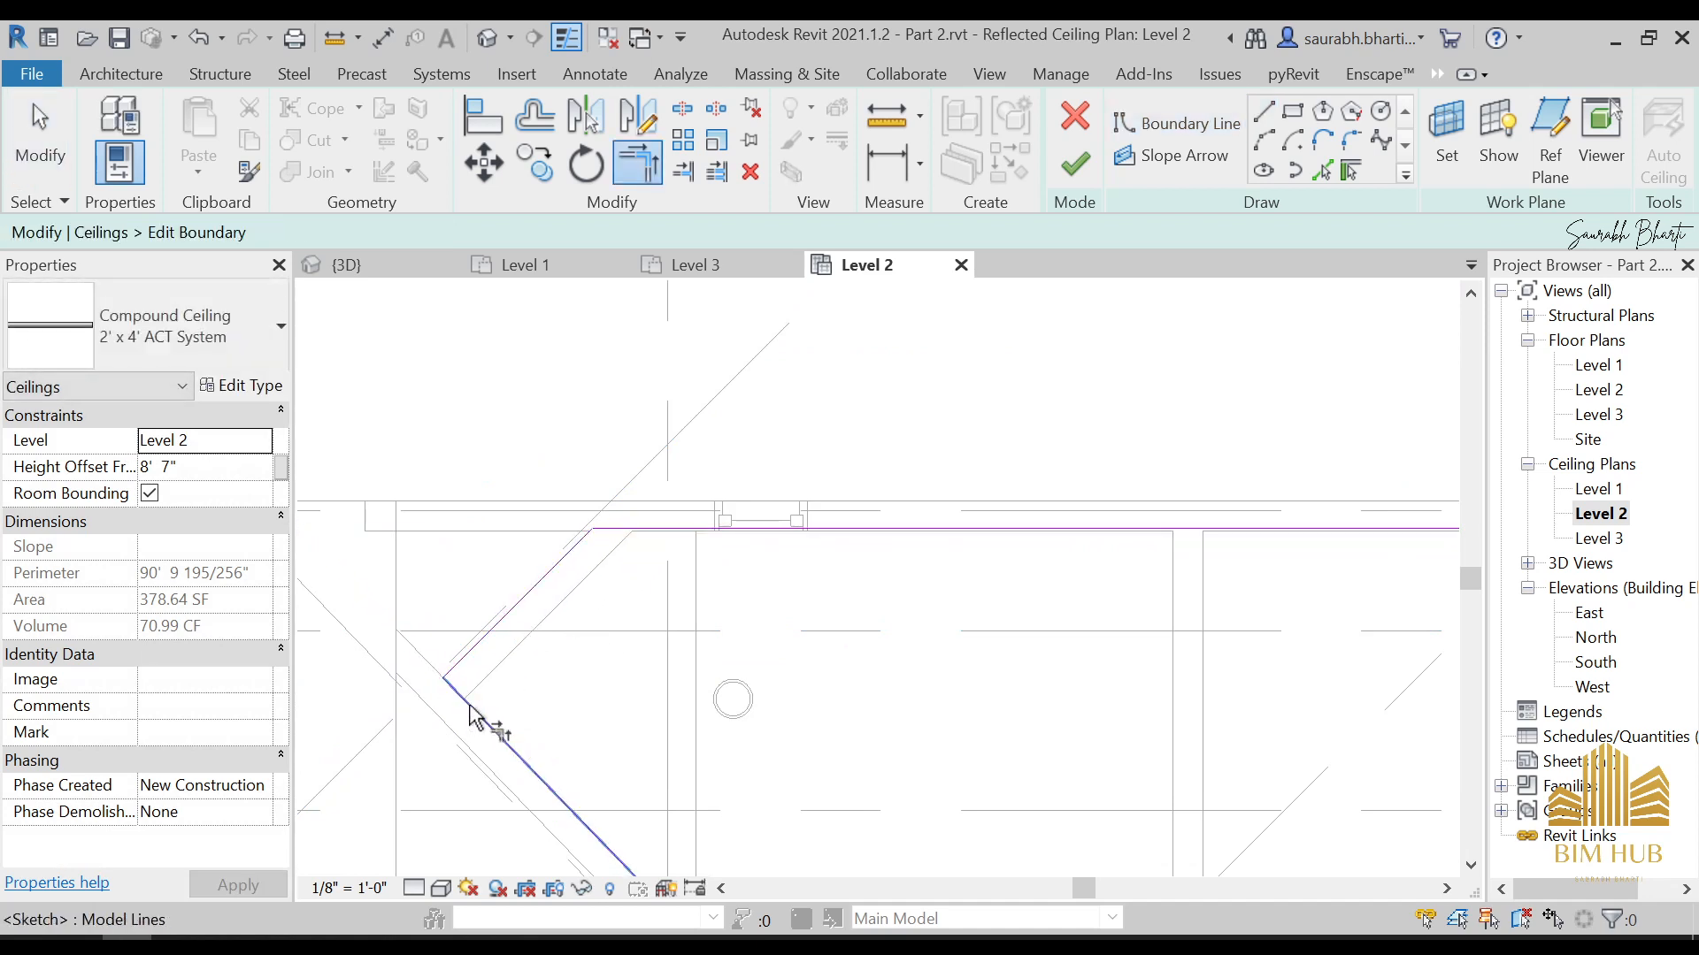
scroll(569, 677, down, 6)
middle_drag(1159, 703, 724, 648)
scroll(876, 595, up, 3)
key(Escape)
scroll(821, 580, up, 3)
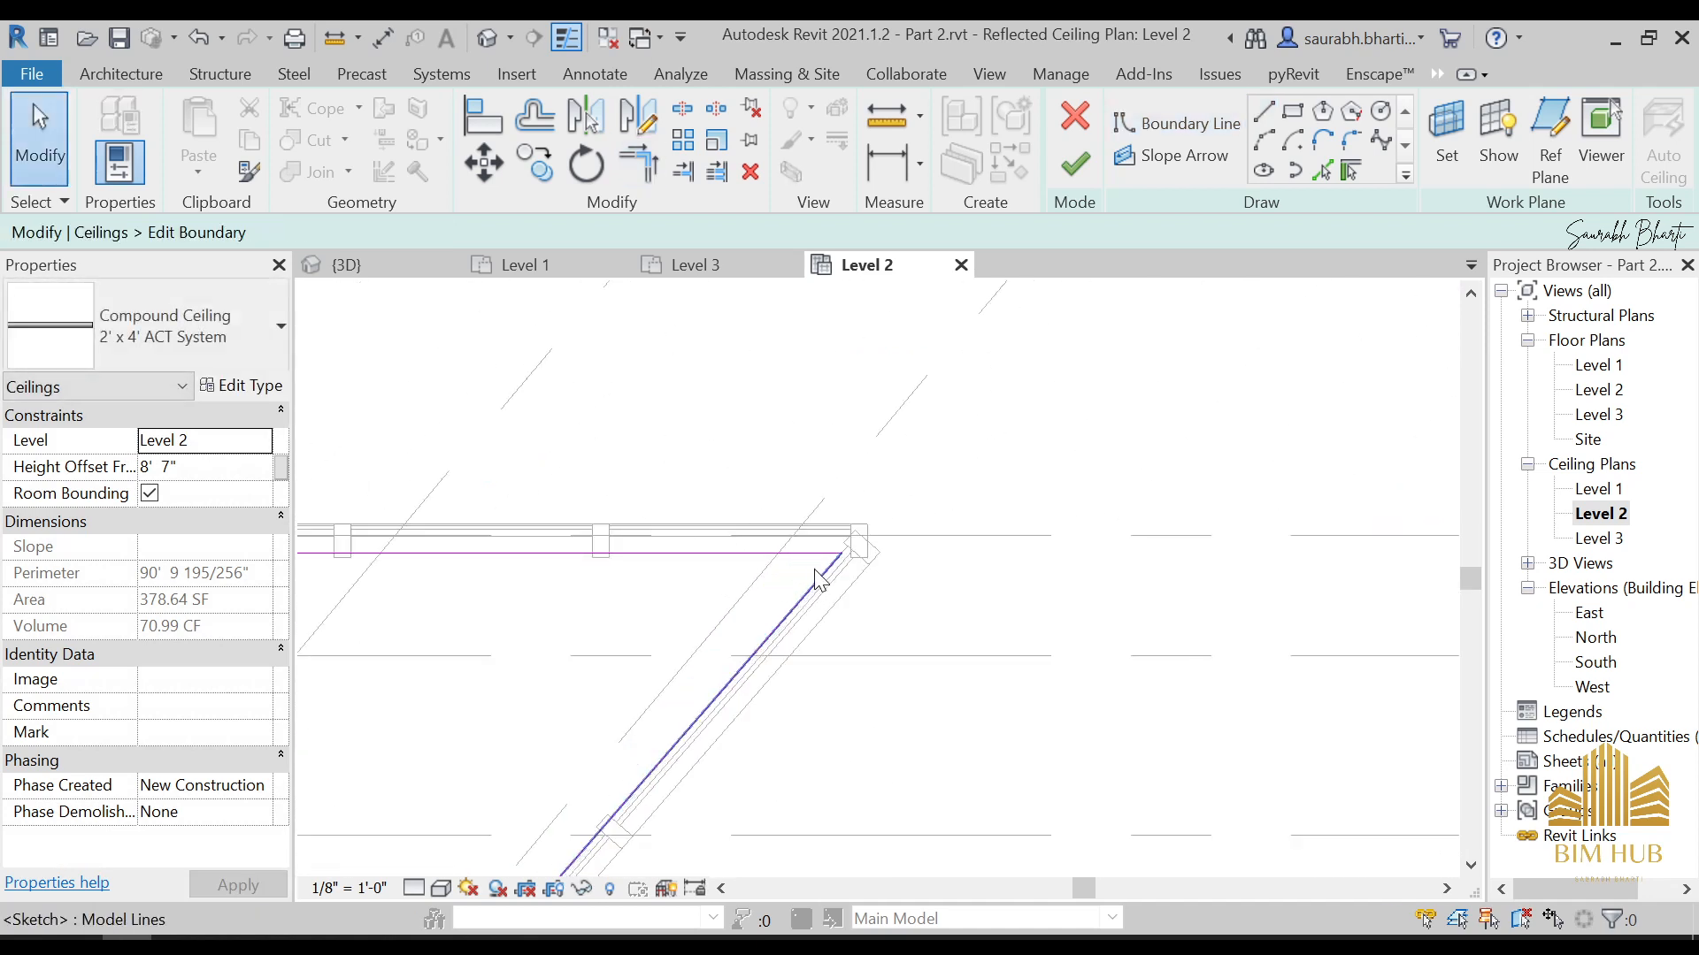
click(1074, 164)
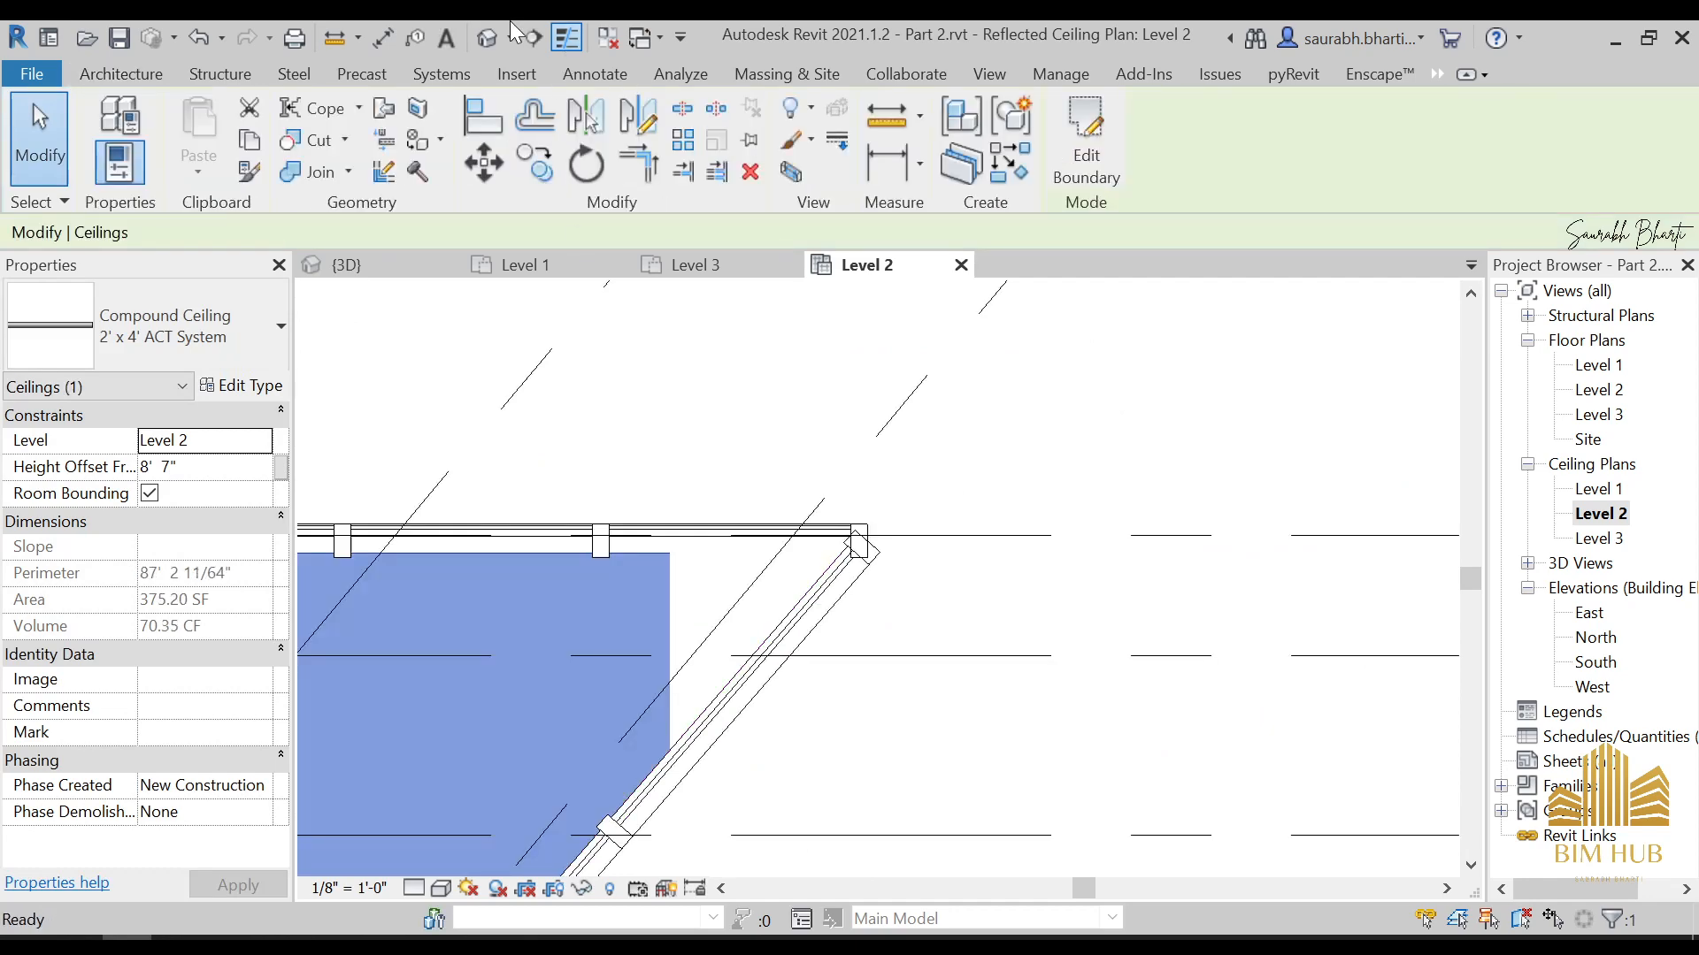
Examine in 3D where the ceiling's corner pokes through the sloped roof near the chimney
click(487, 37)
shift+middle_drag(837, 628, 867, 547)
scroll(865, 543, up, 5)
scroll(876, 558, up, 2)
click(894, 561)
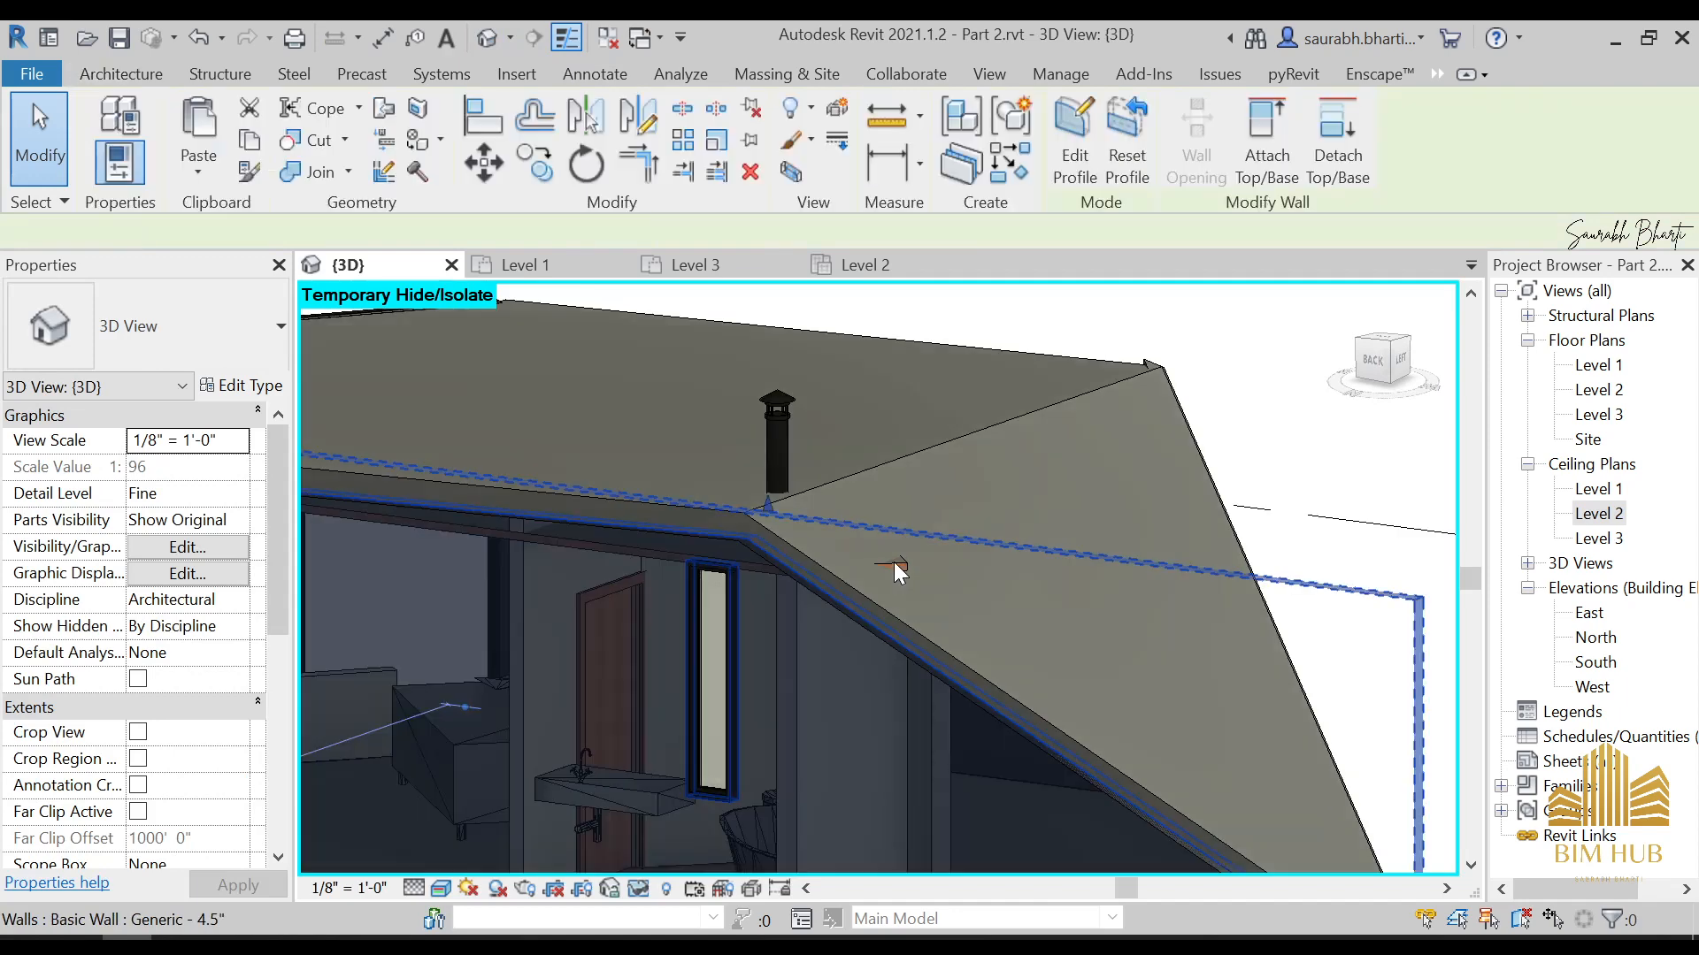
key(Escape)
scroll(905, 565, up, 2)
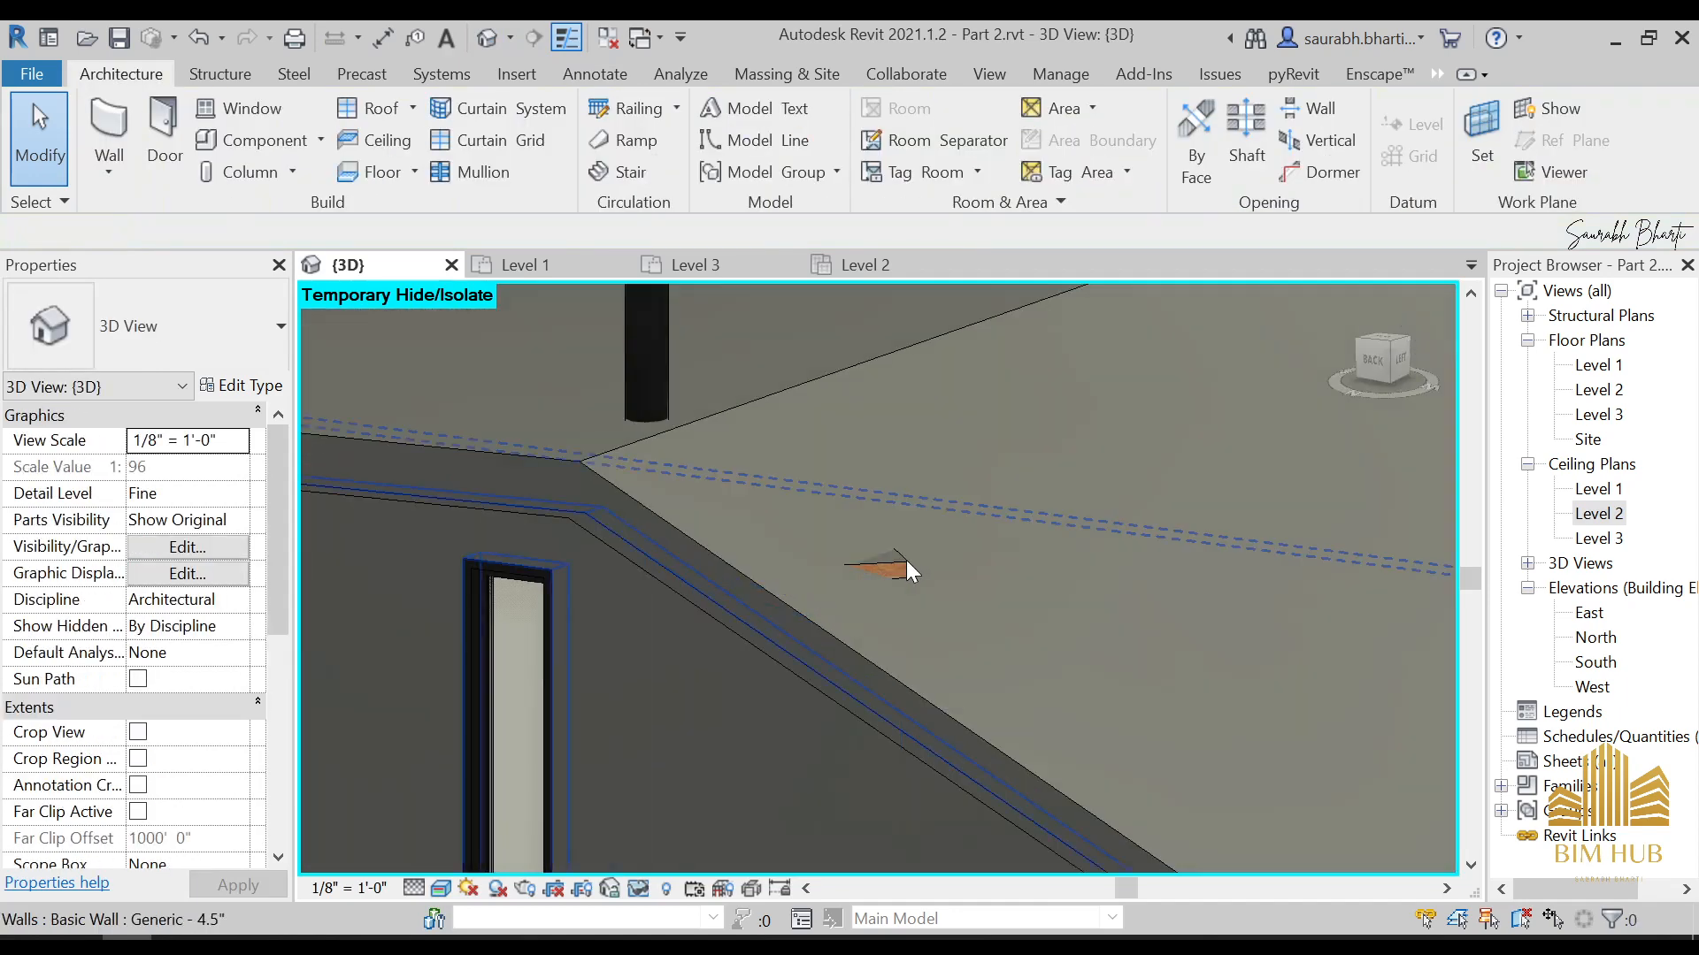
Reopen the ceiling boundary in the Level 2 ceiling plan and draw a 45° line about 3' long along the short wall's inner face
click(901, 563)
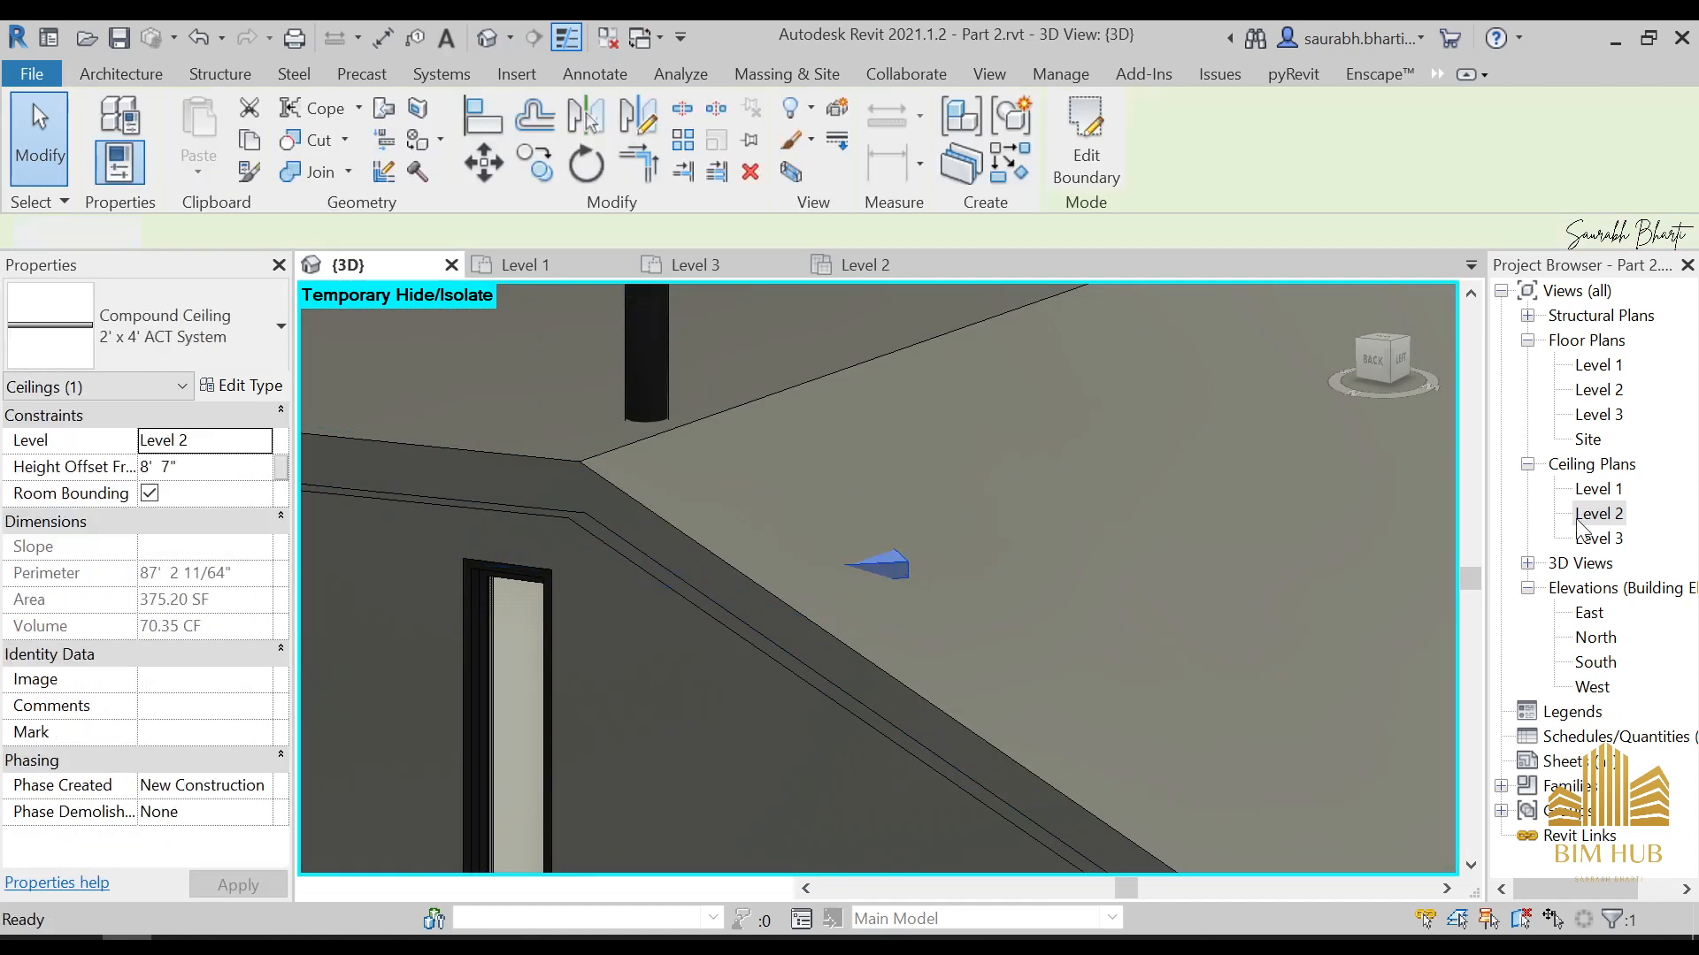
double_click(1598, 513)
scroll(1110, 566, down, 2)
click(1115, 137)
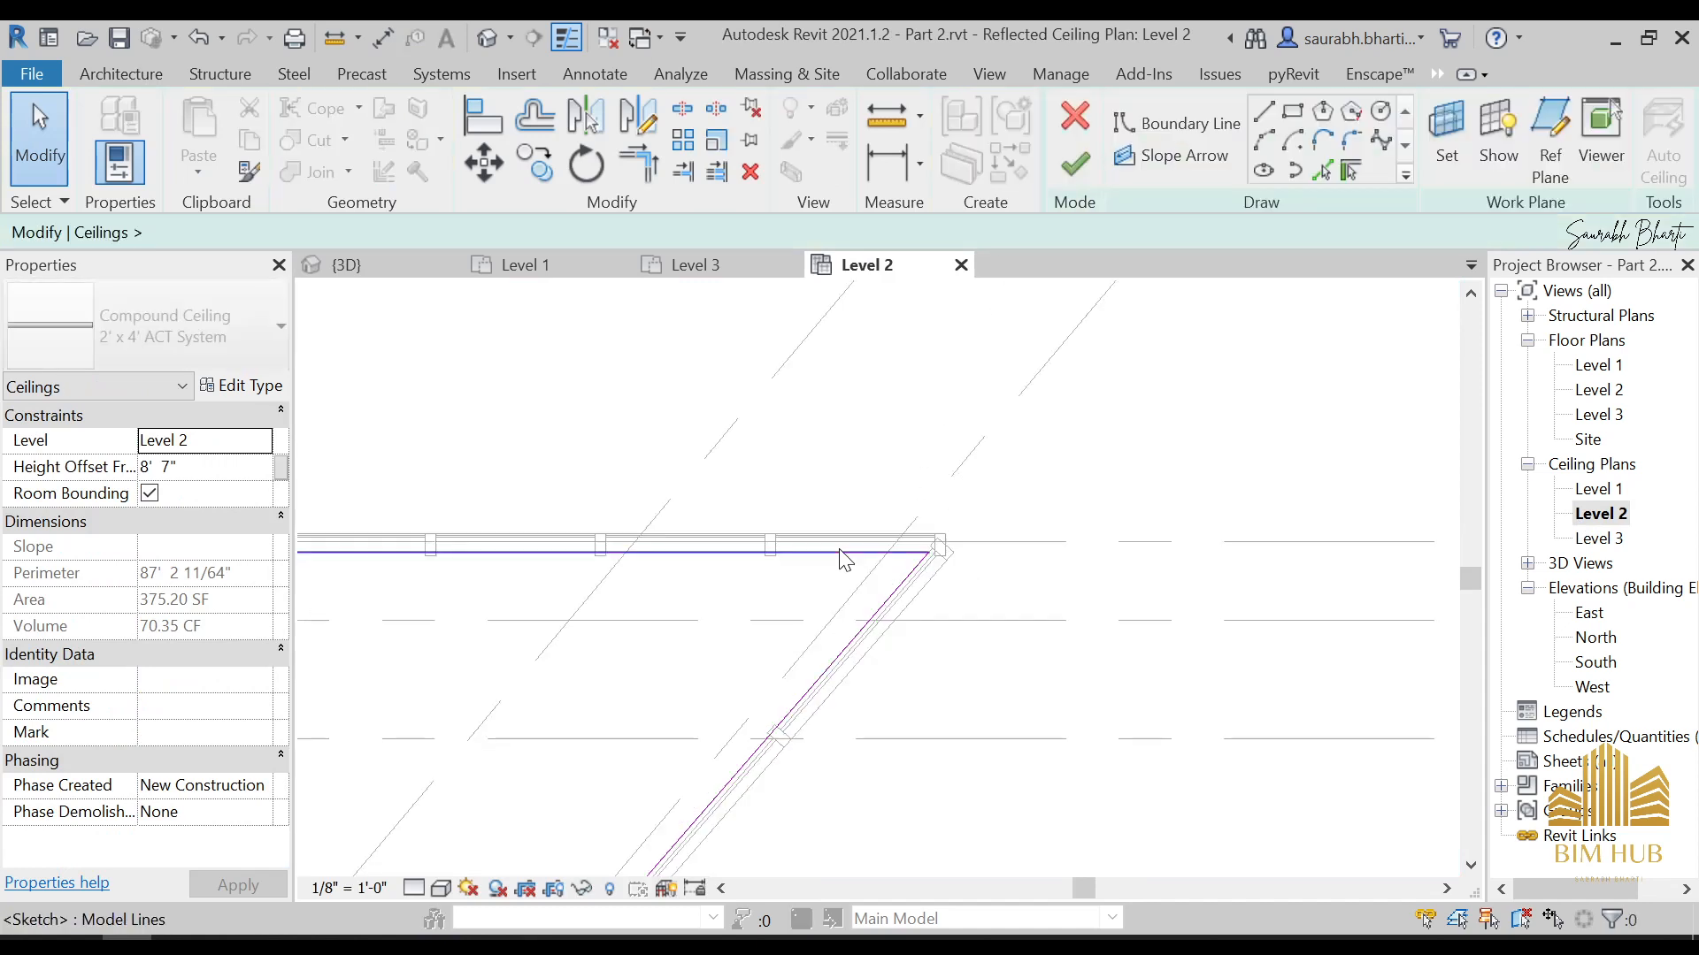
scroll(993, 576, down, 3)
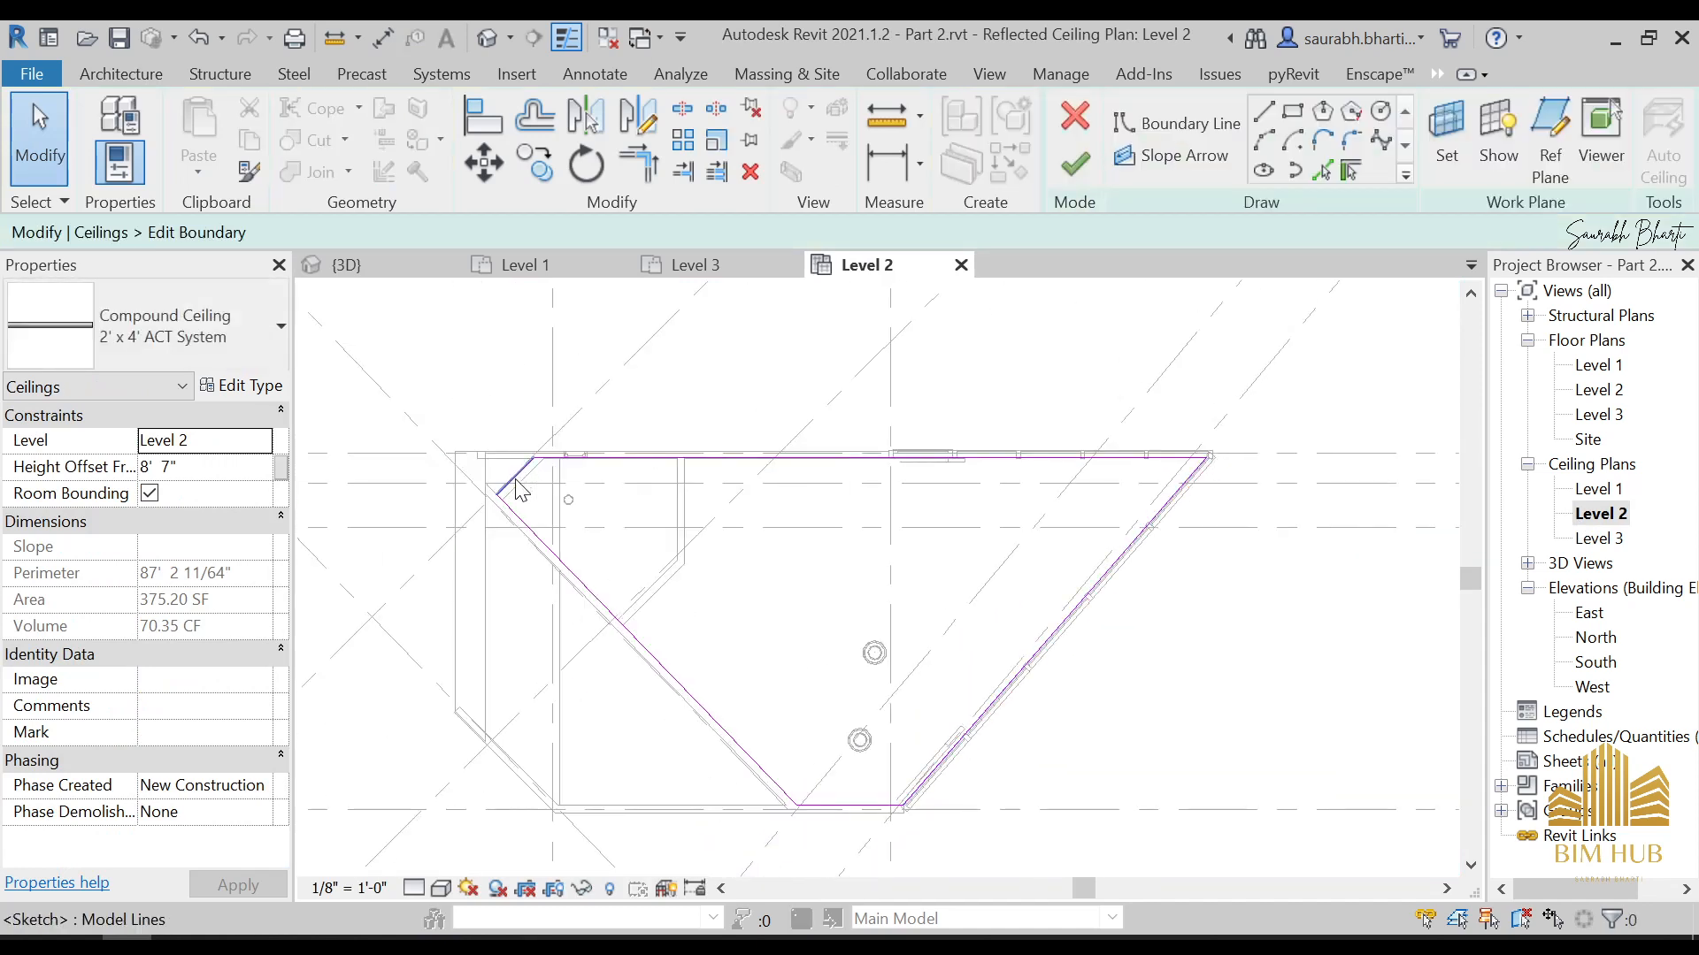
scroll(520, 489, up, 5)
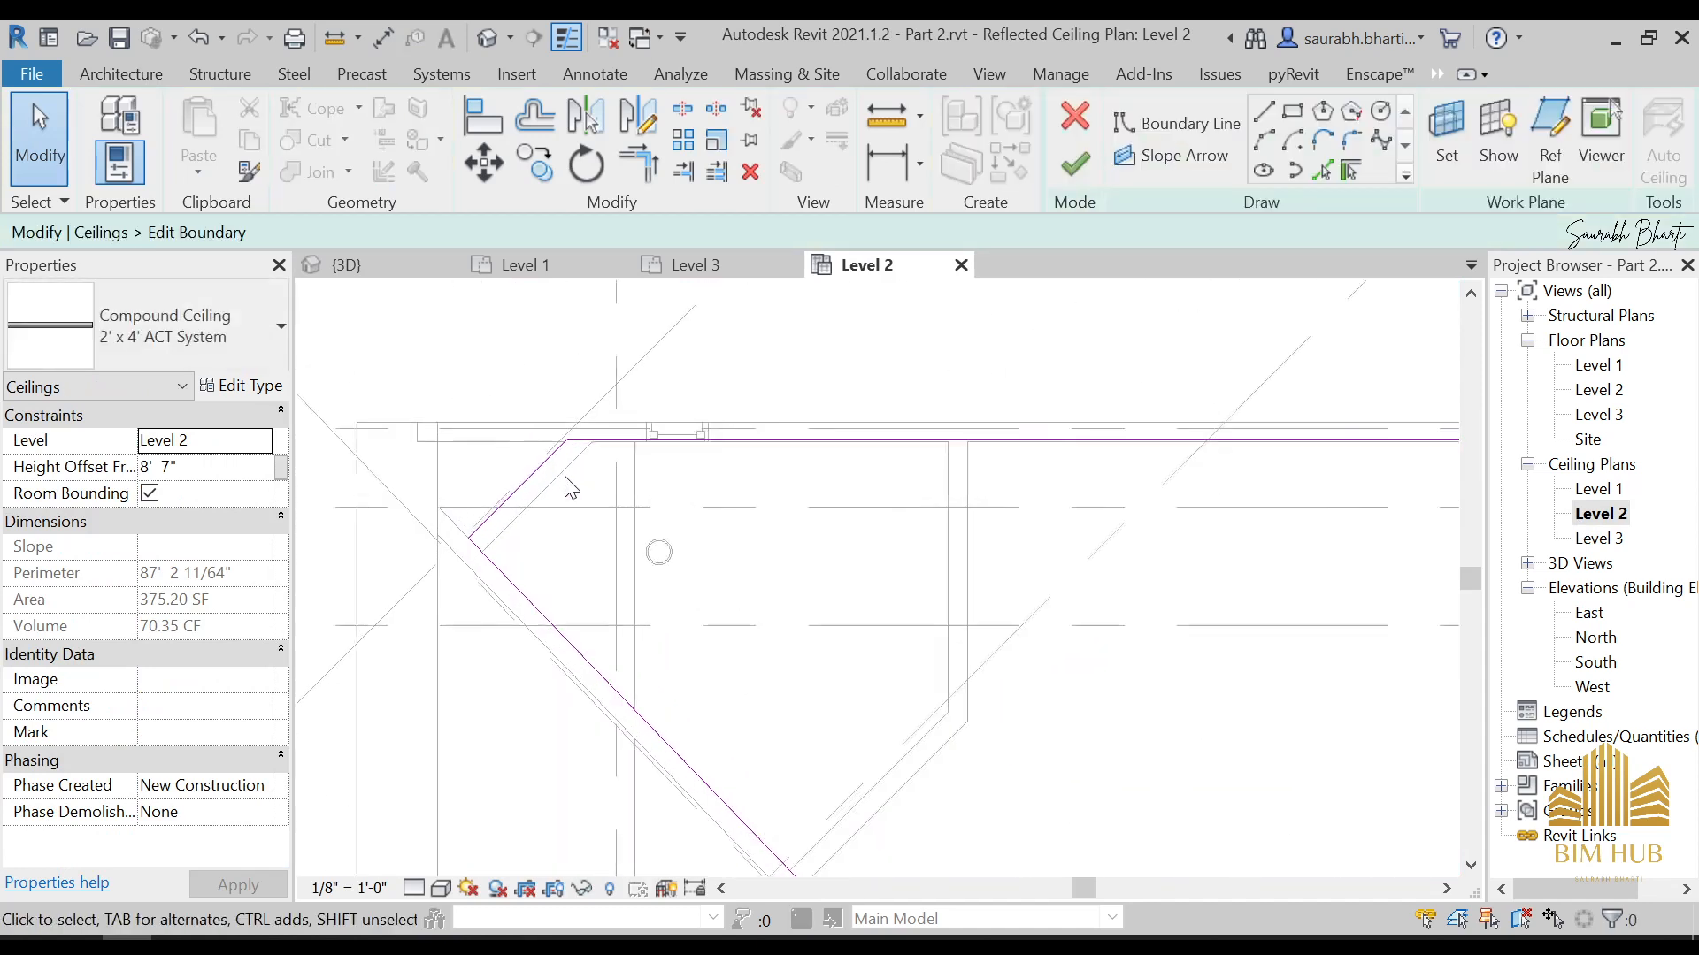
click(1269, 119)
key(Escape)
click(1271, 127)
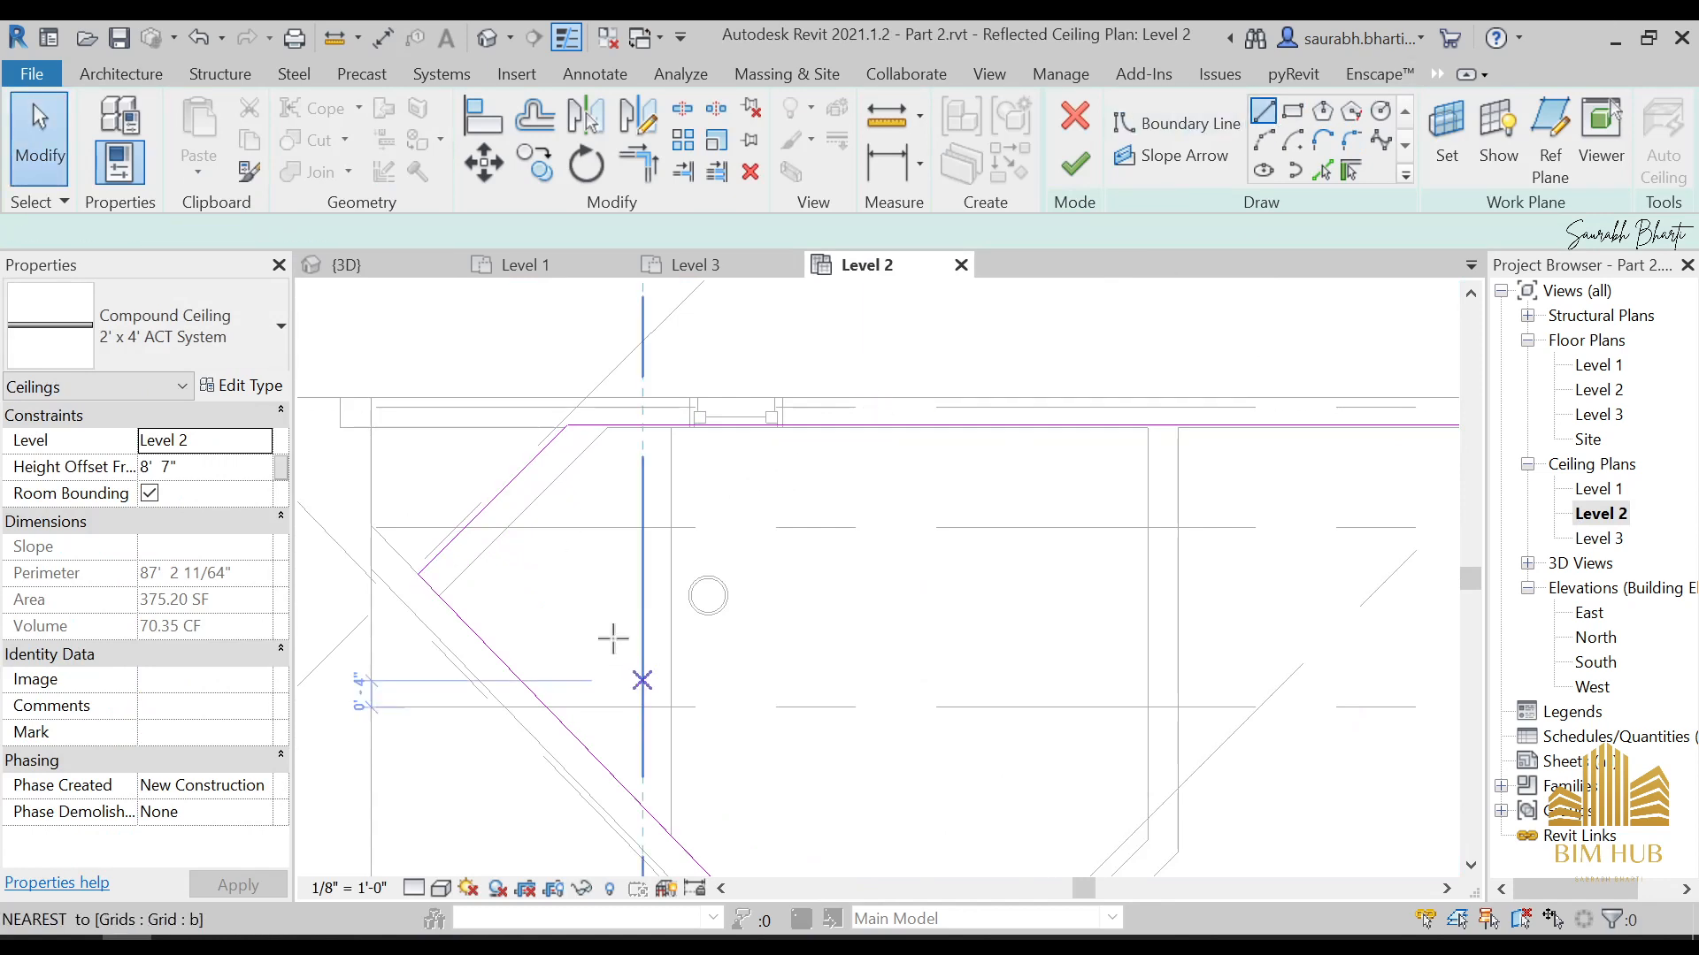
click(440, 596)
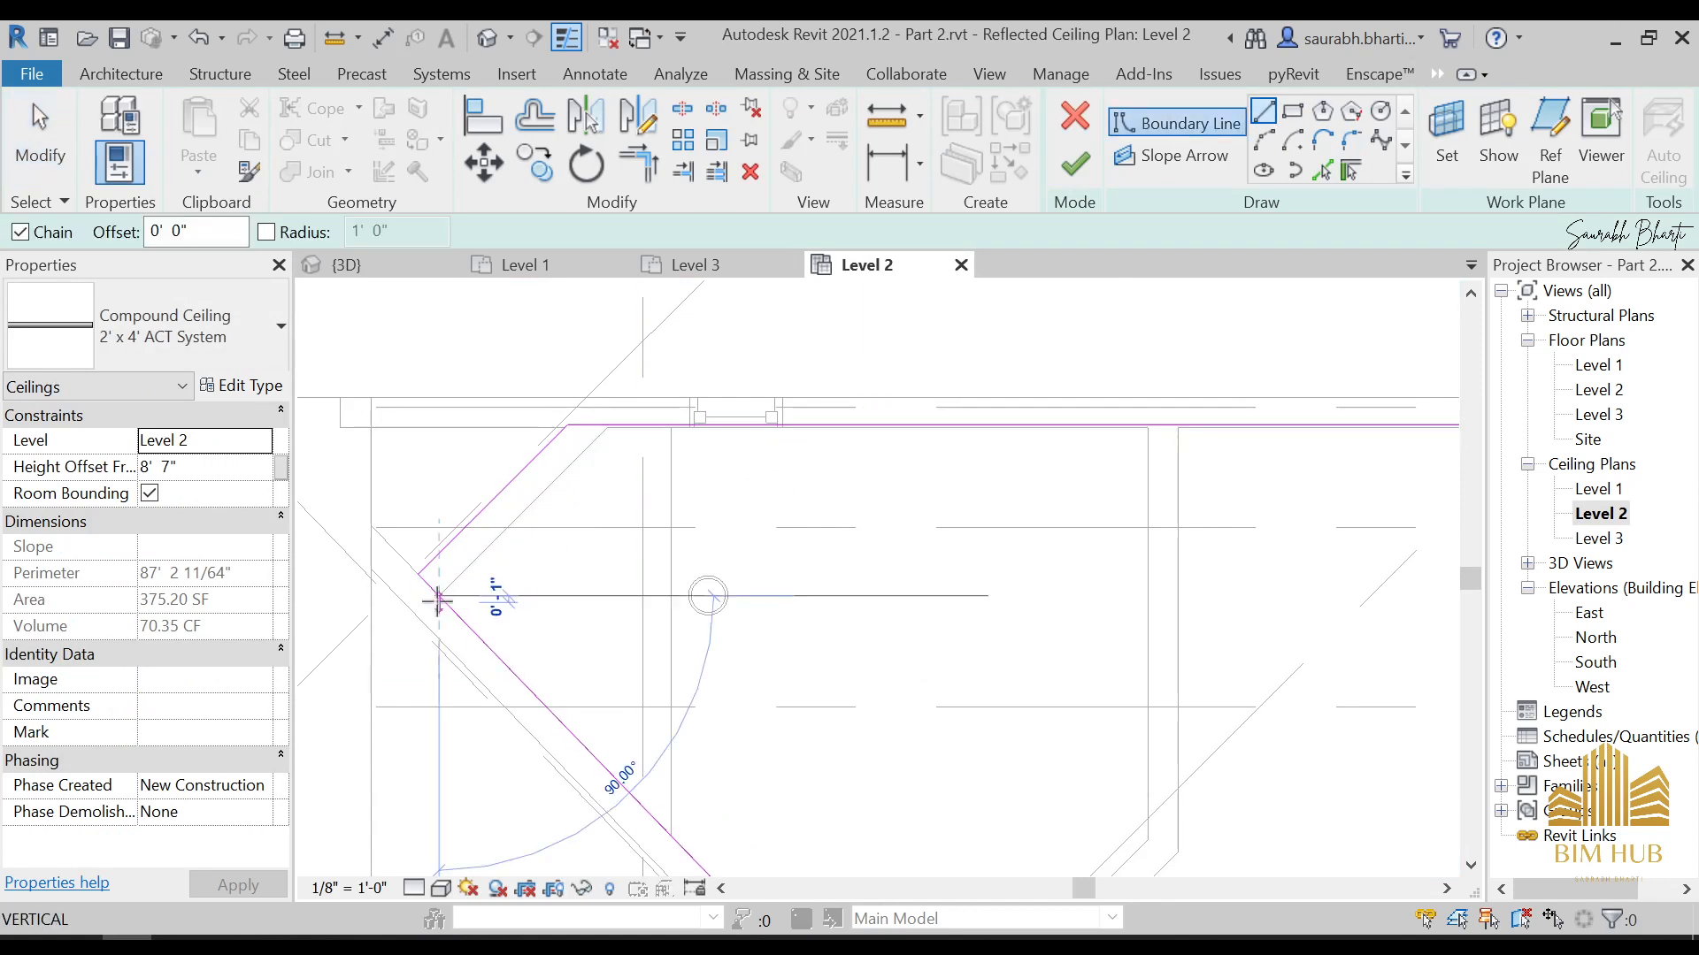
click(609, 427)
key(Escape)
key(Escape)
Trim the ceiling boundary to the inner diagonal line, delete the leftover outer diagonal, and finish the sketch
key(t)
key(r)
click(620, 430)
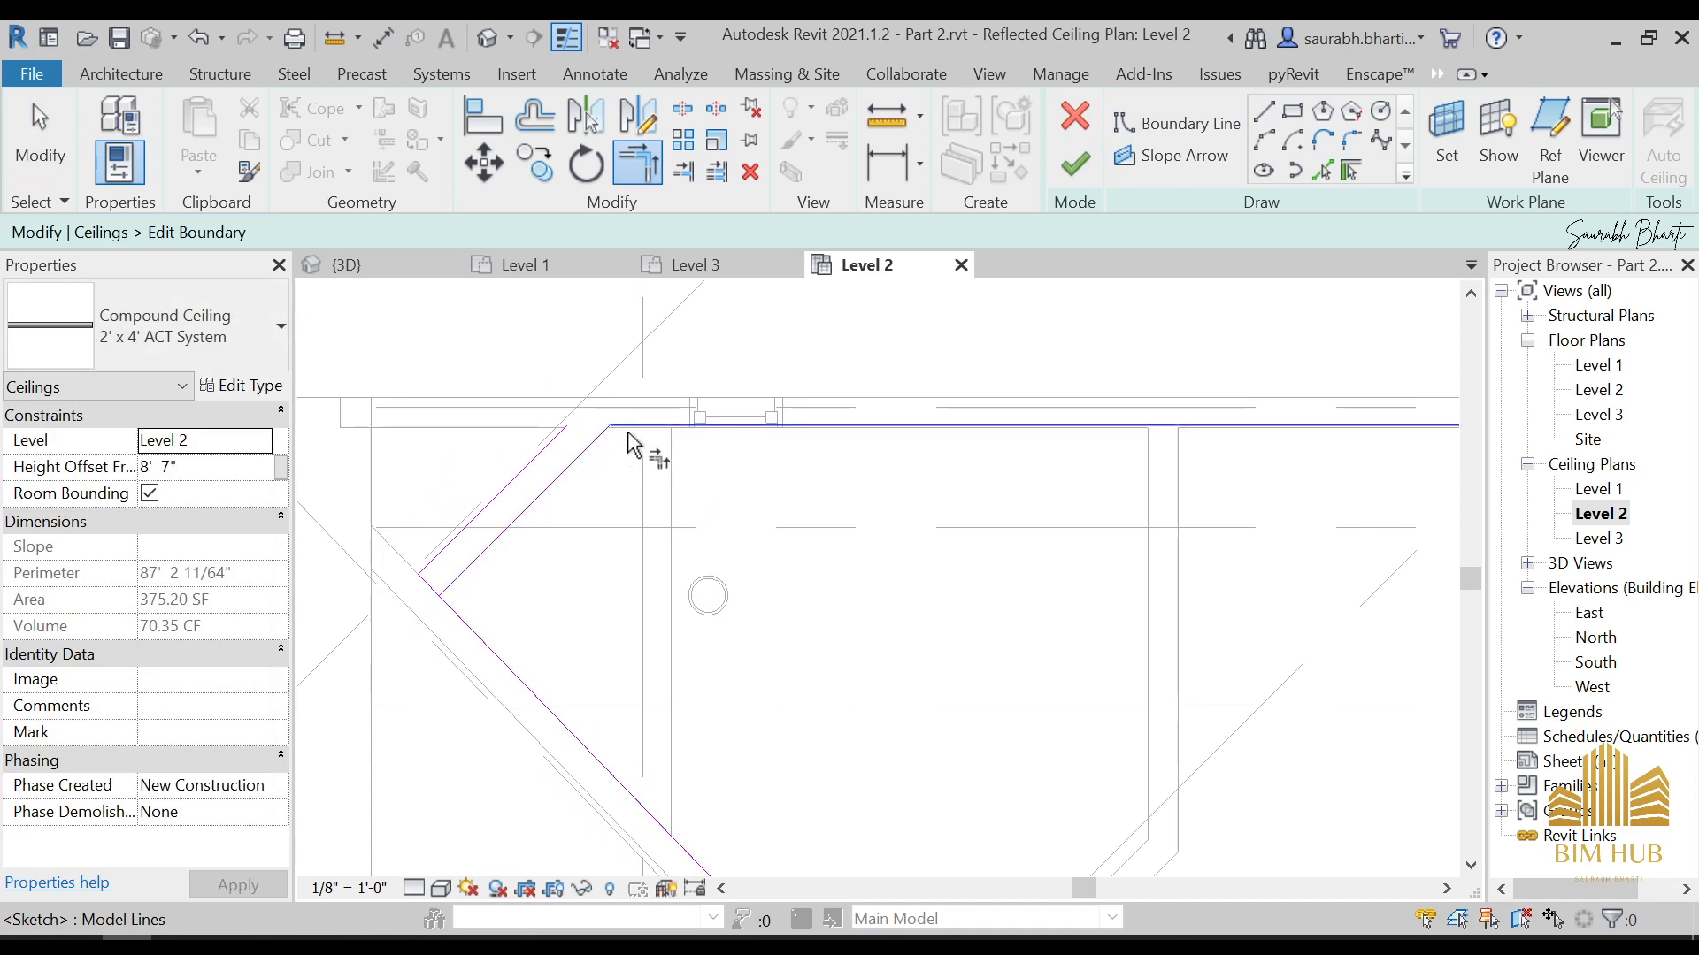
key(Escape)
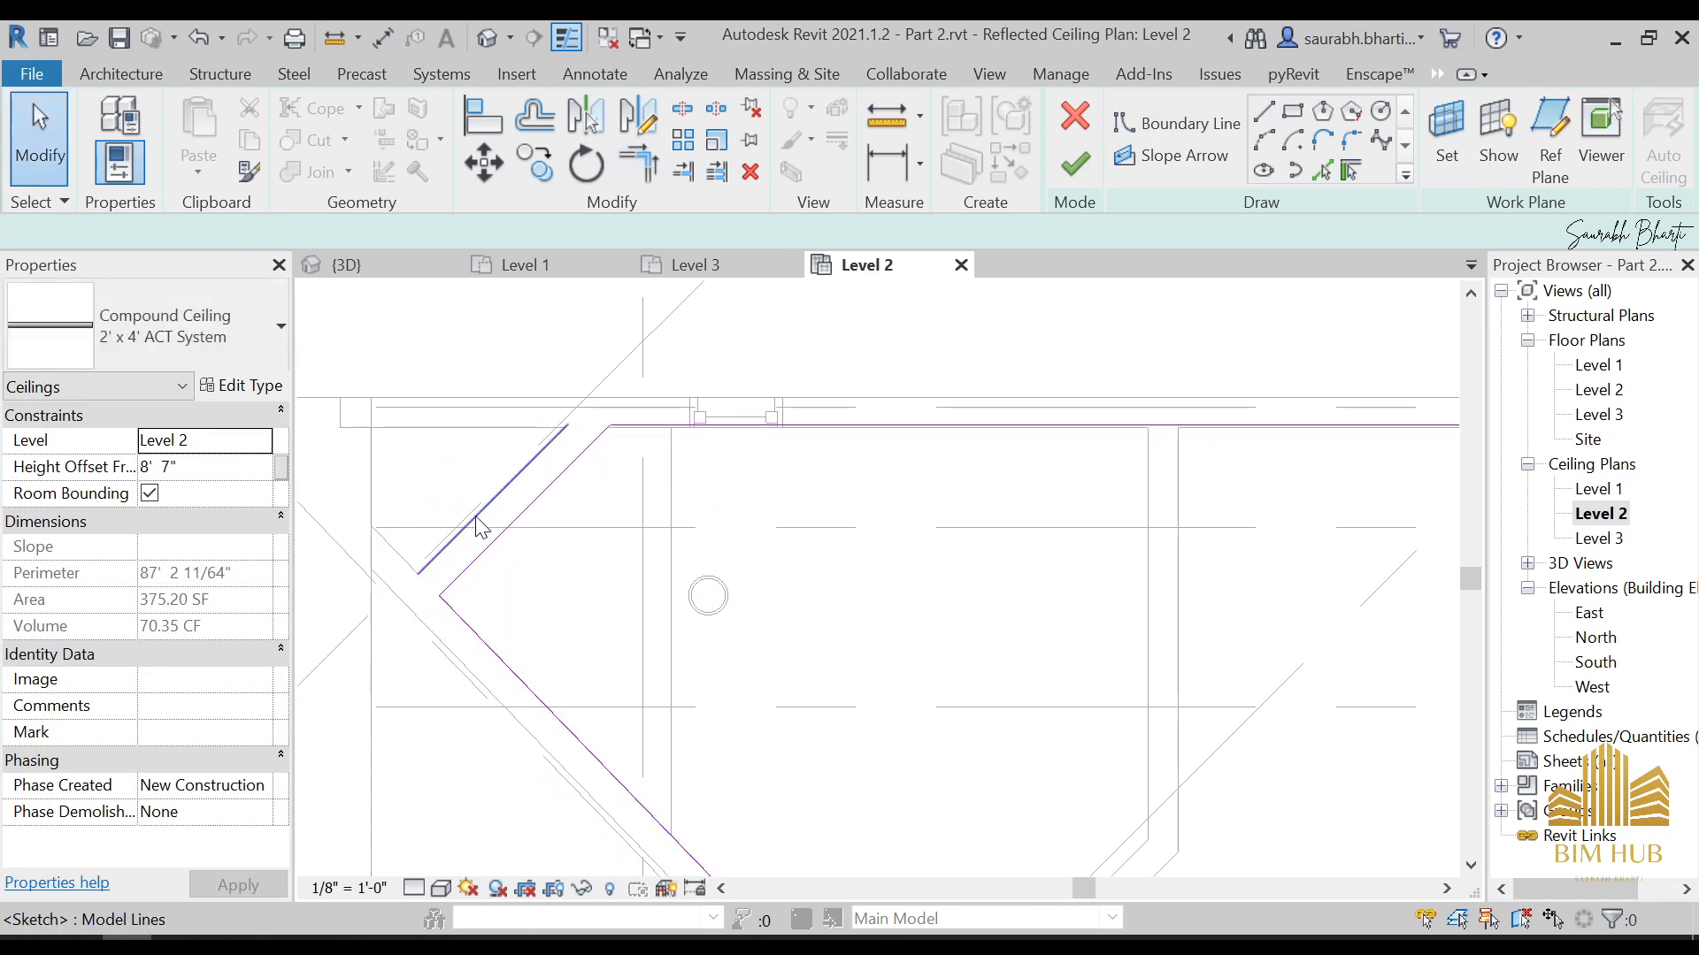
click(478, 517)
key(Delete)
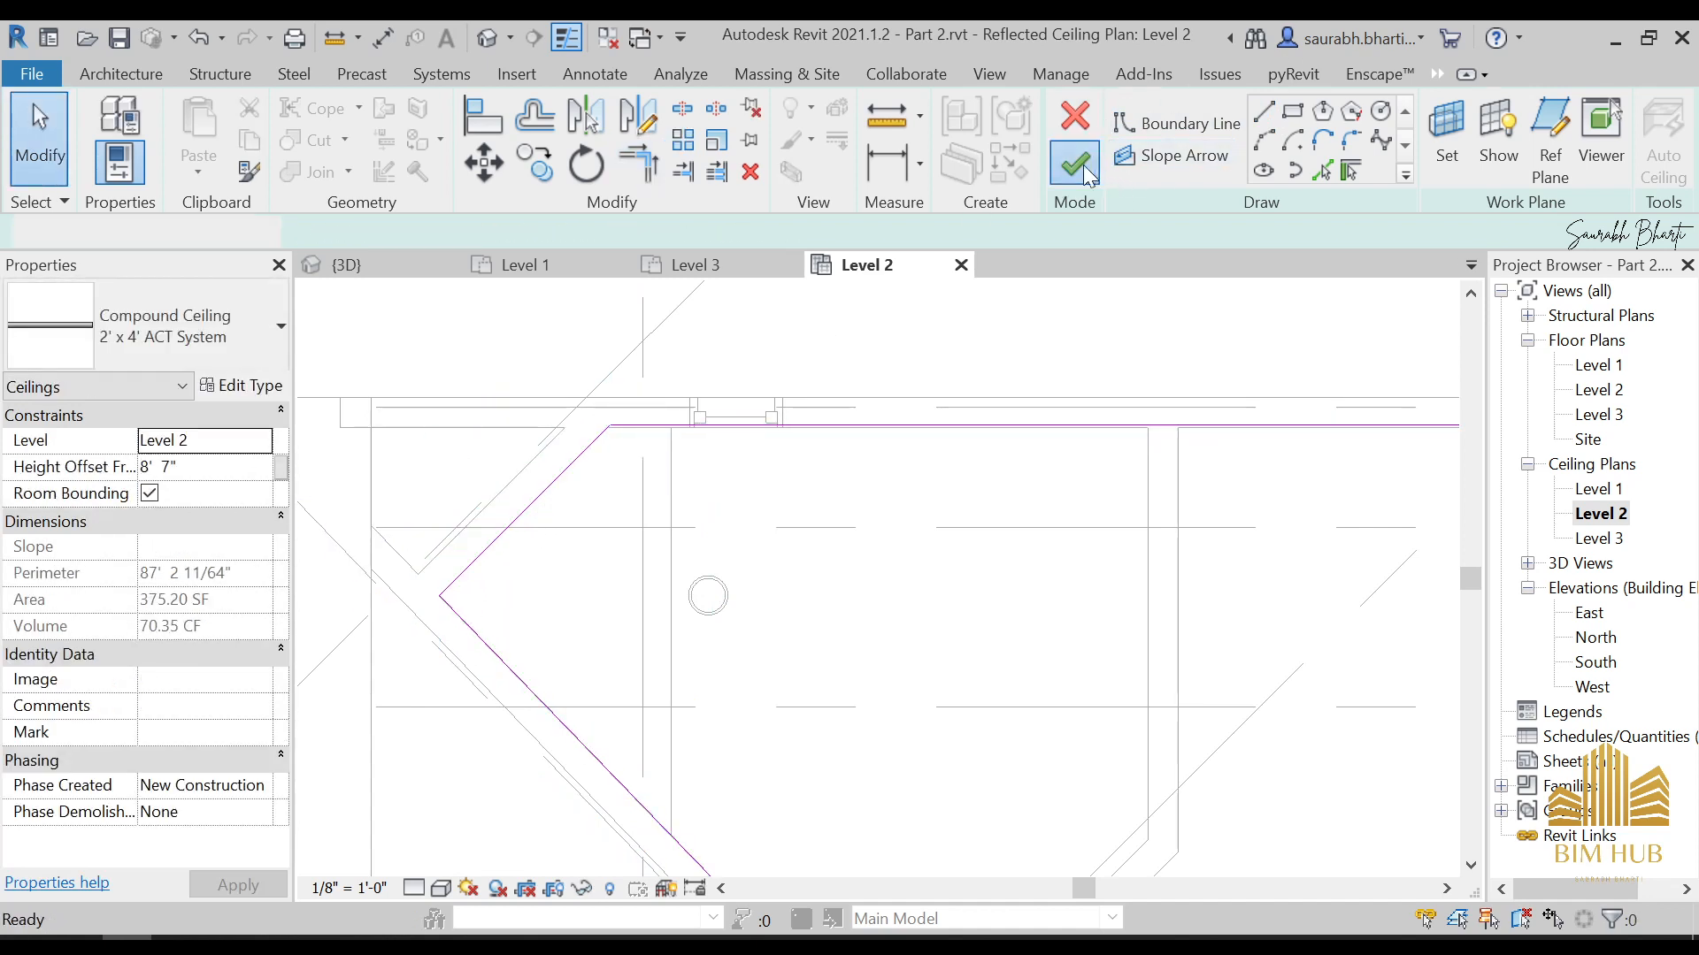
click(1086, 172)
Edit the ceiling boundary from the top of the 3D view, drawing a straight line from the short diagonal's midpoint across the protruding tip
click(496, 39)
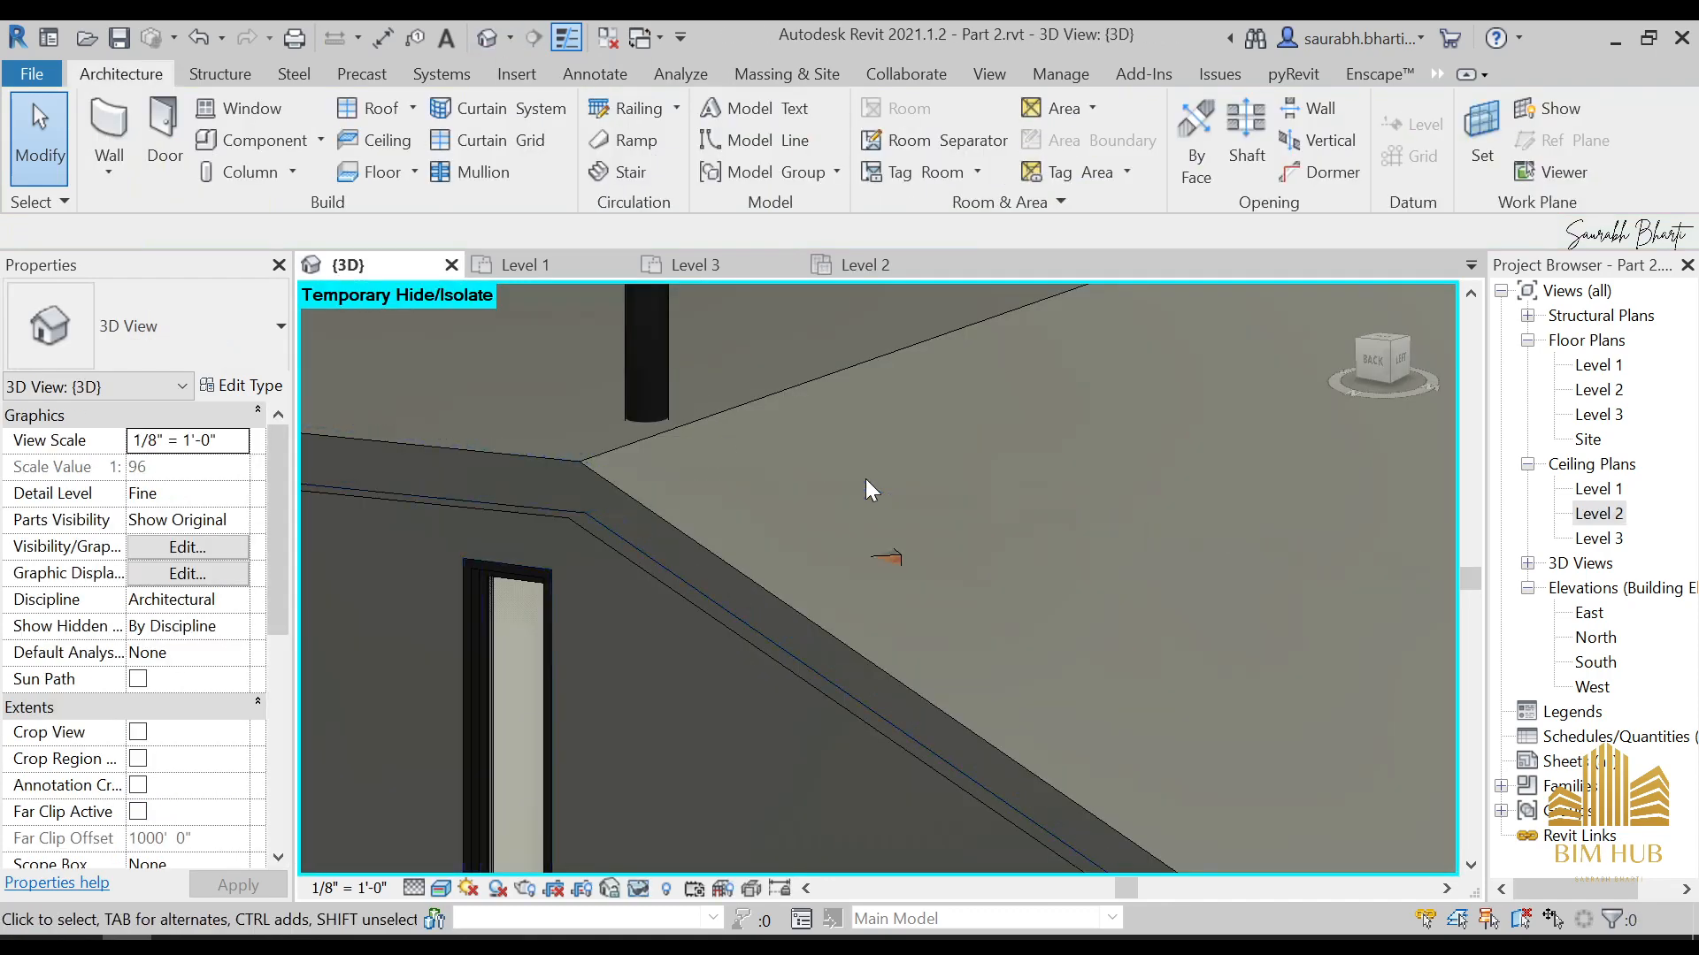
shift+middle_drag(865, 479, 900, 634)
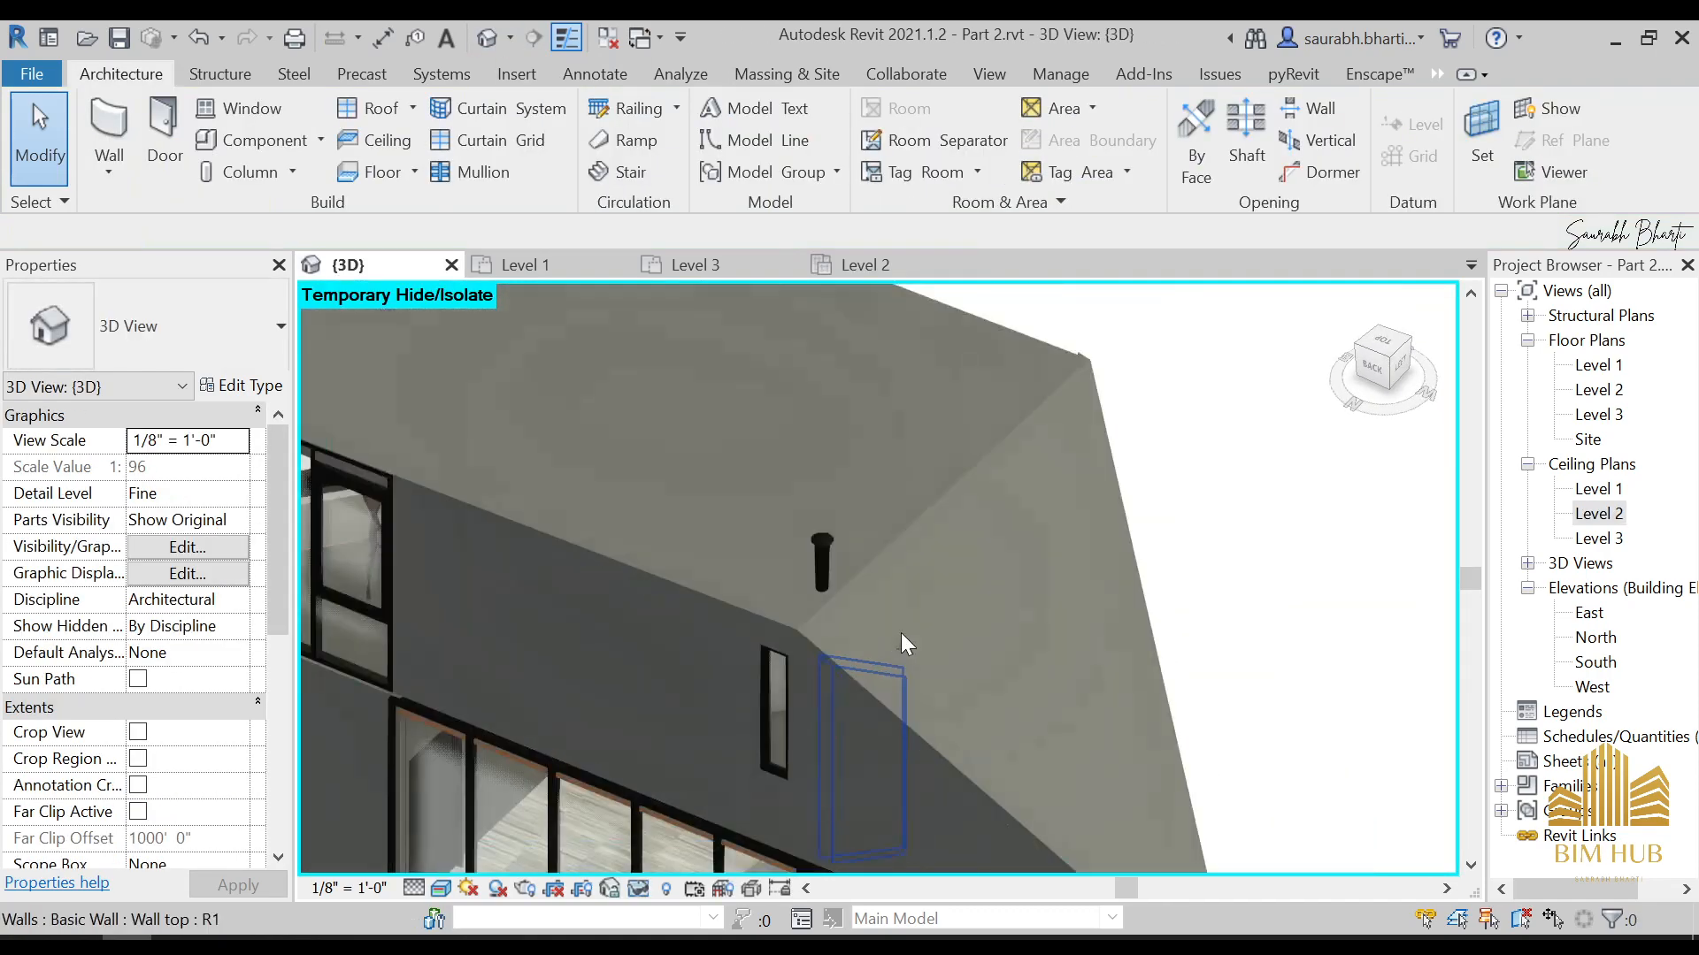
click(895, 677)
mouse_move(896, 692)
shift+middle_down()
mouse_move(1118, 713)
mouse_move(1088, 619)
shift+middle_up()
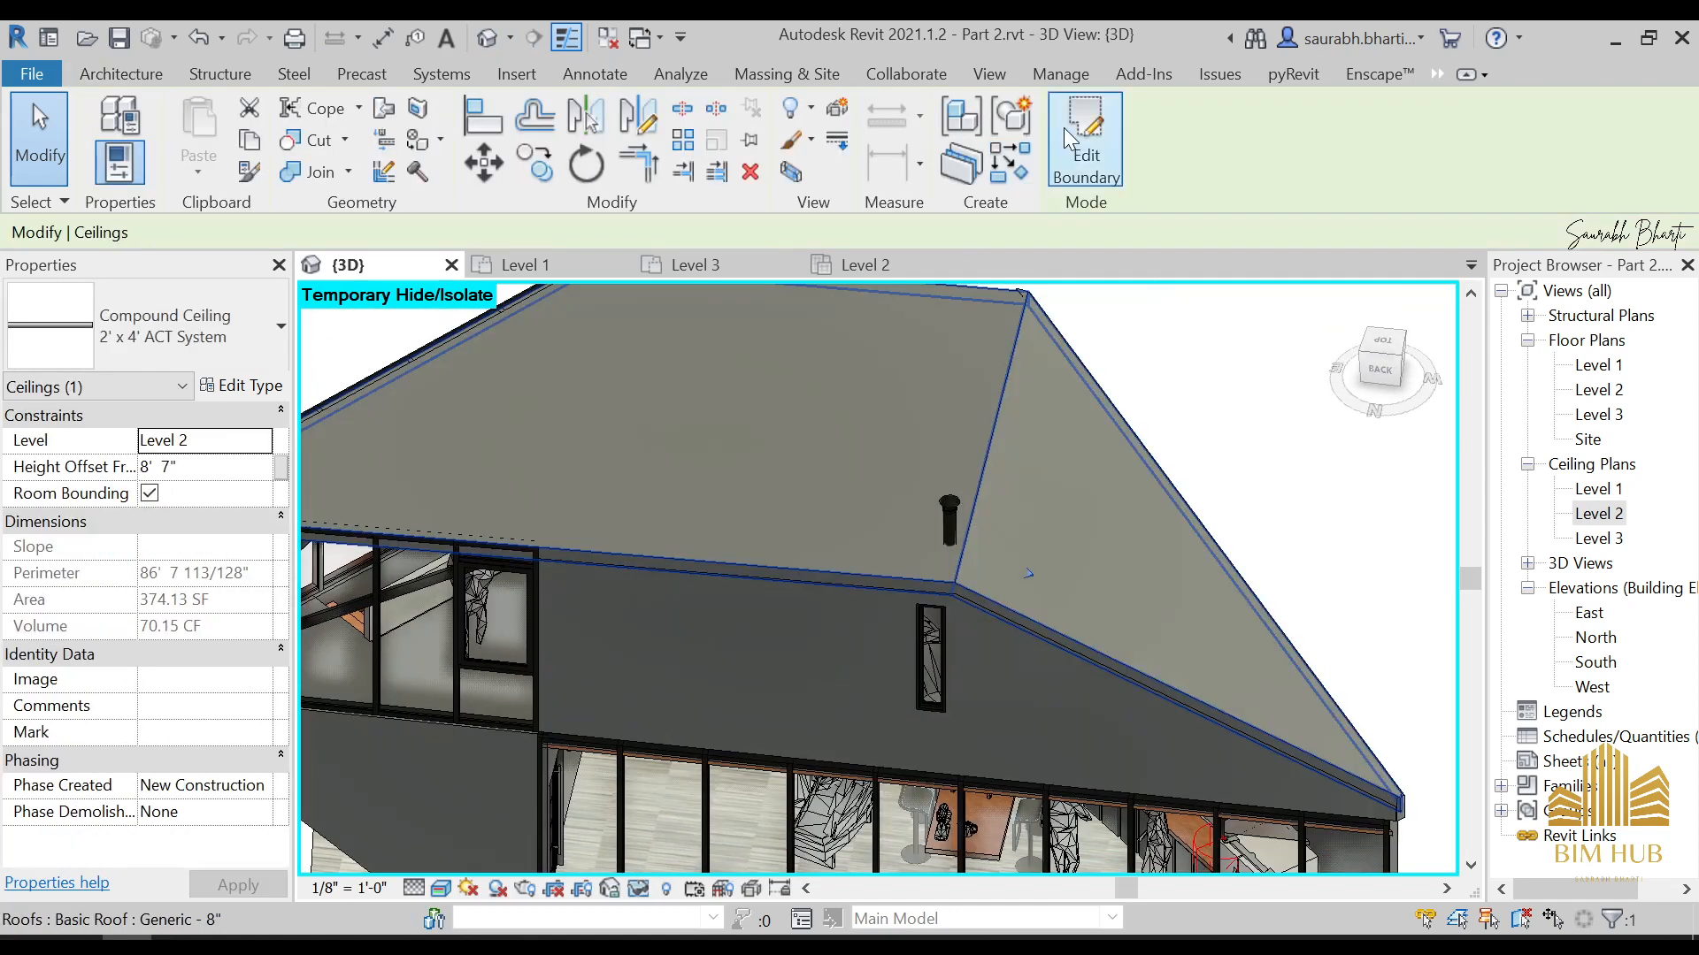
click(1085, 137)
scroll(943, 517, down, 5)
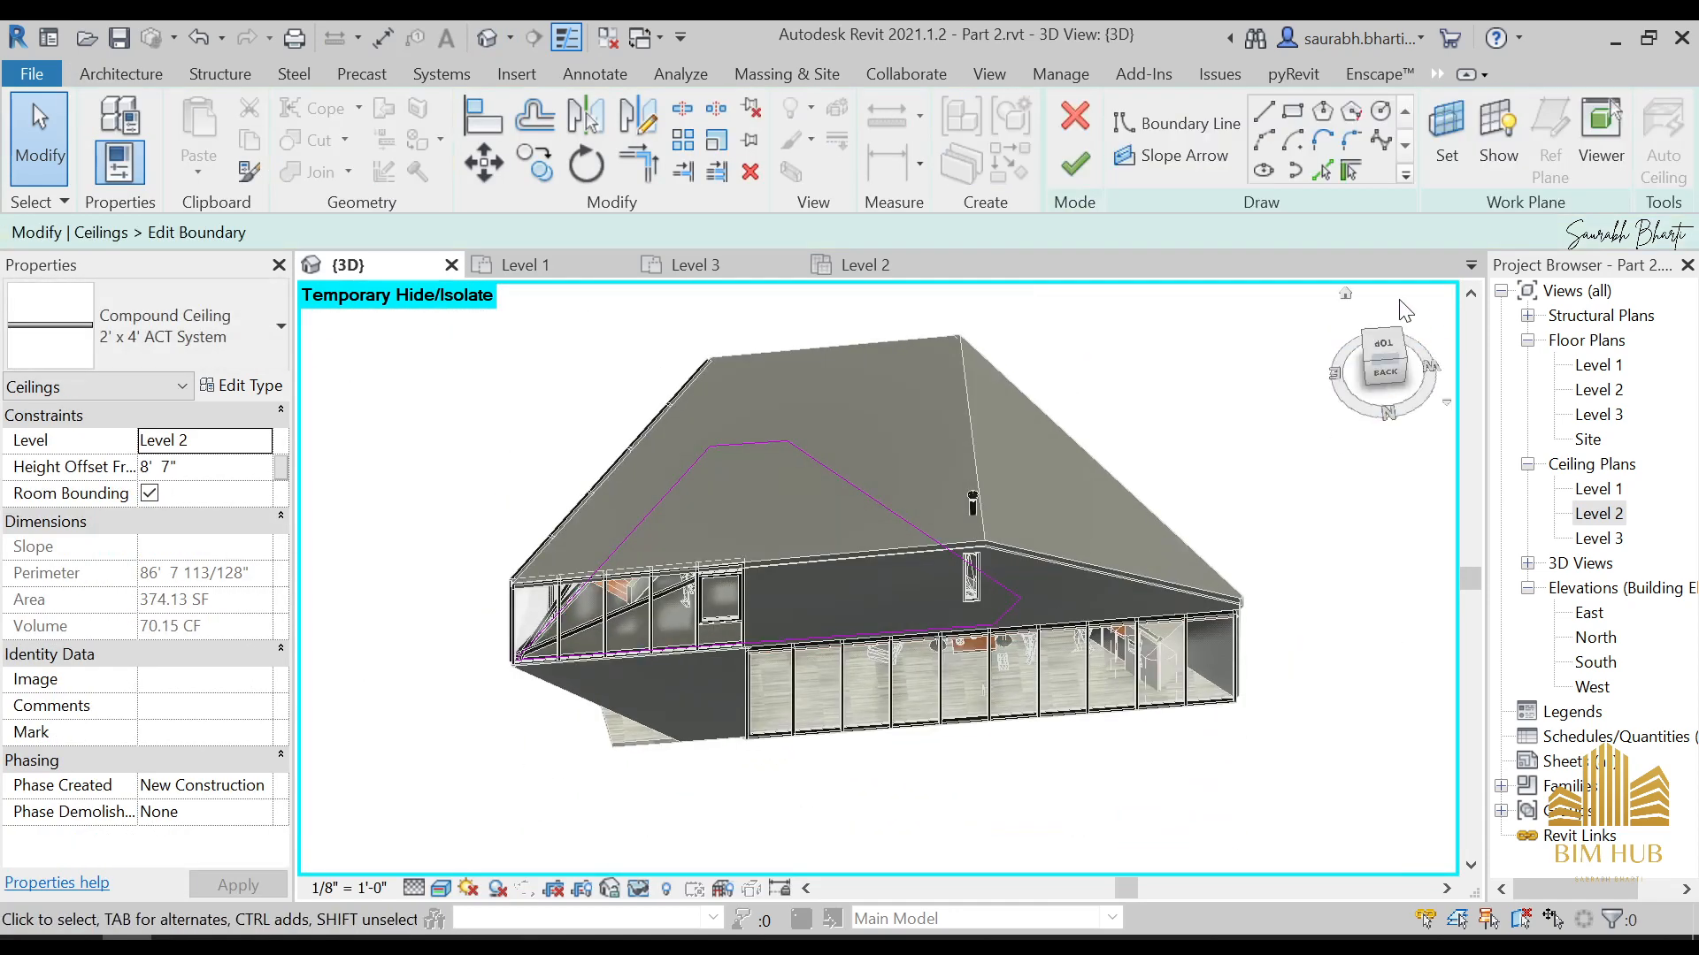
click(1384, 349)
scroll(893, 756, up, 6)
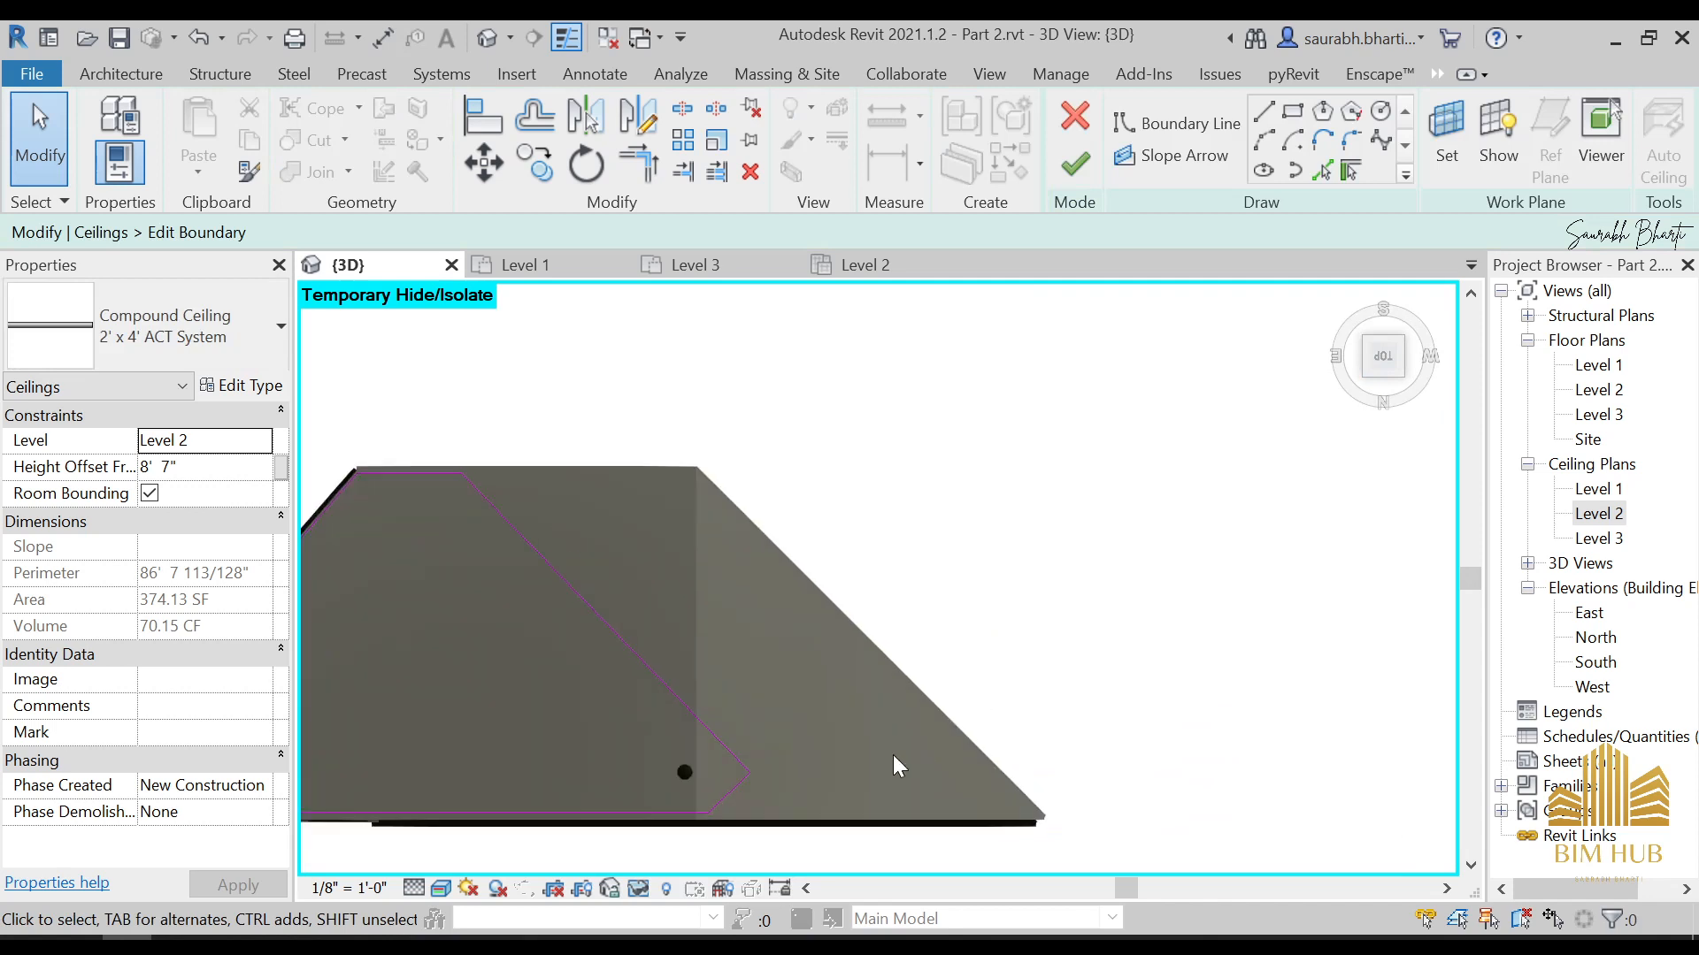
scroll(718, 734, up, 2)
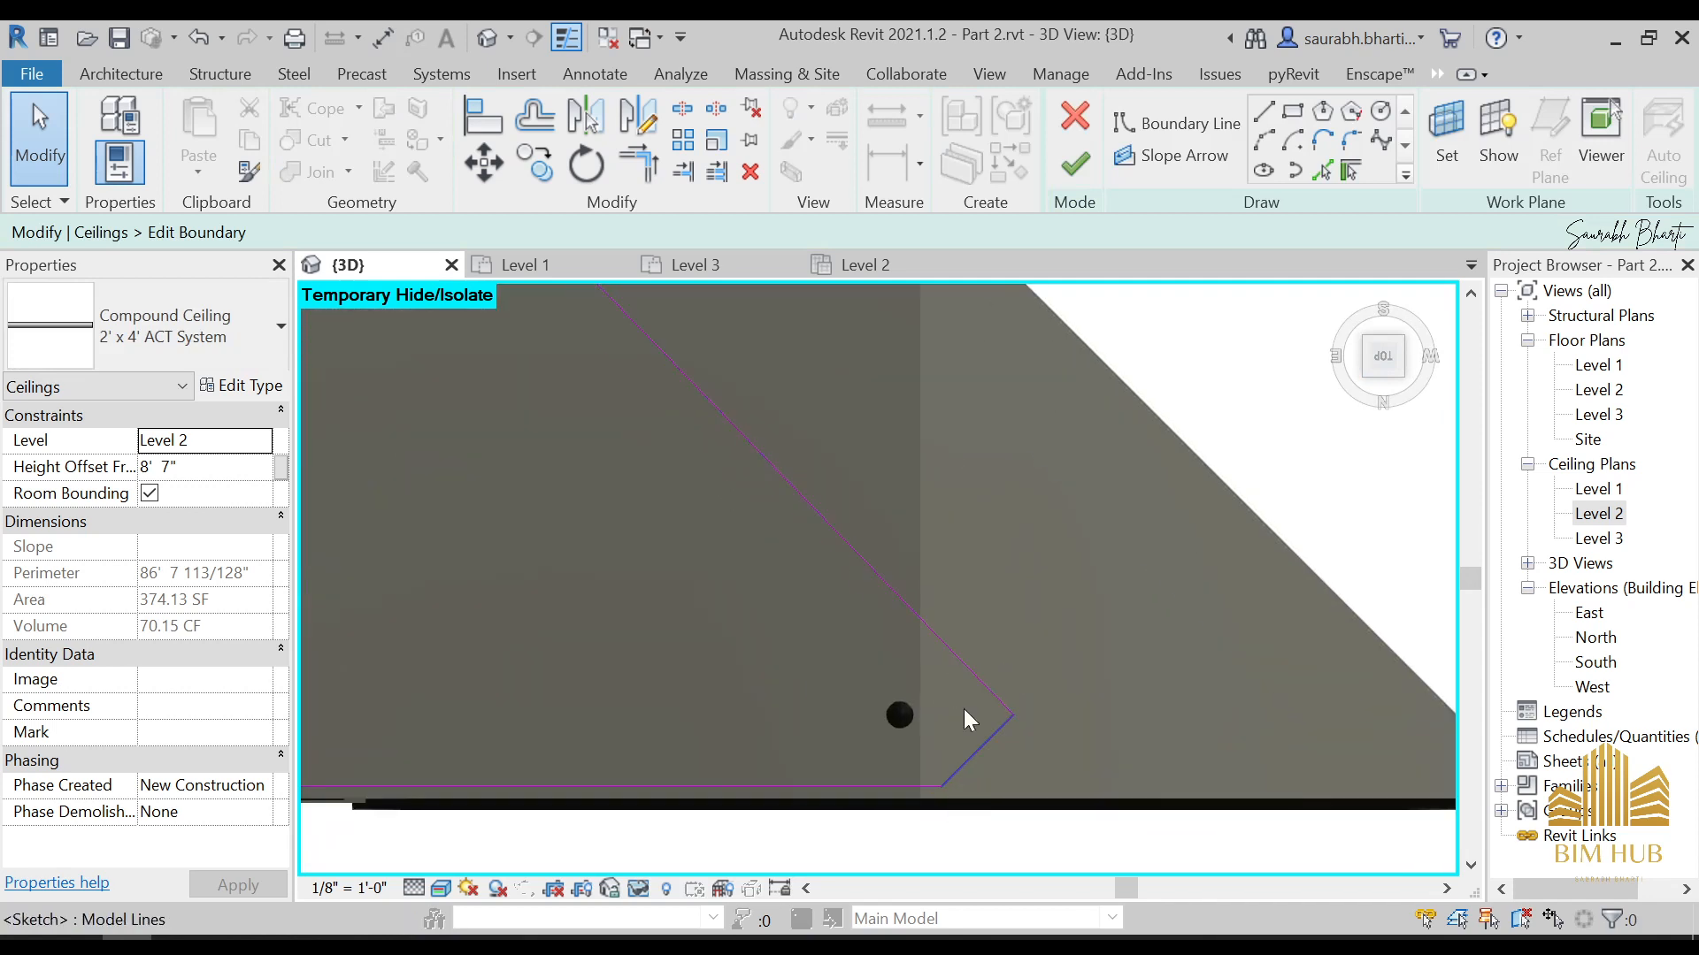
click(1263, 113)
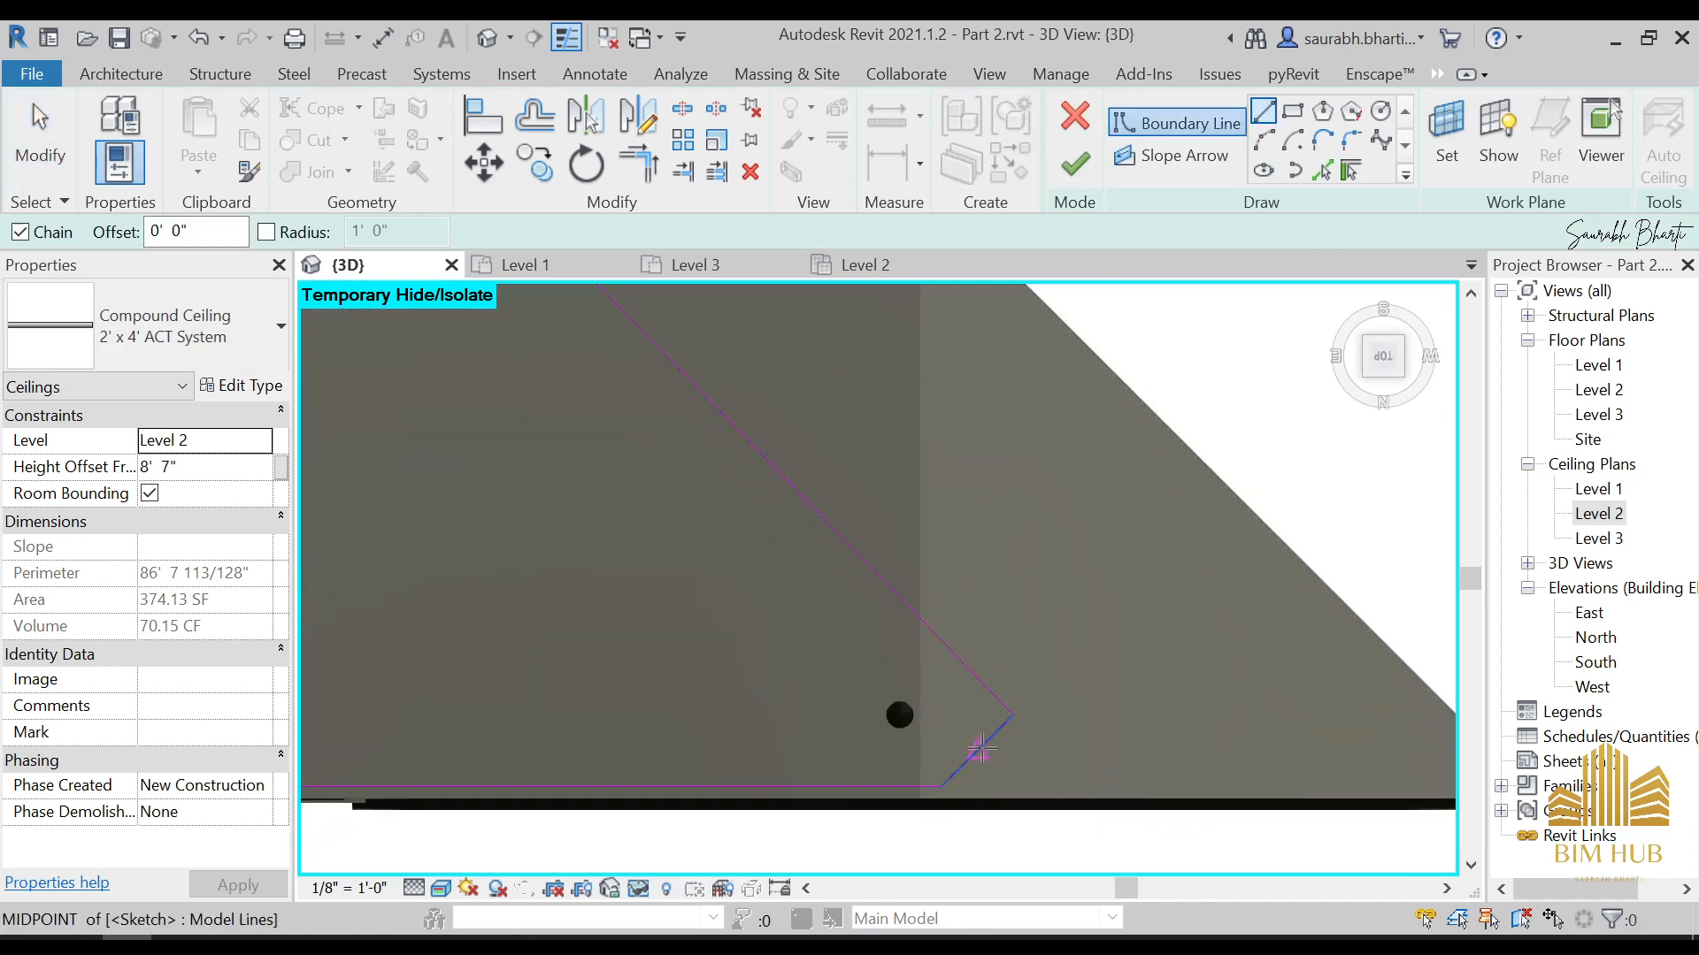
key(Escape)
key(Escape)
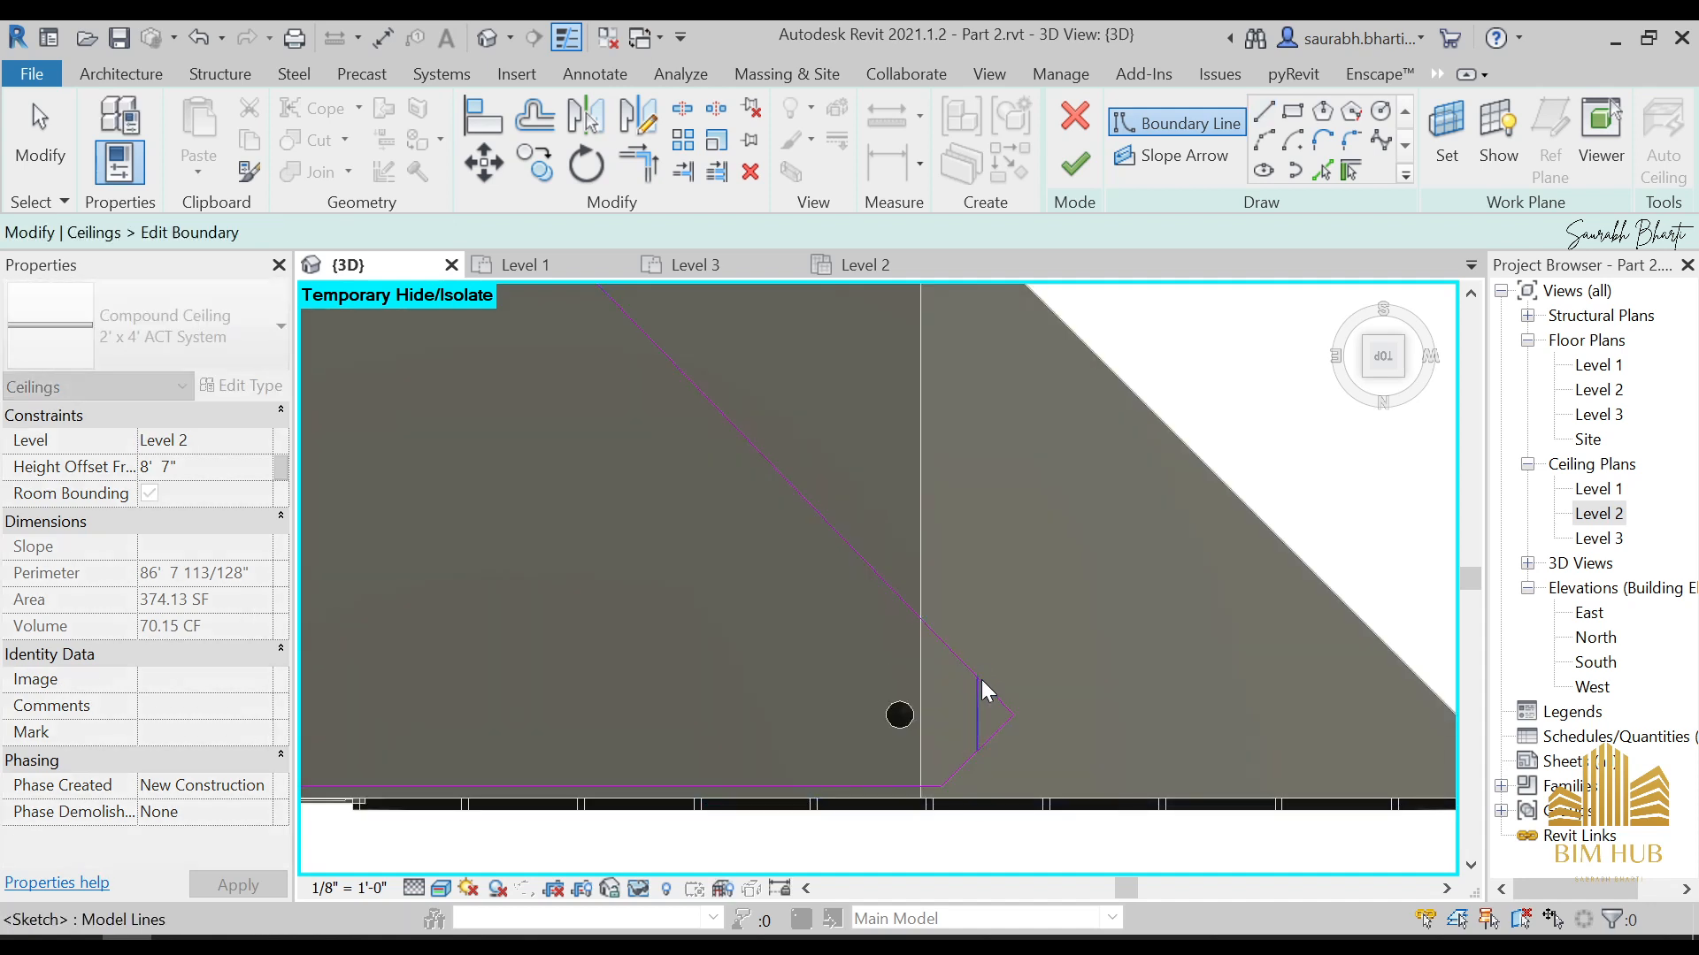
Trim the protruding tip of the ceiling boundary back to the straight line and finish the sketch
key(t)
key(r)
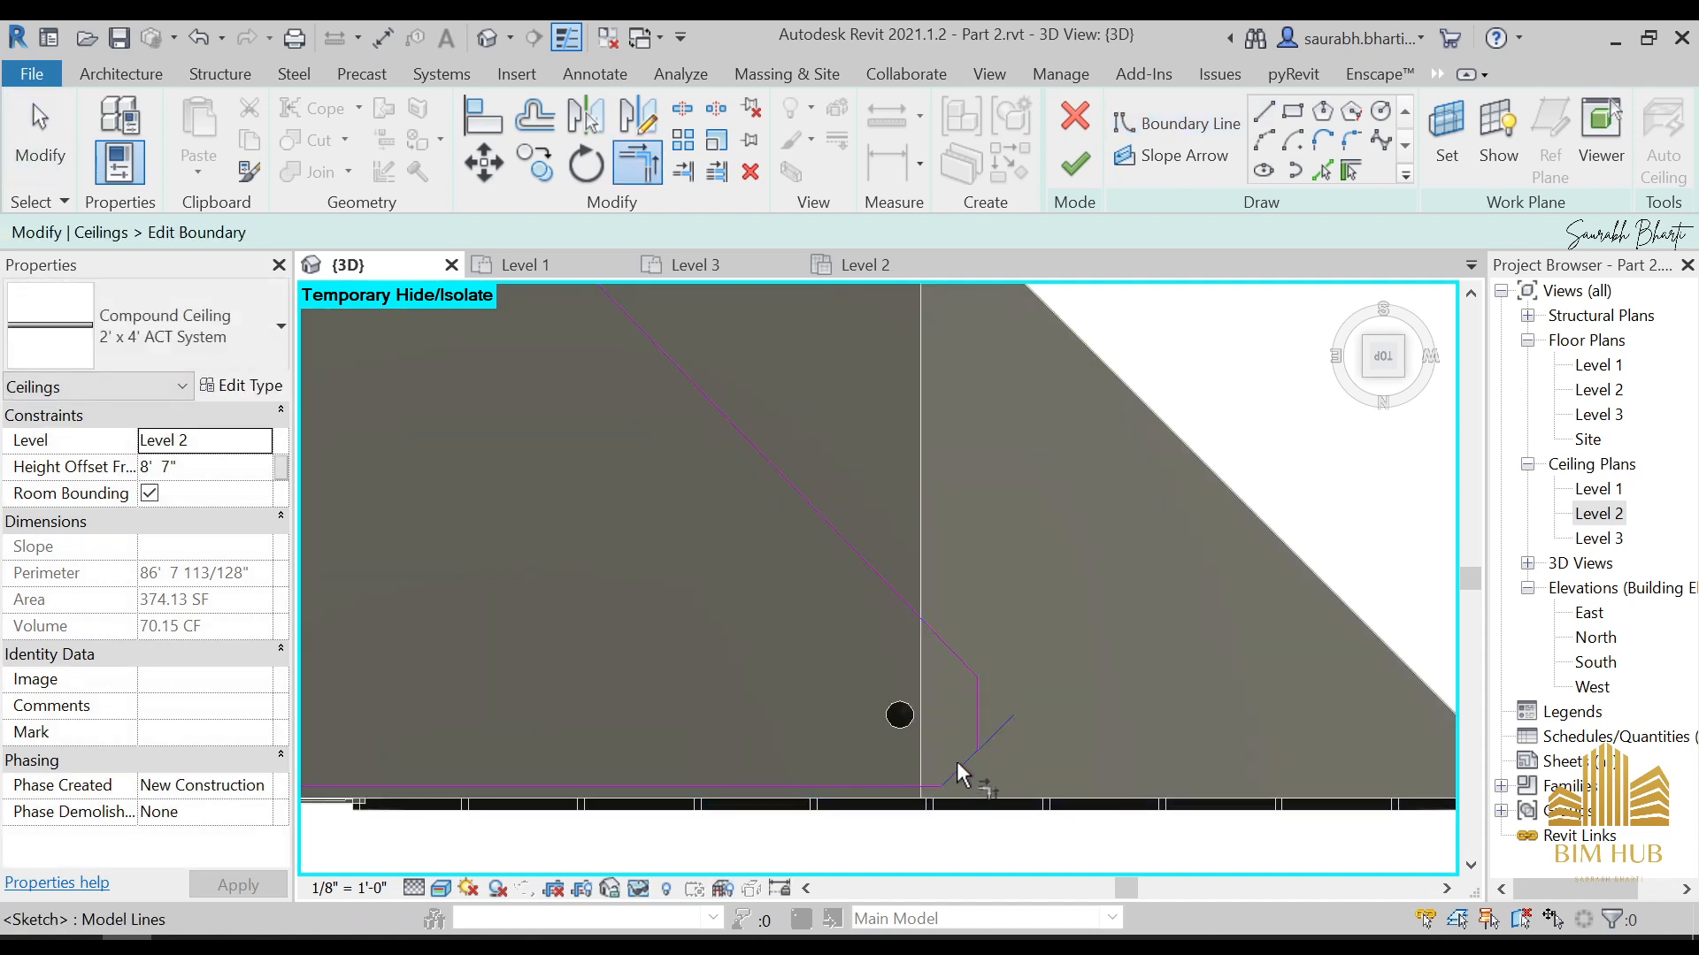
click(974, 735)
key(Escape)
click(1075, 162)
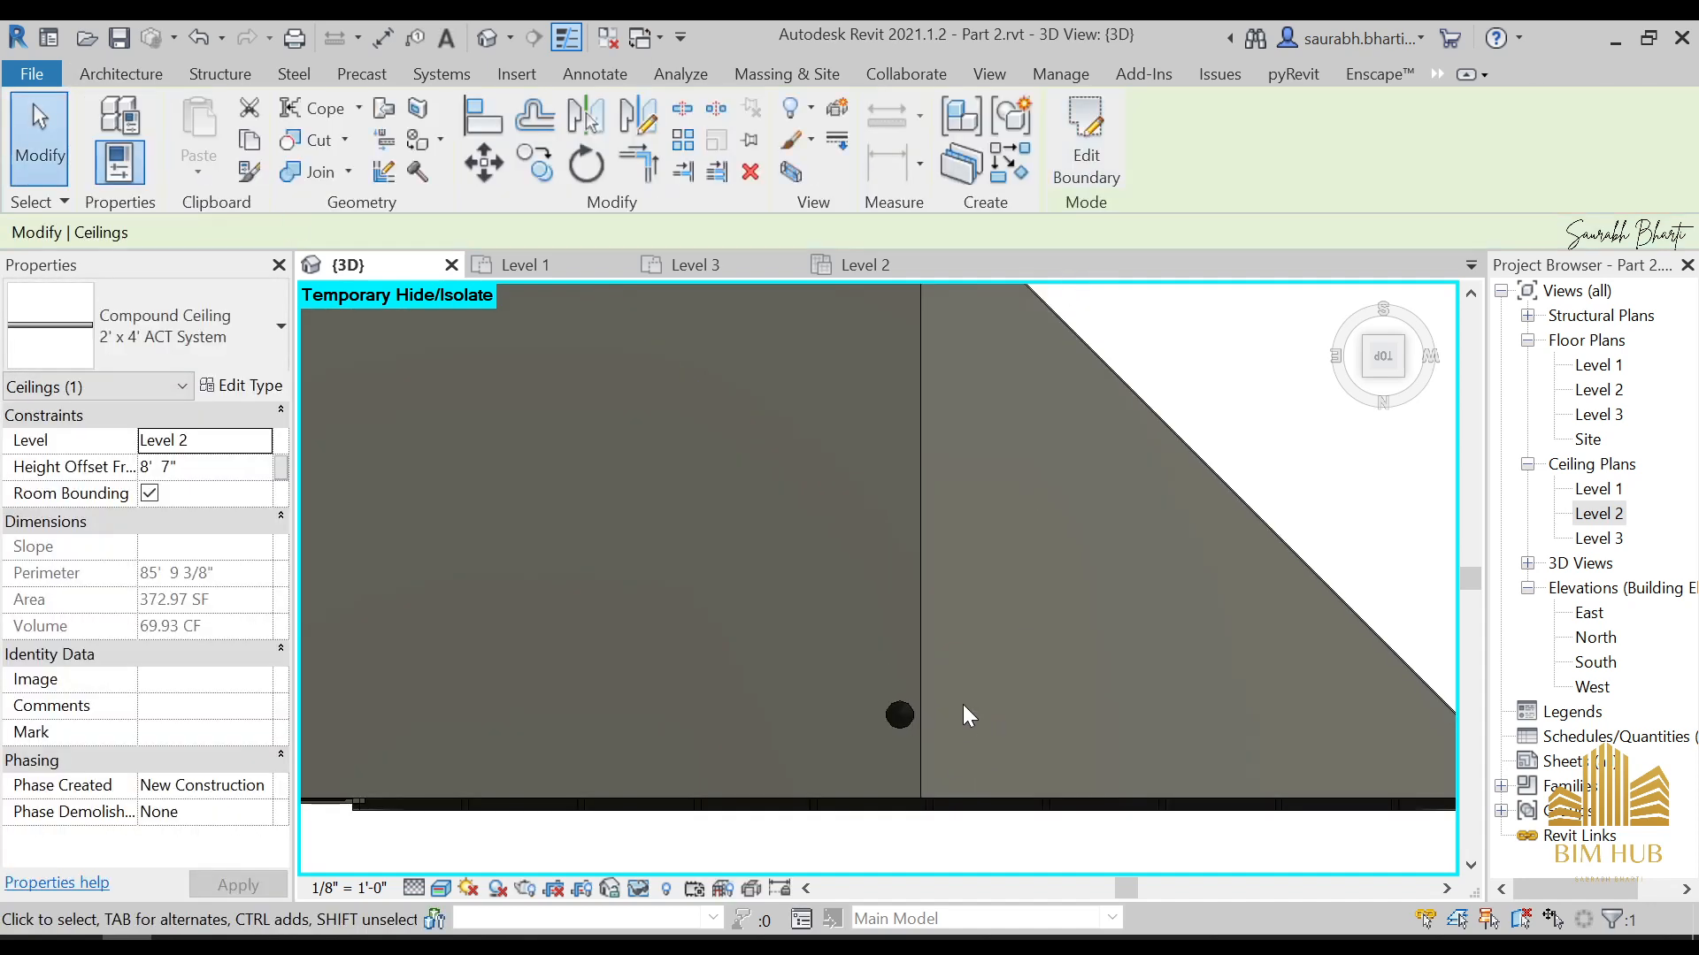
Temporarily hide the roof and inspect the ceiling and the walls around its cut-back corner from above
scroll(974, 752, down, 5)
shift+middle_drag(993, 801, 890, 584)
click(948, 438)
key(Escape)
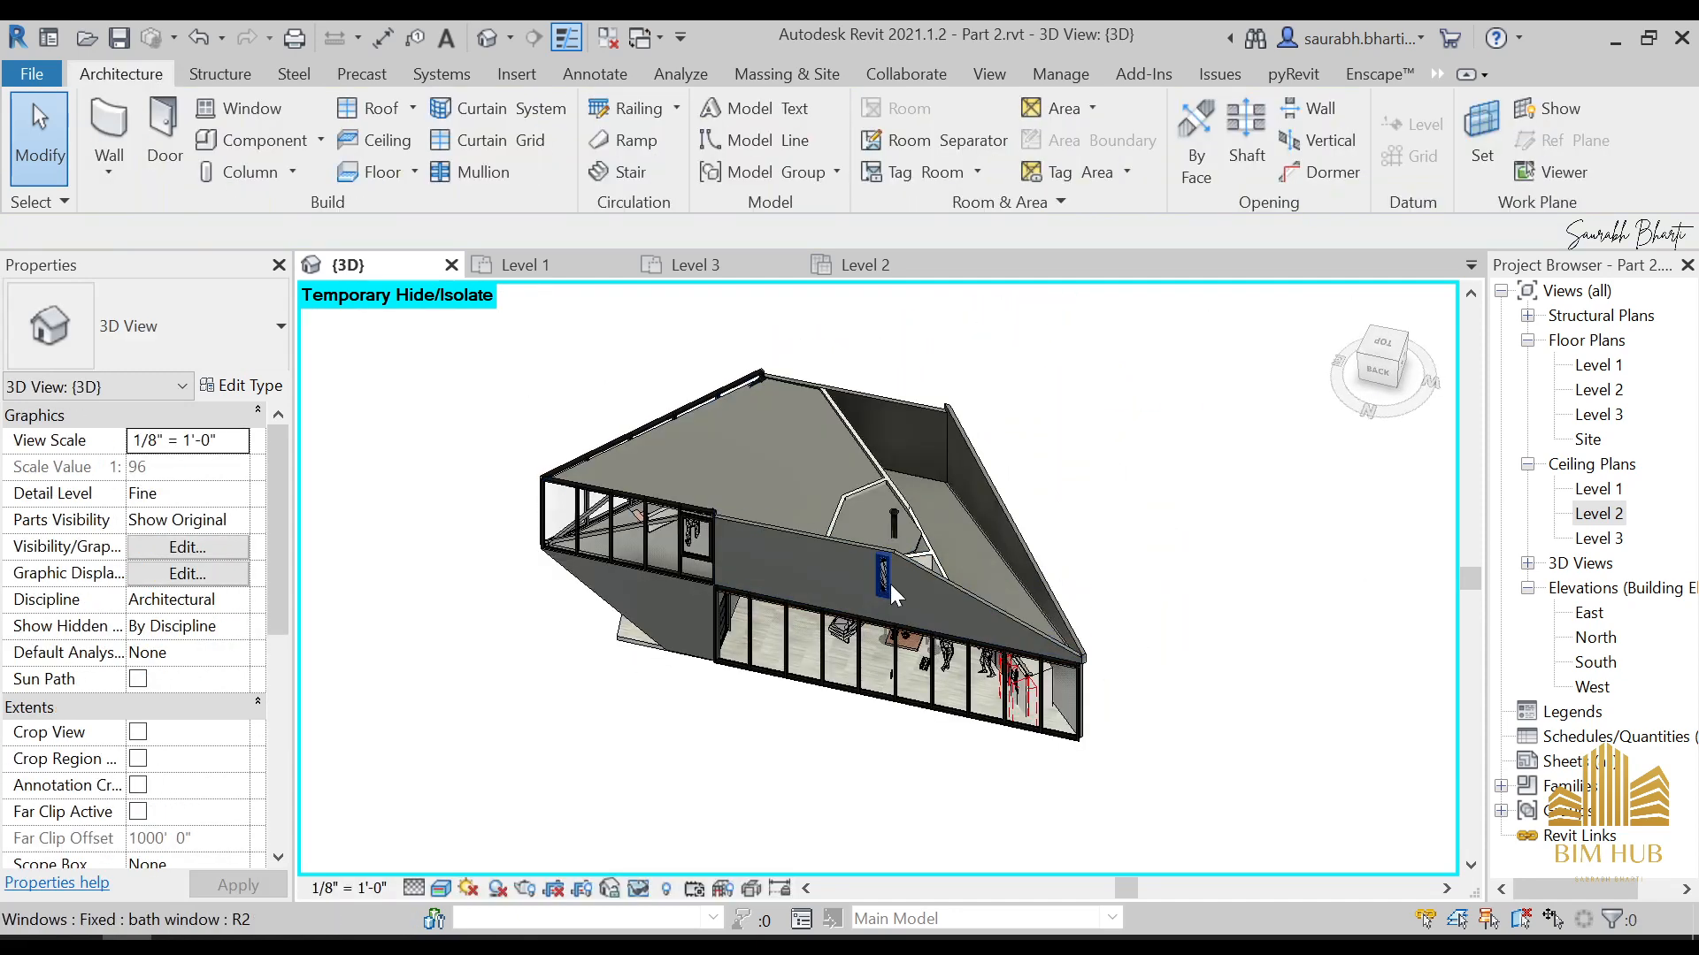
scroll(918, 527, up, 6)
click(955, 541)
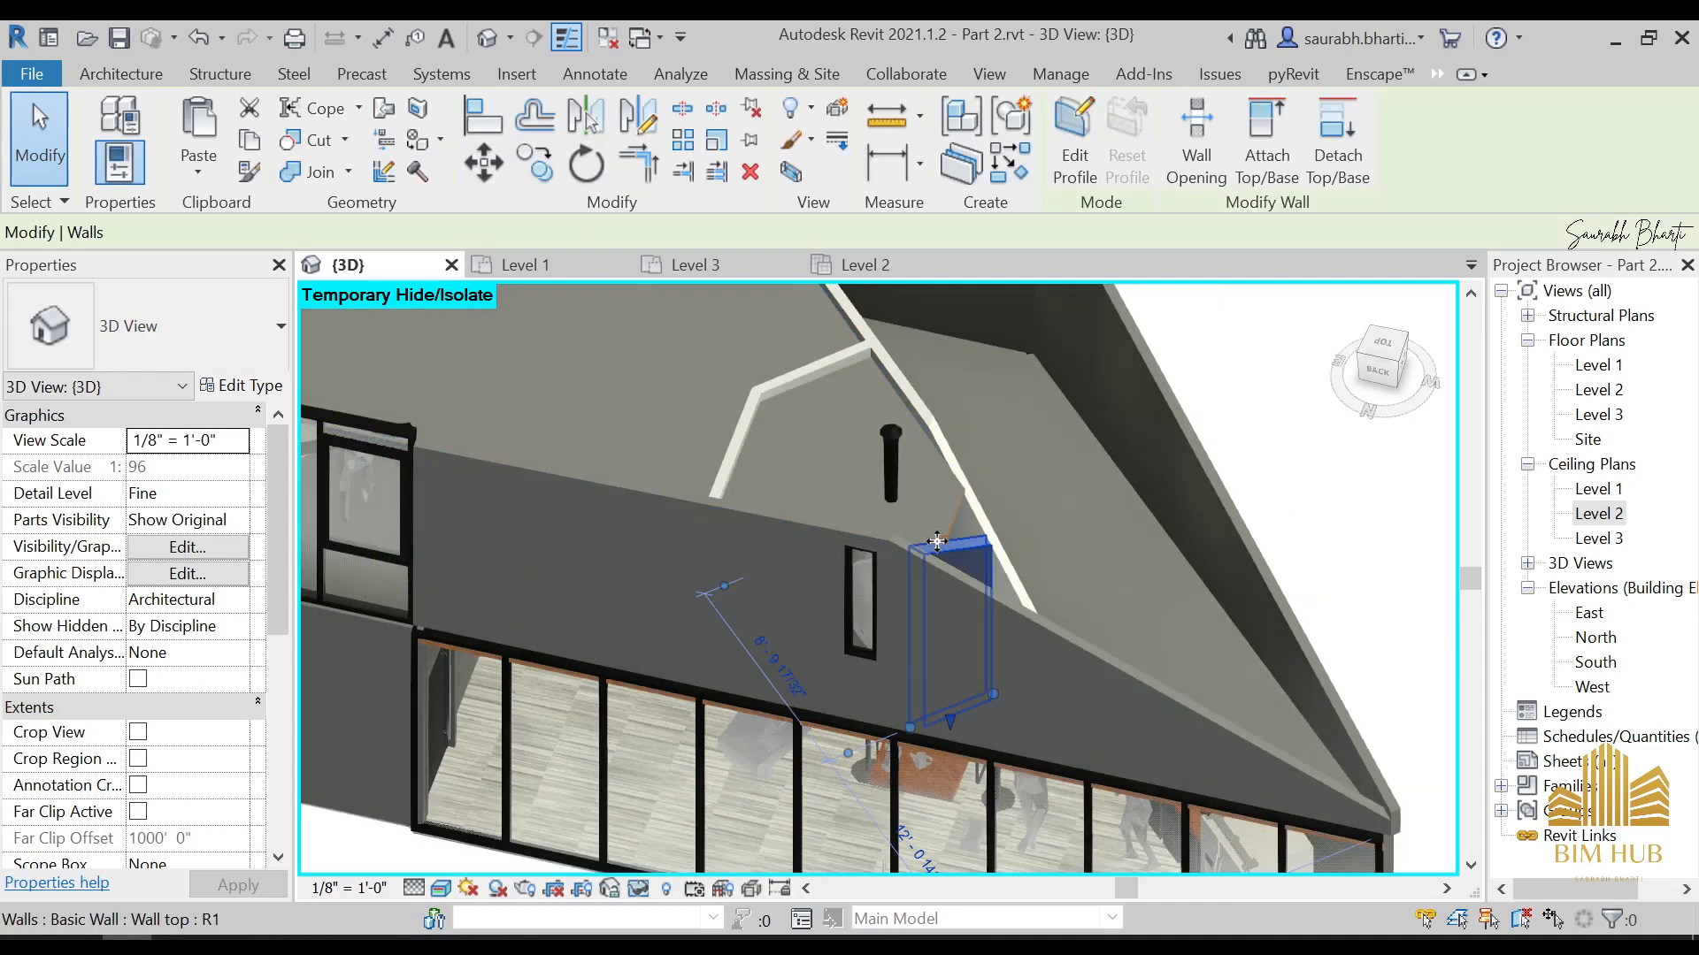
key(Escape)
shift+middle_drag(951, 557, 807, 557)
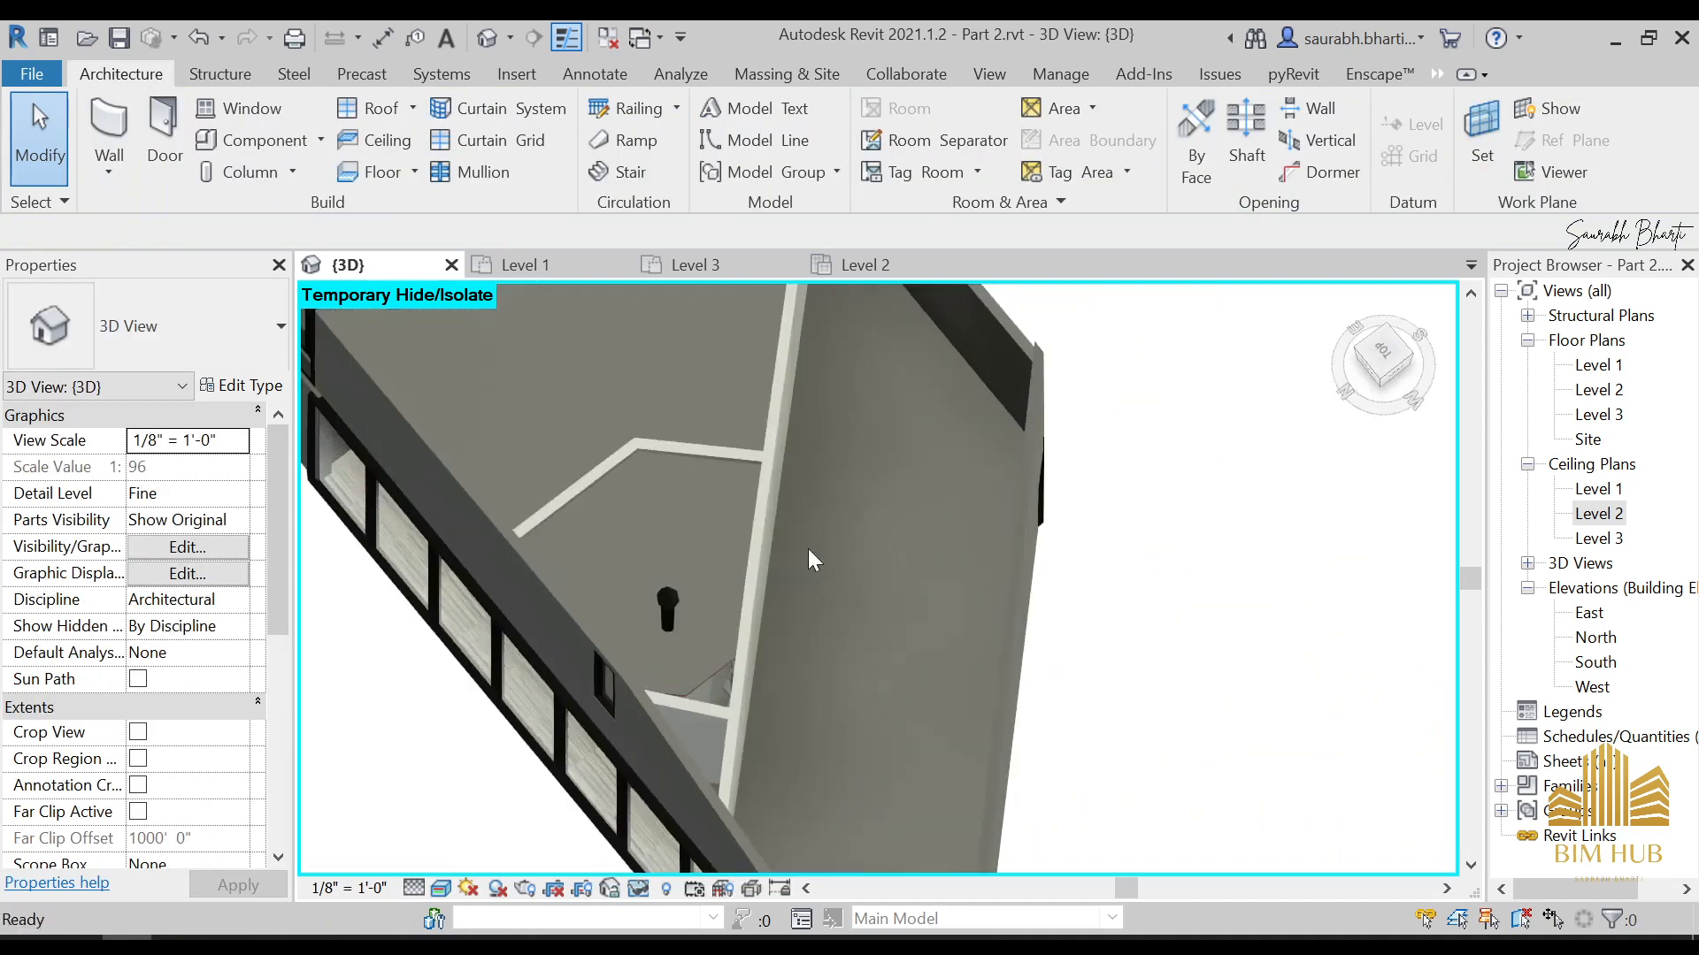
Restore all temporarily hidden elements and view the whole house from the back
key(h)
key(r)
scroll(792, 566, down, 2)
shift+middle_drag(767, 622, 925, 286)
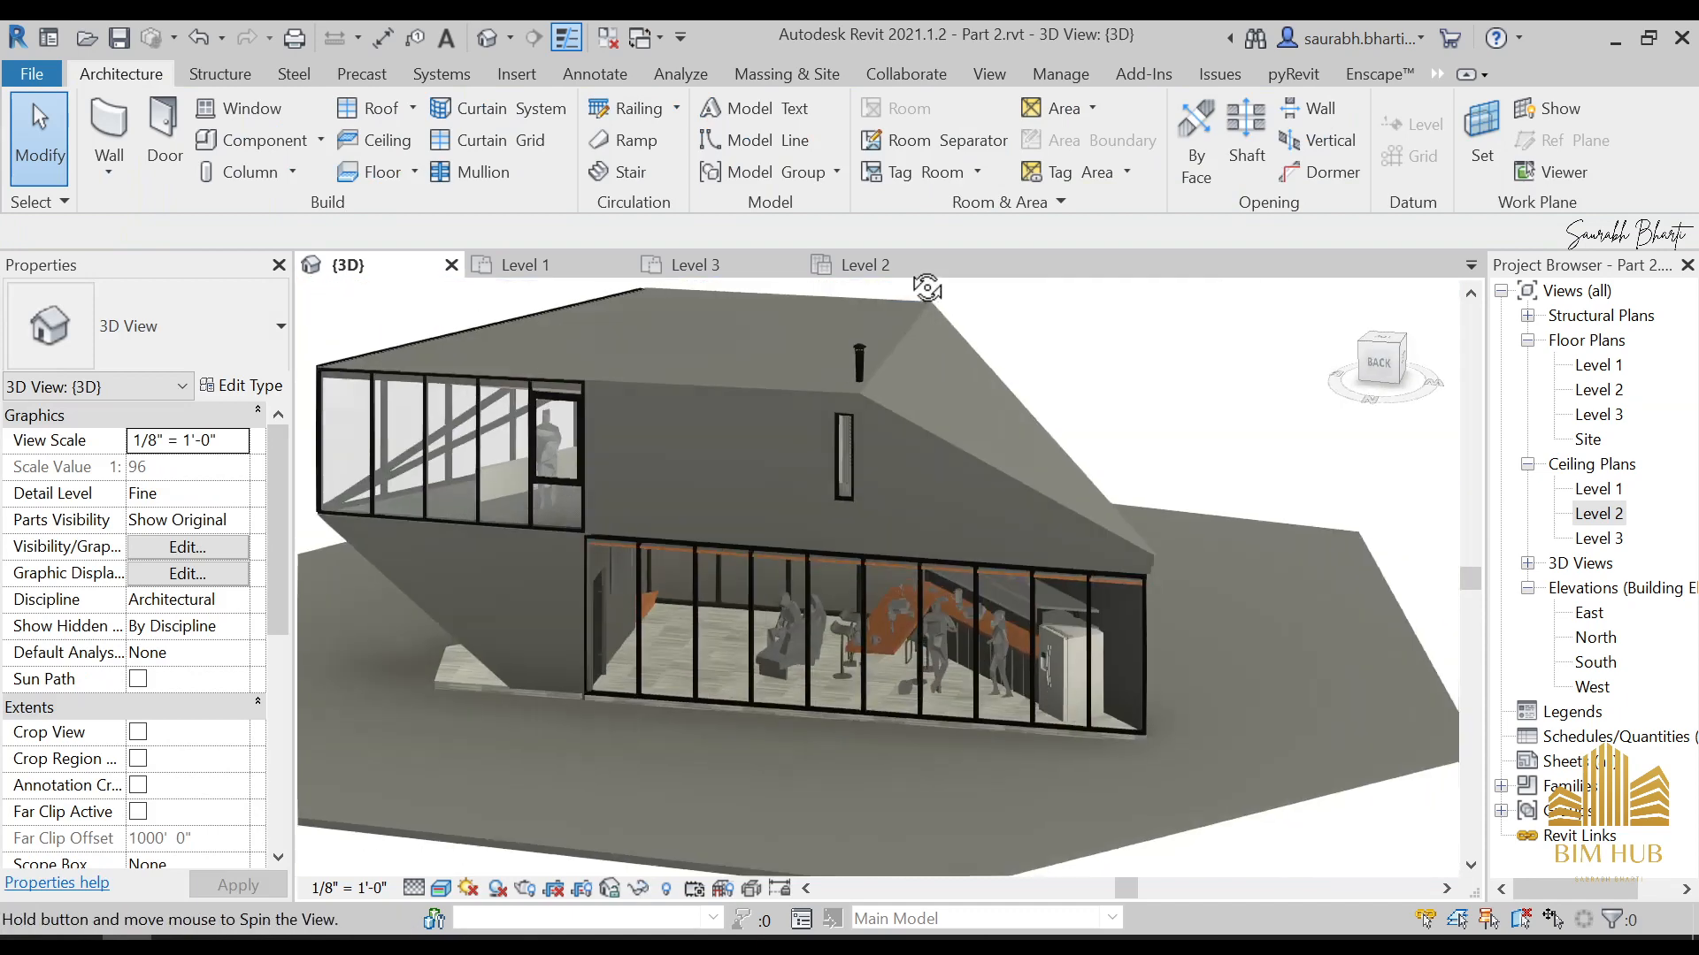
Switch to Photos, examine the floor plan, kitchen photo and lit exterior photo, and return to Revit
scroll(867, 558, down, 4)
click(328, 947)
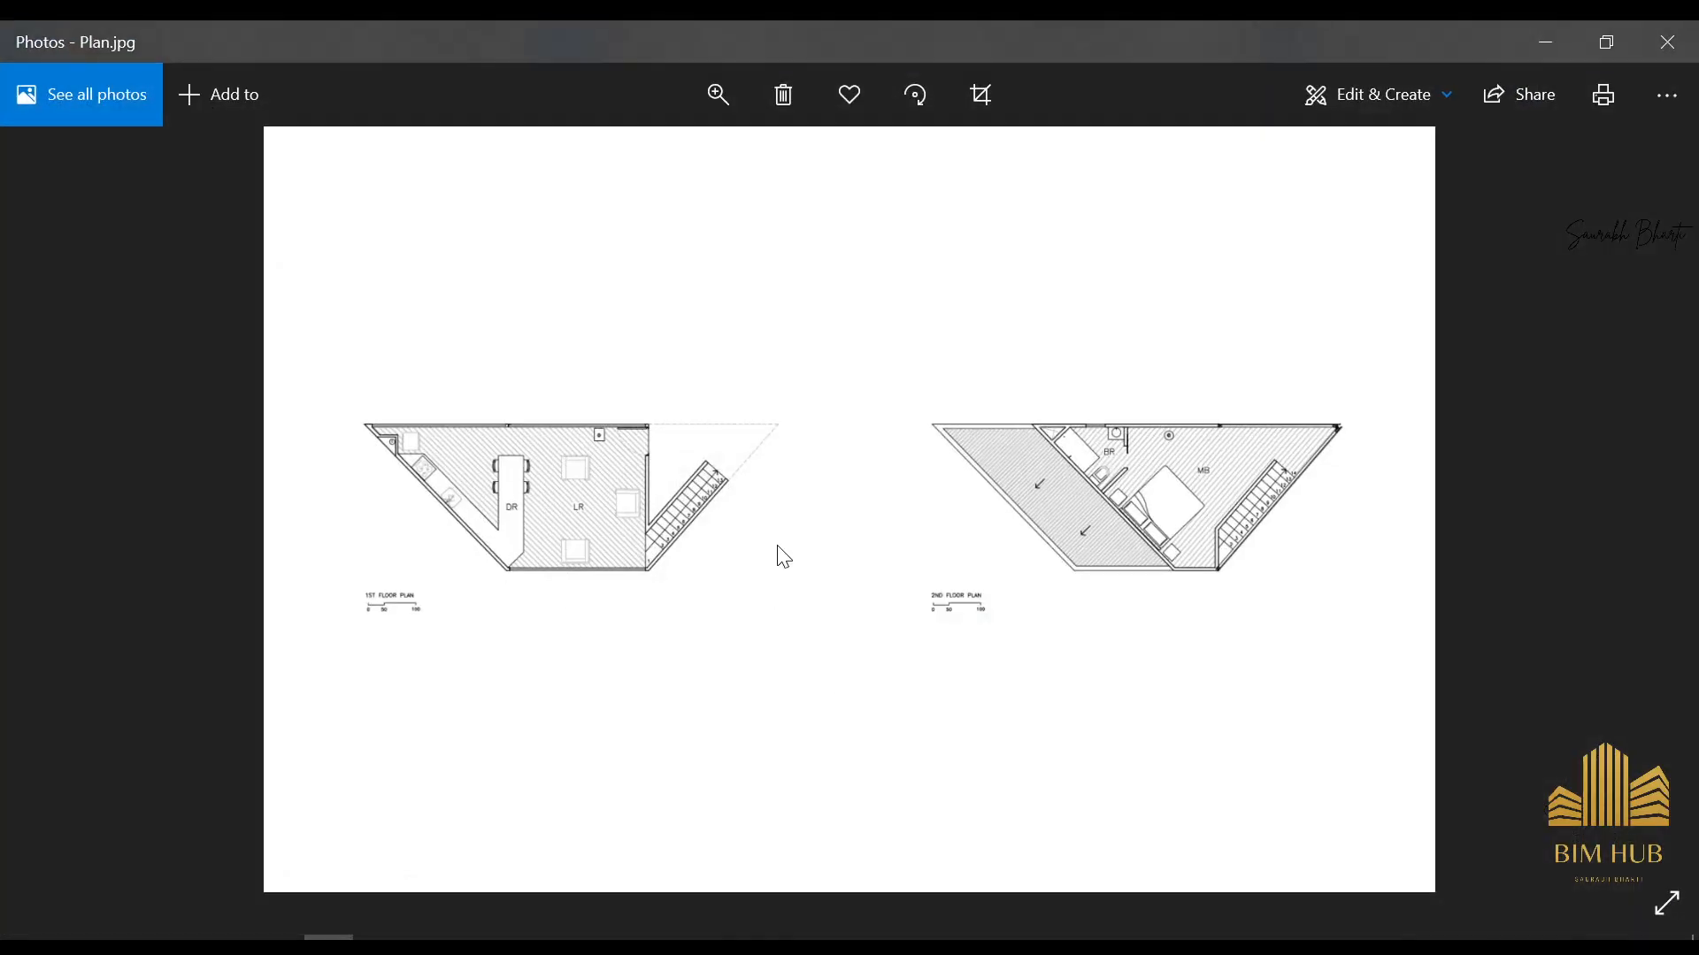
scroll(734, 533, up, 2)
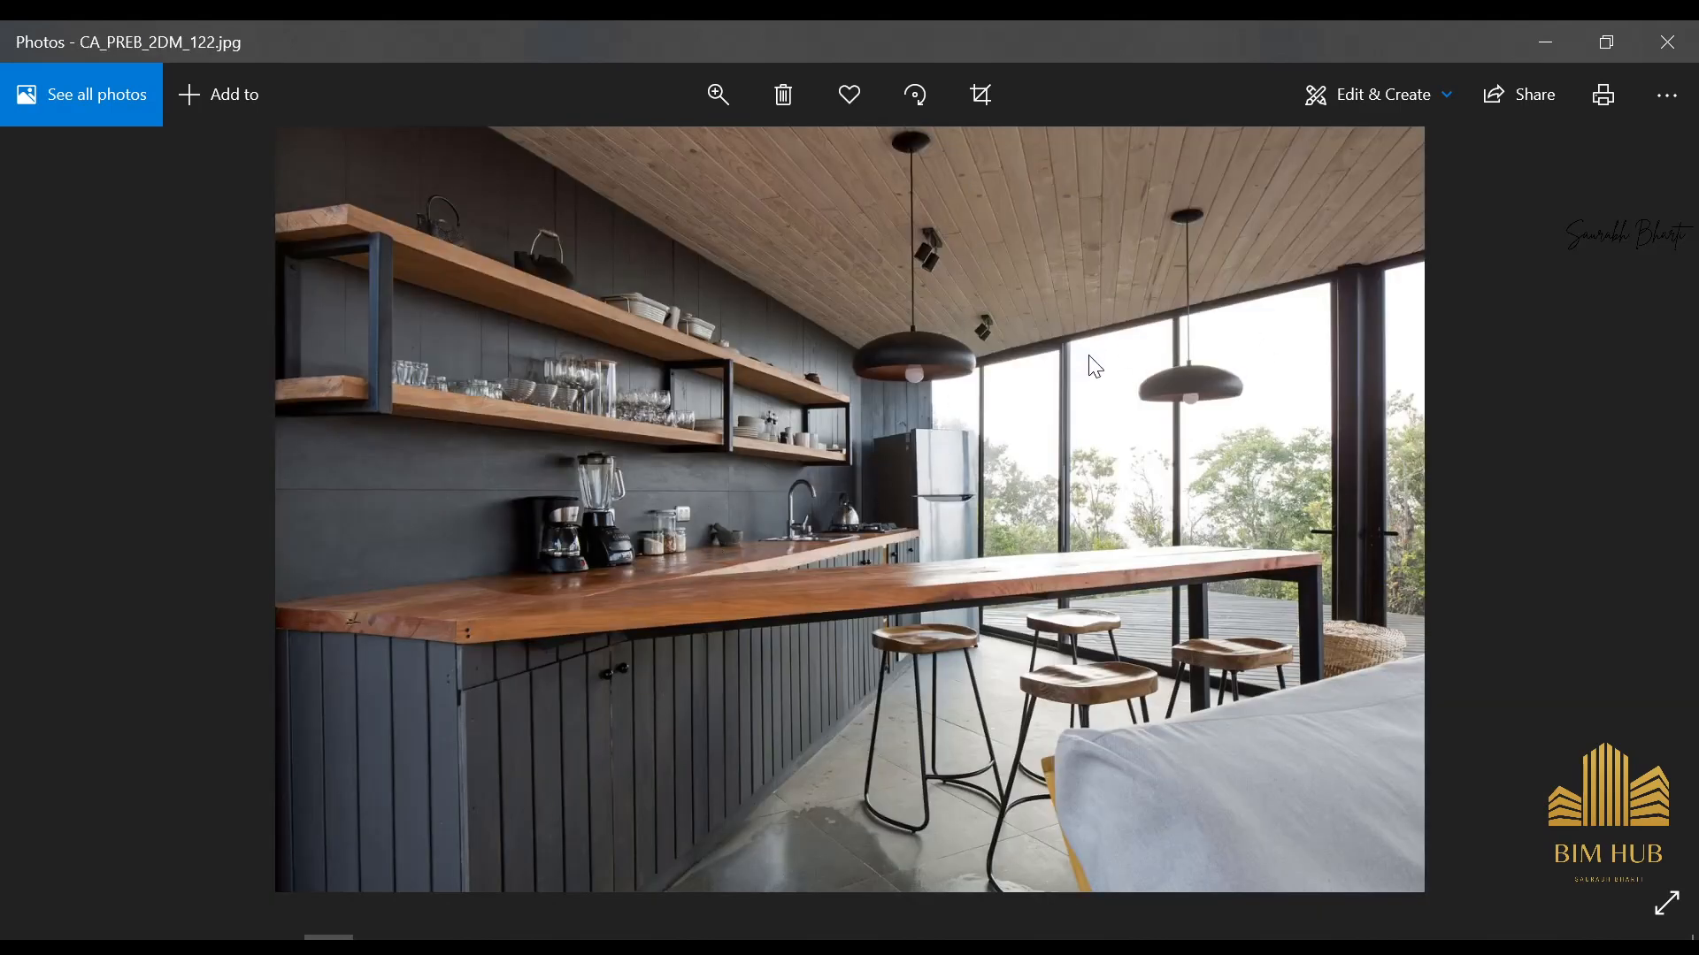
scroll(1090, 361, up, 1)
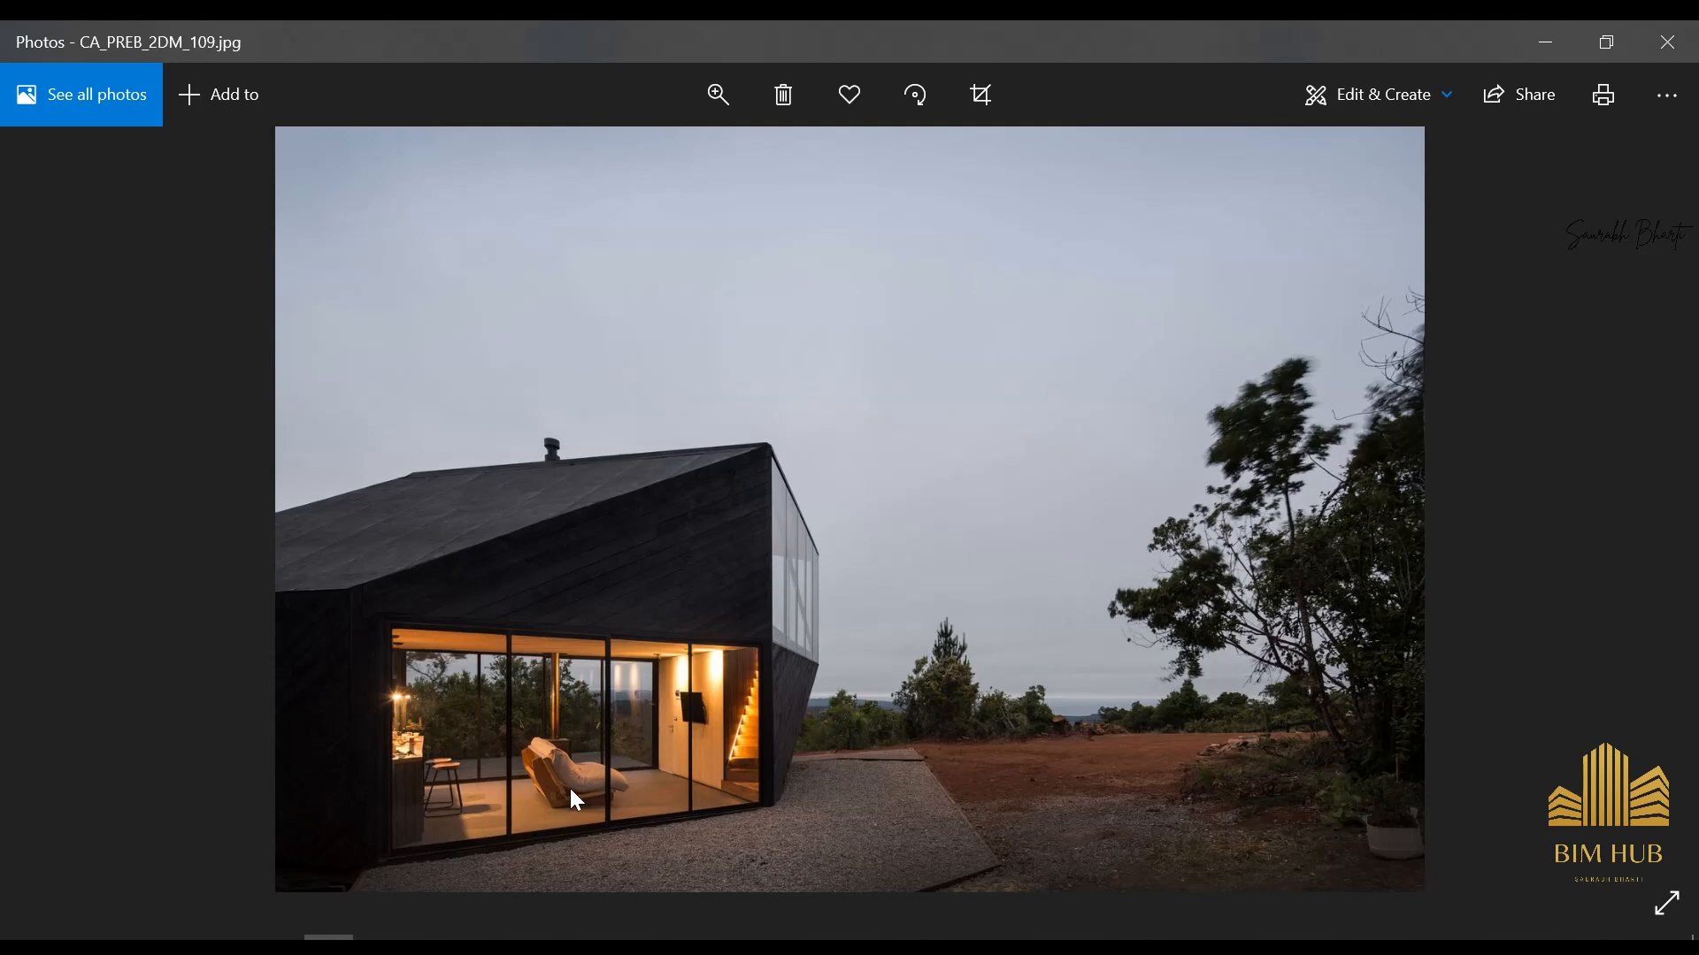
ctrl+scroll(570, 786, up, 2)
click(1547, 42)
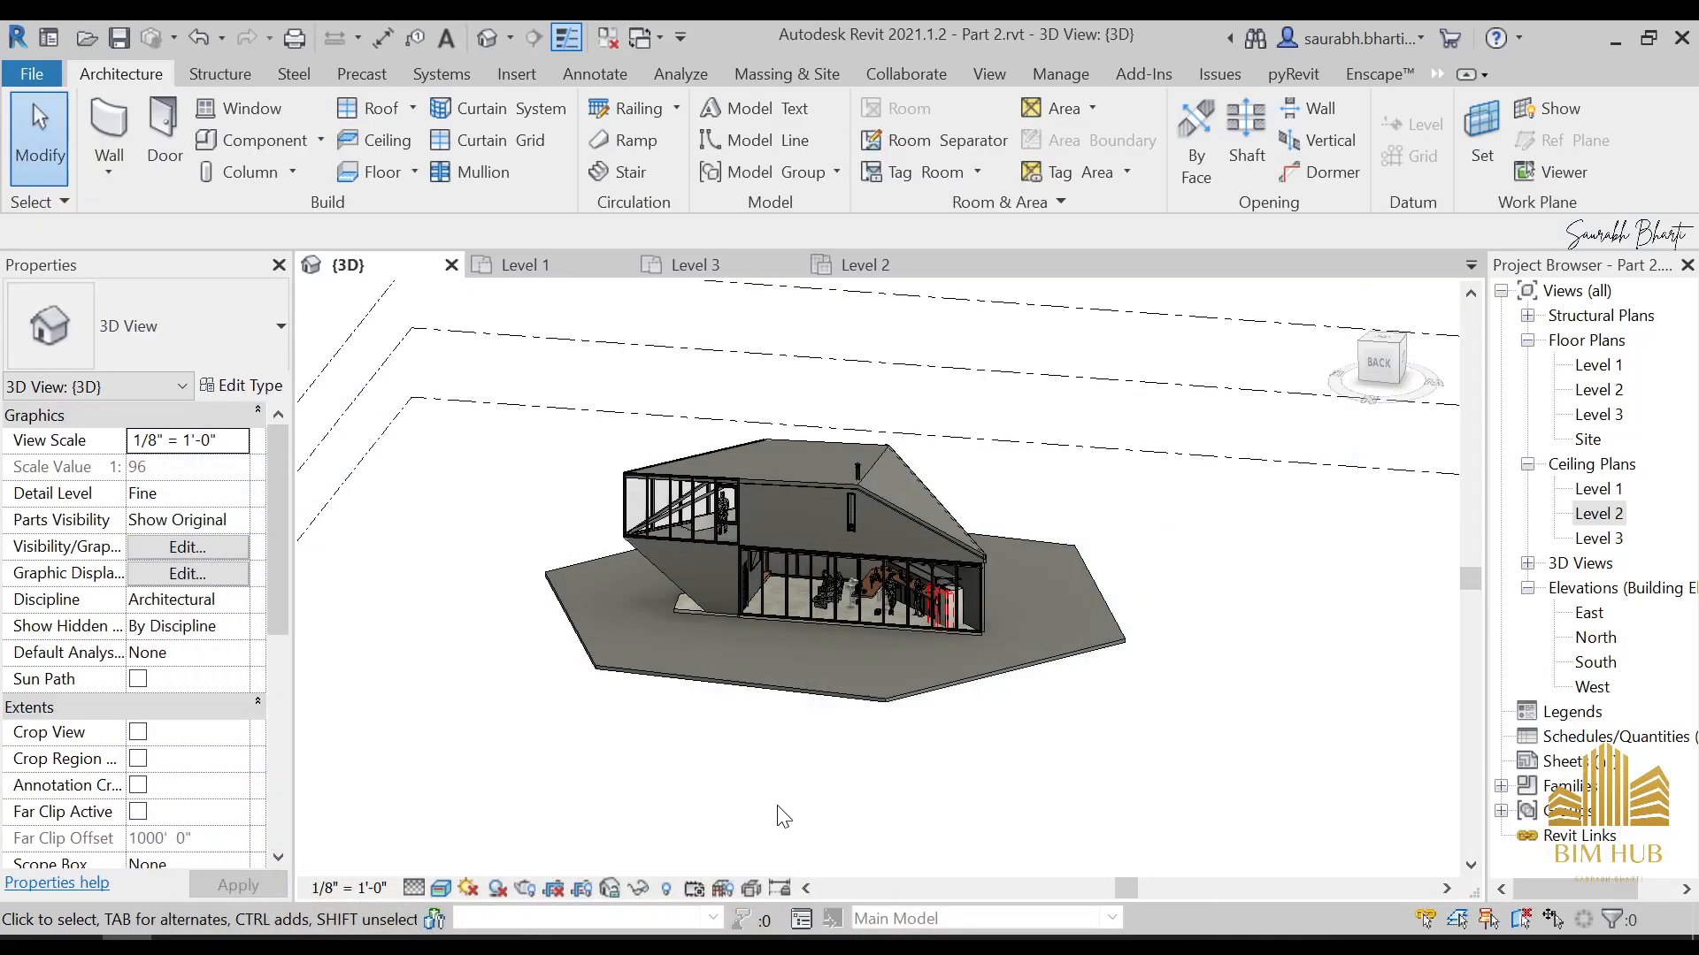
Inspect the furnished ground floor through the back and front glazing in the 3D view at Fine detail level
scroll(853, 677, up, 8)
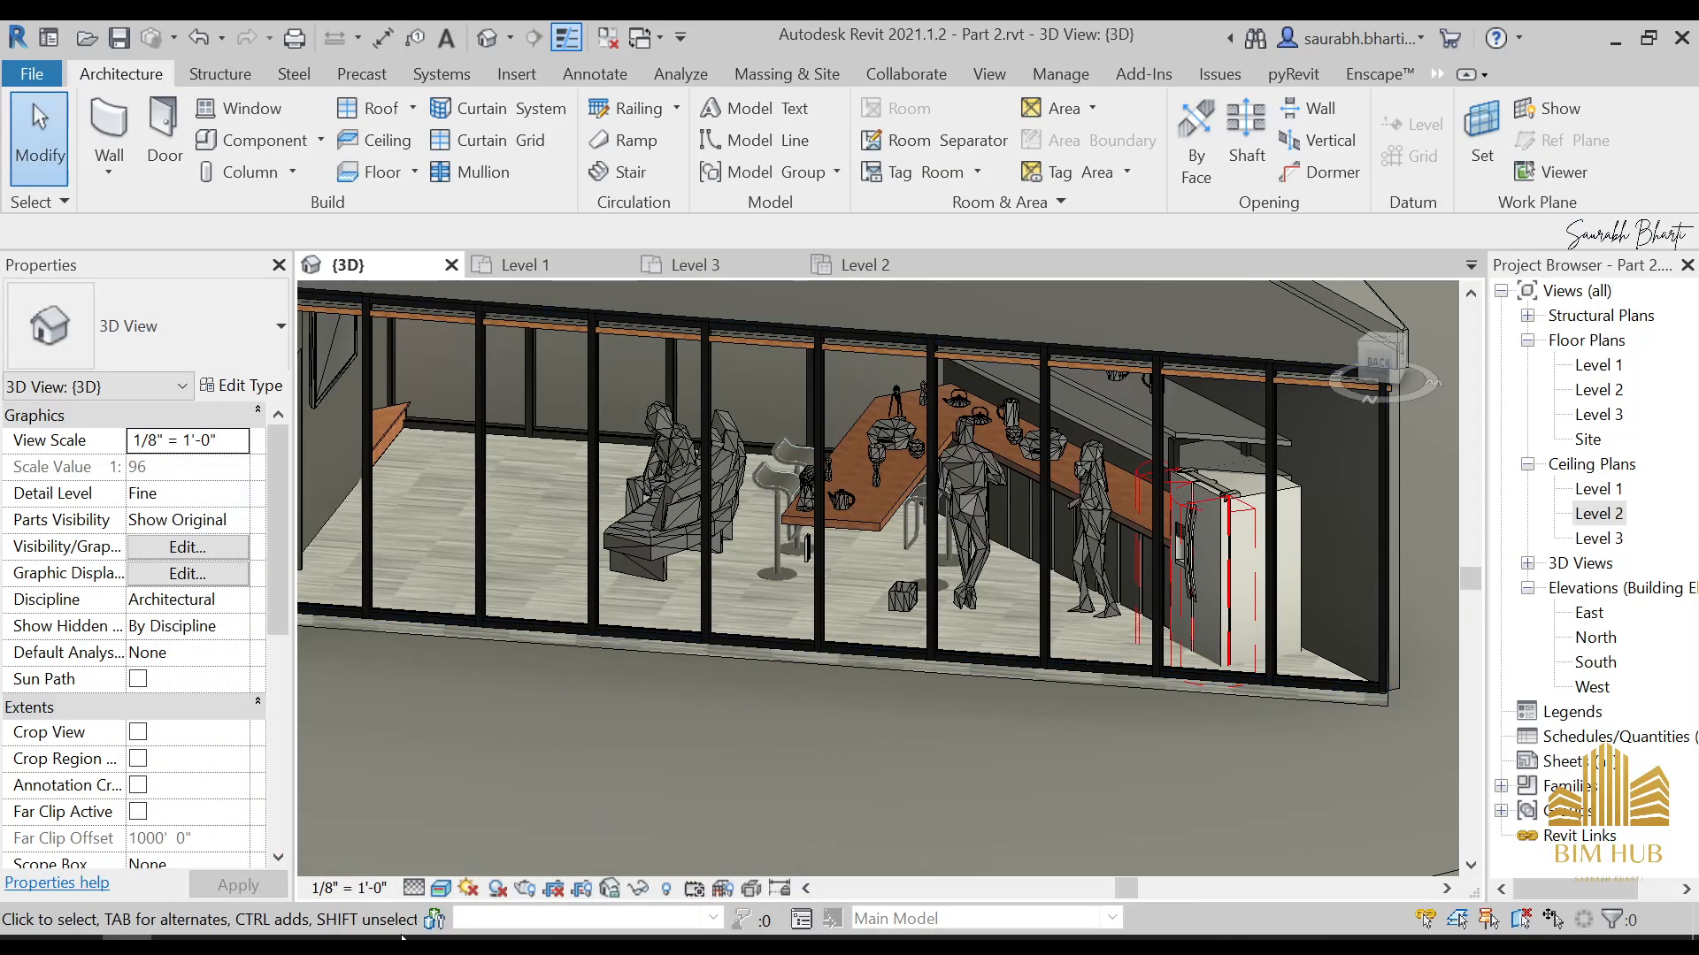
click(414, 888)
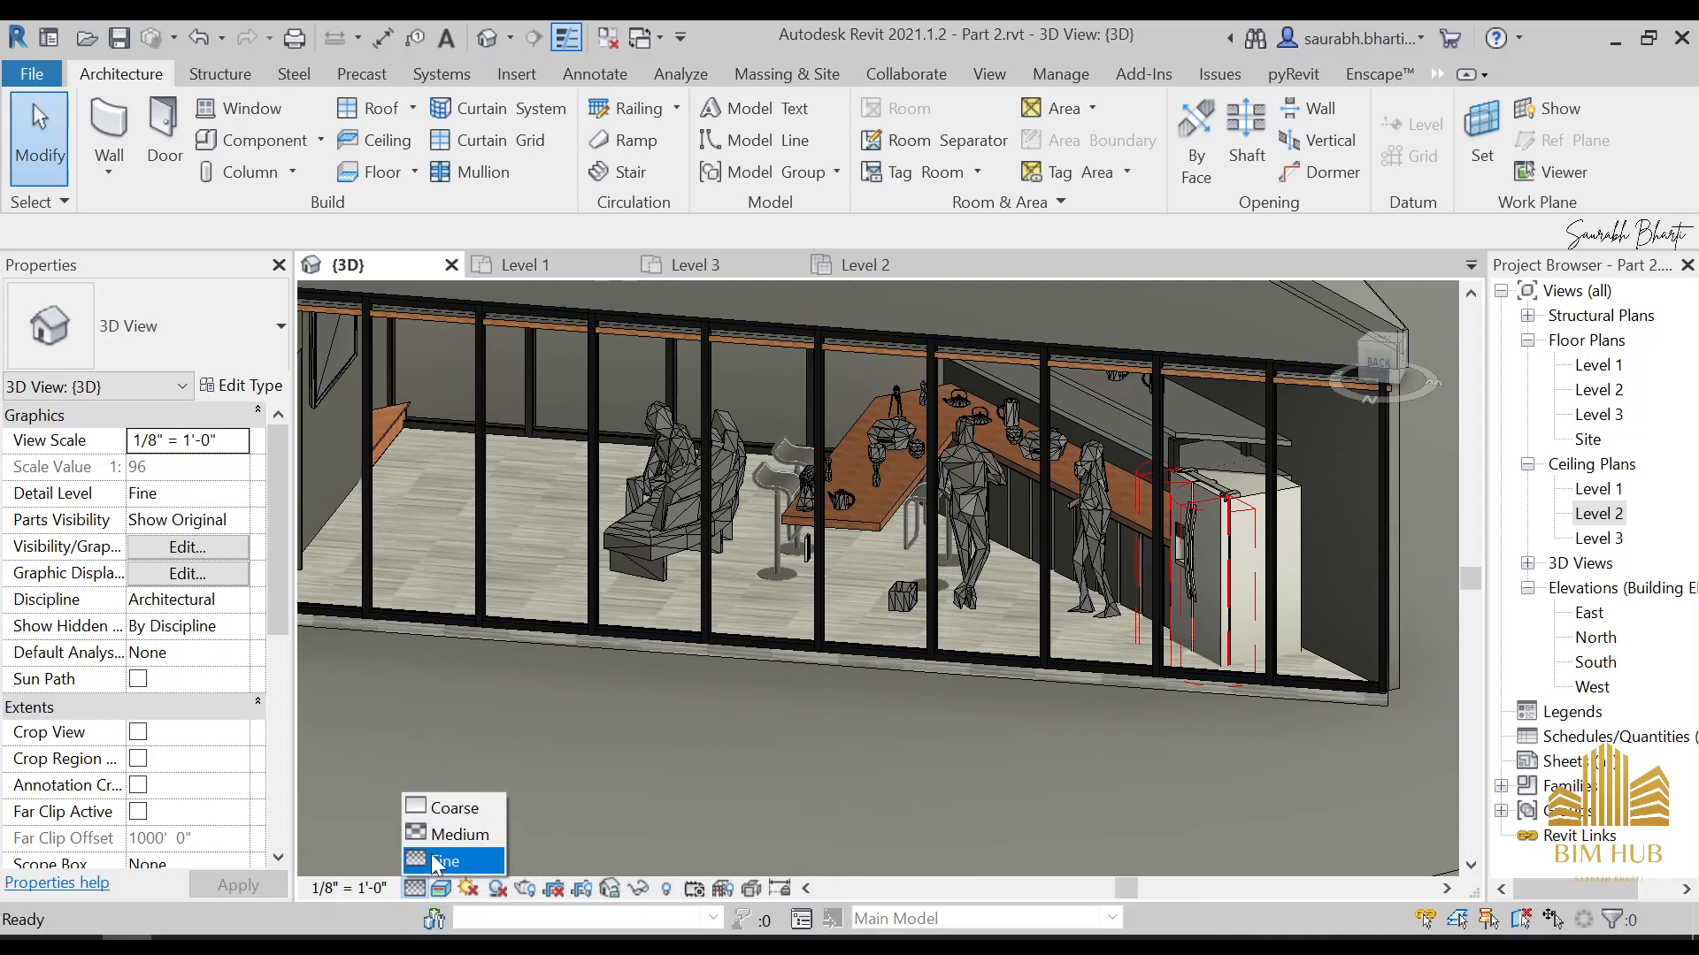
click(436, 861)
scroll(911, 675, down, 5)
scroll(840, 588, up, 5)
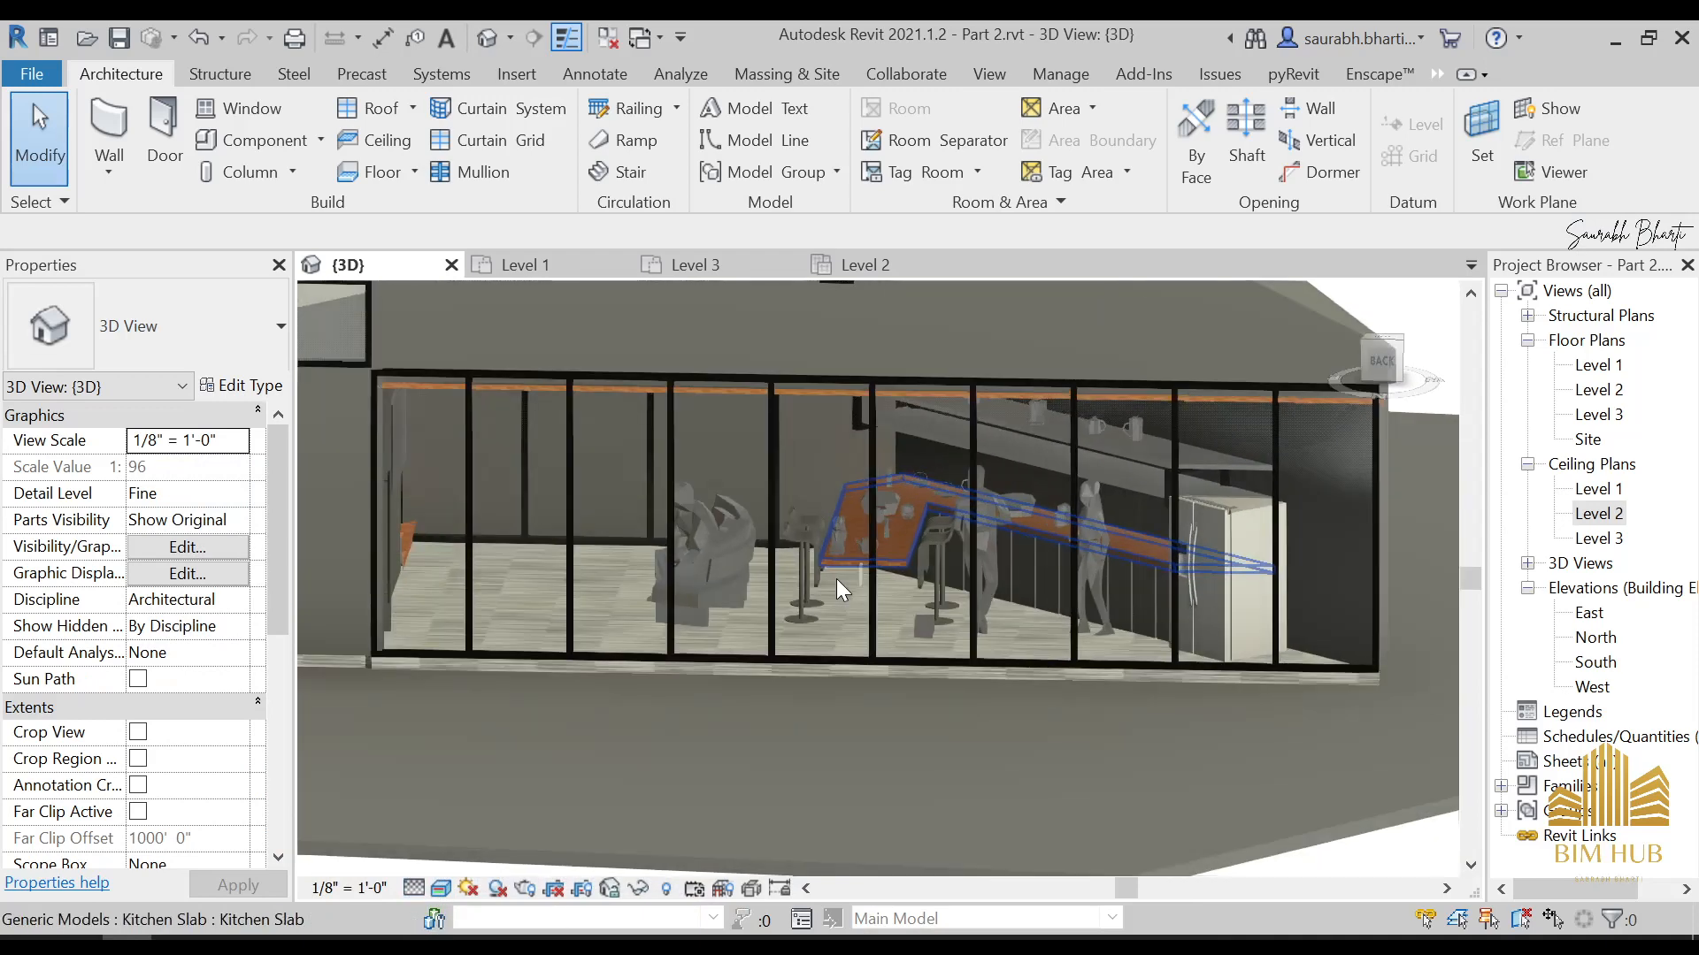
scroll(840, 585, down, 6)
shift+middle_drag(818, 580, 1381, 591)
scroll(932, 529, up, 3)
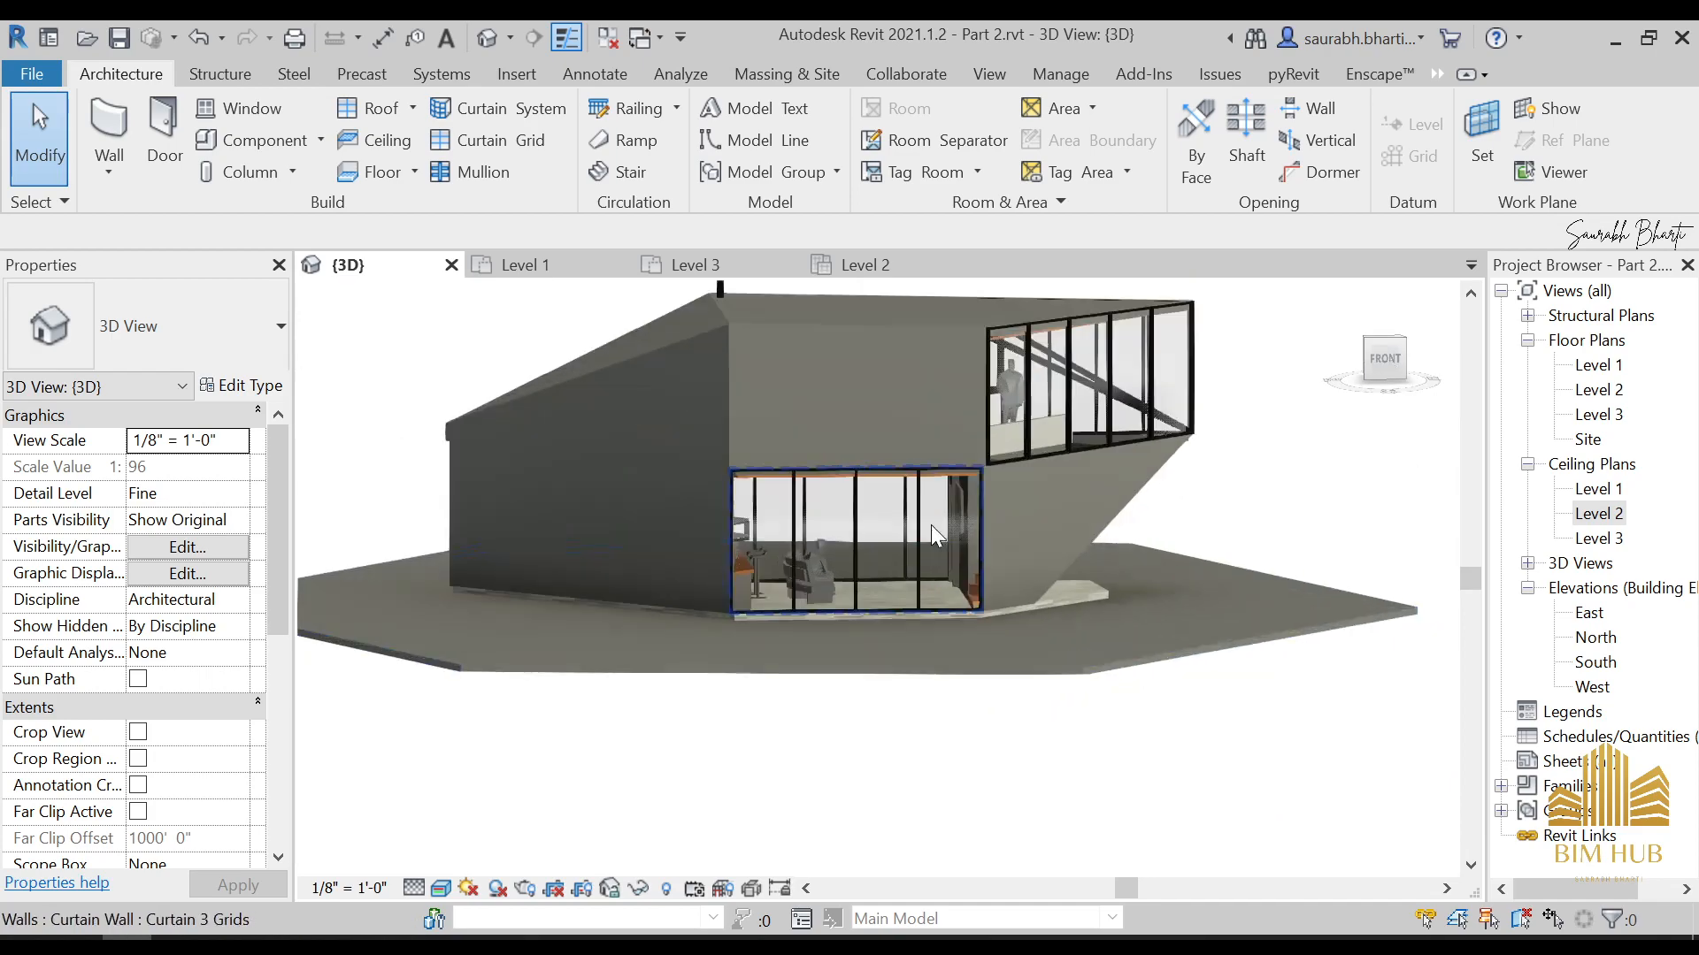
scroll(933, 533, up, 2)
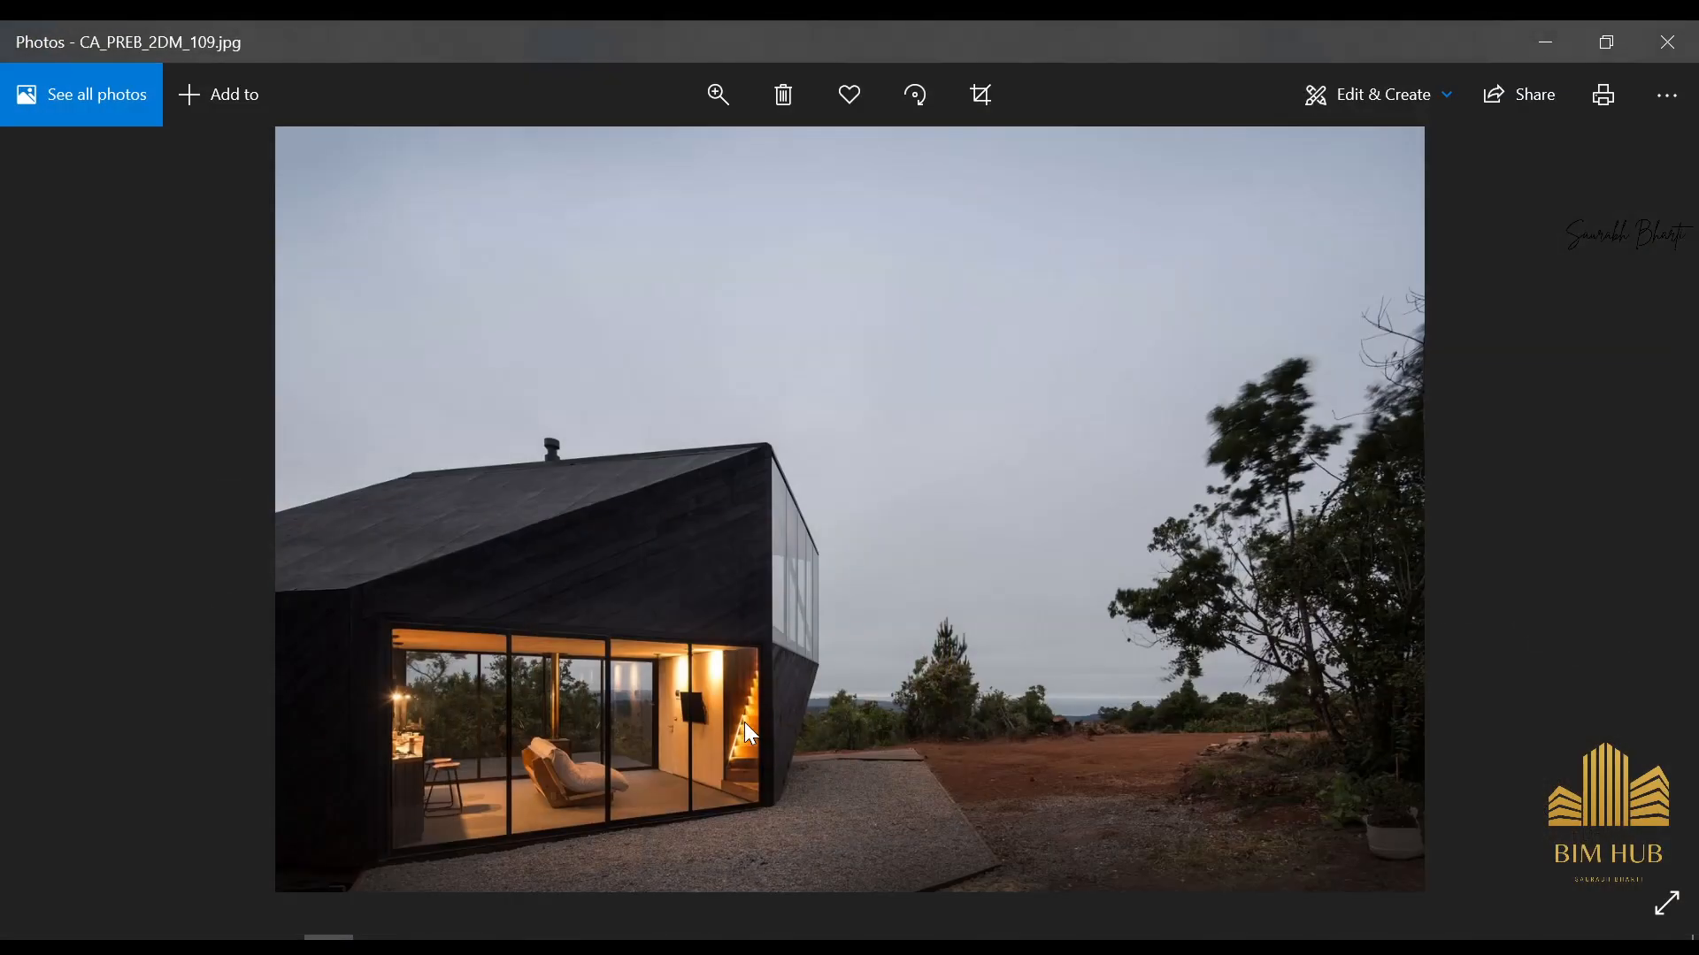
Examine the living room and staircase in CA_PREB_2DM_109.jpg and the bar counter and lamps in CA_PREB_2DM_122.jpg
scroll(576, 751, up, 6)
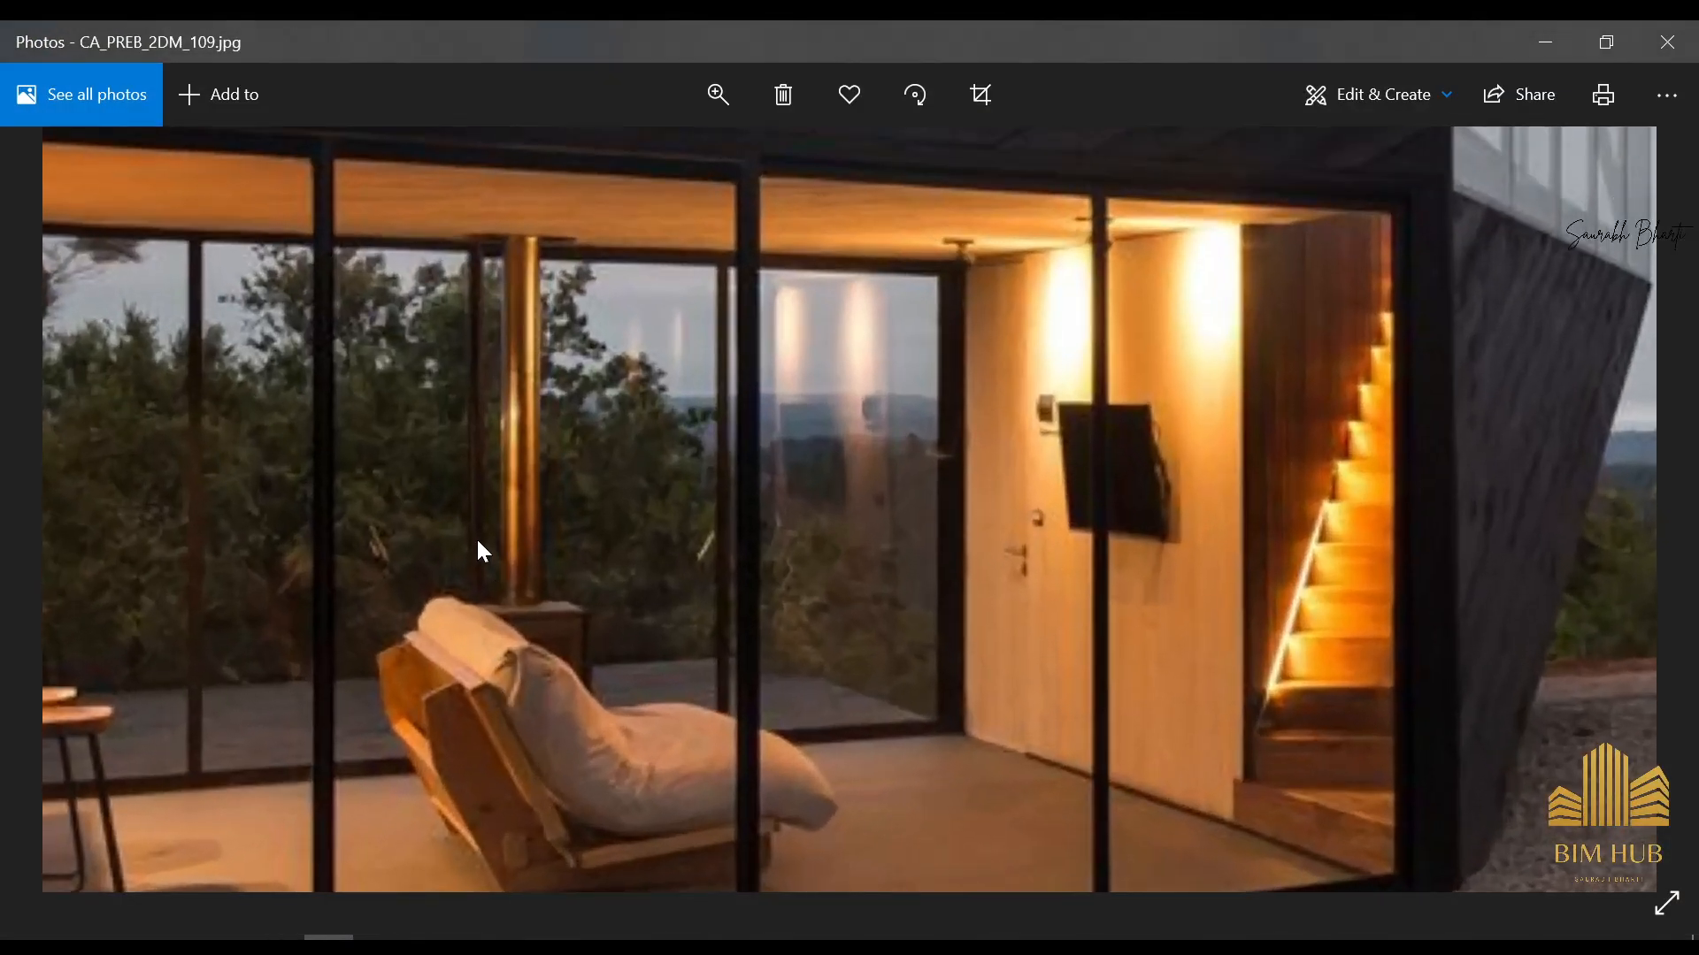
scroll(460, 491, down, 6)
key(Right)
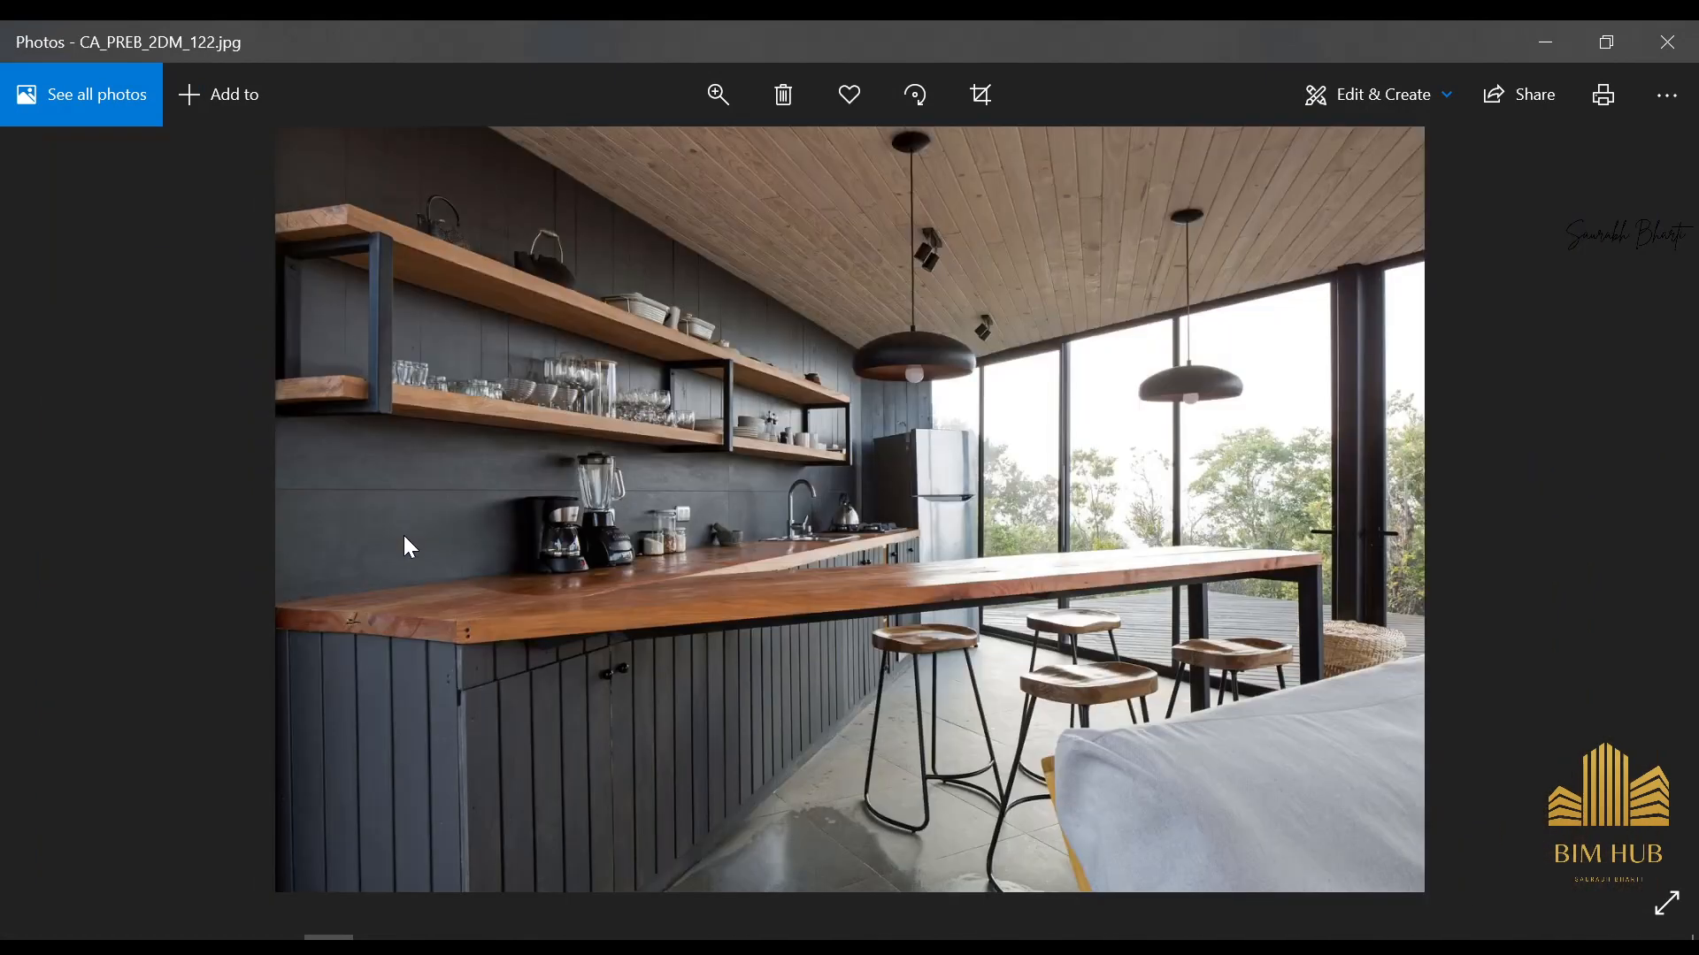
scroll(1391, 482, up, 4)
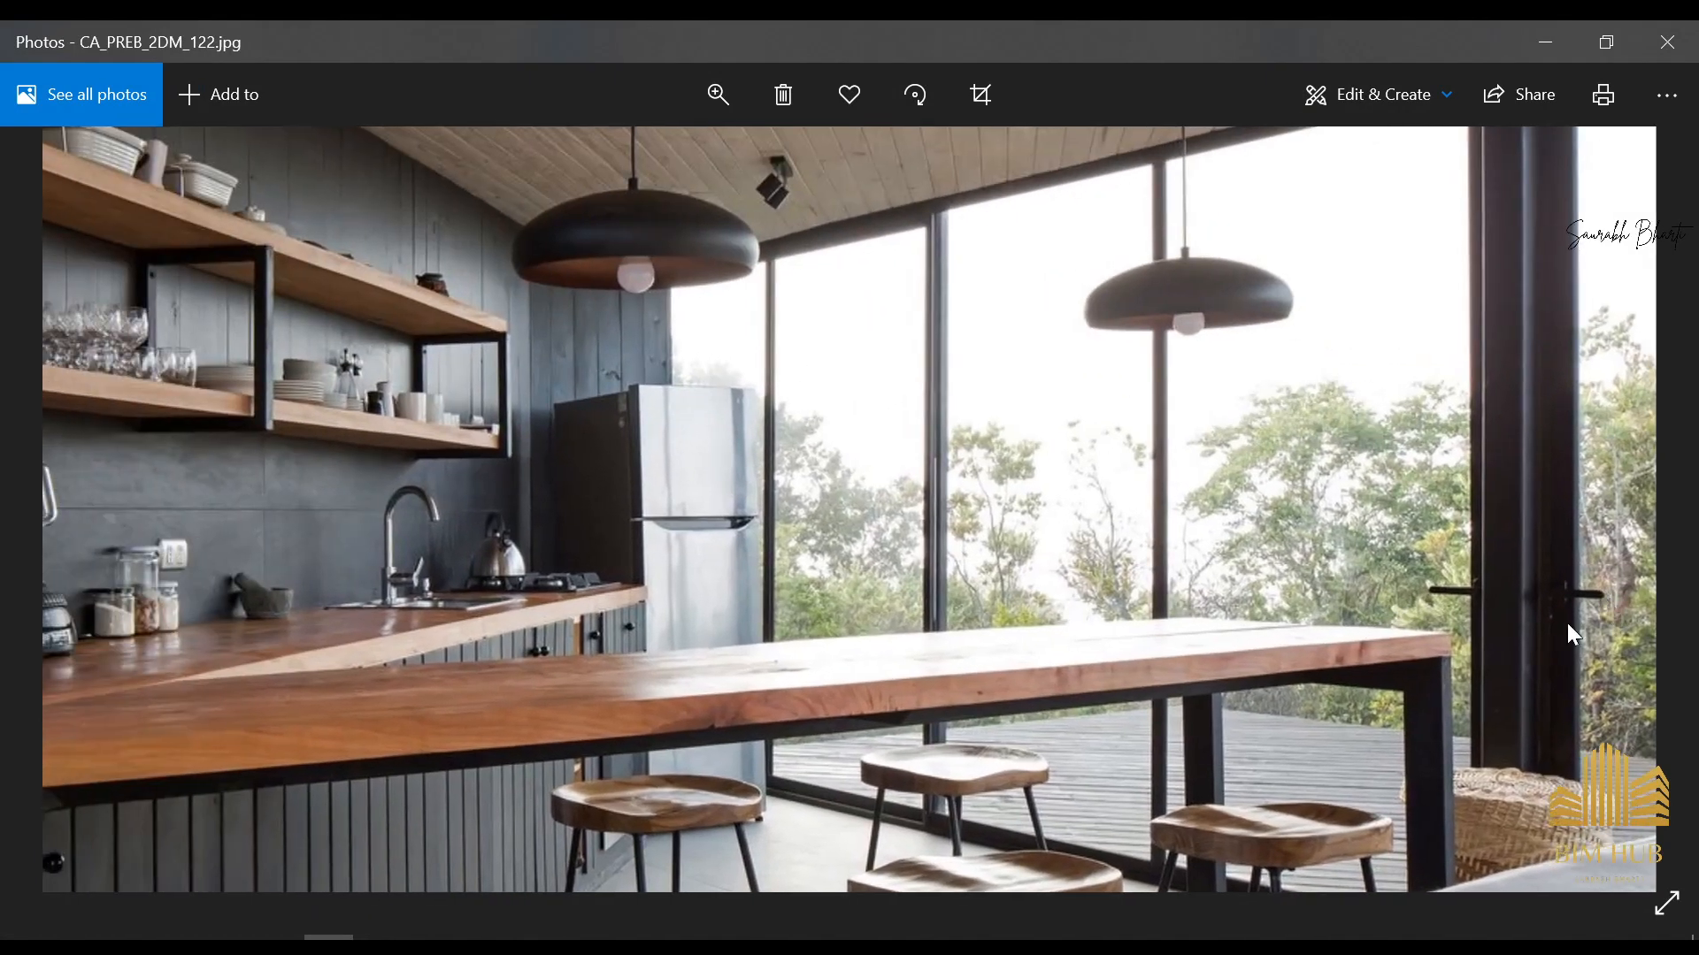
scroll(1600, 607, down, 4)
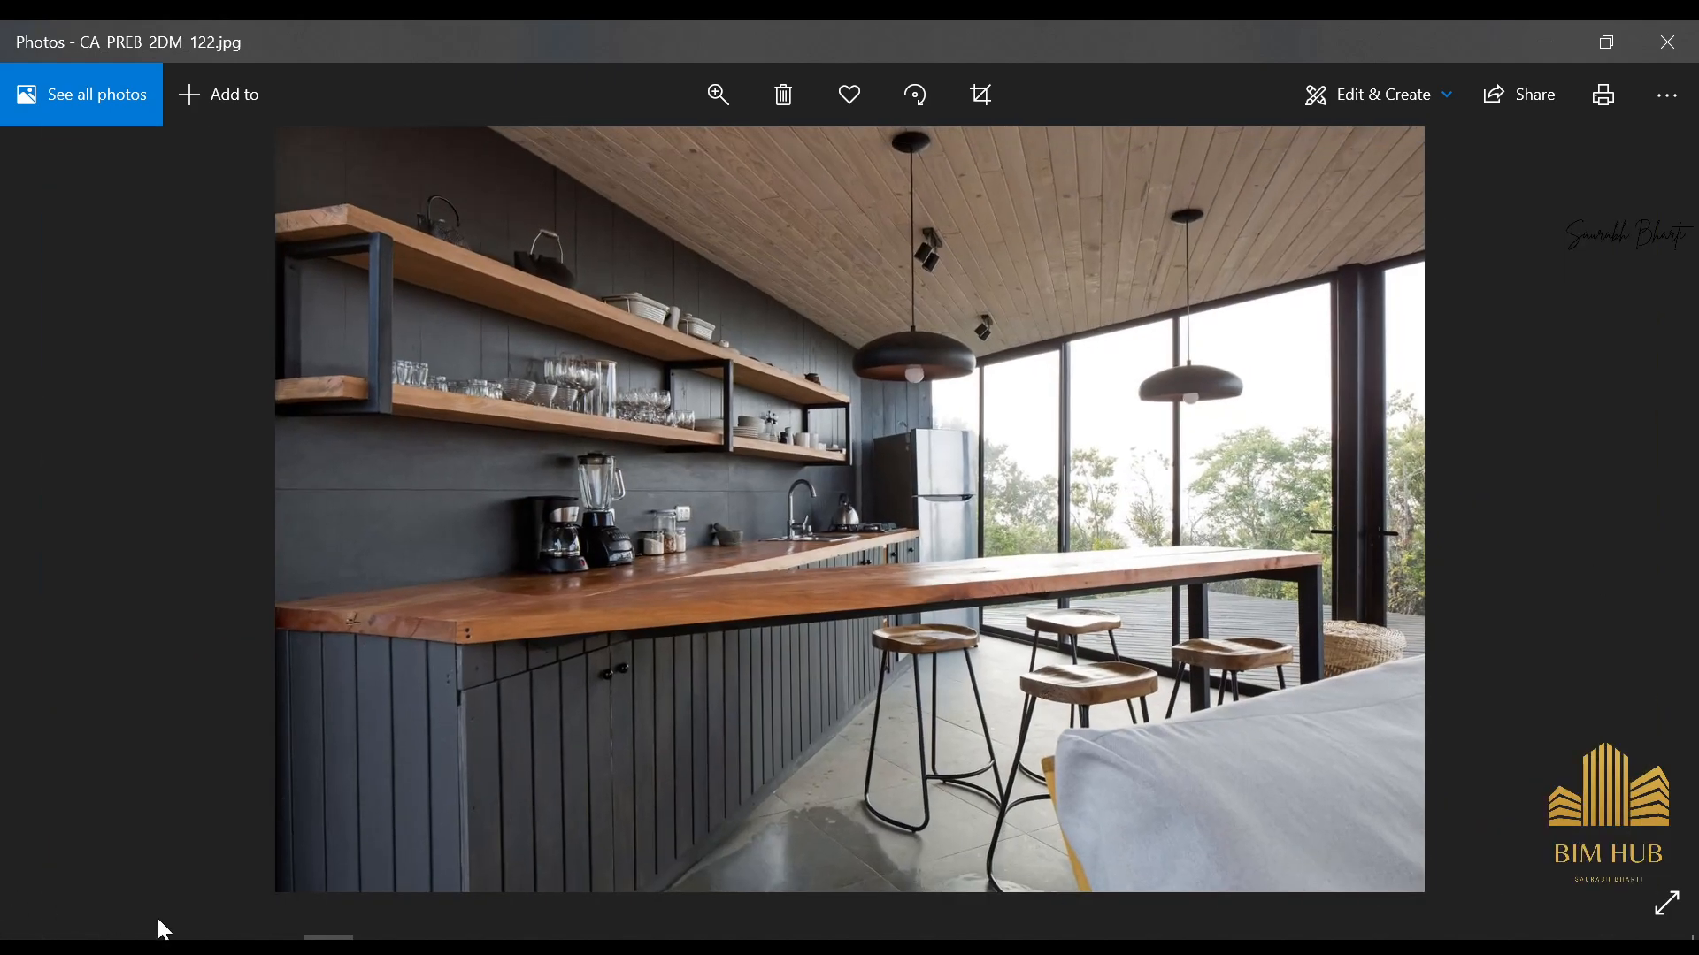
Switch to Revit and view the whole house from its front corner
click(128, 945)
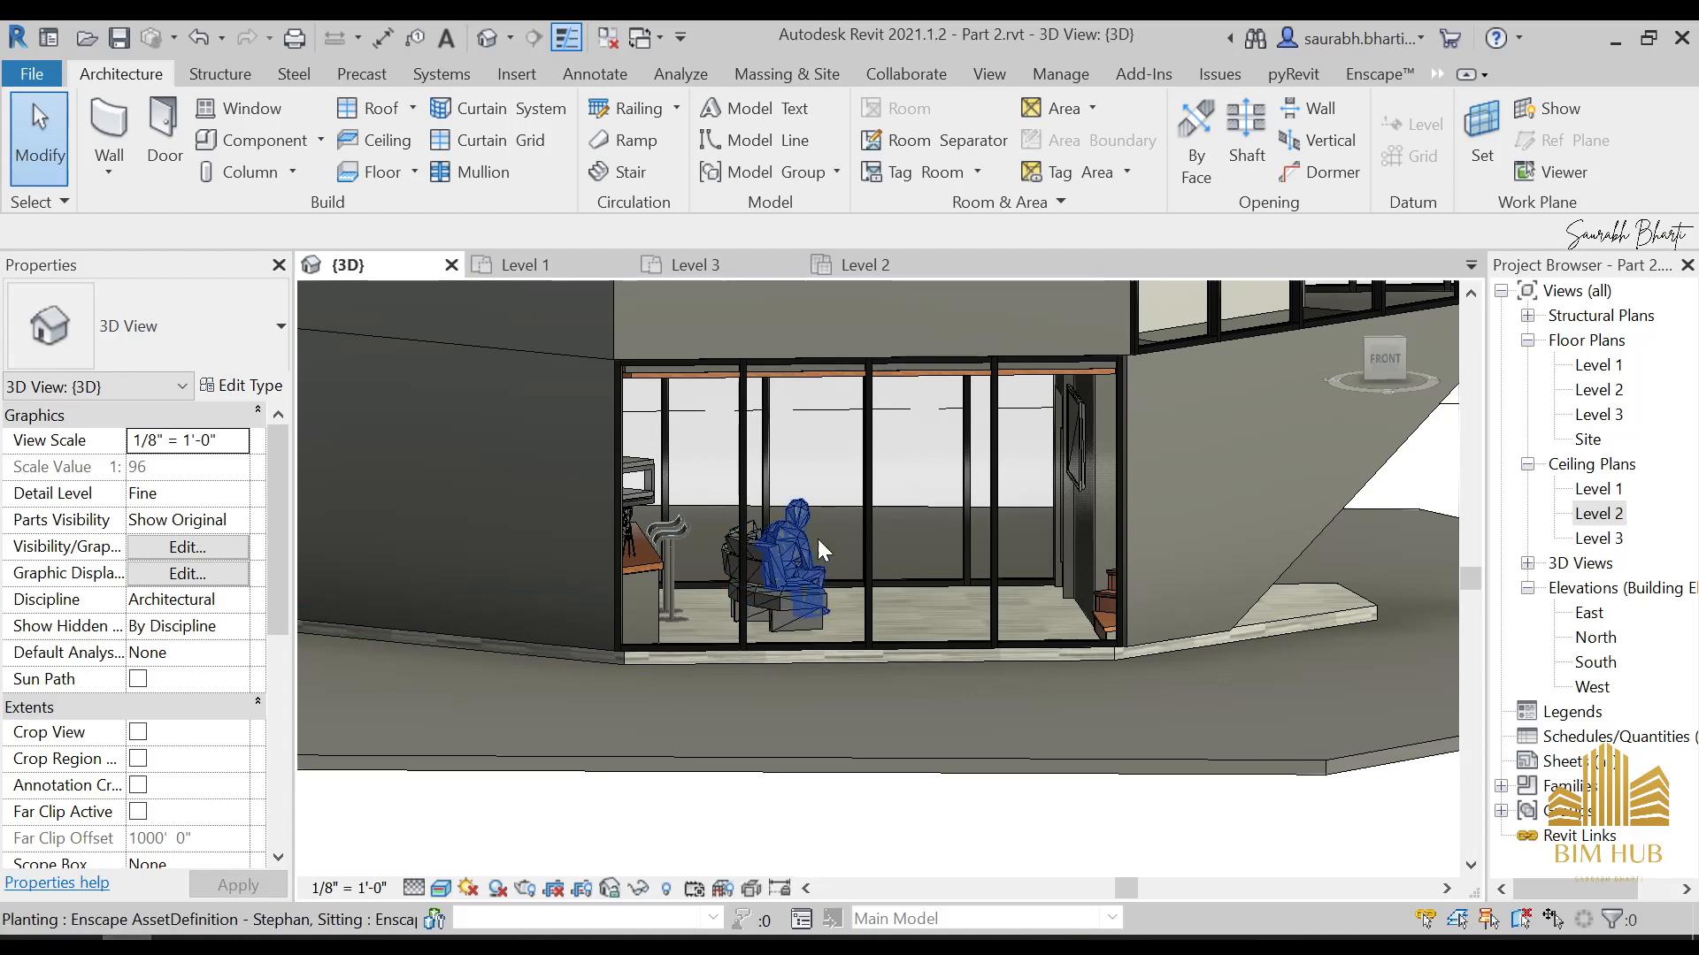
shift+middle_drag(902, 644, 722, 620)
scroll(721, 618, down, 3)
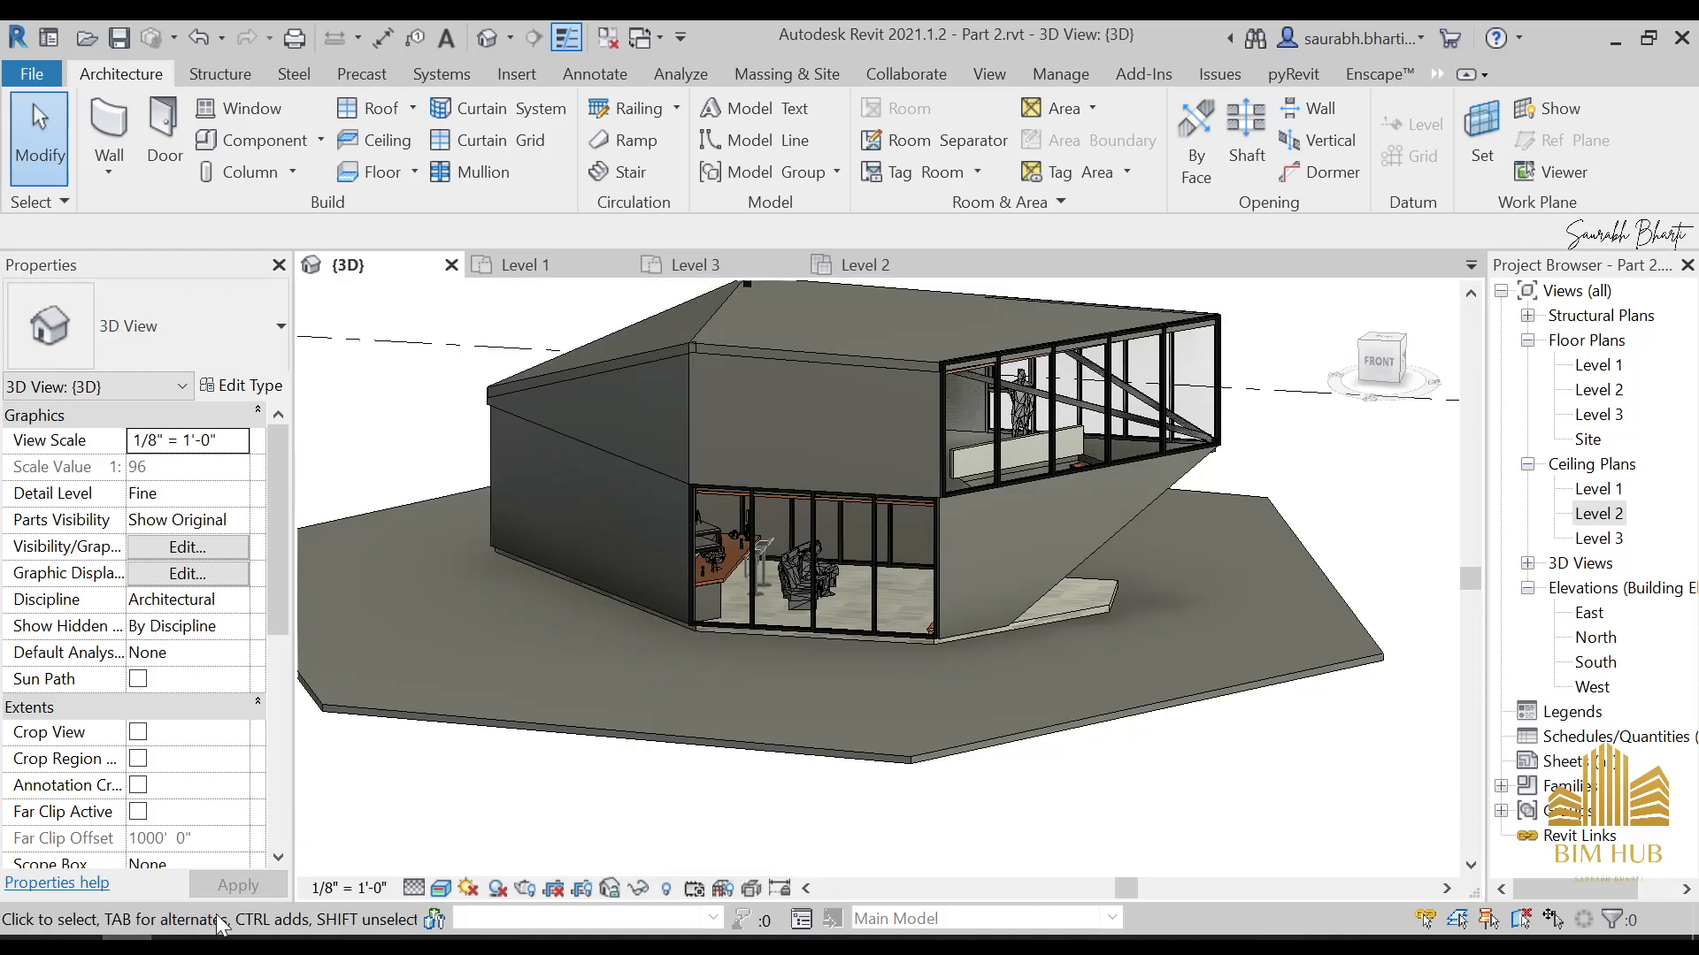
Switch to Photos and go through the reference images to the exterior photo CA_PREB_2DM_107.jpg
click(328, 937)
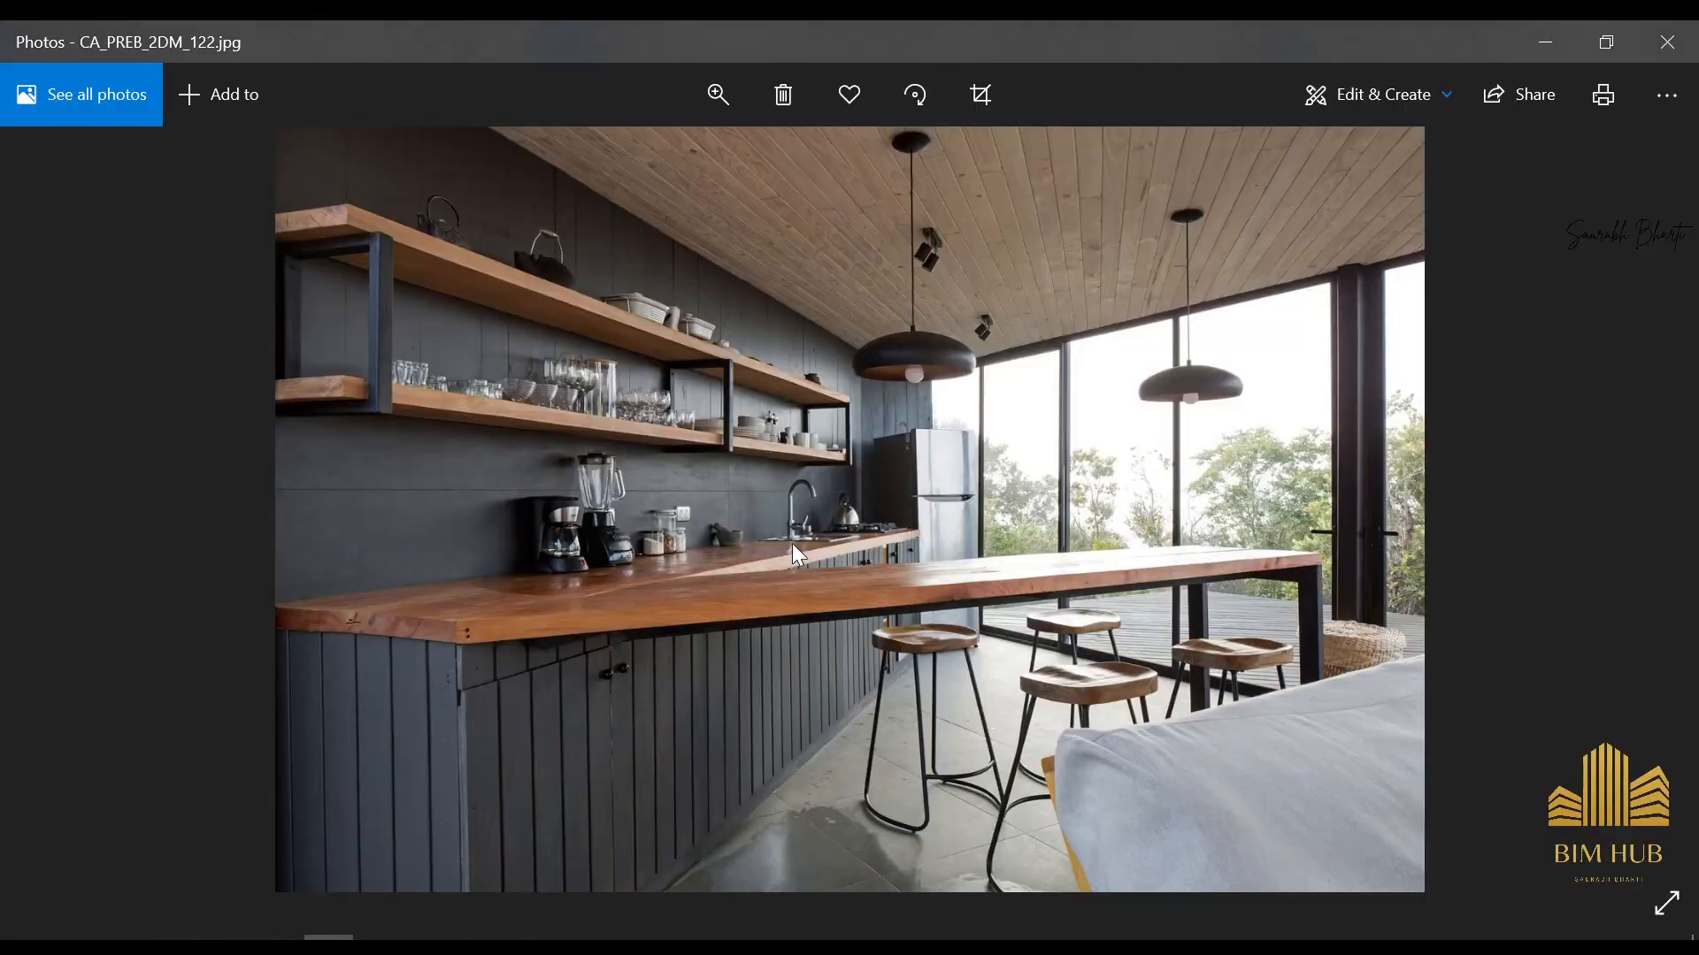
key(Right)
key(Right)
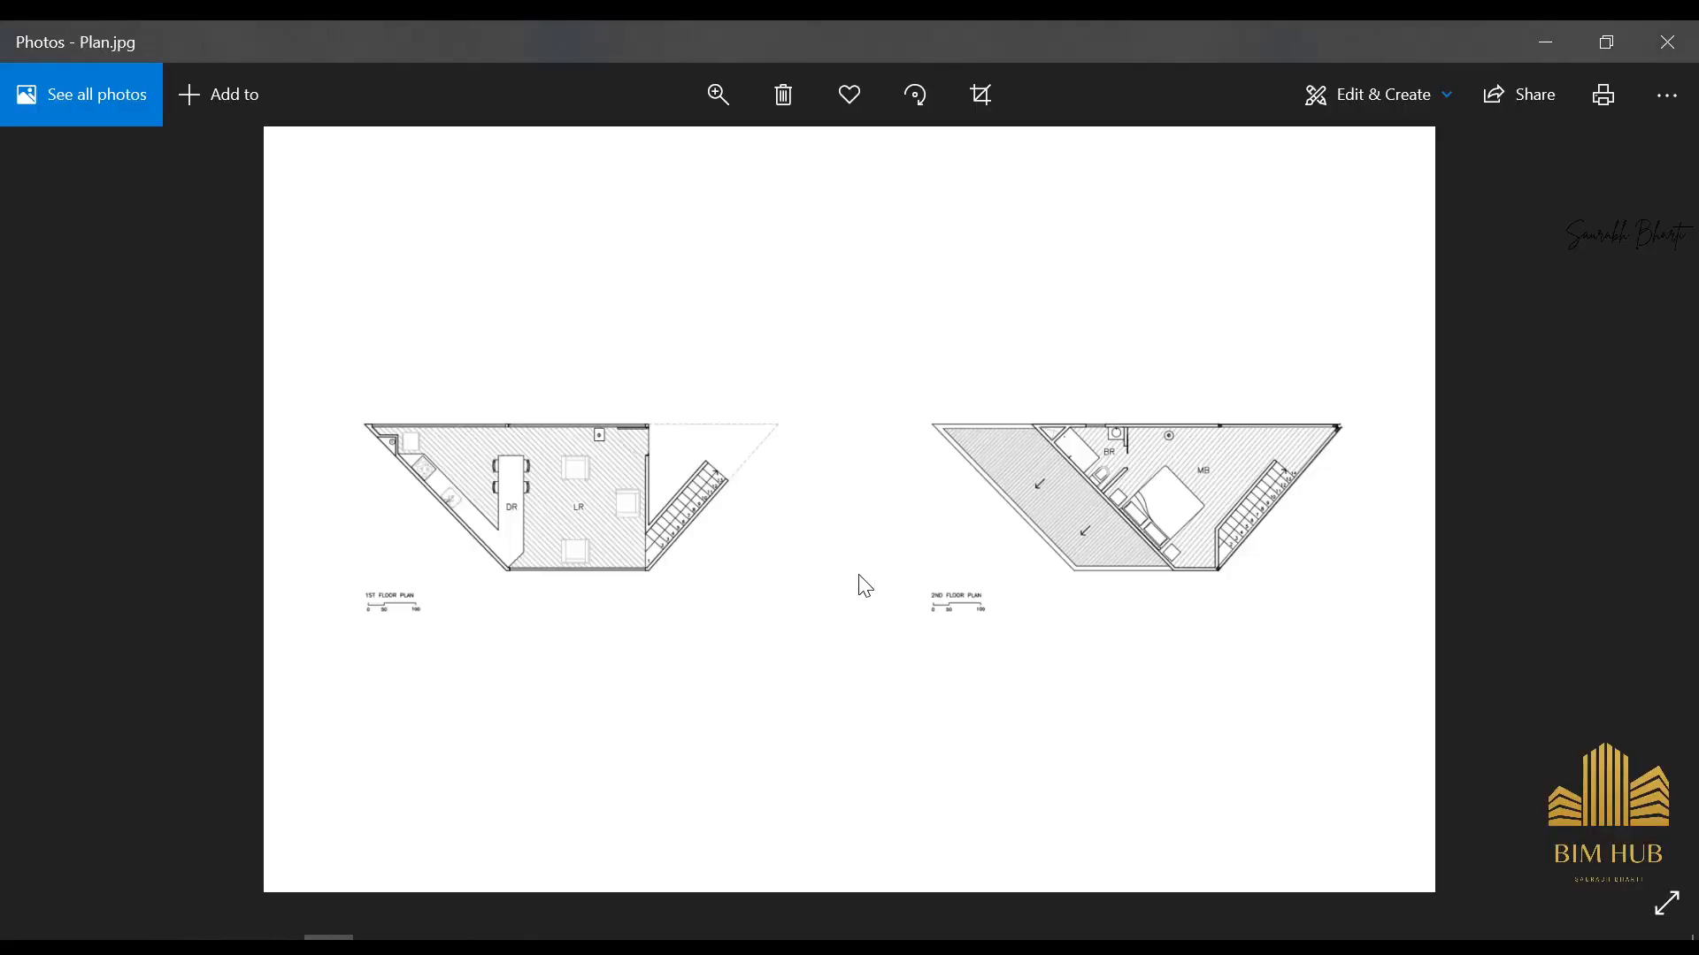
key(Right)
key(Right)
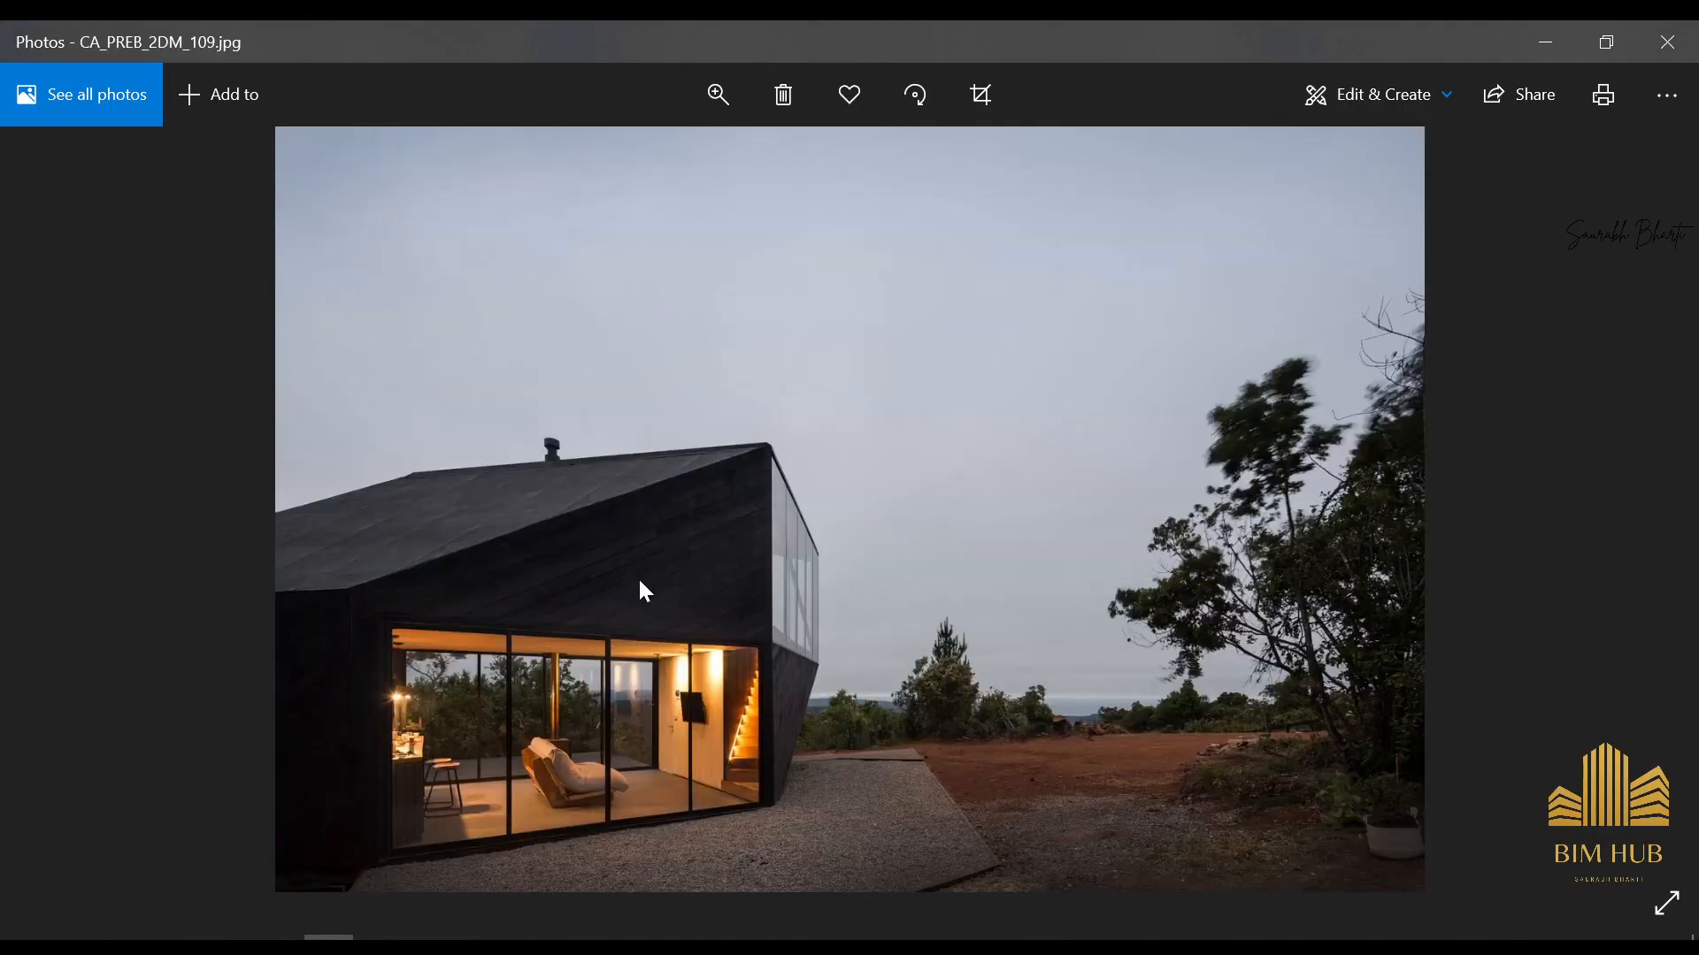
key(Right)
Examine the lounge sofa, the stove and its flue up close in CA_PREB_2DM_107.jpg
double_click(607, 697)
drag(606, 697, 704, 656)
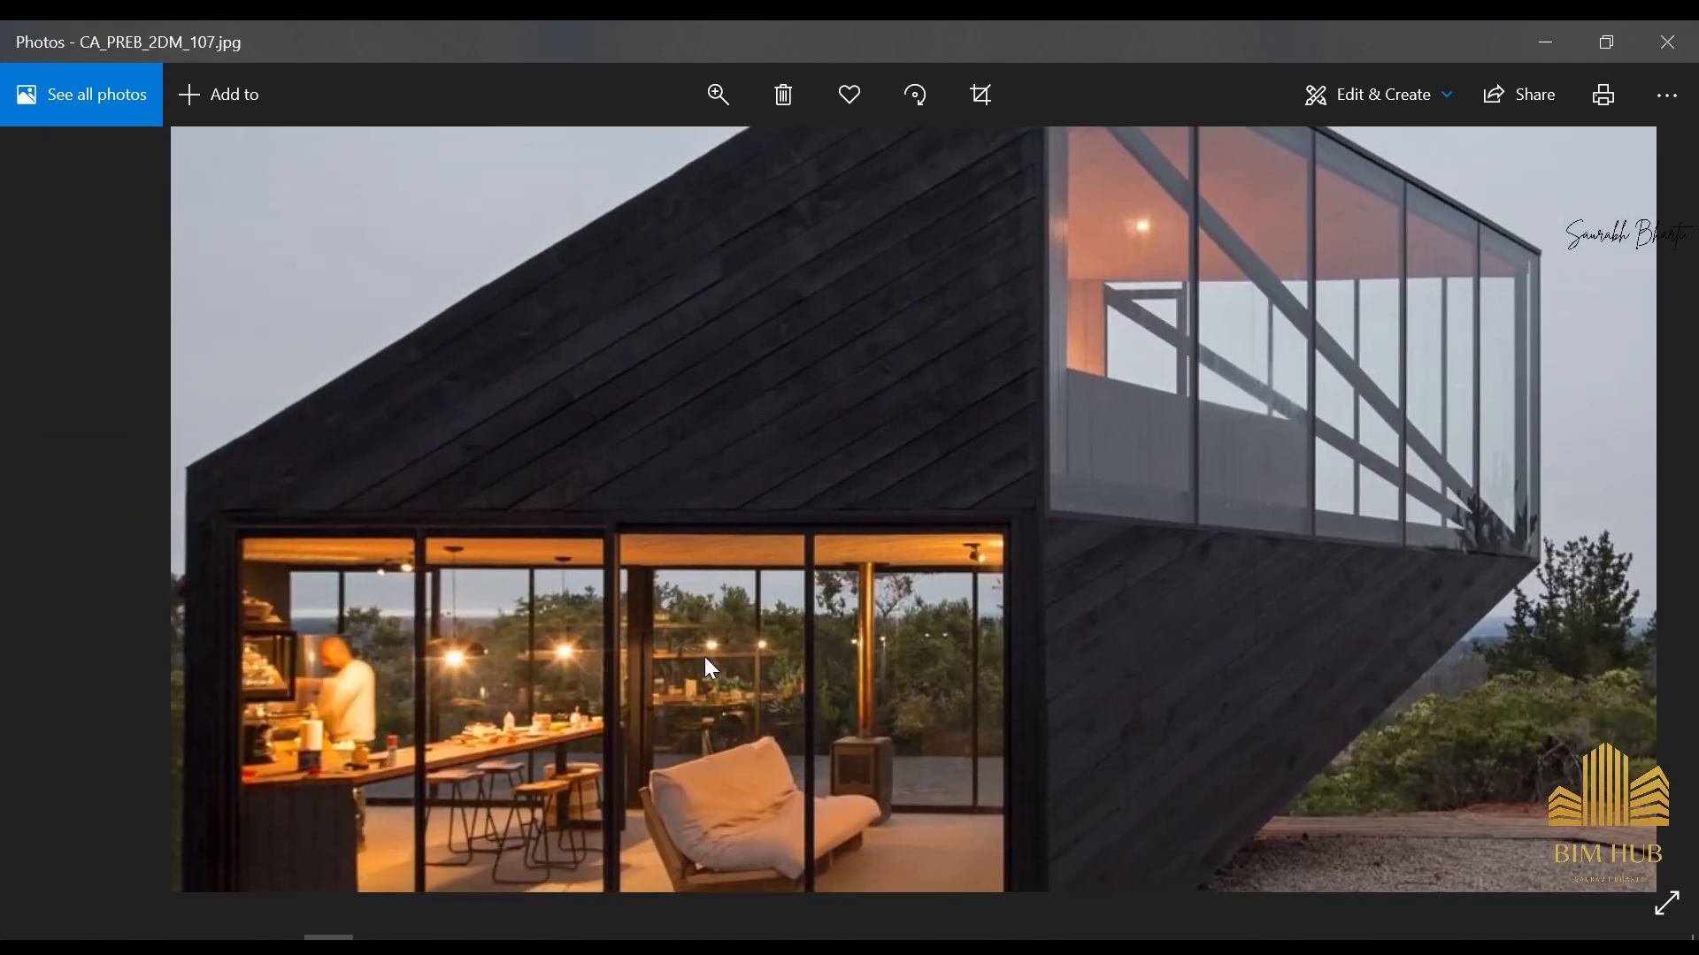
double_click(738, 775)
scroll(742, 783, up, 5)
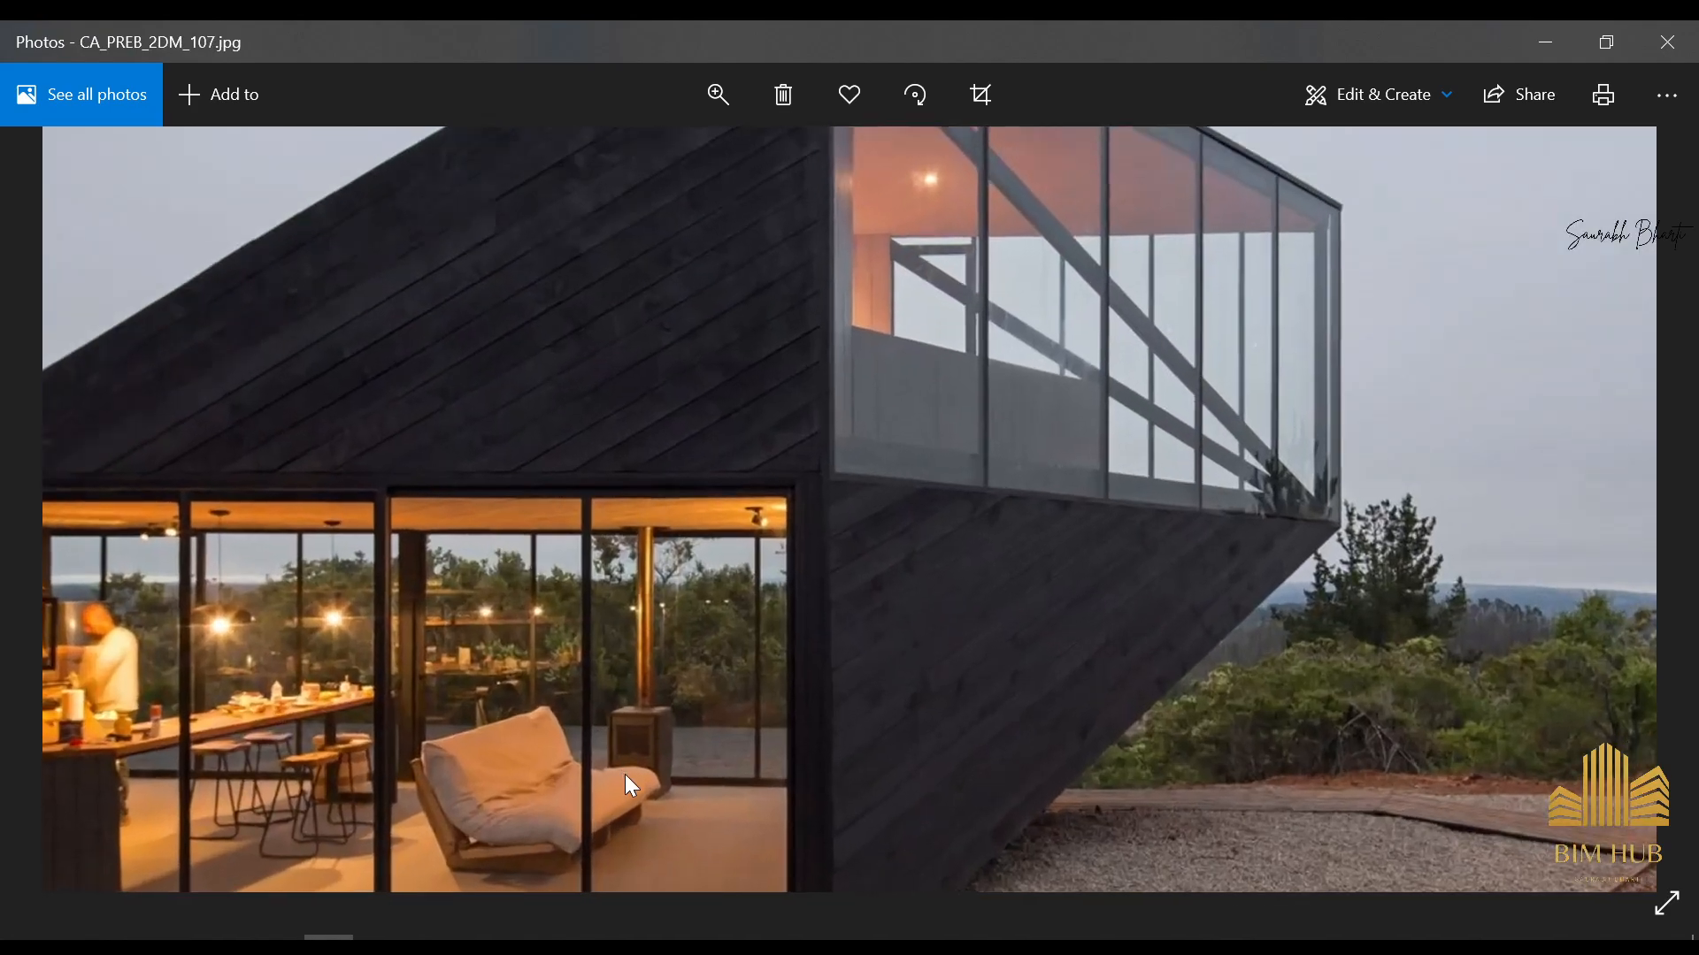
scroll(592, 587, down, 2)
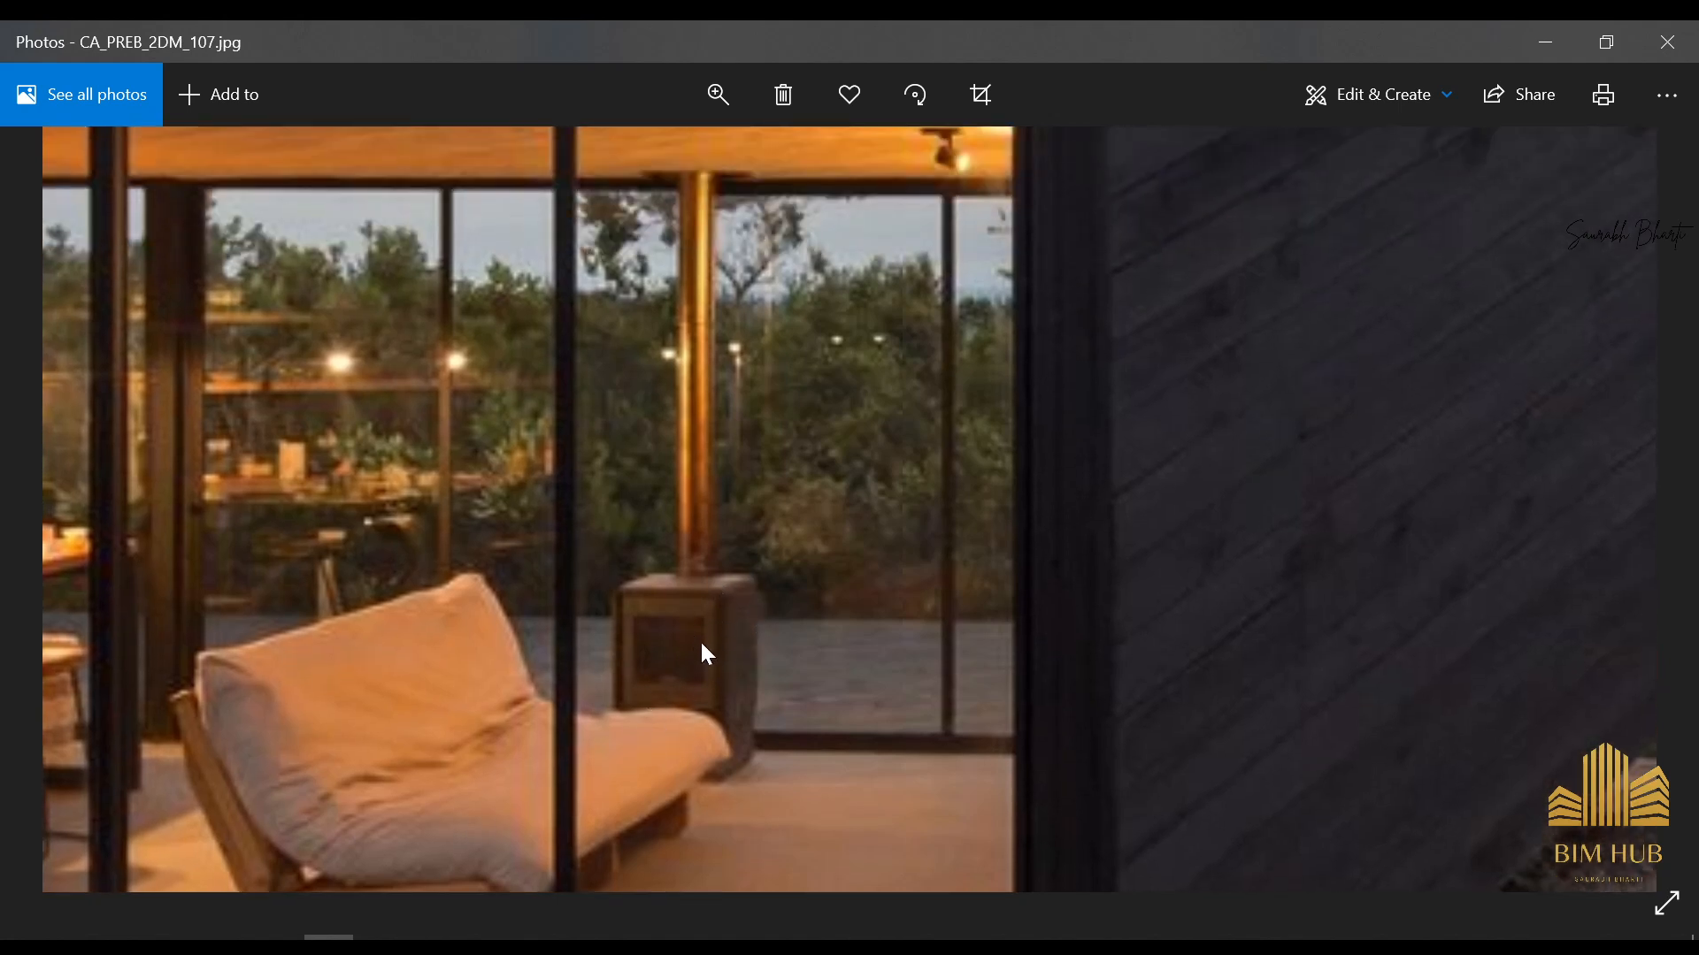
drag(703, 646, 711, 684)
scroll(708, 679, down, 5)
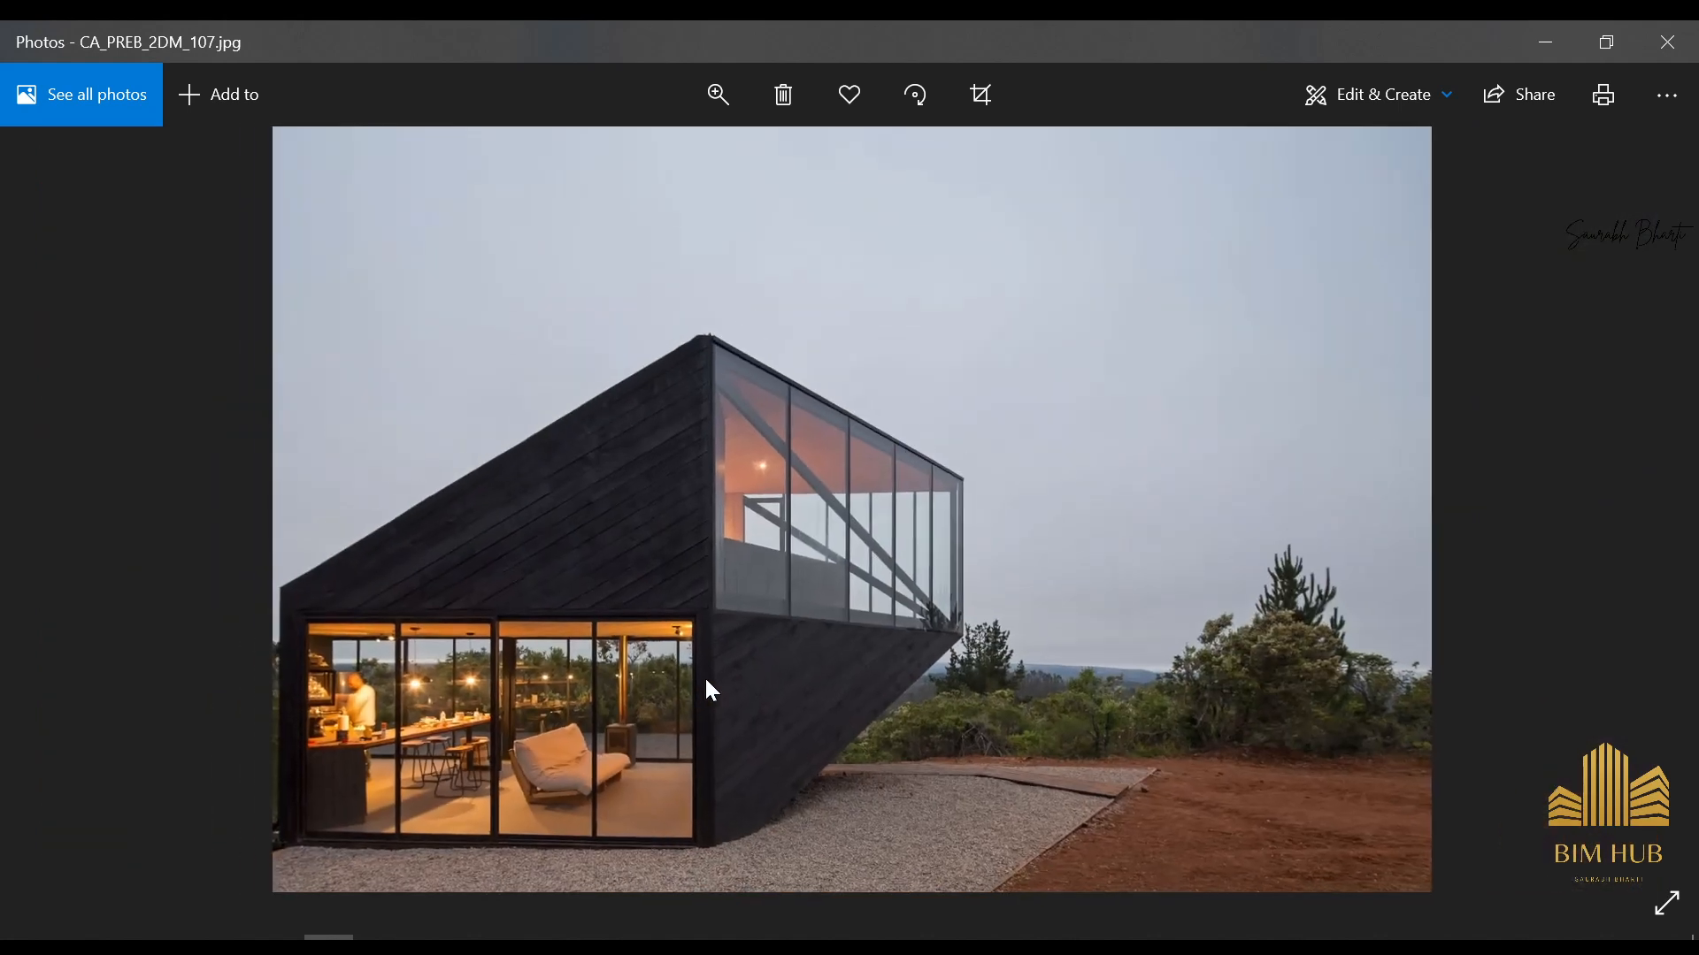
Go back through CA_PREB_2DM_104.jpg to CA_PREB_2DM_92.jpg and examine the lit interior behind its ground-floor glazing
key(Left)
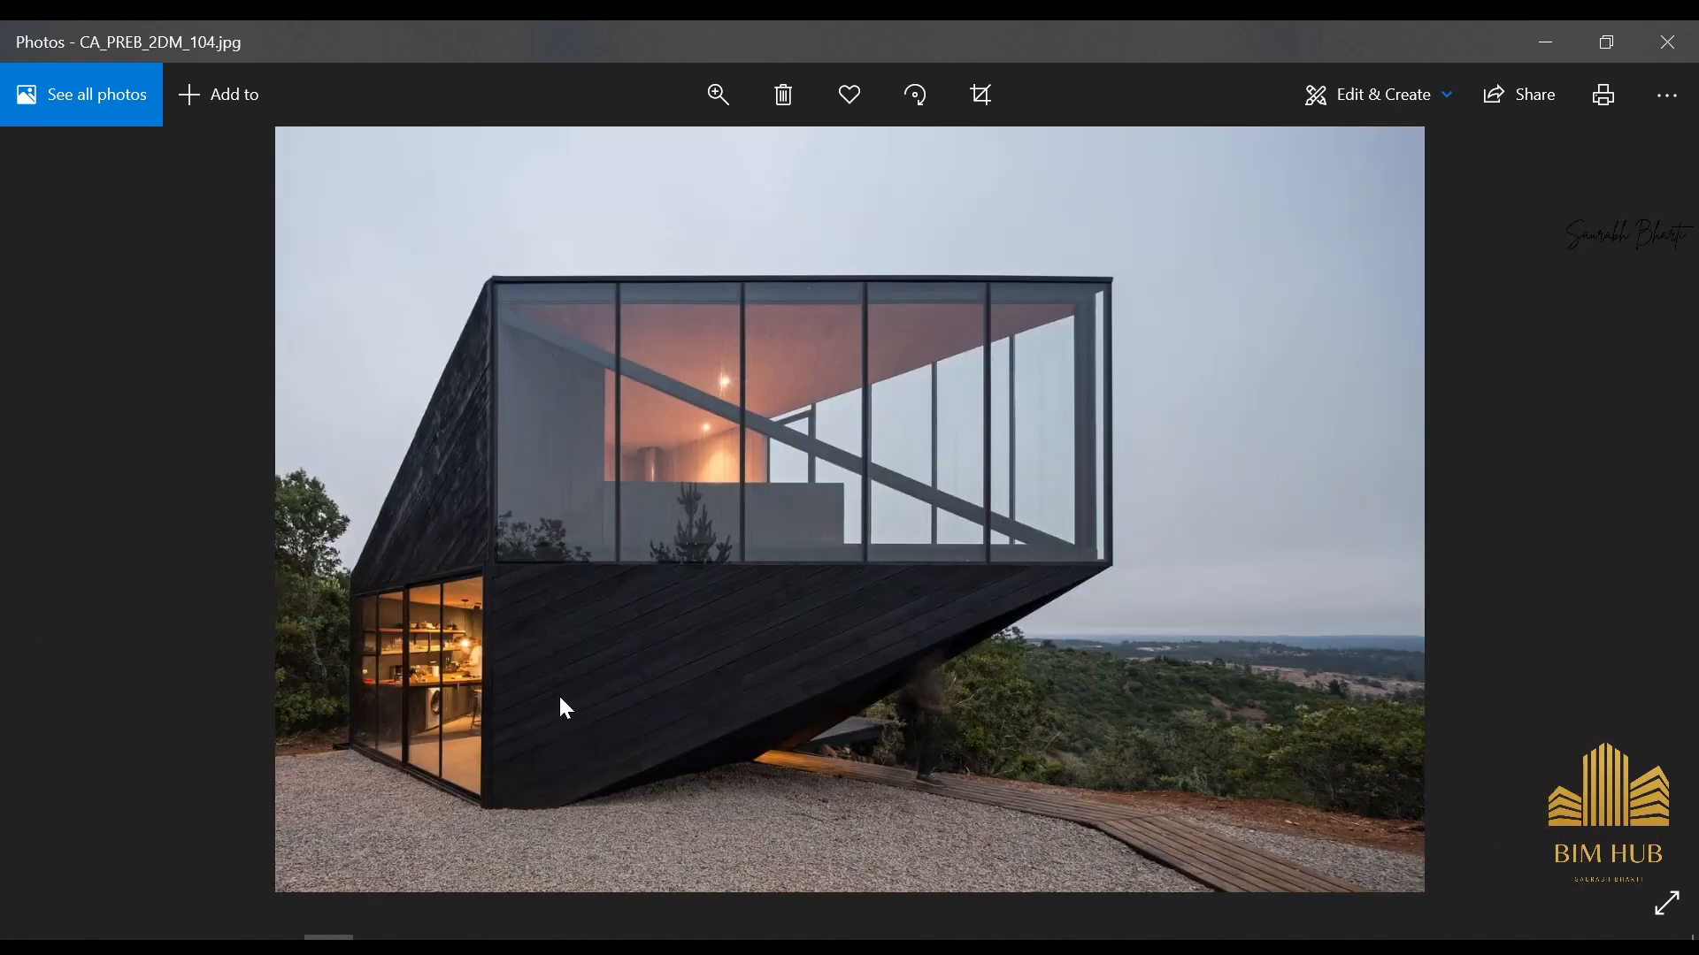
key(Left)
scroll(915, 759, up, 2)
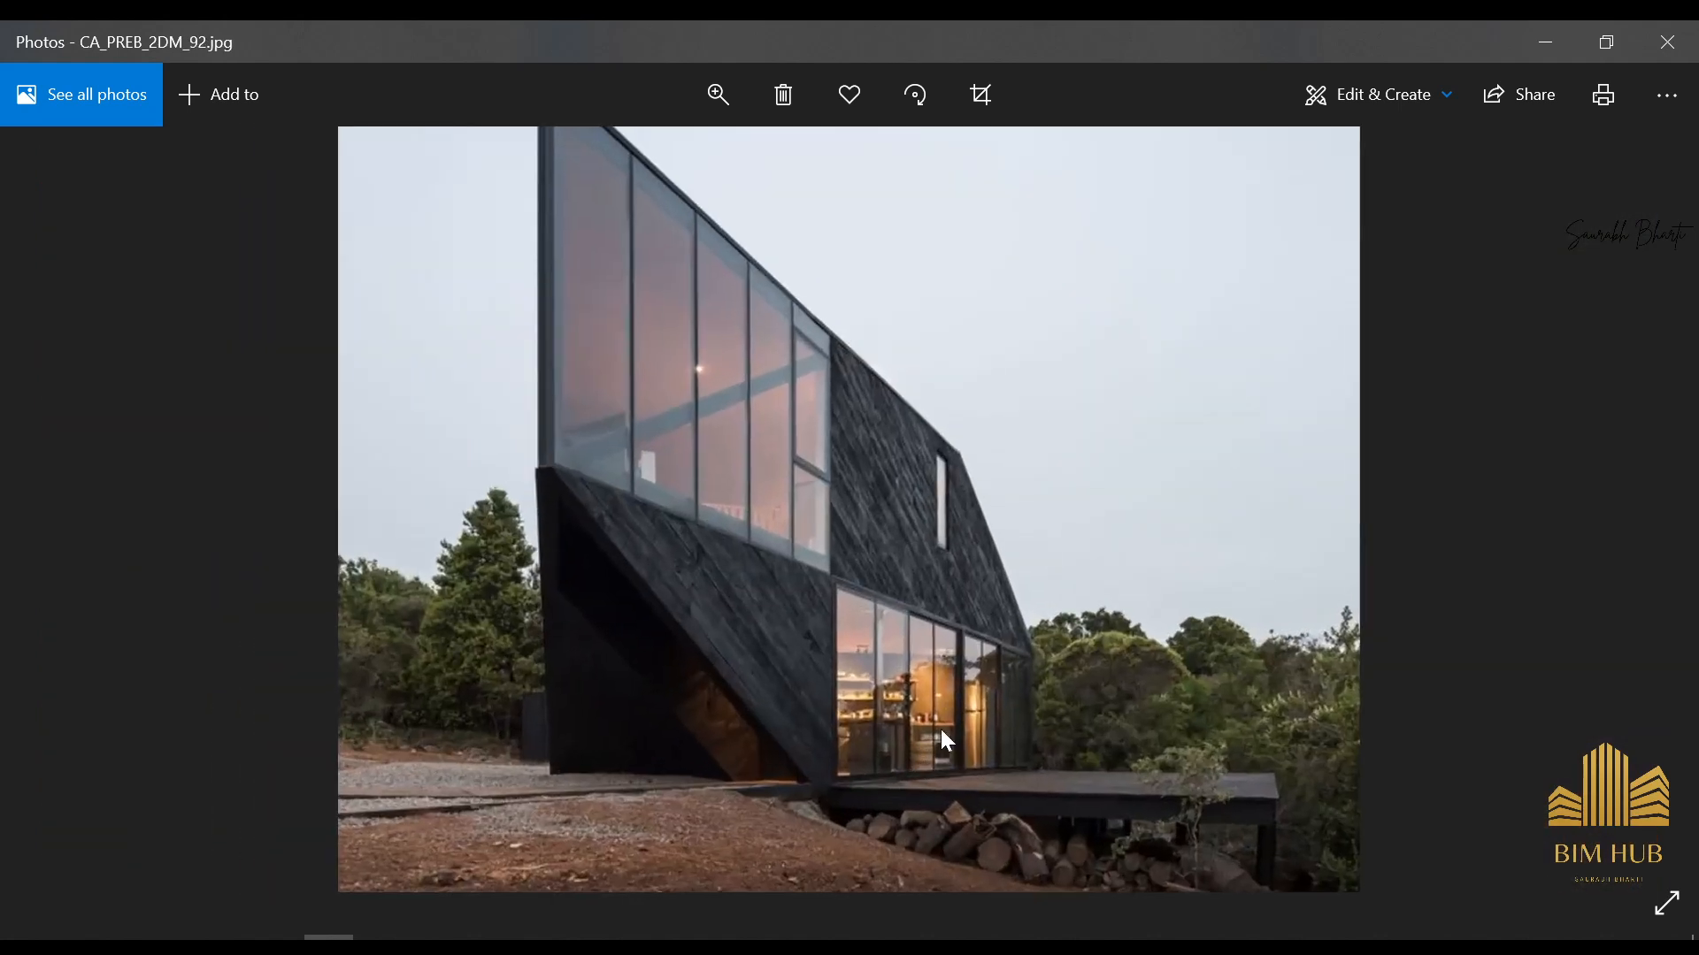
scroll(942, 772, up, 3)
scroll(885, 566, down, 2)
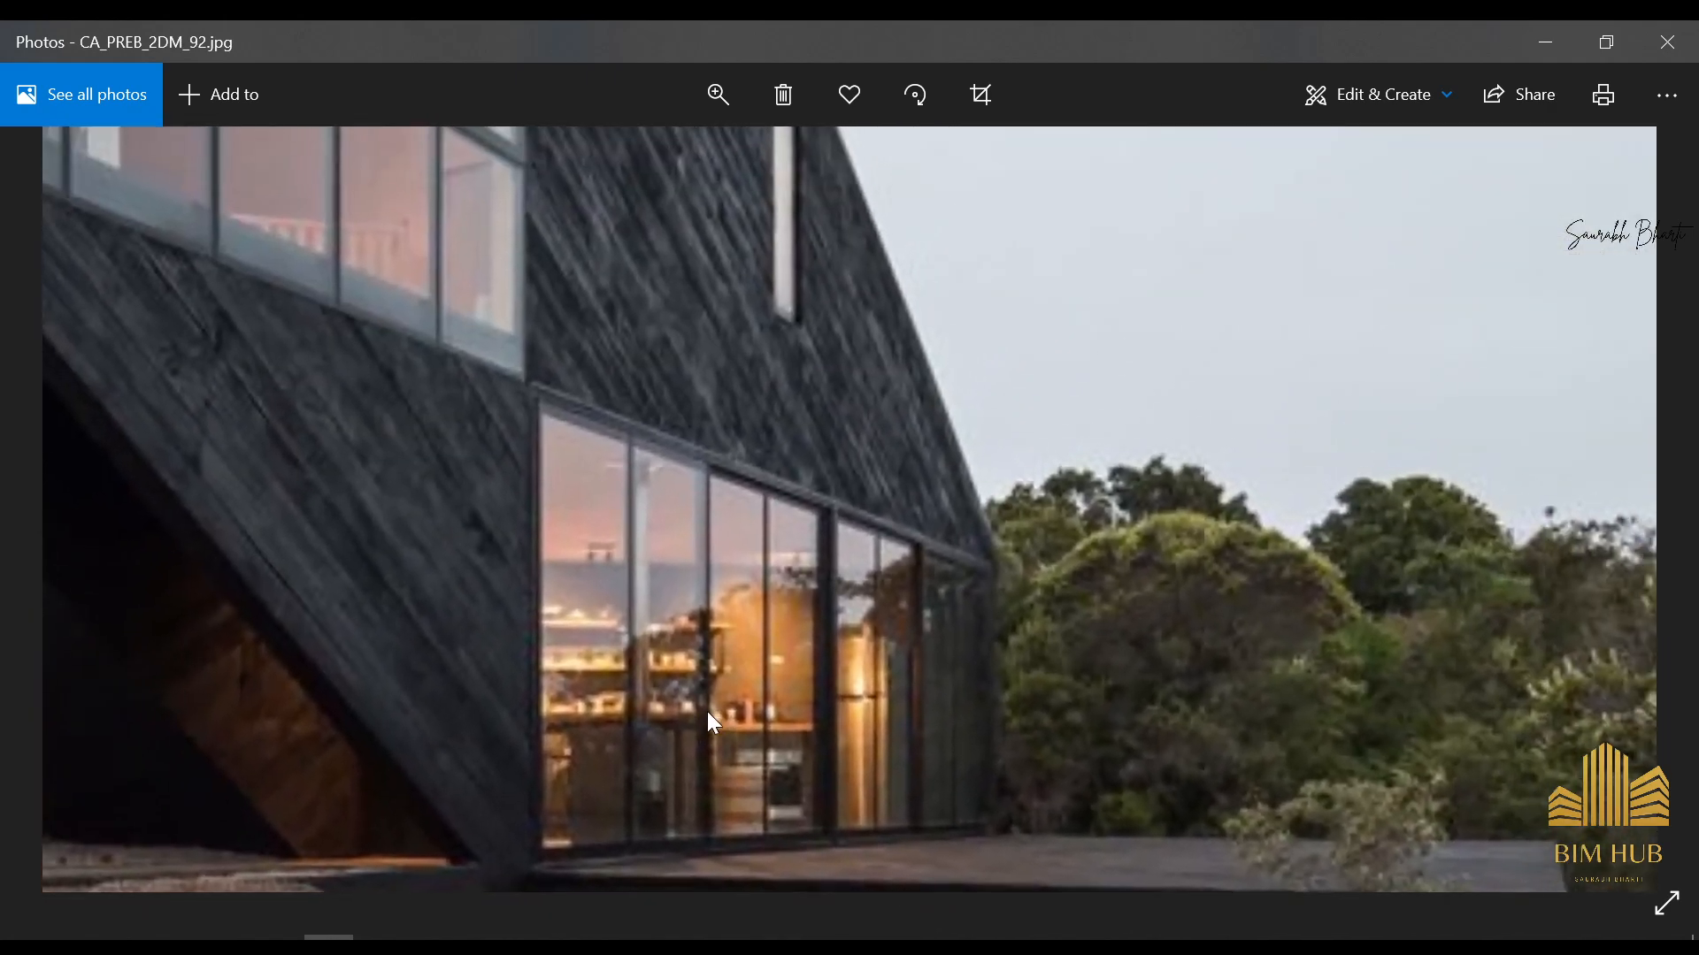
scroll(709, 709, down, 2)
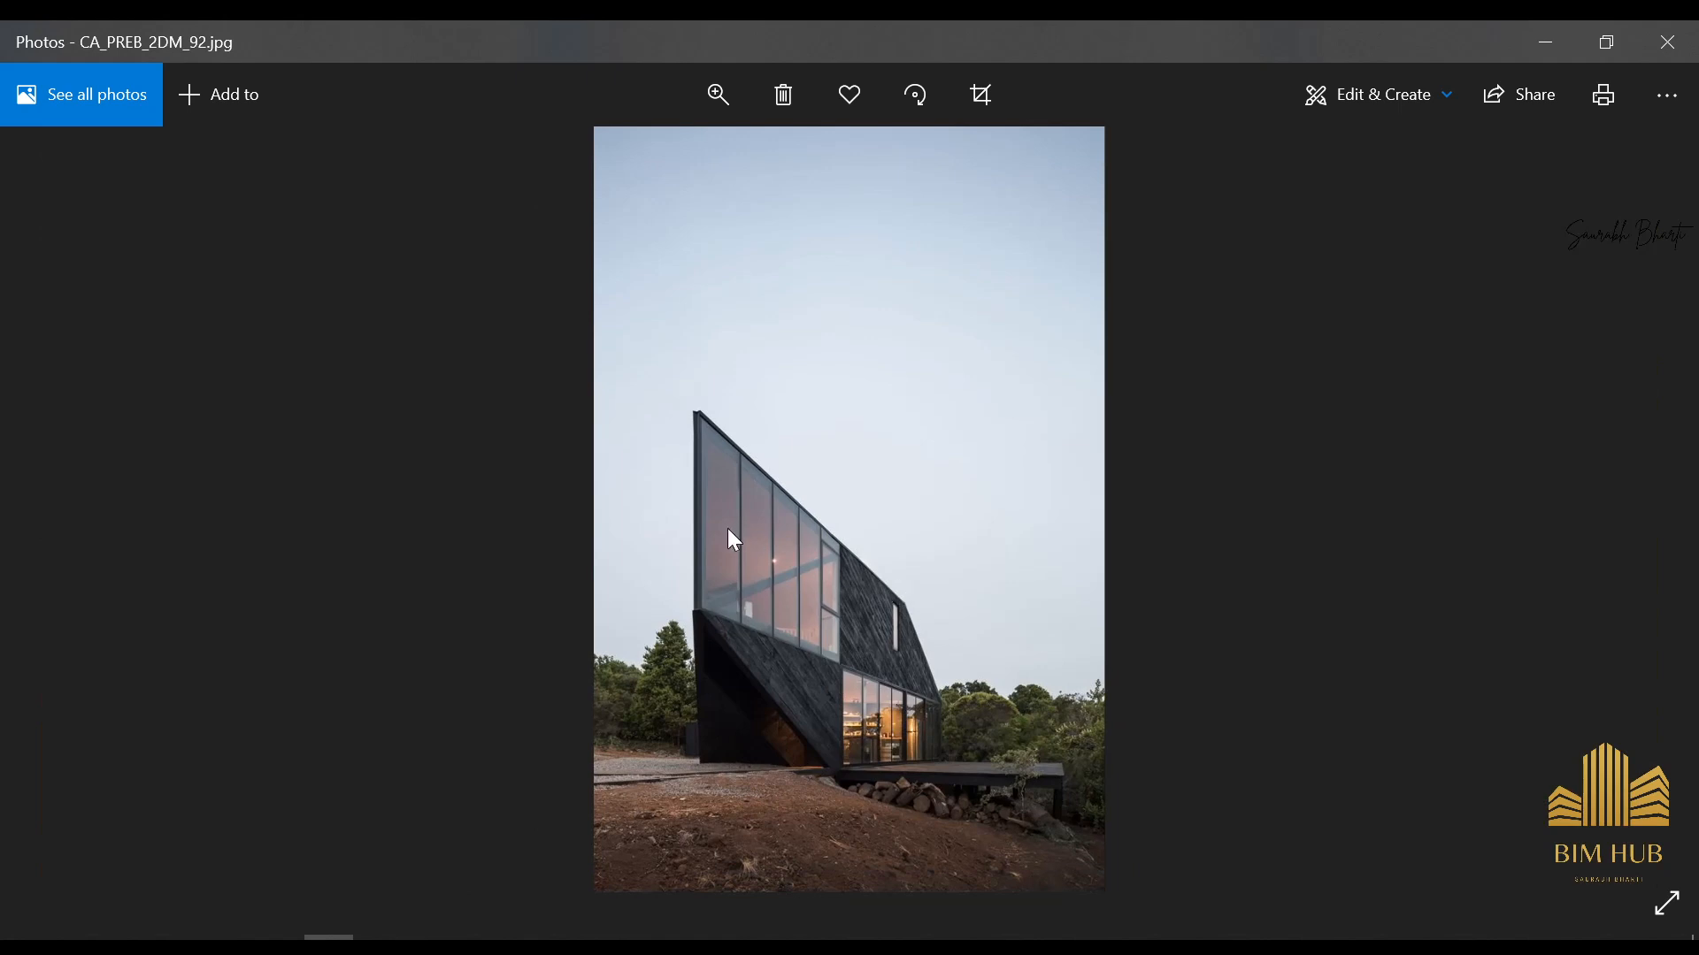
Return to CA_PREB_2DM_107.jpg and check where the stove stands relative to the sofa and the glazing
key(Right)
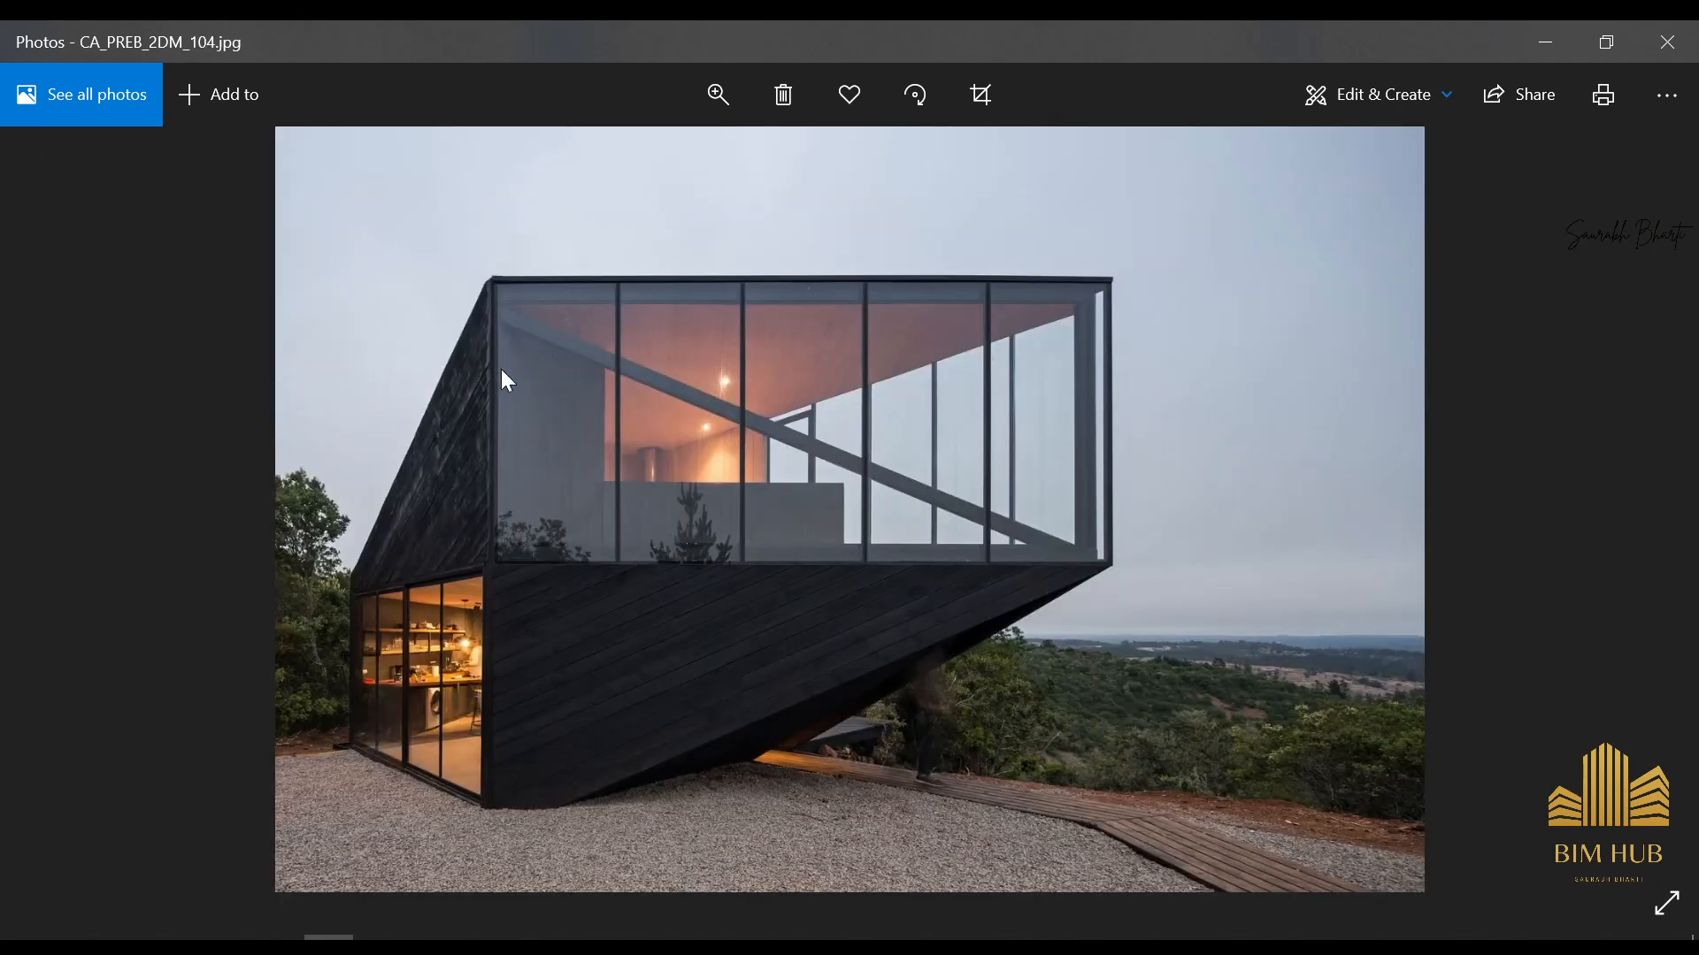
key(Right)
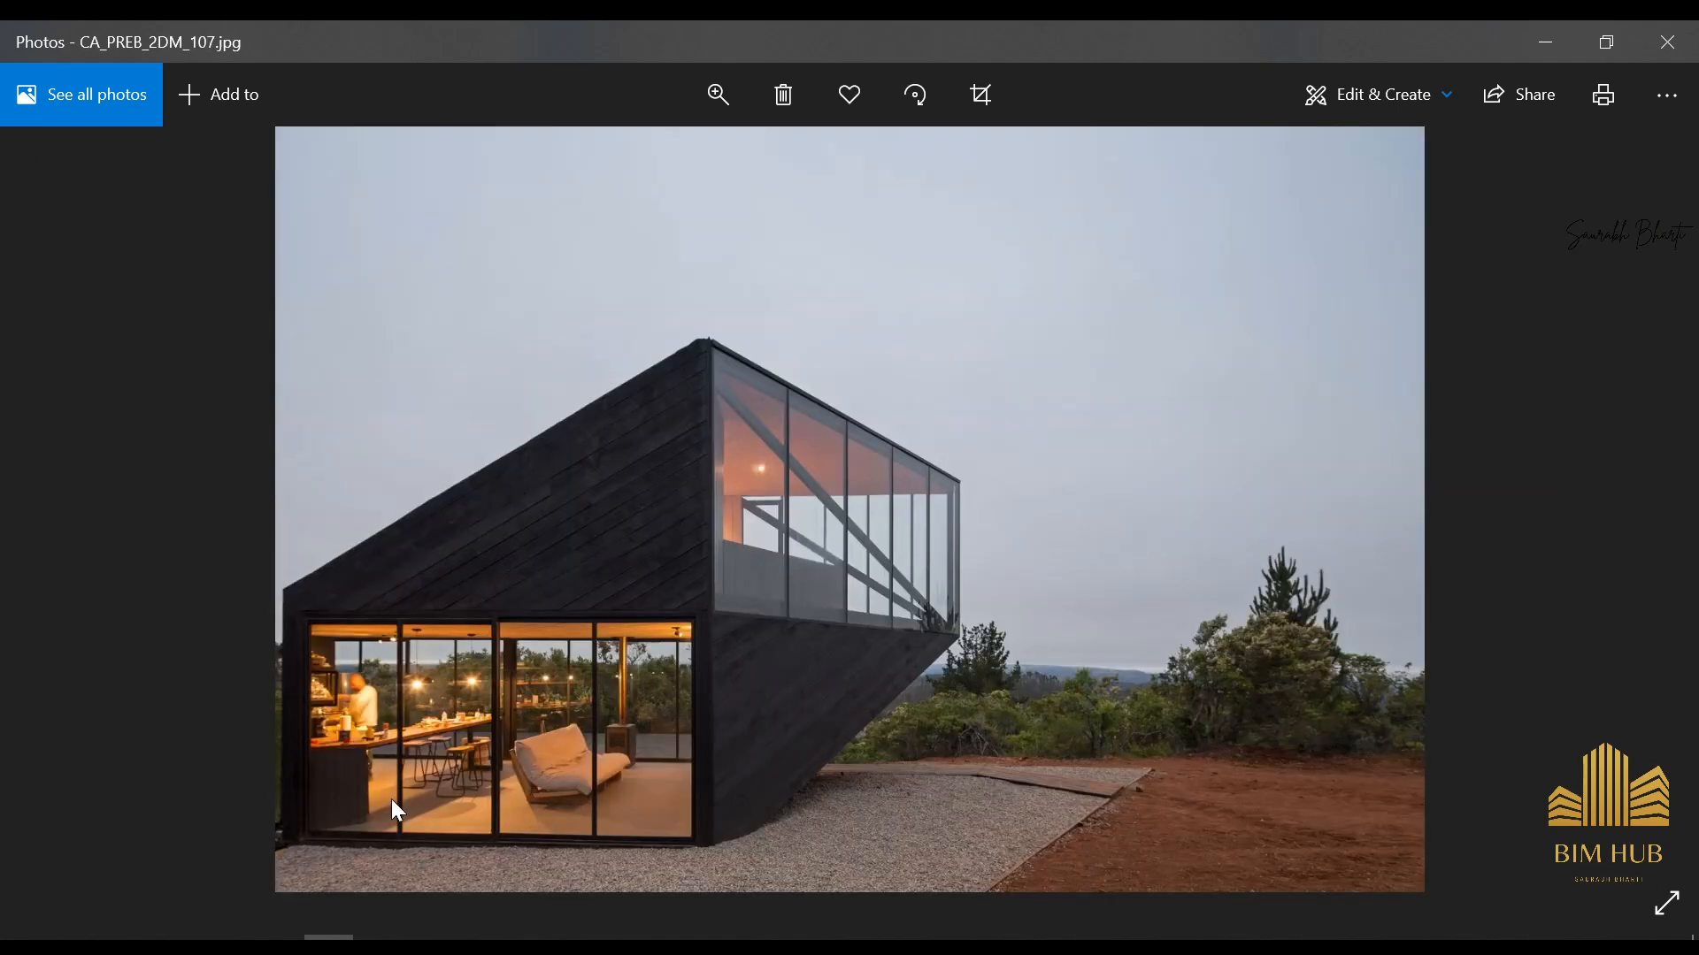
scroll(639, 753, up, 2)
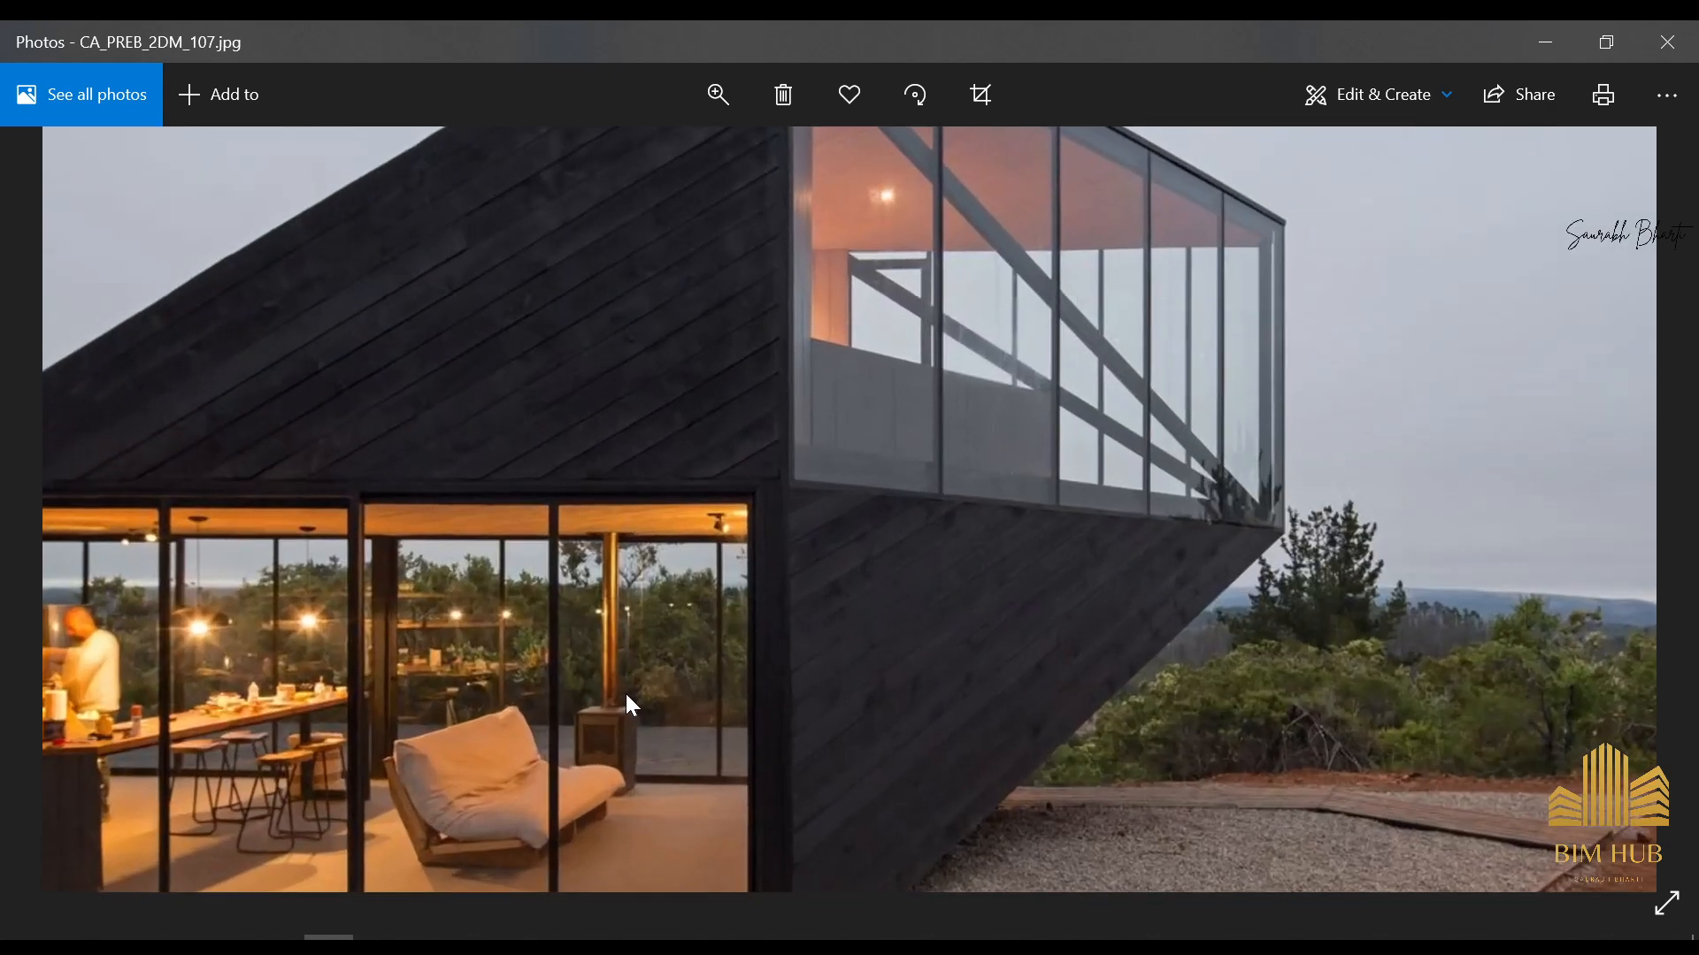
scroll(614, 741, up, 3)
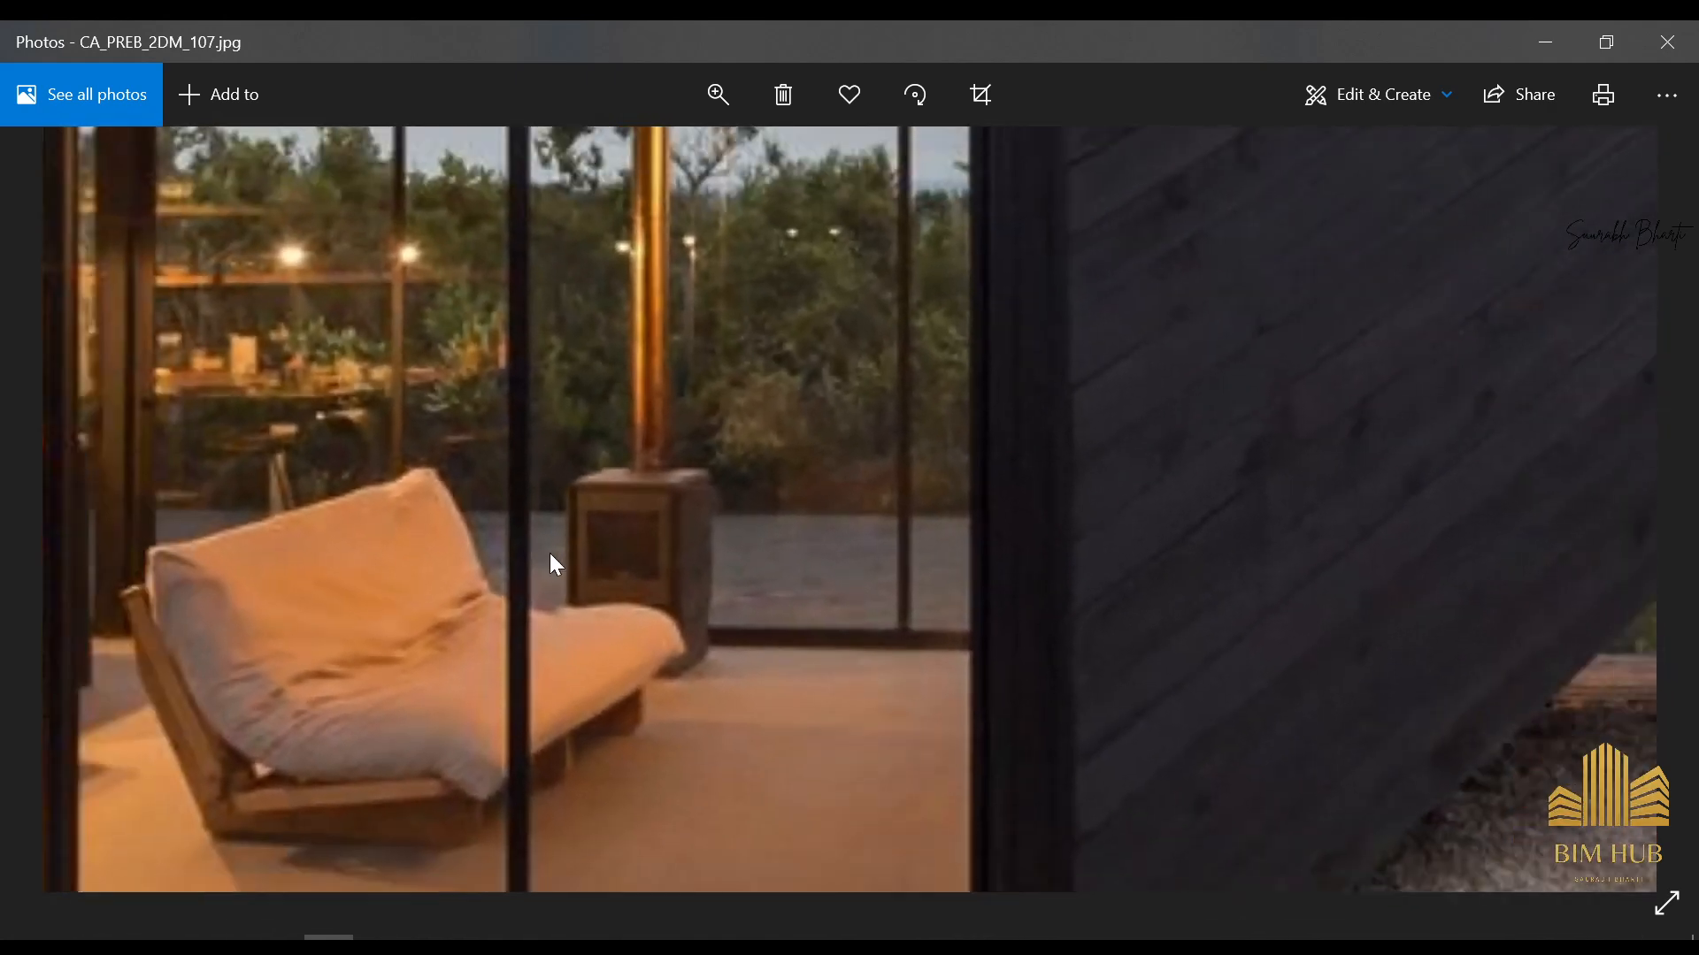
Switch back to Revit and open the Enscape Asset Library
click(1546, 42)
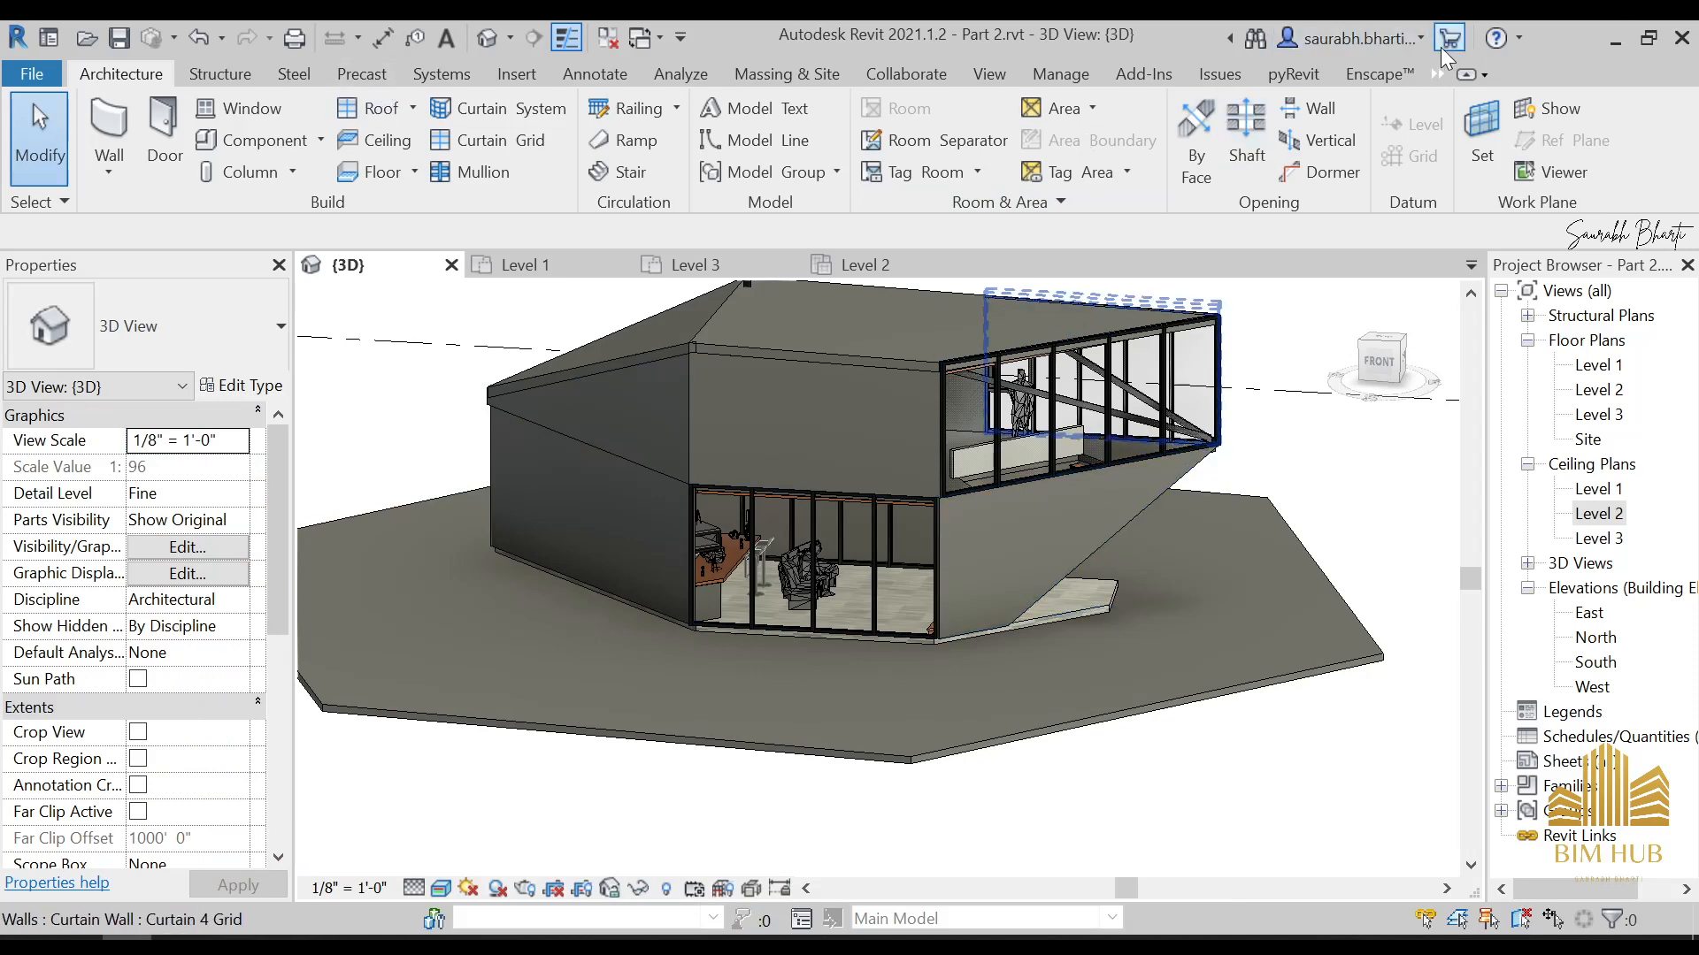
click(1373, 74)
click(488, 138)
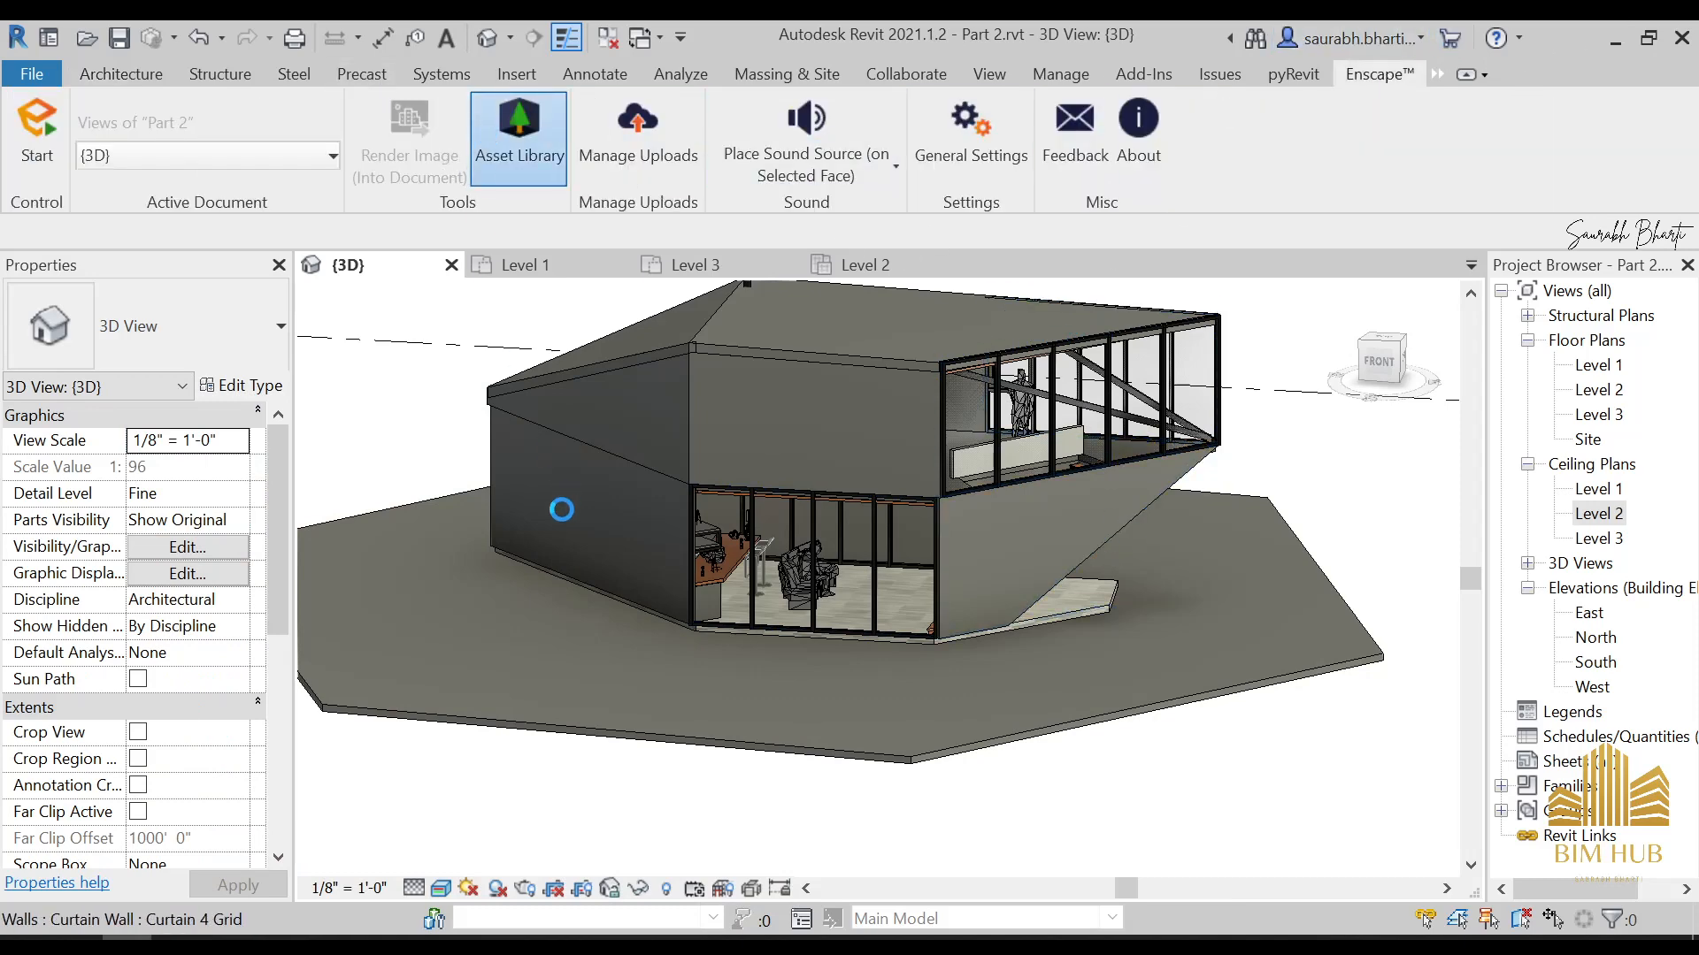
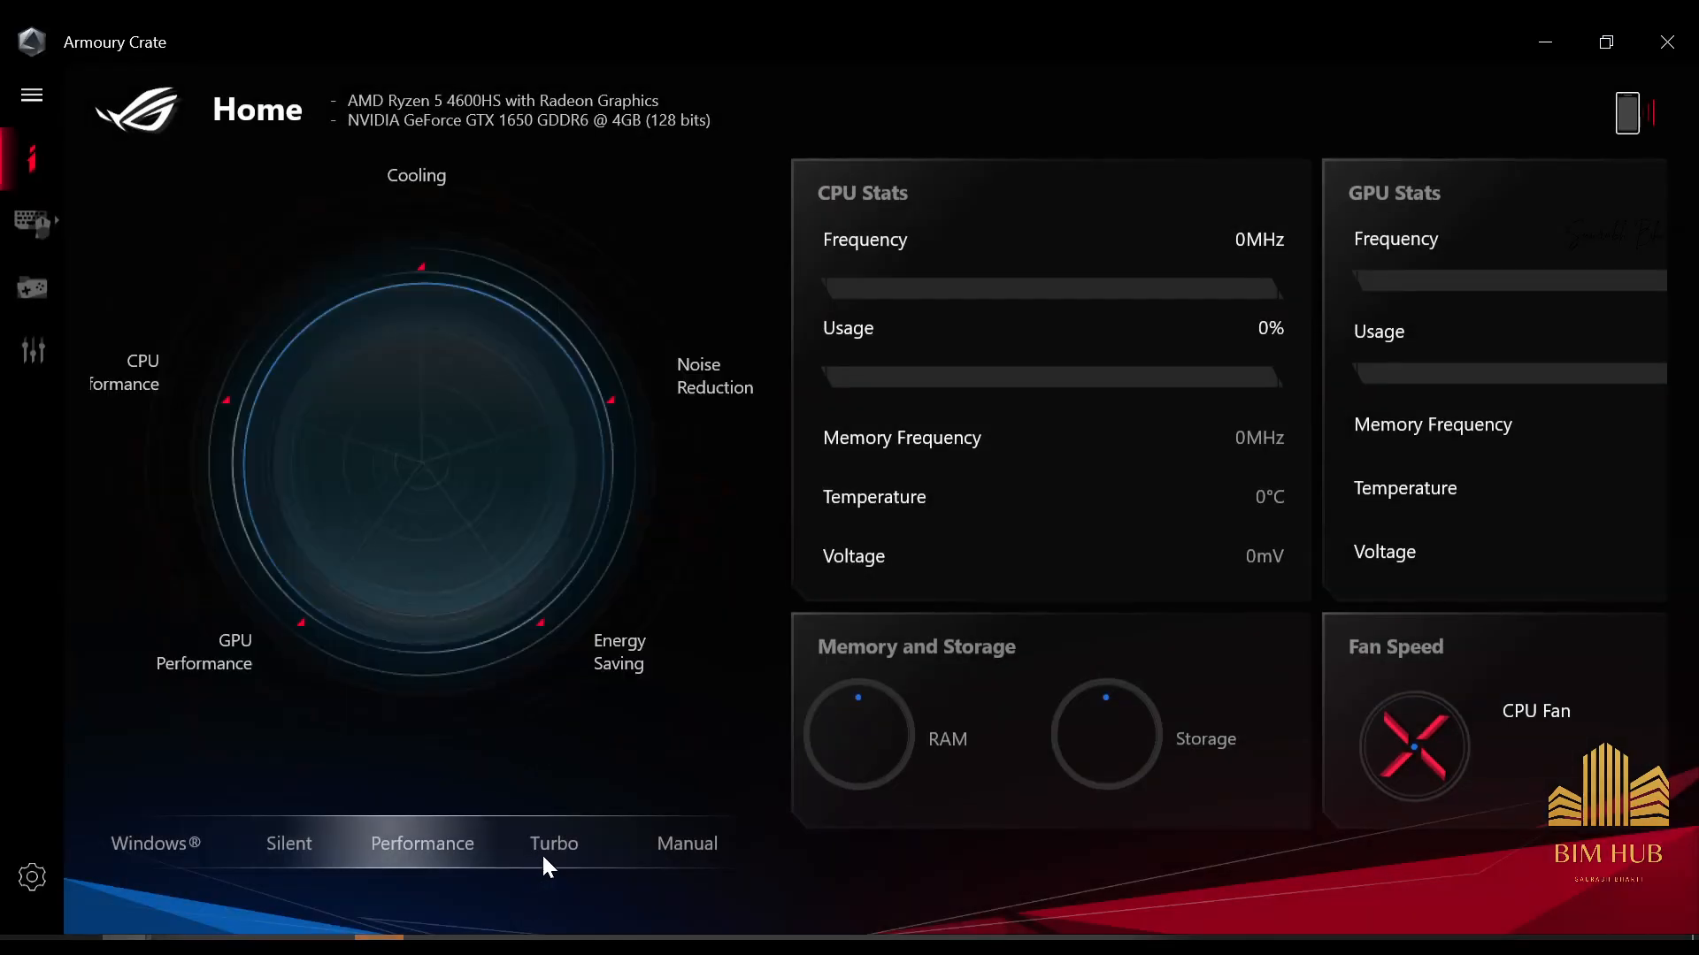
Open the Enscape Asset Library from the Revit model and look through the accessories tagged decoration
click(542, 847)
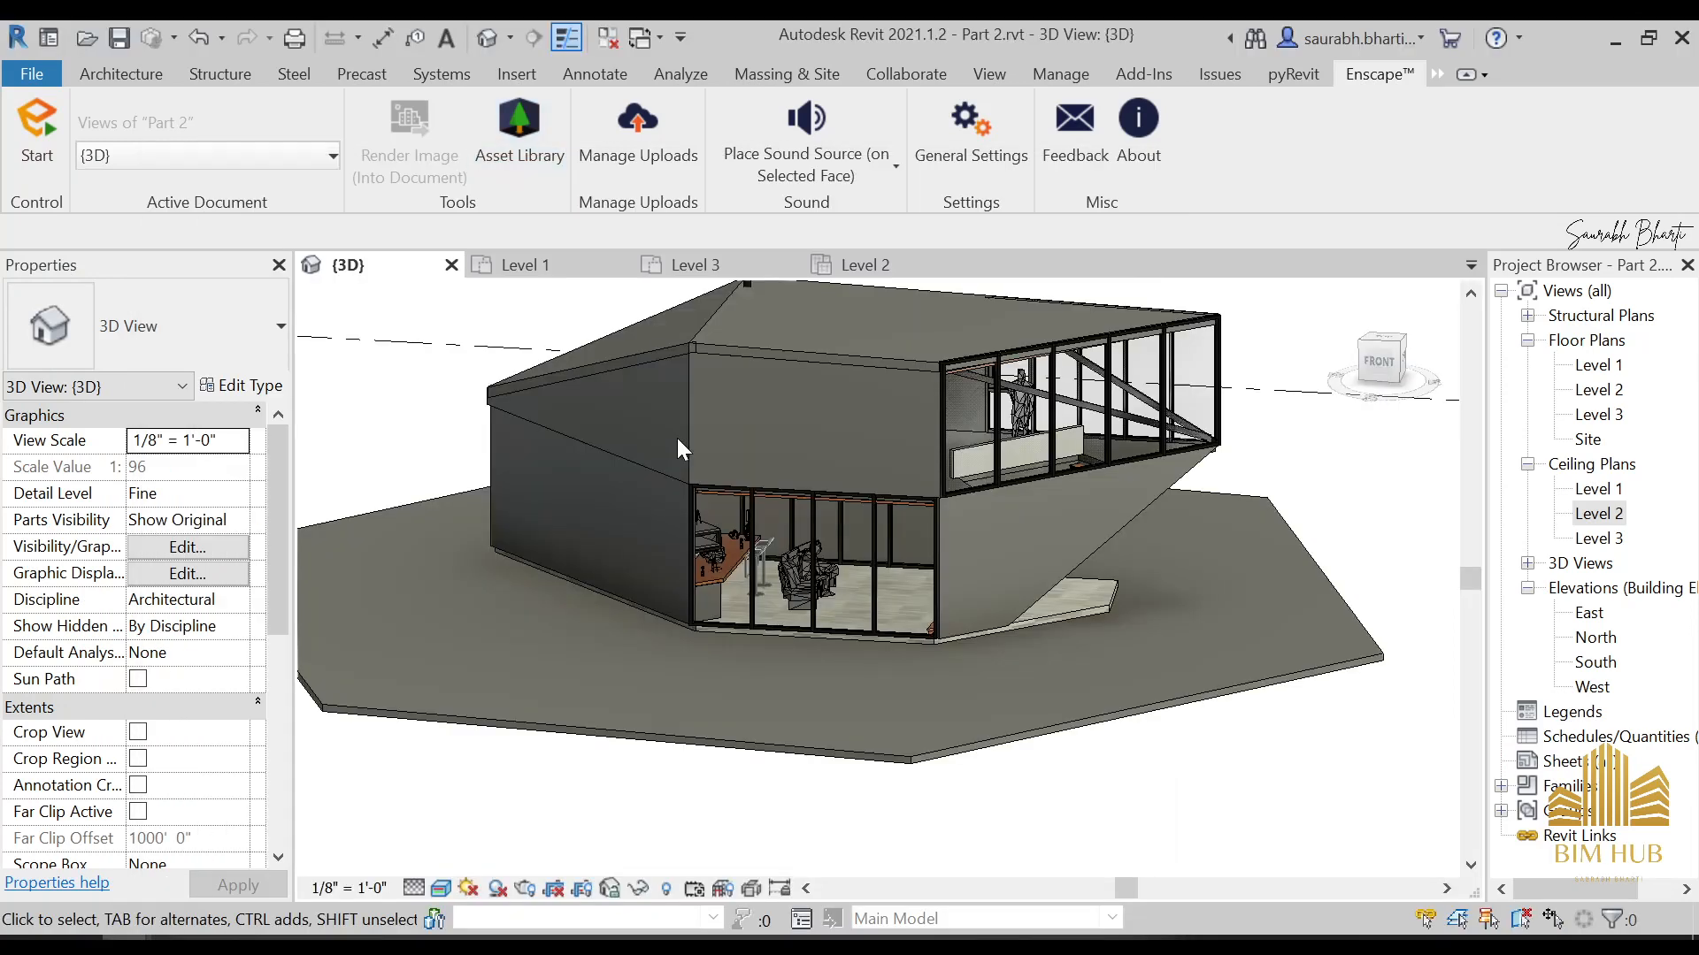
click(531, 141)
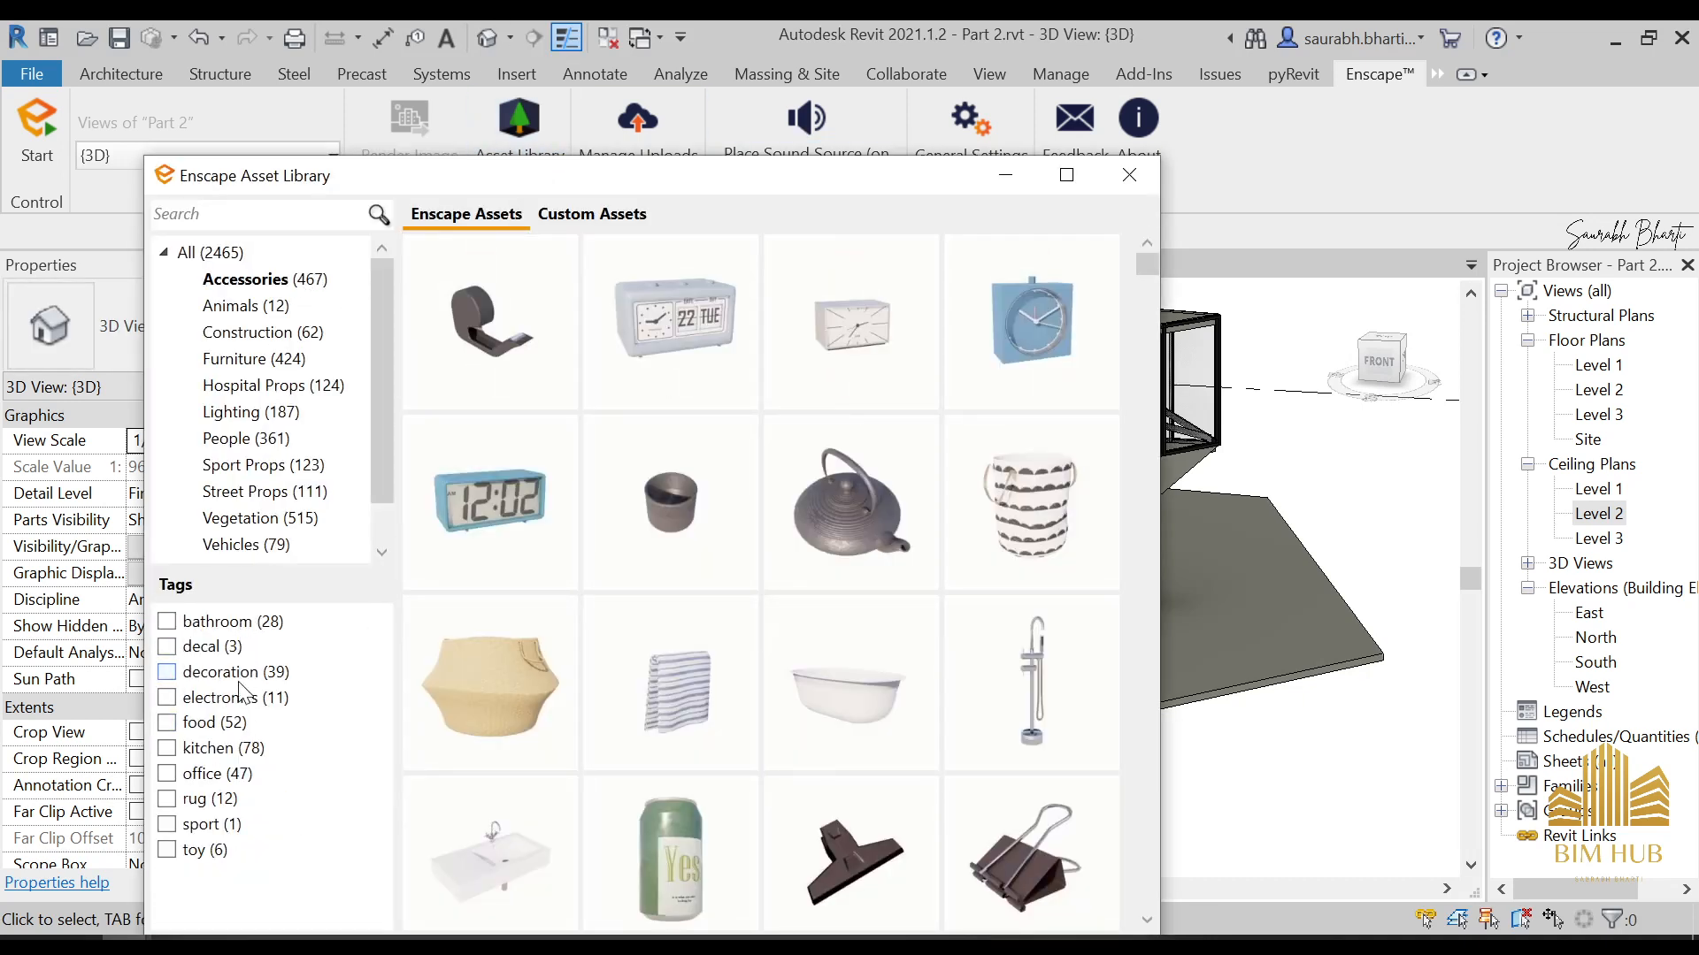
click(166, 672)
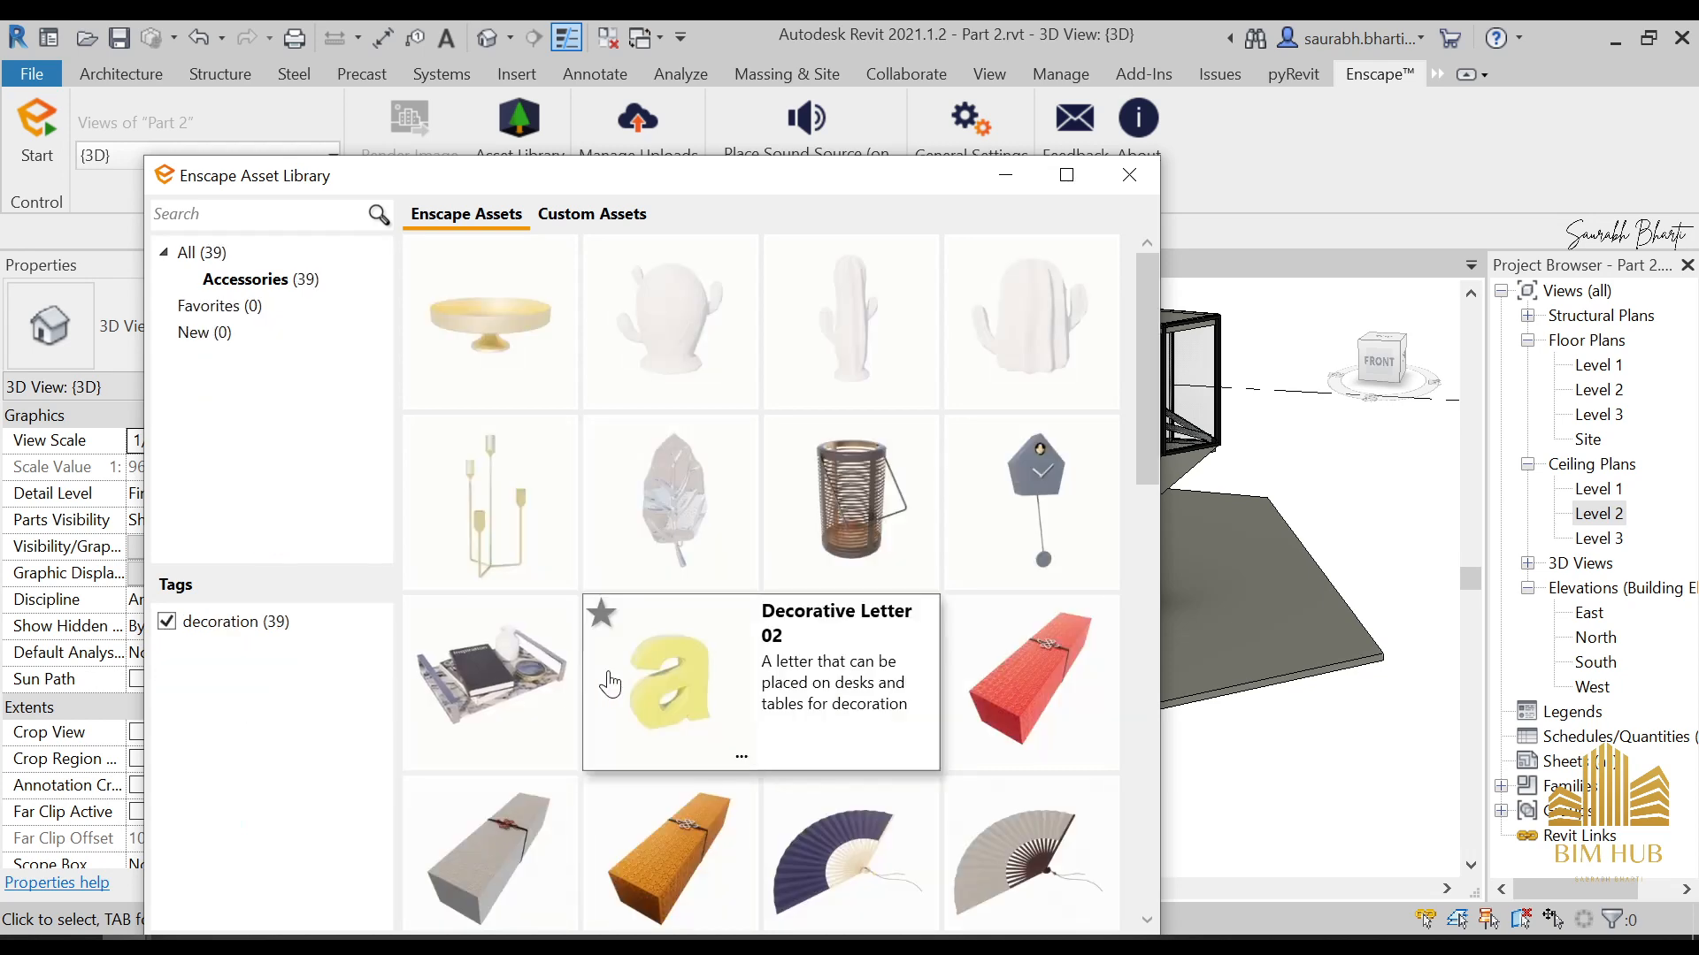
scroll(574, 746, down, 5)
click(271, 625)
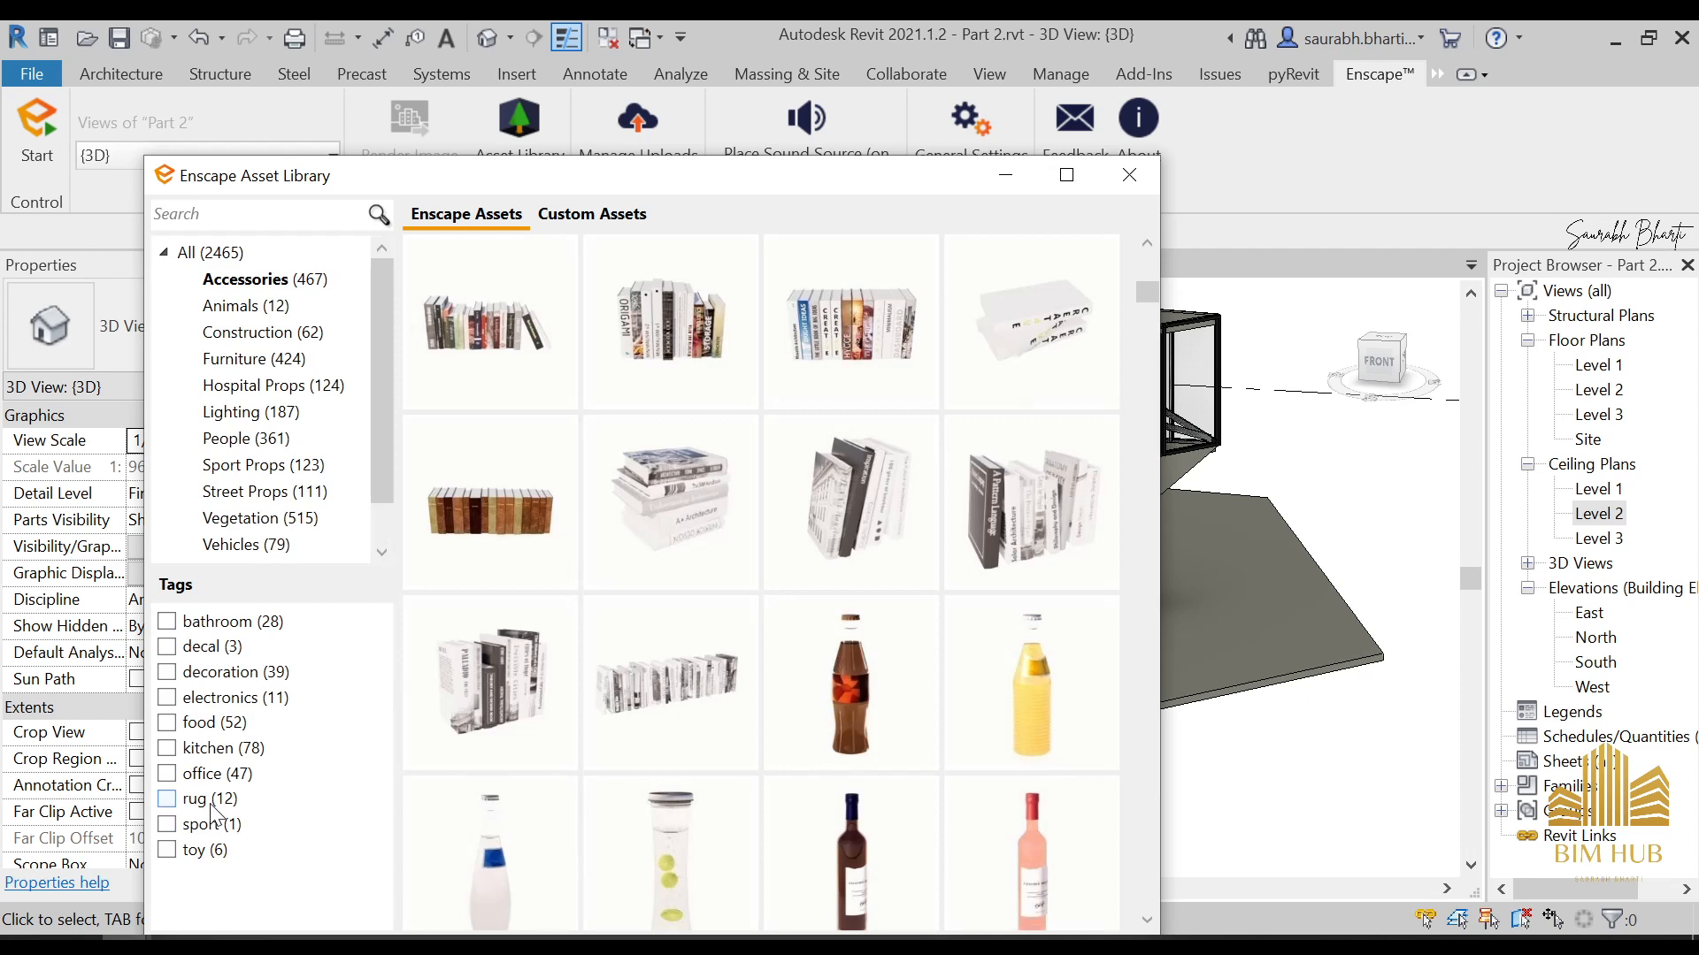
Place the black-and-white patterned Rug 01 beside the curved sofa in the Level 1 living room
click(214, 809)
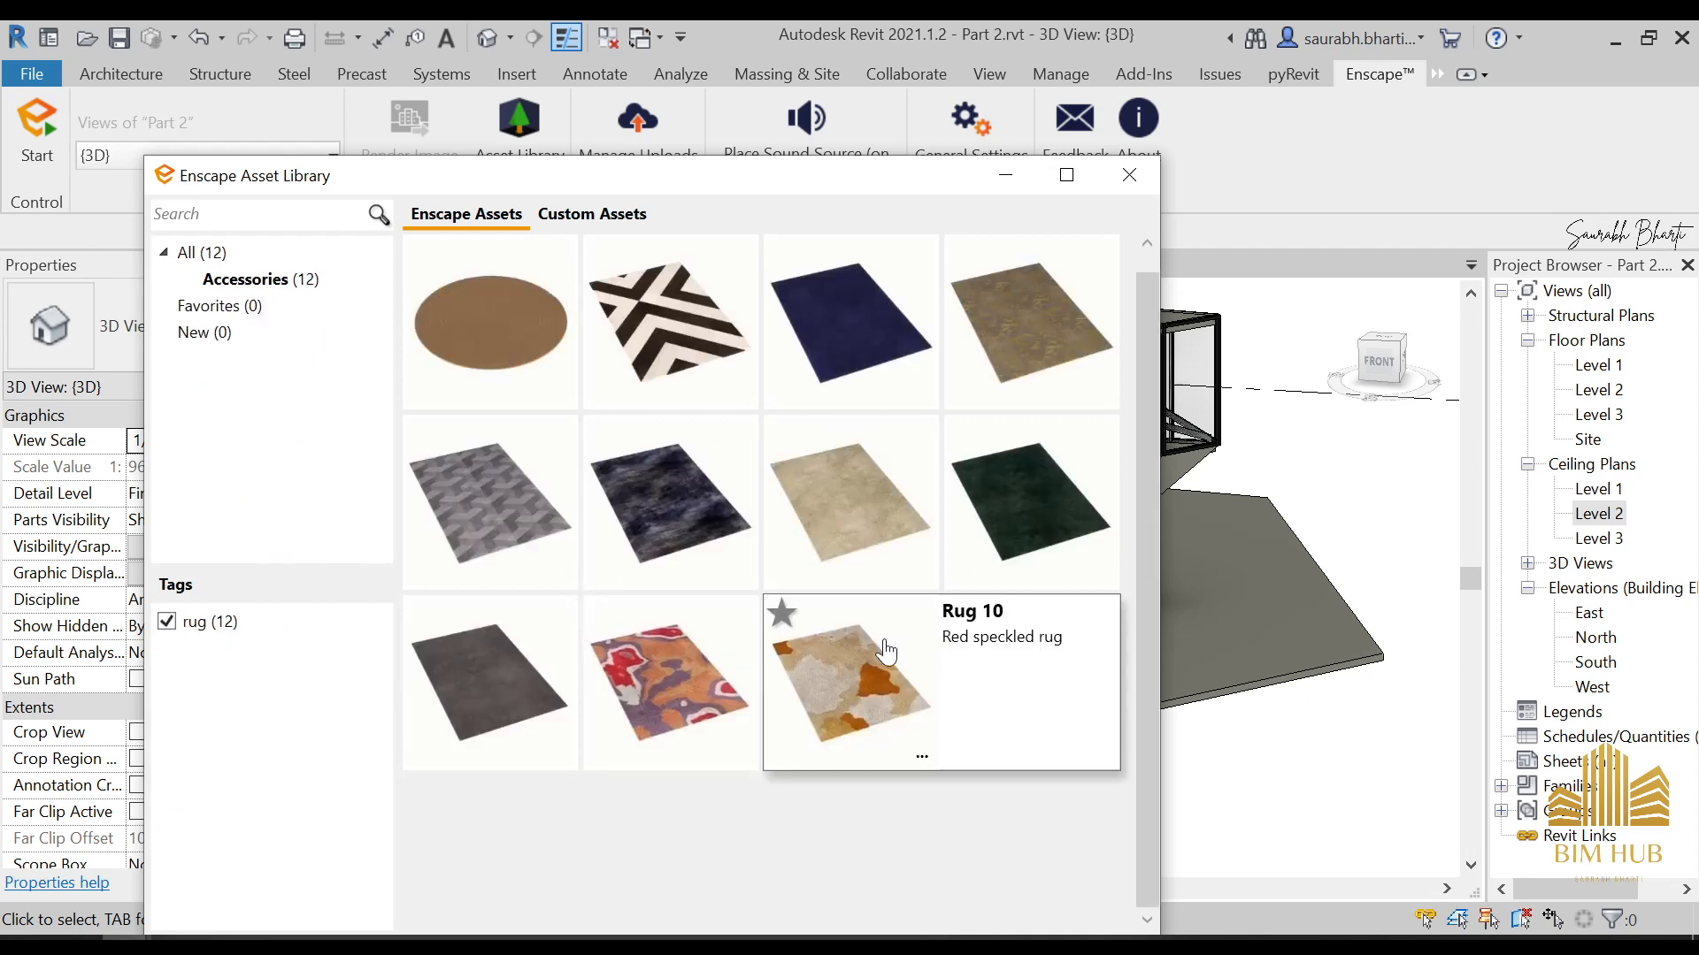
double_click(1613, 368)
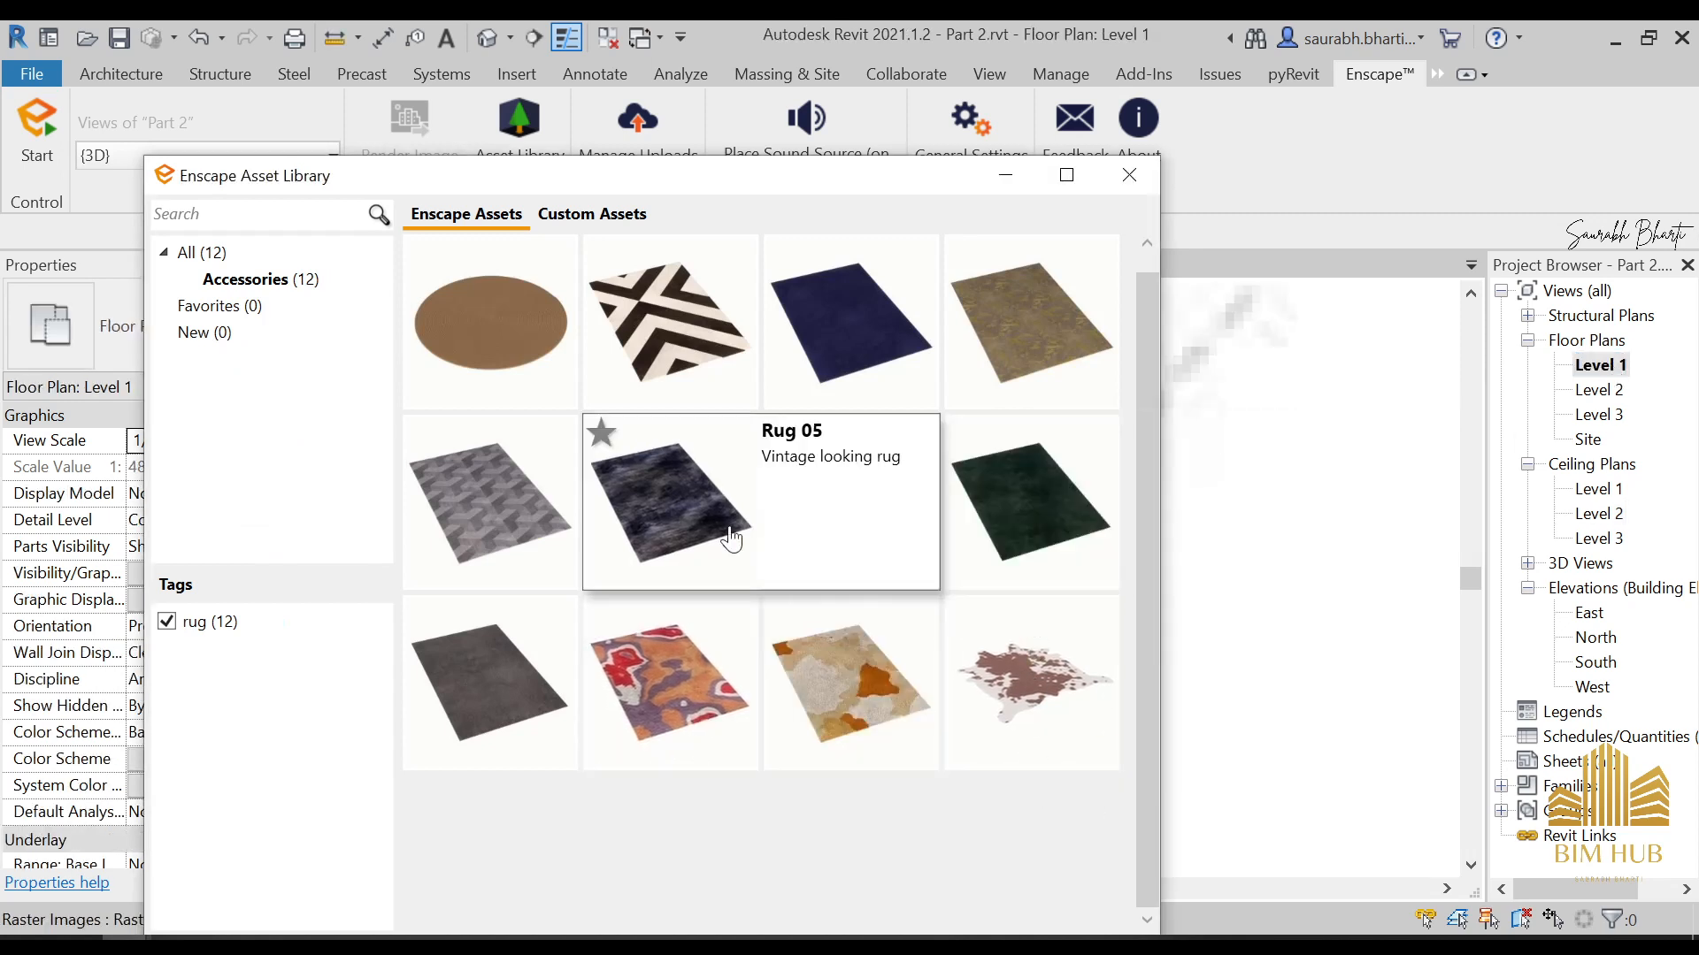
click(655, 363)
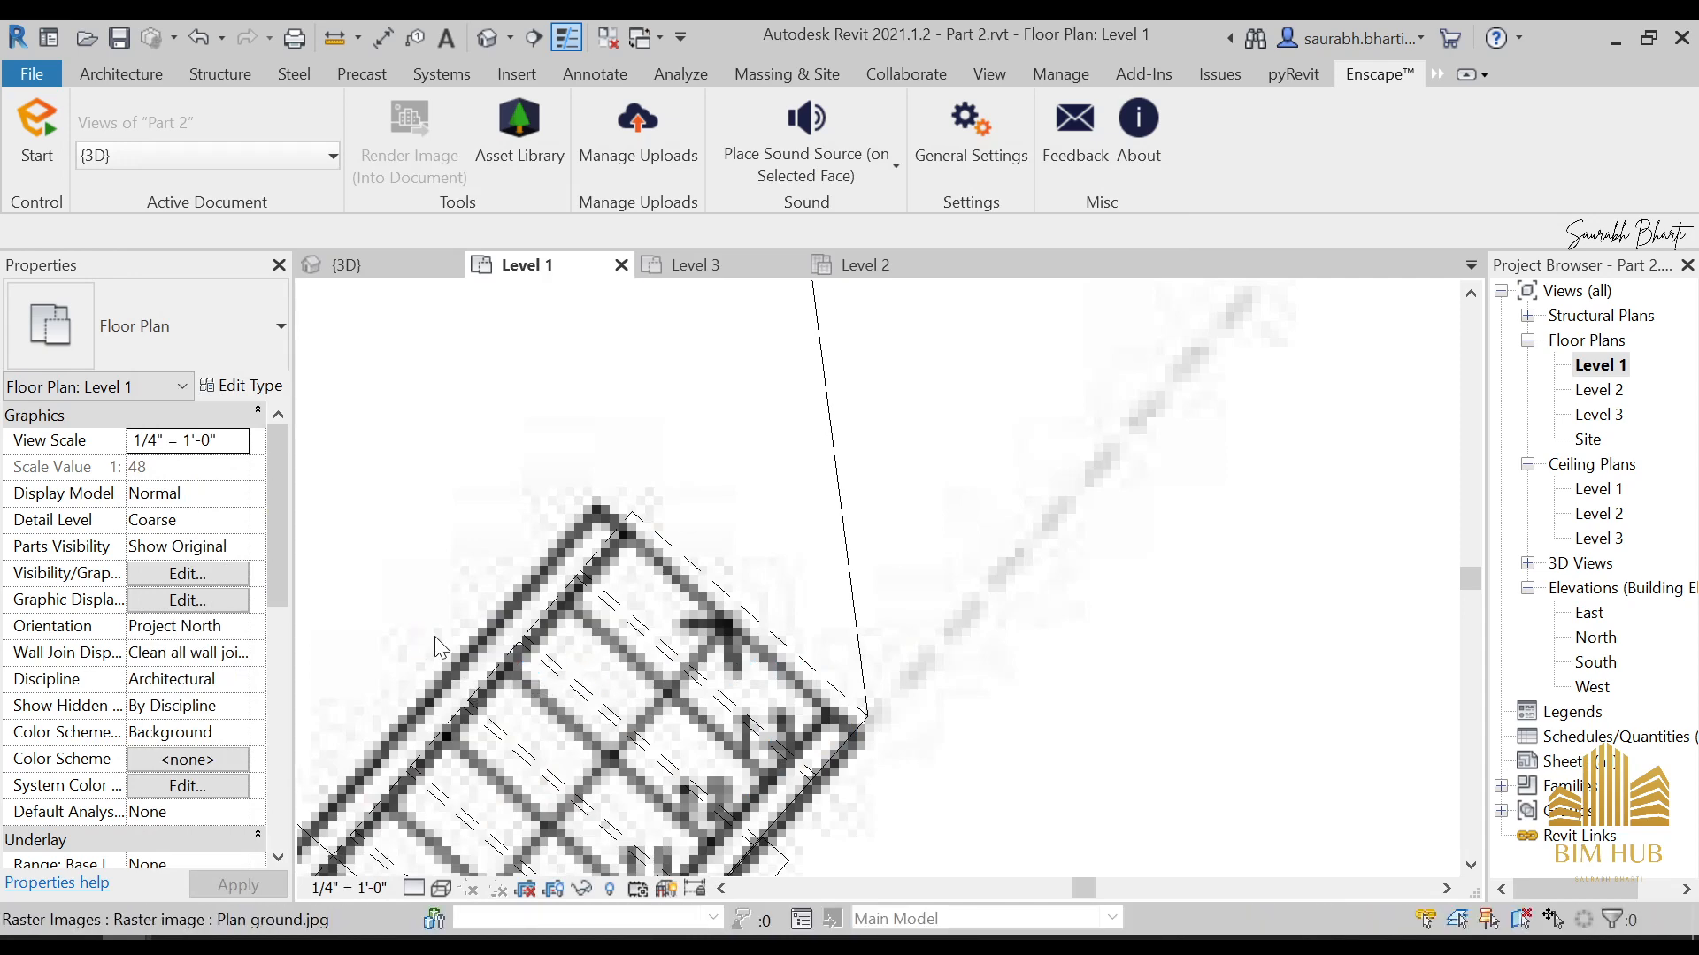
scroll(522, 631, down, 3)
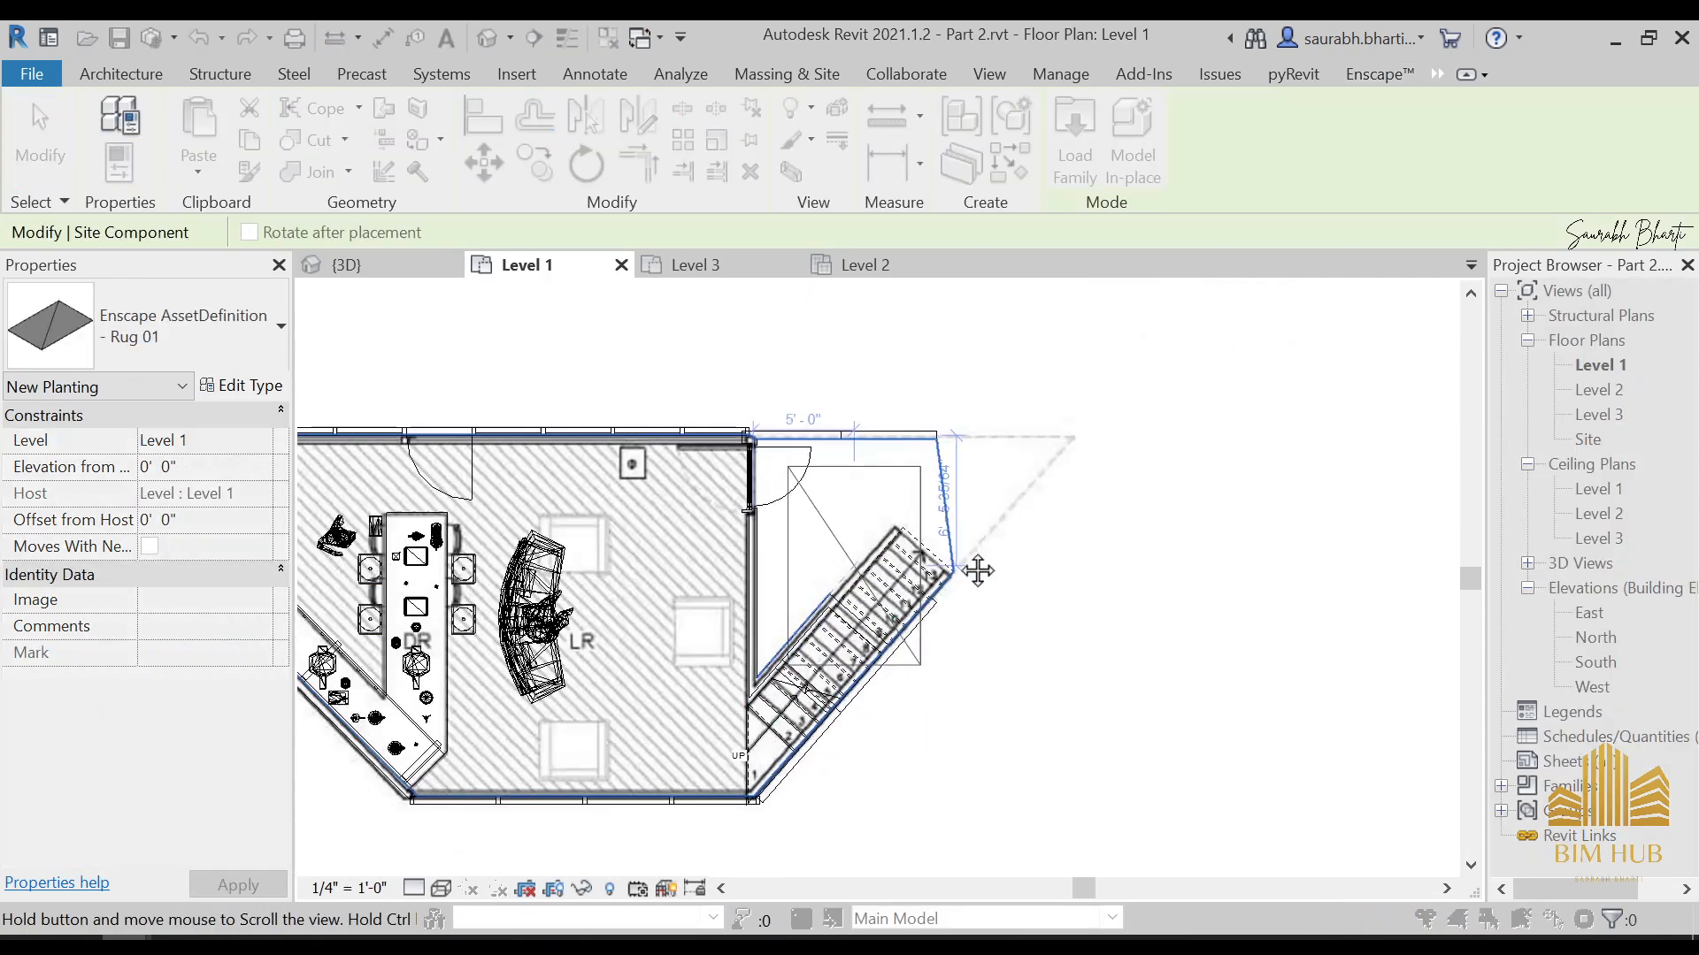
scroll(755, 605, up, 1)
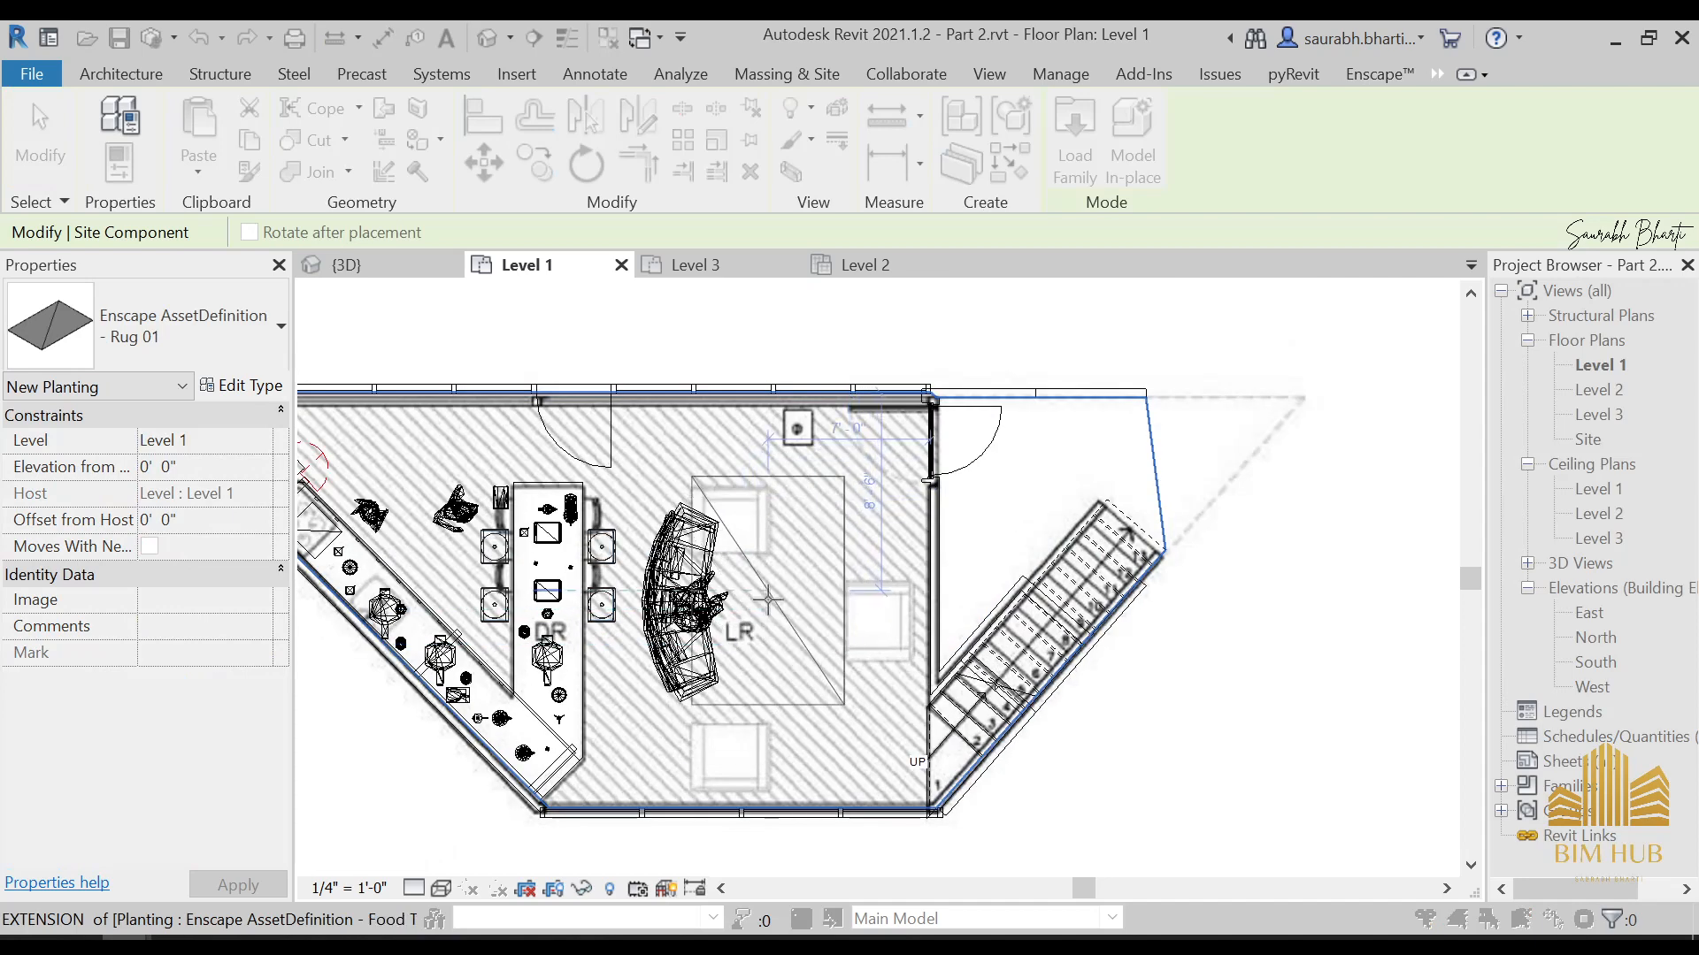
click(768, 607)
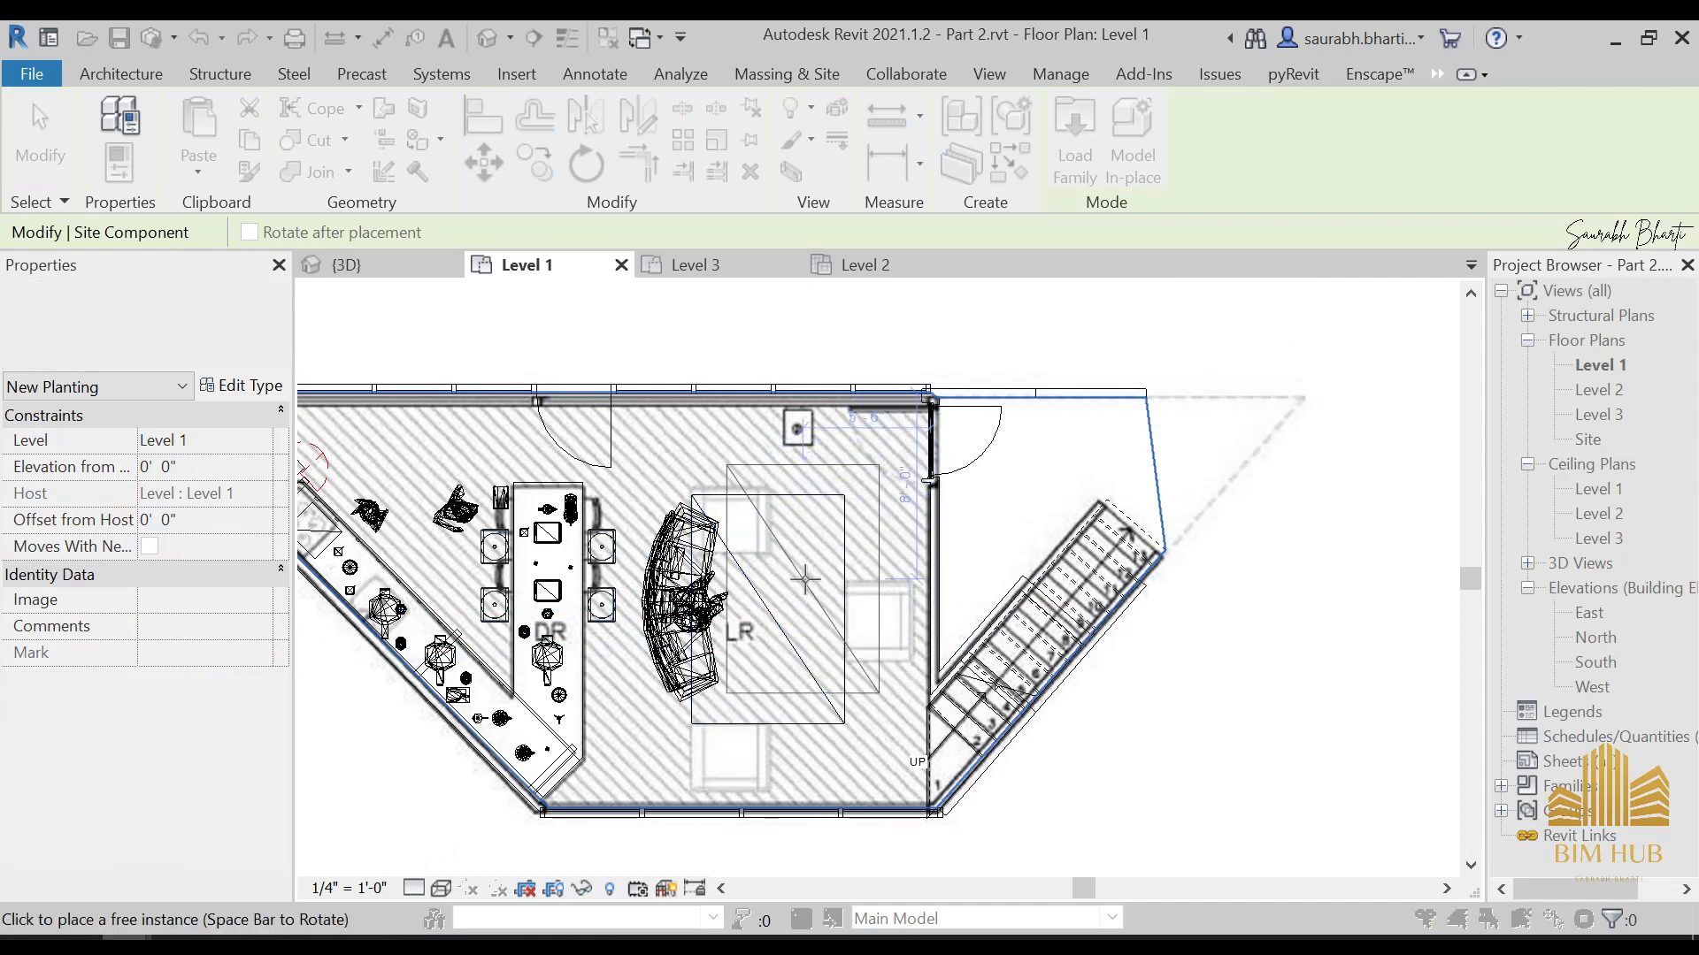
key(Escape)
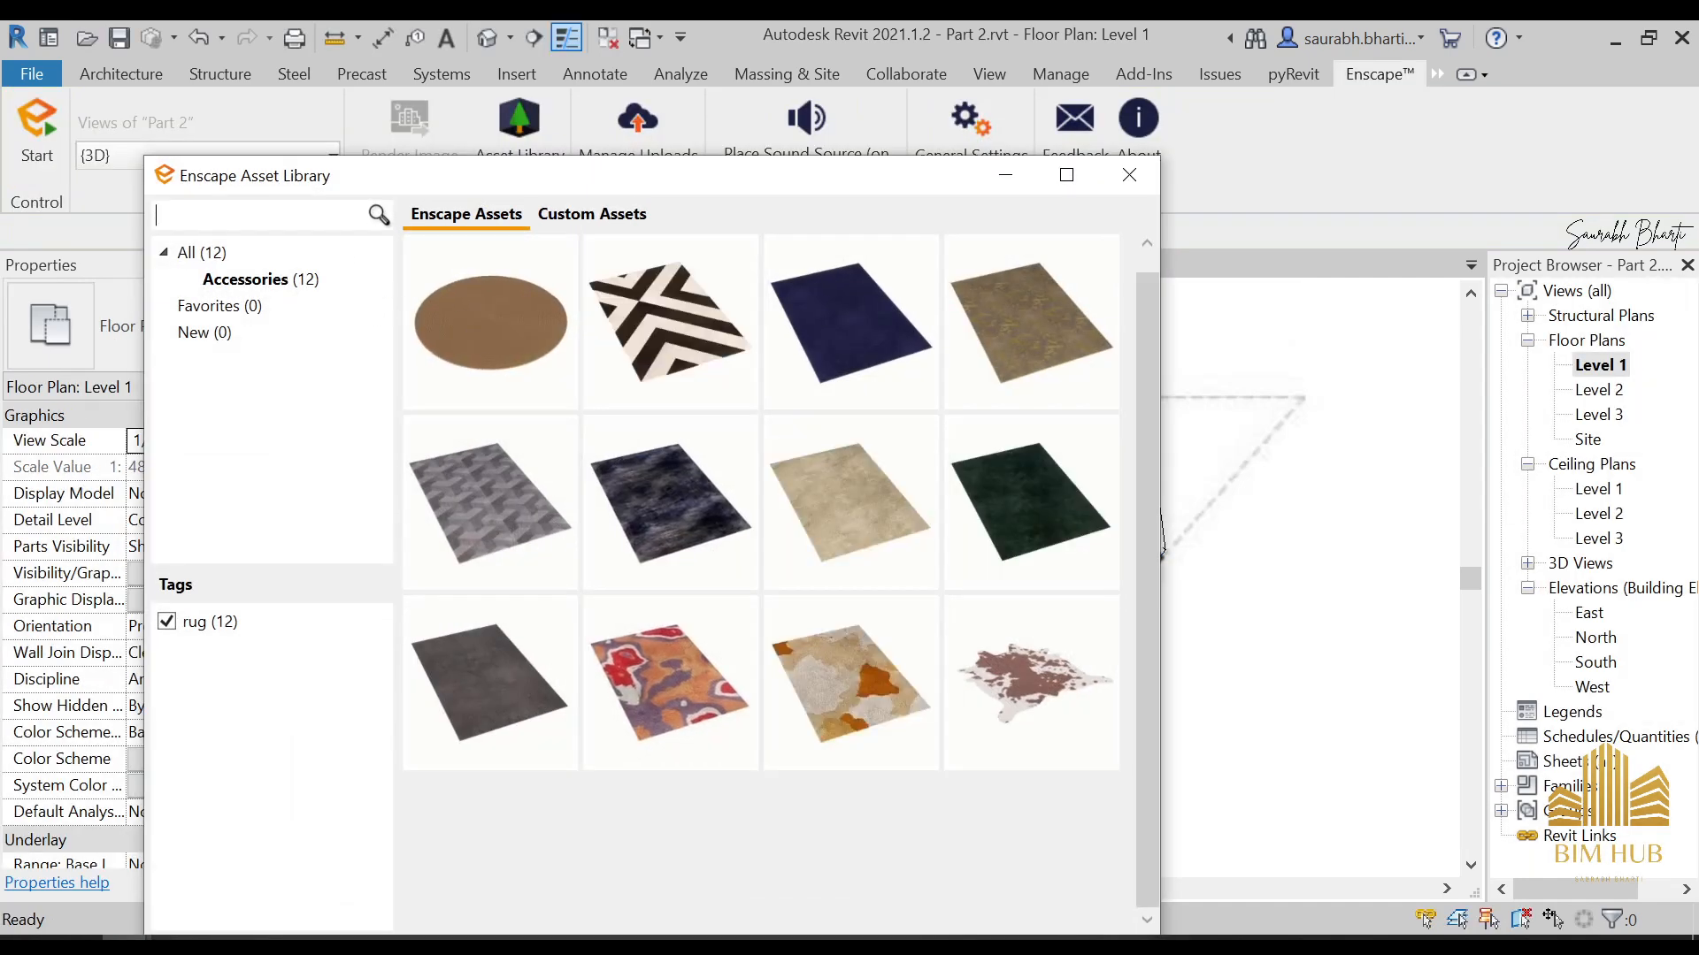
Clear the rug filter in the asset library and open the Level 2 floor plan at the bedroom
click(166, 622)
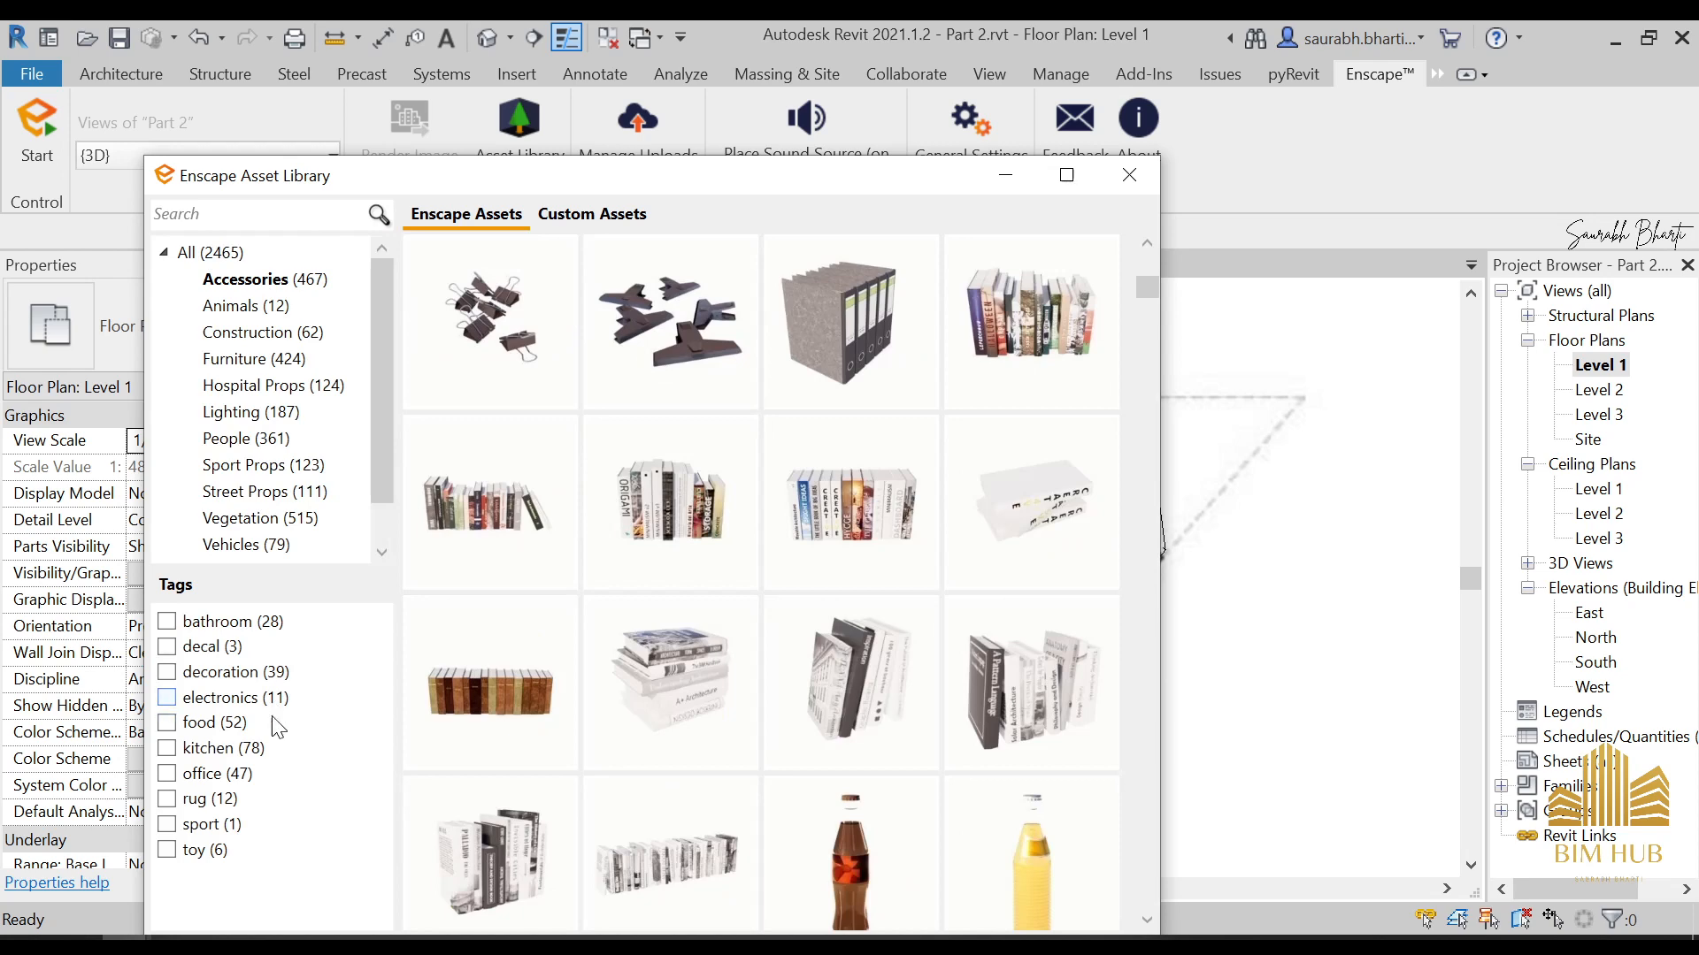
scroll(659, 719, down, 2)
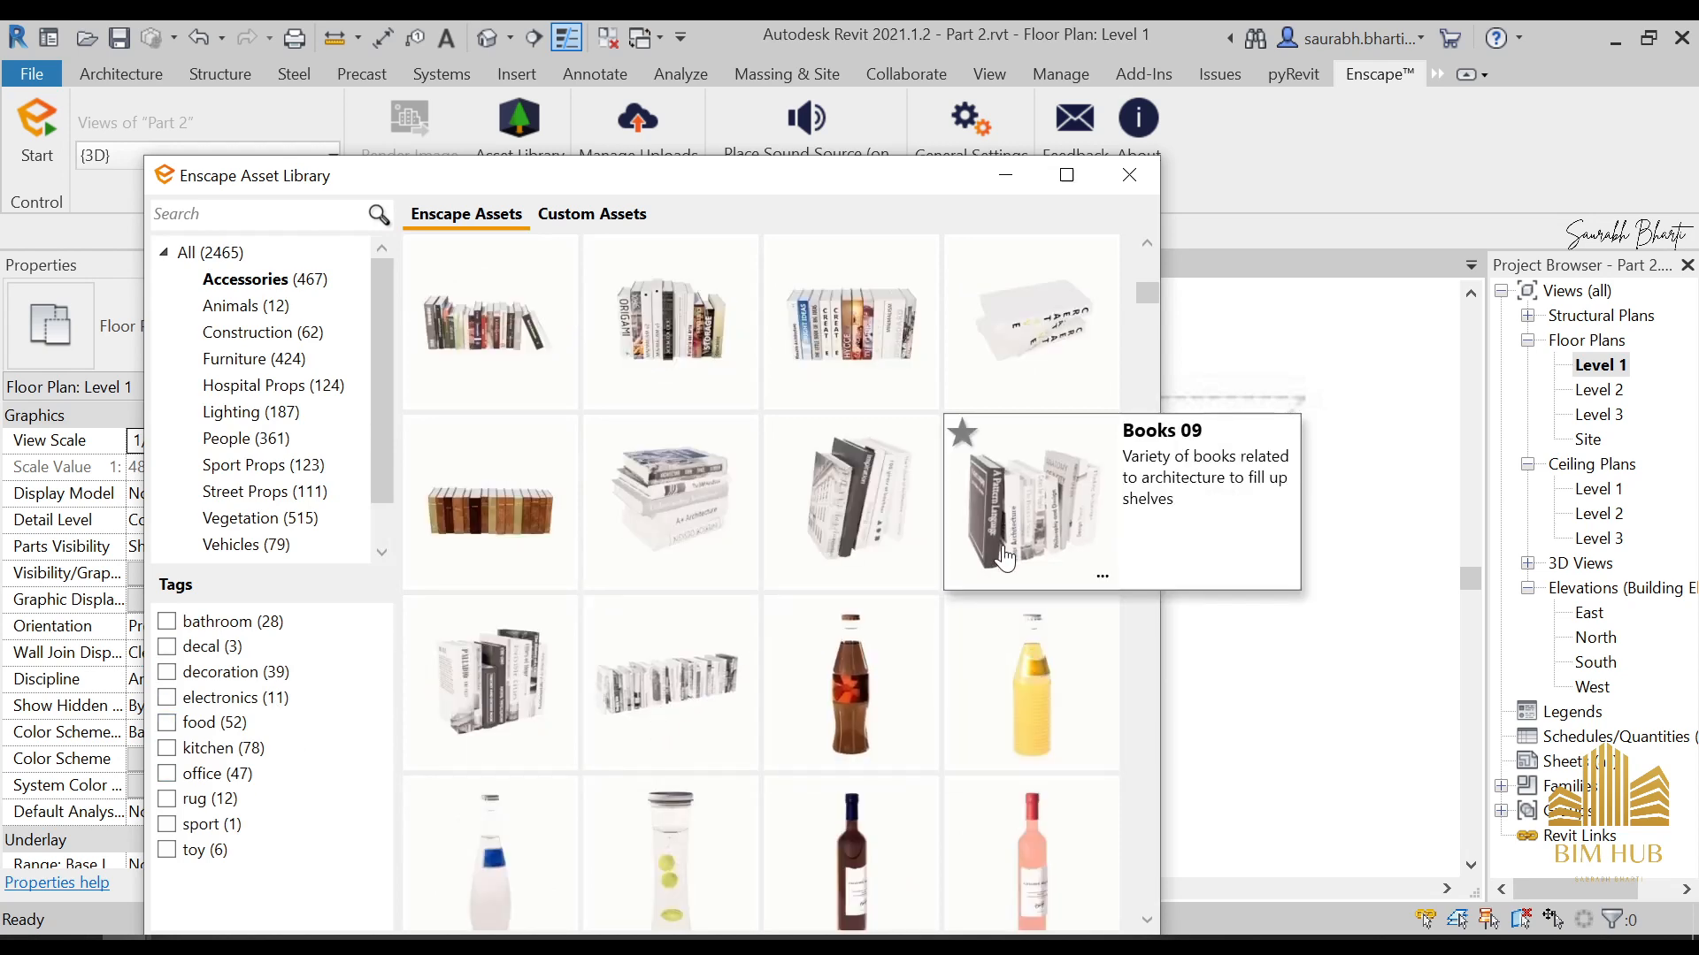
click(1014, 179)
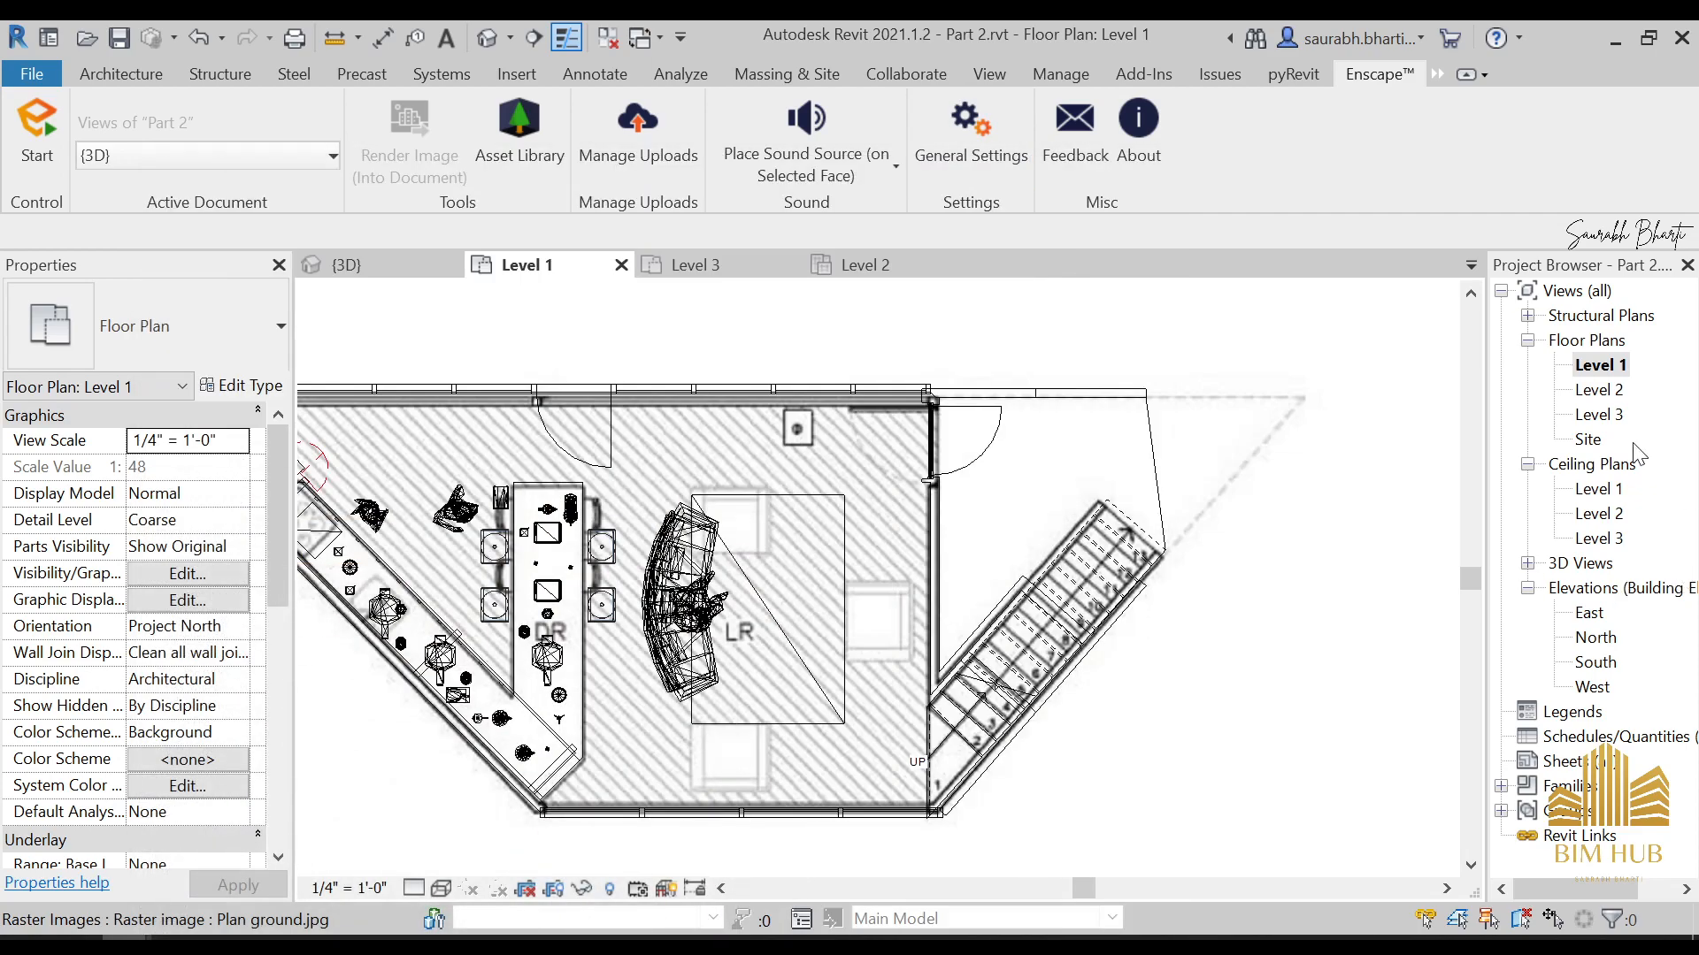
click(1603, 394)
double_click(1606, 397)
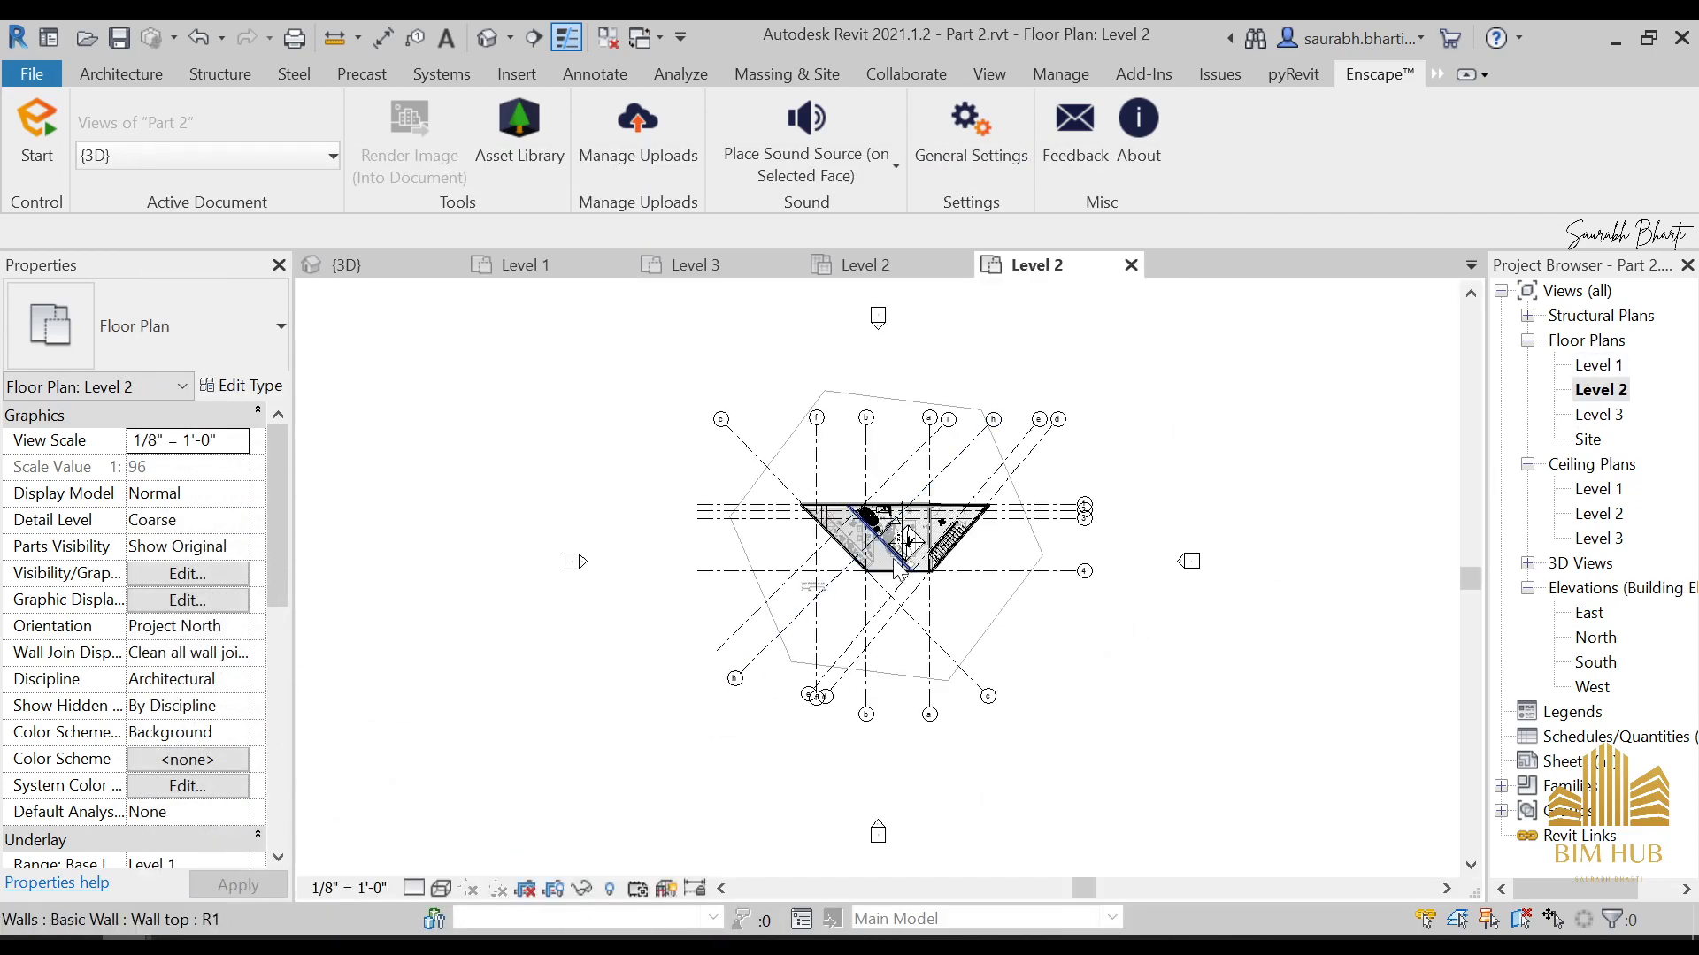
scroll(1022, 670, up, 4)
scroll(1022, 658, up, 3)
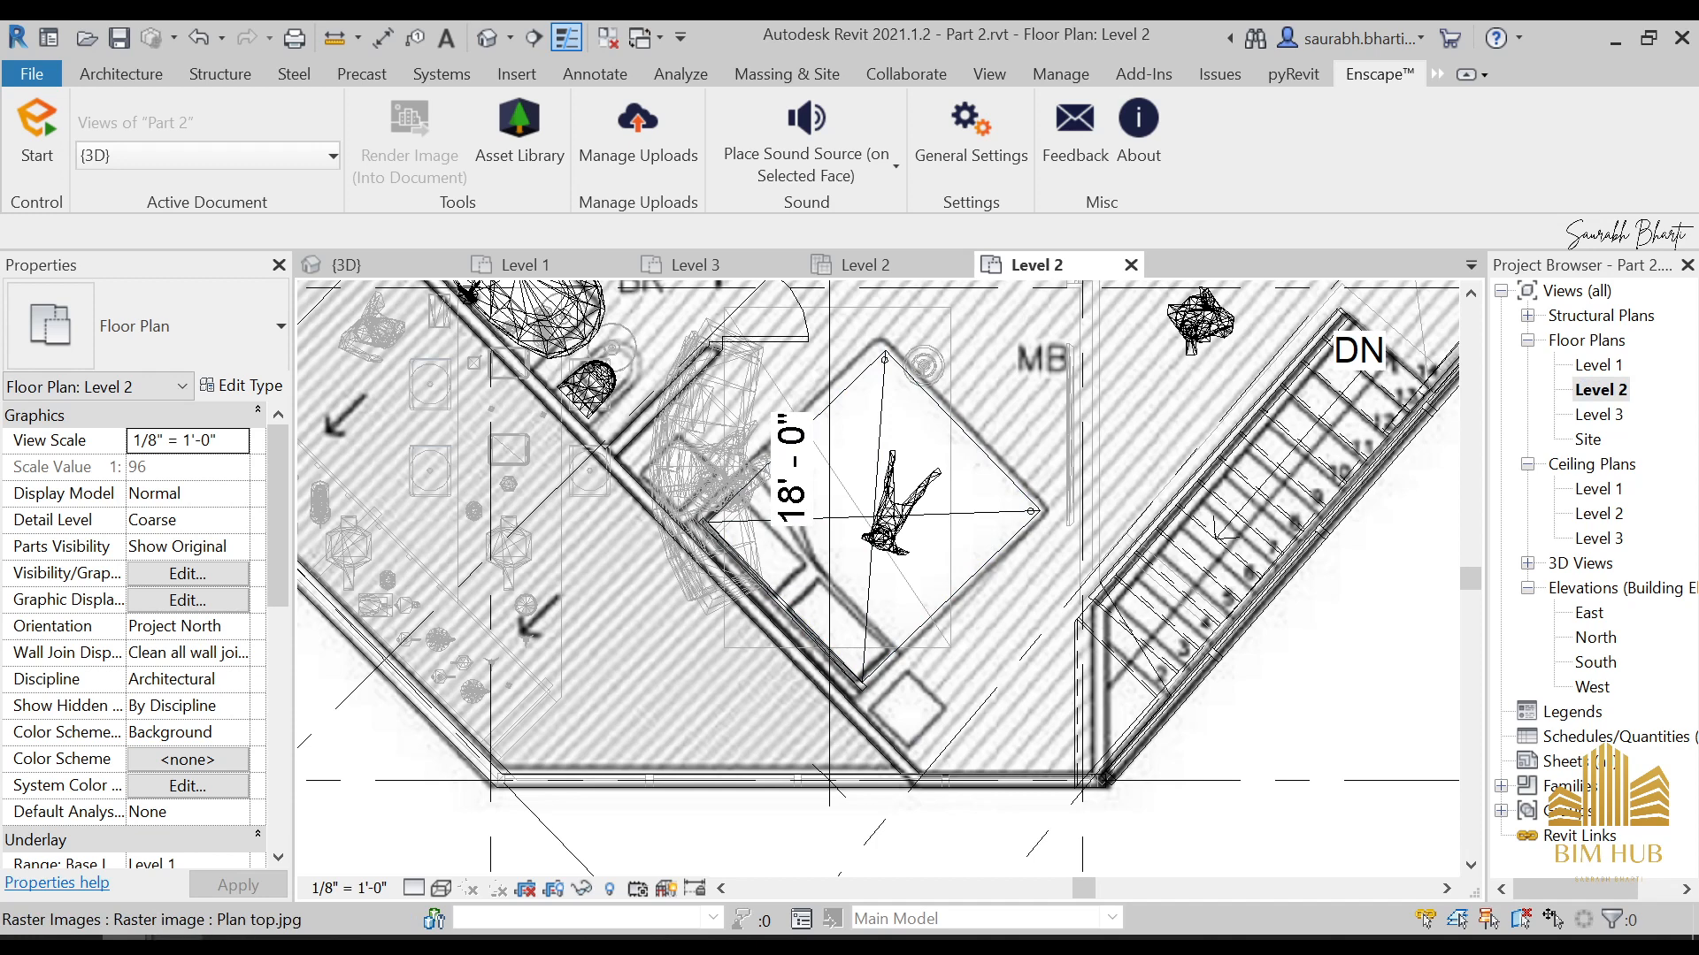
Bring back the asset library and look through the assets tagged office and decal
mouse_move(253, 939)
click(124, 840)
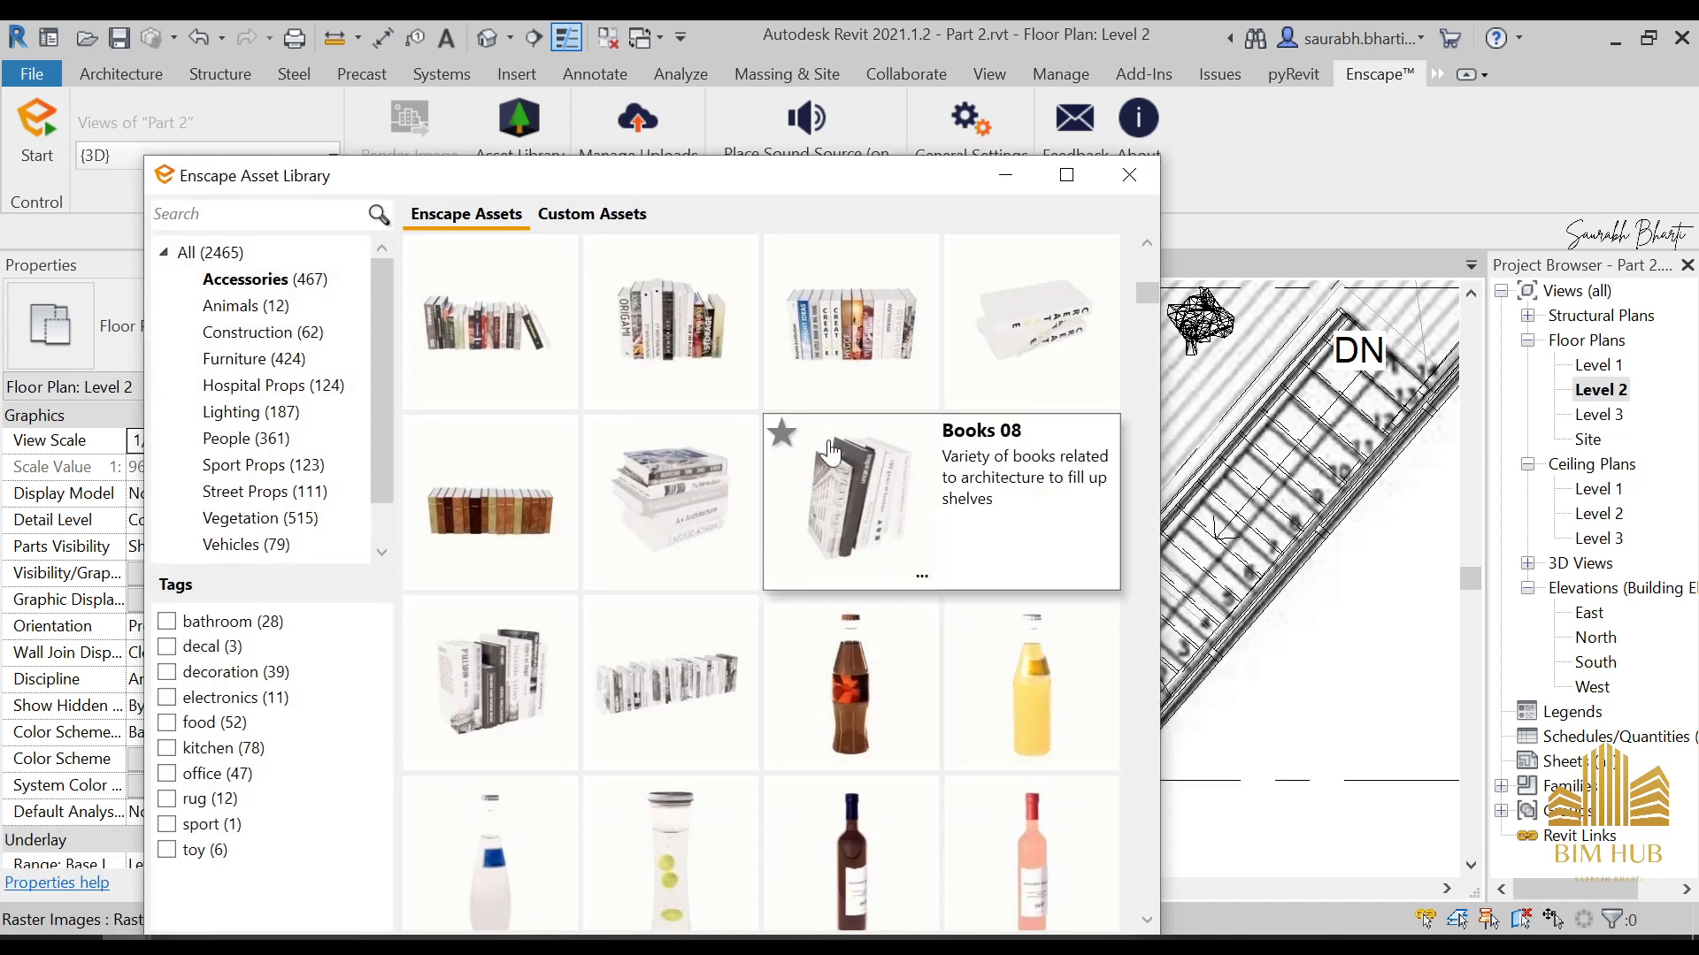
drag(893, 177, 960, 45)
scroll(823, 366, down, 10)
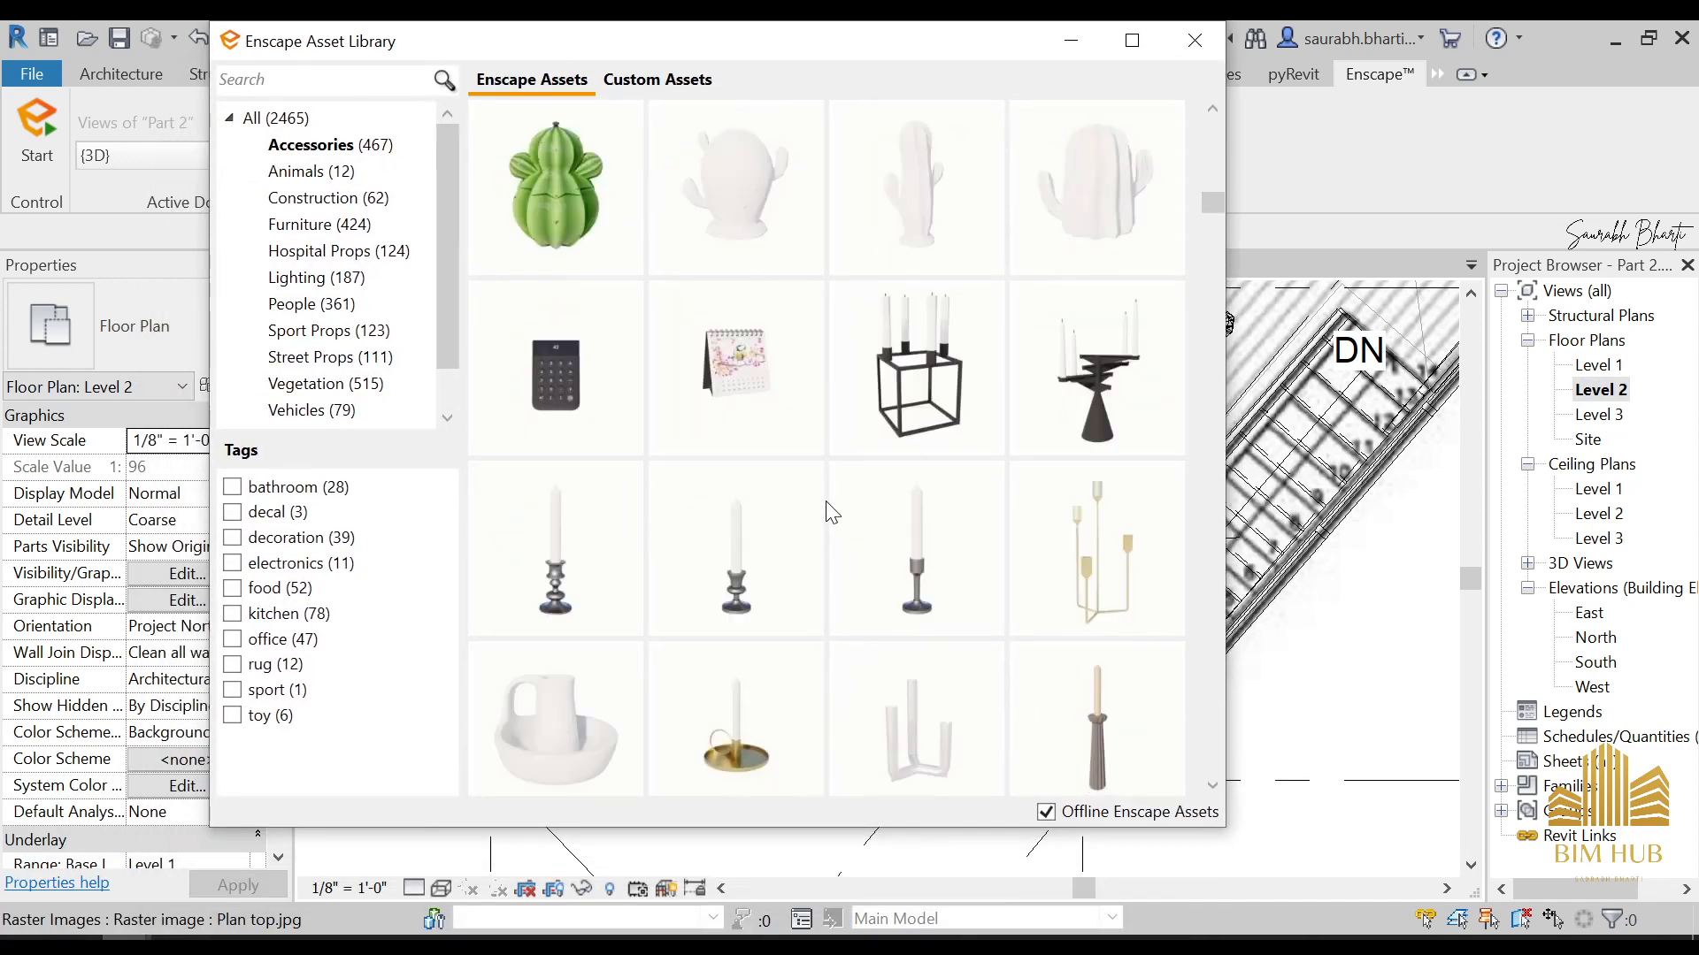
scroll(825, 504, down, 2)
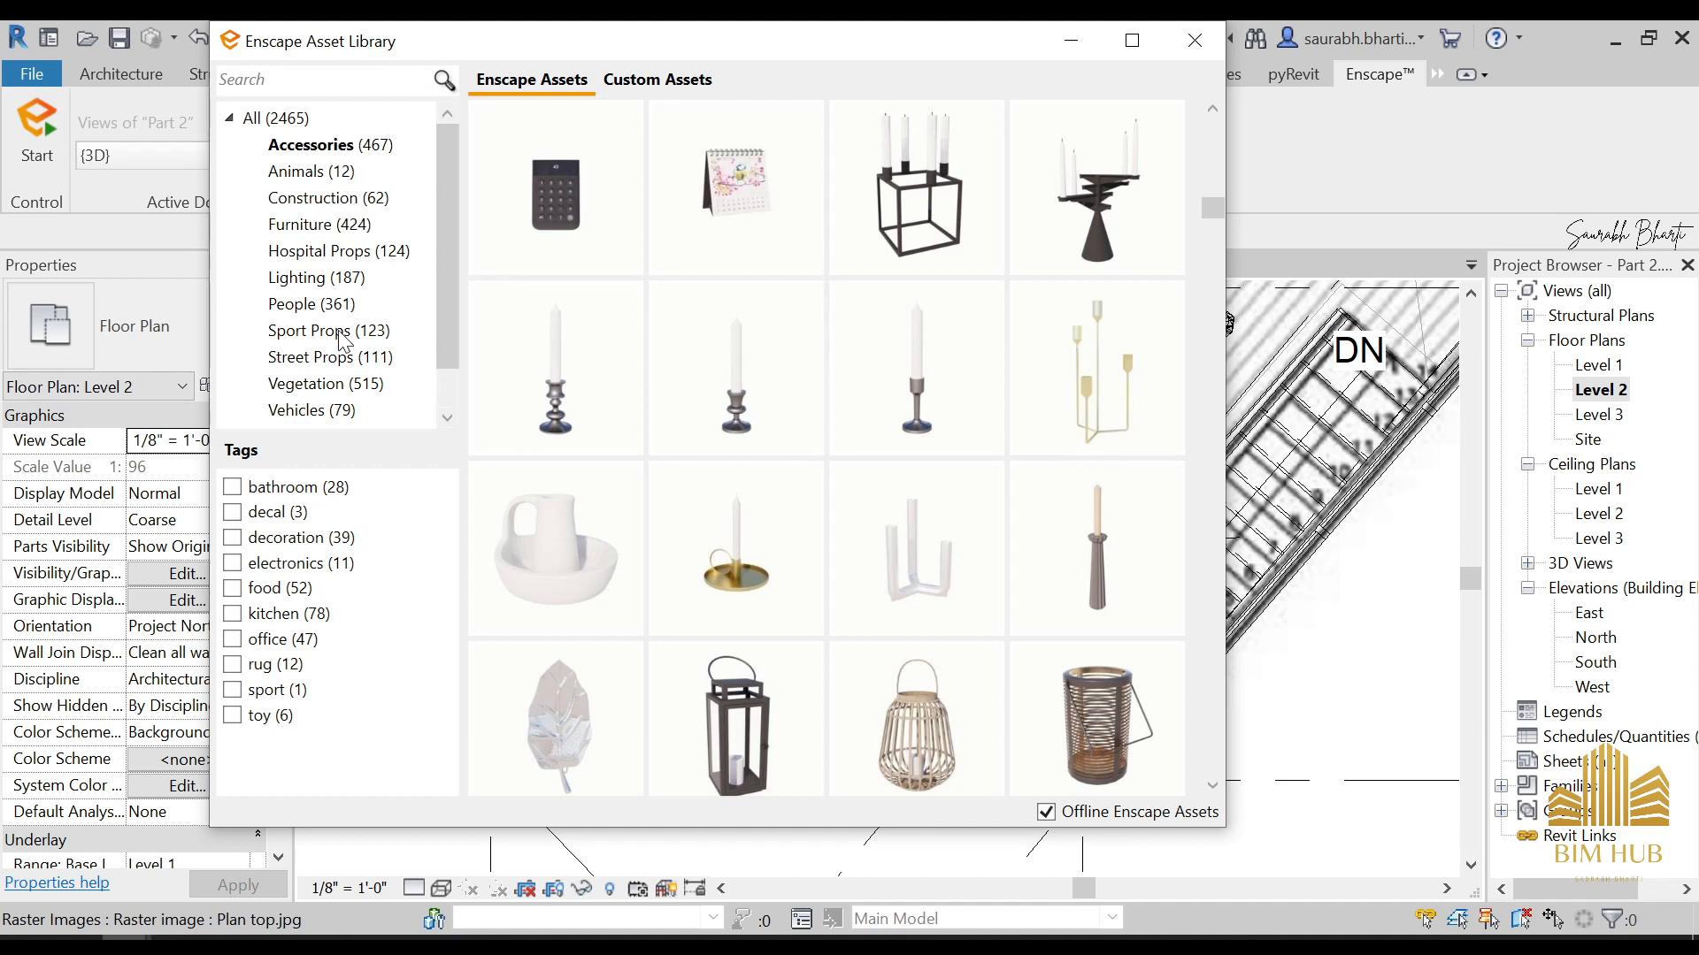
click(348, 228)
click(280, 644)
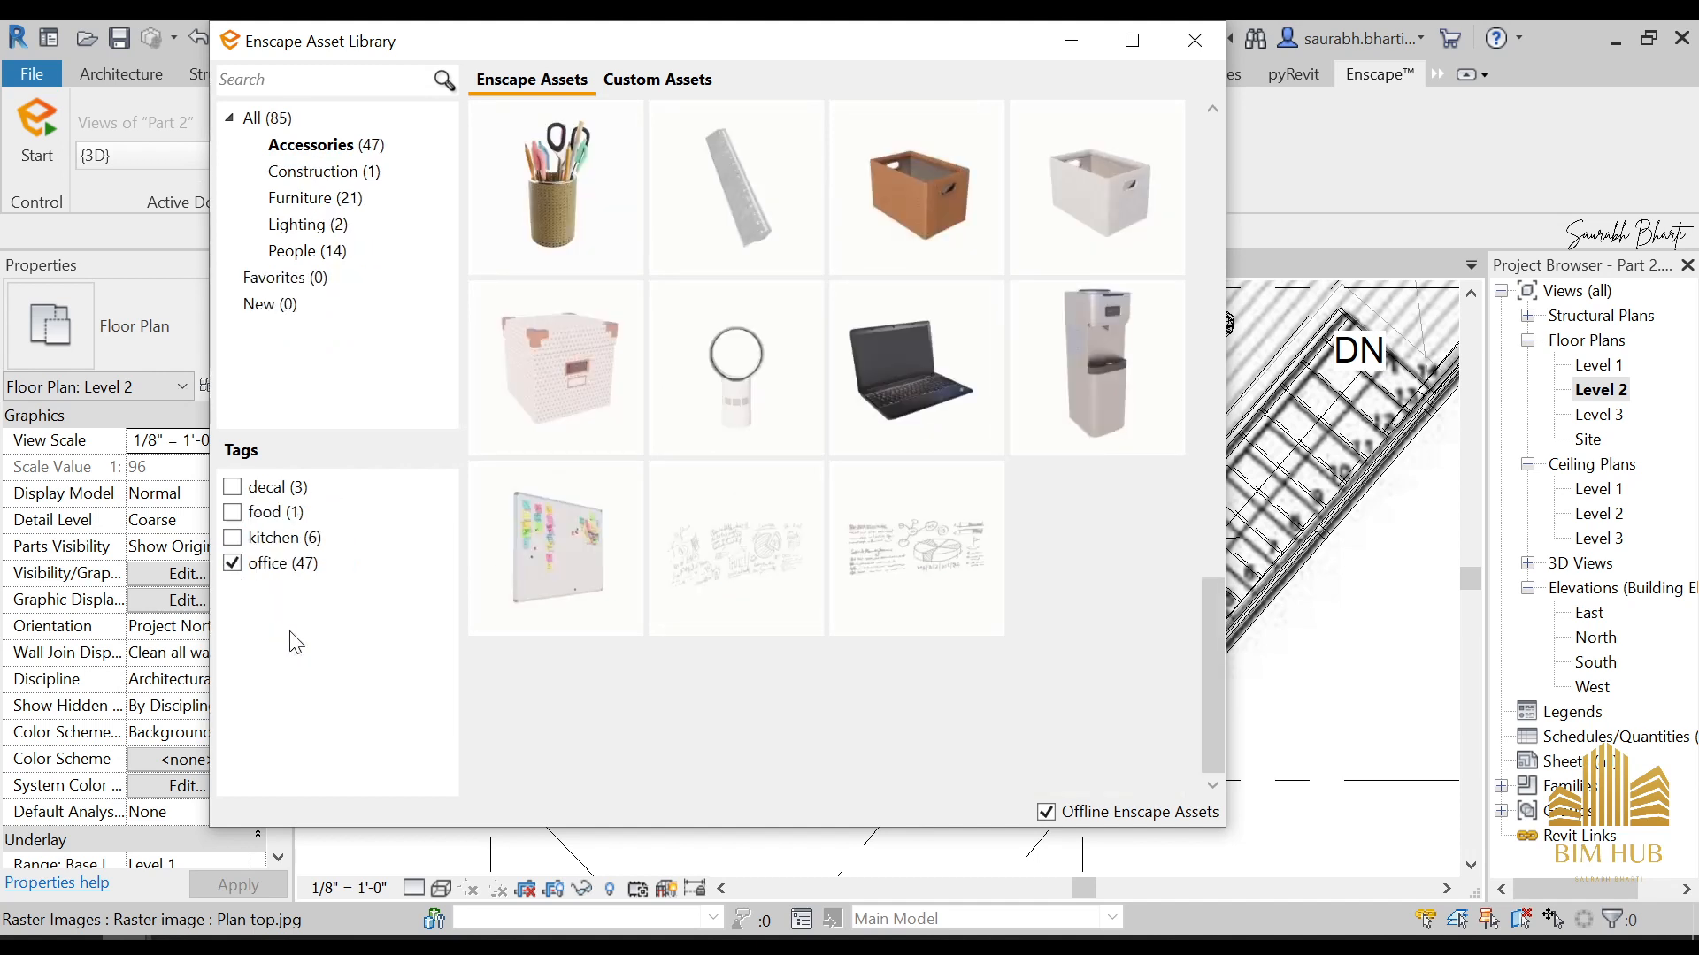
click(267, 567)
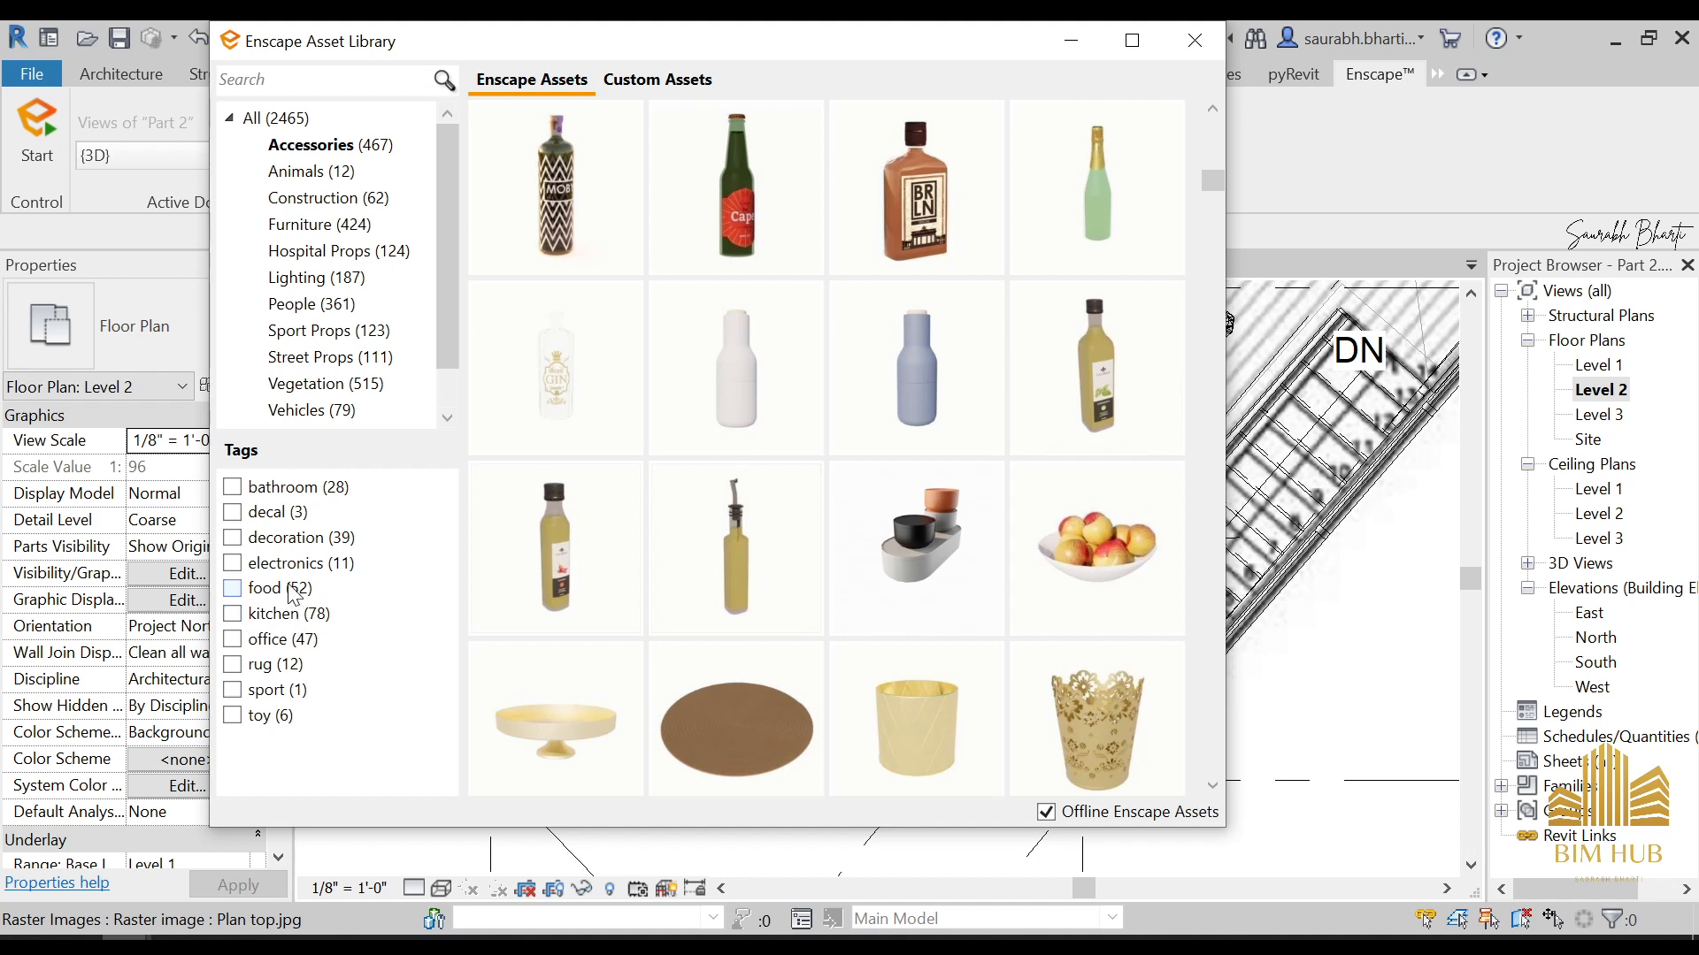
click(298, 514)
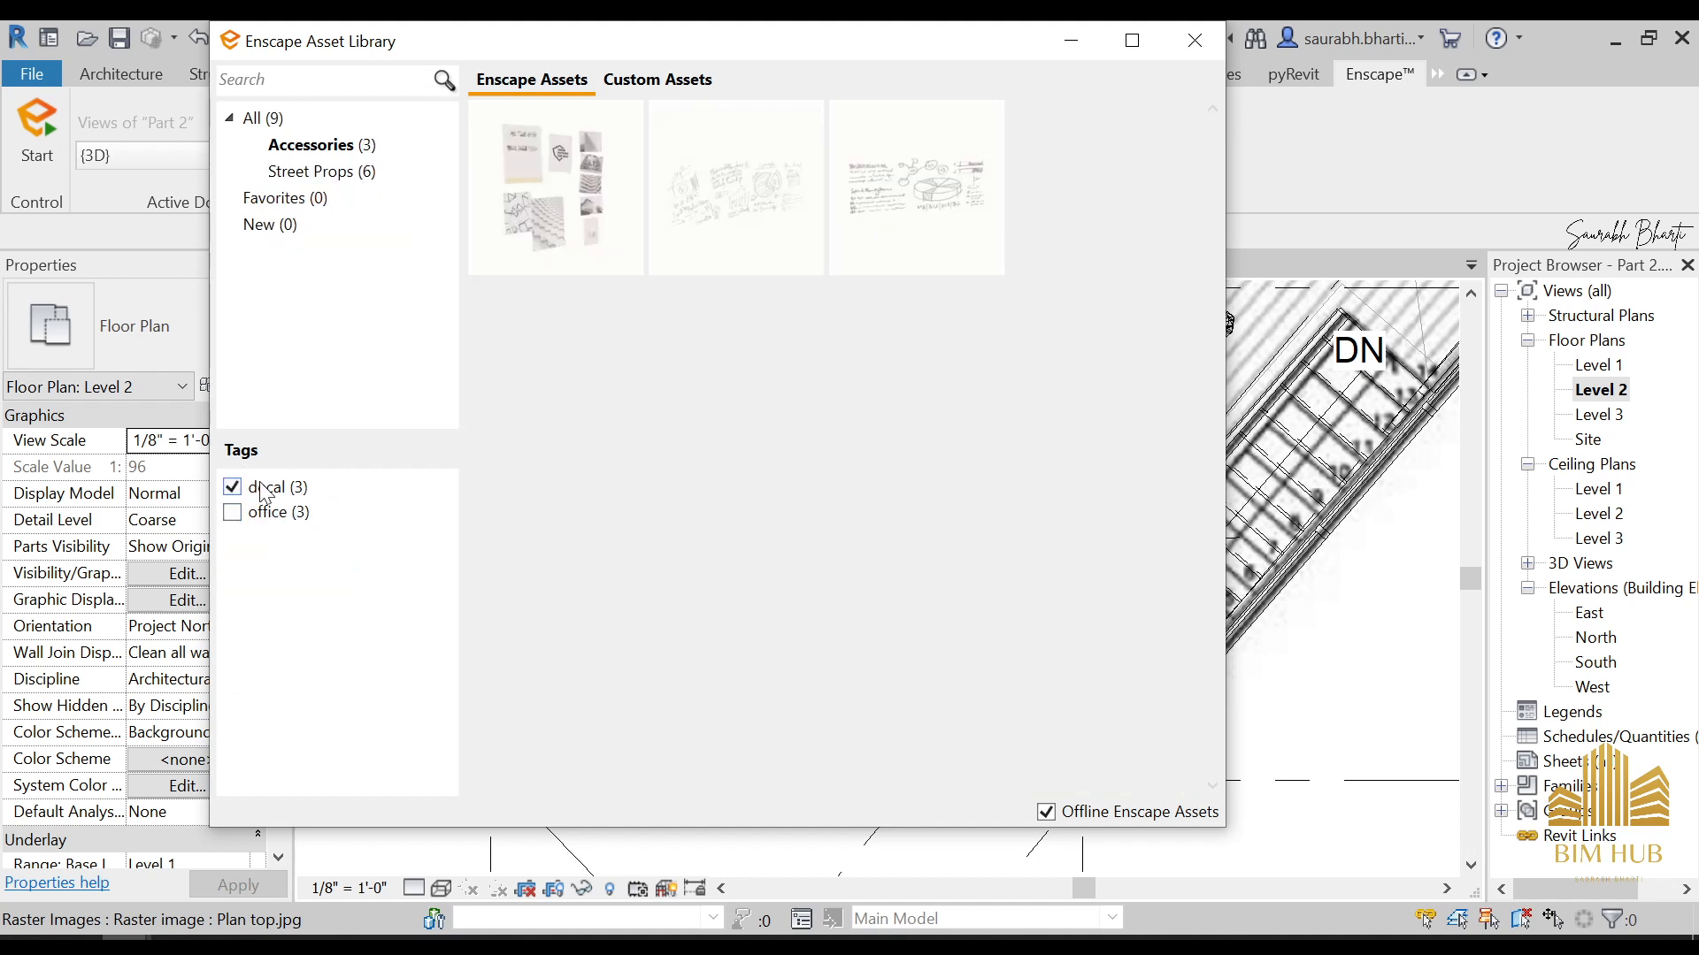
click(263, 487)
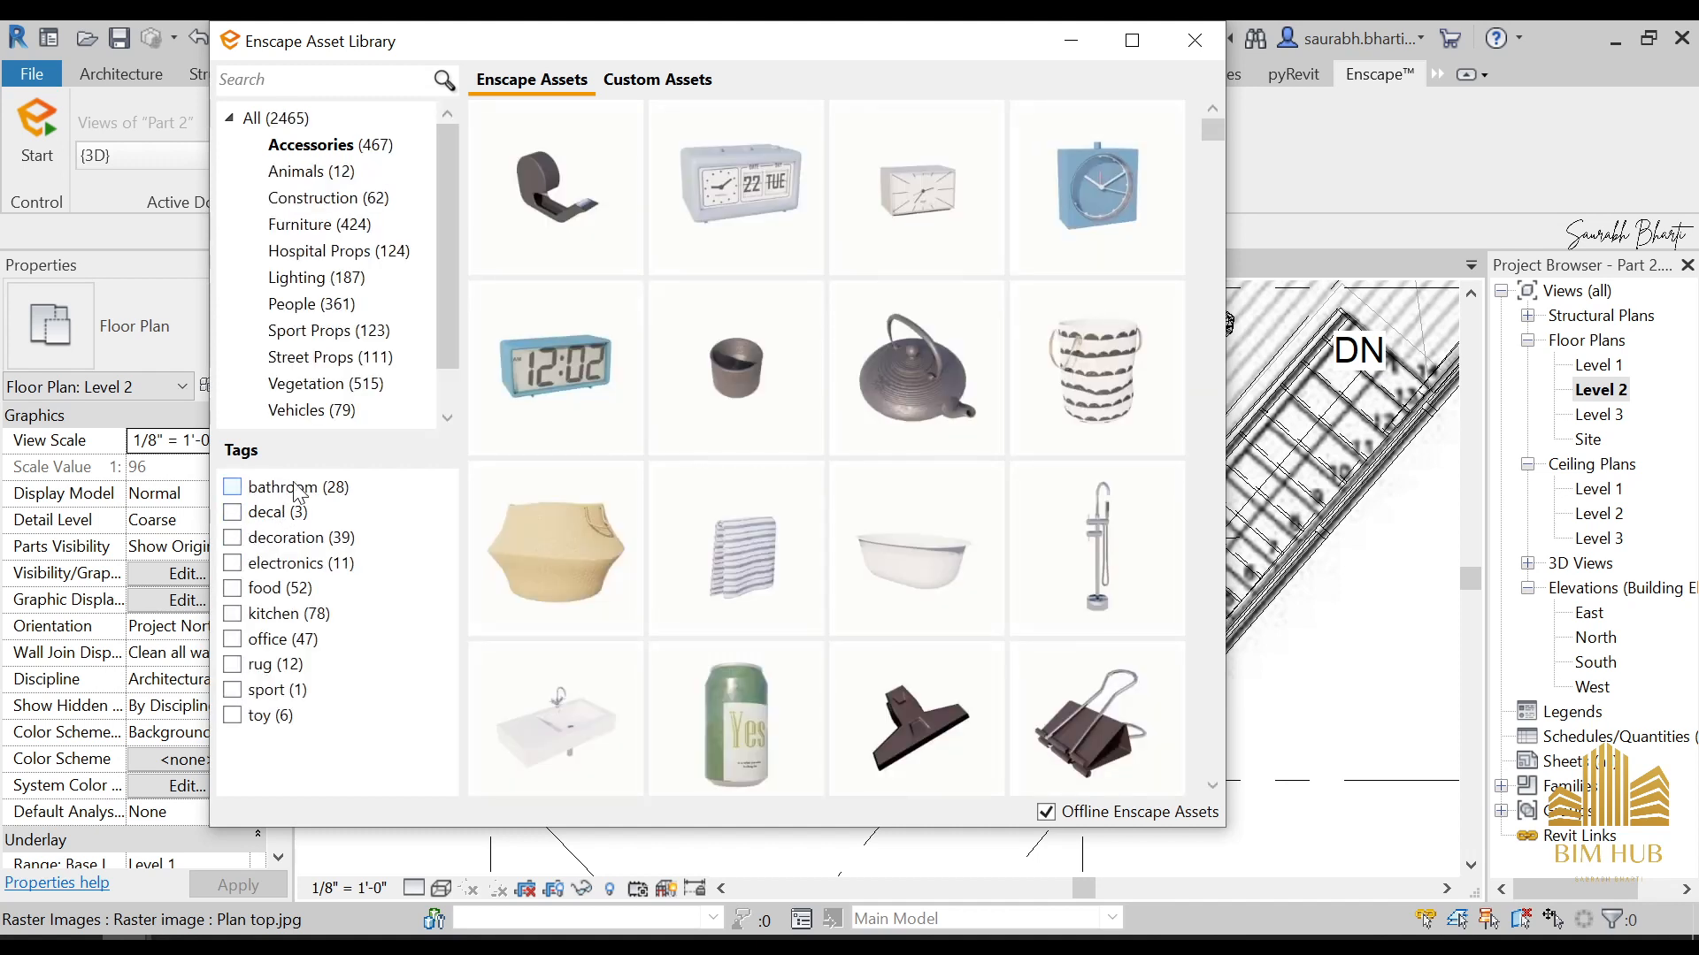
Find the 40x60 cm Wall Frame with the tree picture among the unfiltered accessories and choose it for placement
scroll(987, 545, down, 10)
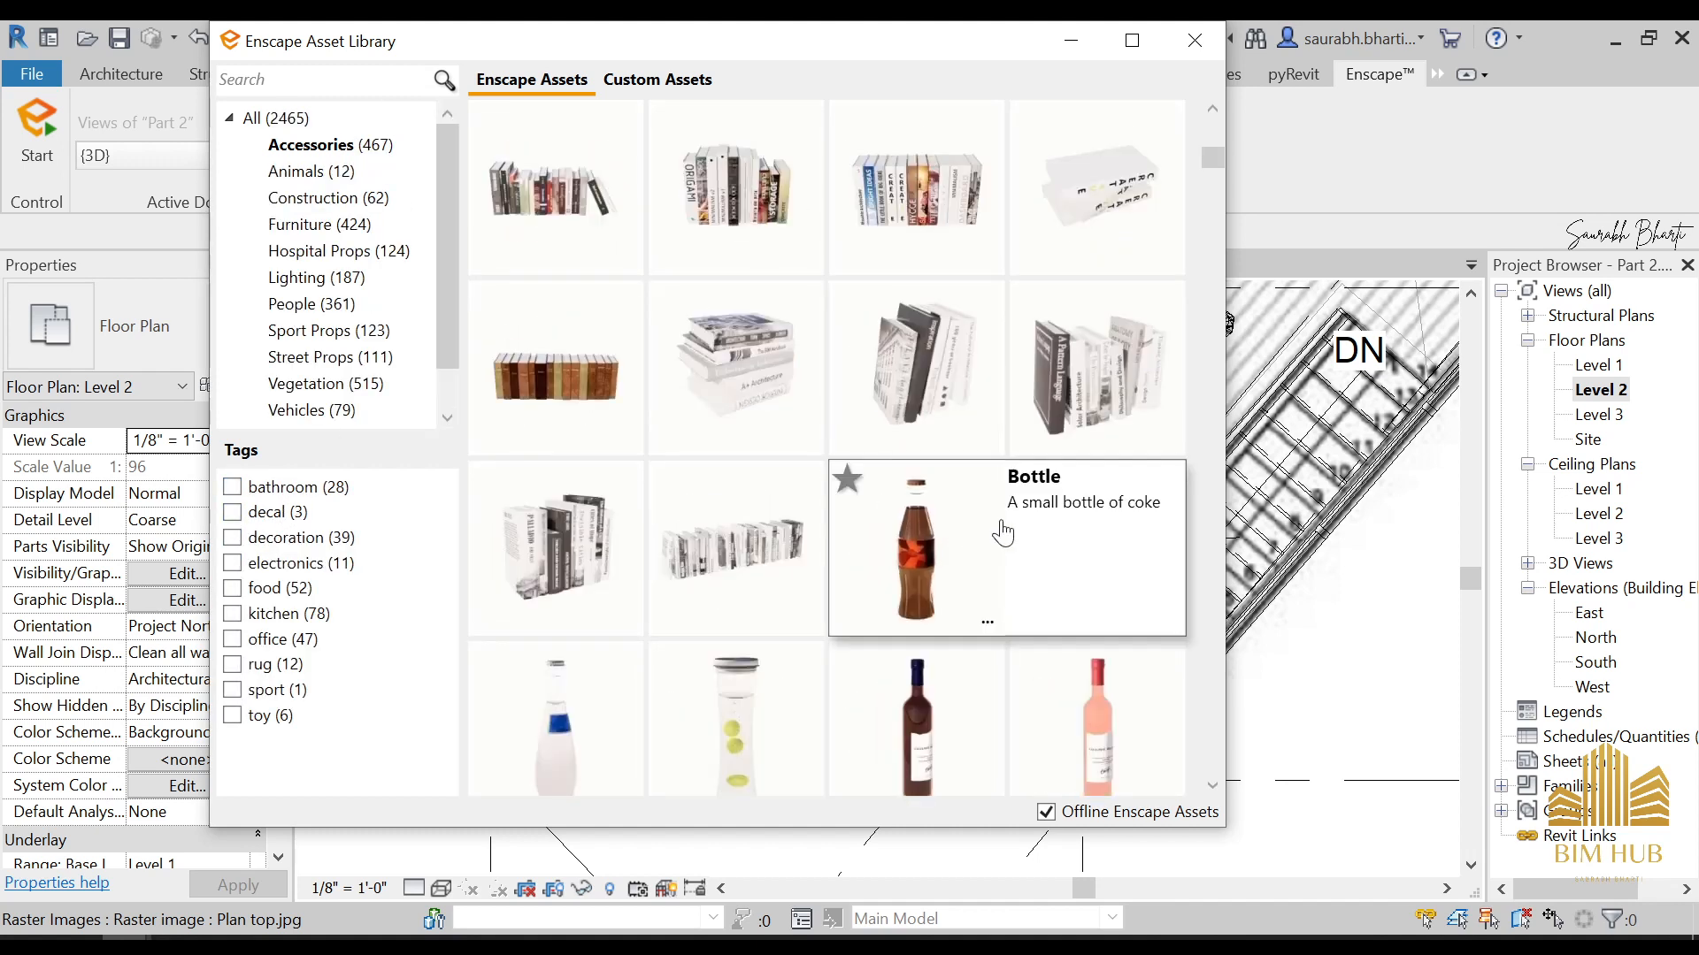
scroll(947, 616, down, 15)
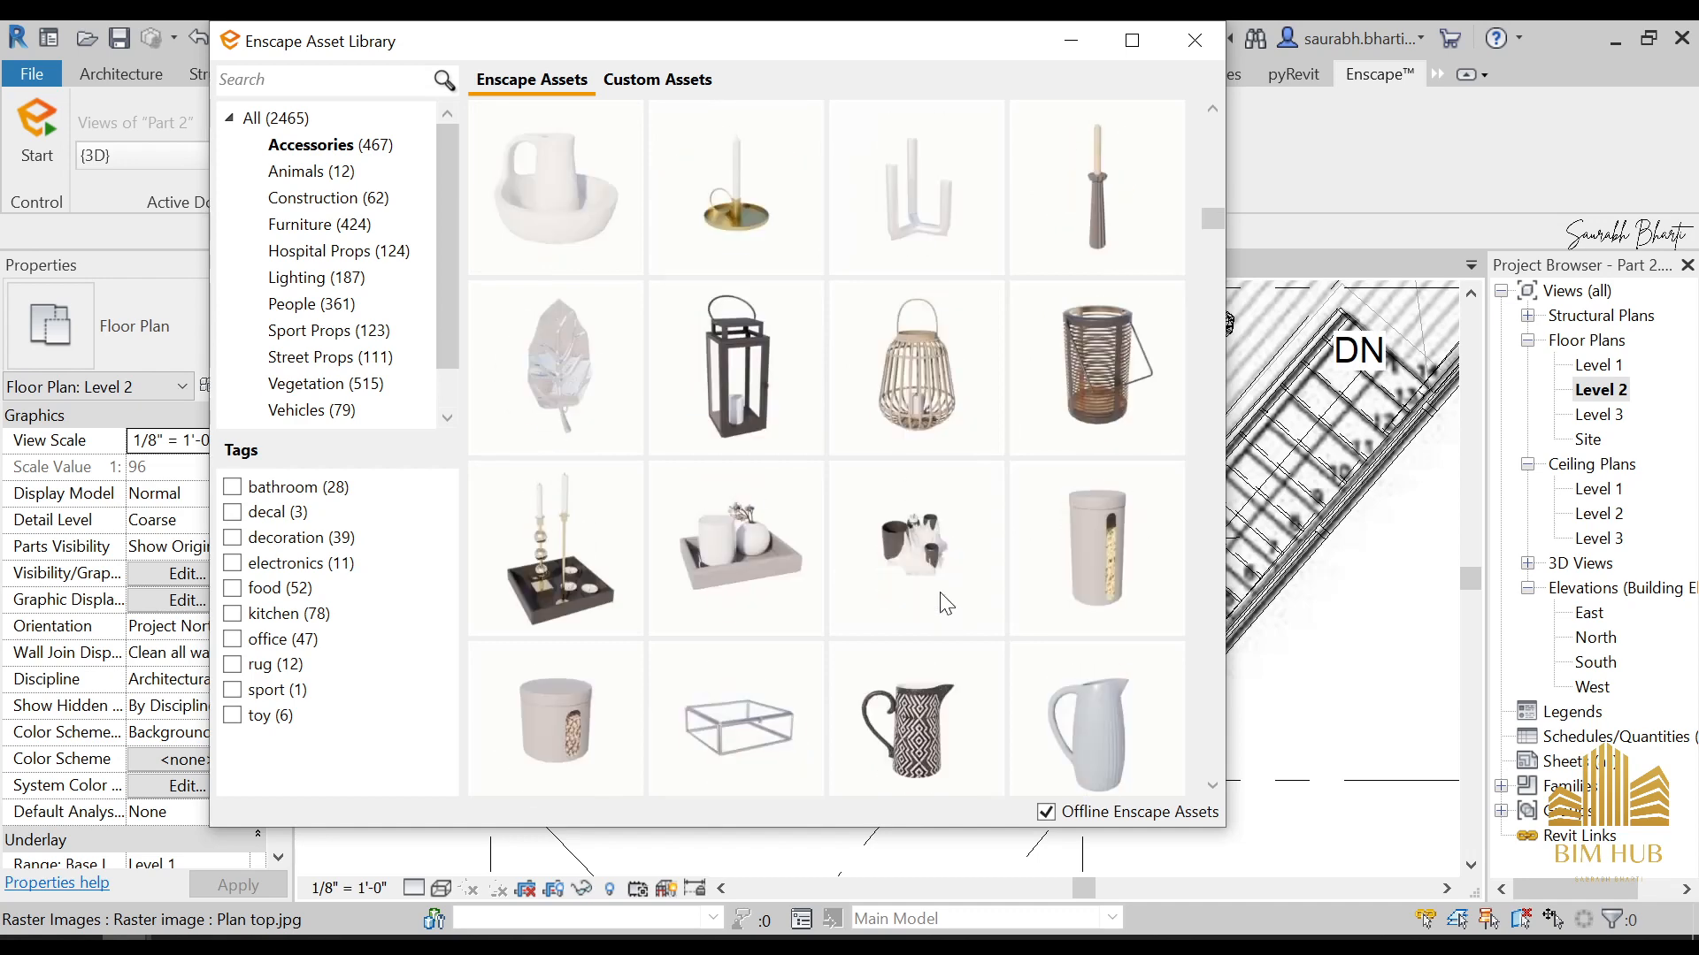
scroll(953, 571, down, 3)
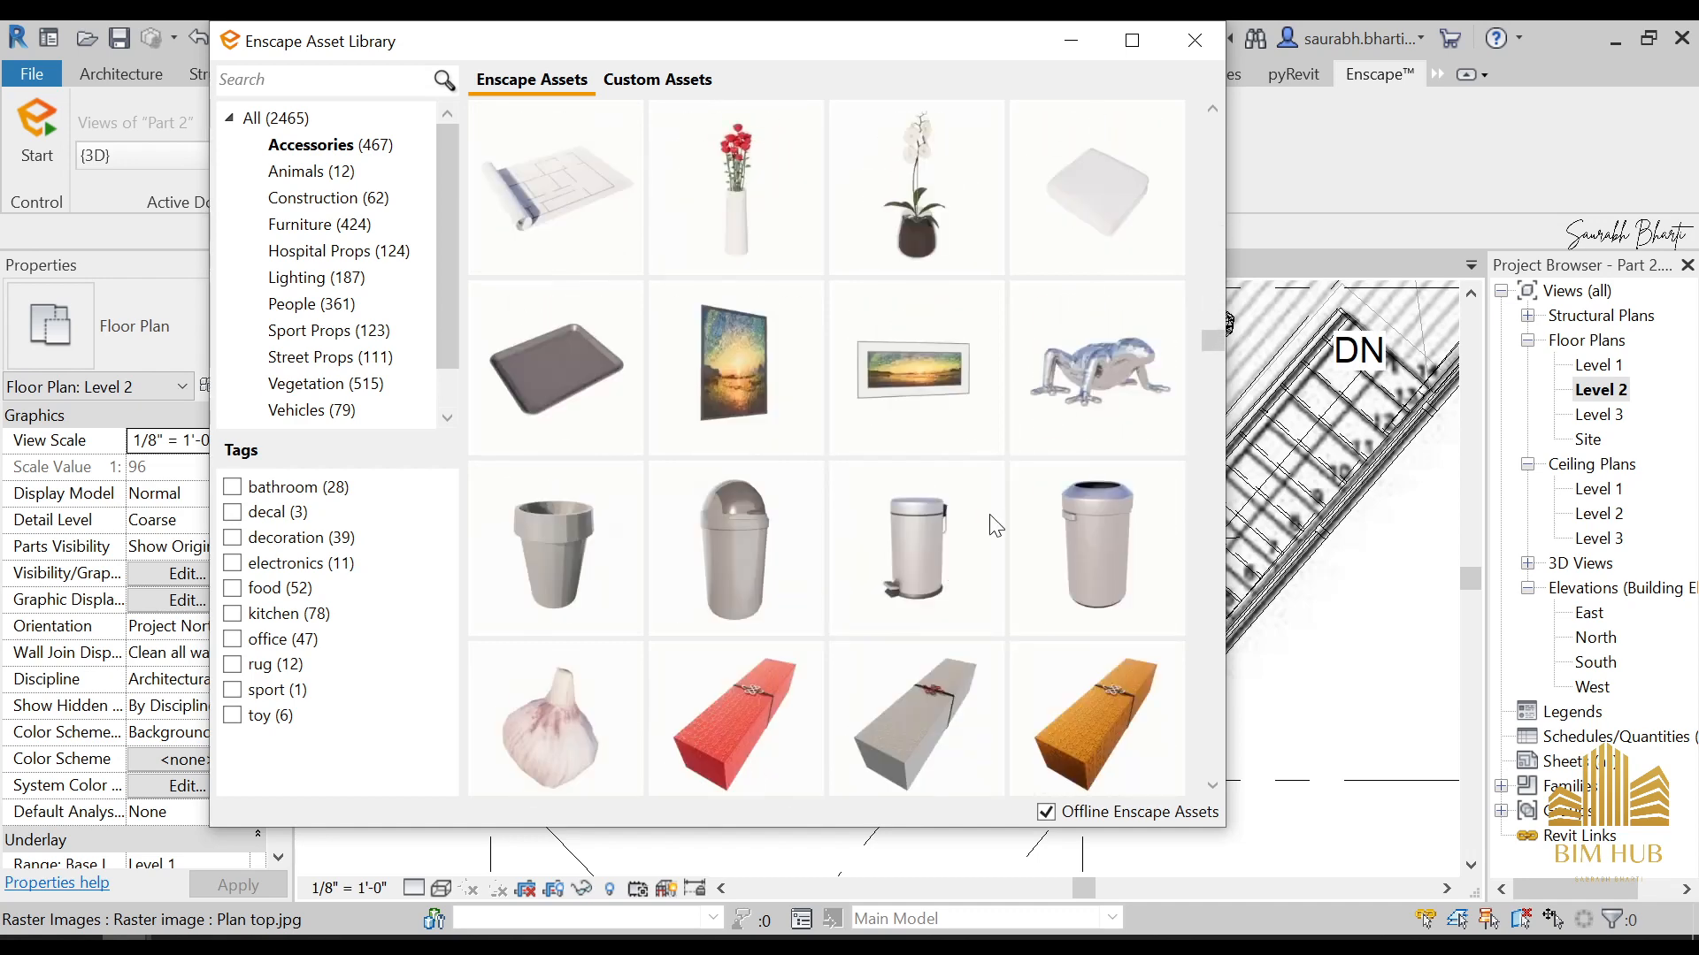
scroll(832, 708, down, 3)
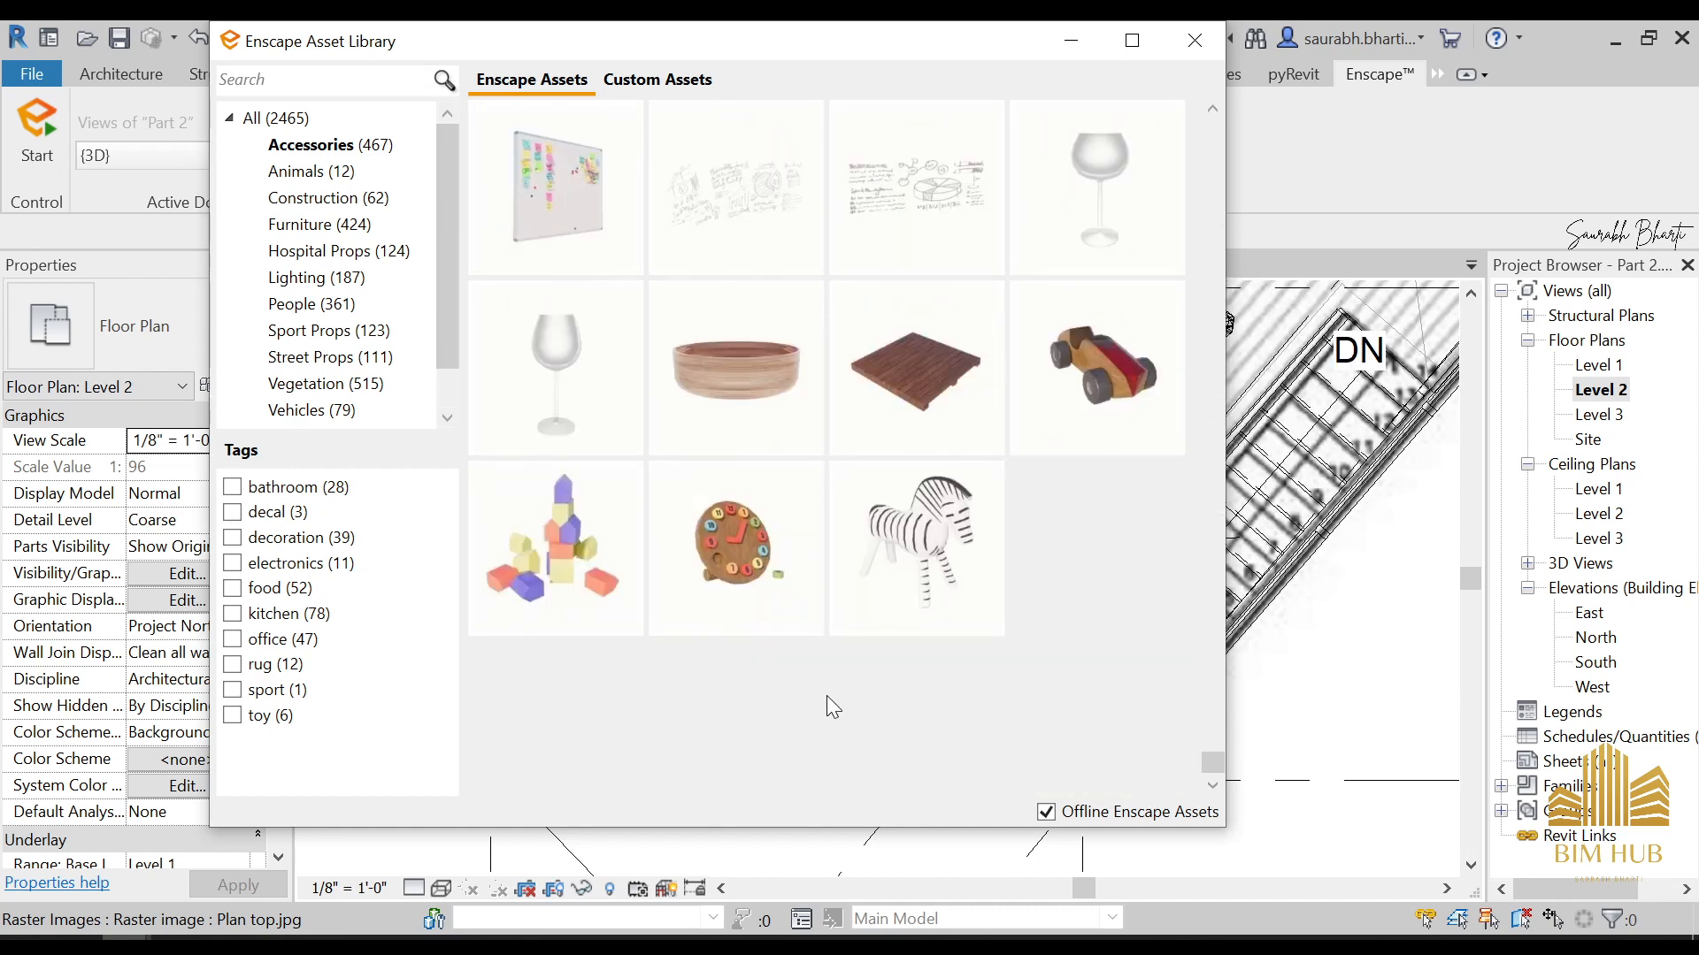
scroll(832, 673, up, 5)
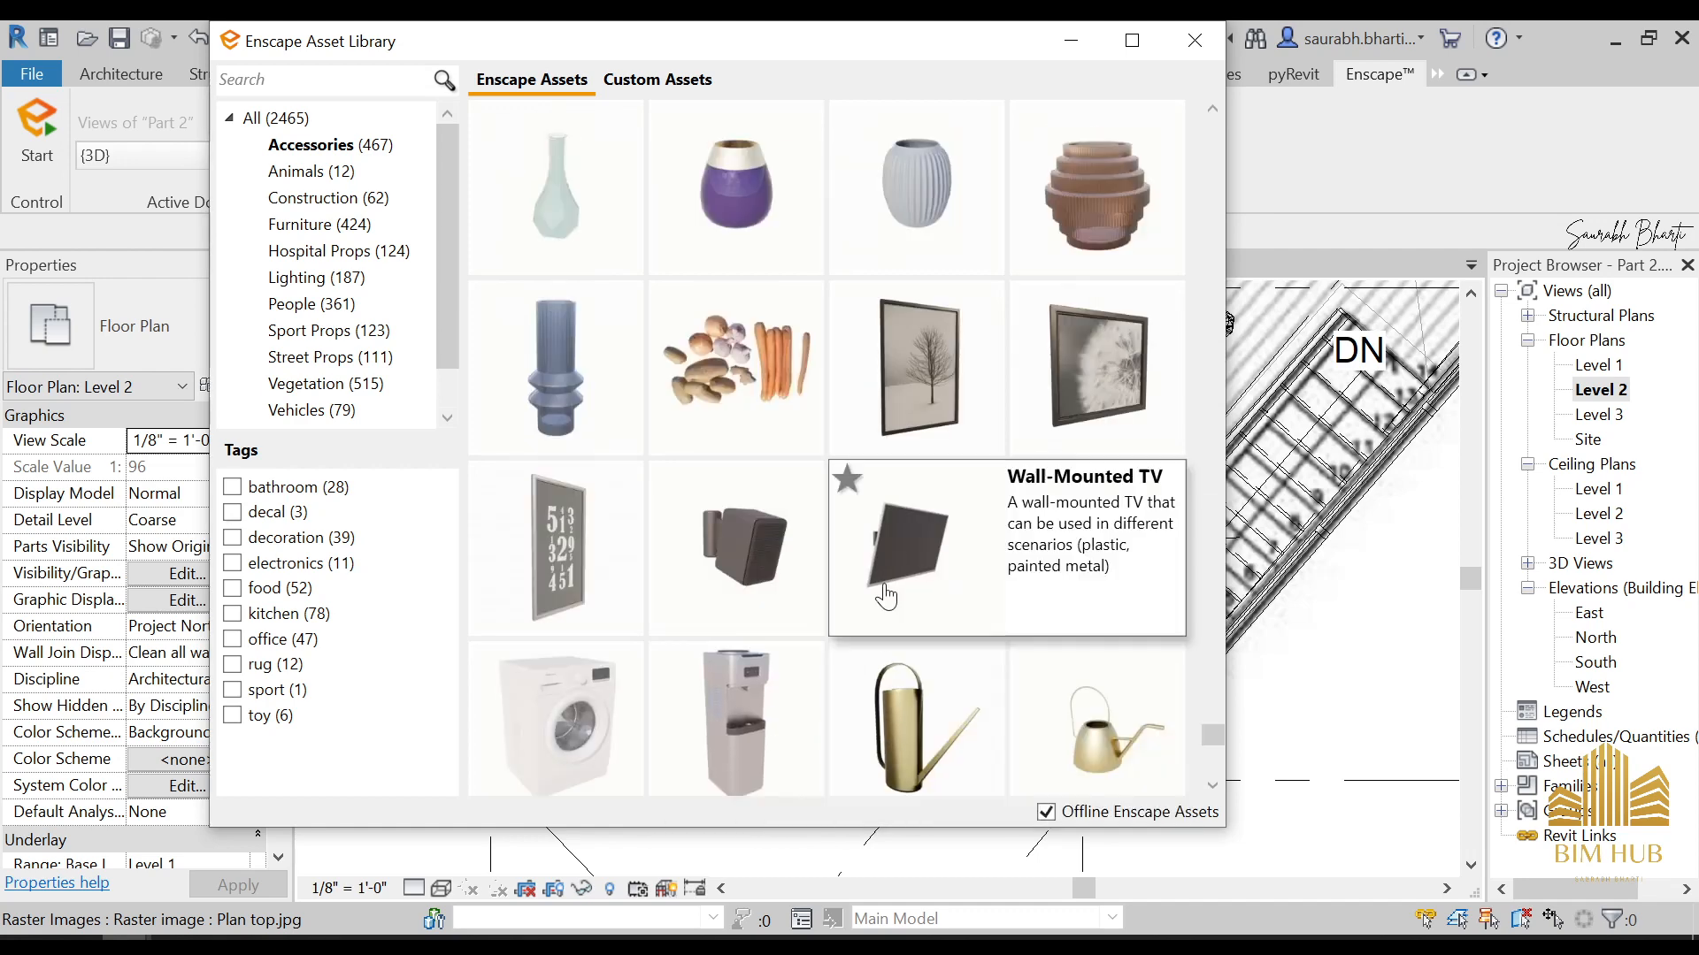
mouse_move(937, 573)
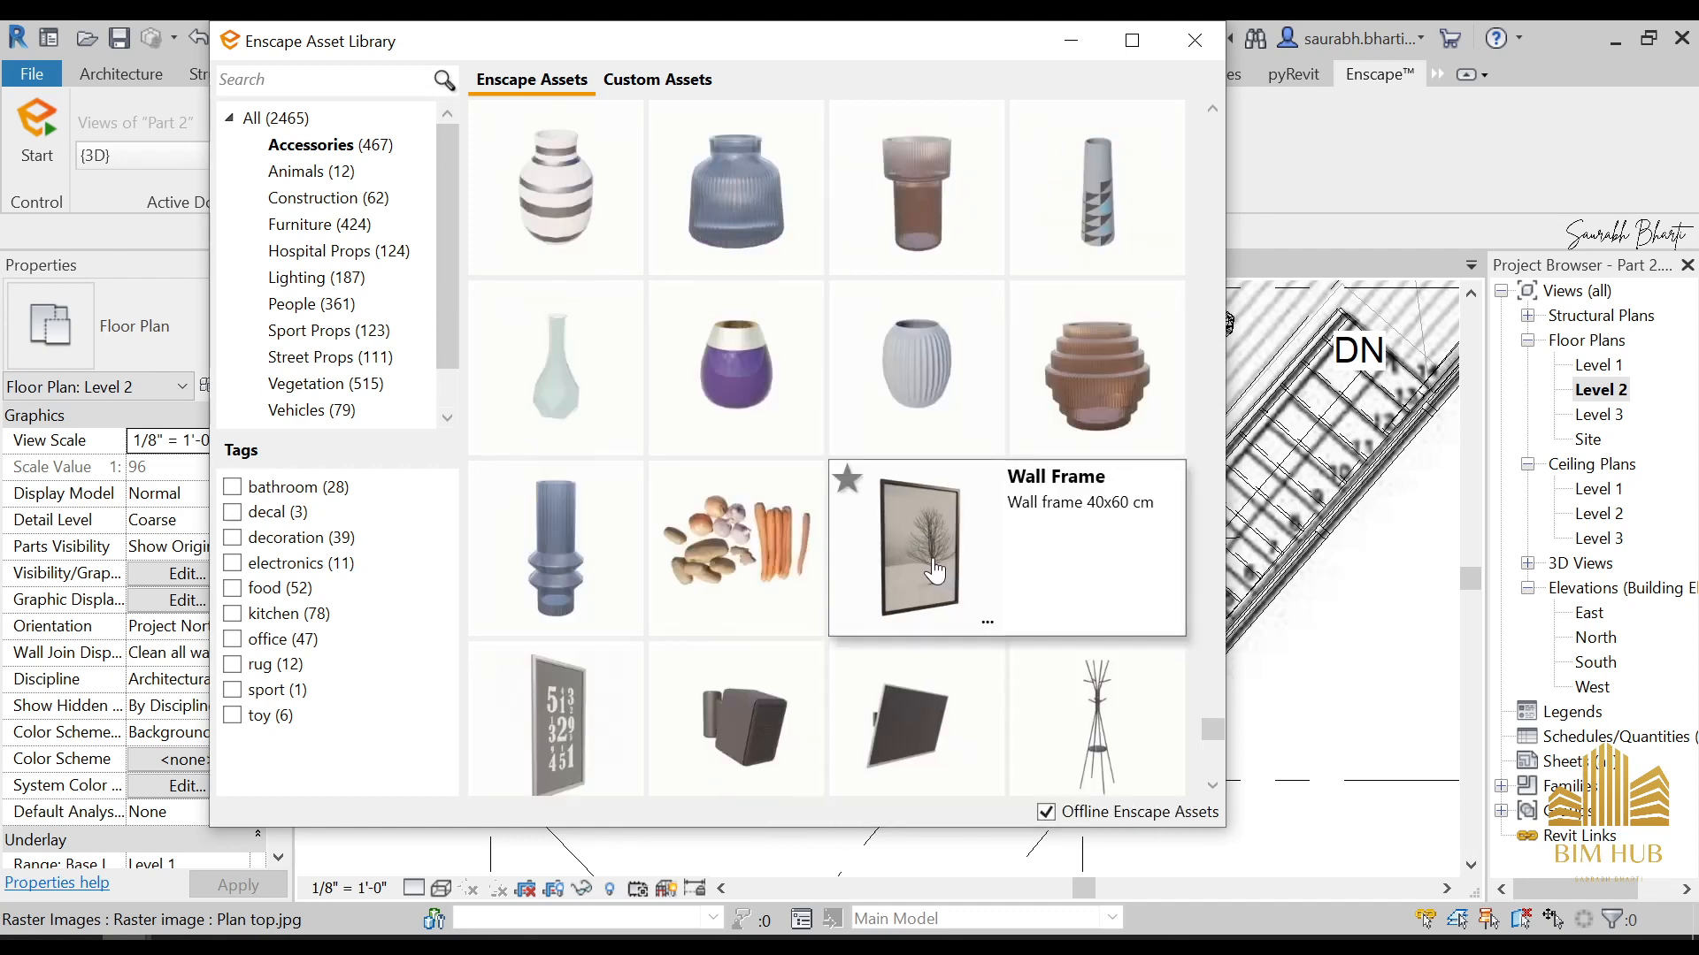
click(909, 540)
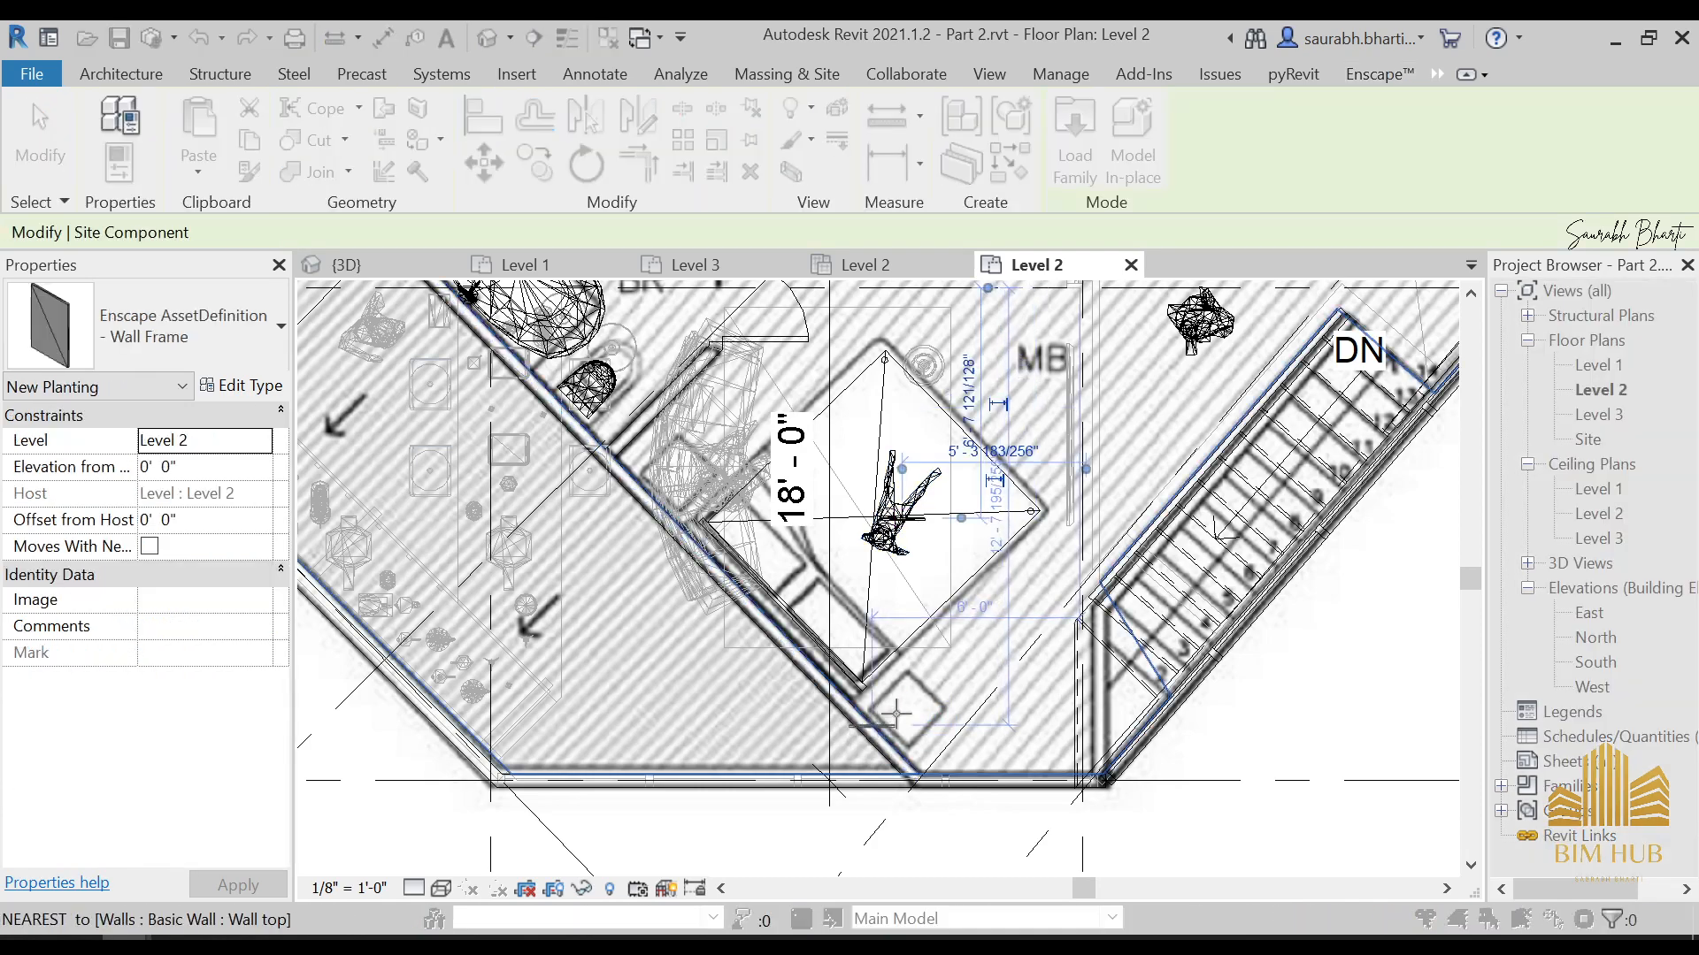
Place the tree-picture Wall Frame parallel to the diagonal wall beside the bedside table outline in the Level 2 bedroom
scroll(939, 580, down, 2)
scroll(928, 603, down, 1)
middle_drag(928, 603, 1006, 749)
middle_drag(959, 488, 961, 475)
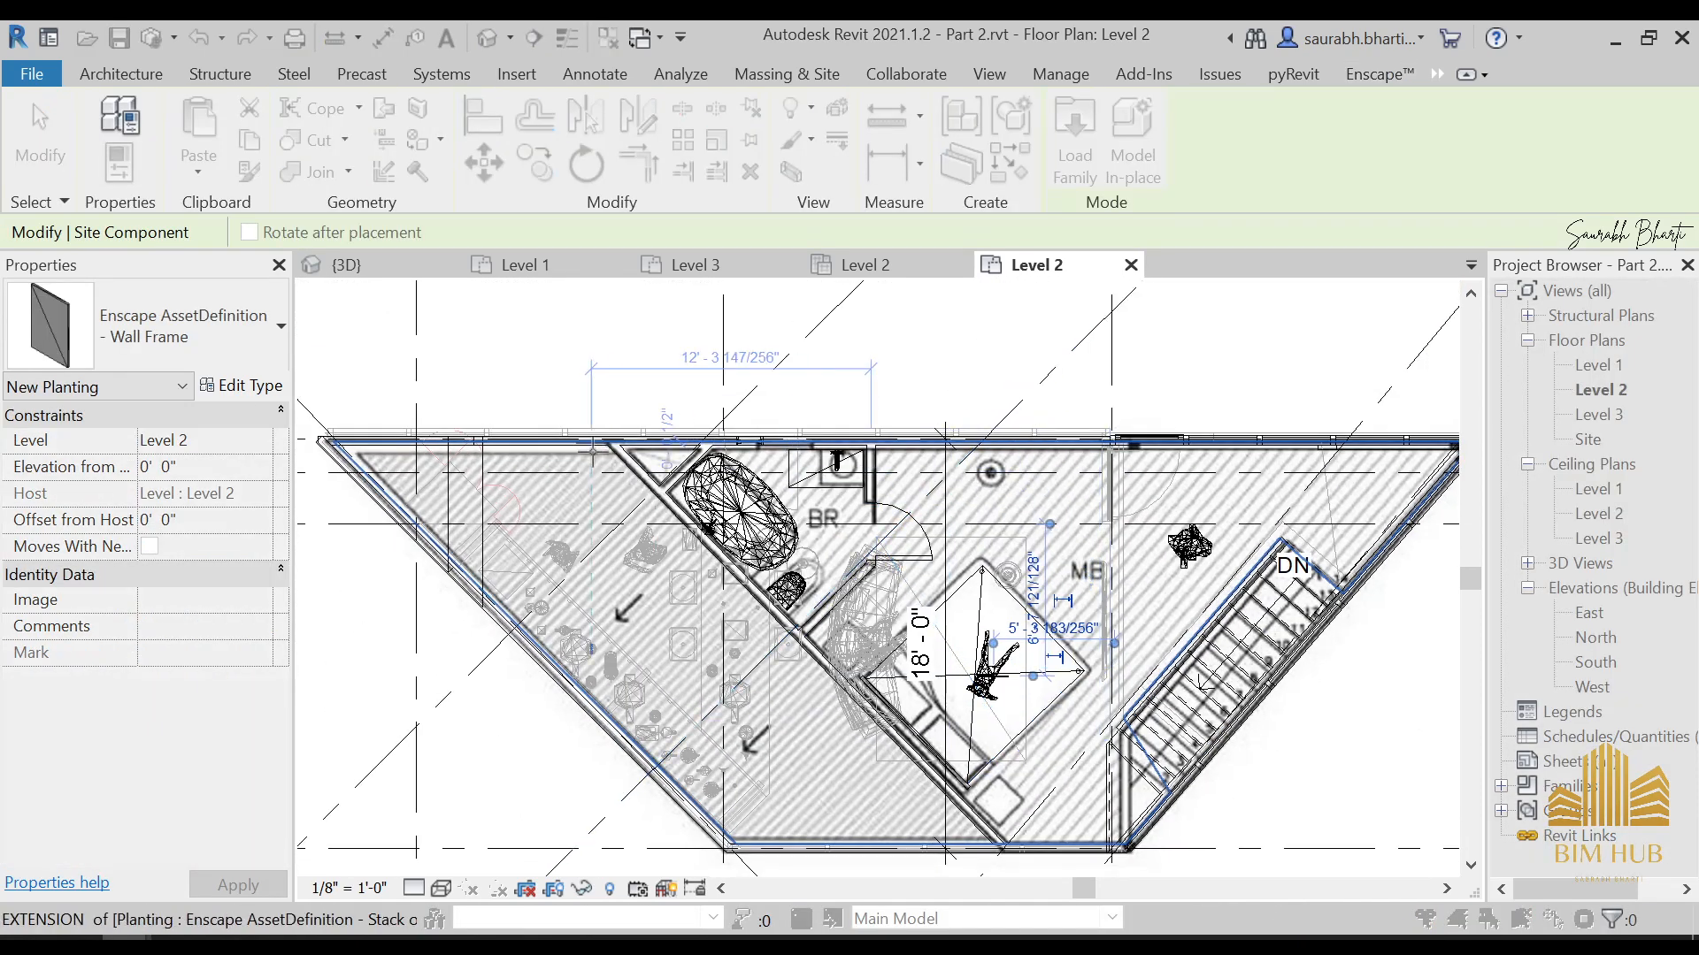
scroll(666, 485, up, 2)
scroll(890, 752, up, 1)
middle_drag(896, 688, 784, 384)
scroll(1027, 656, up, 2)
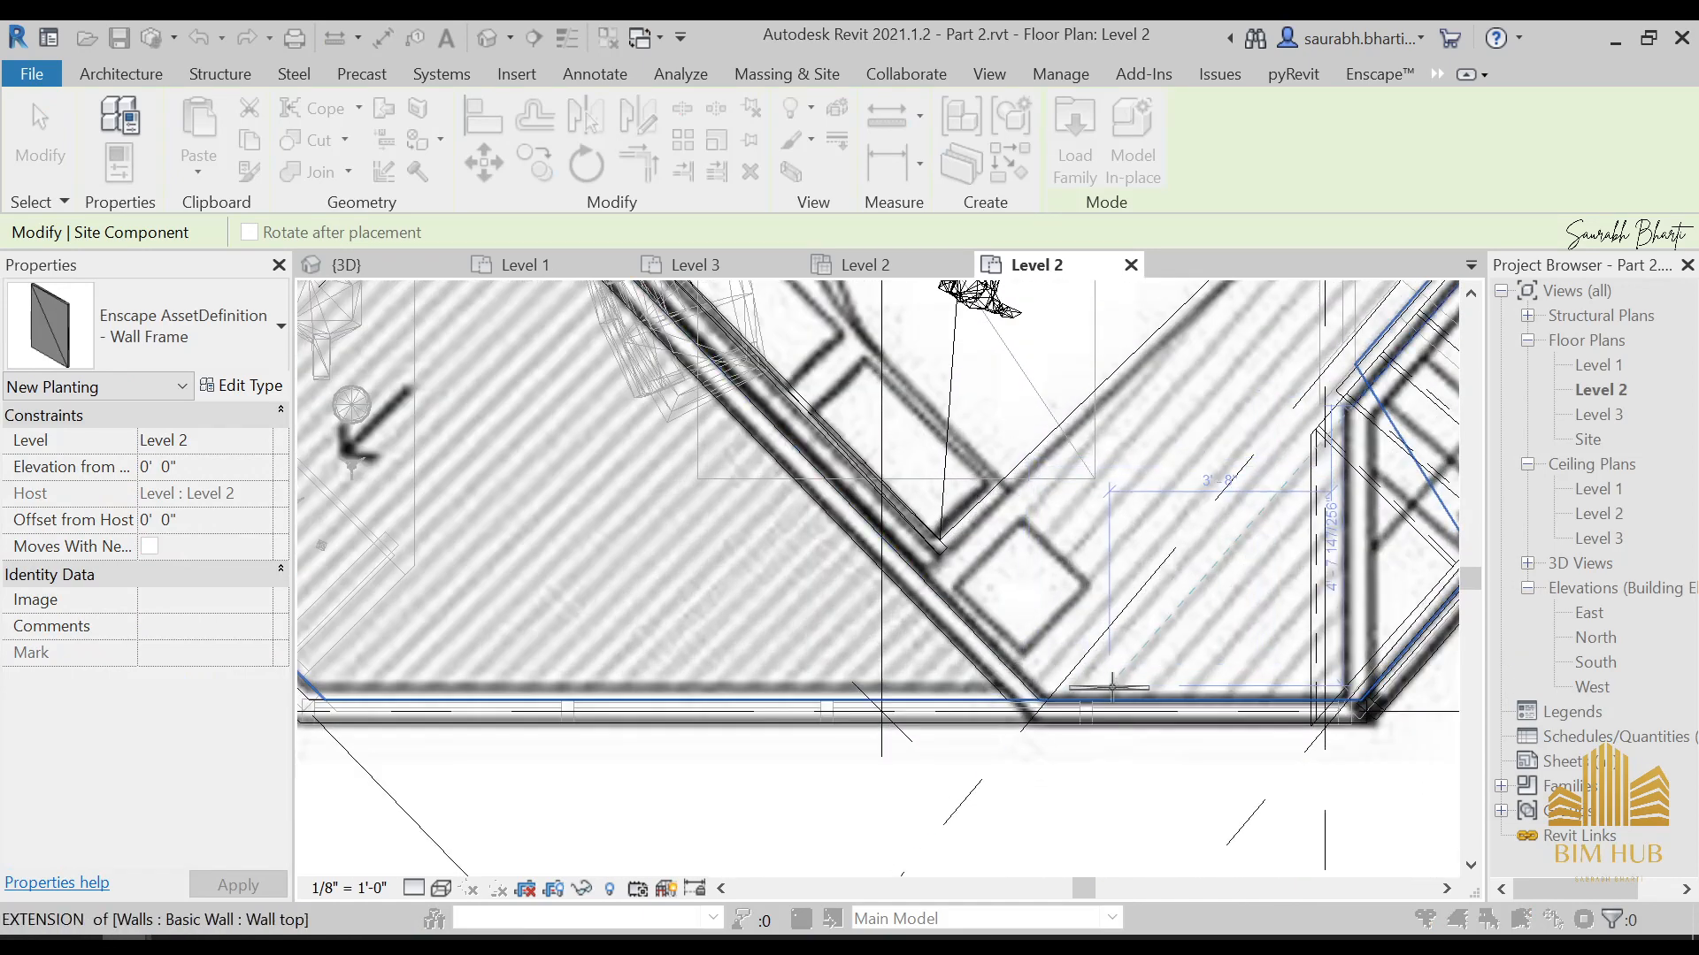
middle_drag(1249, 607, 982, 746)
scroll(980, 750, down, 1)
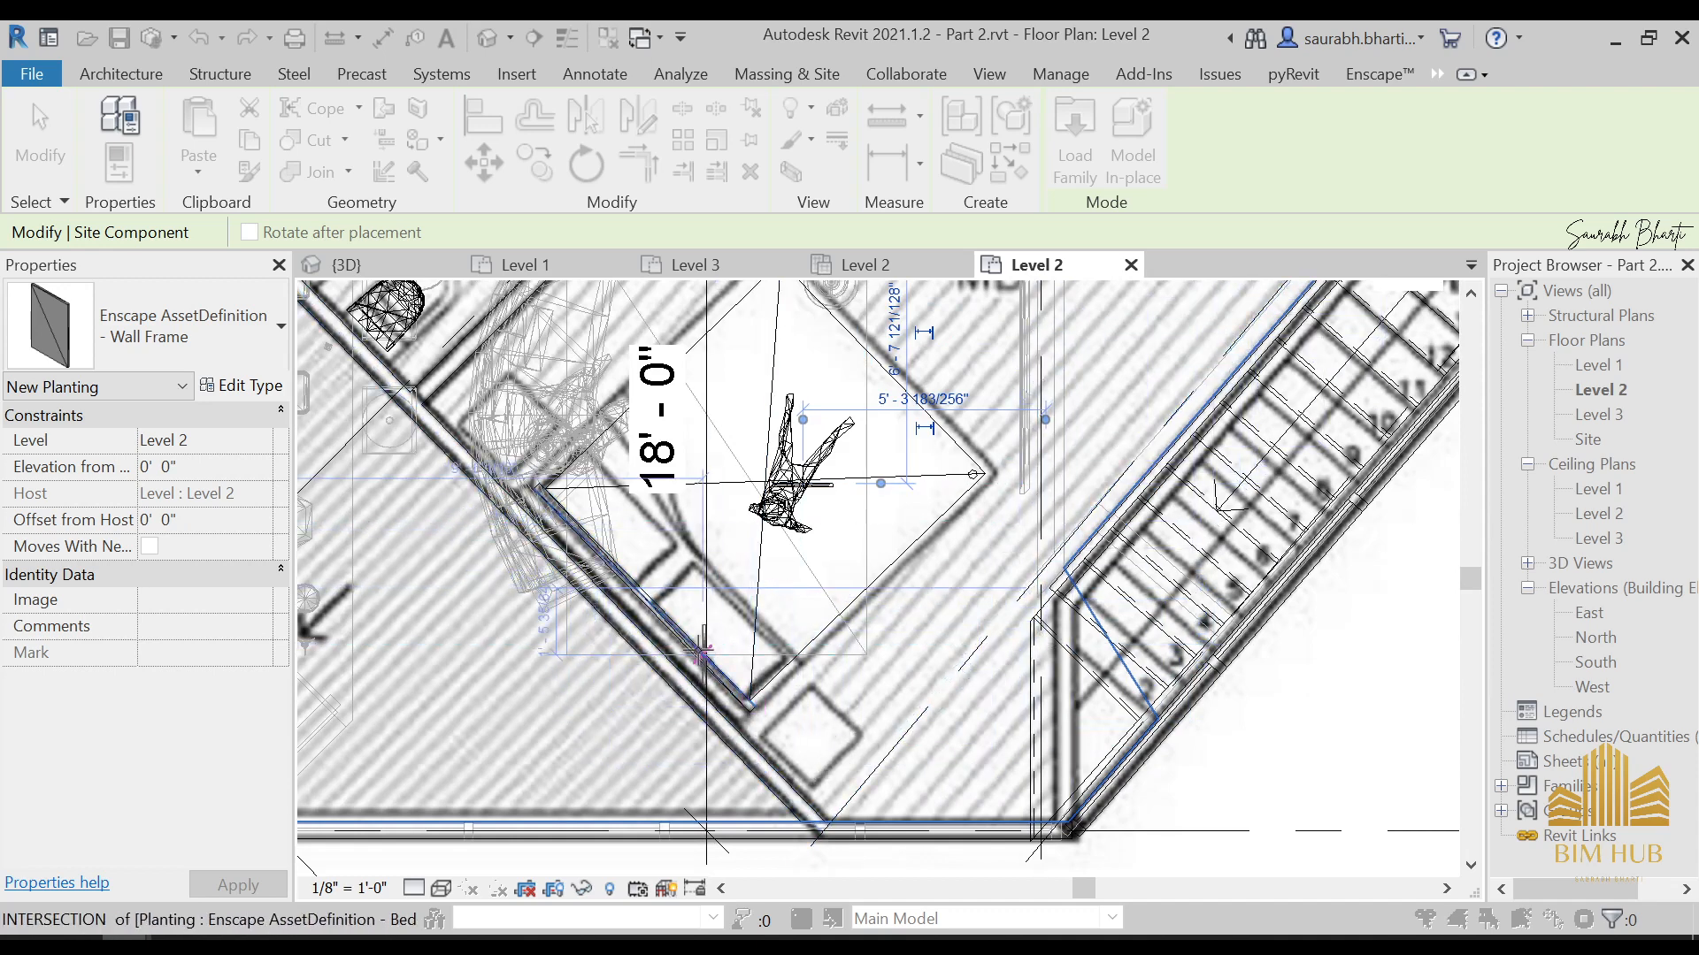
scroll(793, 756, up, 5)
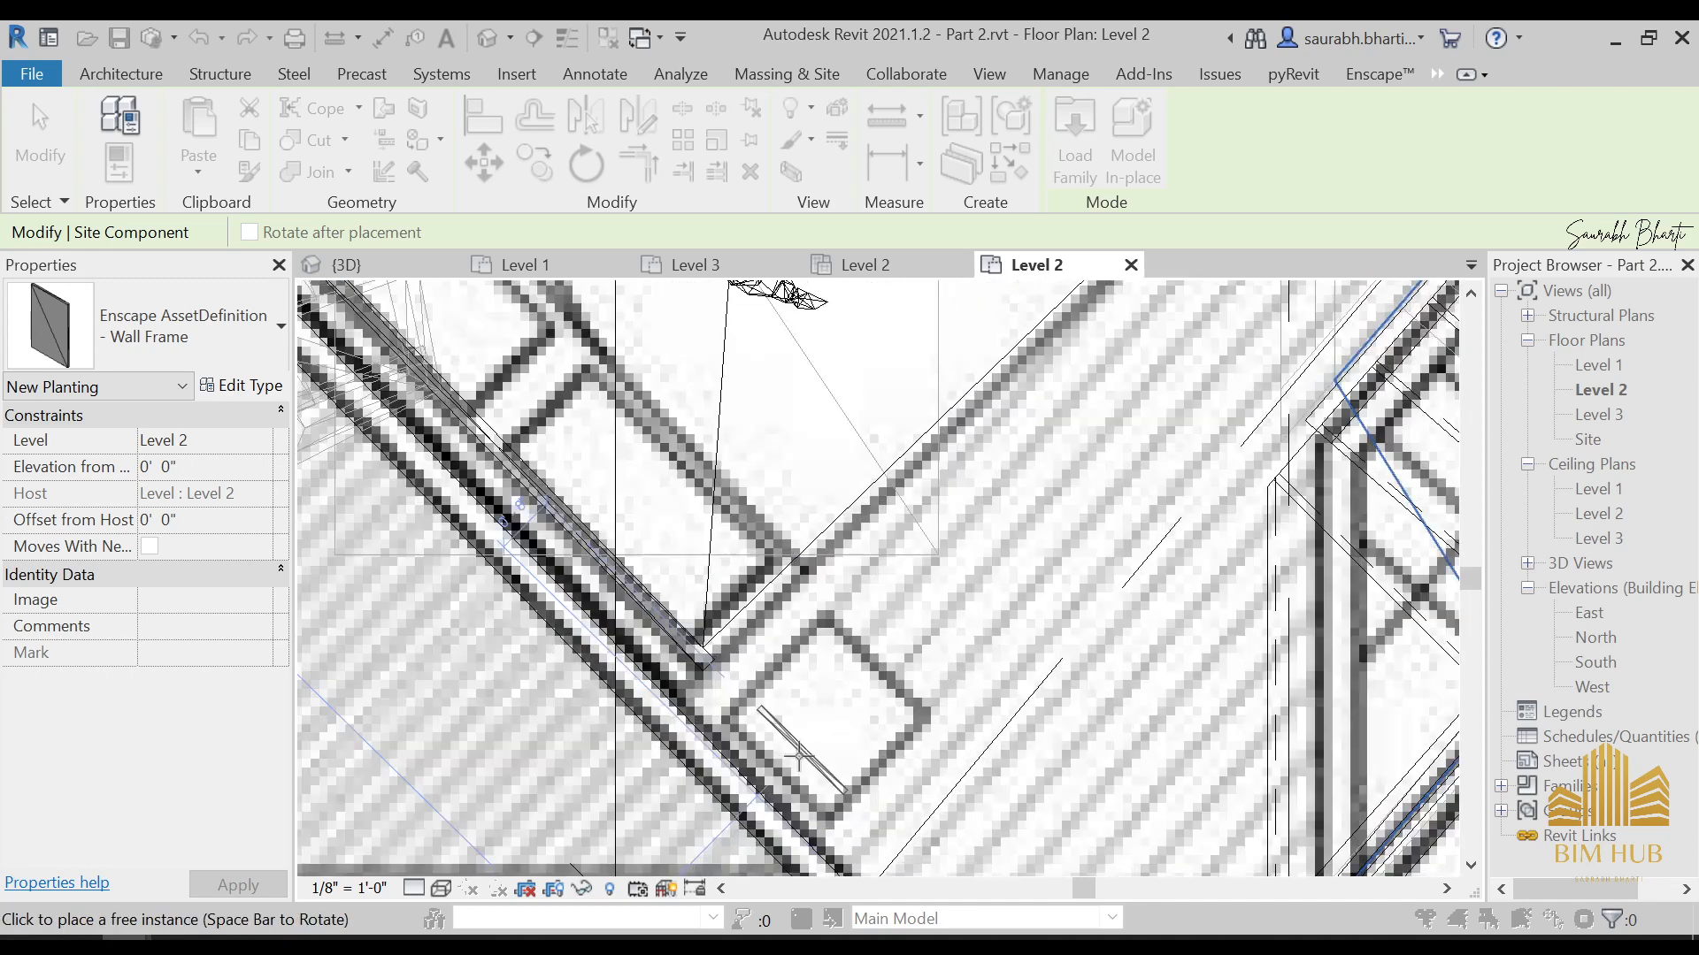
scroll(812, 685, down, 4)
middle_drag(829, 672, 835, 587)
scroll(842, 688, up, 4)
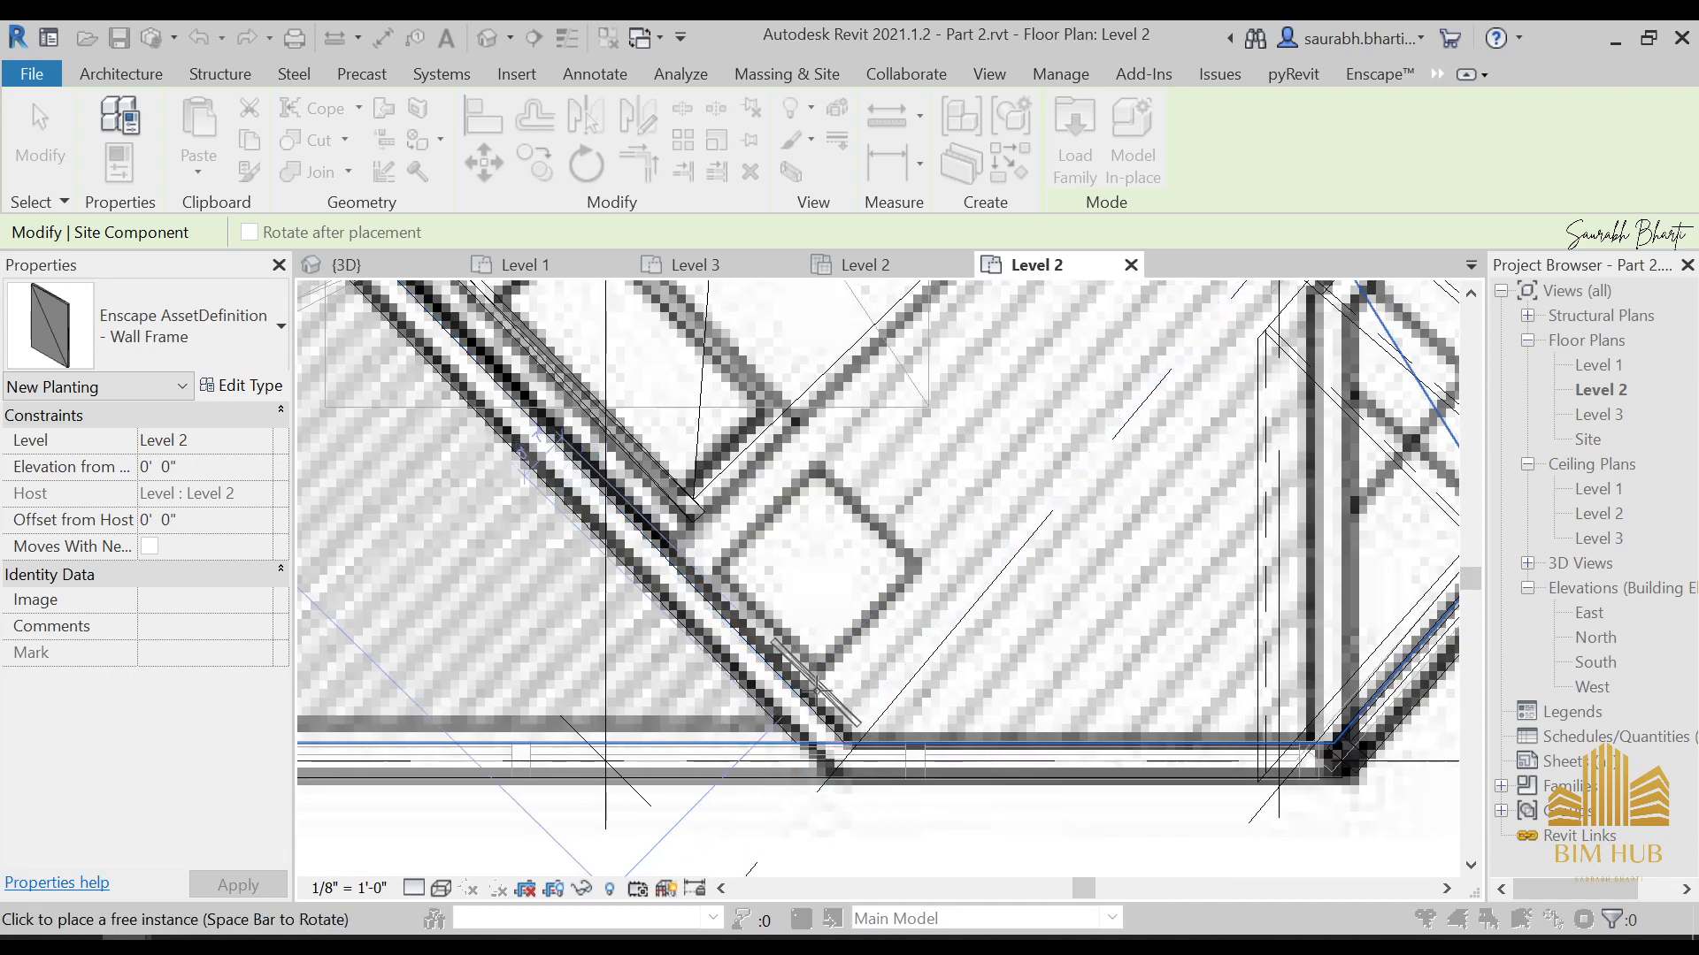
click(814, 690)
key(Escape)
key(Escape)
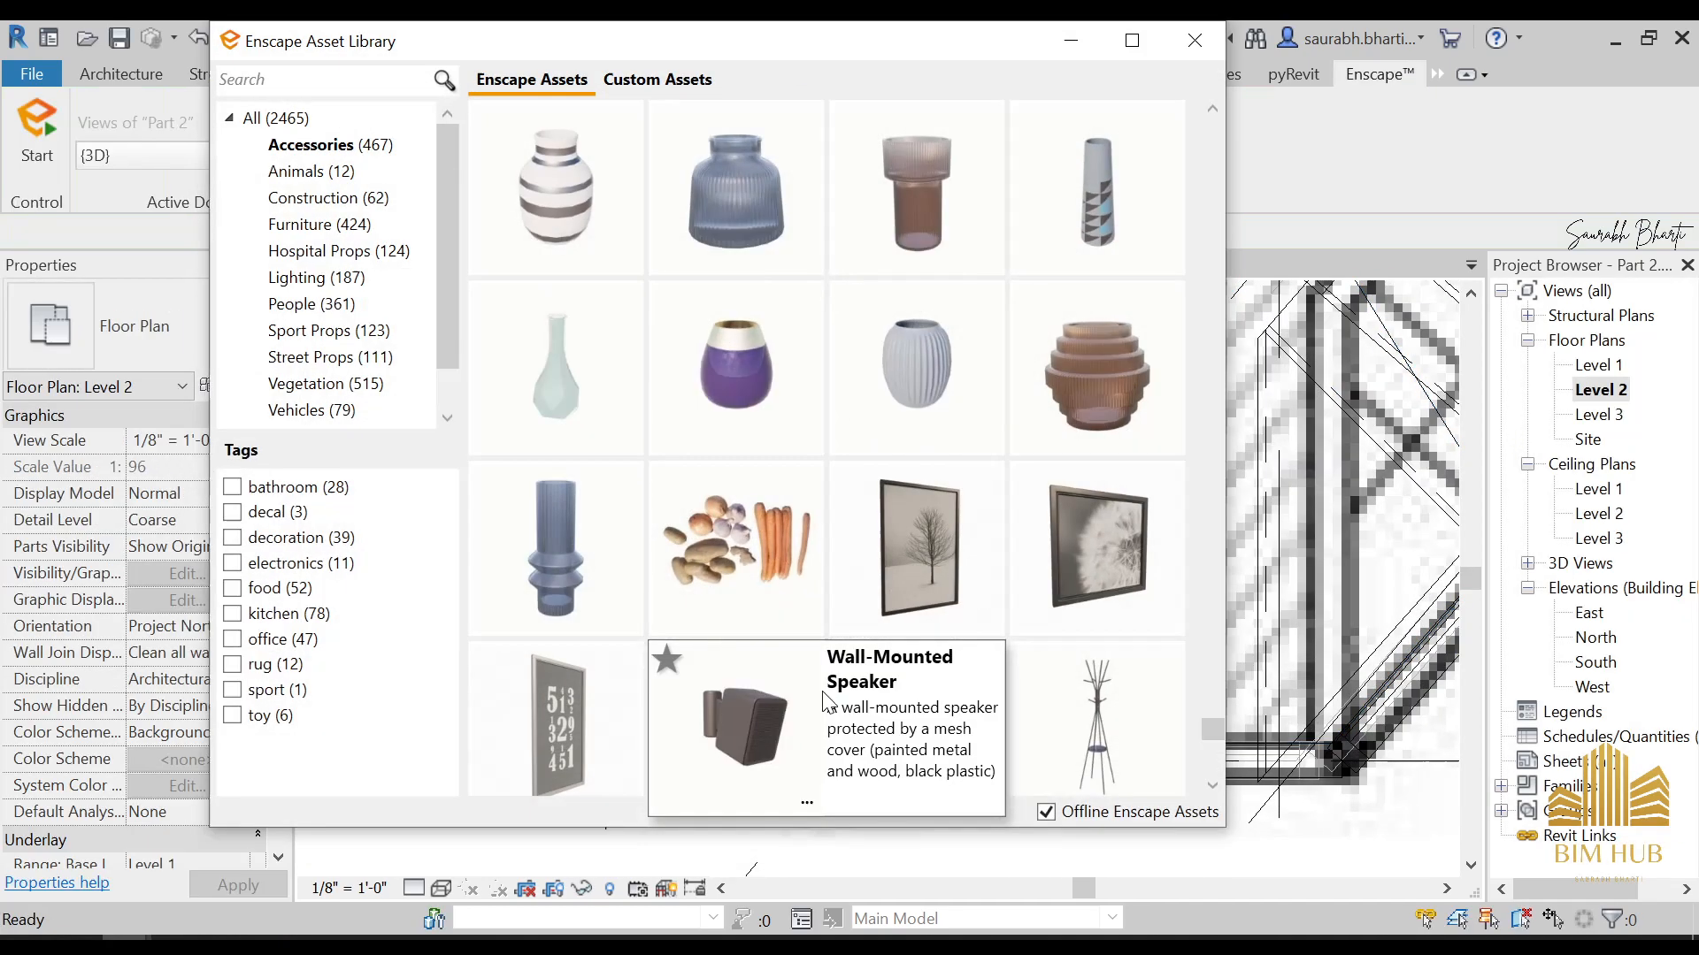
Set the placed Wall Frame's elevation from level to 5' 0"
click(1071, 40)
click(809, 686)
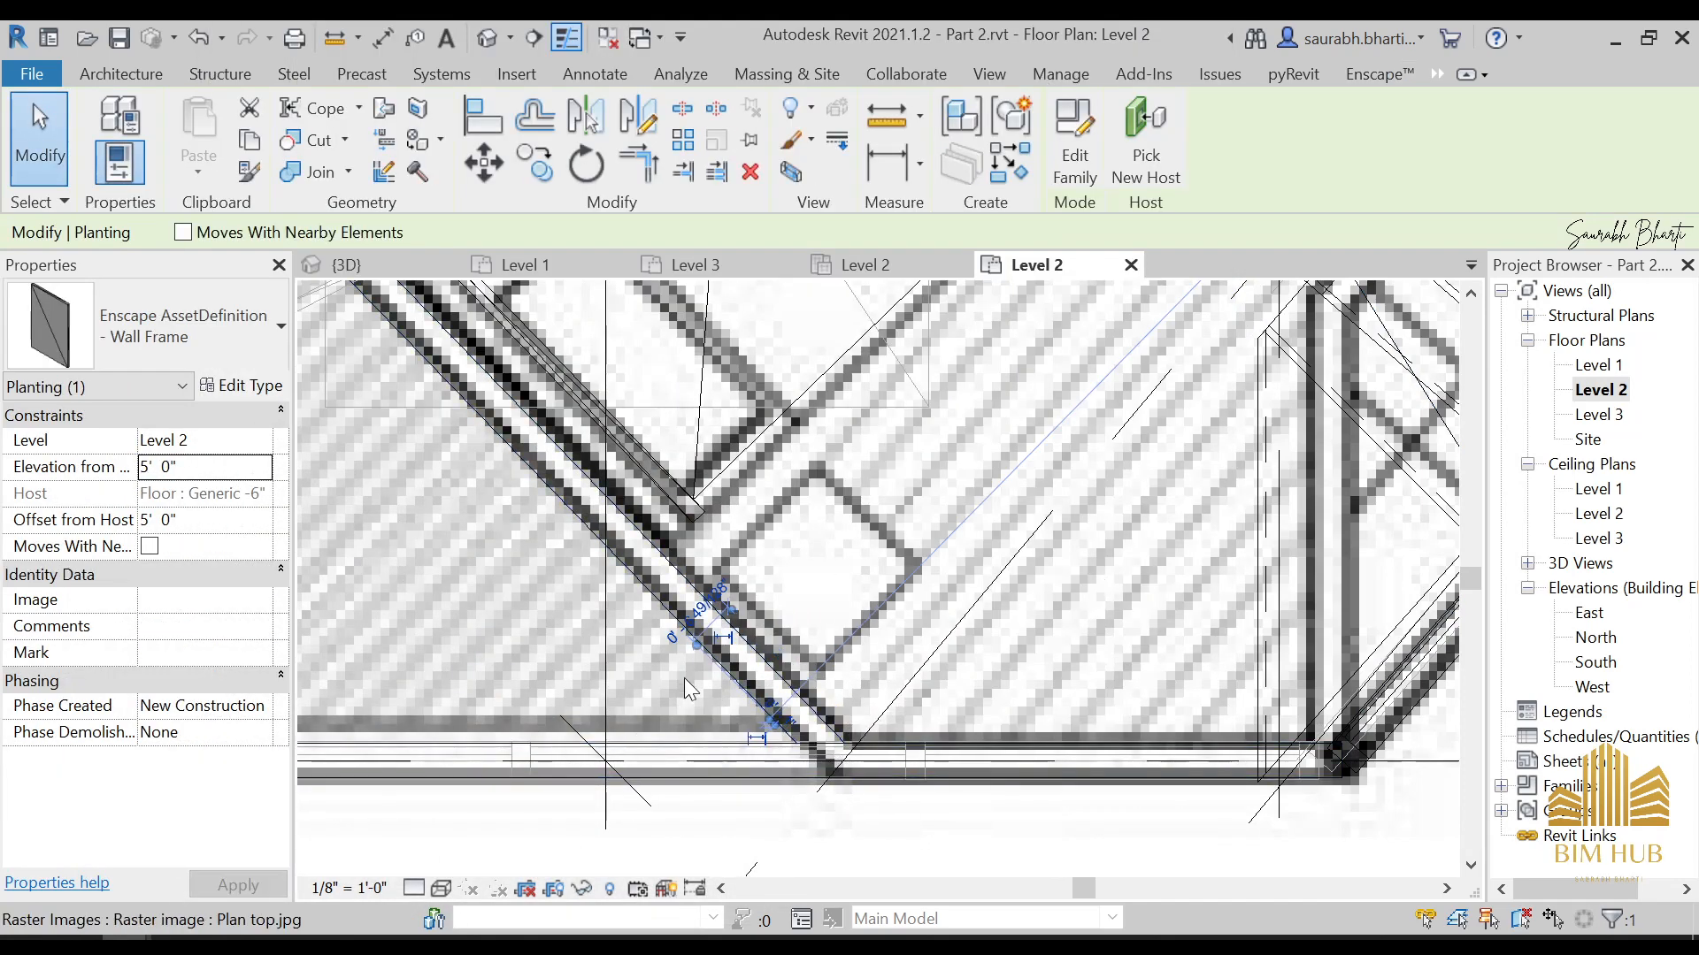
scroll(688, 688, down, 2)
key(Escape)
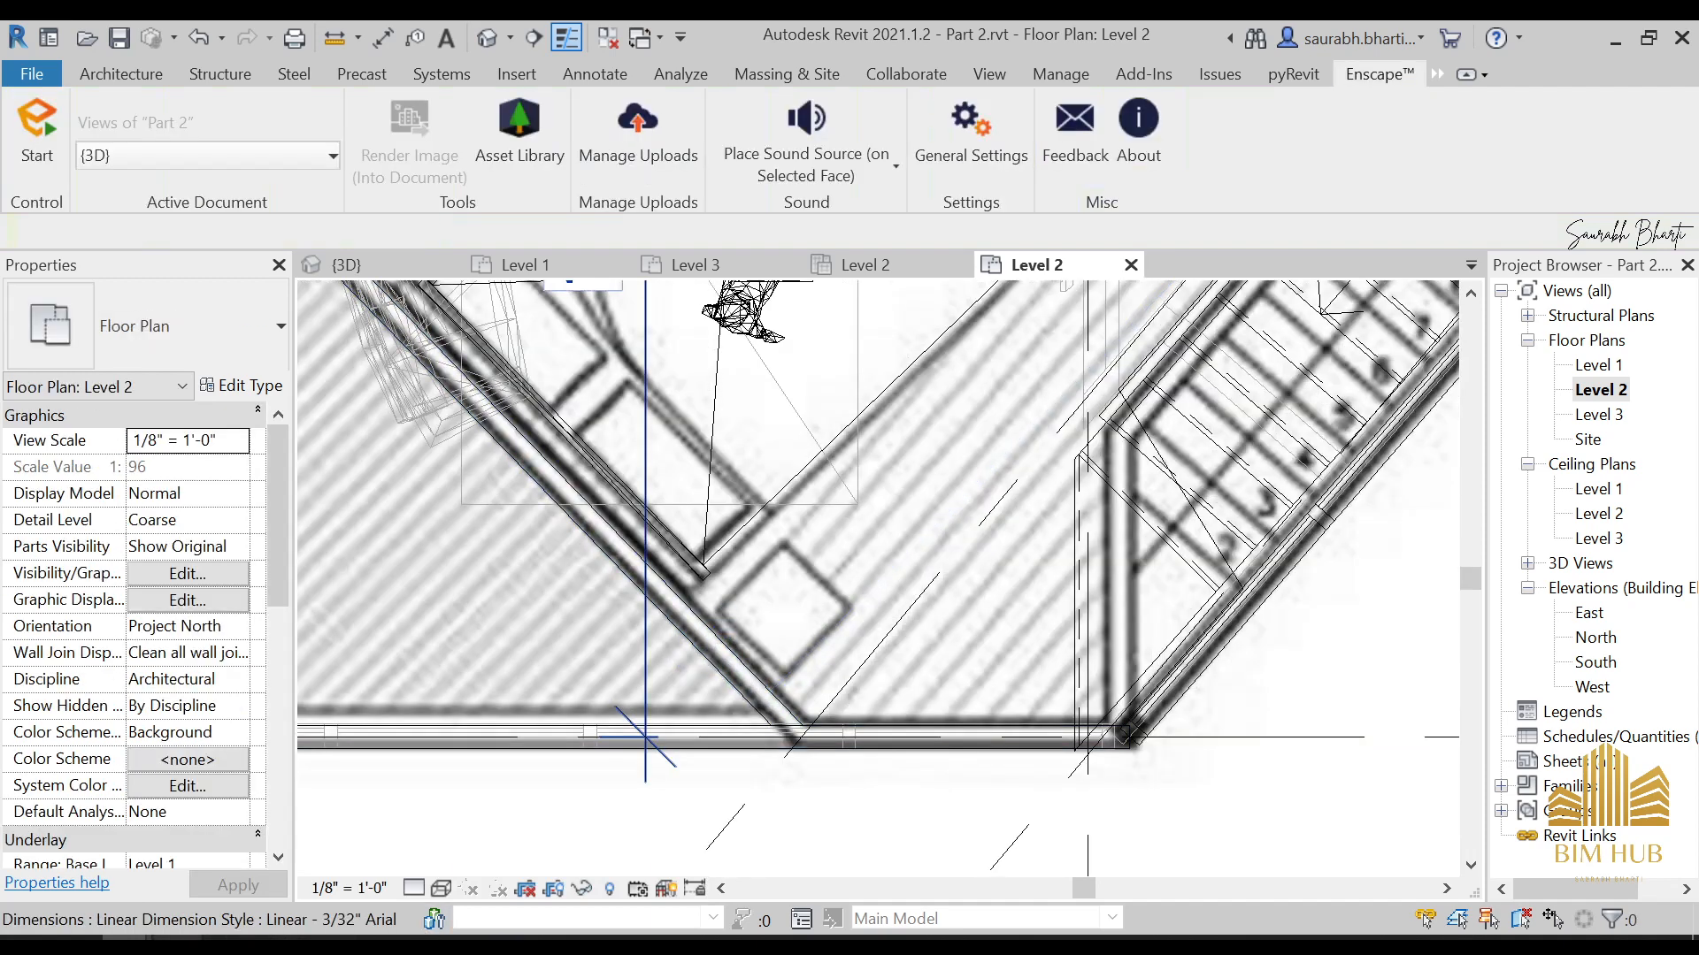
Bring back the asset library and look through the accessories, including pillows, picture frames, curtains and clocks, for further bedroom decoration
mouse_move(126, 943)
click(129, 897)
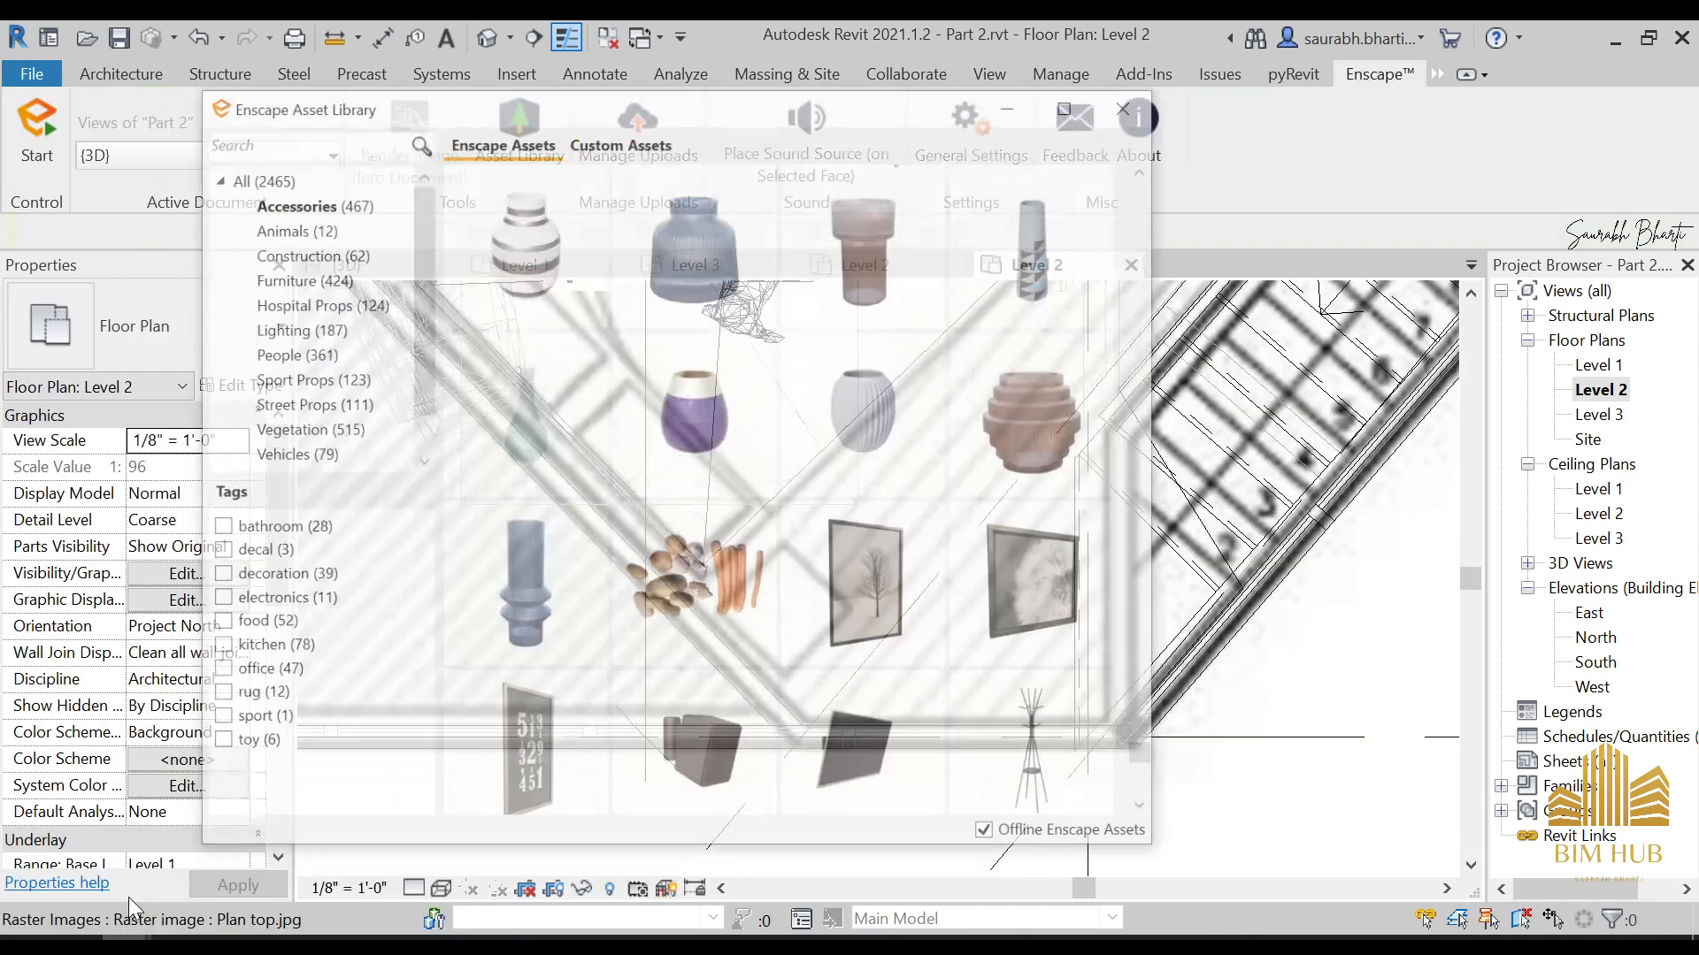
scroll(814, 482, up, 6)
scroll(823, 504, up, 10)
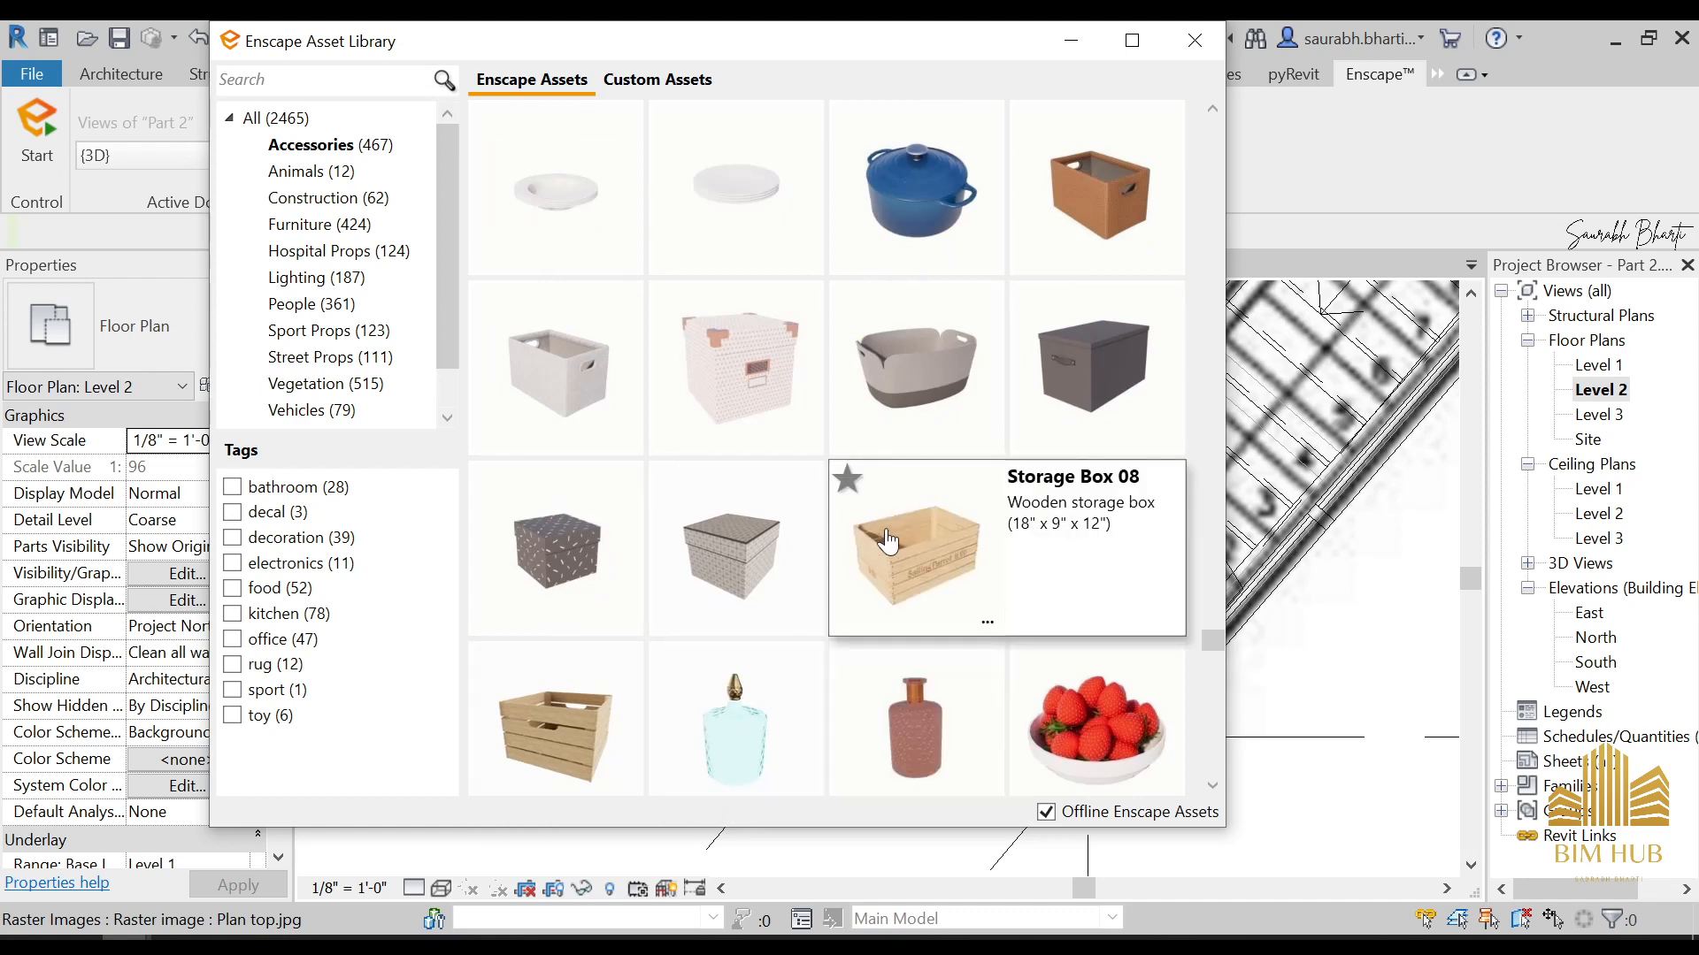
scroll(911, 540, up, 2)
scroll(927, 531, up, 13)
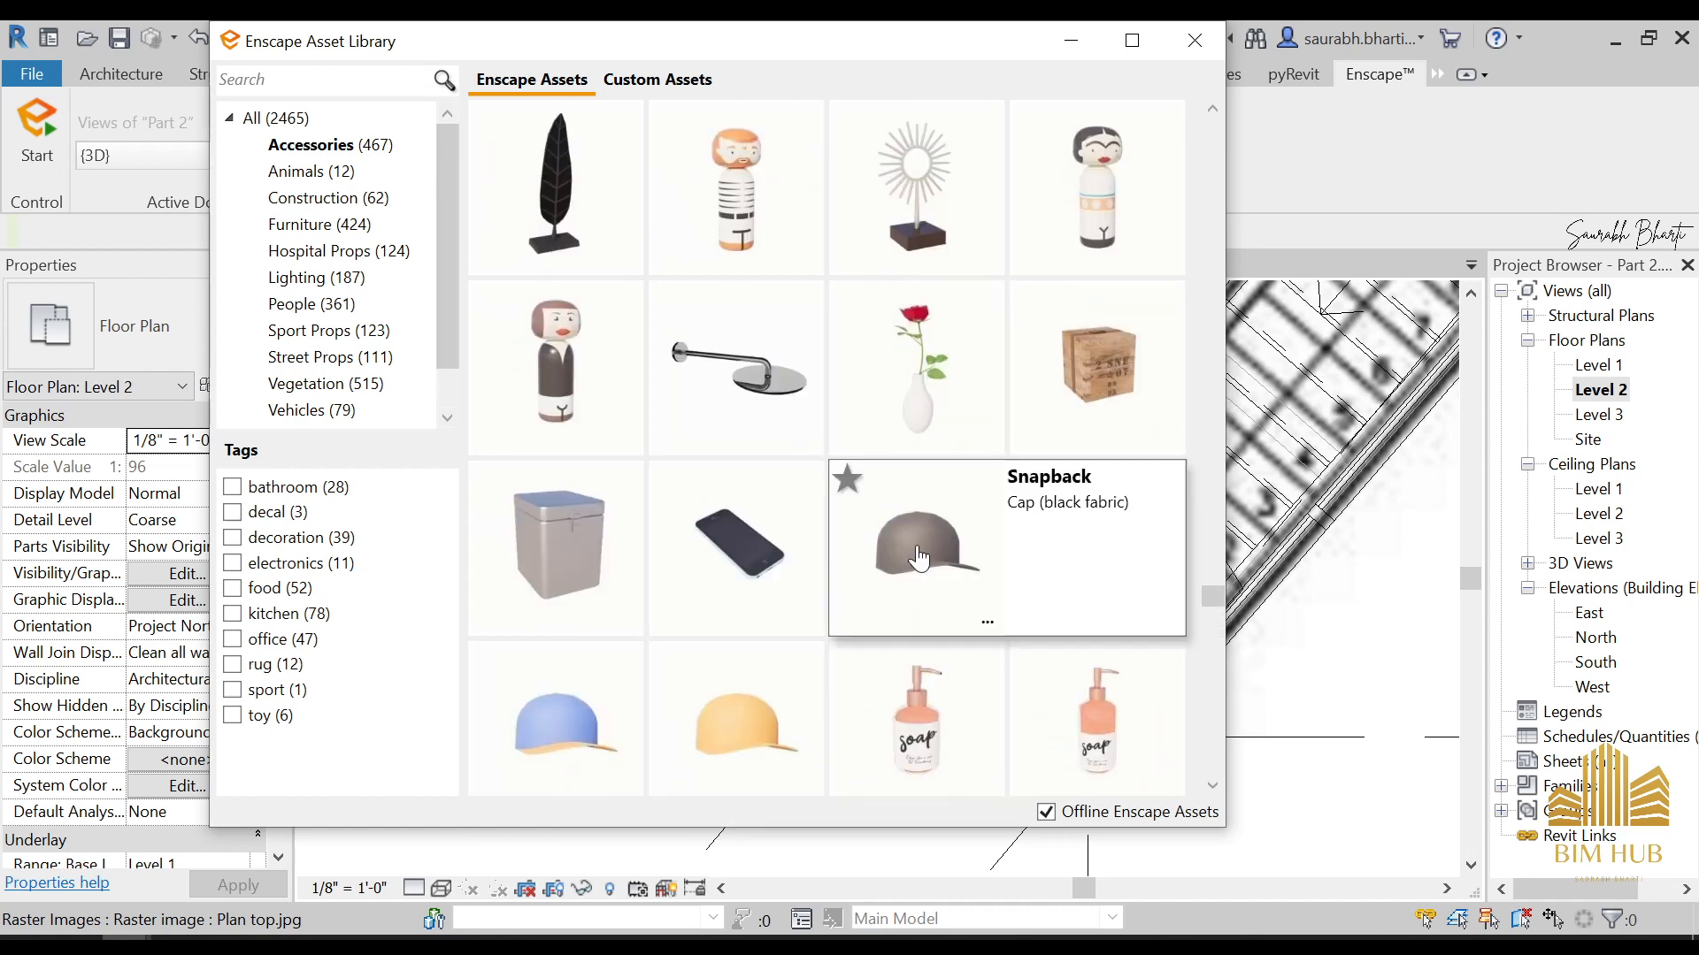
scroll(914, 557, up, 10)
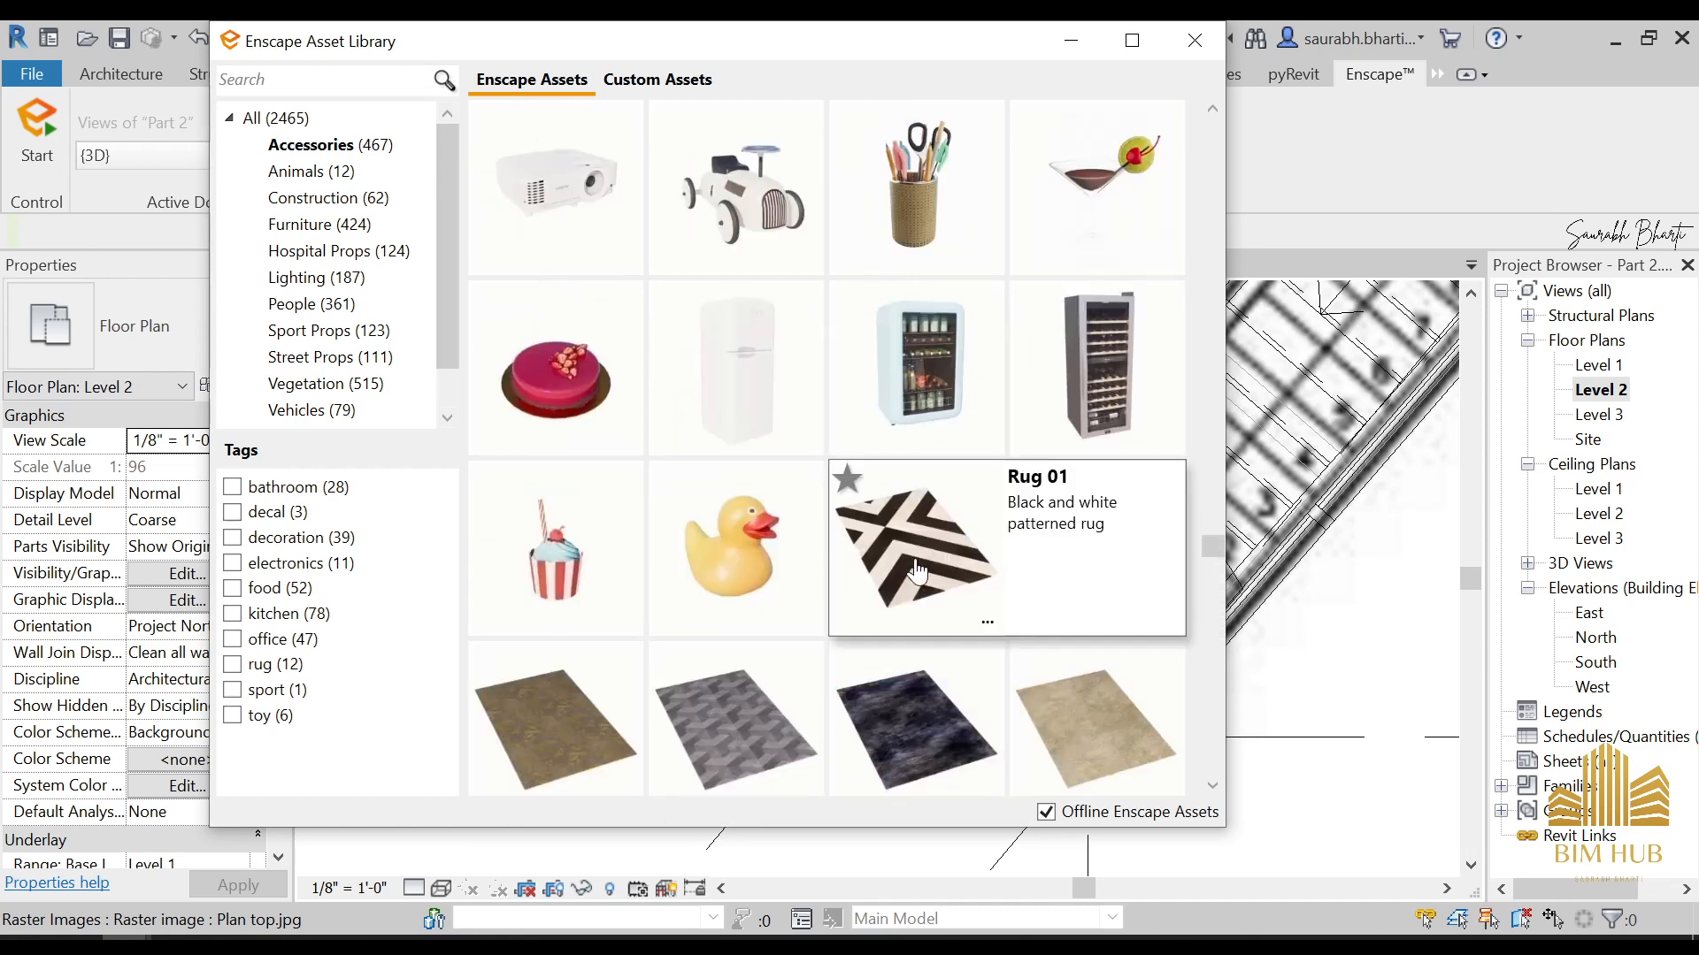
scroll(917, 552, up, 3)
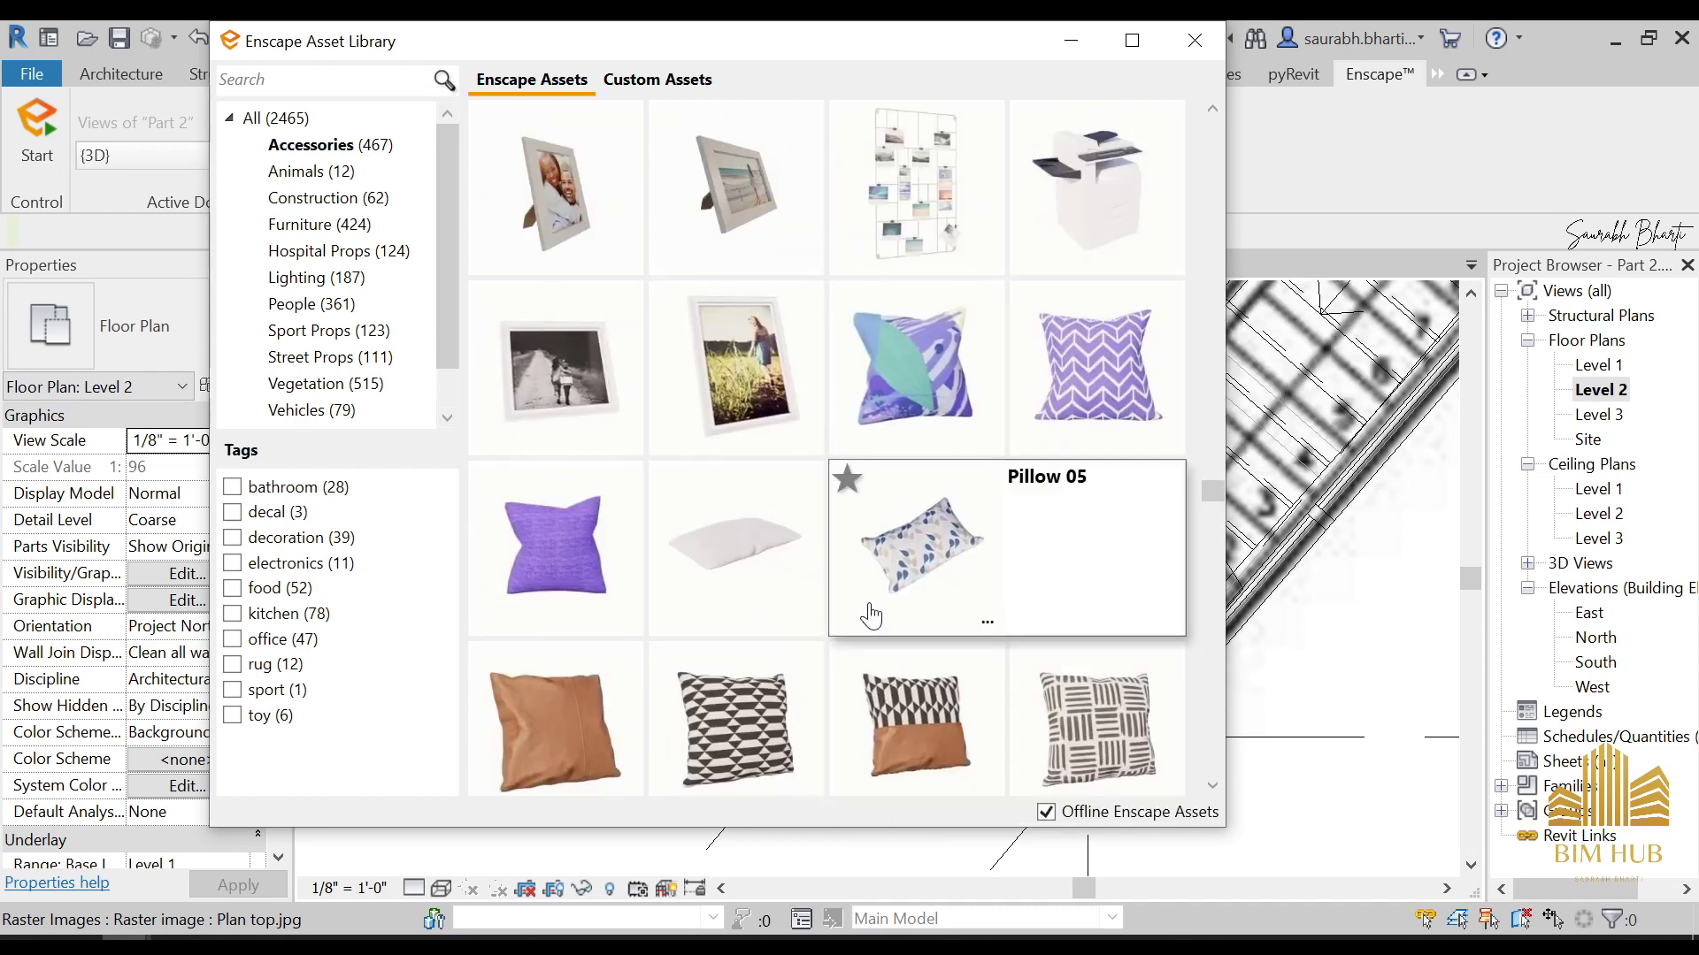
scroll(844, 553, up, 8)
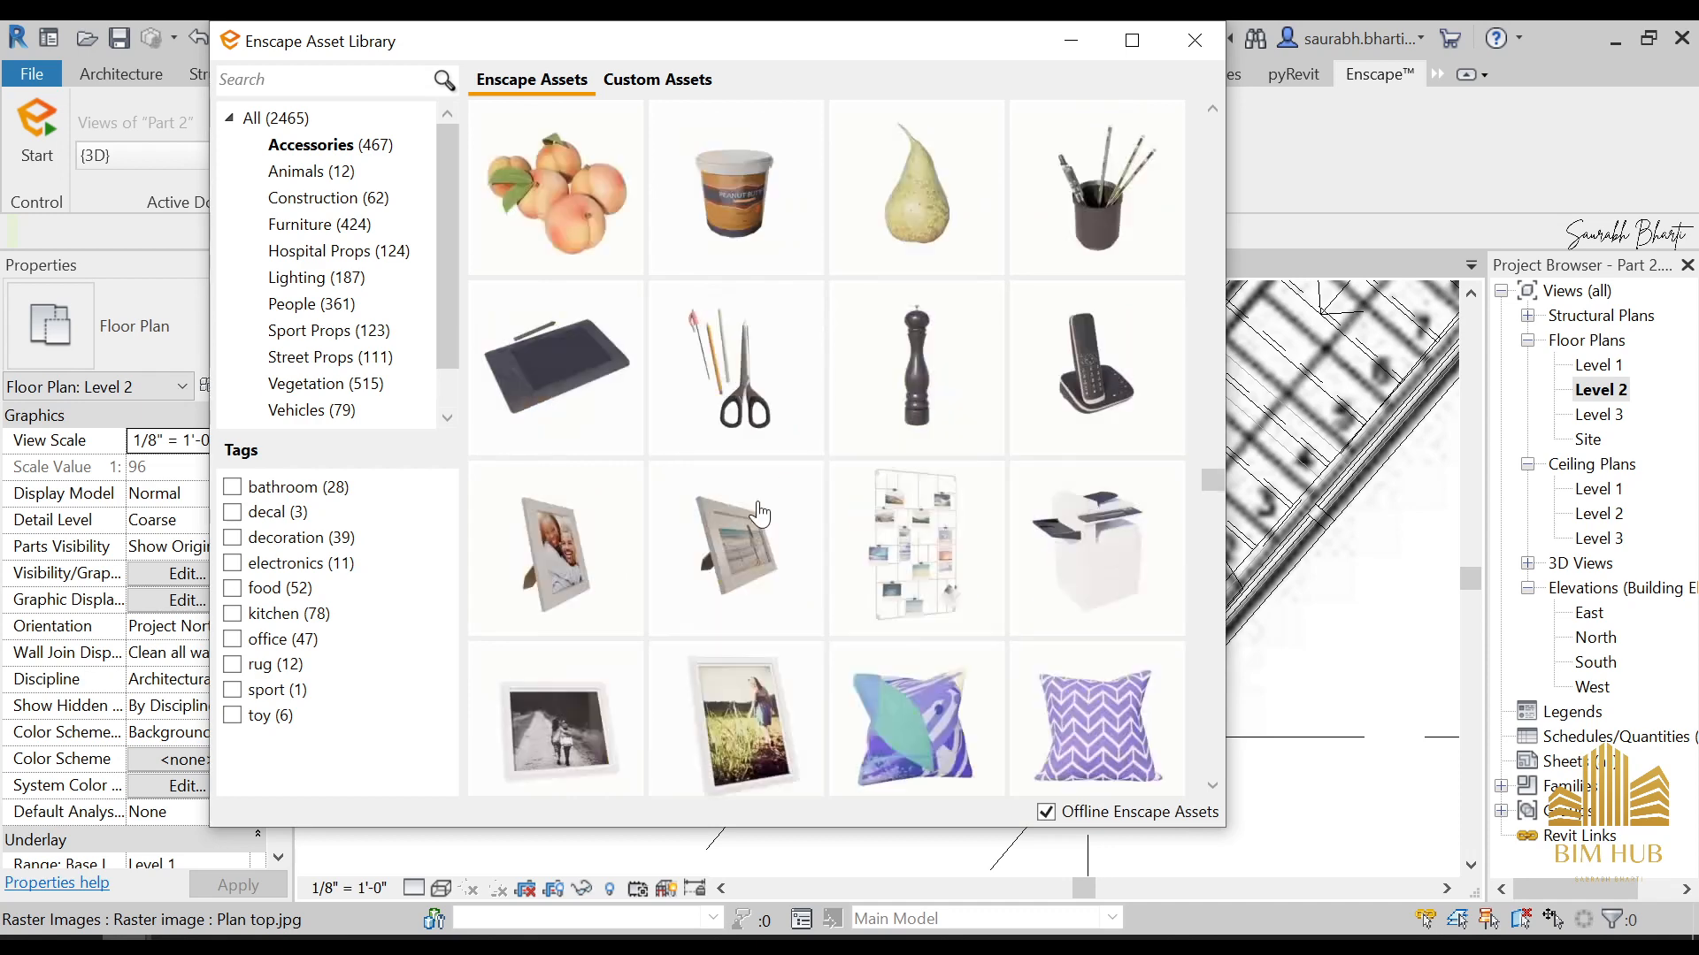
scroll(839, 568, up, 10)
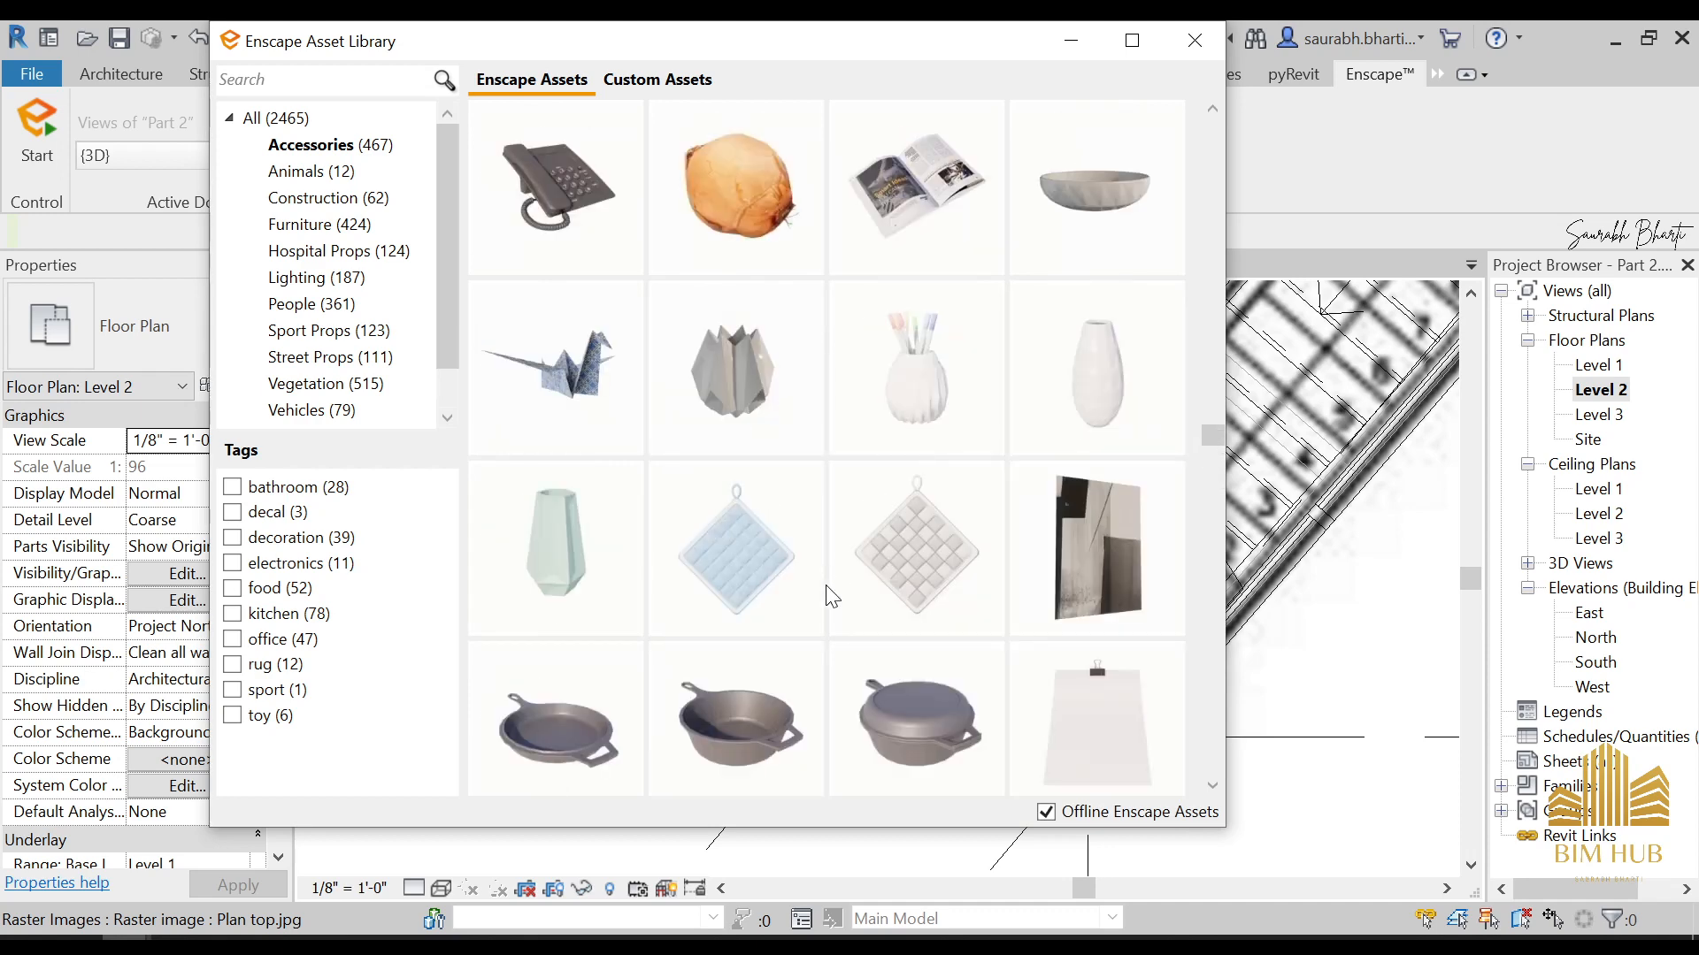
scroll(836, 579, up, 10)
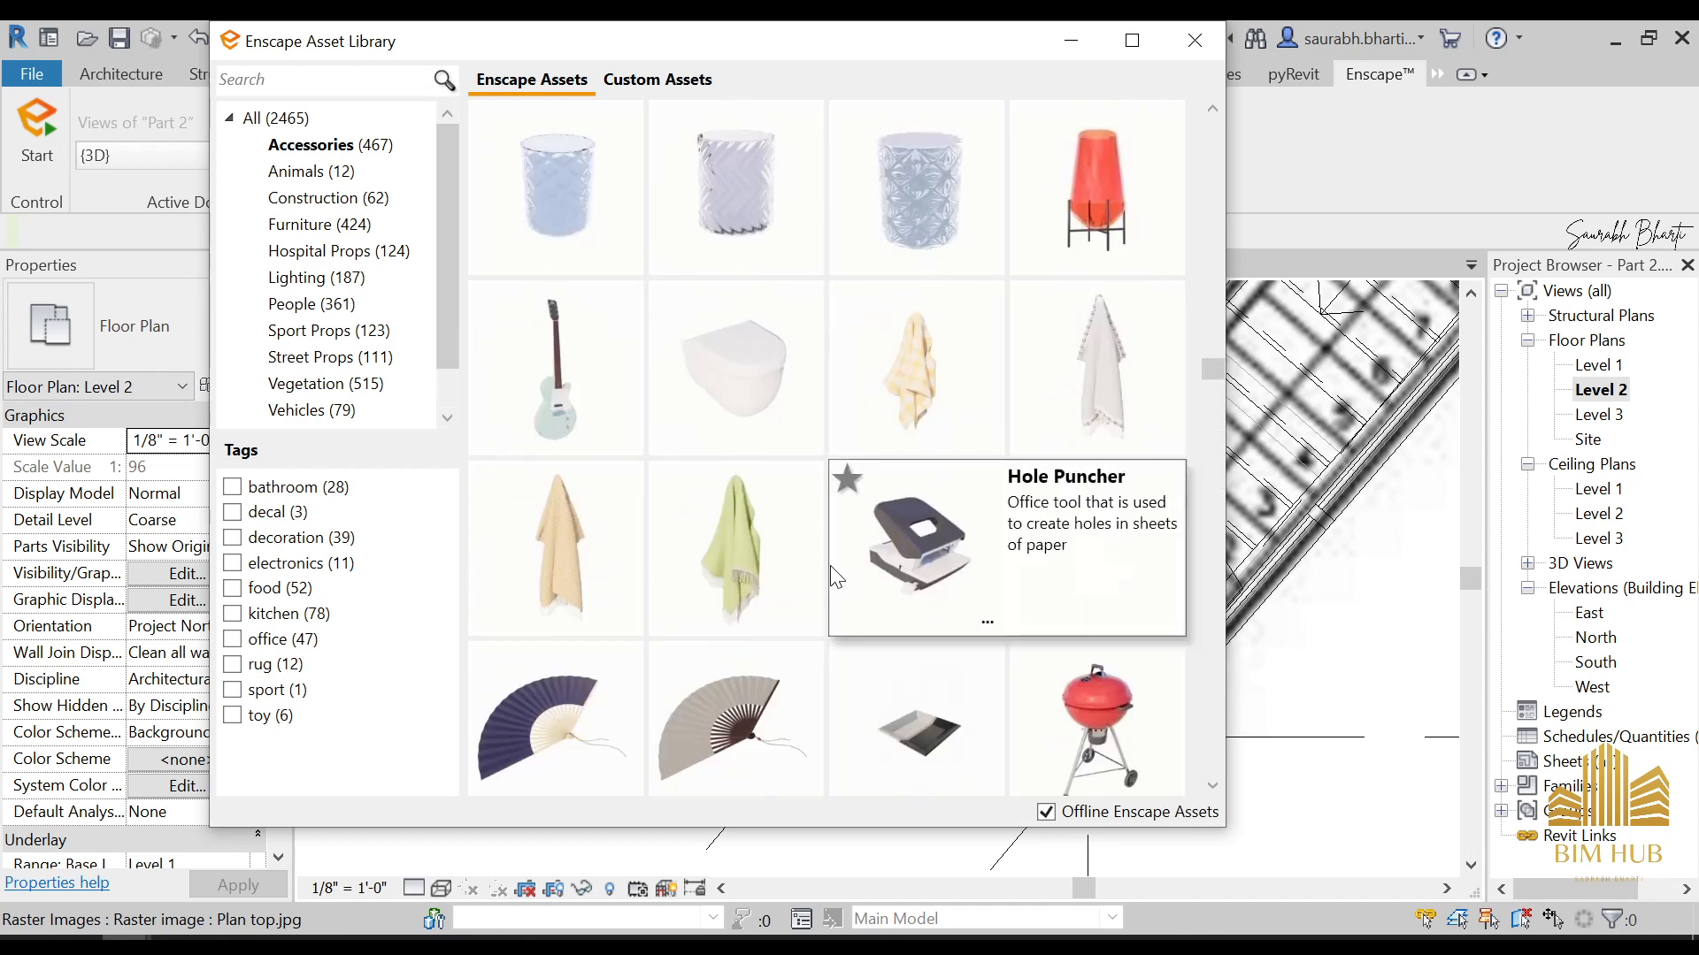
scroll(832, 589, up, 10)
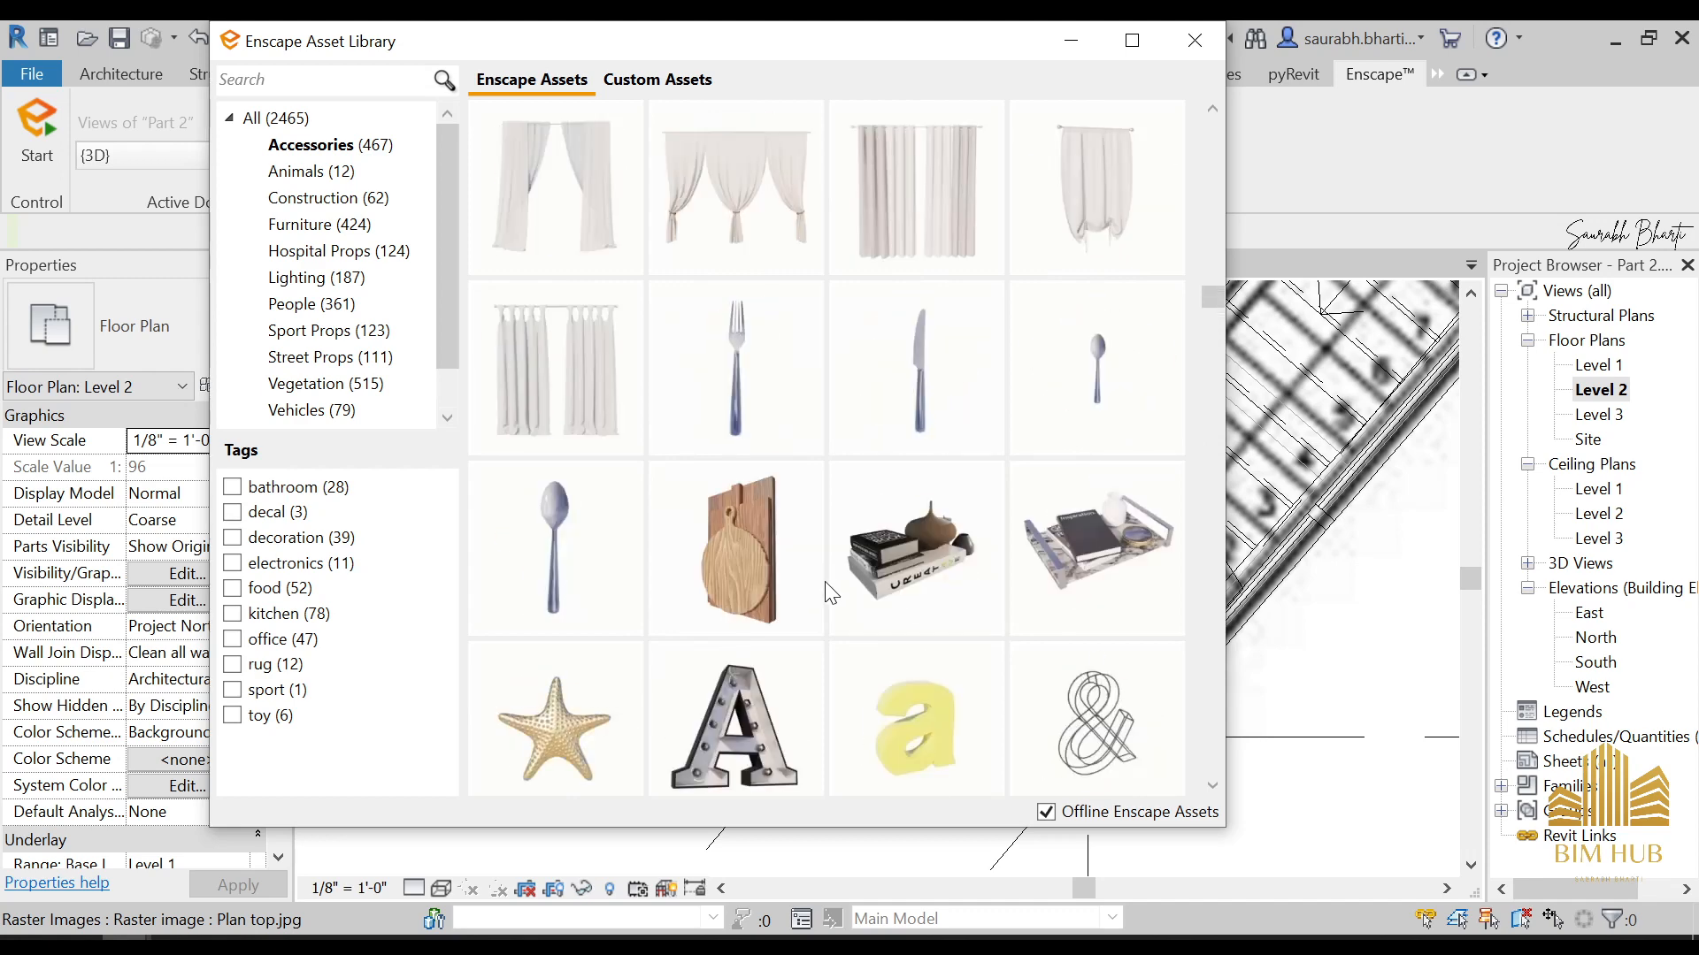
scroll(819, 610, up, 3)
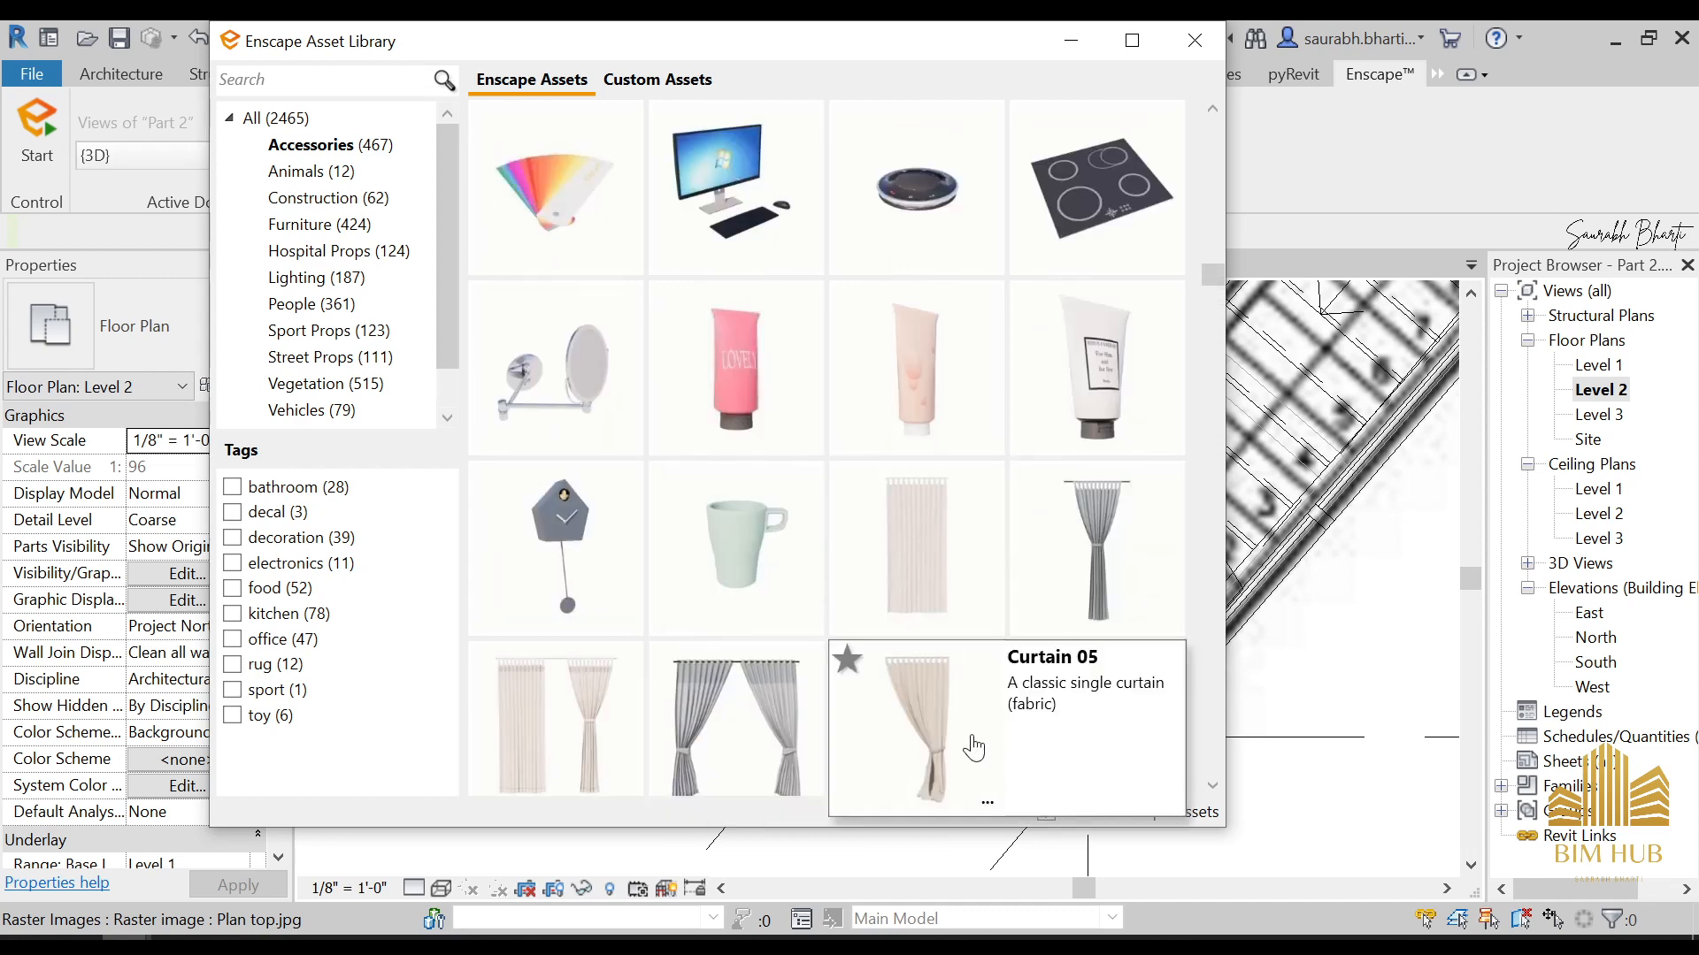
scroll(830, 690, down, 3)
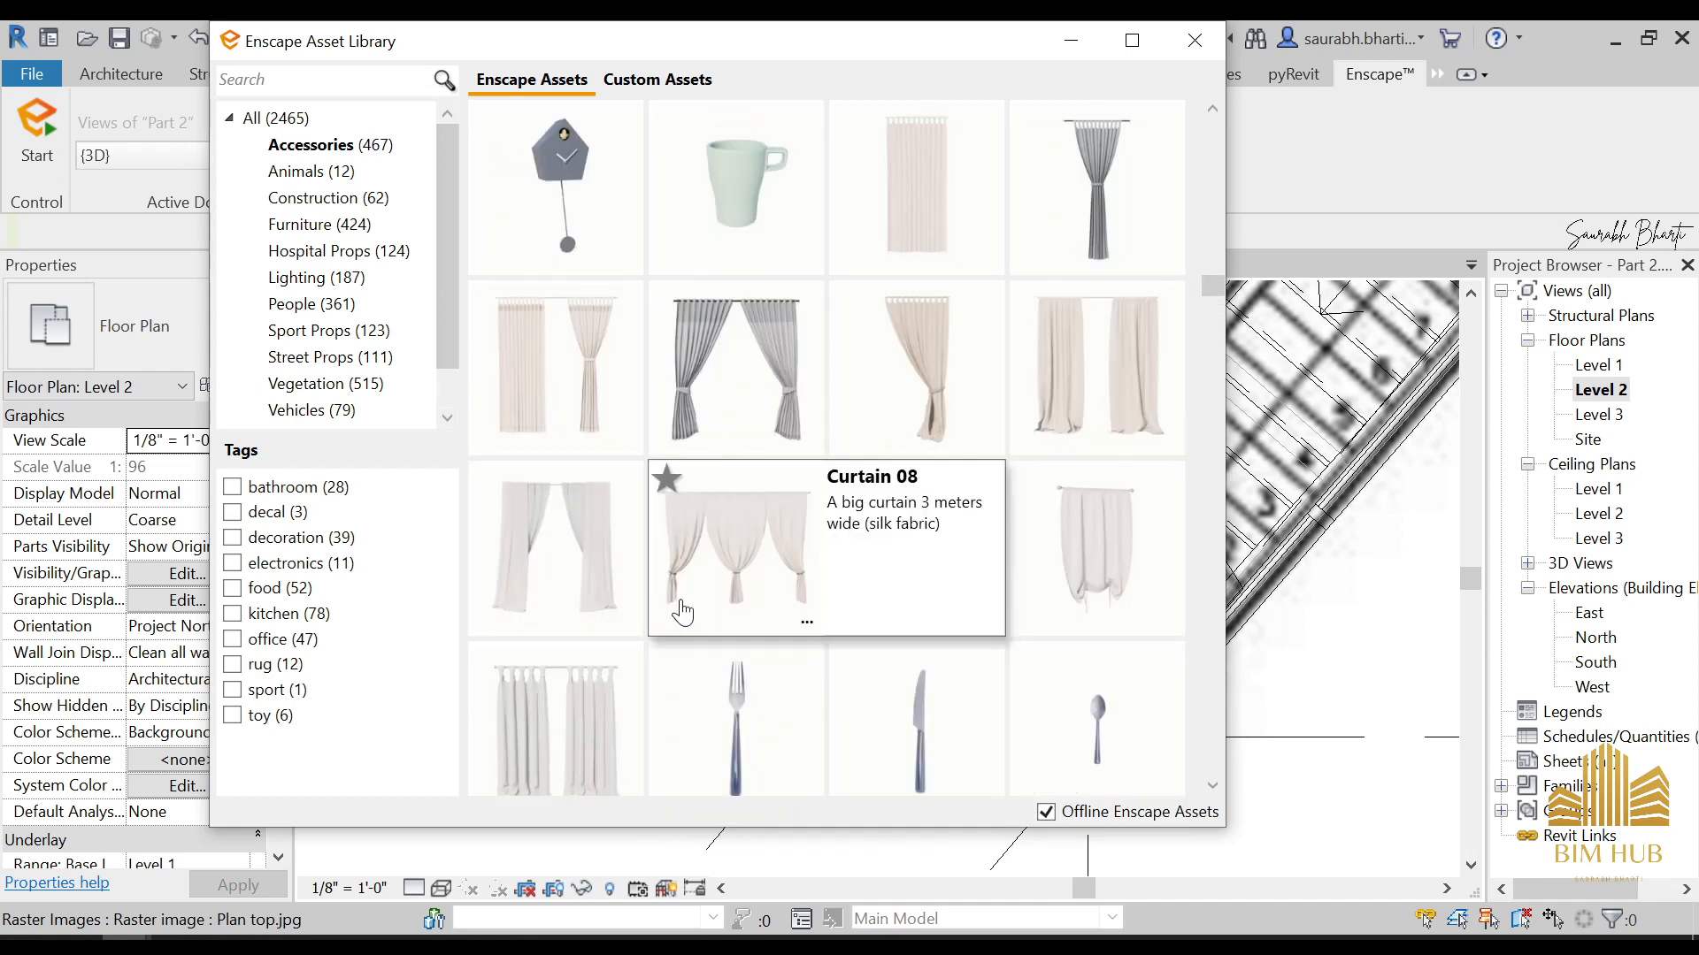
scroll(770, 611, up, 8)
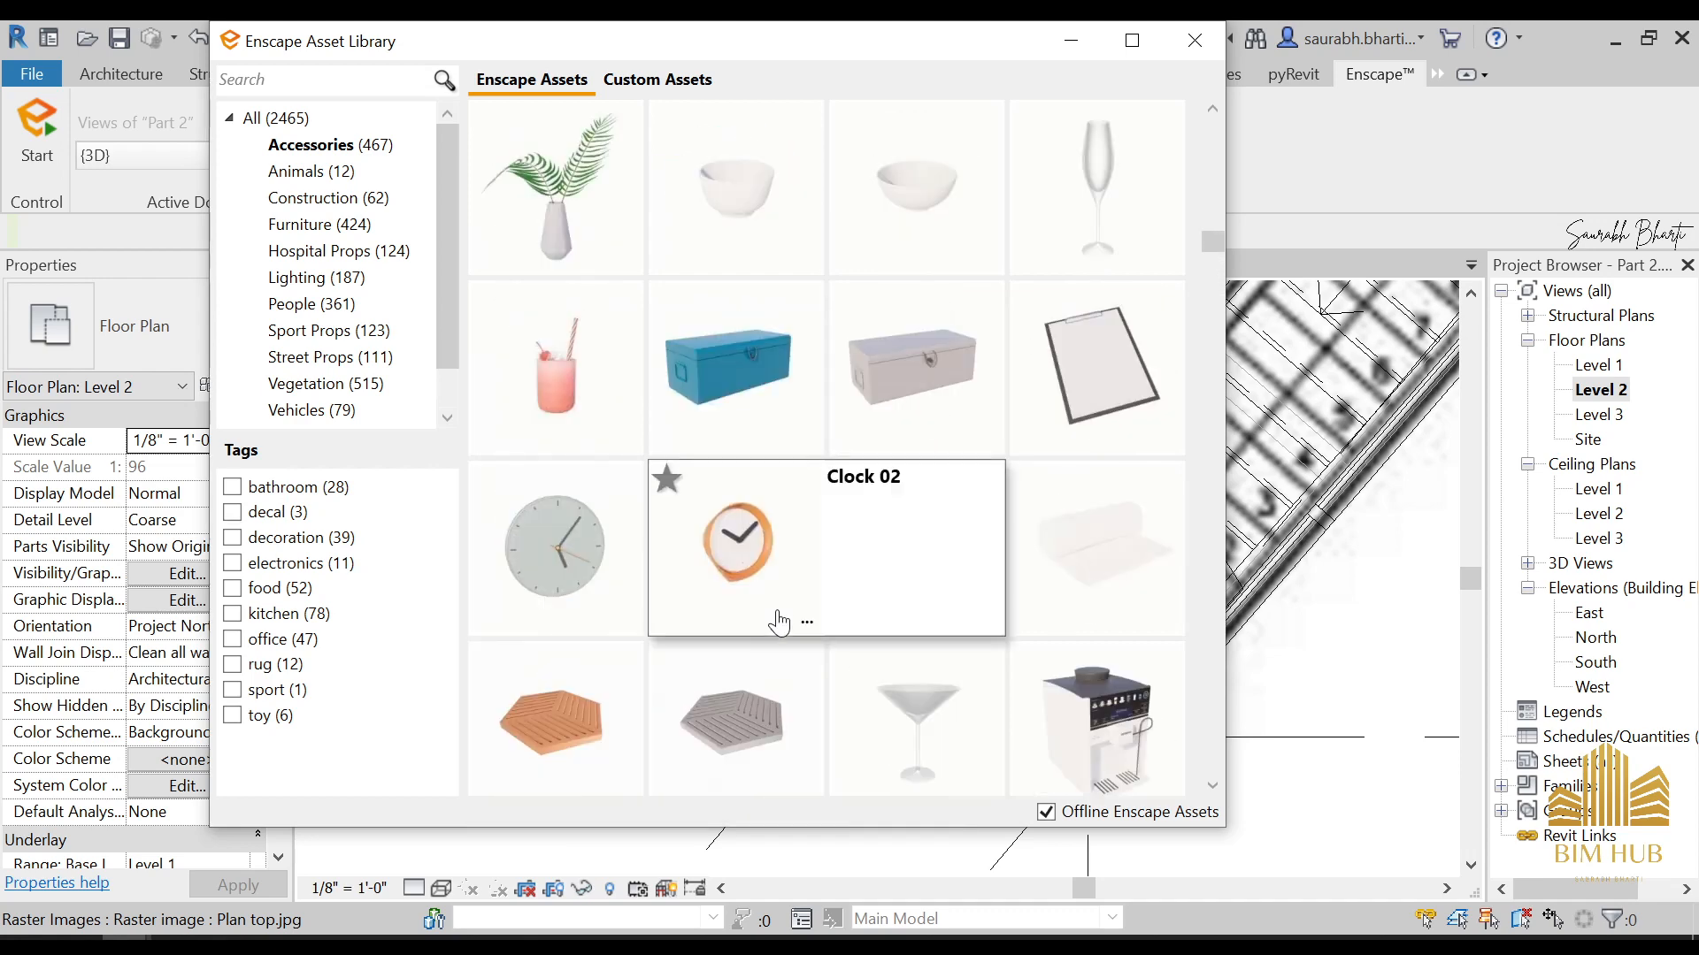
scroll(752, 630, up, 5)
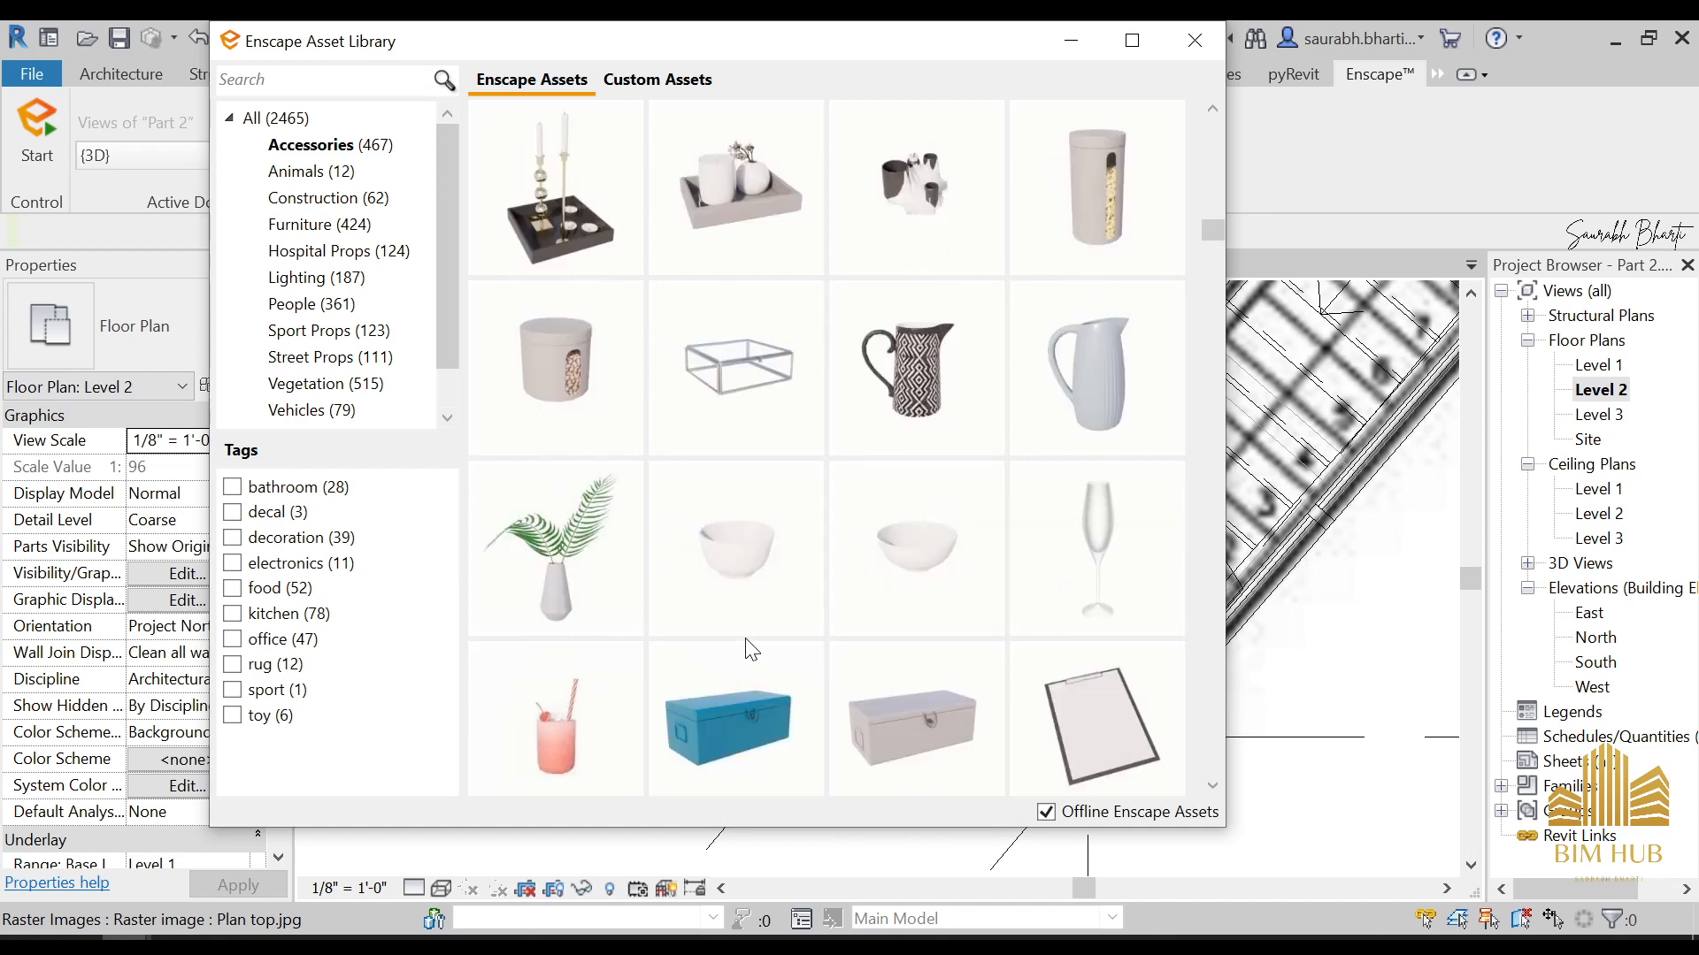
scroll(752, 630, up, 6)
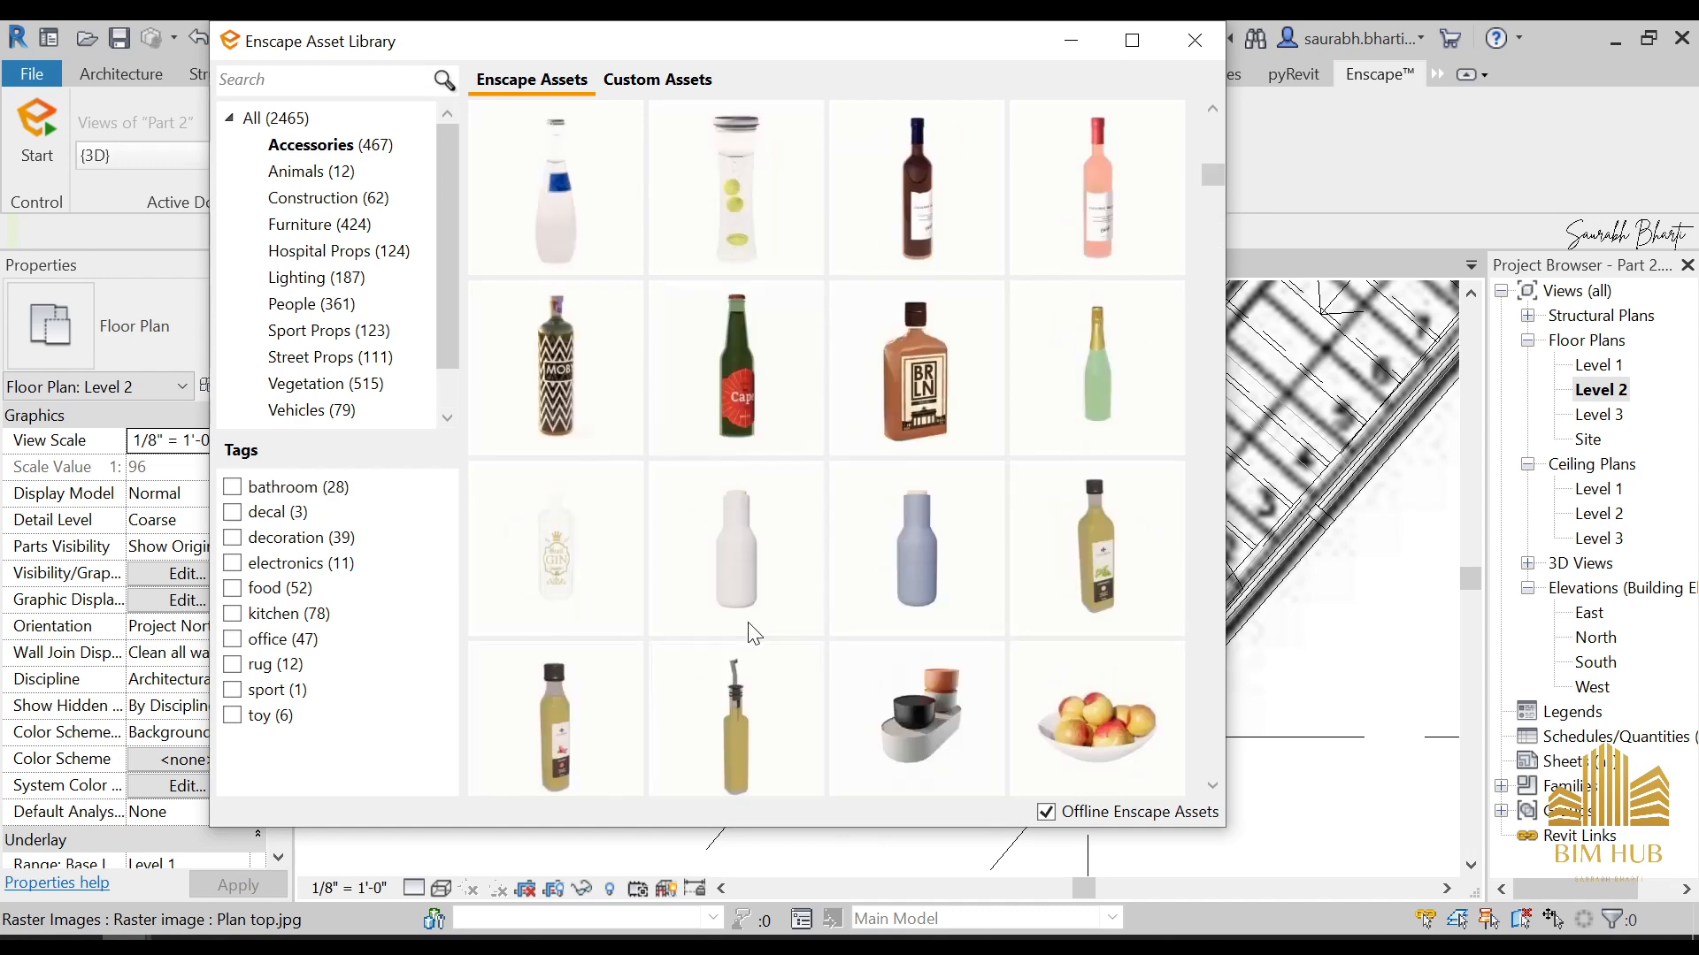
scroll(752, 629, up, 3)
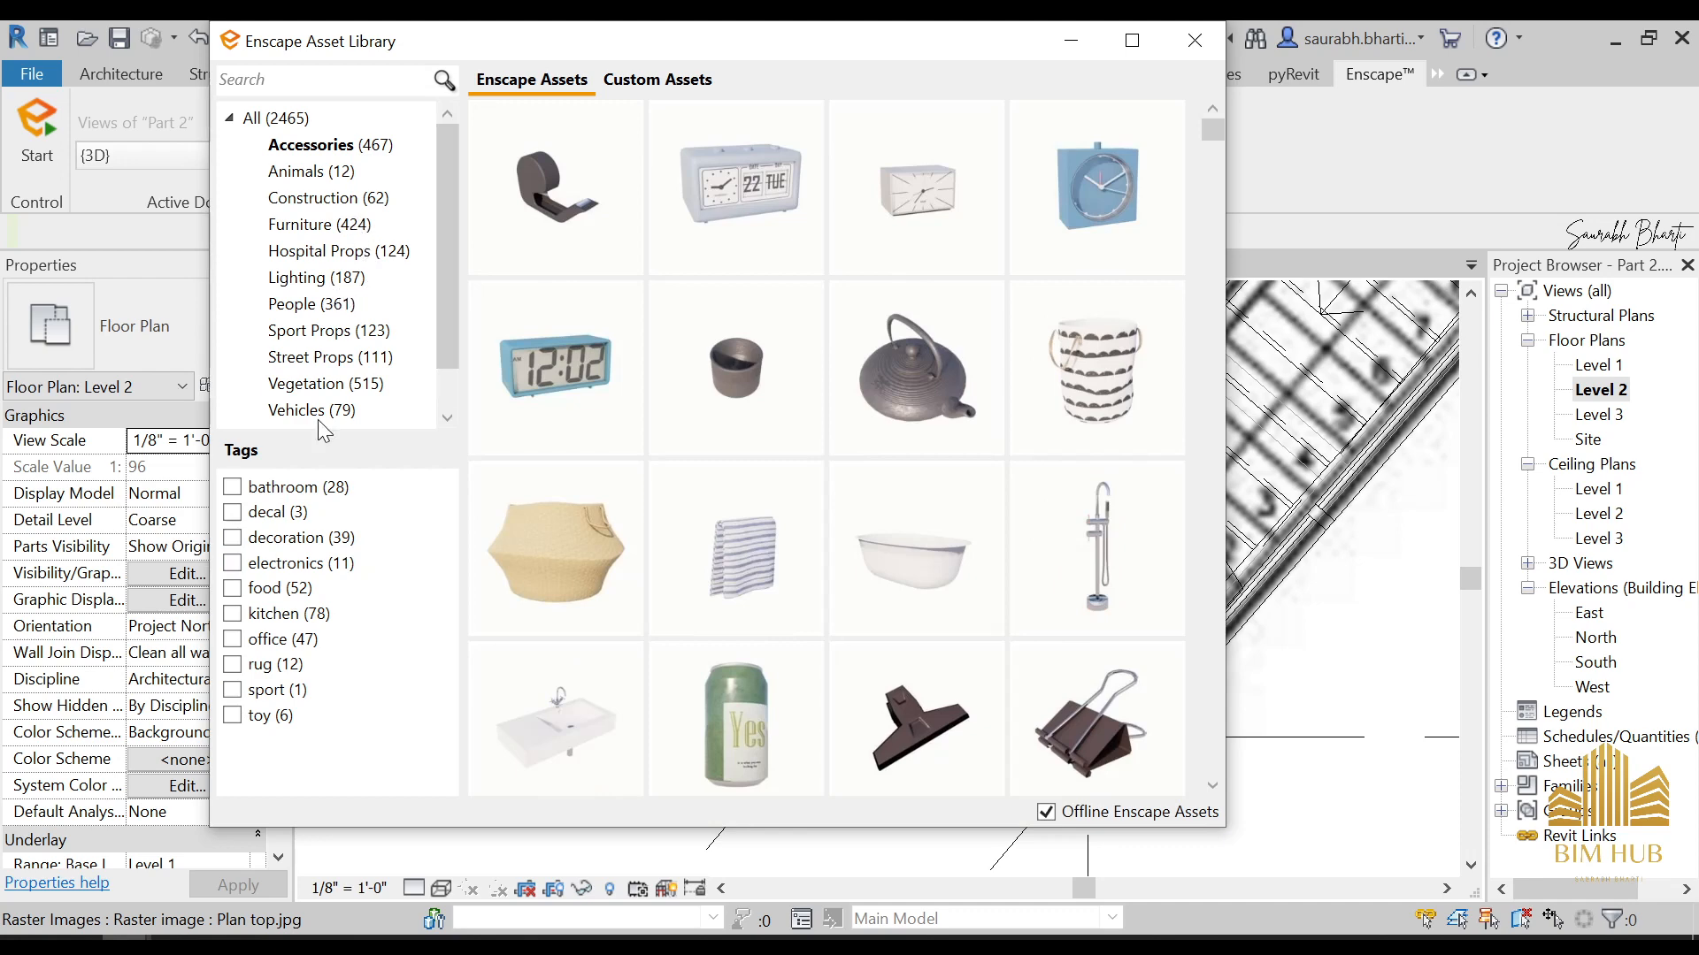
Look through the furniture assets, including shelves, tables, stools, sofas and cabinets, for further bedroom furnishing
click(321, 224)
scroll(784, 424, down, 5)
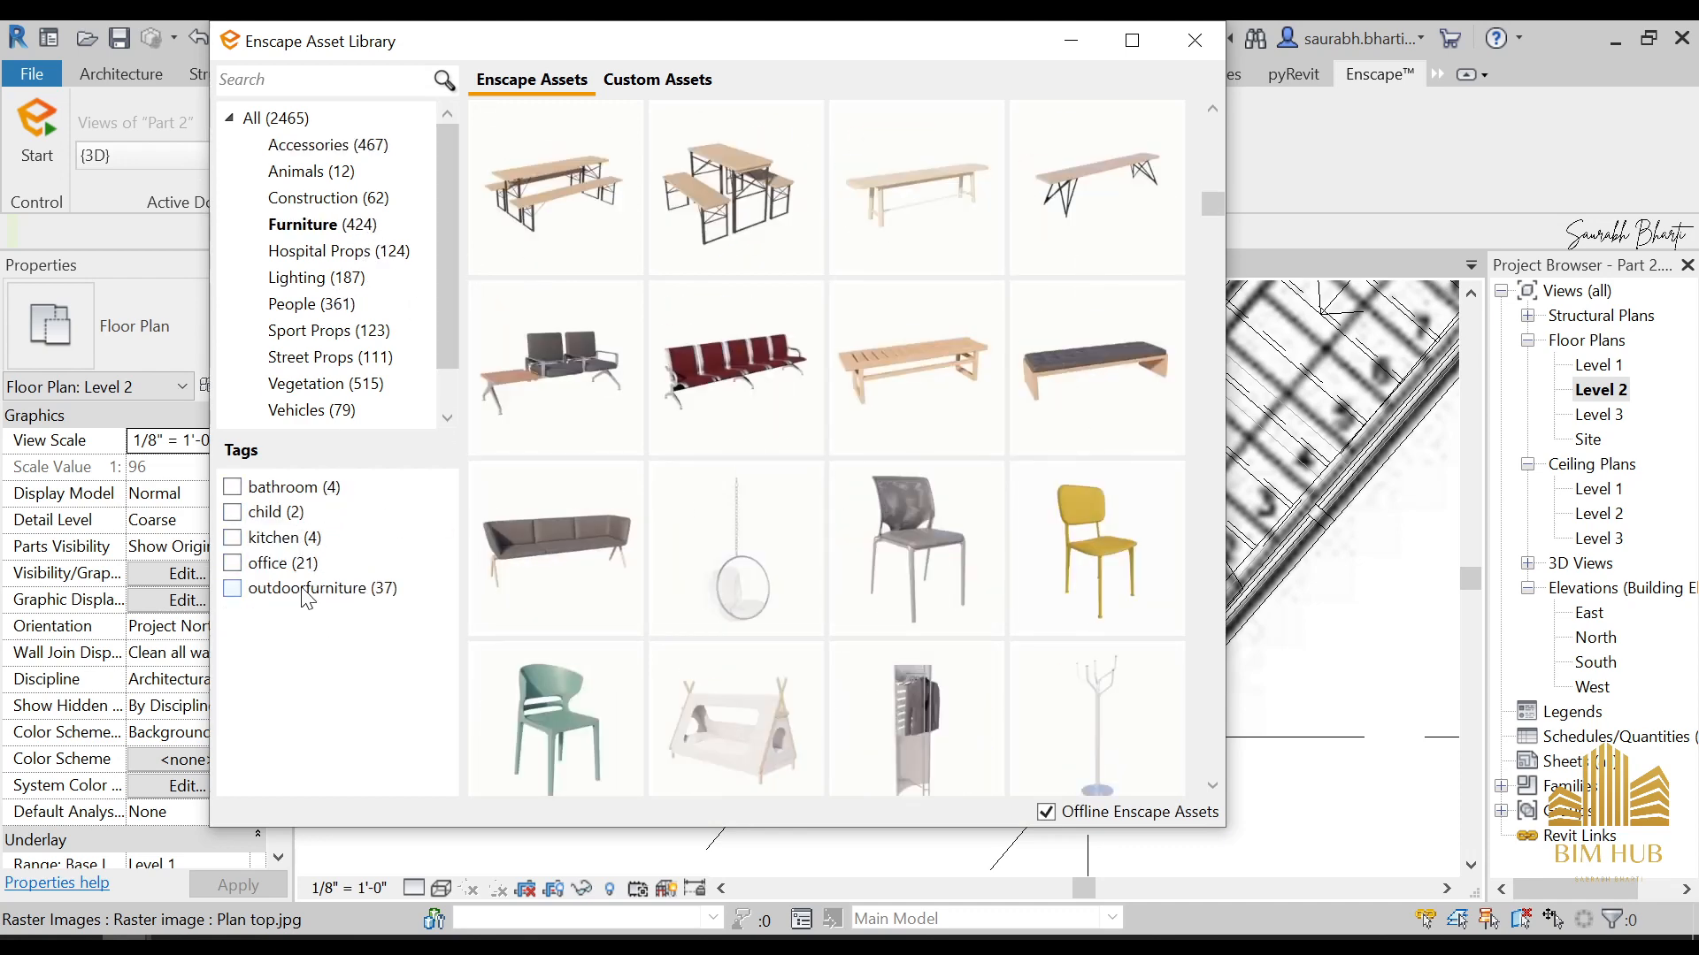
scroll(1200, 236, down, 5)
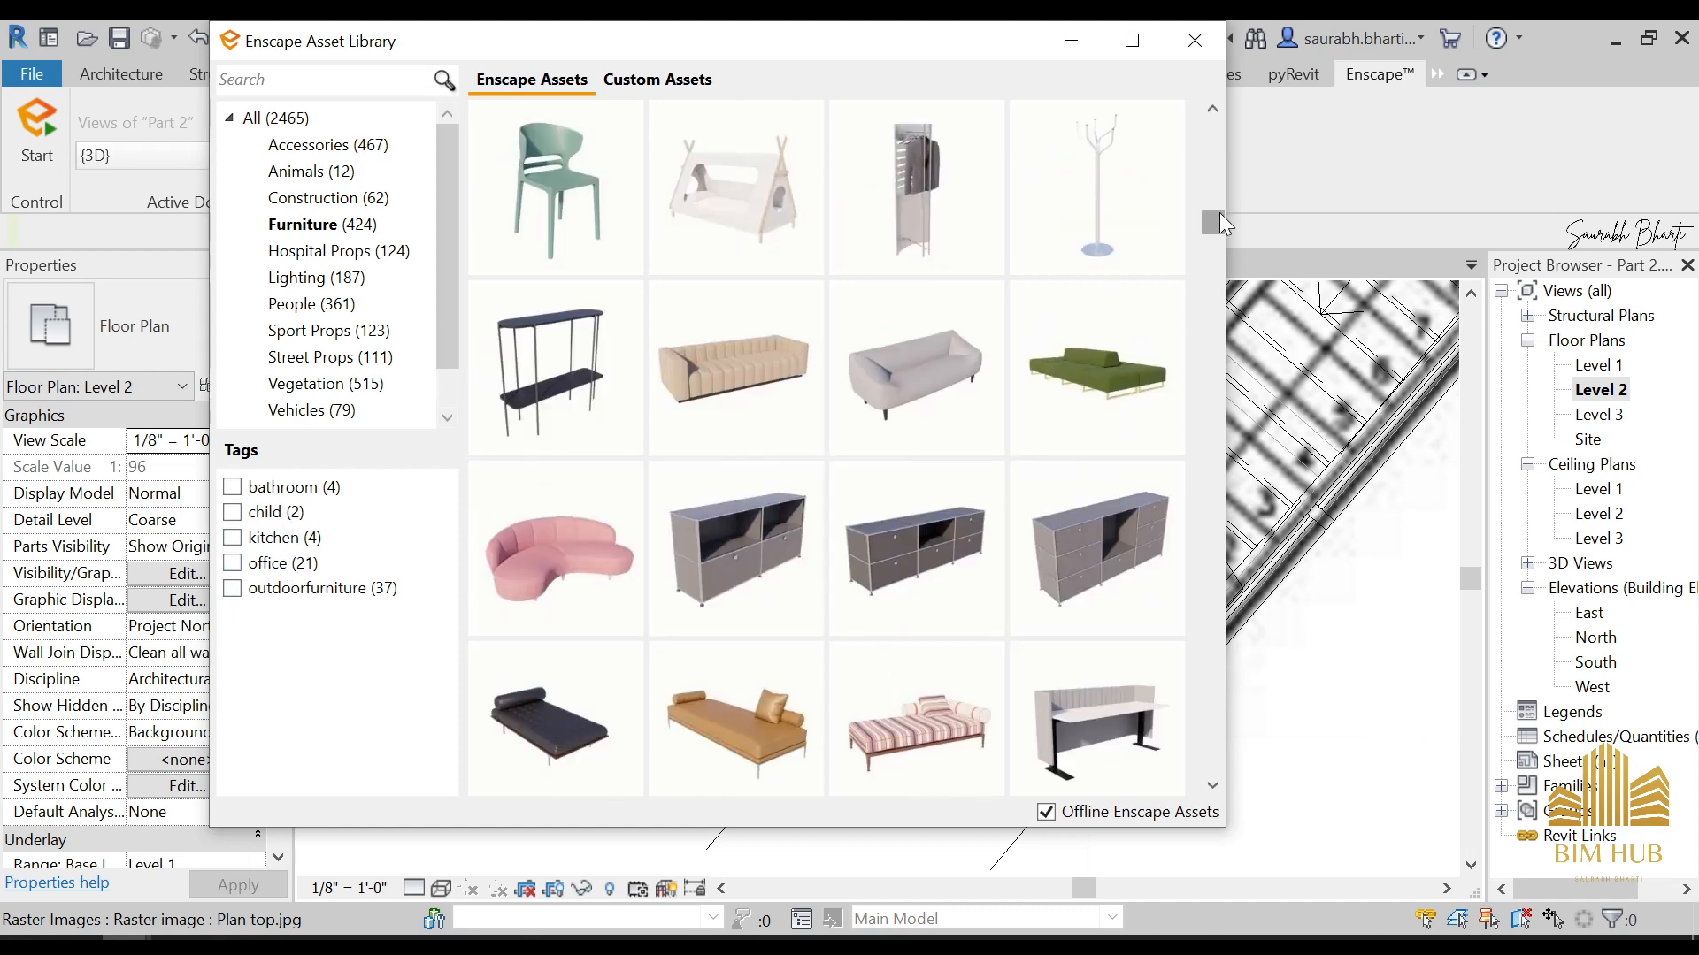
scroll(874, 664, down, 10)
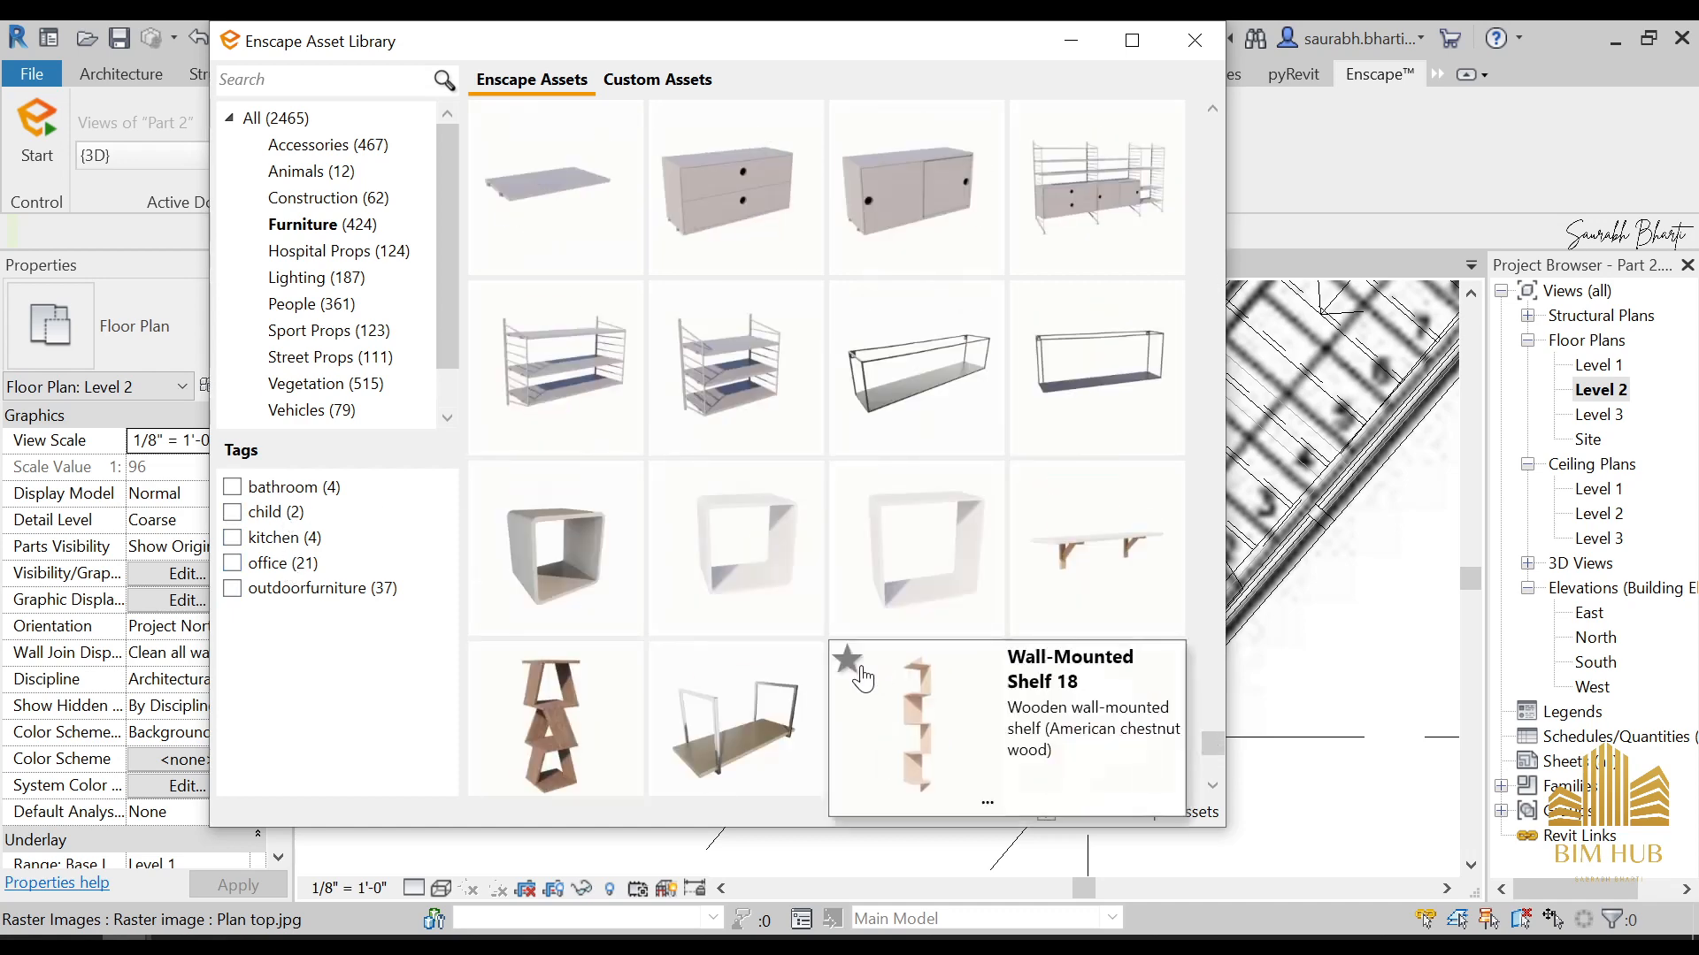
scroll(842, 664, up, 3)
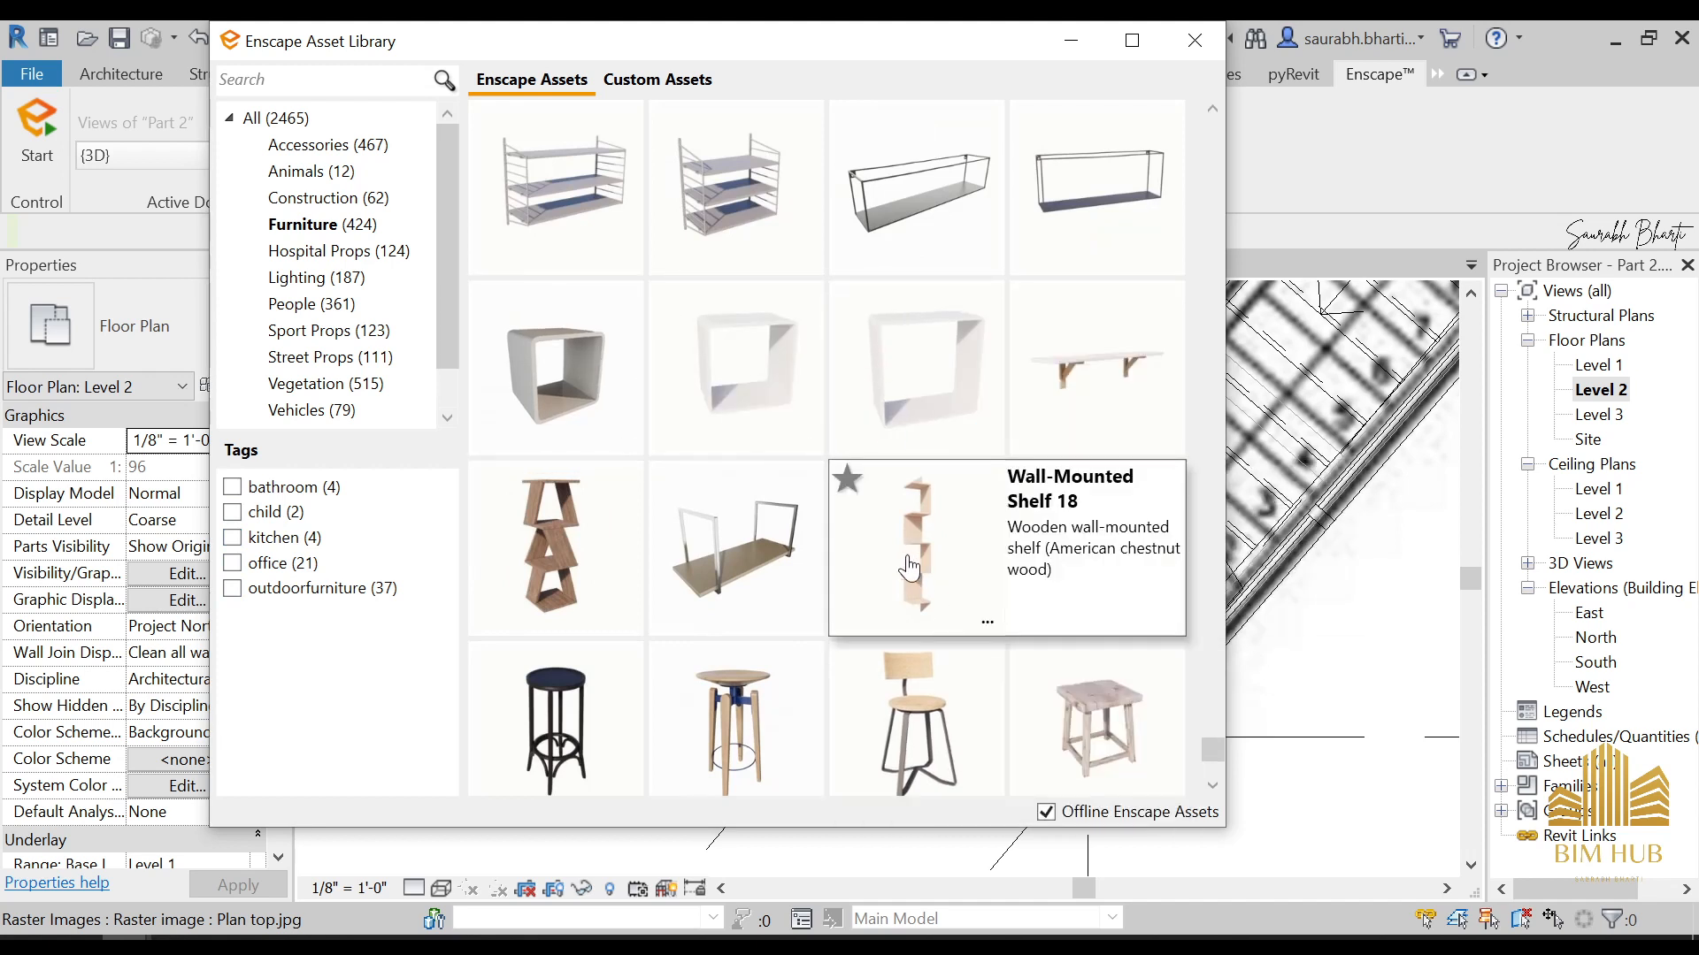
scroll(930, 568, up, 5)
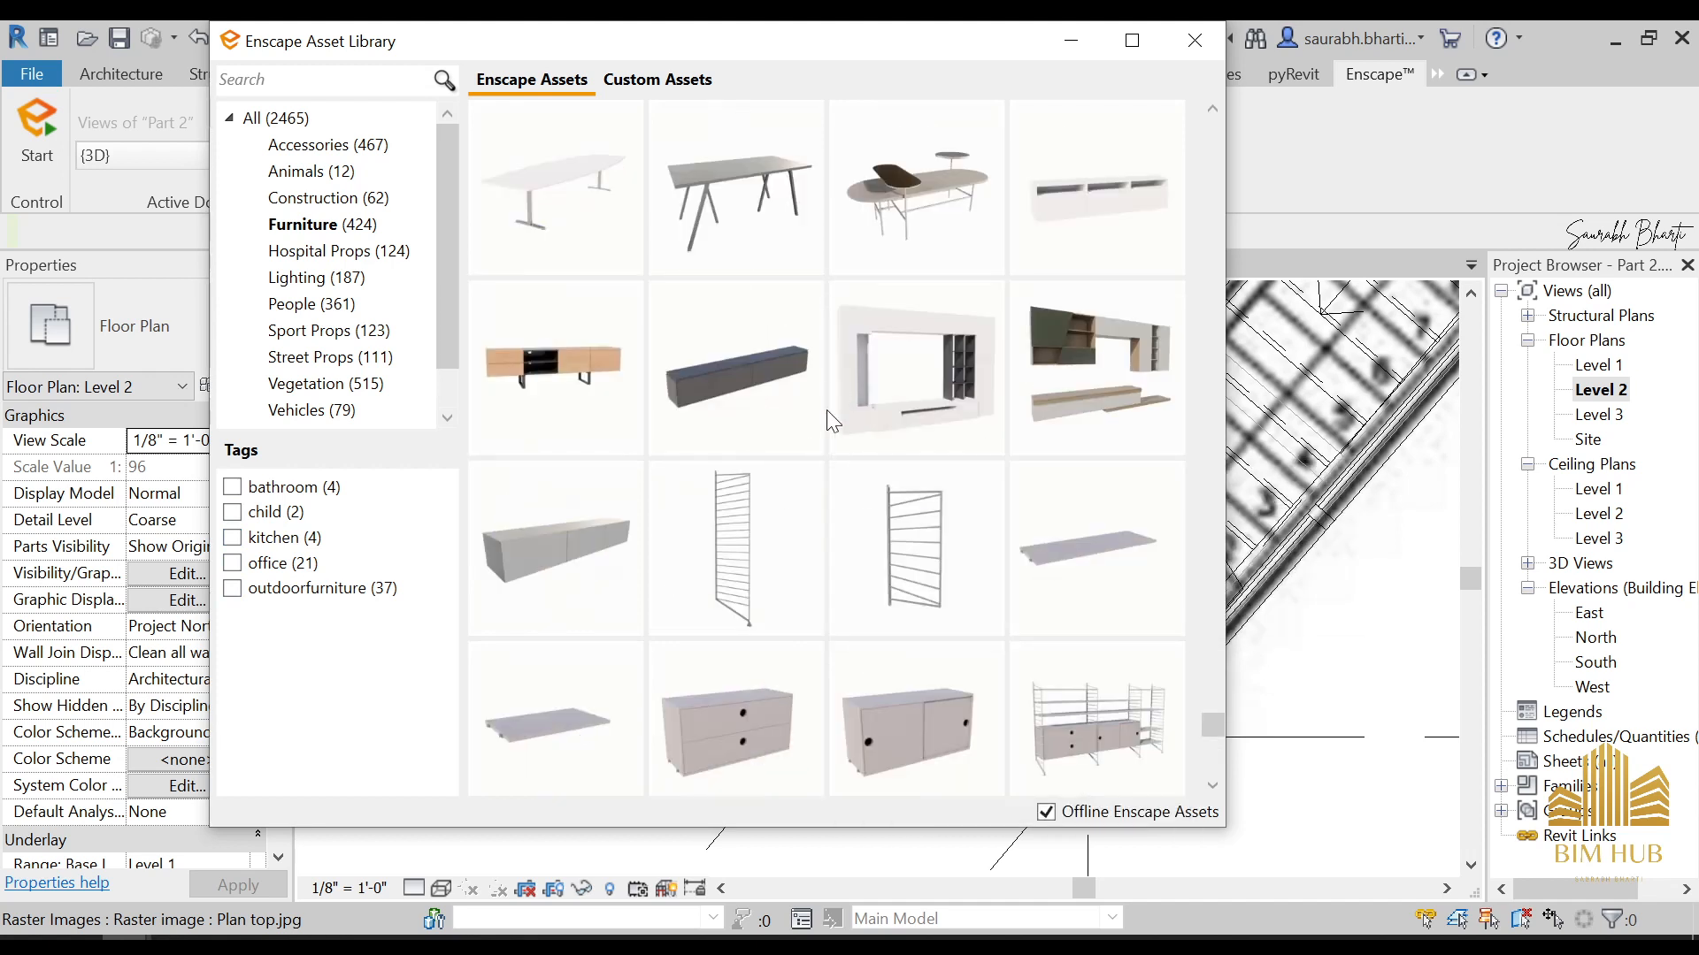
scroll(929, 456, up, 4)
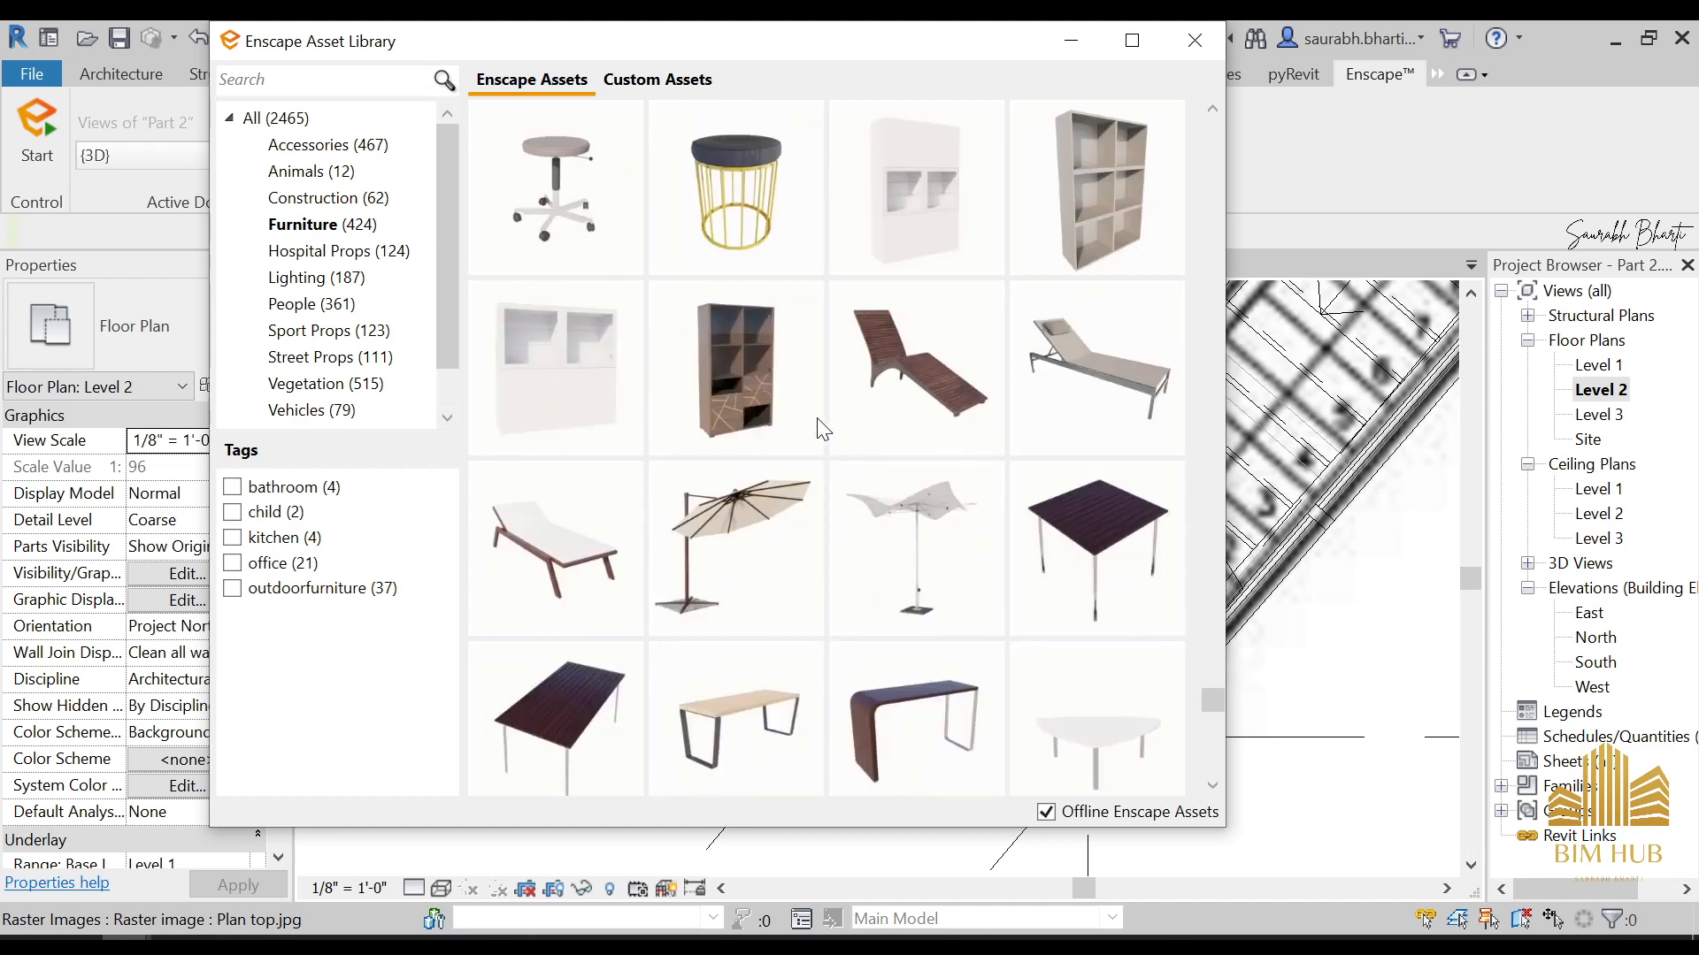
scroll(946, 524, up, 2)
scroll(947, 513, up, 3)
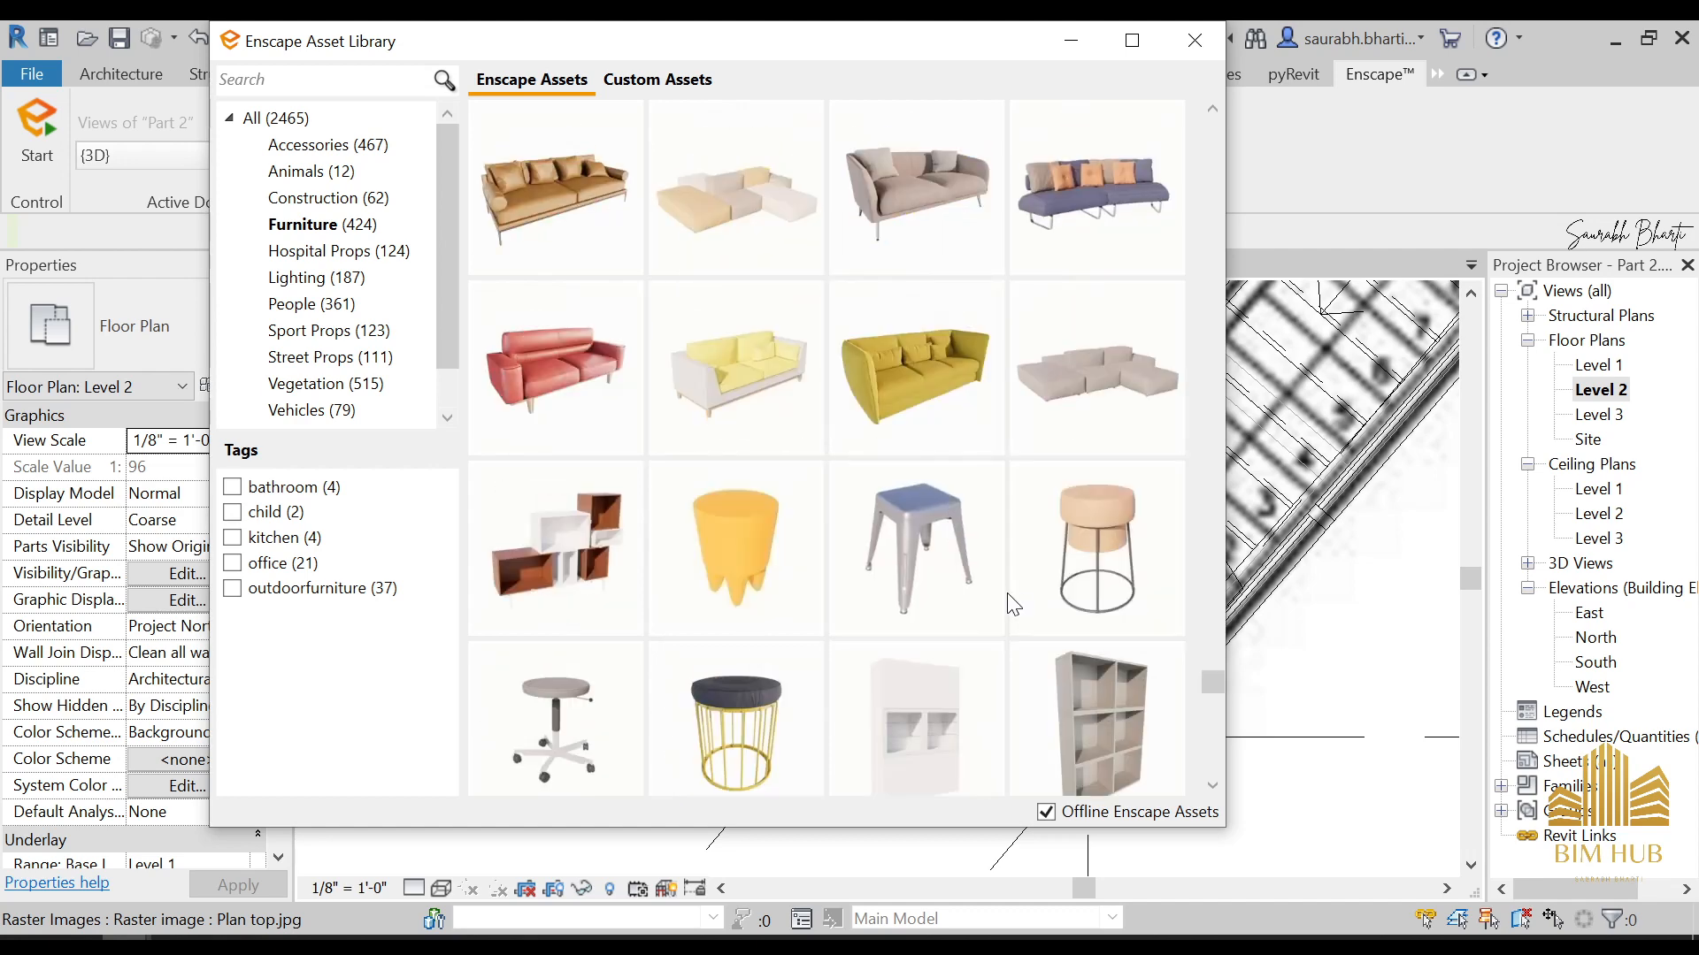
scroll(963, 607, up, 3)
scroll(888, 496, up, 6)
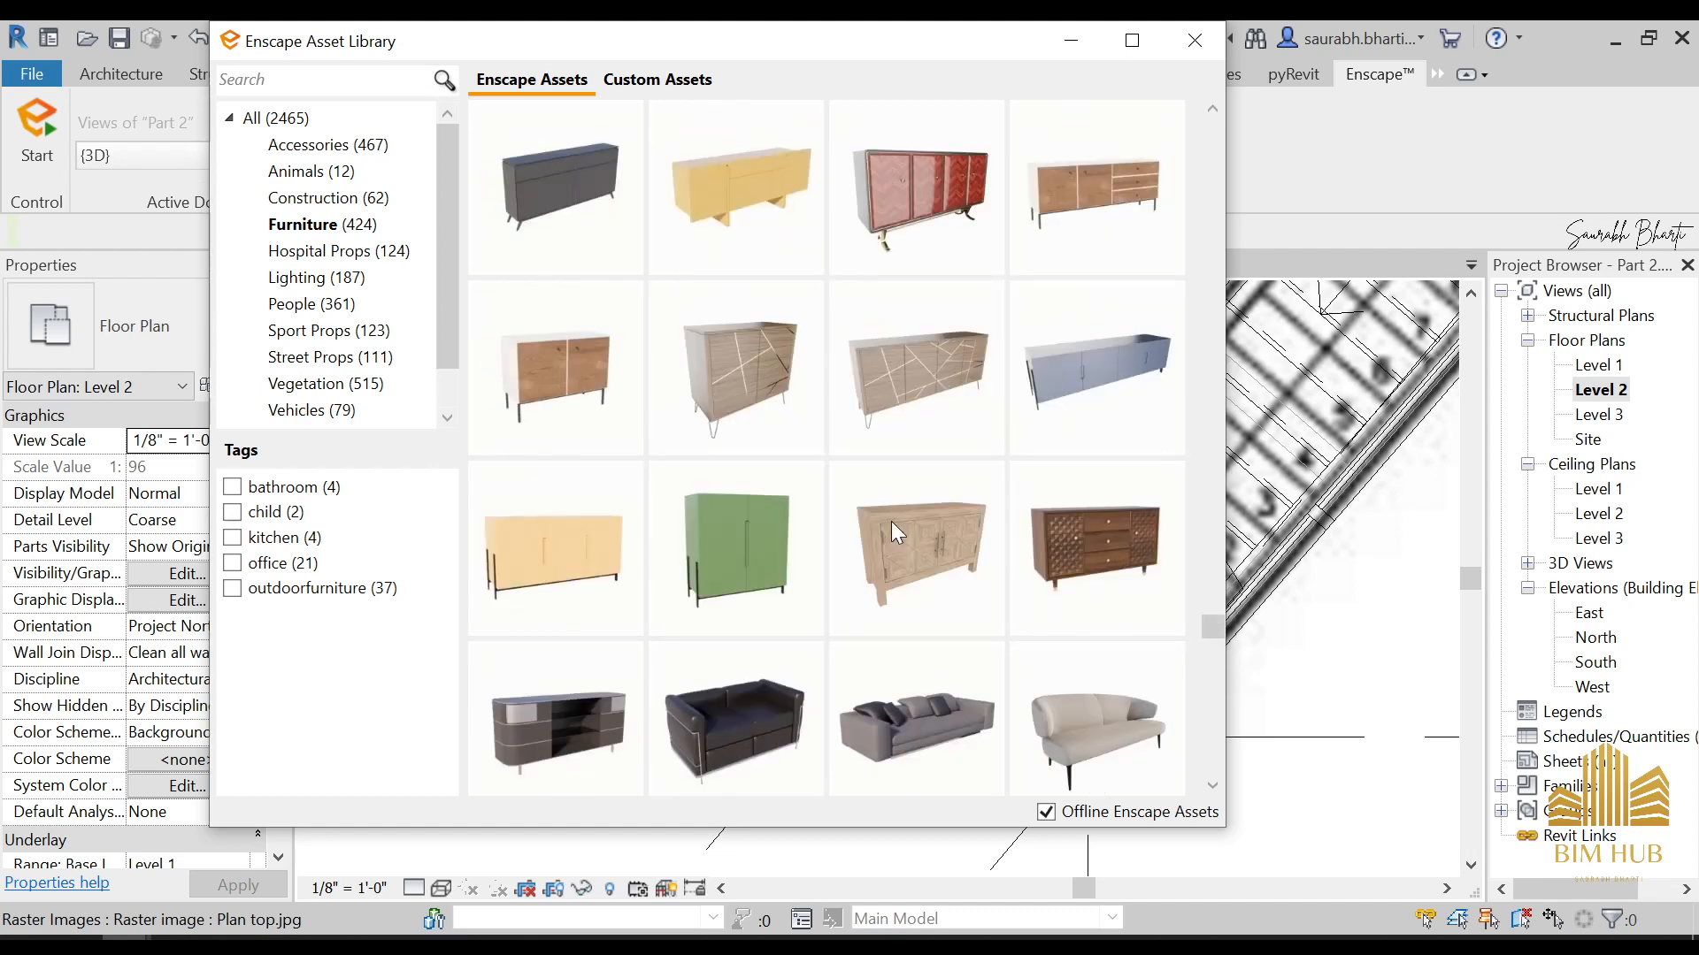
Find the hexagonal brass wall shelf, Shelf 03, among the furniture assets and choose it for placement
scroll(889, 536, down, 2)
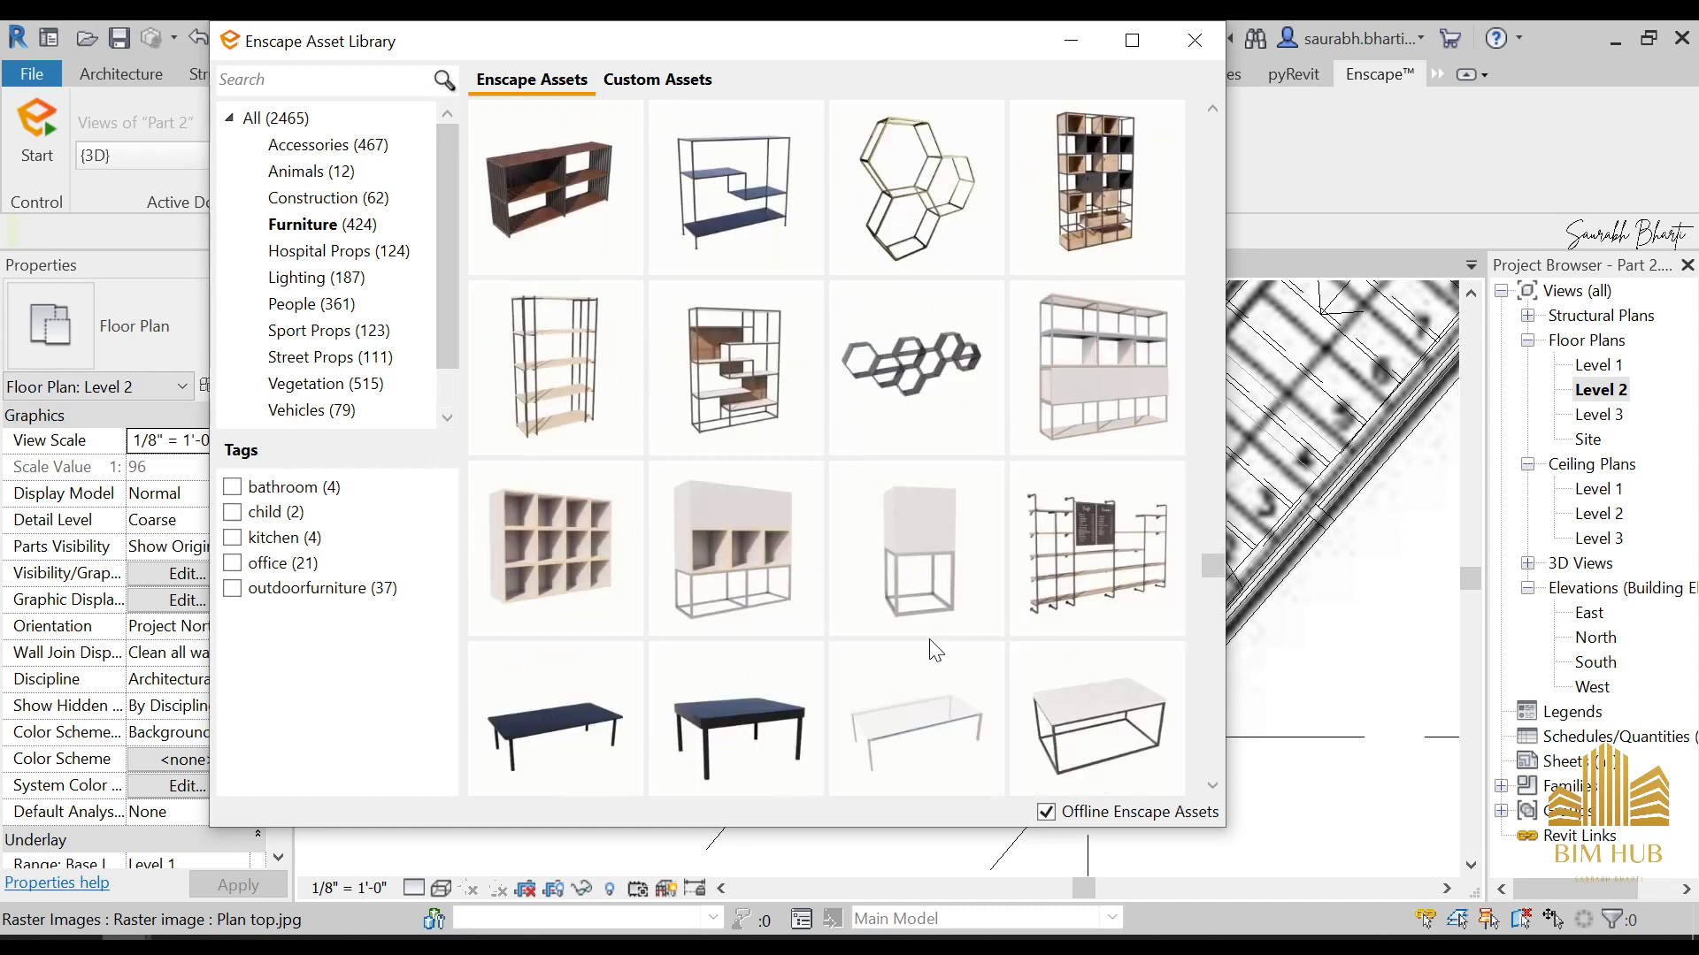
scroll(933, 637, down, 5)
scroll(936, 606, up, 7)
mouse_move(932, 550)
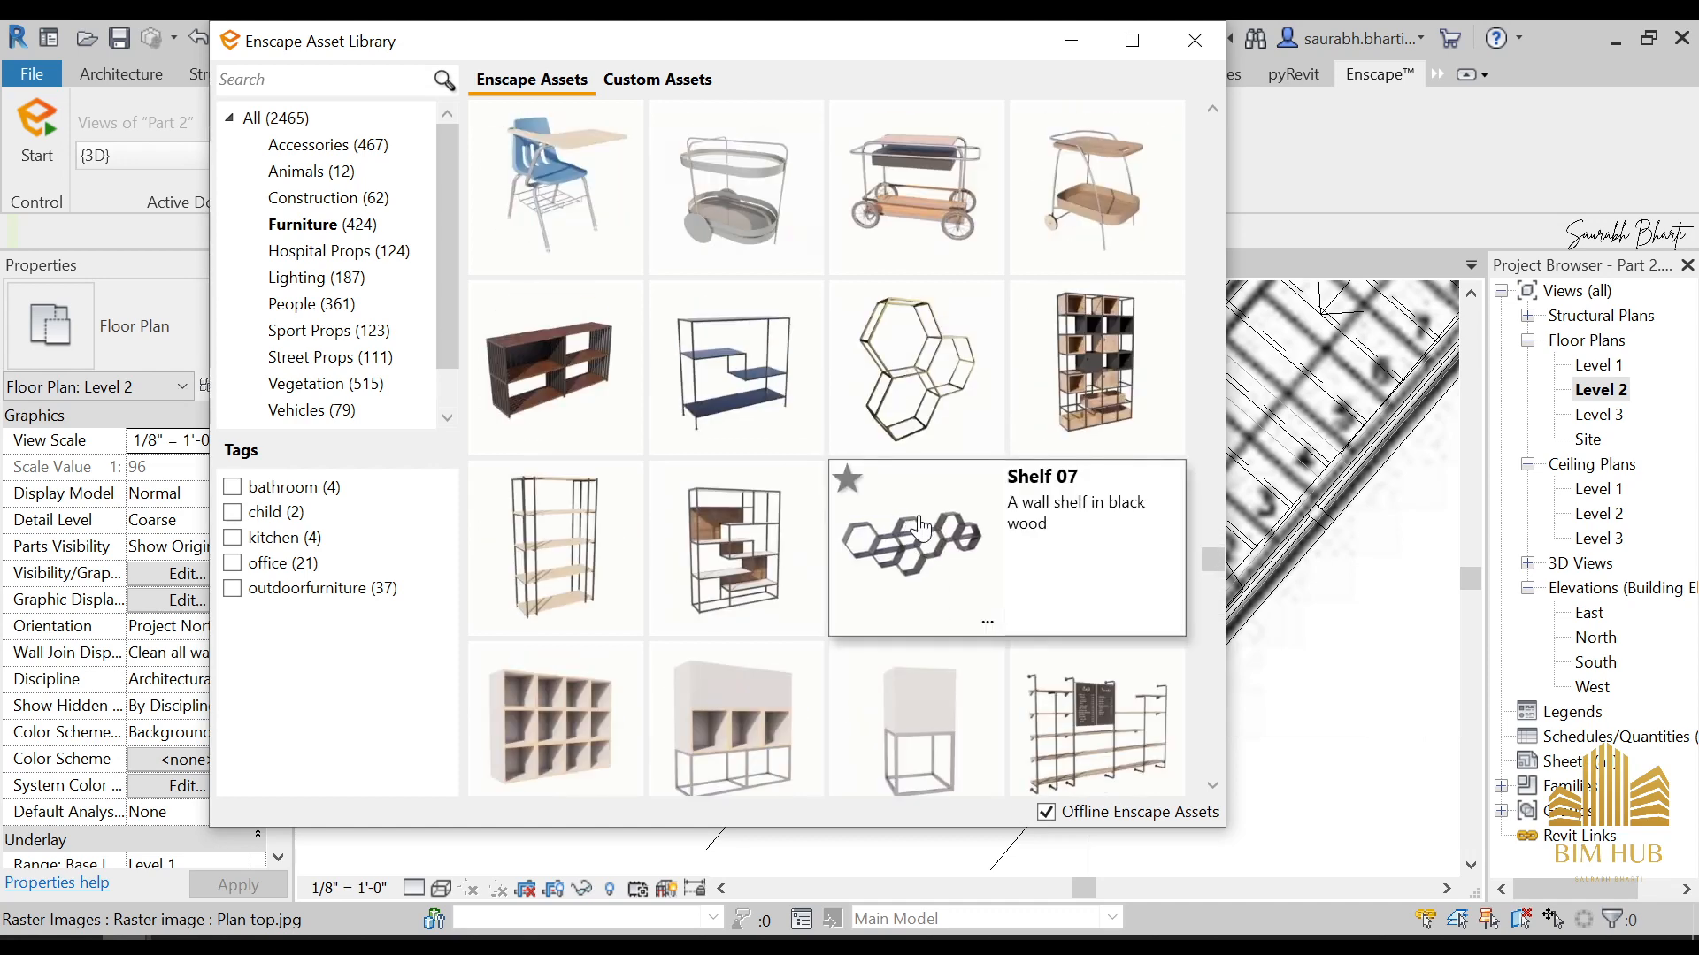
mouse_move(926, 412)
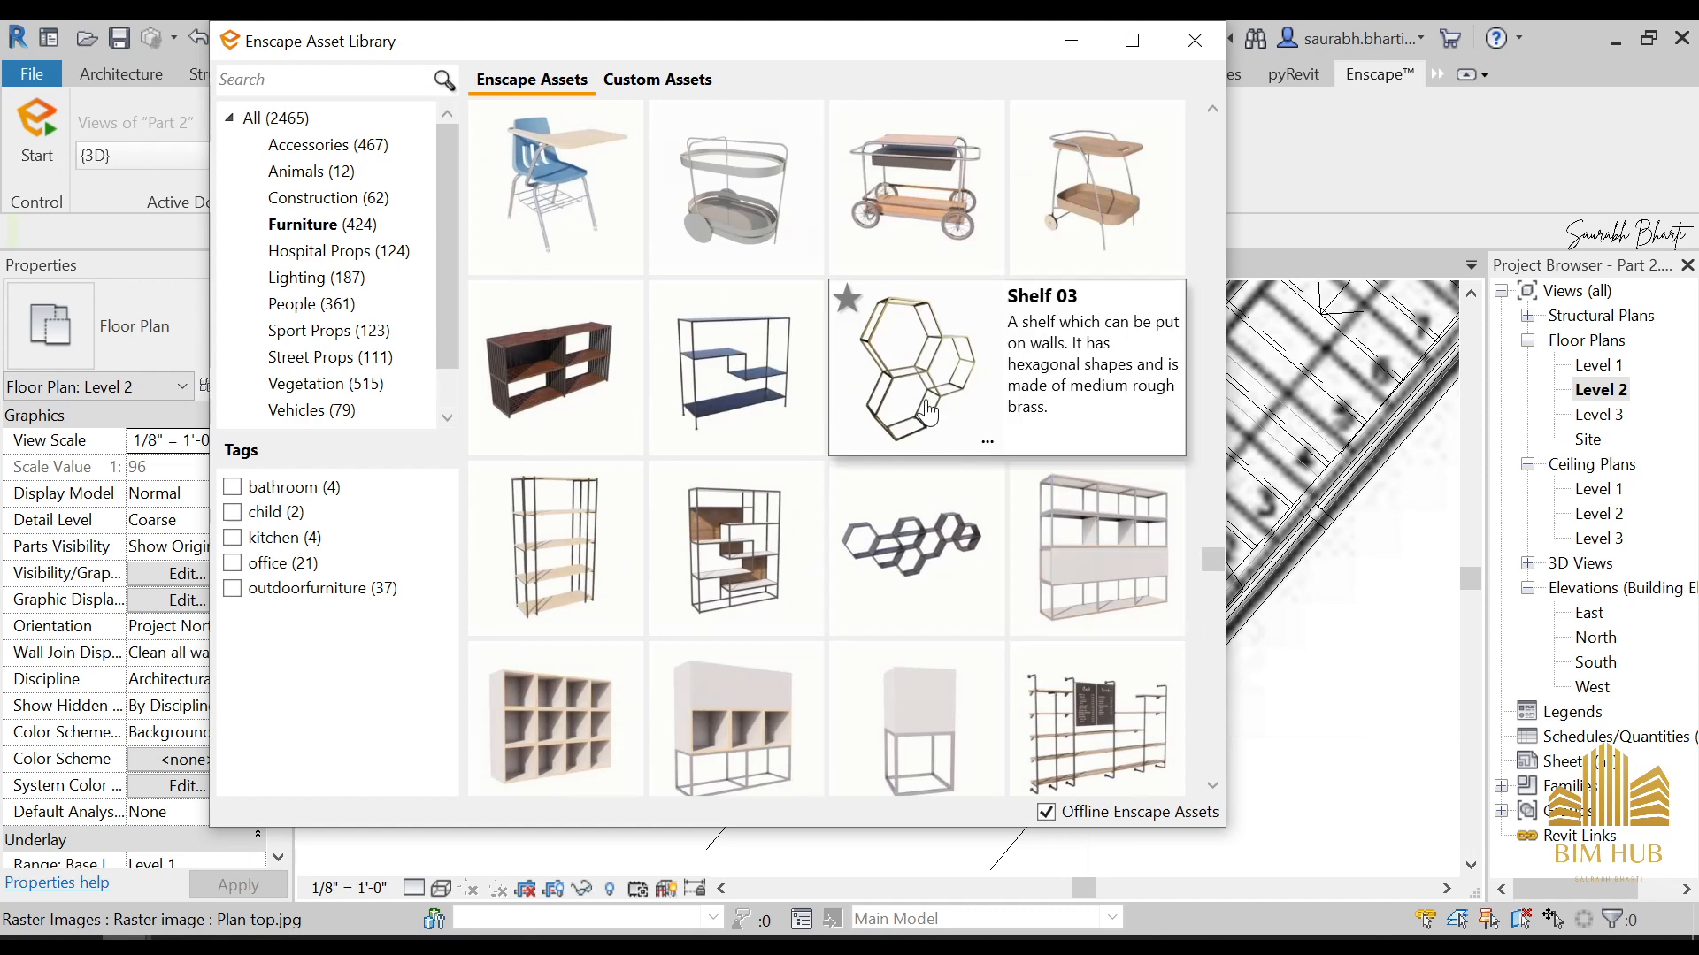
scroll(926, 604, up, 4)
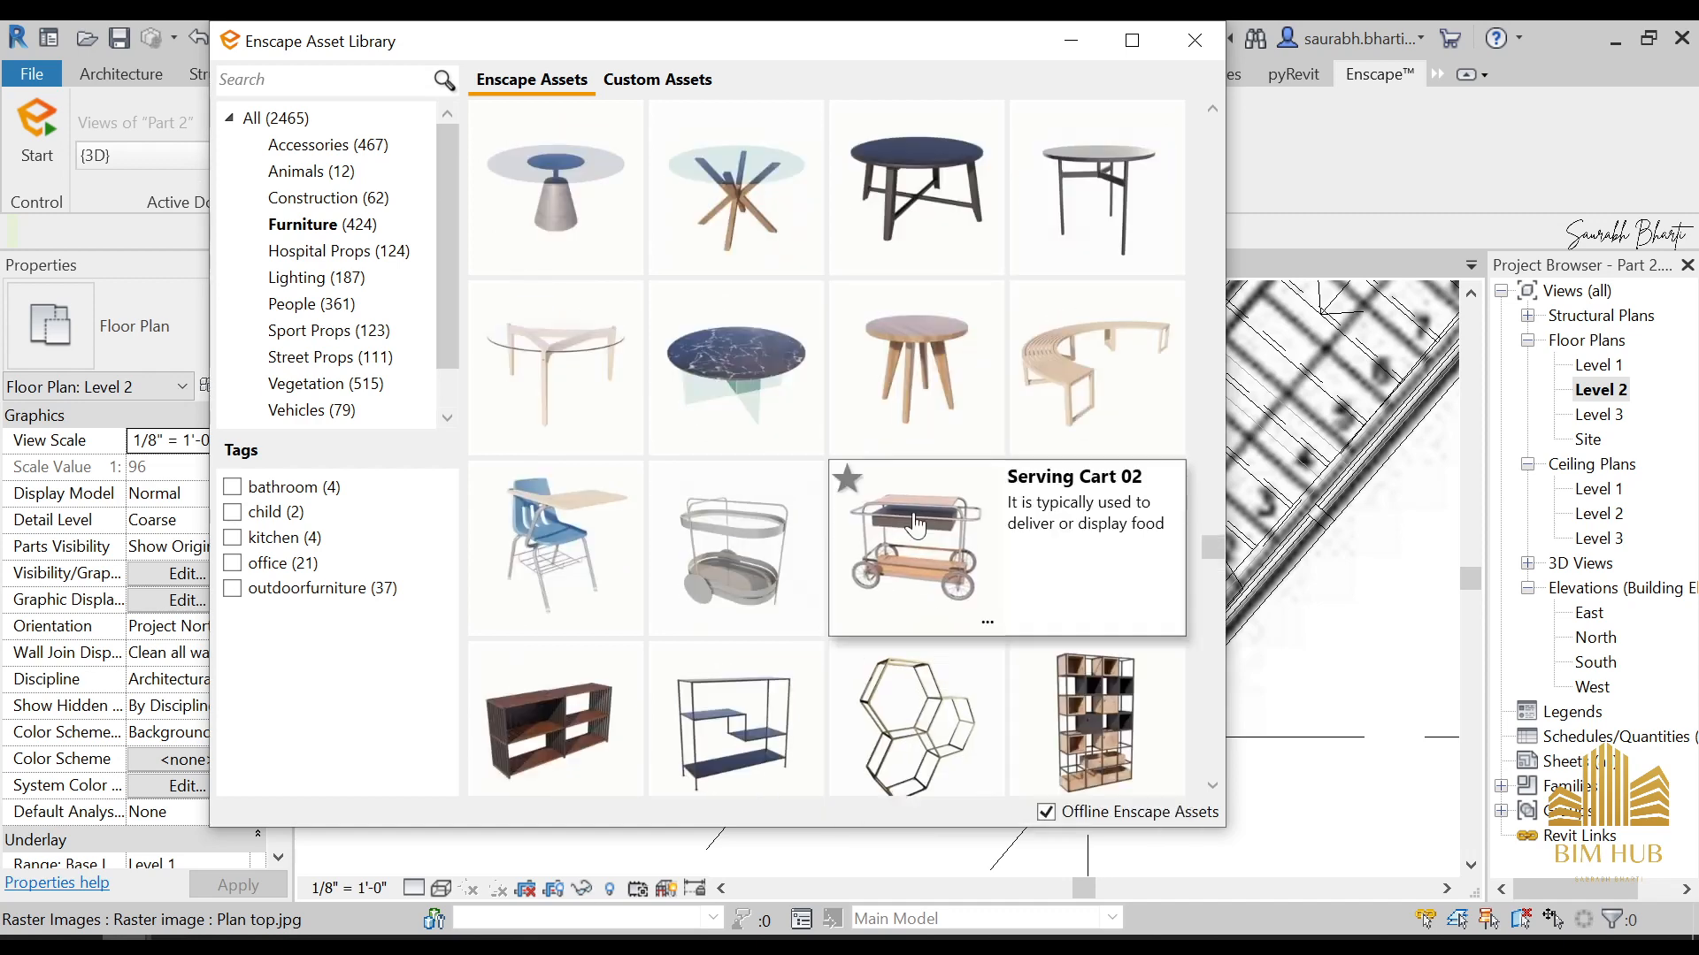
scroll(926, 605, up, 2)
scroll(926, 605, down, 6)
mouse_move(928, 615)
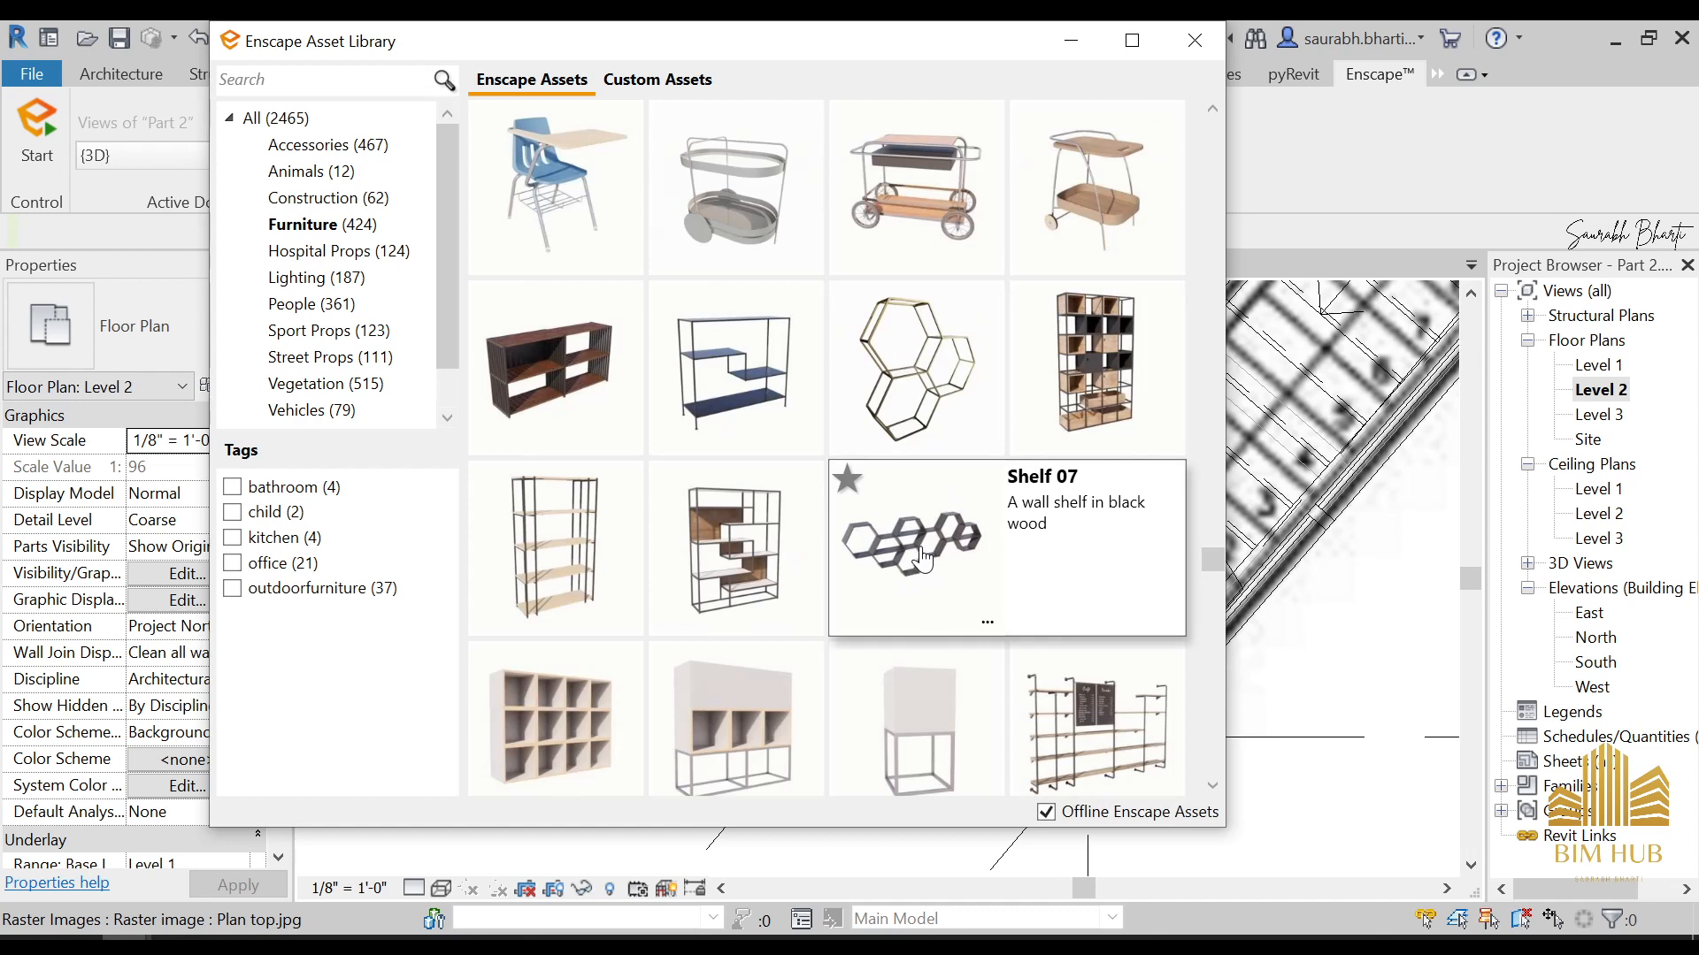
click(920, 371)
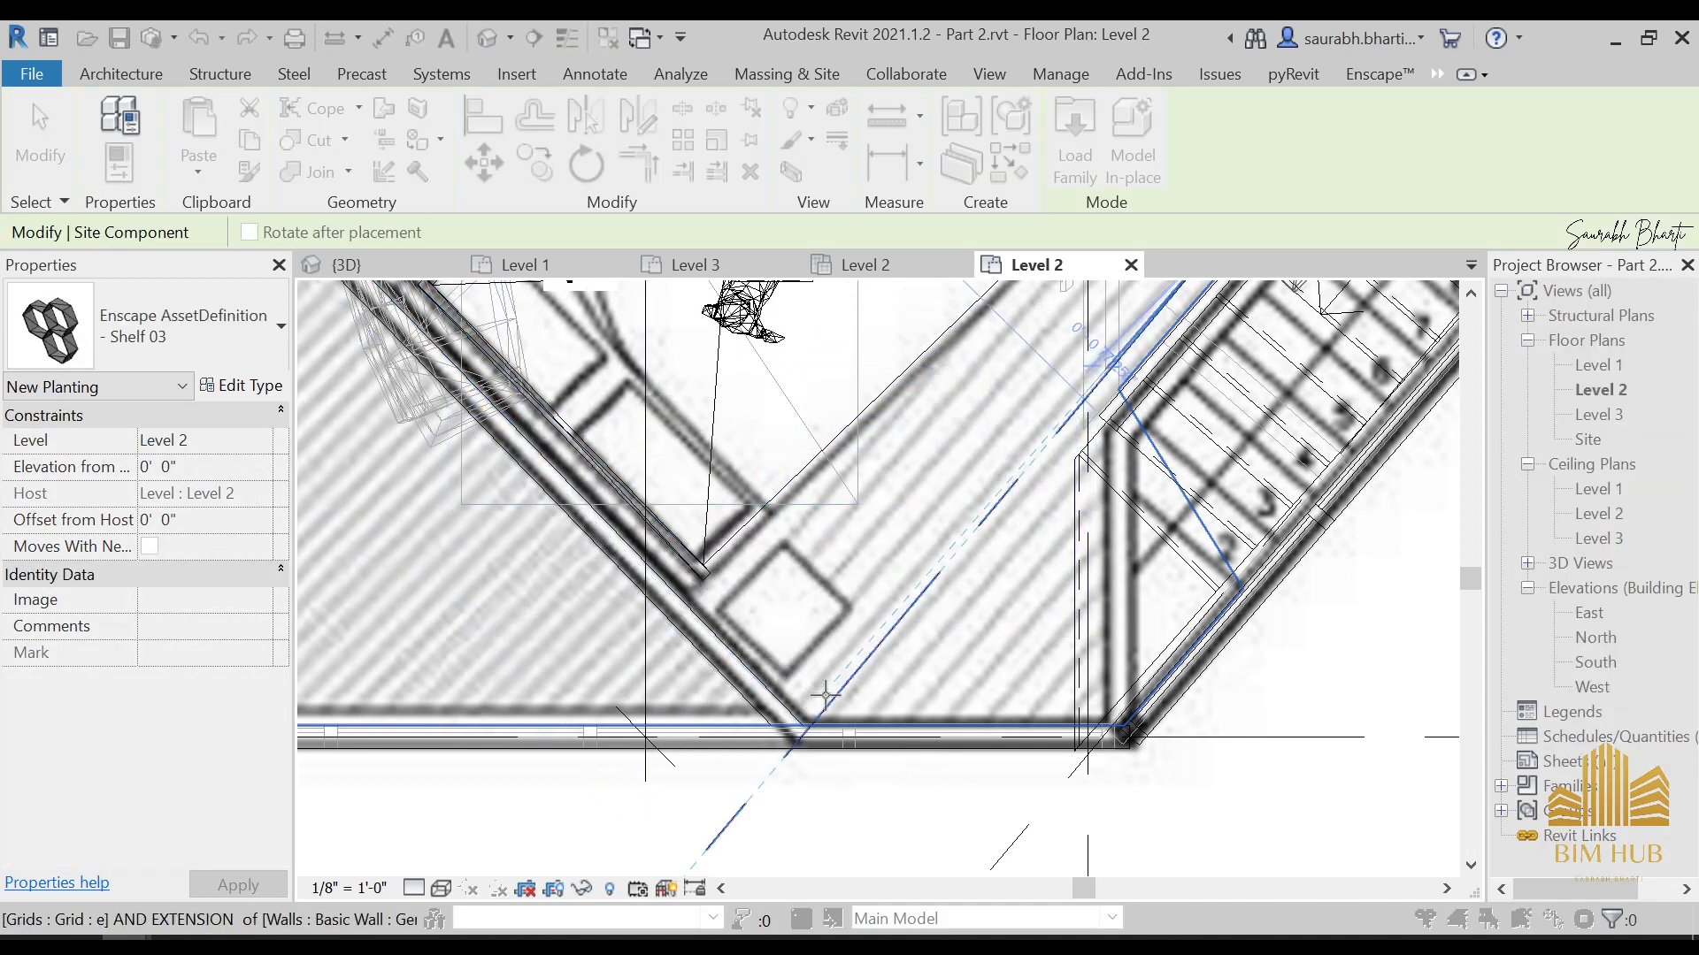
Place Shelf 03 along the bedroom side of the short diagonal wall between the bathroom and the Level 2 bedroom
scroll(707, 584, up, 1)
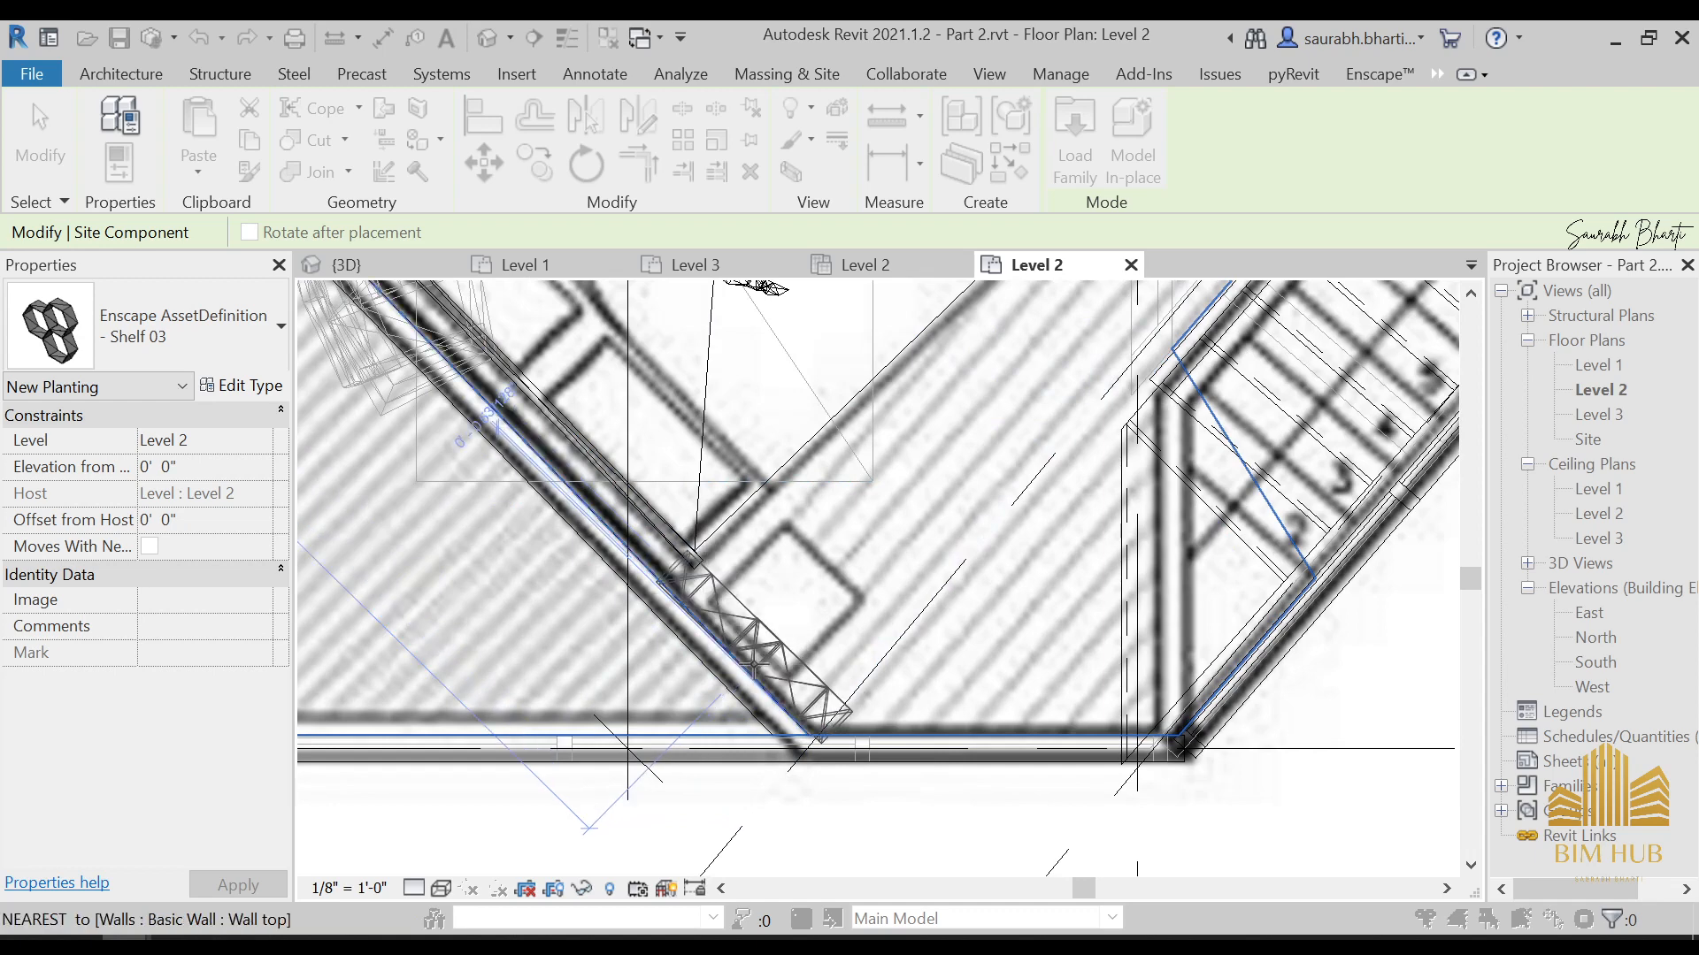
scroll(754, 664, down, 5)
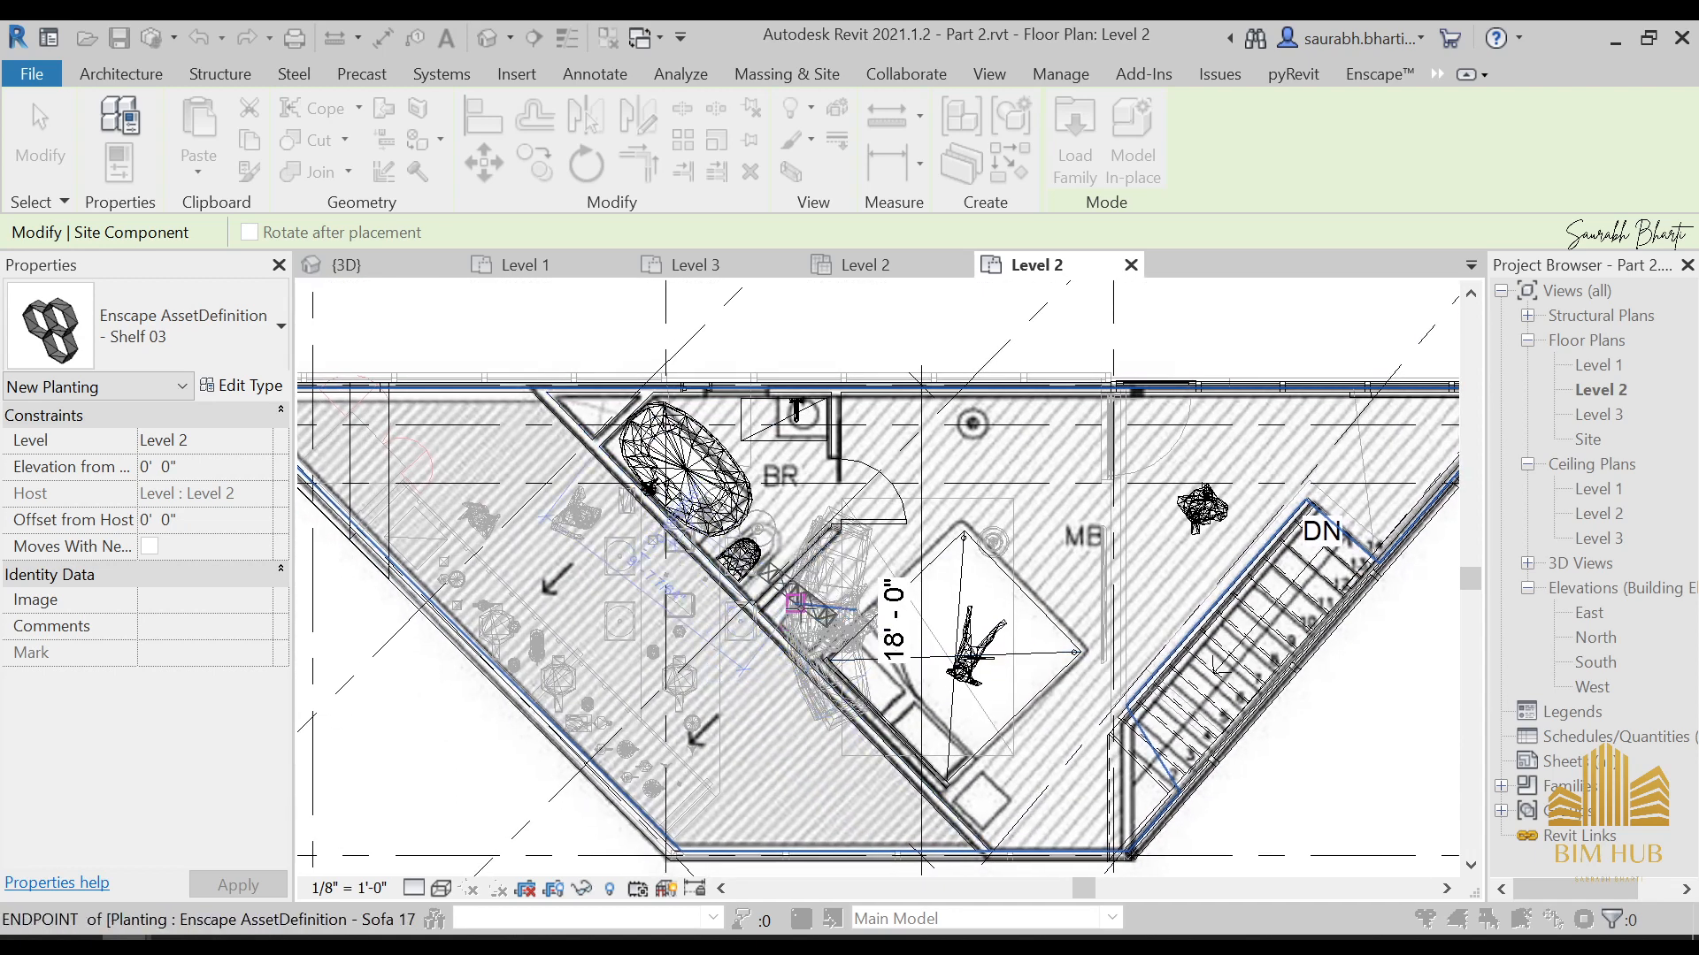
scroll(771, 583, up, 5)
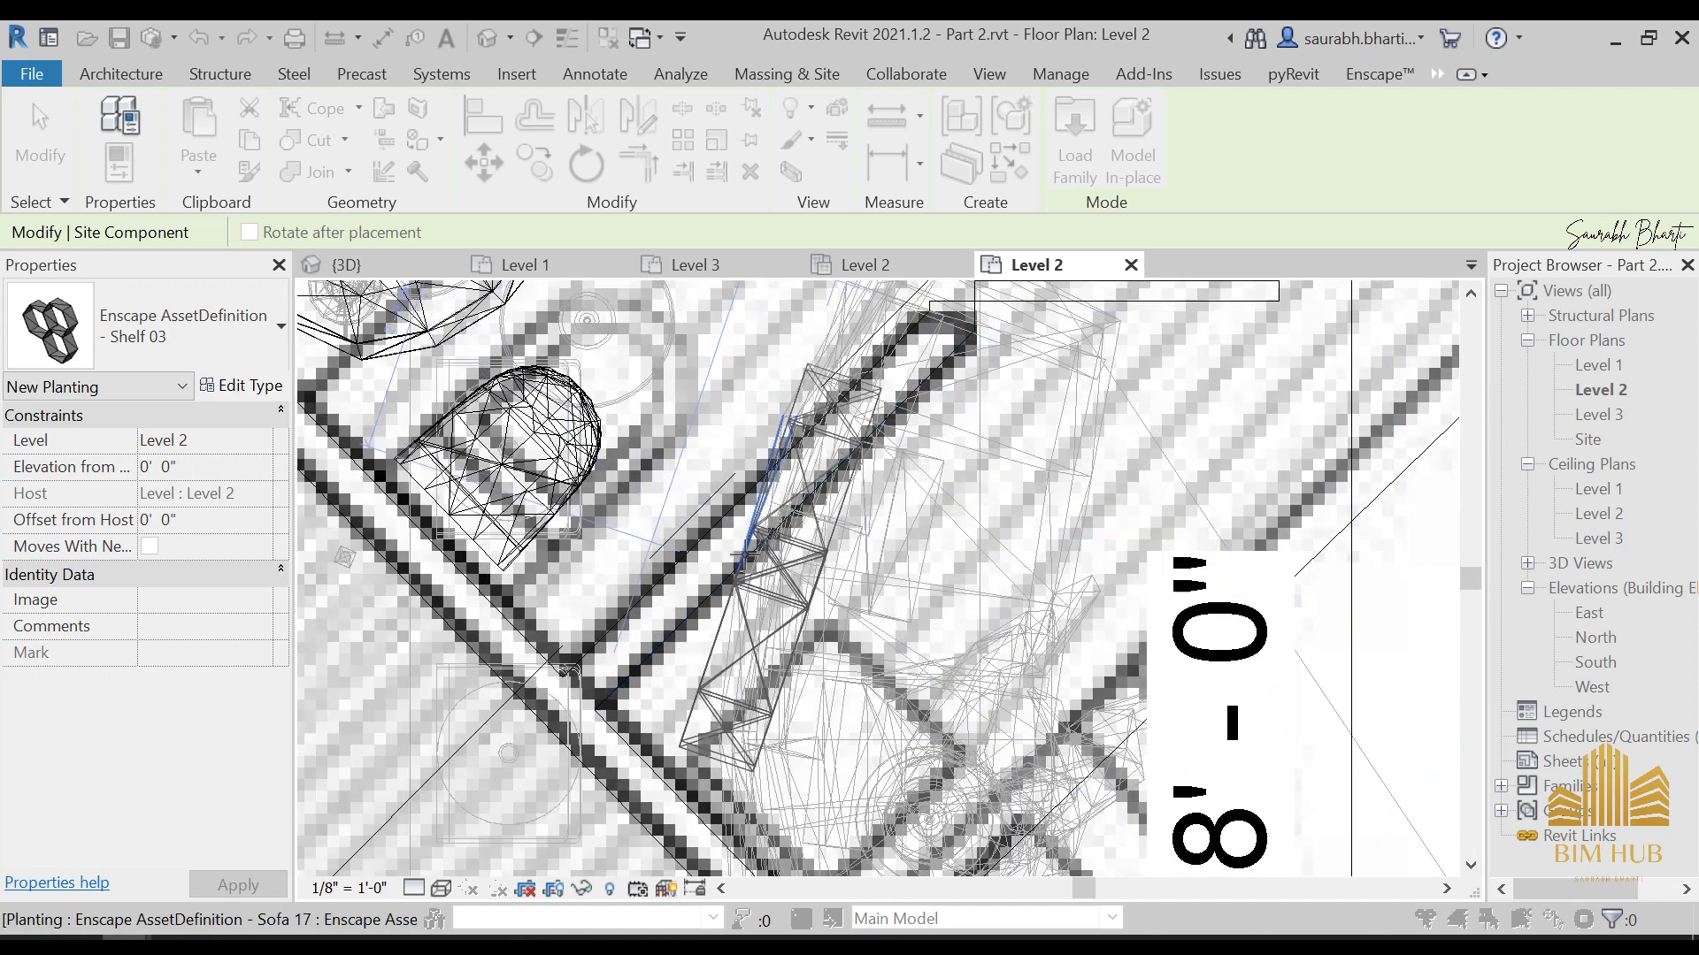
key(space)
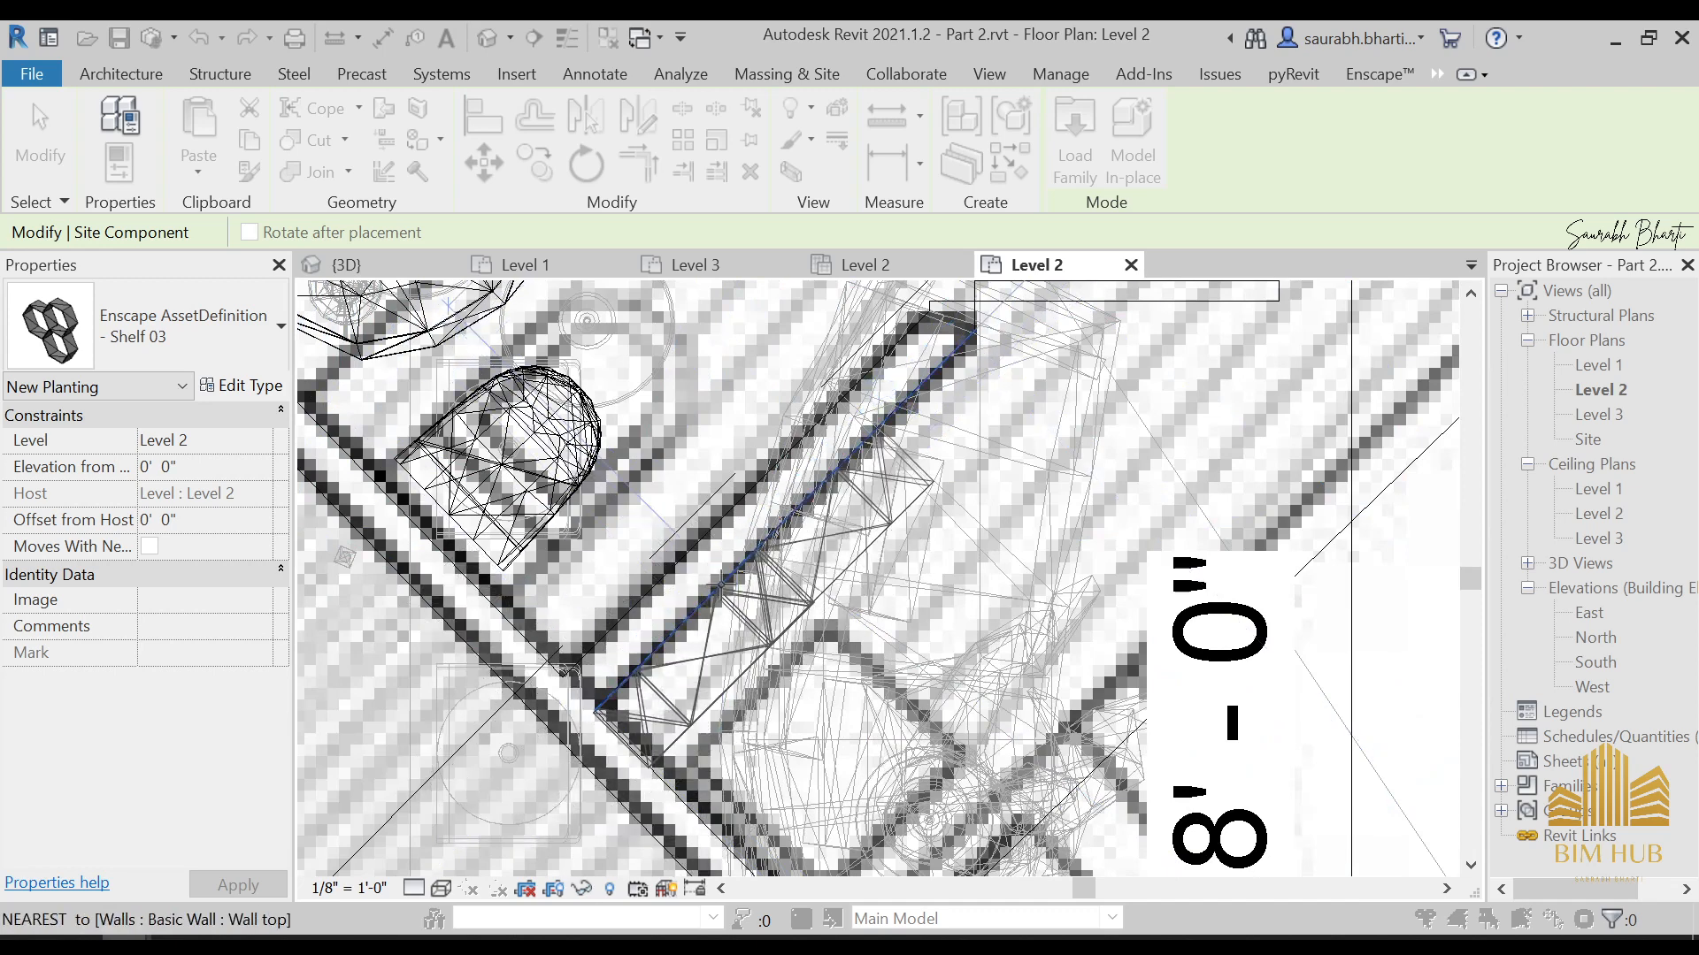
click(737, 572)
scroll(797, 588, down, 3)
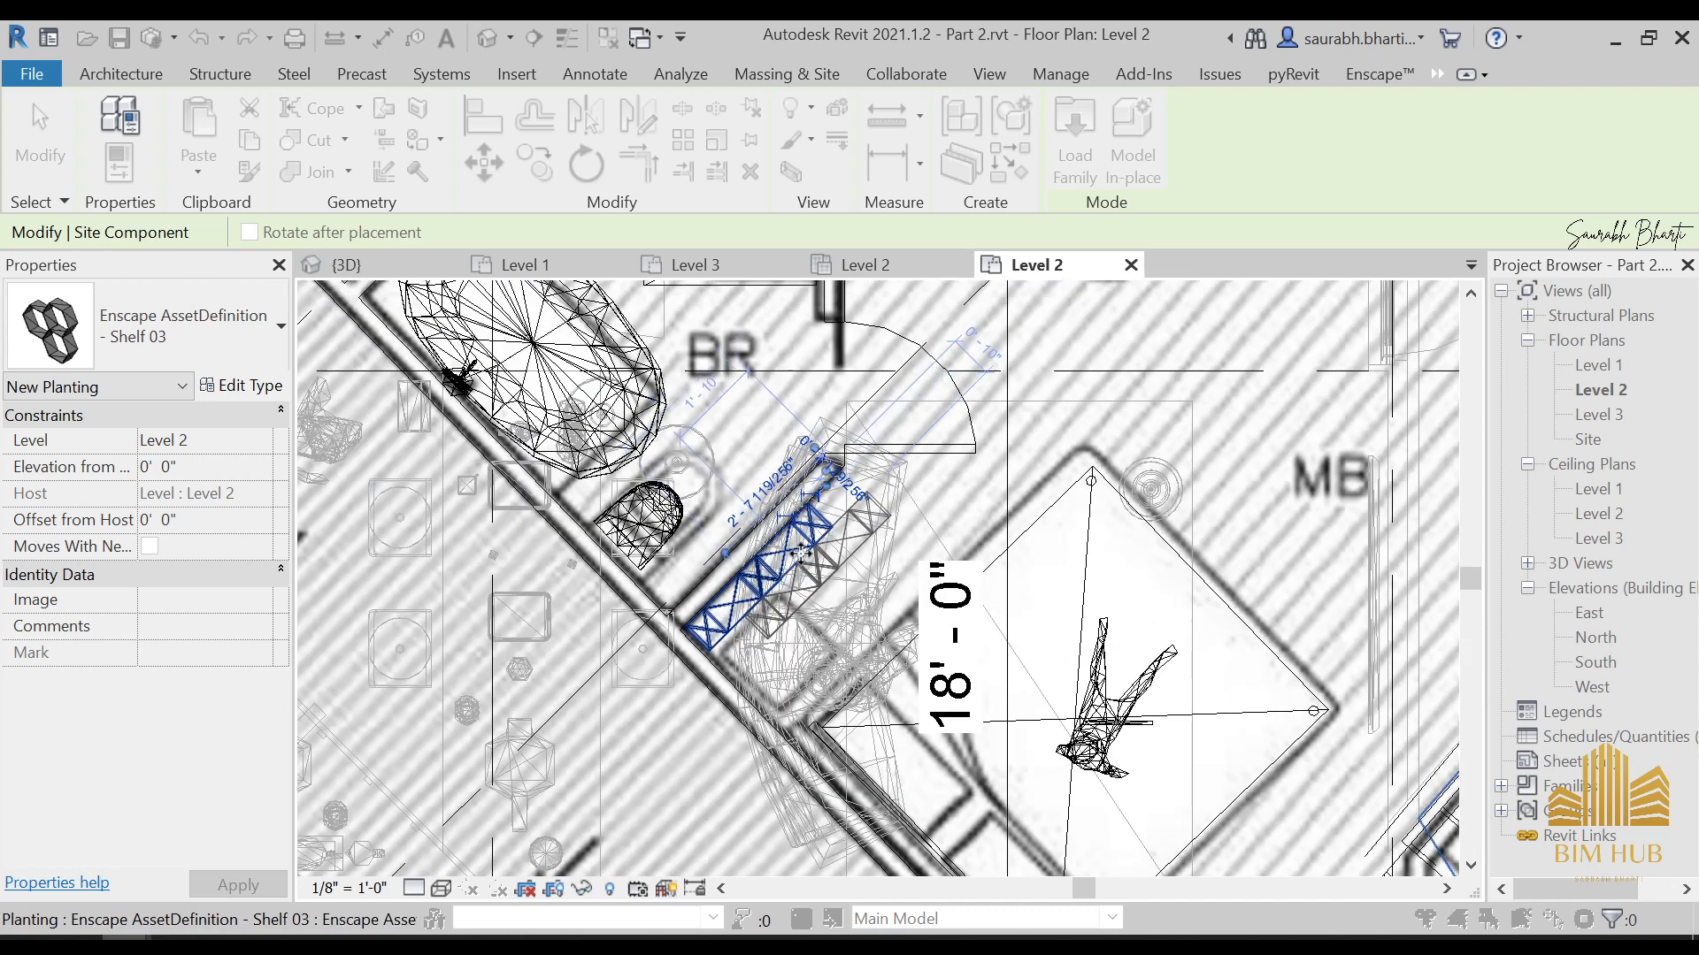
key(Escape)
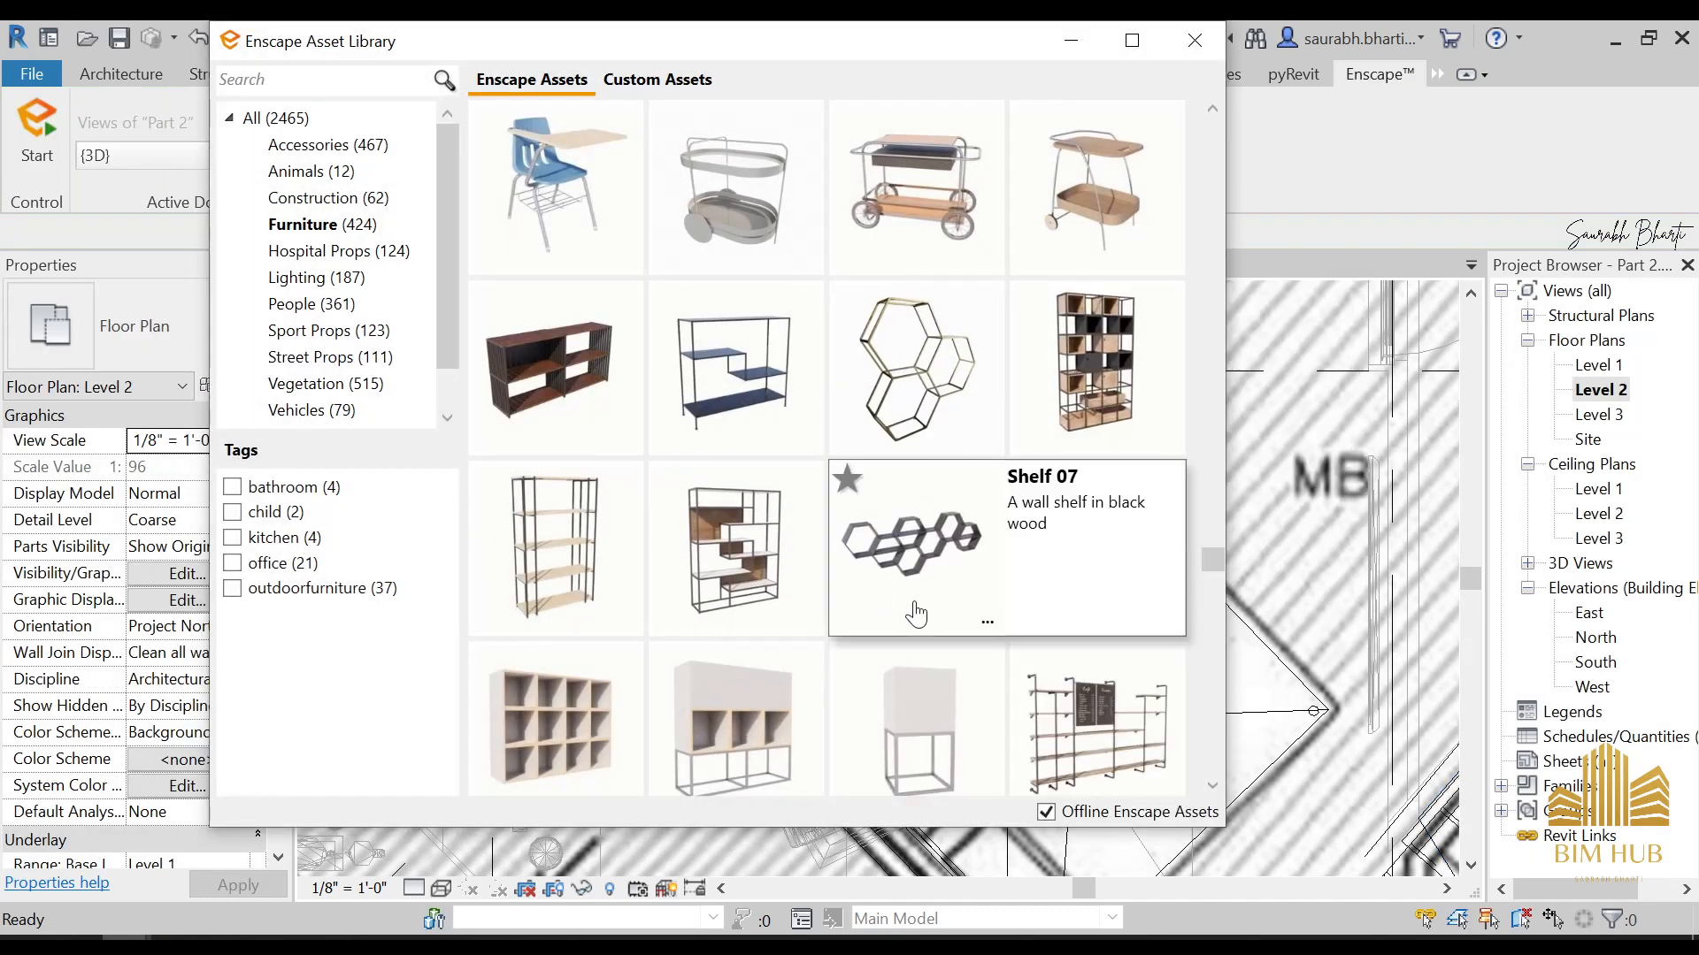
Find the wooden Wall-Mounted Shelf 18 among the furniture assets and choose it for placement
scroll(900, 601, down, 3)
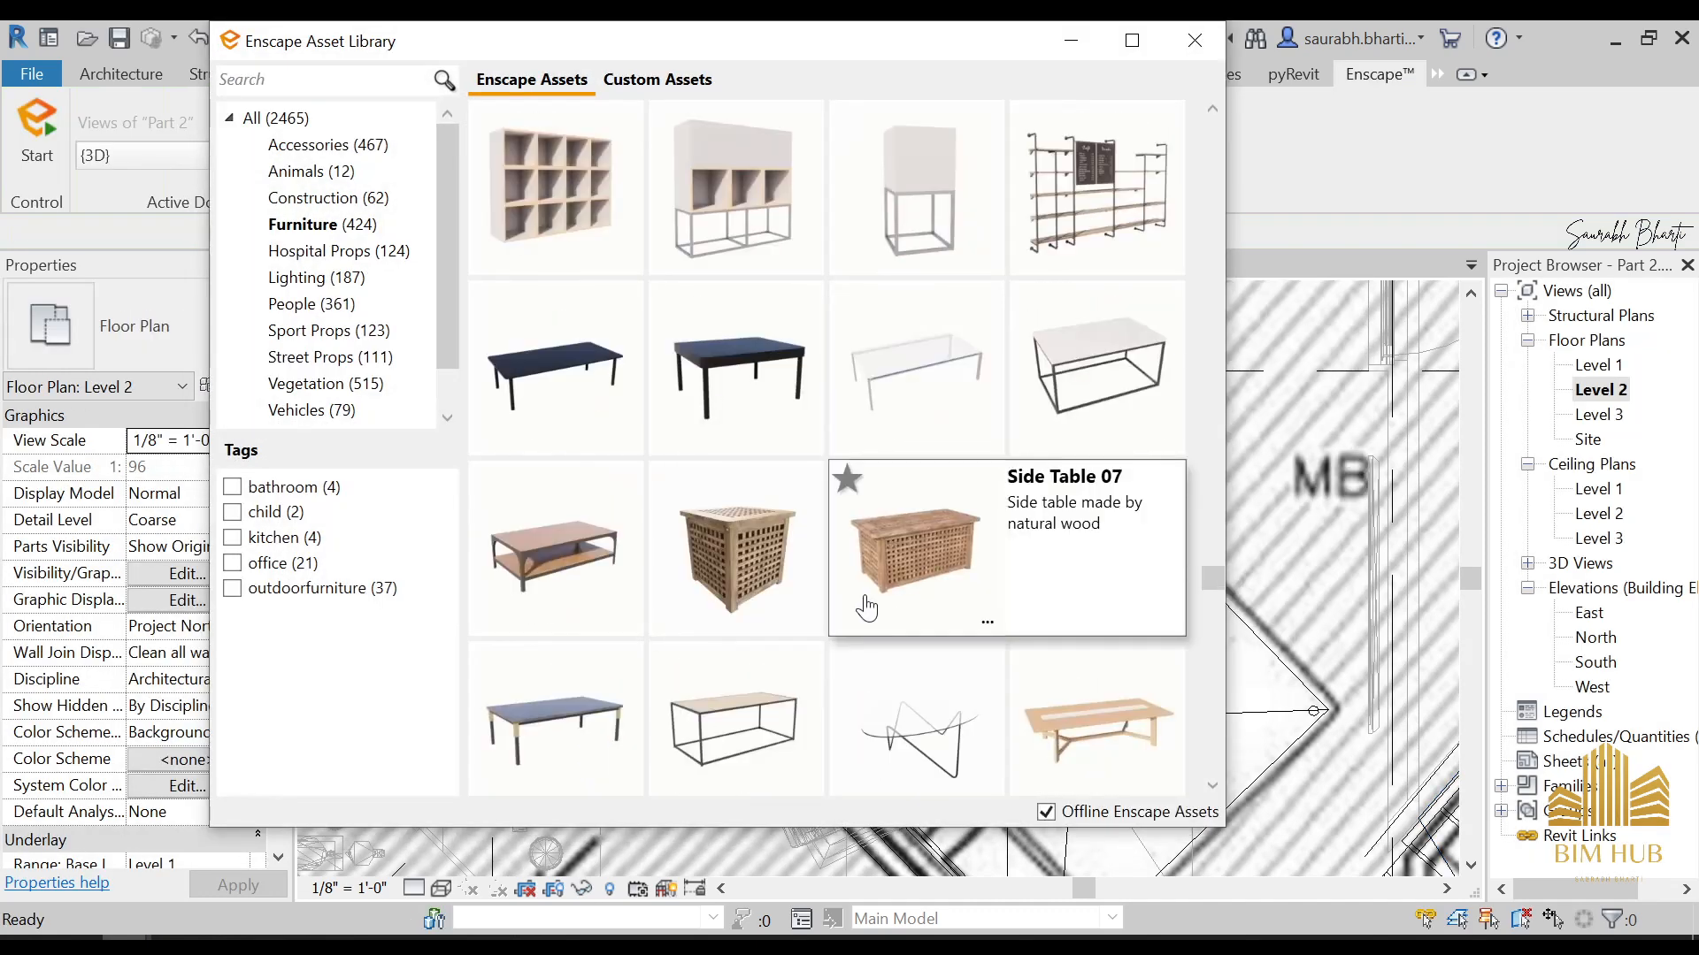
scroll(864, 600, down, 1)
scroll(915, 672, down, 5)
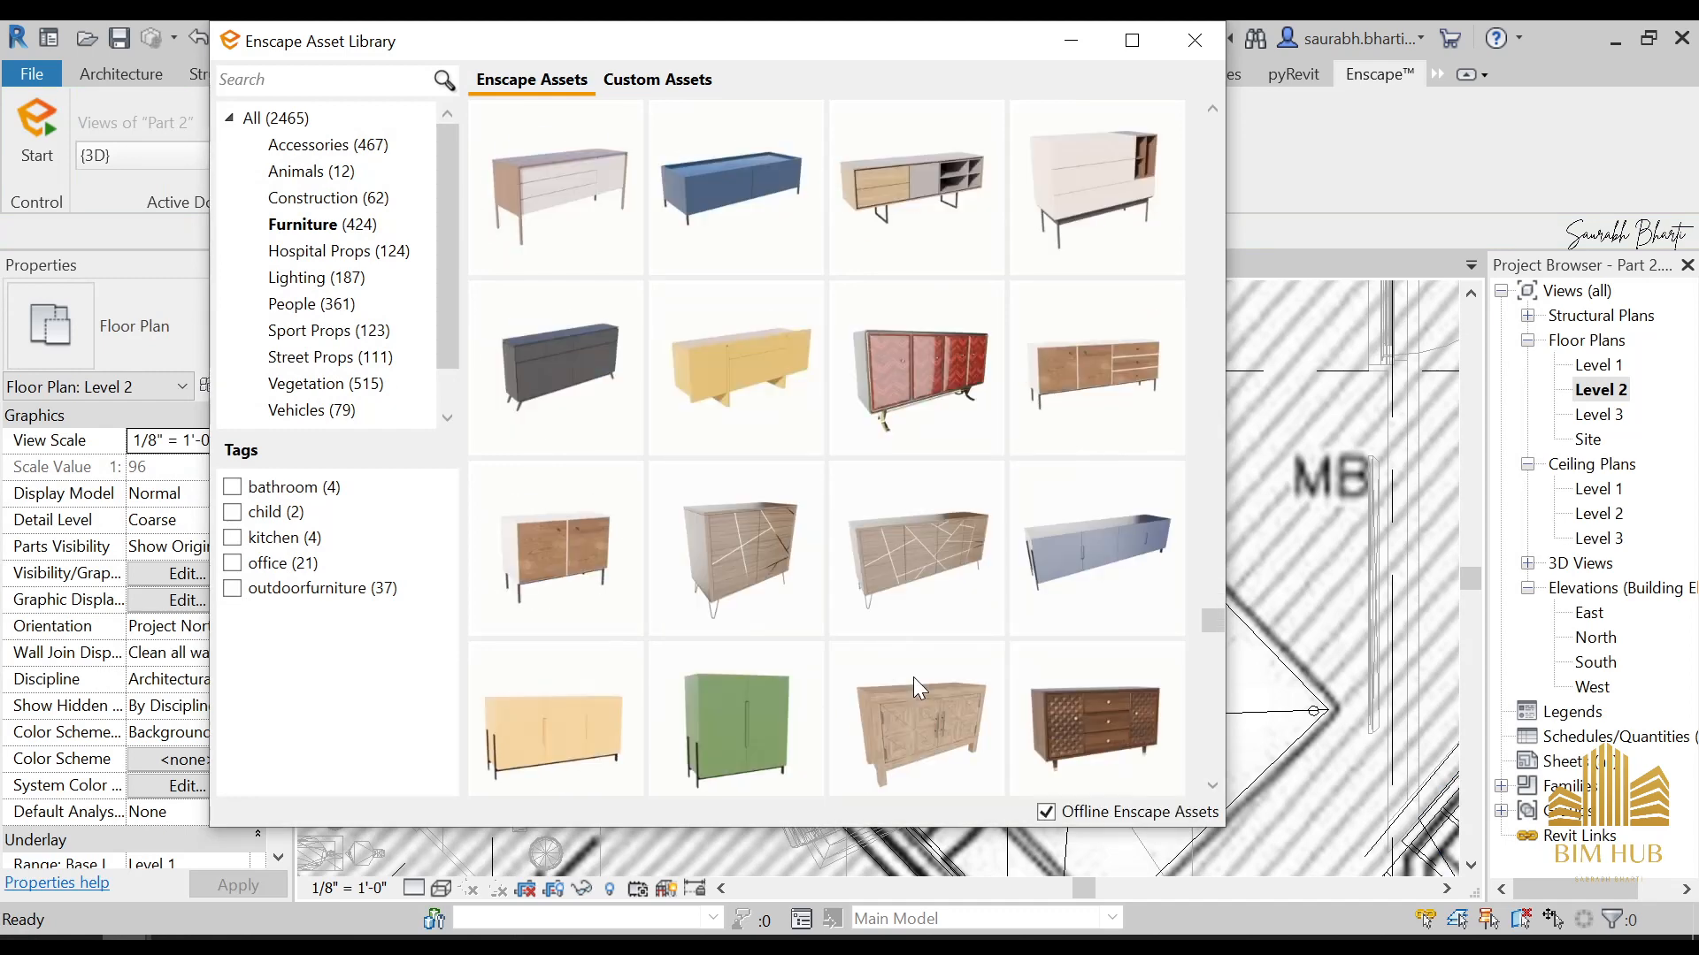
scroll(914, 679, down, 15)
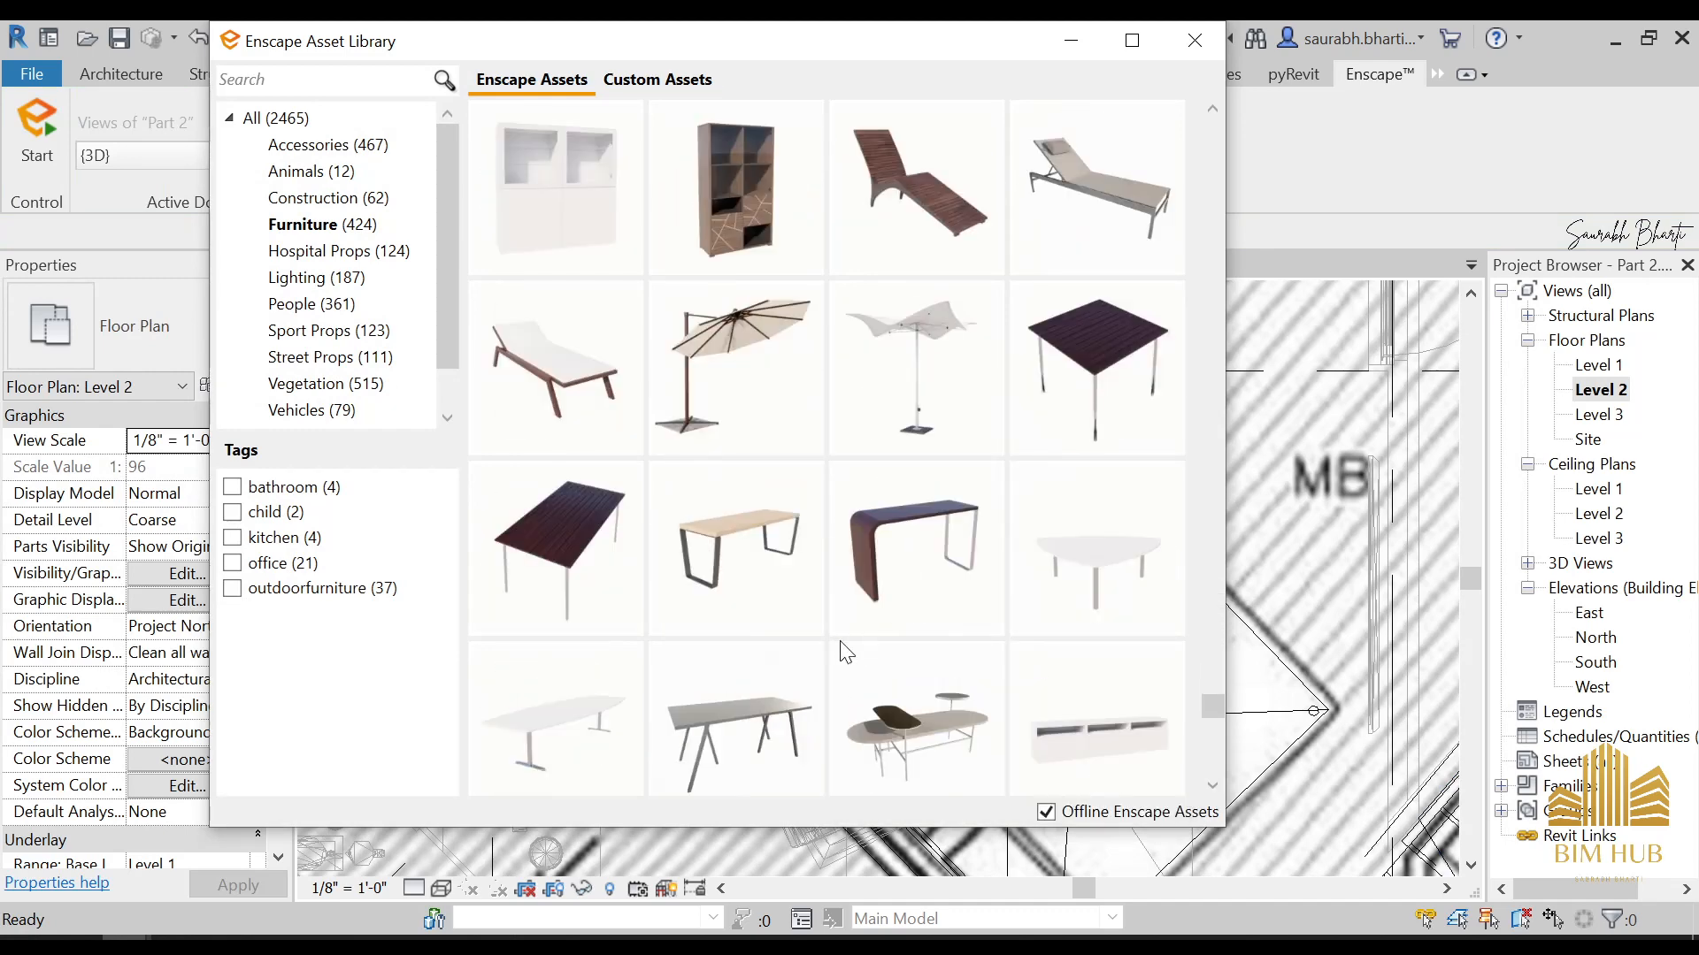
scroll(777, 575, down, 10)
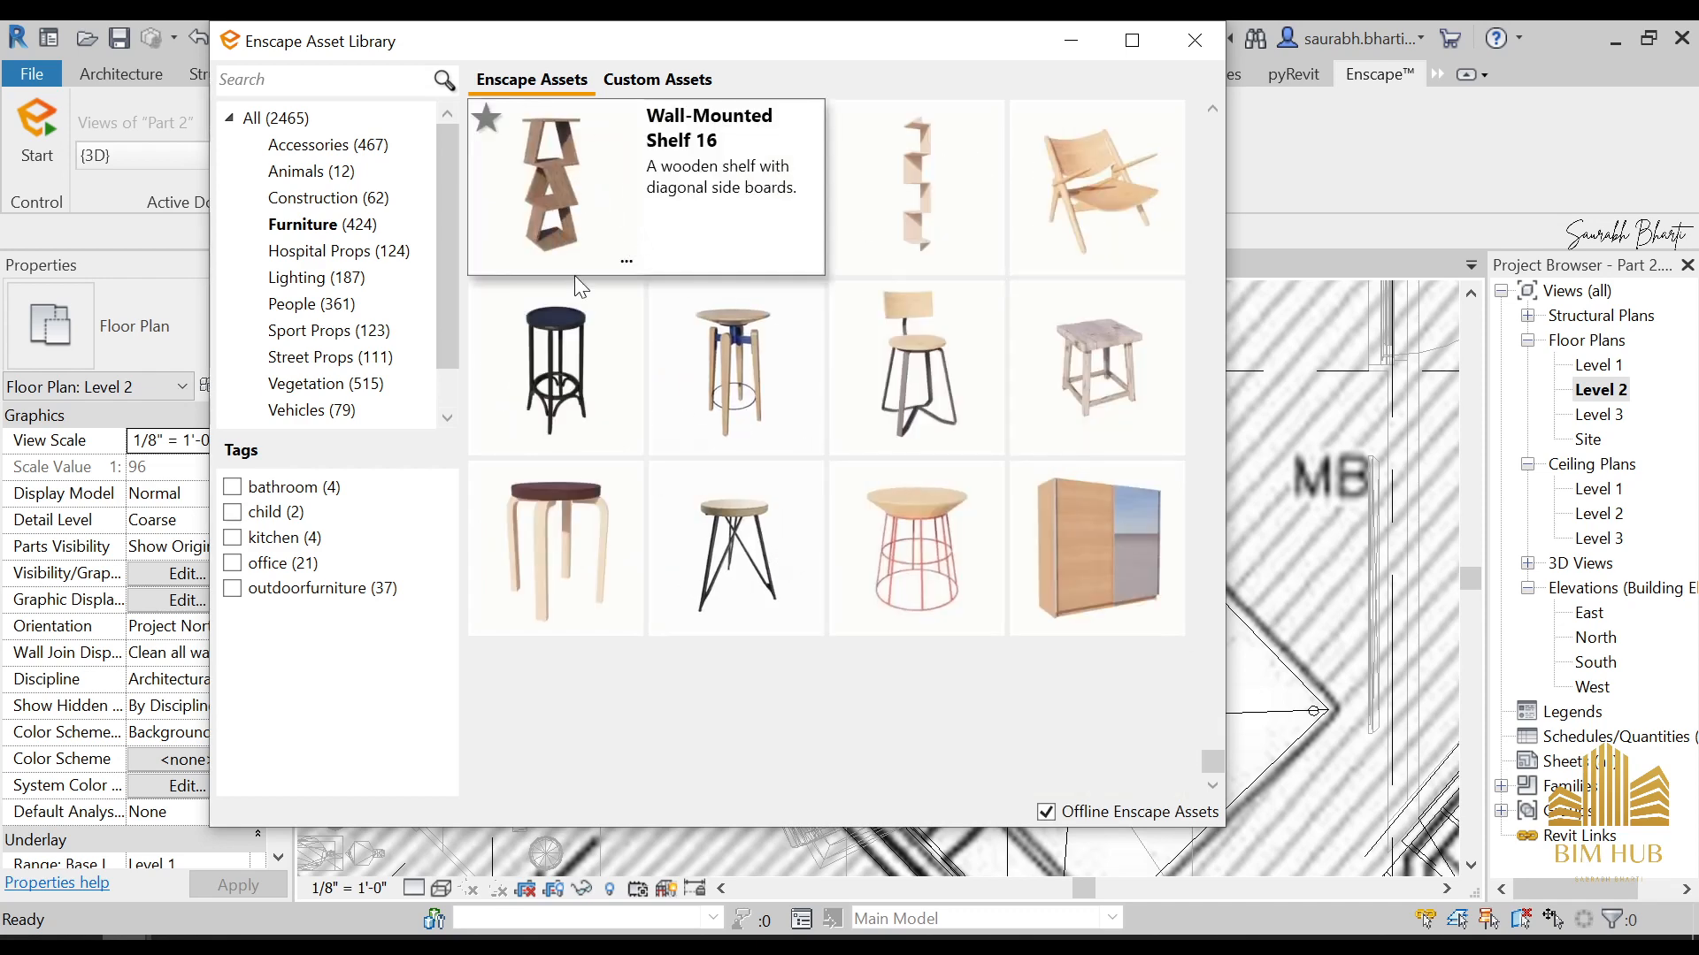
click(940, 205)
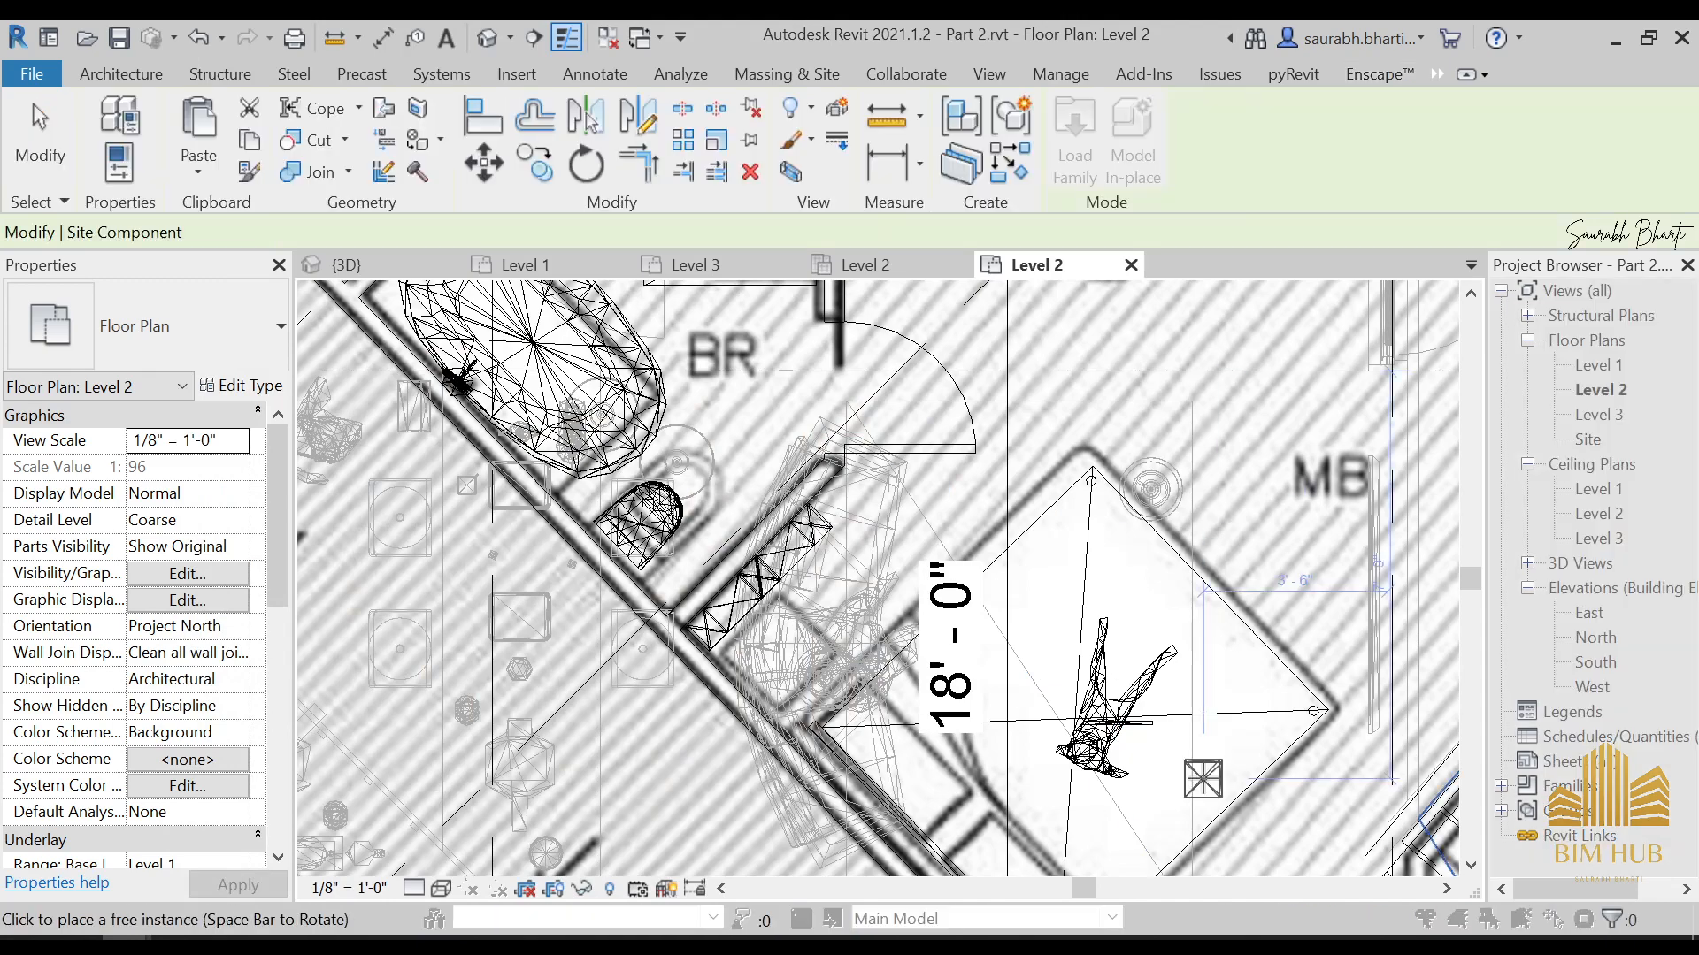
Place Wall-Mounted Shelf 18 by the diagonal wall at the bedside table outline, end the placement and close the asset library
scroll(1201, 781, down, 2)
middle_drag(1201, 781, 971, 433)
scroll(923, 640, up, 5)
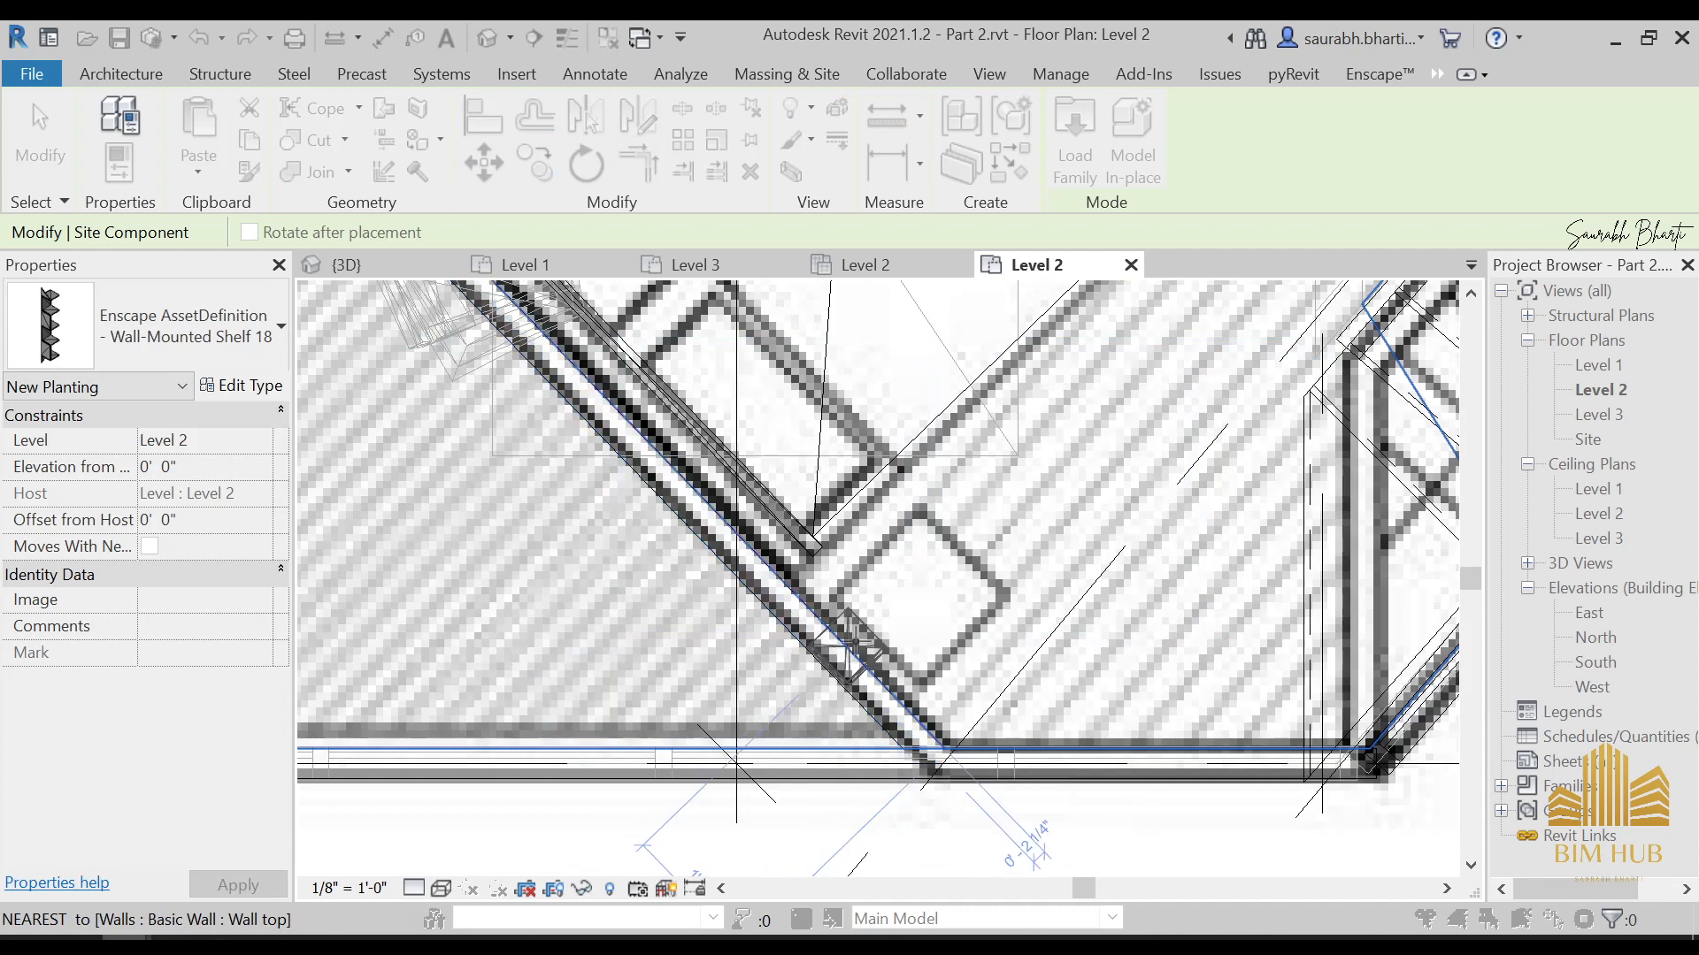
click(864, 631)
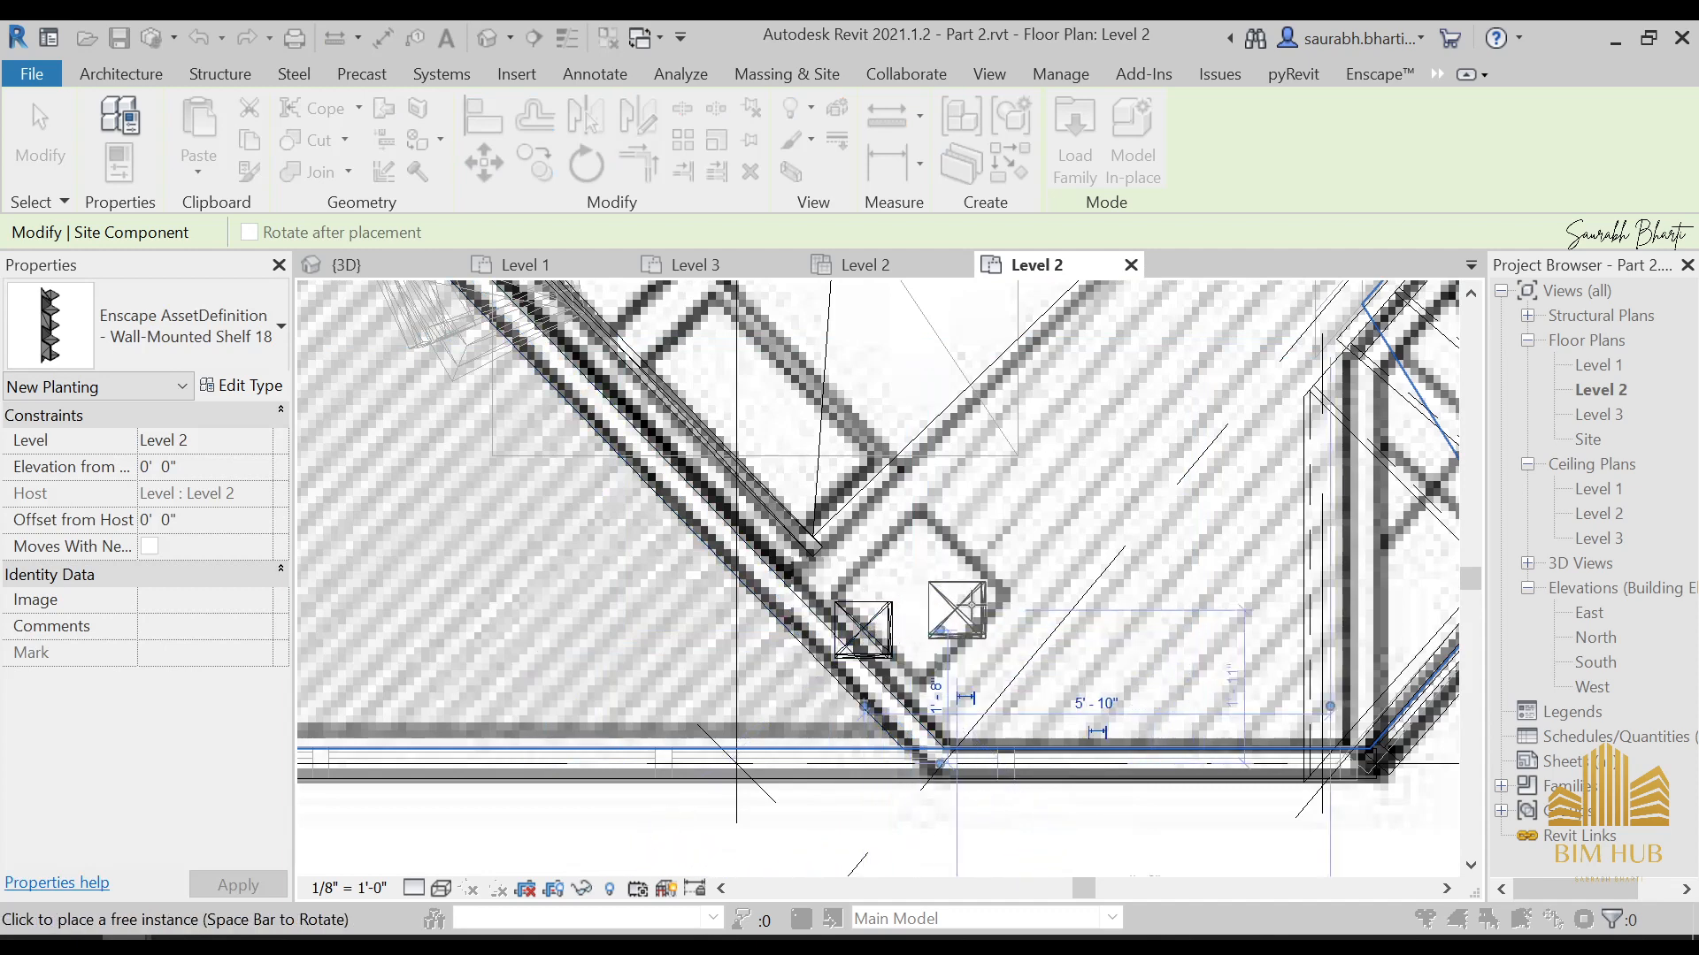
key(Escape)
key(Escape)
click(1188, 38)
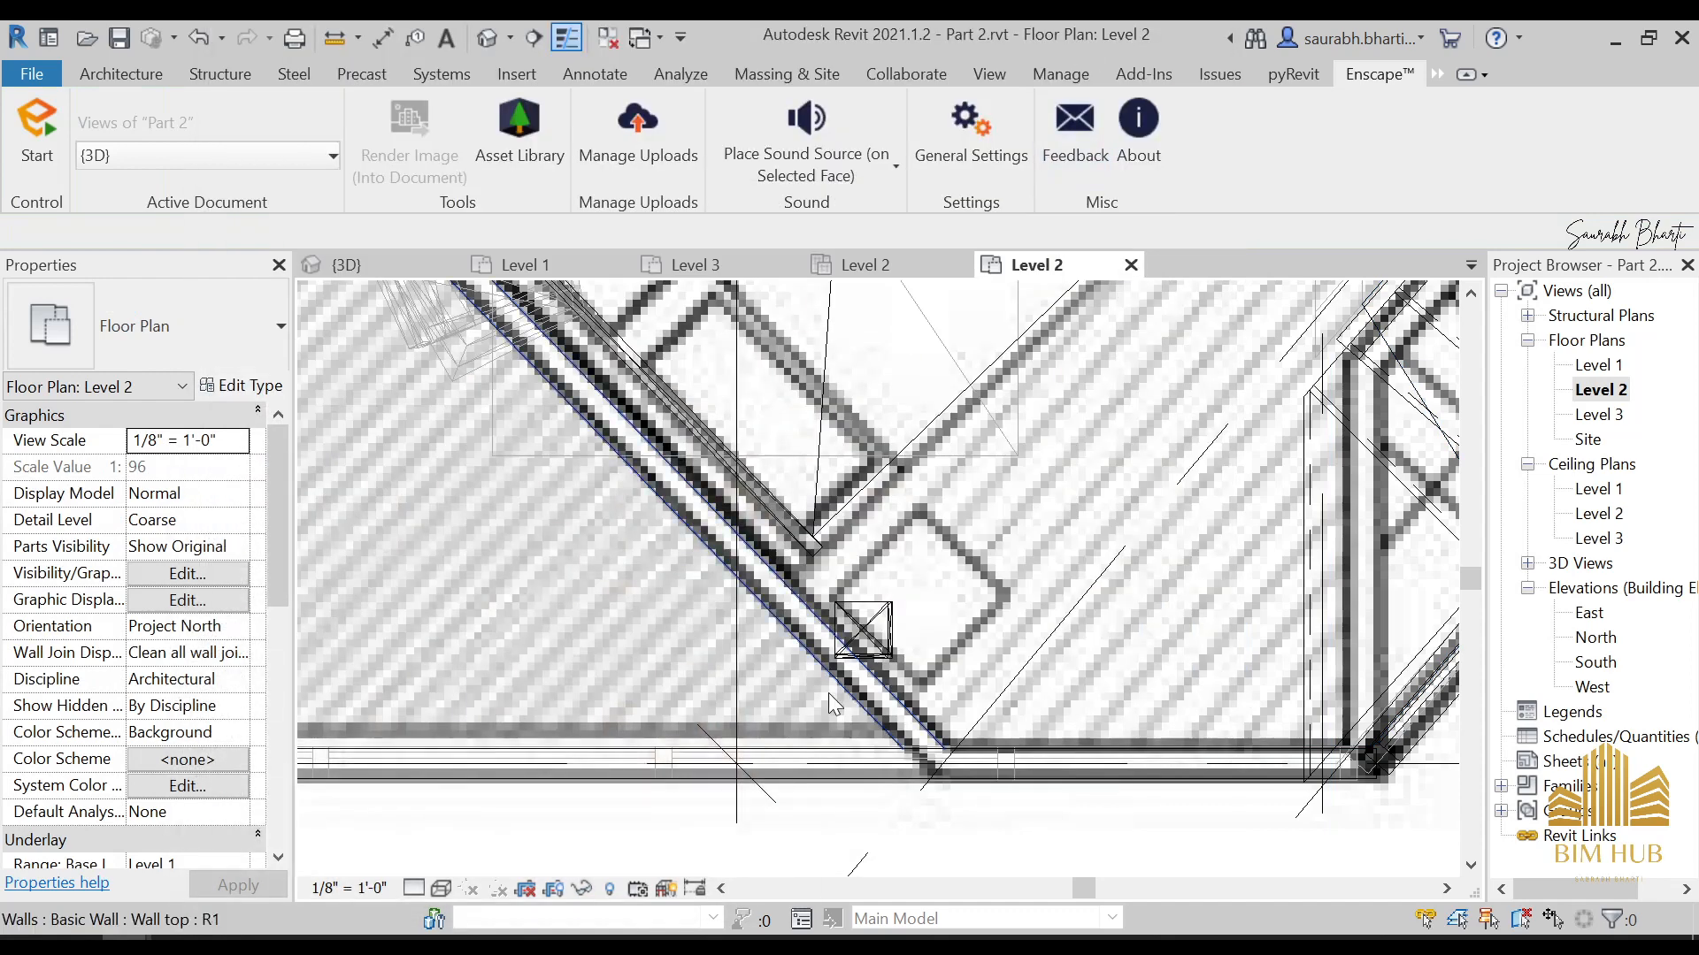
Turn Wall-Mounted Shelf 18 in quarter turns and try repositioning it around the corner where the diagonal wall meets the outer wall
click(870, 639)
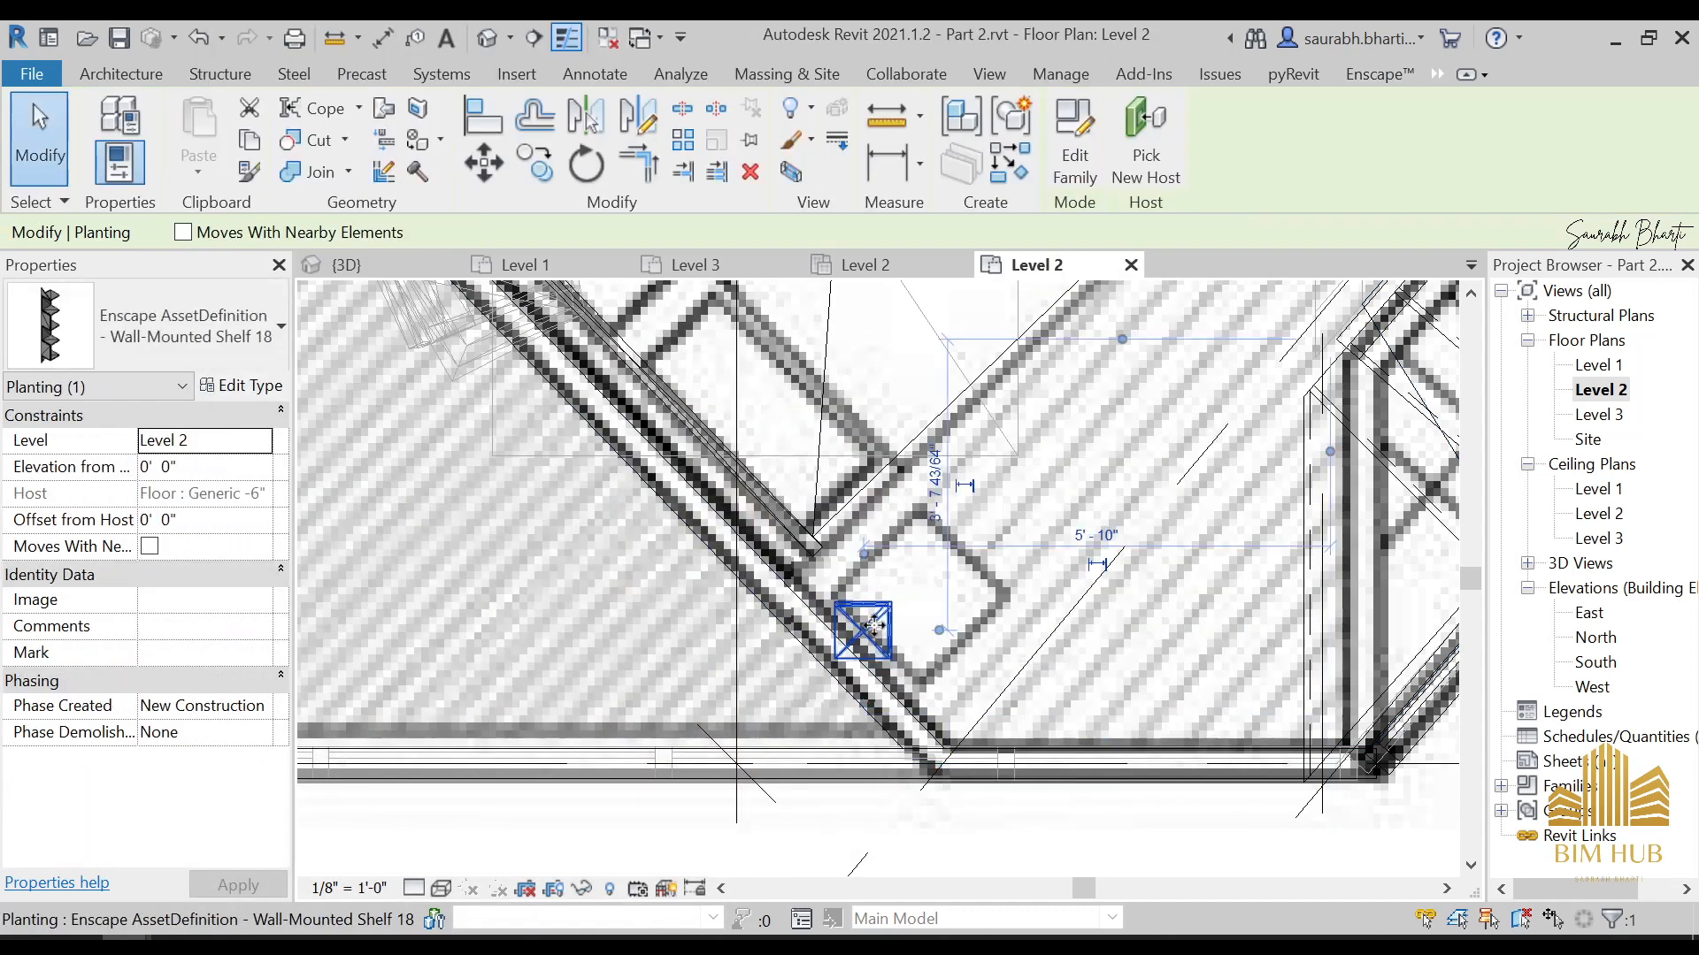
drag(925, 612, 840, 651)
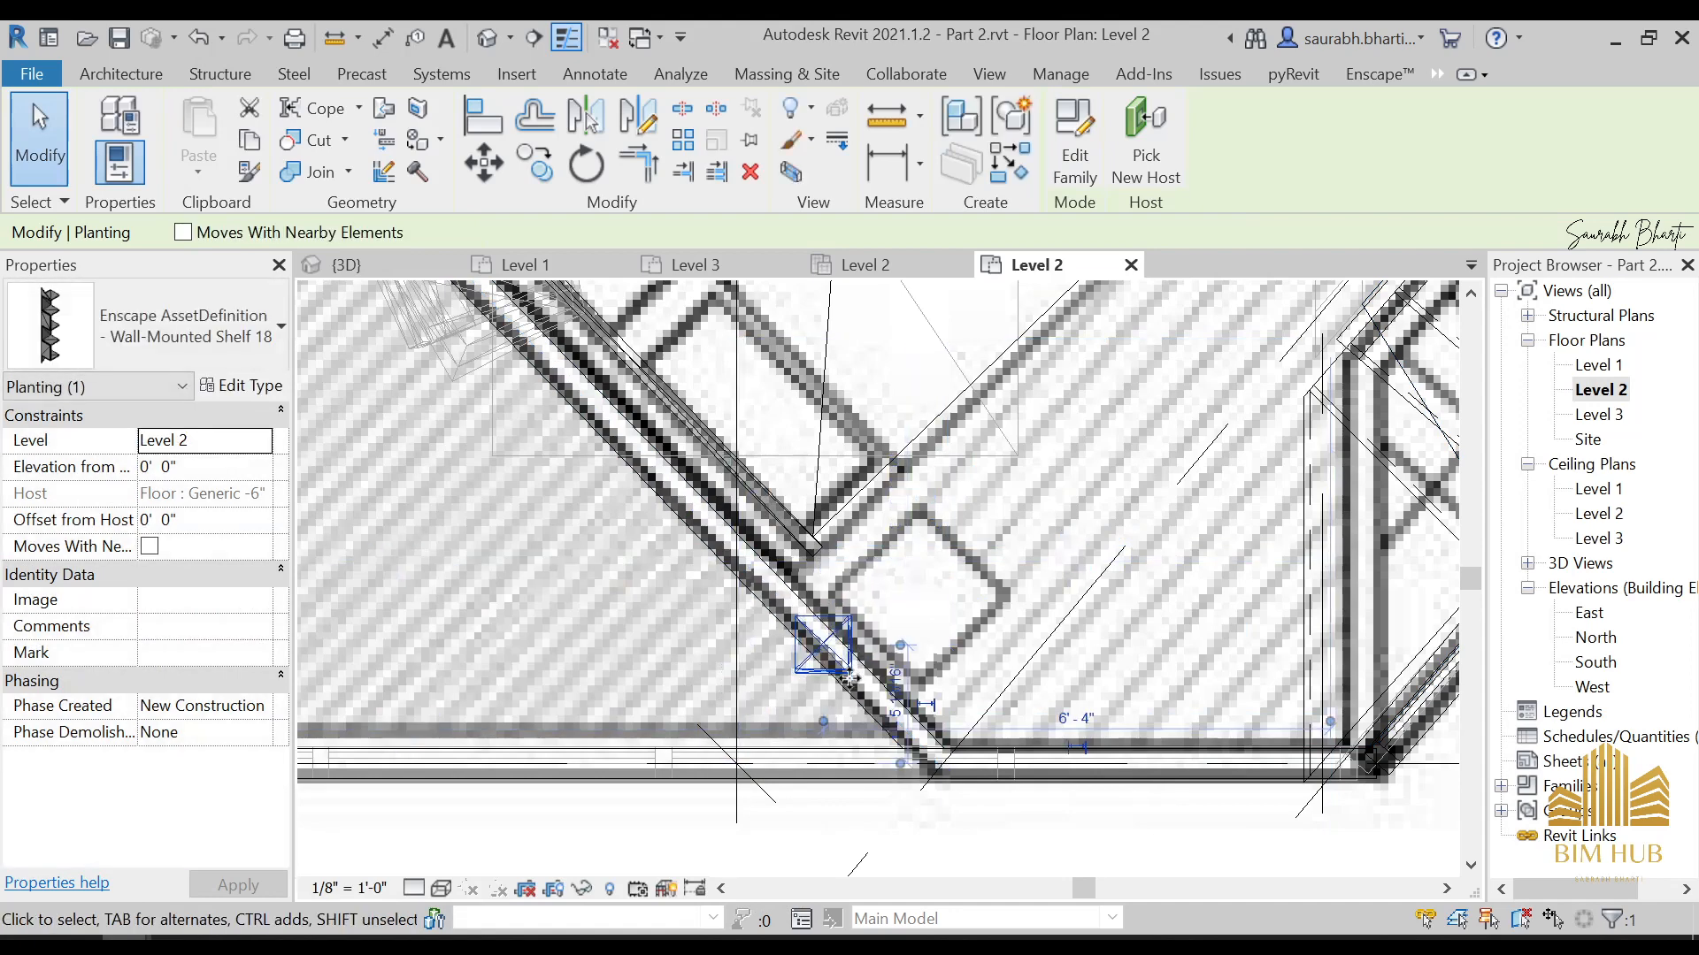
key(space)
key(space)
drag(940, 586, 942, 591)
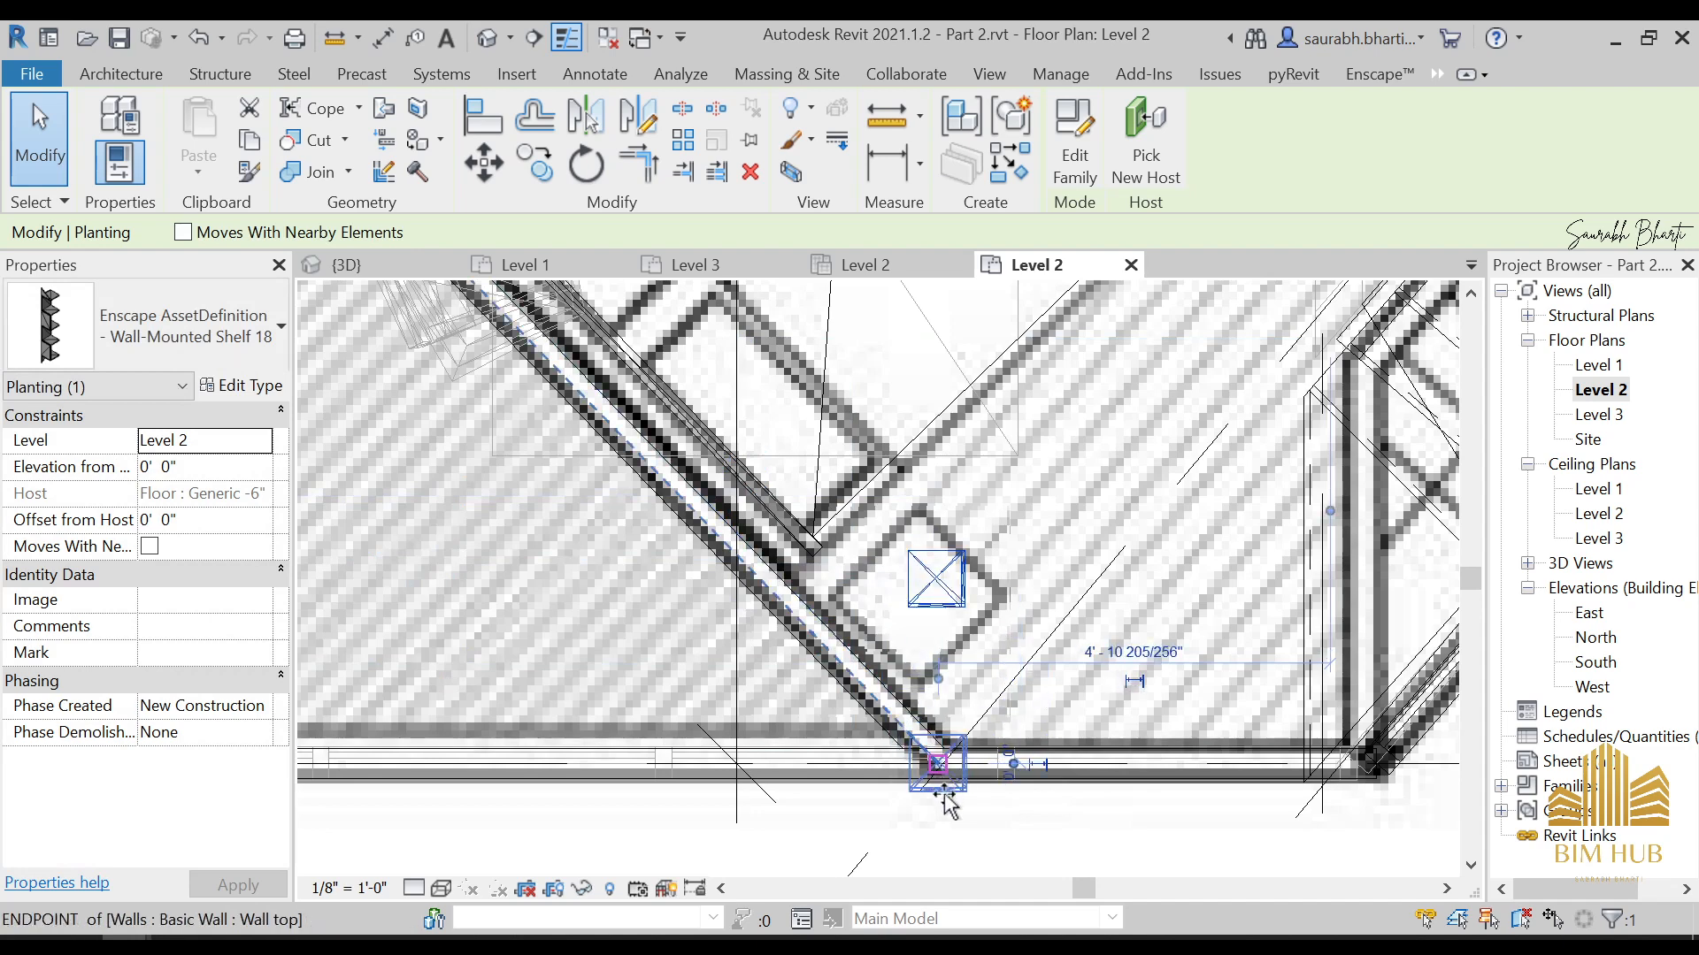
drag(946, 805, 1007, 837)
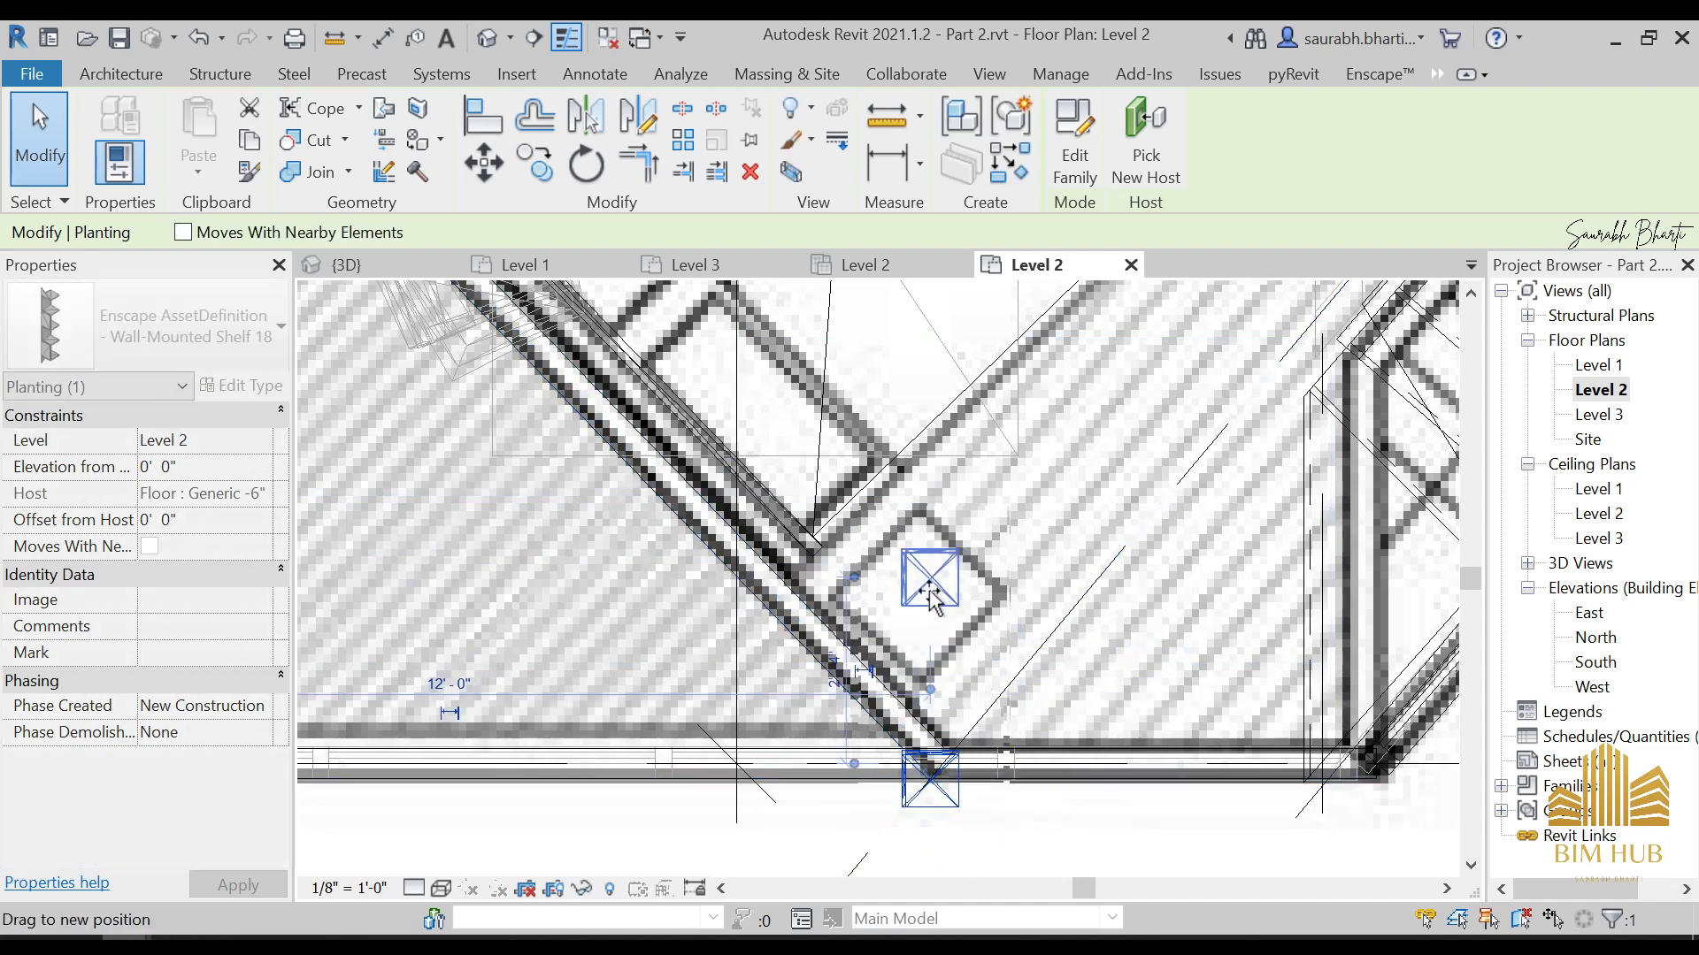
Move Wall-Mounted Shelf 18 back to the diagonal wall, over the wall-side edge of the bedside table outline
scroll(929, 591, down, 3)
drag(929, 591, 848, 723)
middle_drag(848, 724, 835, 520)
drag(835, 519, 703, 743)
drag(721, 770, 911, 400)
scroll(898, 398, up, 5)
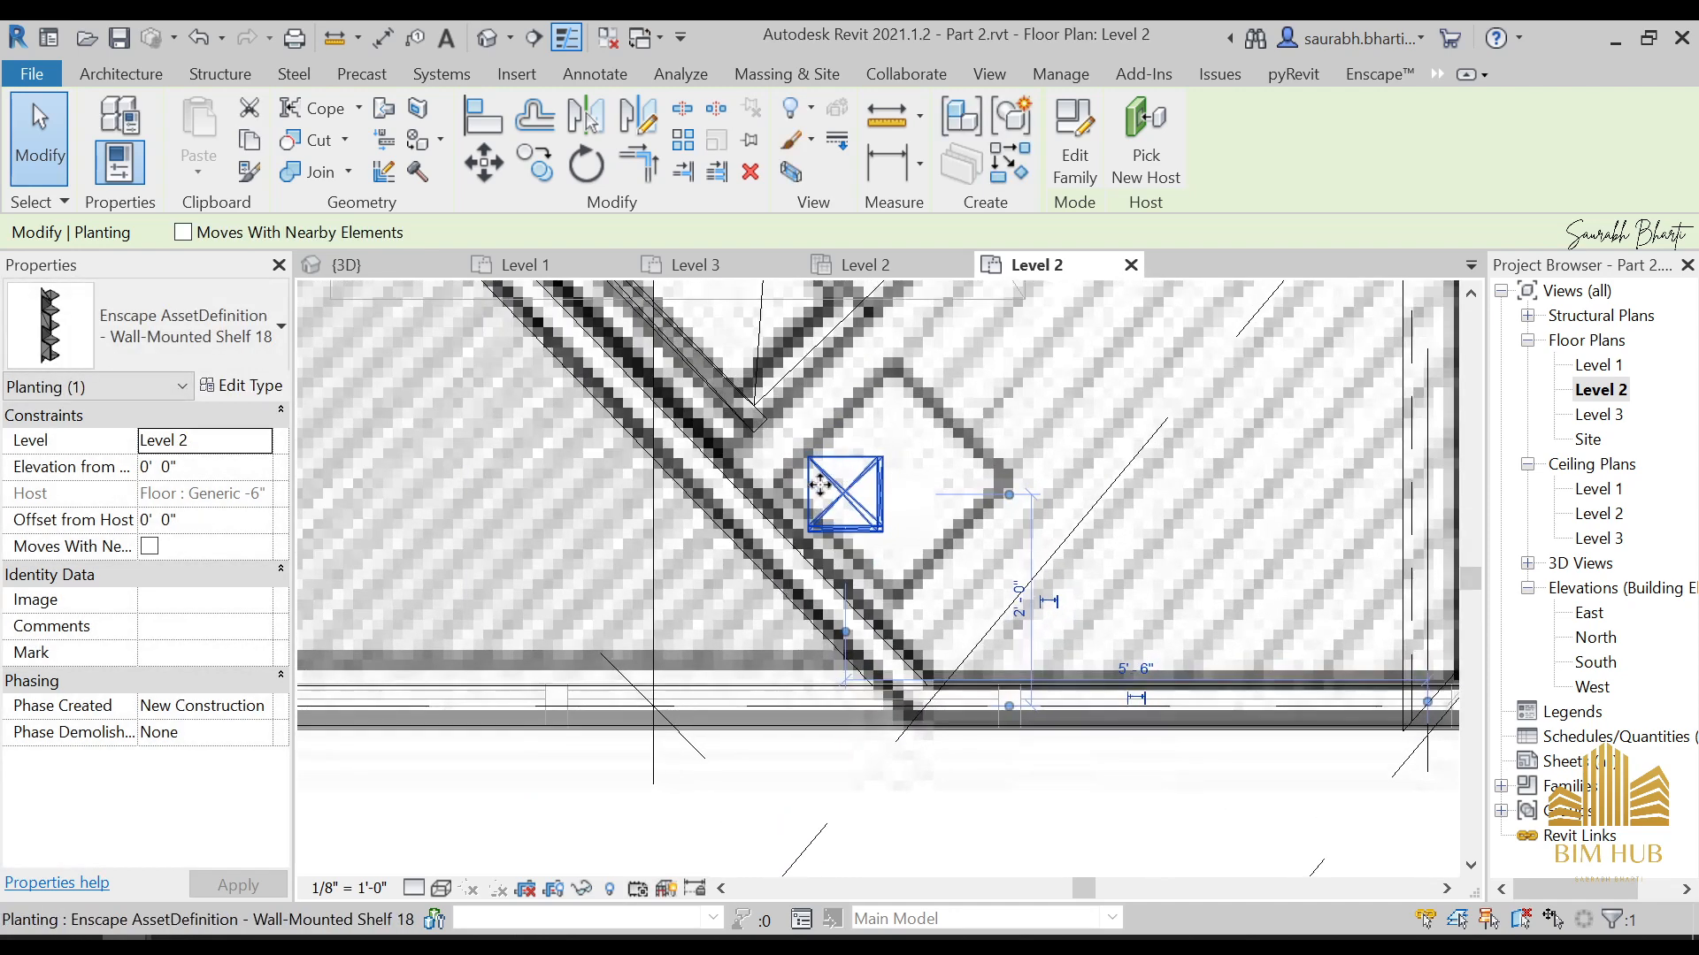
drag(820, 485, 823, 502)
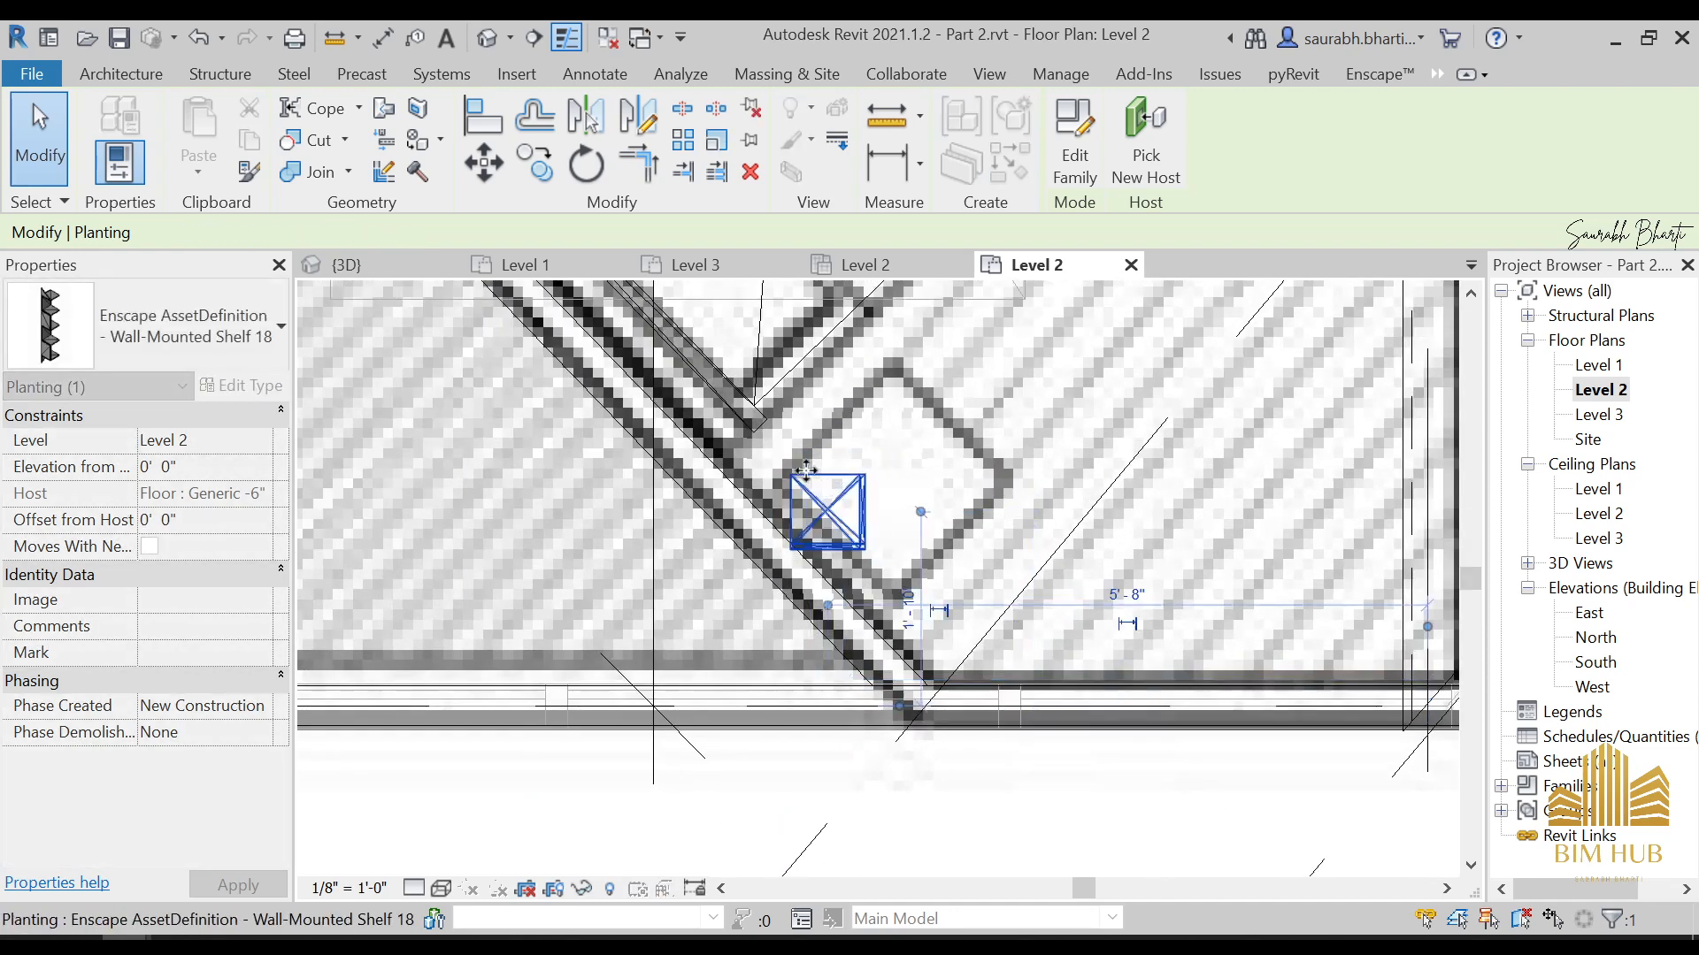
Rotate Wall-Mounted Shelf 18 to line up with the diagonal wall and nudge it closer to the wall
click(594, 167)
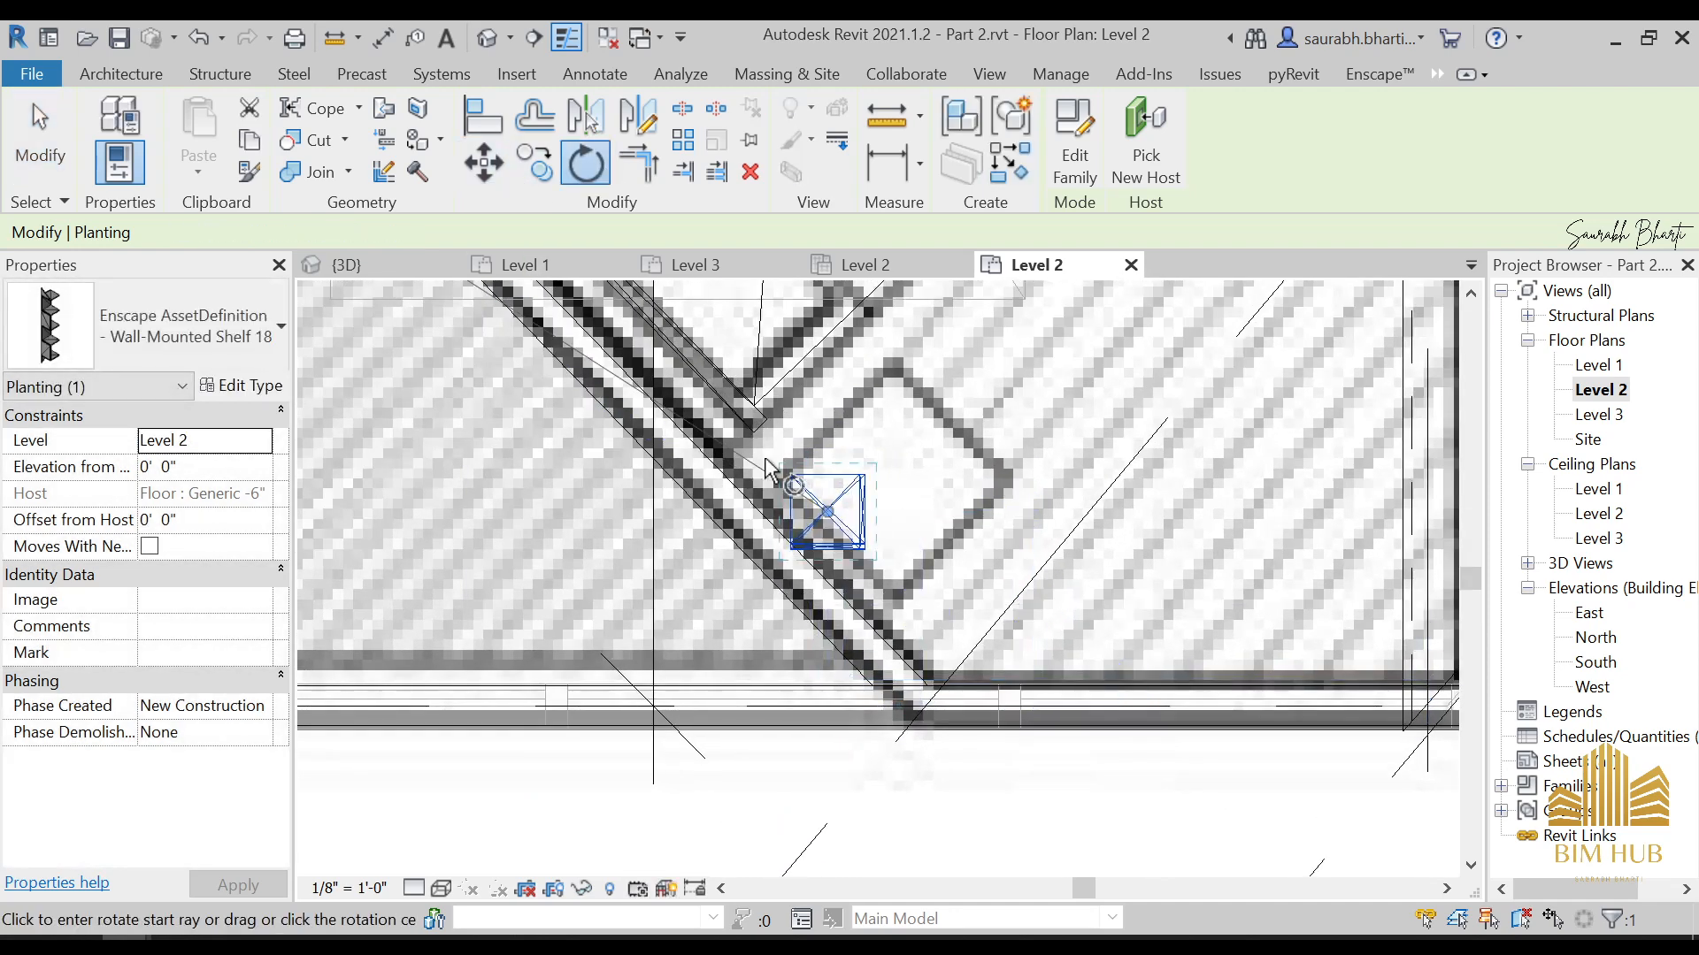
click(705, 365)
scroll(858, 528, up, 3)
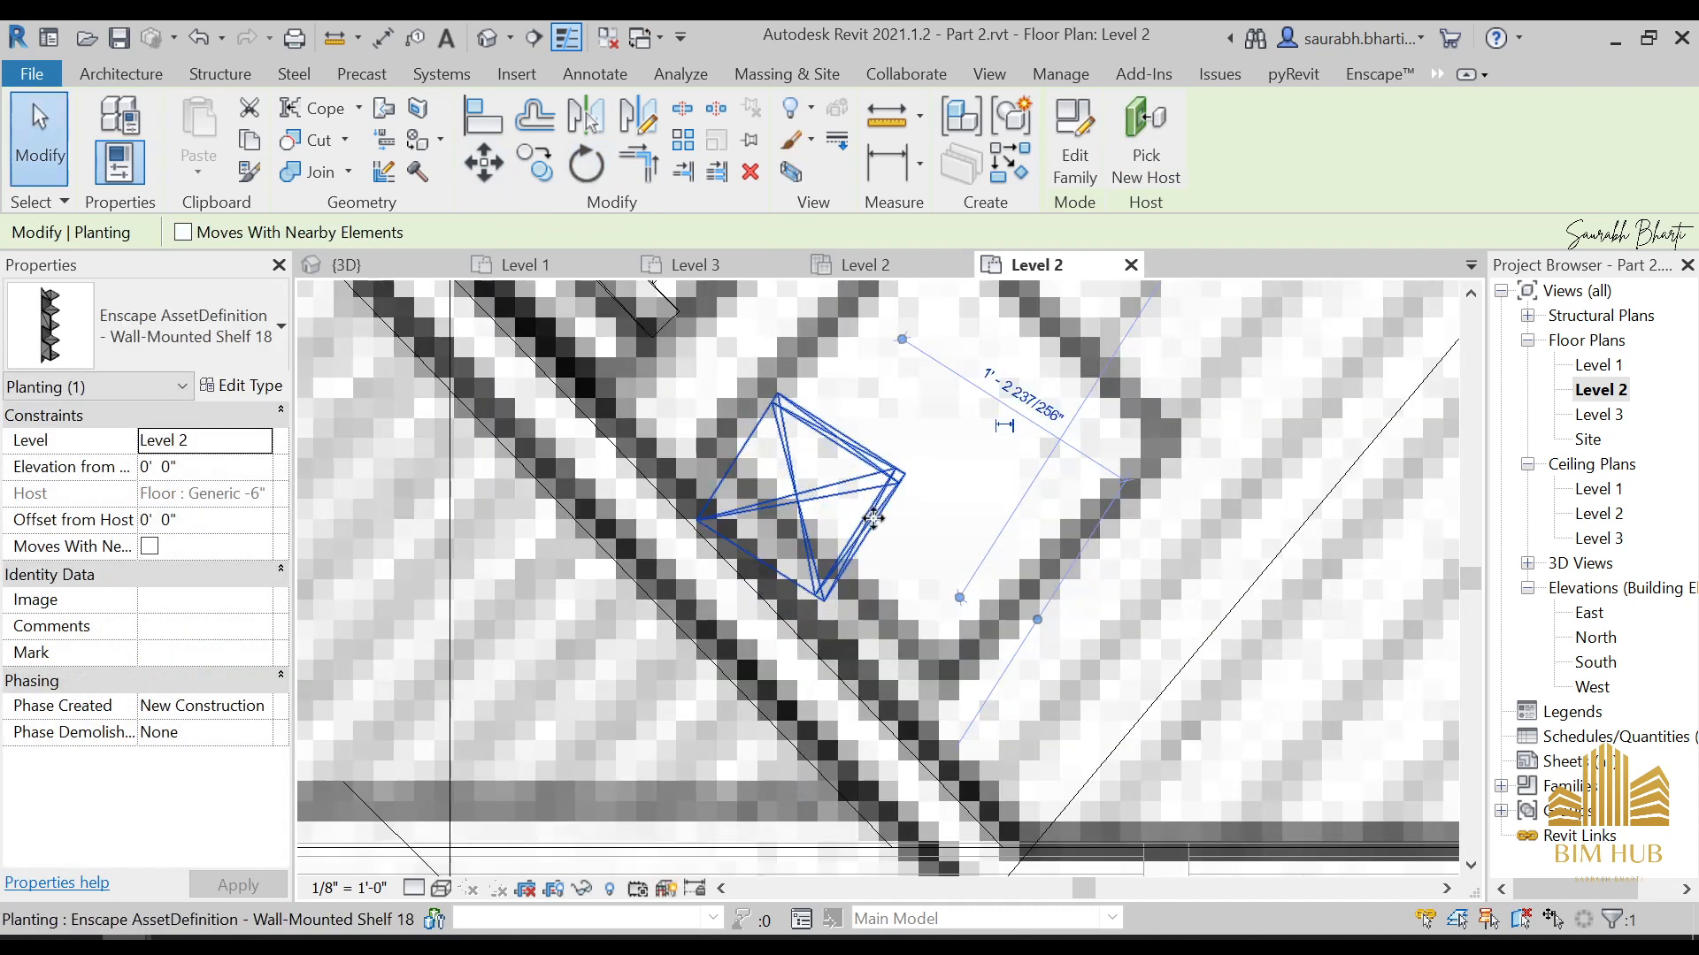
click(595, 168)
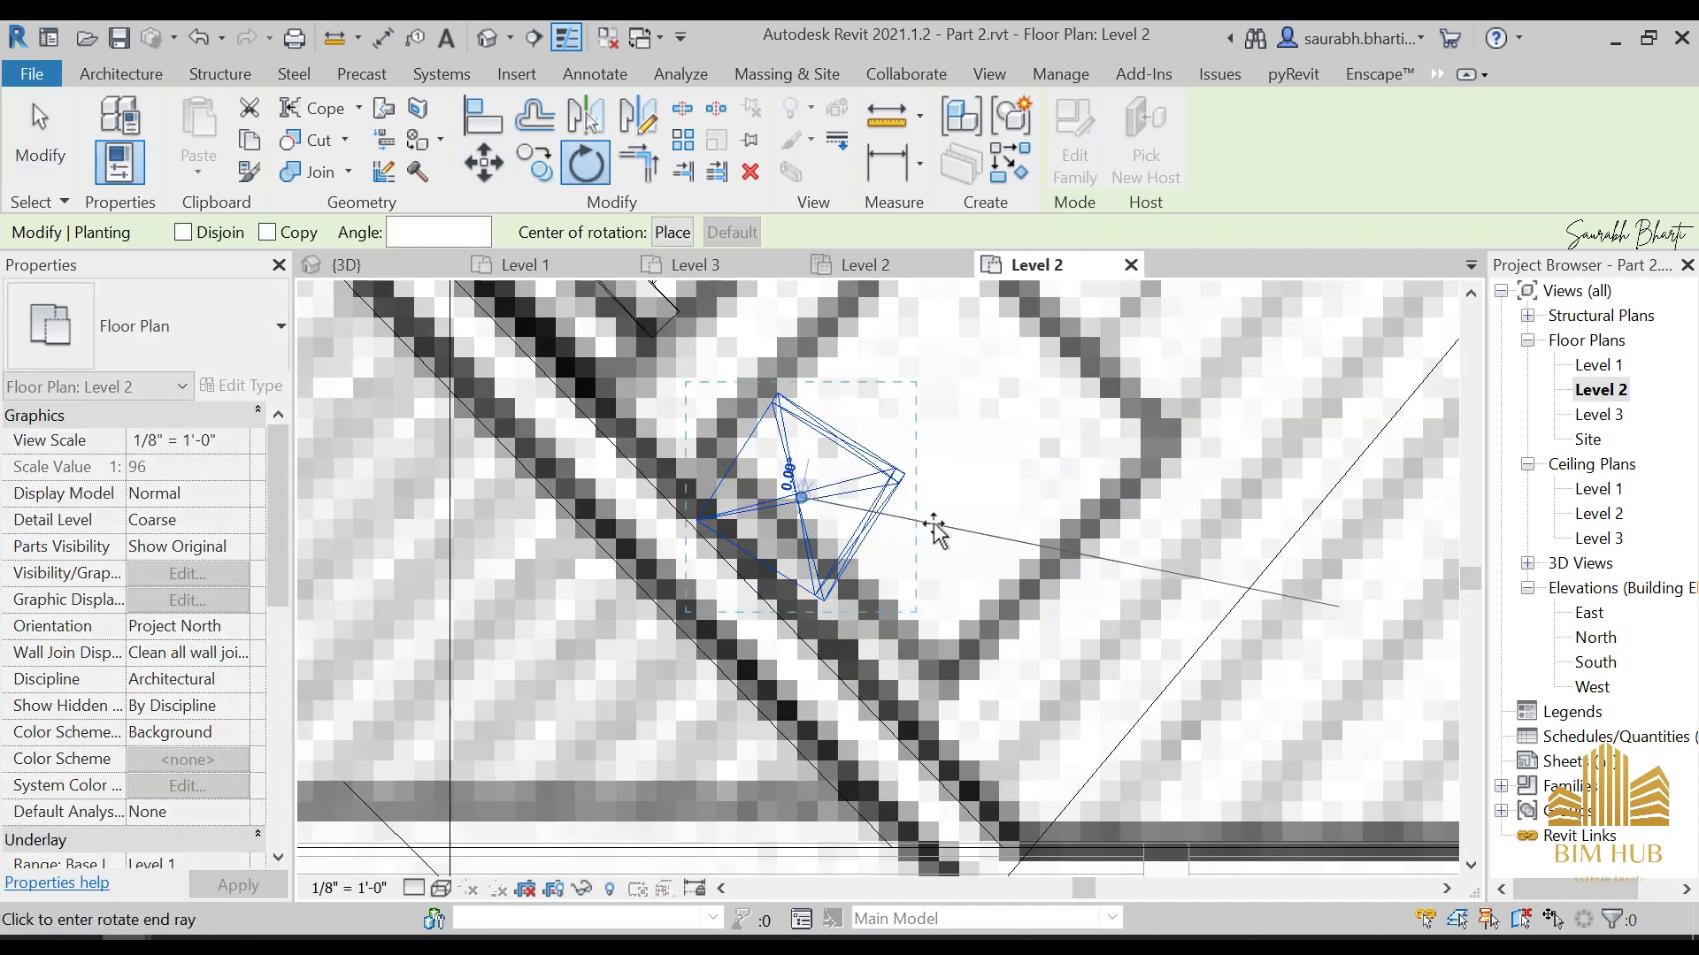
key(Escape)
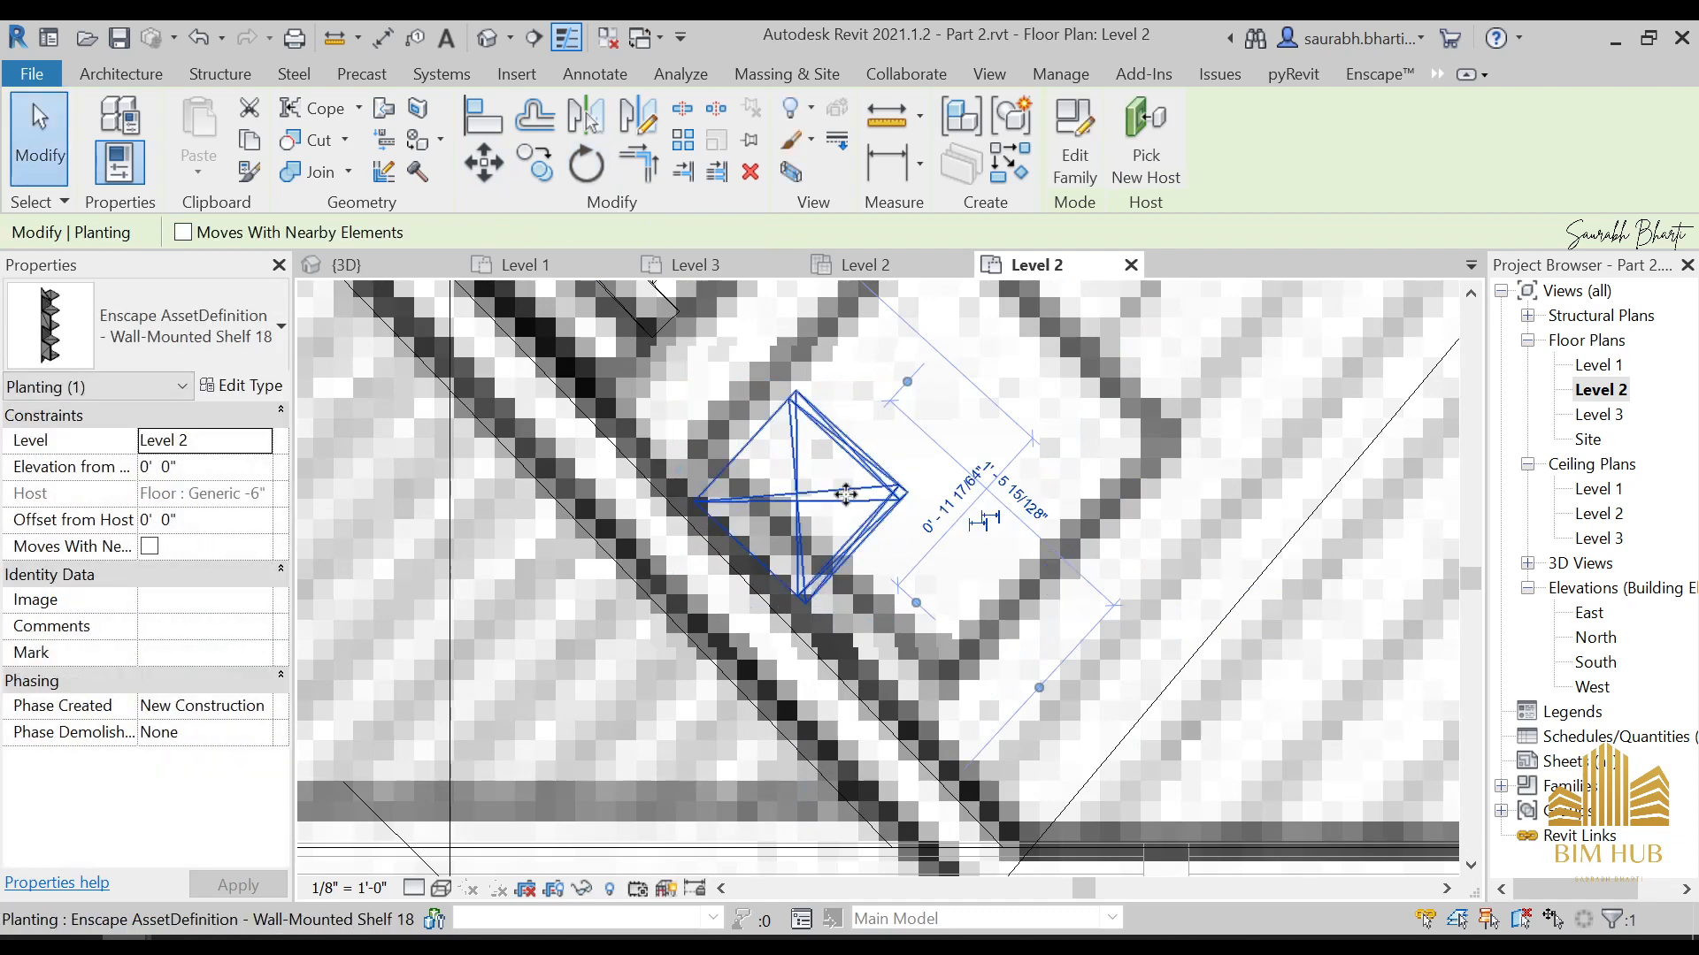
drag(841, 509, 852, 500)
Try small rotations of Wall-Mounted Shelf 18 in both directions to match the angle of the diagonal wall
click(585, 167)
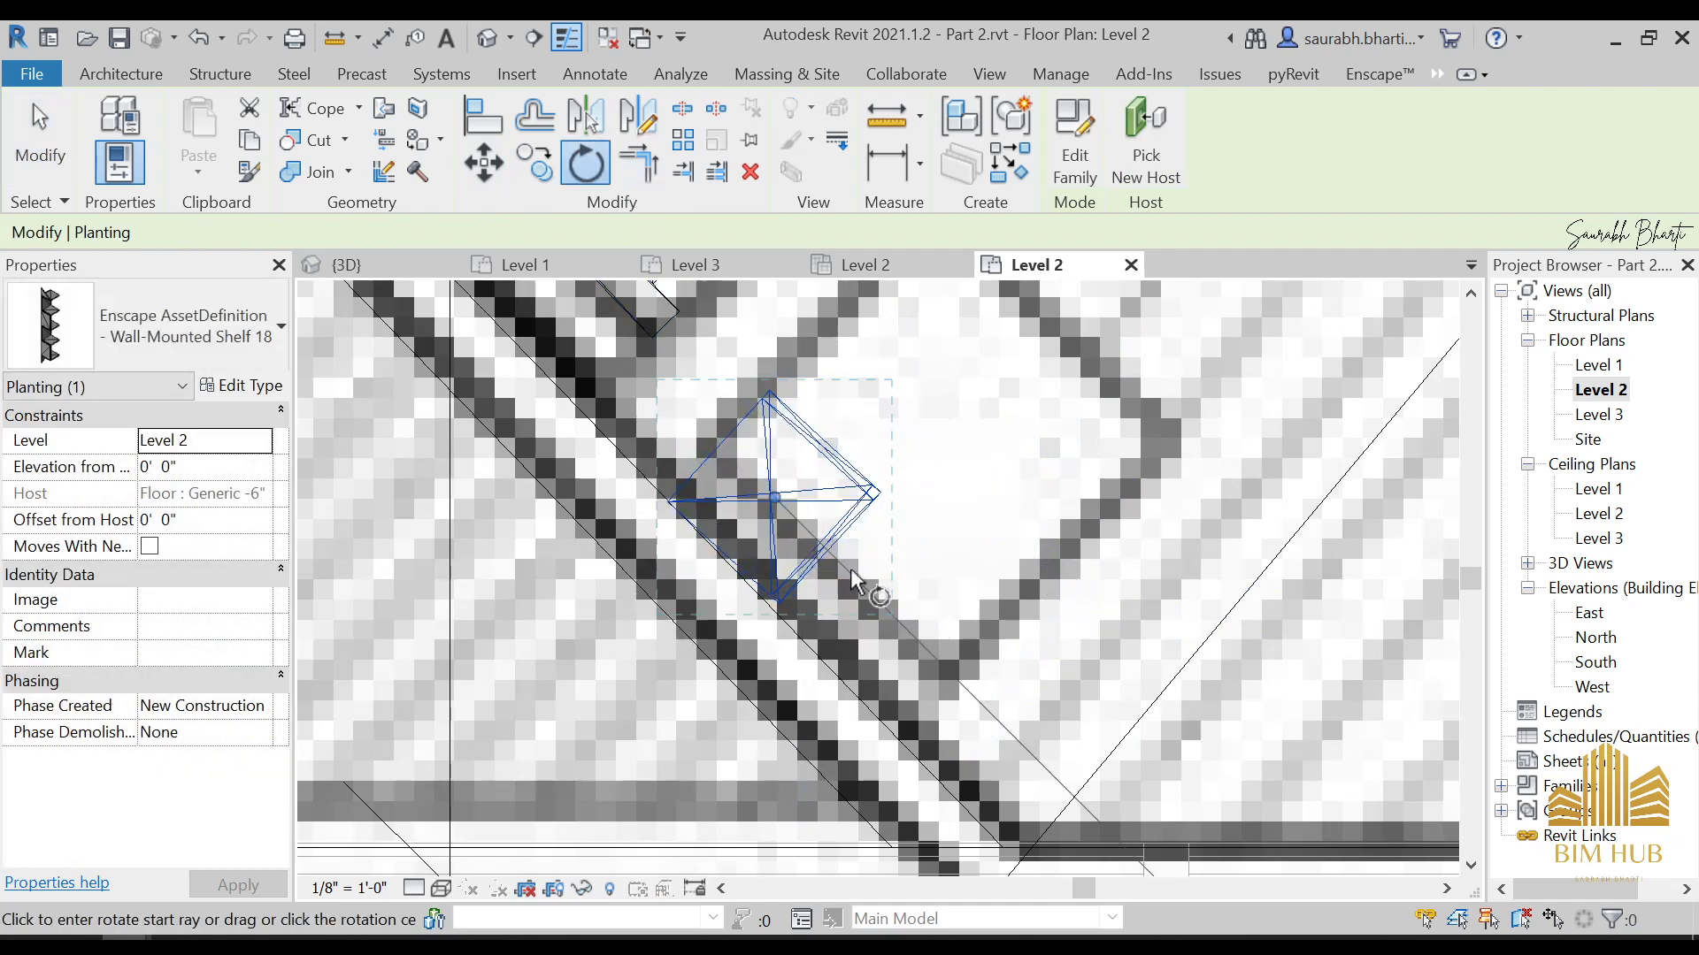
click(855, 539)
click(865, 556)
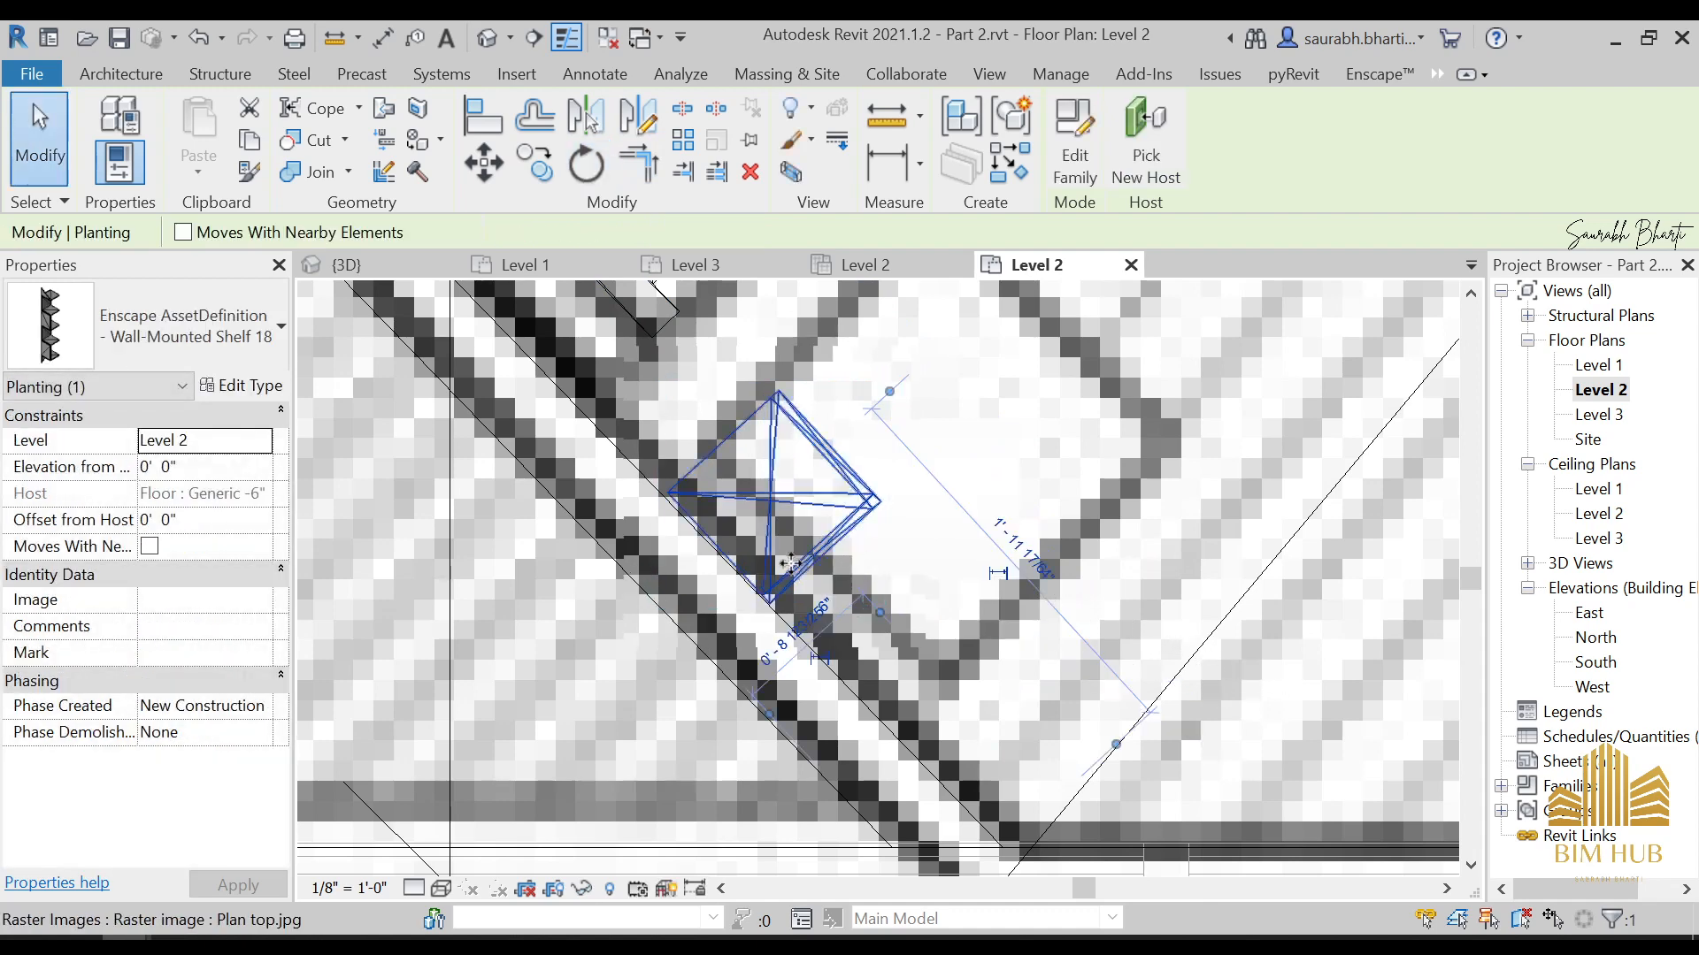
click(589, 168)
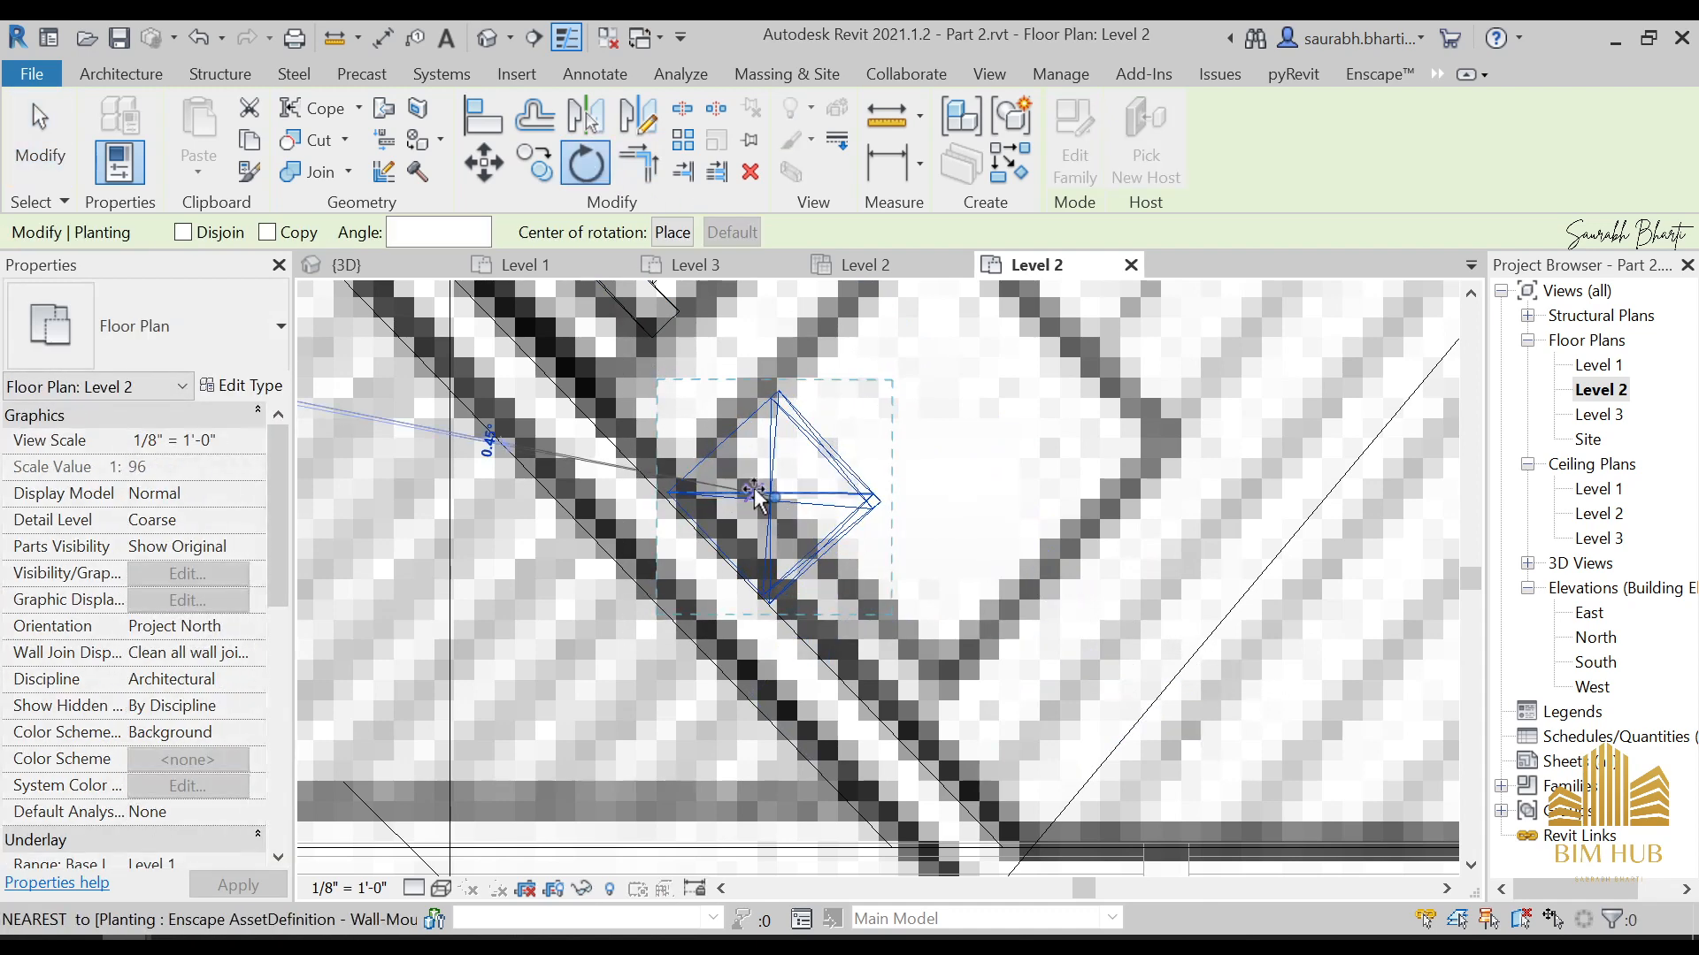
click(719, 492)
click(735, 466)
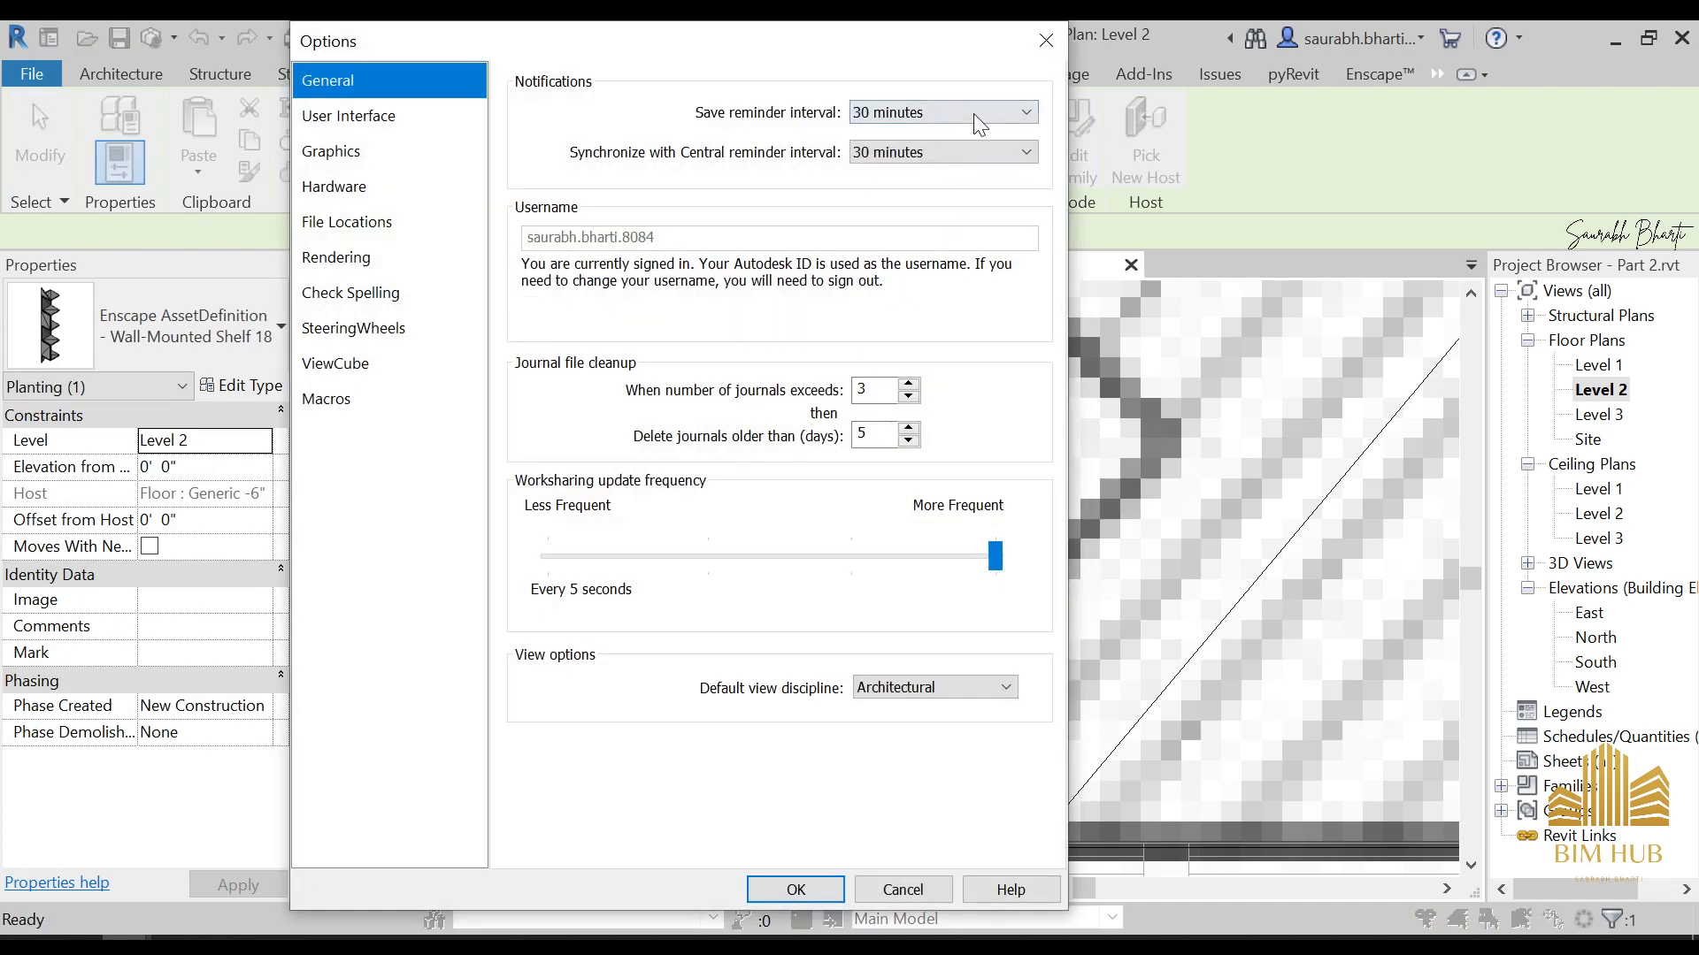
click(1045, 40)
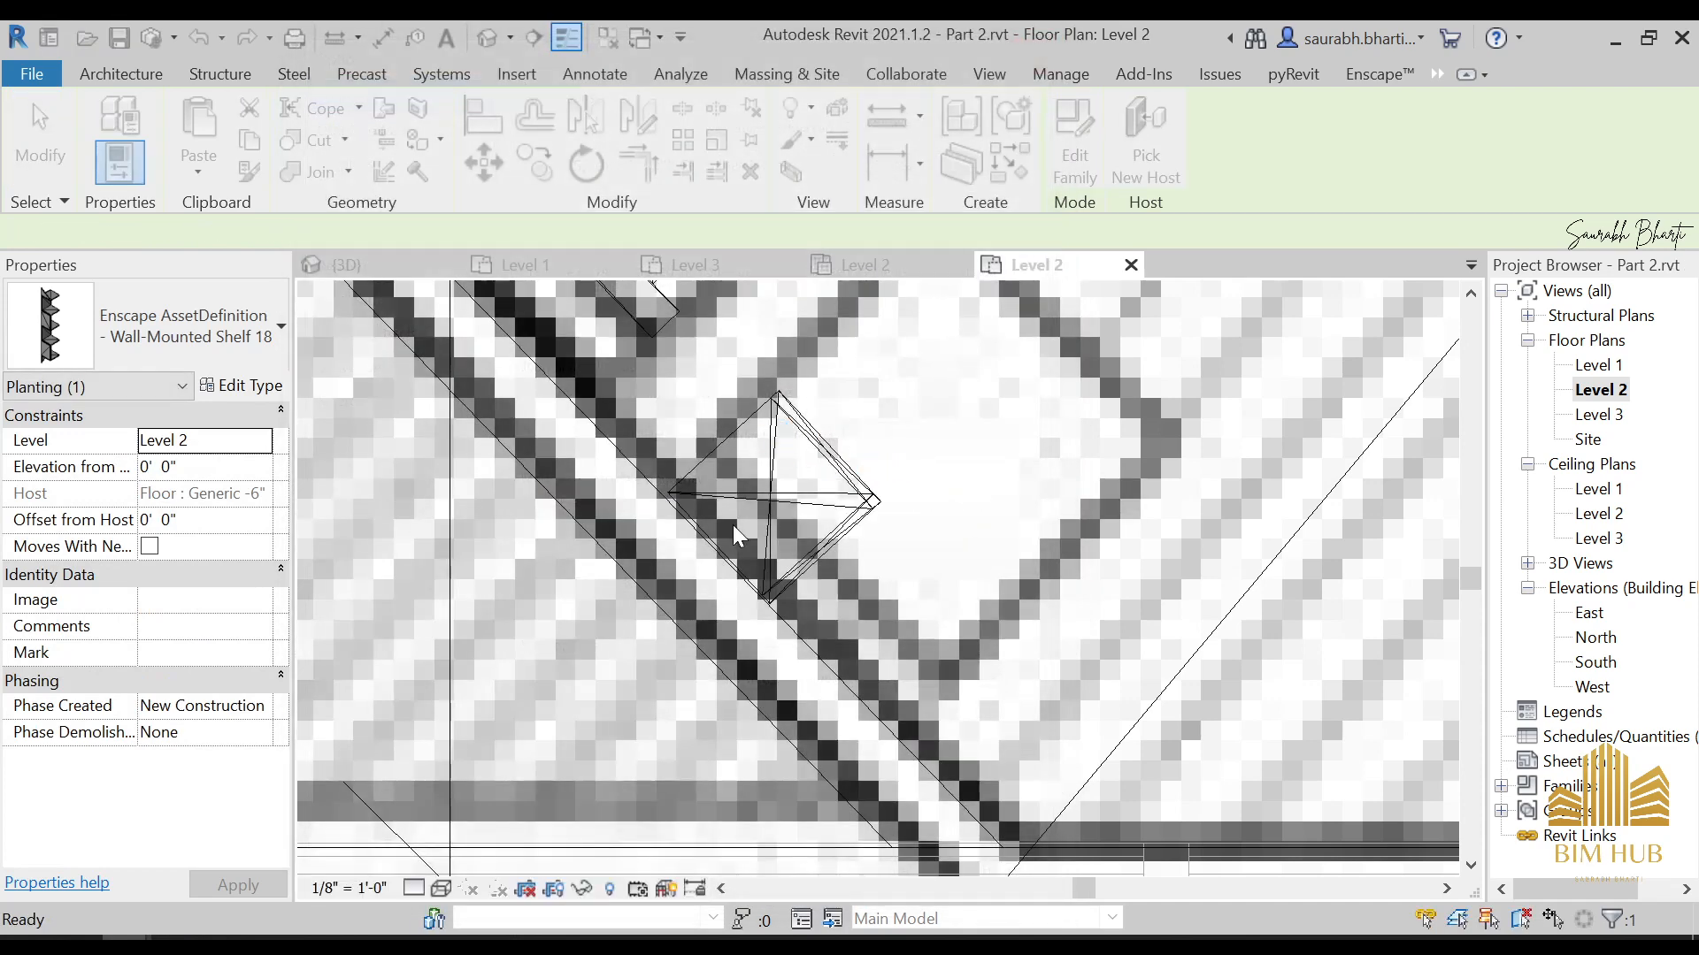
click(765, 488)
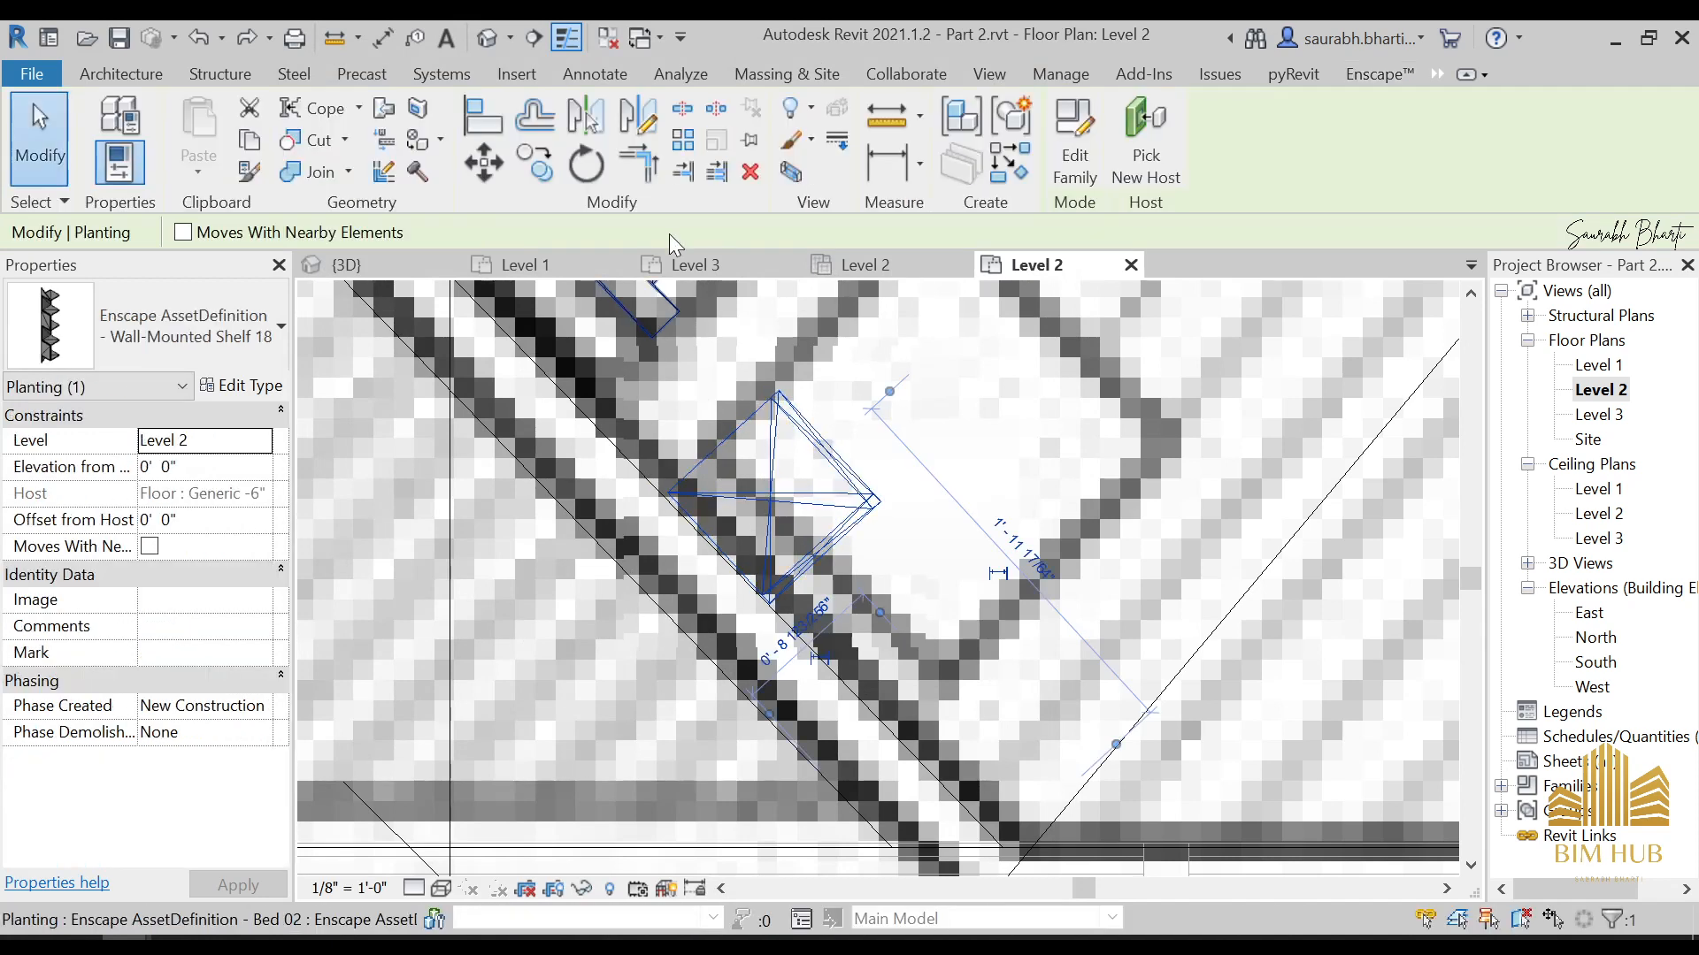
click(591, 164)
click(702, 373)
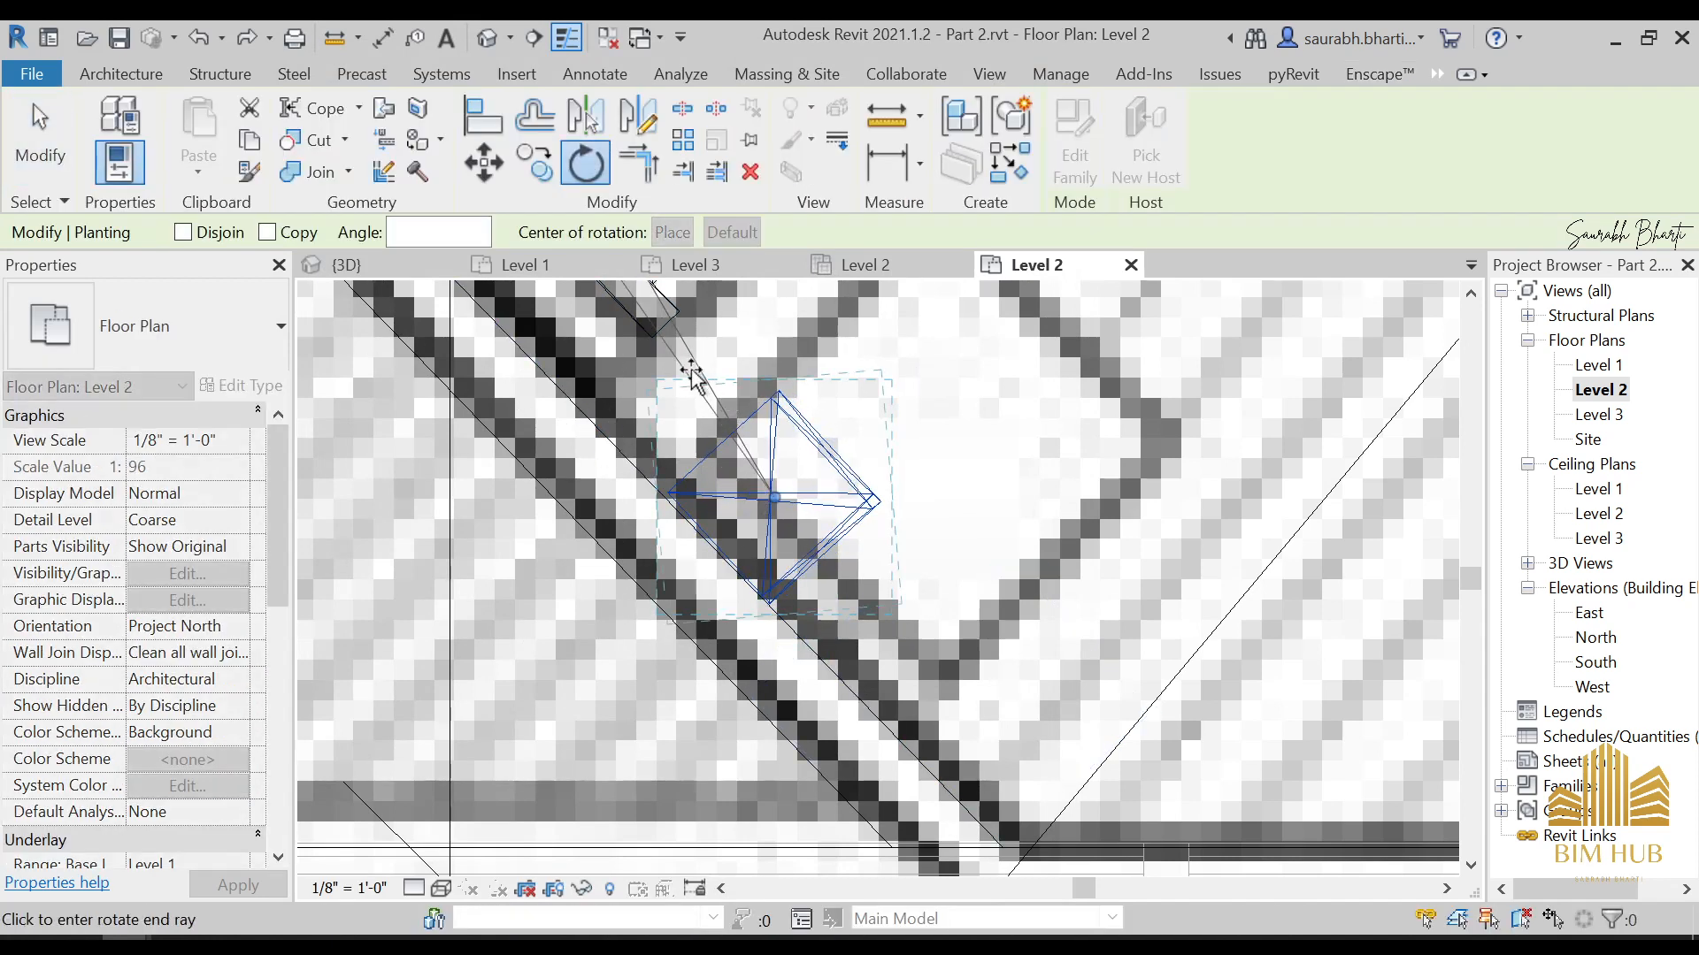
click(683, 371)
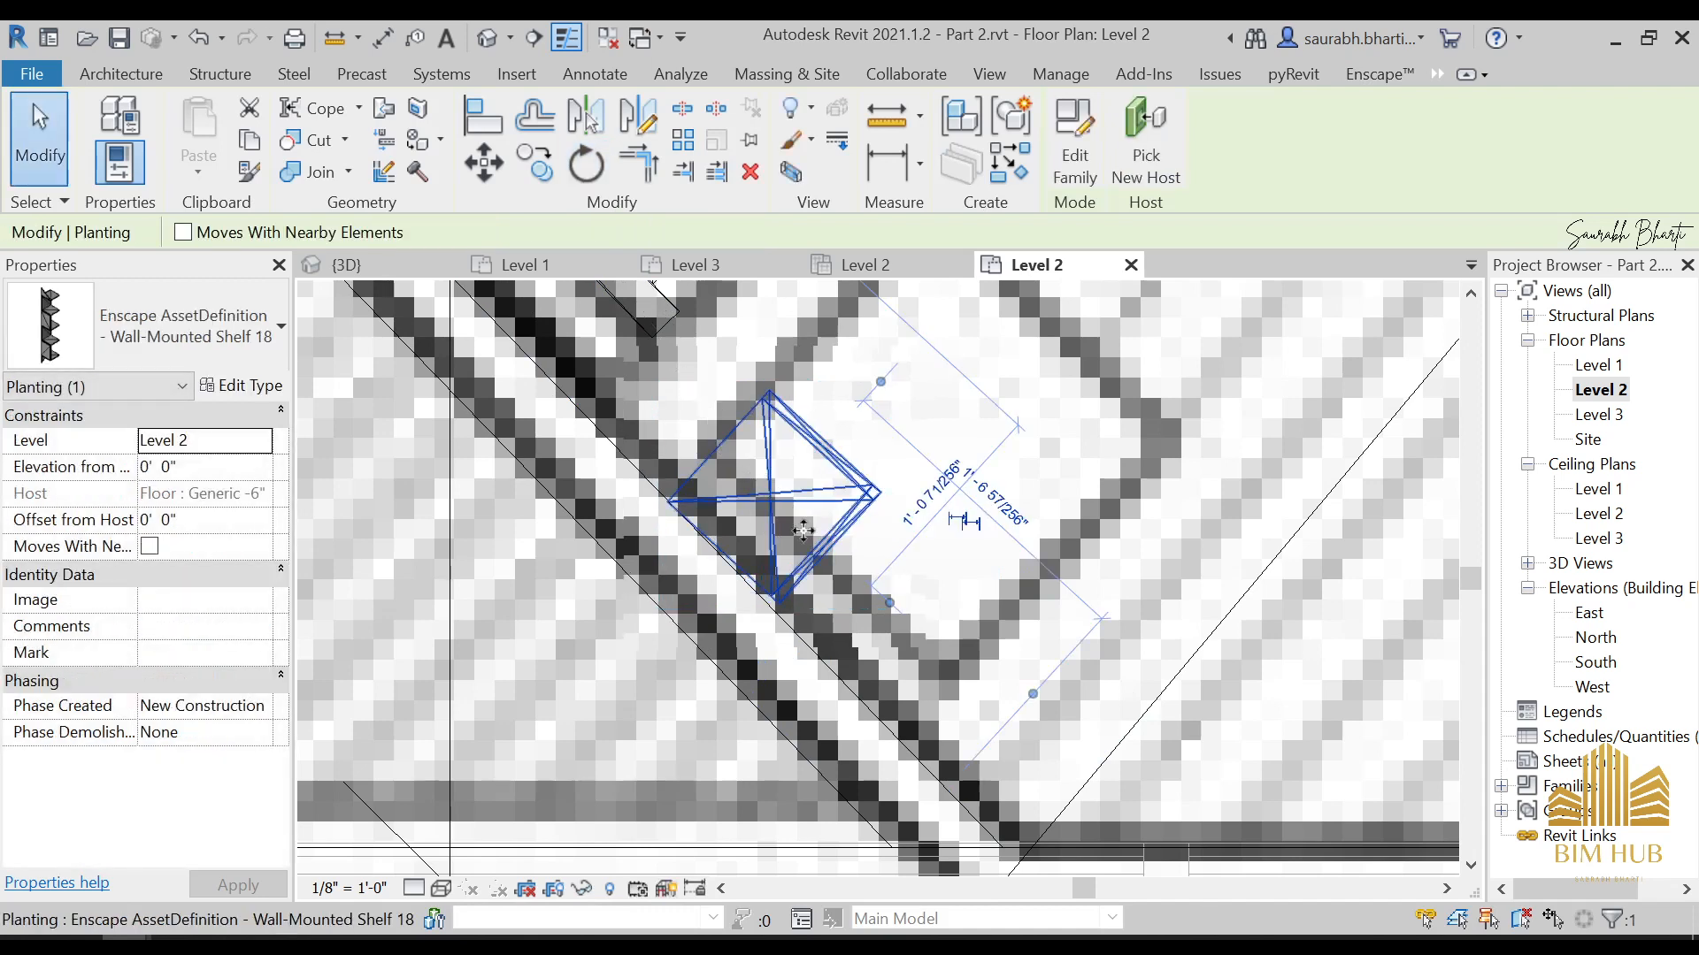
Rotate Wall-Mounted Shelf 18 by 5° against the diagonal wall and deselect it
click(585, 165)
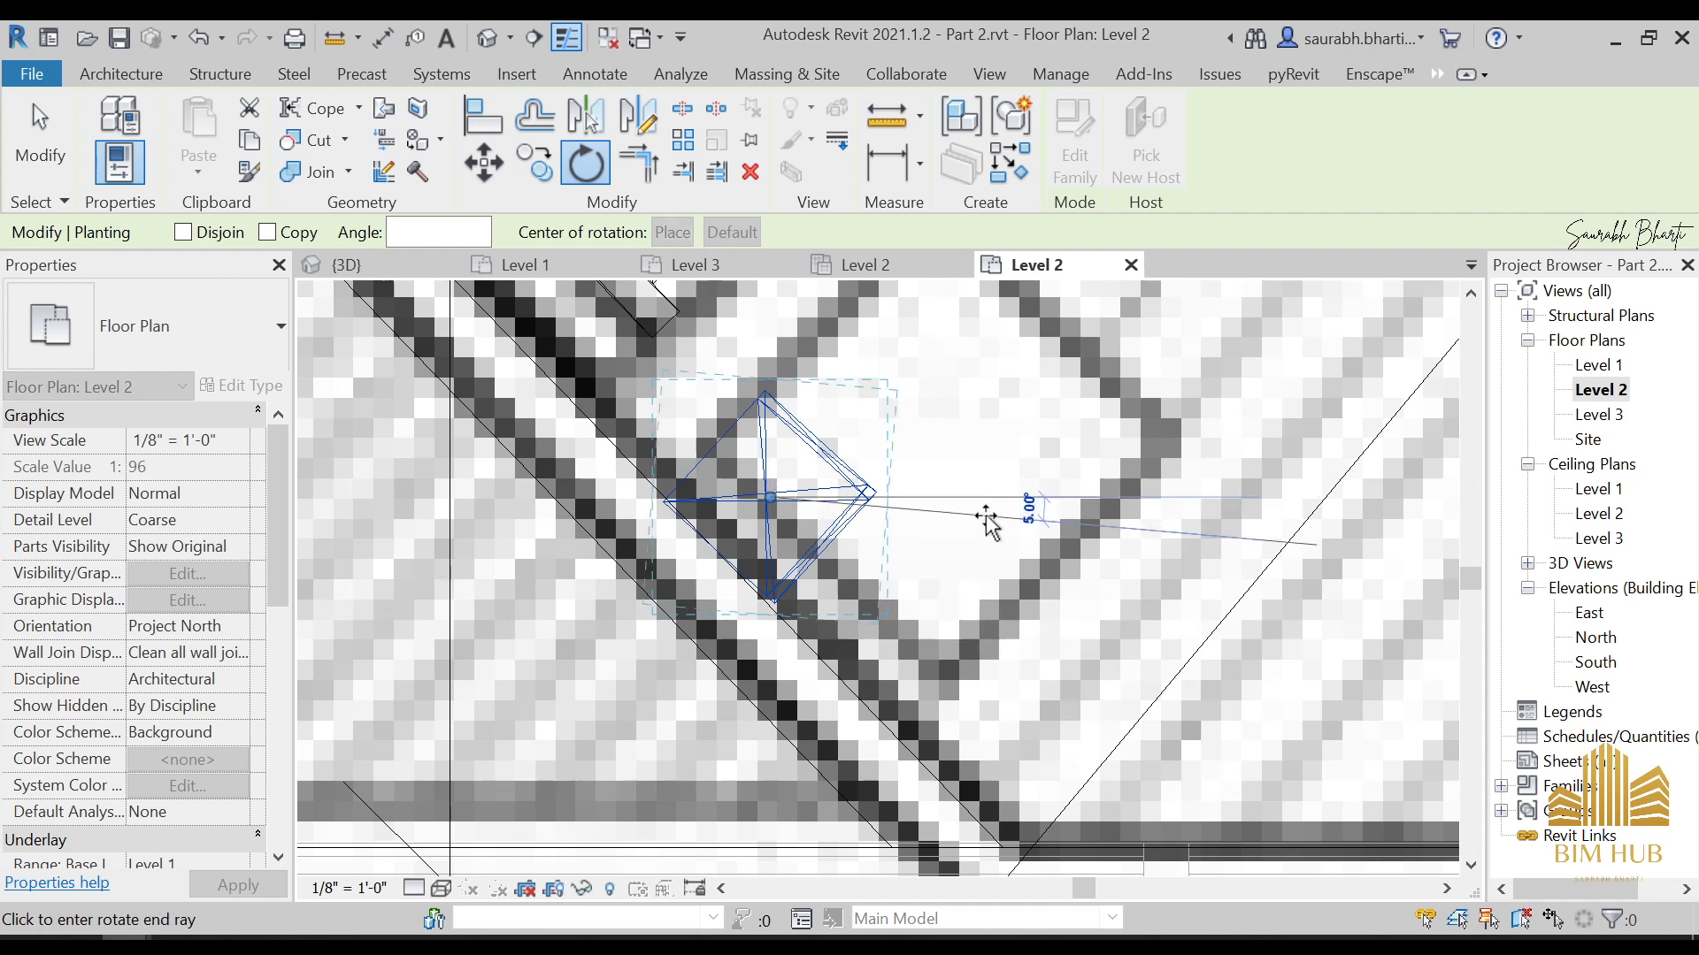
click(986, 522)
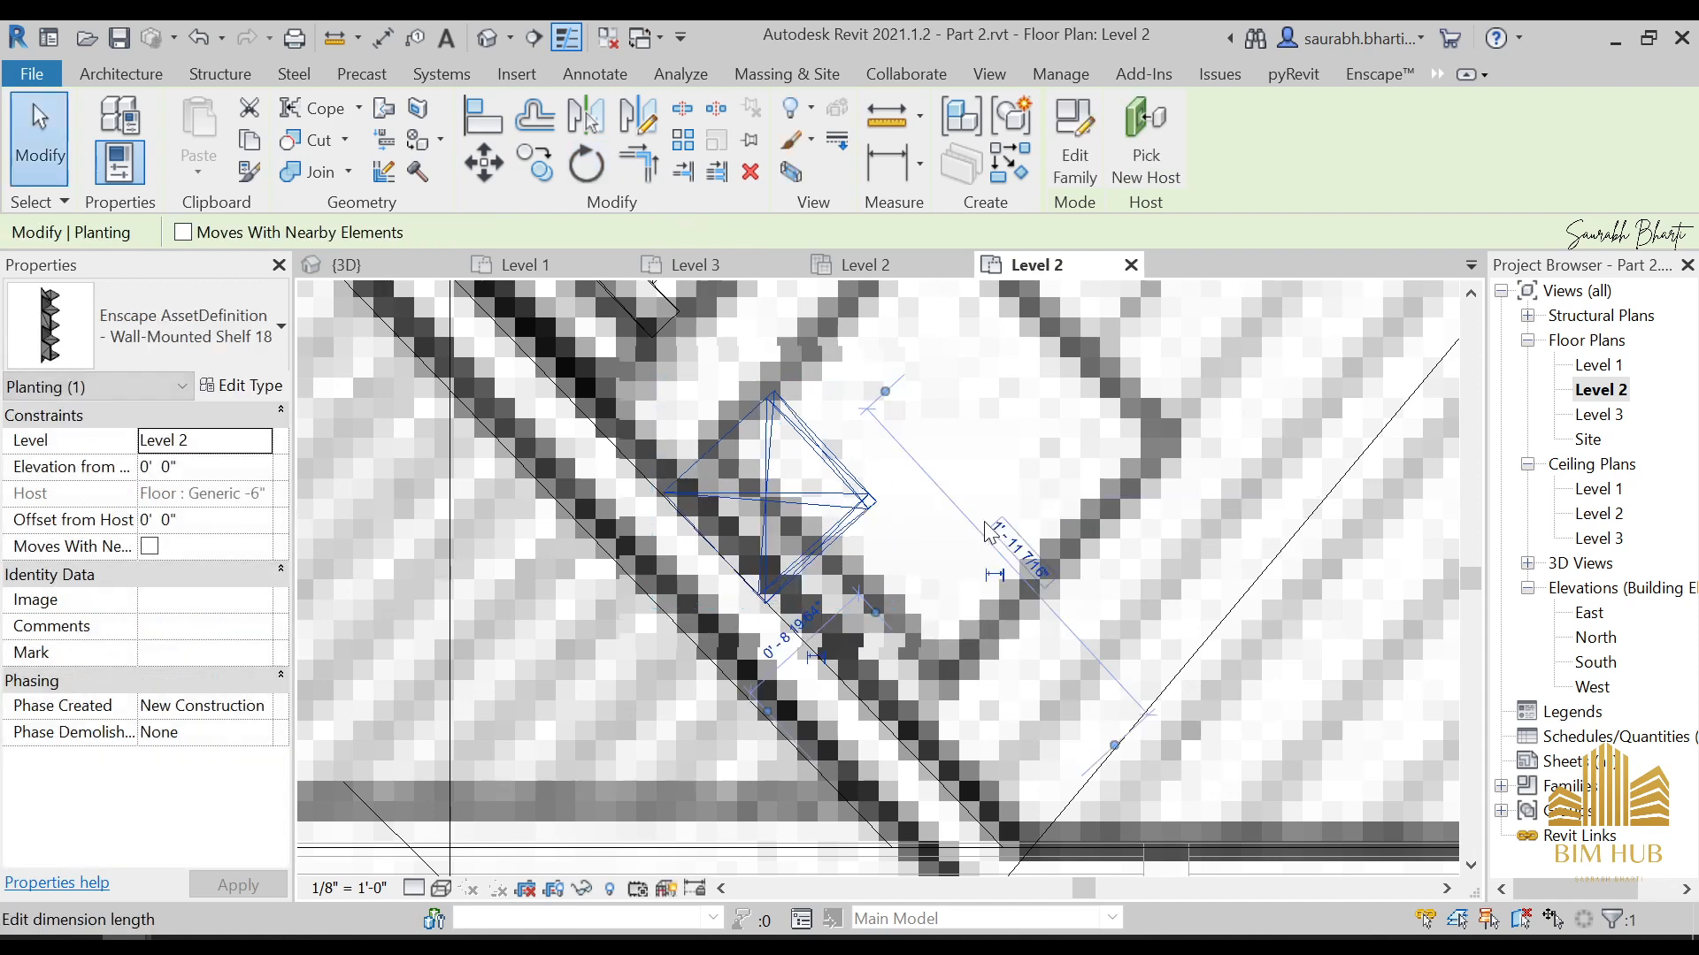
key(Escape)
In the 3D view, set the elevation from level of Wall-Mounted Shelf 18 beside the bed to 2'
scroll(830, 535, down, 2)
scroll(830, 534, down, 4)
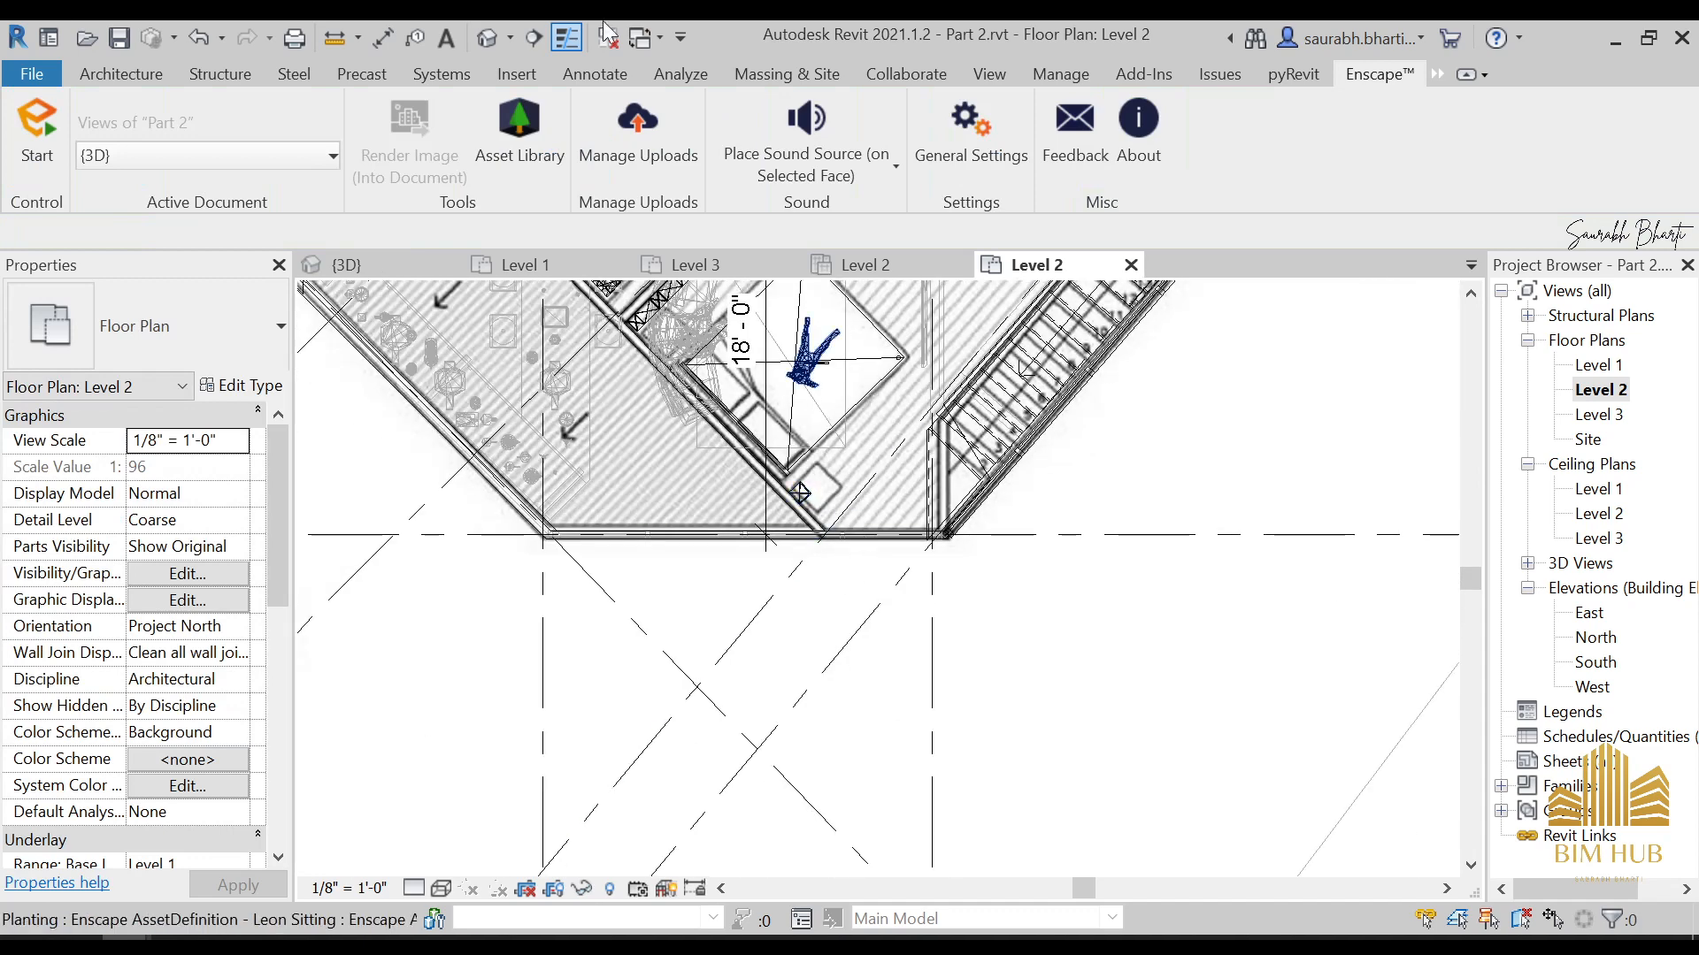
click(494, 39)
shift+middle_drag(629, 420, 548, 544)
scroll(815, 471, up, 5)
click(644, 474)
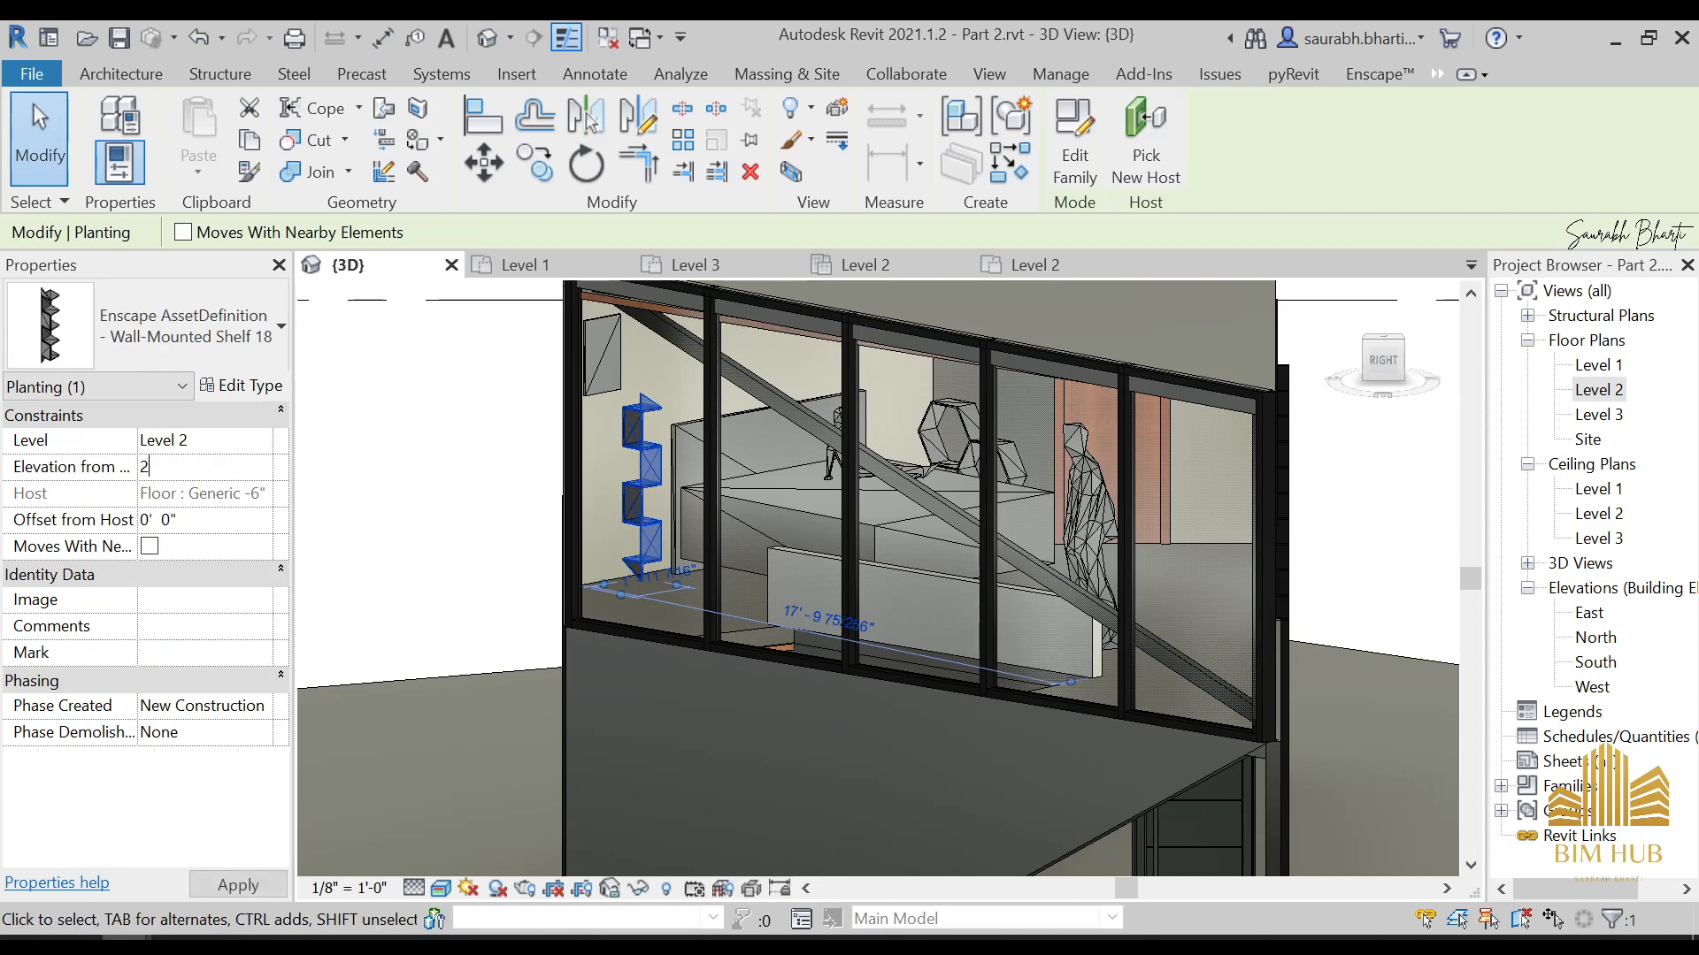
key(Escape)
Set the elevation from level of Shelf 03 in the bedroom to 3' and deselect it
scroll(646, 439, up, 3)
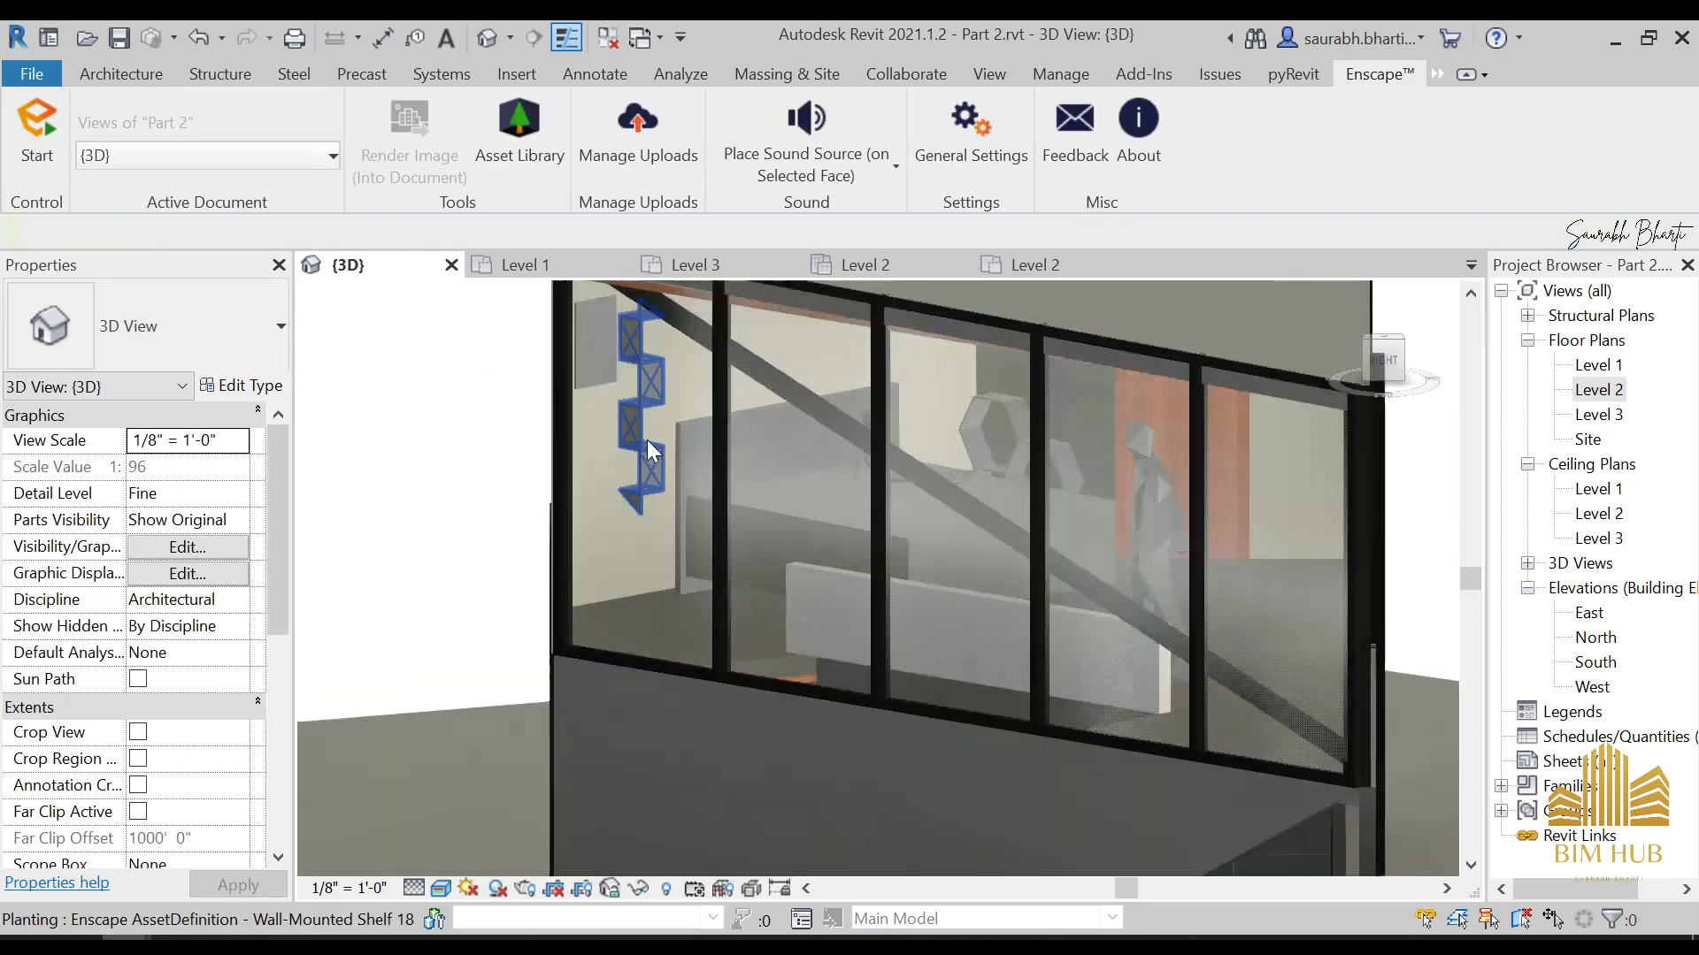
shift+middle_drag(771, 503, 975, 458)
click(975, 458)
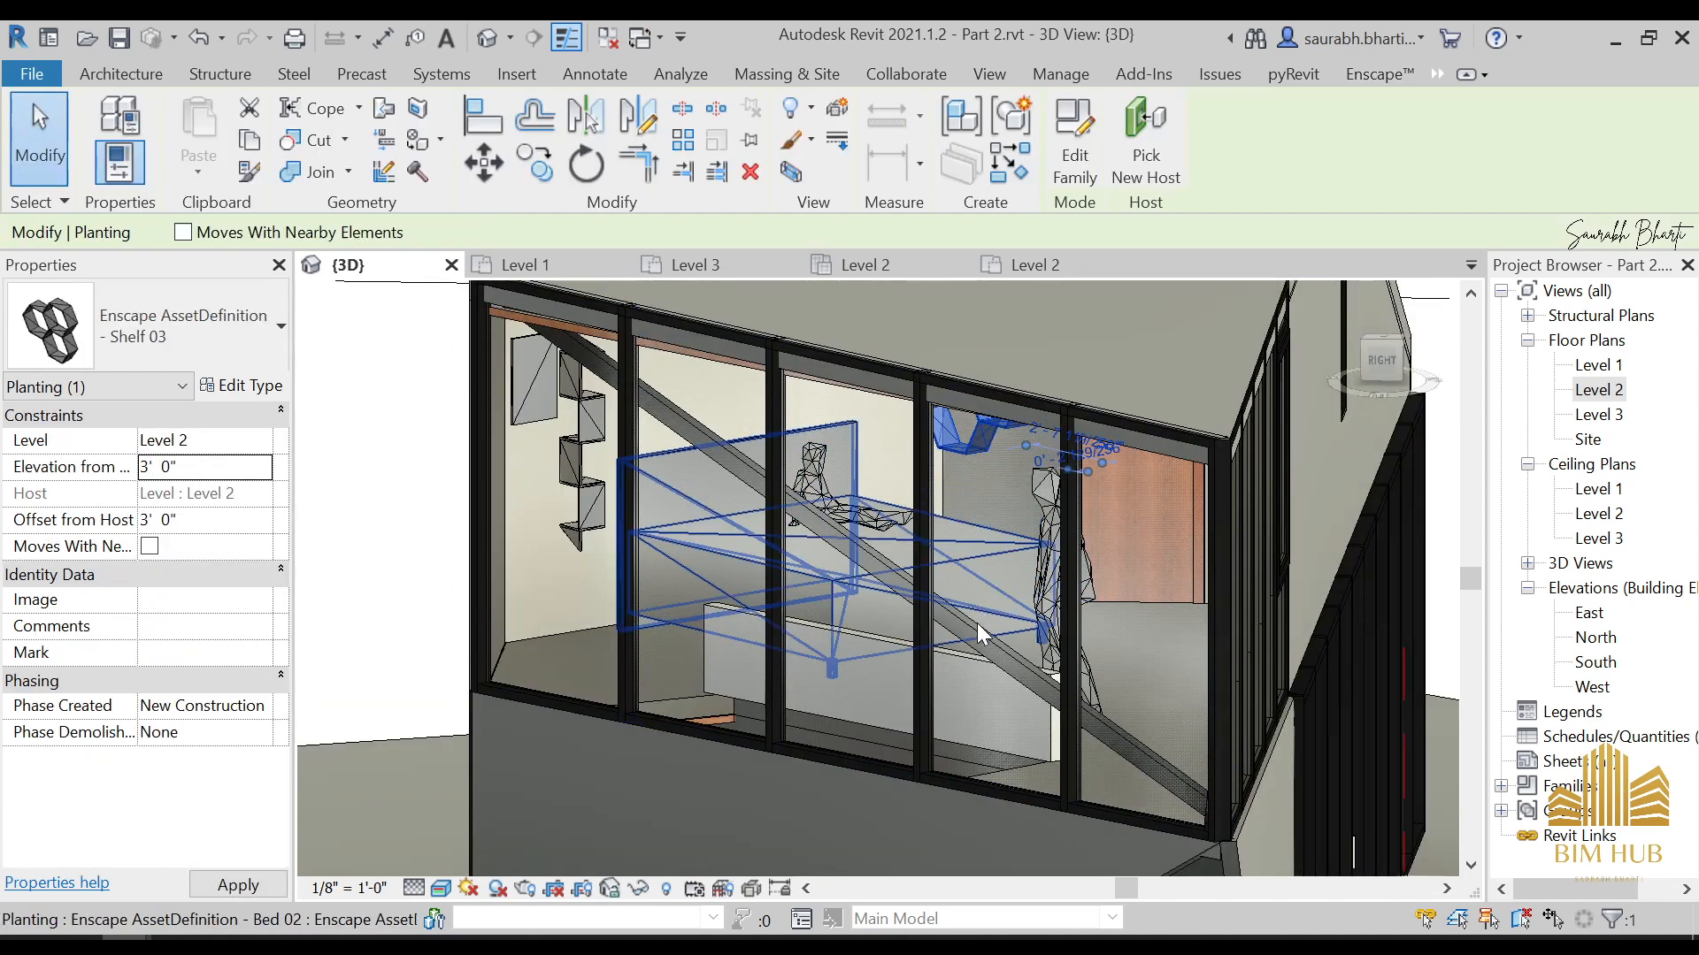
shift+middle_drag(982, 619, 1030, 598)
key(Escape)
In the Level 2 floor plan, place the Storage Glass accessory from the Enscape assets on the shelf along the bathroom wall
double_click(1611, 399)
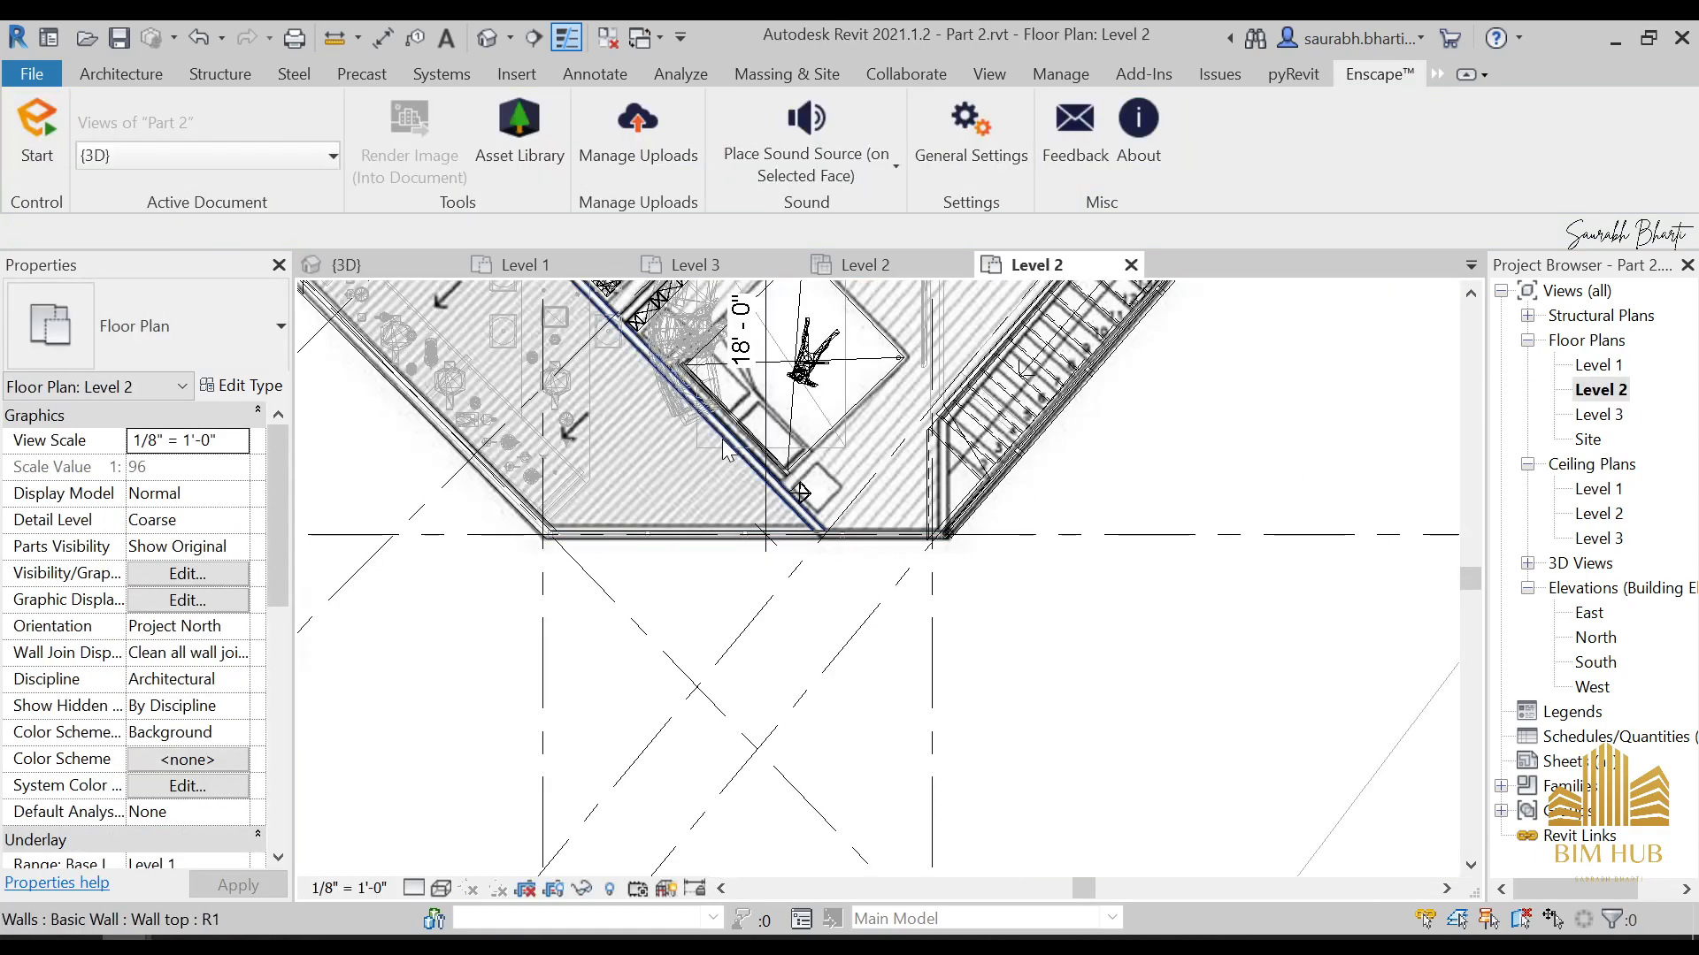
middle_drag(725, 450, 771, 668)
scroll(679, 524, up, 3)
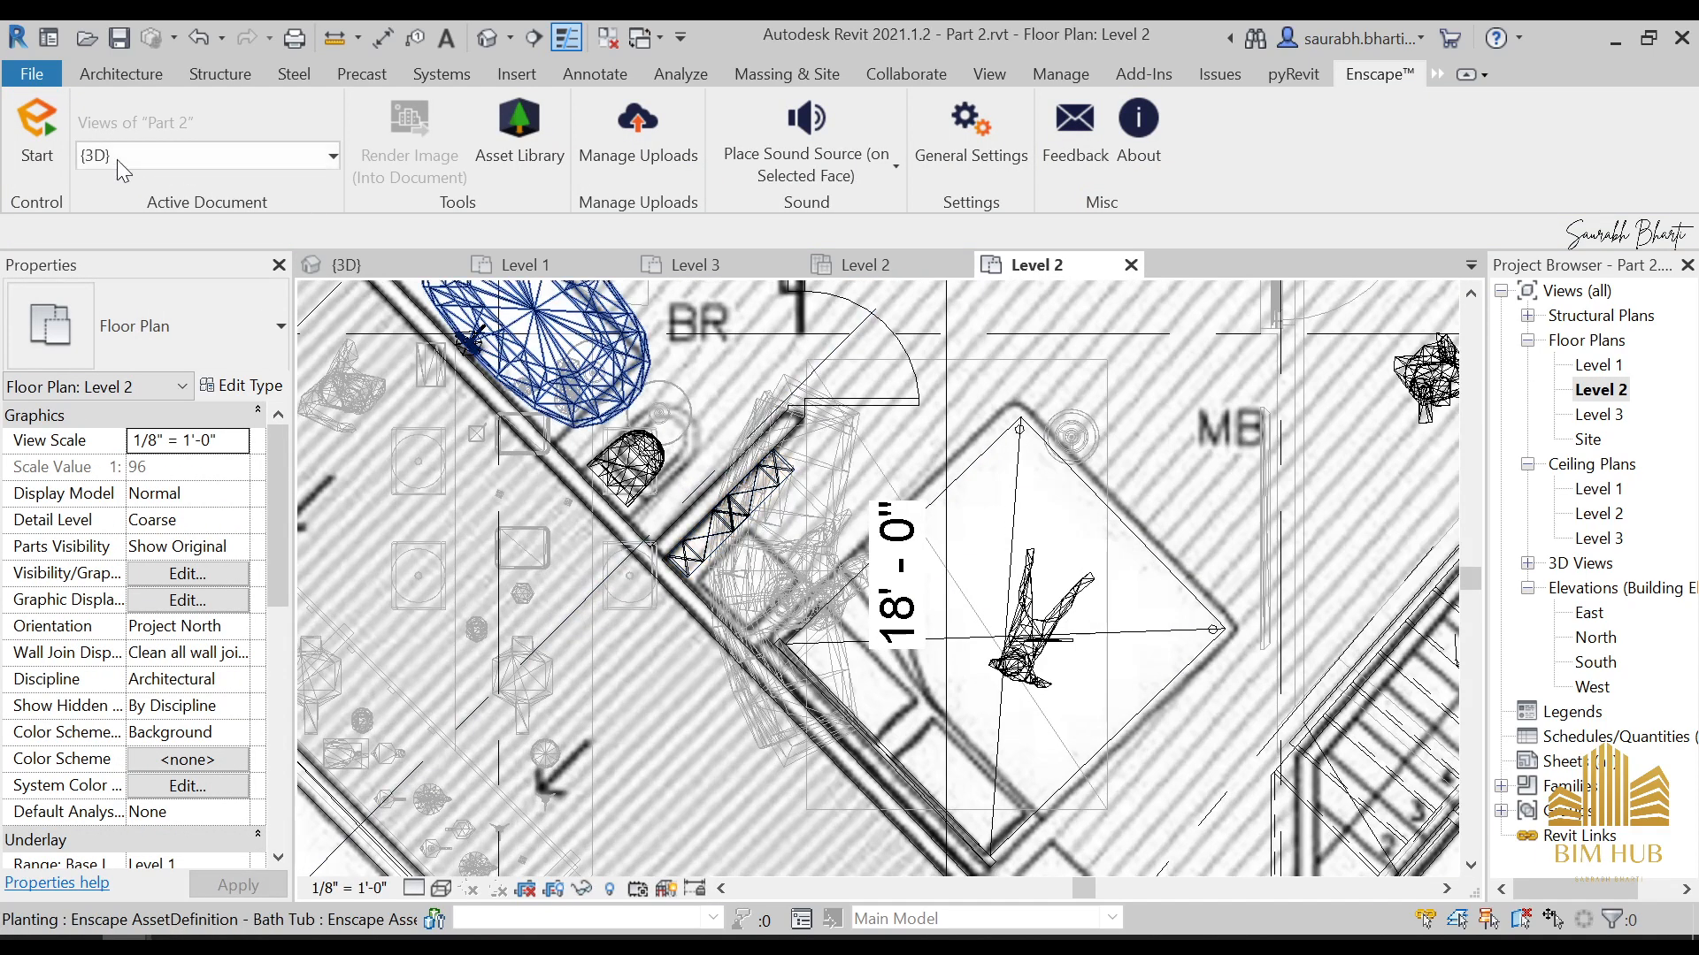
click(531, 104)
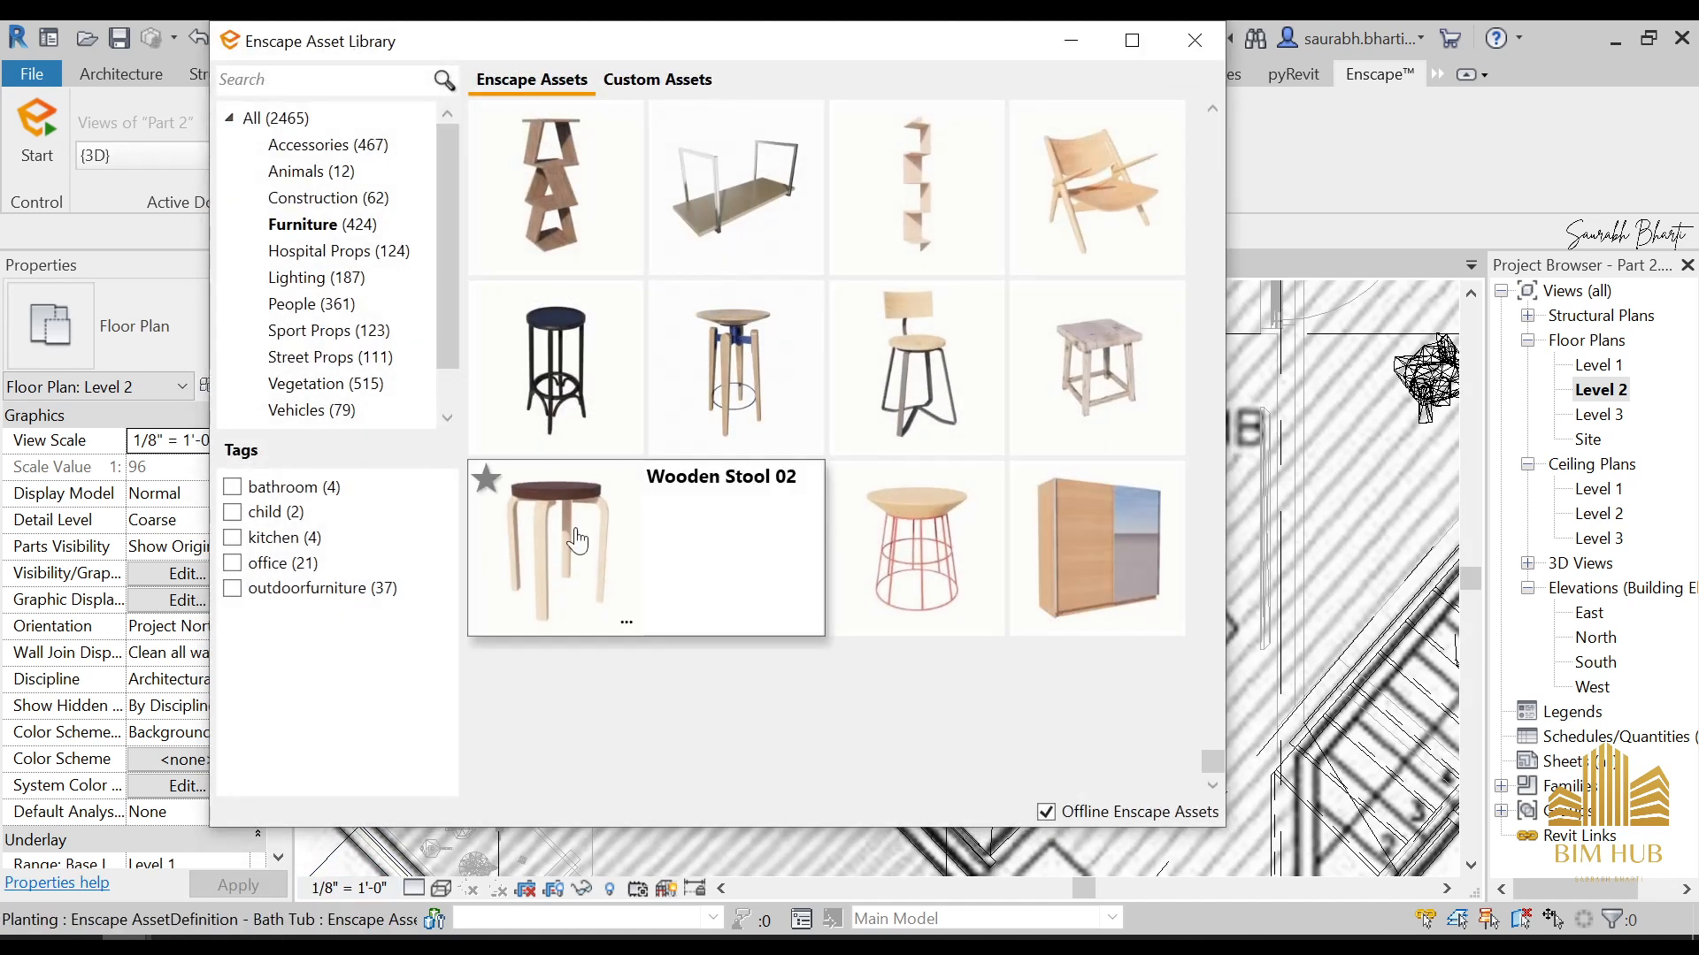
scroll(635, 480, down, 10)
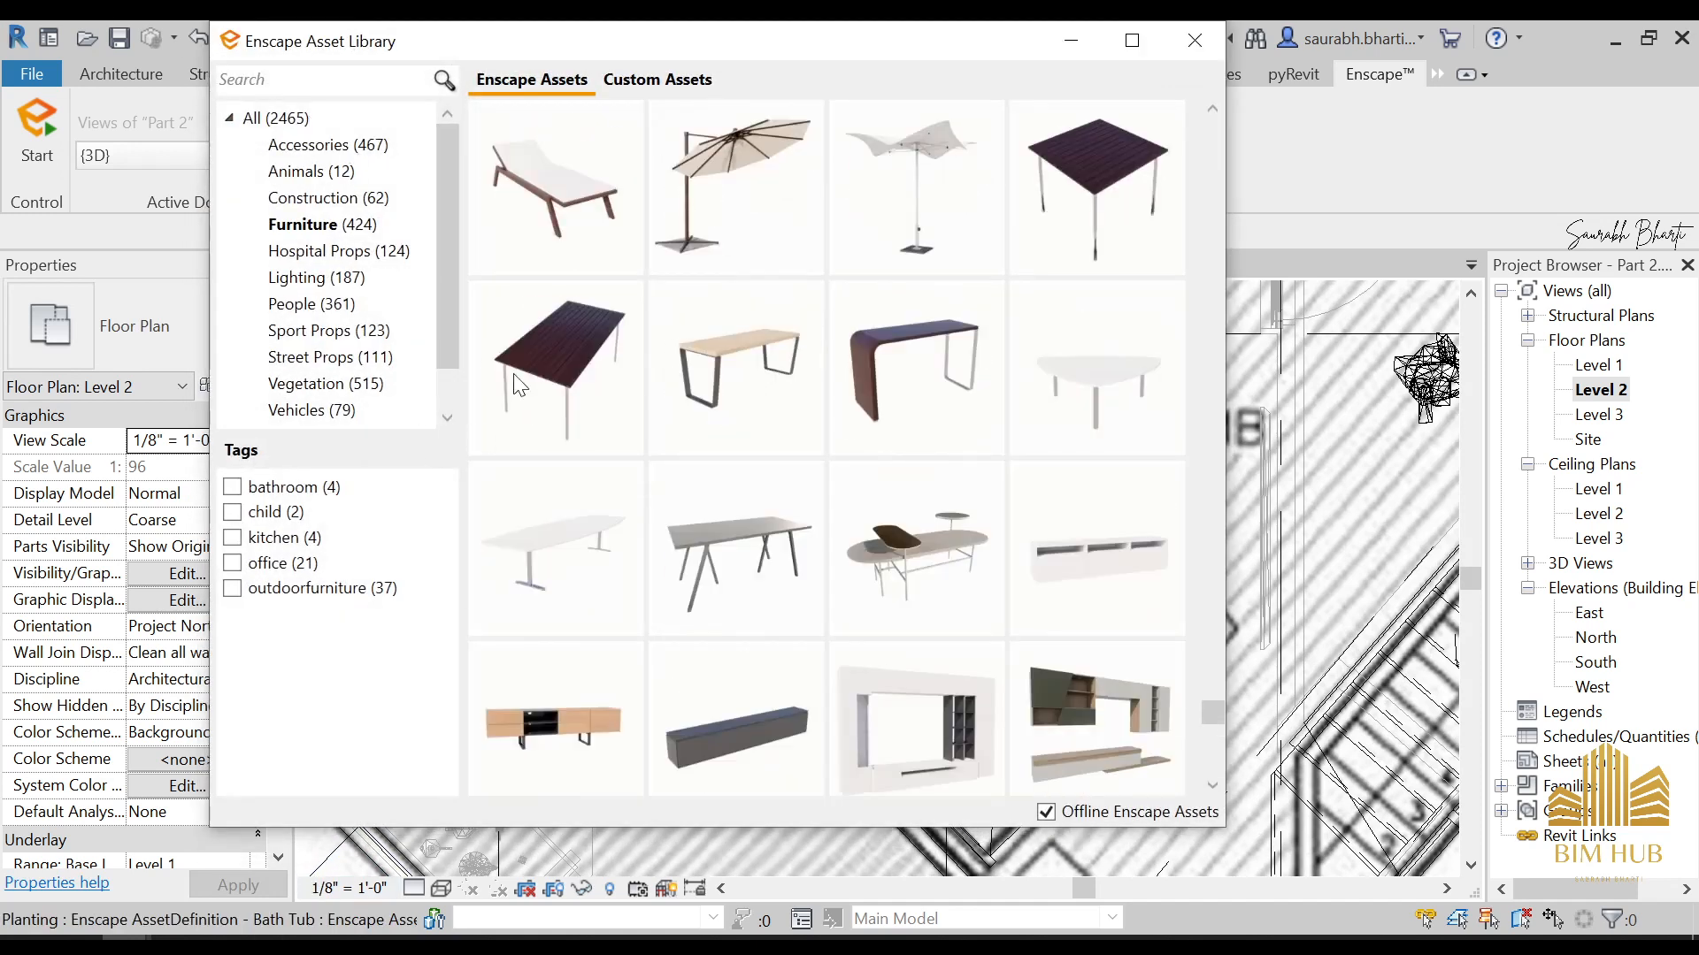
click(328, 144)
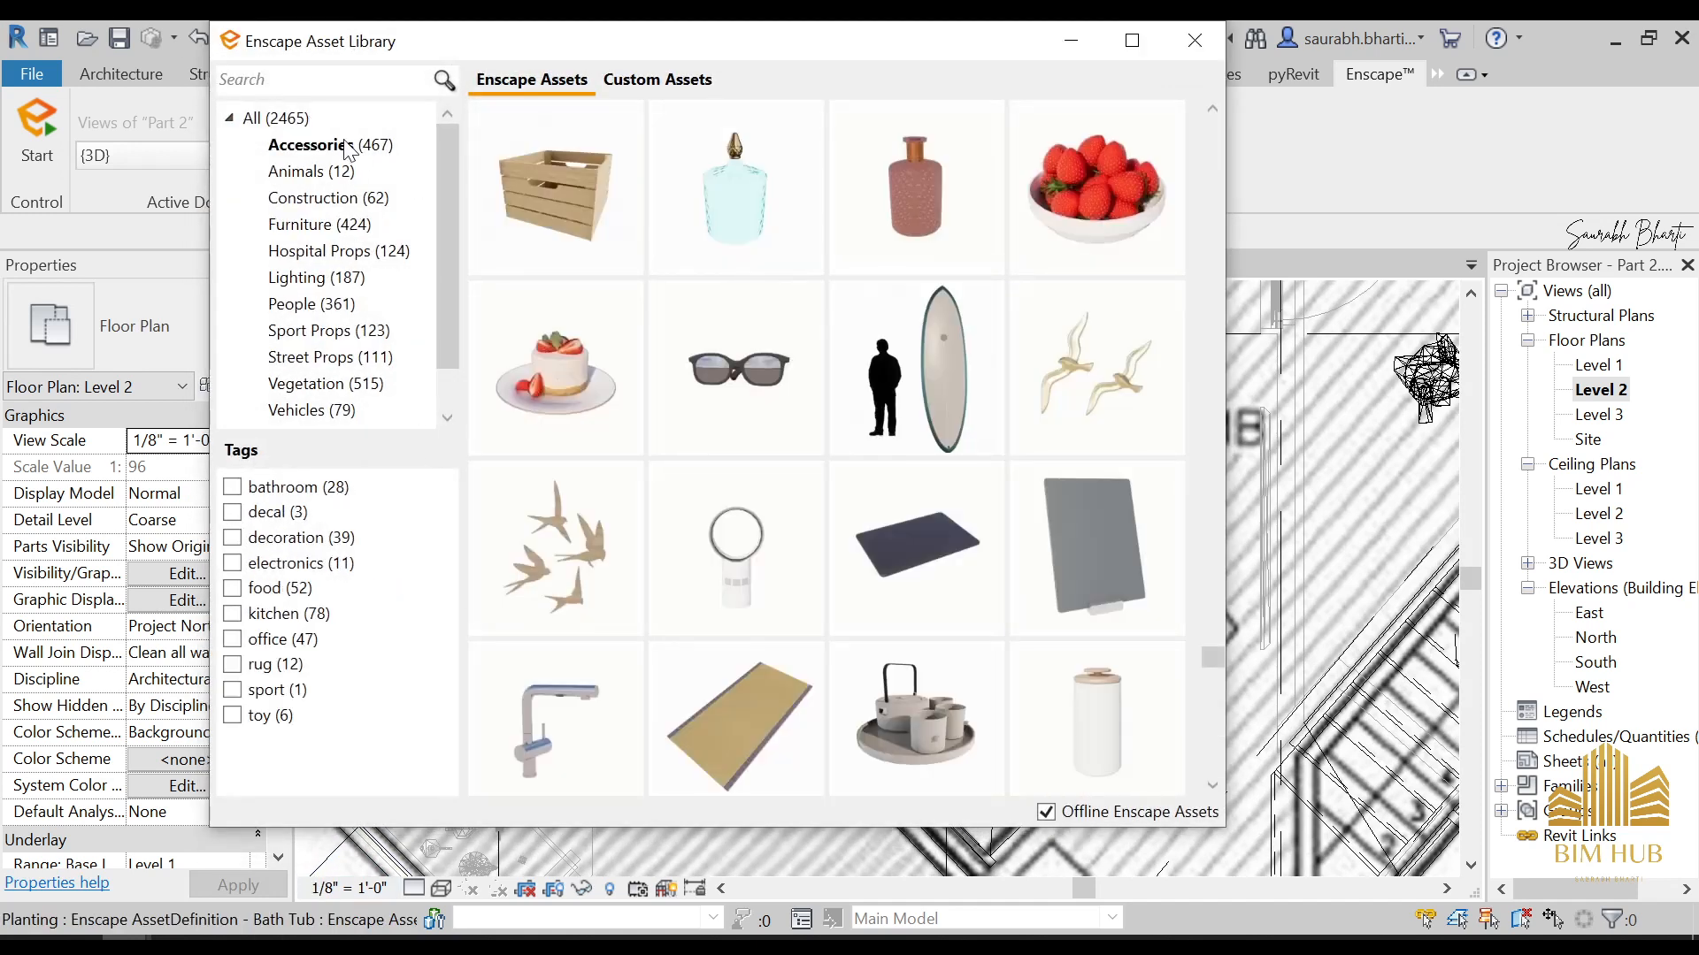
click(740, 185)
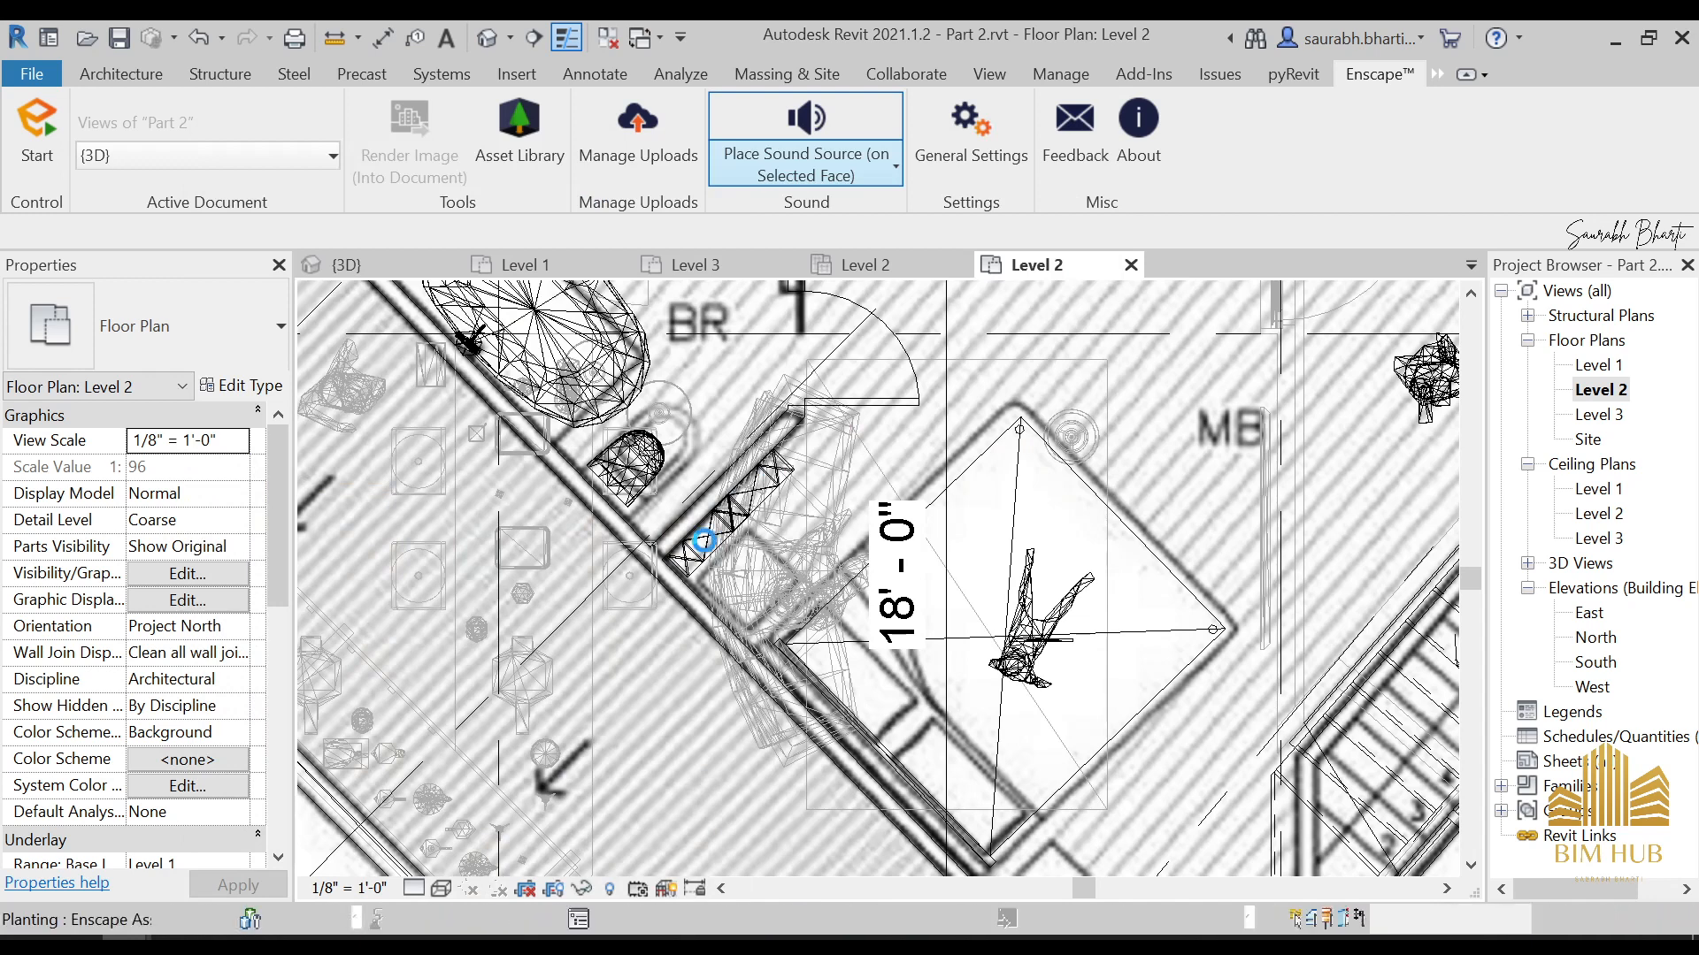
click(704, 539)
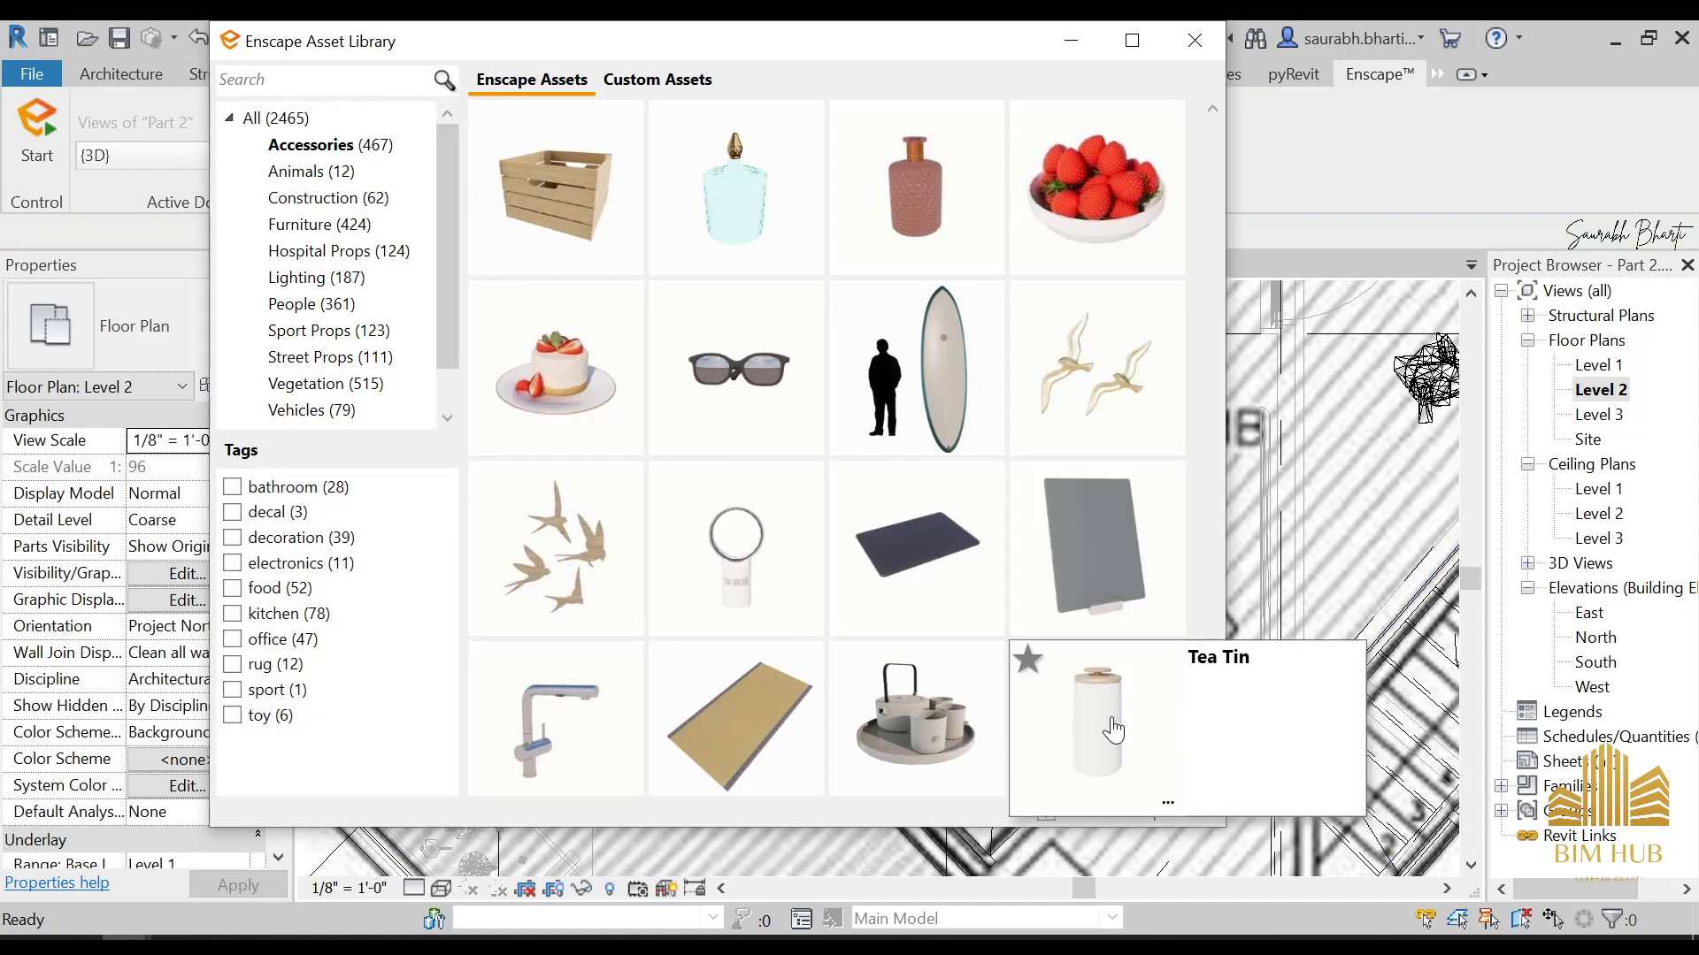
Browse the Enscape accessories for more shelf decoration and choose Pen Holder for placement
scroll(929, 703, down, 10)
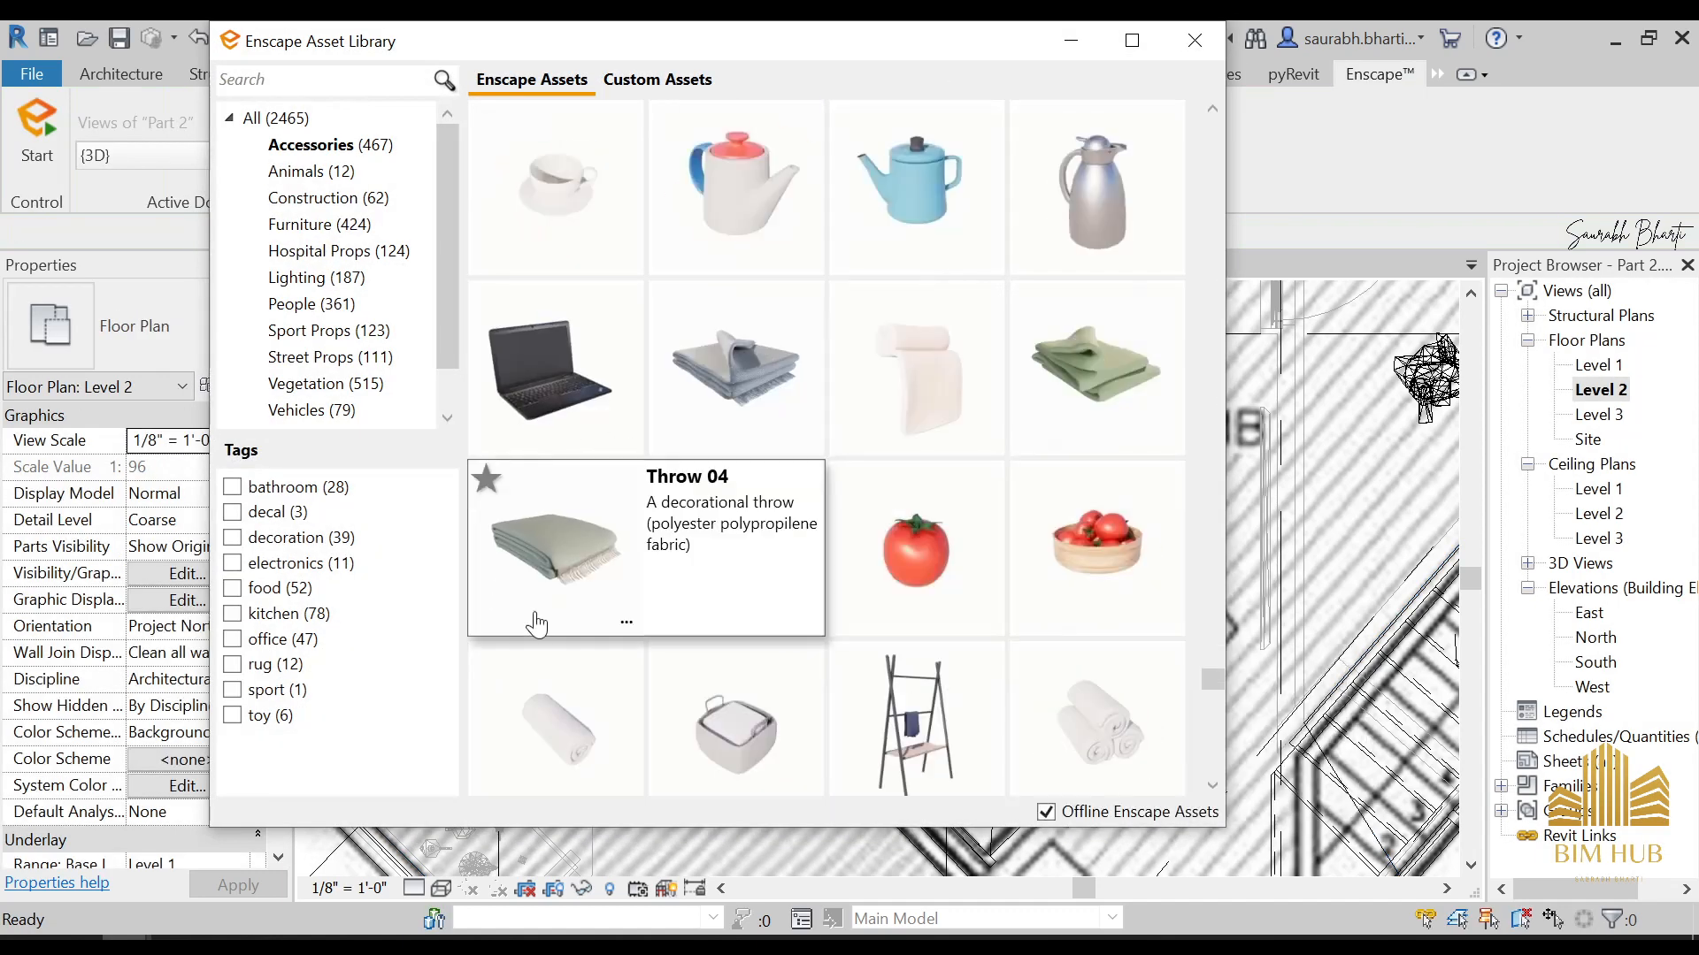
scroll(900, 536, down, 3)
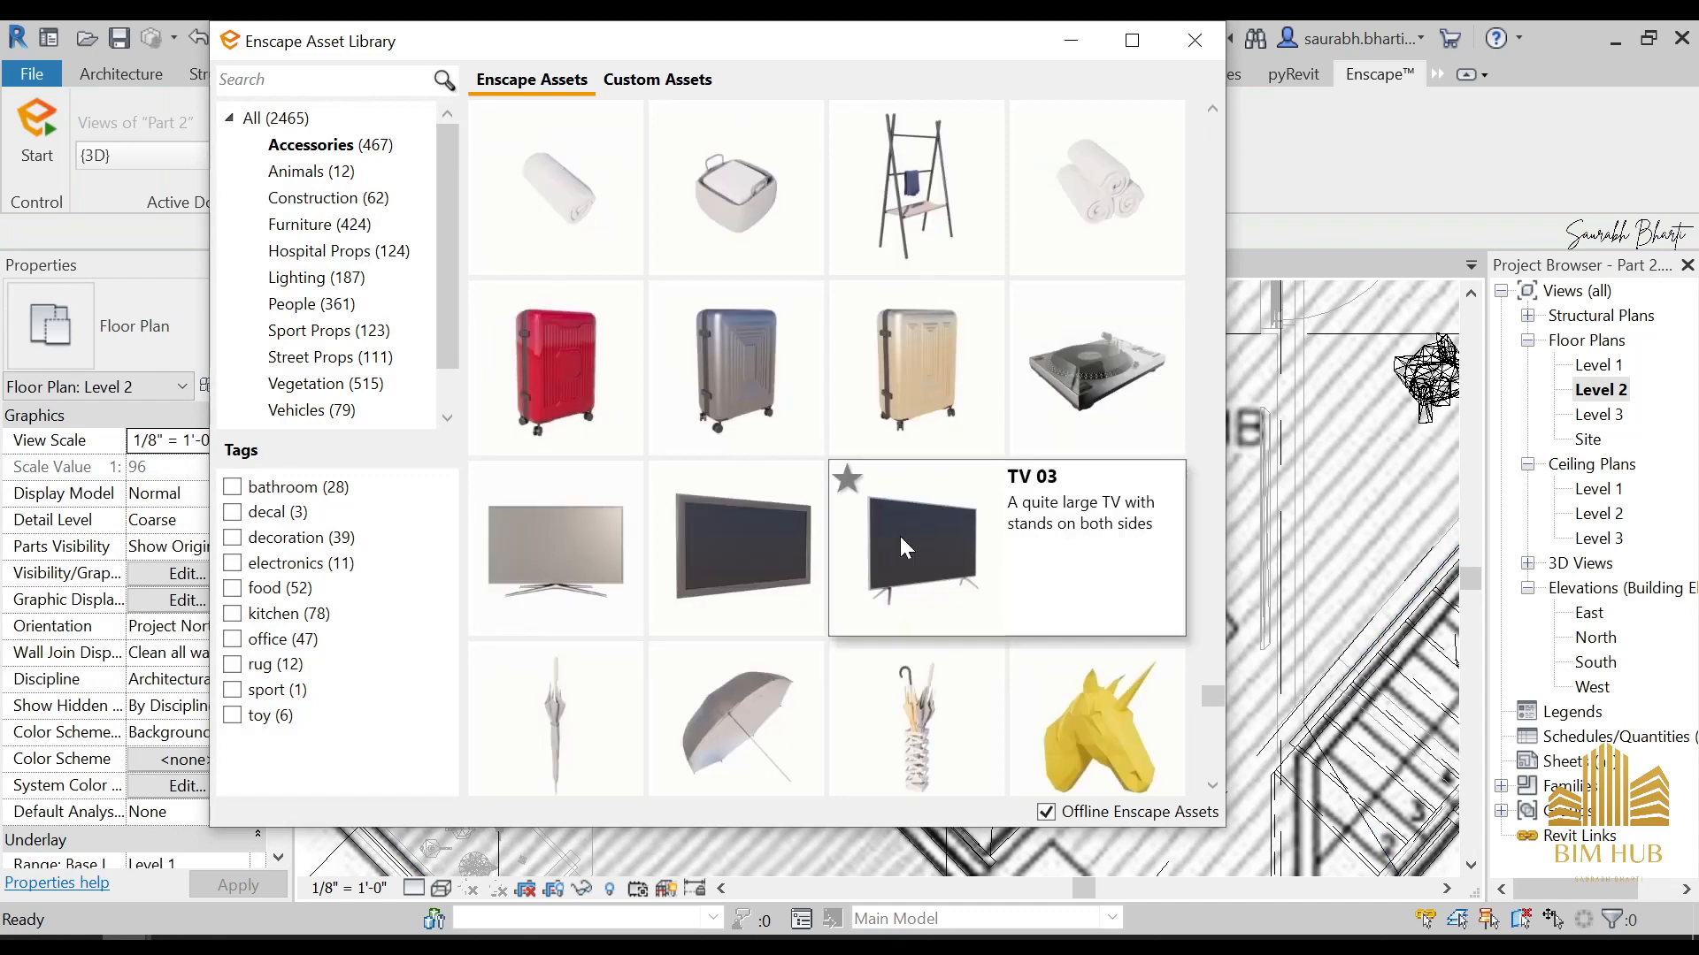
scroll(658, 517, up, 15)
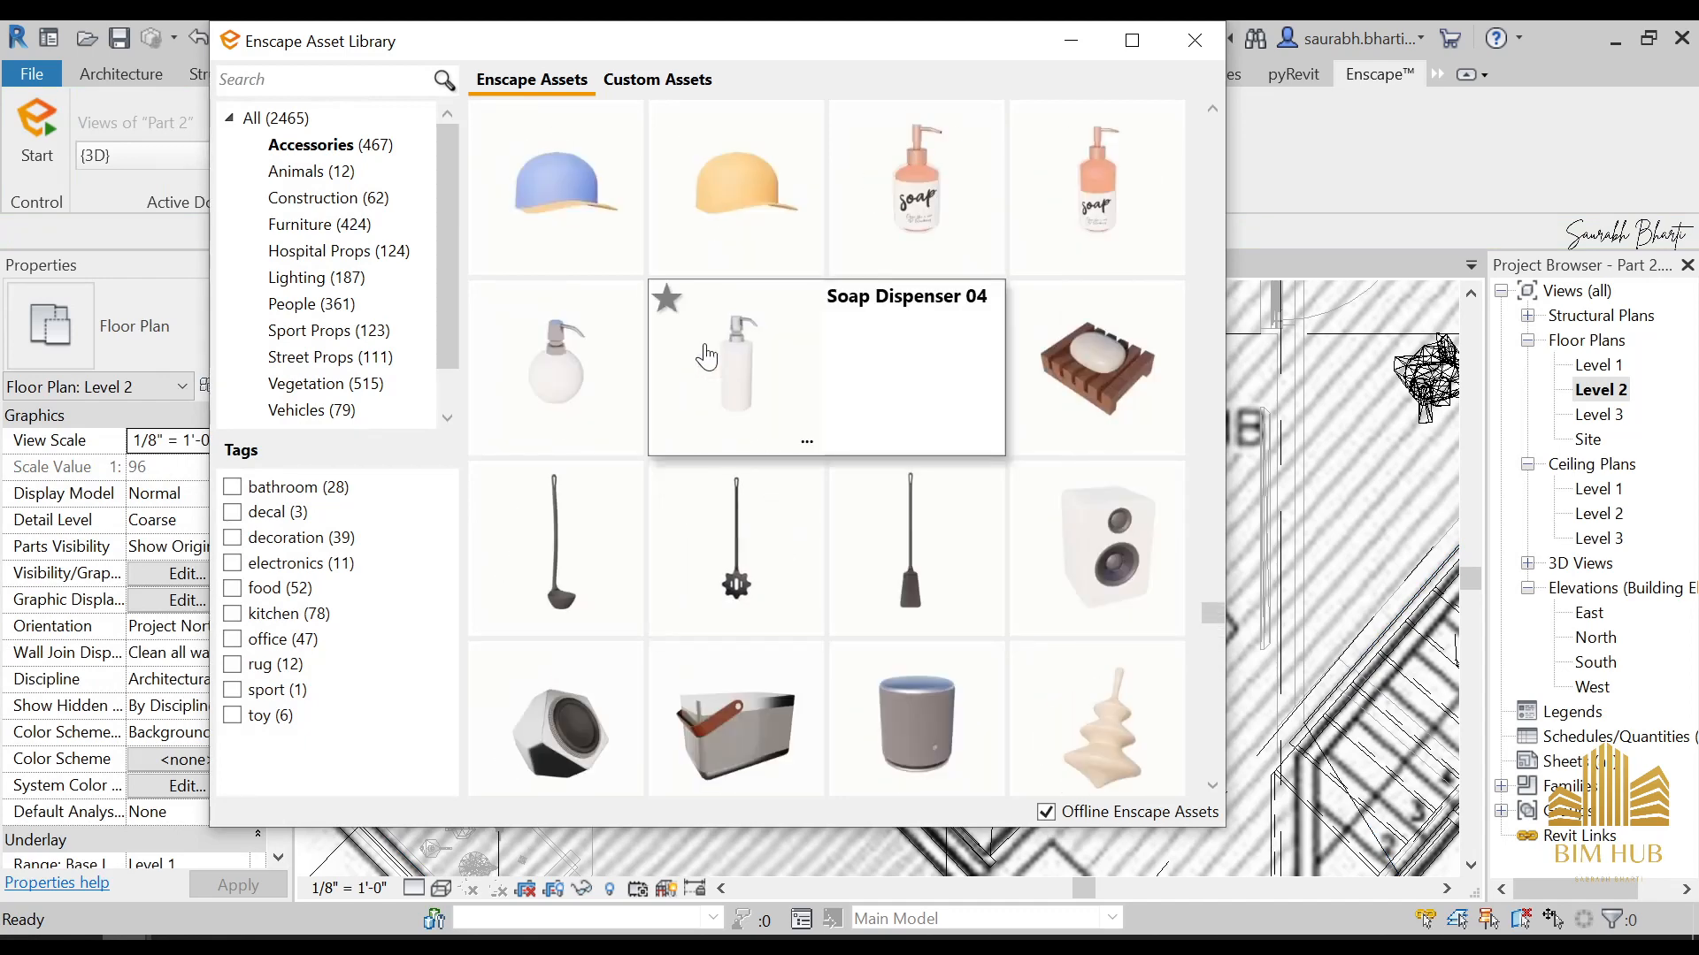
scroll(772, 409, up, 15)
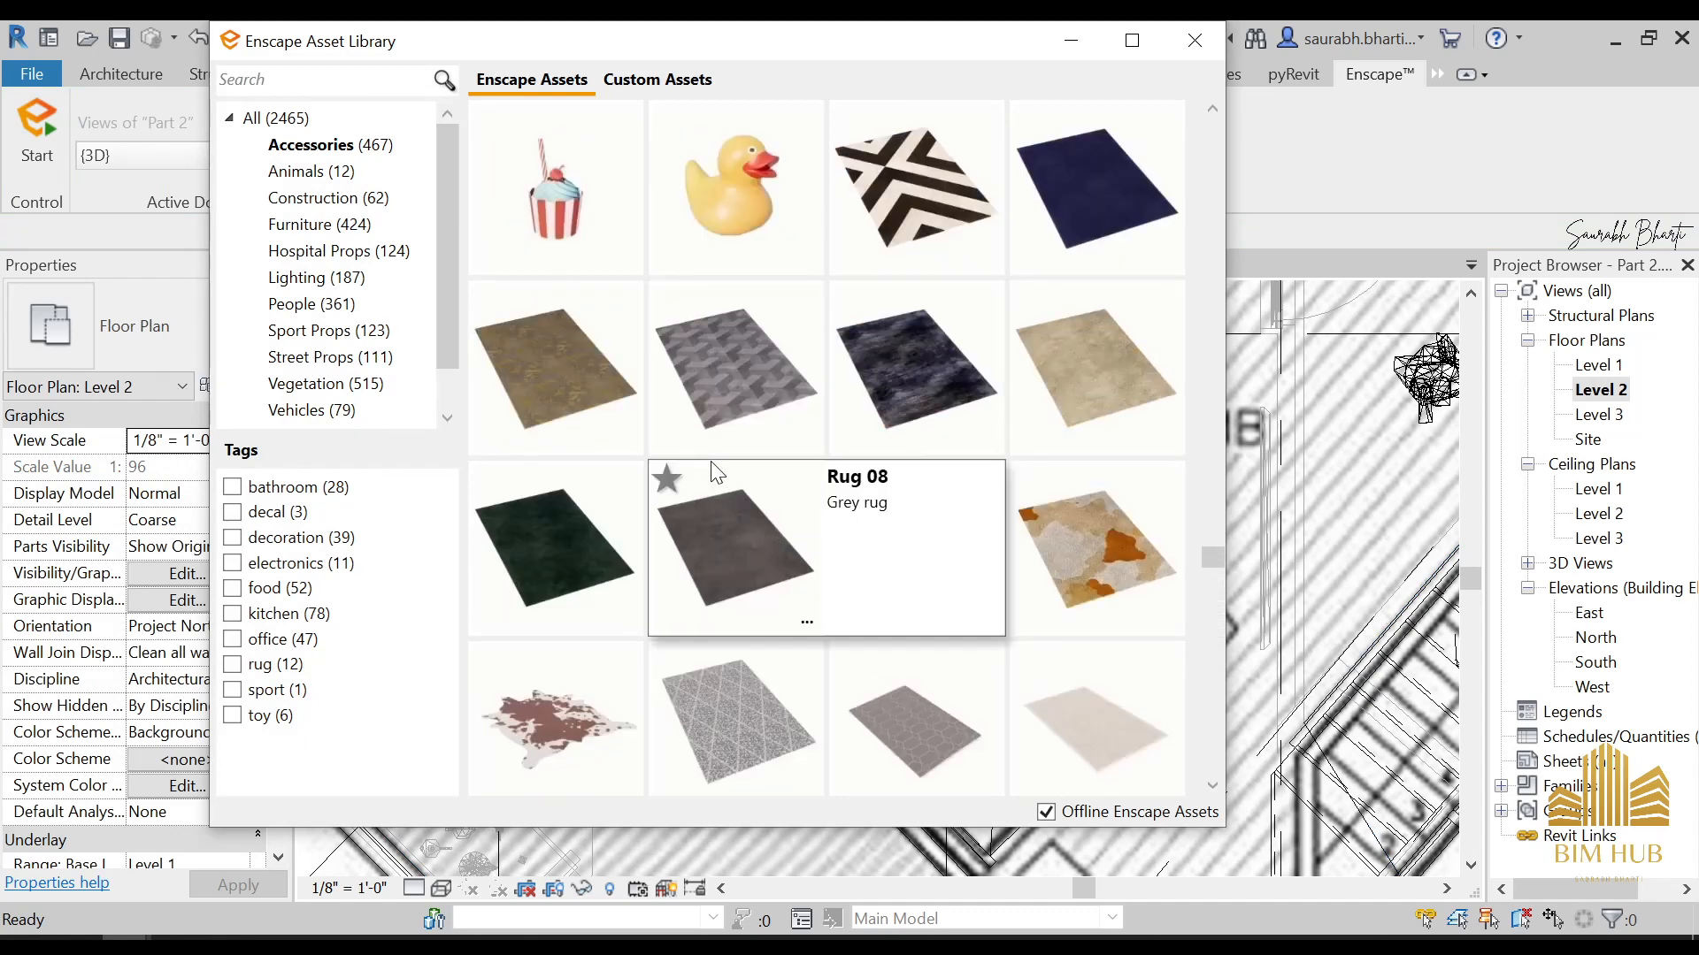
scroll(672, 556, up, 1)
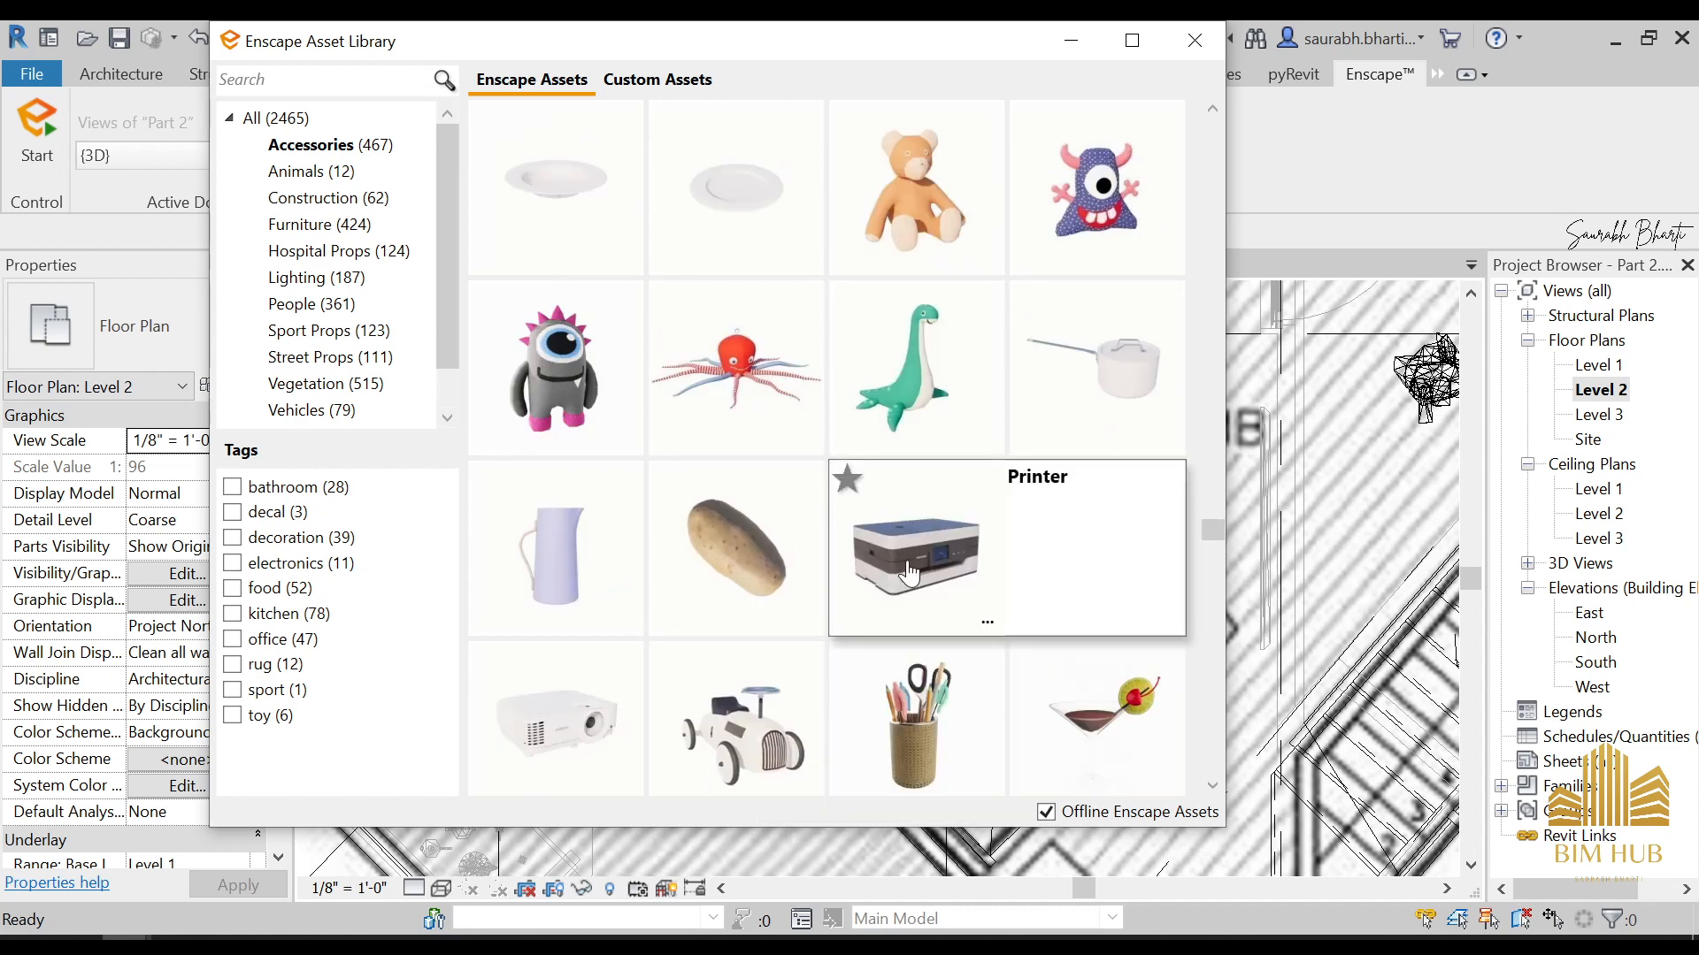
scroll(962, 556, up, 2)
scroll(841, 575, up, 10)
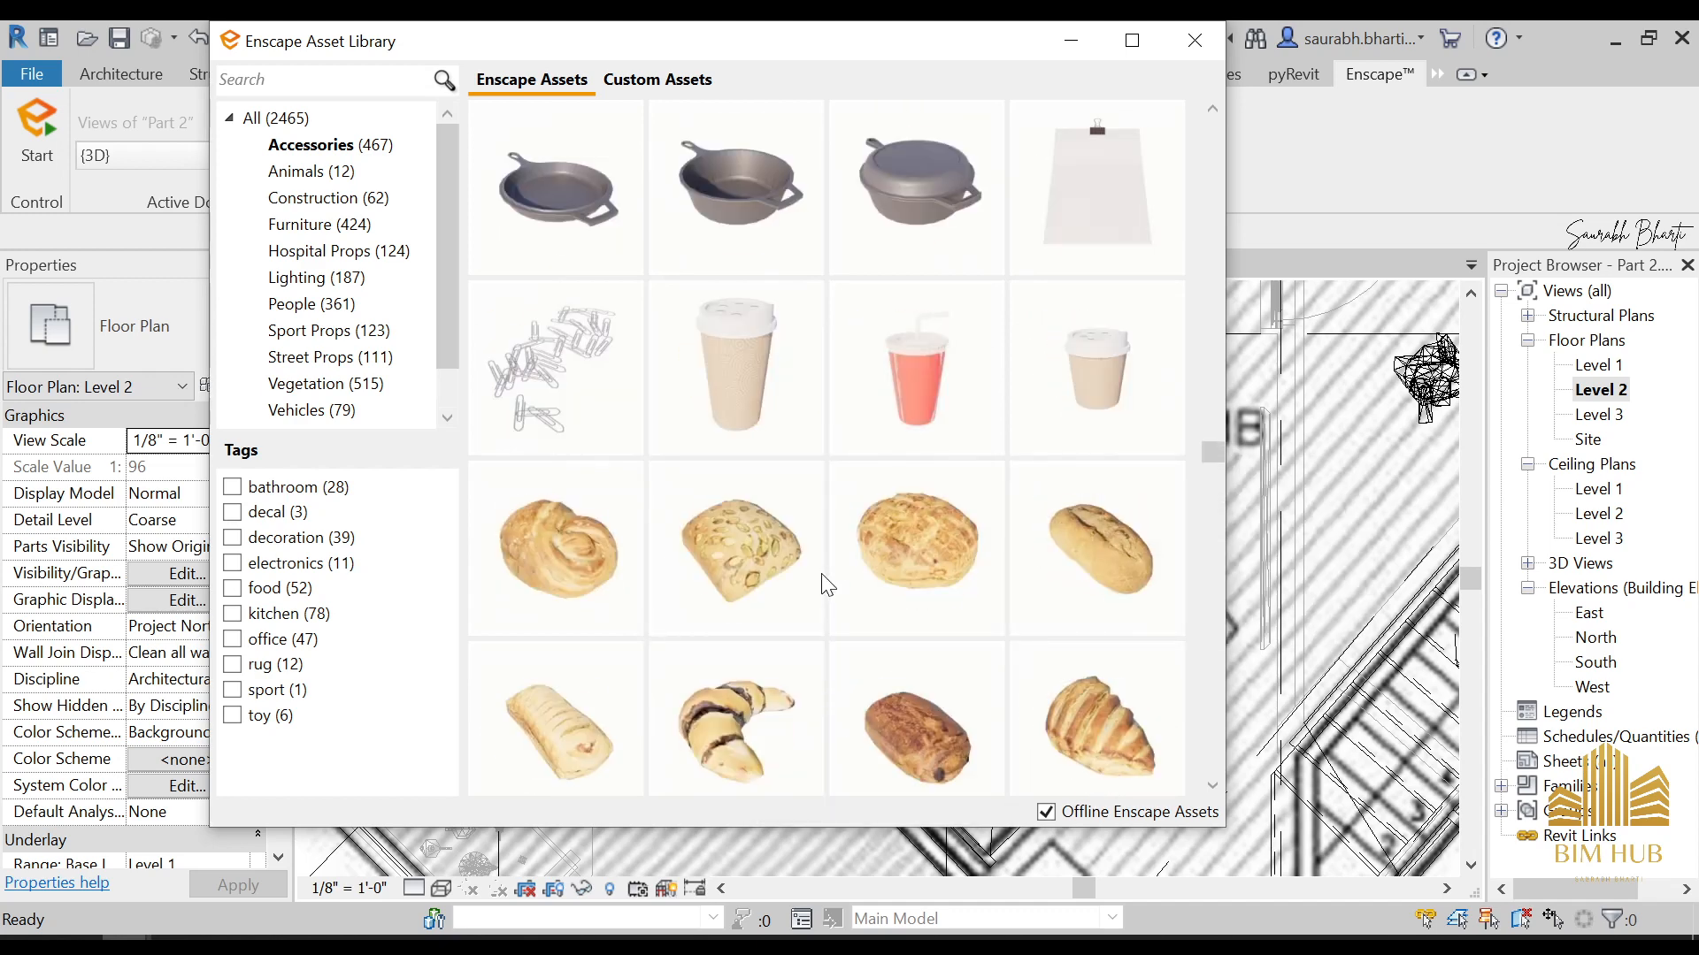
scroll(824, 591, down, 4)
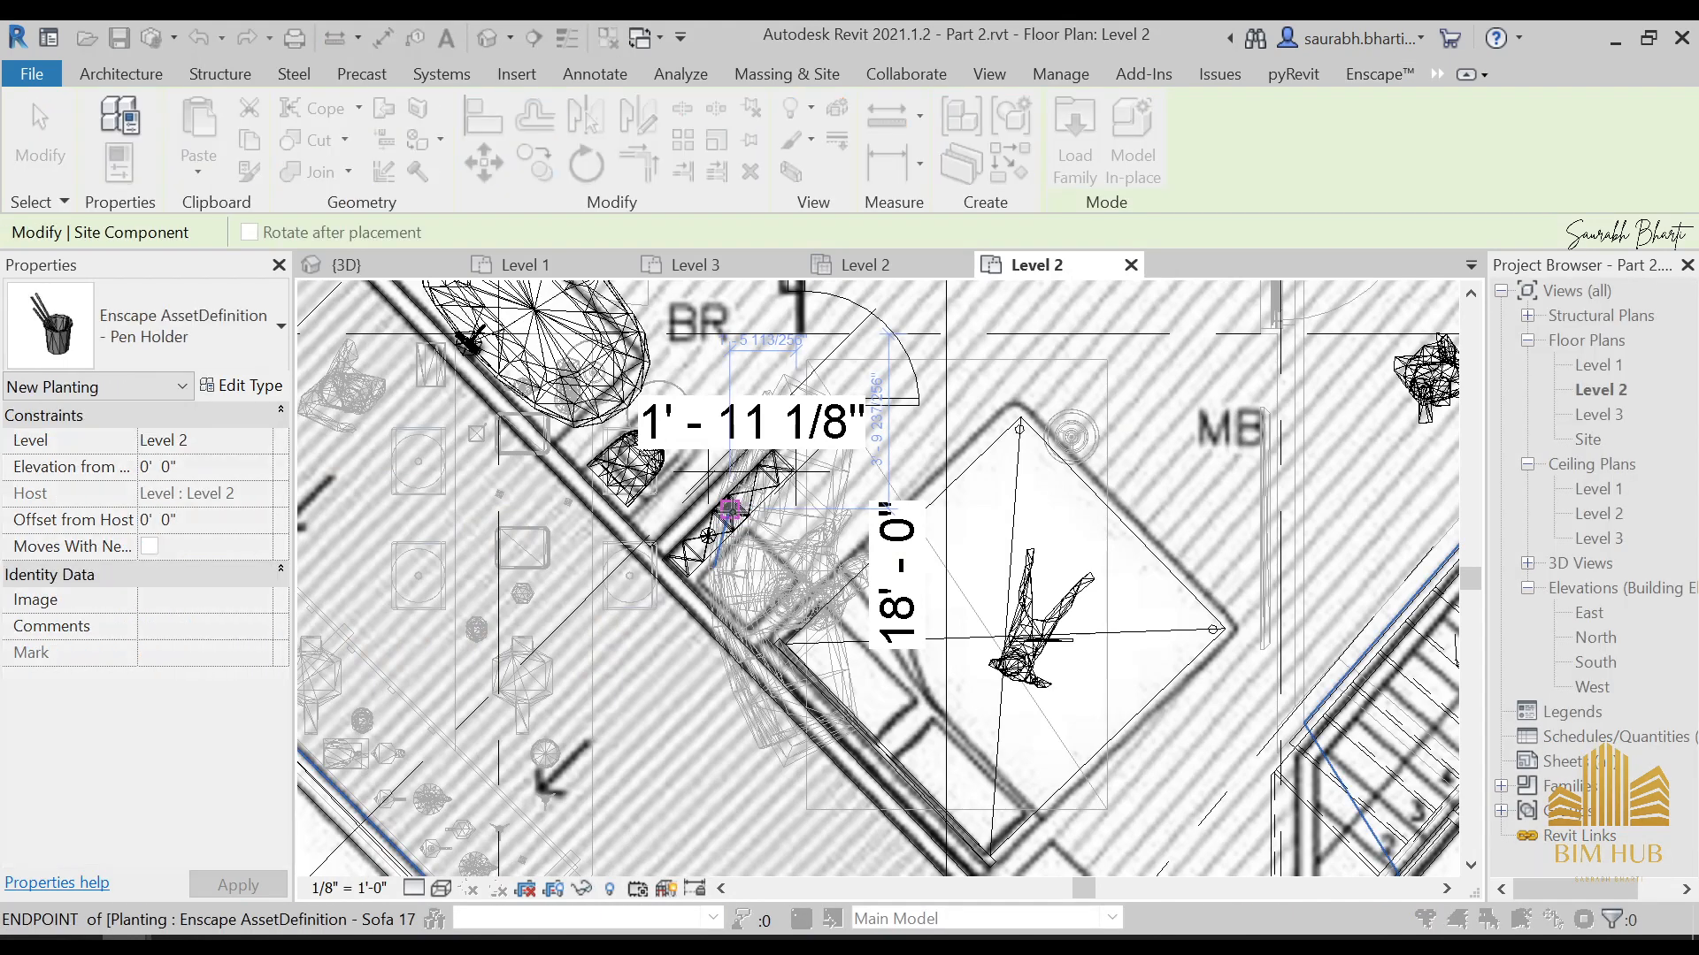
Place one Pen Holder on the shelf along the bathroom wall and another on Wall-Mounted Shelf 18, then end the placement
click(731, 510)
middle_drag(929, 662, 845, 478)
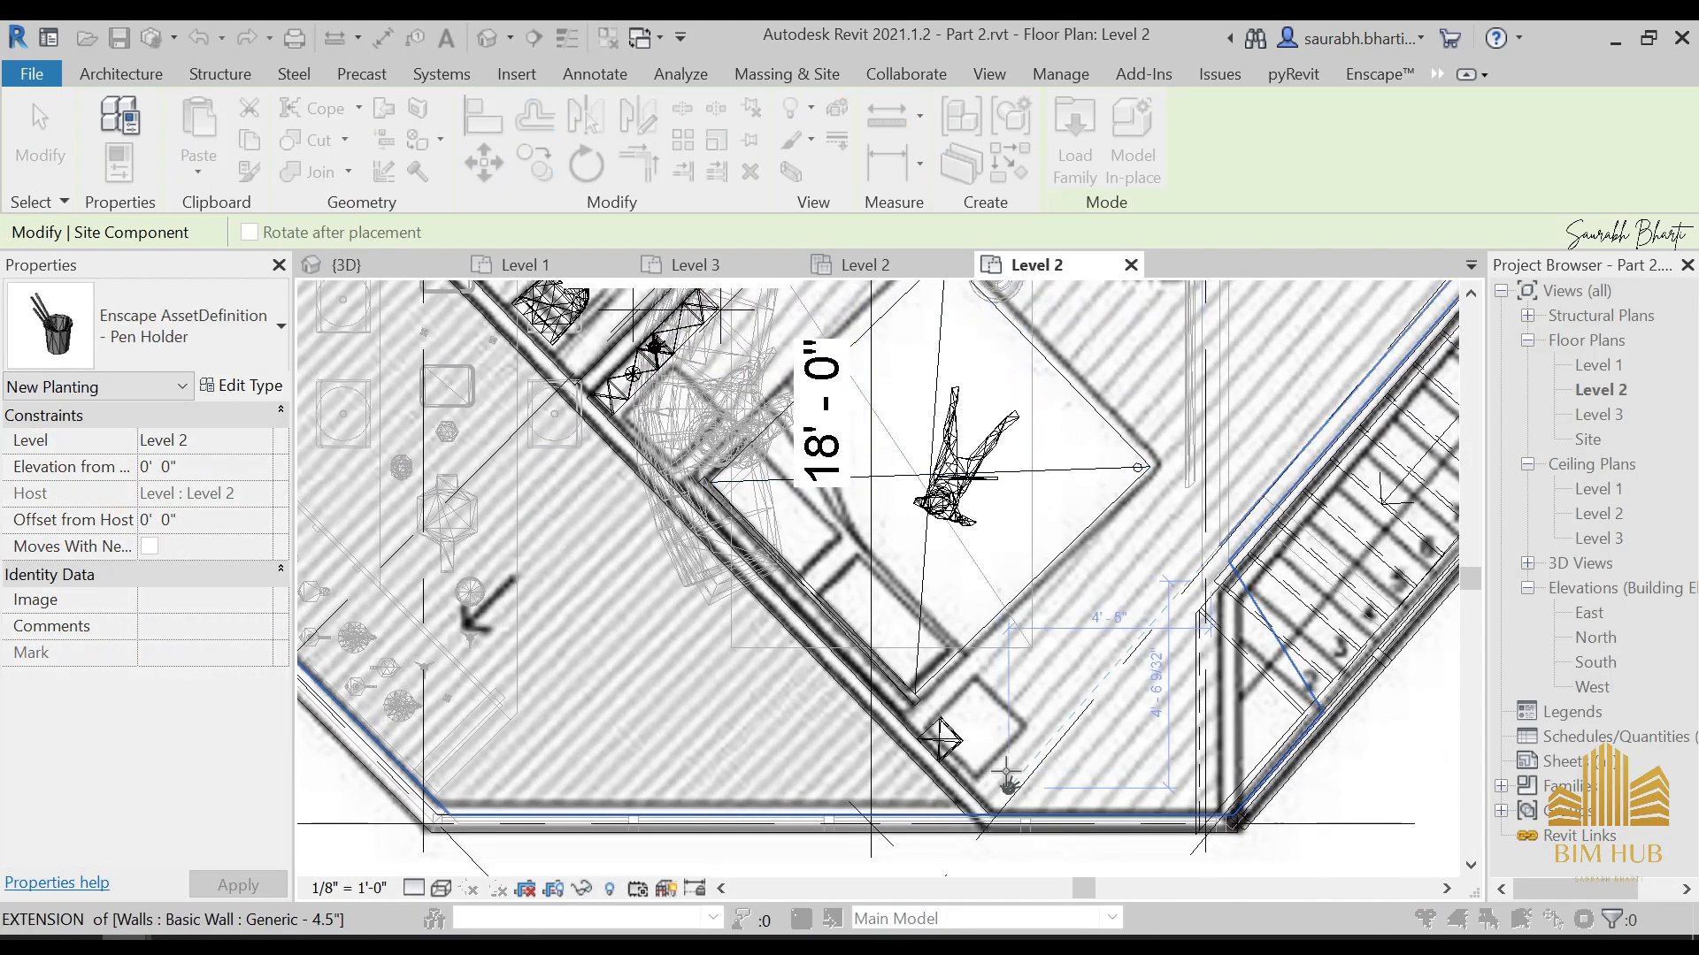
scroll(885, 619, up, 6)
click(898, 703)
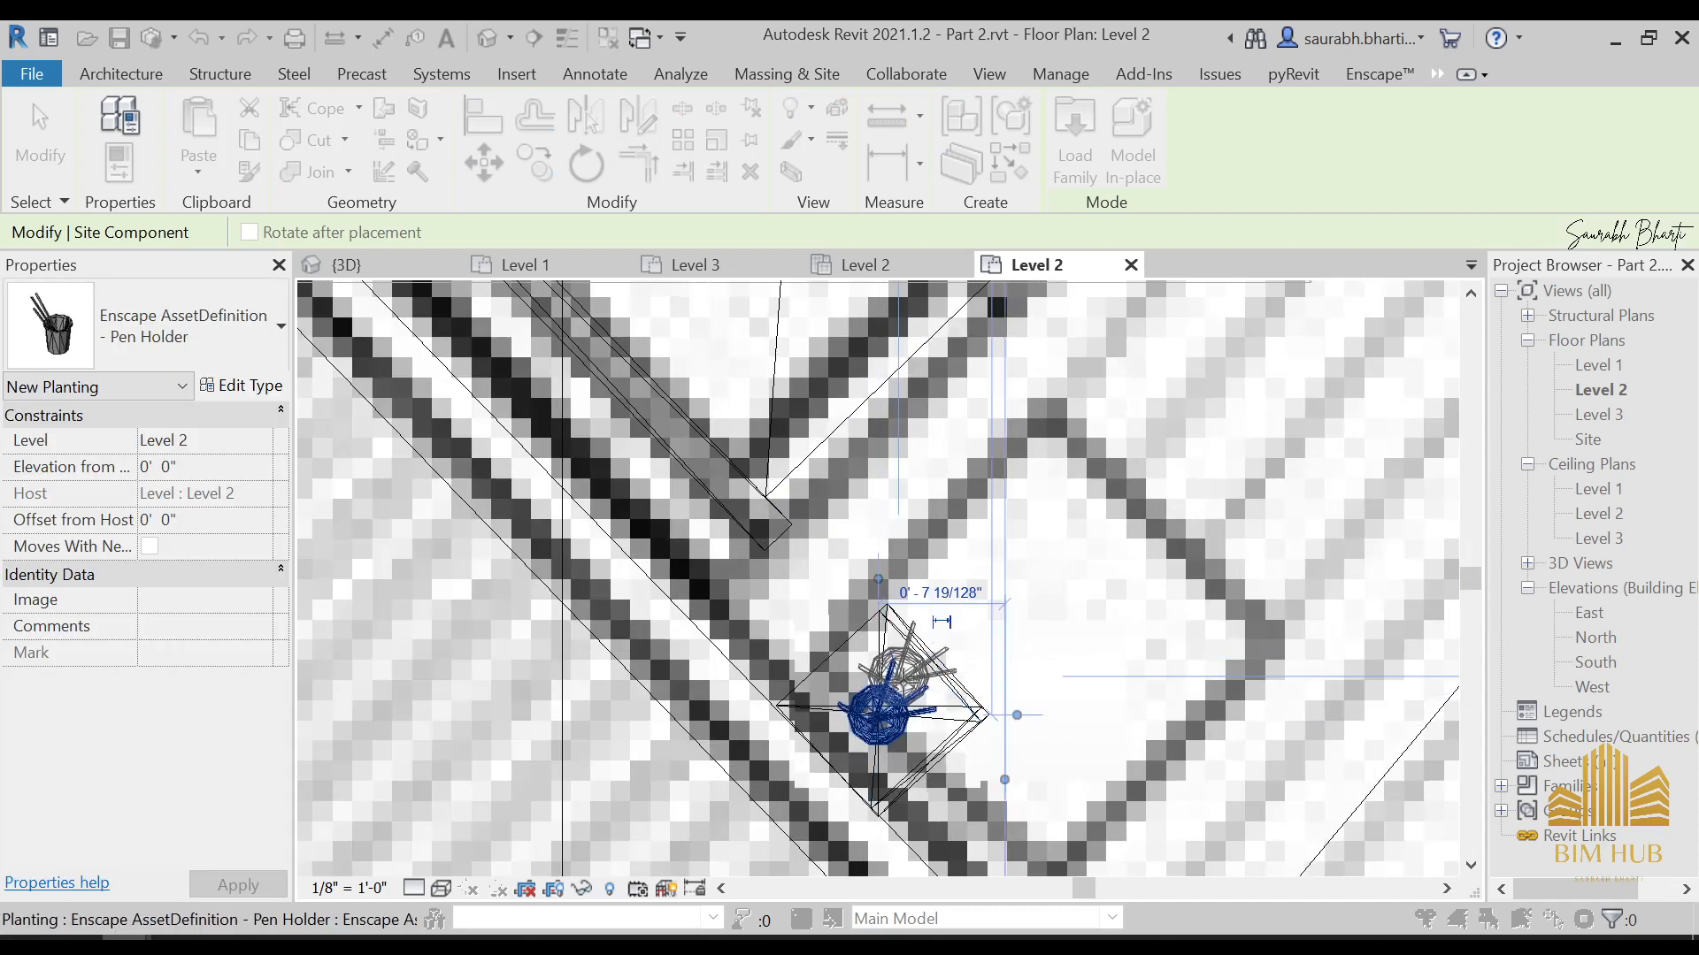
key(Escape)
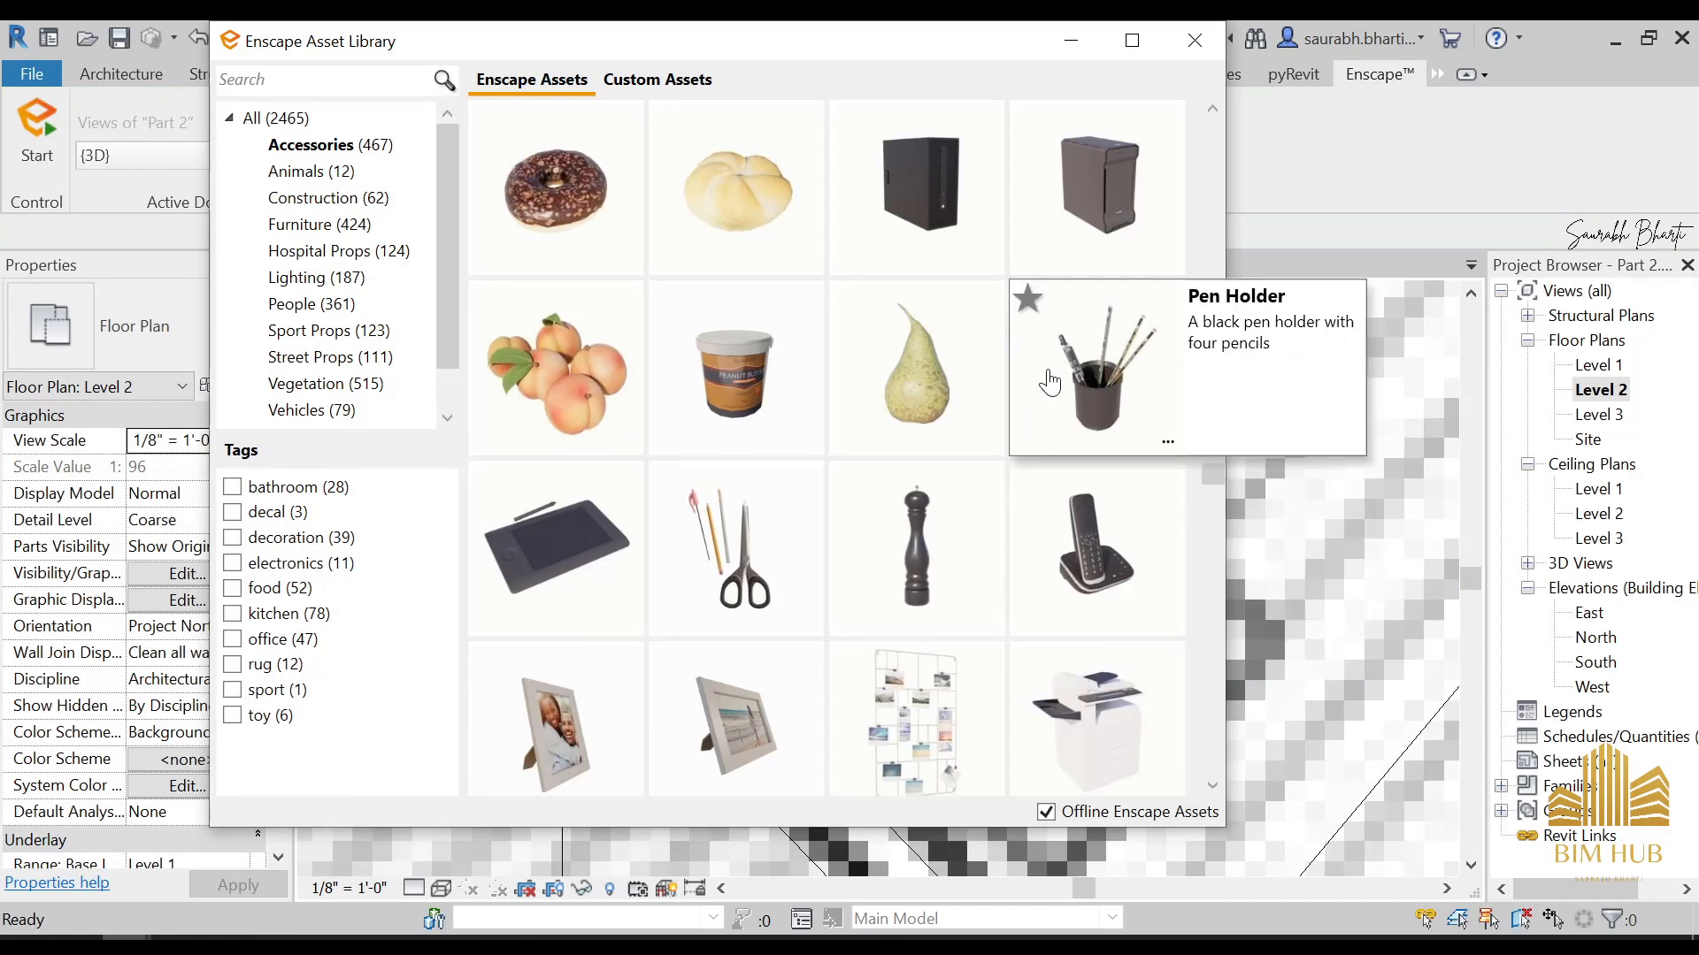
Choose Photo Frame 02 from the Enscape accessories and place it beside the Pen Holder on the wall-mounted shelf in the Level 2 plan
scroll(804, 587, up, 2)
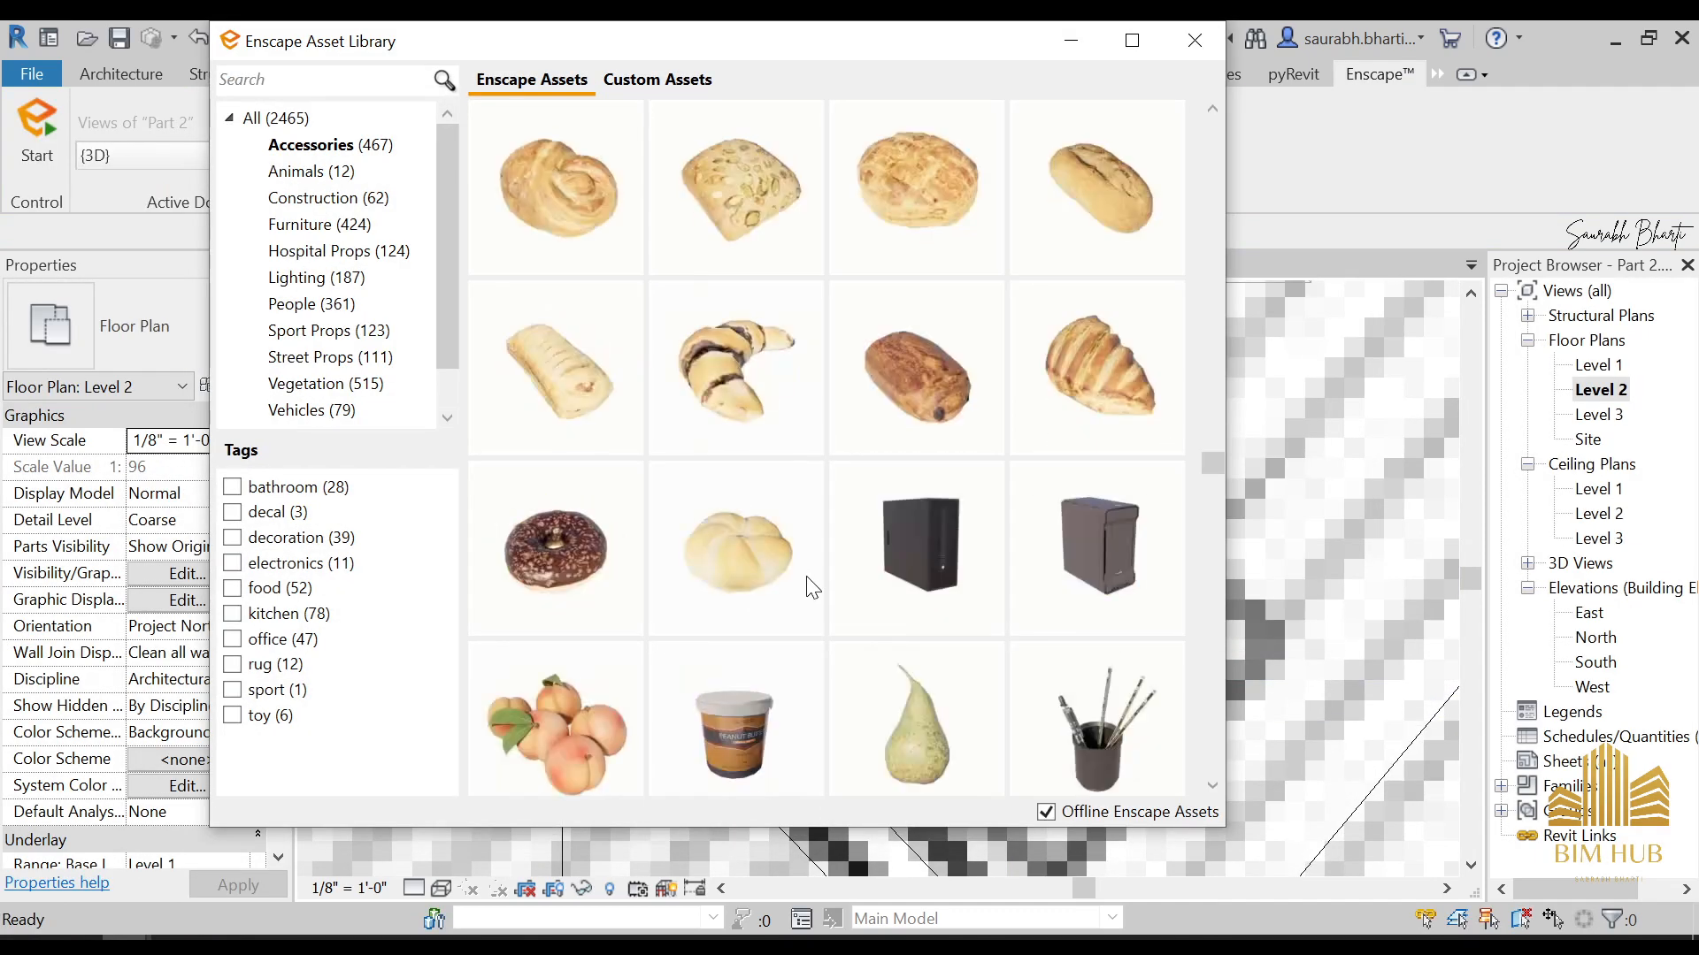
scroll(766, 566, down, 3)
click(767, 555)
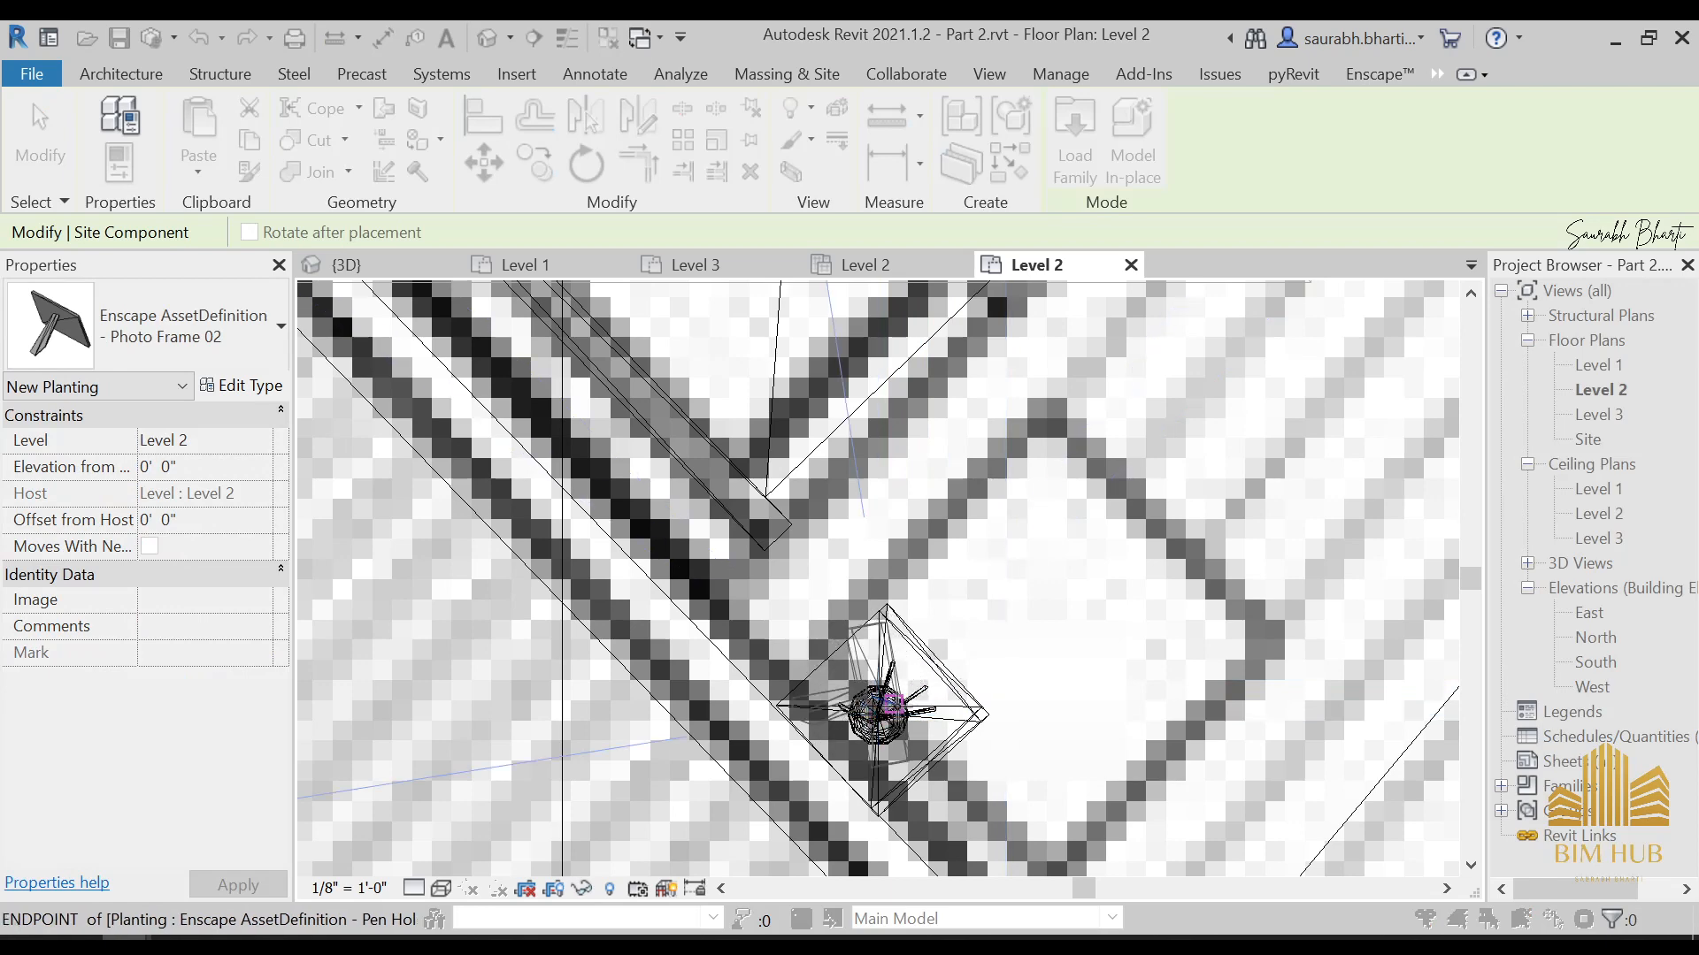
click(896, 713)
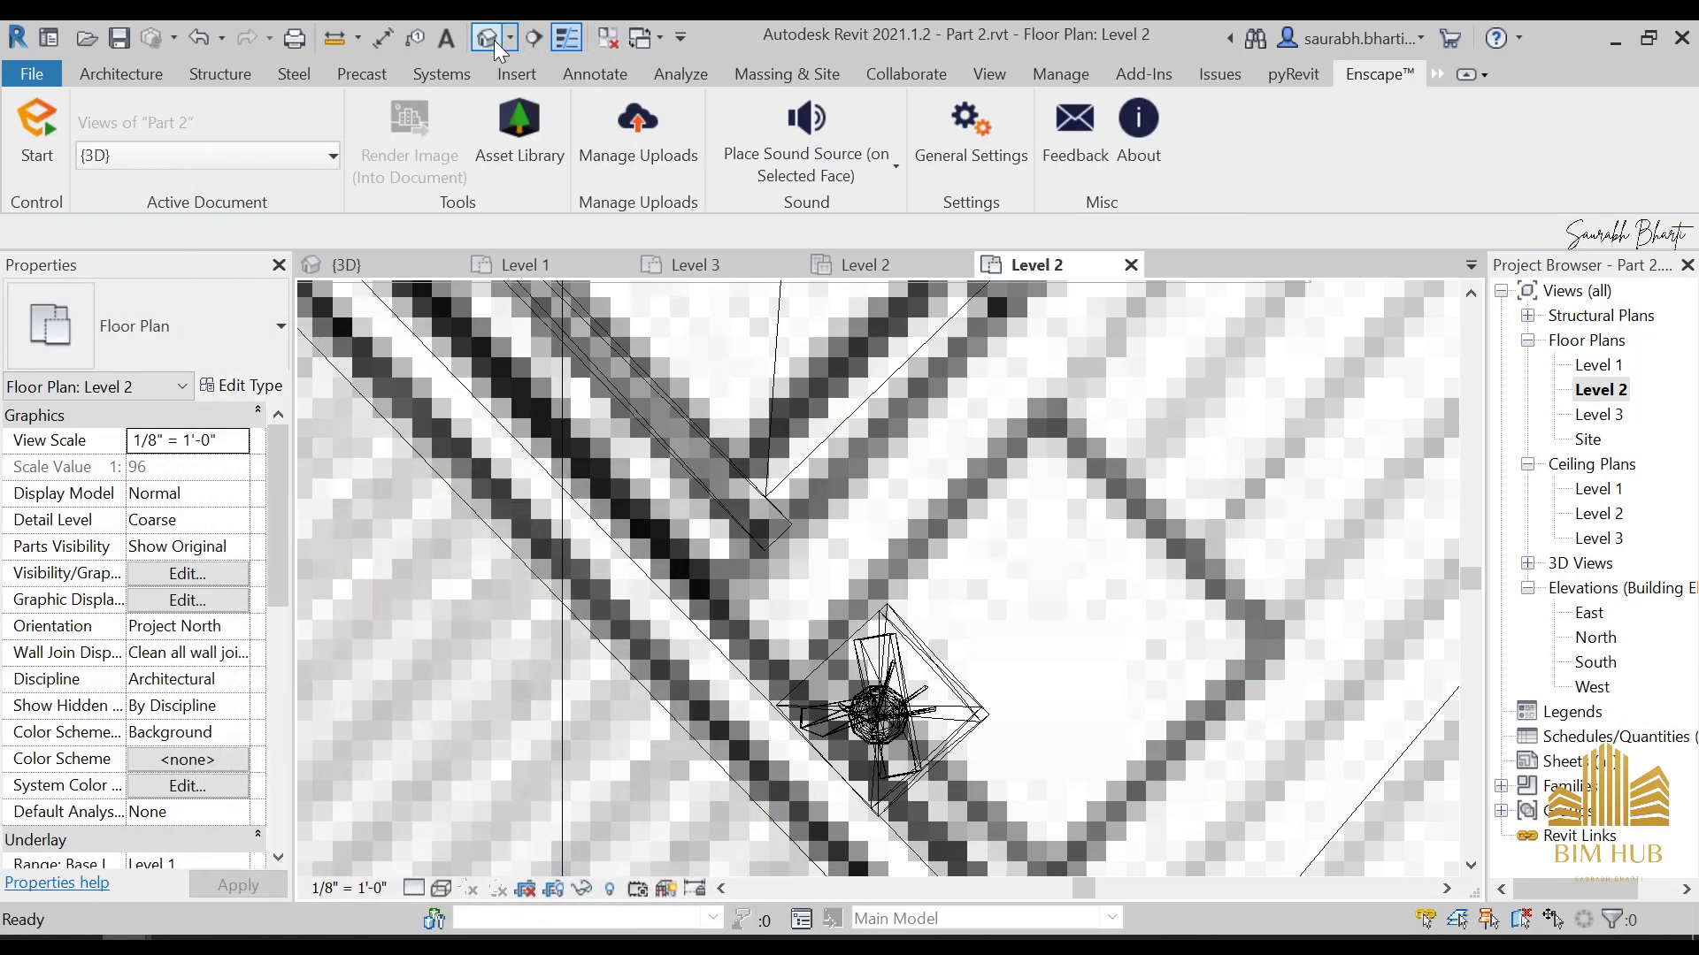
In the 3D view, temporarily hide the bedroom's front curtain wall and the low wall behind it
click(490, 38)
shift+middle_drag(814, 660, 777, 659)
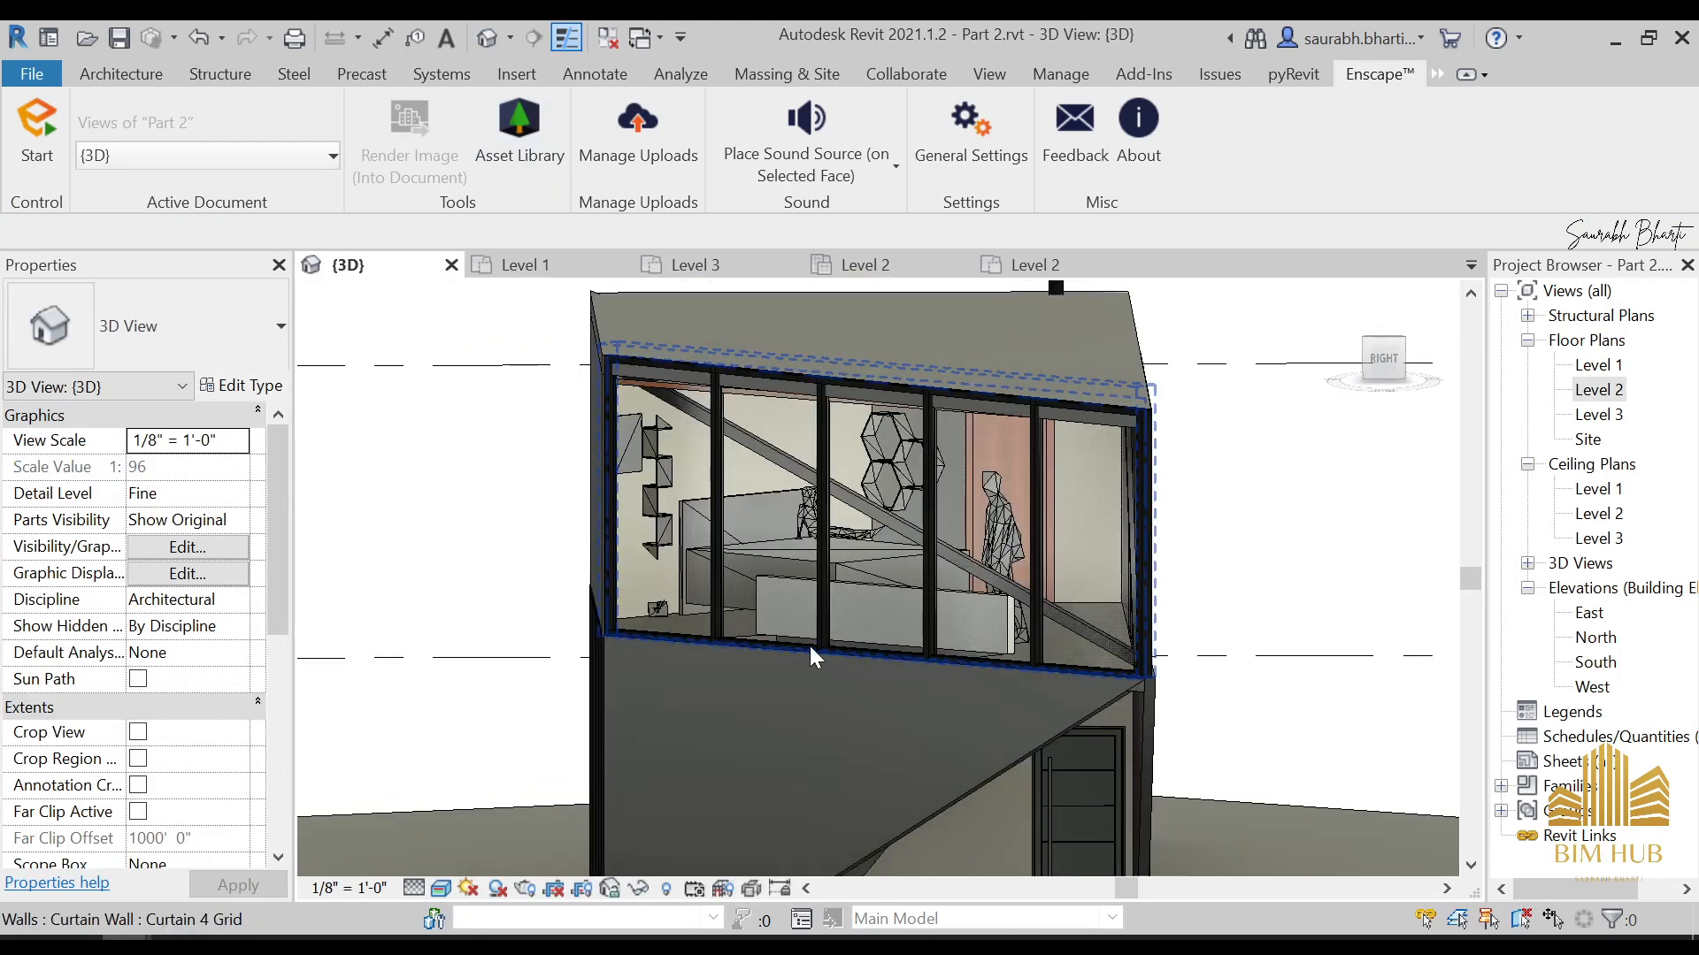
click(810, 646)
key(h)
key(h)
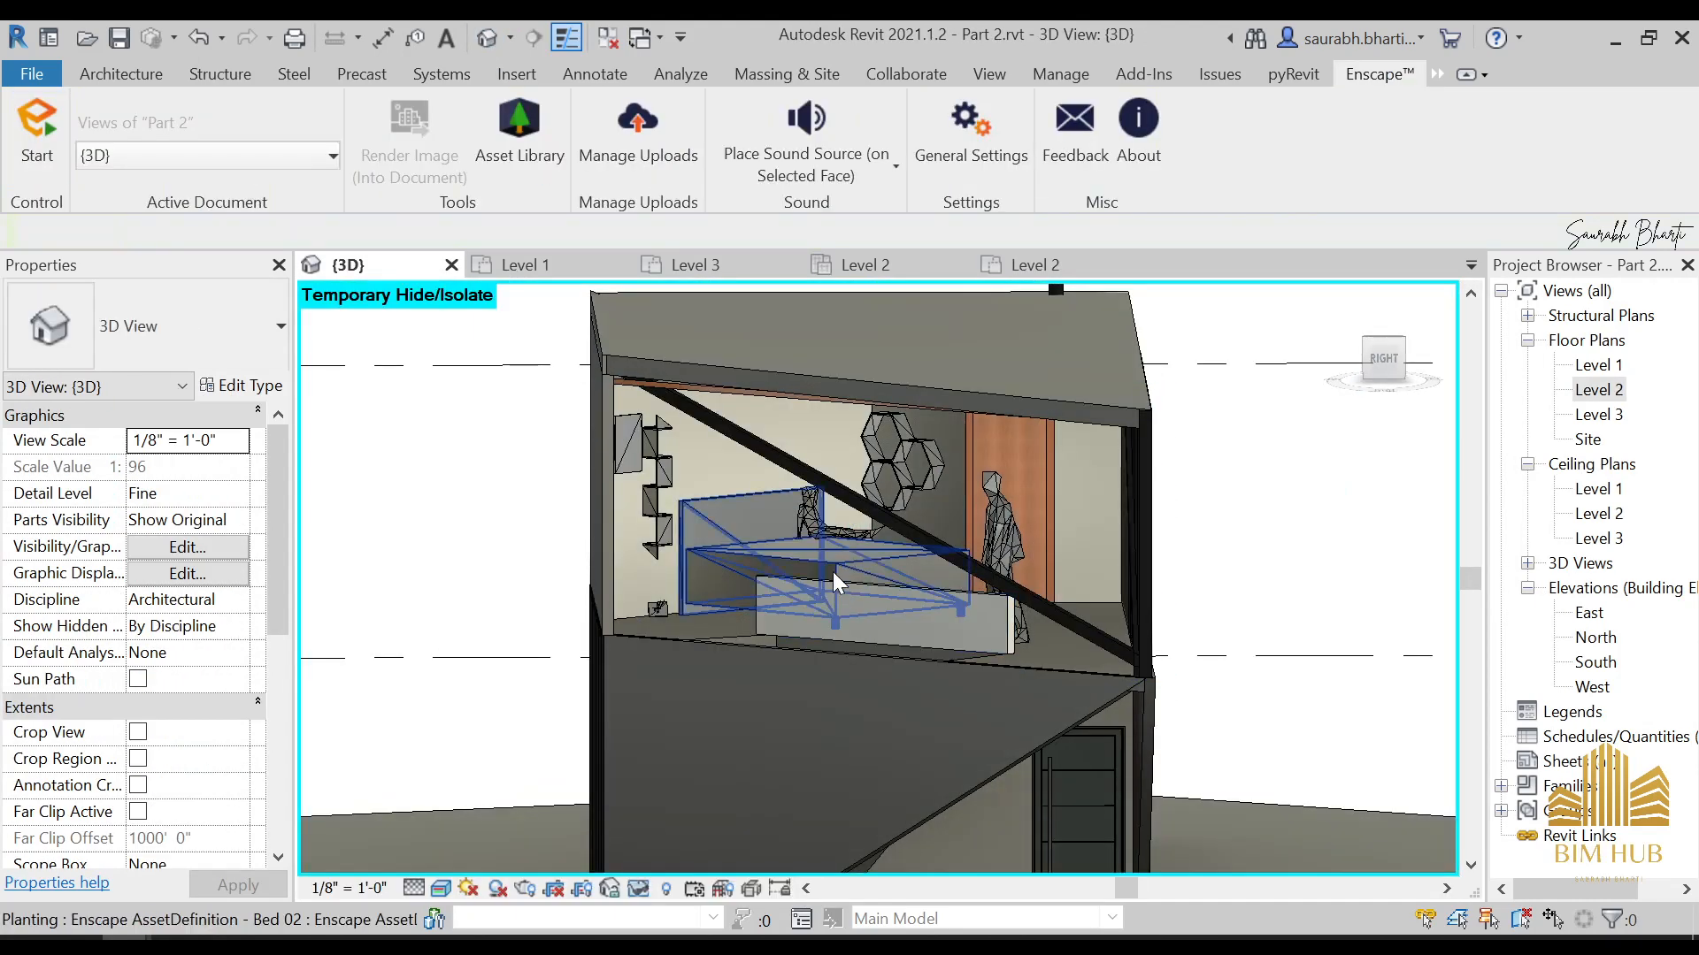
click(840, 587)
key(h)
key(h)
scroll(677, 630, up, 5)
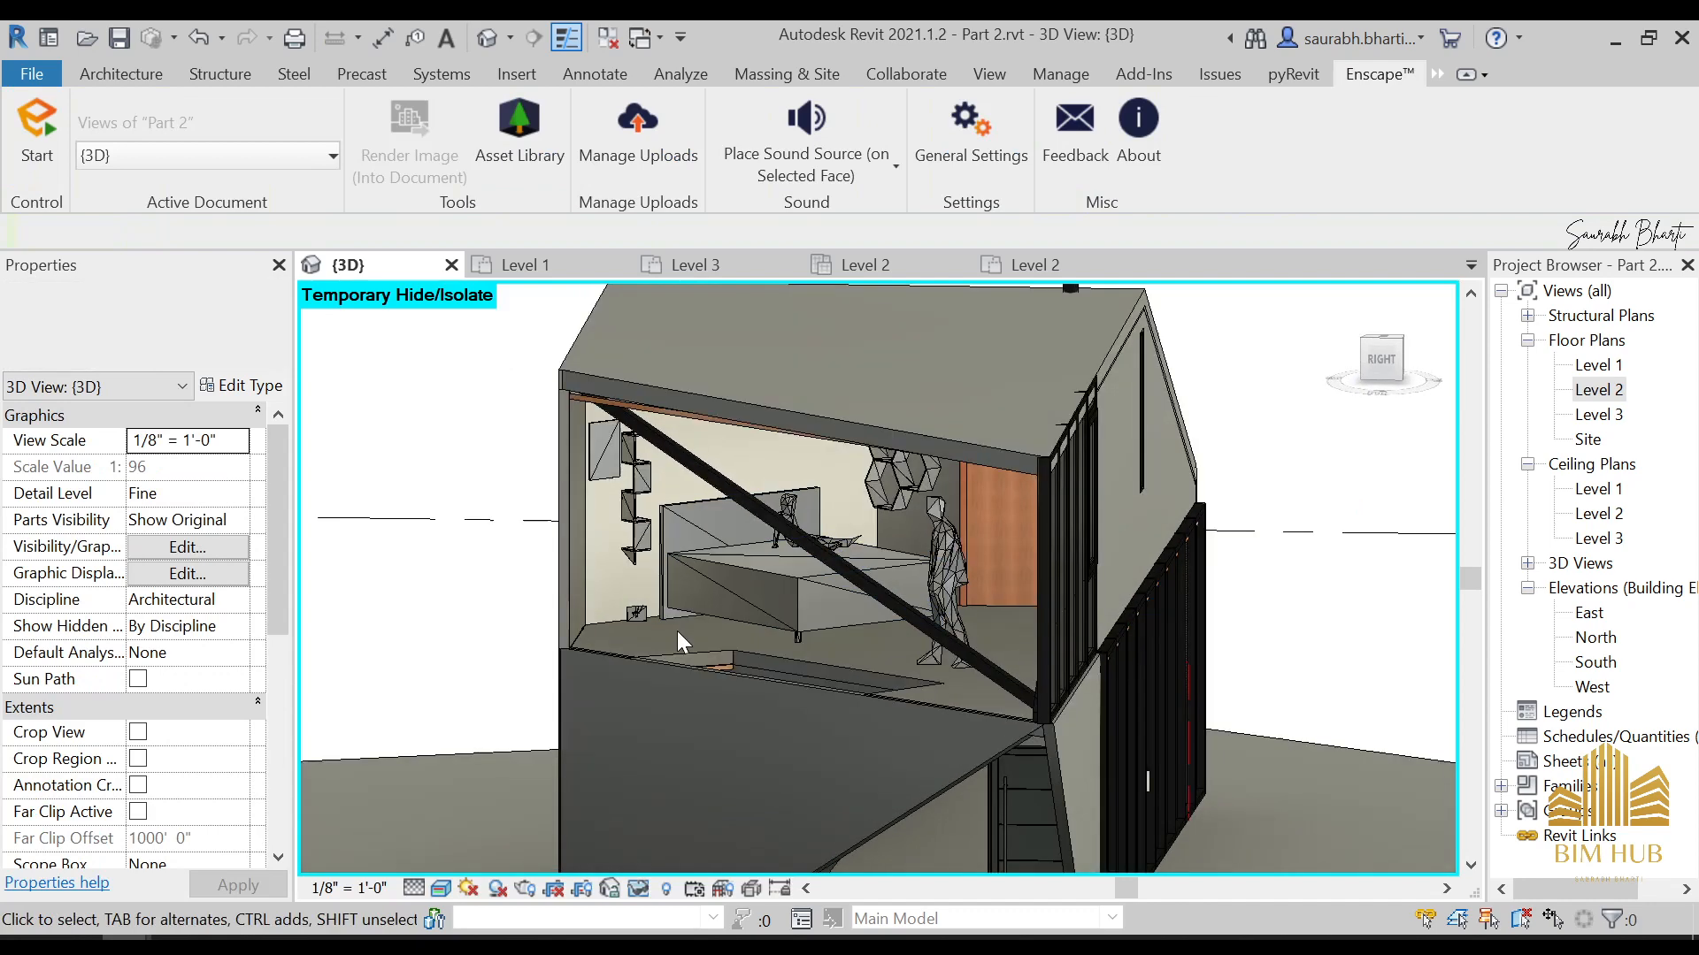
Set the elevation from level of Photo Frame 02 below the wall-mounted shelf to 3' 6"
click(624, 595)
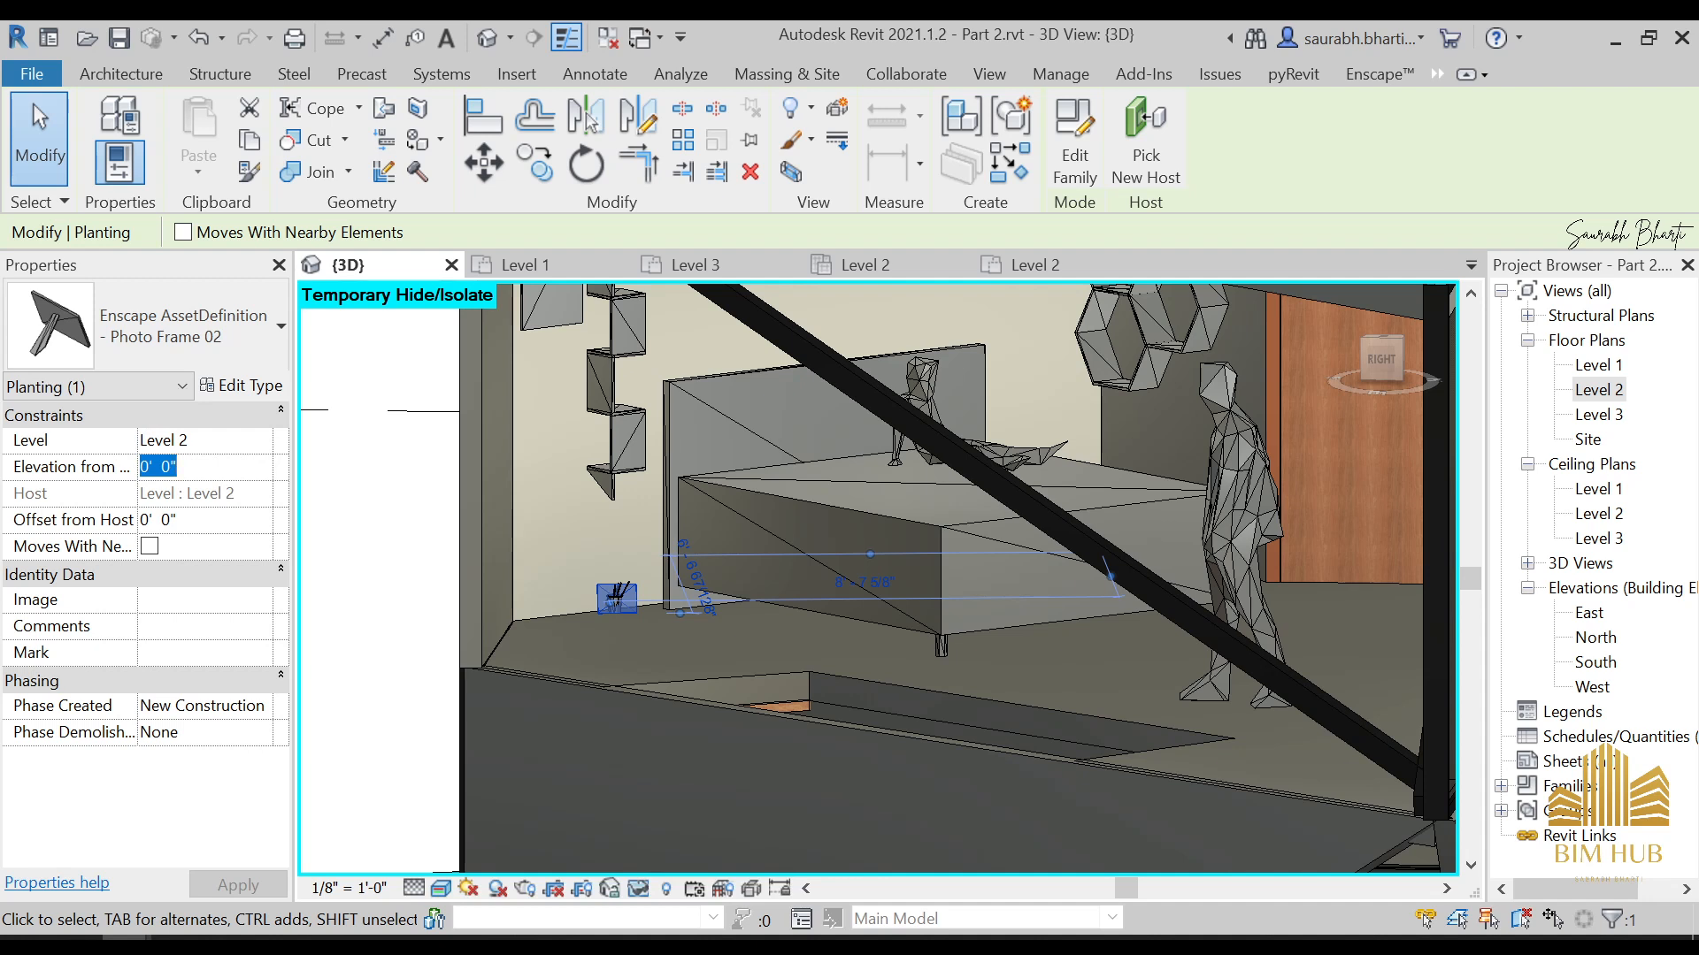
key(Return)
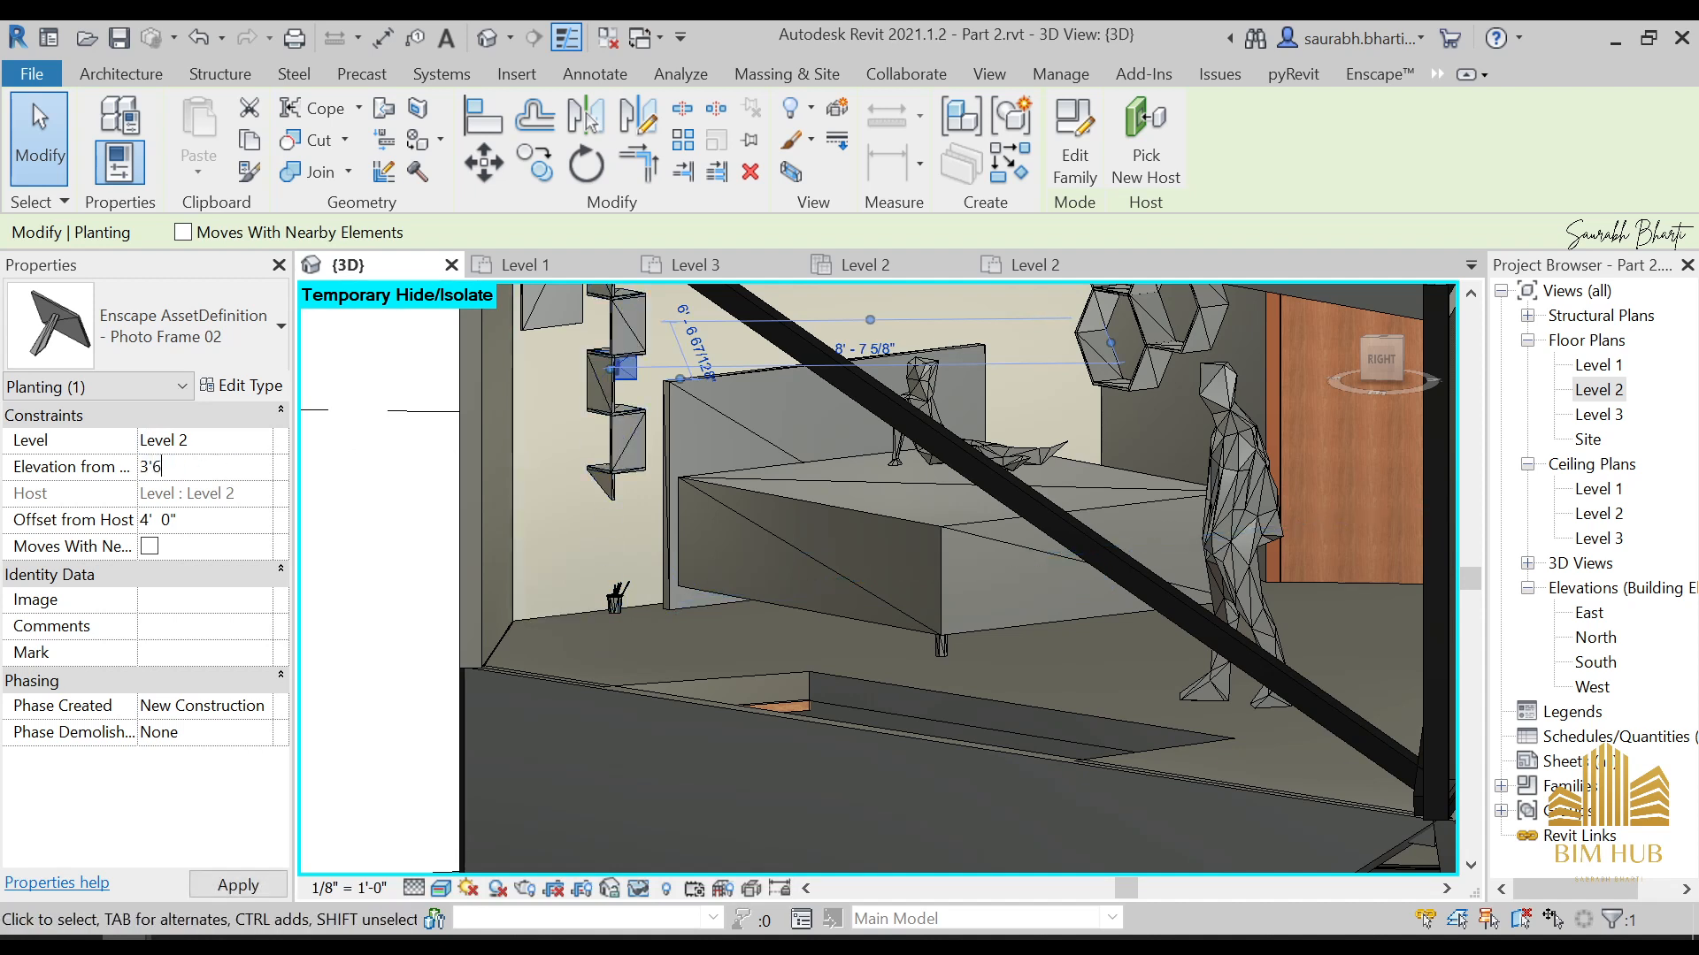
key(Return)
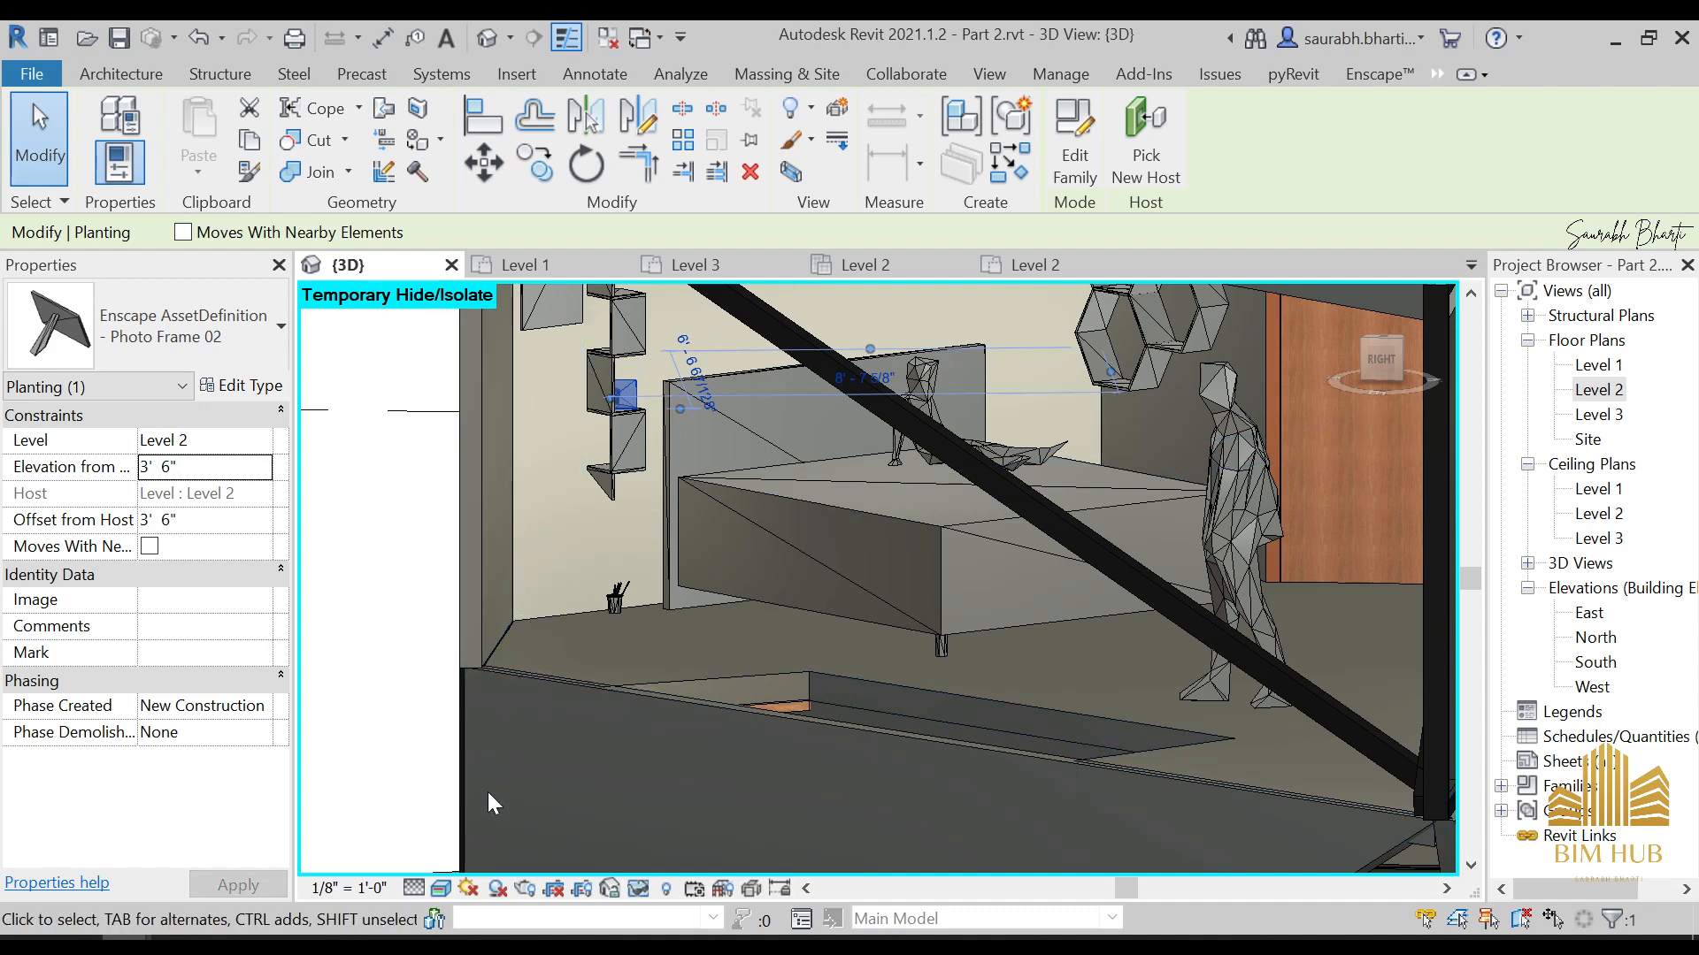
Set the elevation from level of the Pen Holder below the wall-mounted shelf to 5' 6"
click(616, 606)
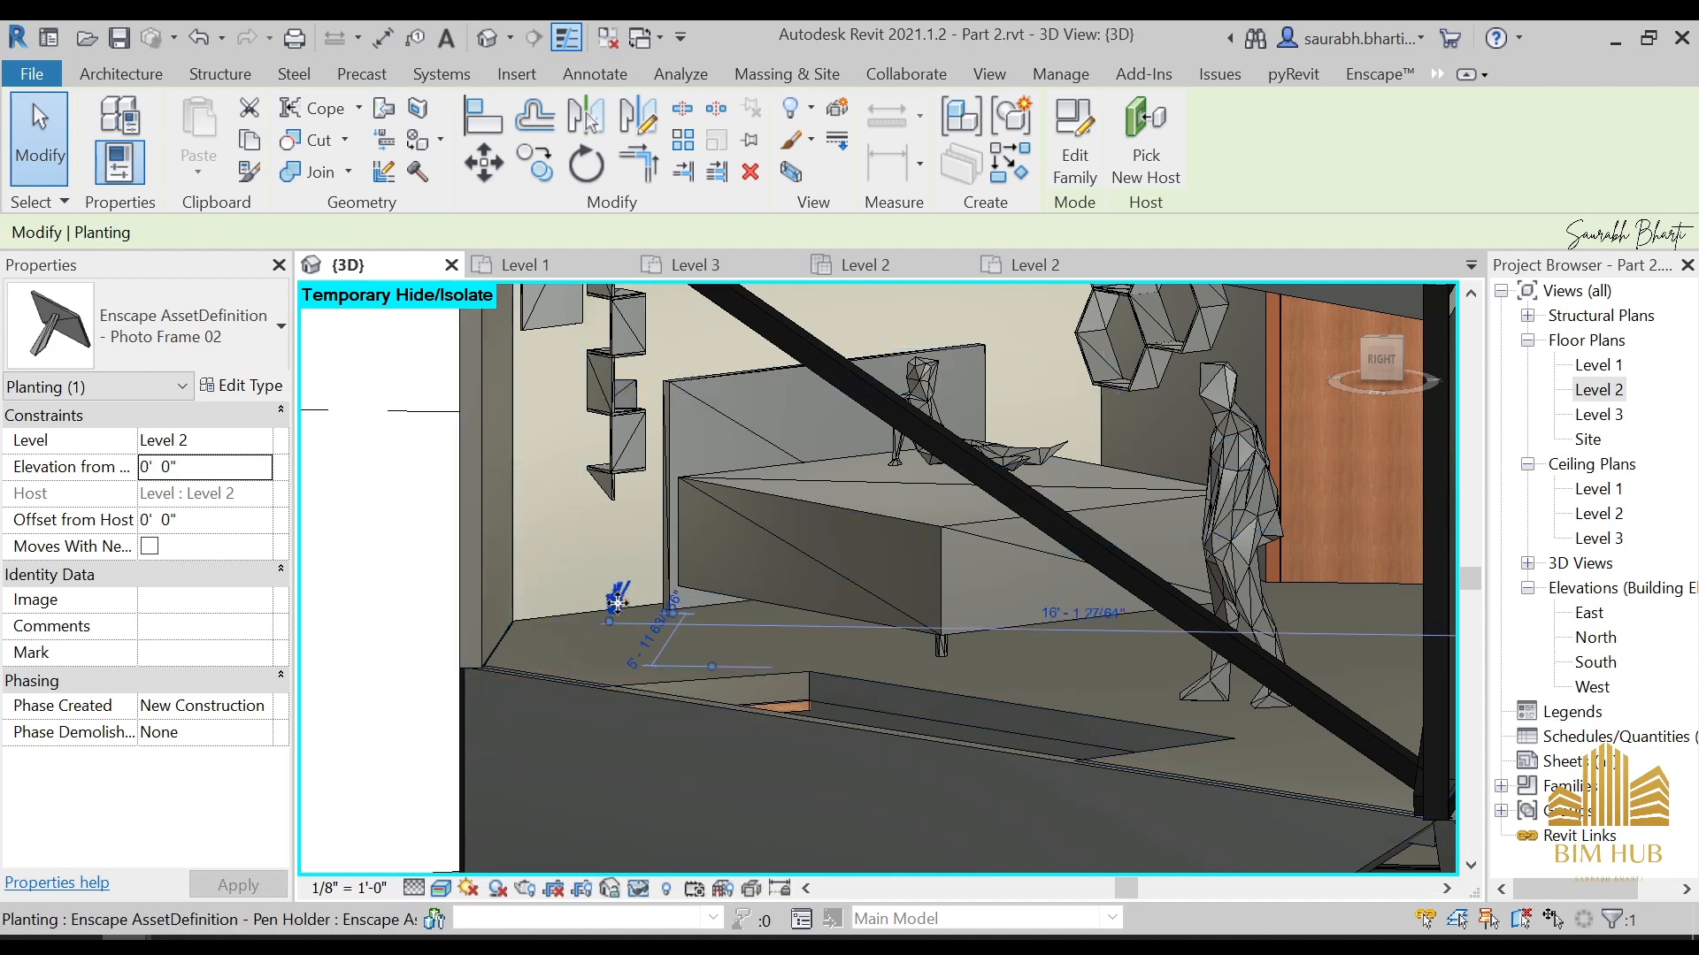
key(Escape)
middle_drag(615, 603, 625, 666)
click(625, 666)
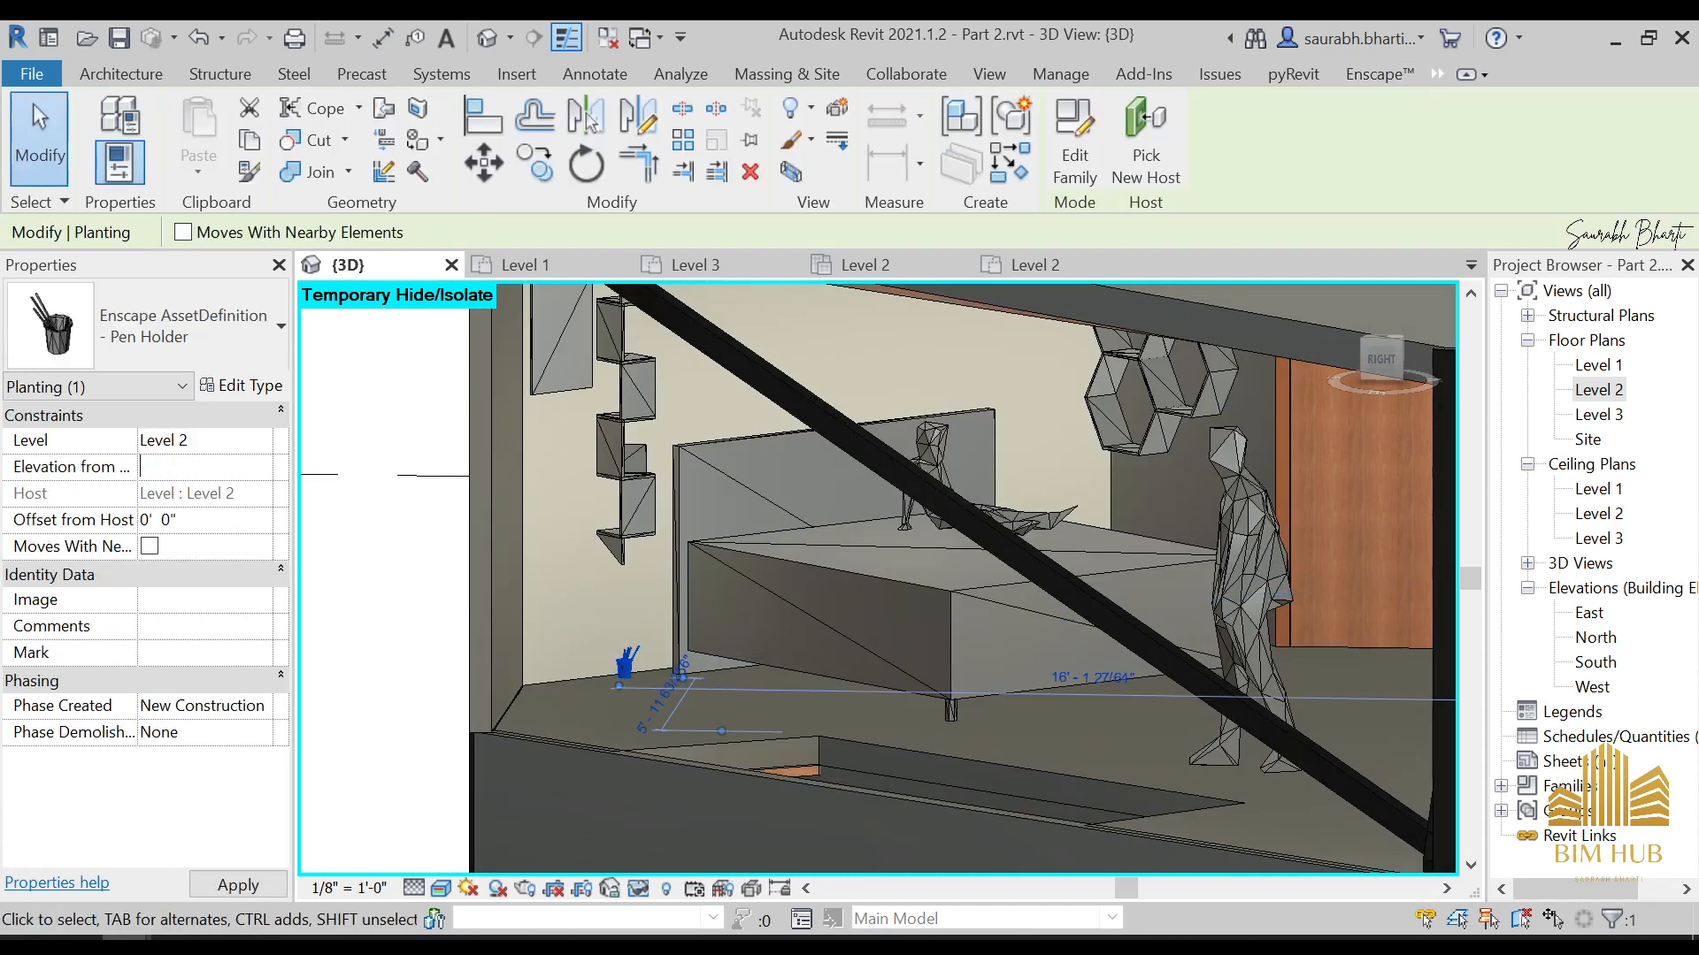
text(6')
key(Return)
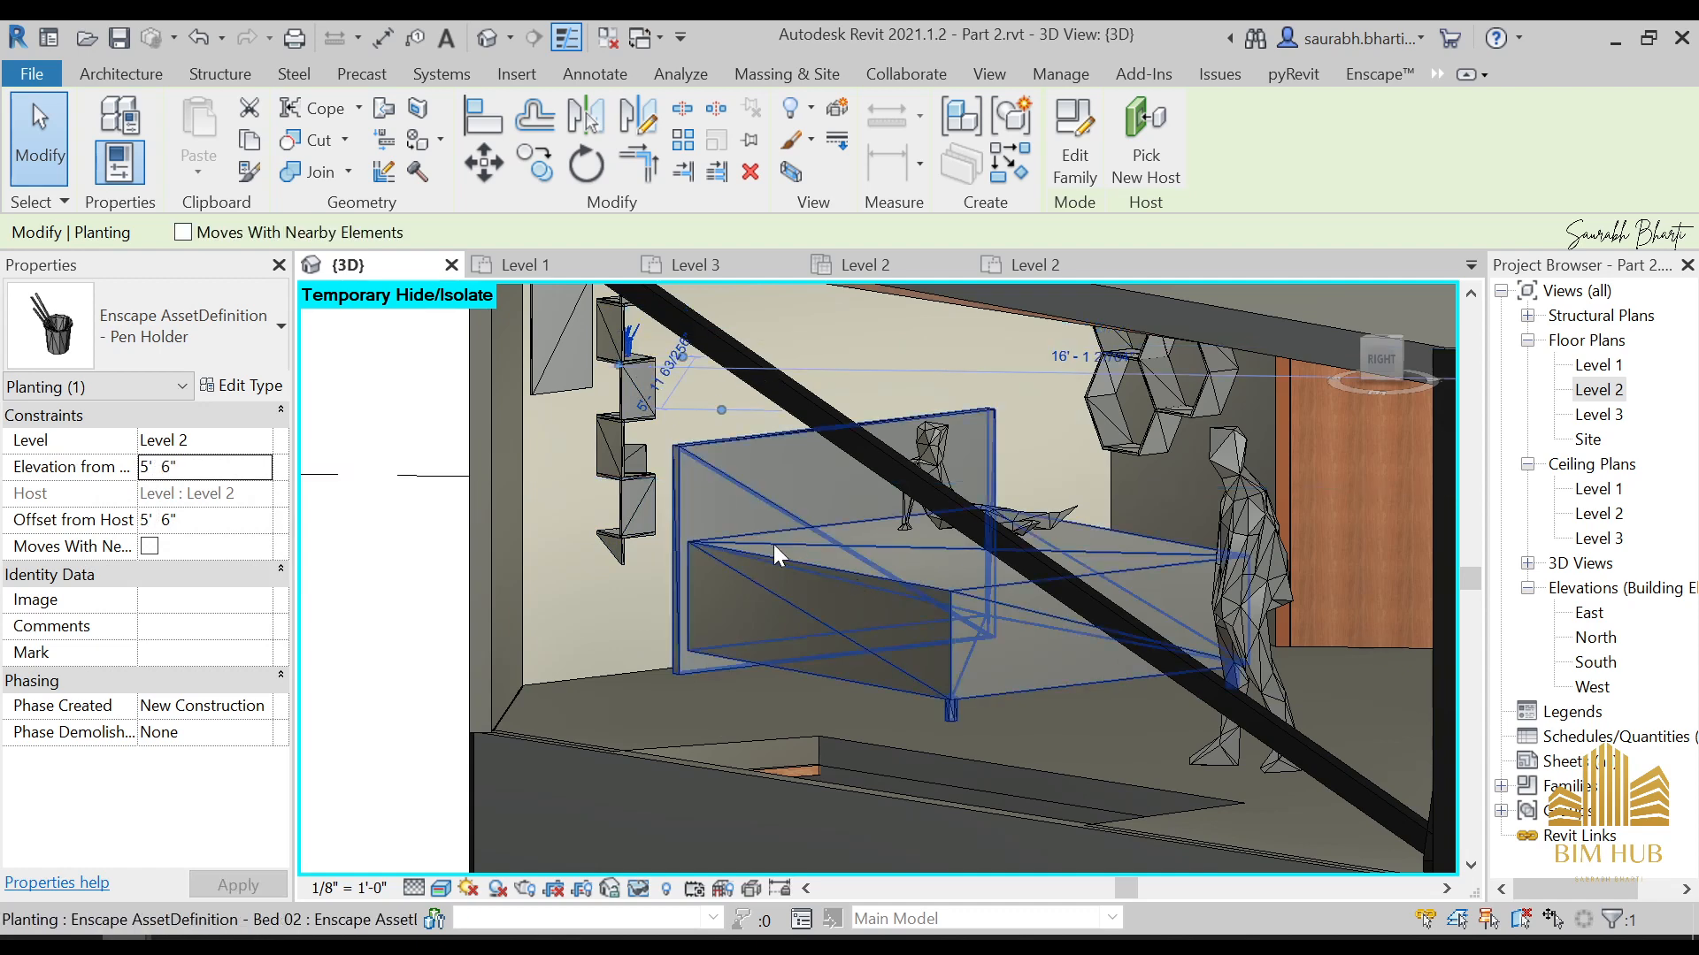
Temporarily hide Bed 02, the Leon Sitting figure and the Wall Frame to clear the view of the hexagonal shelf
shift+middle_drag(784, 603, 865, 628)
click(918, 544)
key(h)
key(h)
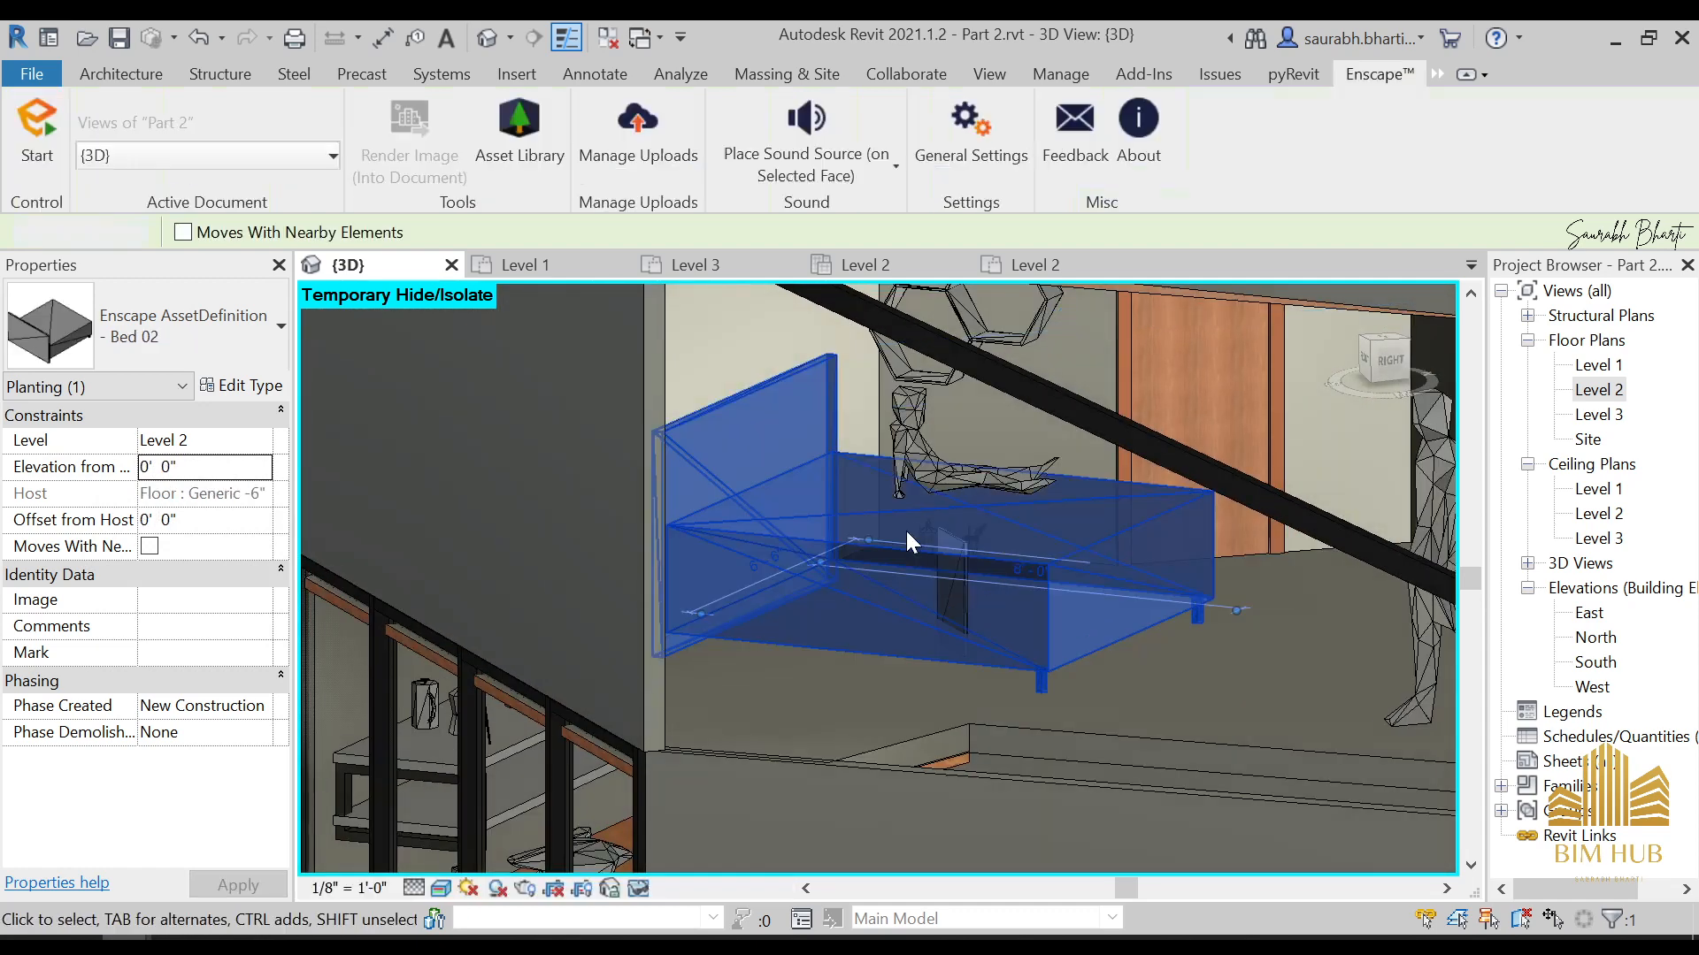
click(951, 470)
key(h)
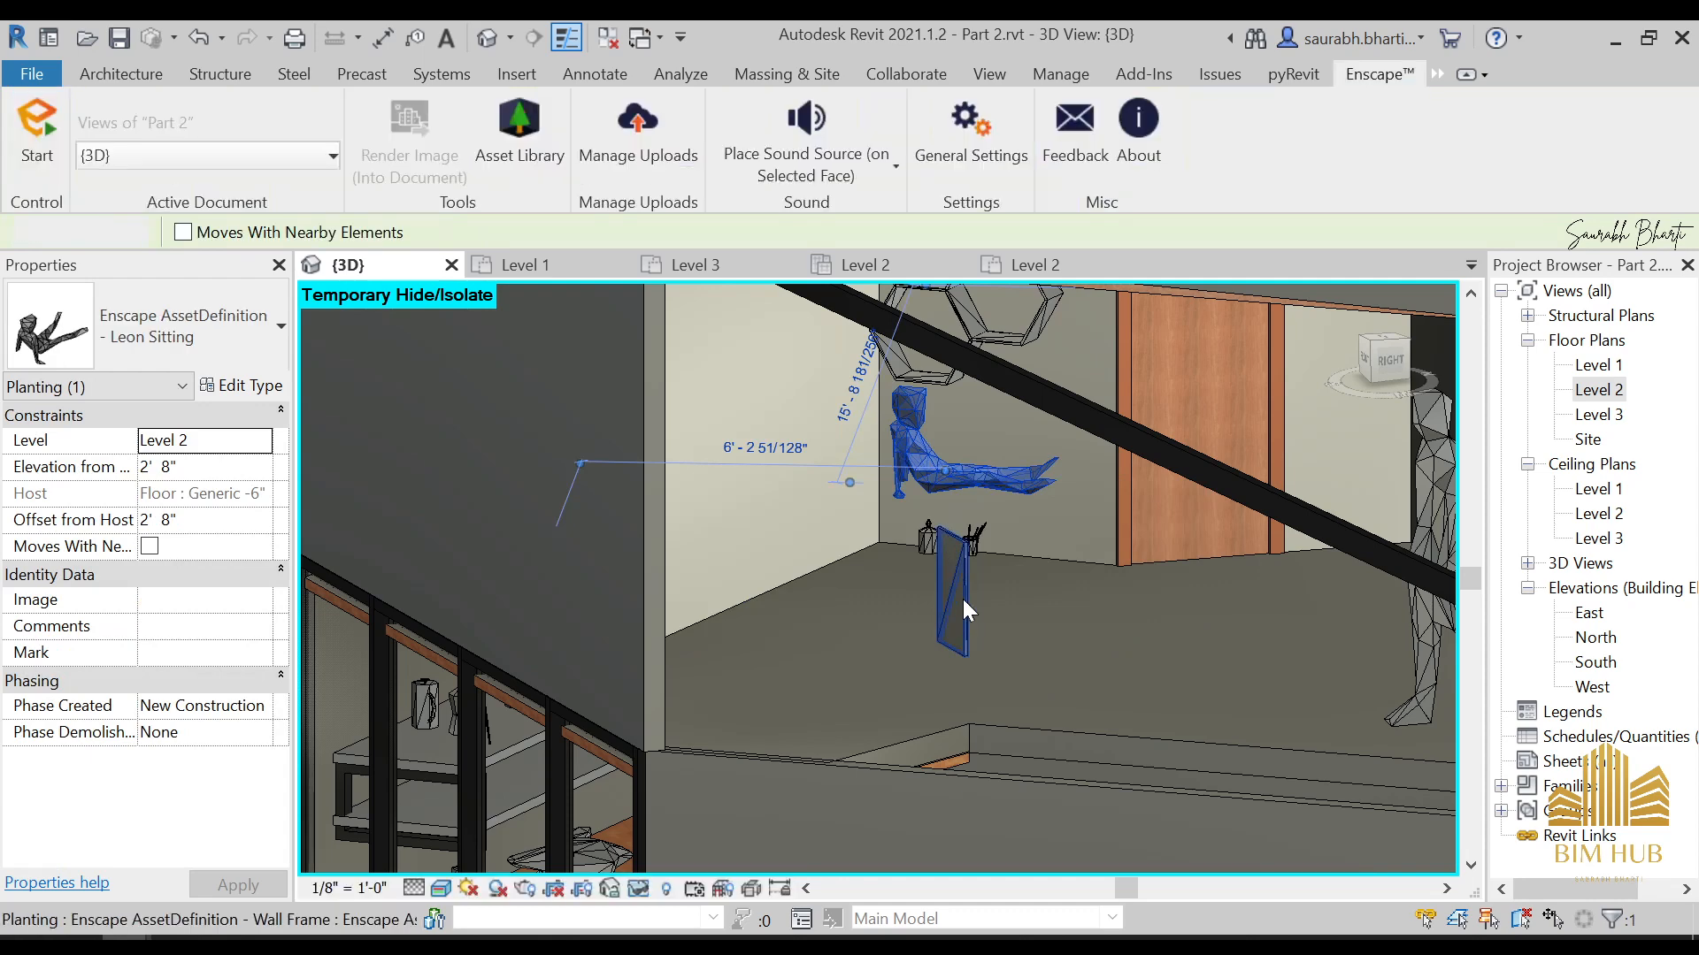
shift+middle_drag(963, 611, 1069, 637)
click(950, 605)
click(1376, 356)
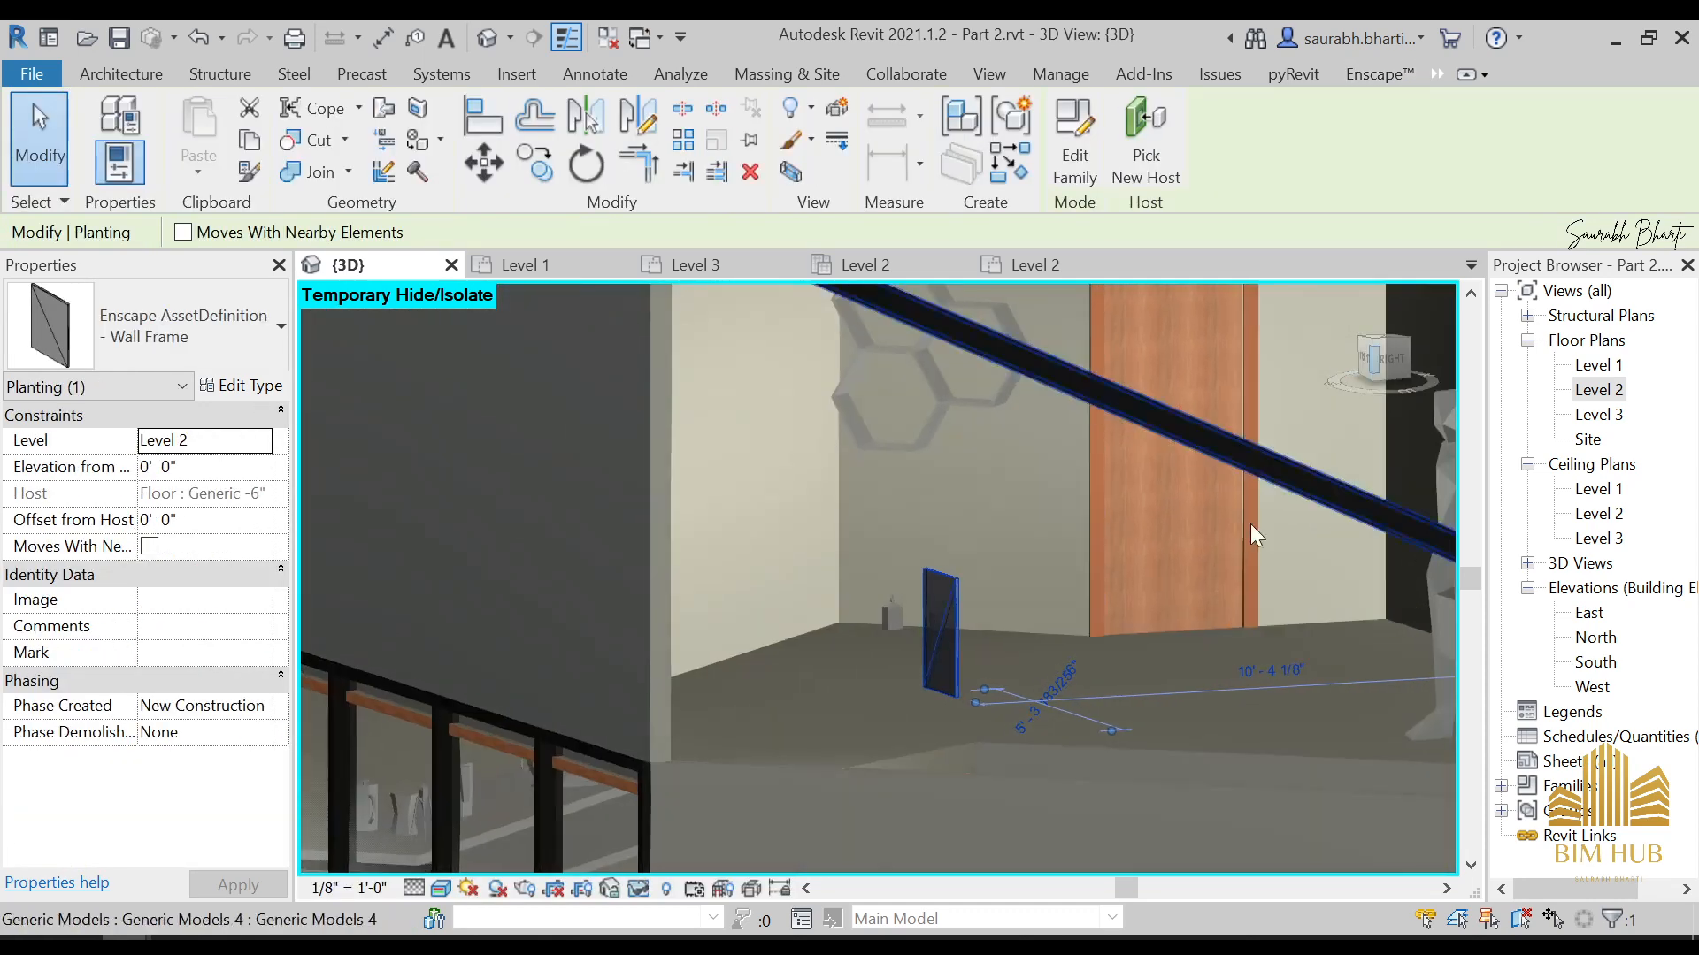
Set the elevation from level of the Storage Glass at the hexagonal shelf to 4' 8"
scroll(963, 634, down, 7)
shift+middle_drag(977, 646, 878, 577)
key(Escape)
click(877, 577)
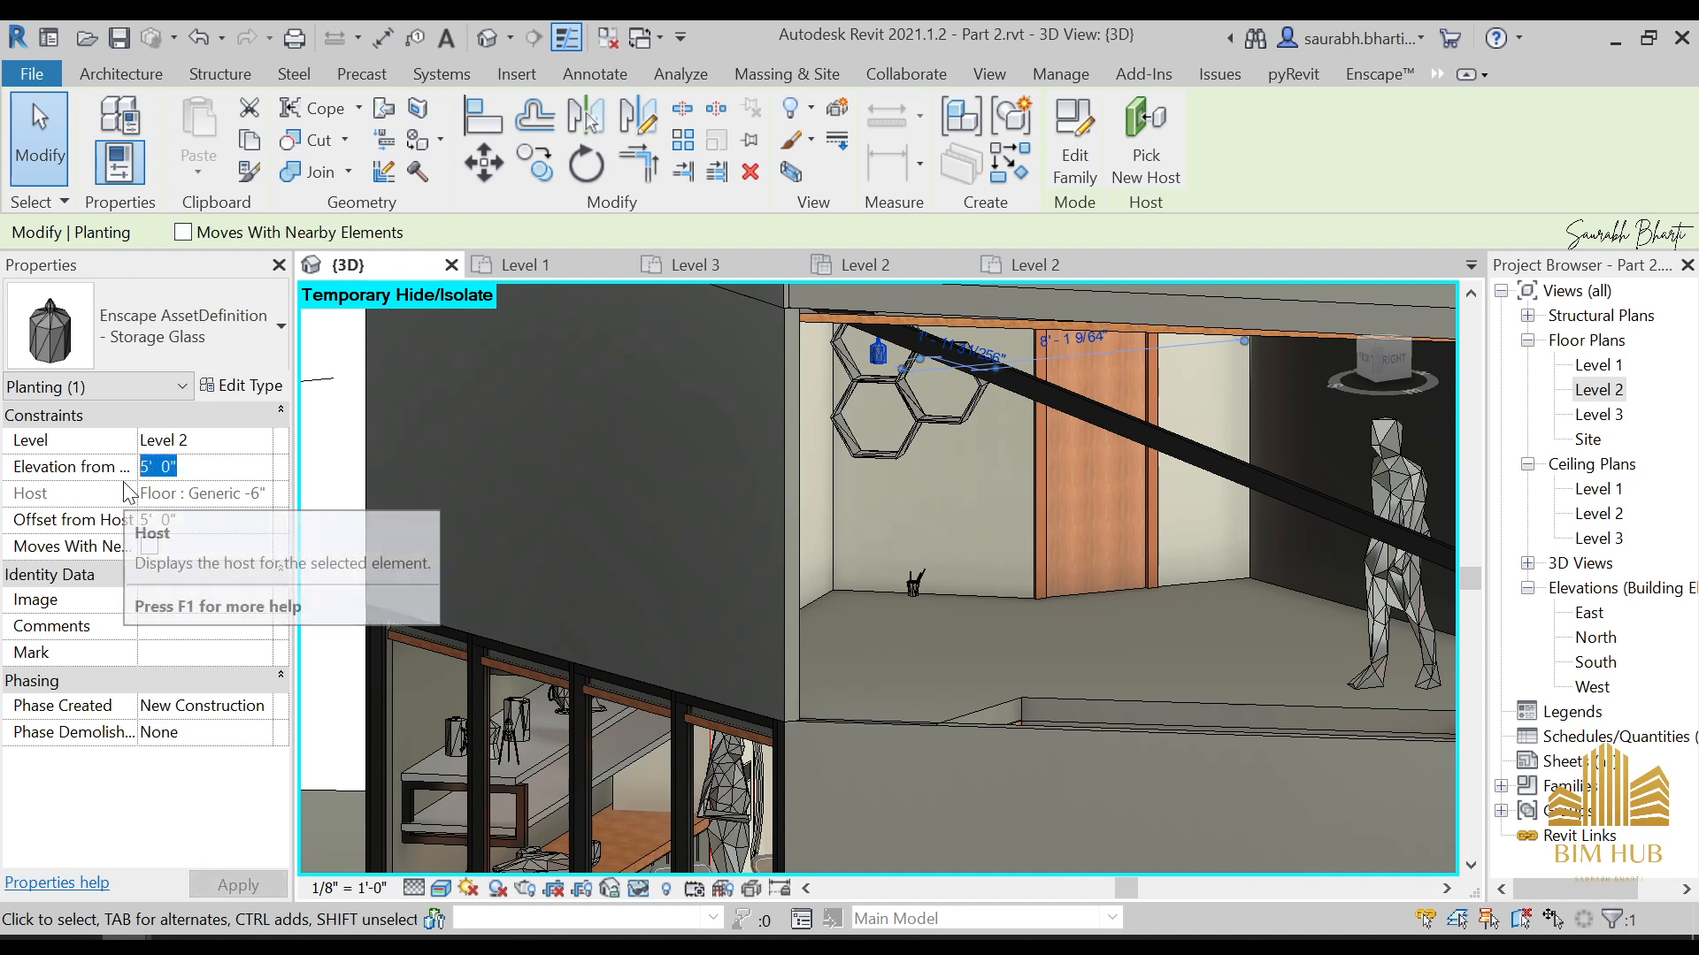
text(4)
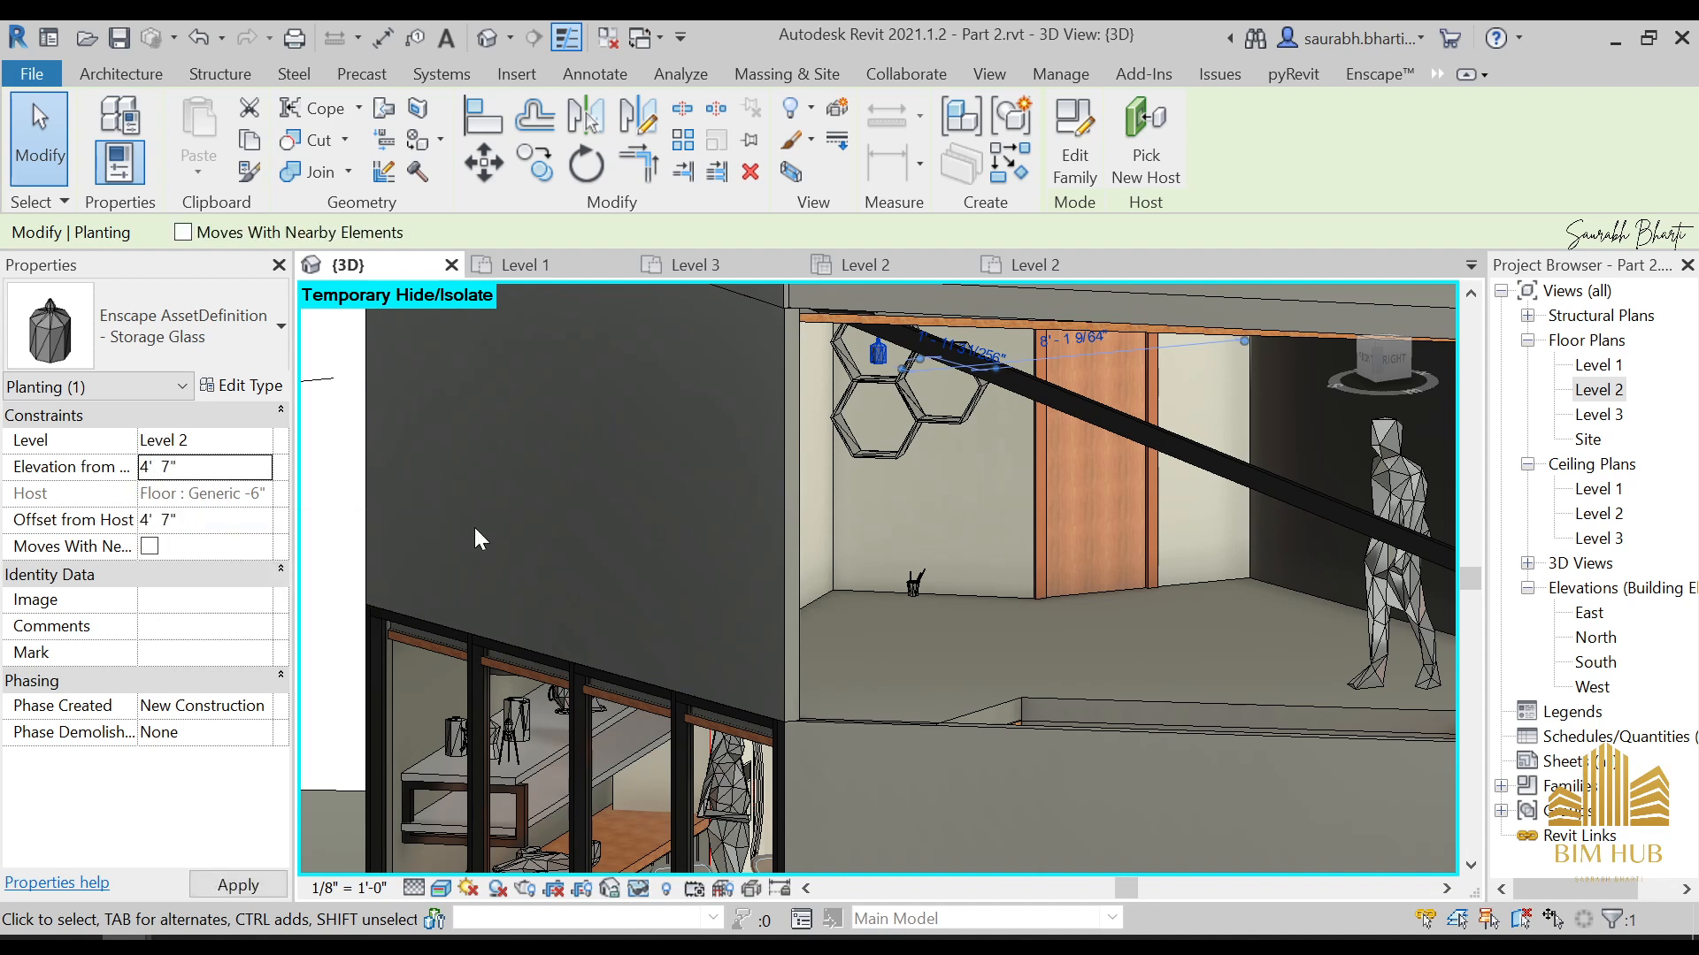
scroll(901, 358, up, 5)
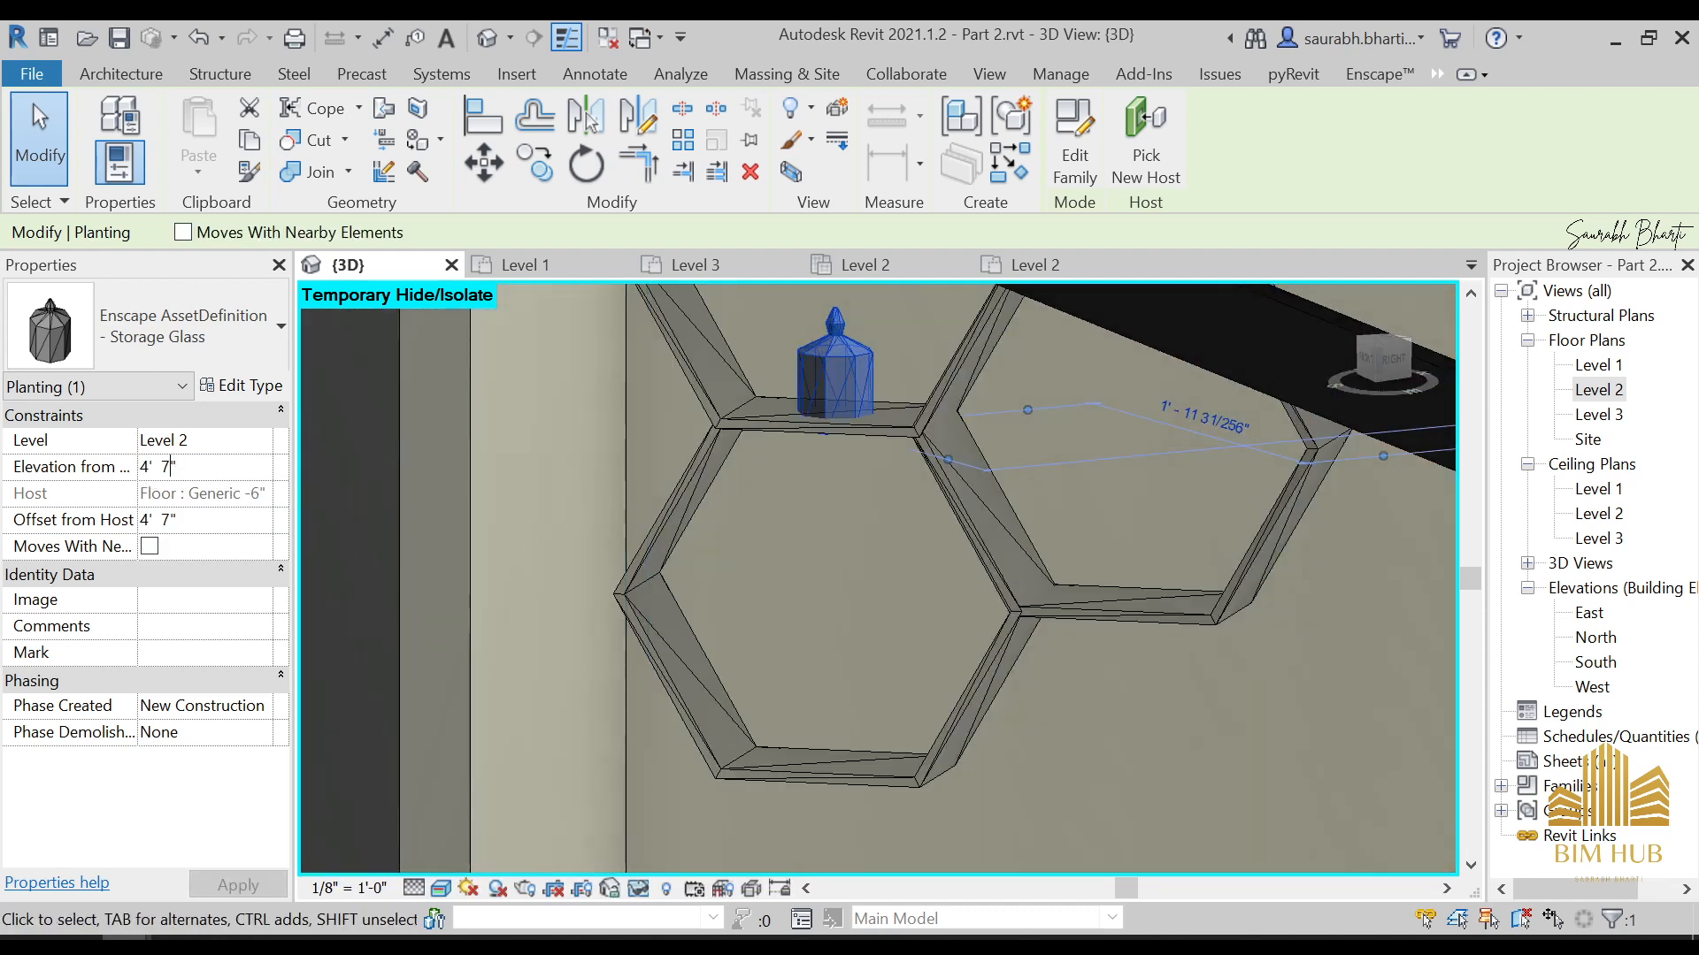
key(Return)
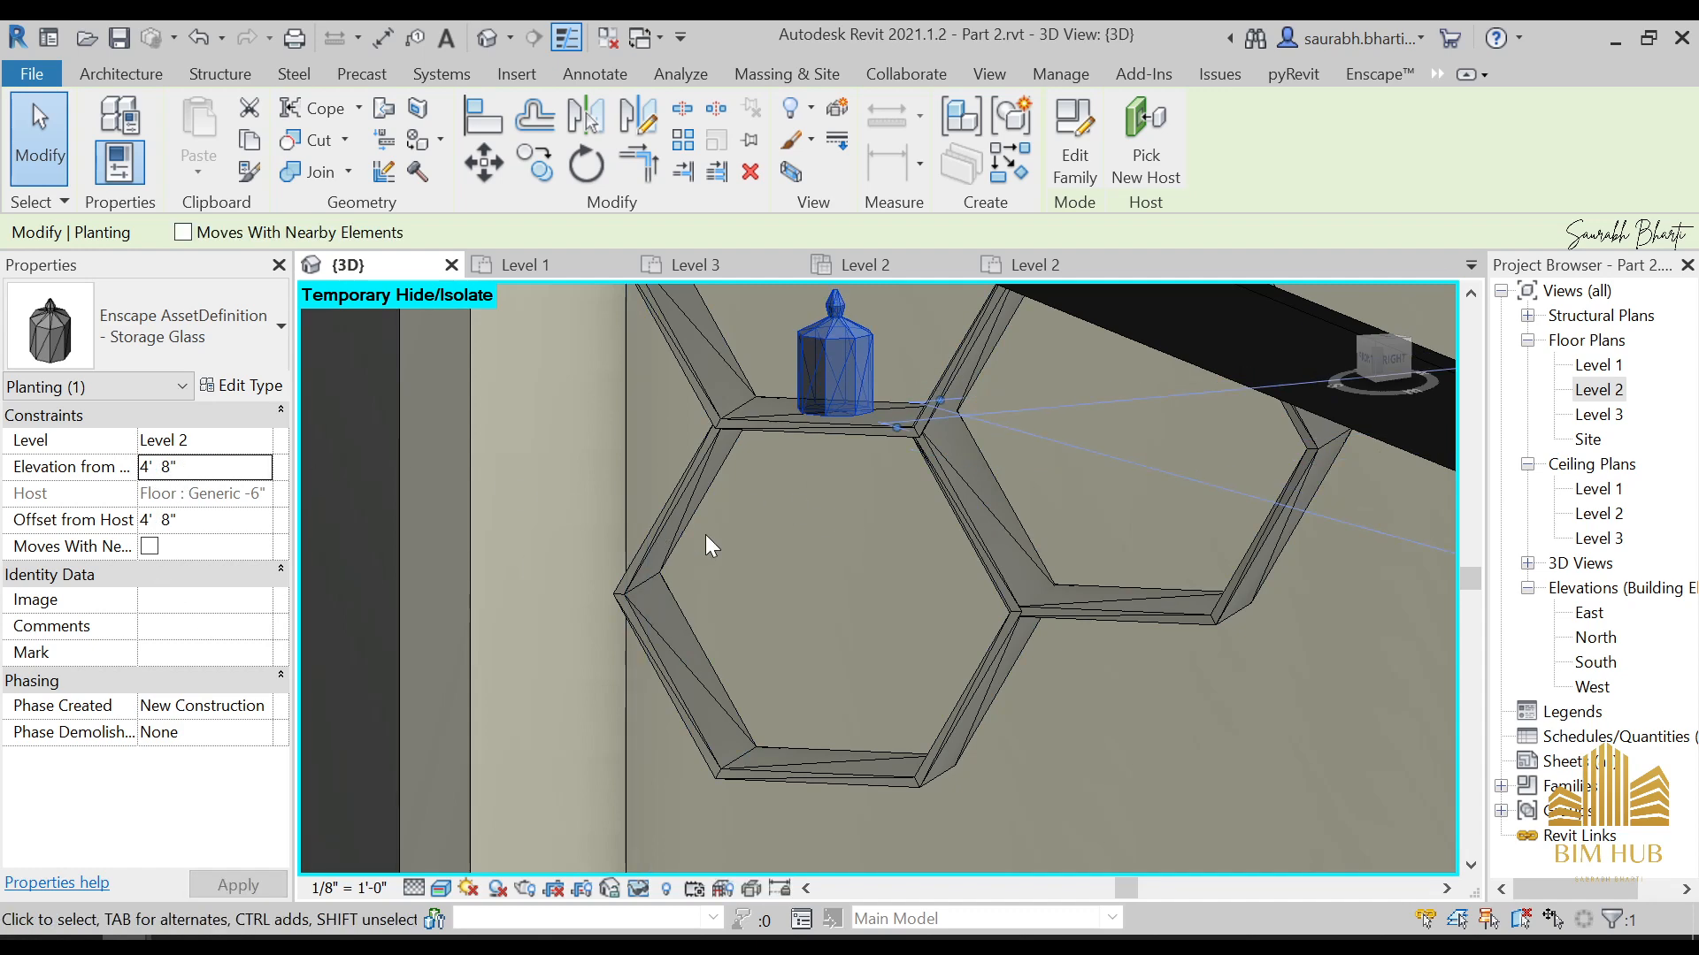
Set the elevation from level of the Pen Holder on the floor below the hexagonal shelf to 4'
scroll(743, 544, down, 2)
middle_drag(973, 645, 898, 436)
scroll(879, 449, down, 3)
click(843, 688)
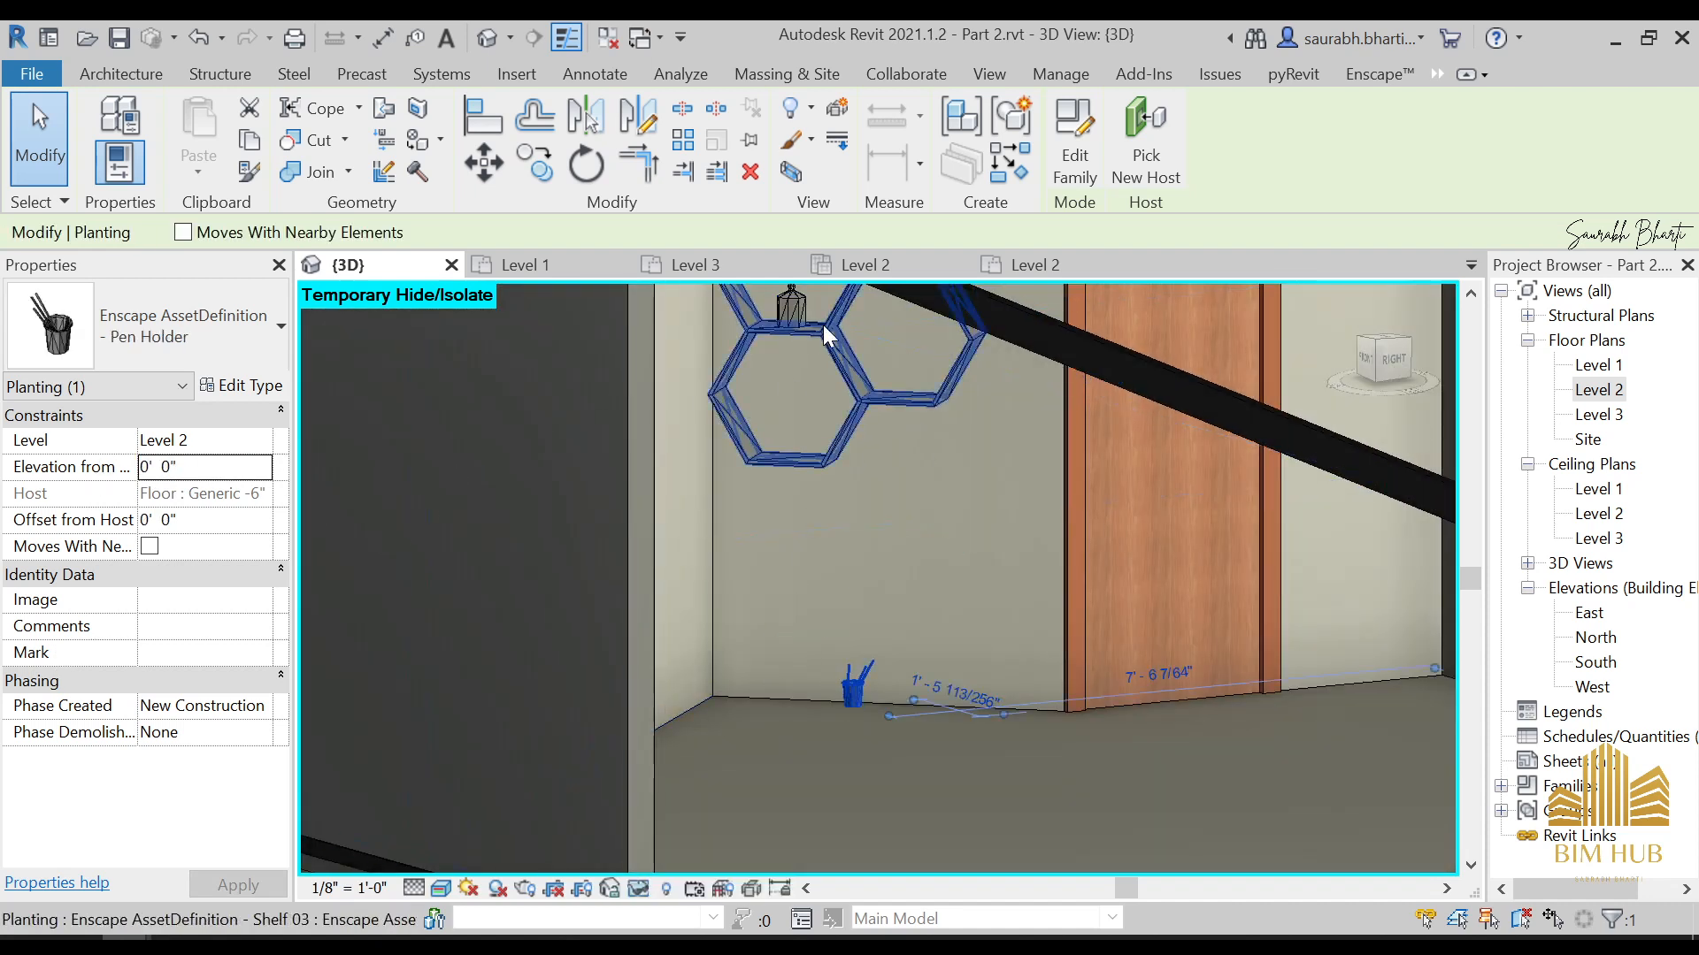
click(793, 310)
click(855, 689)
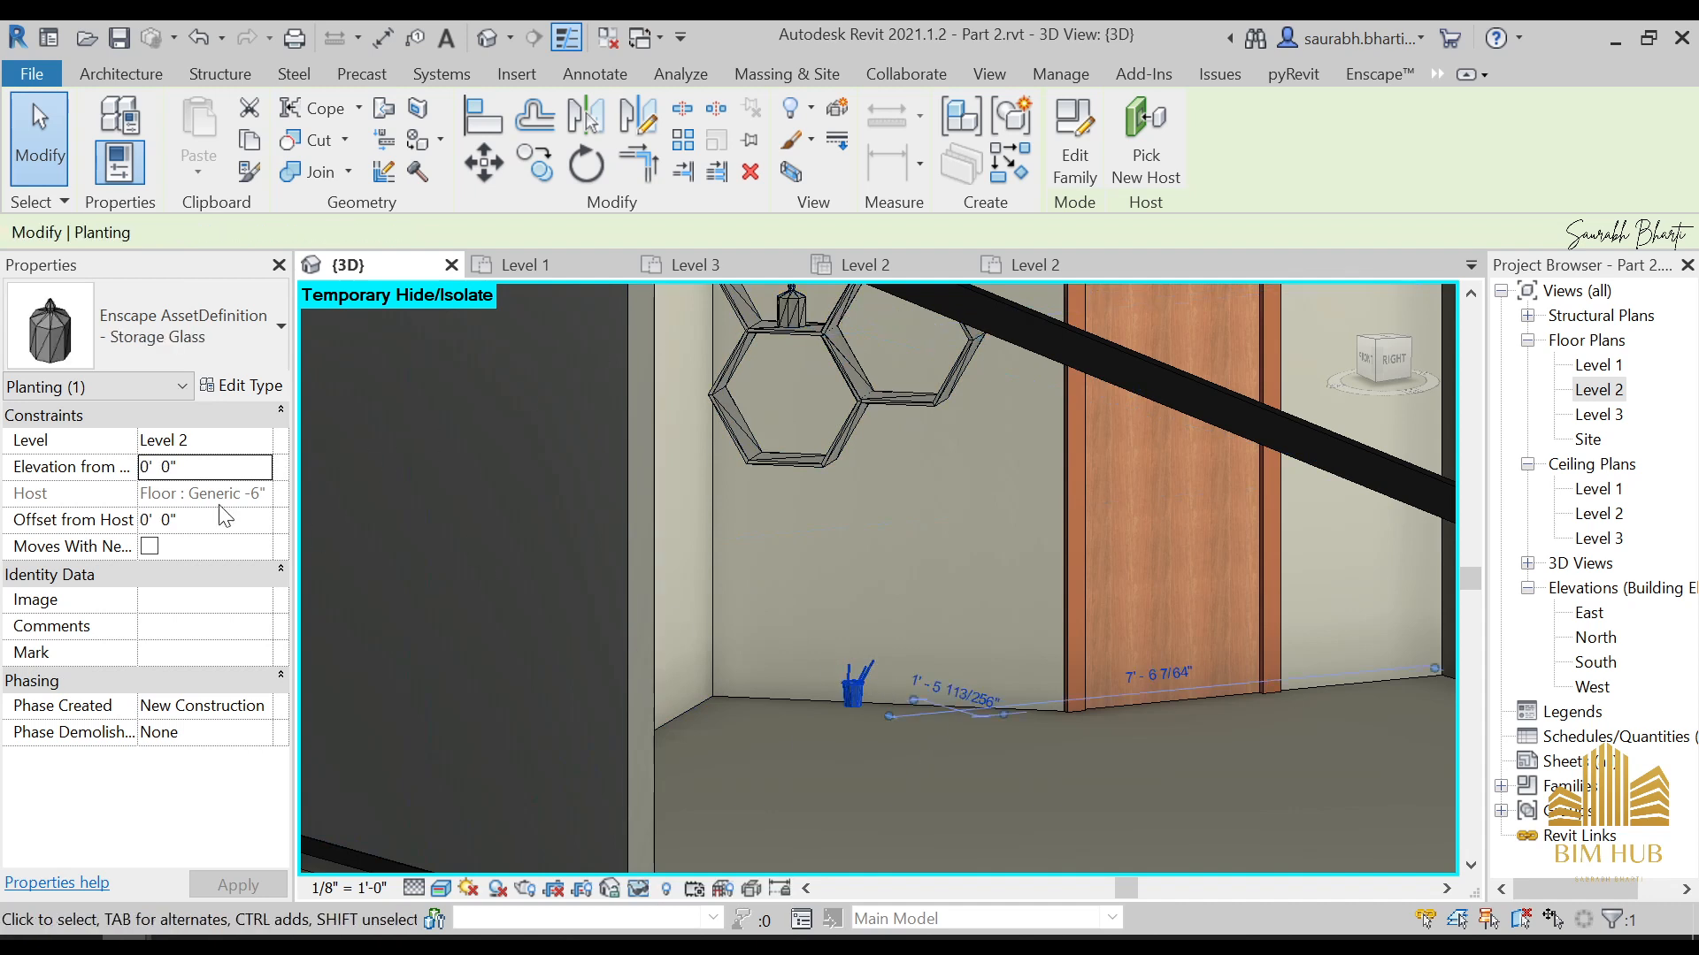
text(4)
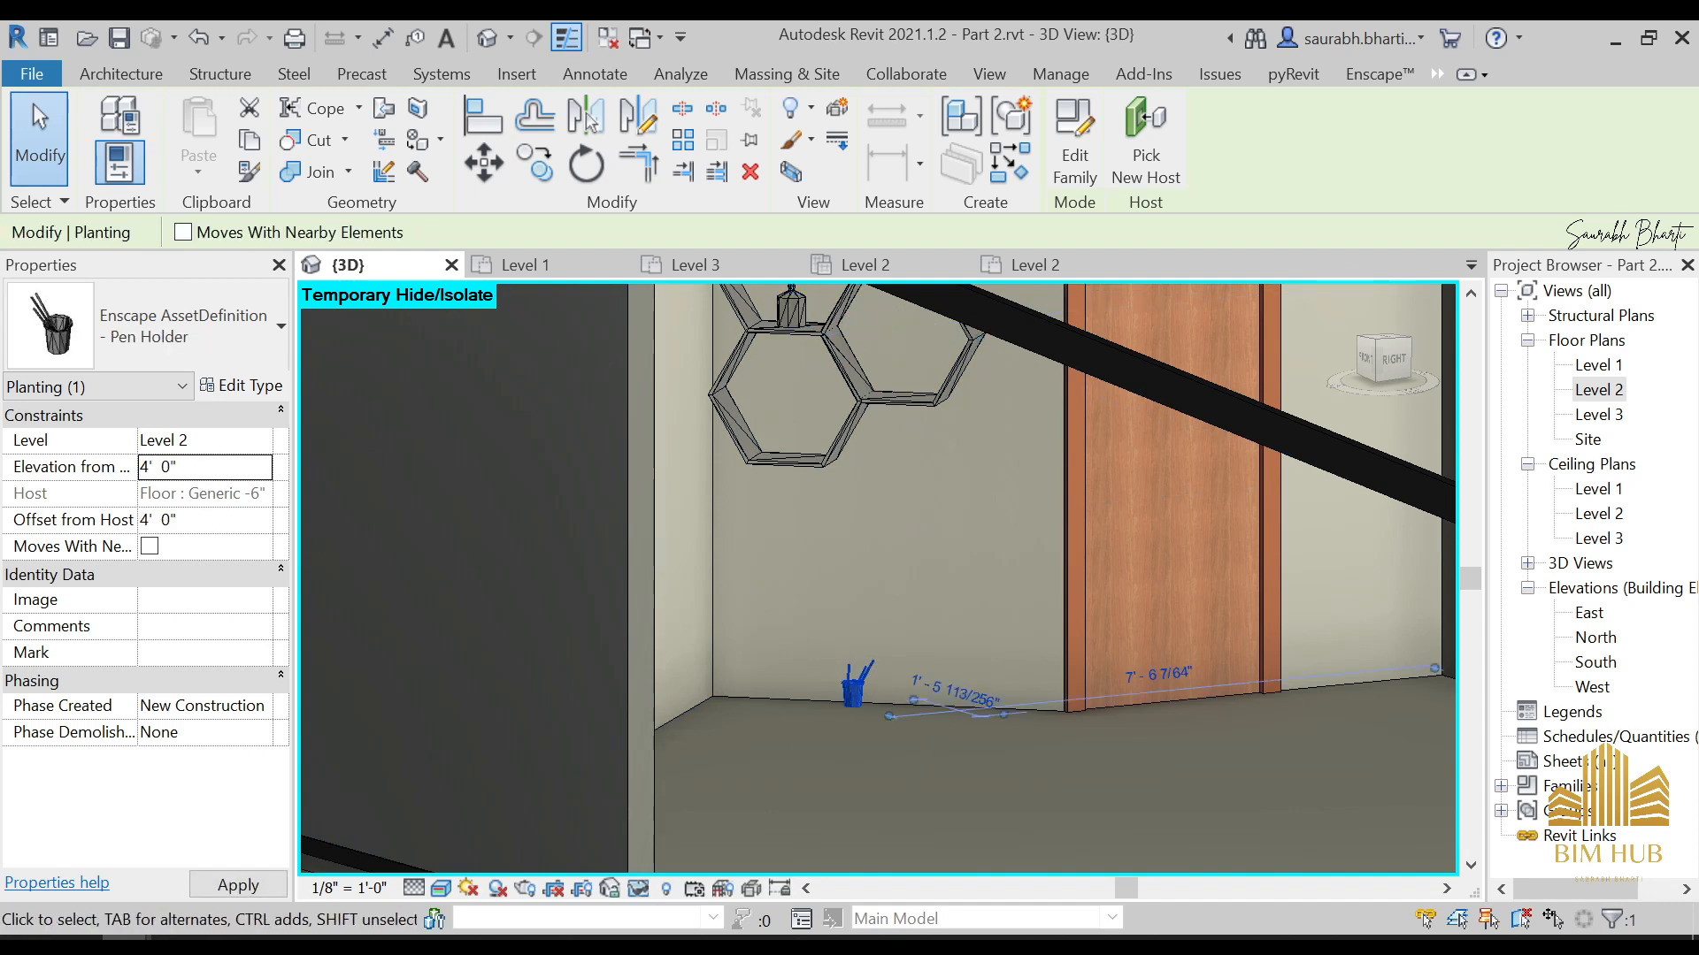
key(Return)
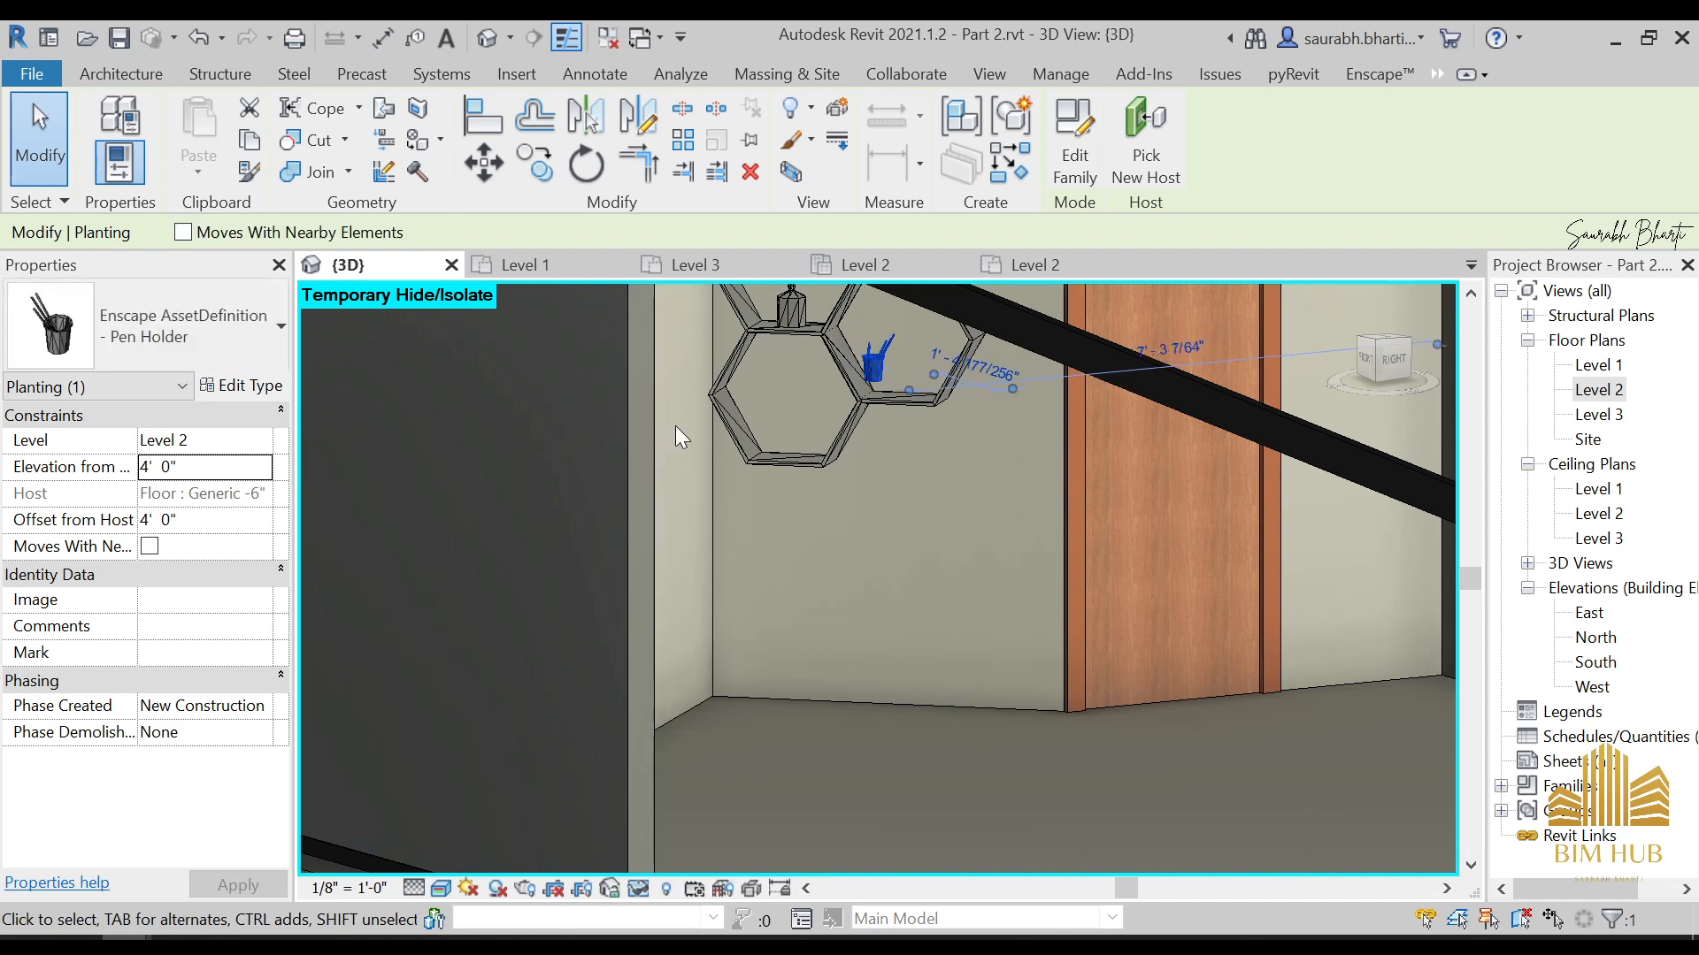
Nudge the Pen Holder further into its hexagonal compartment and set its elevation from level to 3' 10"
key(Right)
key(Right)
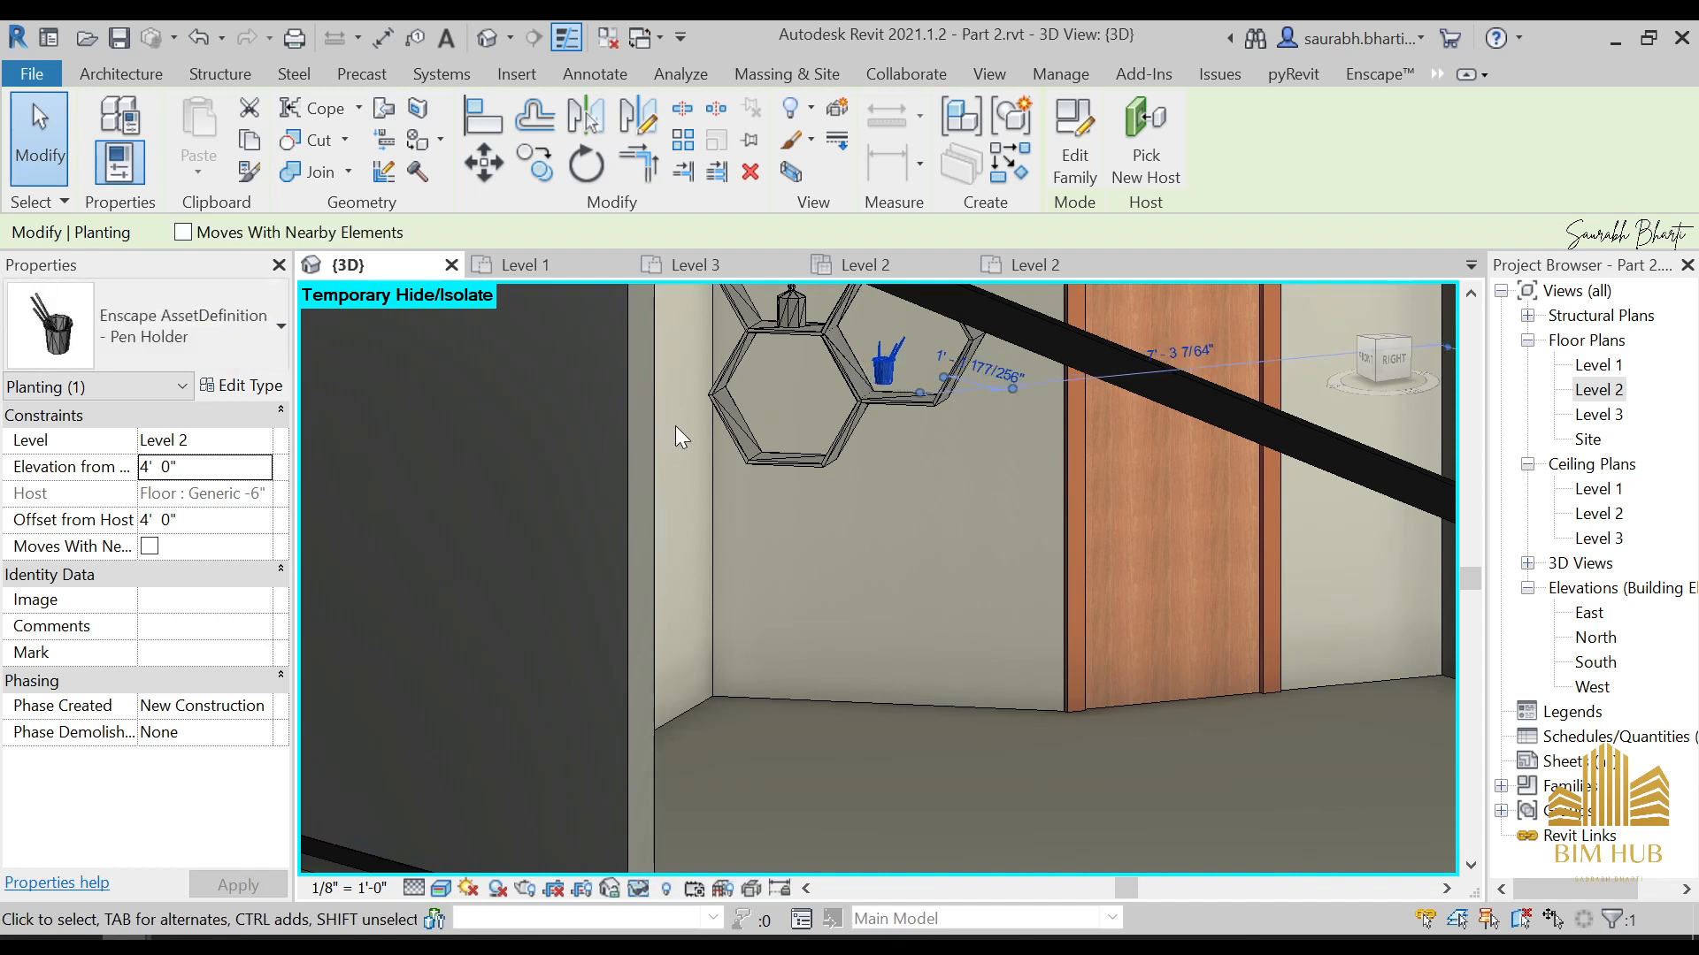
click(203, 440)
click(203, 467)
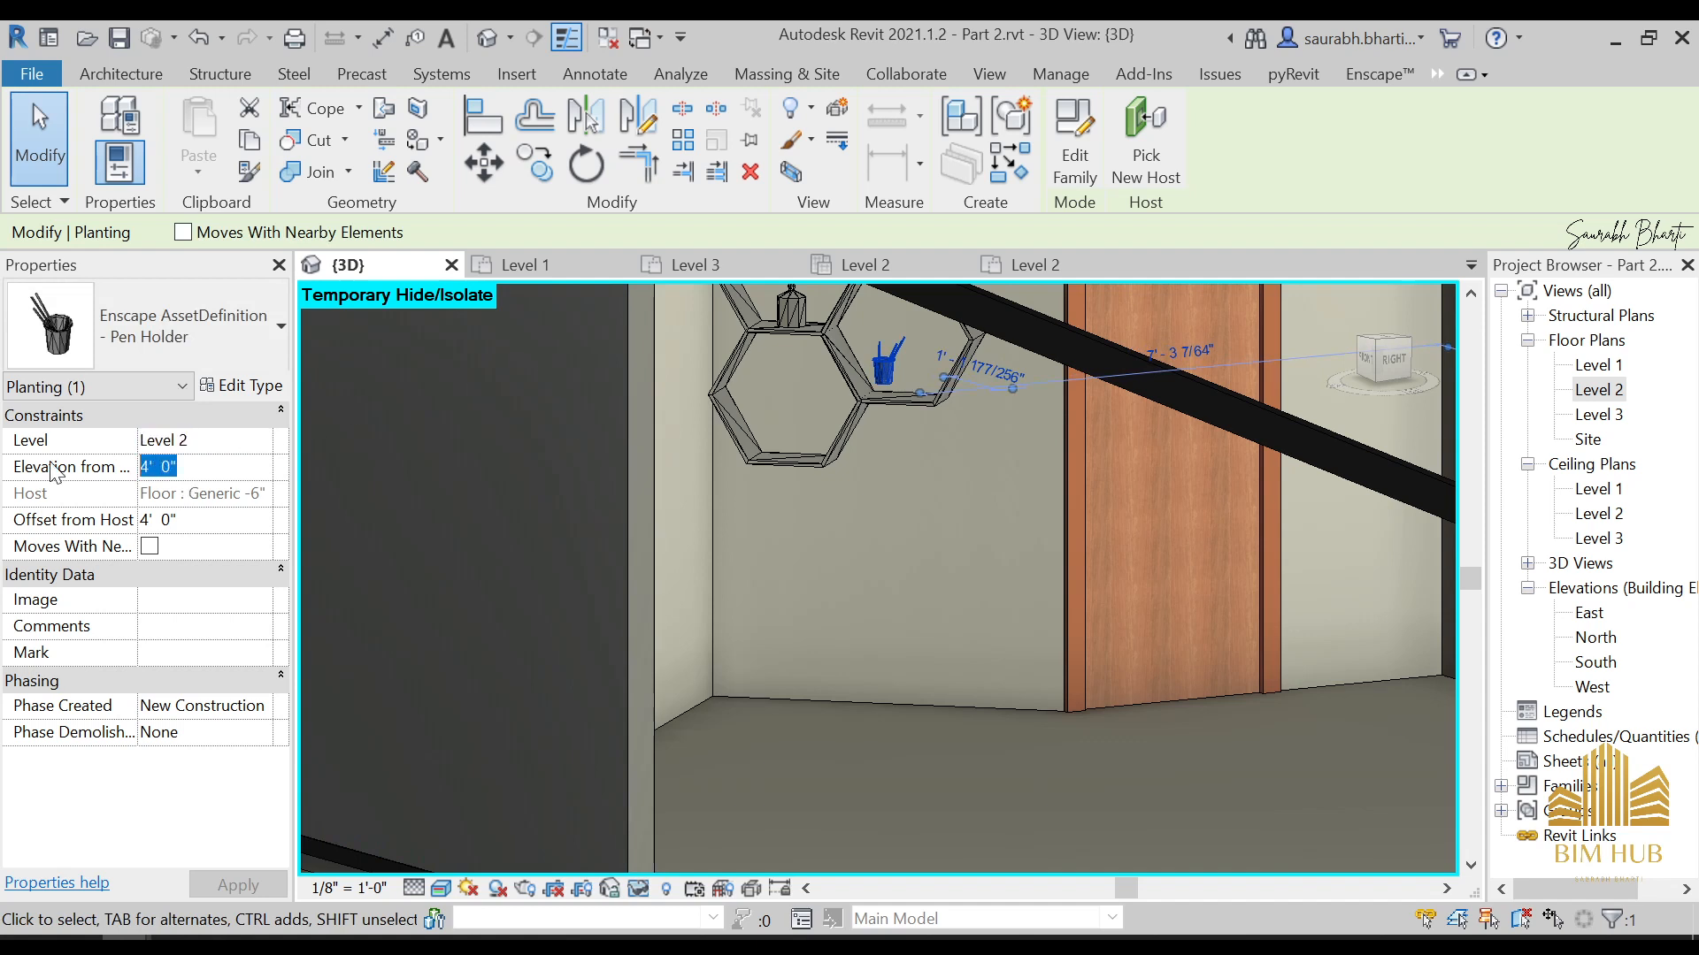
text(2)
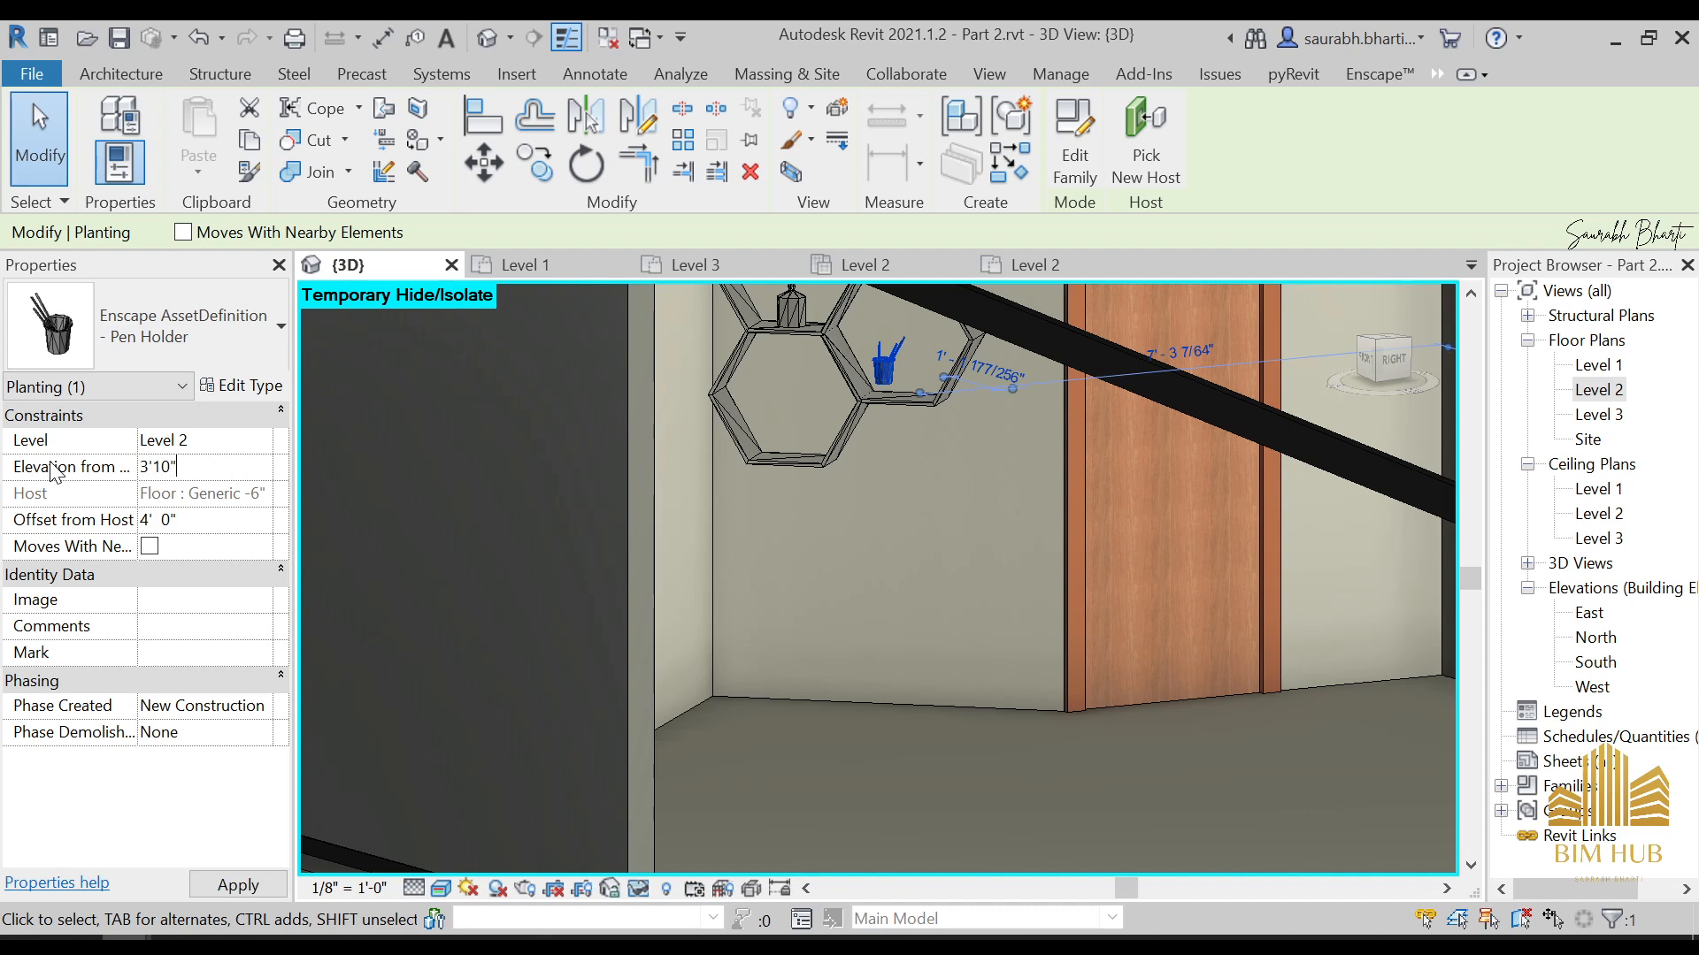
Restore the temporarily hidden elements and set the elevation from level of the Leon Sitting figure on the bed to 2' 6"
scroll(867, 665, down, 5)
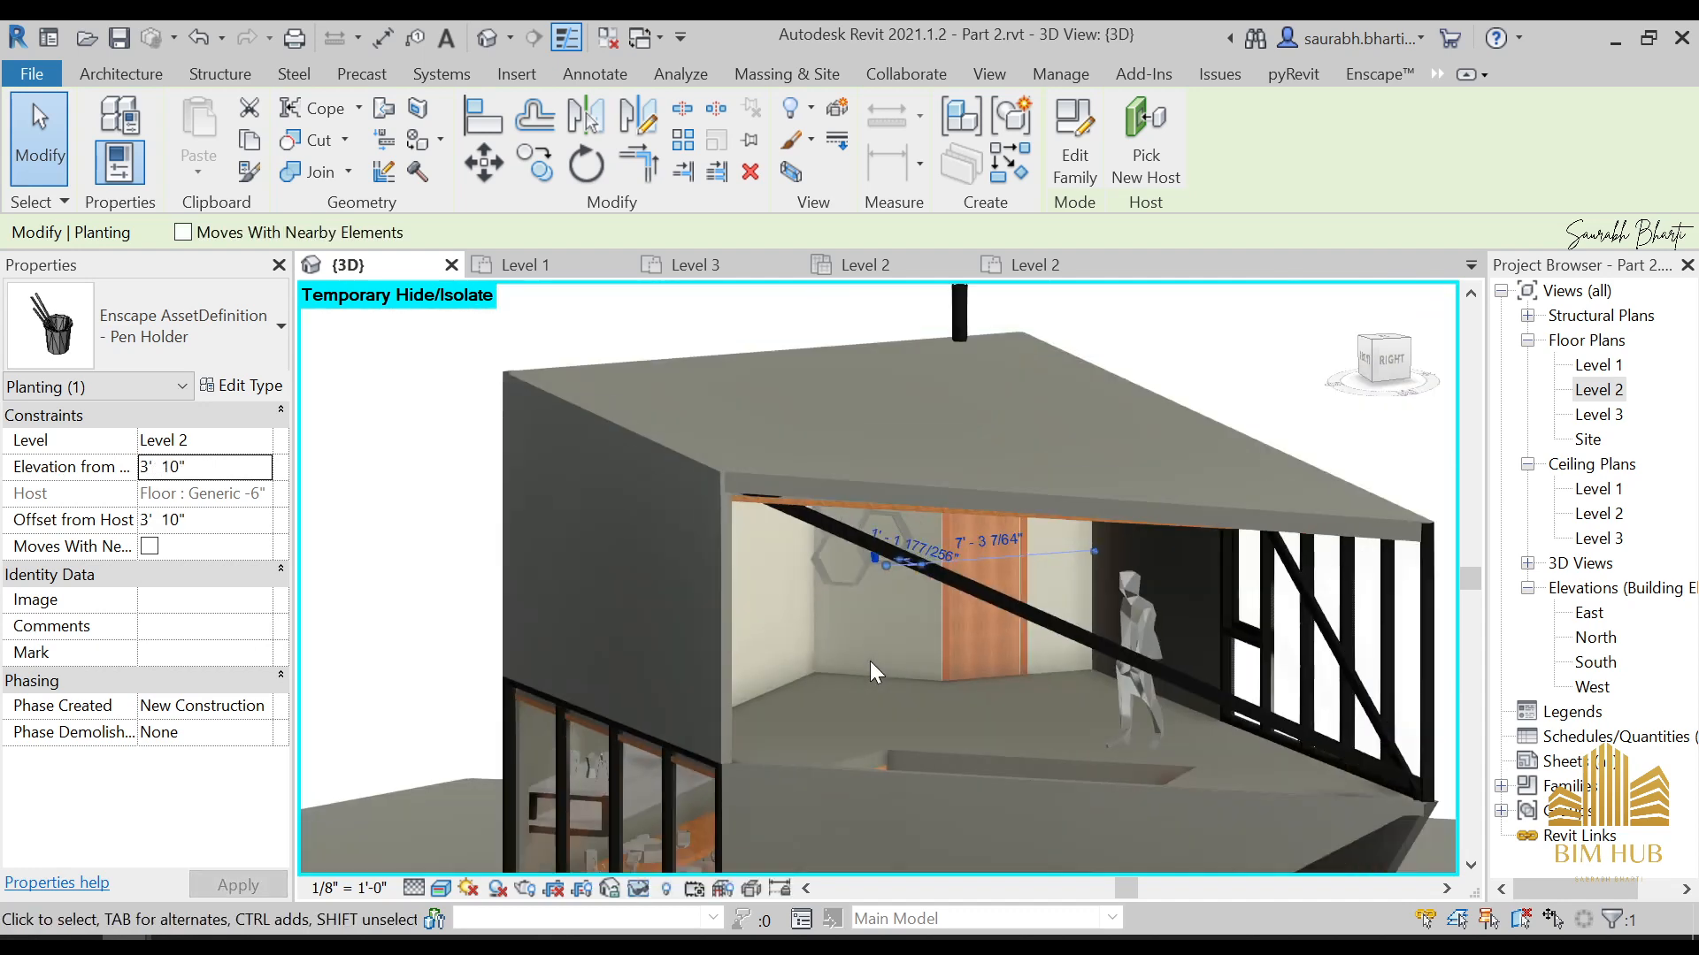
mouse_move(868, 661)
shift+middle_down()
mouse_move(832, 592)
mouse_move(876, 647)
shift+middle_up()
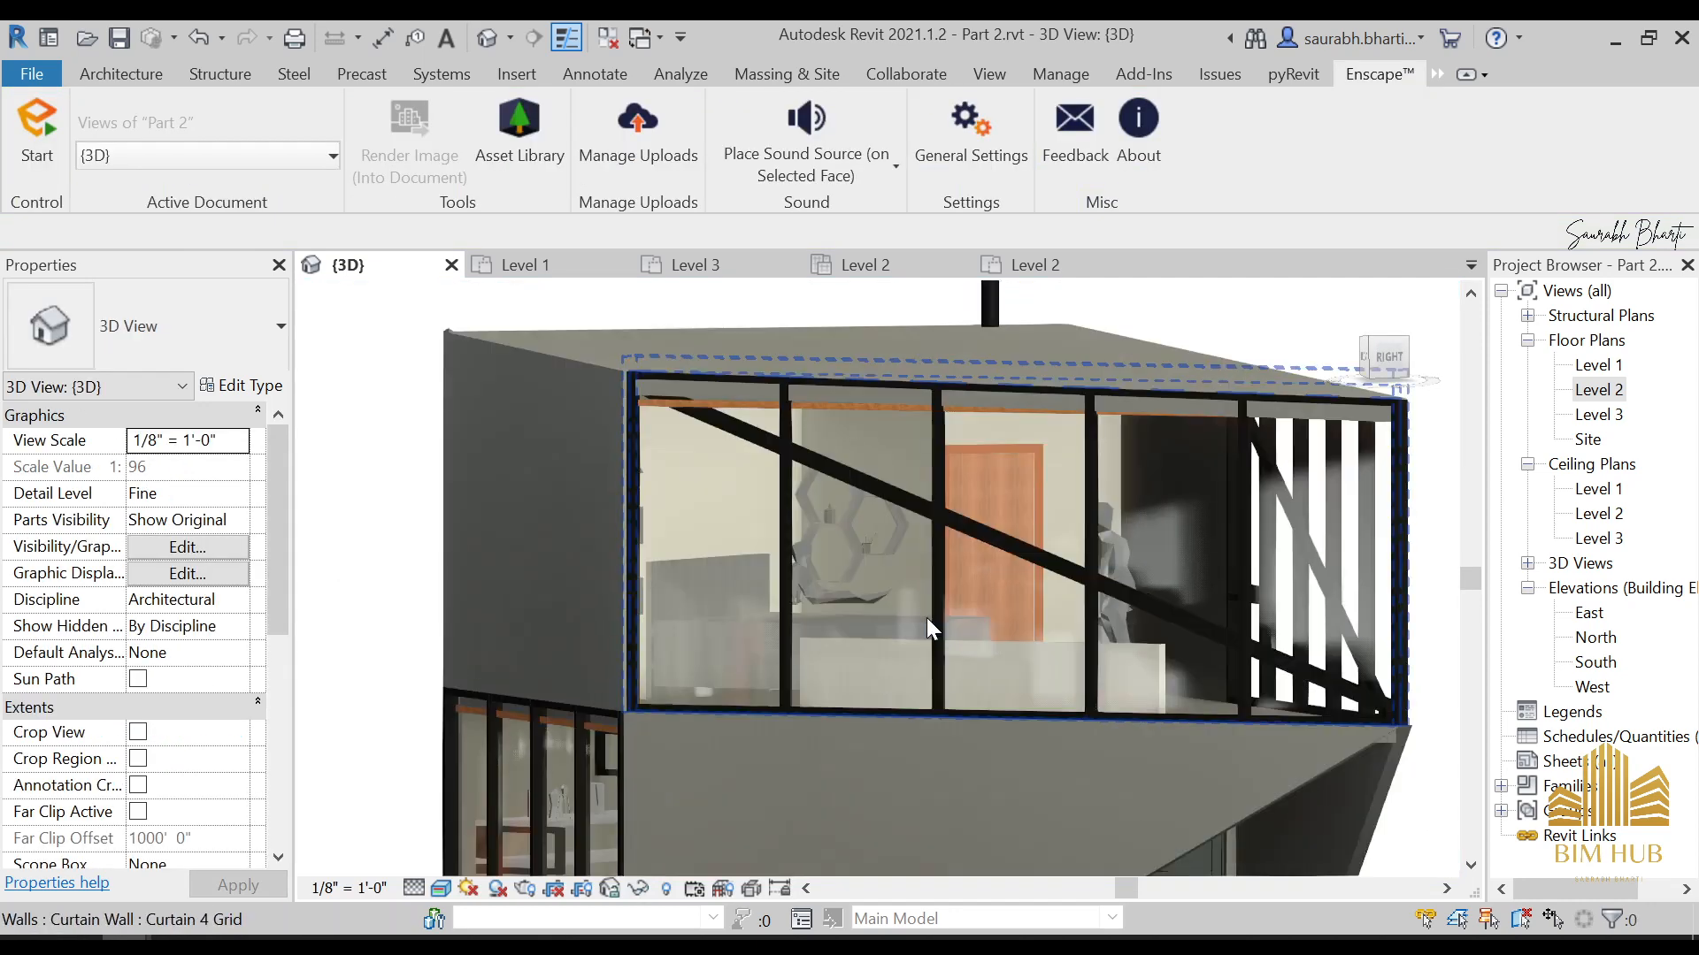
scroll(926, 617, down, 3)
shift+middle_drag(920, 637, 892, 657)
scroll(910, 659, up, 5)
click(855, 591)
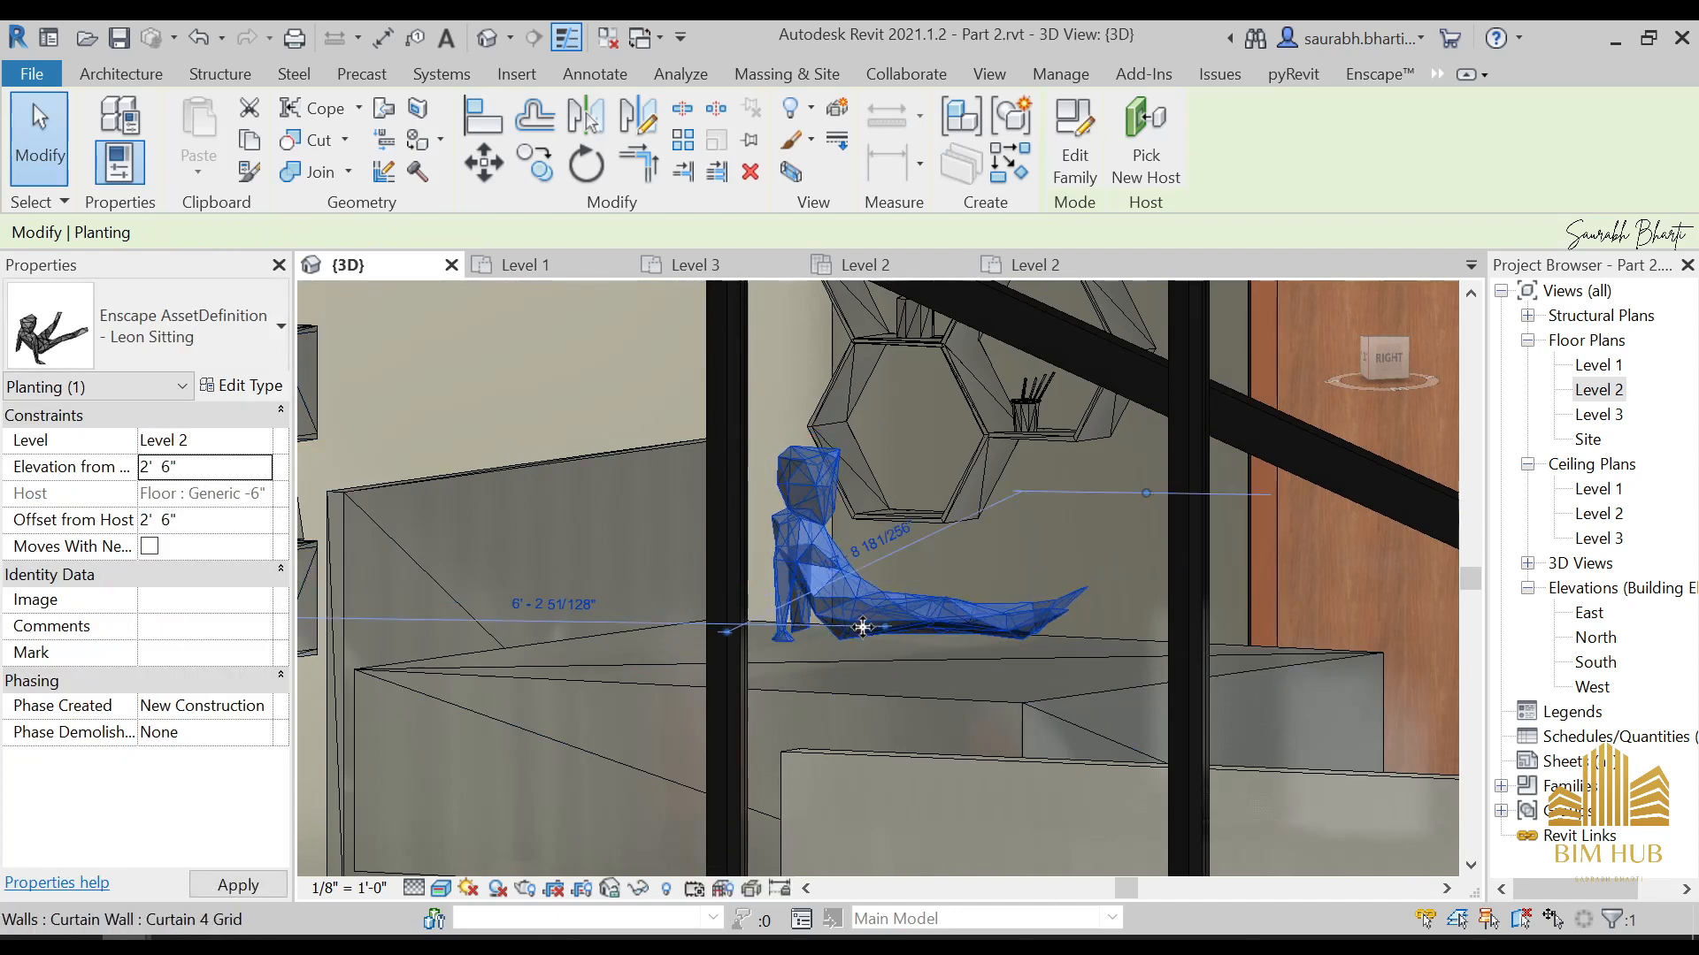
mouse_move(909, 699)
shift+middle_down()
mouse_move(852, 713)
mouse_move(908, 699)
shift+middle_up()
scroll(907, 699, down, 10)
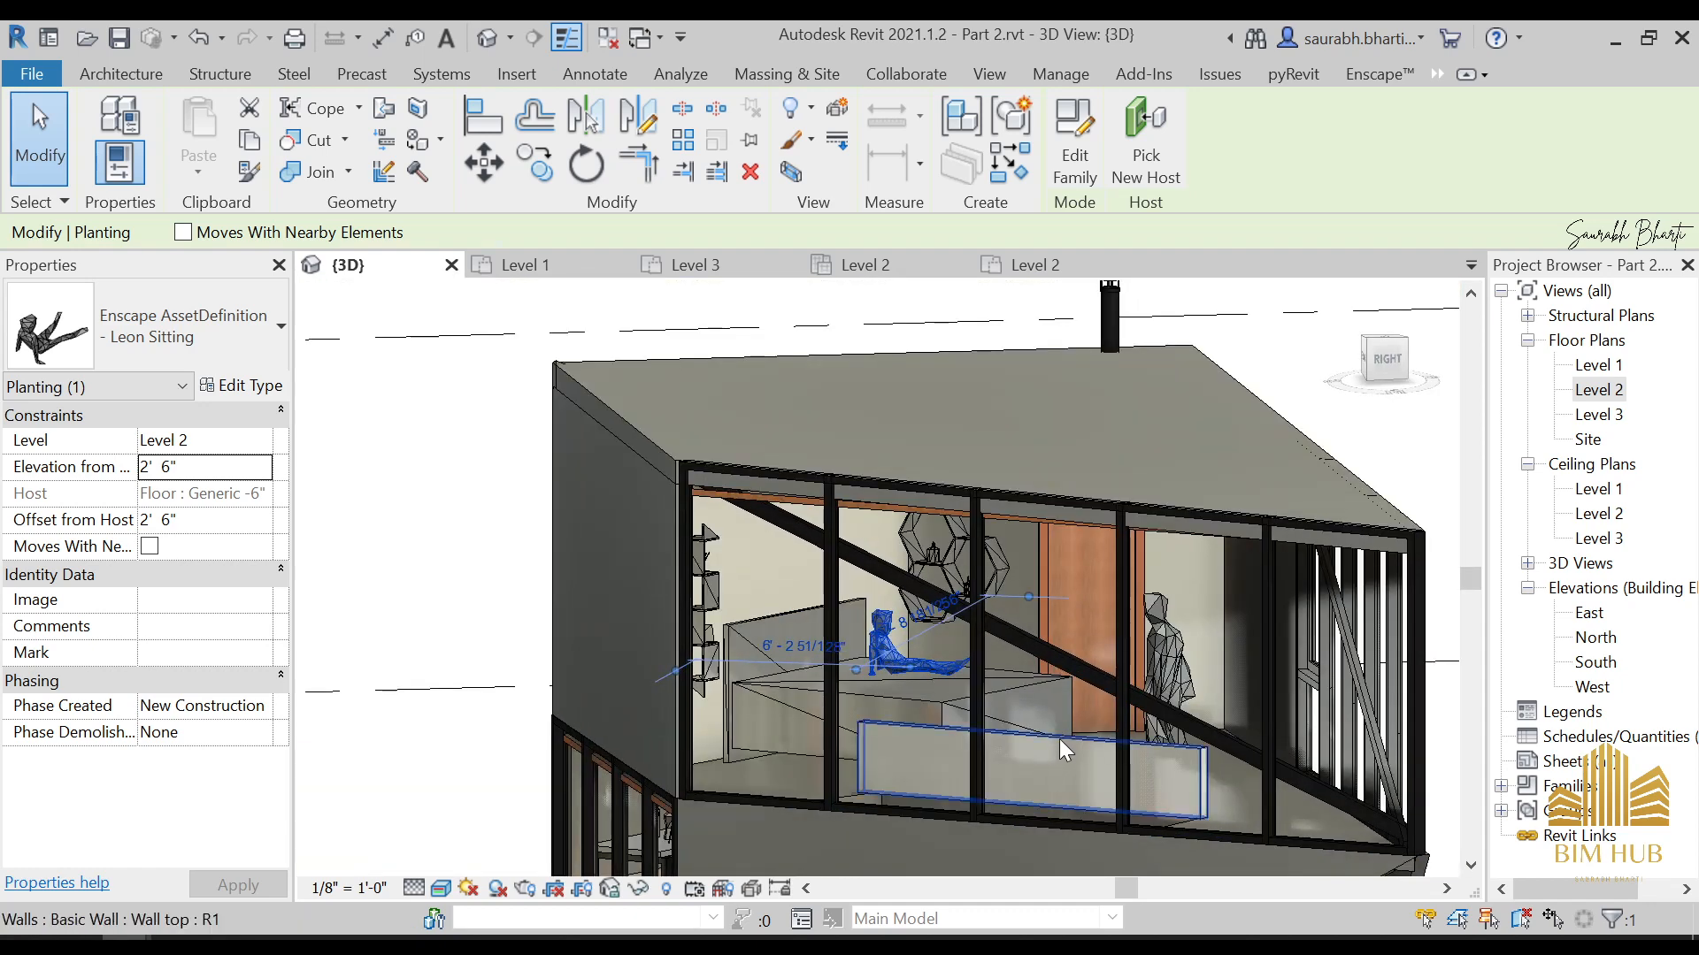
Select the low wall along the stair opening and examine how its end meets the floor edge
click(1059, 740)
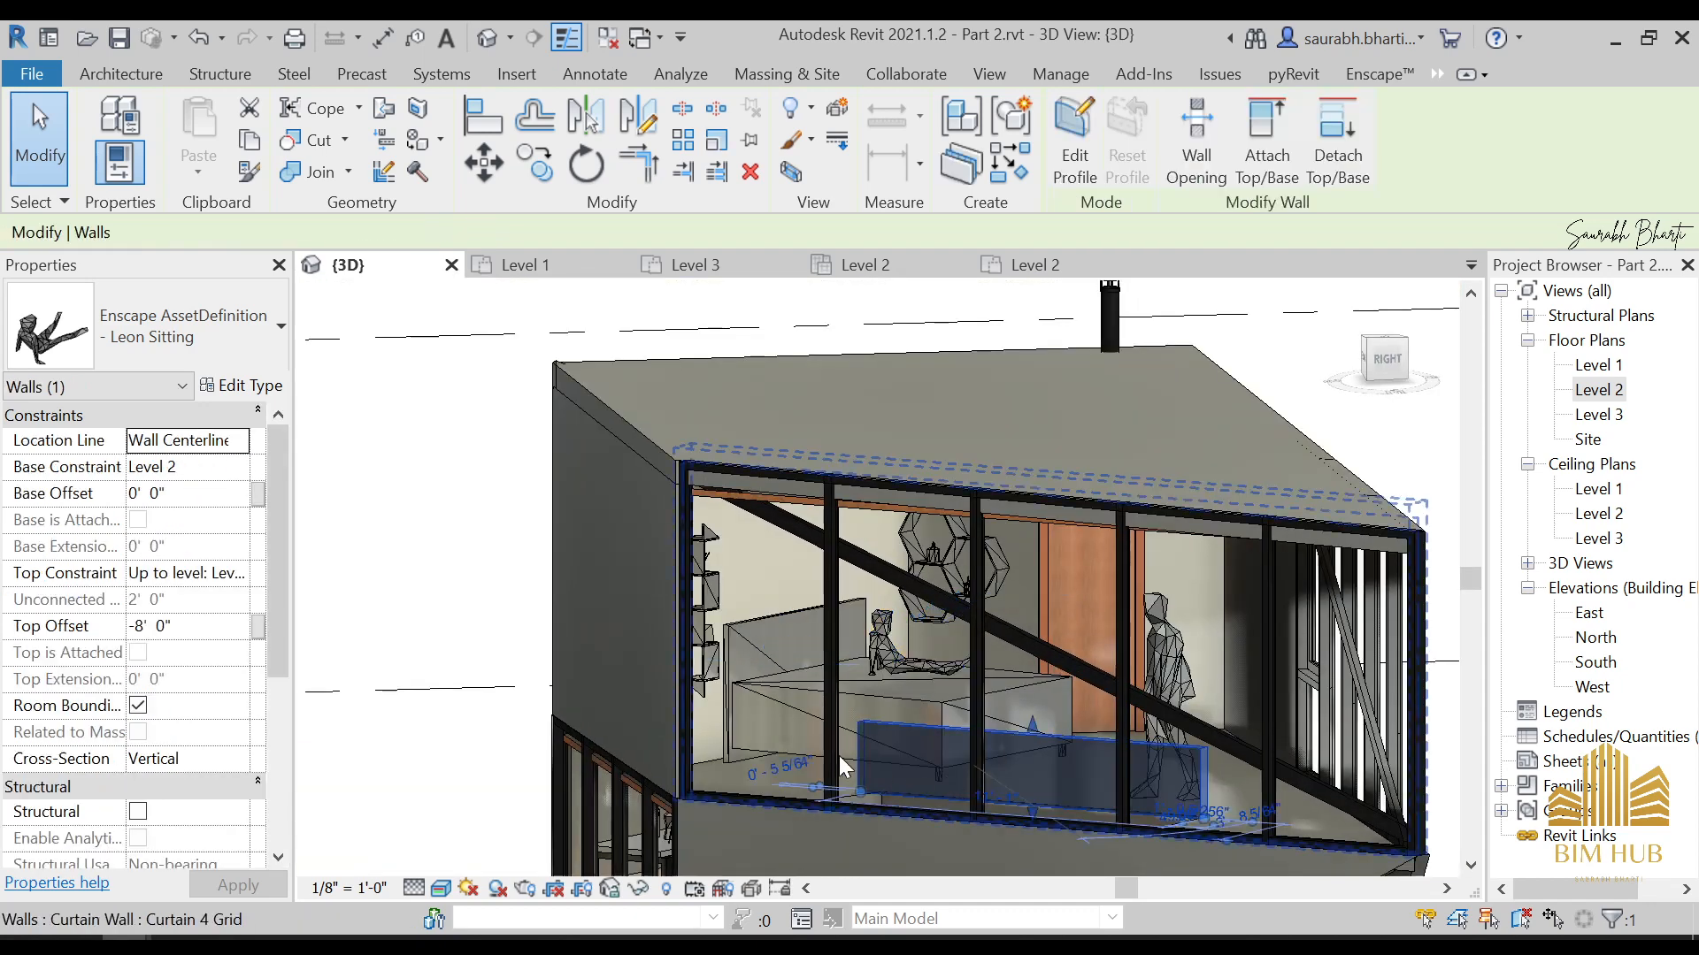
shift+middle_drag(838, 756, 897, 545)
scroll(922, 819, up, 3)
scroll(927, 519, down, 2)
scroll(896, 542, up, 4)
scroll(932, 401, down, 2)
scroll(891, 443, down, 4)
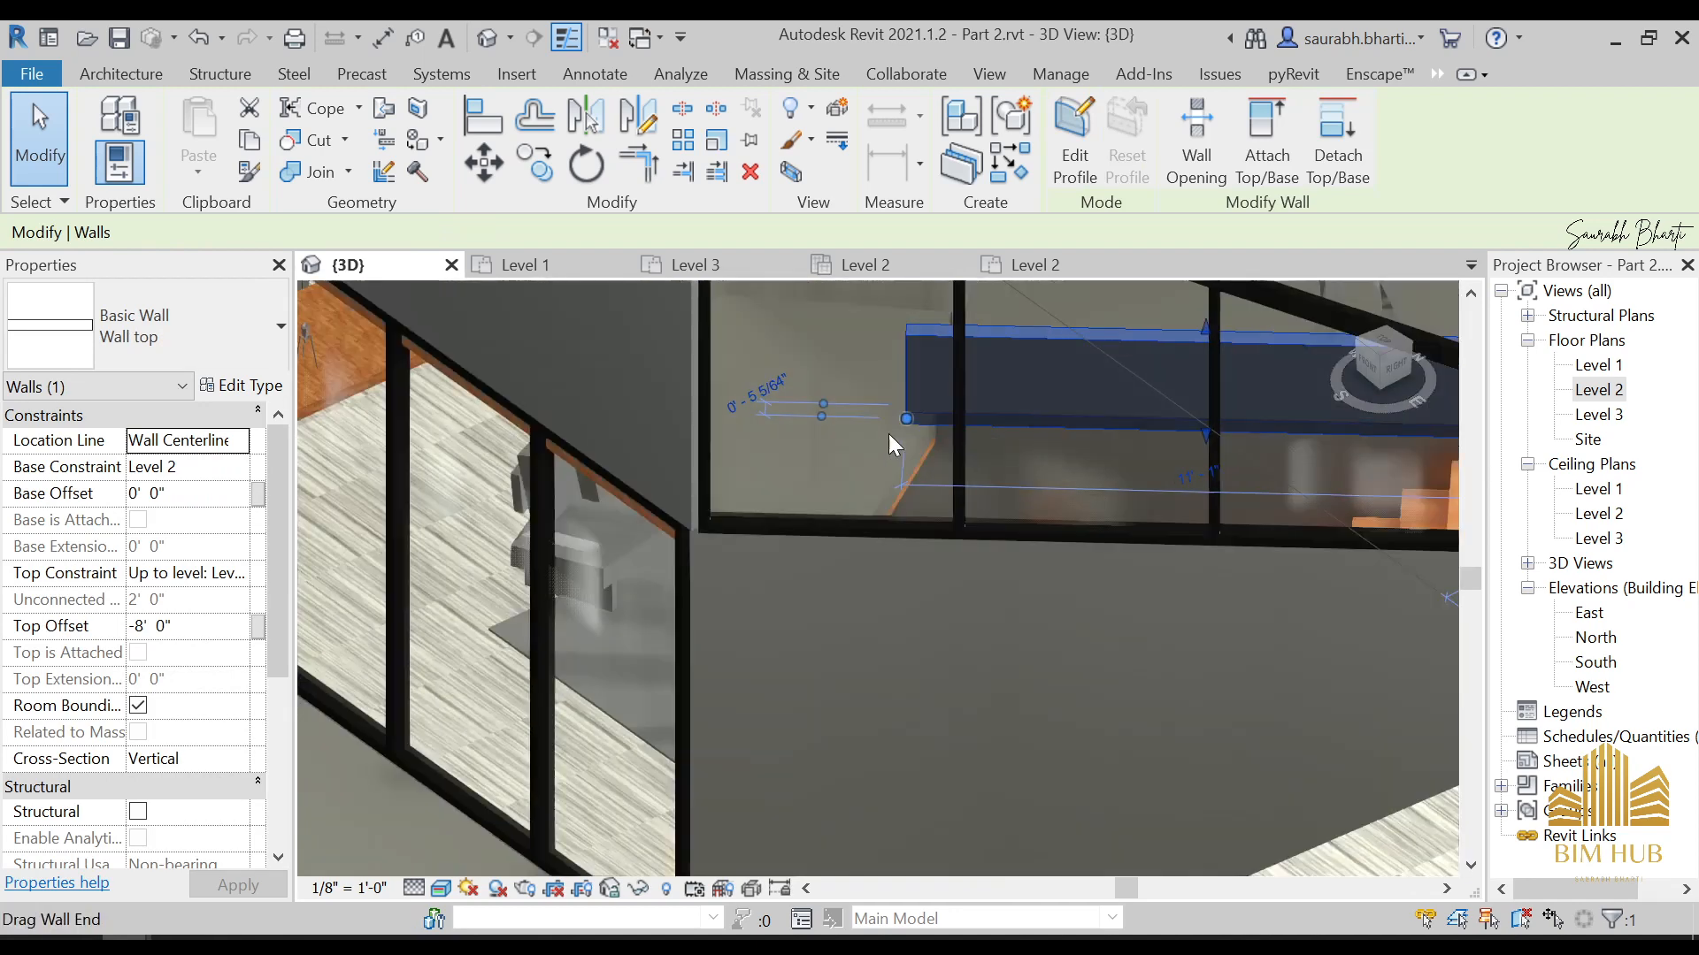
scroll(973, 384, down, 2)
Open the Level 2 floor plan and temporarily hide the Plan top.jpg raster image
double_click(1599, 389)
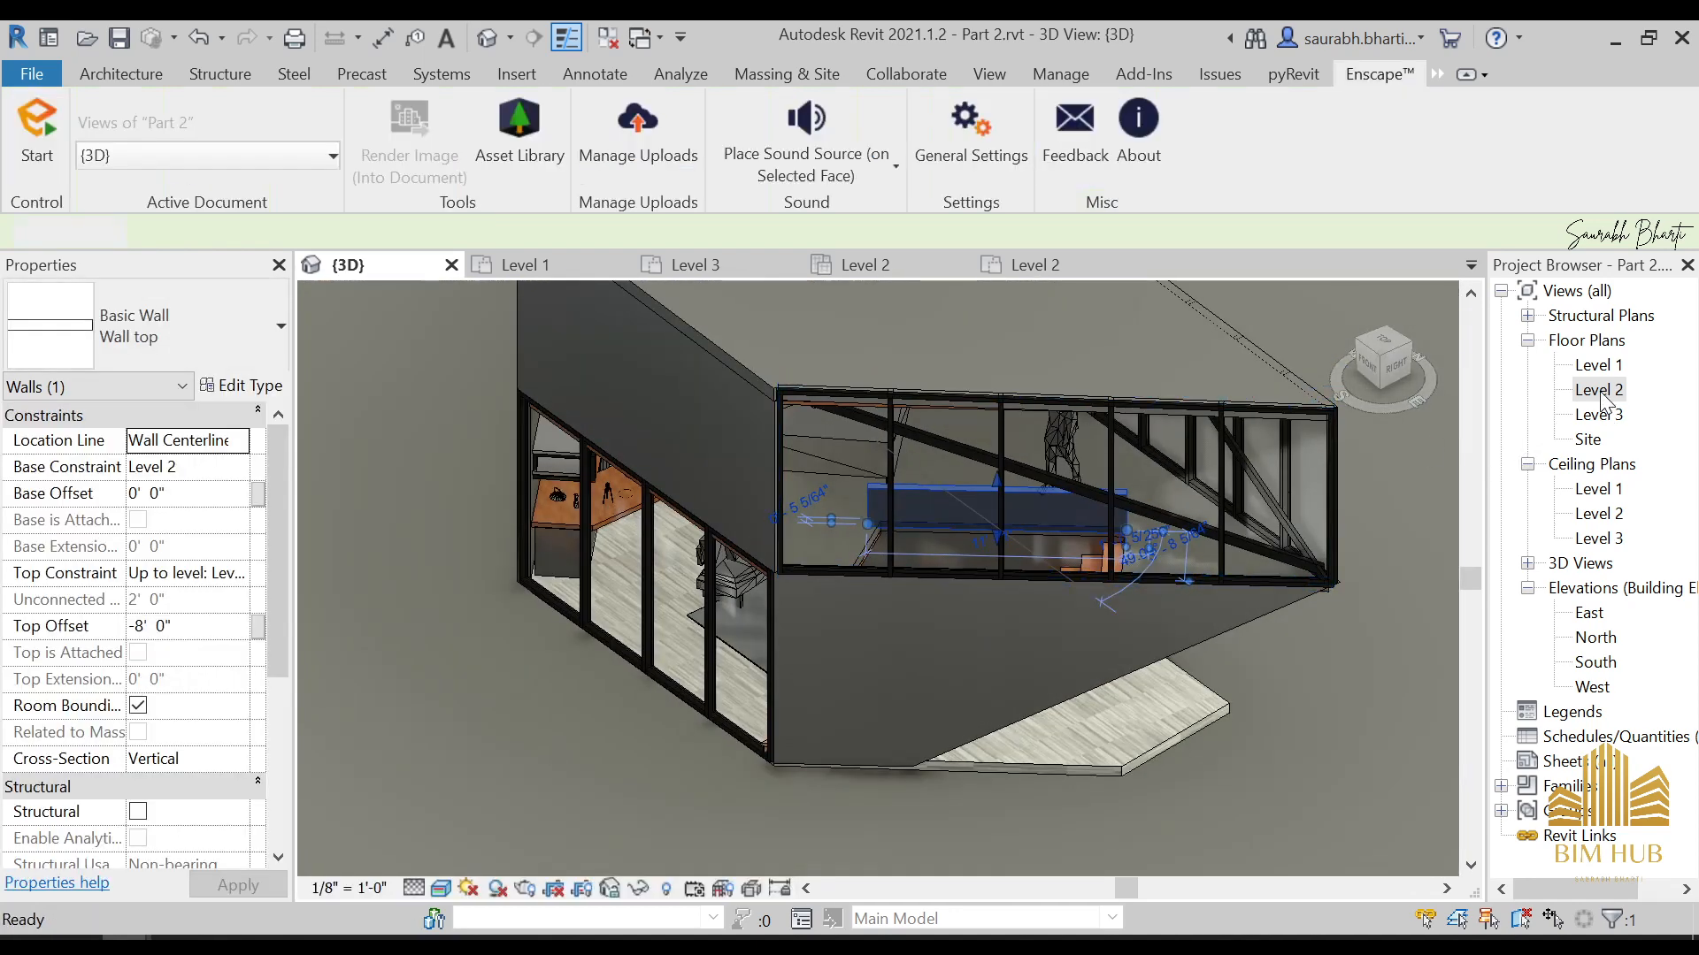
scroll(983, 585, down, 6)
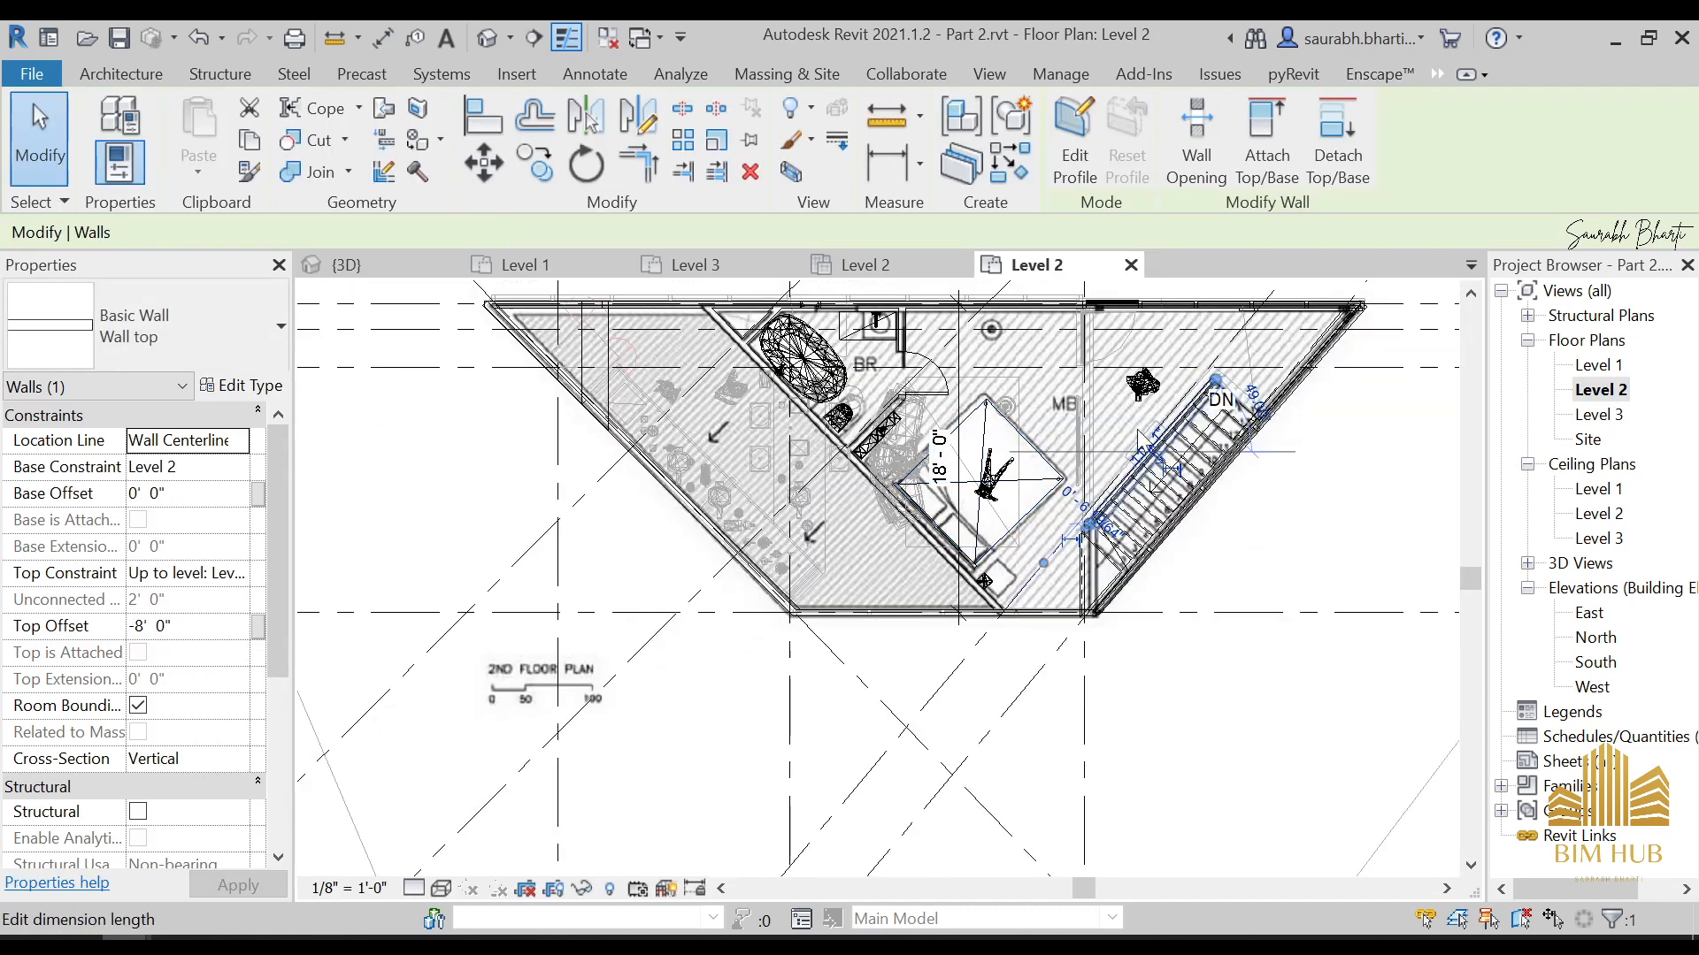
click(1192, 409)
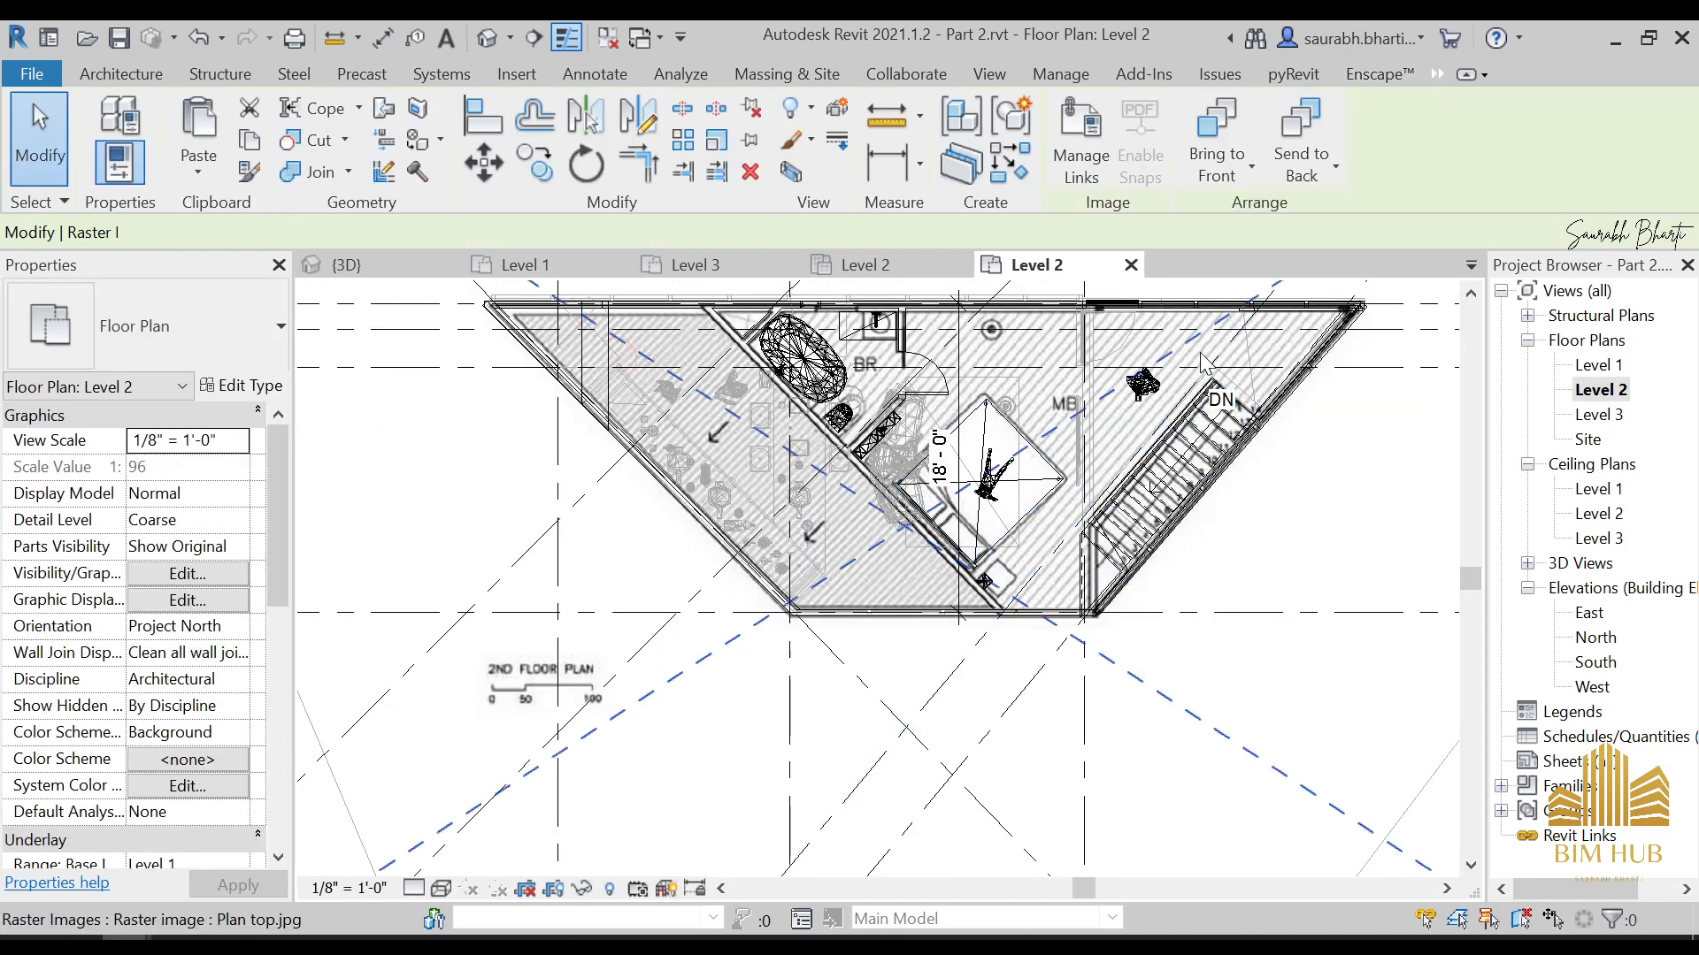
key(h)
key(h)
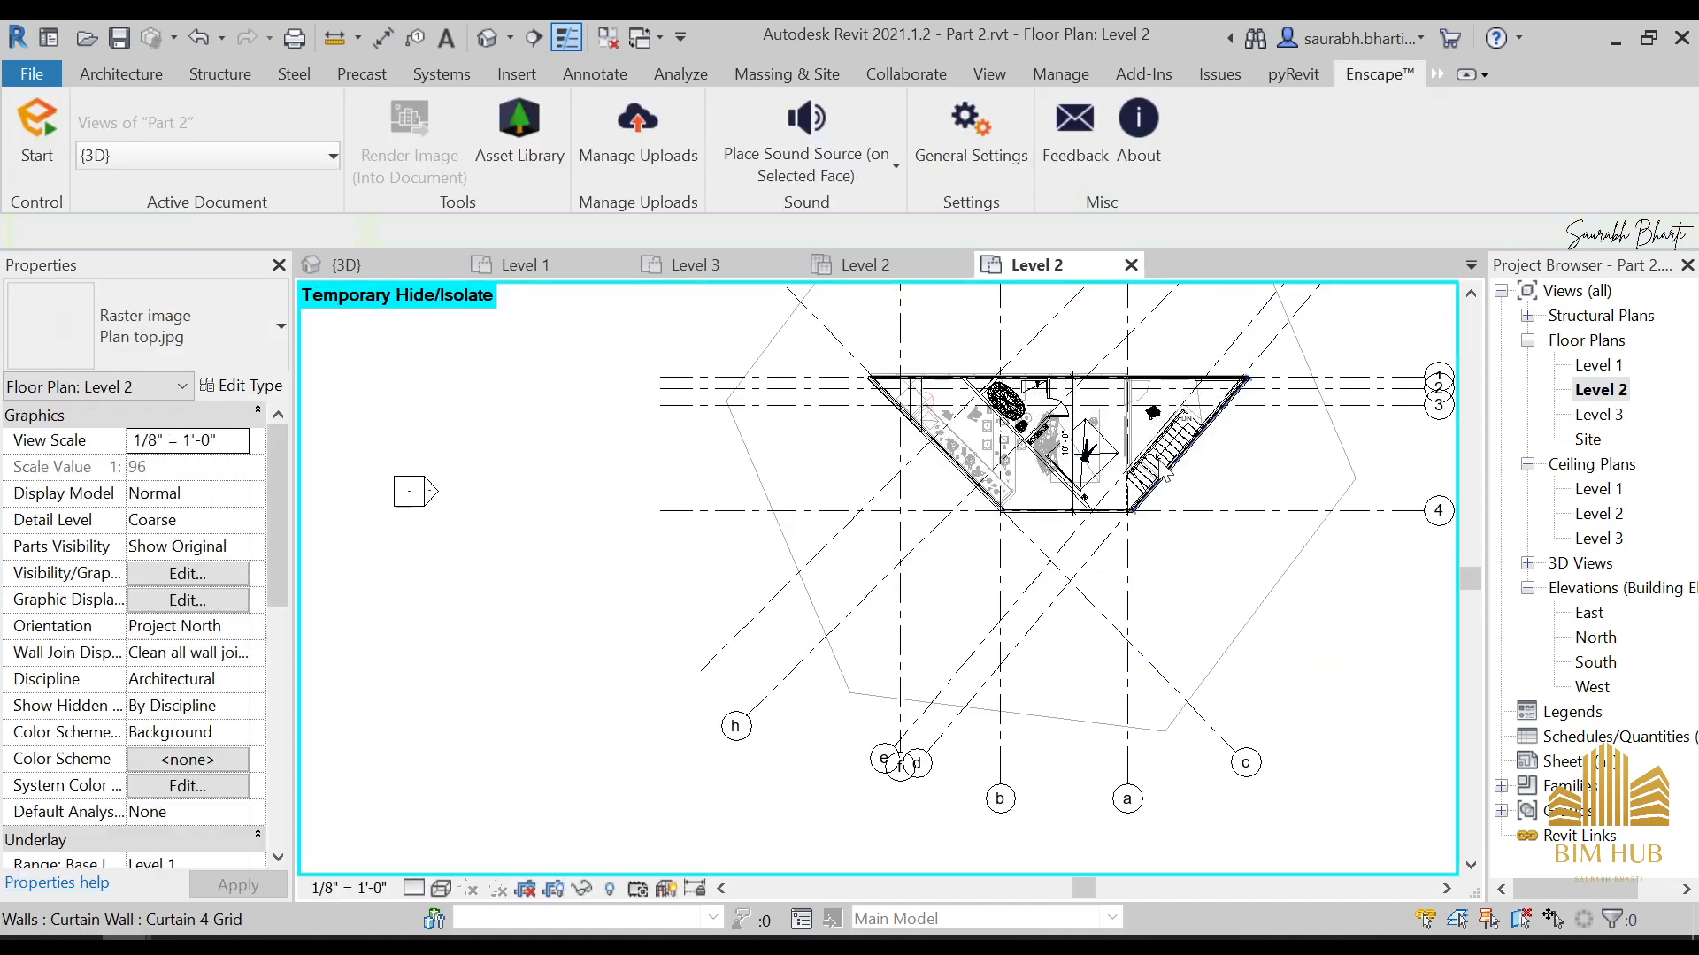
Extend the end of the low wall along the stair so it reaches the corner of the stair opening
scroll(1137, 458, up, 5)
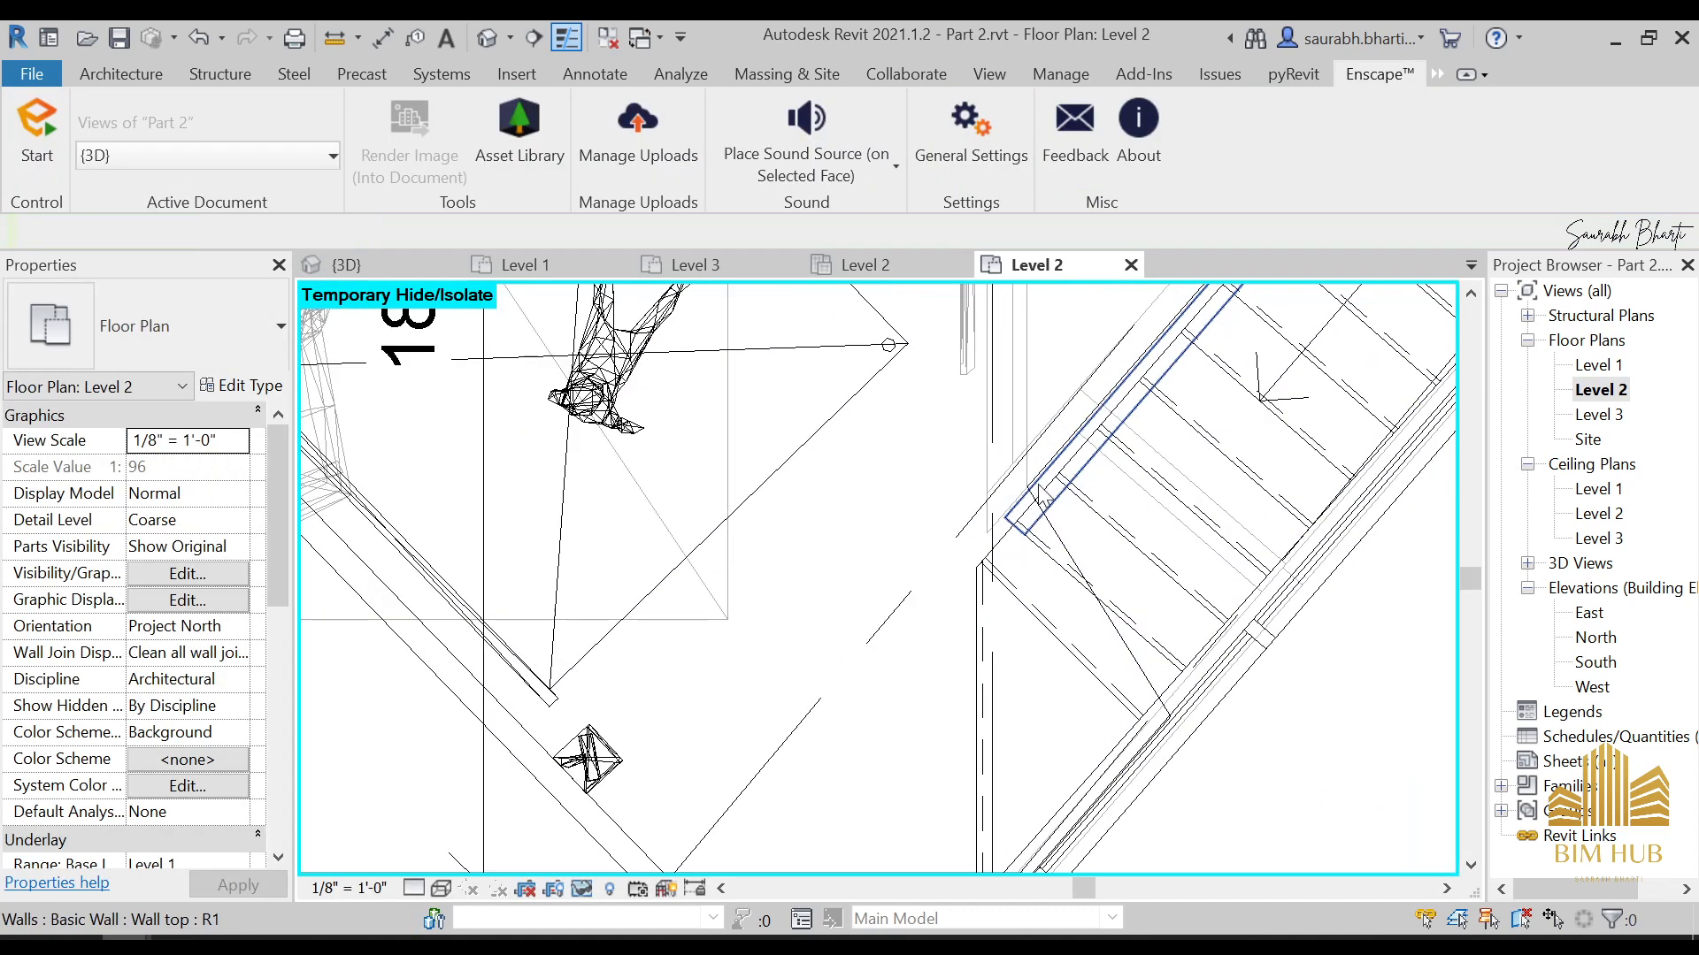
click(1051, 475)
drag(1015, 528, 980, 565)
key(Escape)
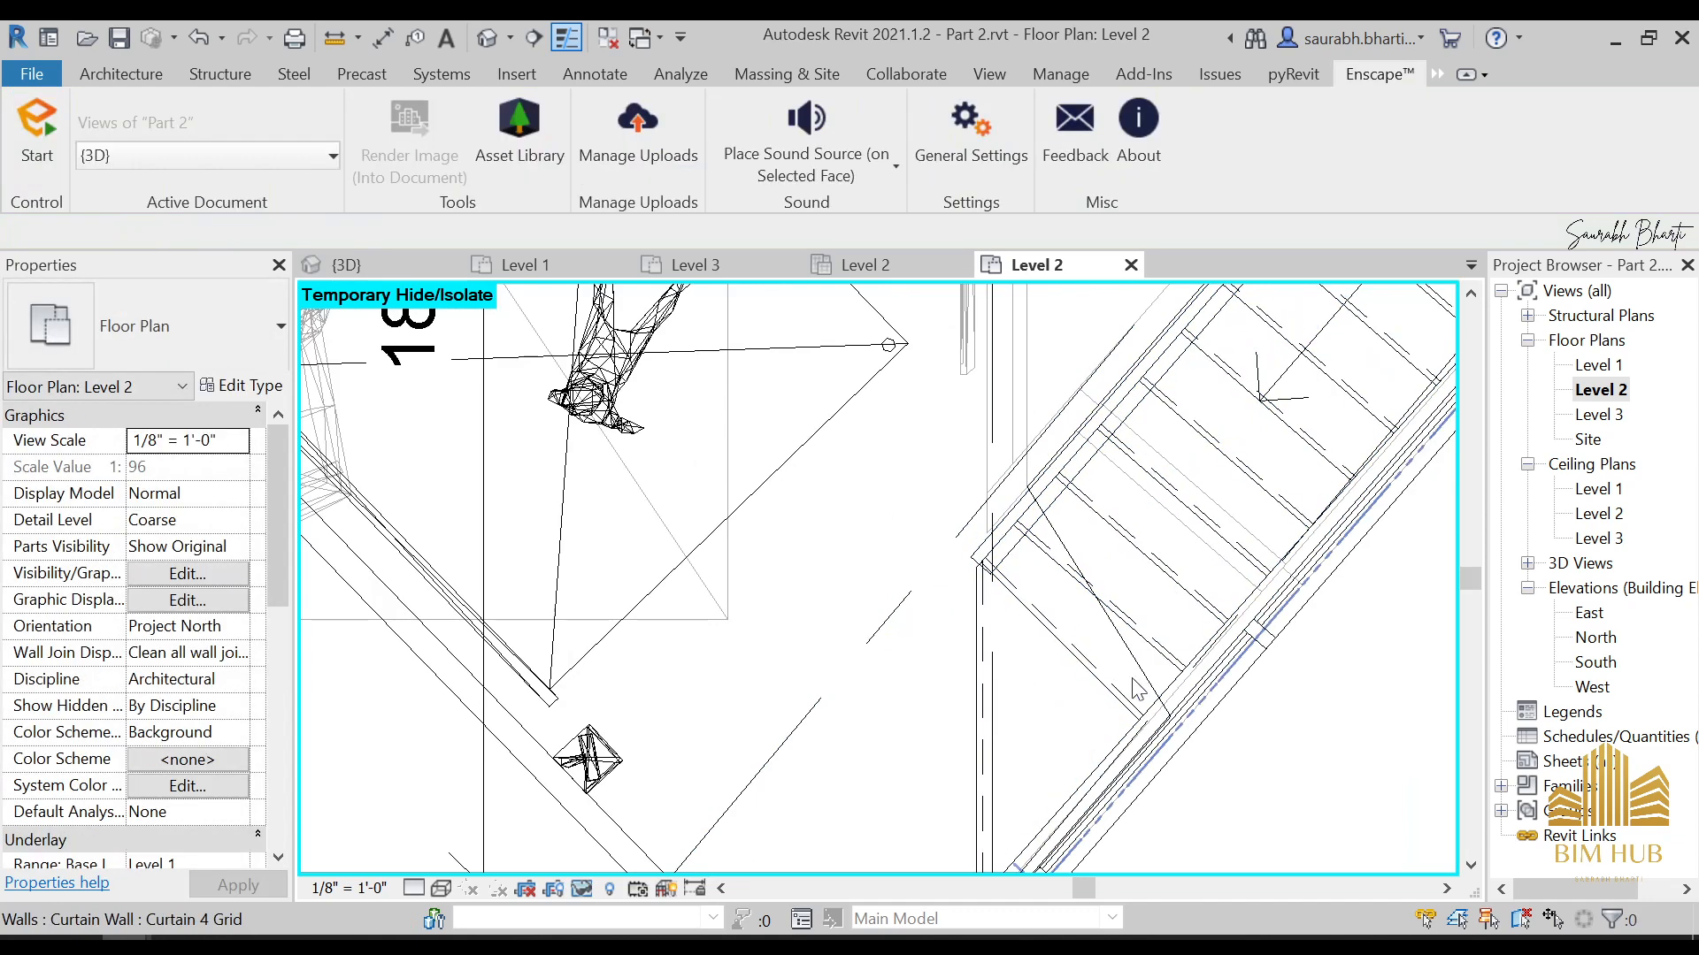
click(141, 75)
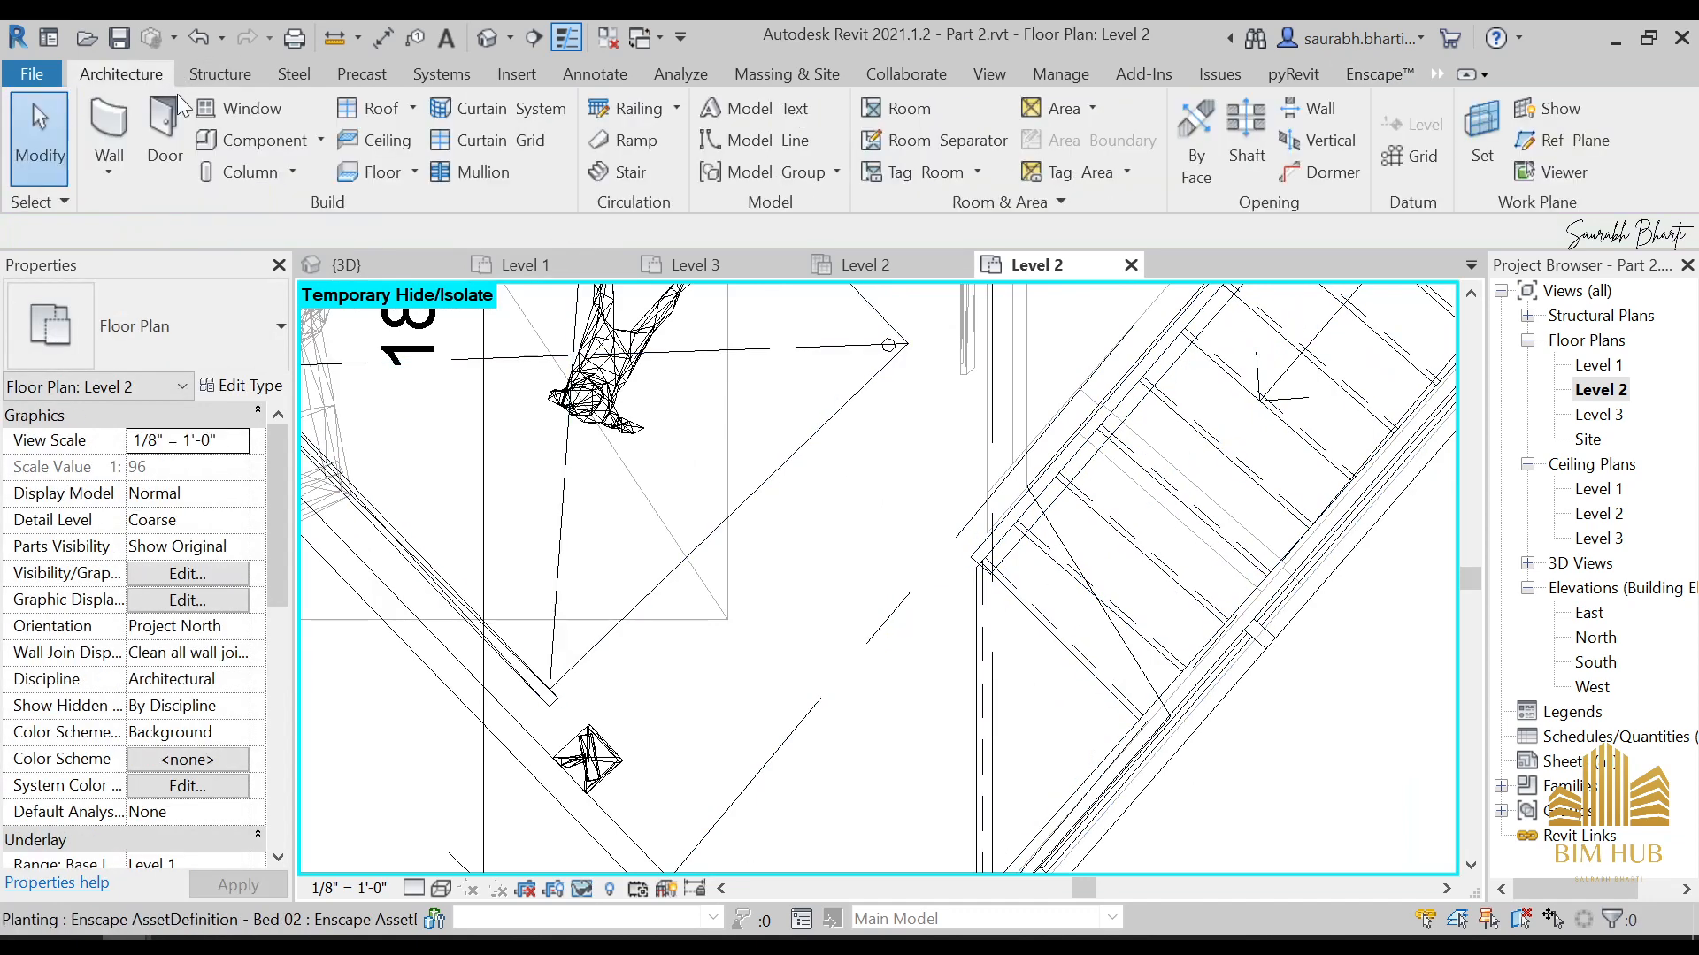
click(1044, 509)
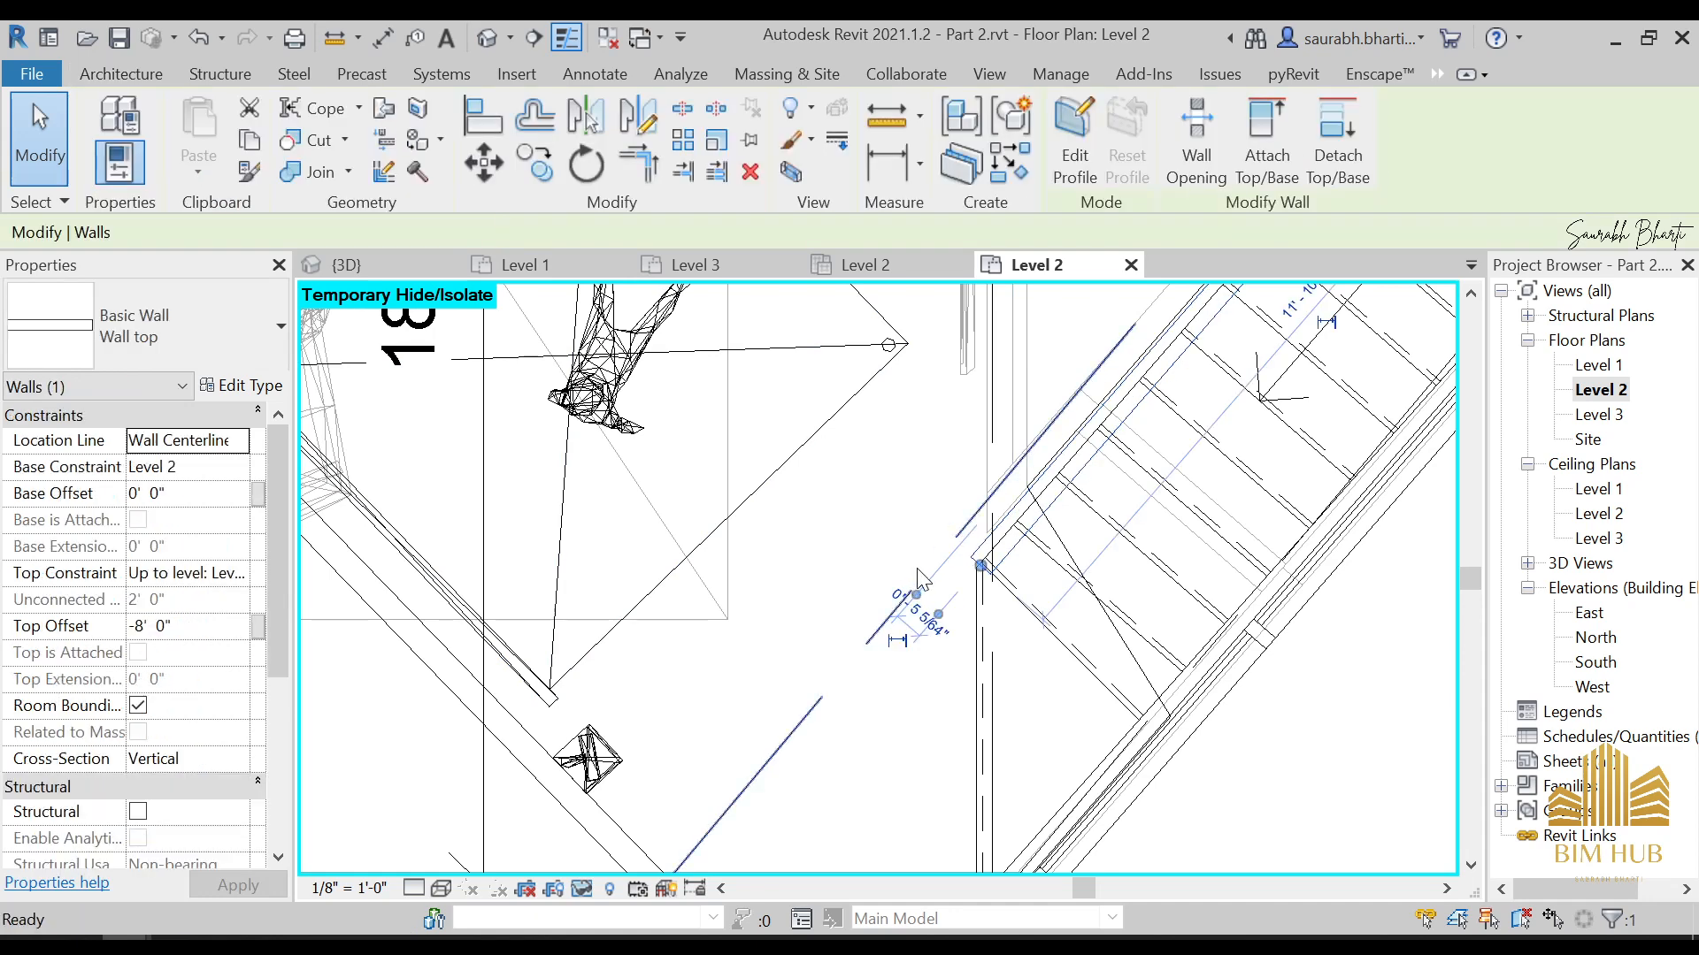
key(c)
key(s)
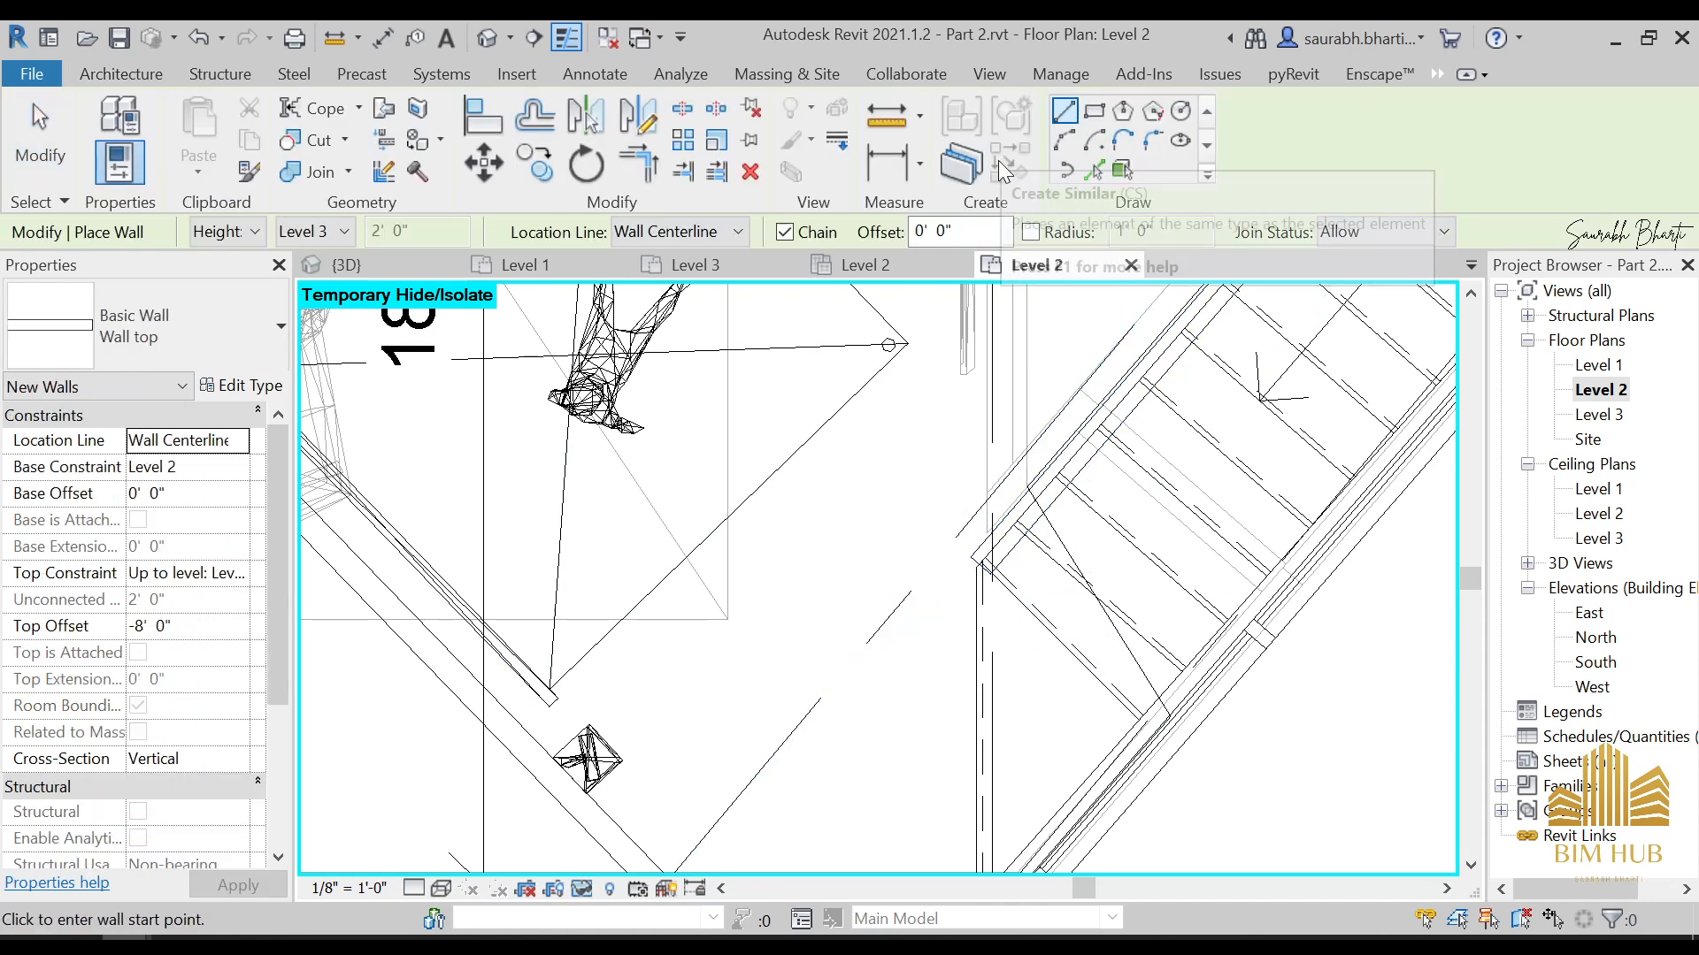
key(Escape)
key(Escape)
Create a similar Wall top wall from the low wall's extended end straight across the stair to the outer wall
click(1061, 509)
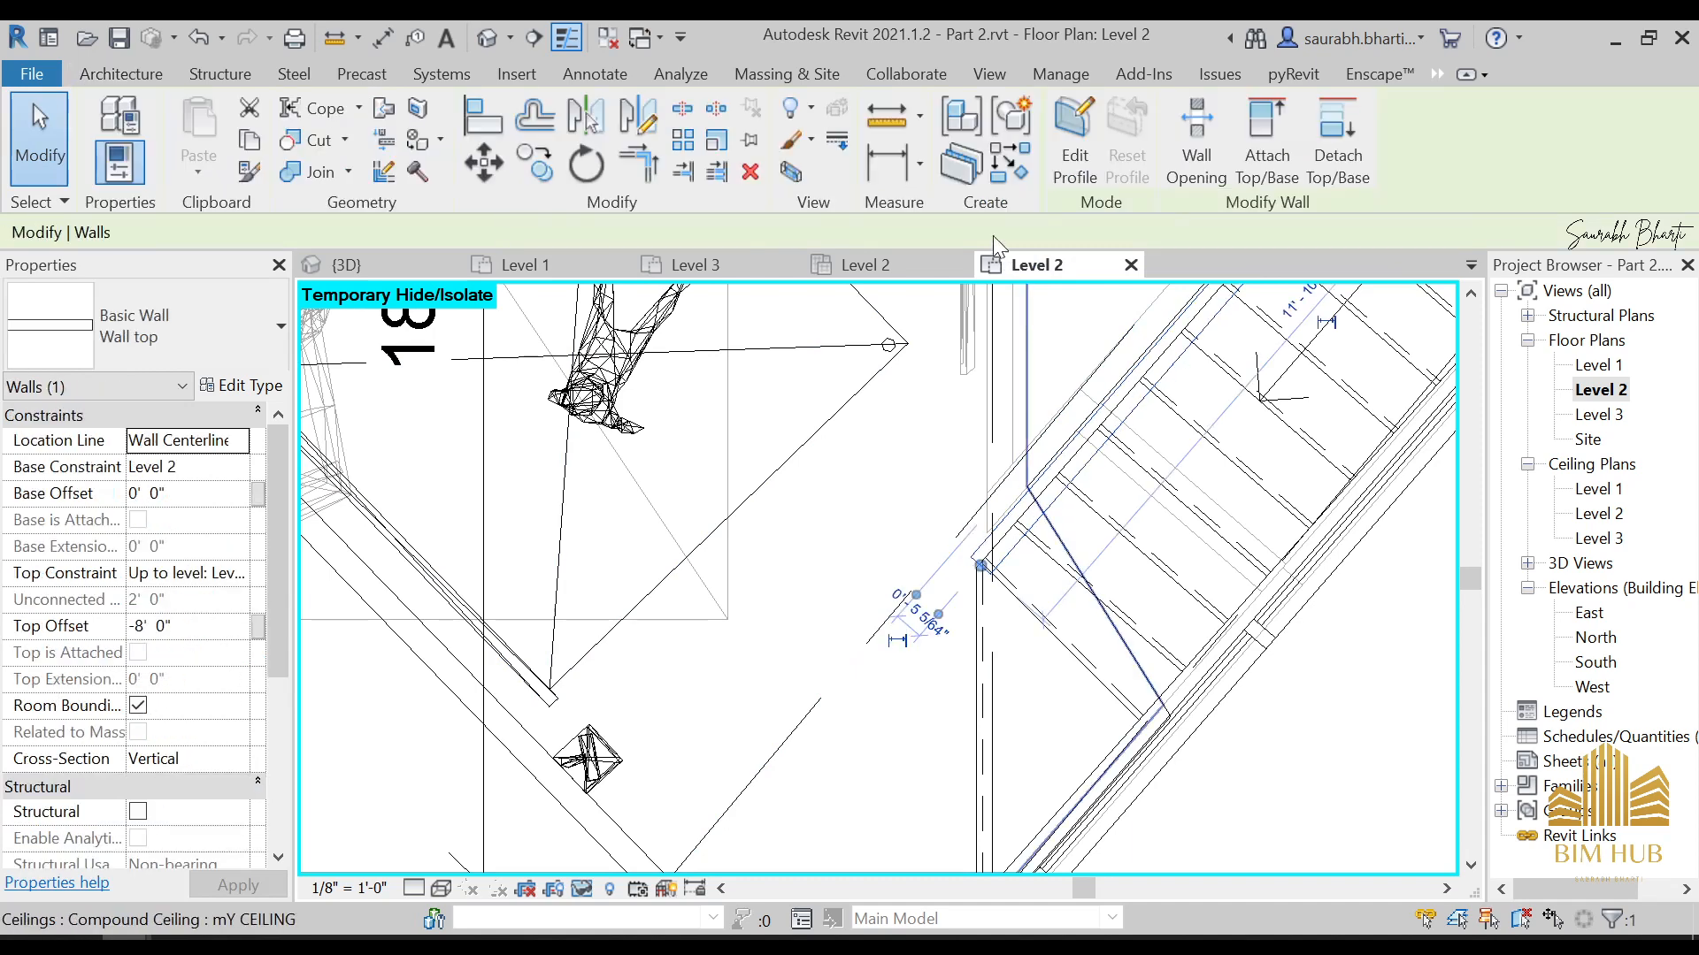
click(1009, 165)
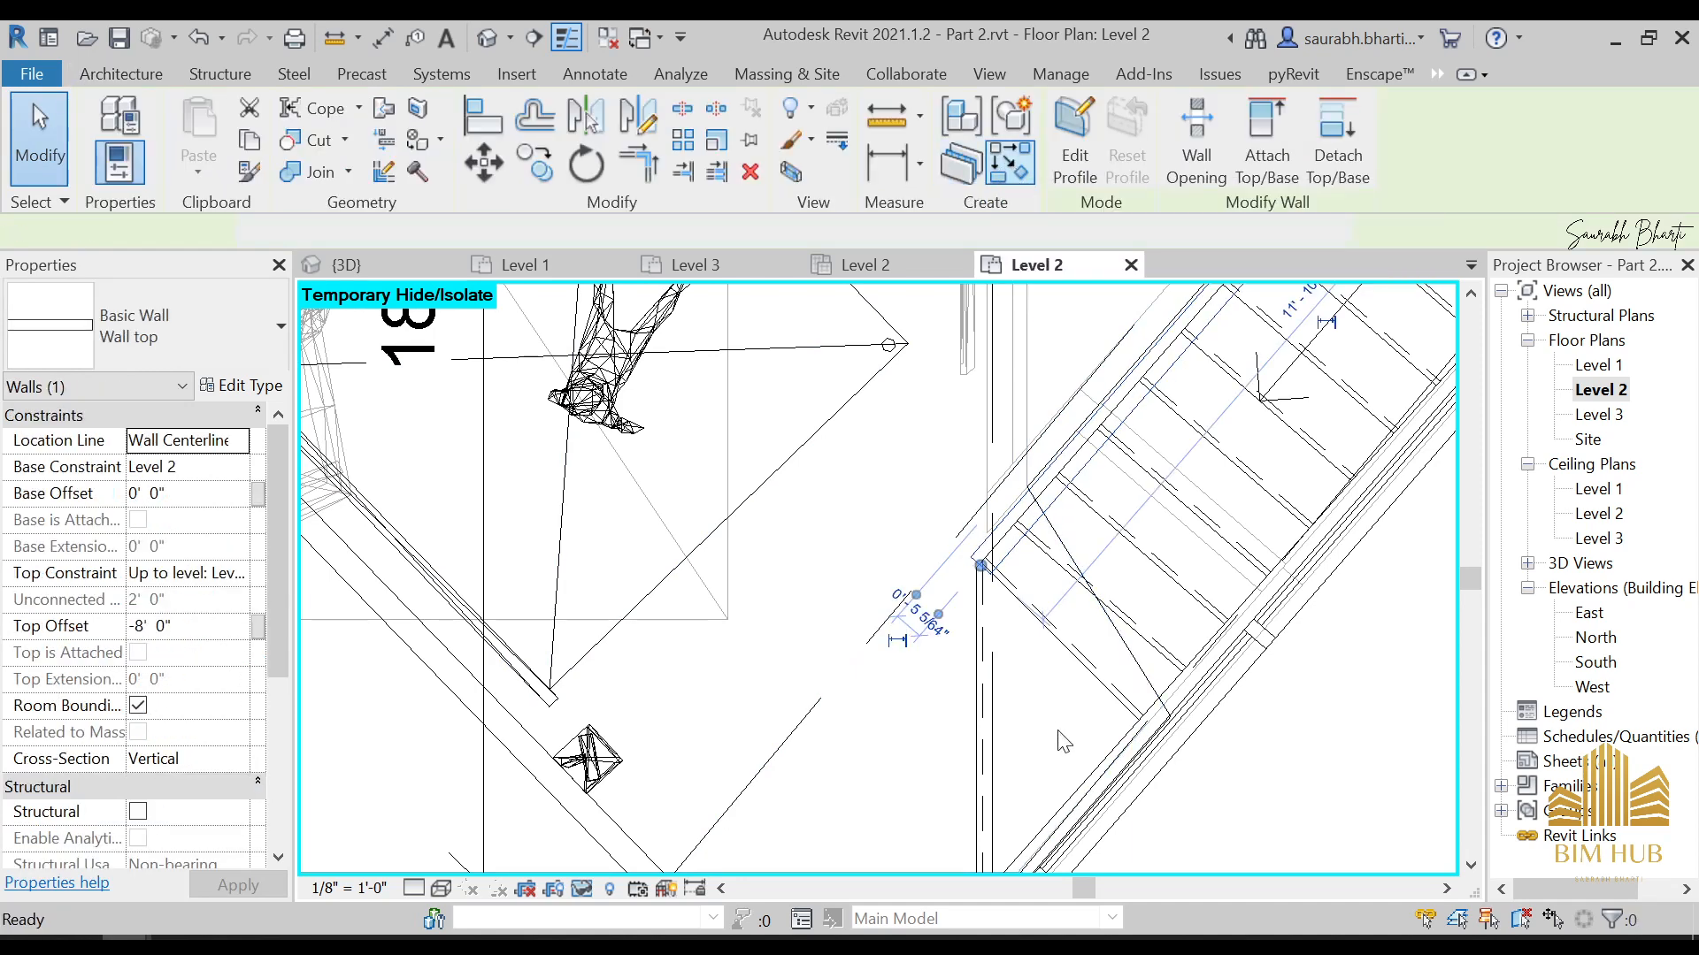
scroll(991, 575, up, 2)
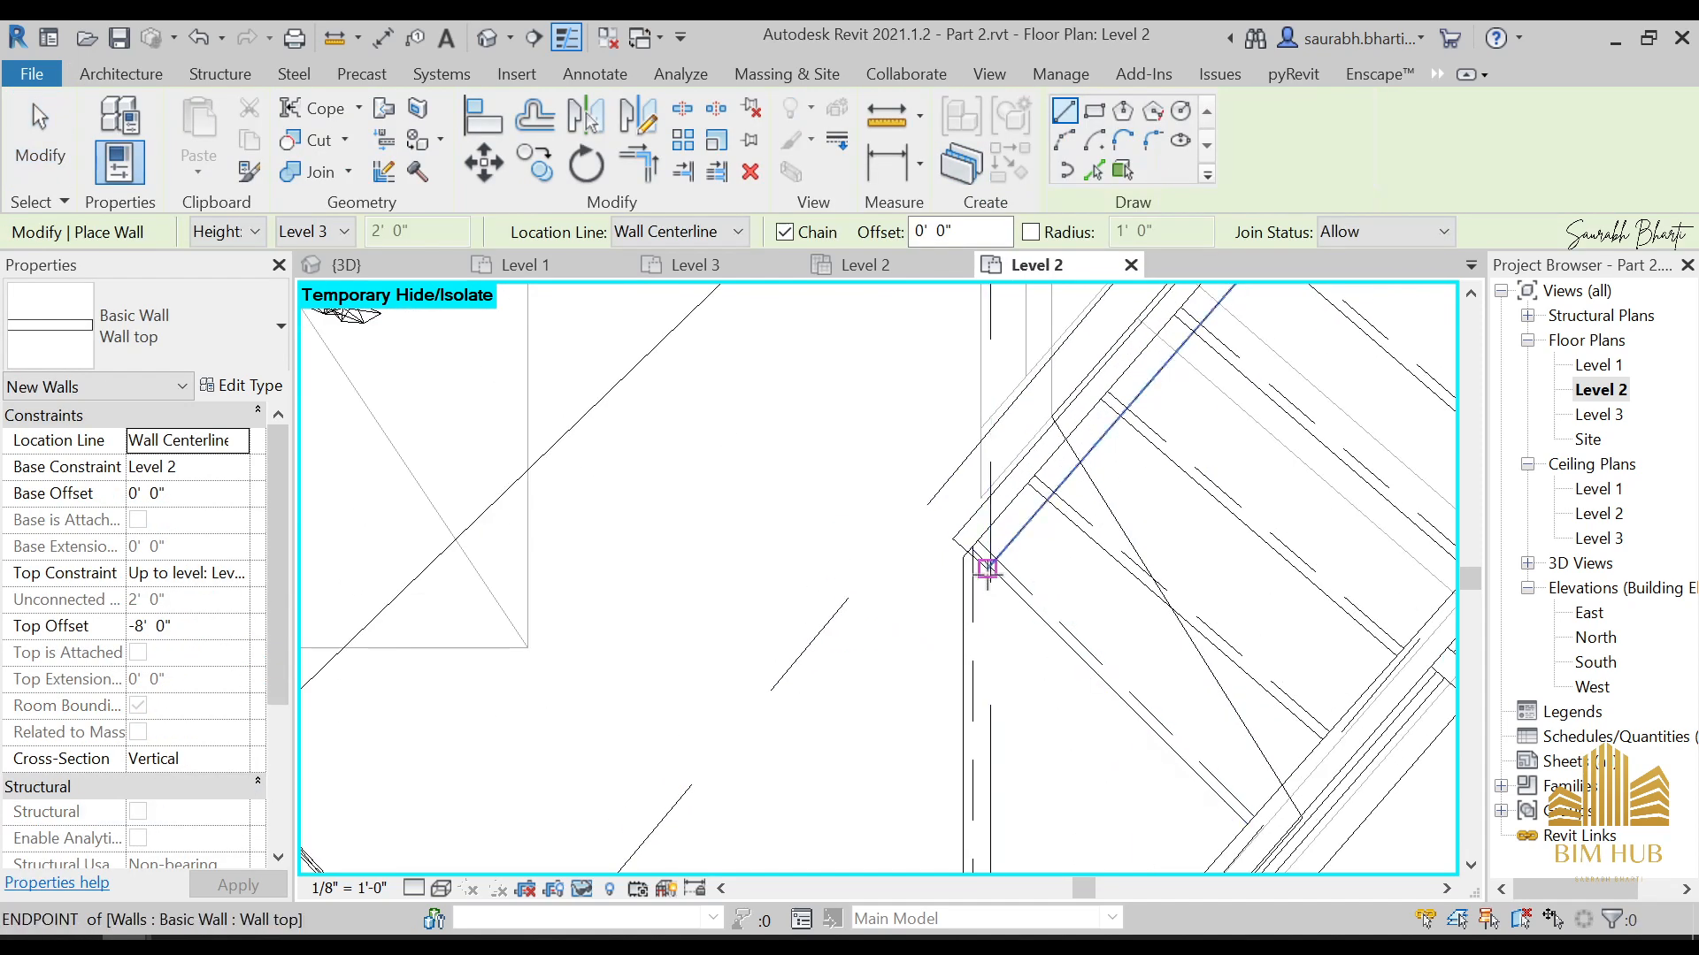
click(987, 569)
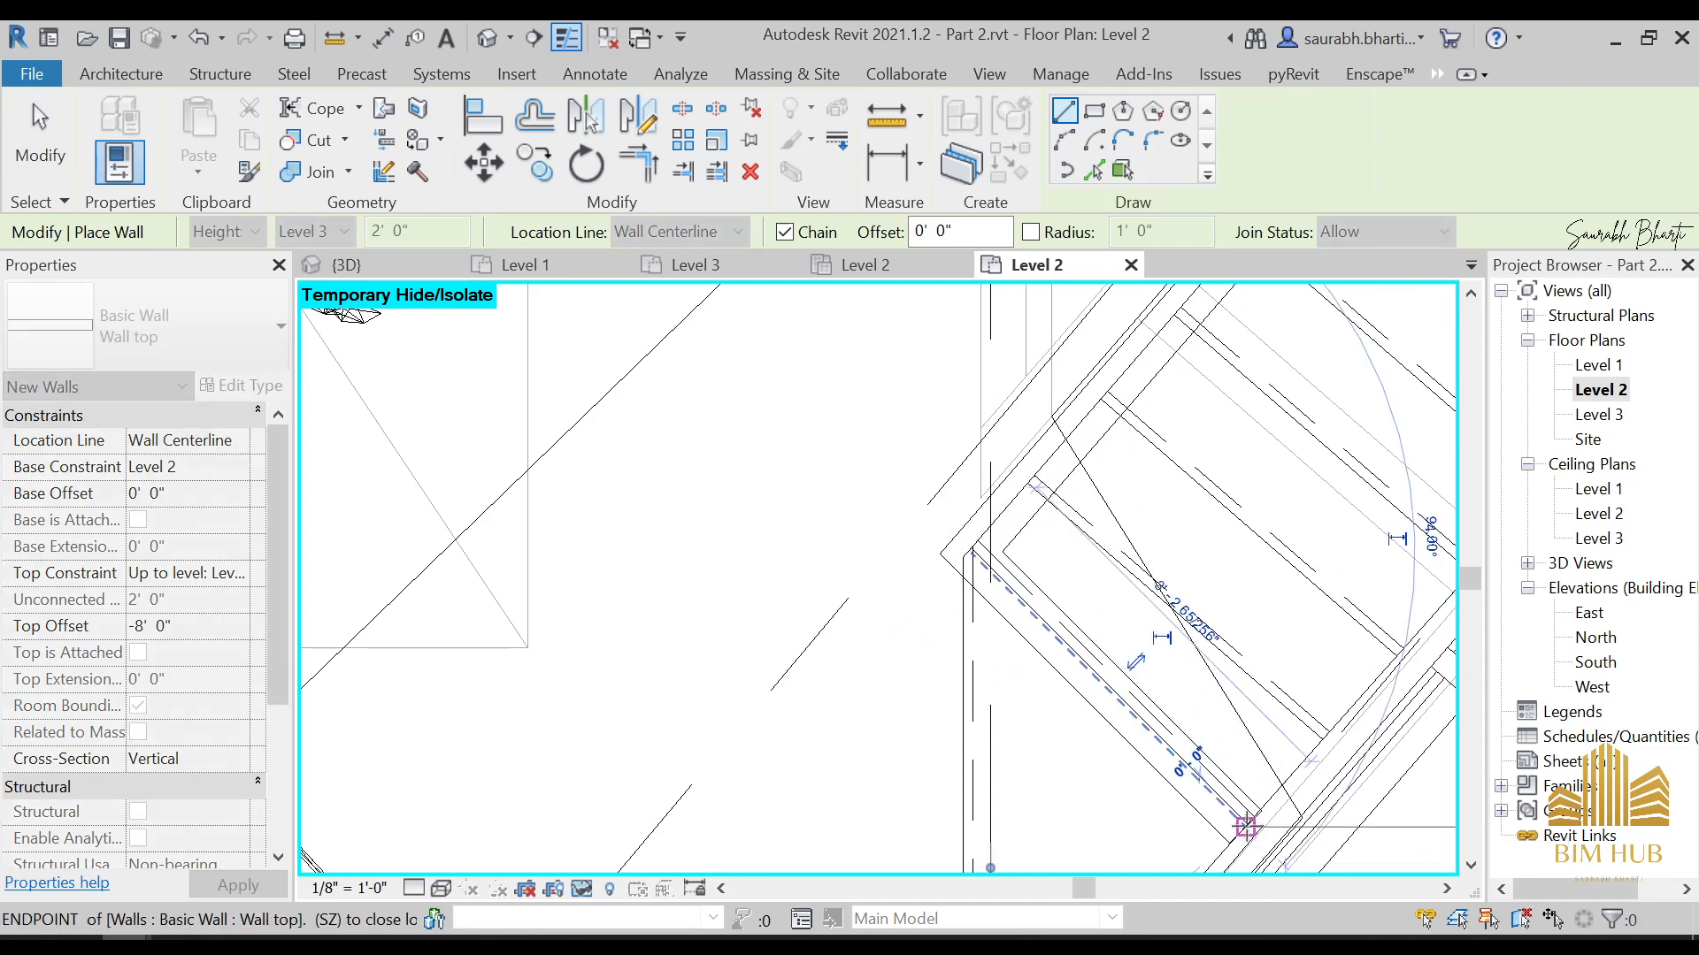
key(Escape)
key(Escape)
scroll(1097, 440, down, 3)
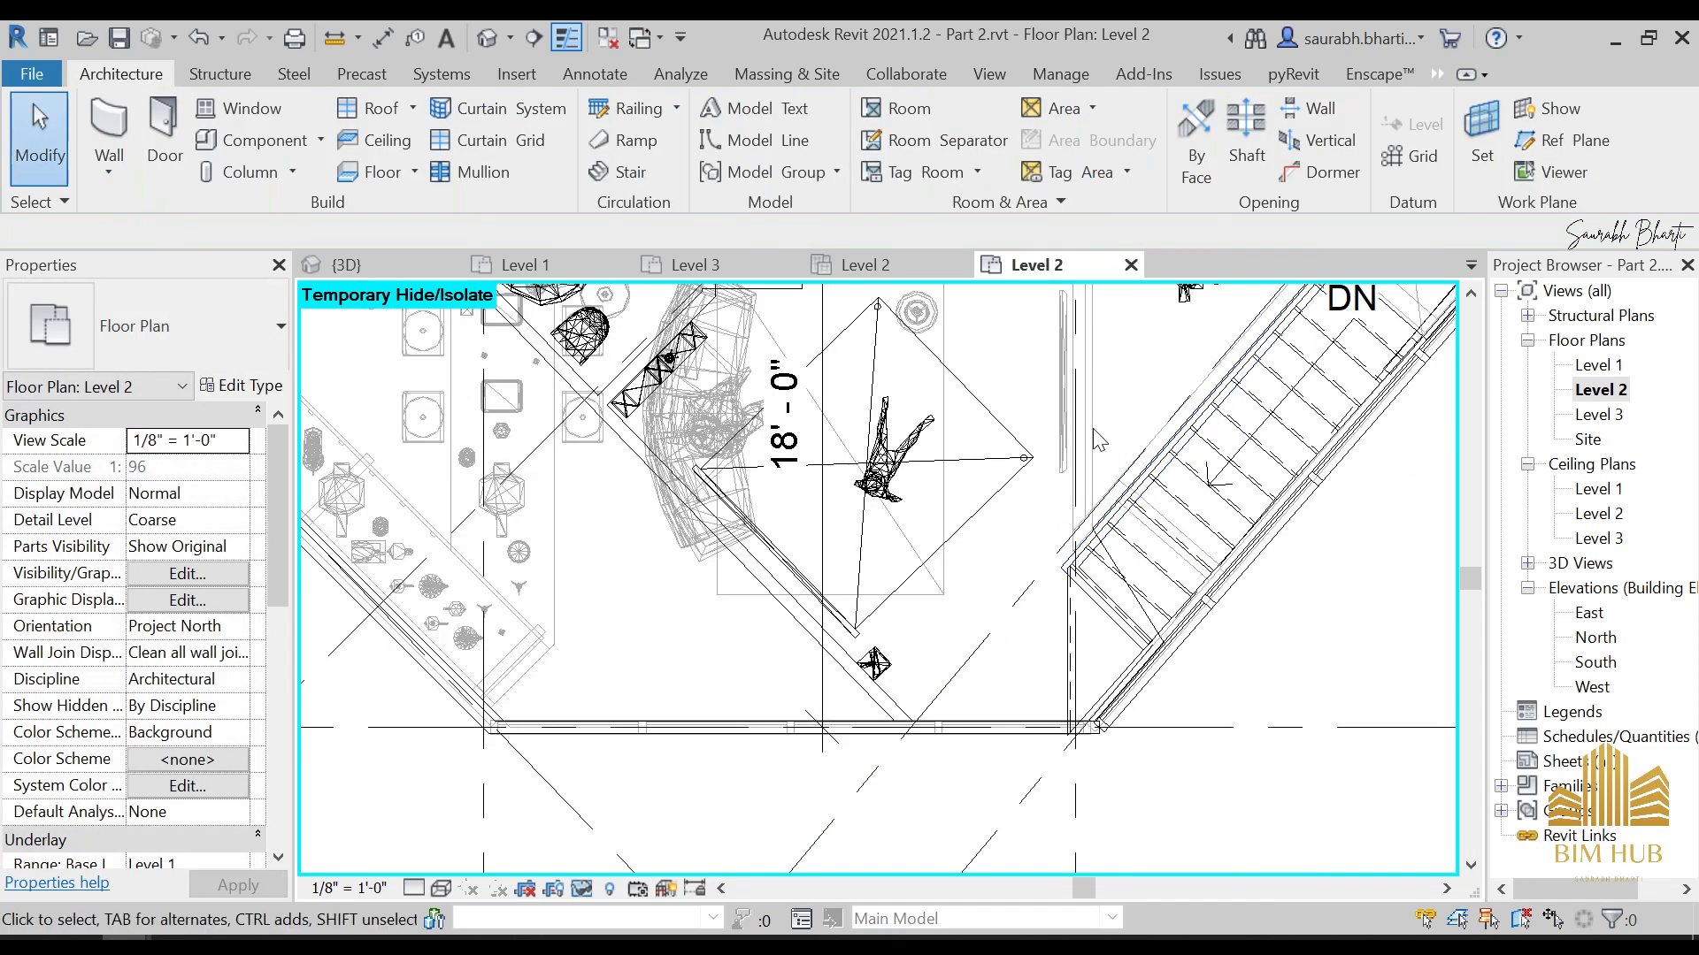
Compare the new low wall in the 3D view with the exterior reference photos of the glazed stair corner
click(487, 38)
shift+middle_drag(872, 553, 782, 536)
scroll(778, 544, up, 5)
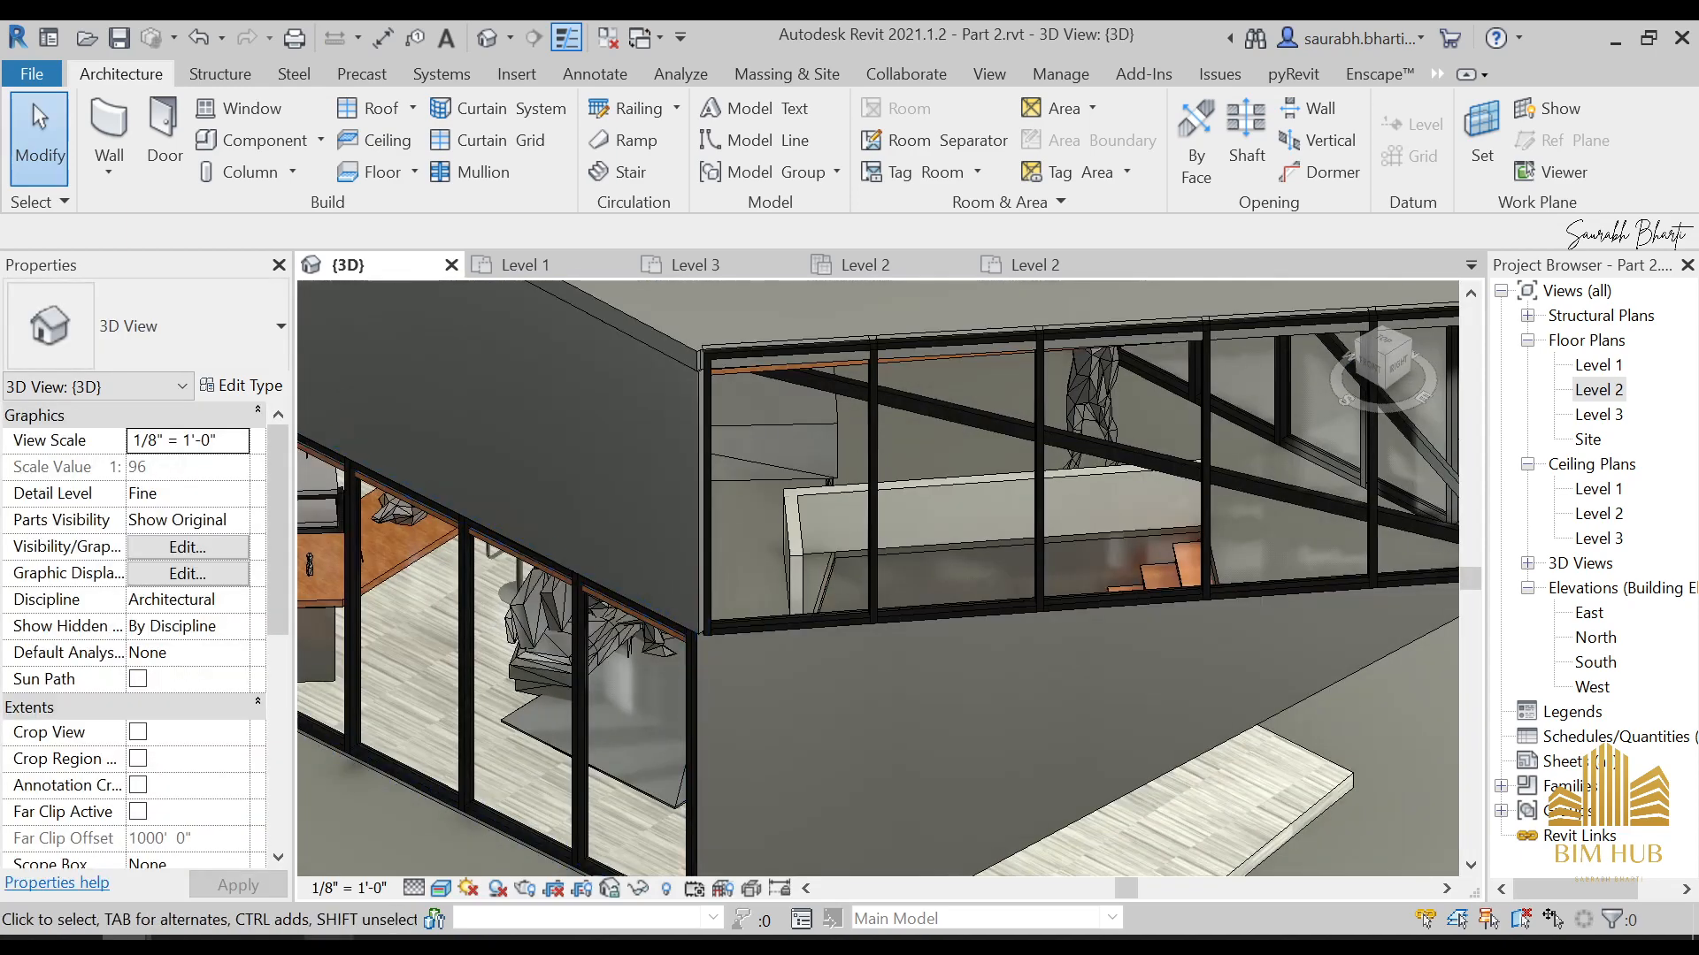
key(alt+Tab)
ctrl+scroll(753, 571, up, 2)
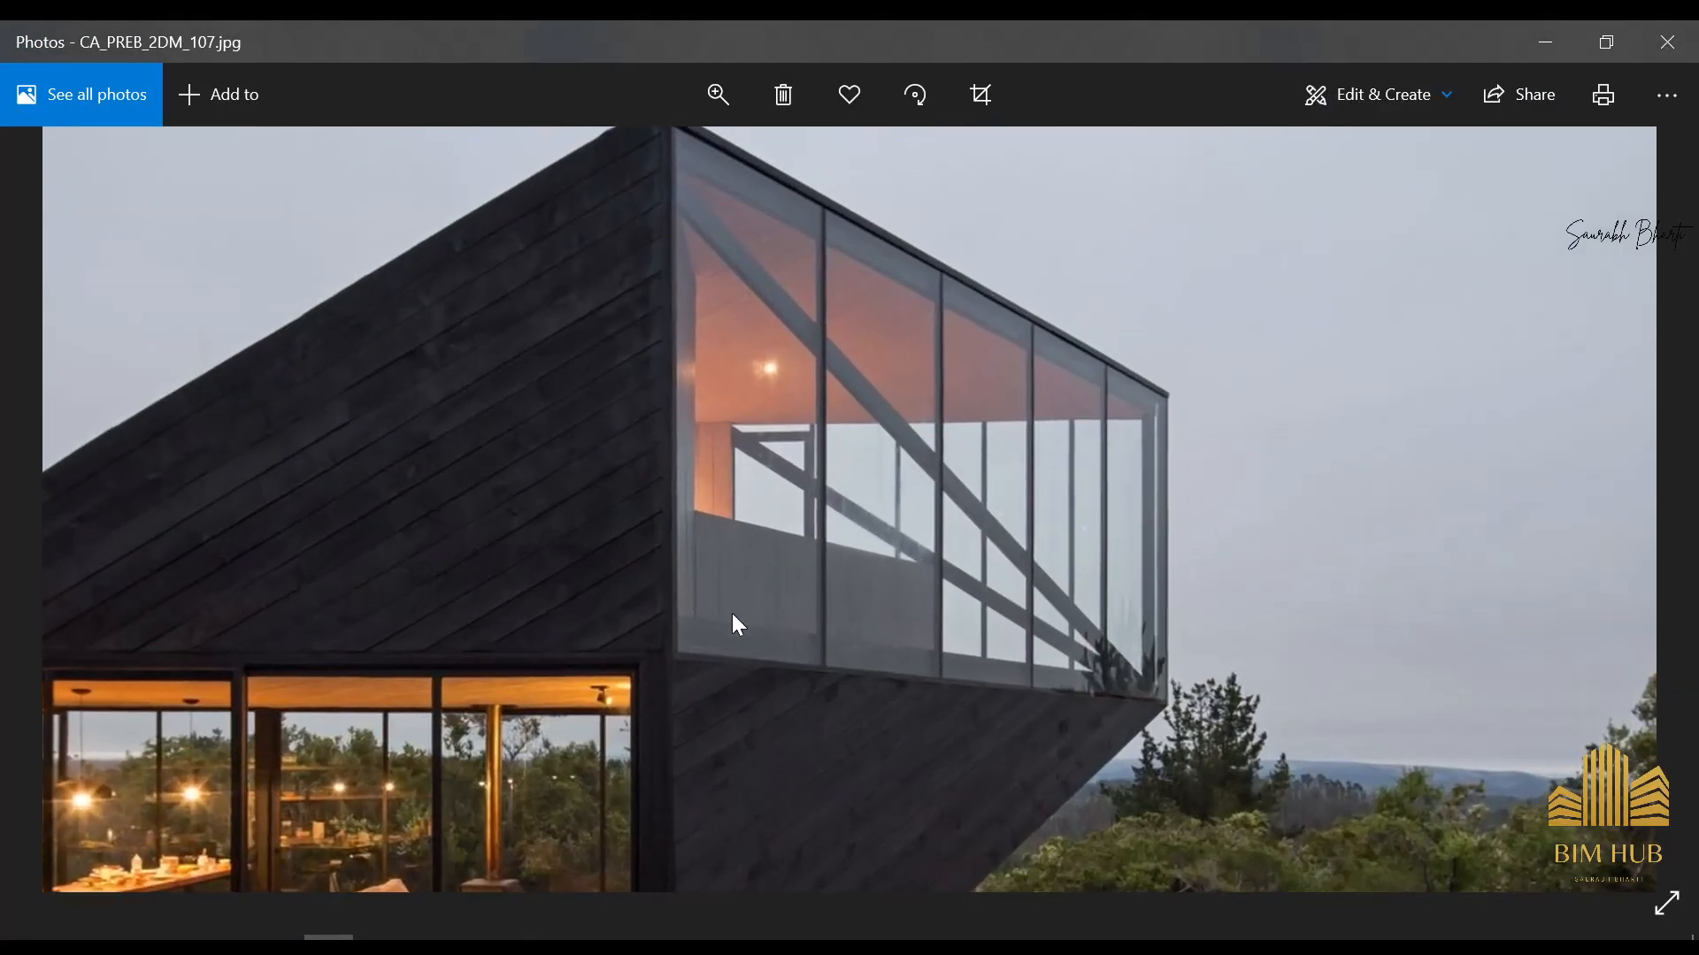
key(Left)
key(Left)
key(Left)
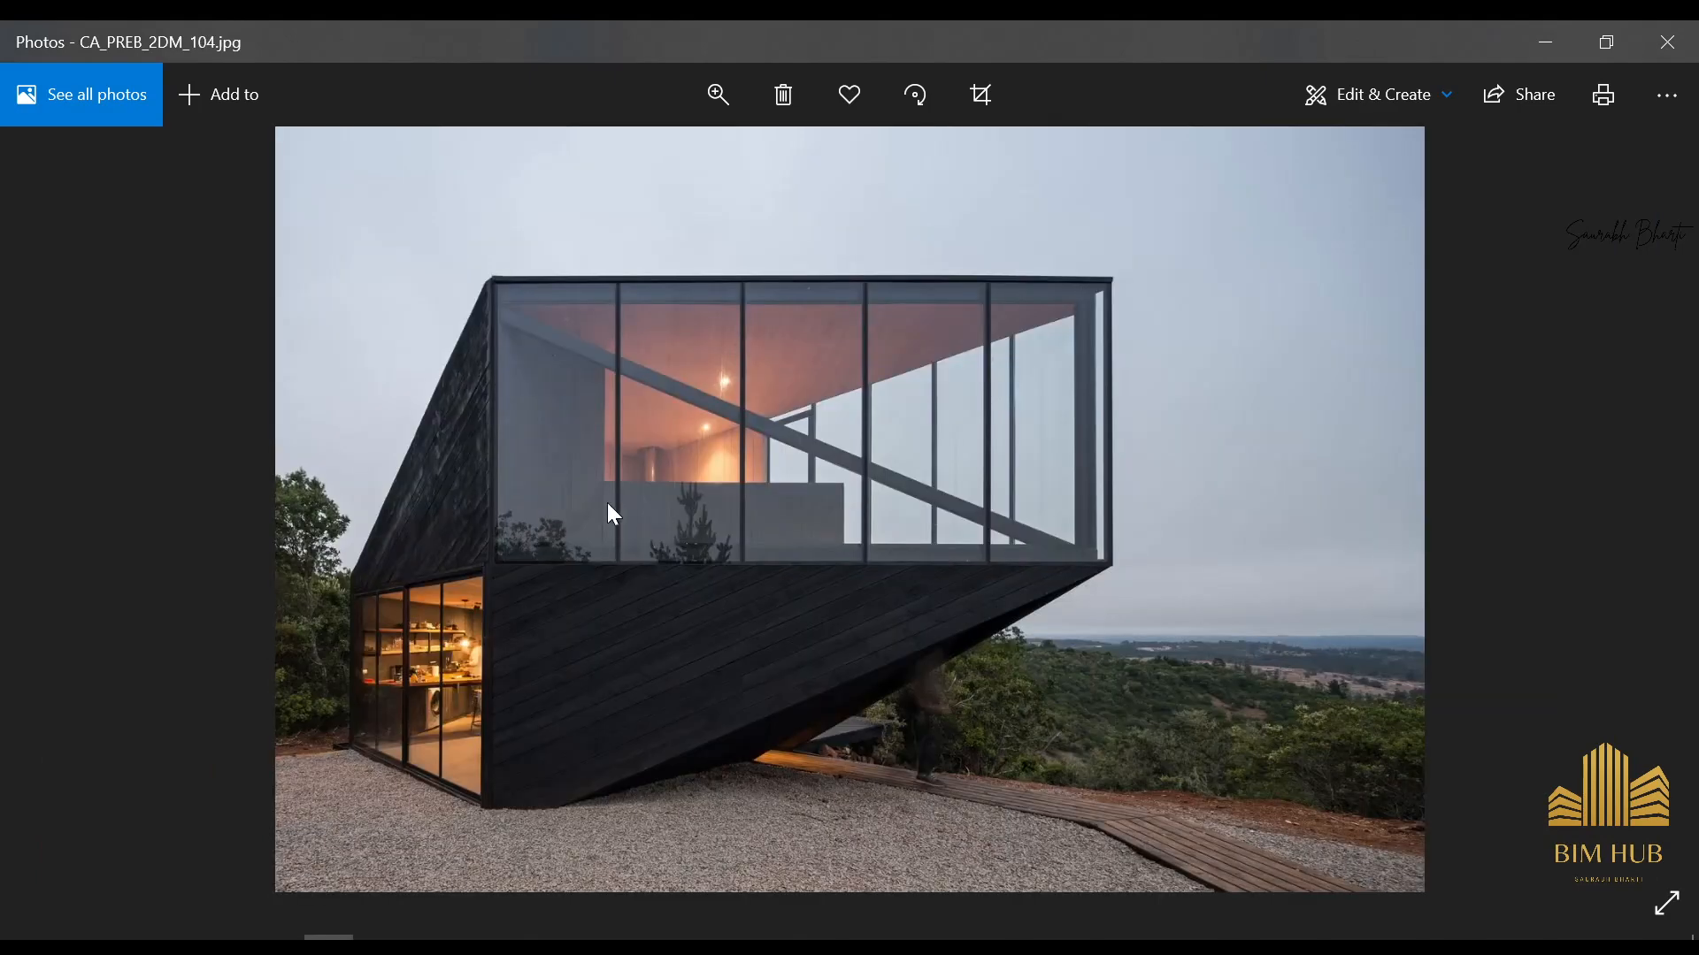
ctrl+scroll(610, 502, up, 2)
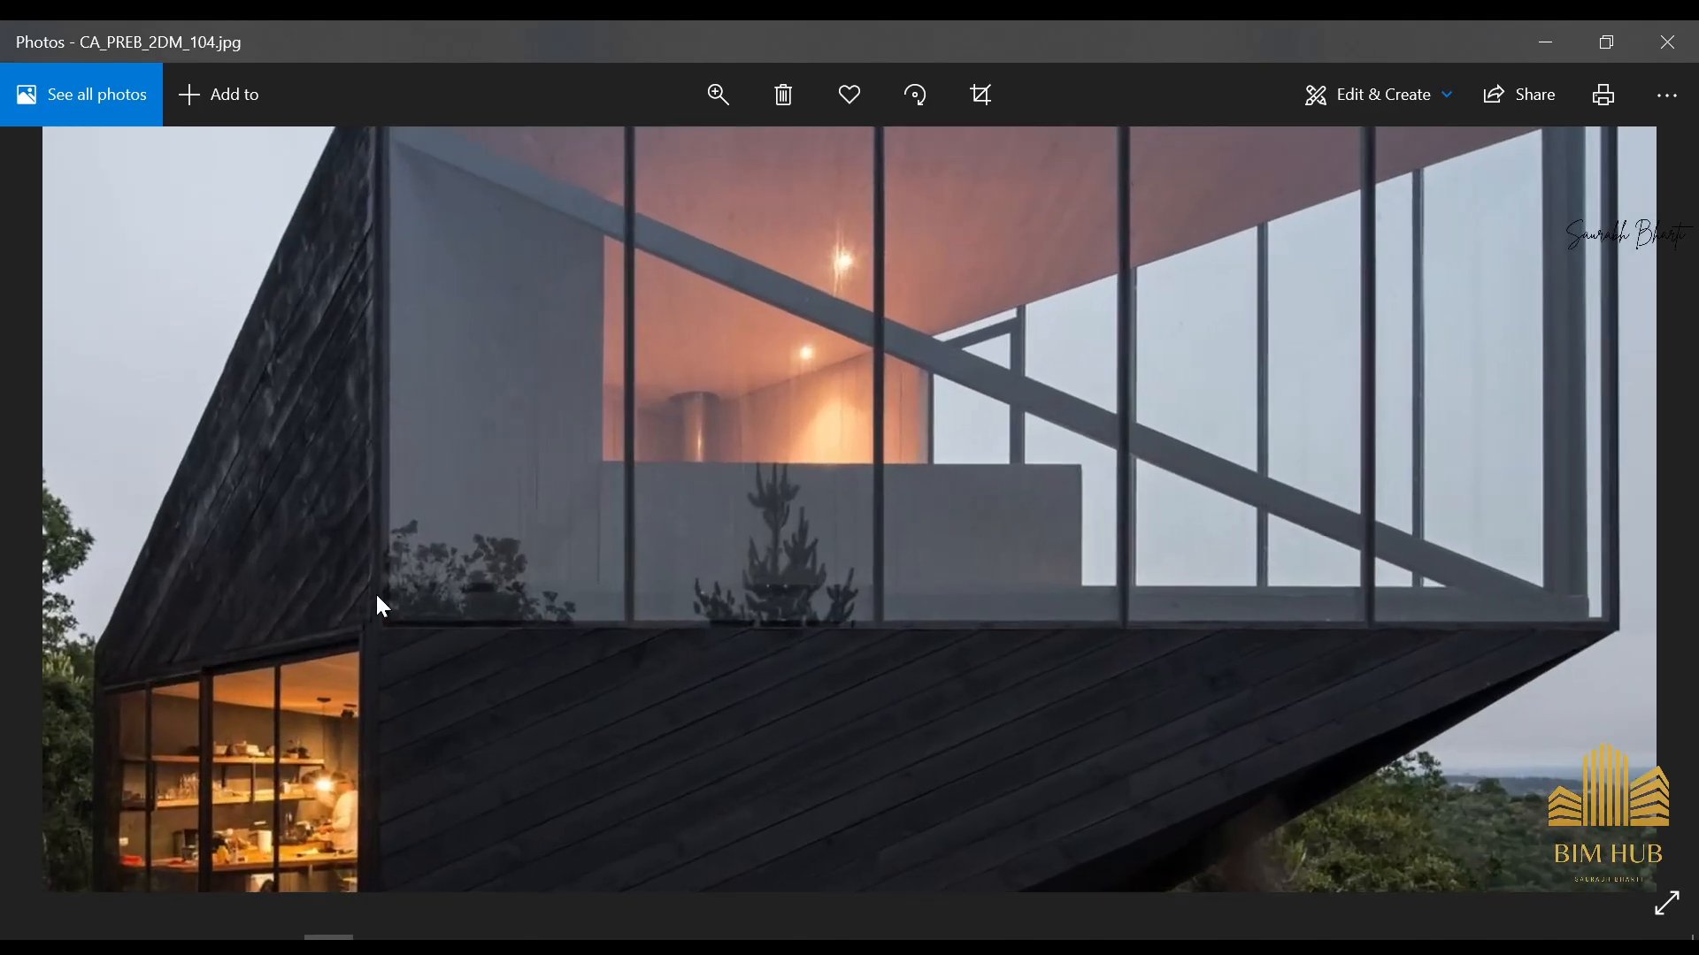
click(1573, 50)
shift+middle_drag(795, 611, 835, 547)
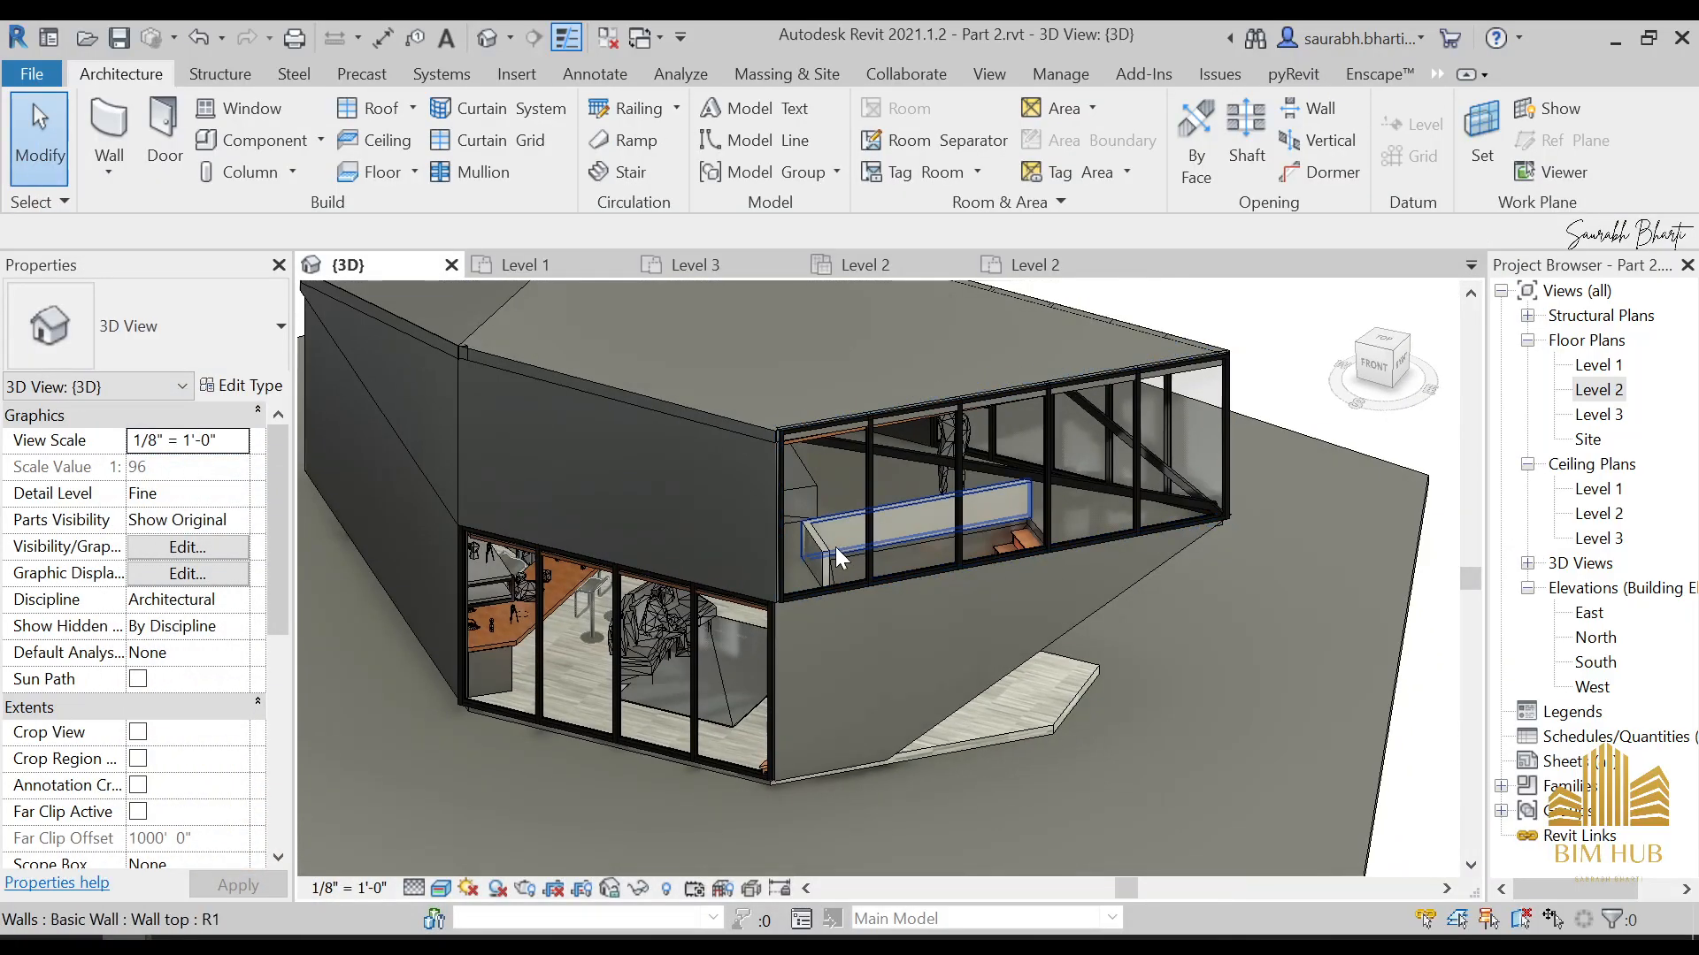
In the Level 2 plan, move the short low wall's far end to the corner where the outer curtain walls meet
click(1599, 391)
double_click(1607, 398)
scroll(1034, 657, down, 1)
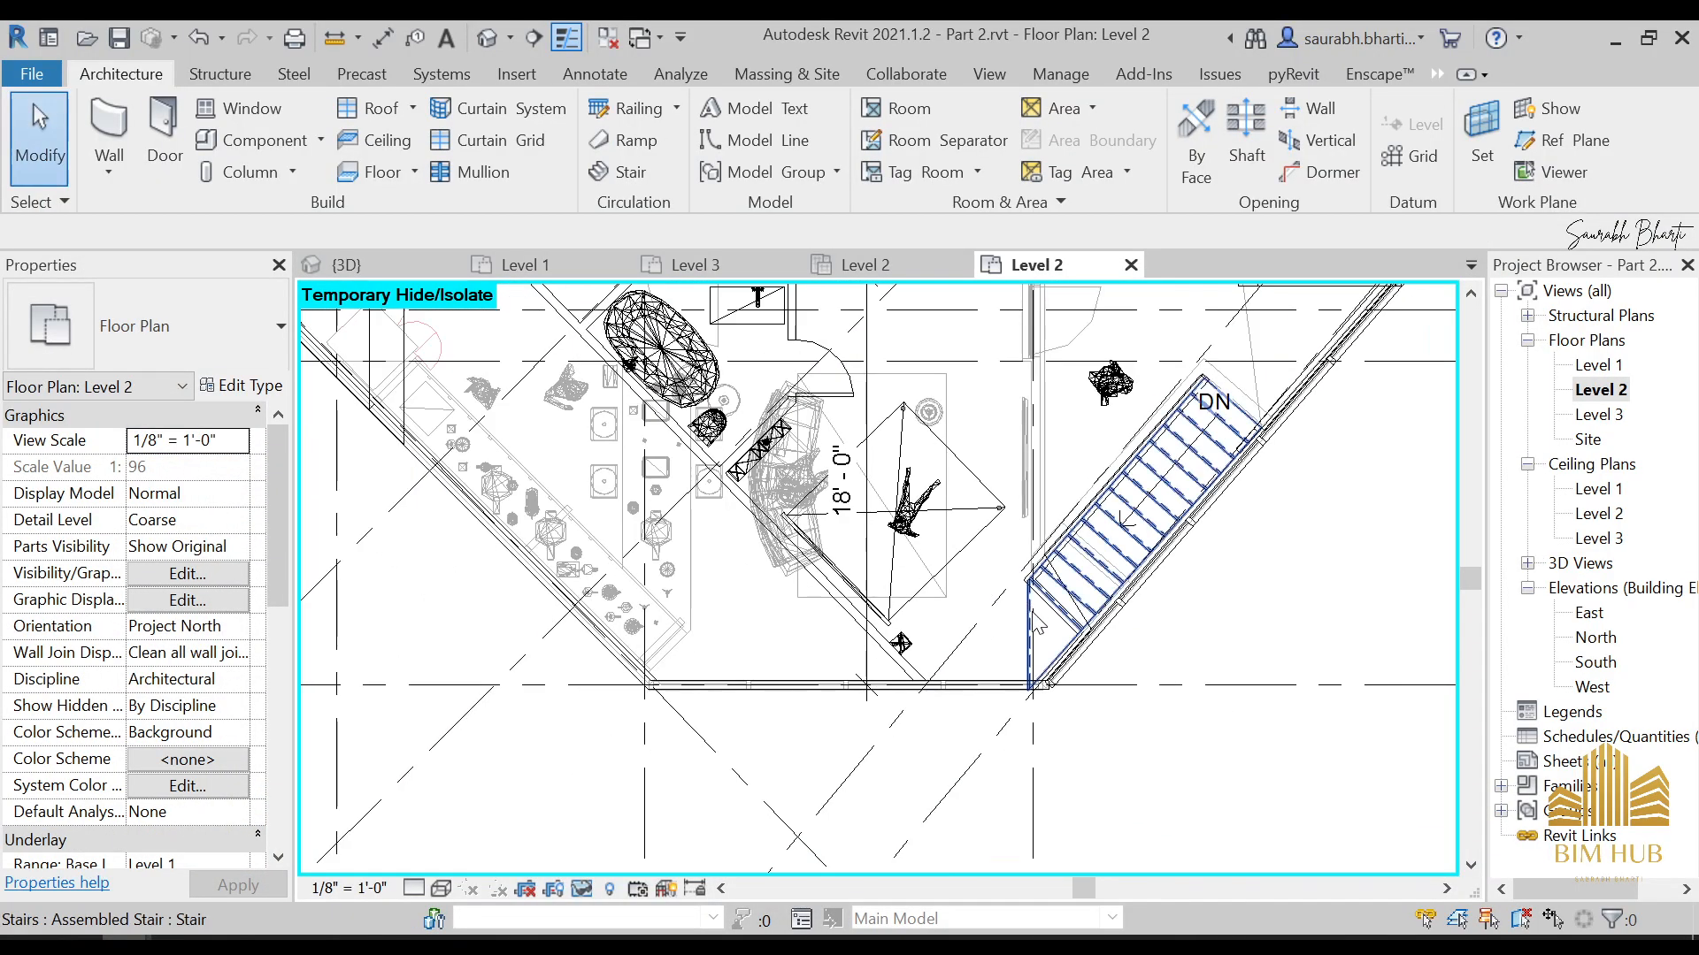
scroll(1046, 633, up, 4)
click(1041, 634)
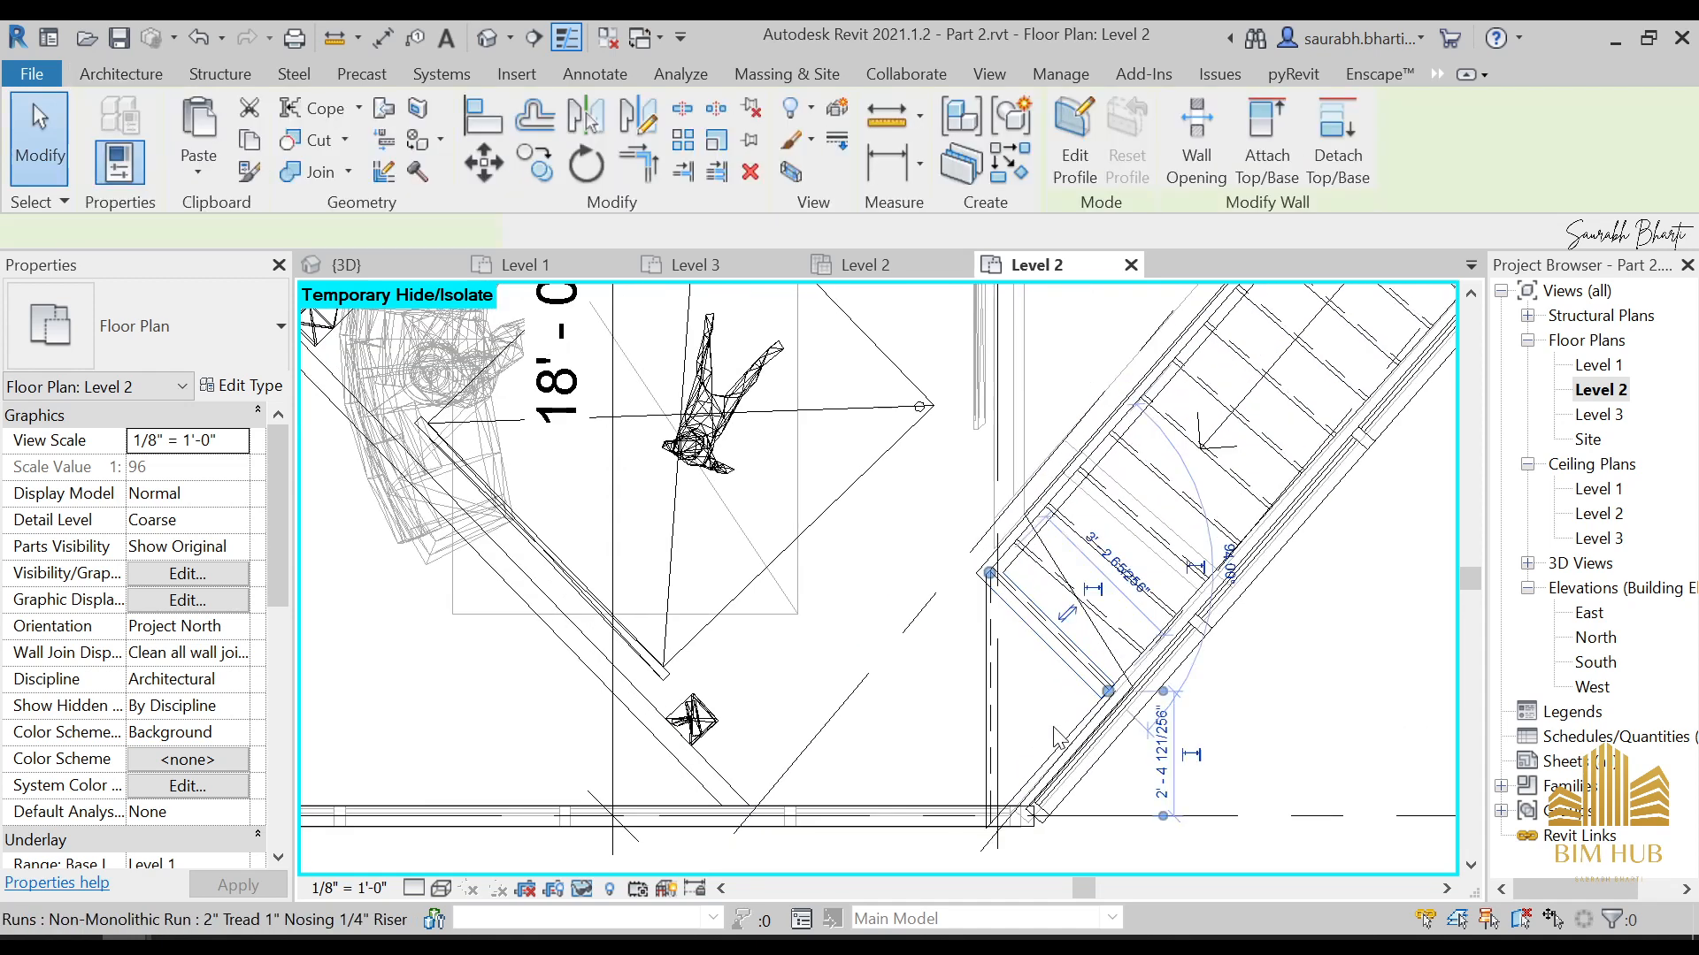
middle_drag(1060, 724, 1073, 593)
scroll(1079, 586, down, 2)
drag(1110, 567, 1053, 657)
key(Escape)
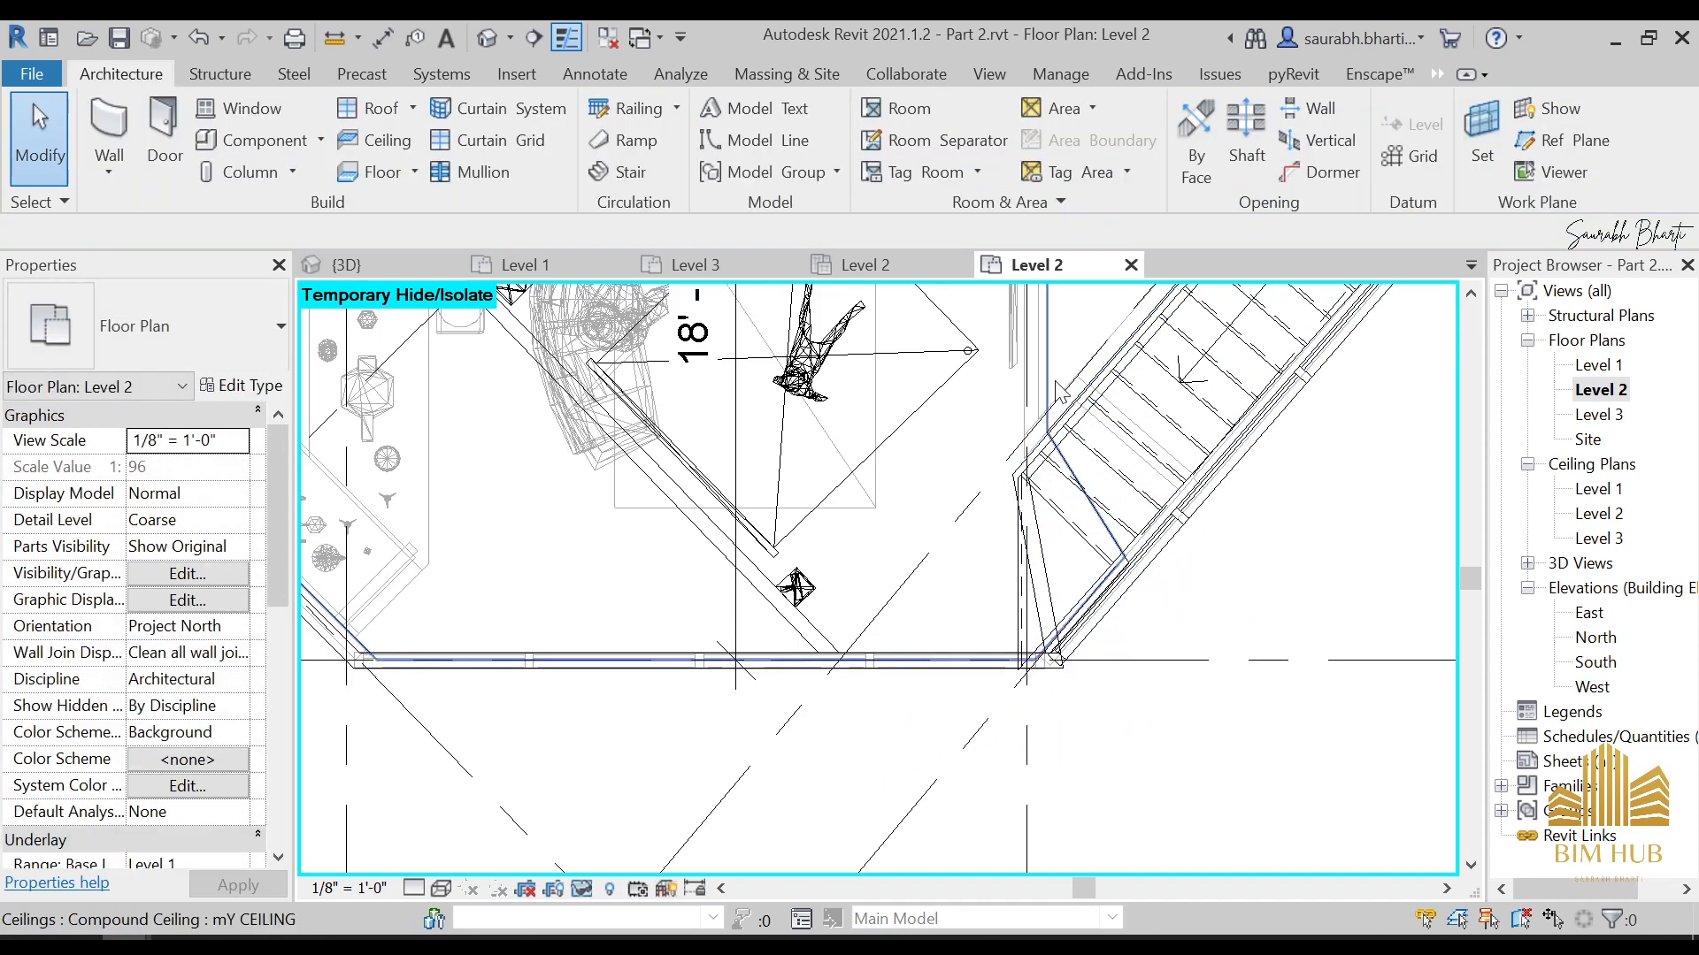
Inspect the realigned low walls around the stair opening in the 3D view and select the long one
scroll(1037, 520, up, 3)
click(488, 37)
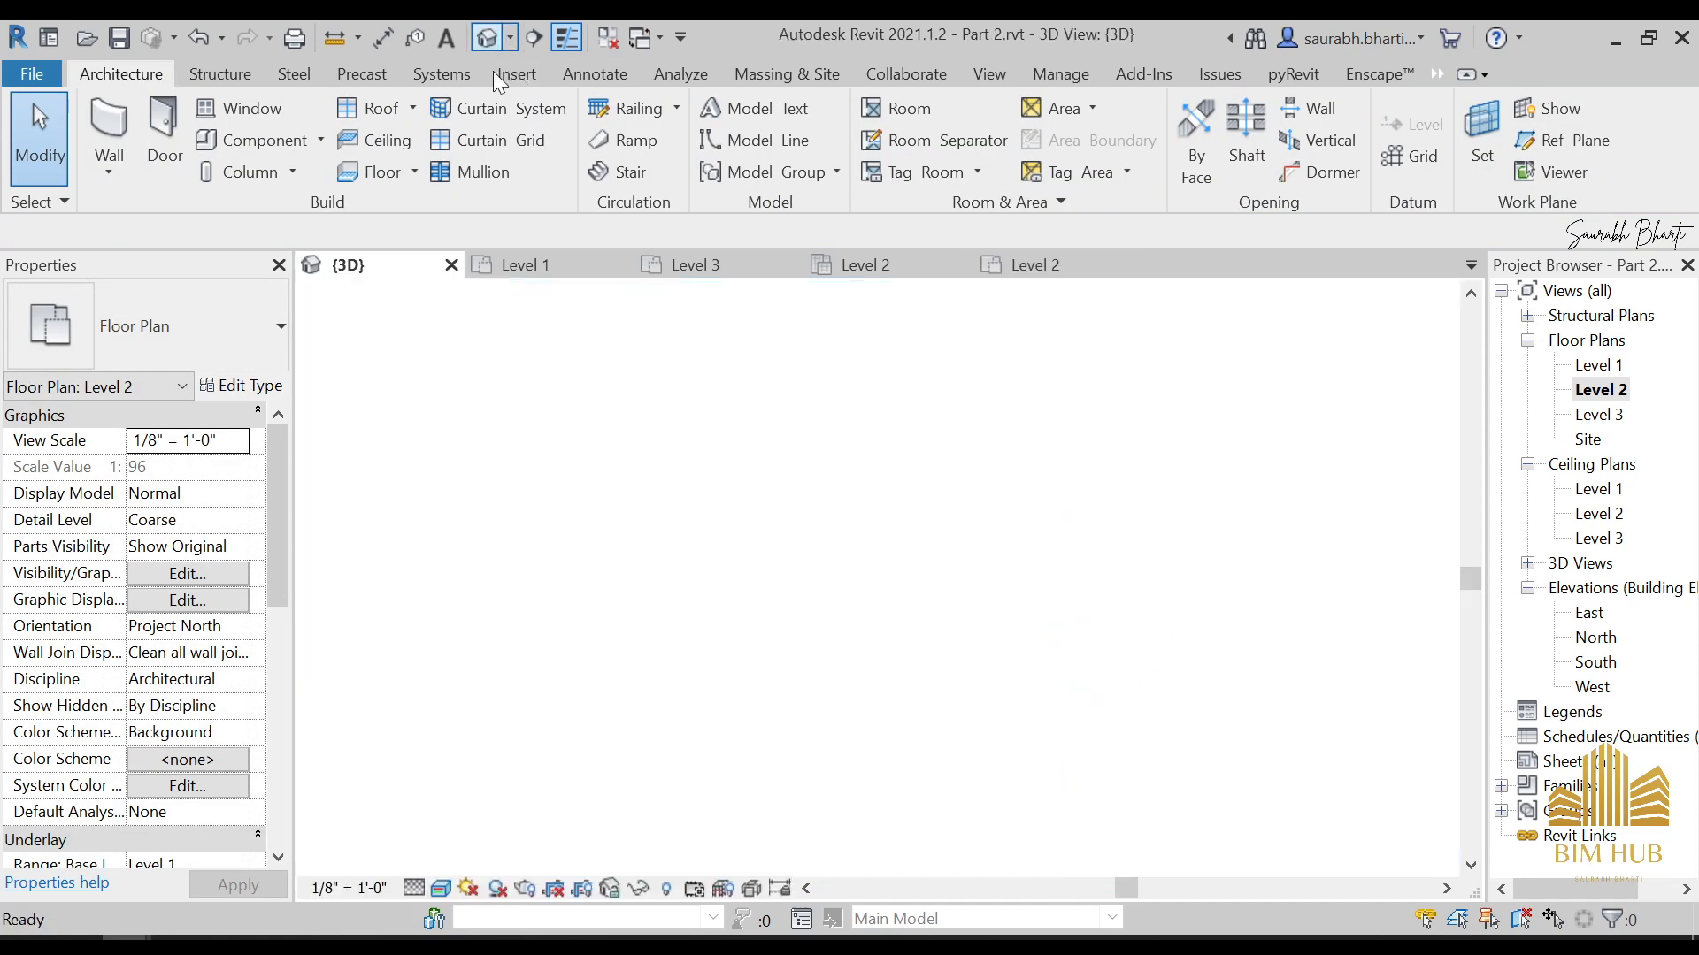
scroll(694, 444, up, 4)
shift+middle_drag(733, 448, 913, 393)
scroll(927, 385, up, 3)
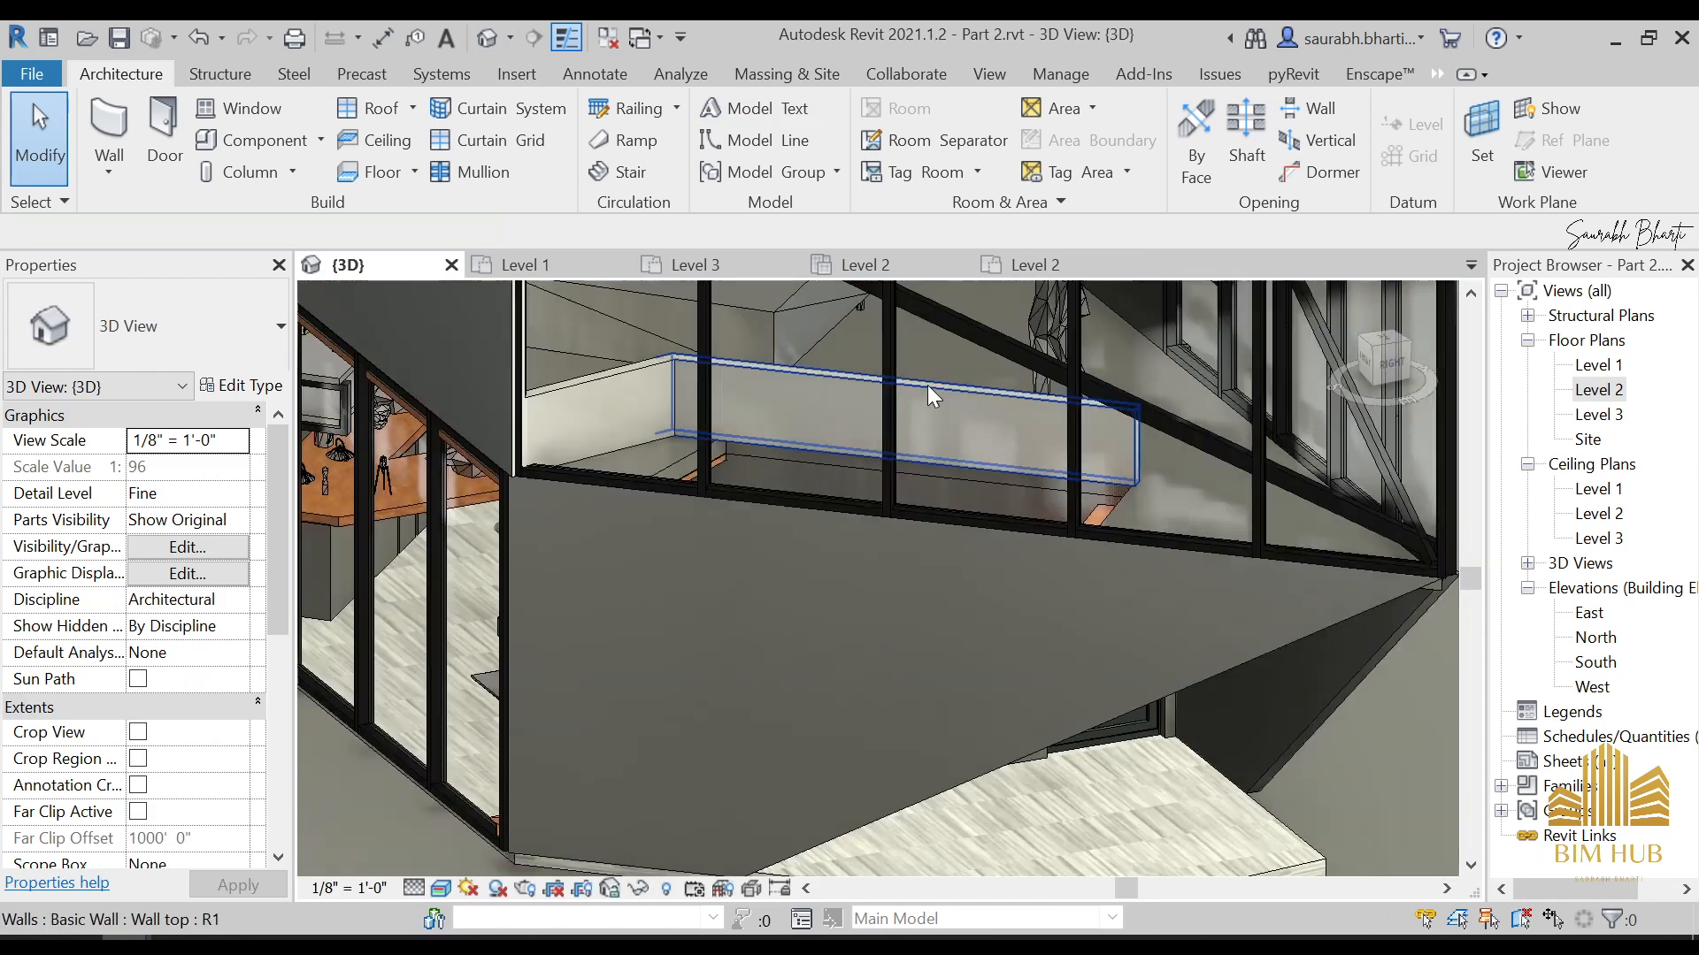
click(927, 385)
shift+middle_drag(604, 395, 351, 546)
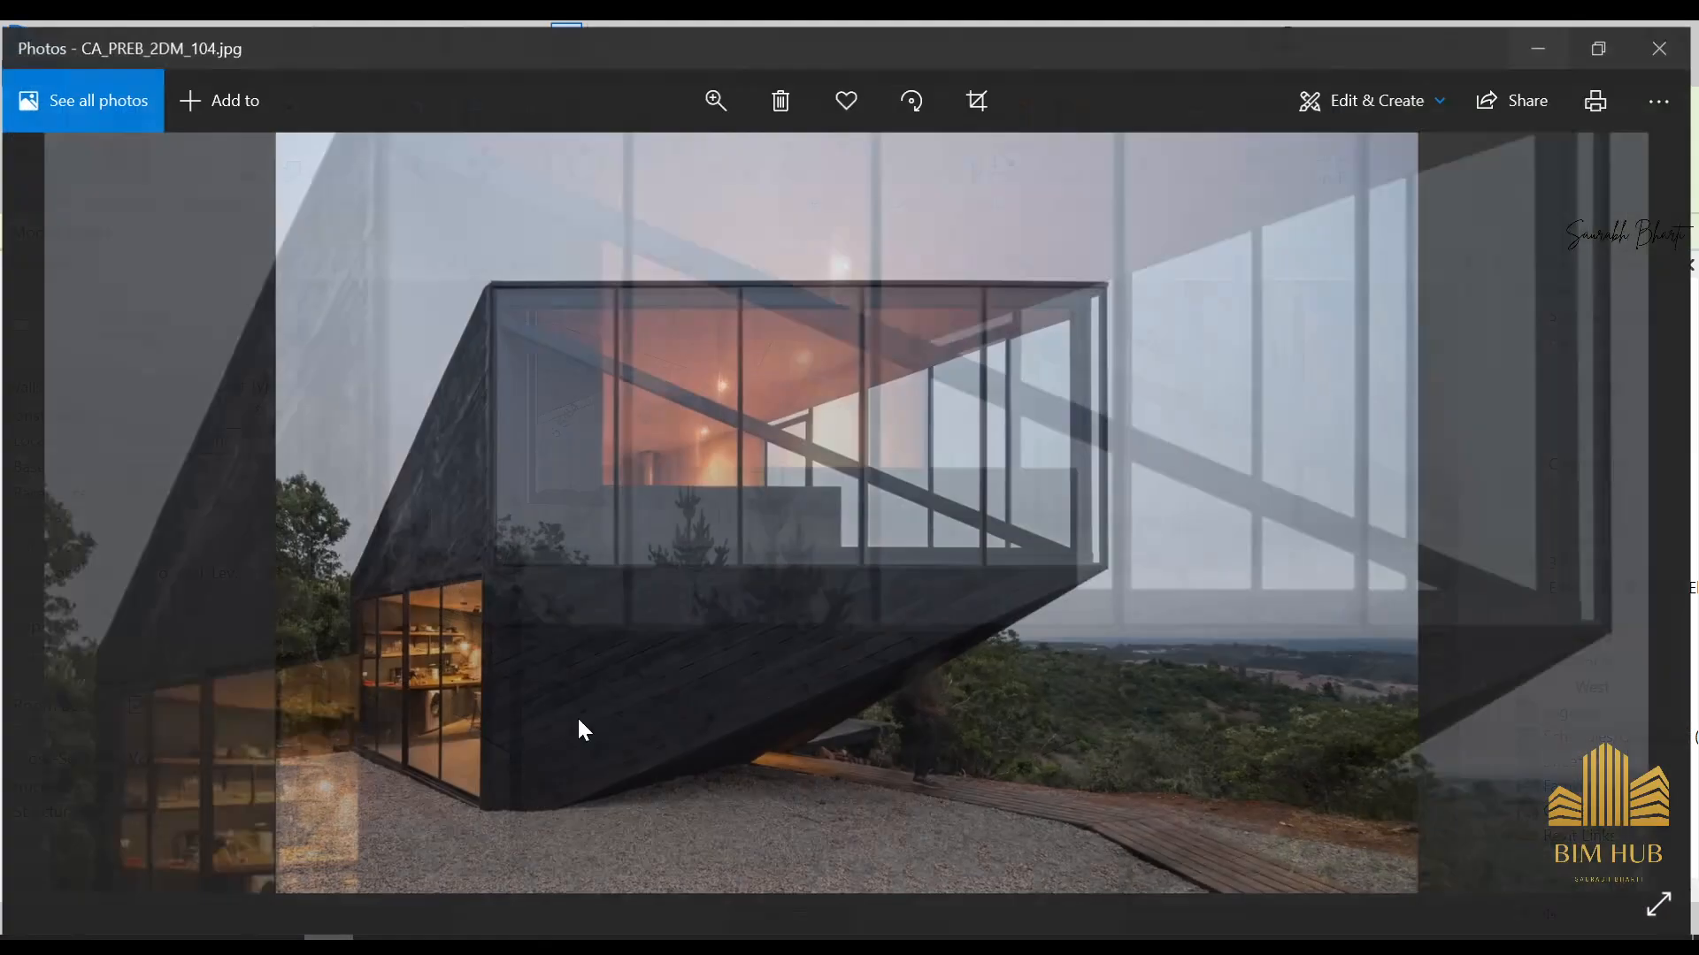
Browse the reference photos and examine the finish of the low wall beside the stair
key(Right)
key(Right)
key(Right)
key(Right)
key(Right)
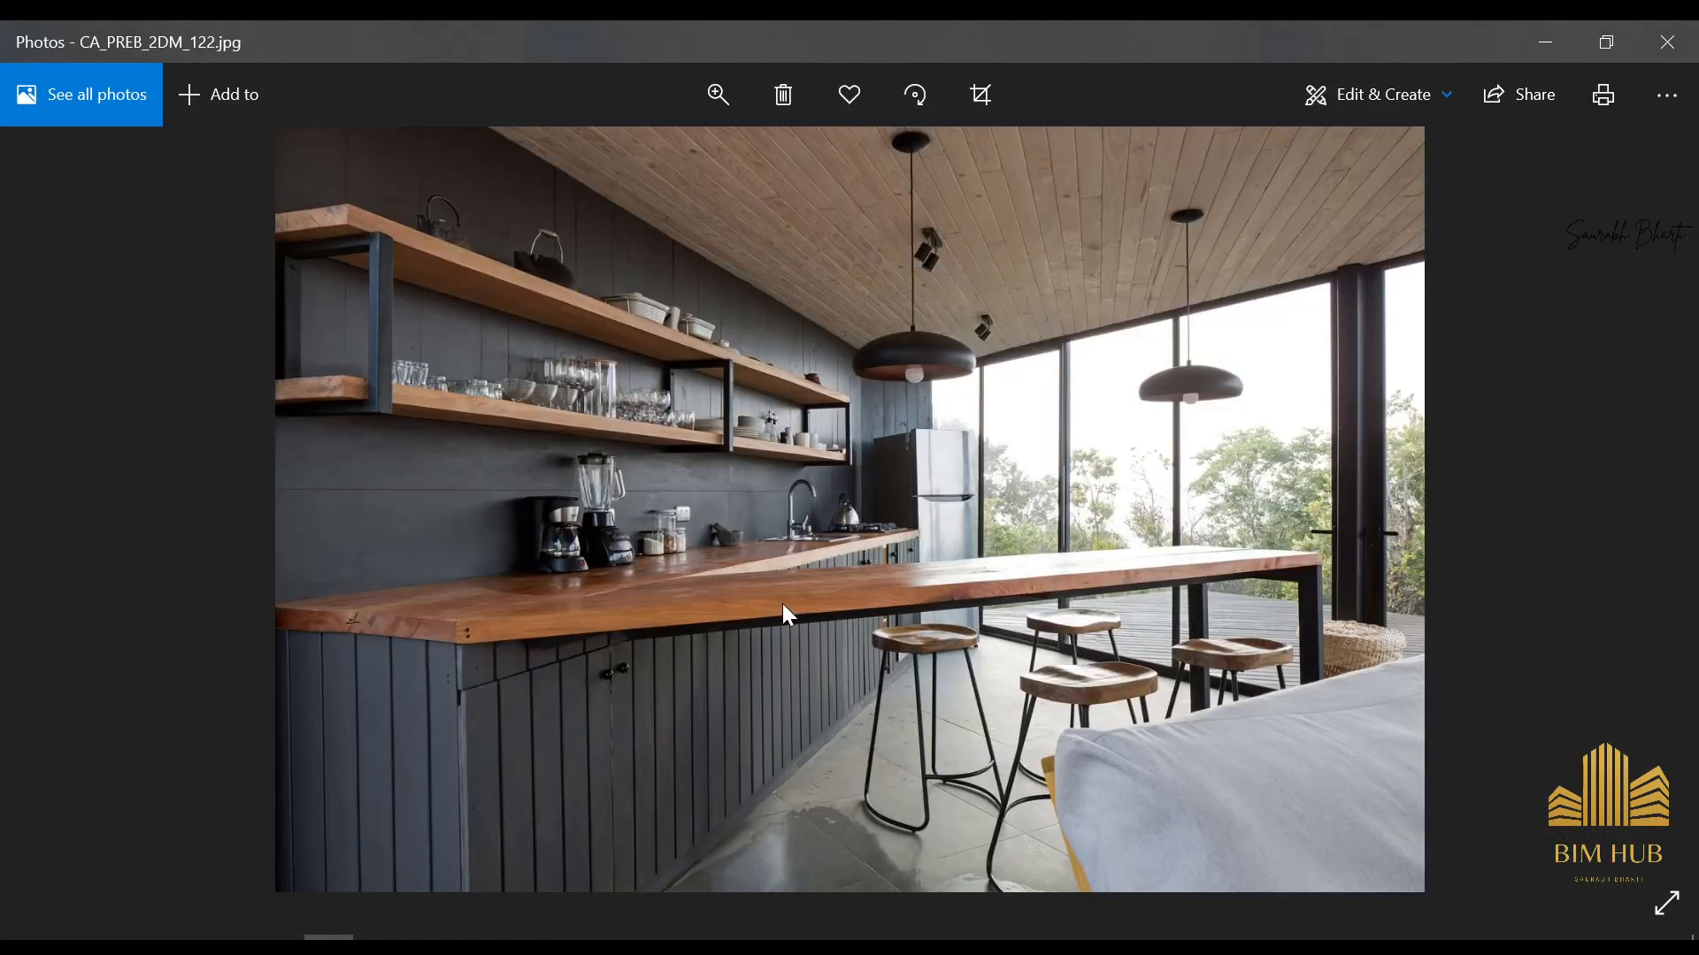
key(Left)
key(Left)
key(Left)
key(Left)
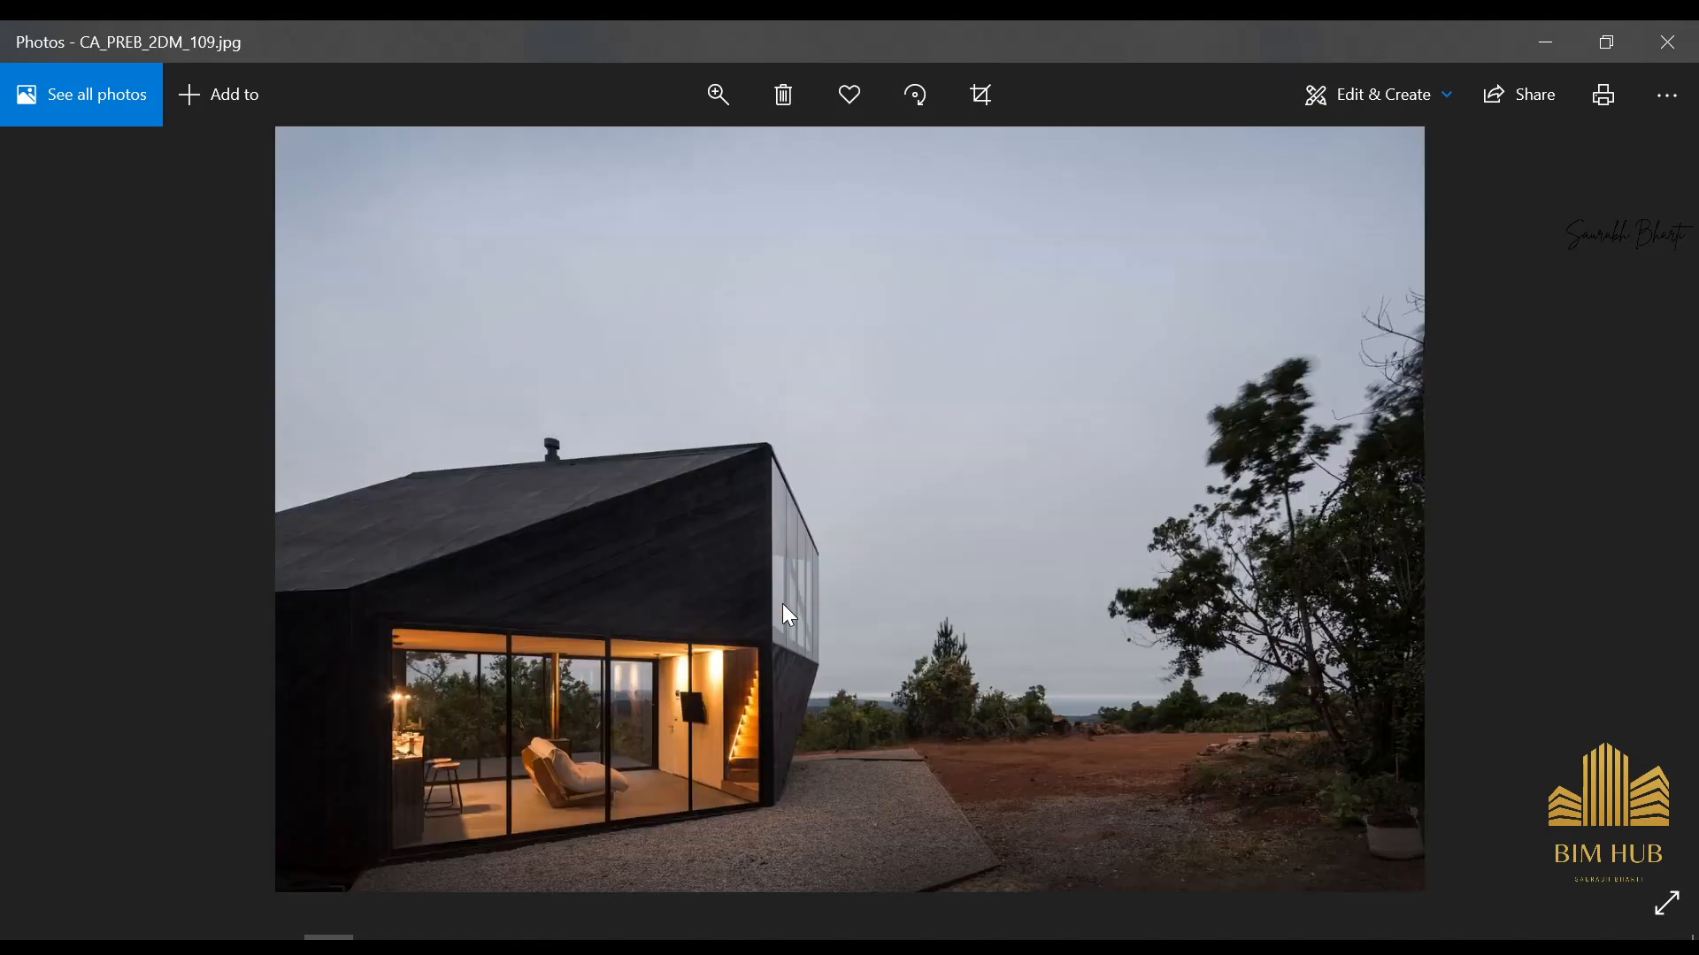
key(Right)
key(Right)
key(Left)
key(Left)
key(Left)
key(Left)
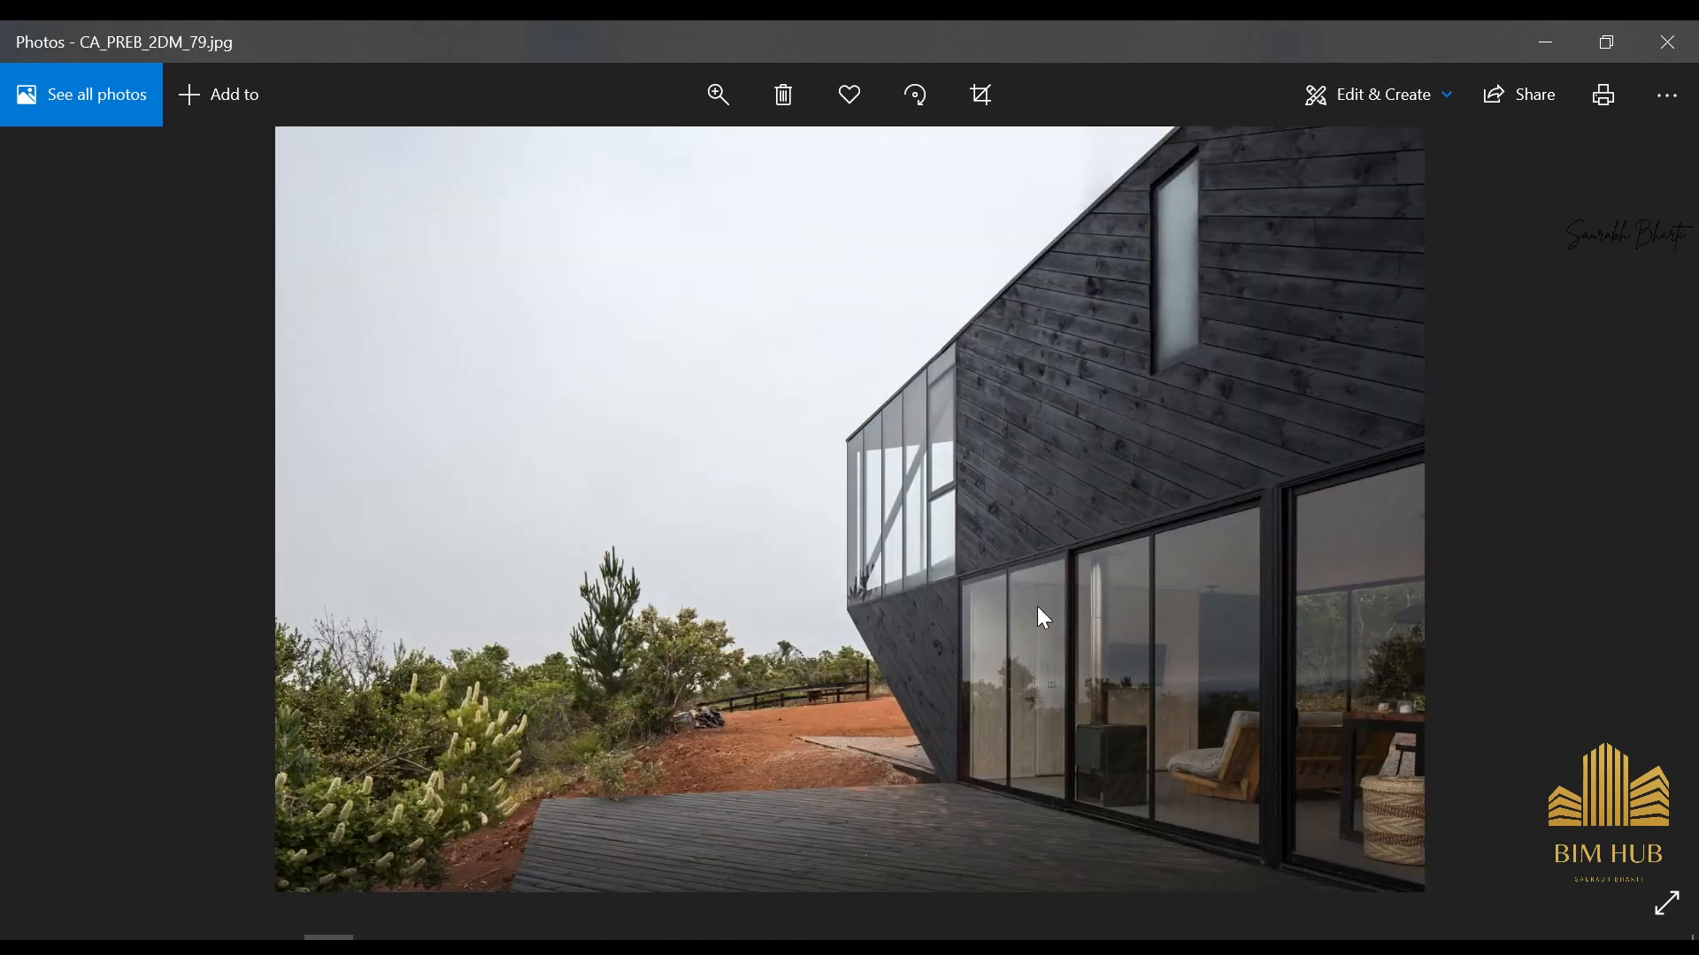
key(Left)
key(Left)
key(Left)
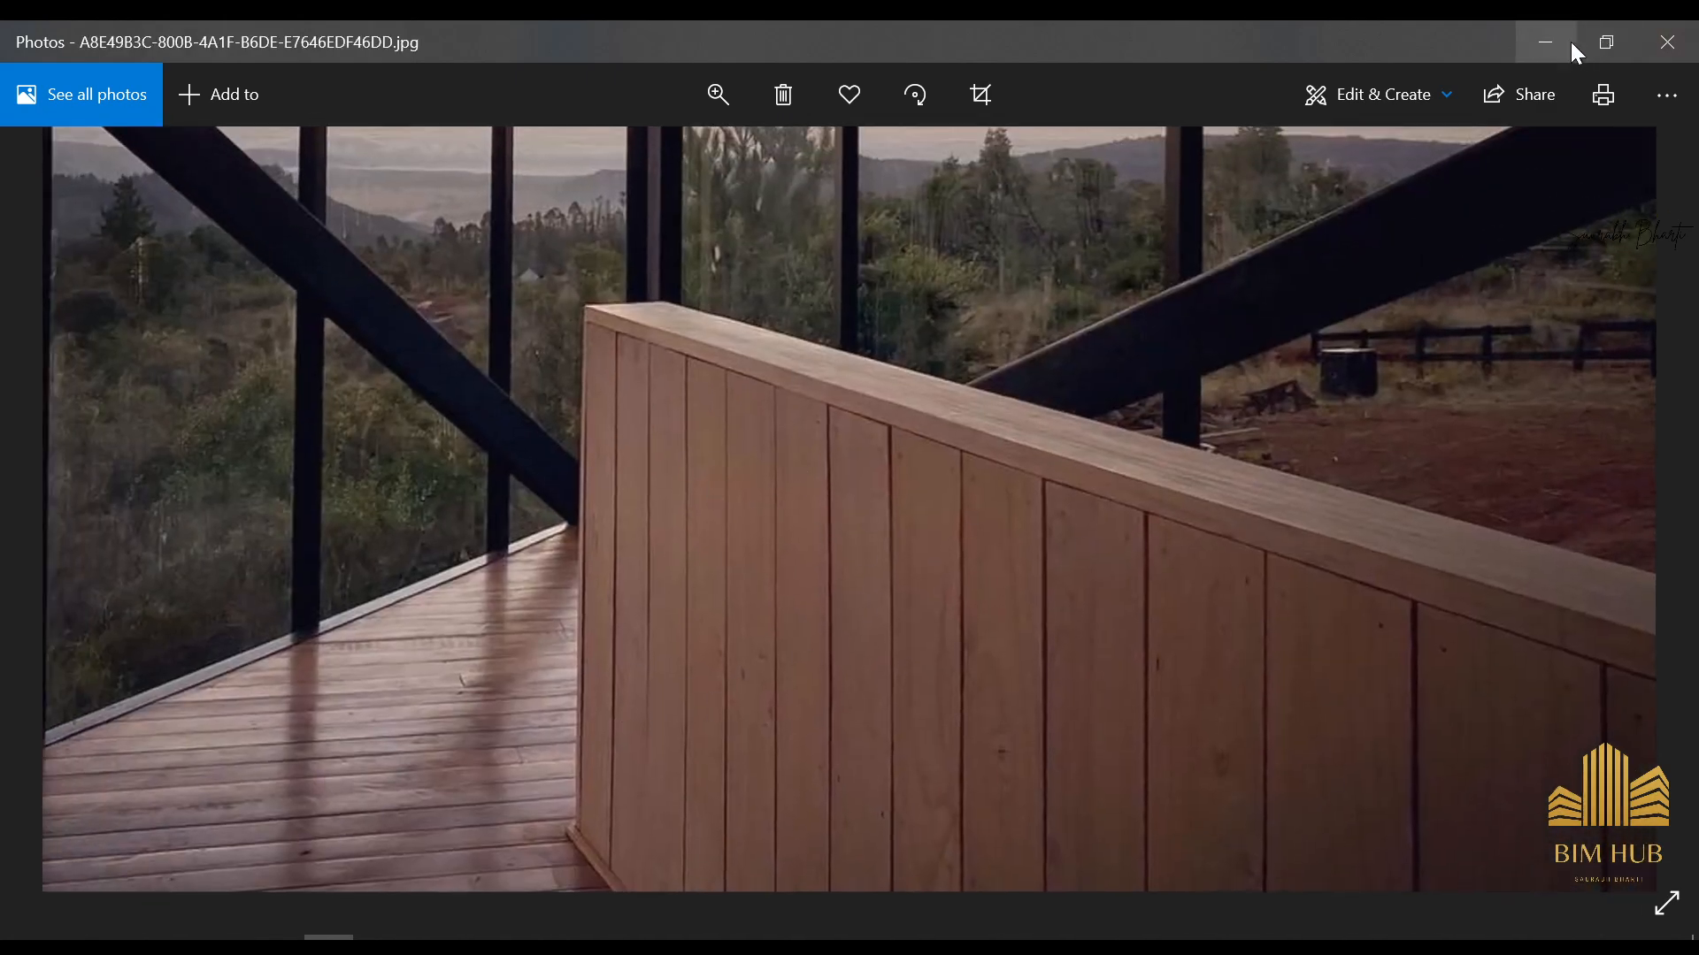
click(1546, 42)
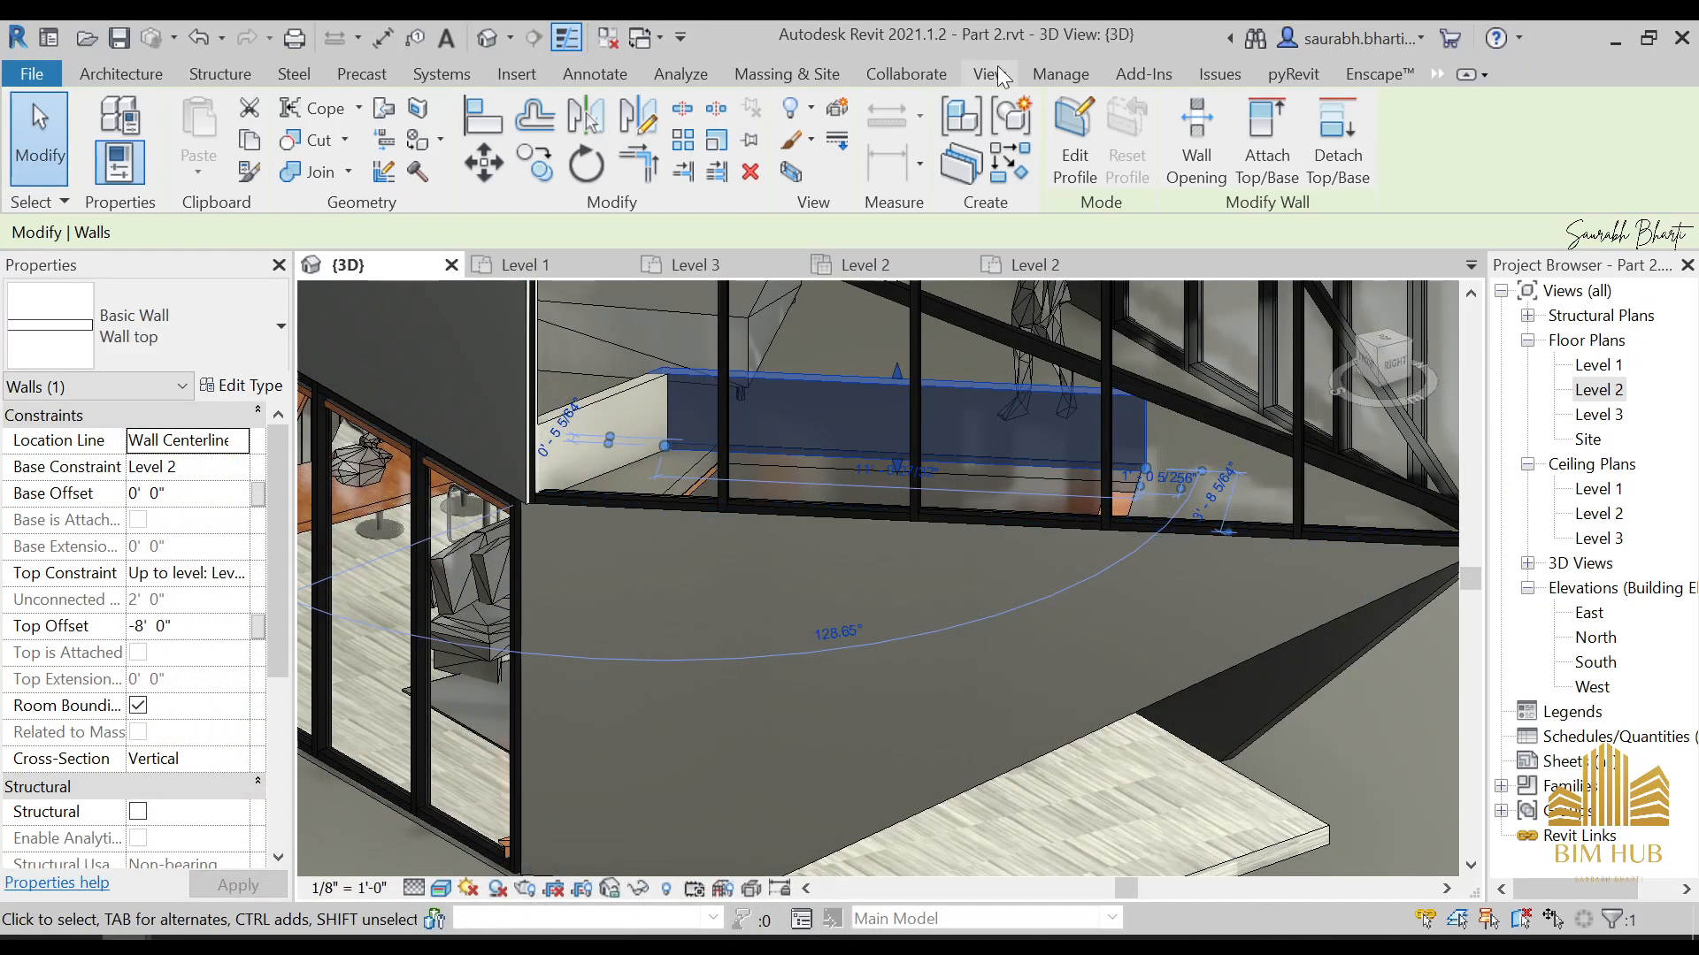
Create a new project material and name it "1. UPPER RAIL"
click(1061, 74)
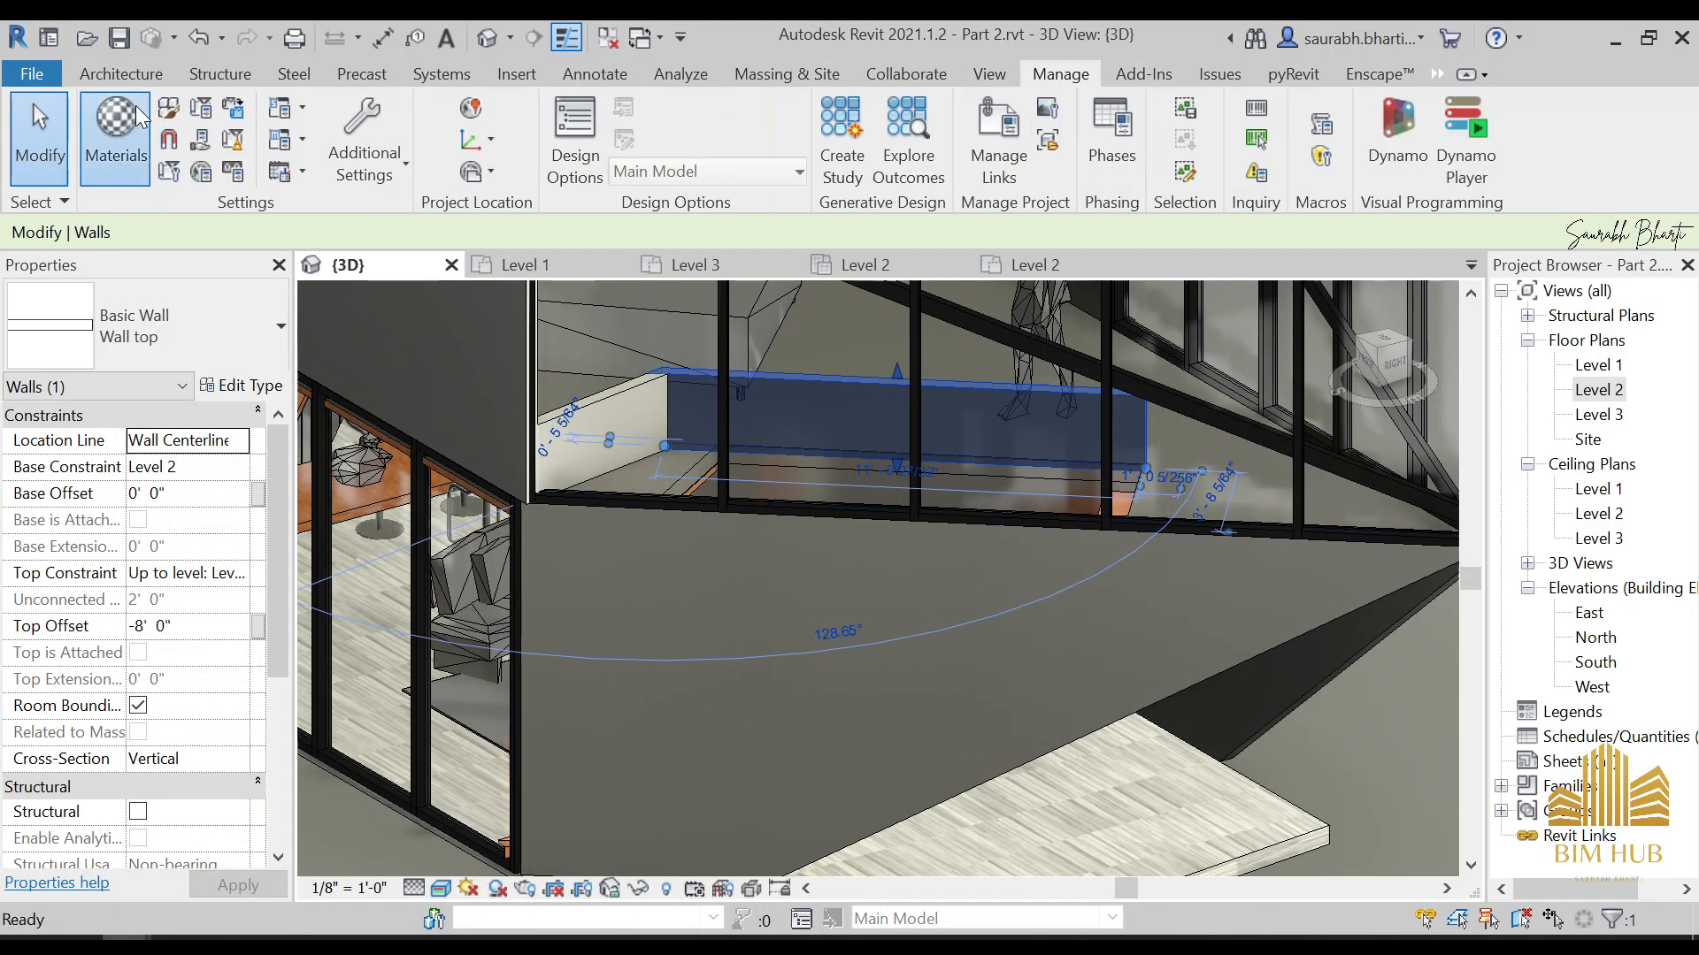
click(140, 118)
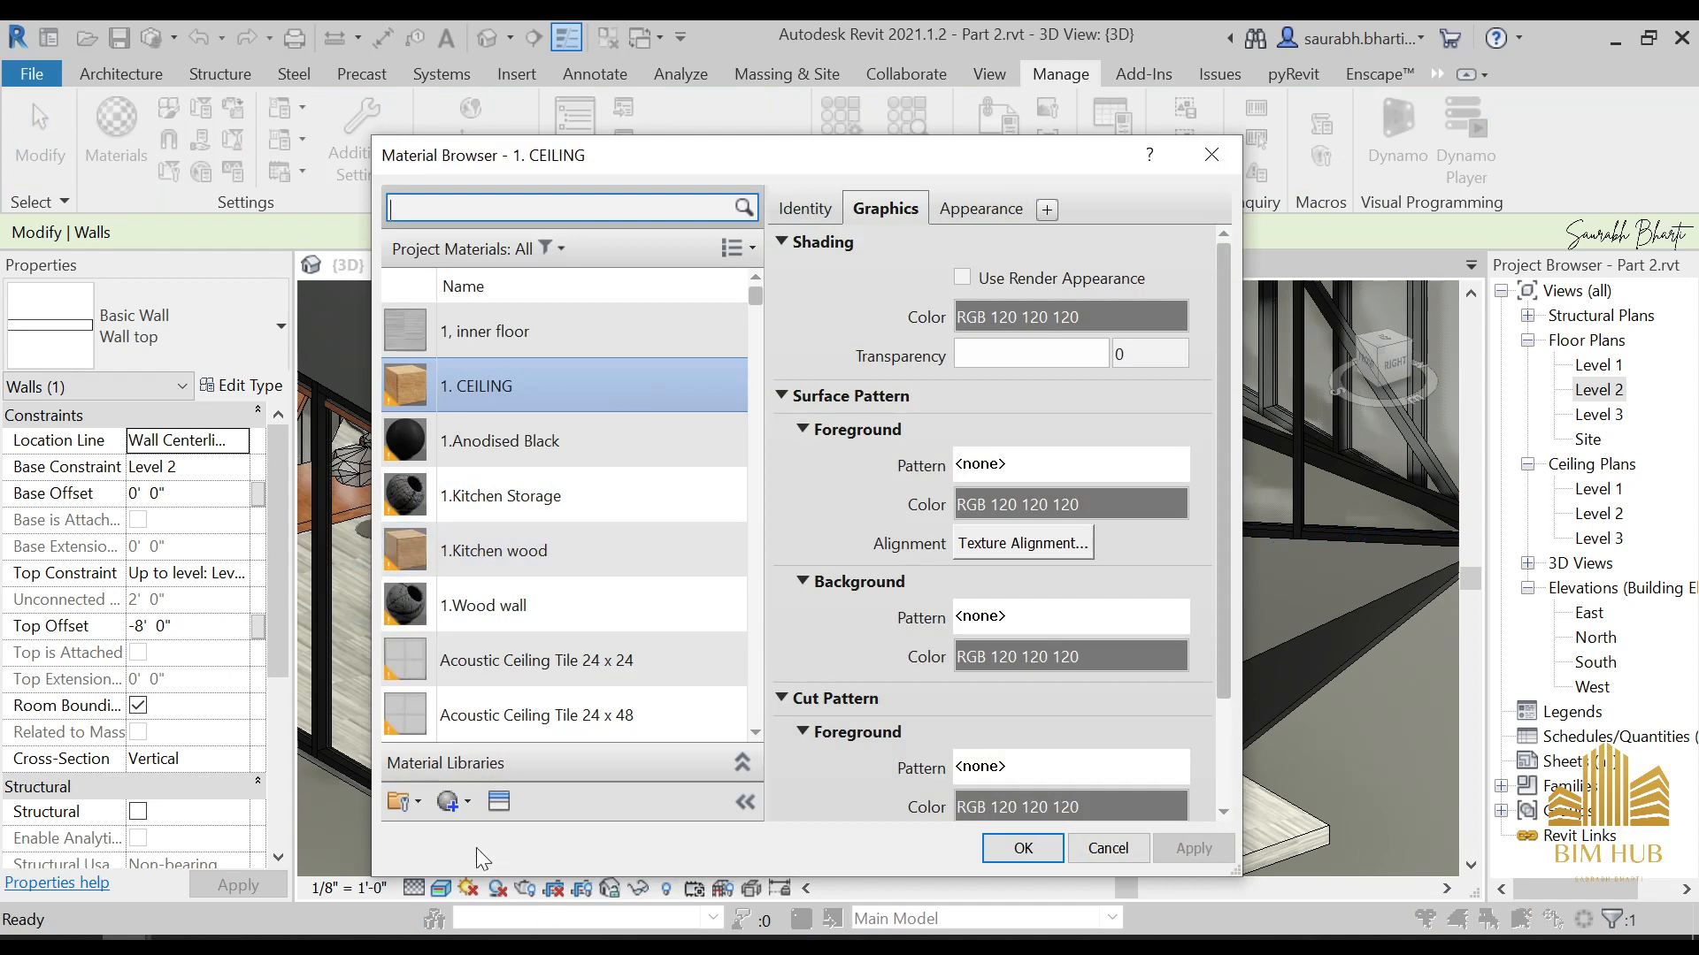
click(466, 802)
click(506, 832)
right_click(579, 530)
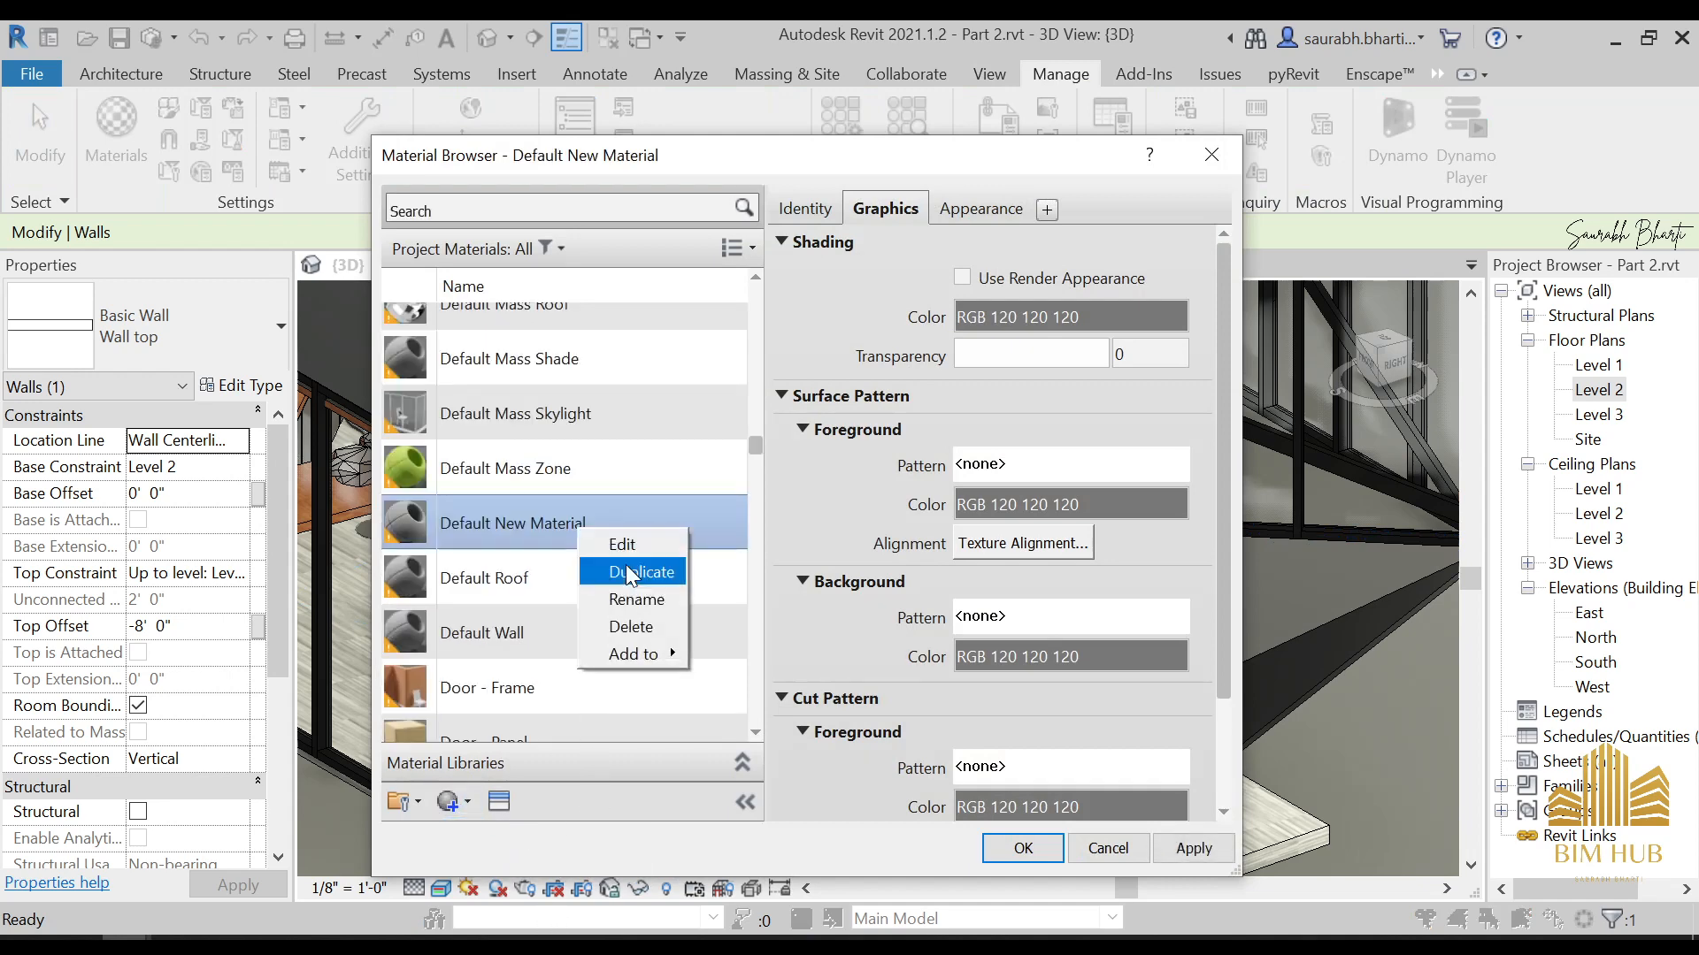
click(630, 598)
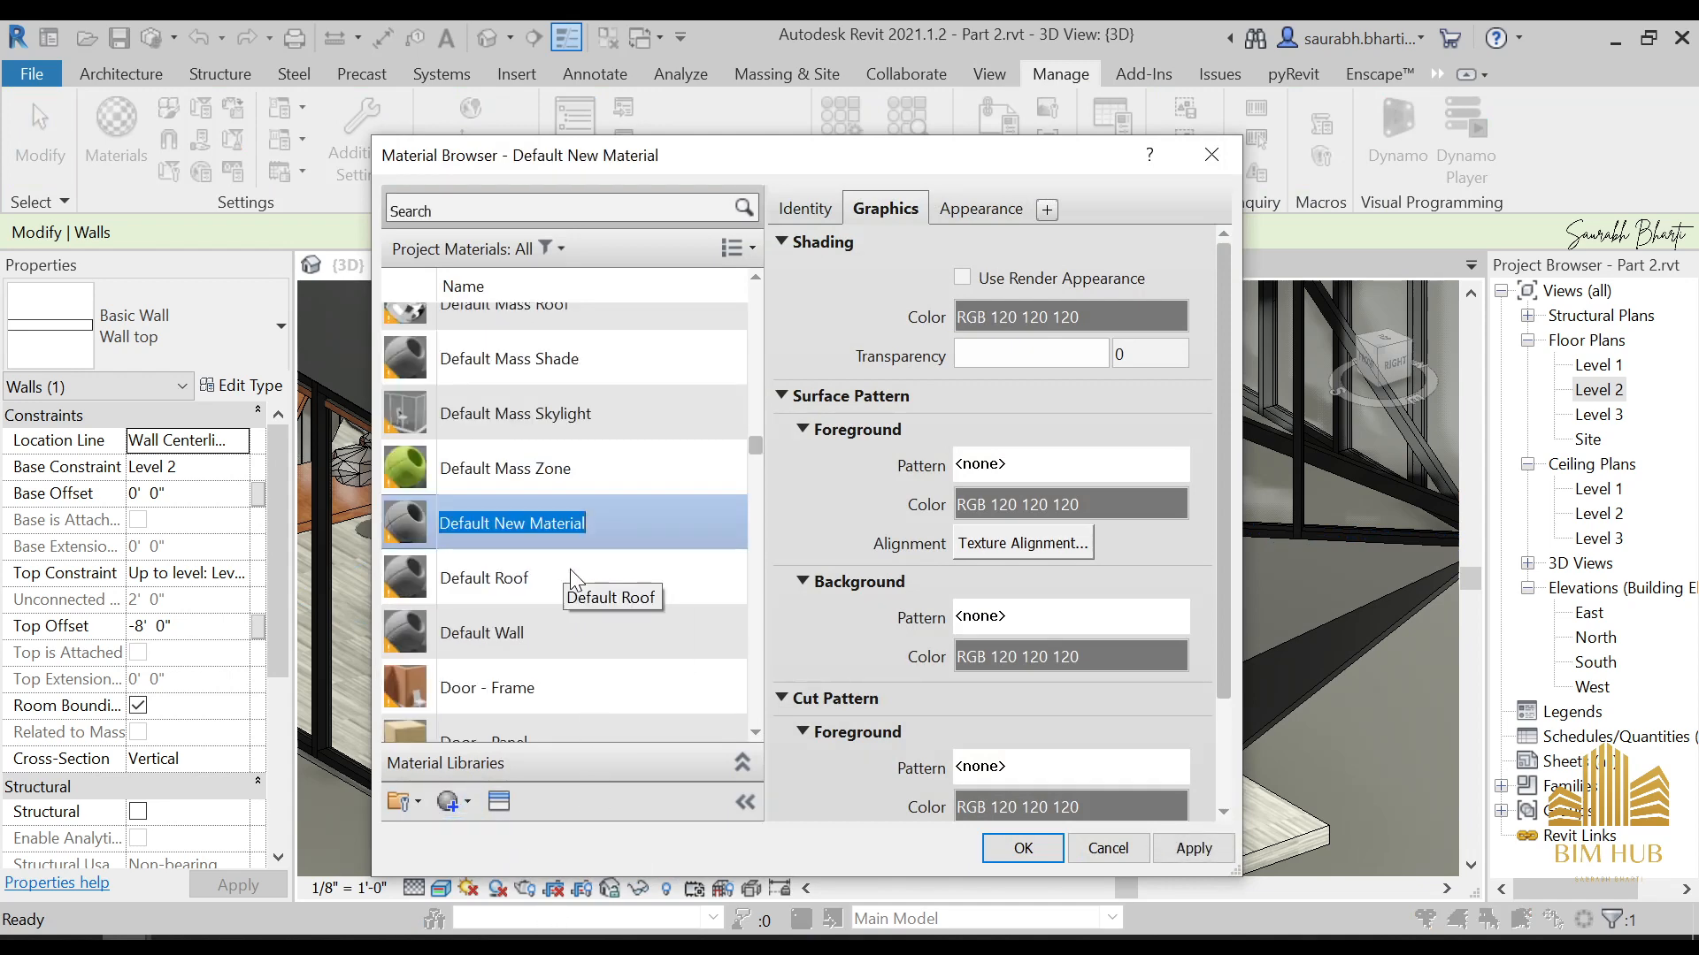
text(1.)
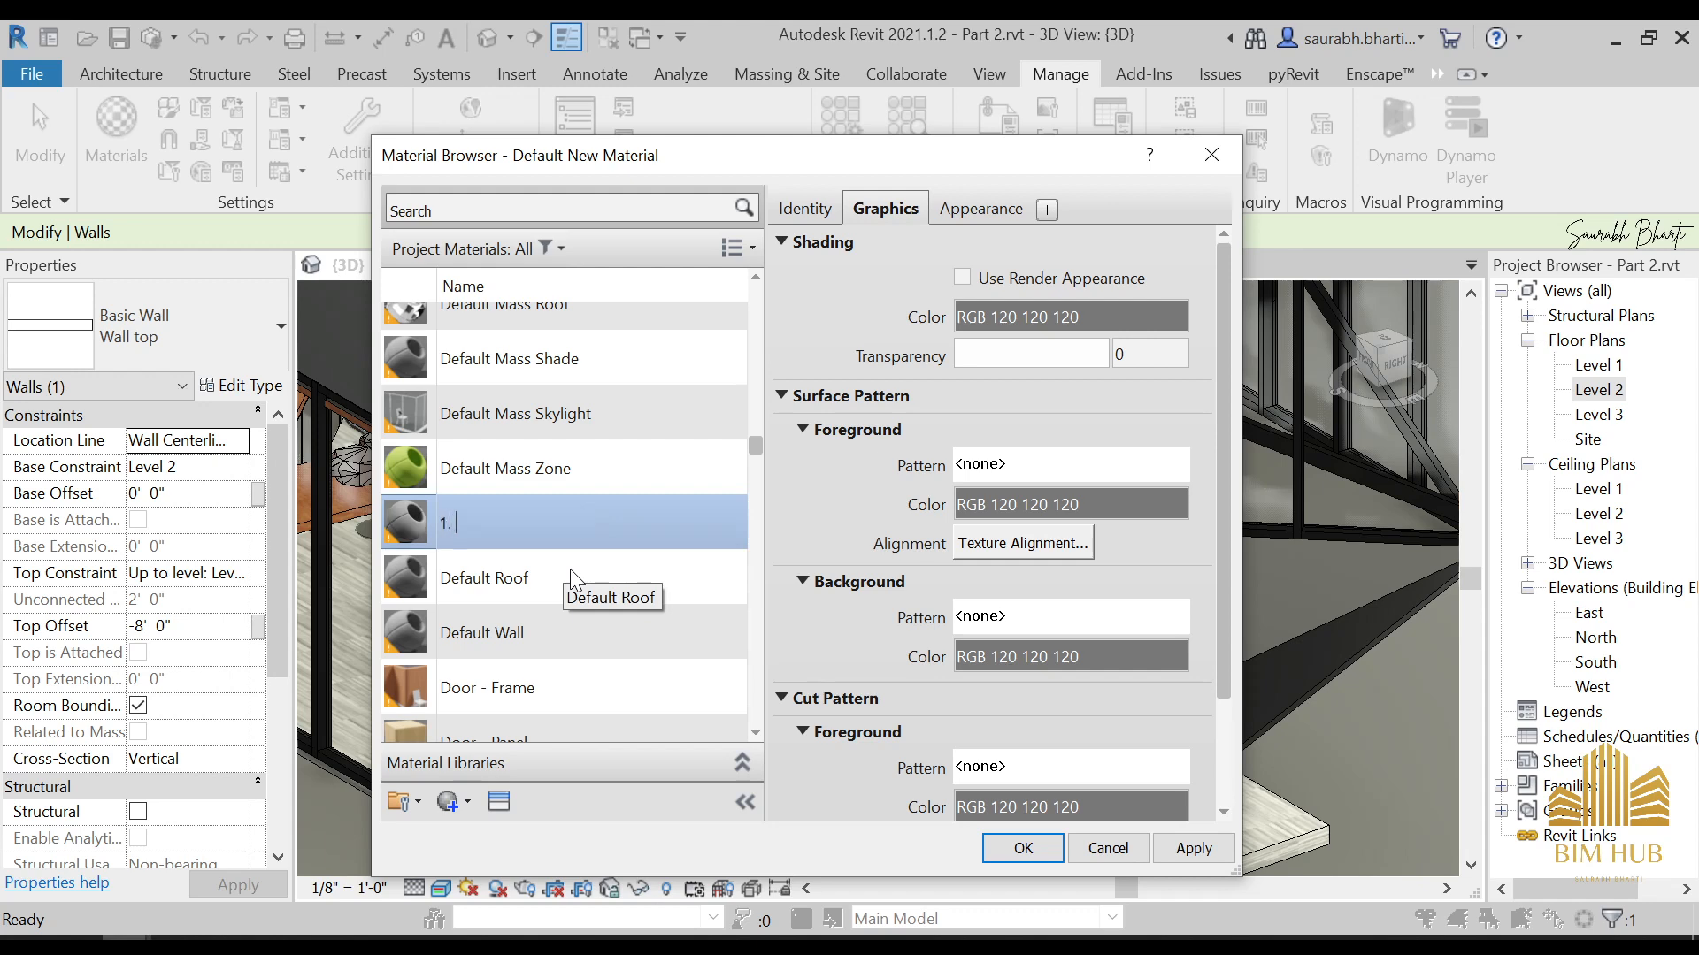
text( UPPER RAIL)
key(Return)
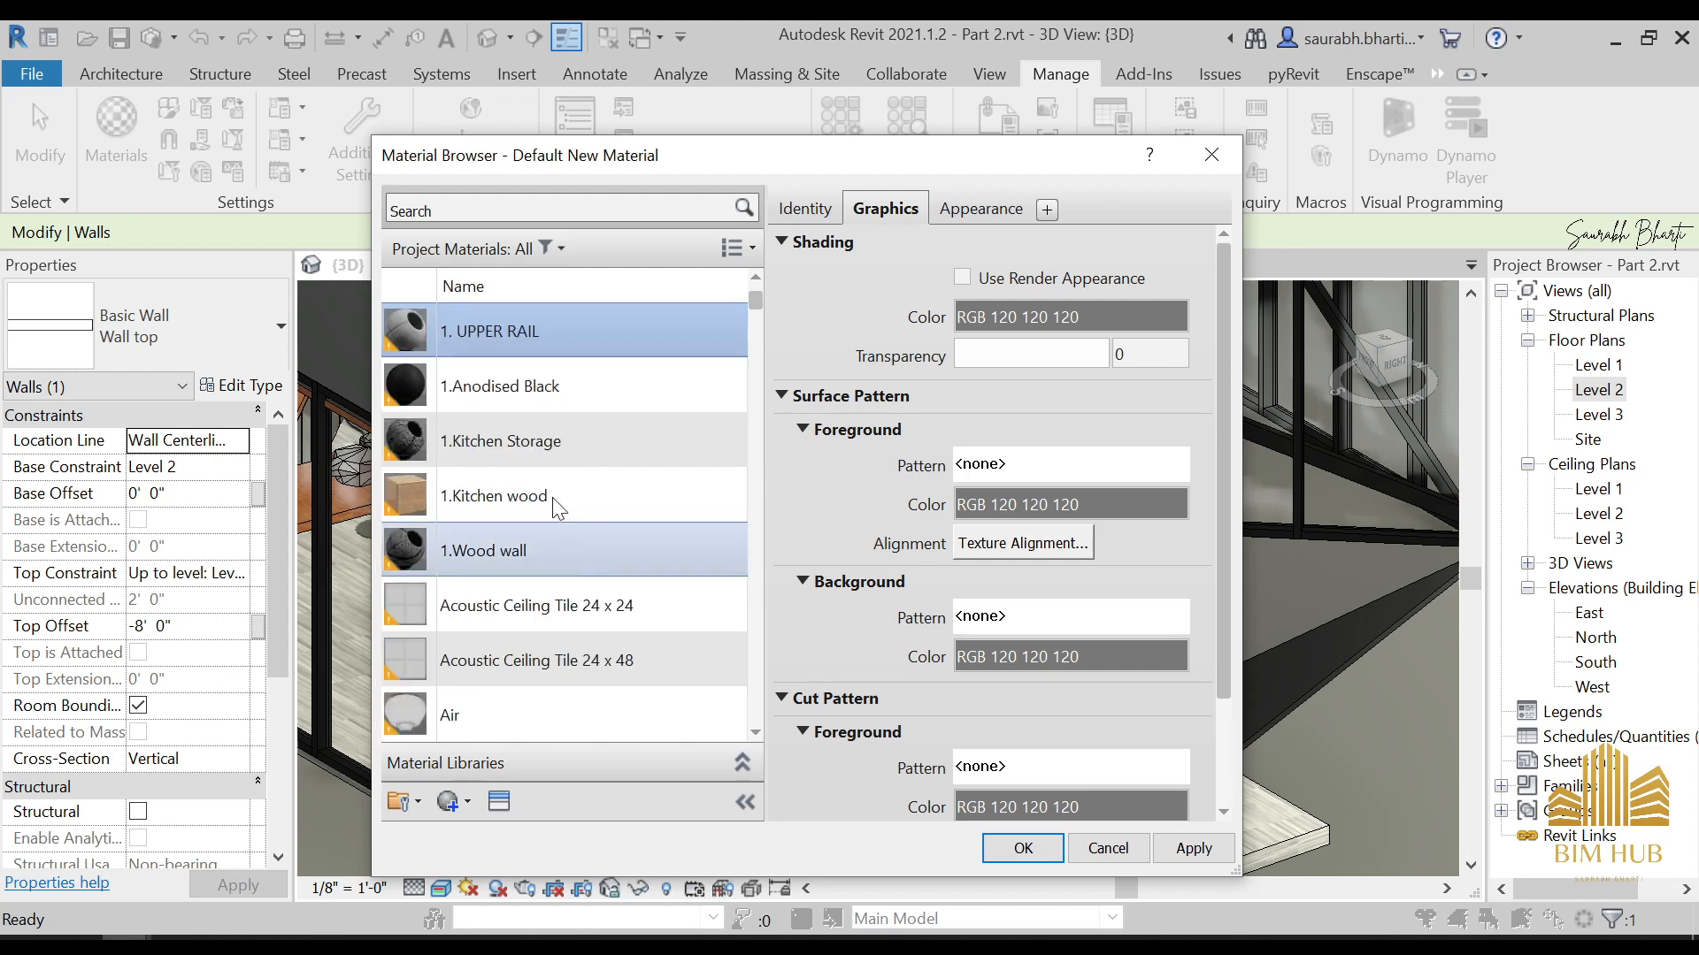
Apply the Driftwood appearance asset from the Appearance Library's Wood category to the 1. UPPER RAIL material
click(498, 802)
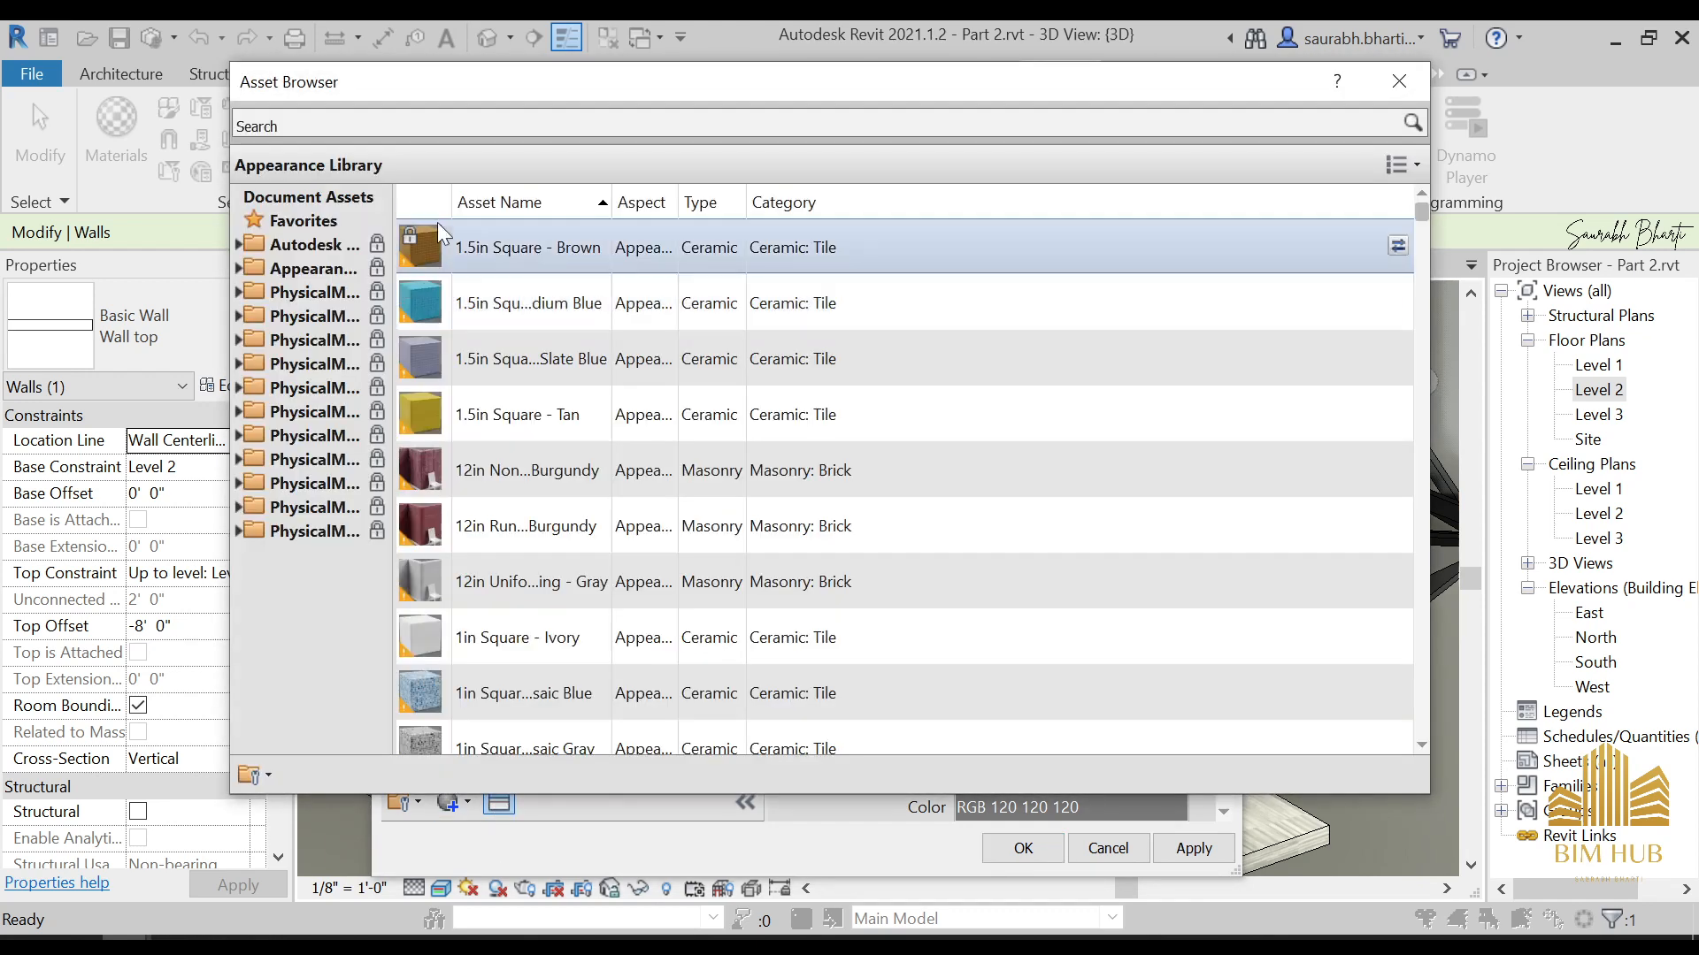
click(237, 268)
scroll(301, 442, down, 5)
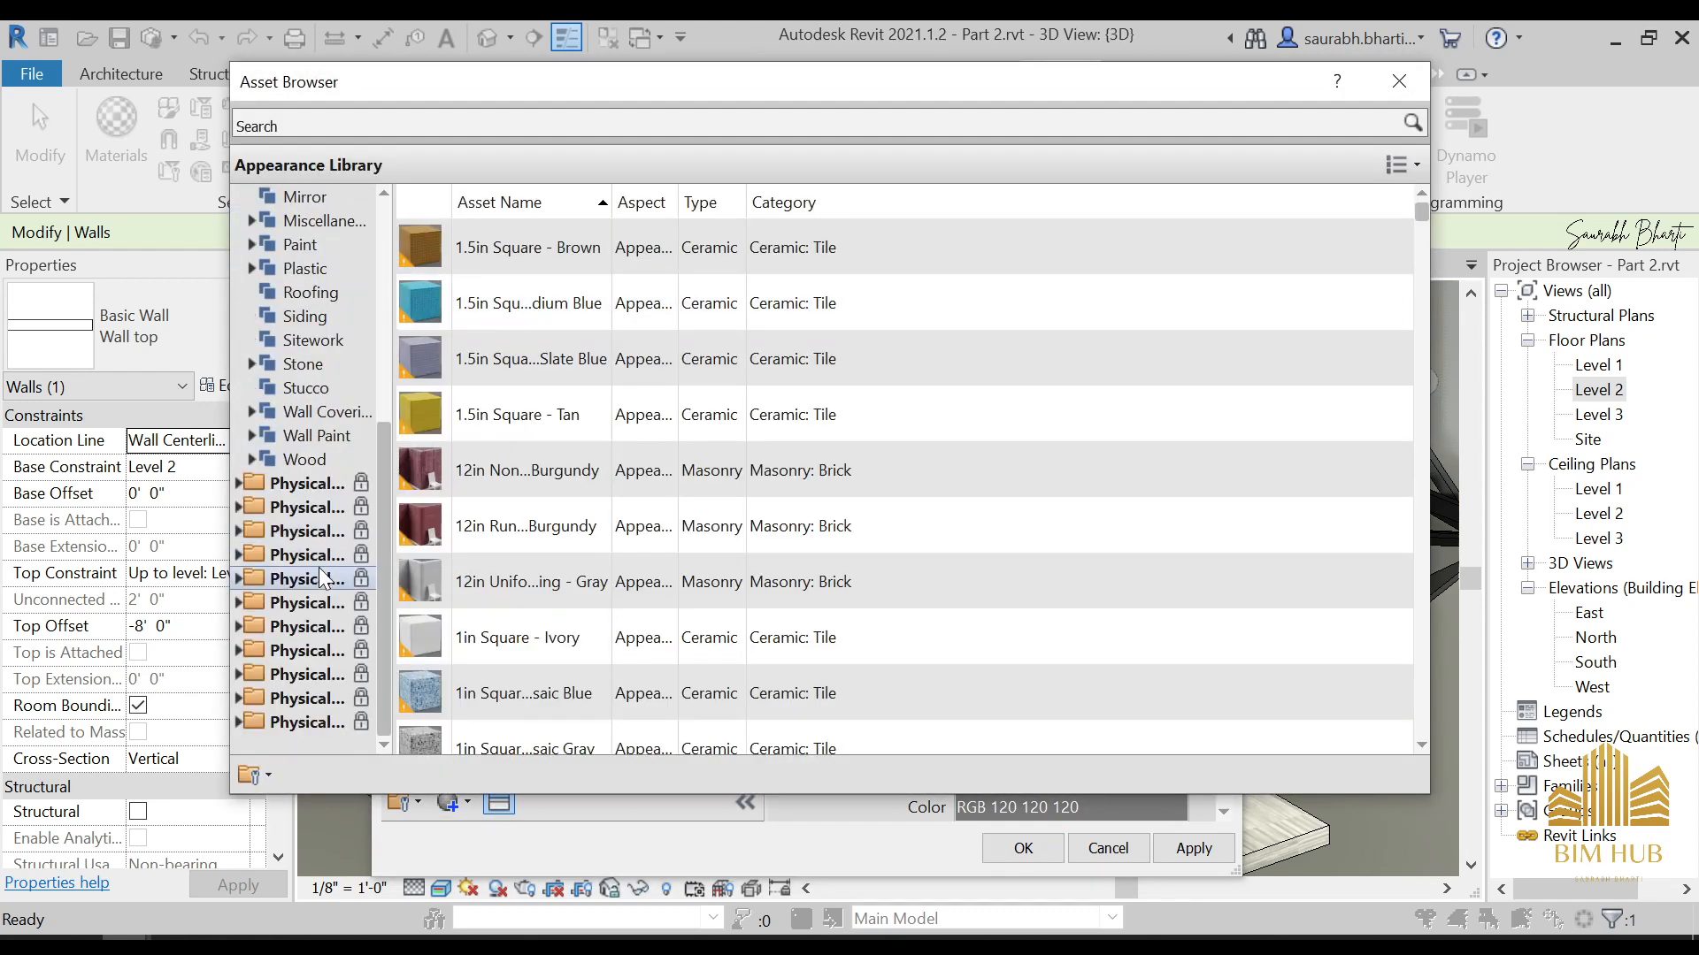
click(314, 411)
click(310, 435)
click(304, 459)
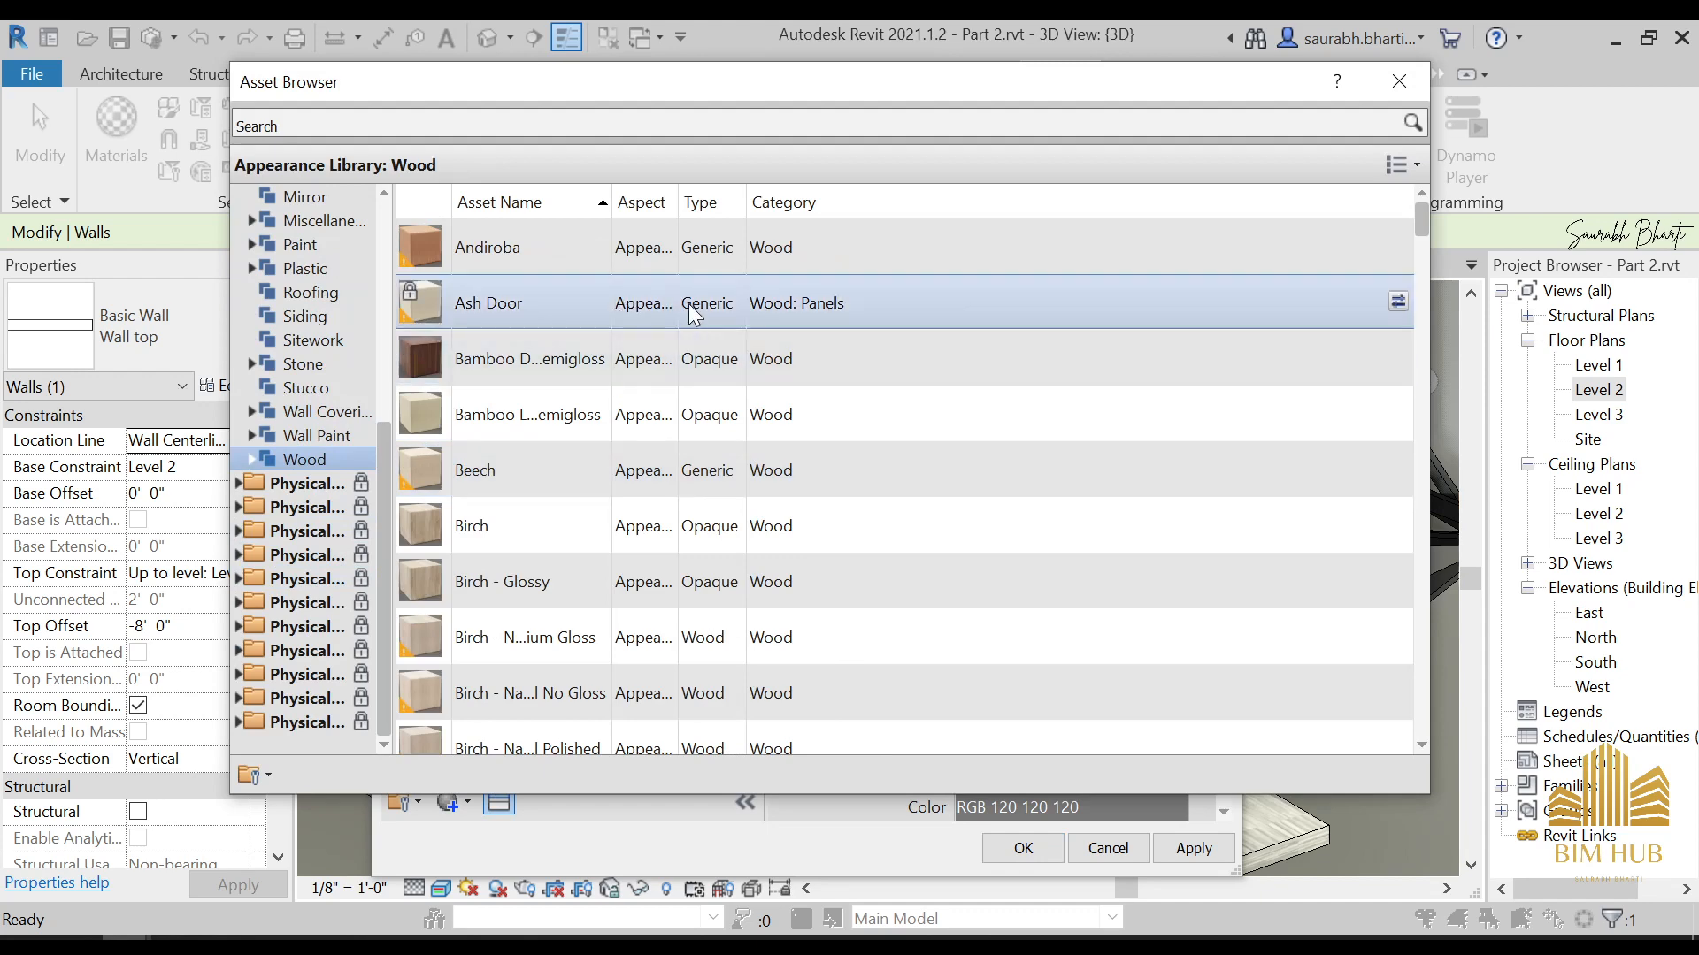
scroll(619, 460, down, 5)
scroll(633, 518, up, 3)
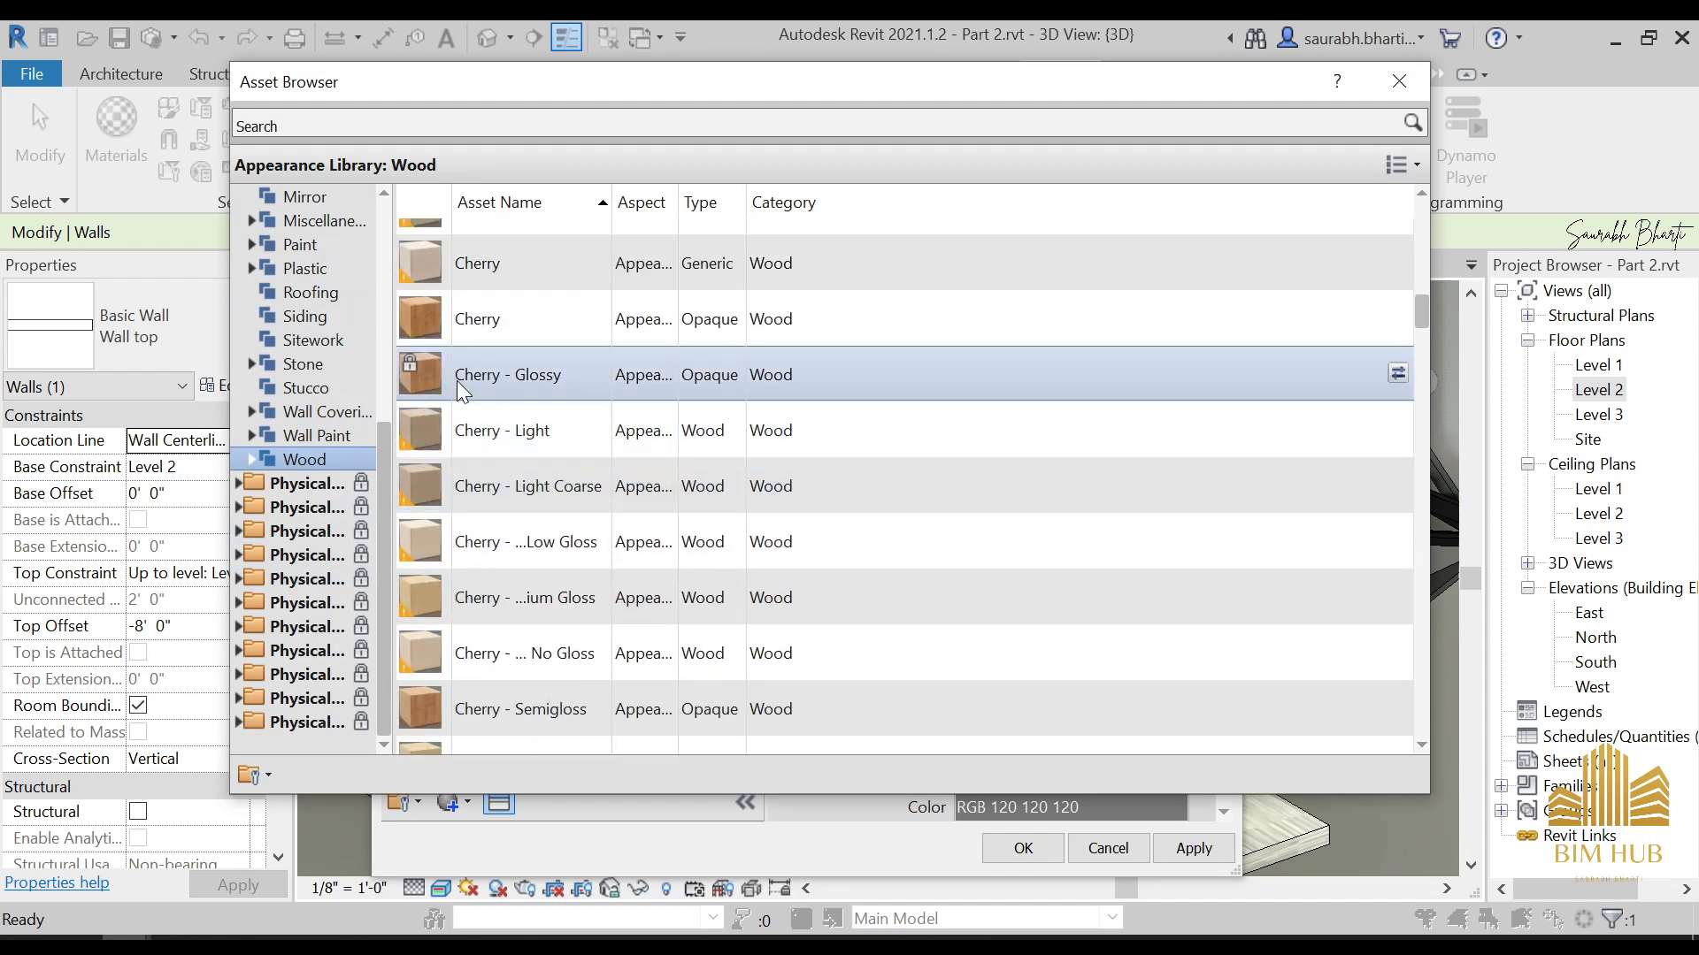
scroll(540, 405, down, 5)
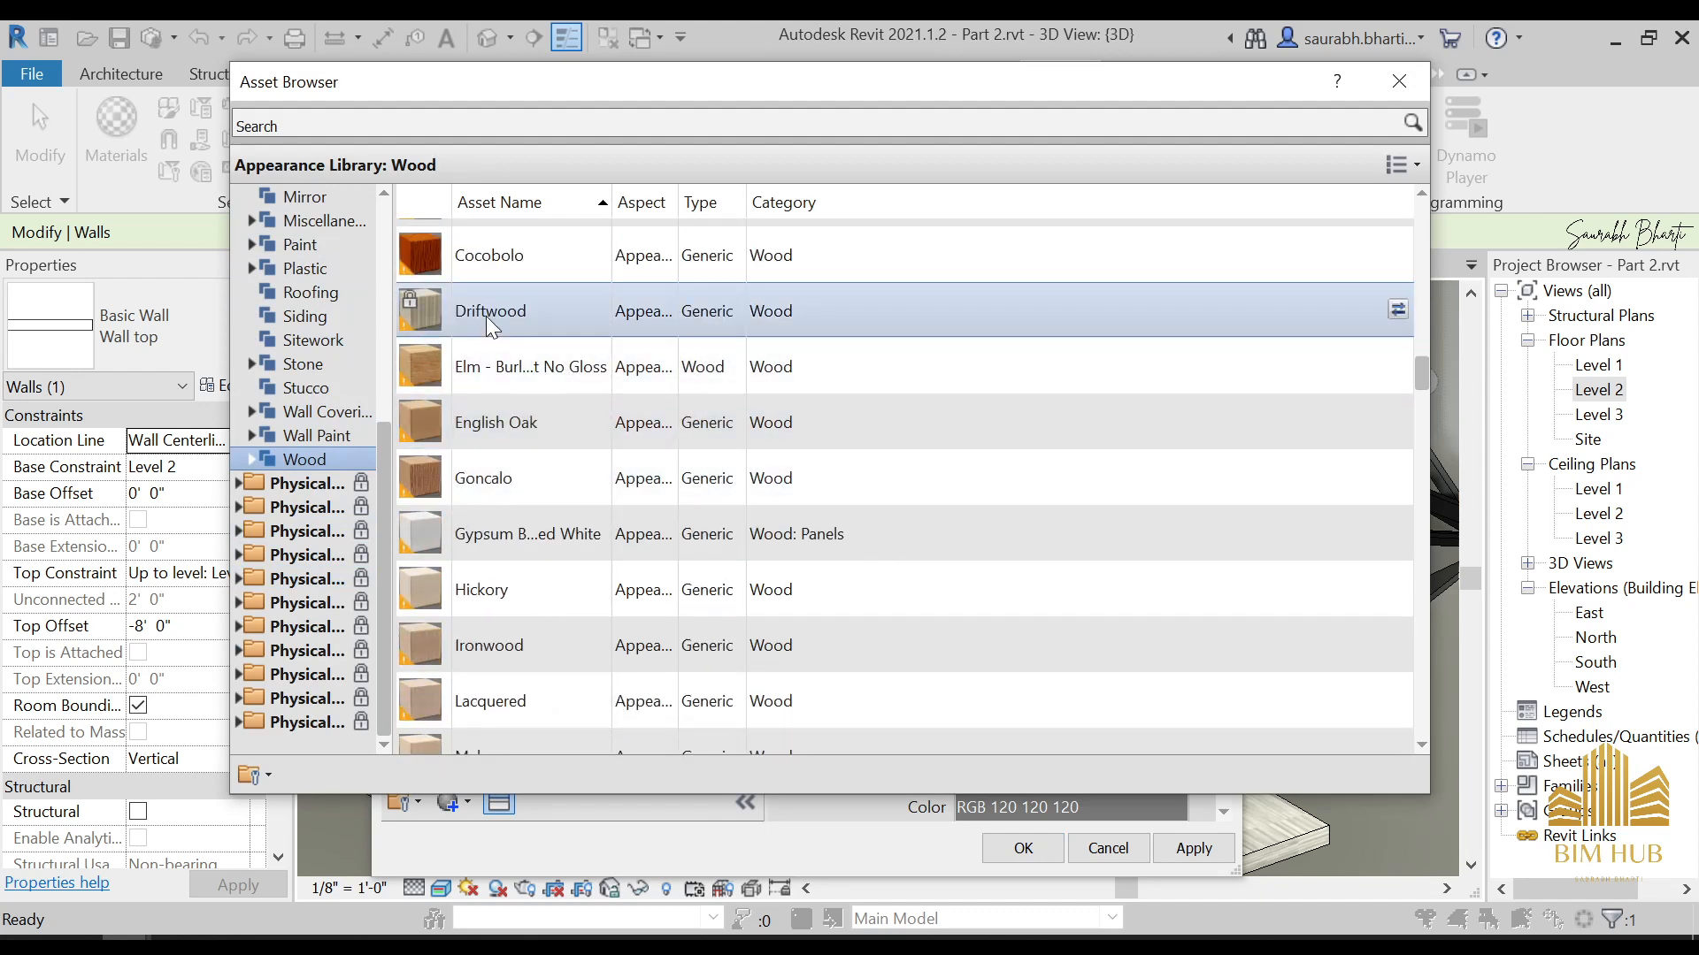
double_click(485, 316)
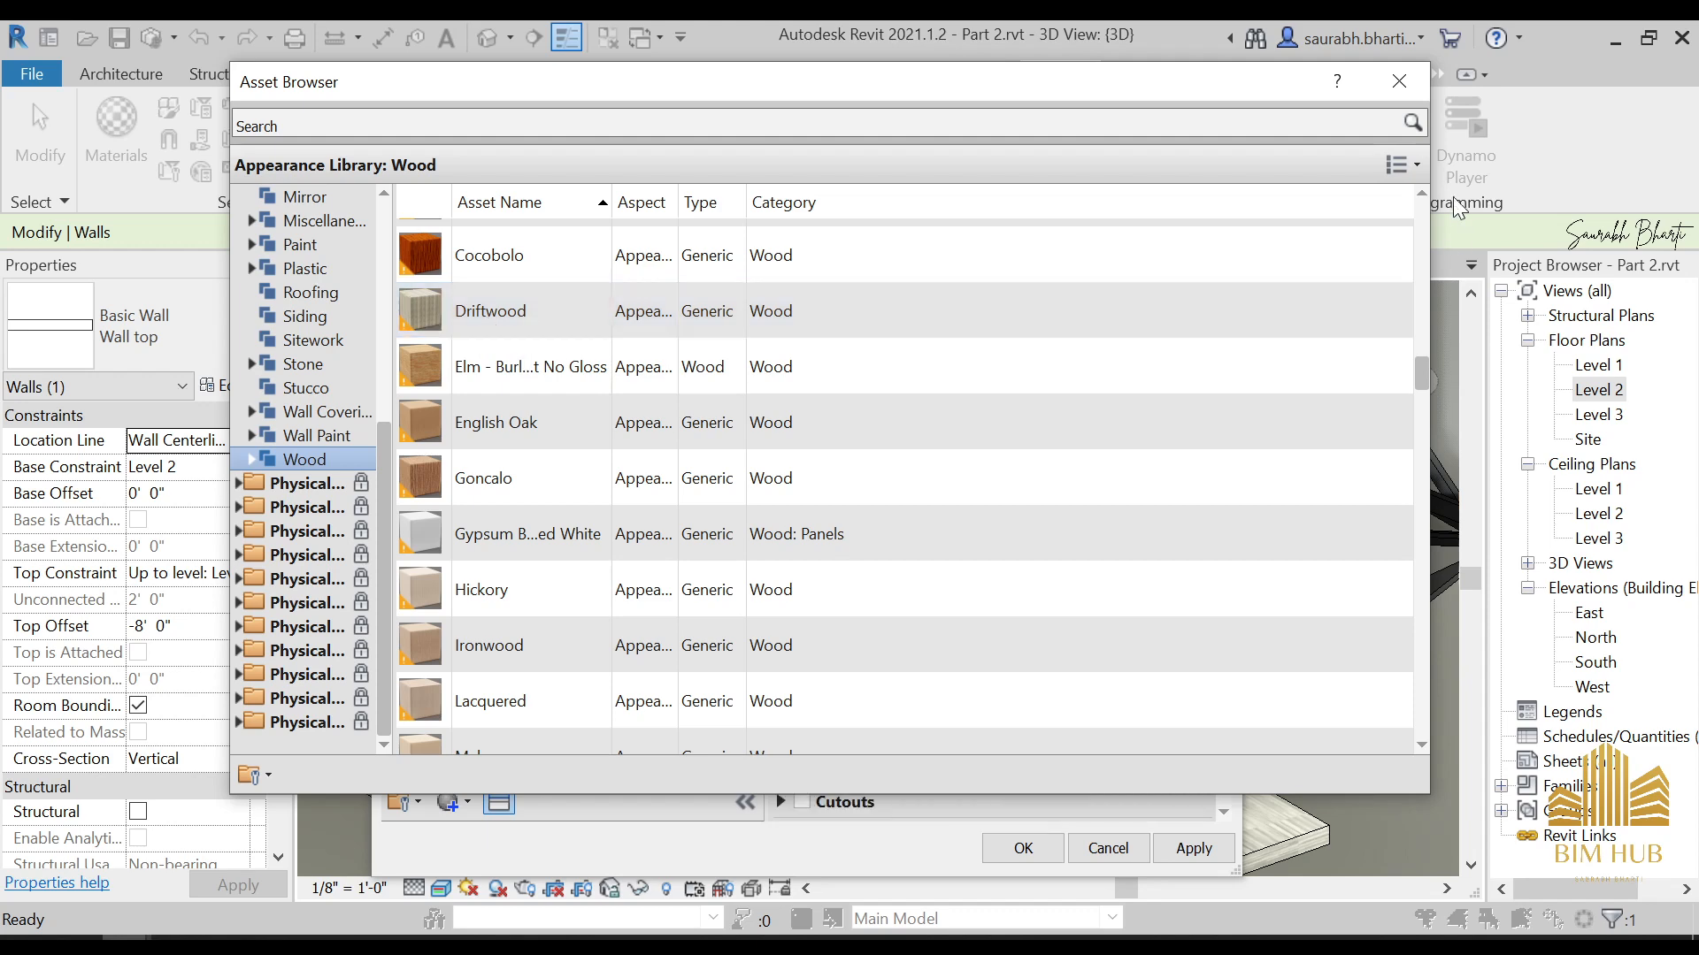
click(1382, 85)
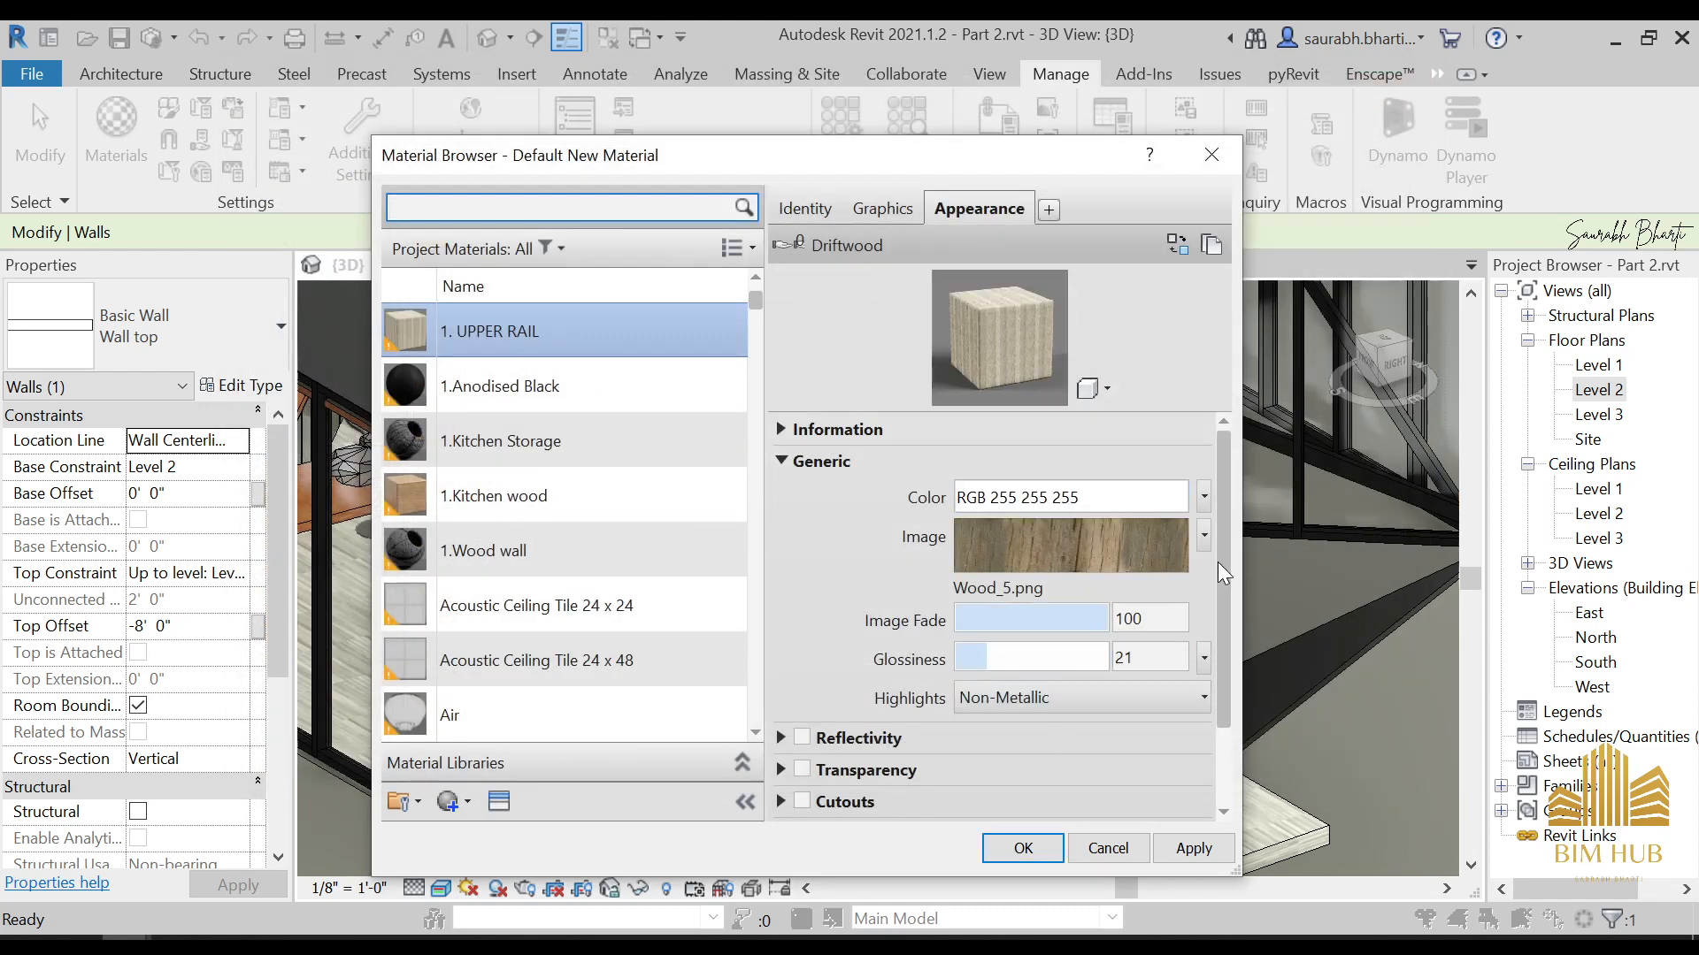
Try the Waves texture and the procedural Wood texture in place of the 1. UPPER RAIL material's appearance image
drag(1219, 573, 1240, 668)
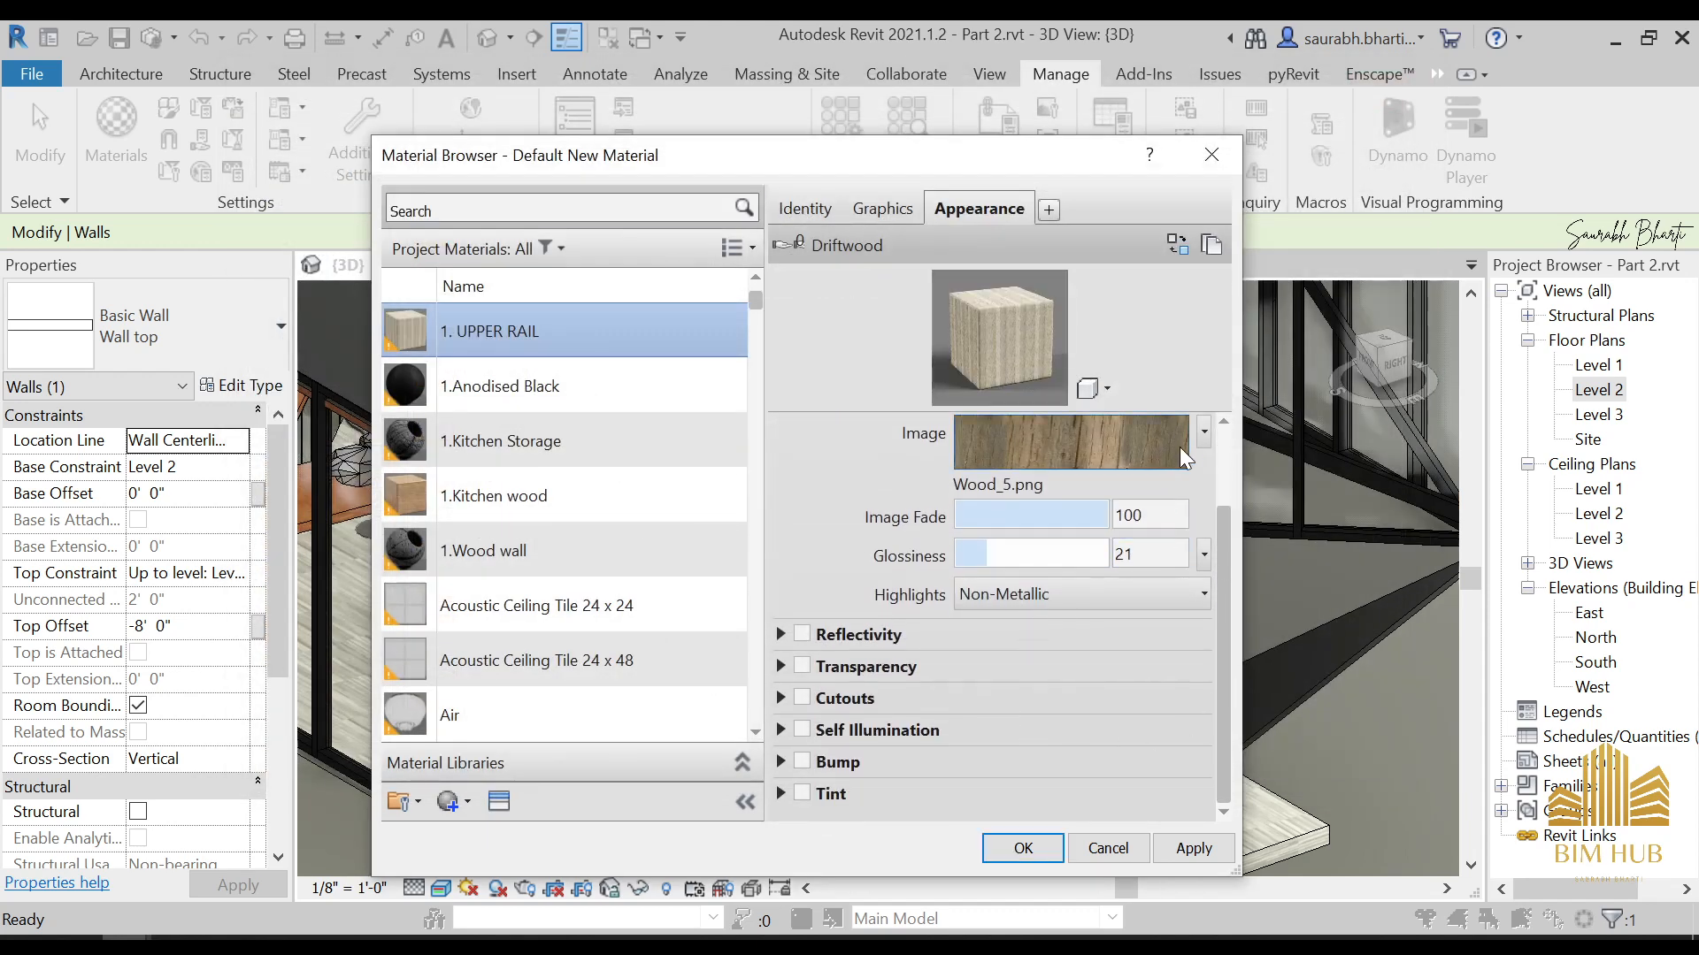
click(1203, 433)
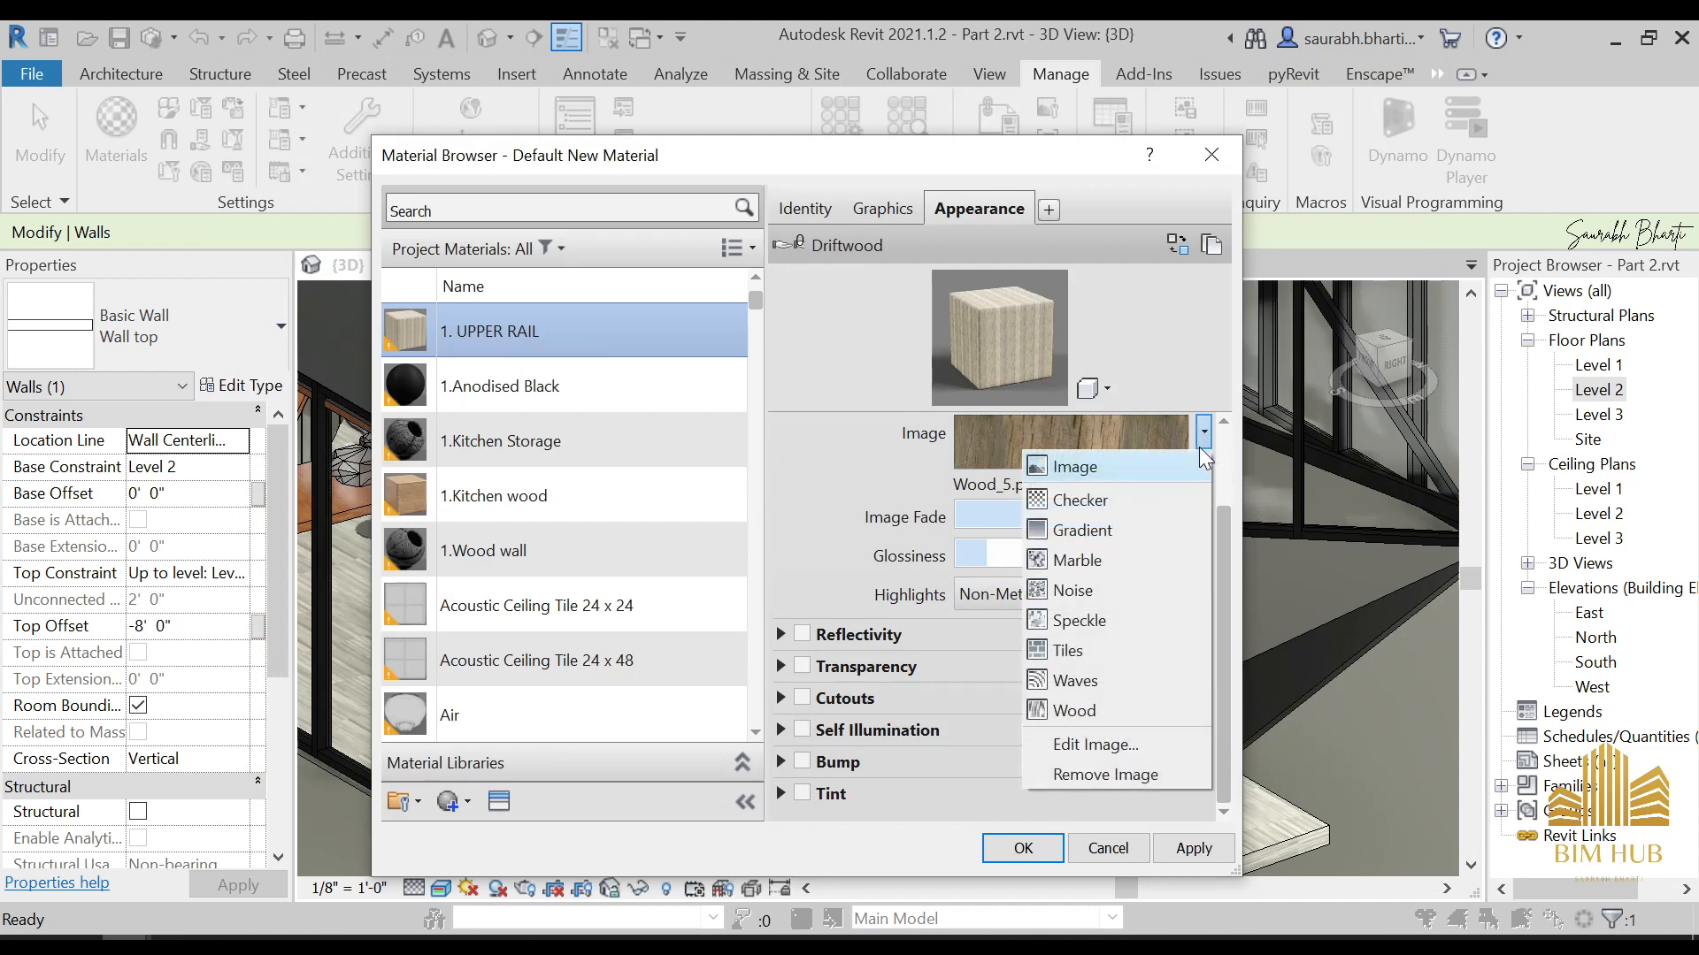
click(1128, 683)
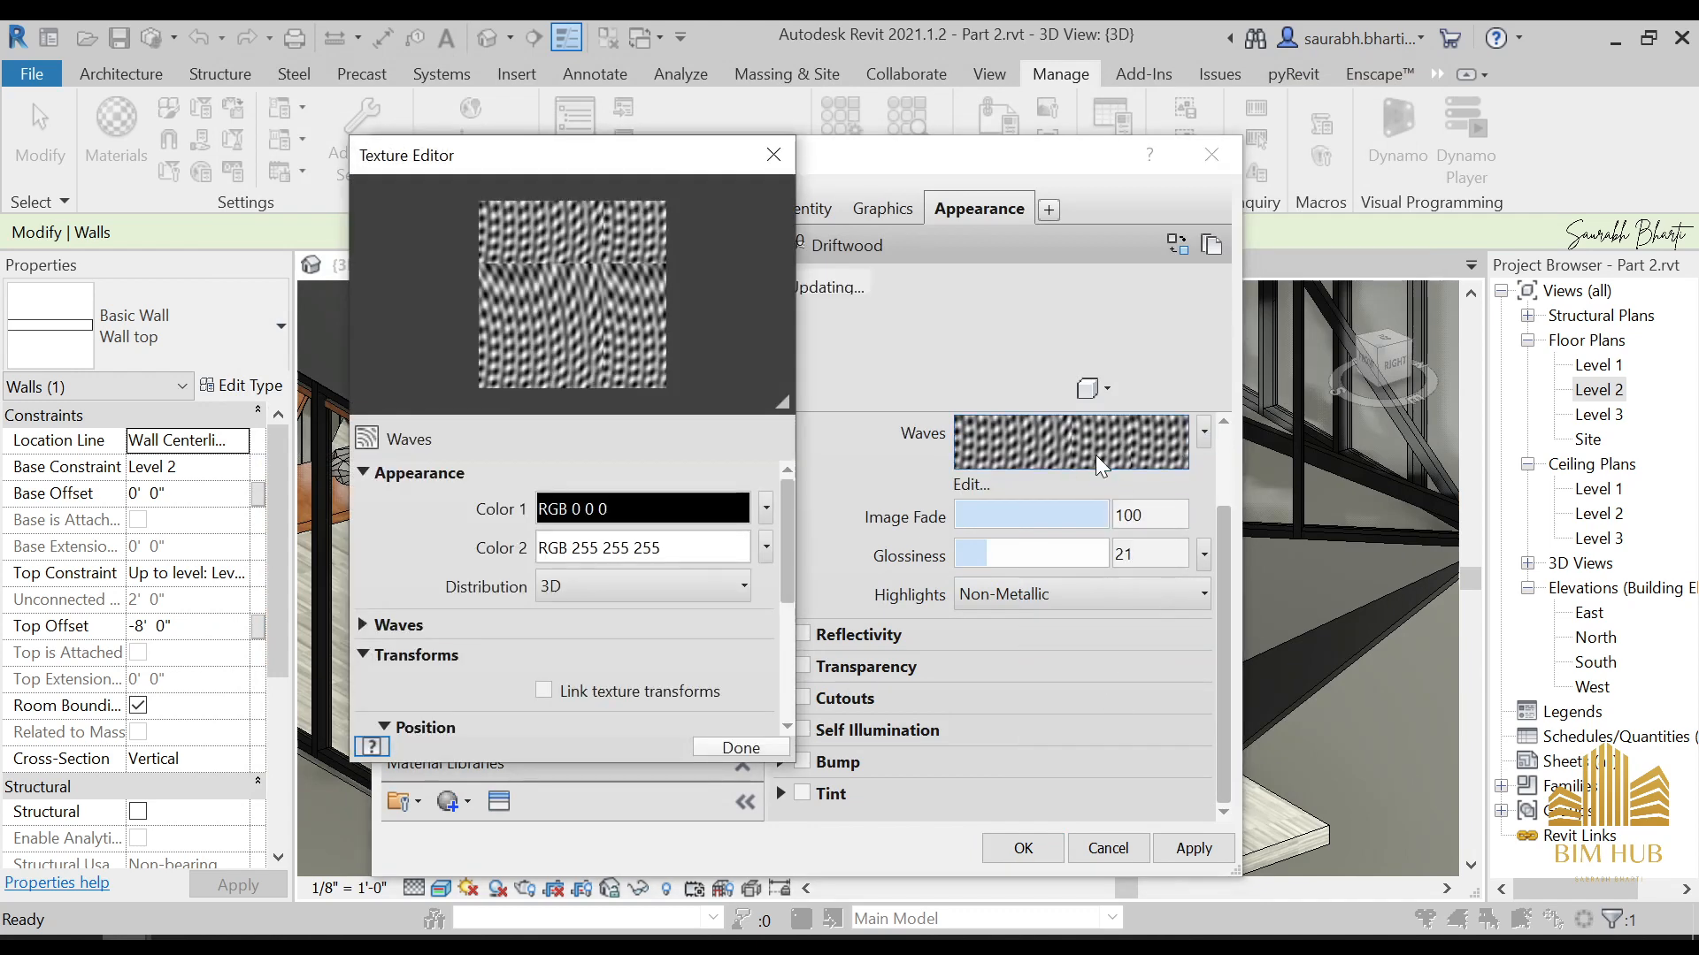
click(787, 152)
click(1202, 432)
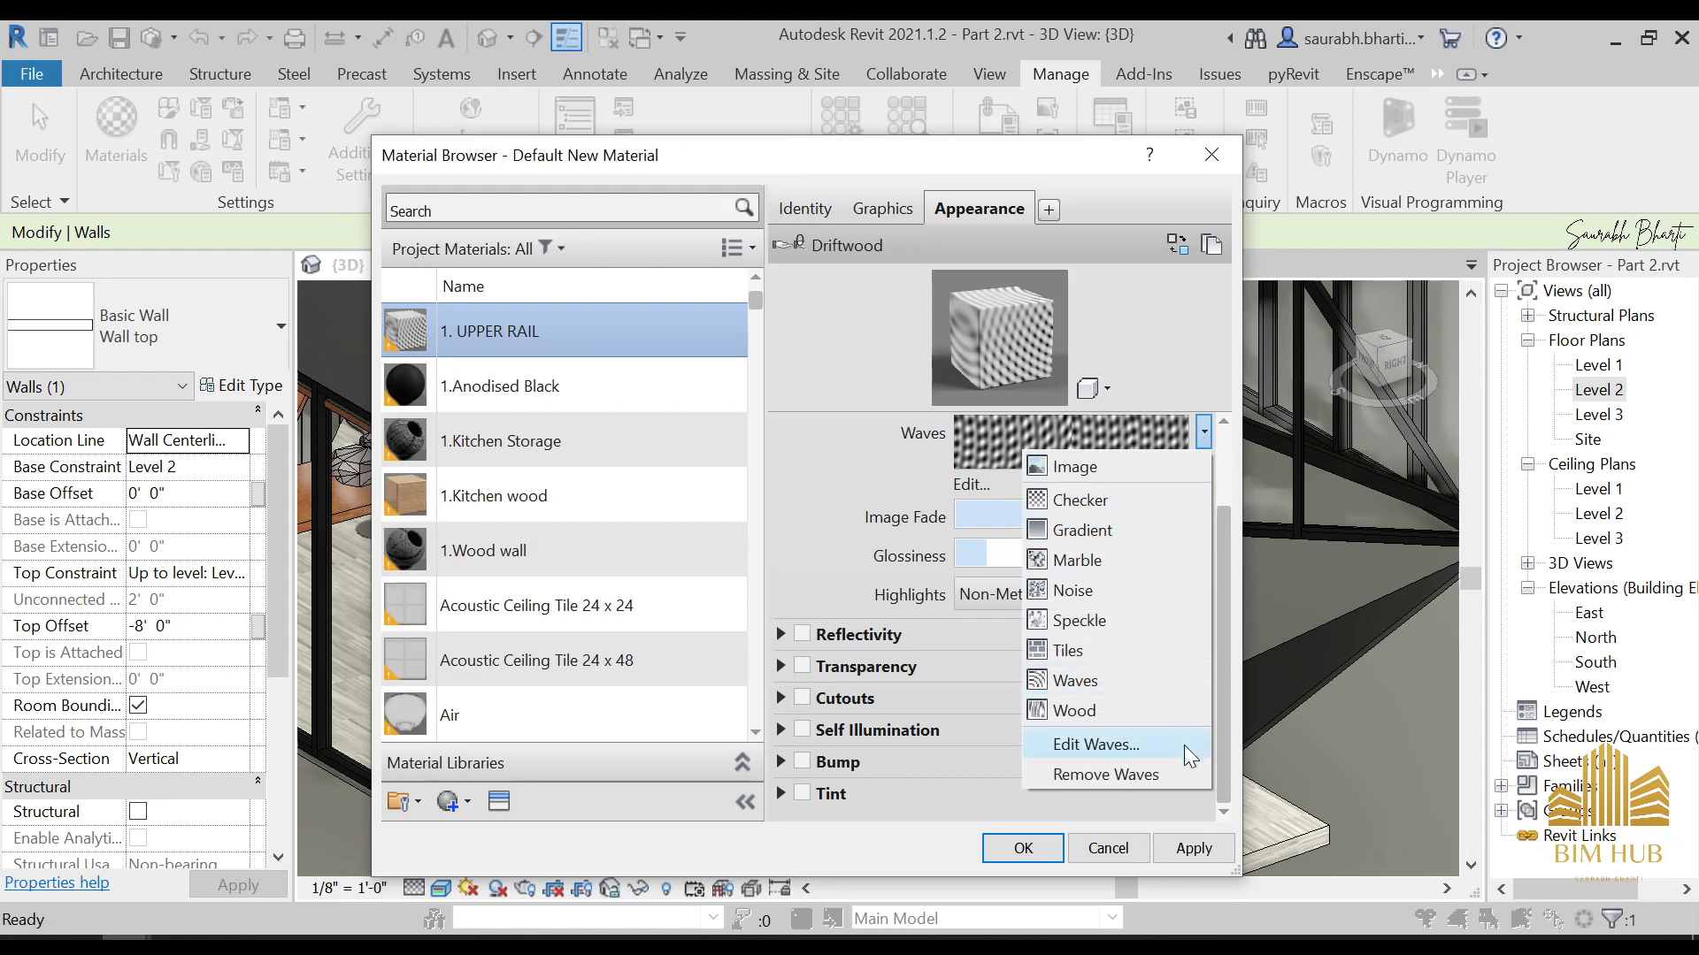
click(1128, 710)
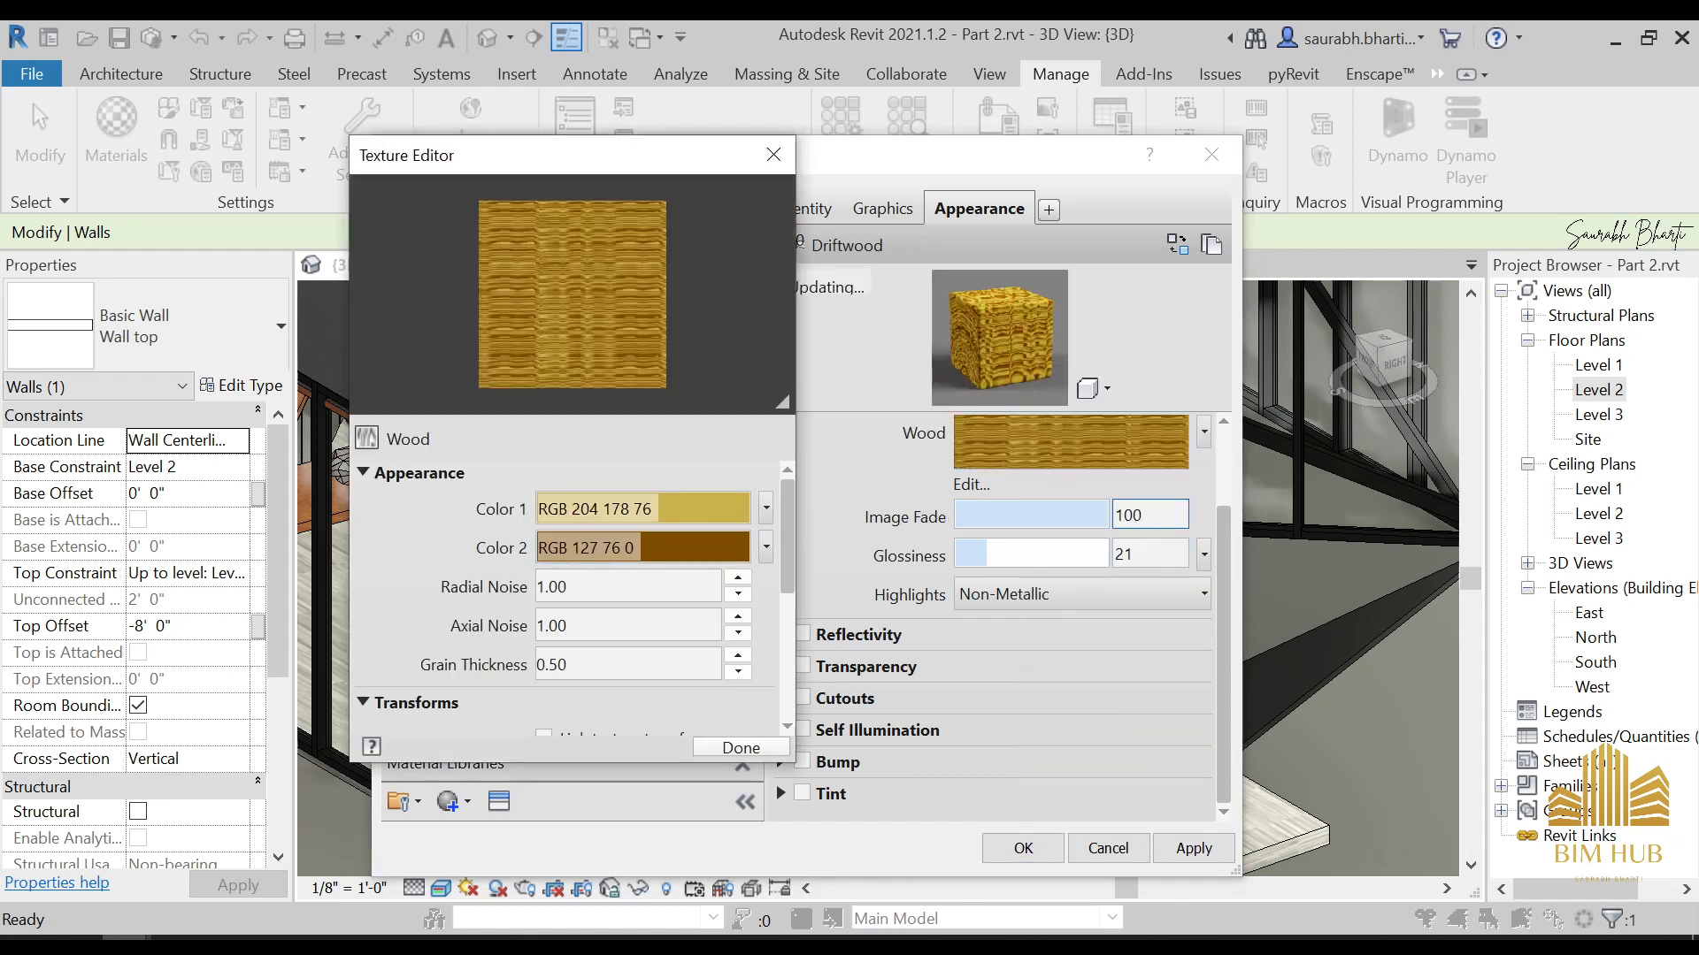
Try the Checker and Marble textures on the 1. UPPER RAIL material's appearance
click(1203, 433)
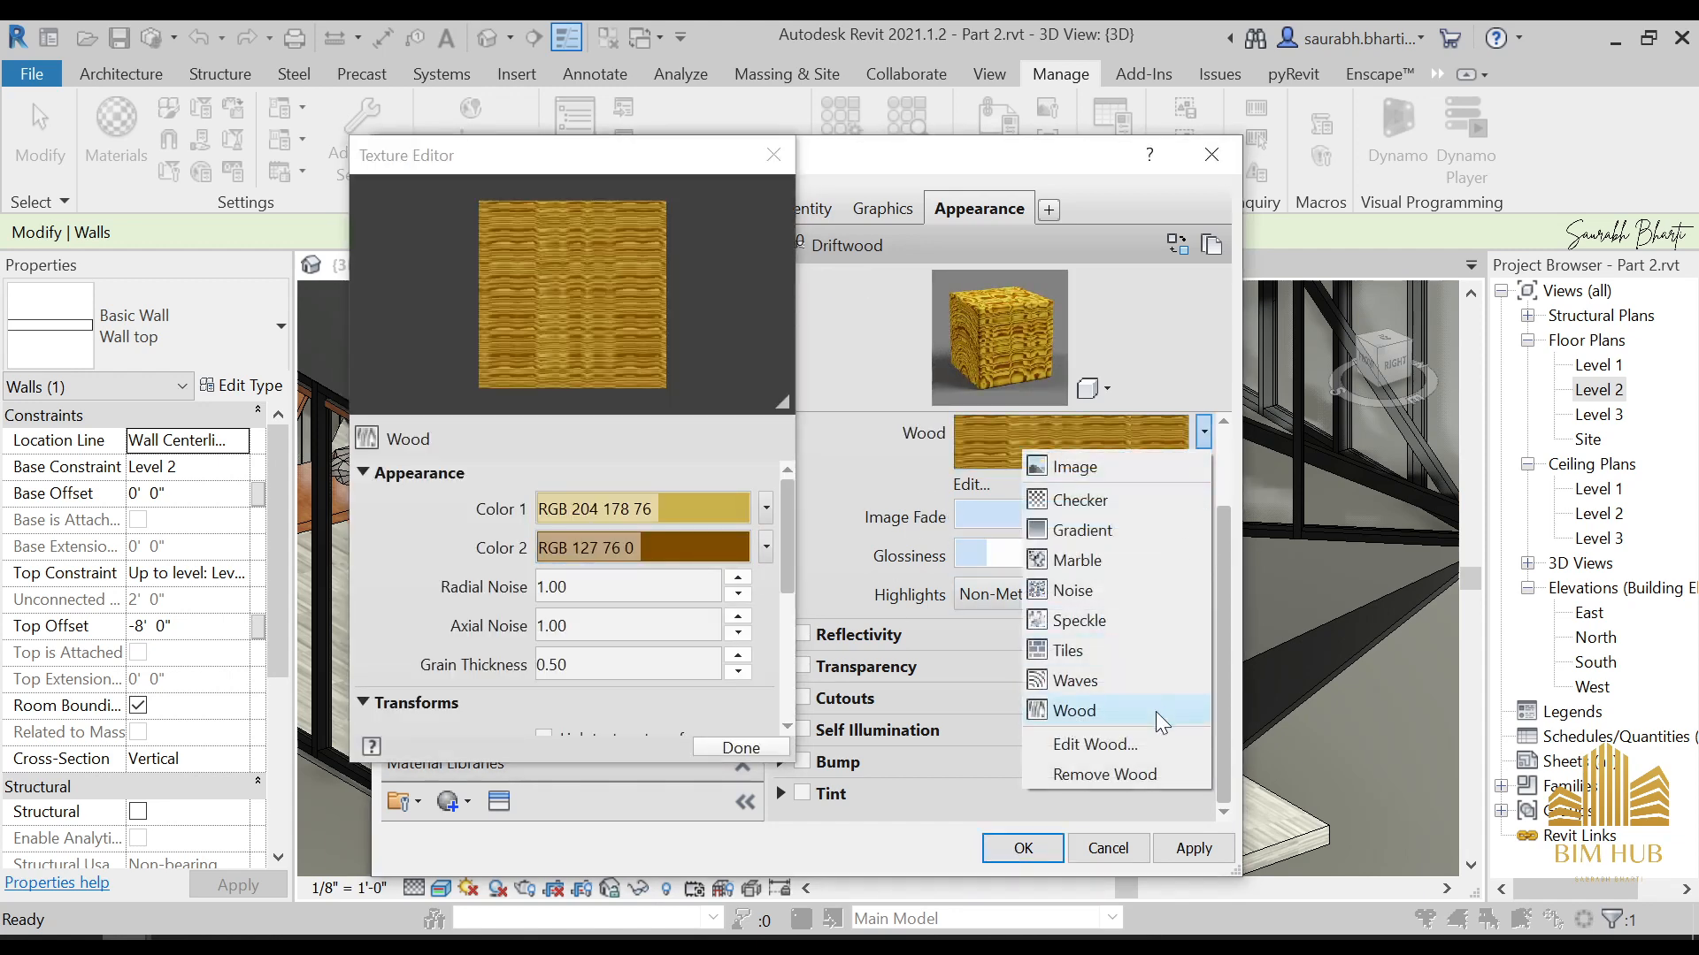
click(1095, 506)
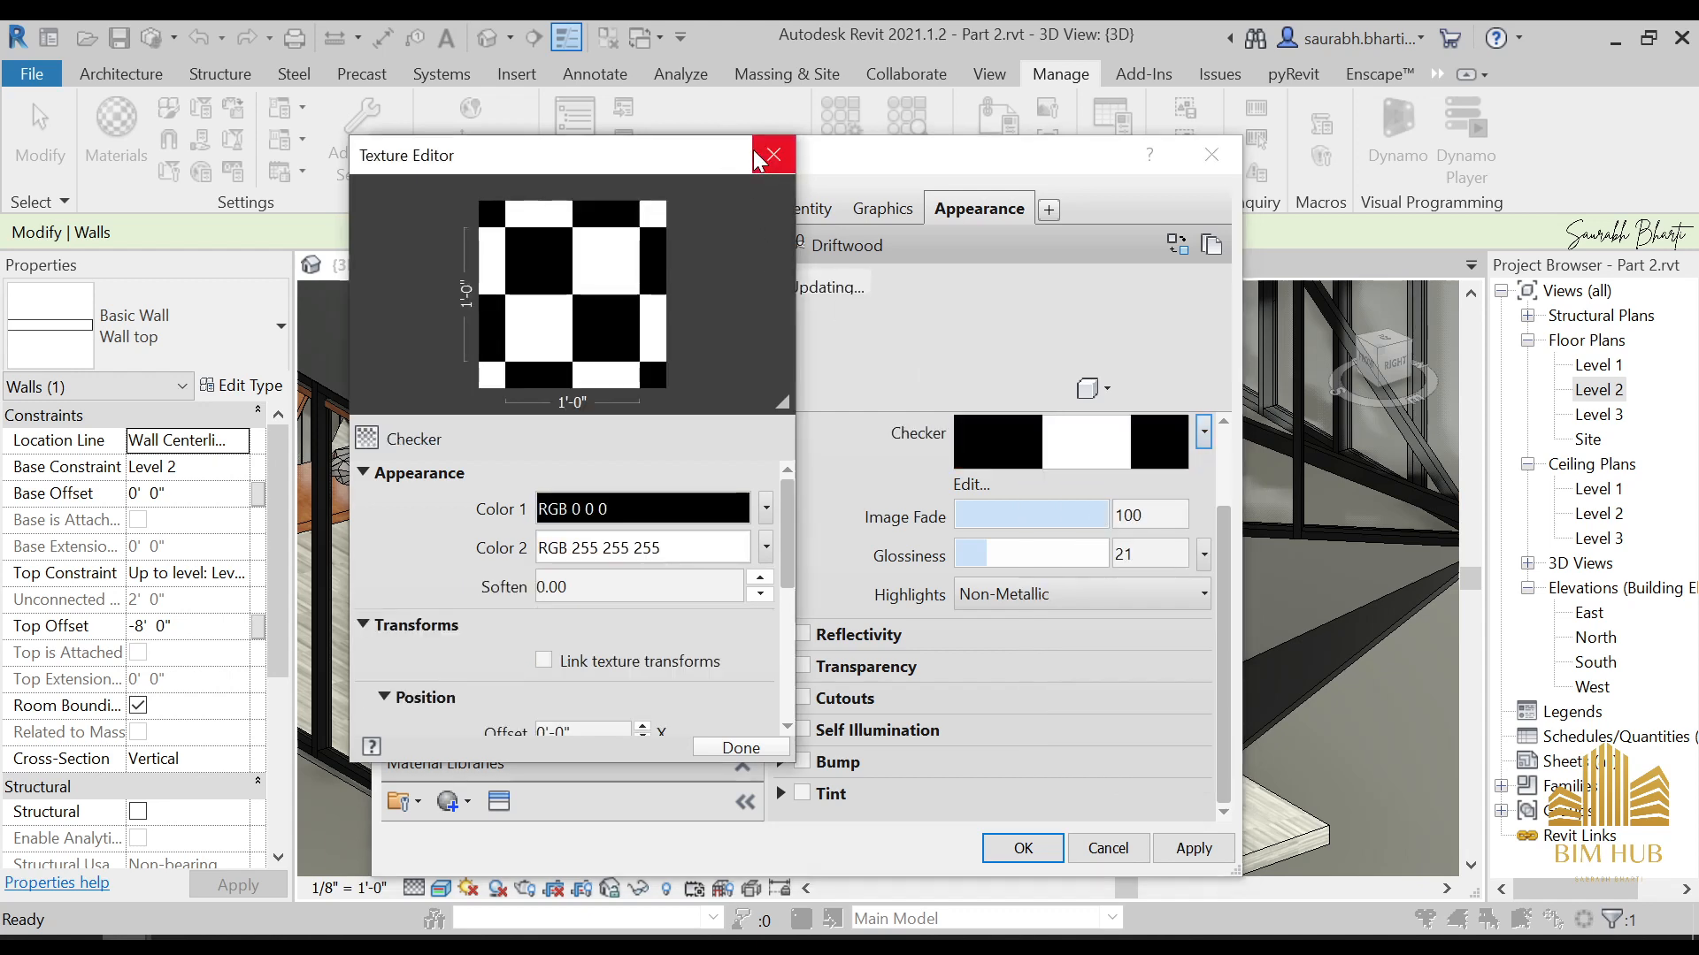
click(771, 156)
click(1203, 433)
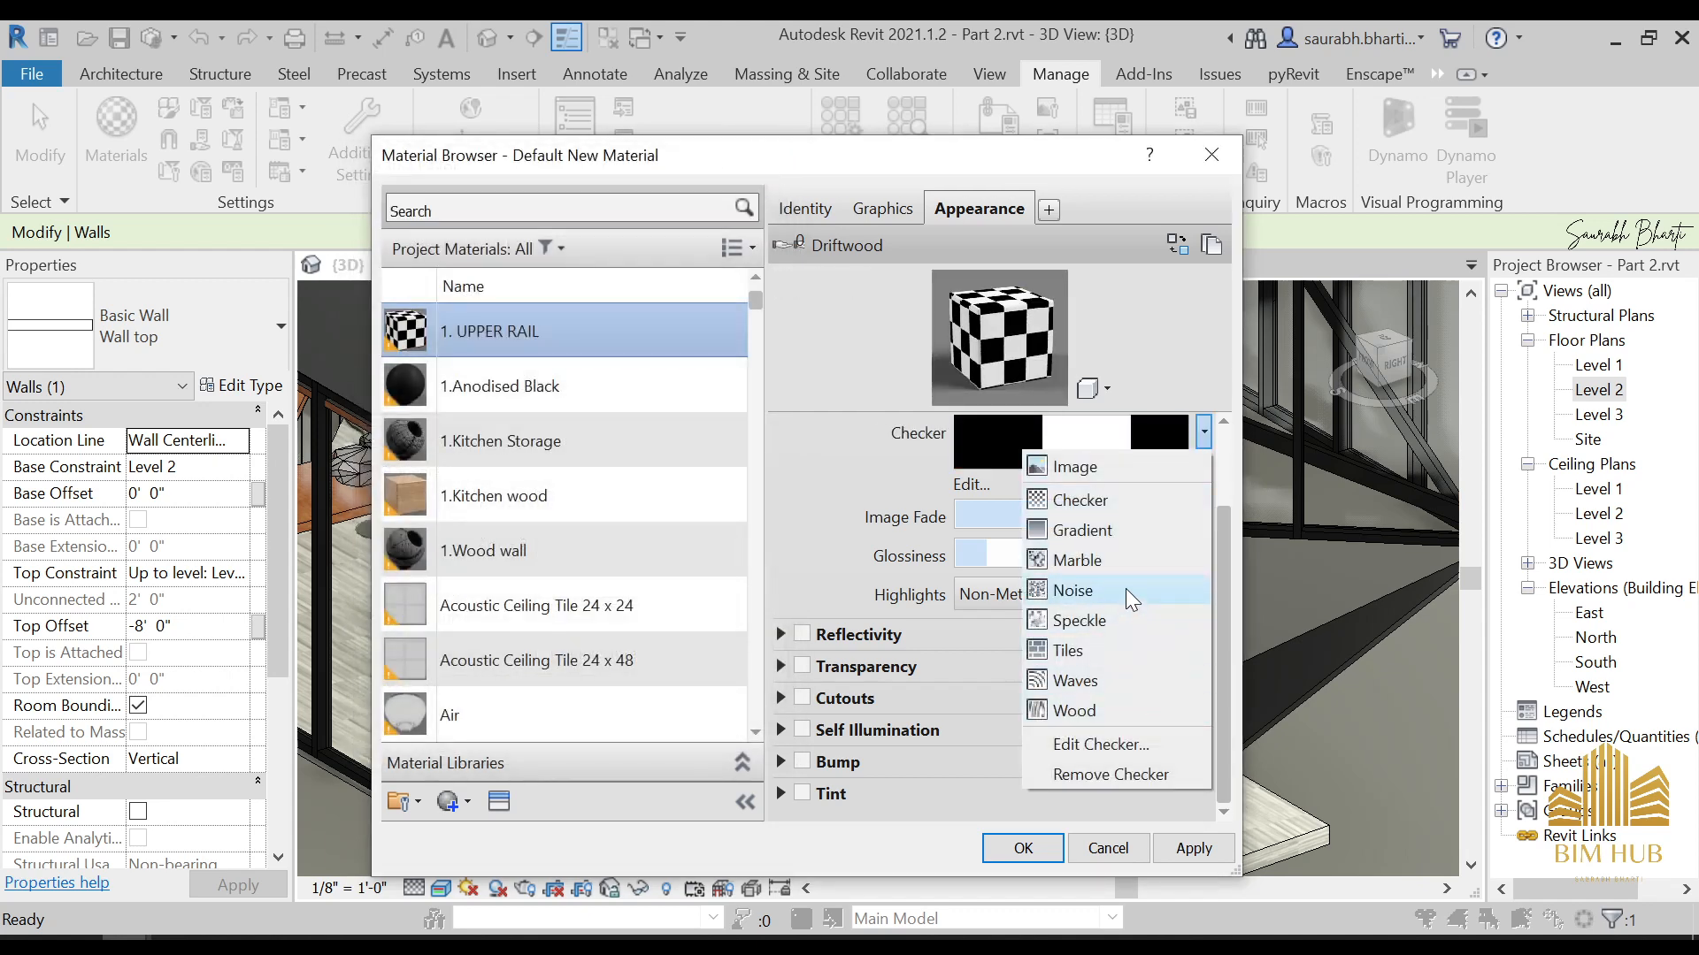
click(1147, 362)
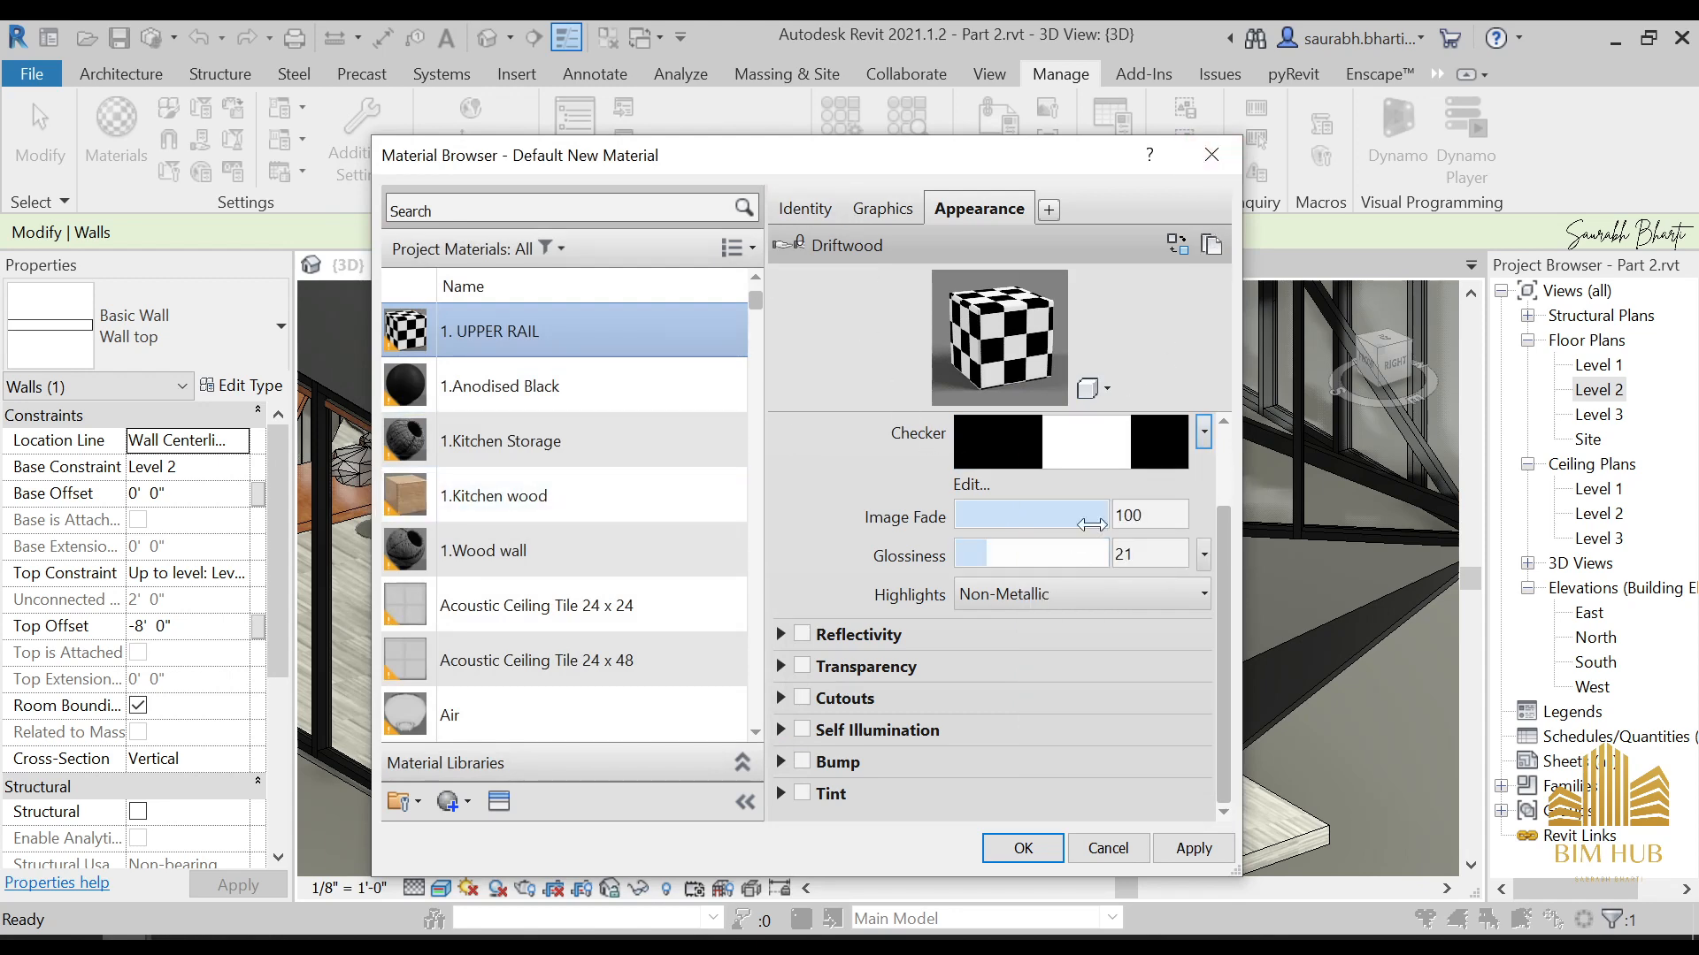
click(1202, 433)
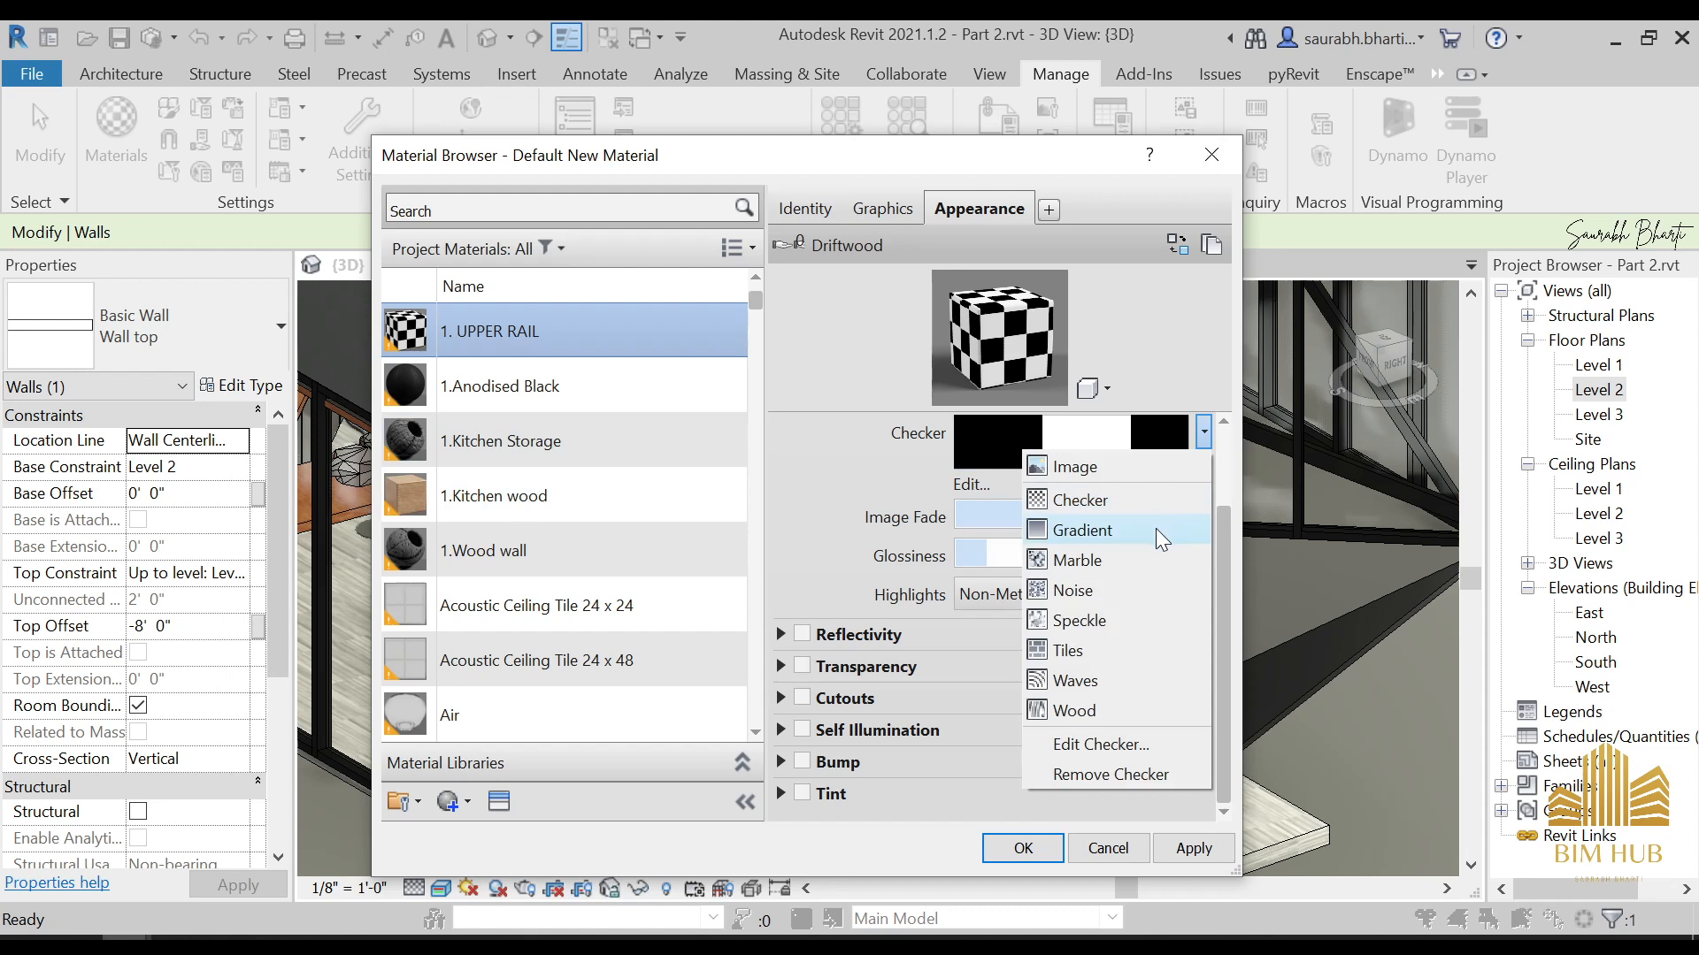
click(1143, 557)
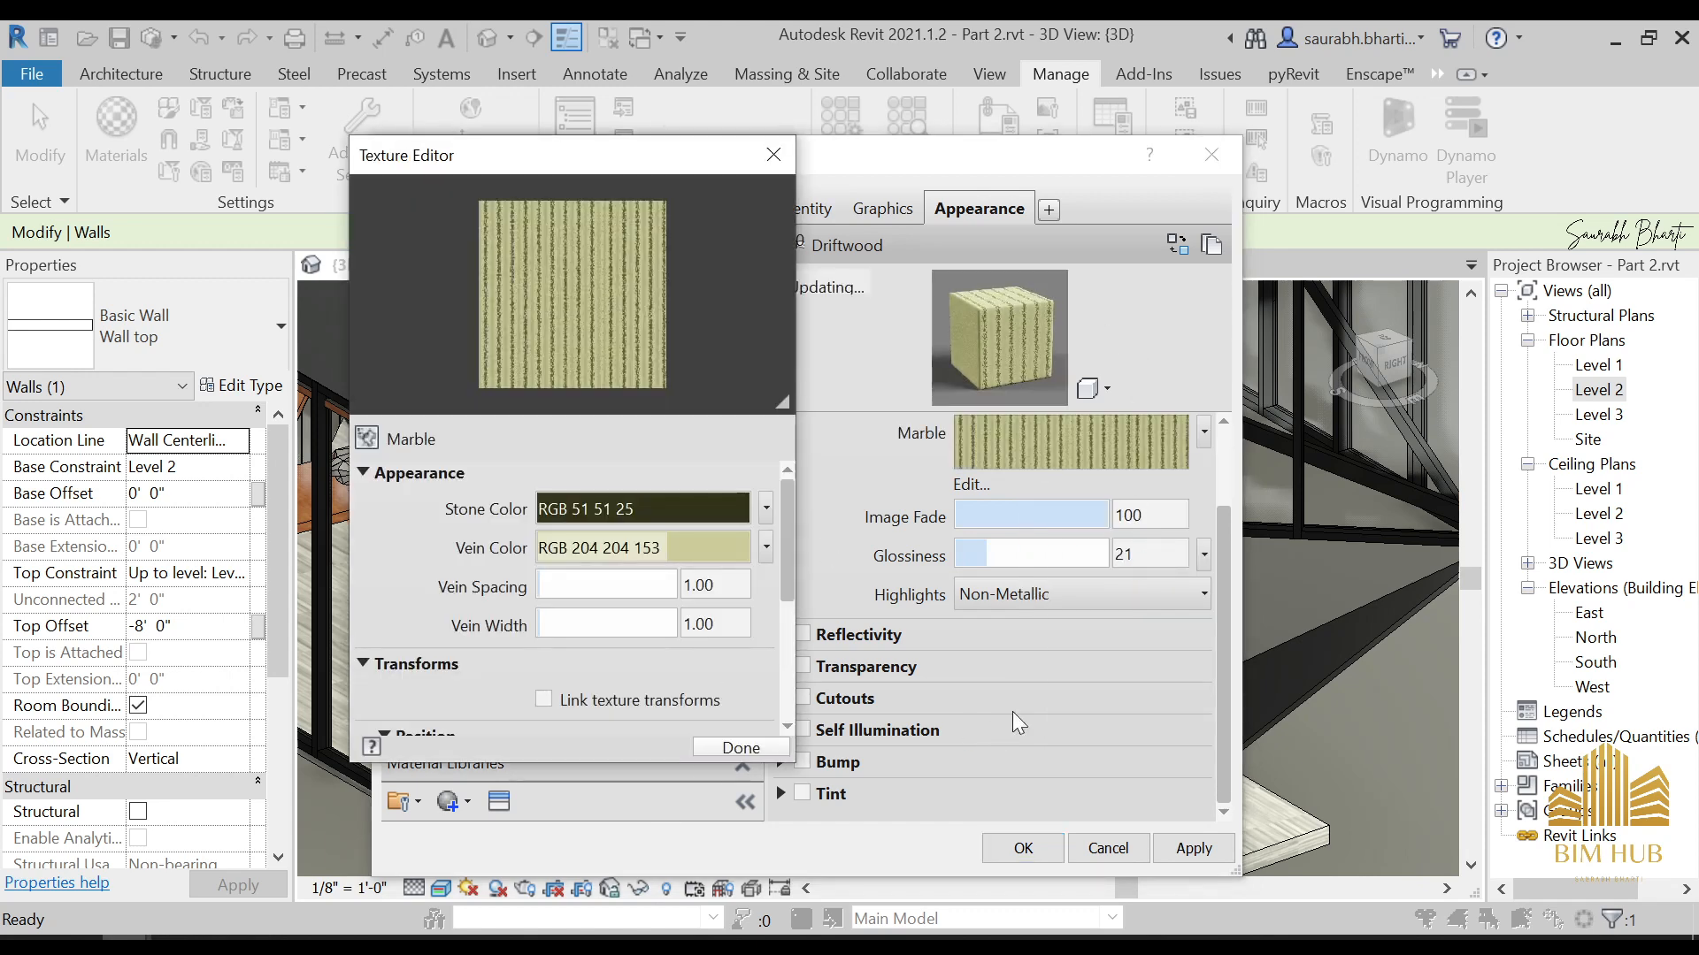
Assign the Tiles texture to the 1. UPPER RAIL material's appearance and close its texture settings
click(1203, 434)
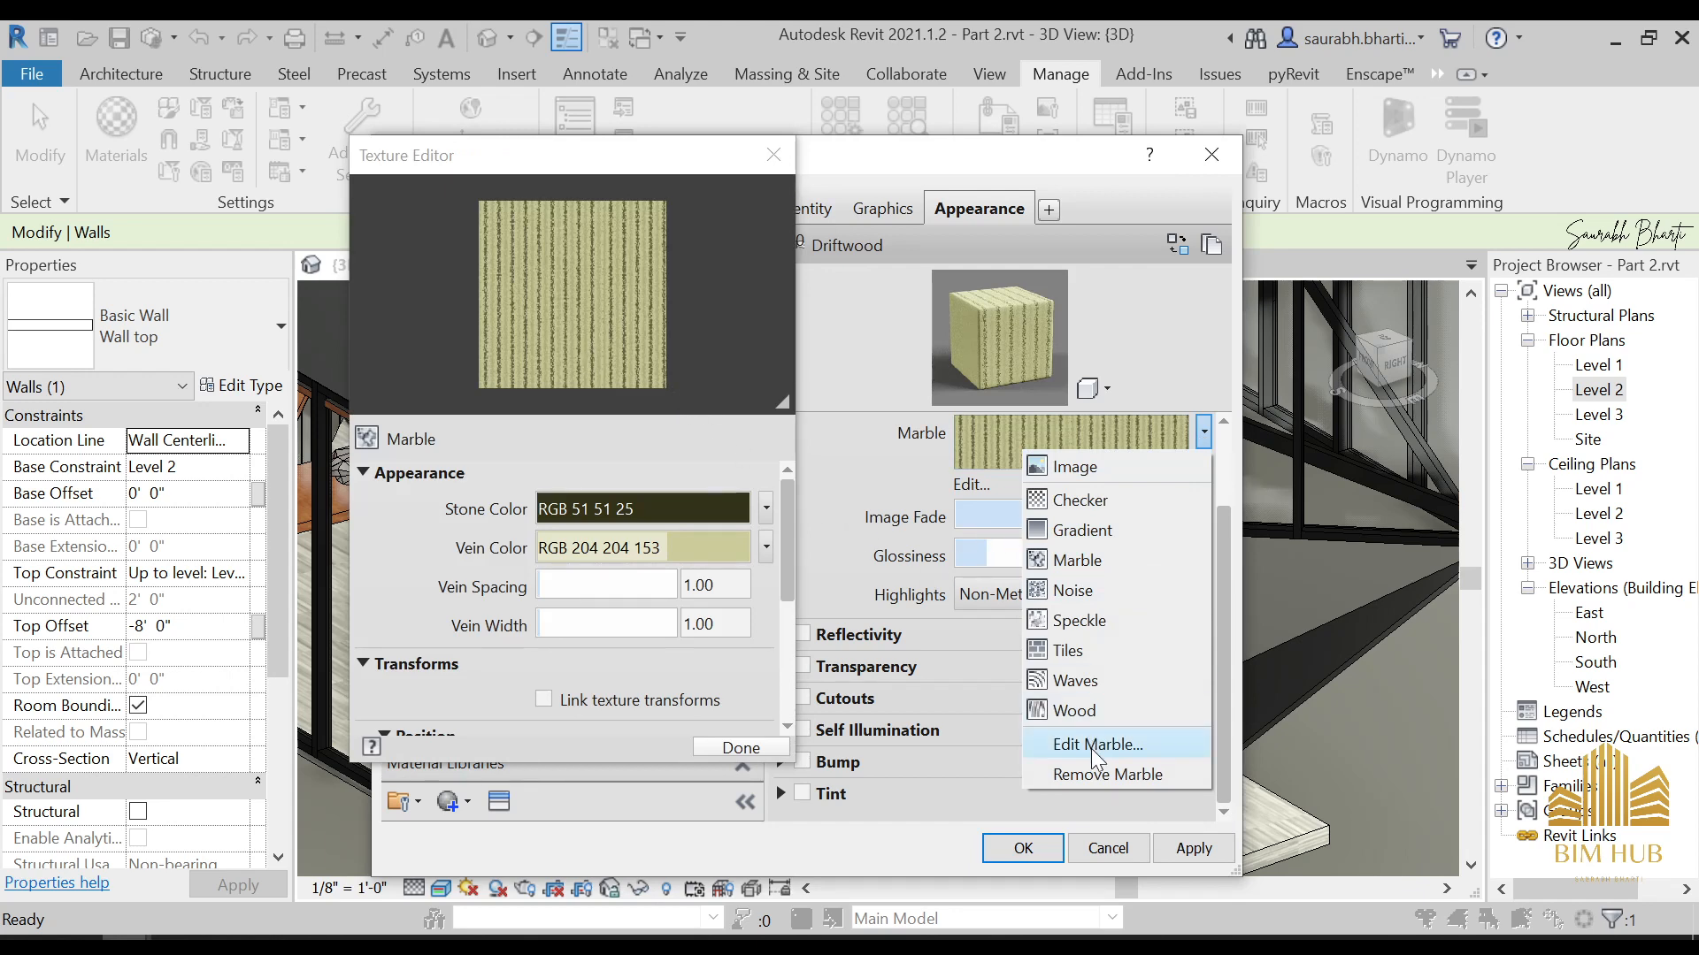
click(1106, 643)
click(1203, 432)
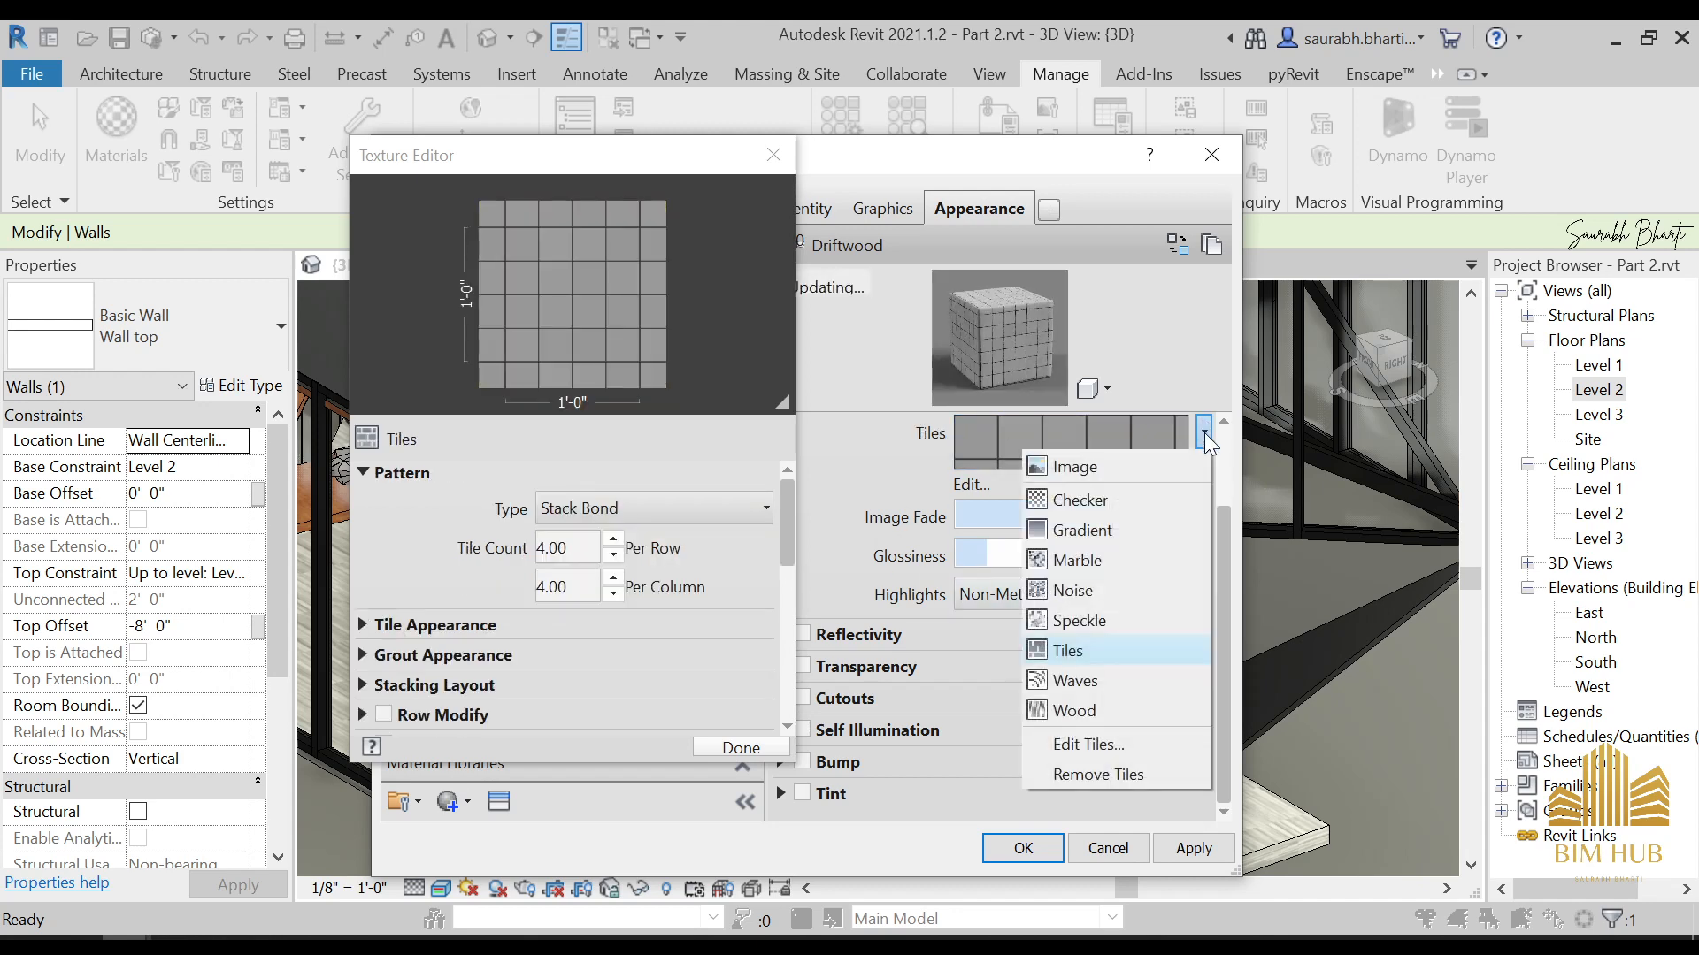
click(1152, 747)
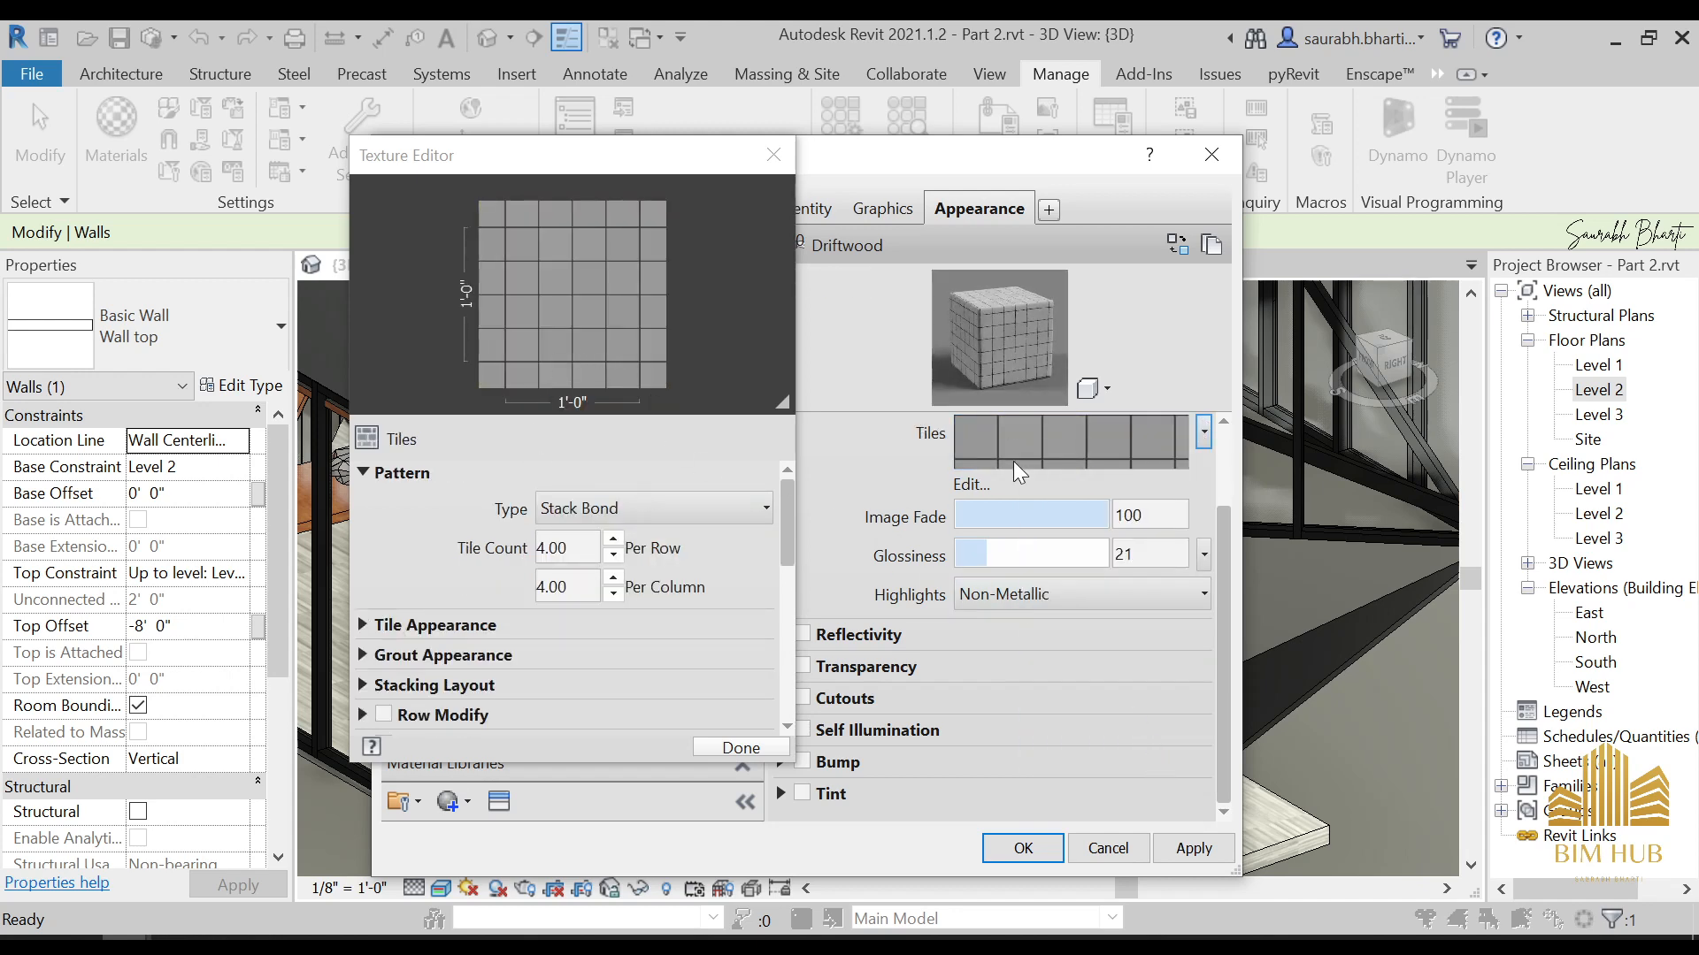
click(773, 156)
click(1201, 433)
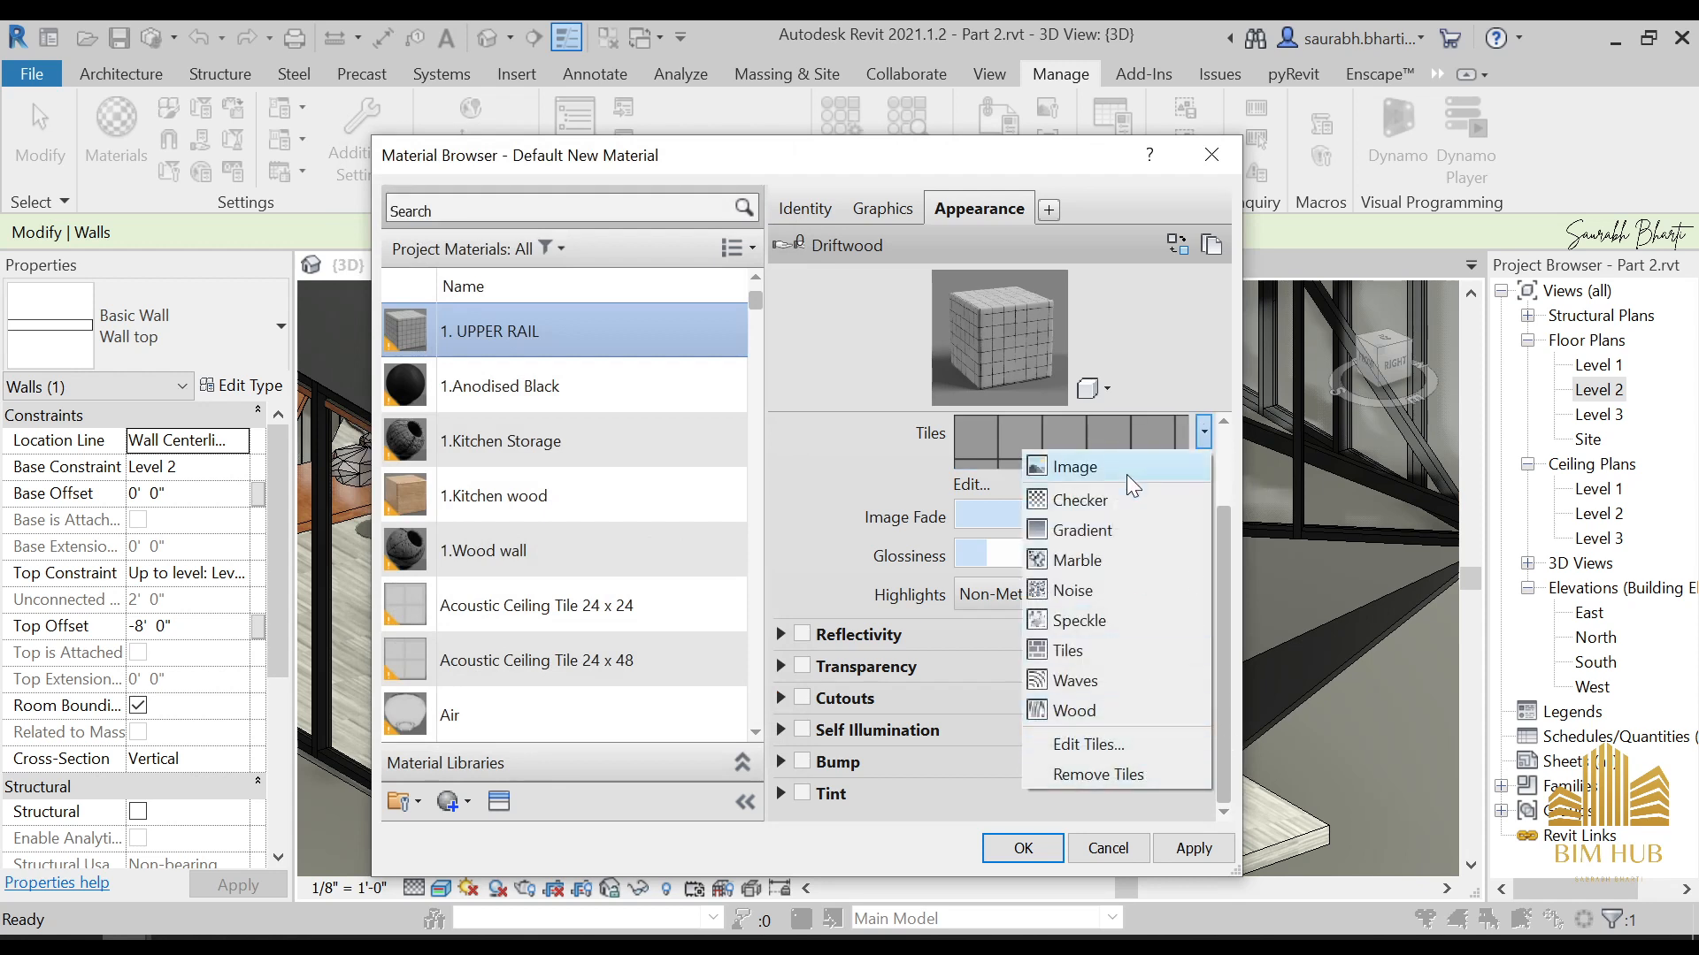
click(1201, 433)
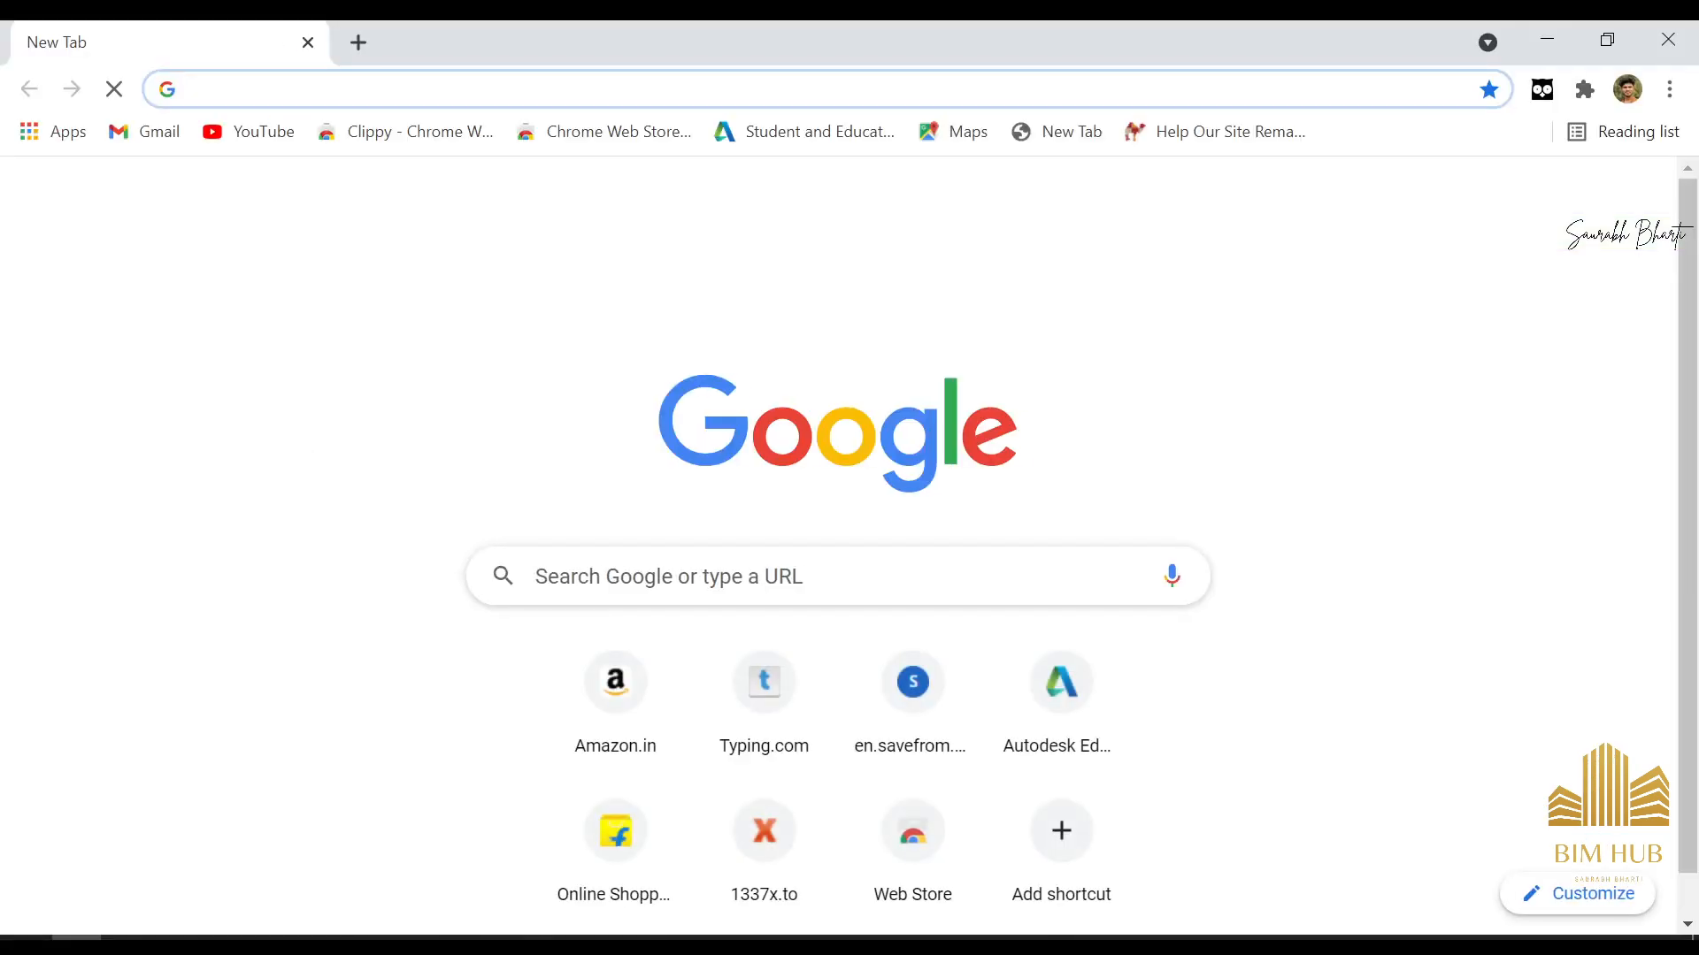
In Chrome, search Google for "wooden revit texture" and show the image results
click(206, 88)
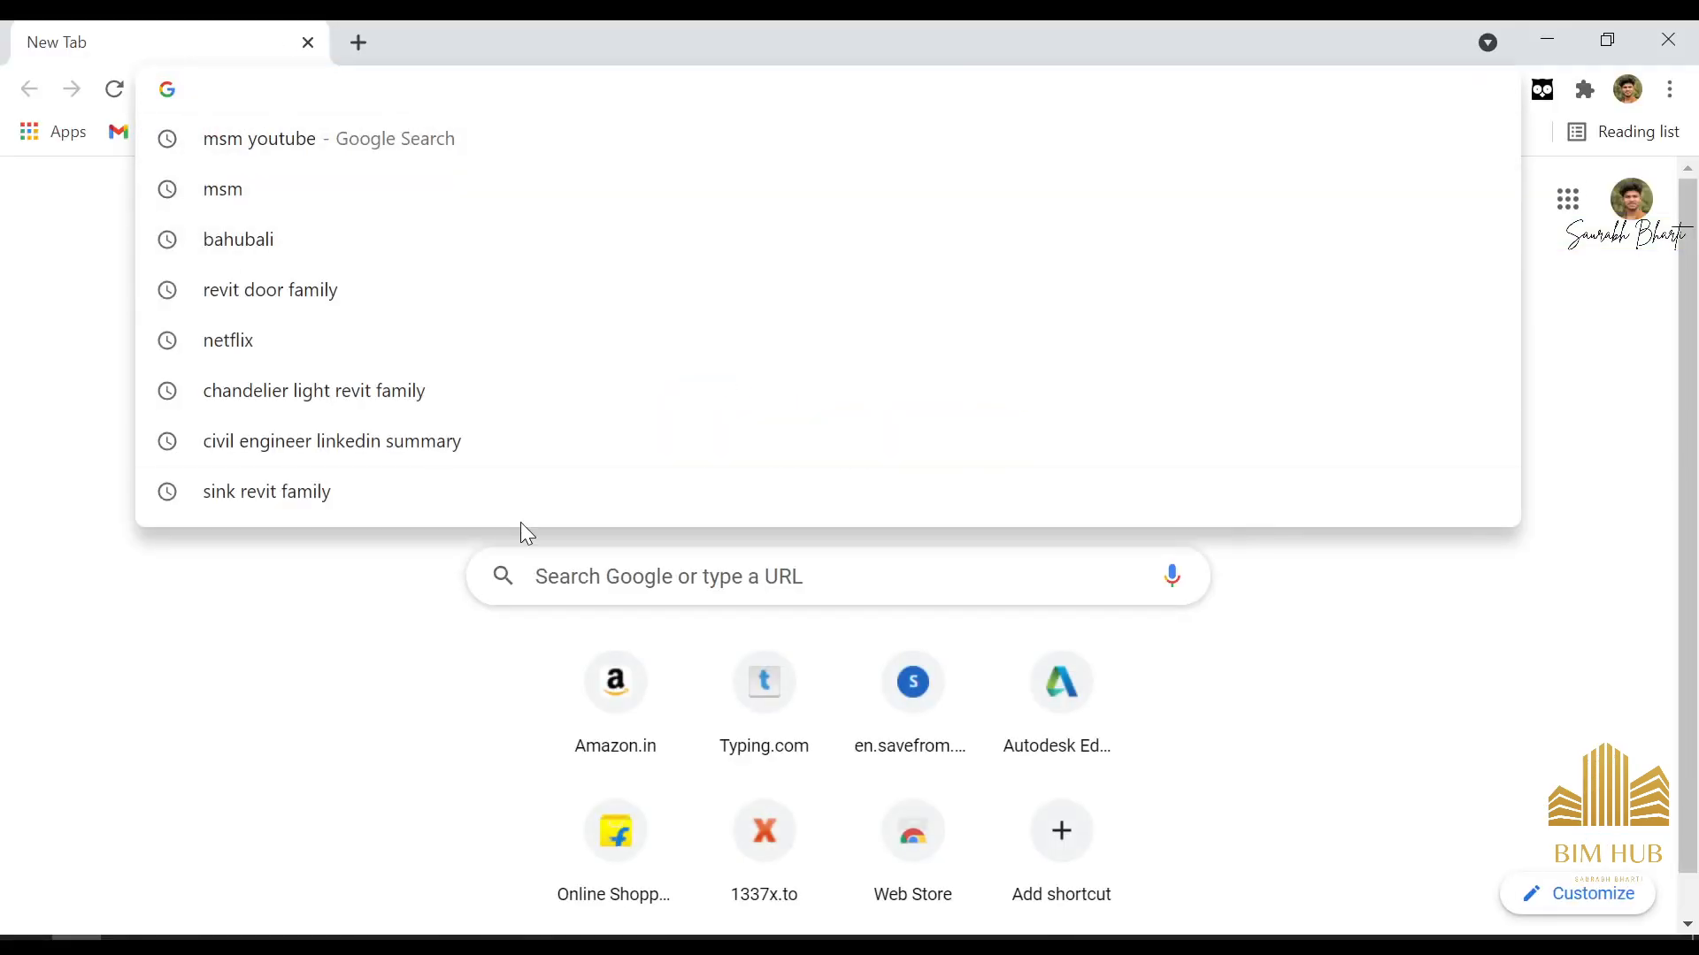
text(REV)
key(BackSpace)
key(BackSpace)
key(BackSpace)
key(BackSpace)
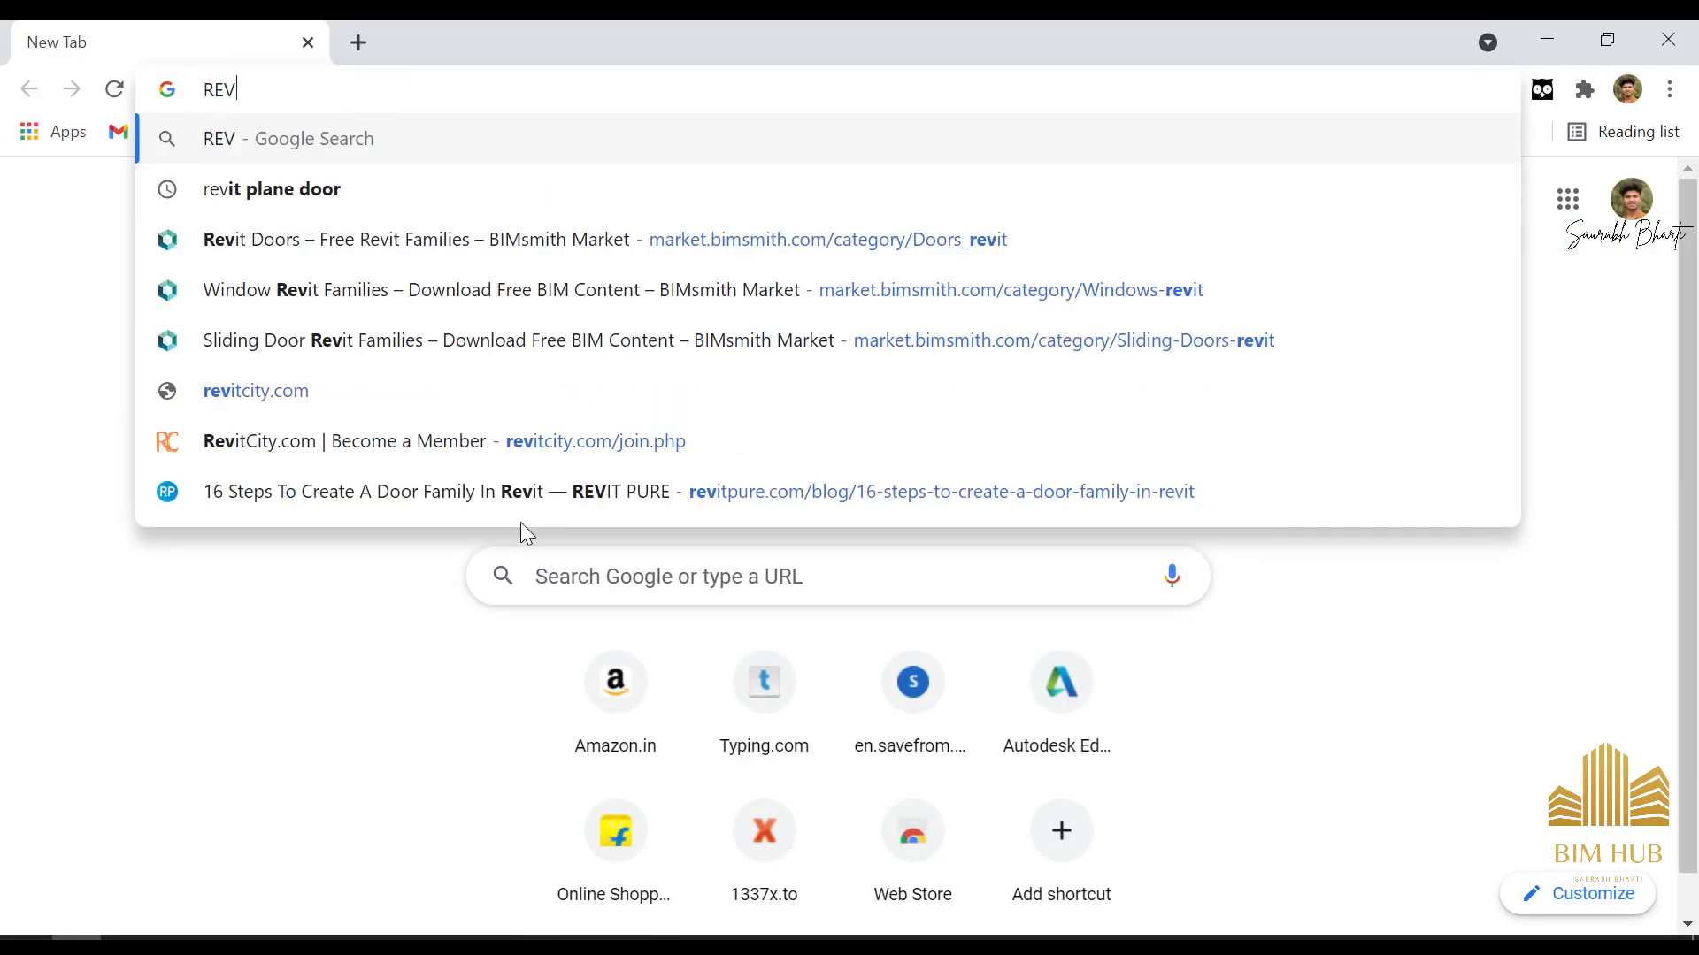
text(woode)
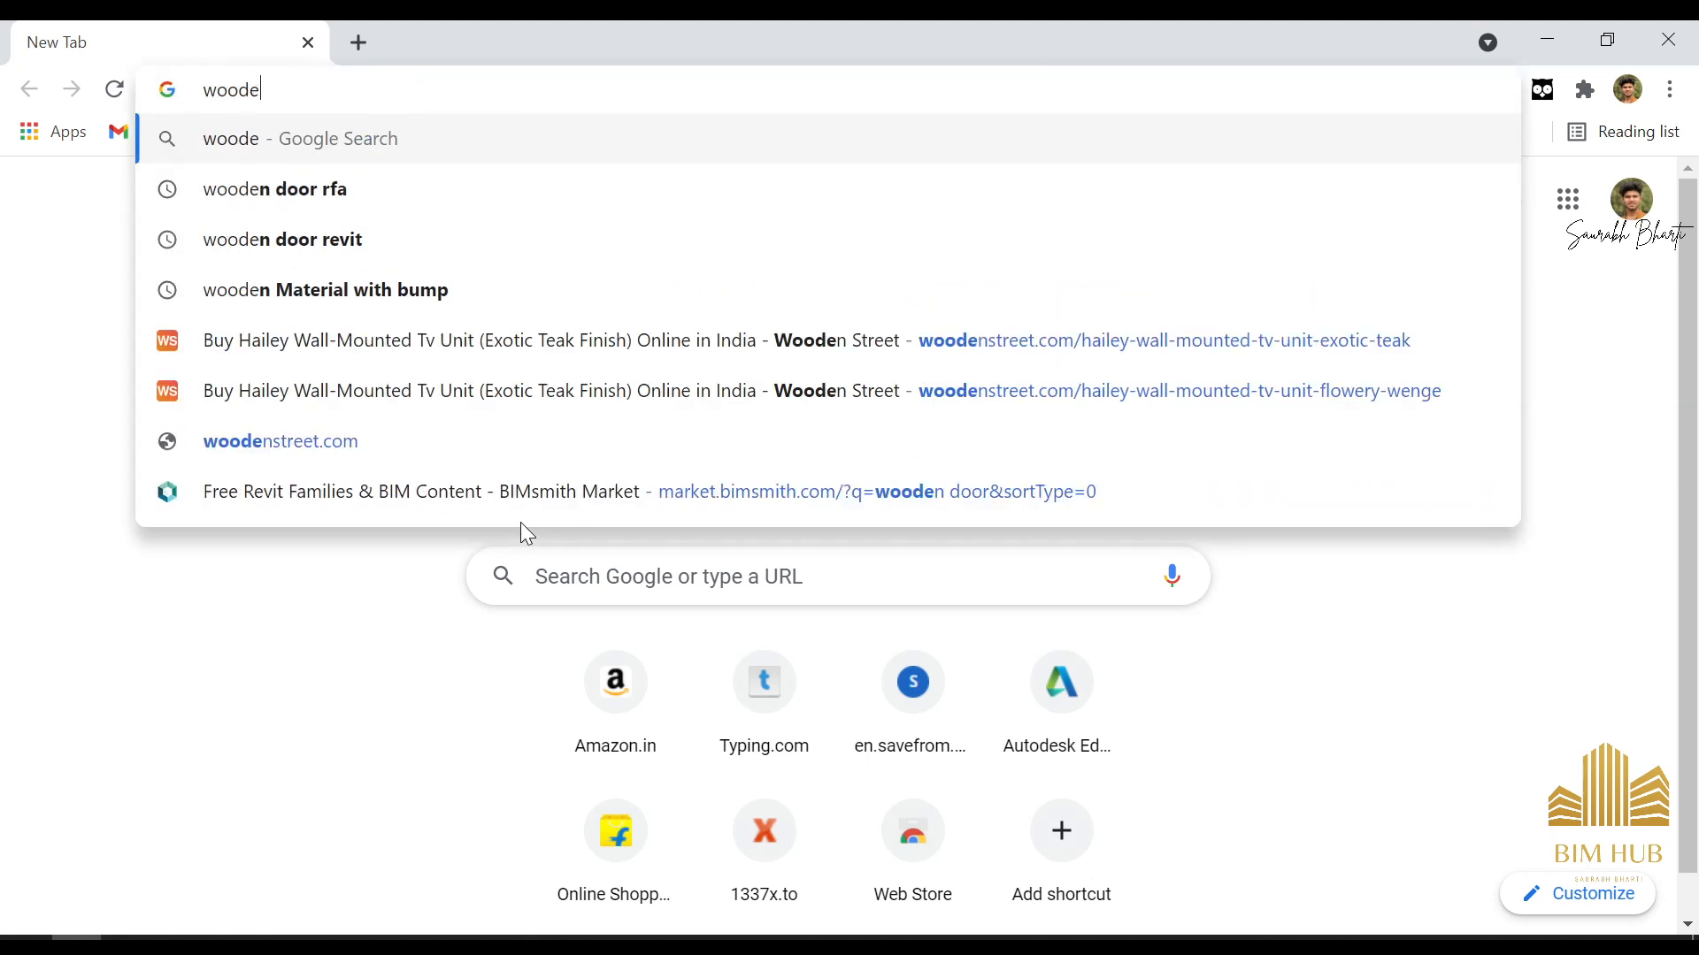
text(n revit t)
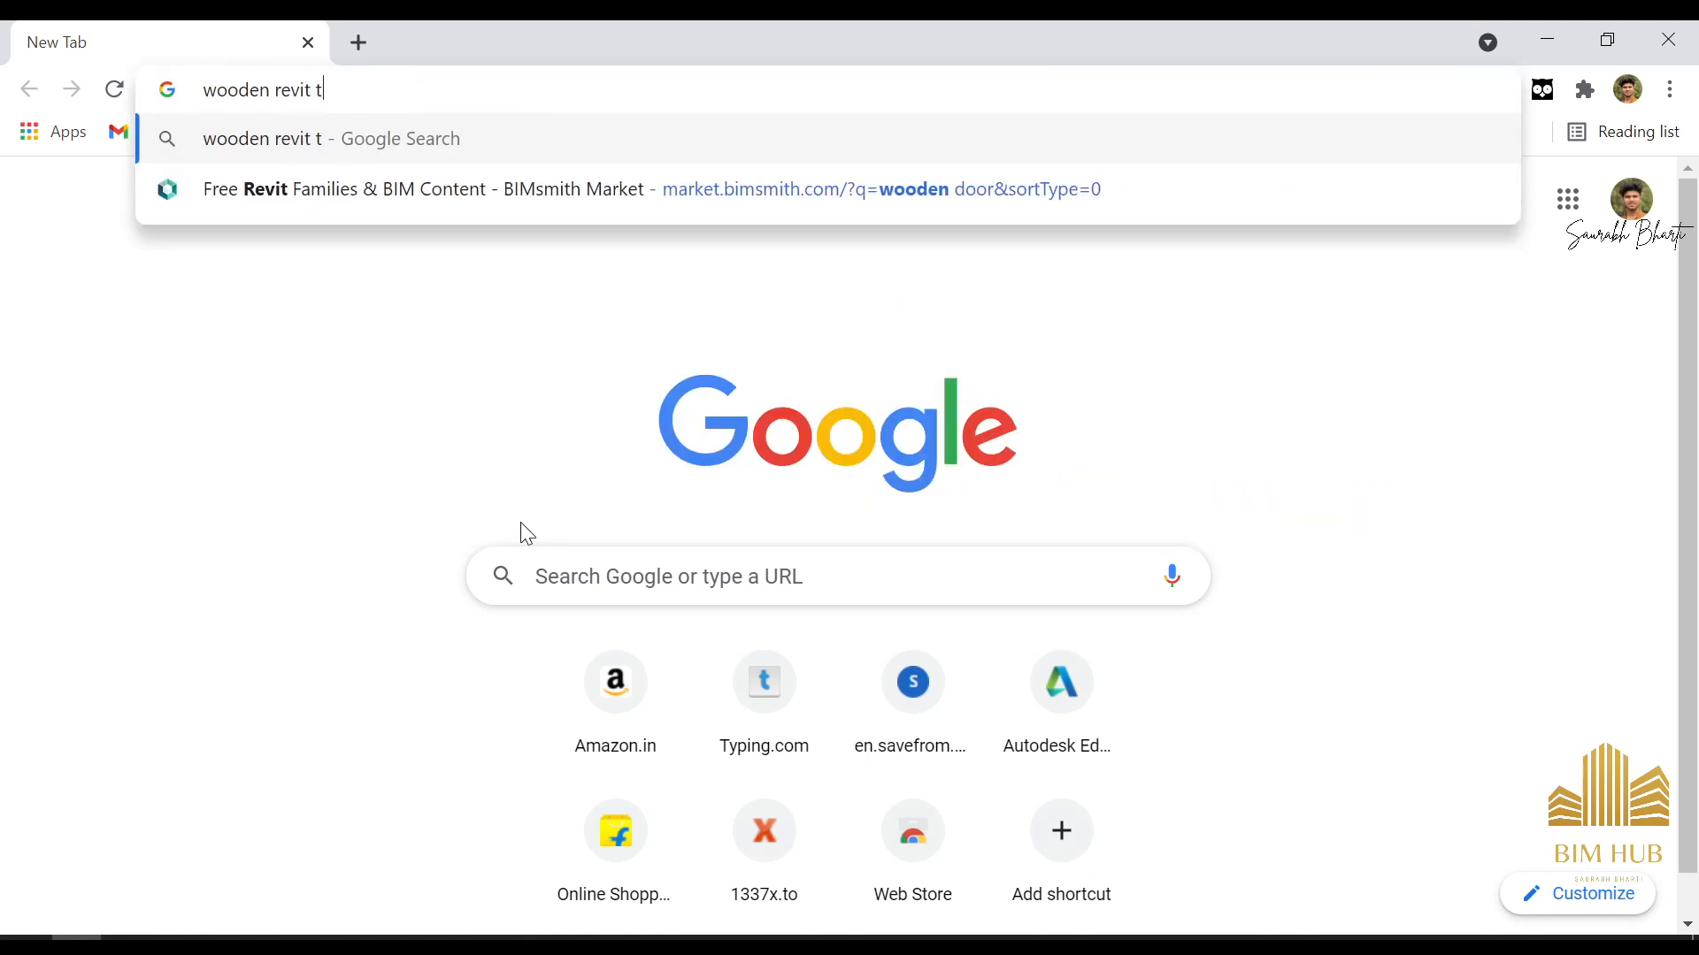
text(exture)
key(Return)
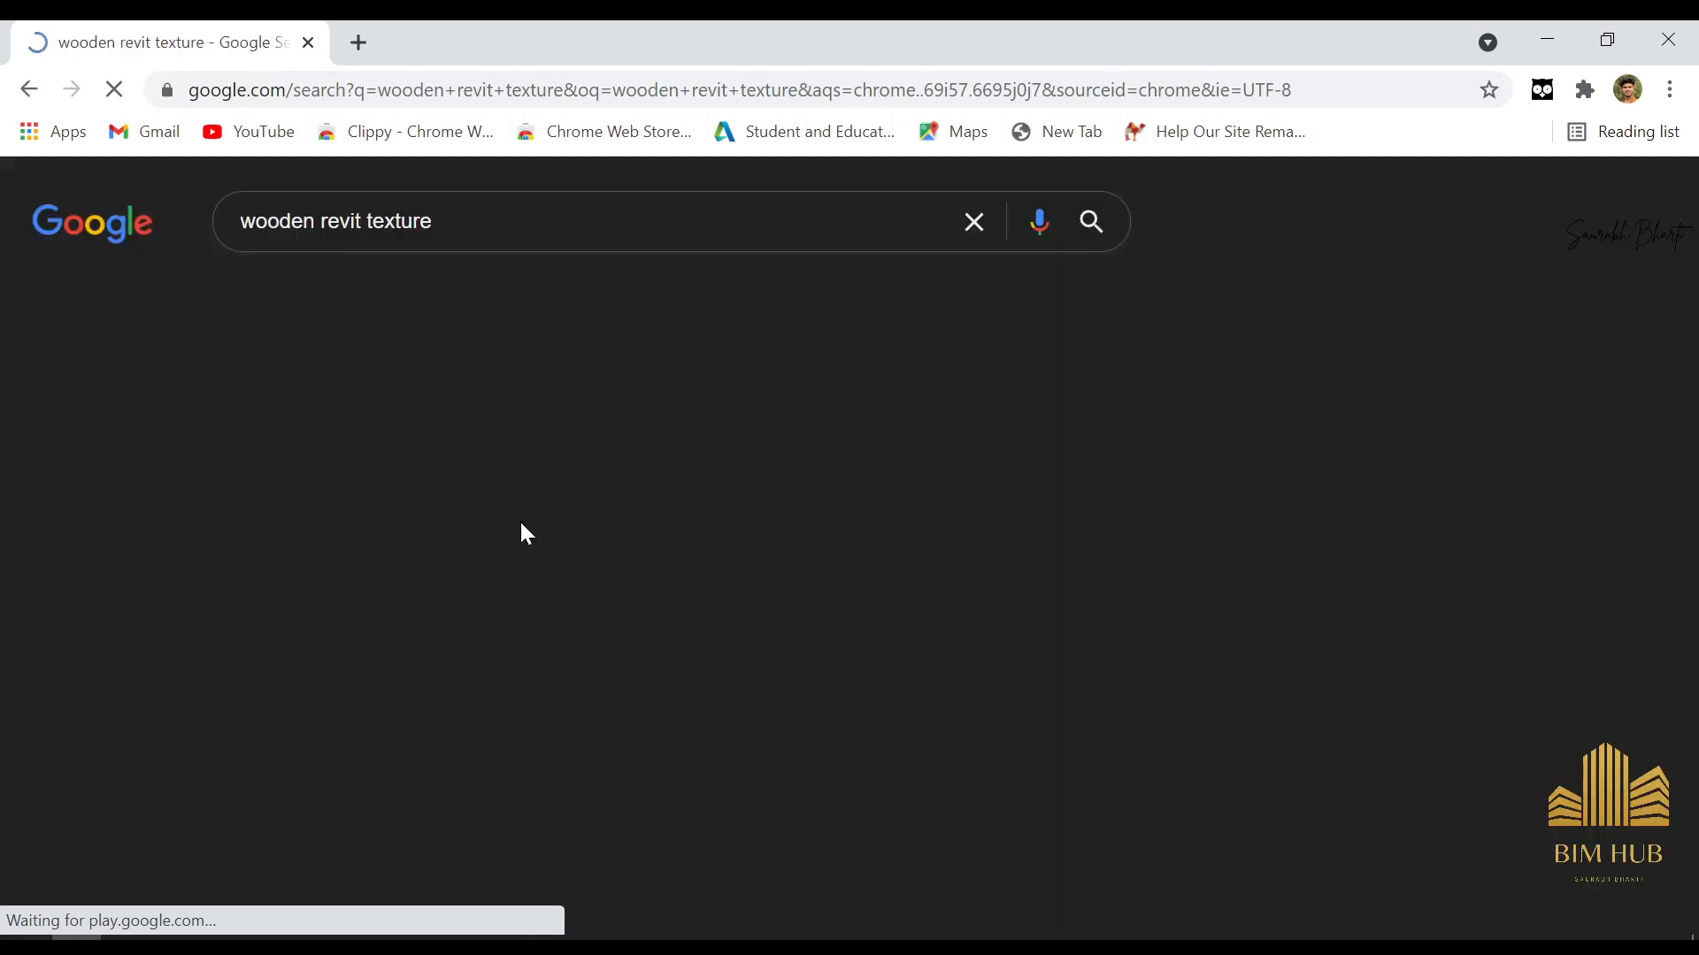
click(409, 326)
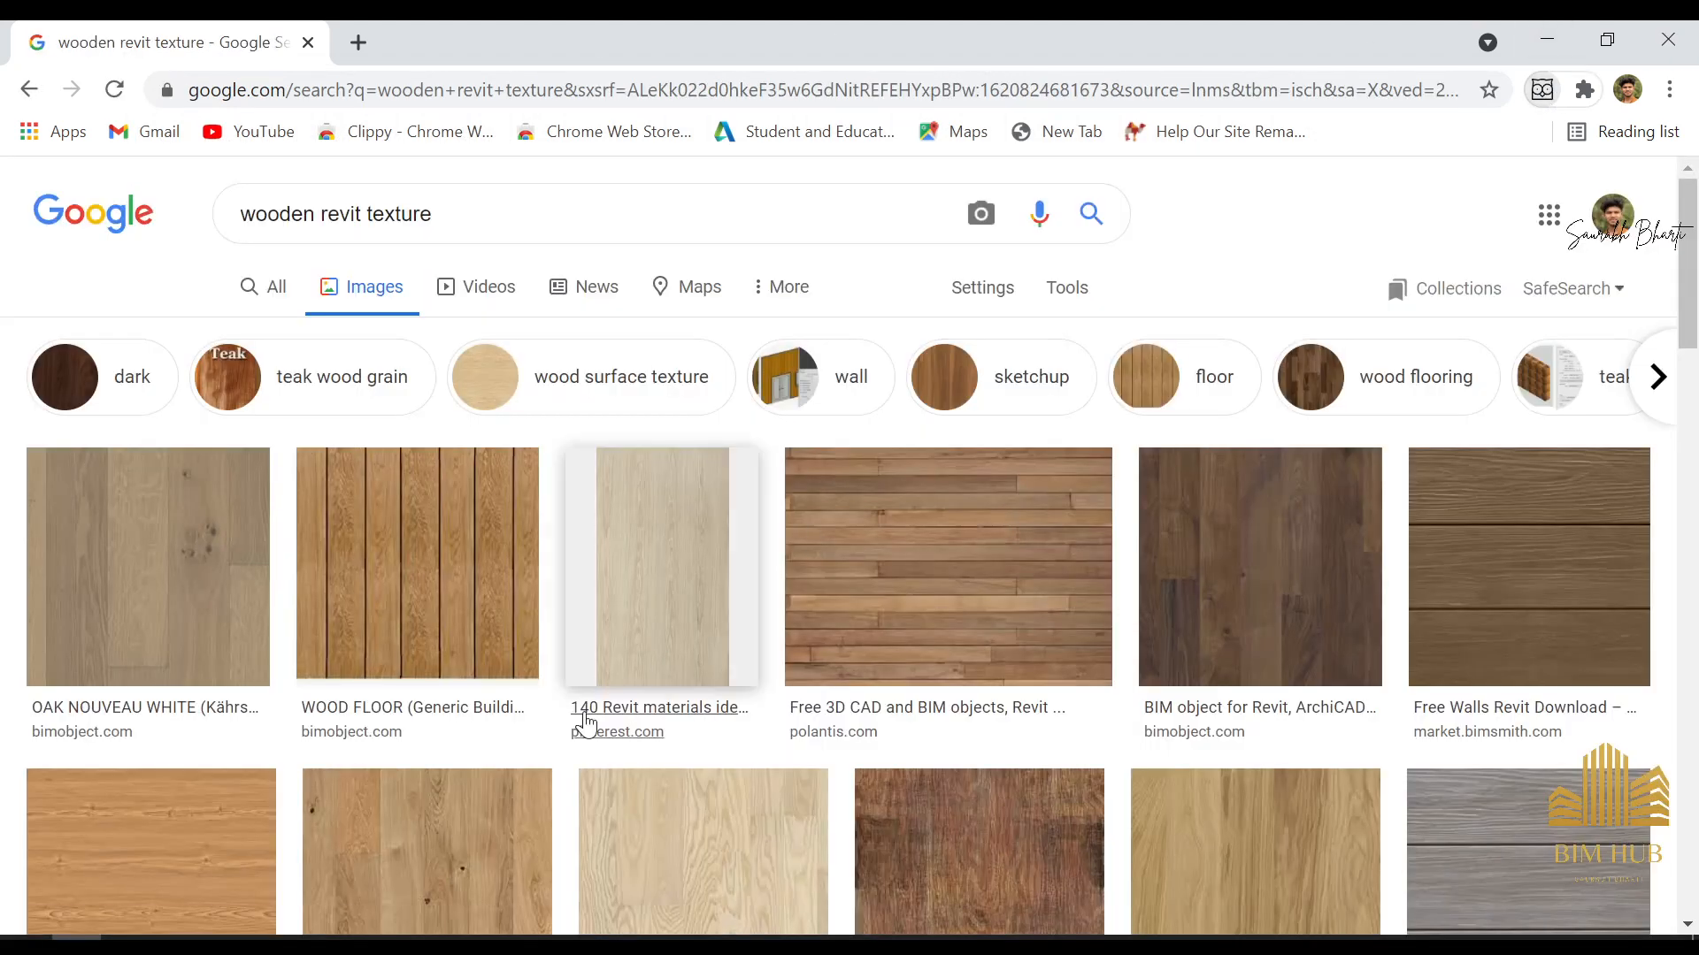
Open the BIMobject wood floor image and the Polantis vertical wood plank image from the search results in separate new tabs
right_click(435, 569)
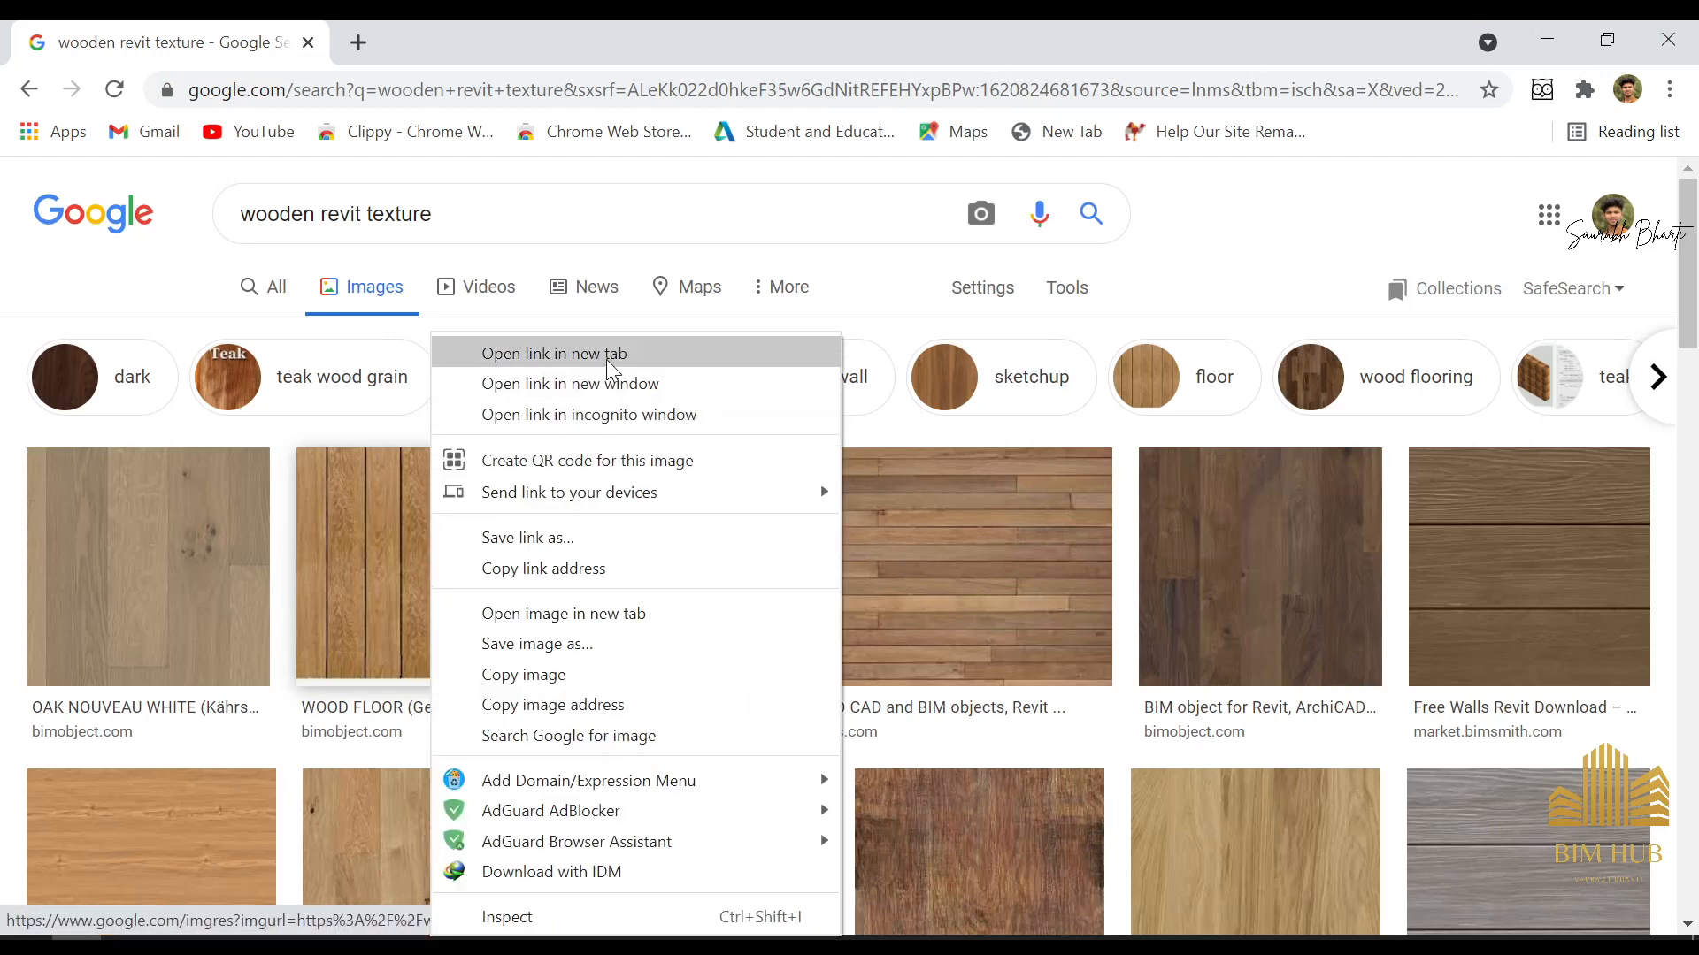
click(583, 351)
scroll(455, 620, down, 5)
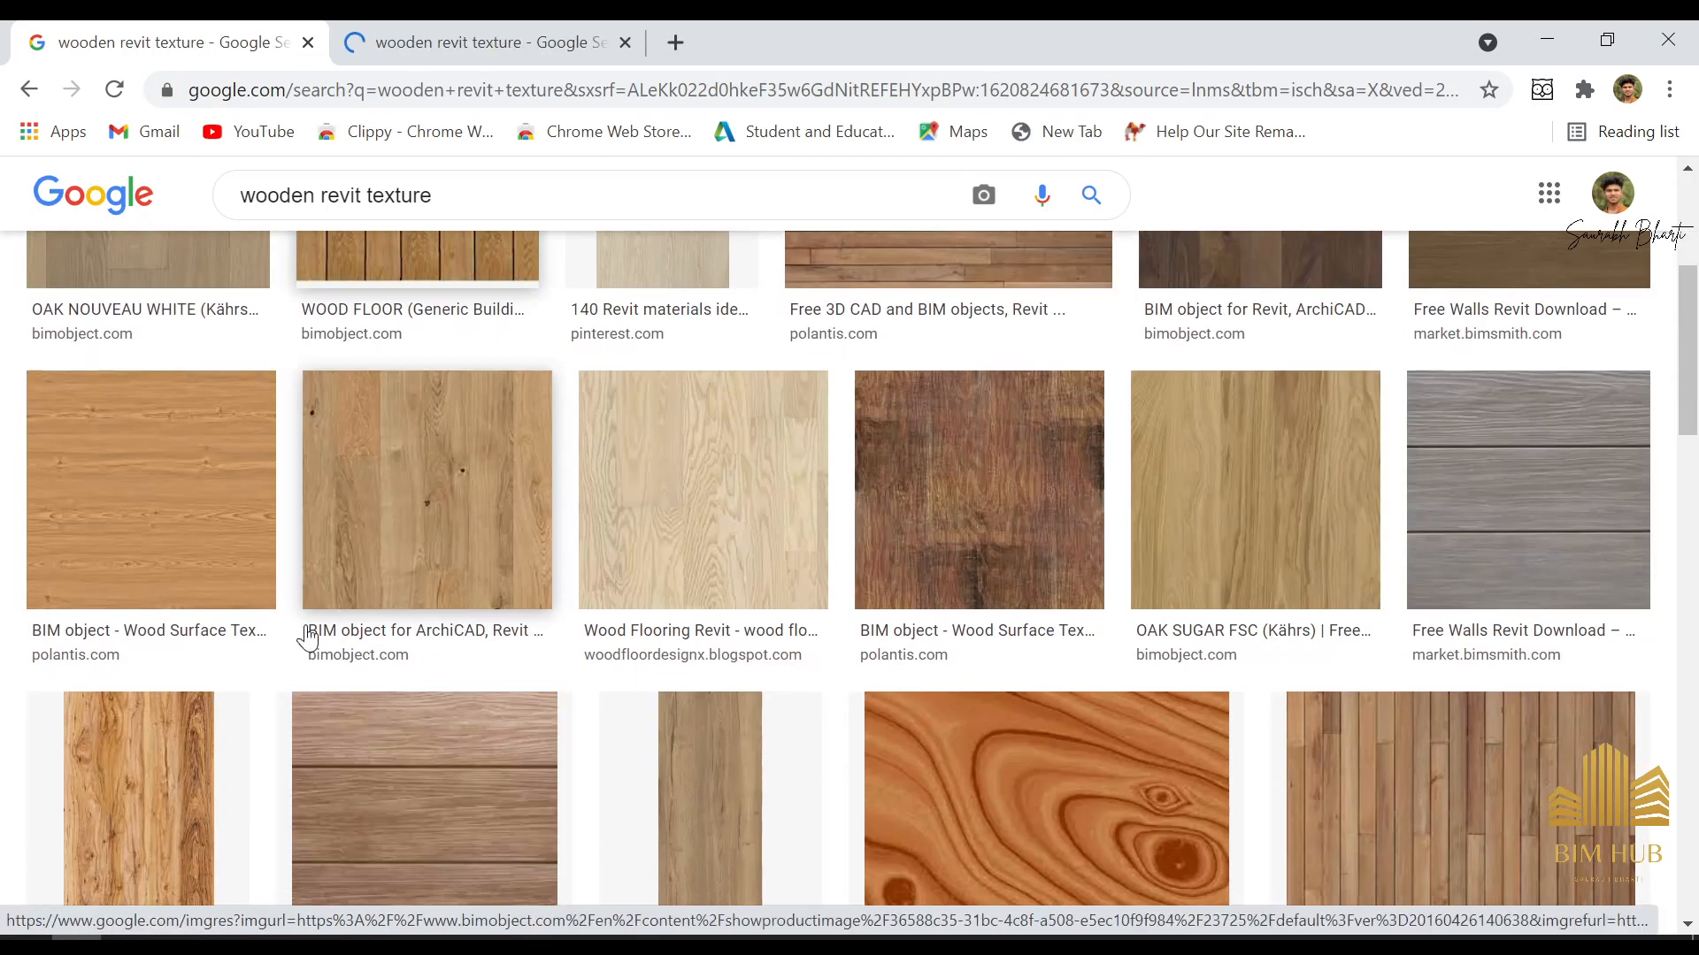
scroll(478, 637, down, 3)
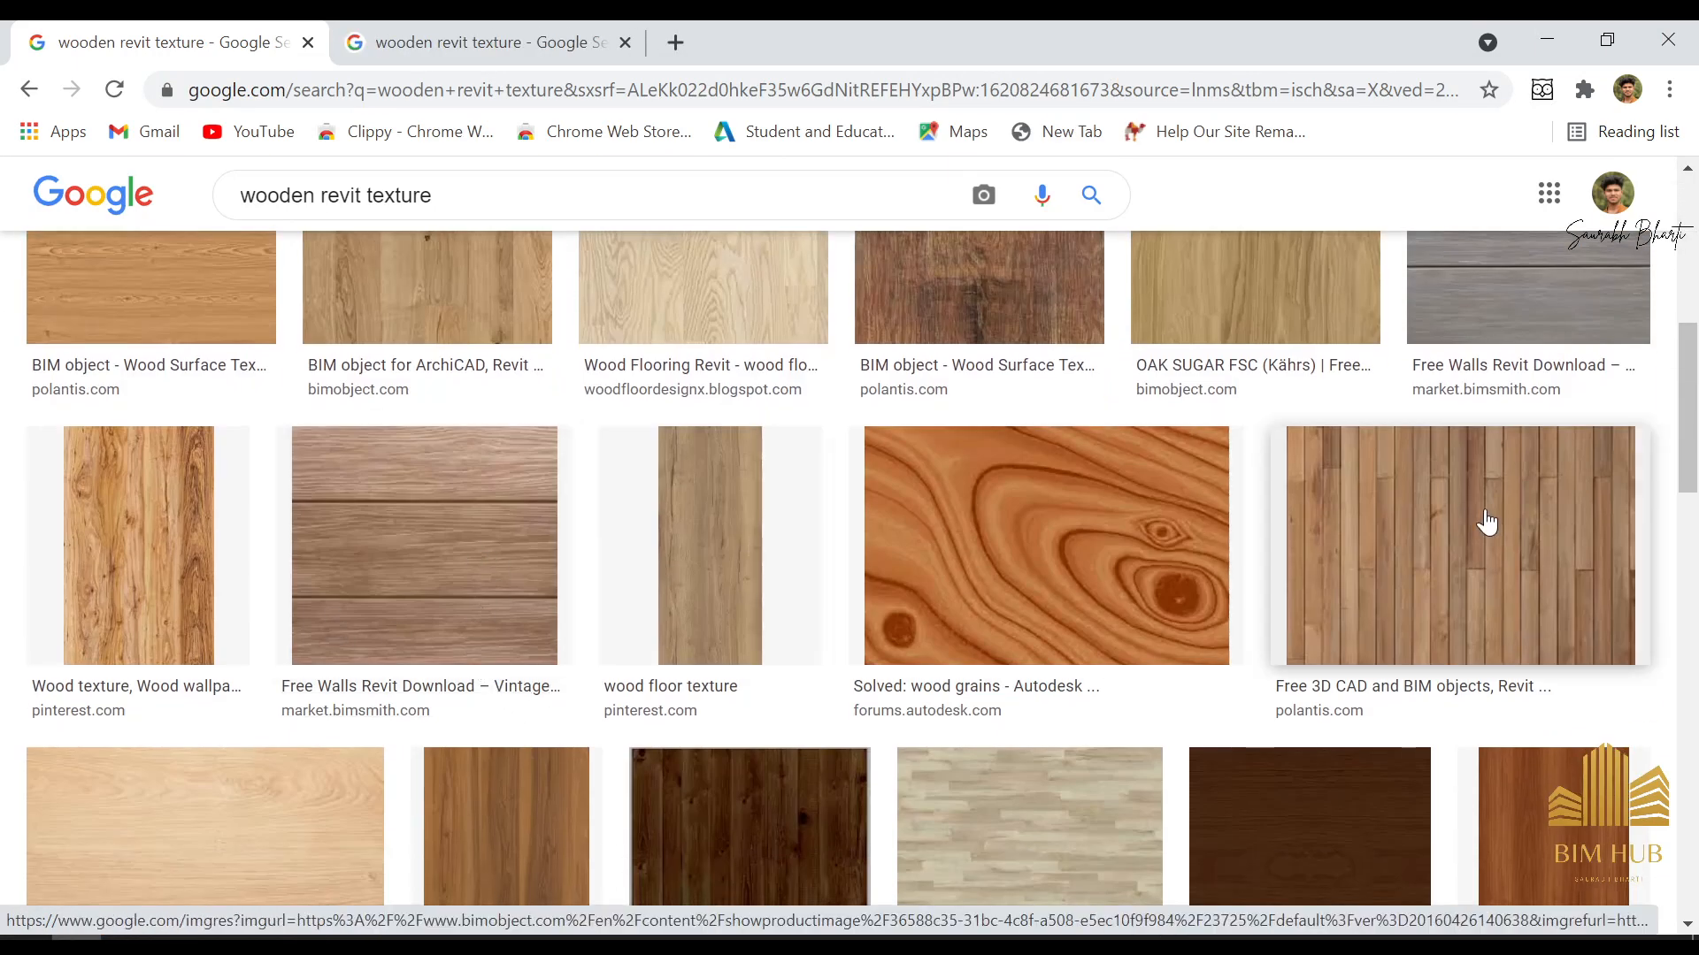
right_click(1485, 520)
click(1299, 343)
Save the Polantis Wood 01 plank texture image to the Desktop as FIG-8-B.jpg
click(639, 20)
right_click(882, 524)
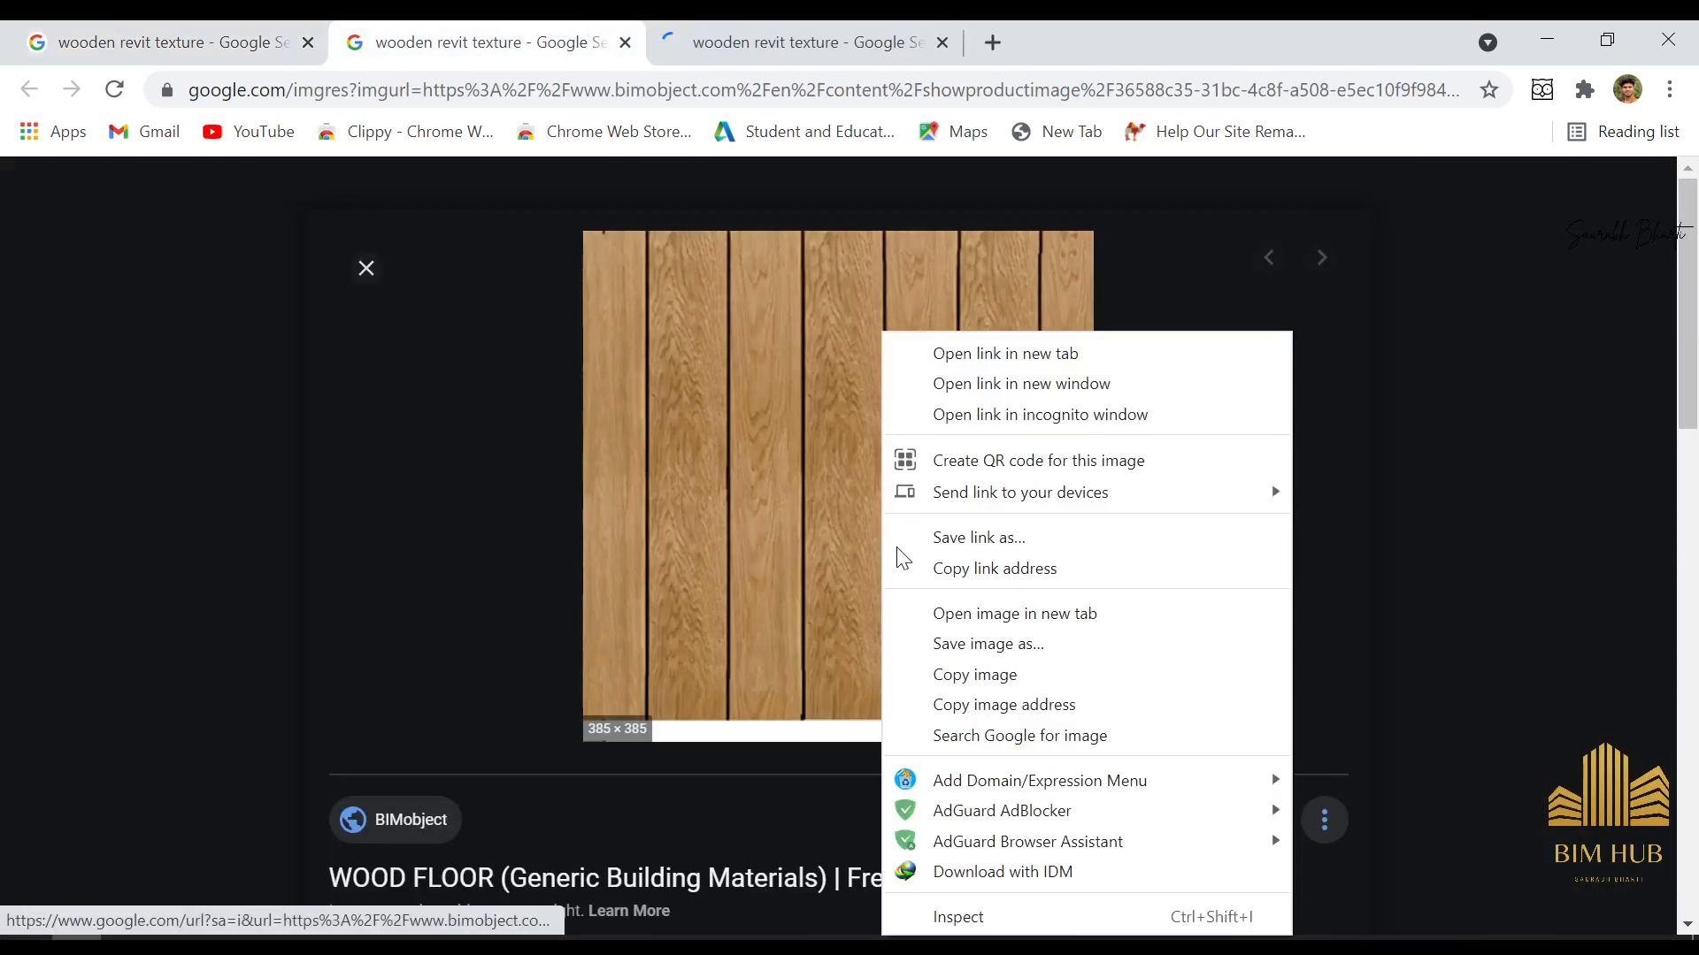
click(784, 35)
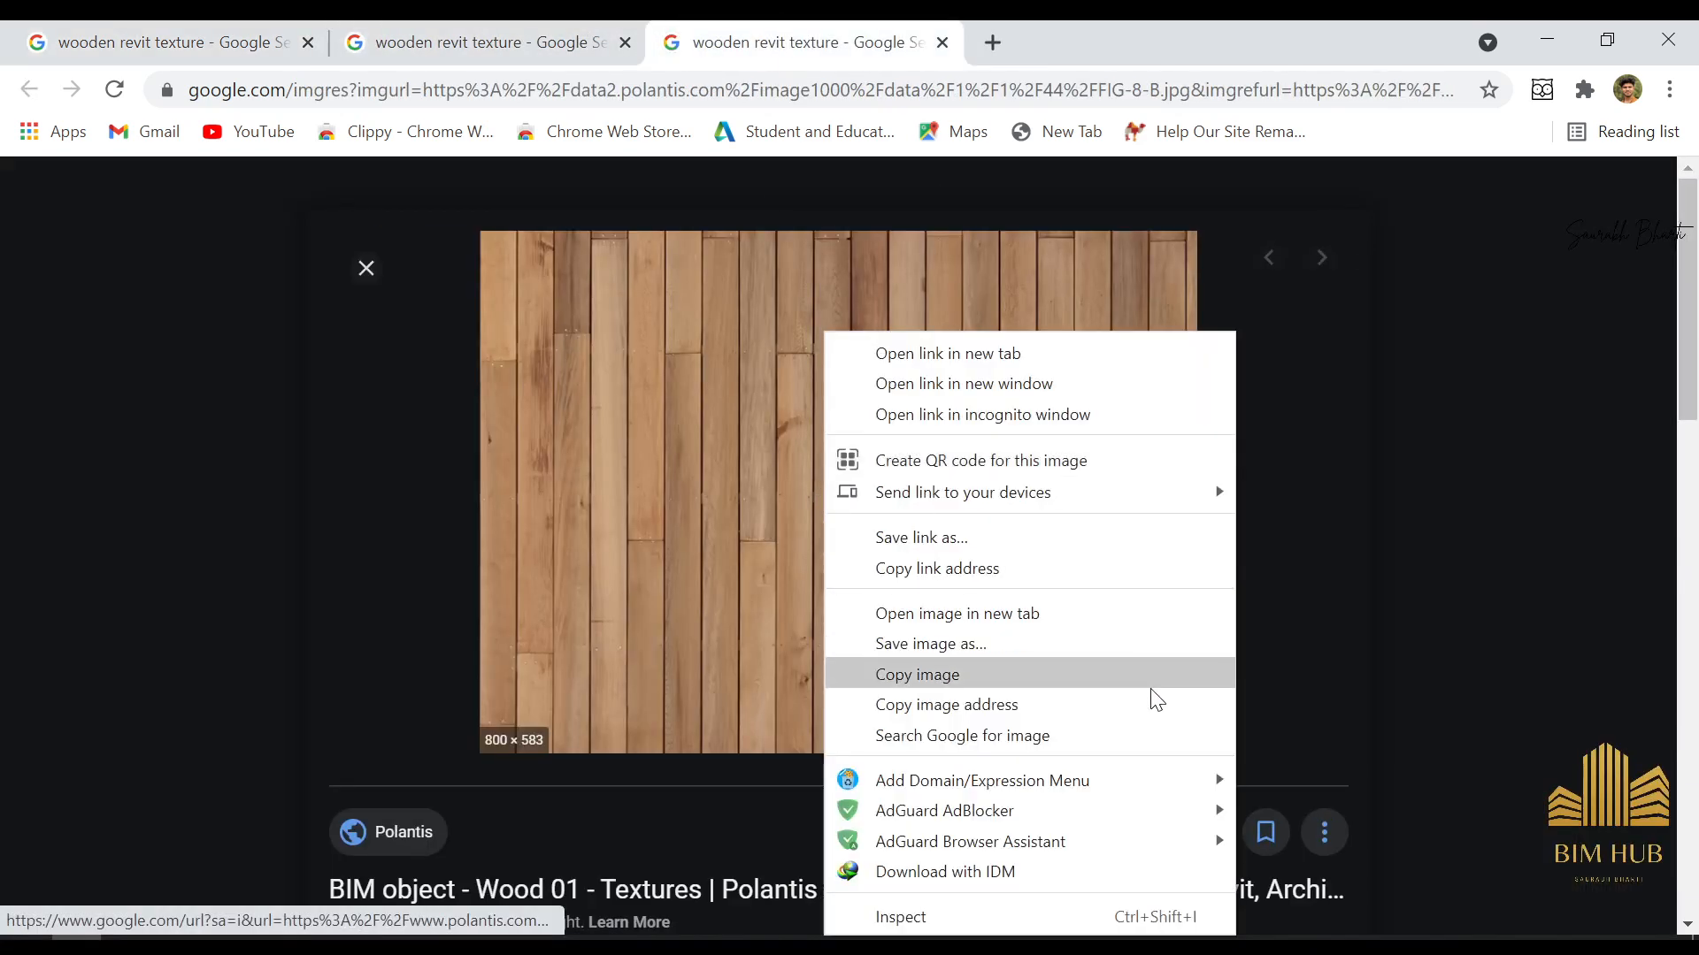
right_click(823, 492)
click(990, 645)
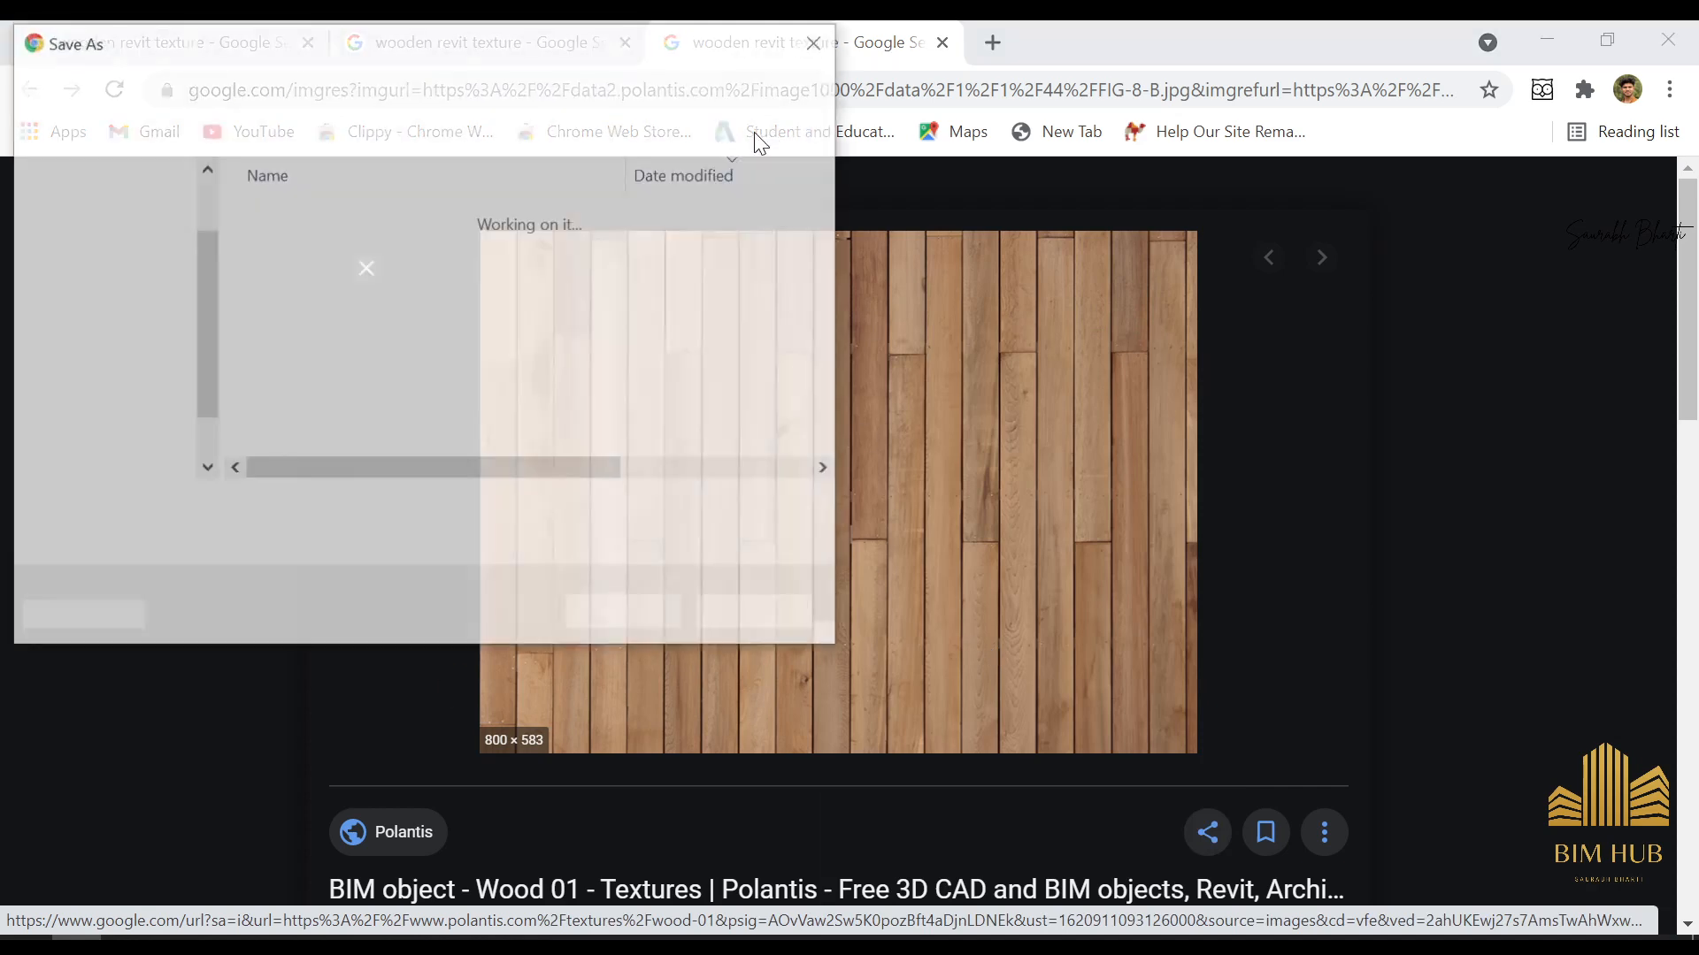
click(106, 246)
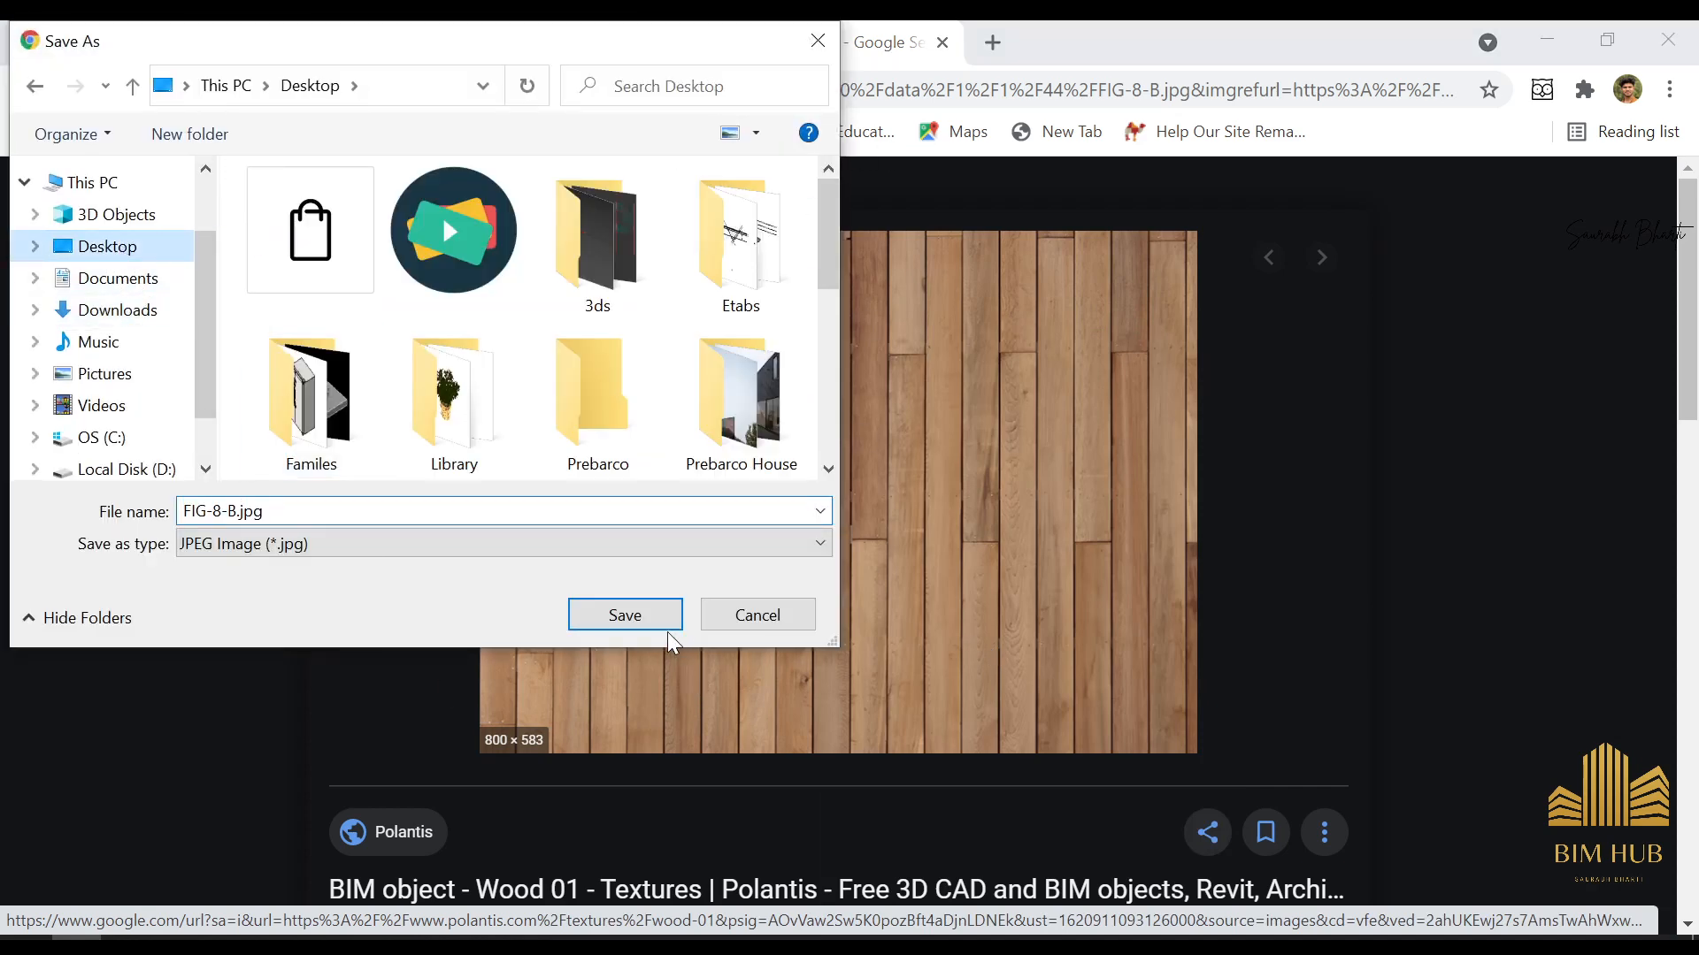
click(625, 614)
Return to the "wooden revit texture" image results and look through them for another wood texture
click(522, 31)
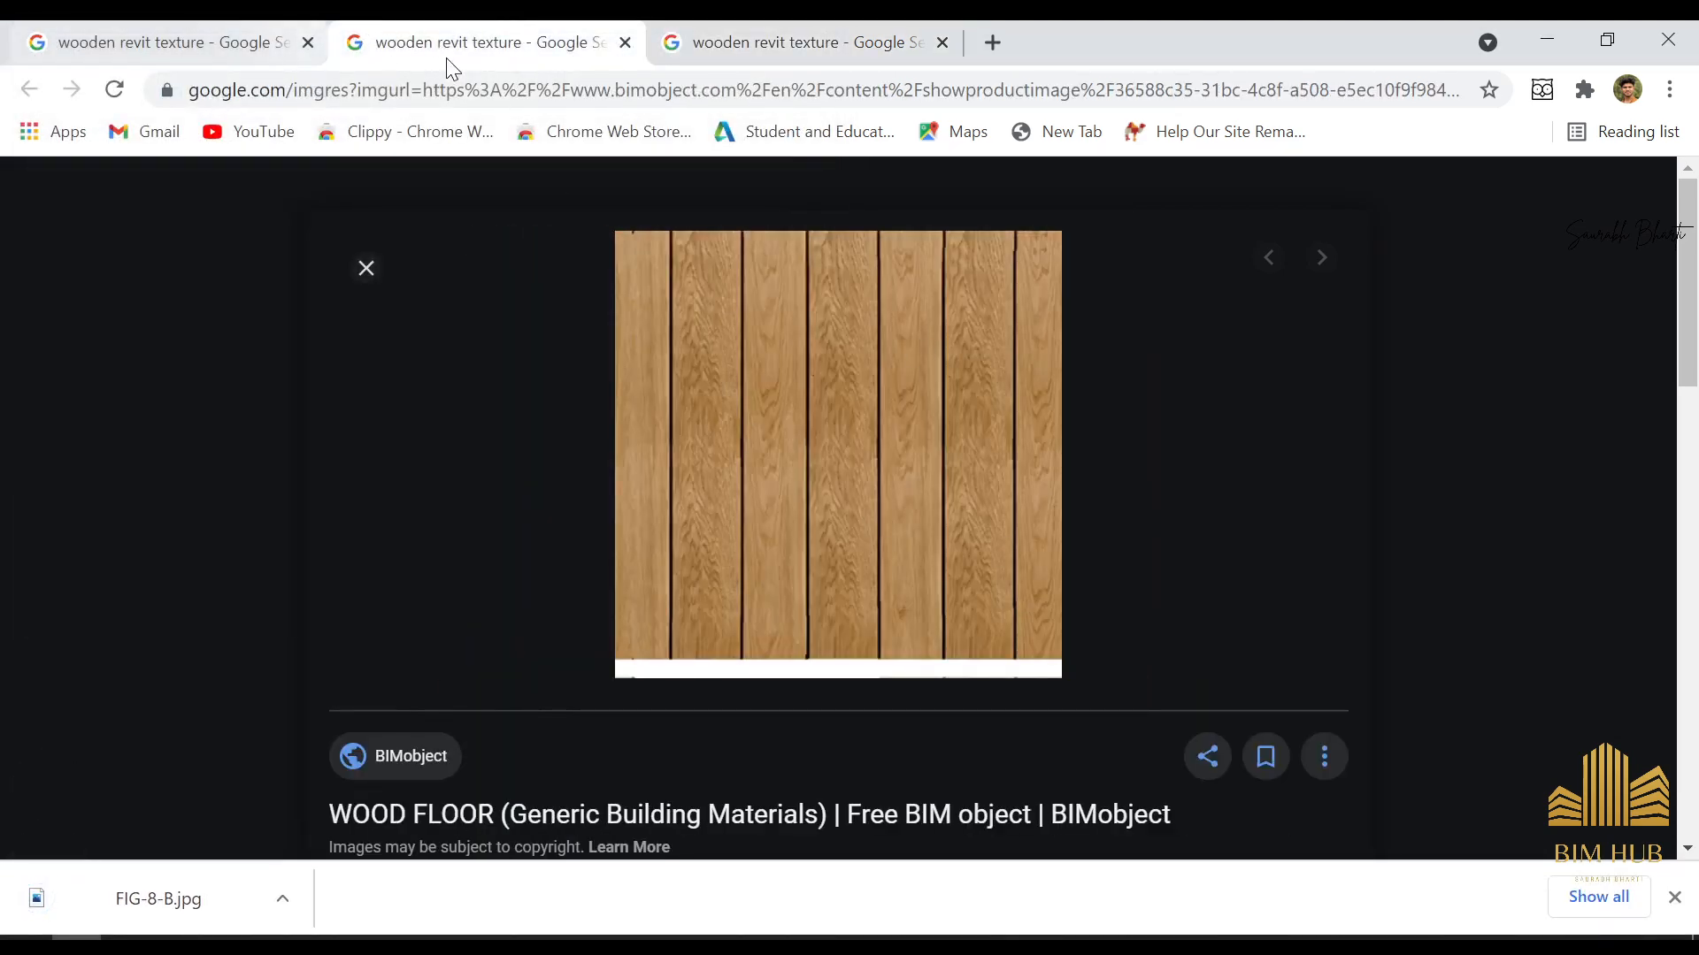
click(190, 46)
scroll(1532, 448, down, 3)
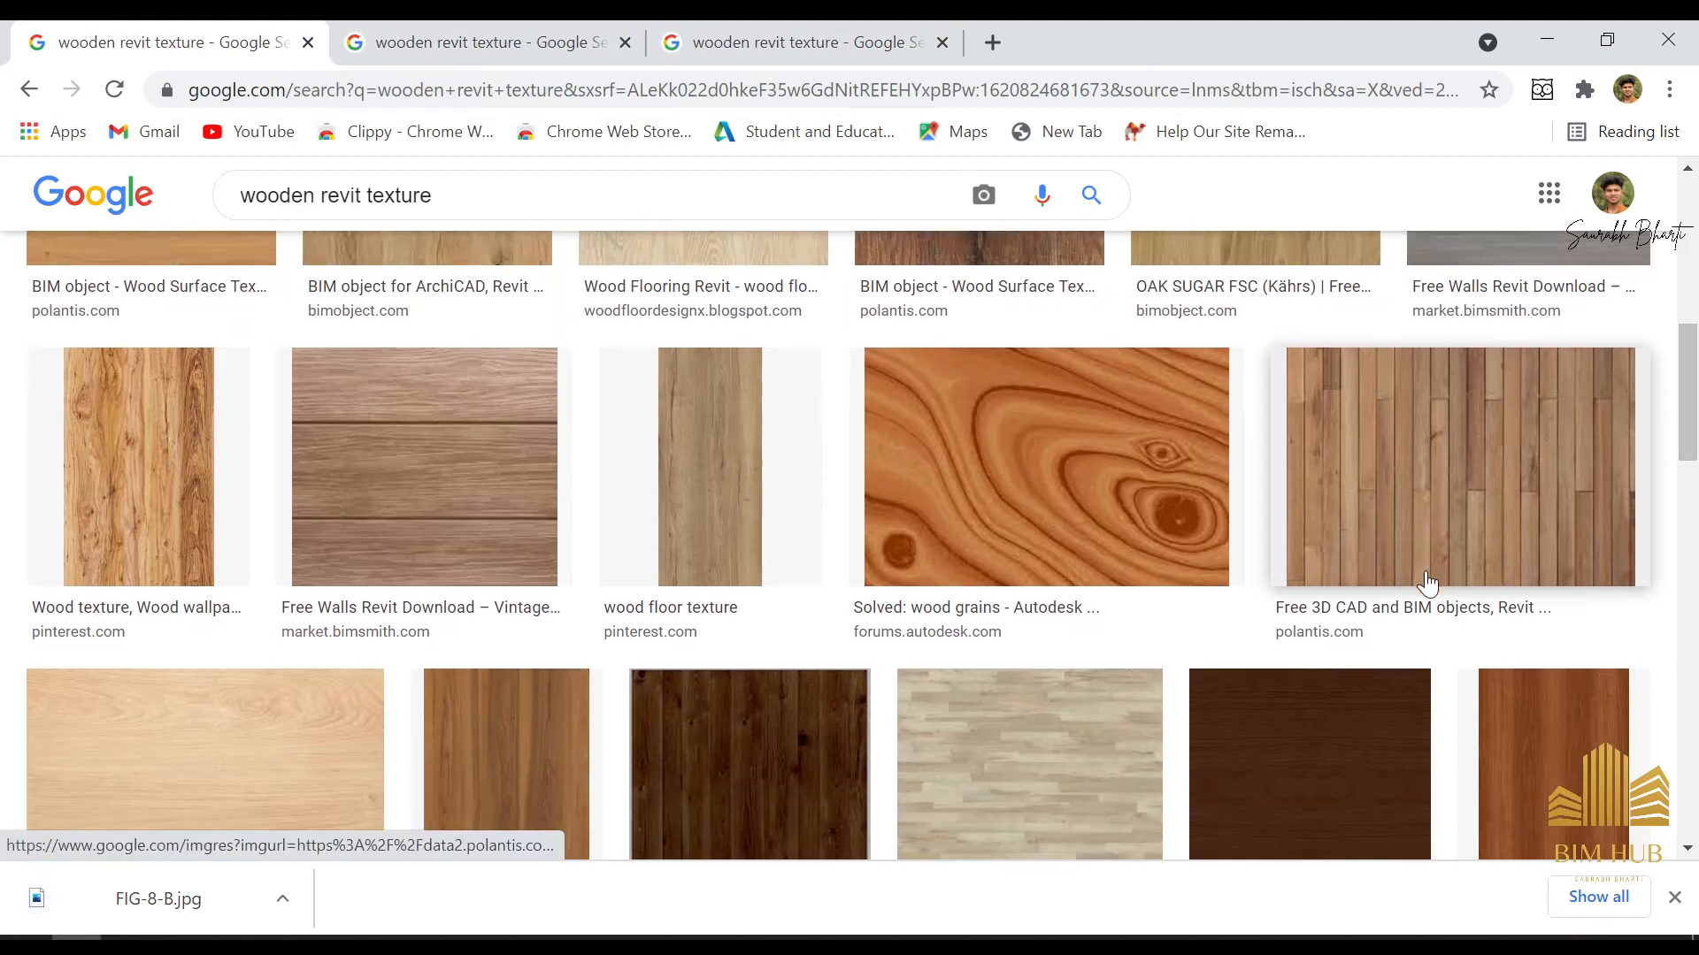
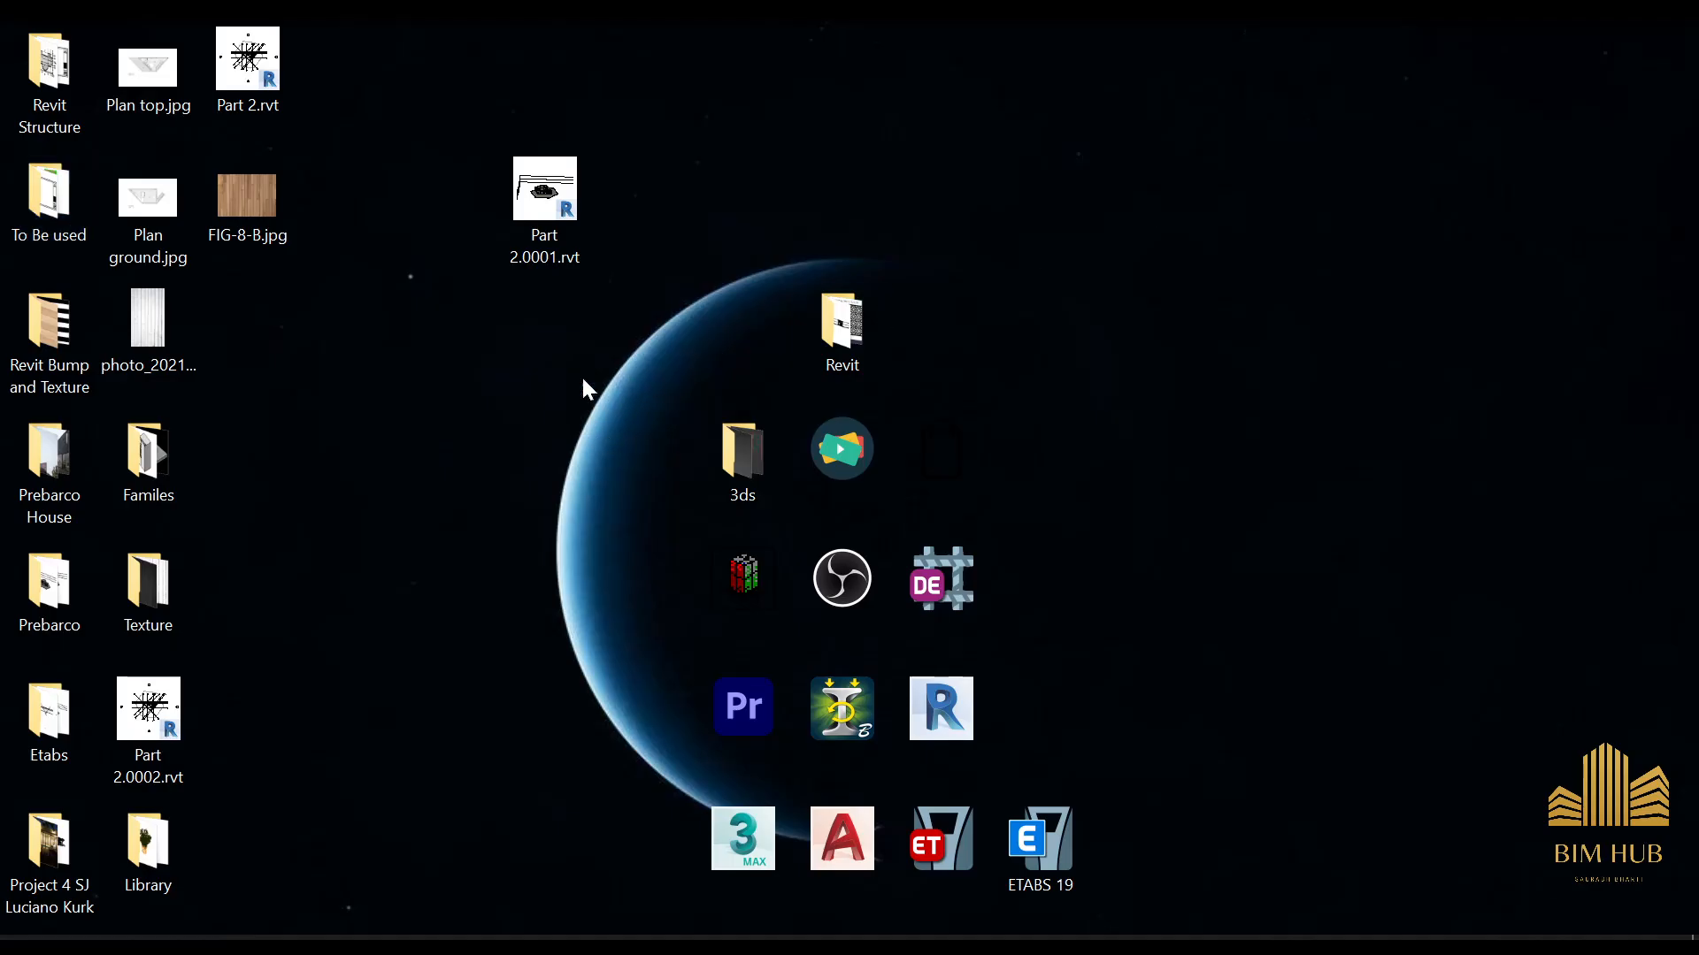
Move FIG-8-B.jpg to an empty area of the desktop and open it in Photos with the filter options for editing
drag(263, 226, 1160, 201)
double_click(1153, 203)
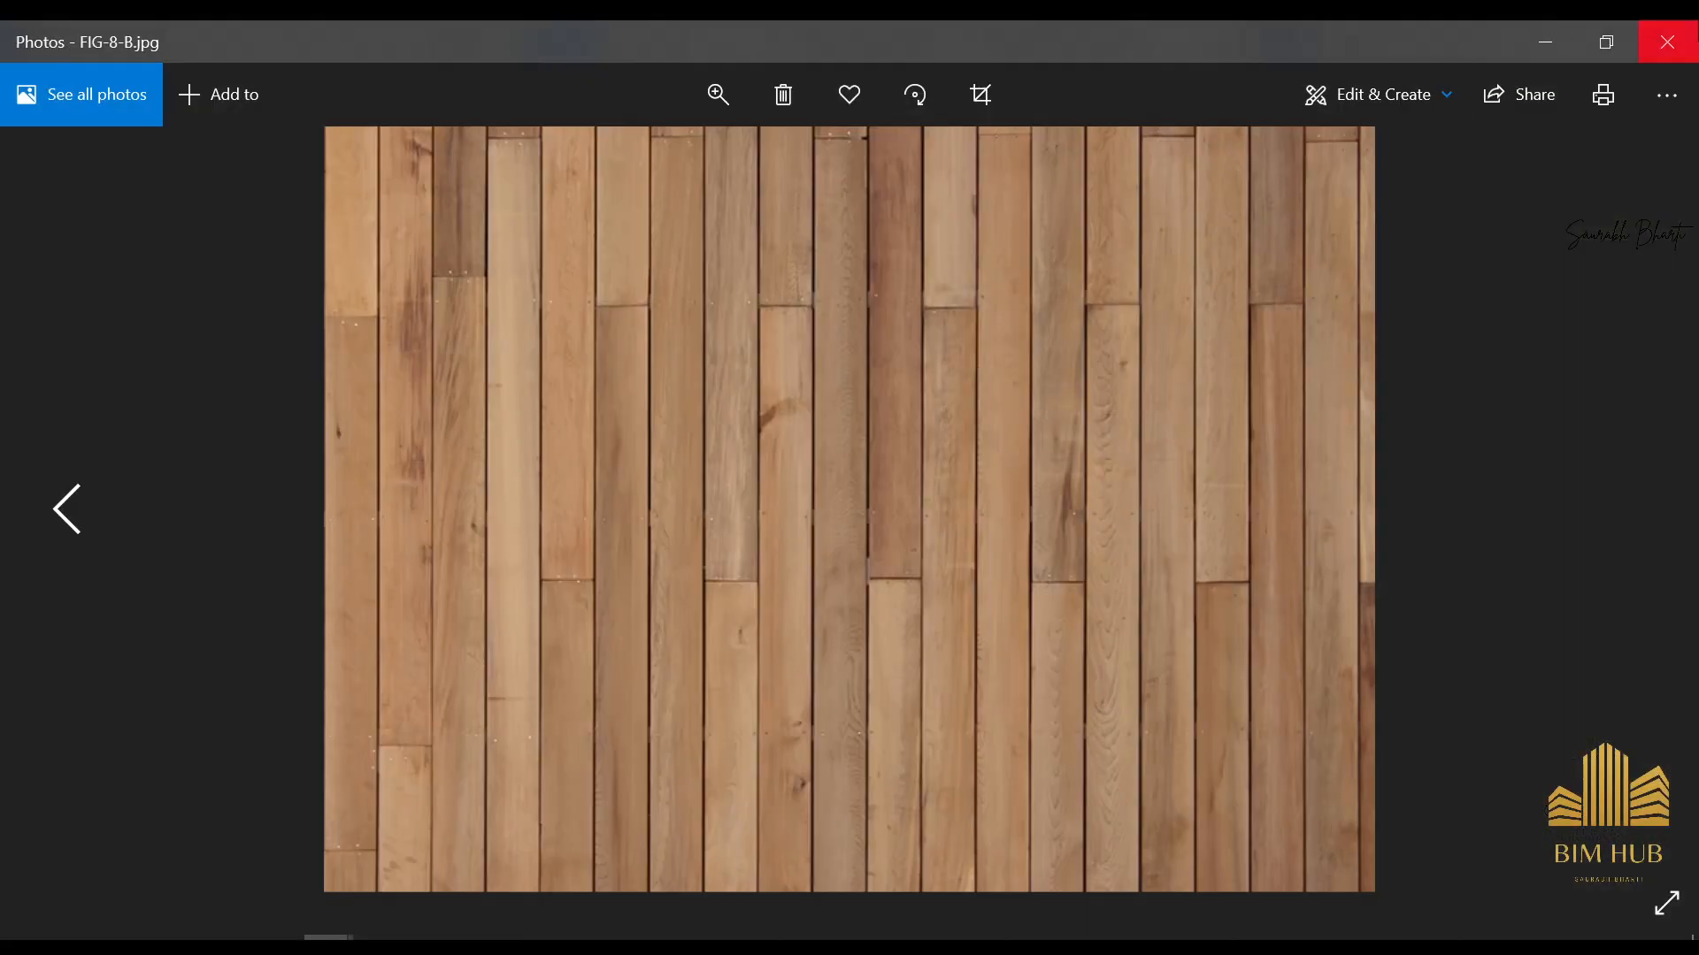
click(1375, 95)
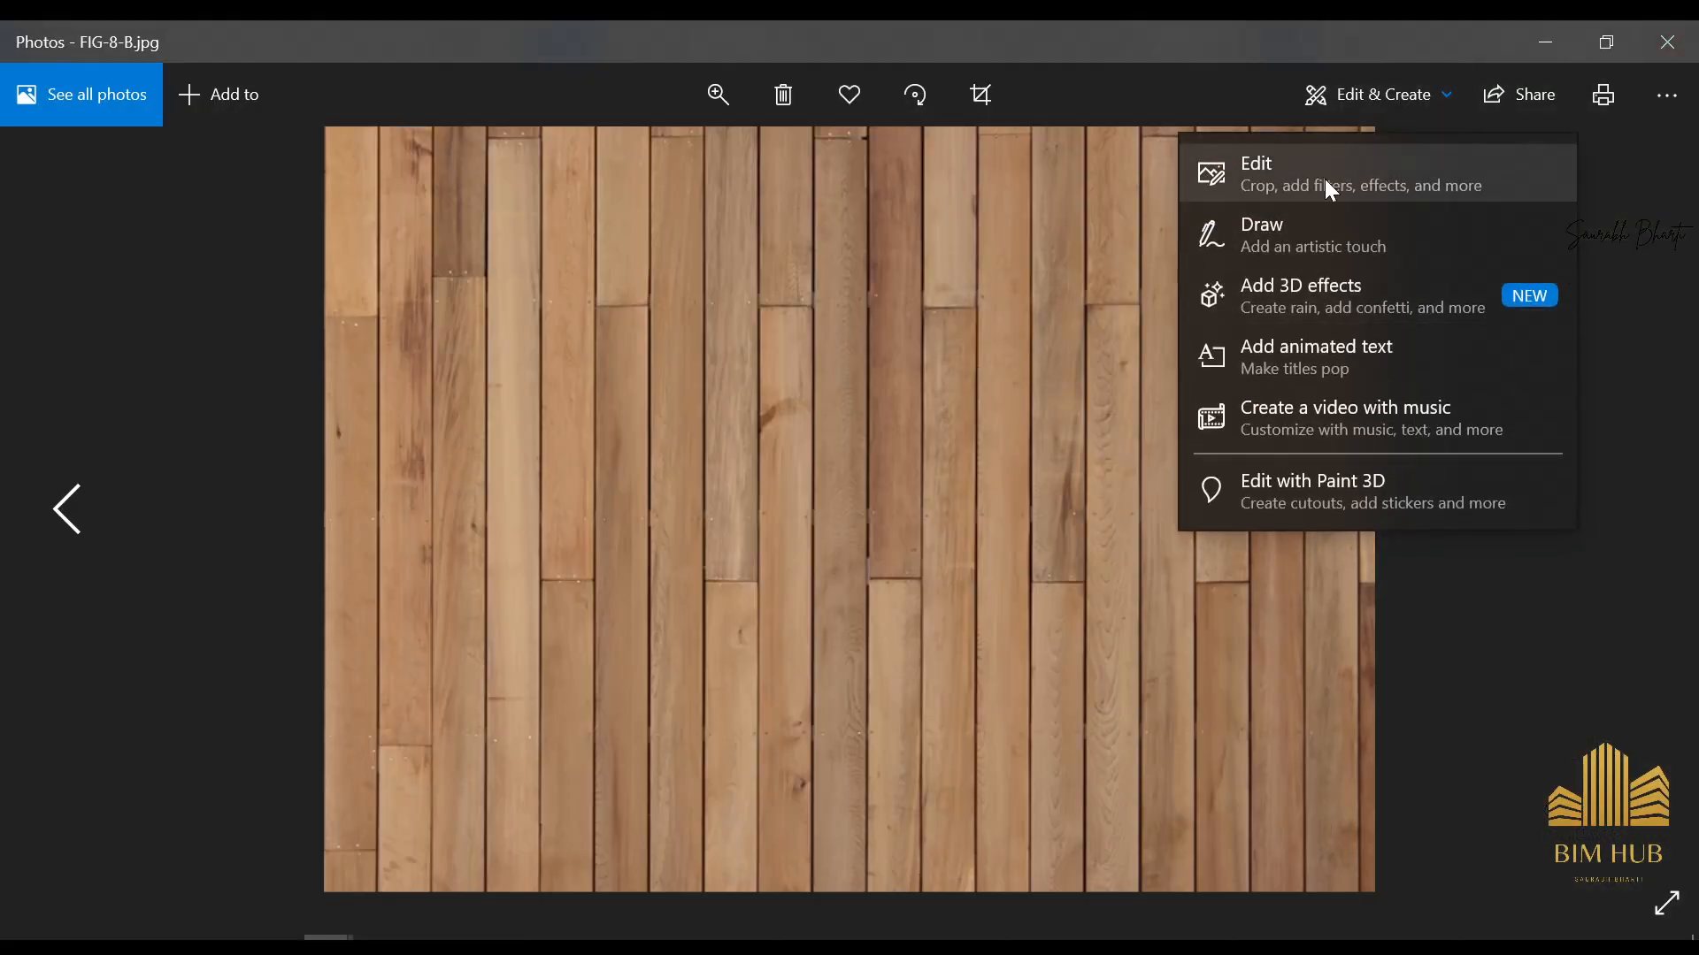
click(1221, 173)
click(670, 99)
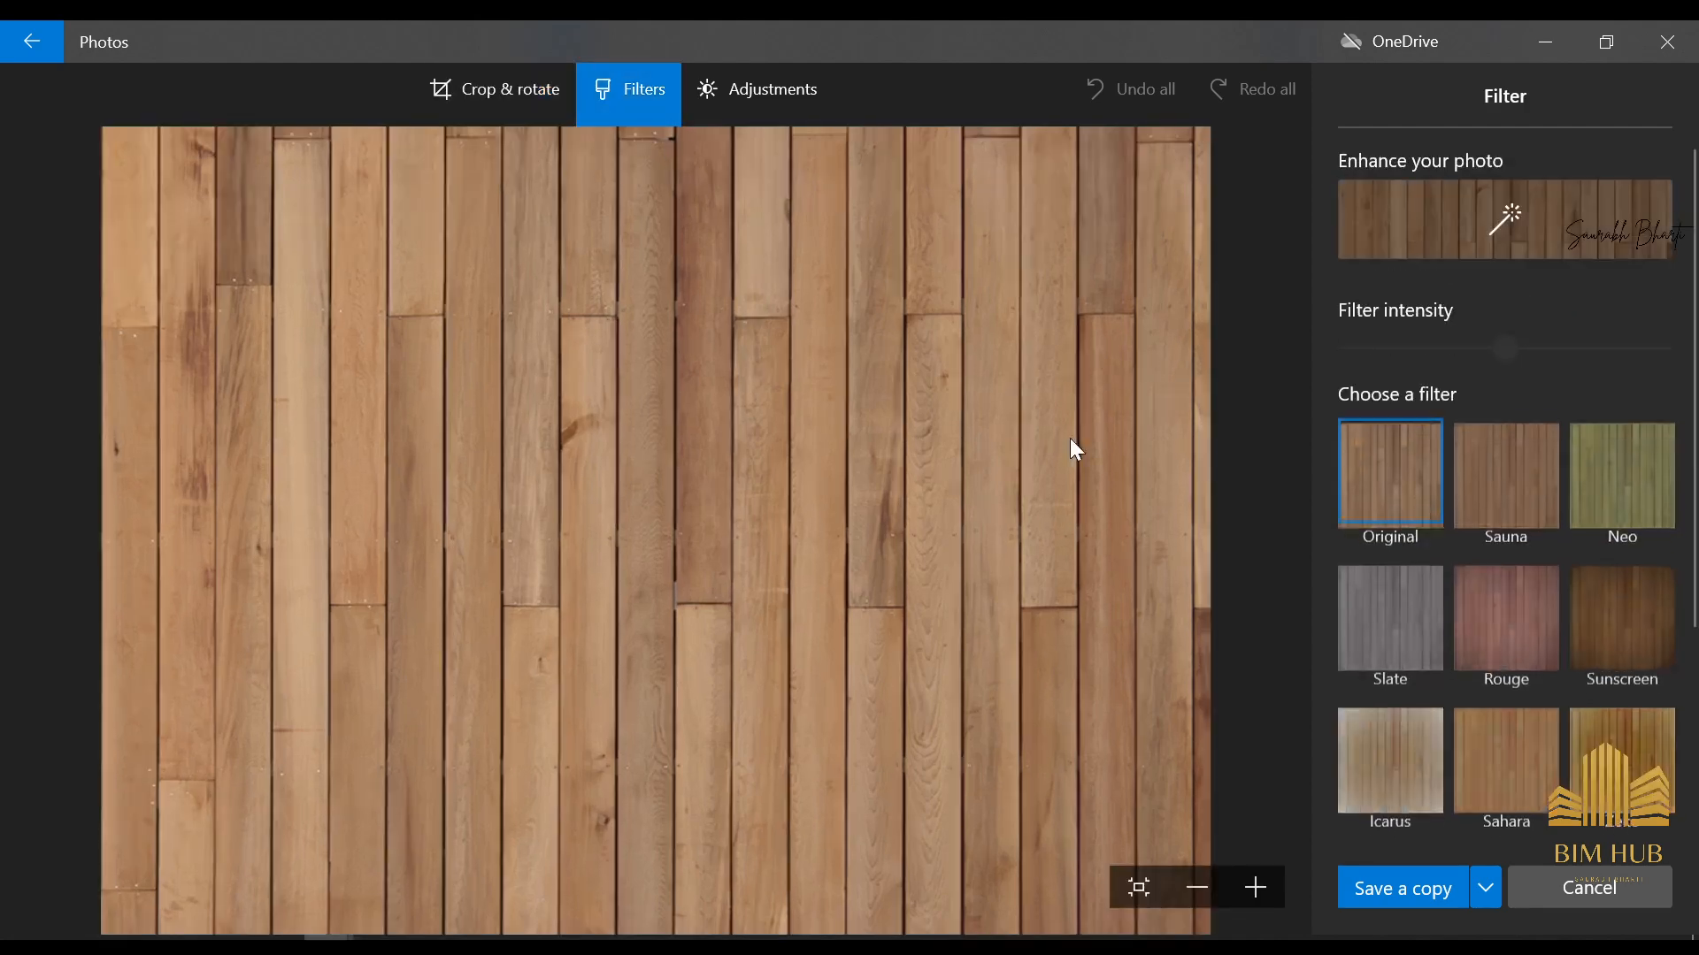
Try the Slate and Vanilla filters on the wood texture, and restore the Original filter
scroll(1548, 608, down, 4)
click(1418, 358)
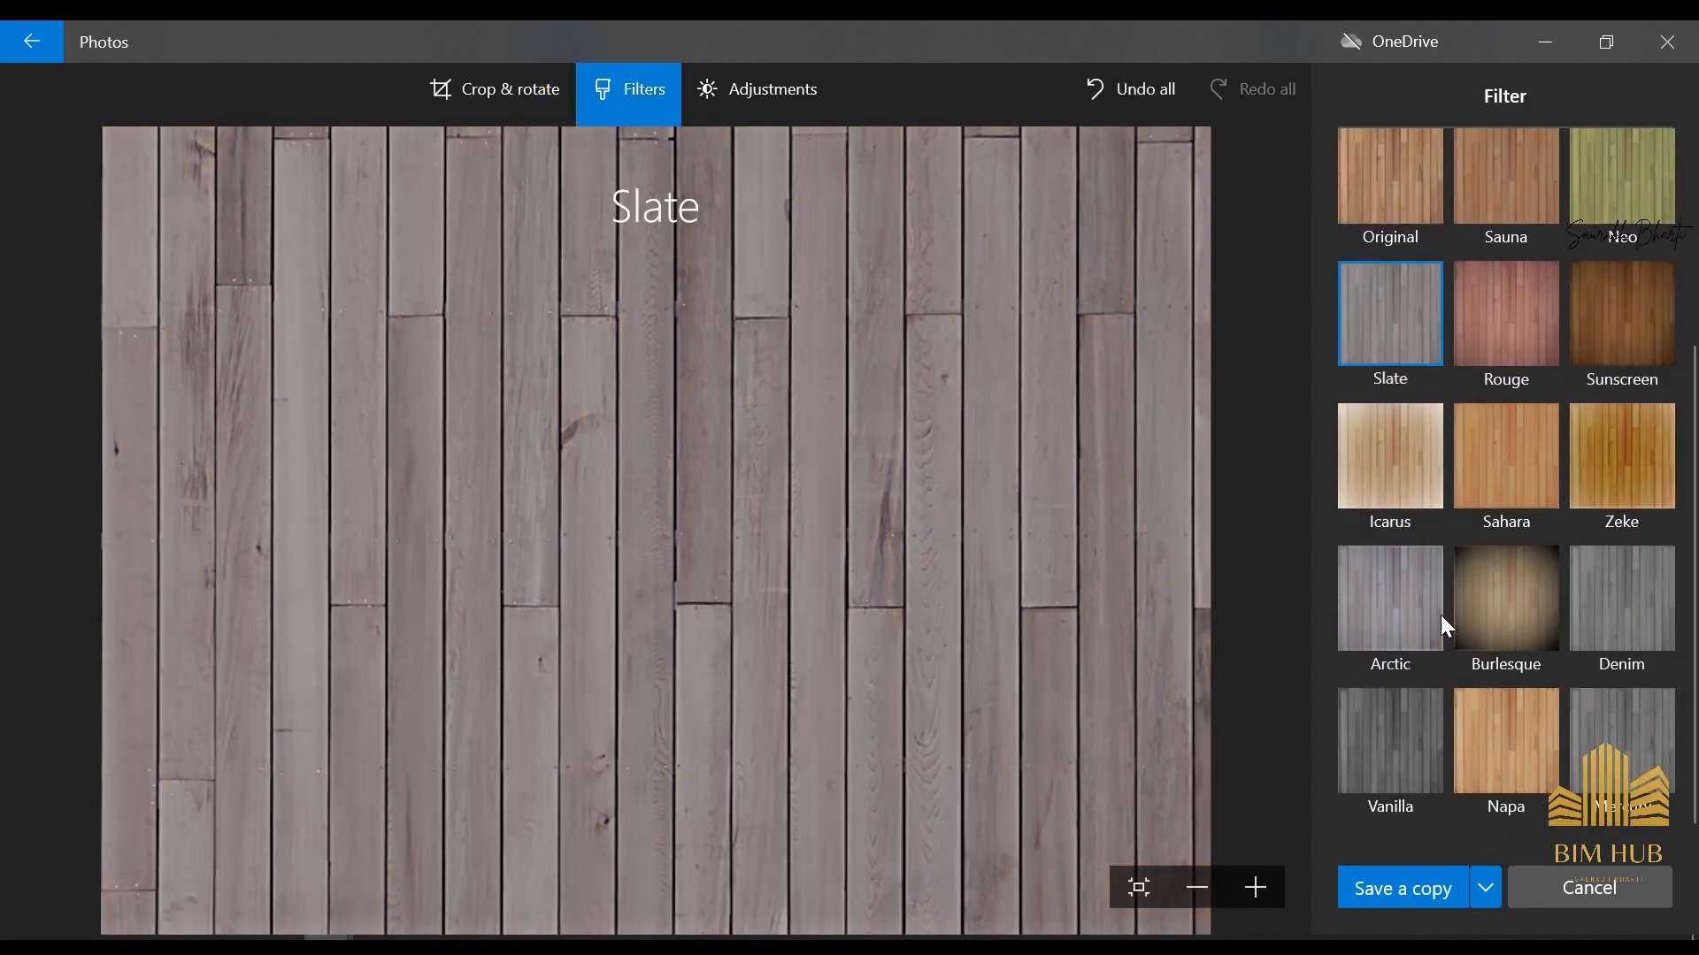
click(1430, 717)
scroll(1416, 510, up, 5)
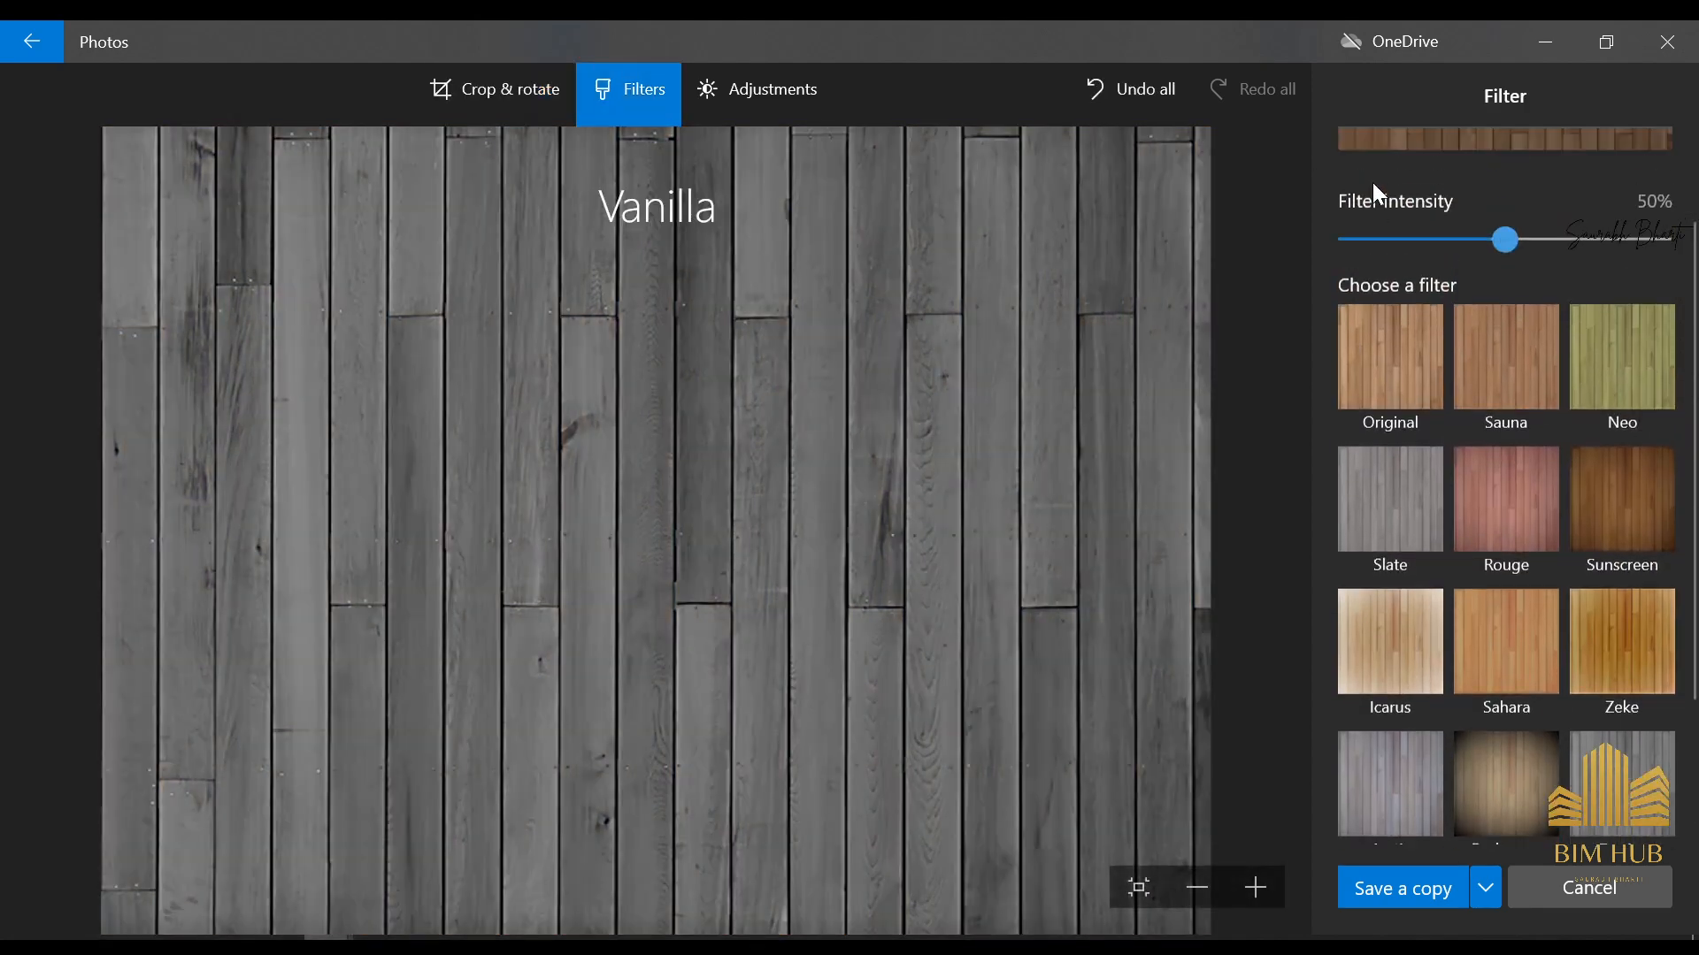
click(1435, 389)
scroll(1495, 230, up, 1)
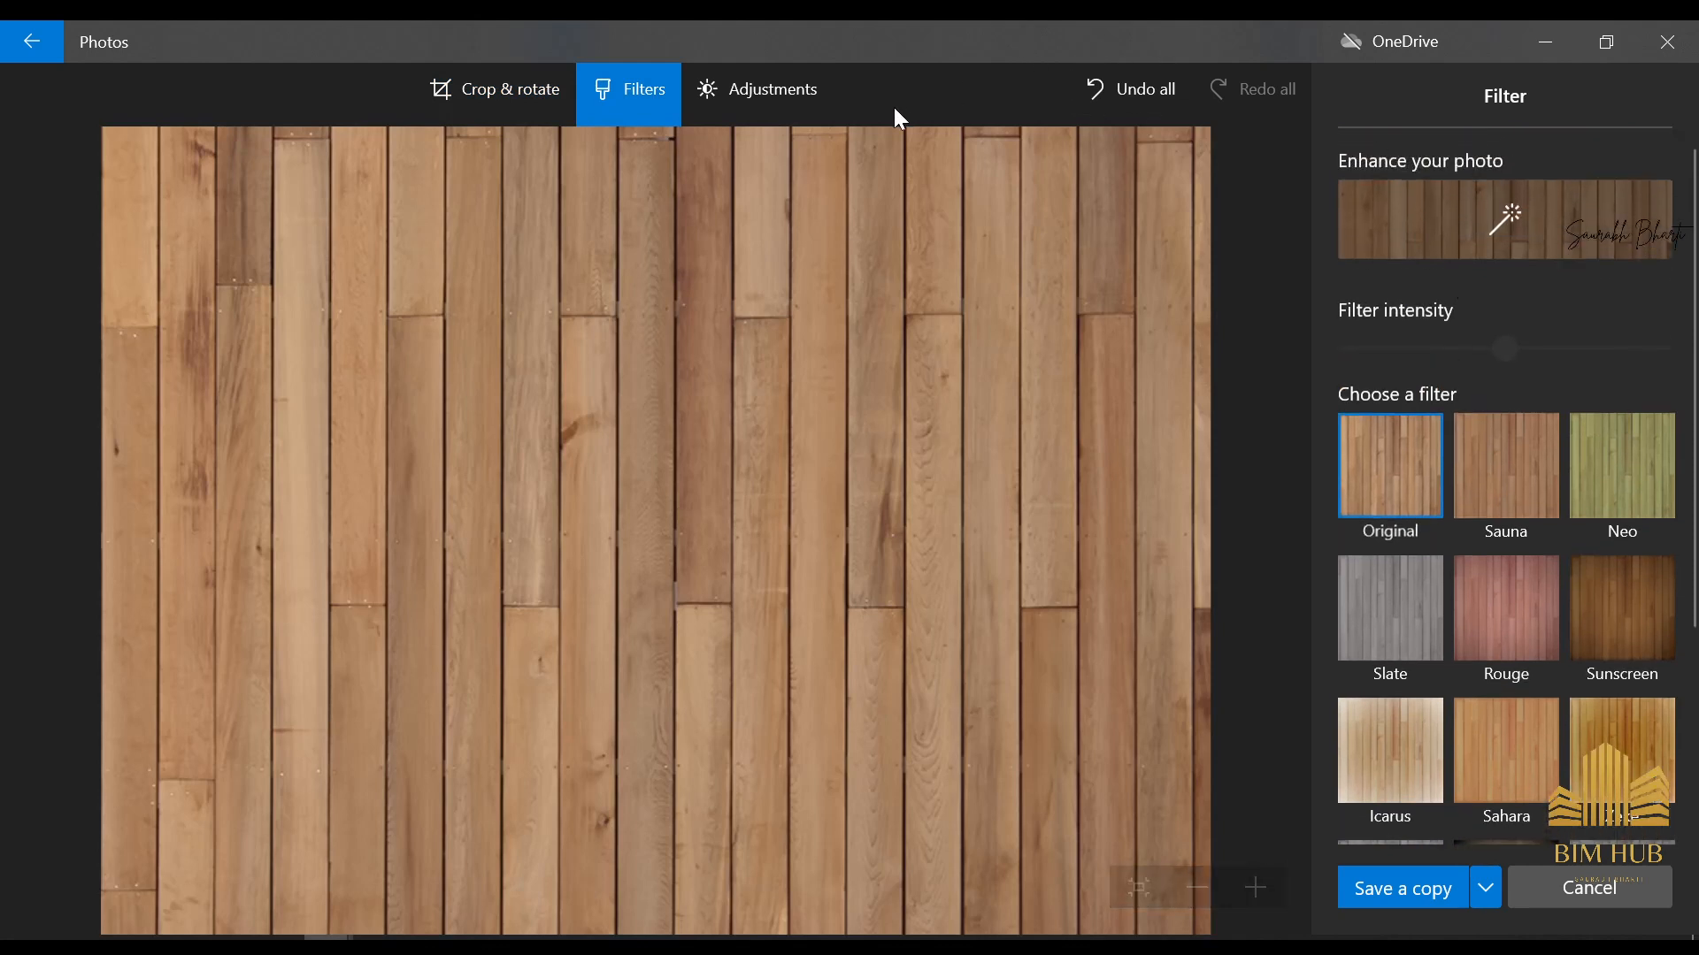
Adjust the wood image to light grayscale with maximum light, minimum color, maximum clarity and the vignette slightly below its midpoint
click(694, 108)
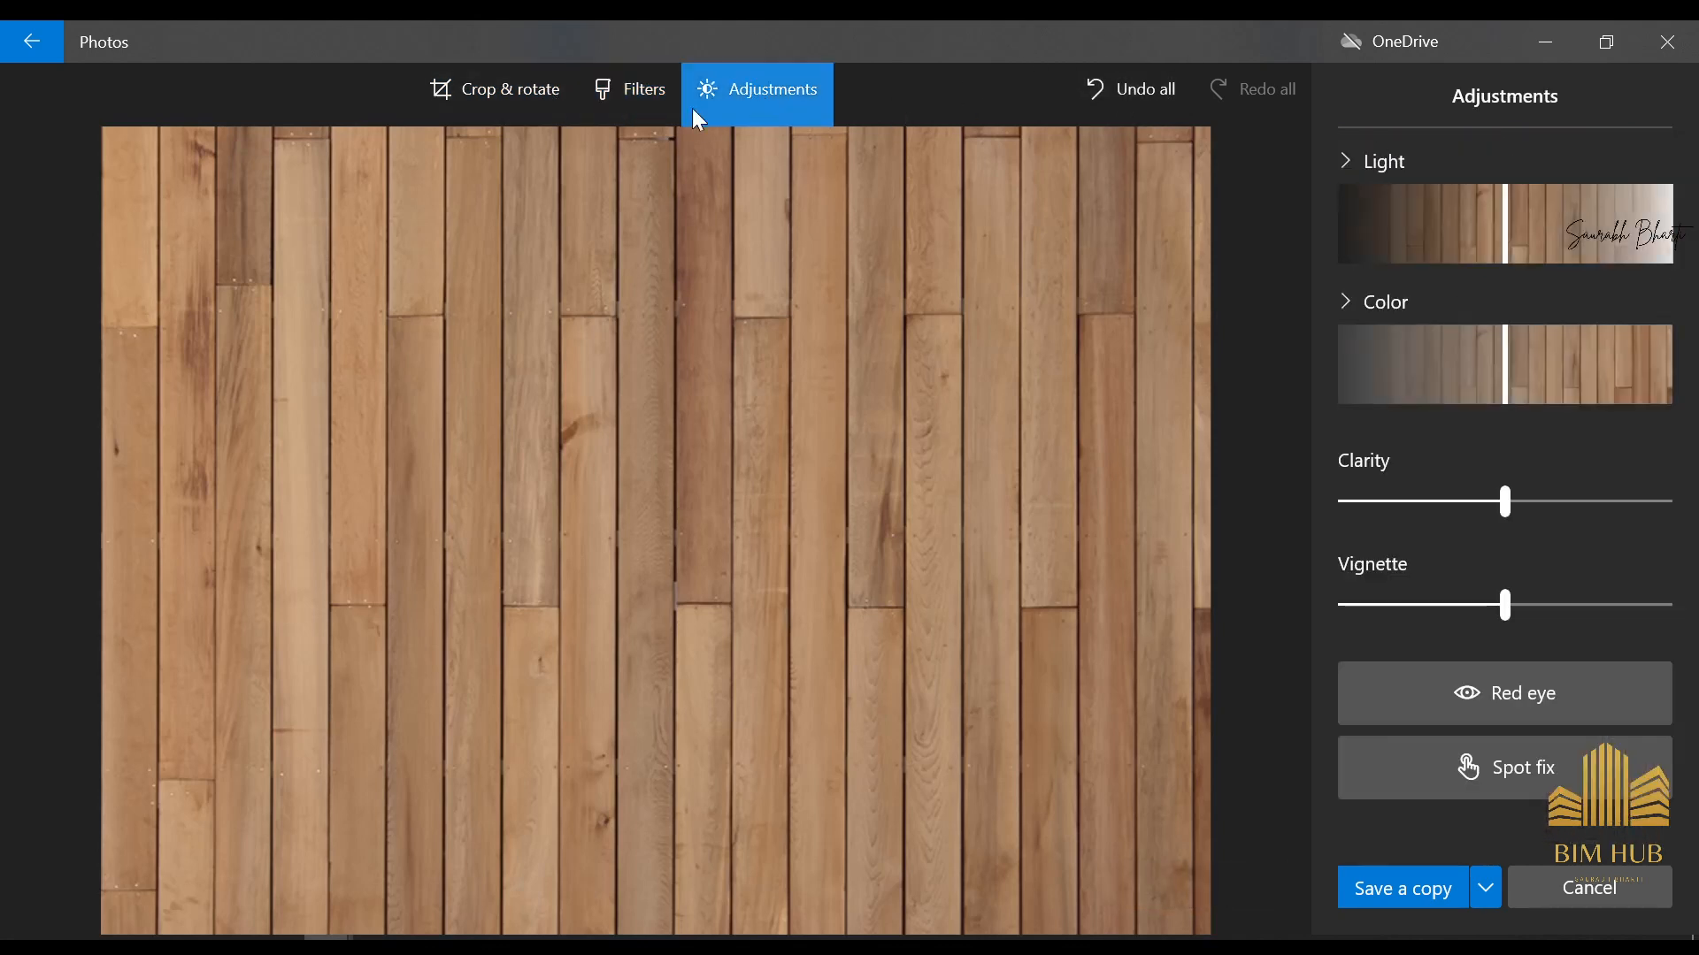
drag(1504, 223, 1670, 223)
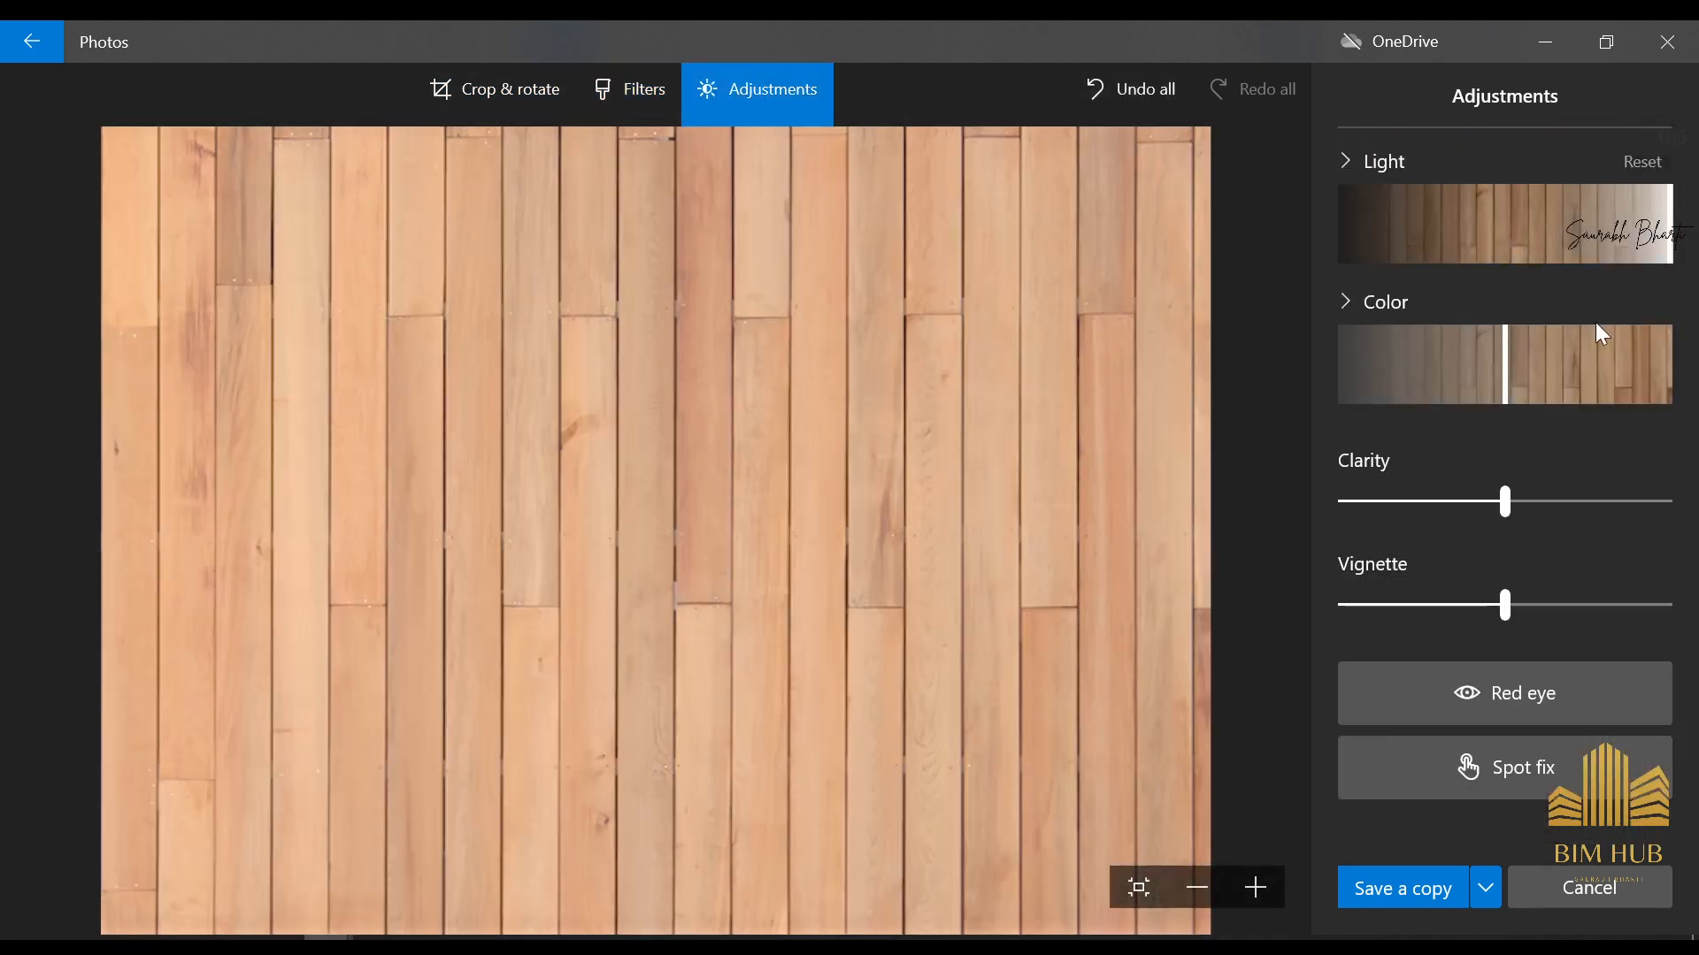
drag(1515, 364, 708, 375)
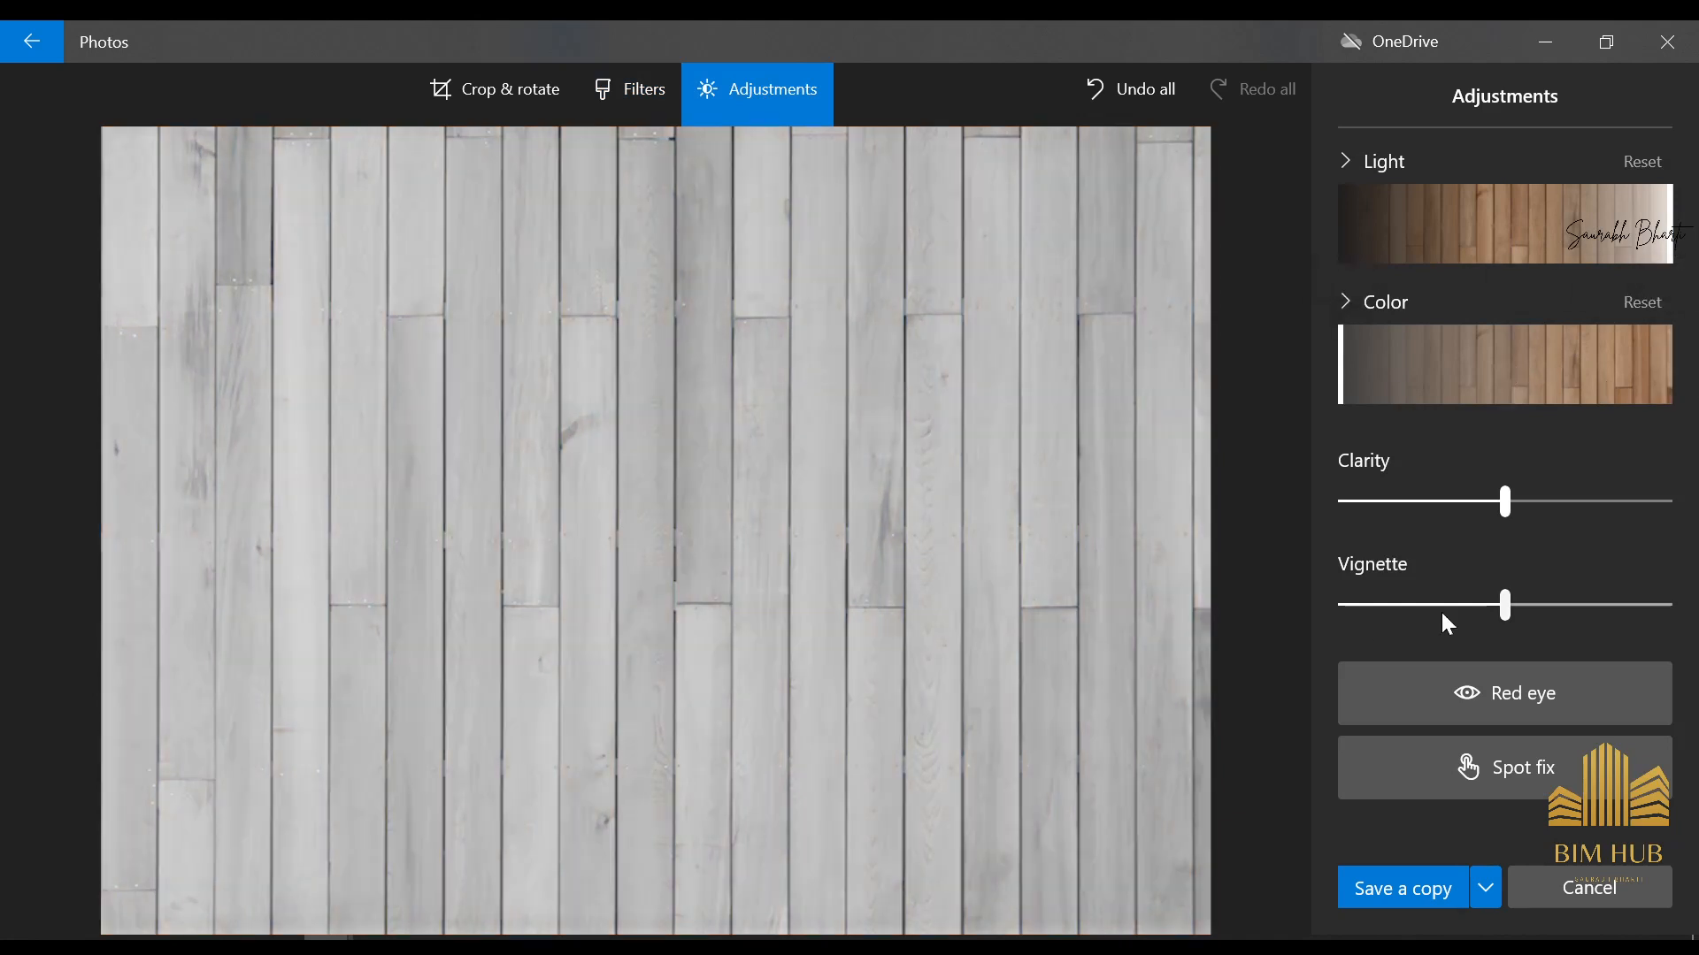
drag(1509, 501, 1667, 502)
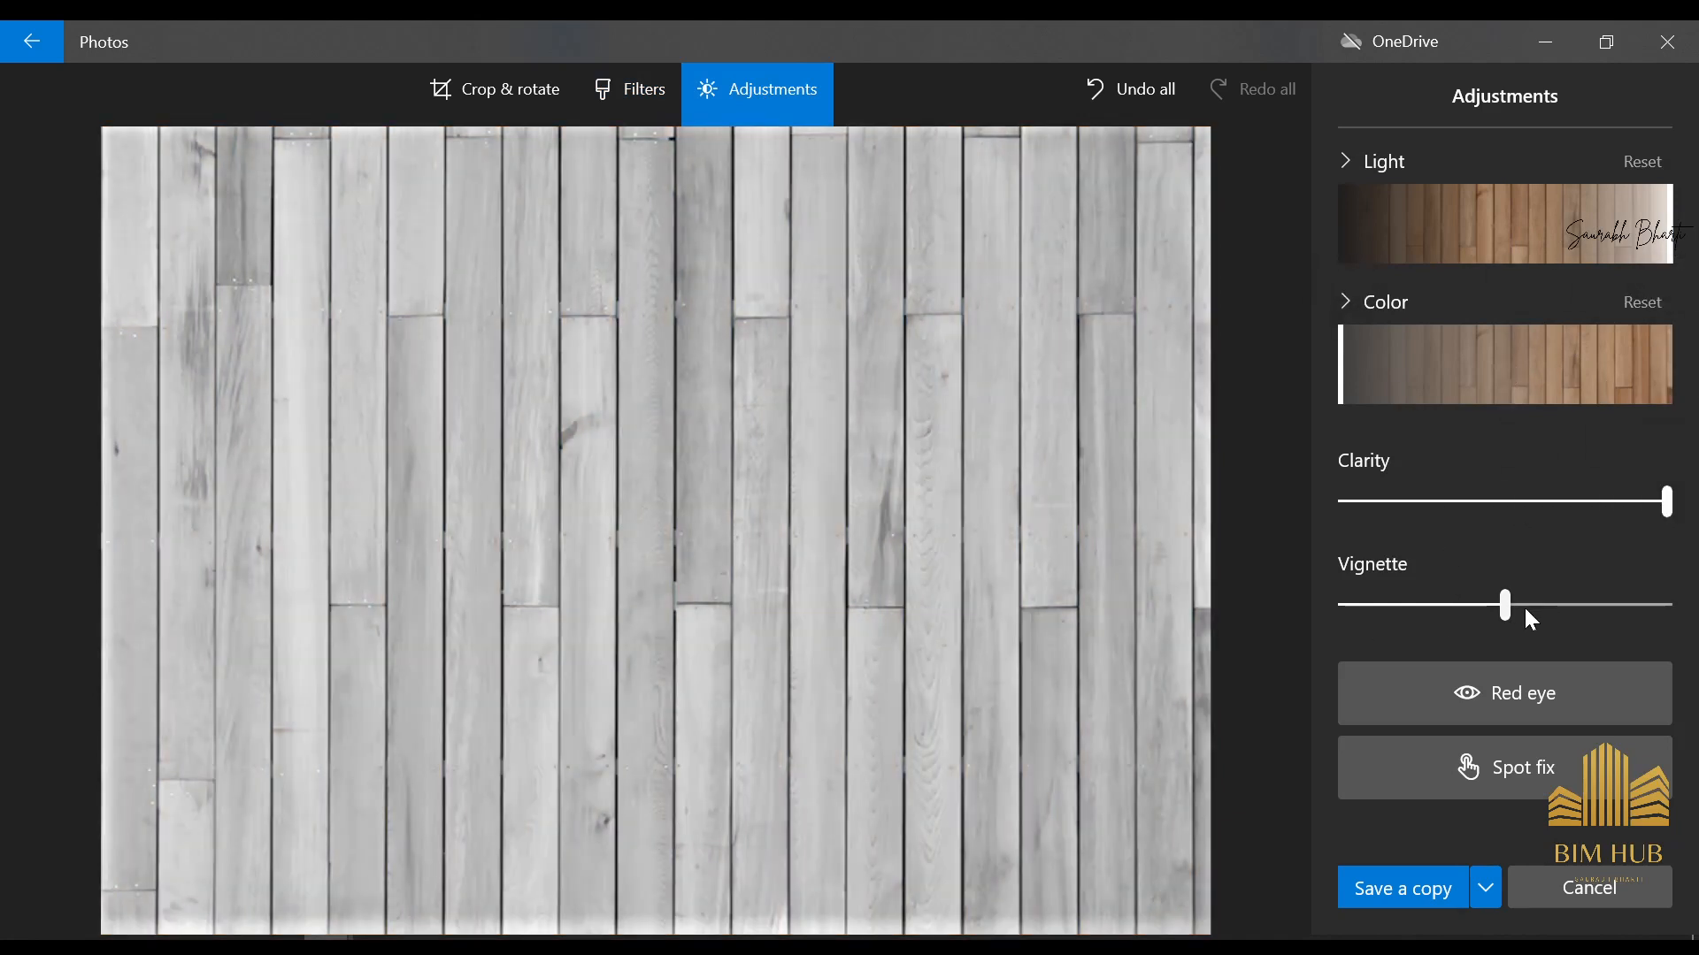
drag(1526, 610, 1043, 623)
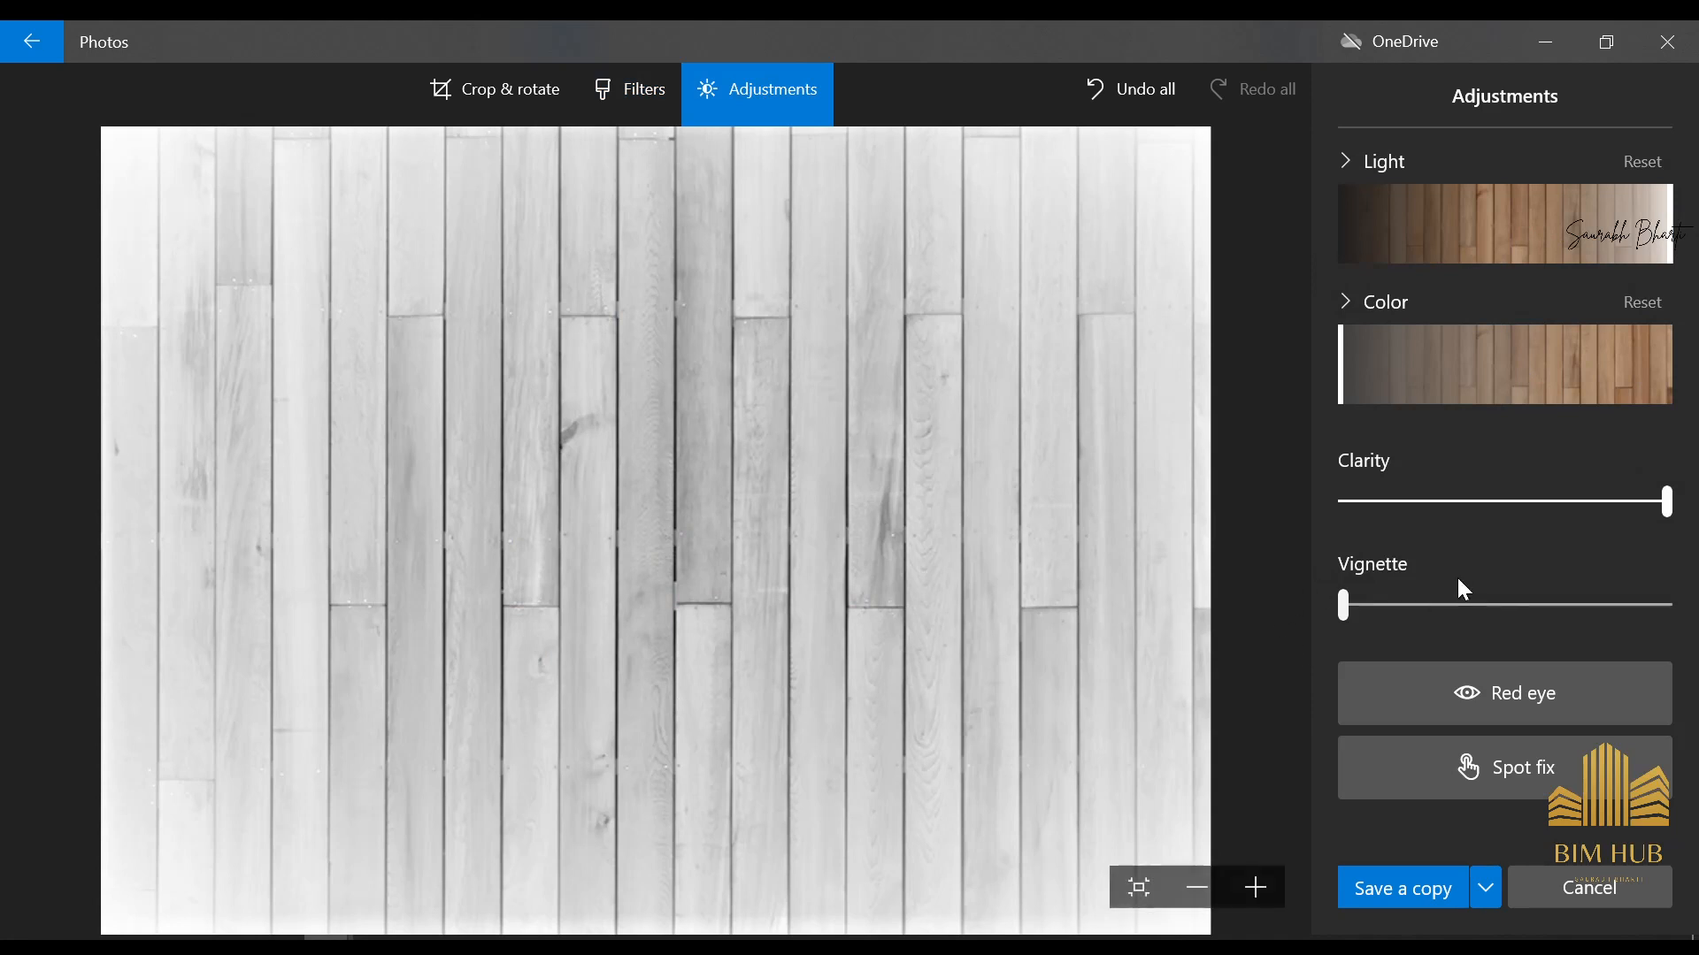
click(1469, 606)
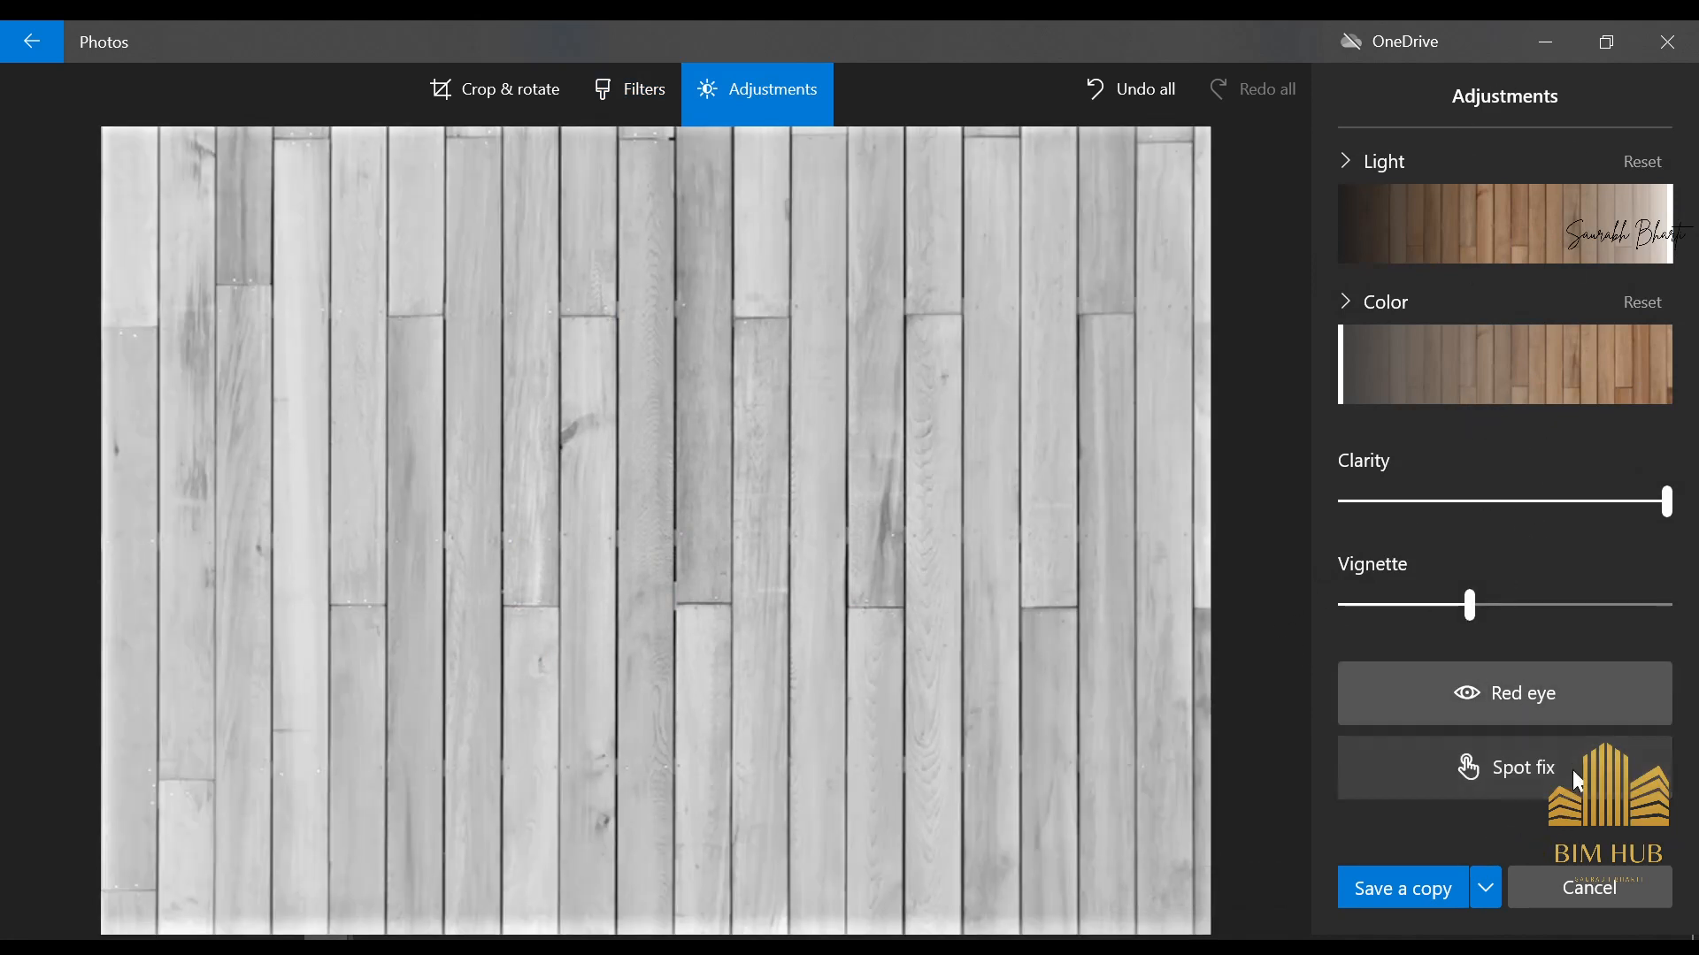
click(1529, 777)
click(1508, 748)
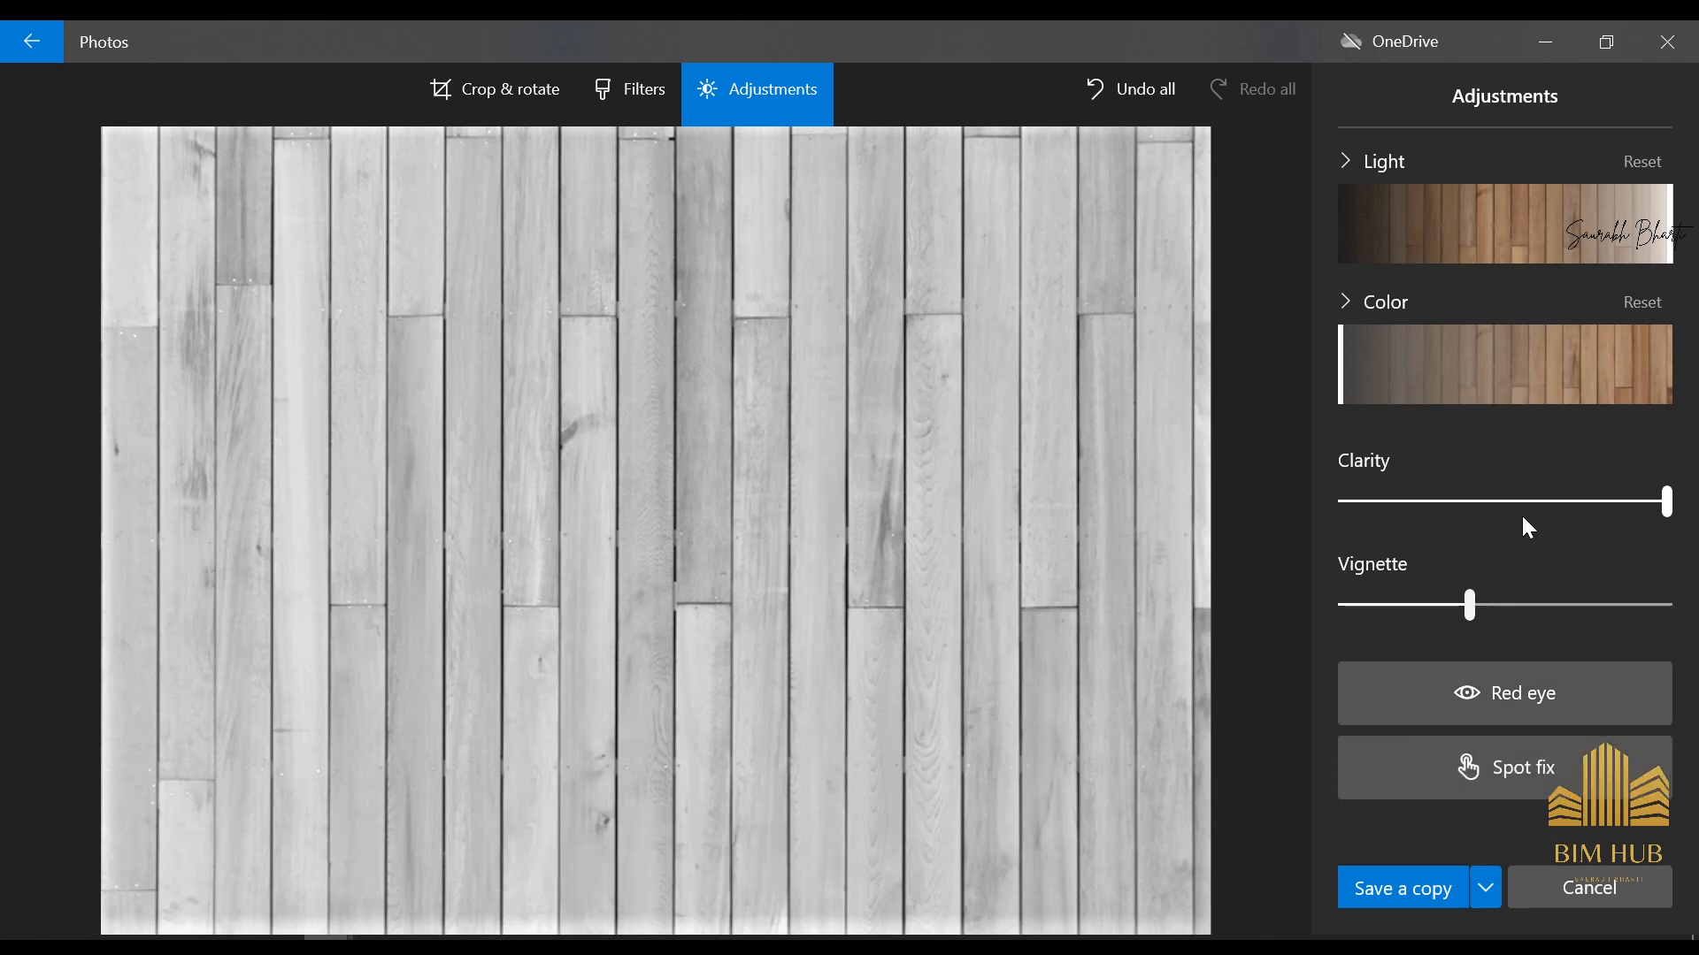
Set the image's contrast to 100 and highlights to maximum, and raise exposure and shadows to whiten everything except the plank joints
click(641, 88)
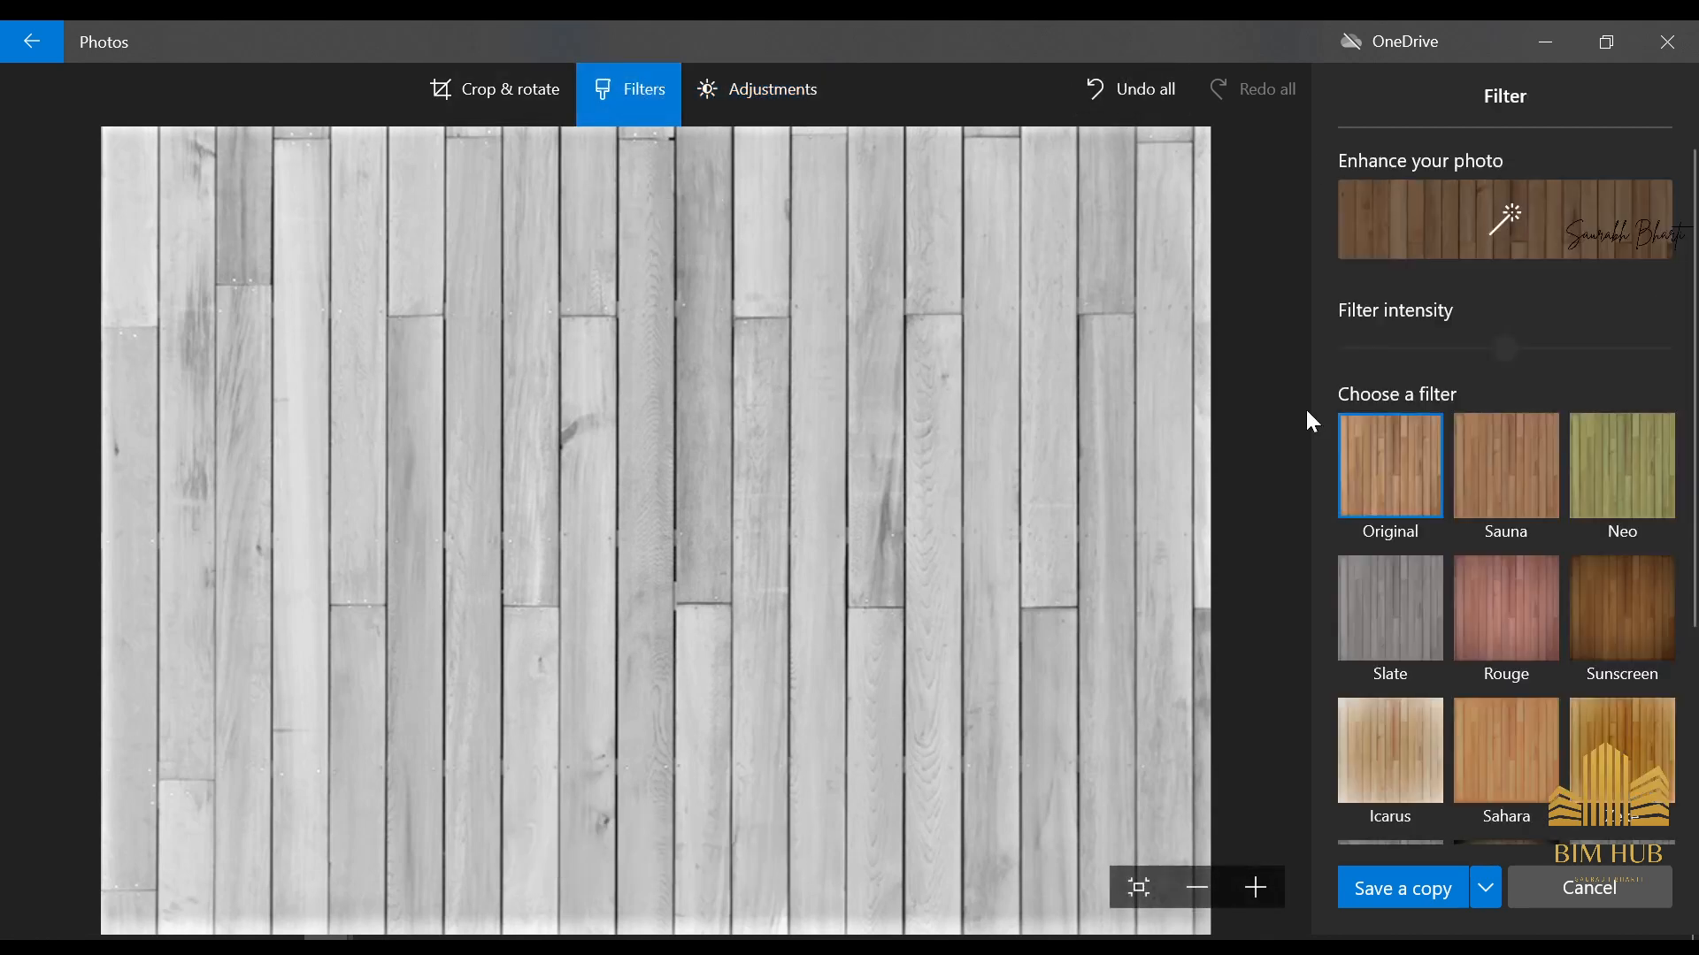
click(805, 88)
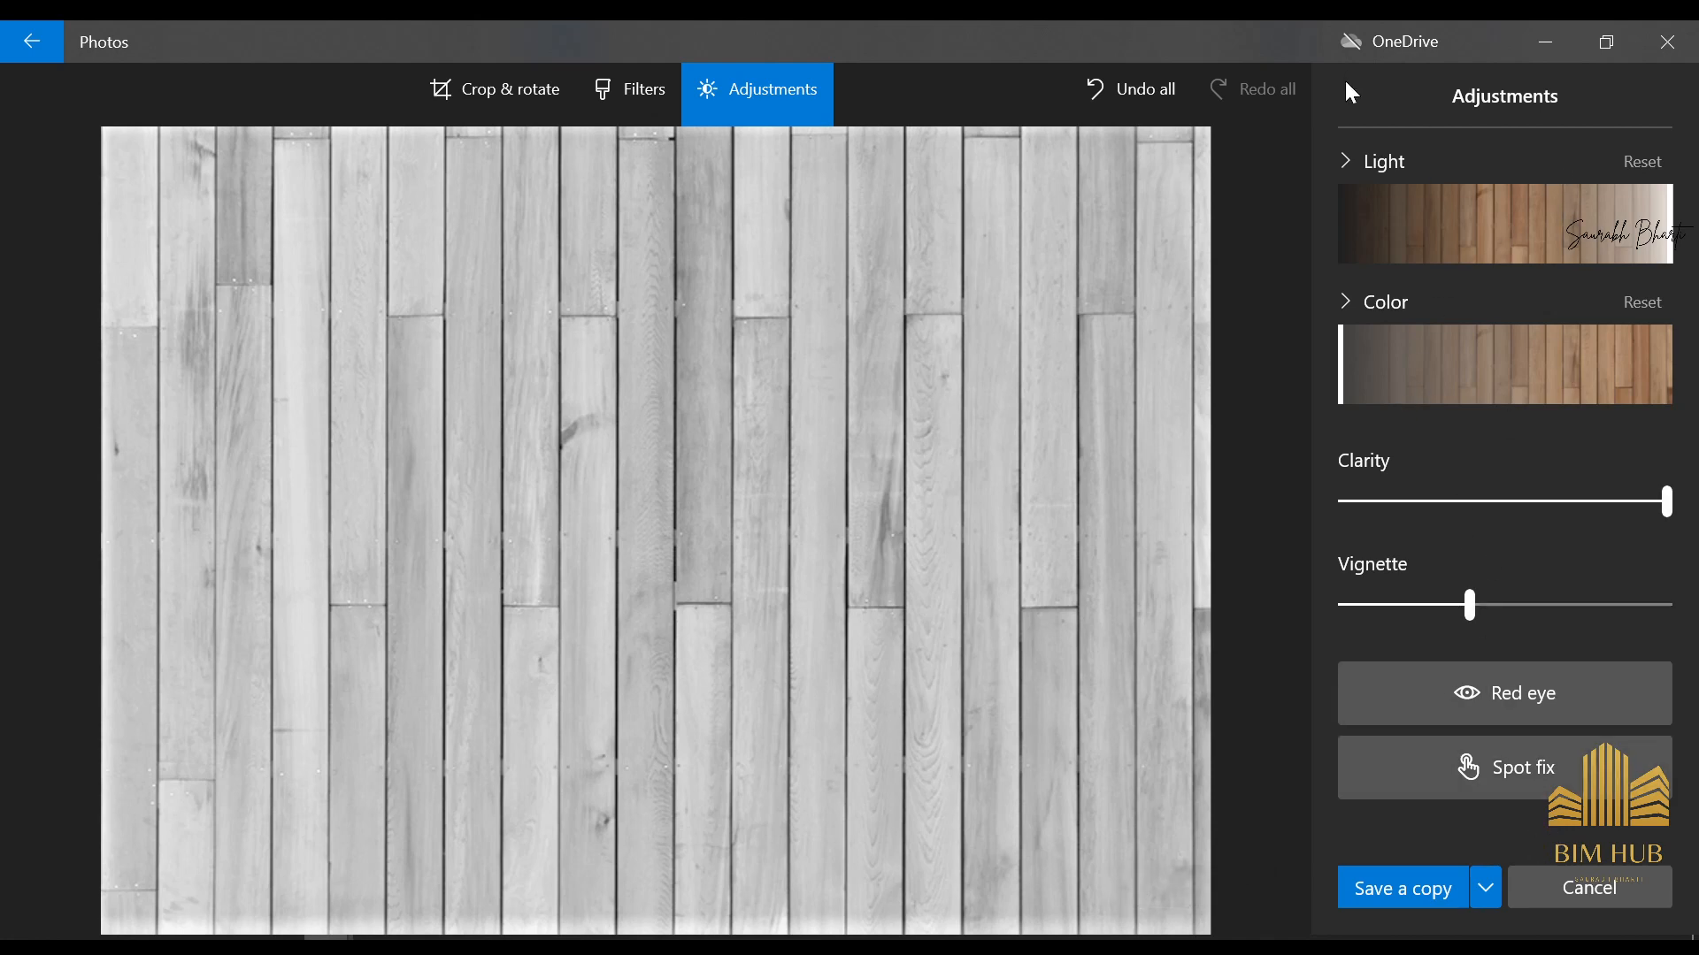
click(1354, 154)
drag(1581, 363, 1646, 350)
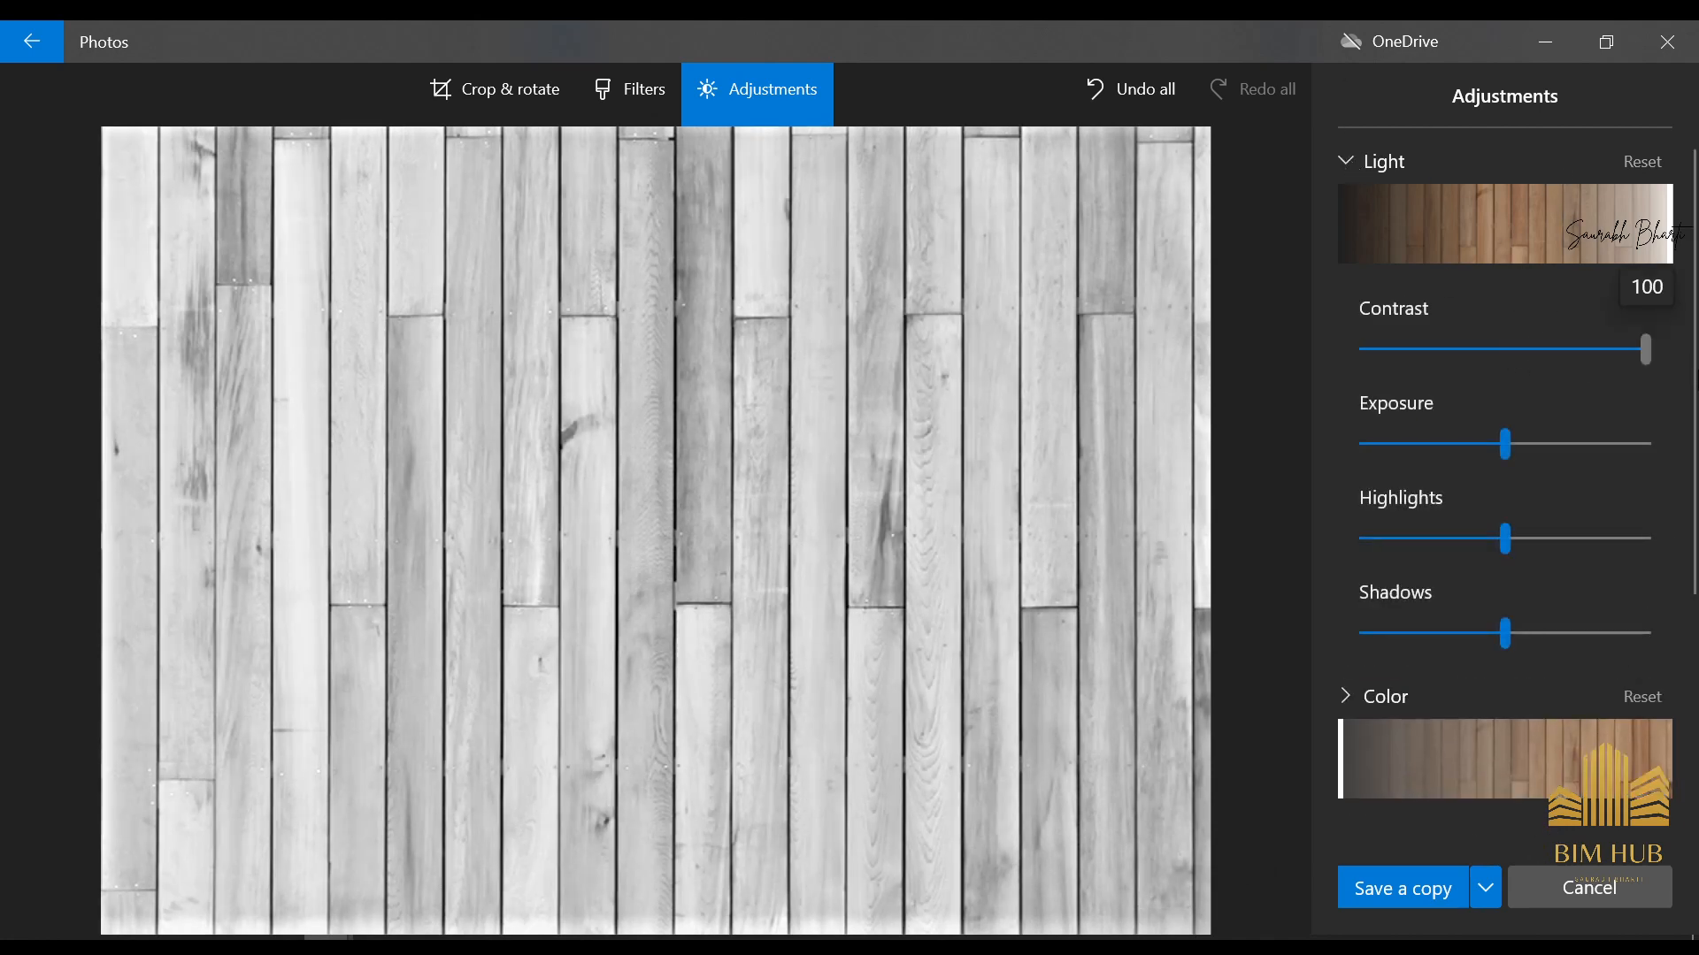
drag(1505, 443, 1589, 443)
drag(1505, 538, 1672, 543)
drag(1505, 634, 1603, 619)
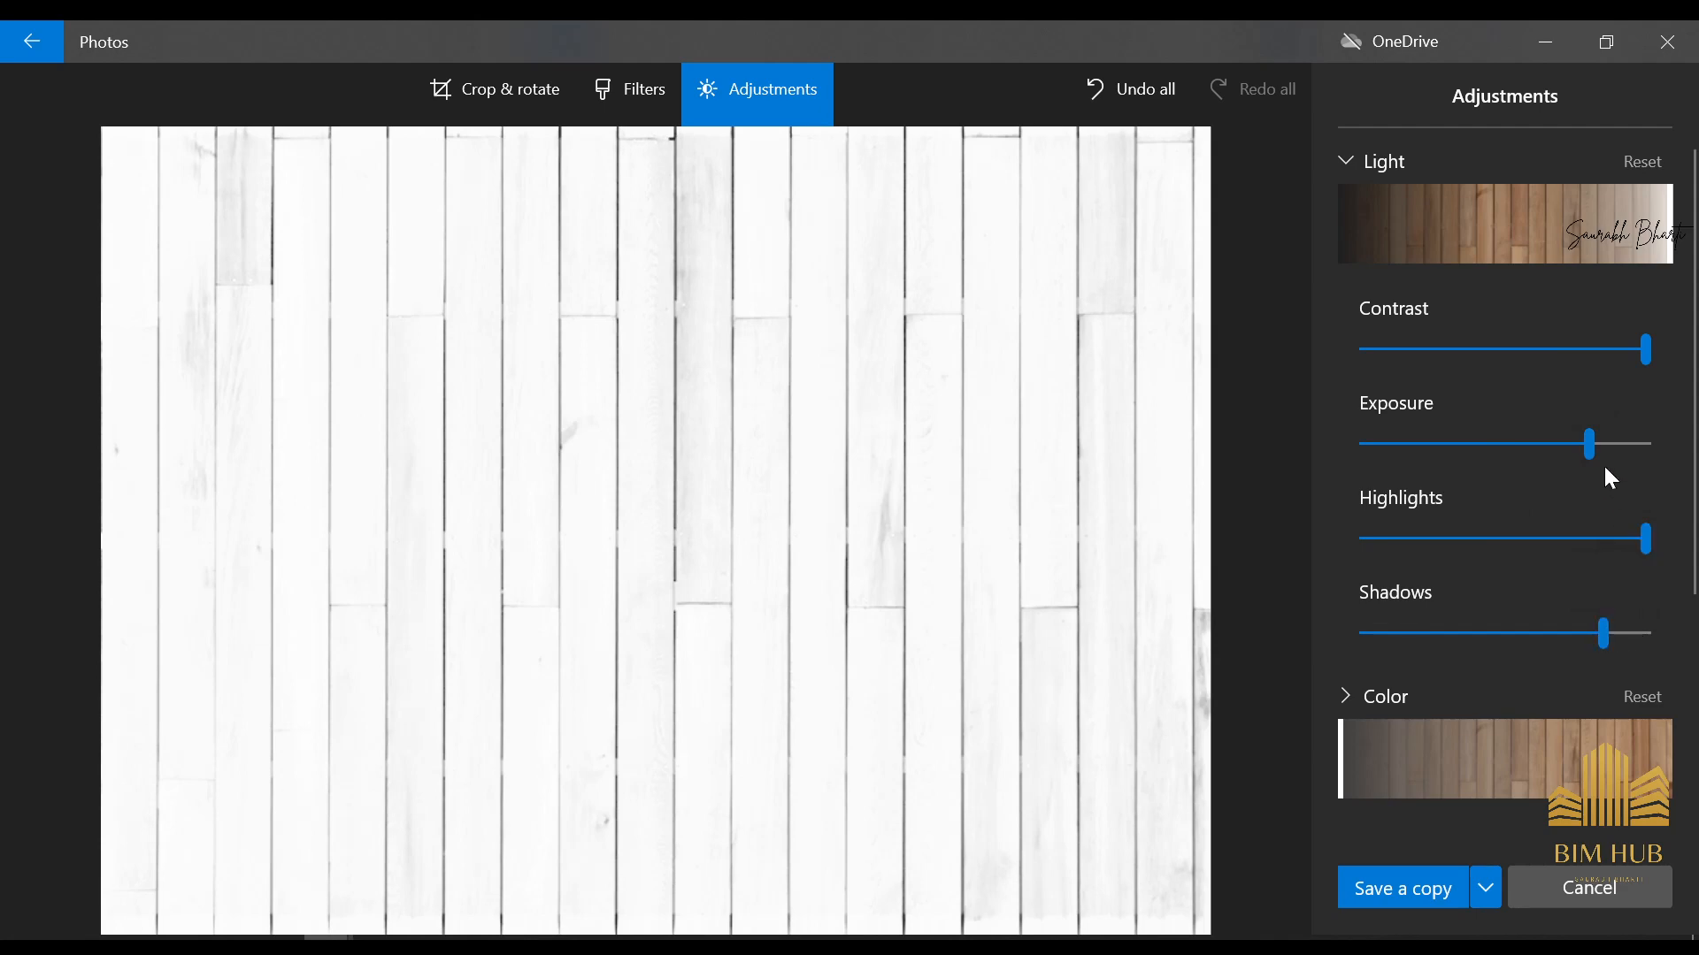
drag(1589, 445, 1598, 502)
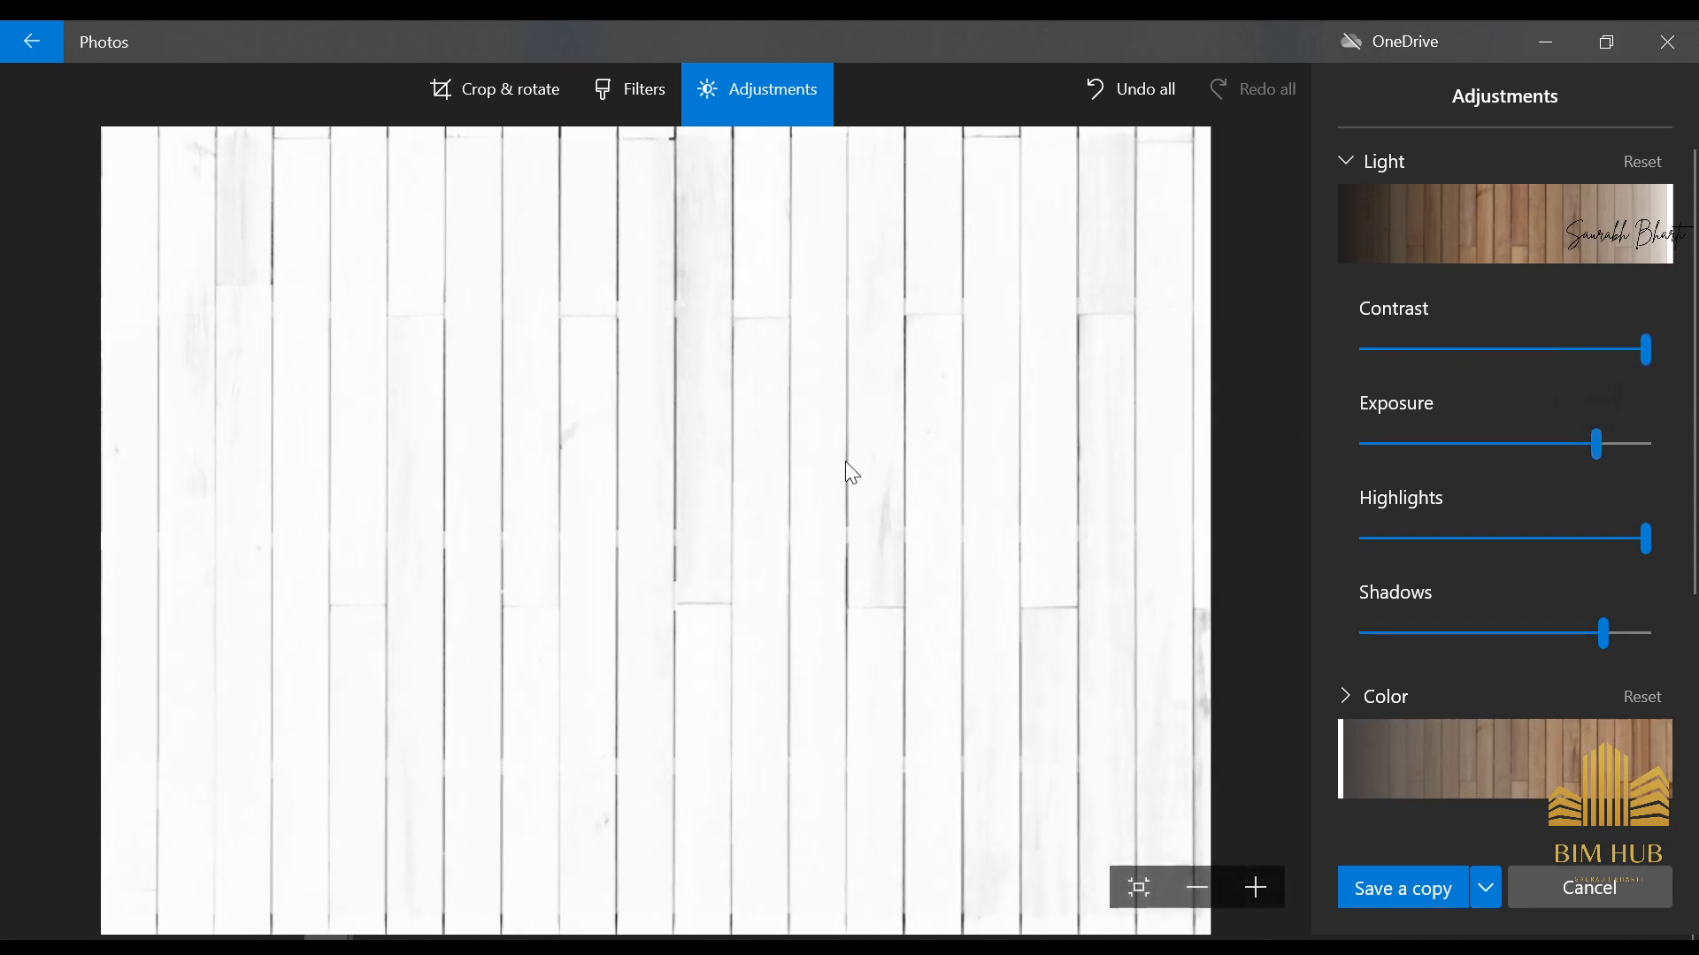
mouse_move(1631, 469)
mouse_down()
mouse_move(1601, 448)
mouse_move(1621, 445)
mouse_up()
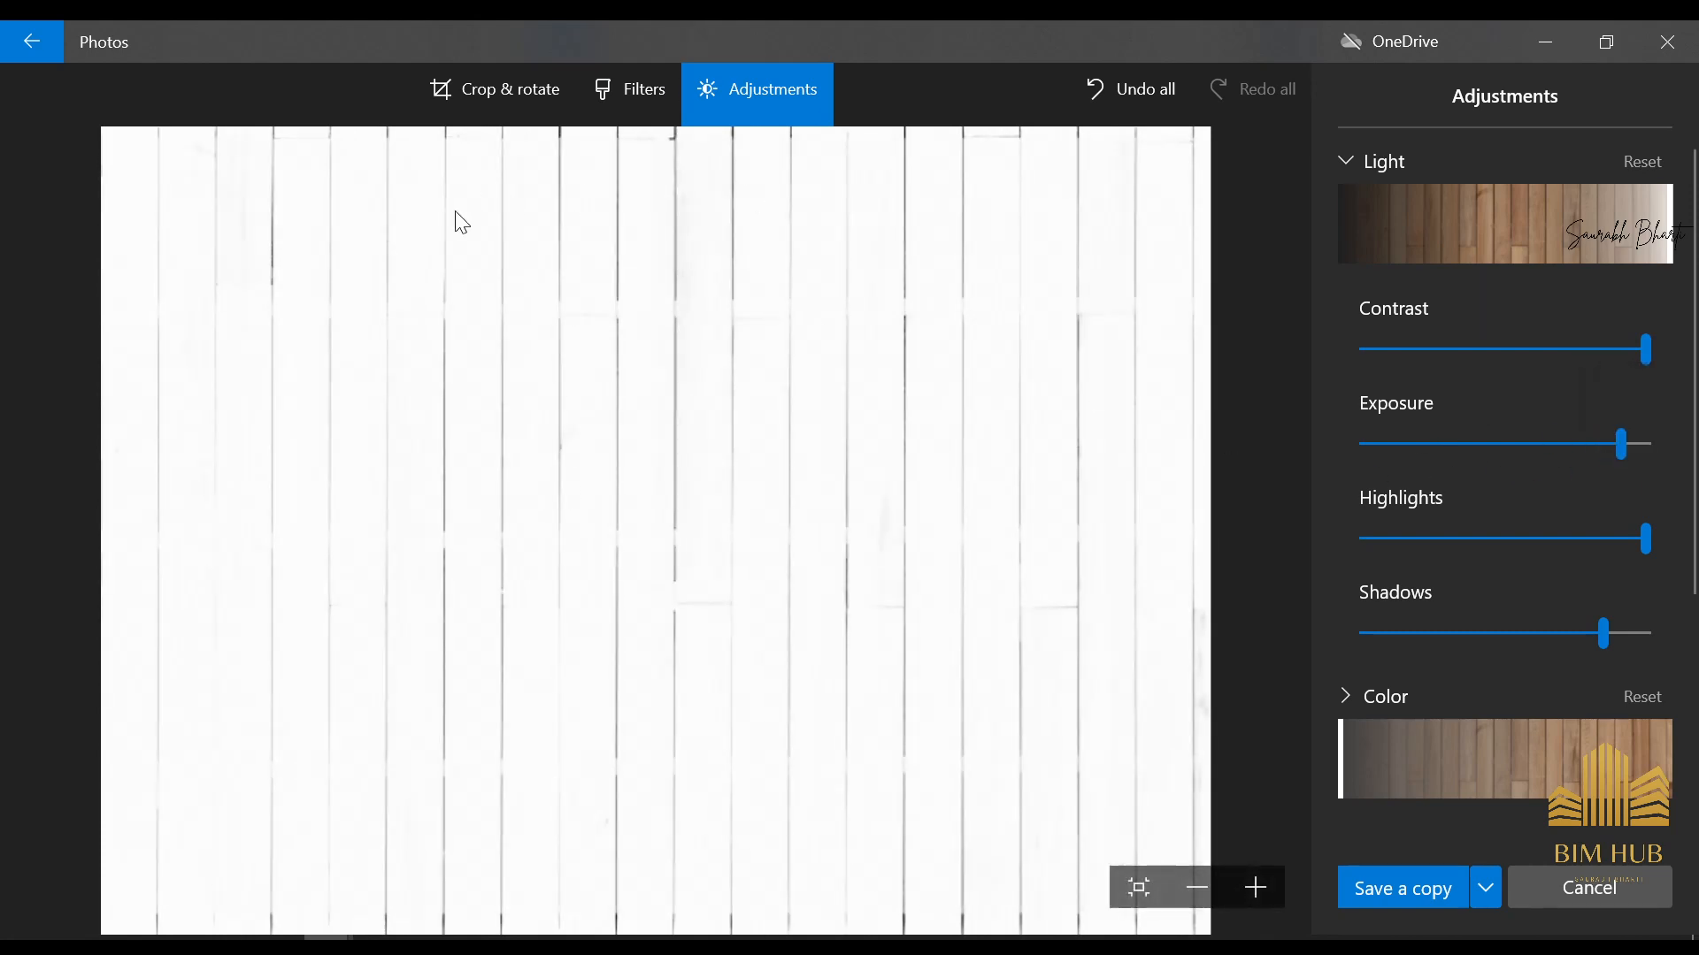
Save the edited image as a copy named Bump.jpg on the Desktop and close Photos
scroll(1601, 447, down, 5)
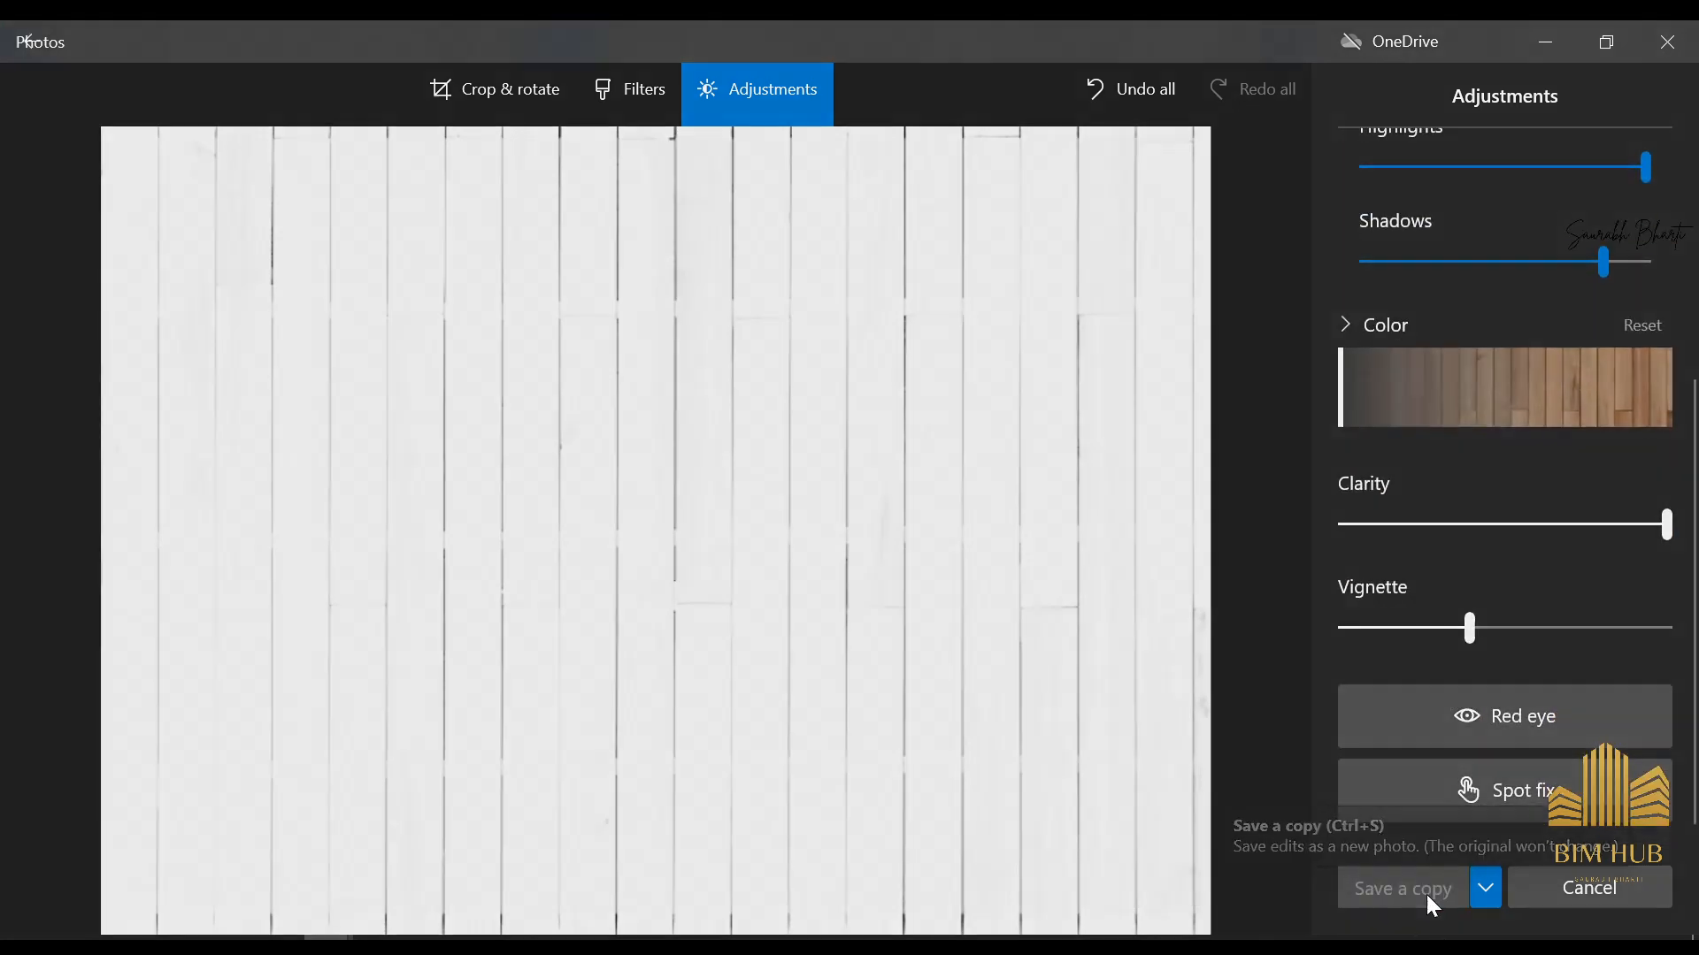
click(1426, 895)
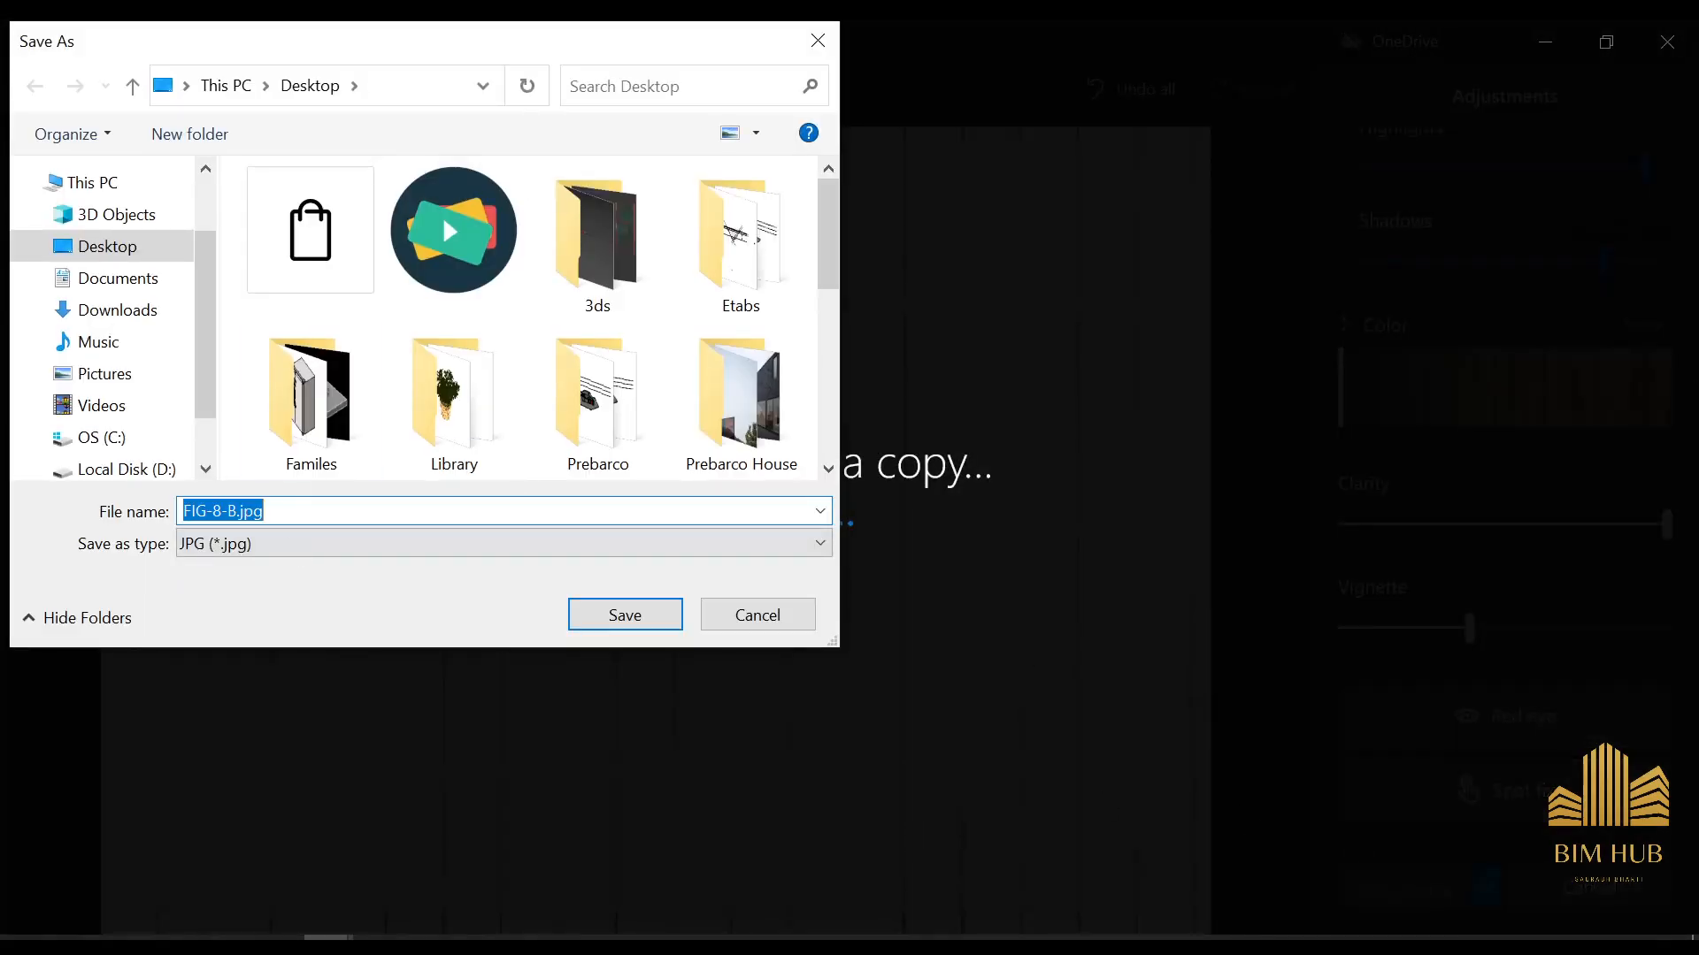
click(266, 511)
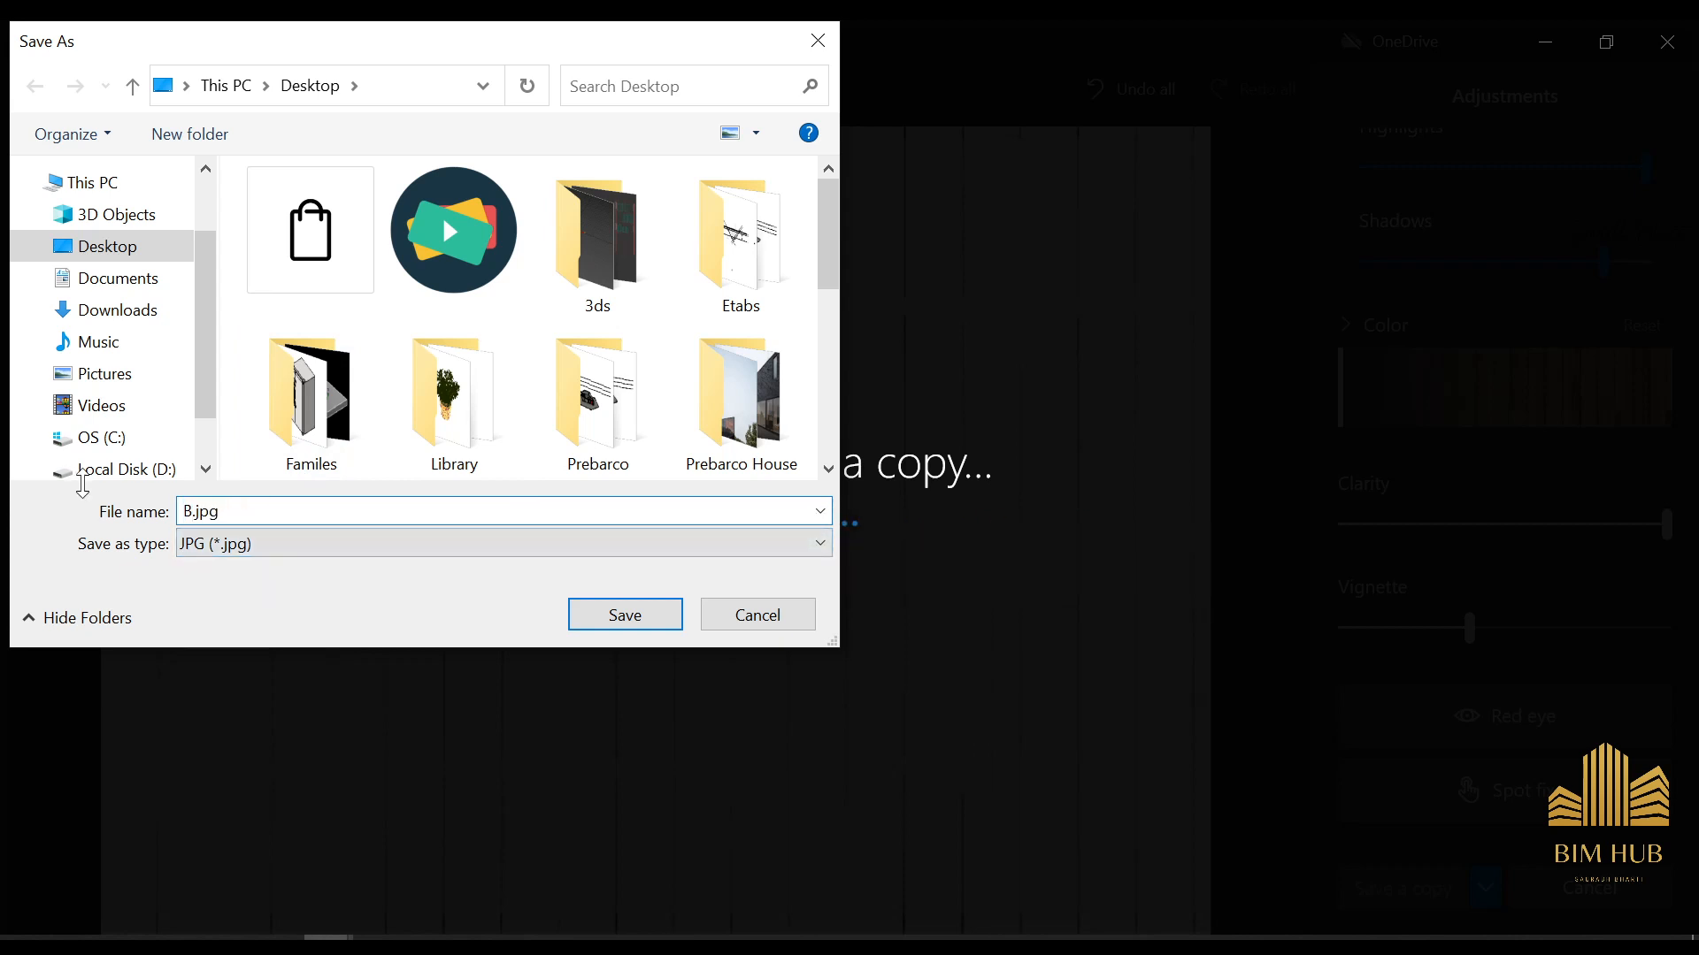
click(643, 614)
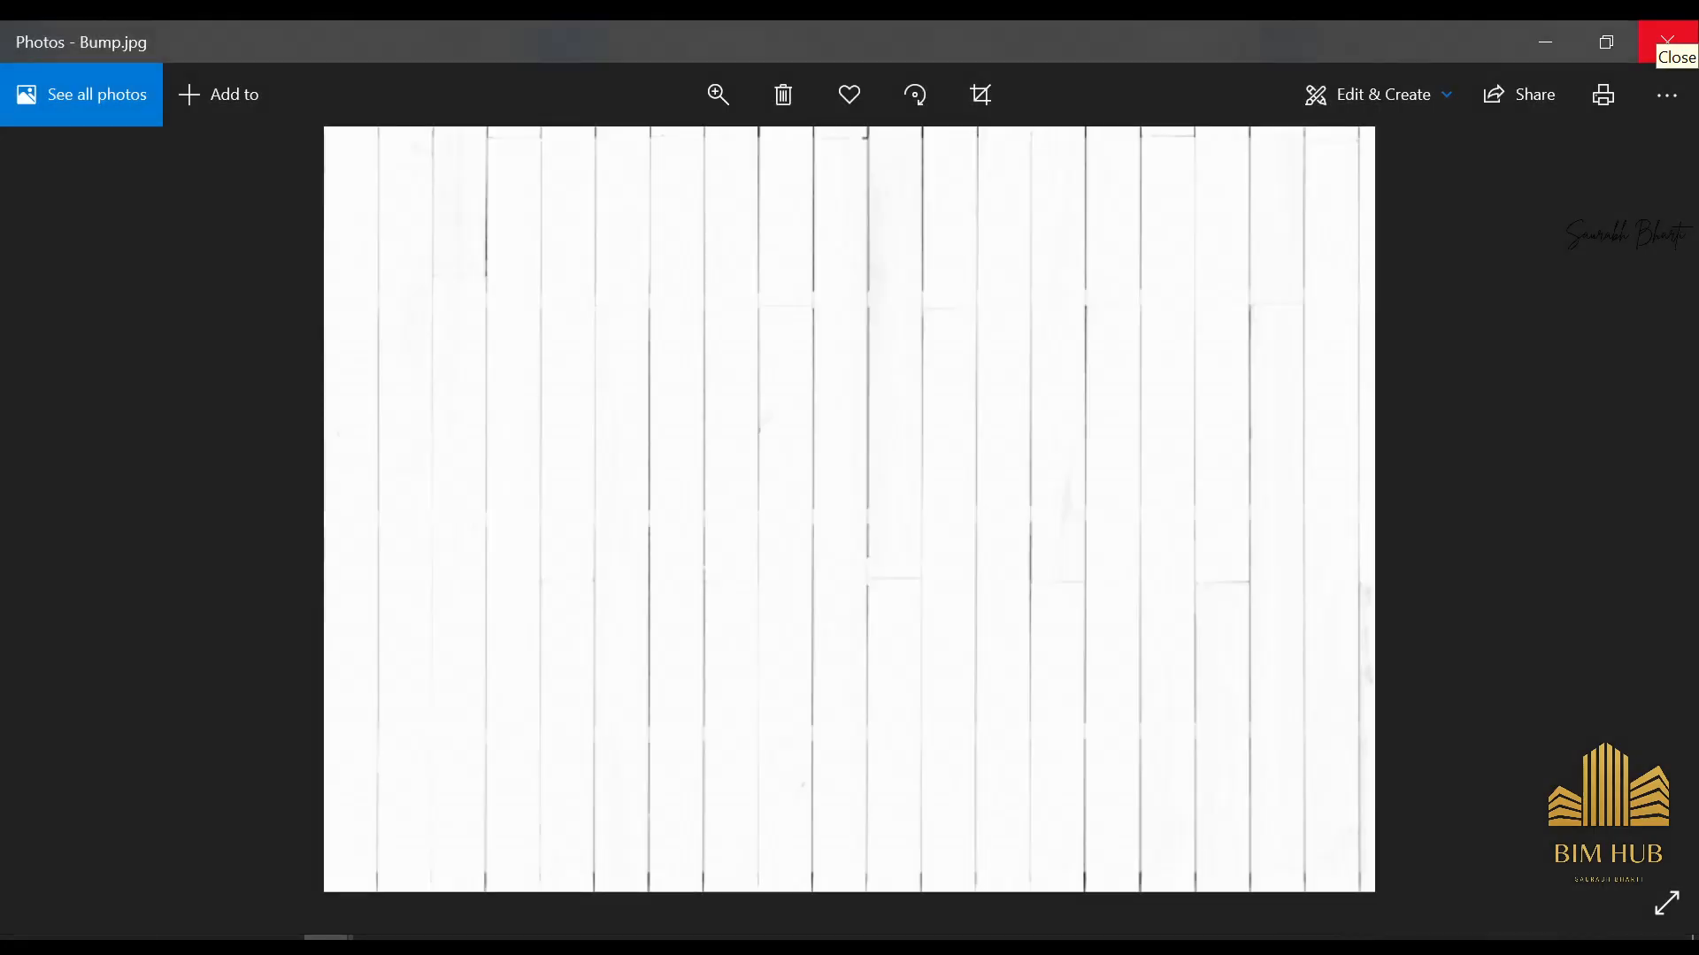
click(1667, 41)
In Revit, switch the 1. UPPER RAIL material's generic texture from tiles to an image
click(1070, 460)
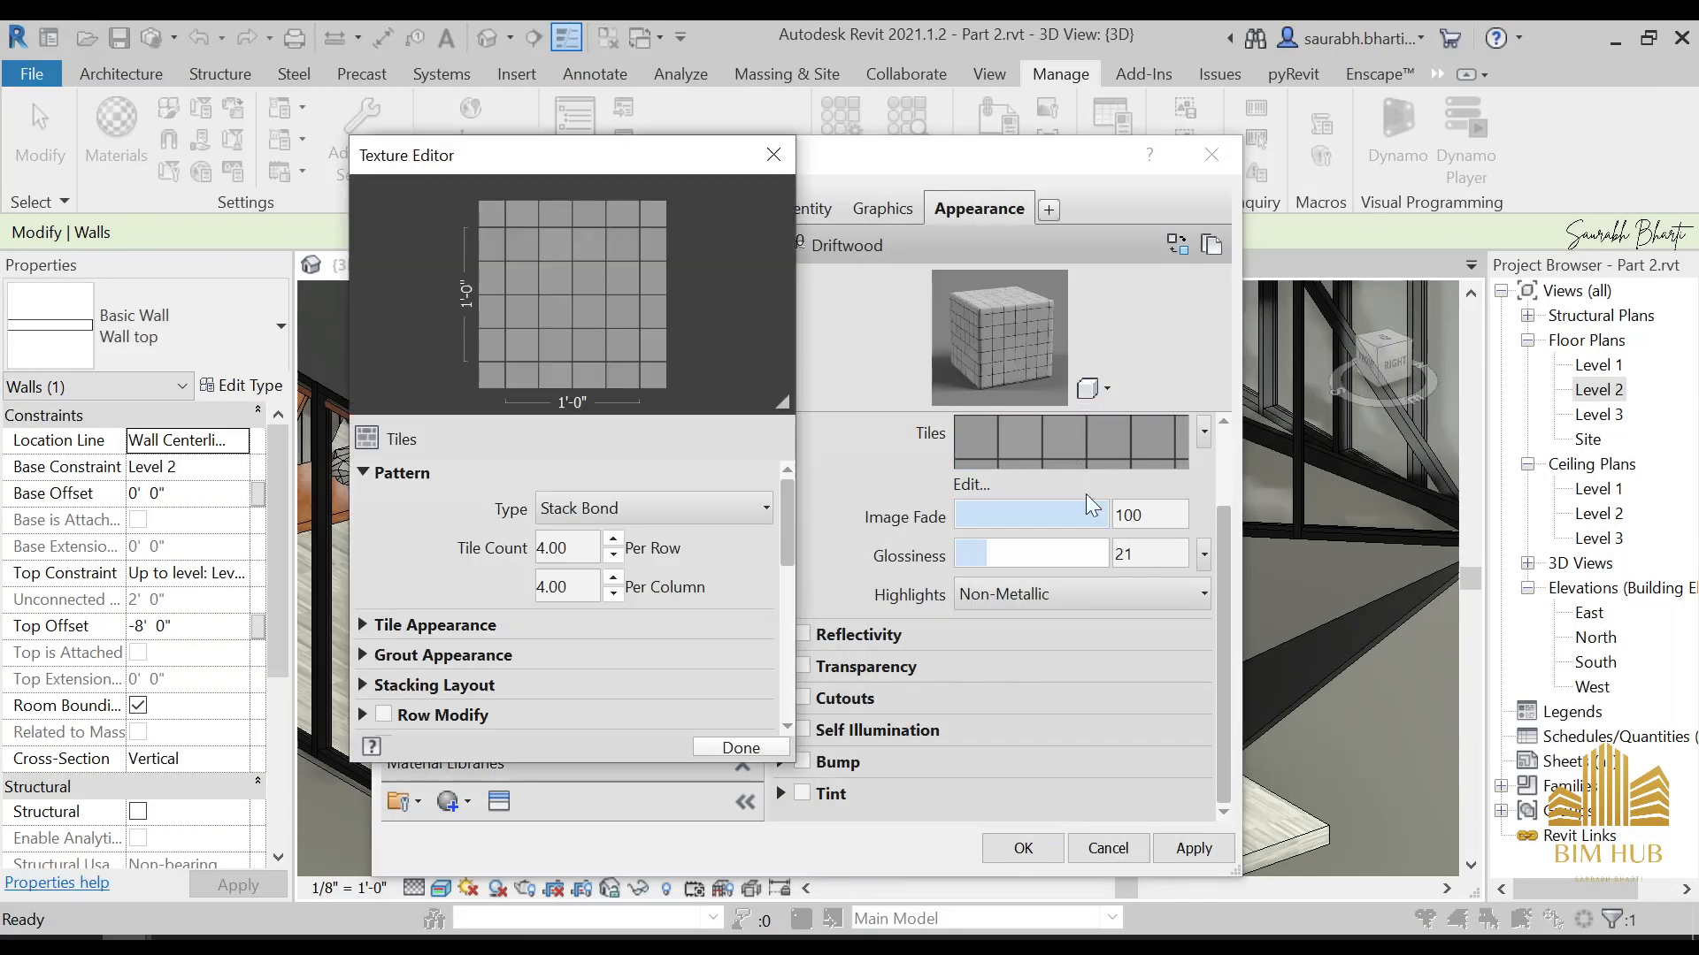
click(1070, 456)
click(1070, 456)
click(1205, 430)
click(1127, 472)
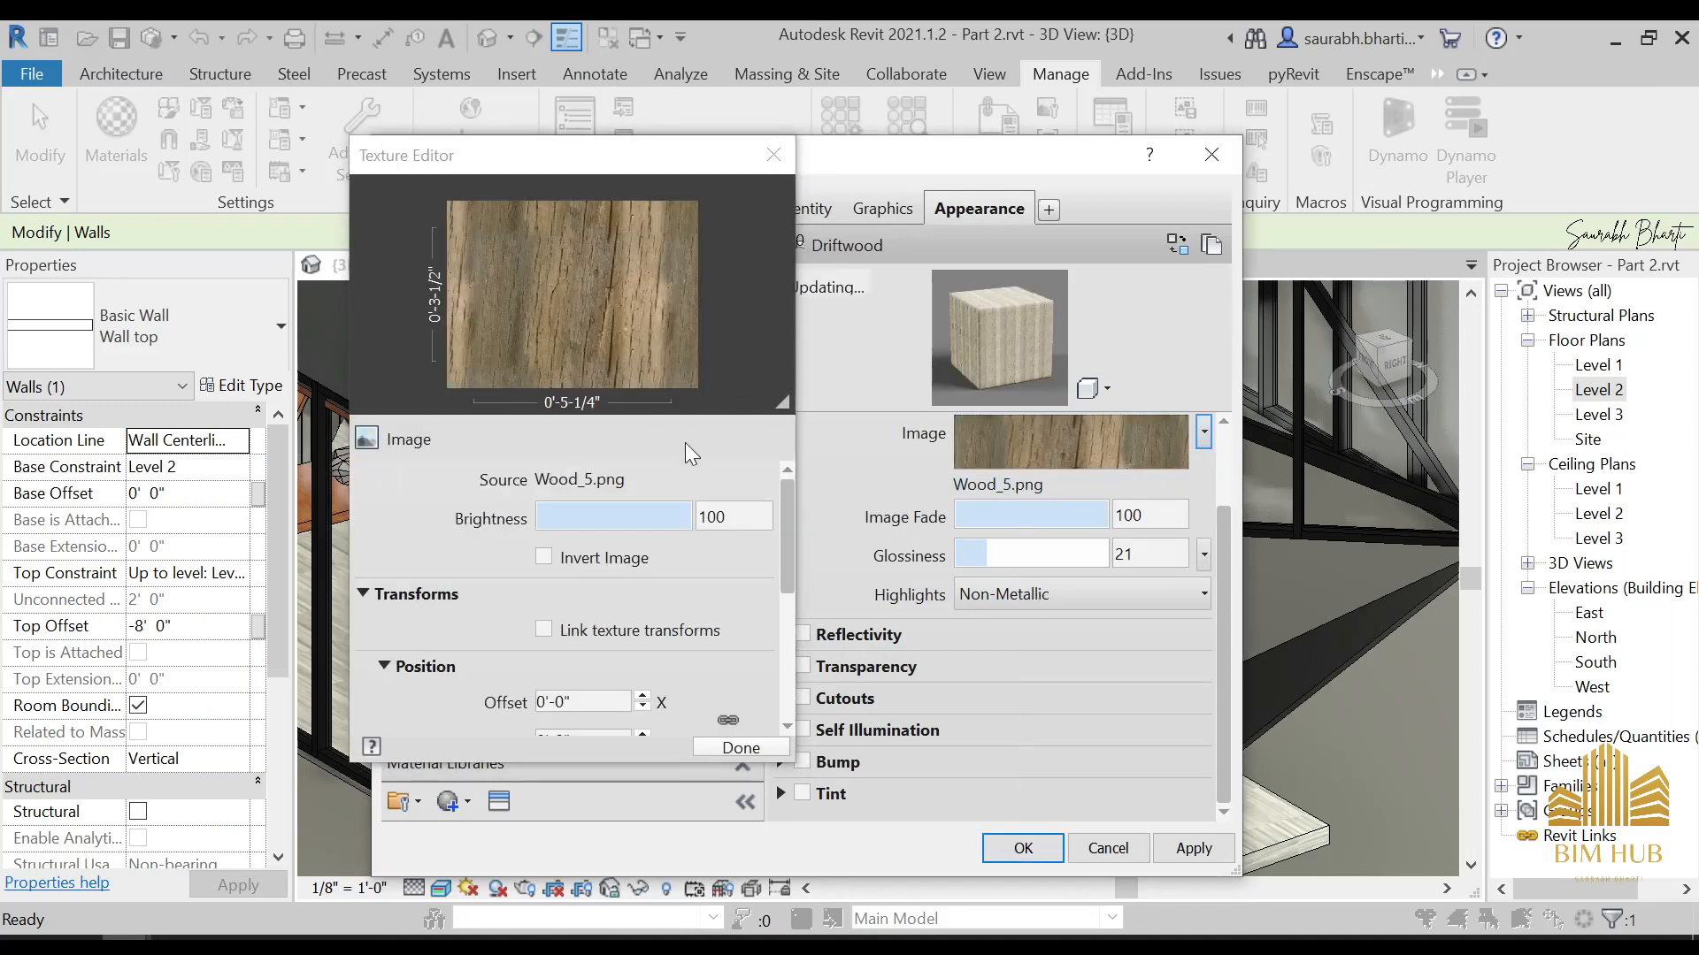
click(782, 155)
Replace the source of the 1. UPPER RAIL material's generic image with FIG-8-B.jpg from the Desktop
scroll(985, 442, up, 2)
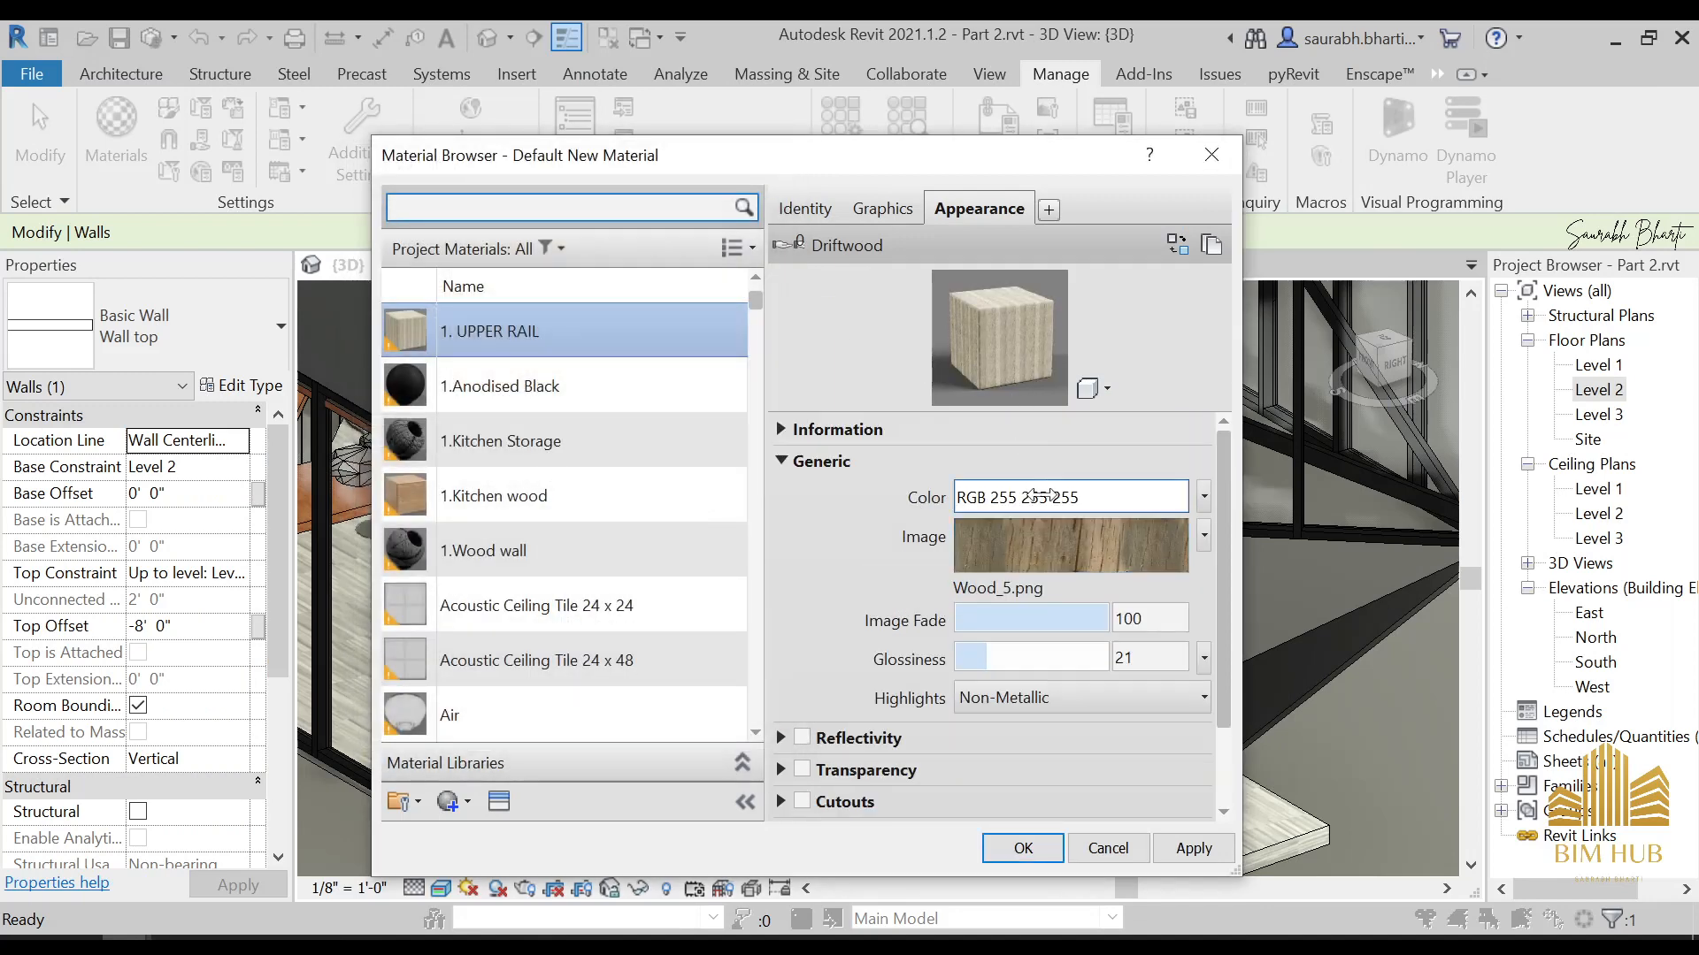
click(1039, 542)
click(598, 480)
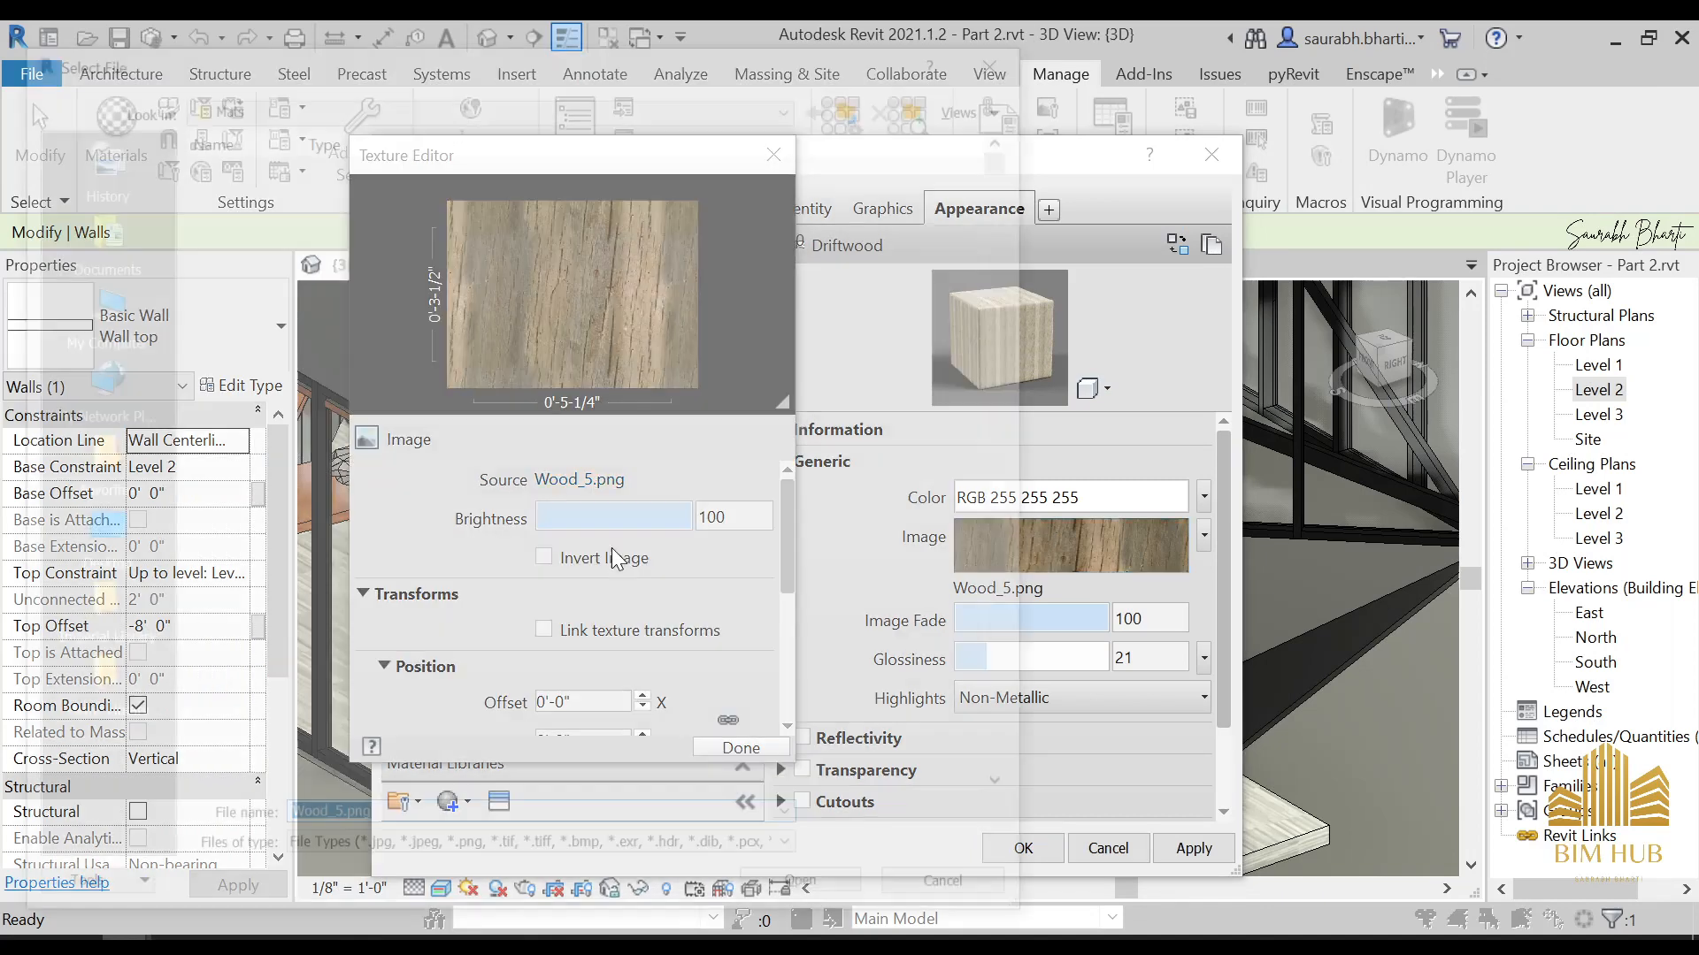
scroll(561, 557, down, 5)
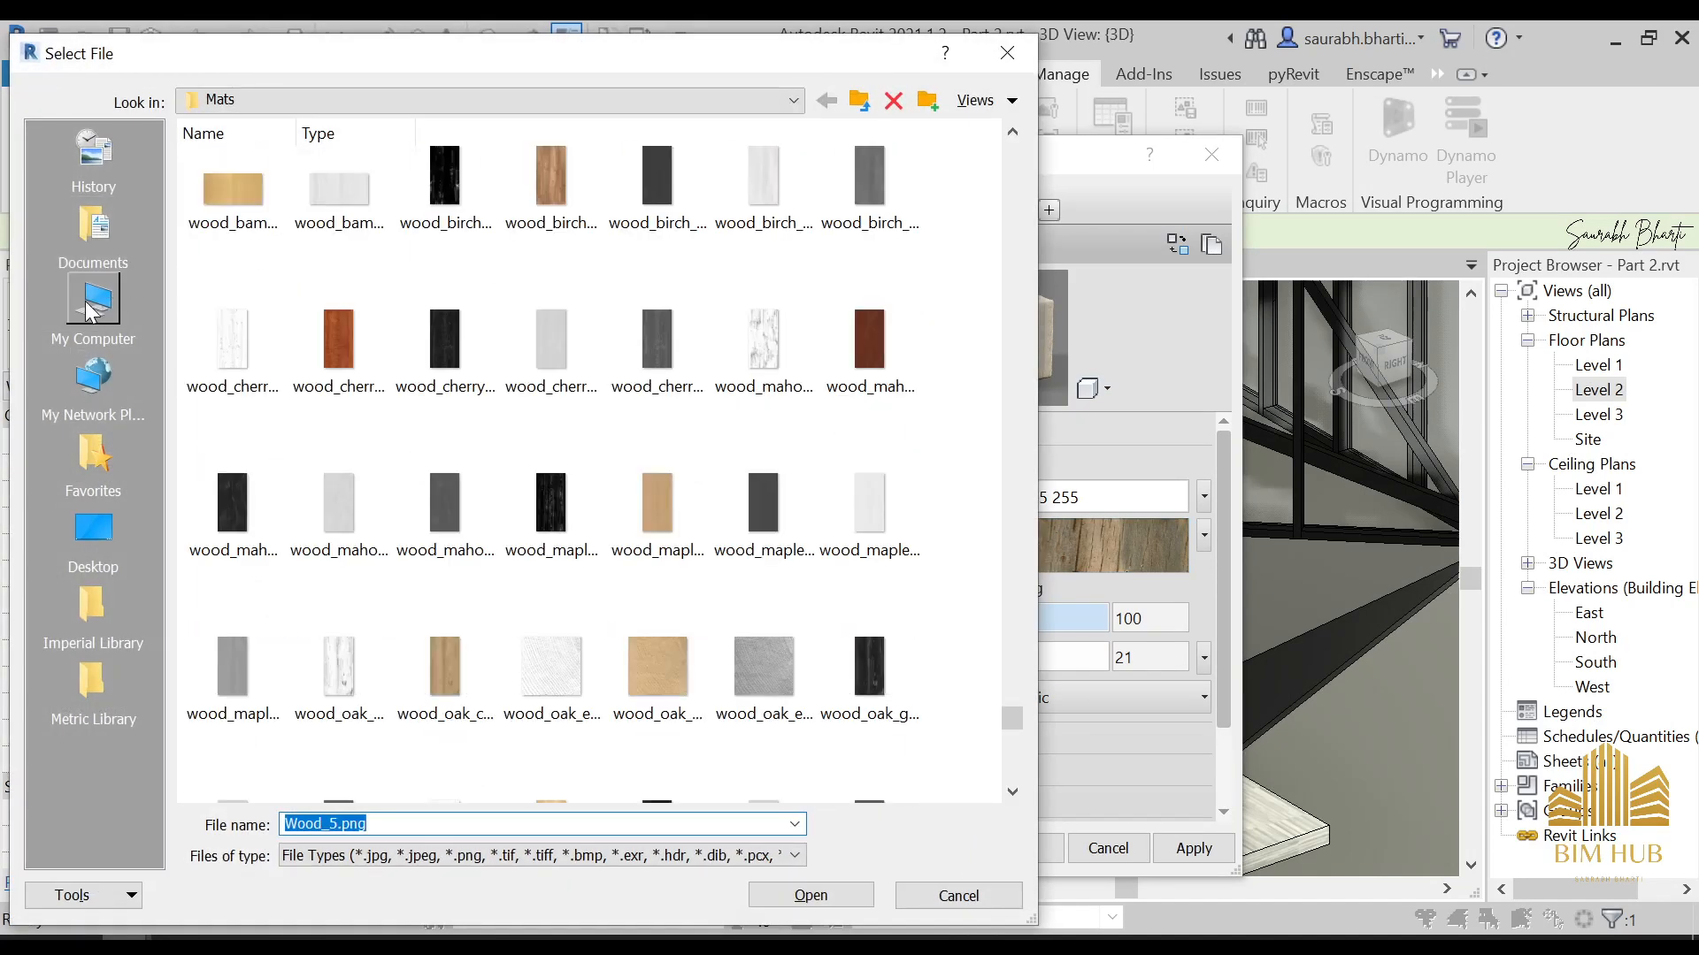
click(93, 531)
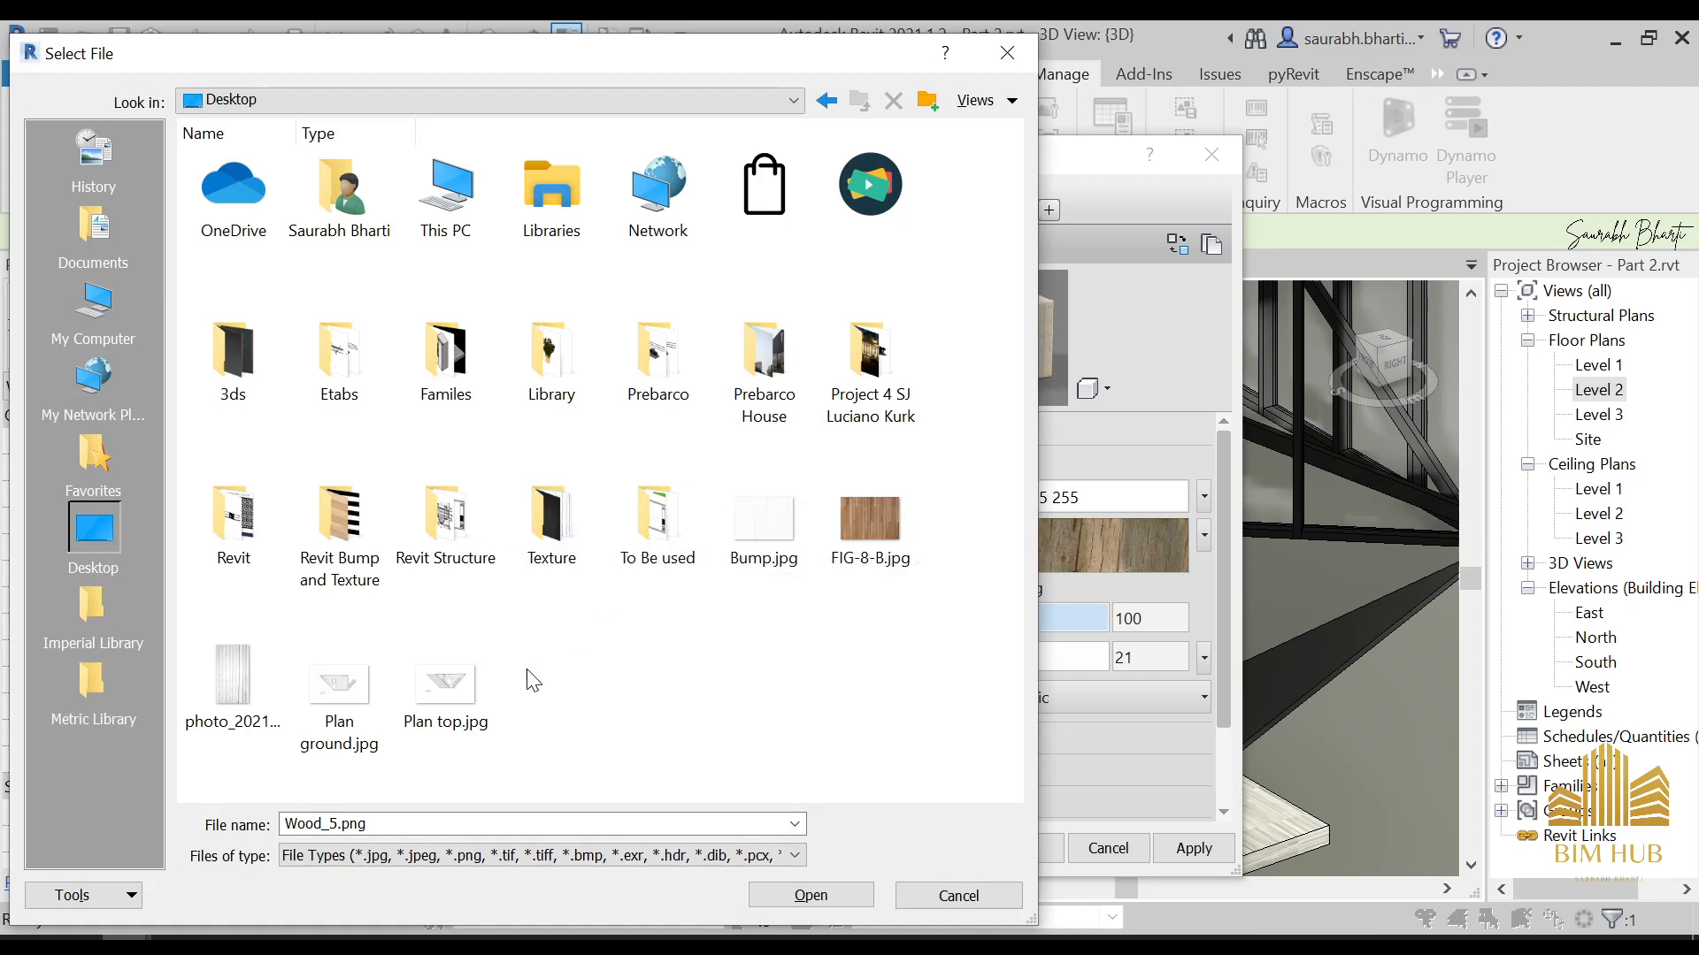
click(865, 521)
double_click(860, 512)
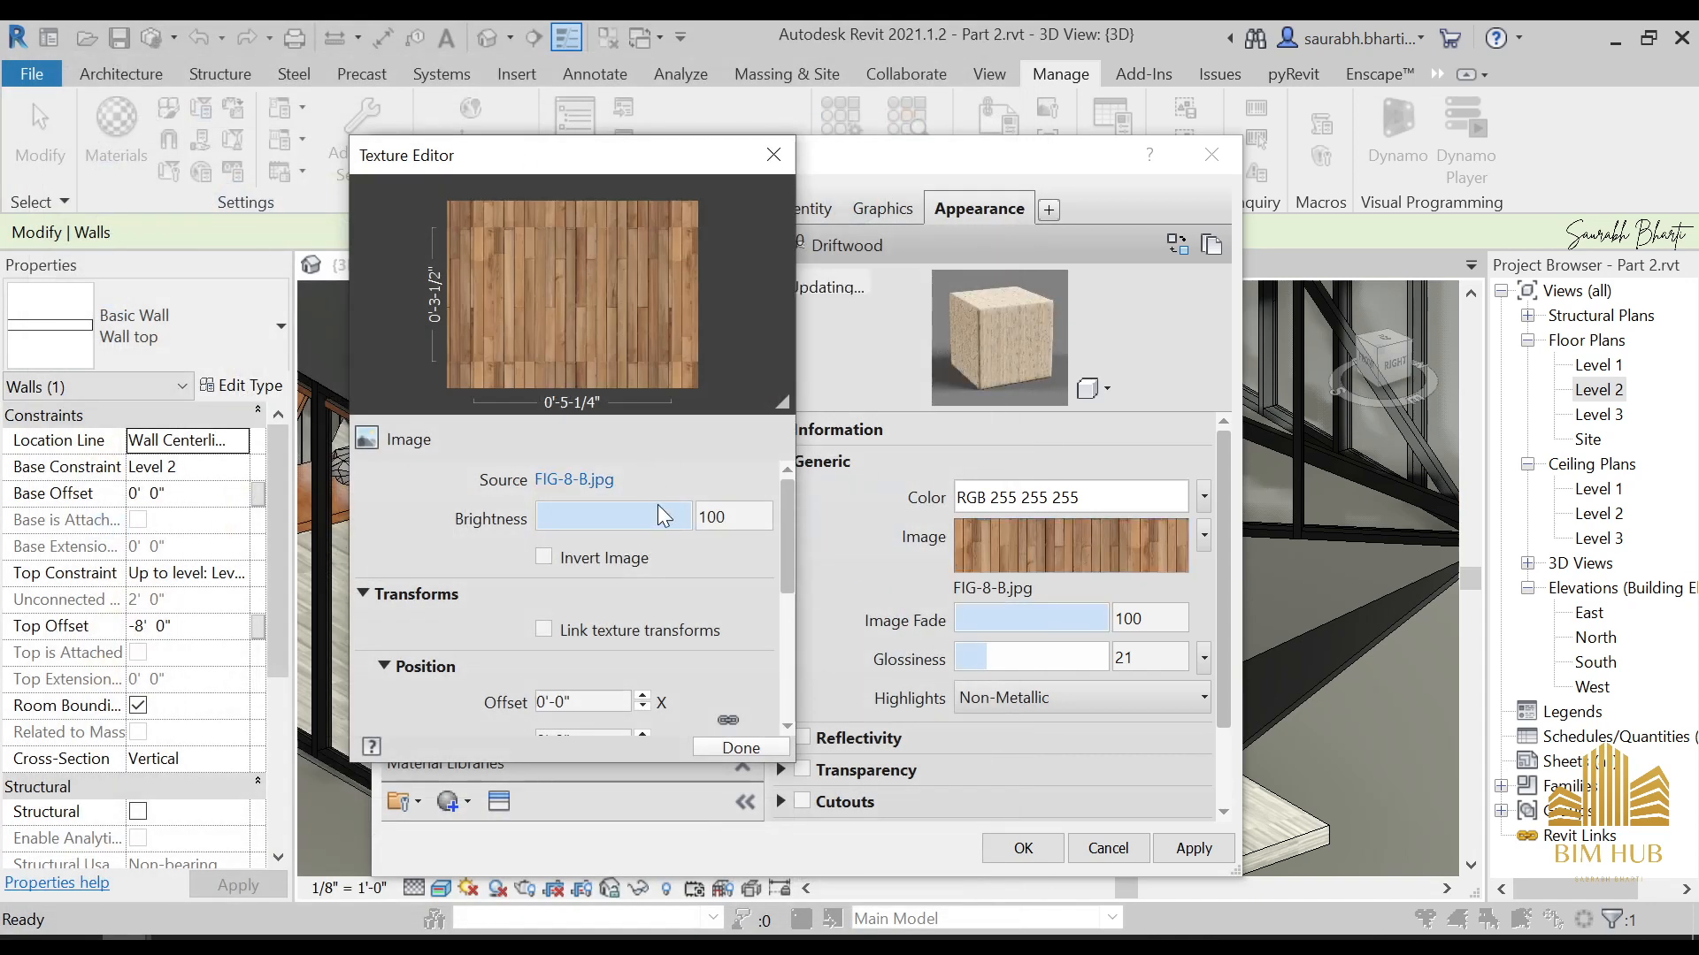
click(728, 744)
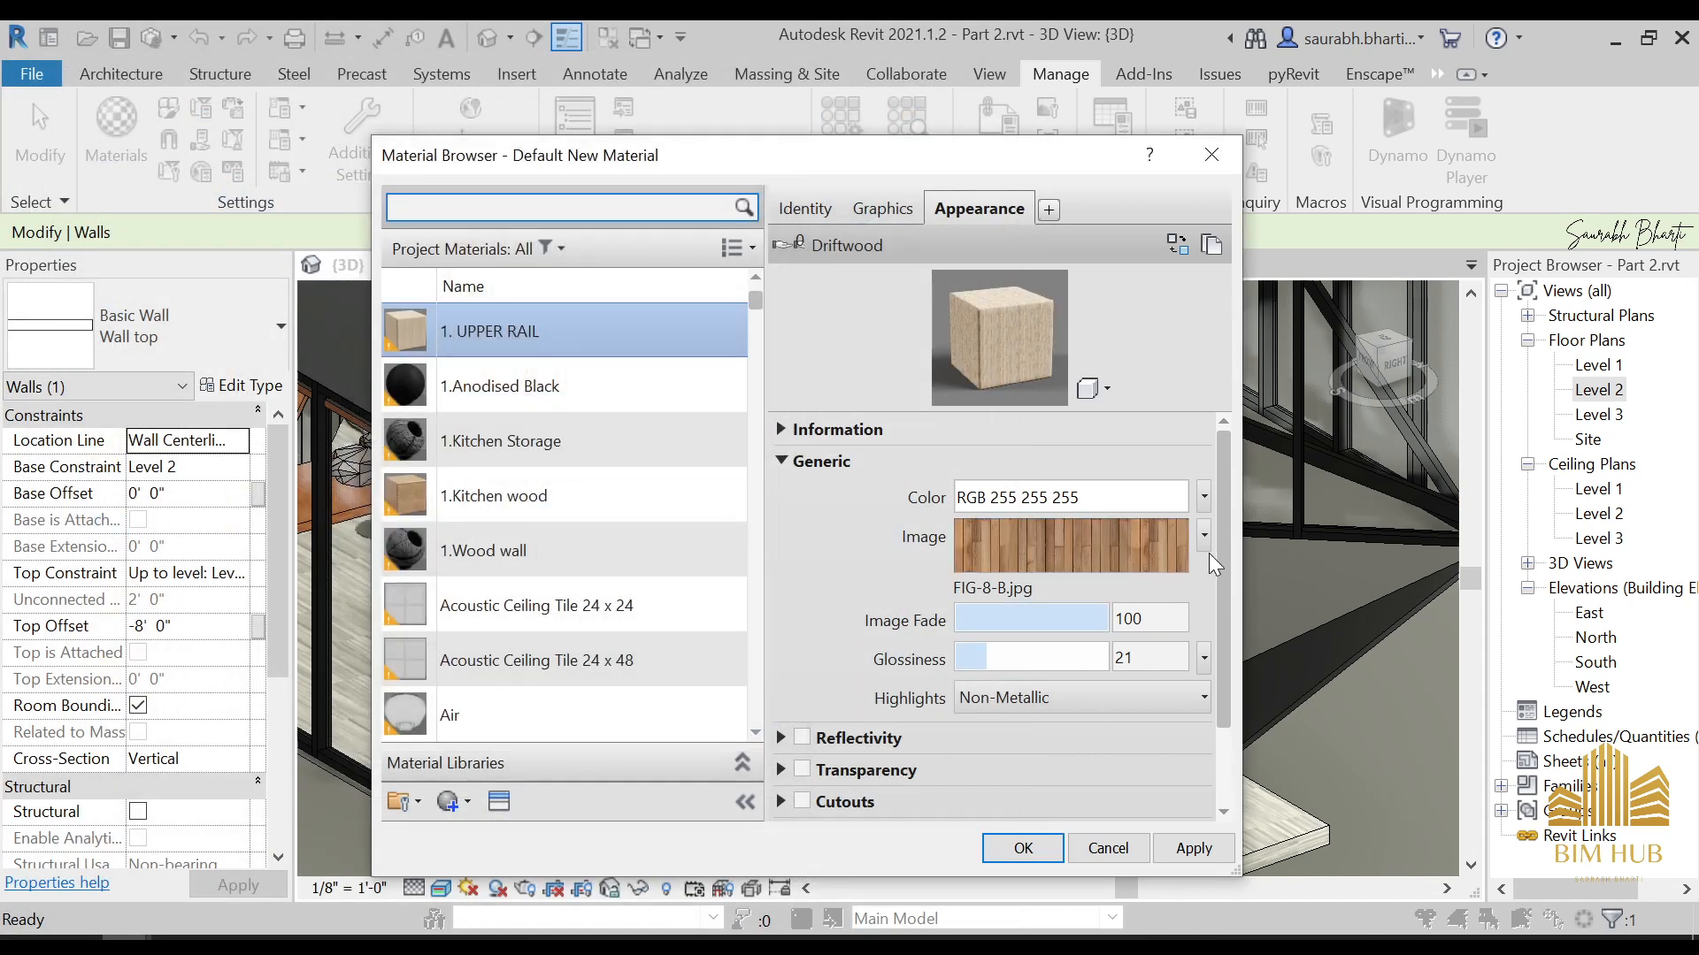
Enable Bump for the 1. UPPER RAIL material and assign Bump.jpg from the Desktop as its bump image
scroll(1224, 597, down, 1)
scroll(996, 720, down, 1)
click(812, 761)
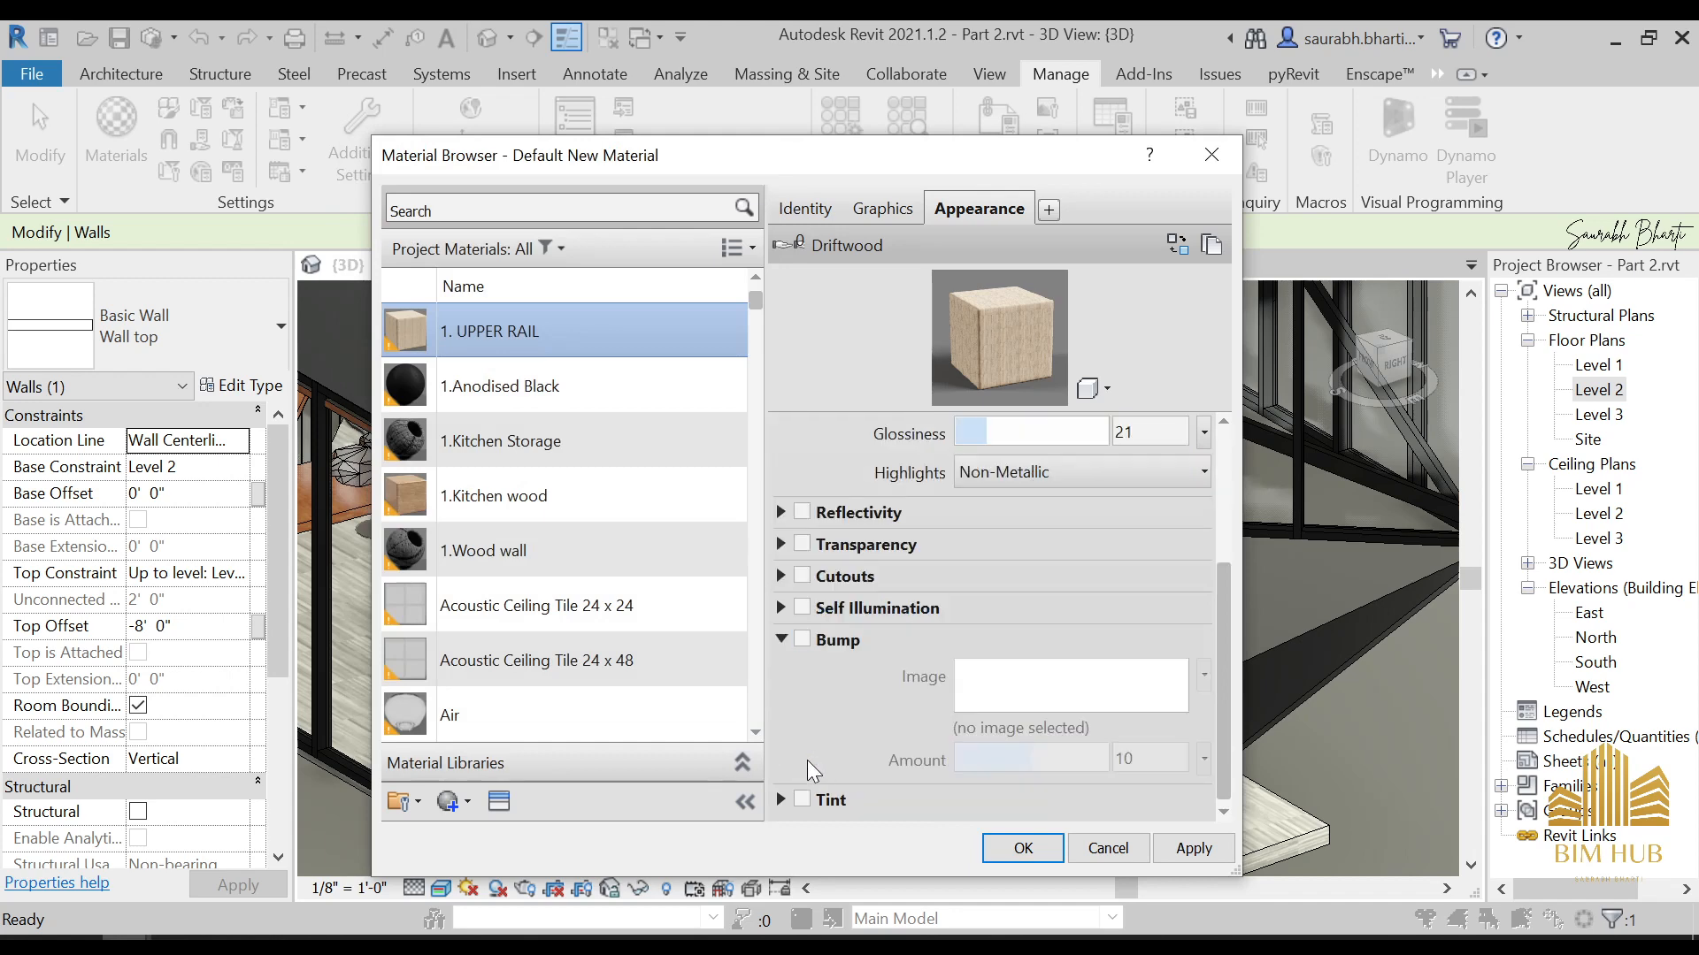
click(803, 637)
click(1017, 693)
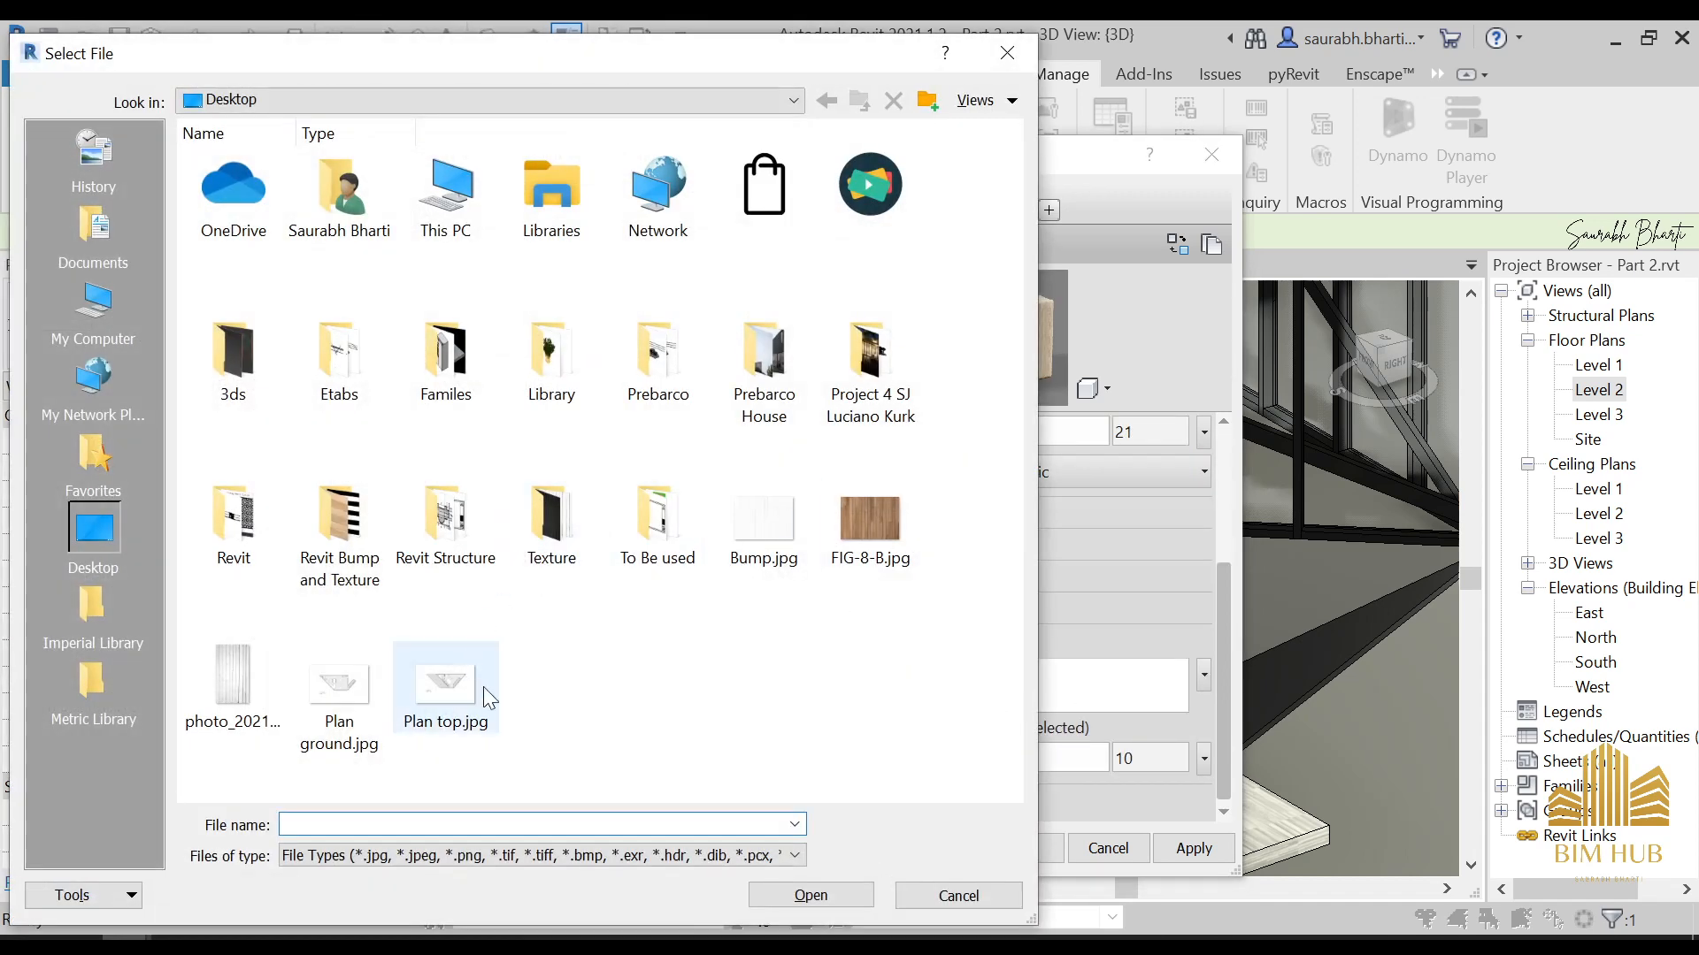
click(766, 536)
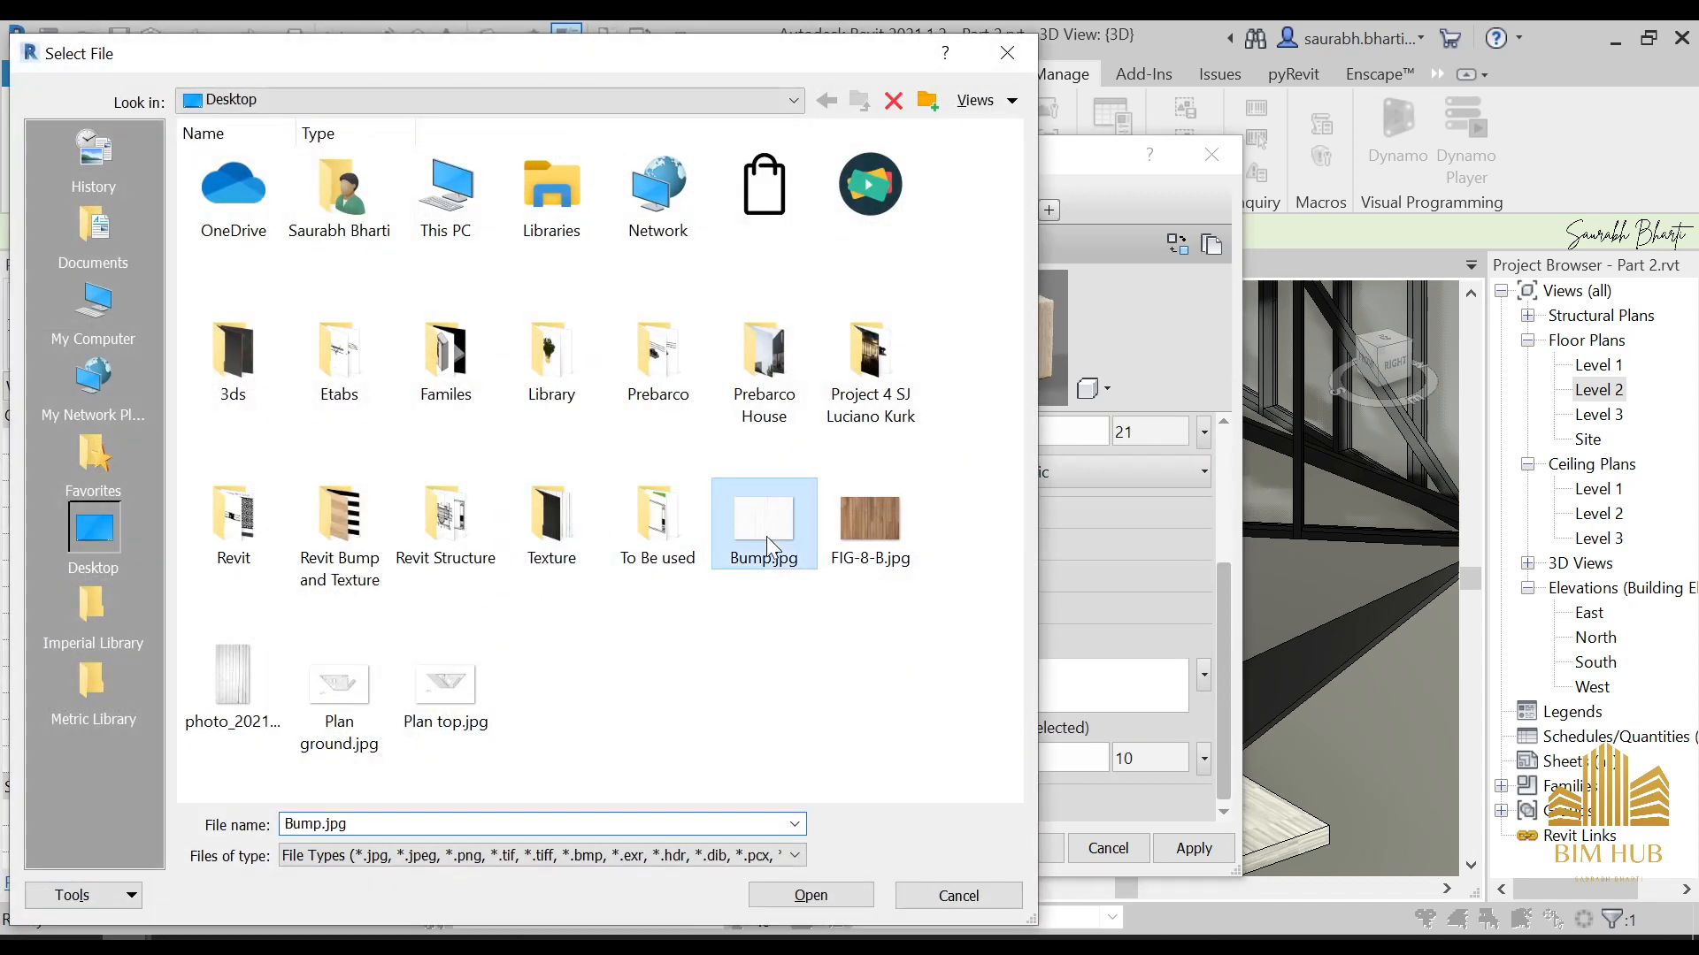
click(810, 895)
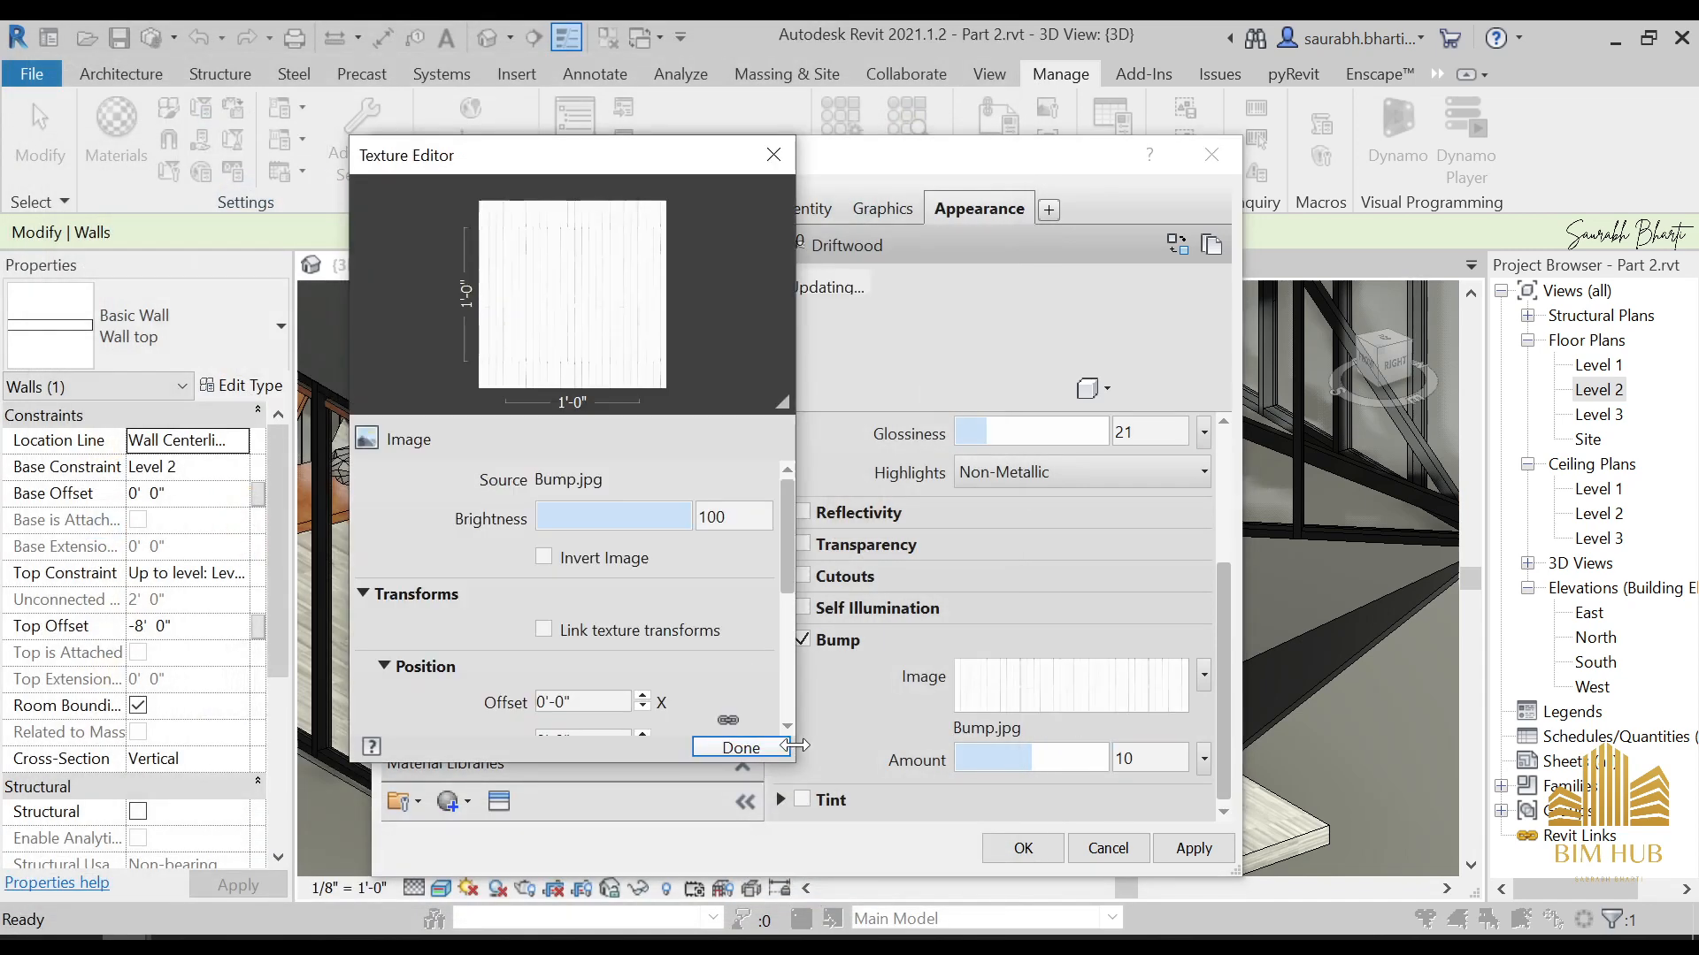
Close the bump texture's editor and scale the 1. UPPER RAIL material's FIG-8-B.jpg image, trying a 5' sample width before setting 10'
click(762, 747)
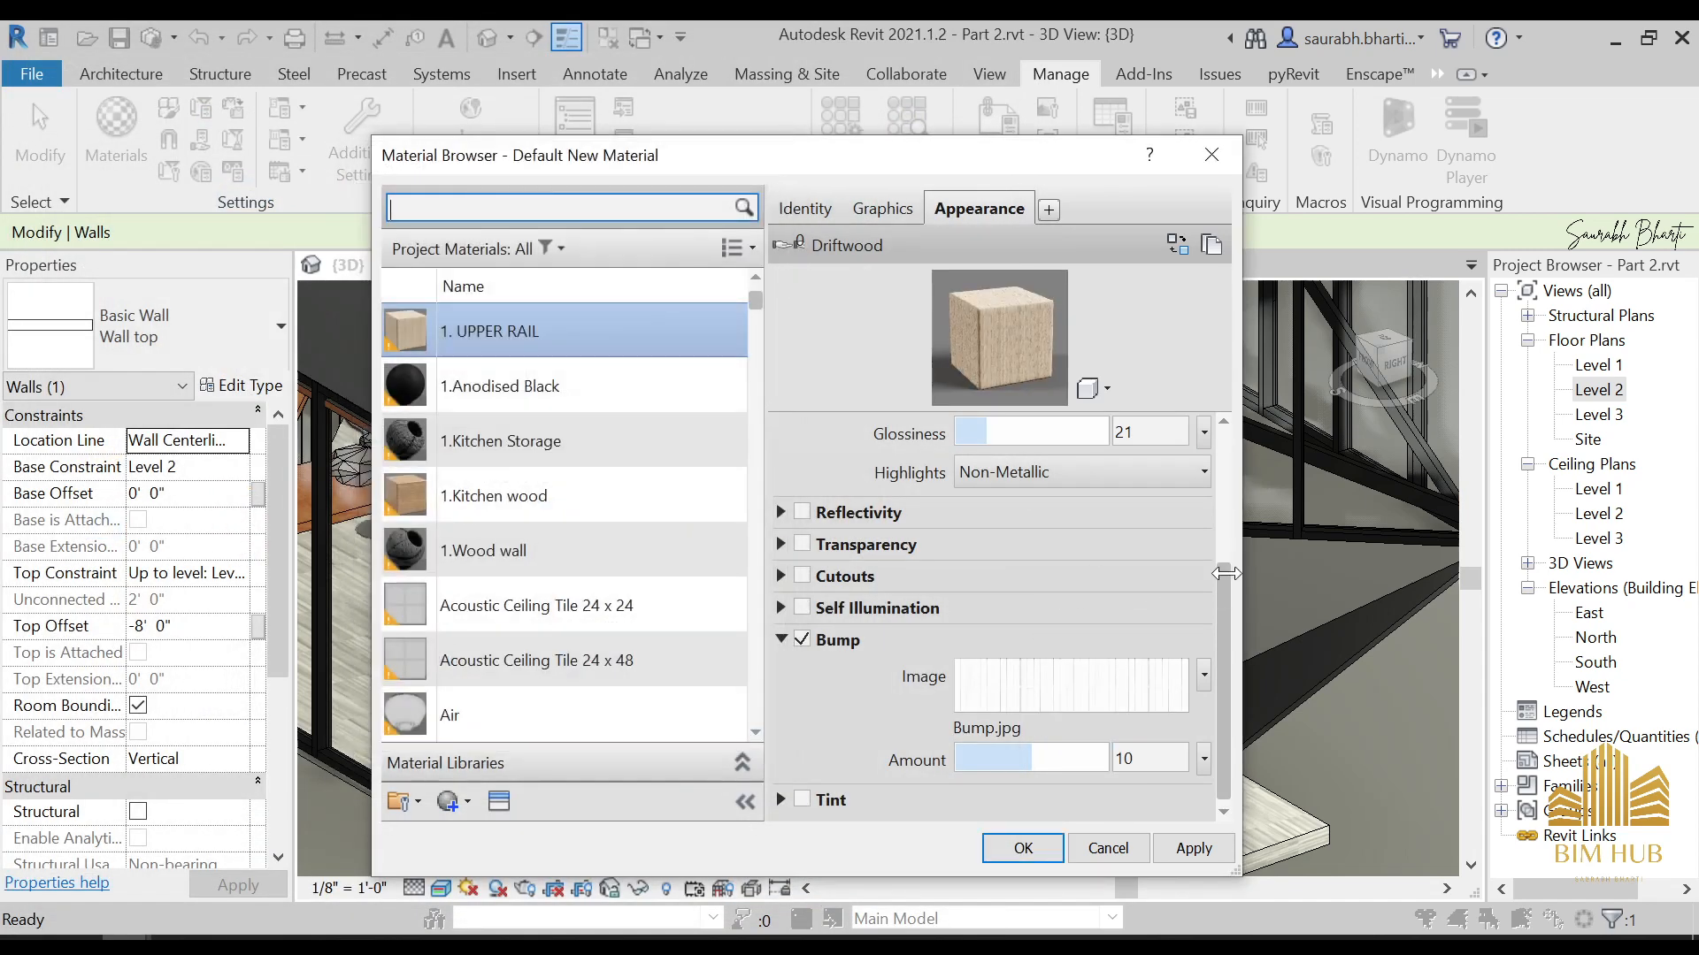
scroll(1070, 555, up, 3)
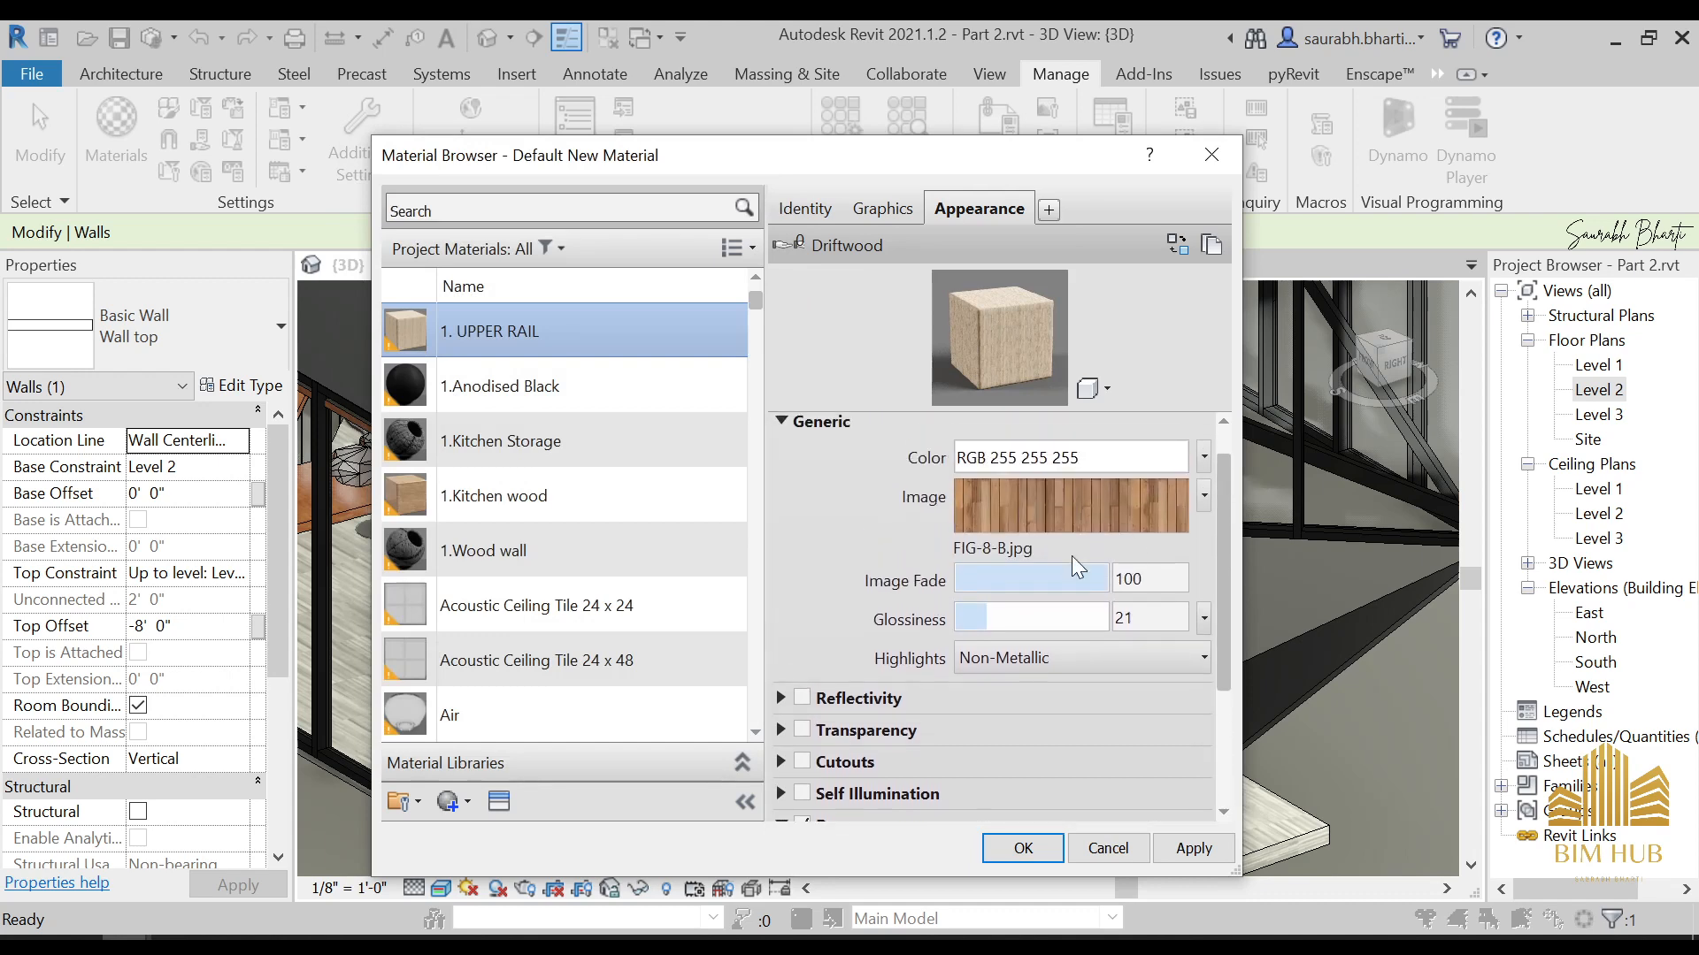
click(1054, 522)
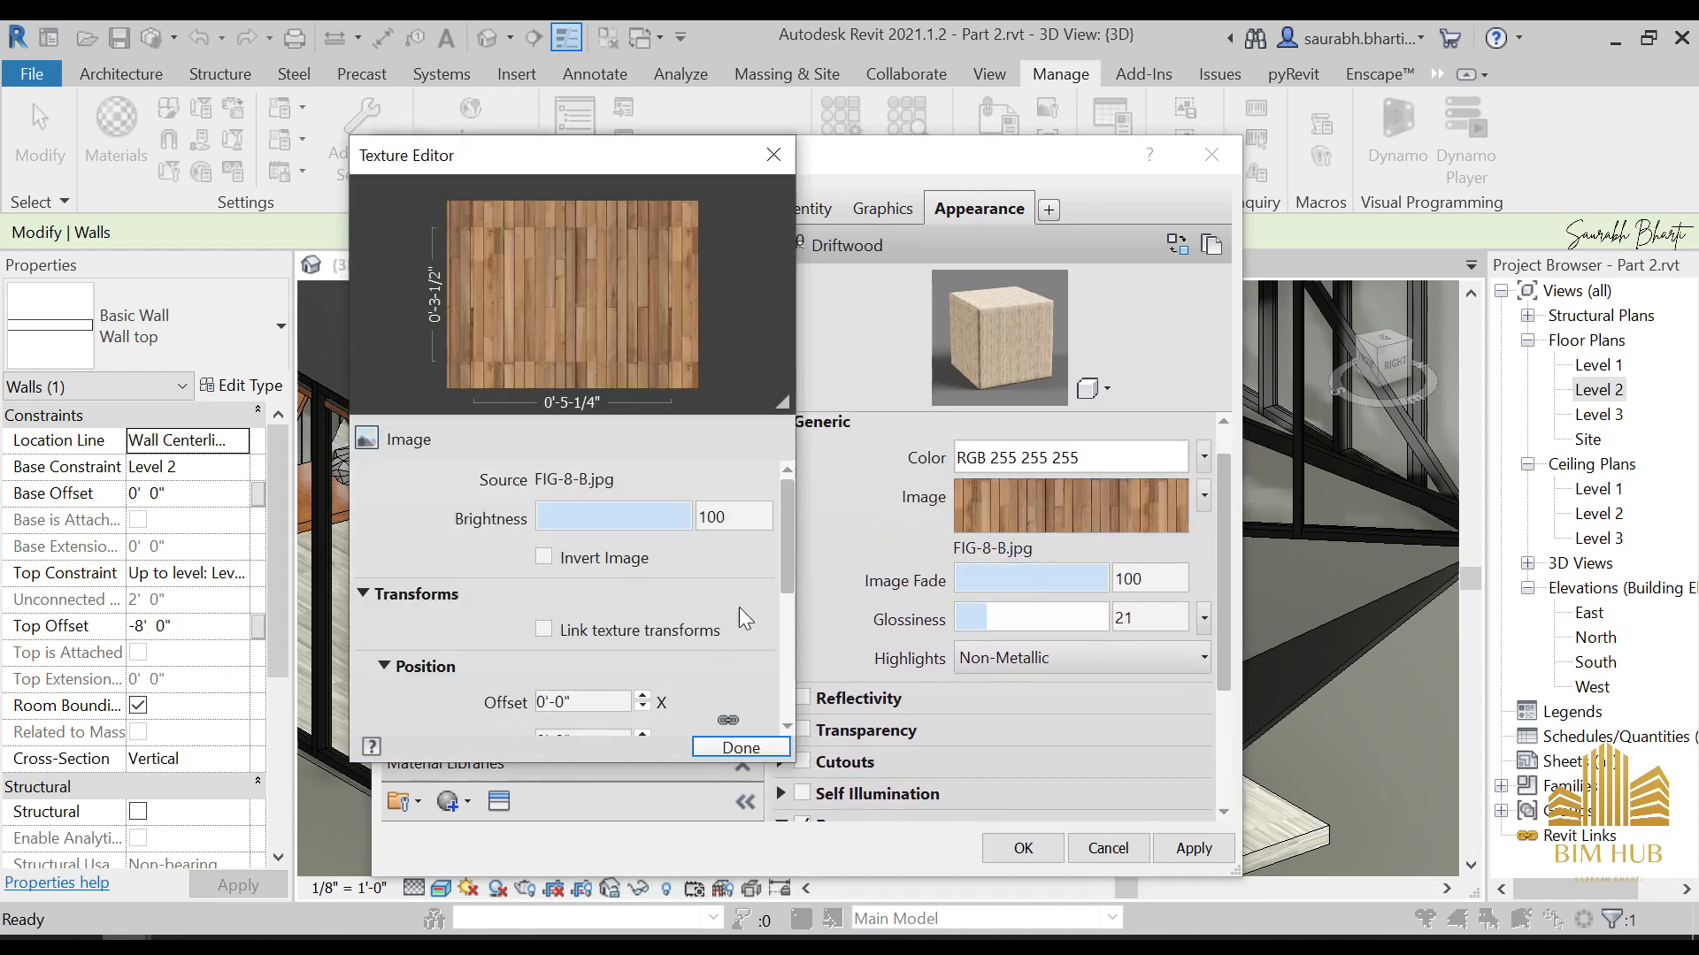
click(782, 623)
double_click(584, 579)
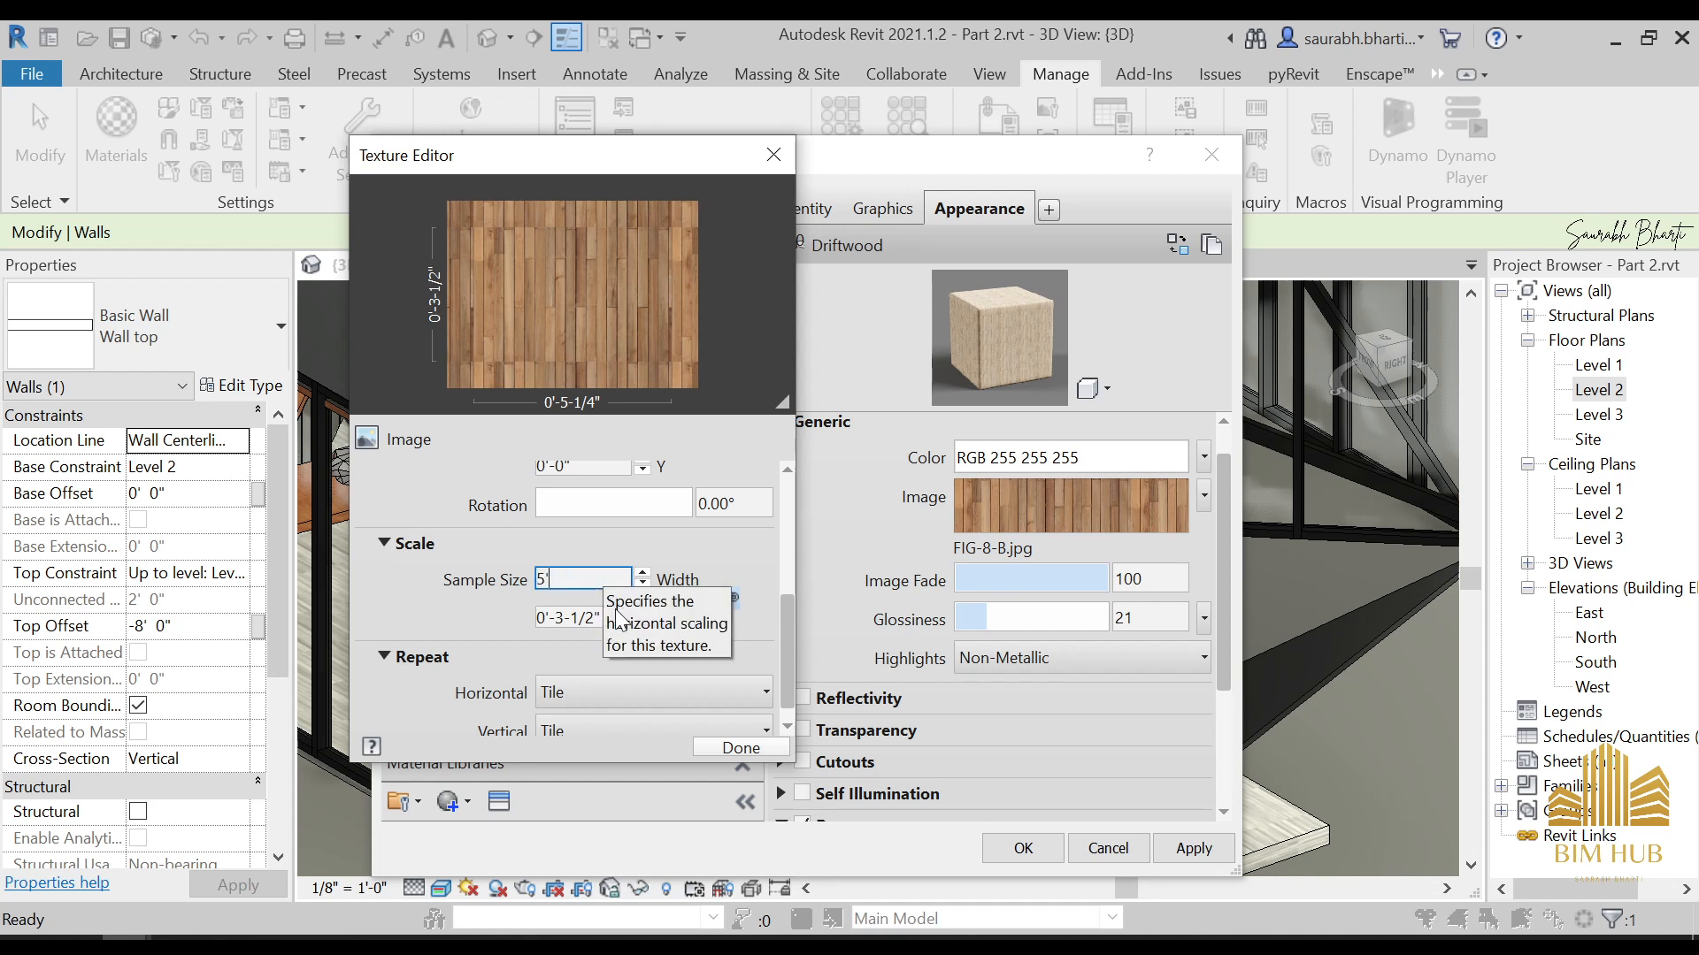
text(5')
key(Tab)
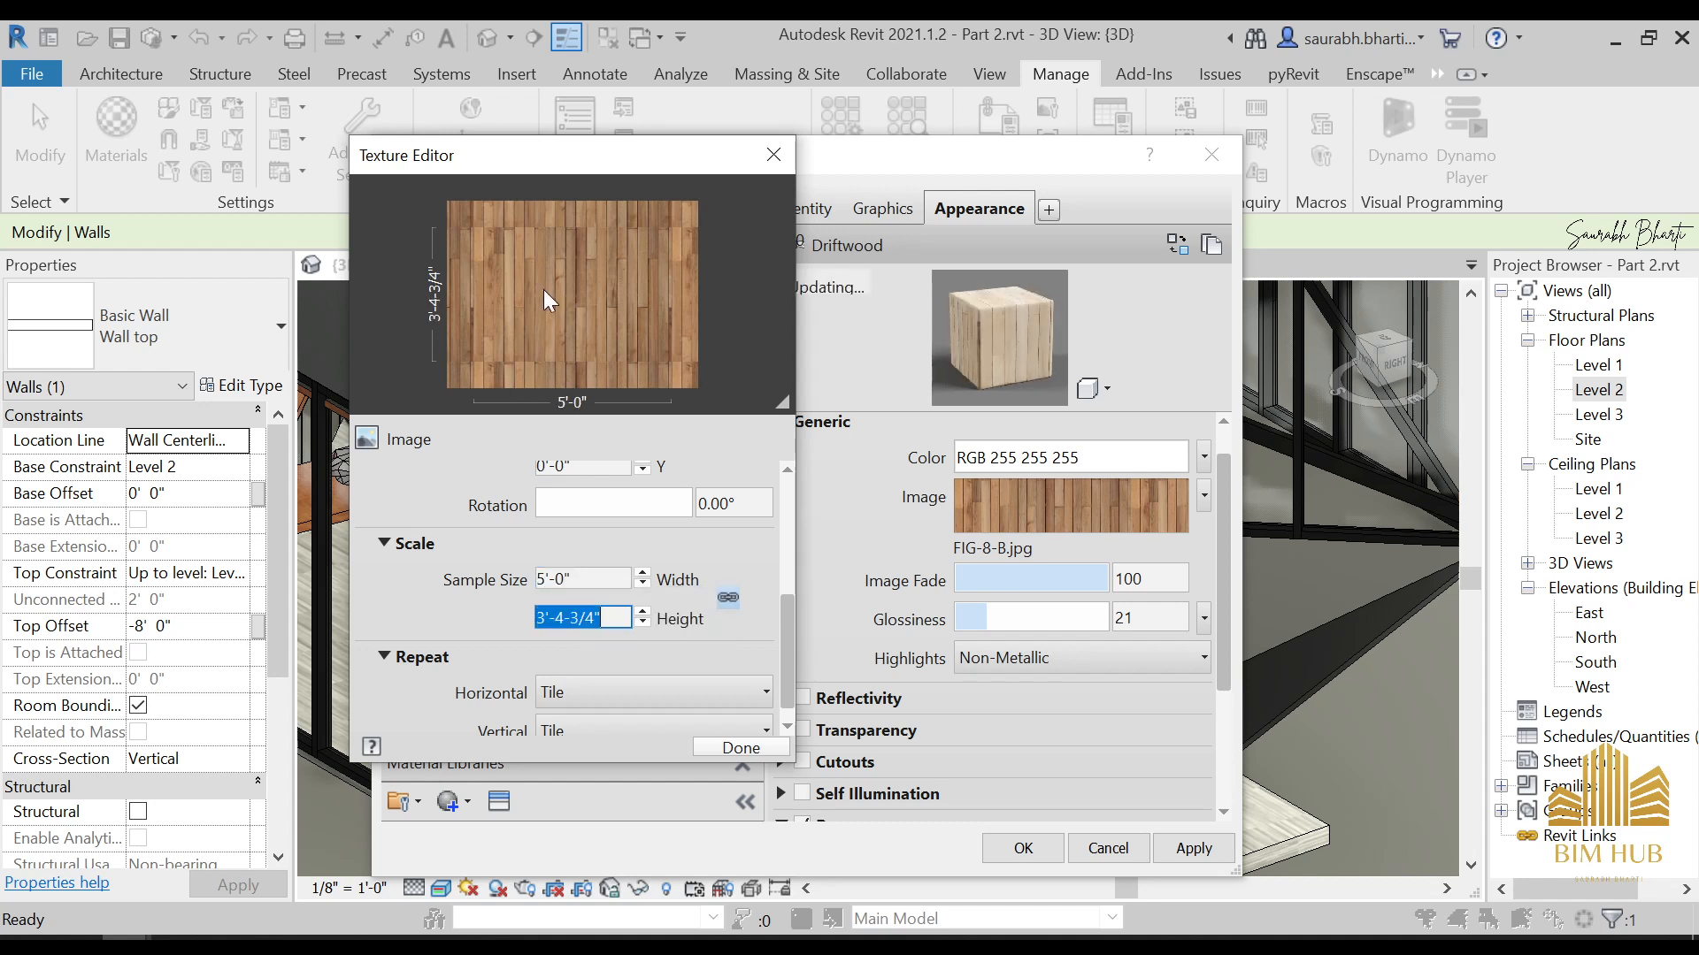
click(584, 579)
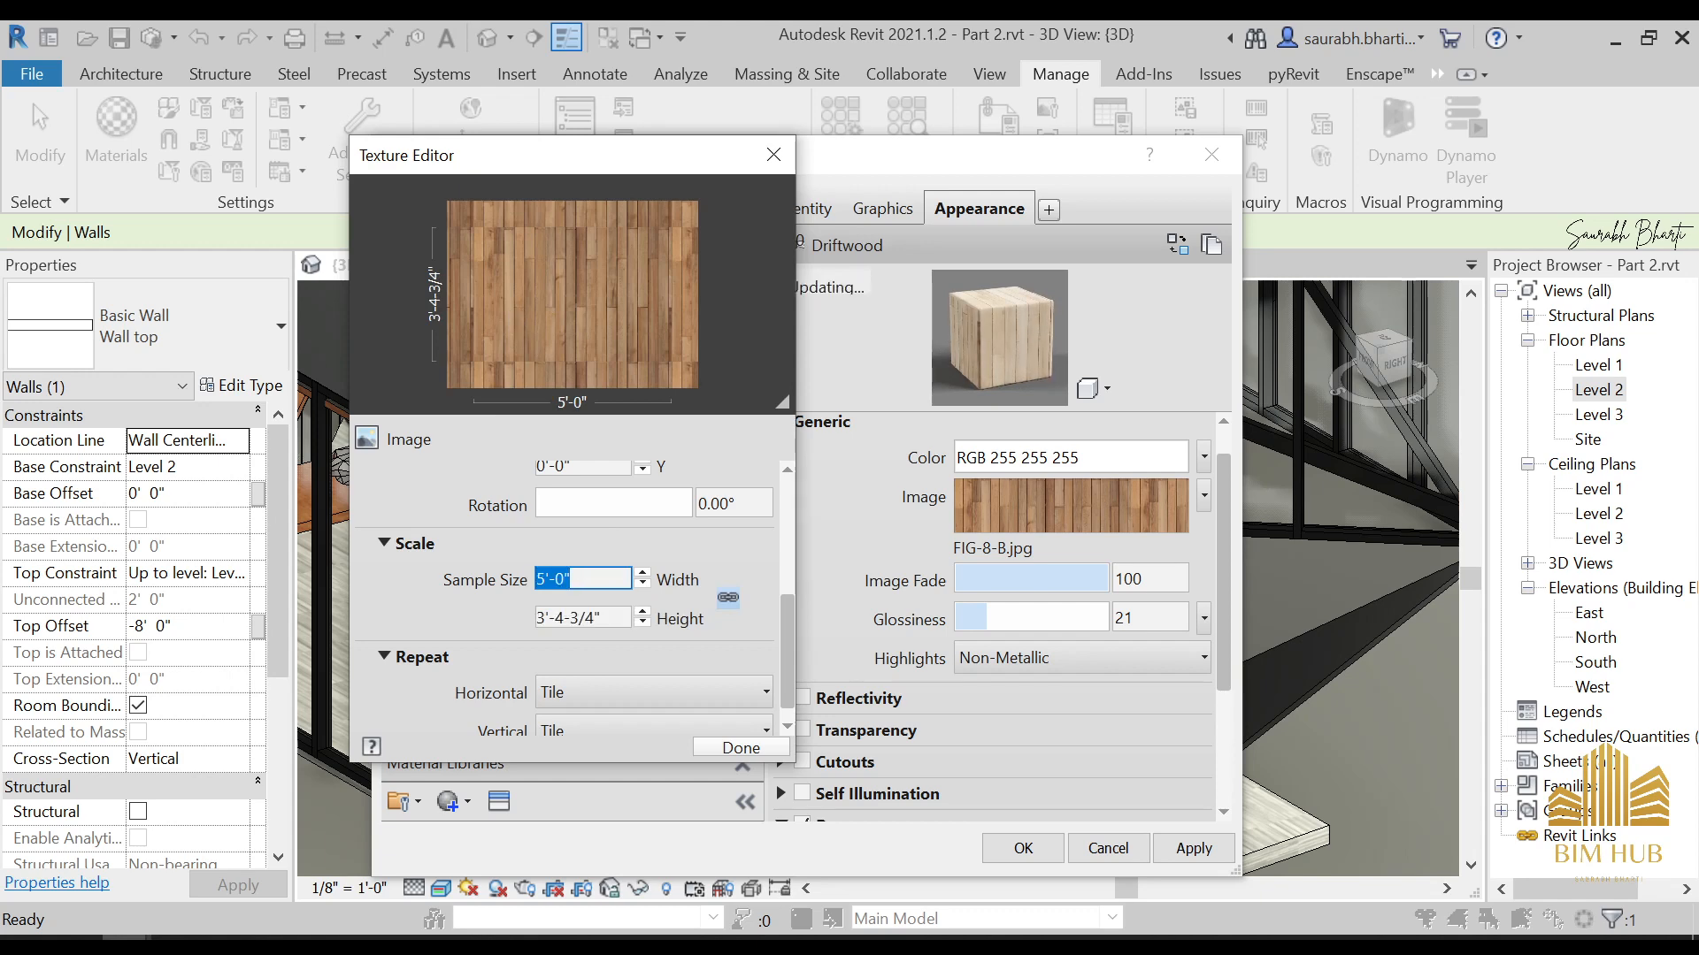
text(10)
click(619, 619)
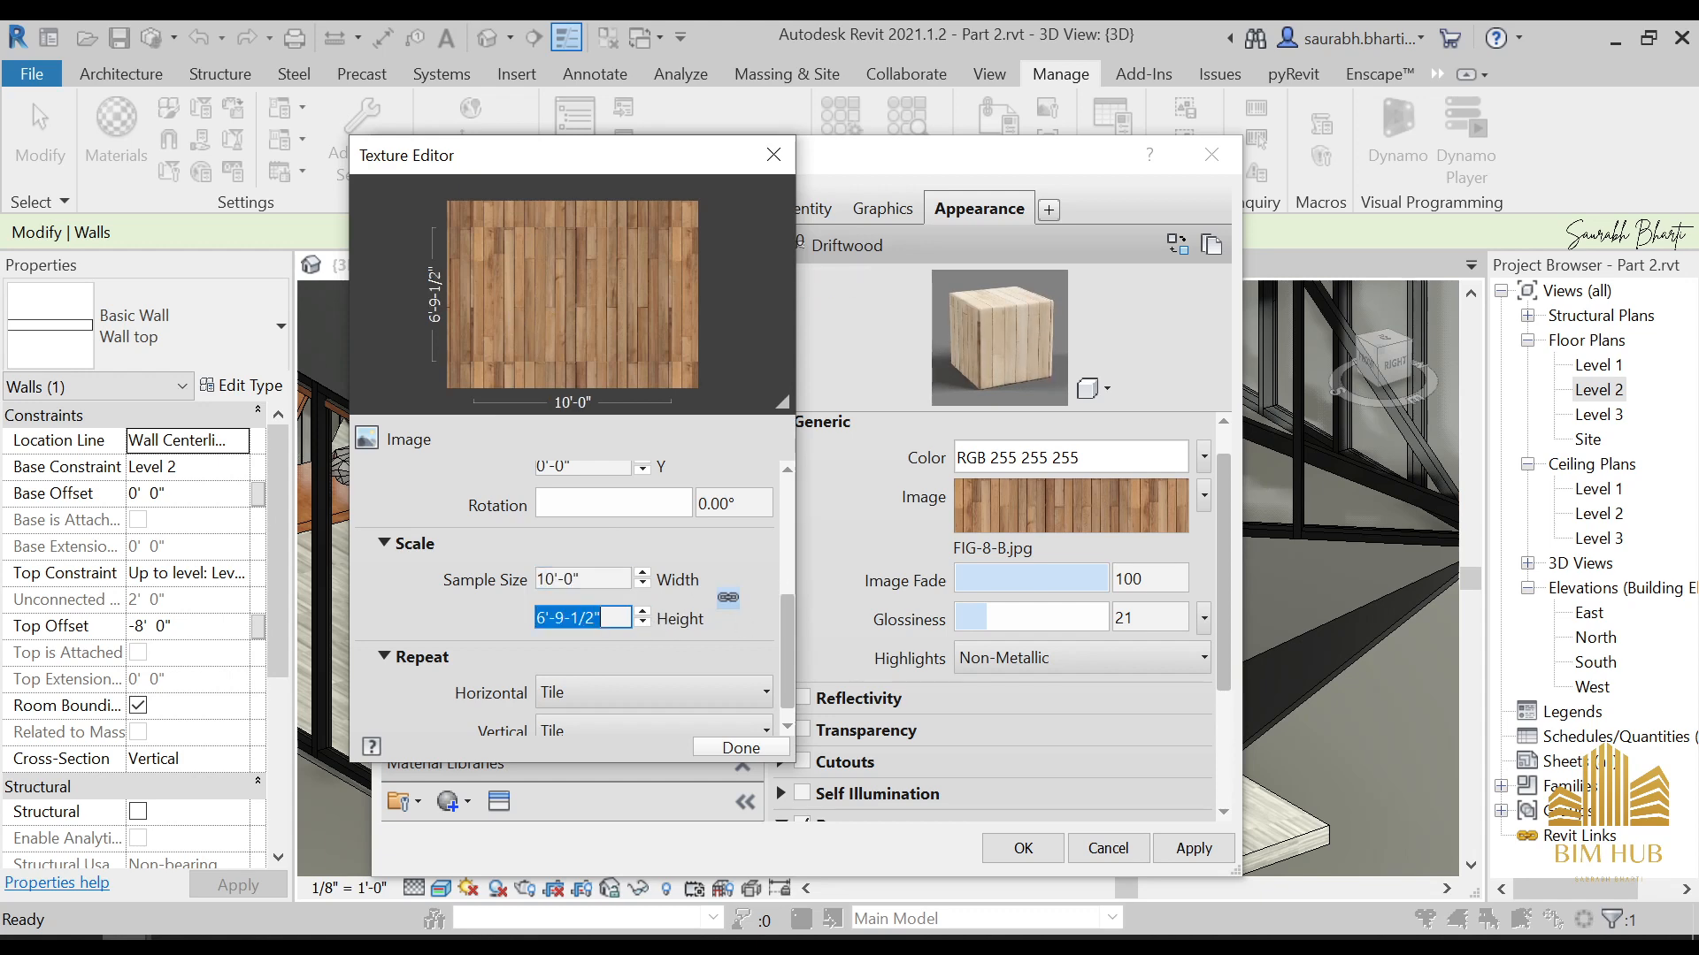
click(747, 747)
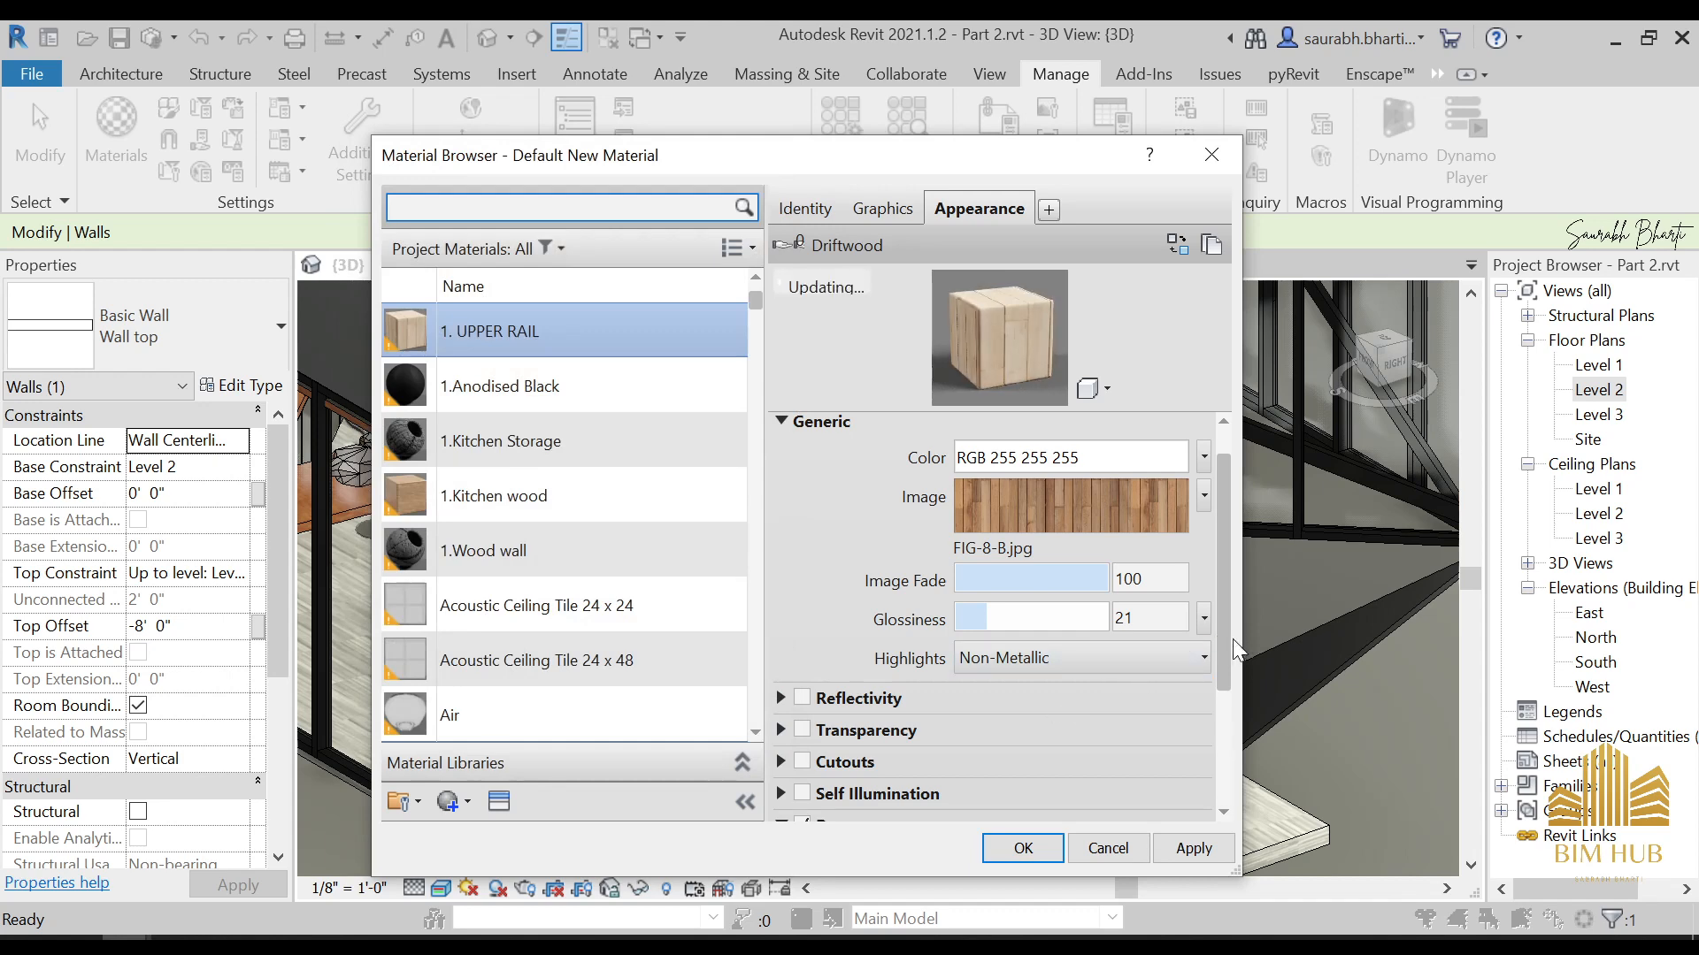
Set the Bump.jpg image's sample size to 10' wide and apply the changes to the 1. UPPER RAIL material
scroll(1214, 784, down, 3)
click(1097, 699)
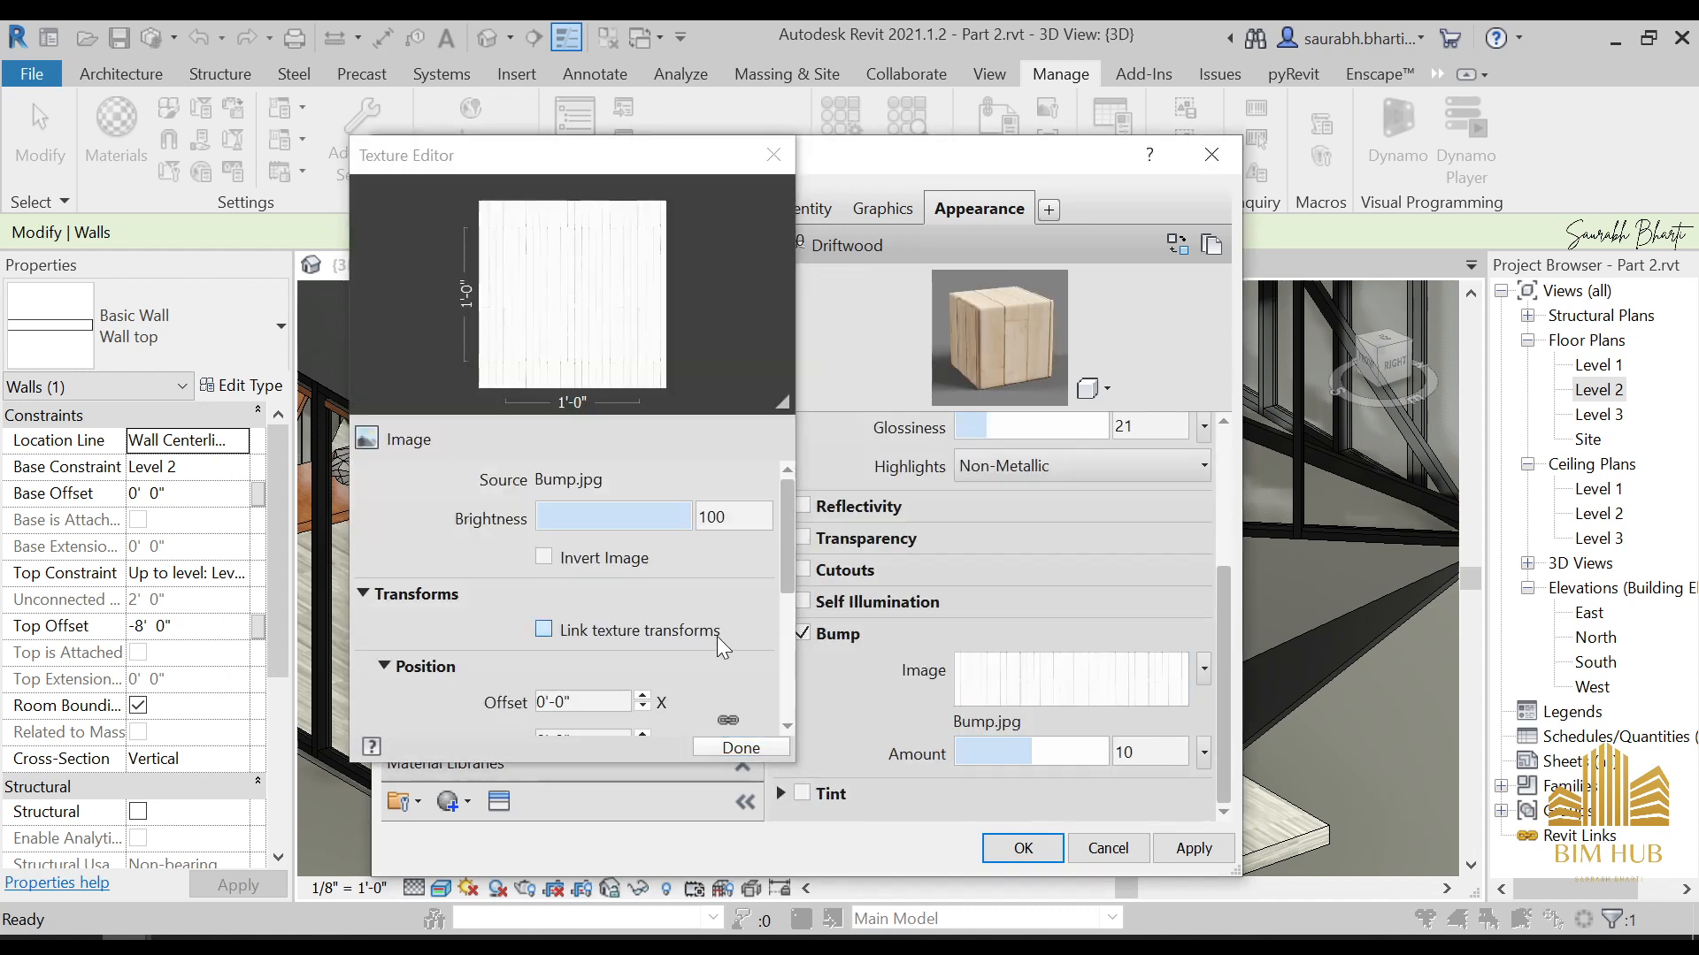
scroll(777, 614, down, 3)
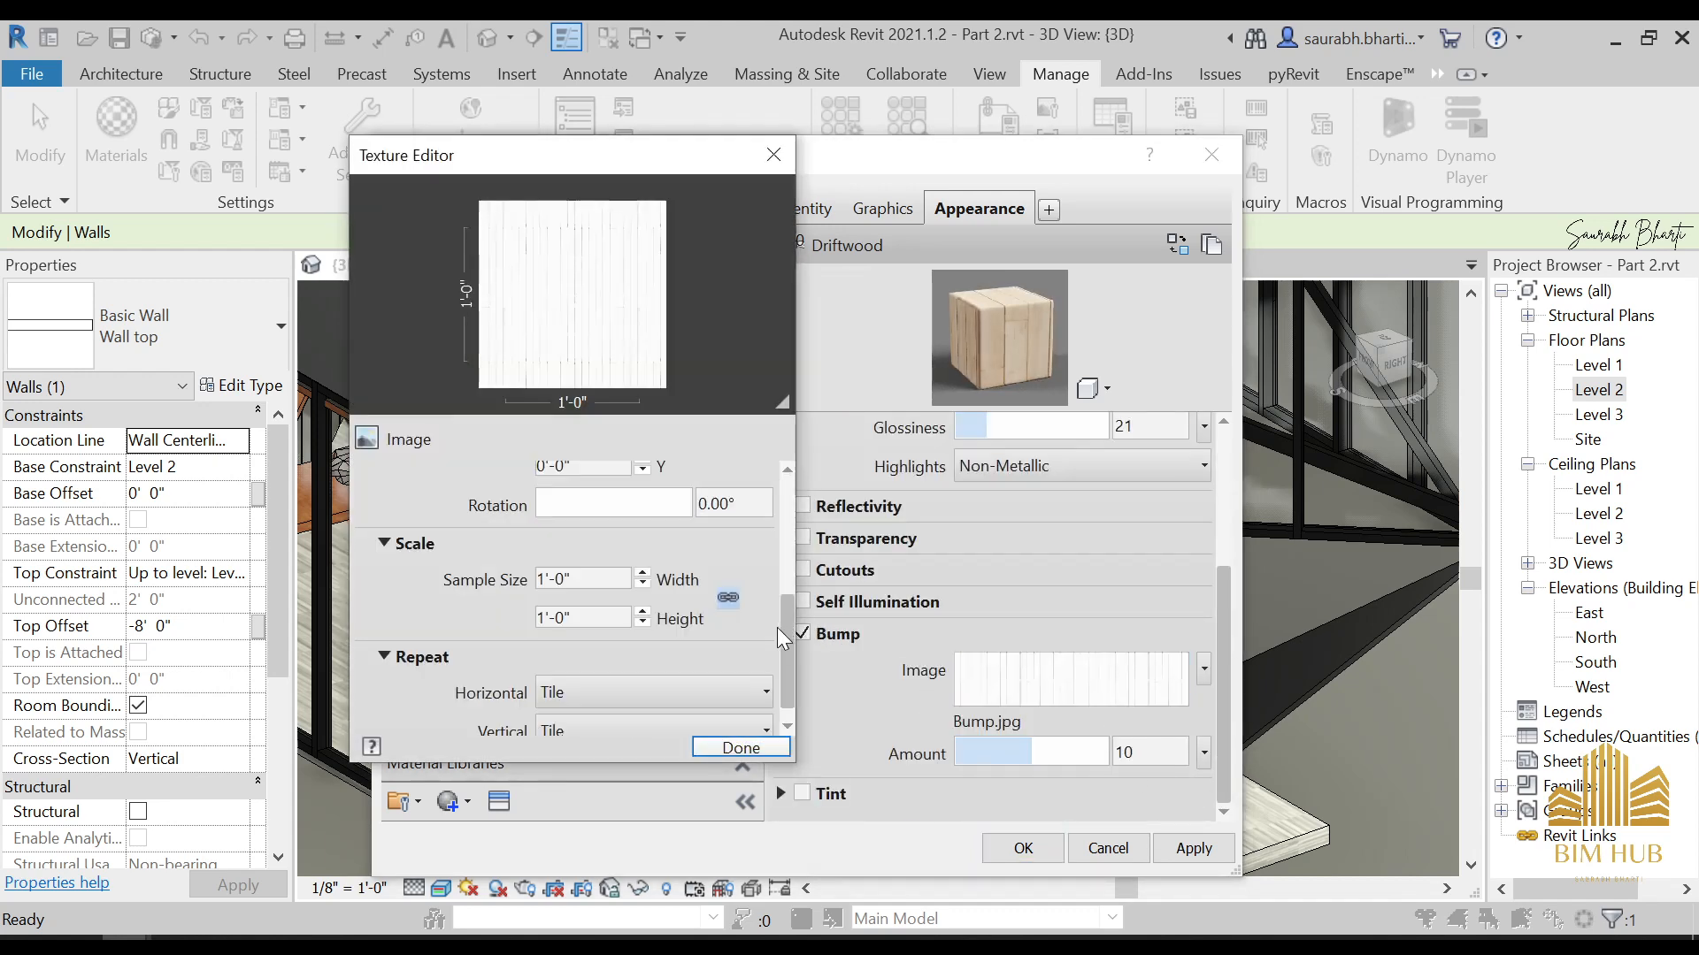
click(582, 579)
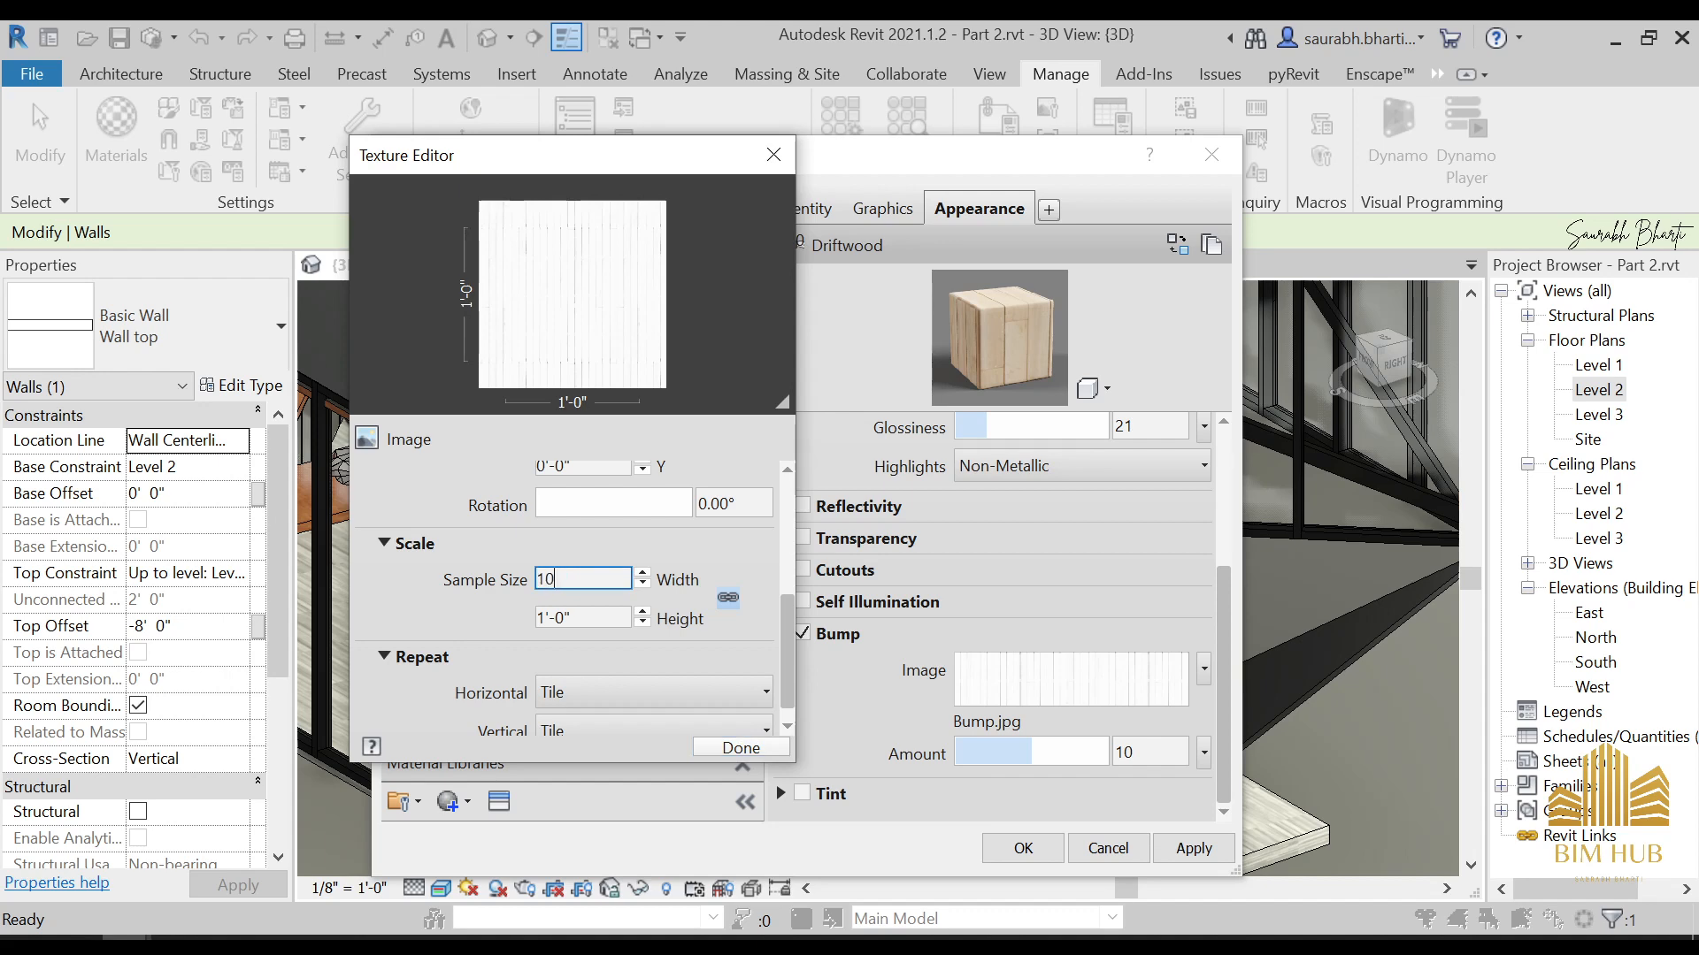
text(10')
key(Tab)
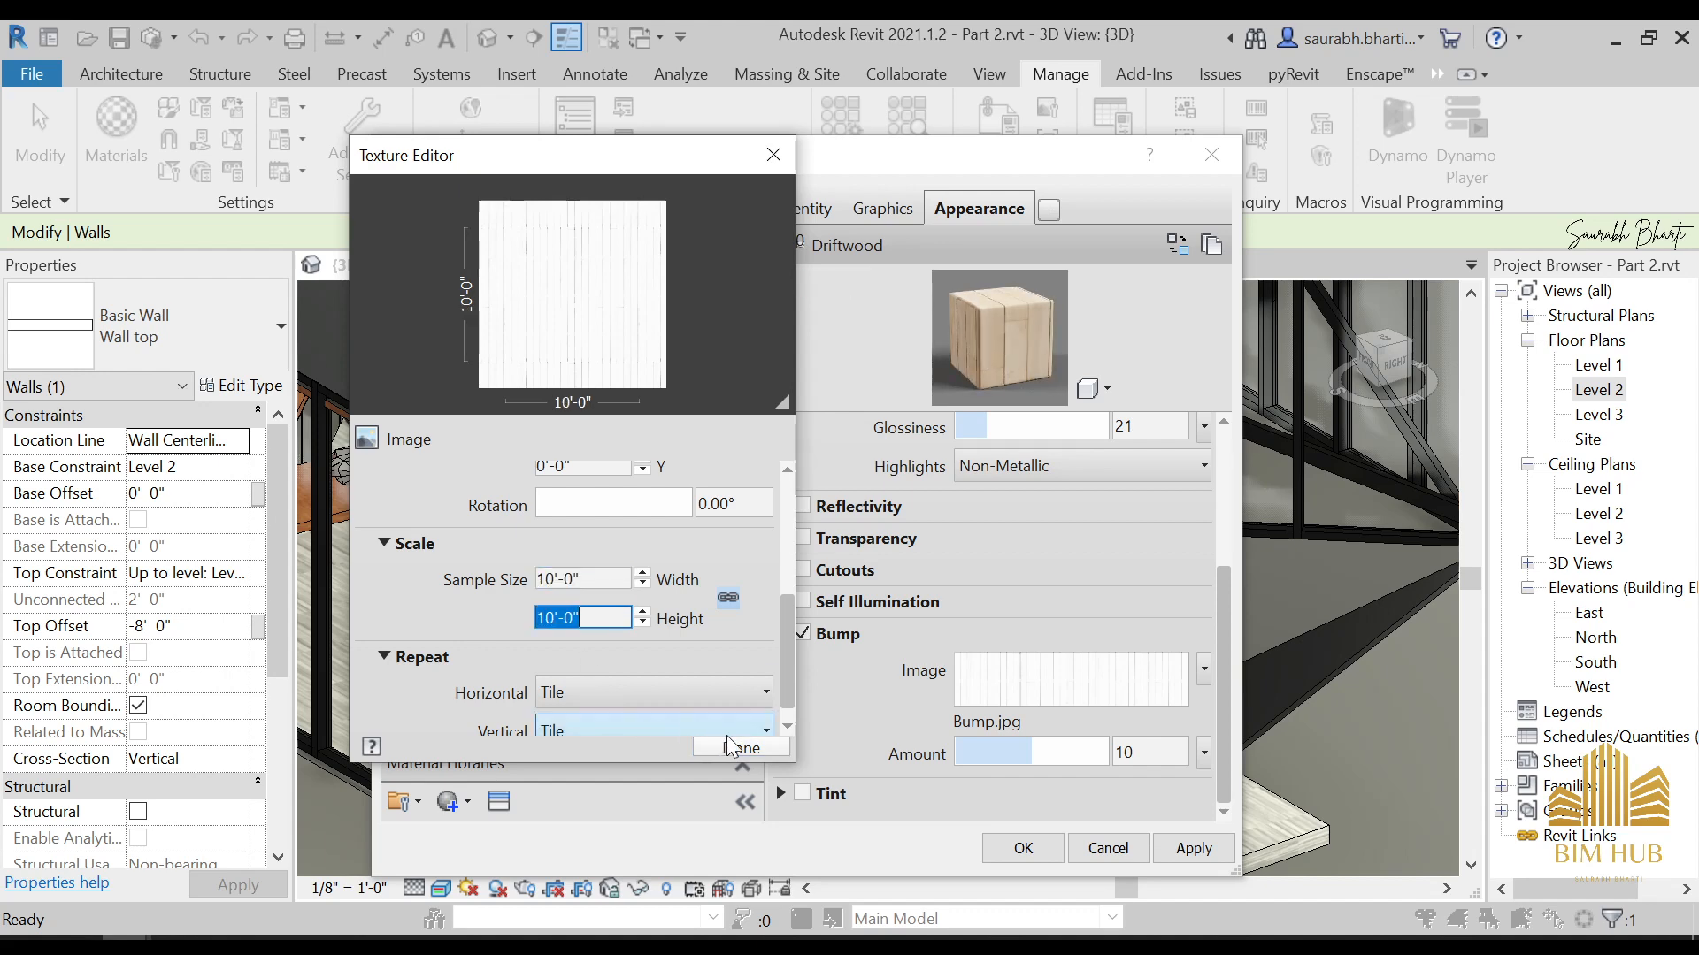
click(731, 747)
click(1193, 848)
click(1017, 846)
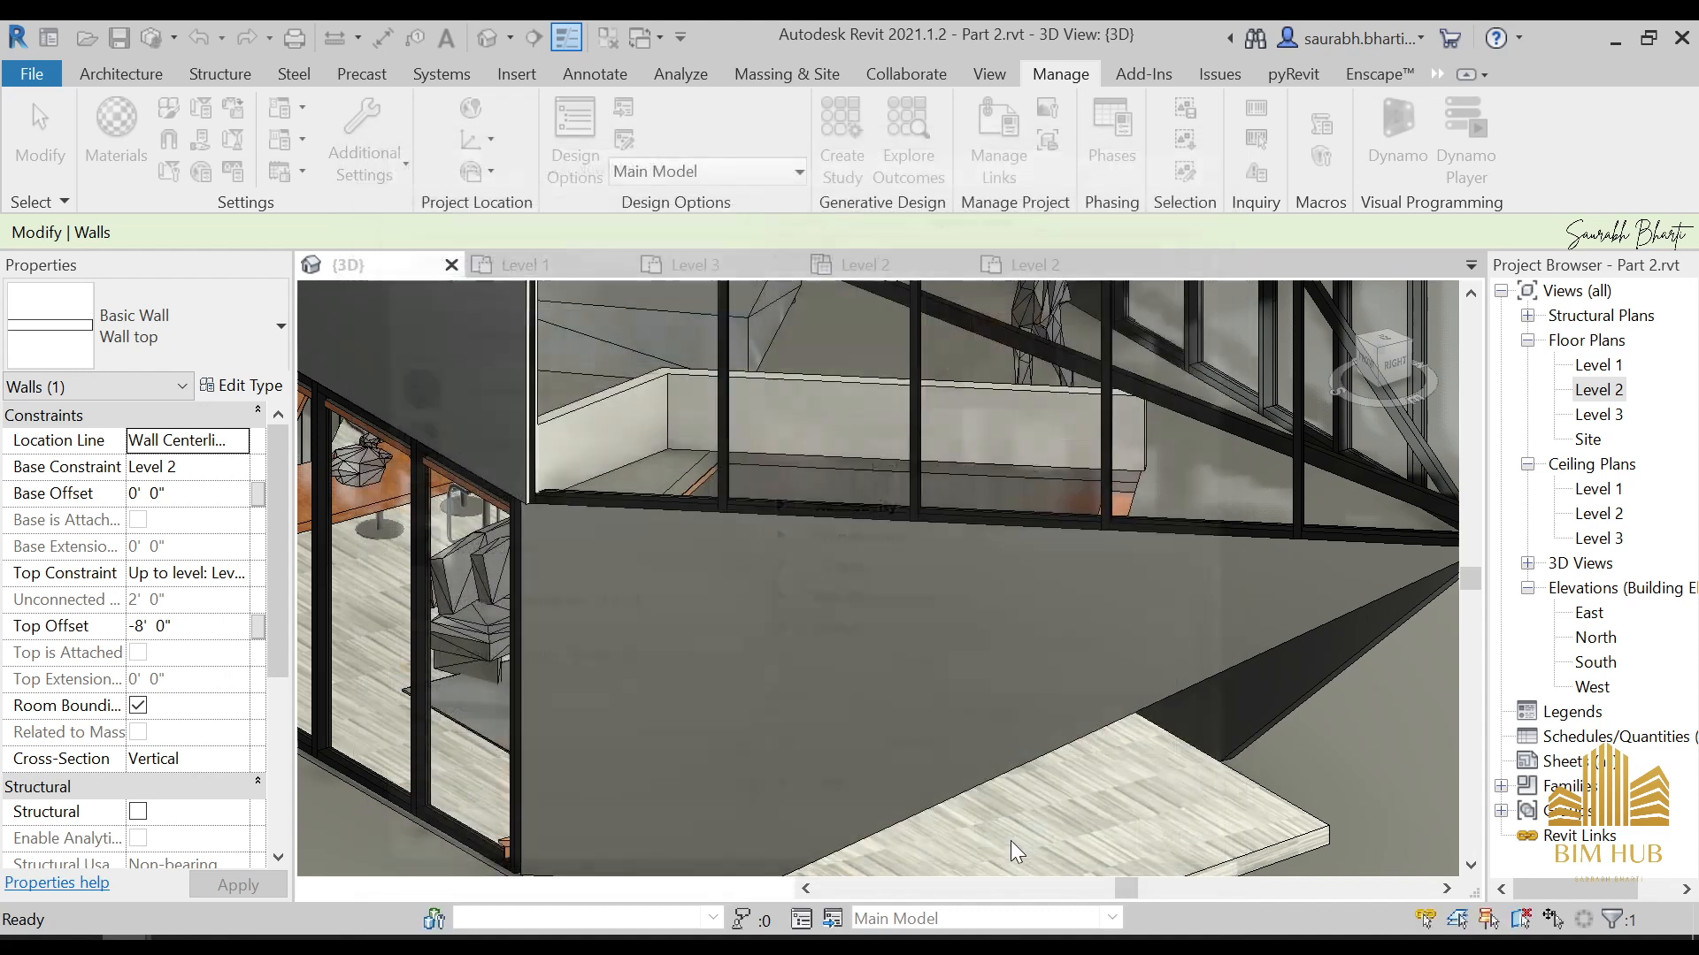
Assign the 1. UPPER RAIL material to the Structure layer of the low walls' Wall top type
click(983, 380)
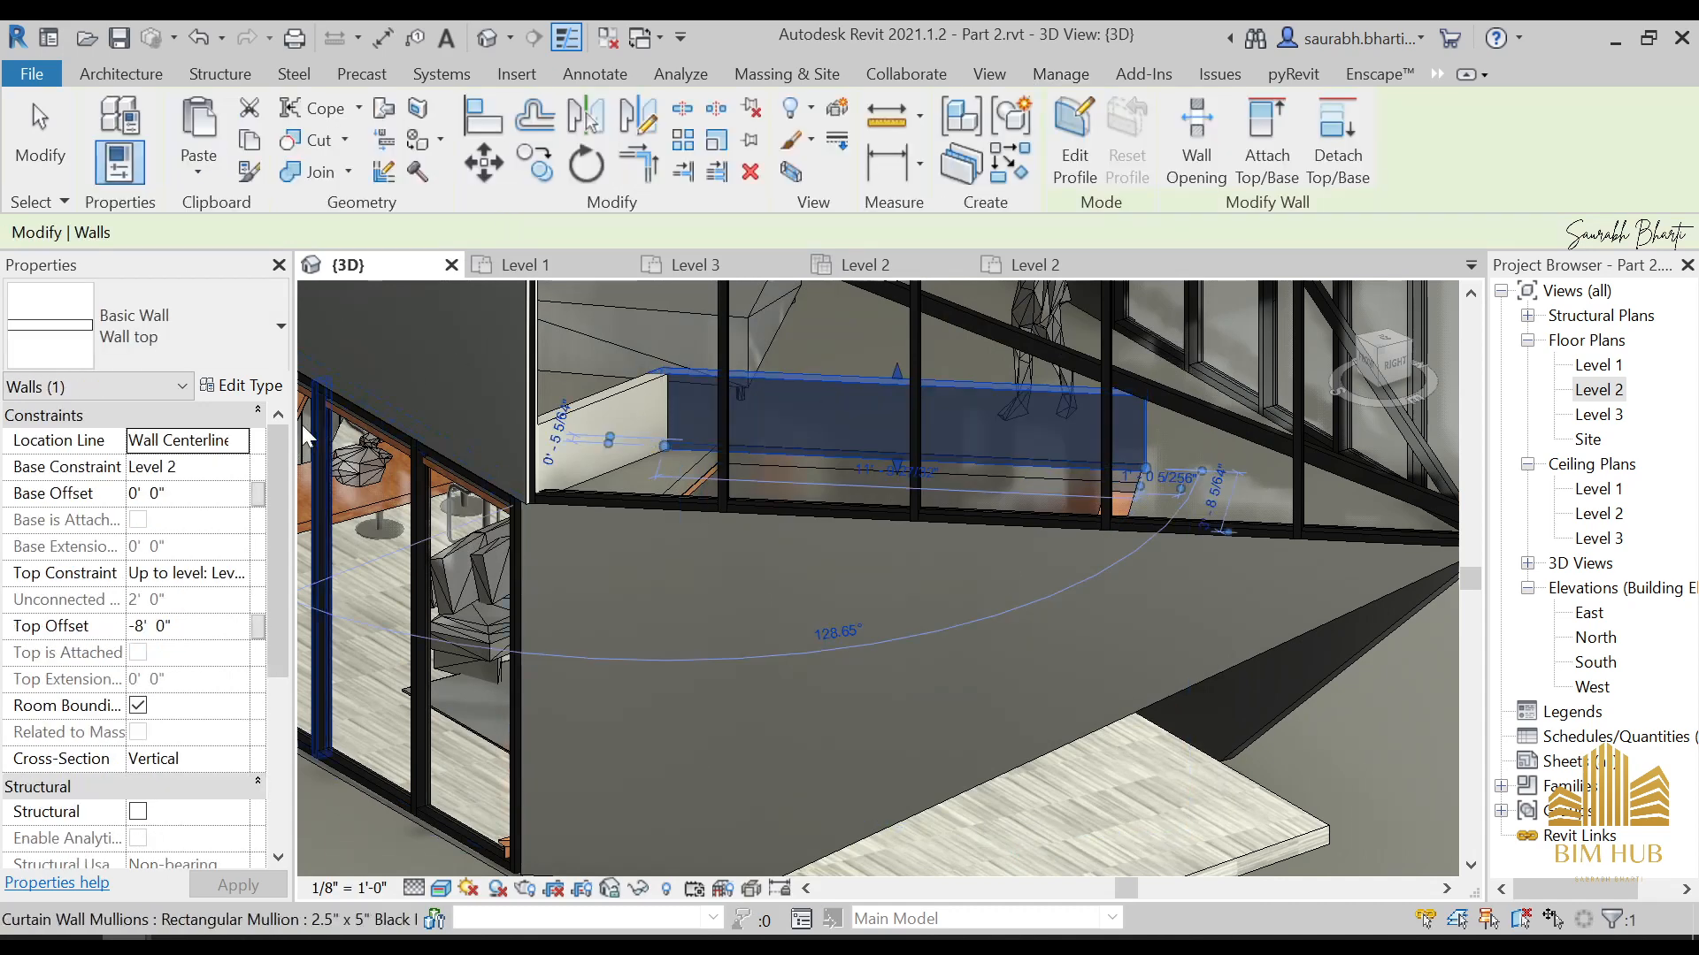
click(237, 385)
click(785, 411)
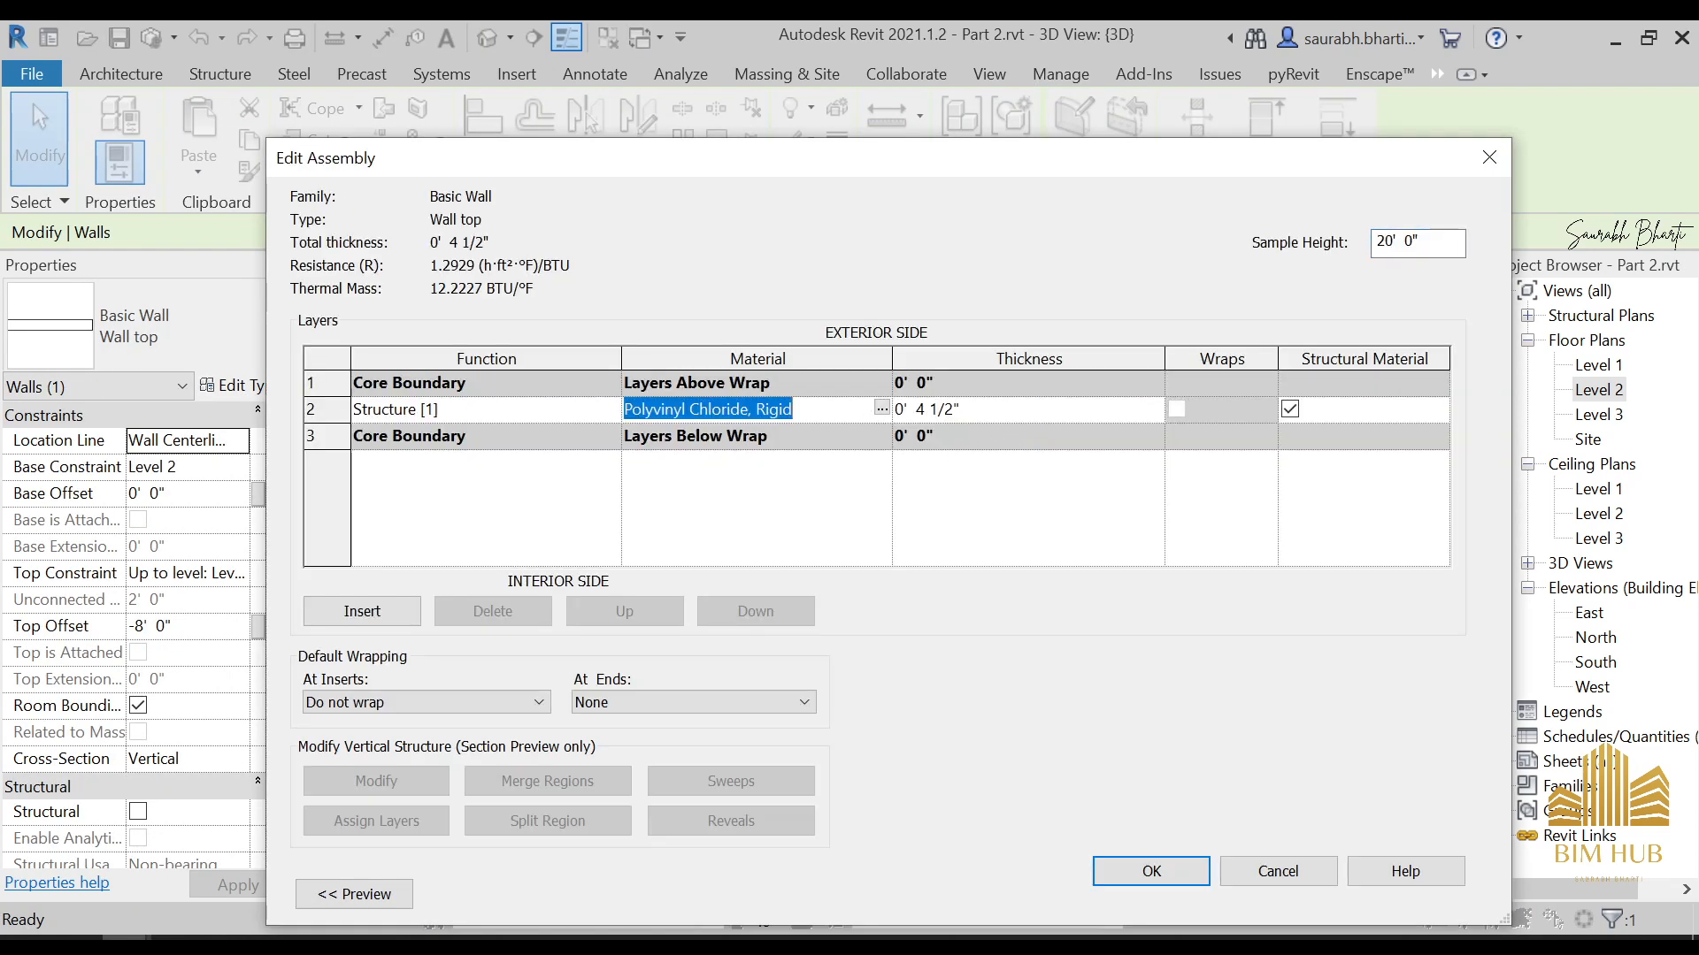
click(796, 411)
click(883, 409)
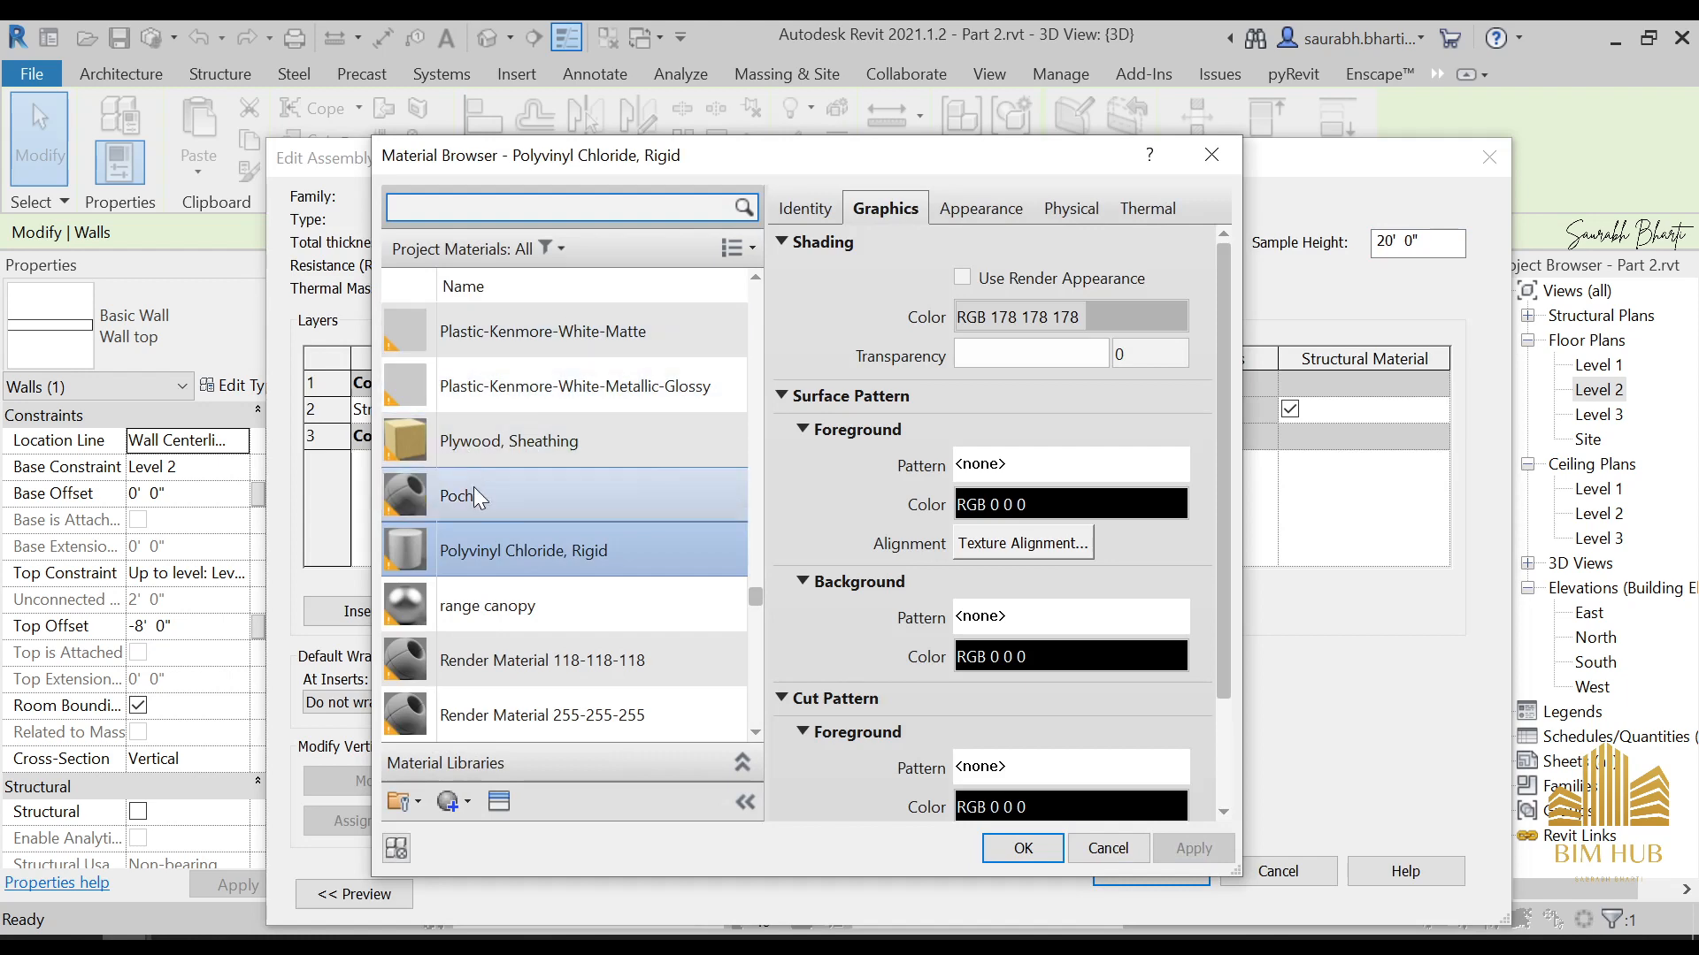
scroll(475, 501, up, 8)
drag(757, 534, 784, 268)
click(517, 447)
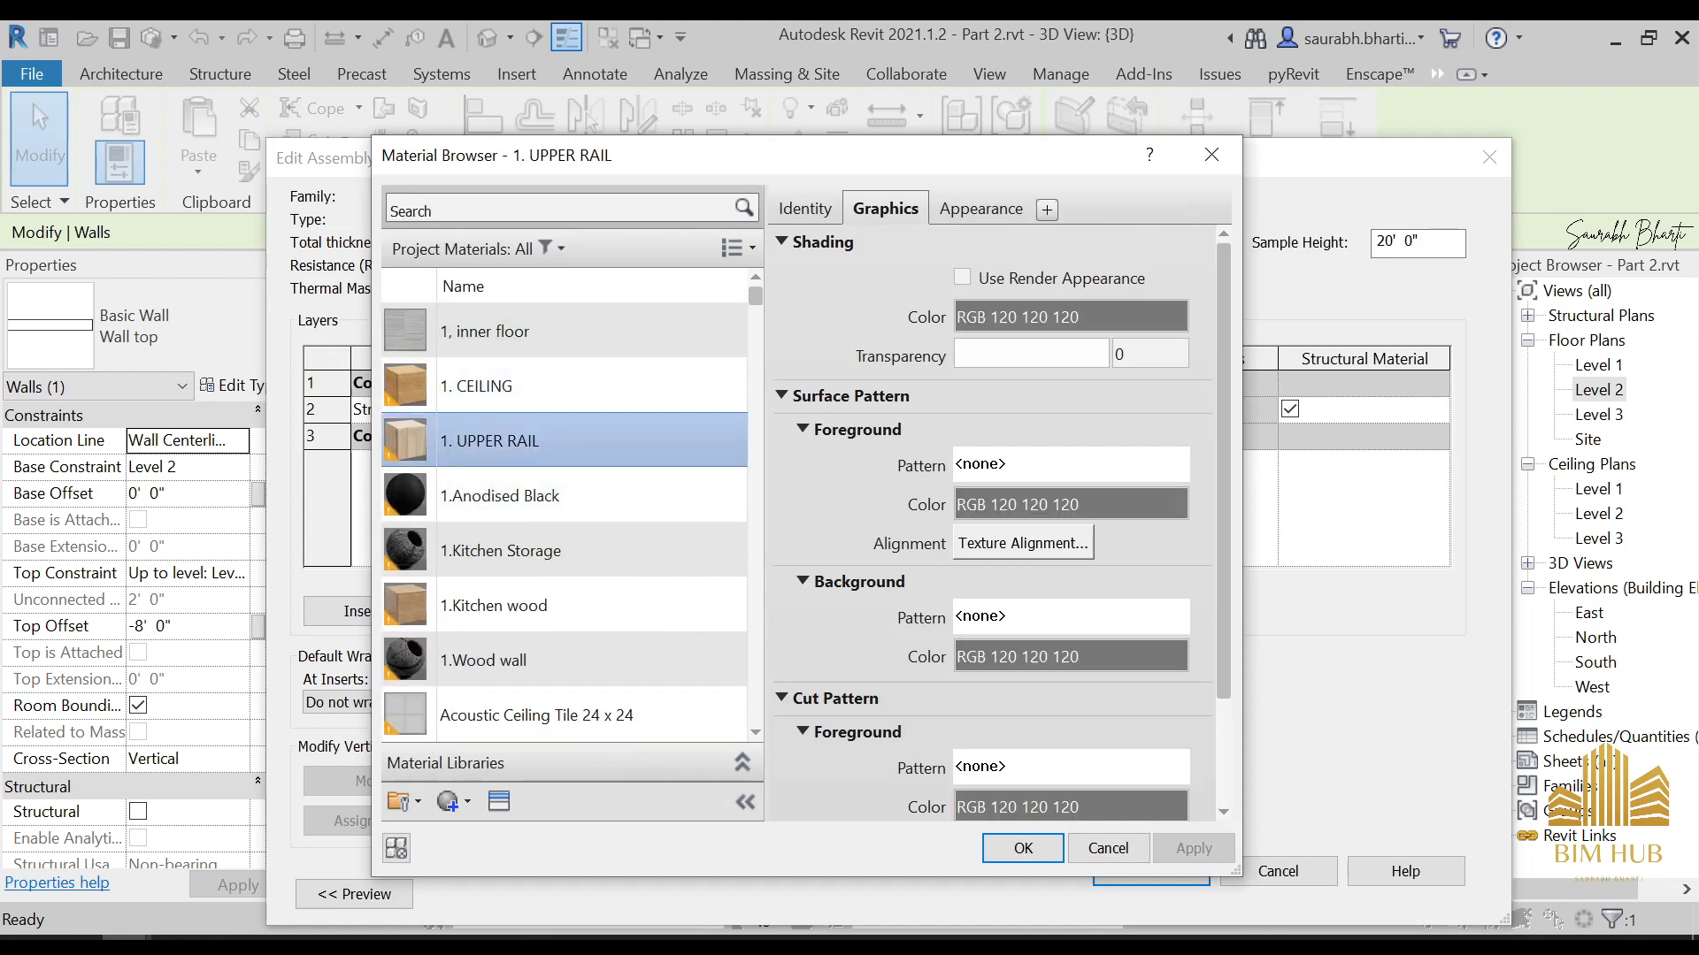
click(1035, 853)
click(1141, 872)
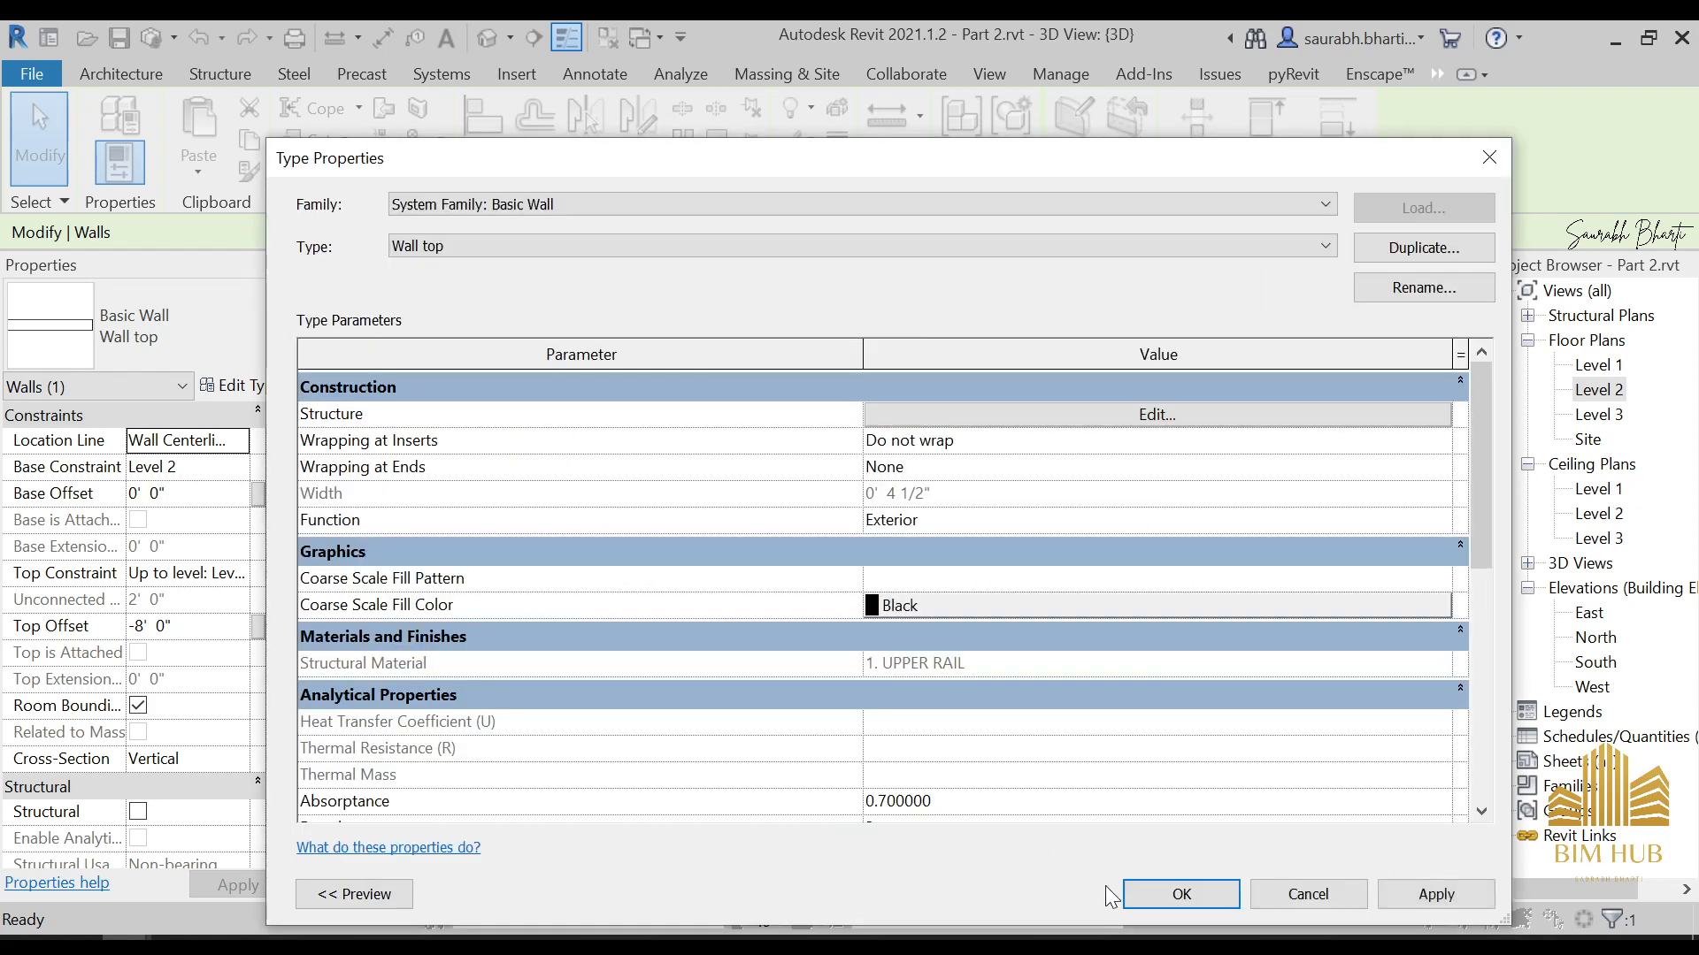
click(1101, 889)
click(936, 639)
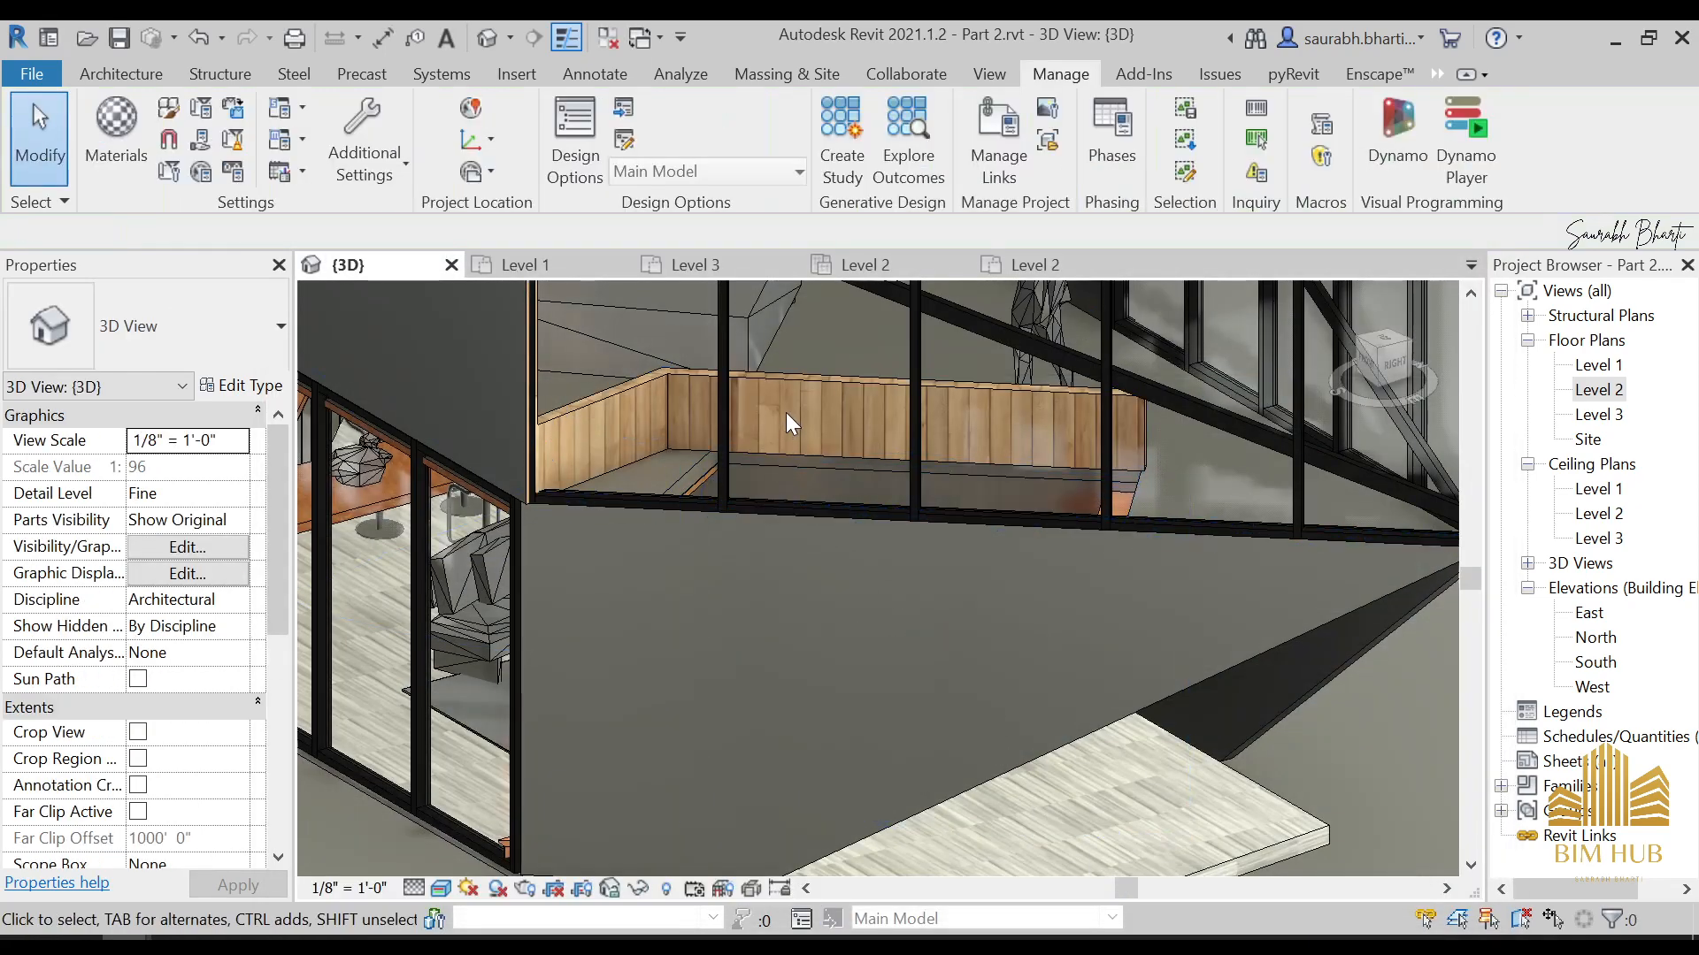
Inspect the wood plank texture on the Level 2 low walls up close and from another angle
shift+middle_drag(795, 506, 901, 522)
scroll(858, 398, up, 5)
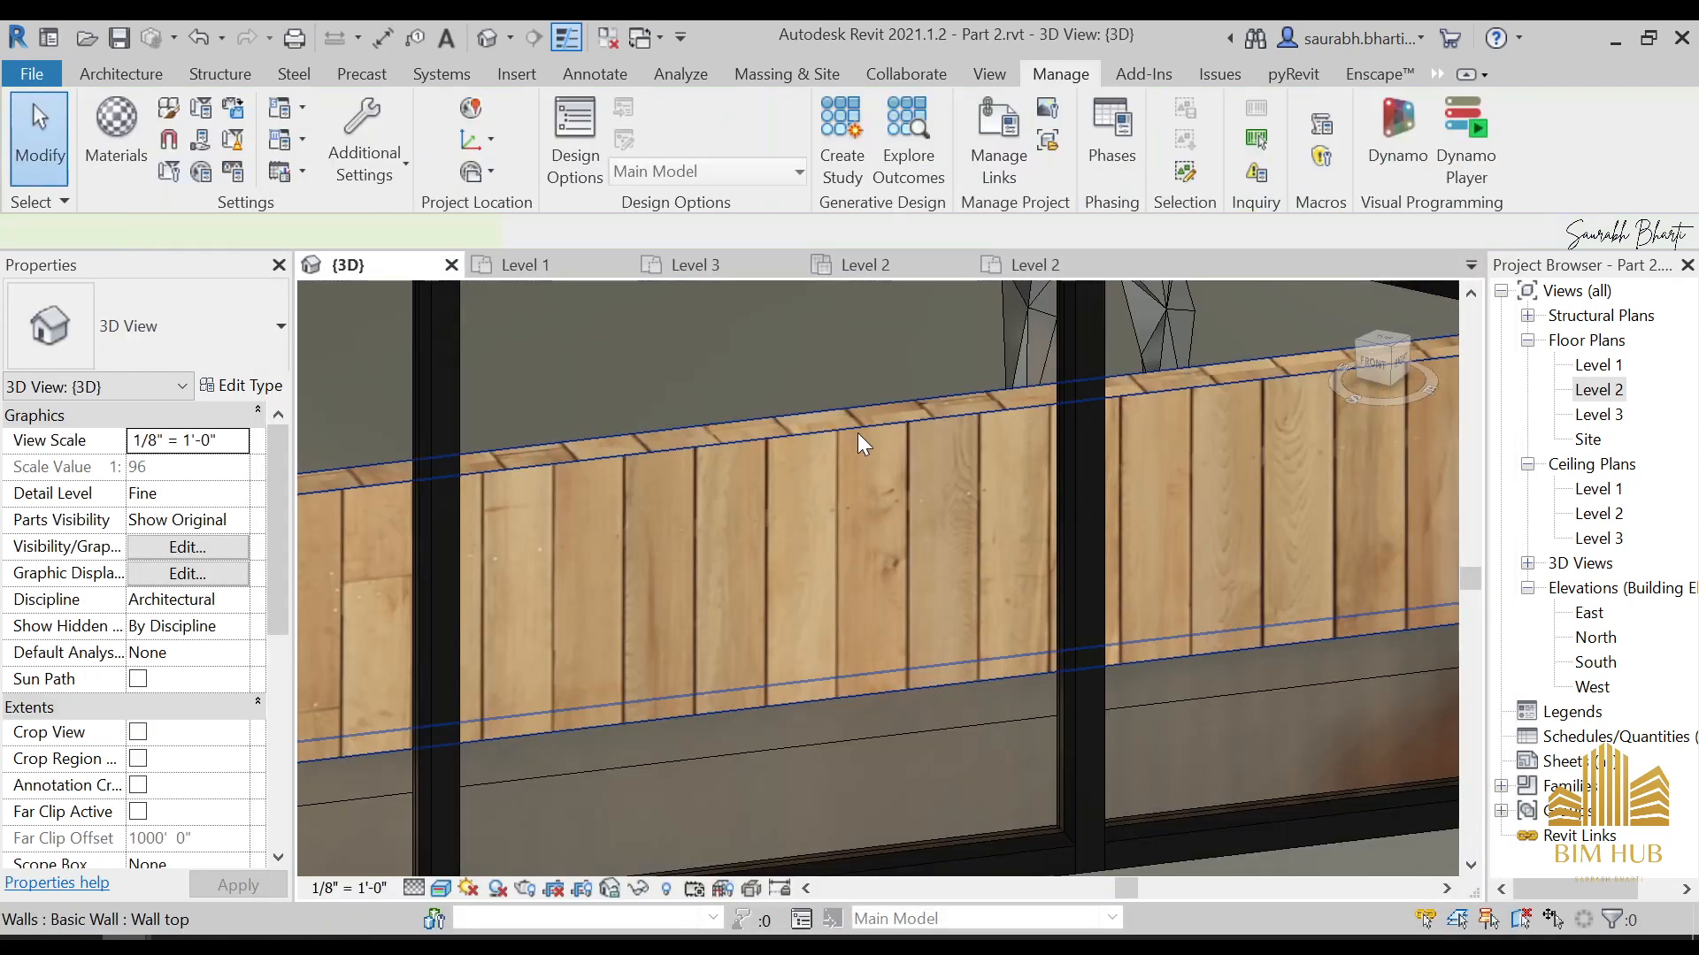
click(807, 574)
key(Escape)
scroll(805, 496, down, 3)
shift+middle_drag(789, 534, 815, 446)
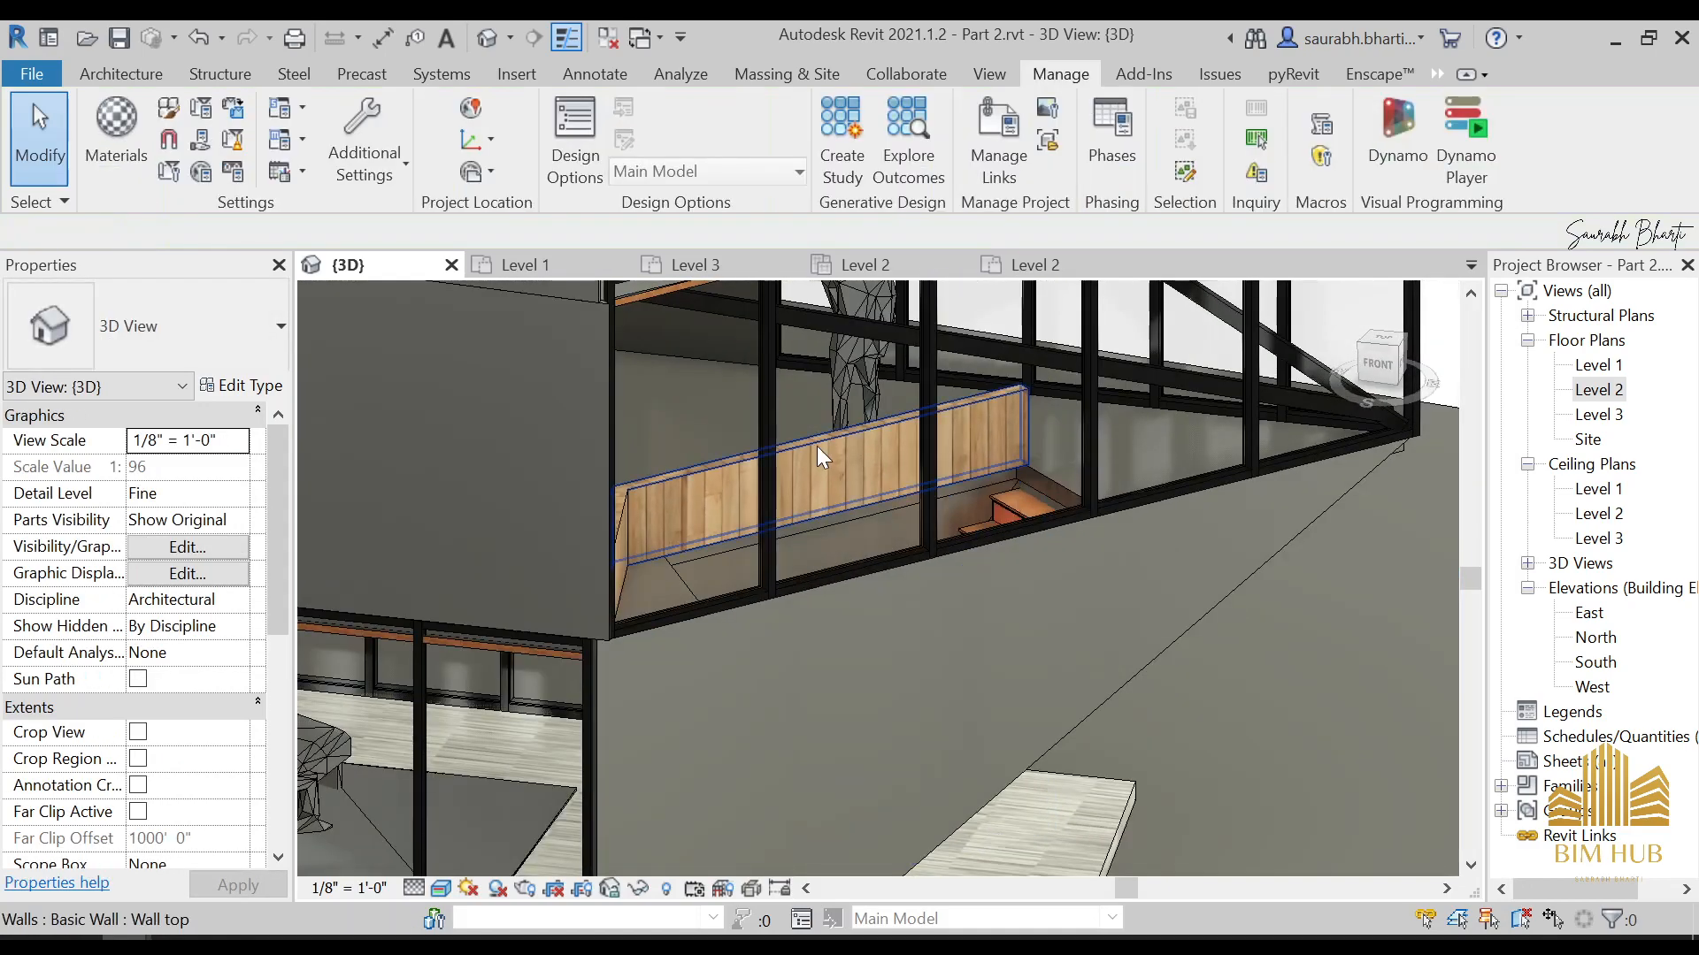
click(241, 386)
key(Escape)
Raise the 1. UPPER RAIL material's bump amount to 586 and apply the change
click(116, 124)
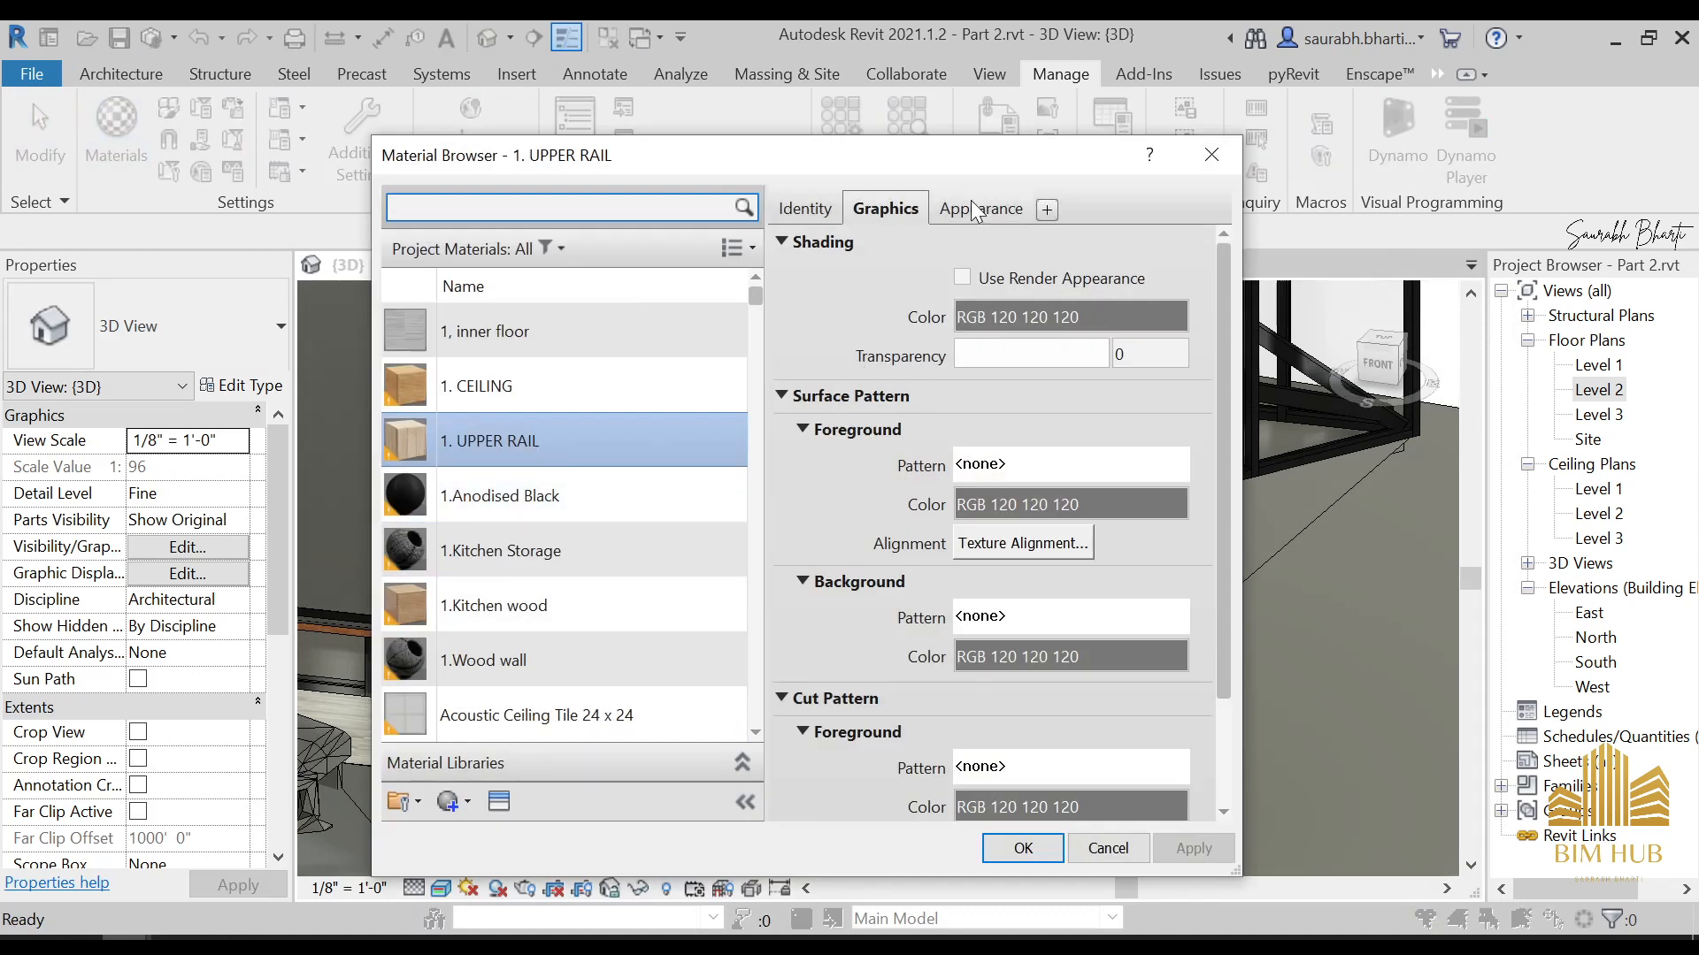
click(973, 210)
scroll(982, 708, down, 3)
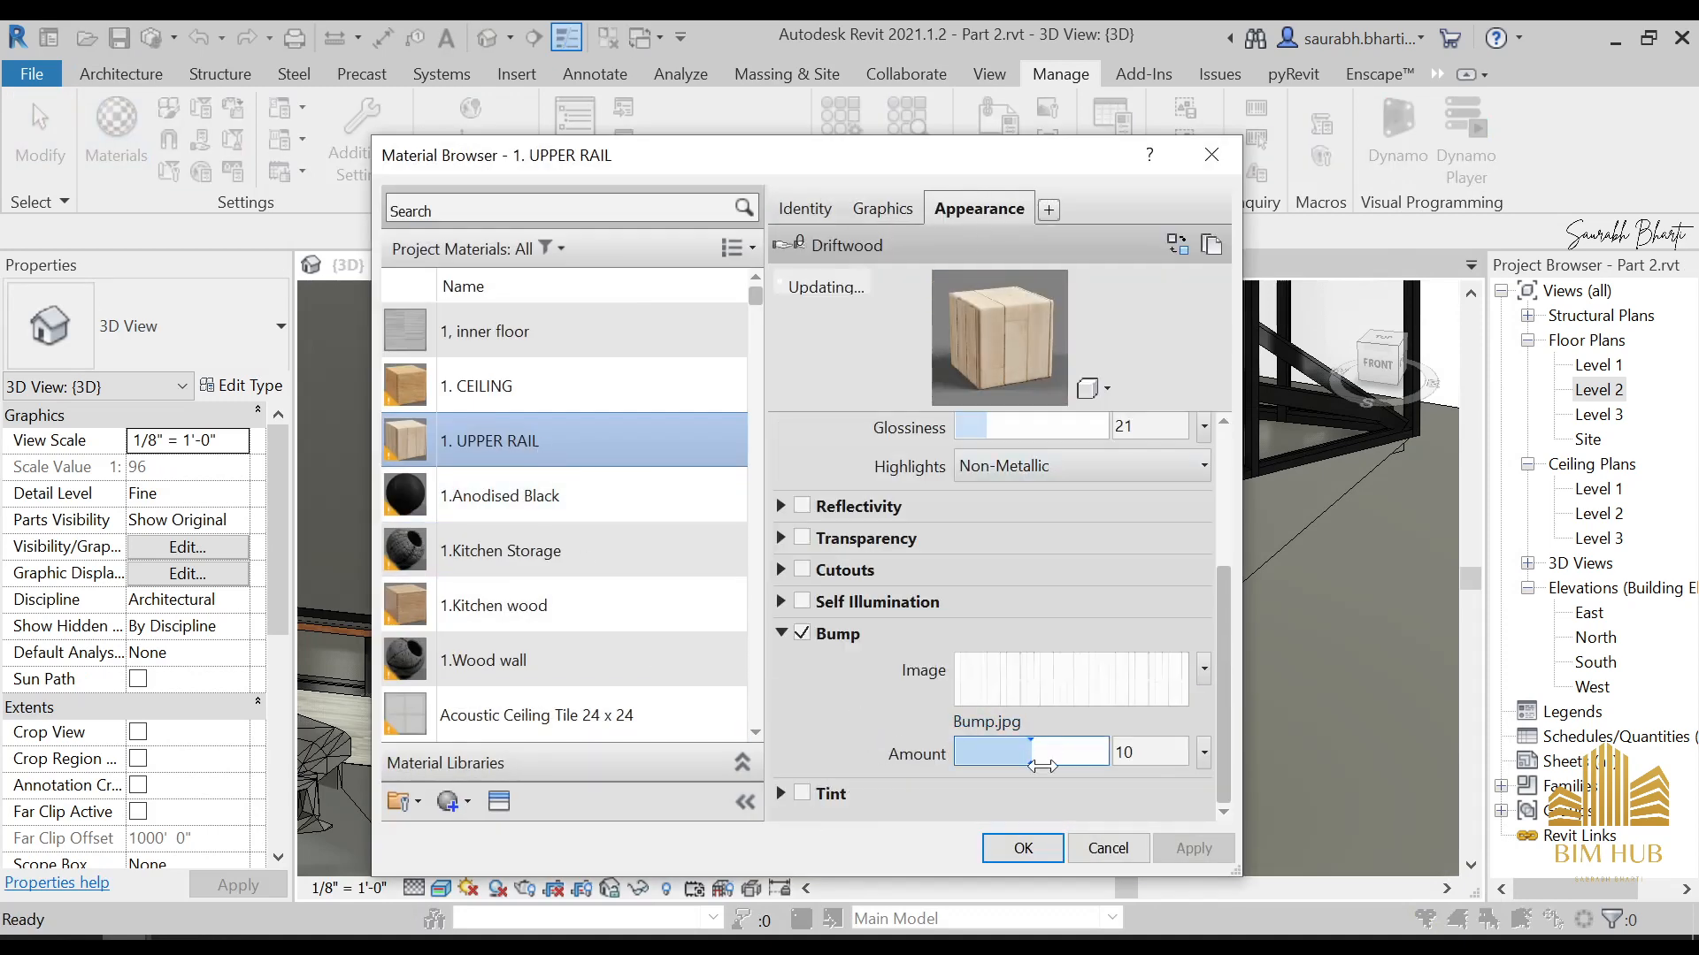
drag(1042, 766, 1116, 776)
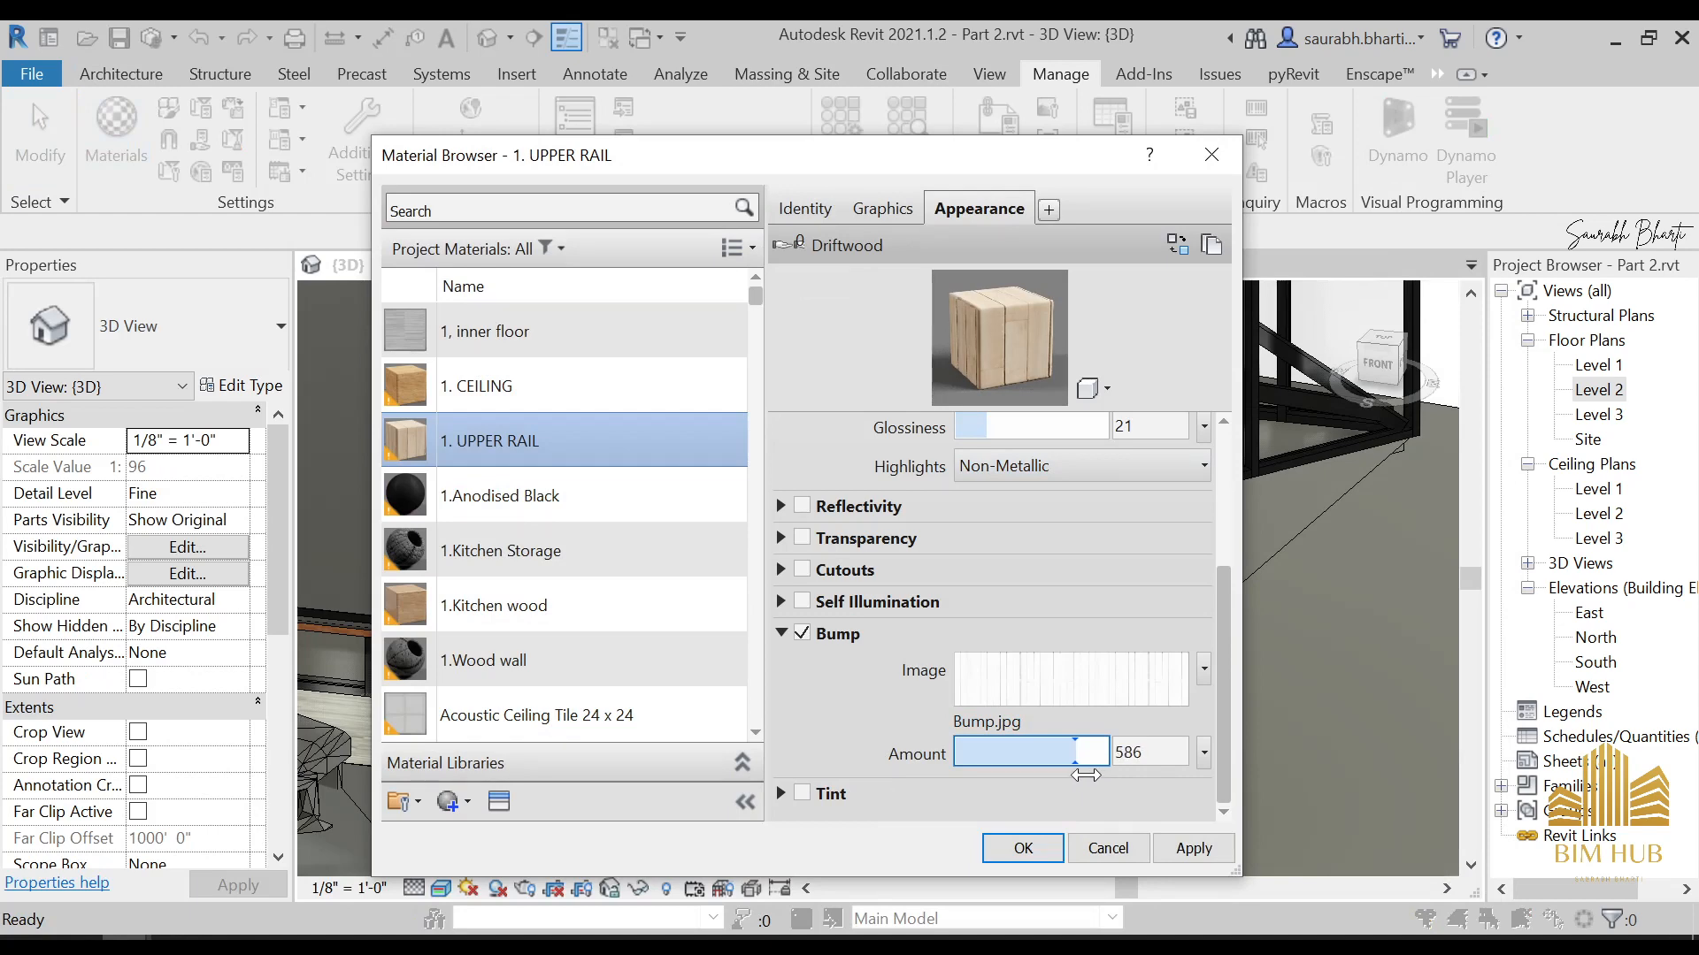
click(1179, 850)
click(1024, 848)
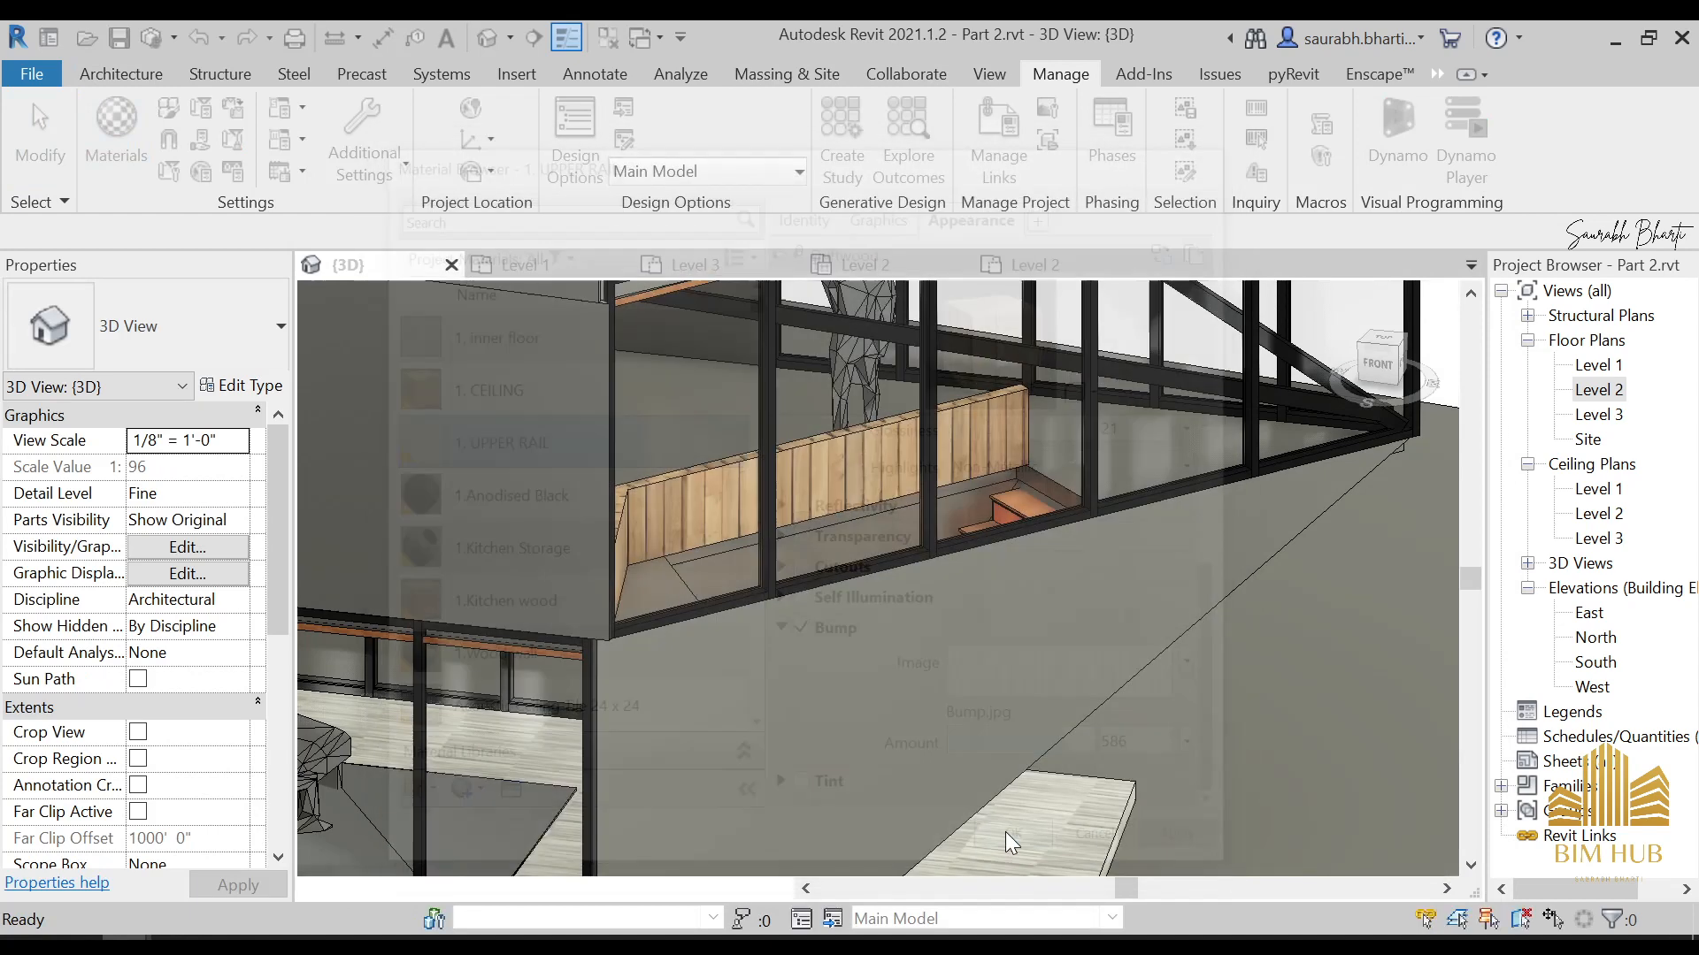
Examine the board joints on the low walls and compare them with the reference interior photo in Photos
scroll(805, 509, up, 4)
scroll(809, 487, up, 5)
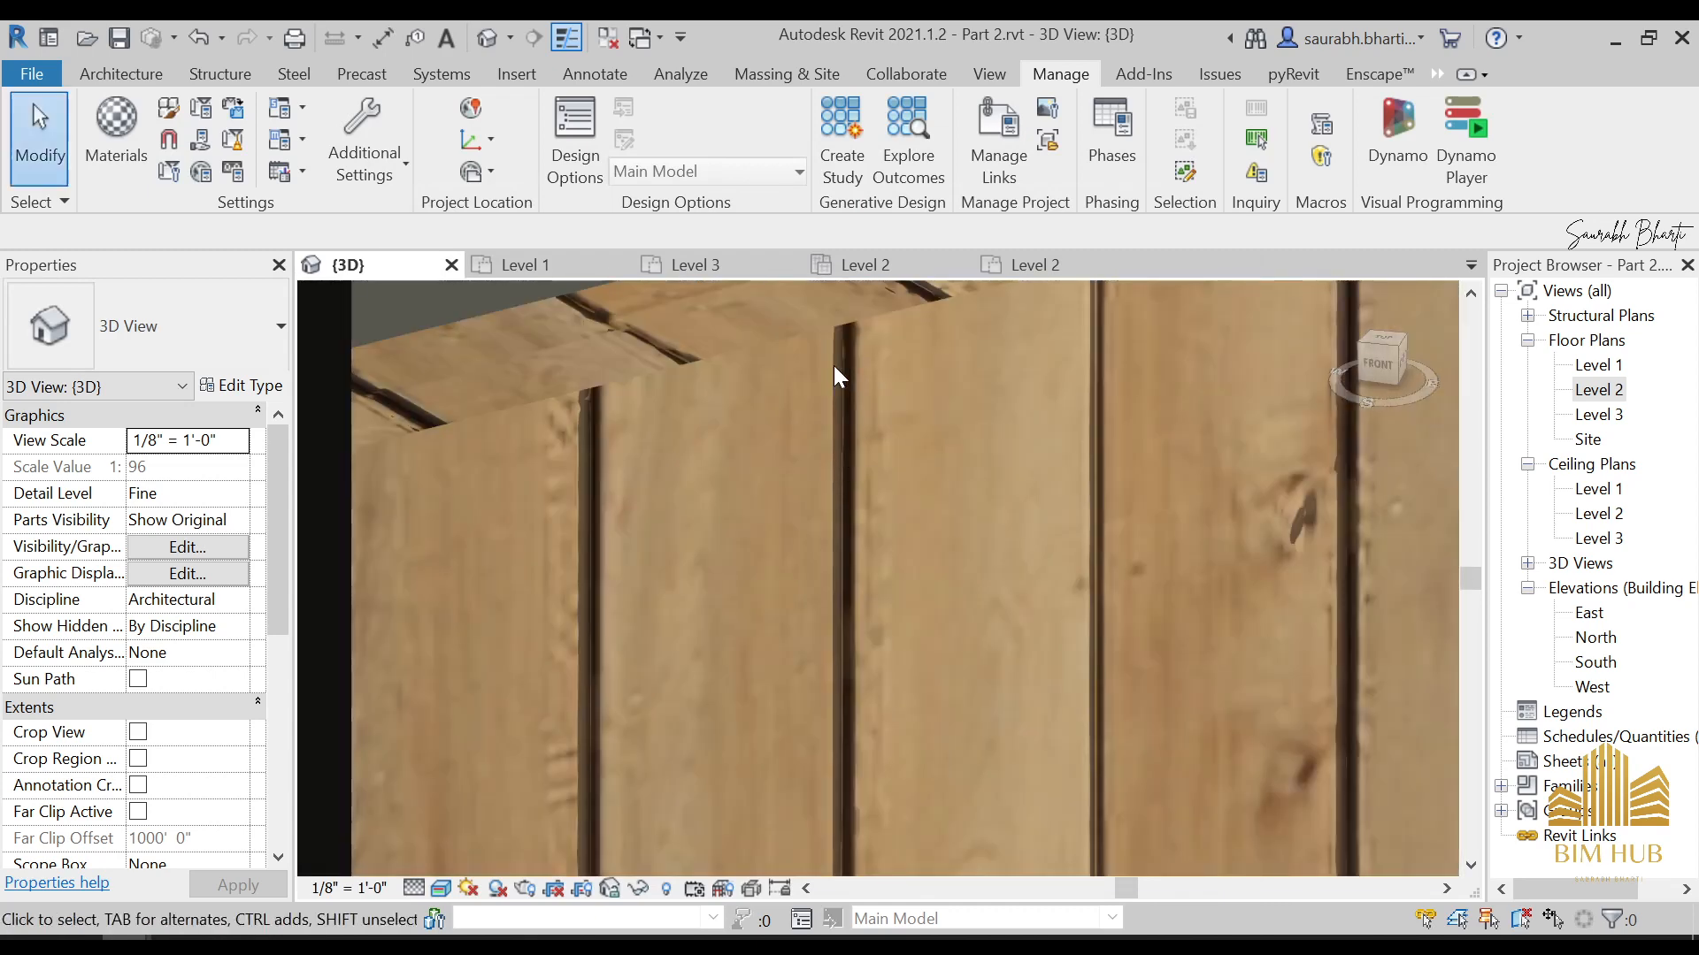
scroll(832, 425, down, 8)
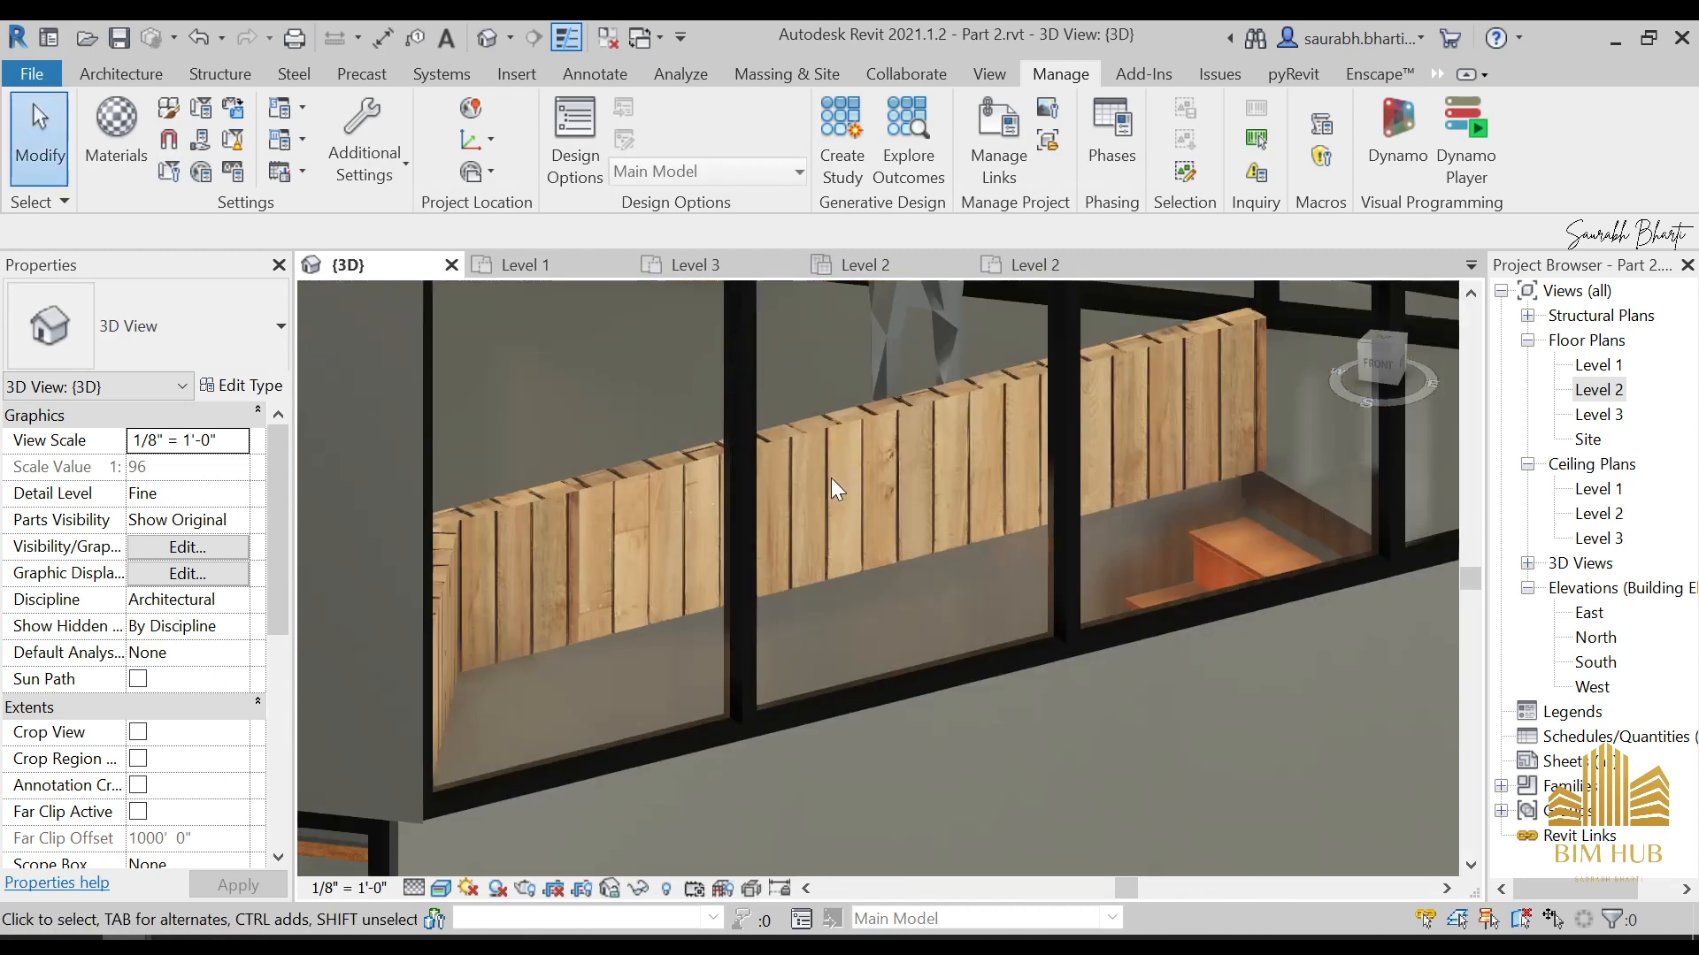
shift+middle_drag(834, 558, 975, 649)
scroll(778, 556, down, 3)
scroll(955, 708, up, 5)
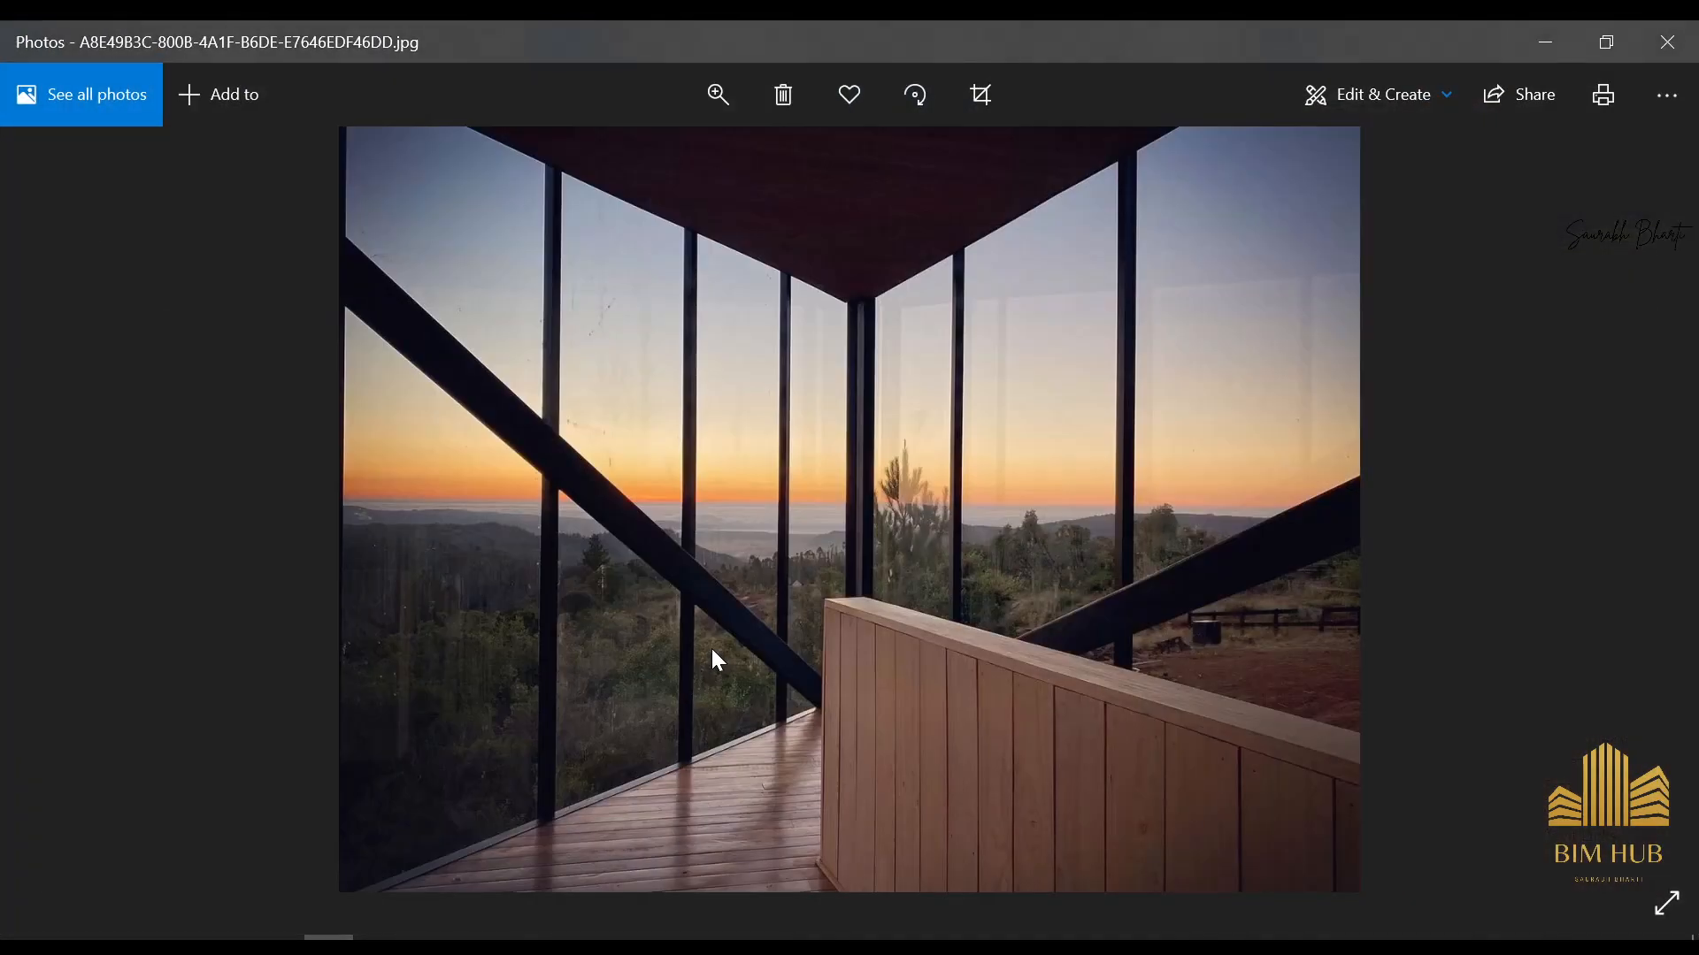
key(Right)
key(Left)
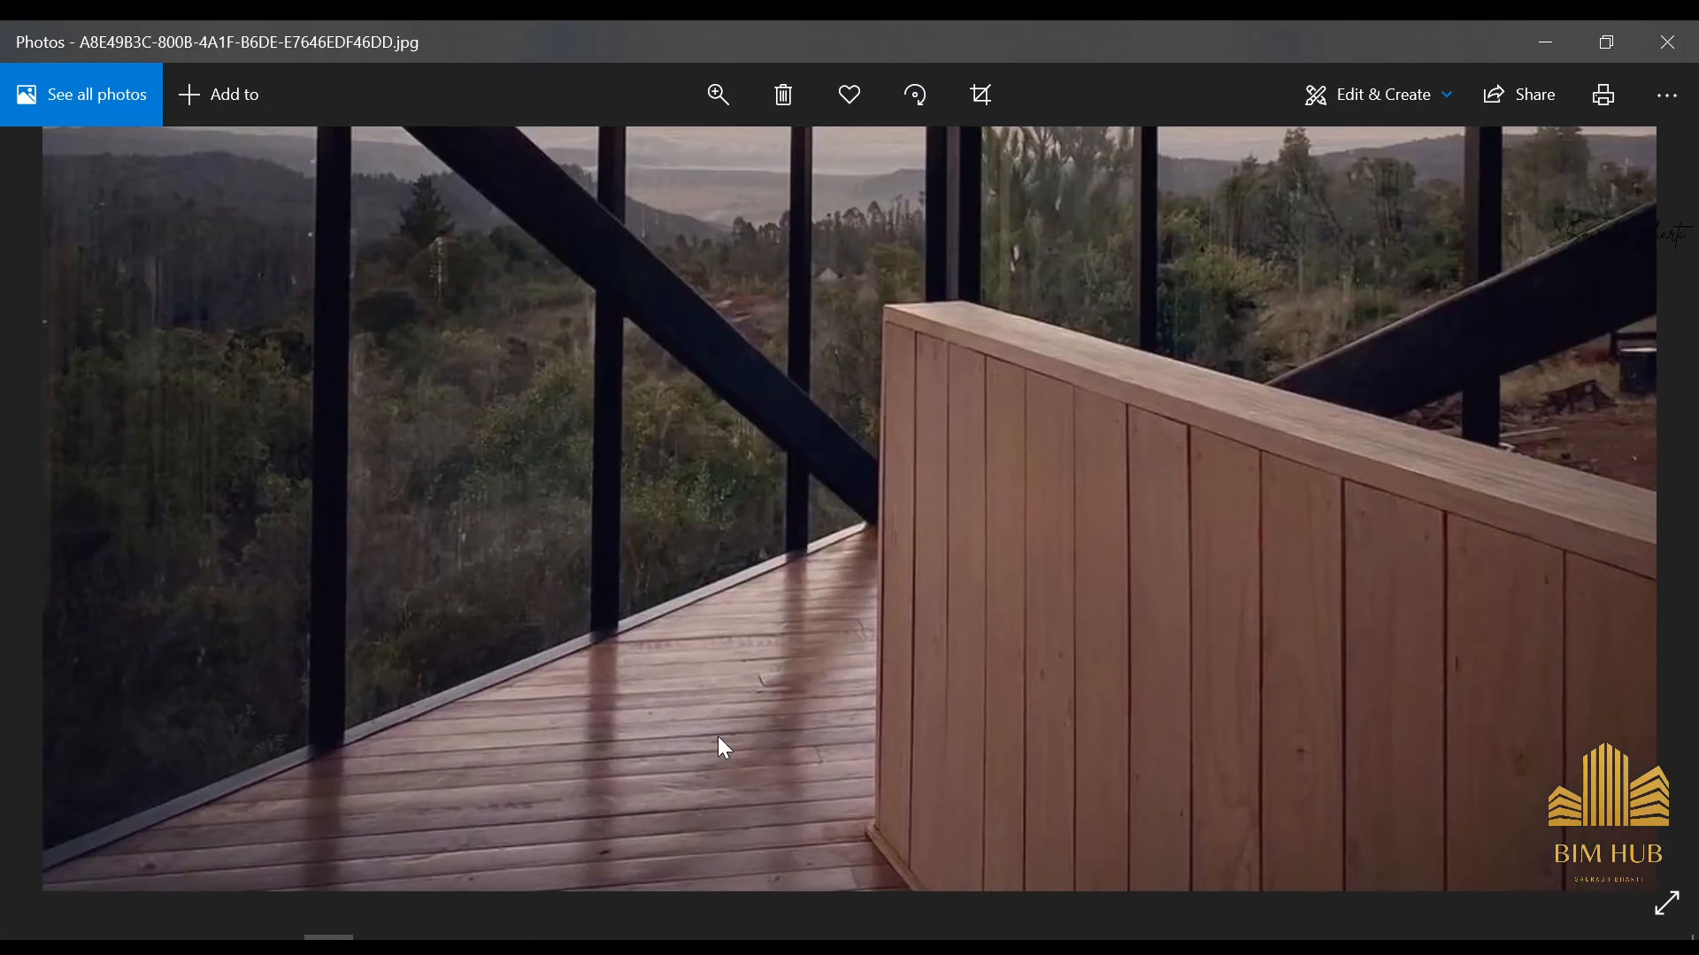
scroll(732, 660, down, 5)
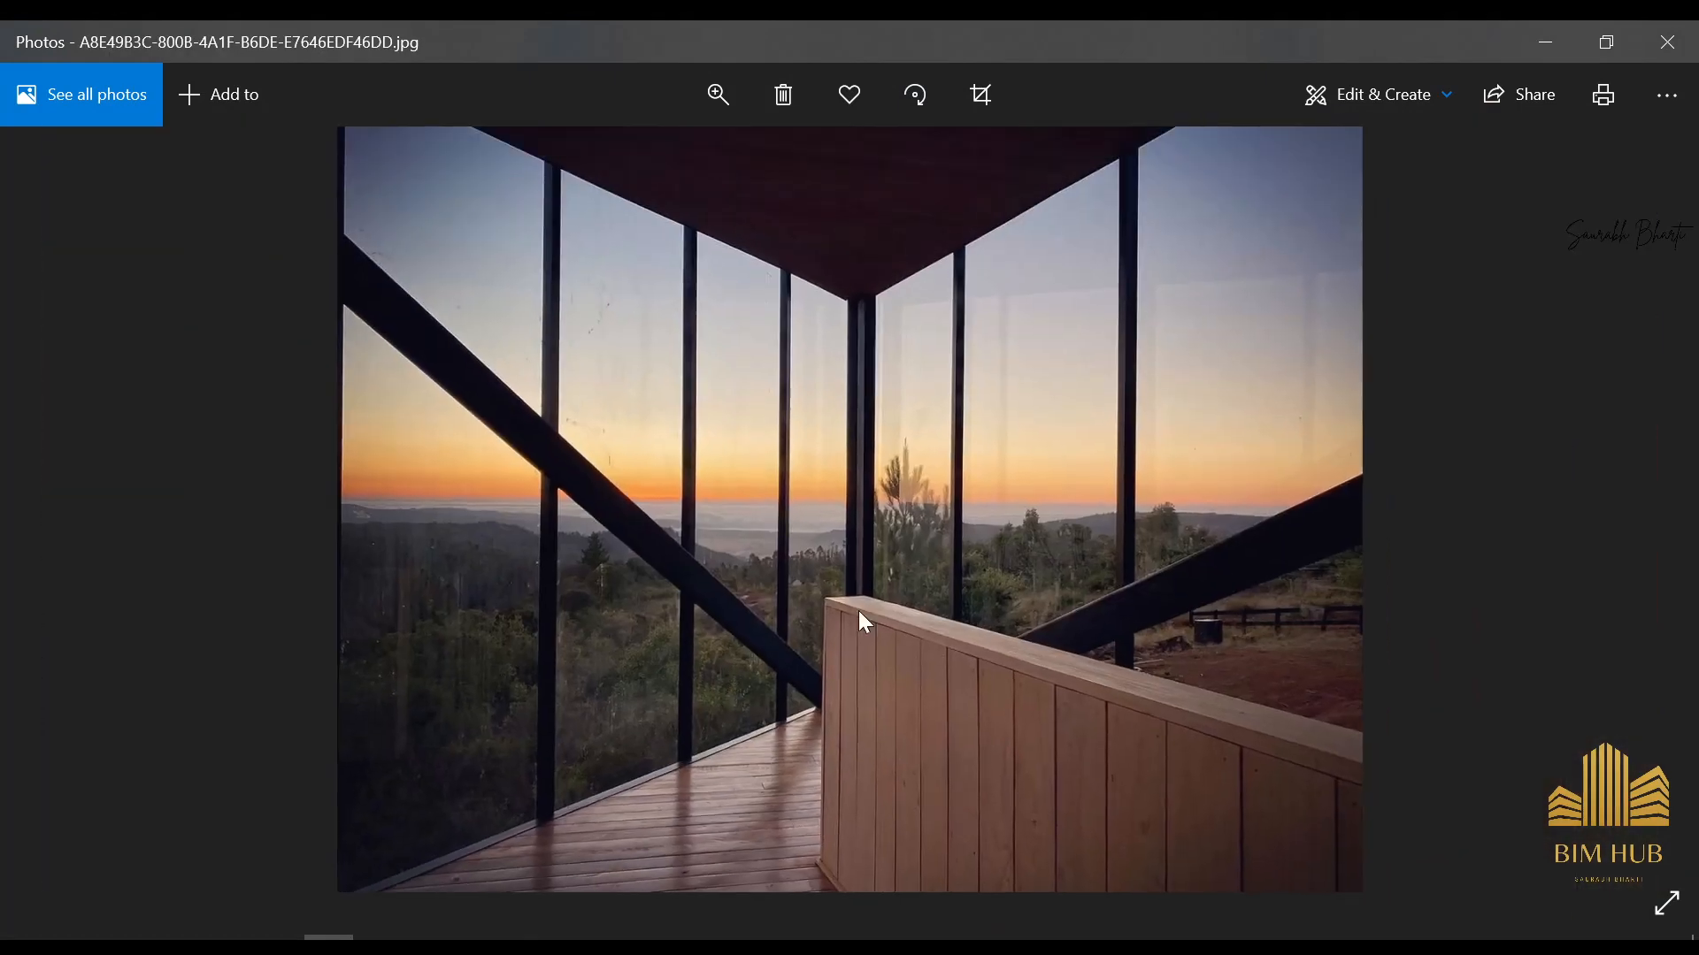
click(1545, 41)
Open the material selection for the Structure layer of the Level 2 floor's Generic -6" type
scroll(1021, 400, up, 1)
scroll(1021, 400, down, 2)
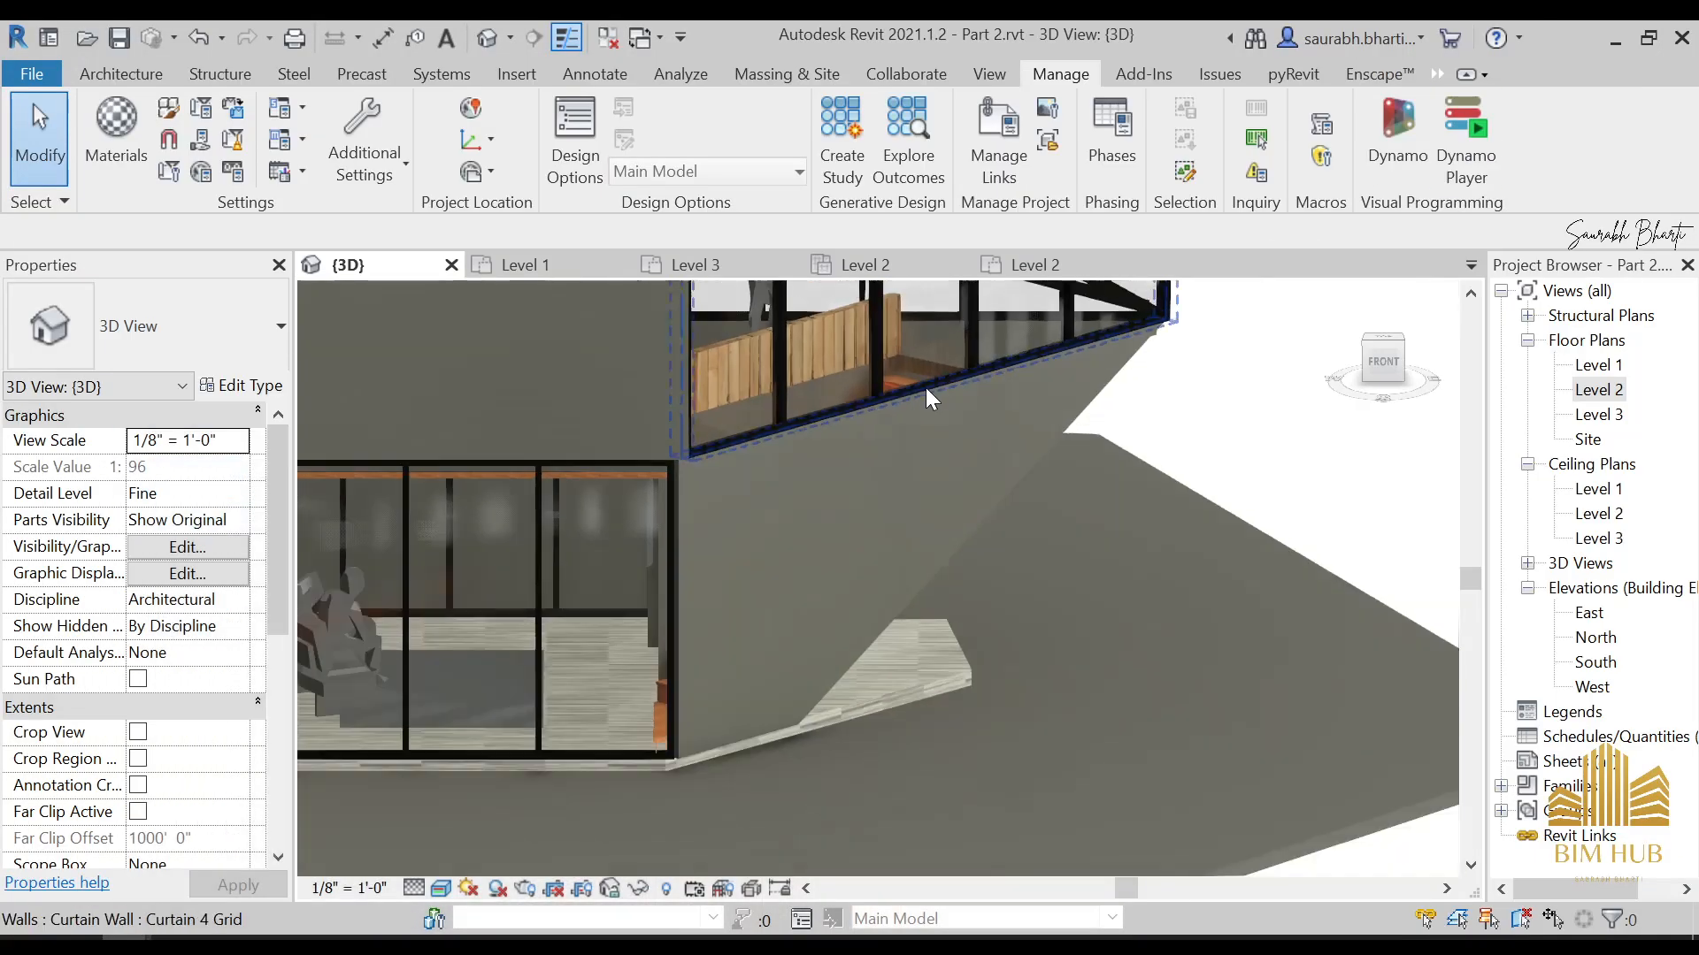
shift+middle_drag(897, 459, 823, 591)
scroll(1008, 418, up, 1)
scroll(1009, 418, up, 2)
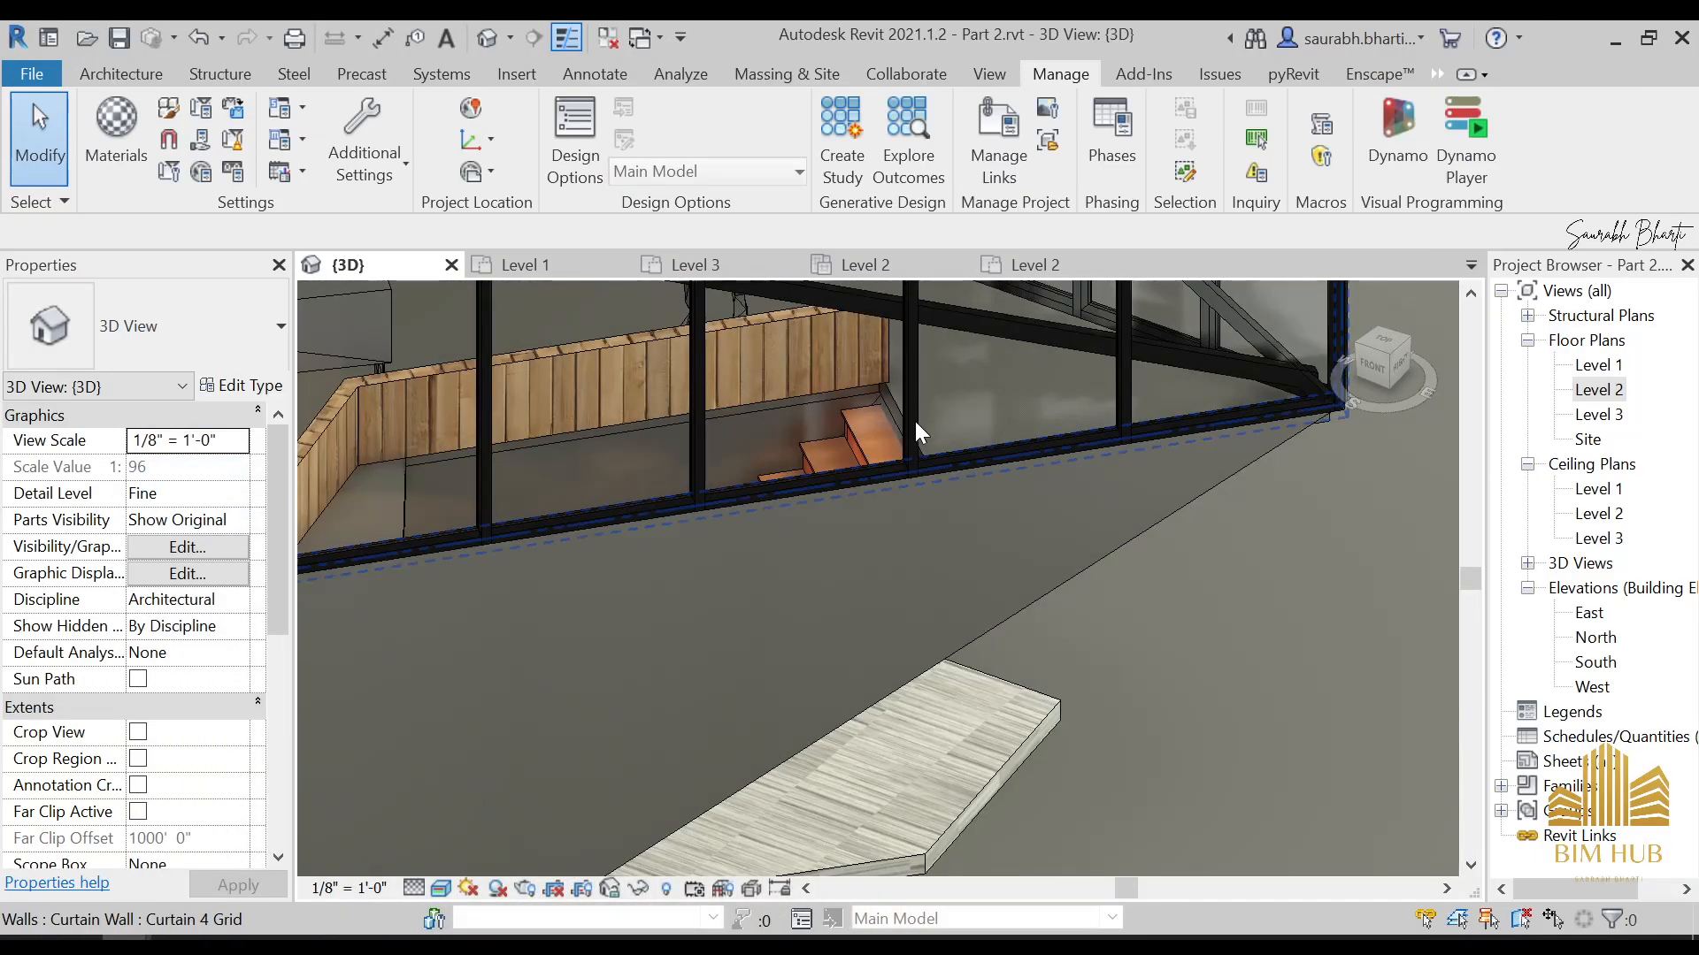
click(884, 398)
click(246, 387)
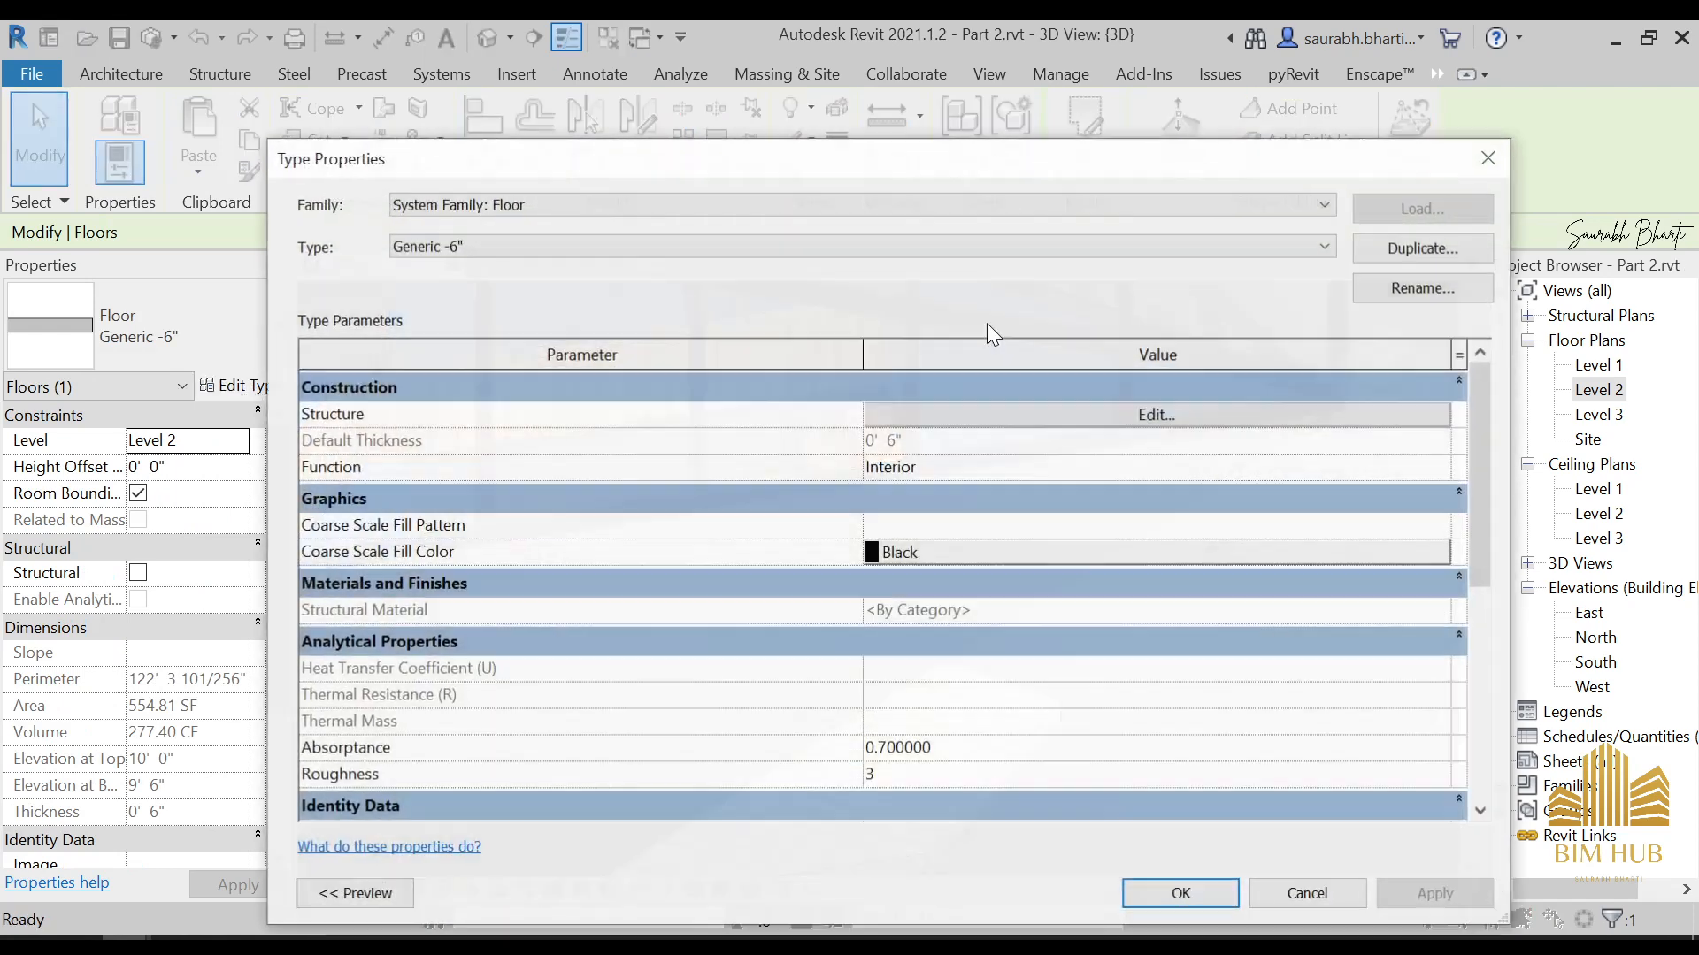
click(1155, 413)
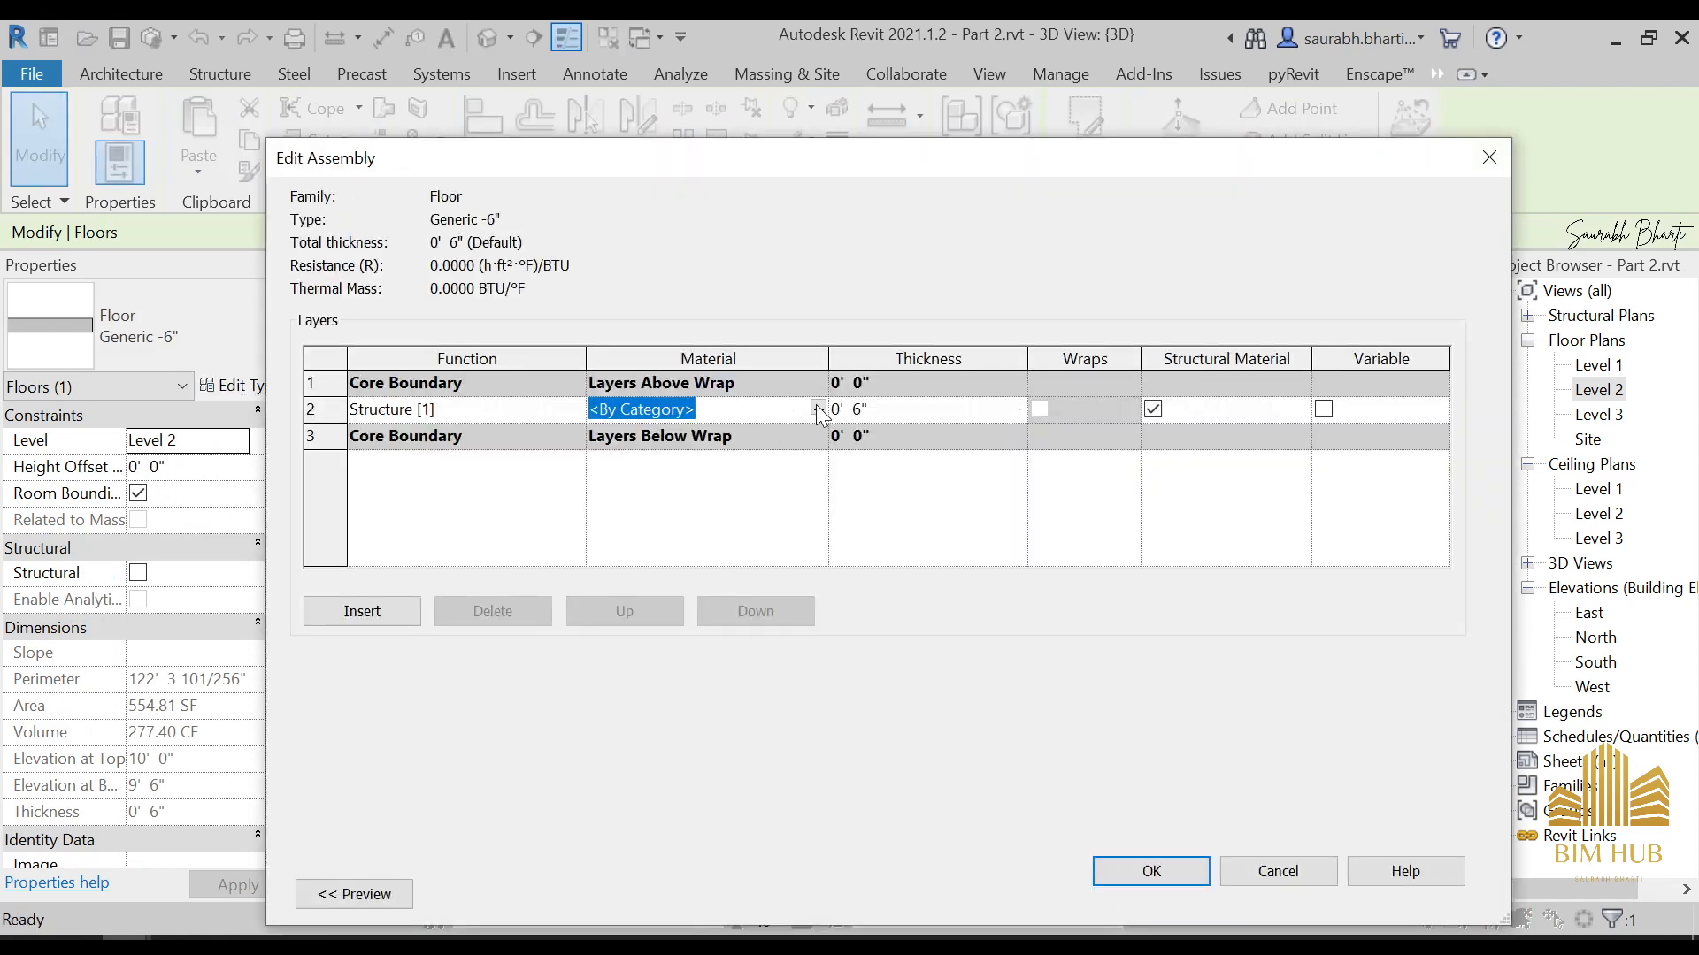
click(817, 408)
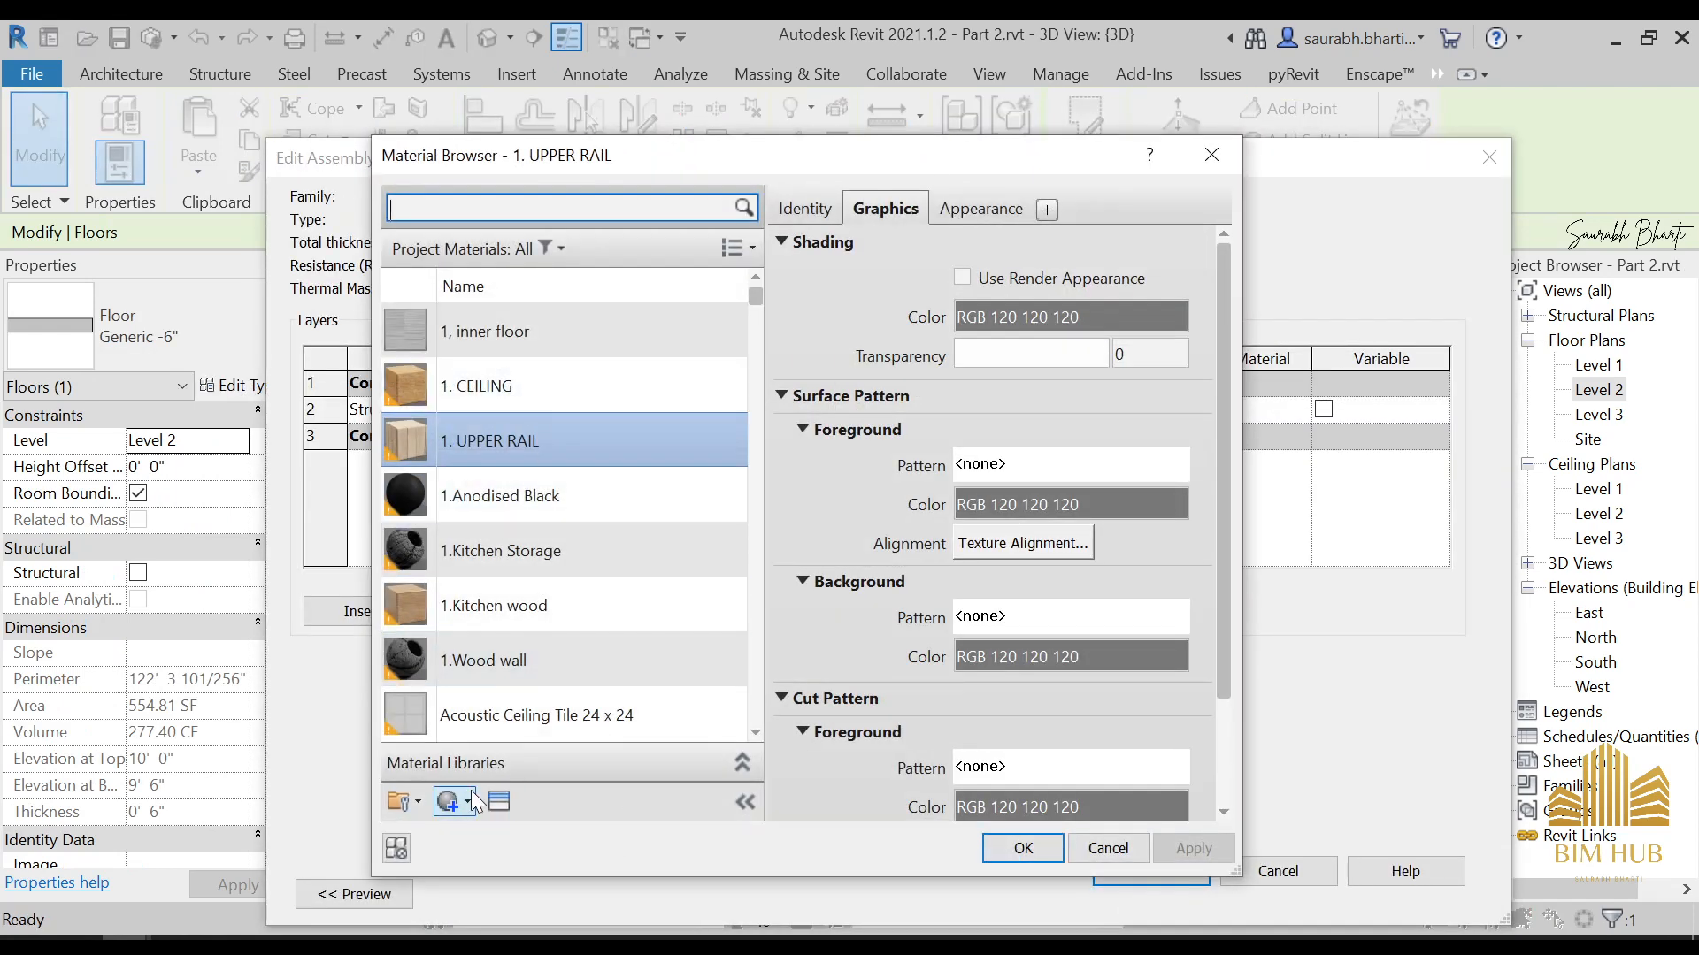
Create a new material and rename it 1.upper floor
click(469, 799)
click(513, 836)
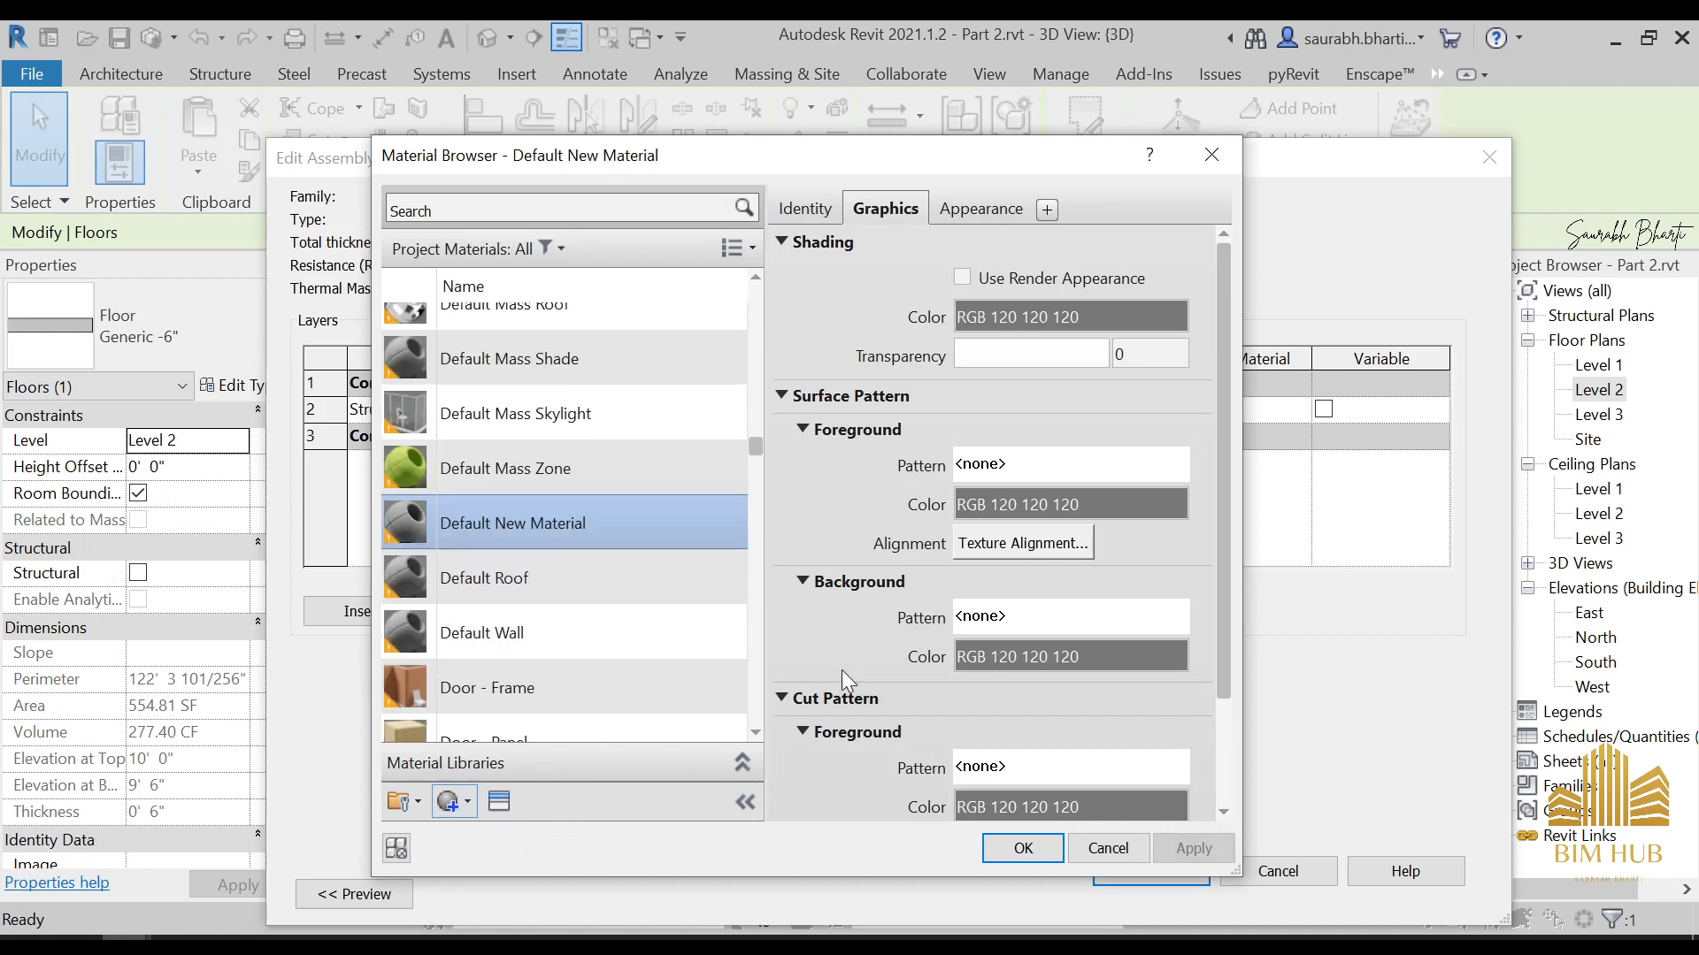
right_click(623, 522)
click(699, 574)
text(1/)
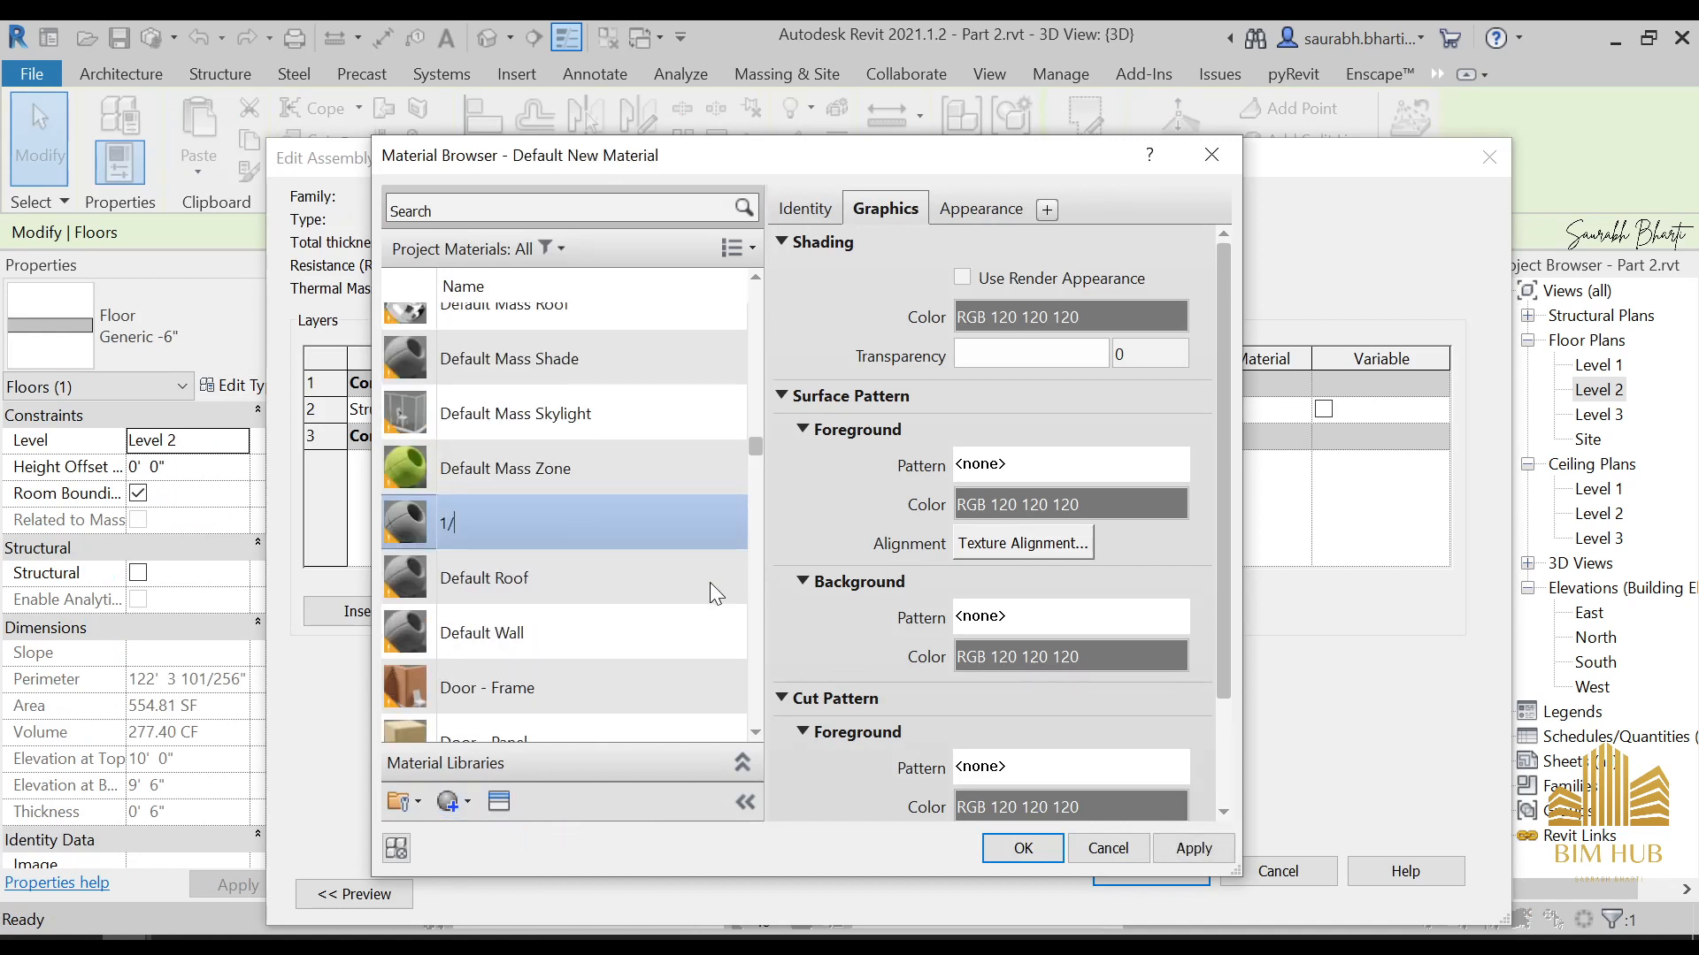
key(BackSpace)
text(.upper floor)
key(Return)
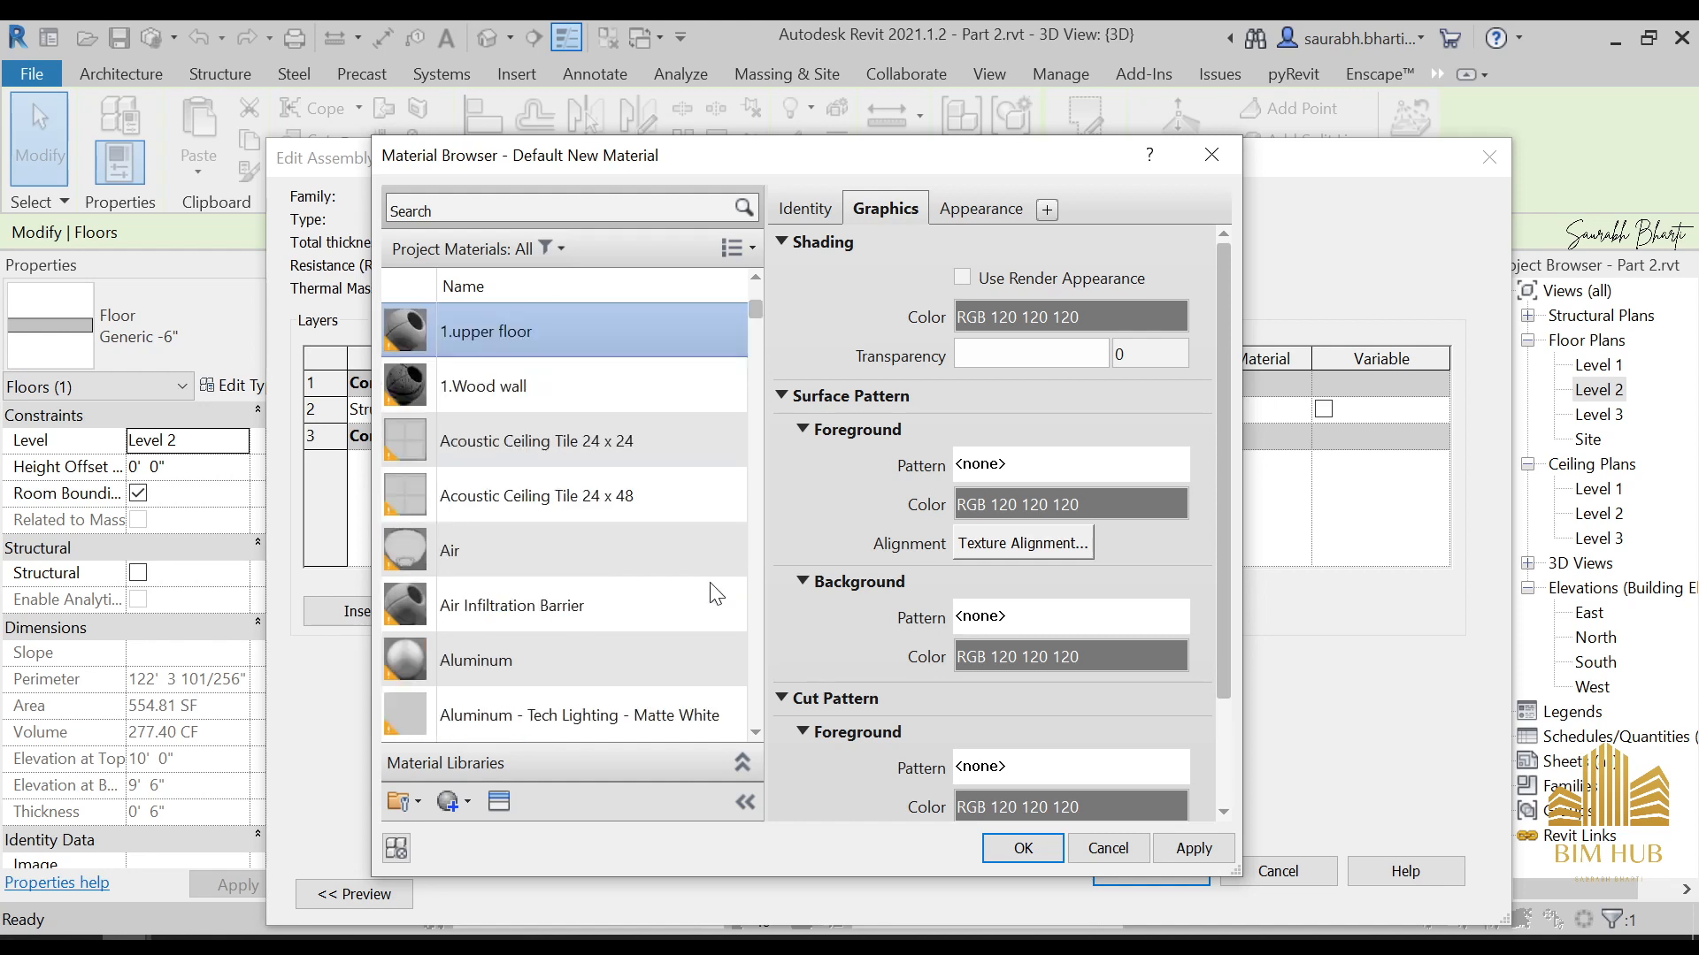
Use the render appearance for the 1.upper floor material's shading and assign FIG-8-B.jpg as its appearance image
click(499, 803)
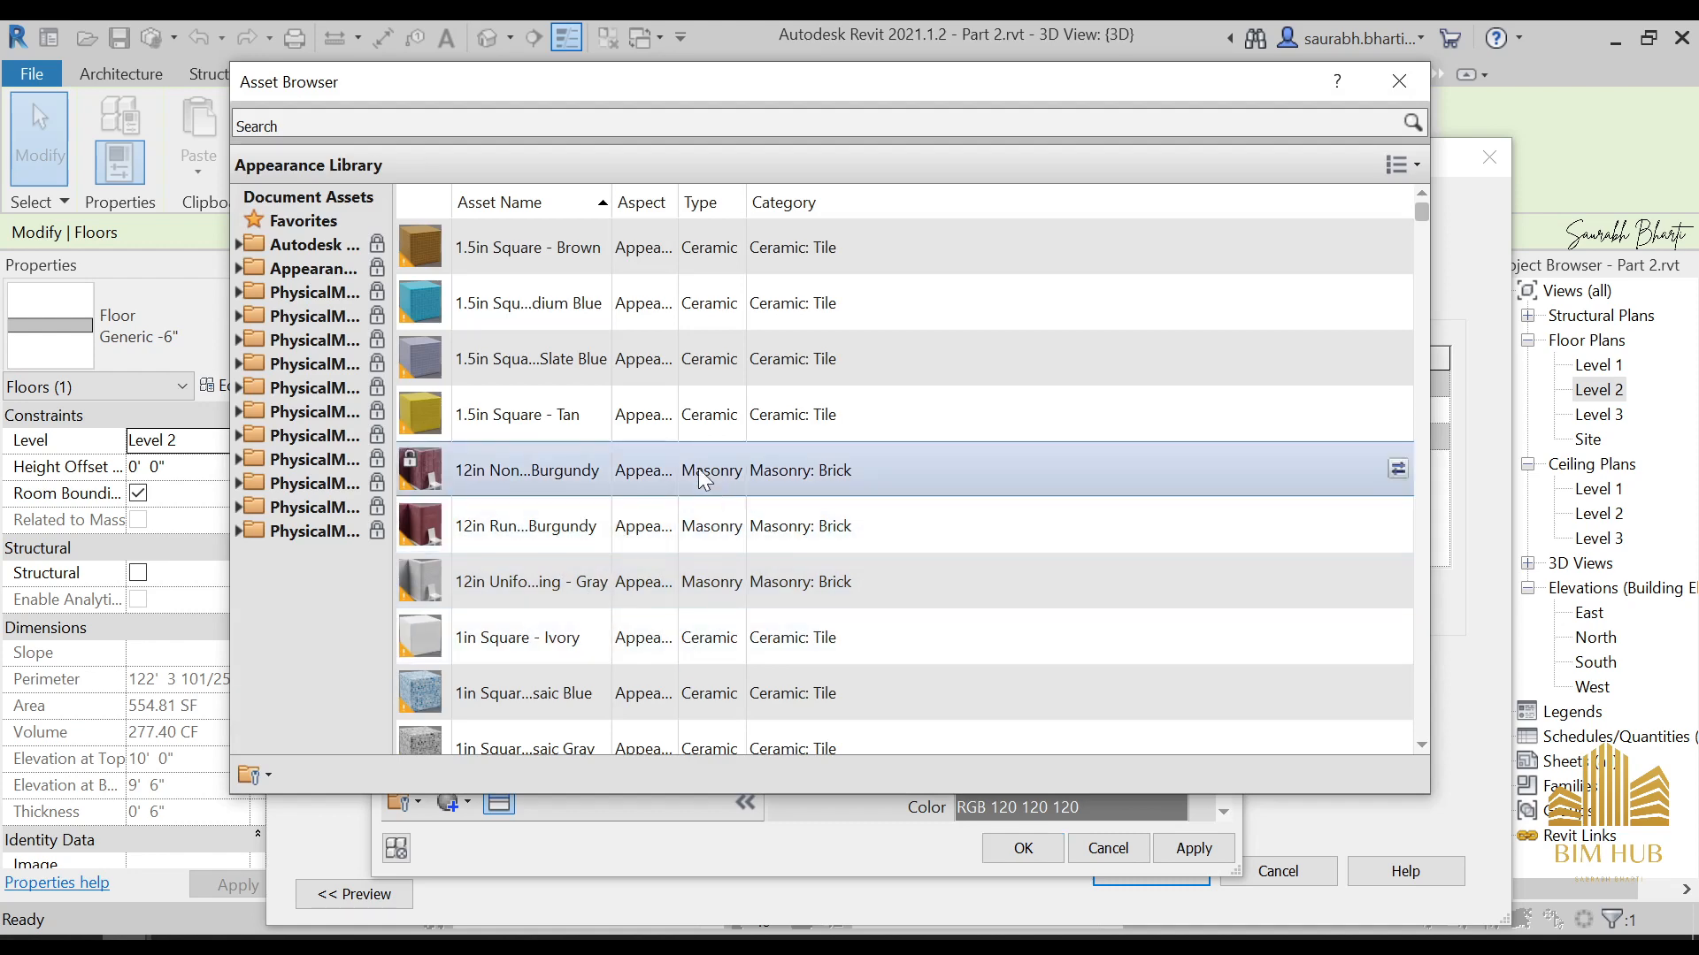
click(1399, 81)
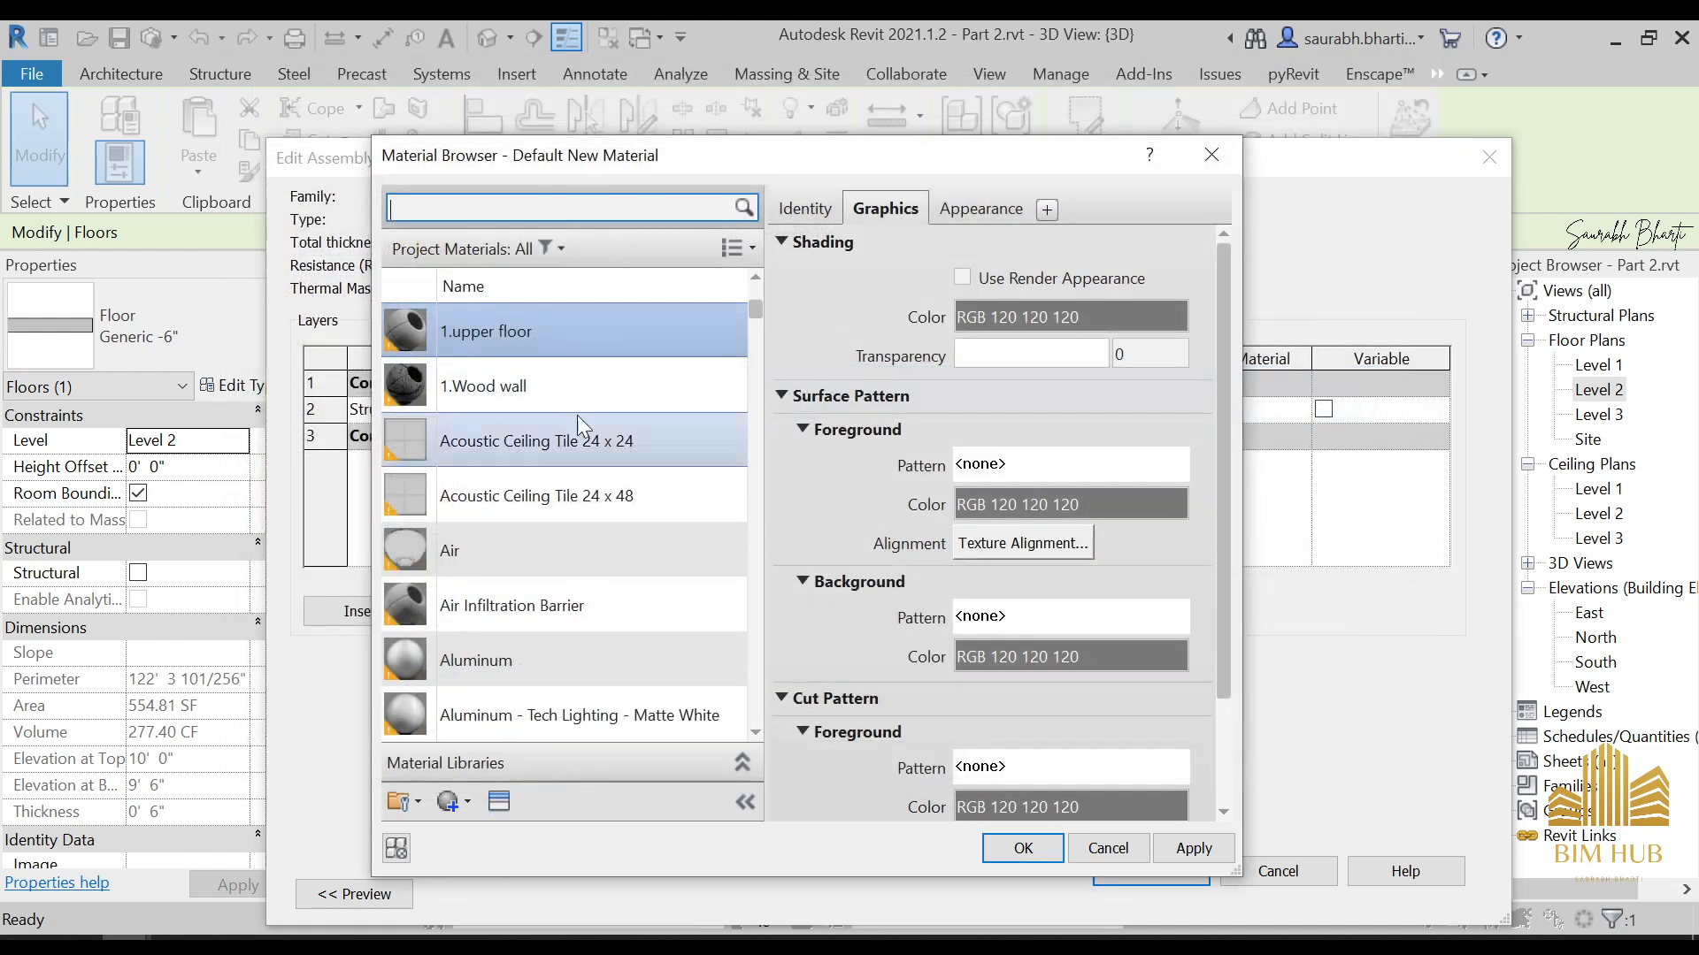
click(962, 277)
click(978, 209)
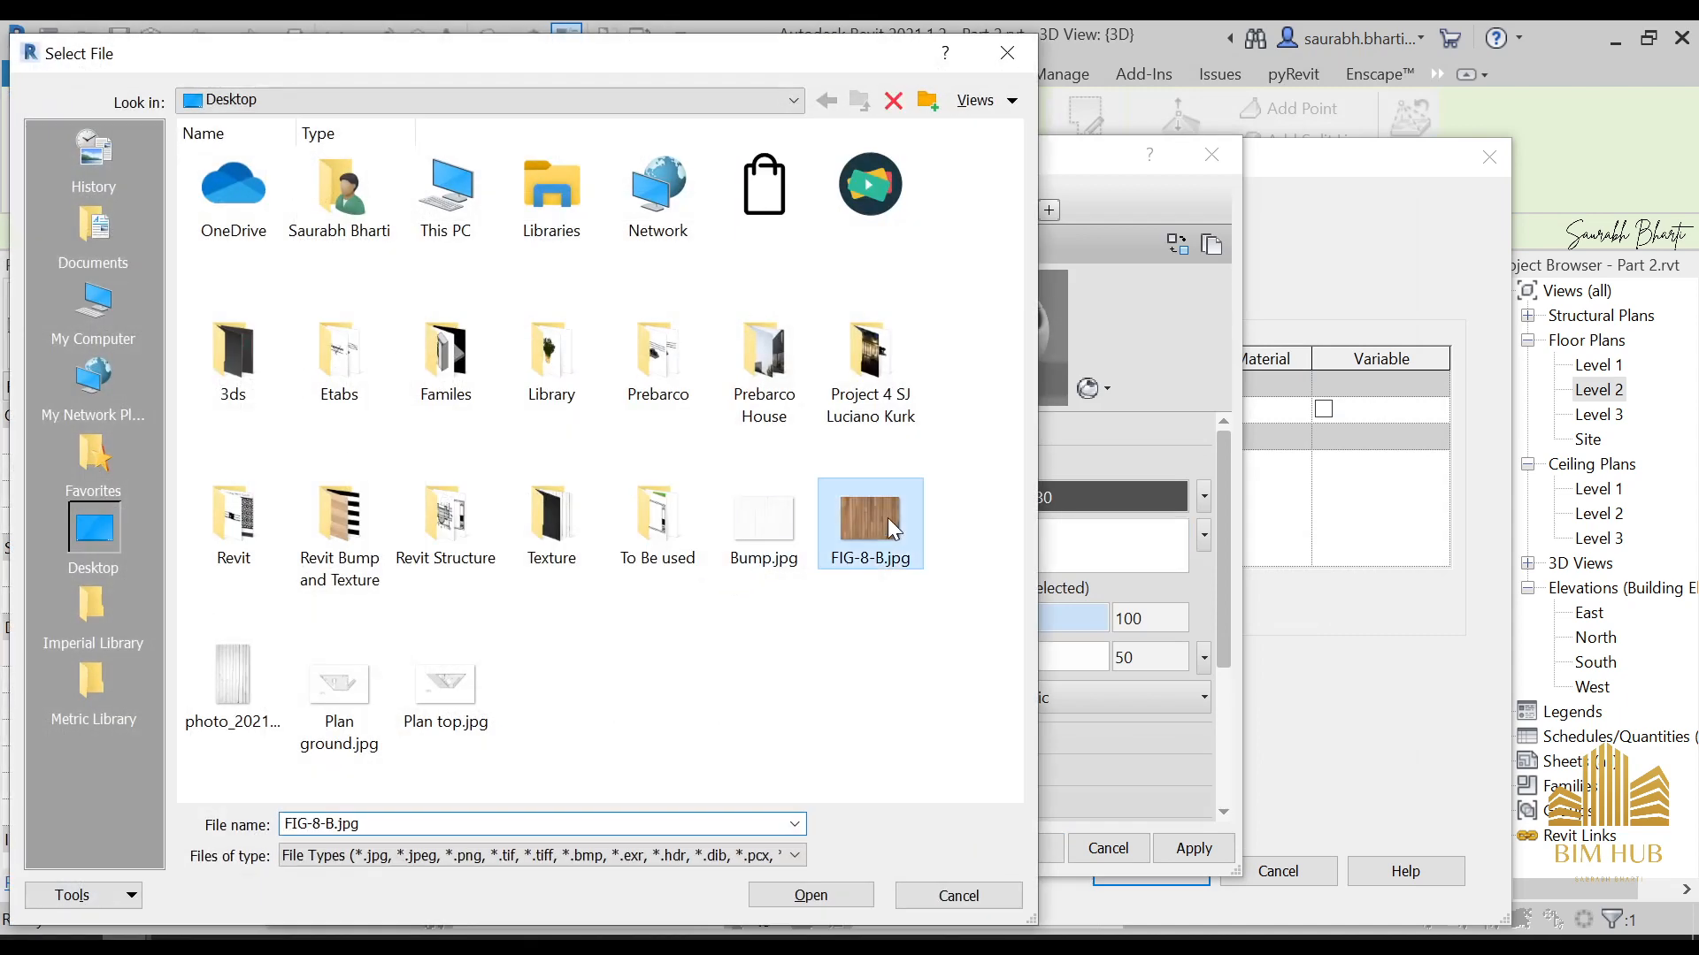
double_click(888, 518)
Enable bump on the 1.upper floor material using Bump.jpg with an amount of 582
scroll(1222, 664, down, 3)
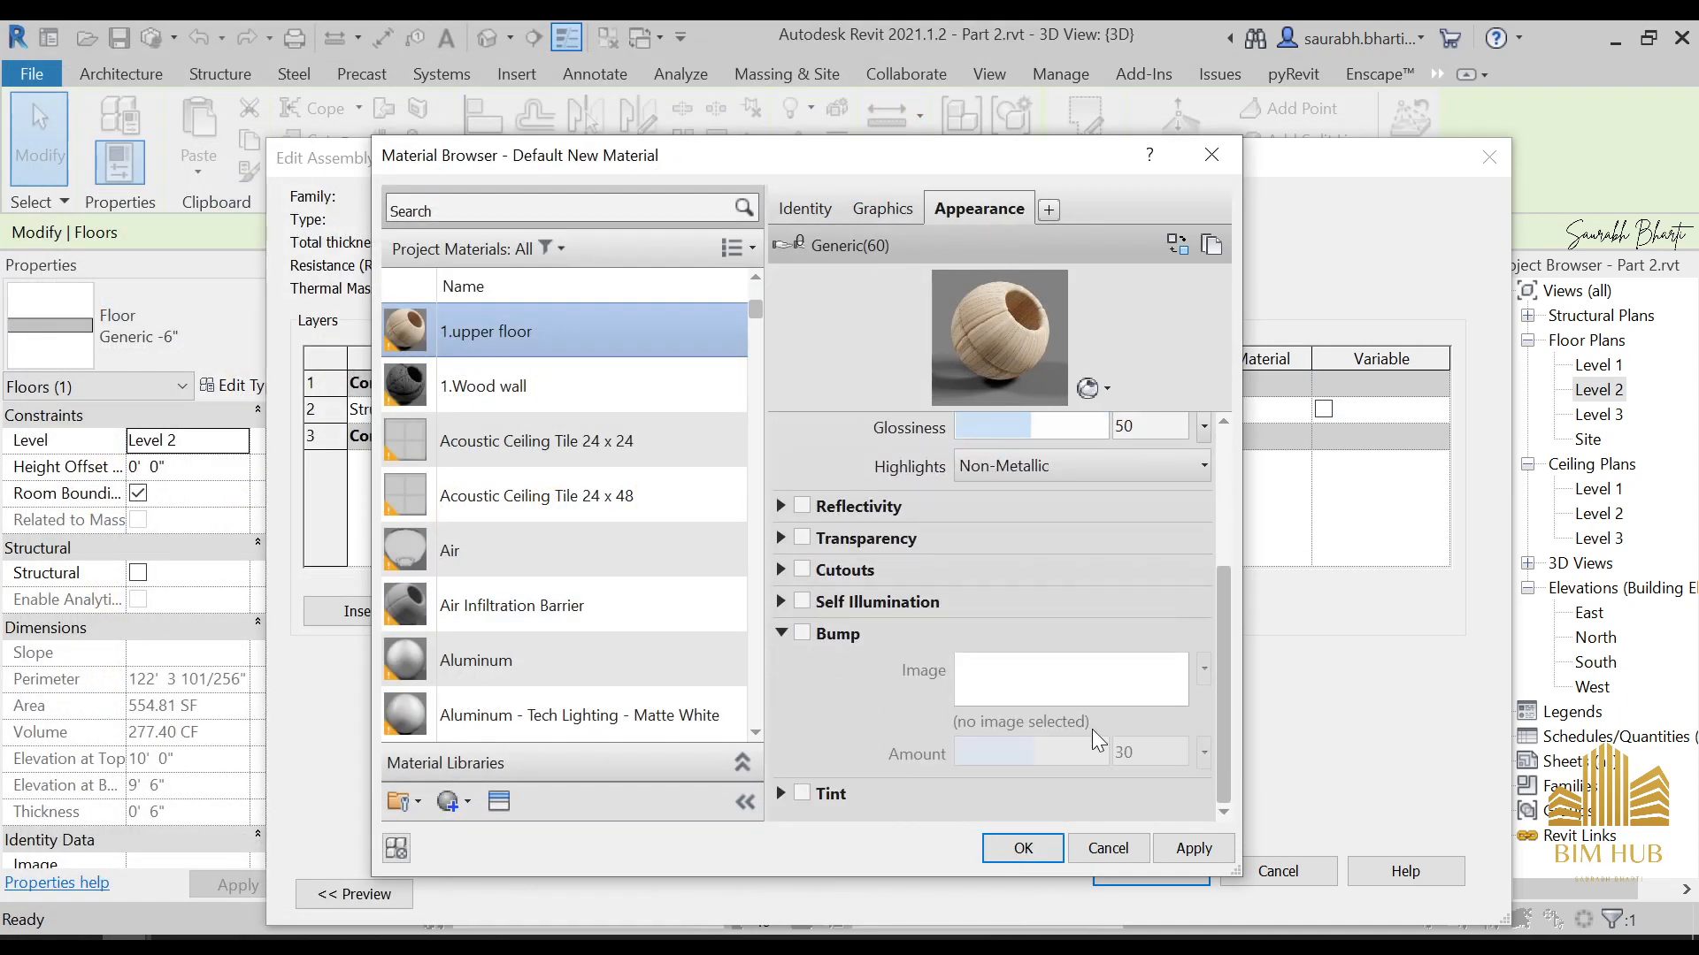
click(841, 640)
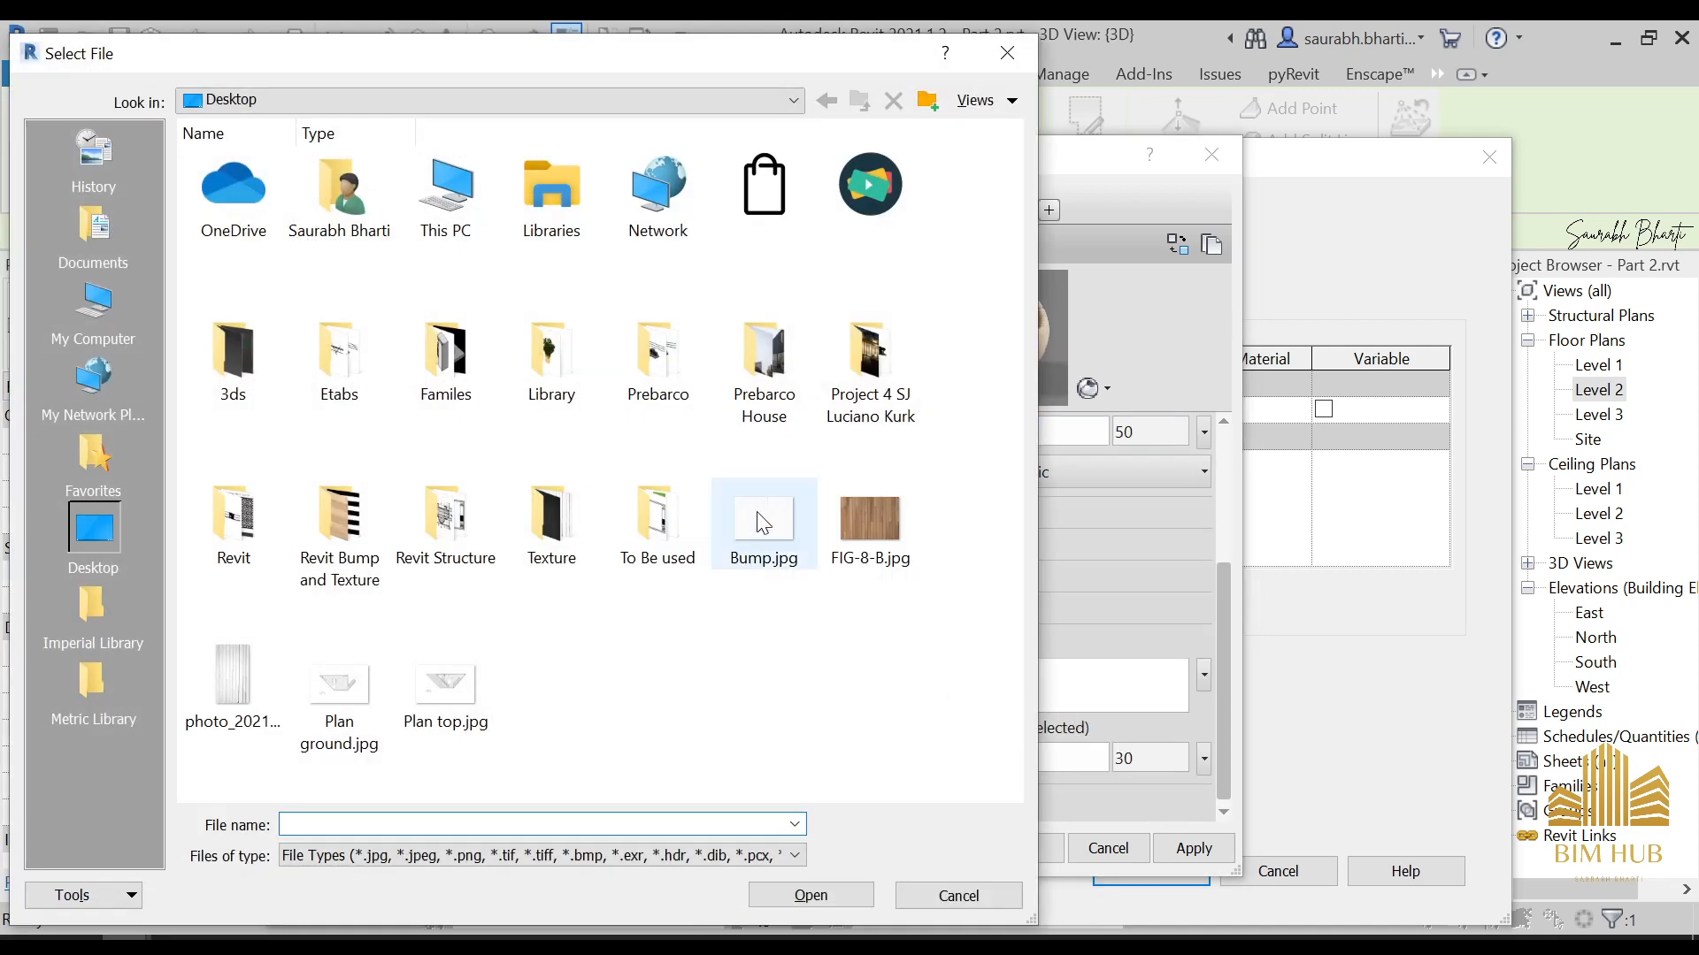
double_click(763, 531)
drag(1043, 757, 1084, 785)
Set the FIG-8-B.jpg texture's sample size to 5'-0" by 5'-0"
drag(1228, 659, 1231, 550)
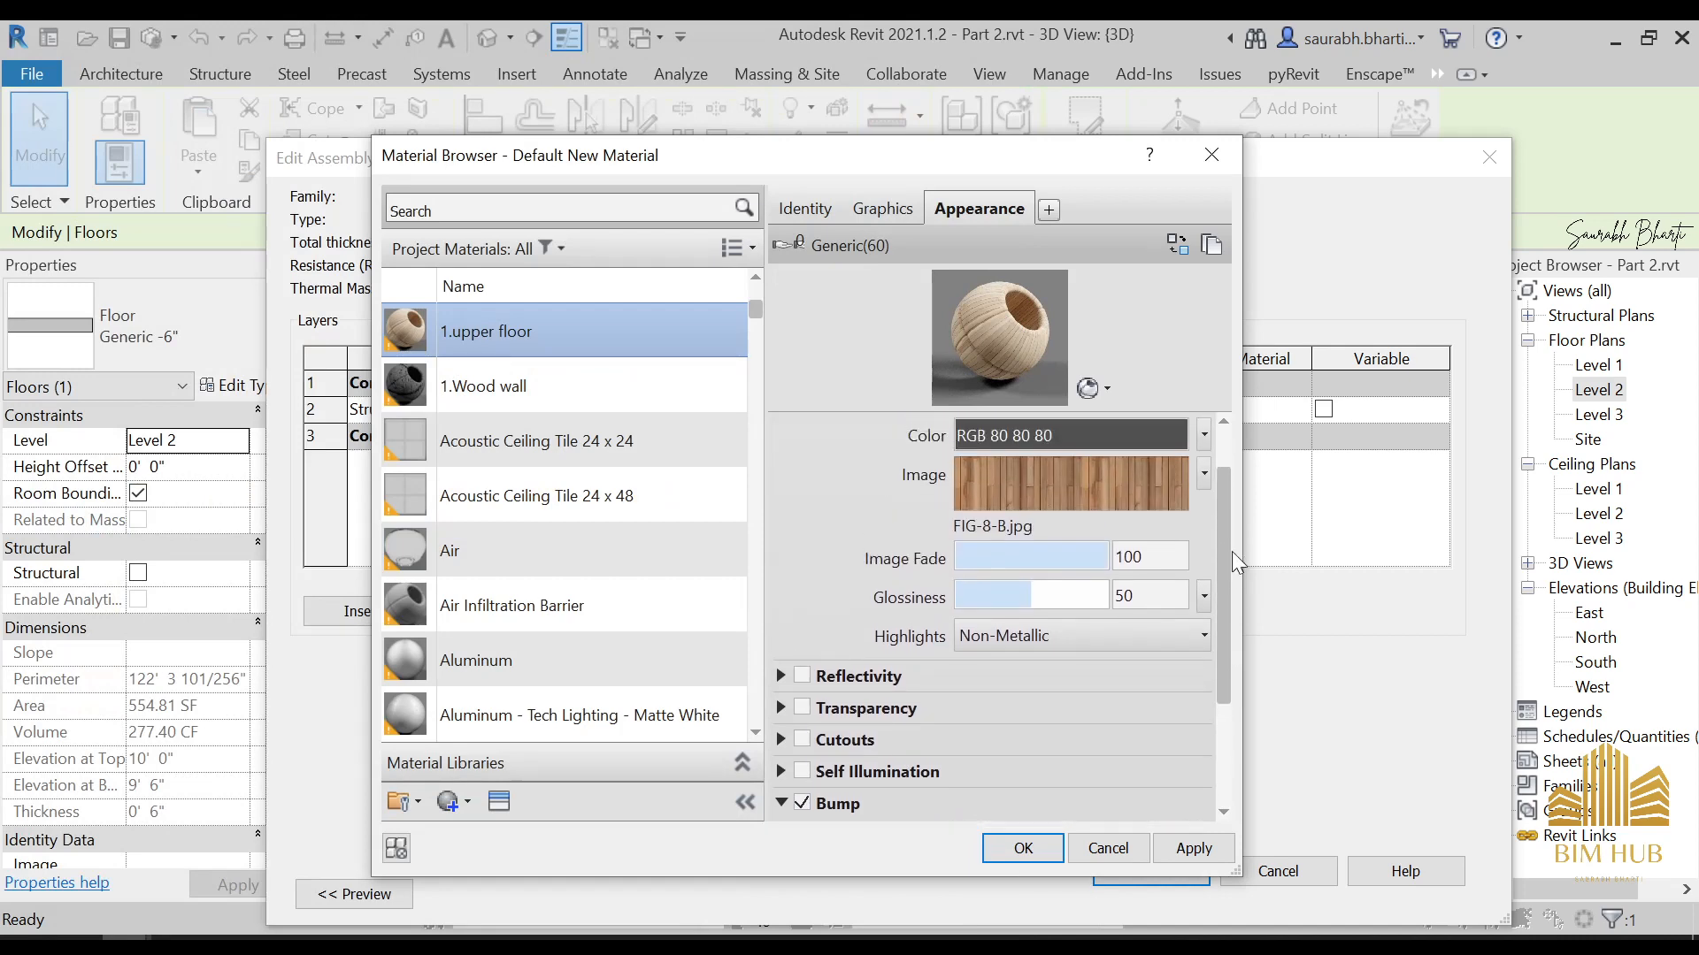
click(1111, 520)
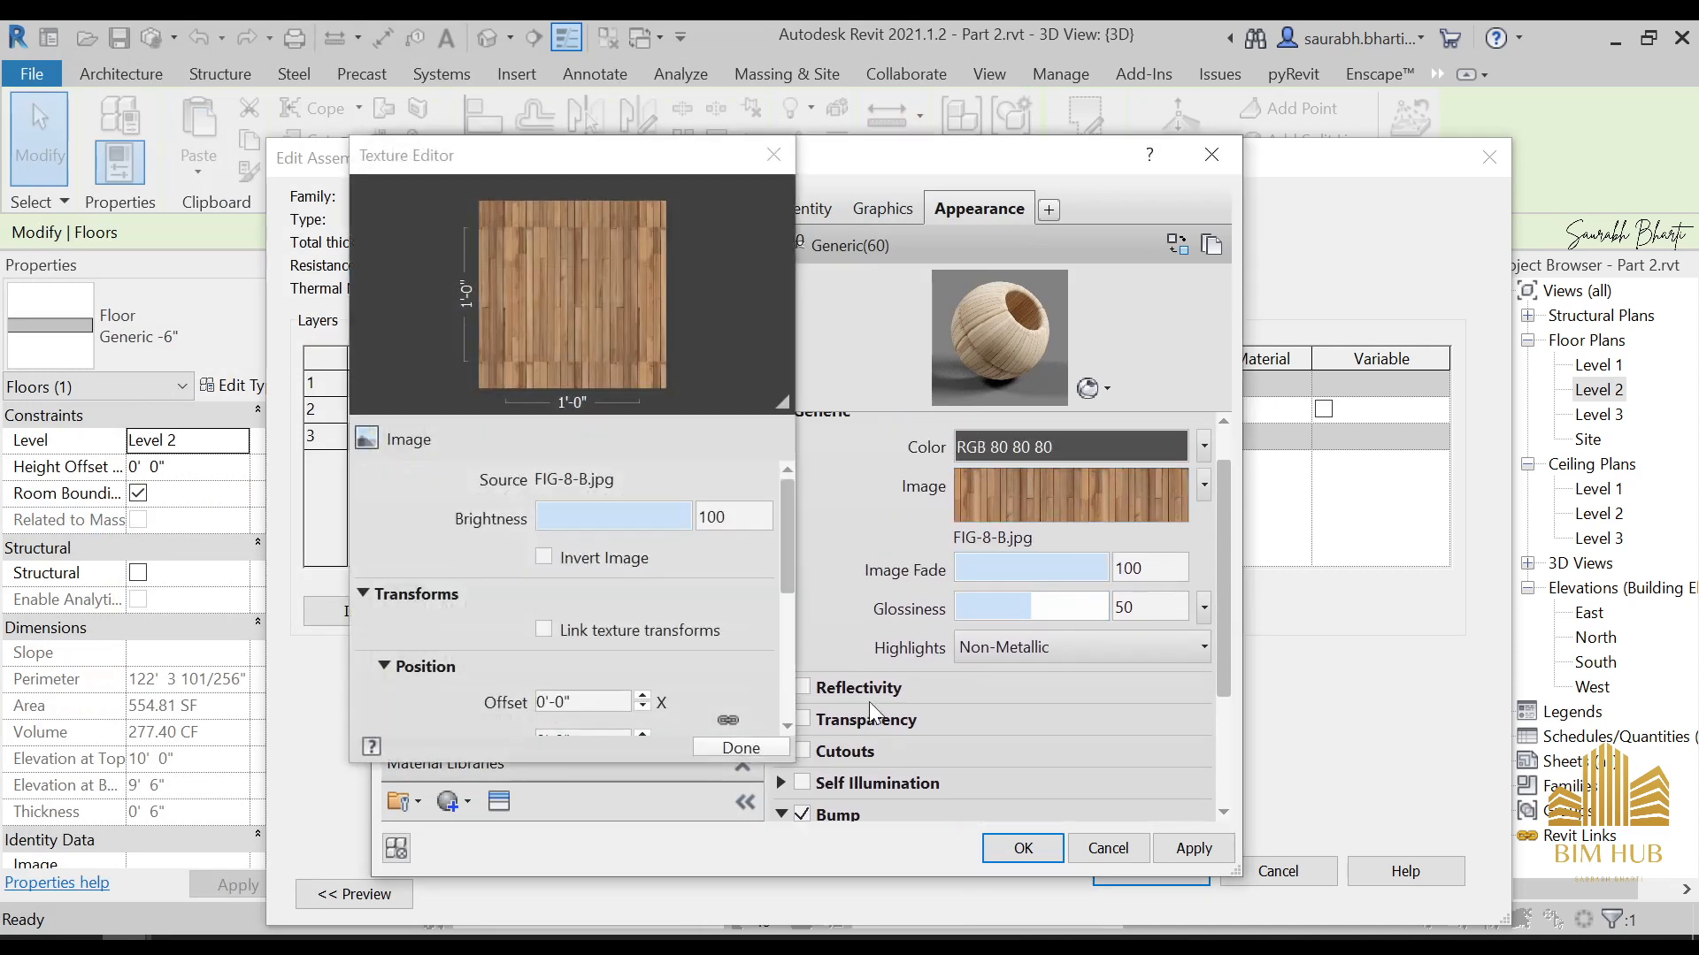
scroll(784, 624, down, 3)
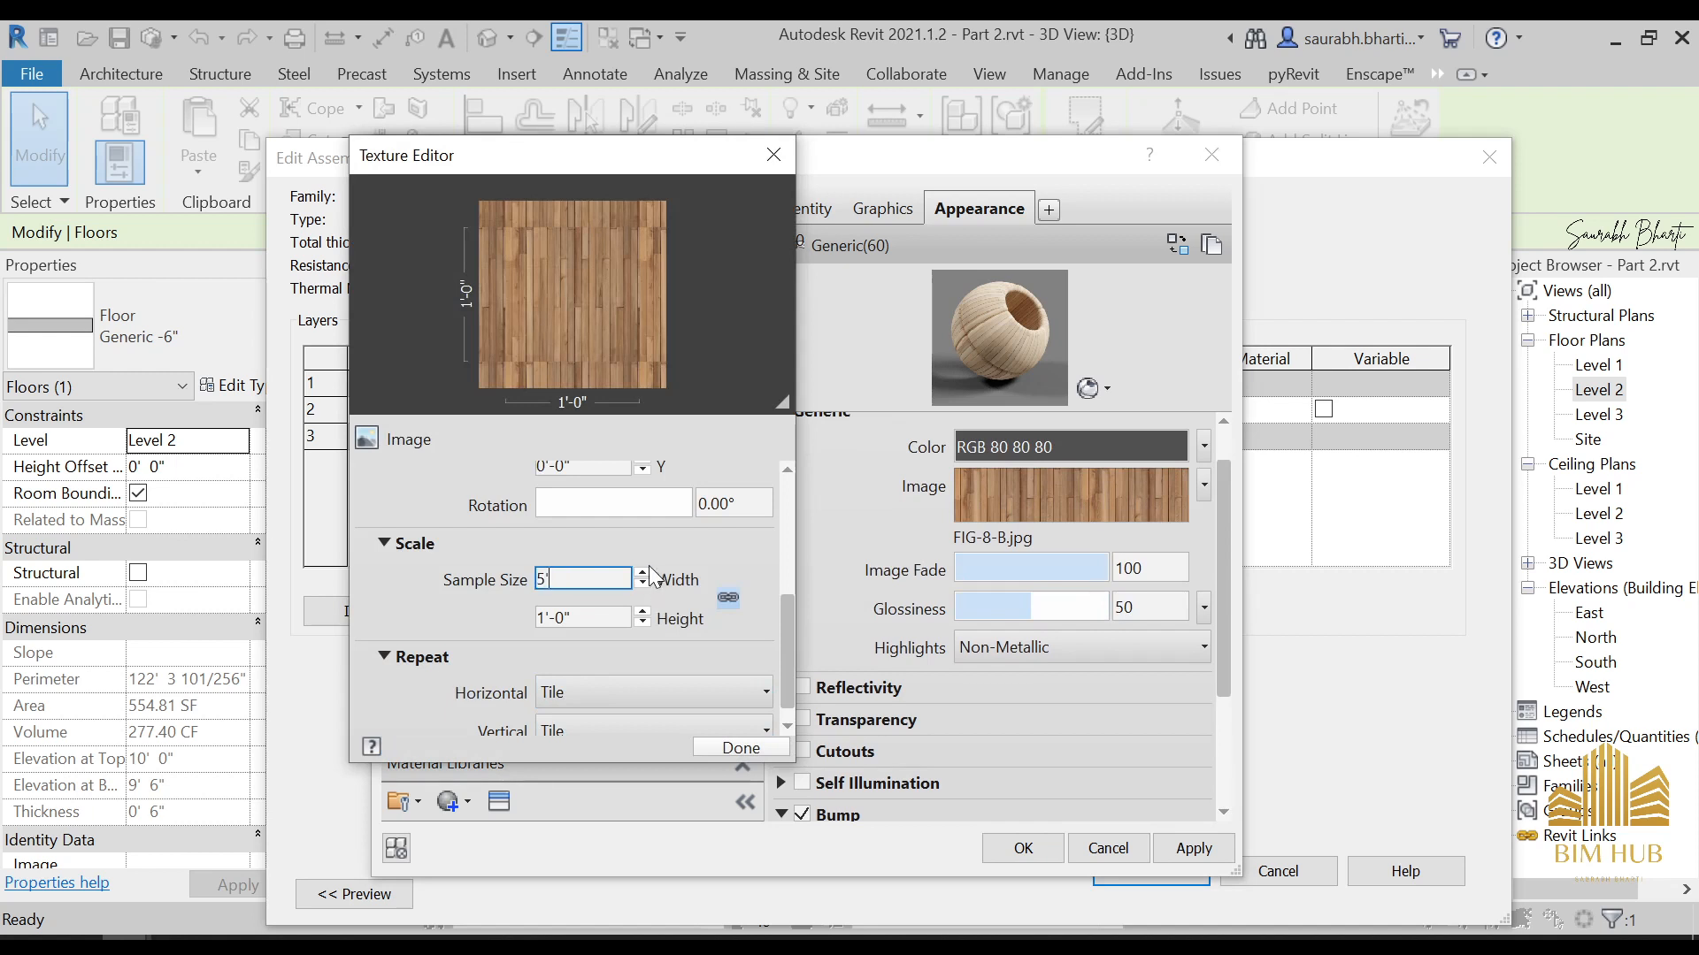
key(Tab)
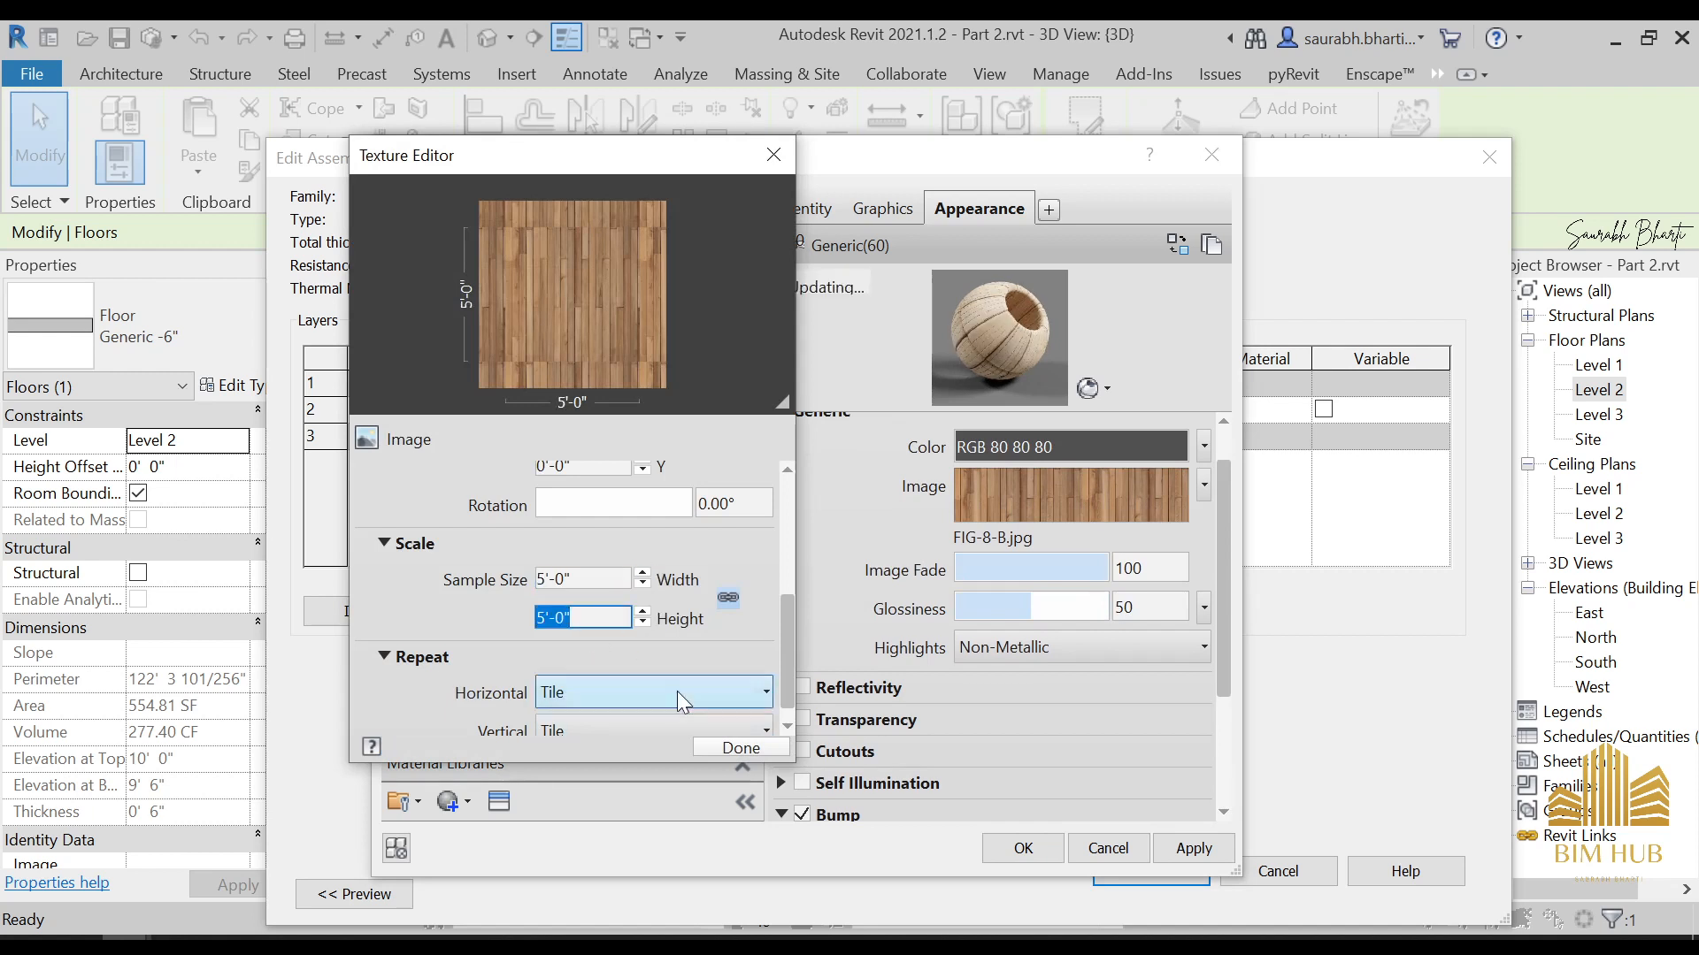
click(740, 748)
Set the Bump.jpg texture's sample size to 5'-0"
click(1221, 734)
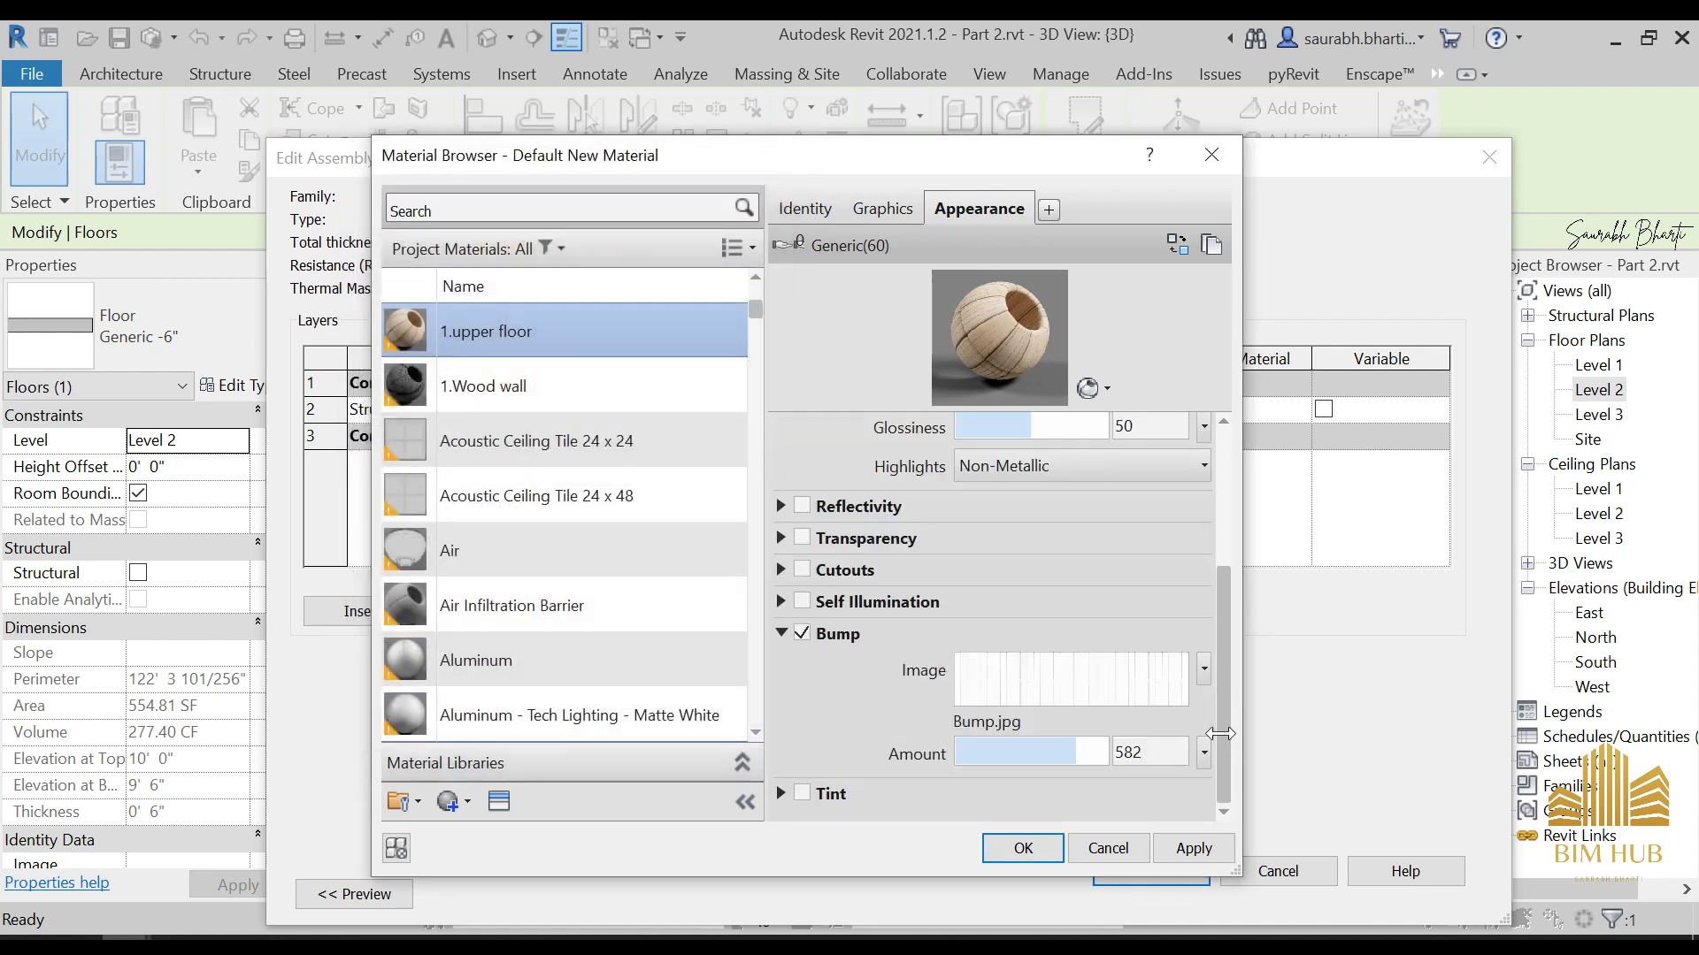
click(1106, 698)
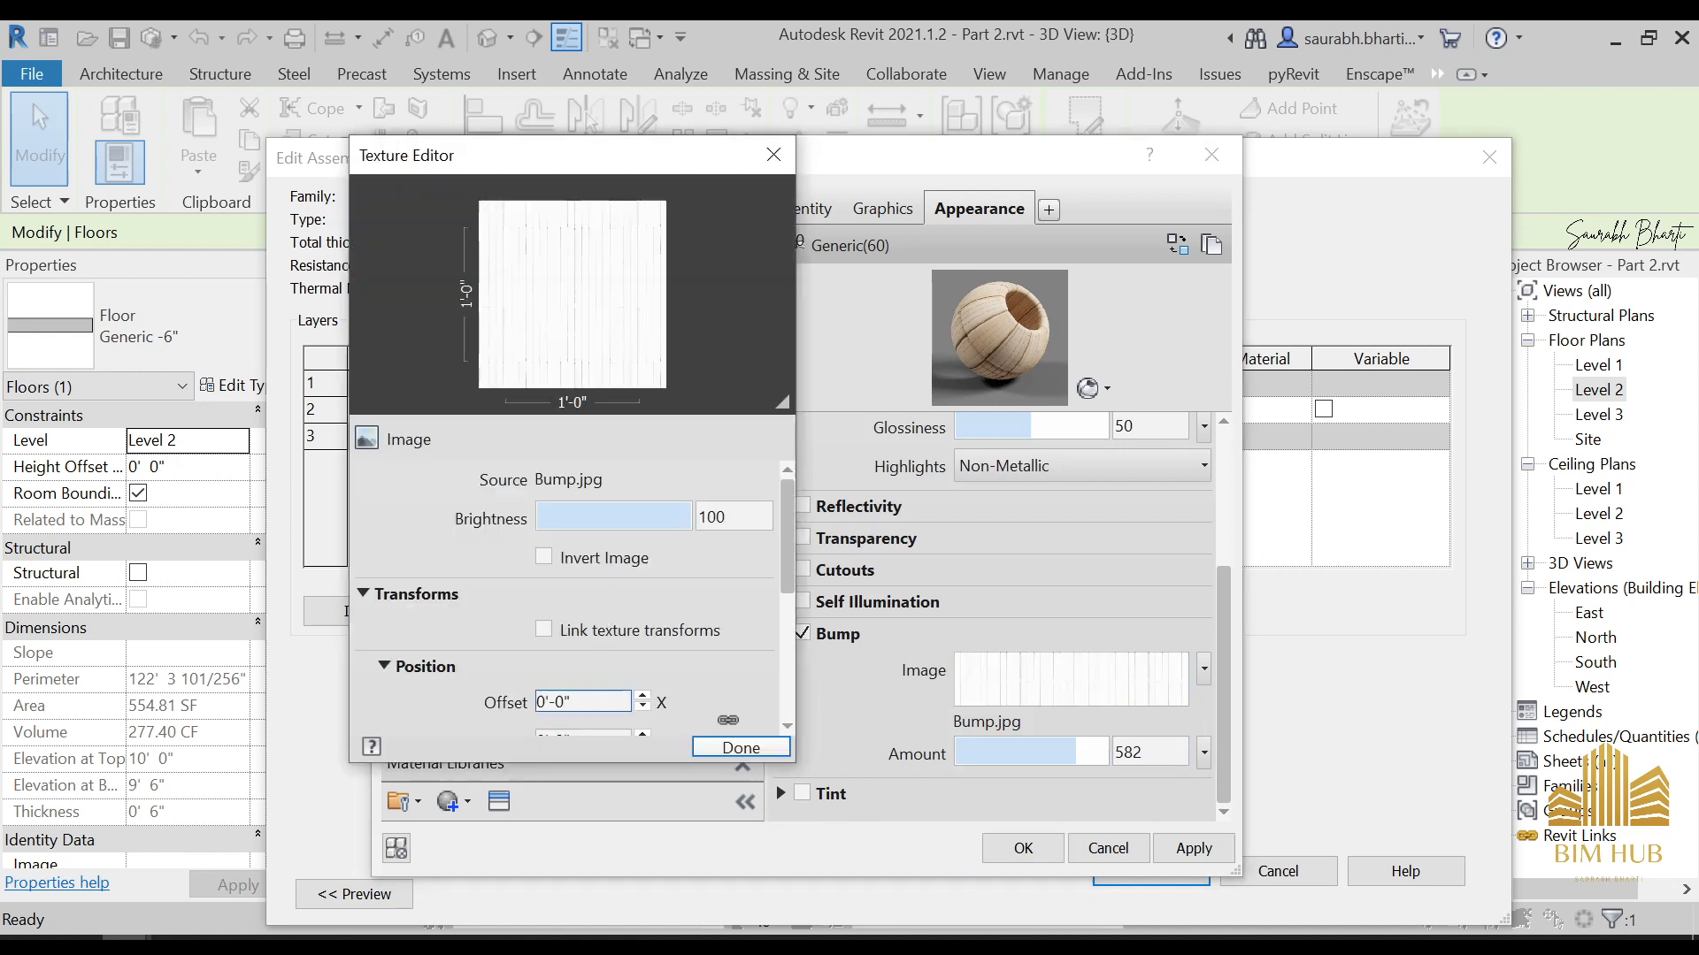
scroll(773, 672, down, 3)
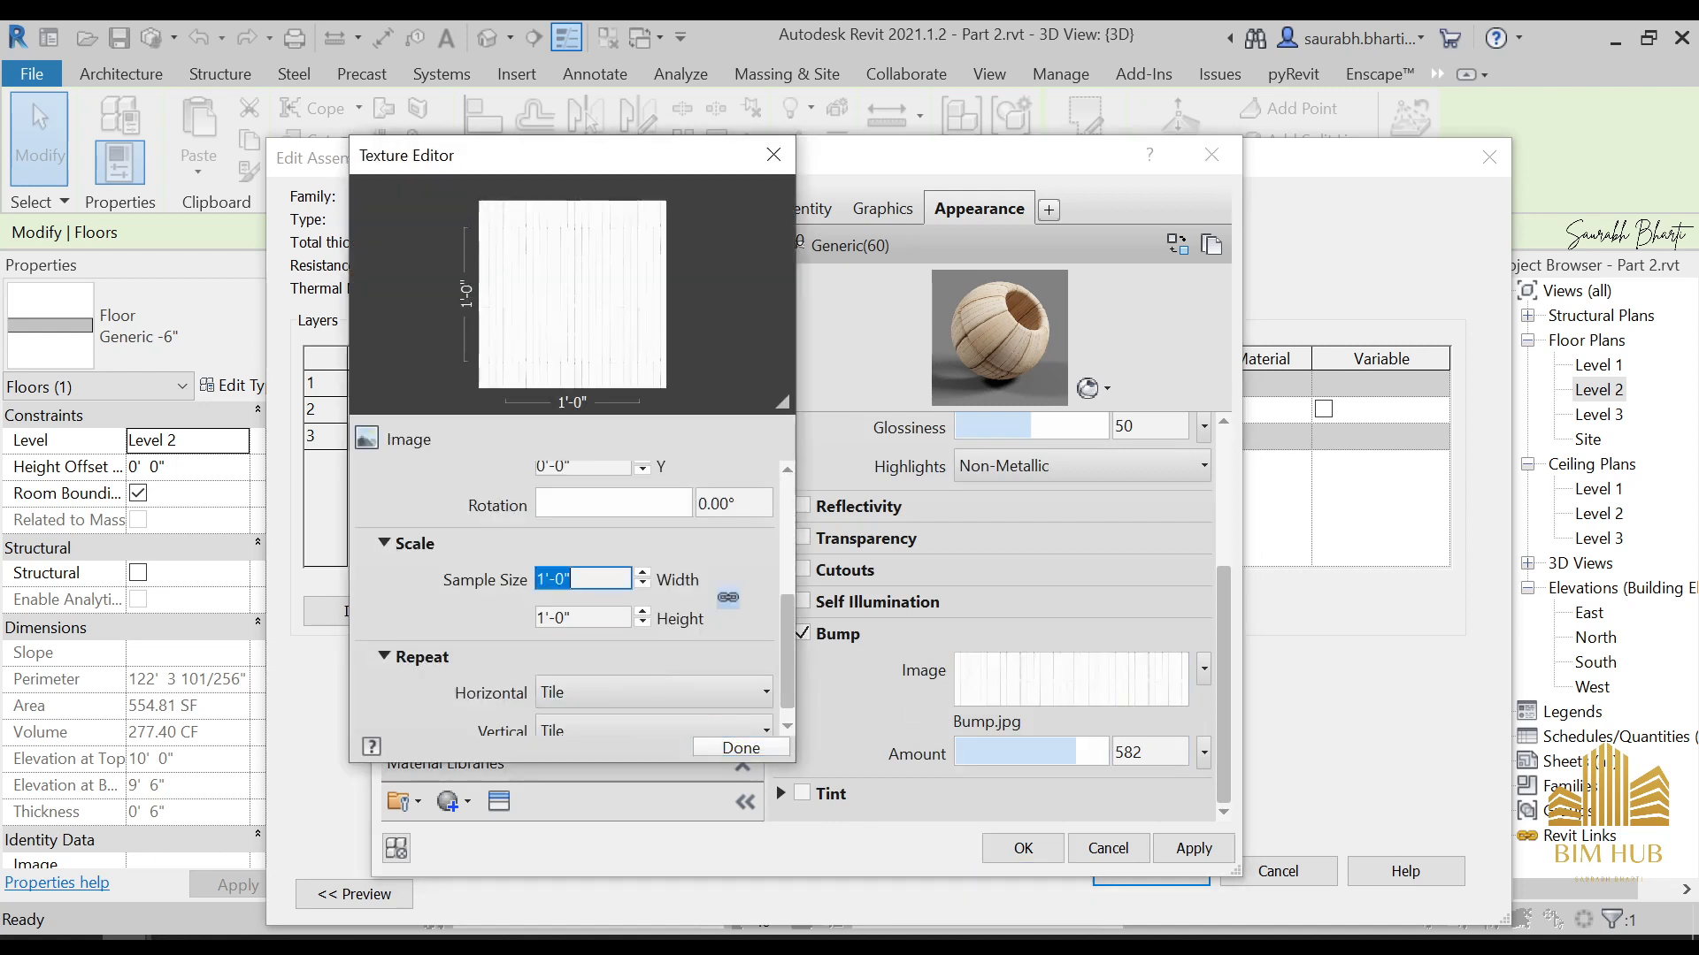
click(707, 746)
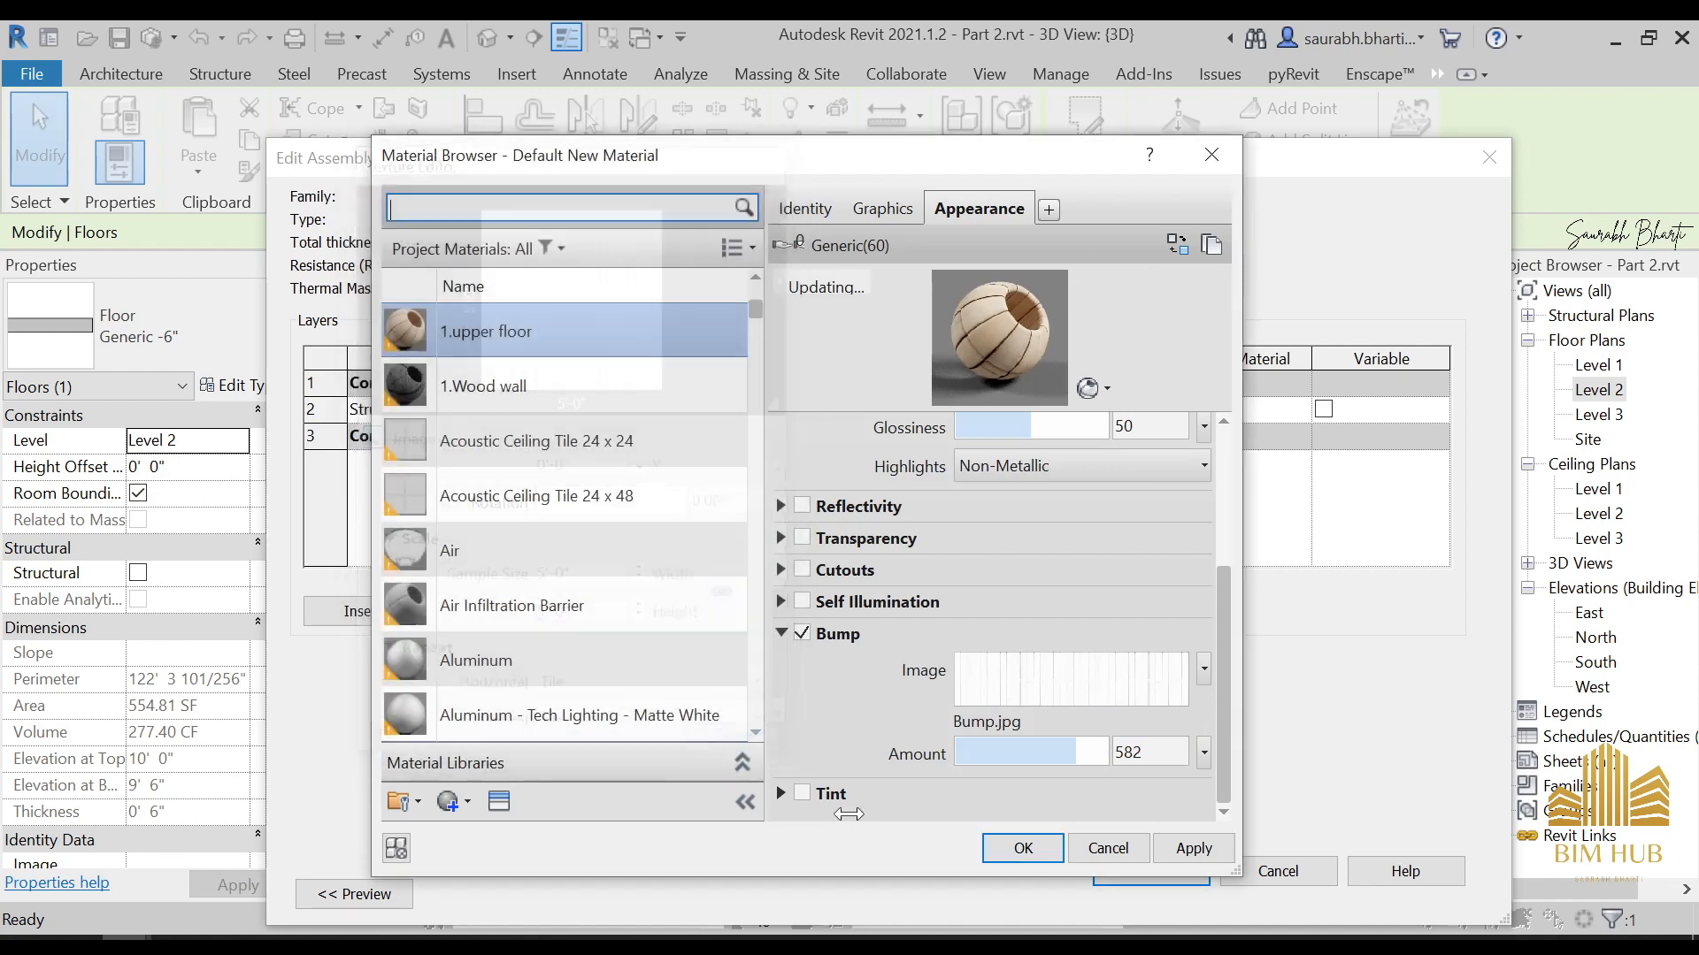
Apply the 1.upper floor material to the Generic -6" floor type and inspect the floors in the 3D view
click(1023, 847)
click(1128, 874)
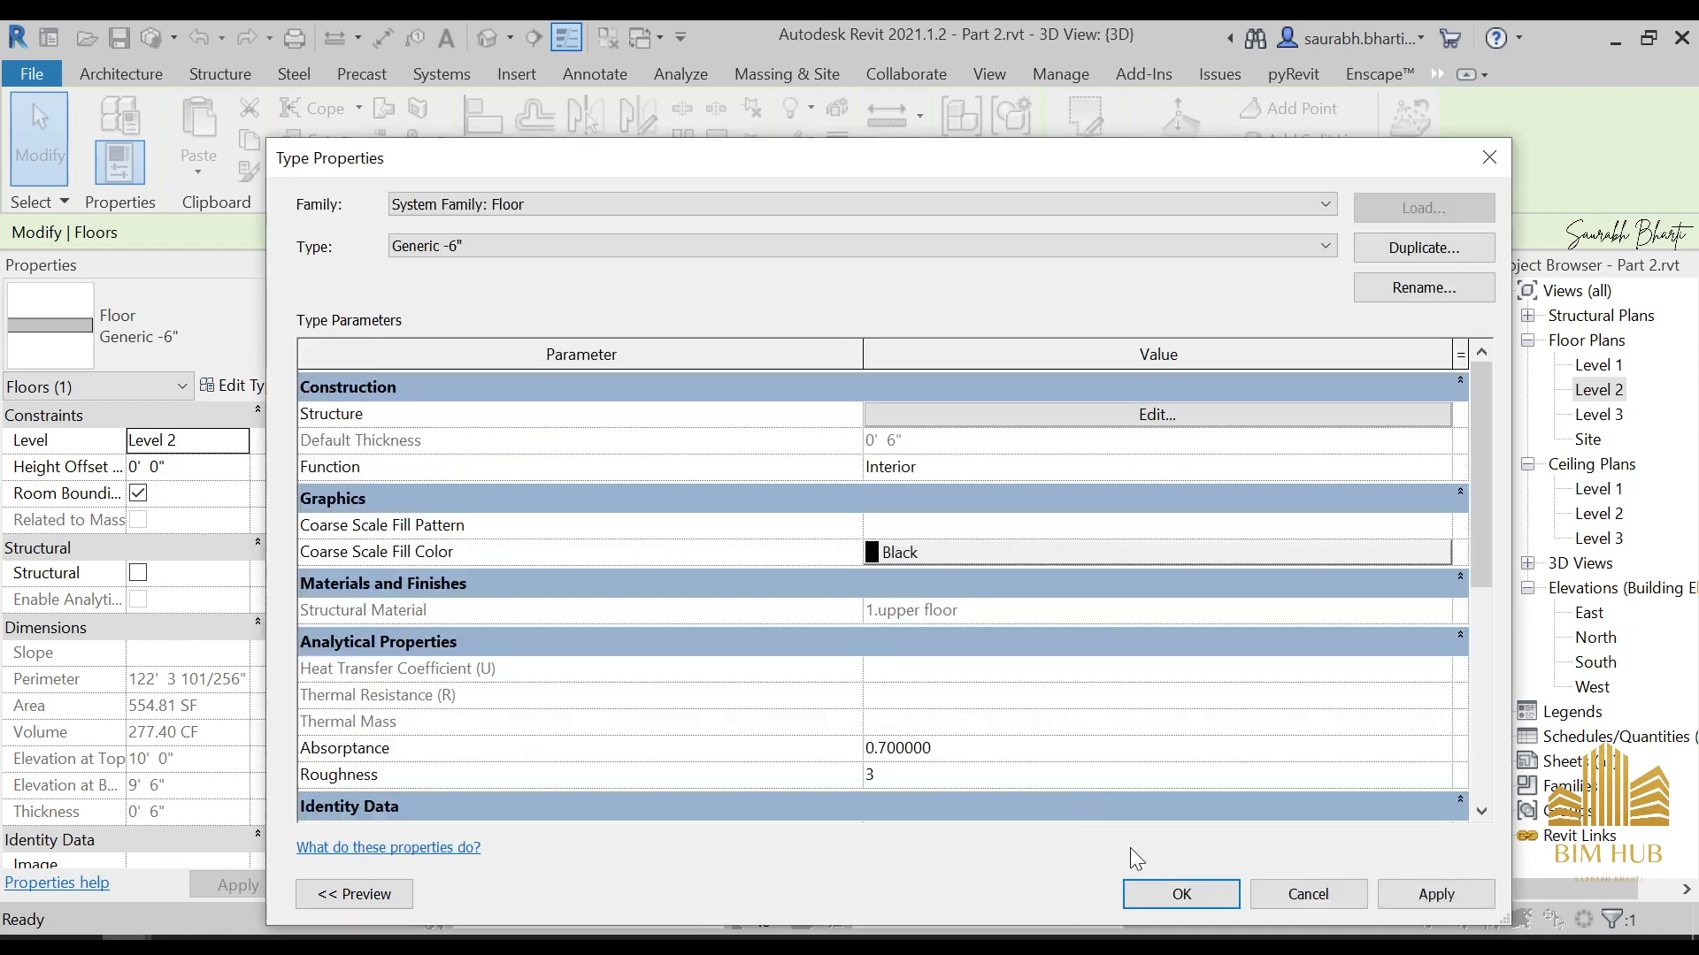
click(1160, 890)
key(Escape)
scroll(1054, 676, down, 5)
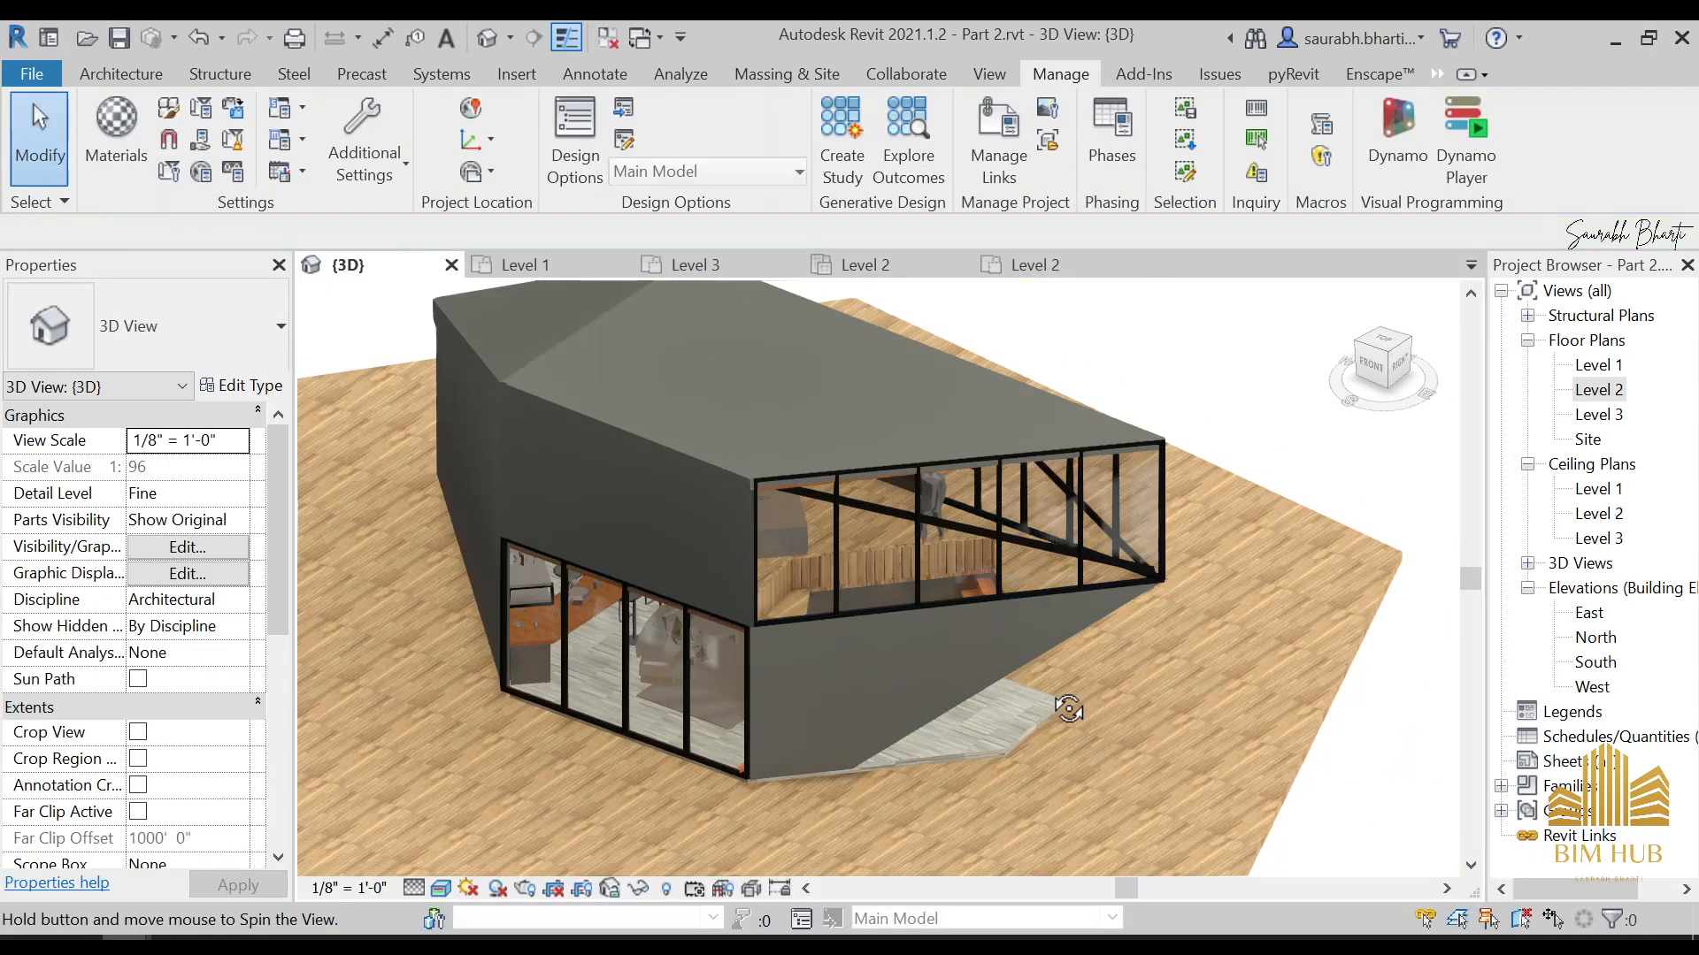
scroll(961, 592, up, 5)
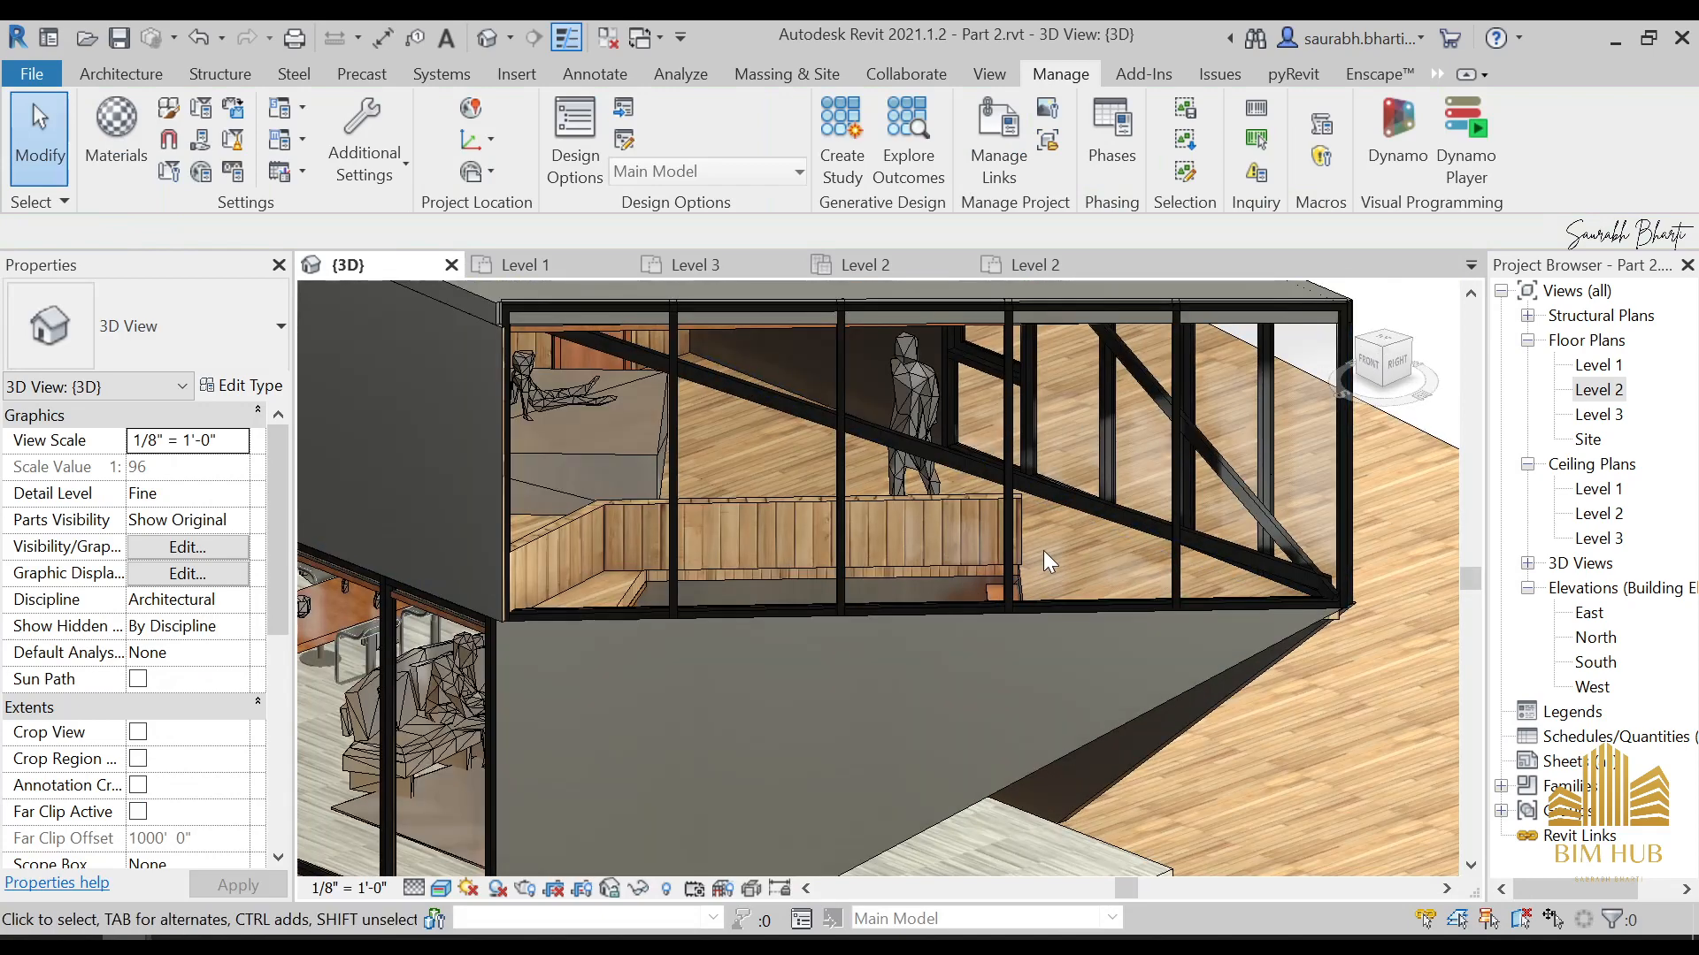
shift+middle_drag(1043, 550, 1071, 559)
scroll(1023, 518, down, 6)
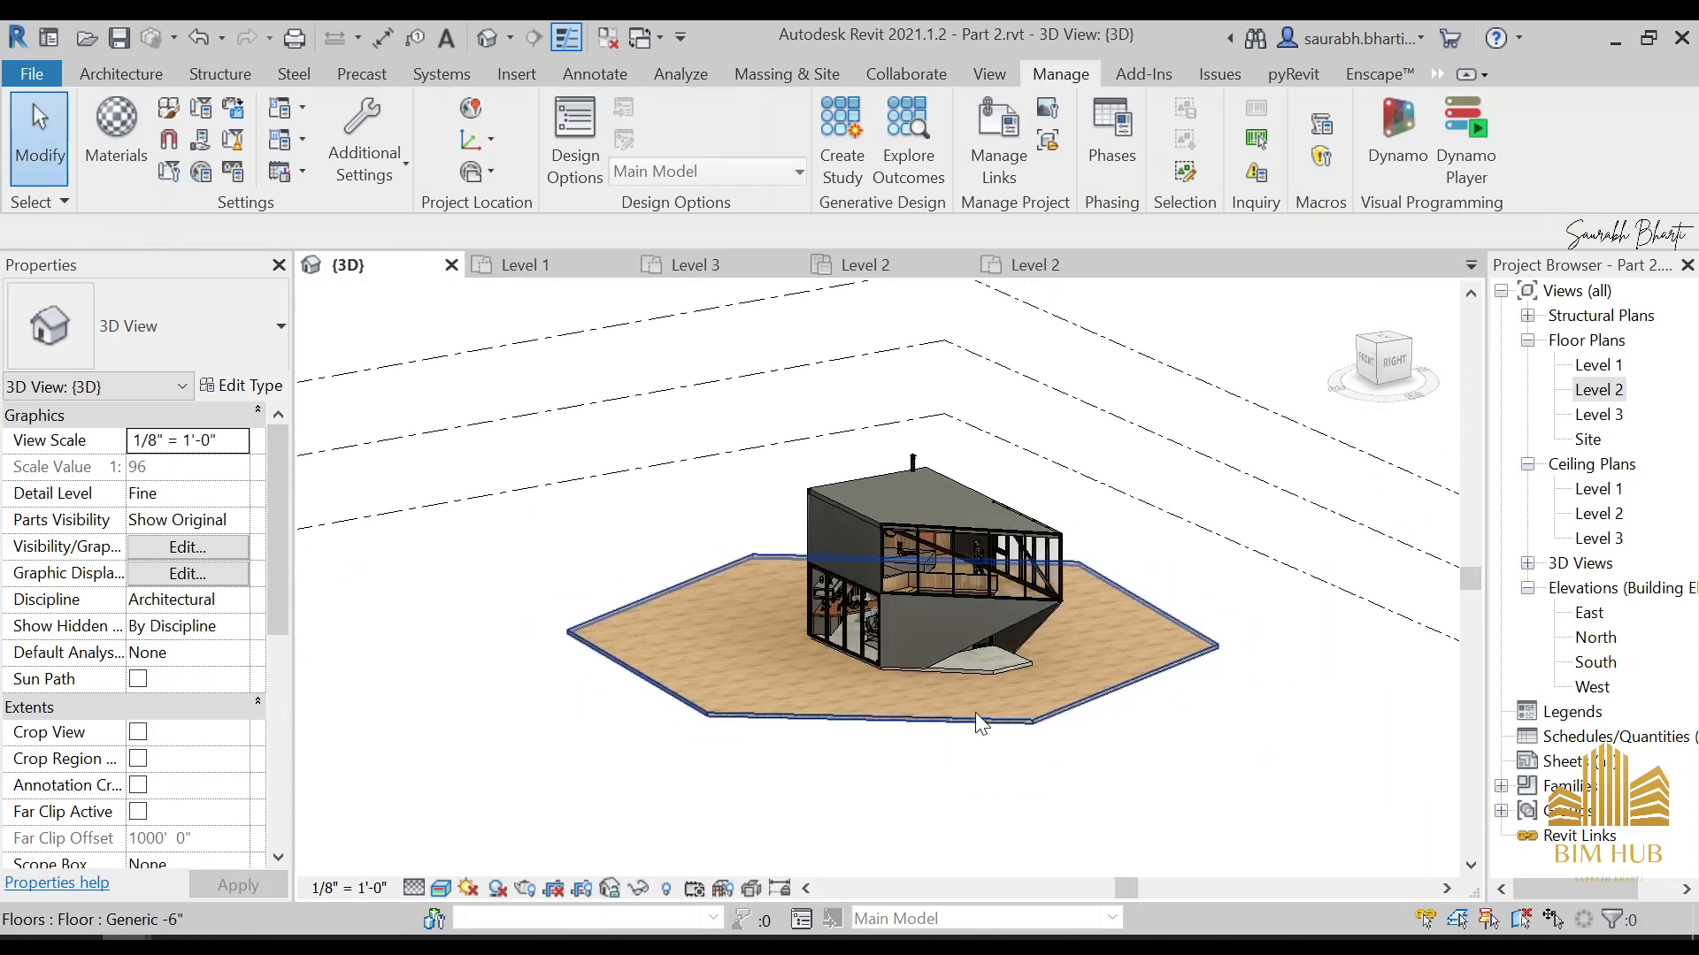
Duplicate the floor type of the large outdoor slab around the house under the name outer floor
click(975, 713)
click(240, 386)
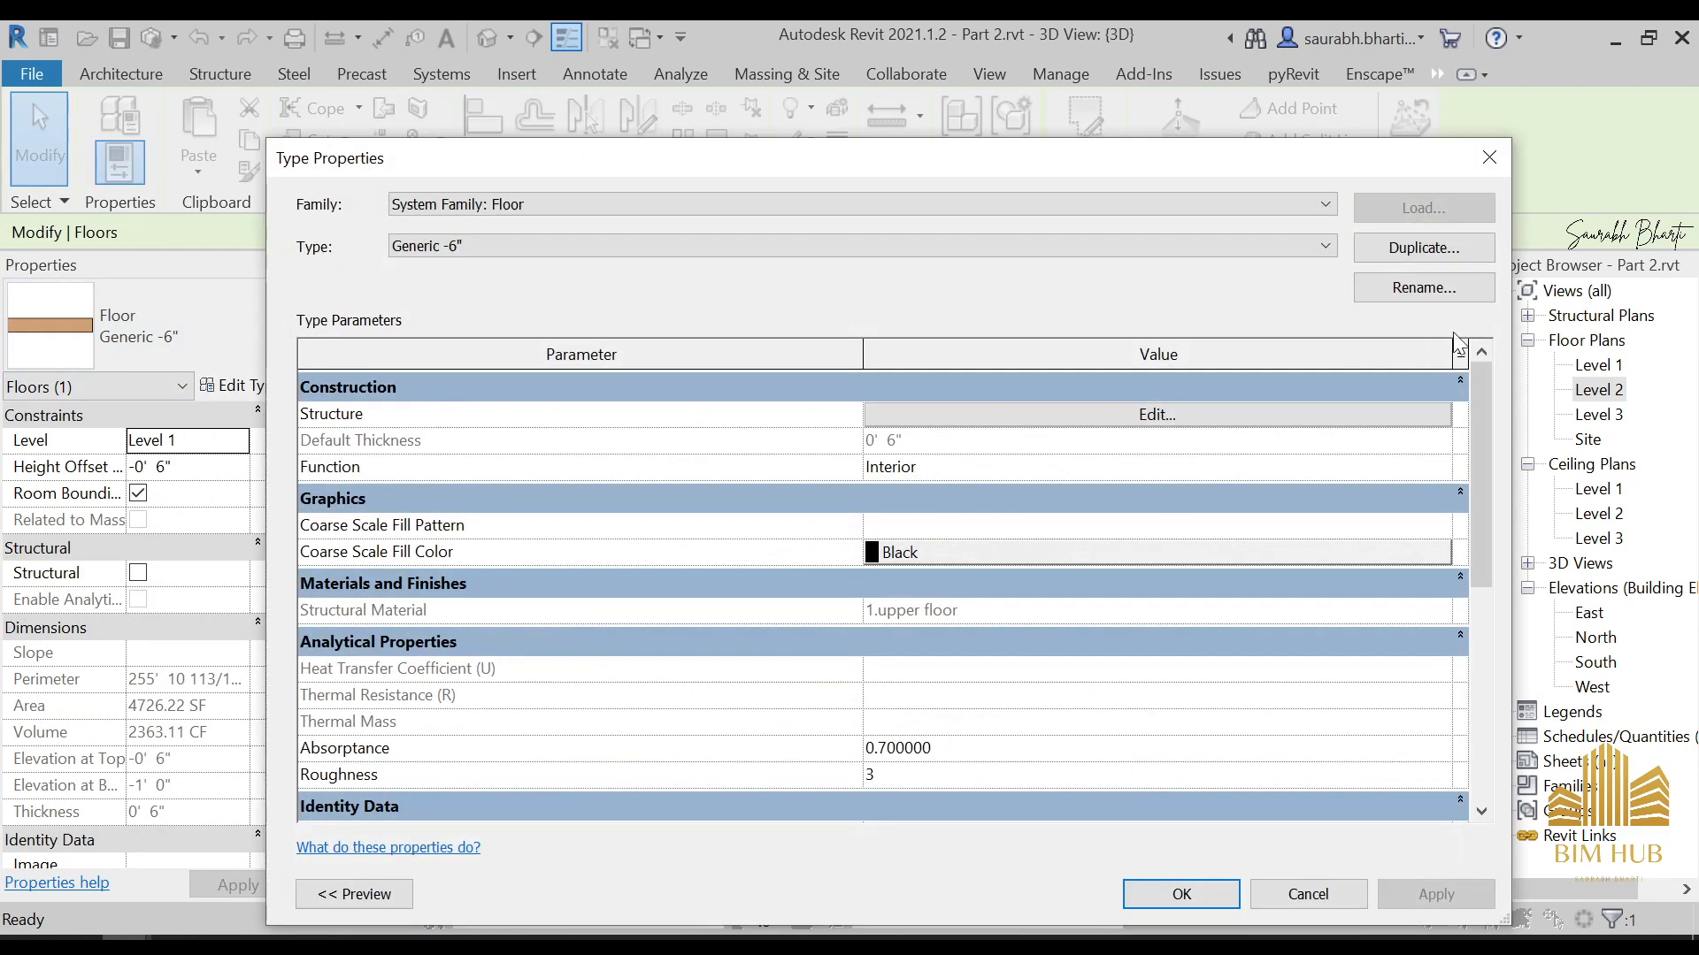
click(1448, 248)
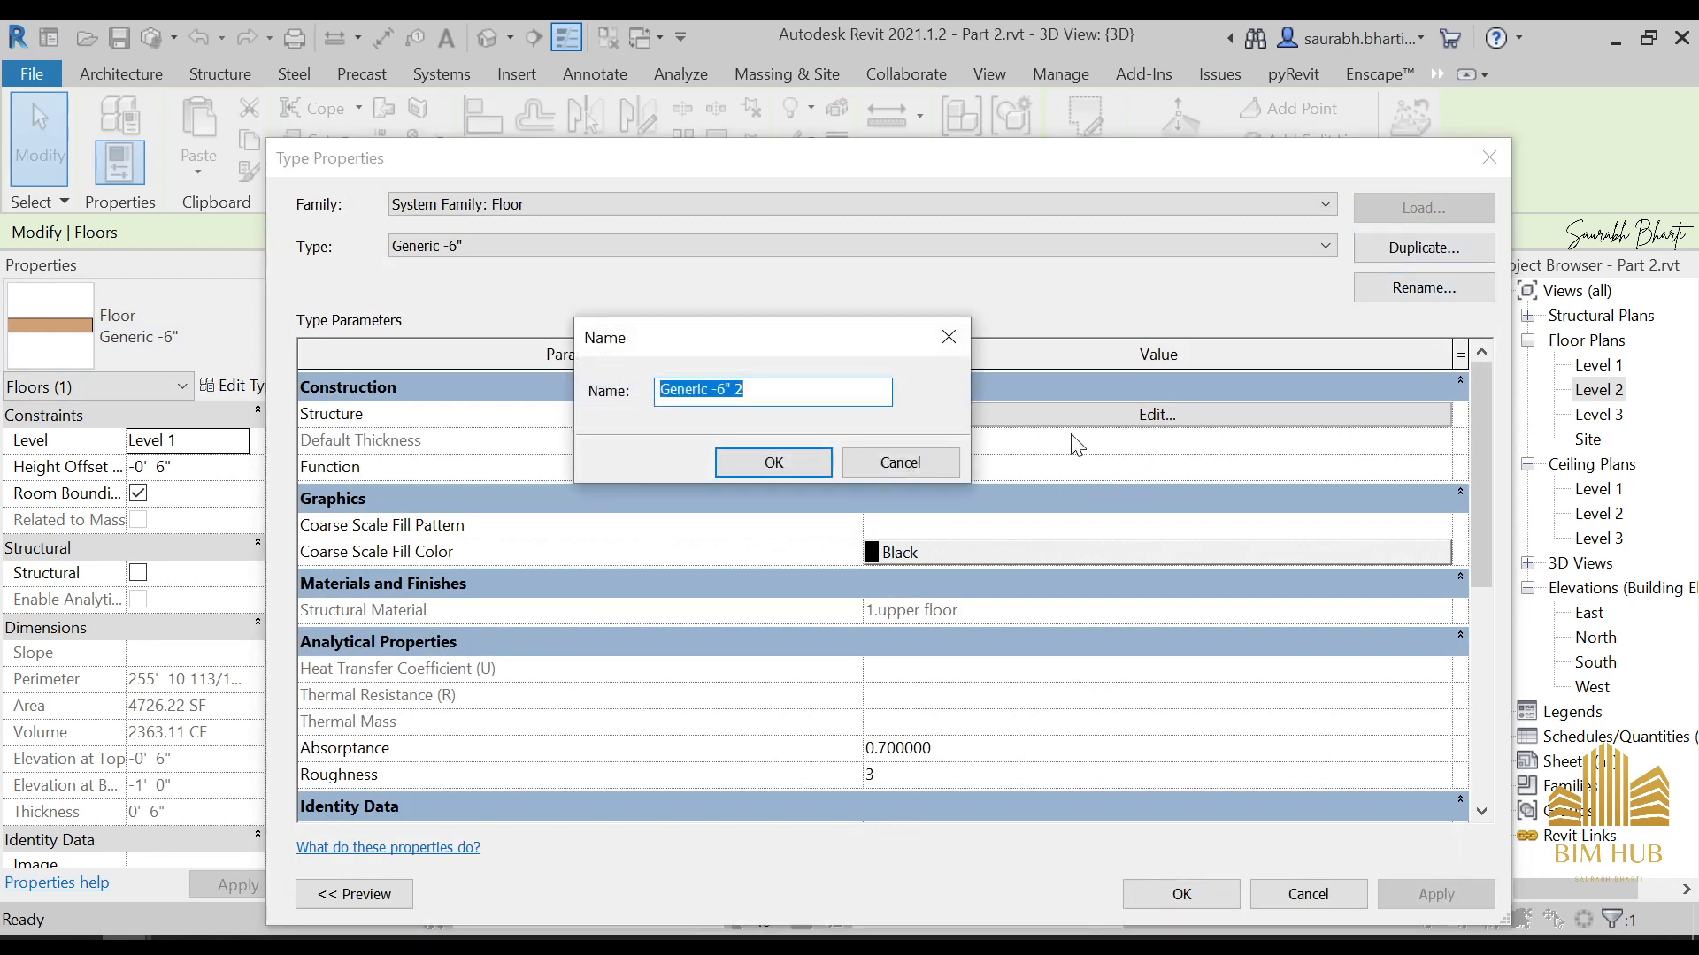
click(934, 455)
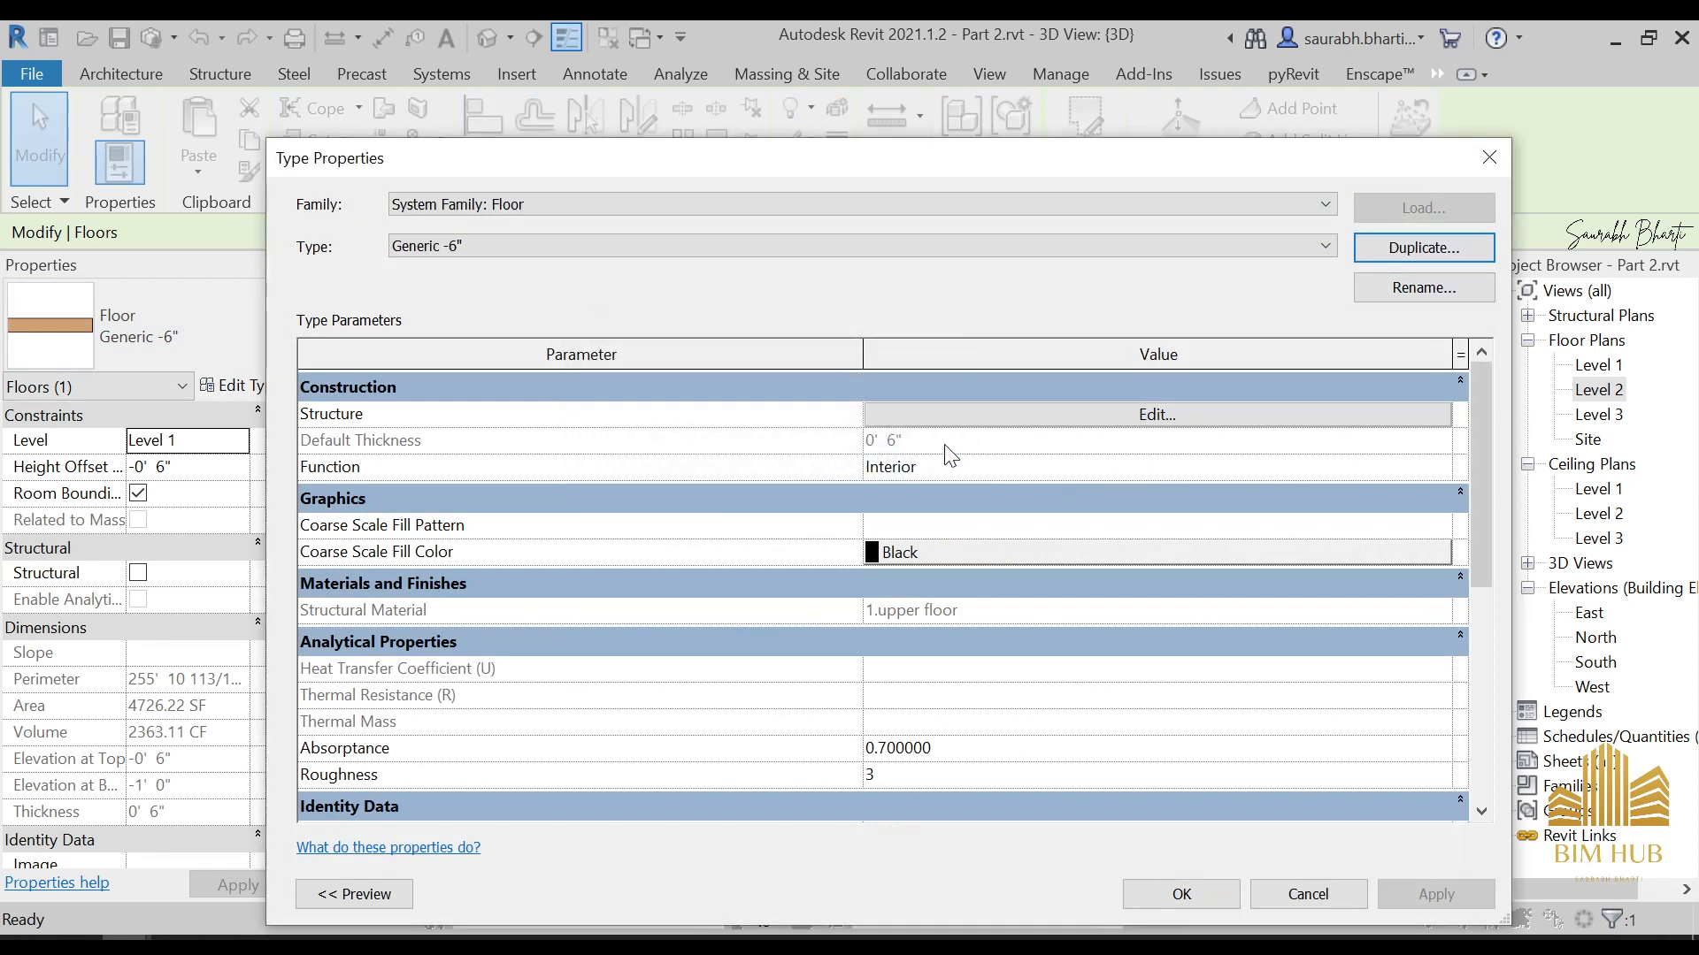
click(1449, 247)
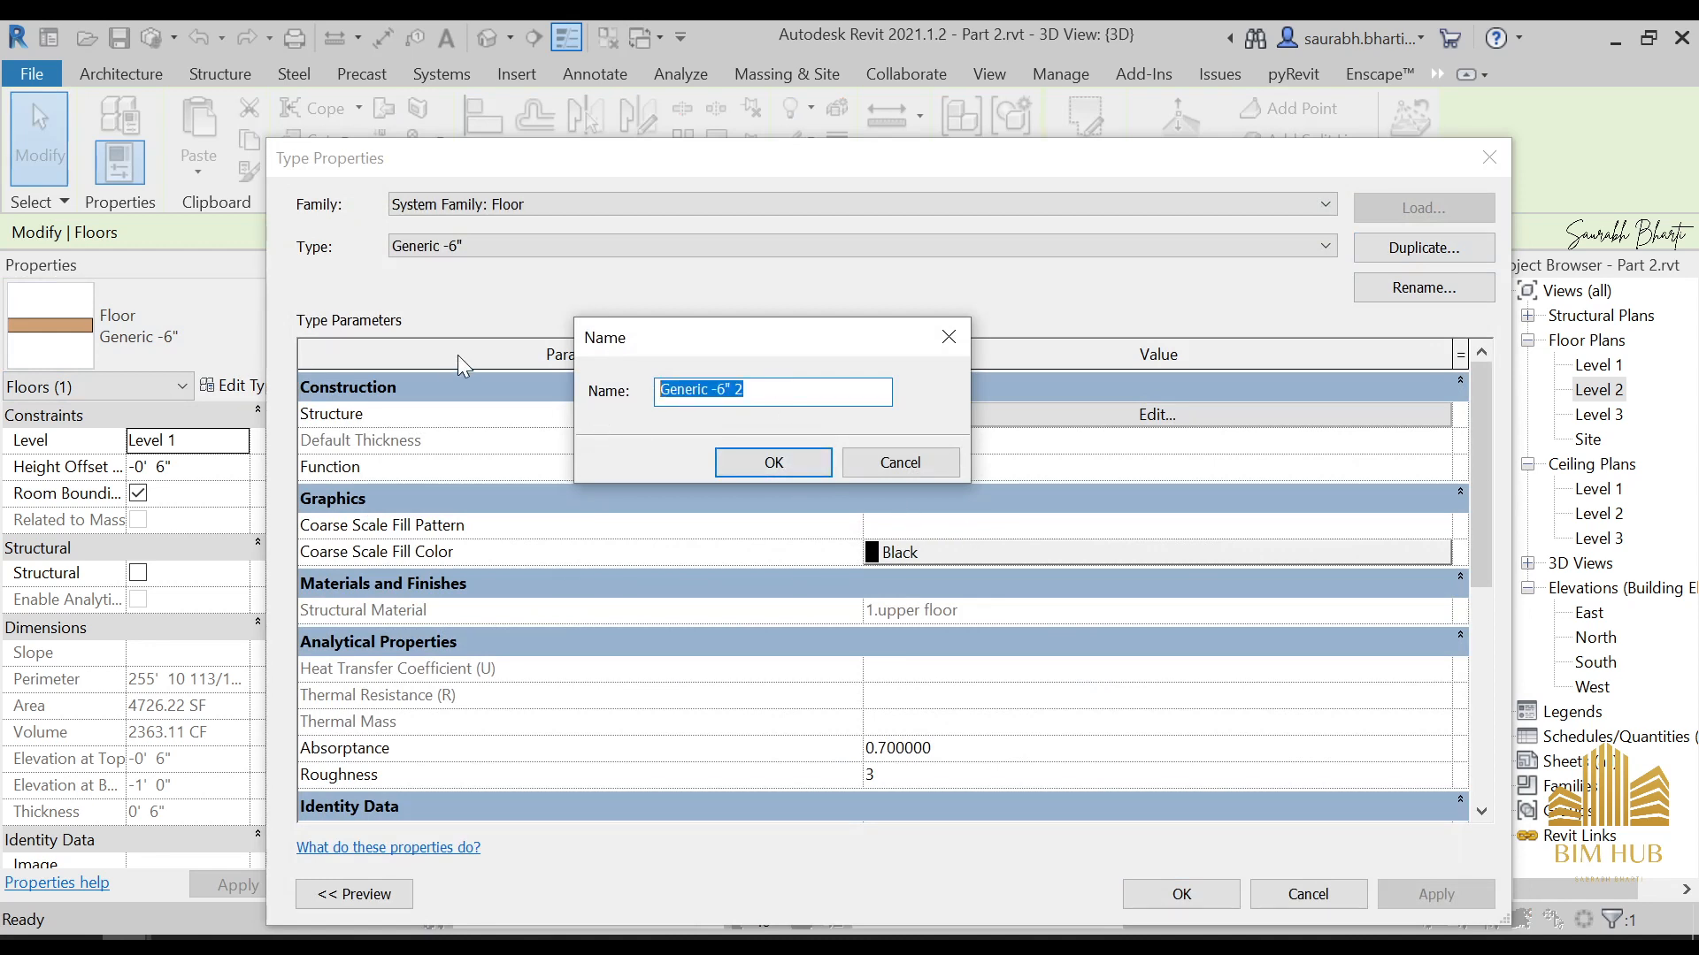
text(outer floor)
key(Return)
Assign Concrete, Cast-in-Place gray to the Structure layer of the outer floor type
click(1051, 414)
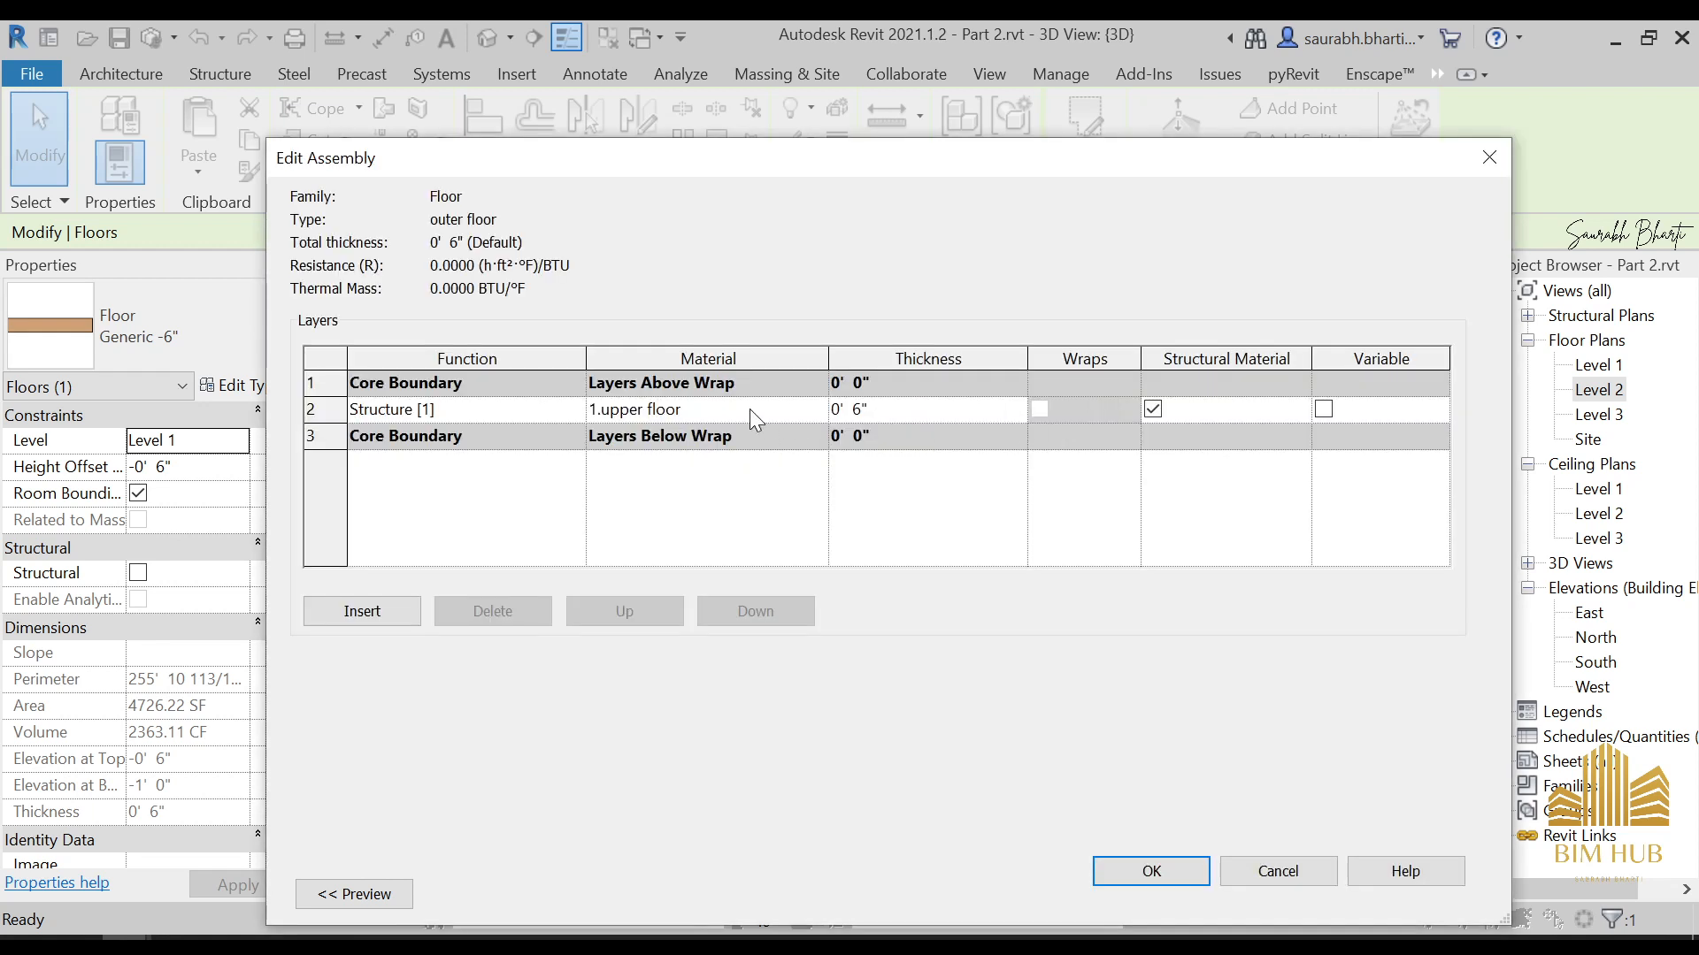
click(750, 409)
click(818, 408)
scroll(549, 473, up, 1)
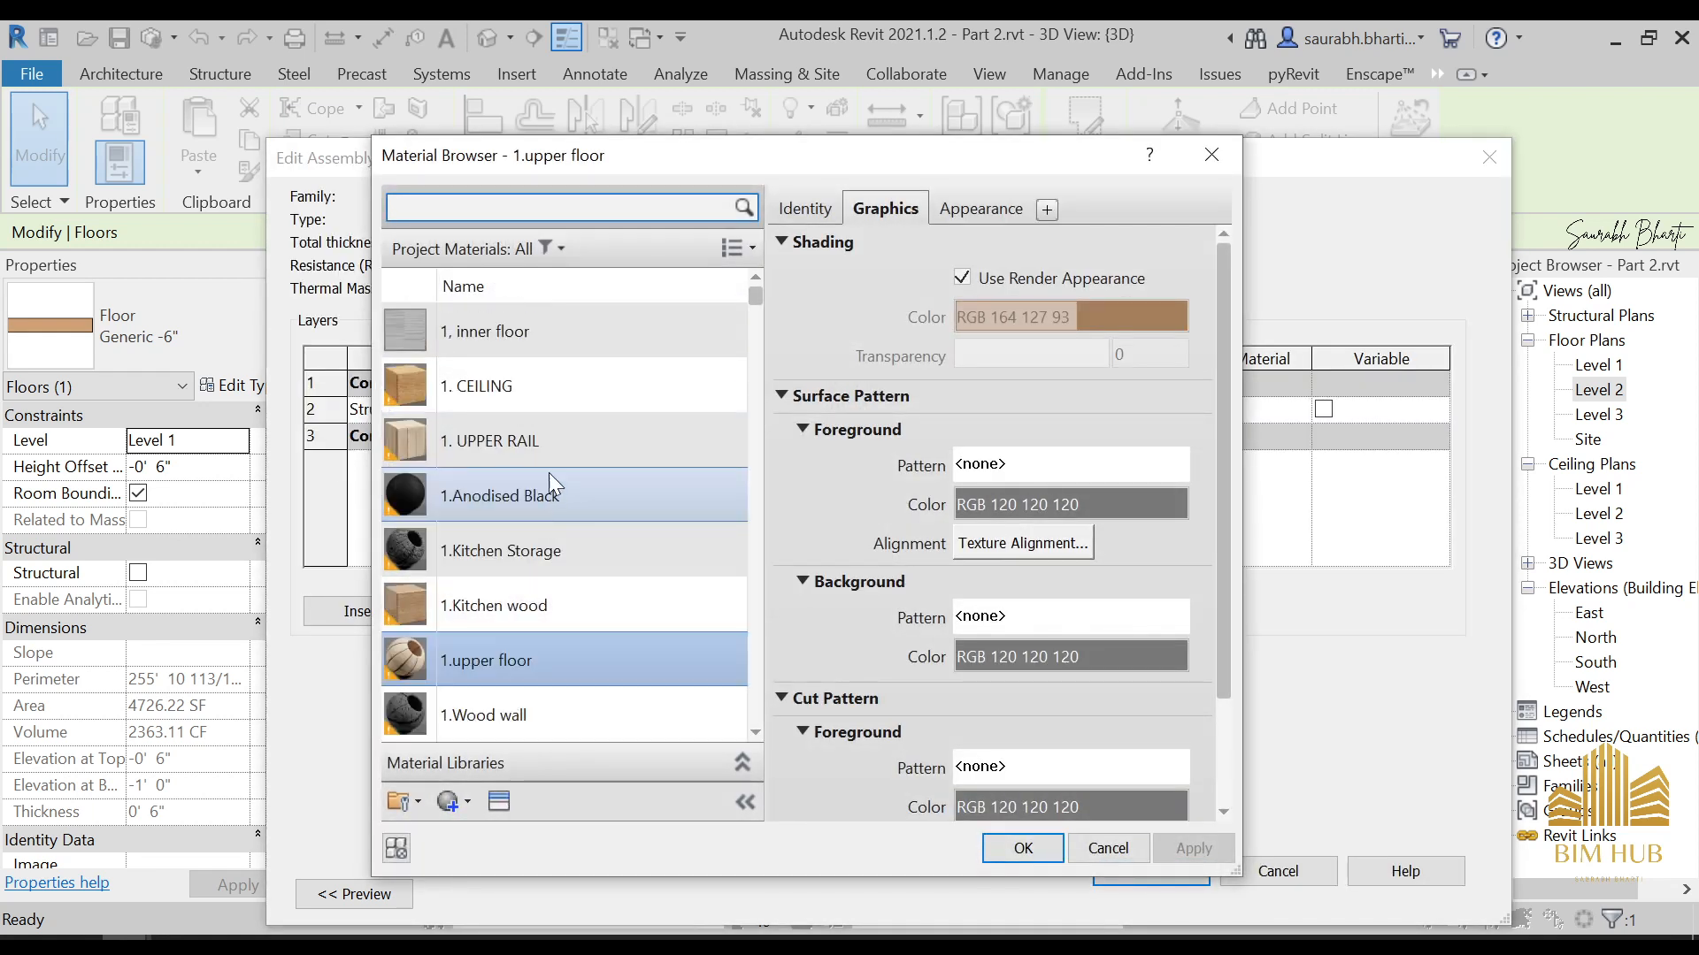
scroll(531, 531, down, 10)
double_click(494, 572)
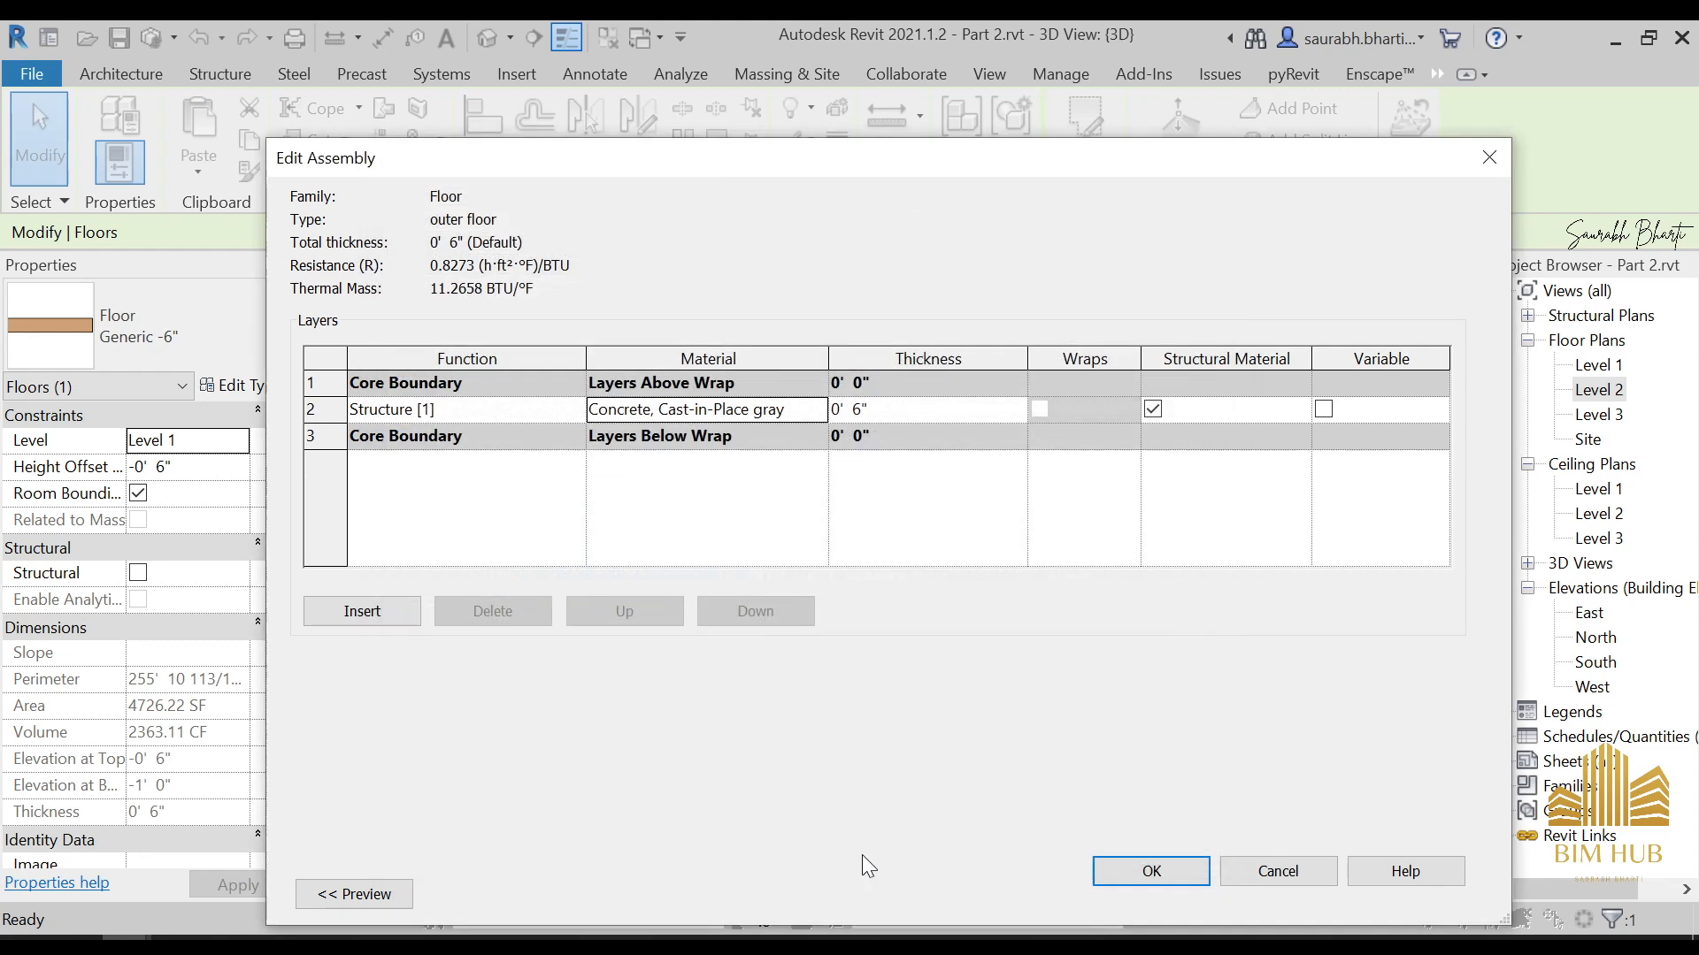
Open the Structure layer's material for the outer floor type and look through the project materials for a suitable finish
click(818, 409)
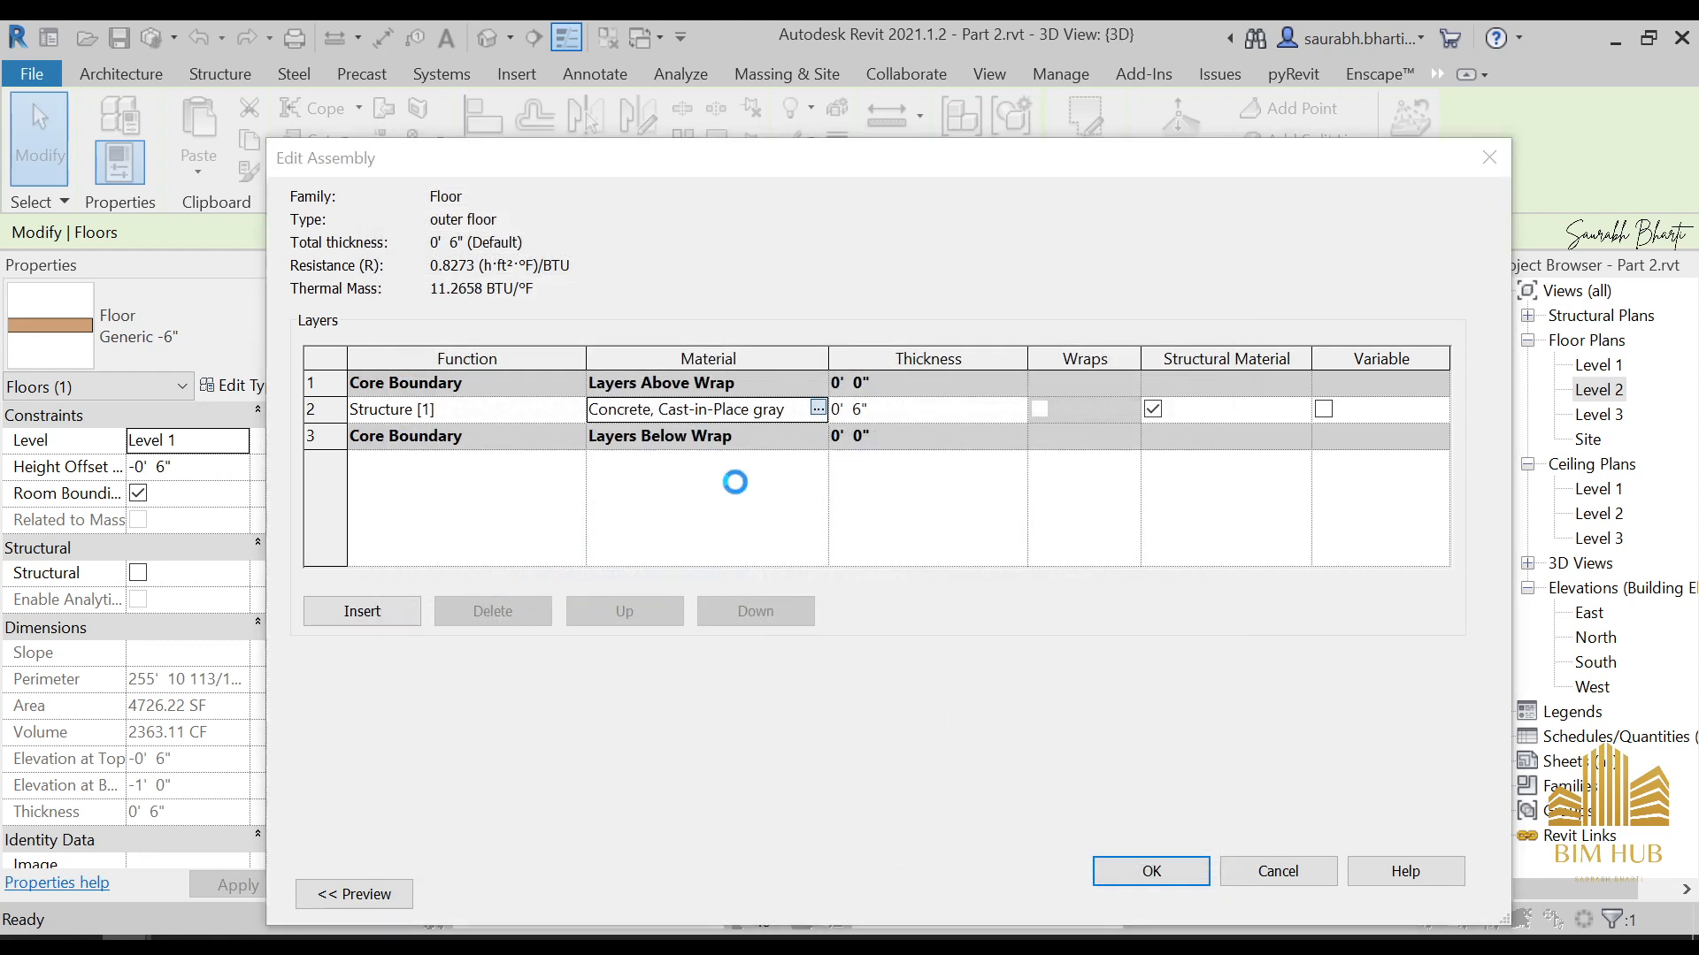
scroll(600, 631, down, 2)
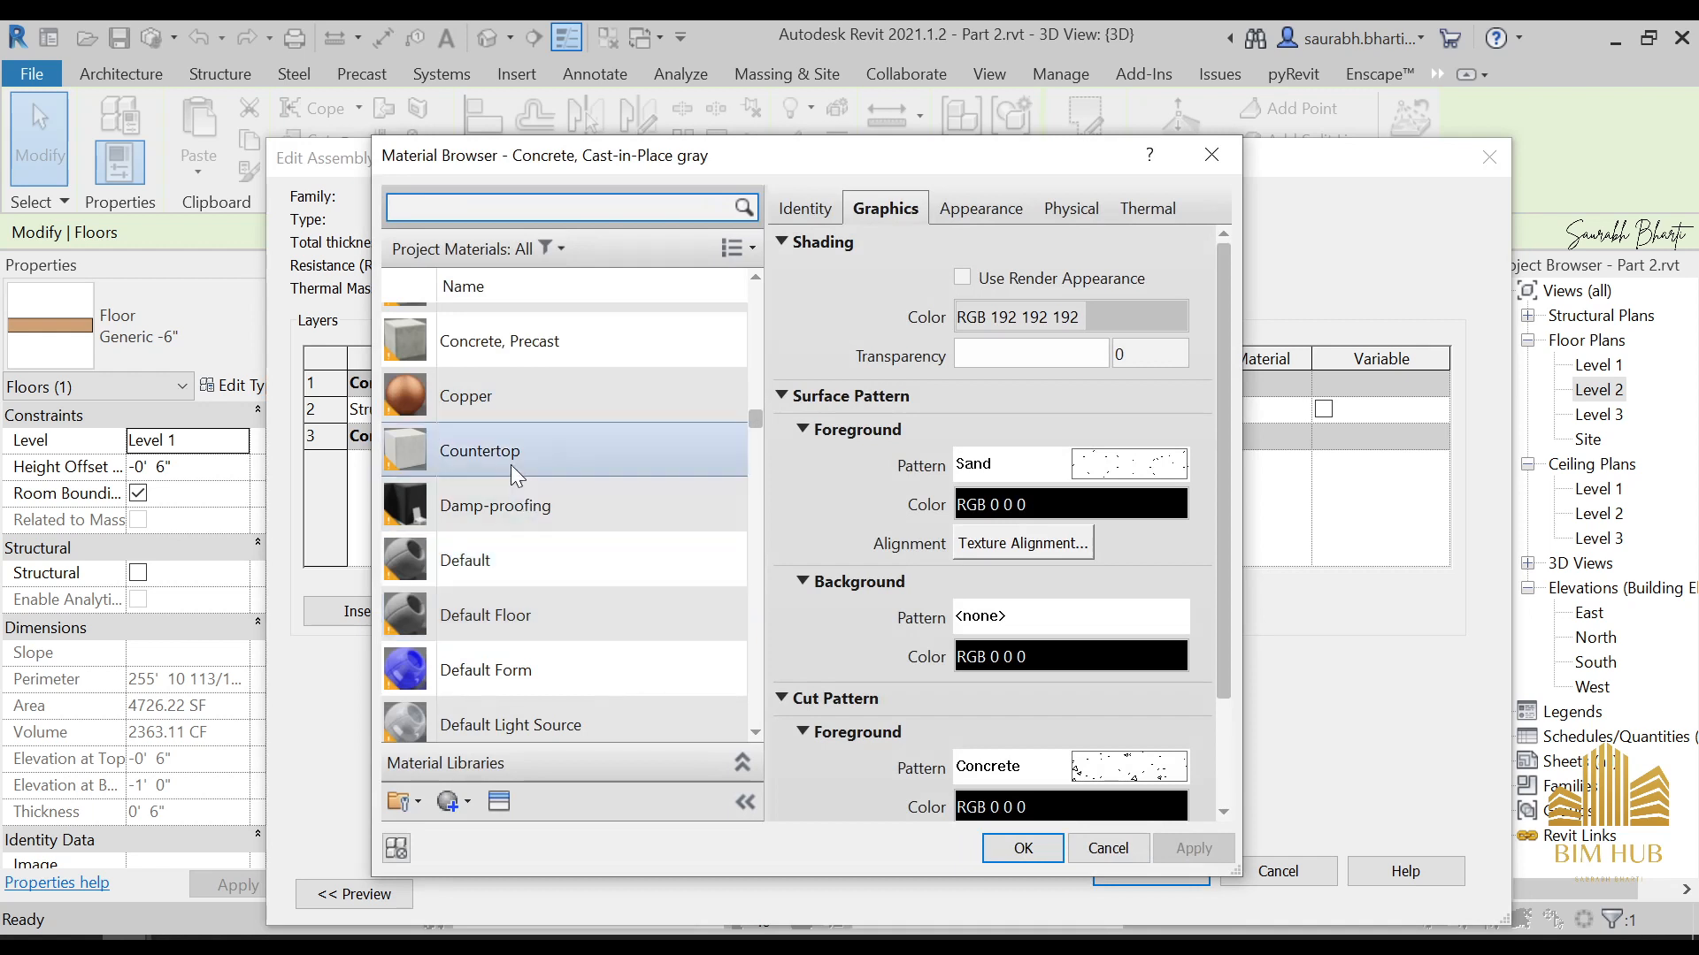
scroll(531, 398, up, 1)
scroll(513, 593, down, 5)
scroll(508, 628, down, 3)
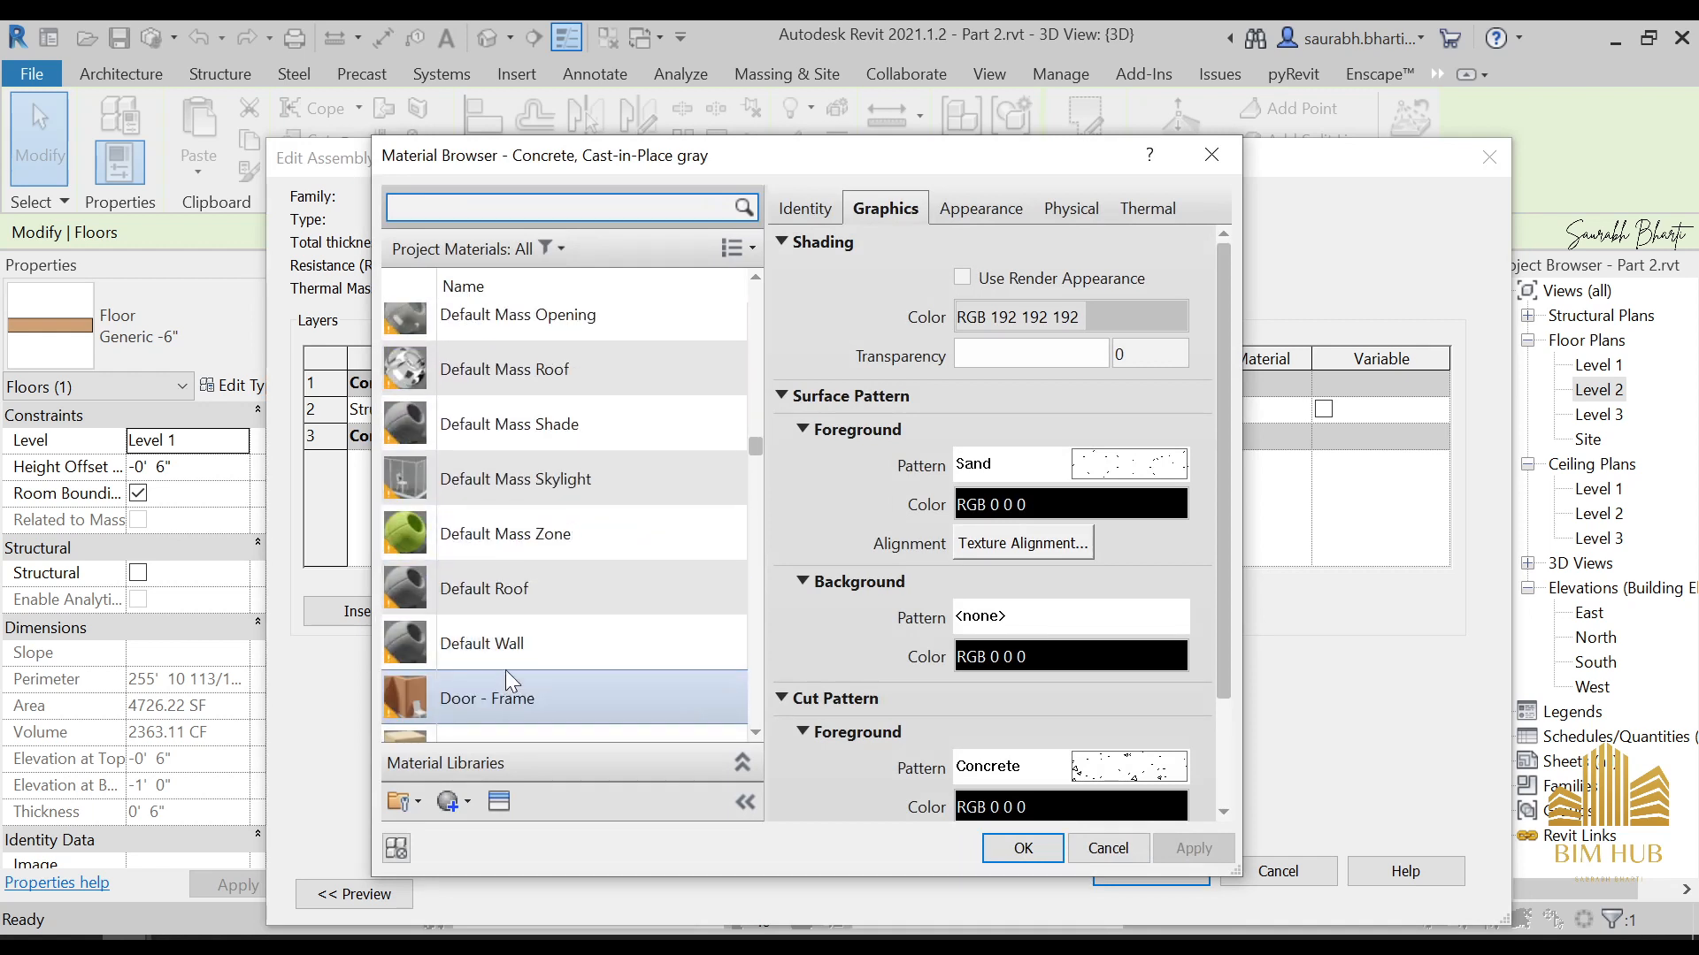
scroll(528, 632, down, 5)
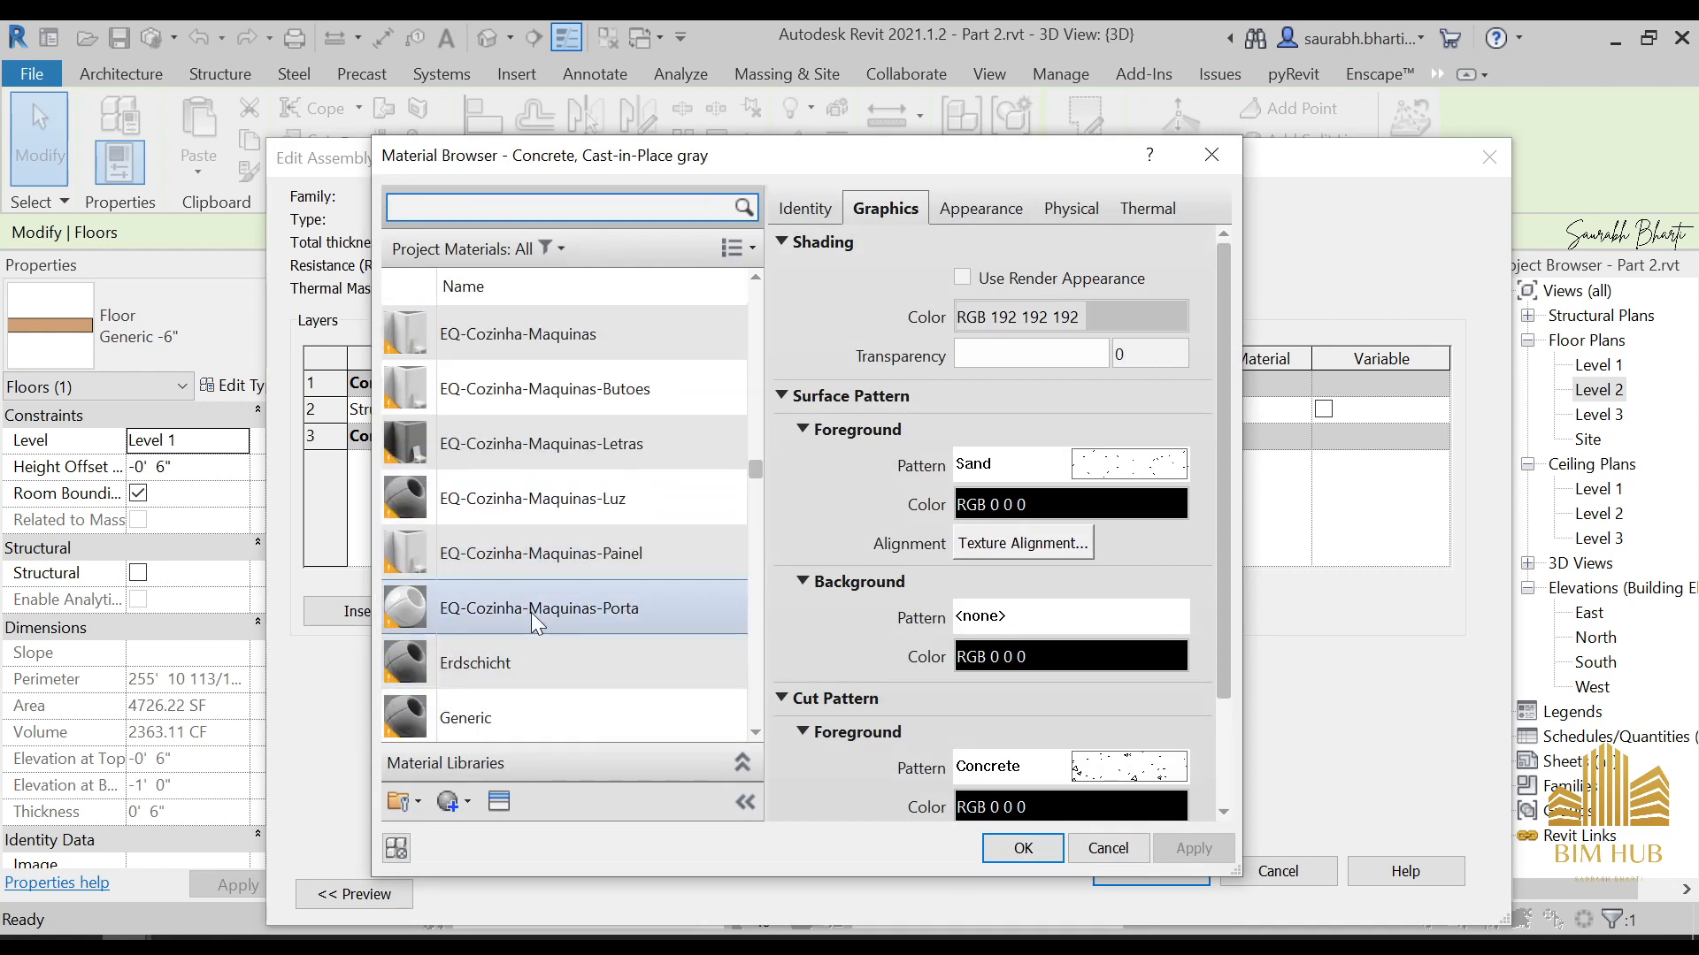
scroll(531, 612, down, 3)
scroll(526, 620, down, 5)
scroll(513, 718, down, 3)
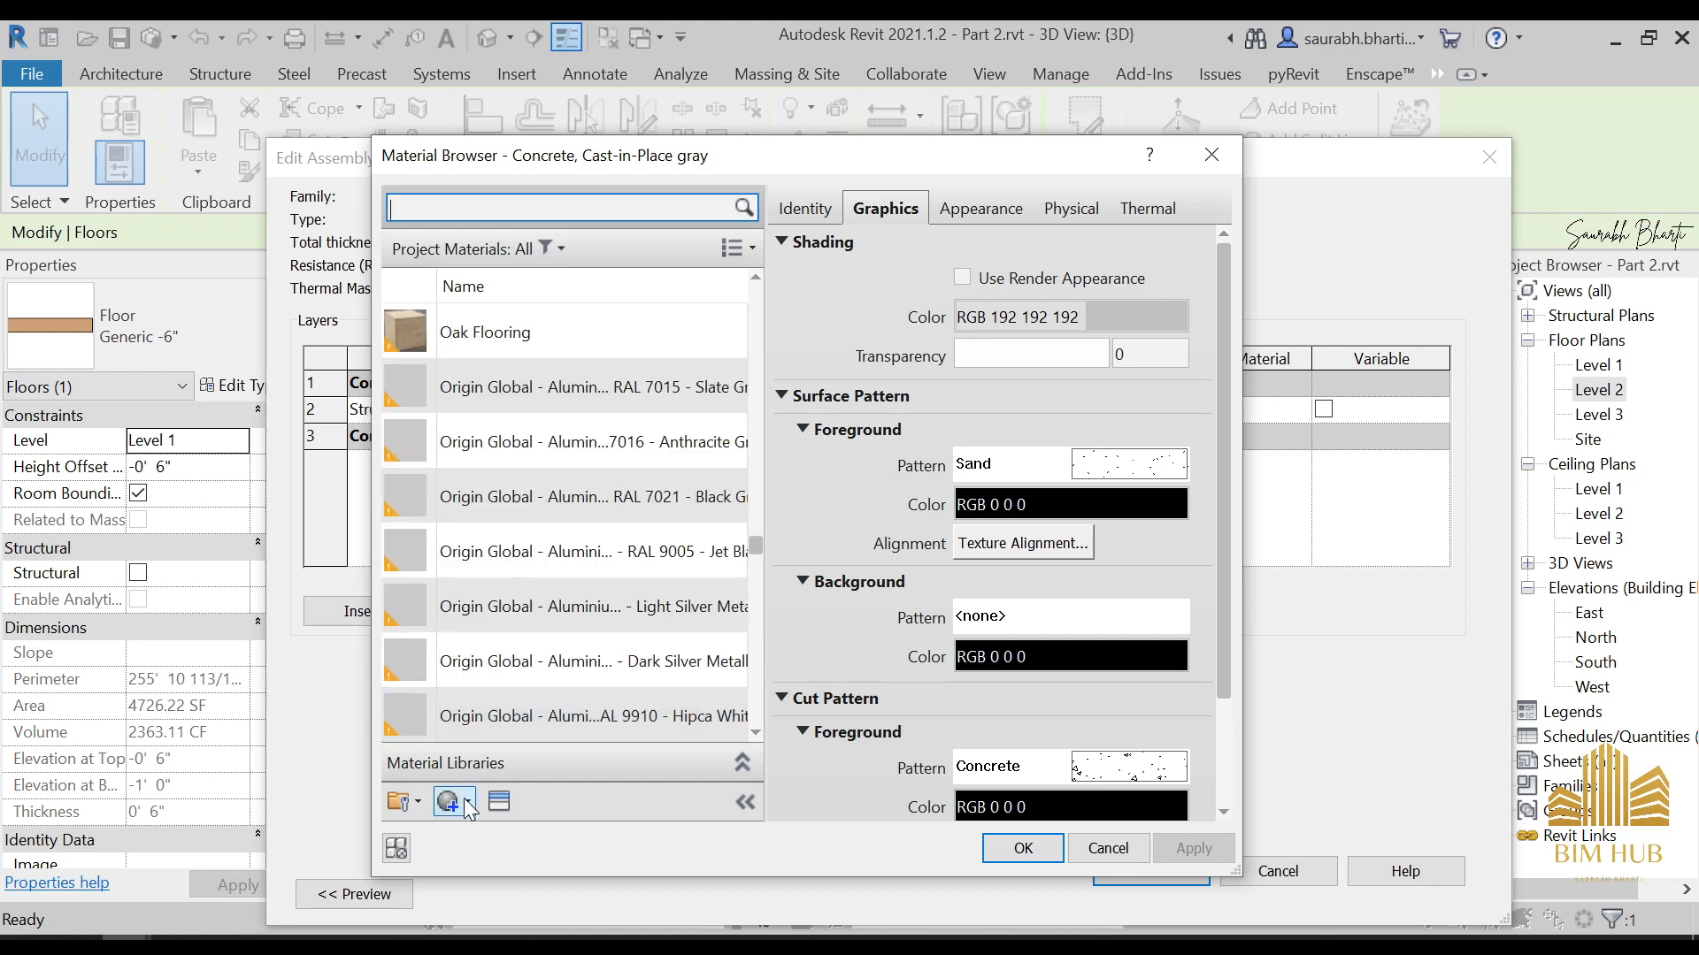
scroll(498, 729, up, 10)
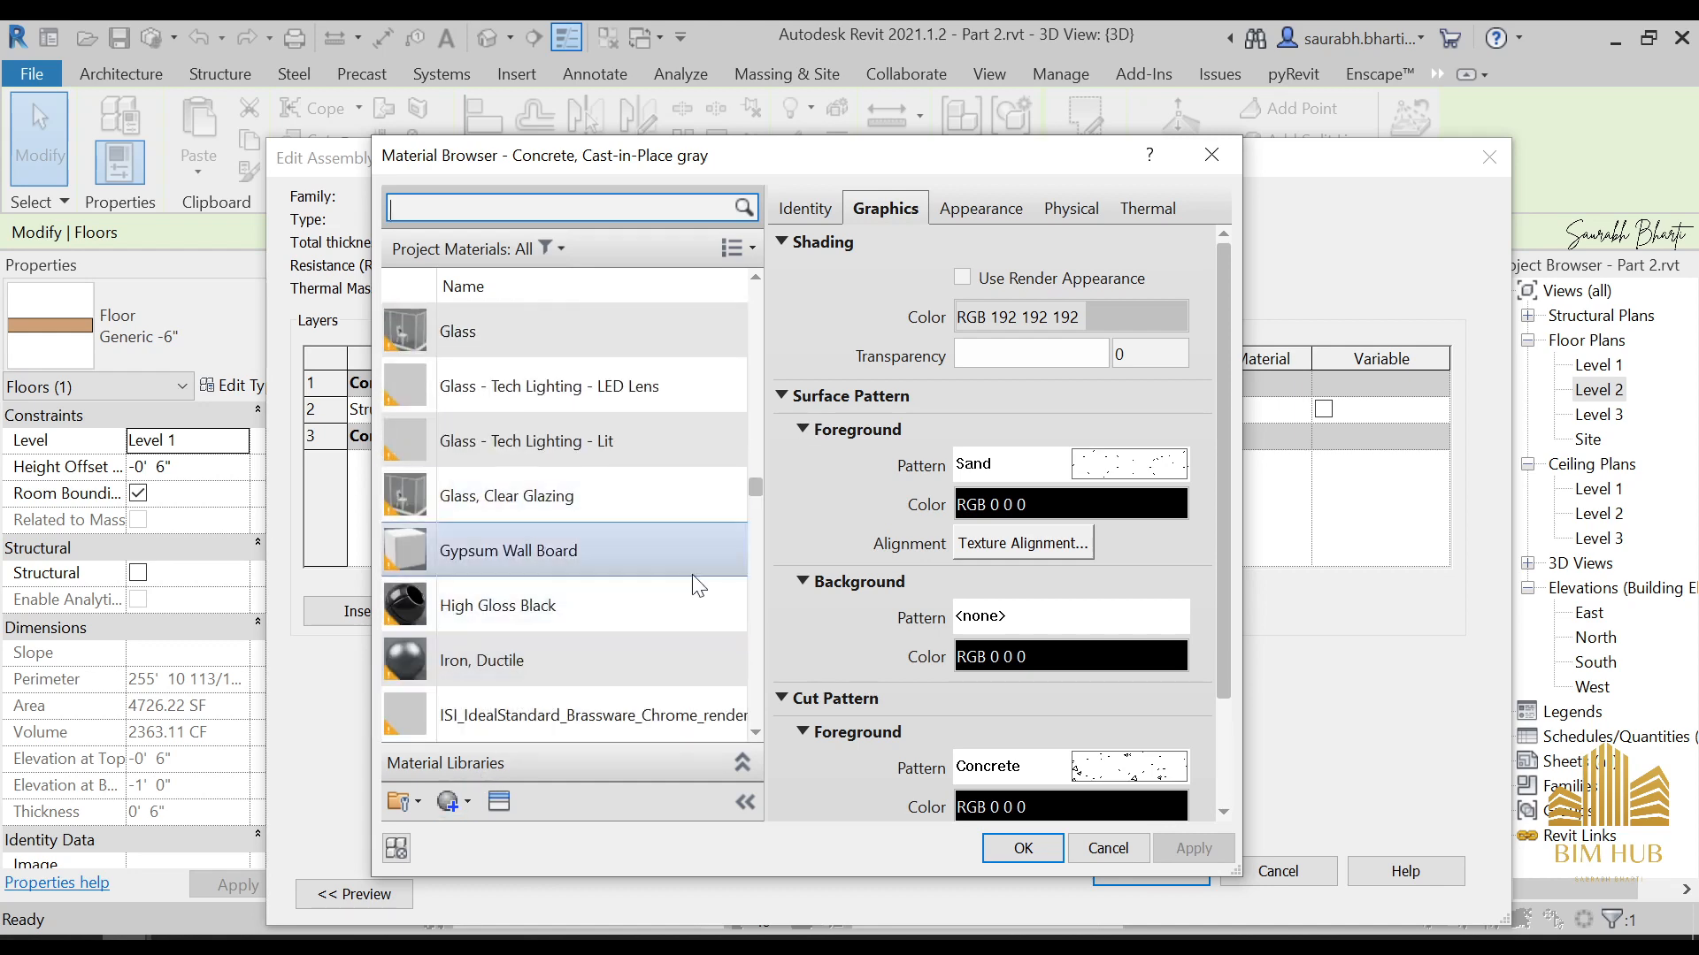
Create a new material and name it 1. outer floor
click(462, 803)
click(494, 830)
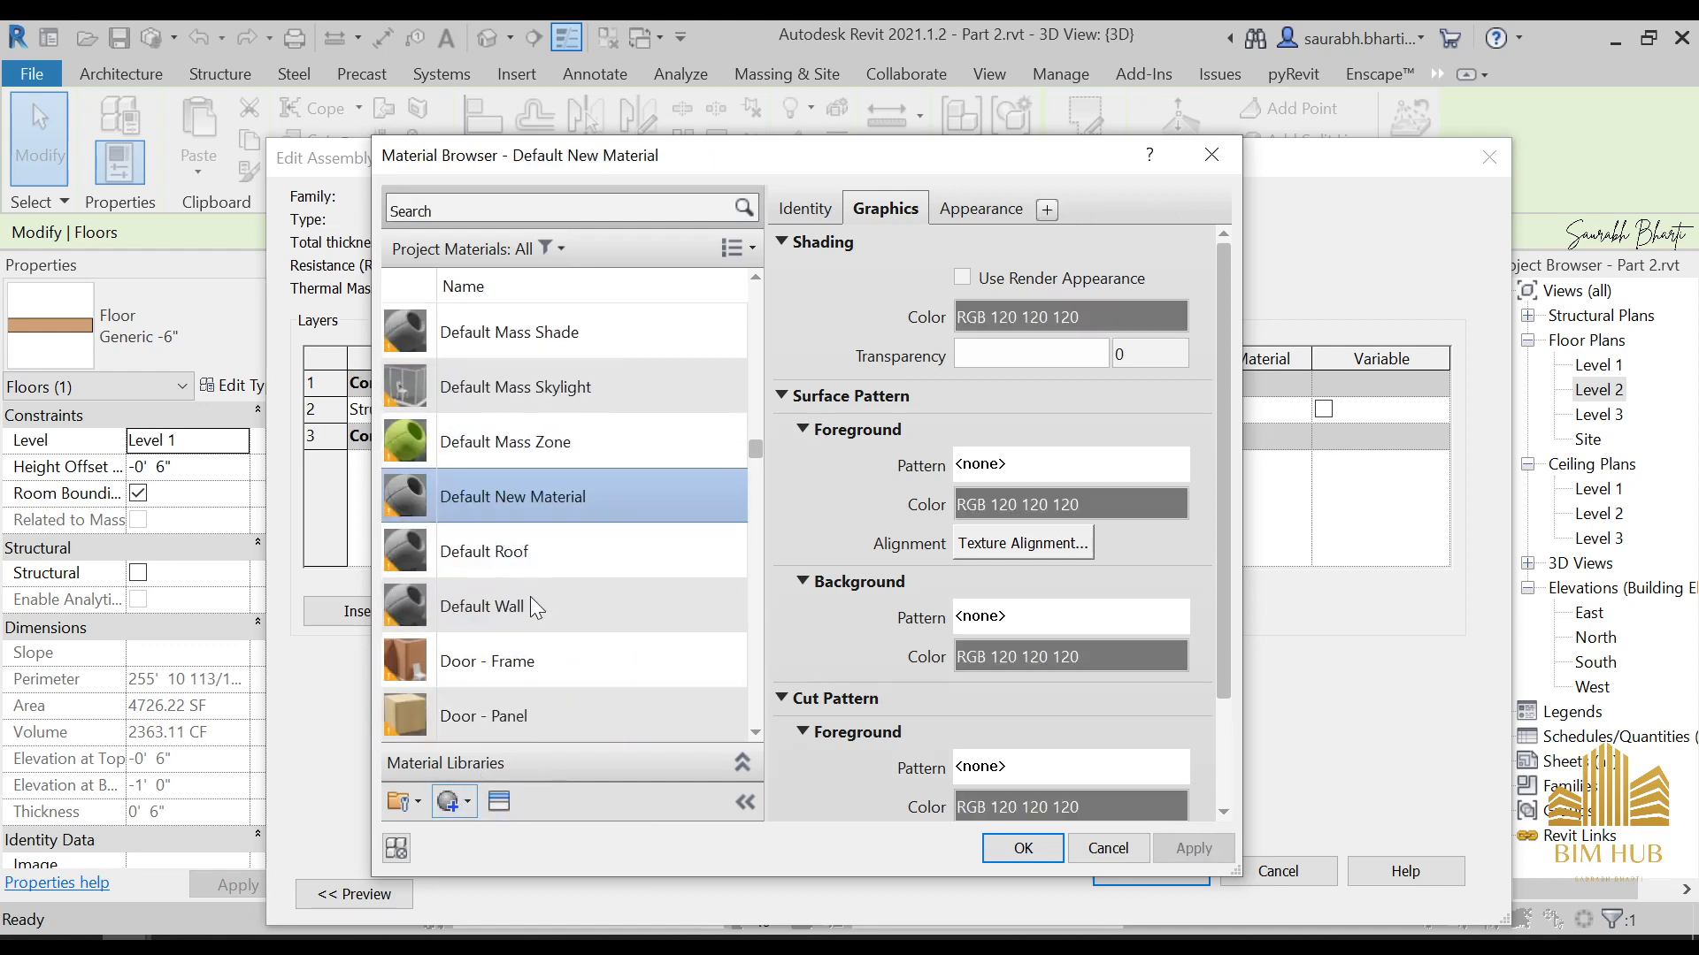
right_click(542, 507)
click(630, 574)
text(1. )
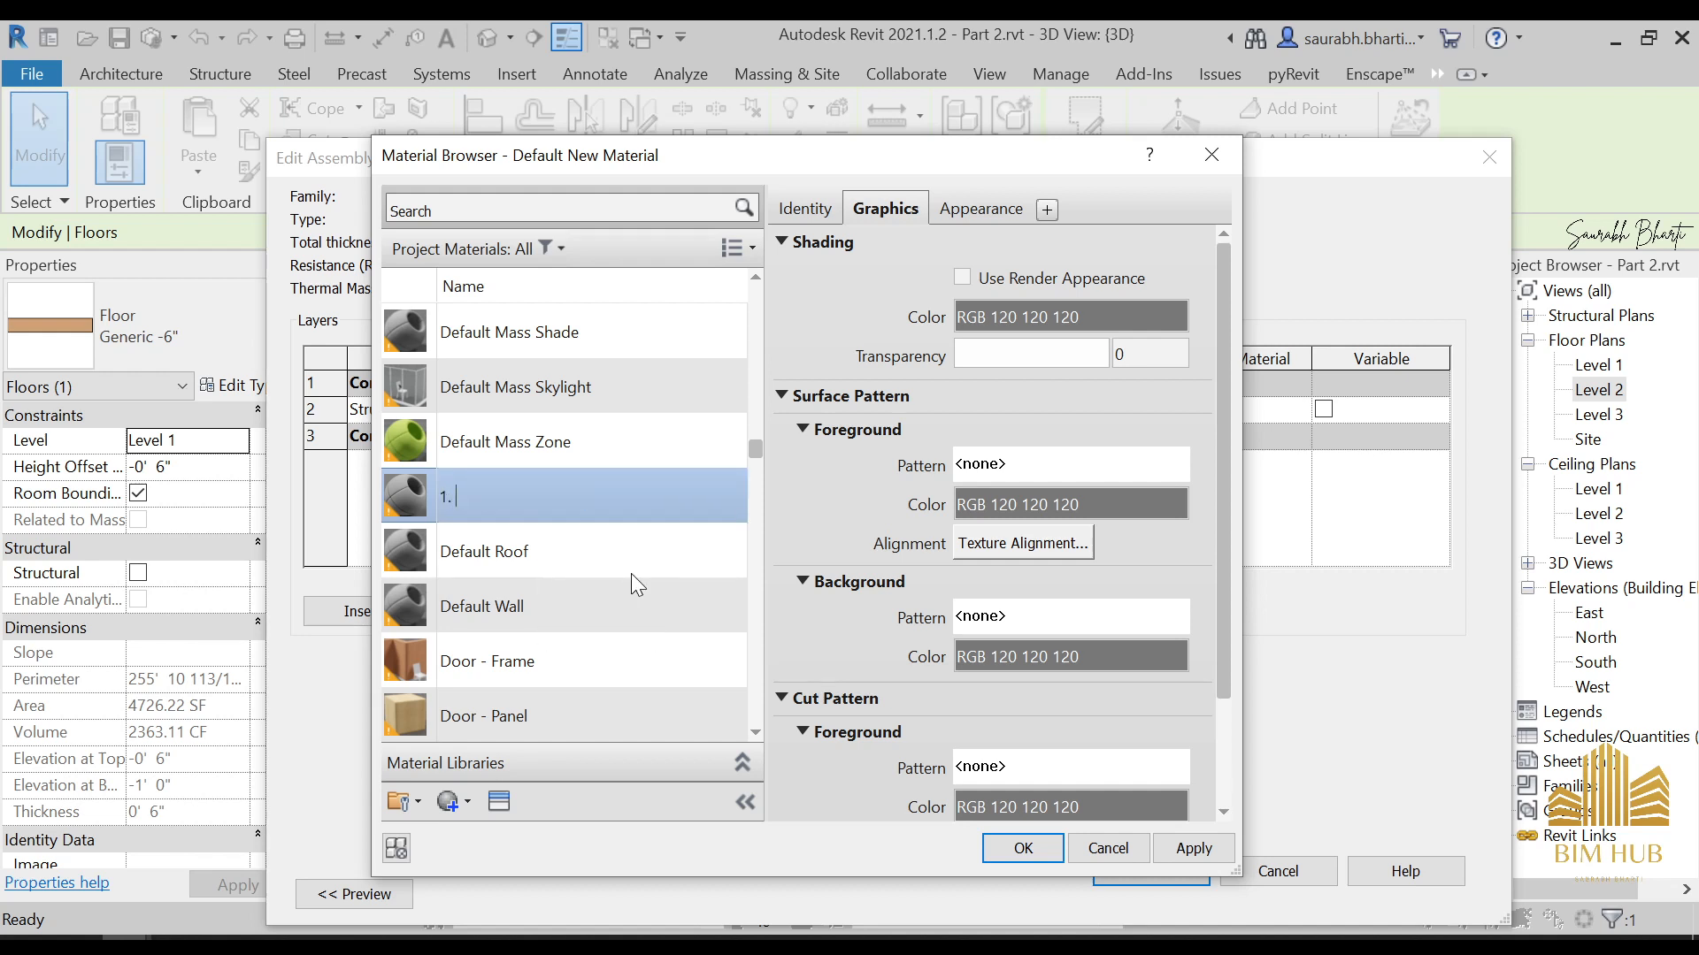
text(outer floor)
key(Return)
Browse the Flooring assets of the Appearance Library and apply Checker Plate to the 1. outer floor material
click(499, 801)
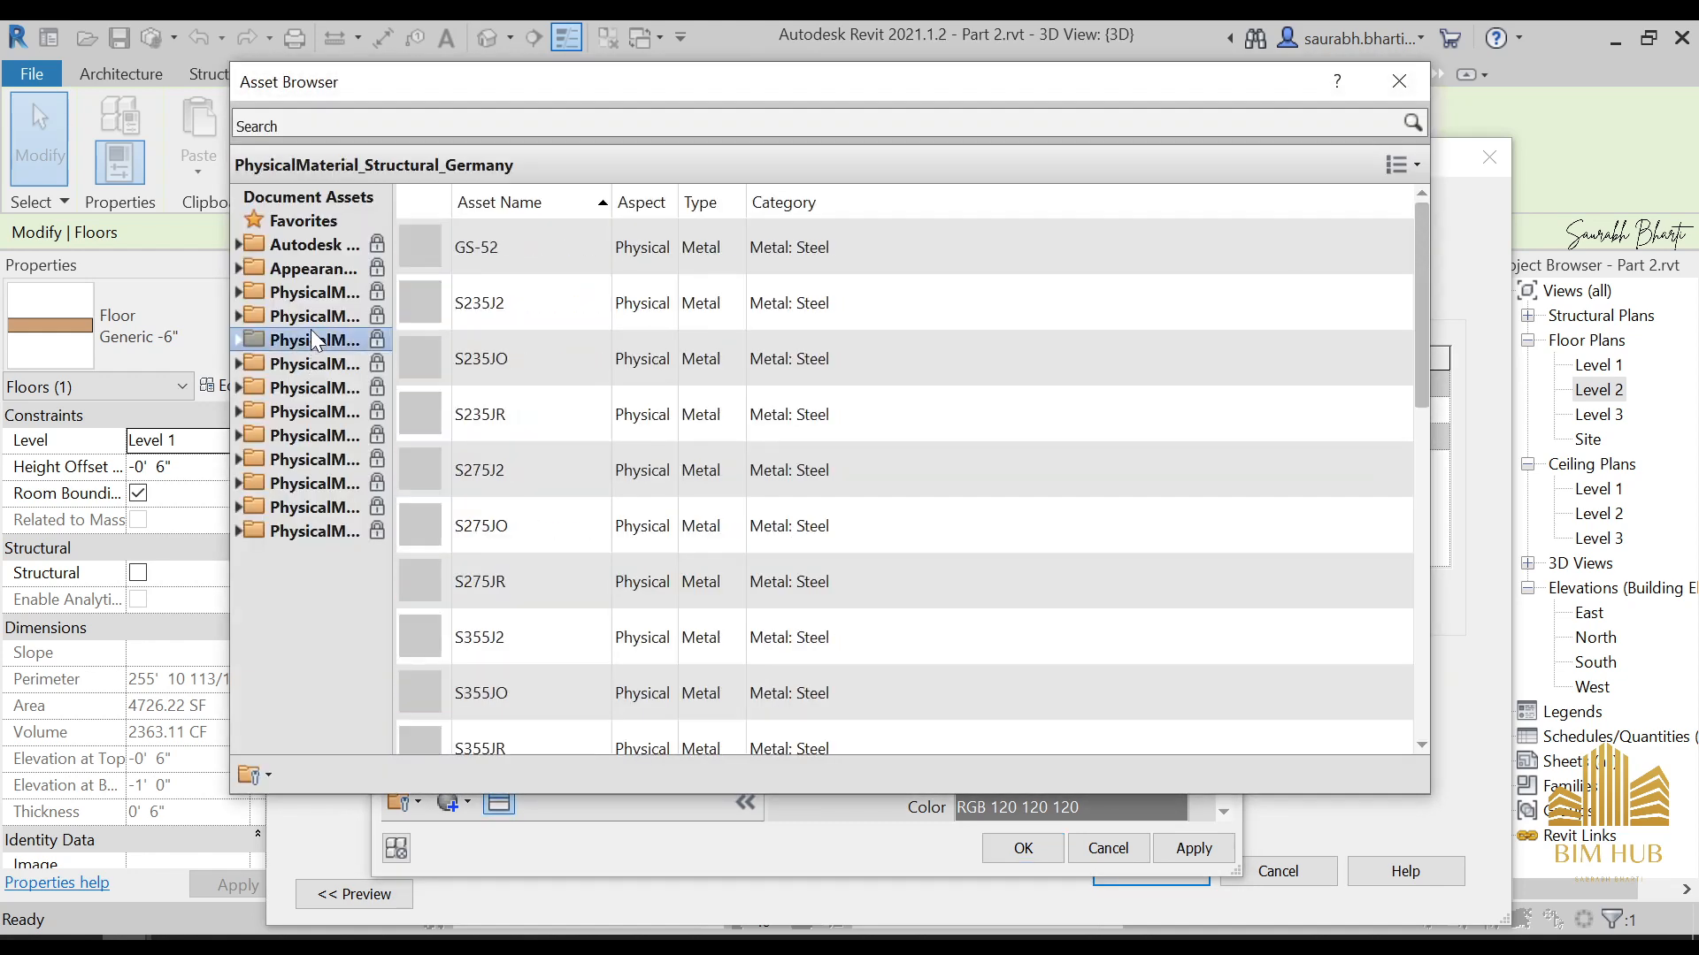
click(310, 292)
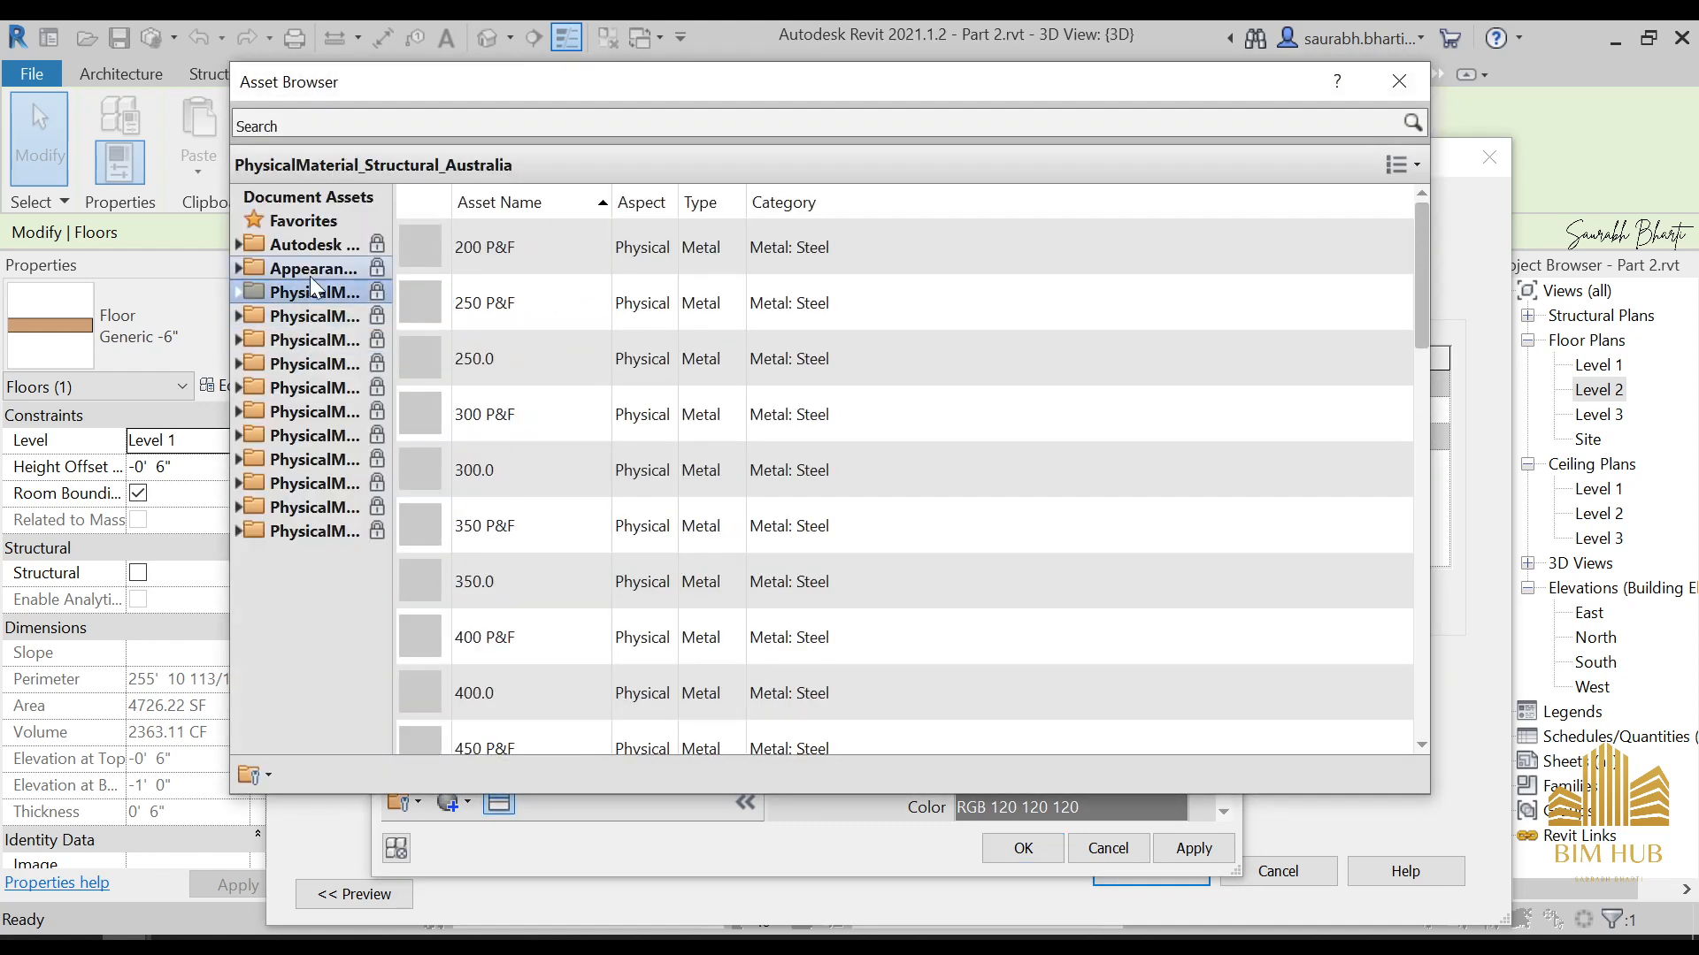
click(237, 268)
click(265, 316)
click(306, 340)
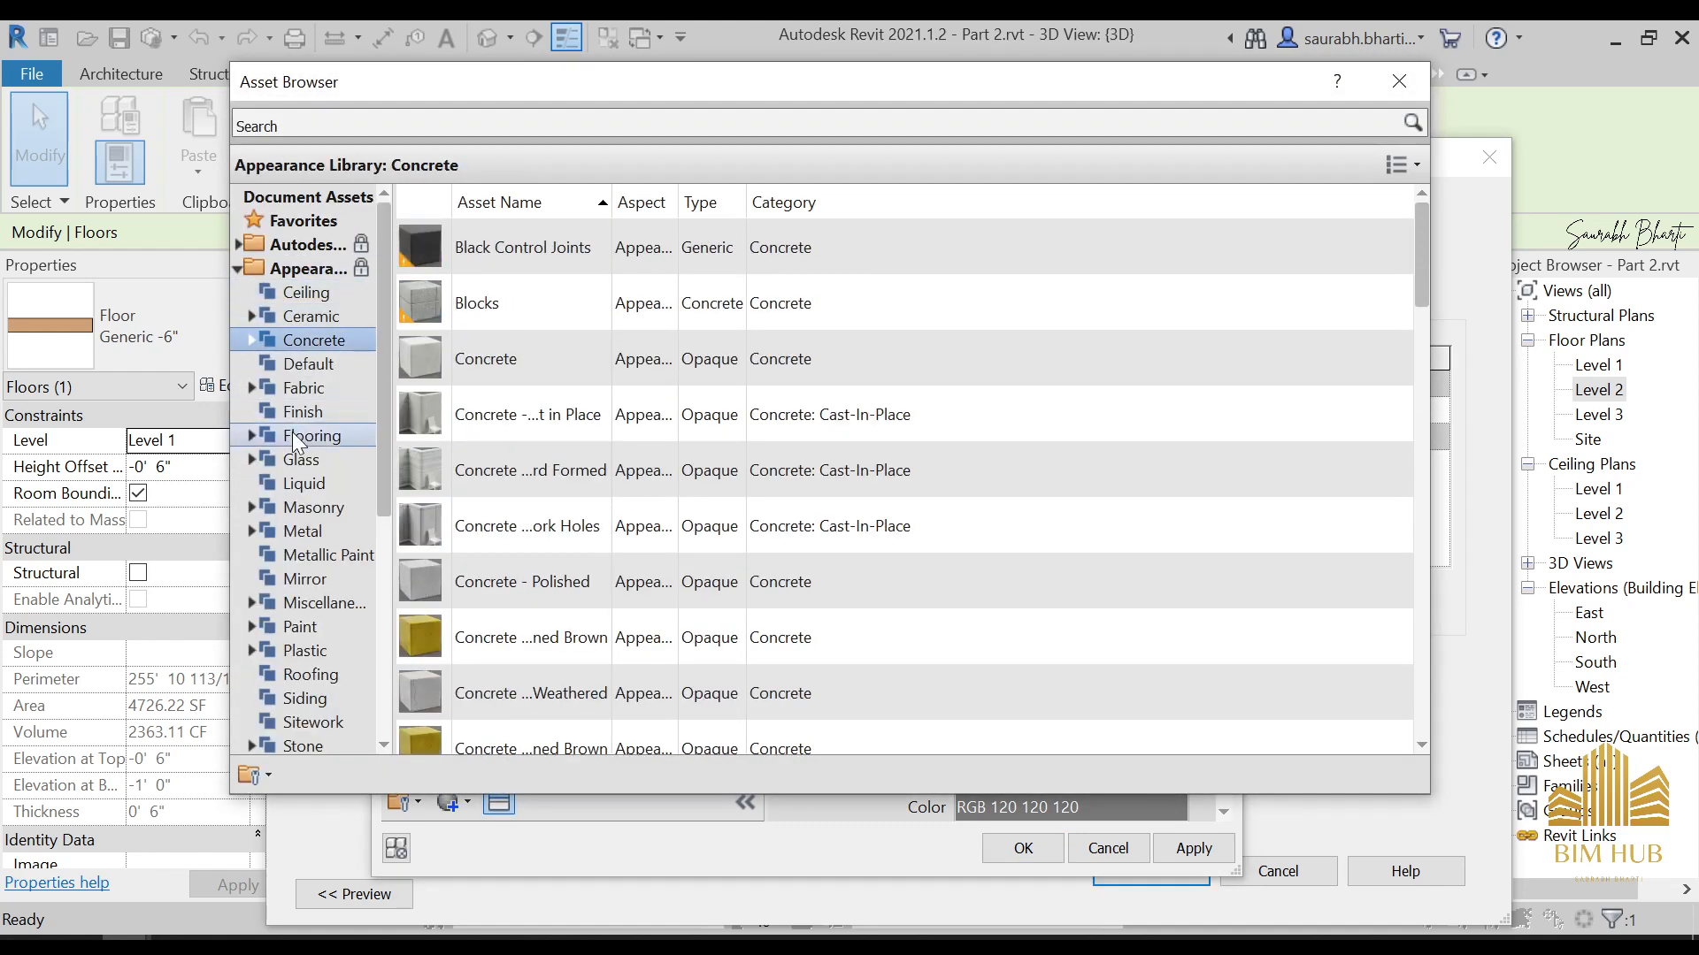
click(311, 436)
scroll(752, 646, down, 3)
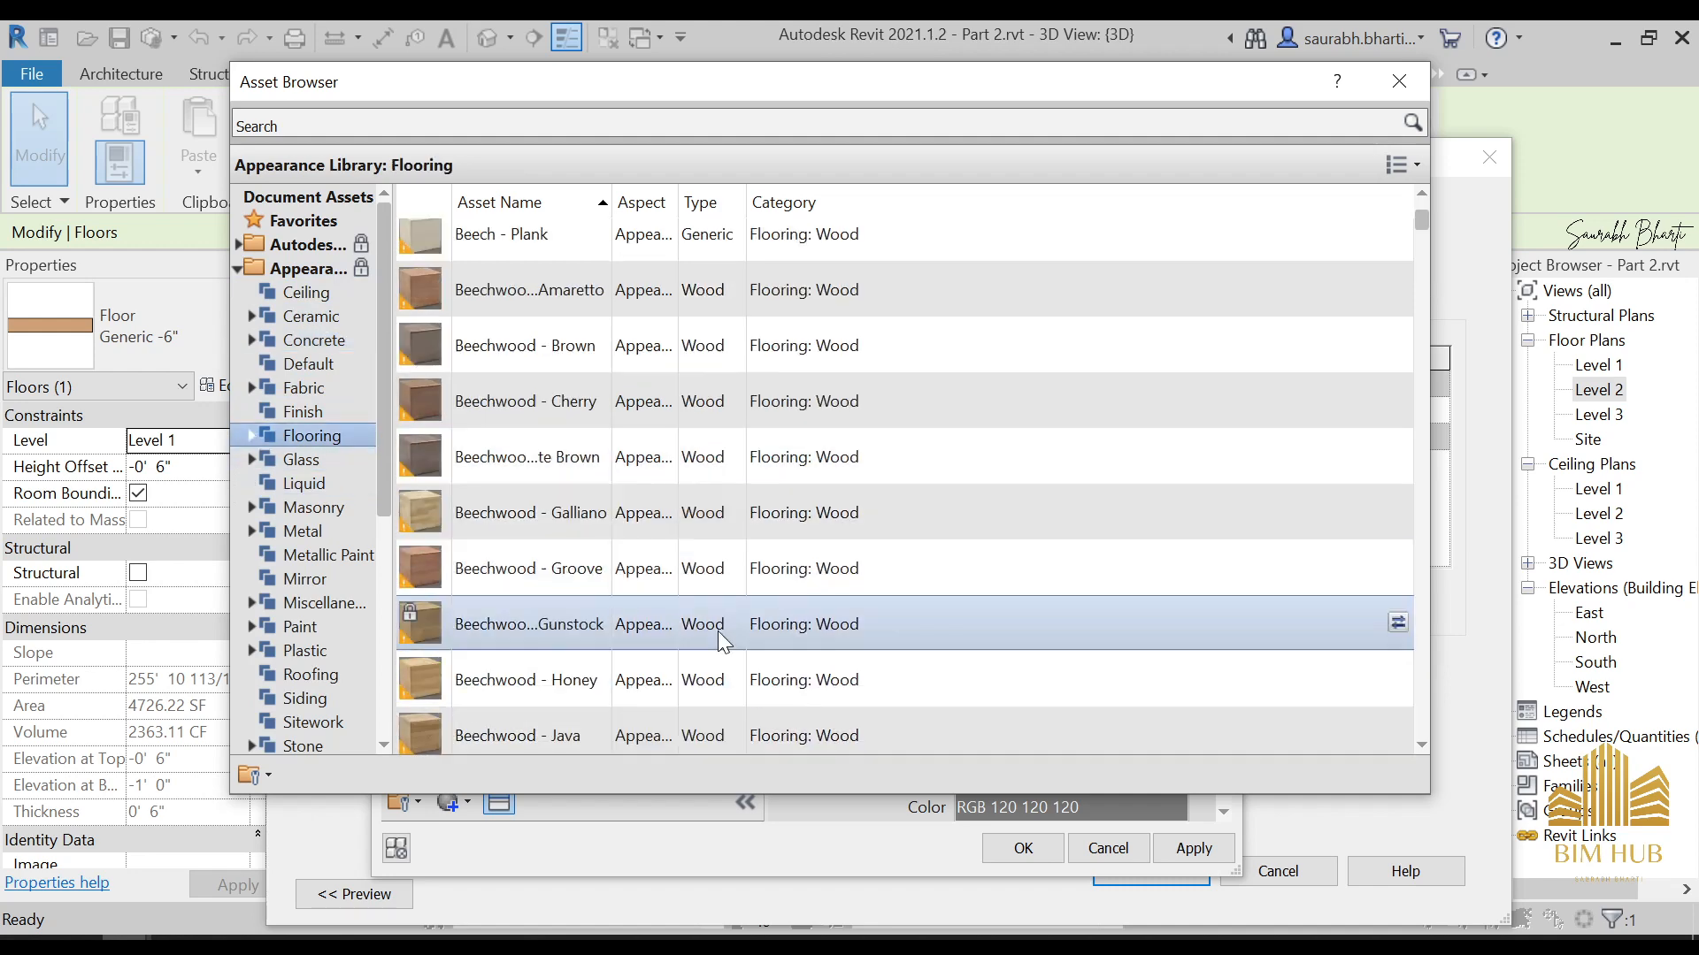
scroll(695, 619, down, 10)
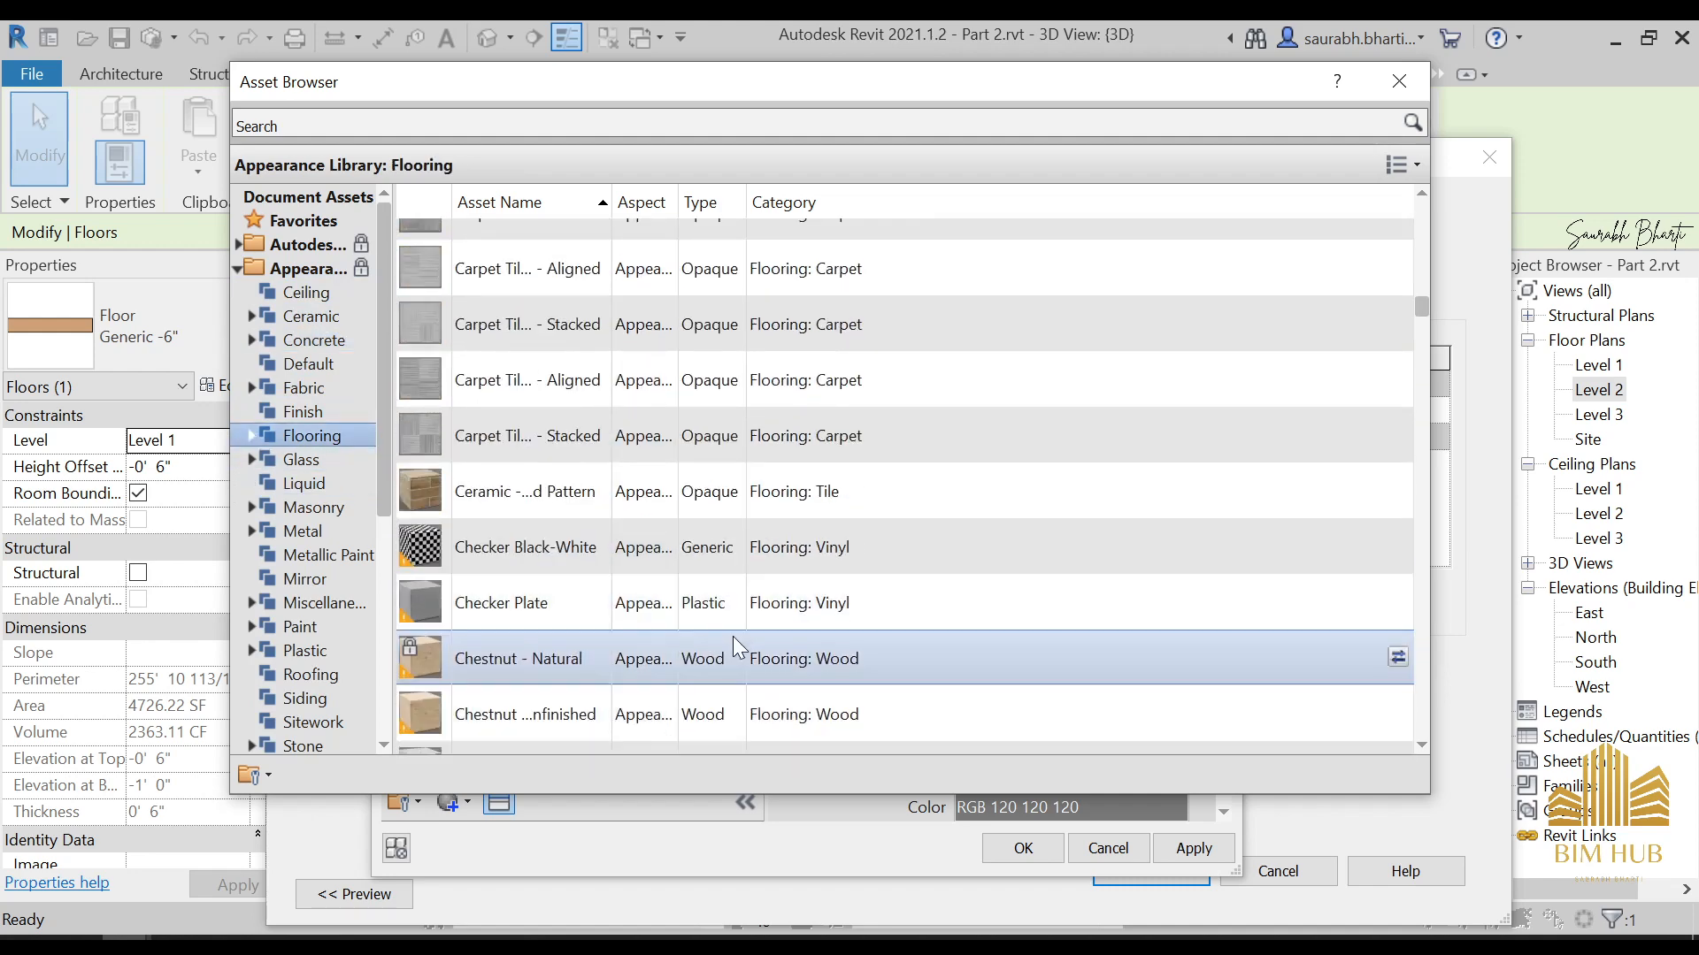
double_click(531, 441)
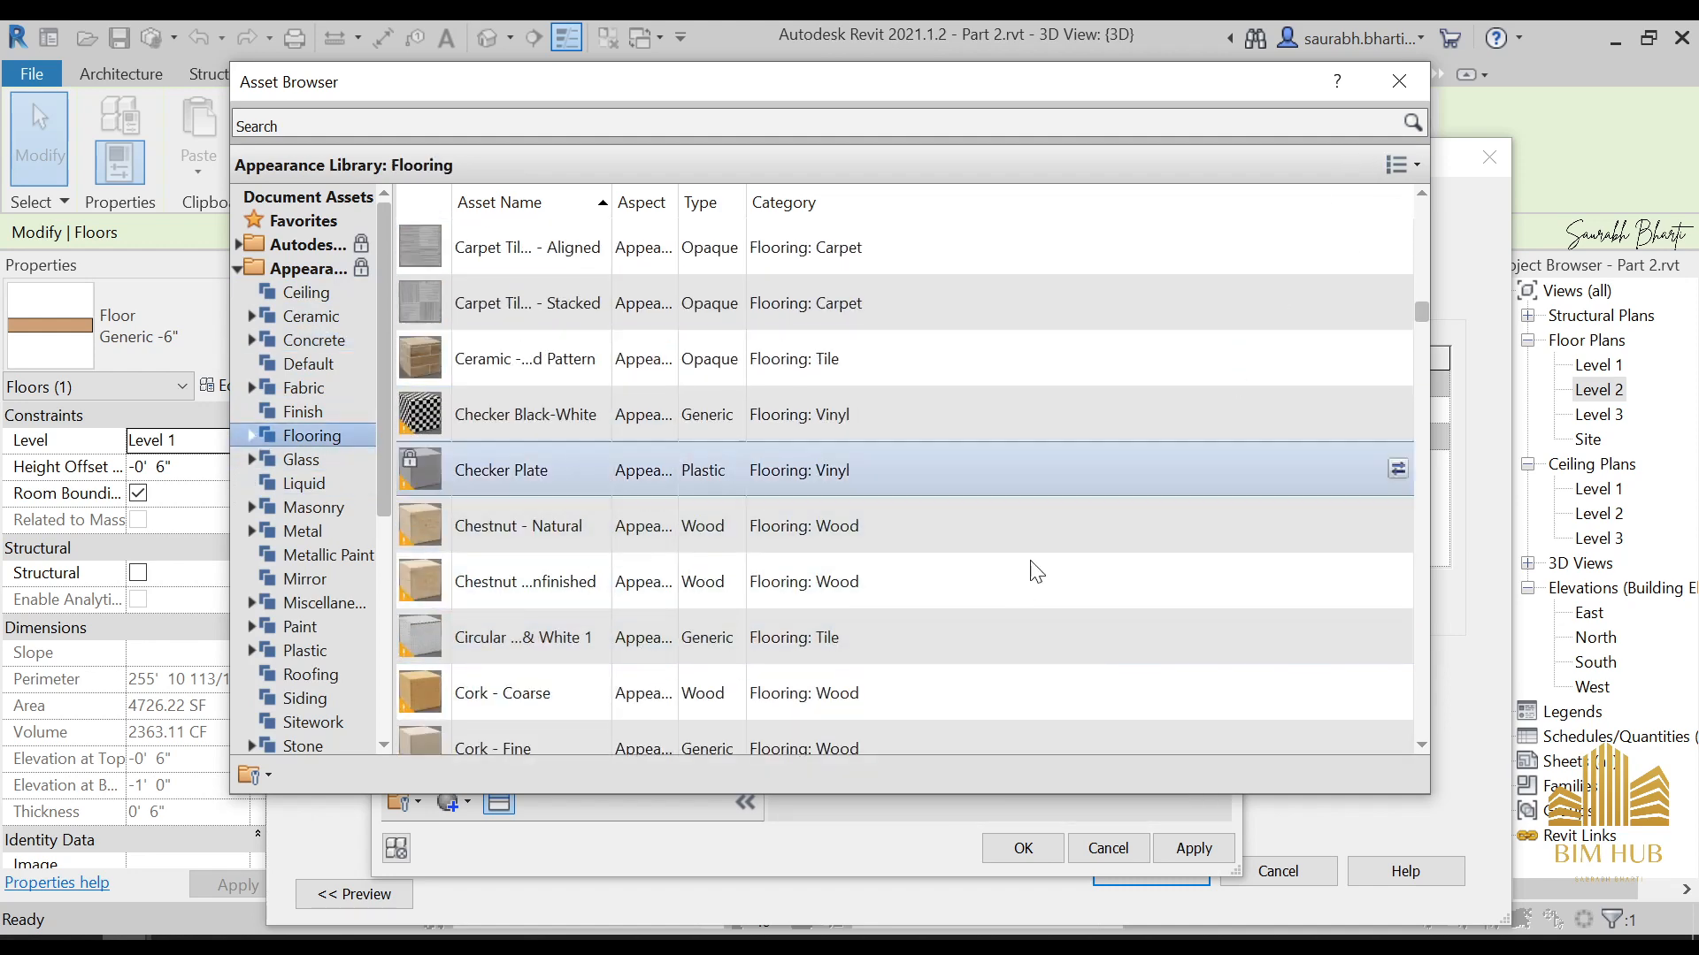
Replace the material's appearance with the Diamonds flooring asset and apply the material to the outer floor type
scroll(645, 667, down, 5)
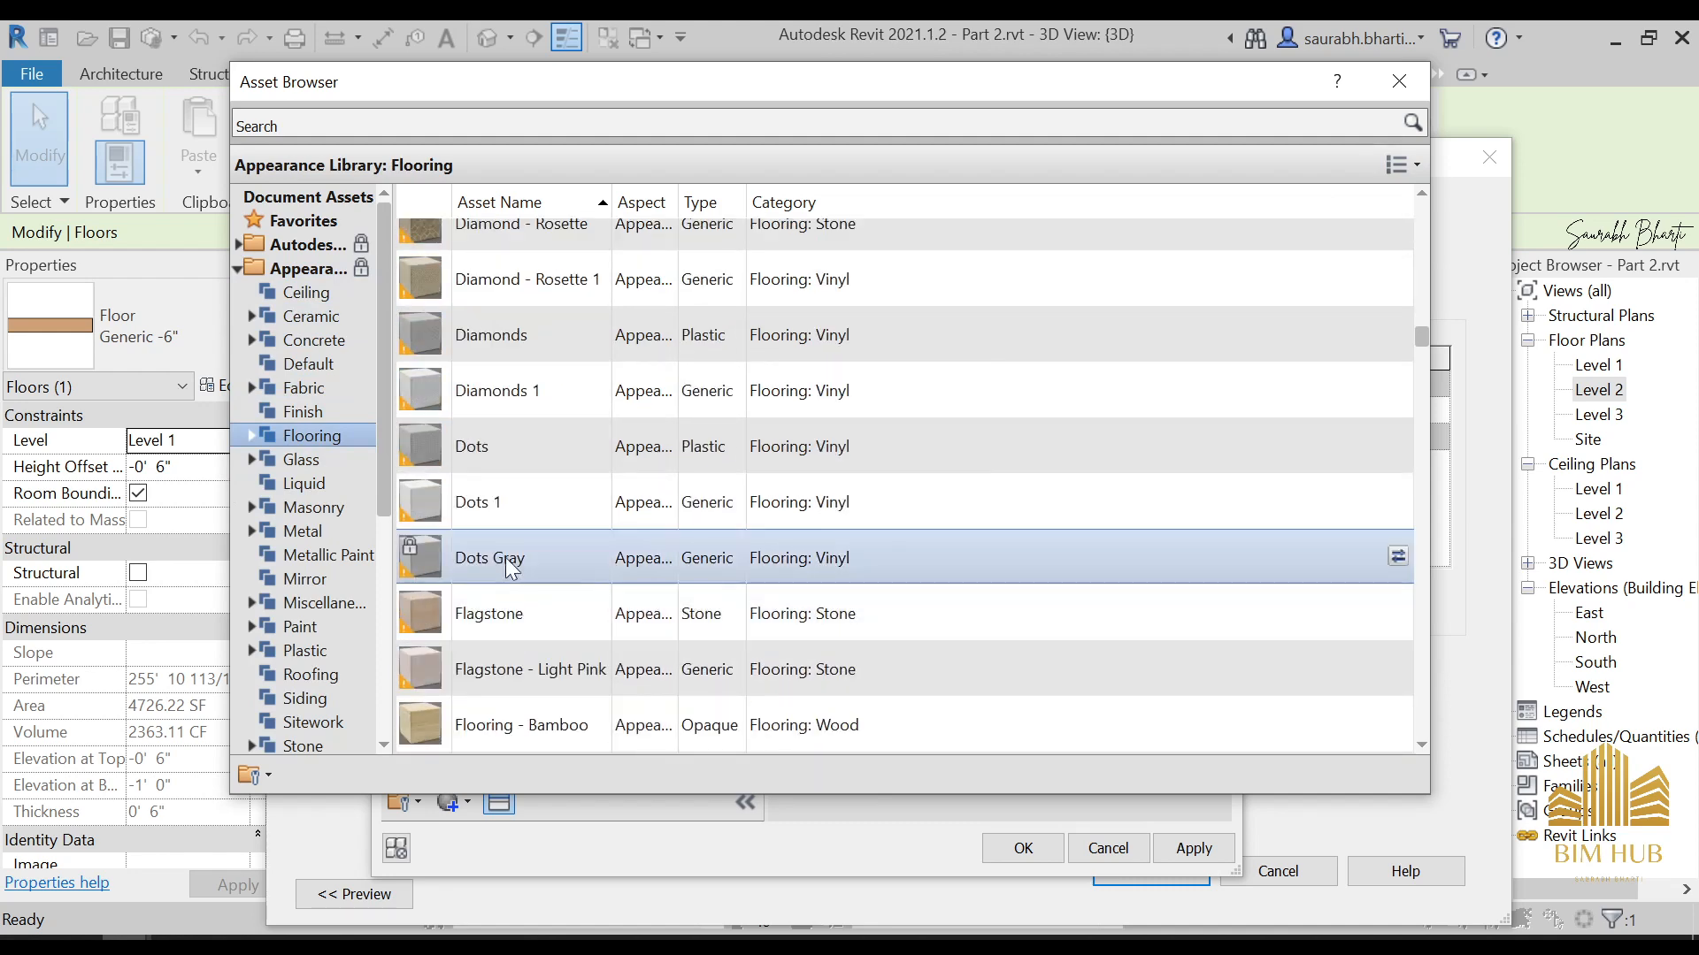
double_click(554, 348)
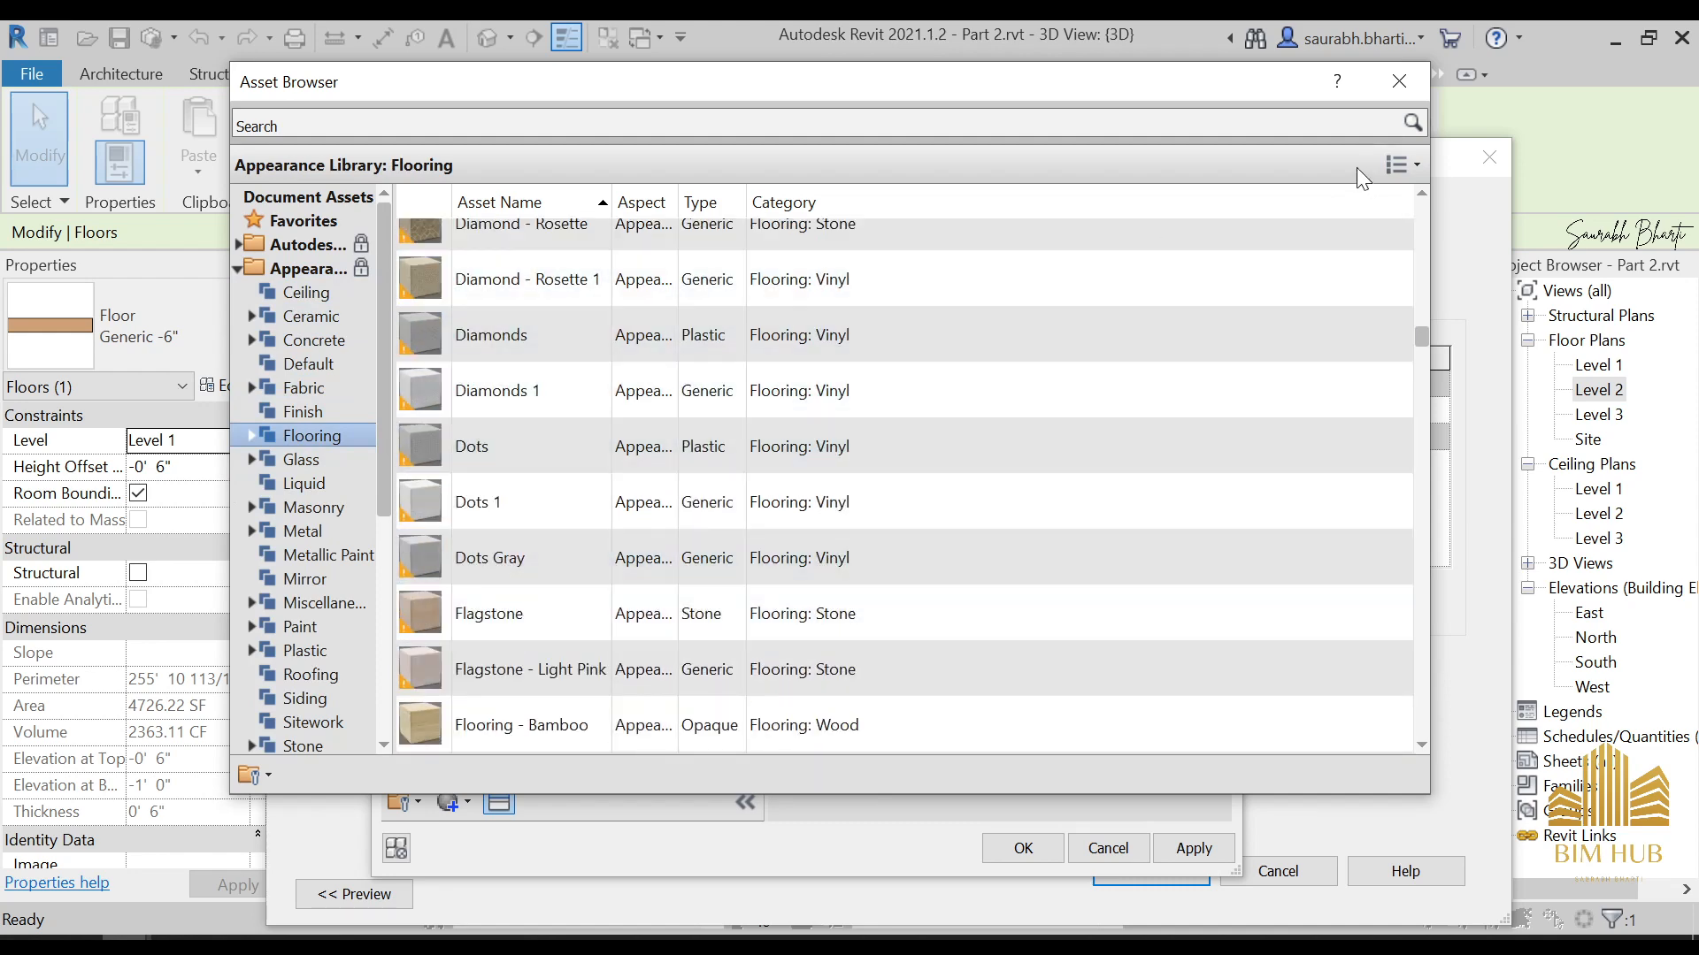
click(1398, 81)
click(1213, 861)
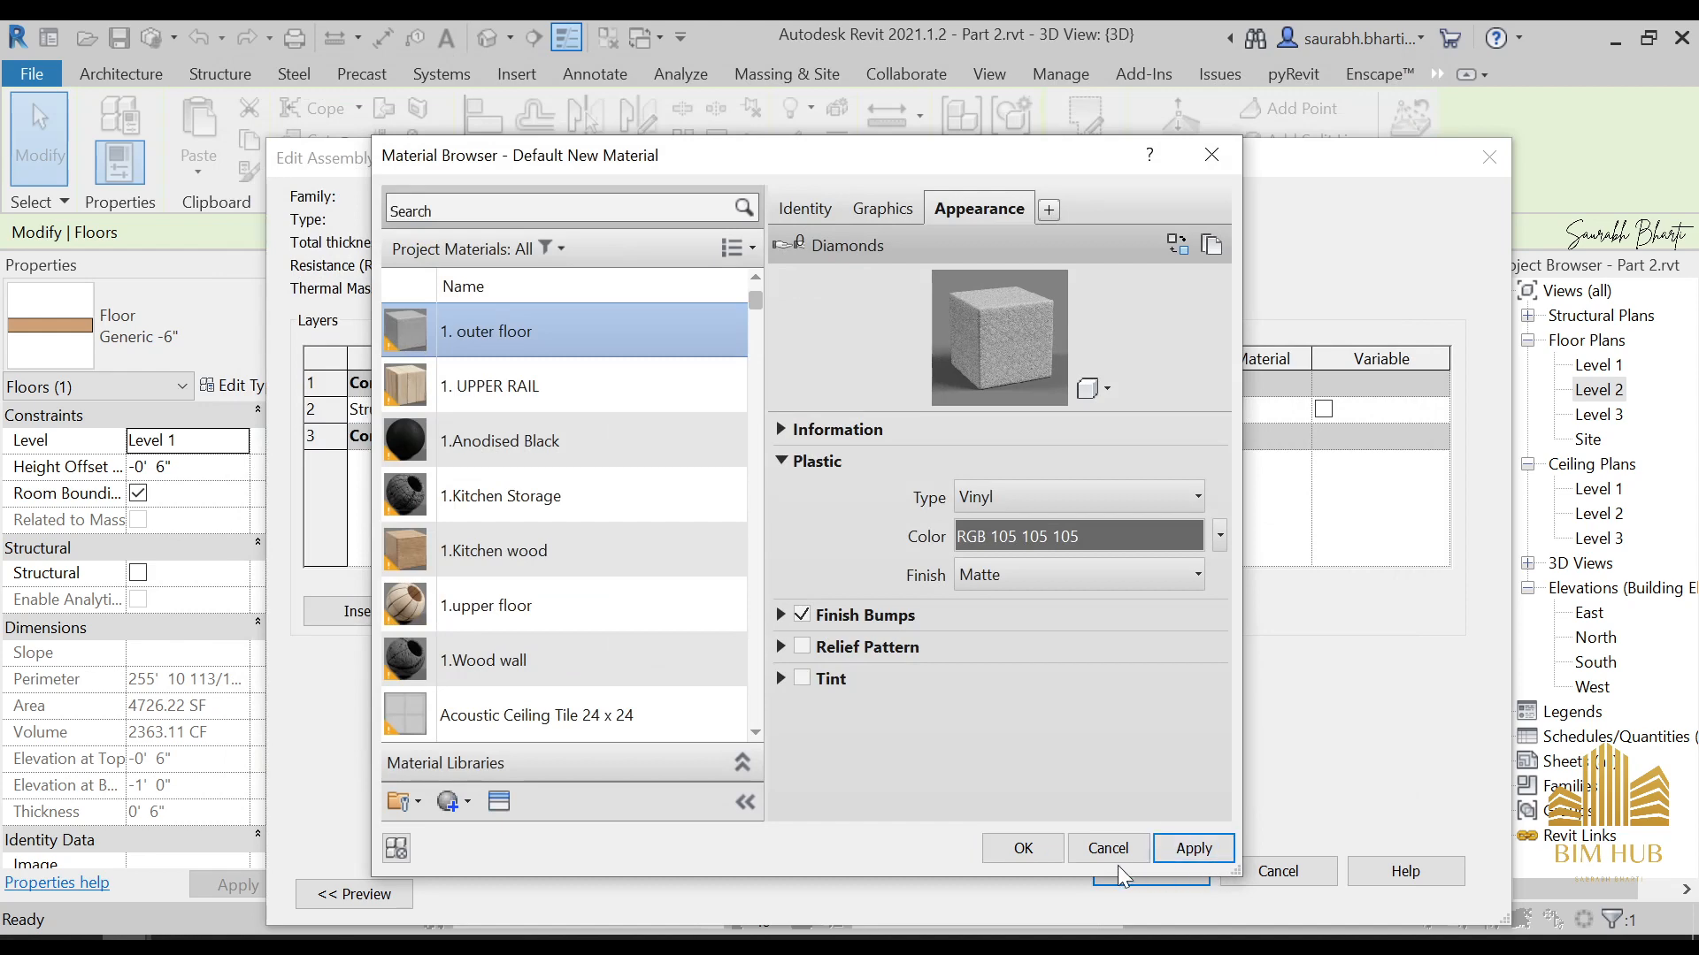
click(1051, 856)
click(1101, 876)
click(1150, 888)
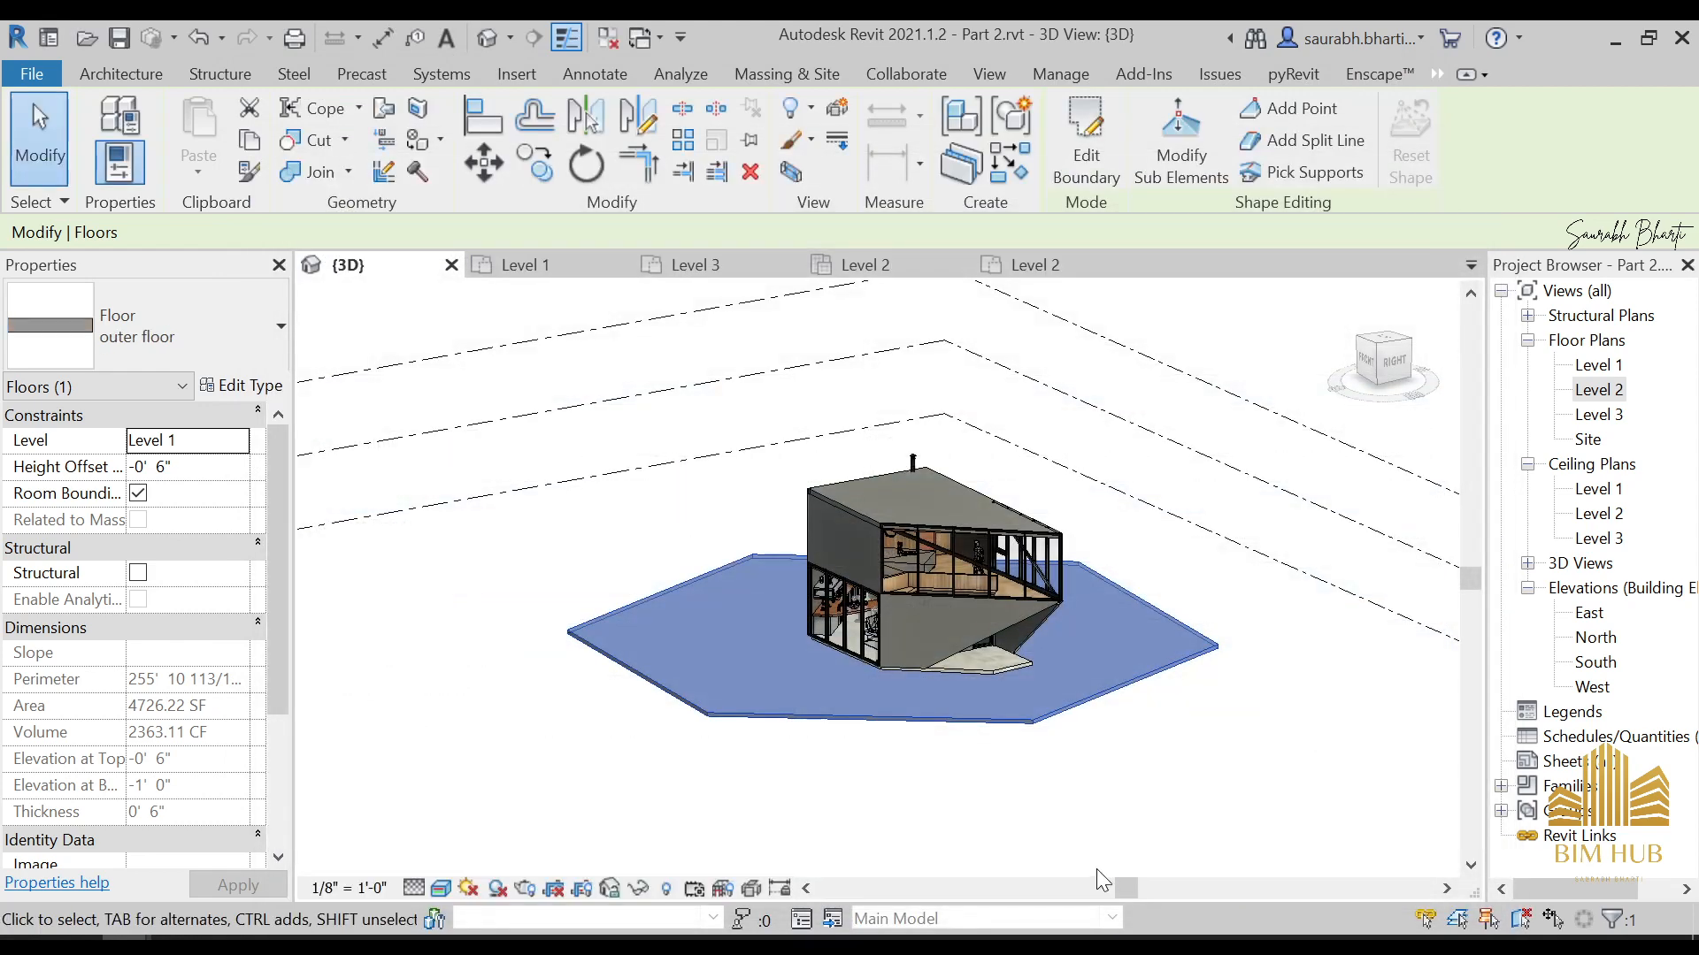
click(1096, 868)
Inspect the outdoor slab and the entrance area beneath the overhanging upper storey in the 3D view
scroll(993, 688, up, 5)
scroll(963, 690, down, 8)
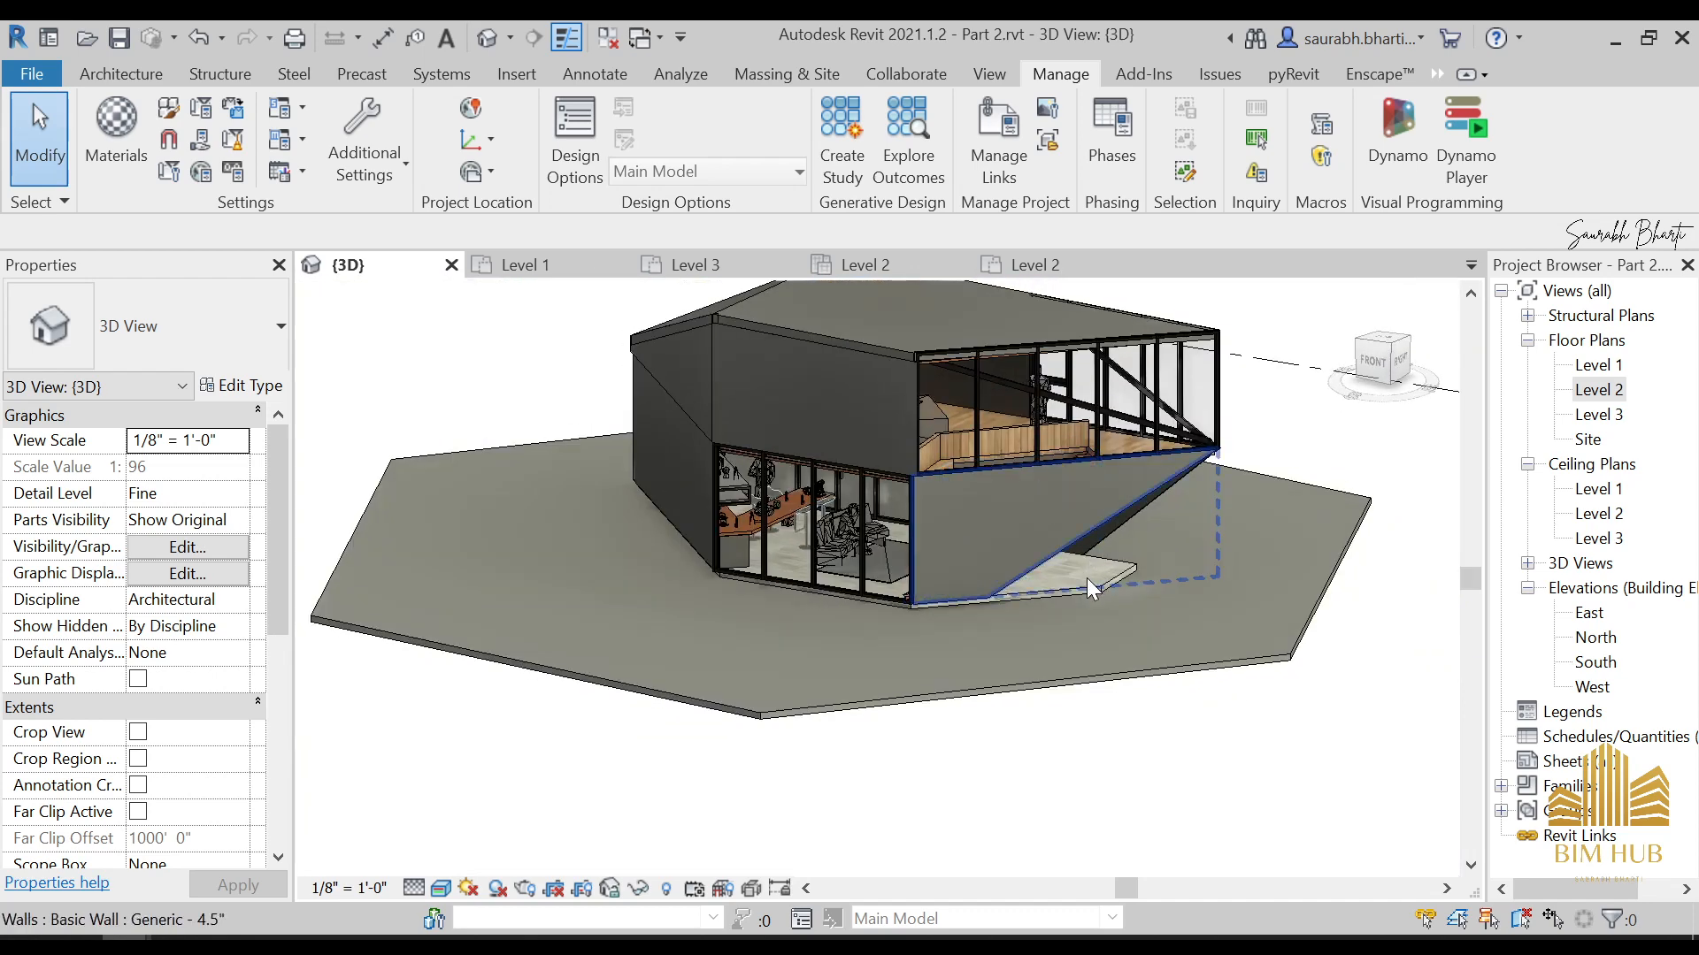
click(1089, 582)
click(1090, 607)
click(1093, 598)
key(Escape)
scroll(1097, 588, up, 5)
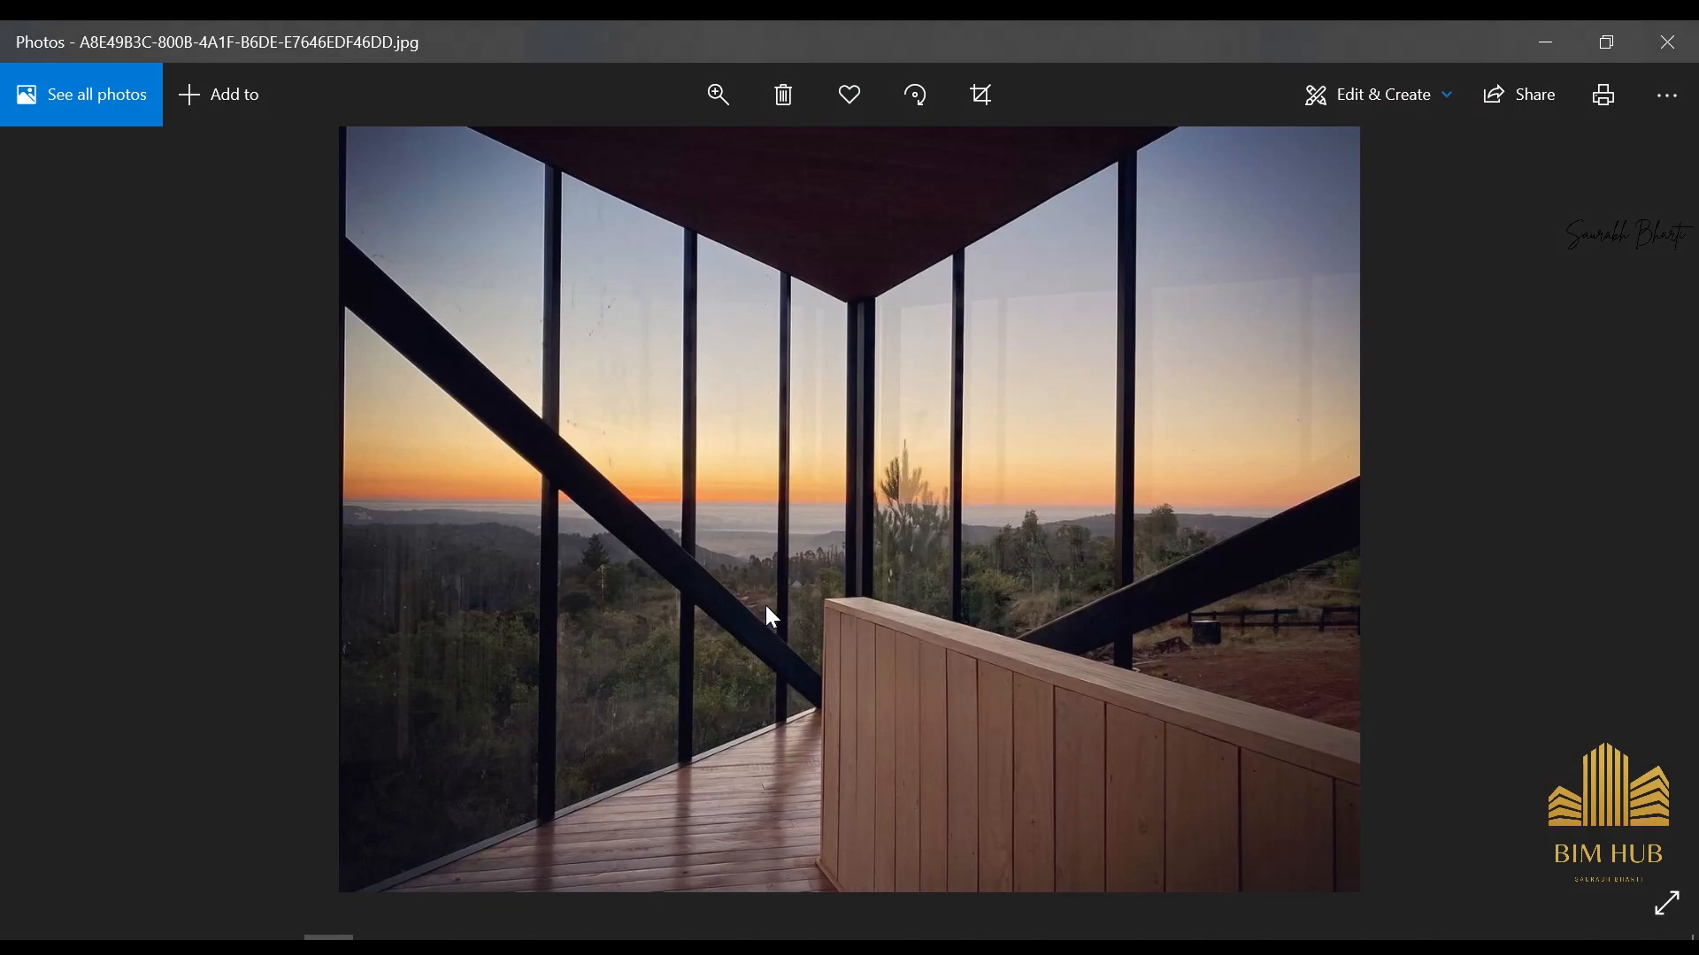
Switch to Photos and examine the exterior reference photos for the ground finish and the entrance around the house
key(Right)
key(Right)
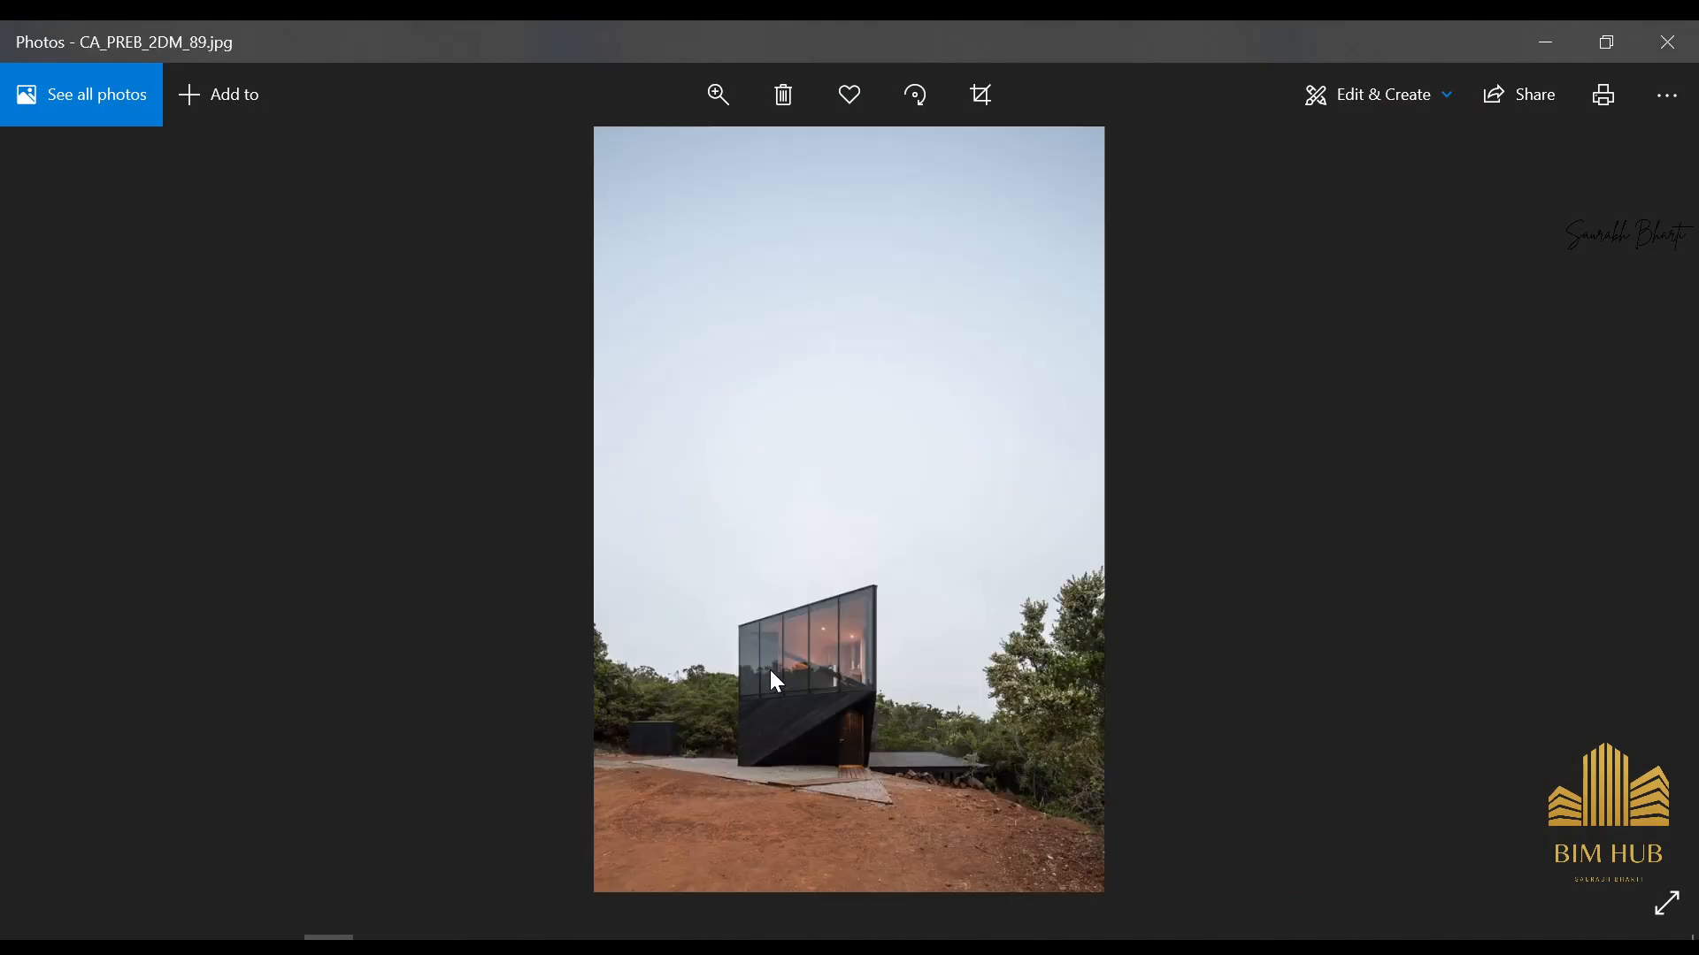
key(Right)
key(Right)
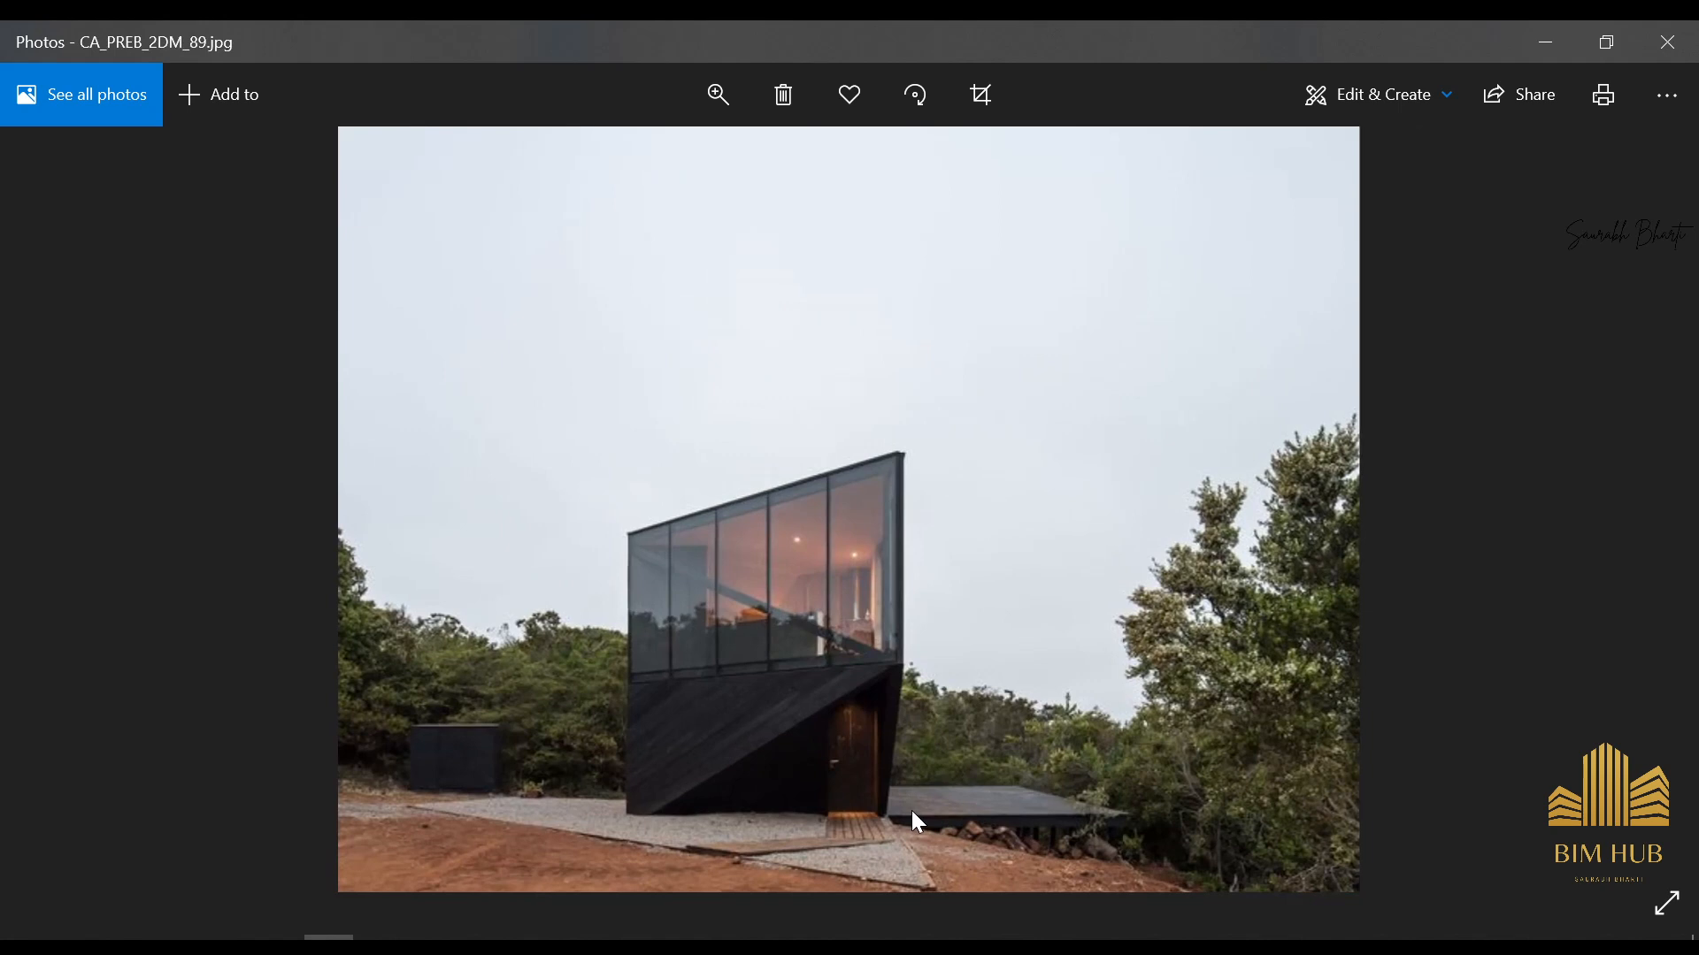
key(Right)
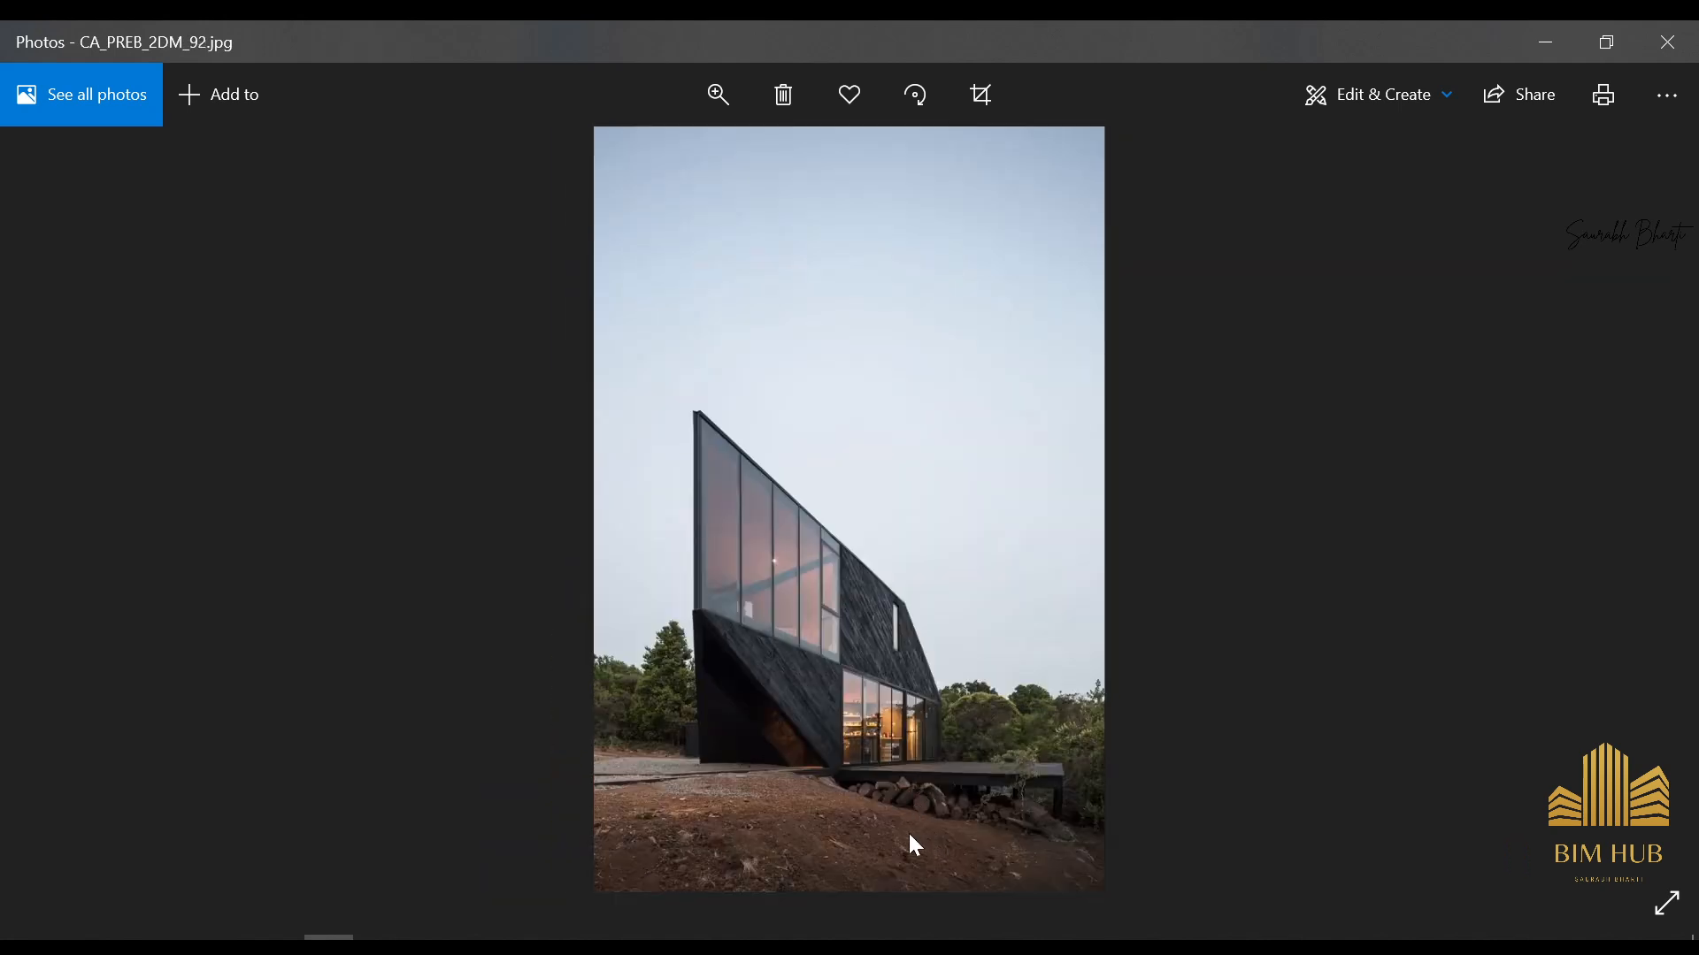
key(Right)
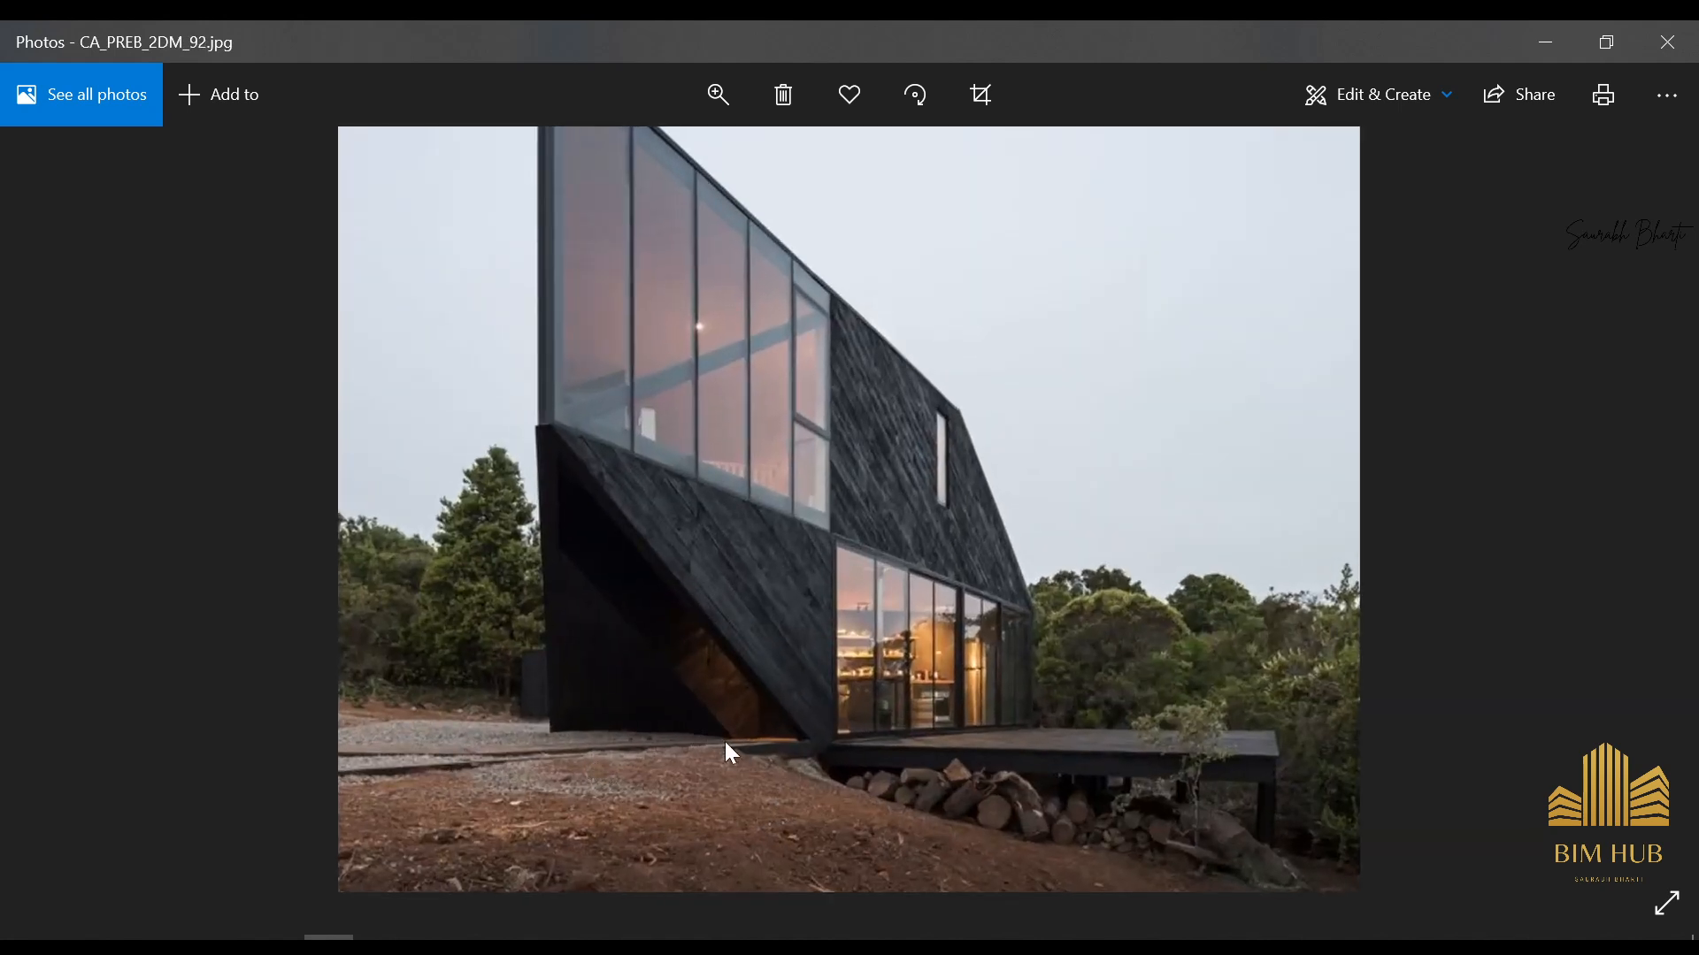
key(Right)
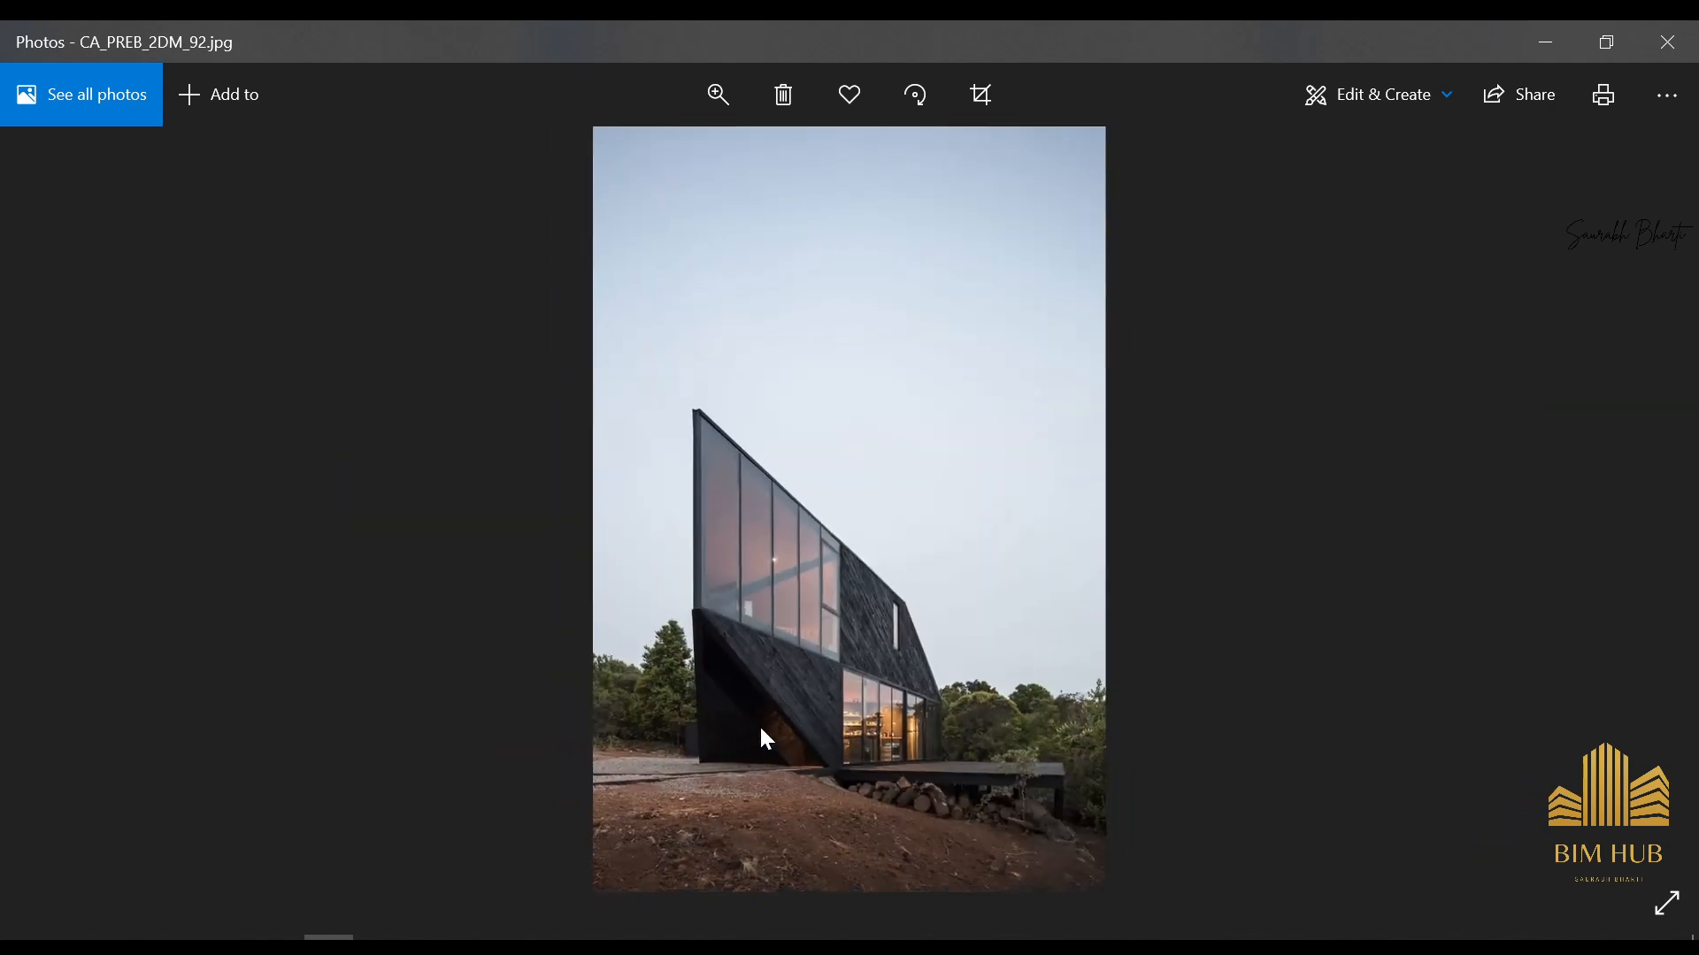
key(Right)
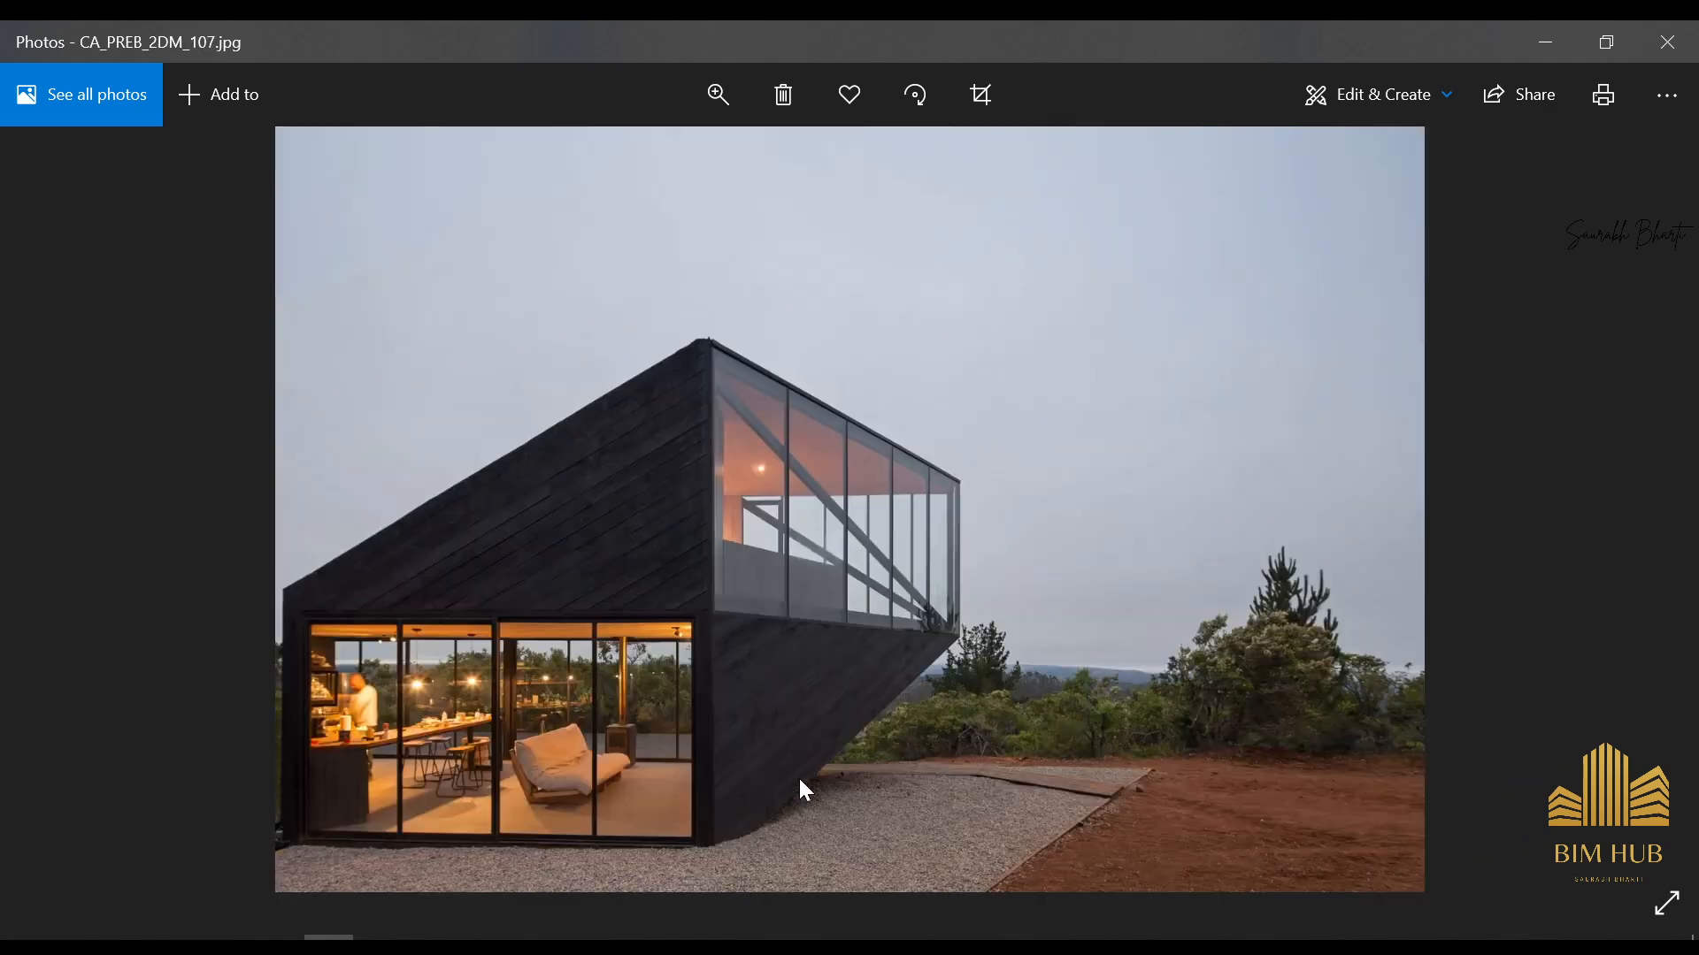
click(1526, 27)
Back in Revit, temporarily hide the slanted ground-floor wall in front of the staircase and inspect the area behind it
scroll(721, 699, down, 3)
shift+middle_drag(720, 697, 832, 771)
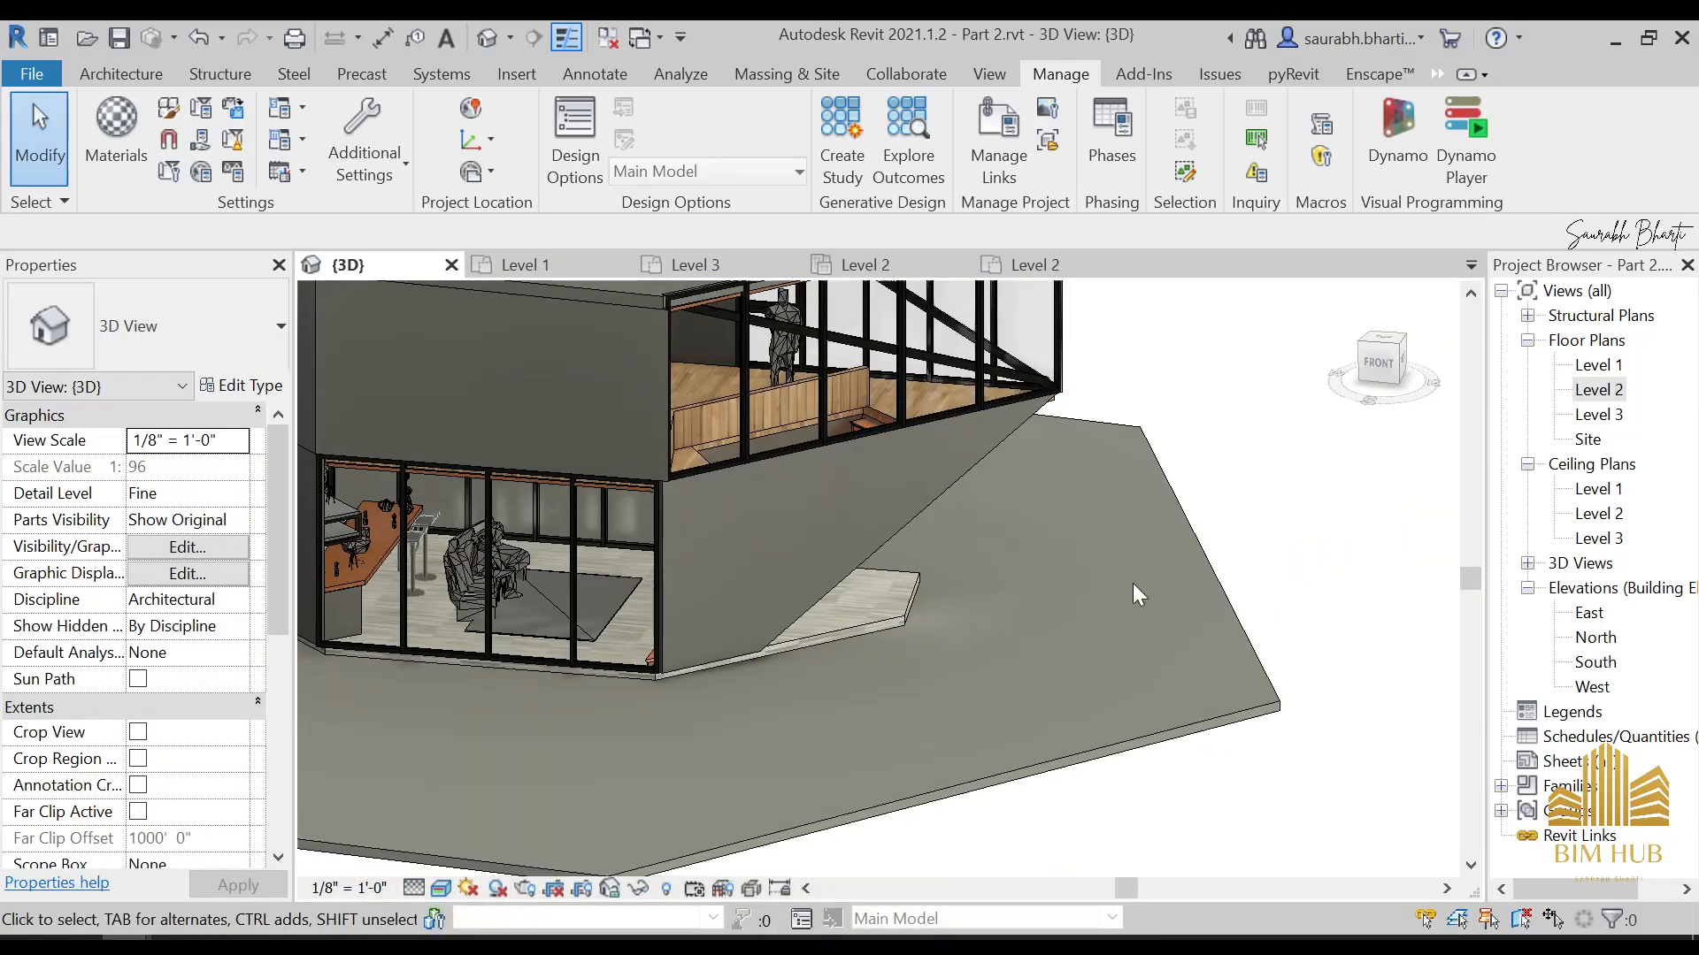
shift+middle_drag(1134, 586, 856, 572)
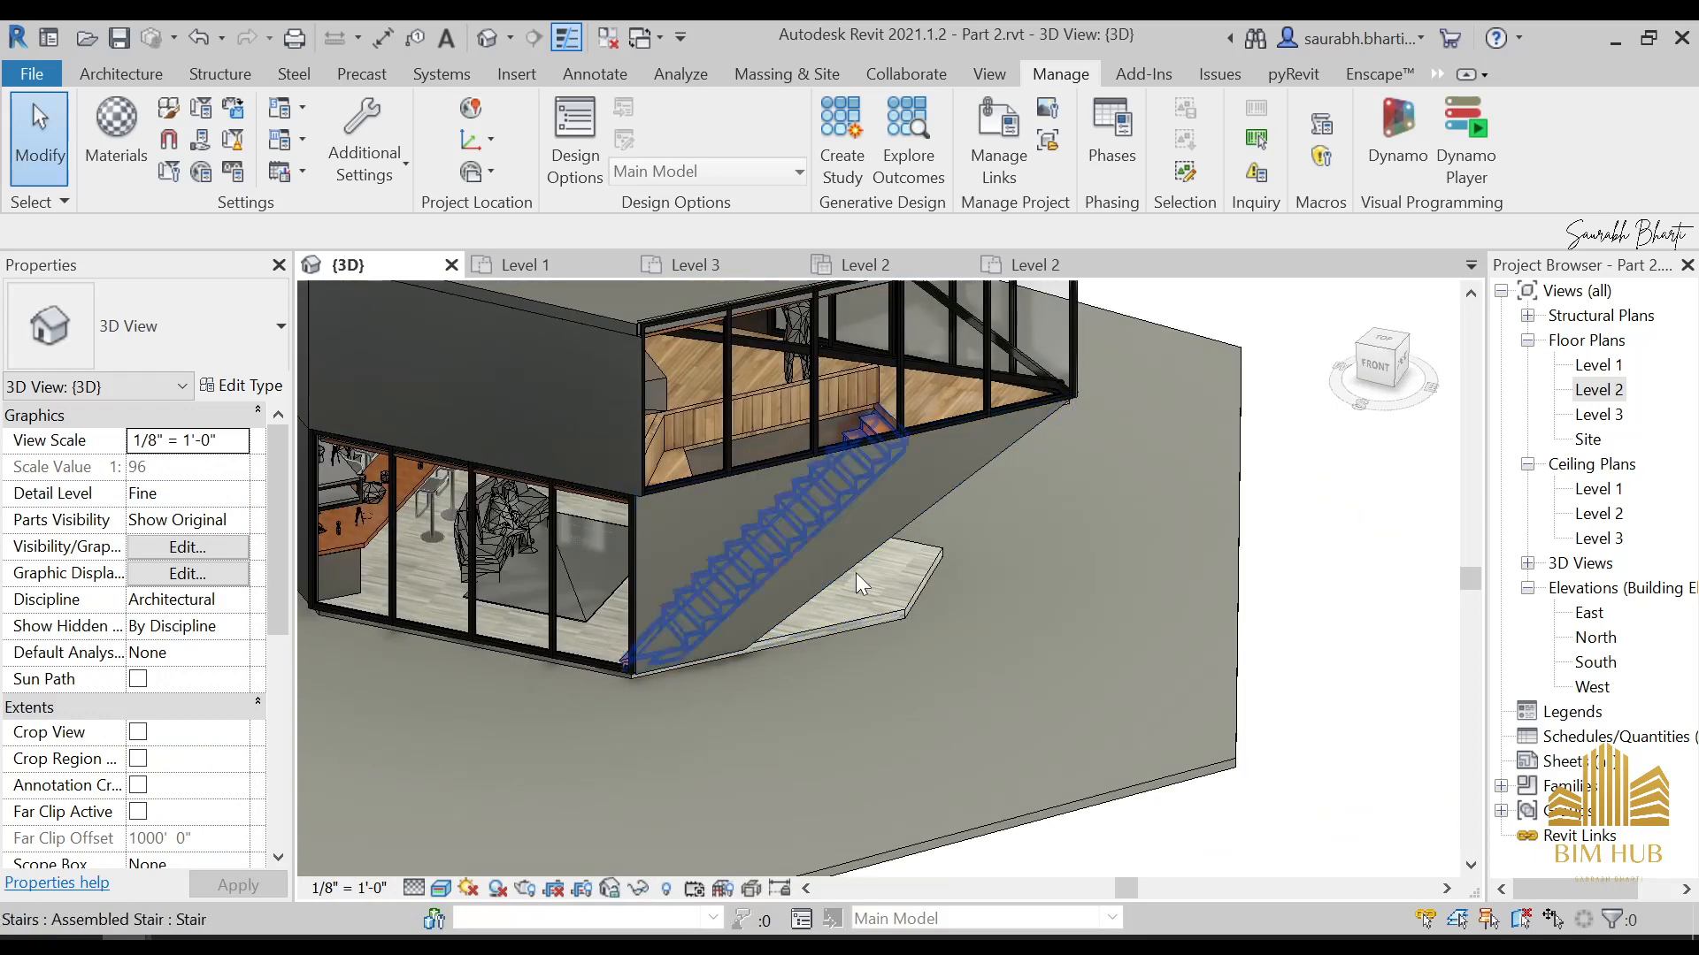
click(925, 506)
key(h)
key(h)
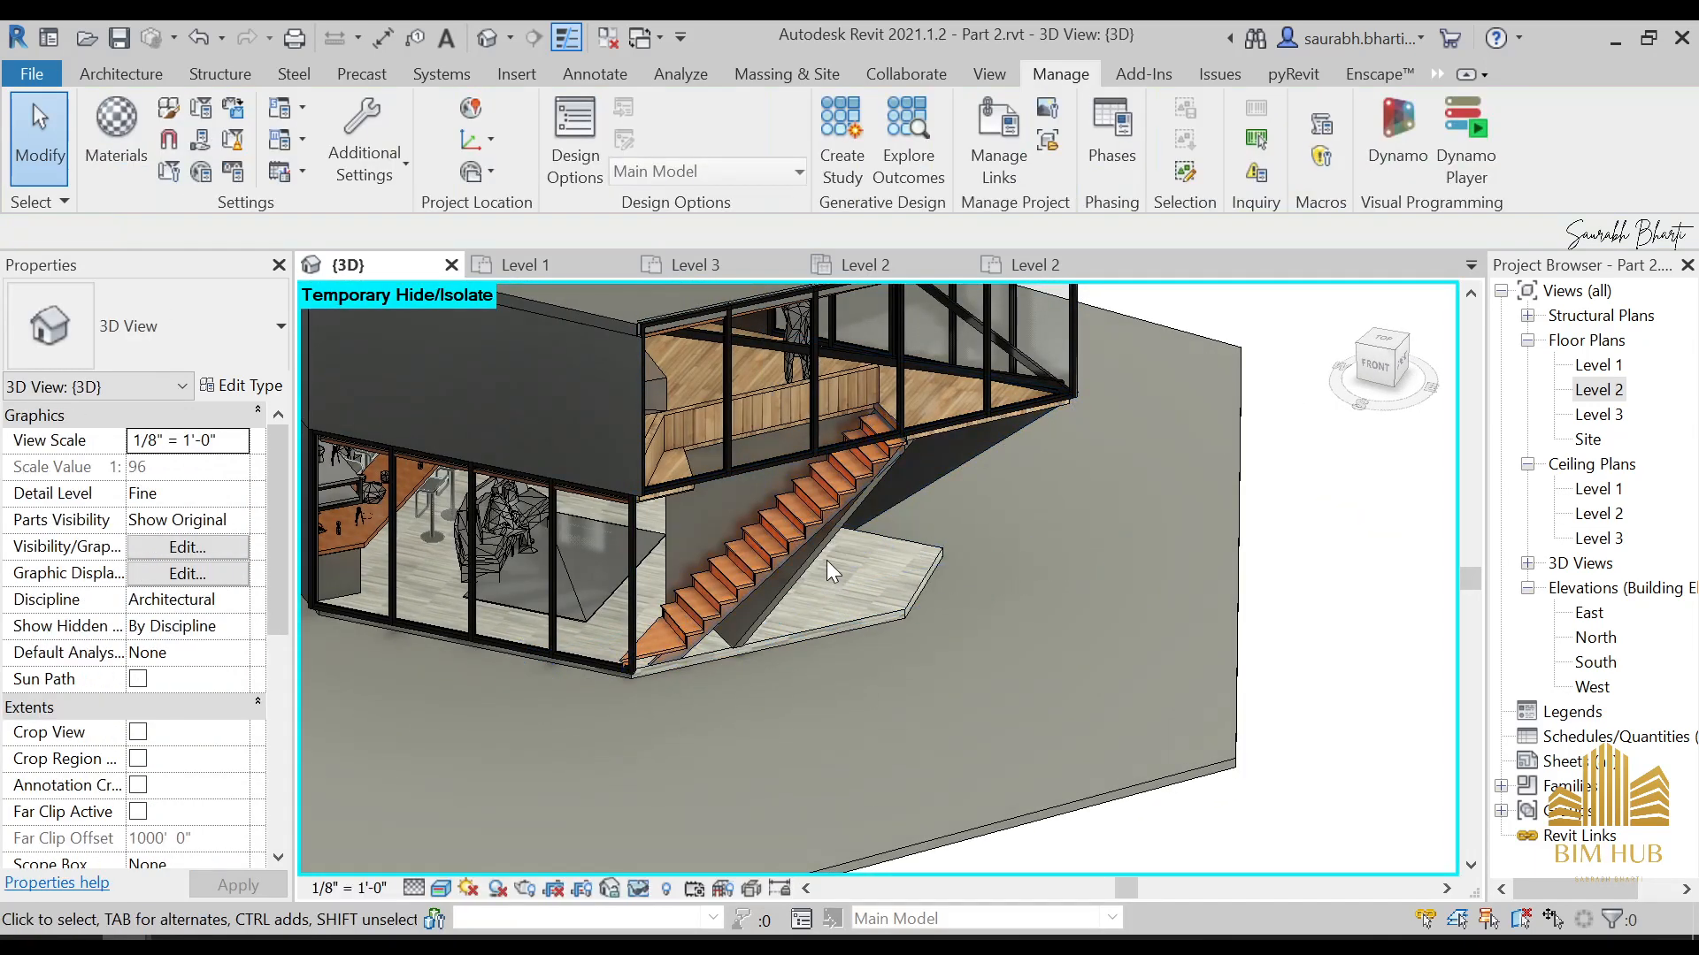
click(826, 560)
key(Escape)
shift+middle_drag(895, 603, 802, 551)
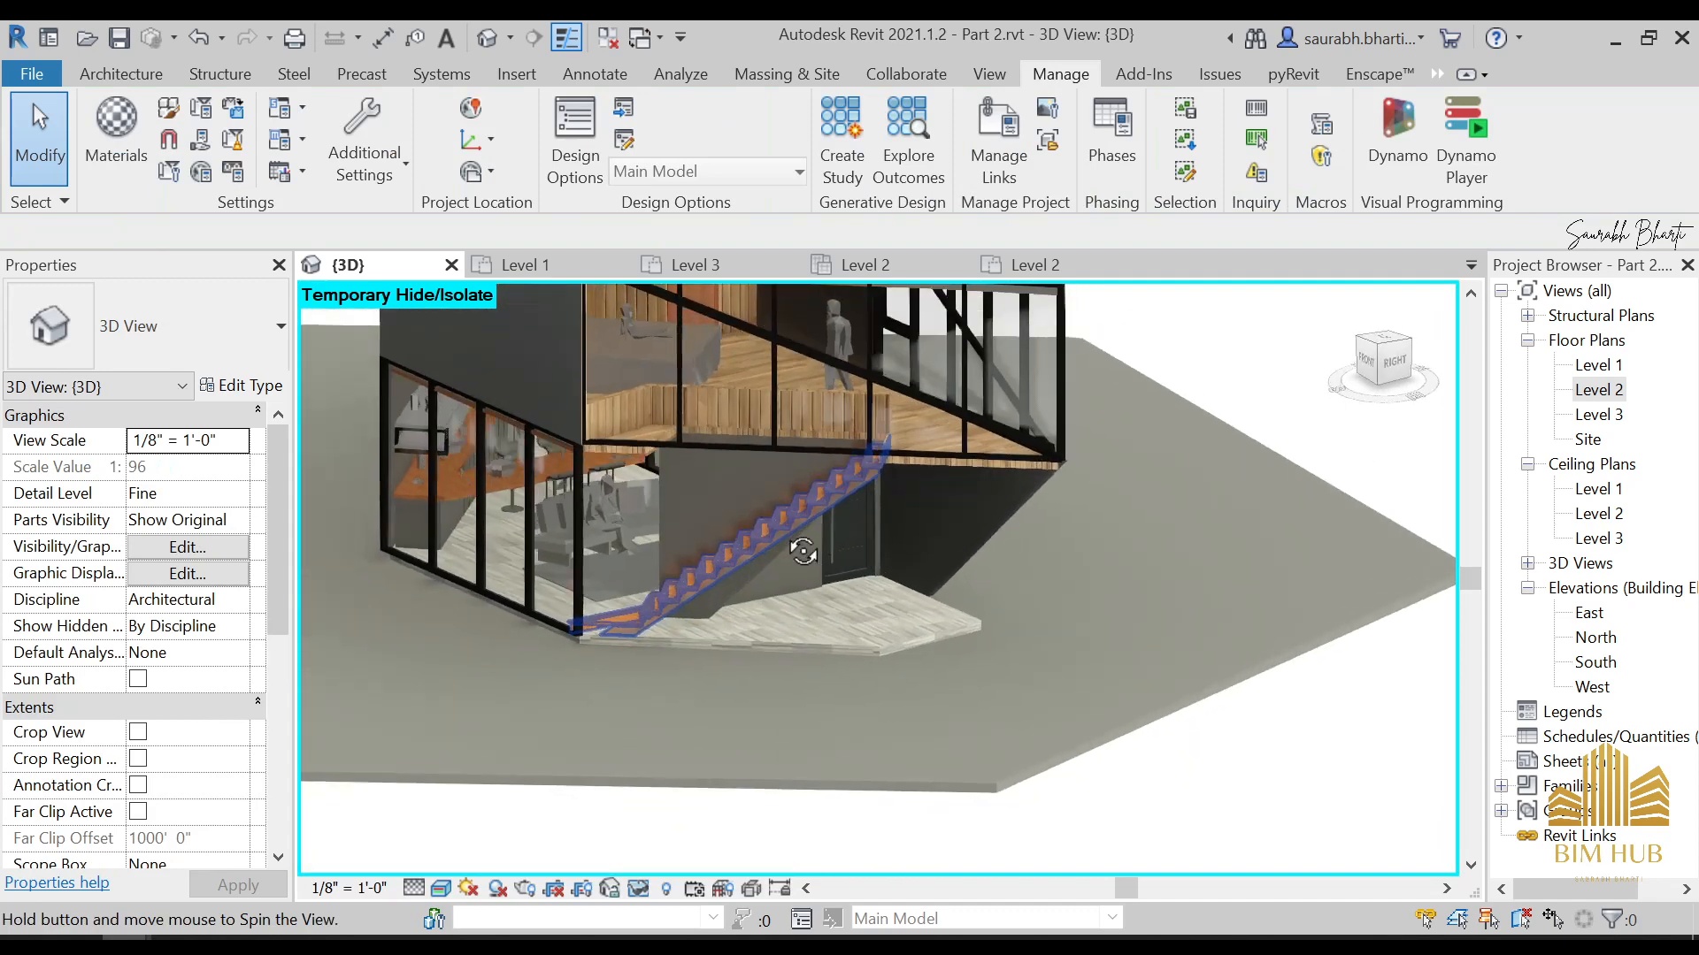
Enable the section box in the 3D view and lower its upper face to cut through the ground floor
scroll(894, 530, down, 4)
scroll(1150, 409, down, 4)
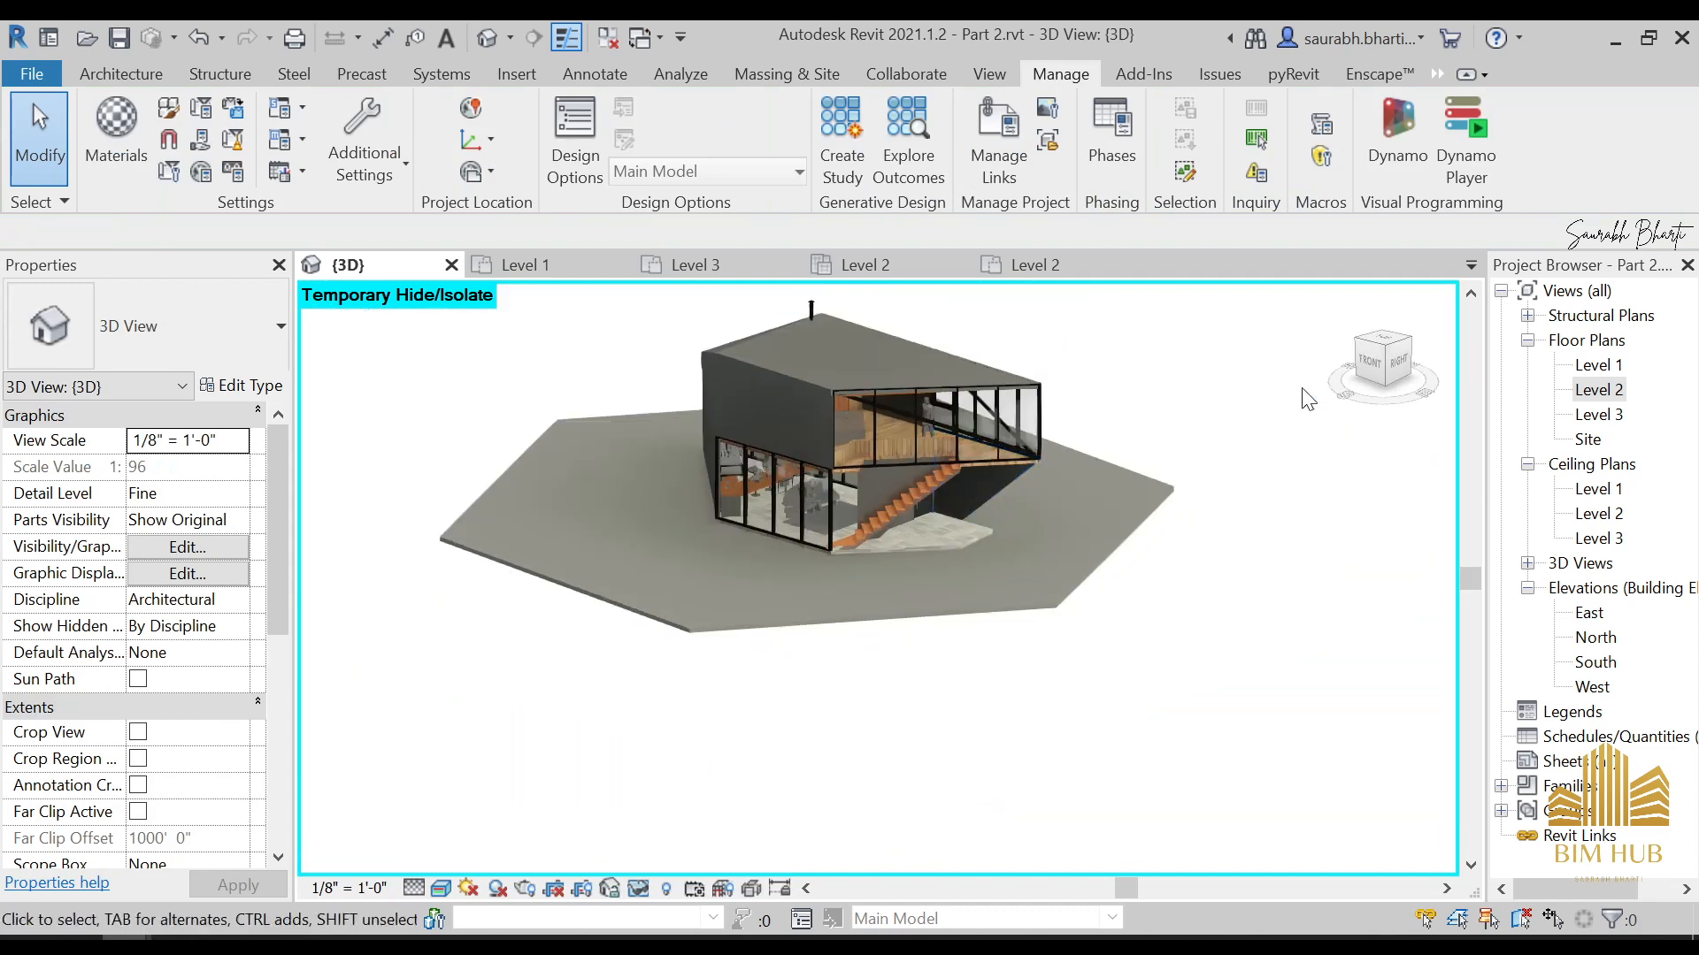
scroll(798, 512, down, 5)
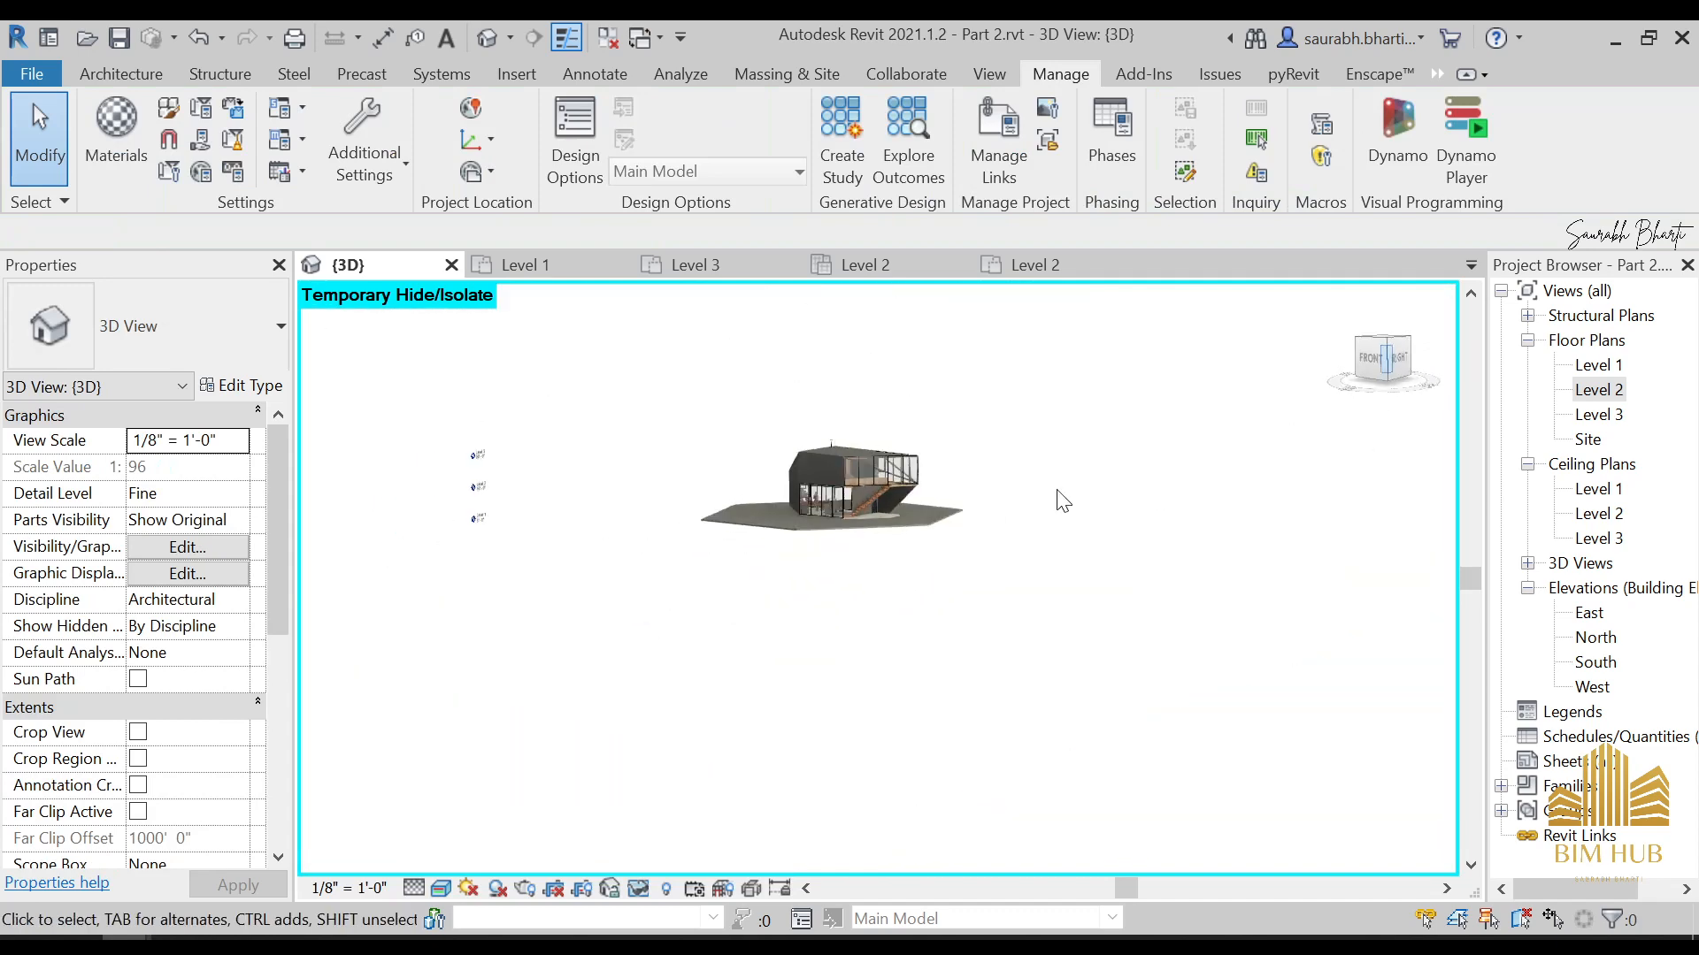
scroll(204, 663, down, 6)
scroll(177, 466, up, 1)
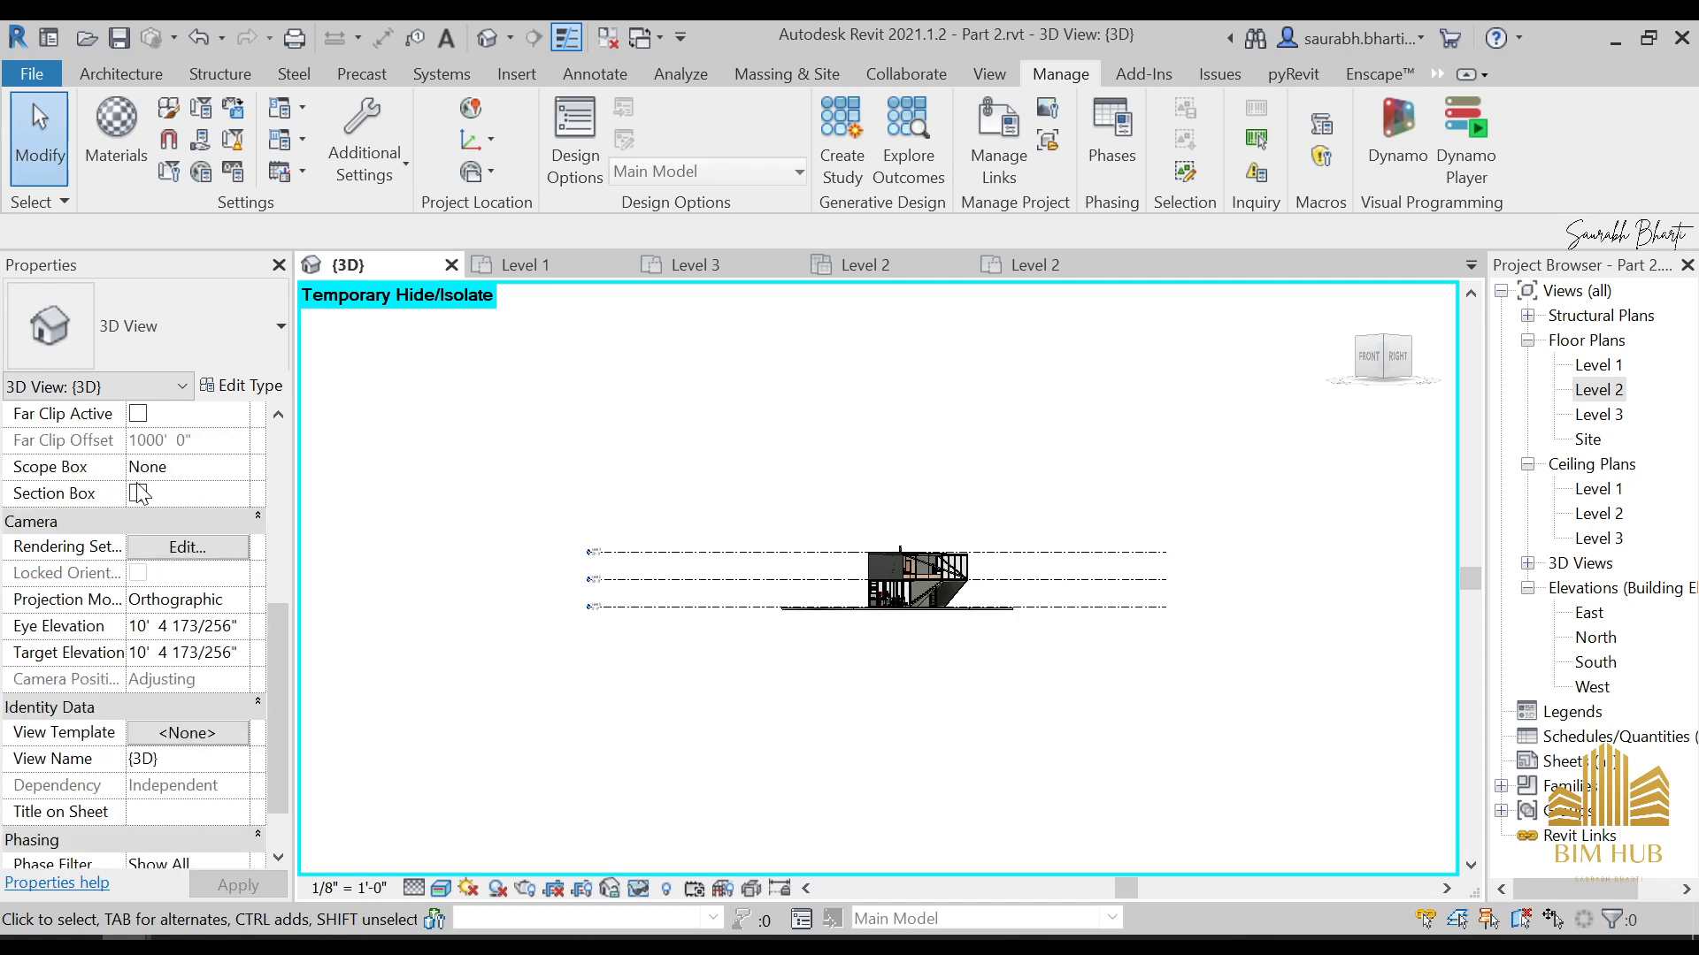
scroll(896, 564, up, 3)
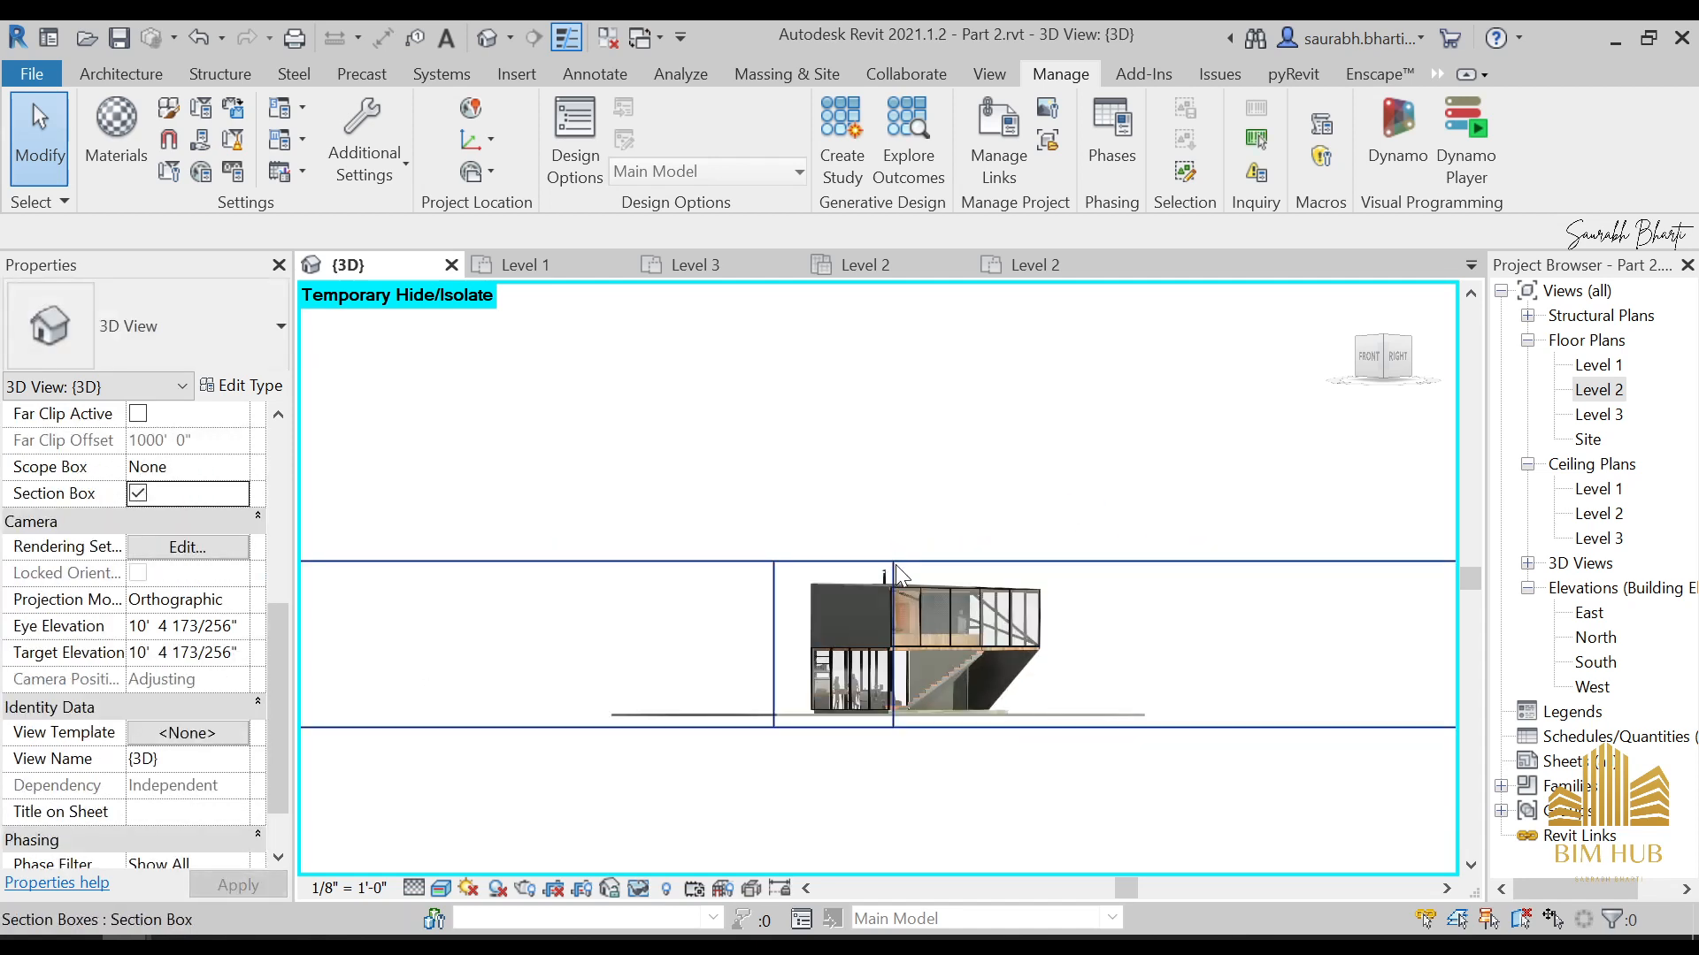
click(896, 563)
drag(833, 562, 835, 668)
scroll(542, 667, down, 2)
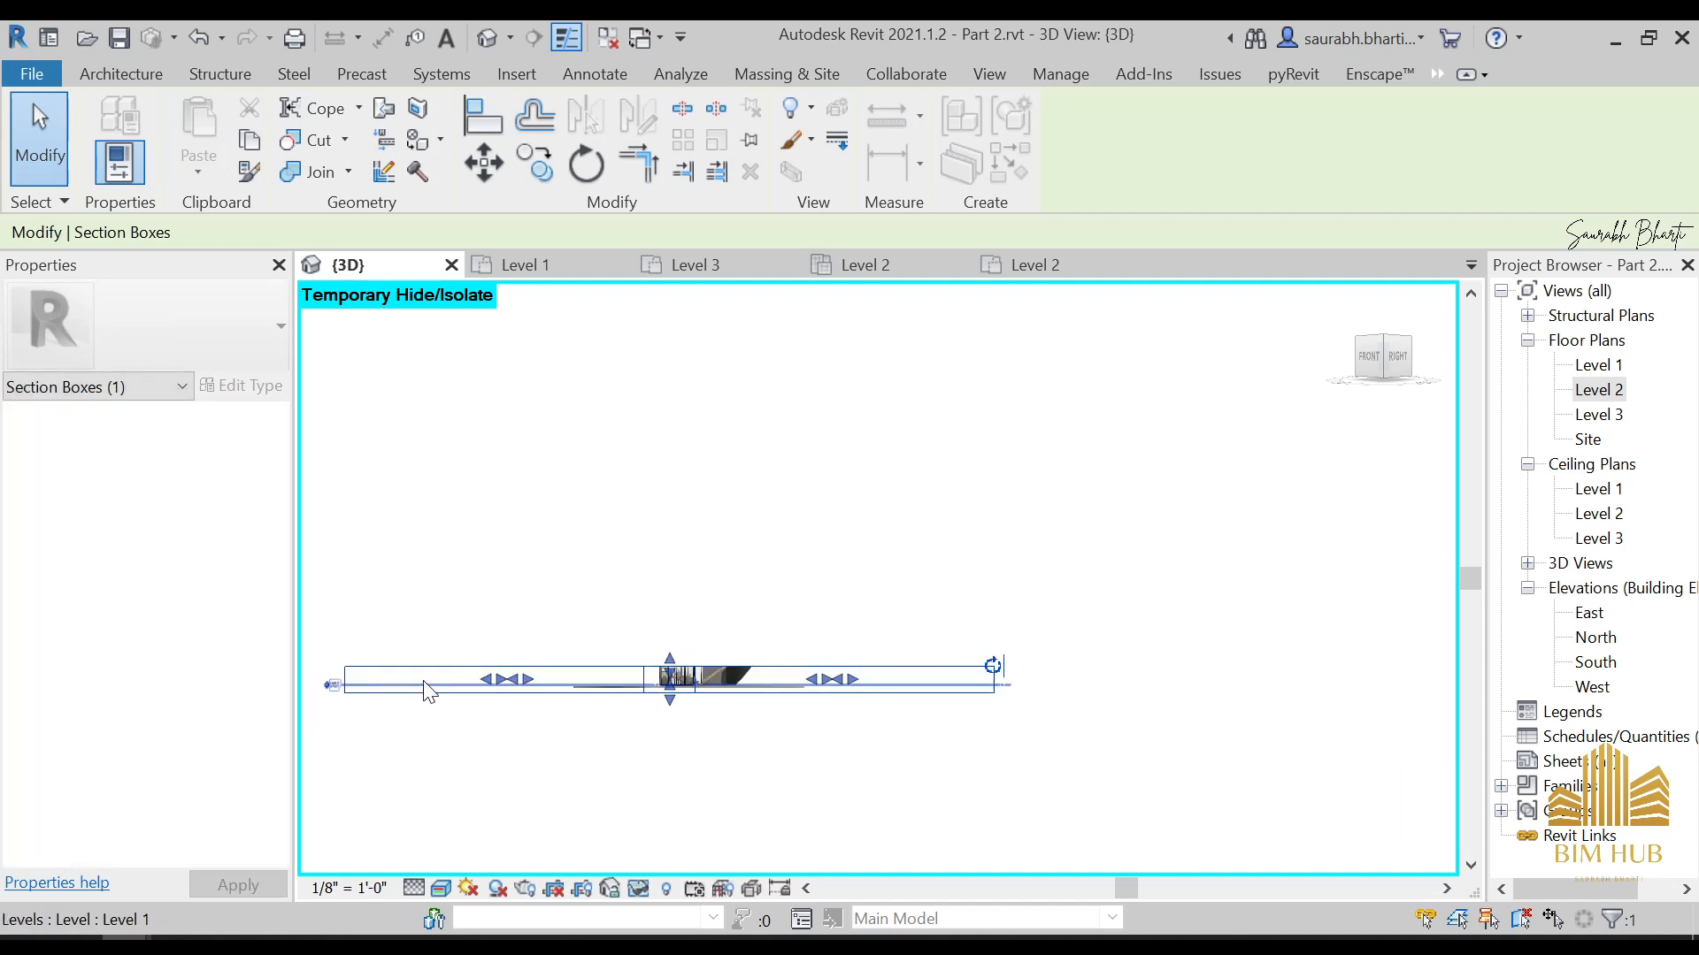
Pull the side faces of the section box inward to narrow the cut around the ground floor in the 3D view
drag(527, 678, 693, 681)
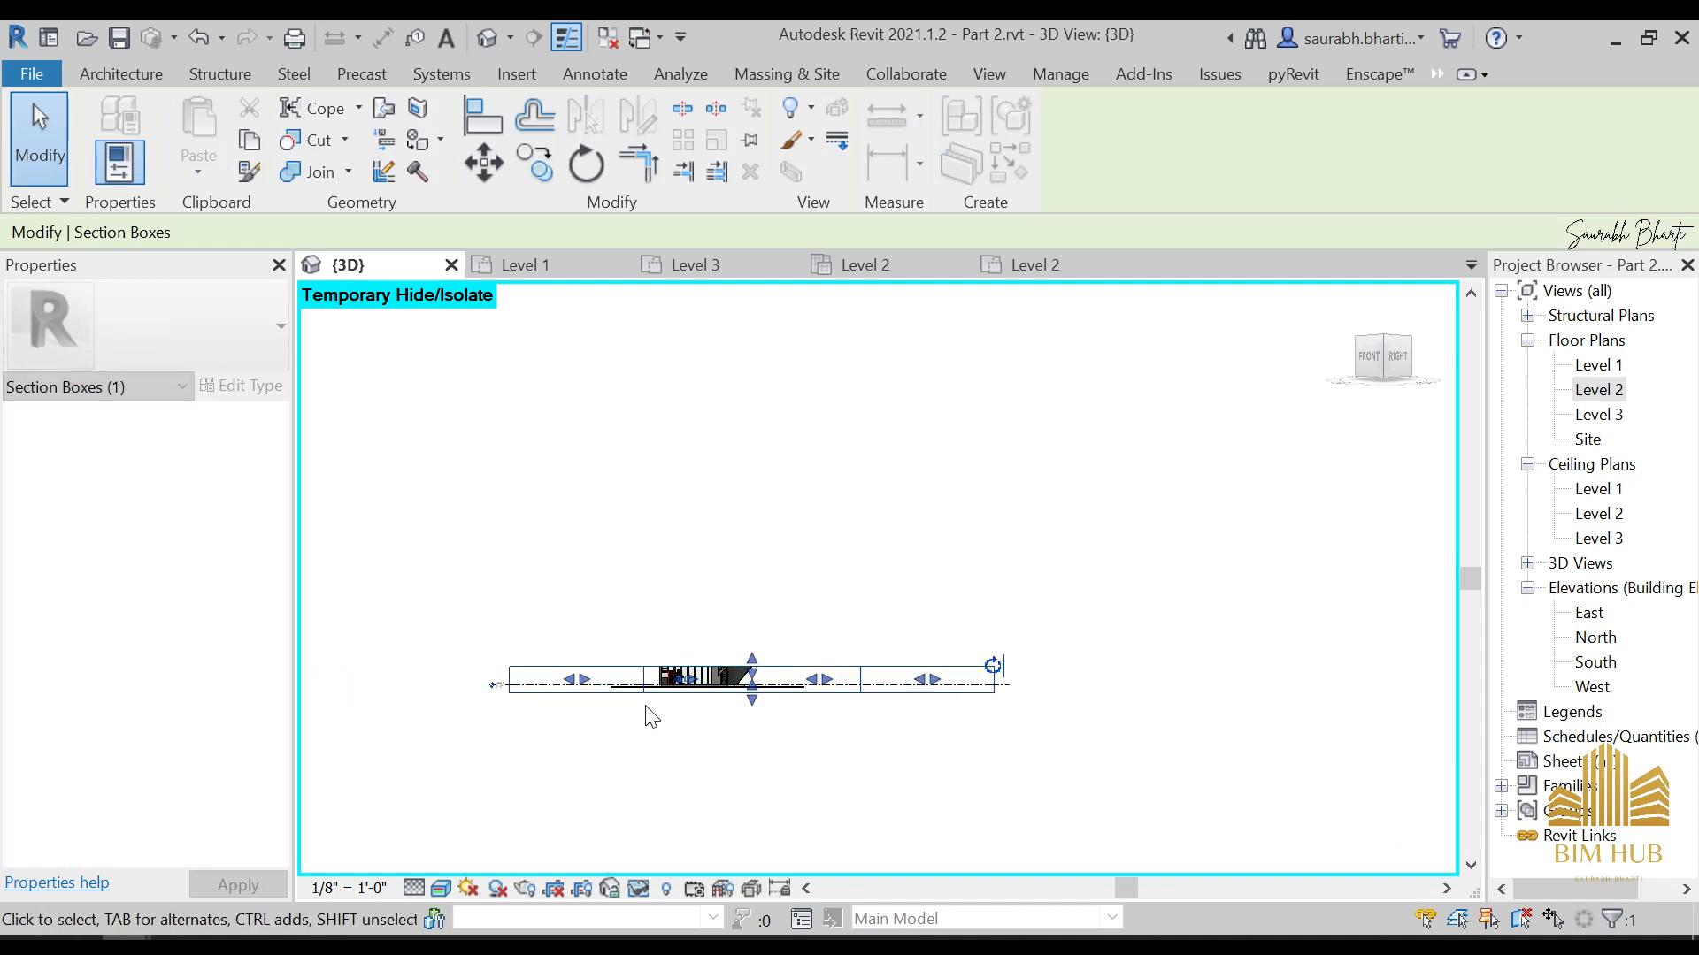
scroll(792, 691, up, 3)
drag(848, 657, 571, 655)
shift+middle_drag(523, 709, 736, 213)
scroll(839, 714, down, 2)
scroll(685, 567, down, 2)
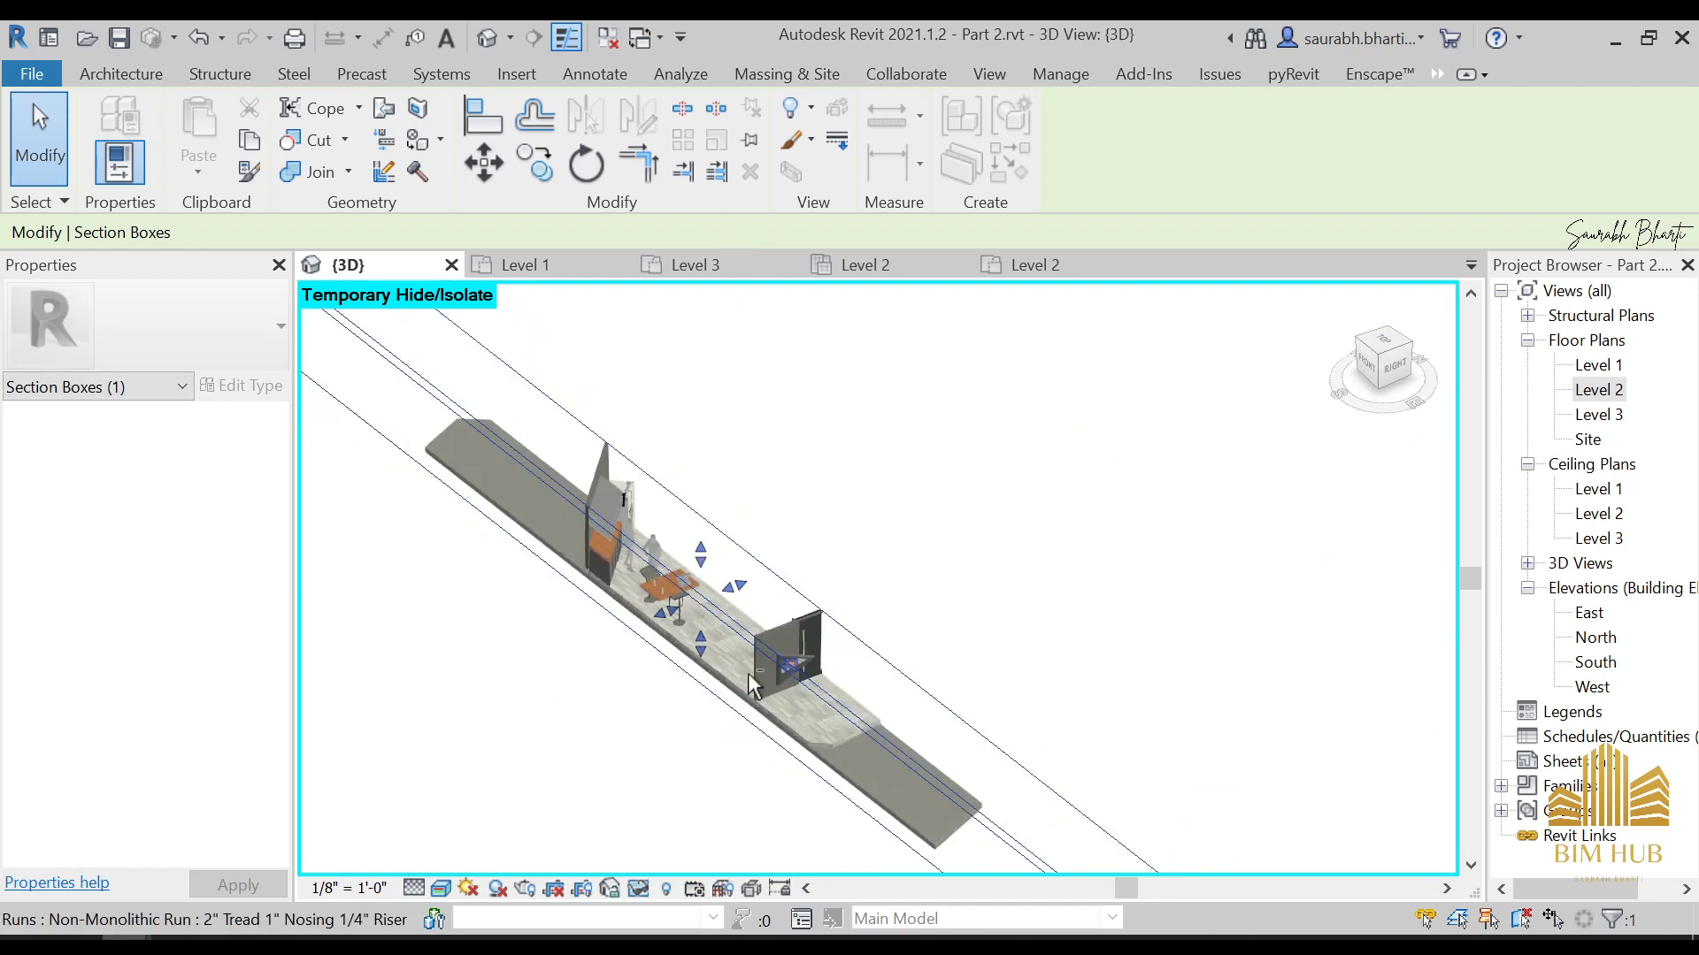
Orient the 3D view to the top and extend the section box to include the ground-floor rooms and the surrounding outdoor slab
shift+middle_drag(747, 672, 1389, 416)
click(1380, 347)
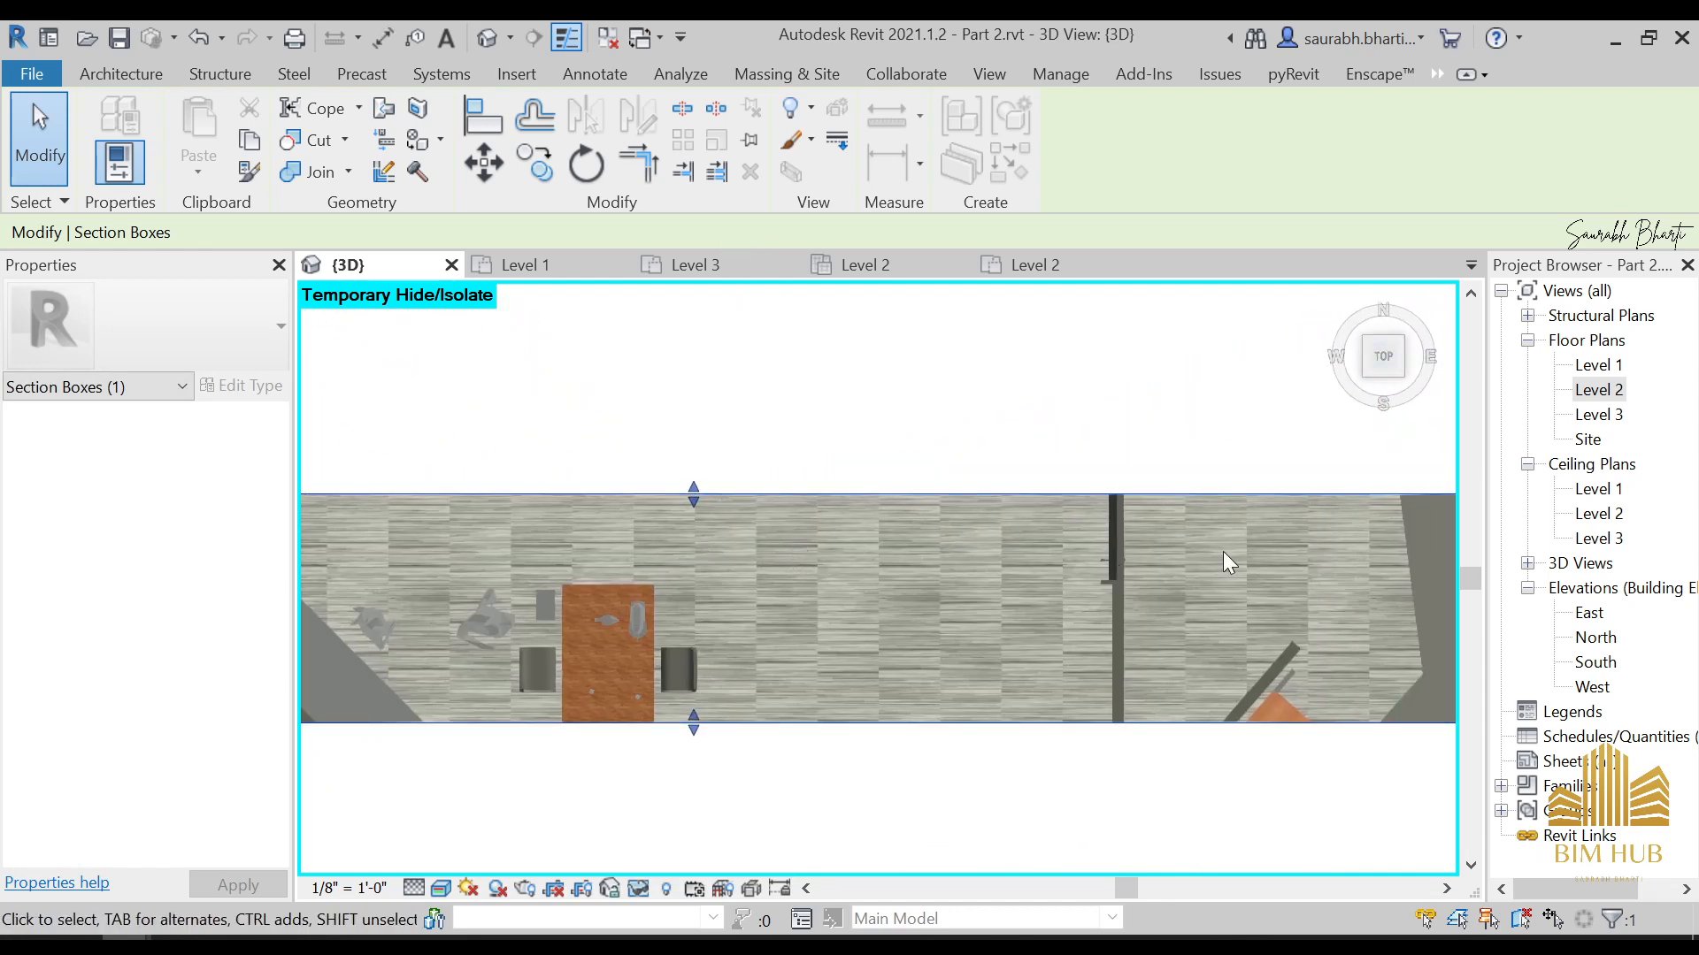
scroll(884, 584, down, 4)
shift+middle_drag(1005, 604, 1345, 354)
click(1392, 360)
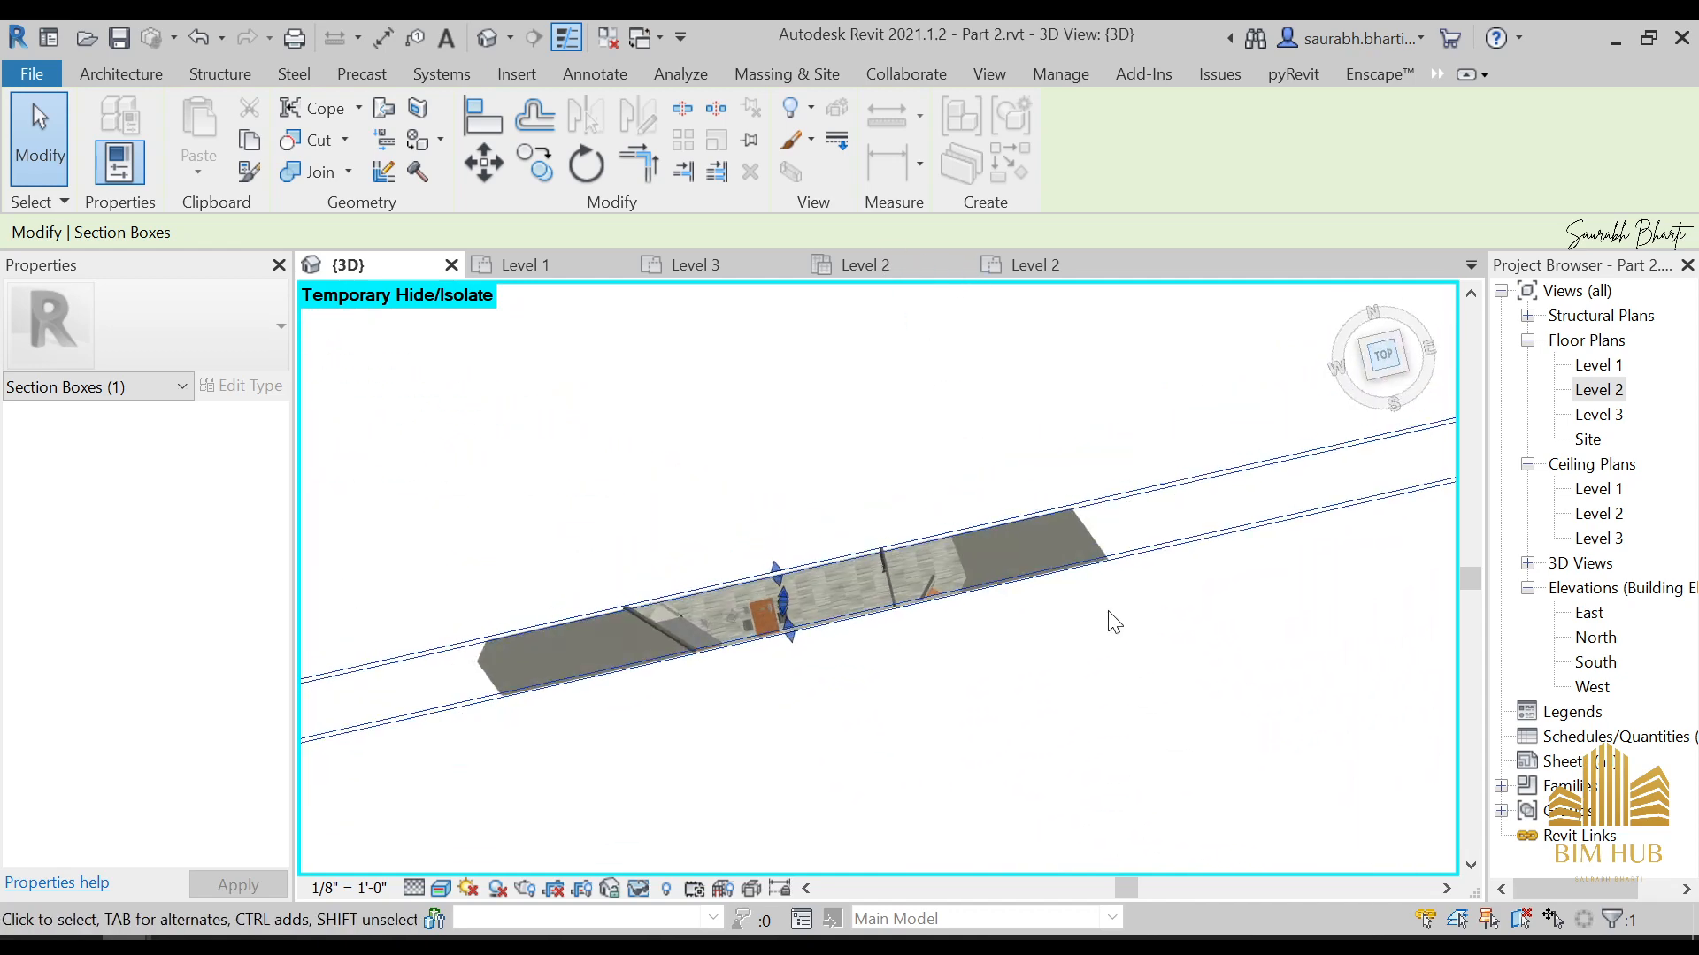
scroll(876, 614, down, 3)
scroll(761, 609, up, 3)
scroll(1043, 606, down, 2)
scroll(948, 632, down, 1)
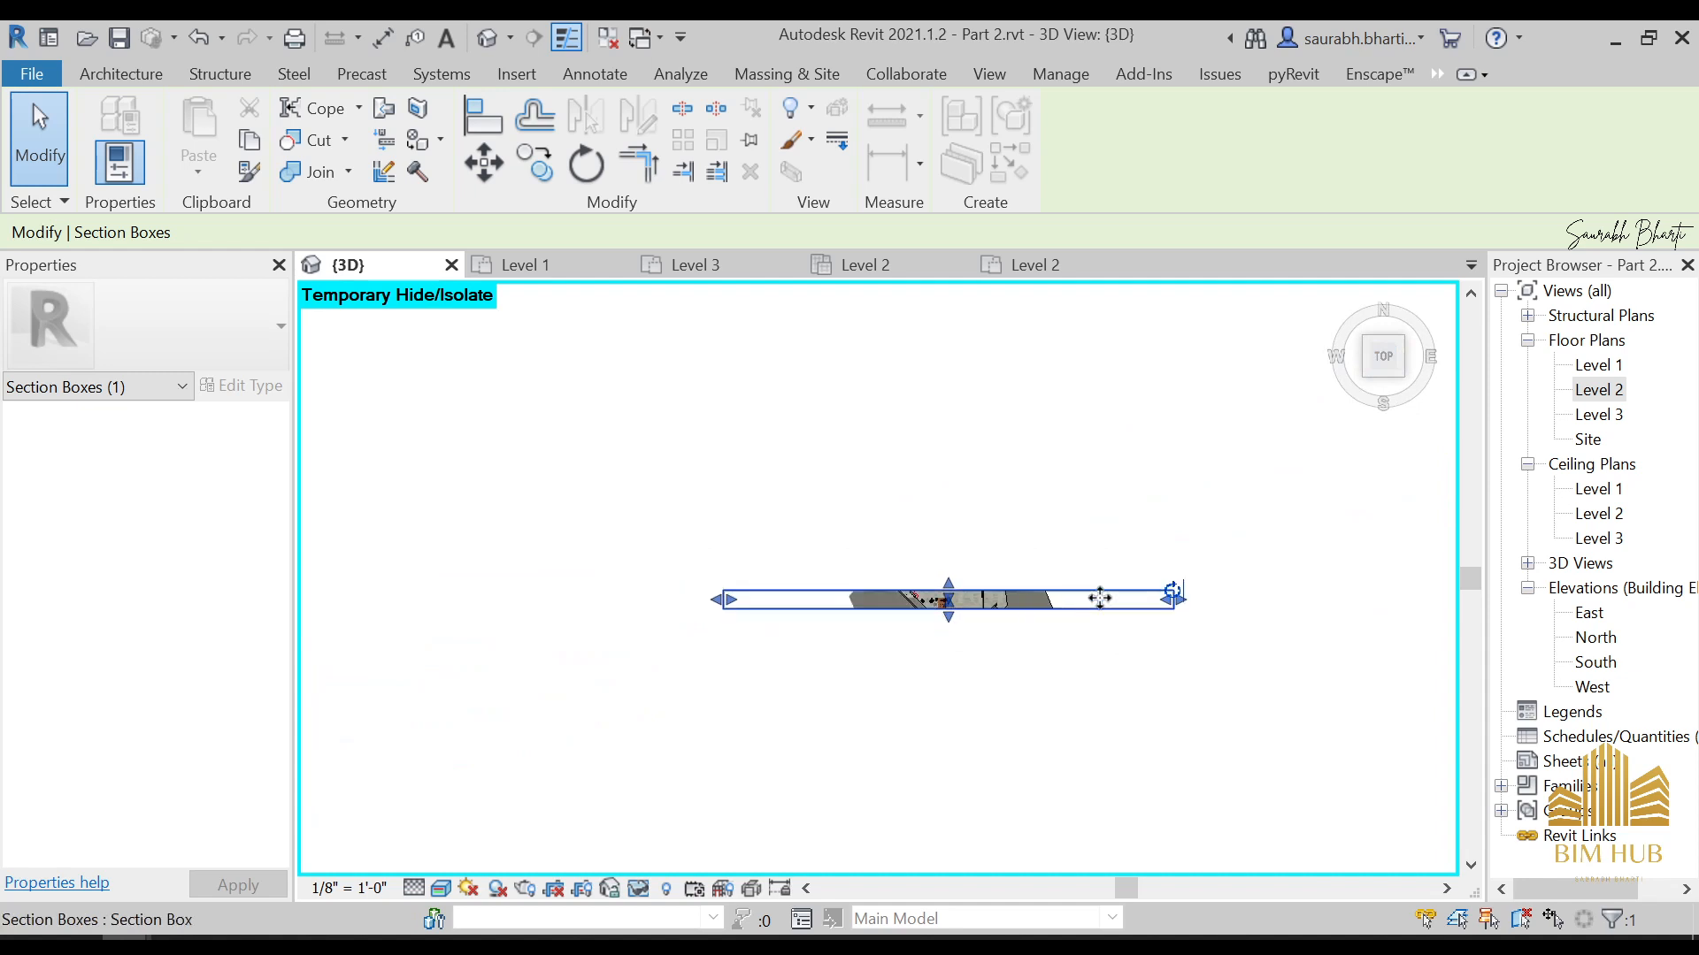
scroll(1109, 577, up, 2)
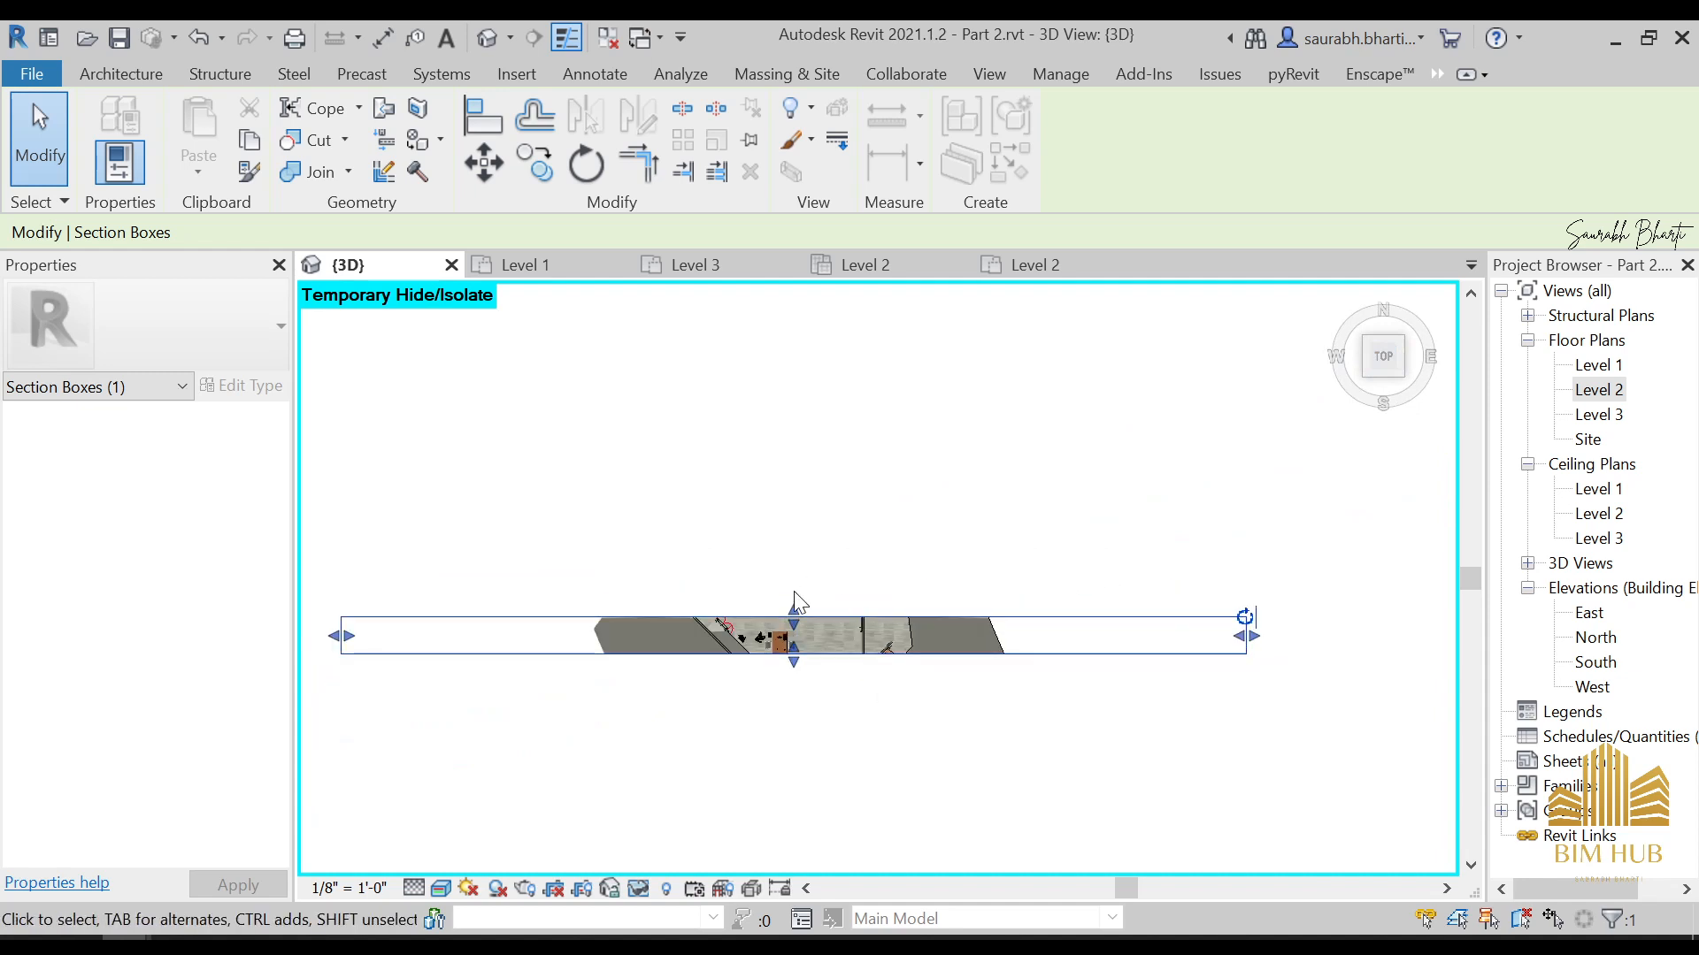
drag(793, 610, 810, 765)
scroll(858, 592, up, 5)
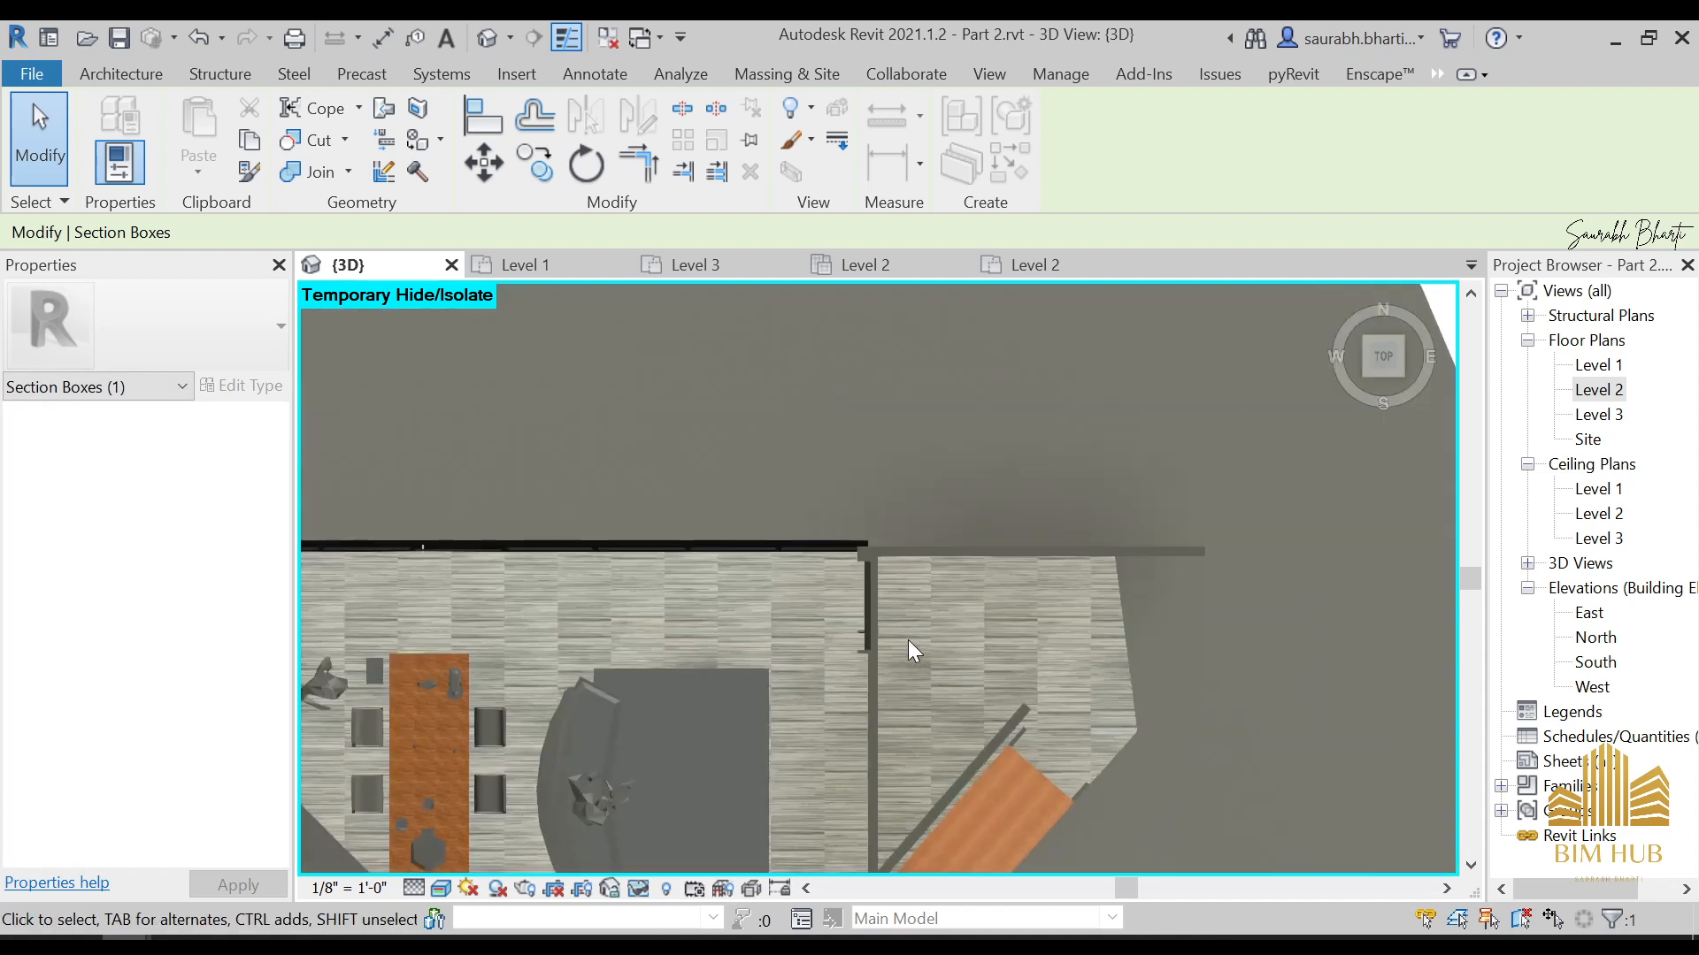
Set the 3D view's visual style to Hidden Line and start a new architectural floor
click(441, 888)
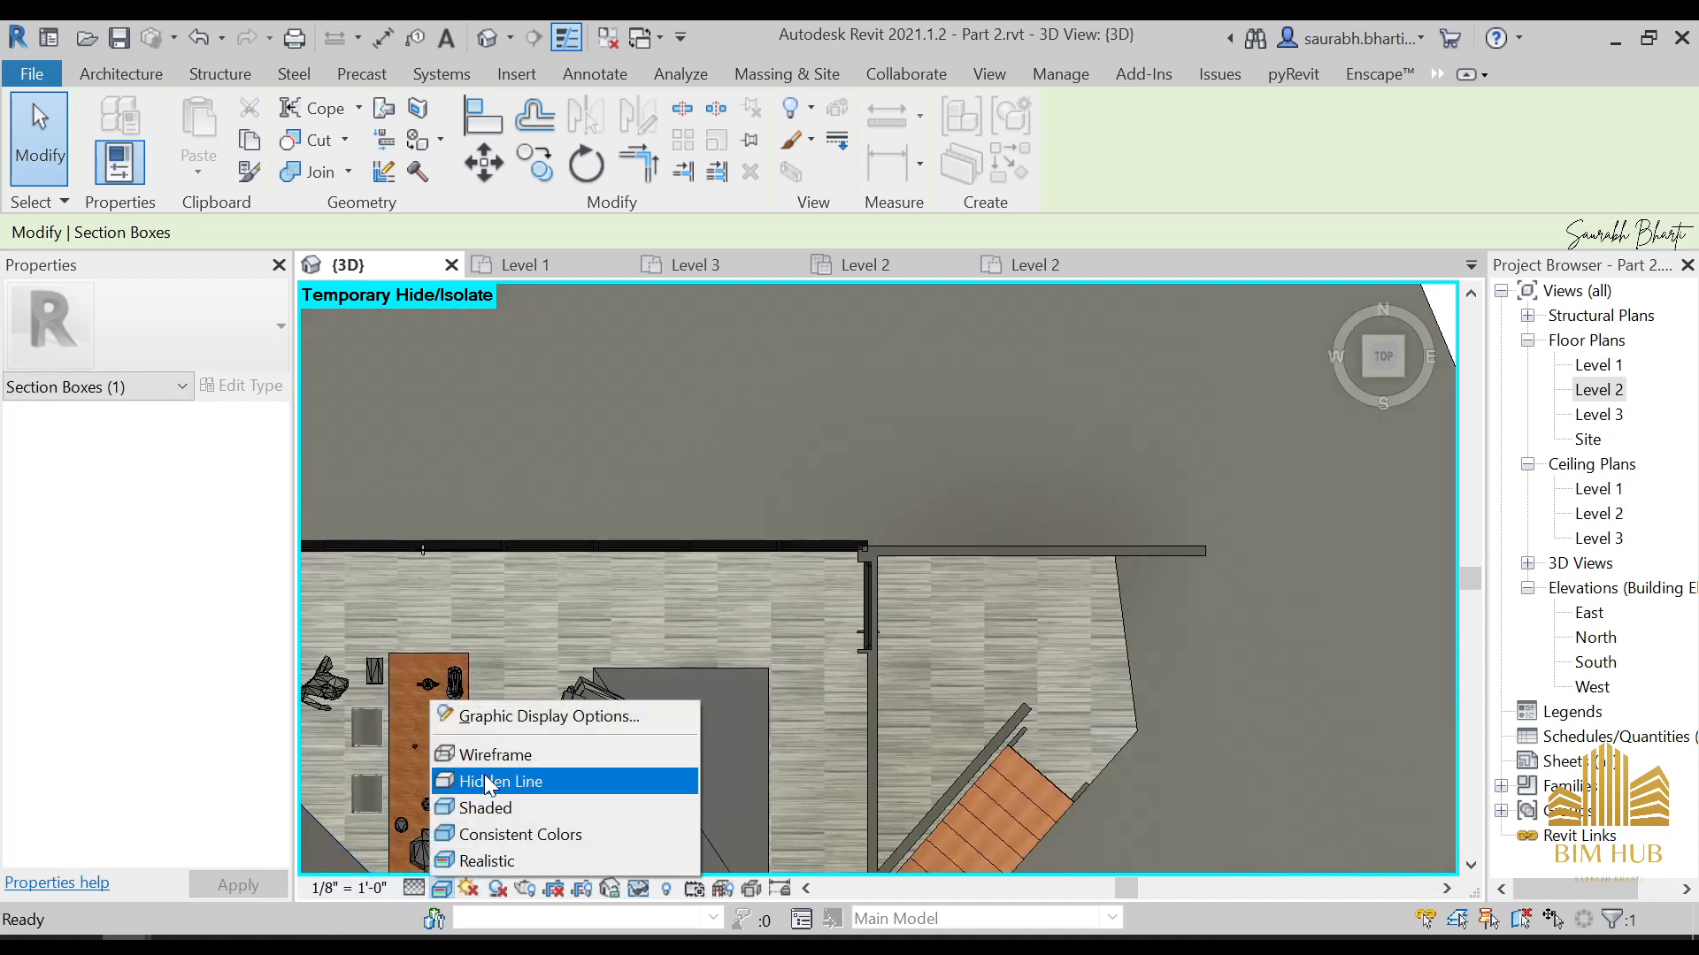
click(485, 773)
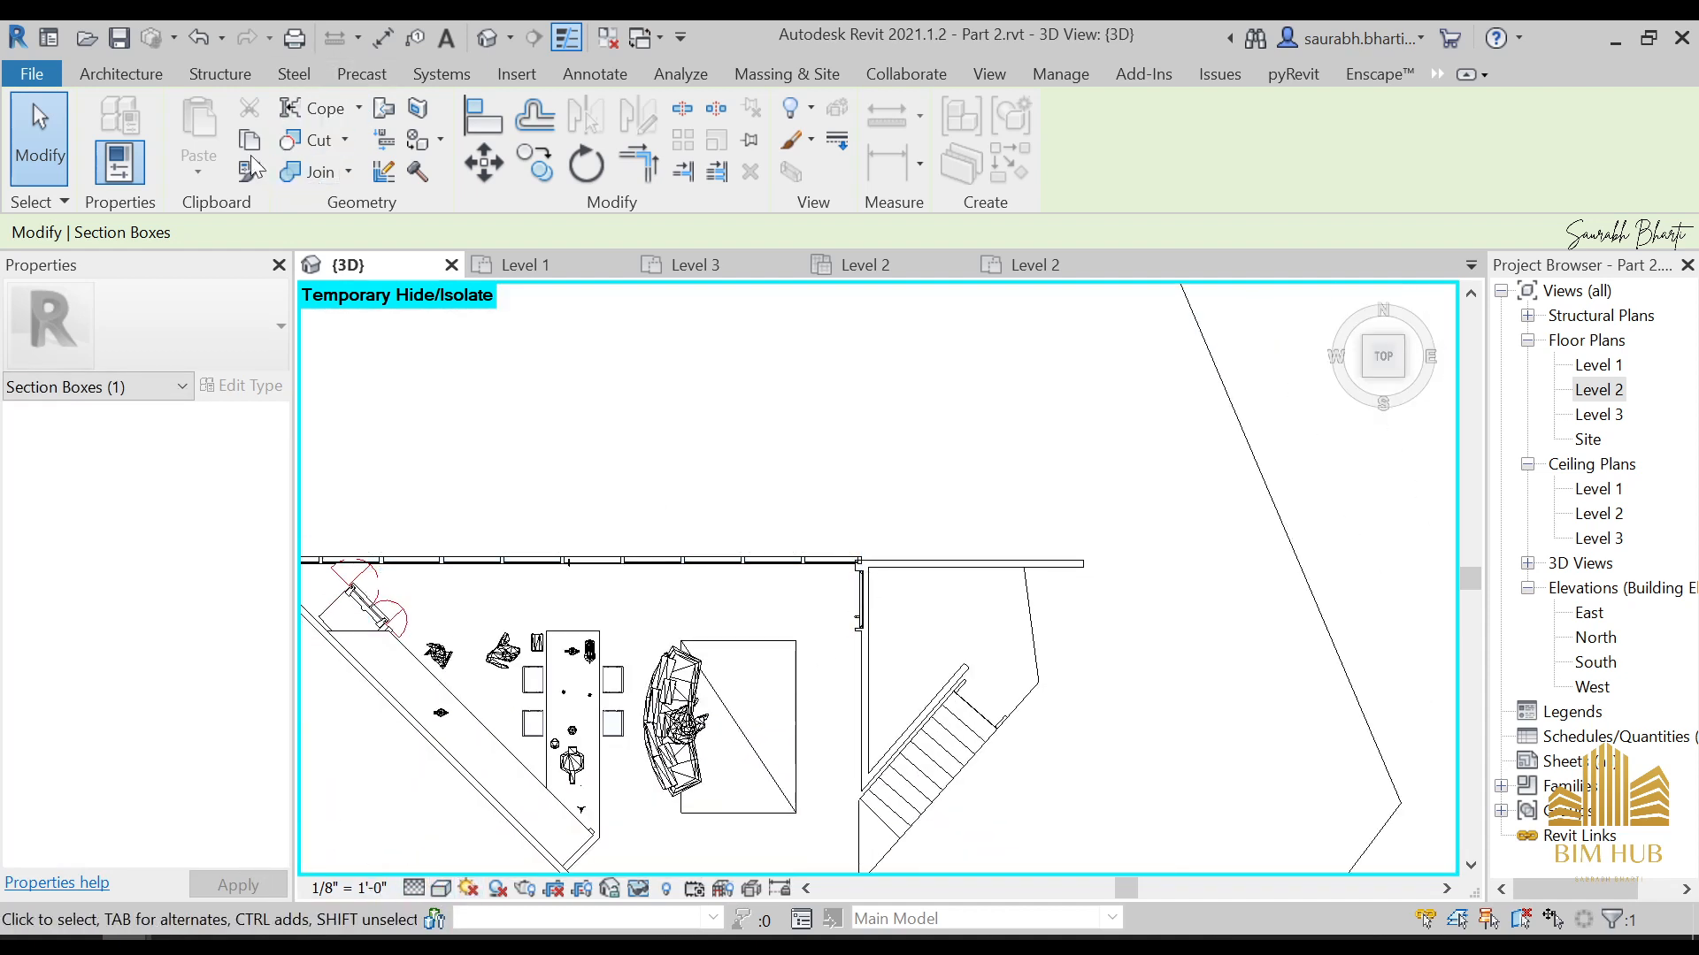
click(129, 76)
click(397, 174)
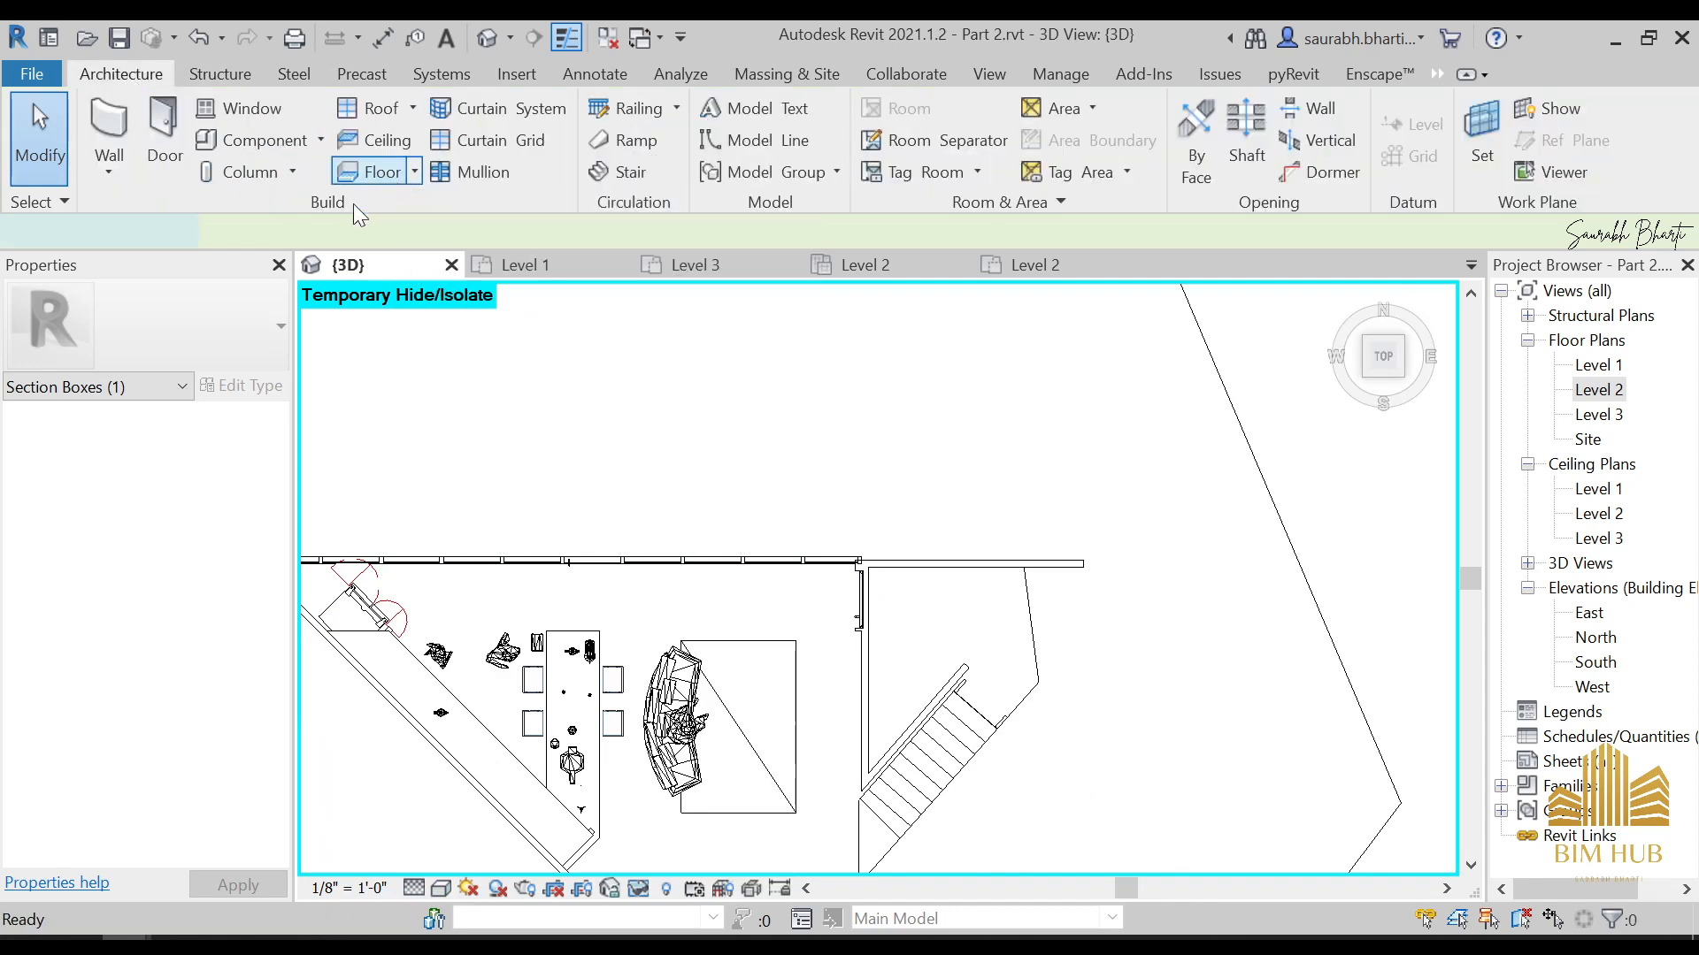
Duplicate the floor type Generic -6" as Generic -pathway and open its layer structure for editing
click(241, 389)
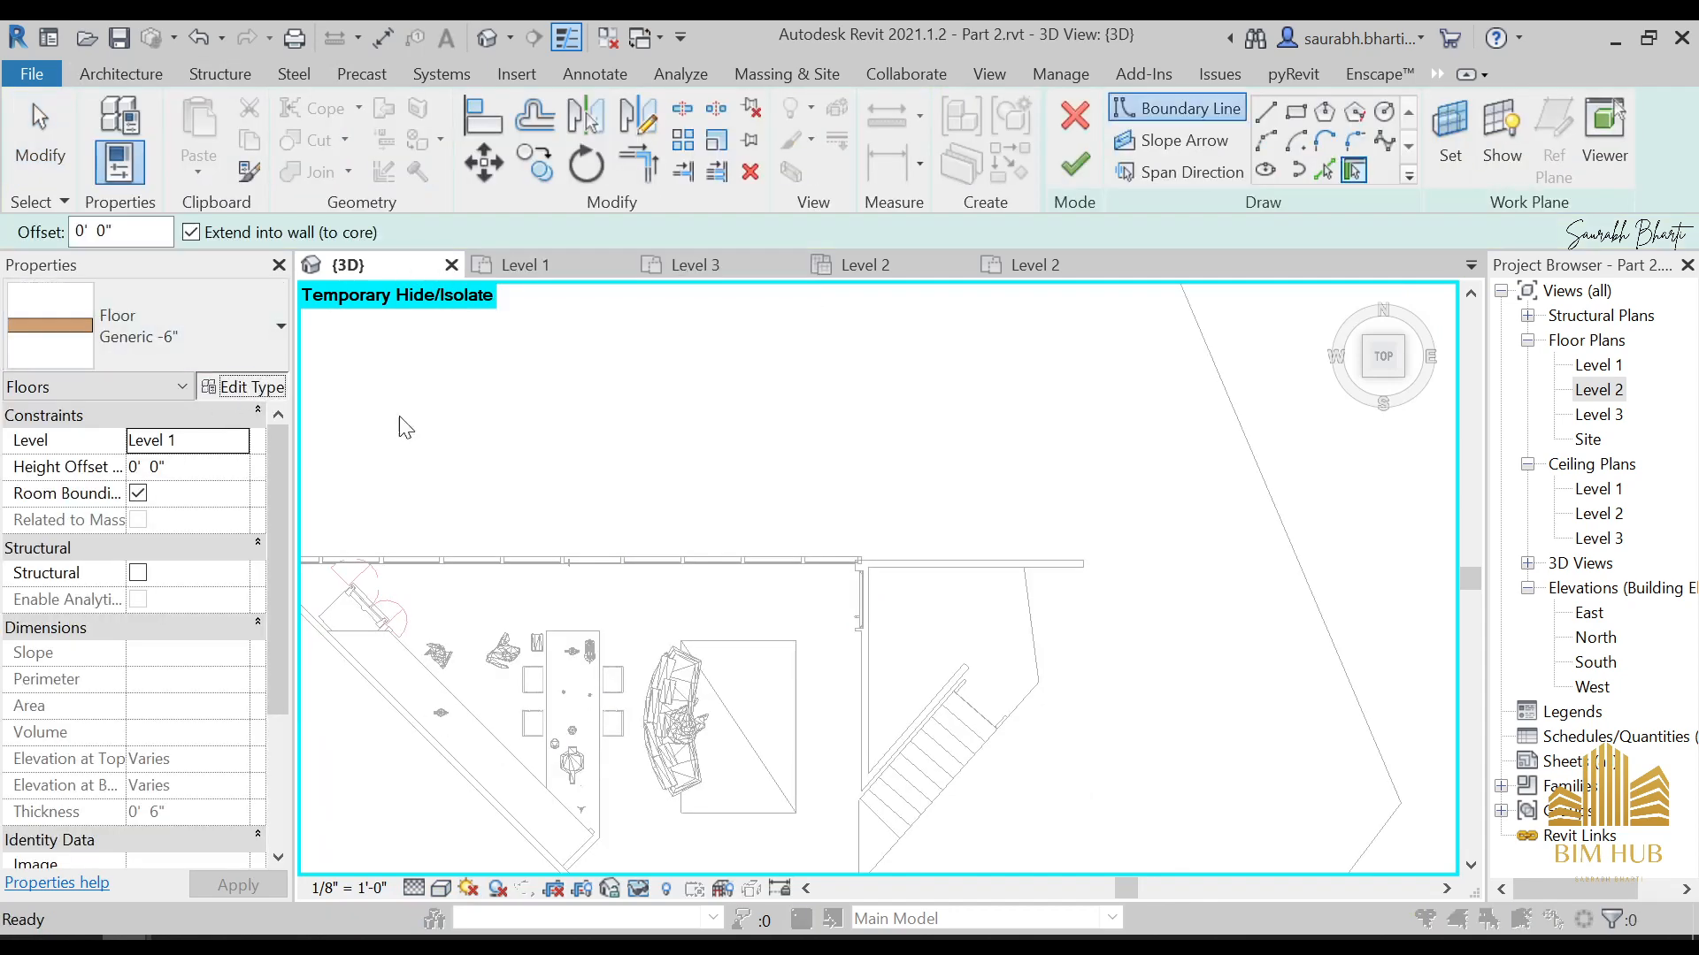
click(1424, 247)
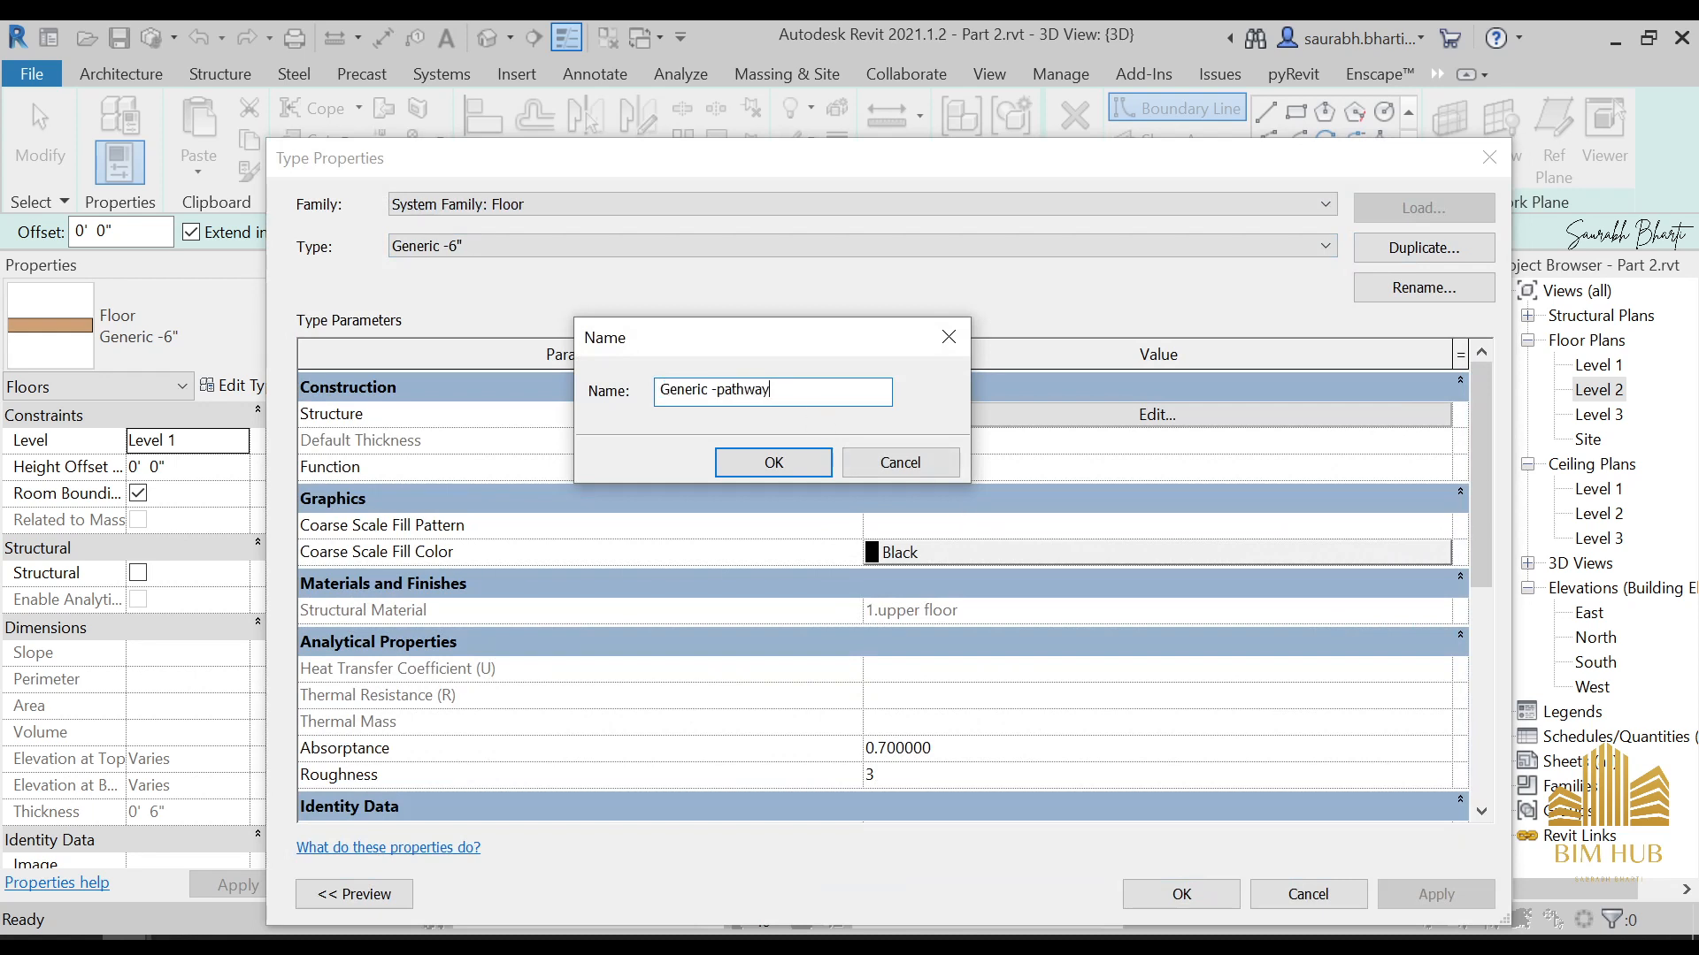
key(Return)
click(1157, 414)
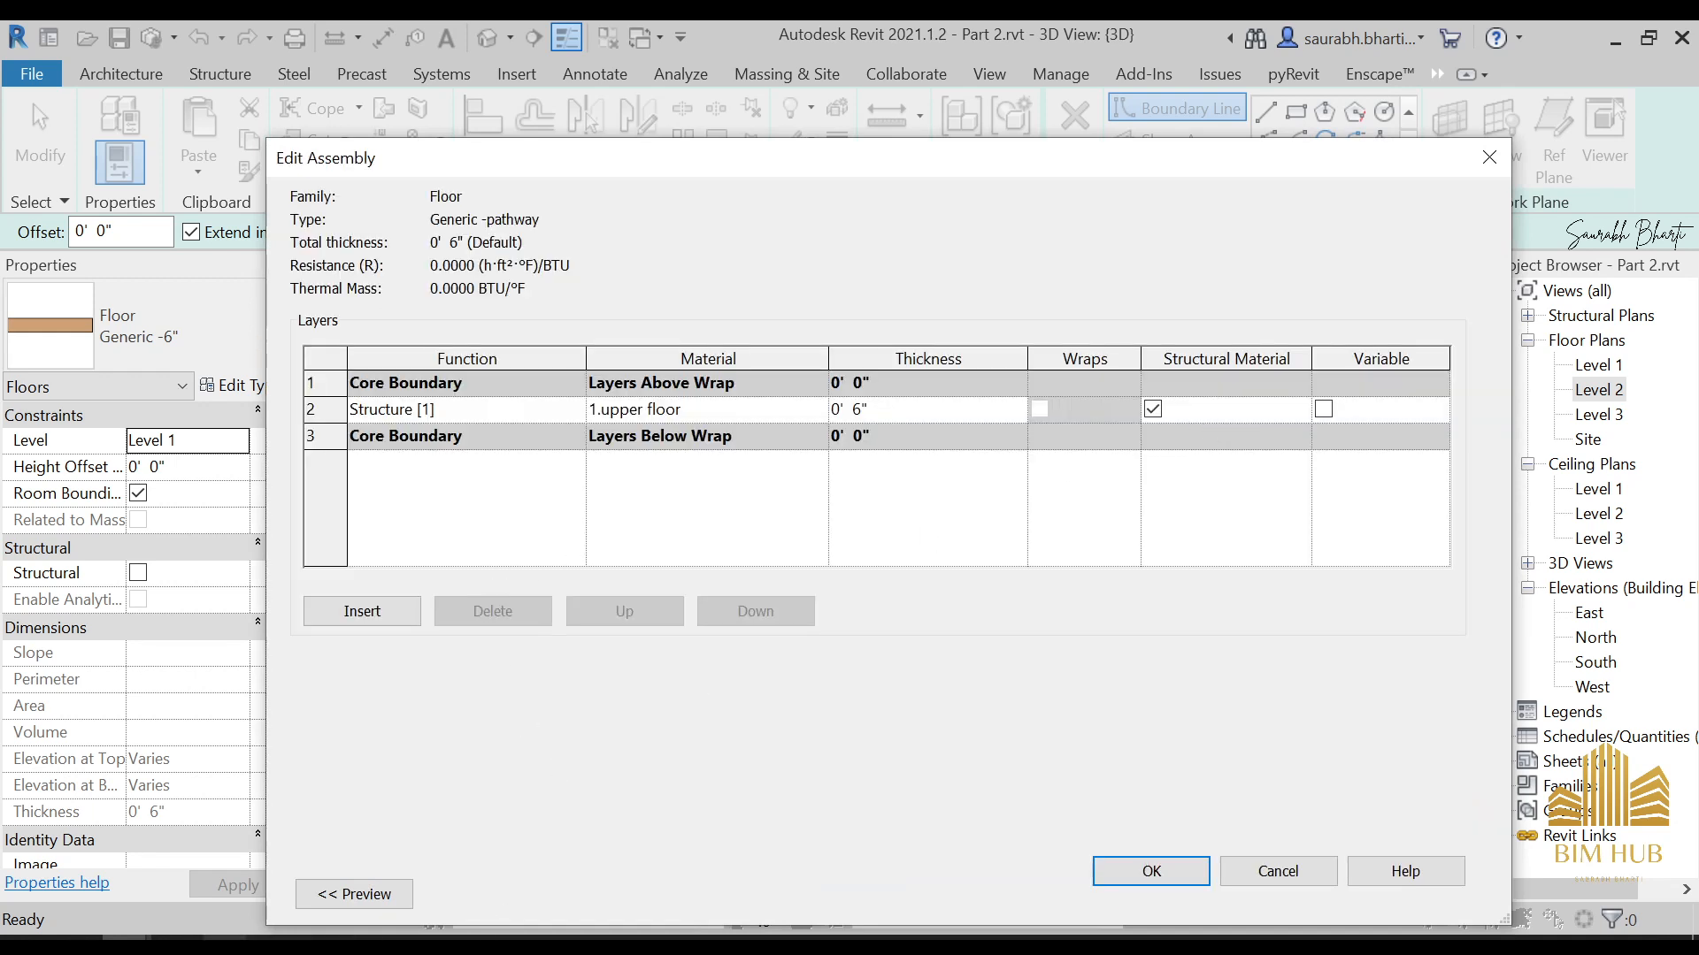
Switch to Photos and examine the pathway beside the gravel area in CA_PREB_2DM_107.jpg, then return to Revit
click(217, 939)
click(533, 847)
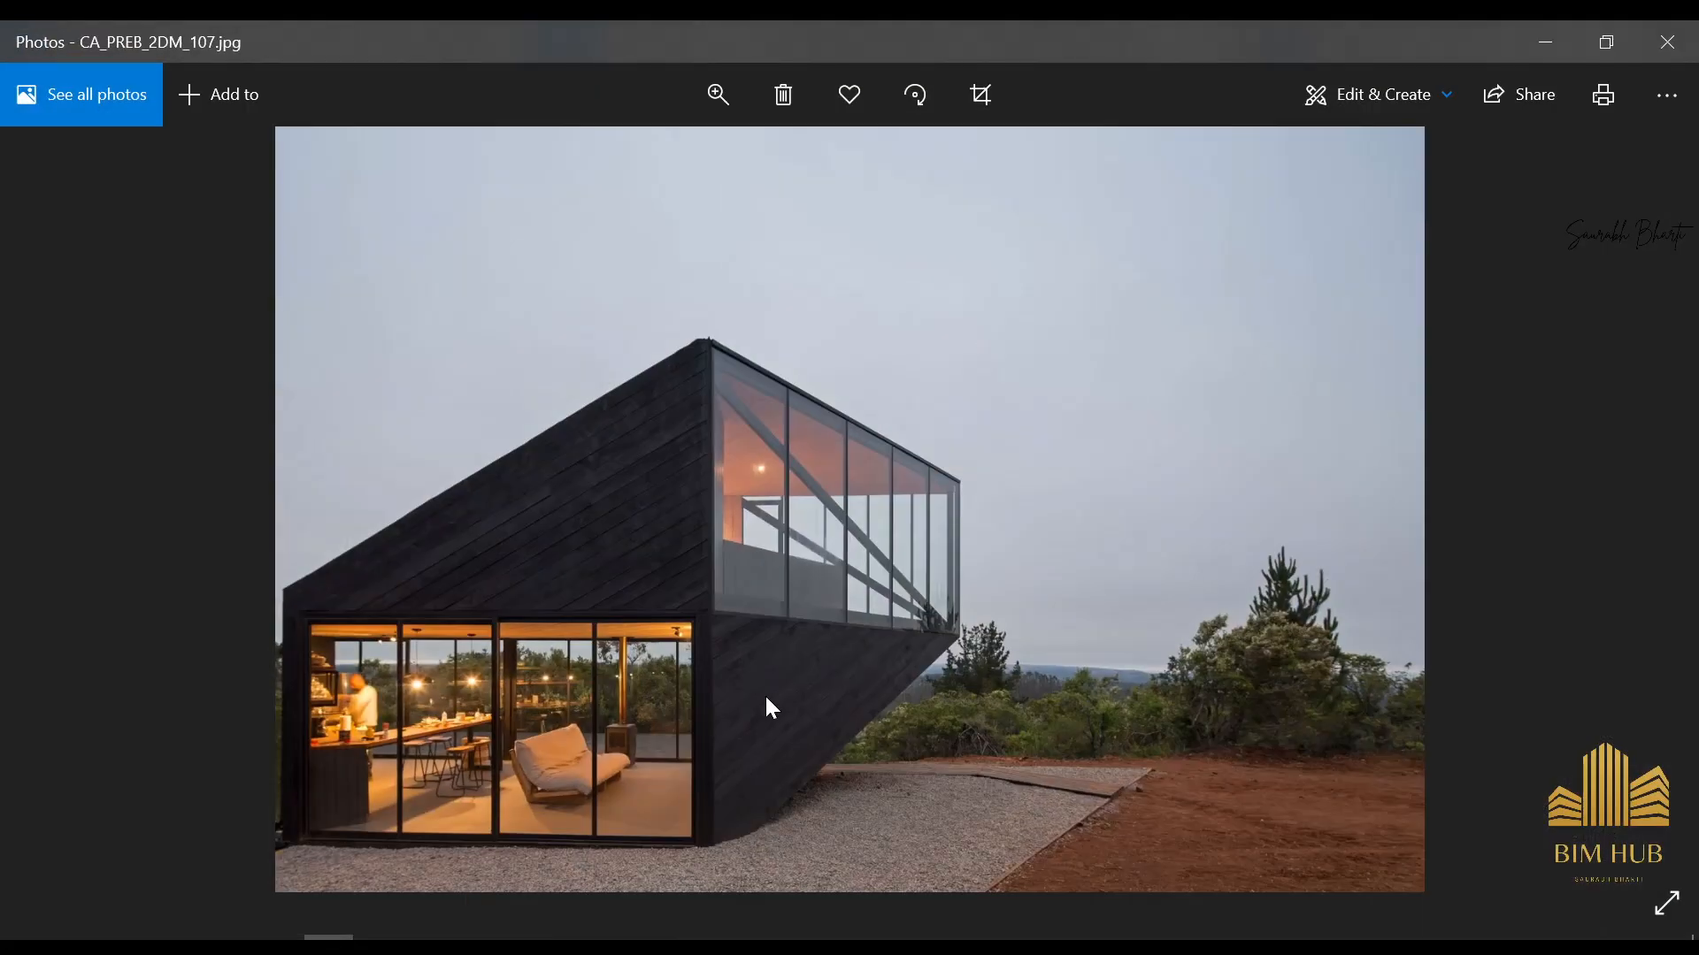
scroll(765, 694, up, 3)
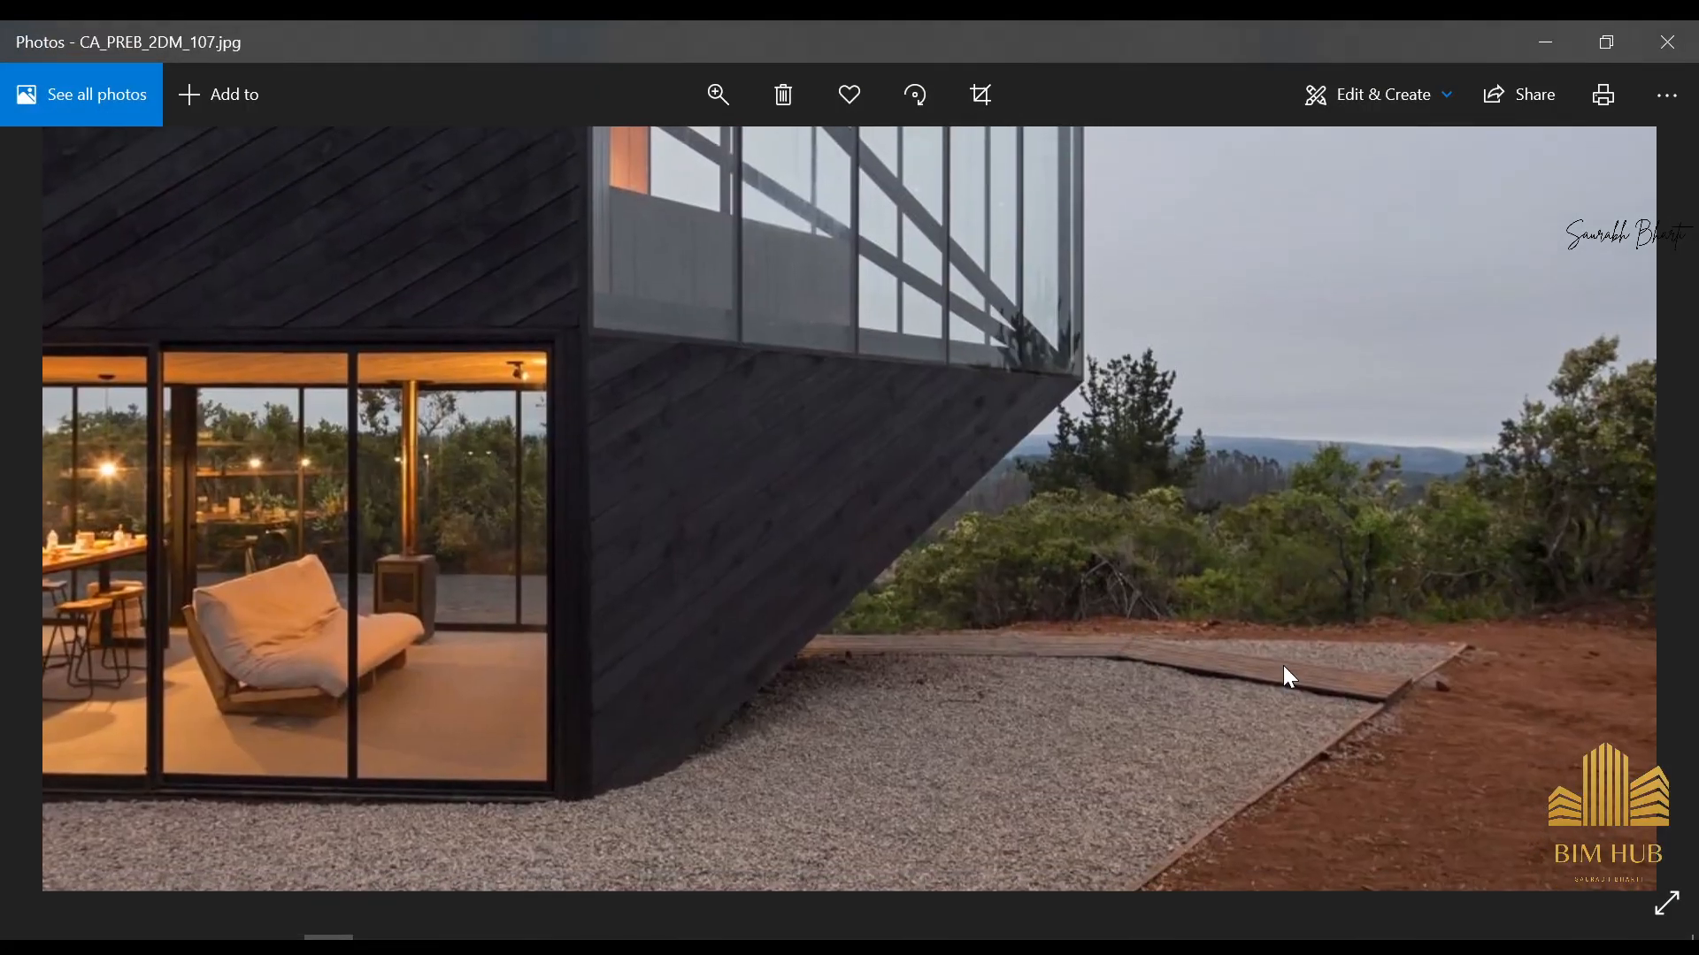
click(1545, 42)
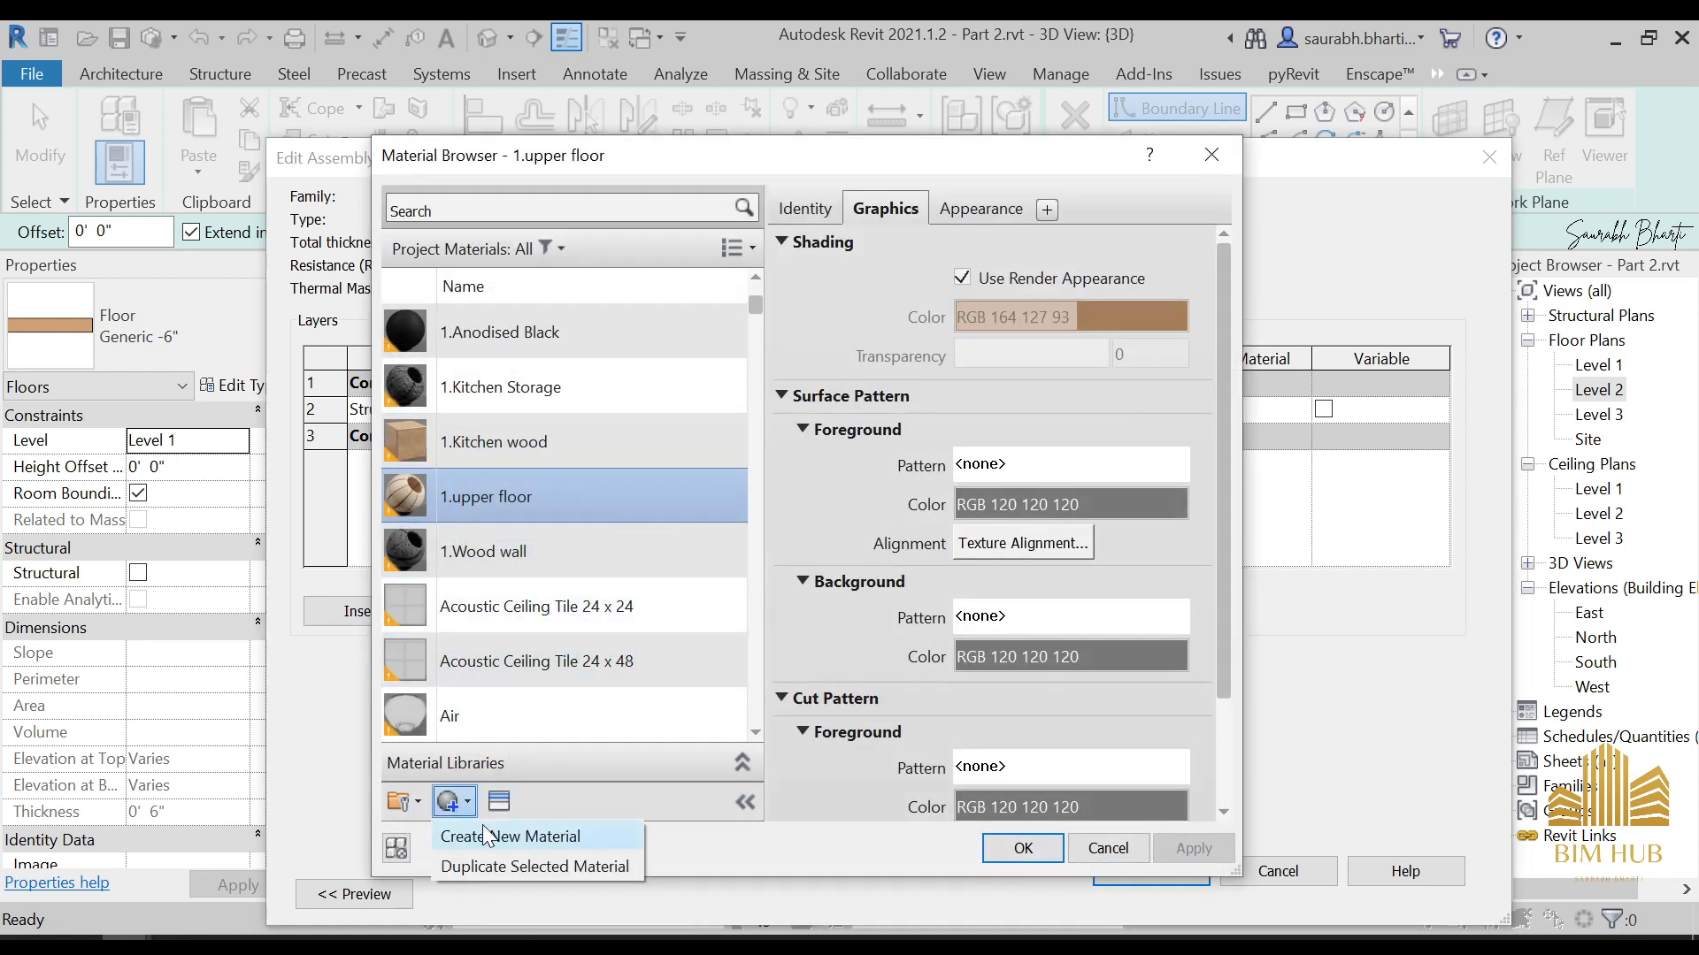
Create a new material for the pathway floor's structure layer and name it 1.Pathway
click(485, 836)
right_click(517, 483)
click(612, 554)
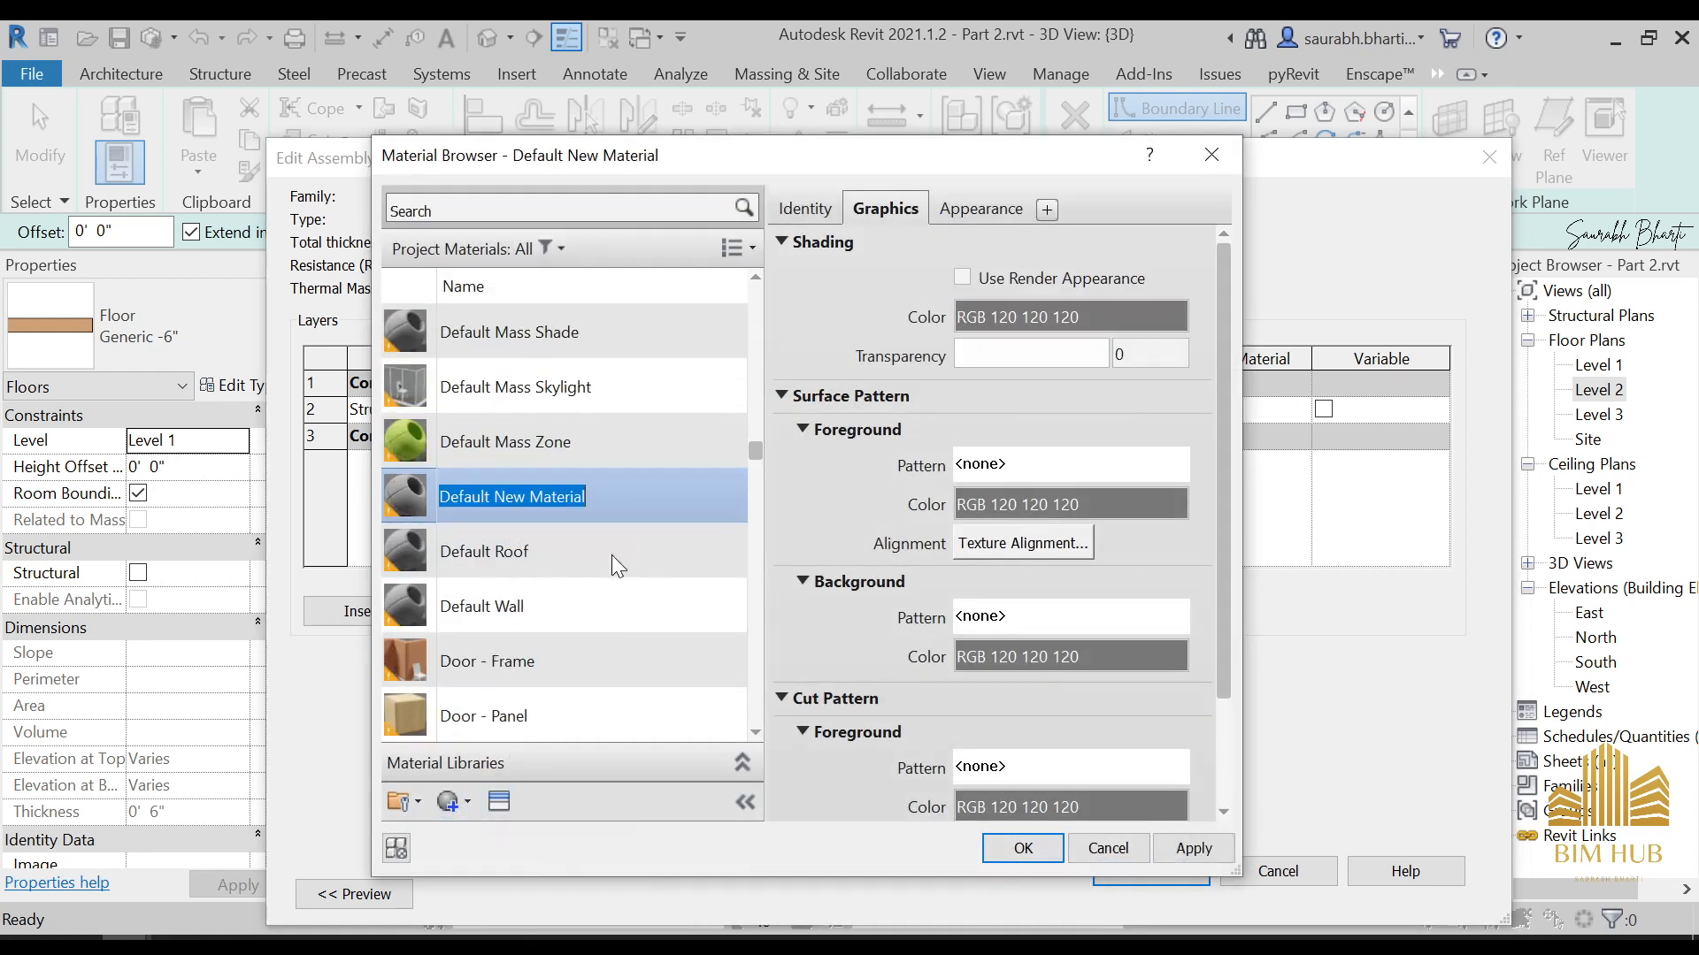
text(1.Pathway)
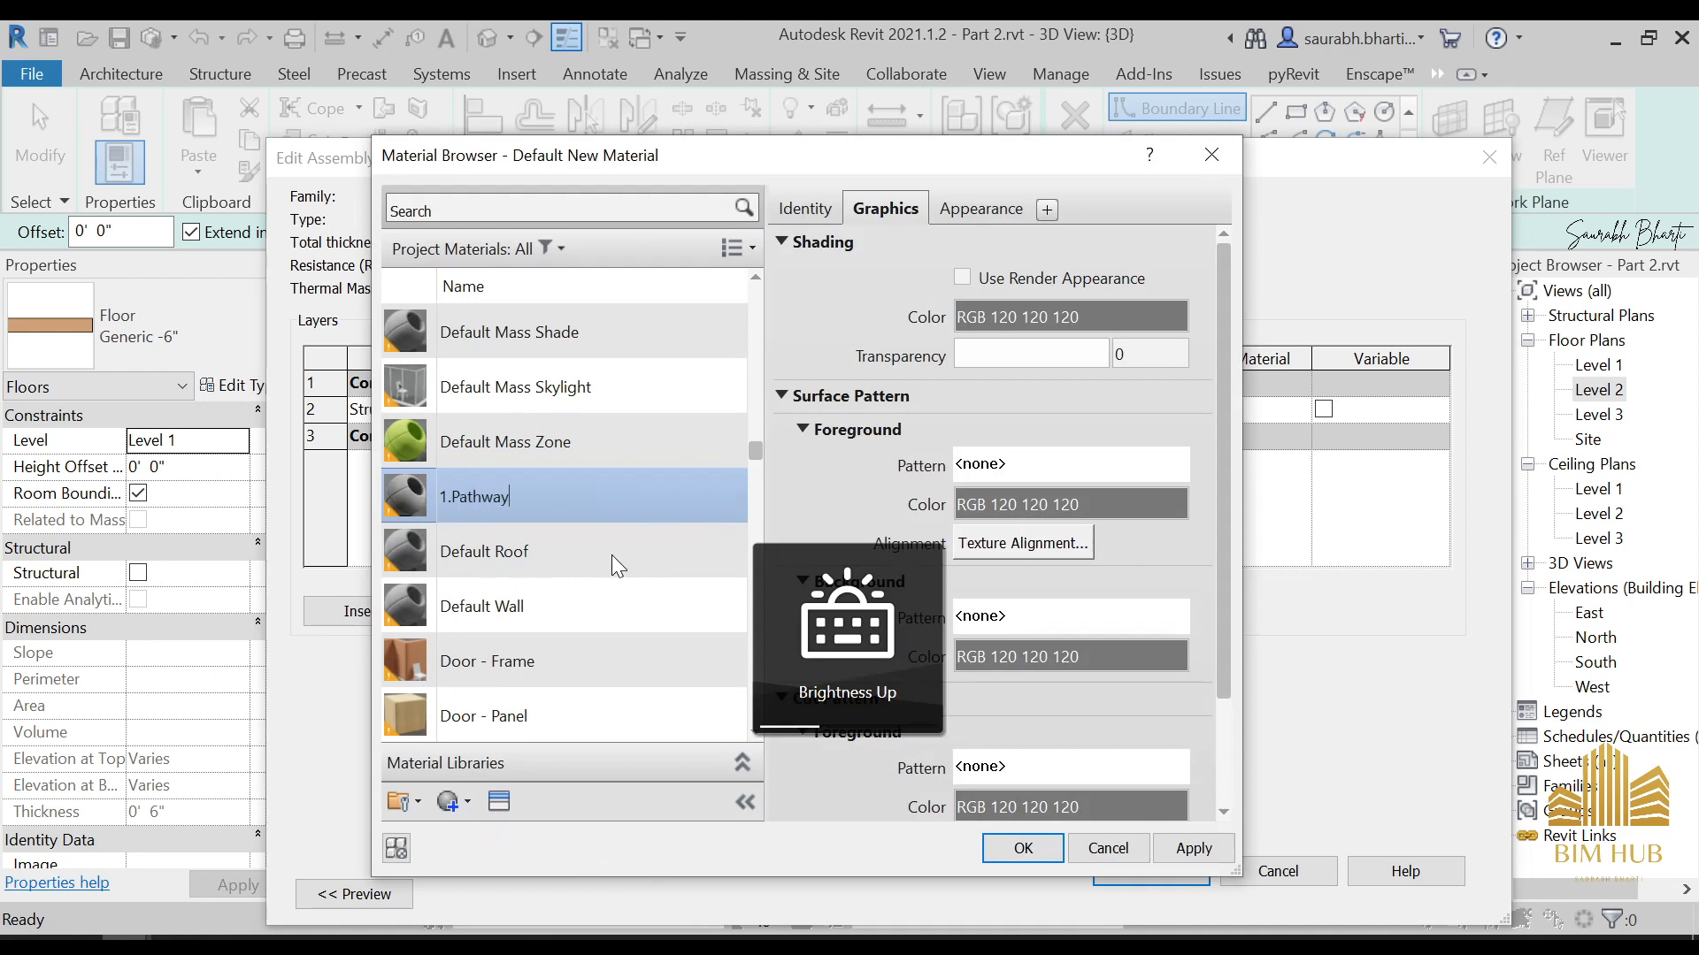
key(Return)
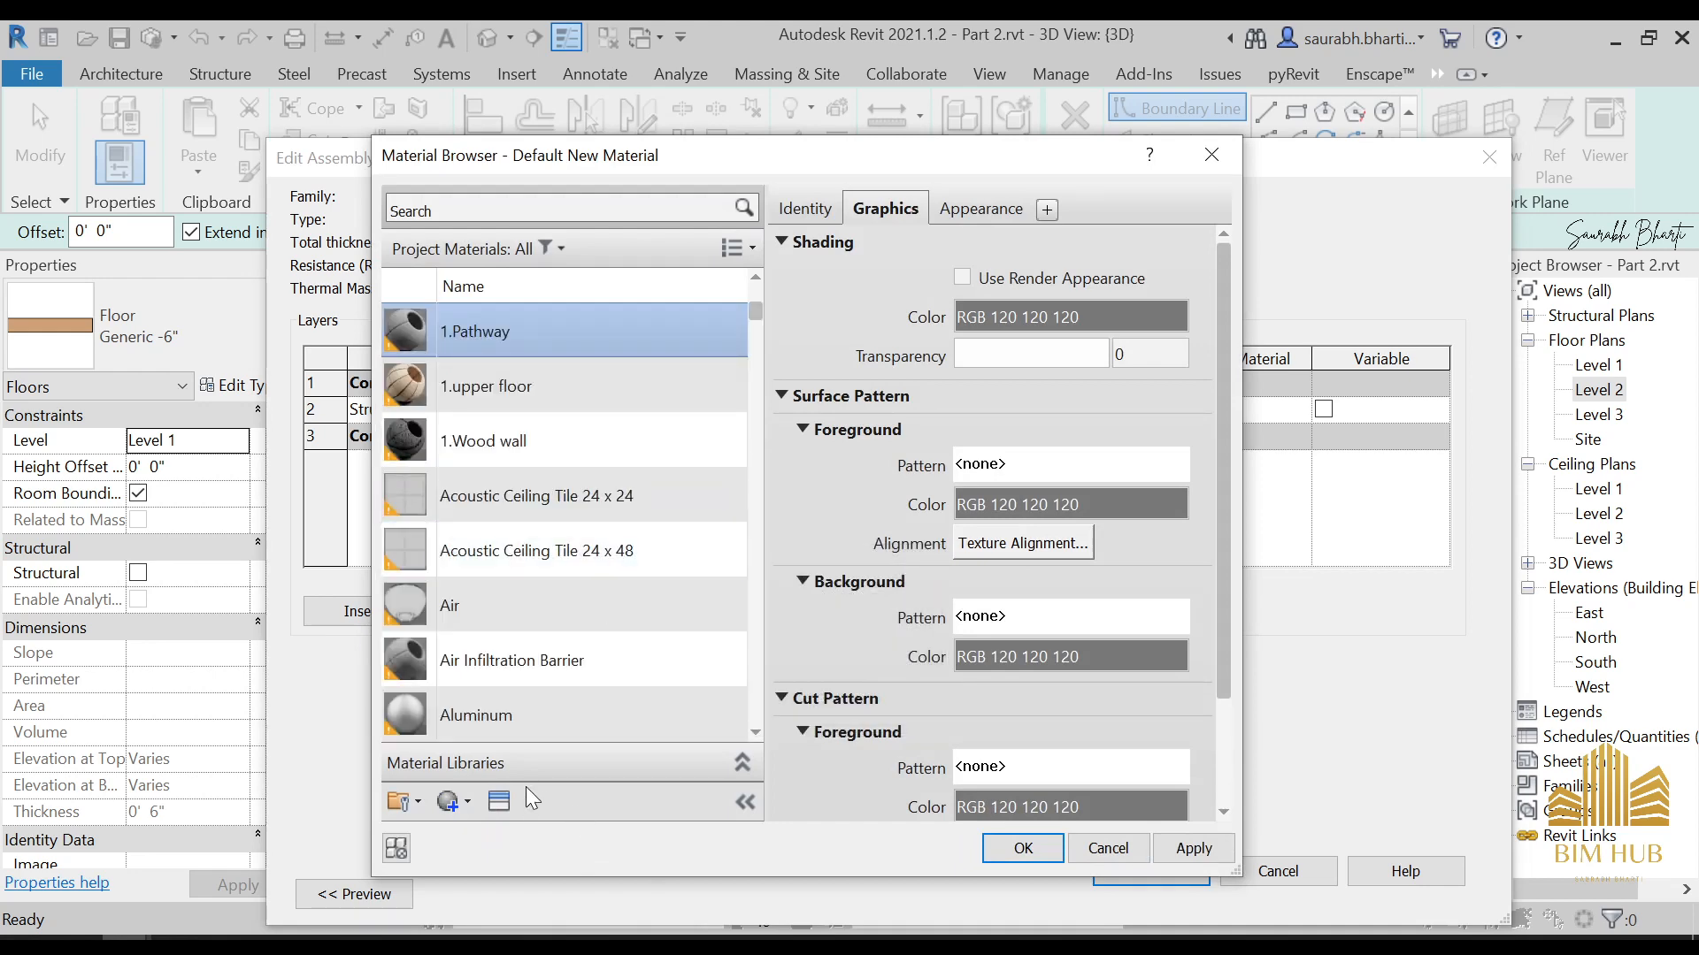
Open the asset library for the 1.Pathway material and list the Wood appearances in the Appearance Library
click(499, 802)
click(241, 268)
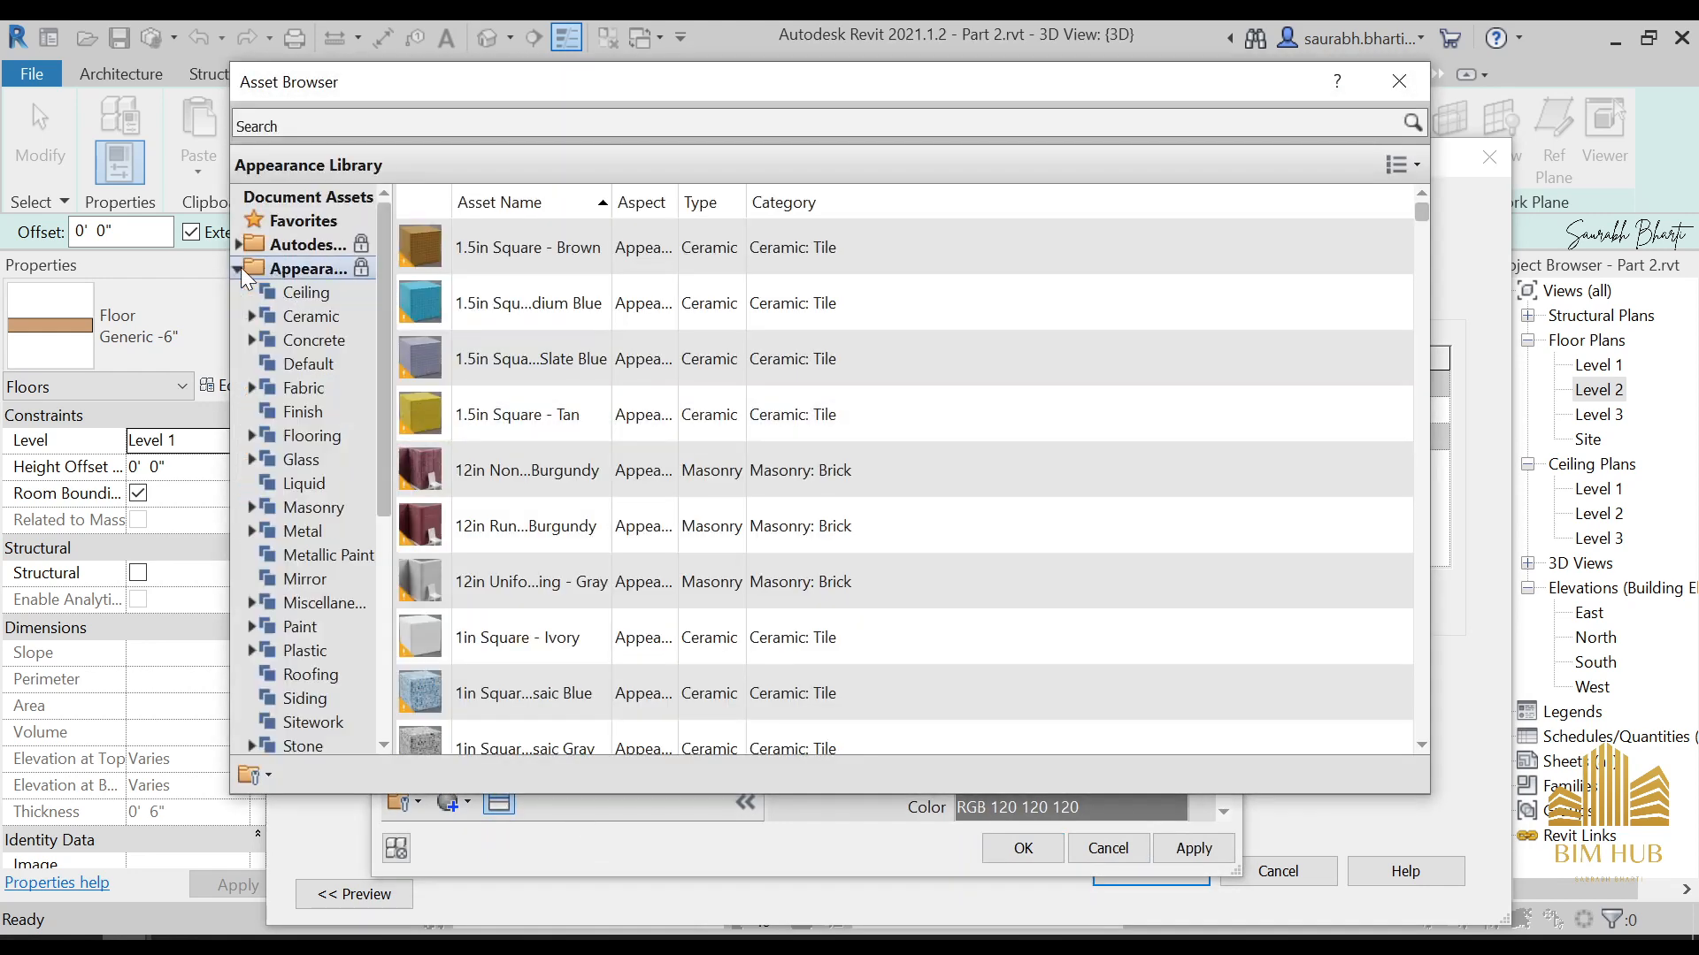
scroll(301, 536, down, 4)
click(311, 439)
click(305, 459)
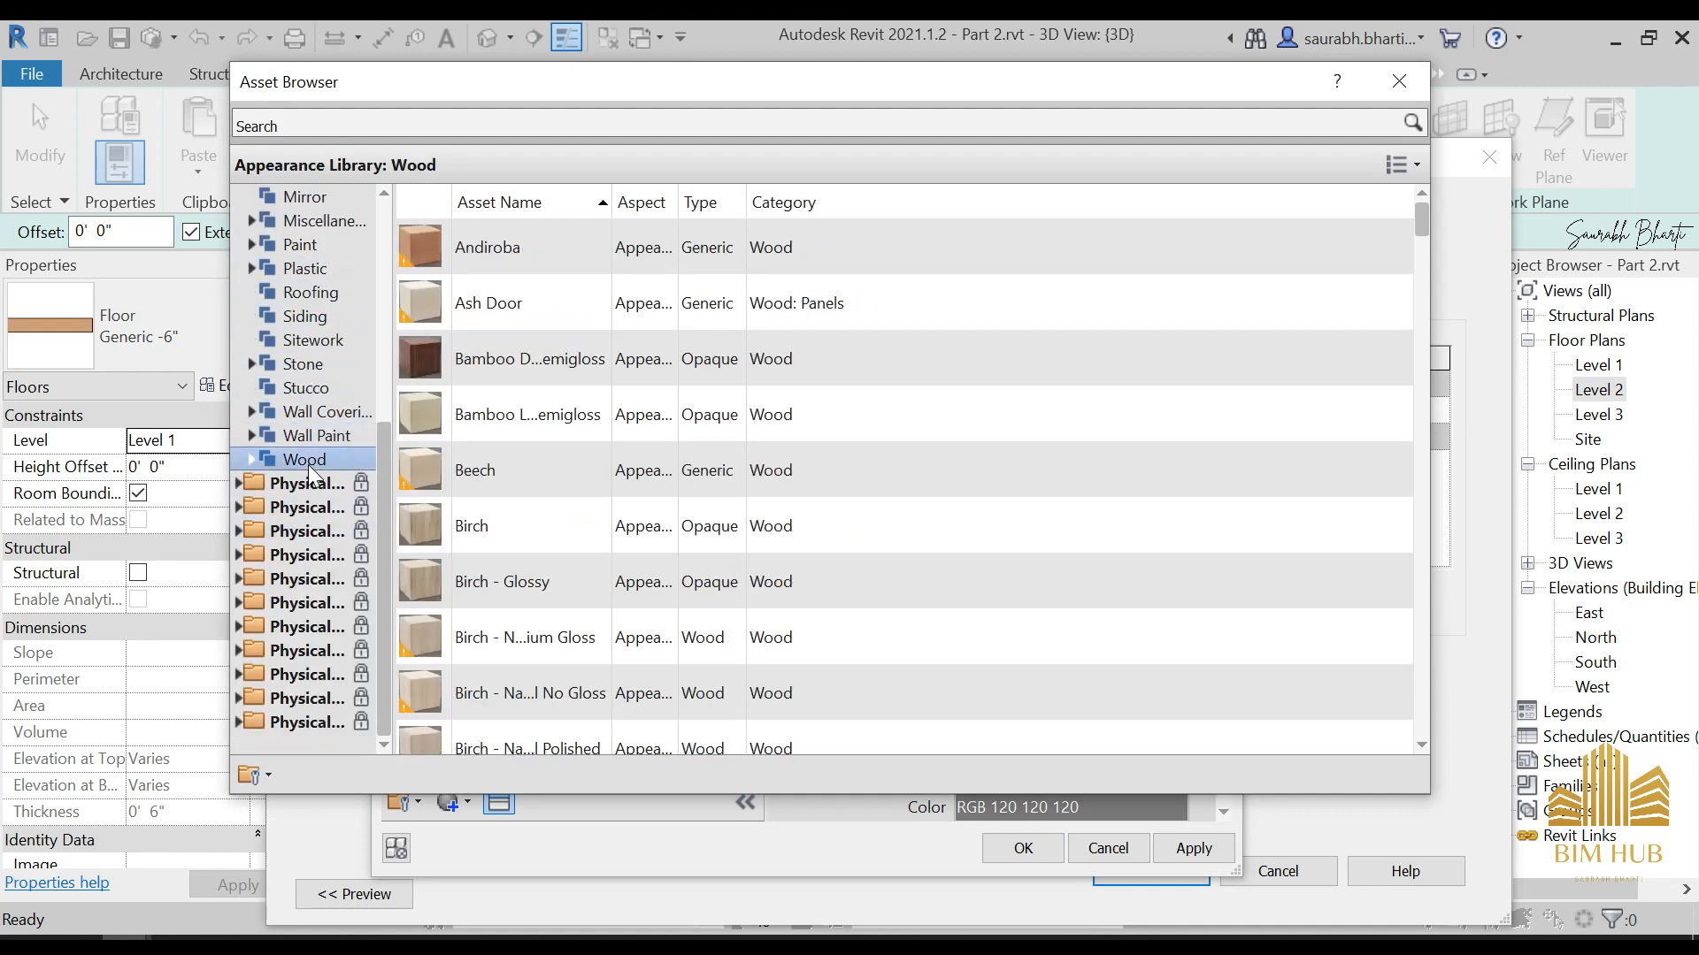
Browse the wood assets and apply the Bamboo Dark - Semigloss appearance to the 1.Pathway material
scroll(636, 575, down, 4)
scroll(693, 630, down, 5)
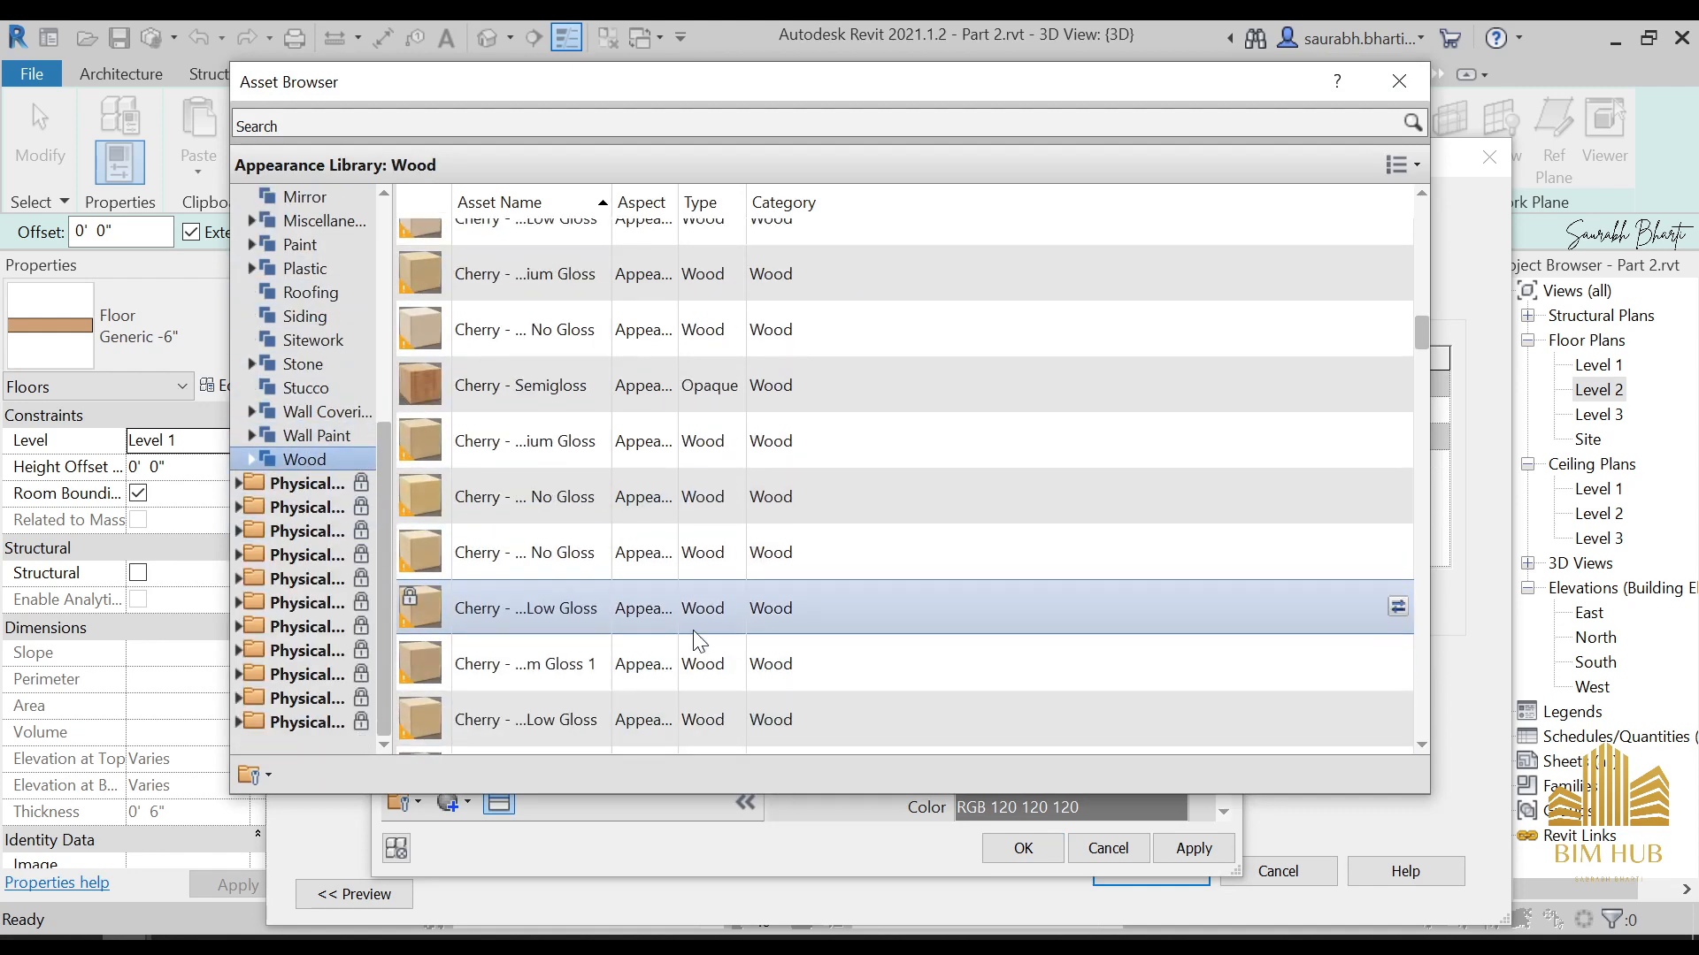
scroll(525, 555, down, 3)
scroll(531, 556, down, 2)
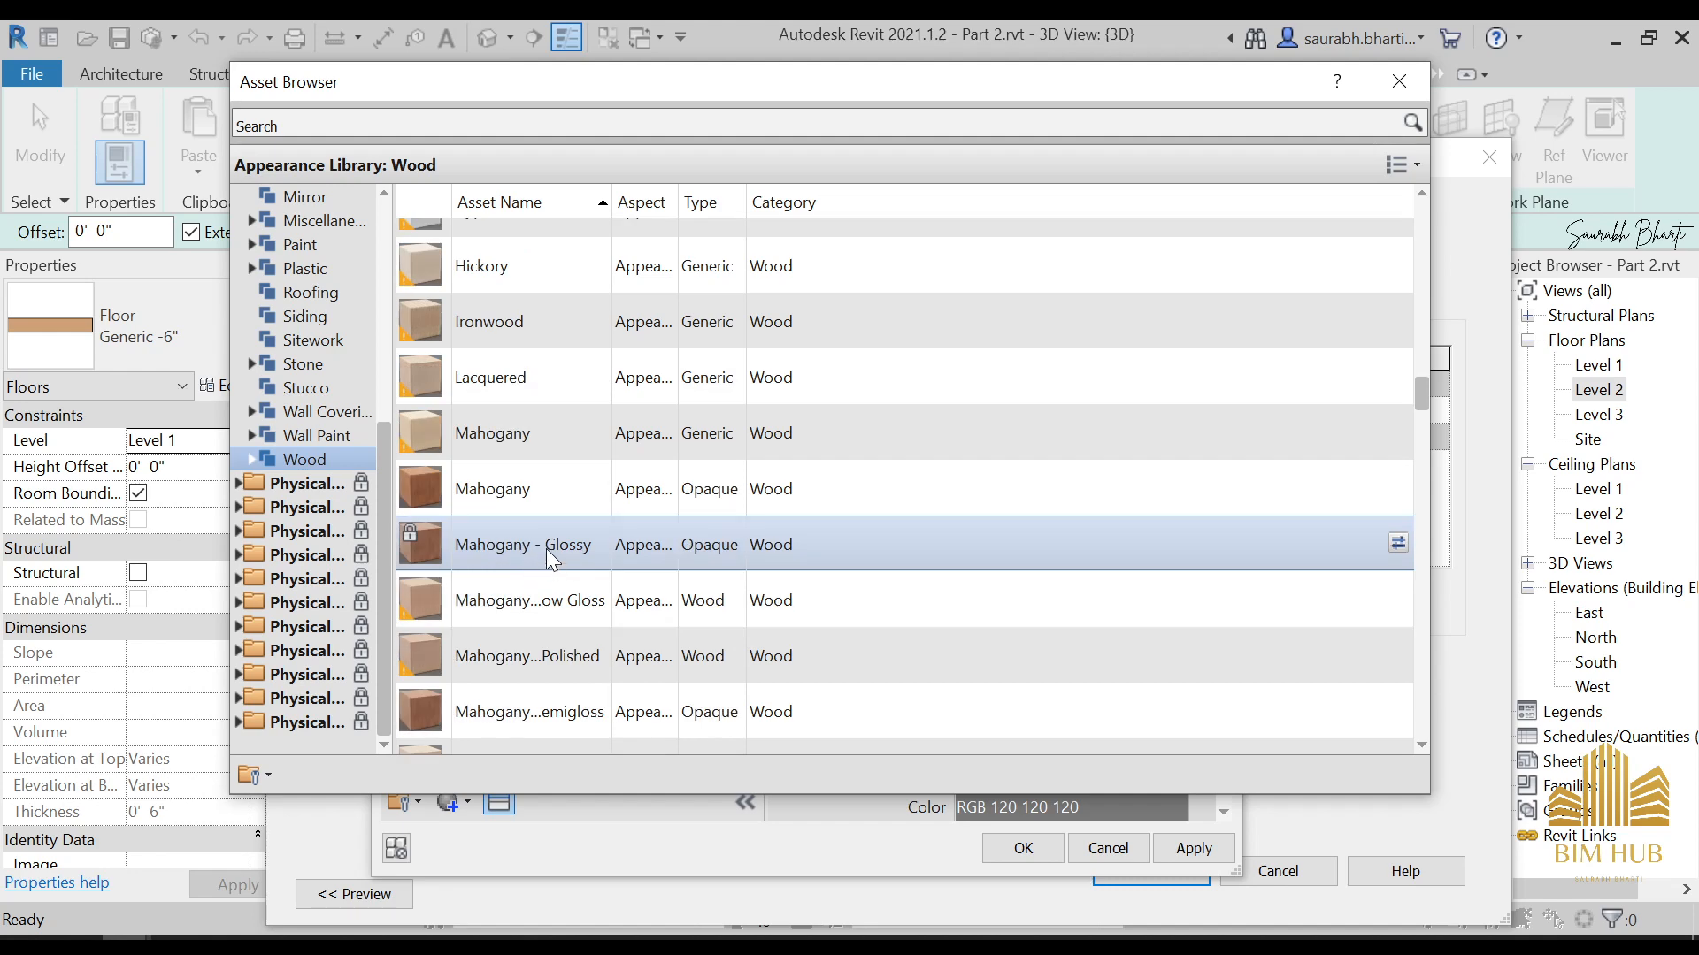
scroll(550, 491, down, 3)
scroll(554, 511, down, 7)
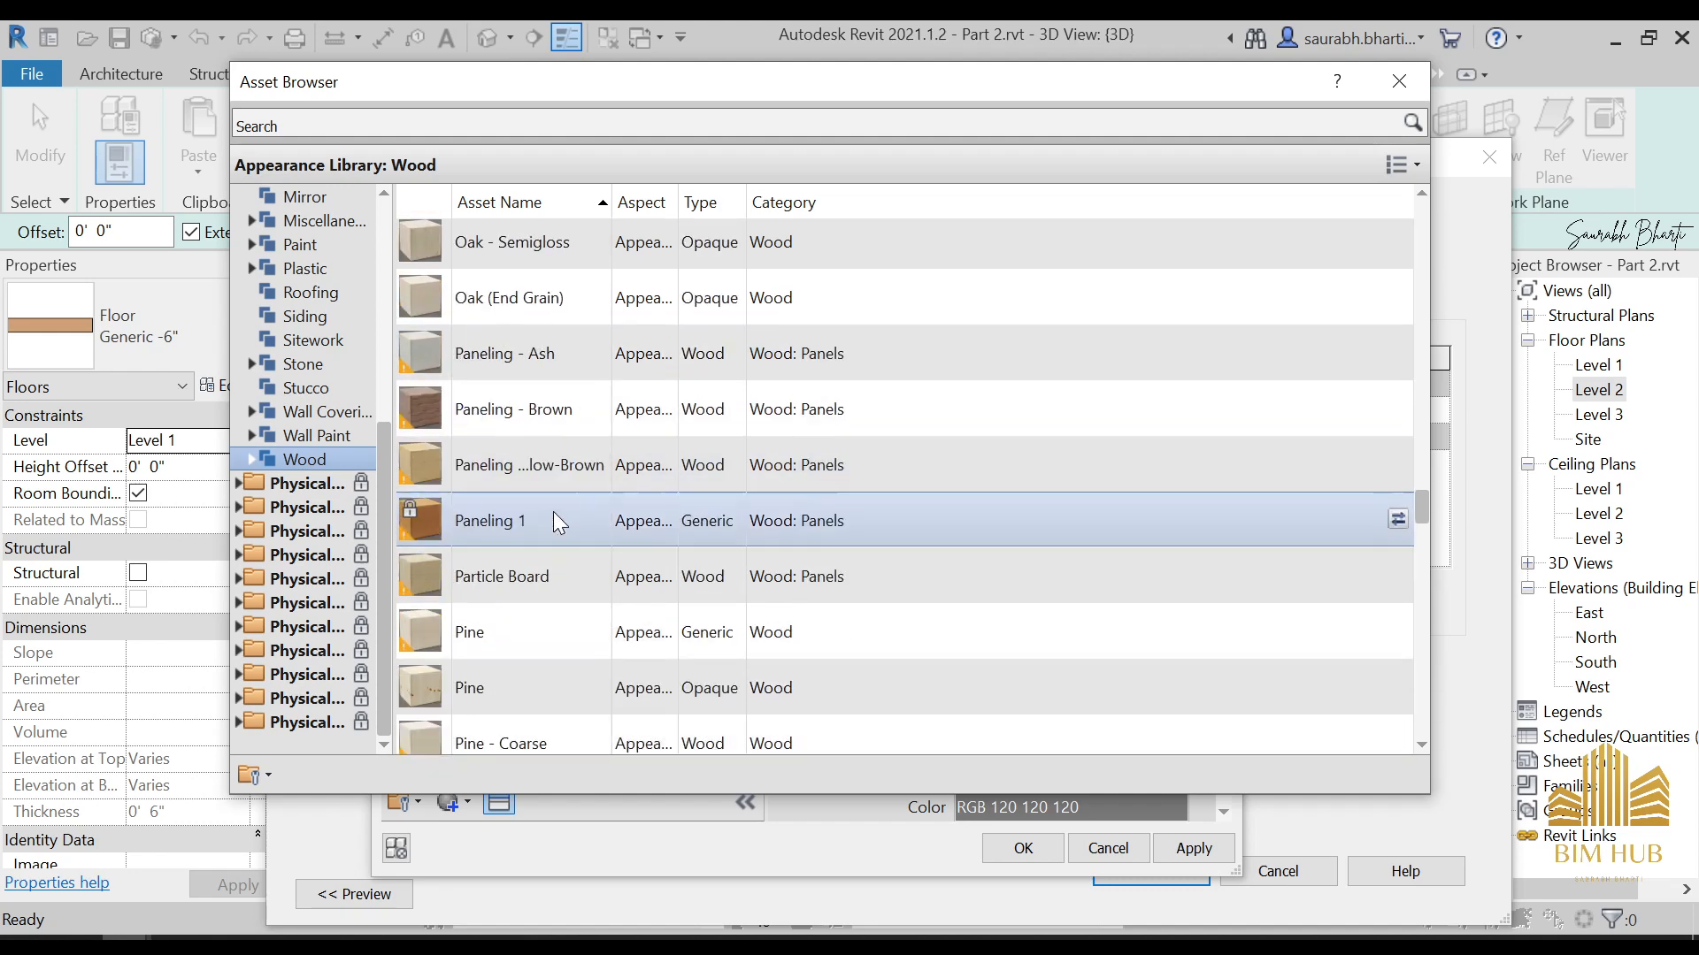
scroll(536, 571, down, 2)
scroll(530, 540, down, 3)
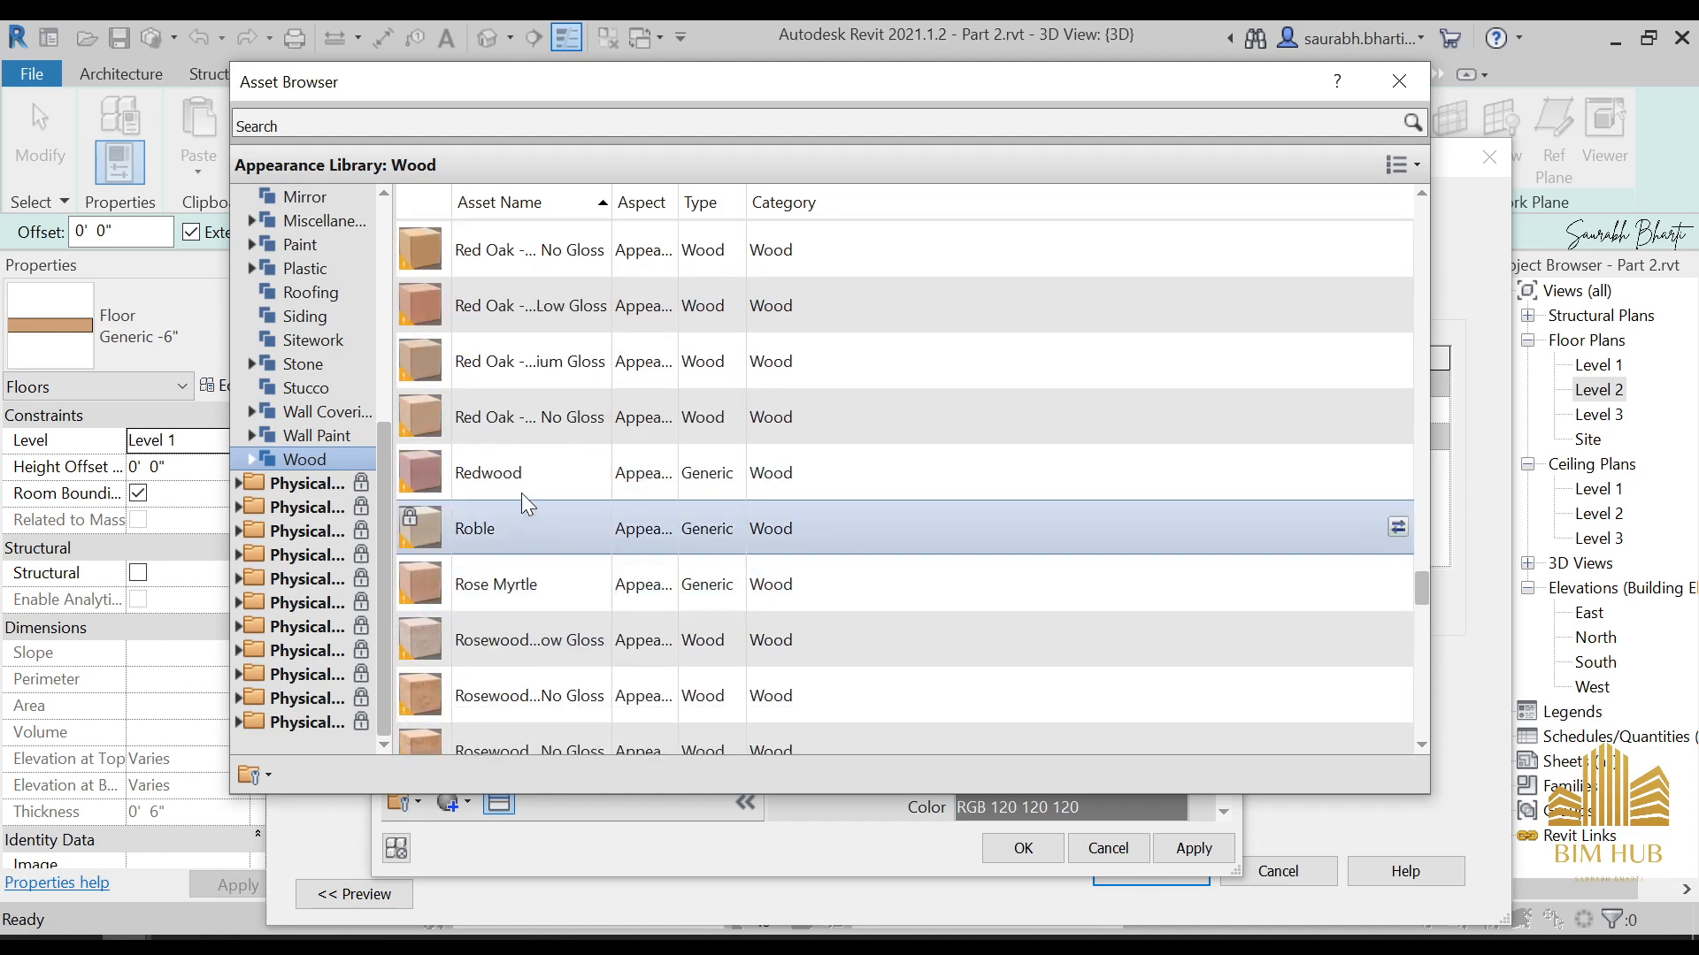
scroll(502, 531, down, 2)
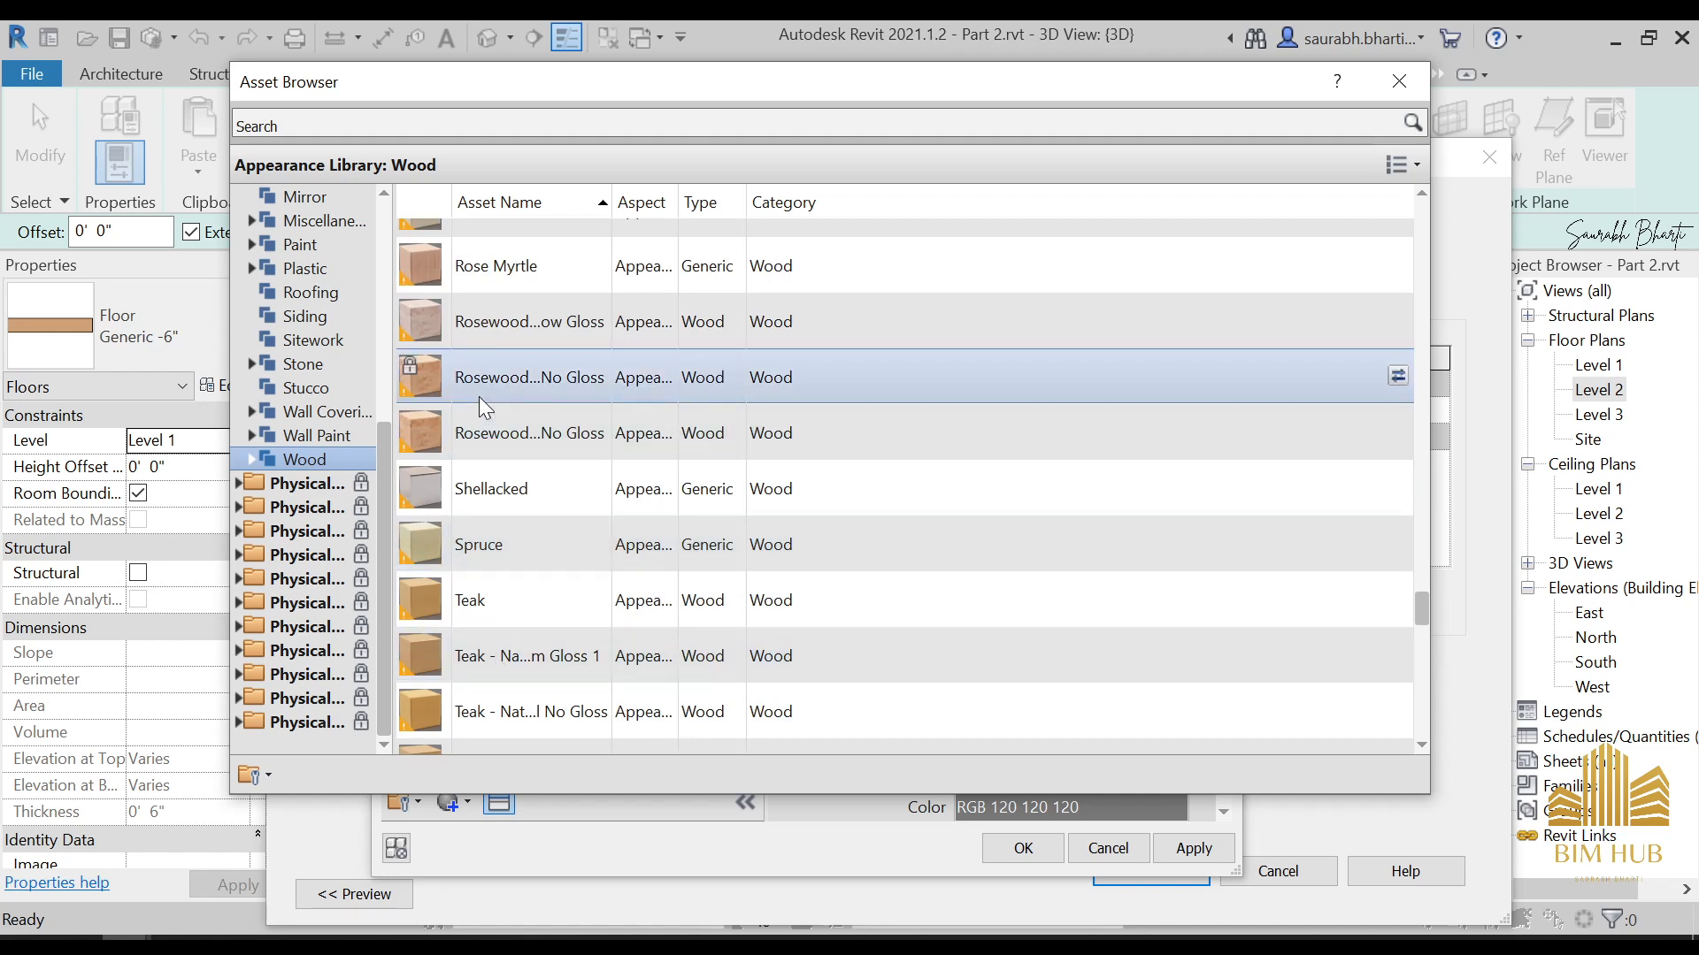
scroll(496, 531, down, 4)
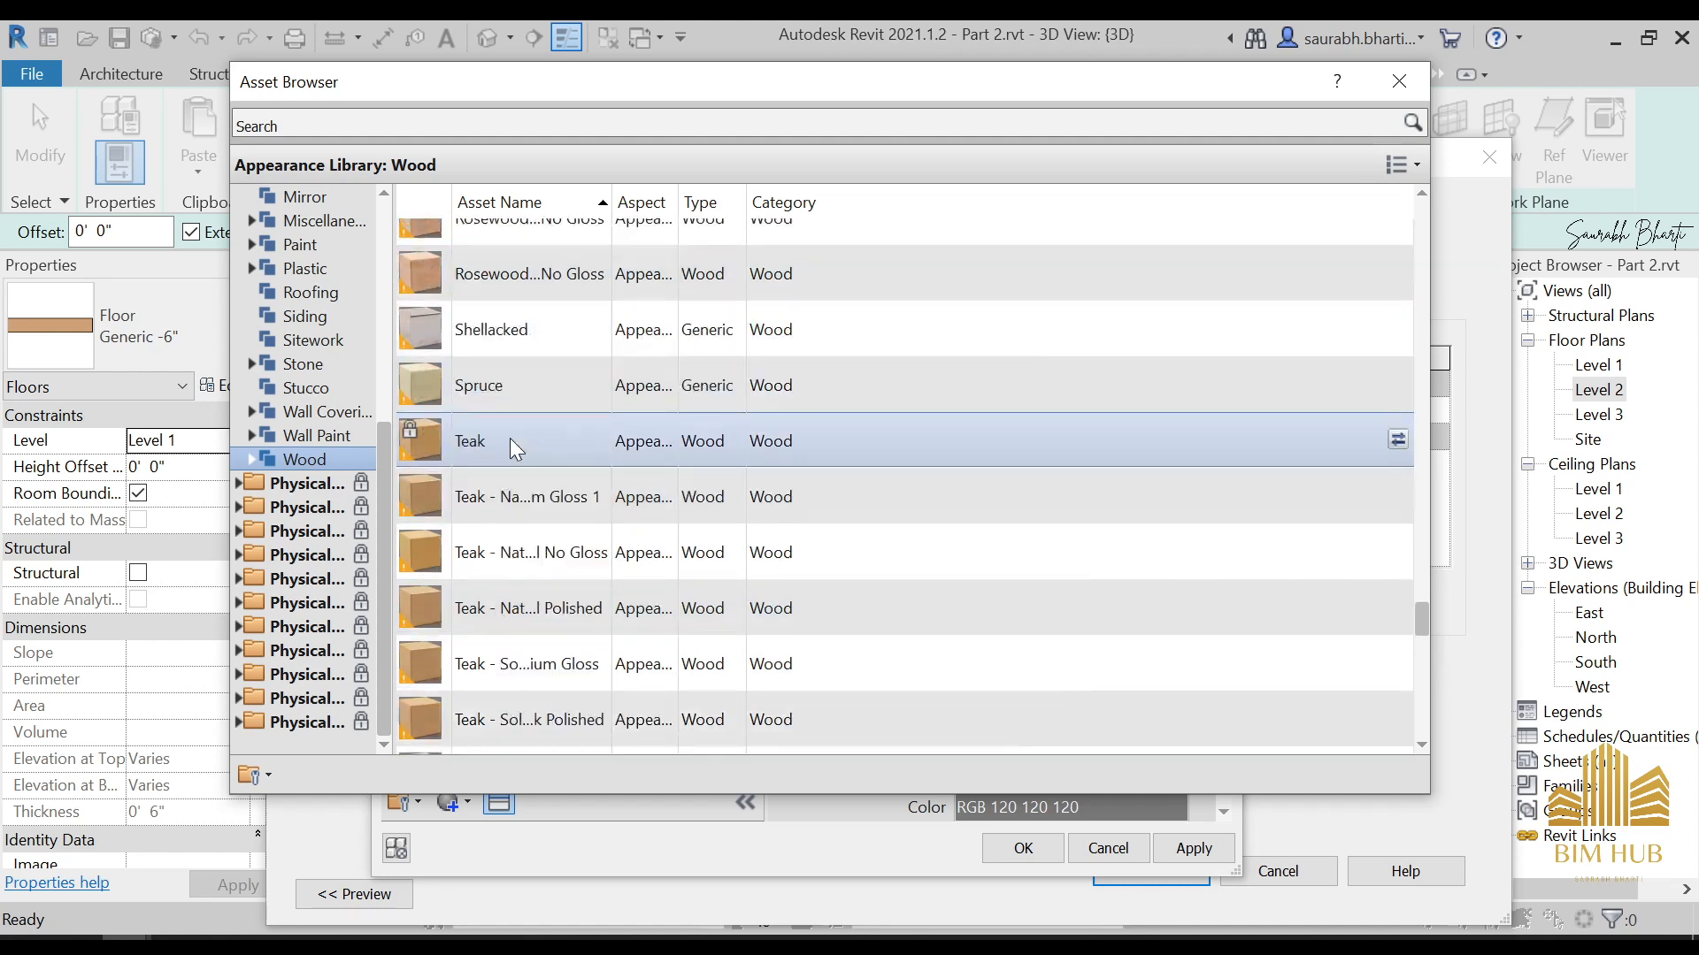
scroll(499, 623, down, 3)
scroll(505, 575, up, 12)
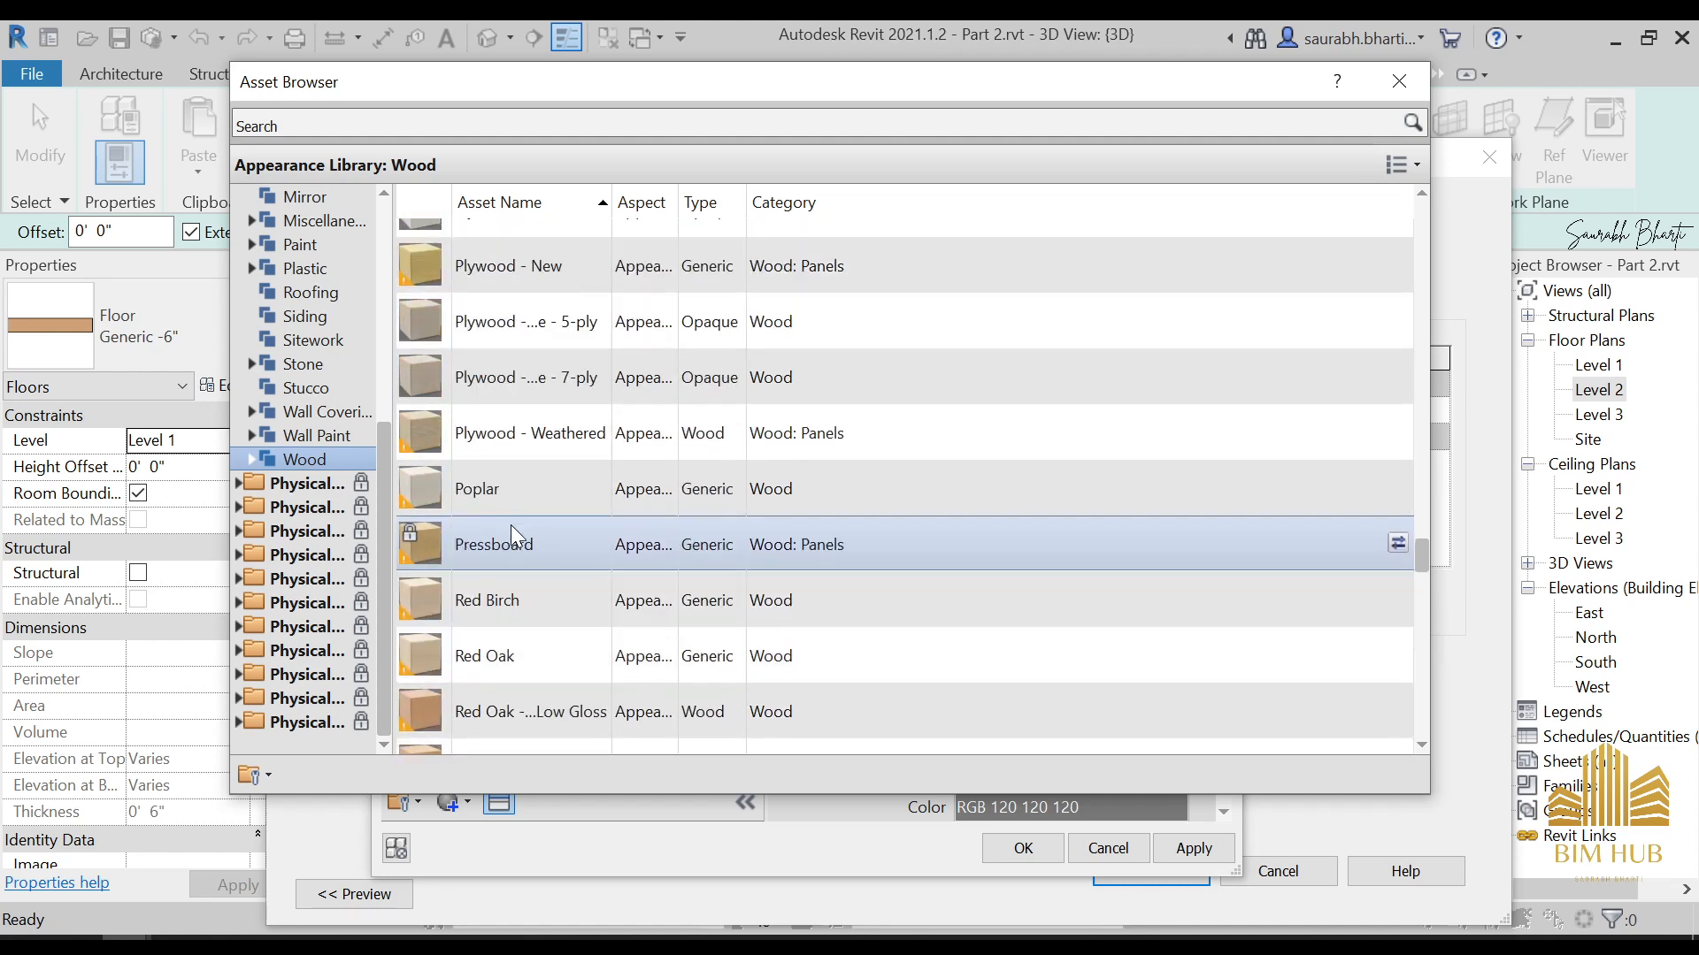
scroll(507, 522, up, 8)
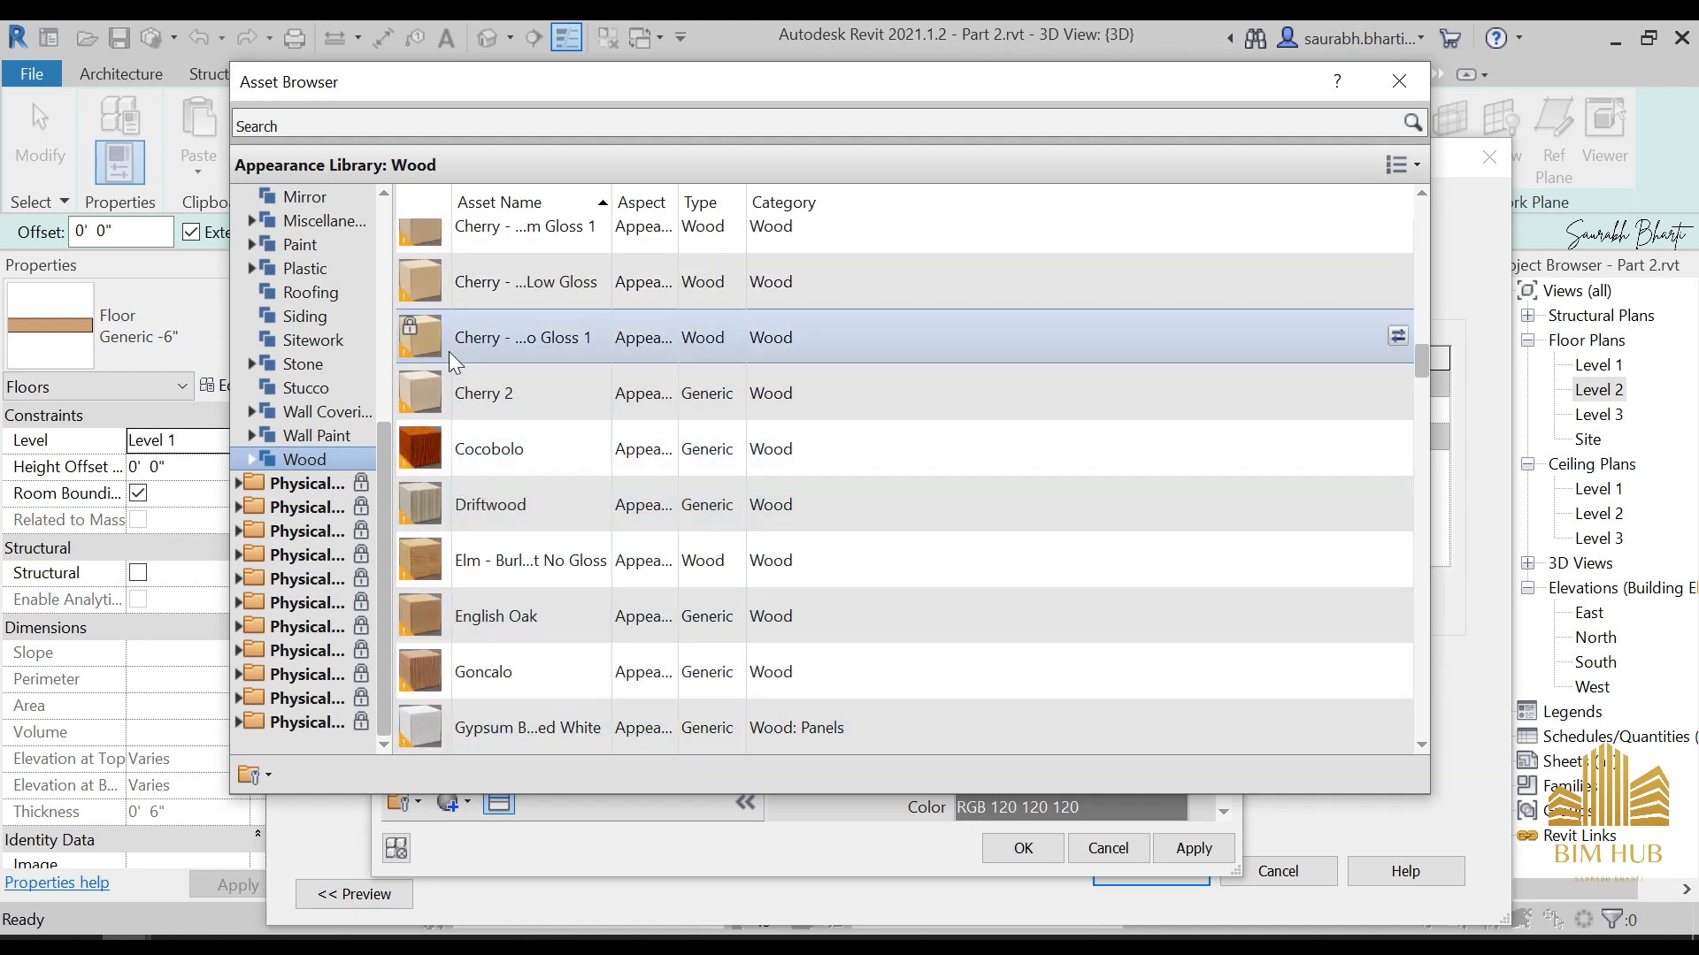
scroll(451, 372, up, 3)
scroll(510, 481, up, 5)
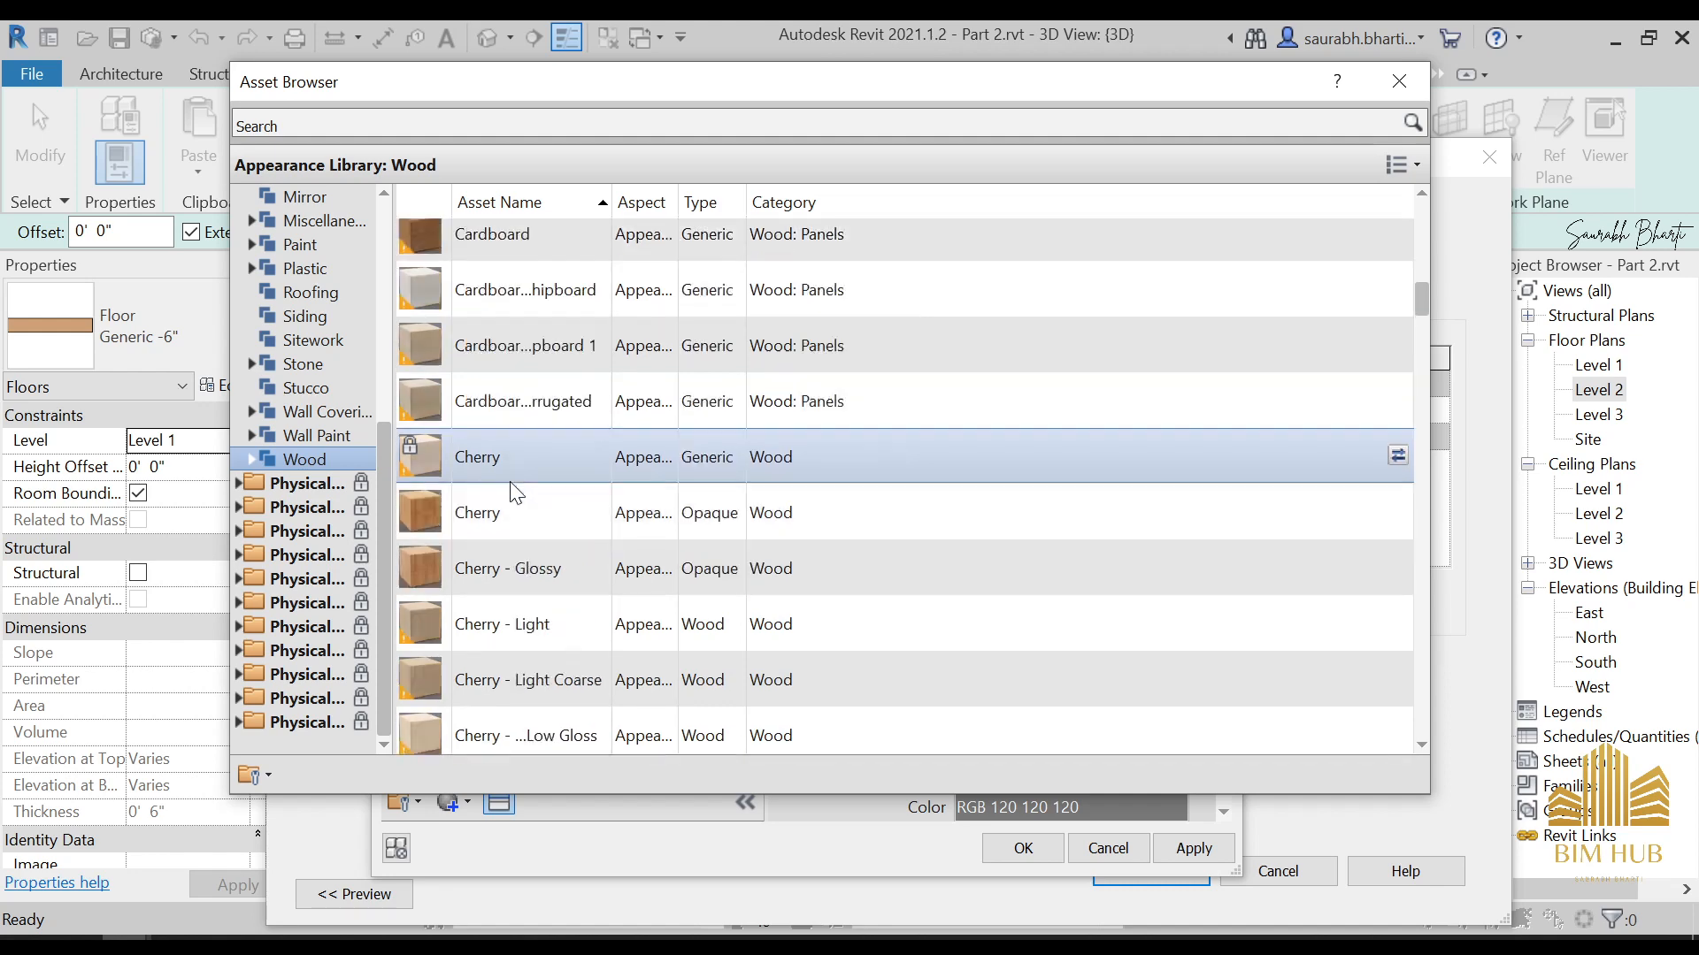
scroll(507, 396, up, 4)
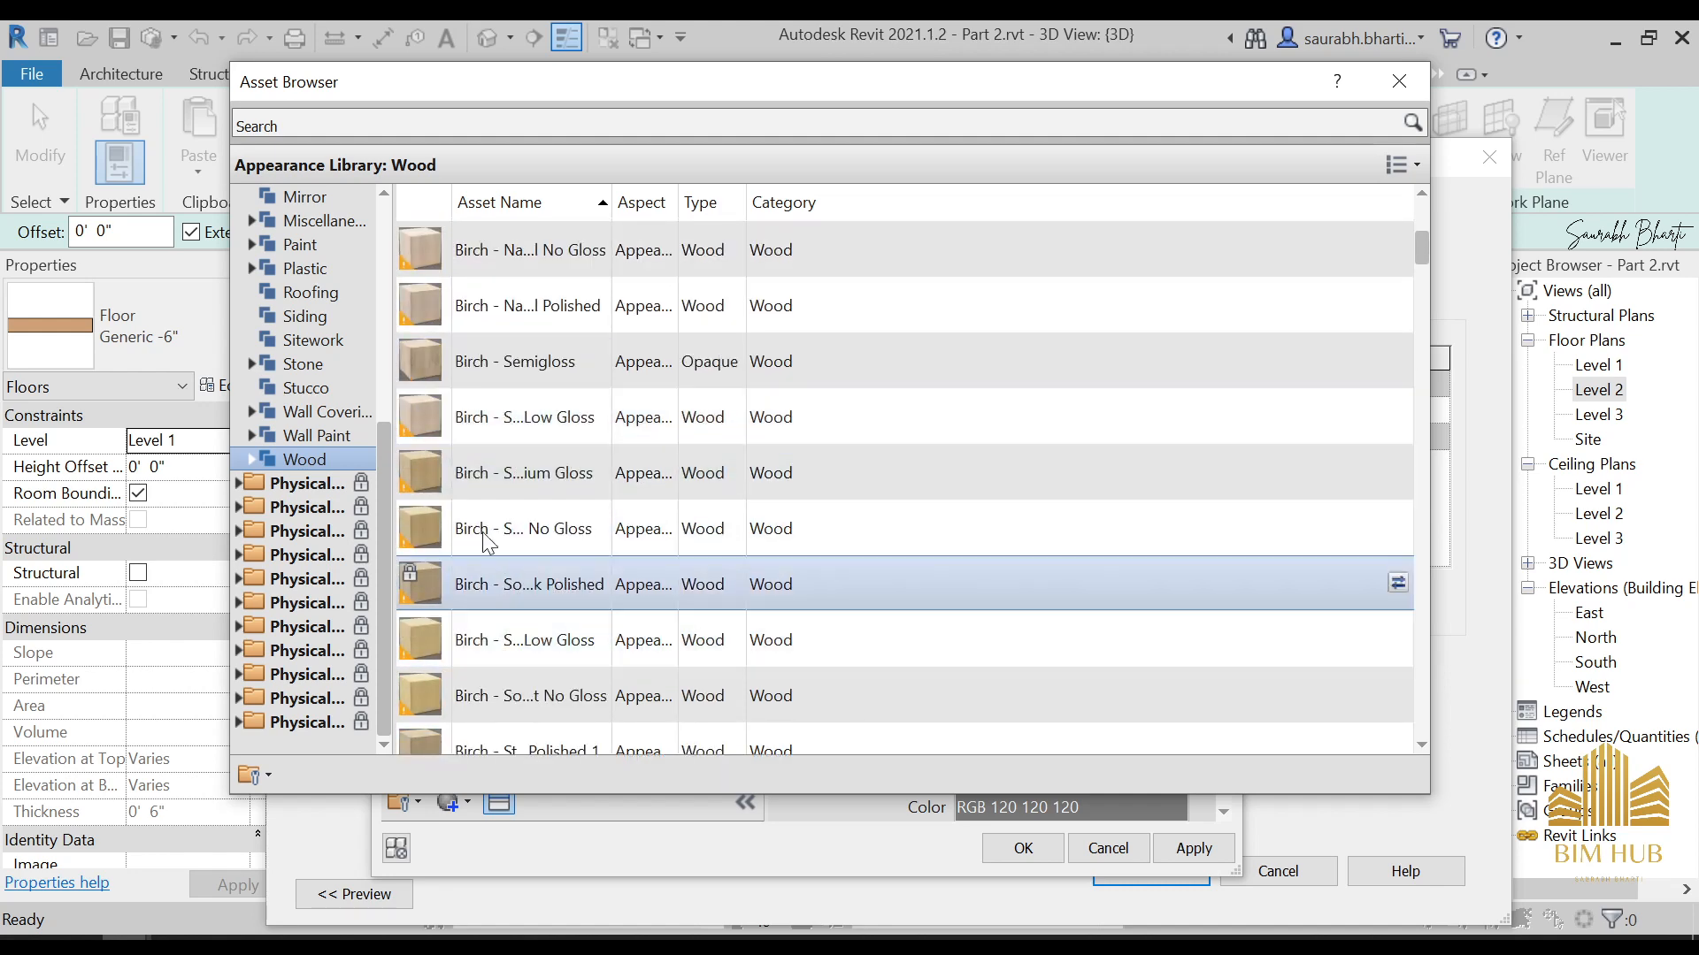
scroll(488, 415, up, 3)
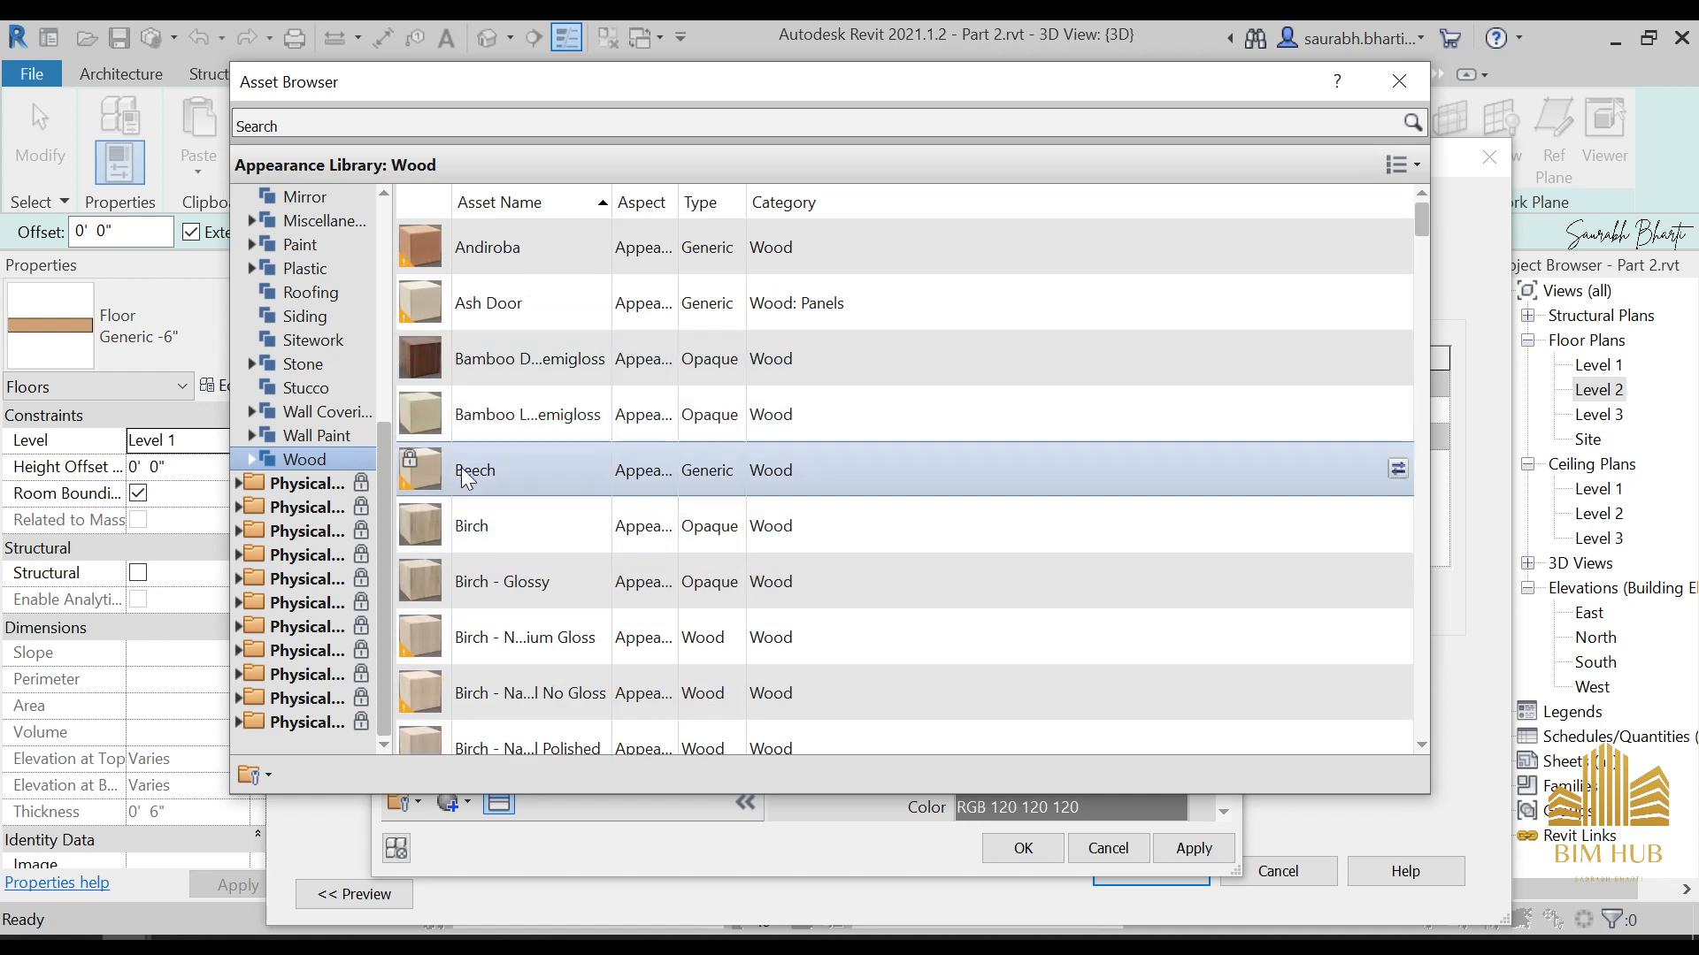
double_click(515, 360)
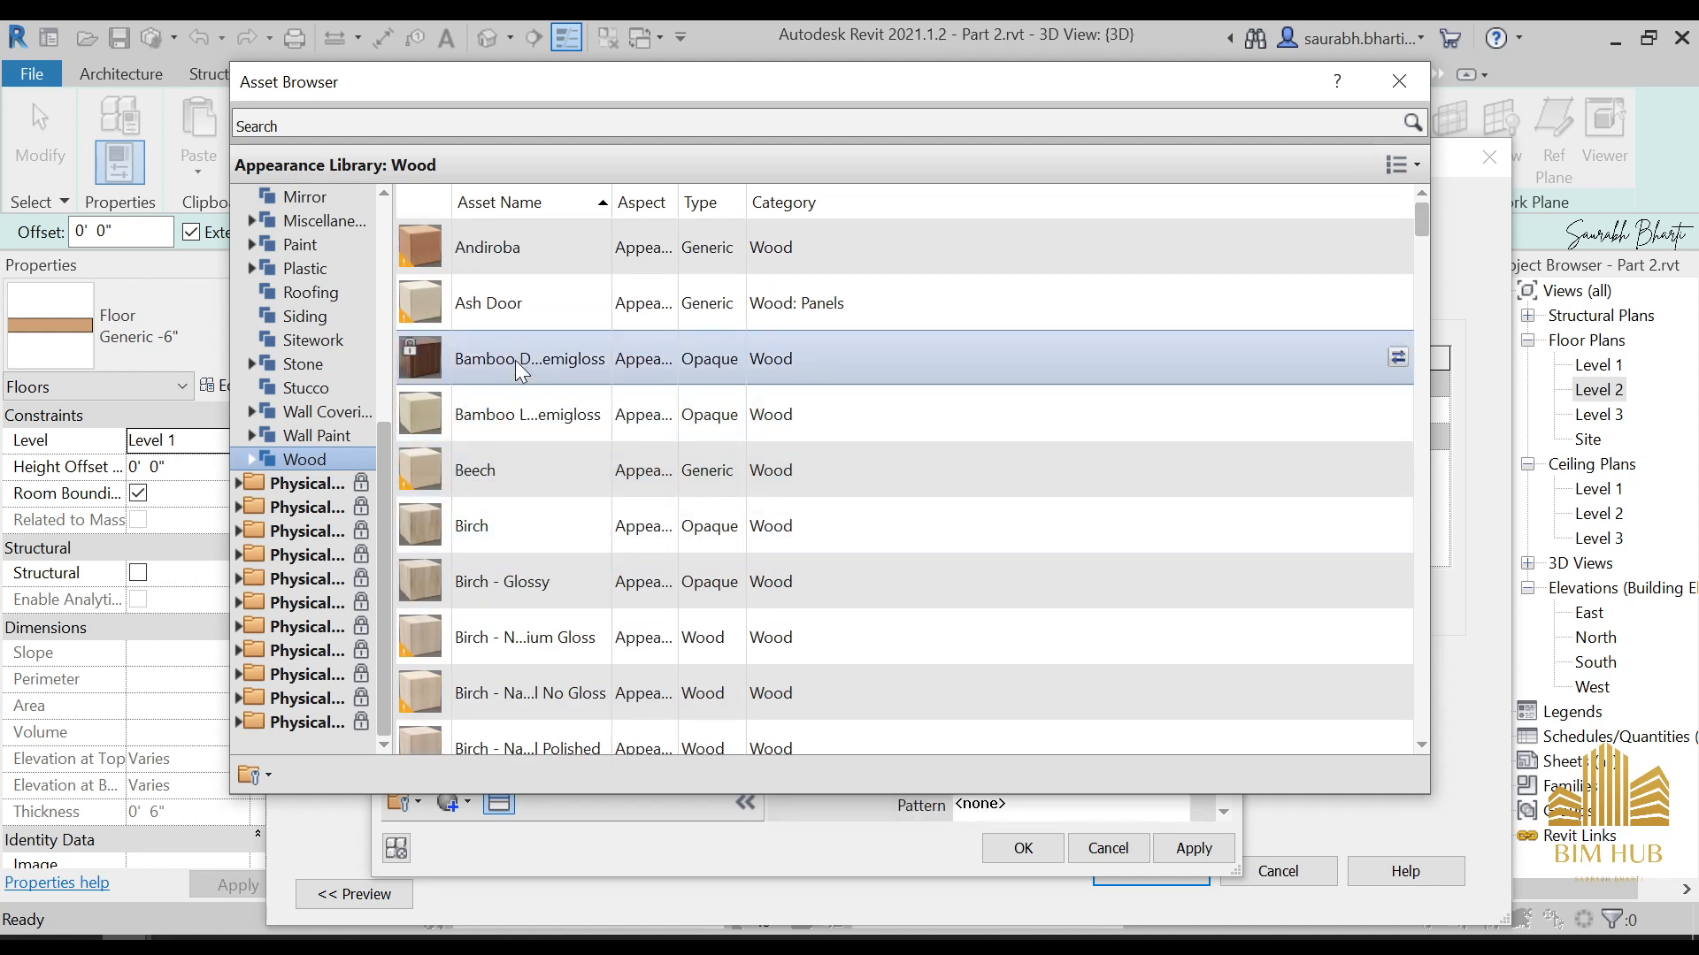
click(1398, 81)
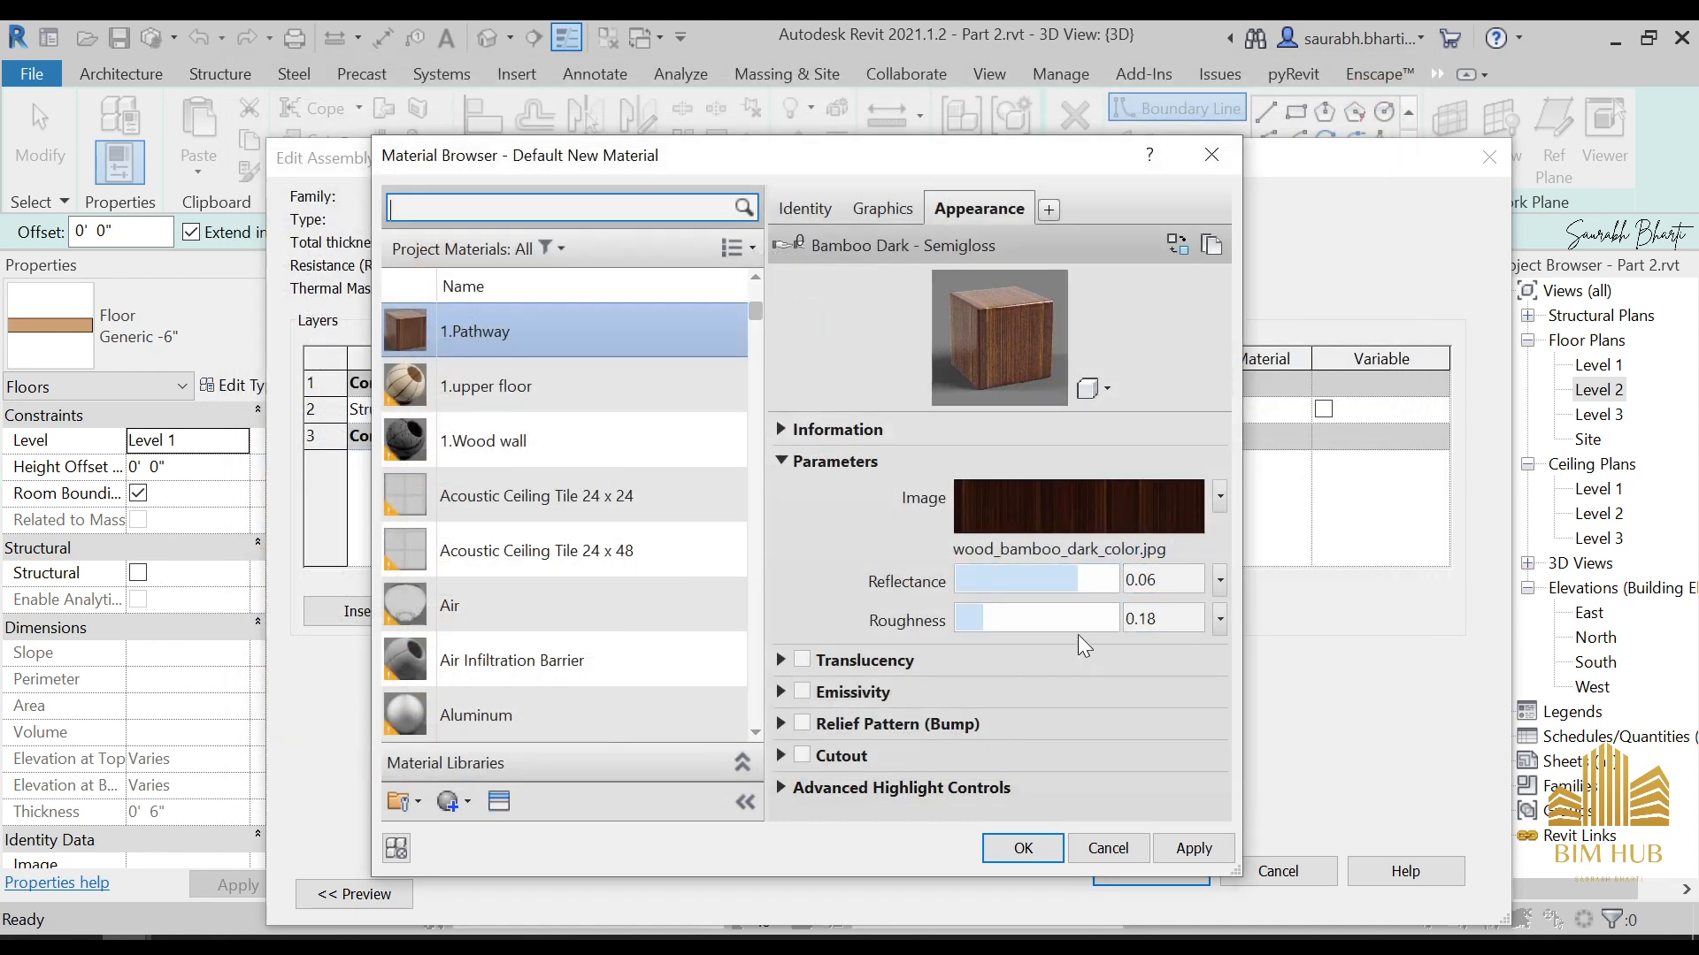
Set the 1.Pathway appearance's reflectance to 0.01 and roughness to 0.77, and accept the material, layer assembly and floor type settings
click(1169, 506)
click(1077, 577)
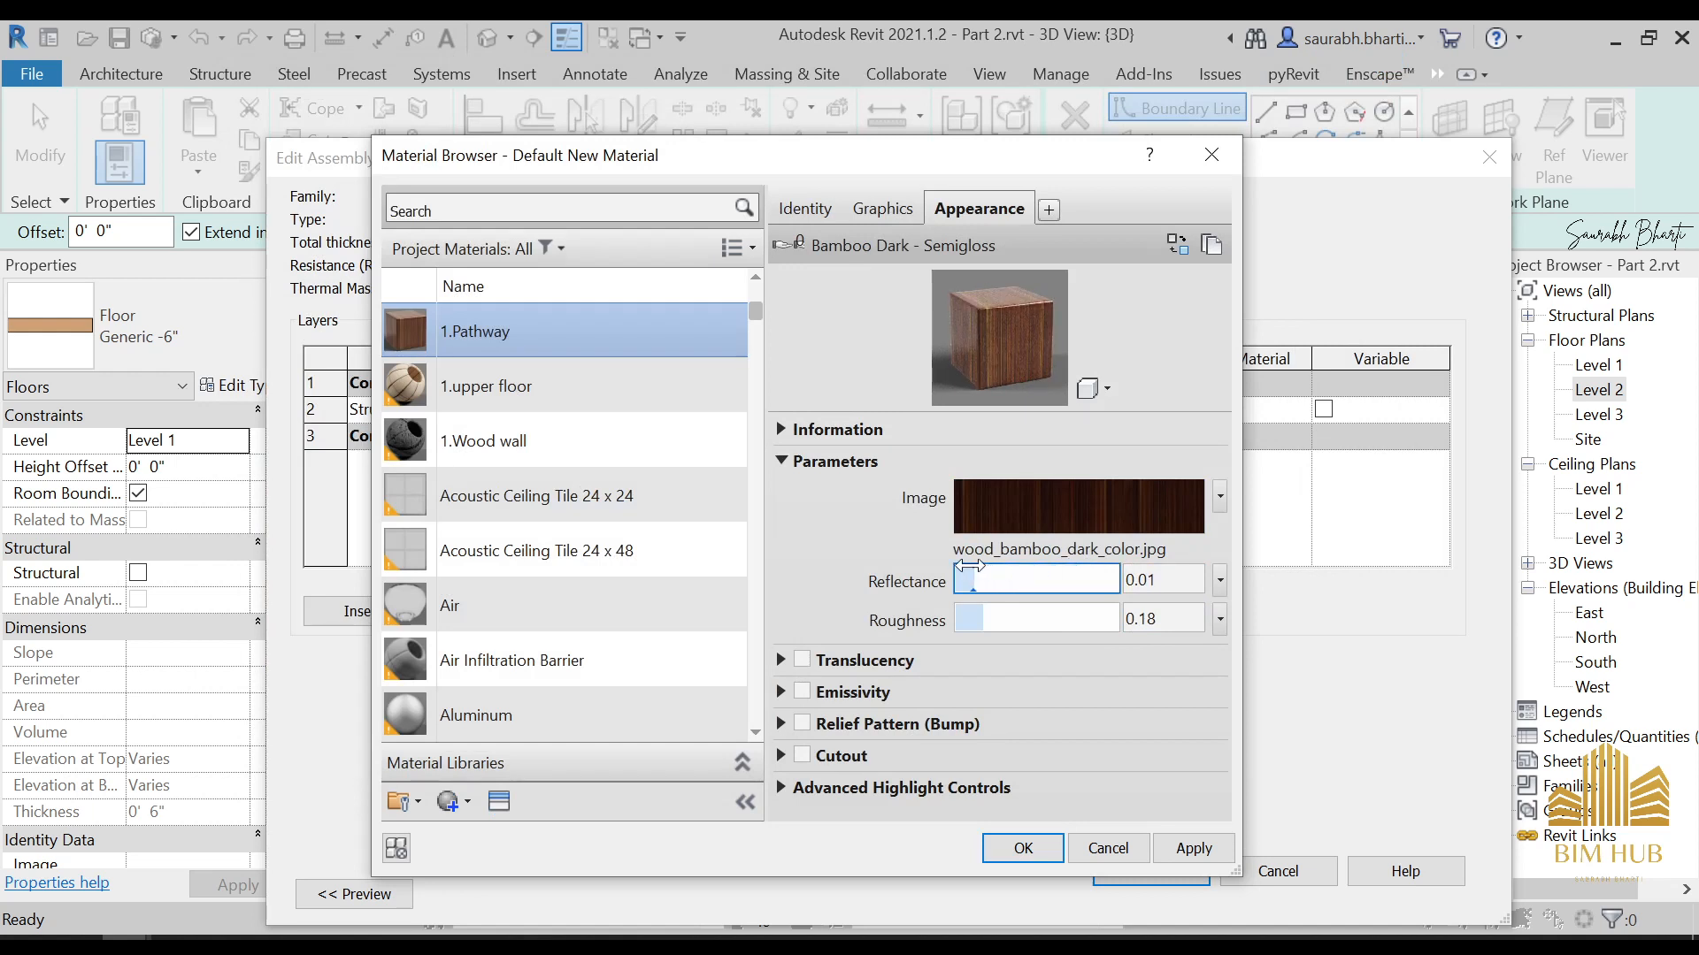
click(1193, 852)
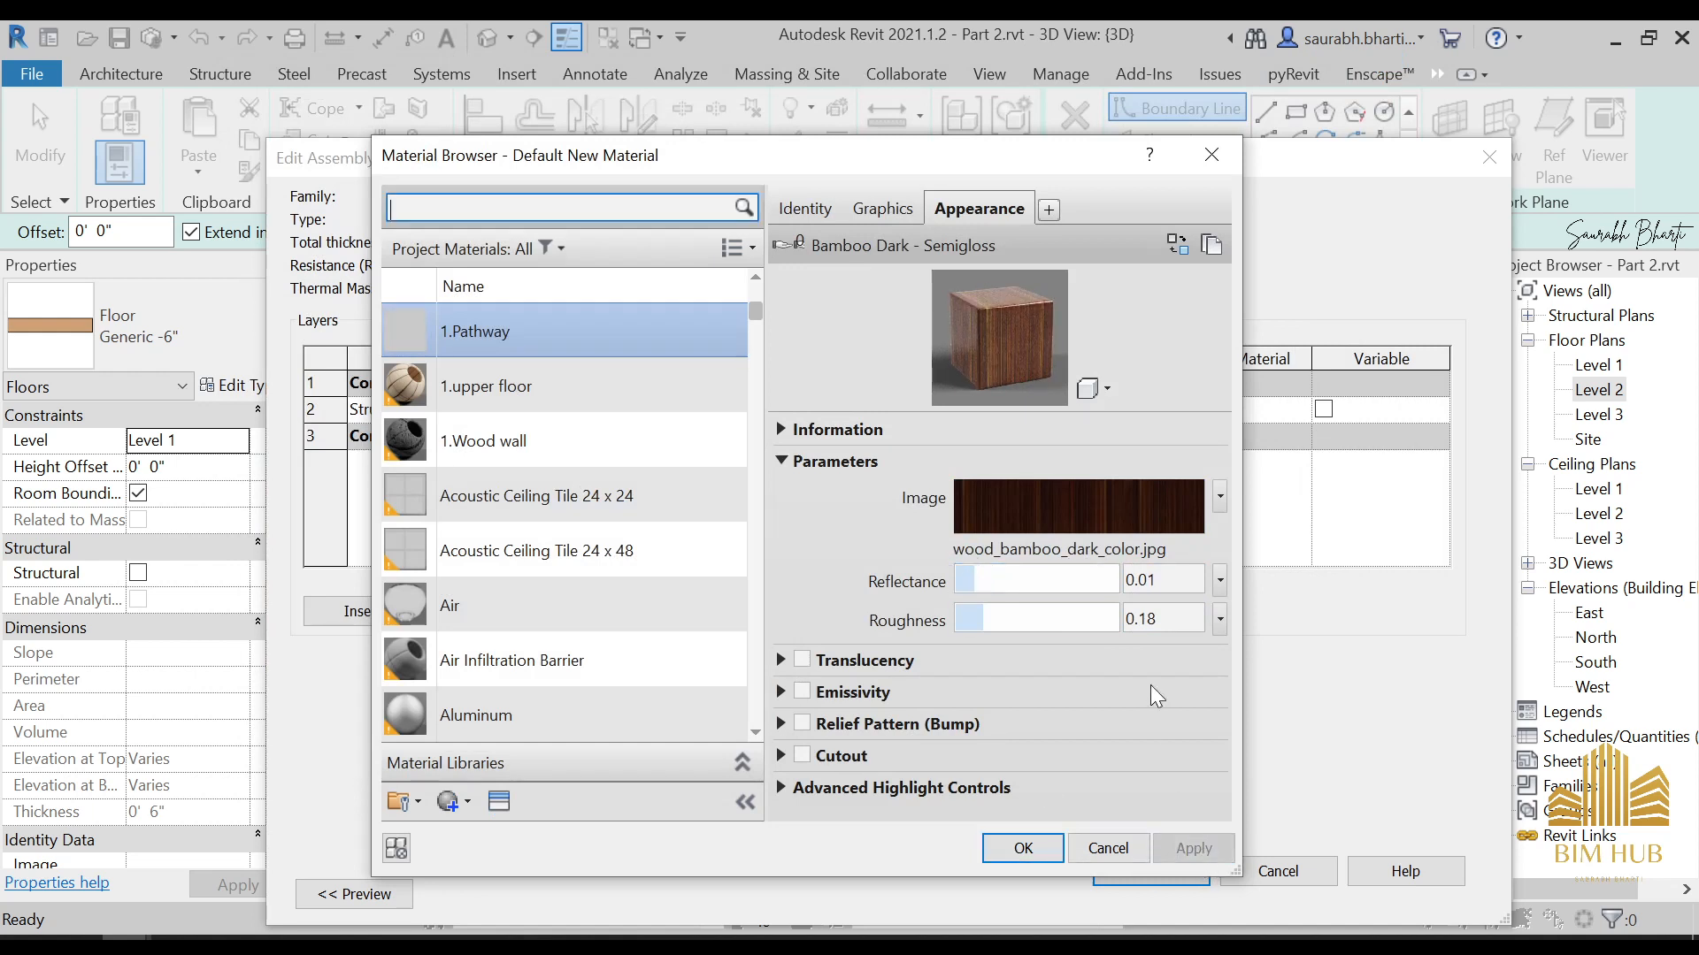
click(1077, 628)
drag(1121, 632, 1155, 632)
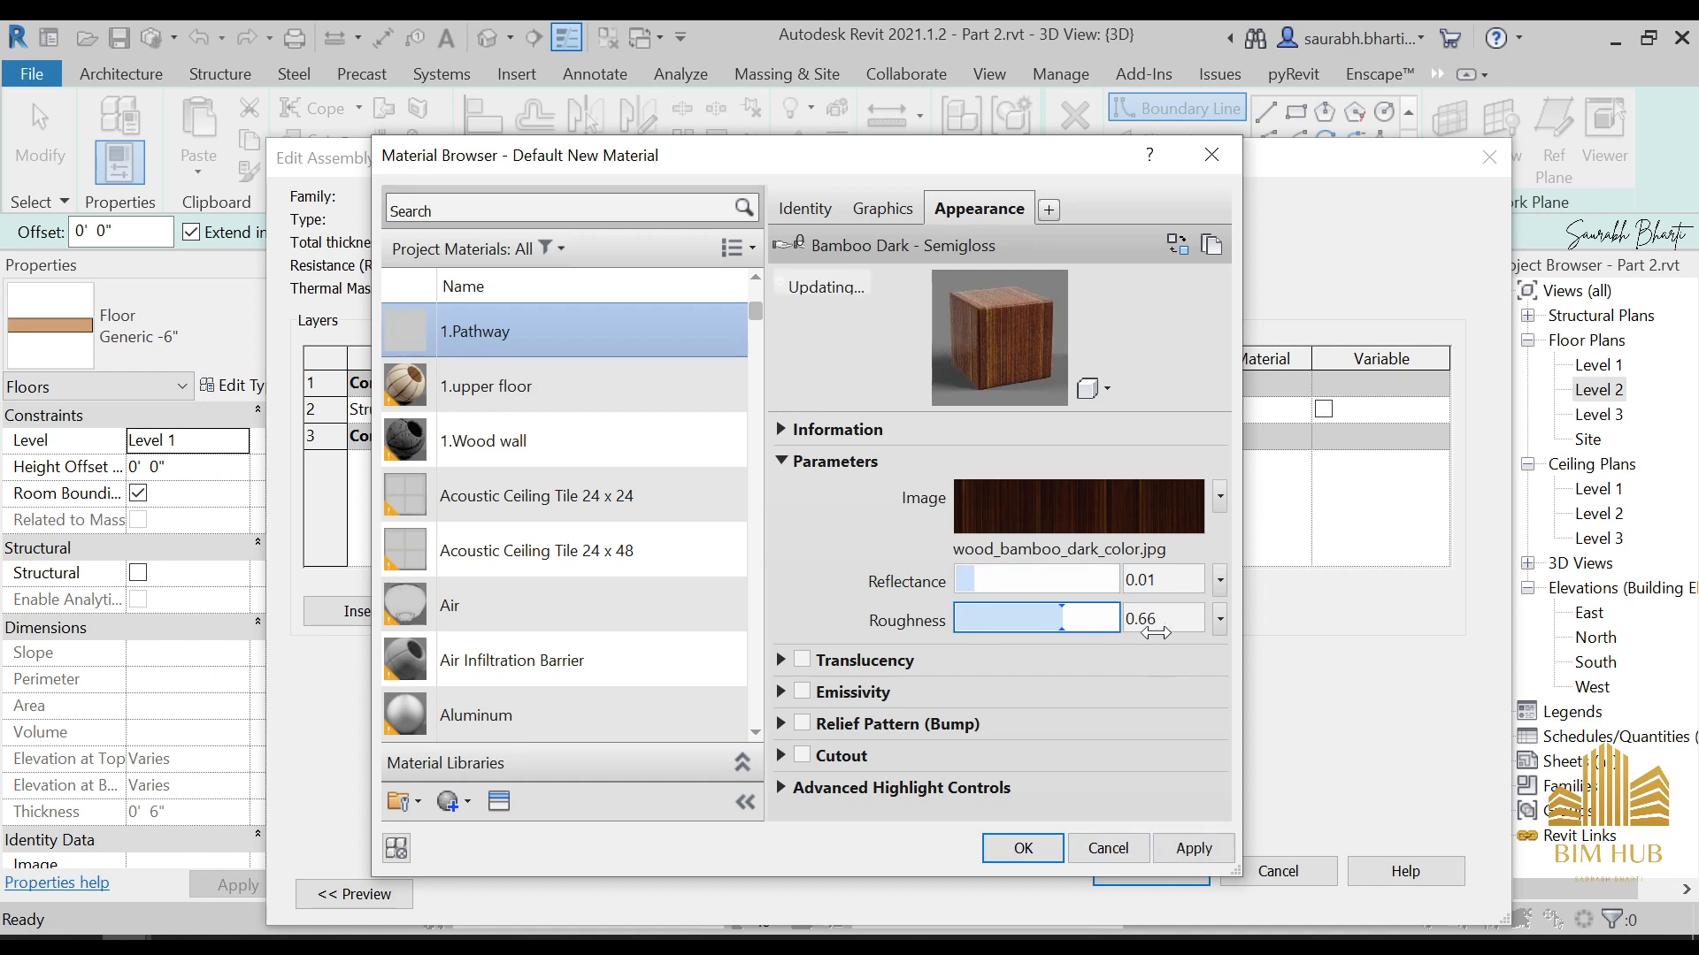
click(1186, 853)
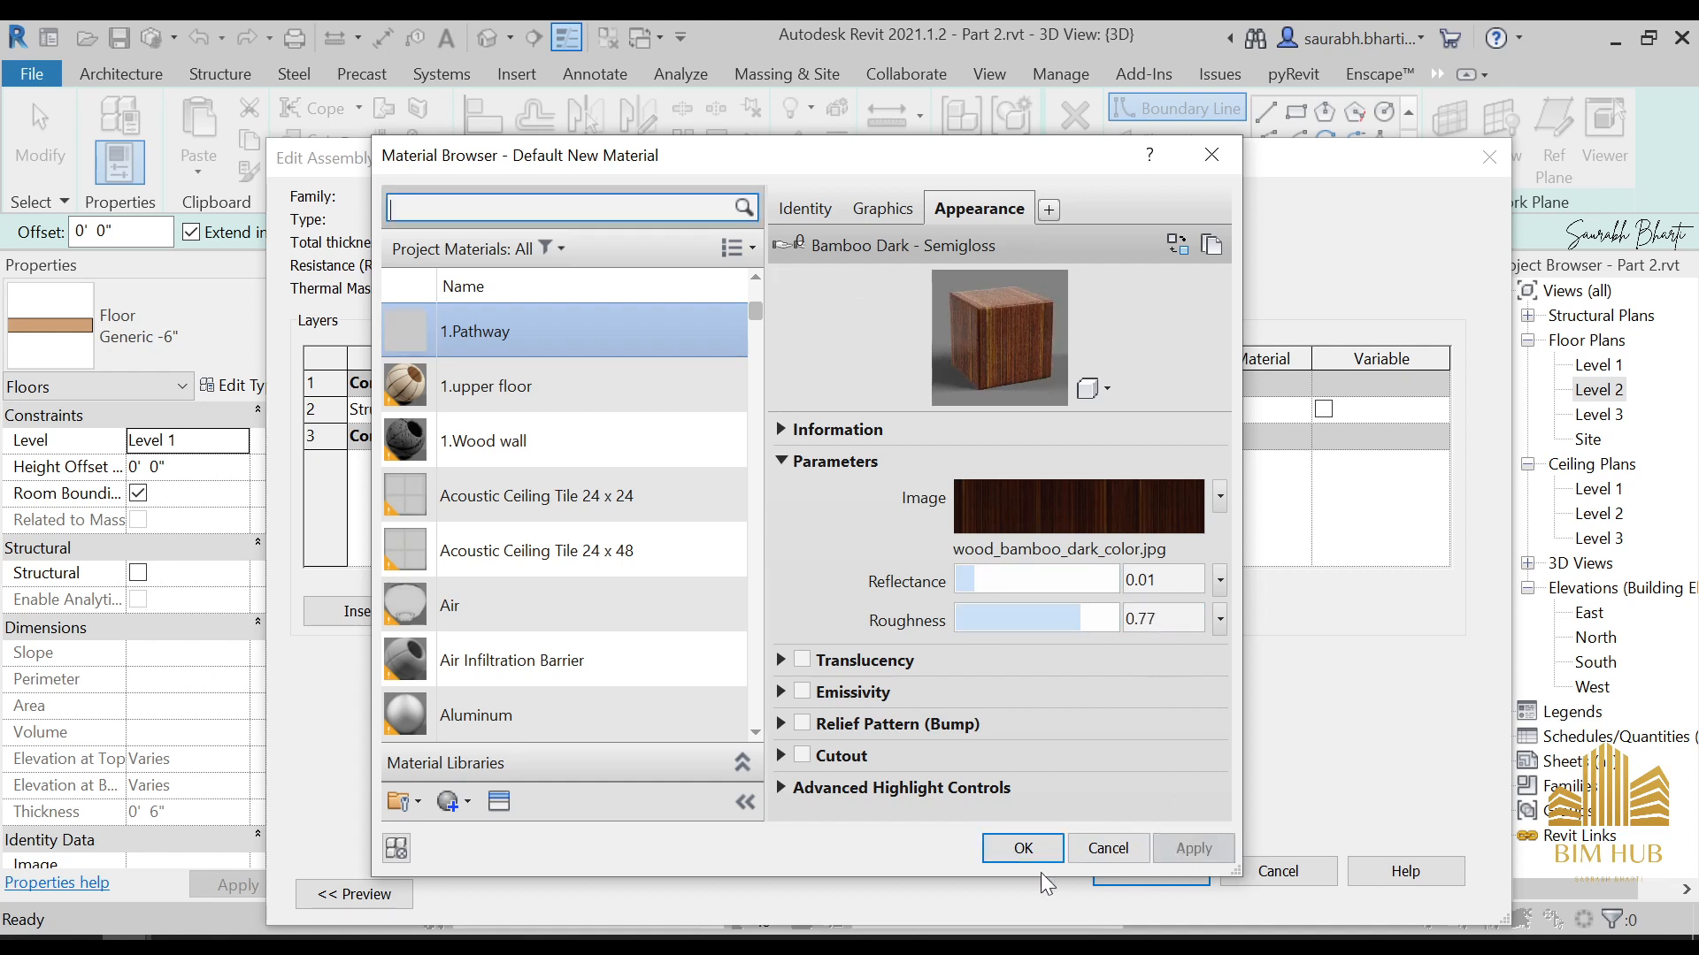
click(1026, 851)
click(1151, 871)
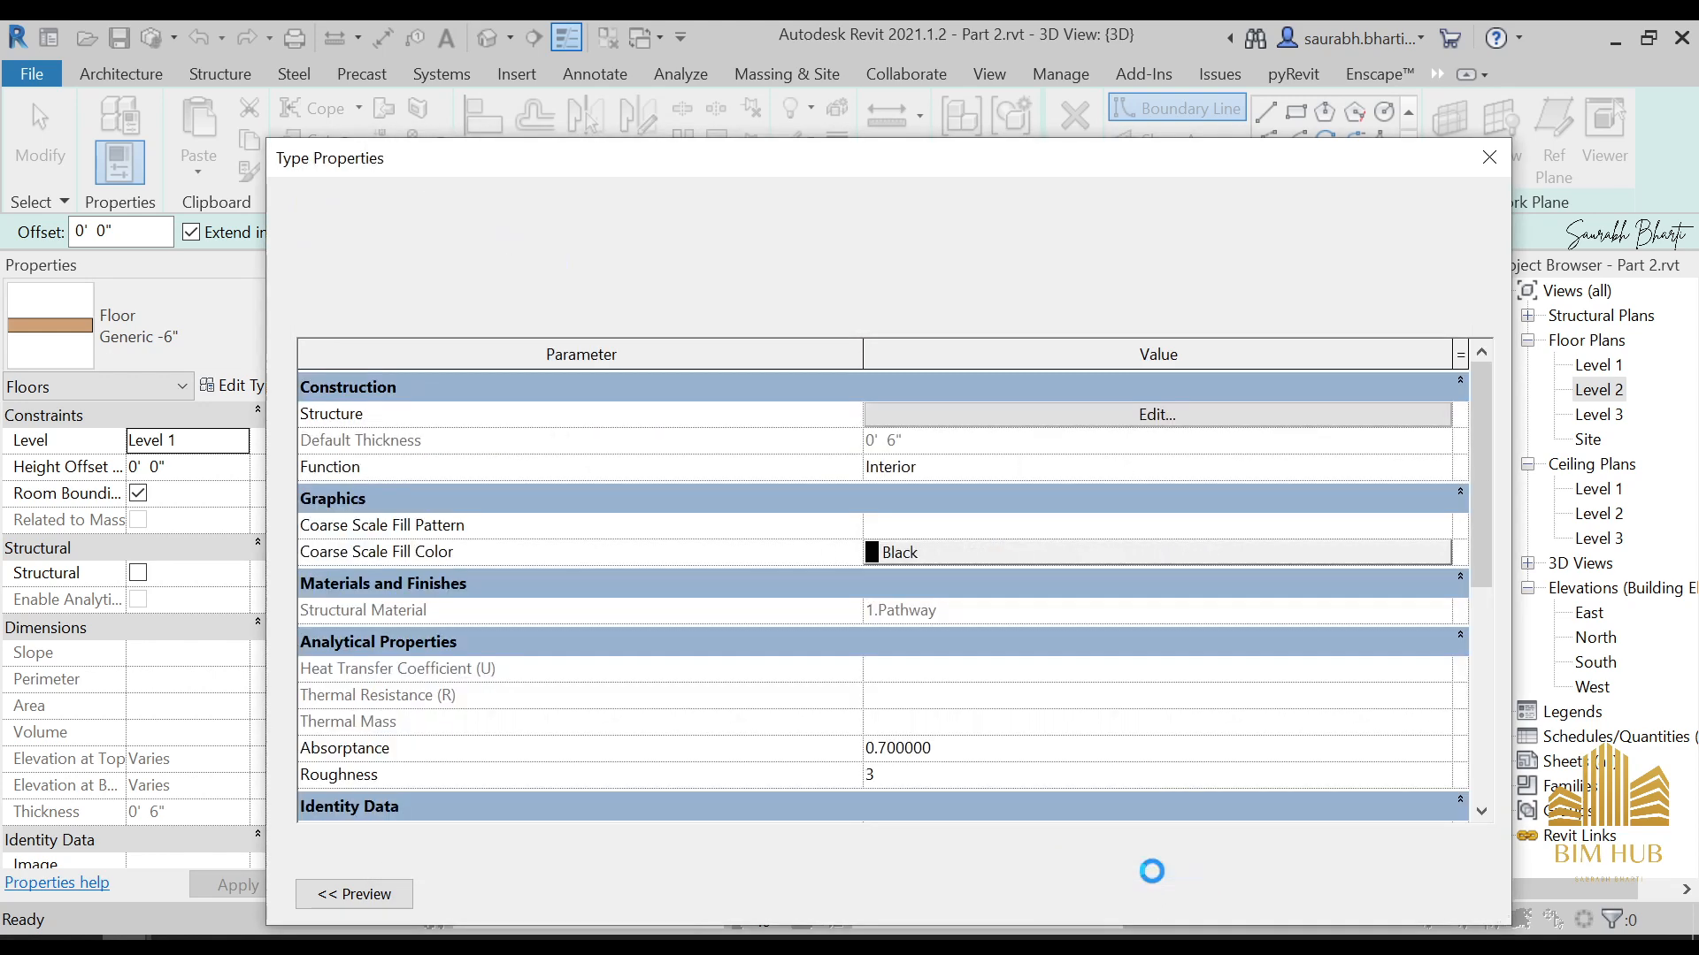
click(1180, 895)
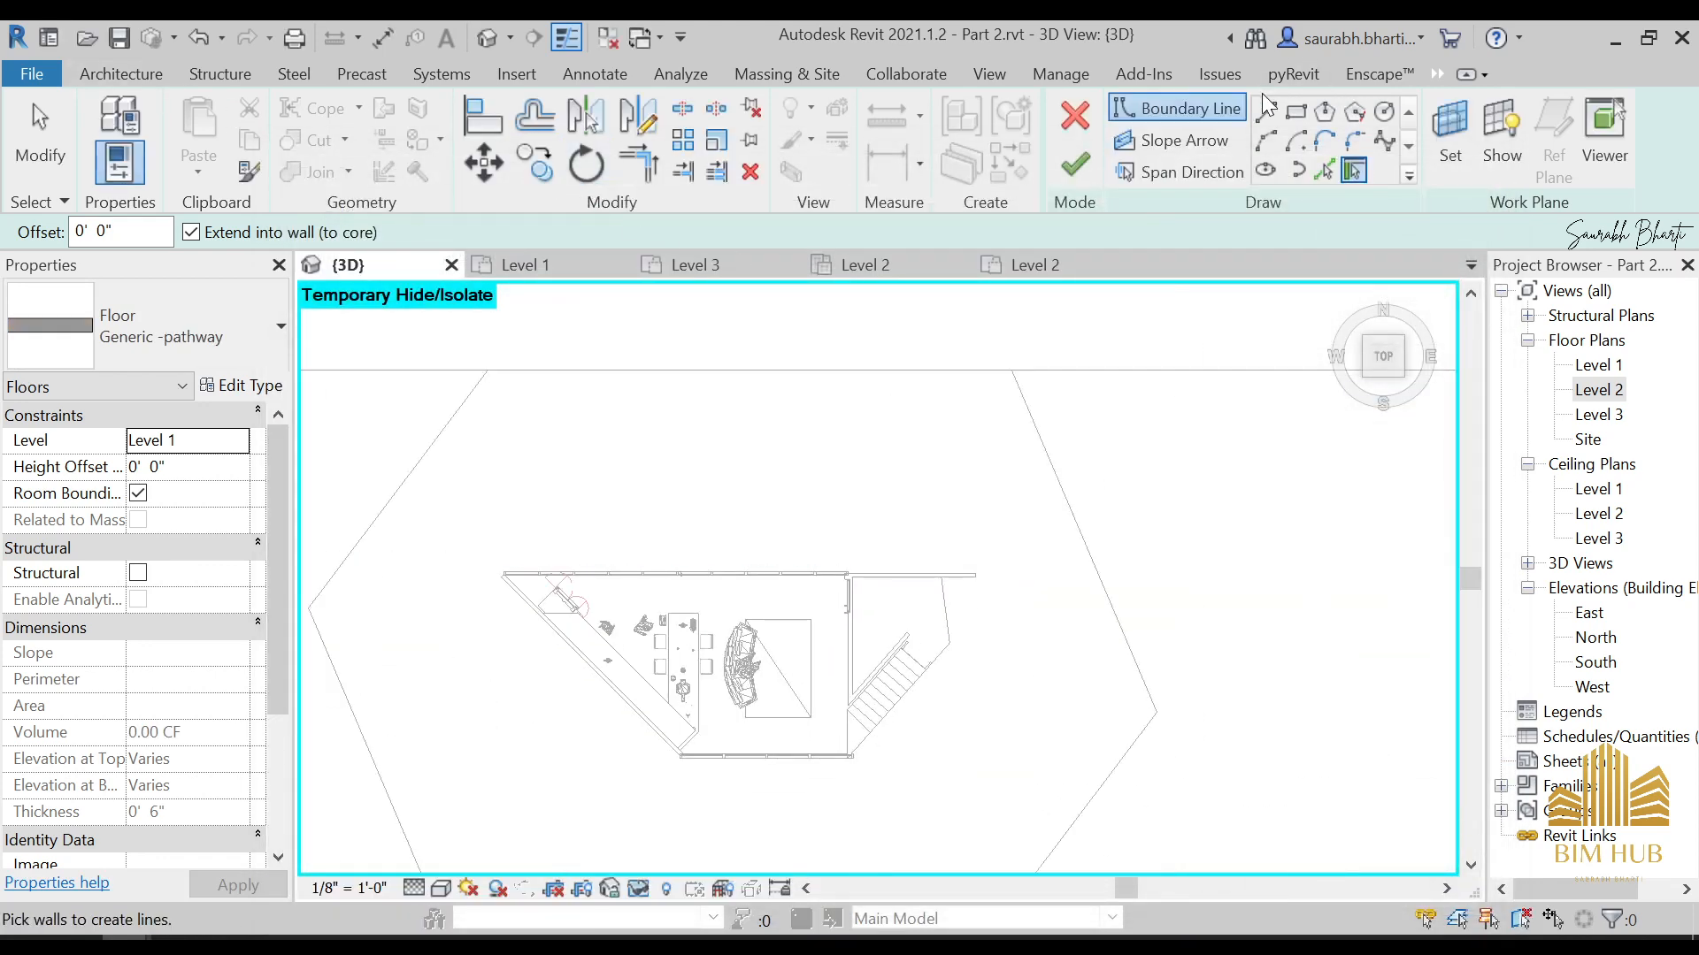
Sketch a rectangular floor boundary outside the side door, starting at the wall corner just below the long upper wall
click(1295, 112)
scroll(910, 595, up, 5)
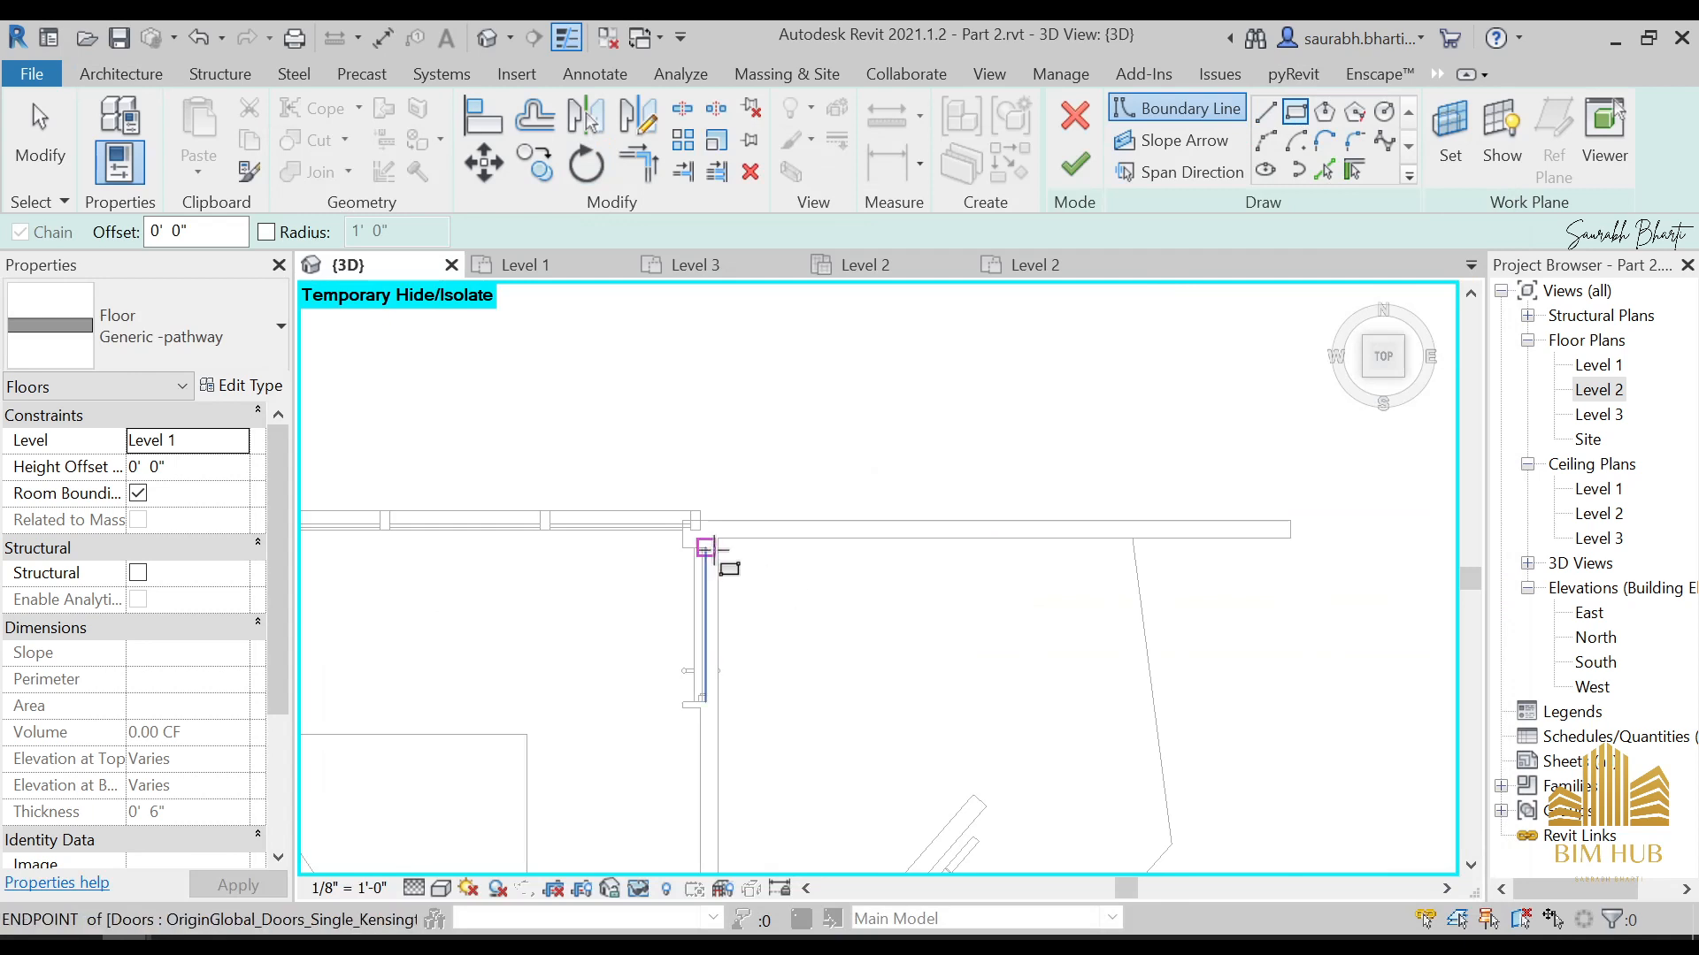
click(718, 552)
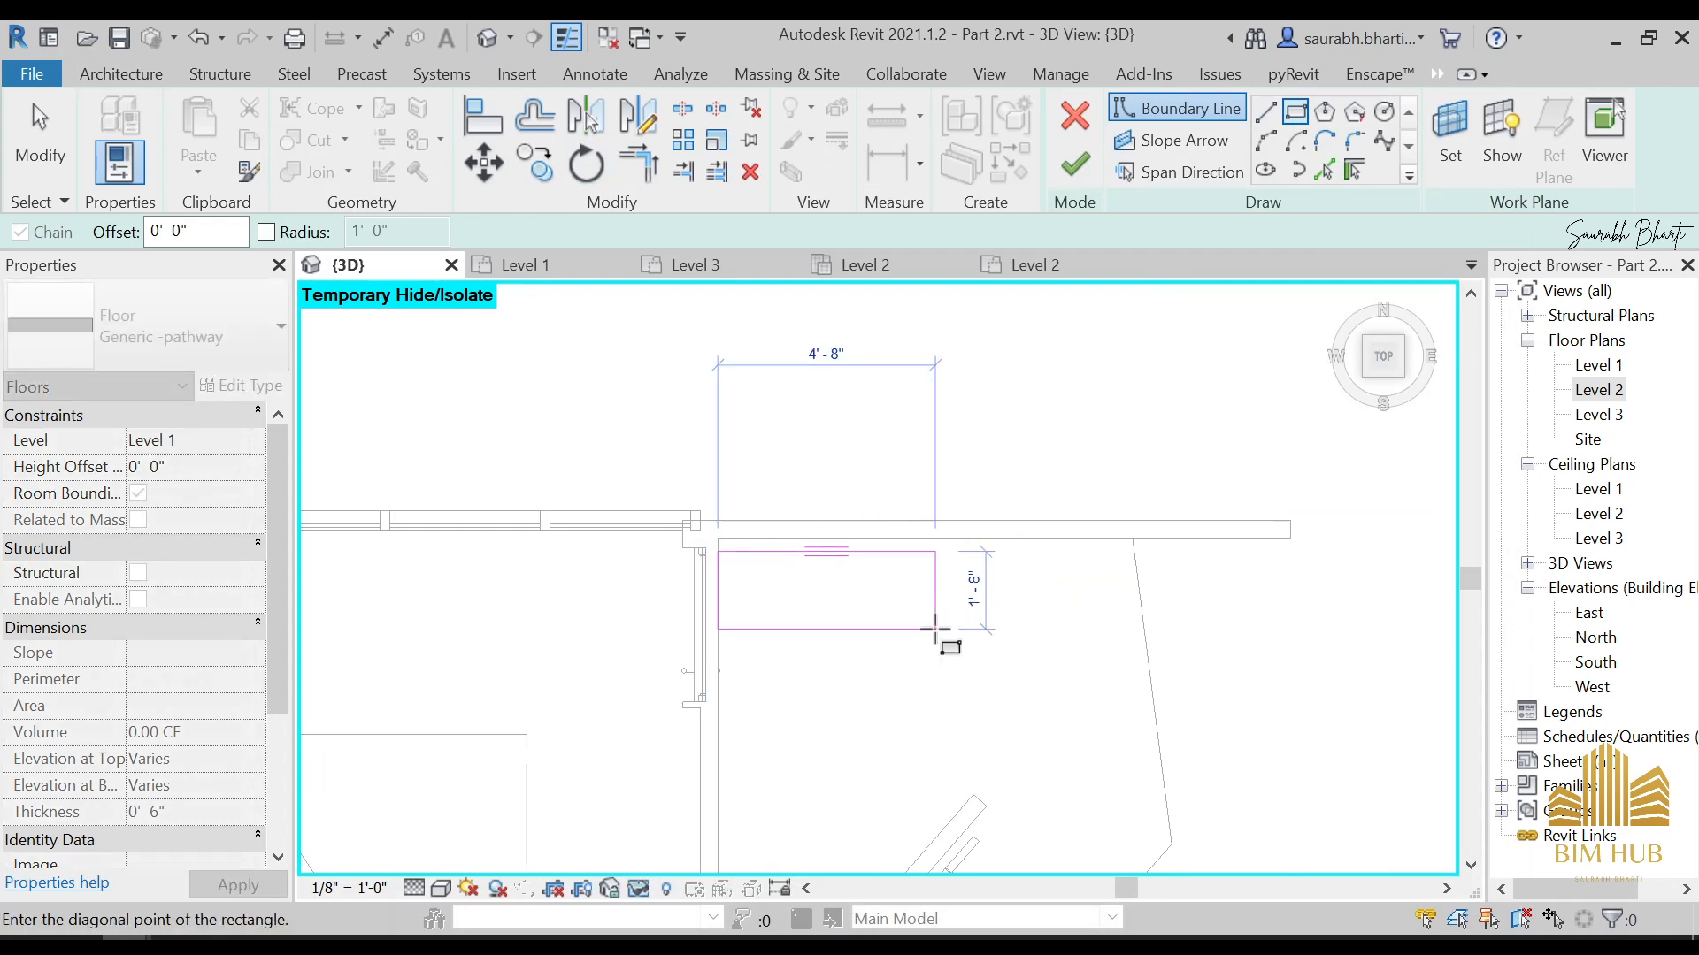
click(954, 708)
key(Escape)
key(Escape)
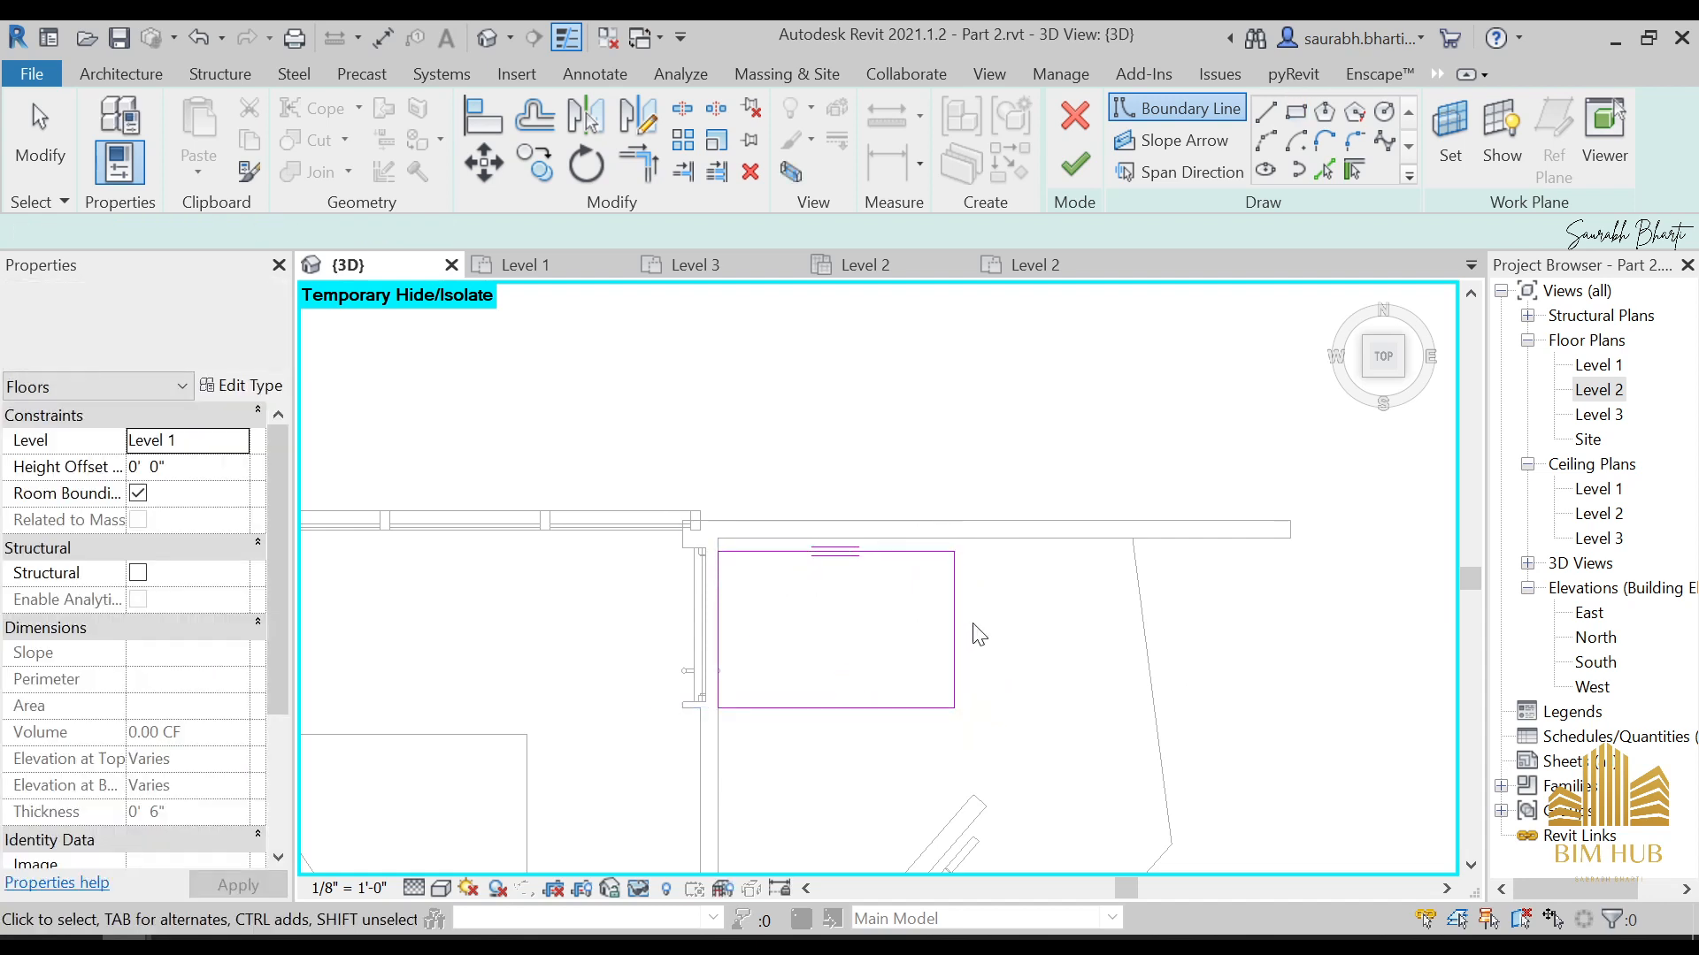
key(Return)
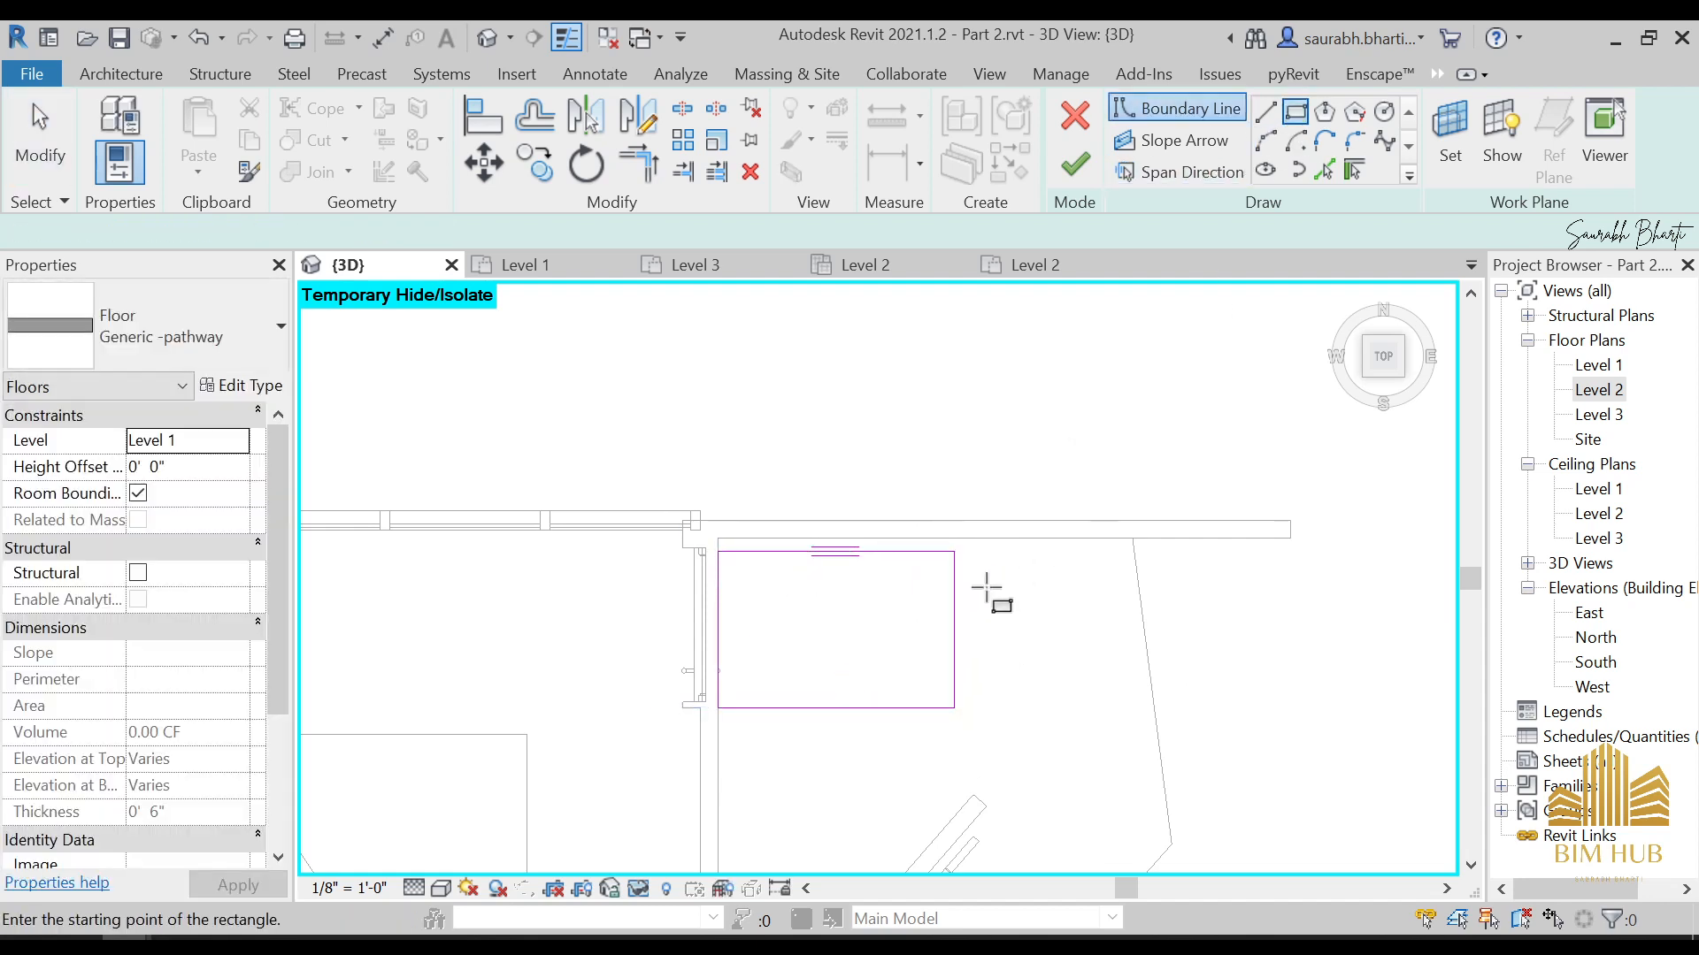
click(969, 567)
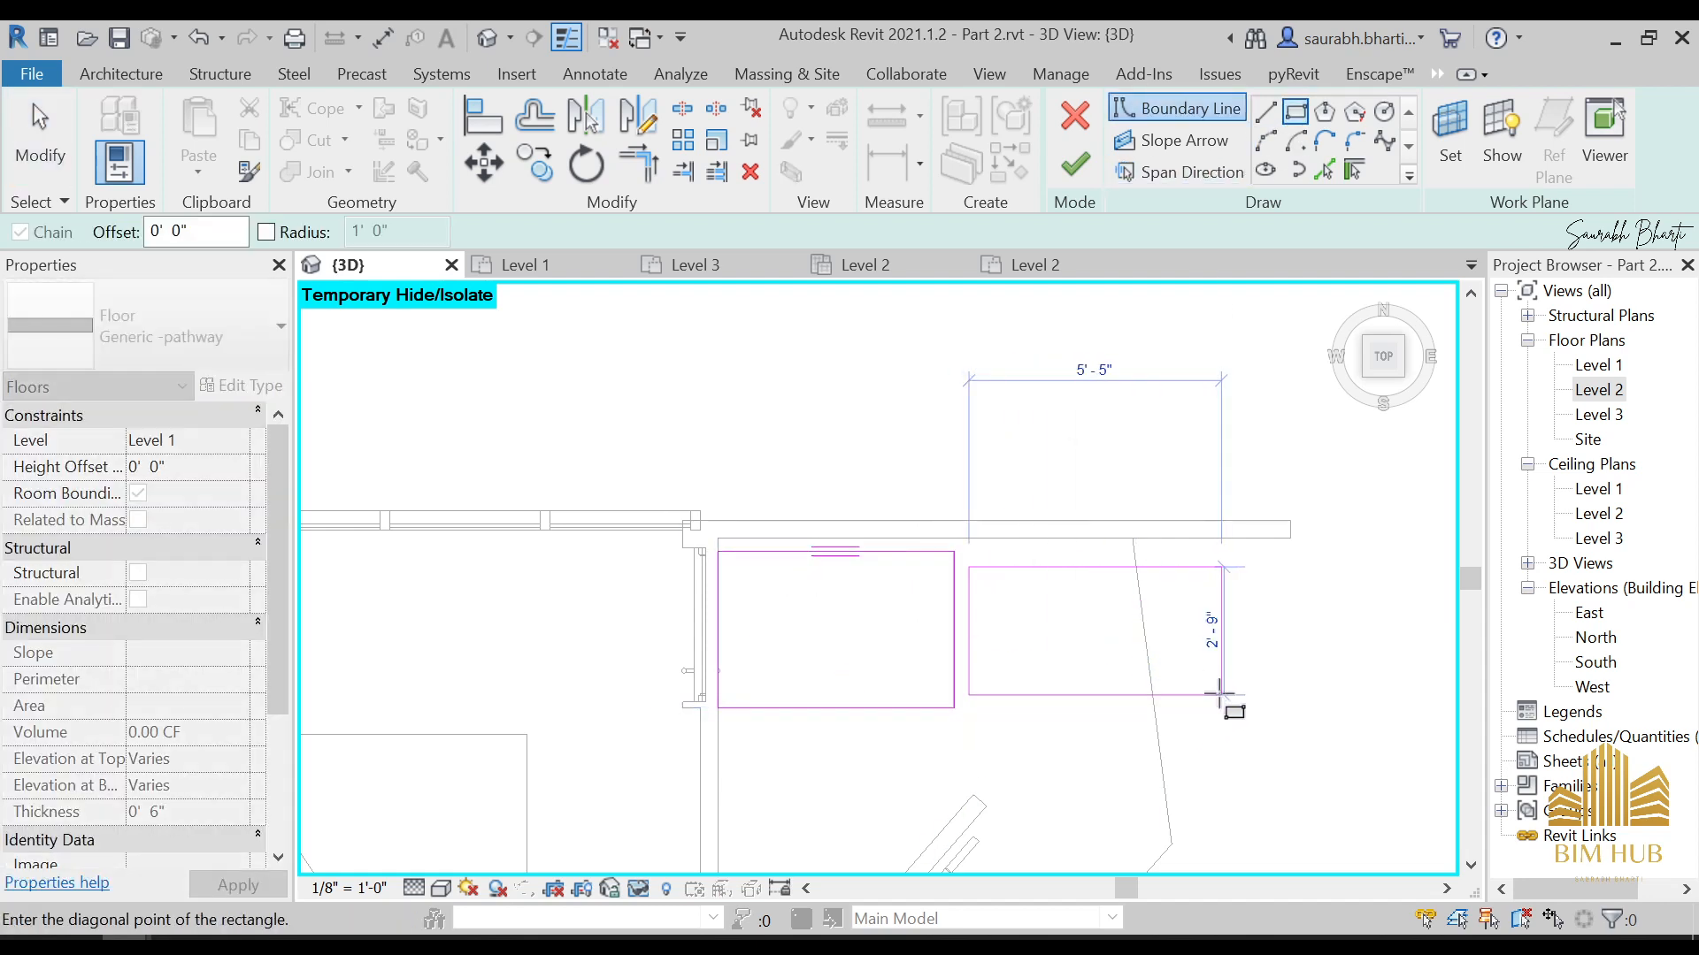
key(Escape)
key(Escape)
scroll(960, 645, up, 3)
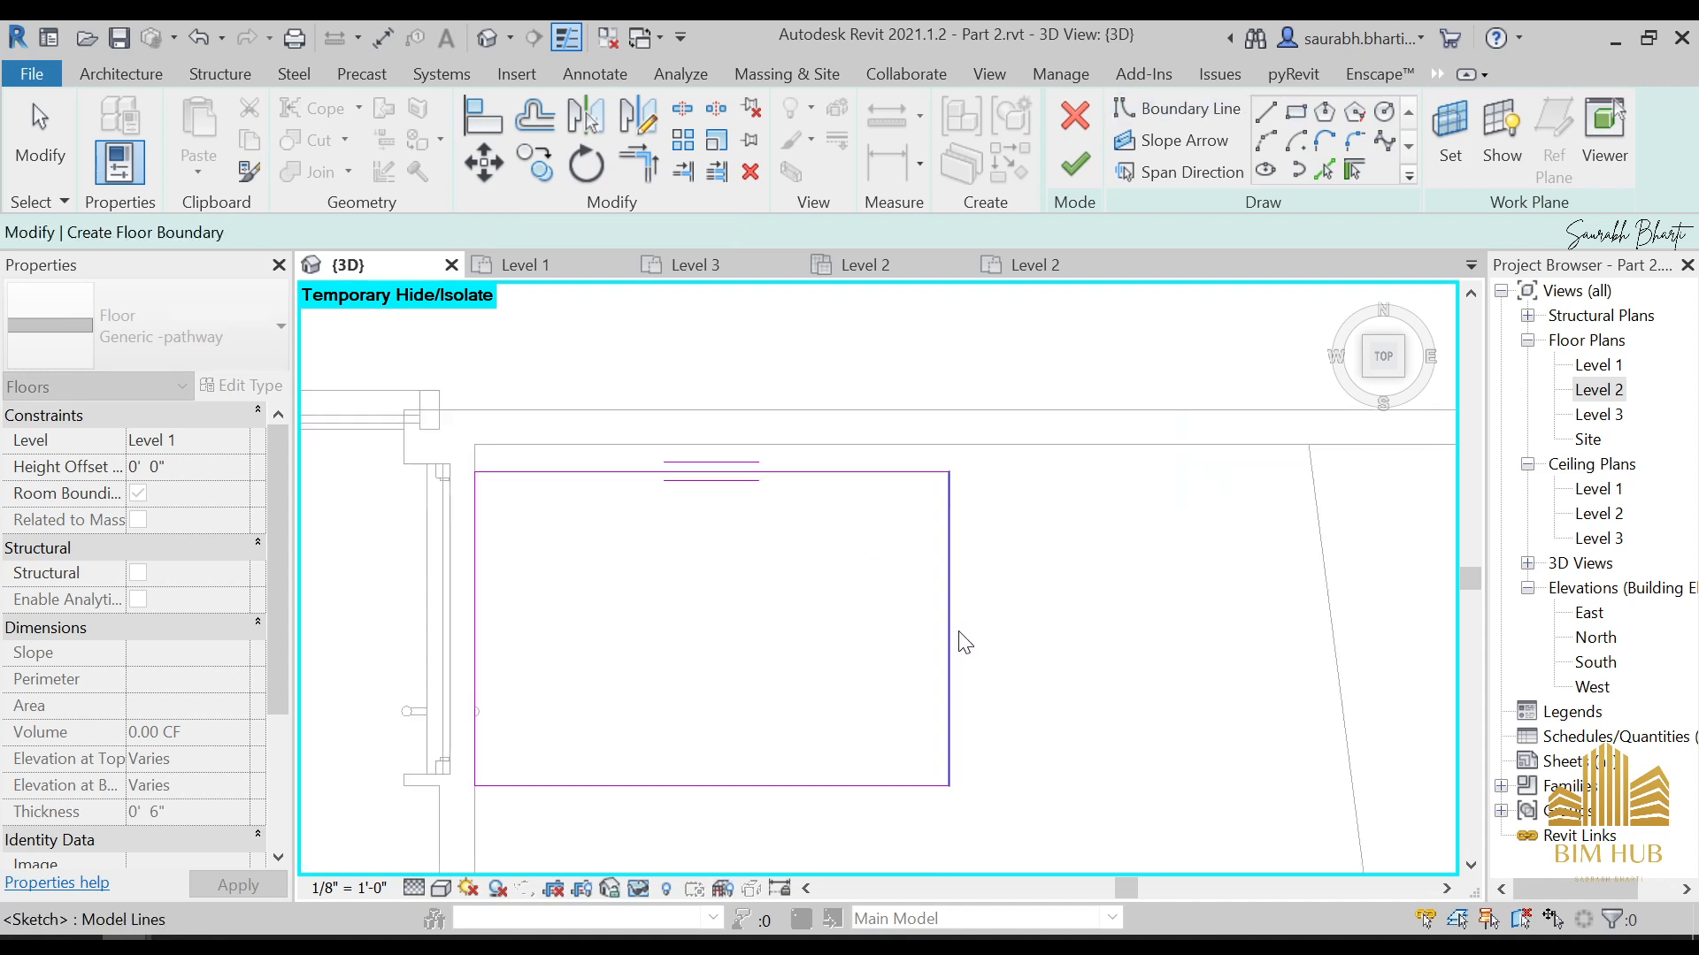
scroll(994, 645, down, 4)
key(Return)
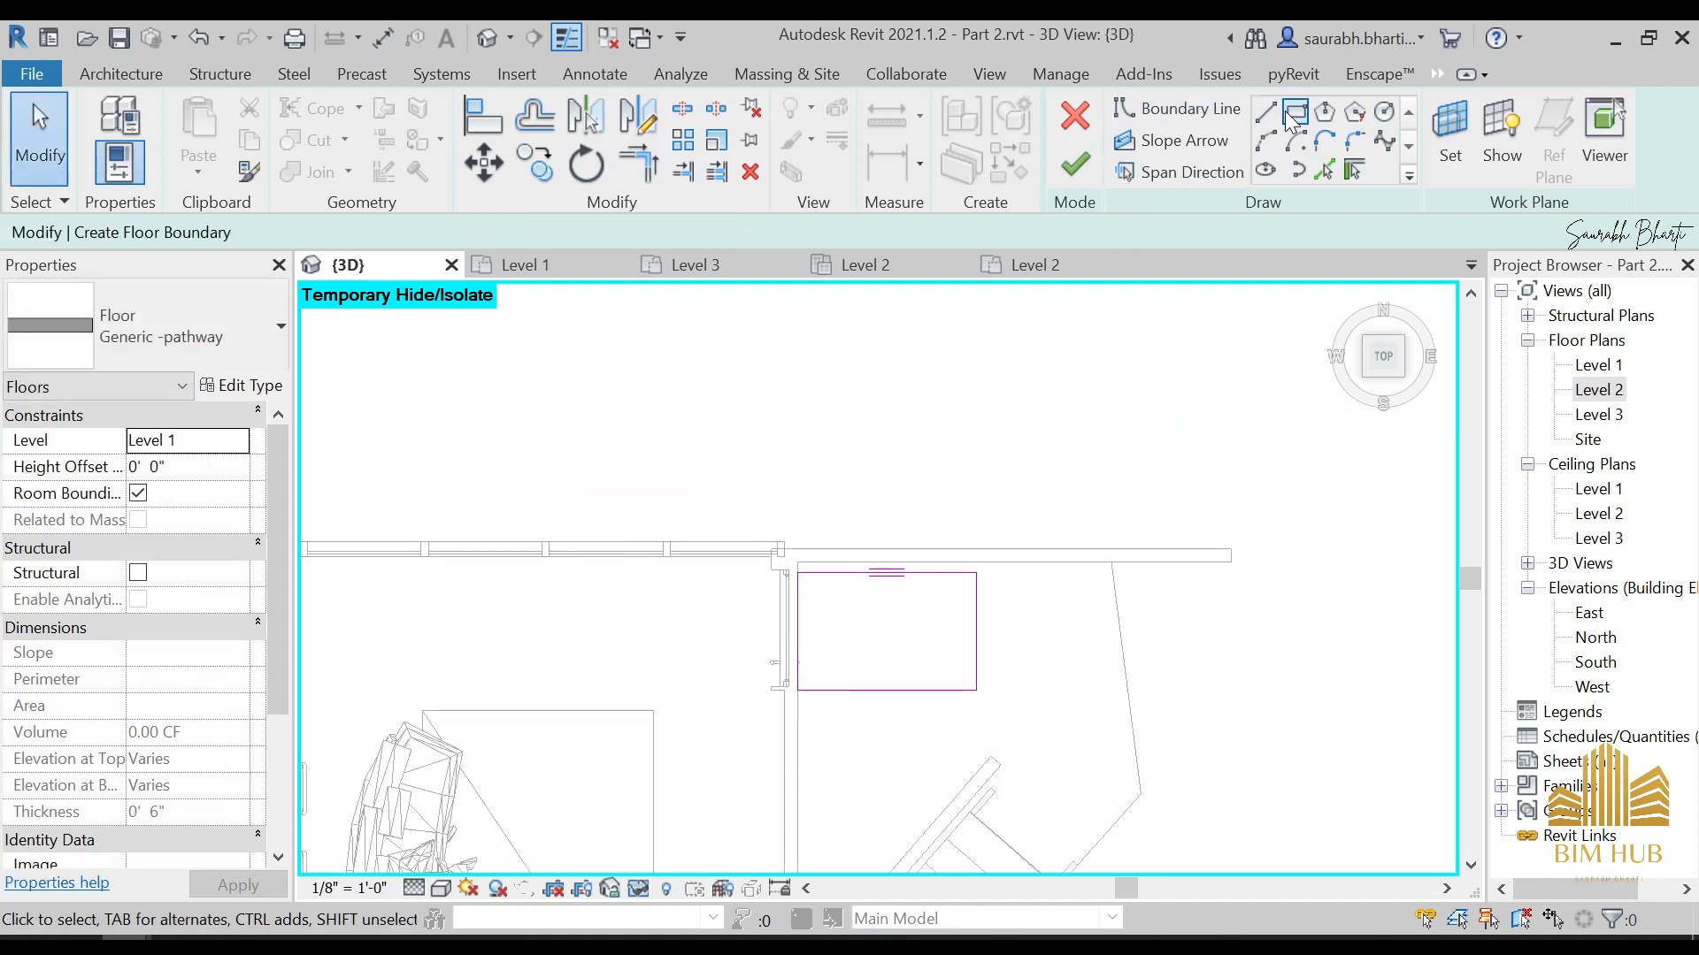
click(993, 584)
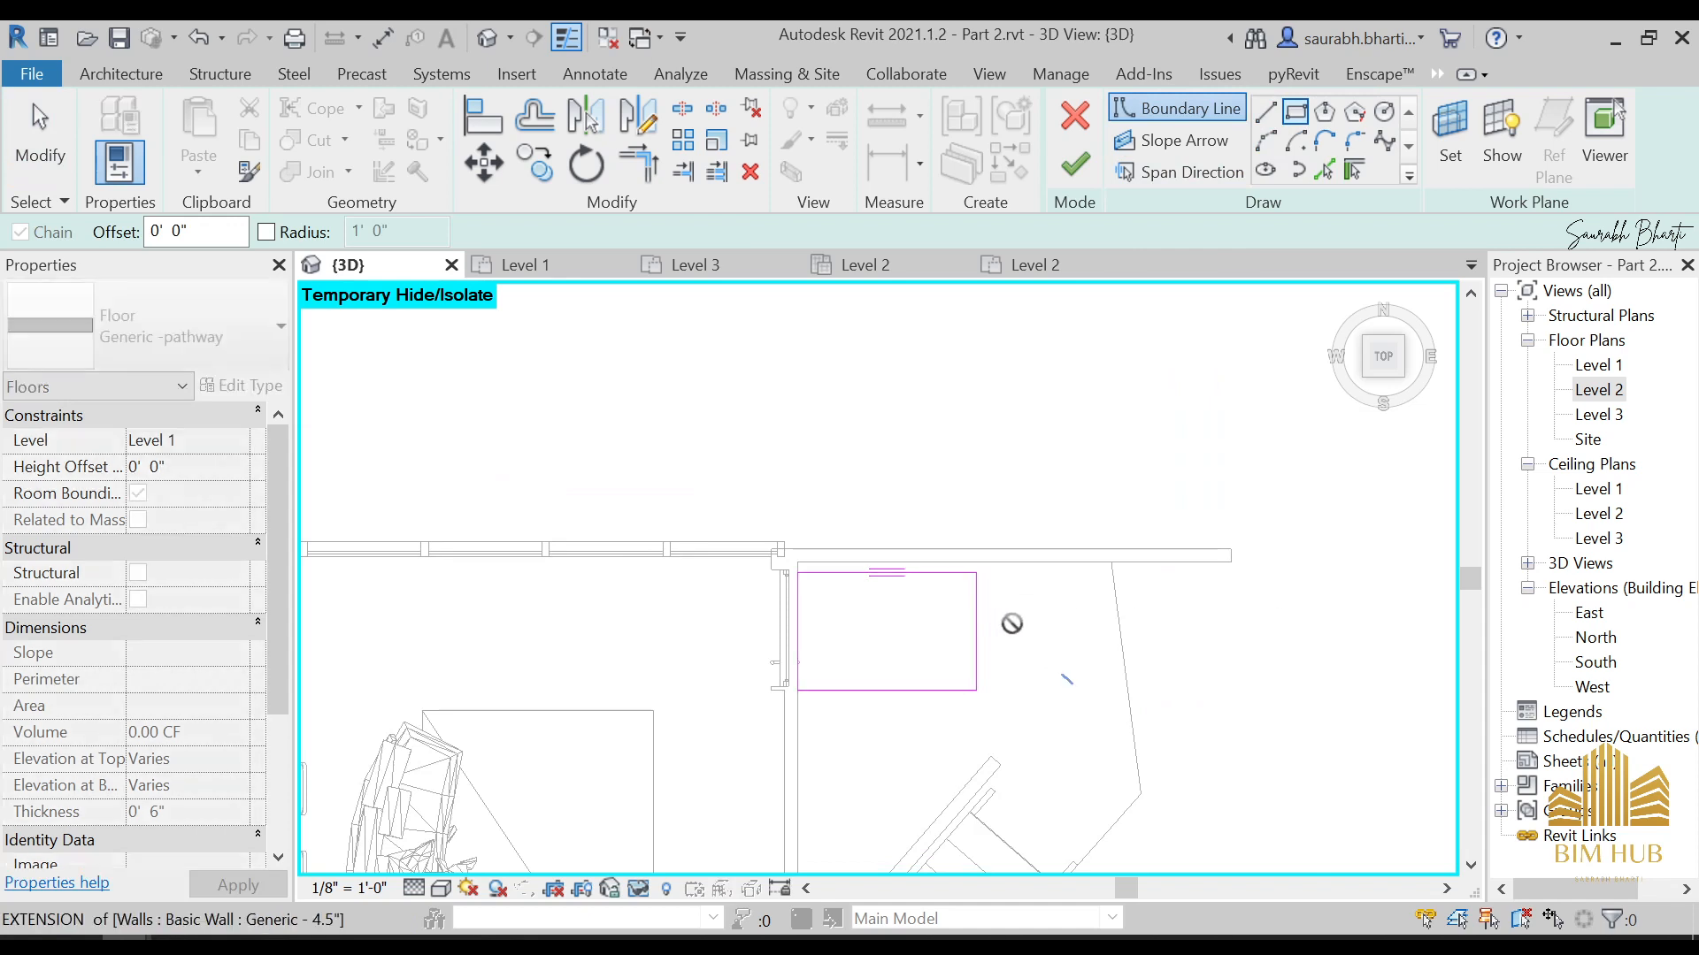
key(Escape)
key(Escape)
Sketch a second, slightly narrower boundary rectangle about 4'-11" long beside the first one, leaving a small gap between them
key(Return)
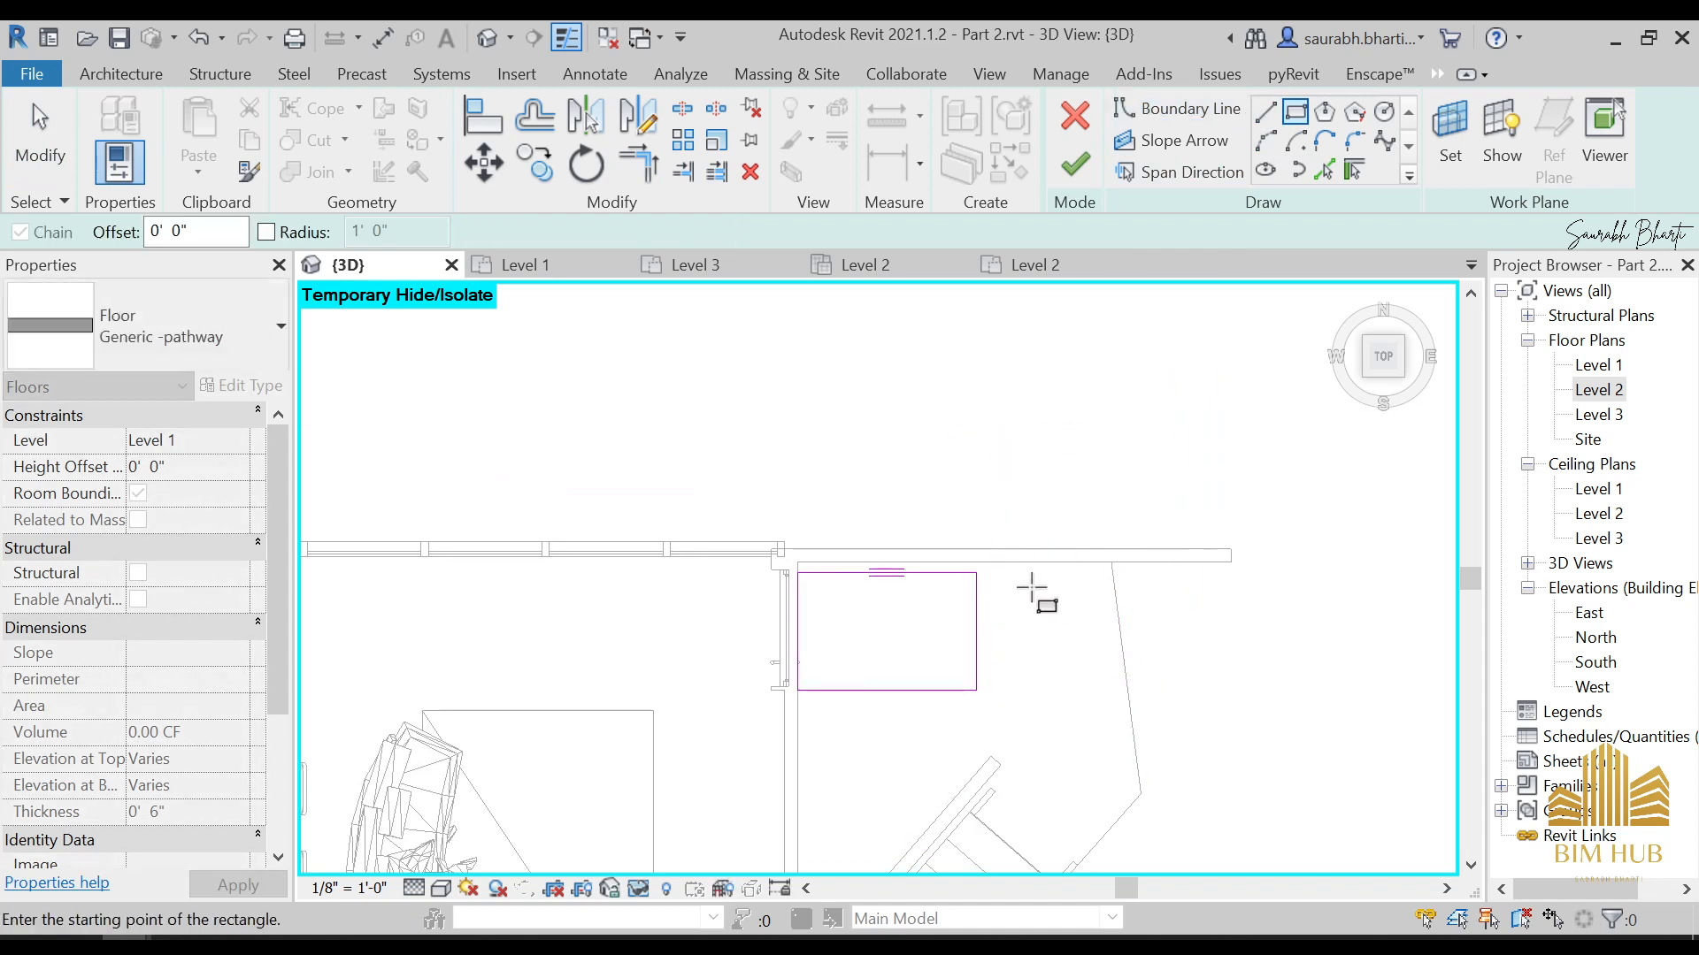
scroll(1032, 584, down, 3)
scroll(1018, 592, up, 3)
click(996, 586)
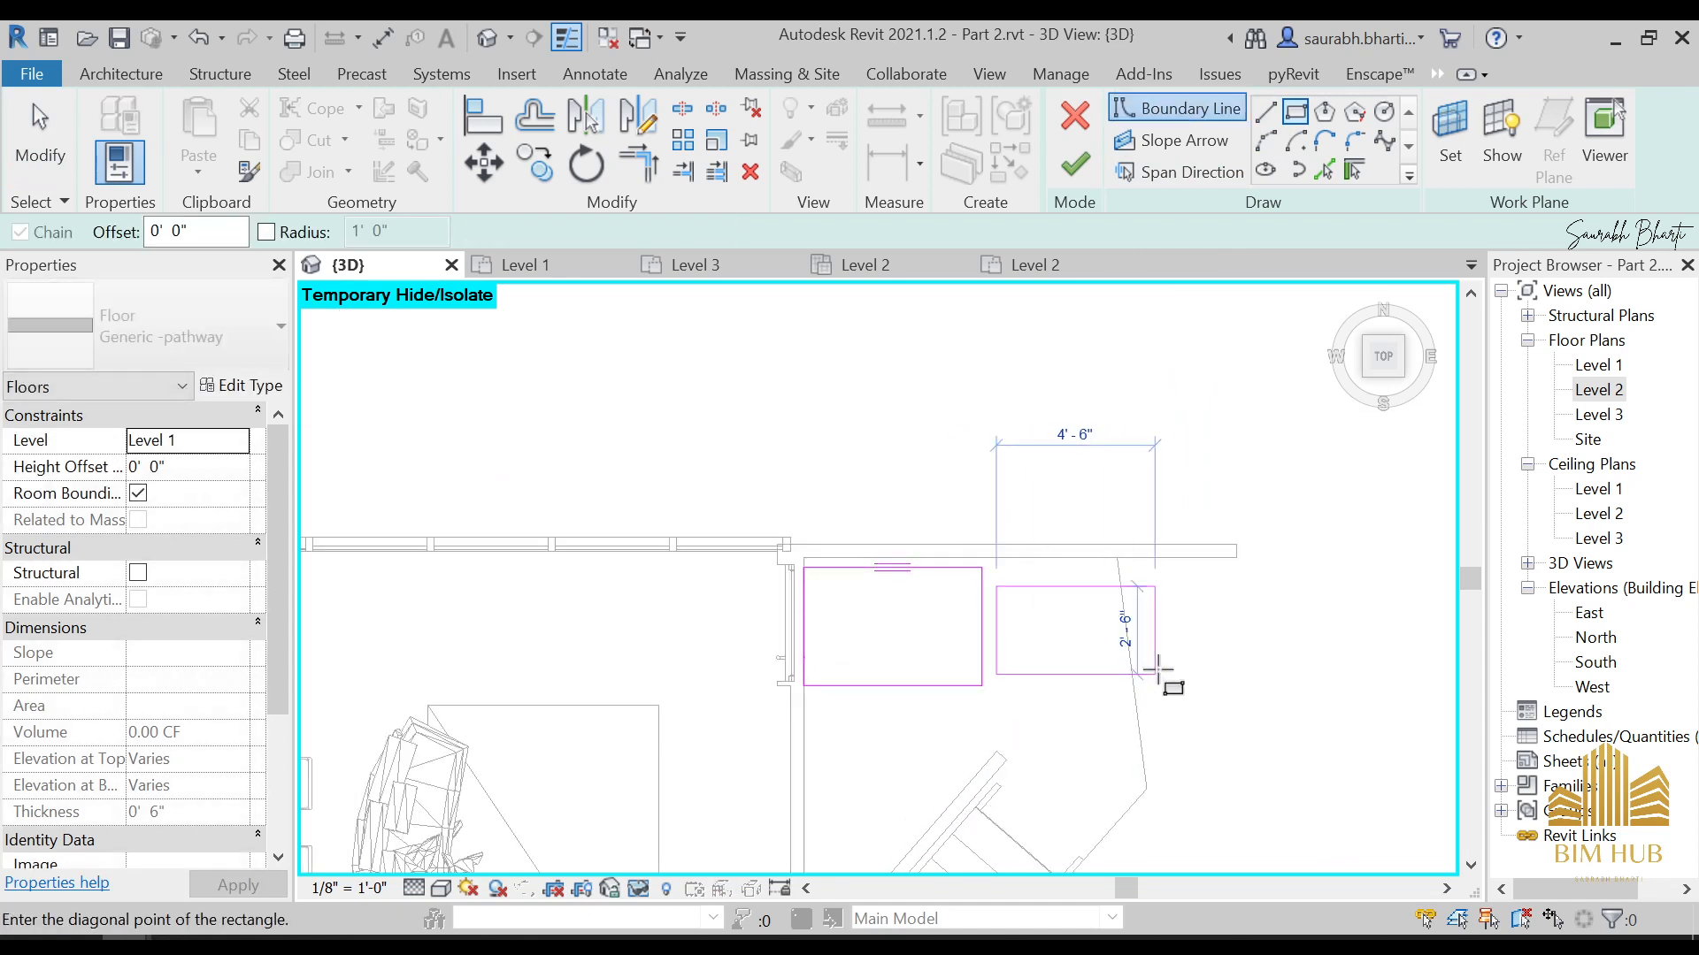
click(1169, 686)
key(Escape)
key(Escape)
scroll(1070, 687, up, 2)
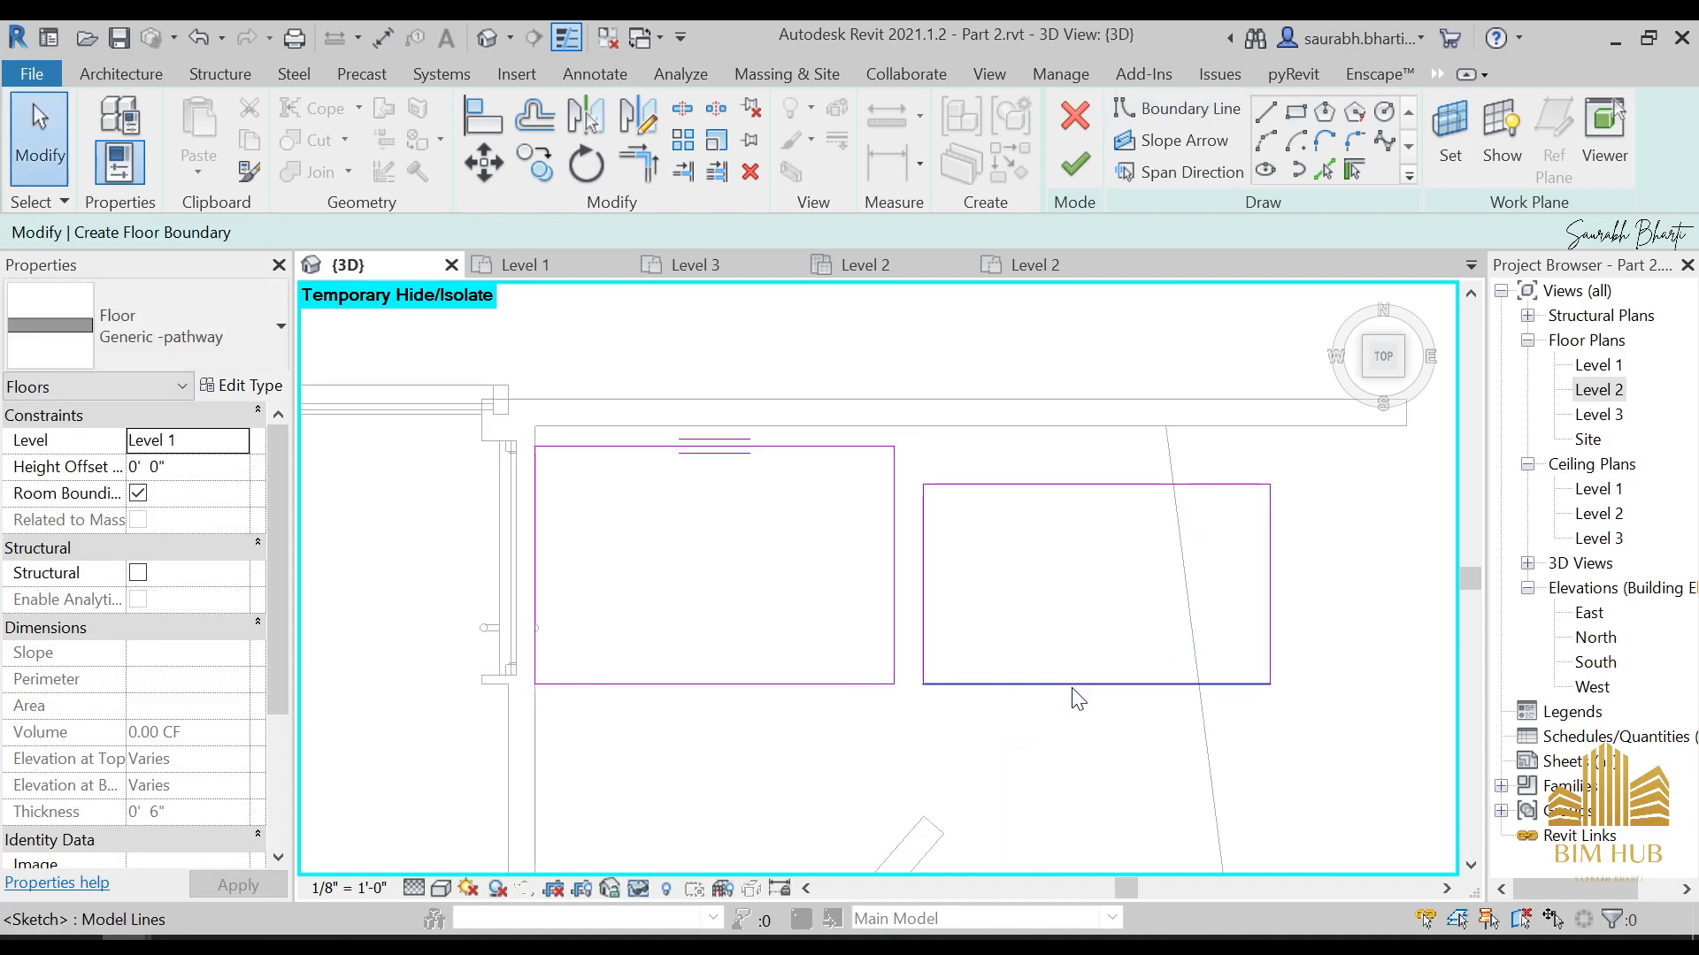
Move the second rectangle's near edge against the first rectangle and adjust its long edges, making it about 5'-3" by 2'-10"
mouse_move(1071, 684)
mouse_down()
mouse_move(1072, 632)
mouse_move(1072, 662)
mouse_up()
scroll(940, 585, up, 5)
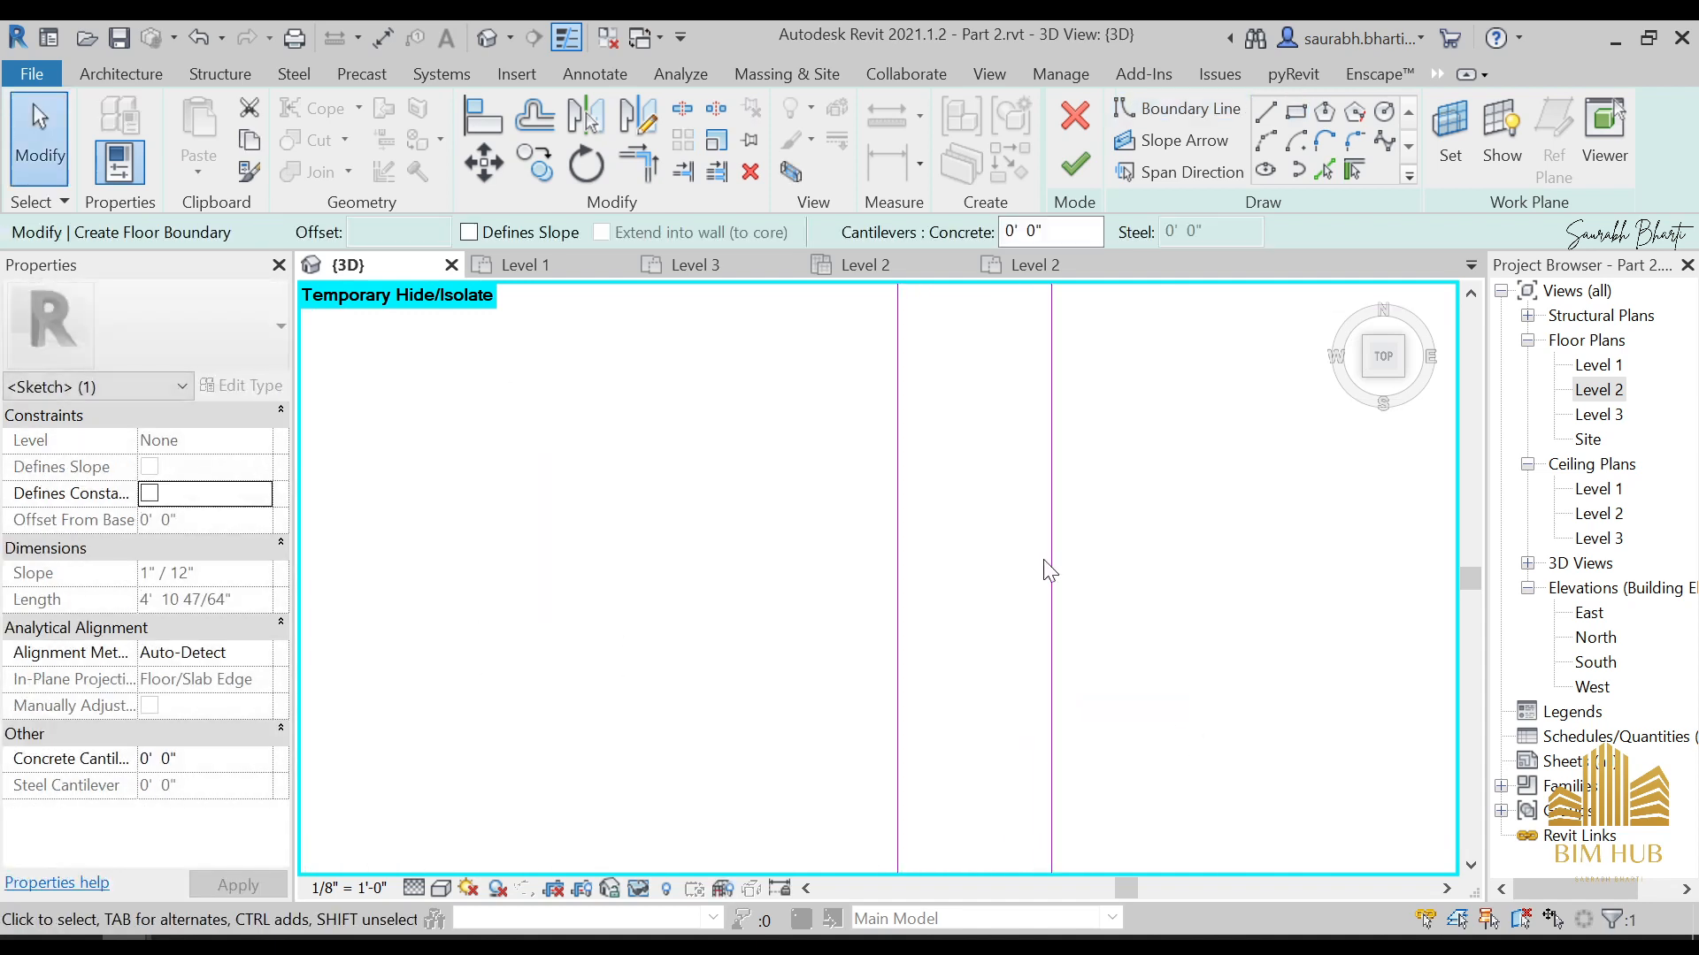
drag(1051, 561, 909, 576)
scroll(902, 584, down, 5)
key(Escape)
scroll(1018, 635, down, 6)
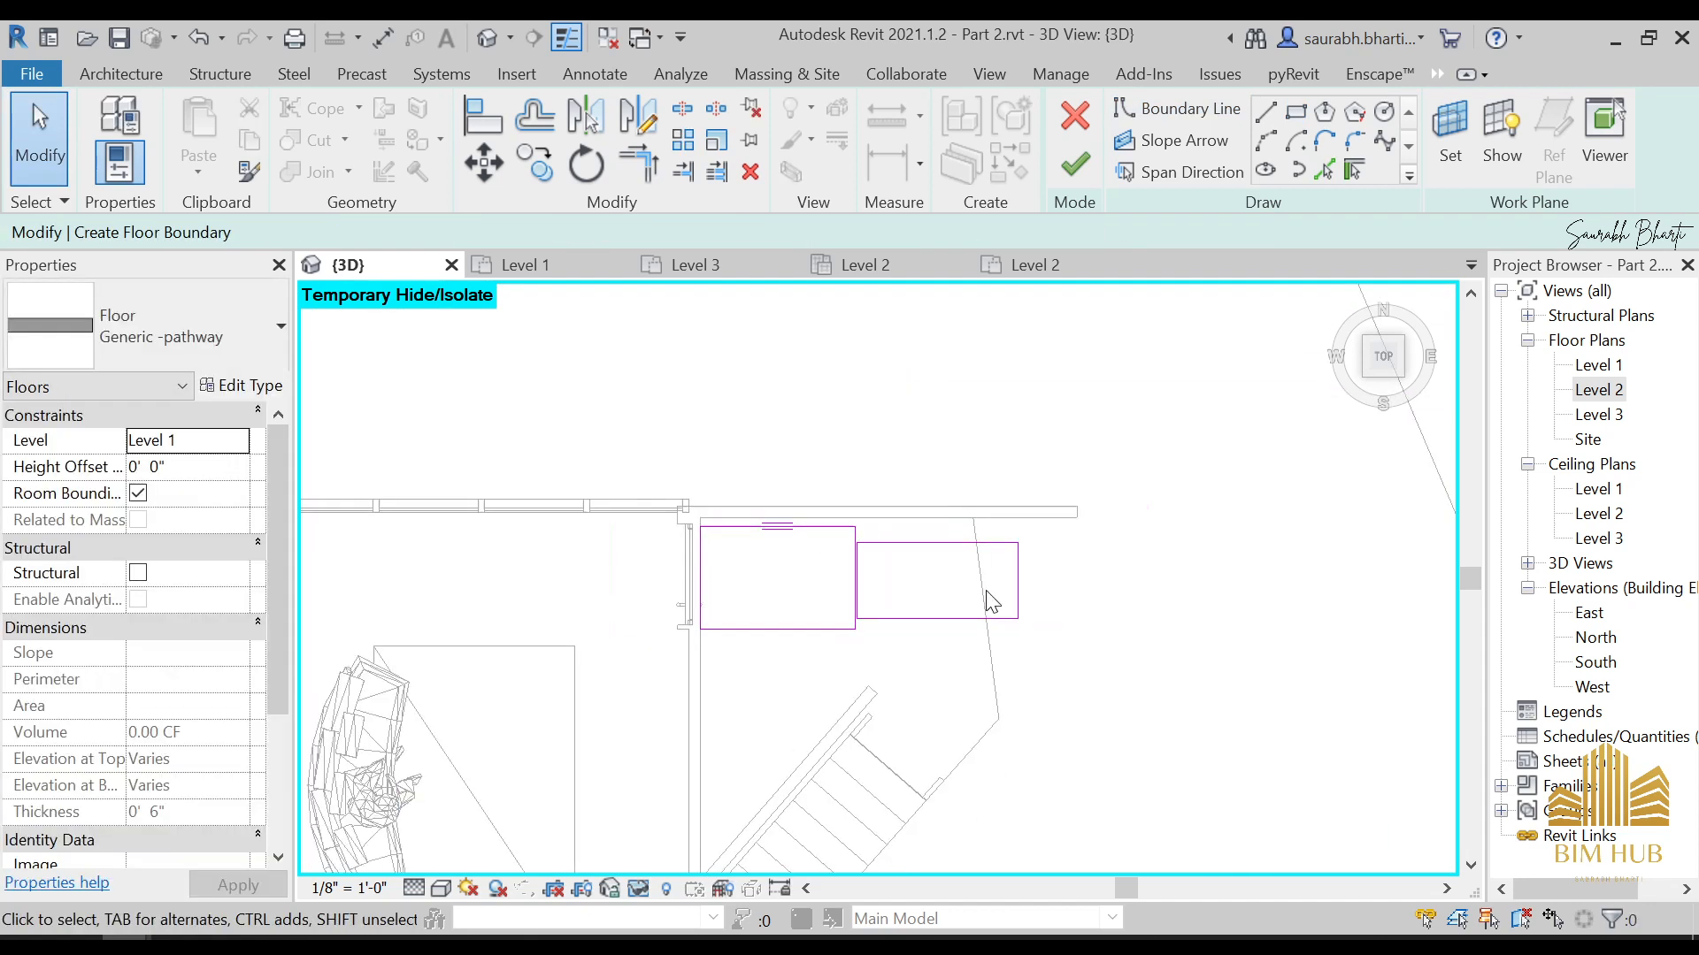
scroll(990, 584, up, 8)
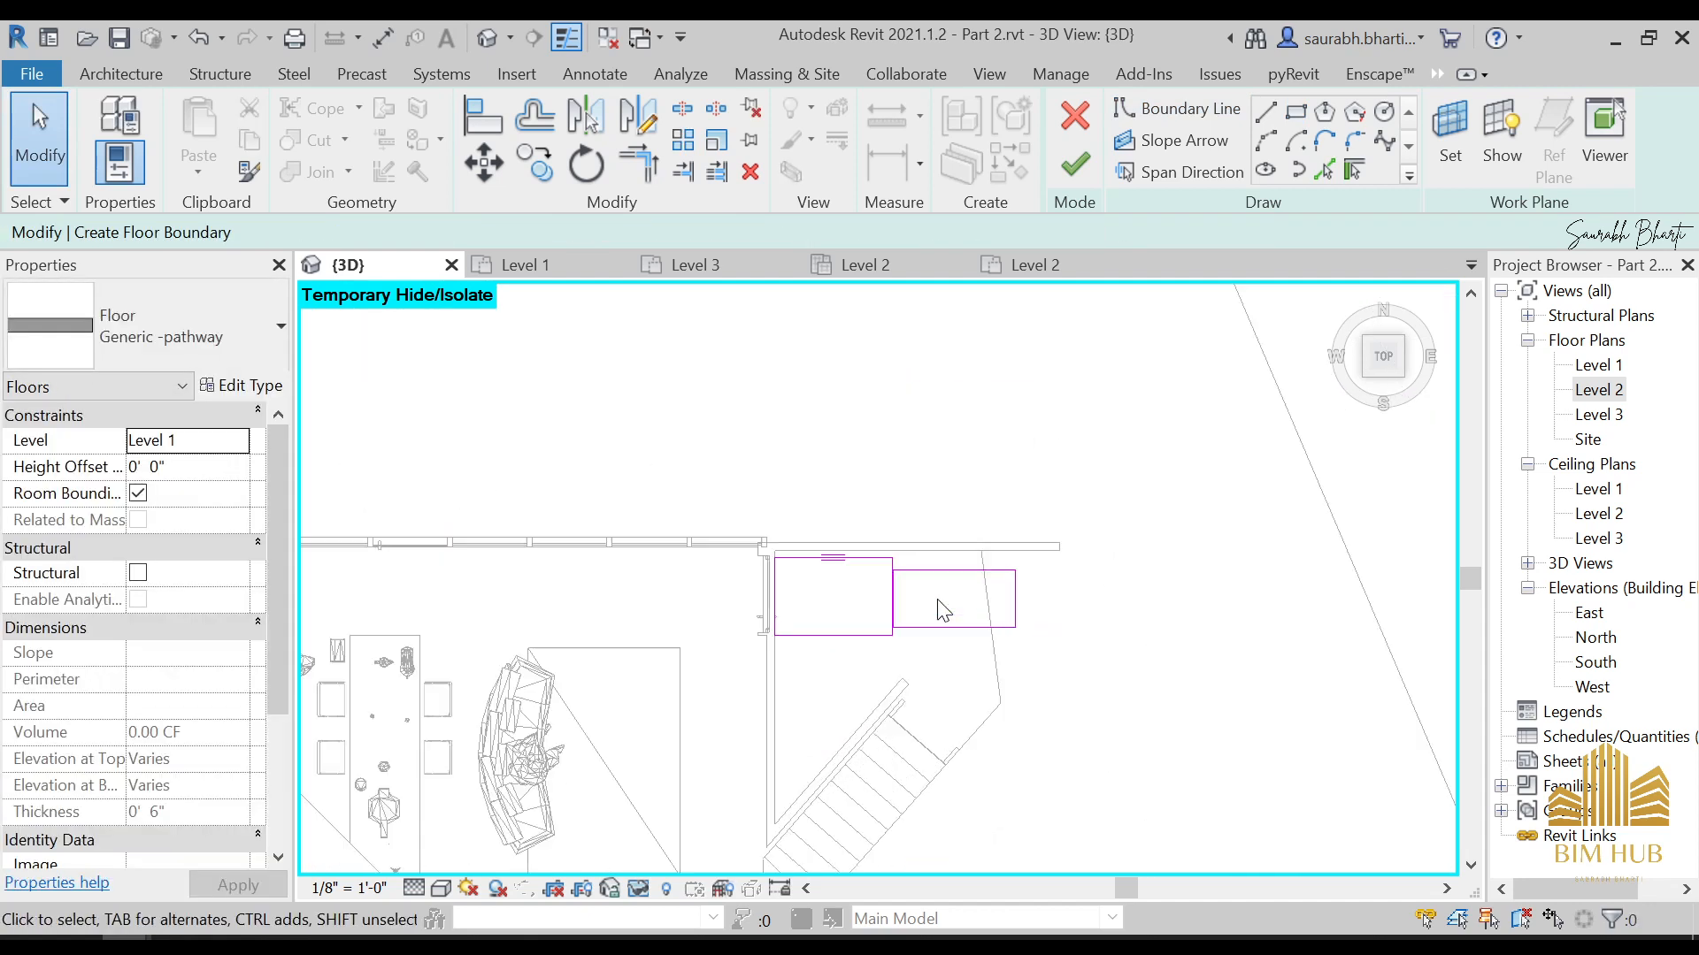
drag(956, 548, 941, 516)
key(Escape)
scroll(1062, 626, down, 4)
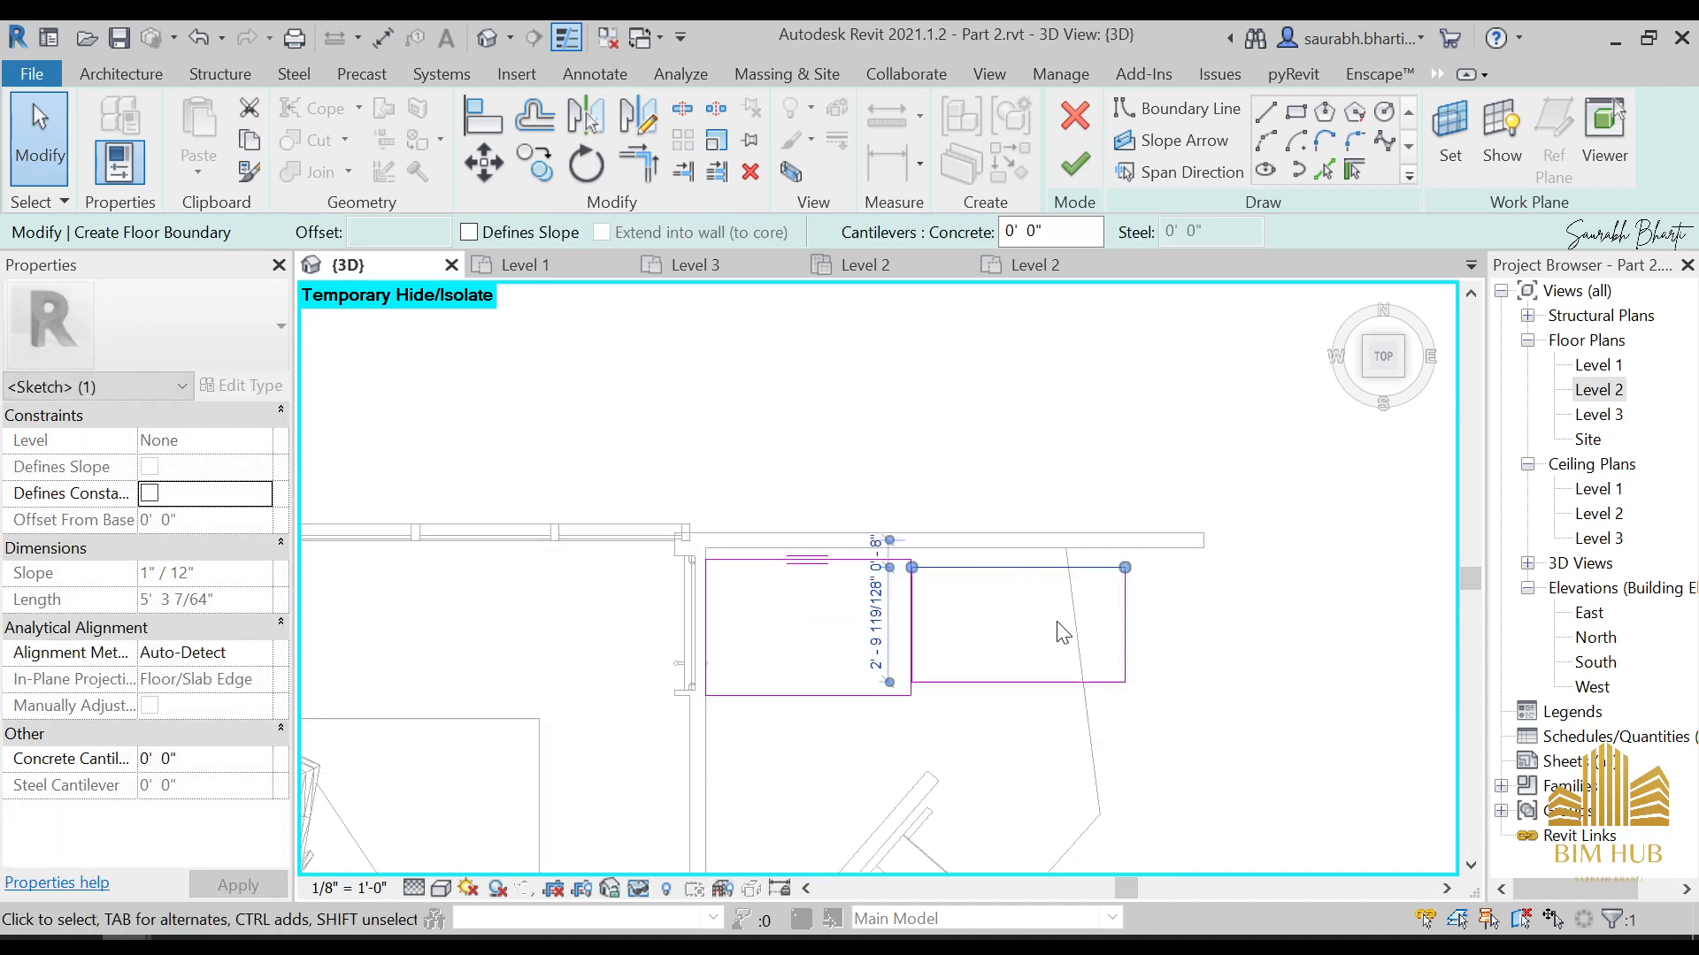
Sketch a boundary arc of about 31' radius from the second rectangle's upper outer corner, curving down away from the house
click(1295, 112)
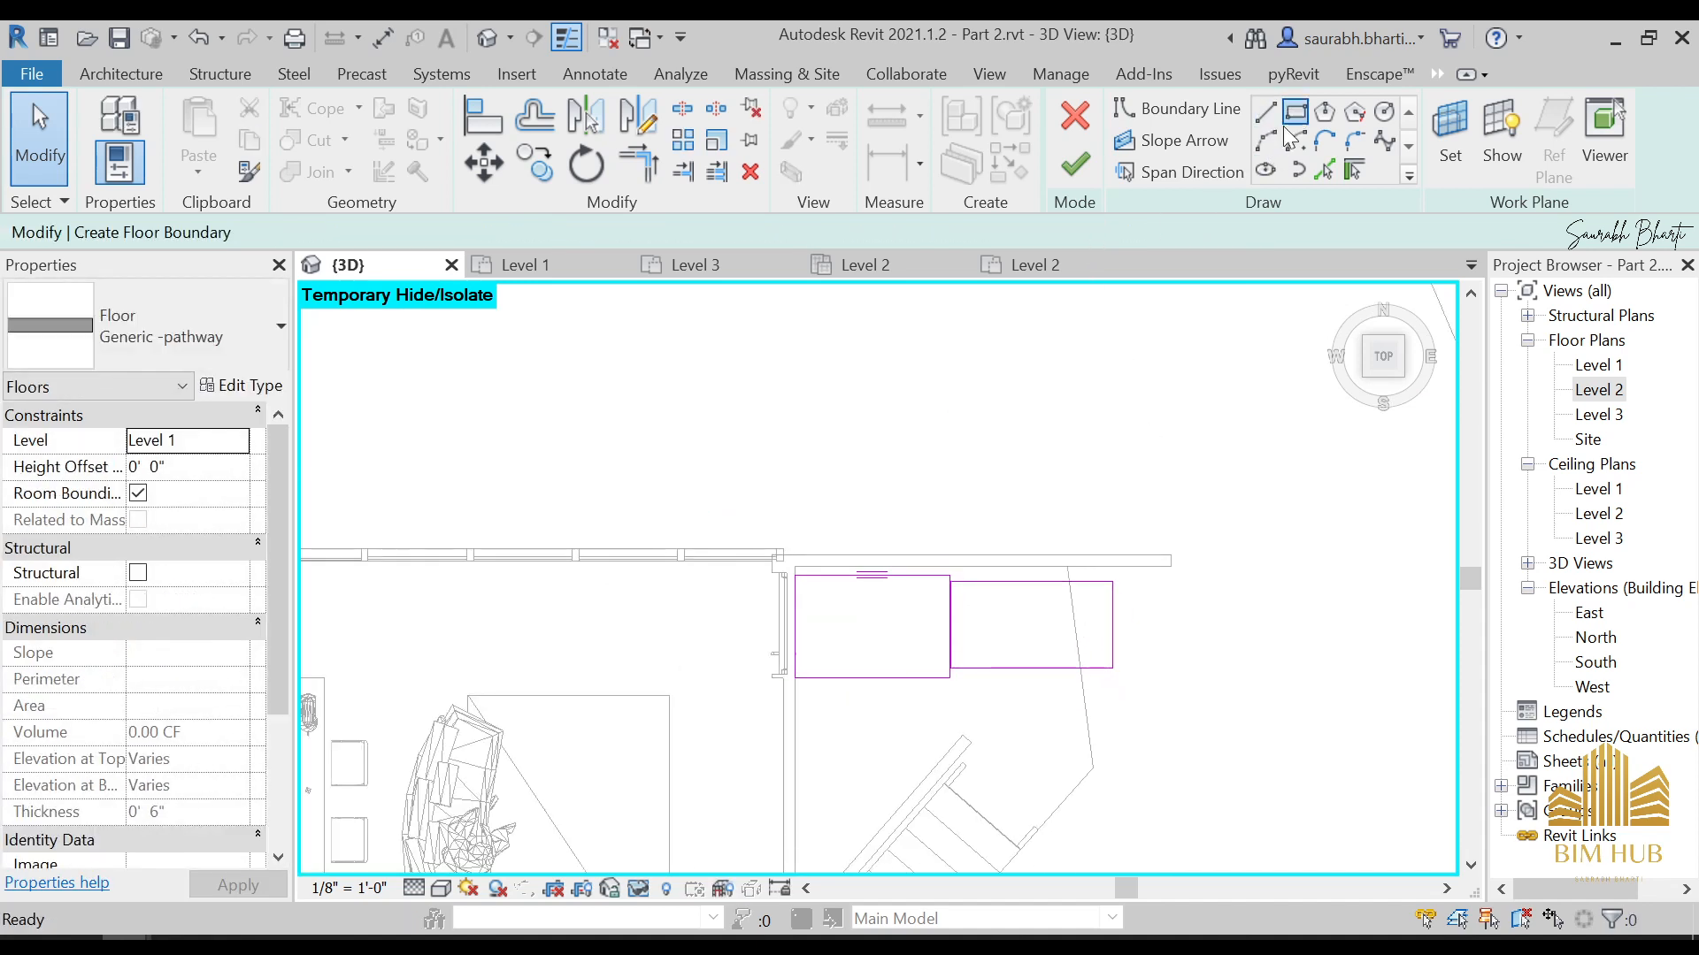
middle_drag(1206, 644, 1094, 532)
scroll(1062, 530, down, 3)
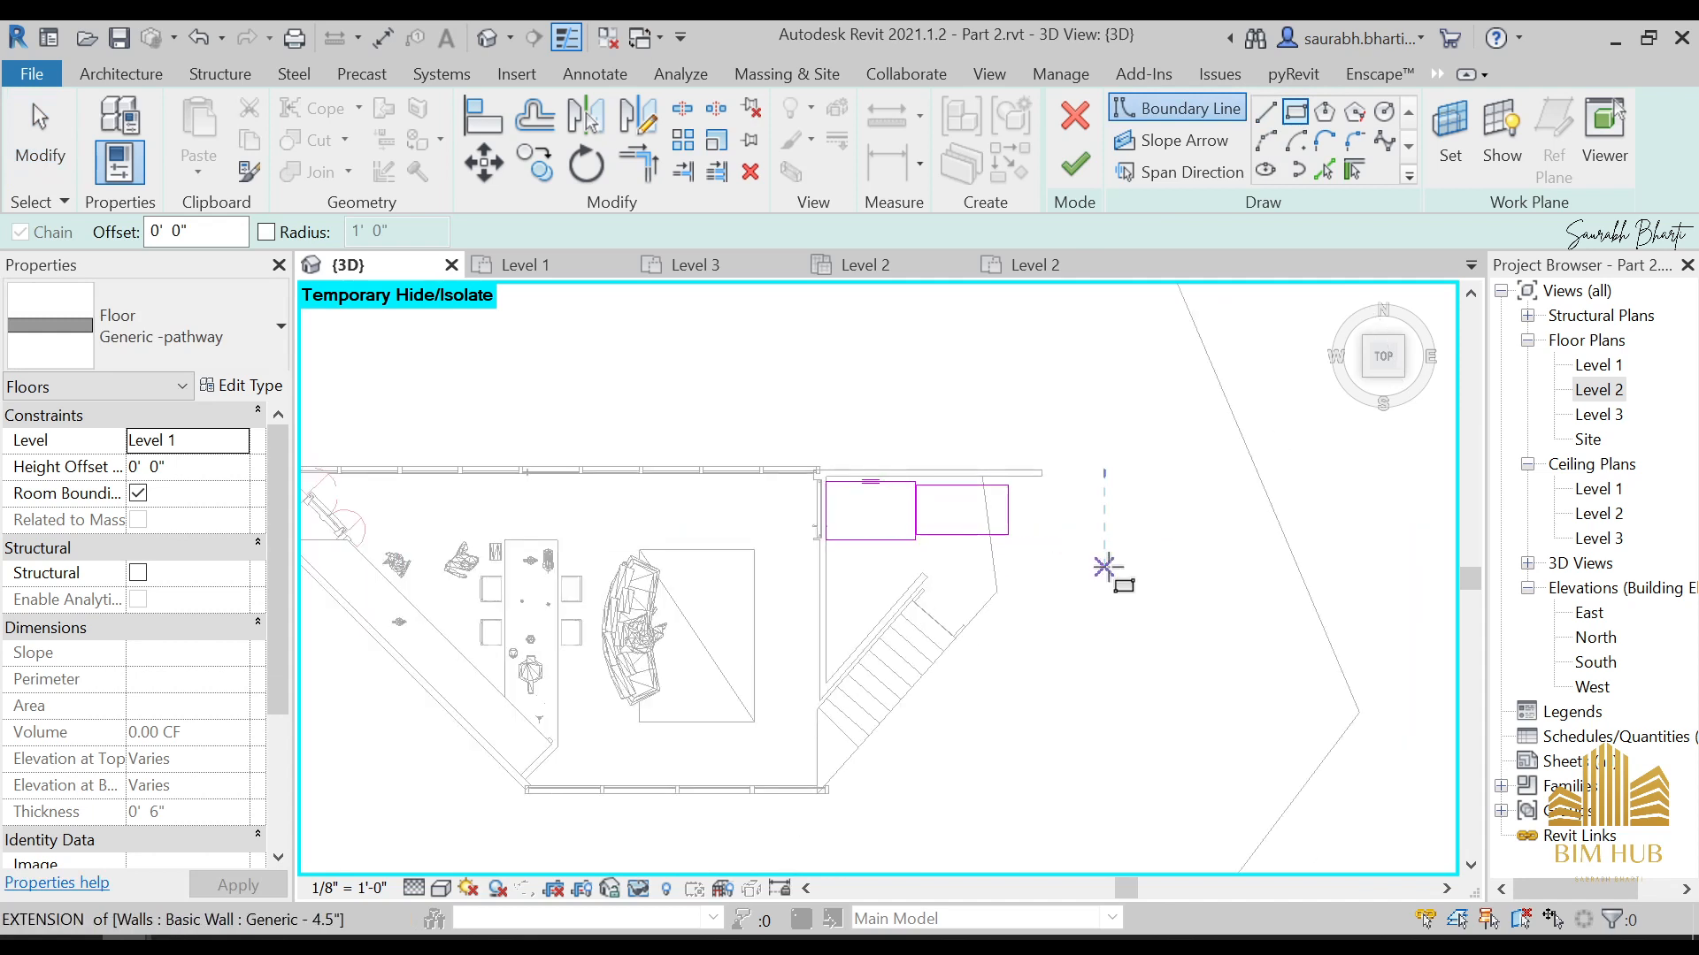
scroll(995, 560, down, 3)
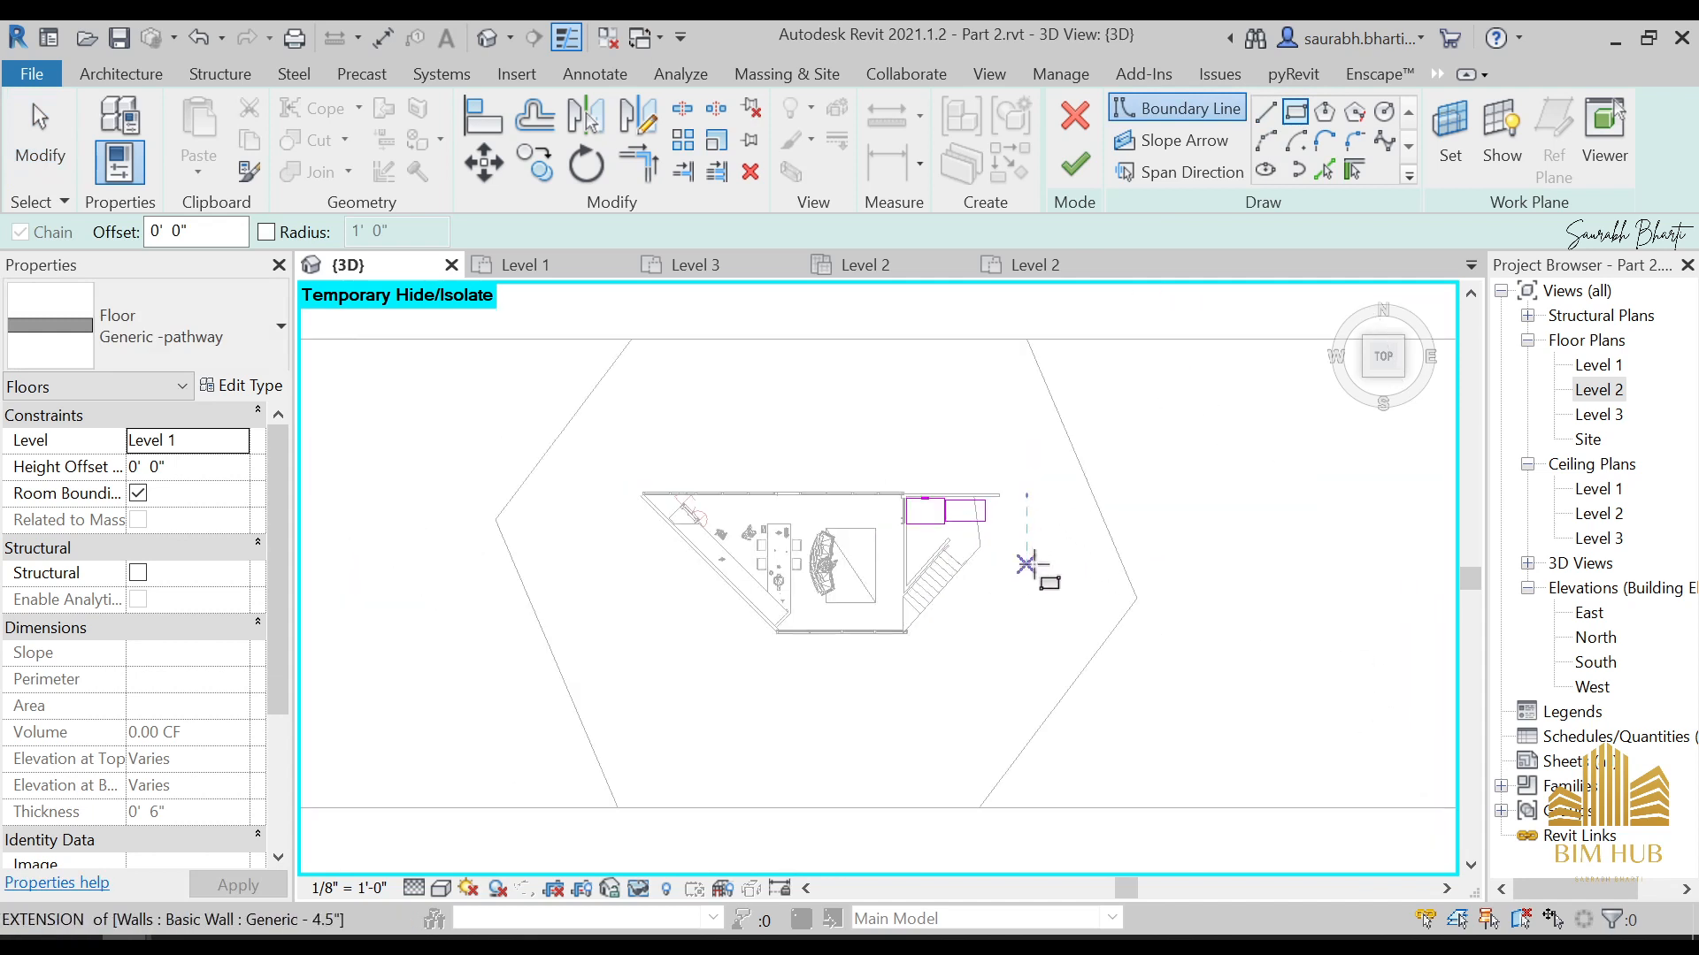
scroll(921, 542, up, 2)
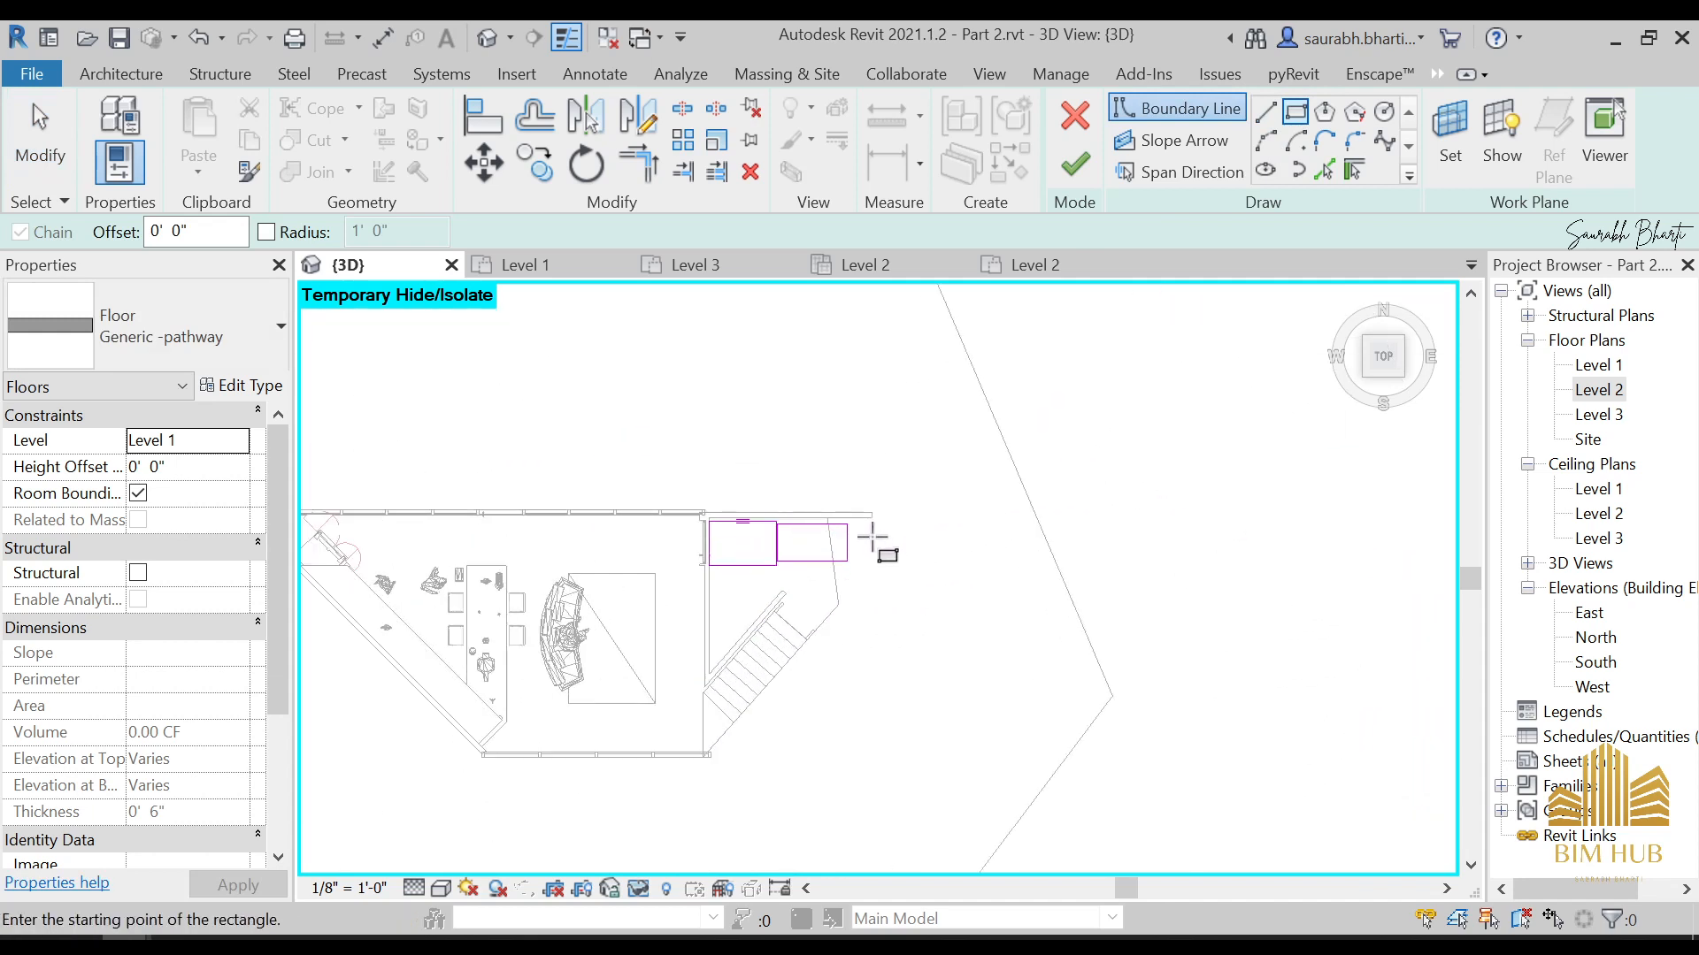
click(1225, 141)
click(1266, 140)
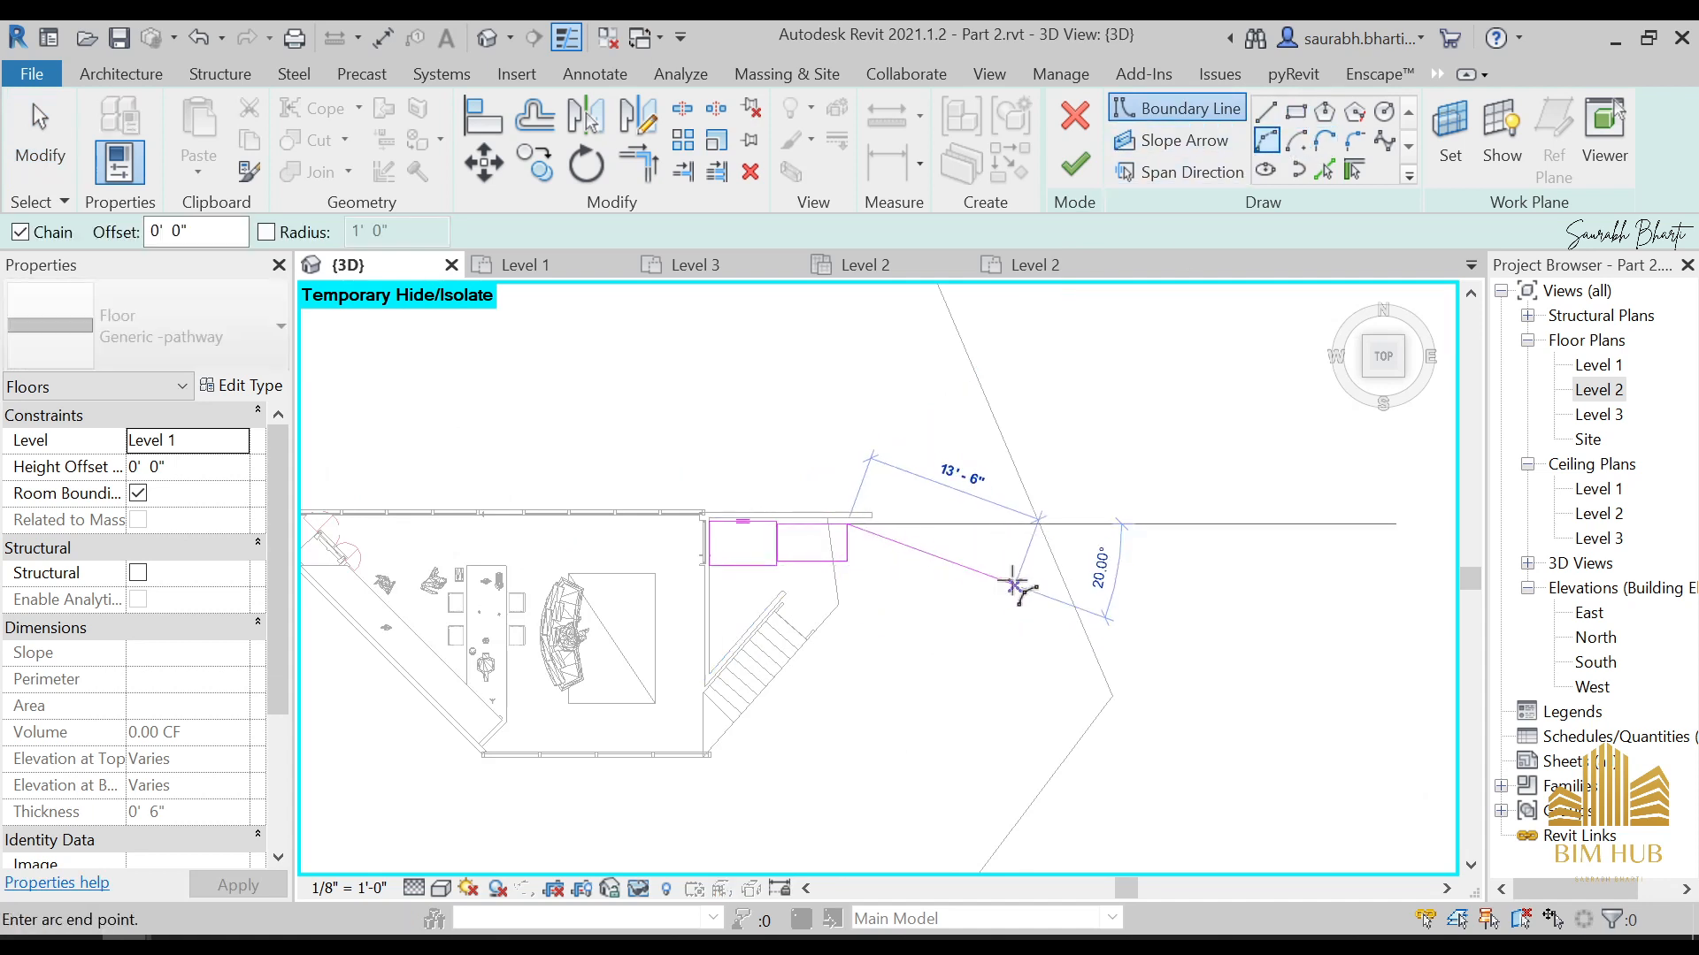
click(854, 524)
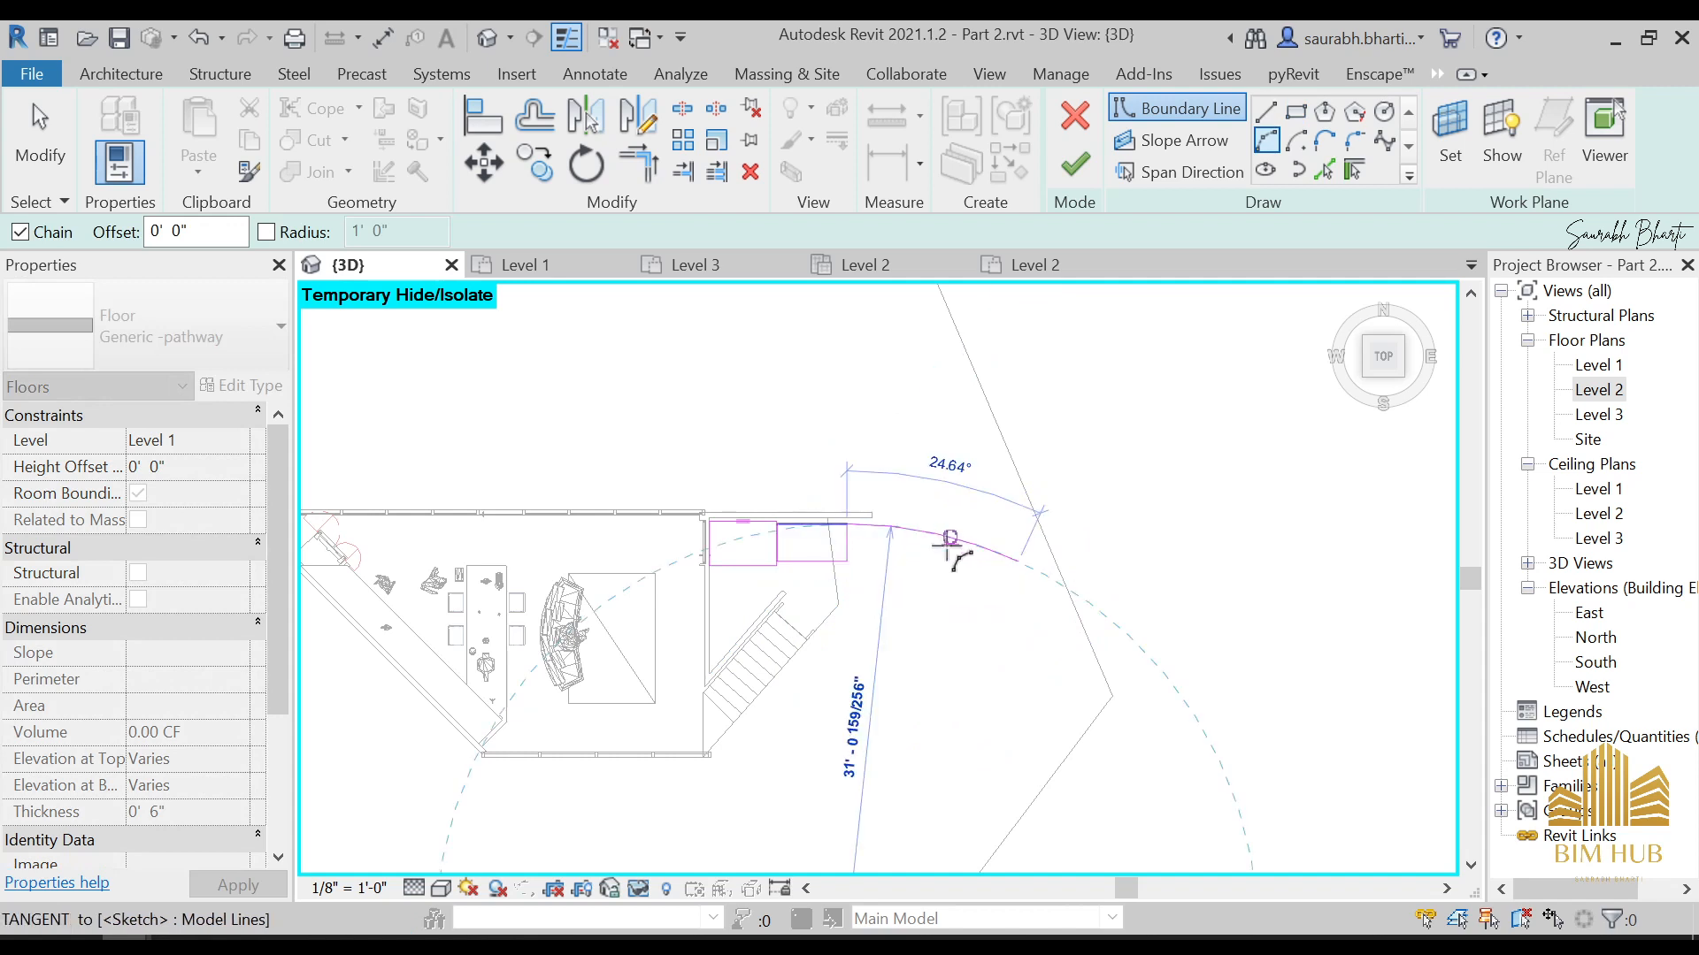
click(1017, 561)
key(Escape)
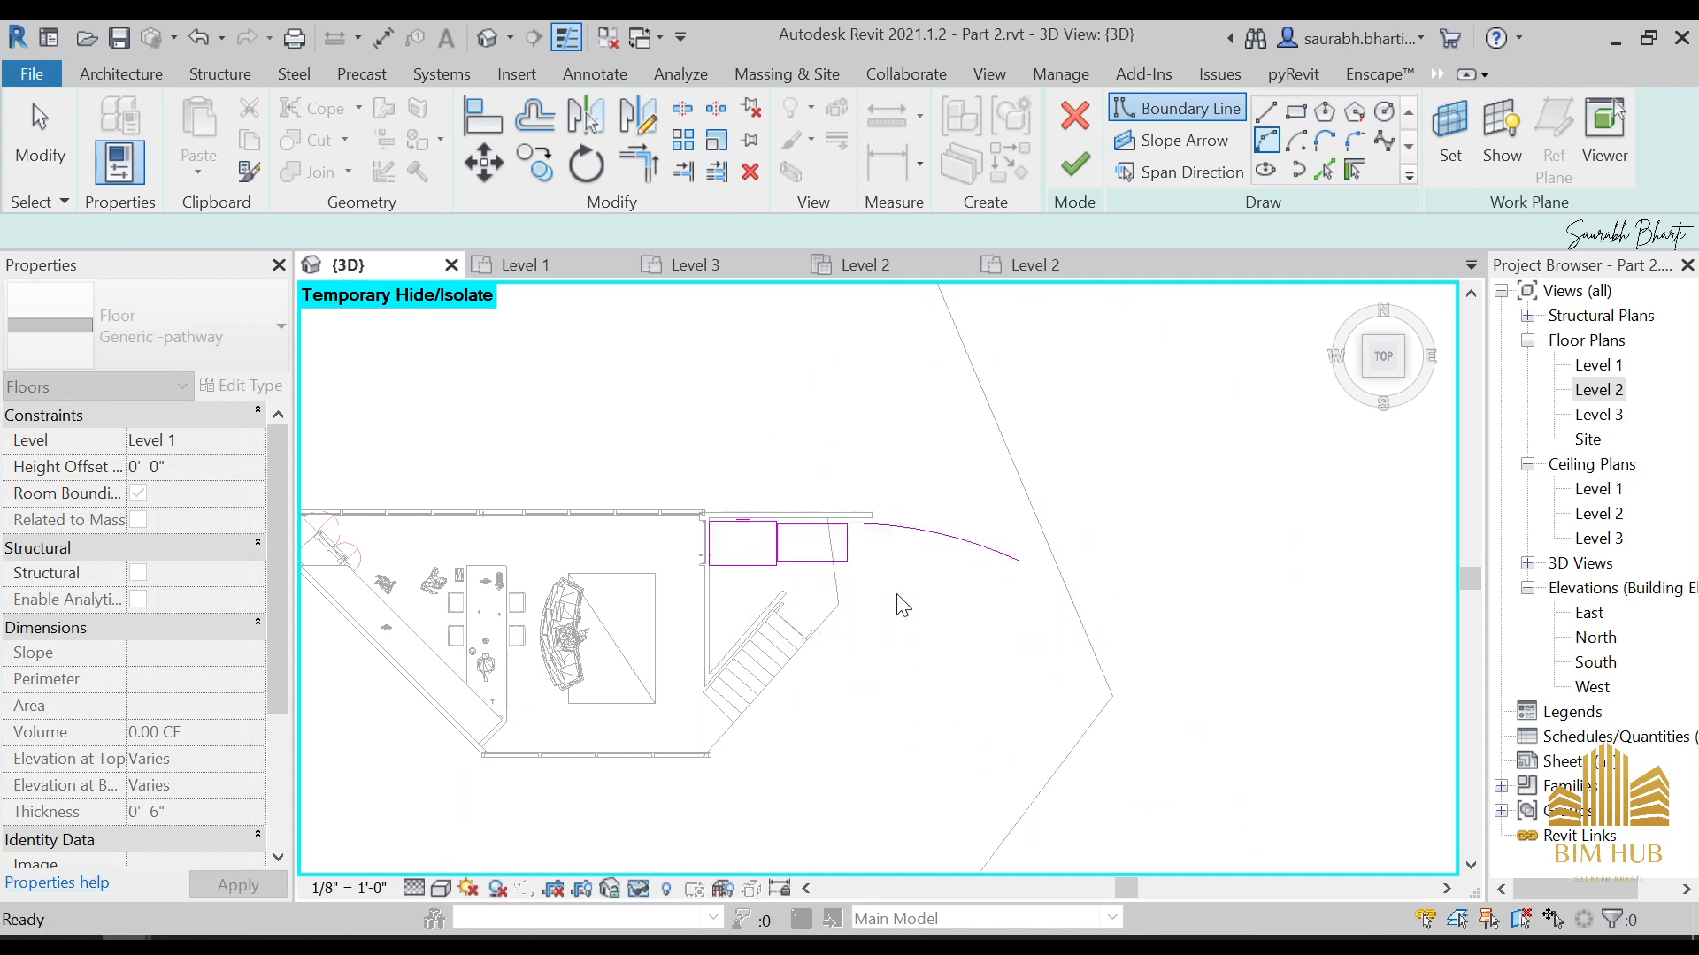
key(Escape)
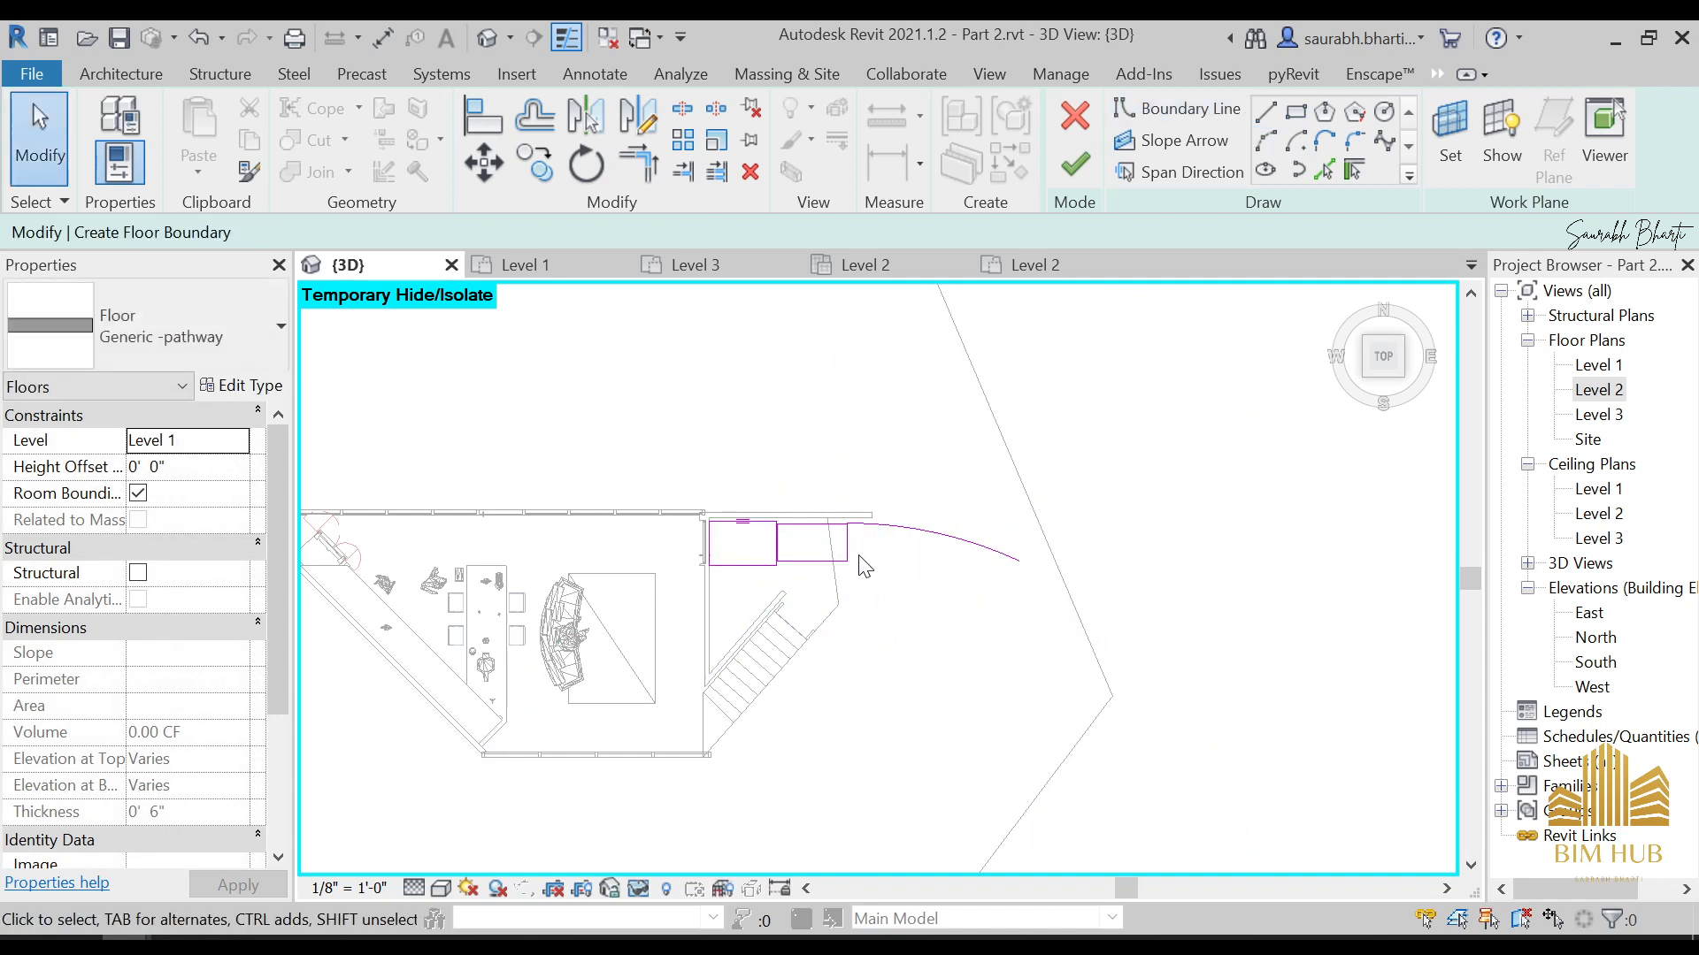
Sketch a second boundary arc of about 35' radius and 20° from the rectangle's lower outer corner, following the upper arc
click(1263, 141)
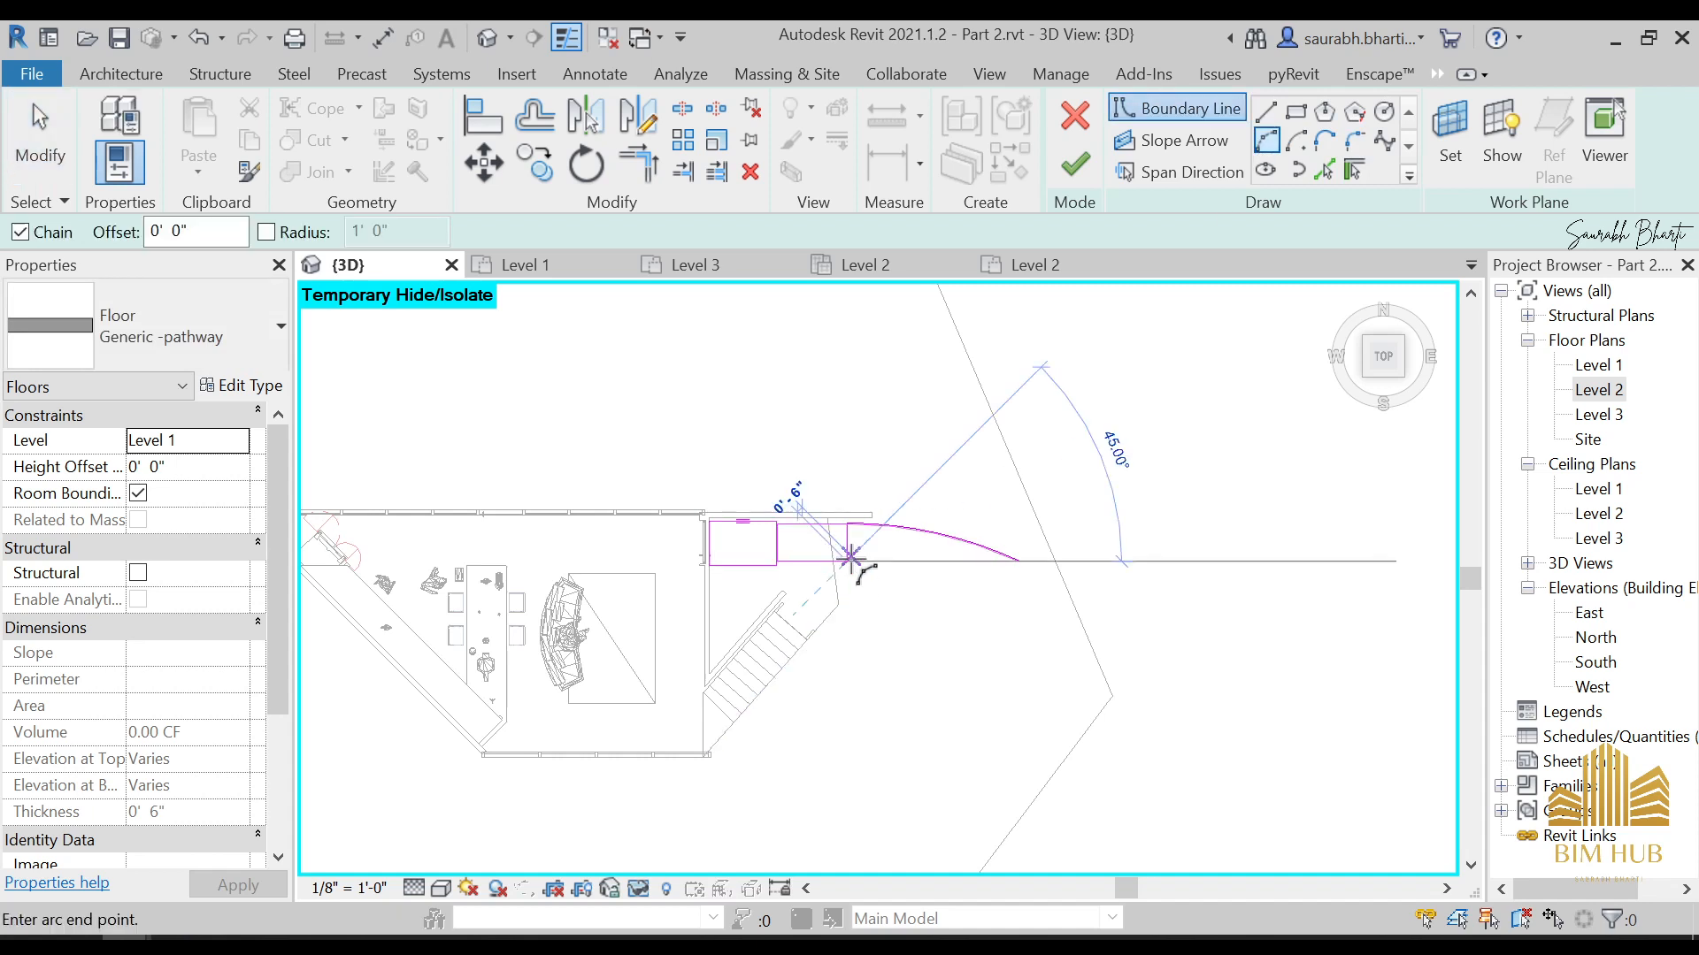
click(1017, 562)
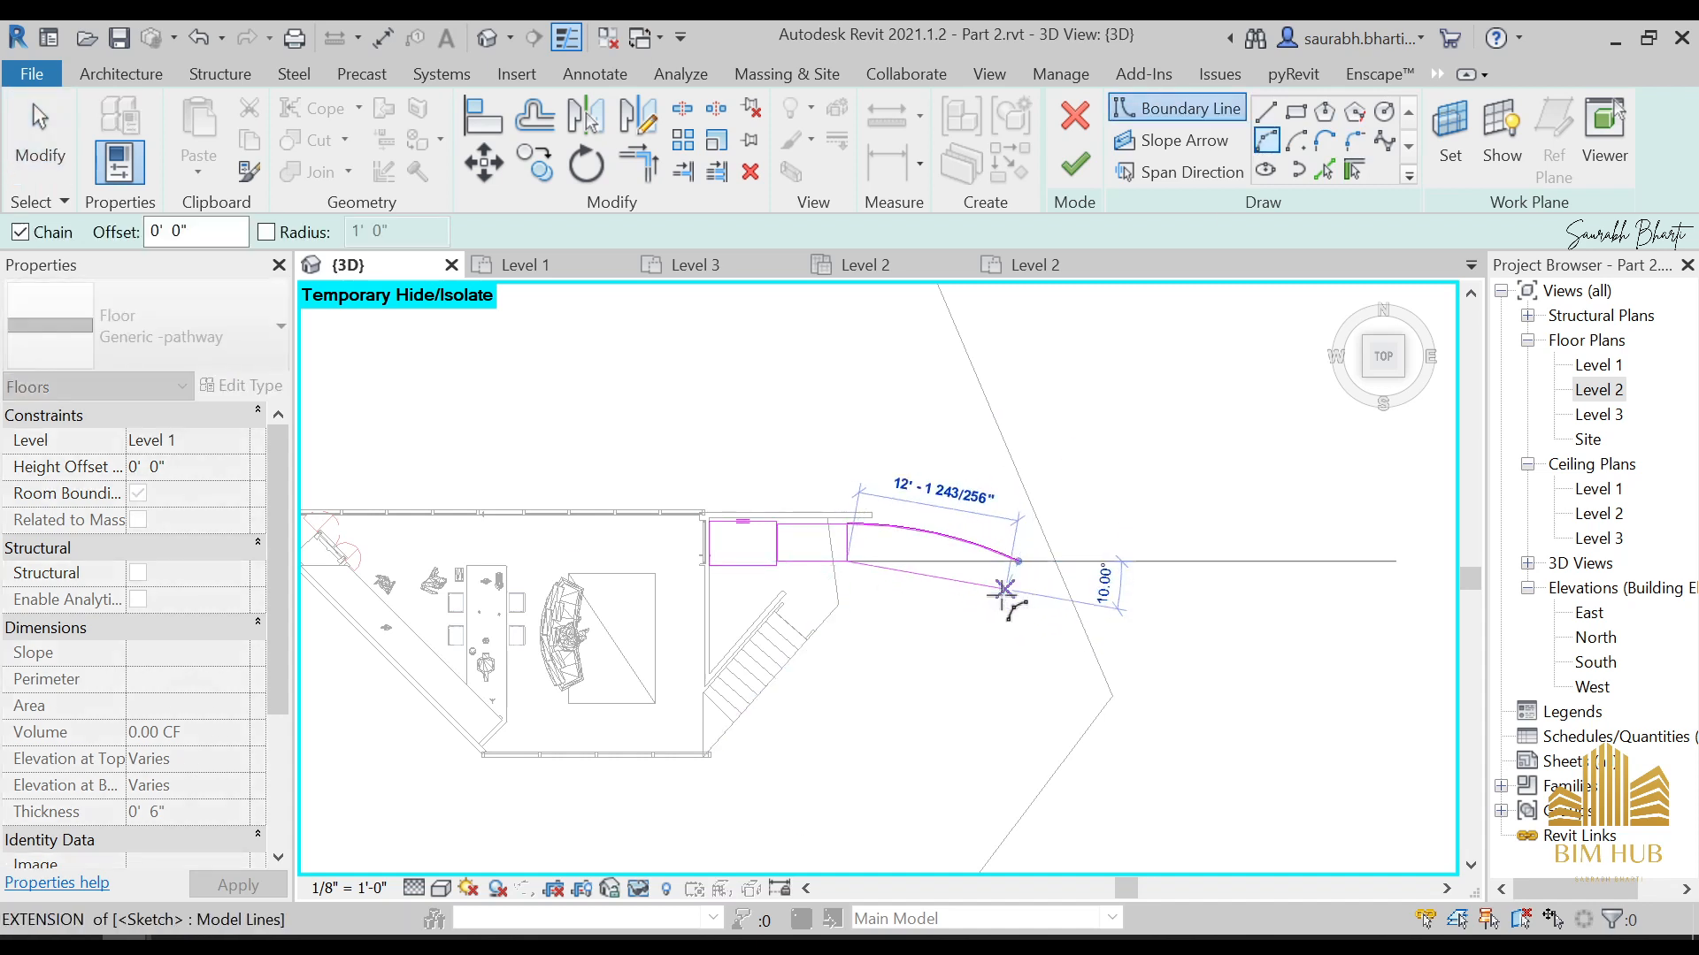
click(1004, 590)
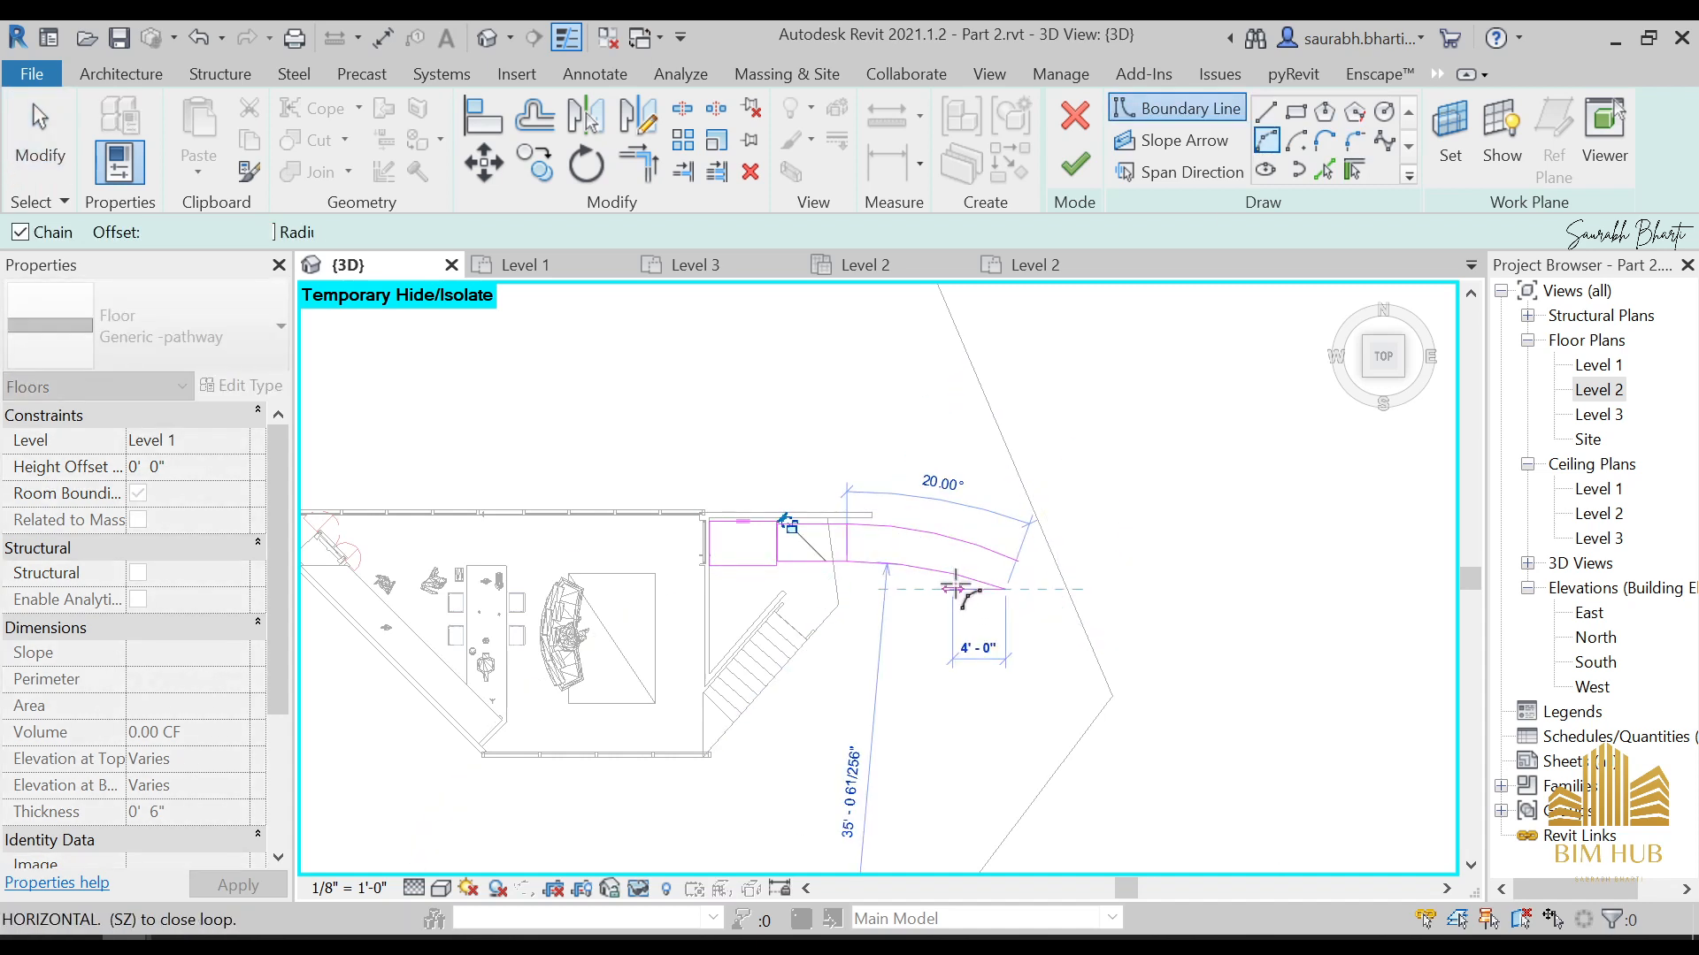
key(Escape)
key(Escape)
Sketch a vertical boundary line along the second rectangle's outer edge, joining the start of the upper arc to the start of the lower arc
scroll(866, 548, up, 6)
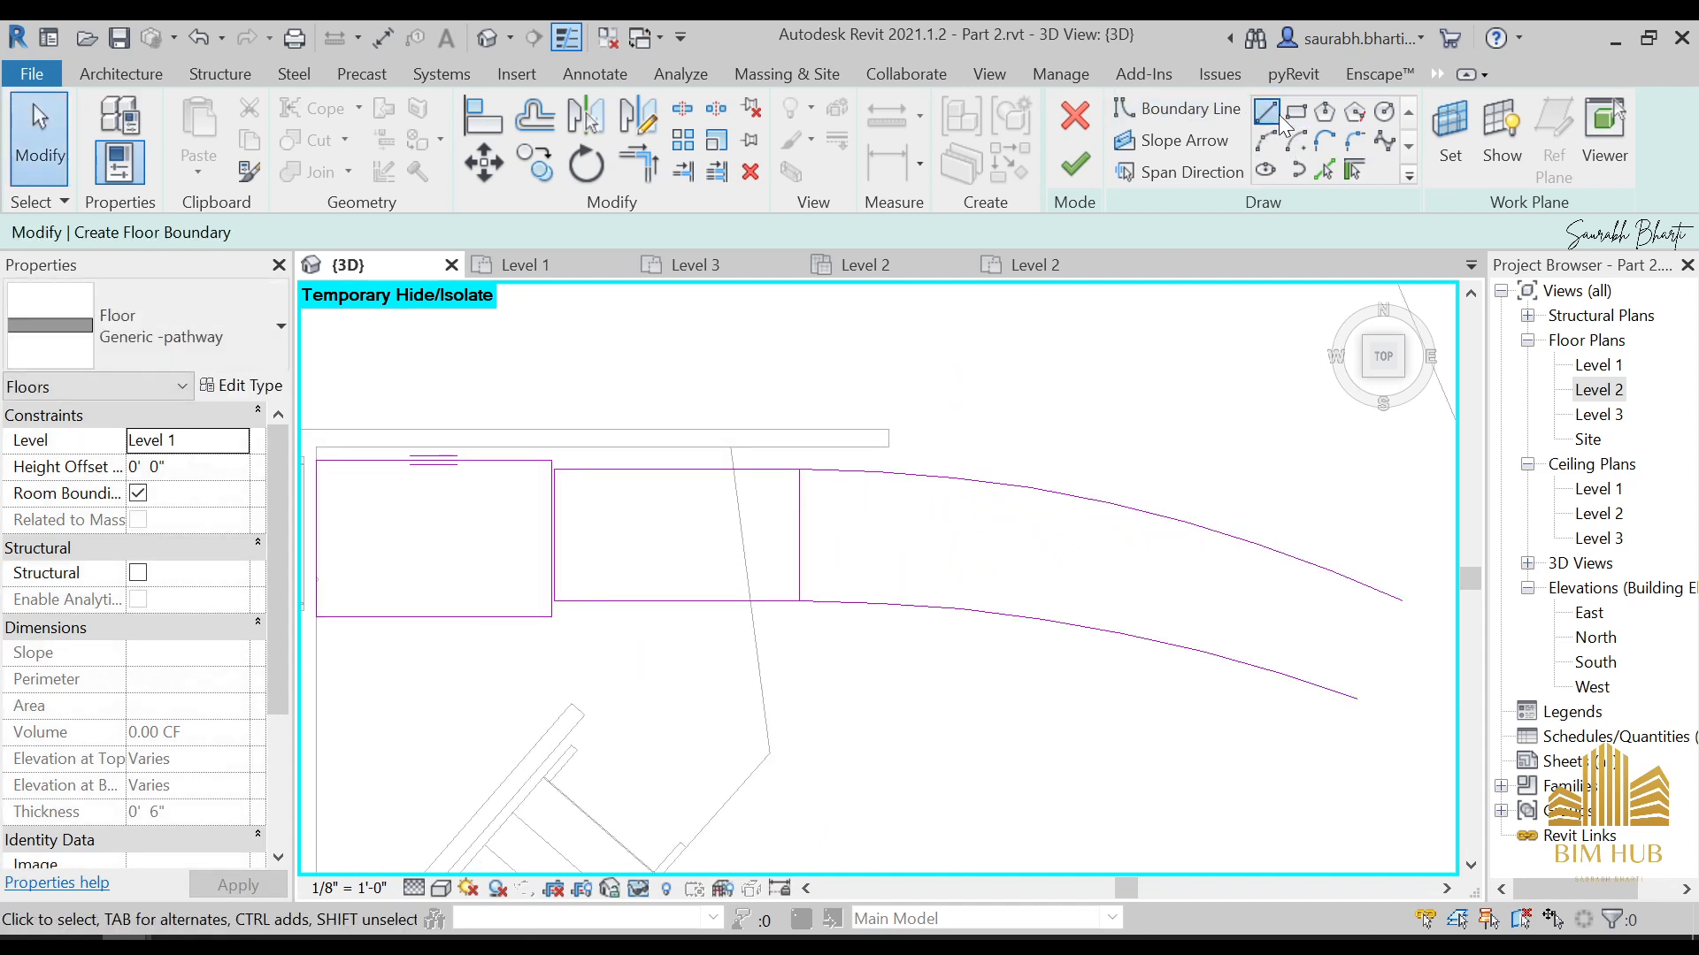
click(1267, 113)
scroll(827, 463, up, 5)
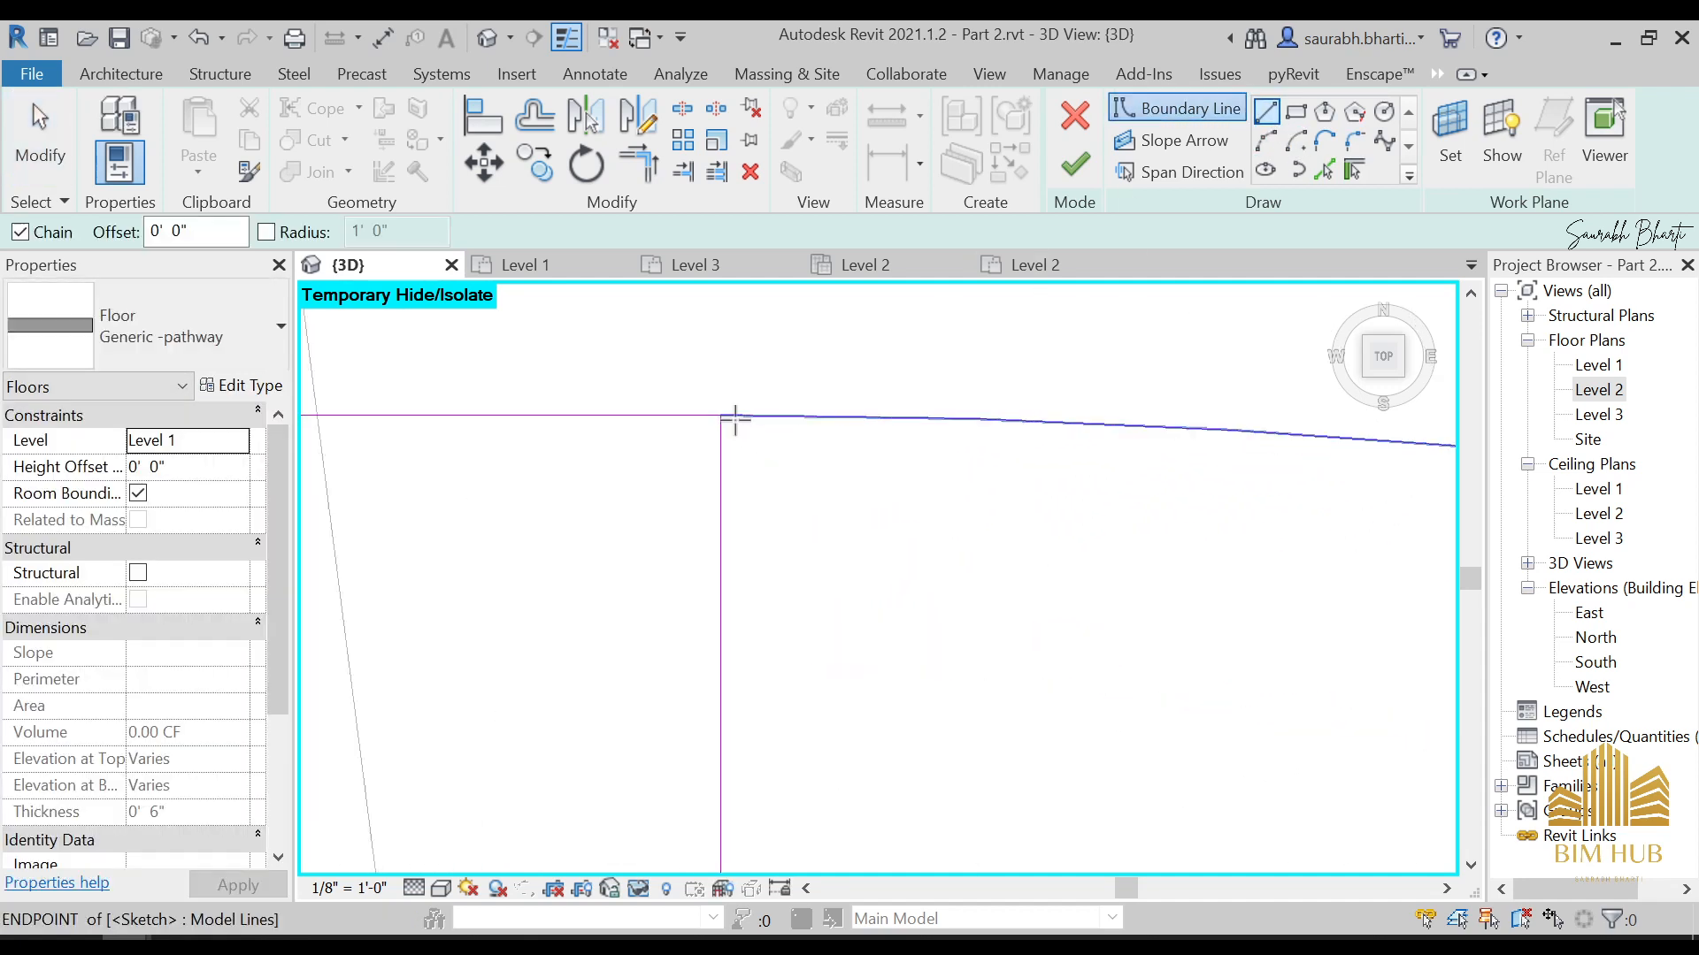
scroll(735, 419, up, 5)
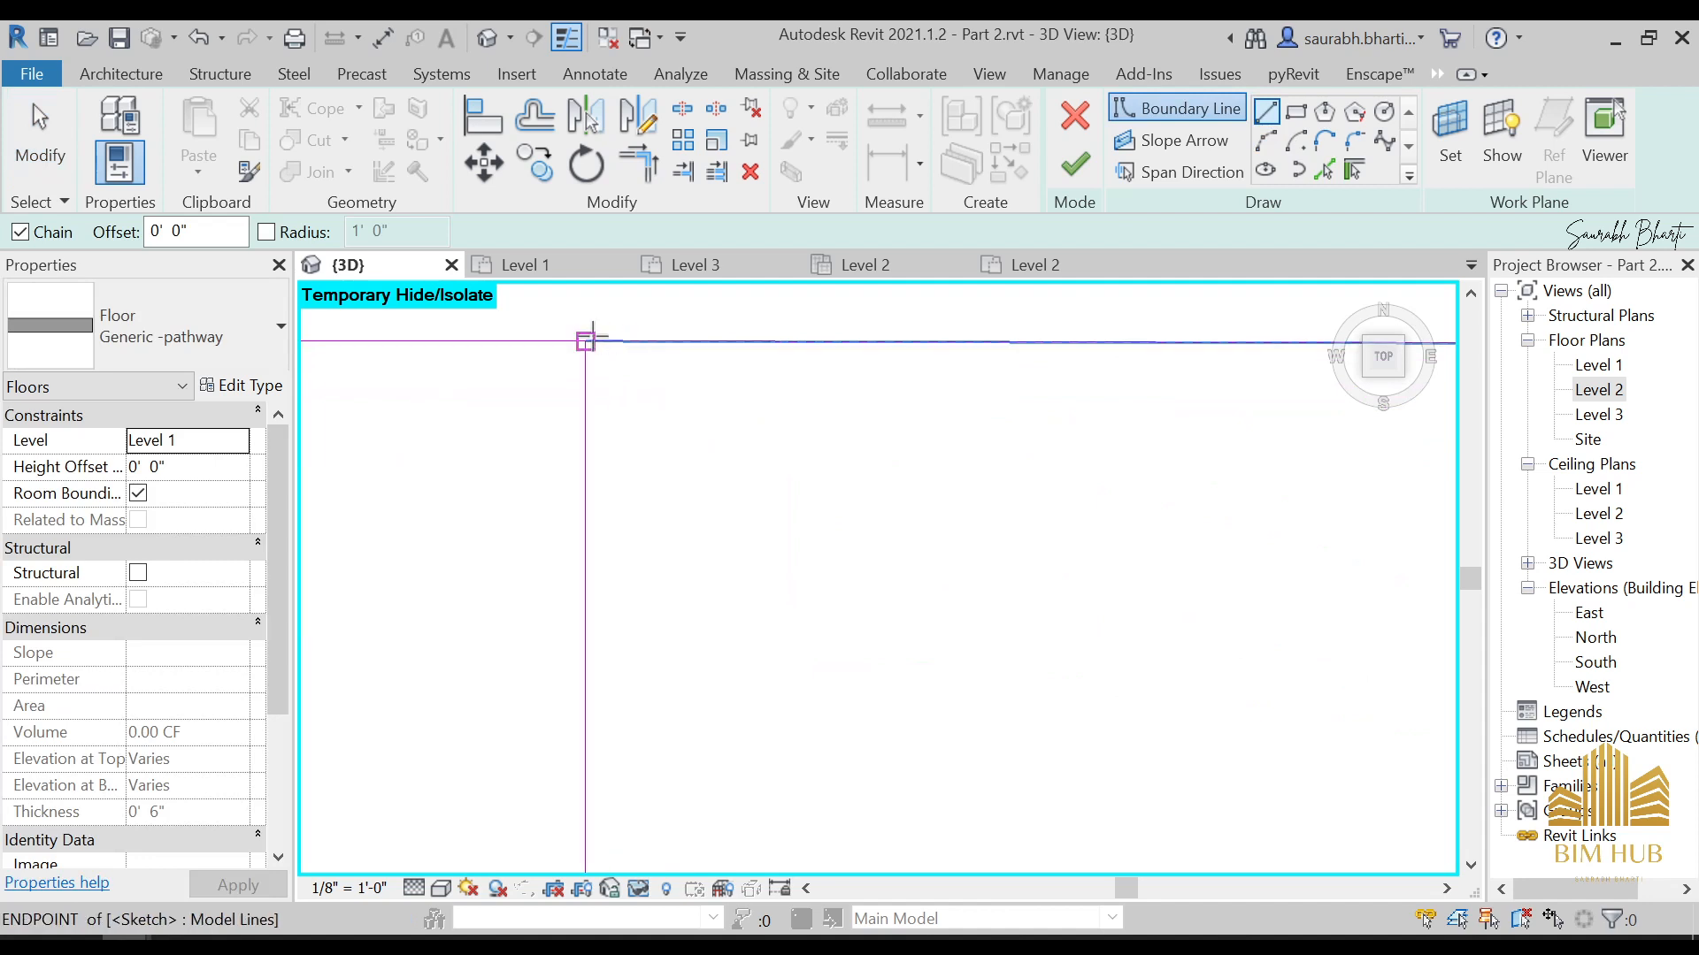
click(611, 343)
scroll(628, 496, down, 4)
mouse_move(646, 644)
middle_down()
mouse_move(637, 796)
mouse_move(733, 398)
middle_up()
scroll(762, 681, down, 4)
middle_drag(766, 837, 865, 240)
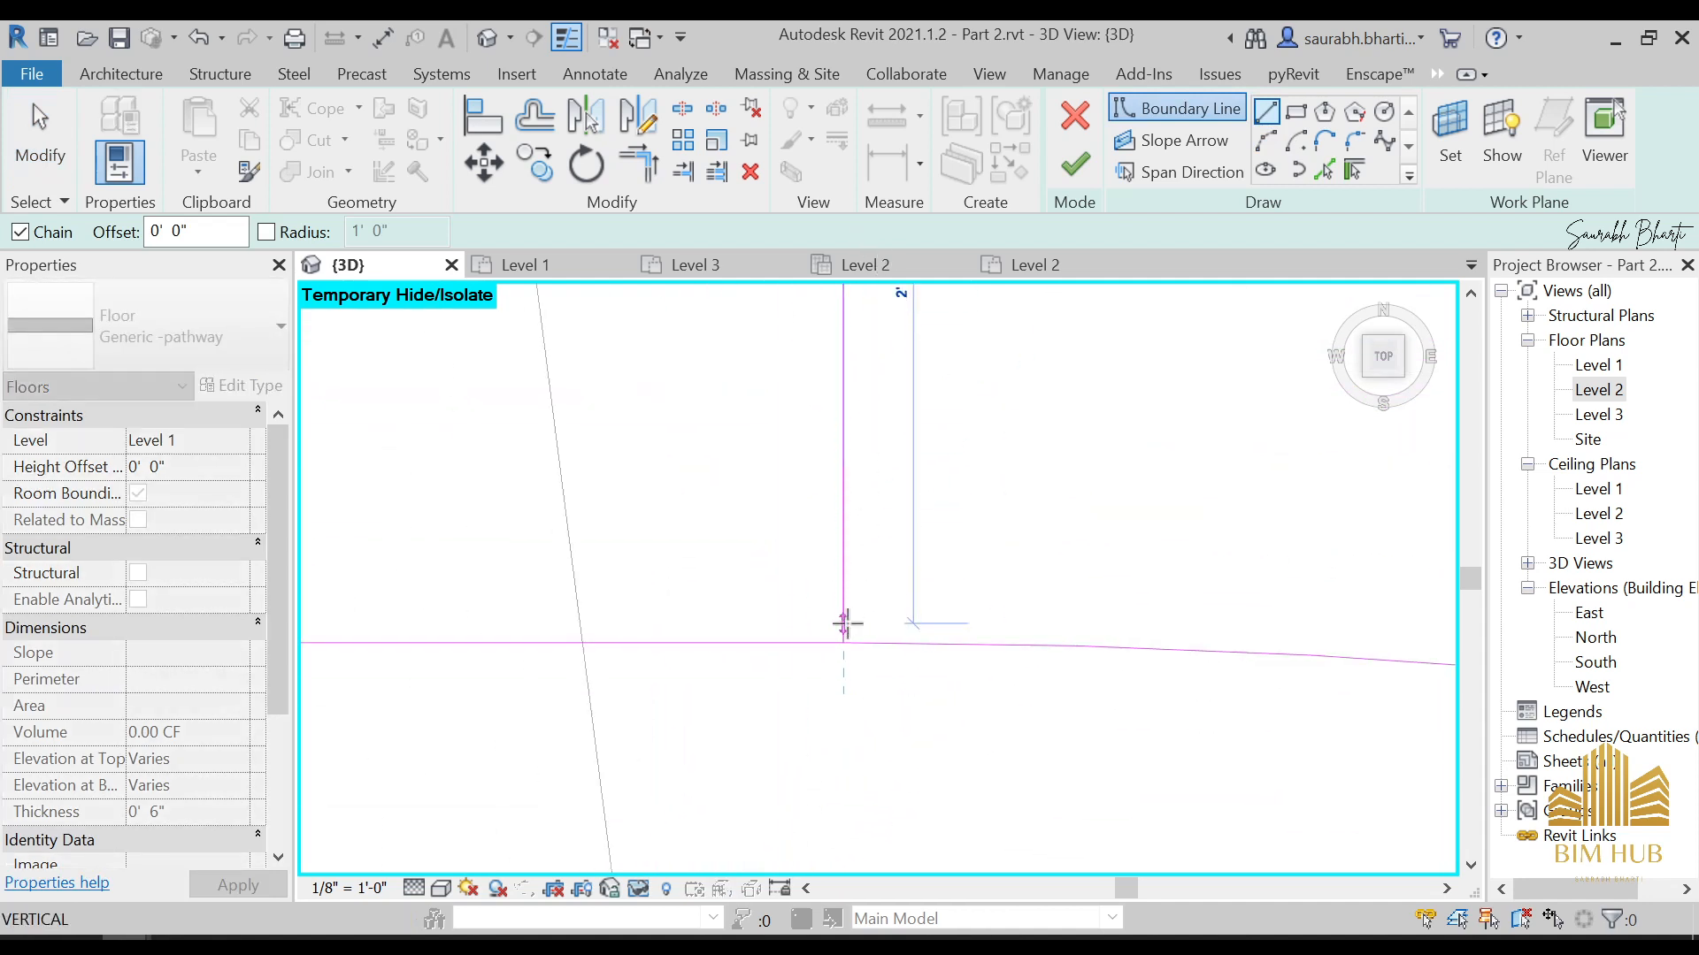
scroll(846, 622, up, 4)
middle_drag(846, 673, 808, 726)
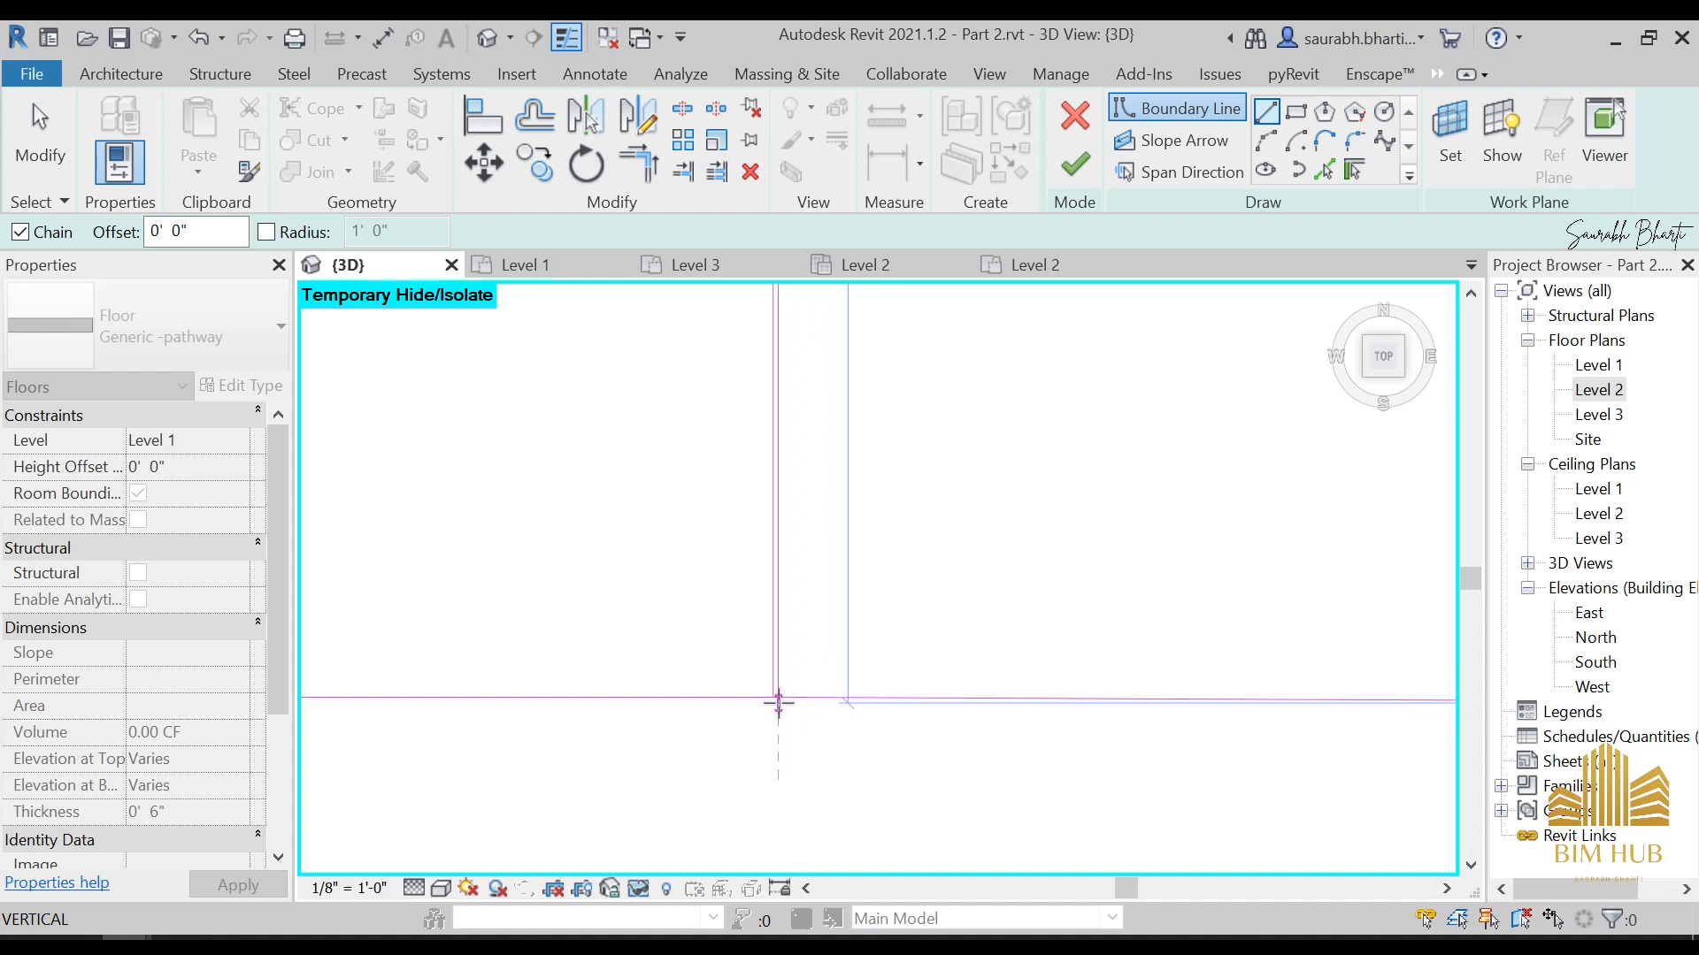
click(779, 704)
key(Escape)
key(Escape)
Trim the new vertical line and the lower arc into a clean corner at the second rectangle's lower outer corner
key(t)
key(r)
scroll(780, 680, up, 3)
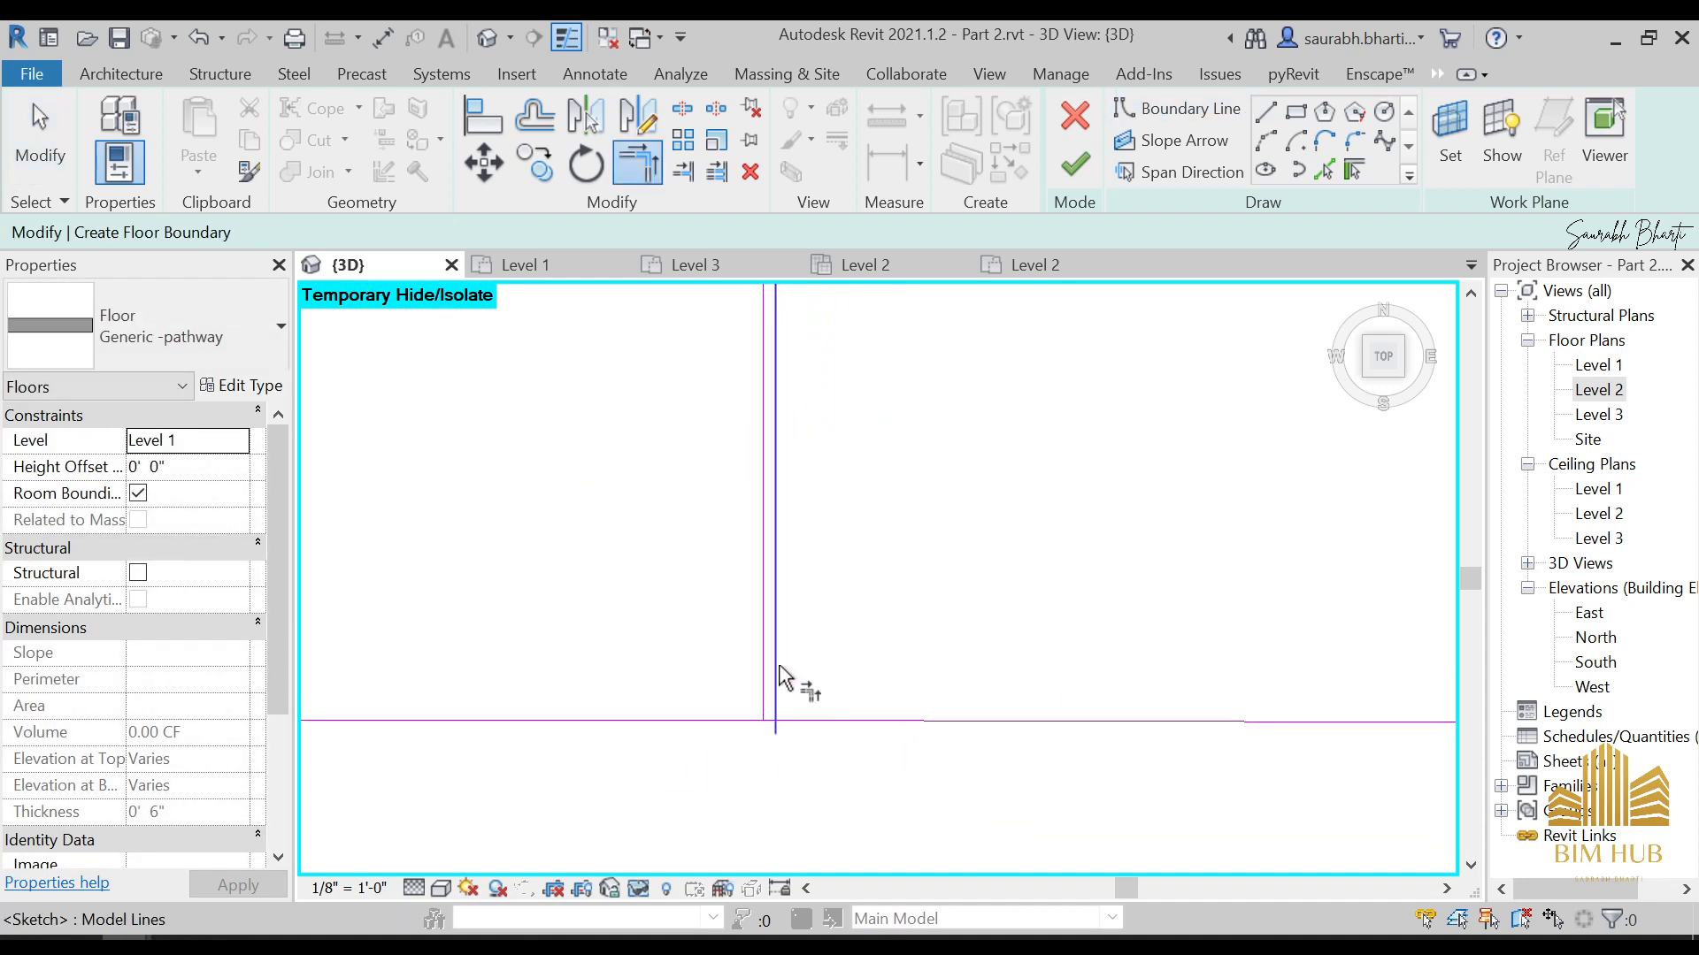
click(800, 721)
click(725, 721)
click(759, 669)
scroll(787, 398, down, 4)
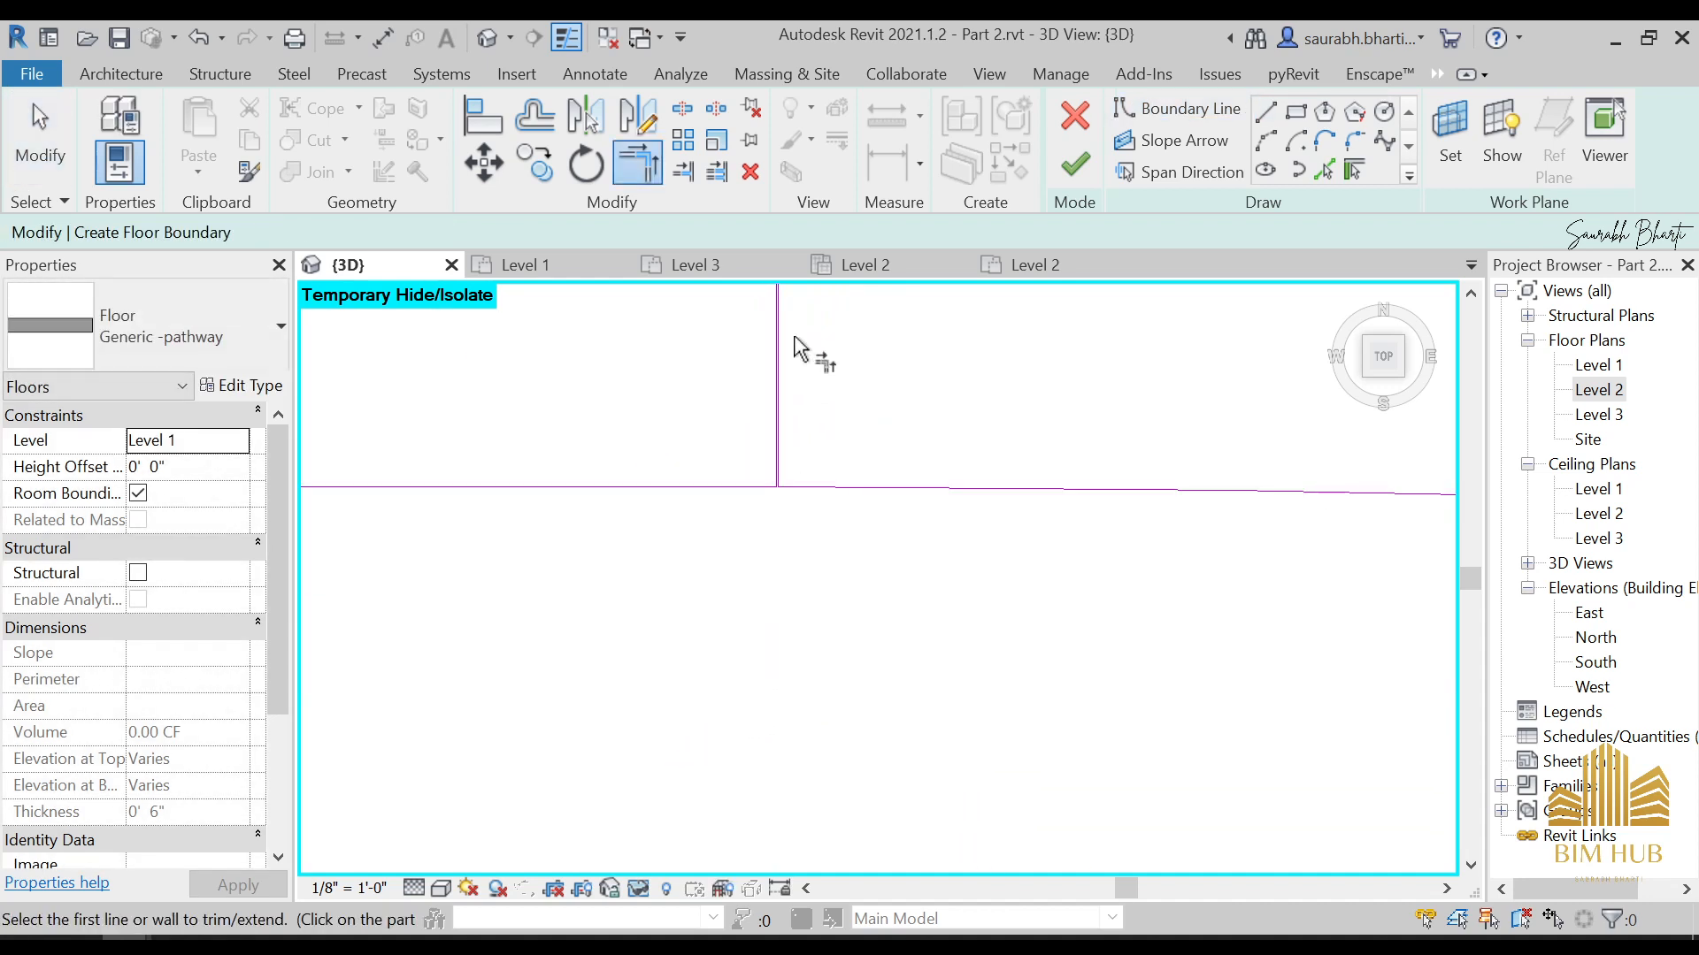
Trim the new vertical line and the upper arc into a clean corner at the second rectangle's upper outer corner
middle_drag(793, 342, 747, 752)
scroll(793, 420, down, 4)
middle_drag(760, 345, 687, 607)
scroll(754, 380, down, 2)
middle_drag(753, 380, 559, 575)
scroll(712, 615, up, 3)
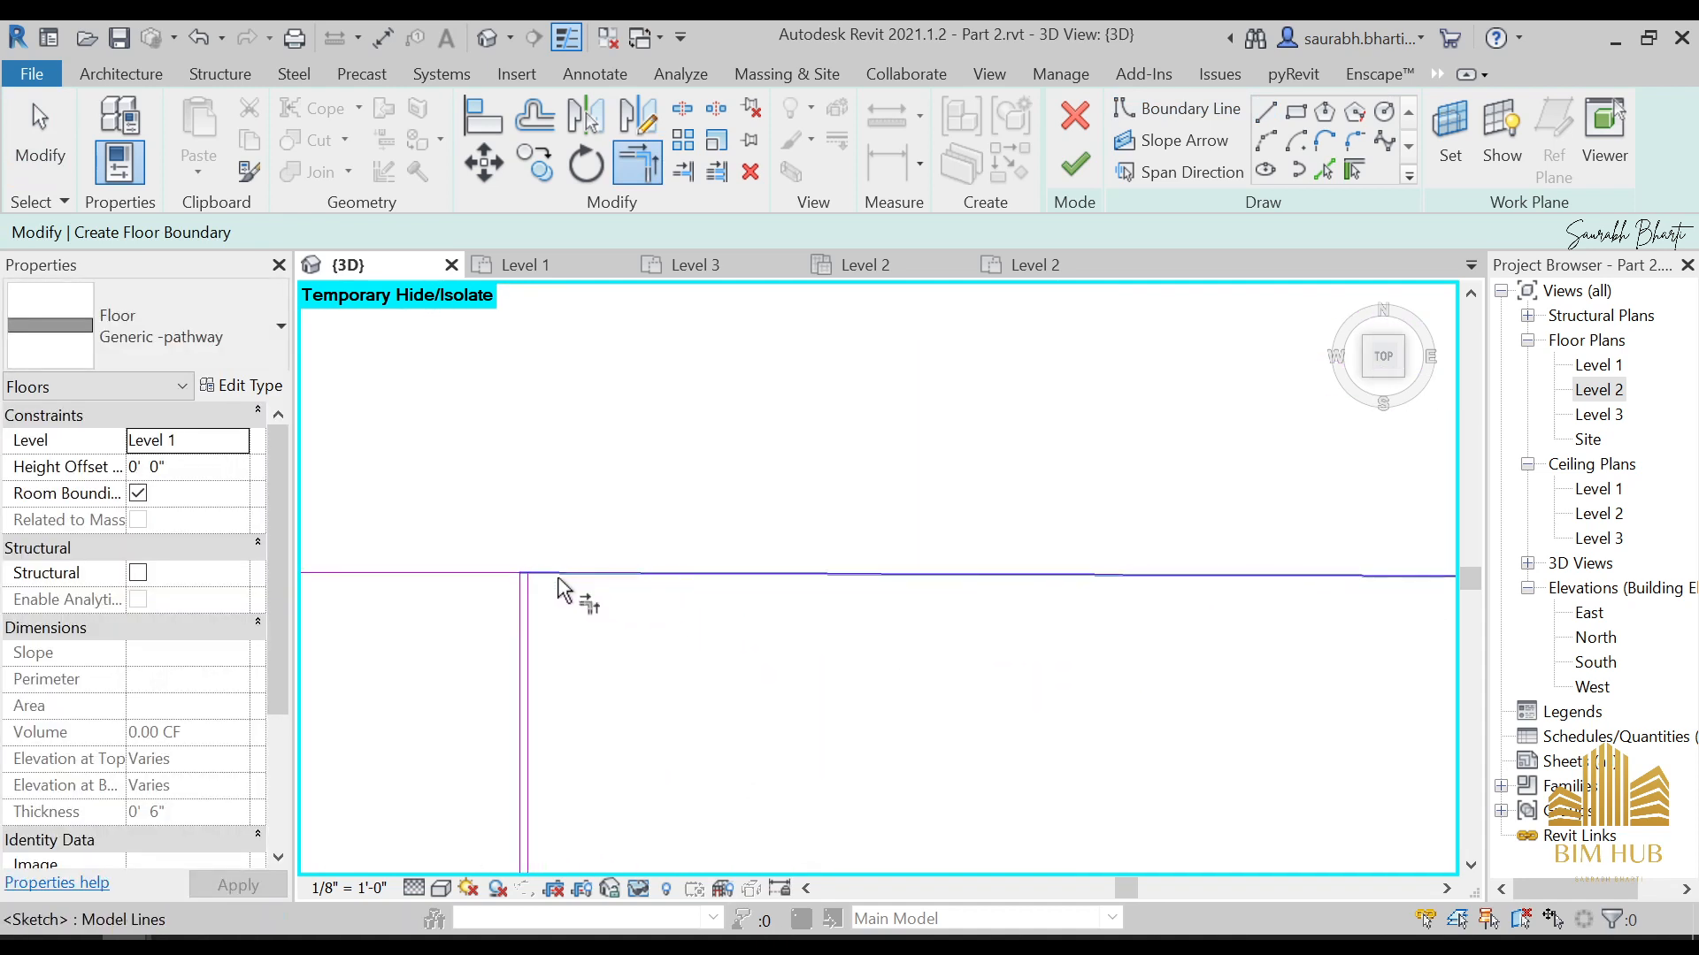
click(559, 580)
scroll(544, 611, down, 6)
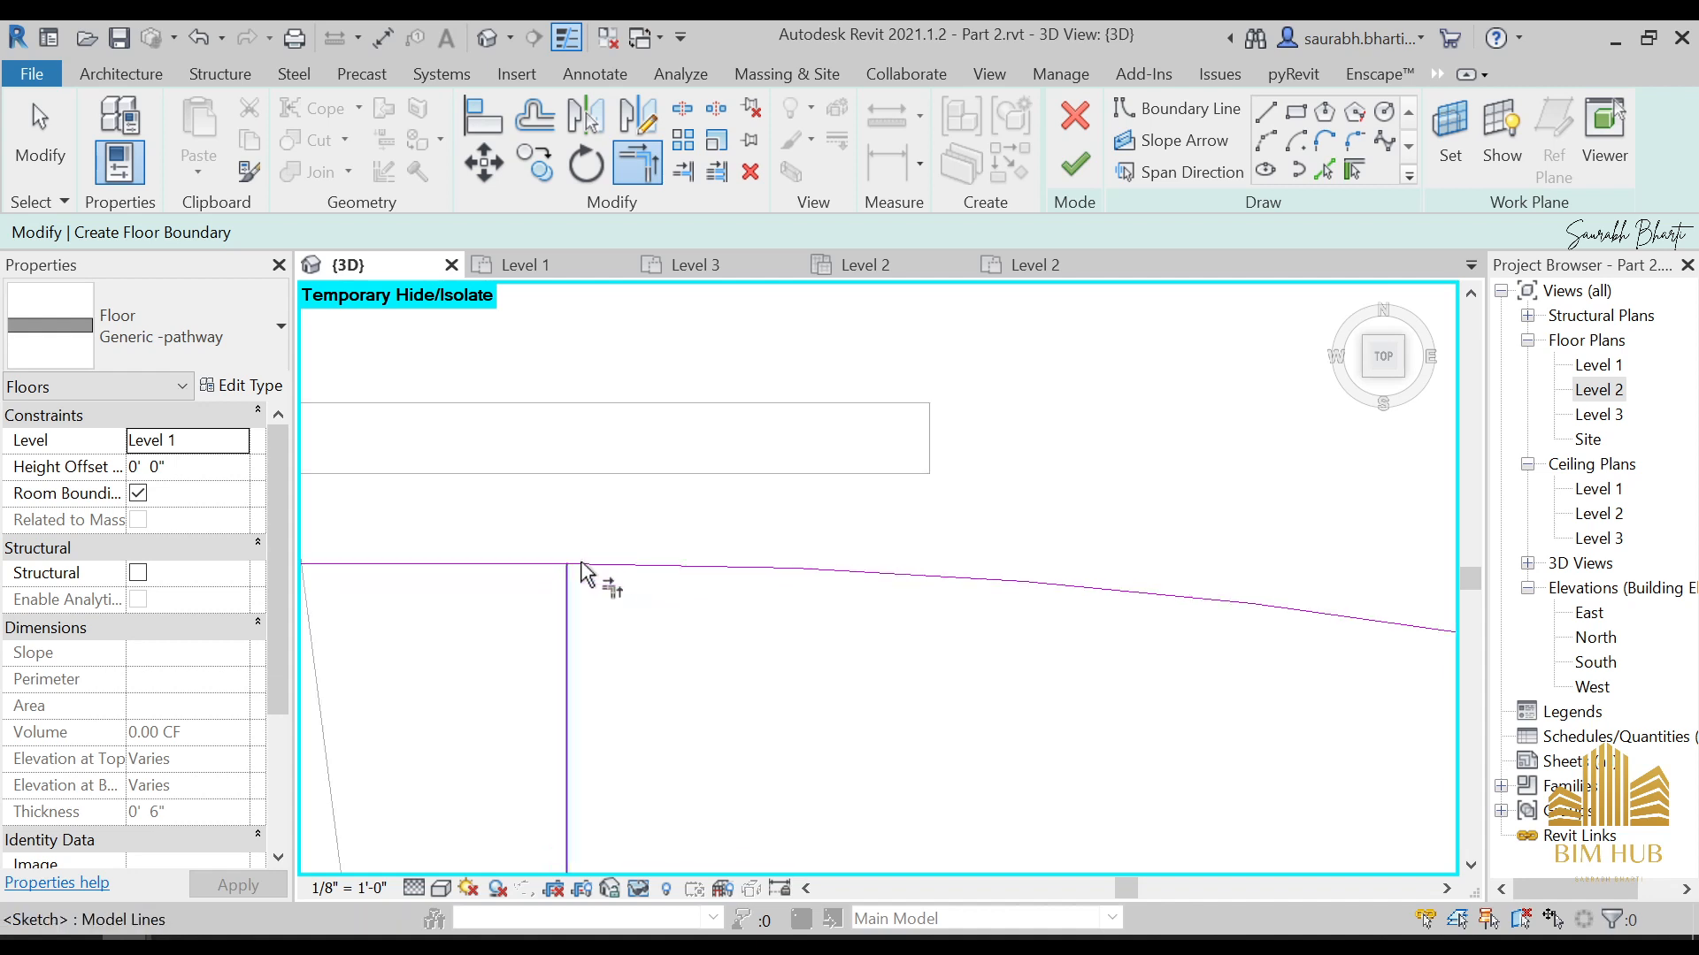
scroll(744, 593, up, 3)
mouse_move(749, 590)
middle_down()
mouse_move(840, 576)
mouse_move(955, 675)
middle_up()
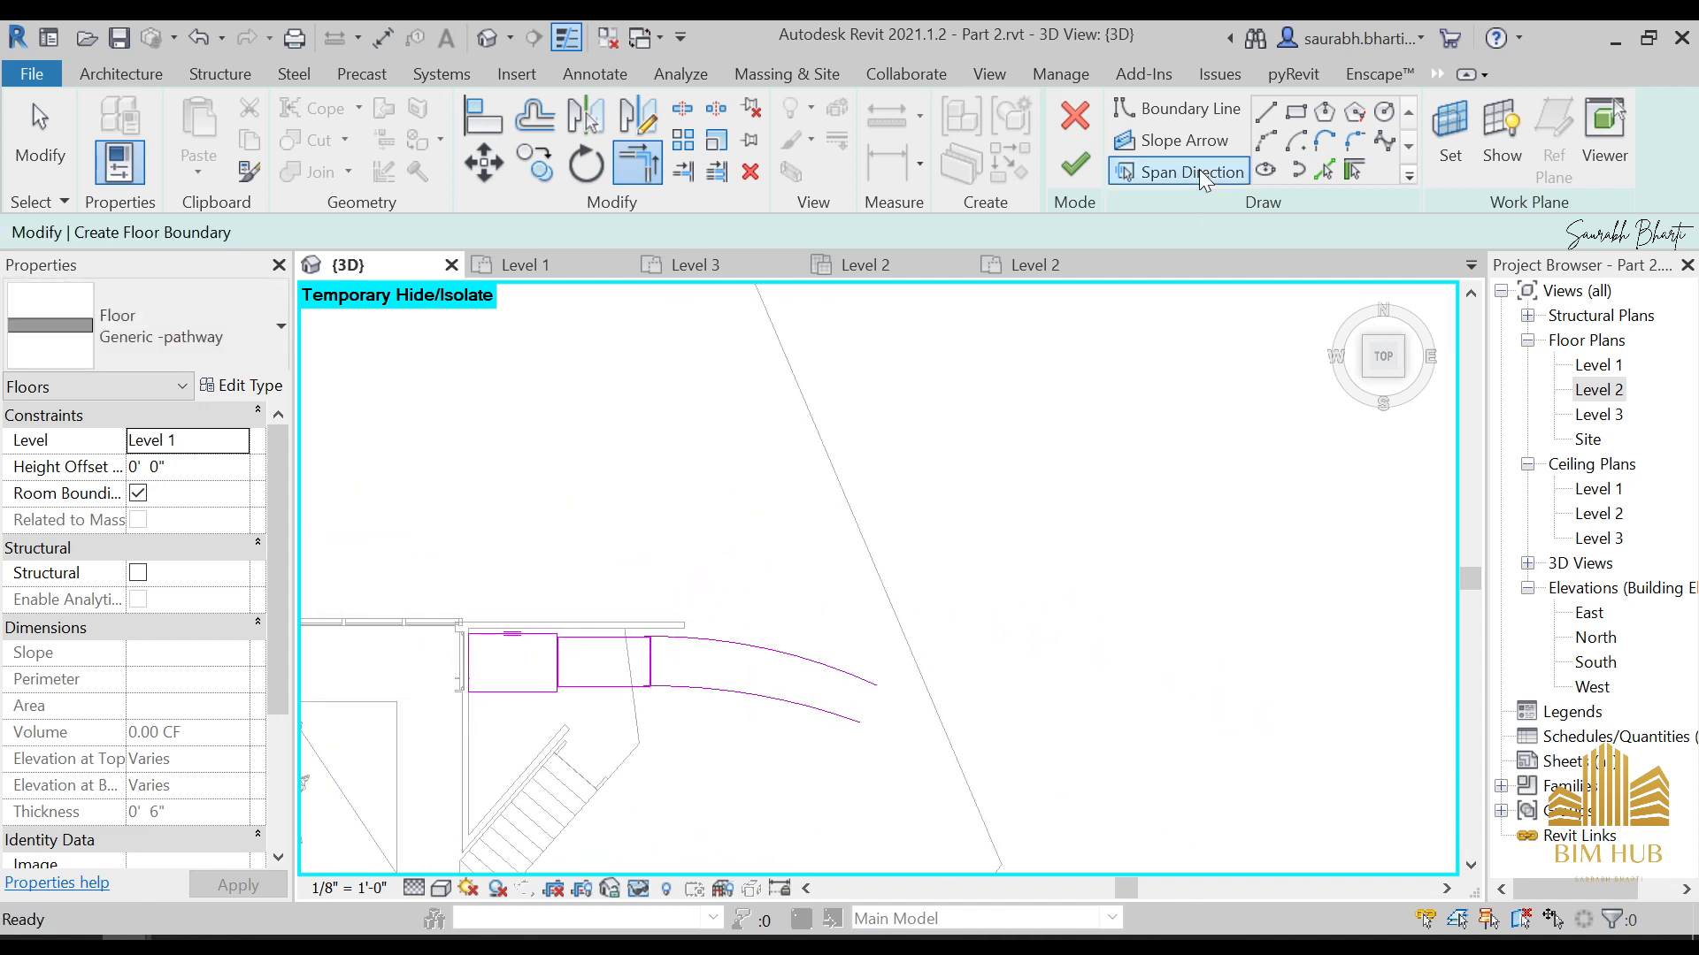
Close the outer ends of the two arcs with a straight boundary line about 2'-4" long
click(1266, 113)
click(857, 724)
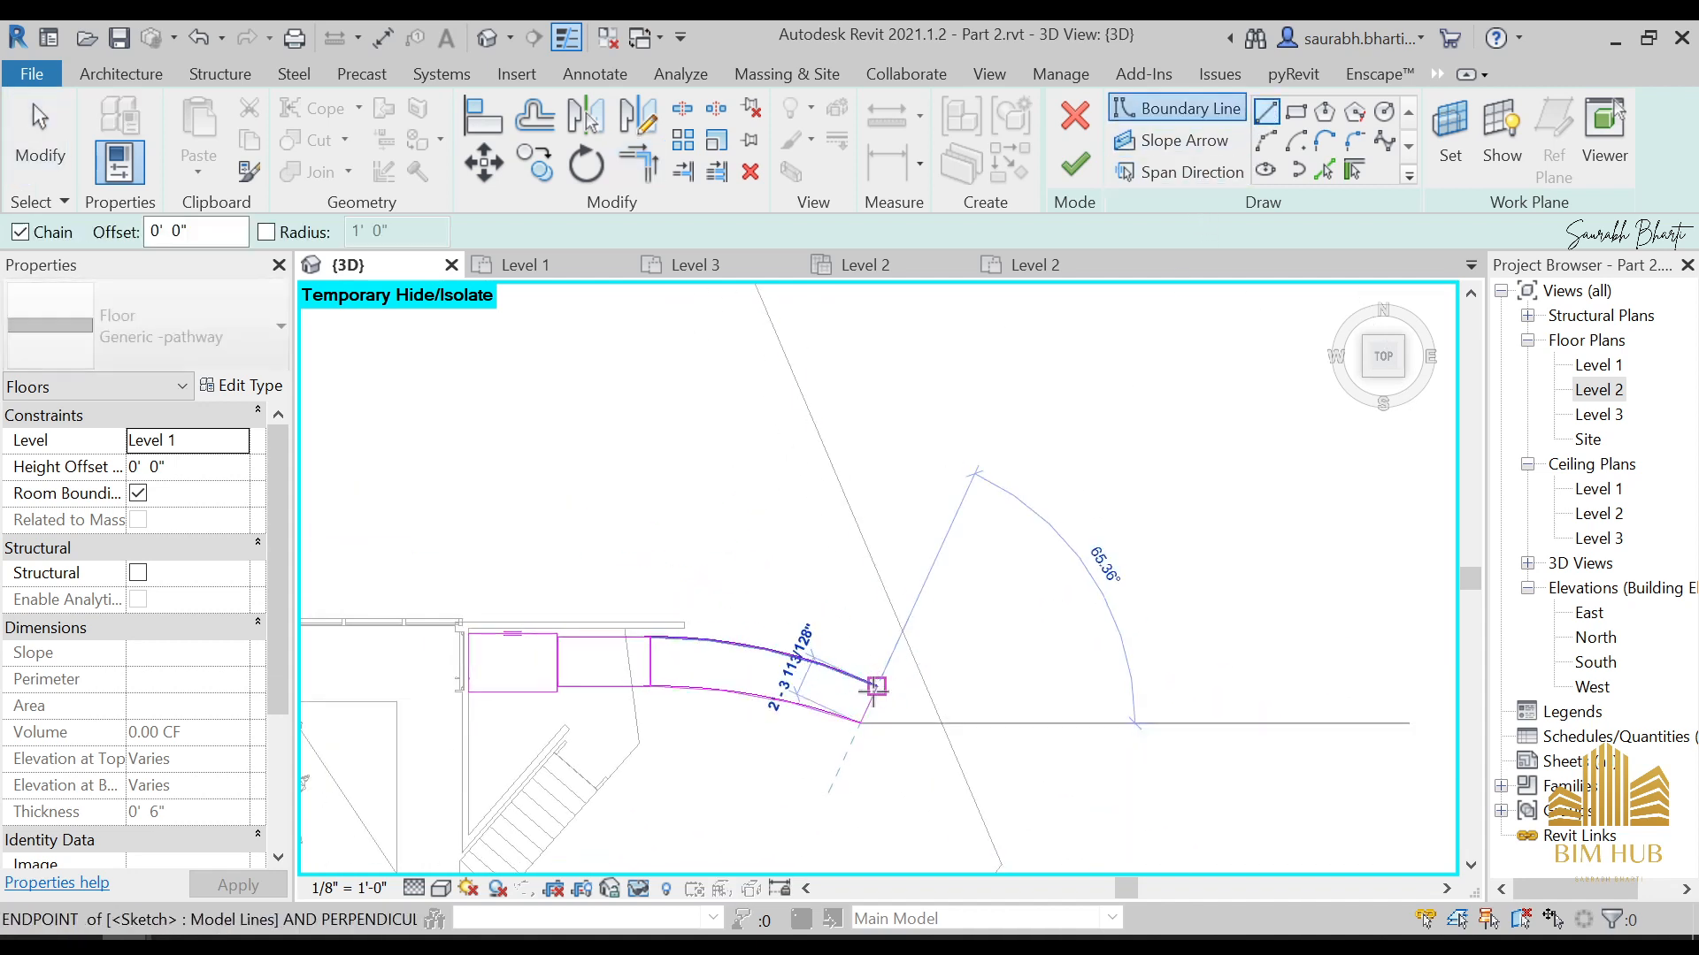
click(878, 684)
scroll(885, 683, down, 3)
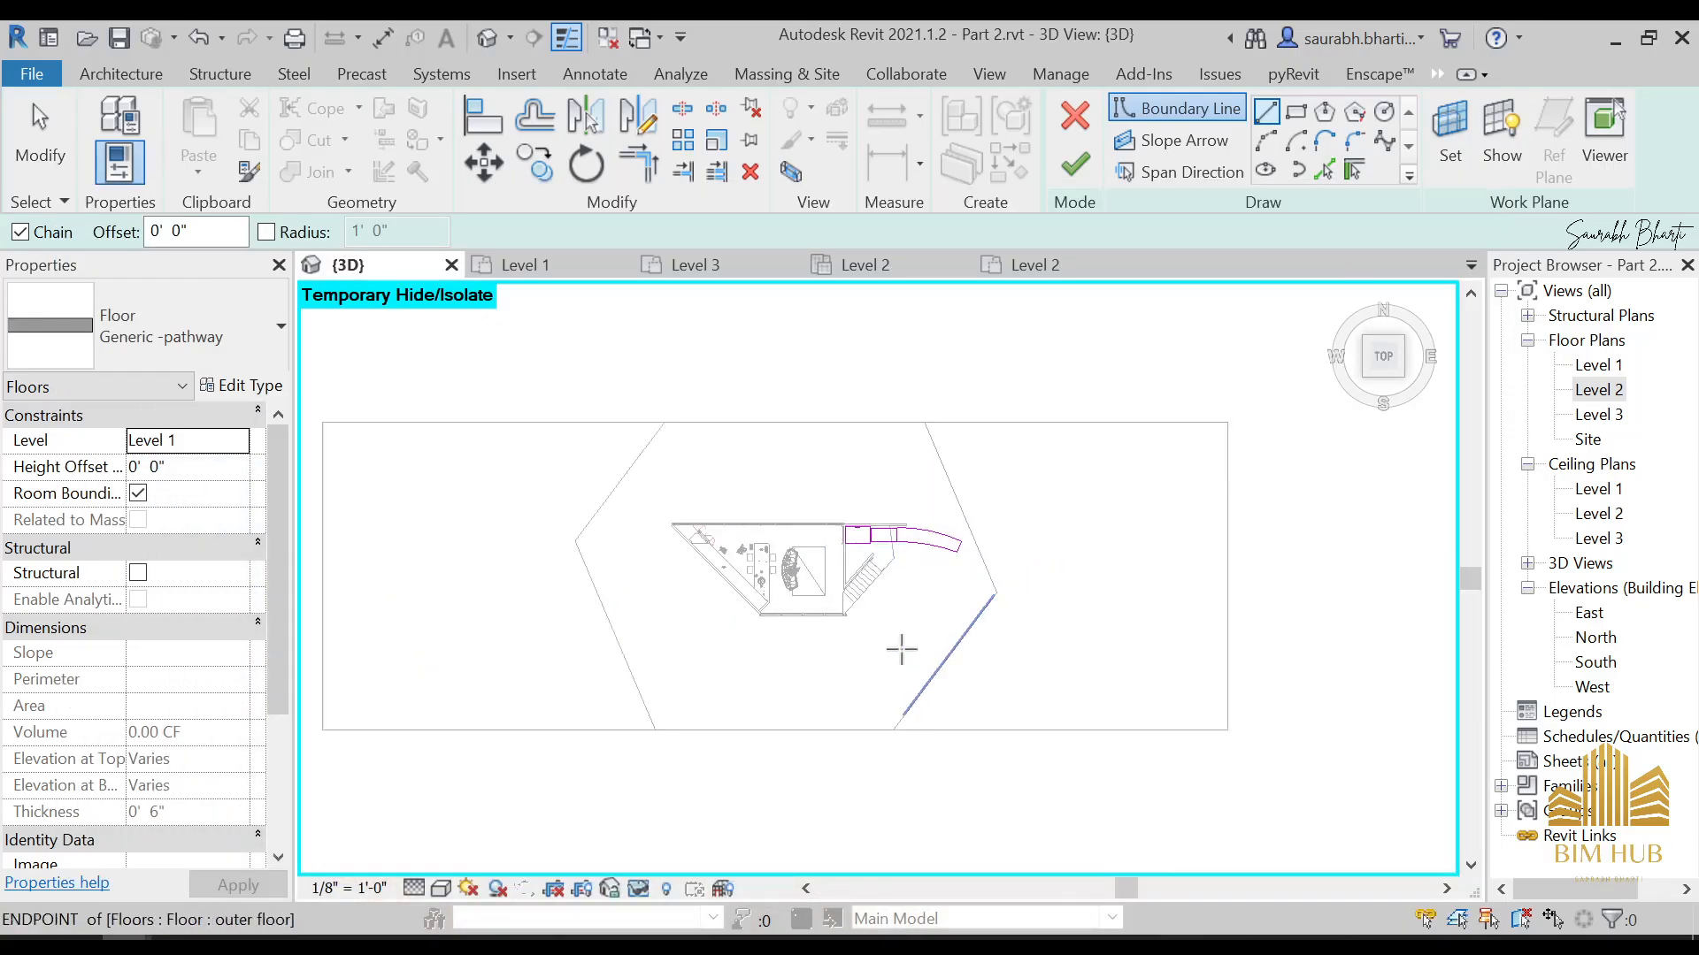
Try a shallow boundary arc continuing from the upper arc's outer end away from the house, and delete it
scroll(956, 588, up, 2)
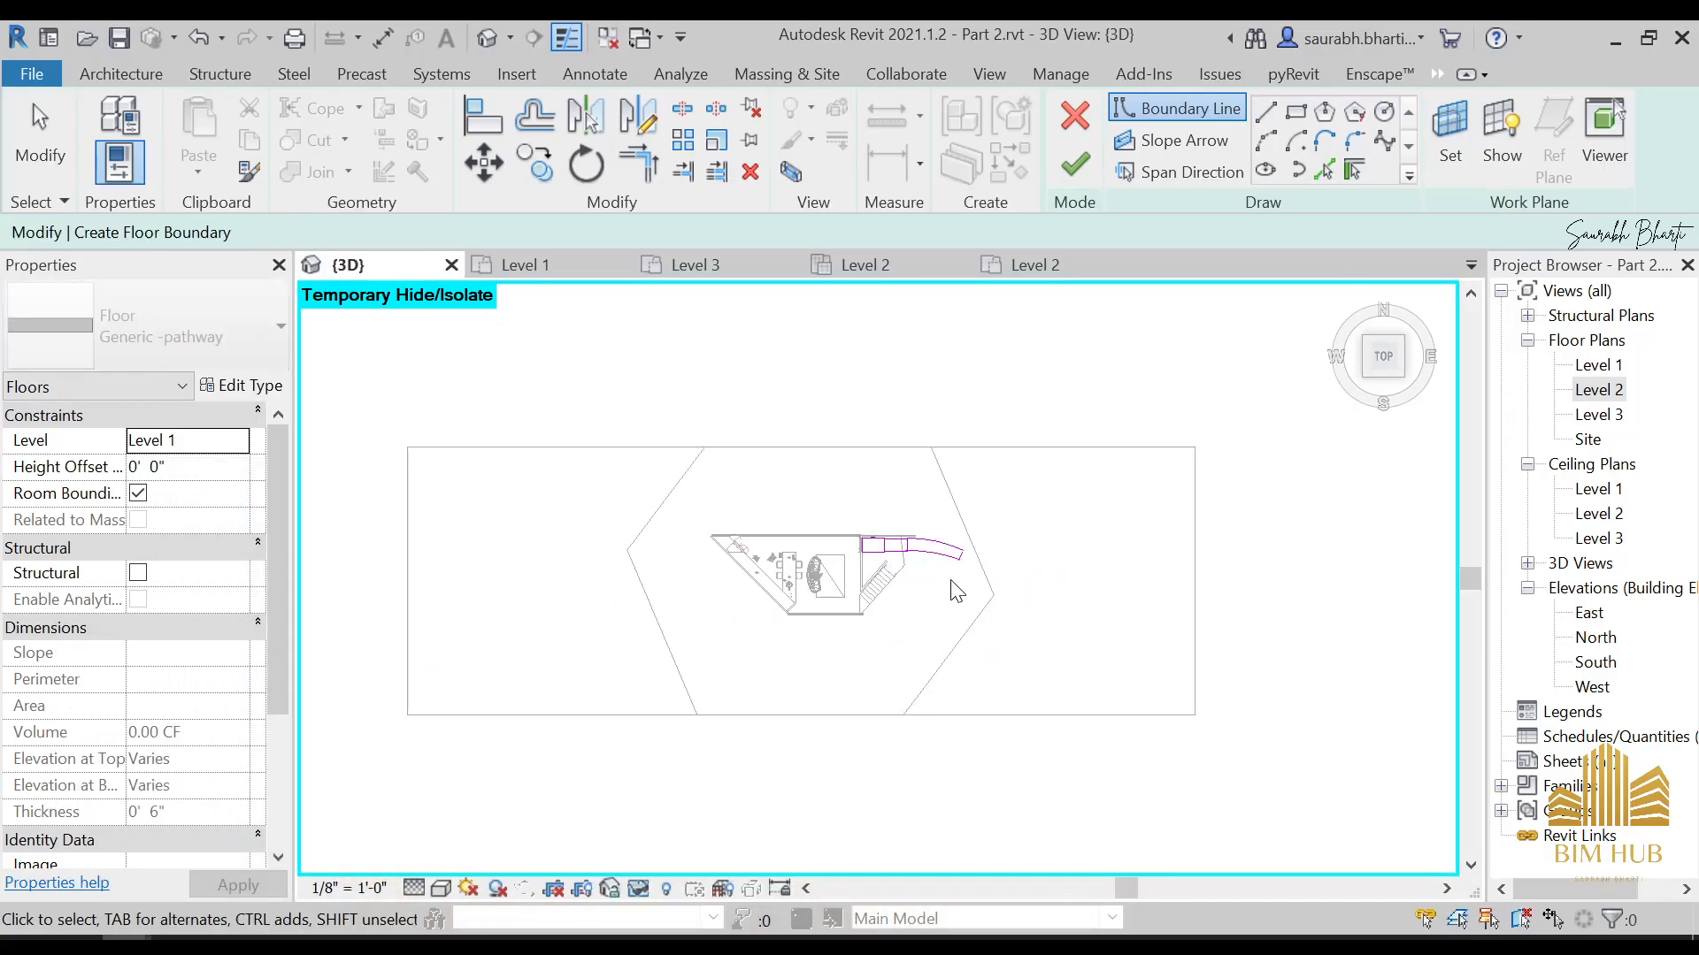
mouse_move(955, 587)
middle_down()
mouse_move(1001, 580)
mouse_move(935, 578)
middle_up()
scroll(935, 578, up, 2)
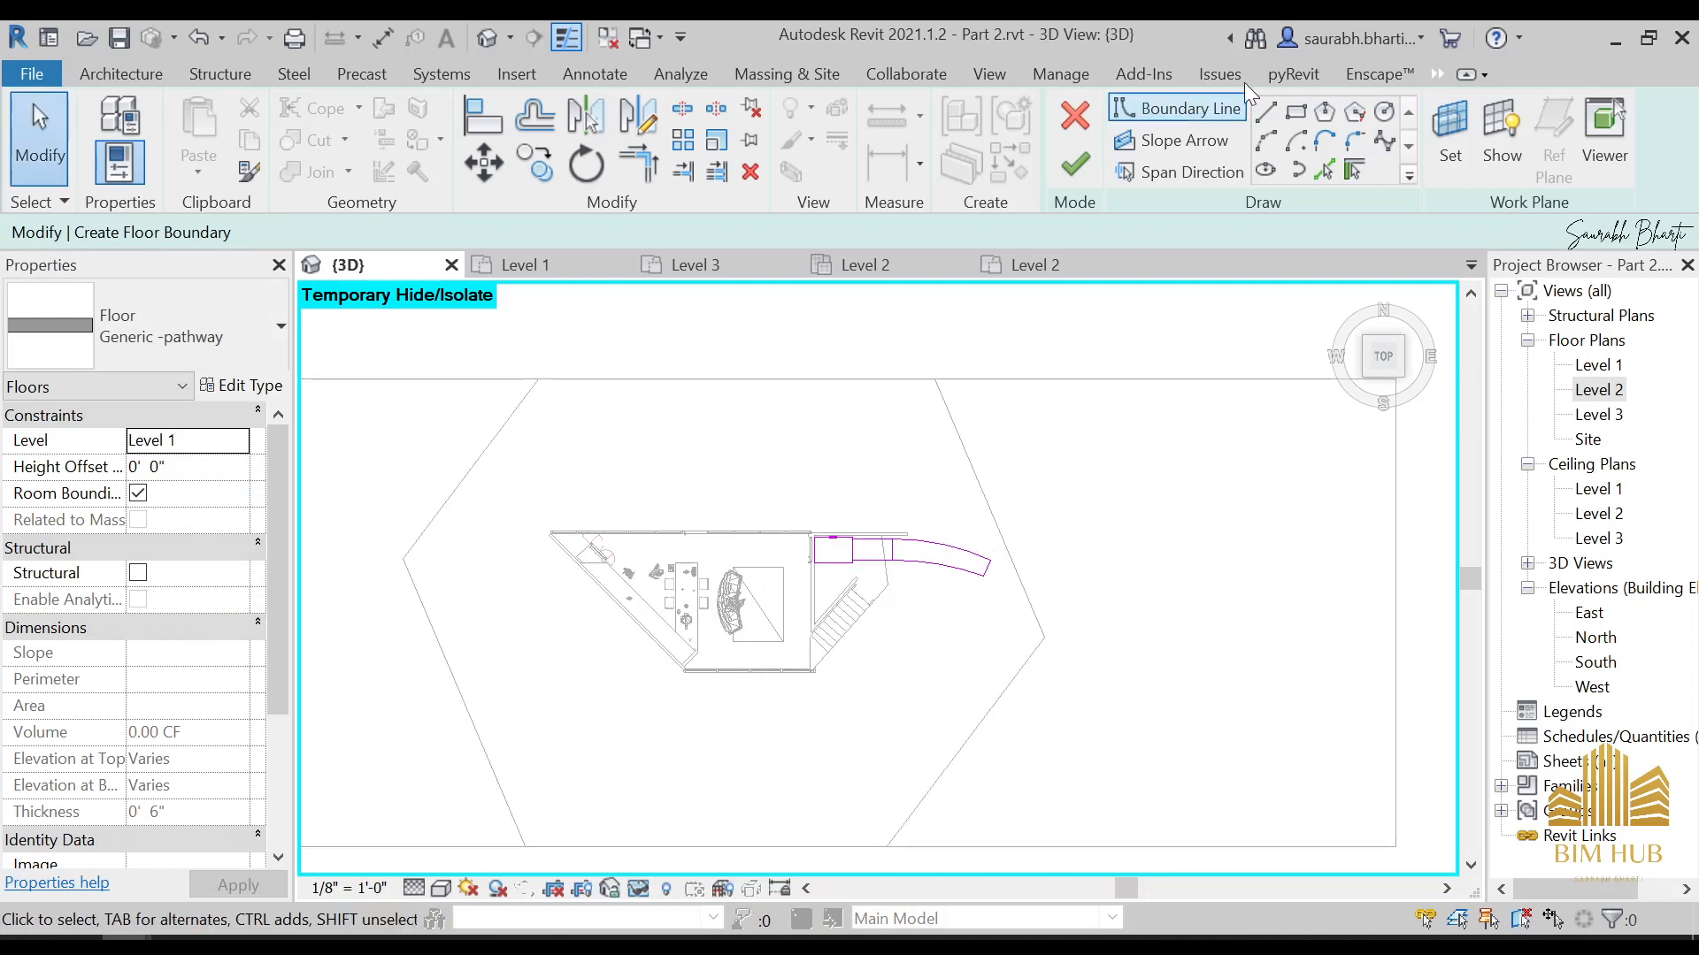
click(1277, 140)
scroll(1017, 597, up, 4)
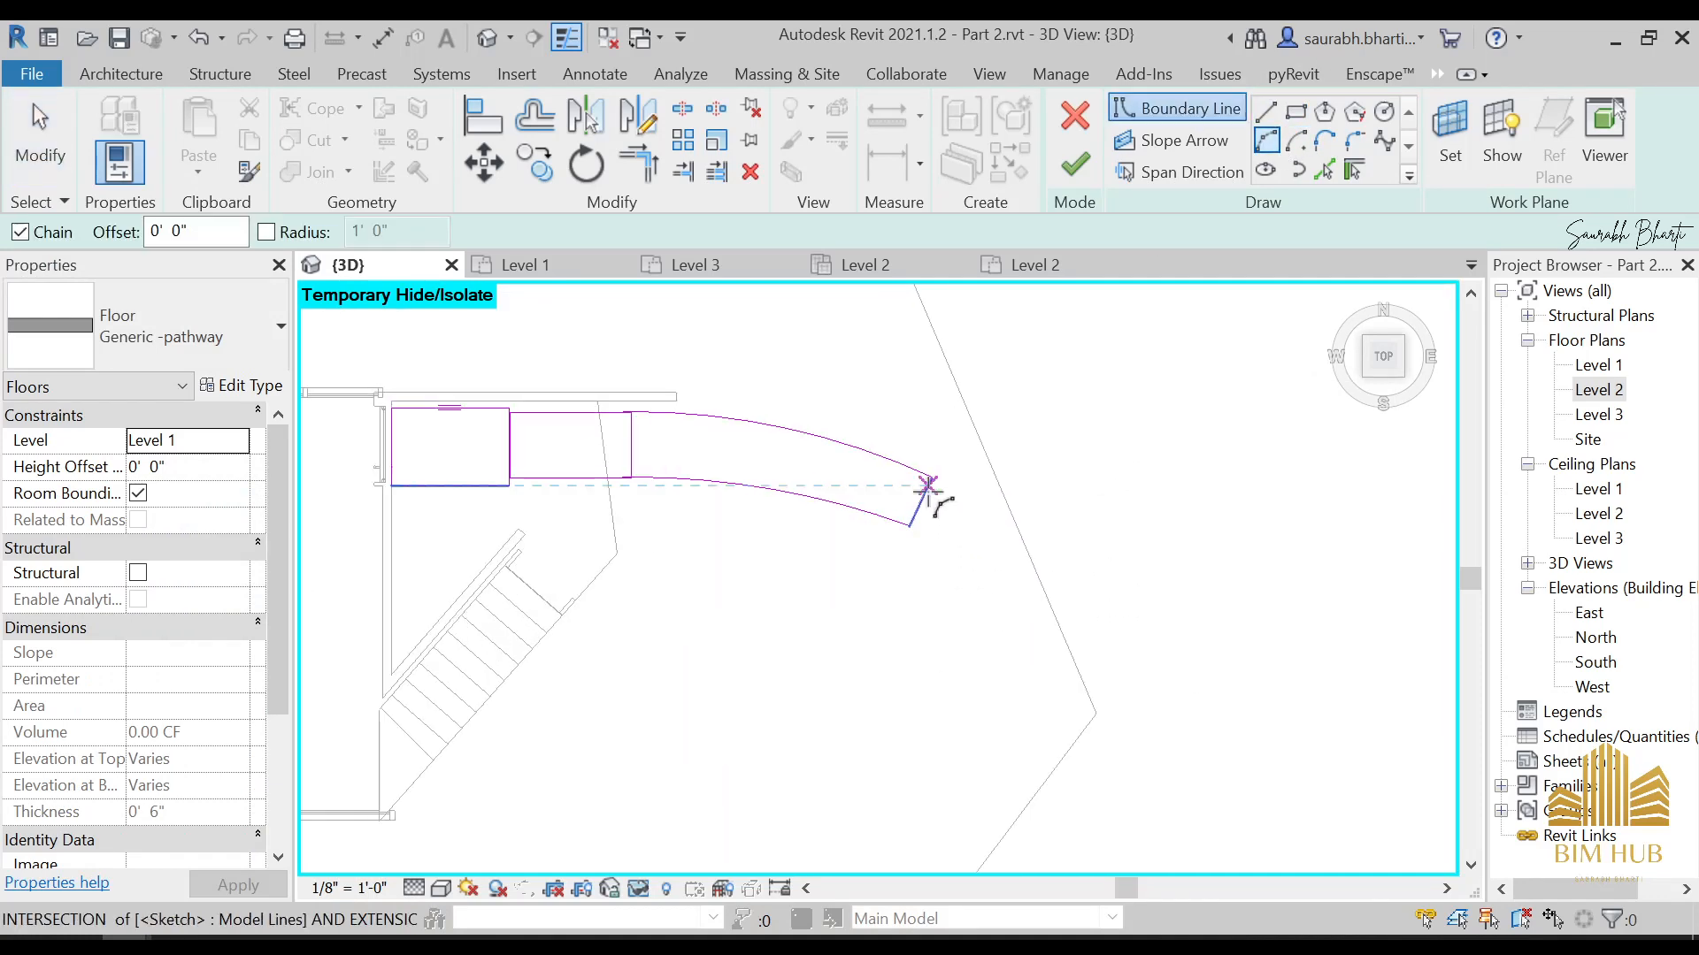
click(932, 482)
scroll(1282, 840, down, 2)
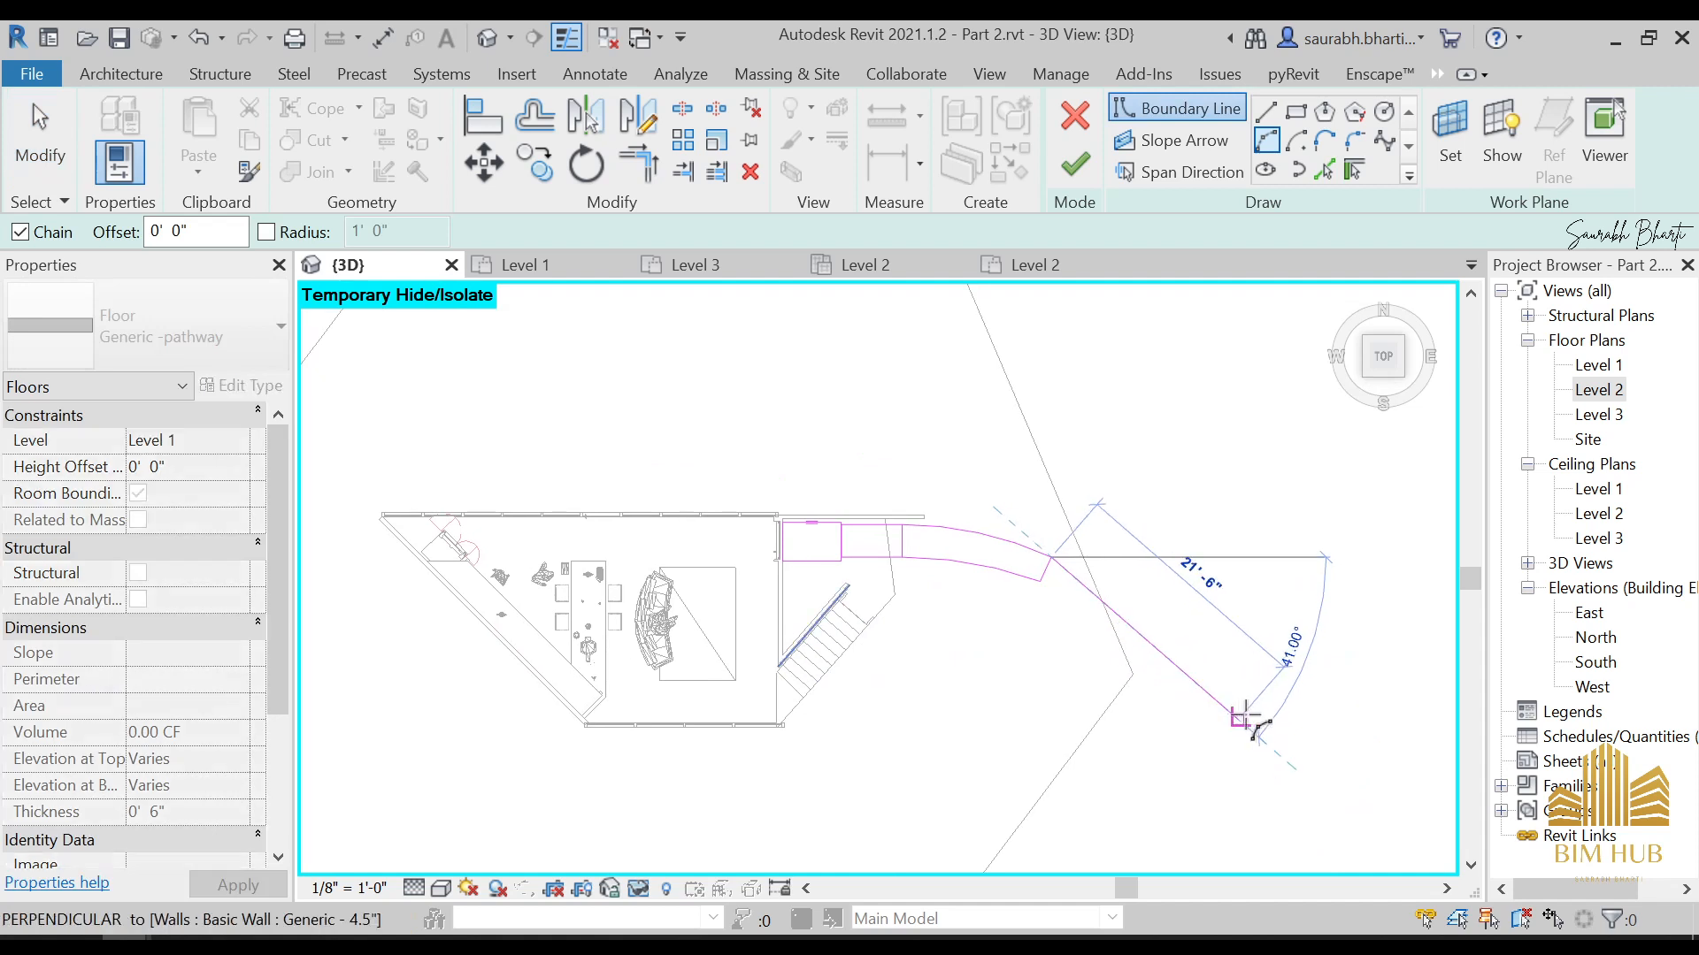
click(1283, 708)
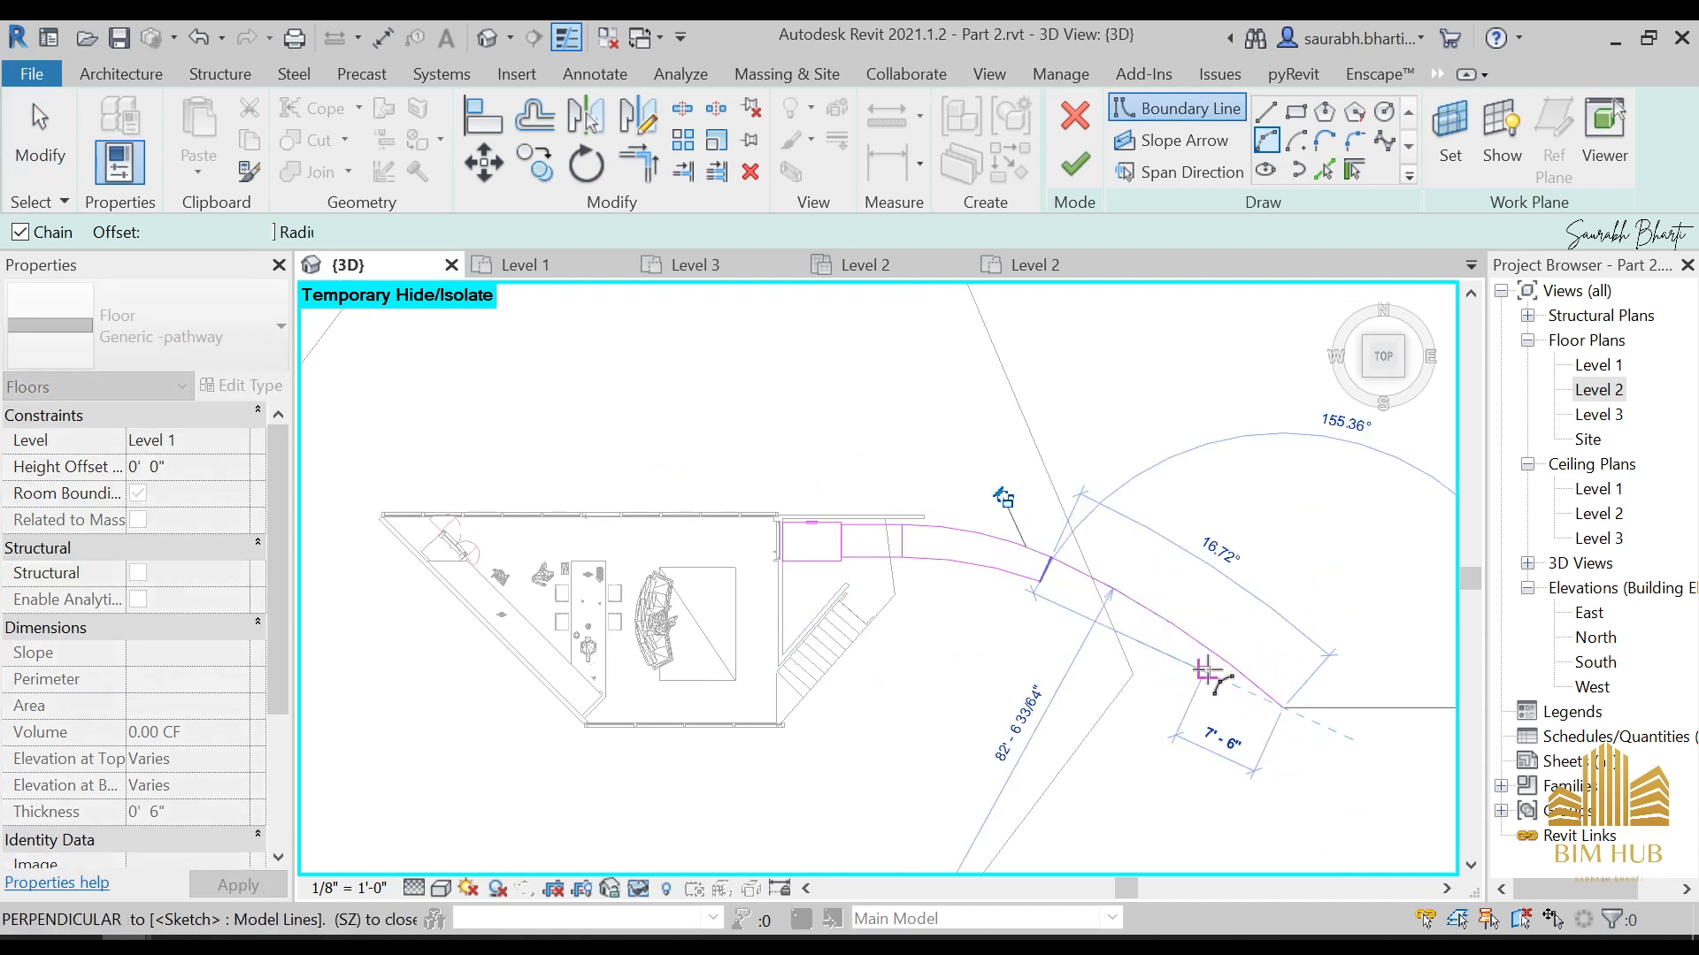
click(1206, 681)
key(Escape)
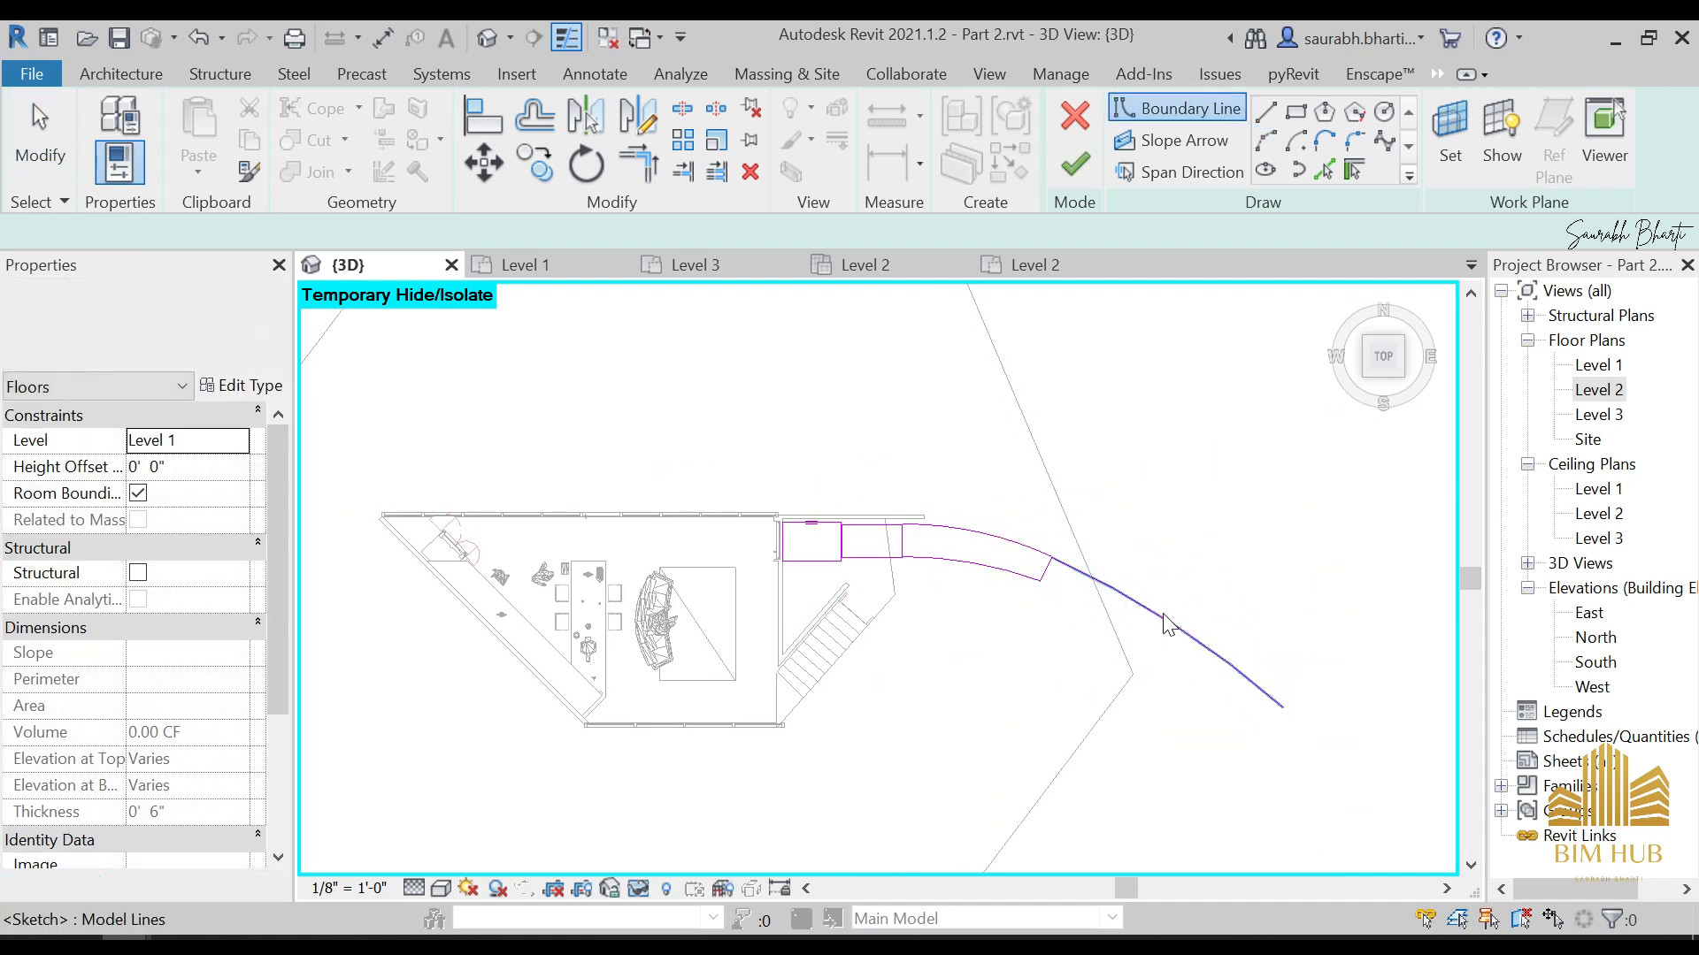
click(1161, 619)
key(Delete)
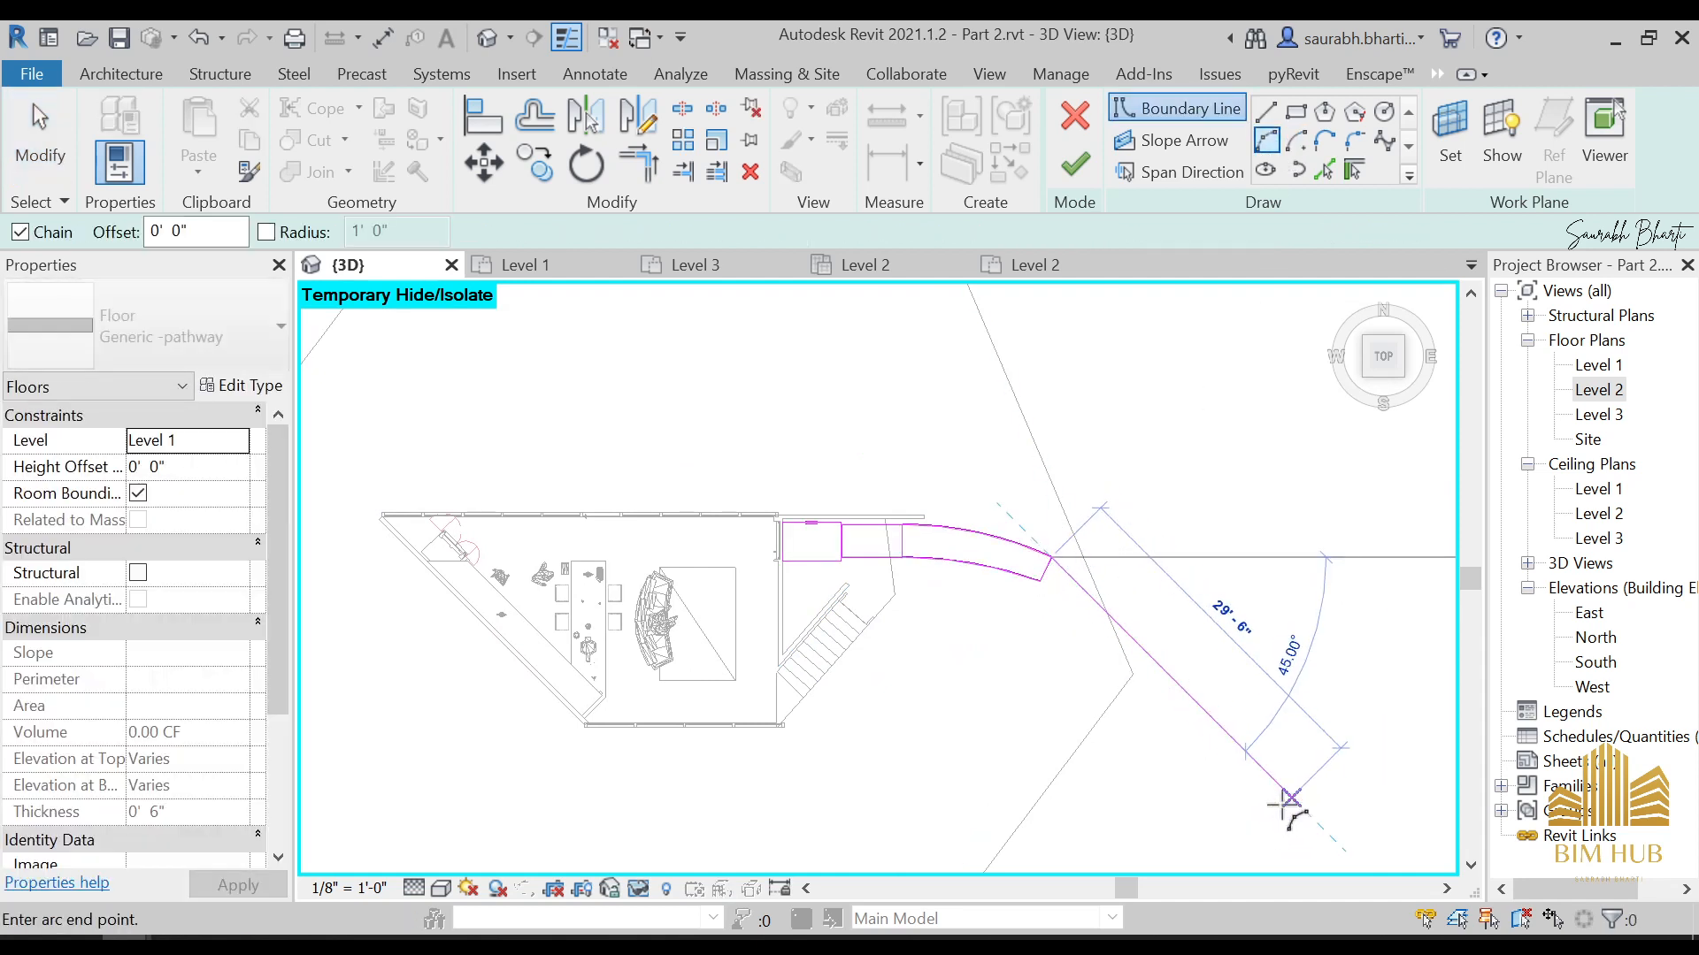
Sketch a boundary arc from the upper arc's outer end to a point about 29'-6" away at 45° downward, bulging outward
click(1290, 801)
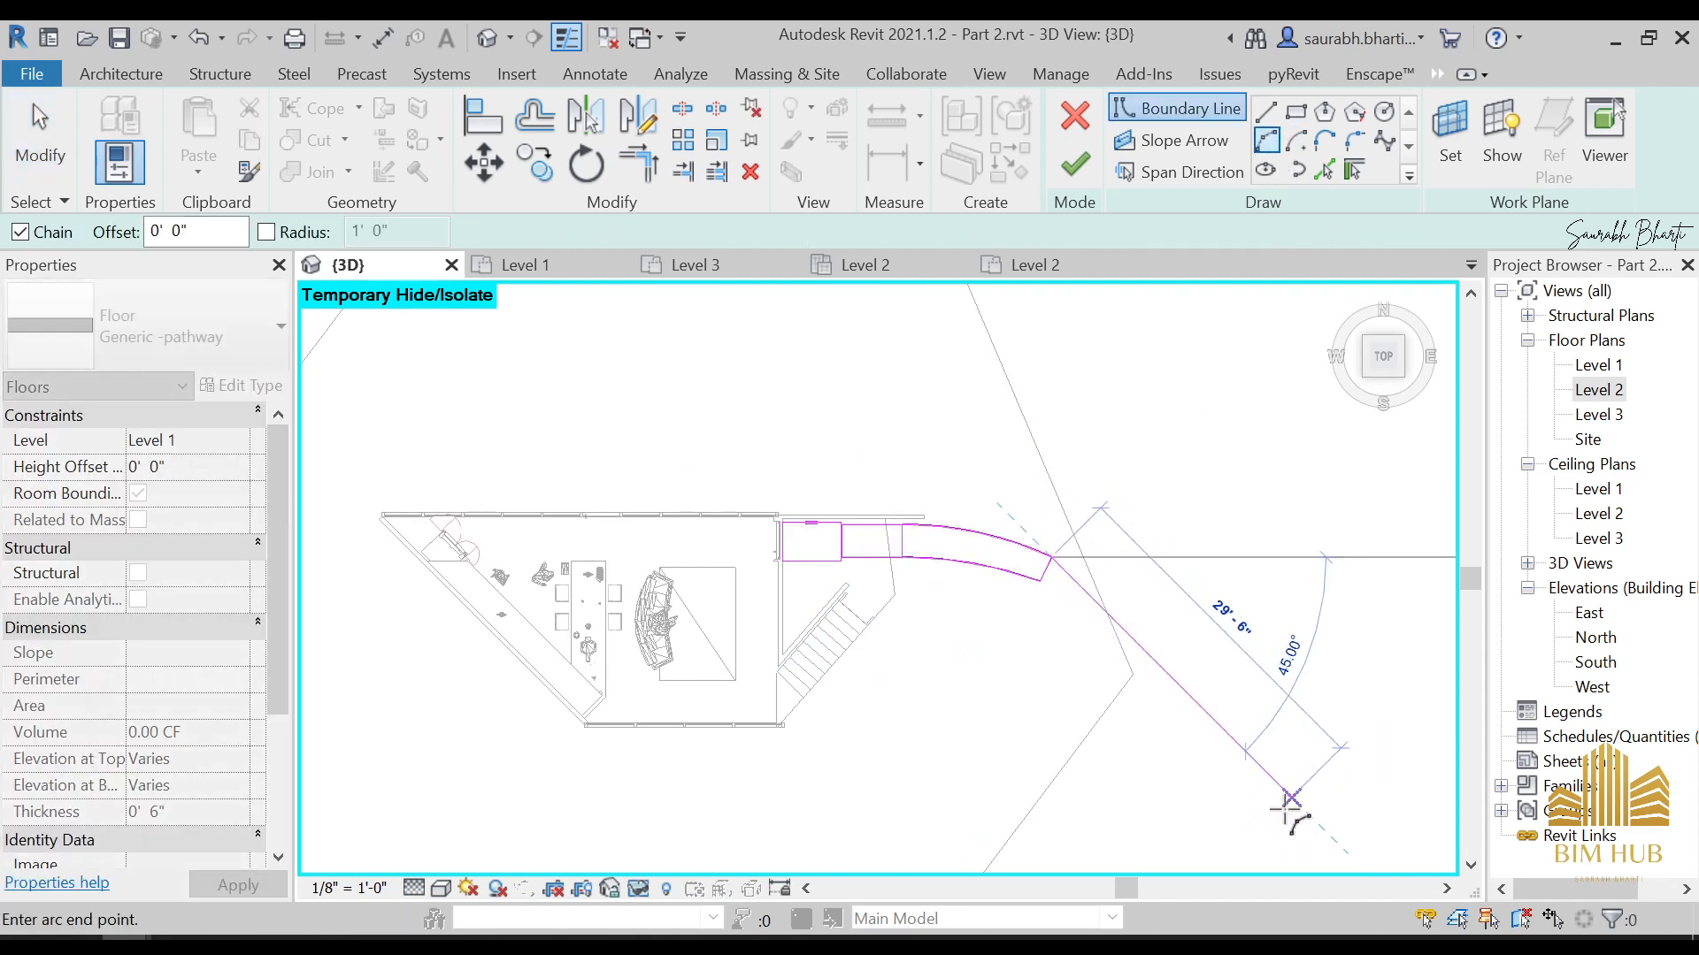
click(1168, 657)
key(Escape)
key(Escape)
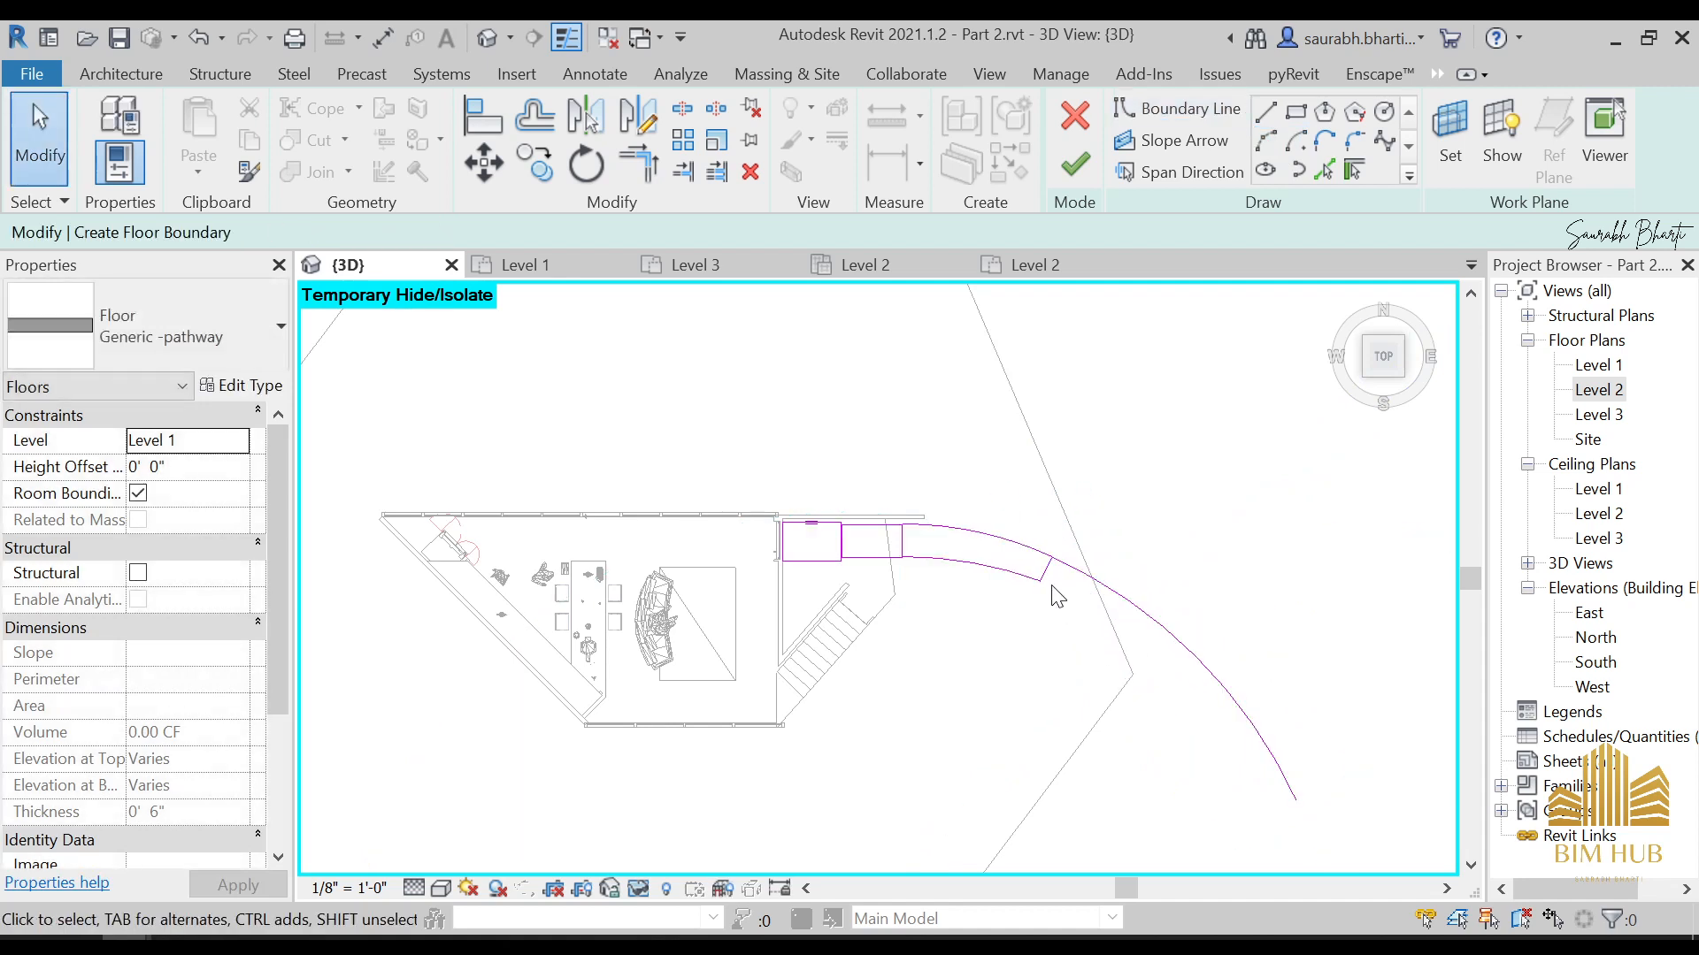
Sketch a matching inner boundary arc from the lower arc's outer end to beside the far end of the new outer arc
click(1271, 144)
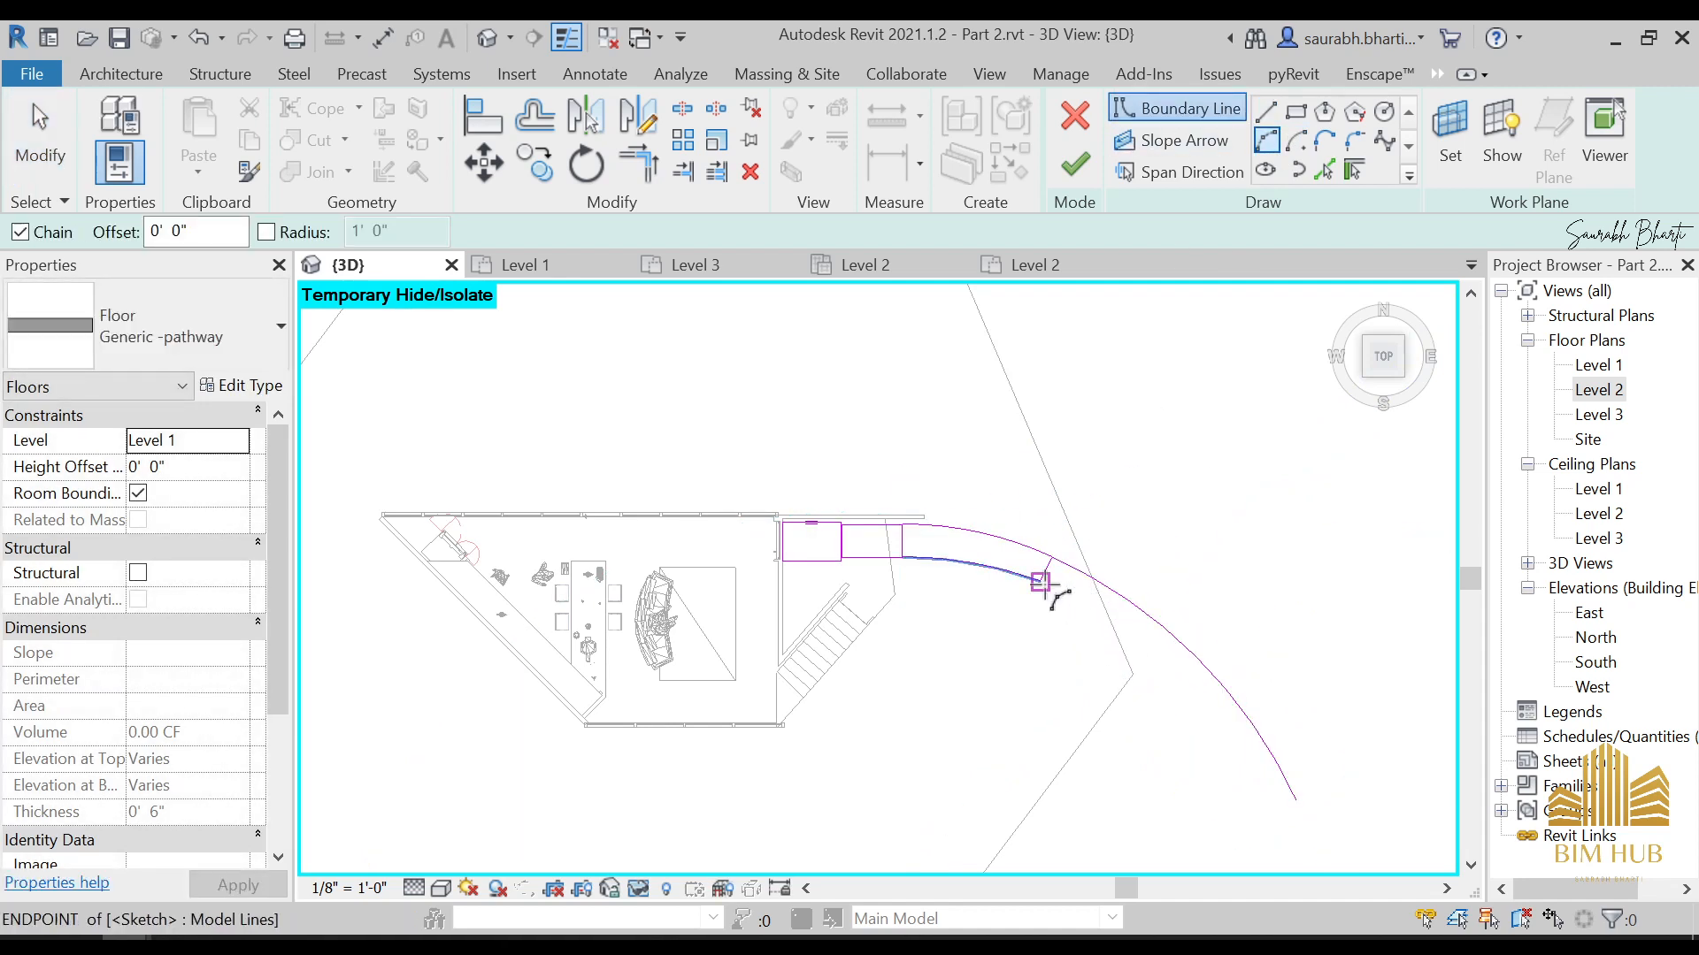
click(1040, 581)
click(1270, 812)
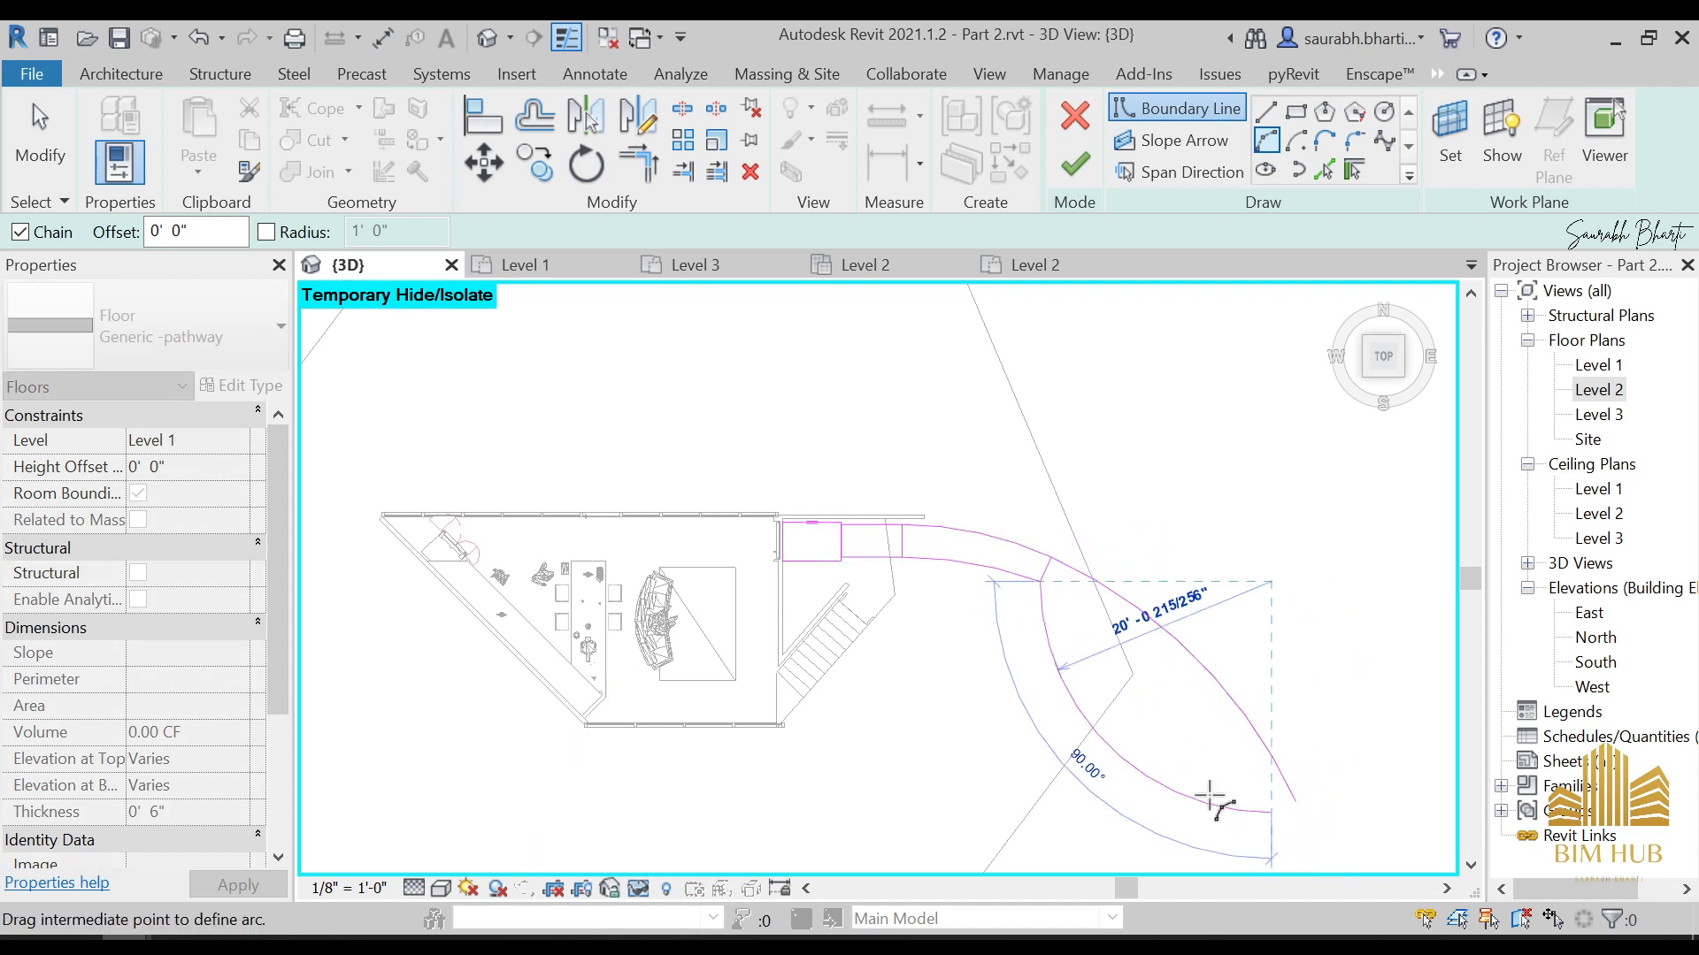
Complete the slightly curved inner boundary arc of the pathway floor's outermost segment
scroll(1190, 734, up, 4)
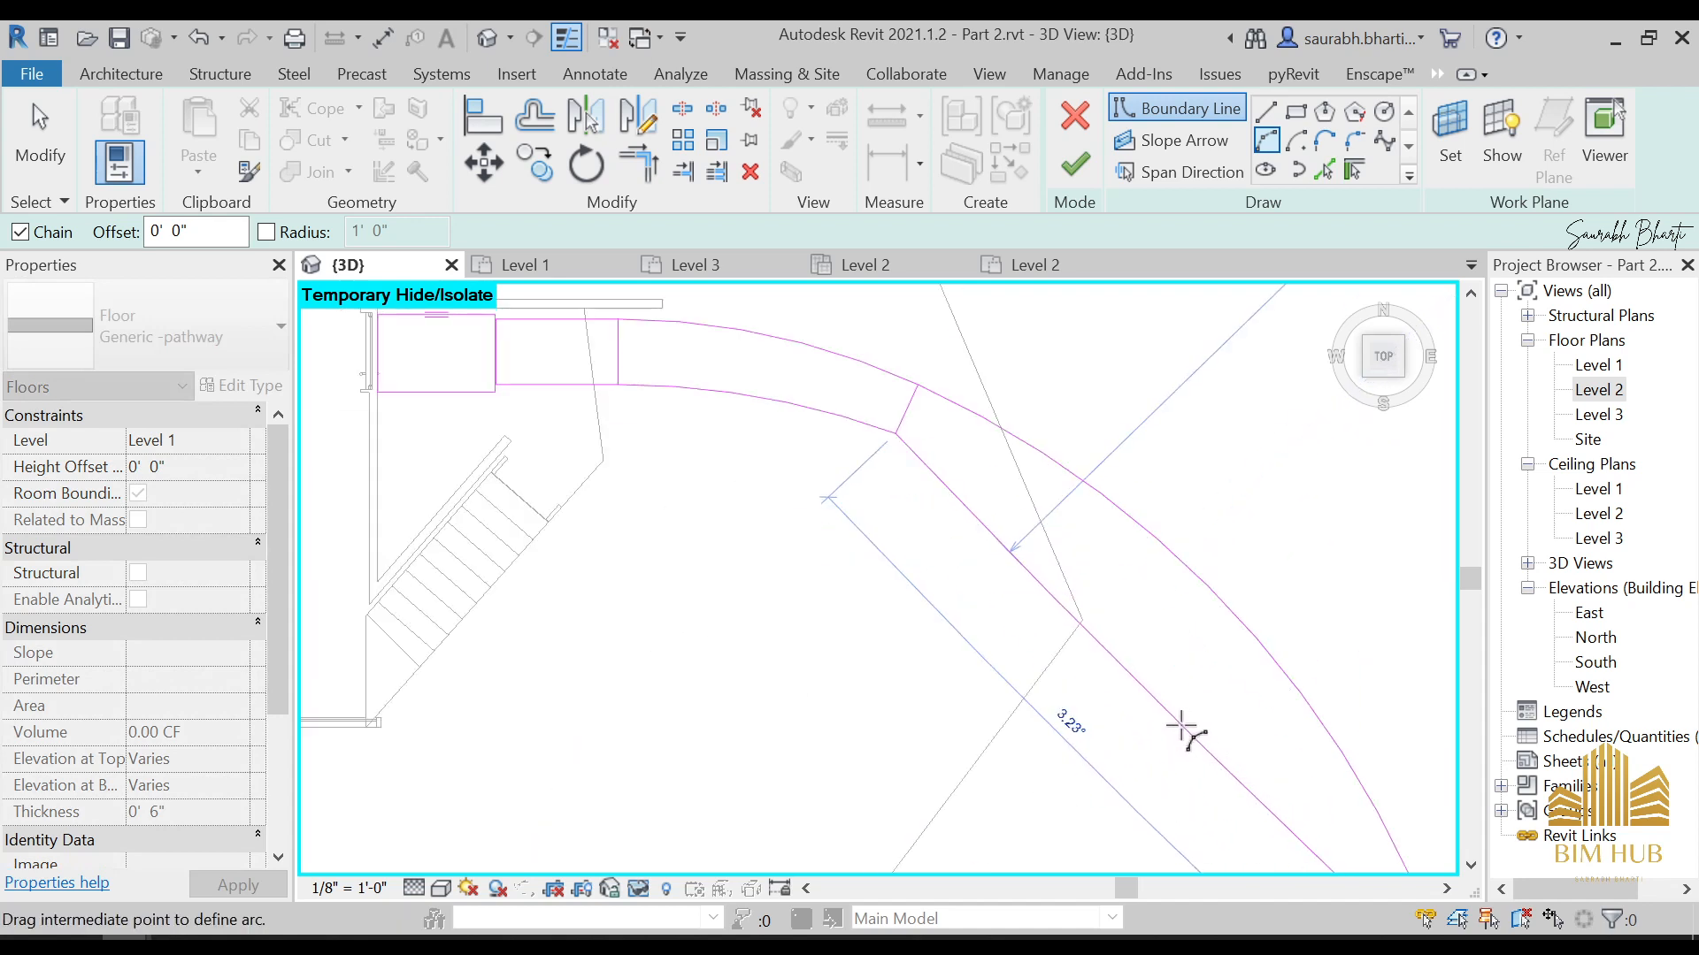
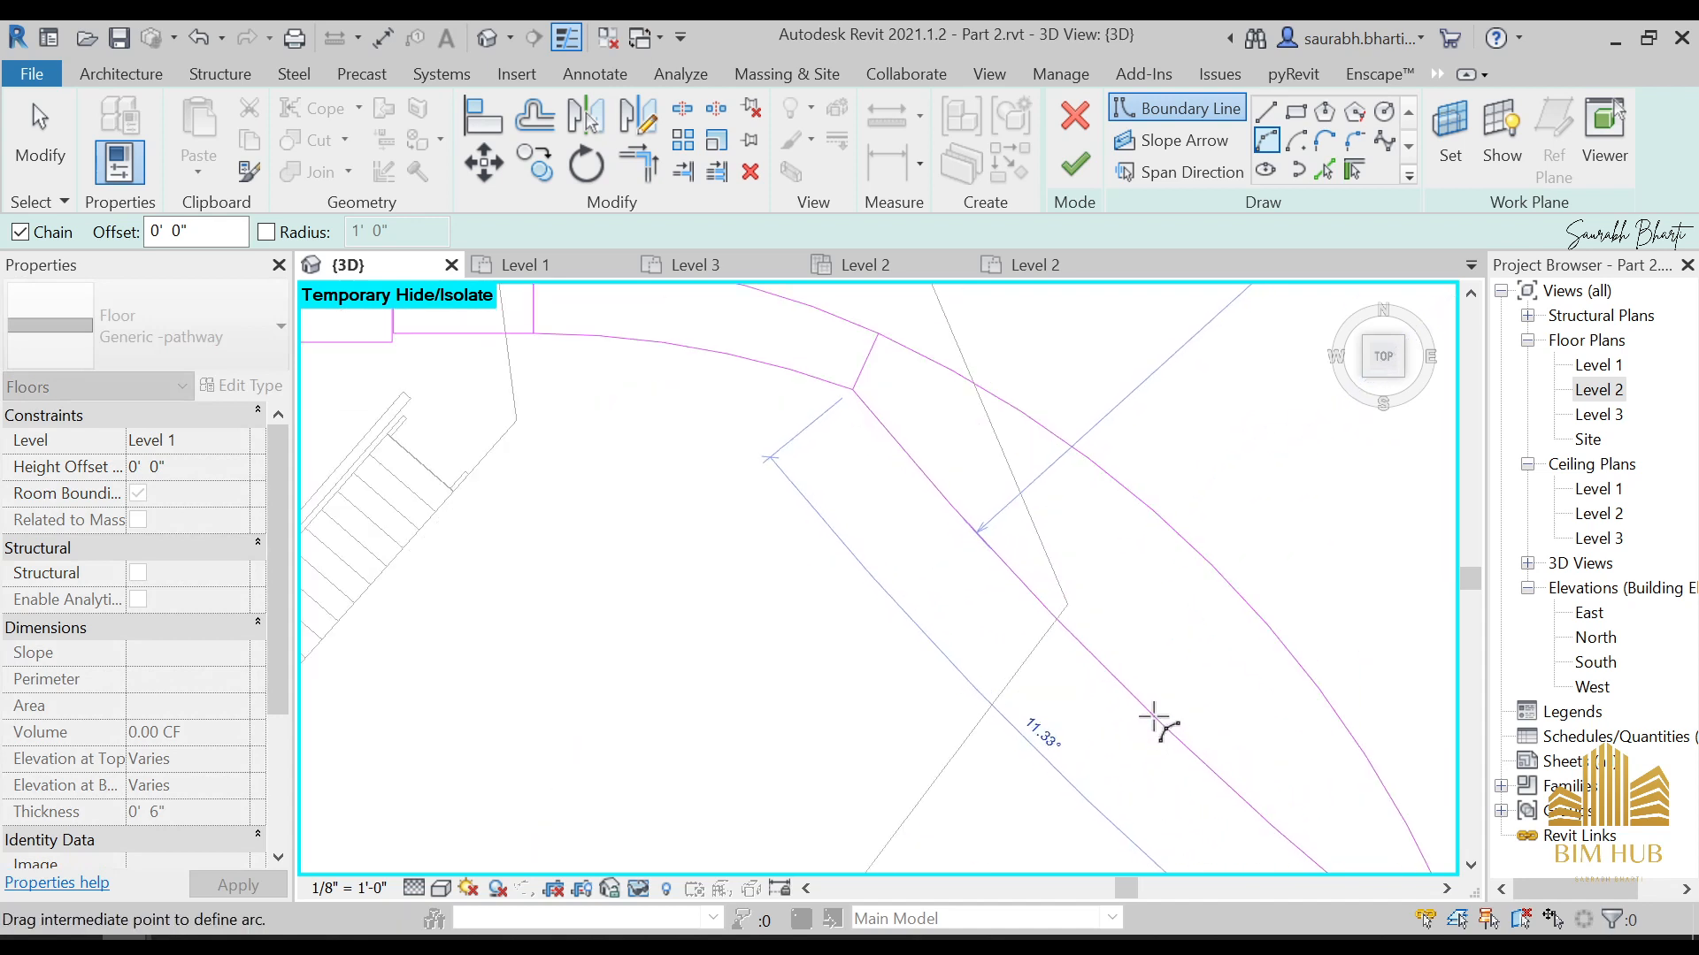
Complete the slightly curved inner boundary arc of the pathway floor's outermost segment
click(1154, 717)
key(Escape)
scroll(1031, 659, down, 3)
middle_drag(1023, 619, 1039, 674)
key(Escape)
Flatten the outermost segment's inner arc until nearly straight and reshape its outer arc to a radius of about 42' 6"
scroll(991, 655, up, 1)
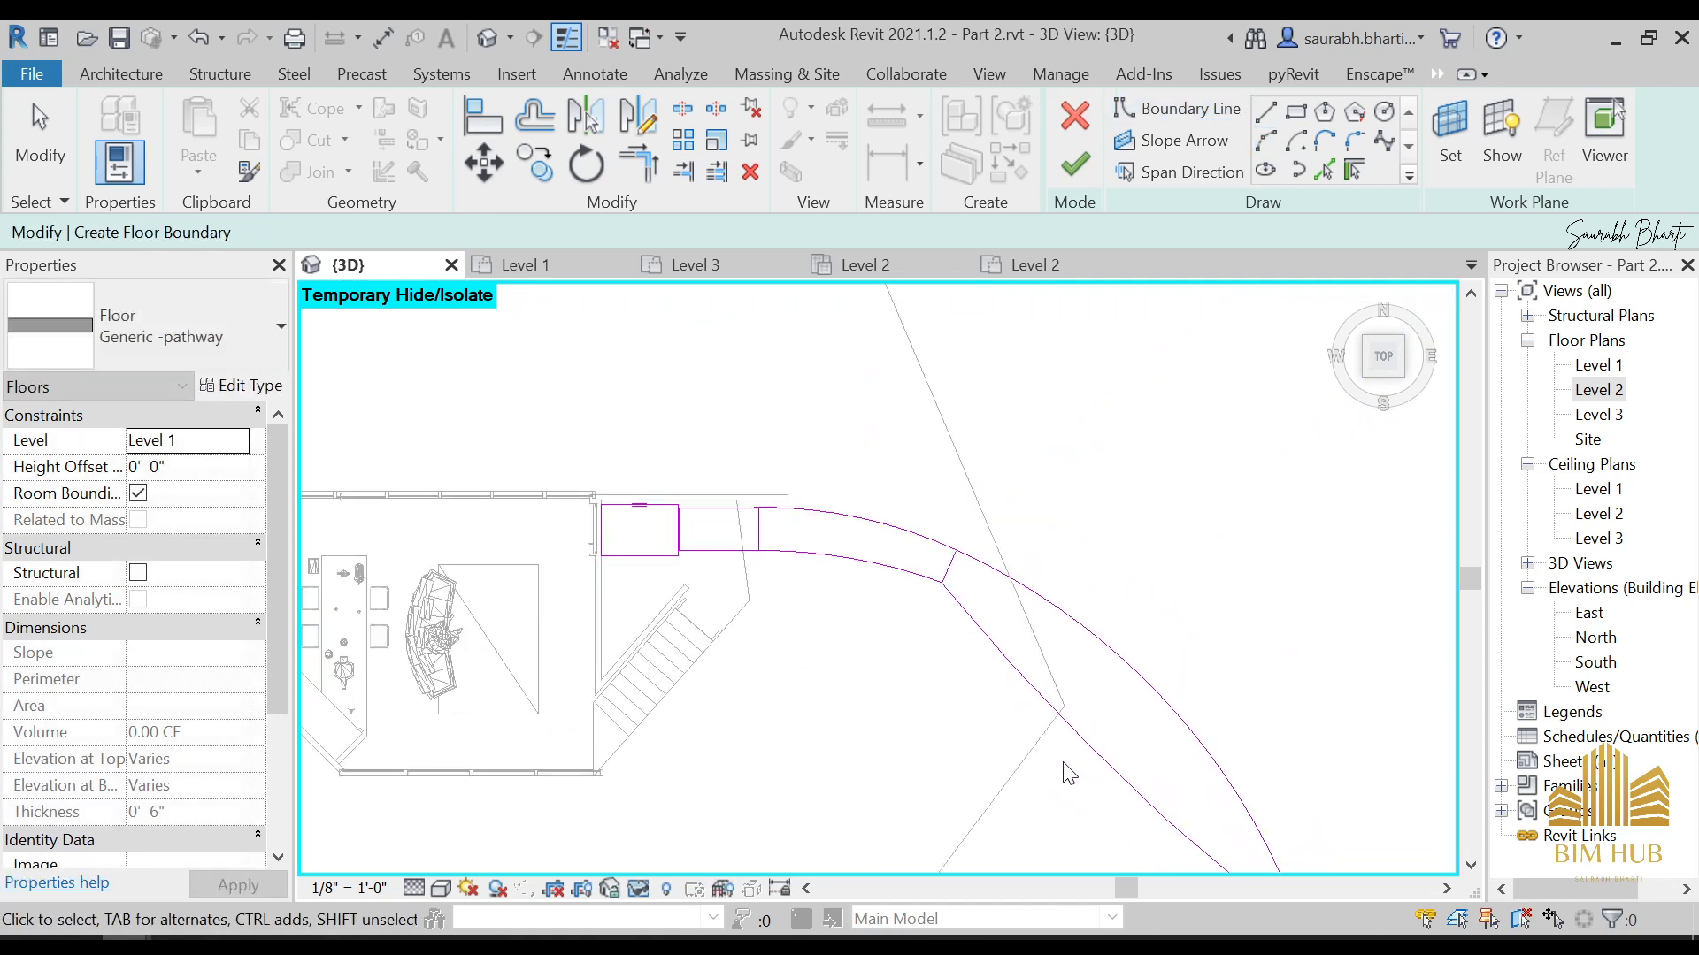
click(1084, 750)
drag(1087, 741, 1096, 738)
click(1129, 673)
scroll(1149, 681, up, 2)
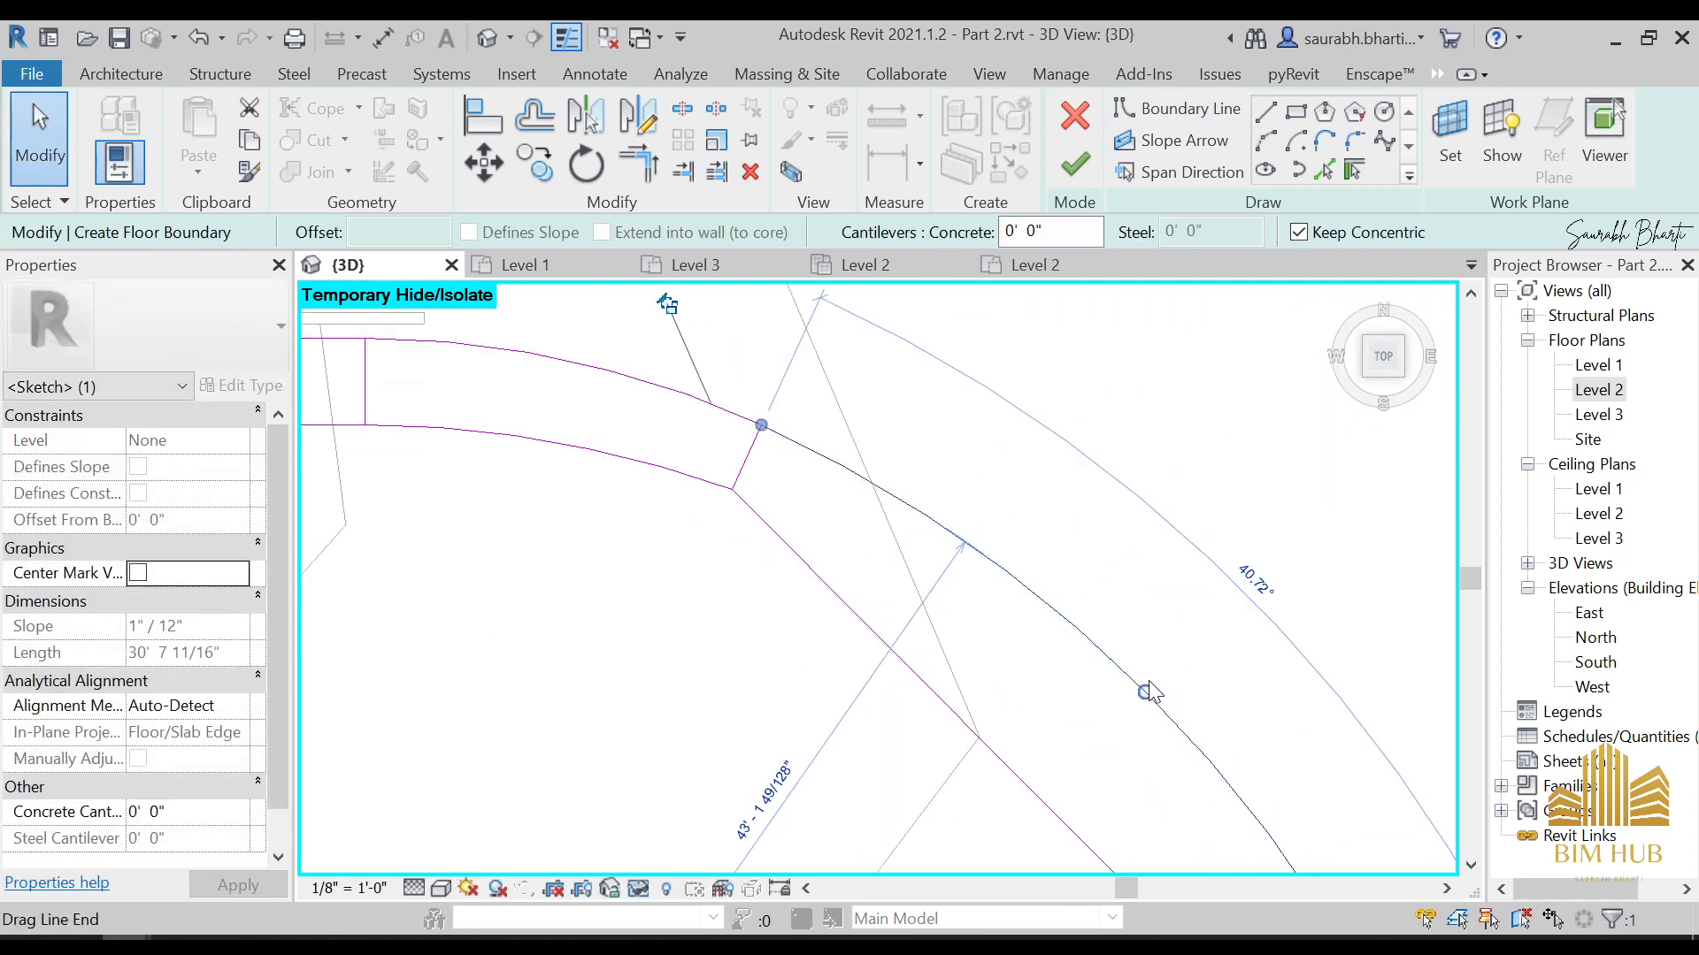
drag(1147, 688, 1138, 699)
scroll(1132, 695, down, 1)
Move the outermost segment's outer and inner arcs slightly away from the end corners of the preceding curved segment
scroll(863, 495, up, 2)
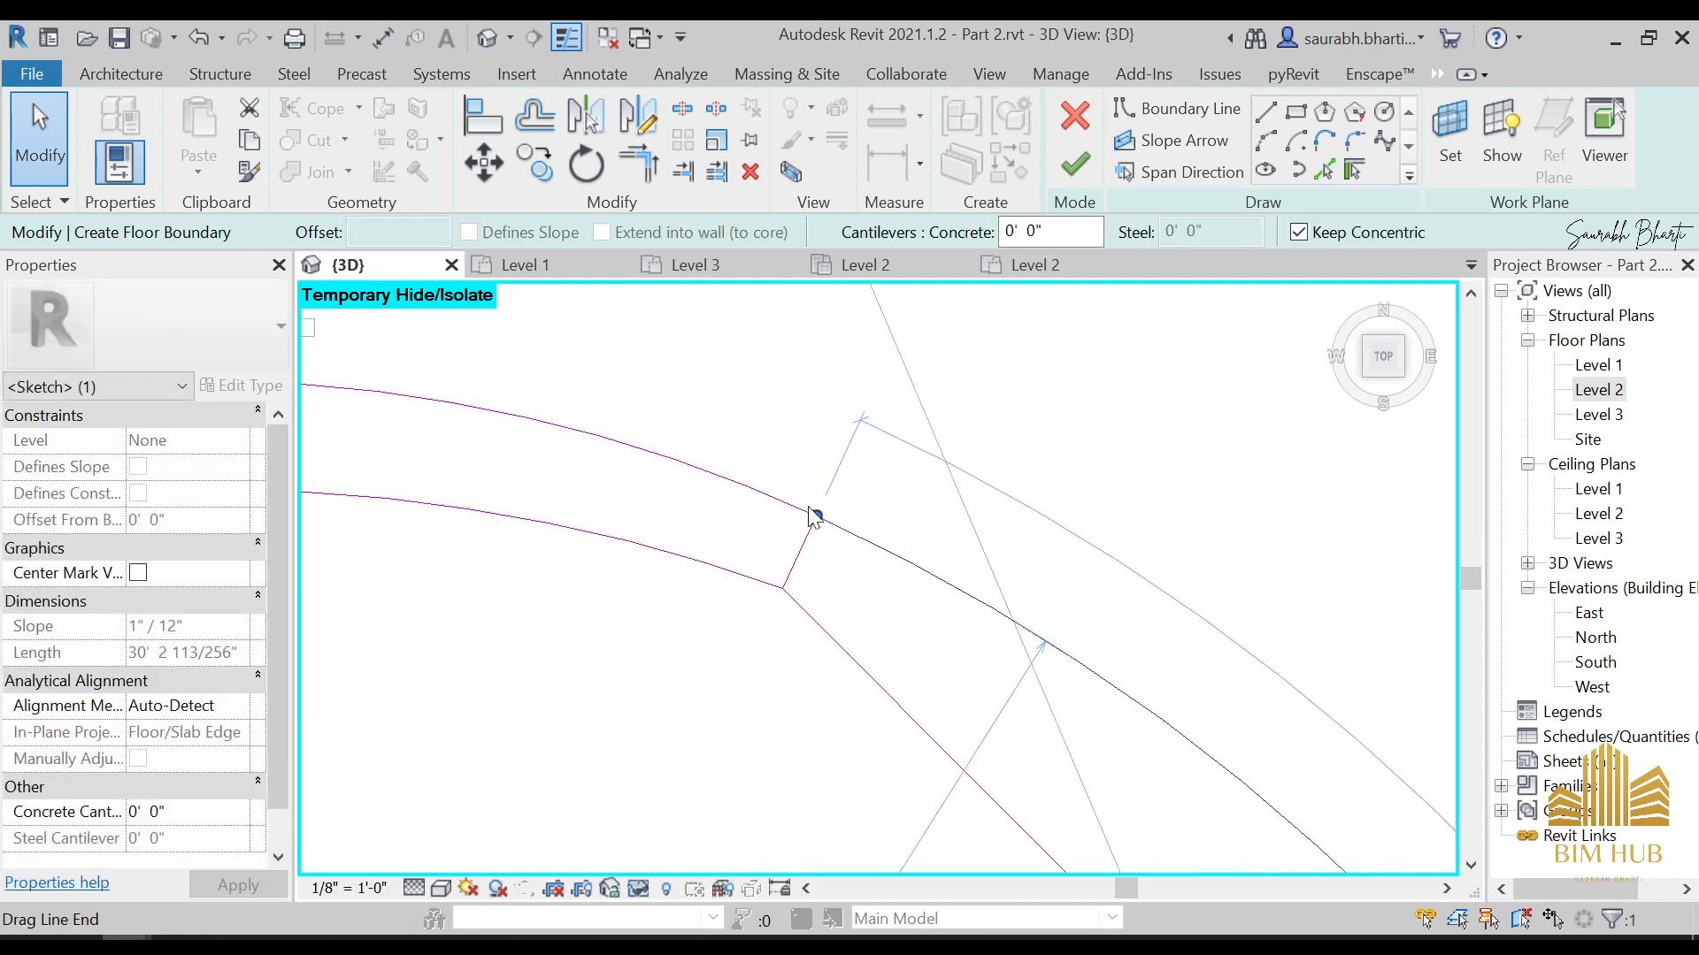
key(Escape)
scroll(807, 507, up, 2)
click(849, 534)
mouse_move(827, 520)
mouse_down()
mouse_move(851, 483)
mouse_move(892, 493)
mouse_up()
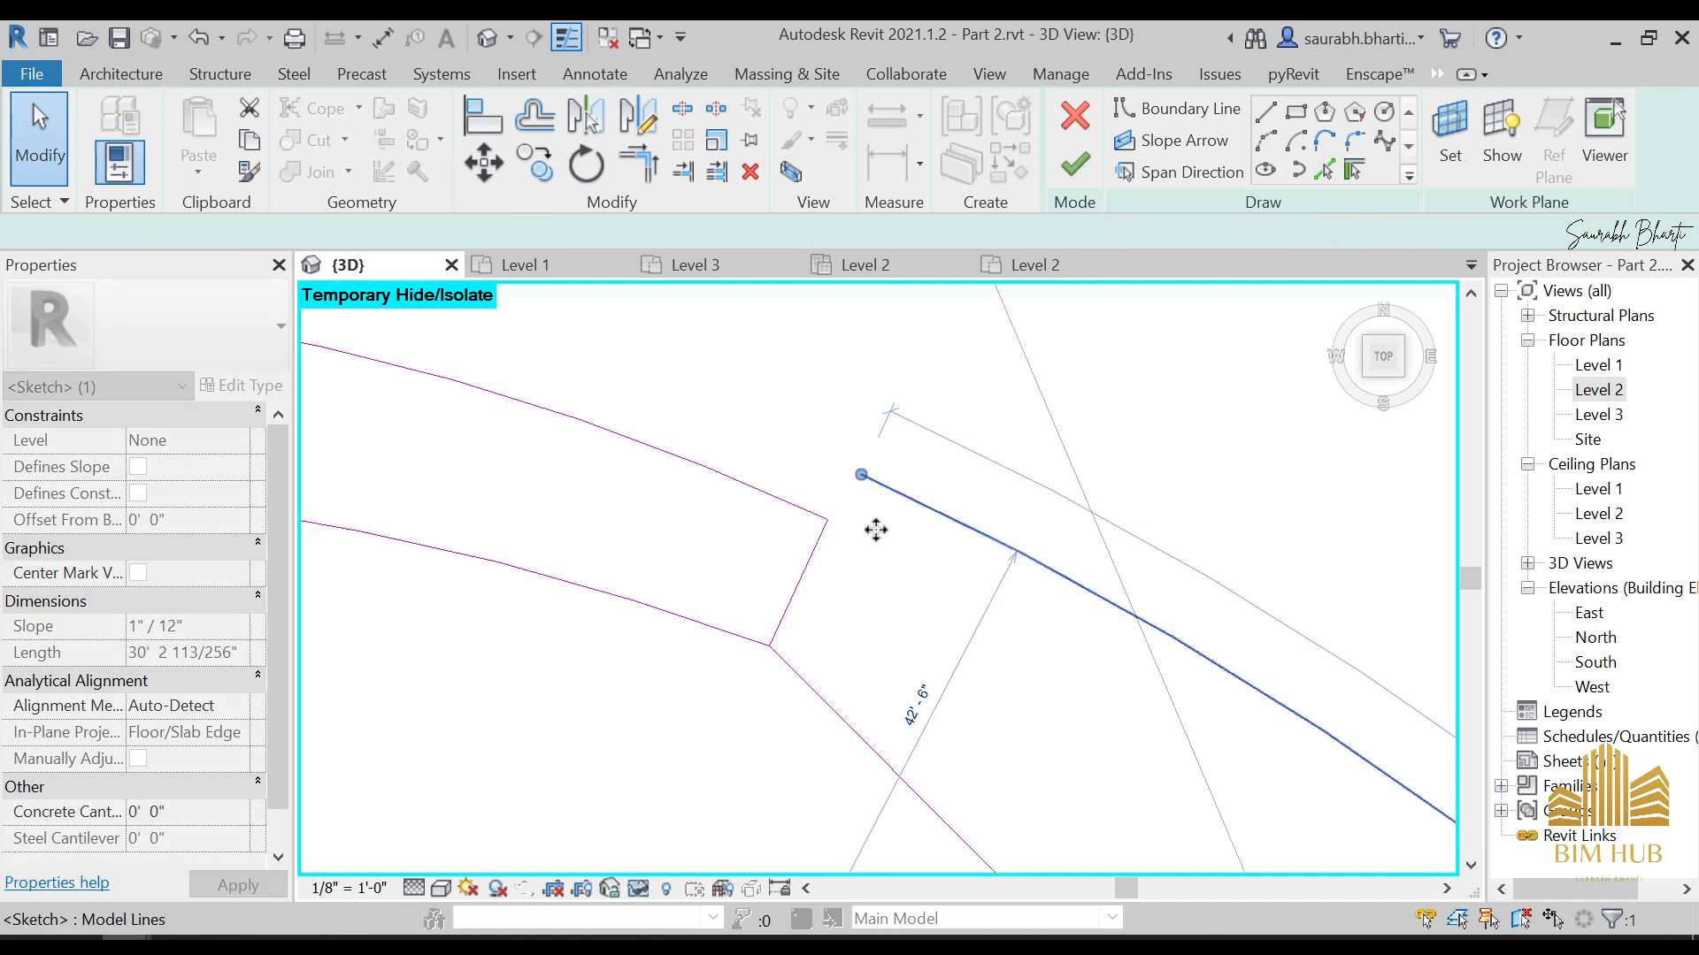
click(874, 536)
click(793, 670)
drag(789, 668, 767, 701)
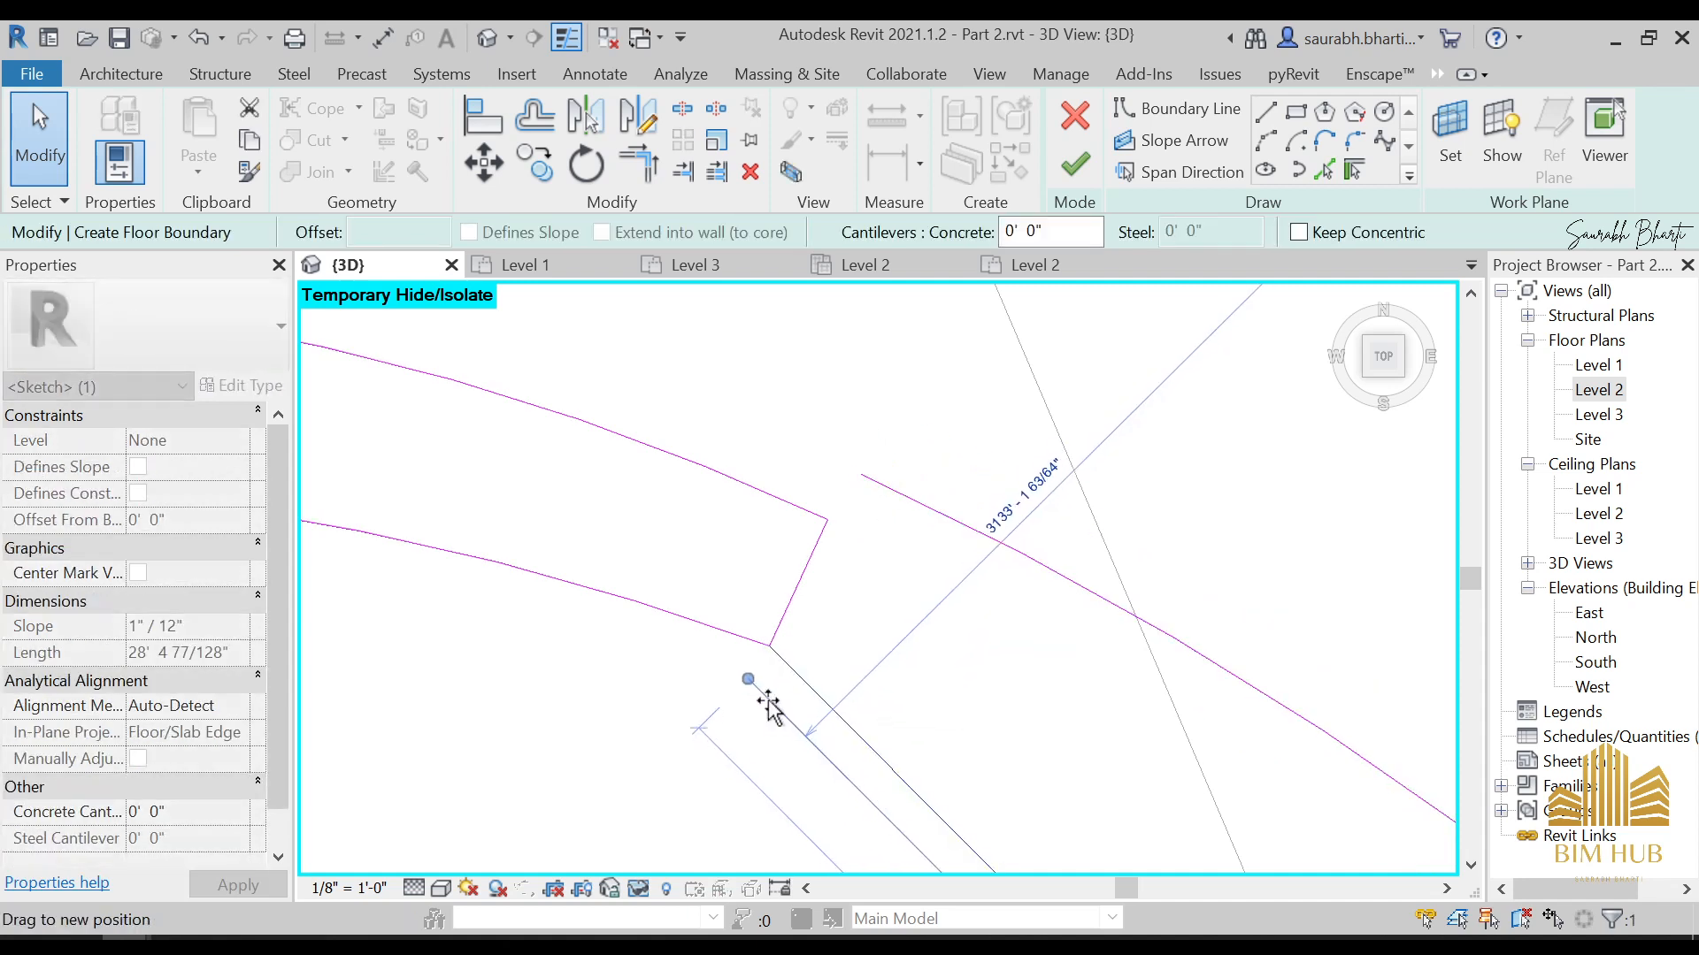
click(845, 593)
Try a straight boundary line between the near endpoints of the two moved arcs and delete it
click(1266, 112)
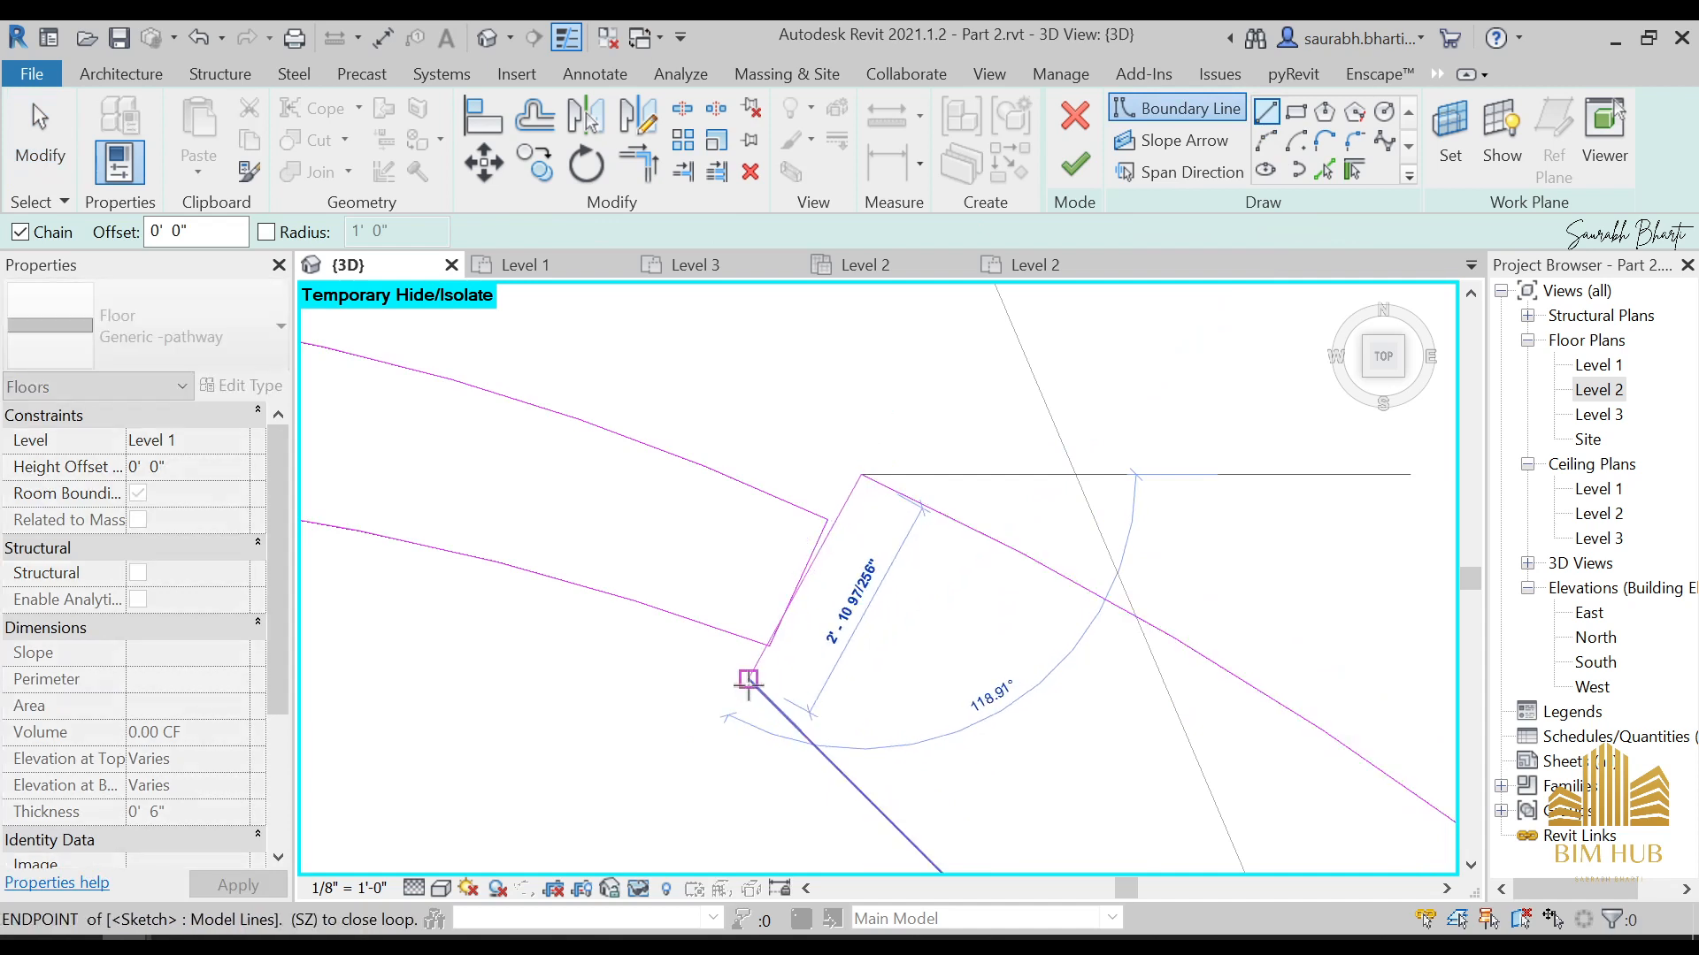
click(749, 683)
key(Escape)
key(Escape)
scroll(779, 585, up, 2)
click(820, 612)
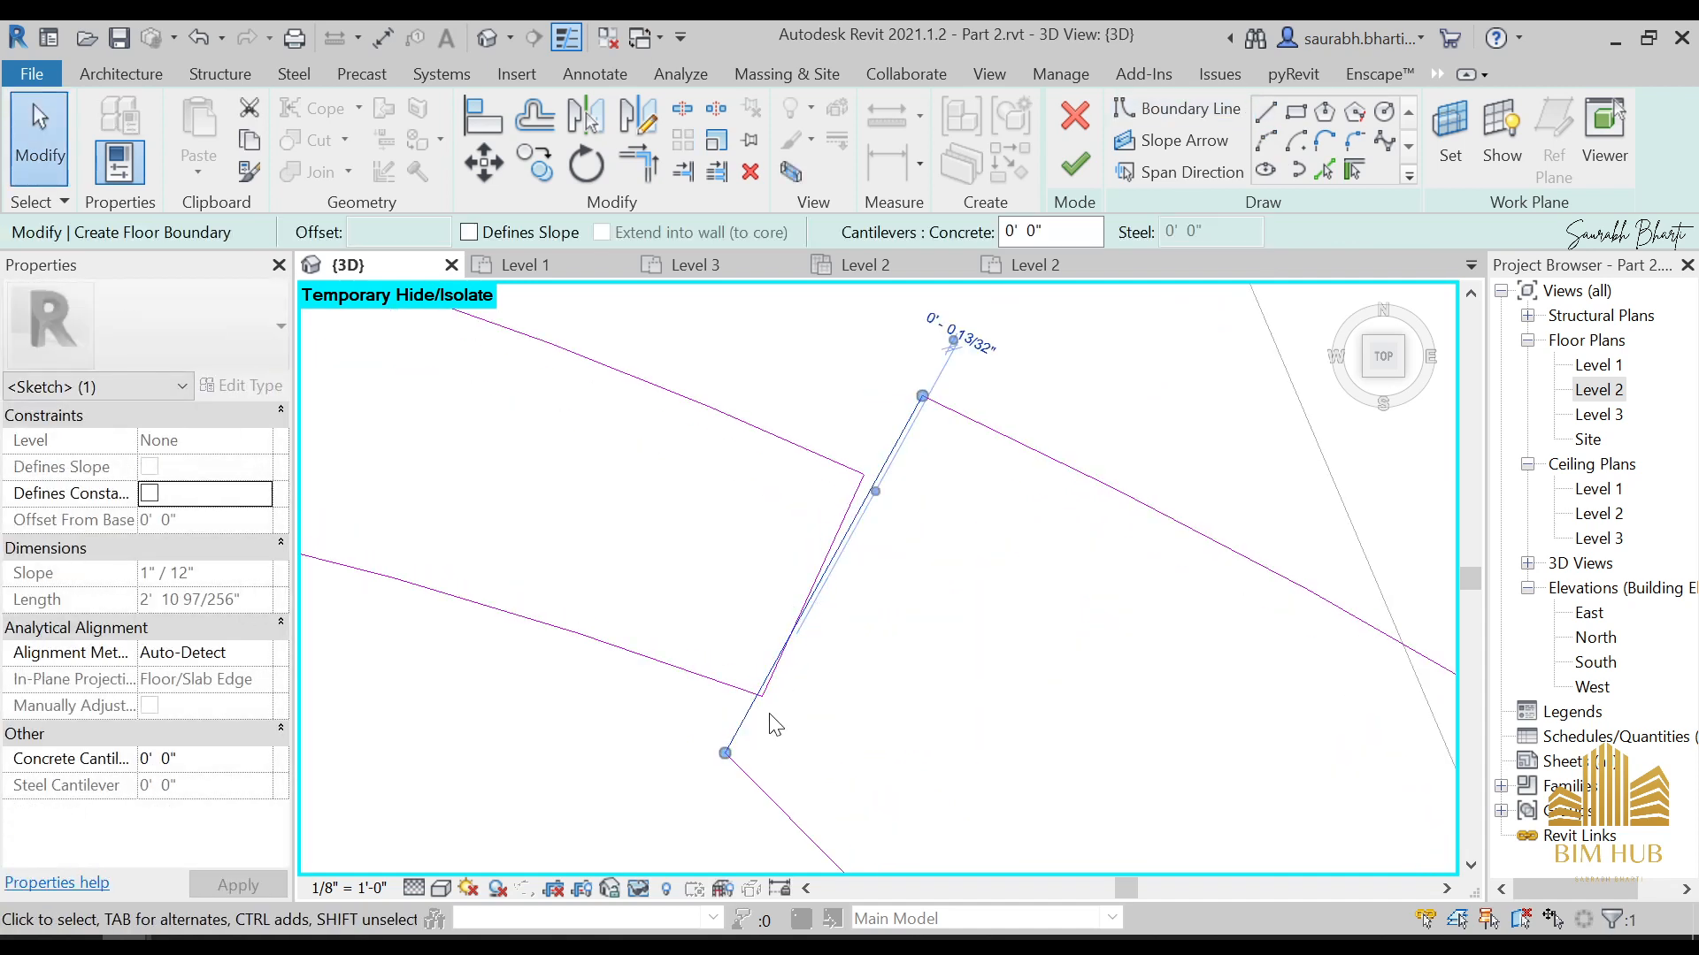
key(Delete)
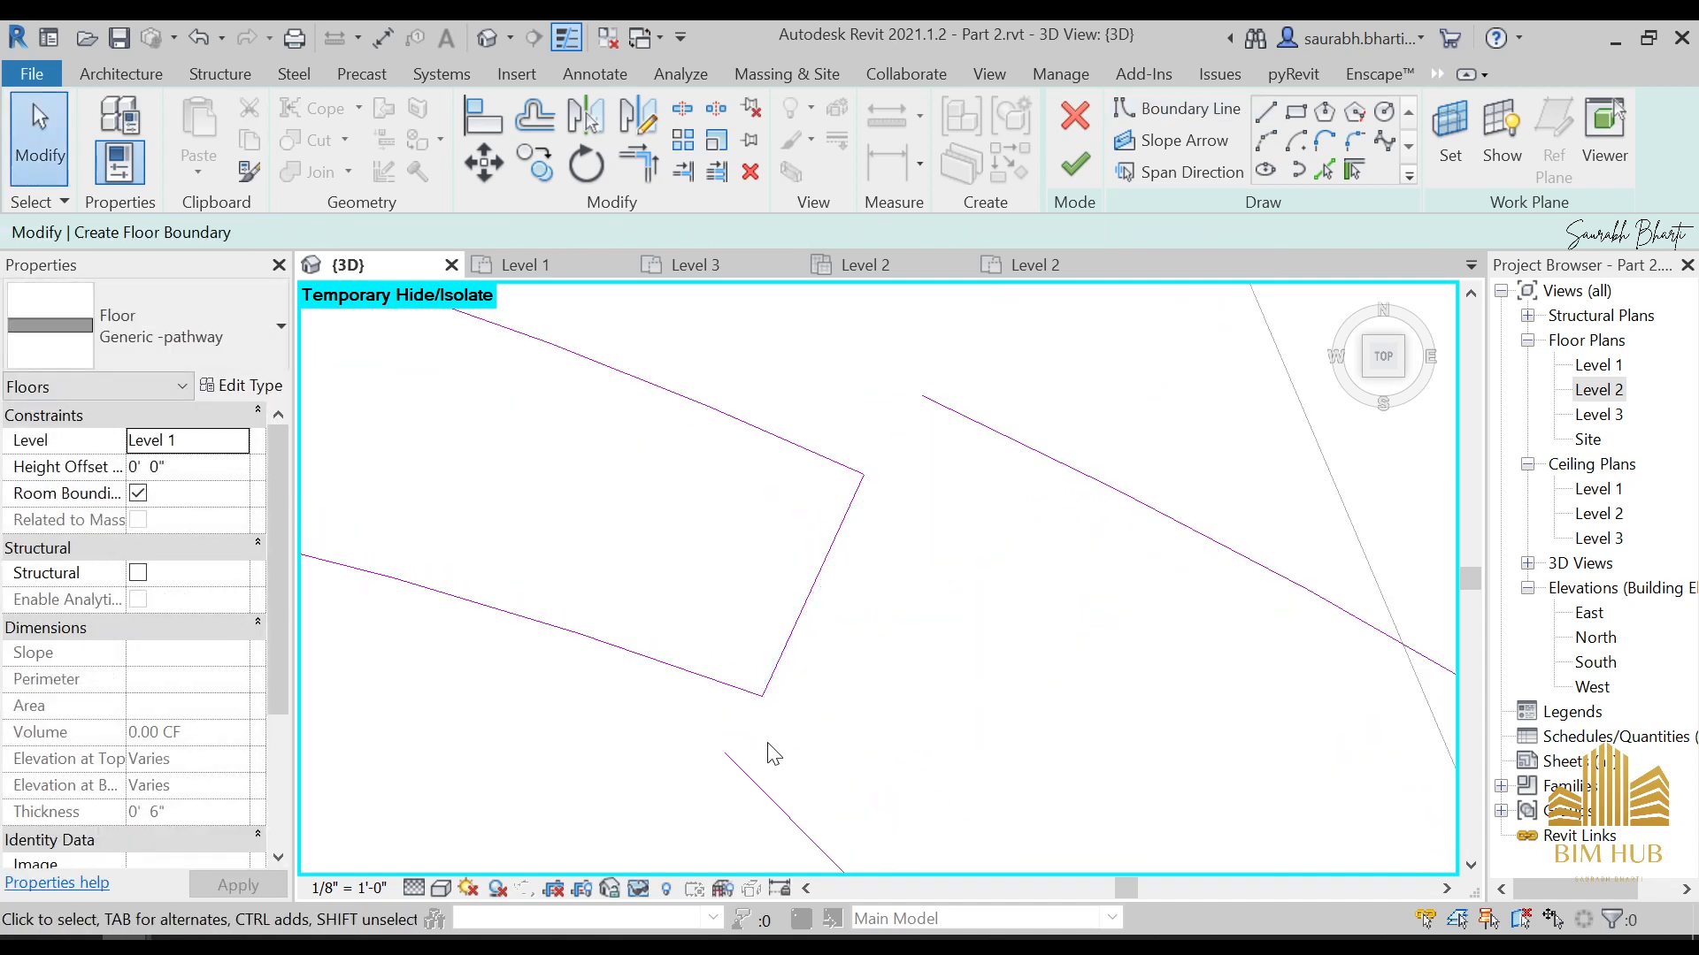
Adjust the inner arc's near endpoint and connect it to the outer arc's near endpoint with a straight boundary line
click(741, 766)
drag(725, 754, 733, 761)
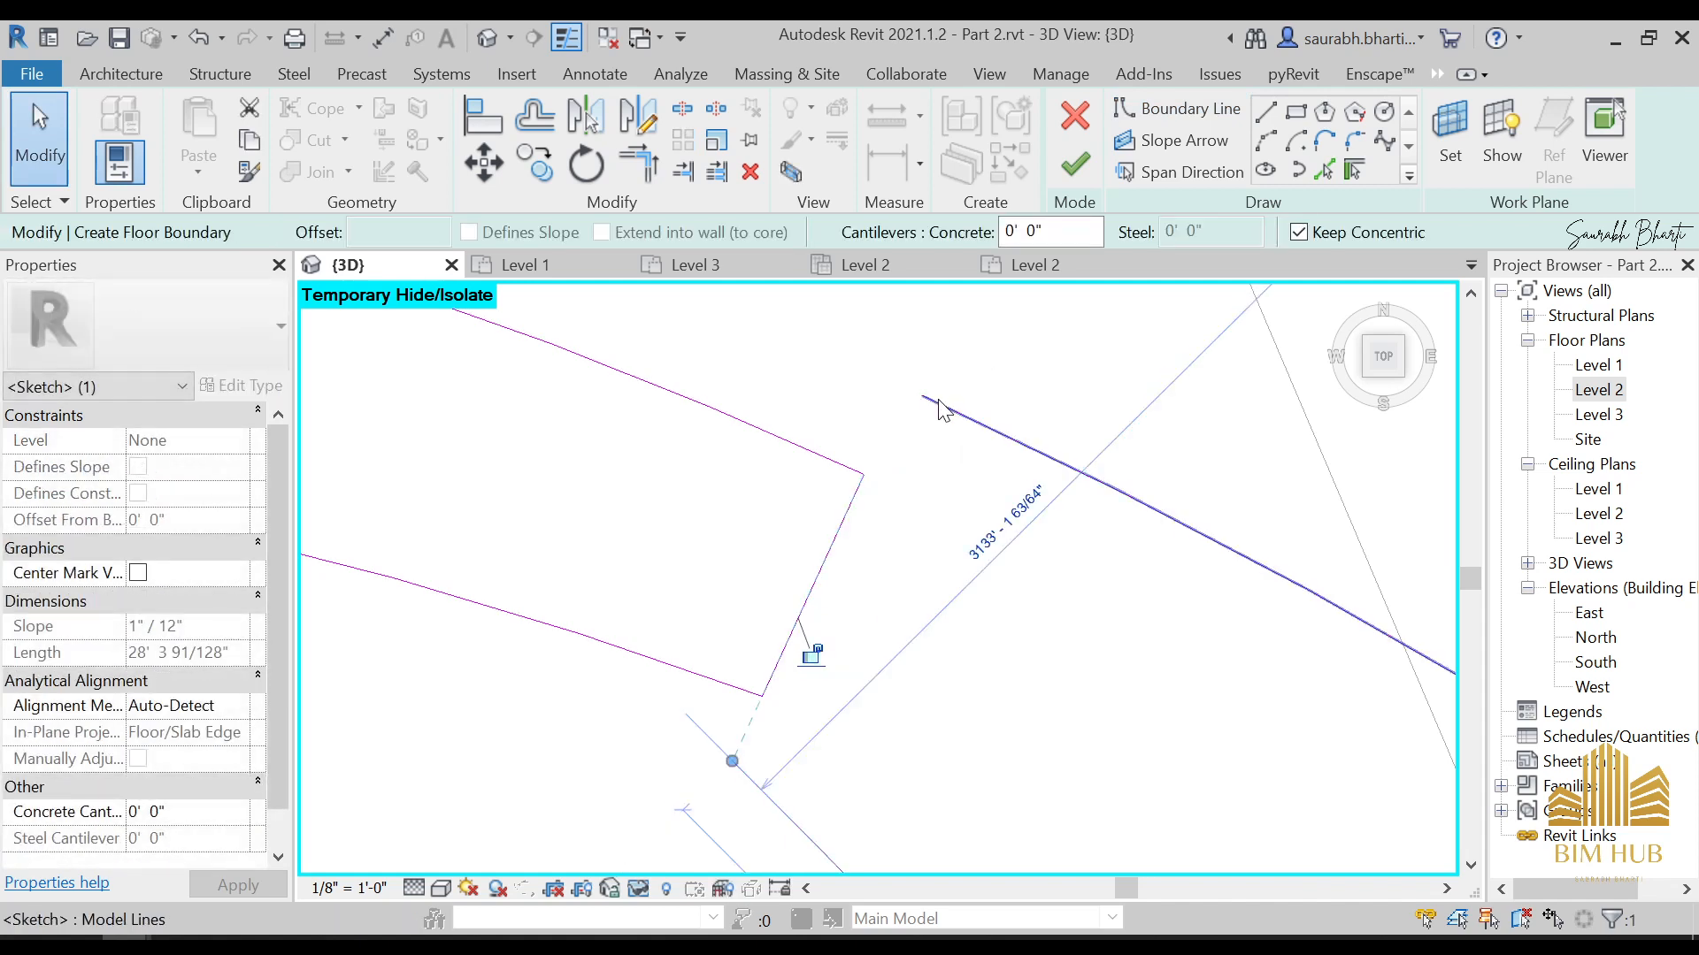
click(1266, 111)
click(733, 761)
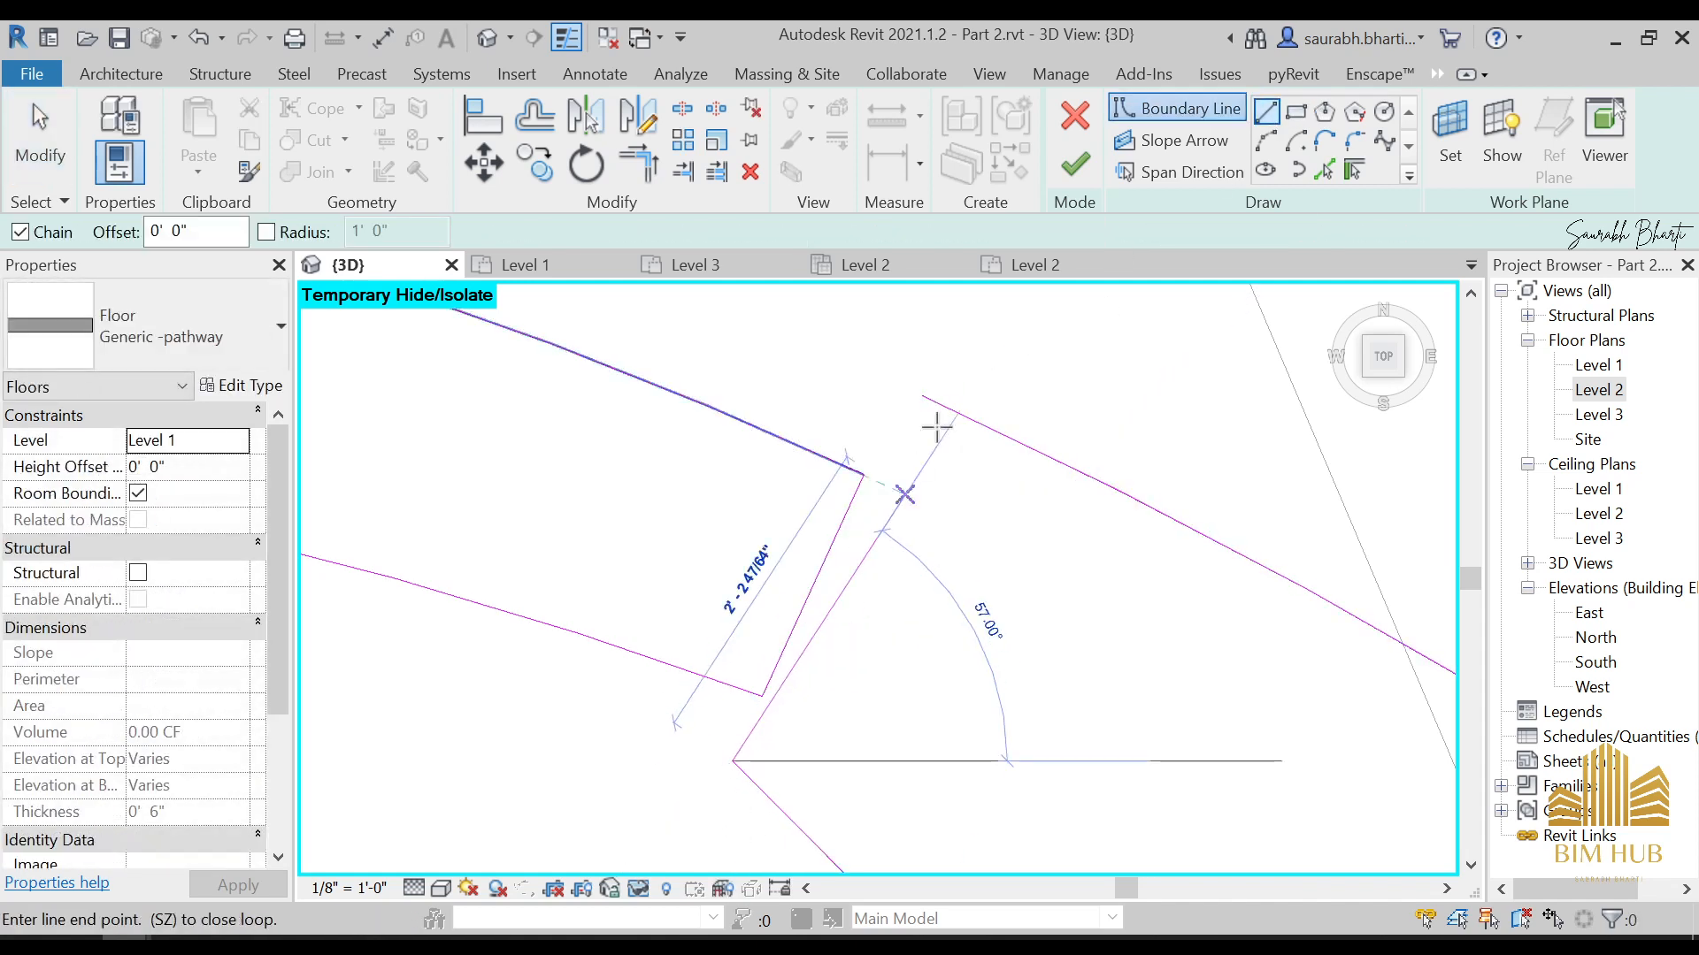
click(926, 389)
key(Escape)
key(Escape)
Try to finish the floor boundary sketch, then return to editing it
scroll(907, 527, down, 5)
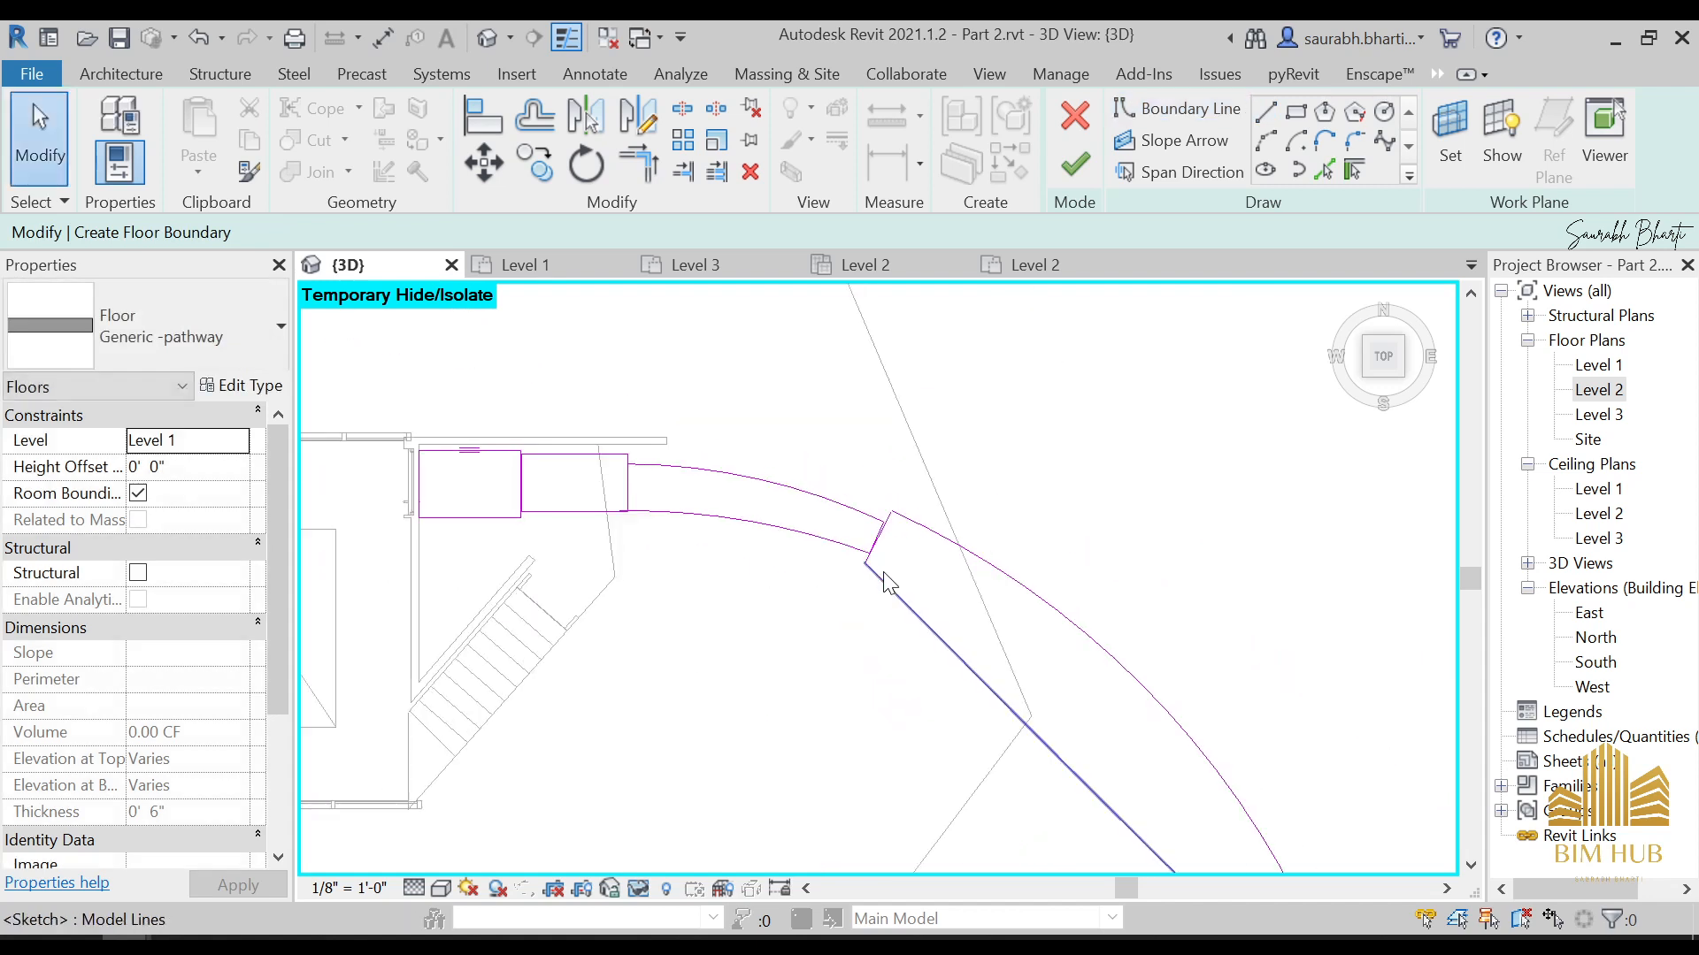
scroll(982, 609, up, 2)
click(995, 630)
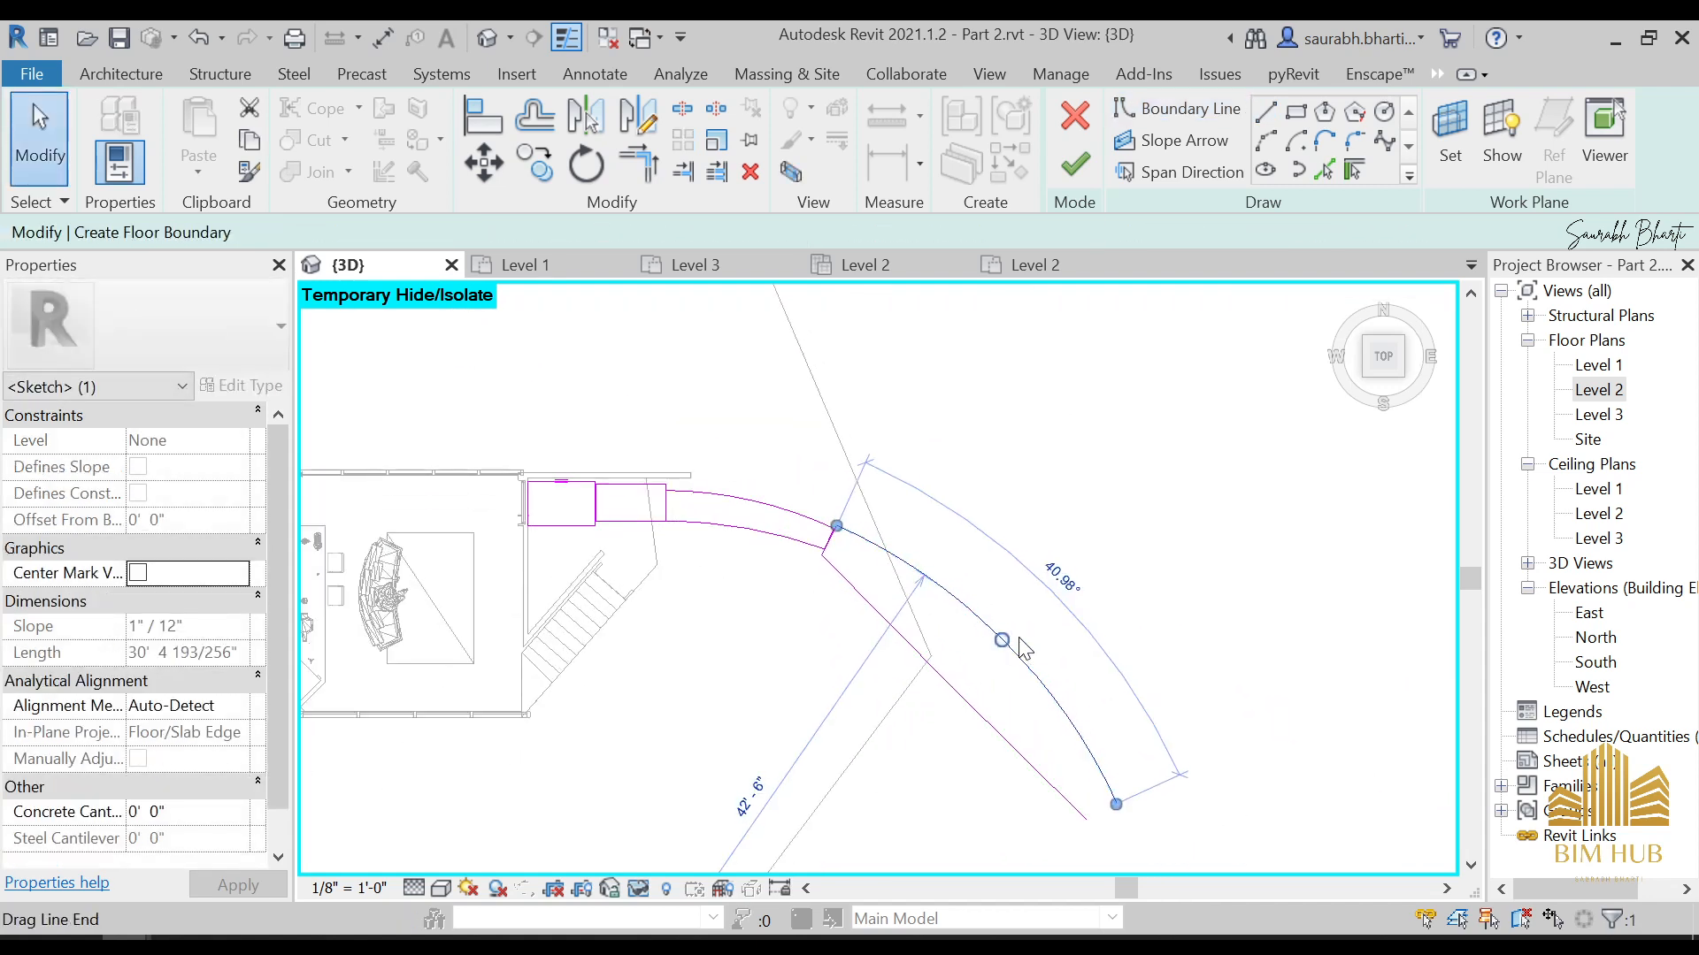
key(Escape)
scroll(1002, 644, up, 1)
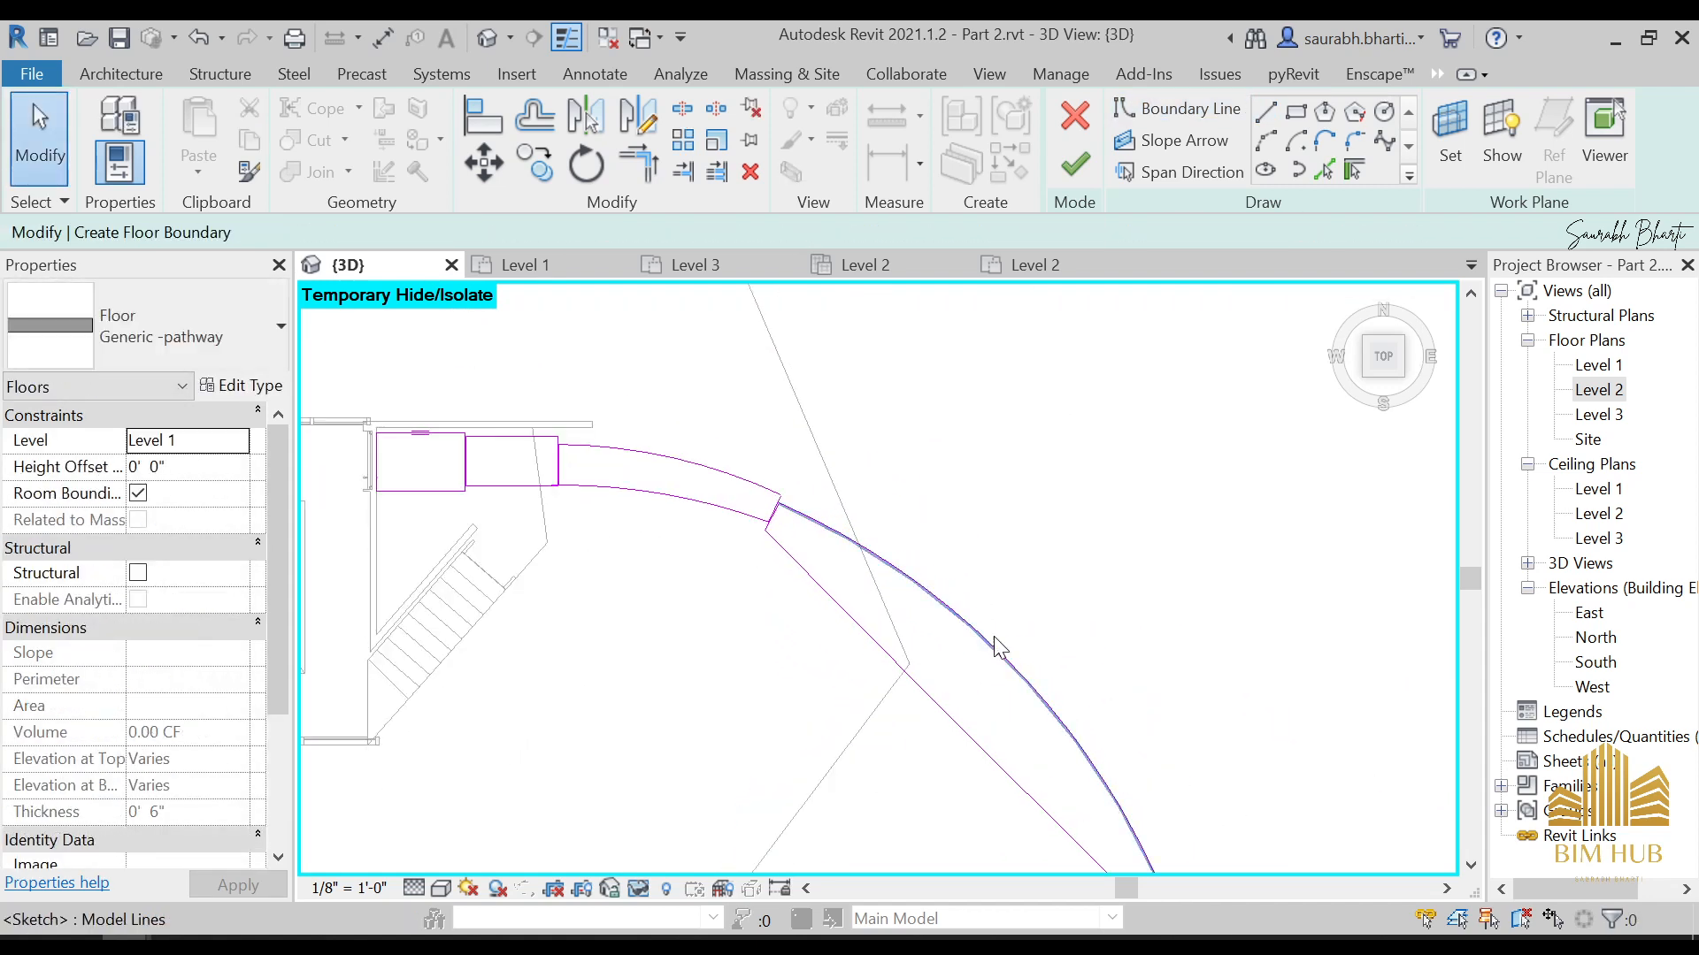
click(992, 642)
key(Escape)
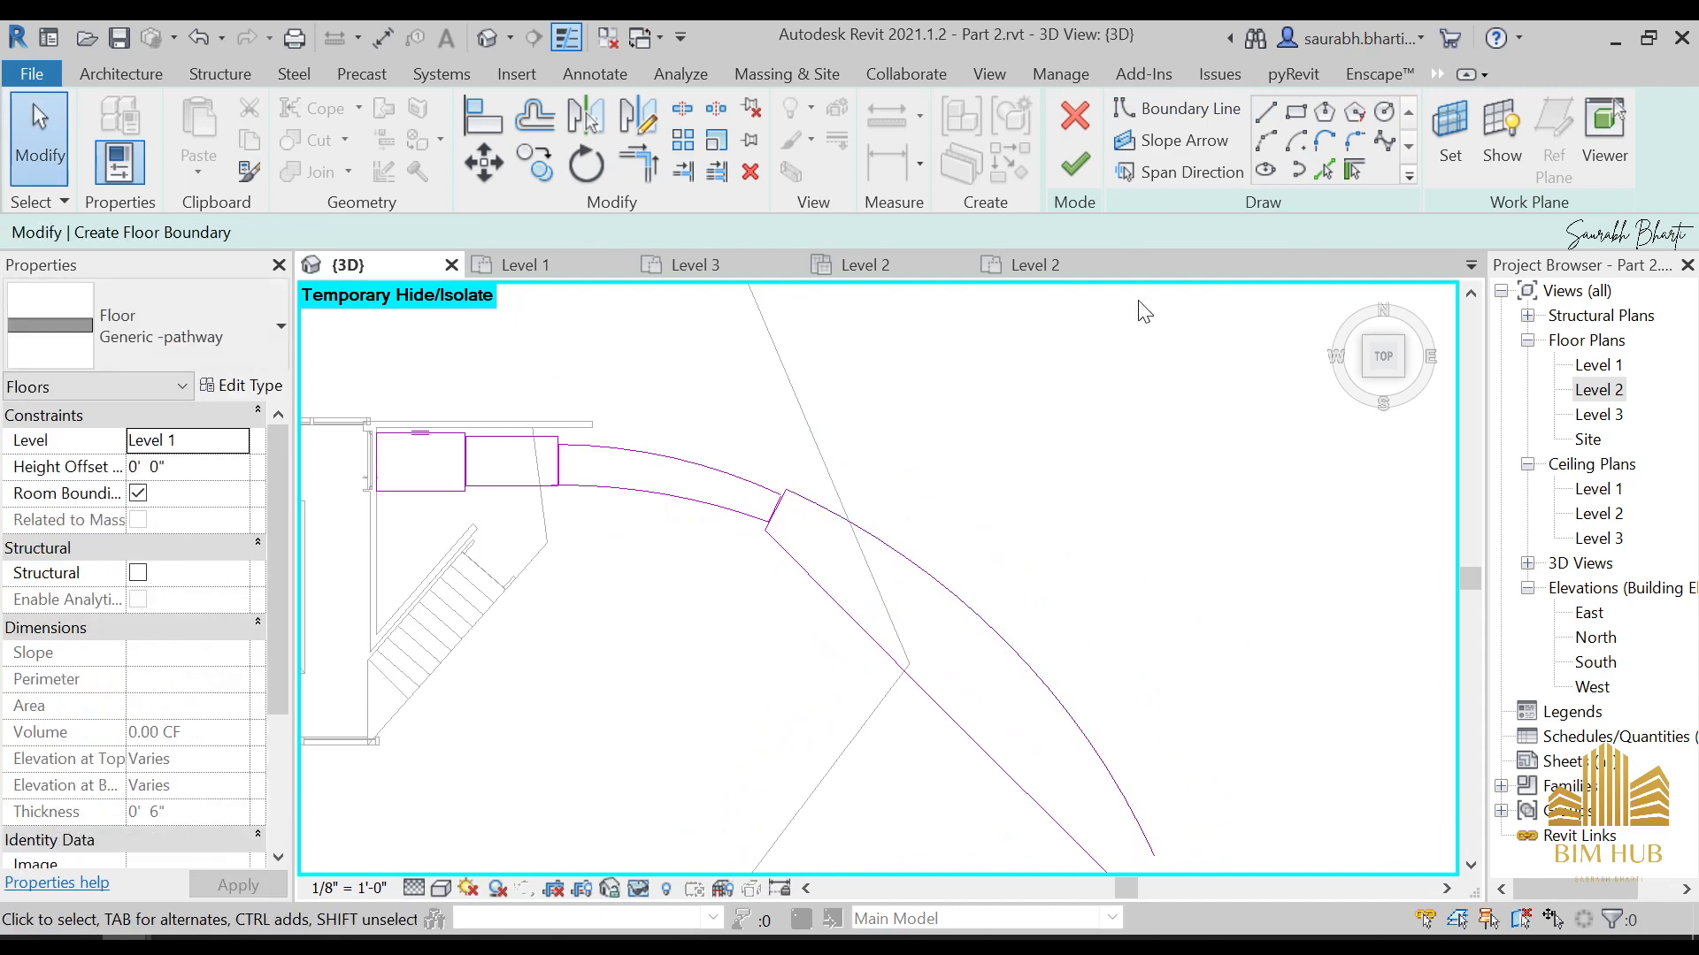
click(1075, 165)
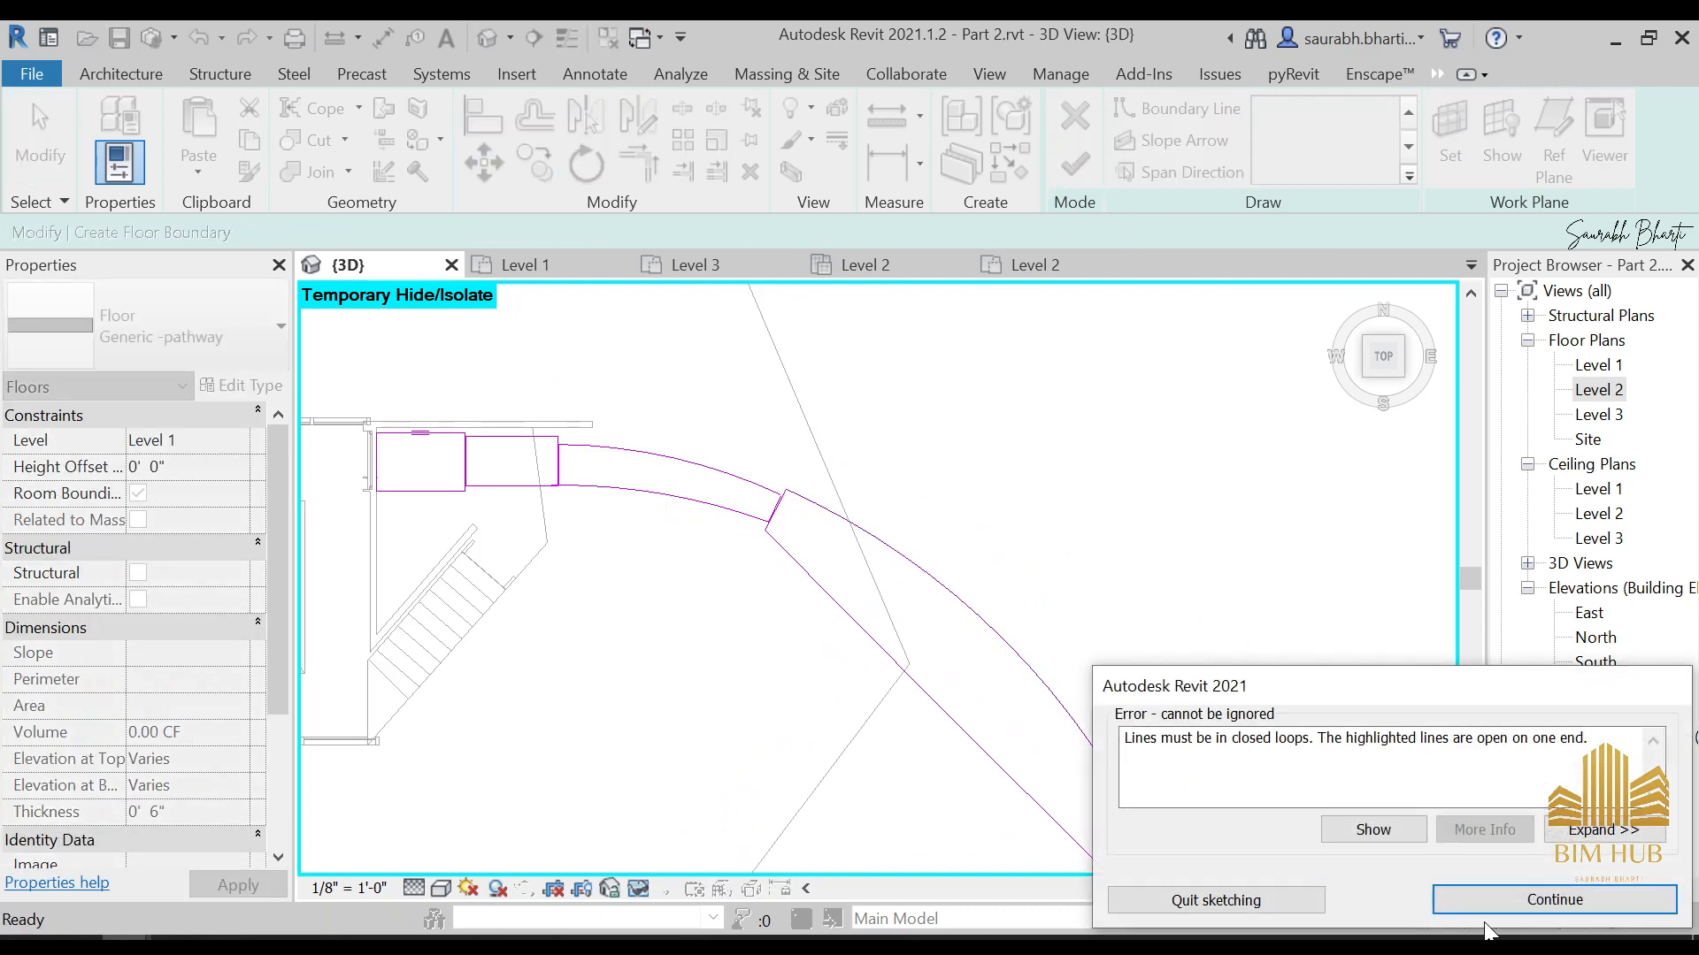
click(1559, 892)
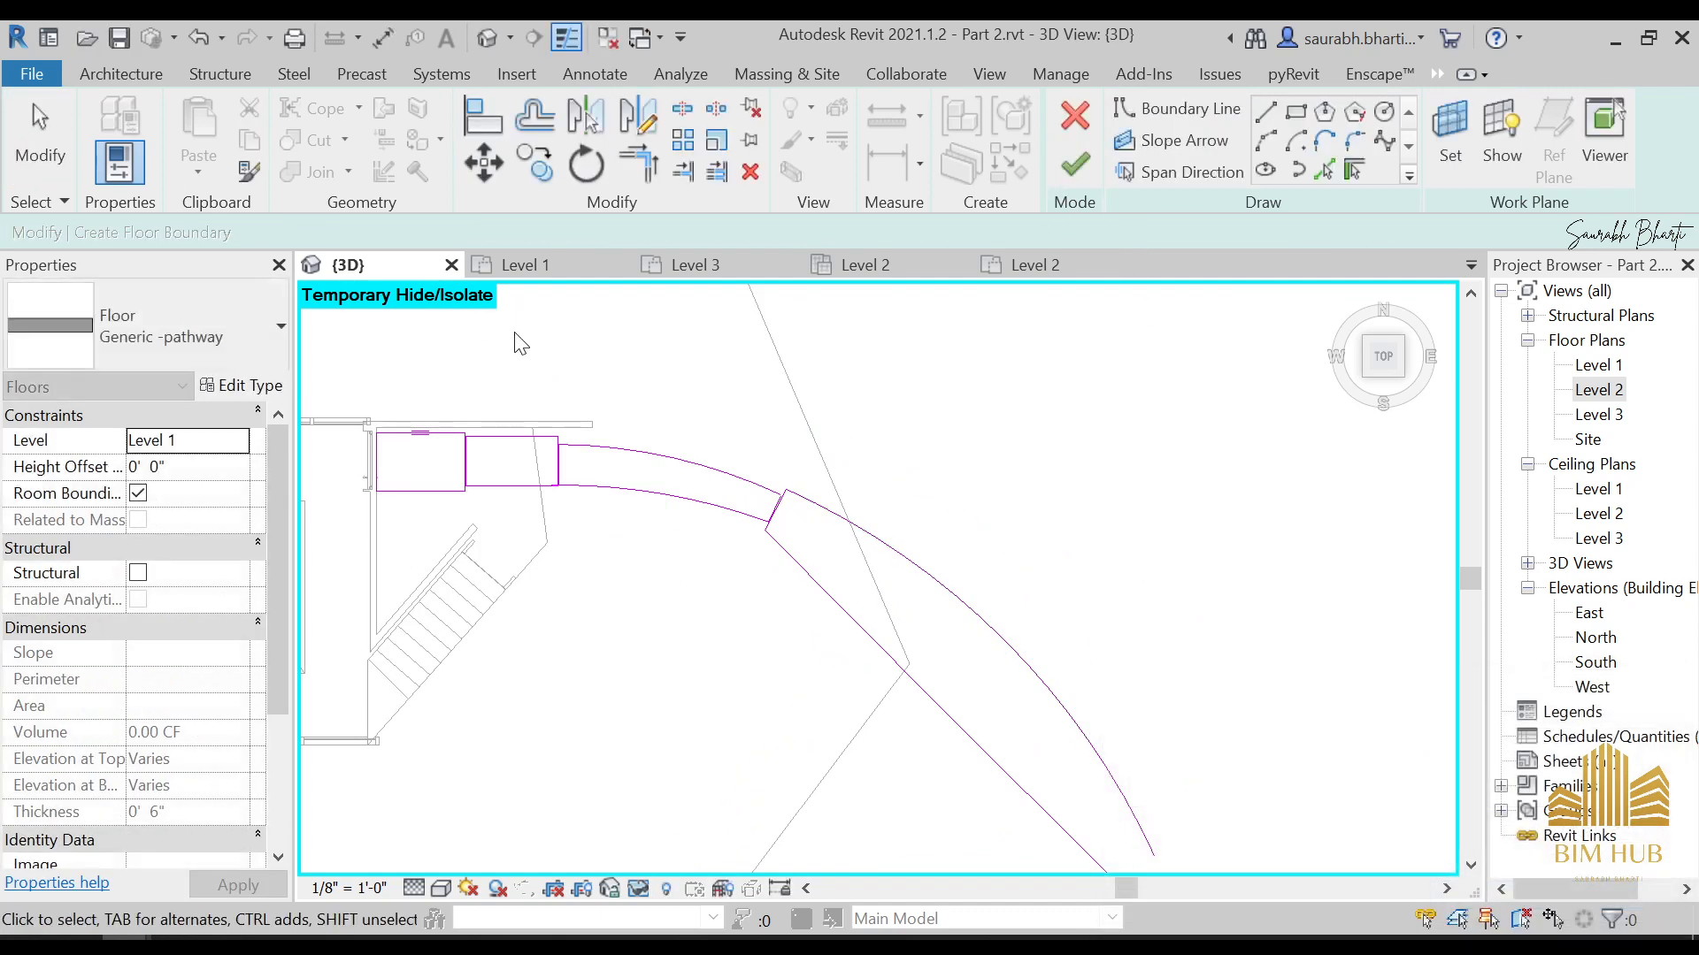
Close the far end of the outermost segment with a straight boundary line between the endpoints of its two arcs
scroll(569, 523, up, 5)
scroll(687, 747, down, 5)
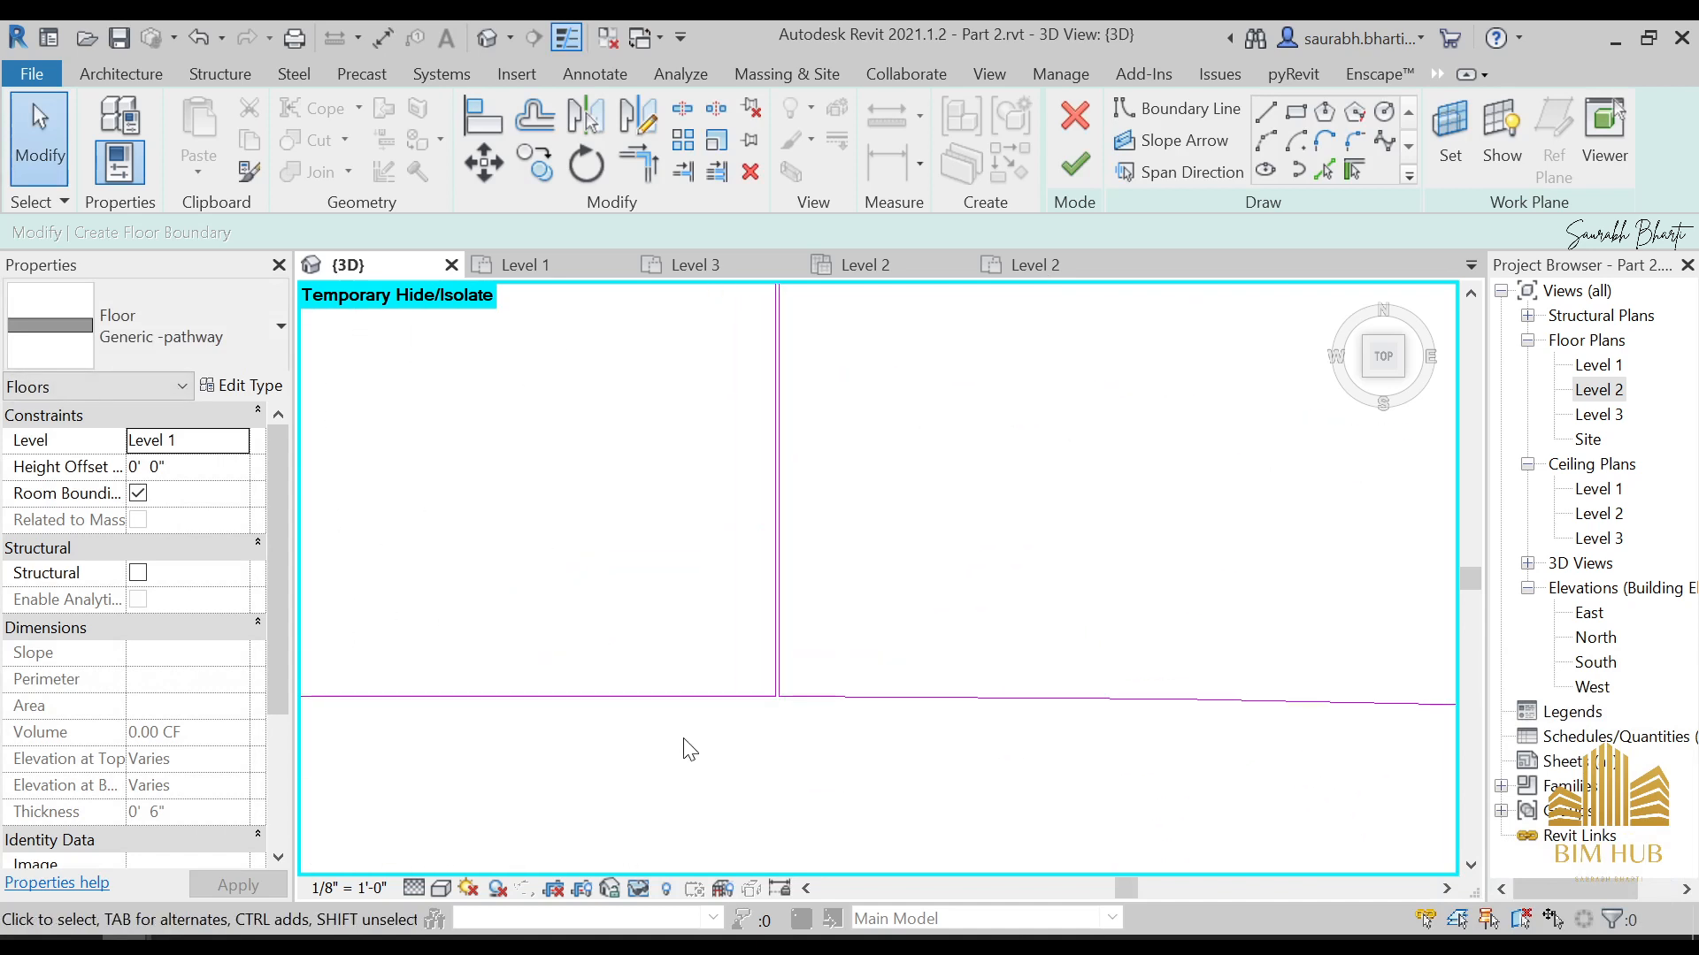
scroll(577, 493, down, 2)
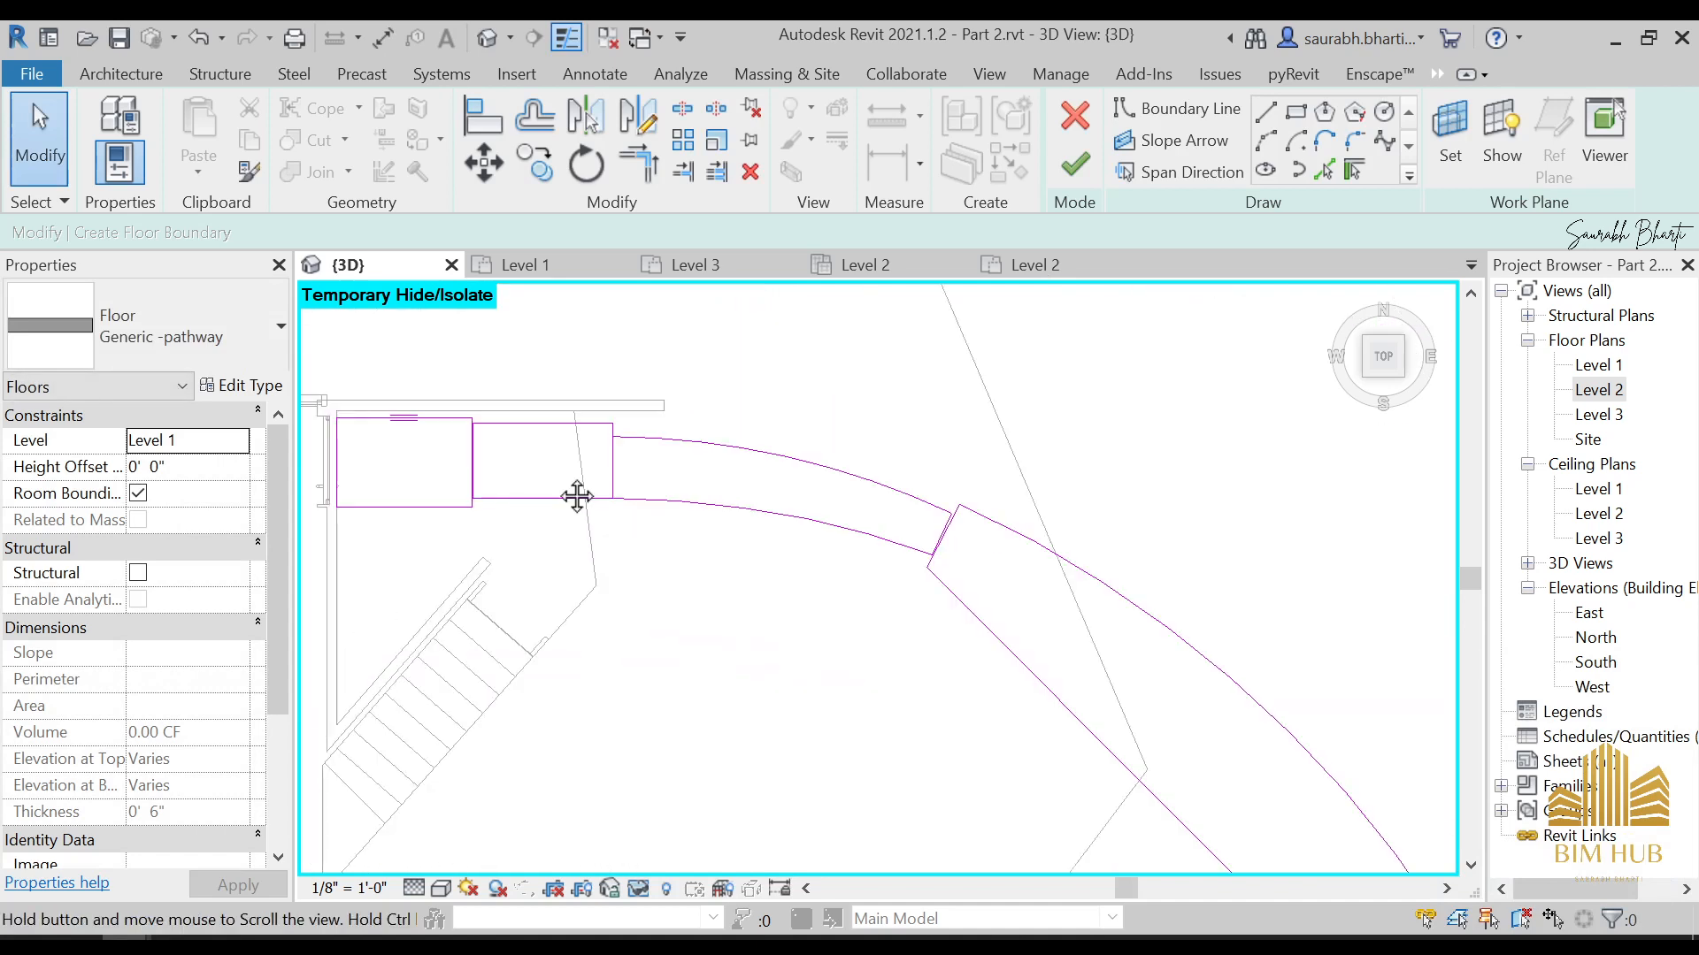
scroll(645, 530, up, 5)
scroll(808, 496, down, 7)
middle_drag(1056, 638, 611, 442)
scroll(614, 447, down, 5)
scroll(718, 496, up, 1)
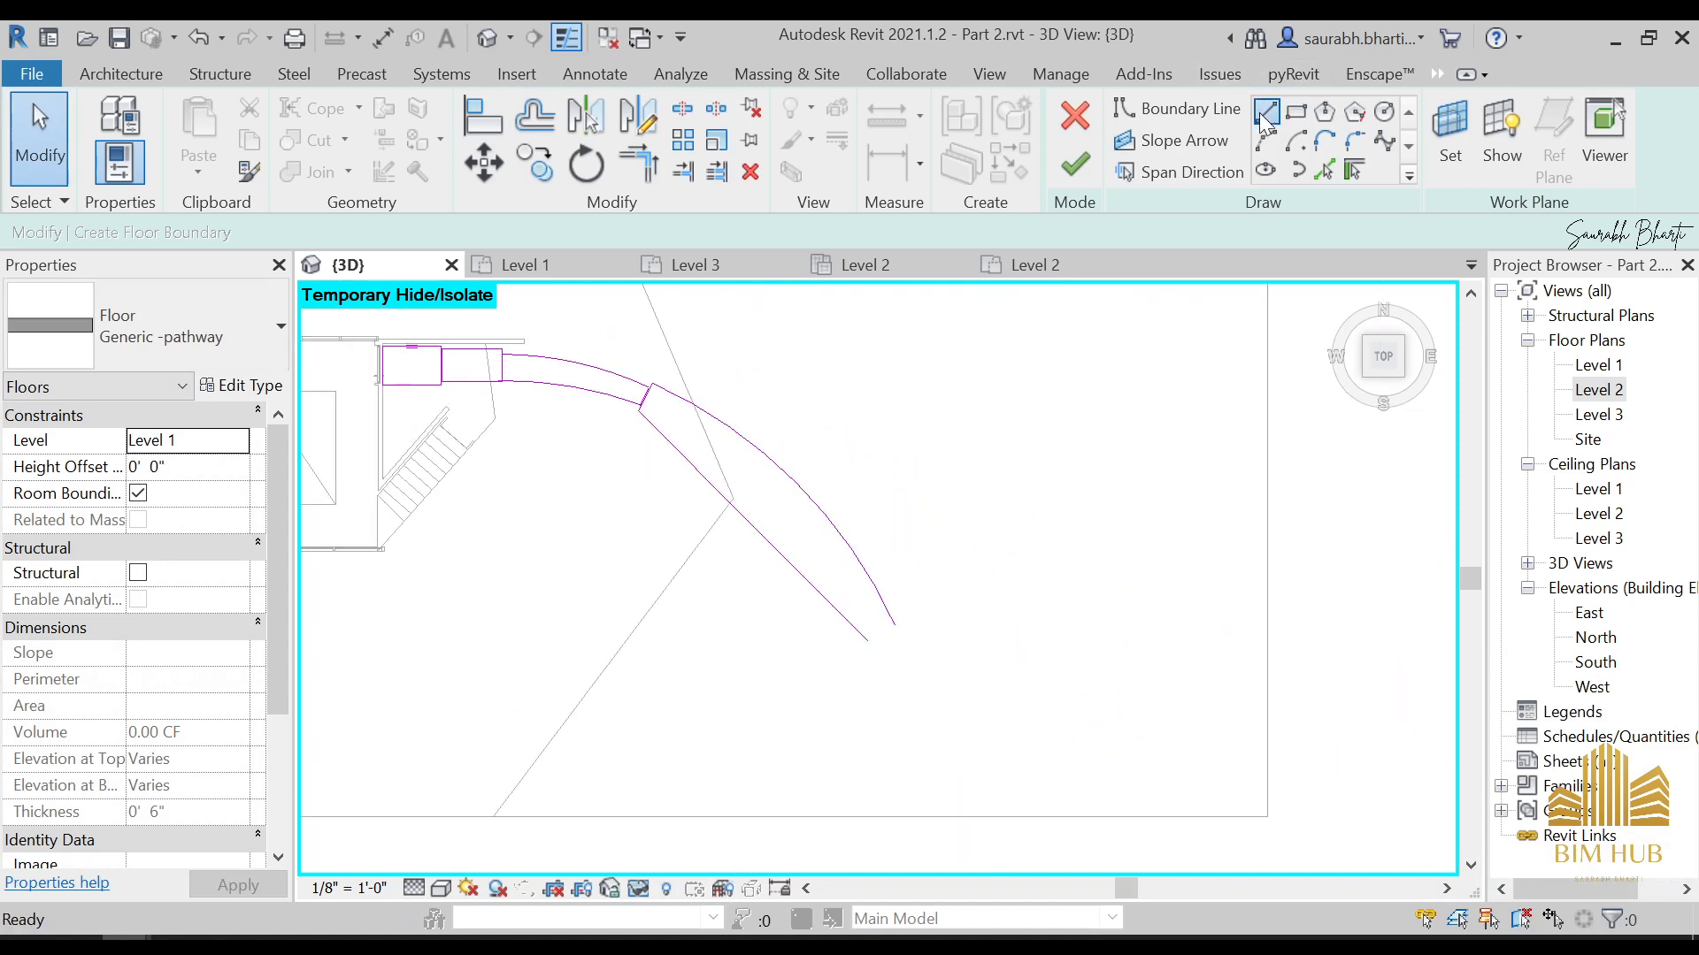
click(1177, 108)
scroll(846, 652, up, 4)
click(949, 581)
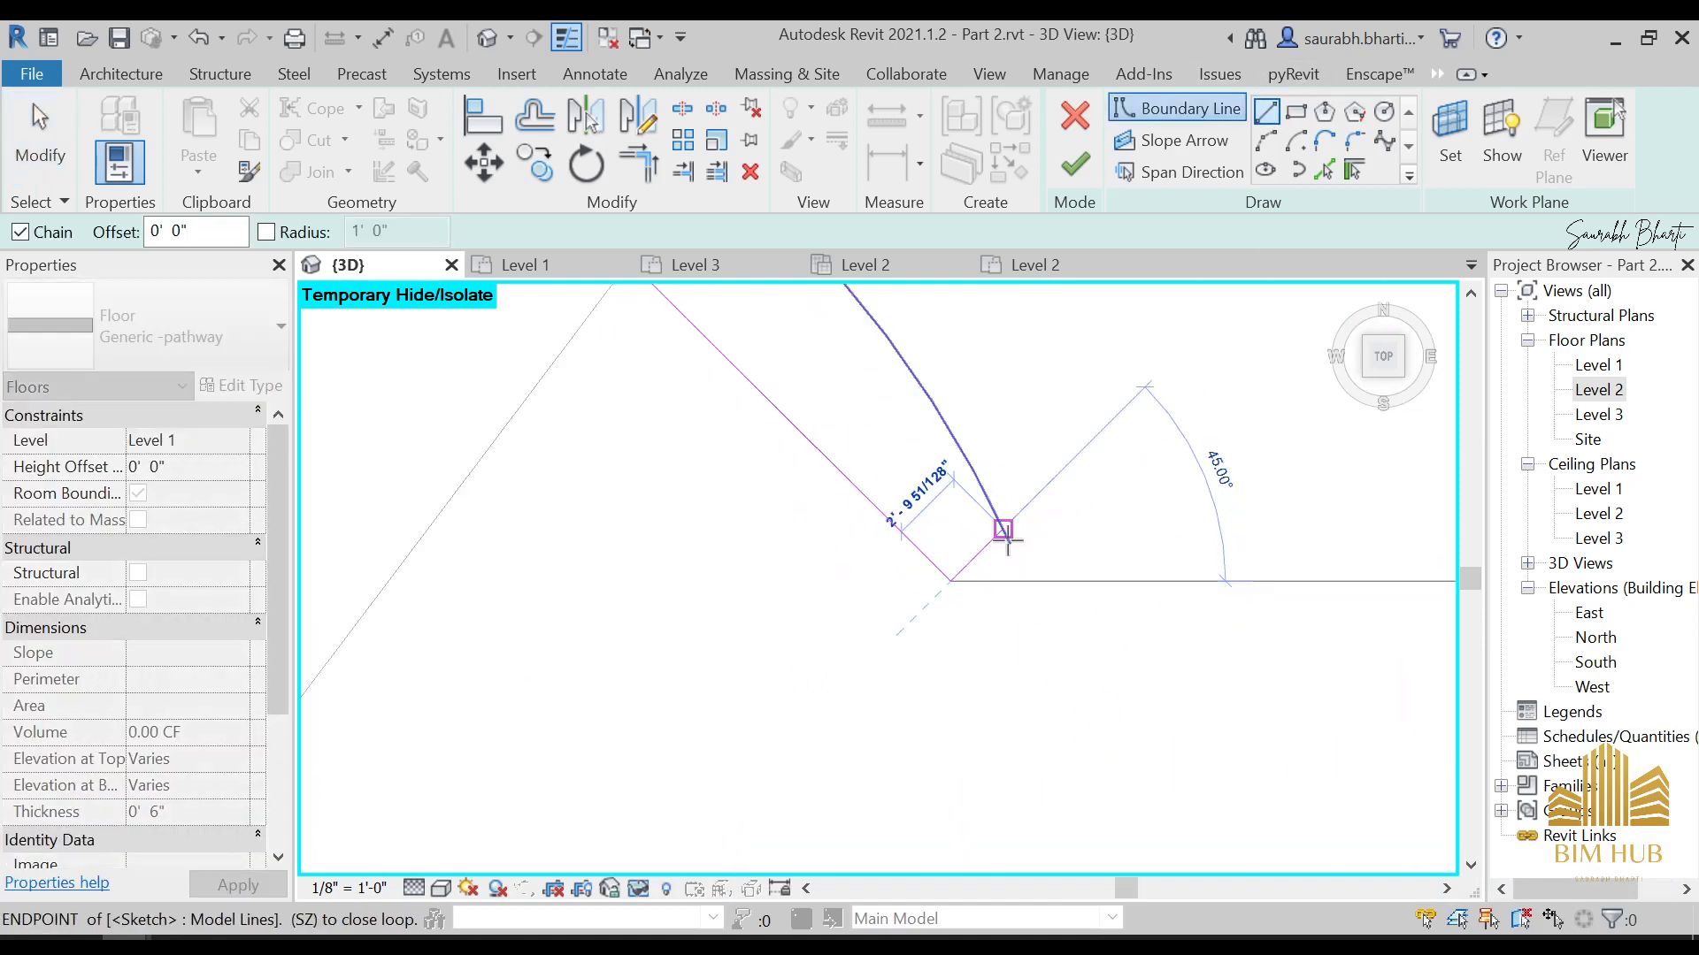
click(1013, 552)
Trim the outermost segment's outer arc and its near-end closing line to a clean corner
scroll(1004, 556, up, 2)
key(t)
key(r)
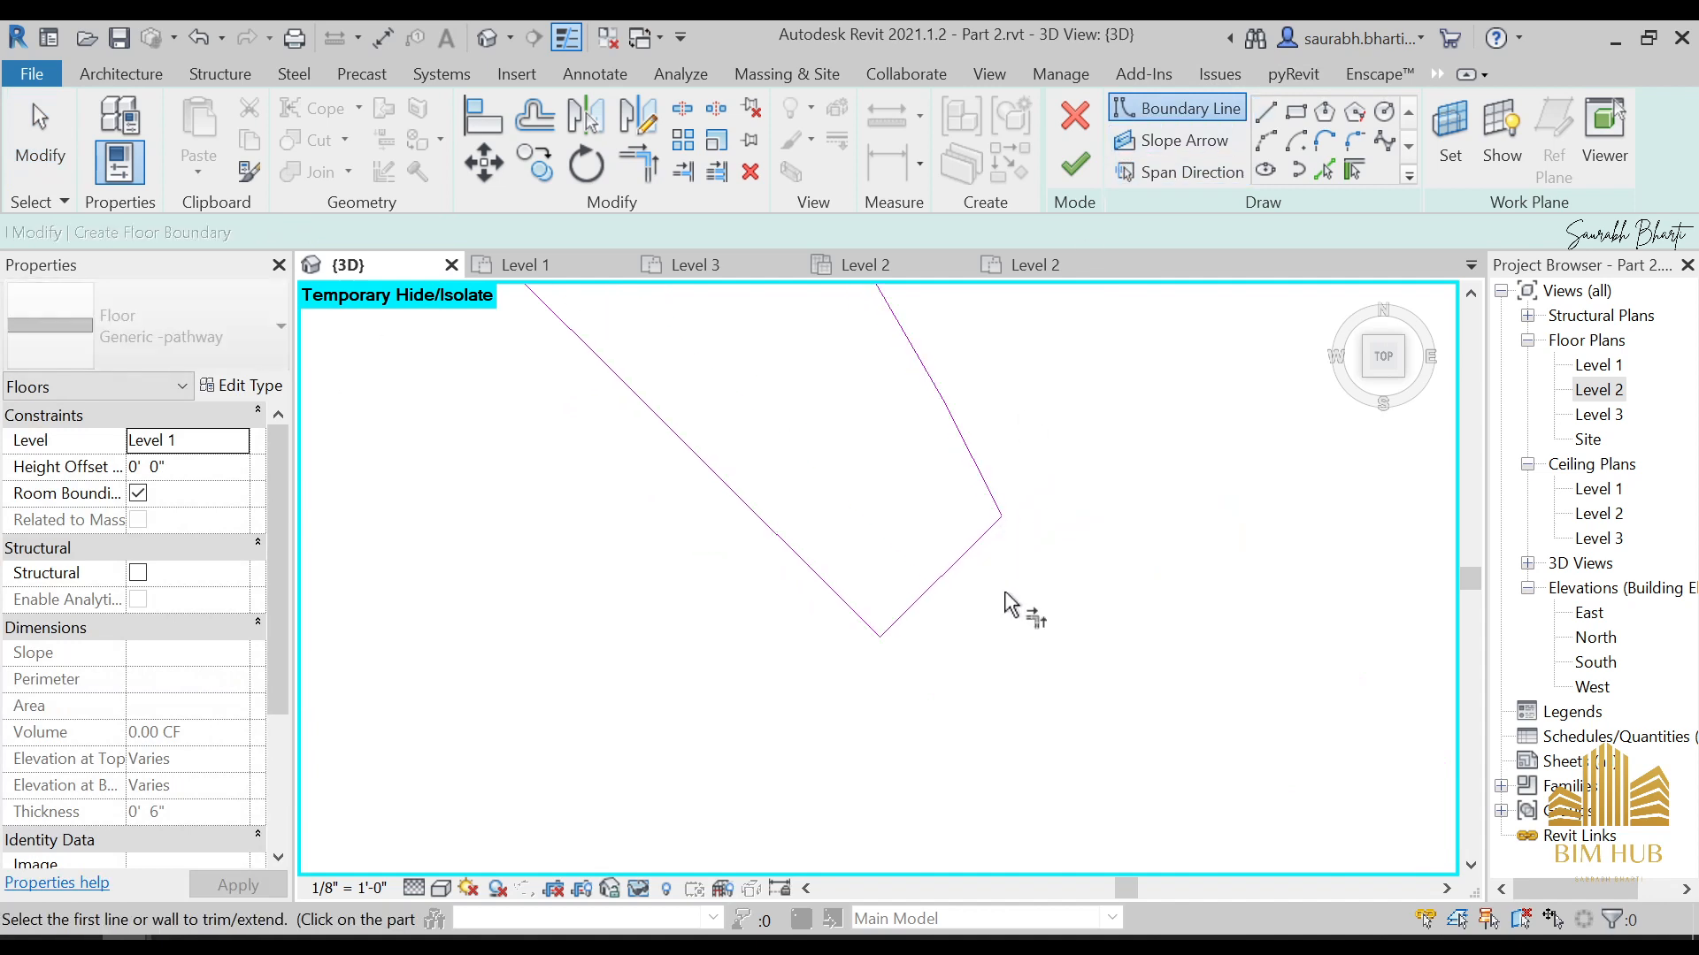
click(987, 496)
scroll(974, 481, down, 6)
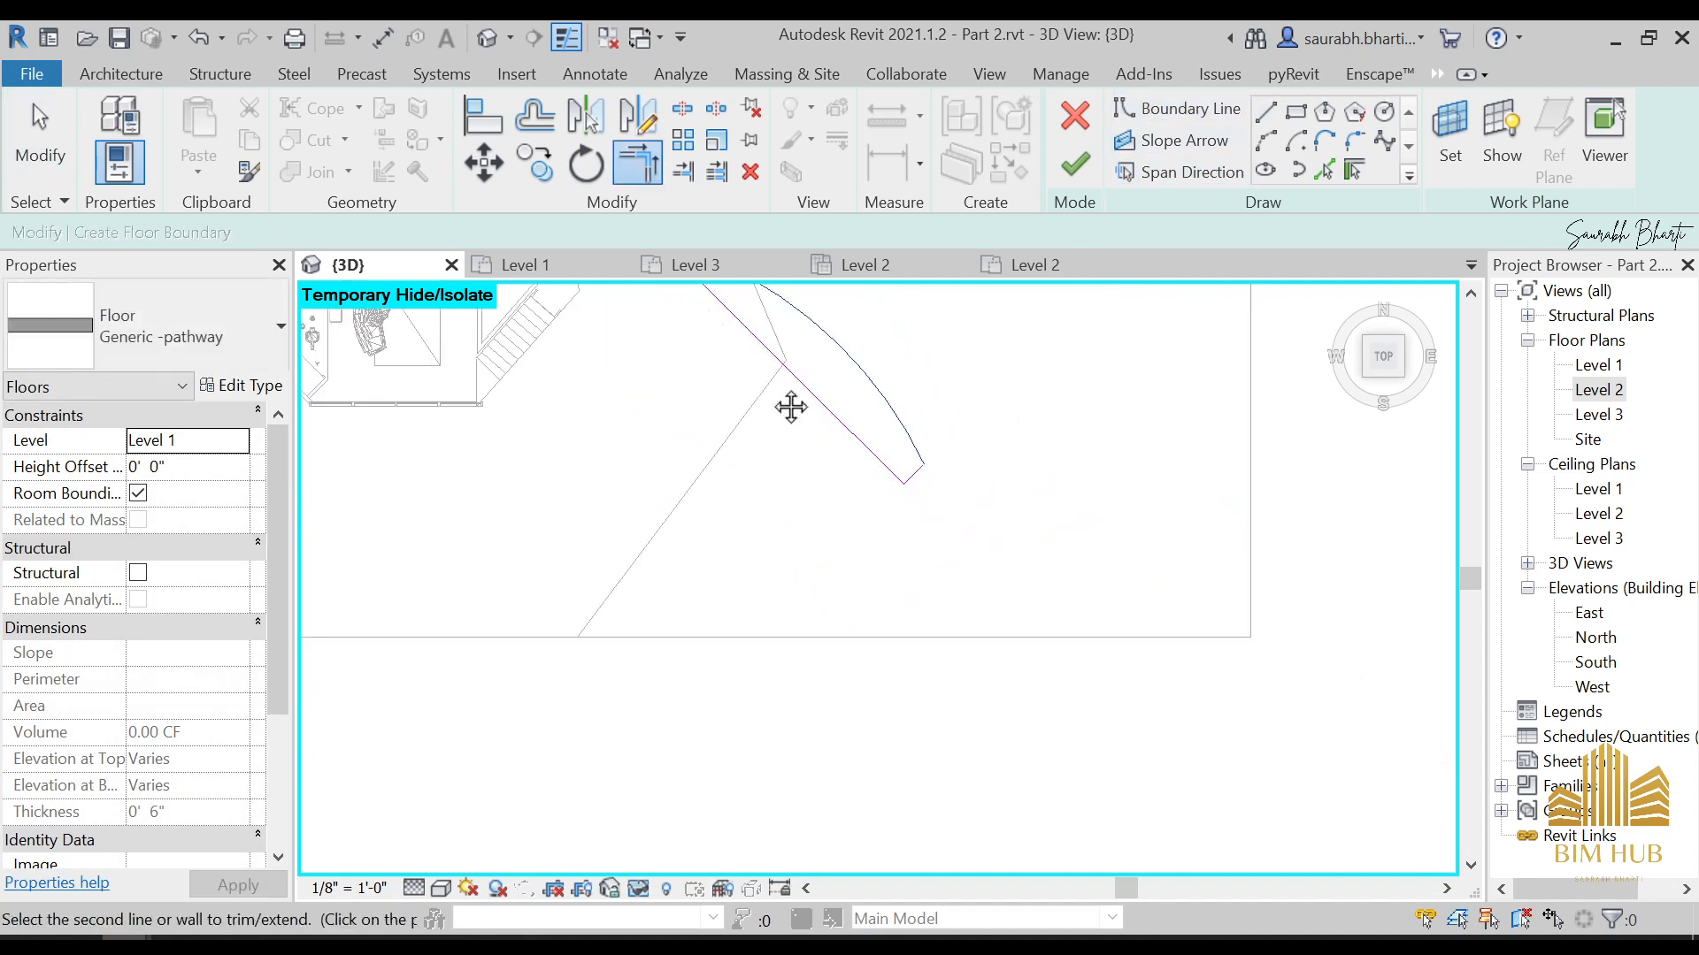
middle_drag(793, 406, 990, 668)
scroll(934, 577, up, 5)
scroll(960, 556, up, 3)
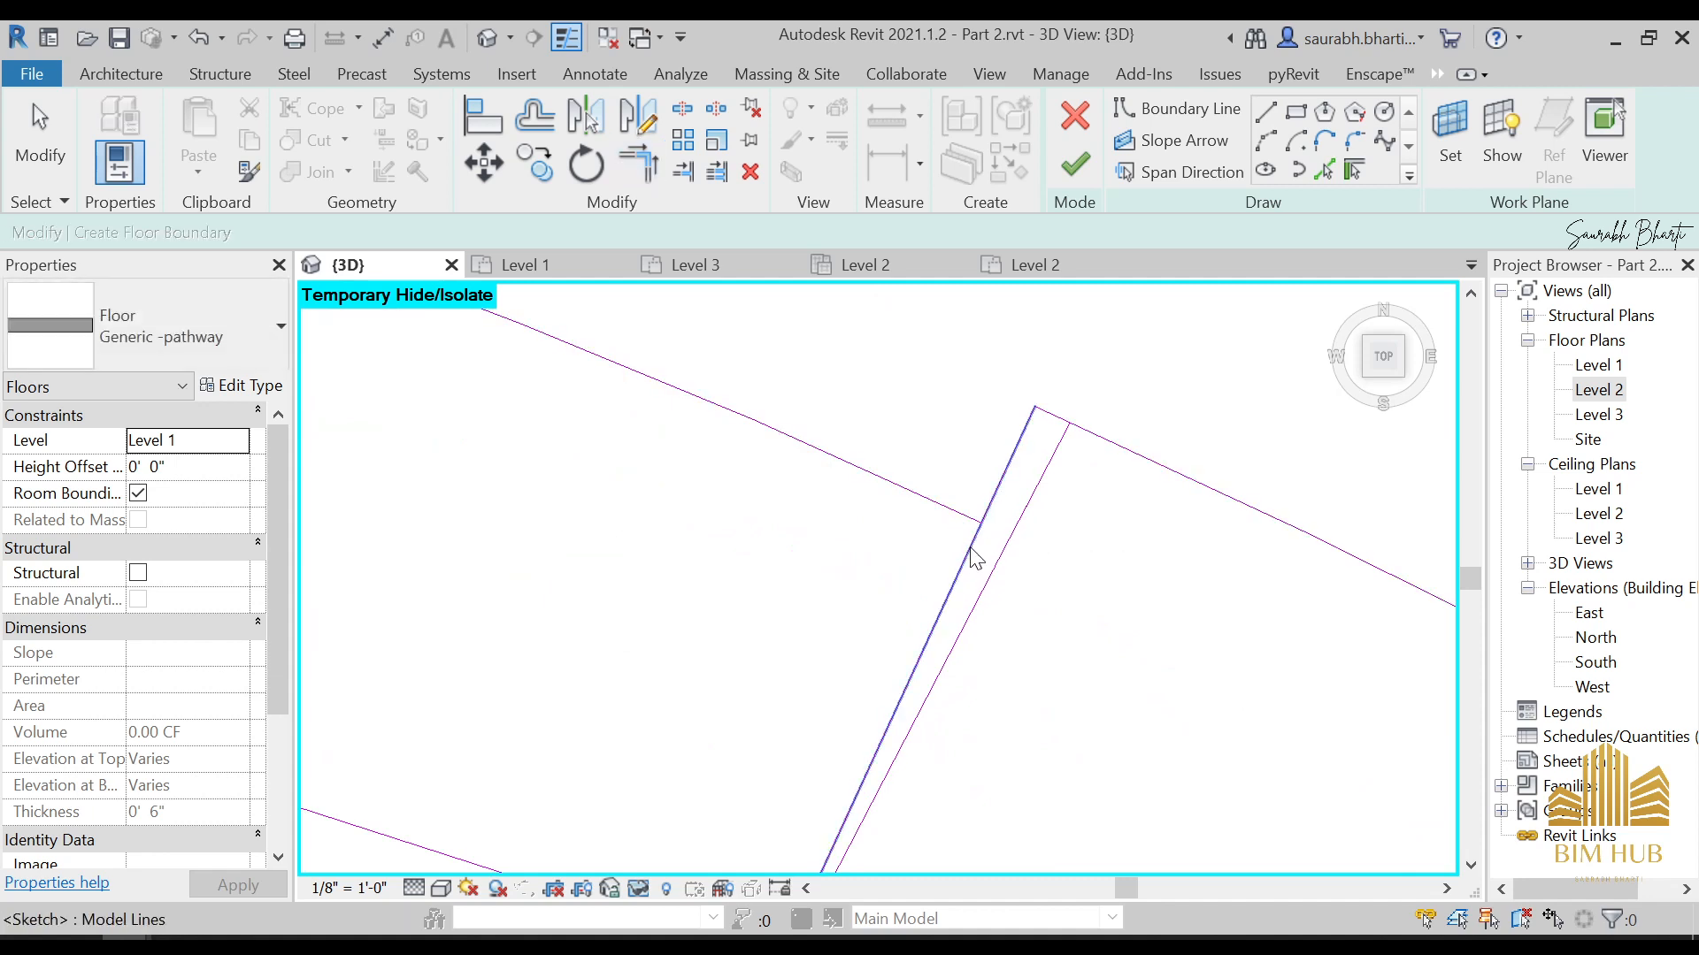
click(973, 579)
scroll(963, 531, down, 2)
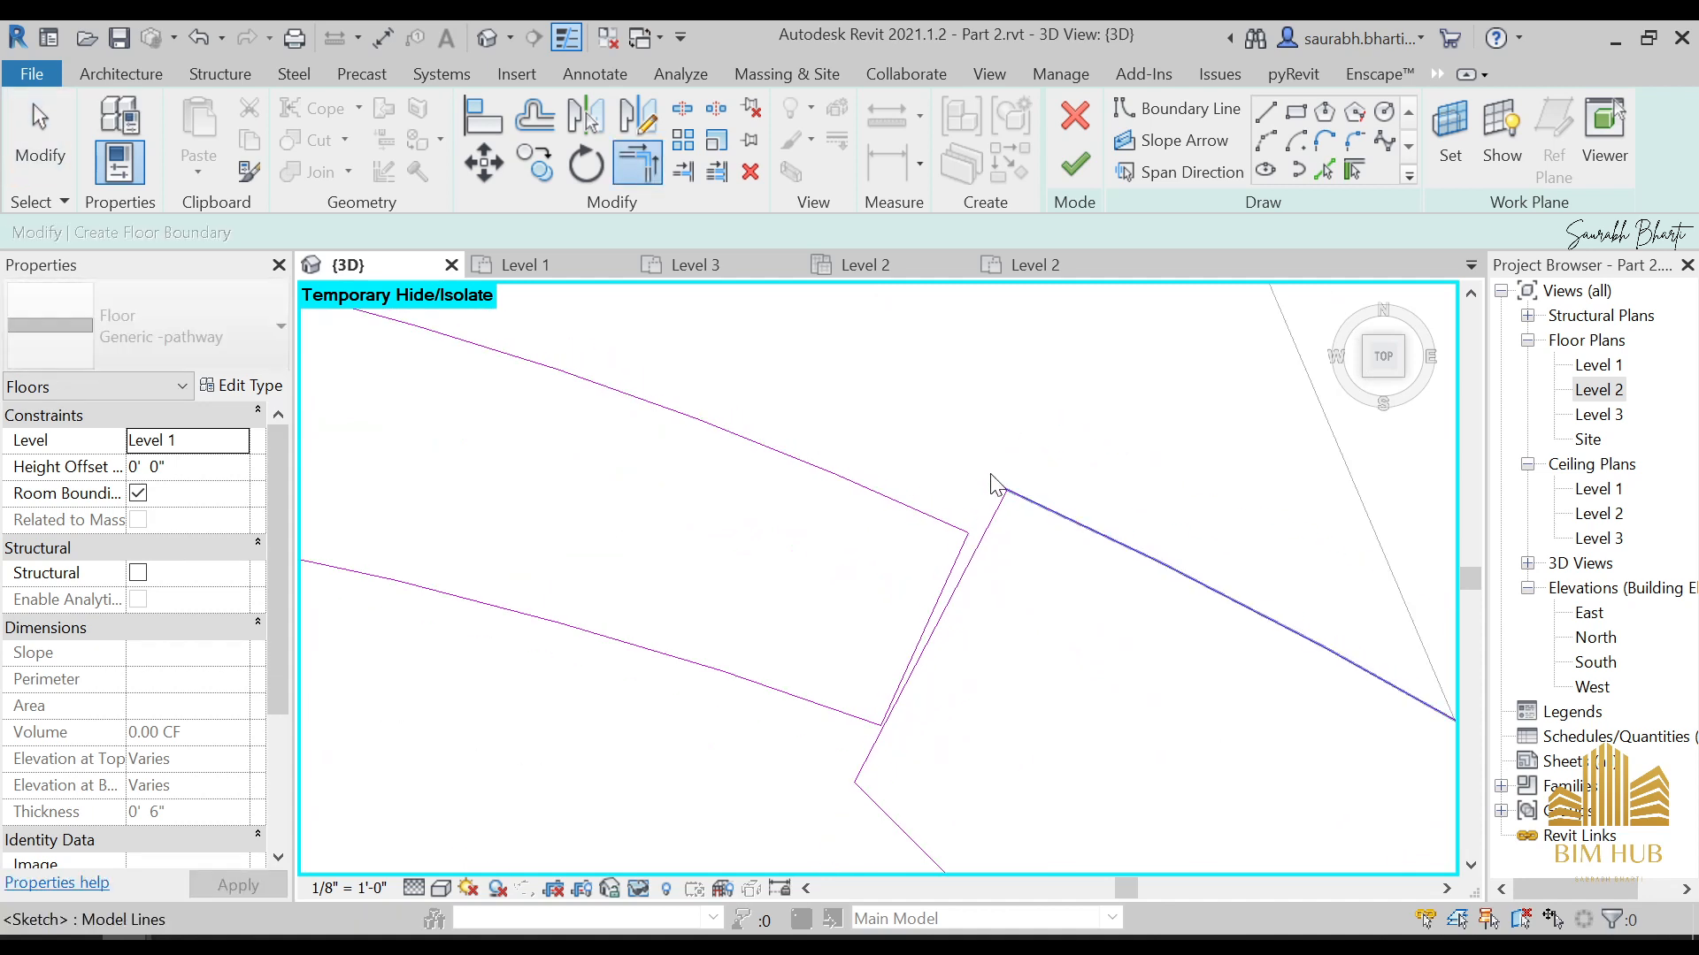
key(t)
key(r)
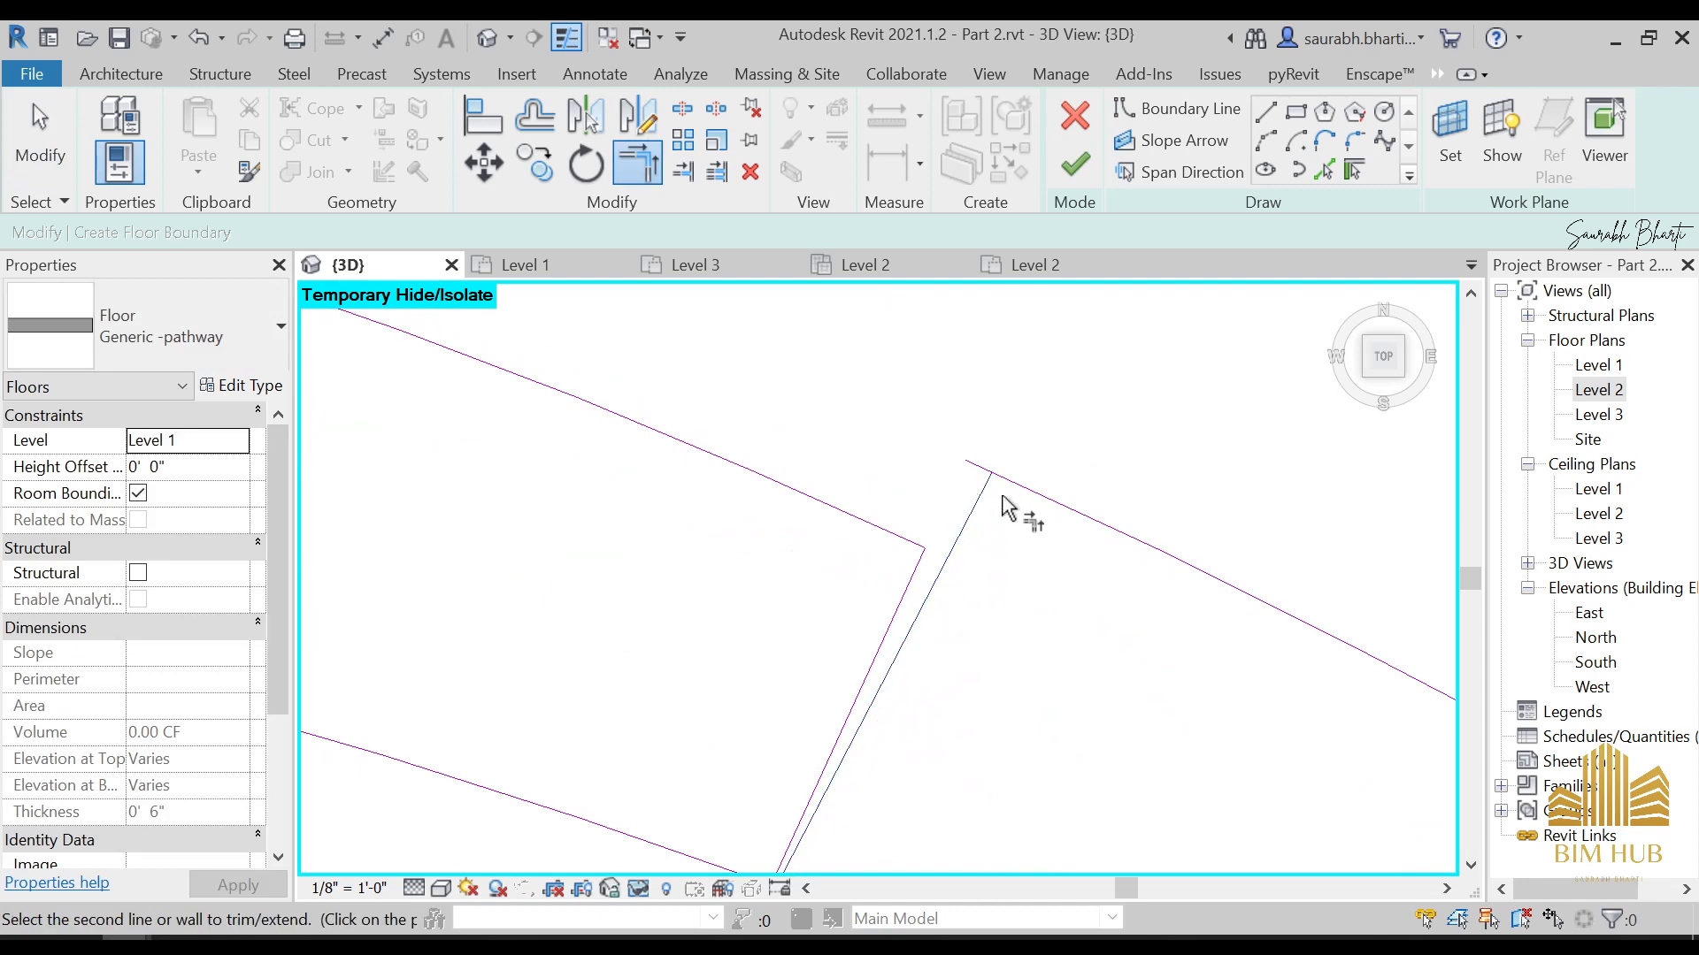
Finish the pathway floor's boundary sketch, deselect the floor and dismiss the warning
click(1073, 163)
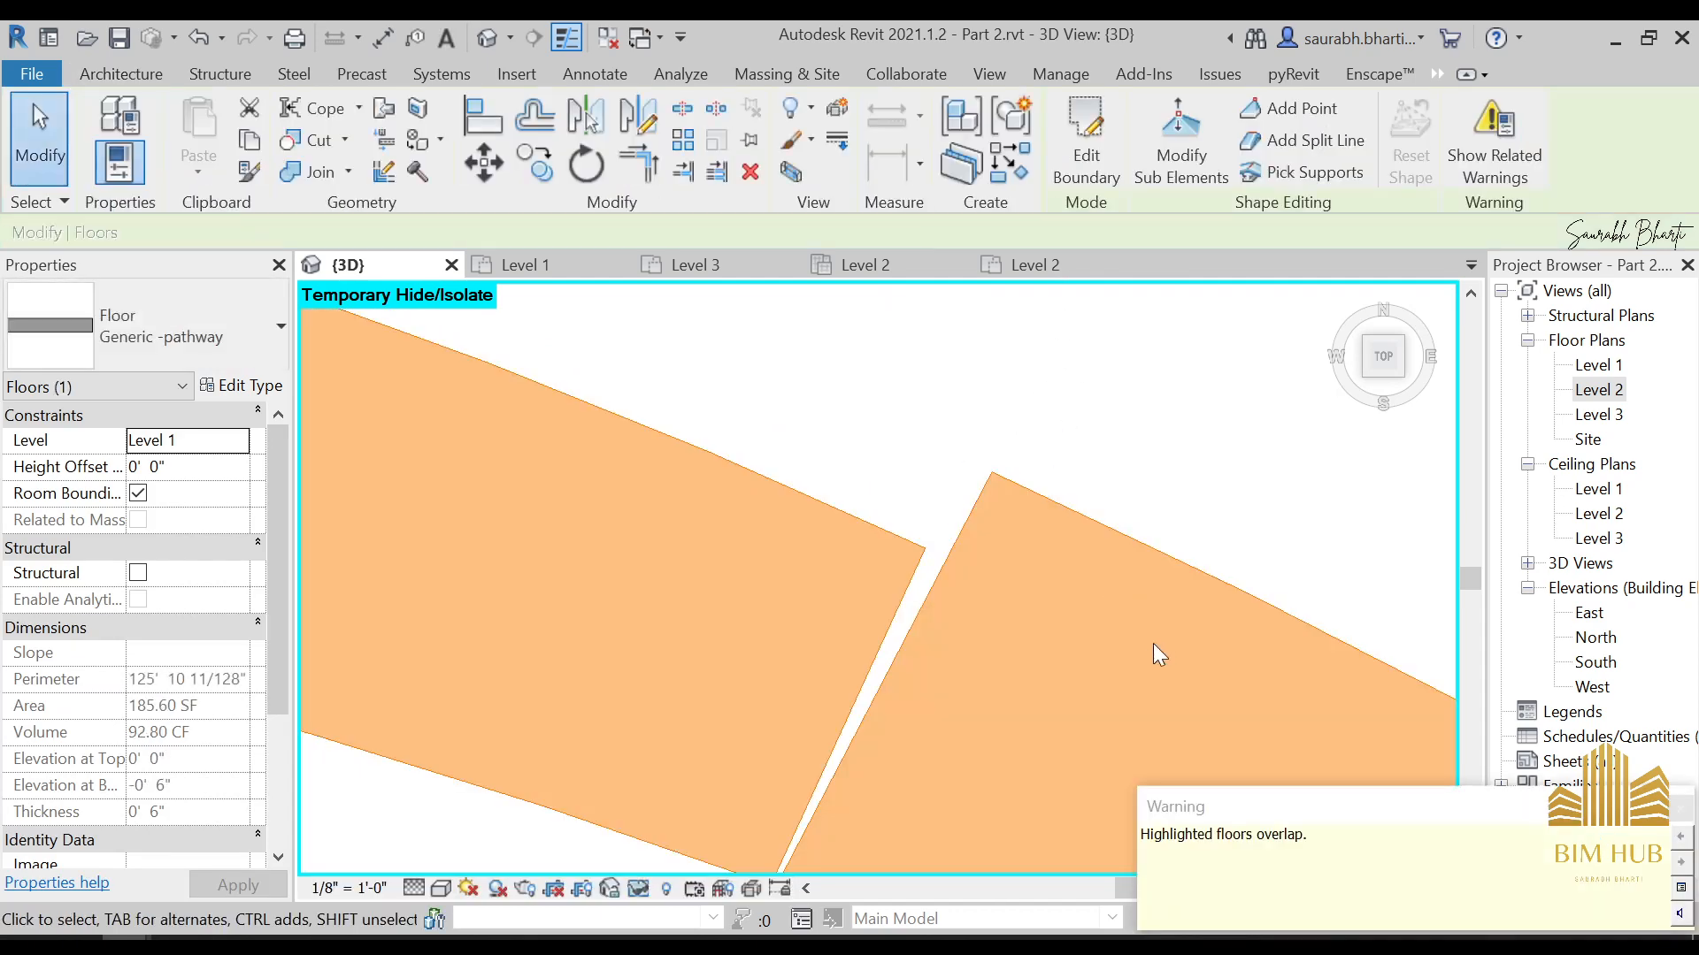
scroll(1154, 644, down, 3)
key(Escape)
scroll(1053, 664, down, 6)
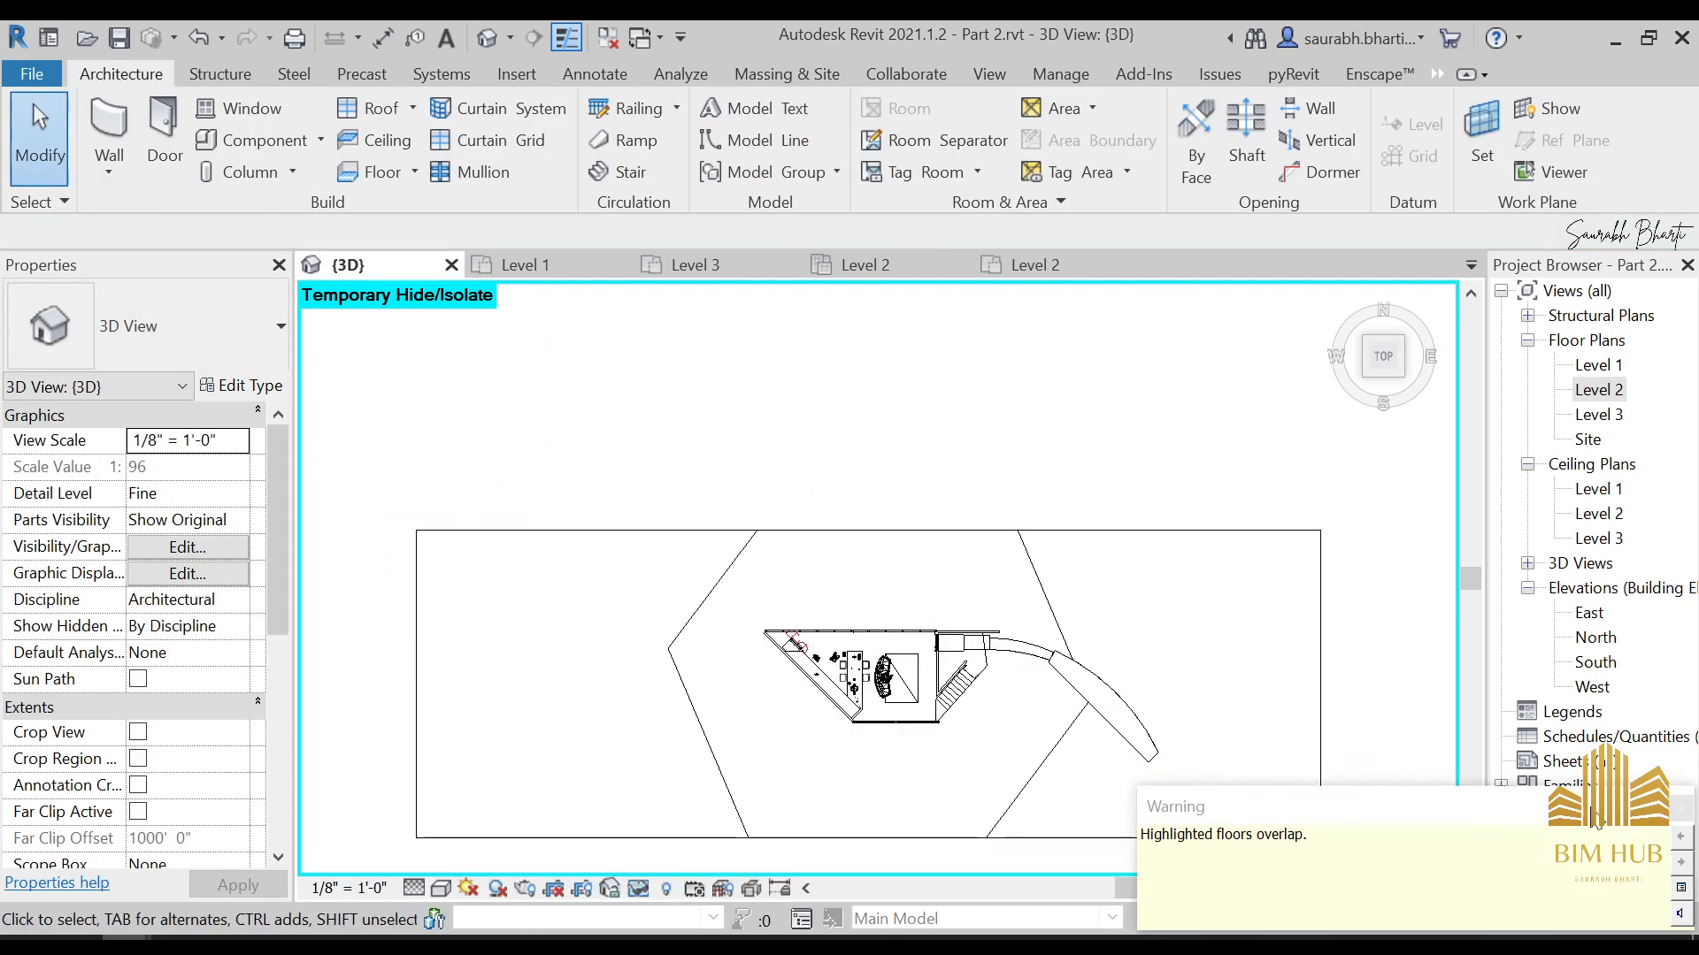
click(1692, 812)
Set the Generic -pathway floor's height offset from Level 1 to 6"
click(1151, 734)
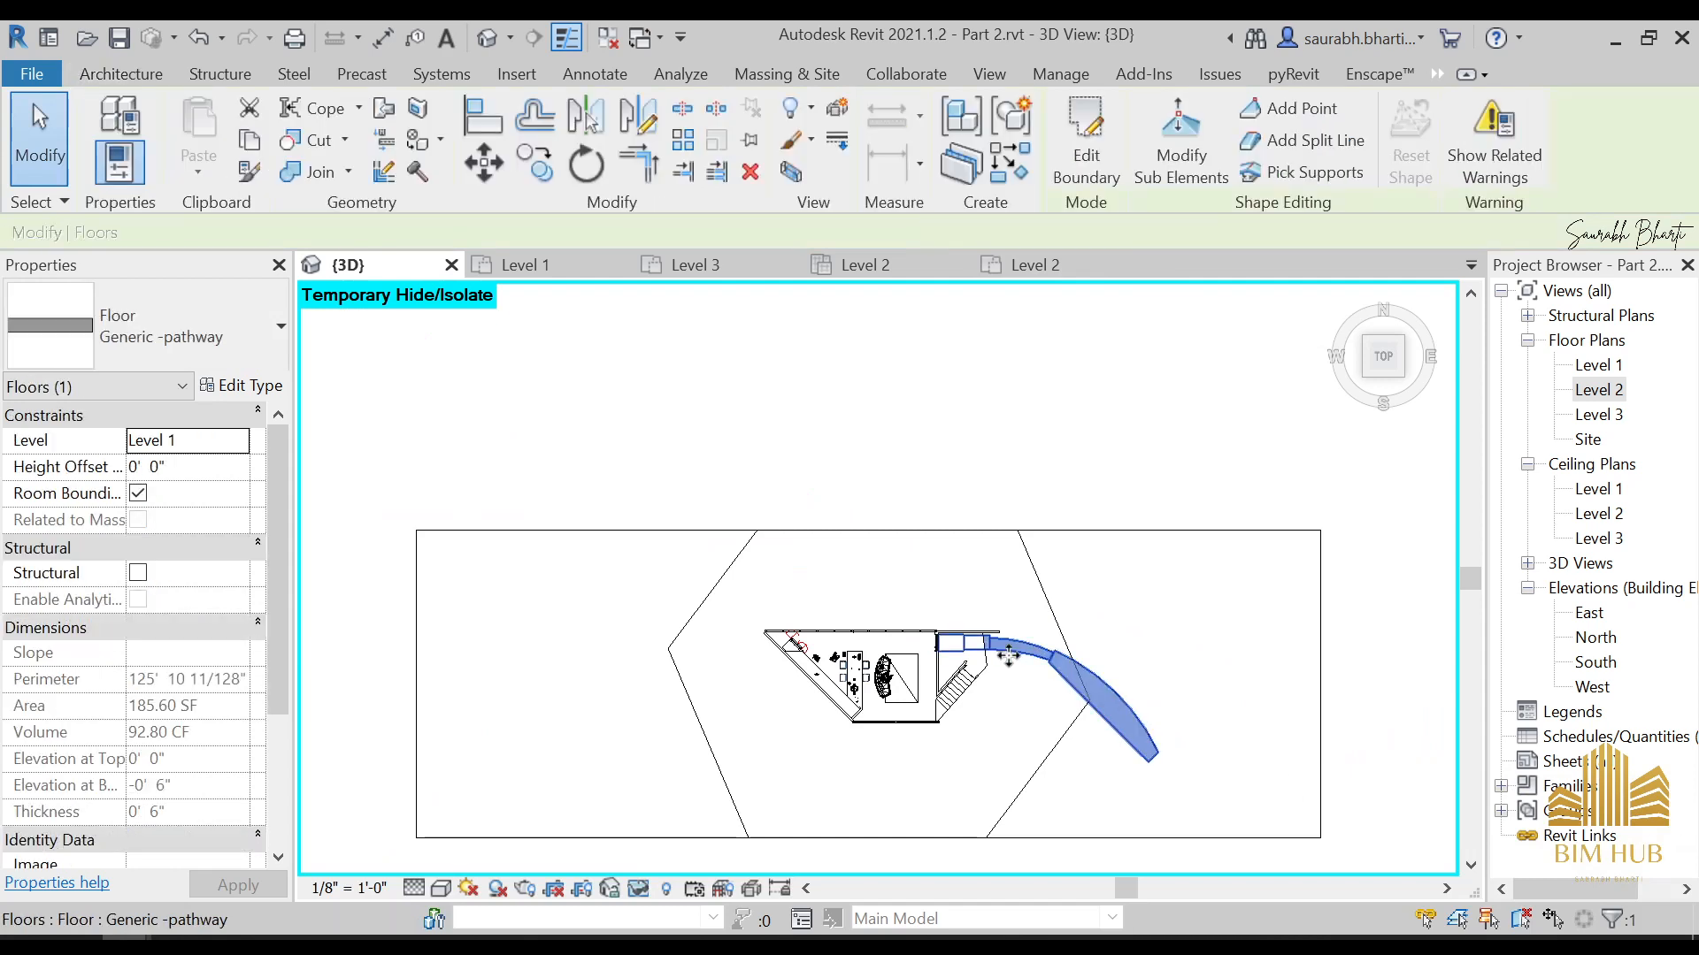
scroll(937, 682, up, 4)
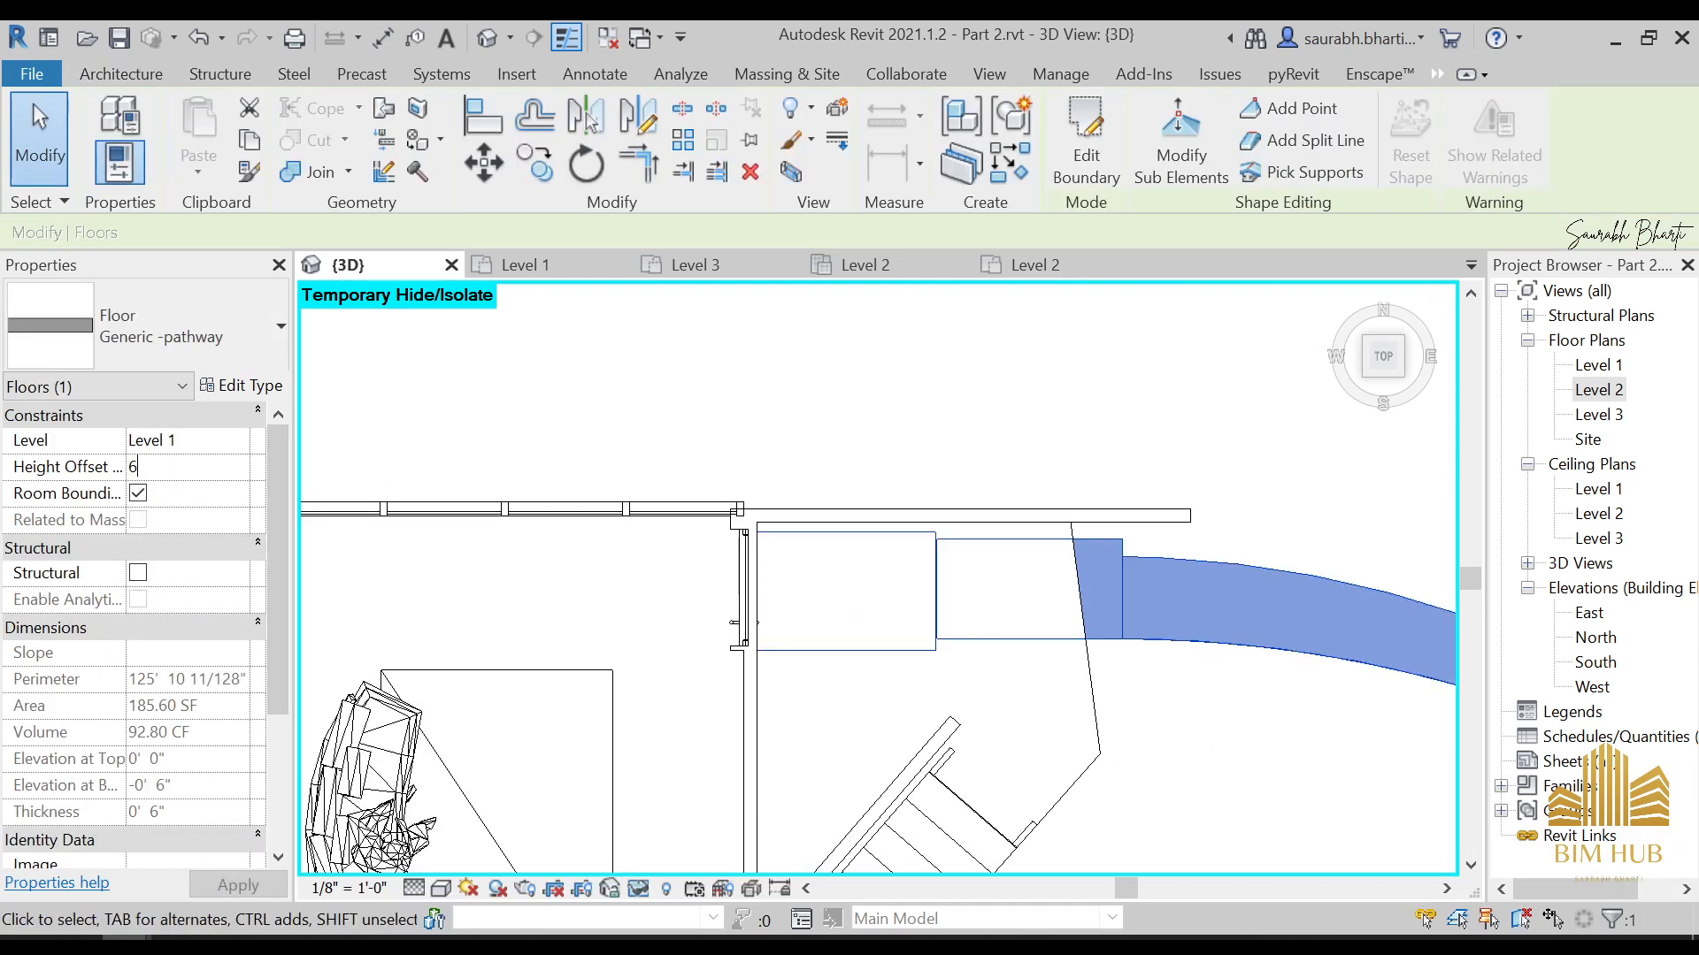
text(6")
key(Return)
click(587, 295)
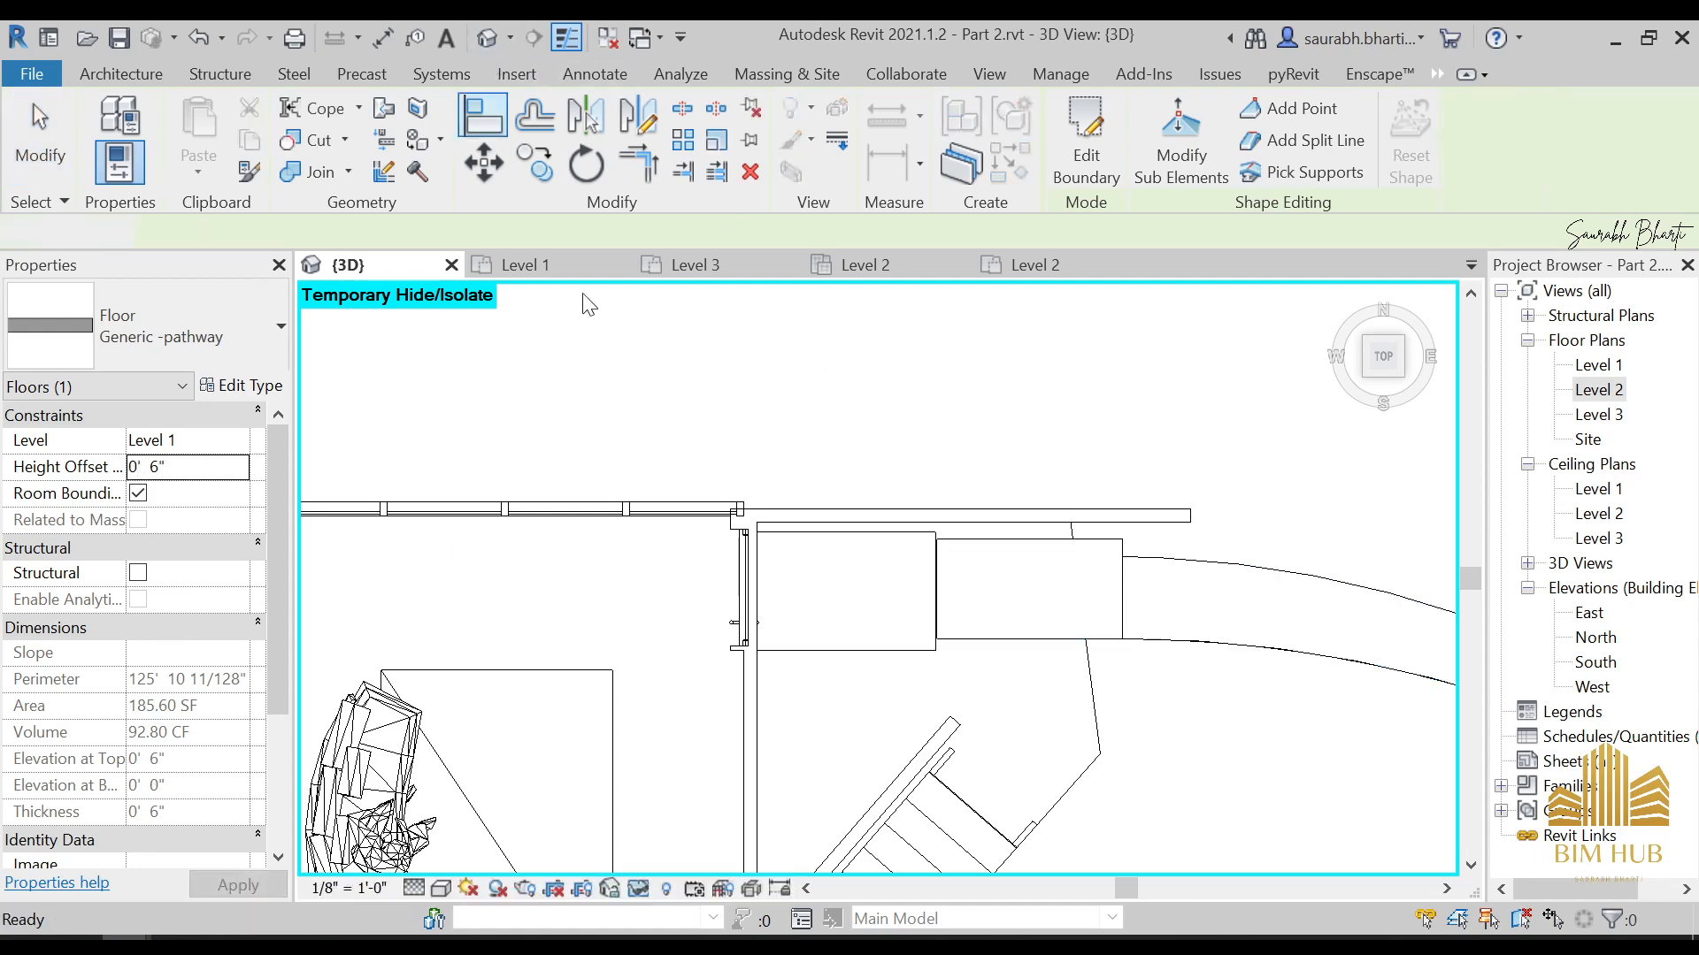
Set the 3D view's visual style to Realistic and inspect the raised pathway floor from an angle
shift+middle_drag(587, 295, 993, 453)
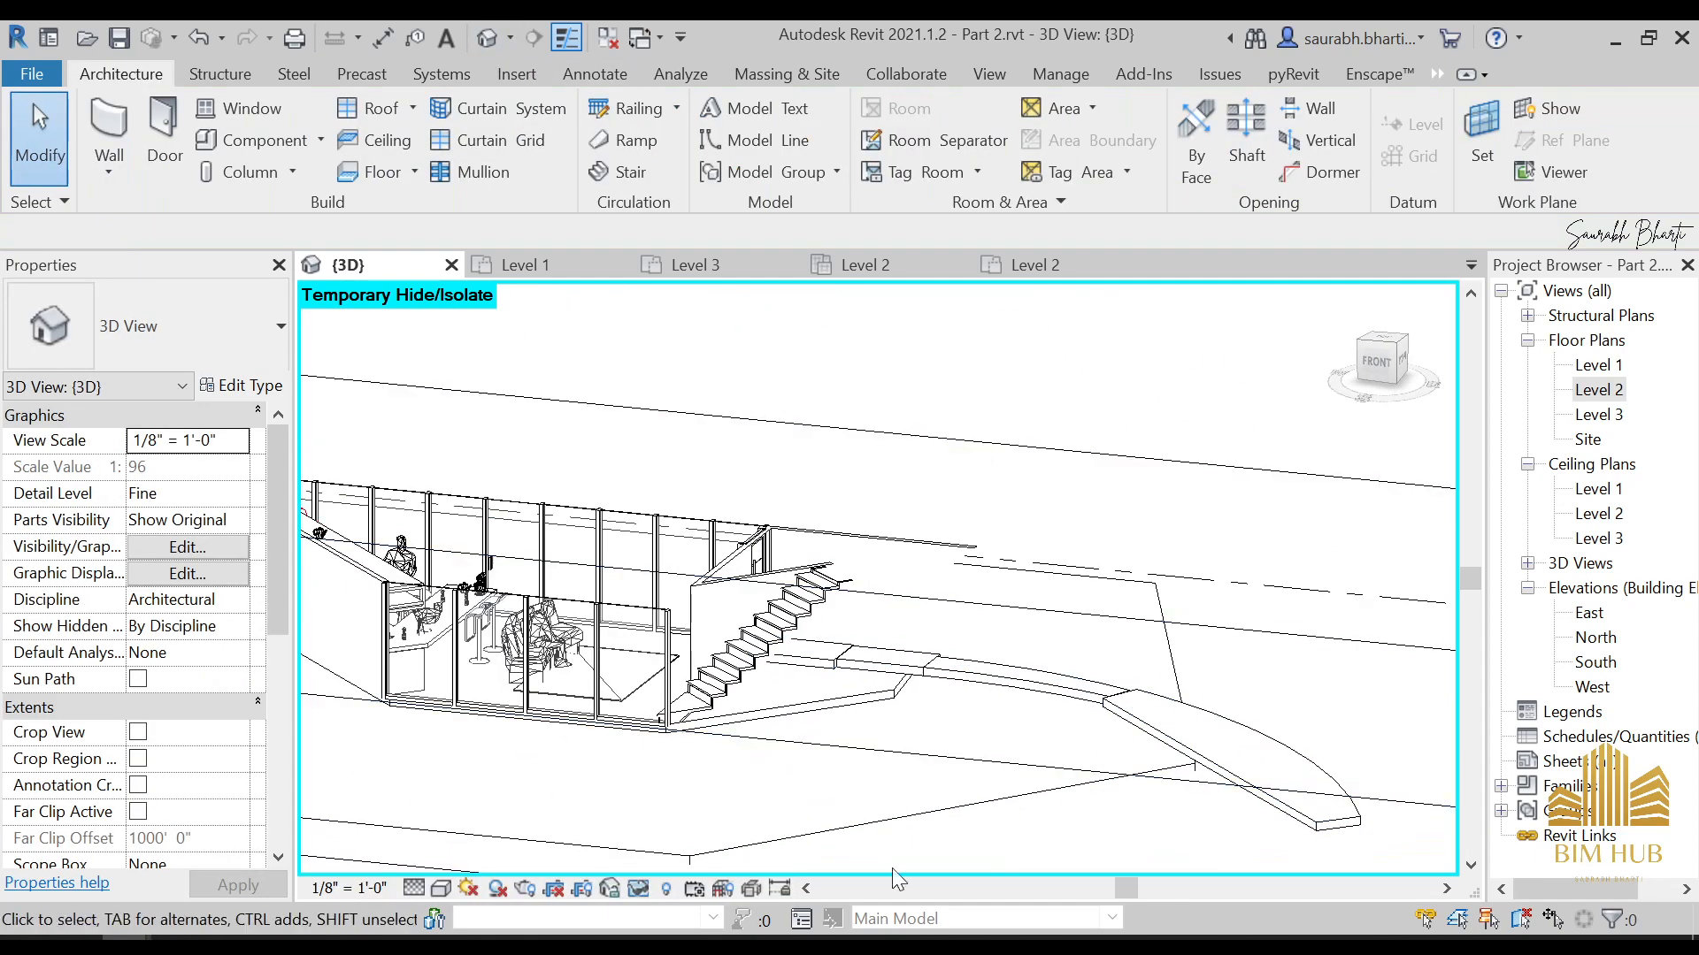
click(440, 888)
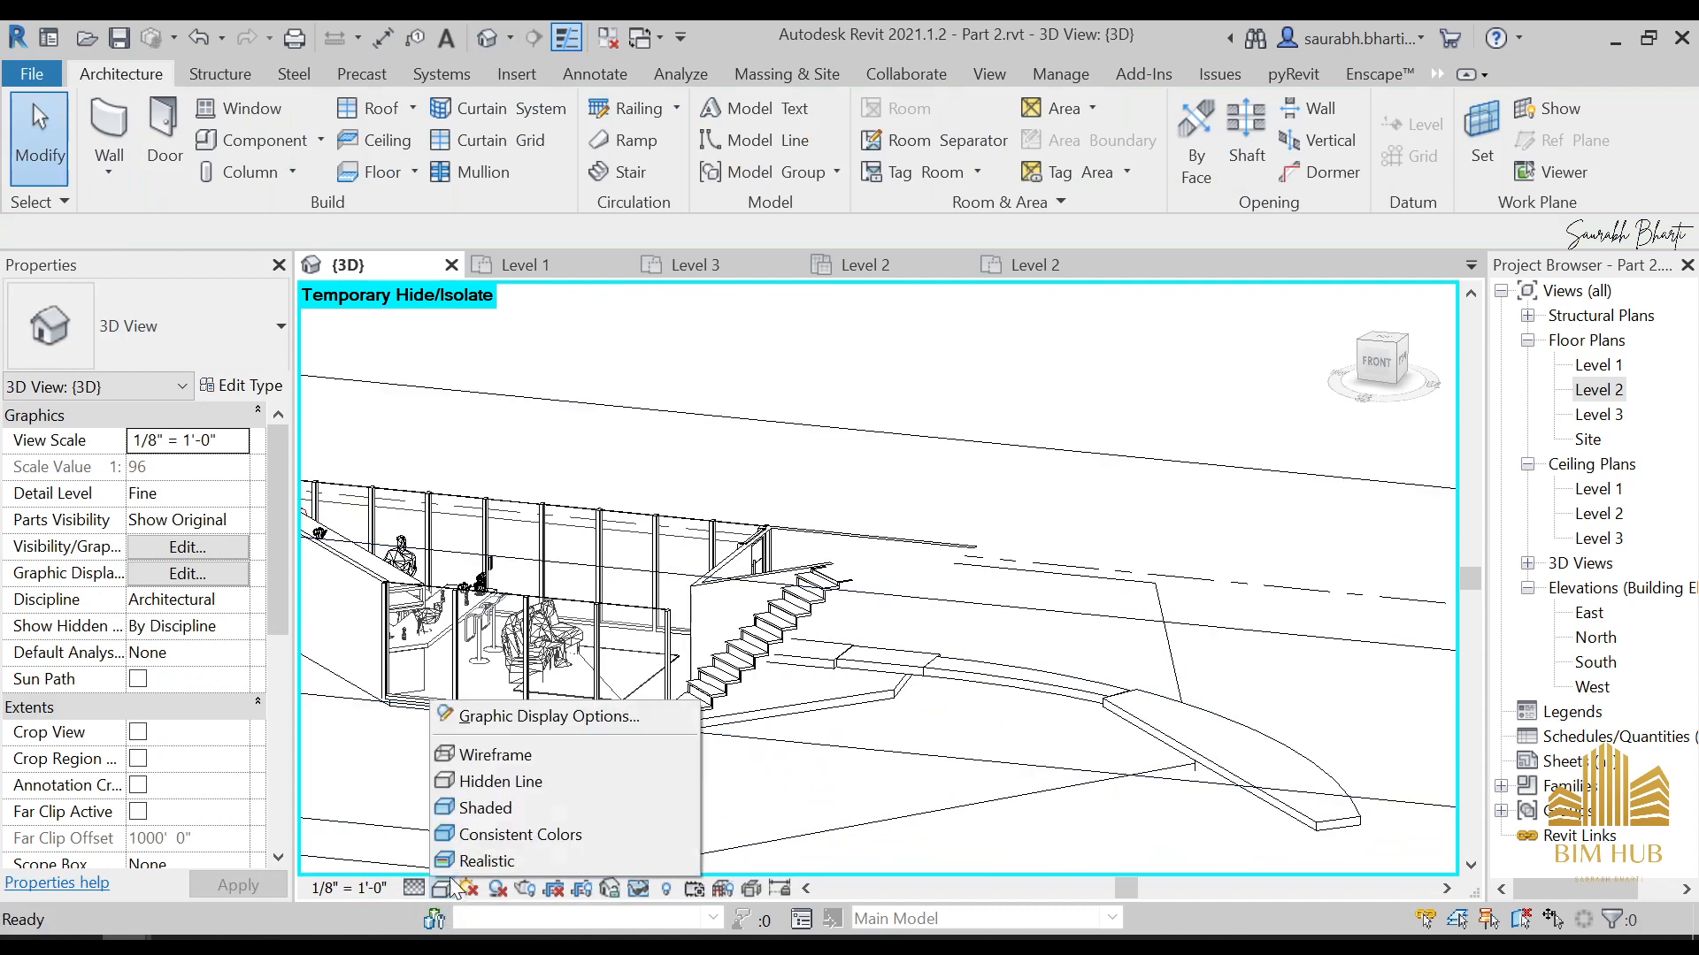
click(469, 856)
scroll(990, 807, down, 5)
shift+middle_drag(990, 808, 1005, 748)
scroll(1016, 665, up, 8)
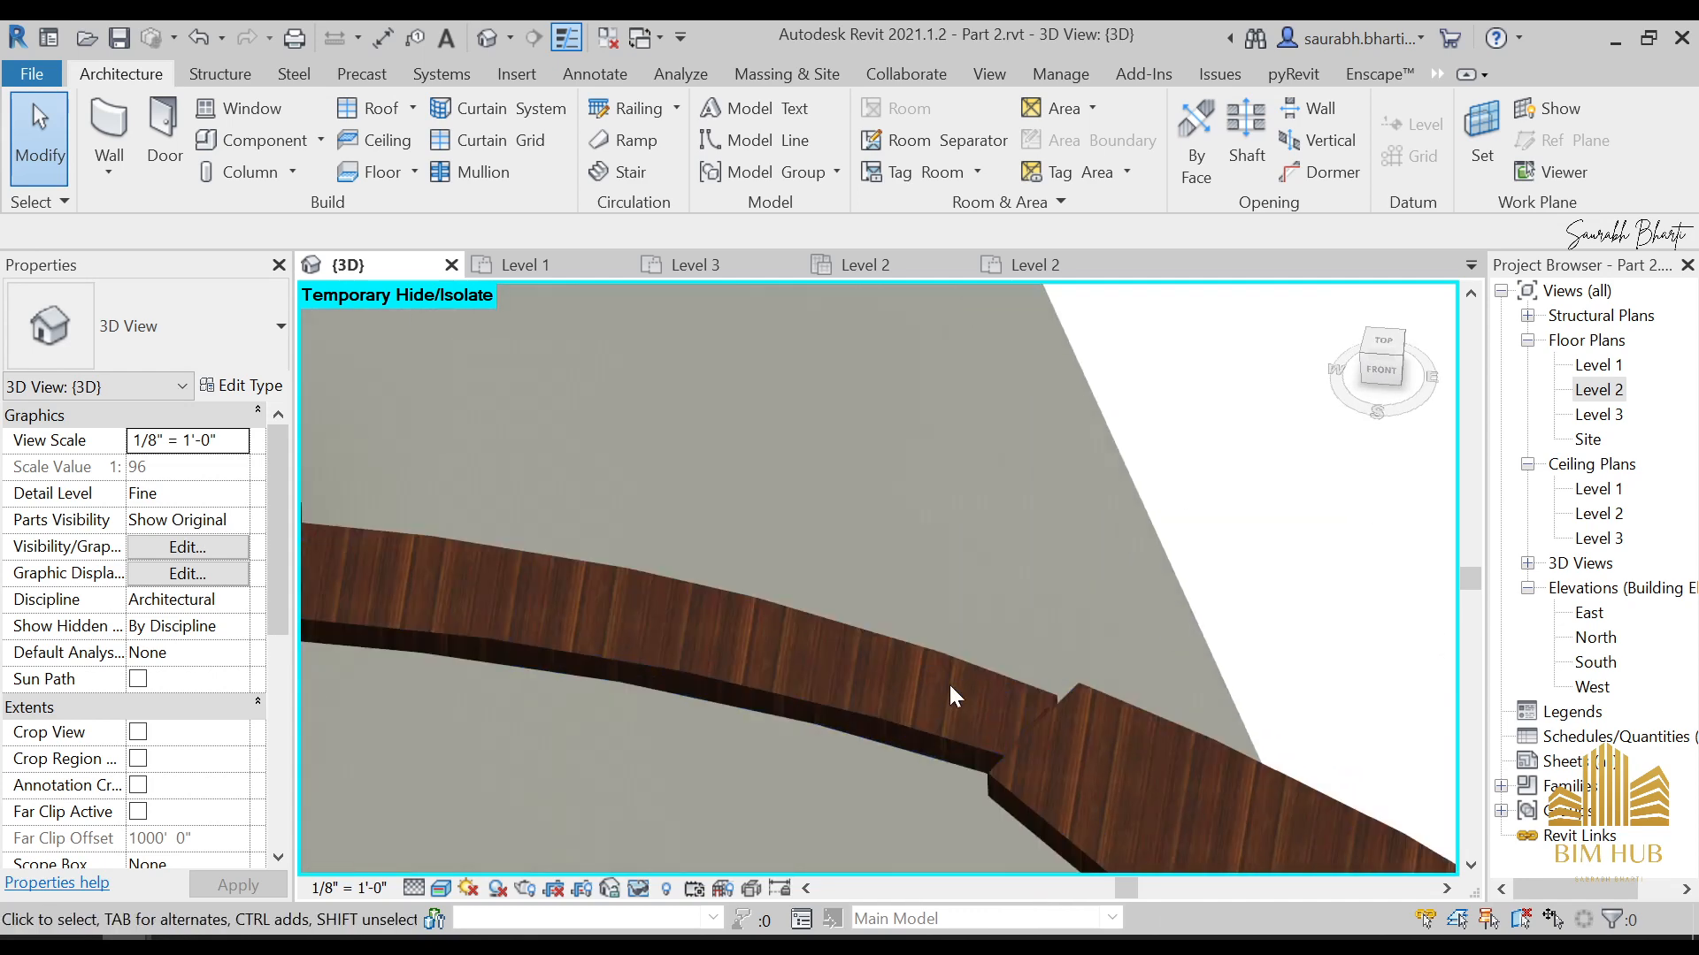
middle_drag(948, 683, 947, 592)
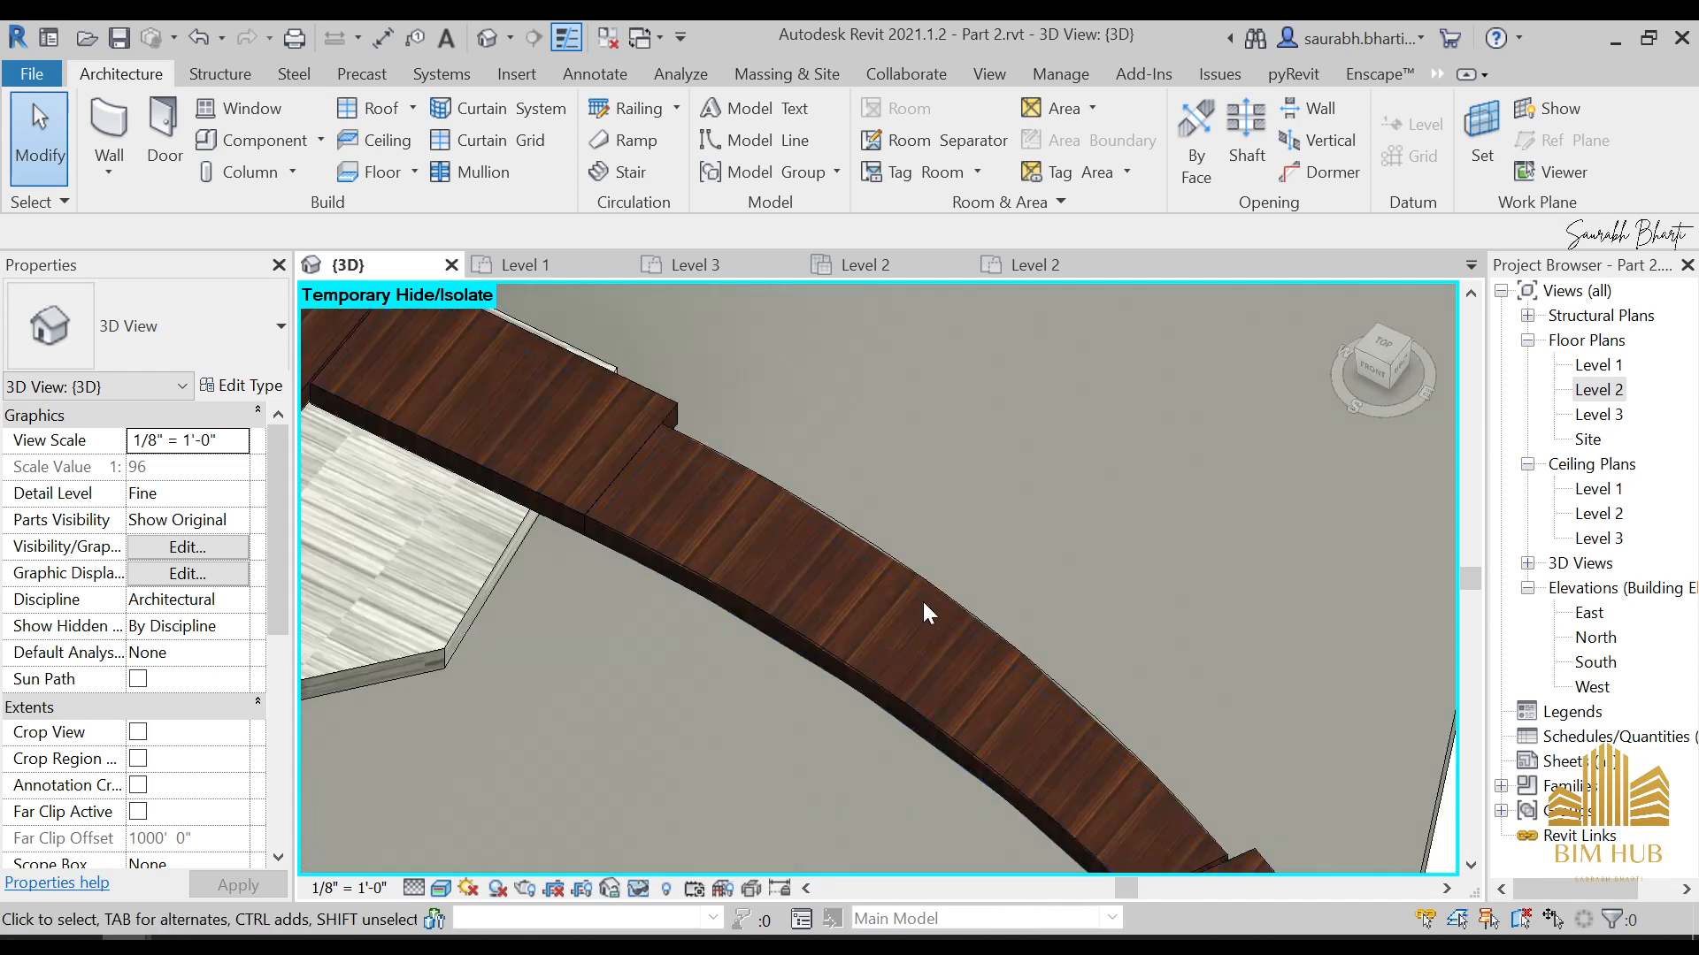
click(935, 593)
key(Escape)
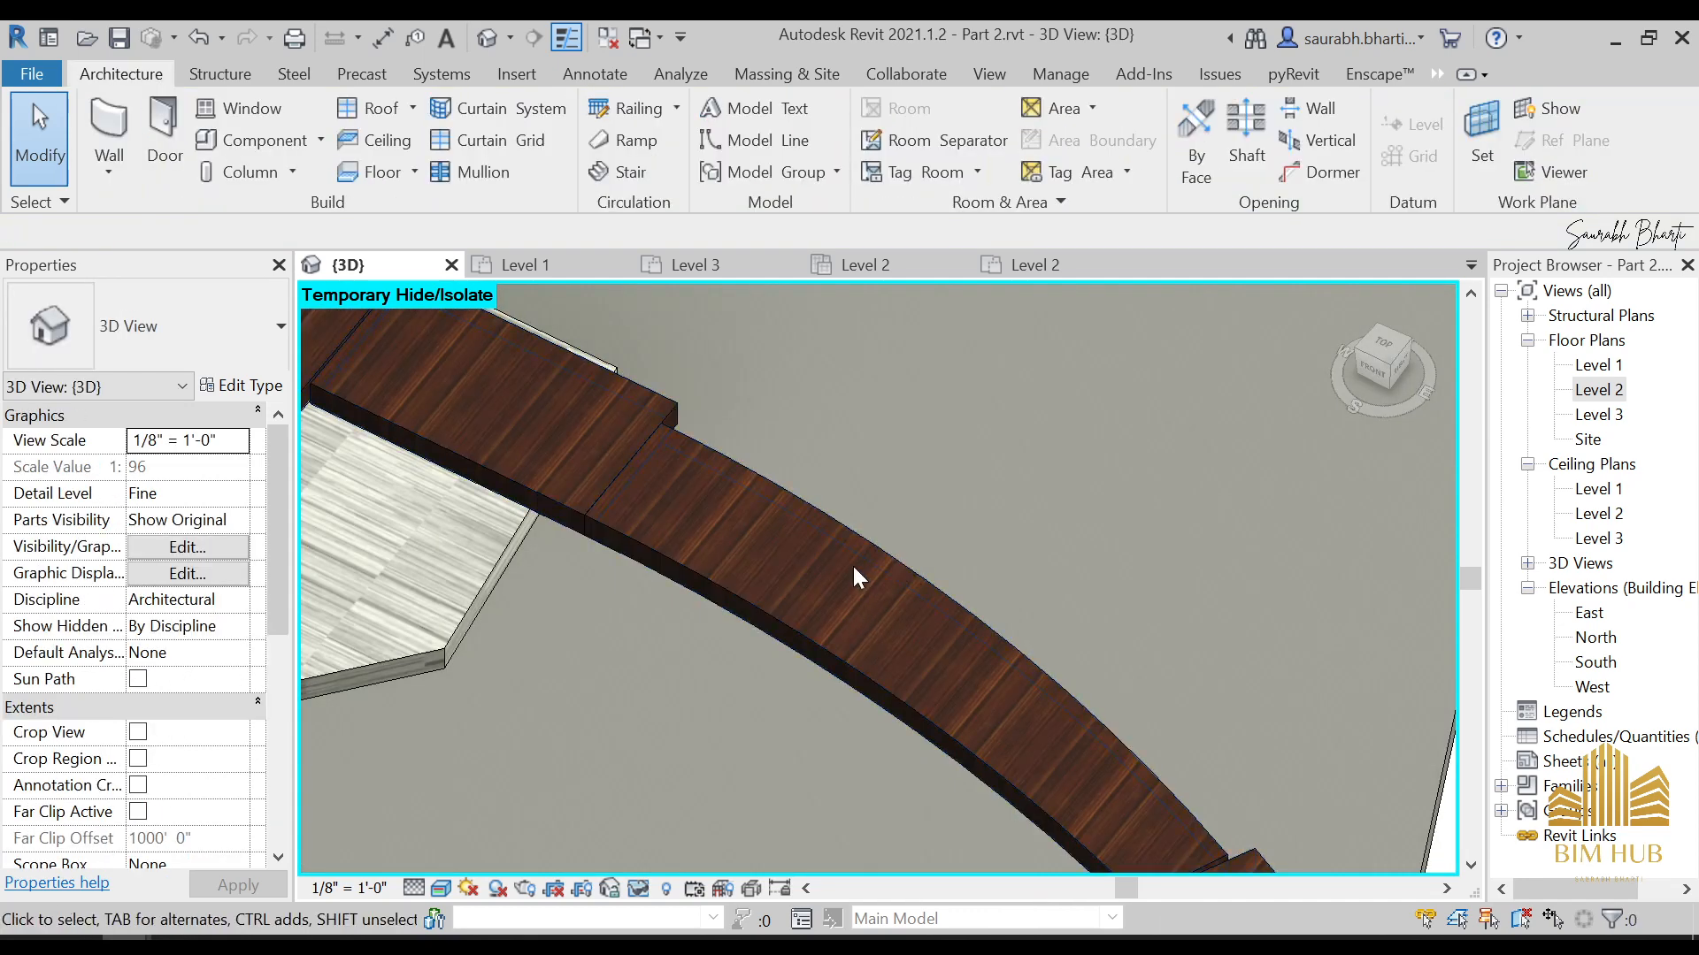
Edit the pathway floor's boundary from above, bringing the middle segment's outer arc up to the neighbouring rectangular segment's corner, and finish the sketch
click(693, 435)
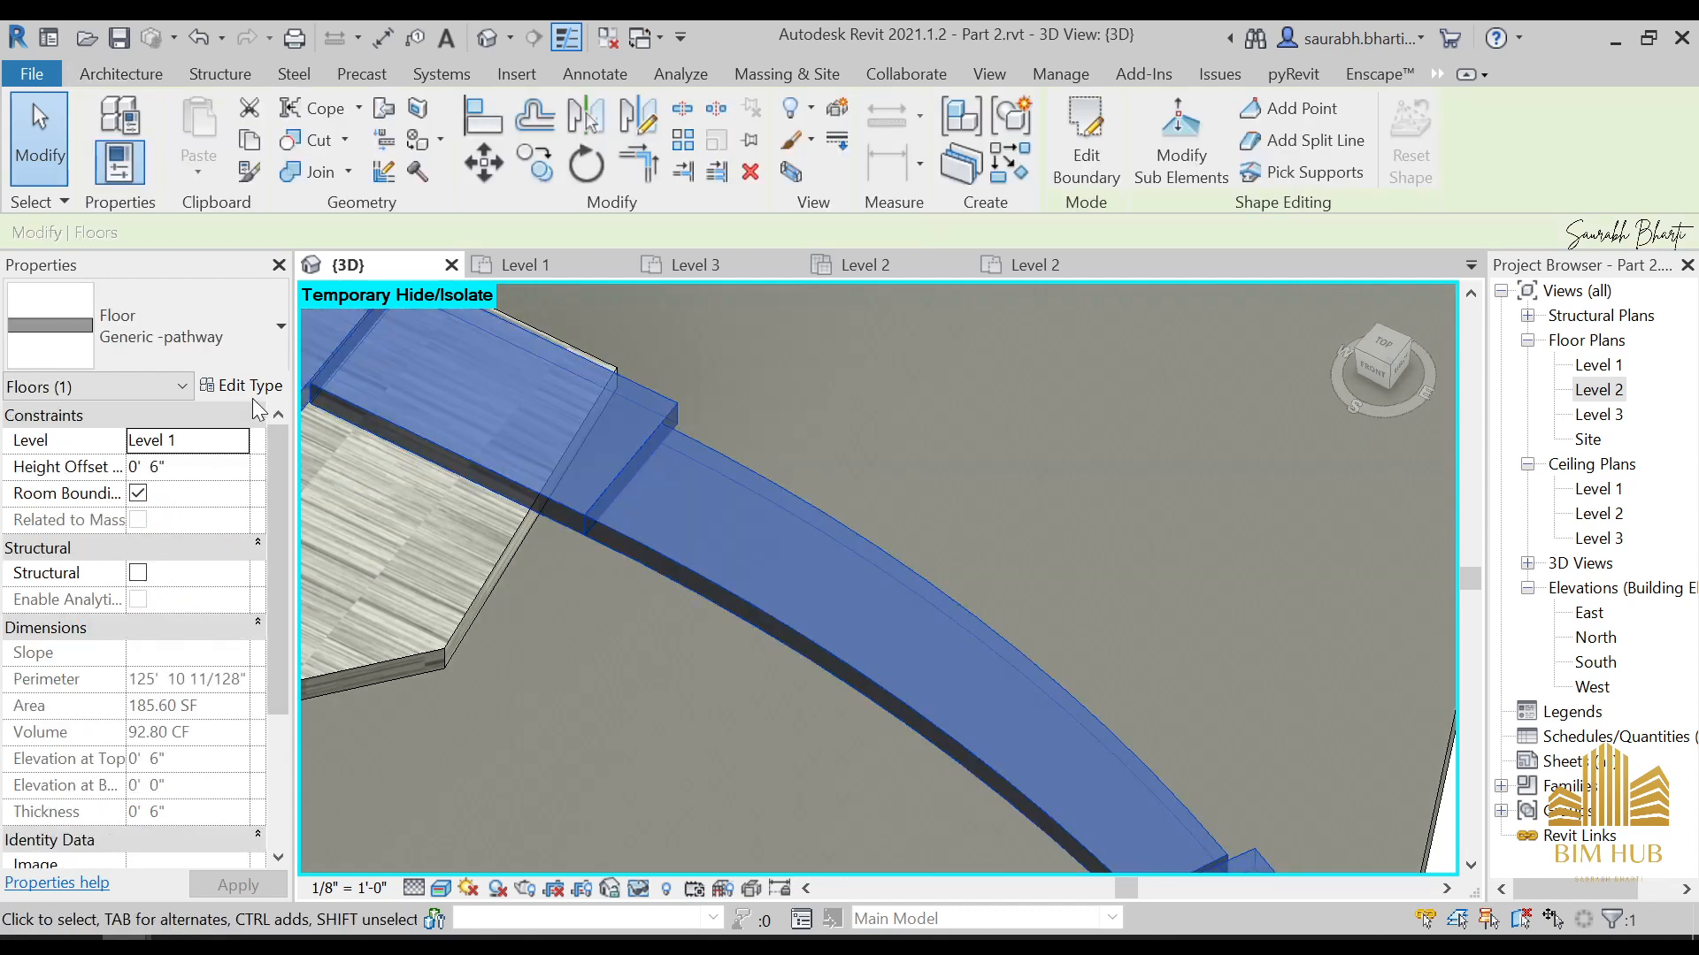
scroll(819, 539, down, 4)
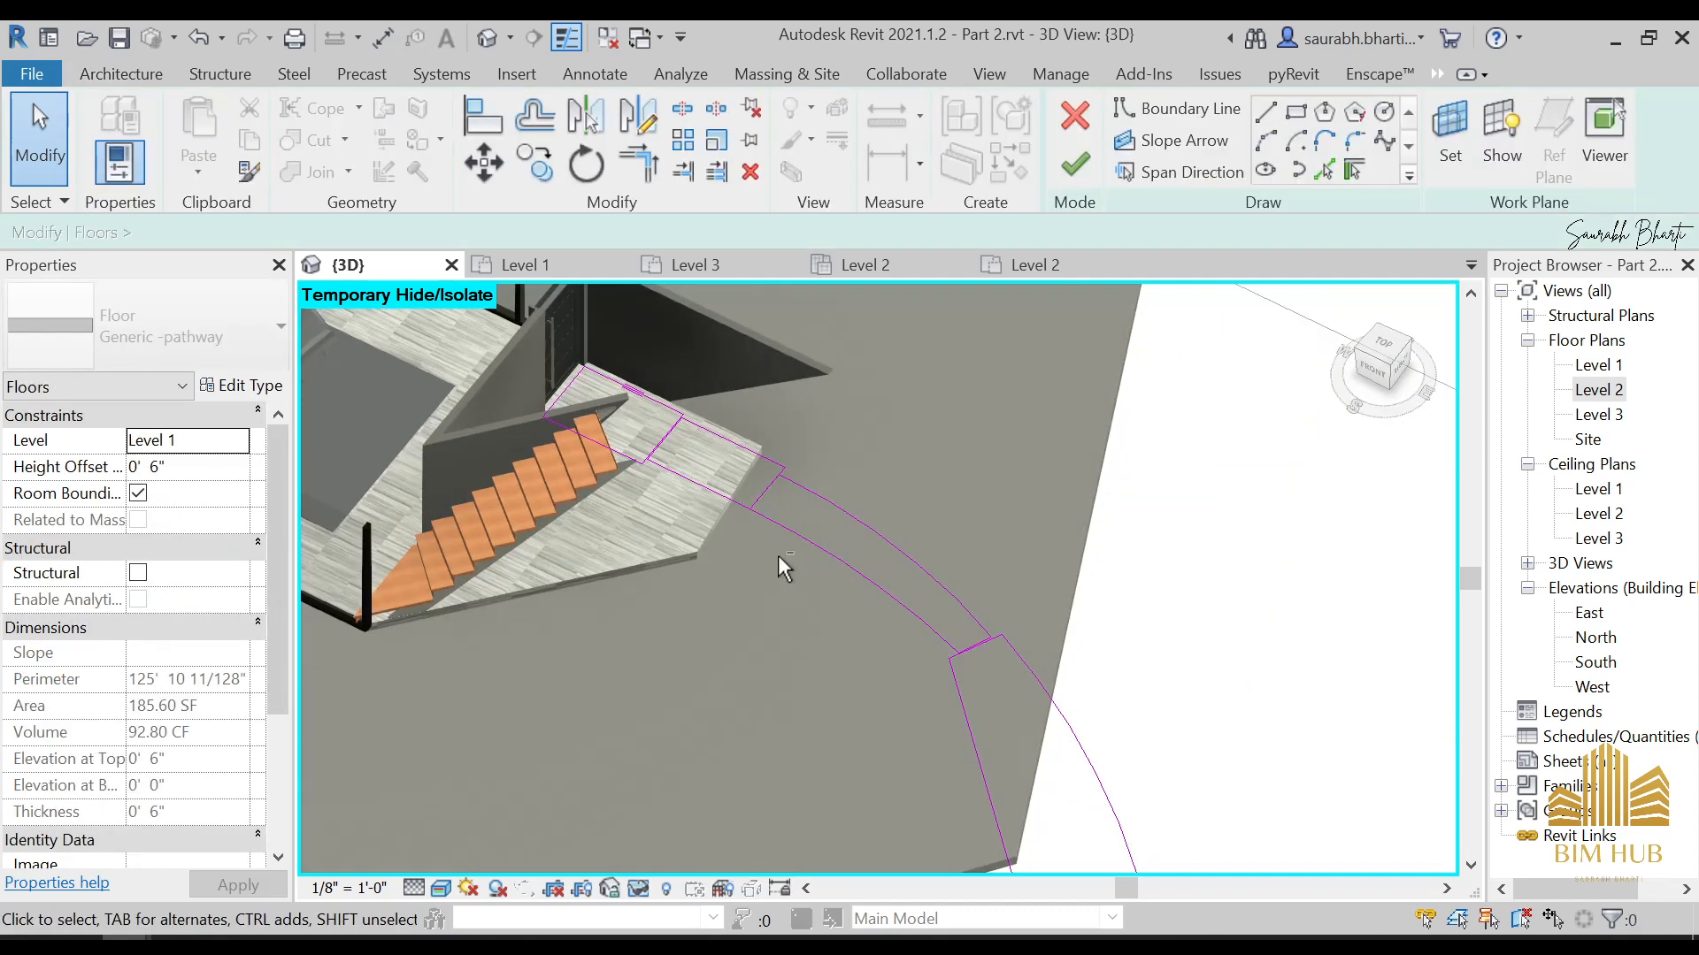
shift+middle_drag(783, 566, 893, 734)
middle_drag(1005, 371, 894, 761)
click(1379, 370)
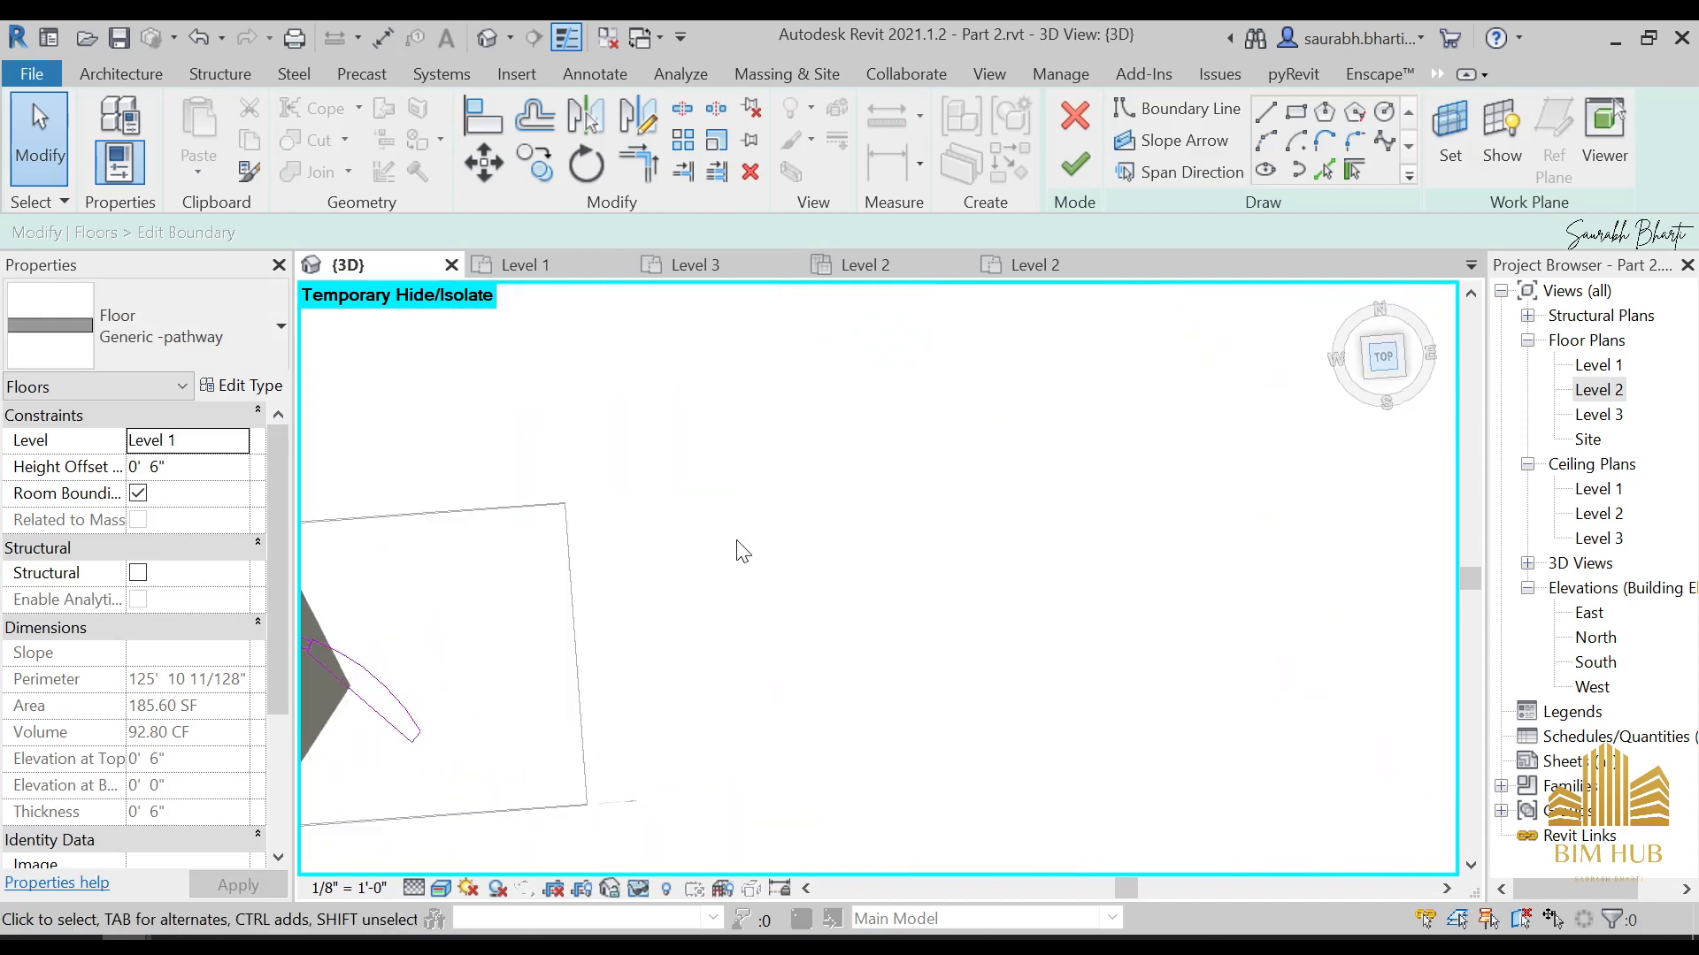
middle_drag(1283, 558, 576, 639)
scroll(778, 652, up, 6)
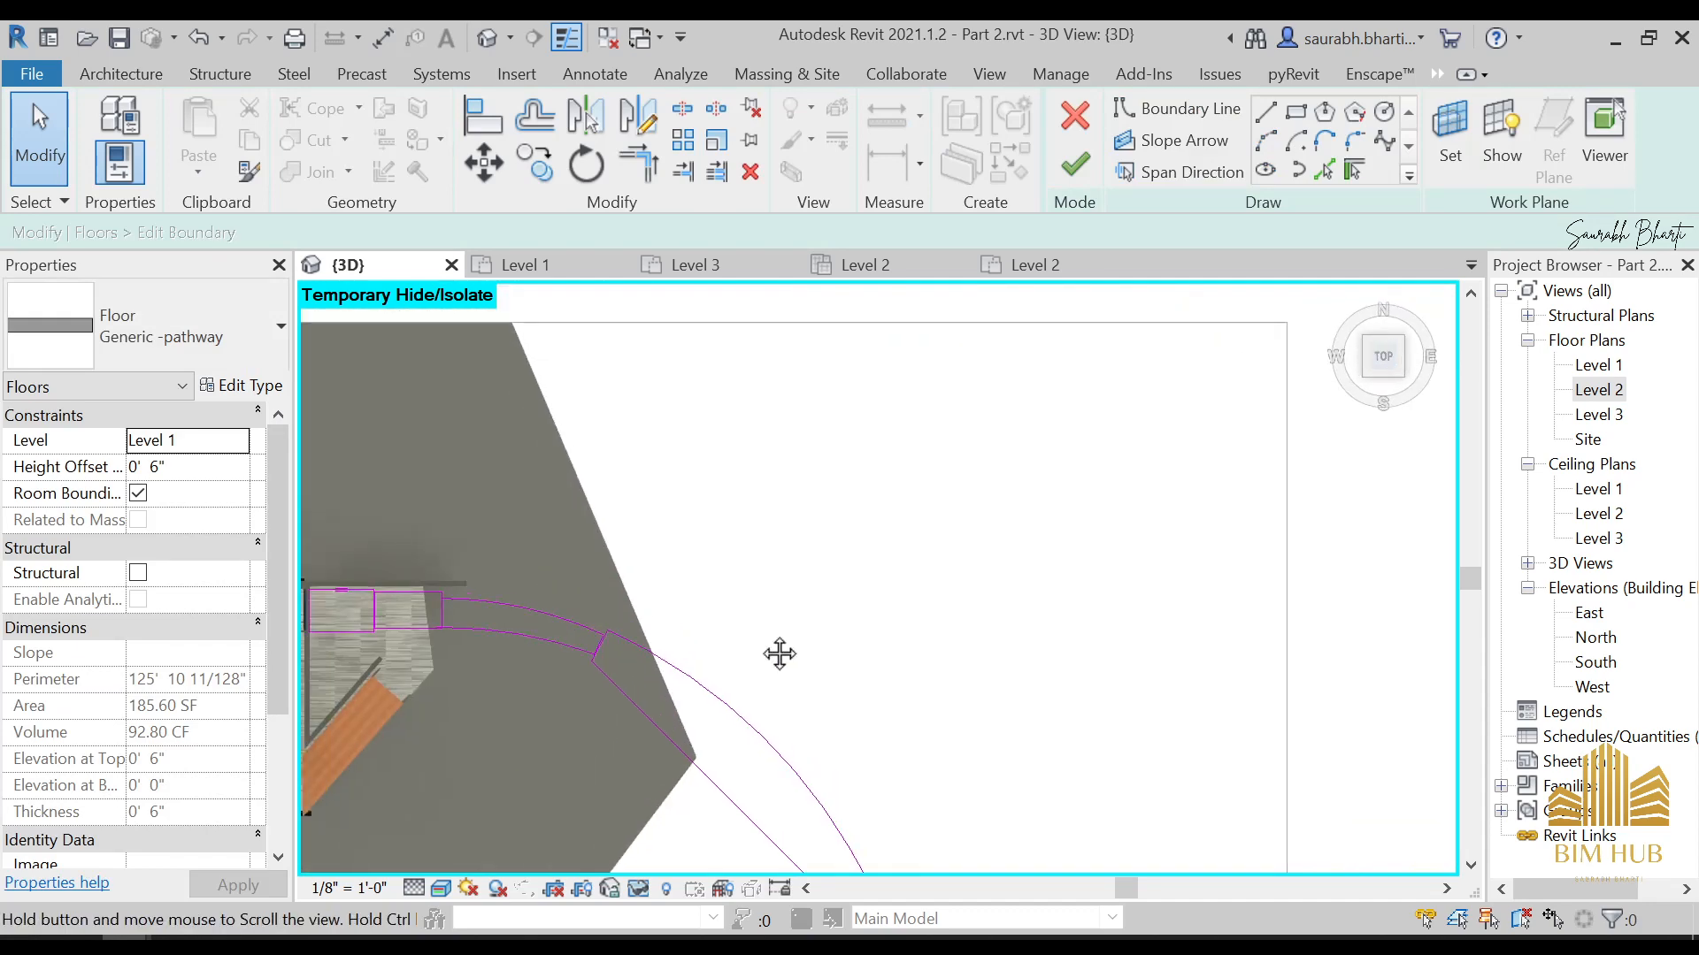
mouse_move(898, 695)
mouse_down()
mouse_move(914, 647)
mouse_move(922, 674)
mouse_up()
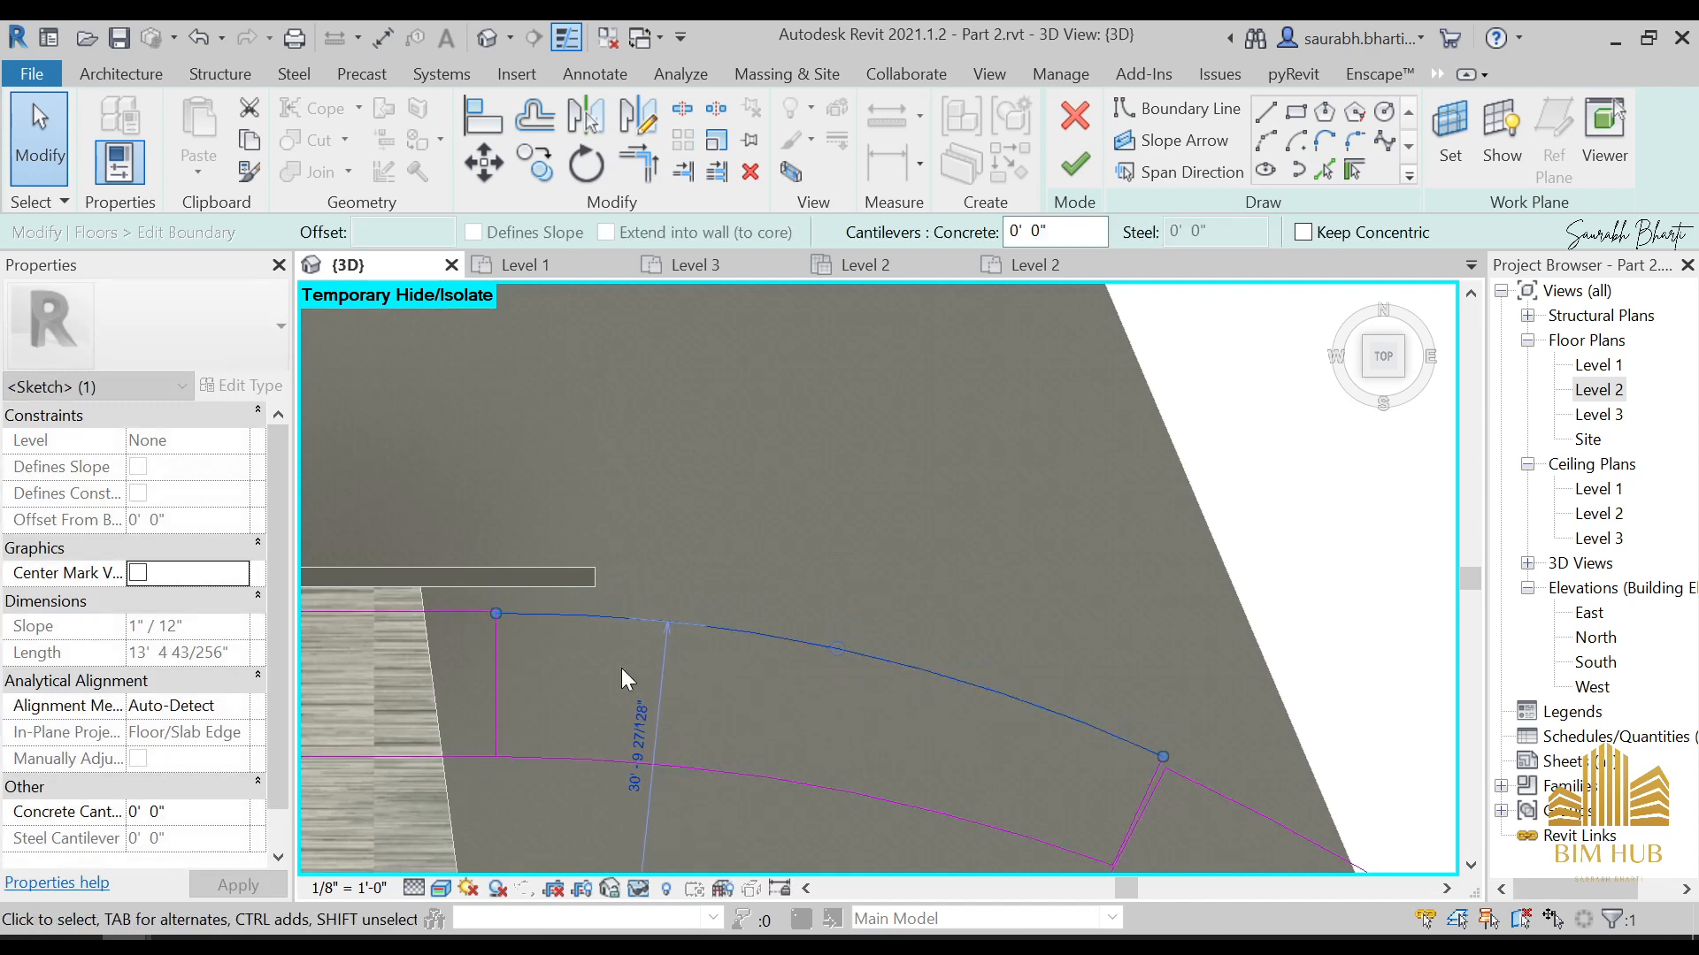
key(Escape)
scroll(471, 597, up, 5)
scroll(530, 637, up, 5)
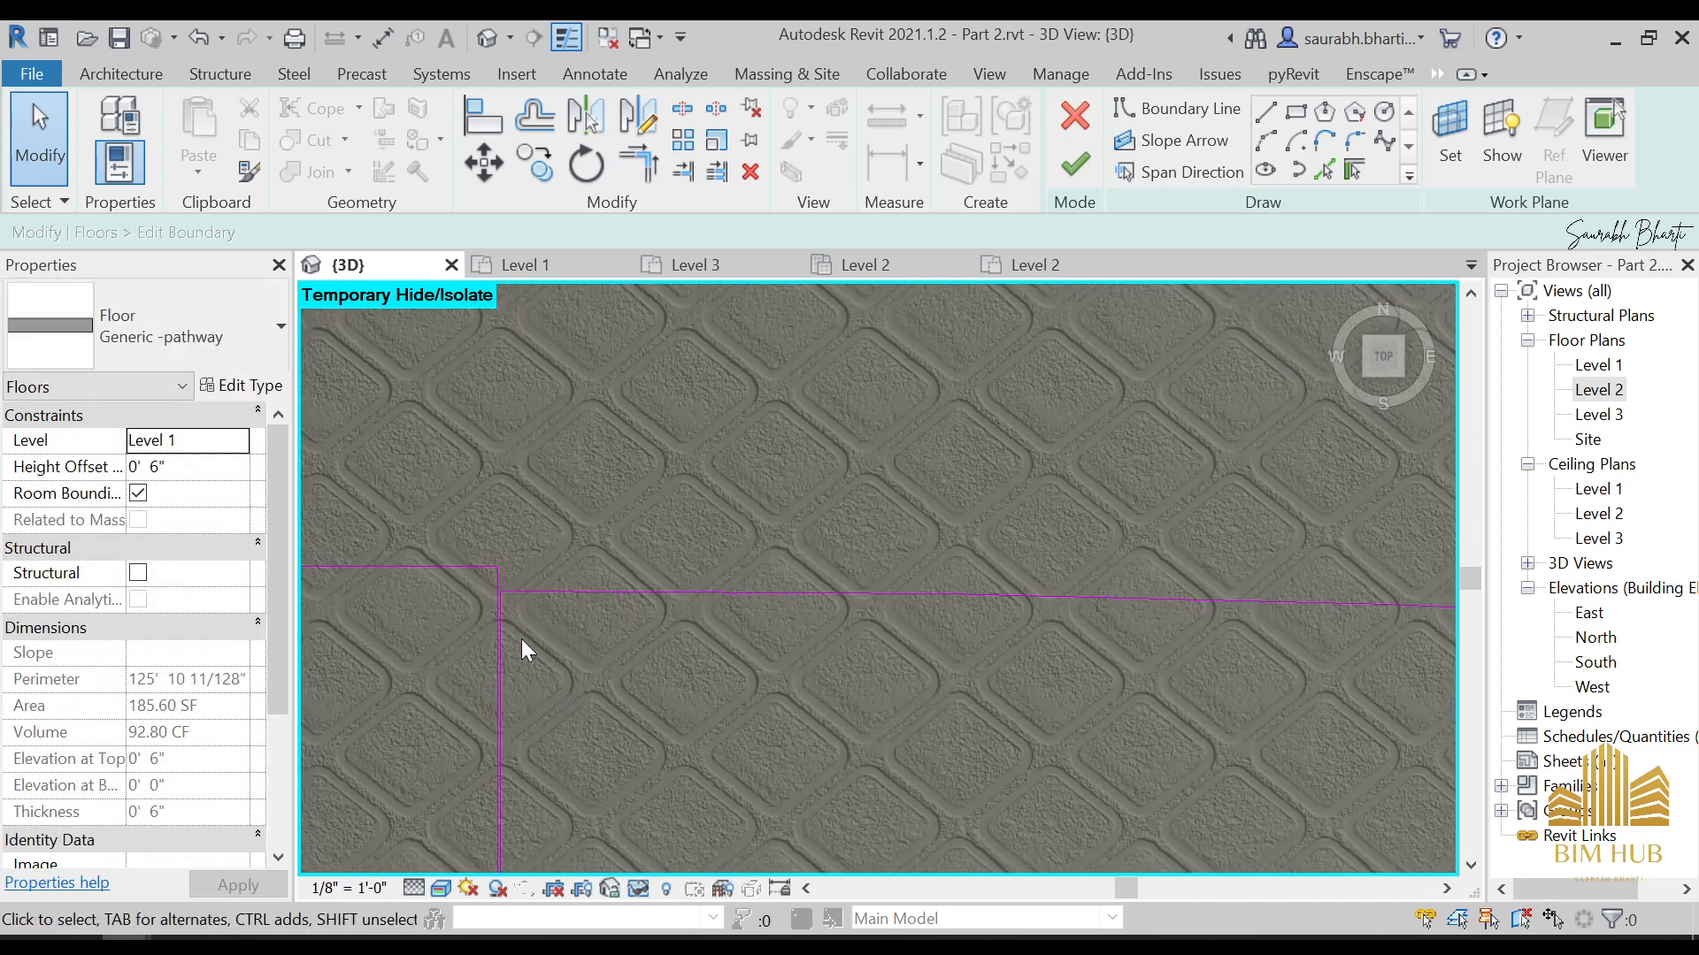
click(1073, 161)
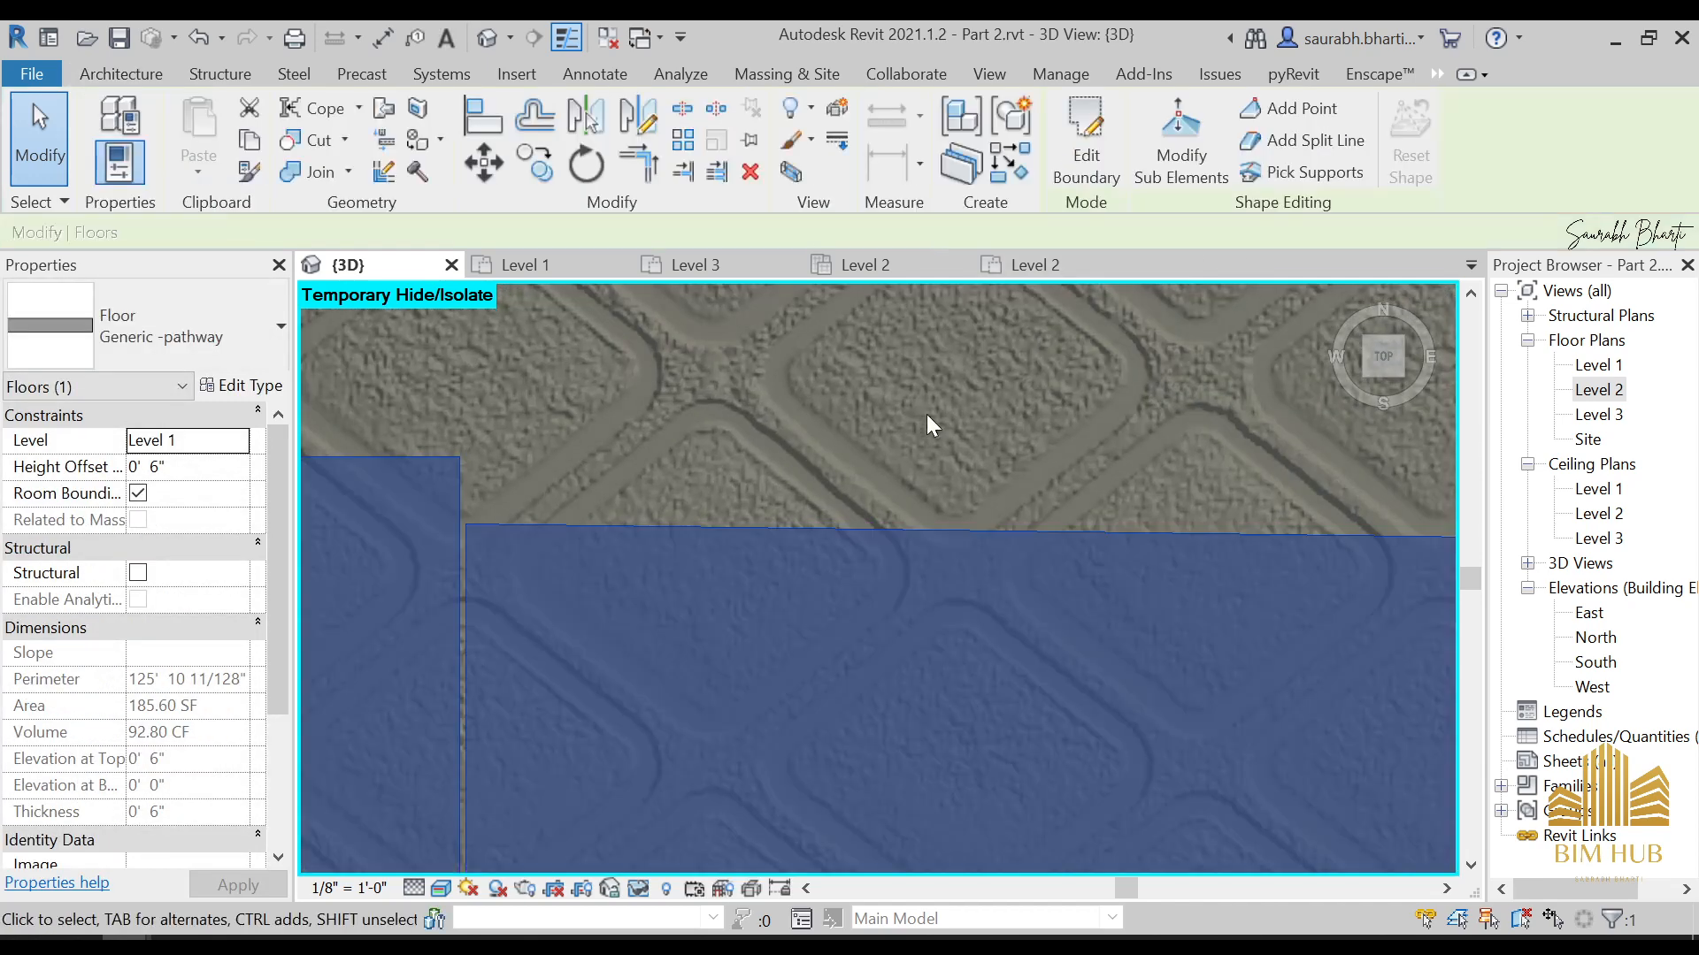
scroll(926, 414, down, 8)
key(Escape)
Reopen the pathway floor's boundary and move the outer end of the outermost segment's closing line to the middle segment's corner
middle_drag(1162, 662, 932, 538)
click(941, 525)
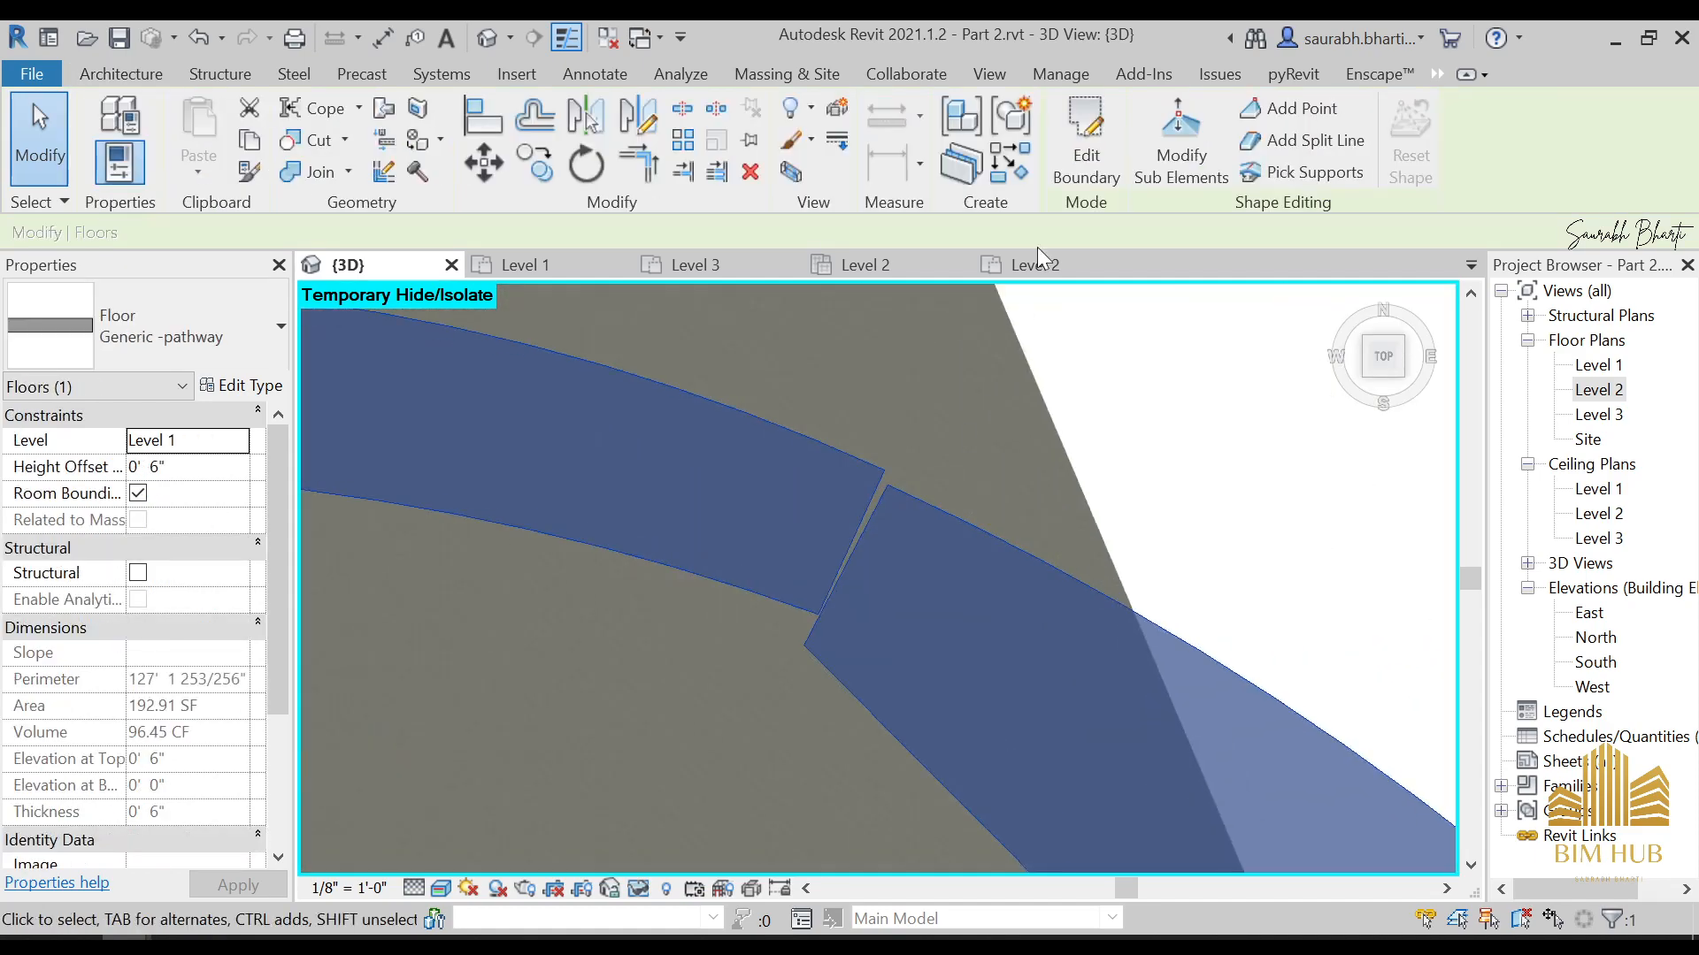
click(1087, 155)
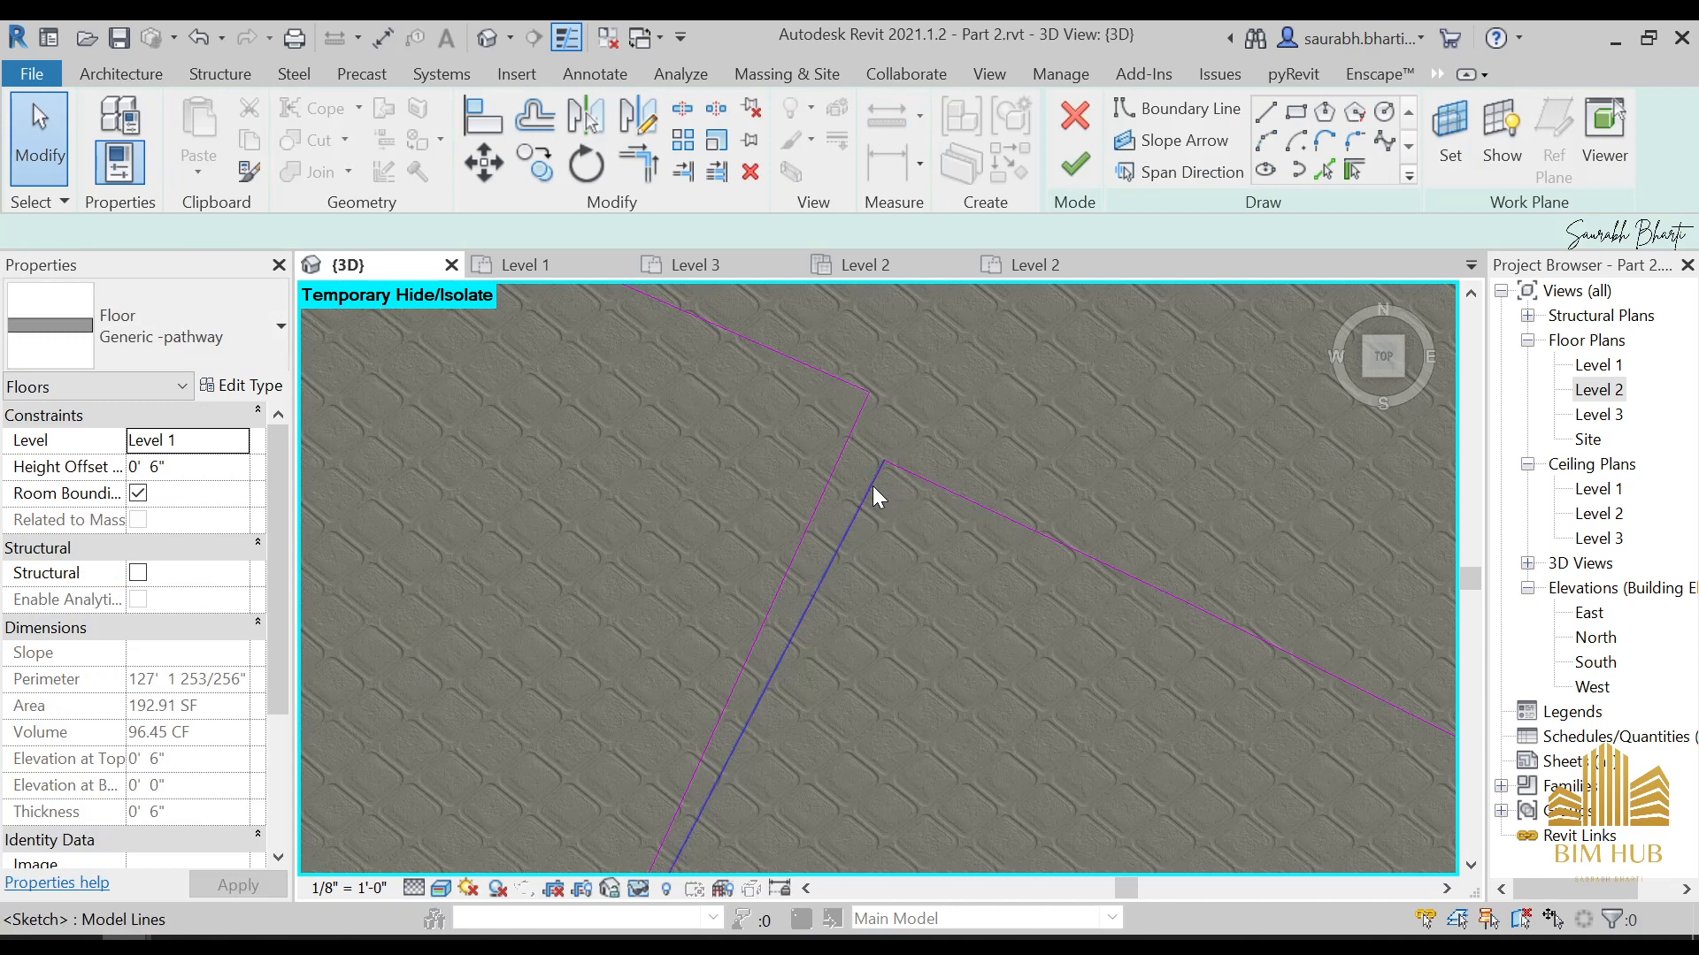
click(871, 486)
drag(874, 393, 862, 412)
Try to stretch the near end of the outermost segment's outer arc towards the middle segment's corner
click(939, 582)
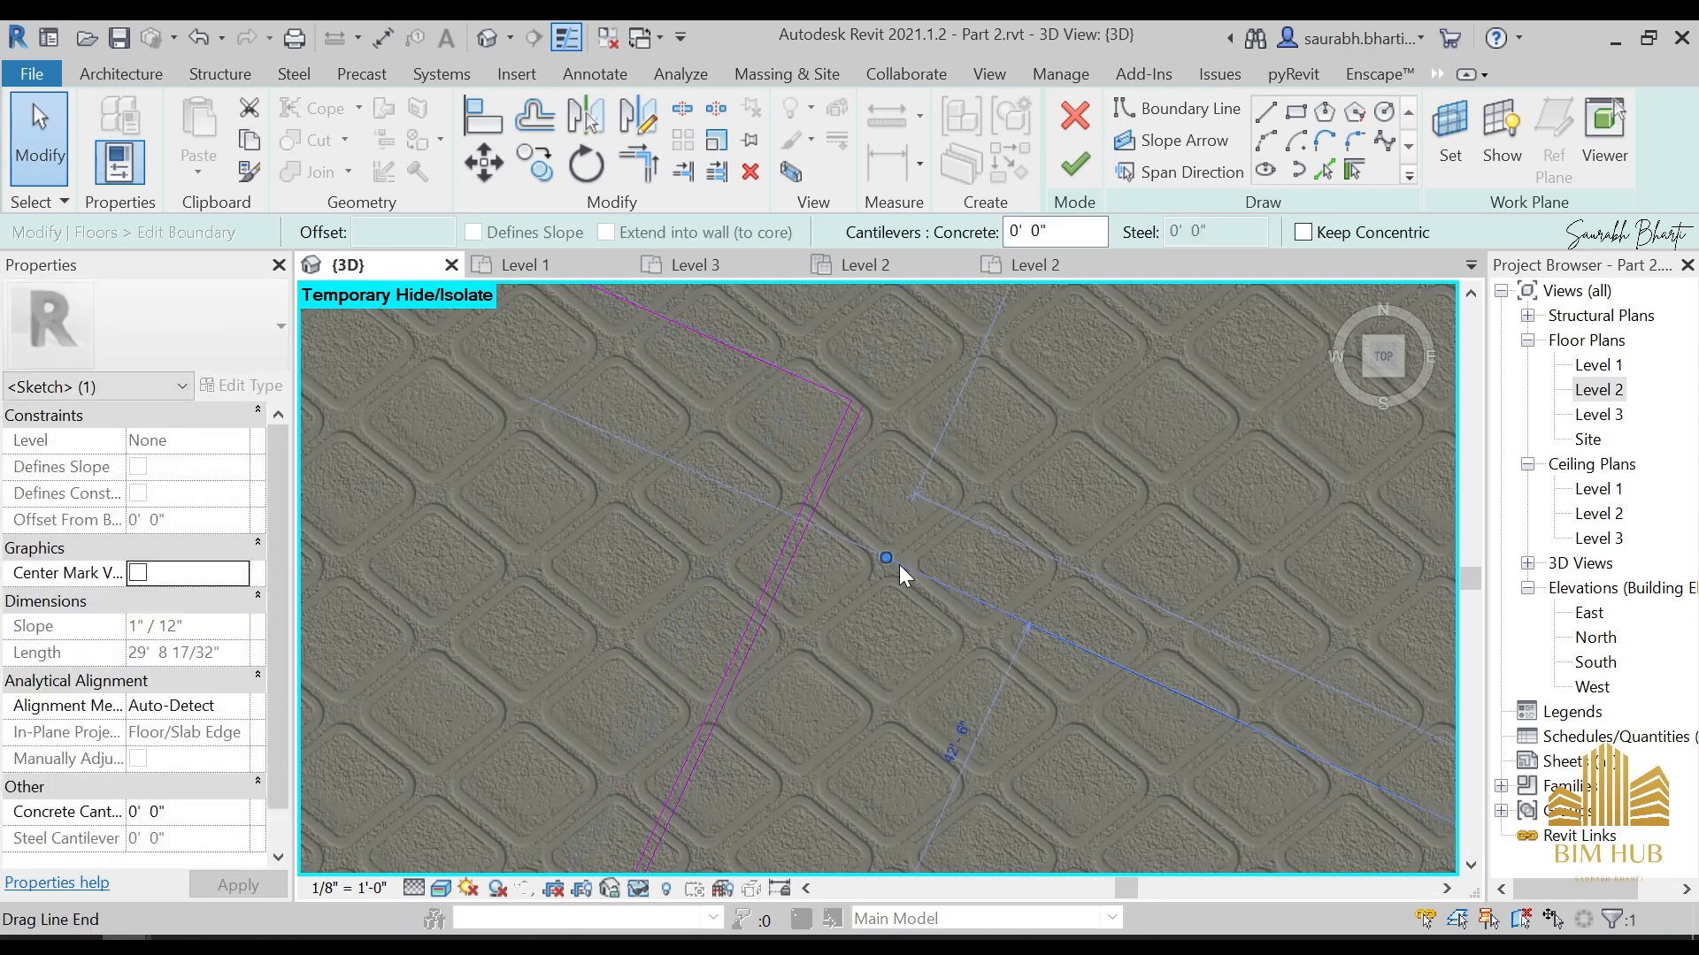
drag(888, 559, 888, 494)
drag(860, 403, 861, 402)
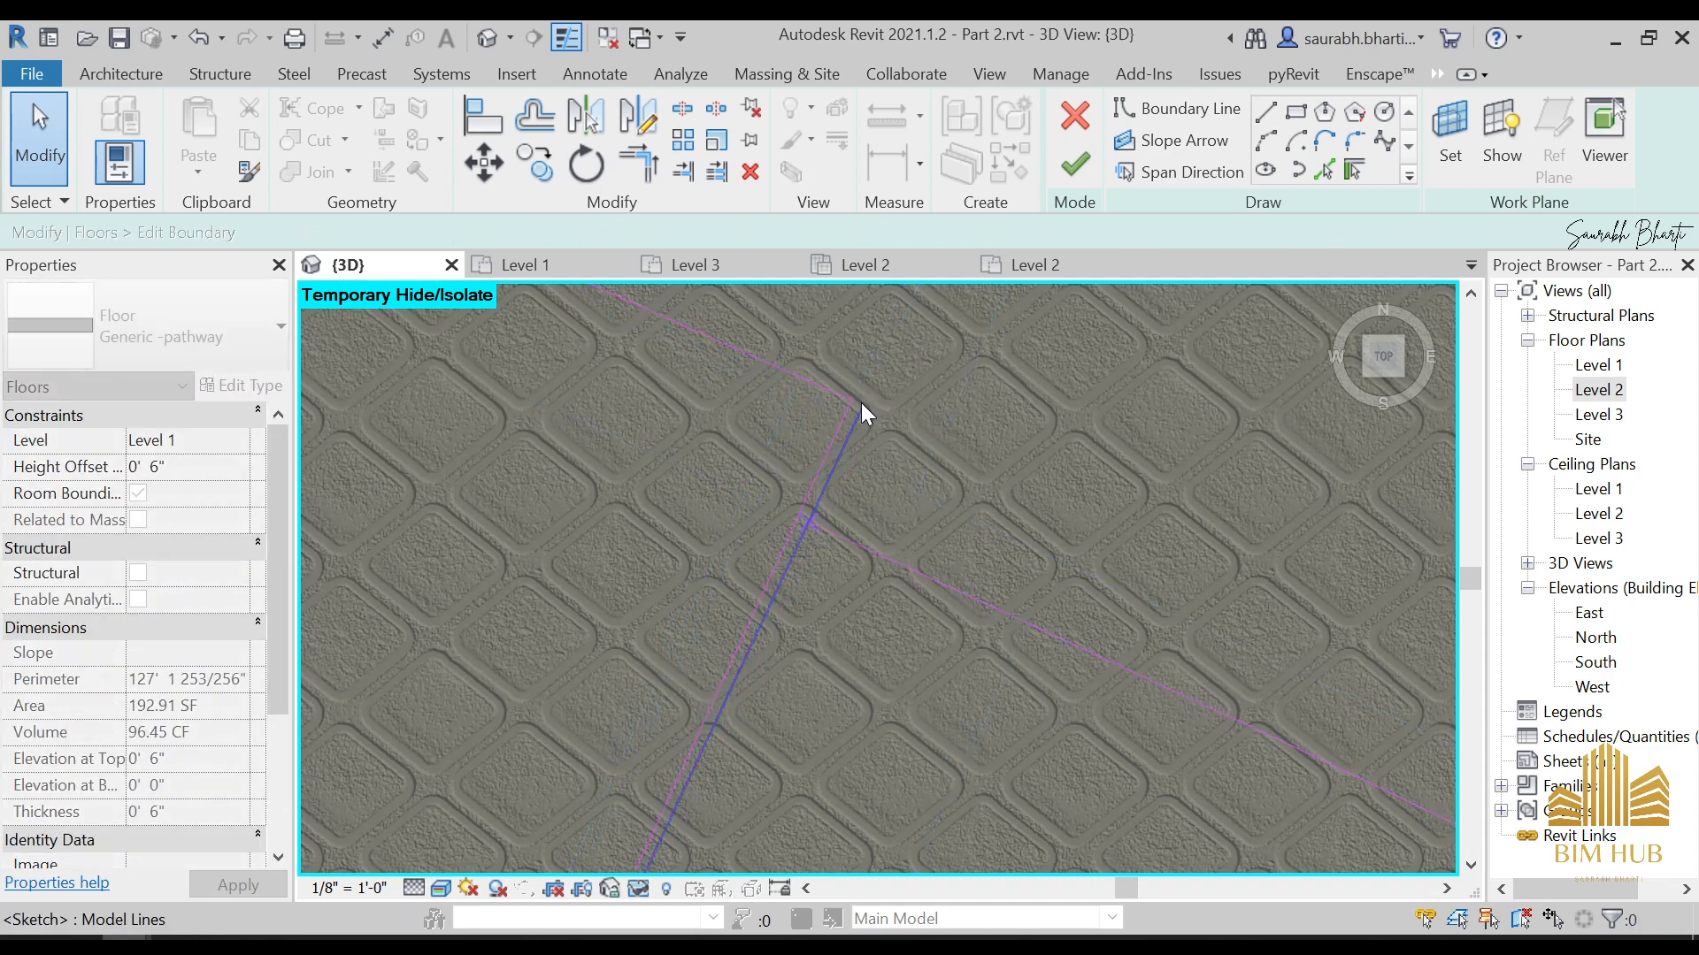
click(883, 522)
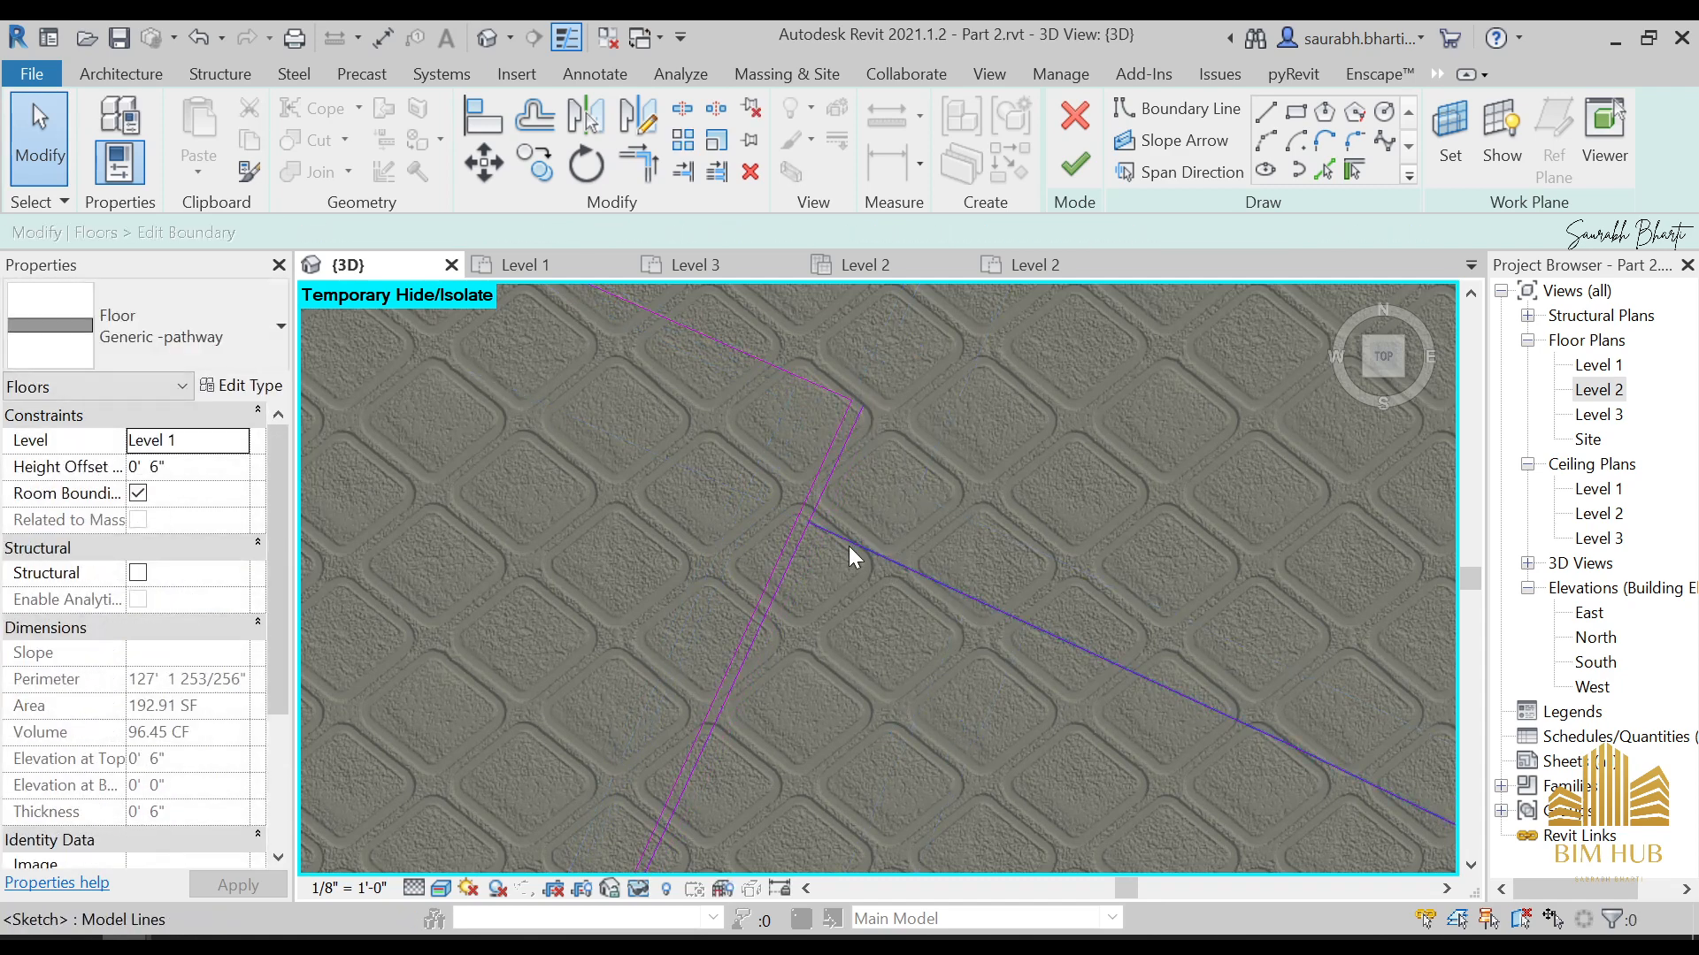
click(890, 570)
drag(888, 494, 845, 538)
click(913, 573)
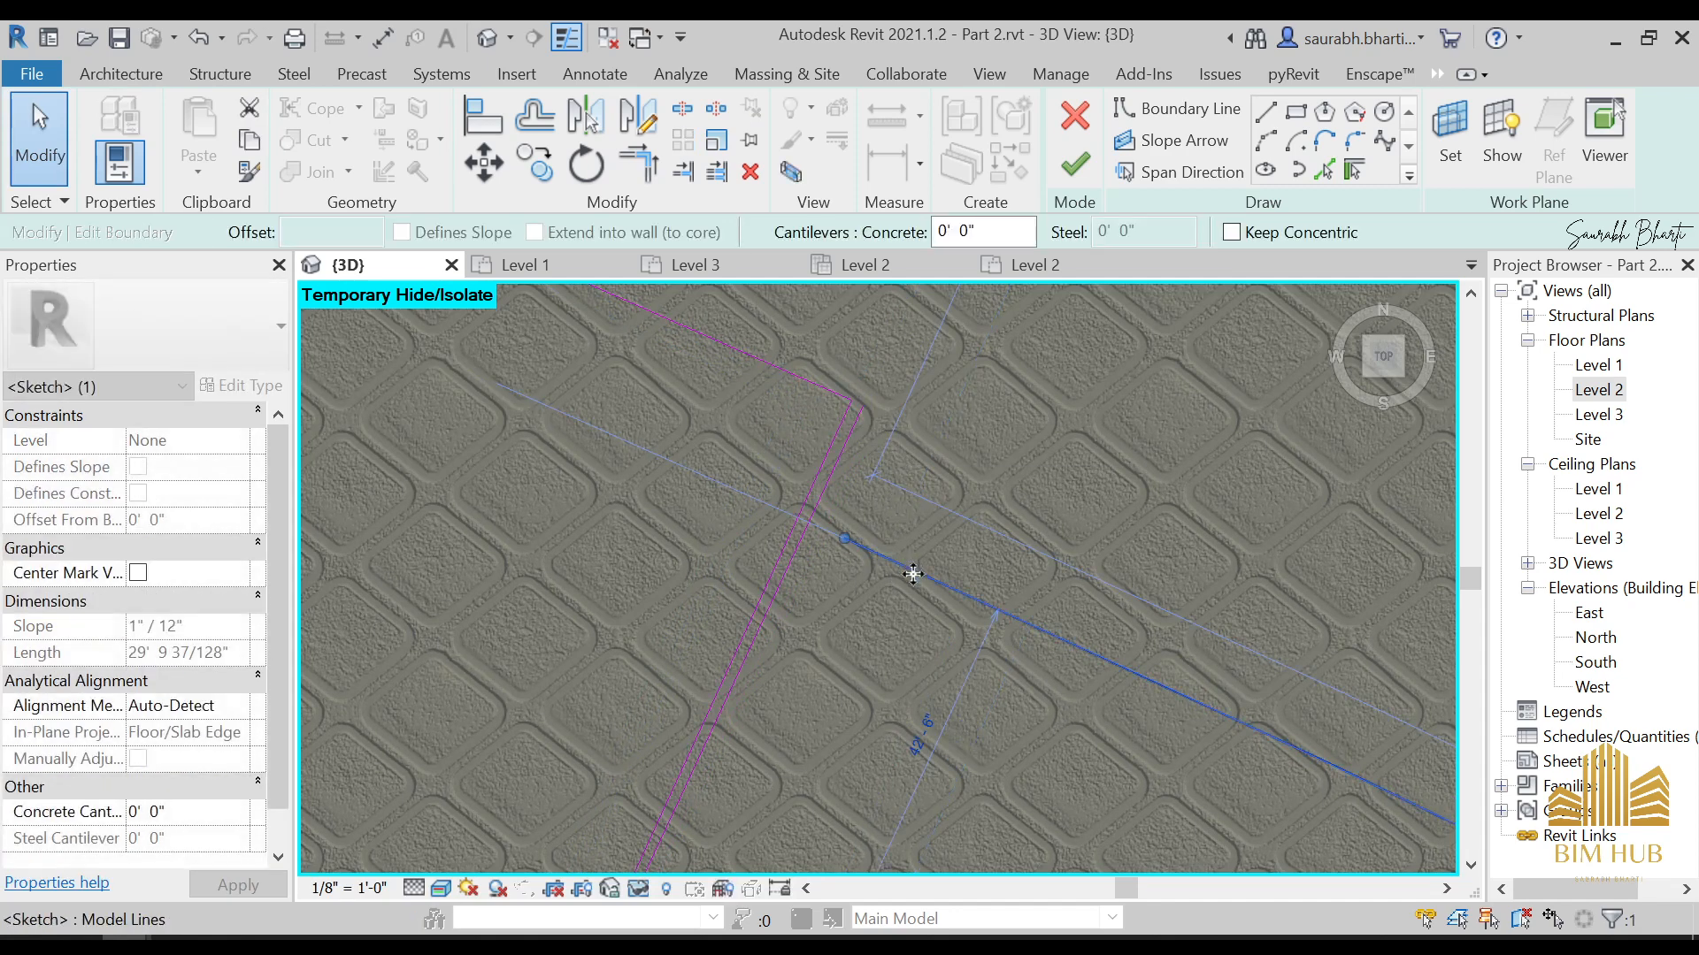
key(ctrl+z)
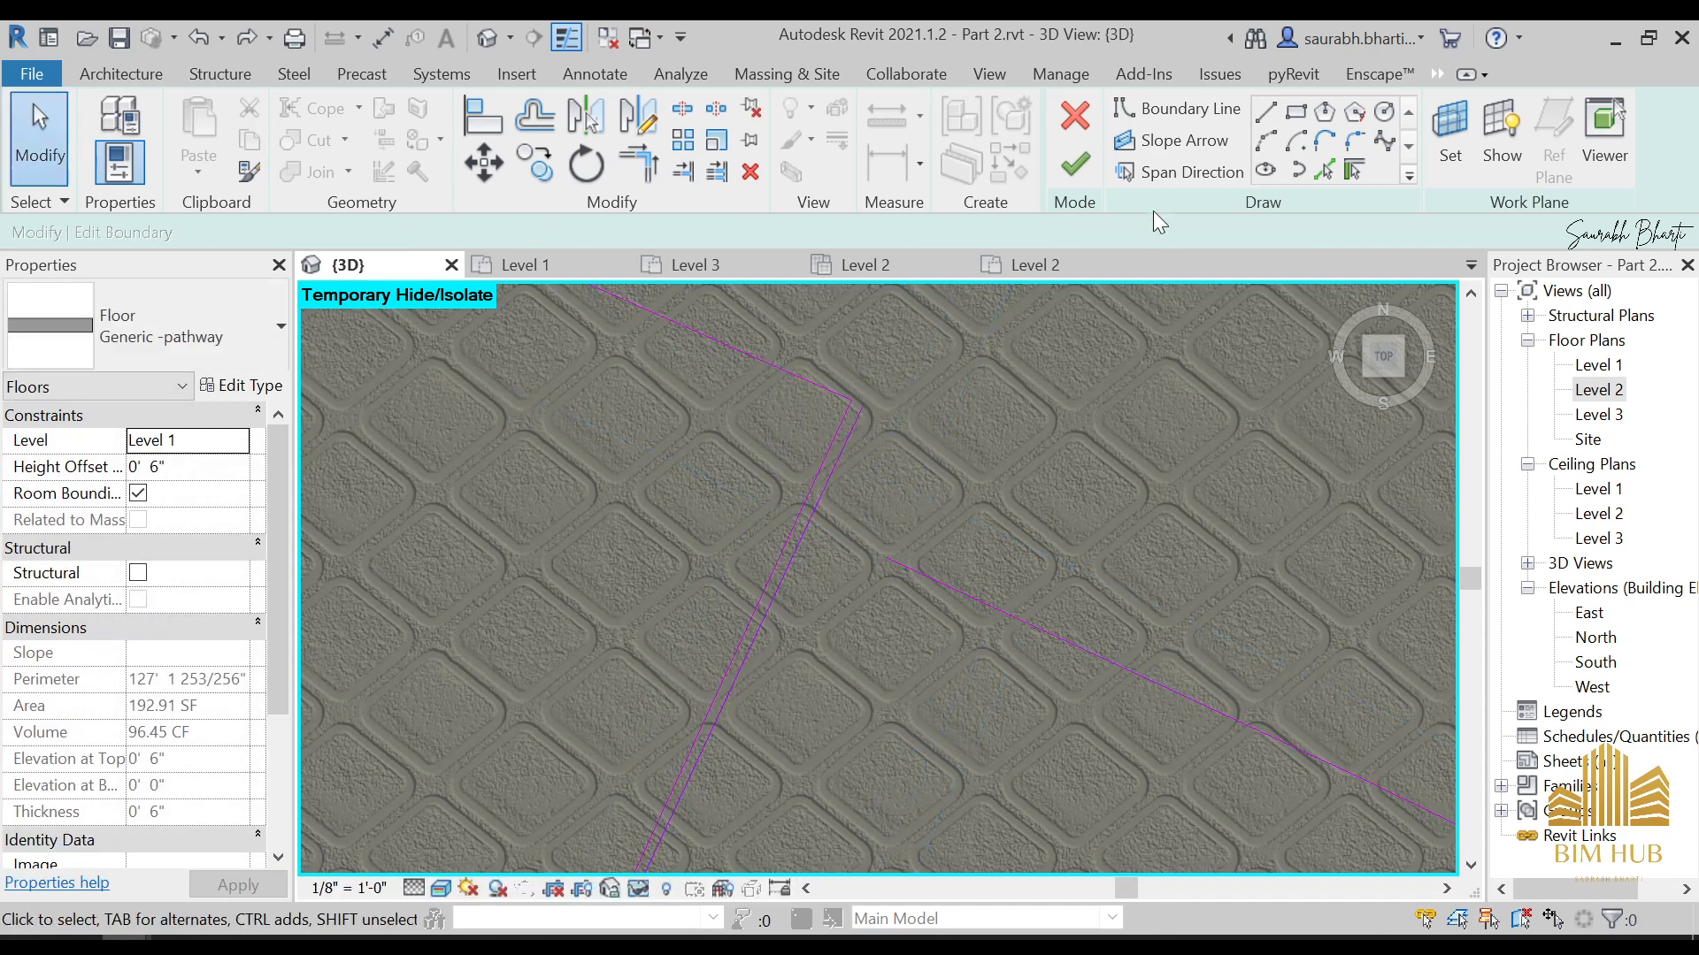
Draw a straight boundary line from the middle segment's outer corner to the outermost segment's arc and trim the two together
click(1268, 117)
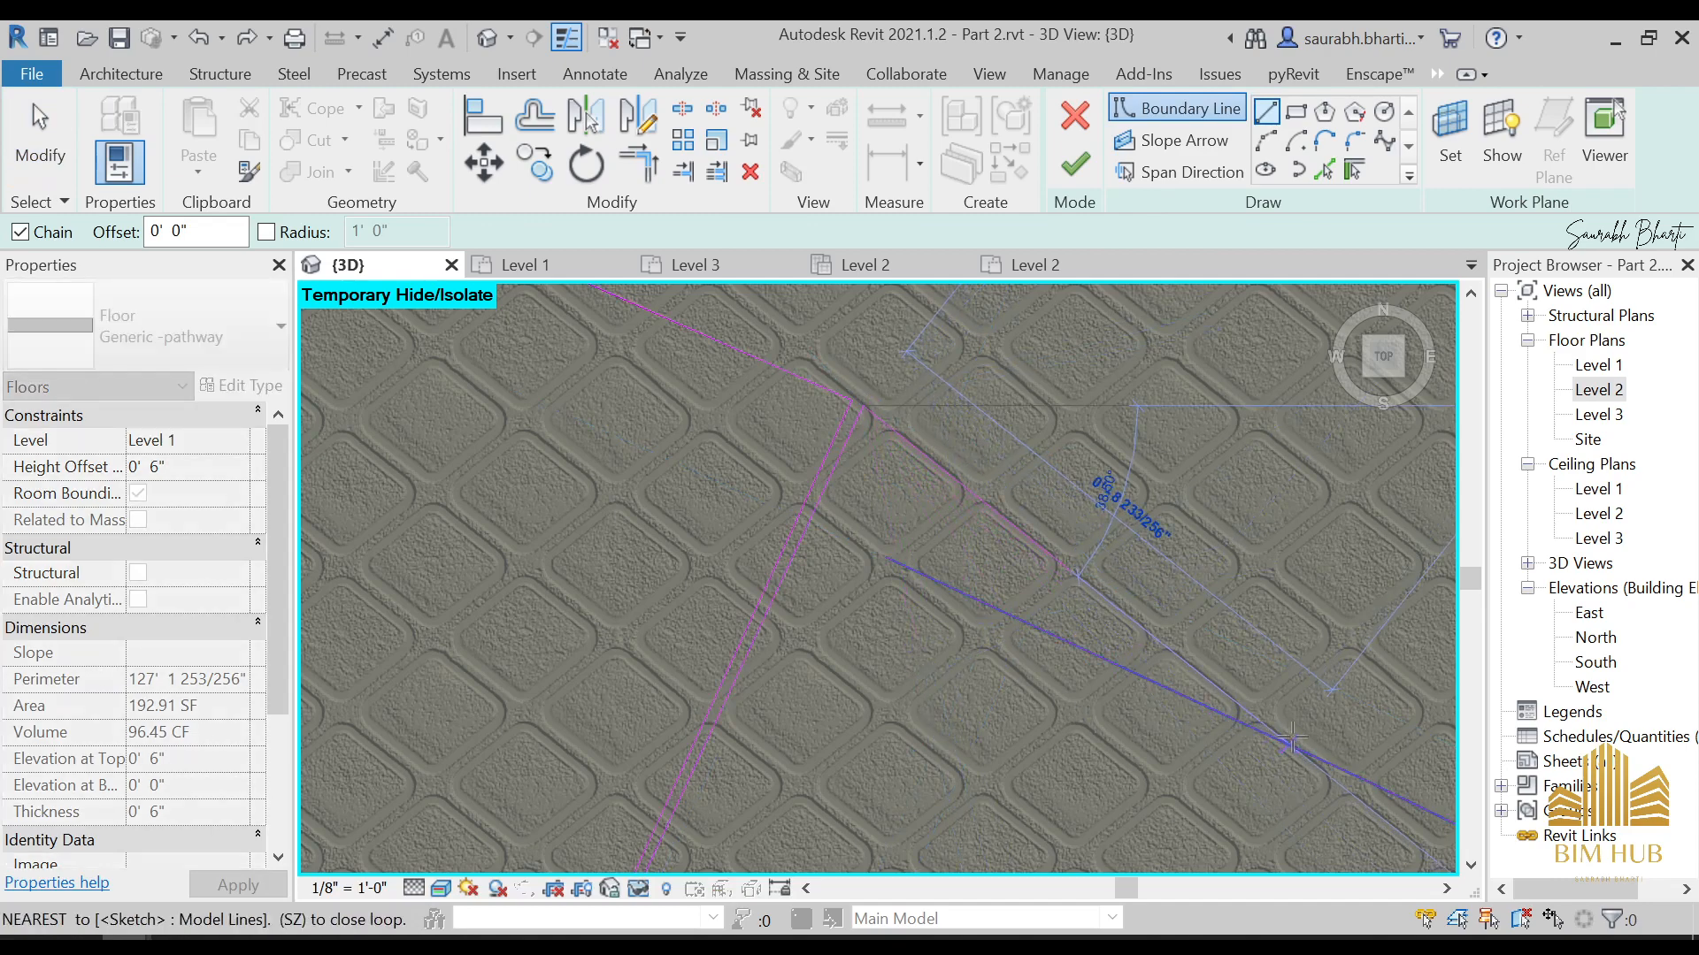
key(Escape)
key(Escape)
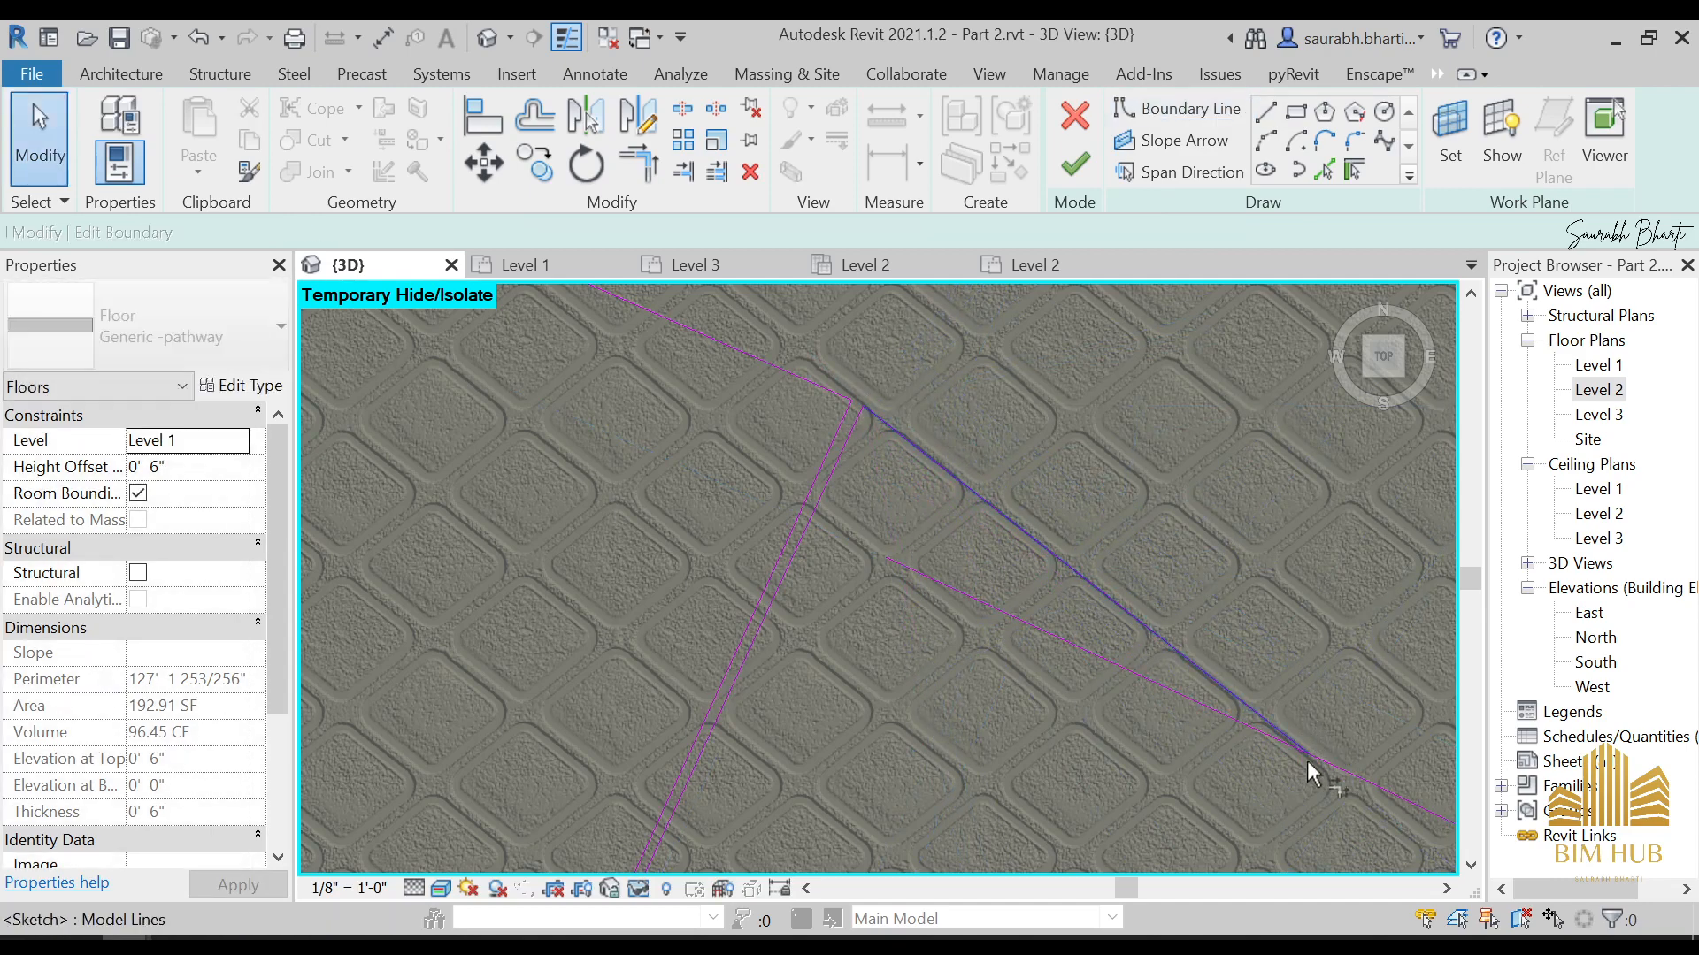
scroll(1206, 725, down, 10)
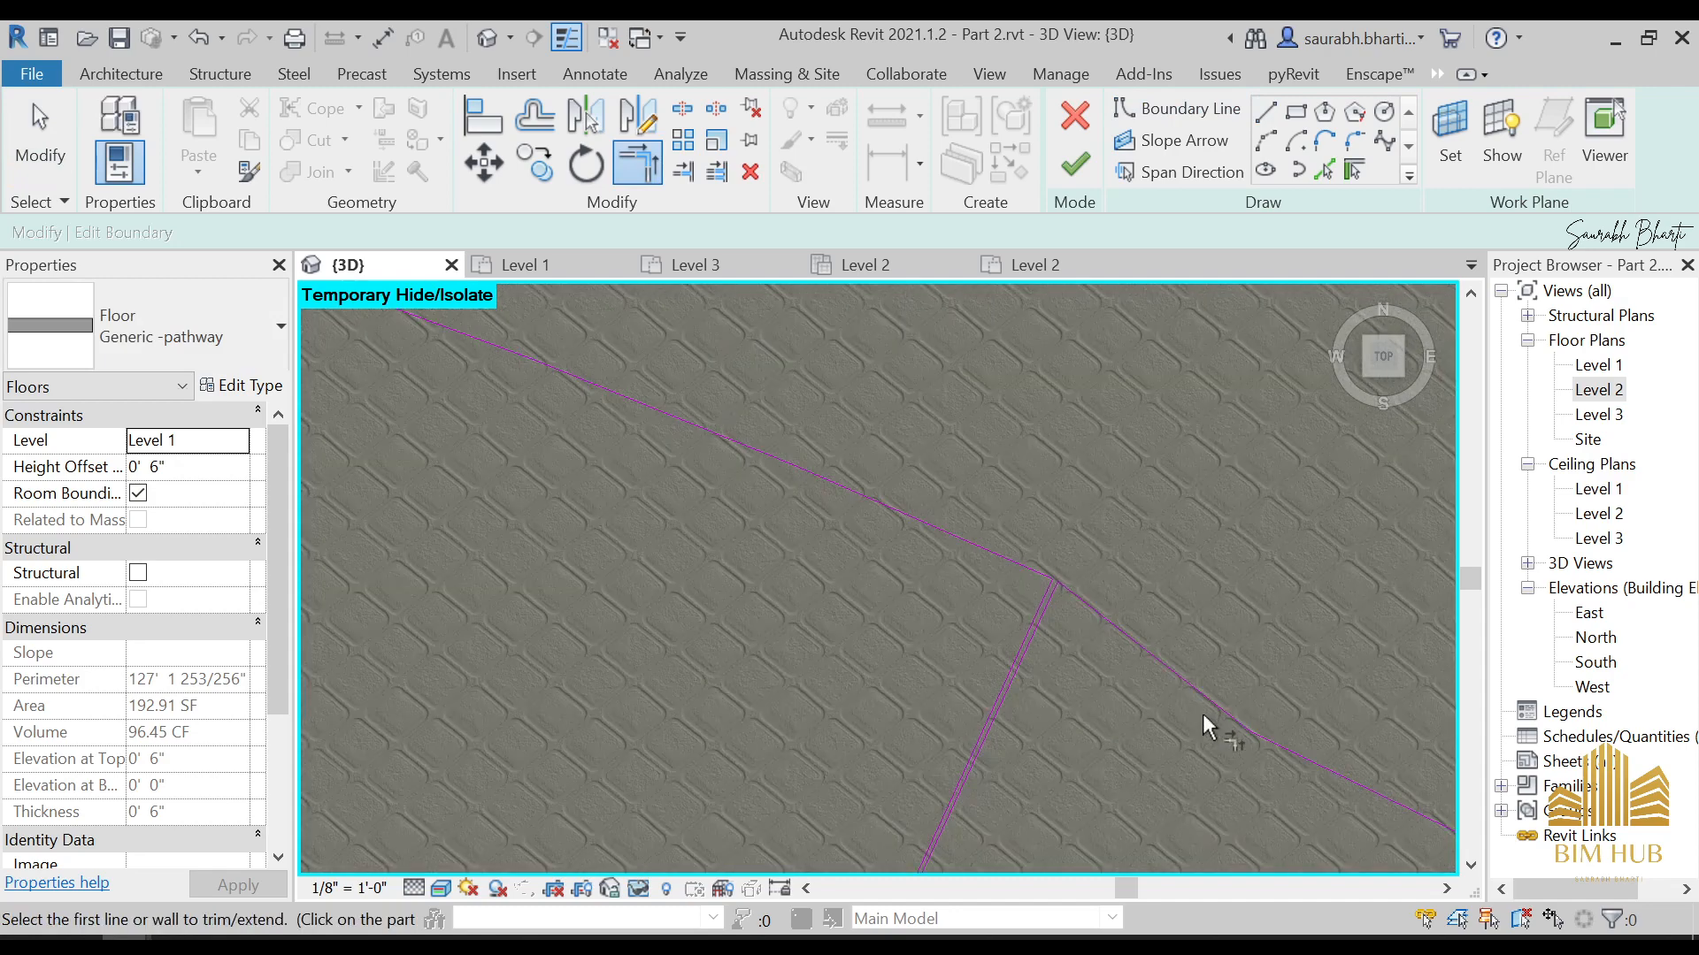
Shift the outermost segment's inner straight edge slightly towards the middle segment, finish the boundary sketch and deselect the floor
scroll(1089, 574, down, 3)
middle_drag(1089, 574, 955, 569)
click(1017, 648)
scroll(973, 508, up, 3)
scroll(900, 654, up, 3)
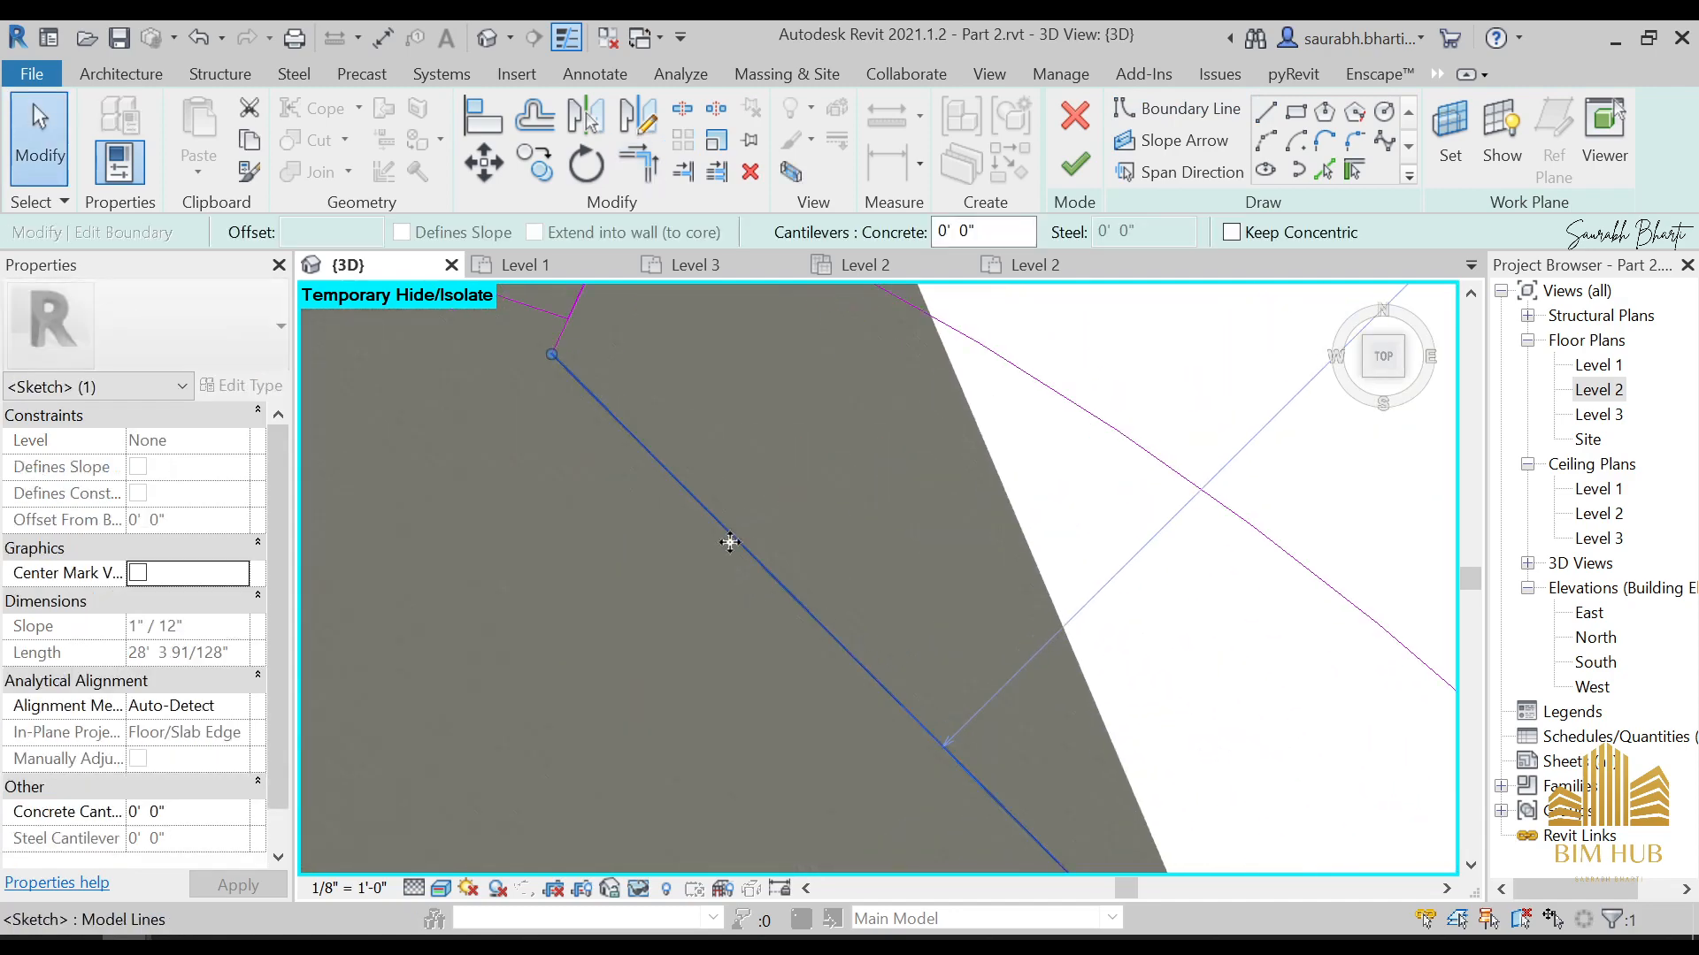
drag(751, 512, 762, 519)
scroll(762, 520, down, 5)
click(1075, 164)
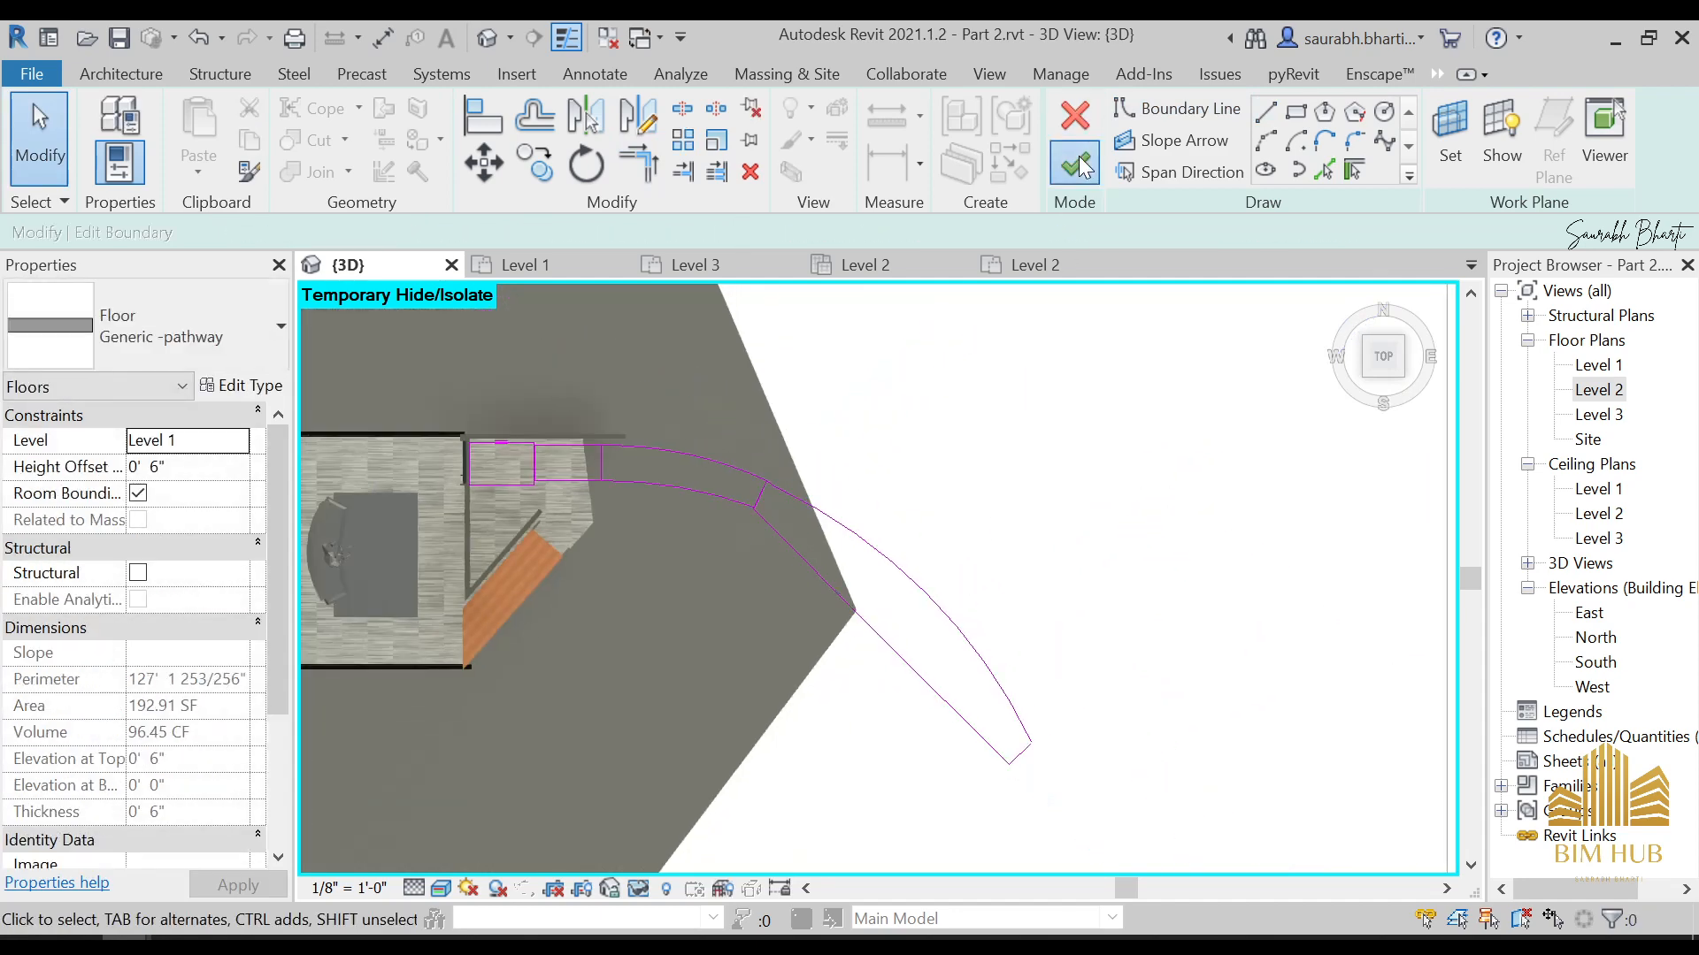
click(786, 614)
shift+middle_drag(784, 663, 805, 459)
scroll(807, 457, up, 1)
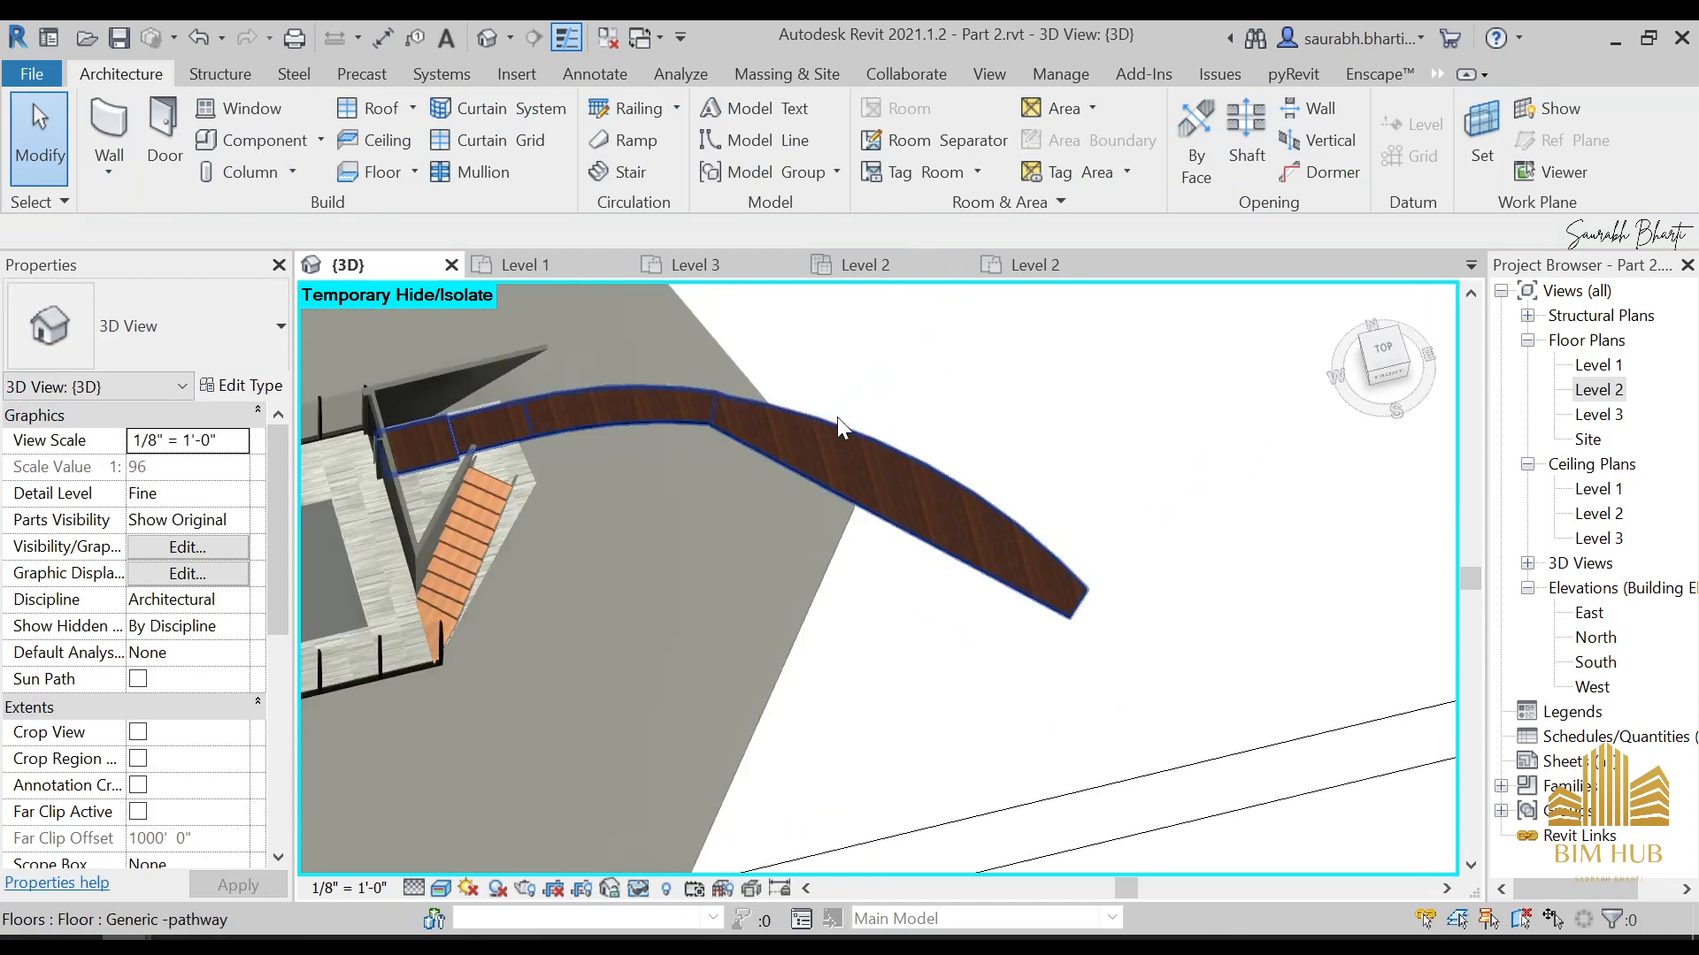
Rotate the wood_bamboo_dark_color.jpg texture of the 1.Pathway material's appearance to 90° and accept the material change
click(1074, 68)
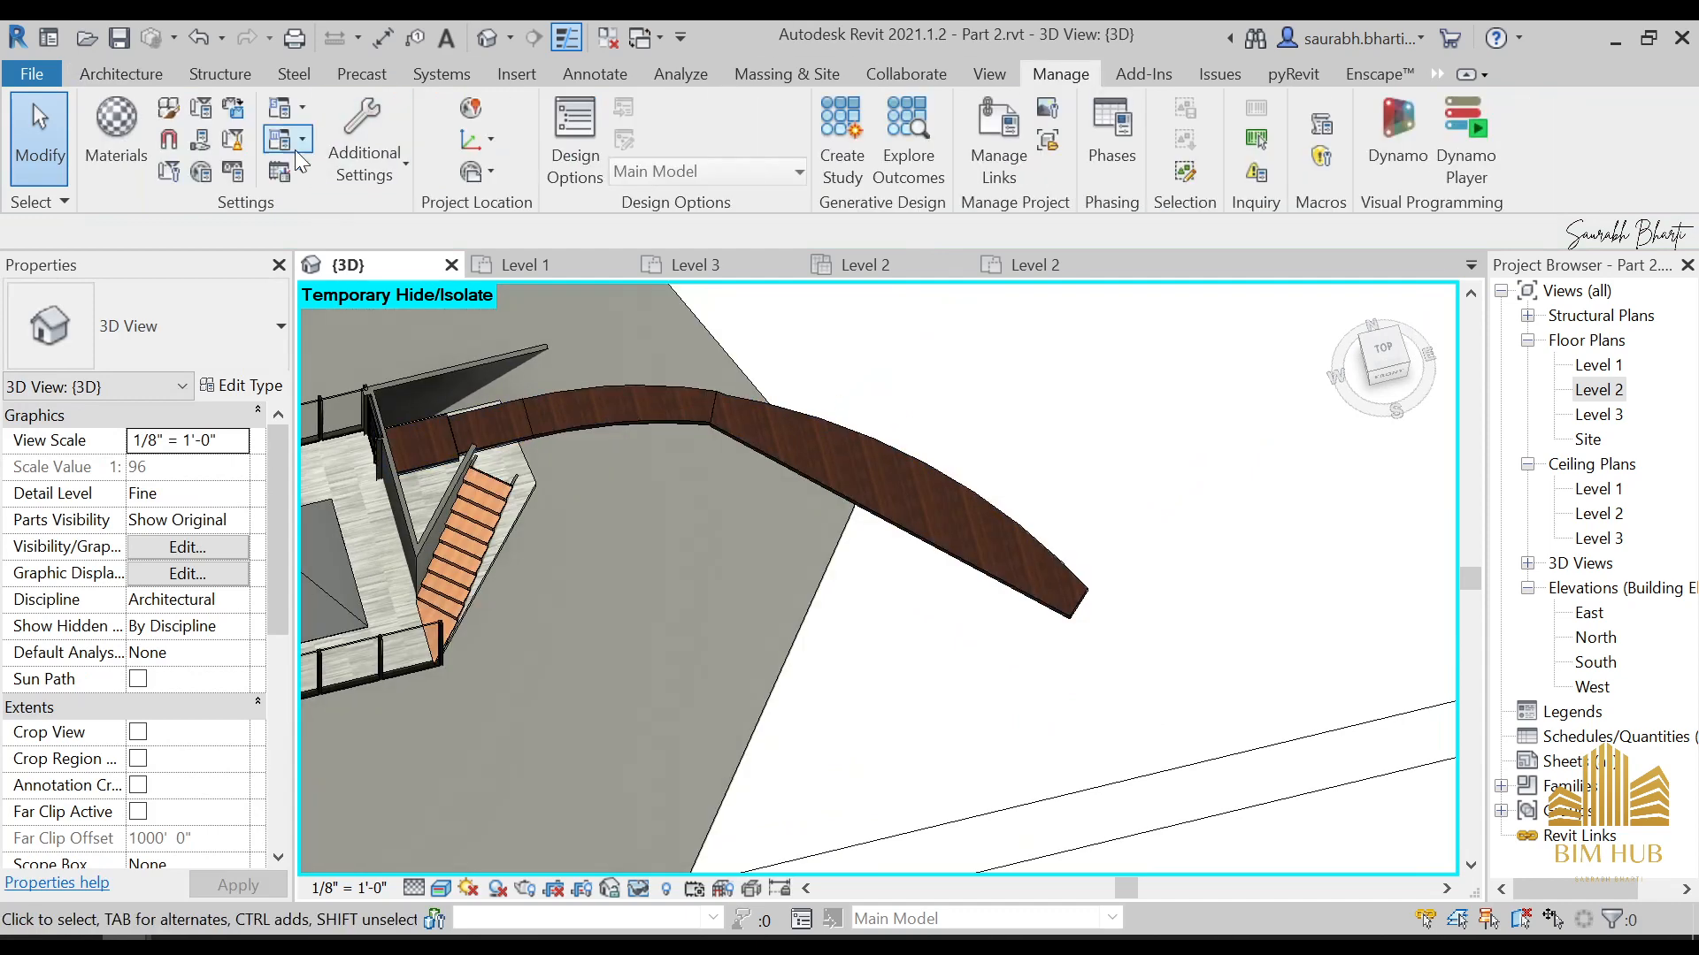
click(113, 123)
click(506, 801)
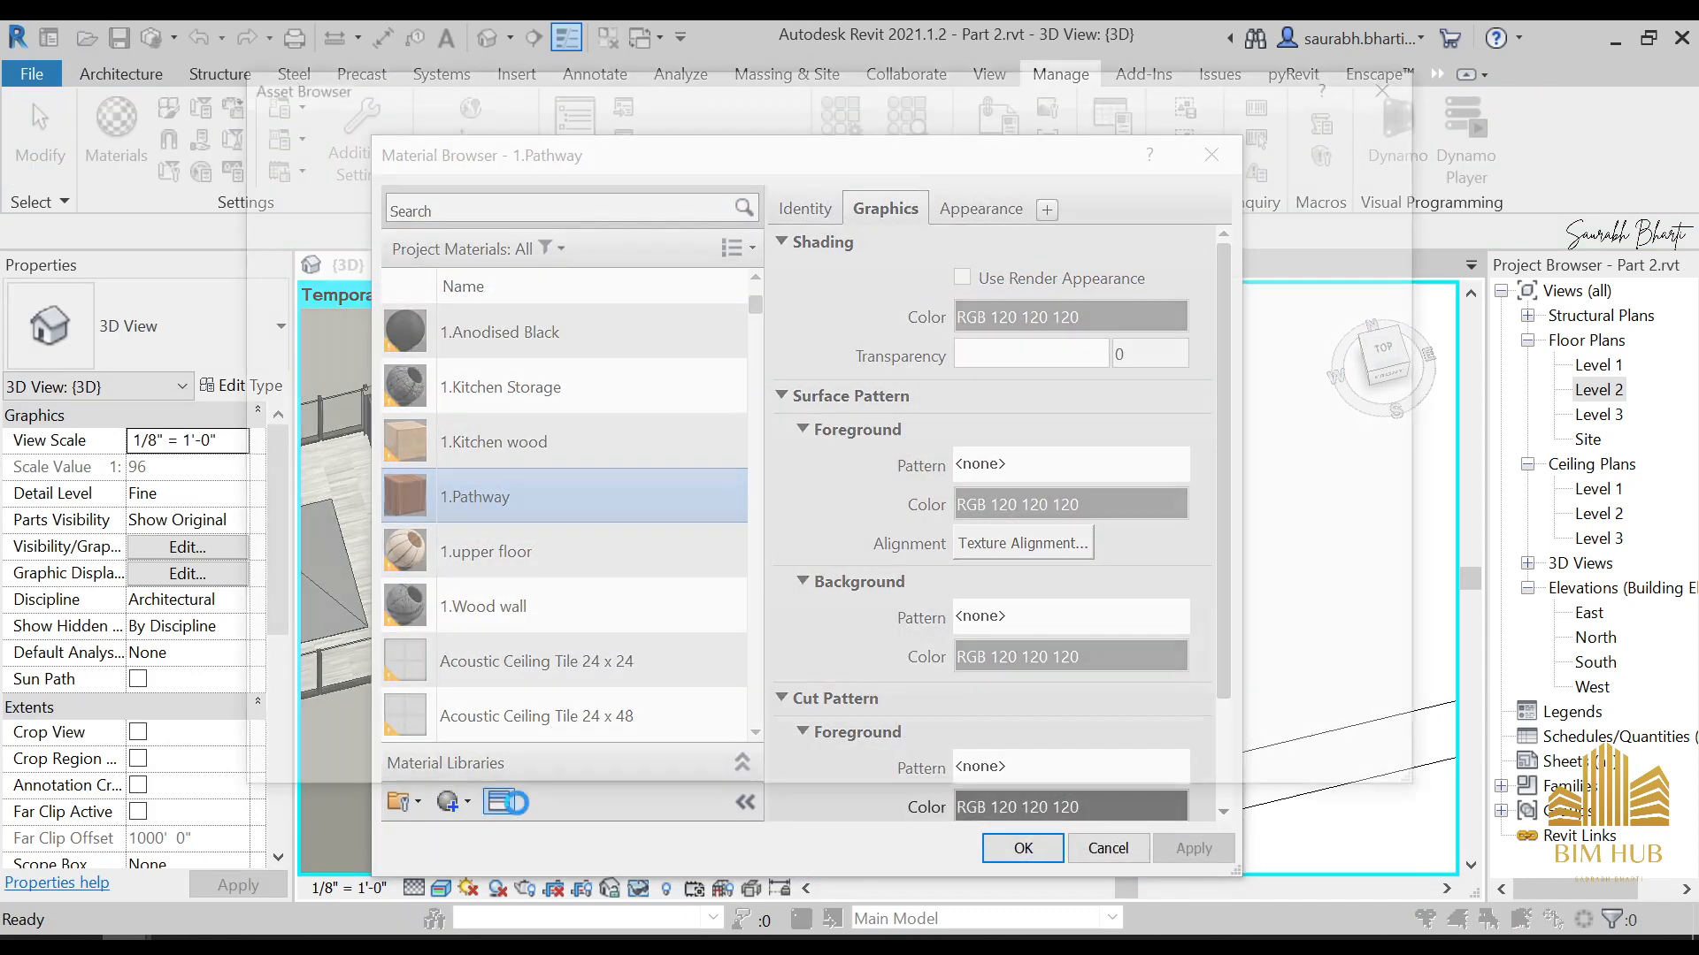
click(1382, 91)
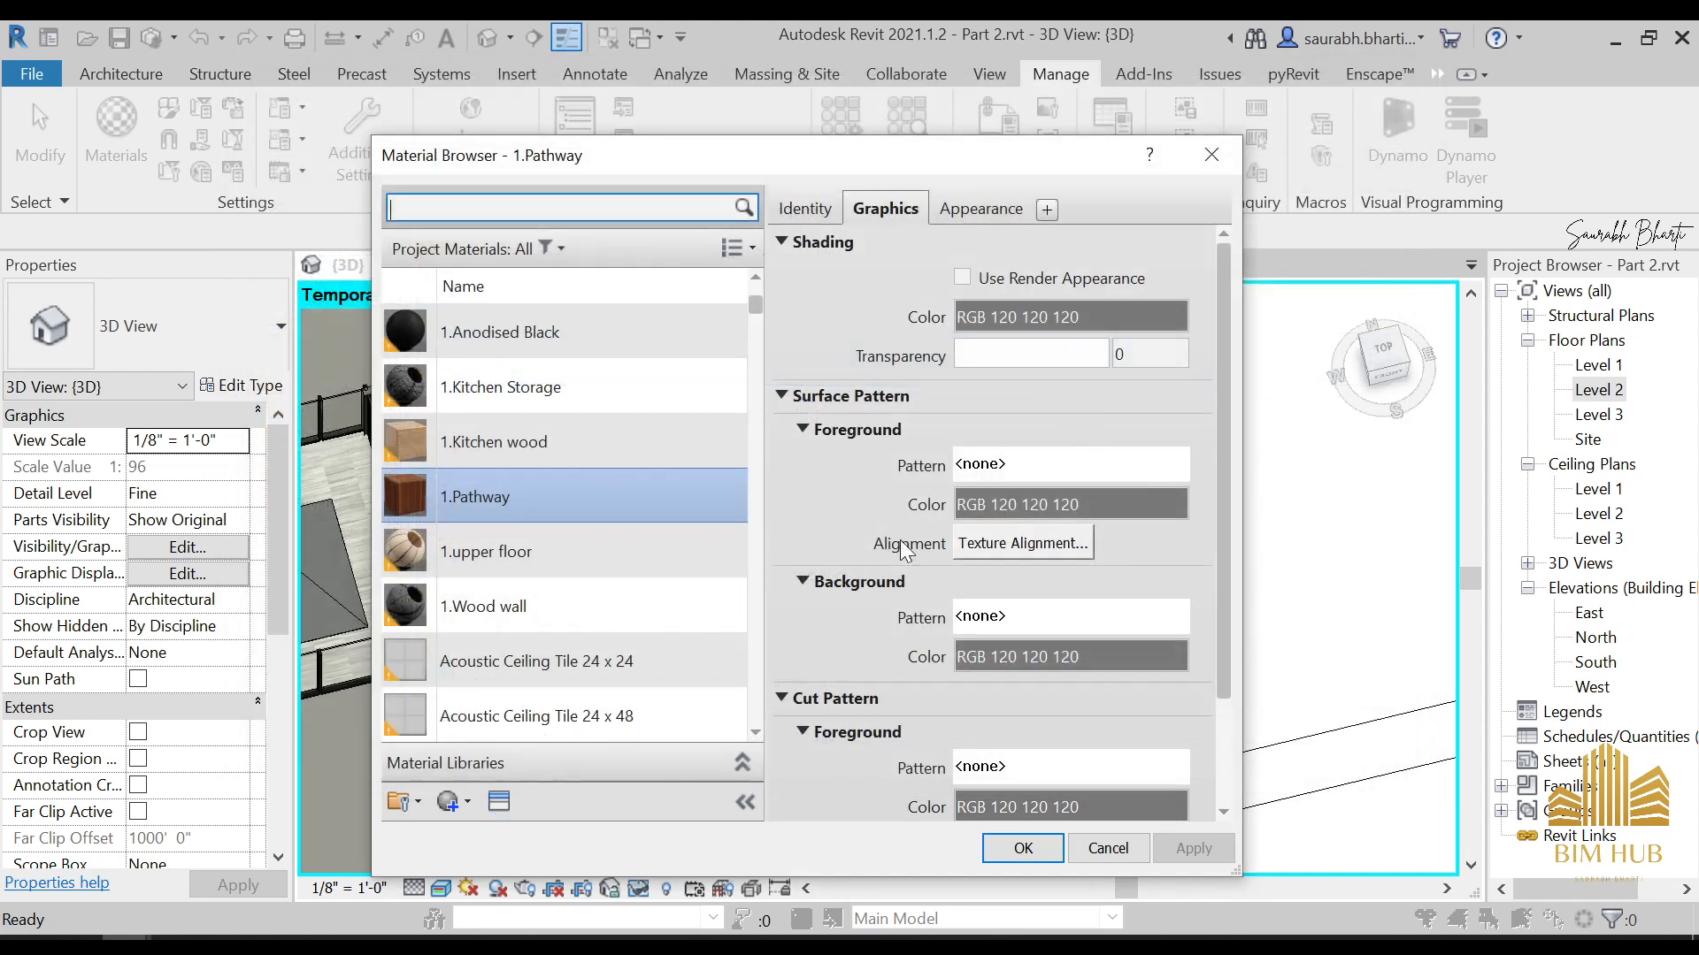
click(982, 209)
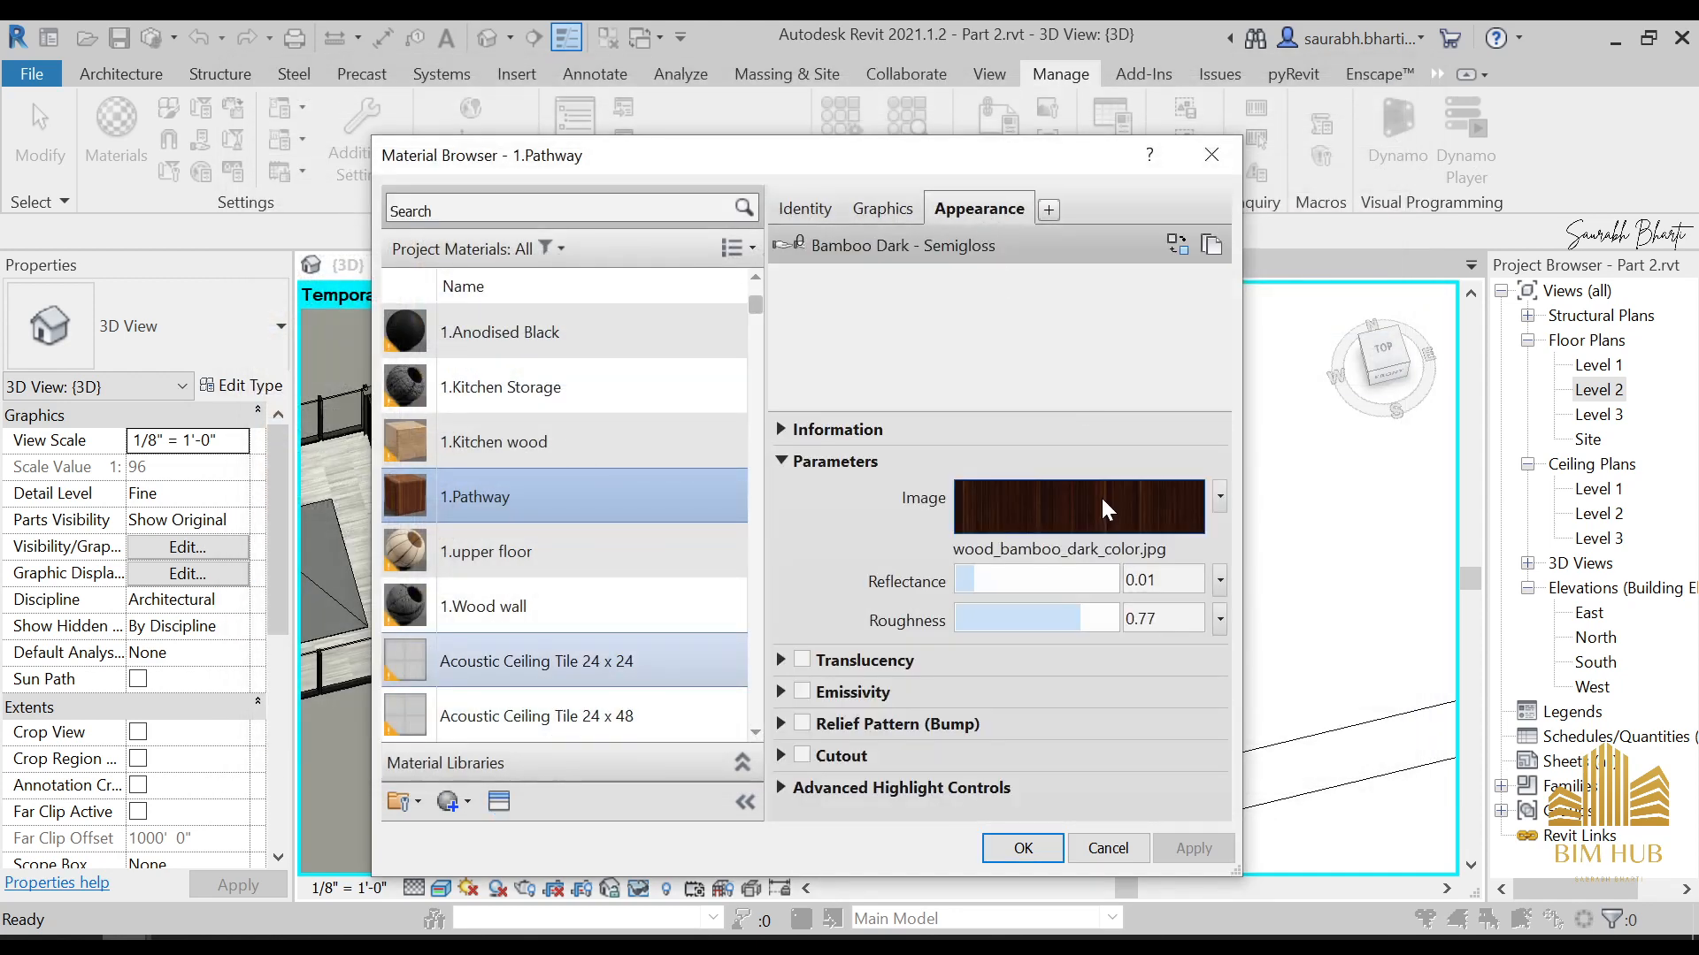
click(1101, 495)
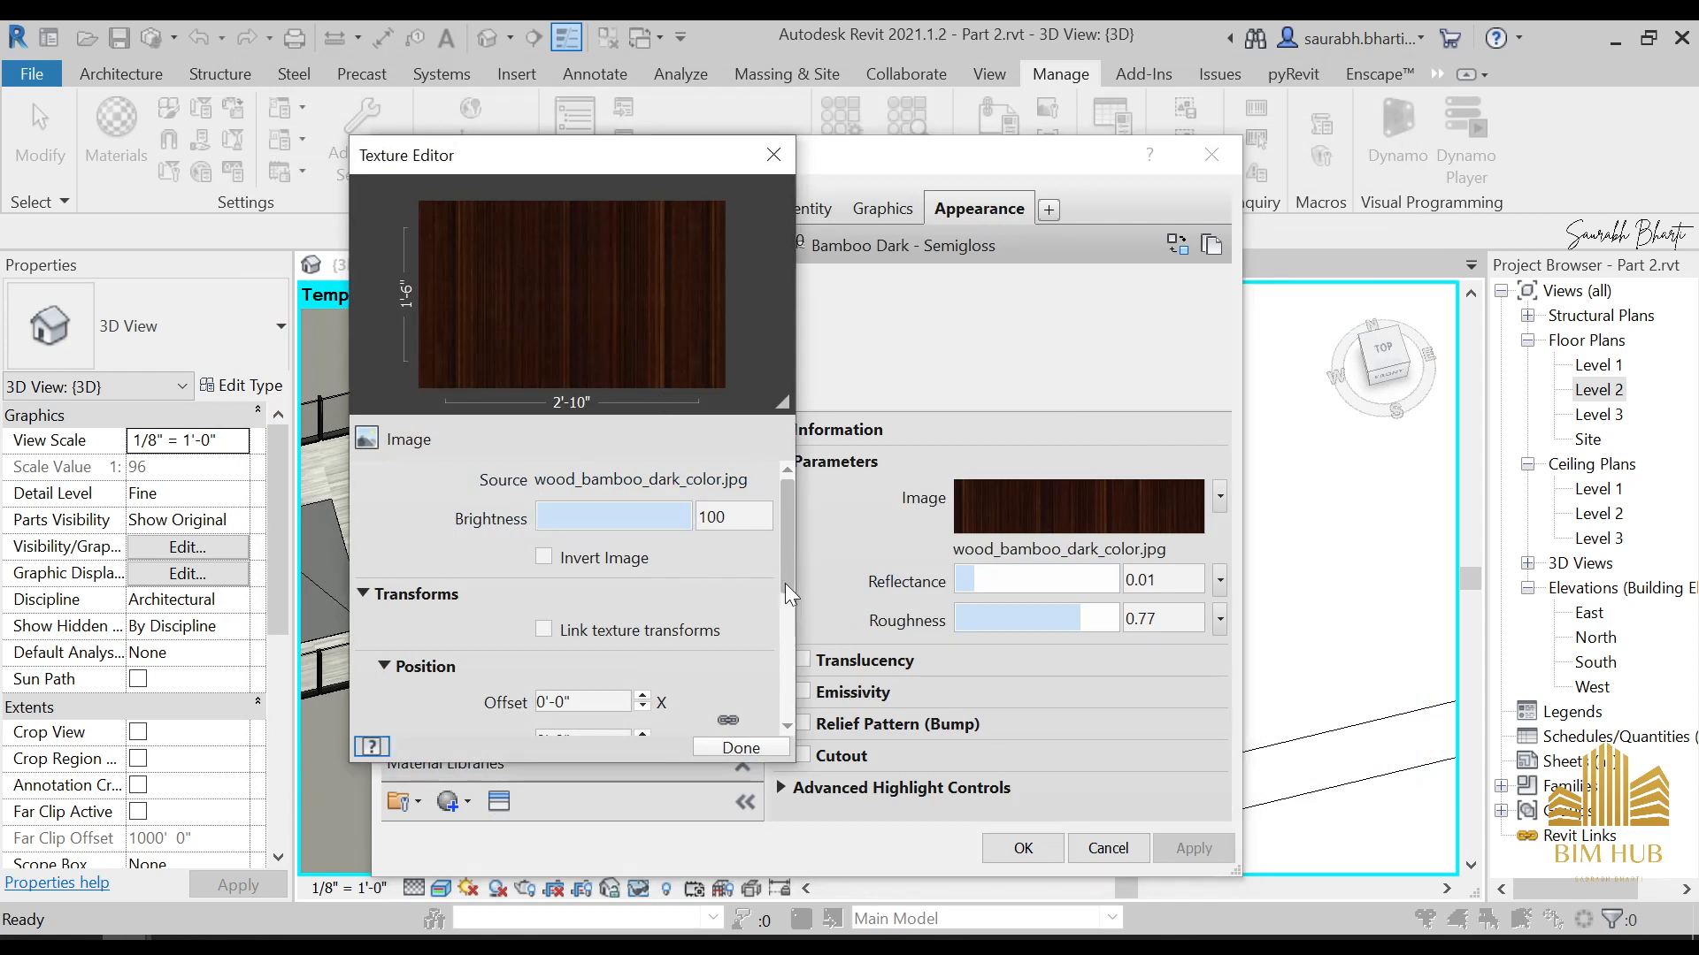
click(790, 623)
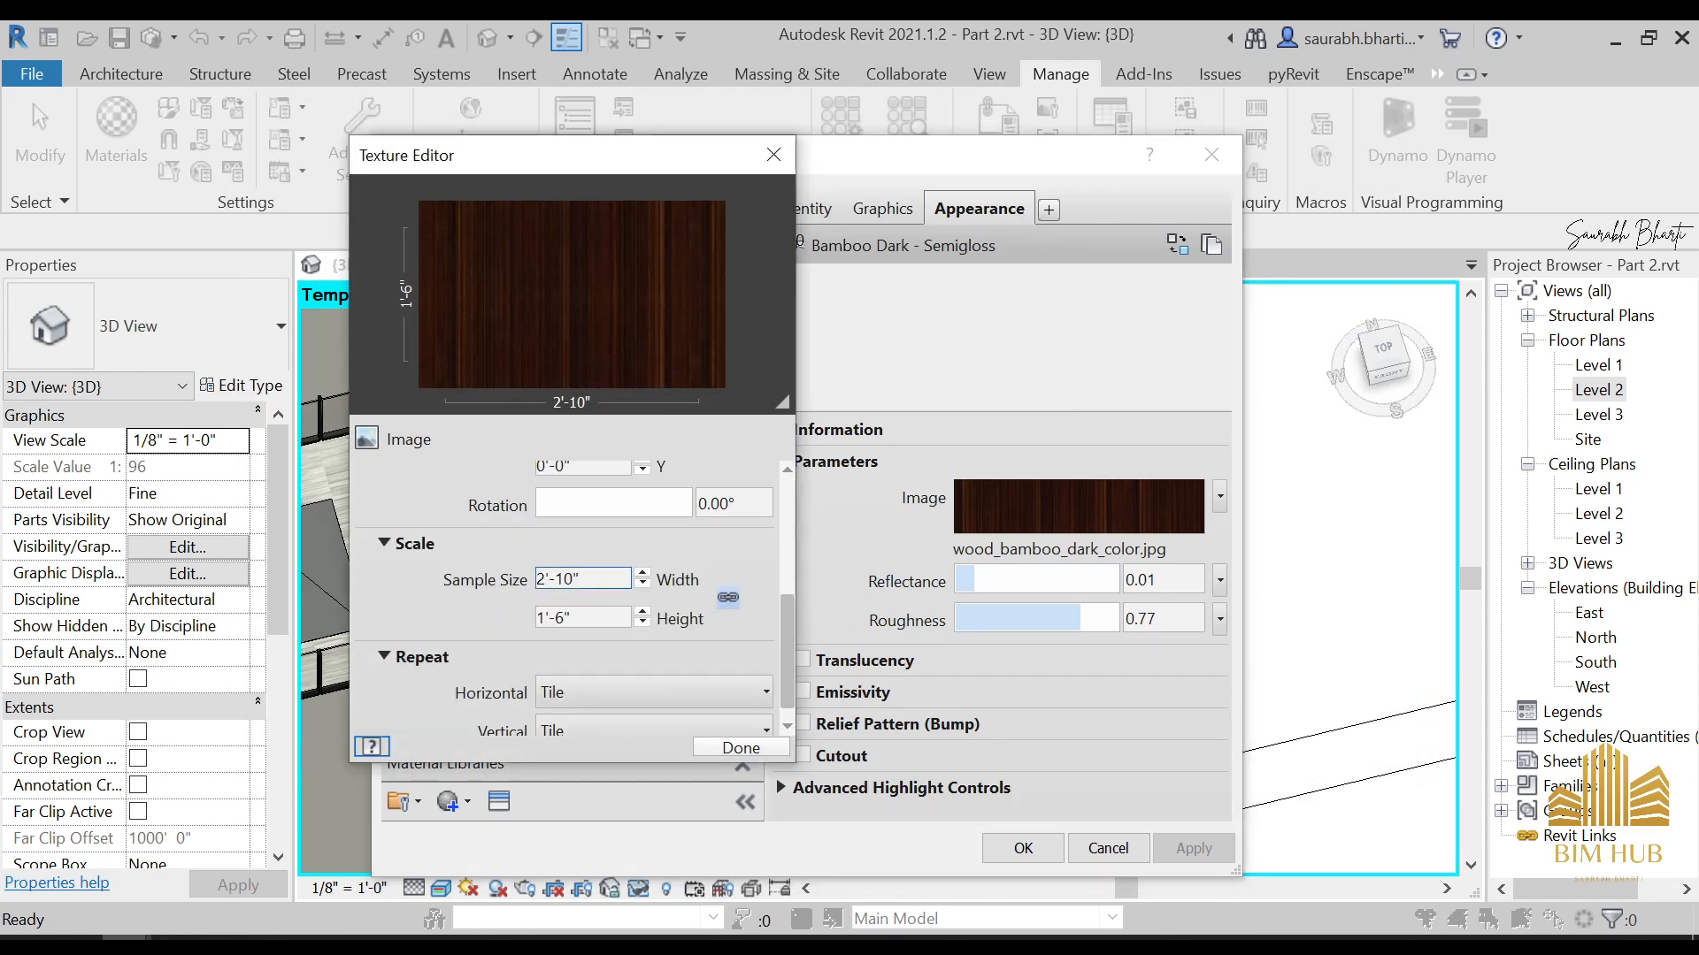
drag(783, 608, 784, 485)
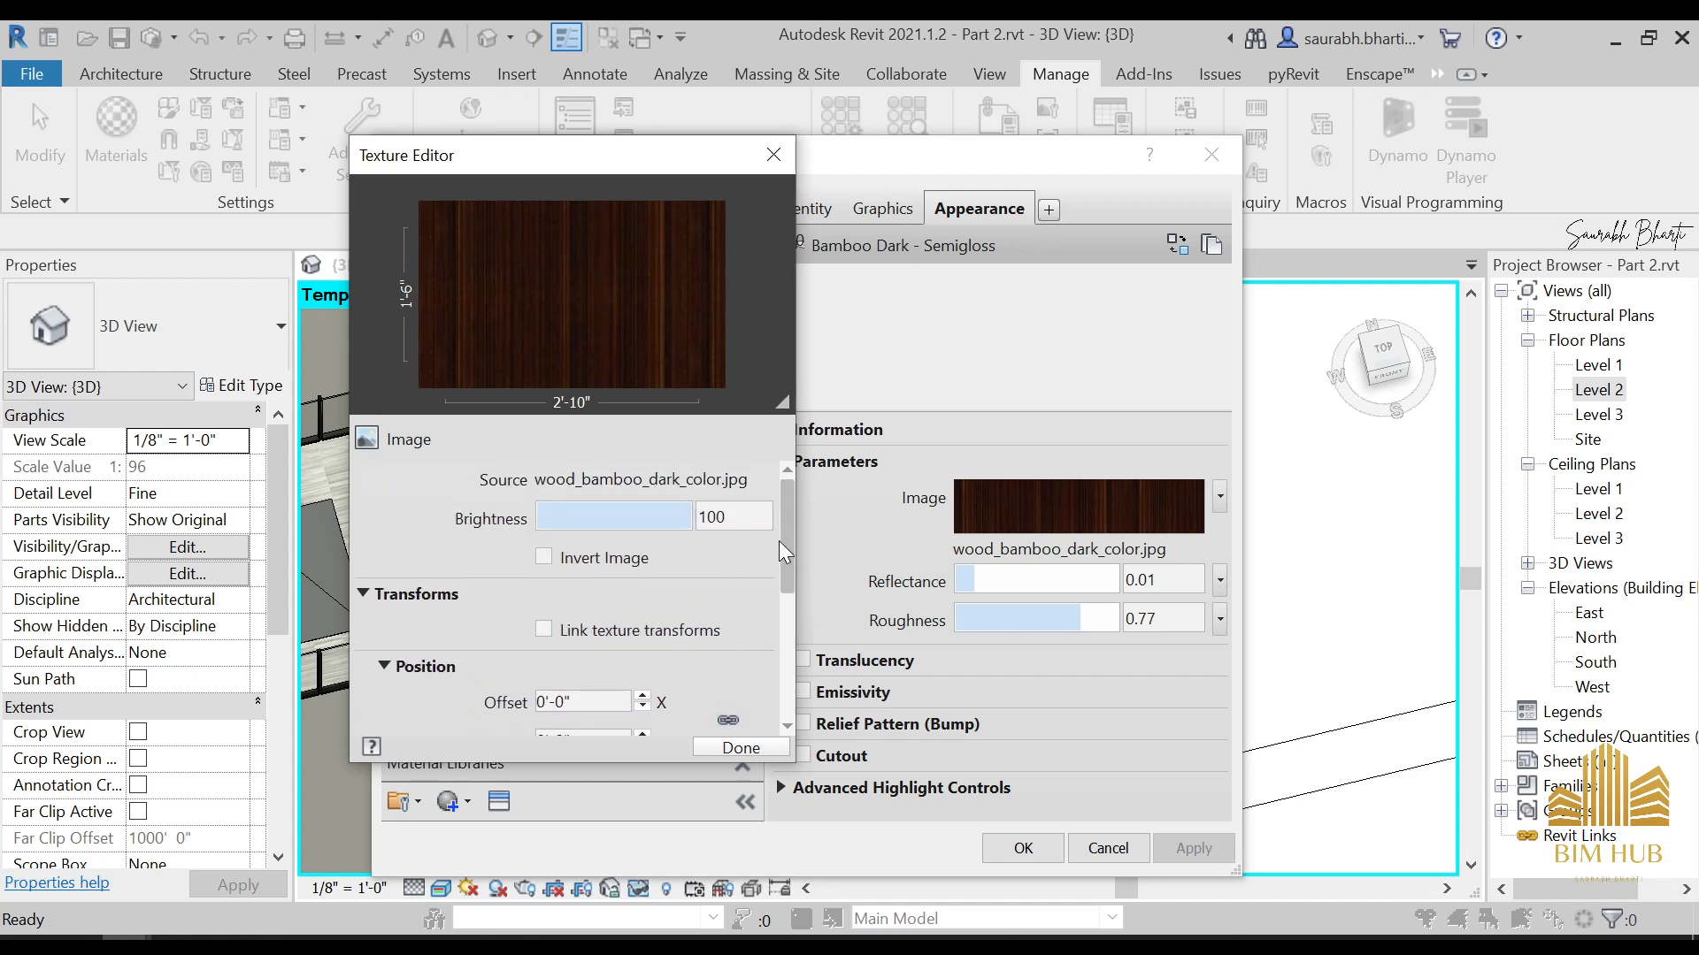
drag(778, 555, 794, 630)
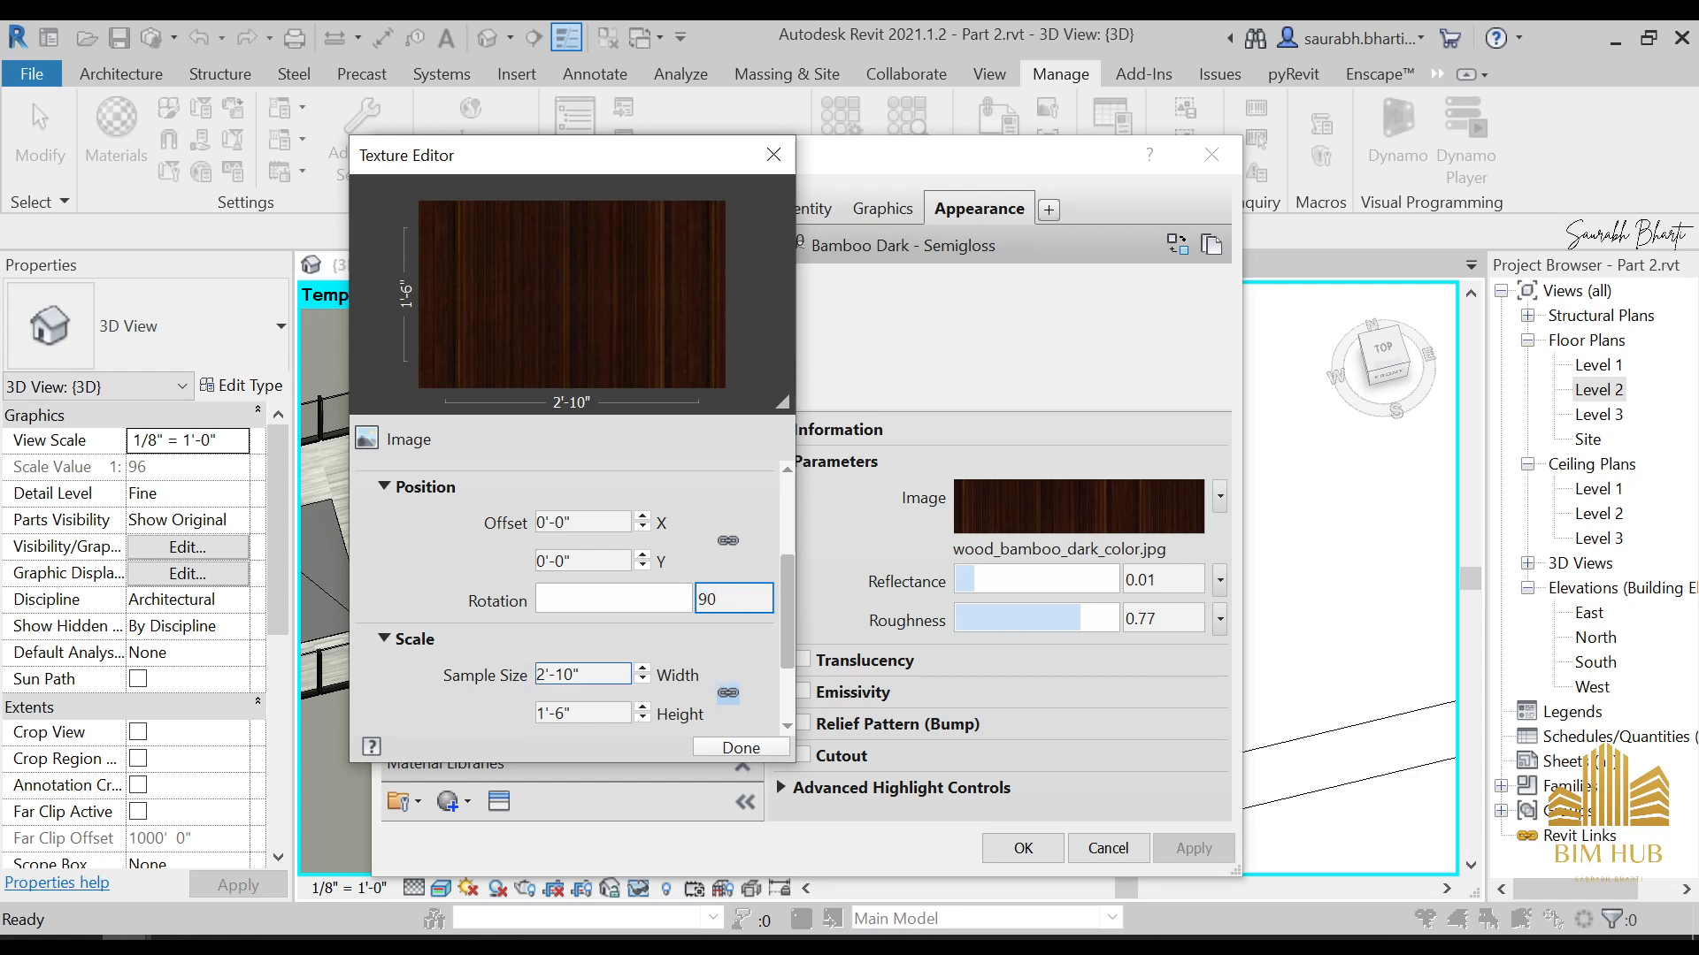
key(Tab)
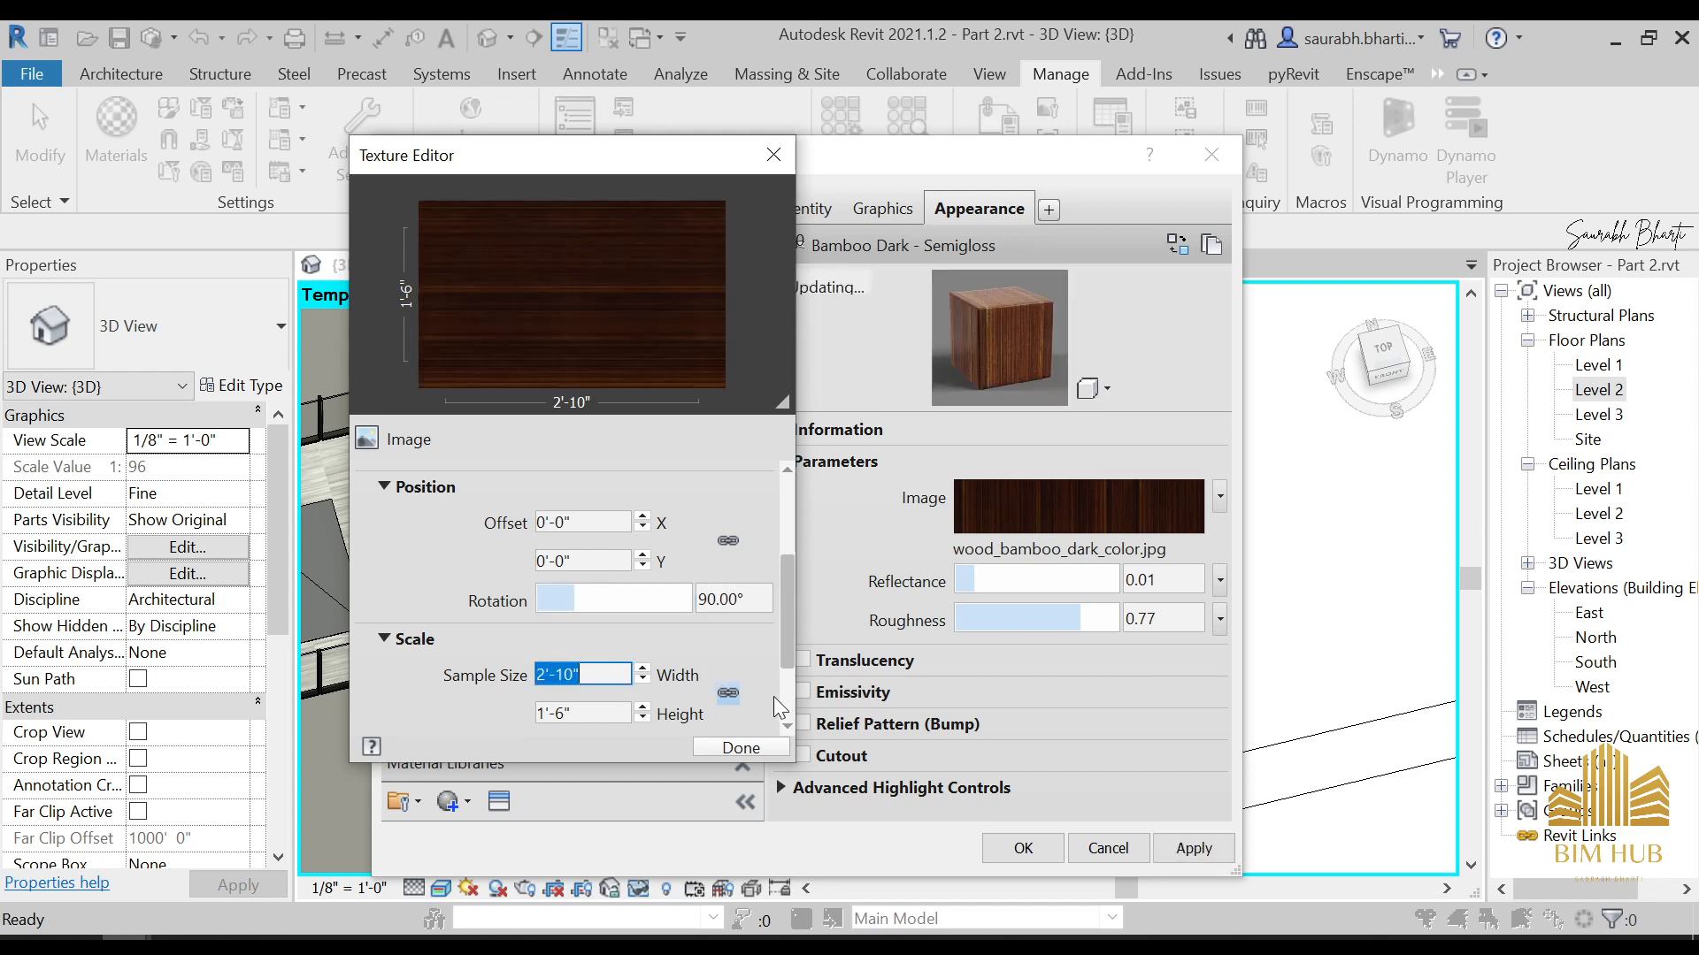
click(769, 749)
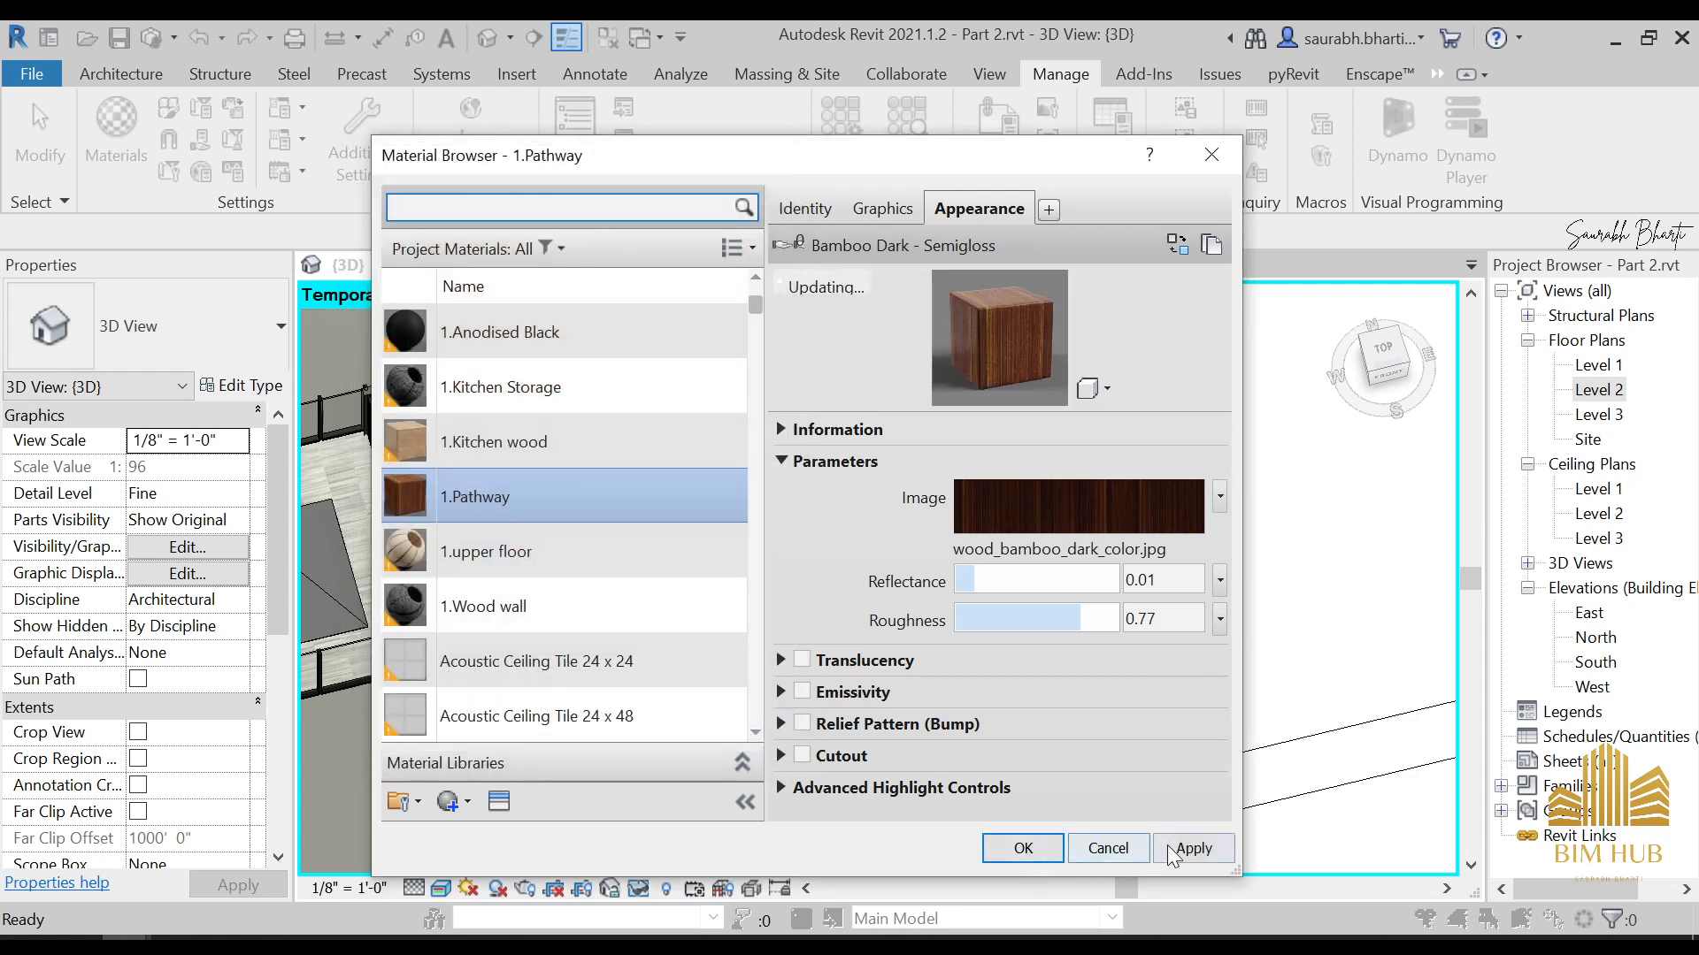
click(1035, 850)
Examine the wood grain and segment joints along the pathway floor, and view the whole model from the front
scroll(925, 437, up, 5)
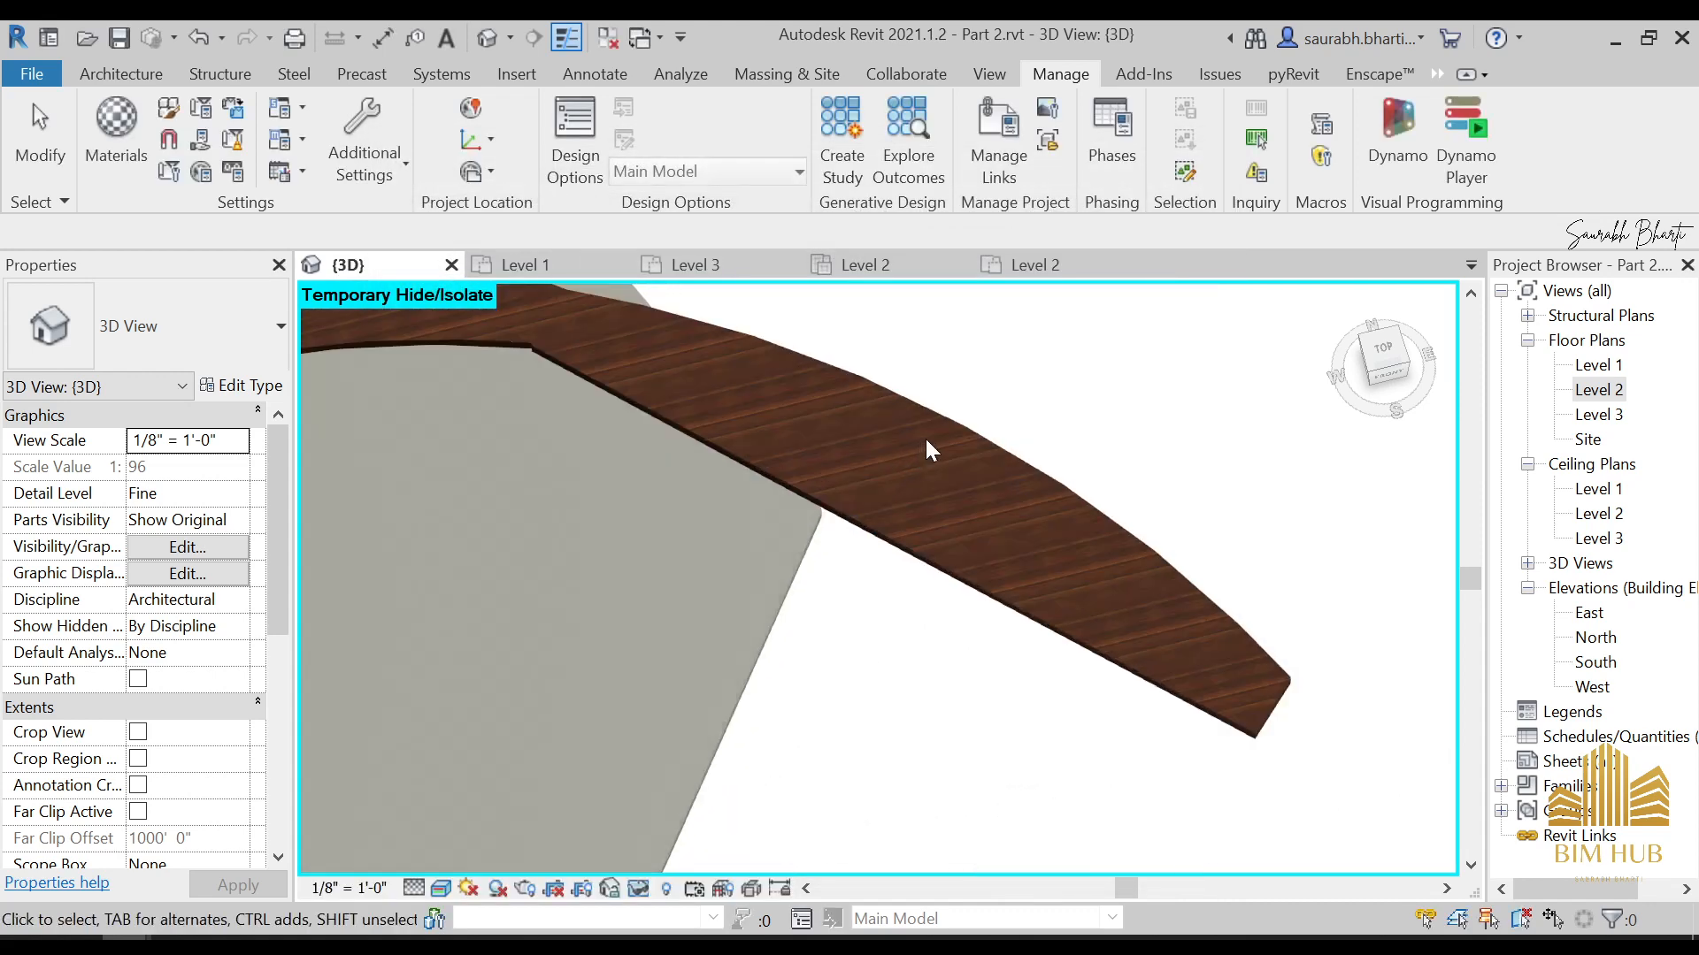
scroll(906, 538, down, 5)
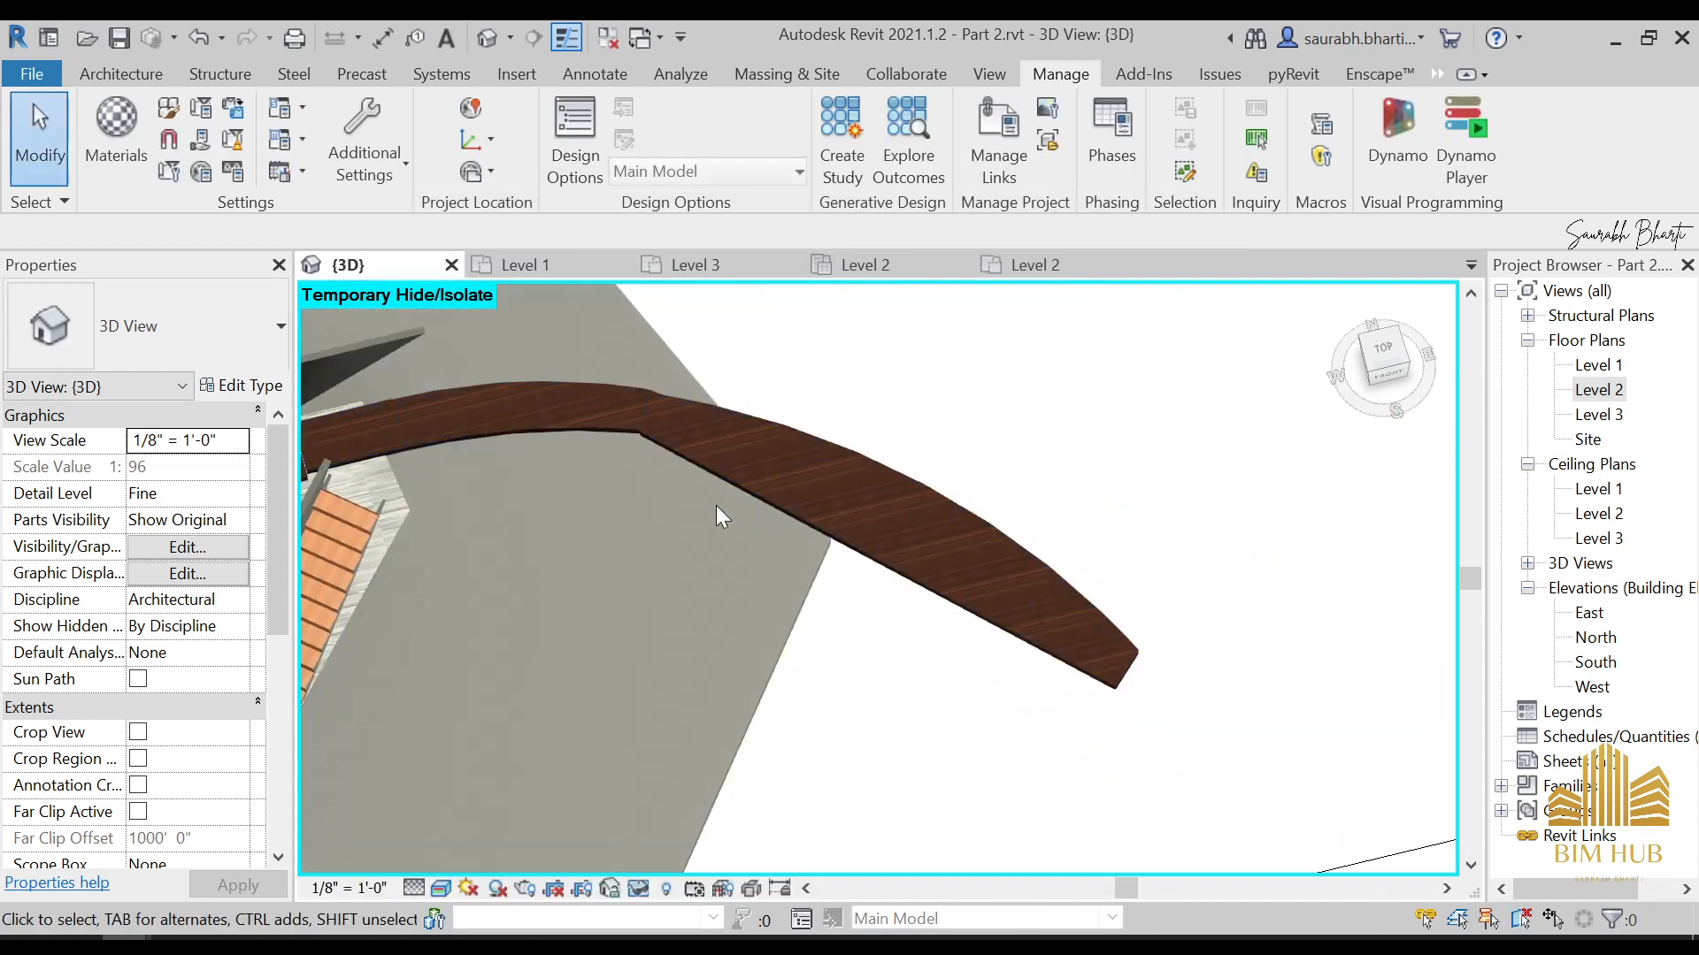
scroll(668, 437, up, 6)
middle_drag(582, 375, 902, 667)
scroll(874, 613, down, 6)
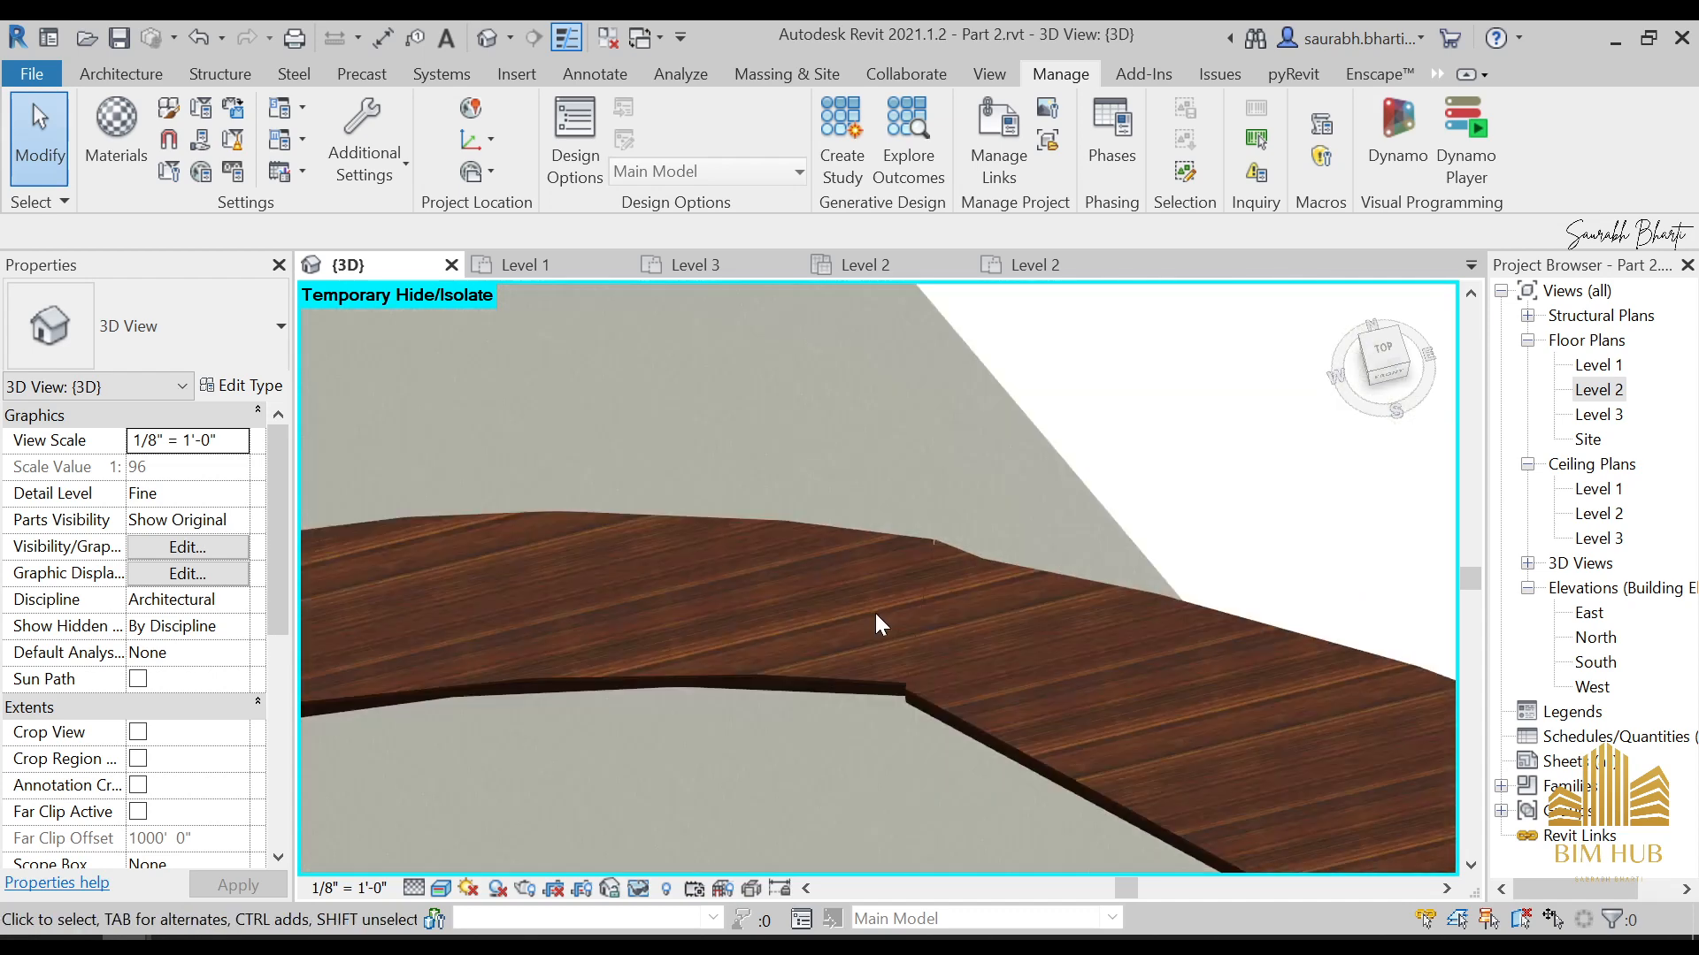
scroll(825, 614, down, 3)
shift+middle_drag(650, 619, 812, 623)
scroll(673, 711, down, 4)
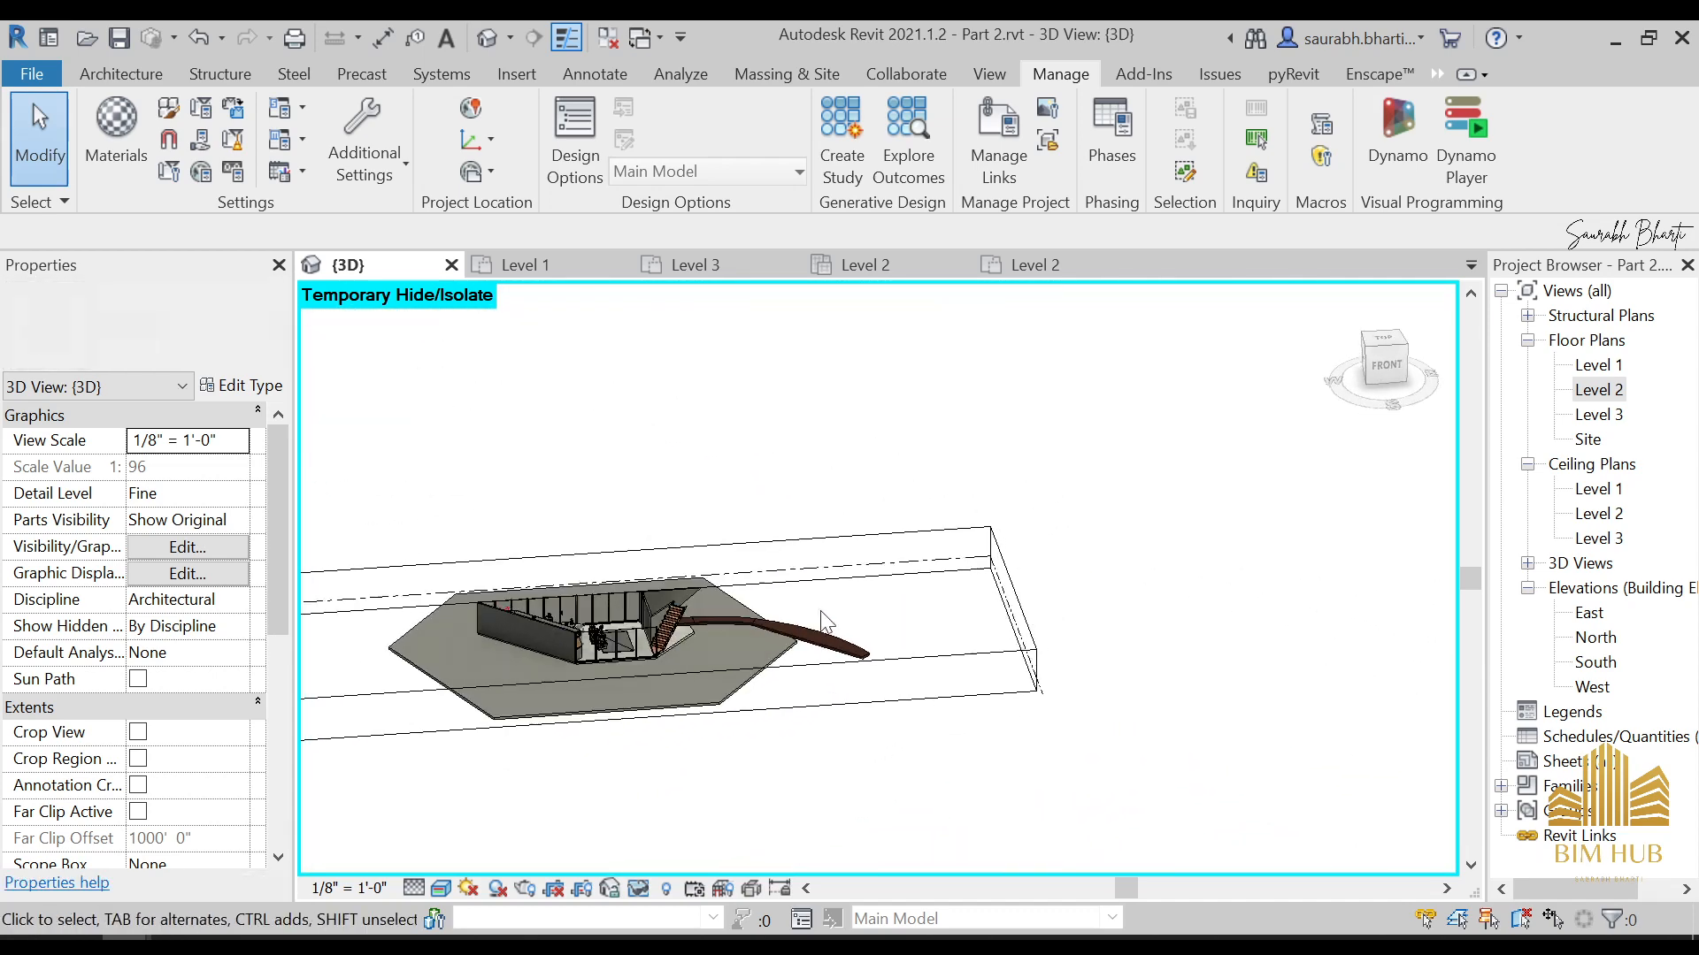
click(1390, 380)
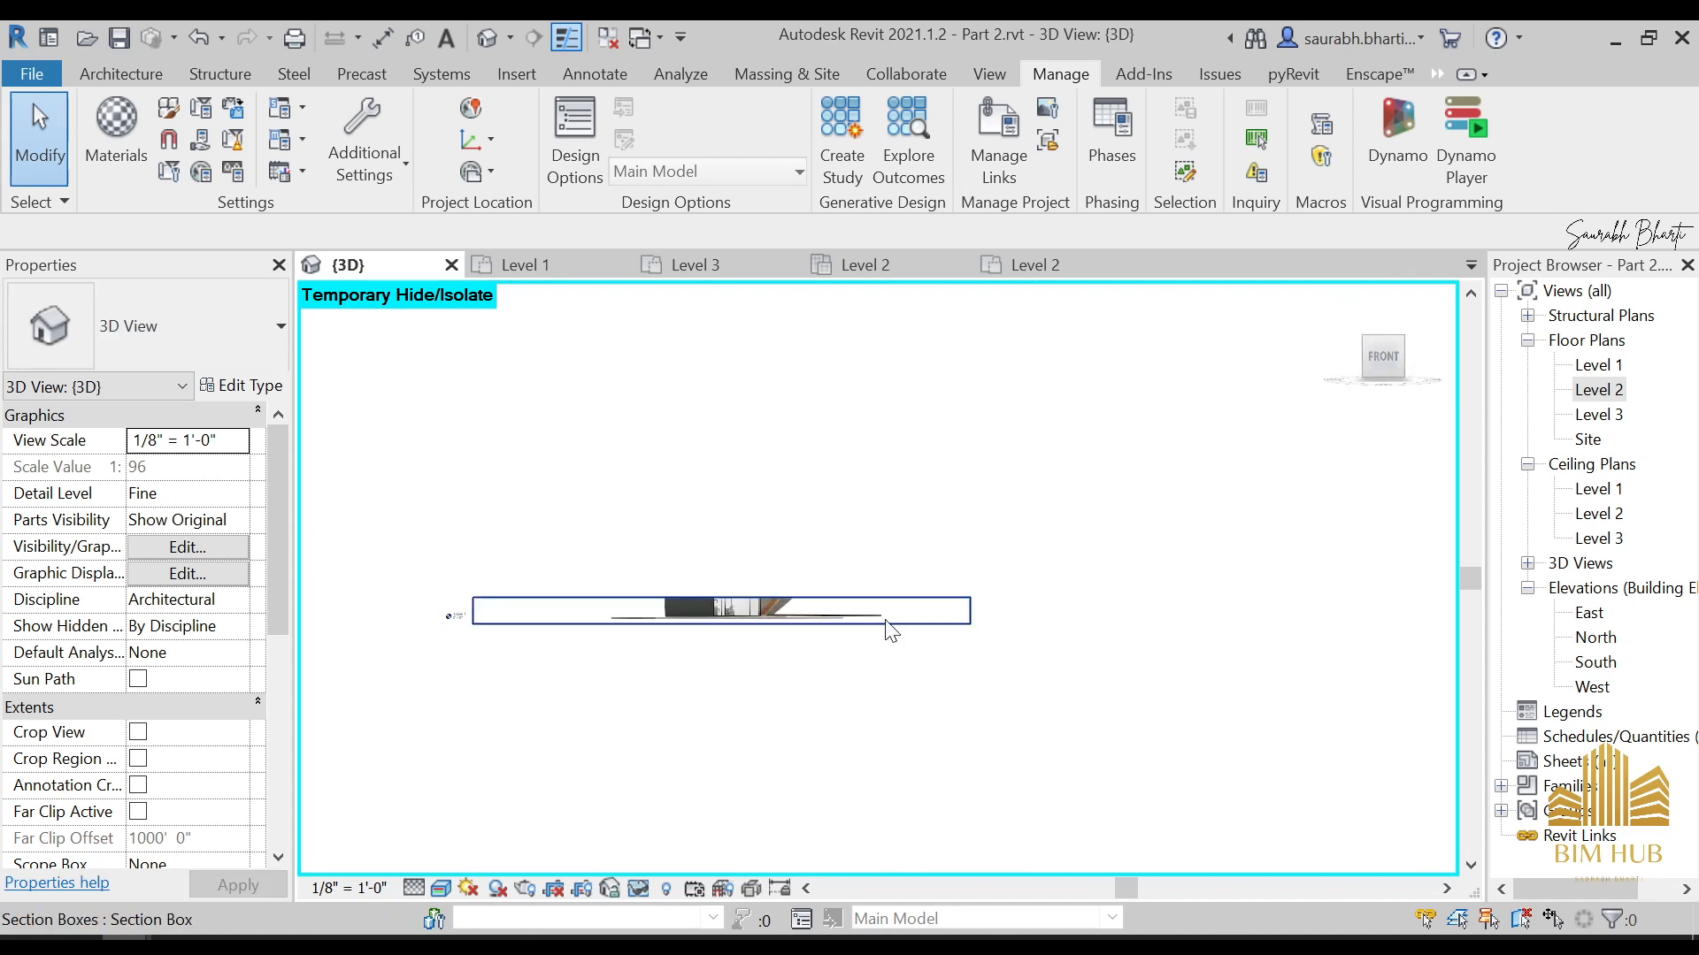
Stretch the section box's upper face to enclose the whole building, then switch off the 3D view's section box
click(1053, 562)
drag(885, 565, 926, 284)
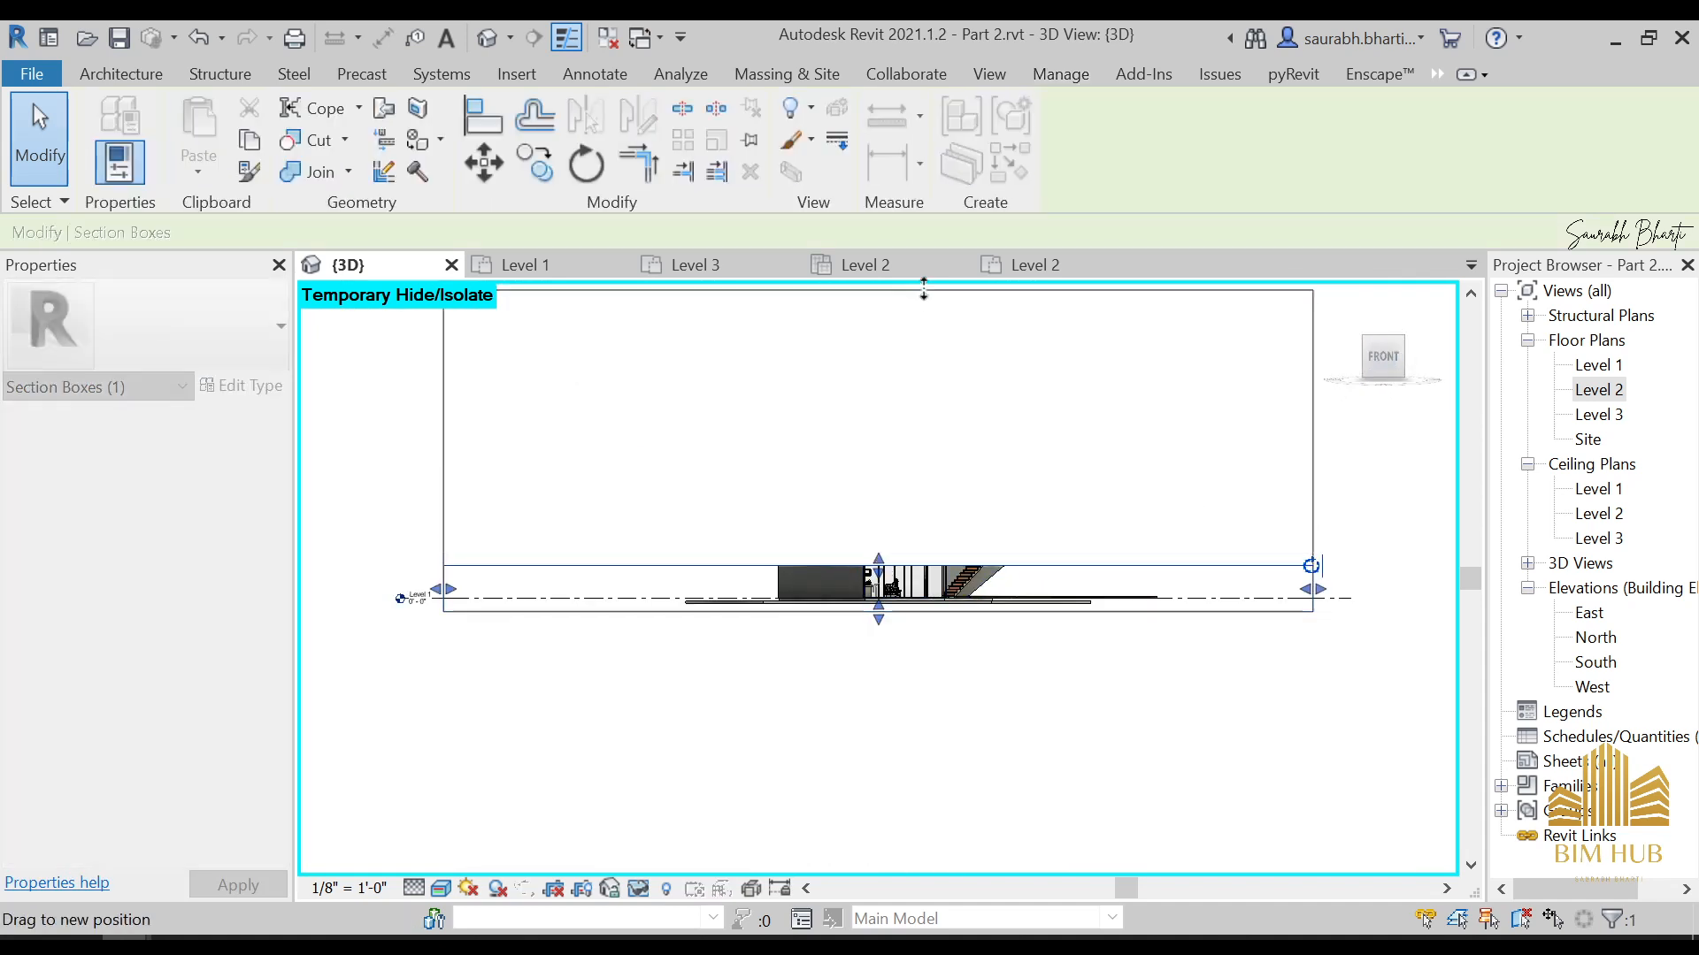
scroll(929, 424, down, 3)
shift+middle_drag(899, 498, 915, 475)
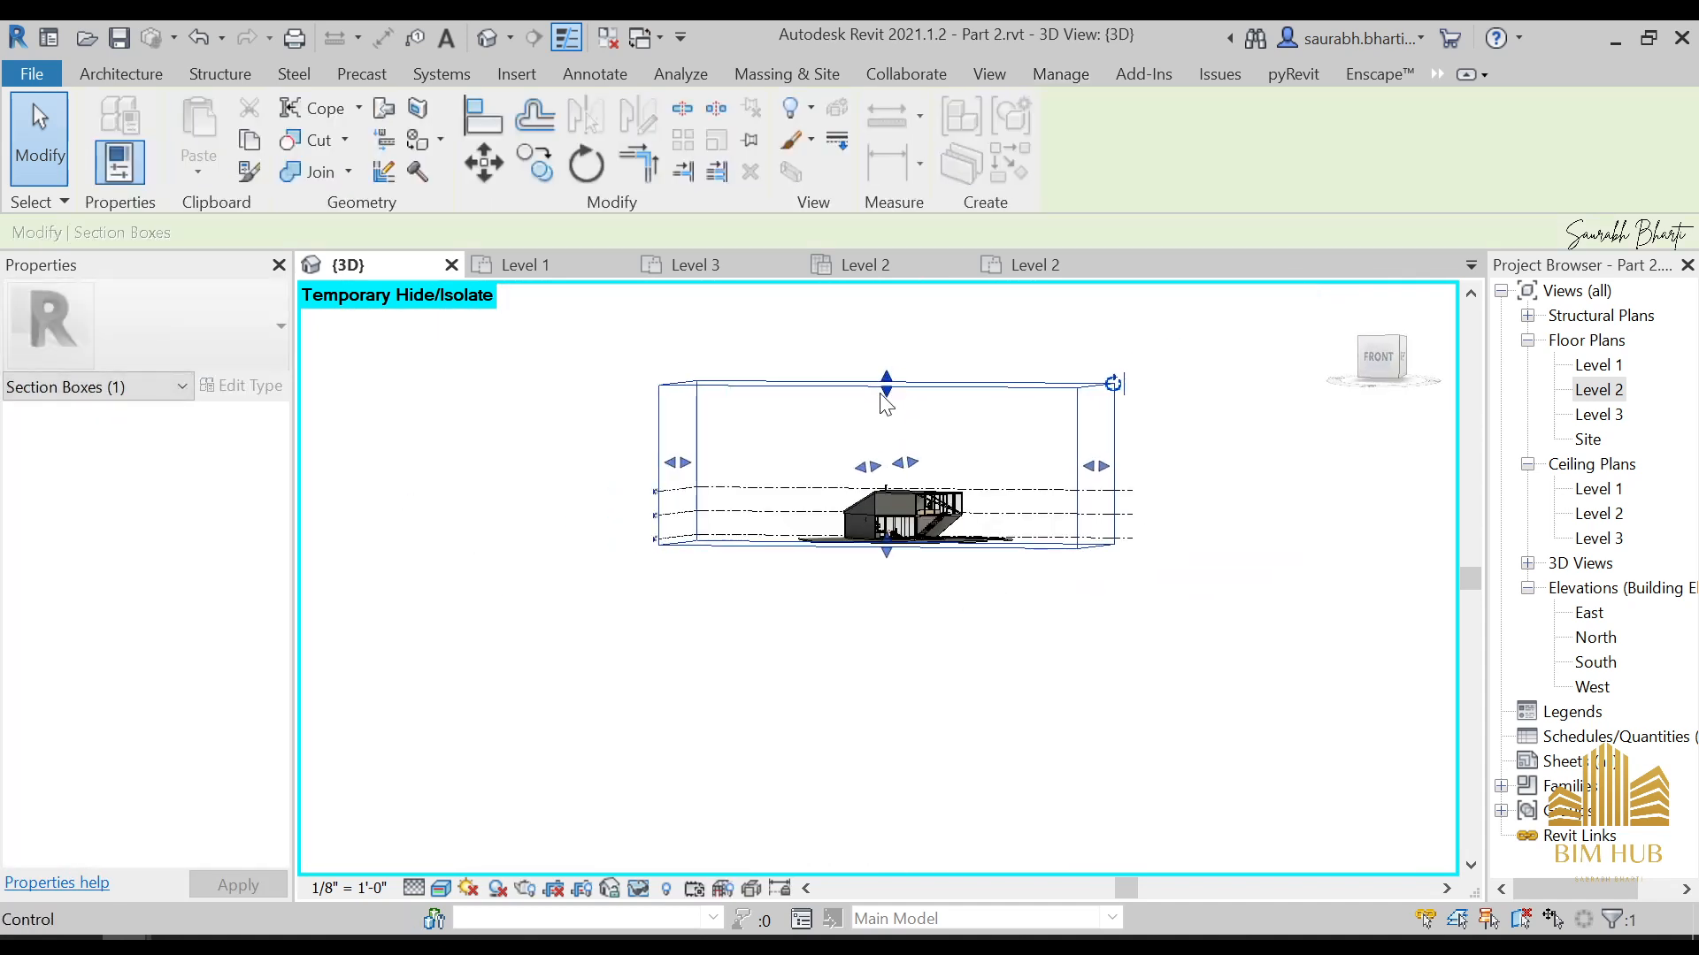
drag(886, 403, 901, 462)
click(478, 637)
scroll(194, 804, down, 5)
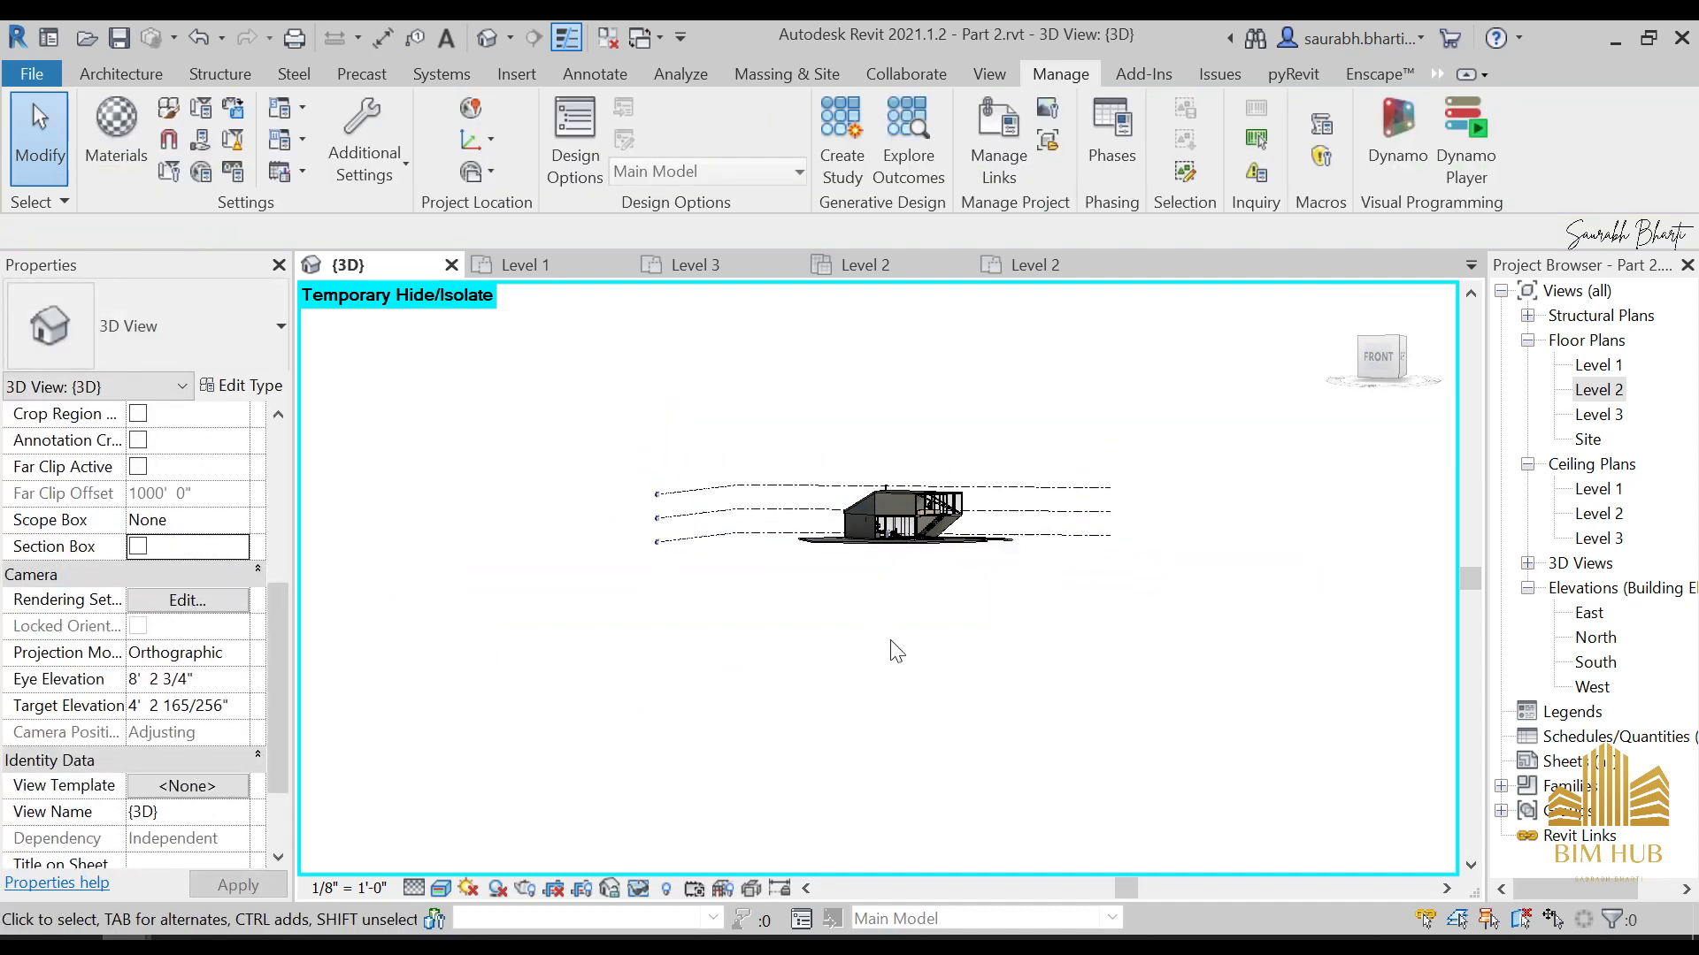
Reset the temporary hide/isolate in the 3D view and set the visual style to Realistic
scroll(788, 555, up, 5)
shift+middle_drag(789, 555, 821, 739)
key(r)
scroll(867, 513, up, 3)
shift+middle_drag(792, 604, 860, 591)
click(441, 888)
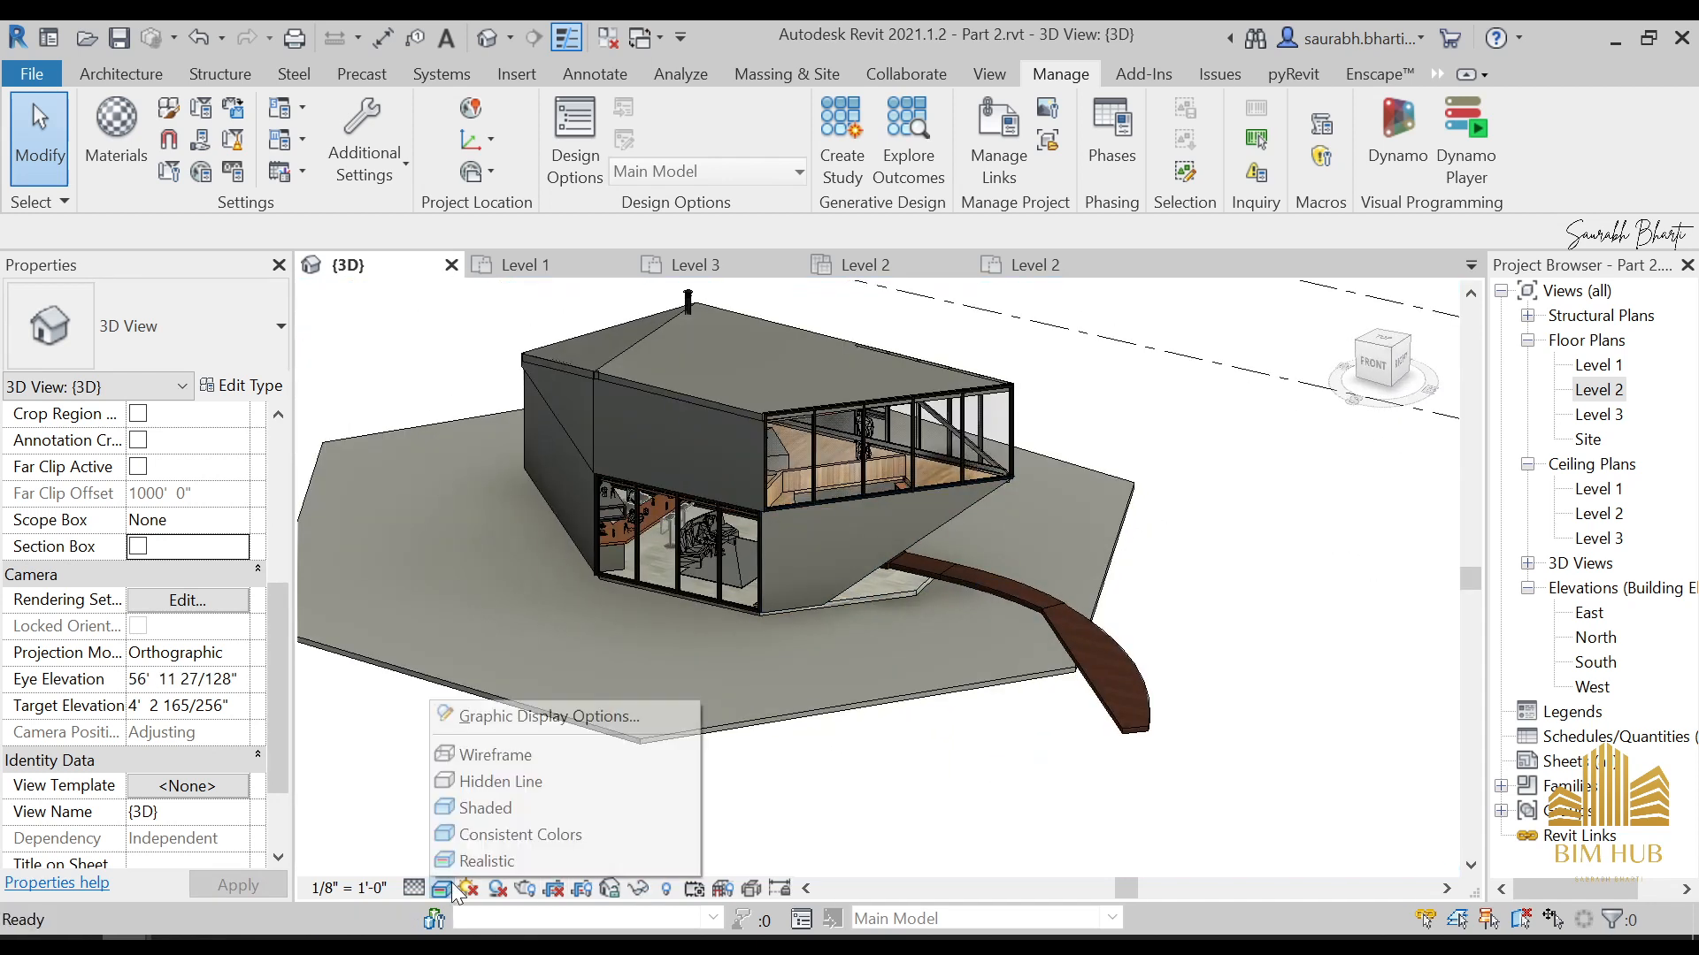
click(487, 861)
Examine the building's roof, walls and glazing from the front, back and right sides
shift+middle_drag(607, 713, 764, 384)
click(706, 386)
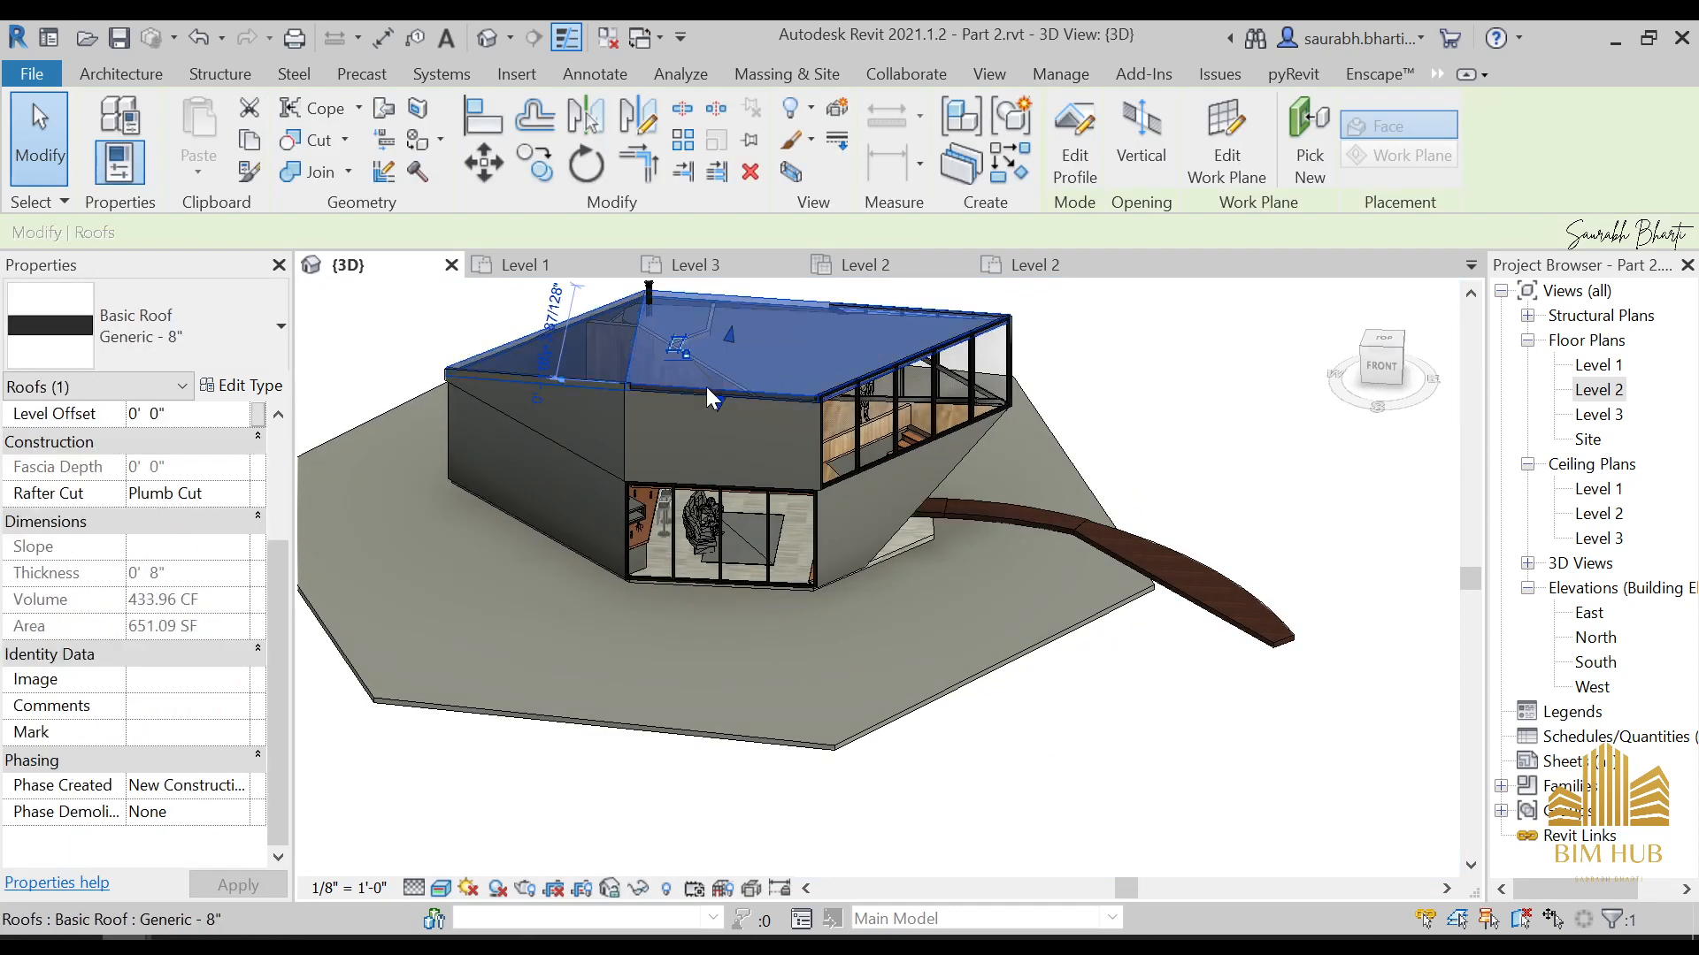
middle_drag(682, 483, 892, 568)
key(Escape)
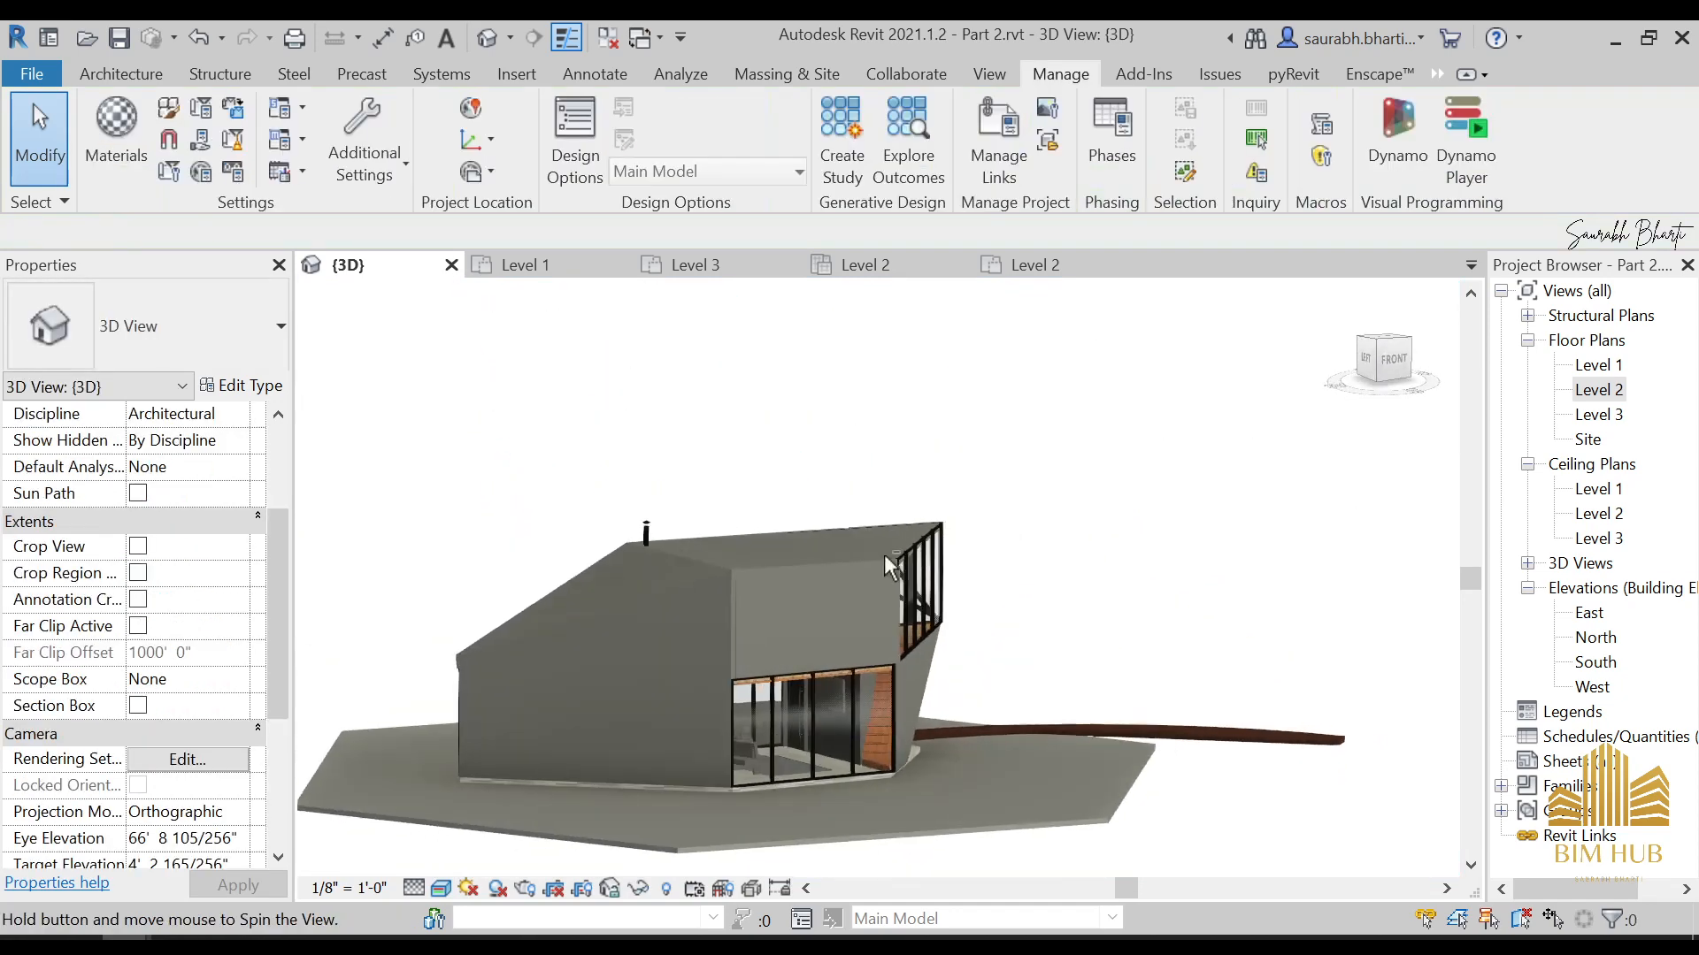
scroll(706, 674, up, 3)
scroll(706, 683, down, 3)
shift+middle_drag(706, 682, 842, 654)
scroll(800, 619, up, 4)
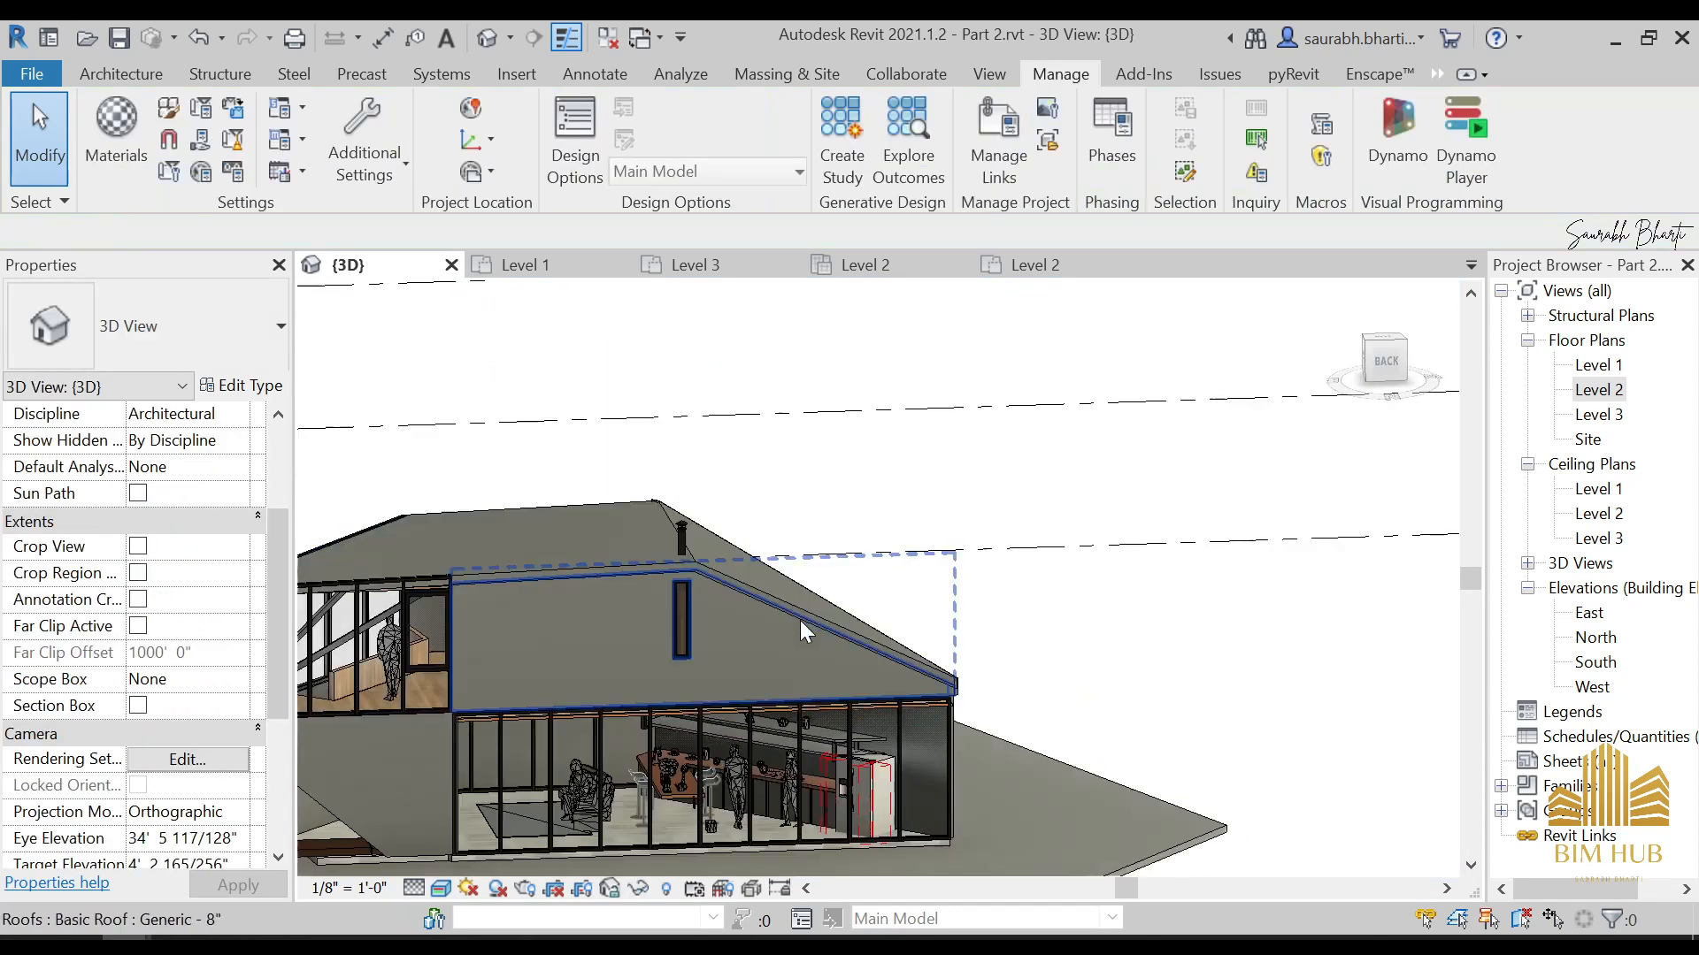
click(800, 619)
shift+middle_drag(579, 677, 680, 644)
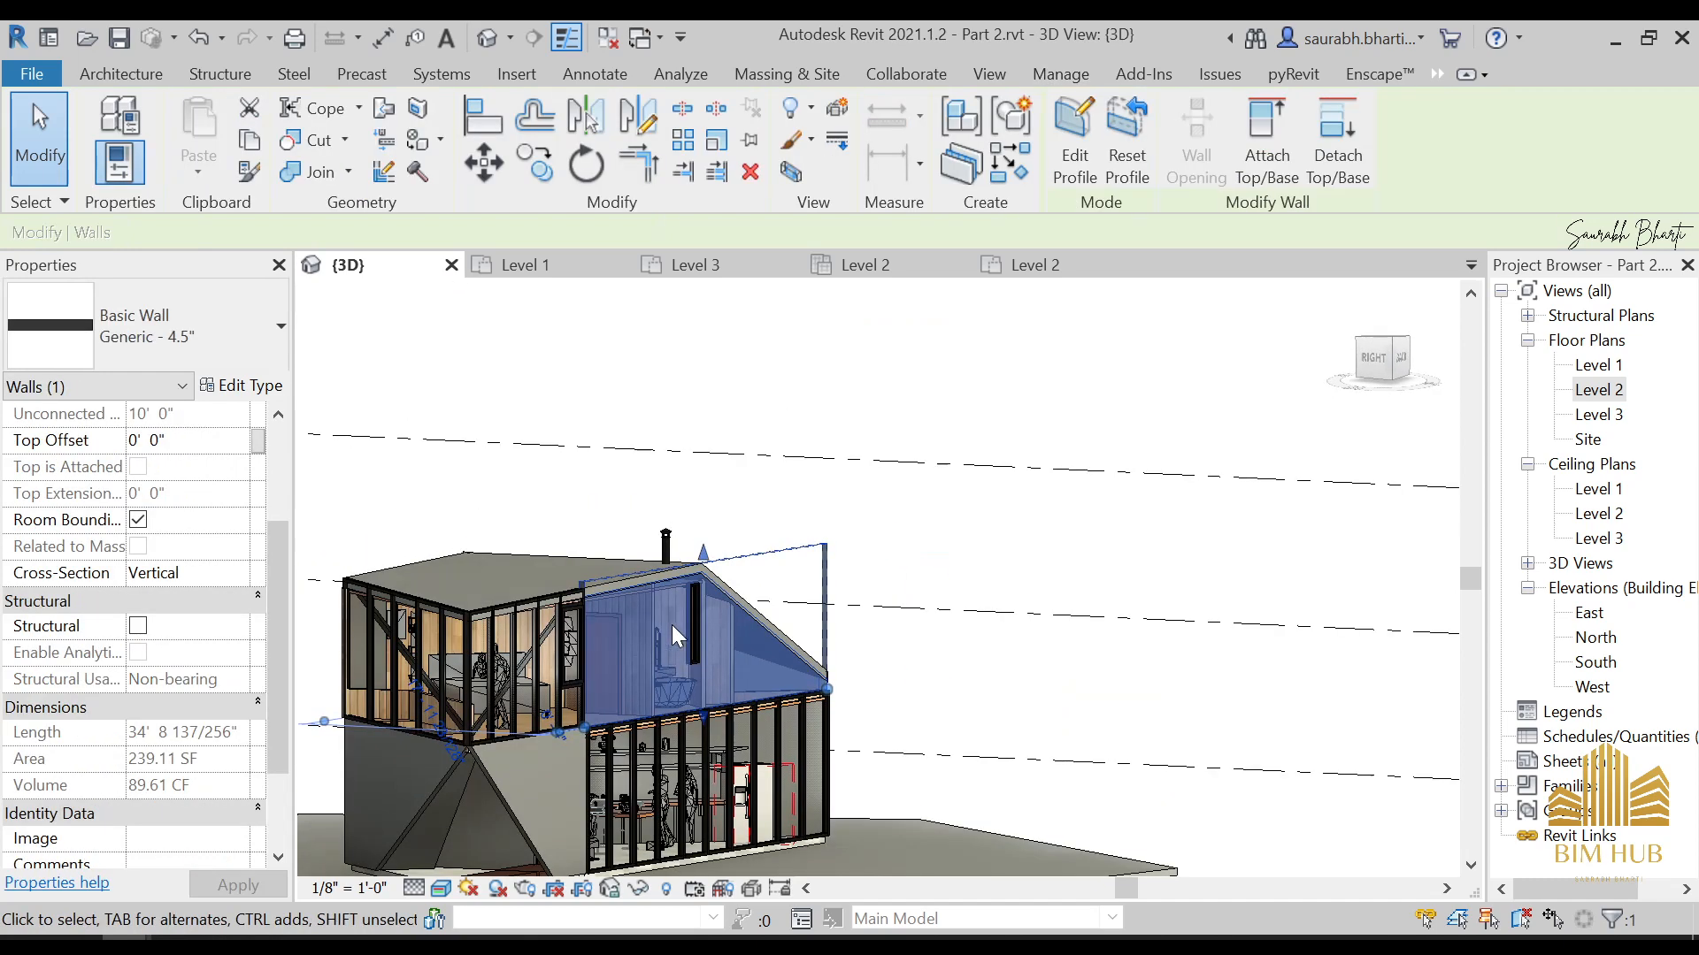
scroll(706, 735, down, 3)
shift+middle_drag(708, 748, 885, 840)
scroll(823, 716, down, 3)
shift+middle_drag(823, 721, 761, 762)
scroll(800, 666, up, 3)
key(Escape)
scroll(695, 761, up, 6)
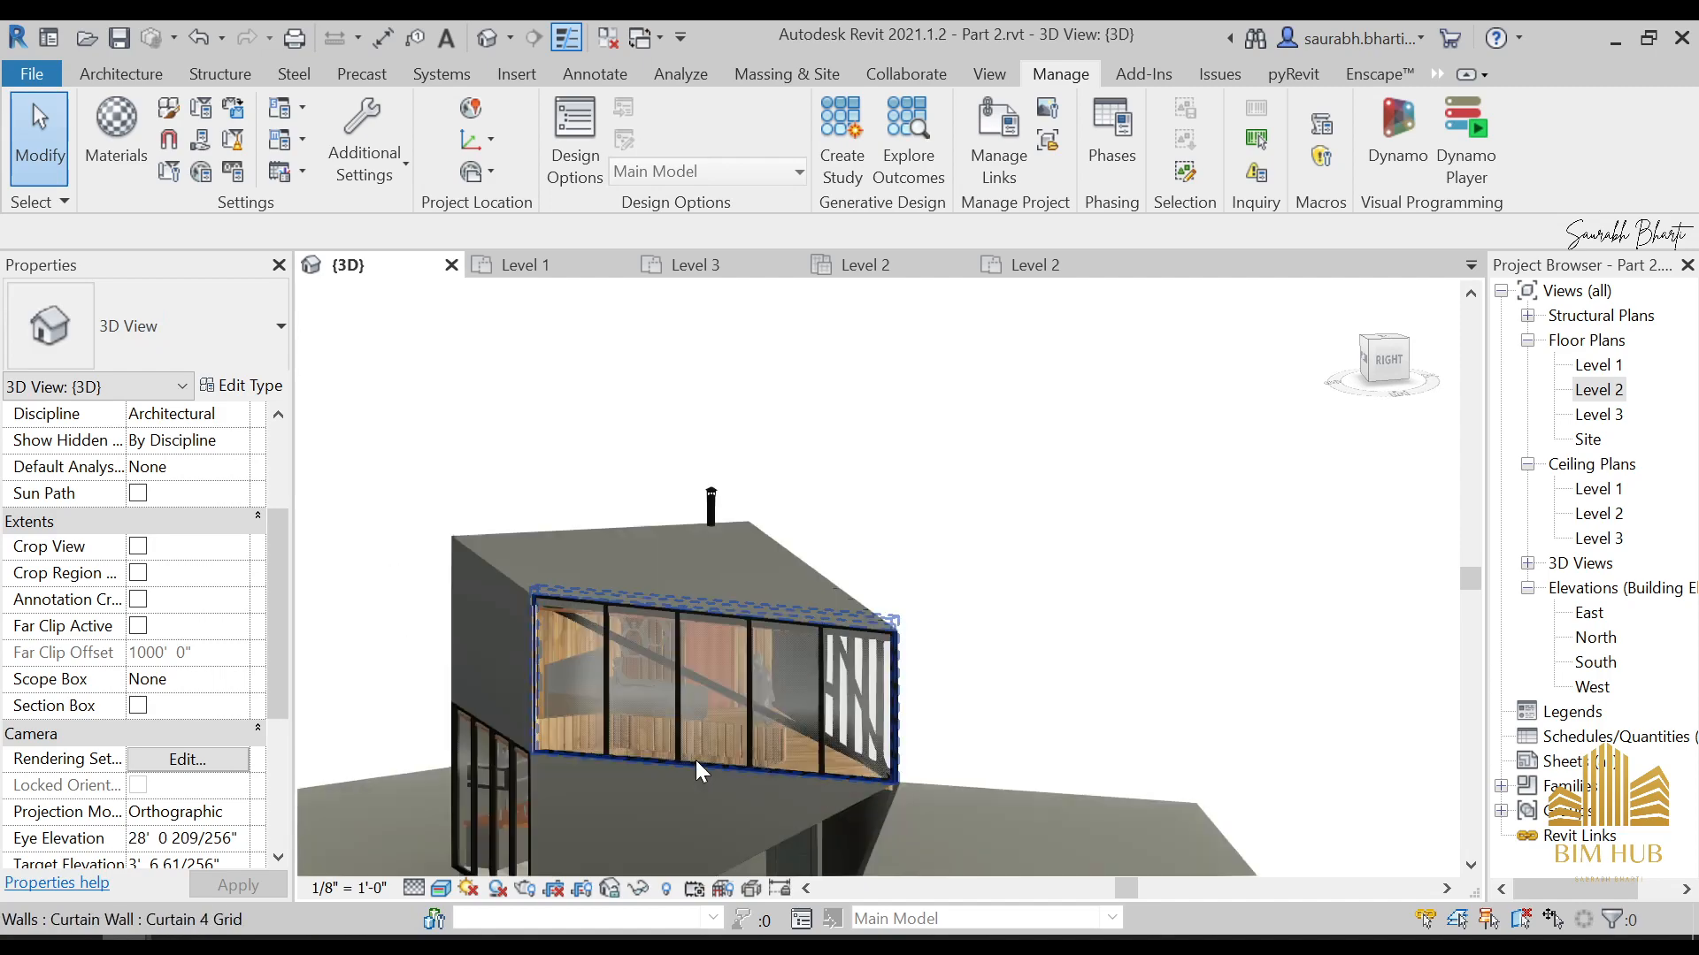
Examine the upper floor through the curtain wall, including the edge and wooden parapet around the stair opening
shift+middle_drag(740, 699, 866, 842)
middle_drag(865, 814, 862, 678)
scroll(847, 569, down, 3)
scroll(840, 672, up, 4)
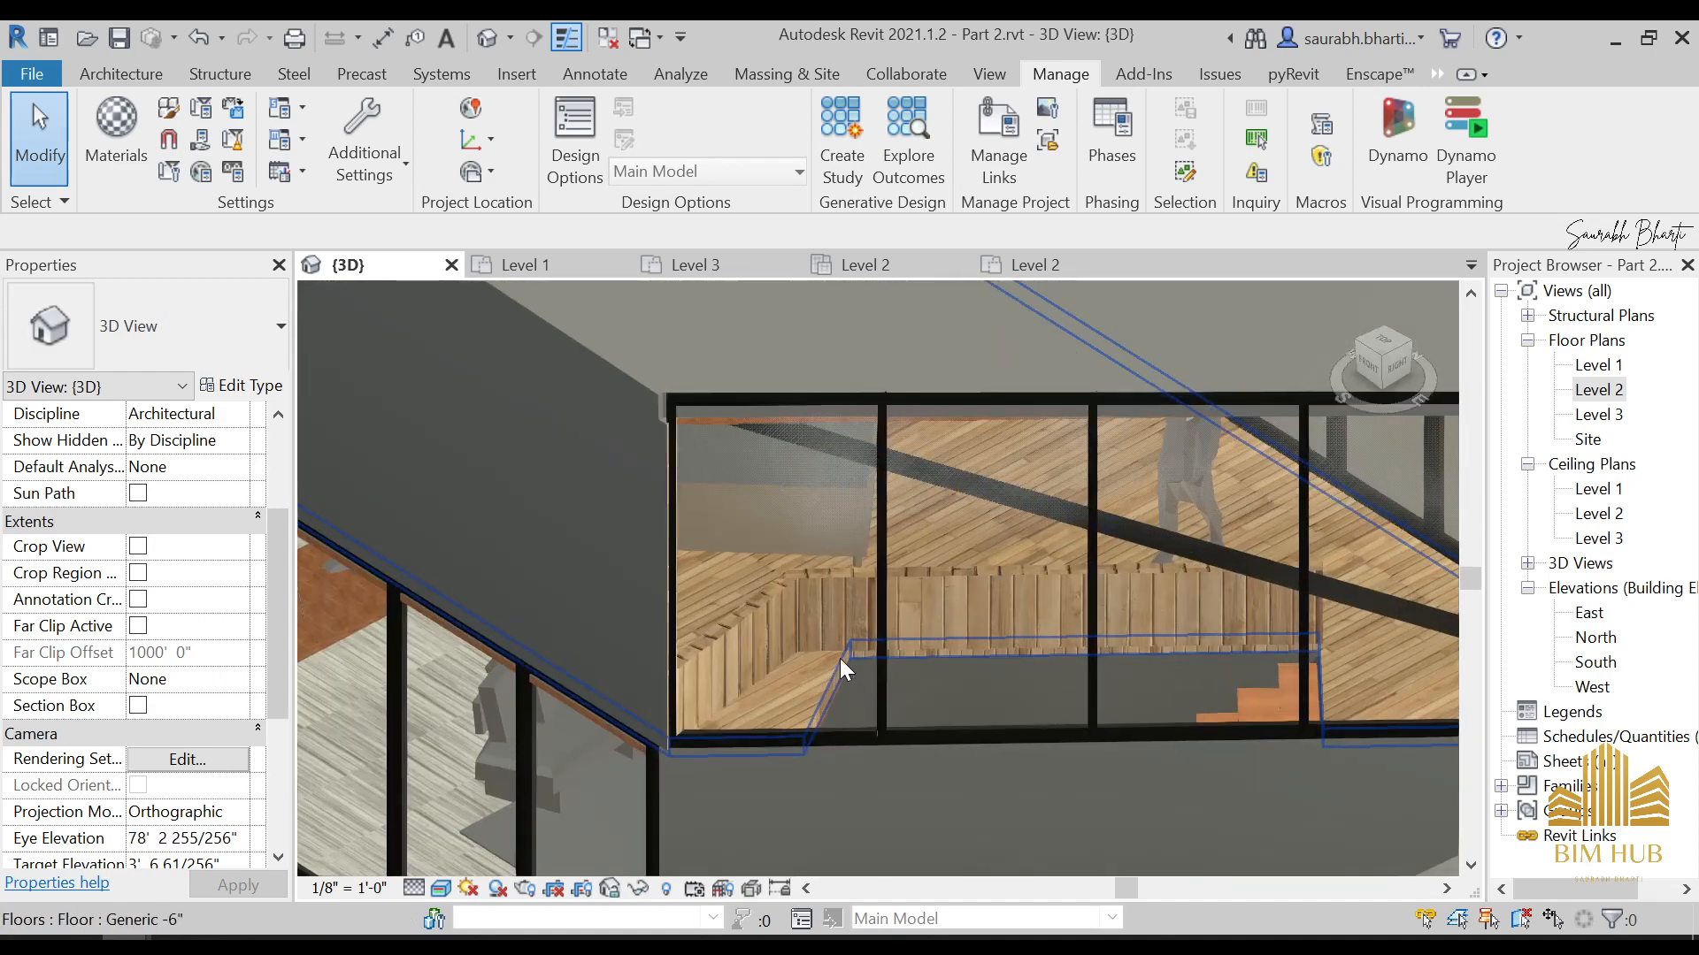
scroll(839, 660, down, 4)
click(826, 675)
key(Escape)
shift+middle_drag(861, 692, 909, 730)
scroll(1000, 680, up, 3)
shift+middle_drag(1062, 652, 1049, 586)
Open the upper floor's boundary sketch, check its edge near the stair opening and finish the sketch
click(1079, 612)
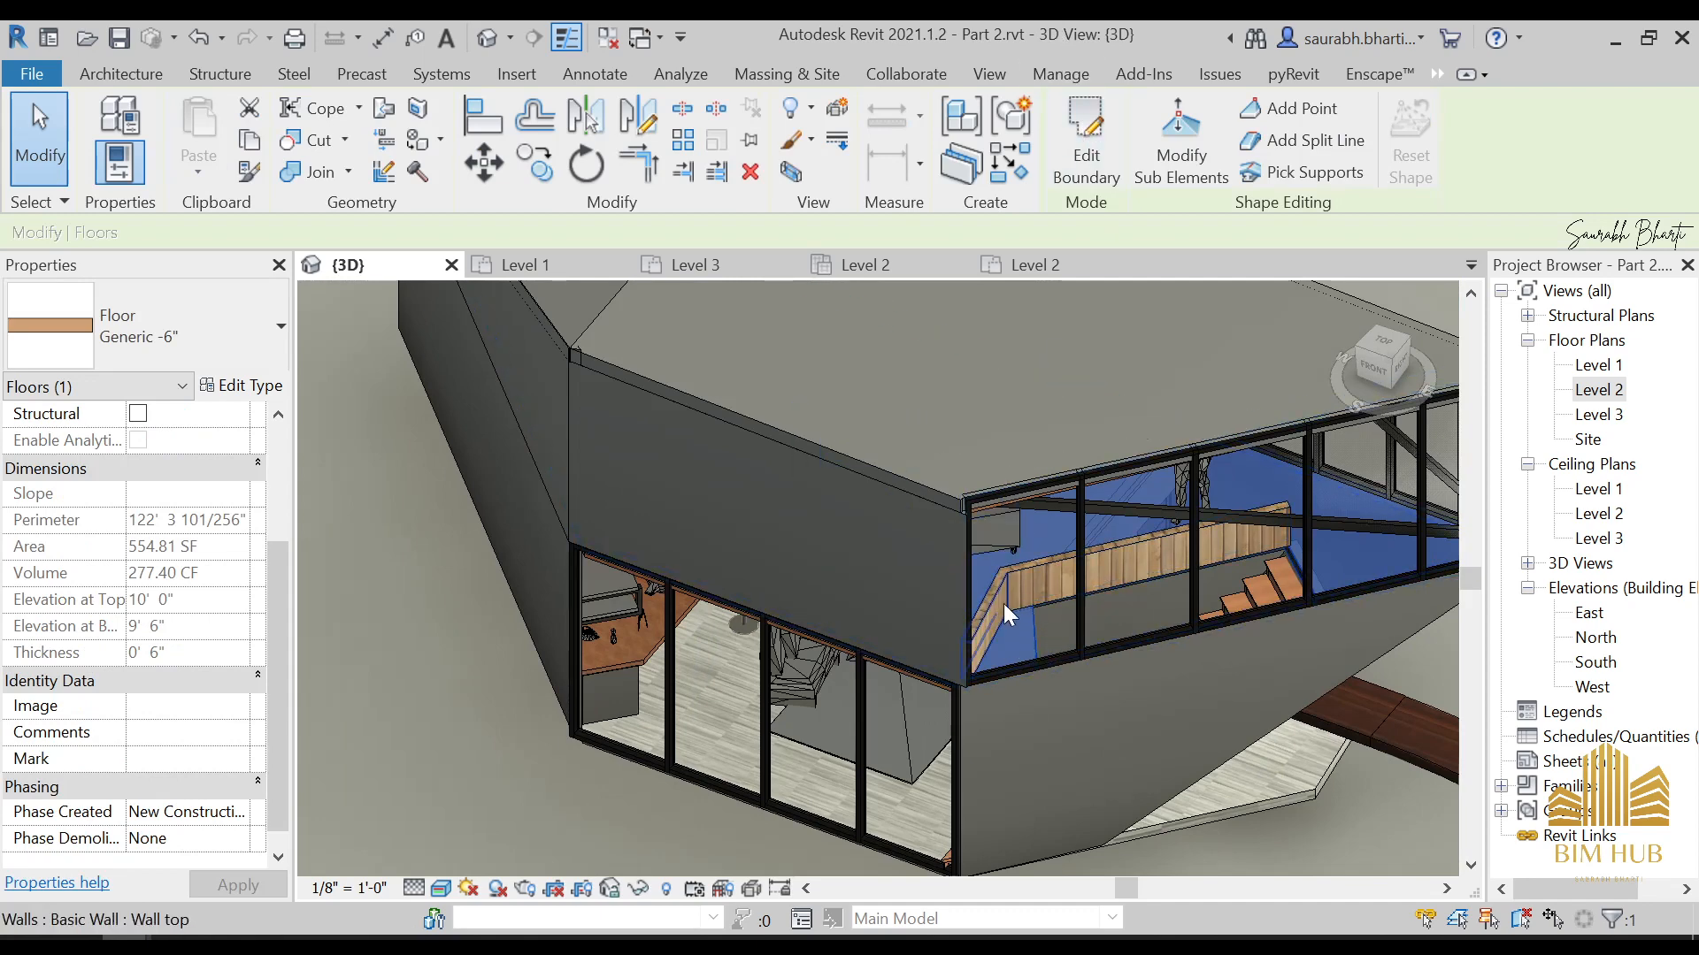
click(1089, 164)
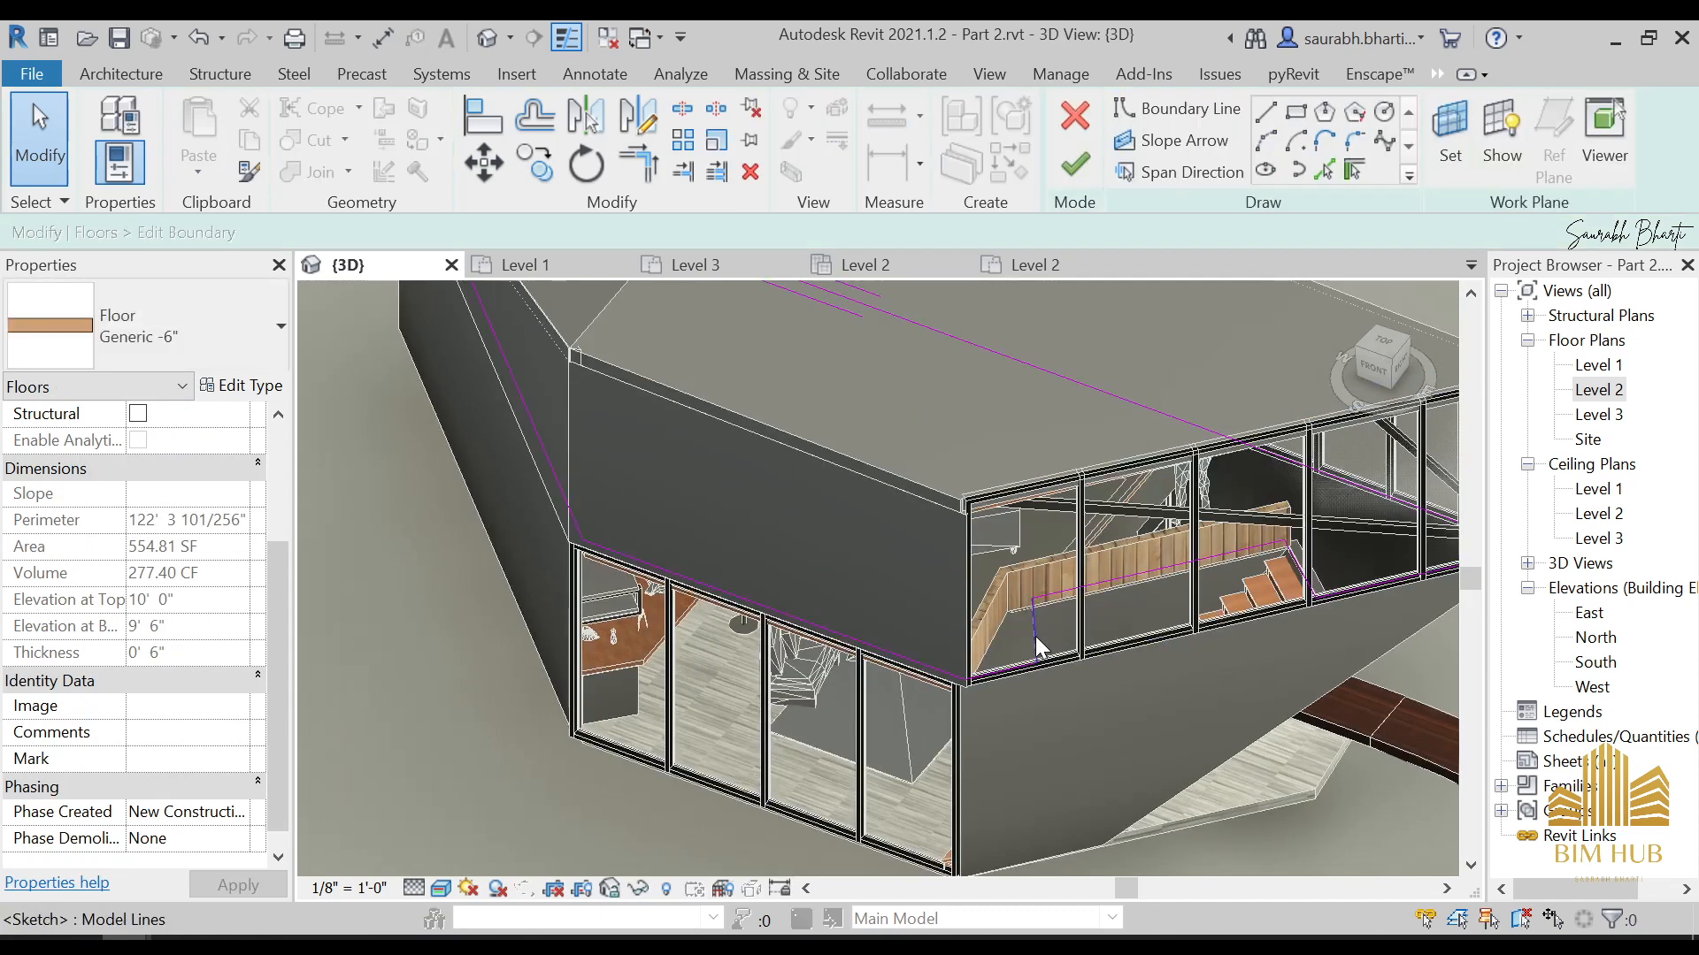
scroll(1035, 636, up, 4)
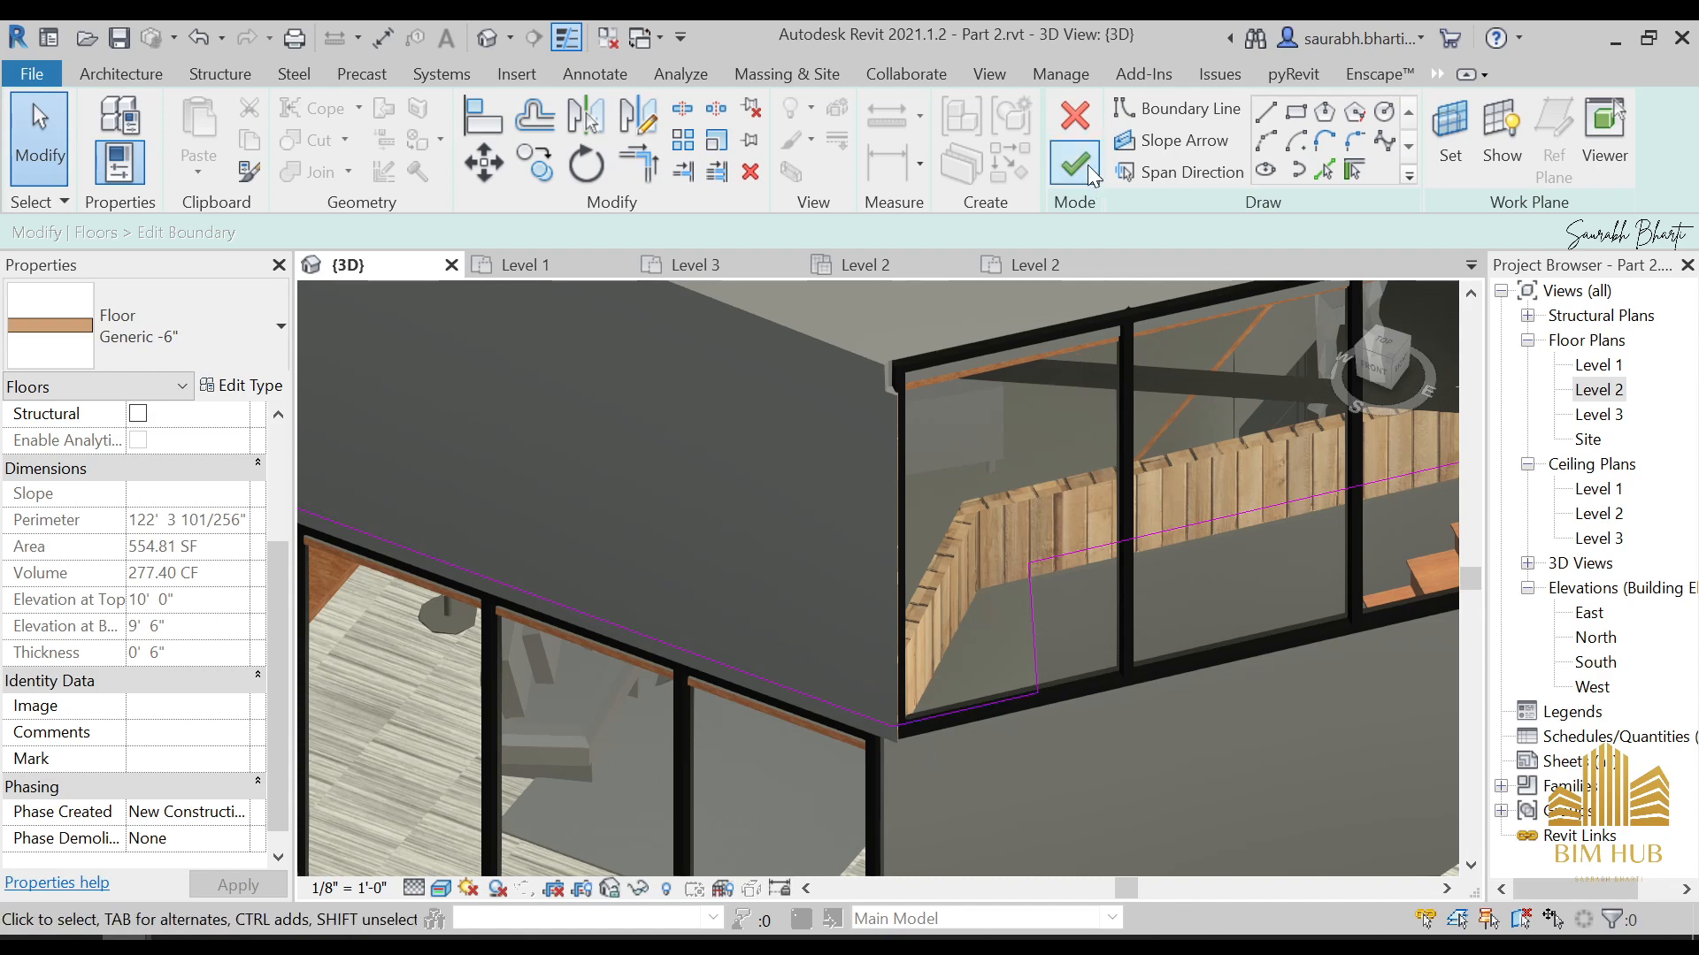
click(1074, 163)
Compare the model's exterior with the reference photo CA_PREB_2DM_107.jpg and inspect the building's rear side
scroll(1076, 332, down, 8)
mouse_move(1075, 332)
shift+middle_down()
mouse_move(1001, 533)
mouse_move(836, 535)
mouse_move(886, 476)
mouse_move(951, 533)
shift+middle_up()
scroll(1061, 575, up, 3)
scroll(1203, 596, down, 1)
shift+middle_drag(1203, 596, 1239, 584)
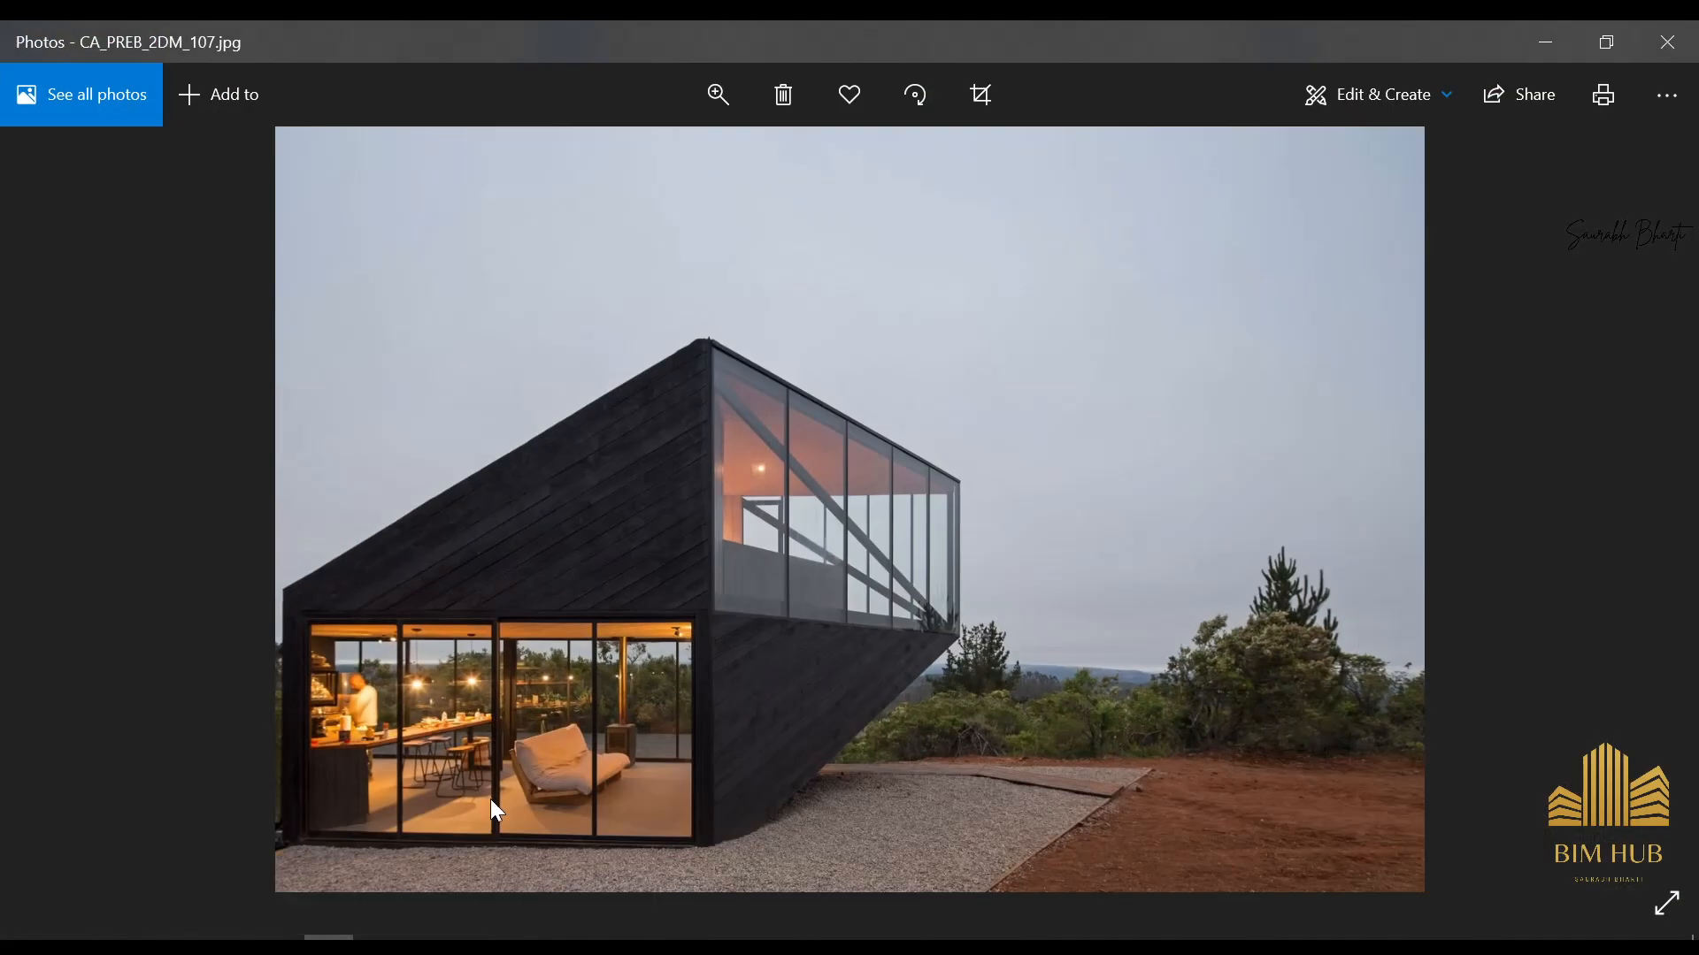
scroll(455, 681, up, 3)
scroll(490, 656, down, 3)
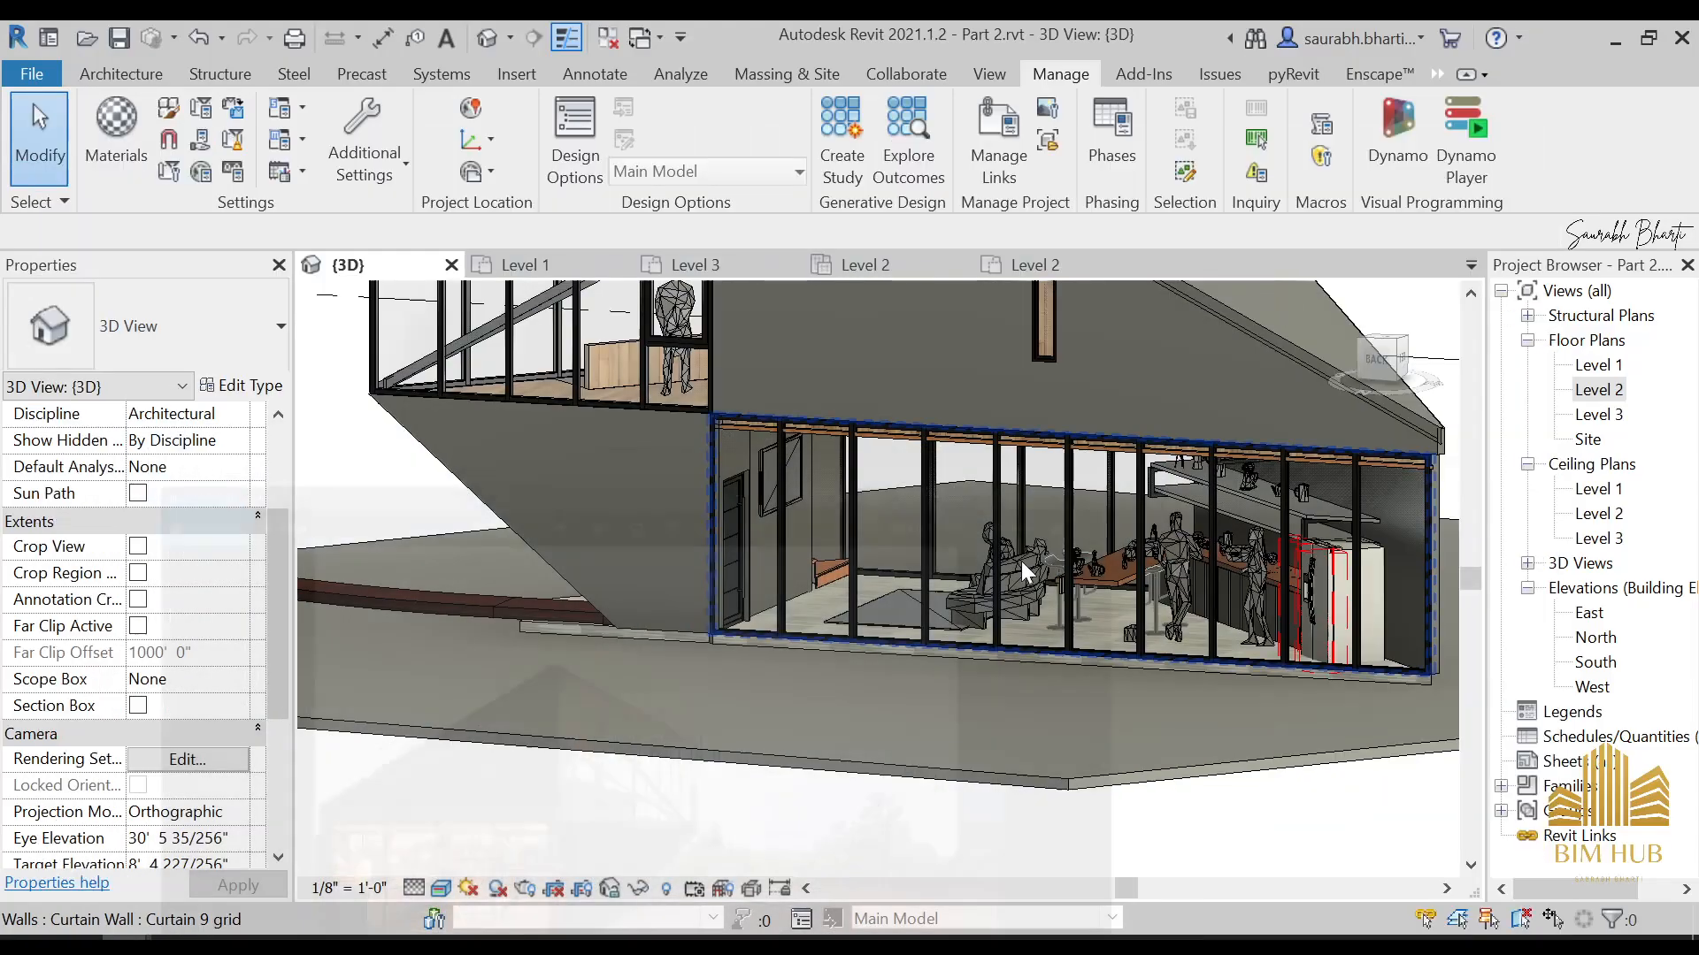
scroll(925, 550, down, 1)
shift+middle_drag(920, 547, 960, 566)
middle_drag(1053, 442, 955, 614)
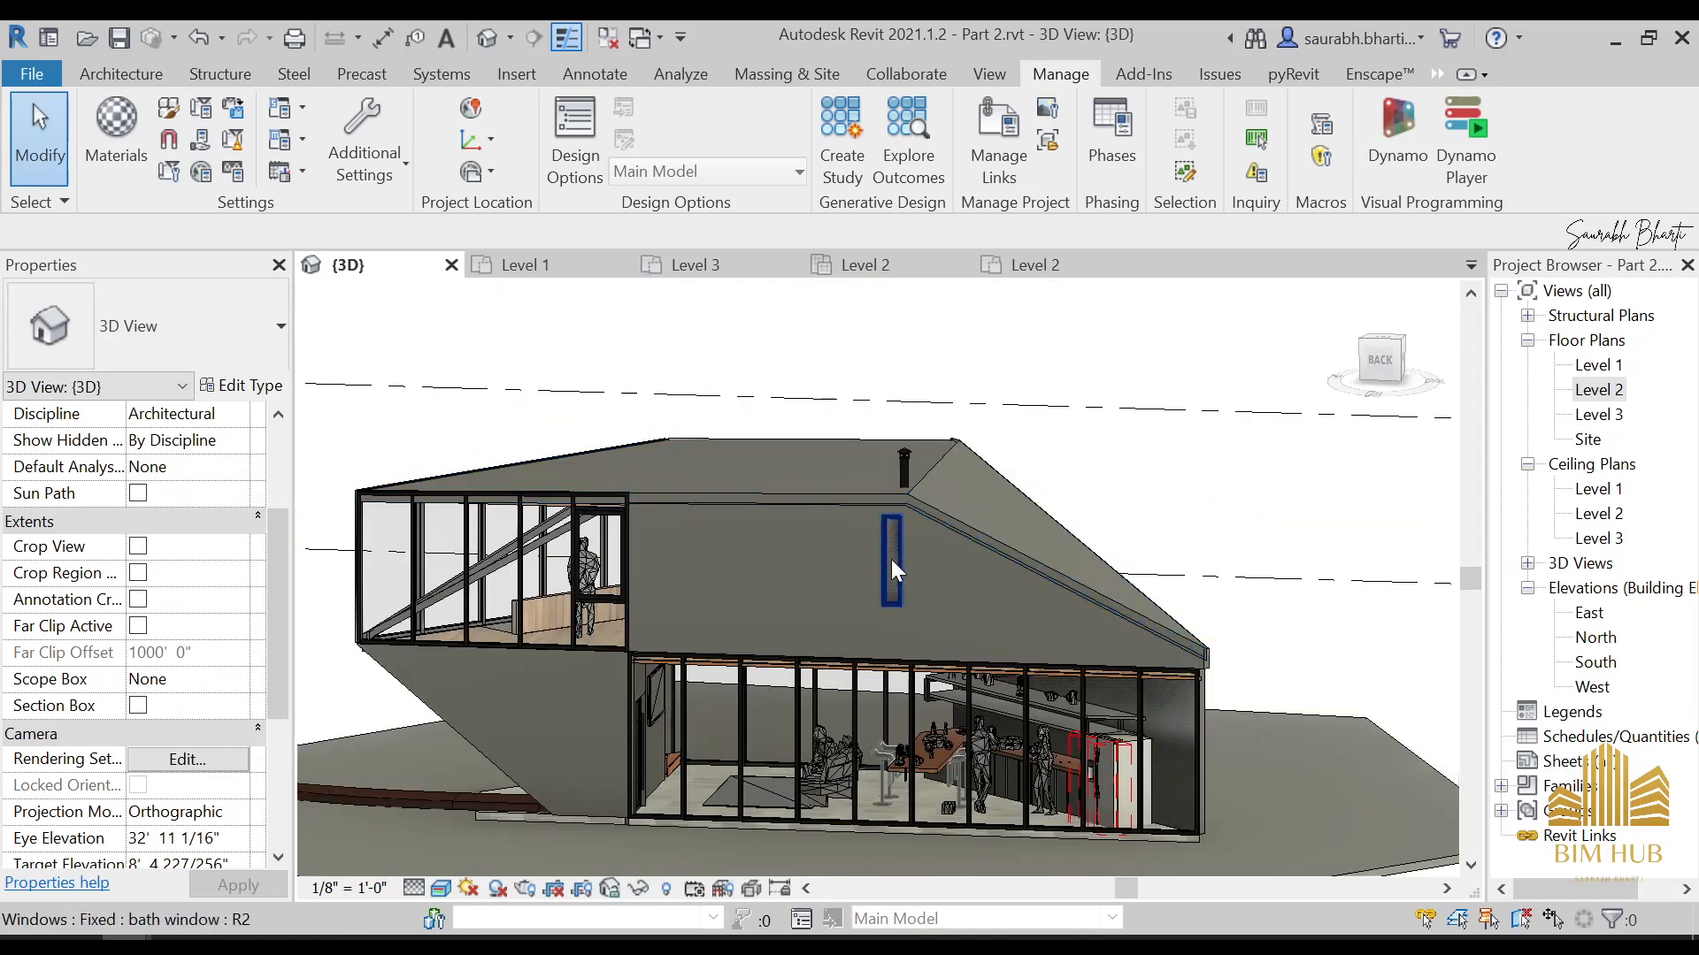
Open the Level 2 ceiling plan, start placing a component and look through the available component types
double_click(1597, 390)
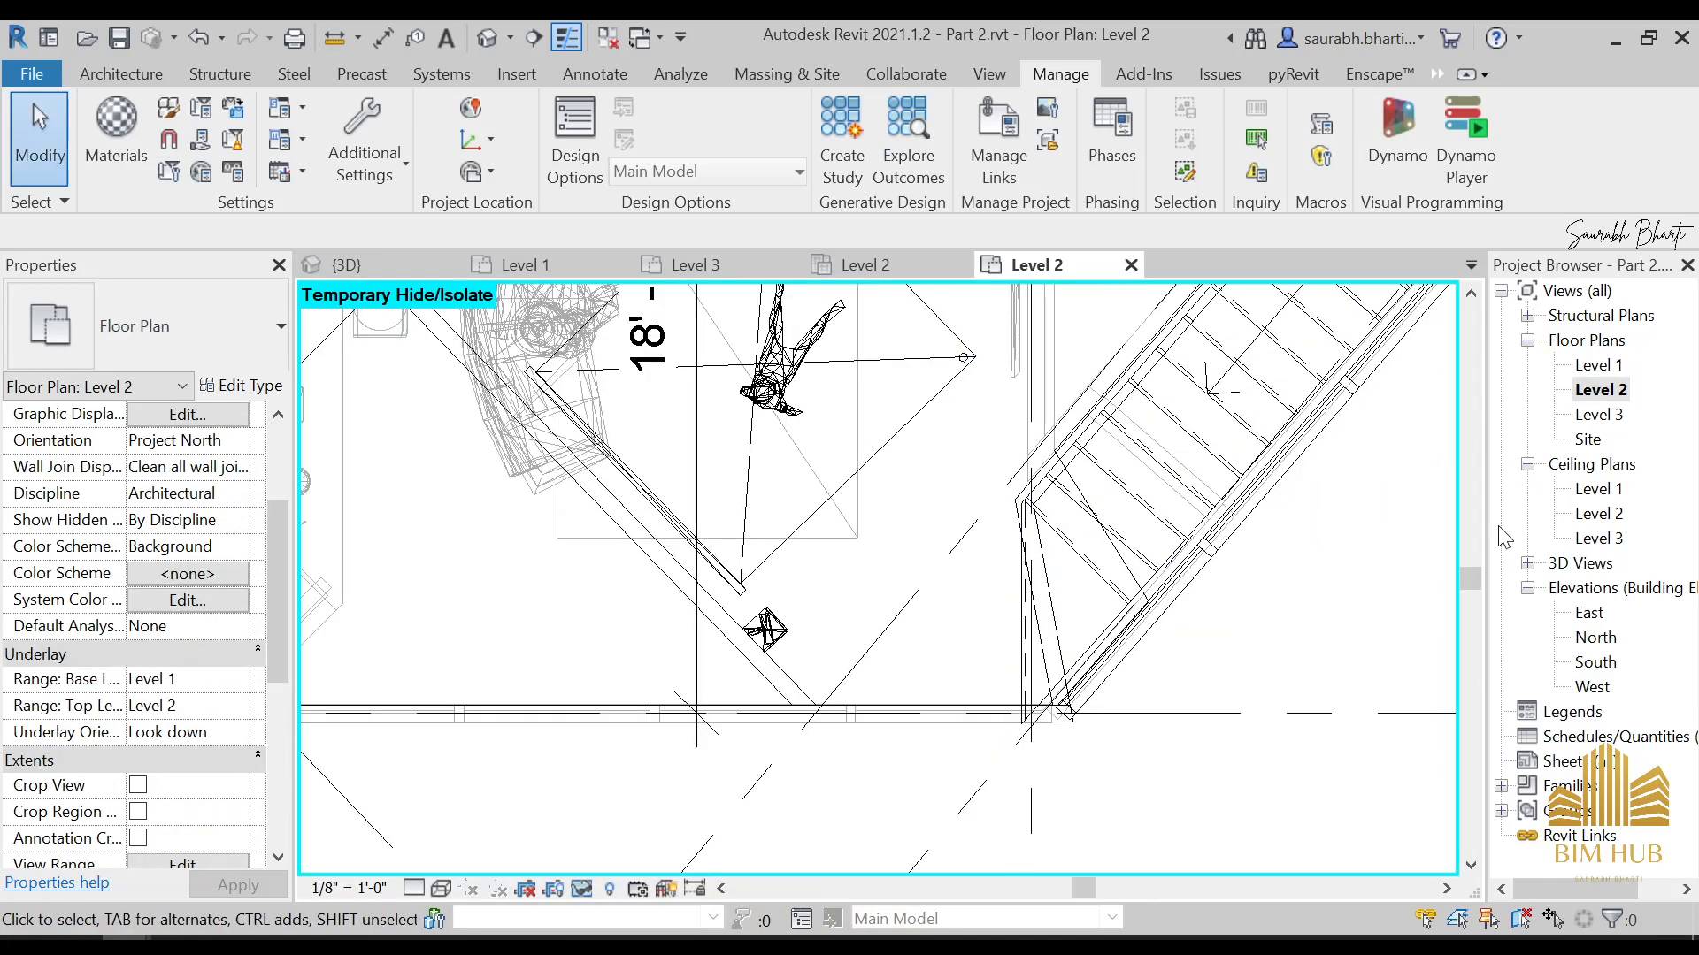
double_click(1600, 515)
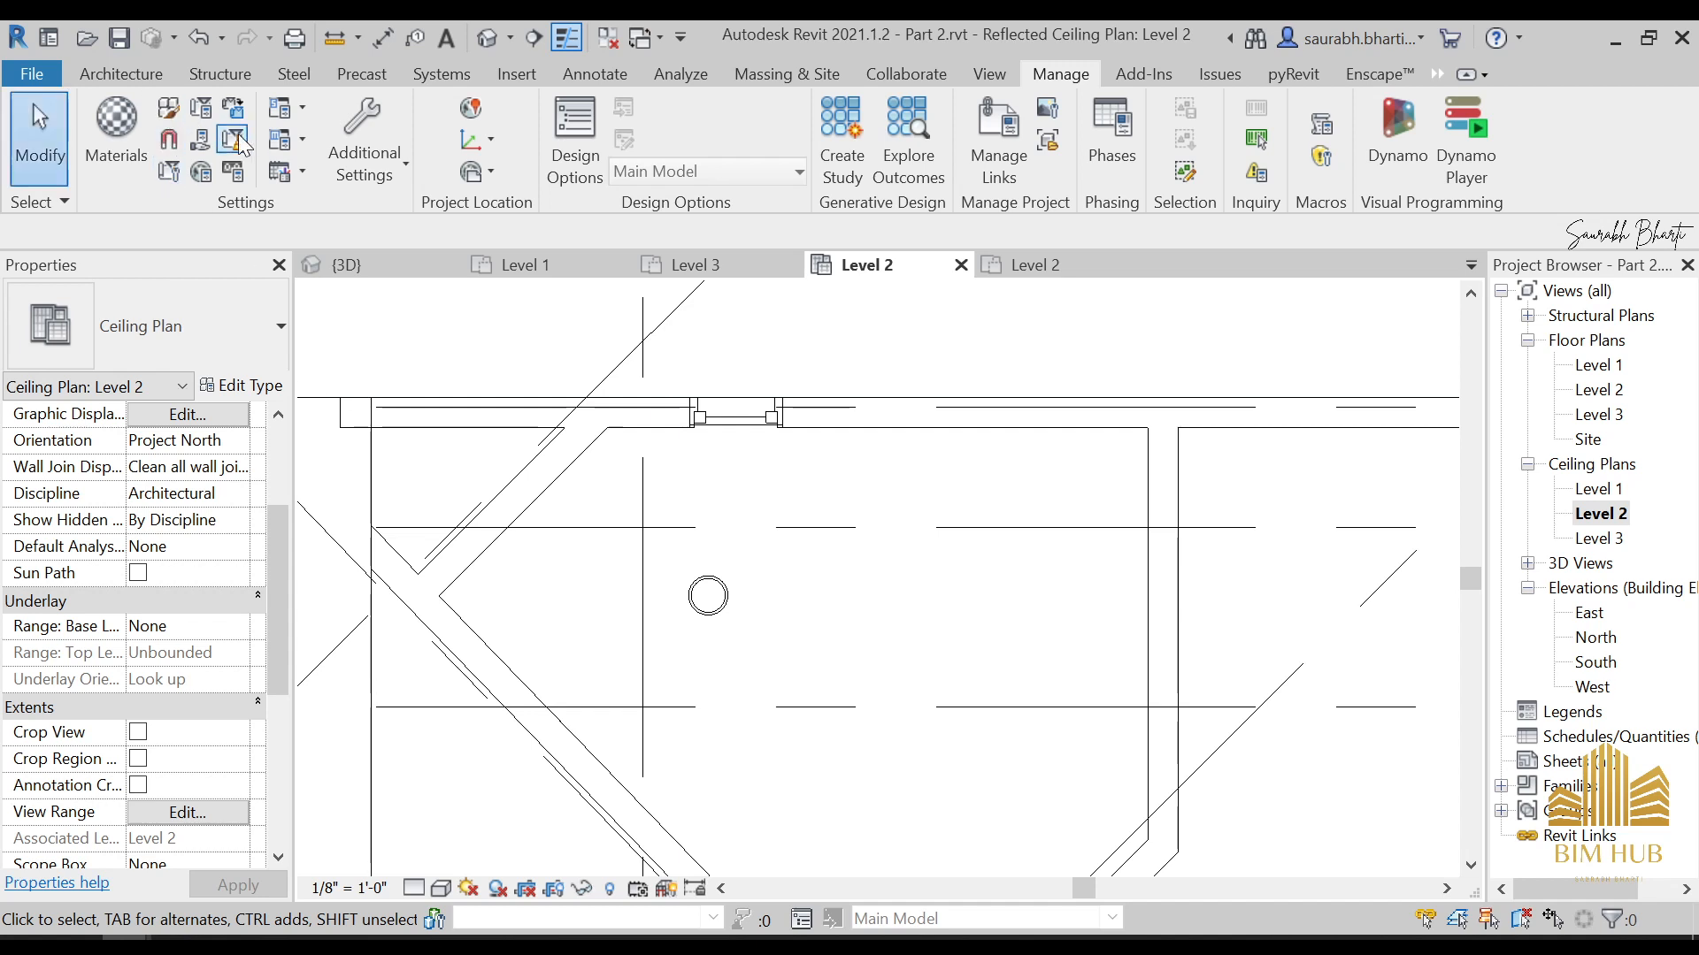
click(133, 78)
click(263, 130)
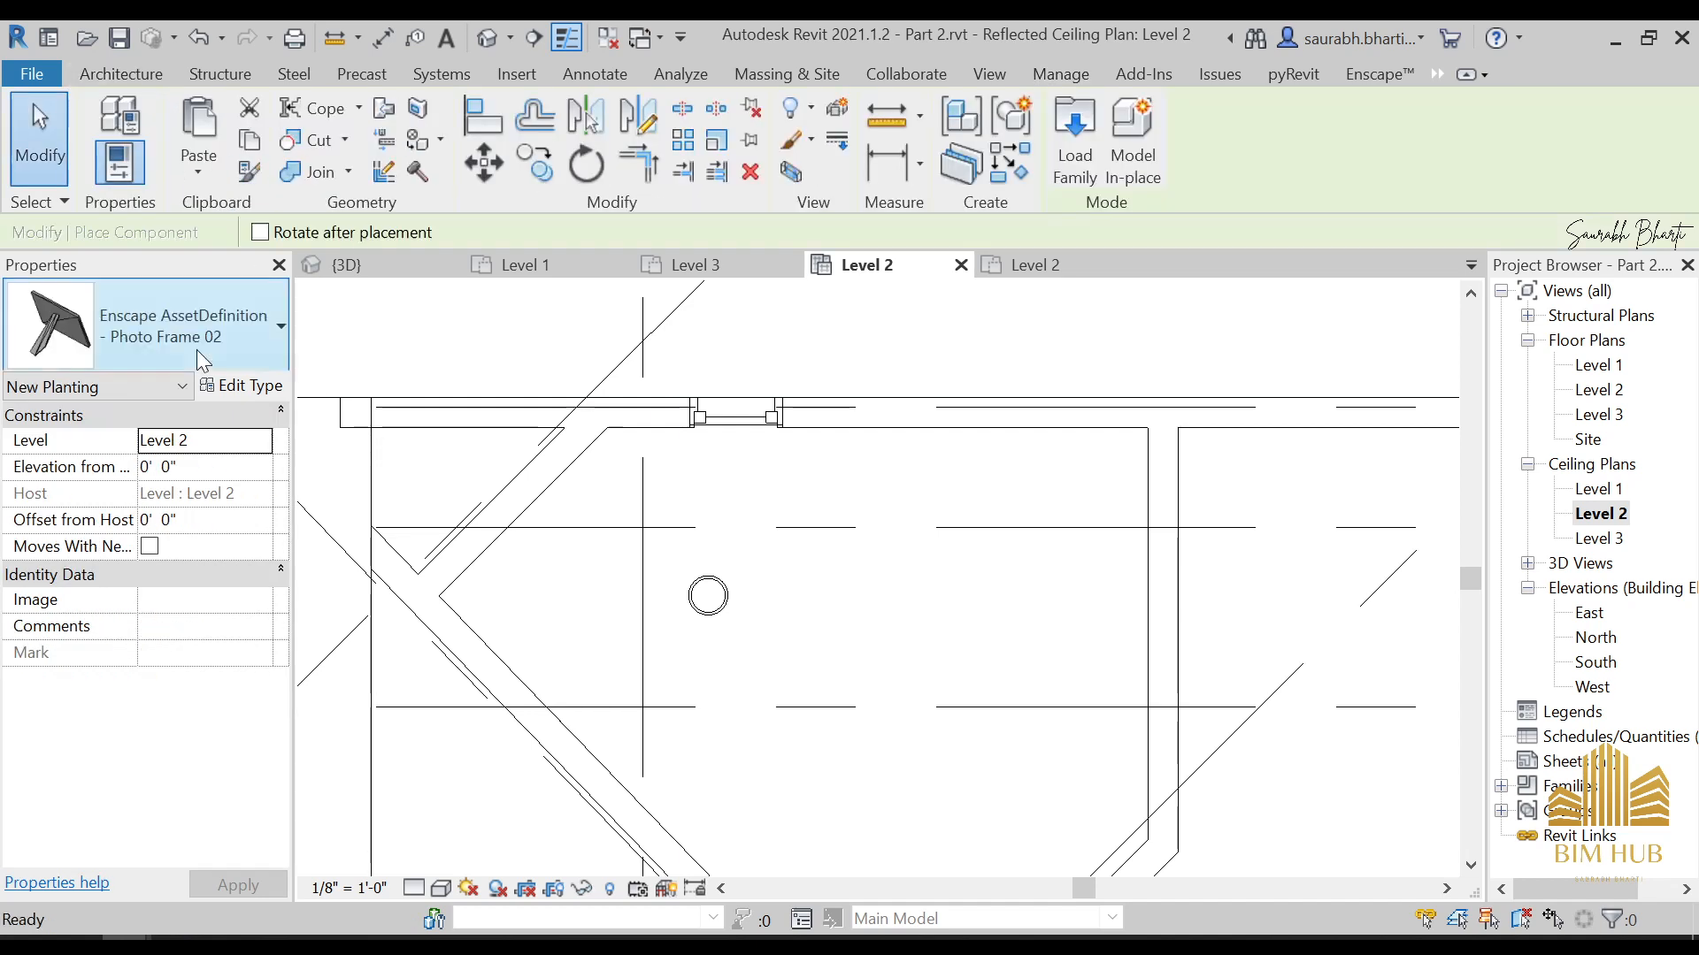
click(197, 346)
scroll(146, 693, up, 15)
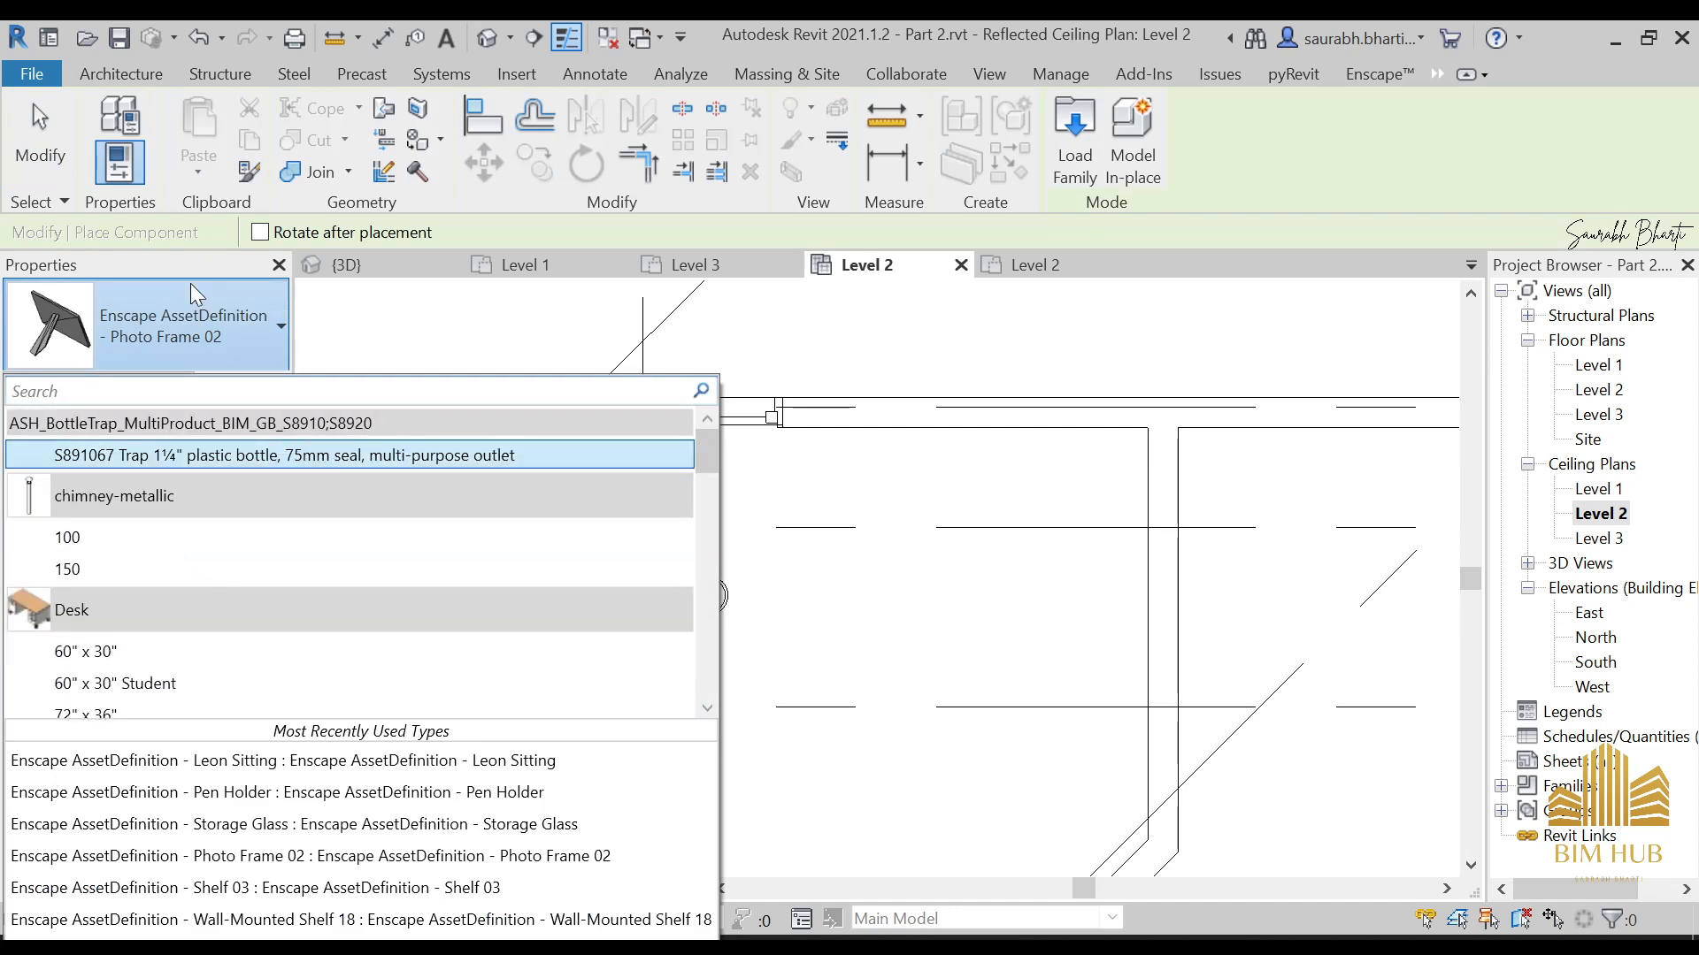
click(406, 327)
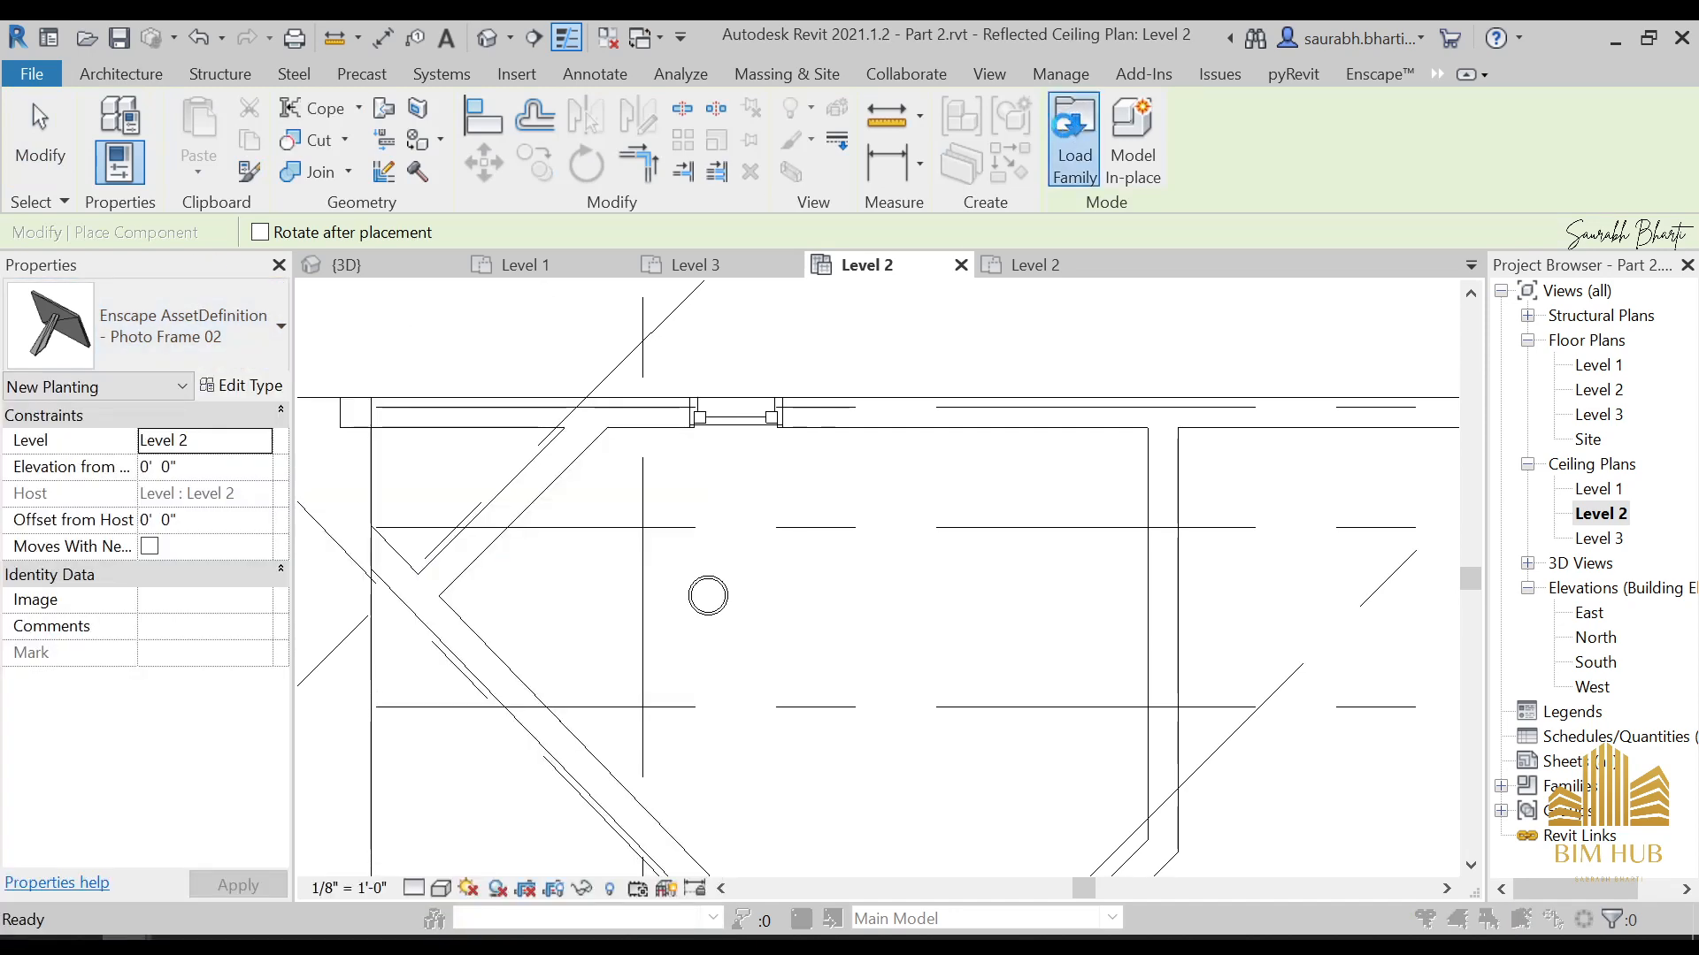
Start loading a family and browse to the English folder in the RVT 2021 Libraries
click(1074, 146)
click(541, 315)
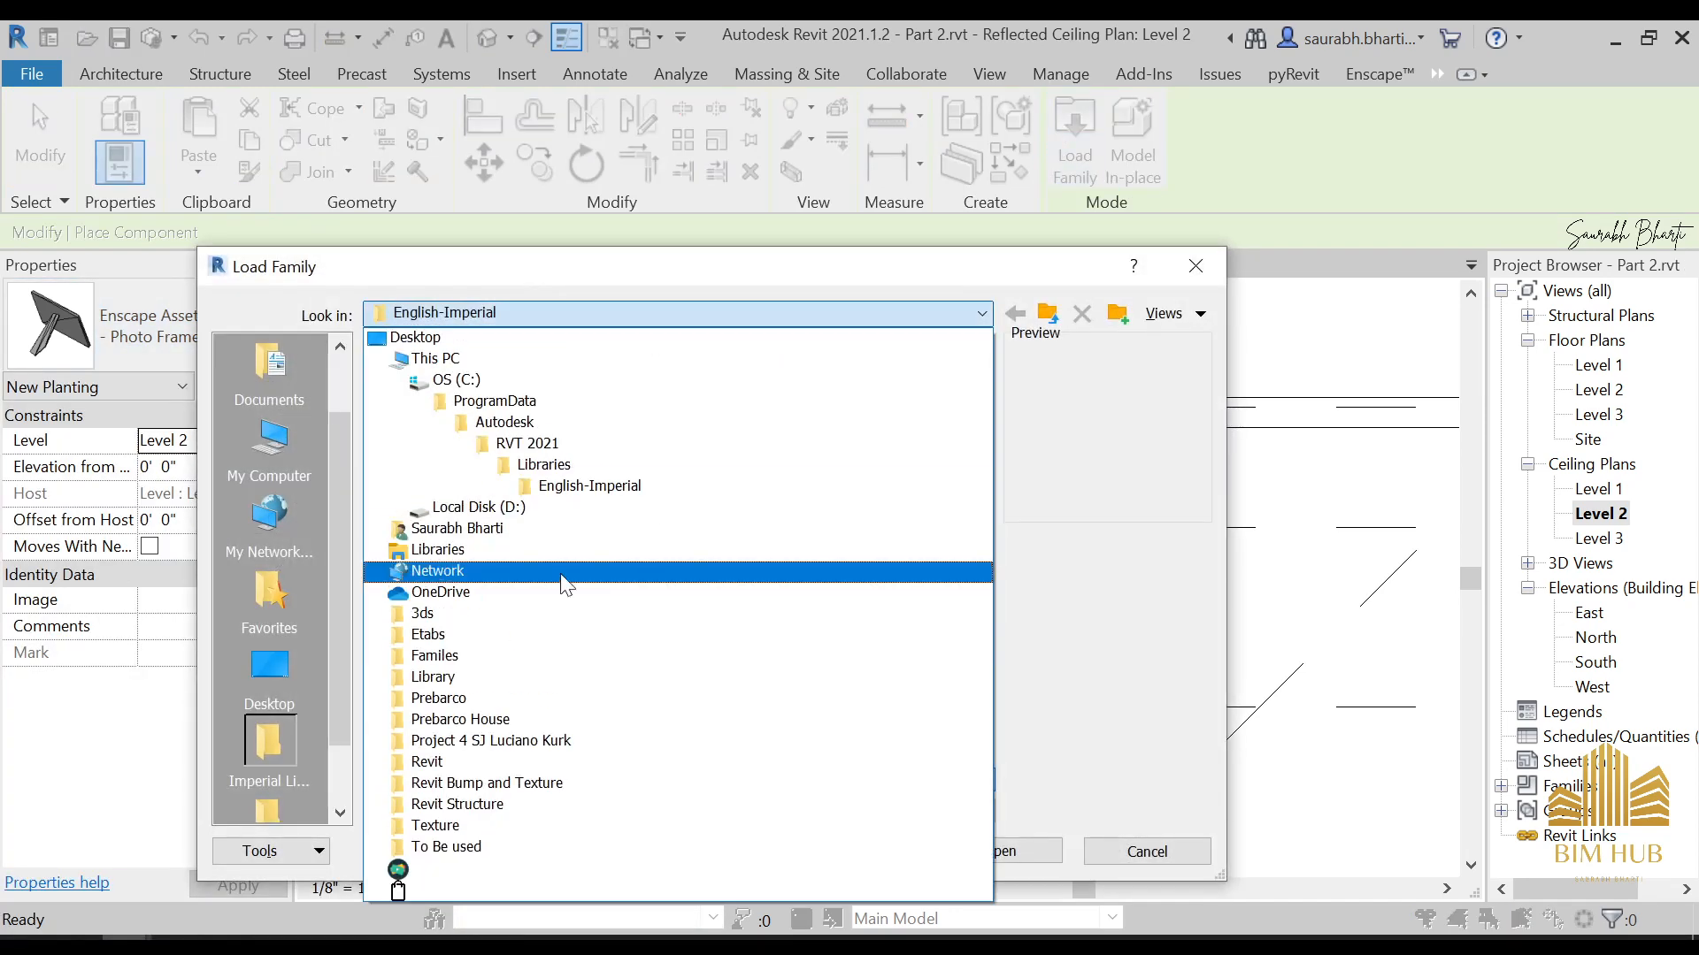
click(560, 445)
click(661, 314)
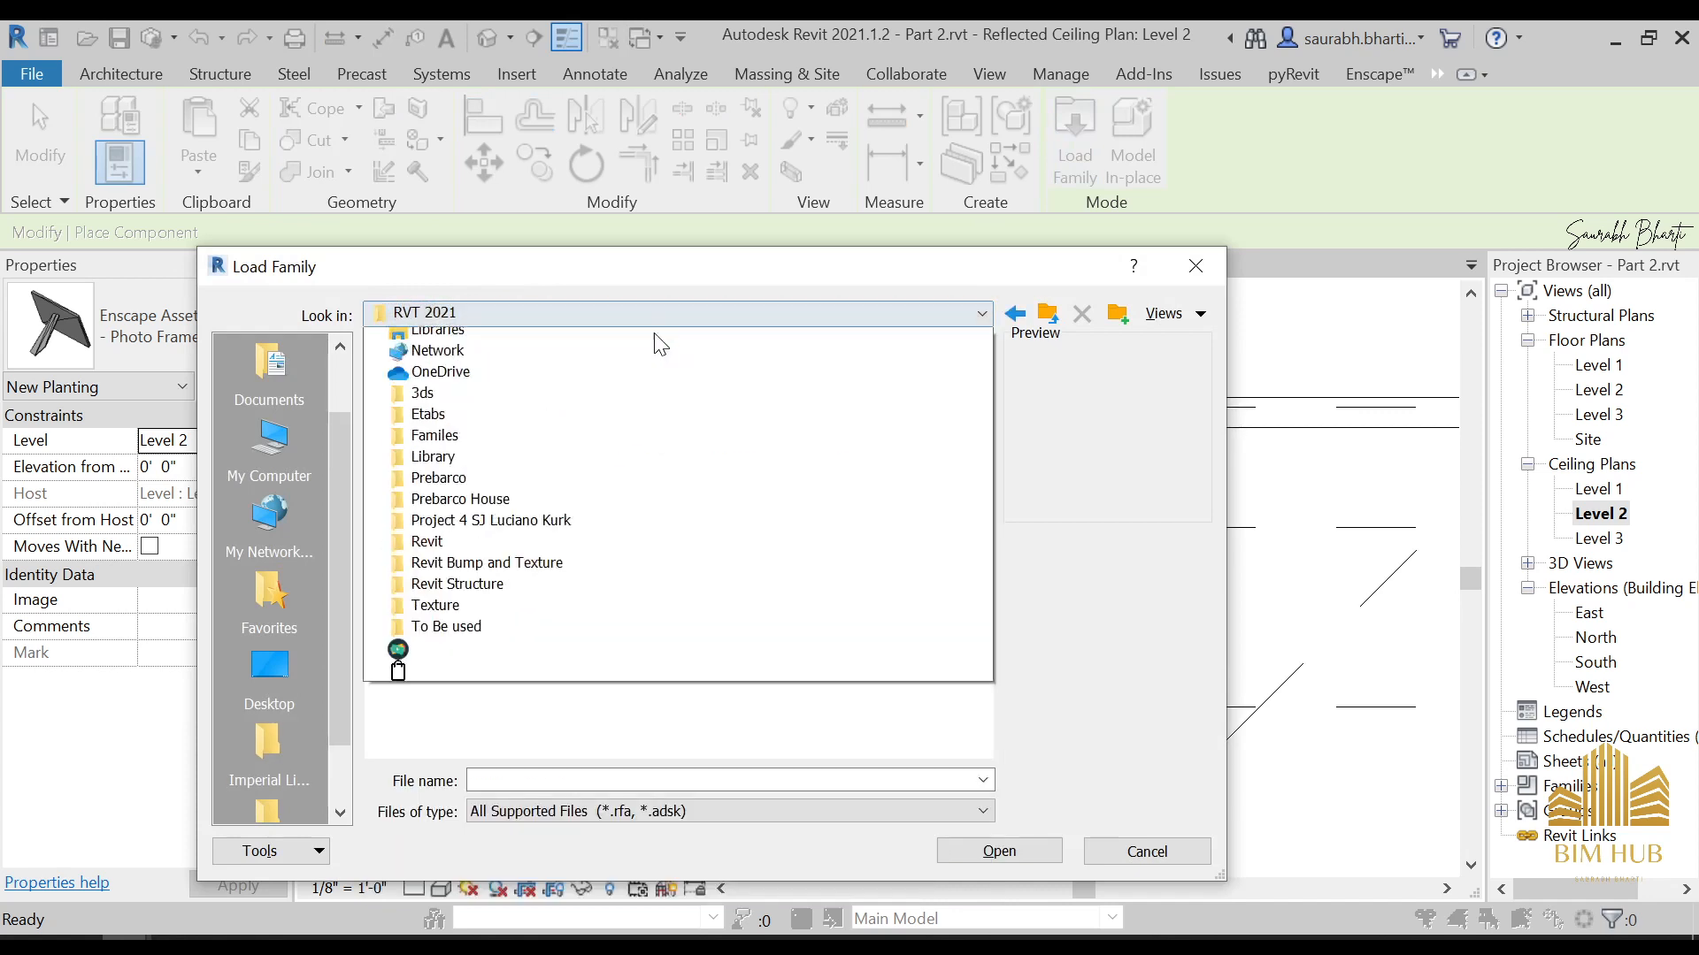
click(567, 421)
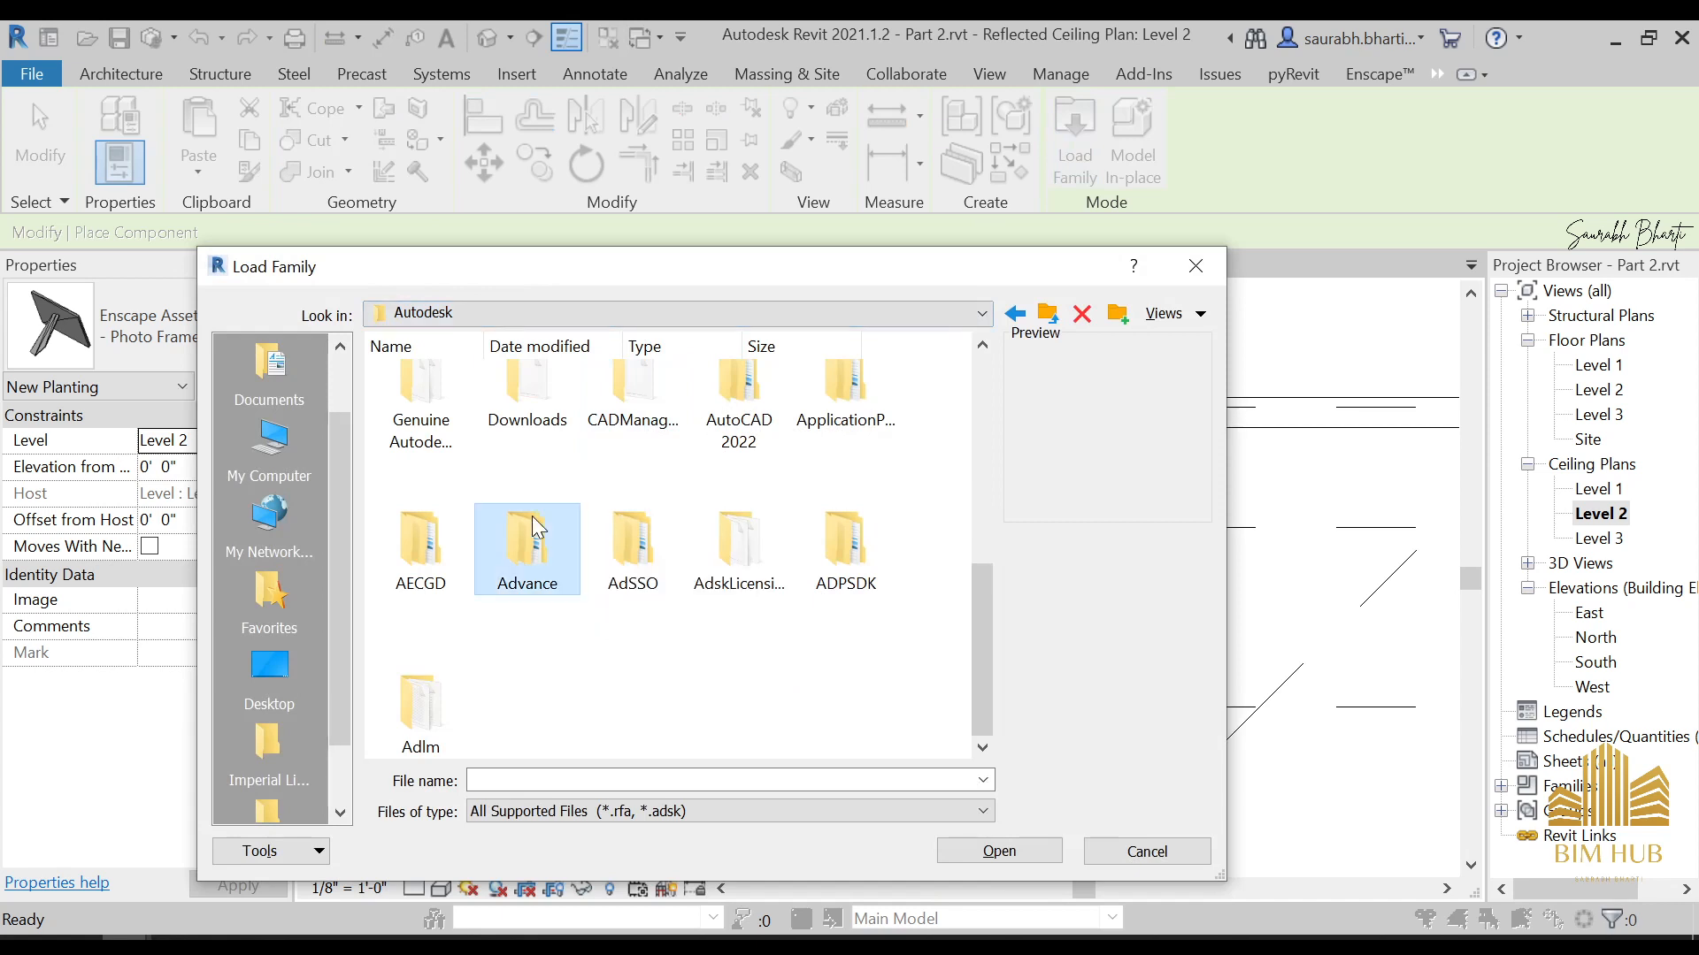
scroll(668, 537, up, 3)
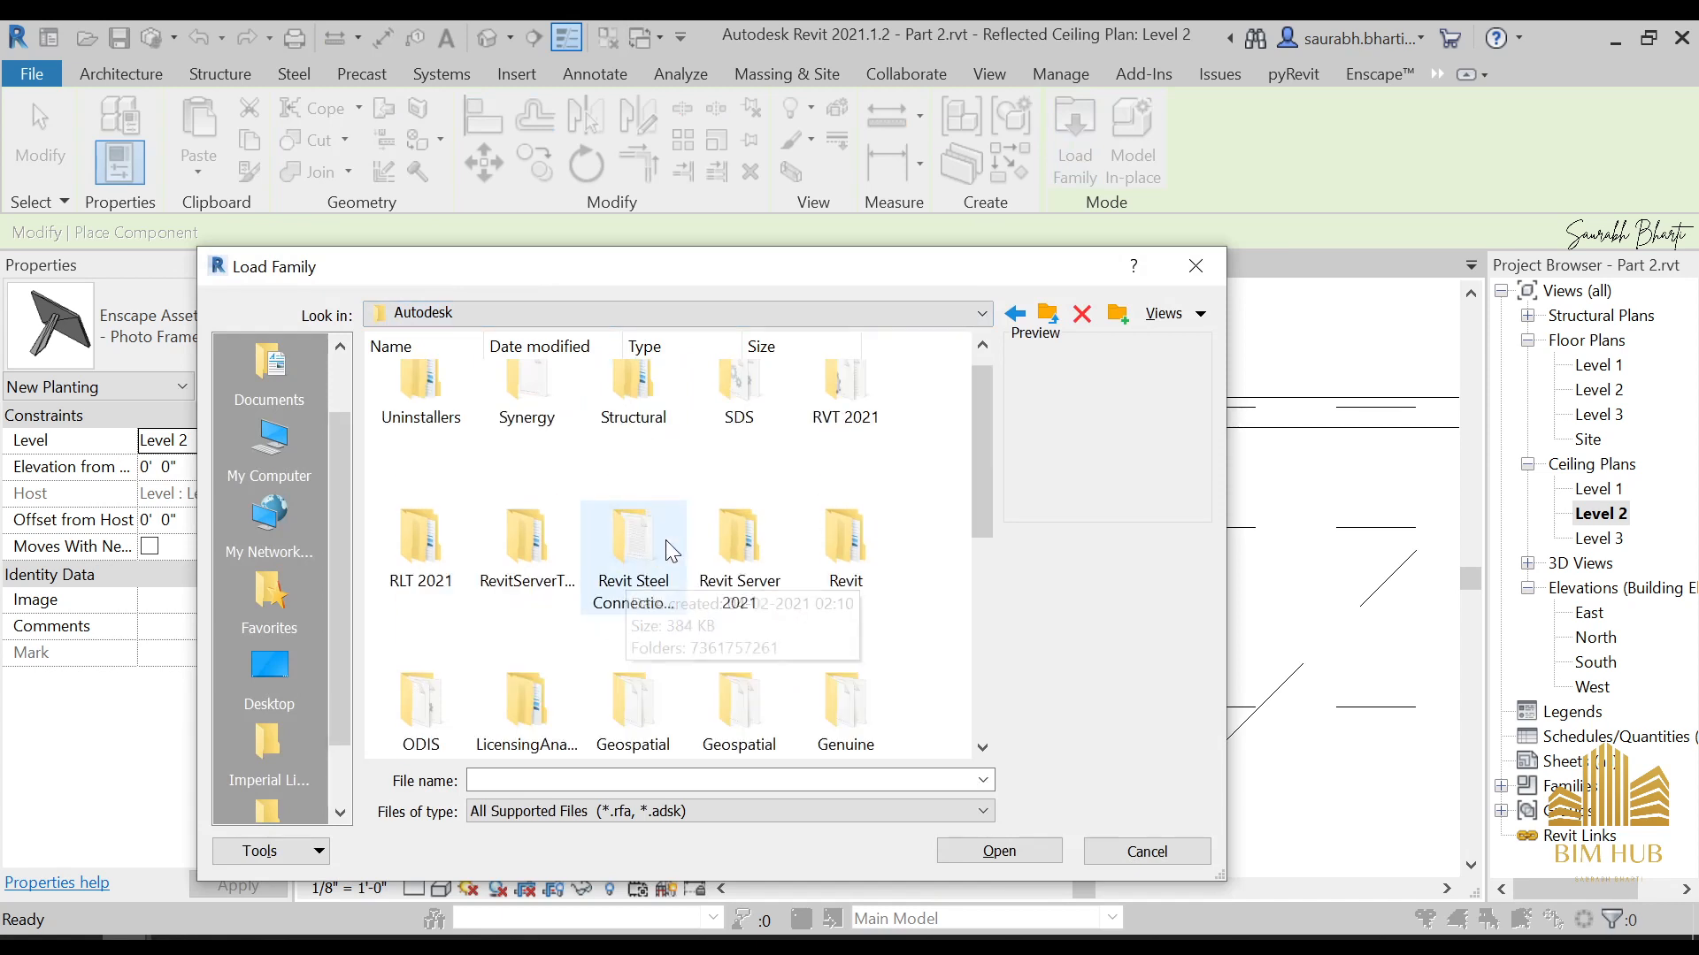
double_click(845, 405)
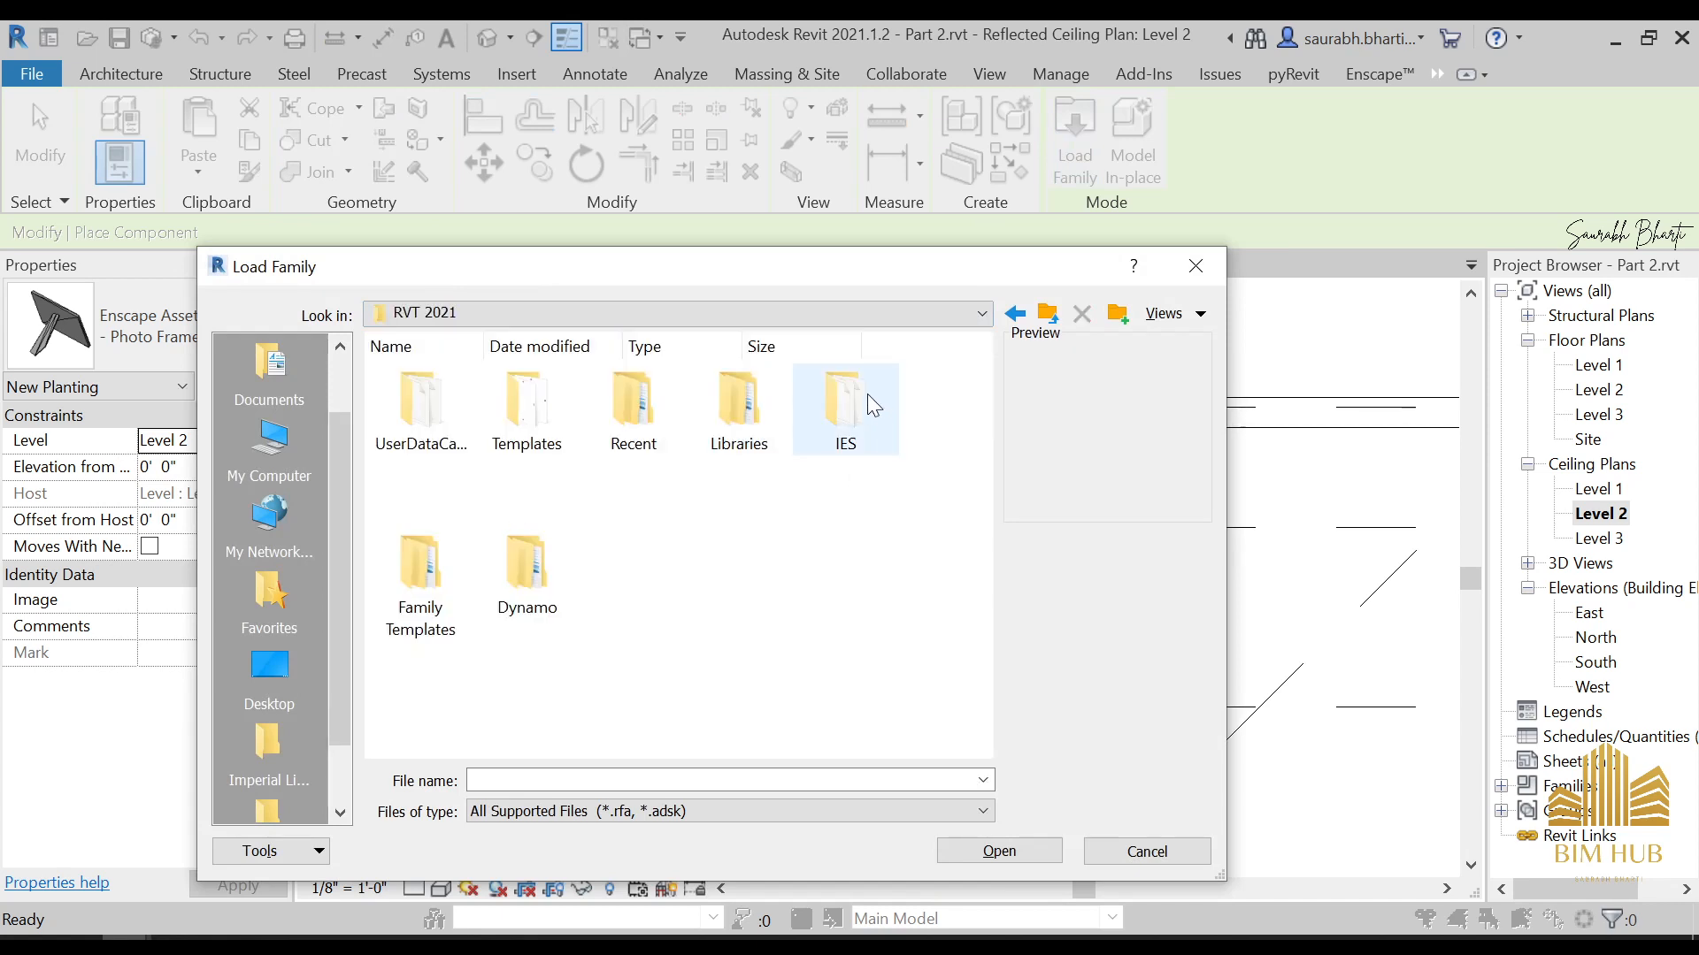
double_click(756, 404)
key(e)
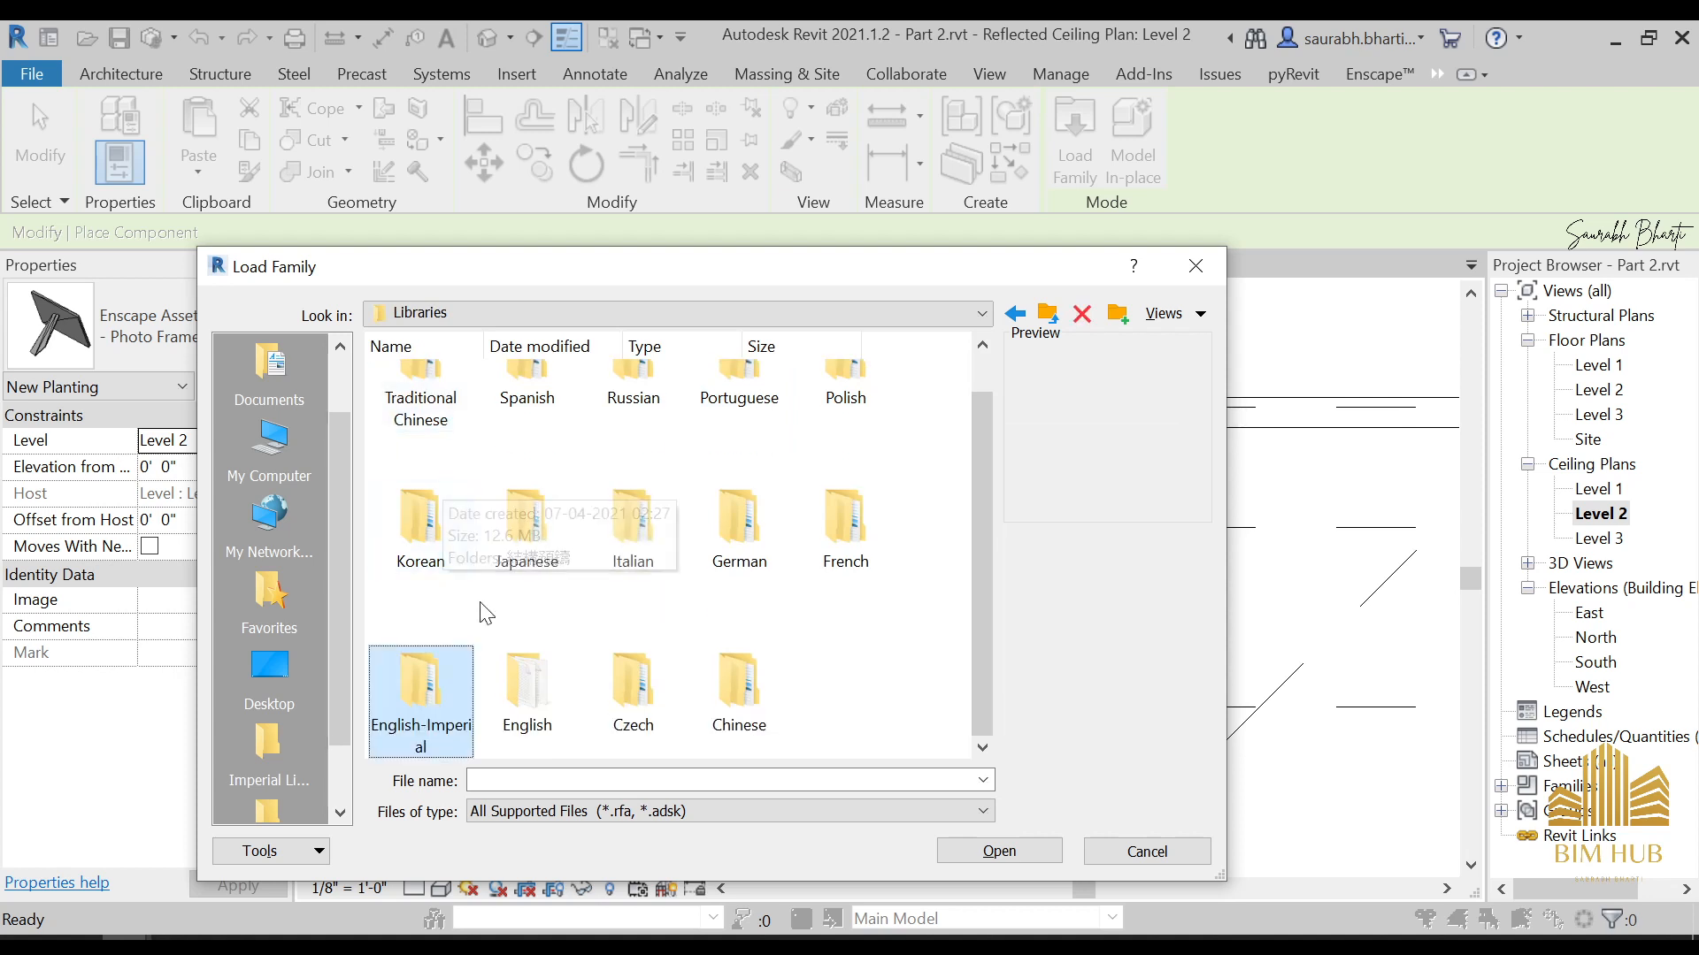
double_click(562, 668)
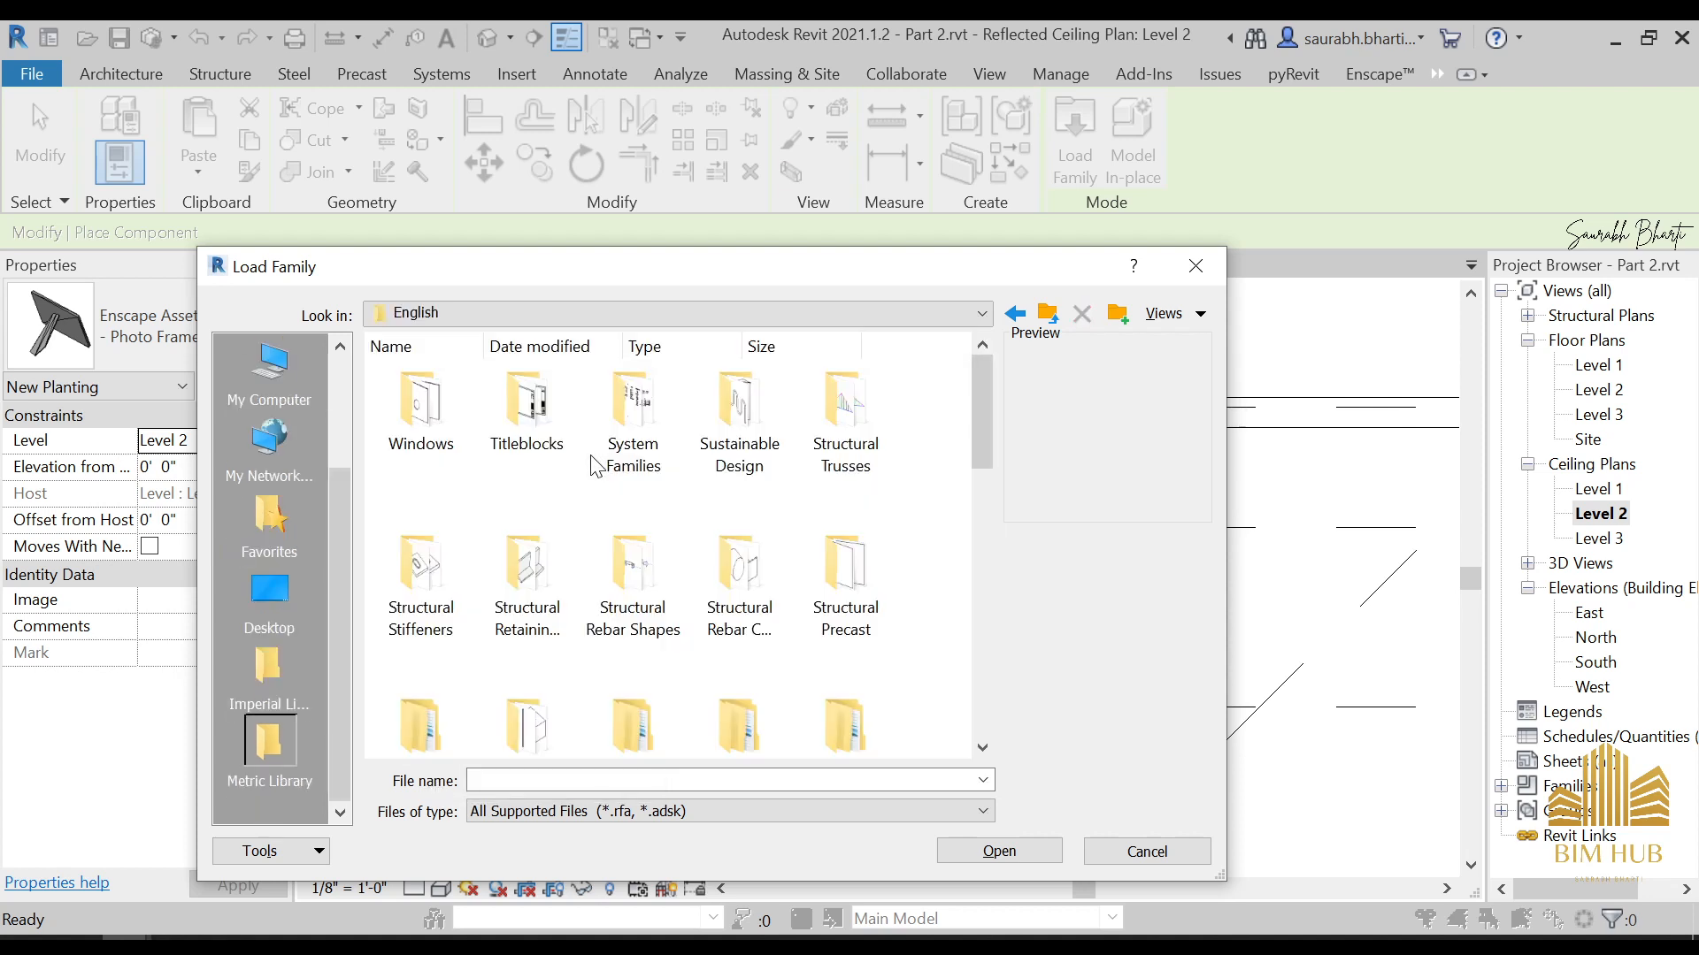
Load the M_Studio Light.rfa family from the library's Architectural, Internal folder for placement on the Level 2 ceiling plan
key(l)
double_click(842, 447)
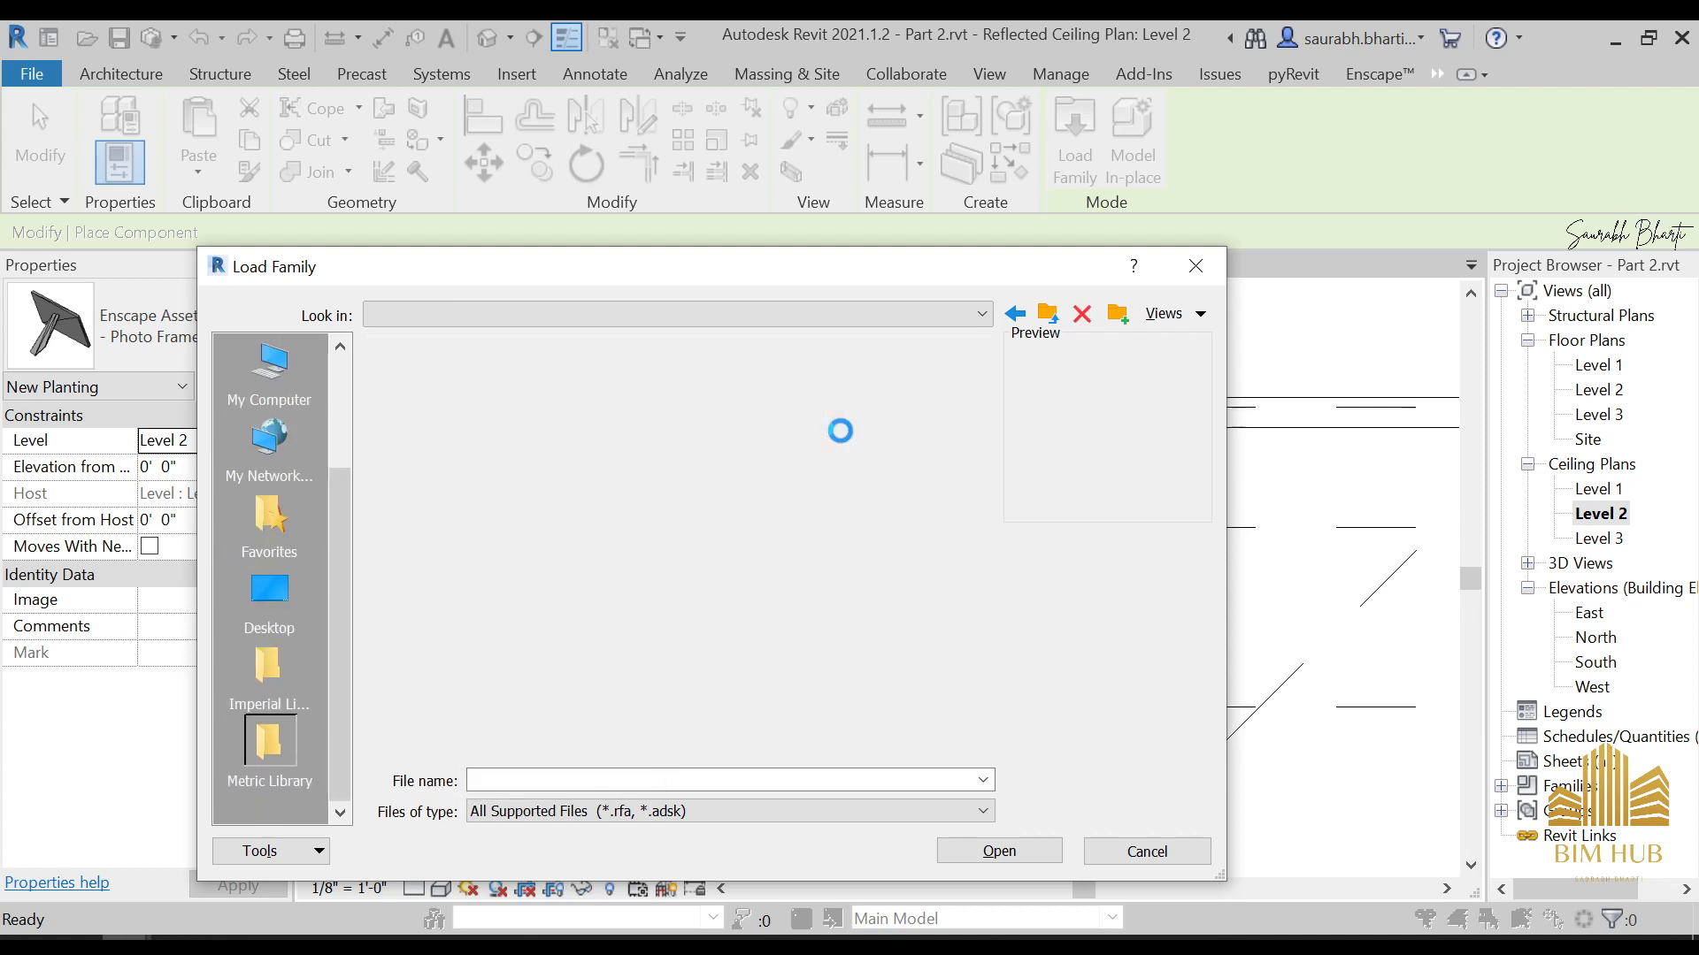
double_click(527, 420)
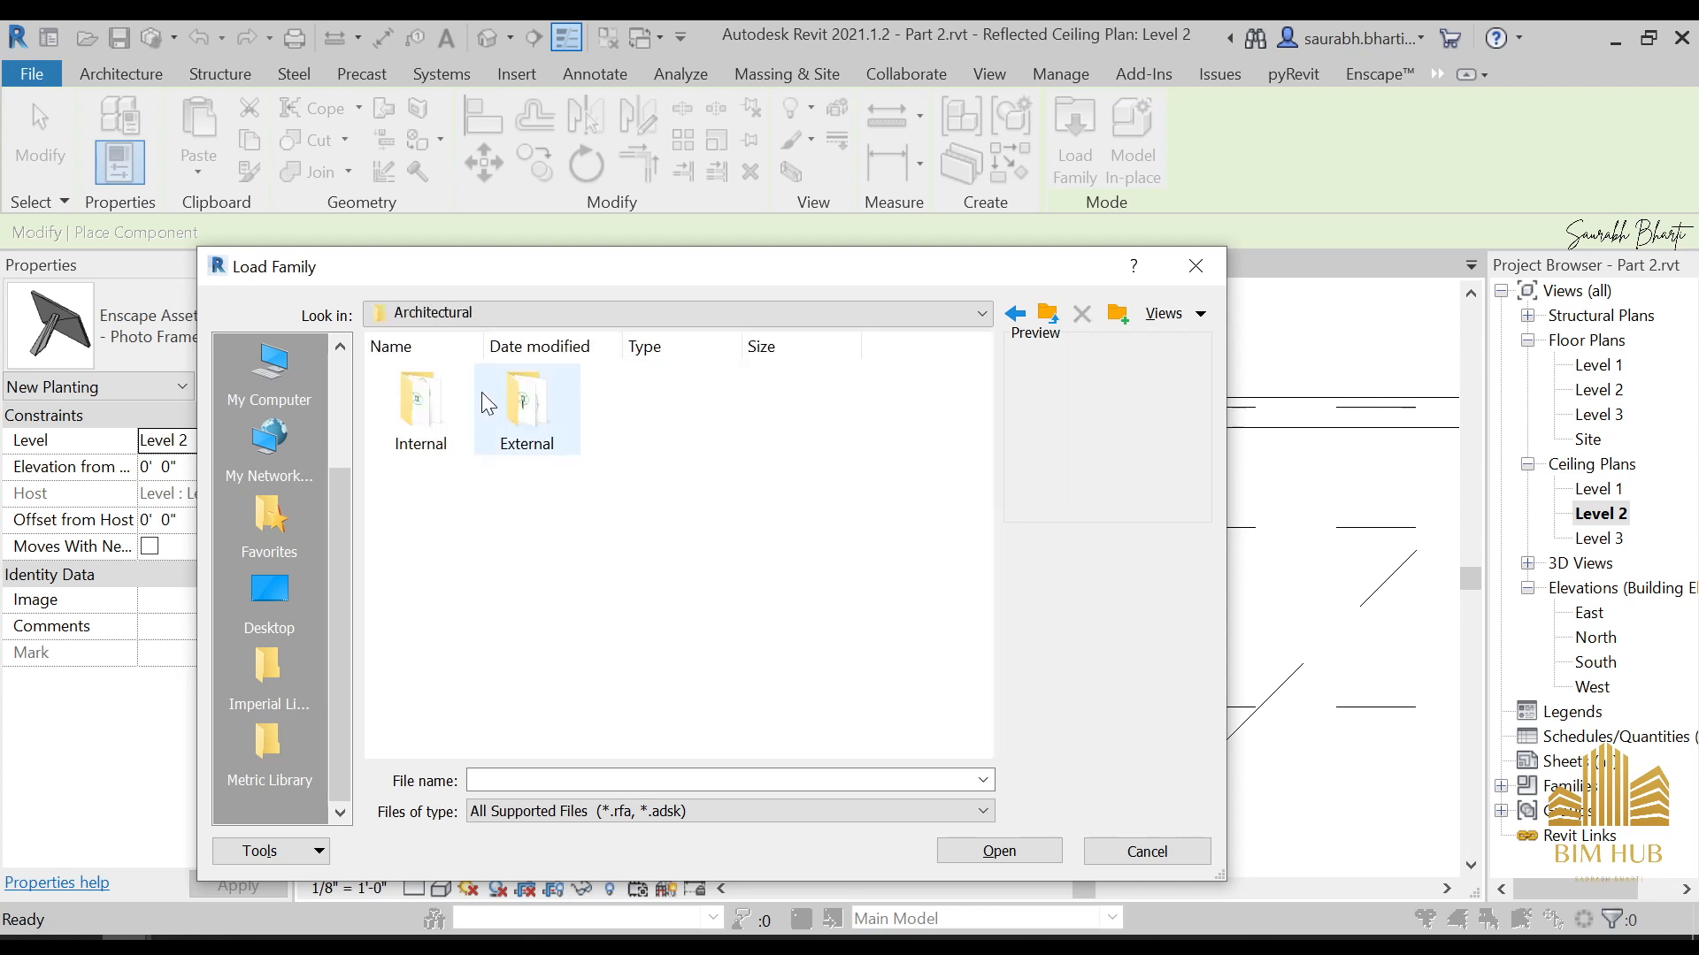
double_click(448, 380)
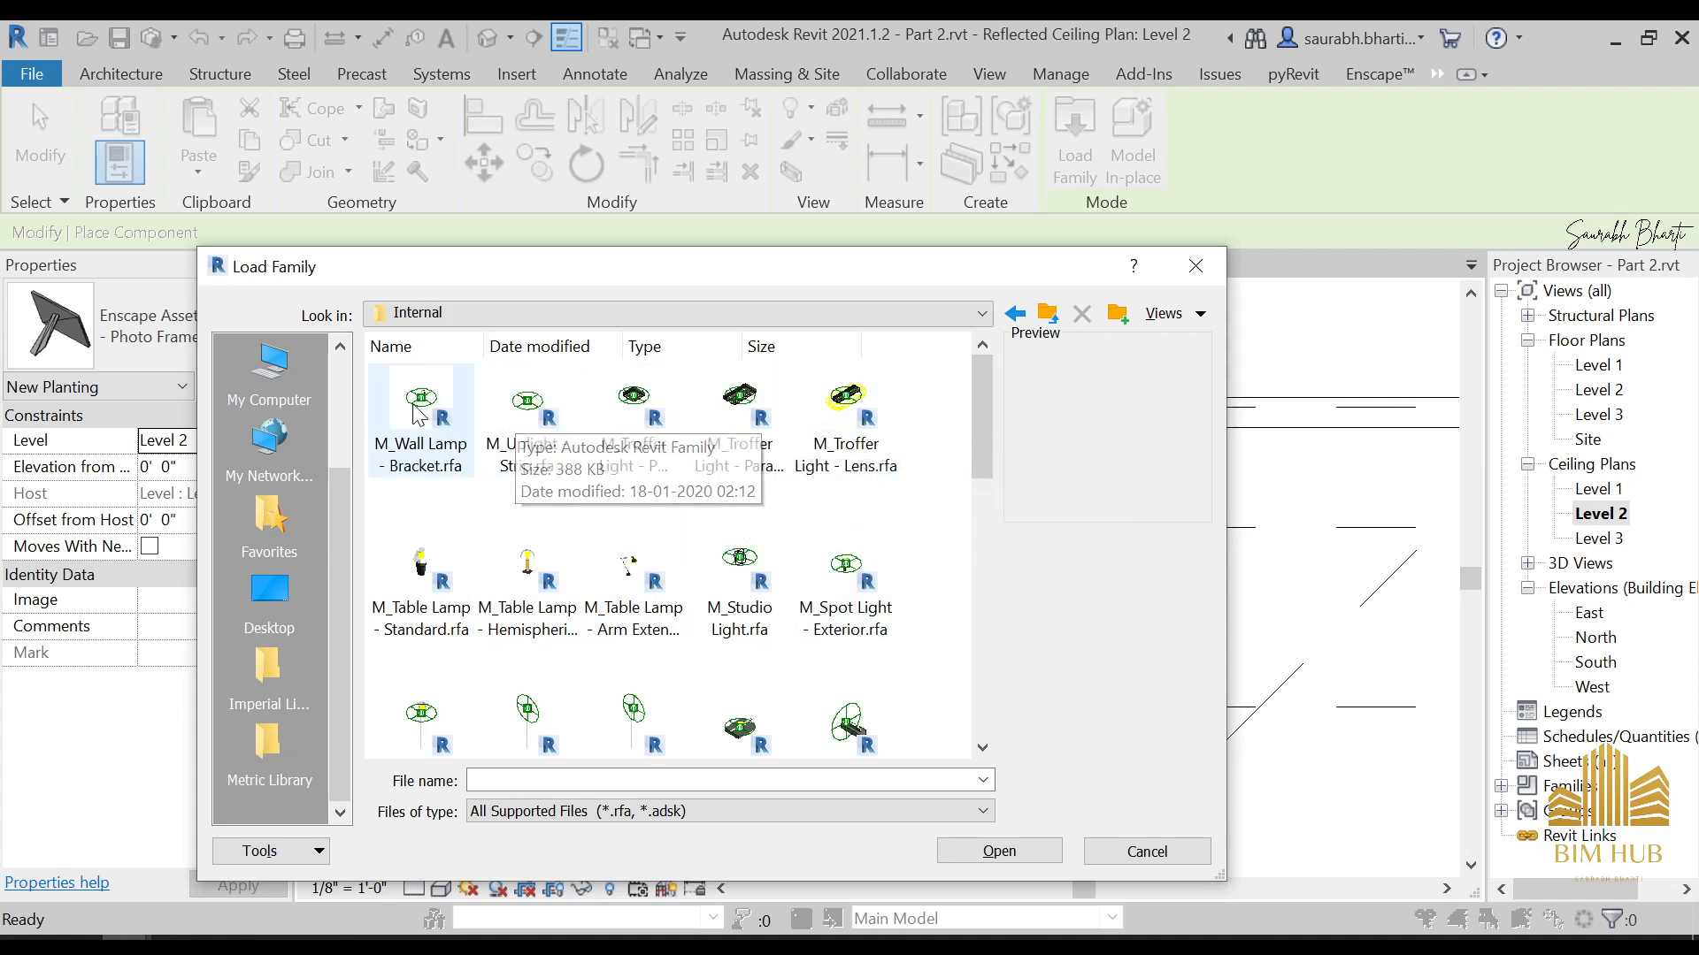
scroll(672, 531, down, 5)
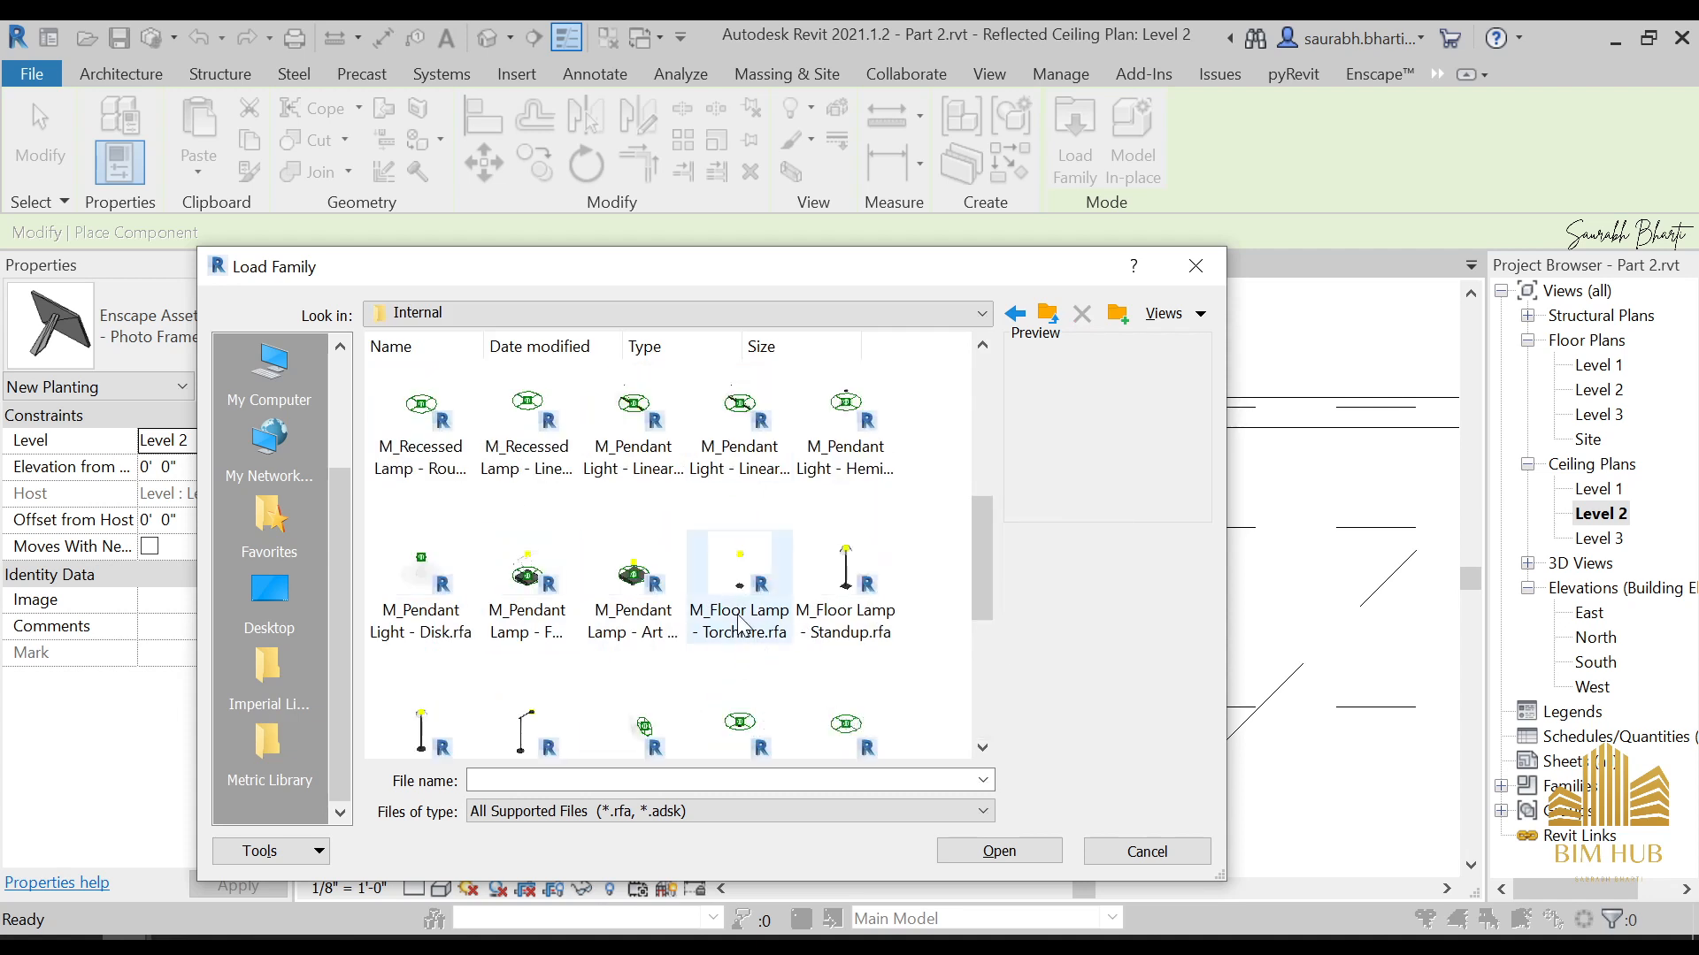
scroll(812, 581, up, 5)
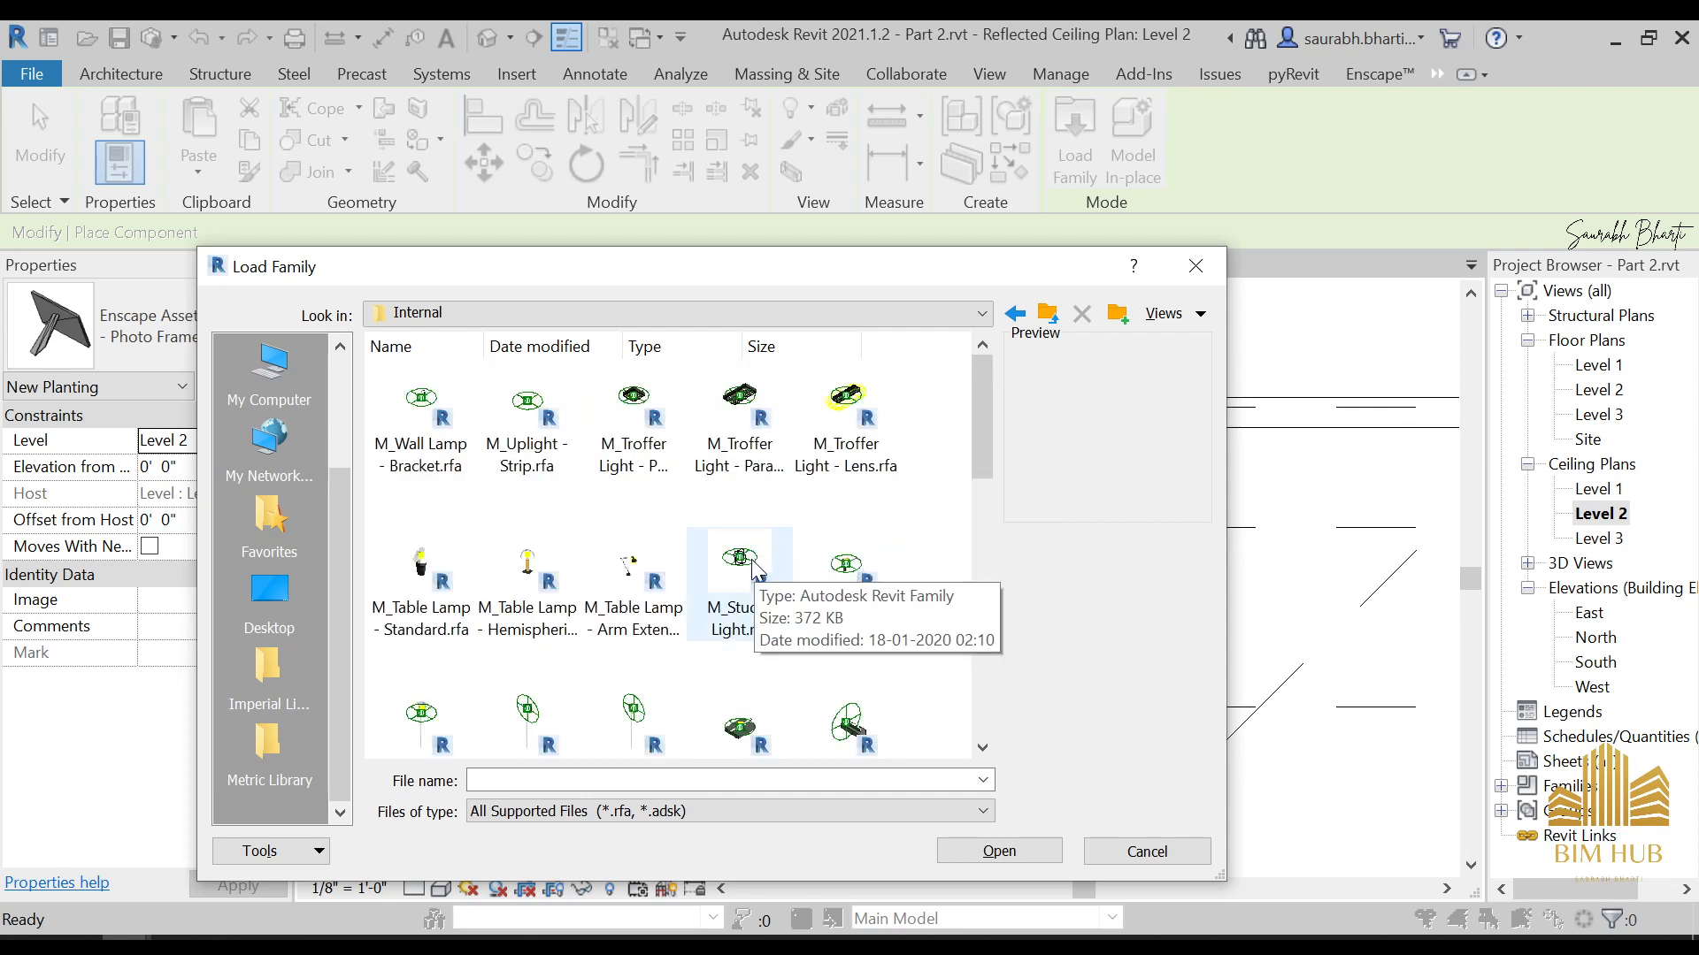
double_click(741, 566)
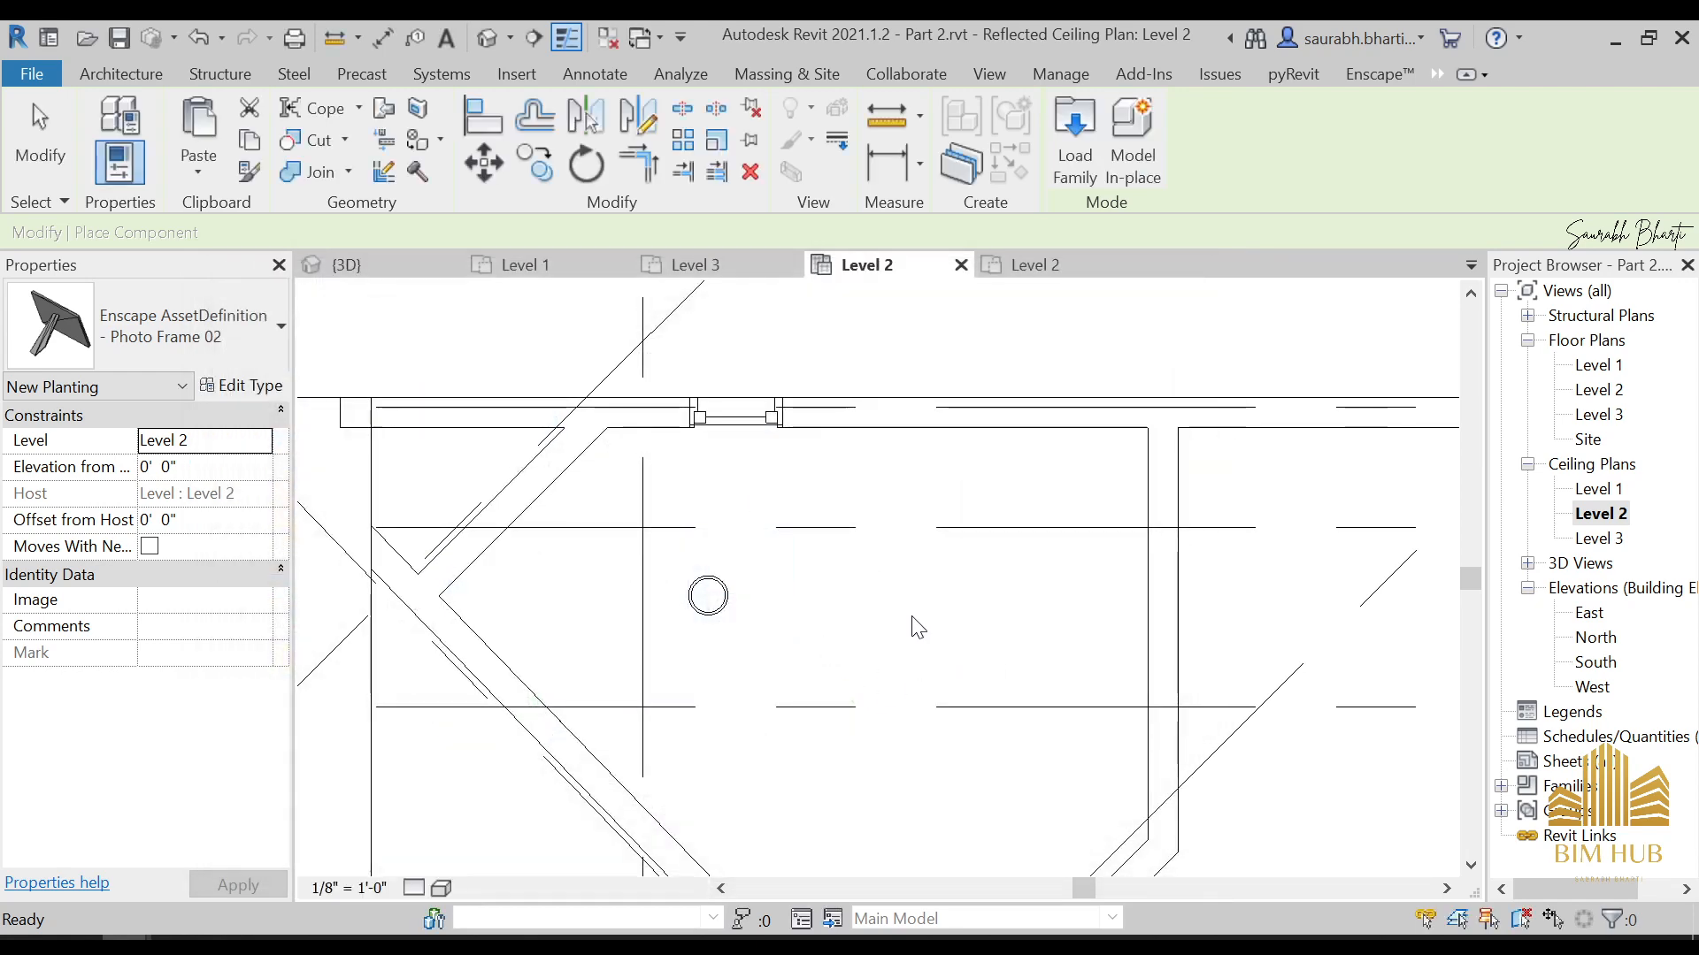
scroll(911, 614, down, 4)
scroll(1053, 548, up, 4)
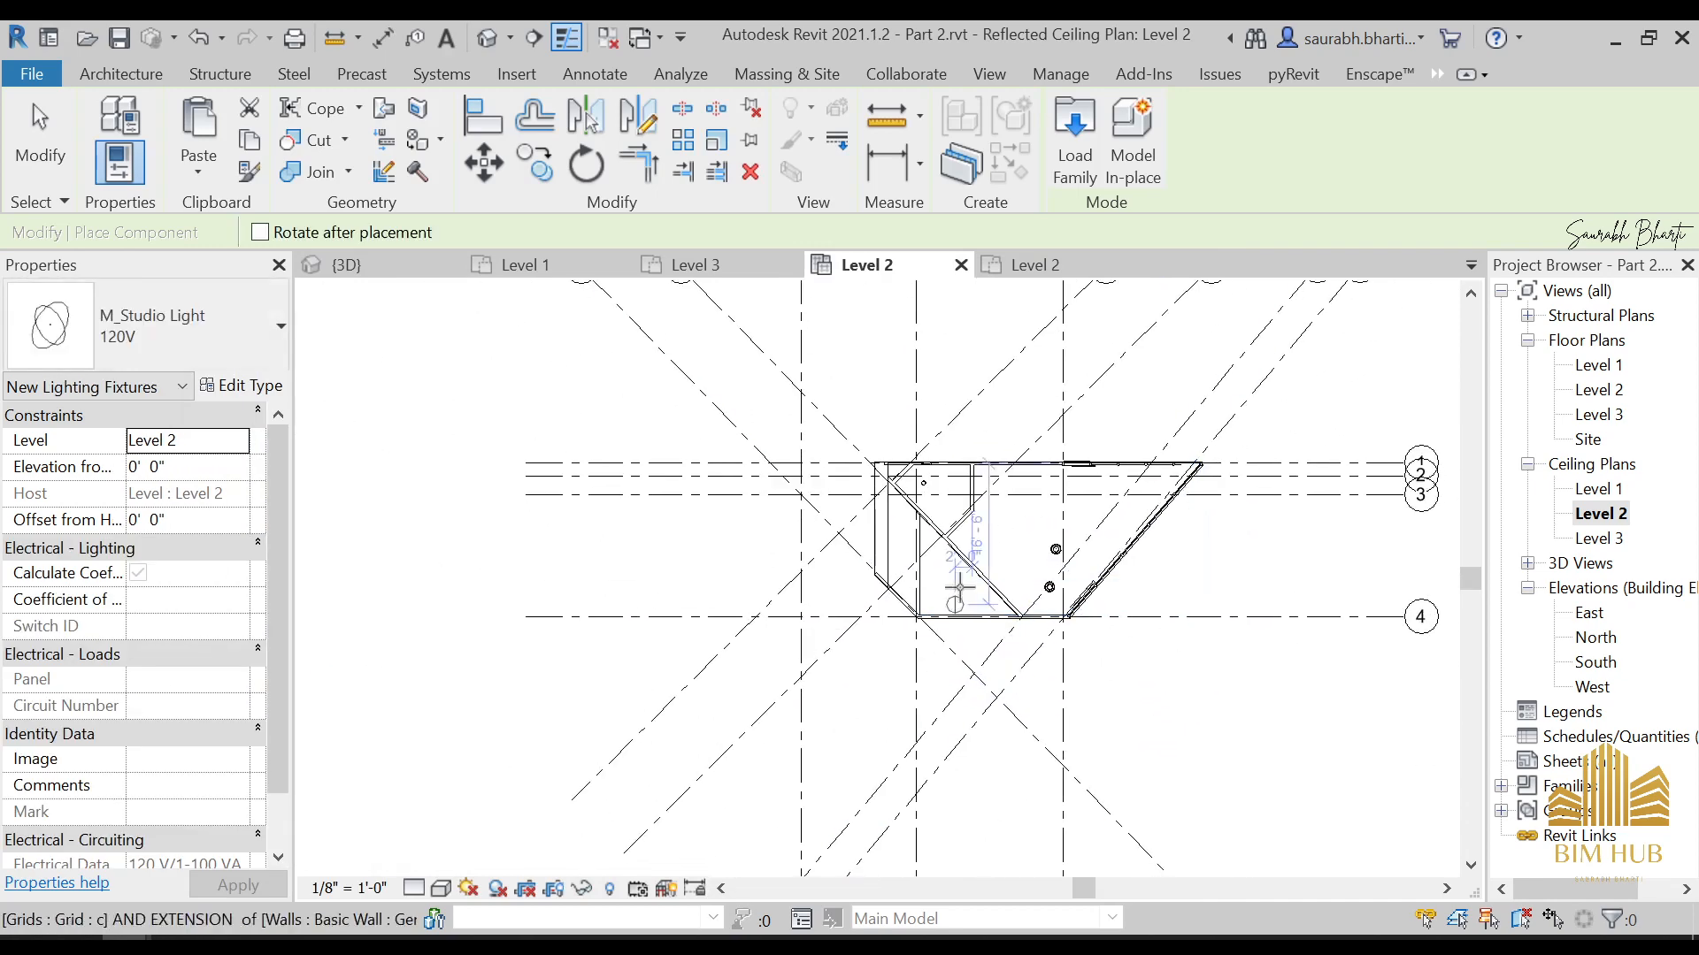
Place one M_Studio Light in the middle of the large Level 2 room and another in its corner near grids a and 4
scroll(1152, 600, up, 1)
click(1153, 601)
click(1019, 445)
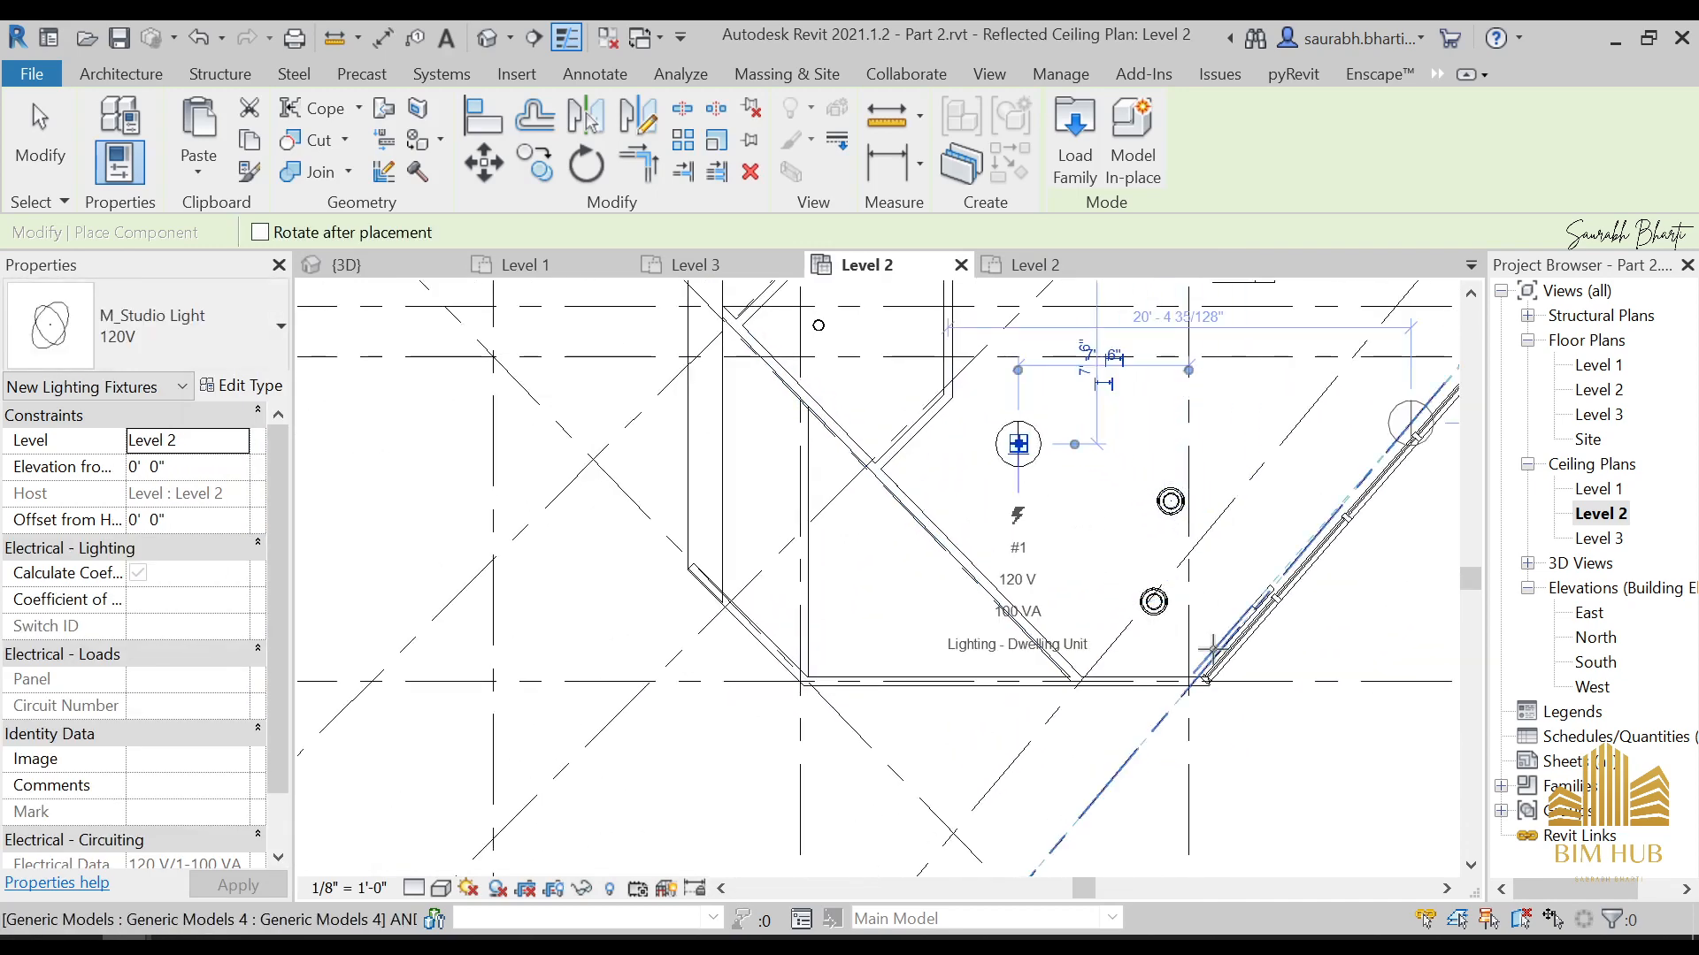
middle_drag(1212, 639, 1179, 460)
scroll(1128, 549, down, 3)
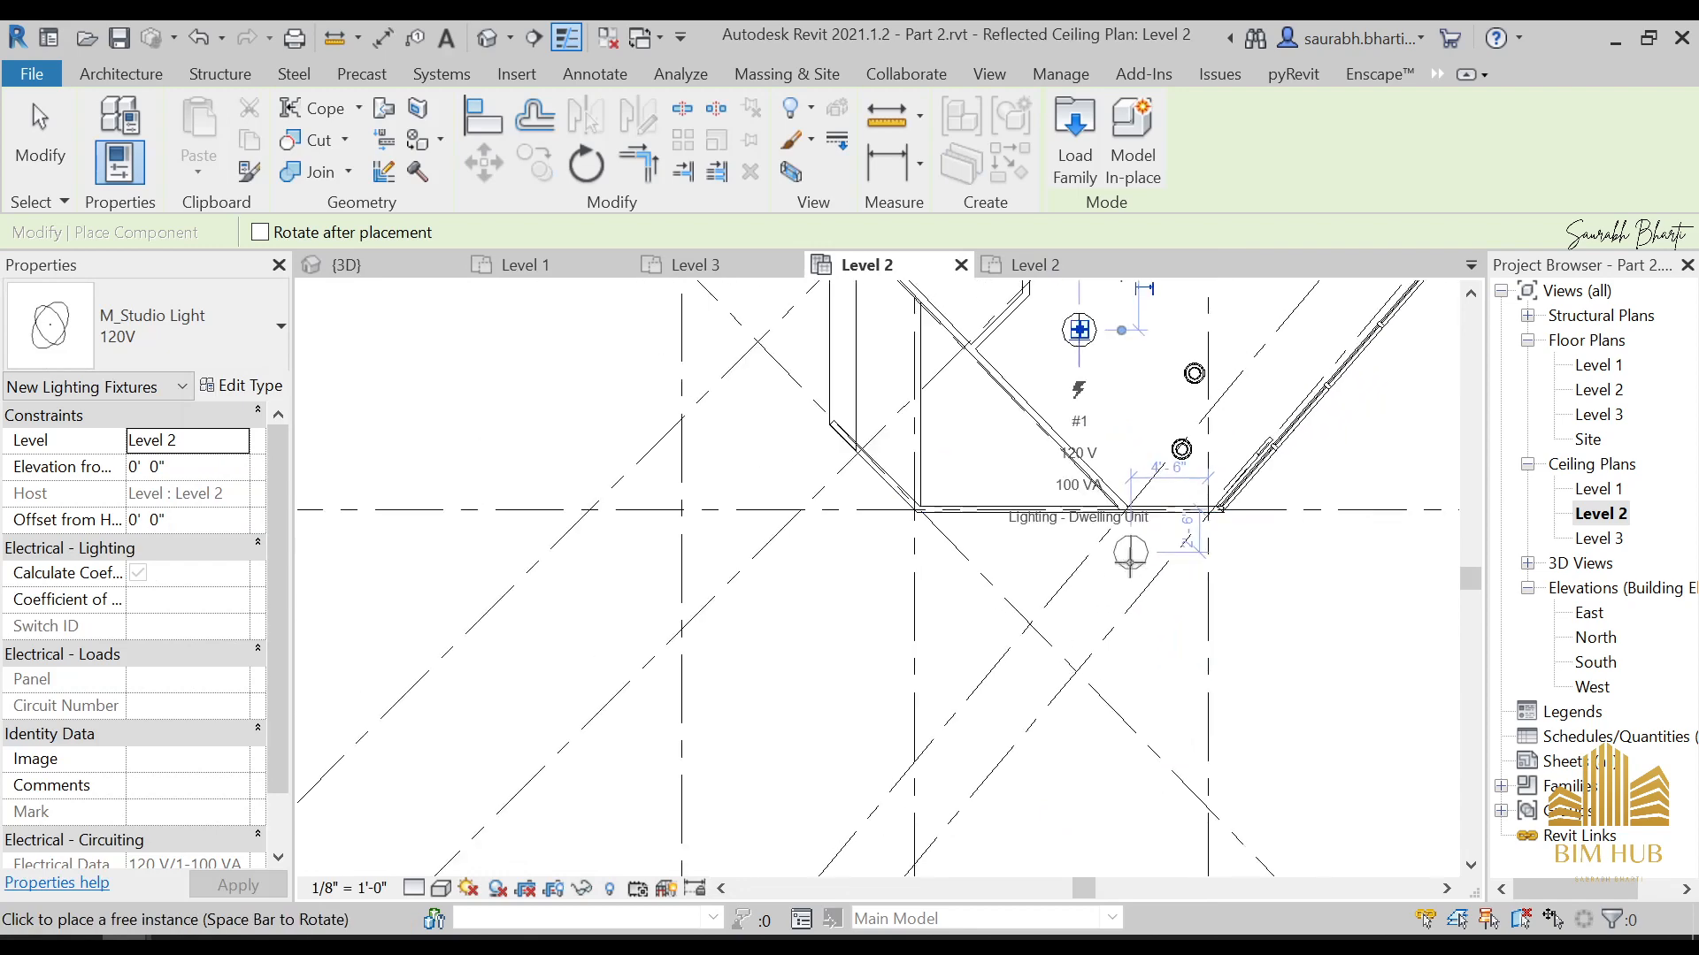
middle_drag(1153, 531, 876, 741)
scroll(880, 734, up, 3)
click(914, 702)
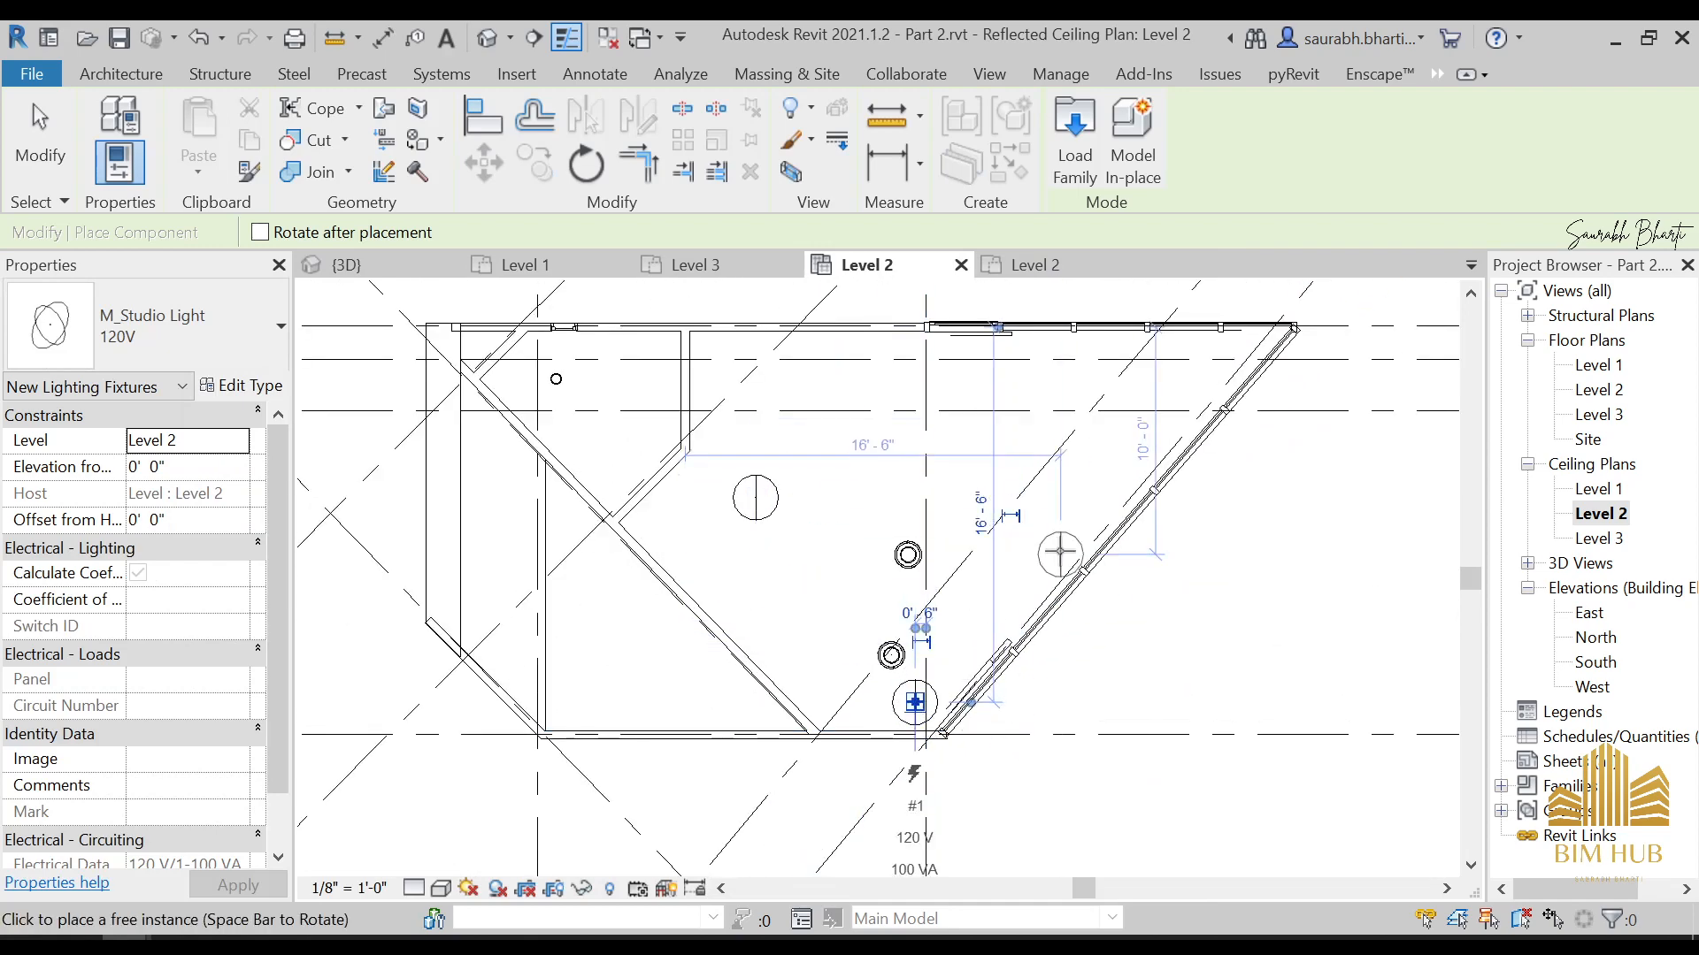
Place two M_Studio Lights one above the other in the small room beside the diagonal wall
scroll(920, 734, down, 3)
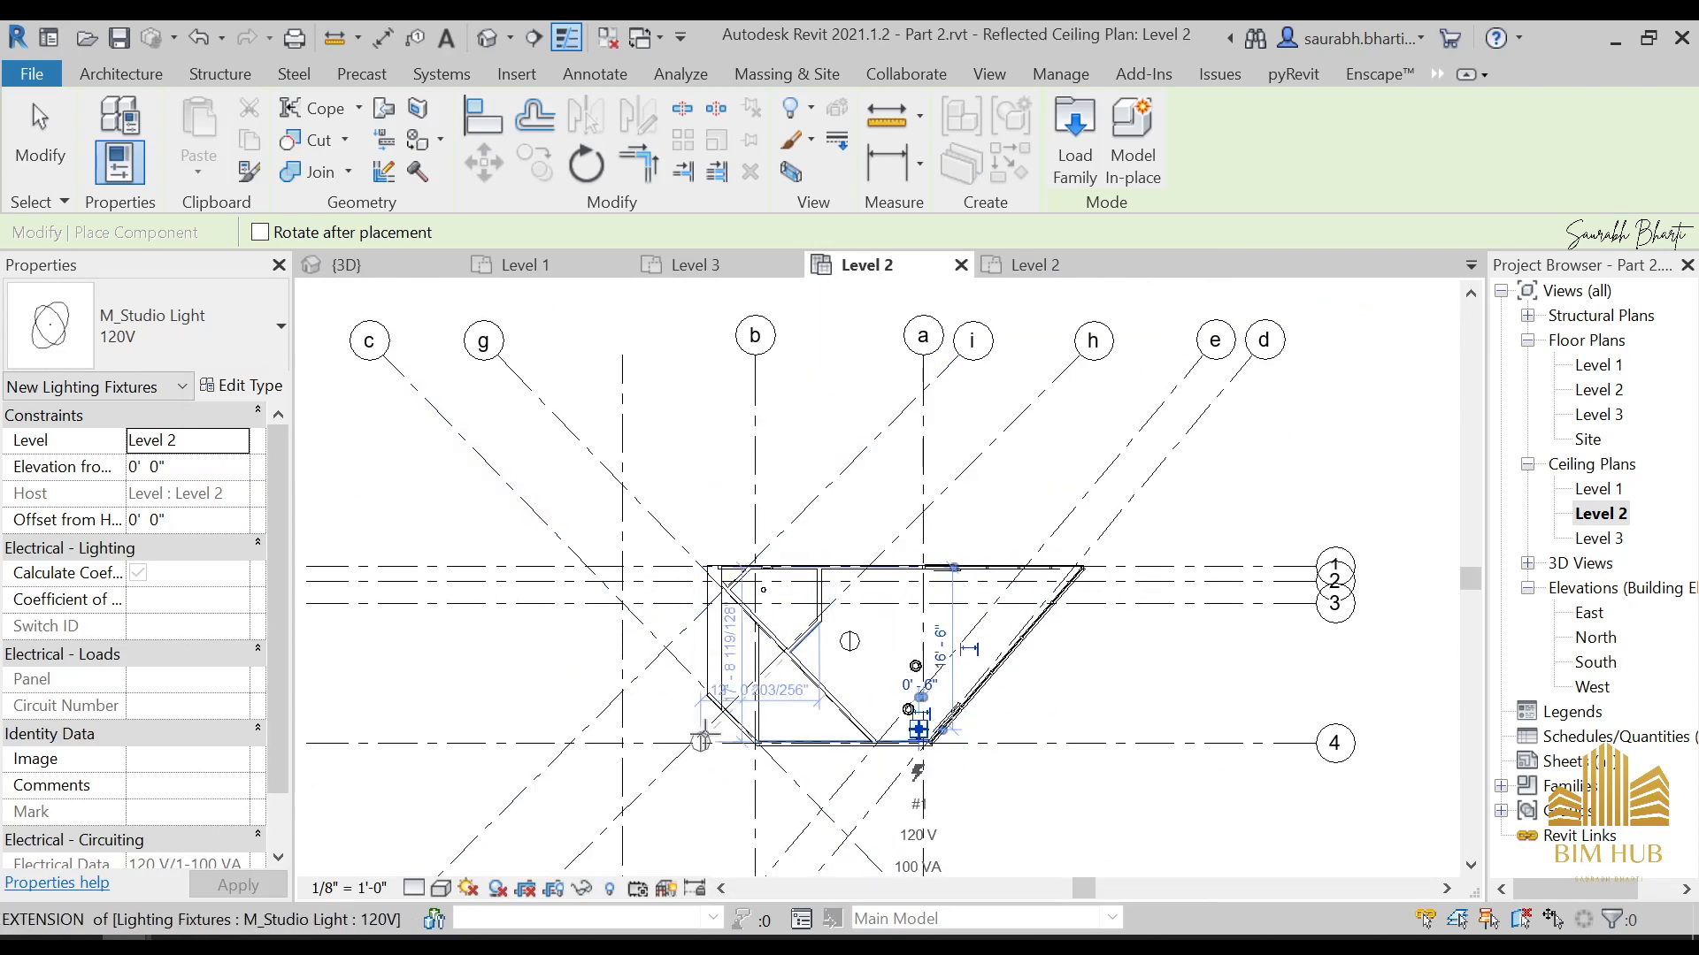
scroll(831, 670, up, 3)
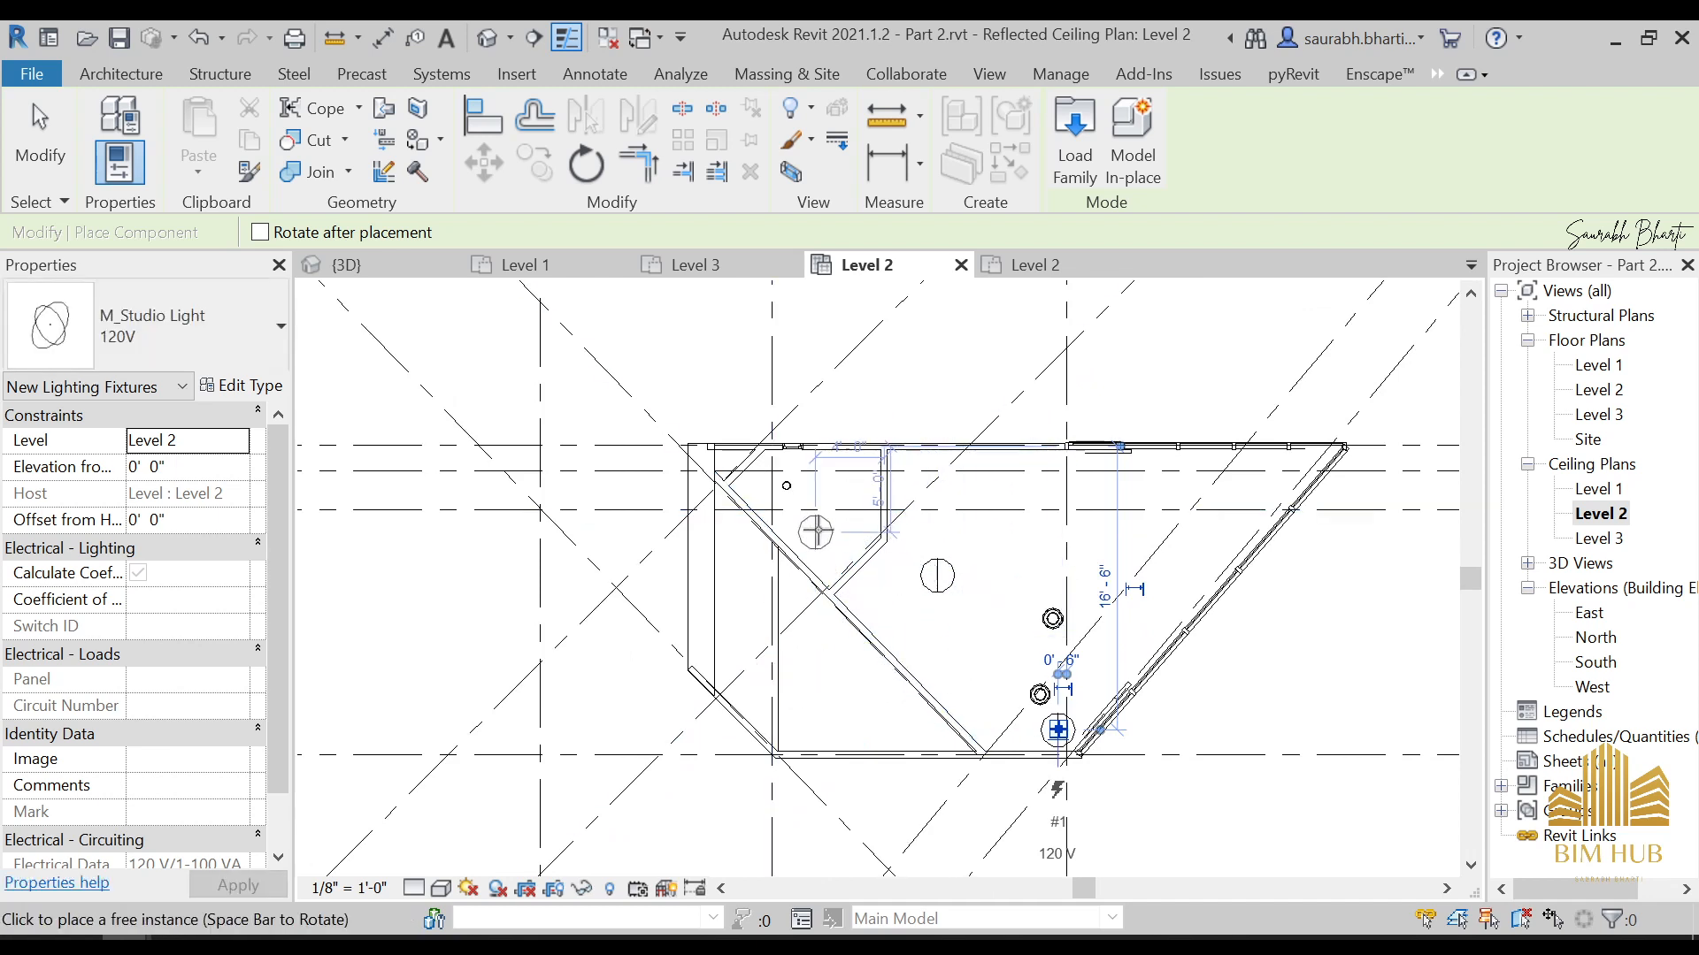
key(Escape)
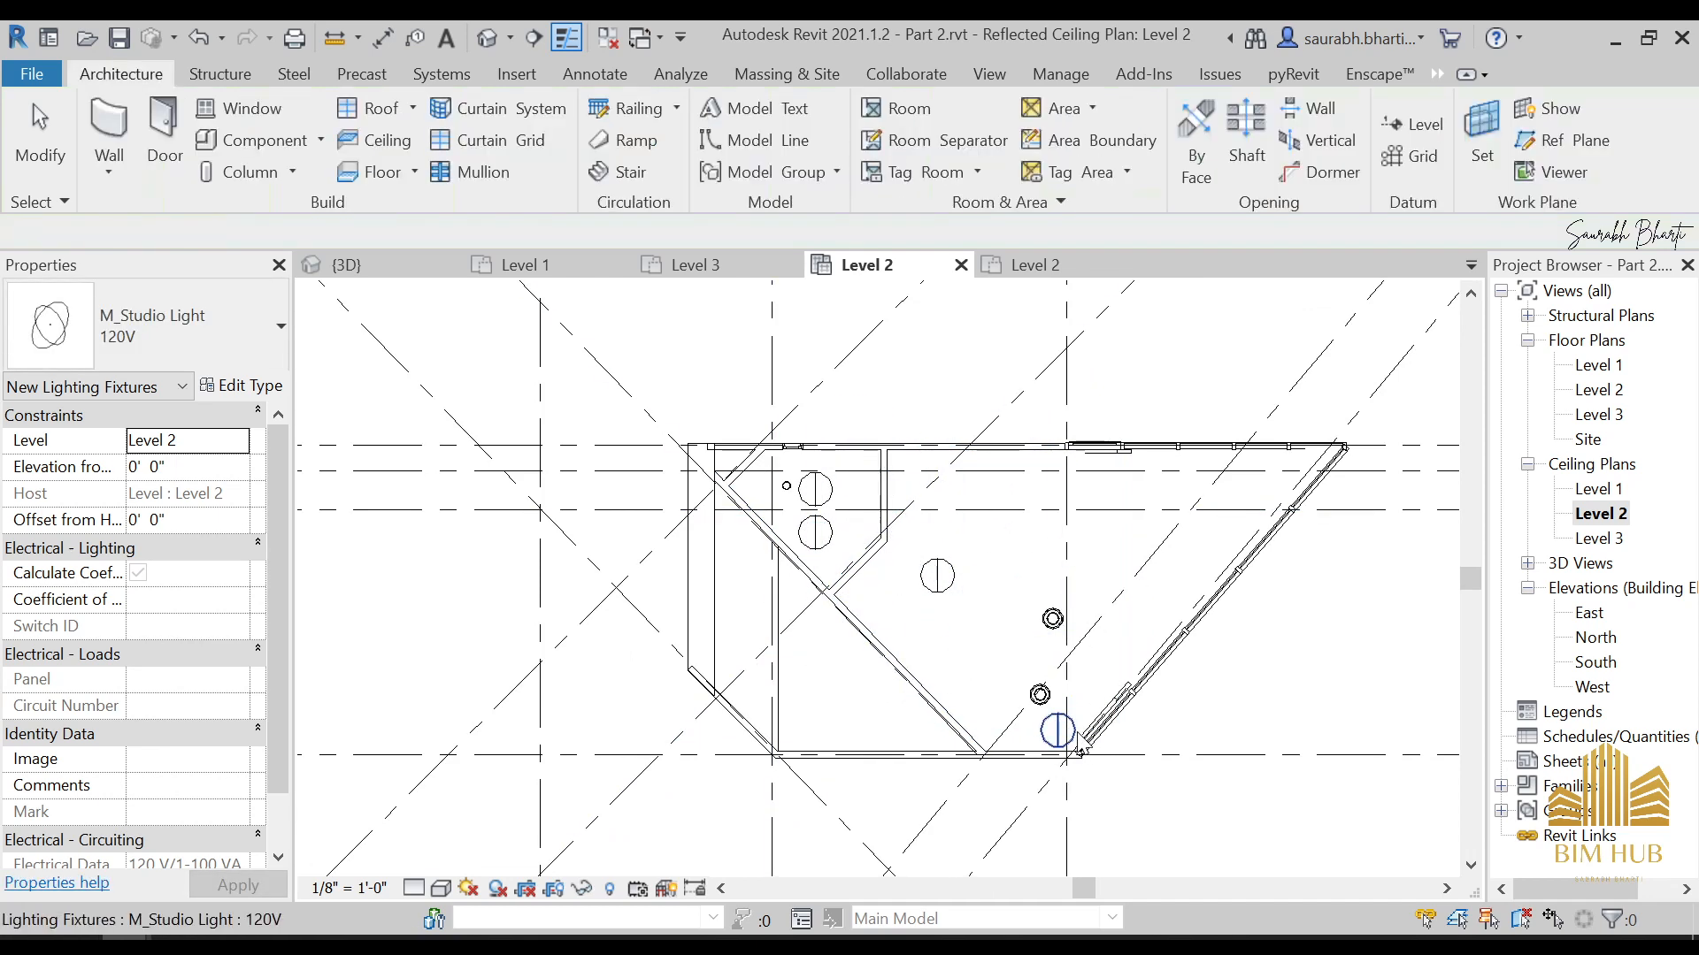
Delete the studio light in the large room's corner near grids a and 4
click(1057, 731)
key(Delete)
scroll(951, 553, down, 3)
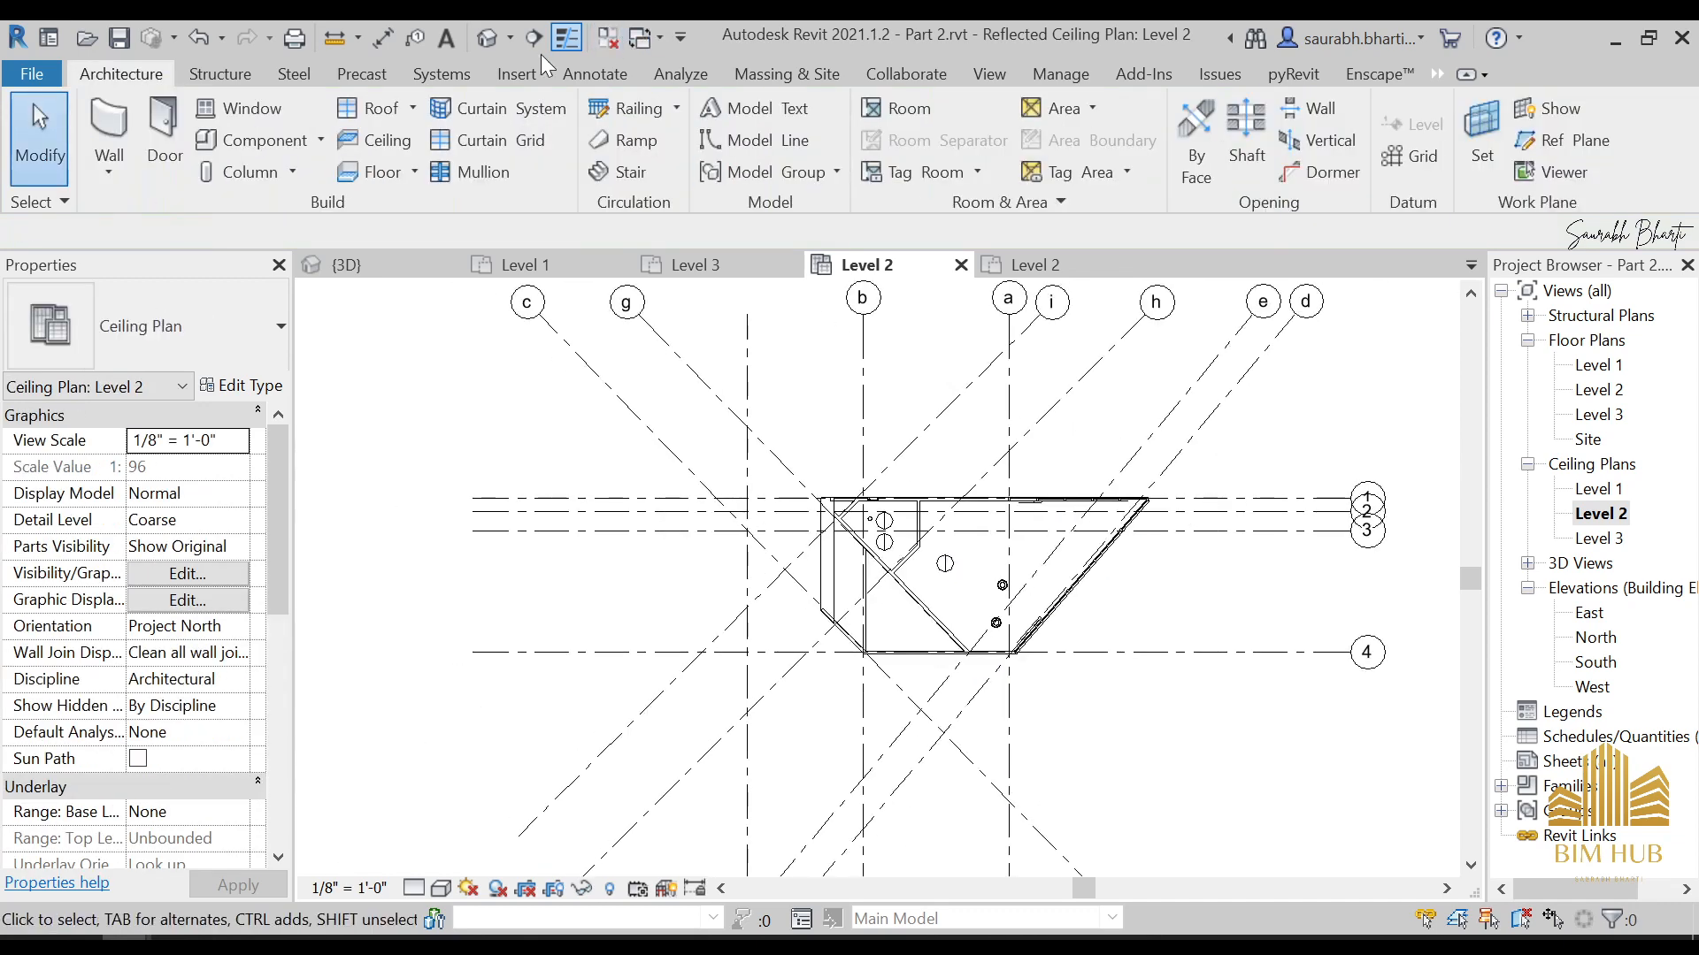
Open the default 3D view and examine the house and its site from the front-left, at eye level and from above
click(486, 37)
shift+middle_drag(879, 602, 980, 586)
scroll(888, 622, up, 4)
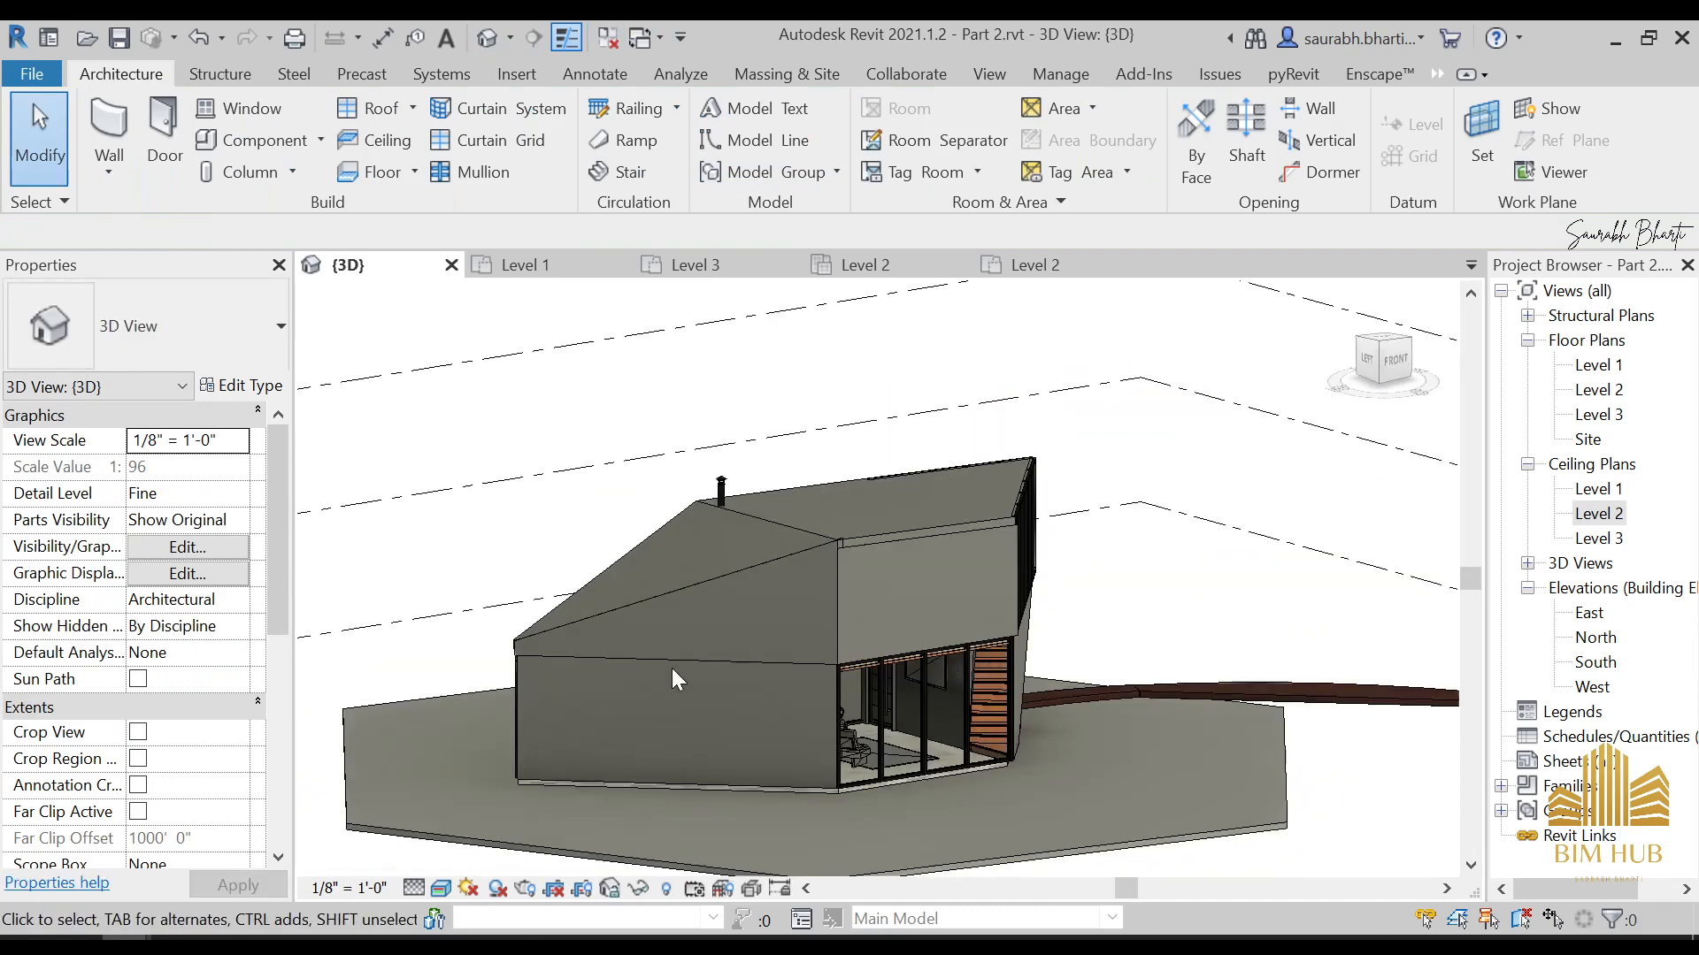
scroll(672, 669, down, 3)
scroll(788, 671, down, 1)
shift+middle_drag(788, 670, 821, 619)
middle_drag(821, 619, 843, 682)
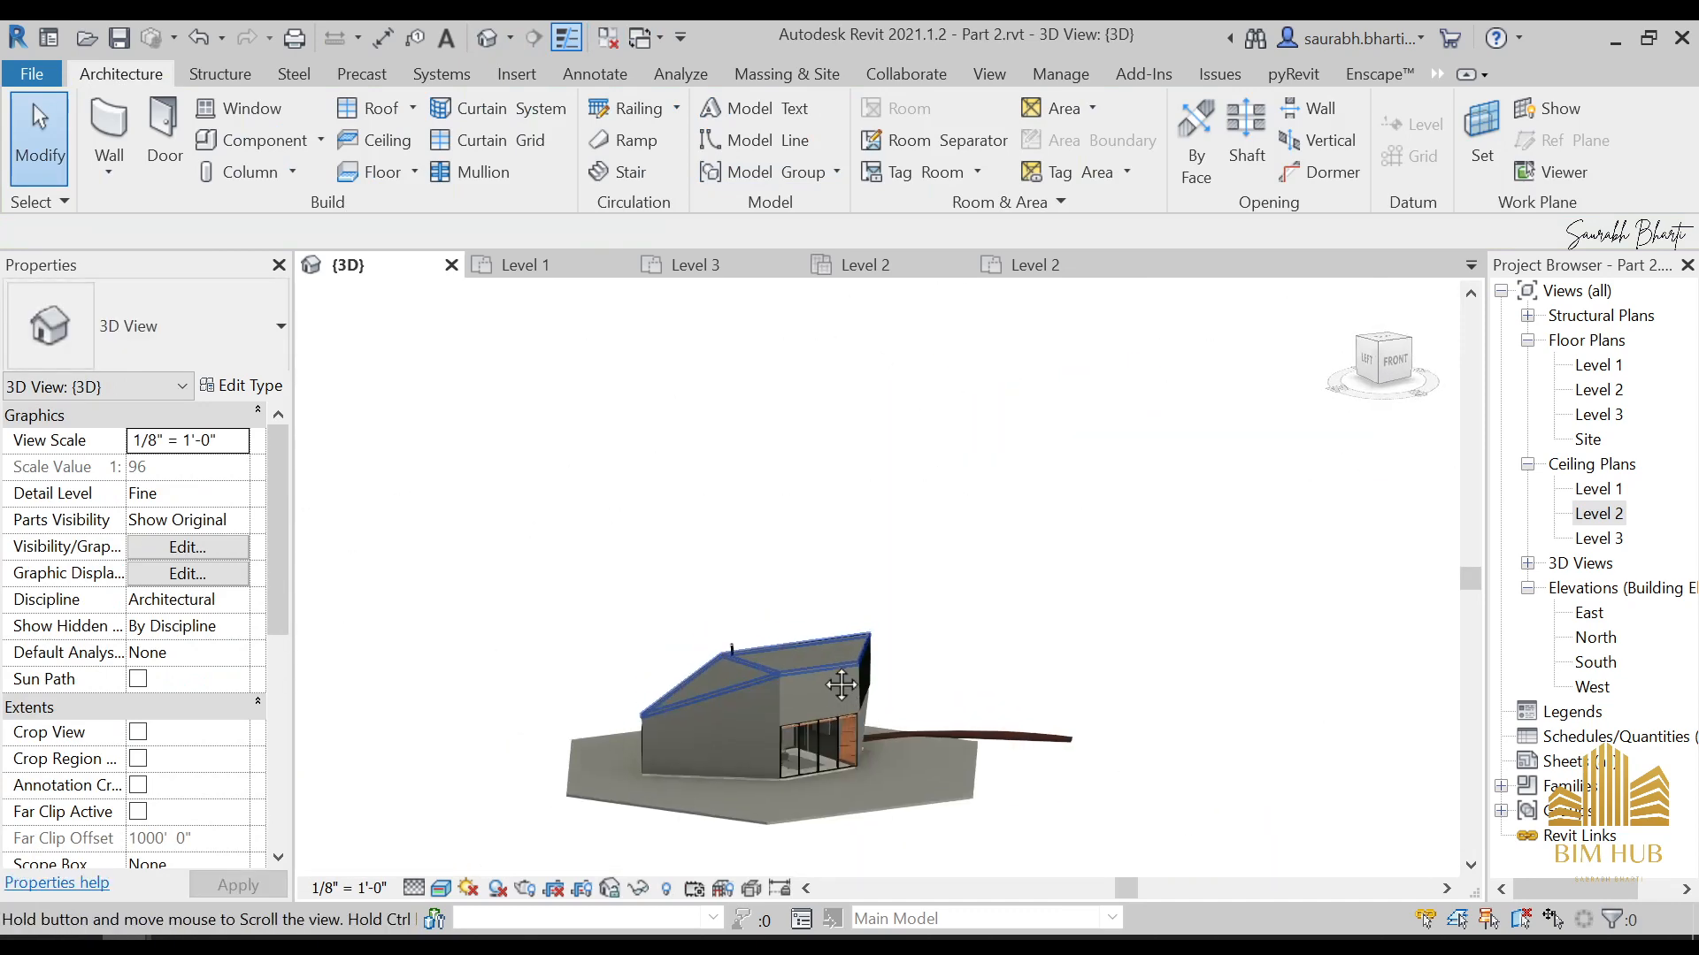
click(1346, 403)
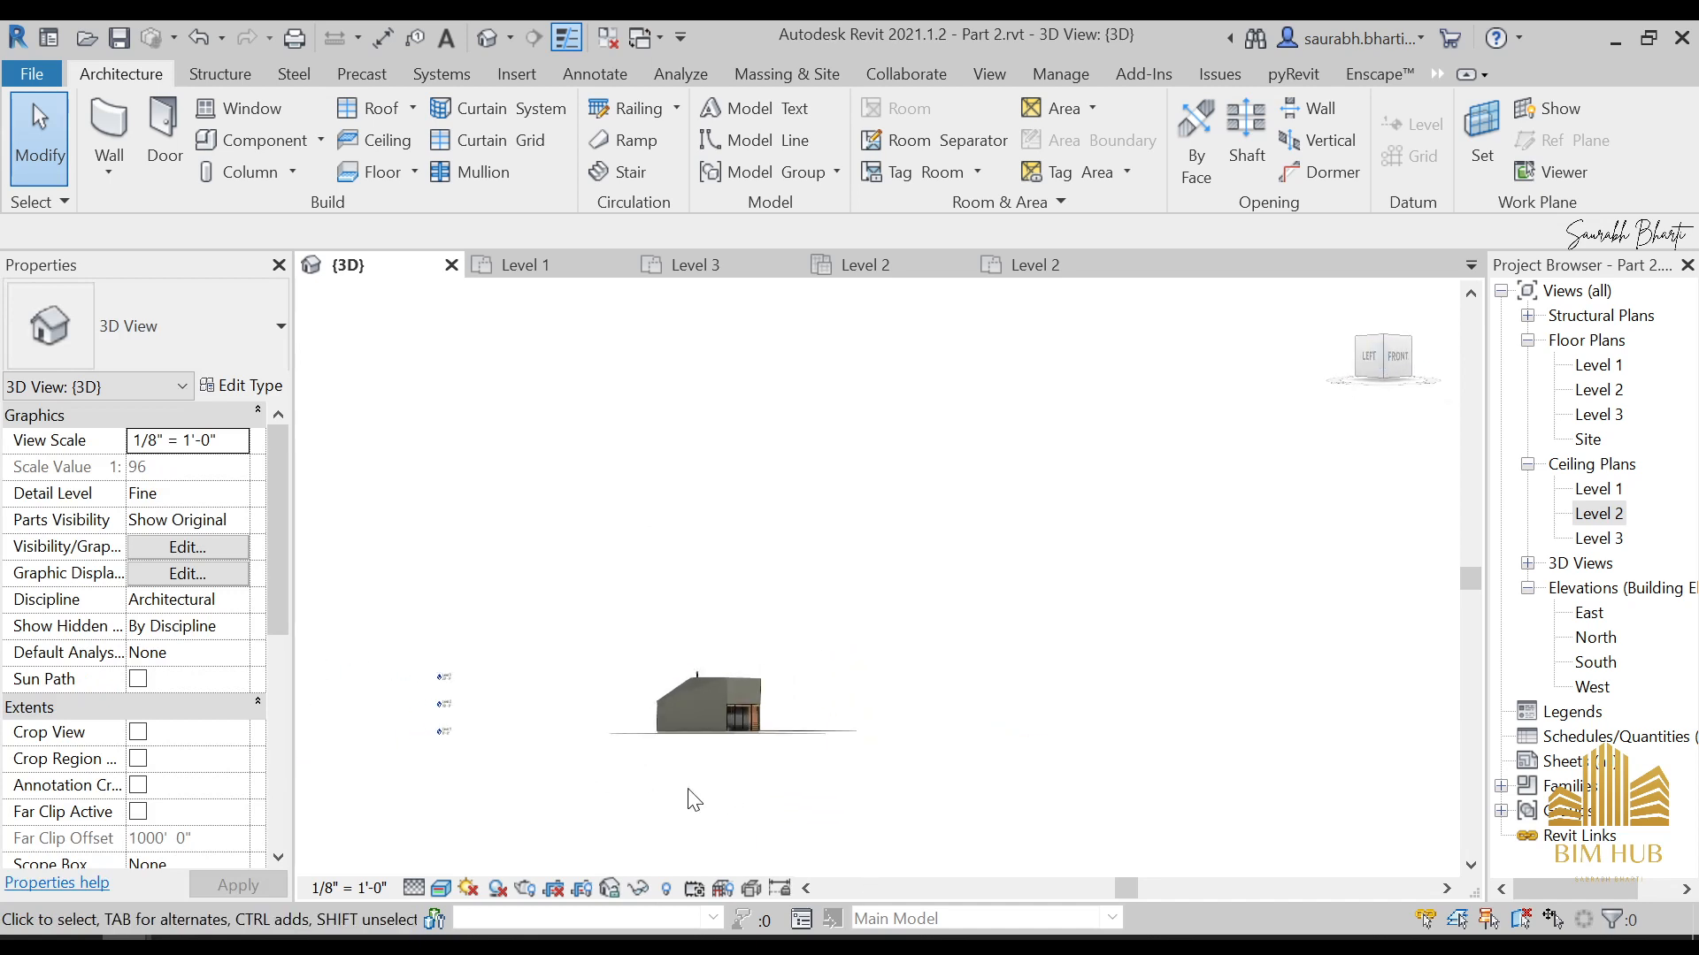
shift+middle_drag(337, 551, 359, 576)
Look through the lighting families in the Familes folder and return to the house model
mouse_move(433, 947)
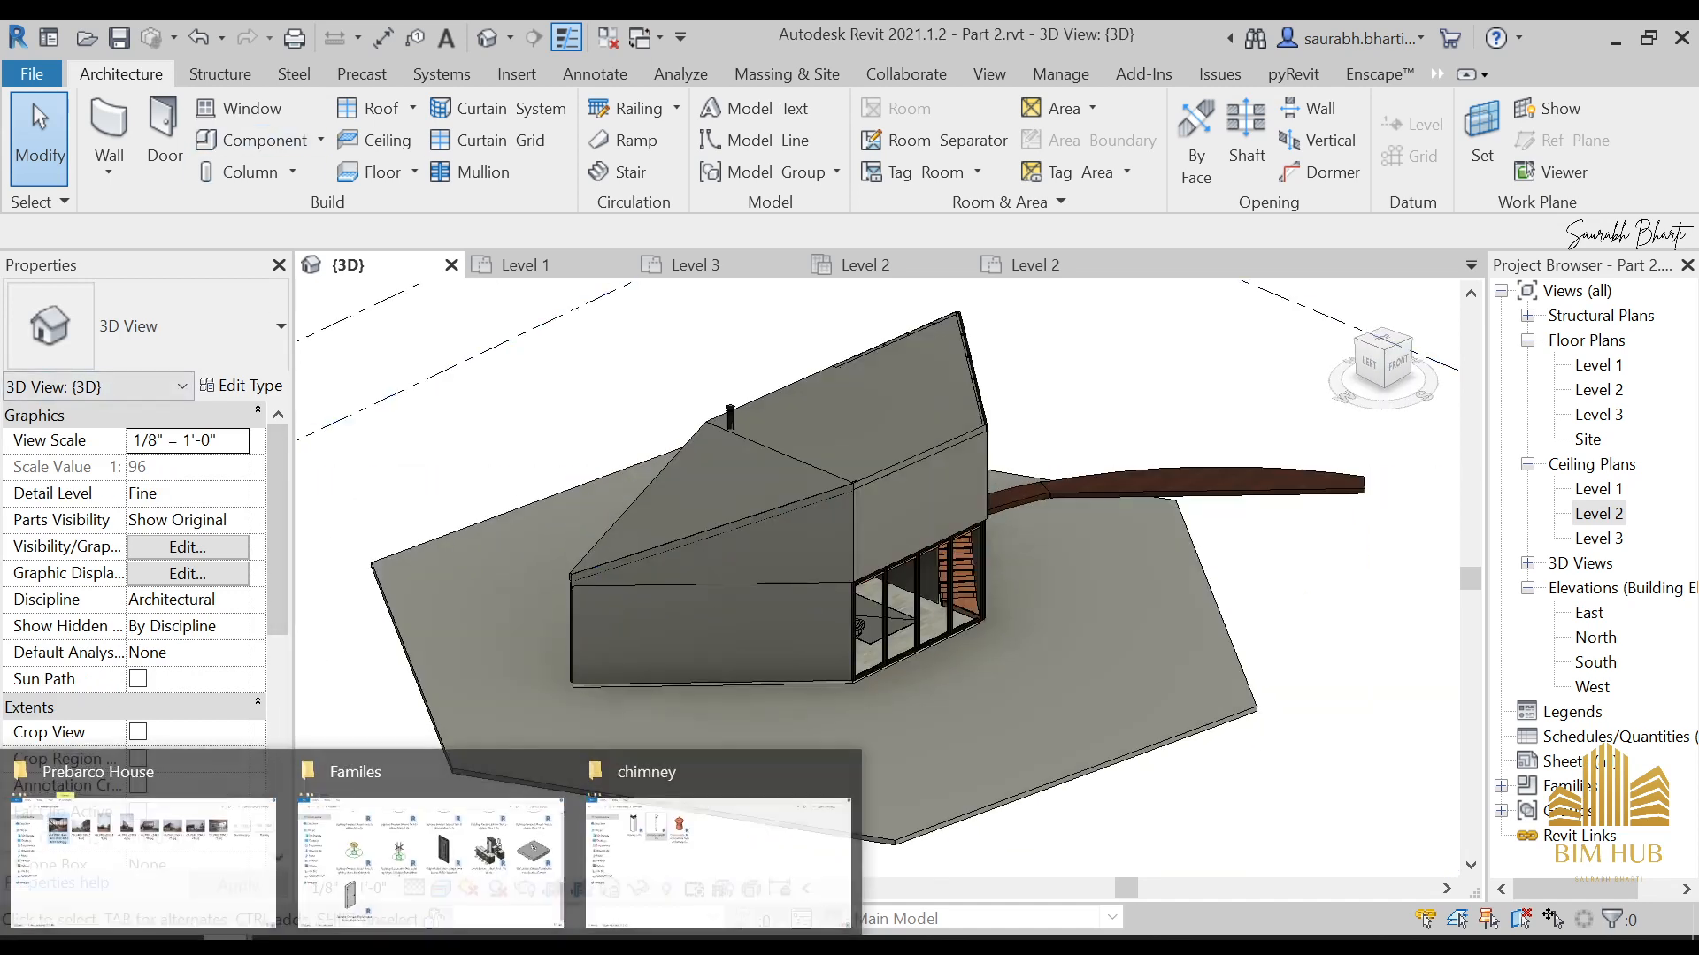
click(422, 864)
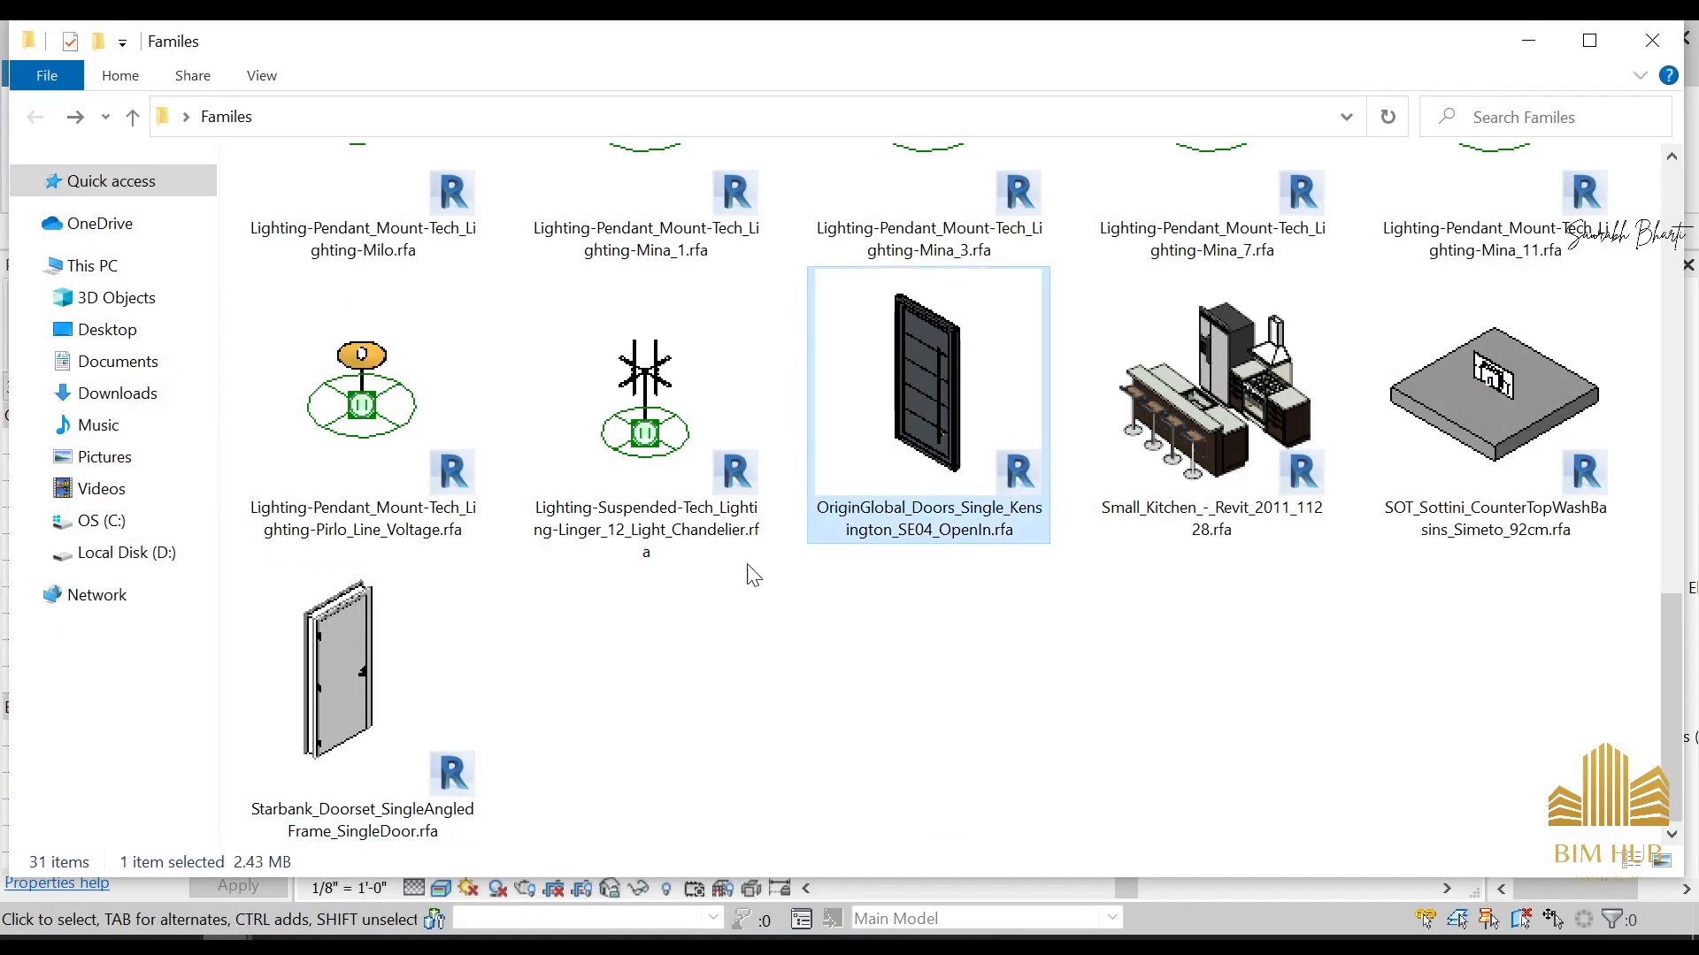
click(680, 468)
scroll(707, 549, up, 5)
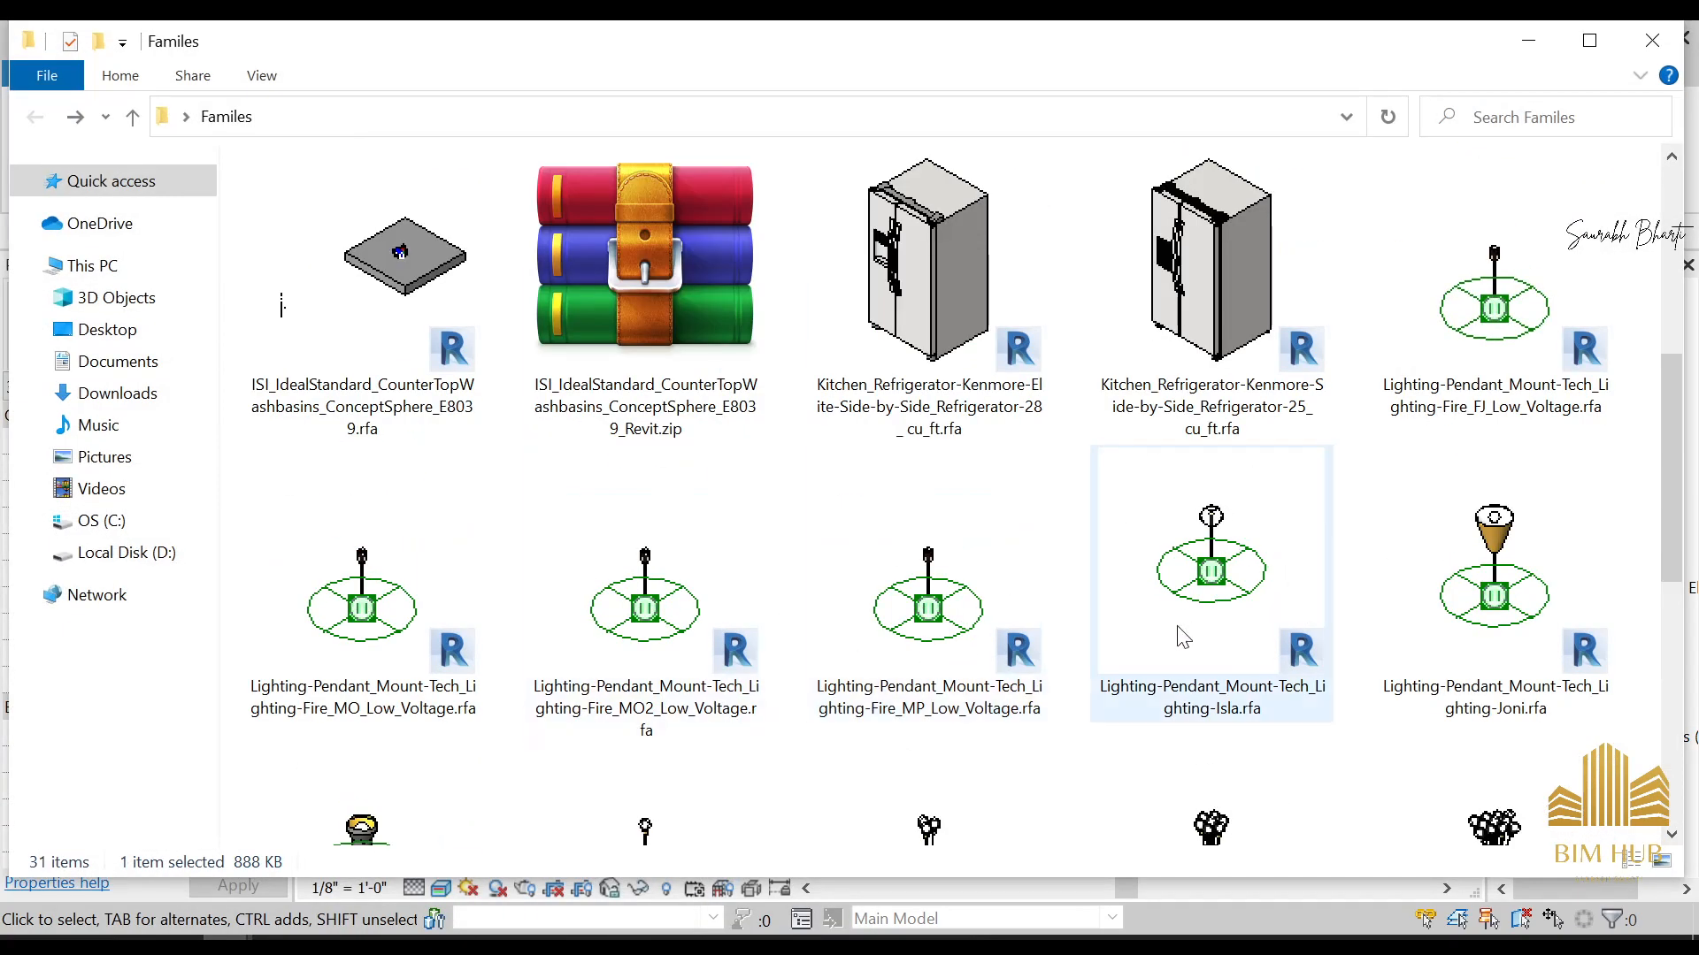
click(1543, 46)
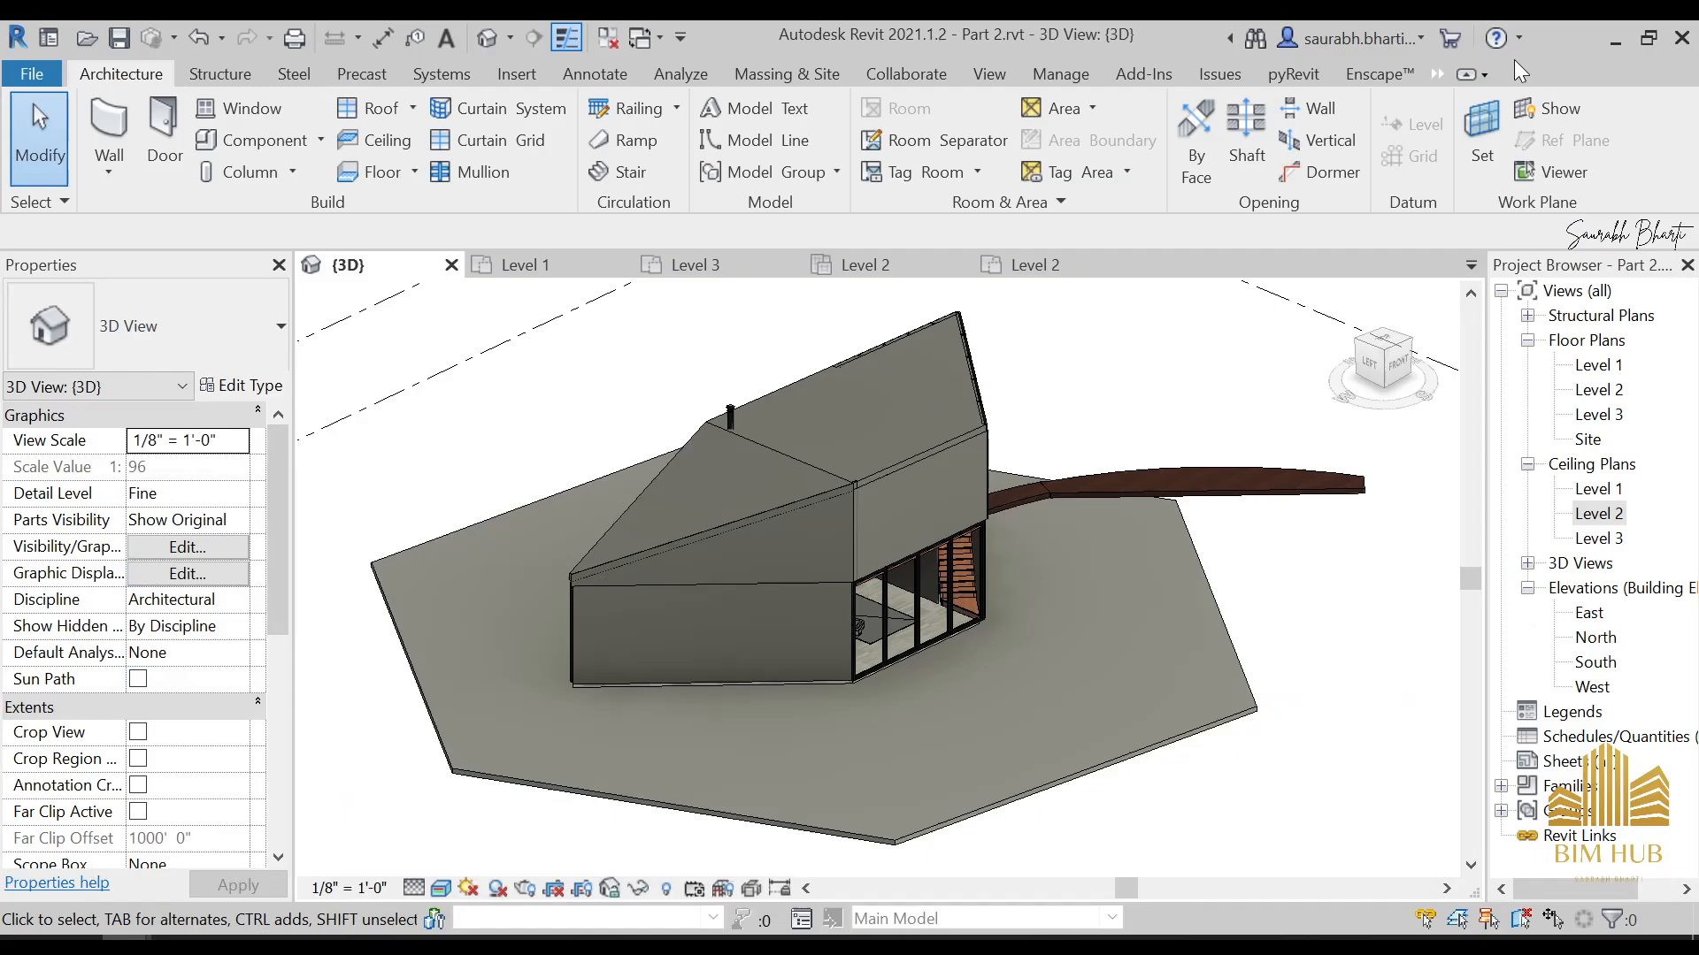
Open the Lights familes folder inside the desktop's To be used folder and show its files as thumbnails
click(1600, 37)
double_click(48, 468)
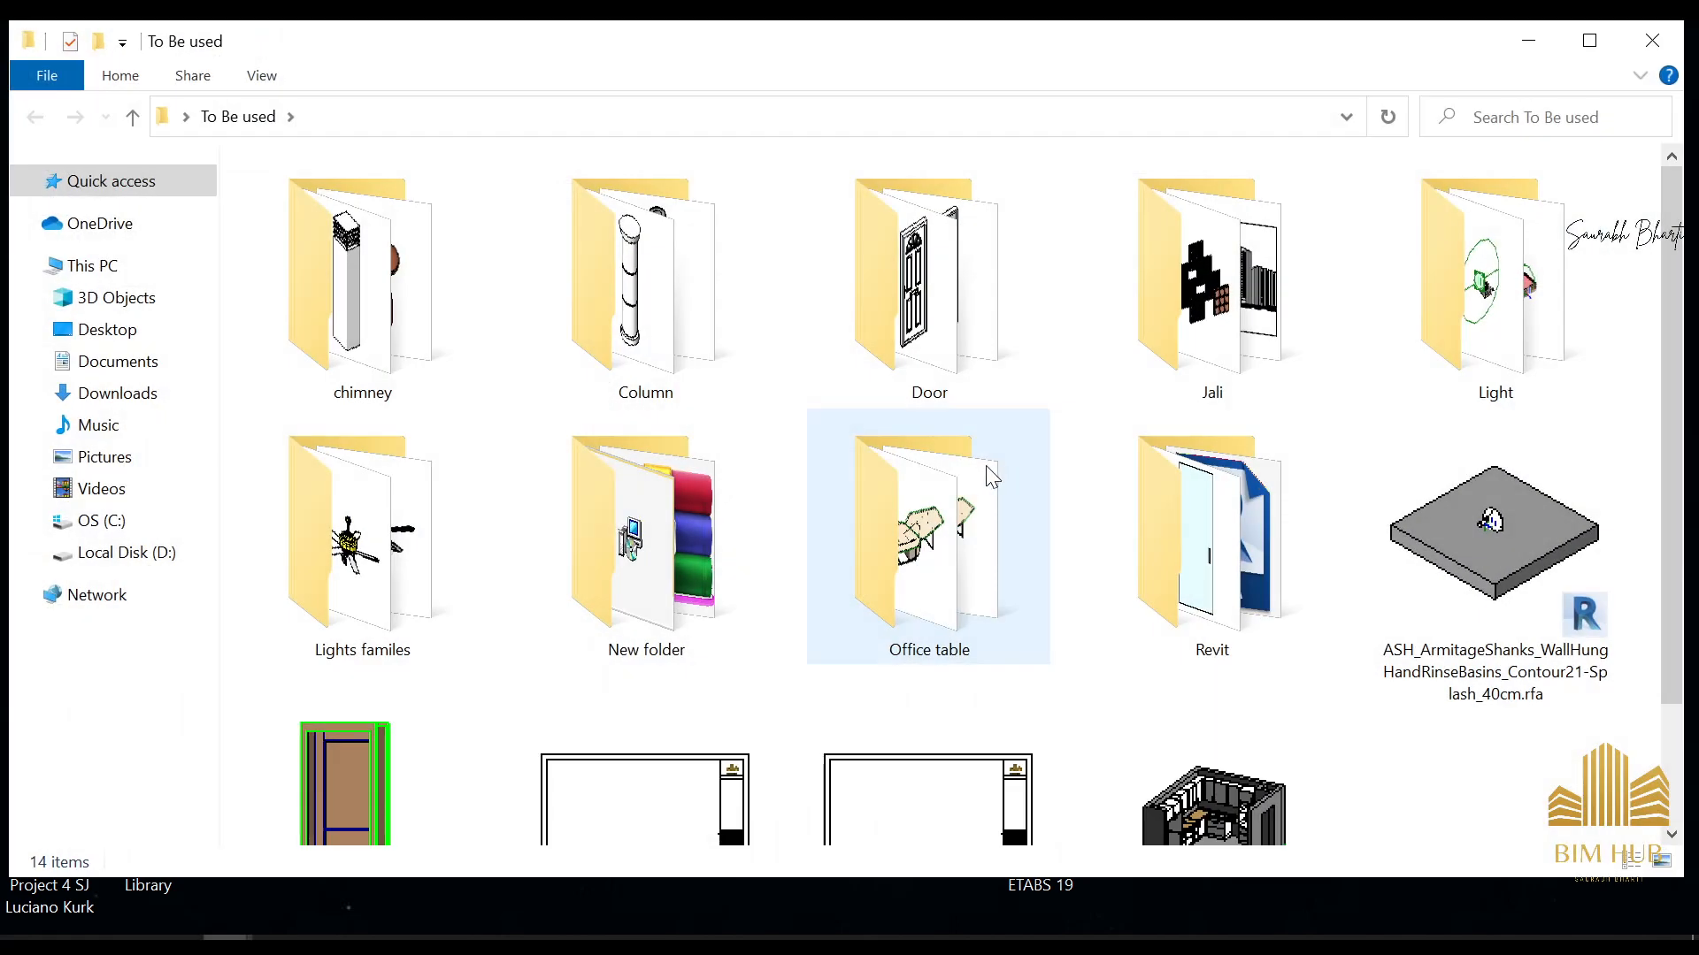
scroll(619, 353, down, 2)
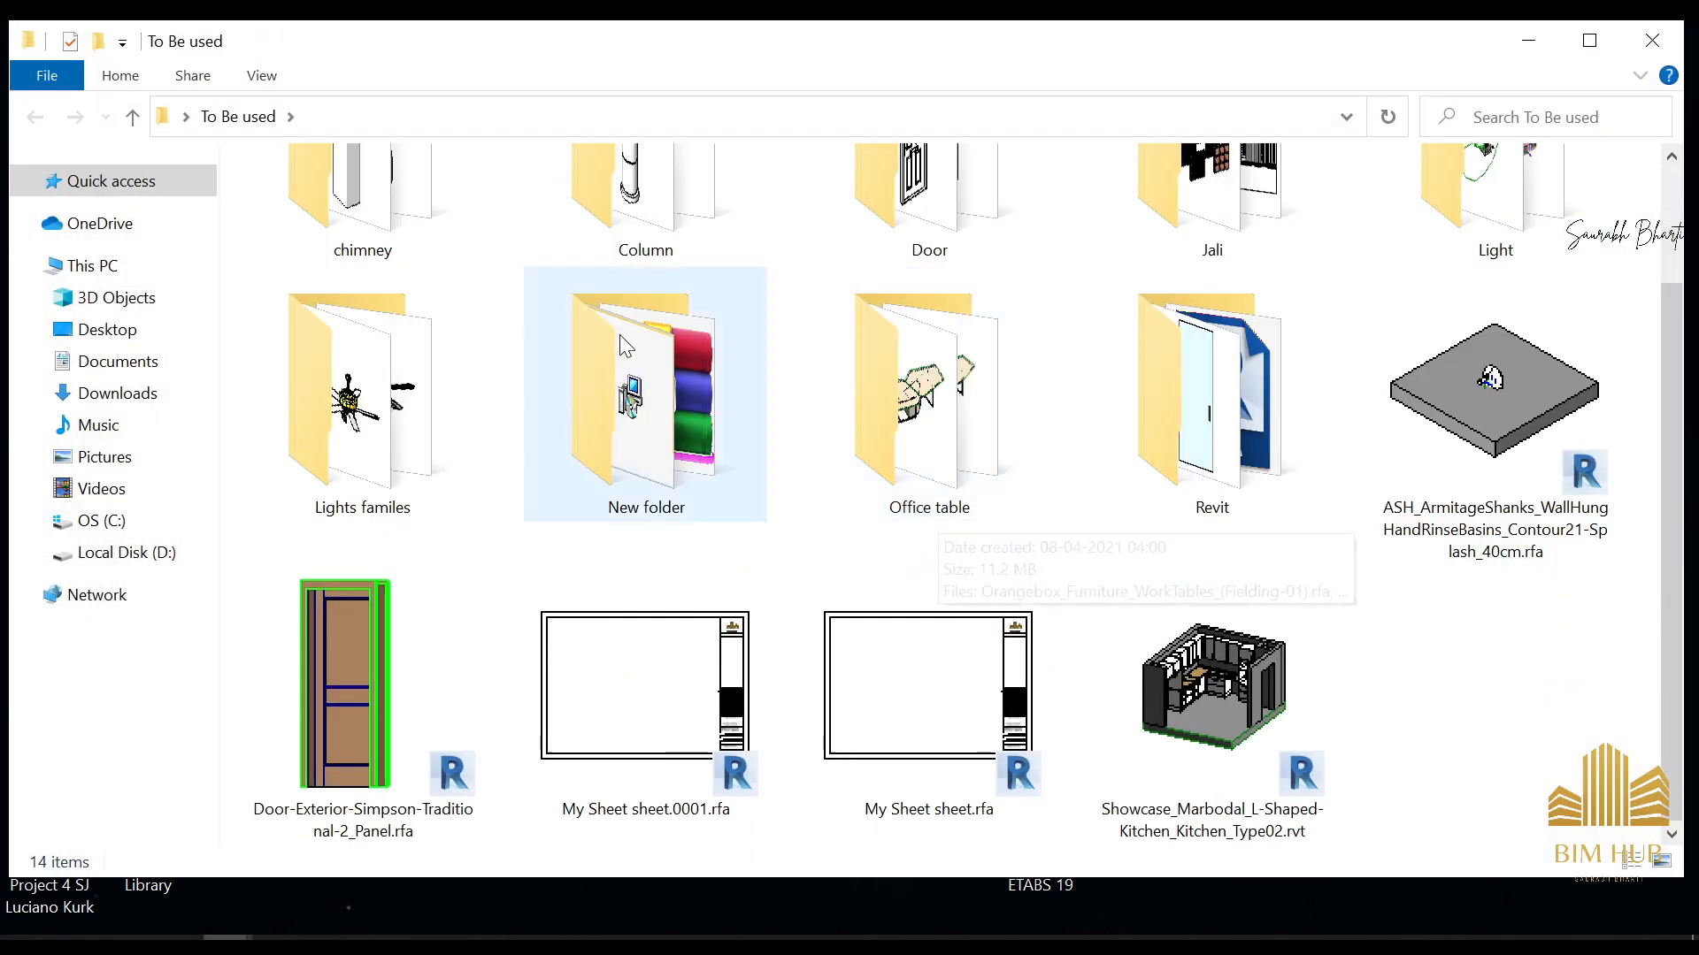
click(618, 336)
double_click(423, 358)
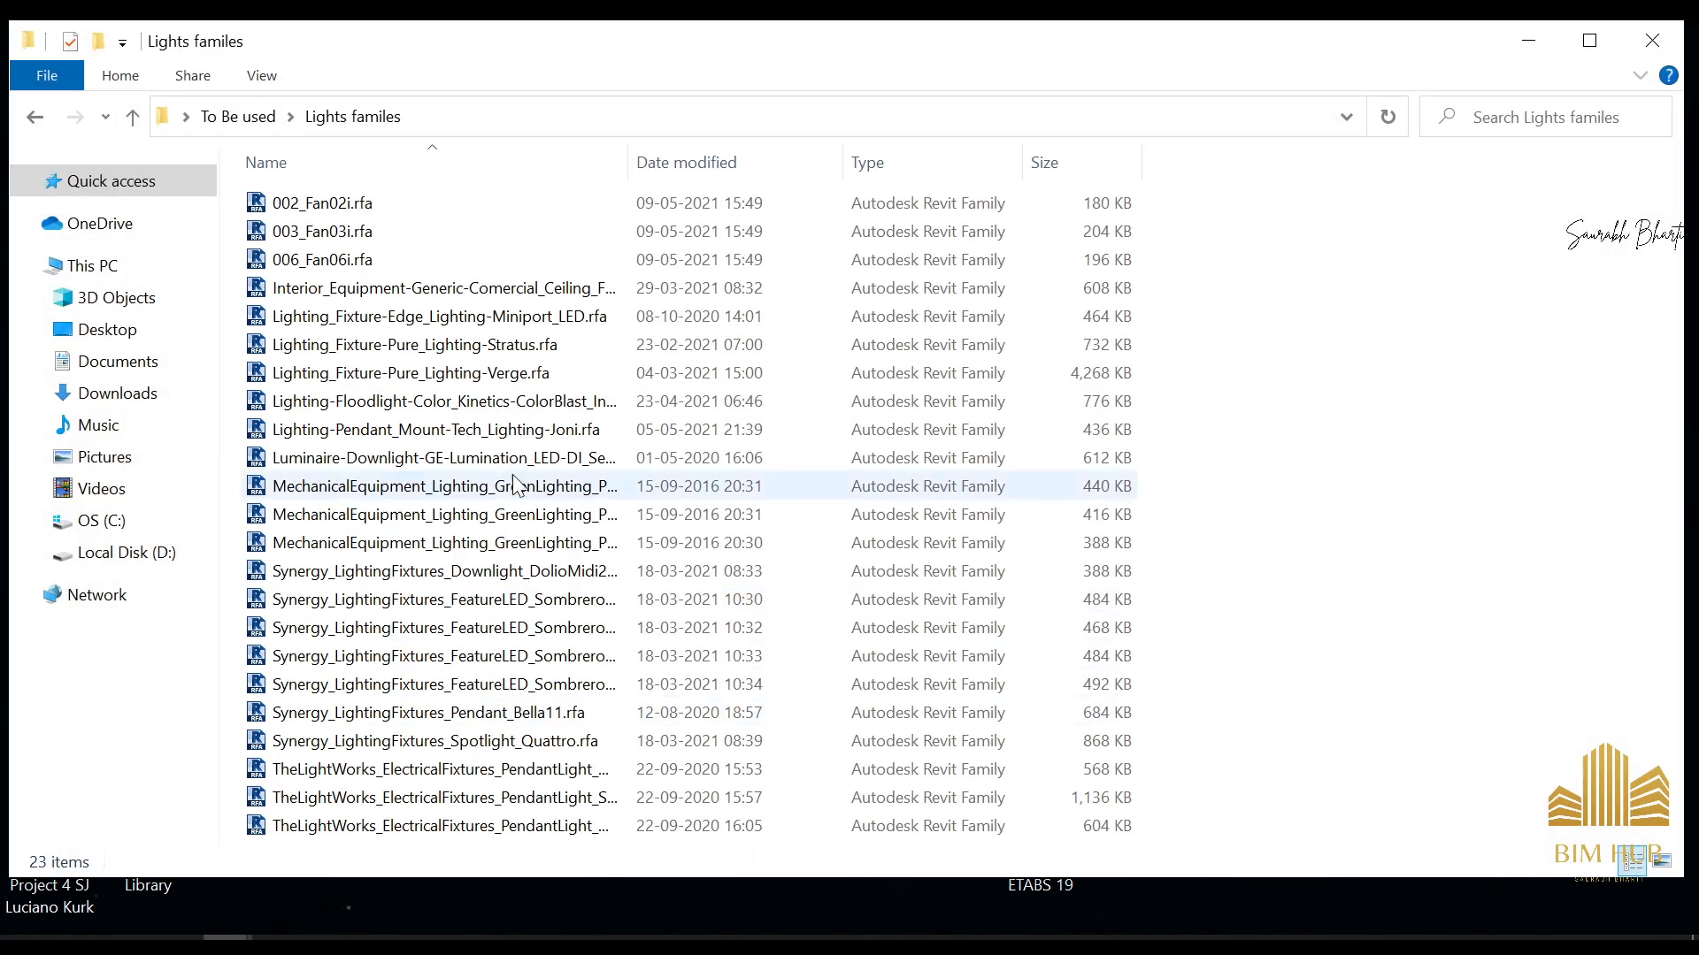
right_click(1406, 425)
mouse_move(1455, 447)
click(1219, 467)
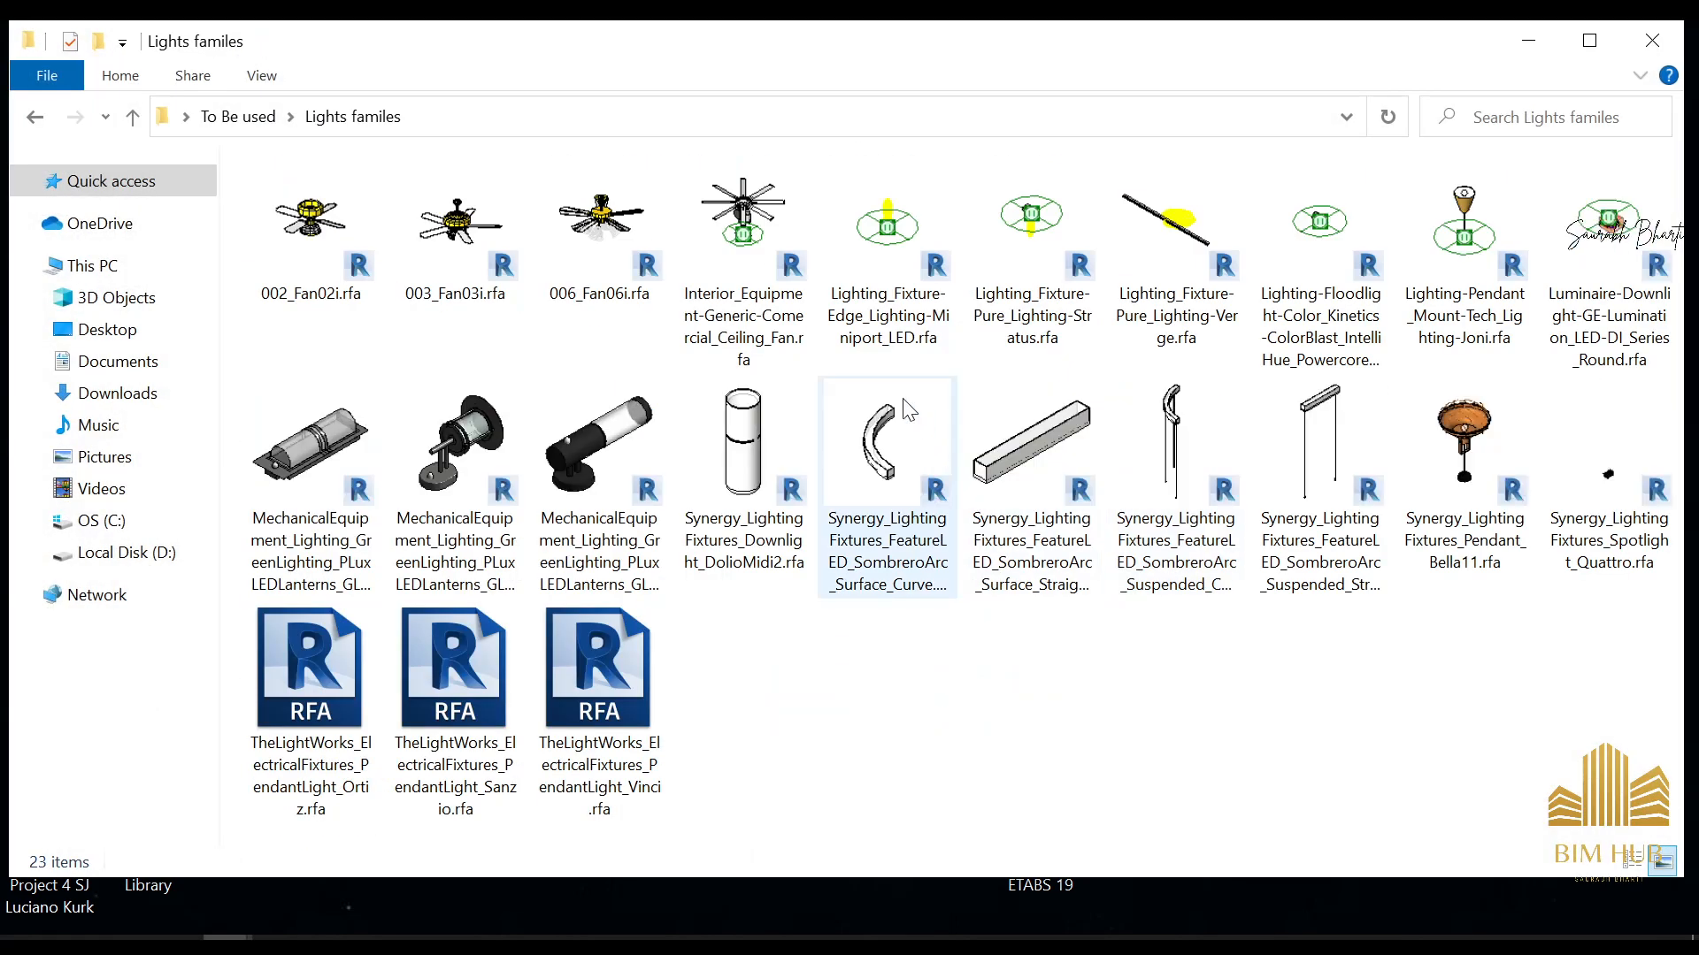
Try to bring the three MechanicalEquipment_Lighting_GreenLighting_PLuxLEDLanterns families from the folder into the Revit project
click(565, 442)
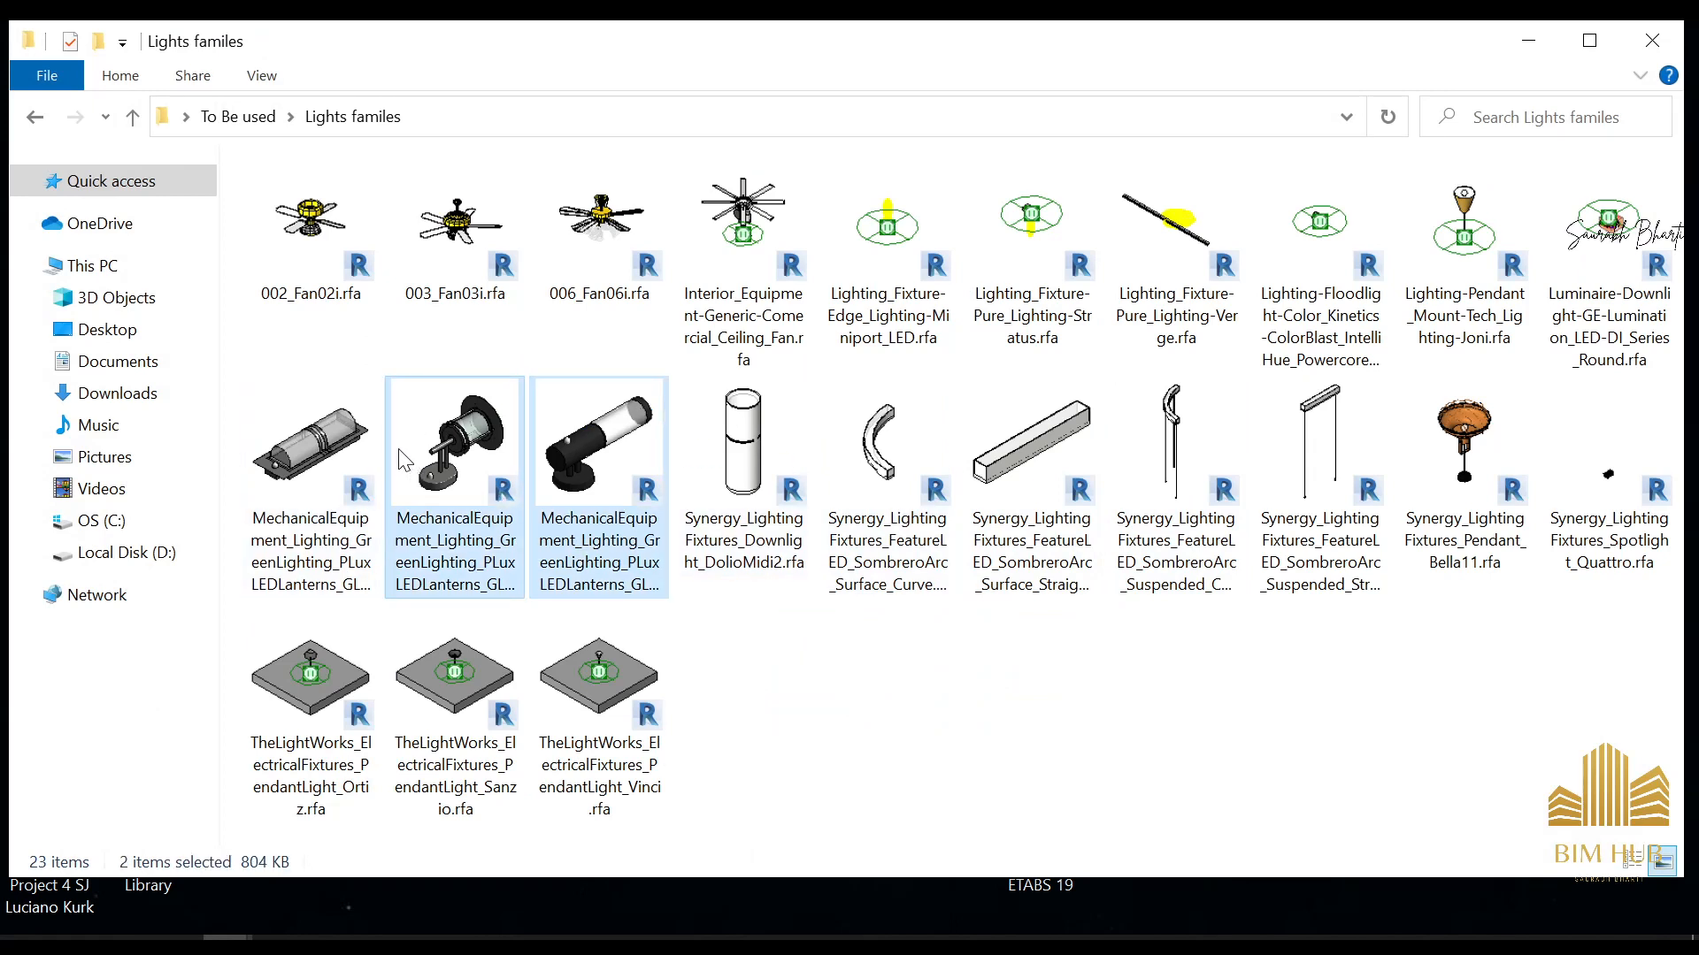
ctrl+click(352, 562)
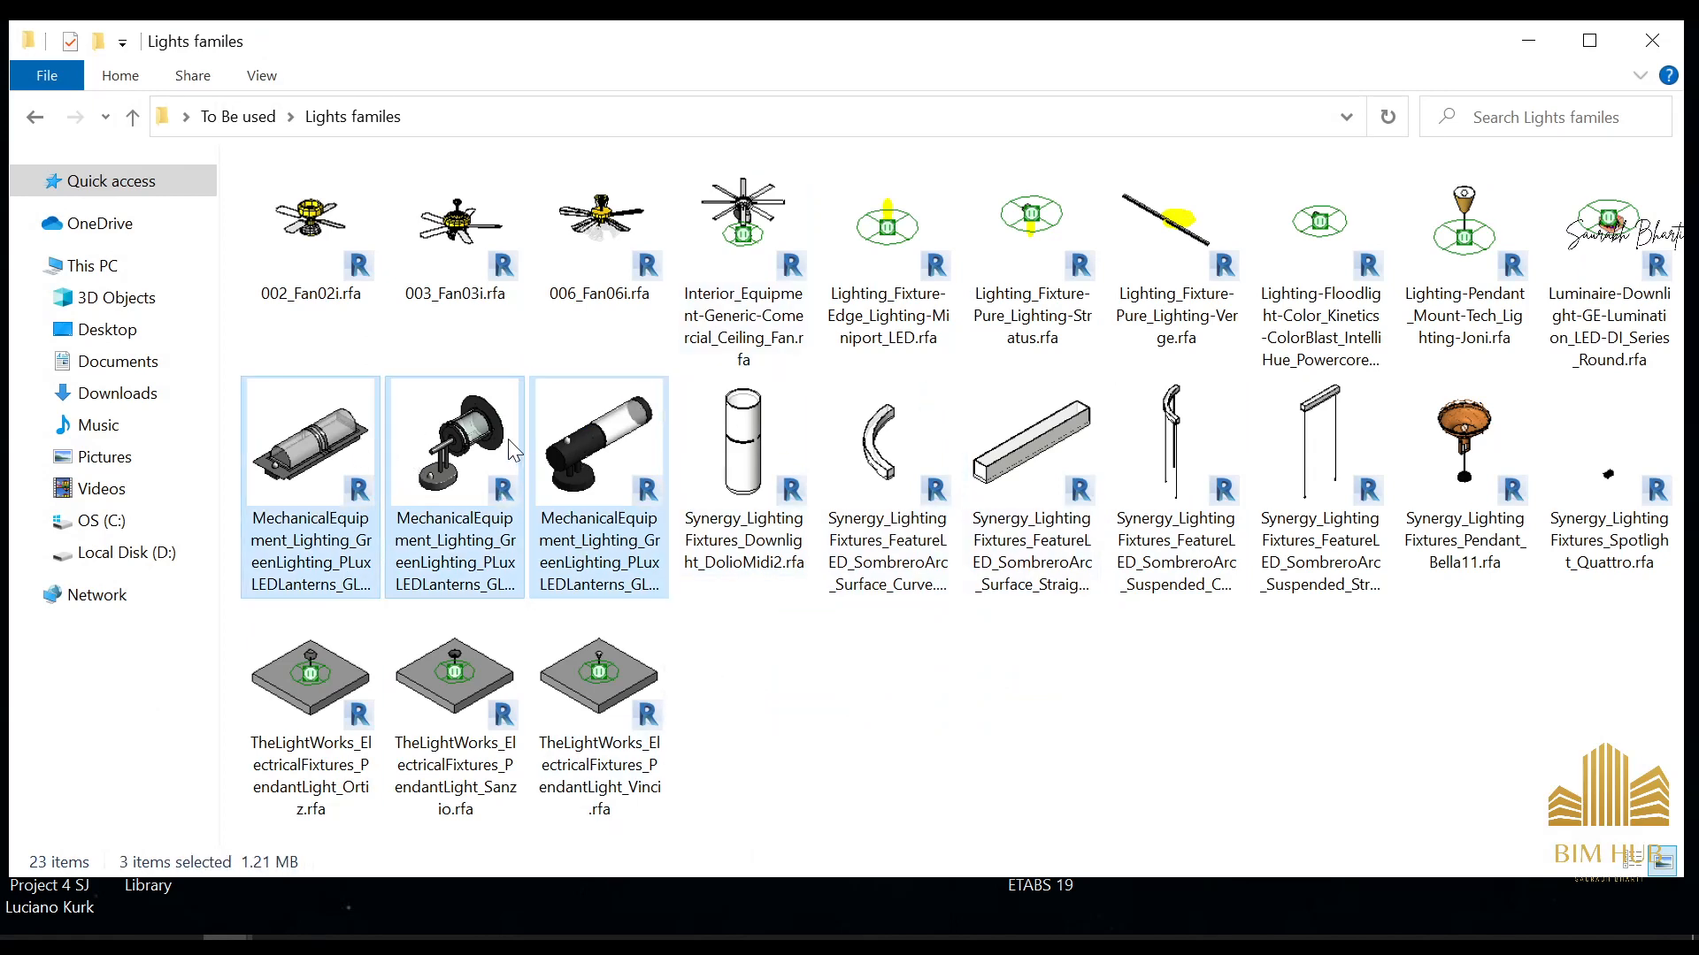
drag(513, 451, 381, 920)
drag(123, 898, 715, 575)
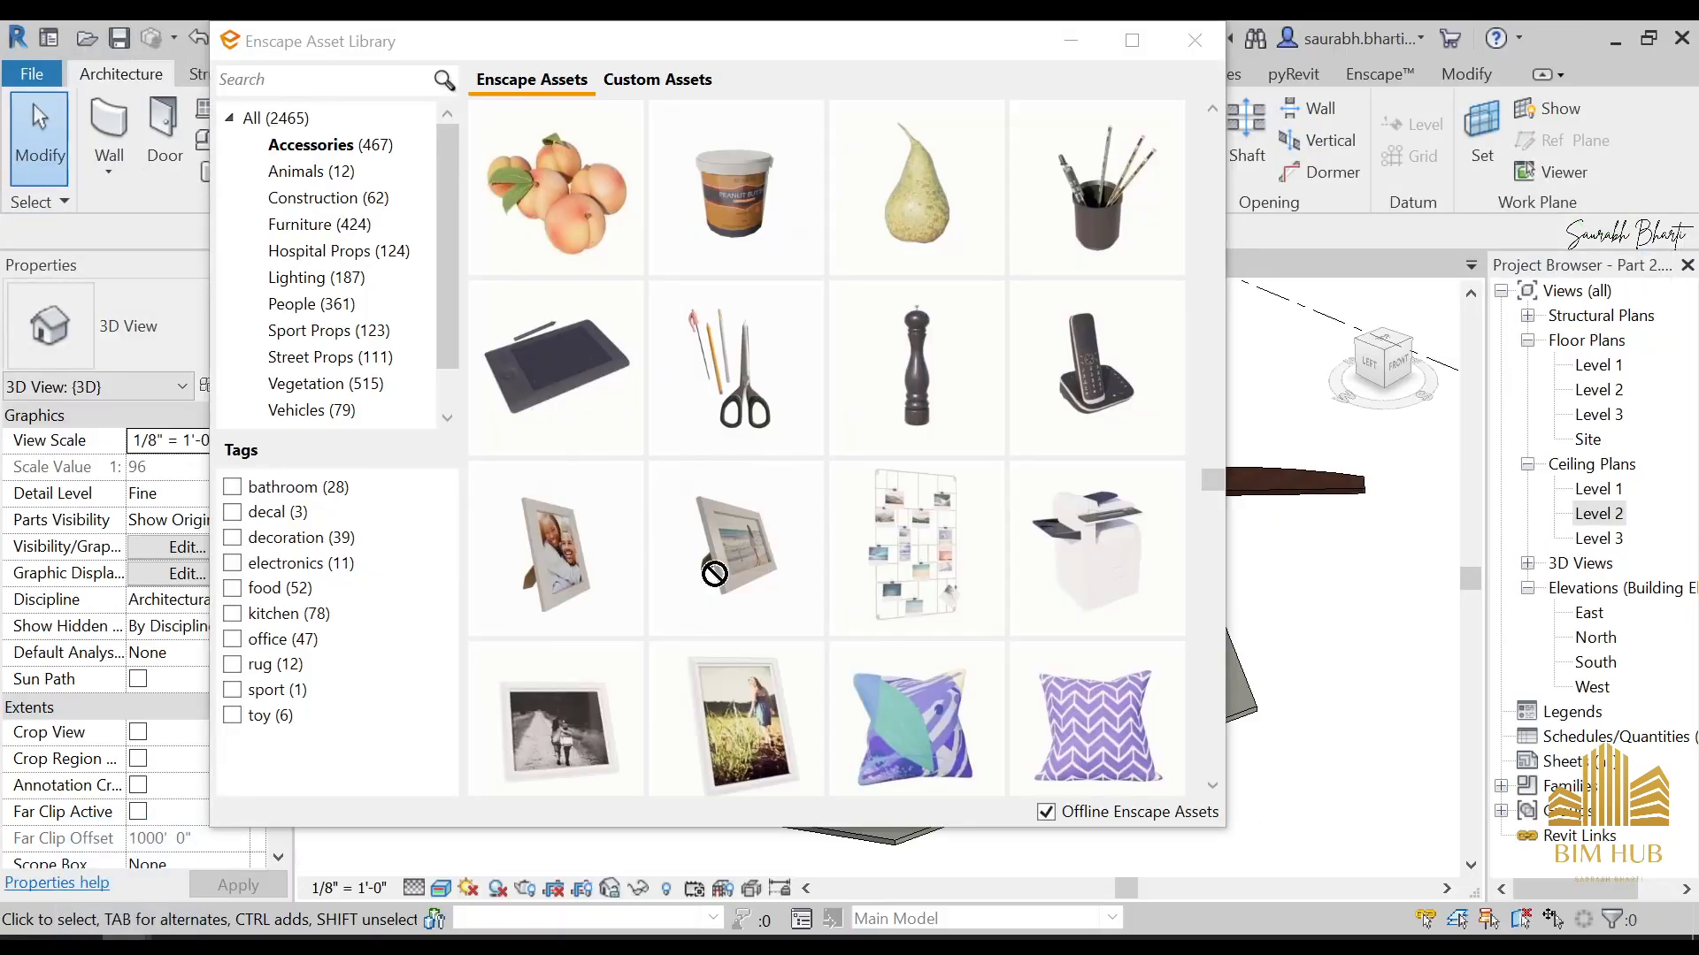
drag(1464, 525, 1458, 508)
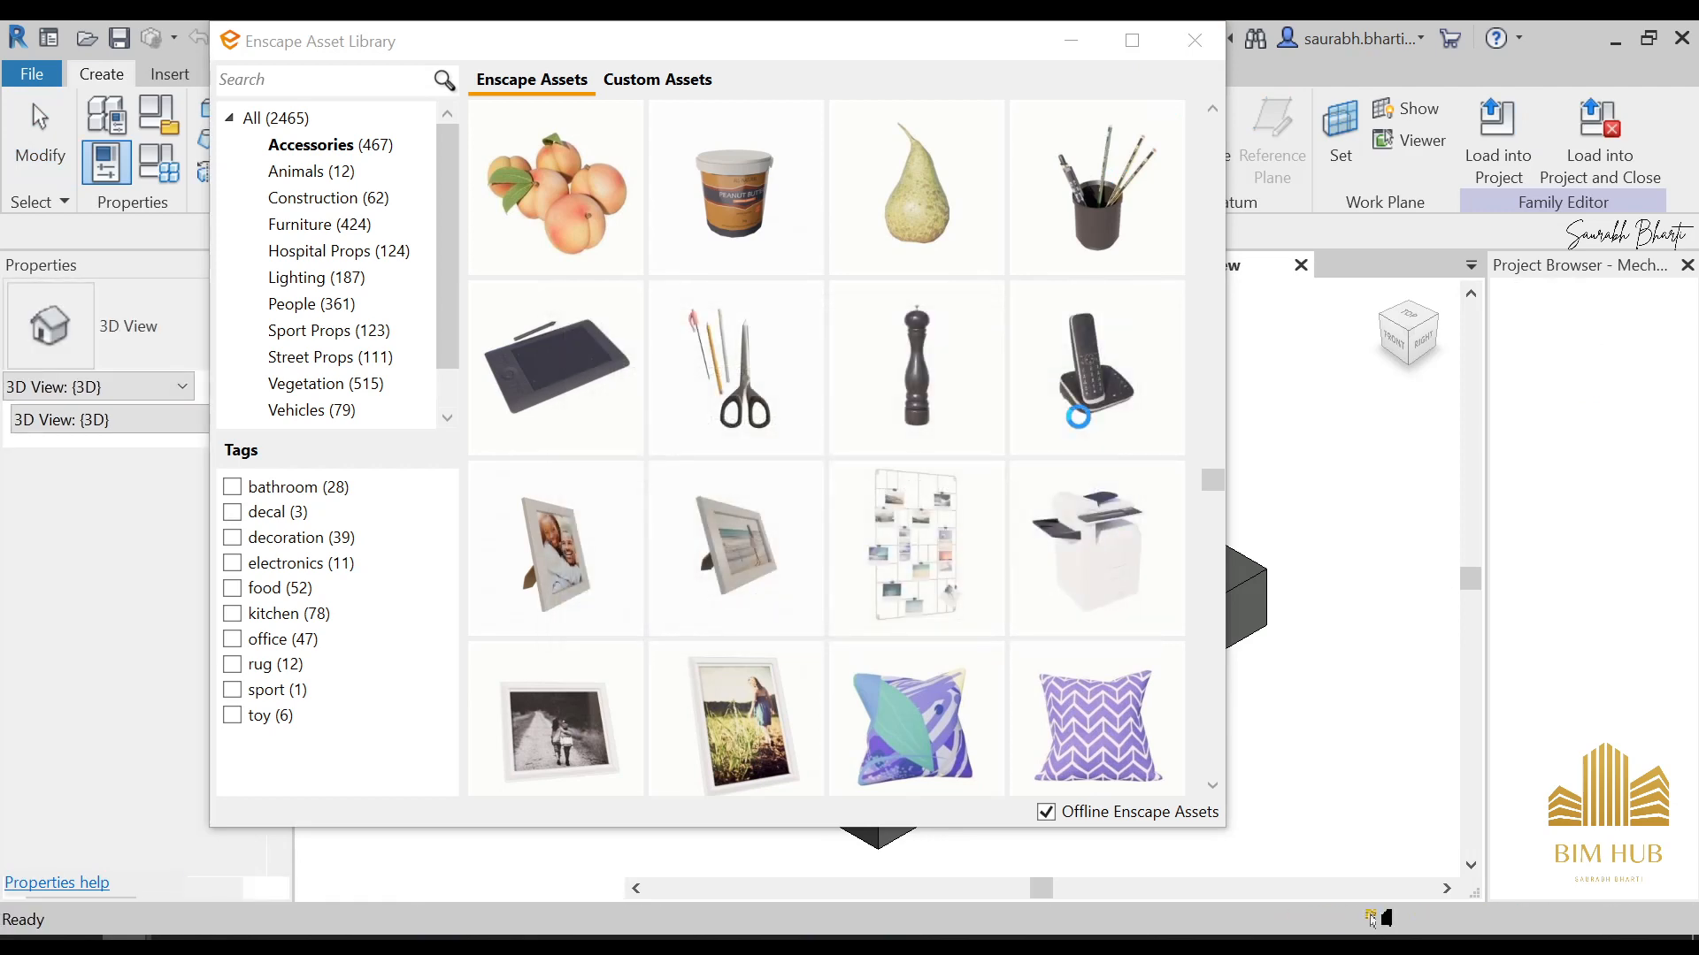
click(881, 520)
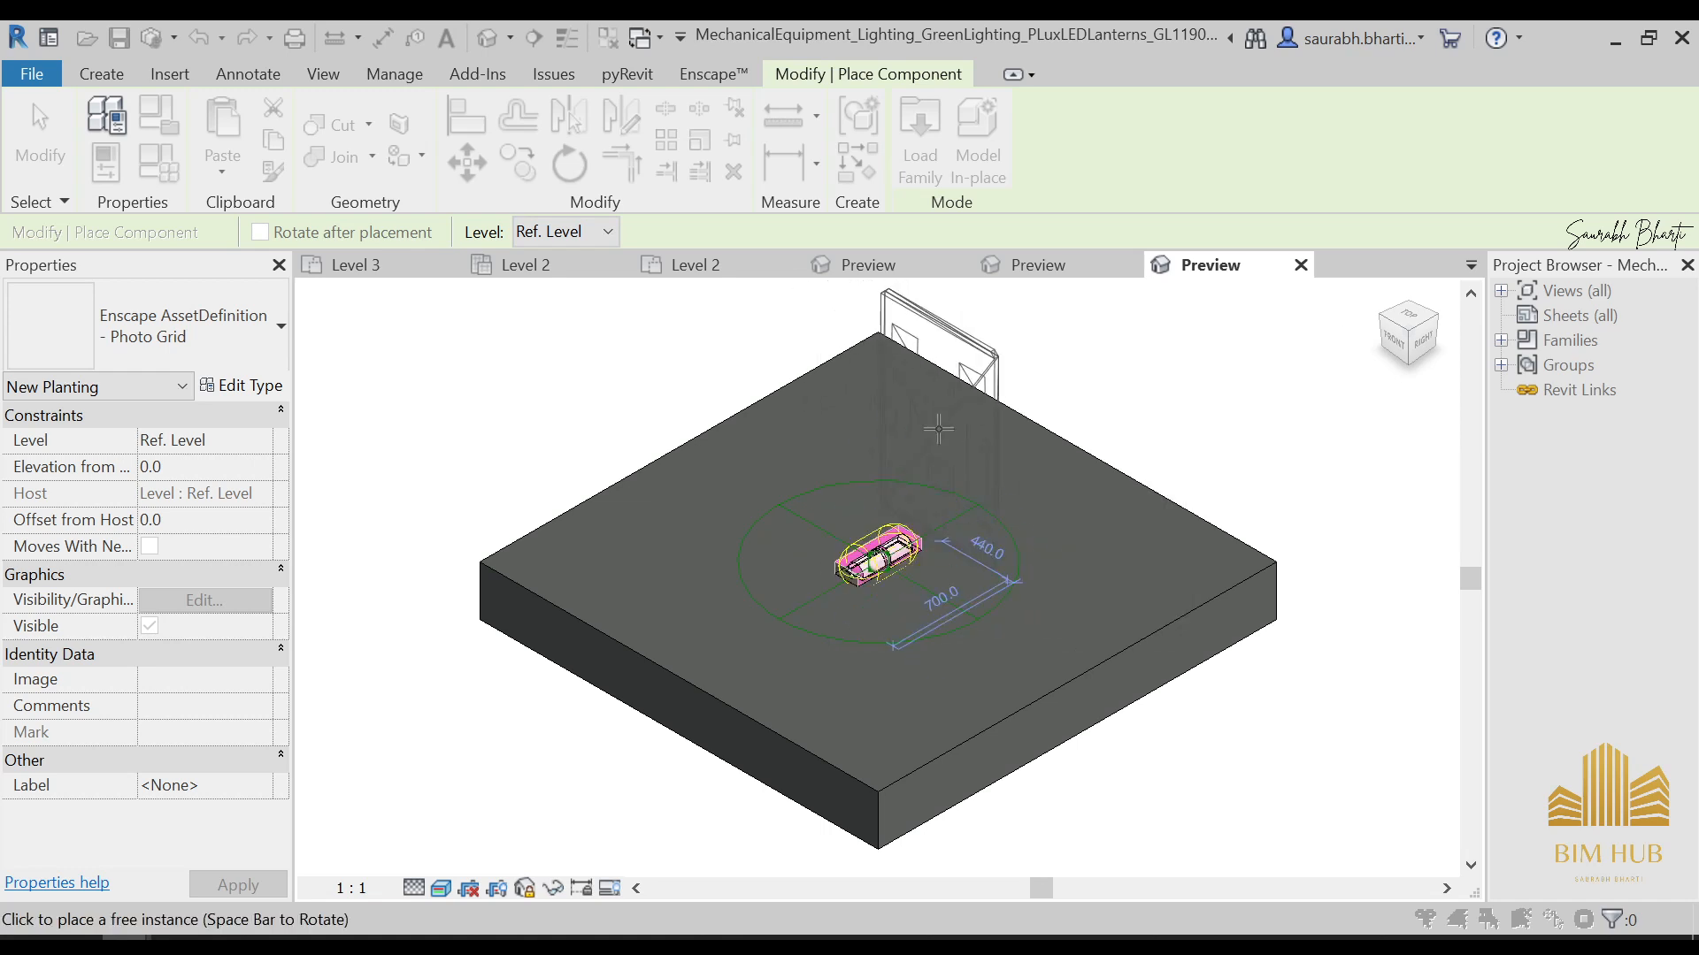
key(Escape)
key(Escape)
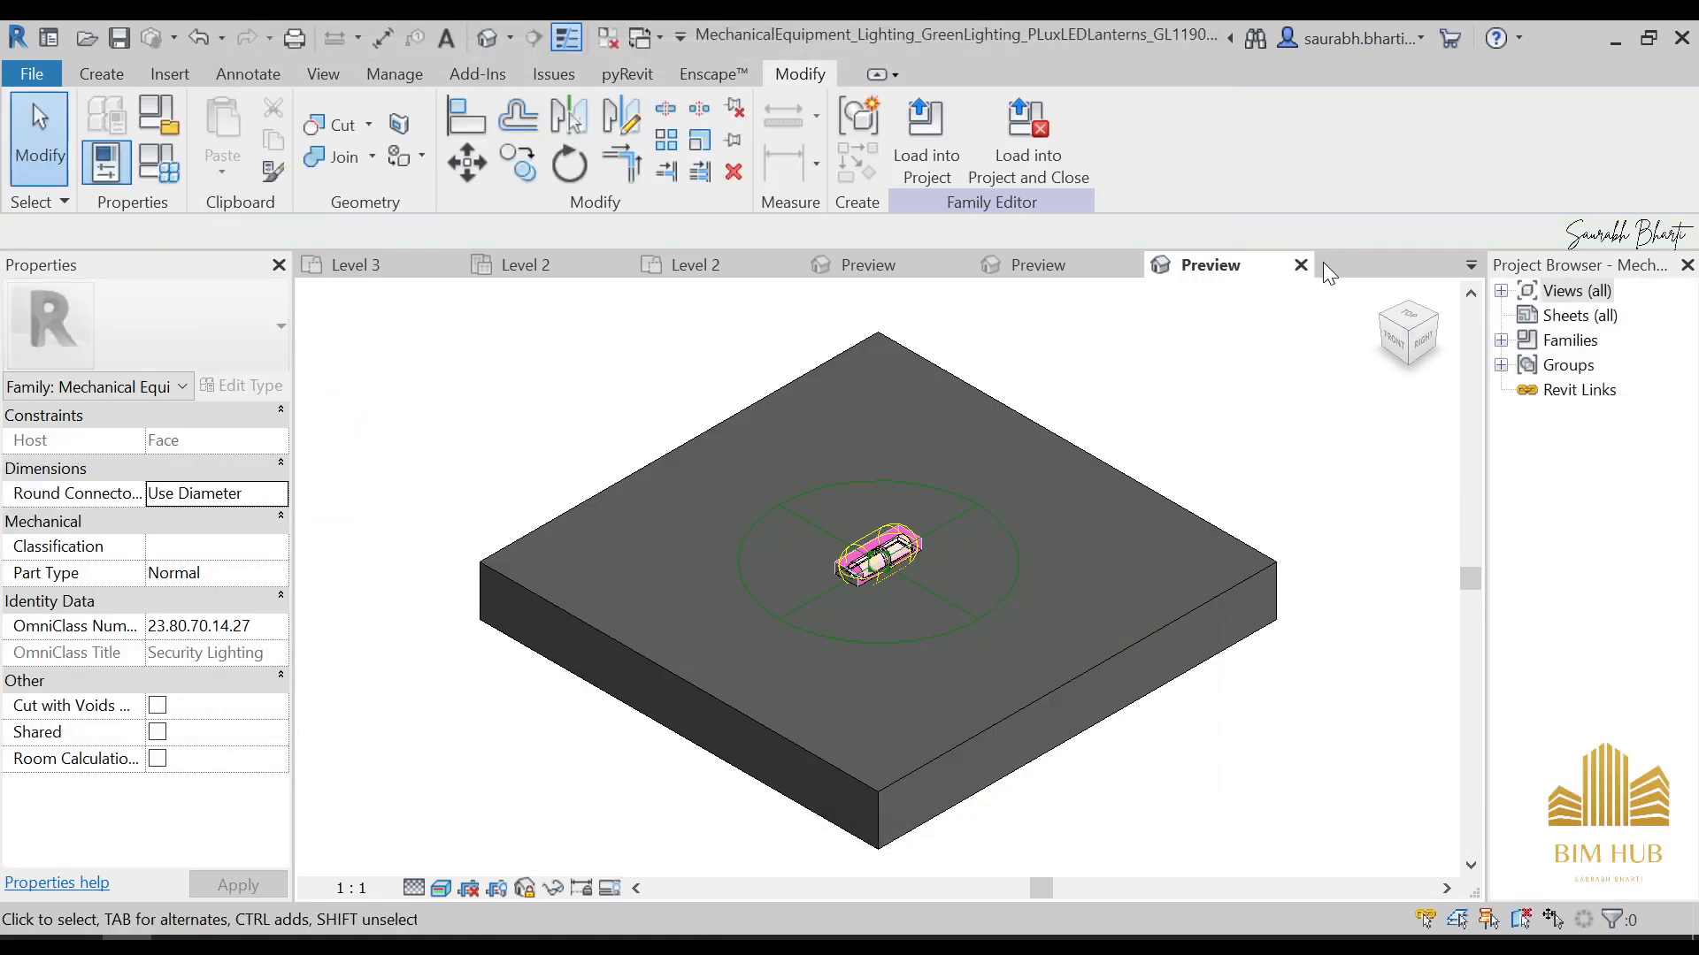
Close the three opened PLuxLEDLanterns family files and return to the house model's 3D view
click(1301, 264)
click(911, 508)
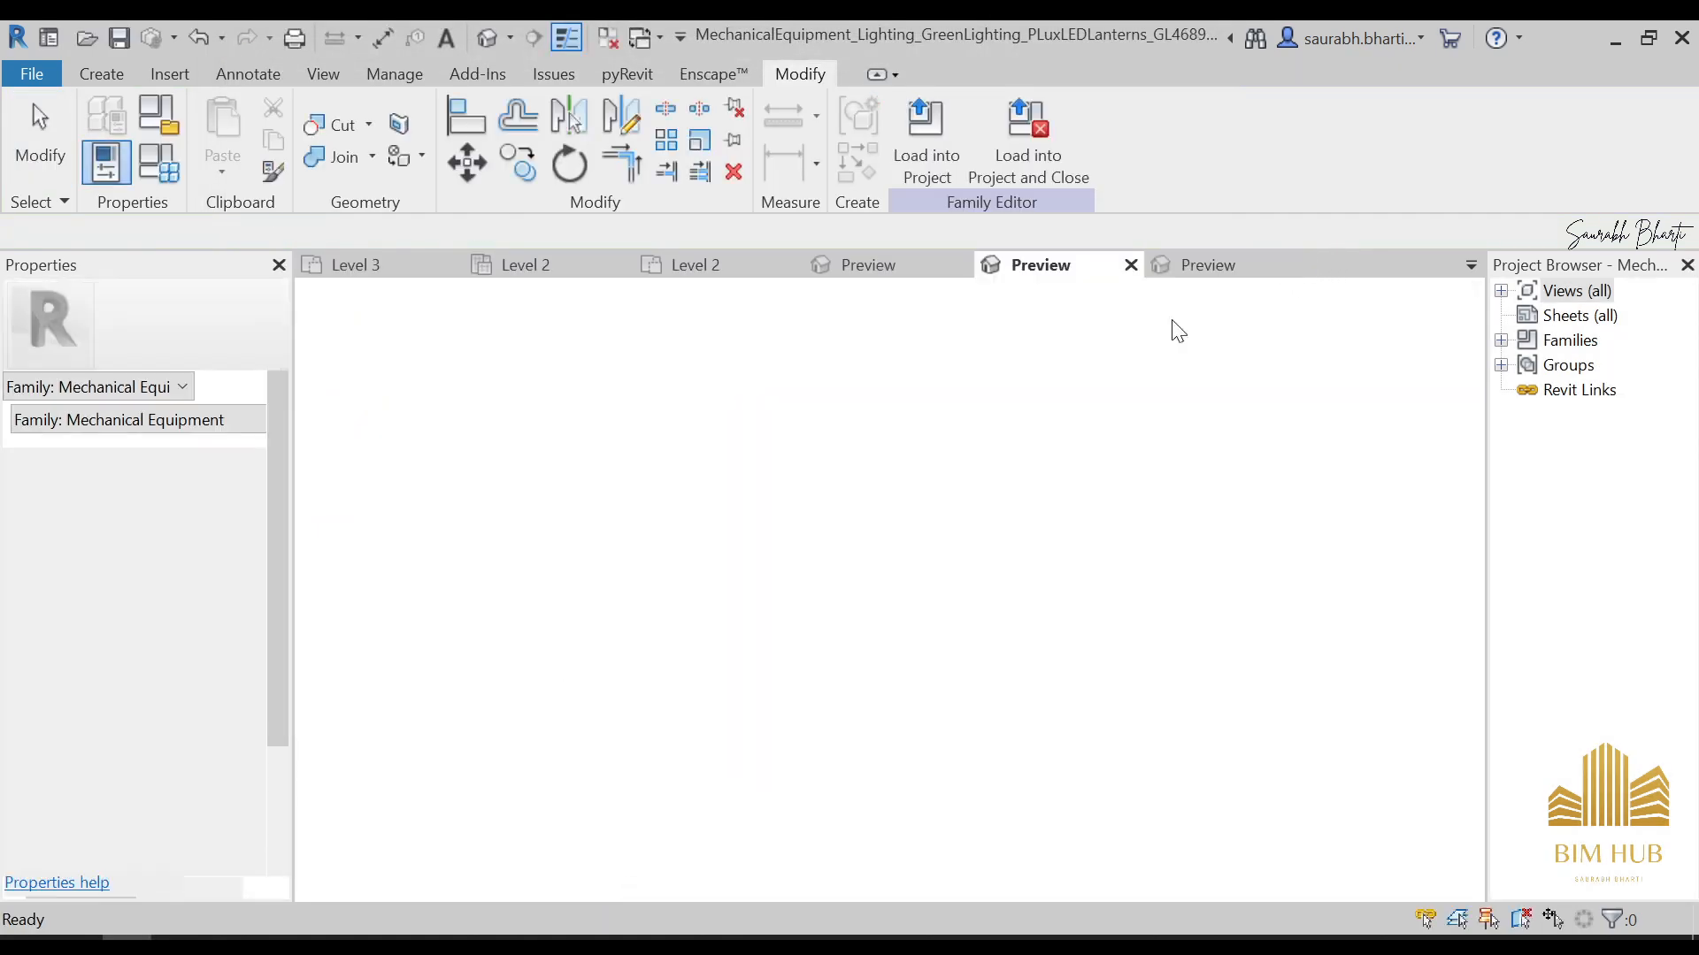
click(1131, 265)
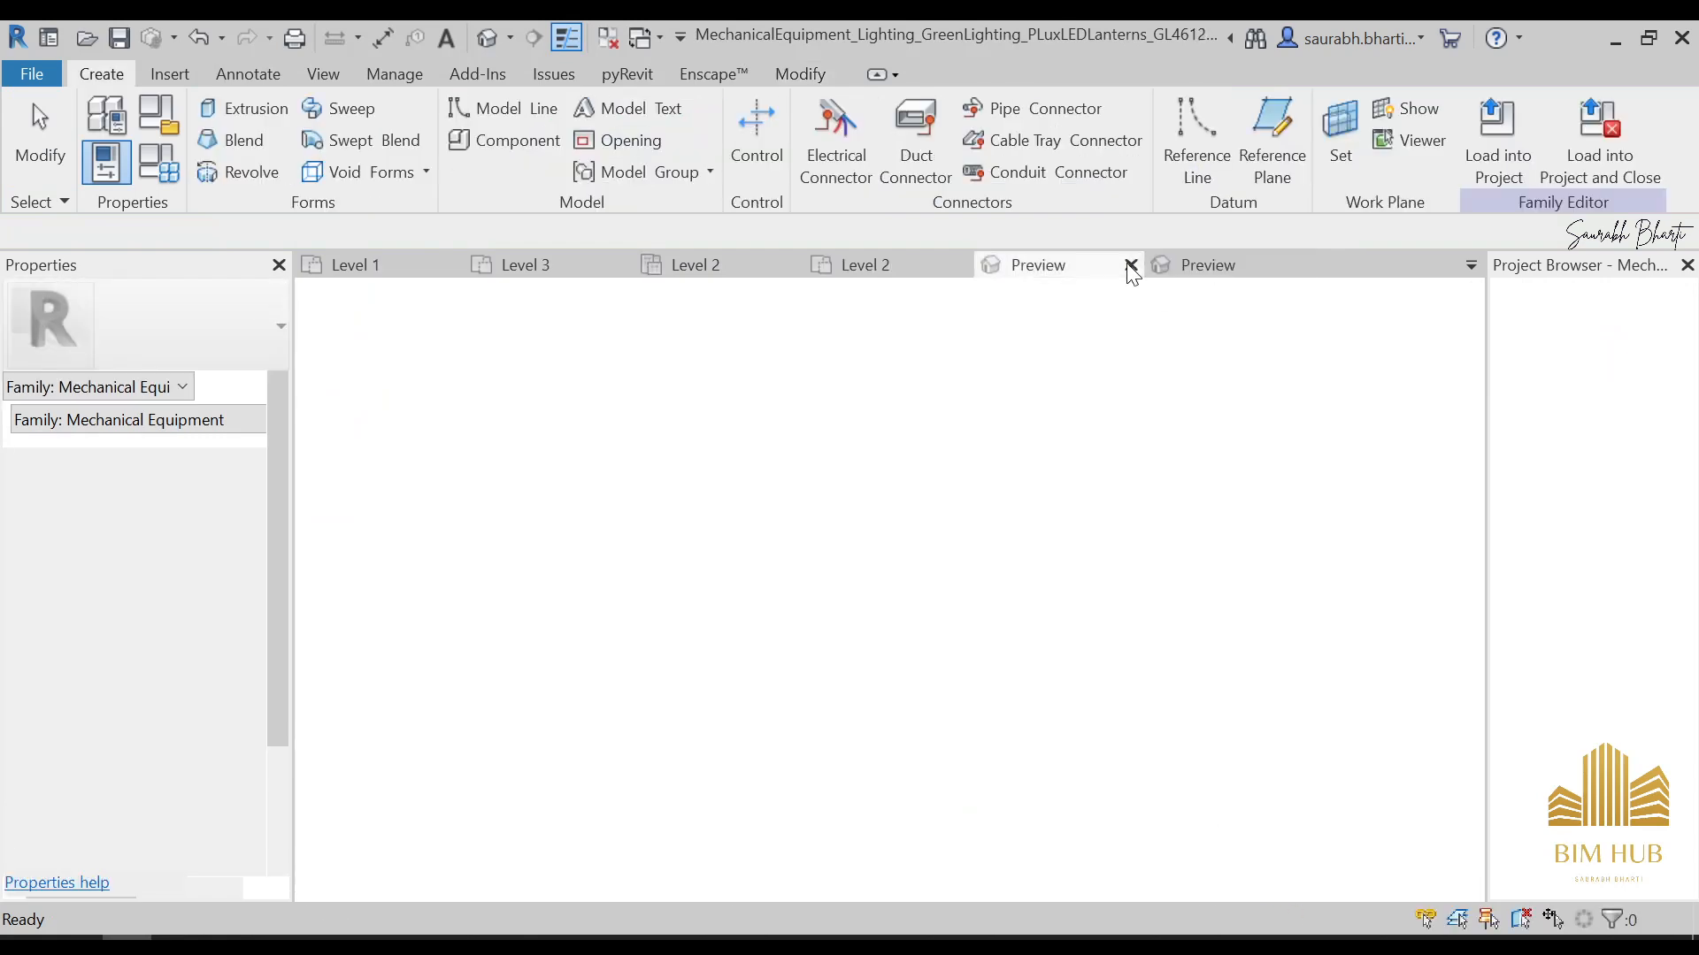
click(1131, 265)
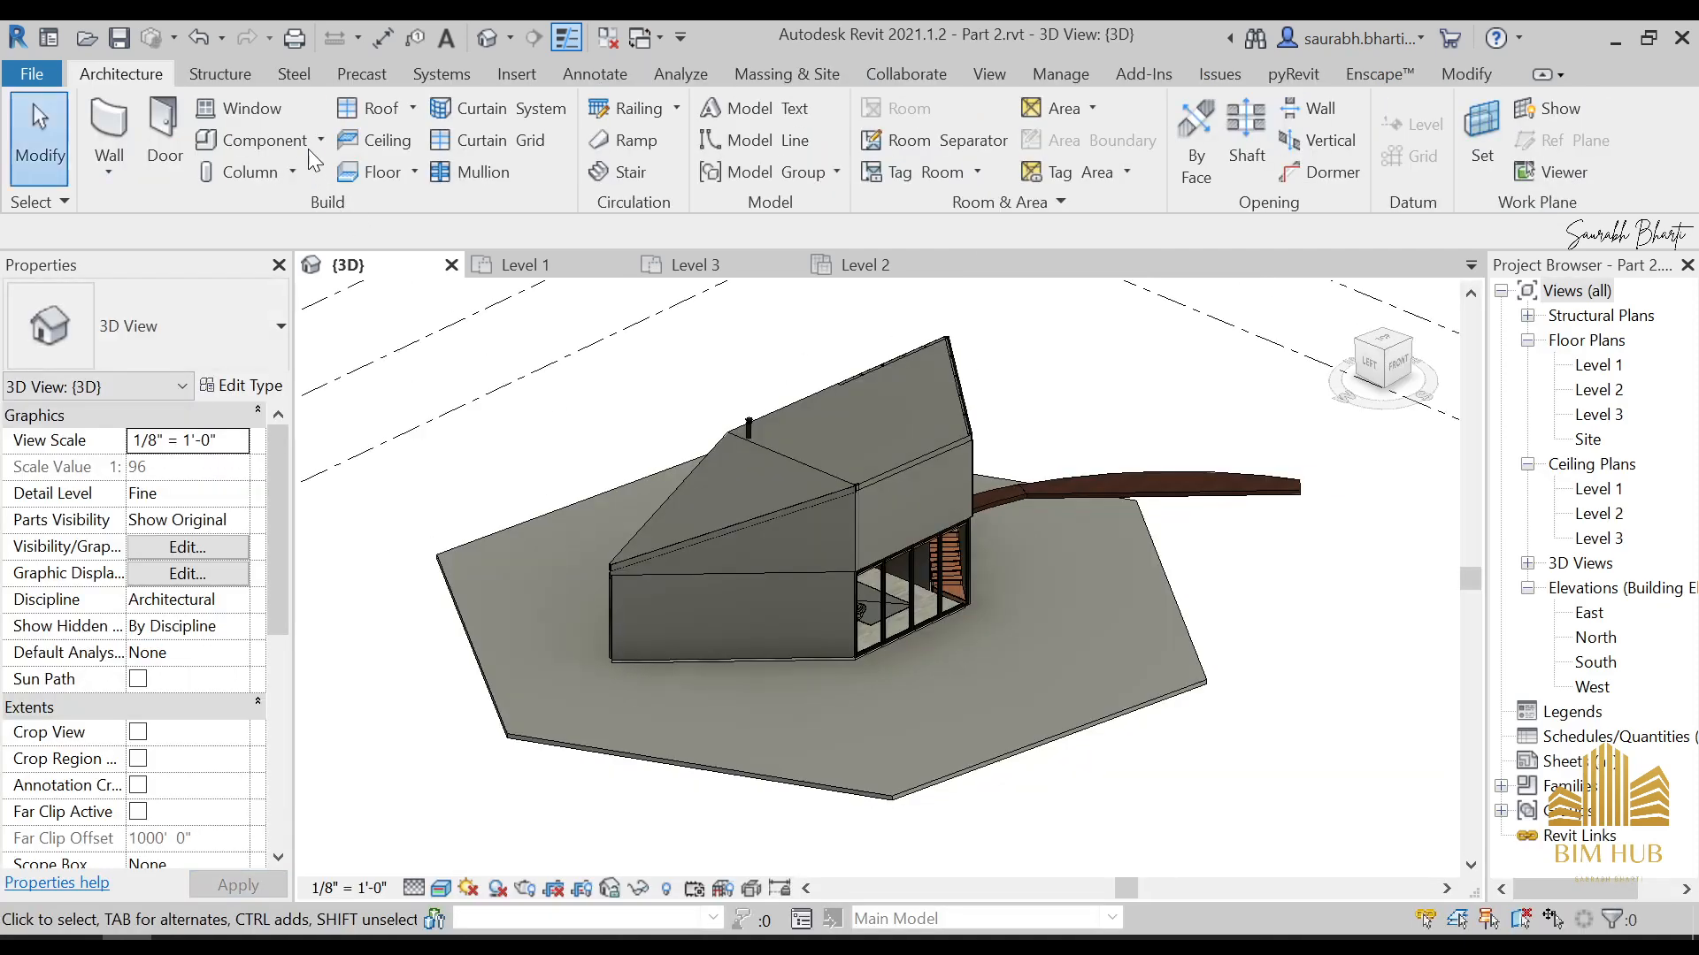
click(308, 149)
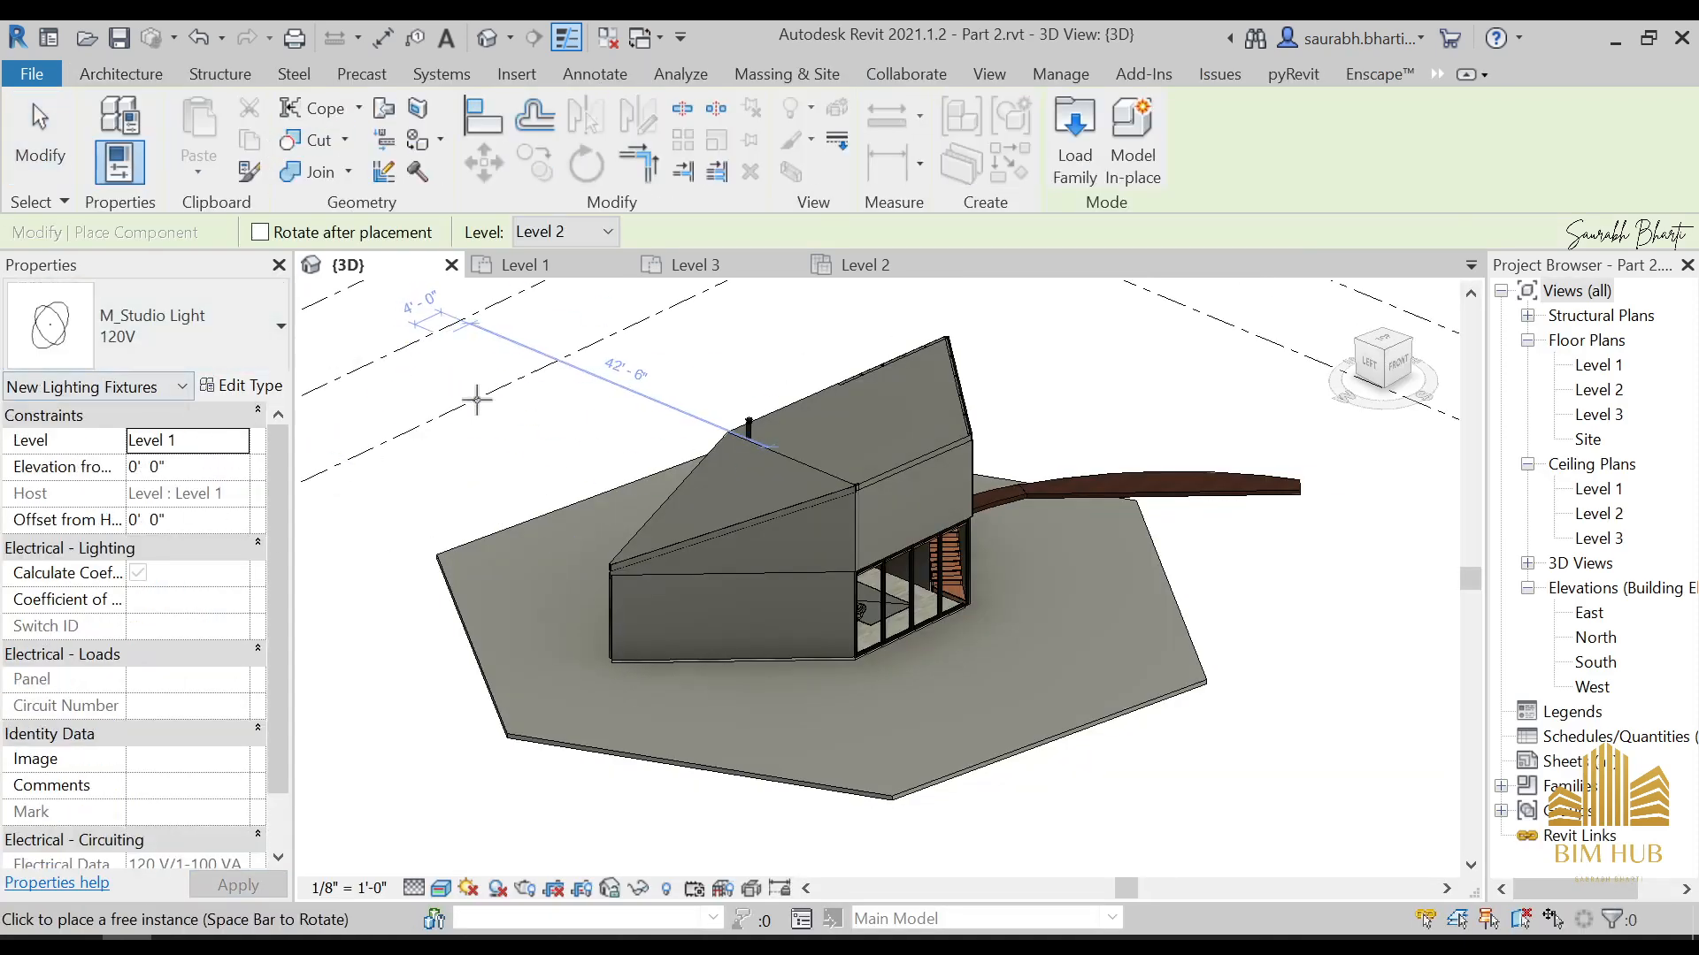
key(Escape)
click(157, 340)
key(Escape)
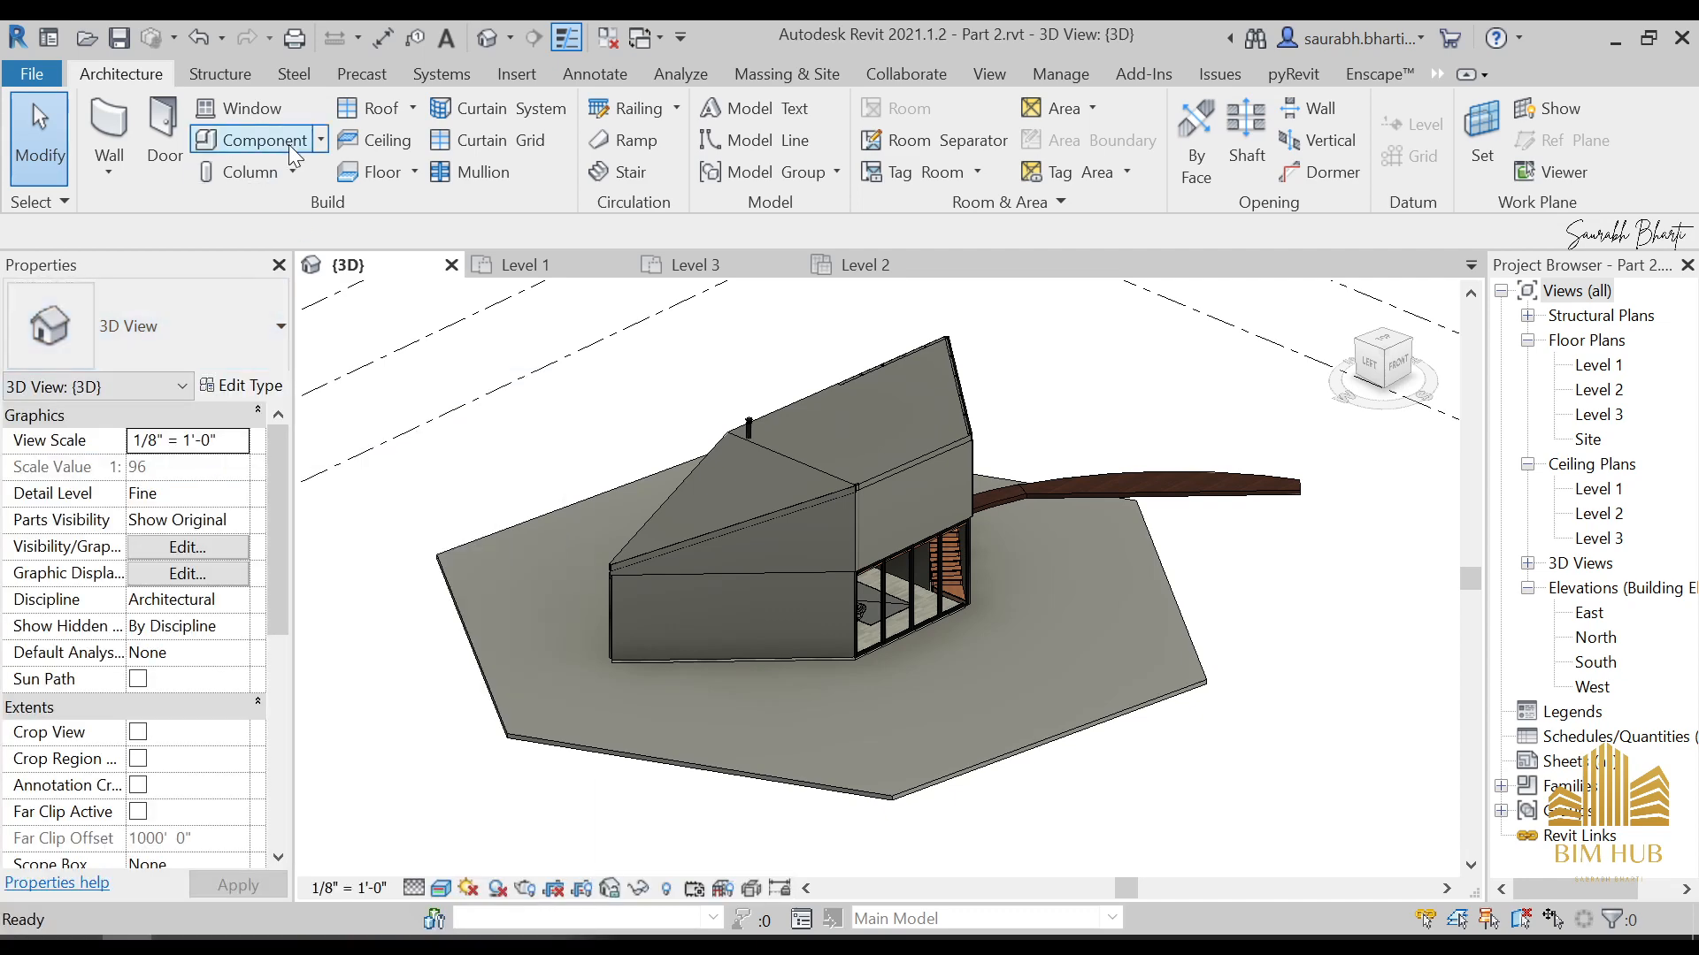
Start placing a component and look through the available component types for the lighting families
click(288, 145)
click(238, 387)
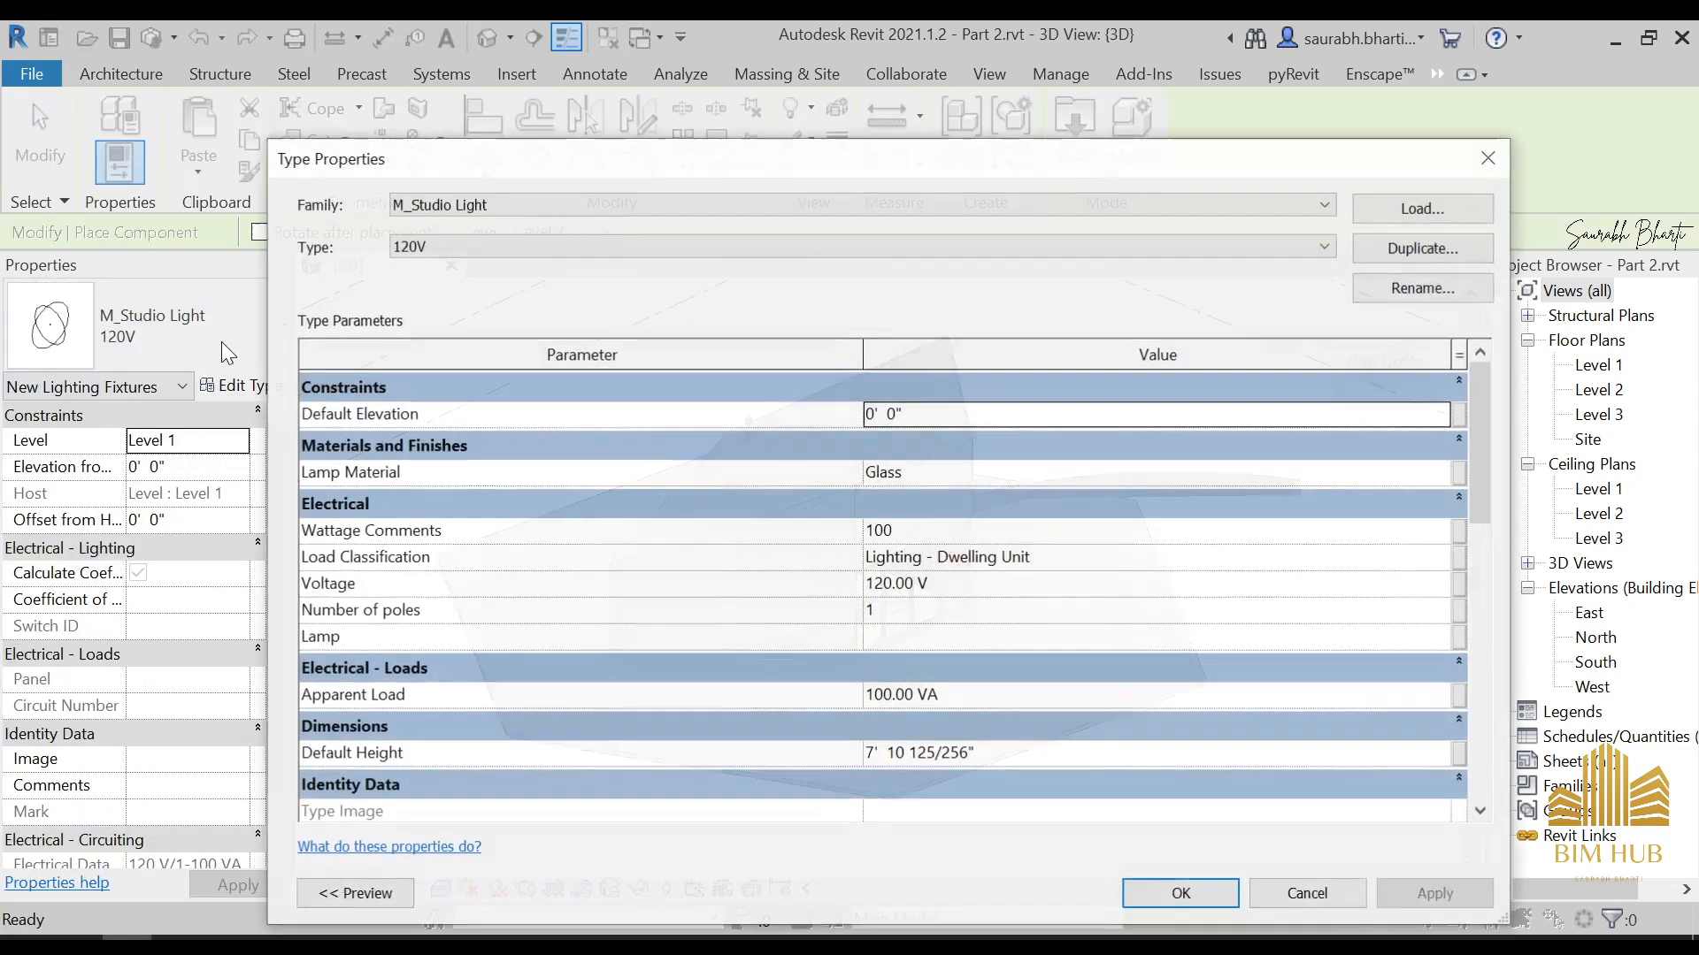
key(Escape)
click(216, 326)
scroll(161, 528, down, 4)
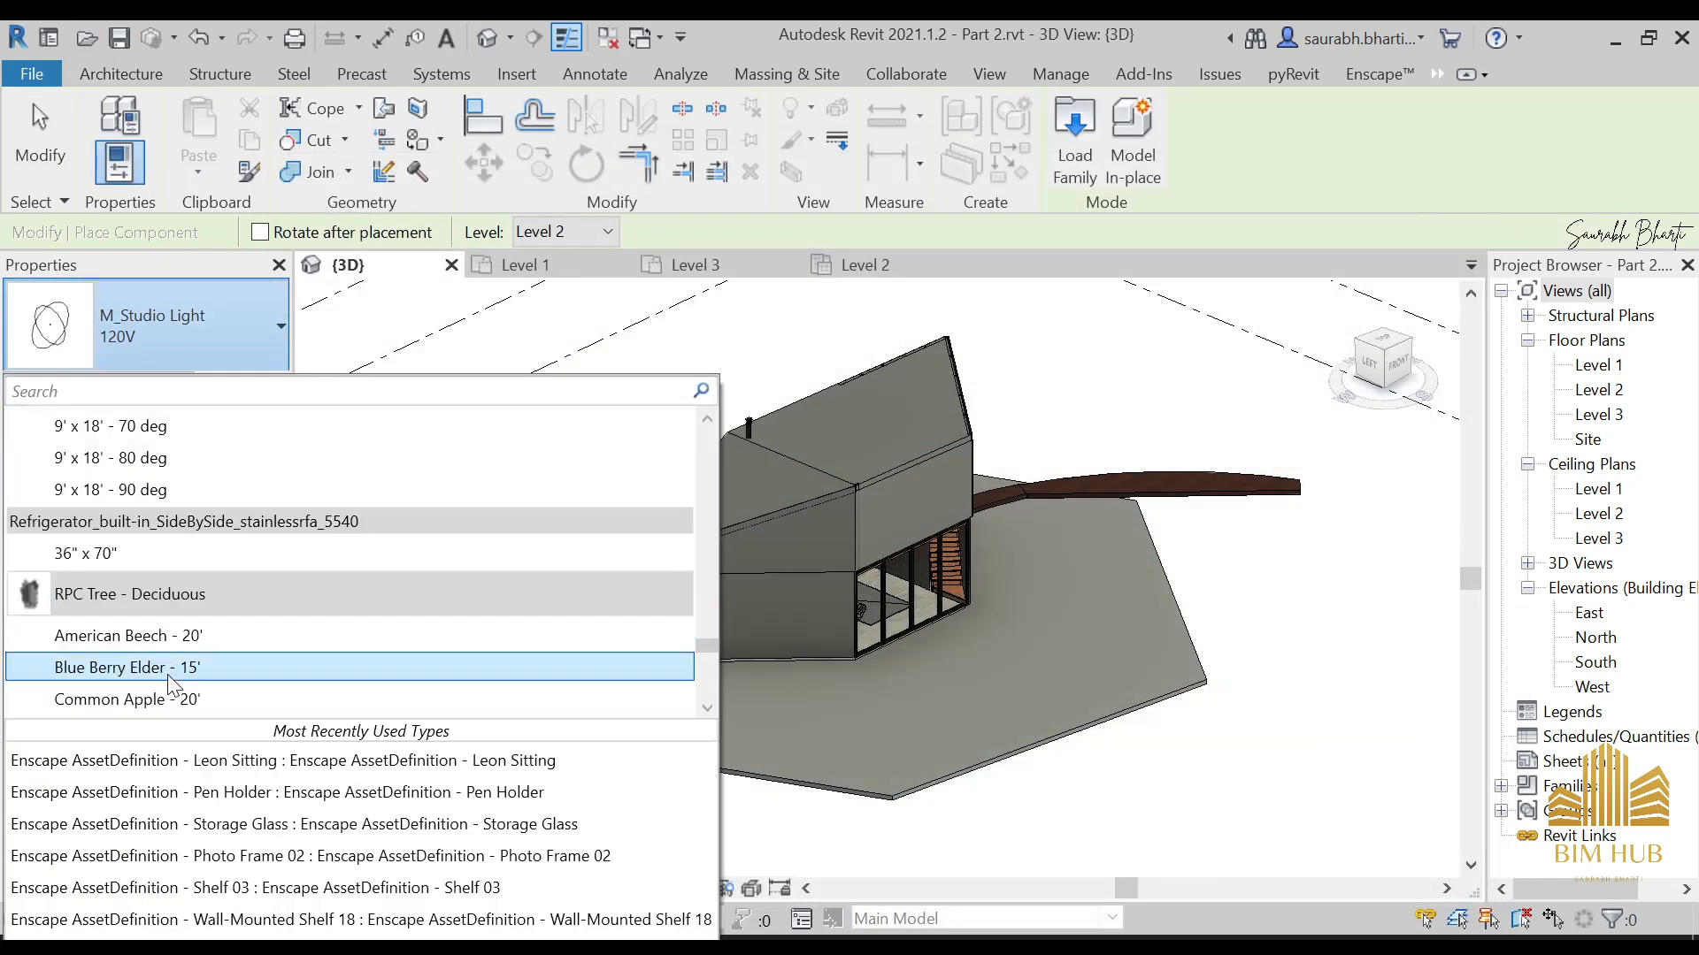
scroll(170, 625, up, 4)
scroll(169, 624, down, 3)
scroll(160, 610, down, 5)
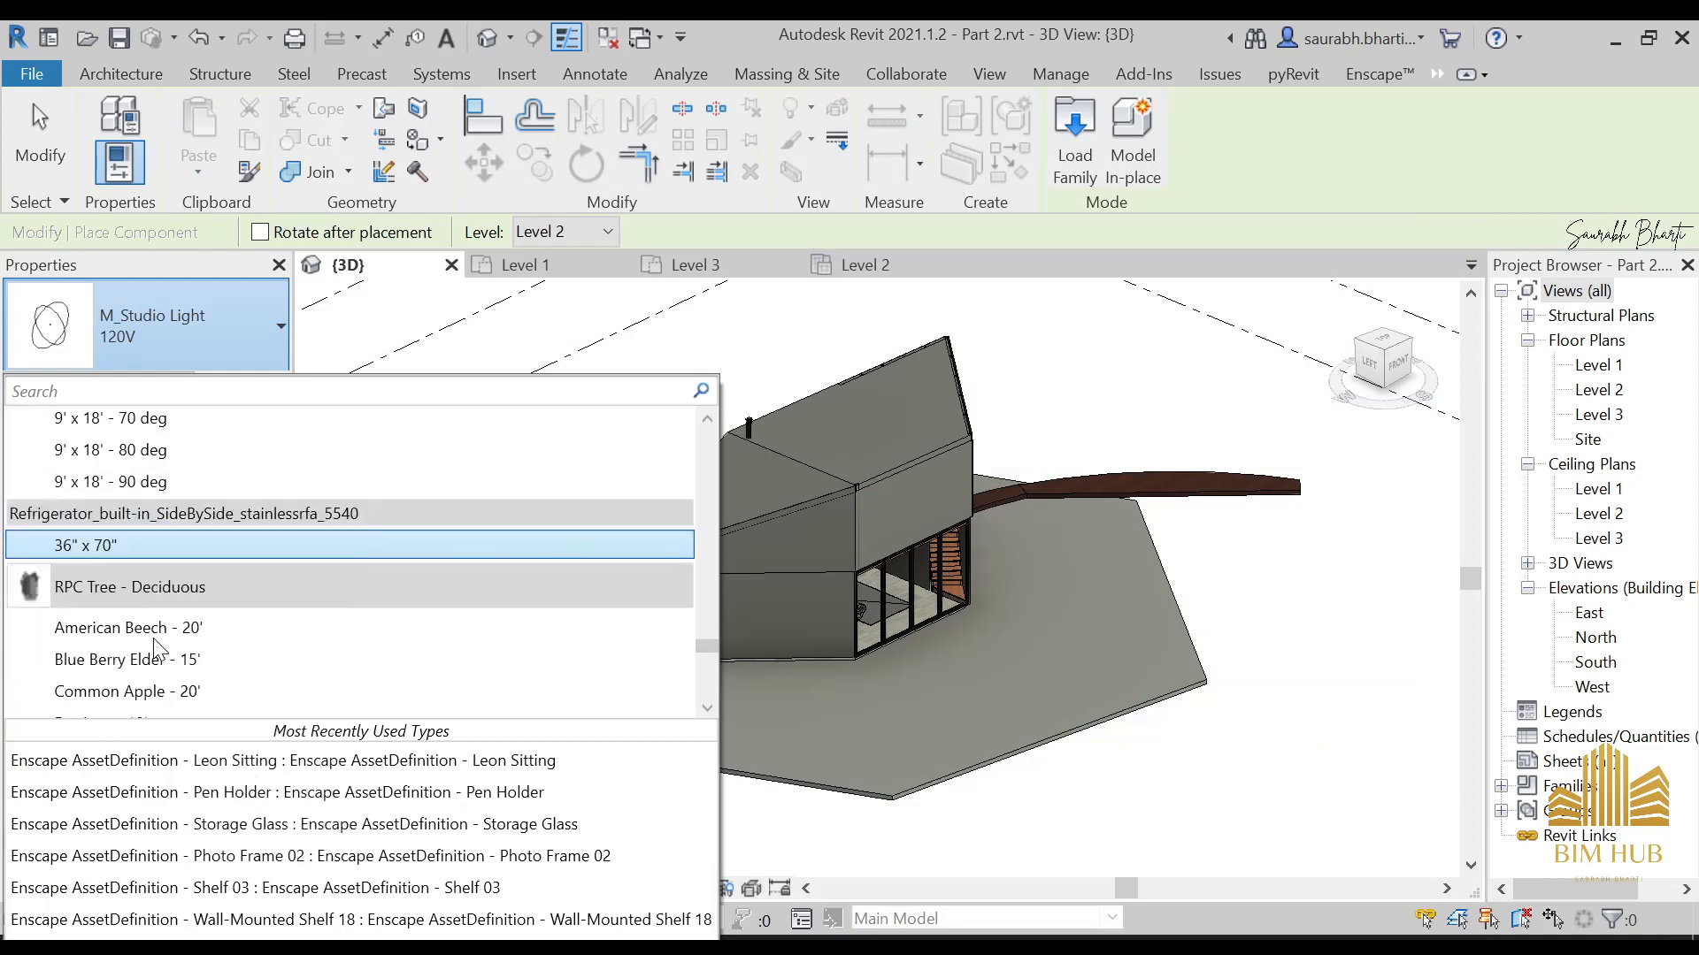
scroll(152, 619, up, 8)
scroll(146, 580, up, 2)
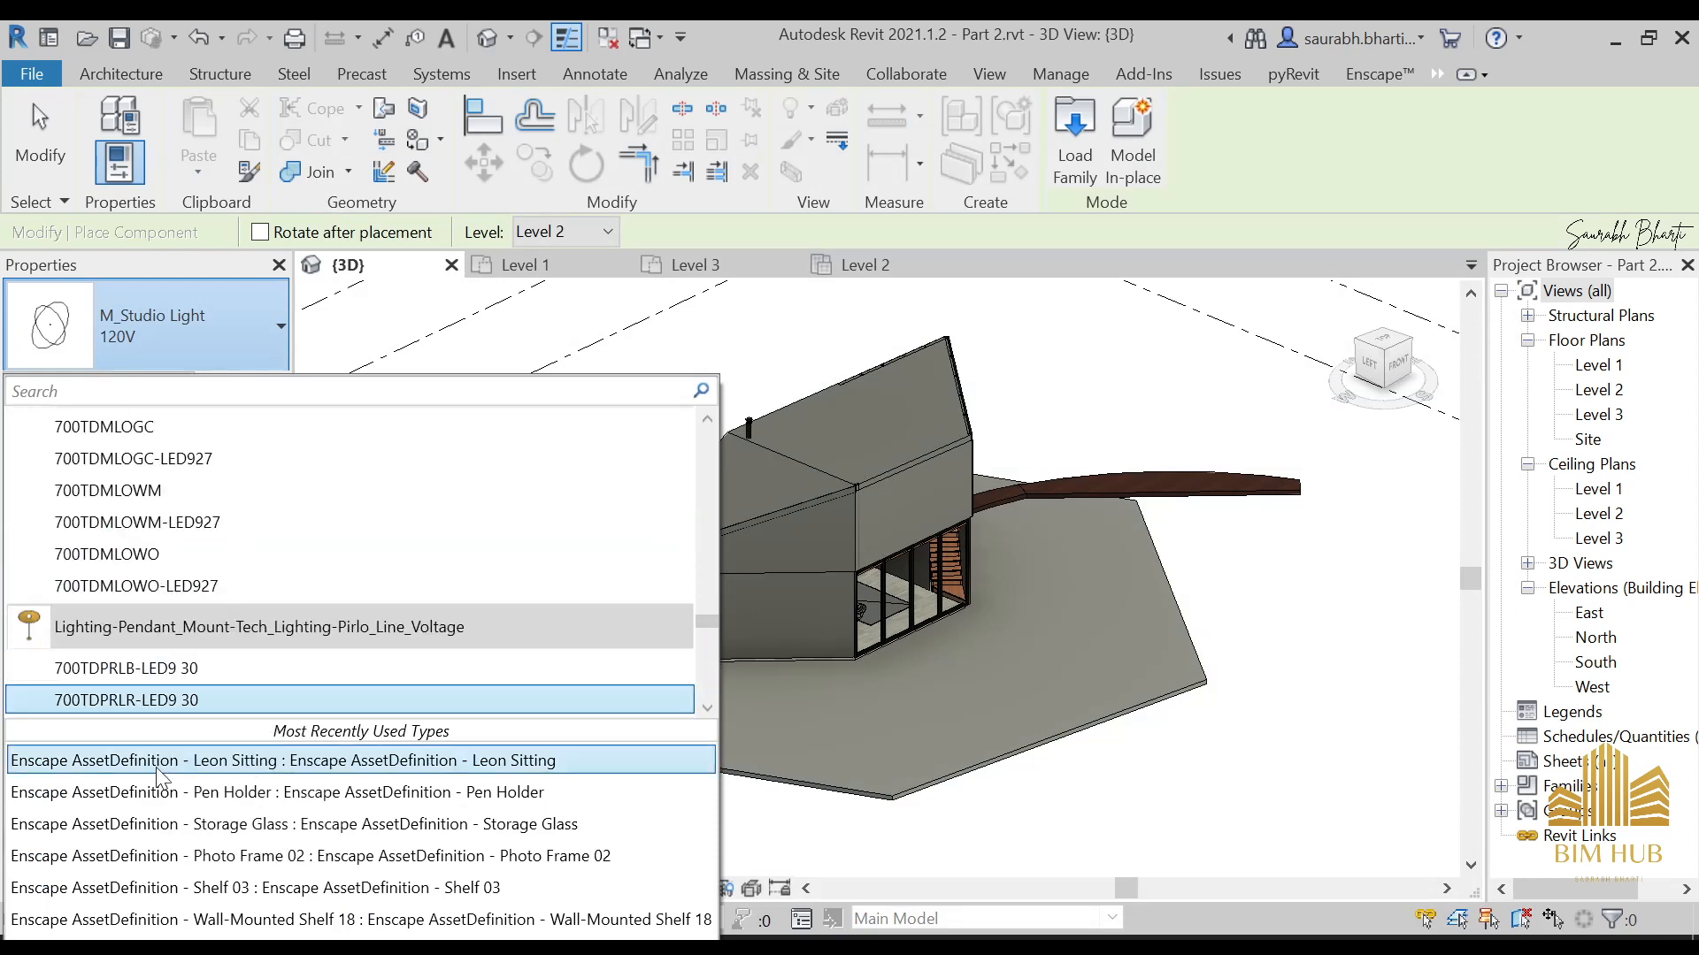
click(465, 766)
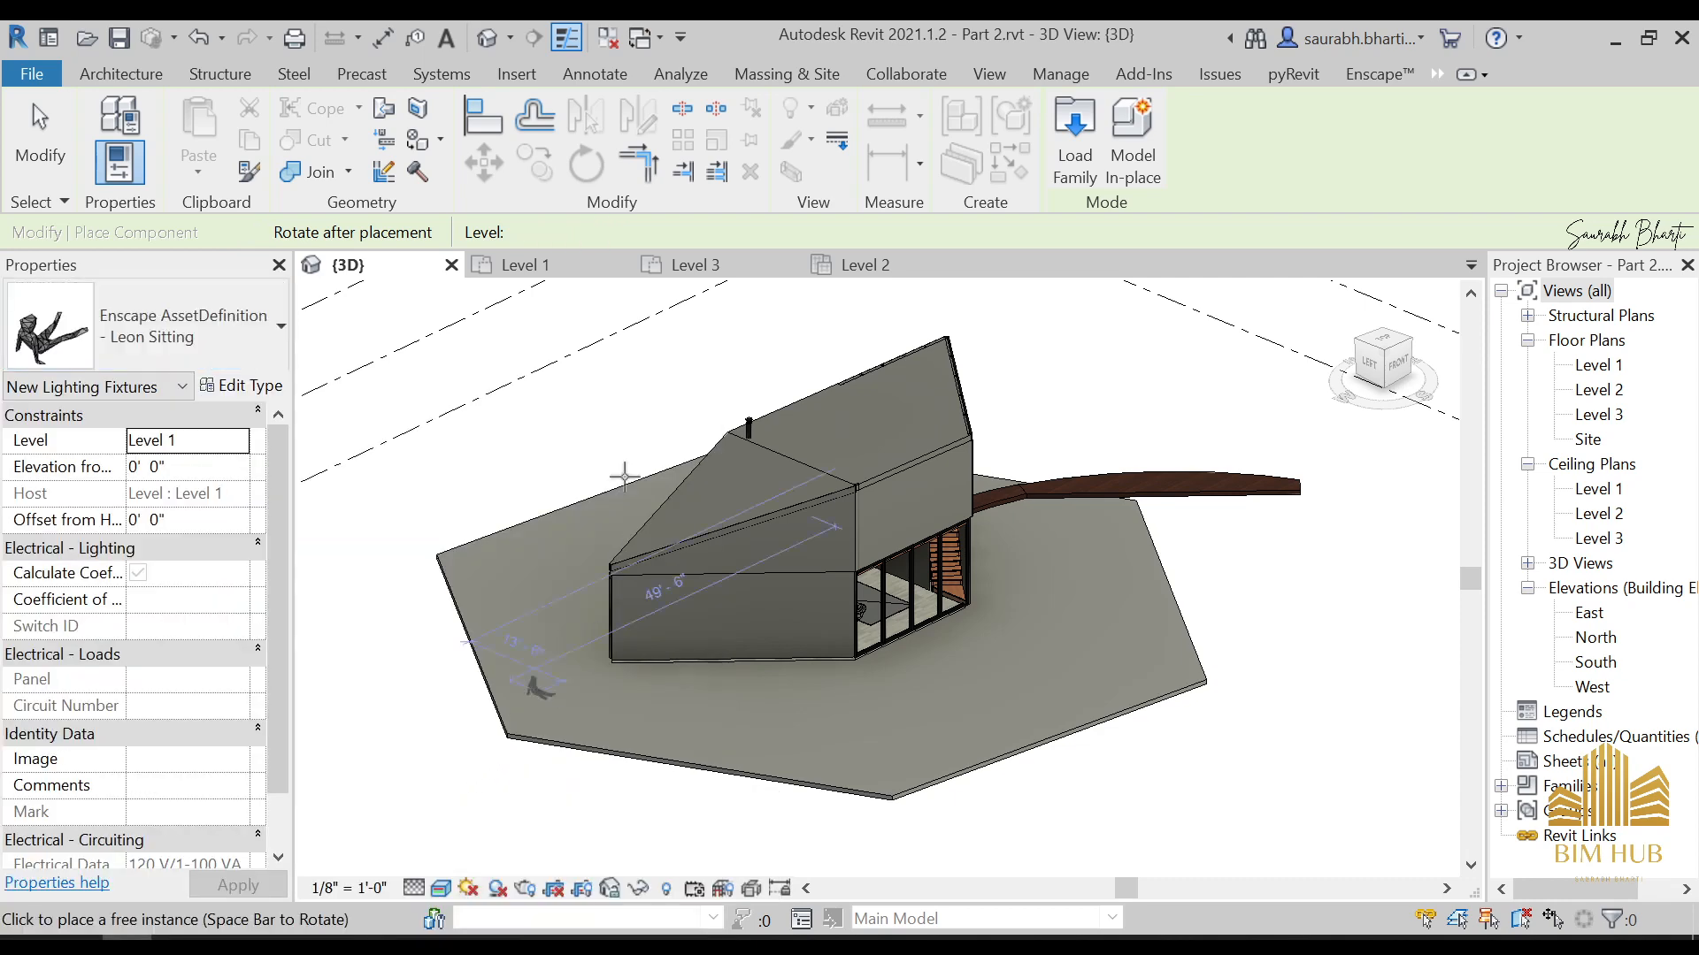
key(Escape)
key(Escape)
Recheck the component type list for the lantern families and leave component placement
click(202, 347)
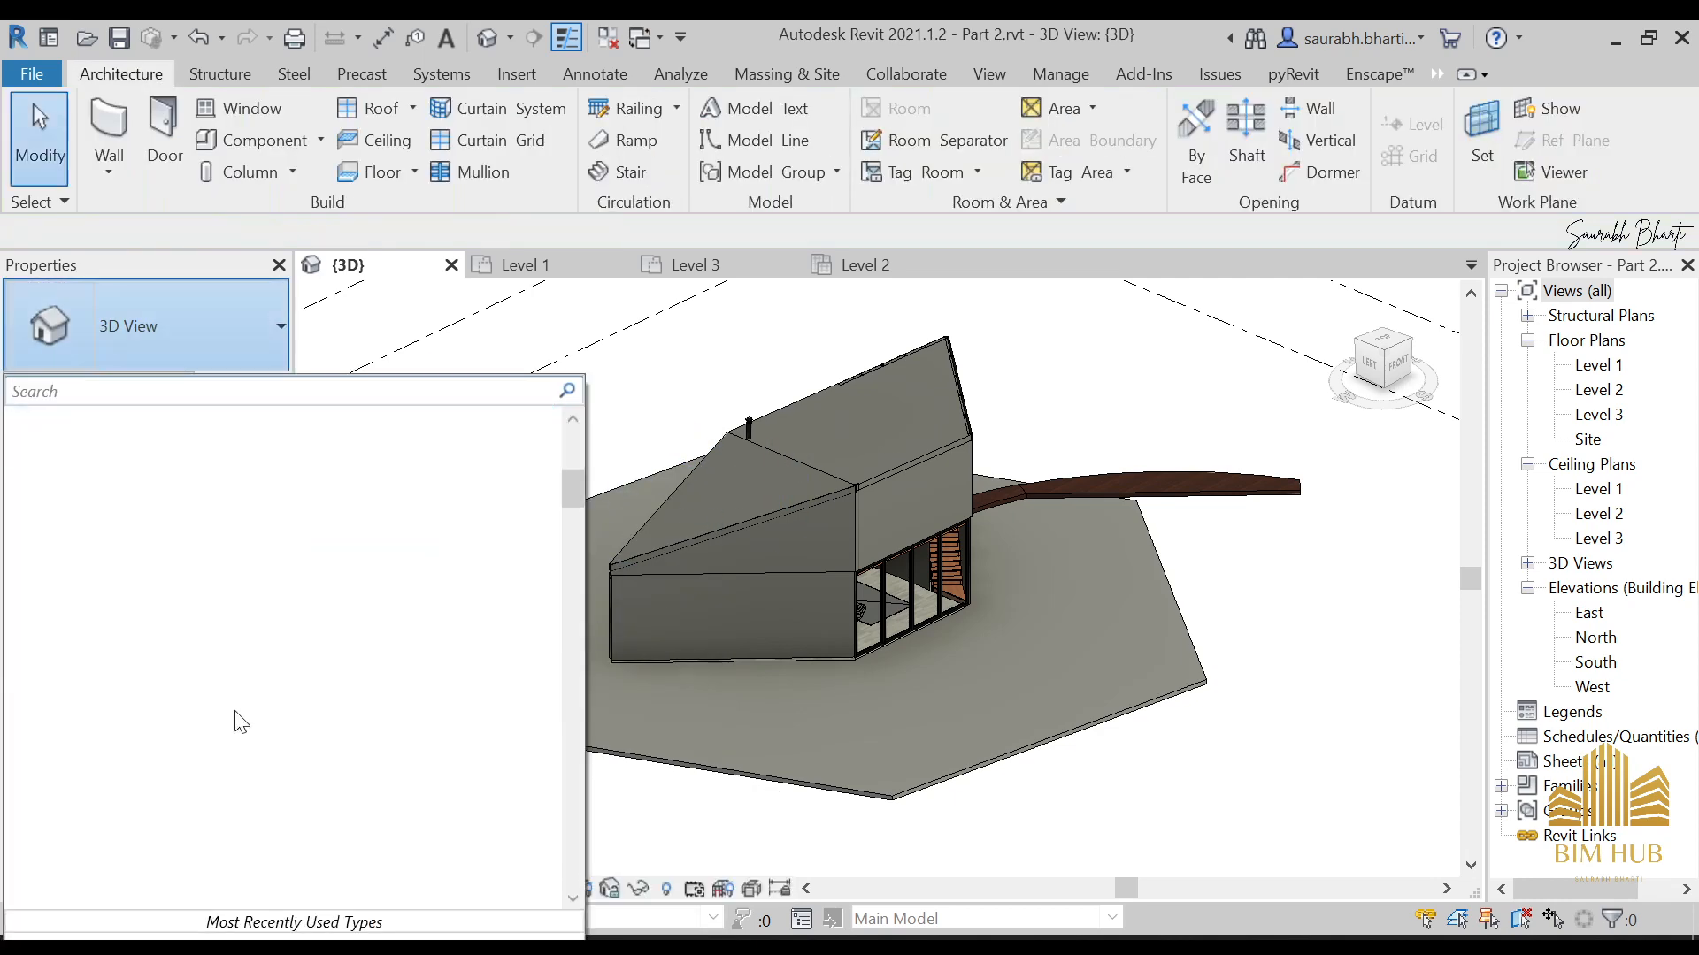
click(256, 140)
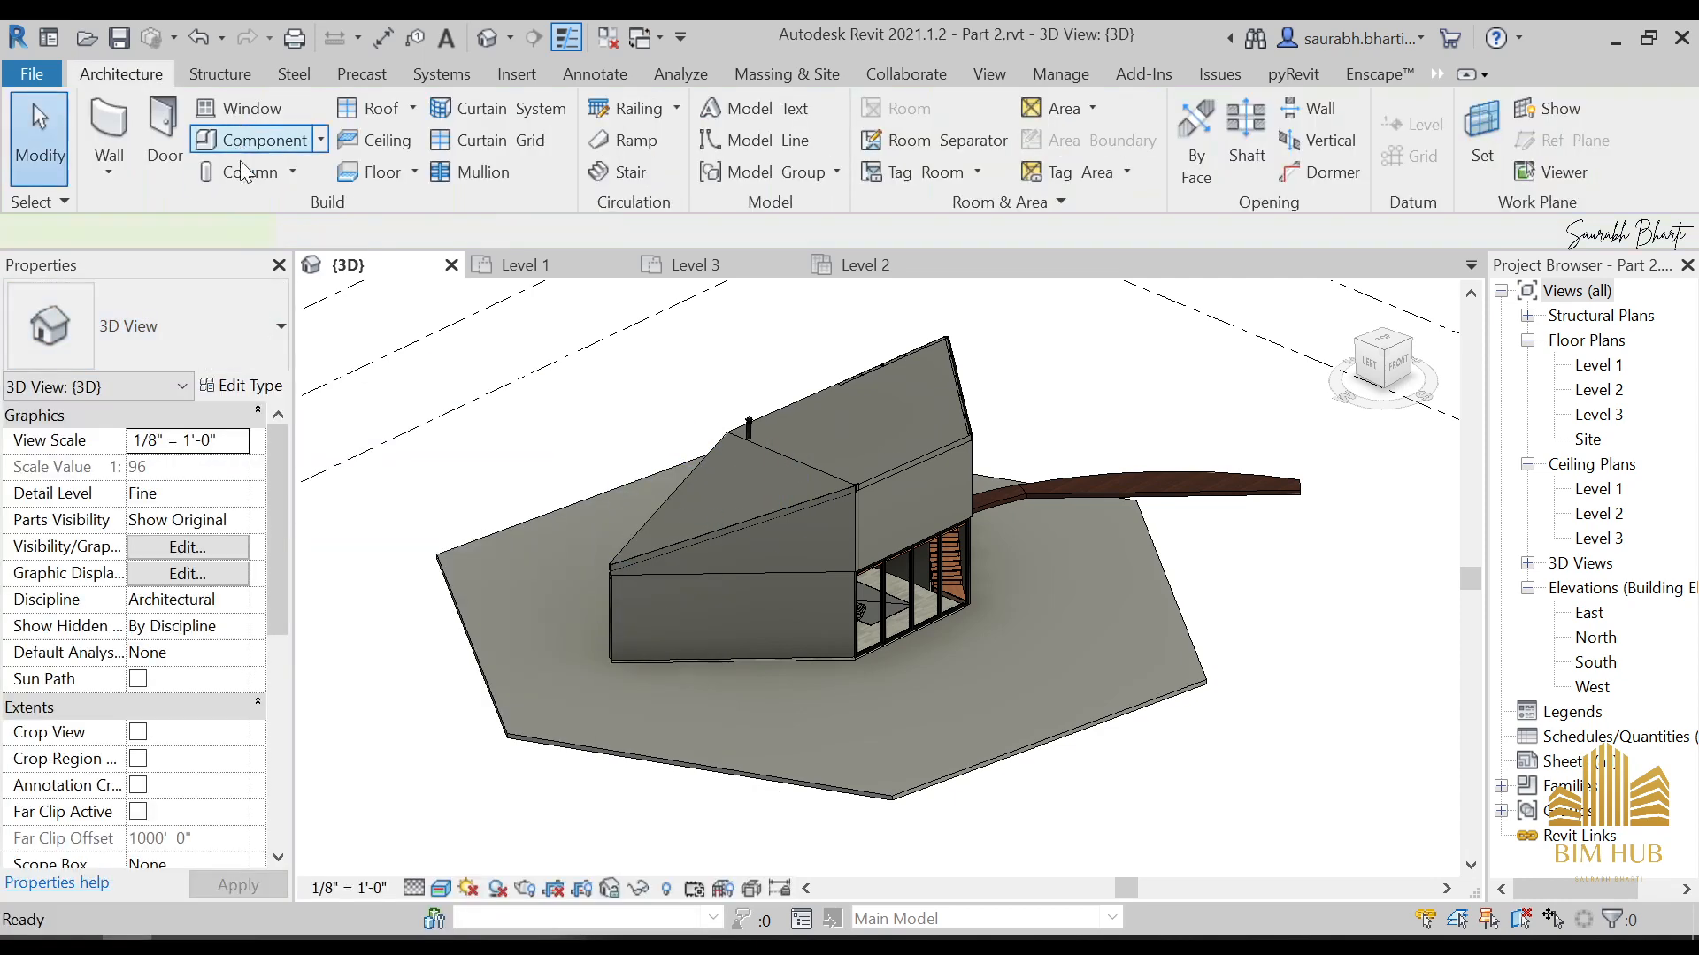
click(218, 372)
key(Escape)
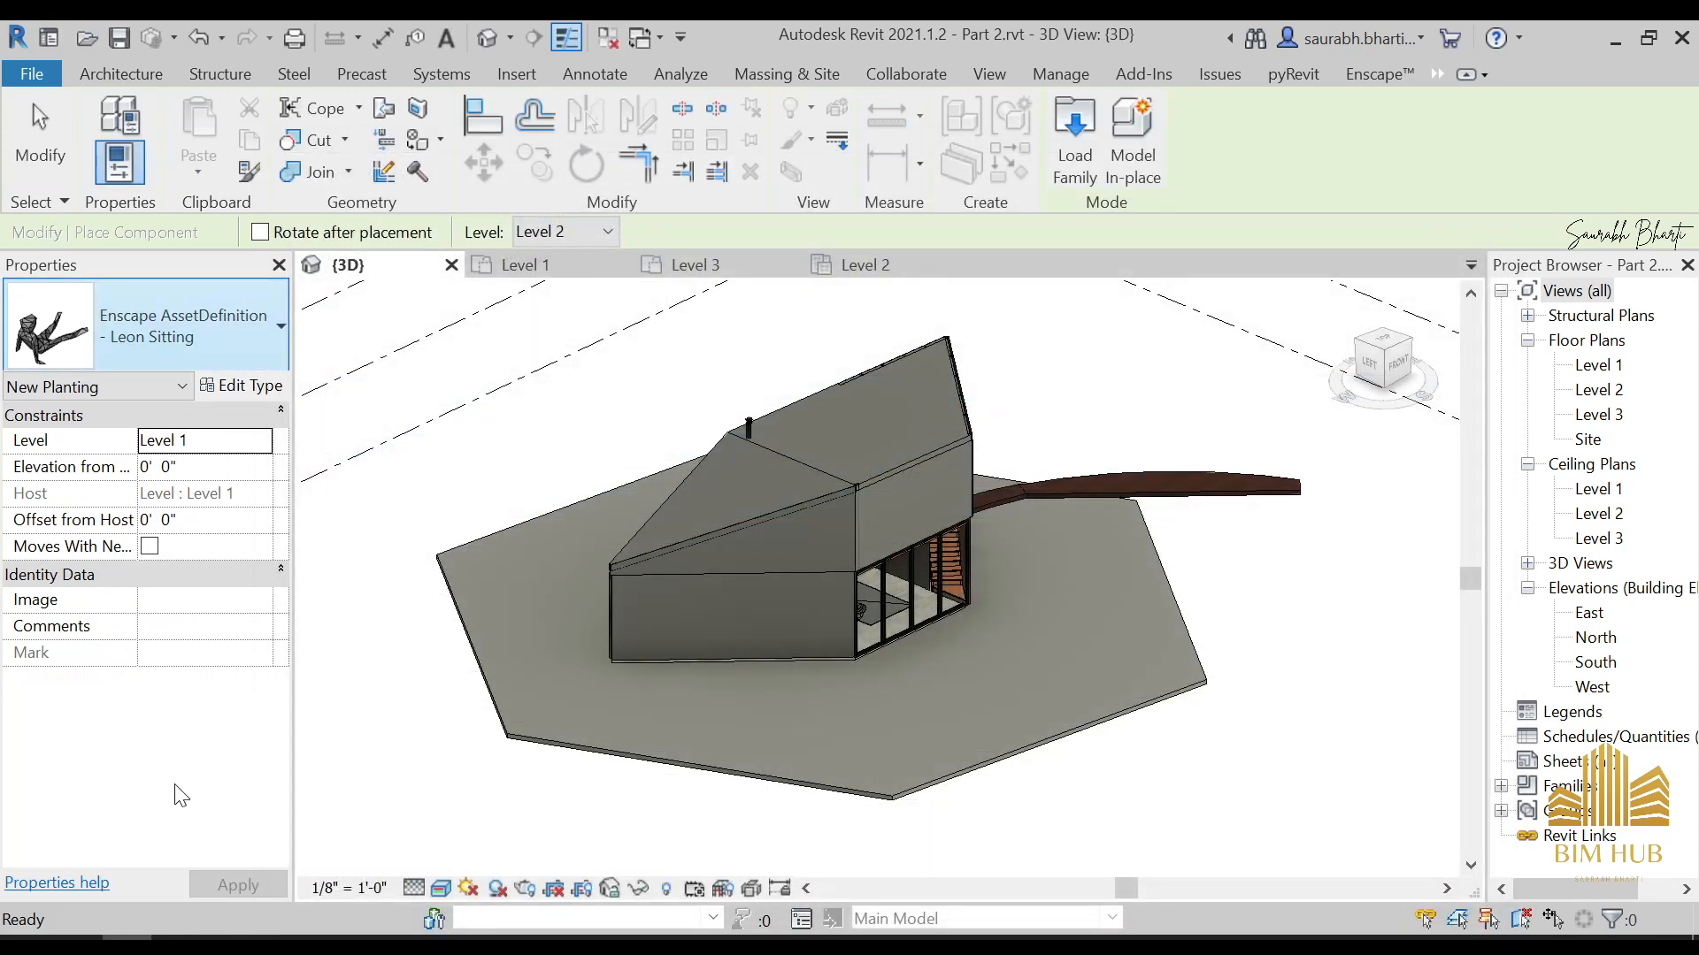
scroll(190, 501, down, 3)
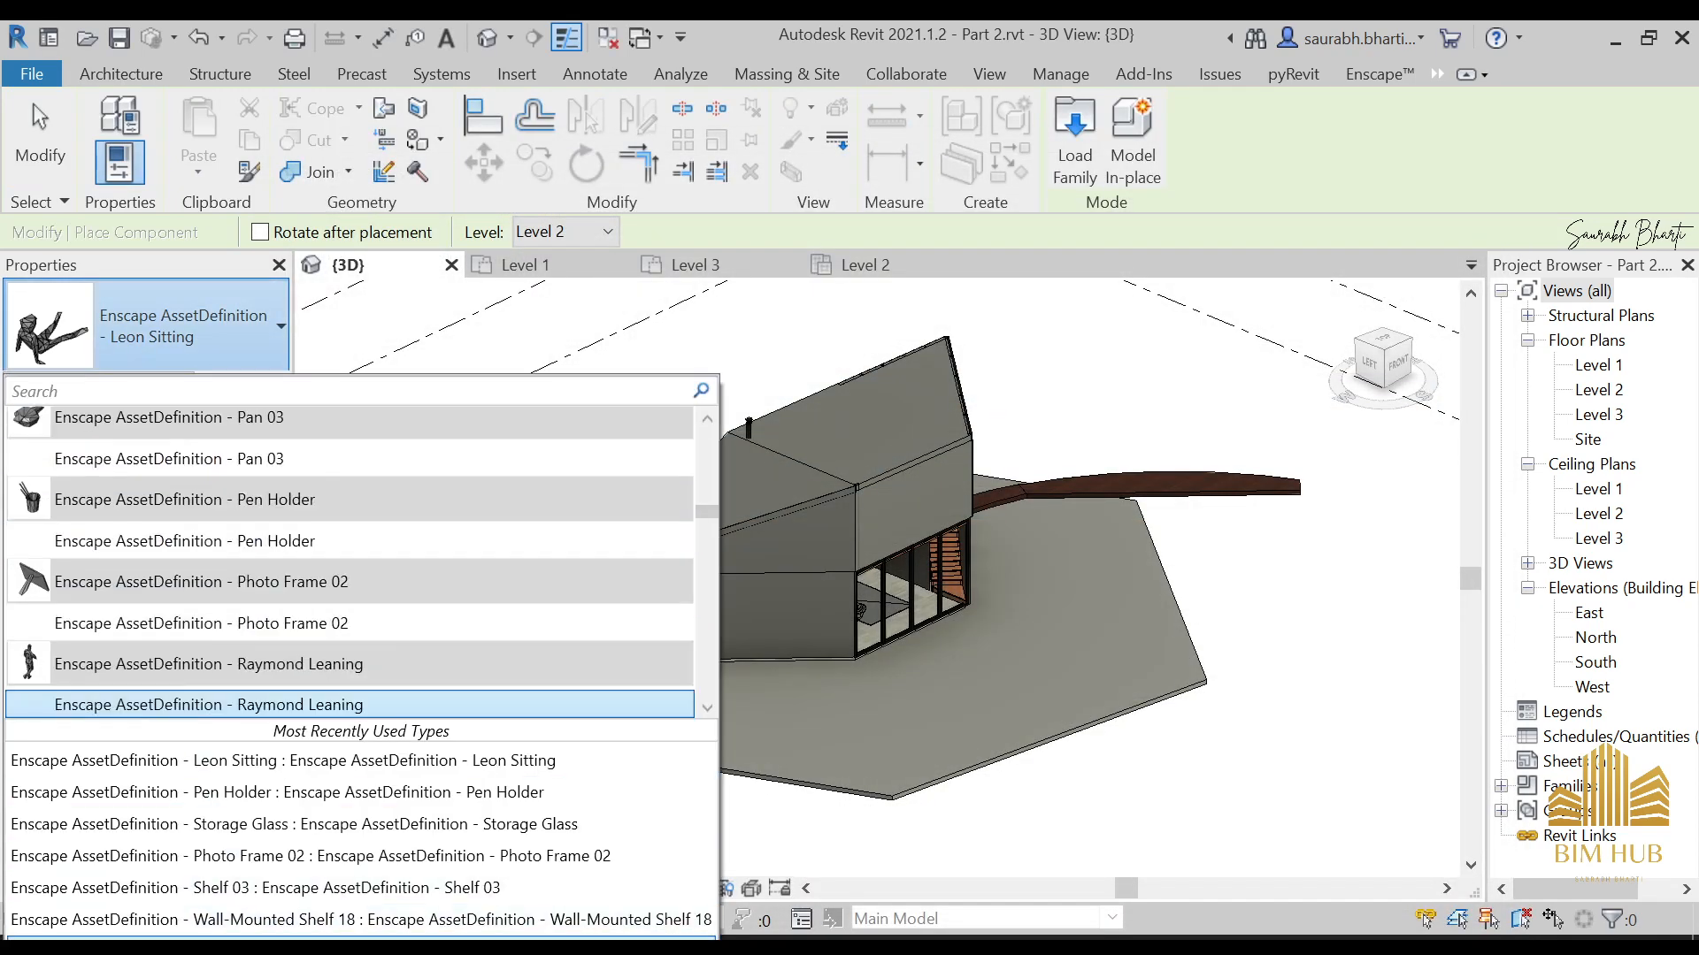
click(292, 940)
key(Escape)
key(Escape)
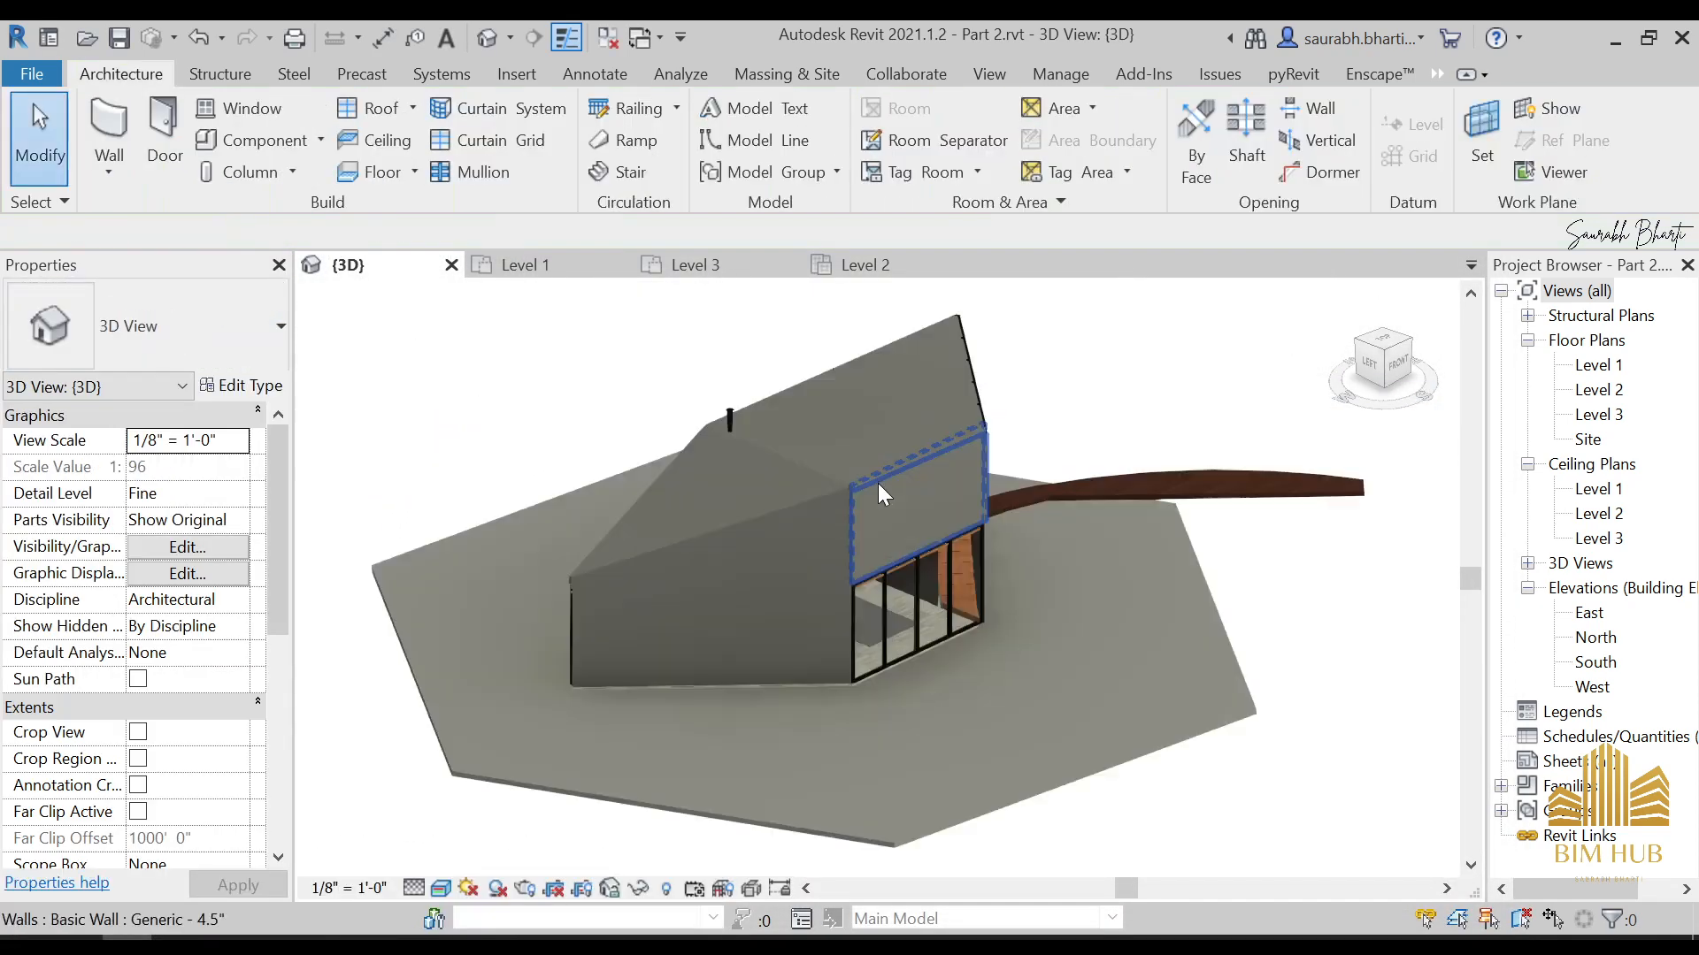
Set the curved pathway floor's height offset from Level 1 to 0' 5"
shift+middle_drag(877, 483, 1132, 587)
scroll(1290, 560, up, 3)
click(1290, 560)
shift+middle_drag(1290, 560, 403, 460)
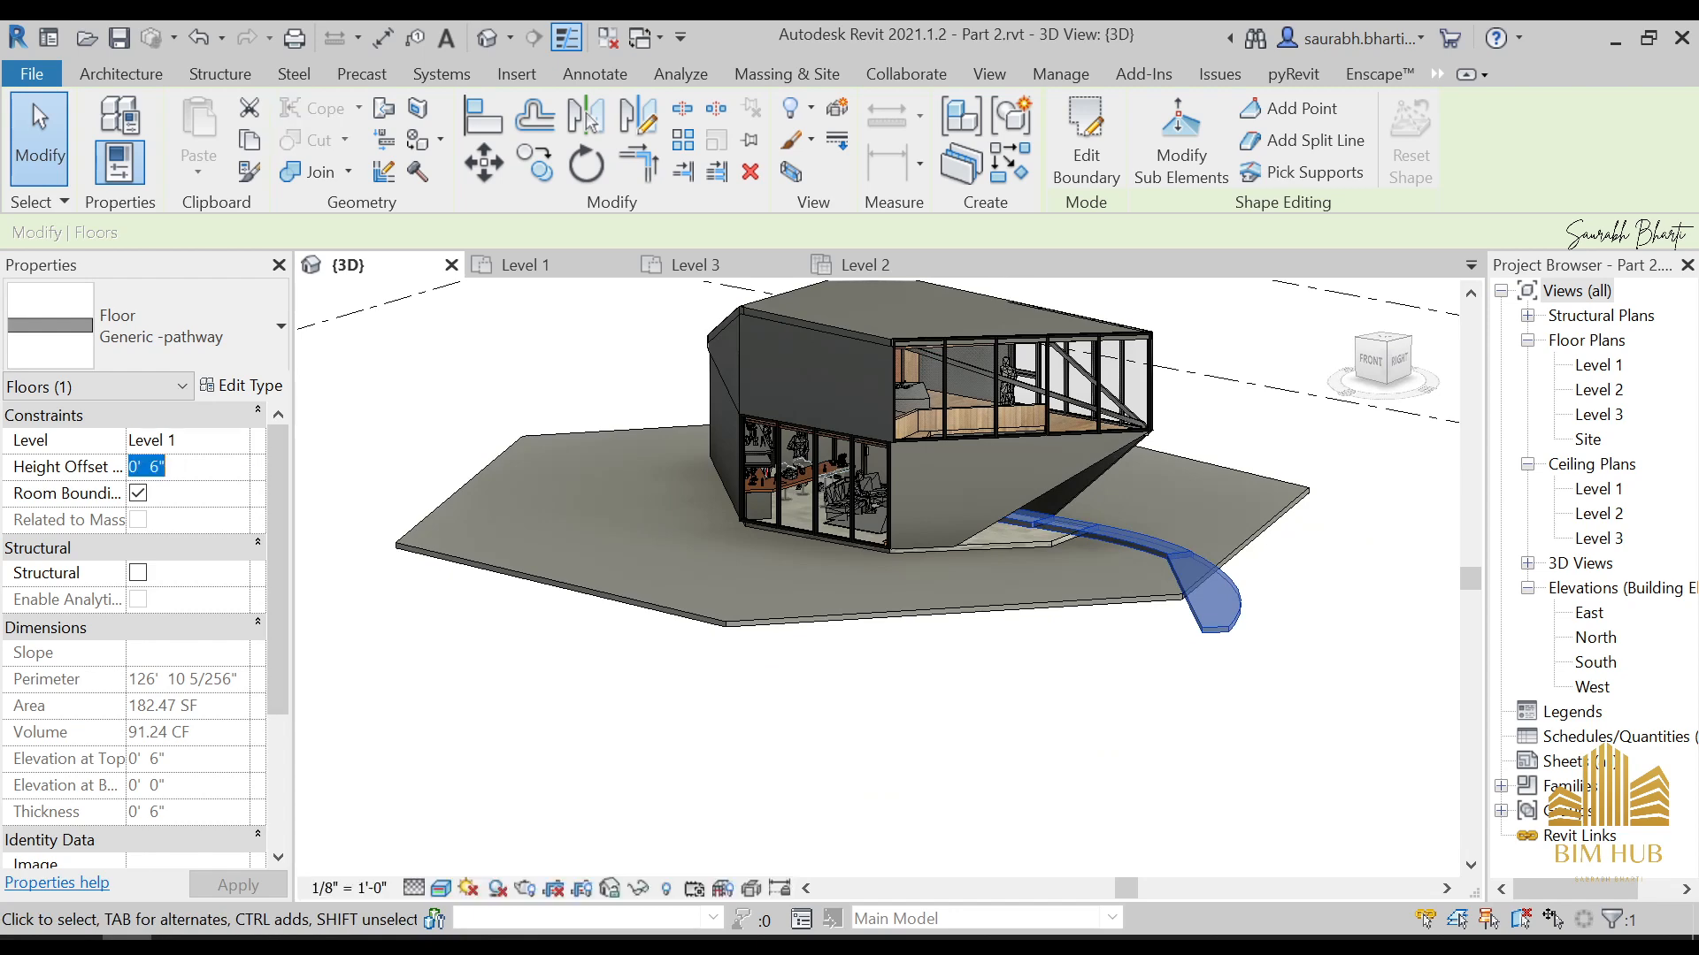
key(Return)
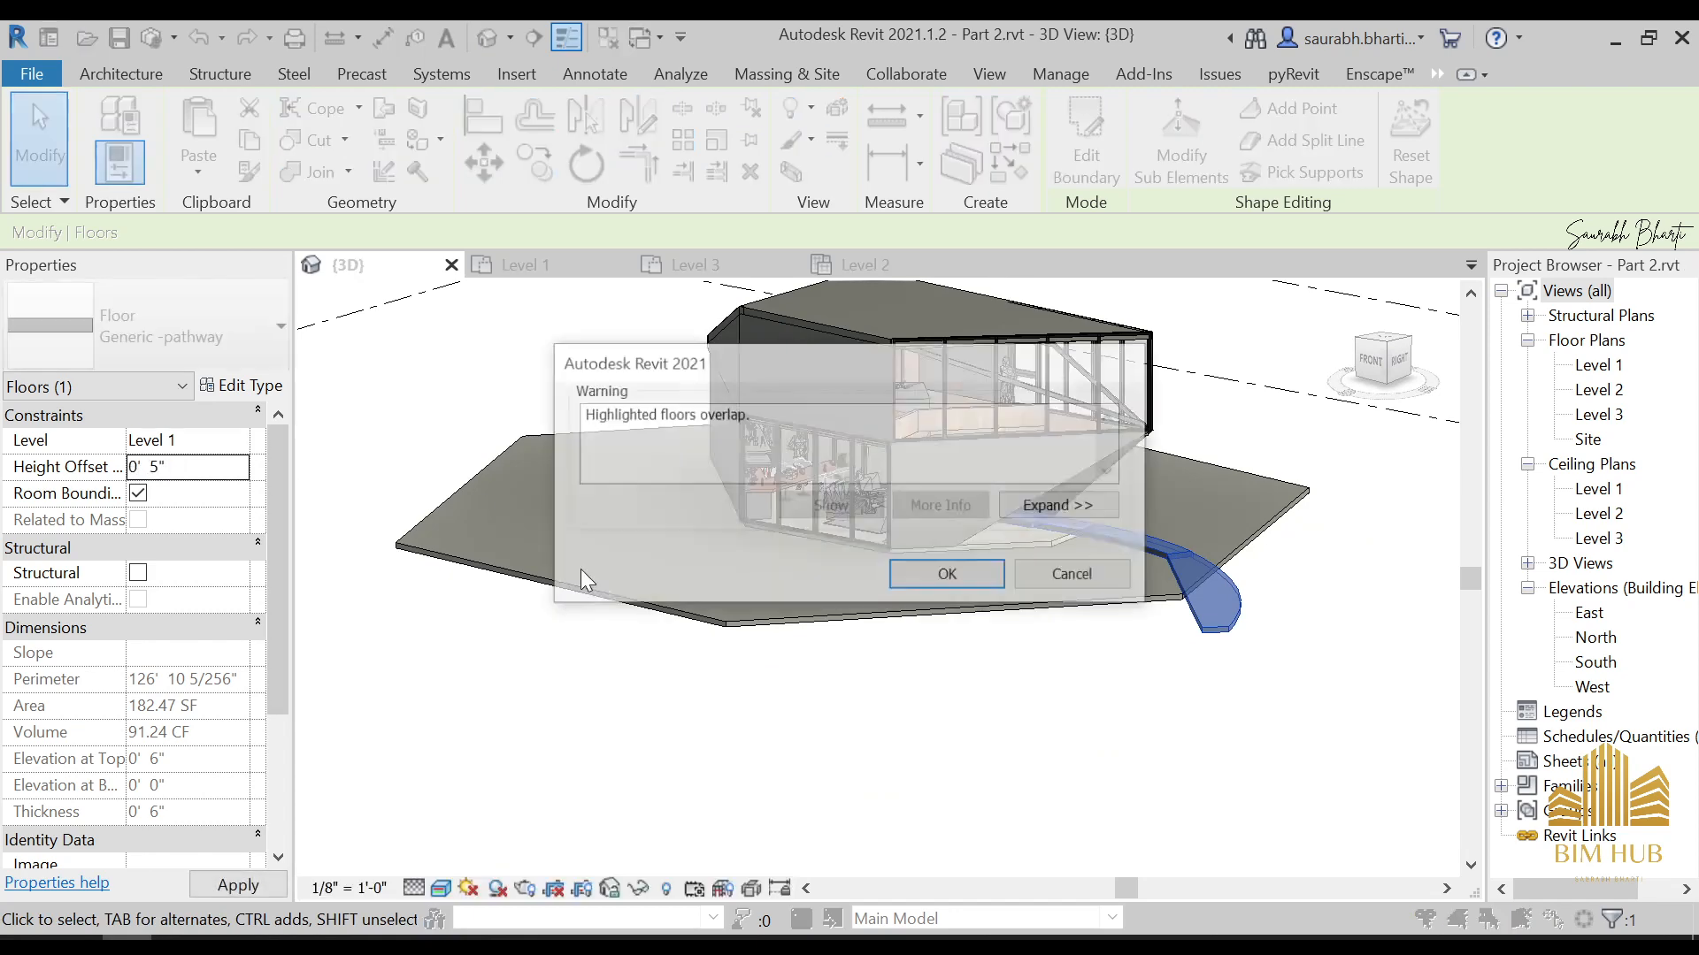
click(944, 576)
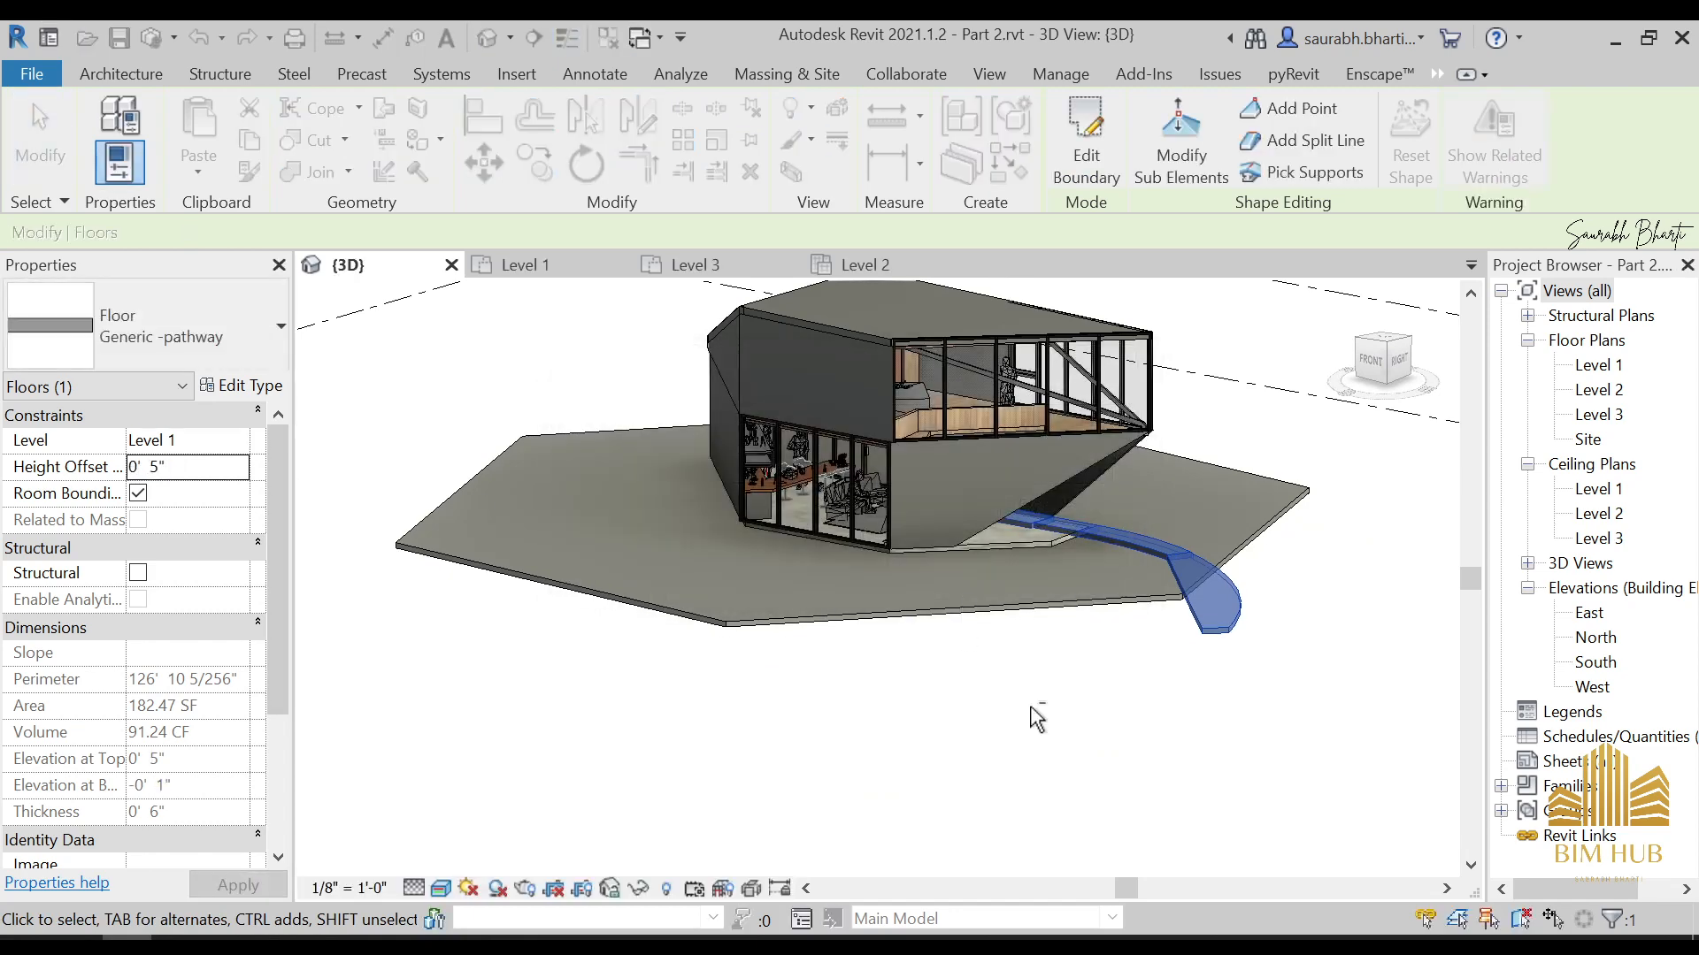
shift+middle_drag(1029, 712, 1116, 695)
click(1091, 714)
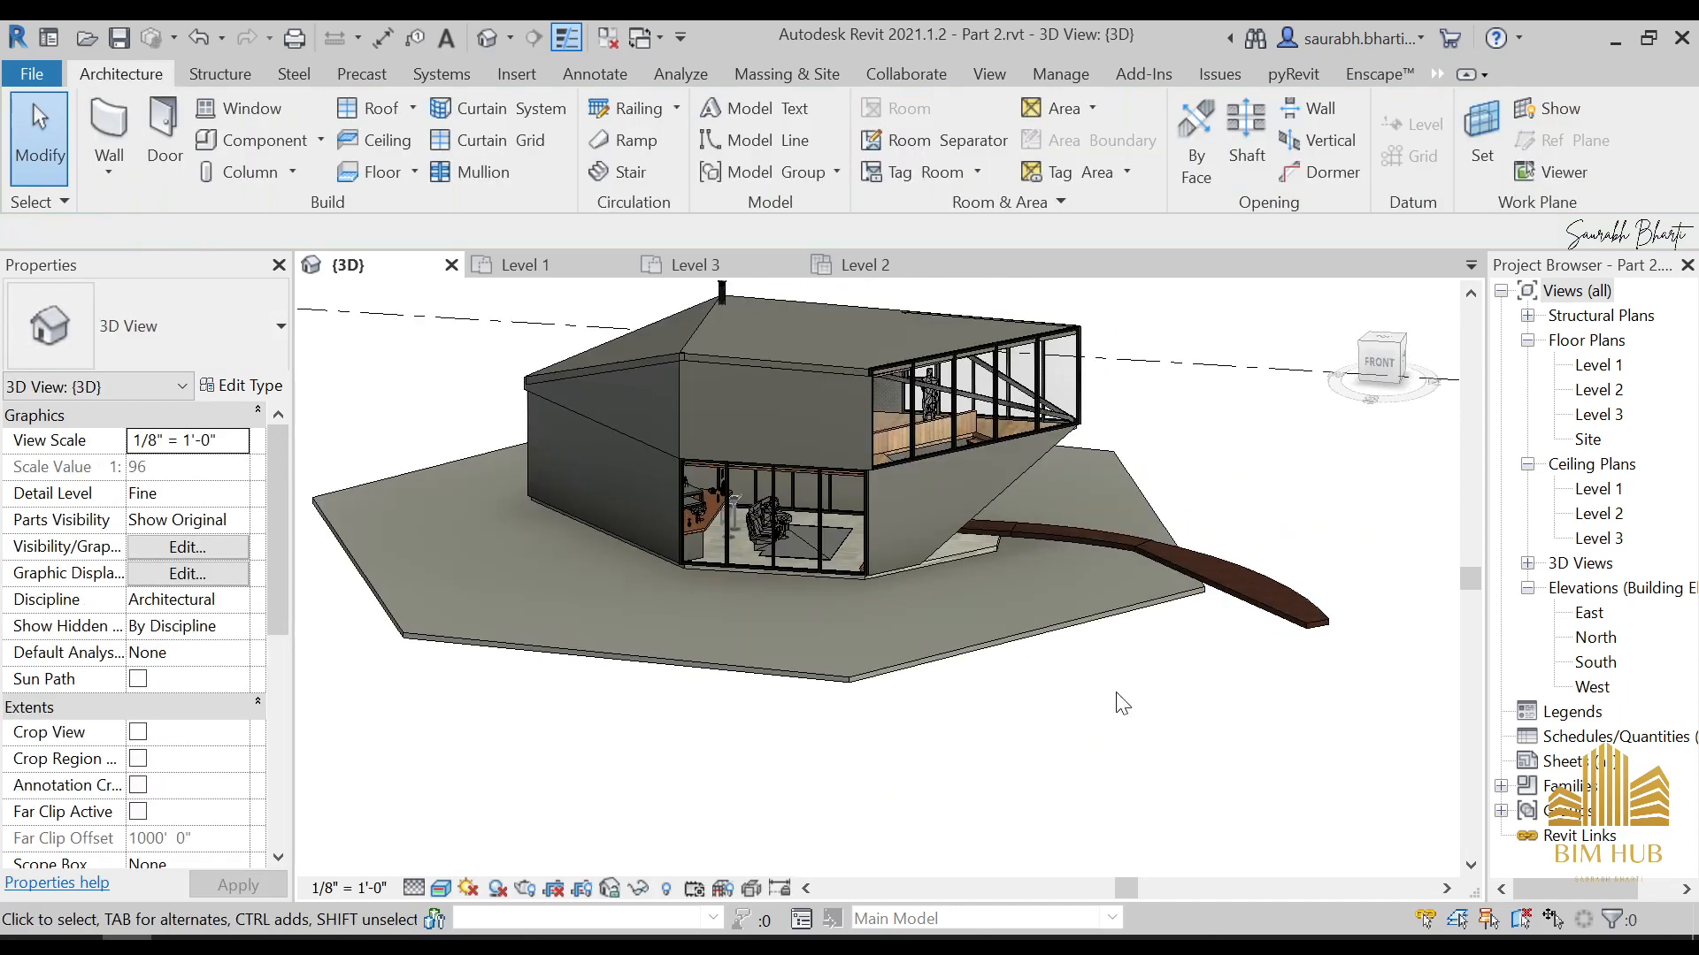
scroll(782, 575, up, 3)
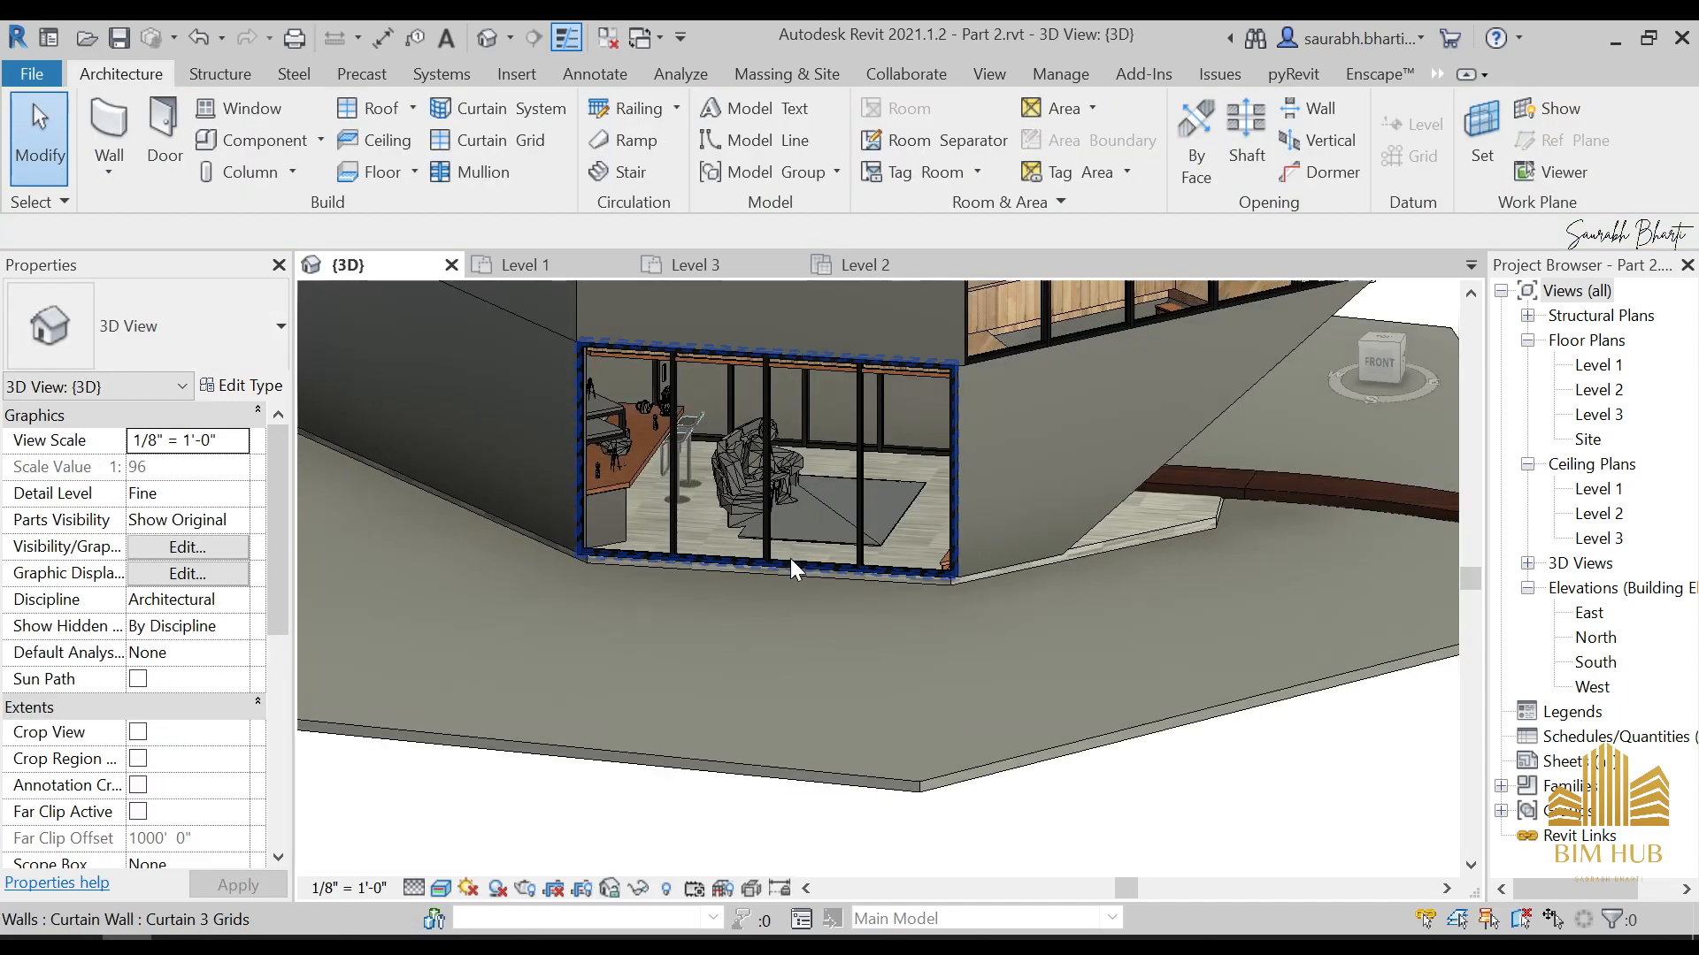
scroll(793, 509, up, 1)
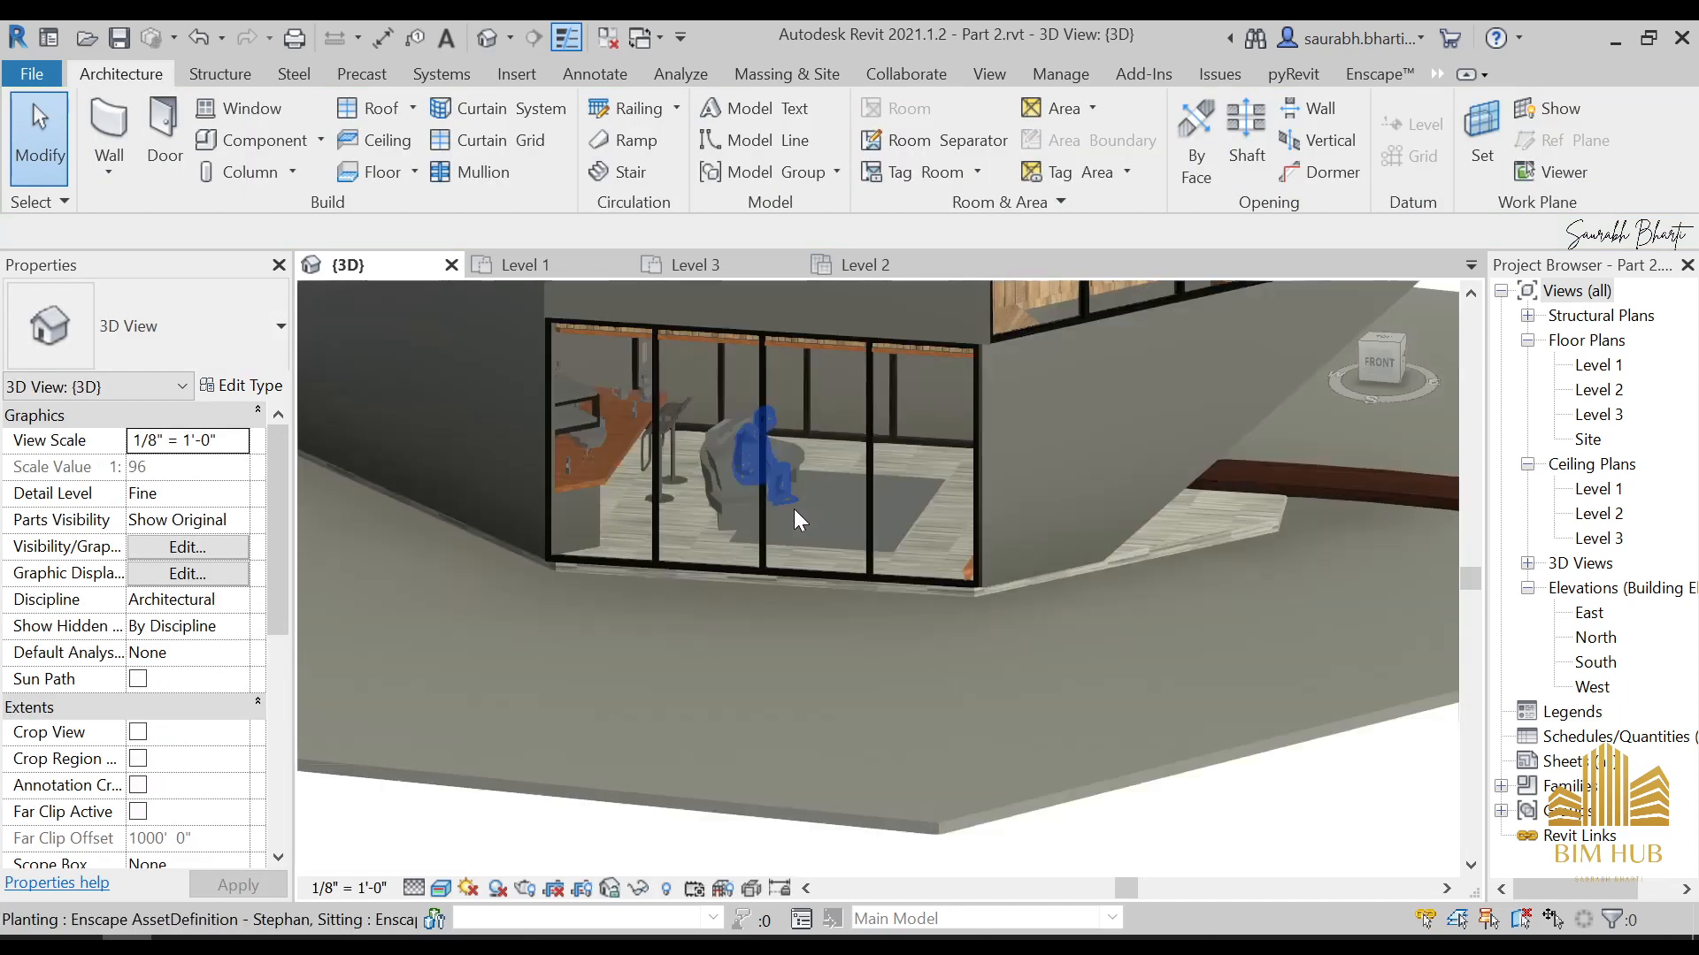
shift+middle_drag(793, 508, 713, 497)
scroll(898, 544, down, 2)
scroll(853, 433, up, 3)
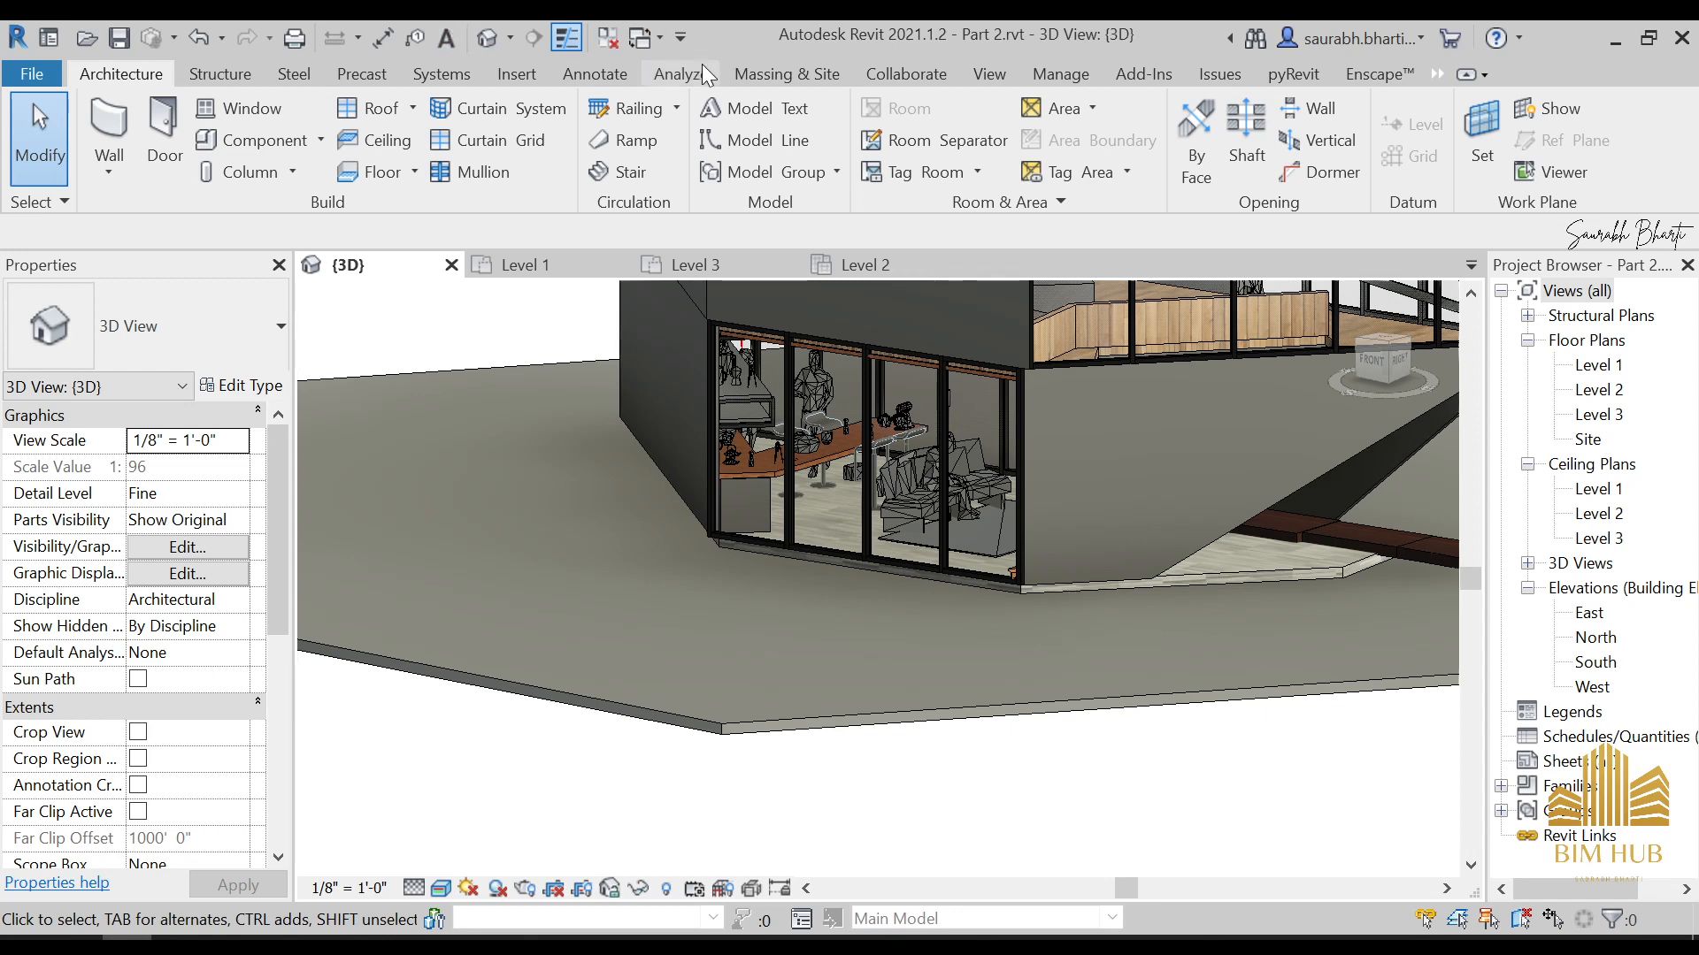
Start loading families into the project and browse to the To Be used folder on the desktop
click(494, 76)
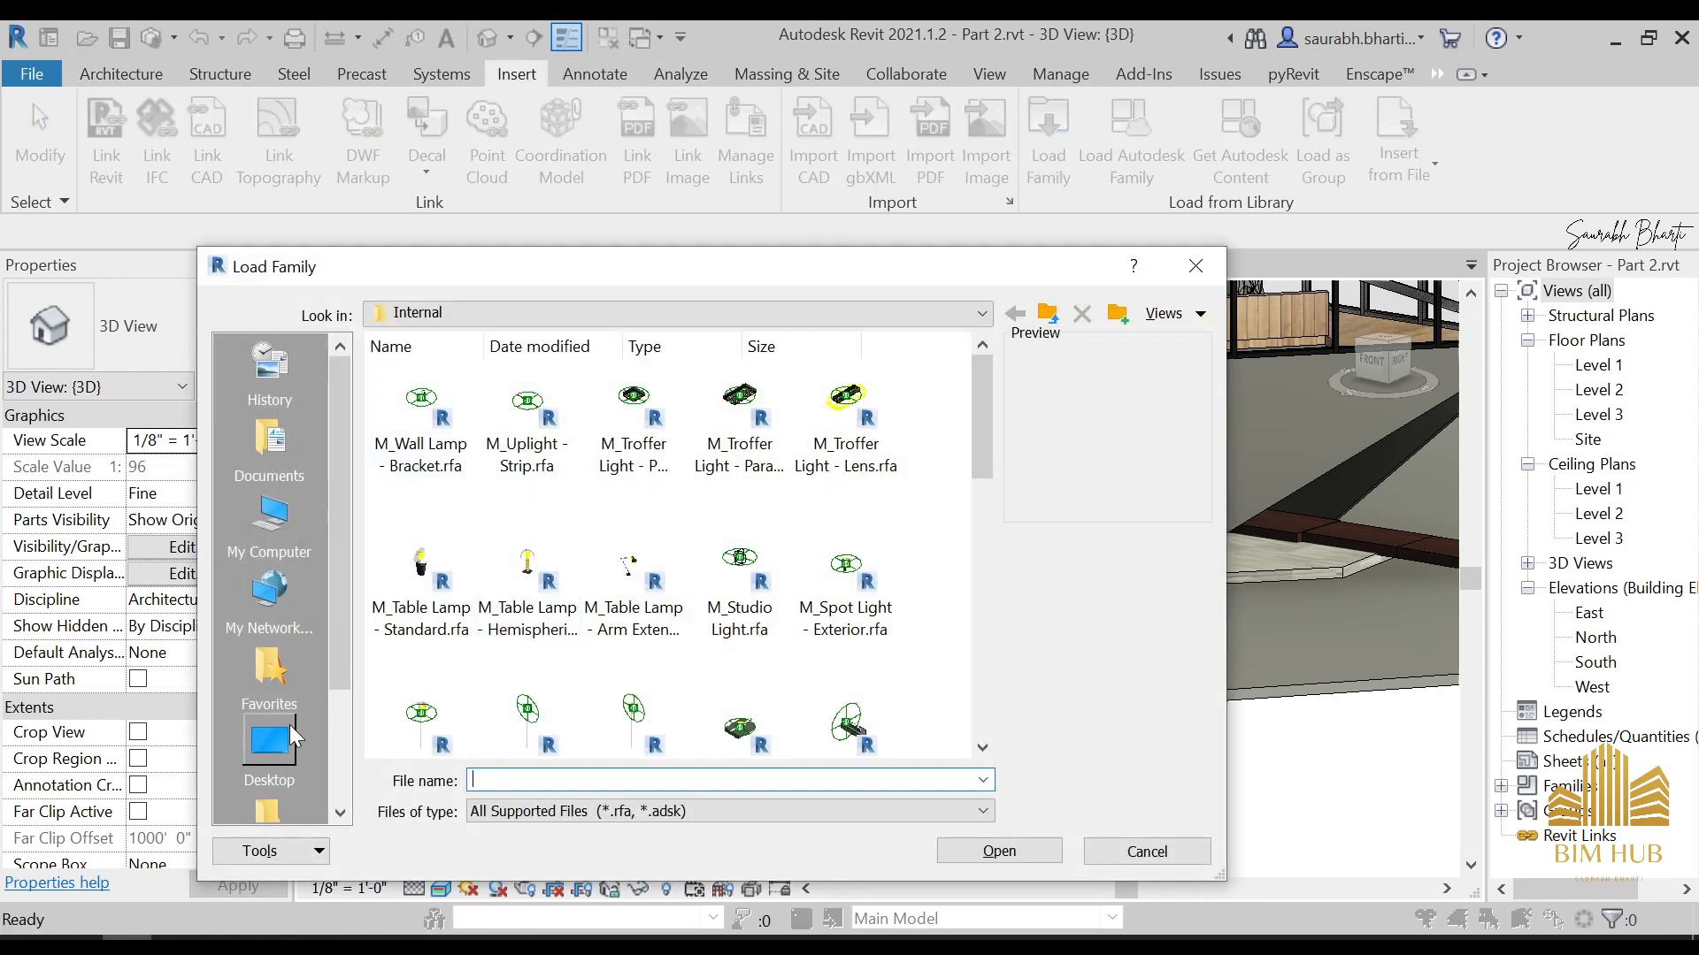
click(292, 727)
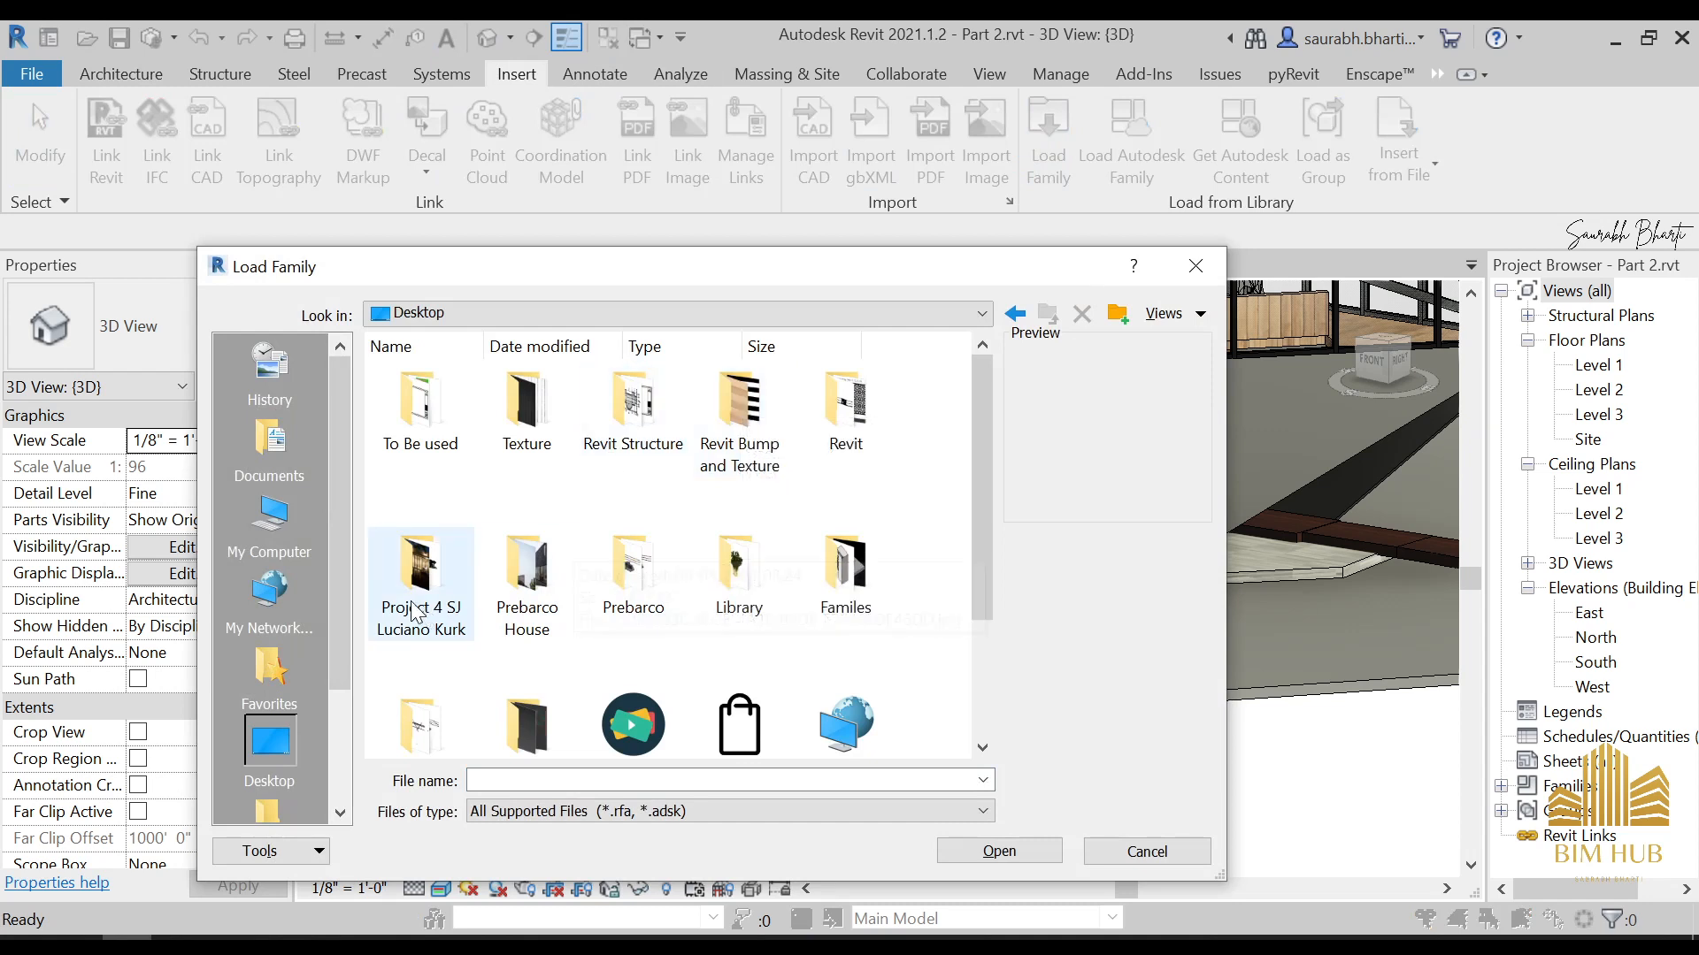
double_click(458, 559)
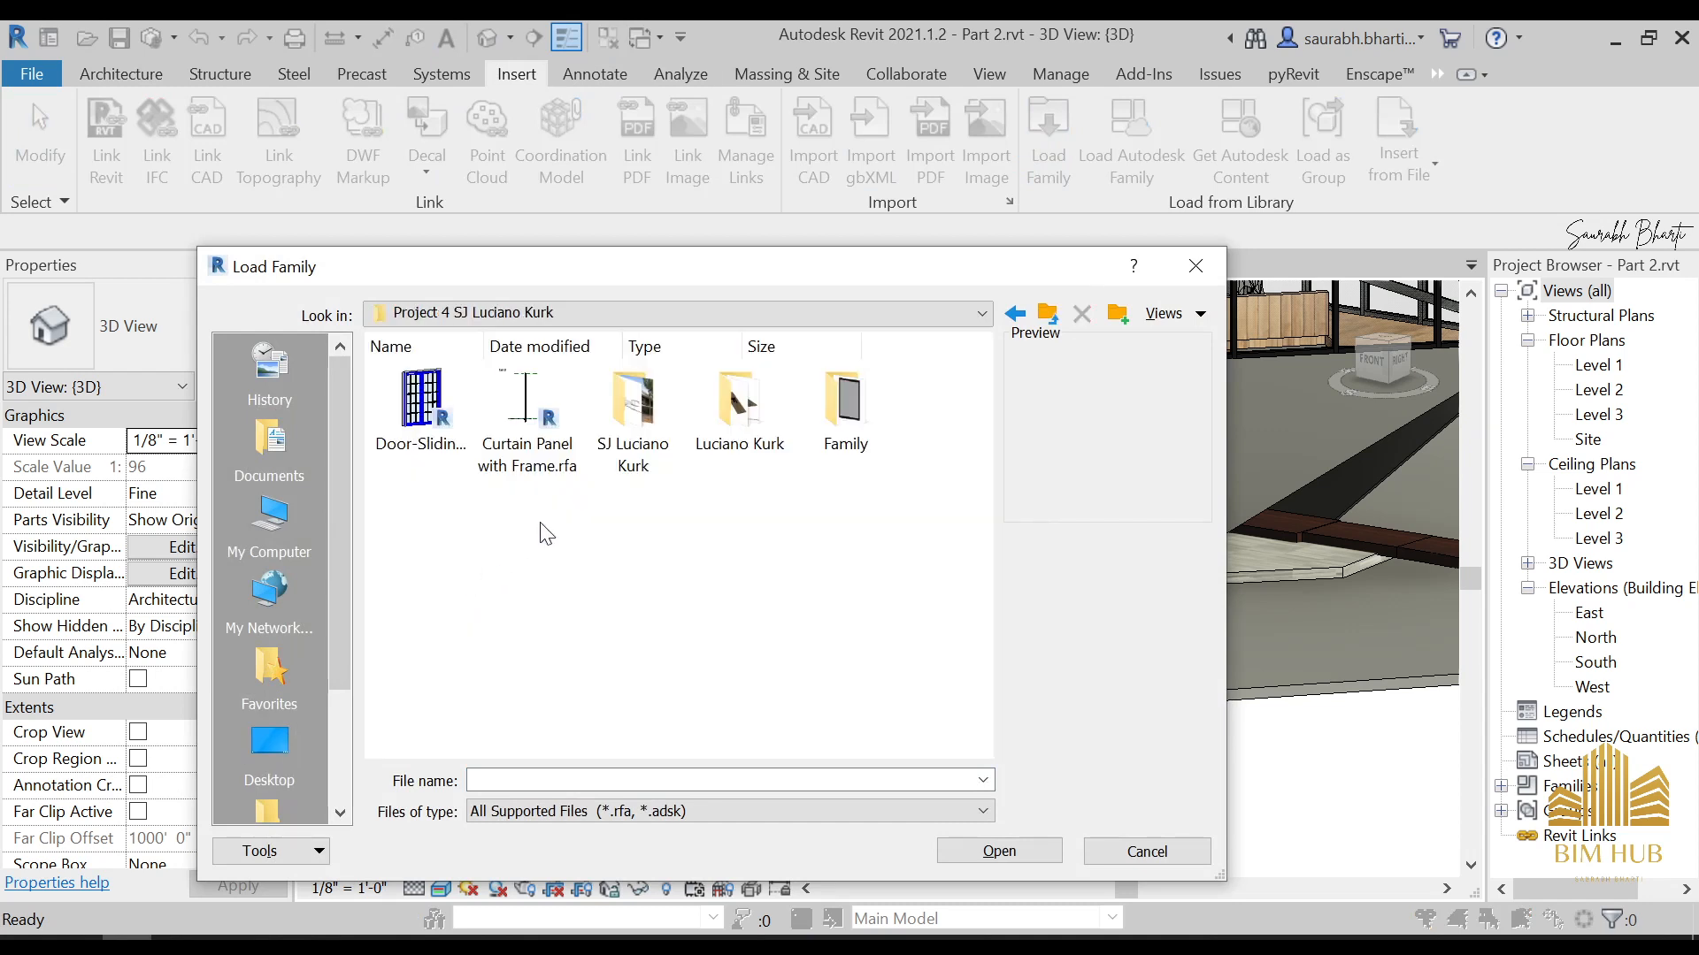
key(BackSpace)
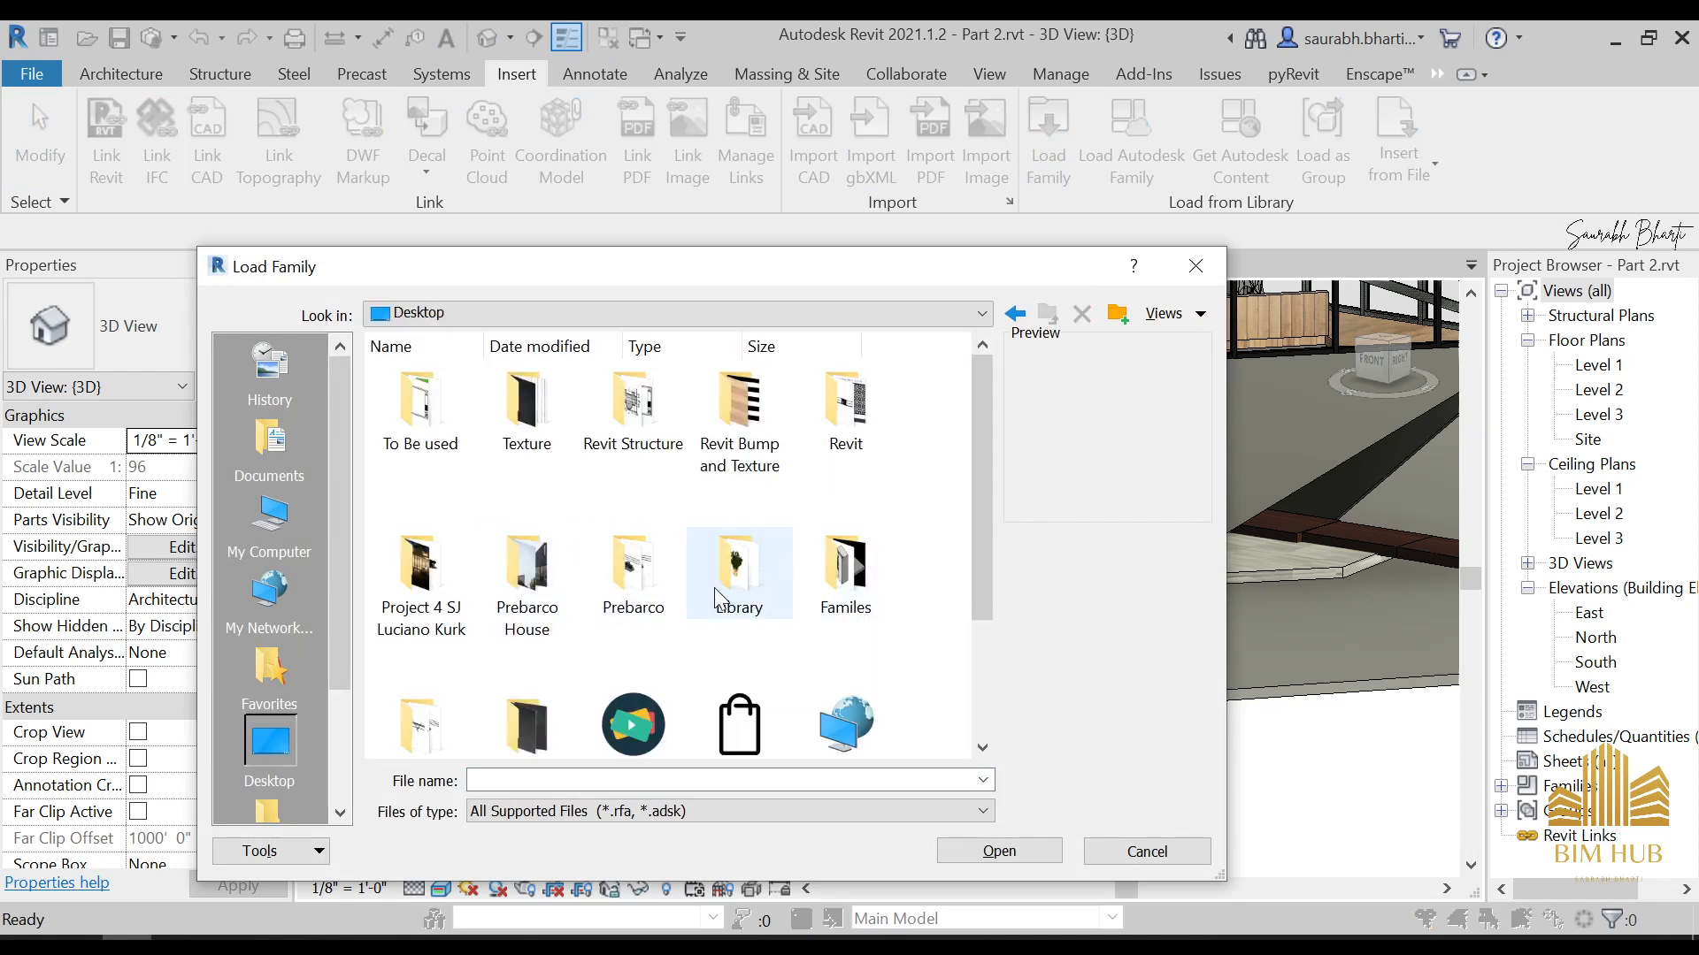
click(722, 592)
scroll(460, 686, down, 2)
click(445, 584)
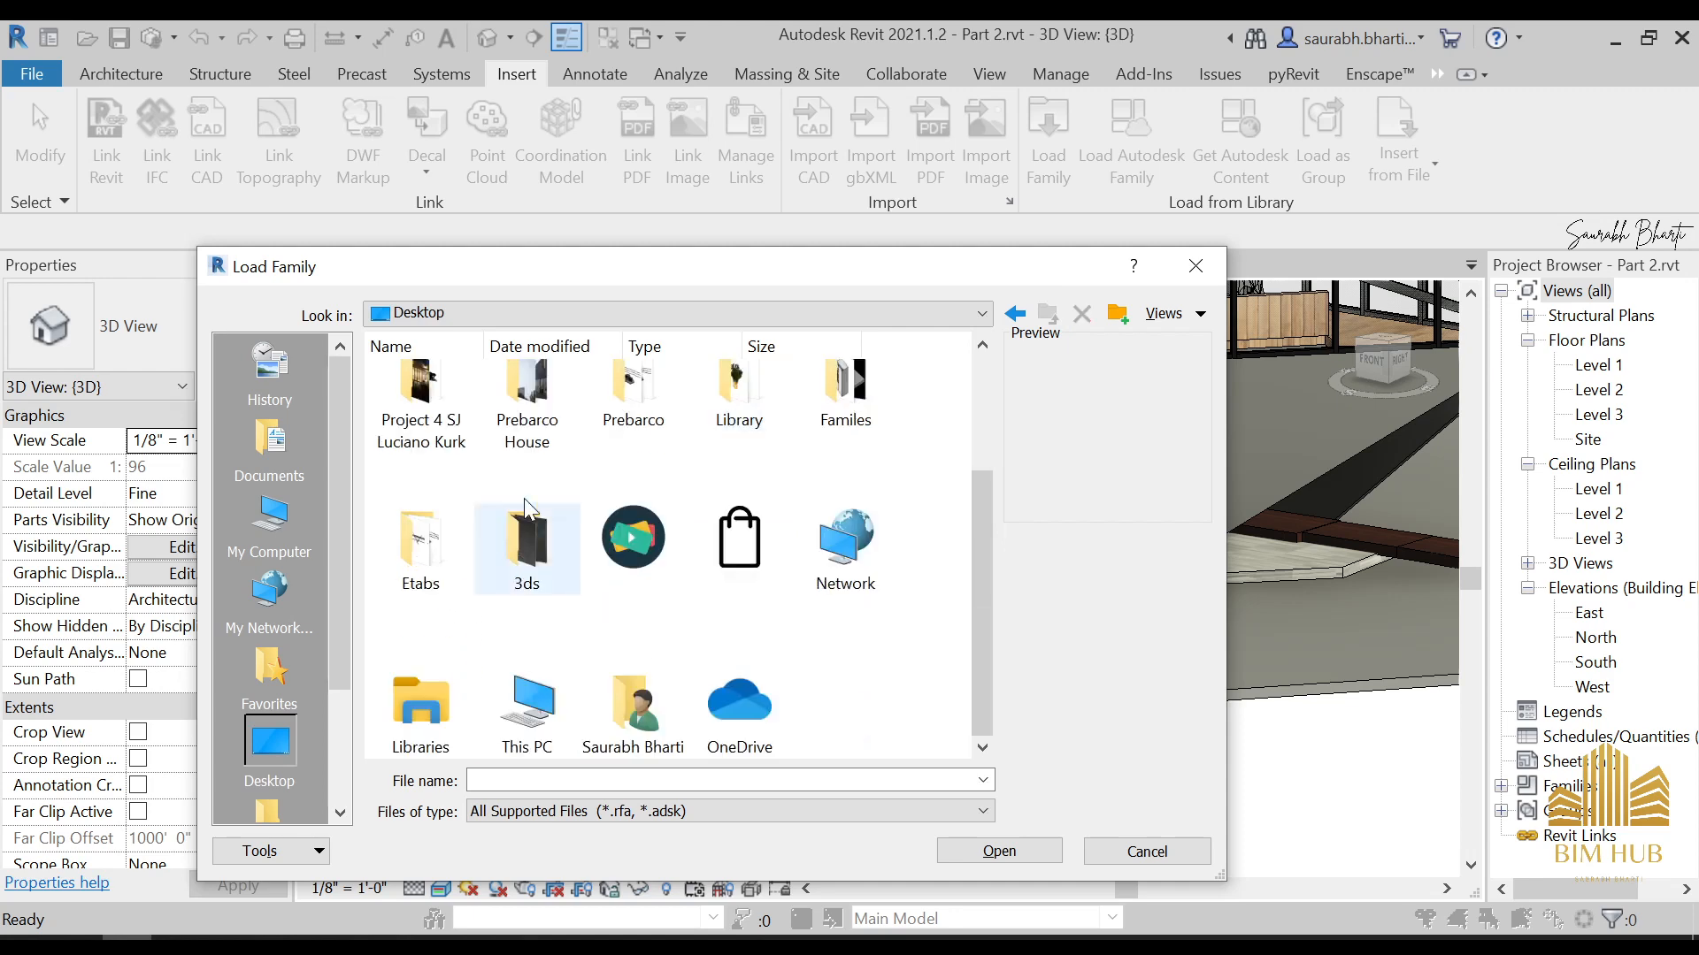
scroll(680, 480, up, 2)
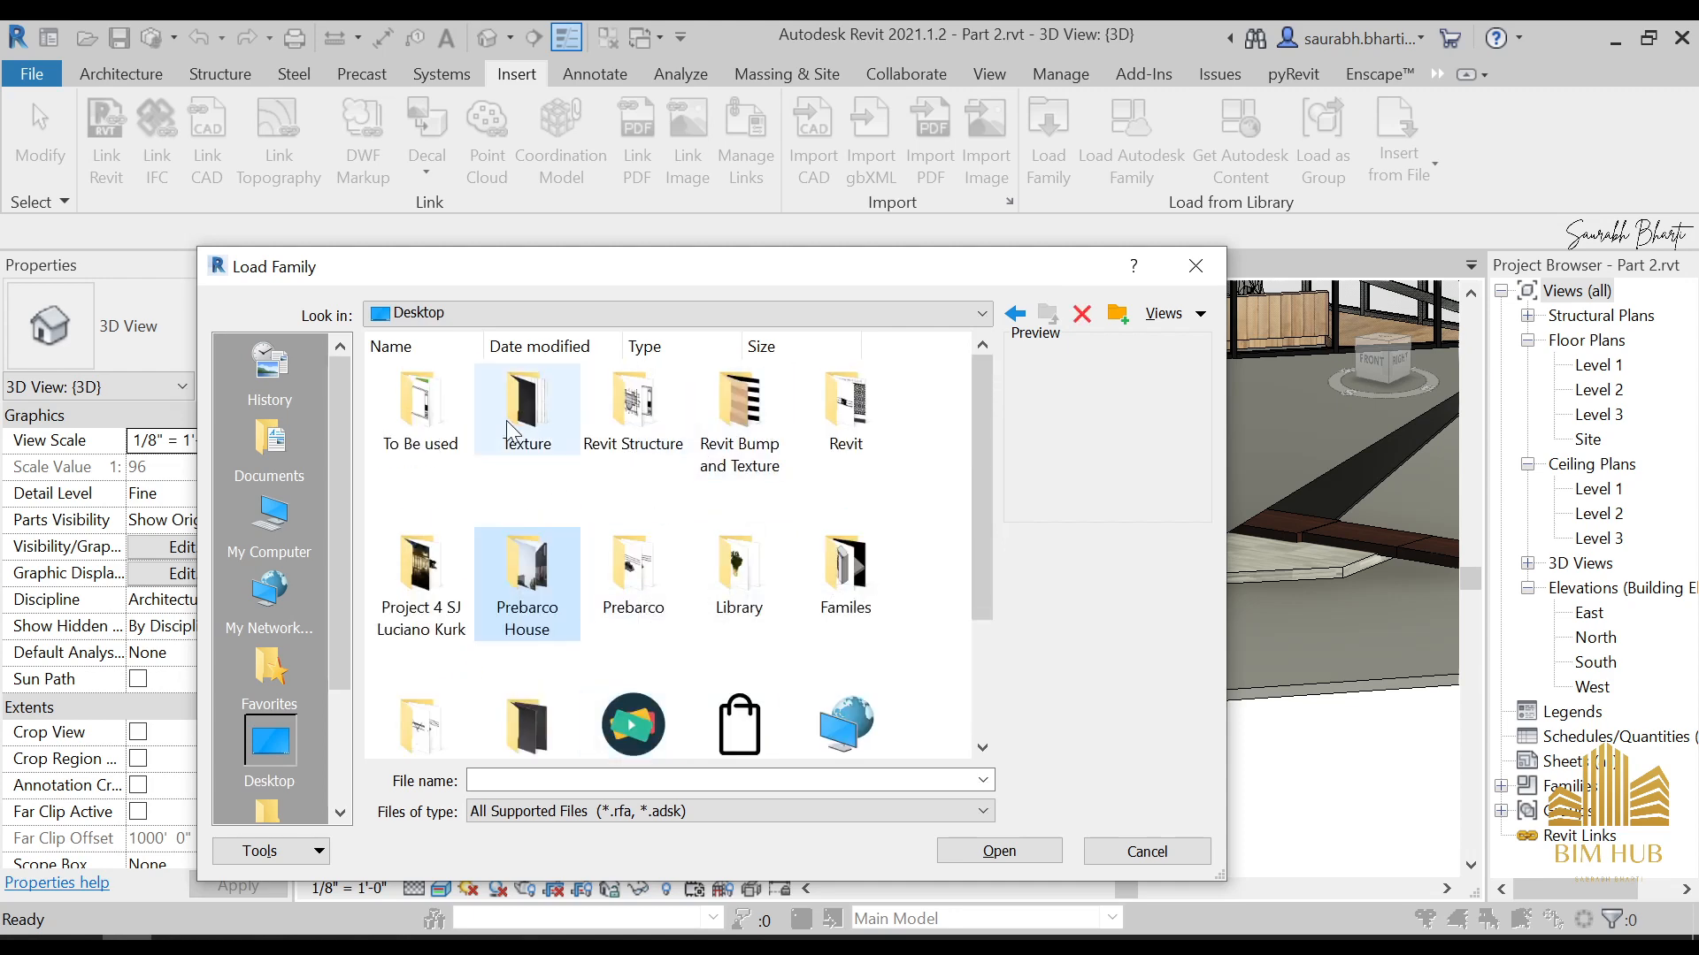
double_click(425, 402)
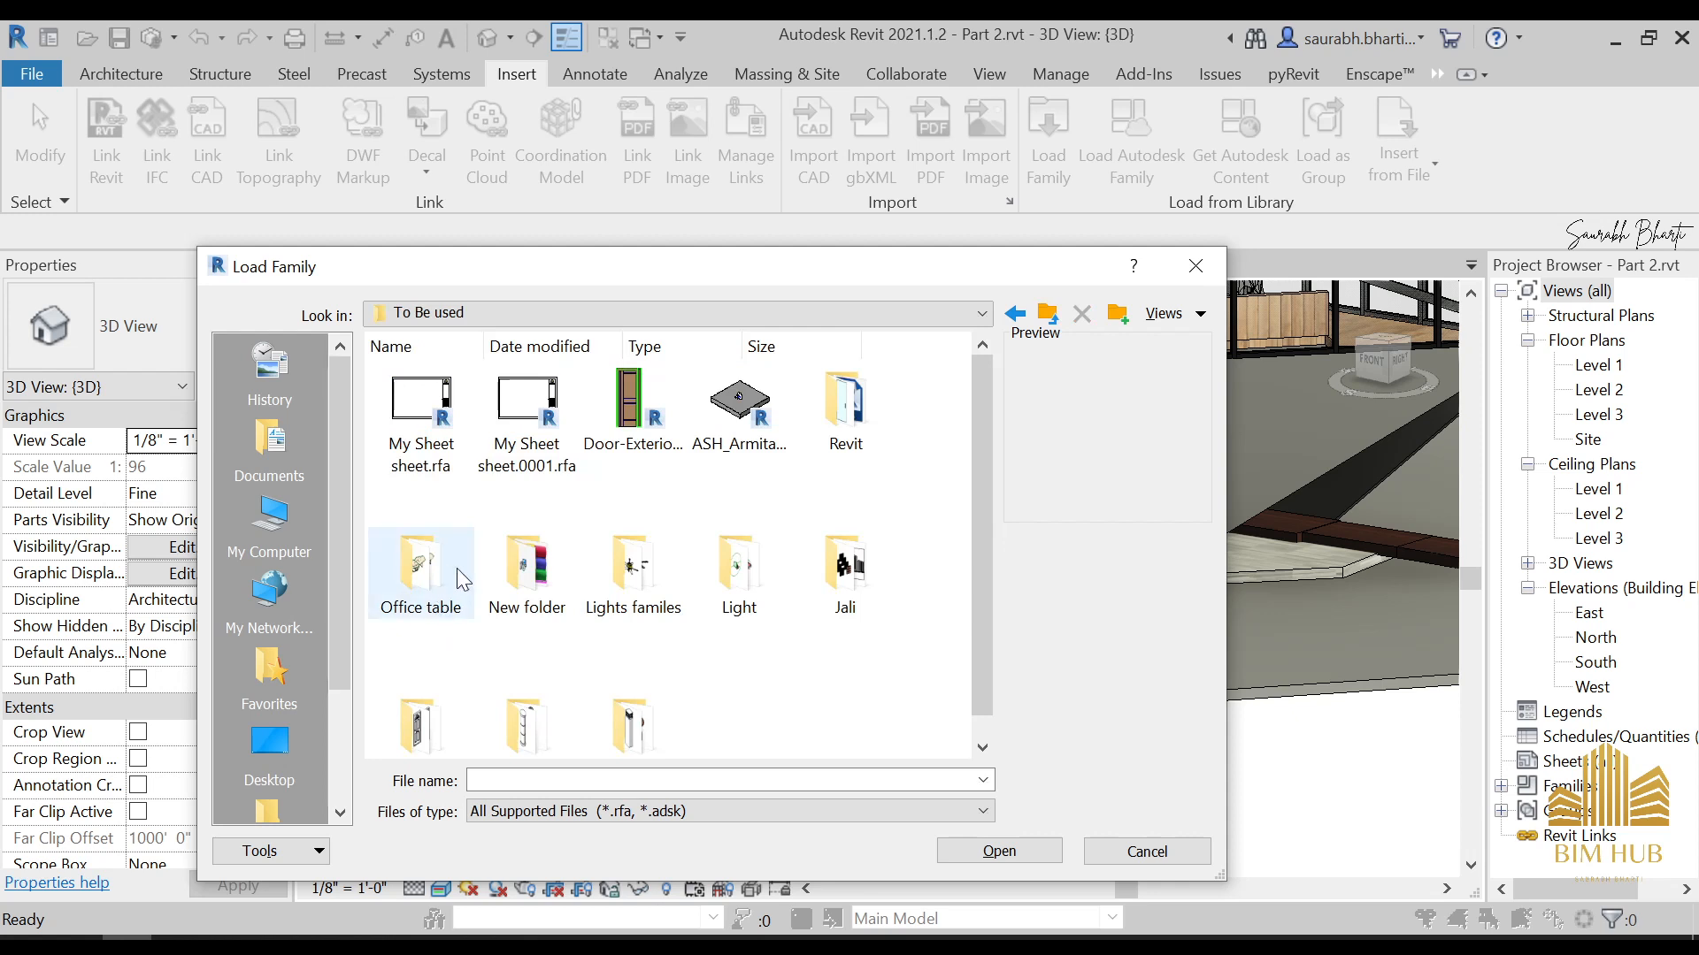
Examine the lighting family files in the Light folder as extra large icons, enlarging the file dialog for a better view
double_click(739, 571)
scroll(795, 601, down, 3)
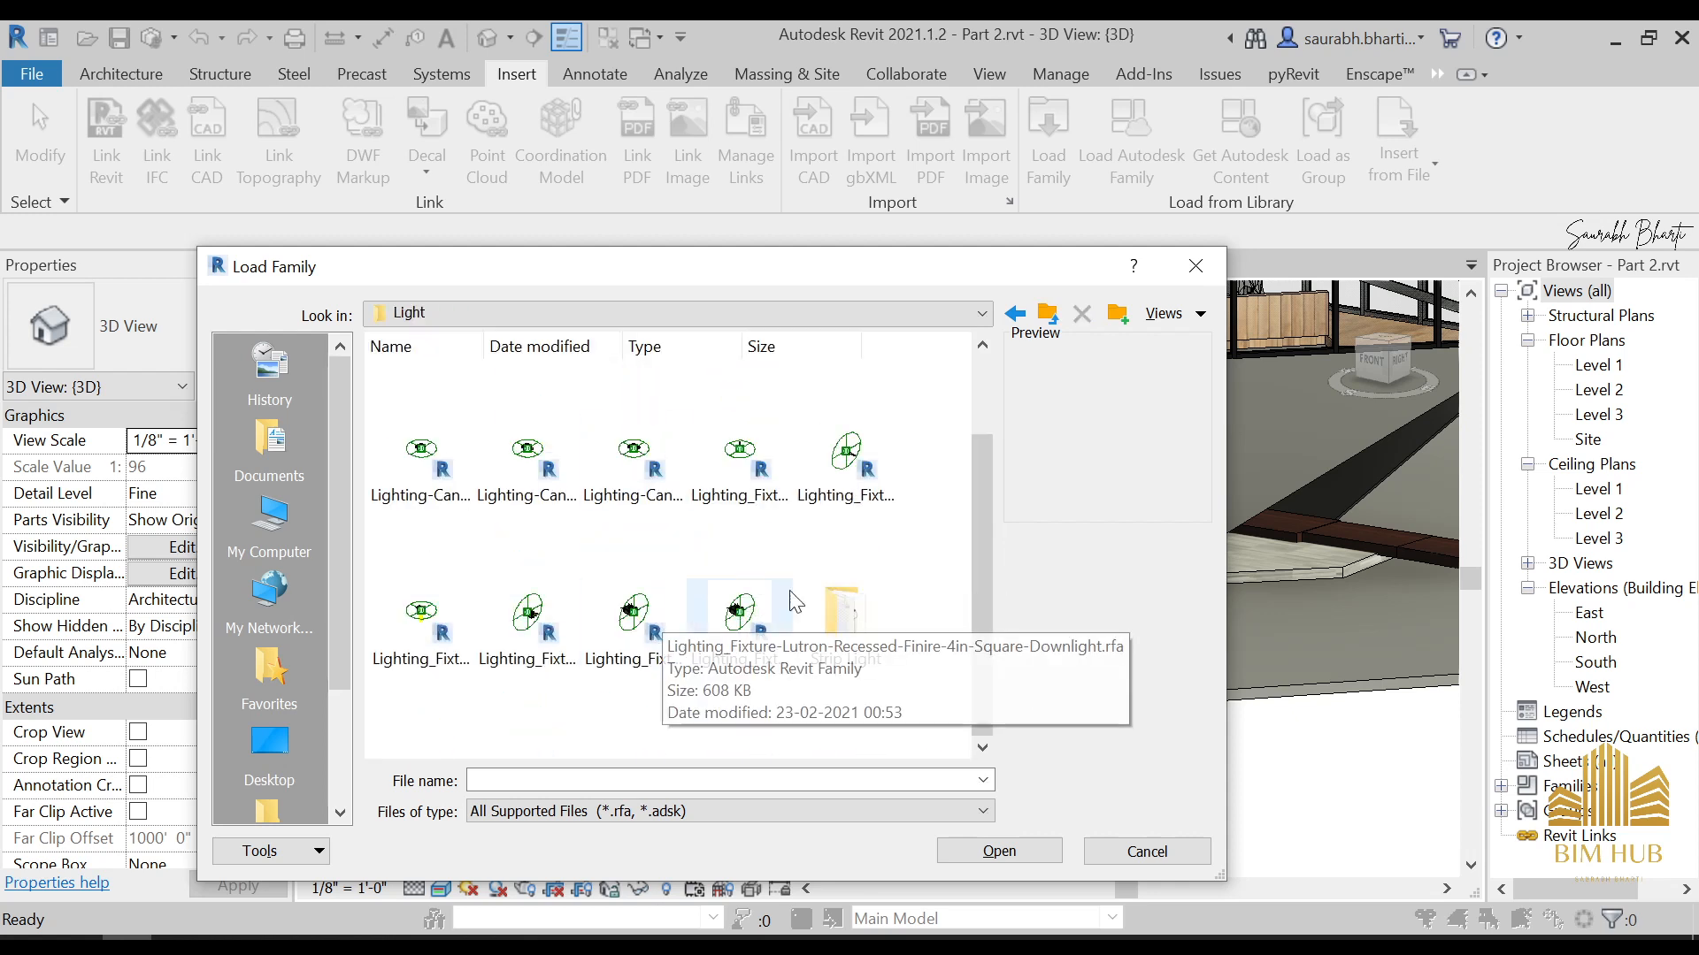
right_click(836, 542)
mouse_move(922, 551)
click(1190, 556)
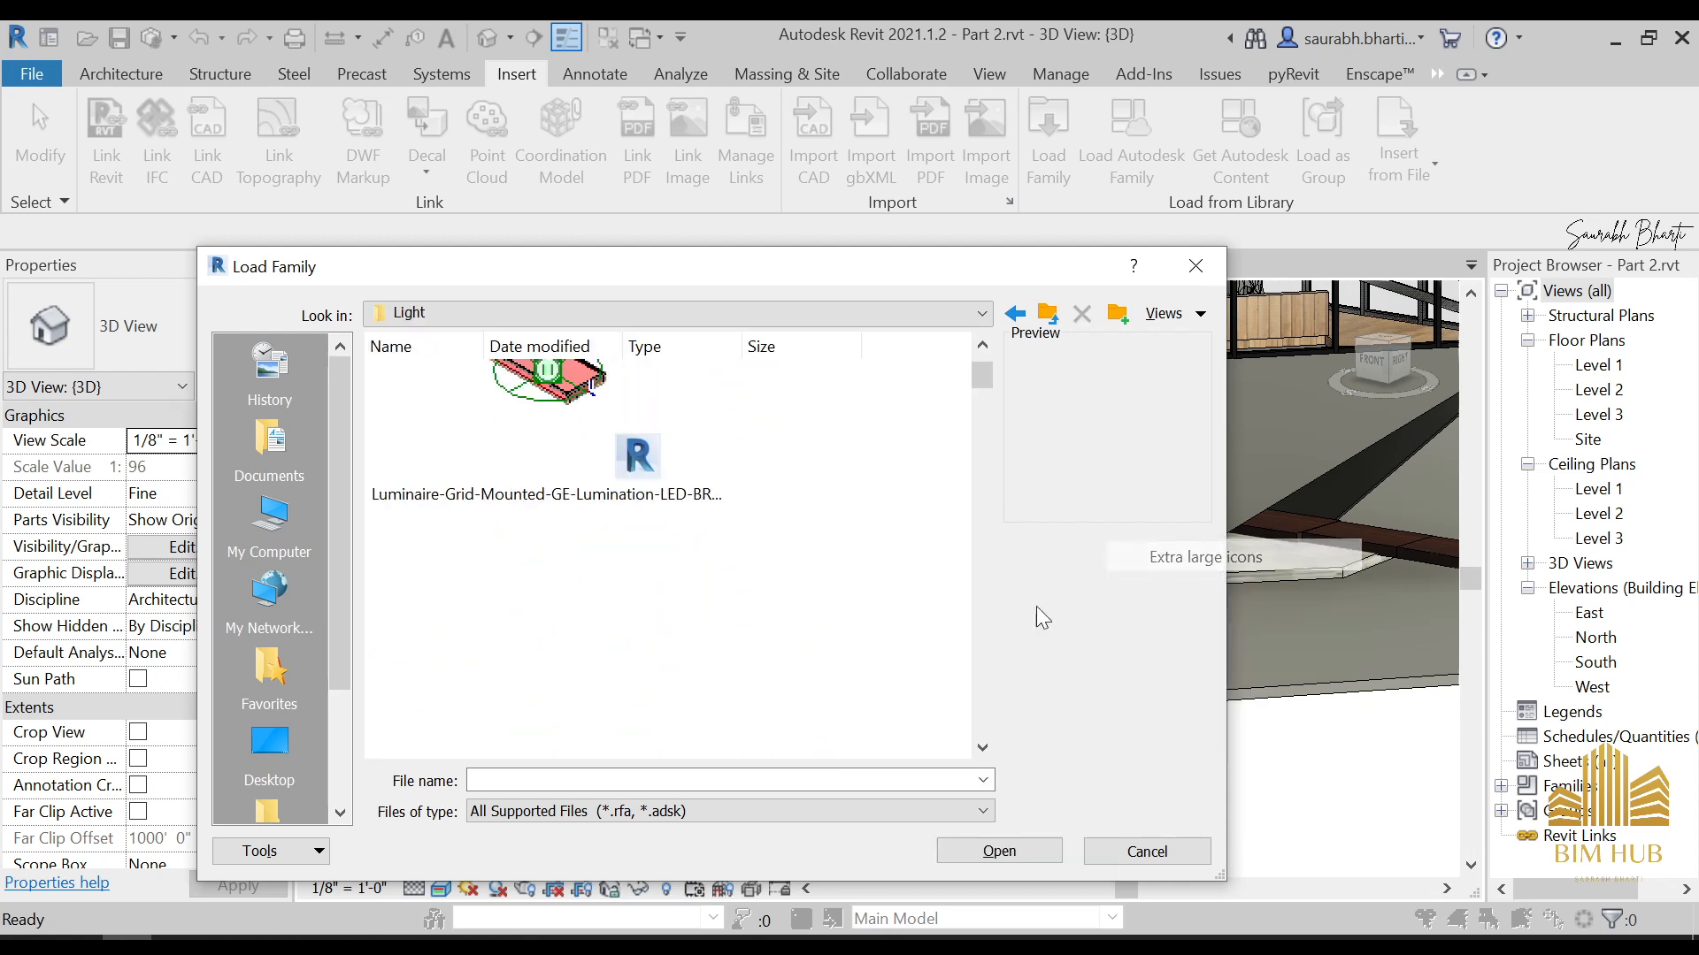
scroll(659, 593, down, 5)
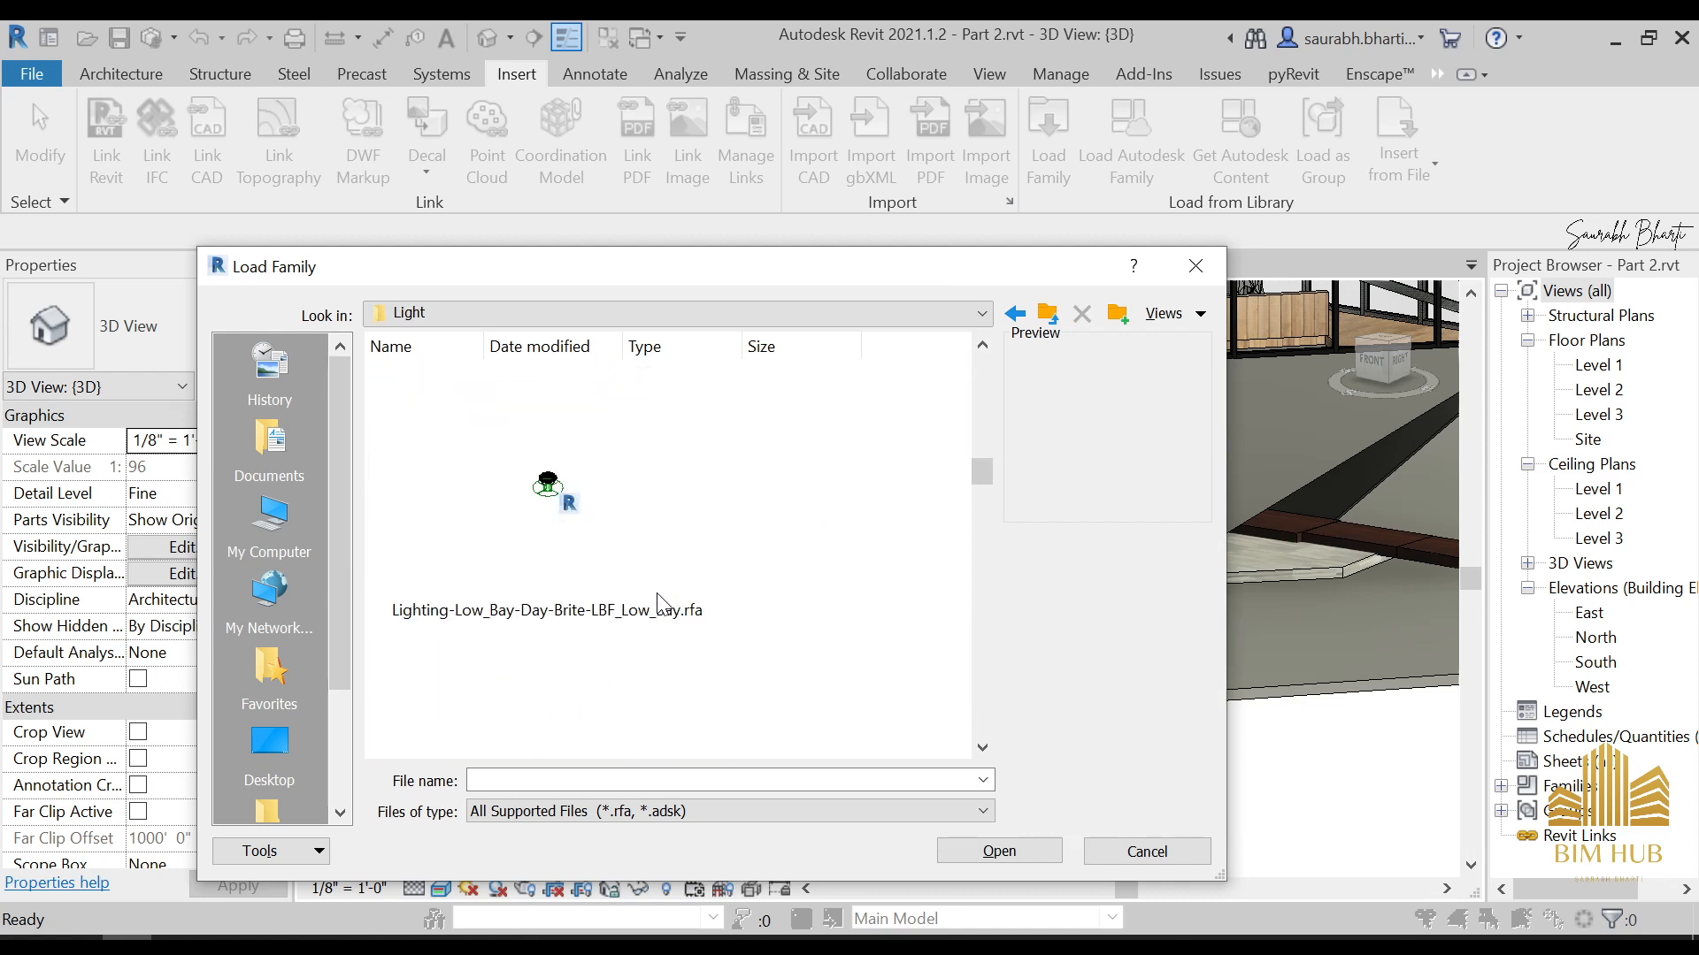
scroll(659, 602, down, 6)
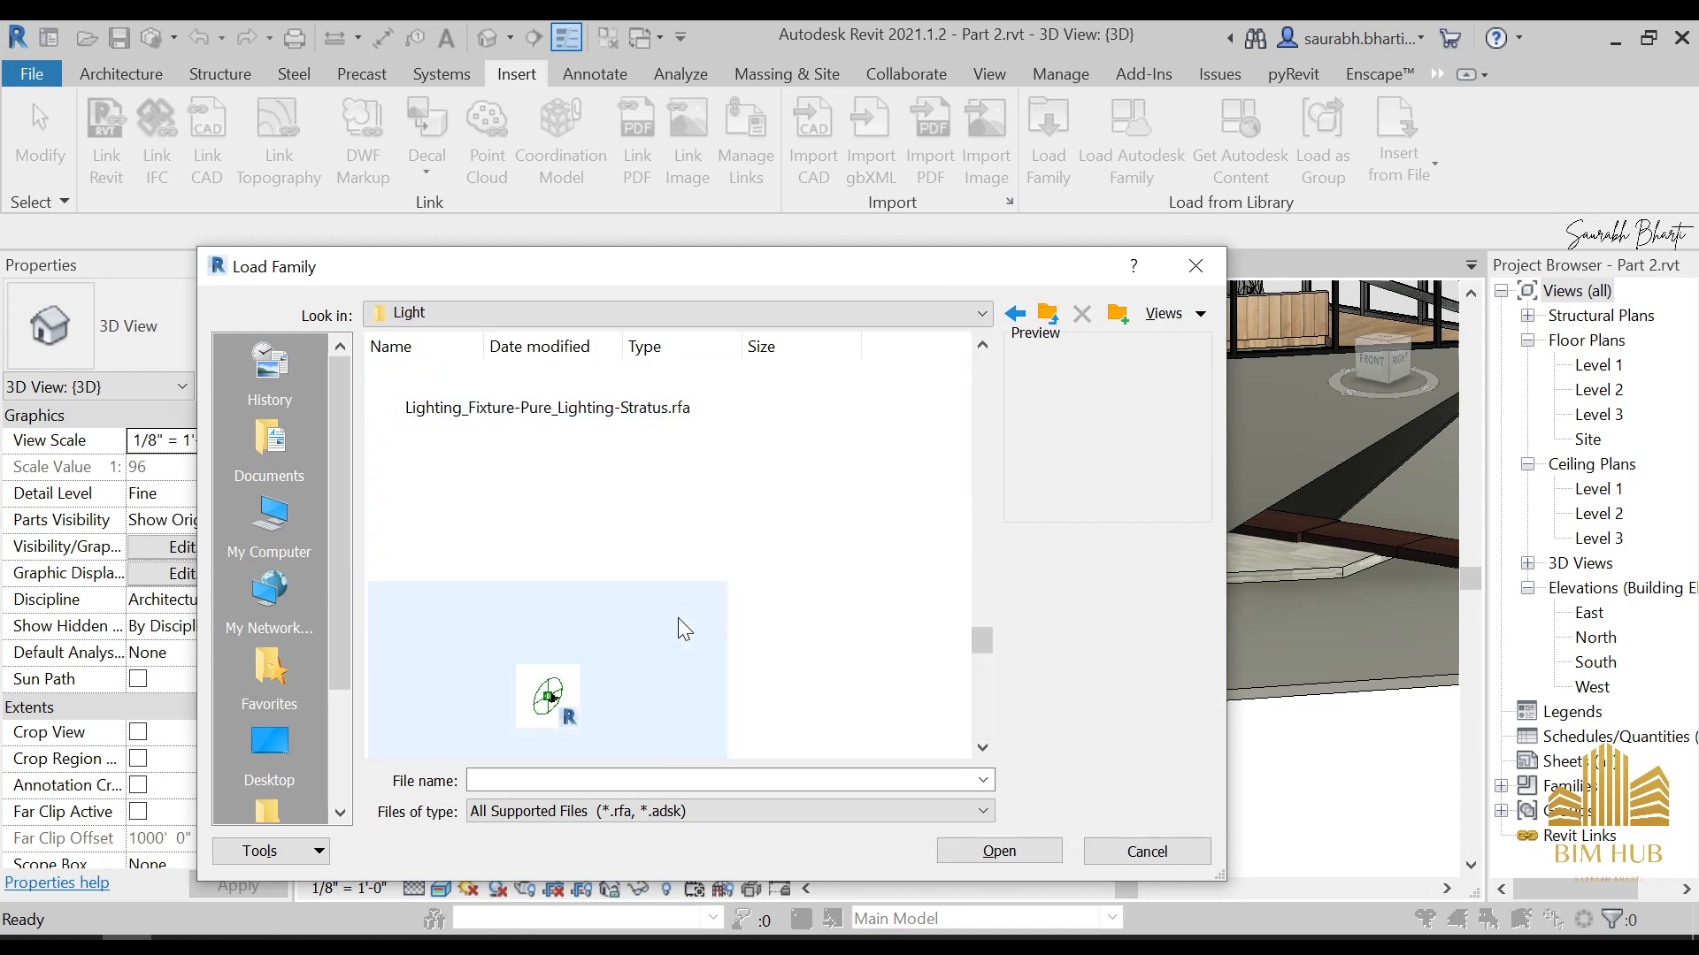
scroll(690, 606, down, 3)
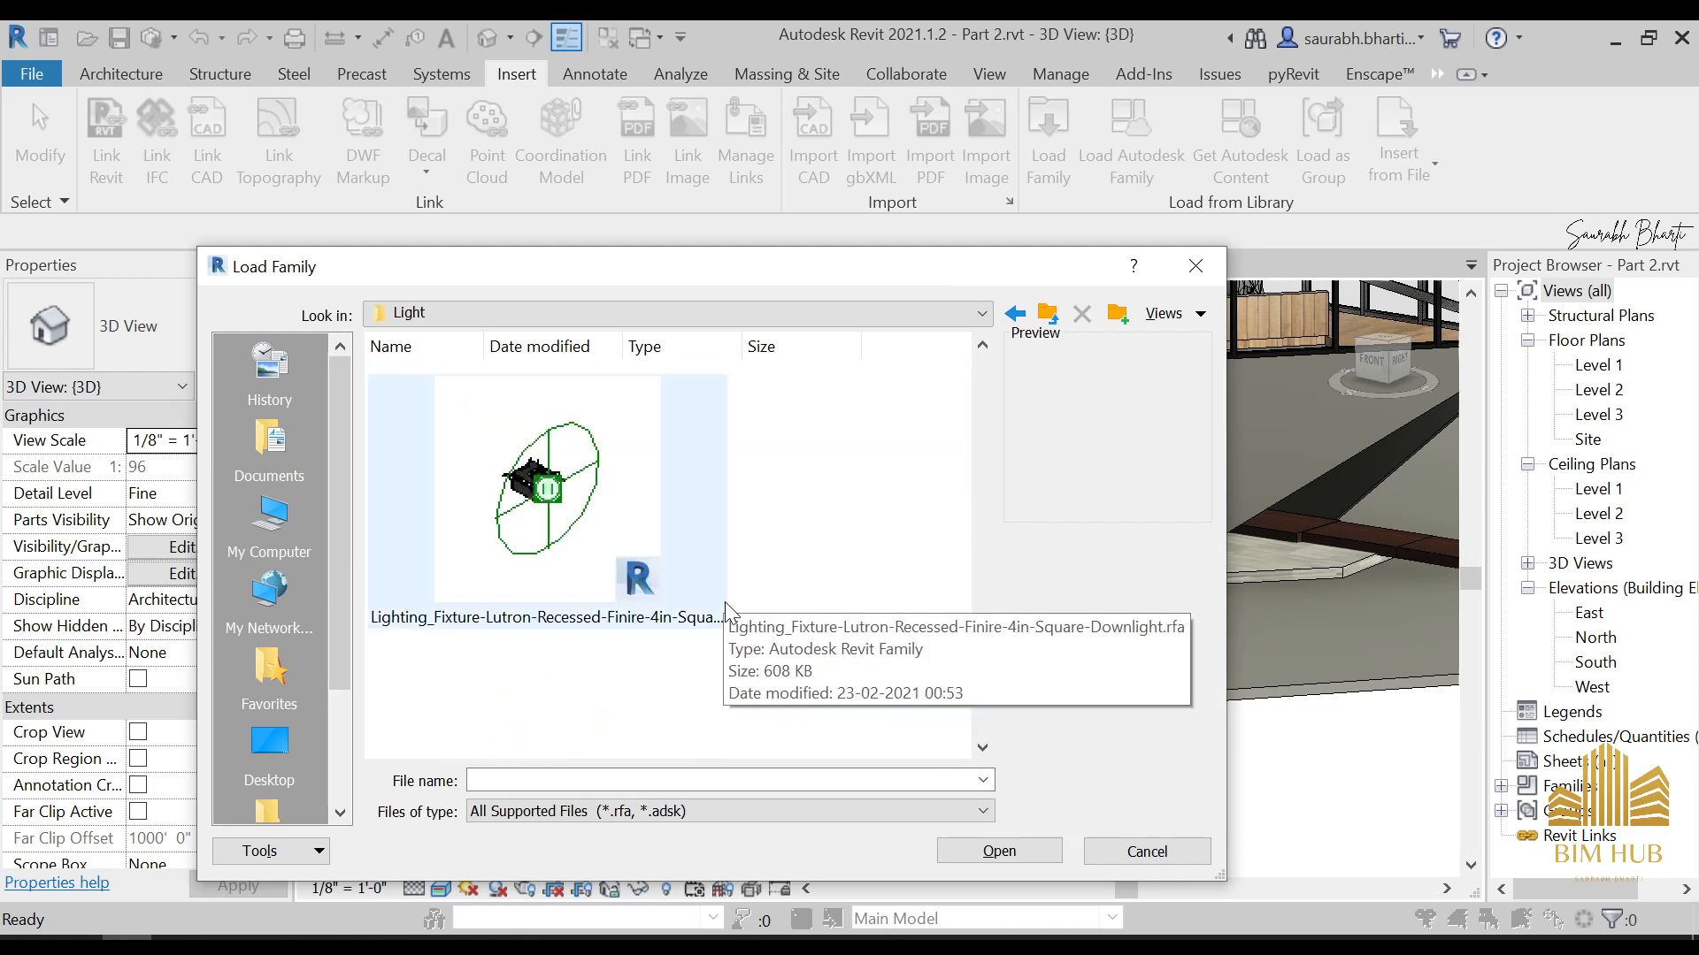
scroll(725, 601, down, 3)
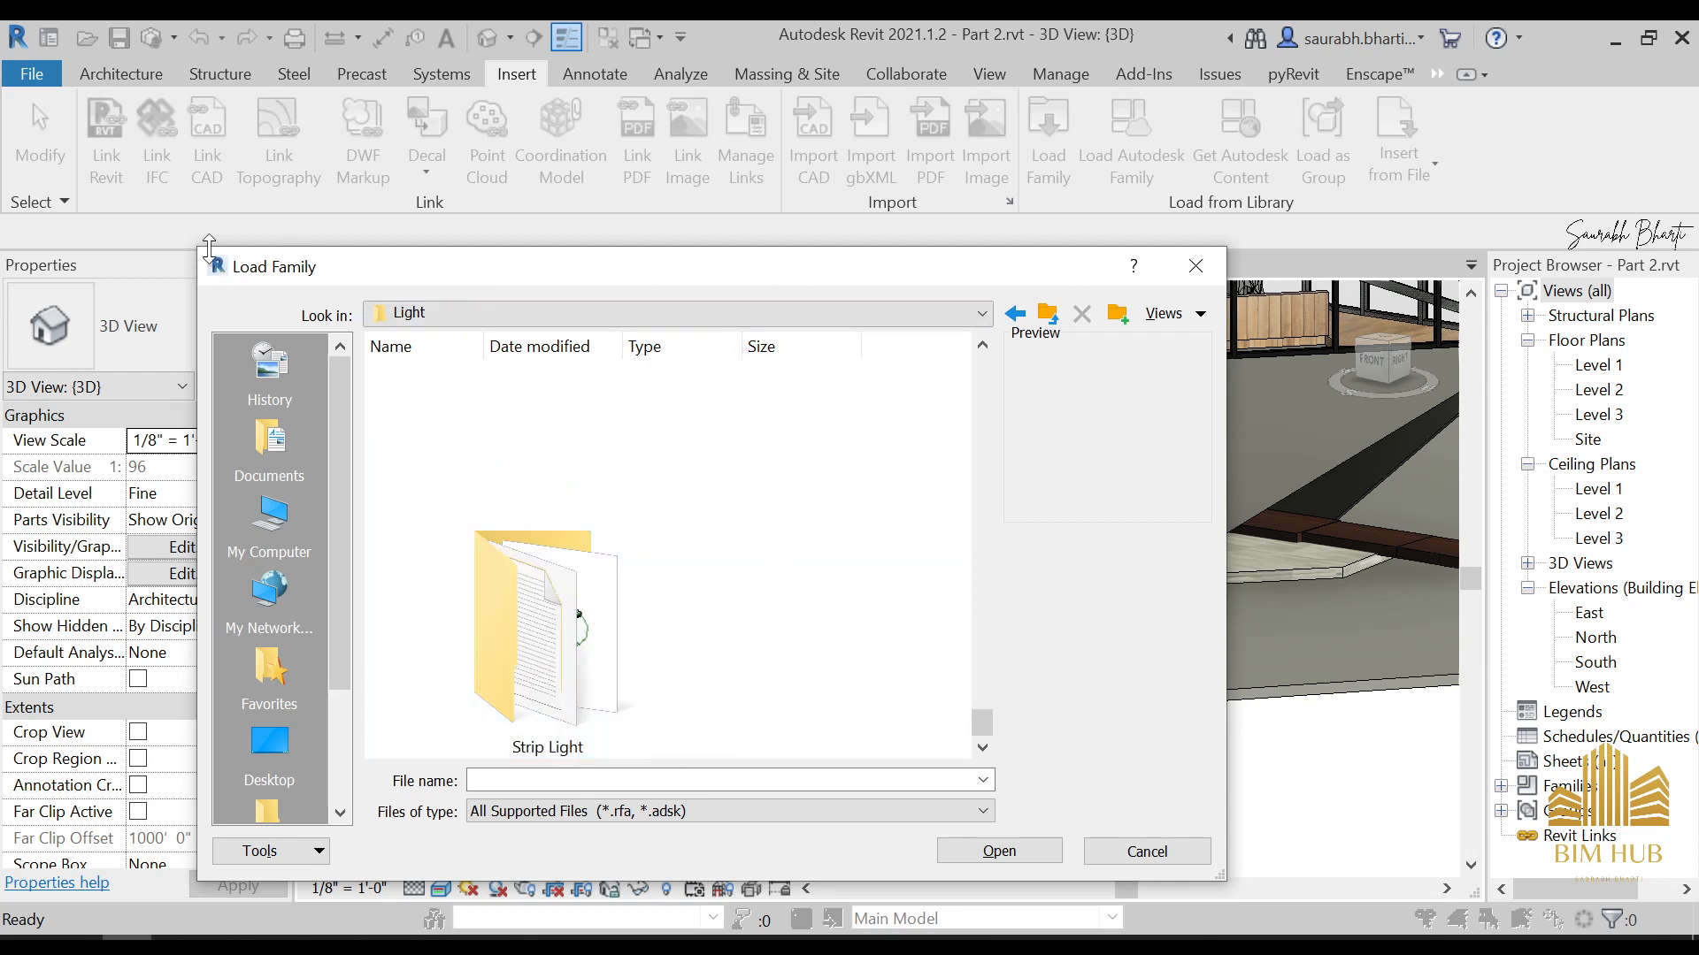
drag(189, 244, 2, 20)
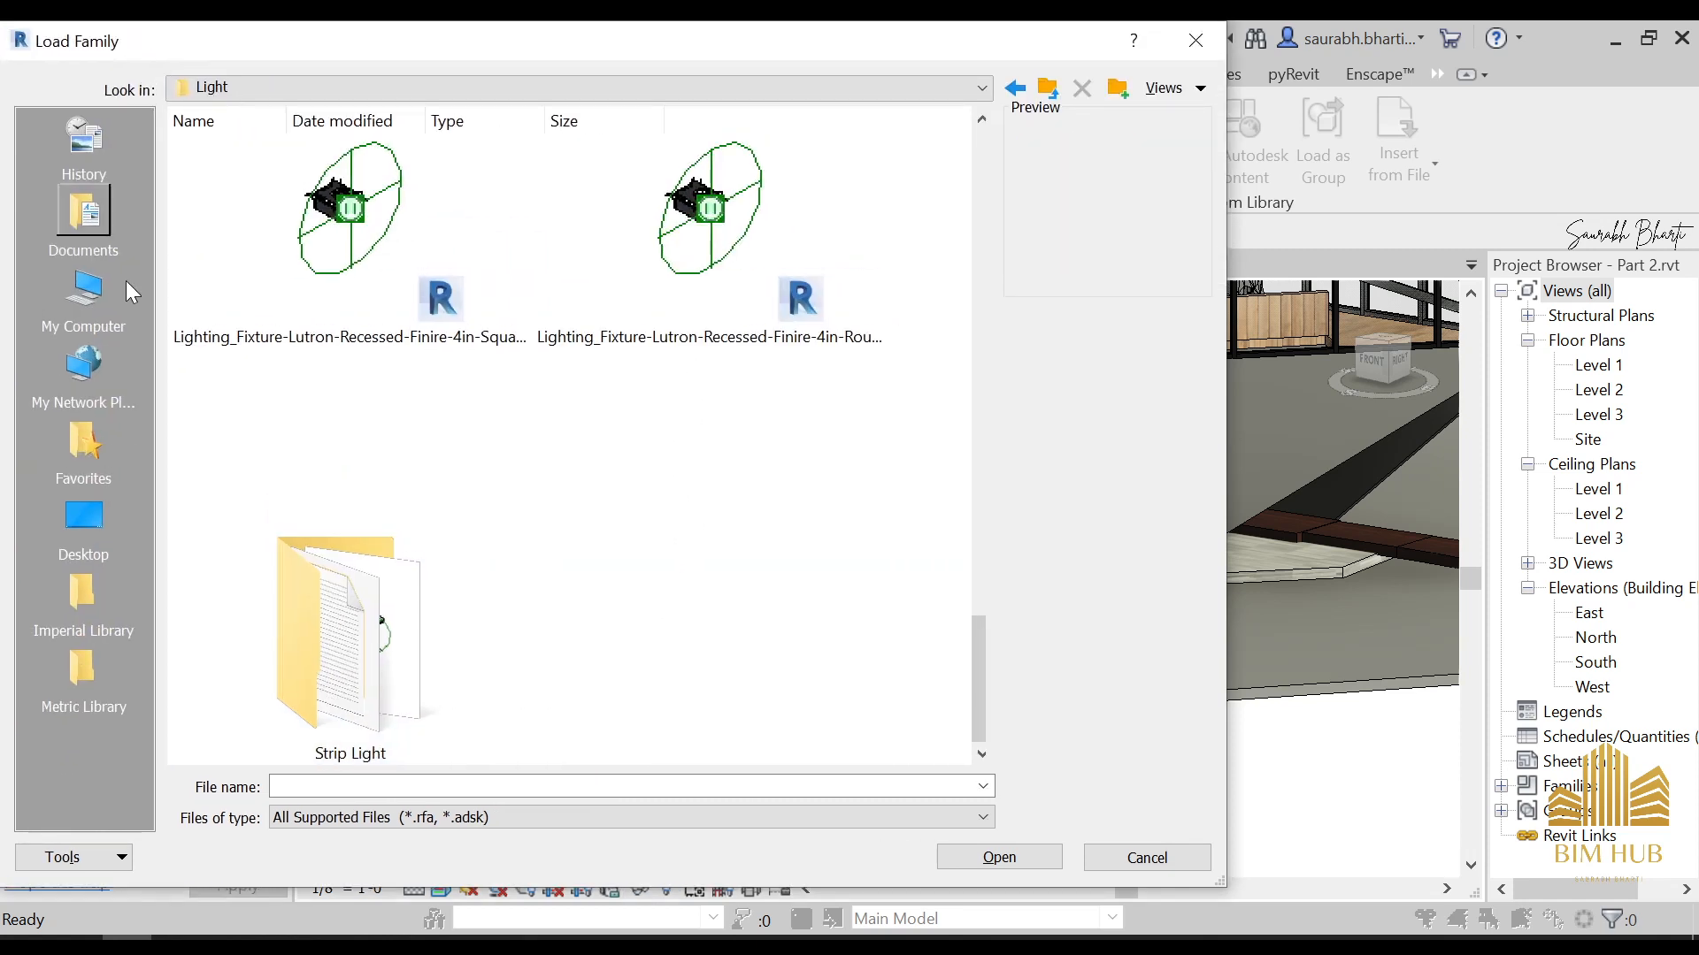
scroll(579, 593, up, 3)
scroll(580, 593, up, 6)
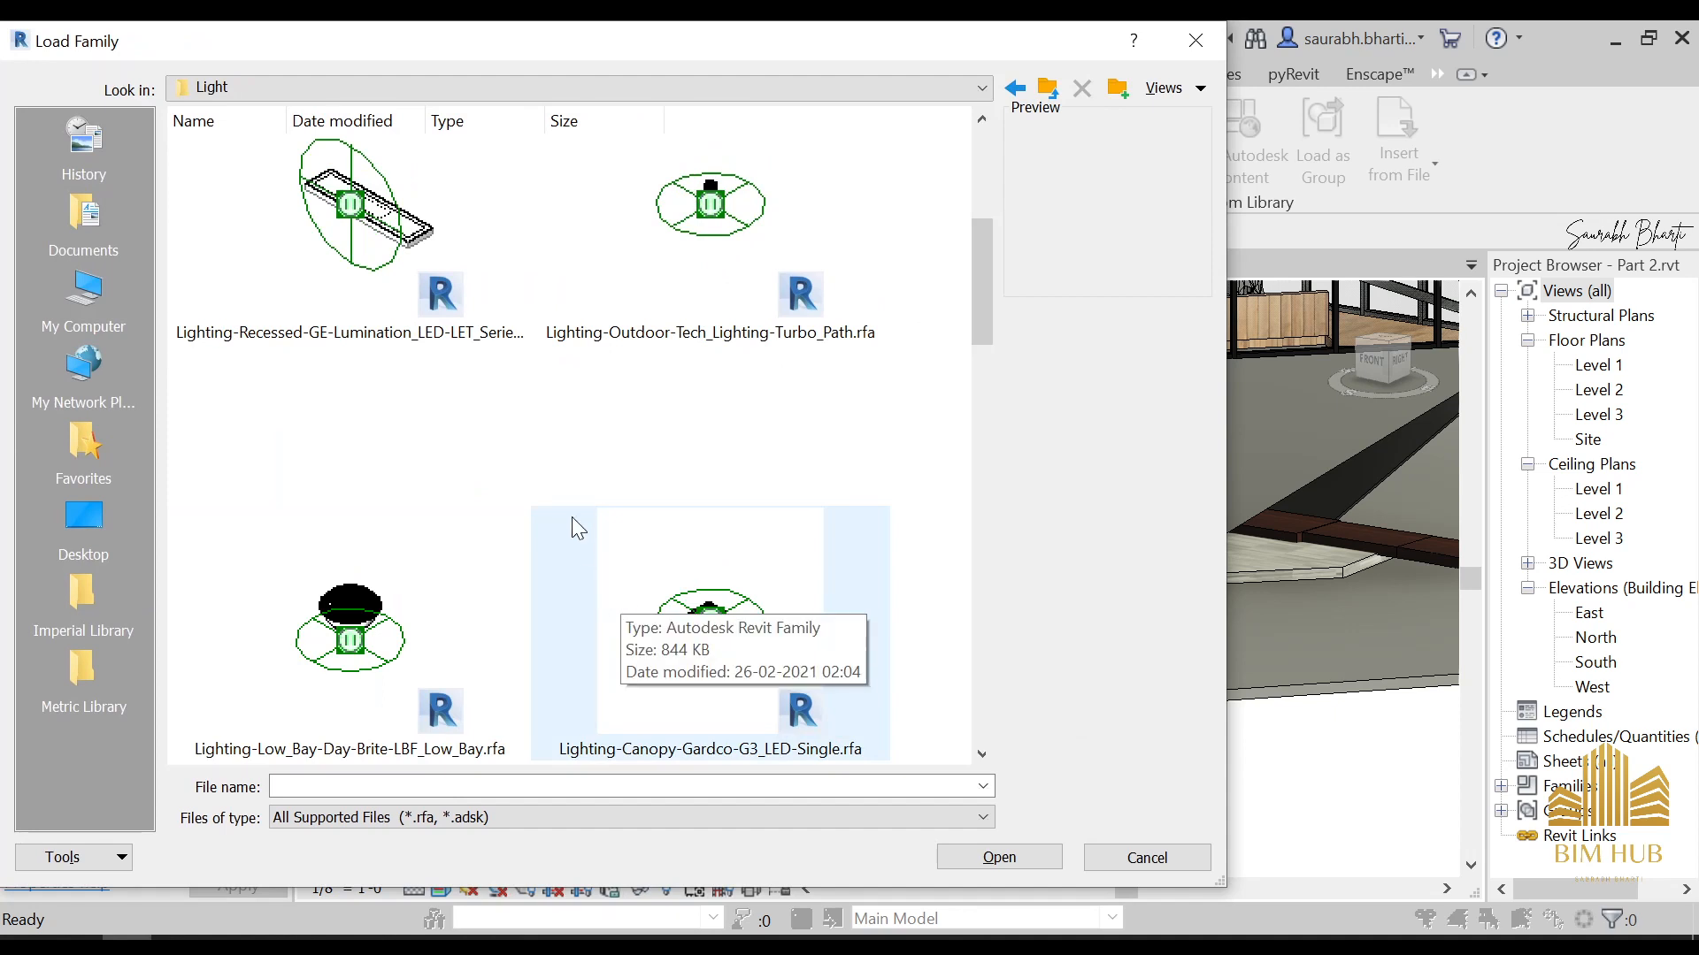
scroll(577, 529, down, 10)
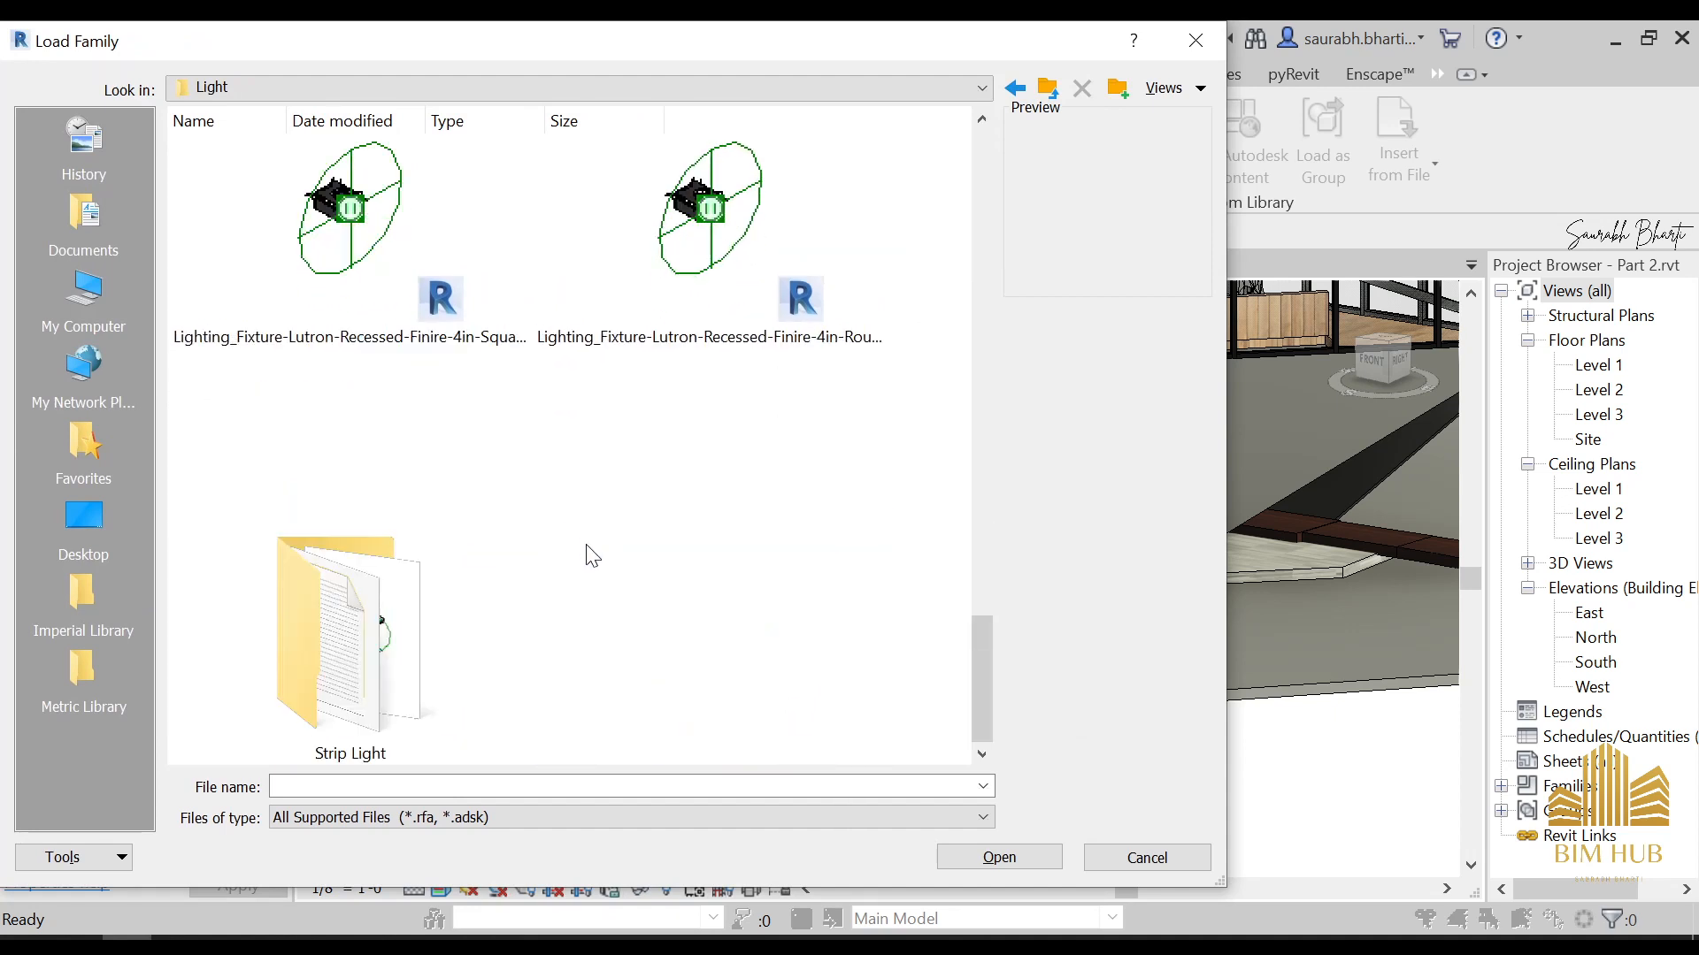
Check the contents of the Strip Light subfolder and return to the To Be used folder
right_click(588, 575)
double_click(429, 621)
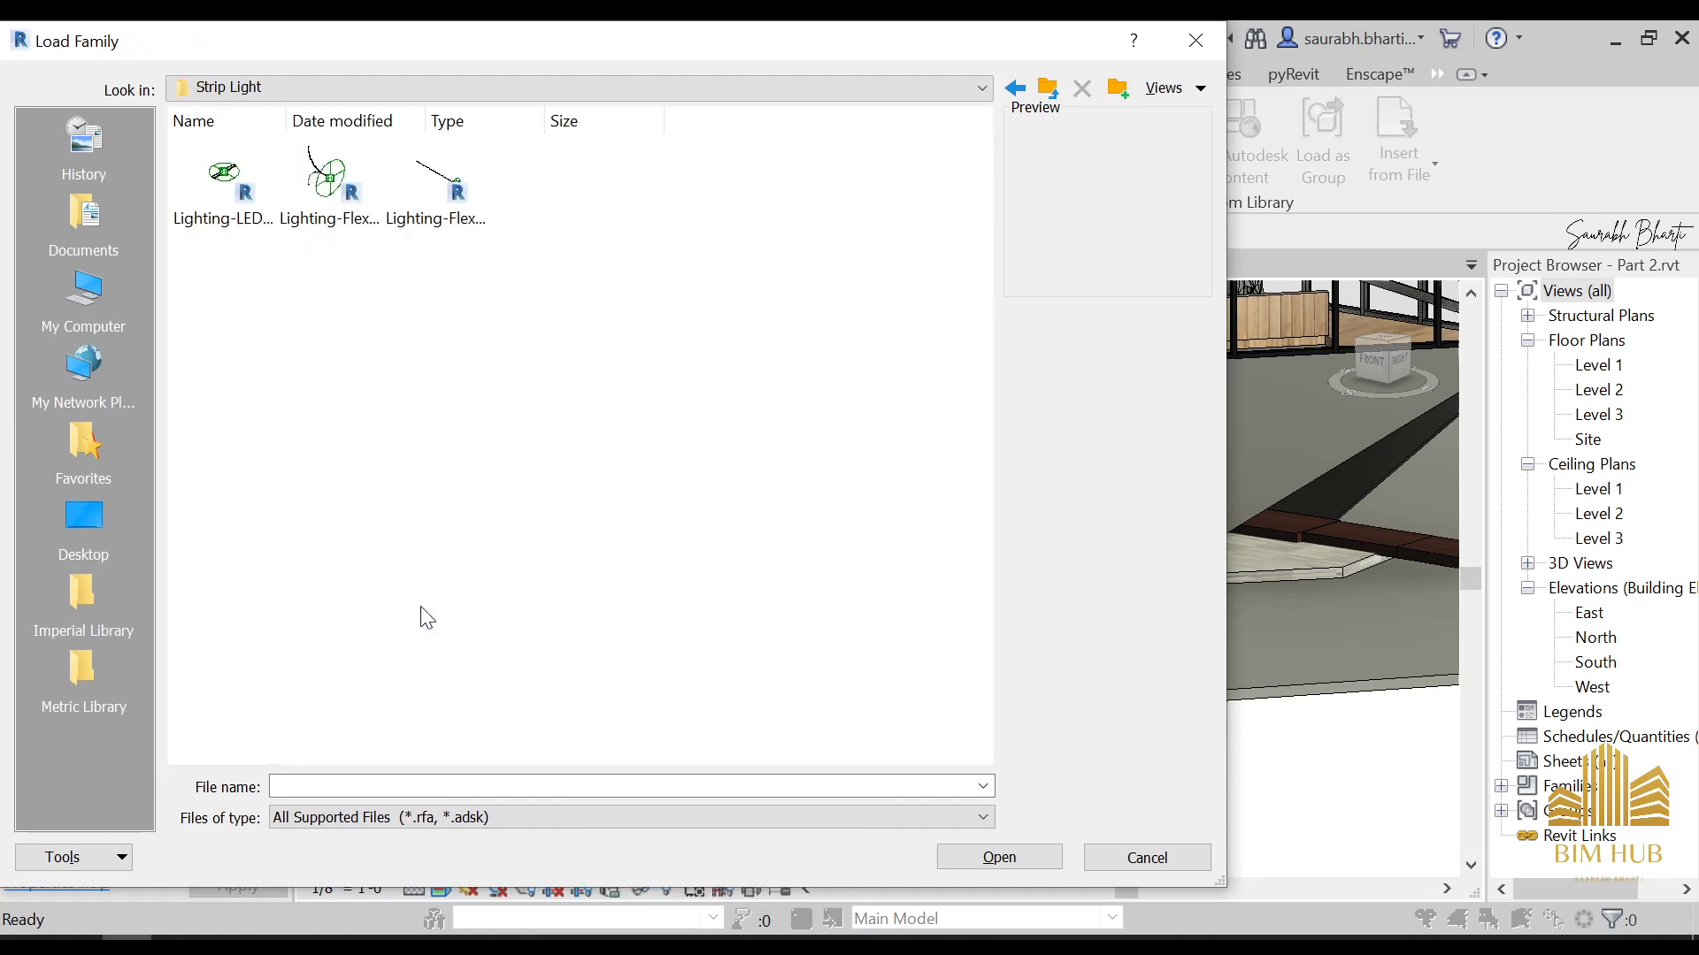
key(BackSpace)
key(BackSpace)
Show the To Be used folder's contents as larger icons and open its Lights familes subfolder
right_click(562, 572)
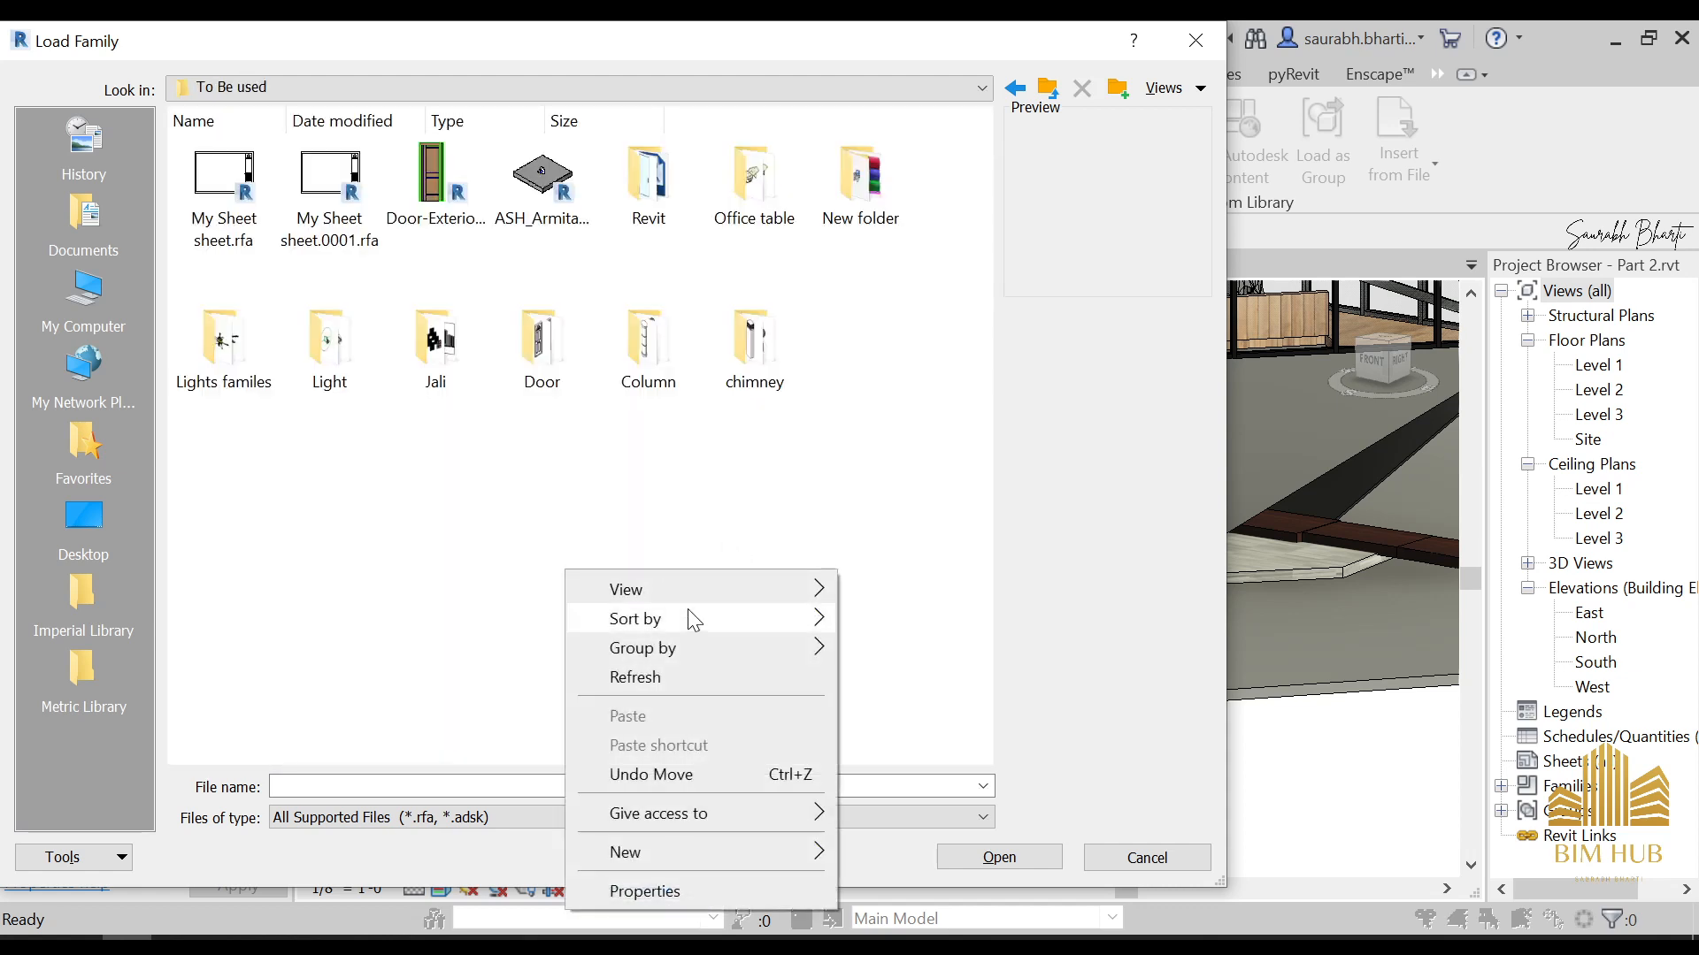
mouse_move(725, 593)
click(917, 618)
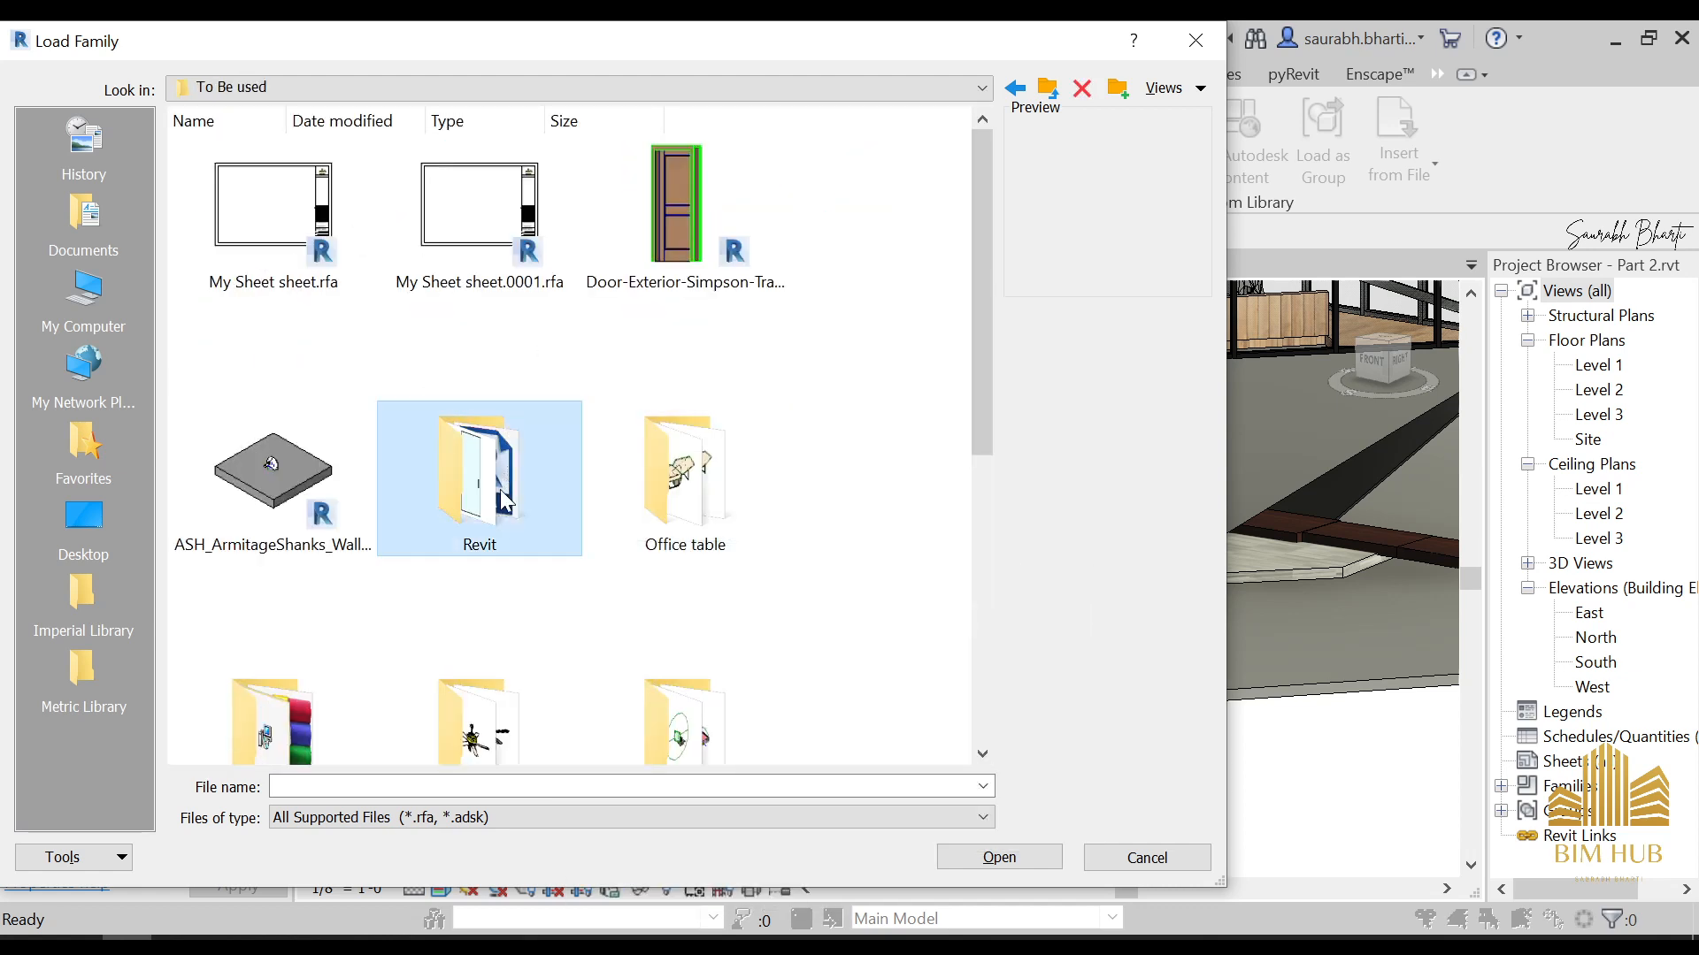
click(349, 500)
scroll(407, 548, down, 3)
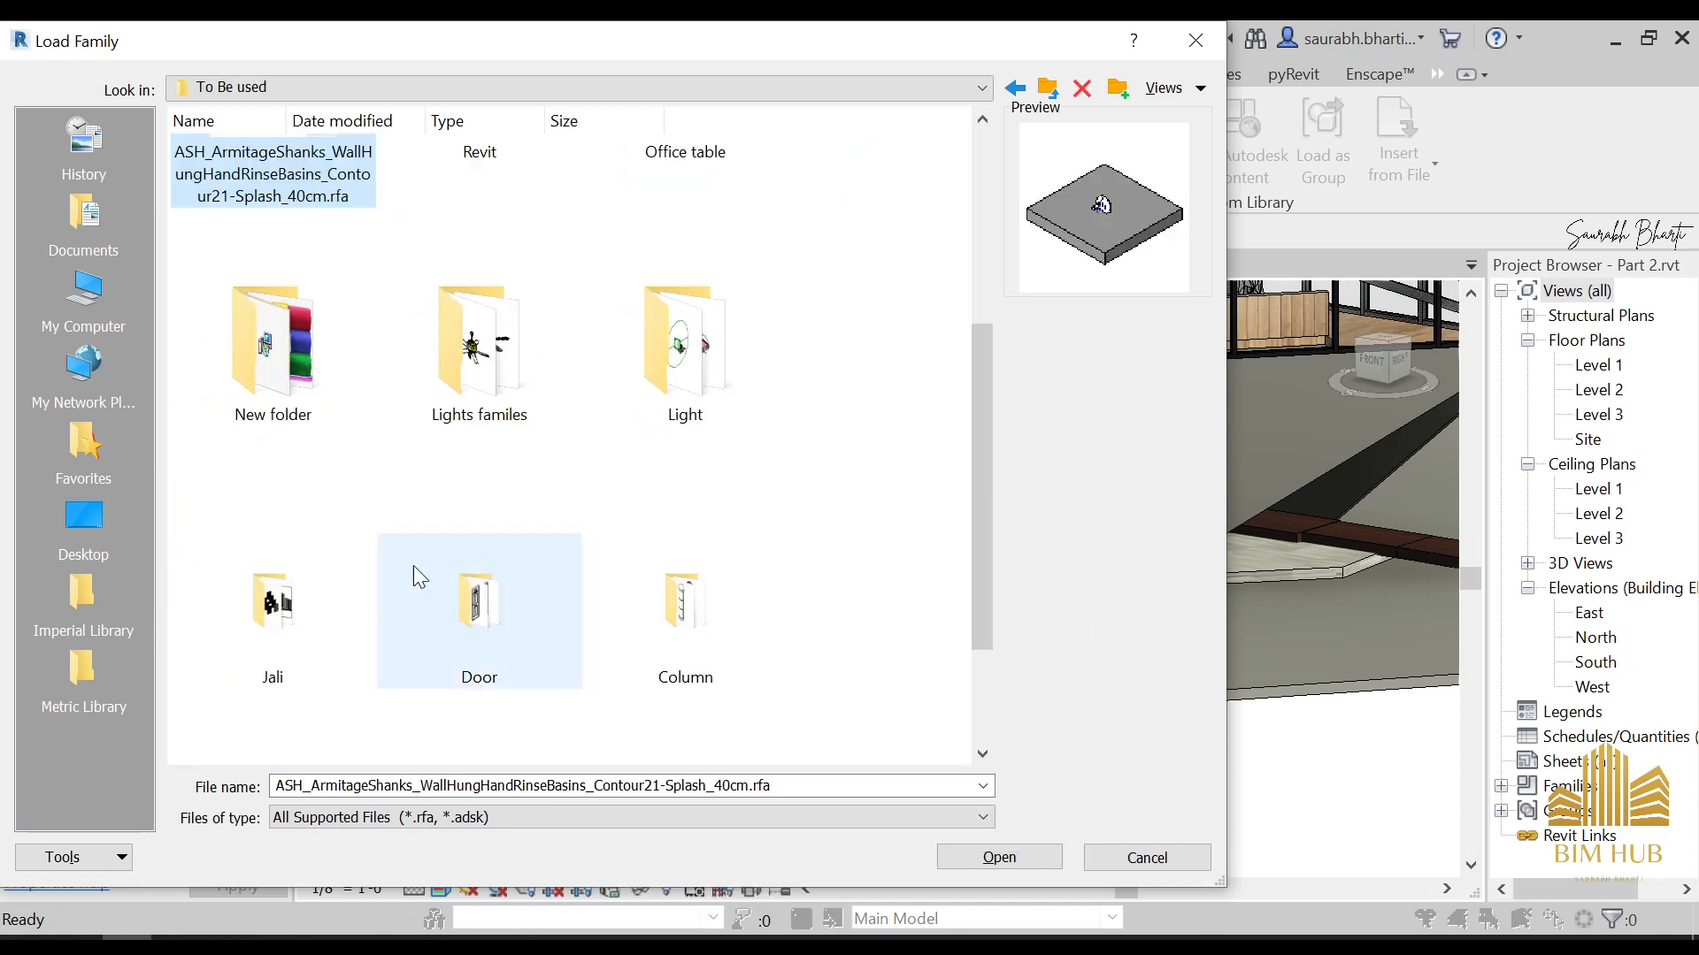
click(478, 389)
double_click(478, 389)
Load the three MechanicalEquipment_Lighting_GreenLighting_PLuxLEDLanterns families from the Lights familes folder into the project
click(542, 366)
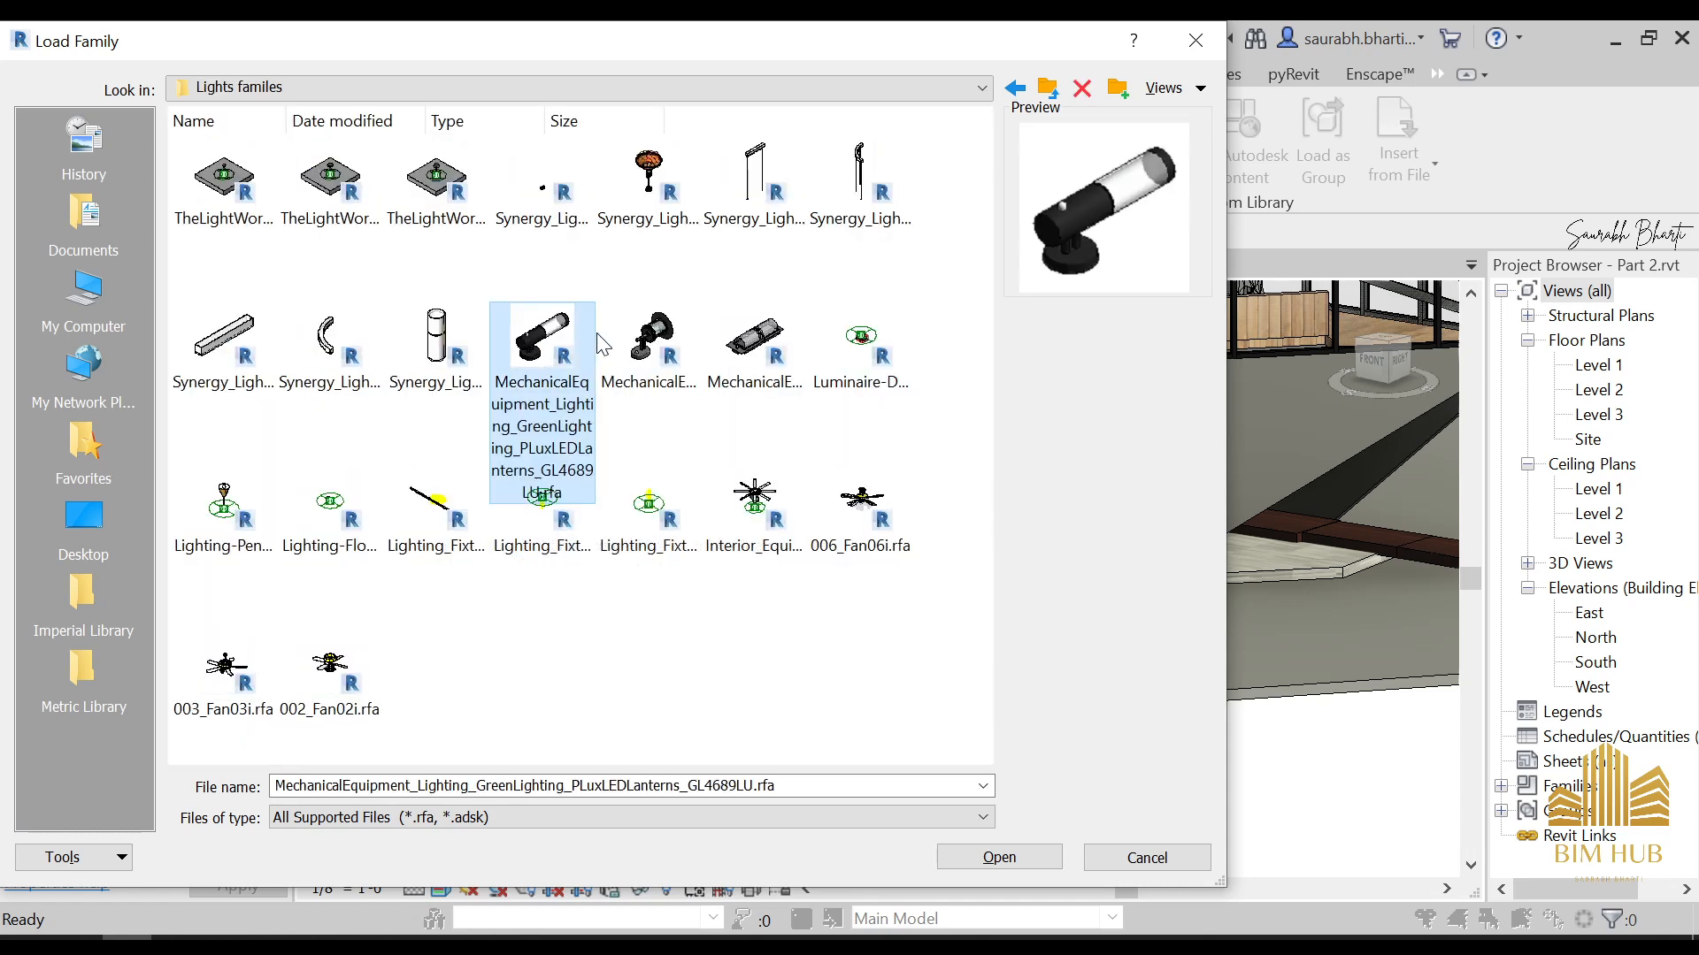
ctrl+click(649, 349)
ctrl+click(754, 350)
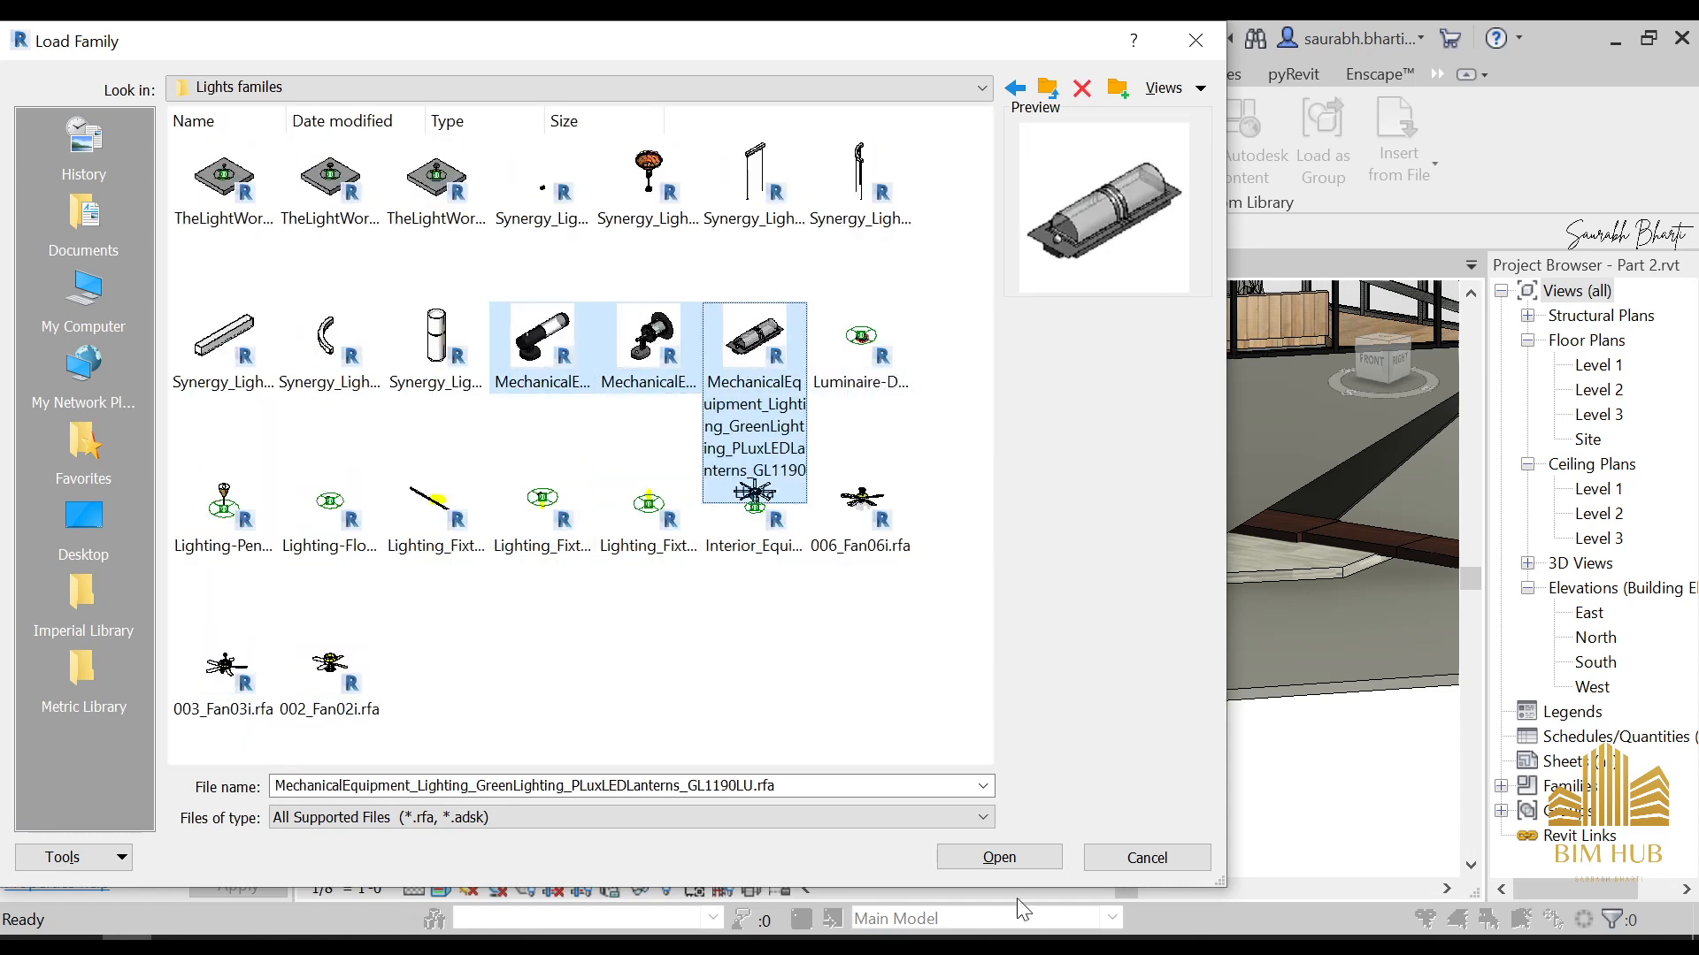
click(1028, 857)
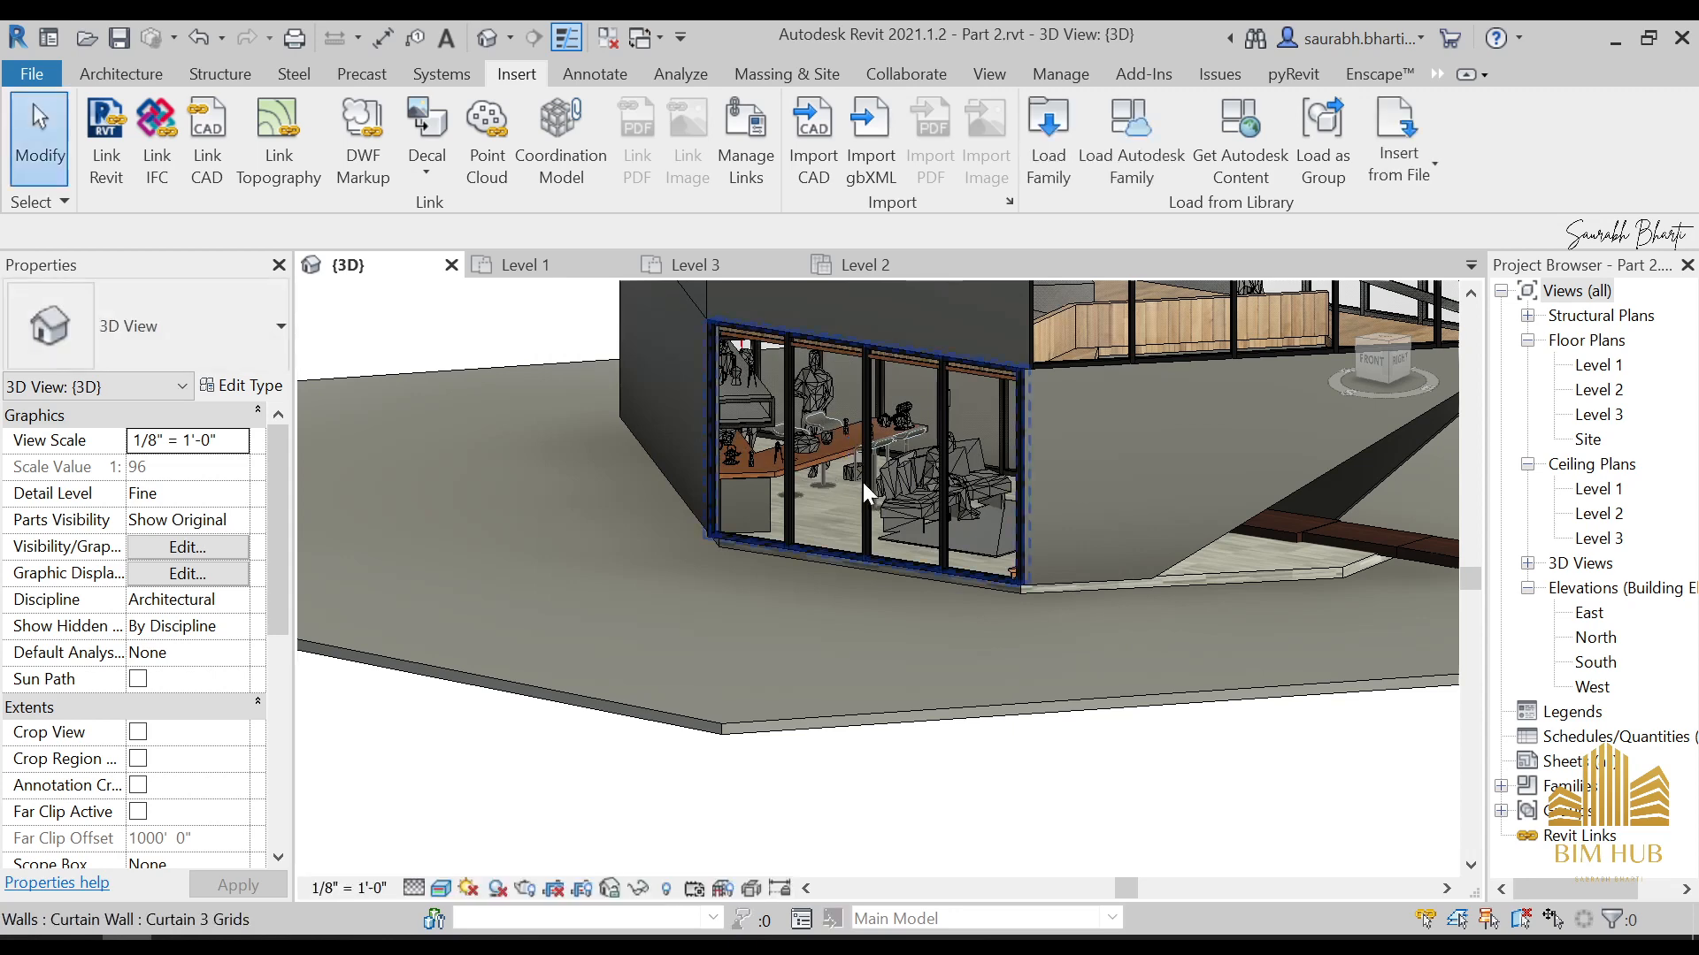
Start placing the Stainless Steel PLuxLEDLanterns GL4612LU lantern as a component in the 3D view
scroll(814, 536, down, 2)
middle_drag(812, 562, 842, 591)
scroll(820, 748, down, 1)
scroll(876, 593, up, 2)
scroll(832, 593, down, 3)
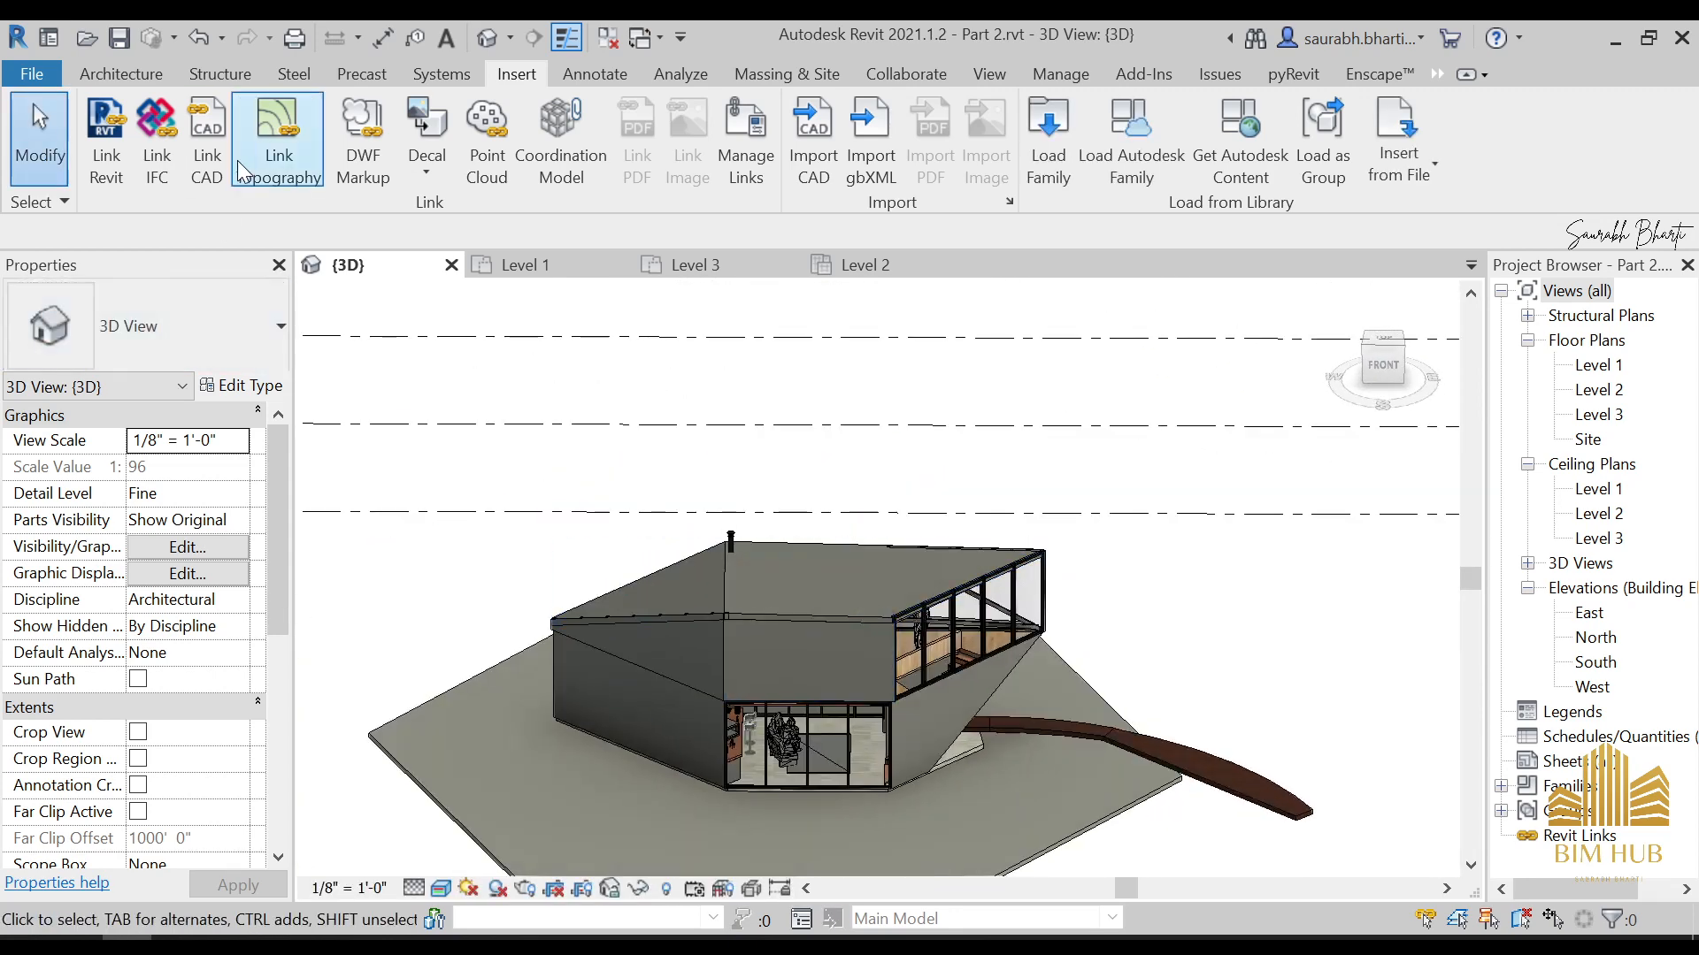
click(123, 75)
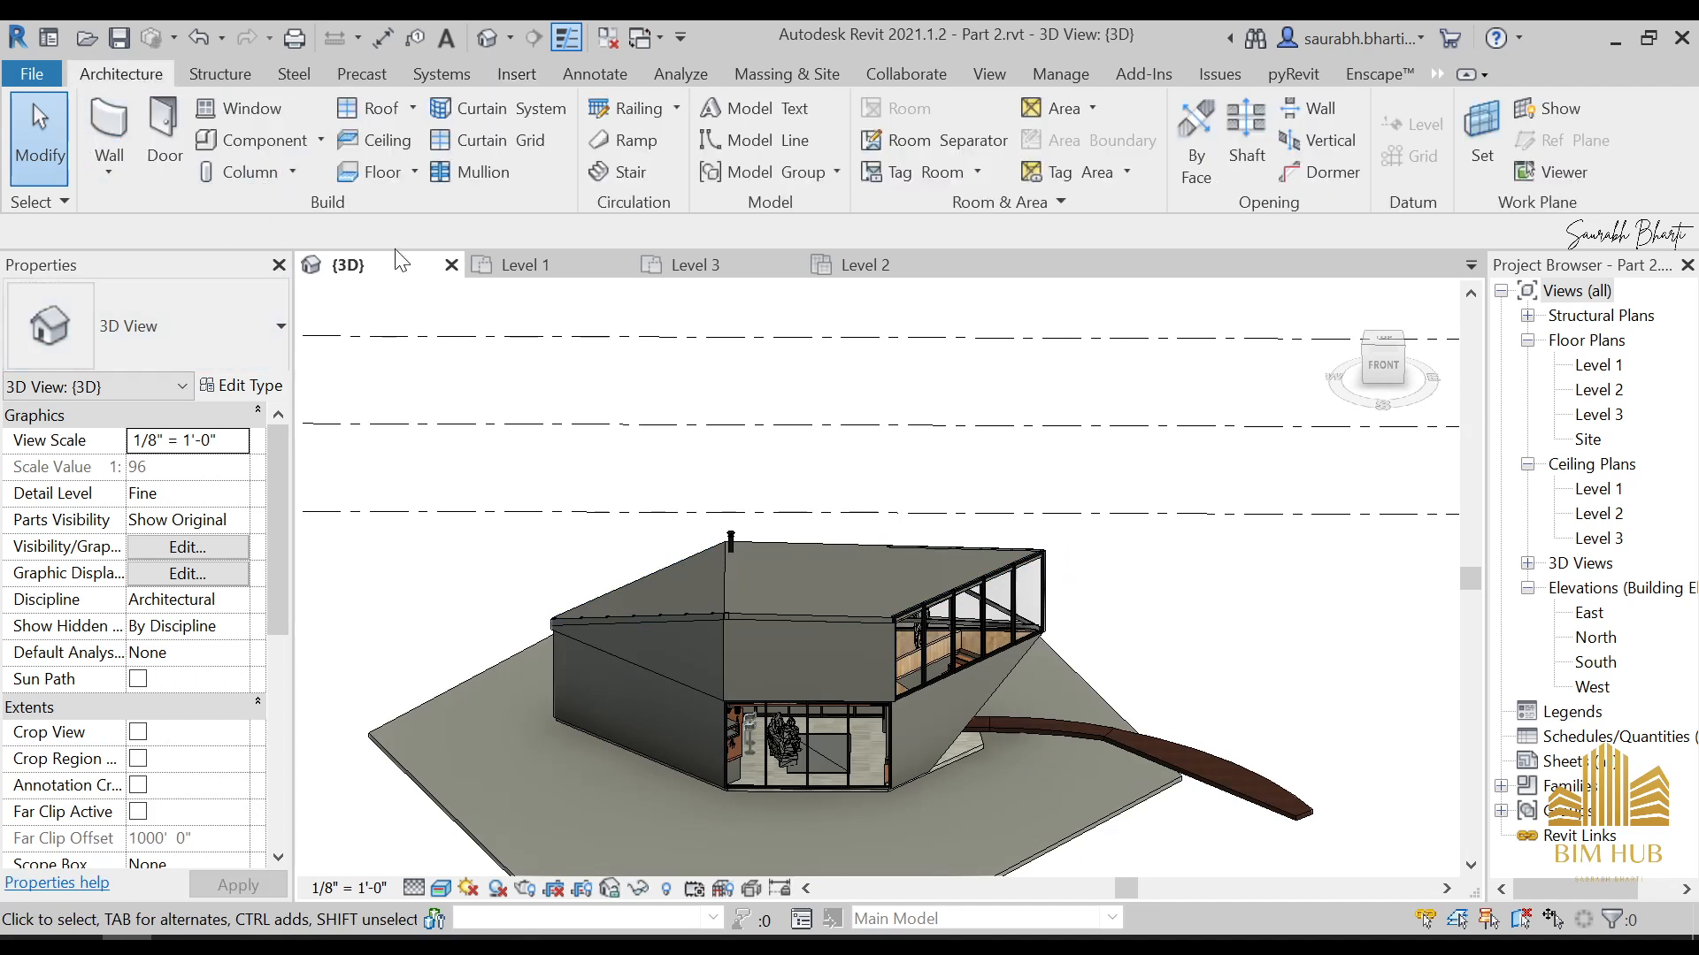
click(266, 139)
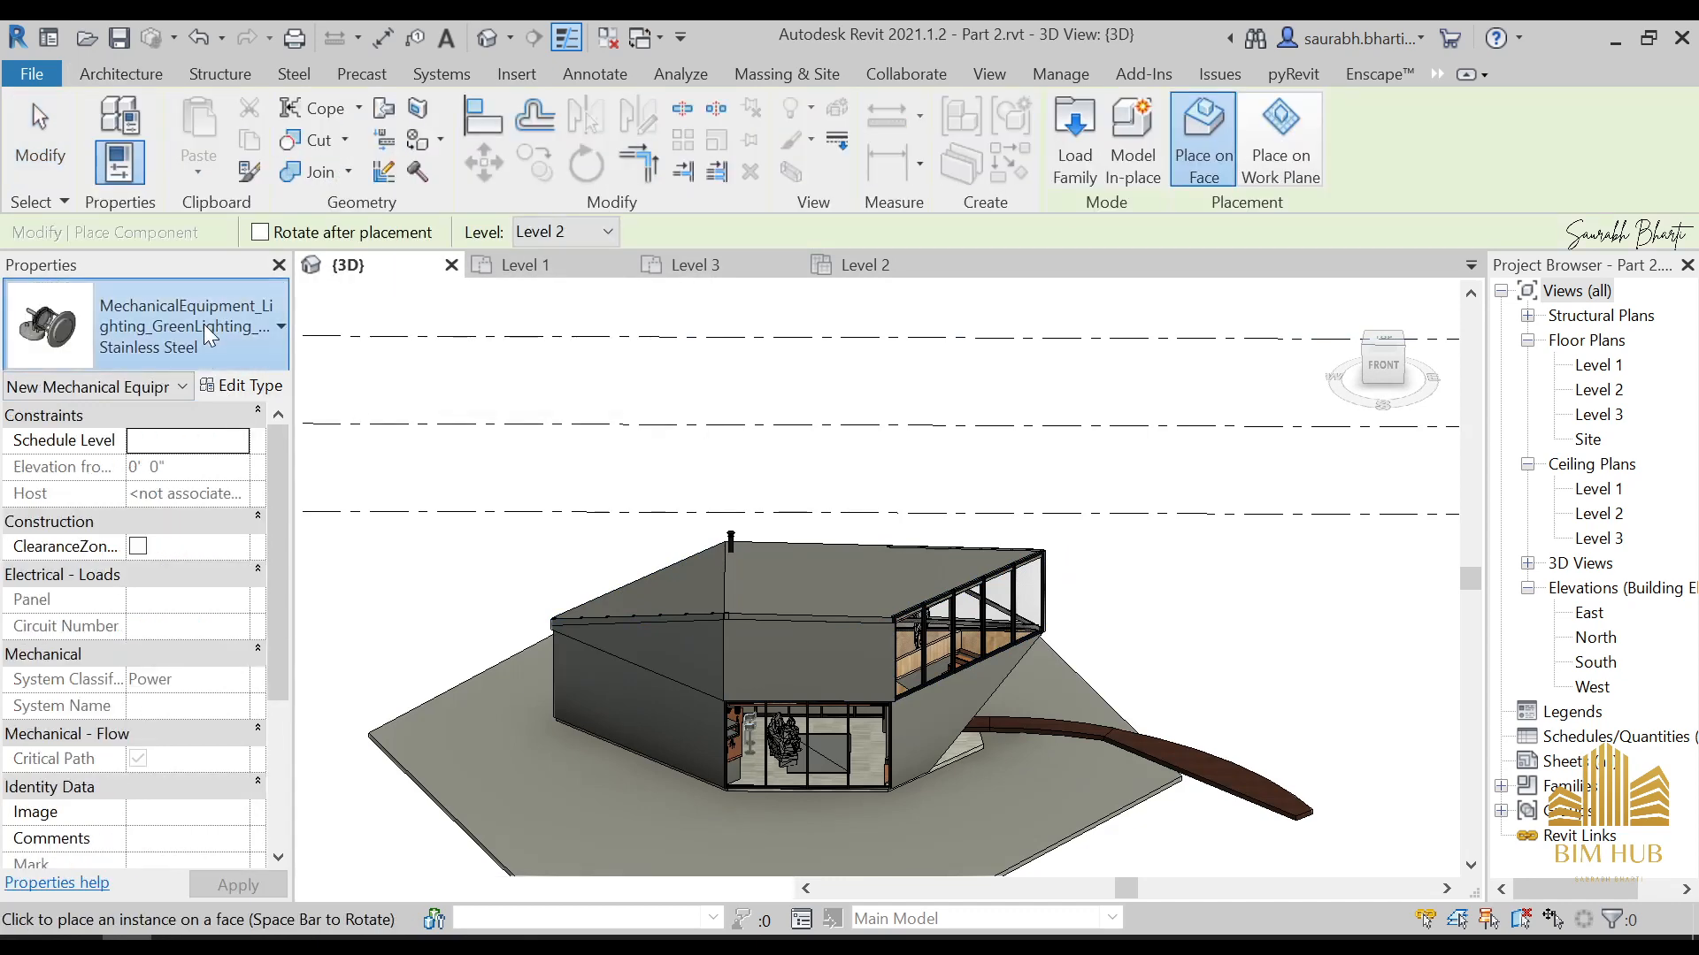
click(204, 324)
scroll(792, 562, up, 4)
click(804, 574)
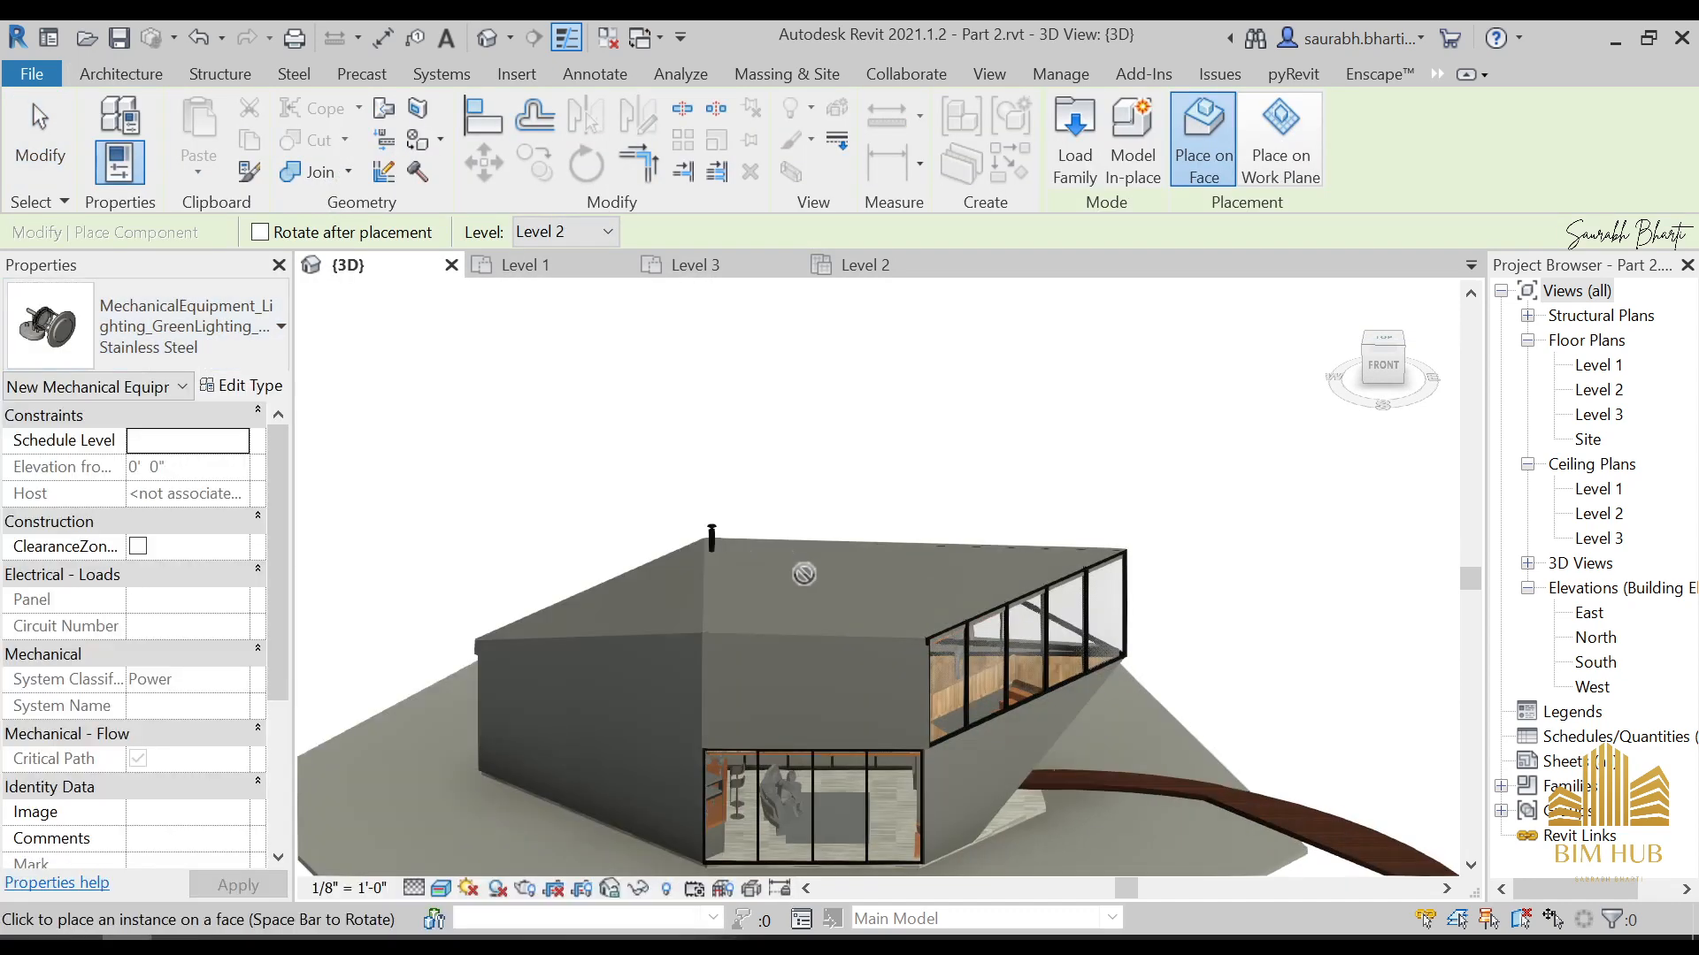
Try to place the Stainless Steel lantern on the current work plane instead of a face
click(1271, 140)
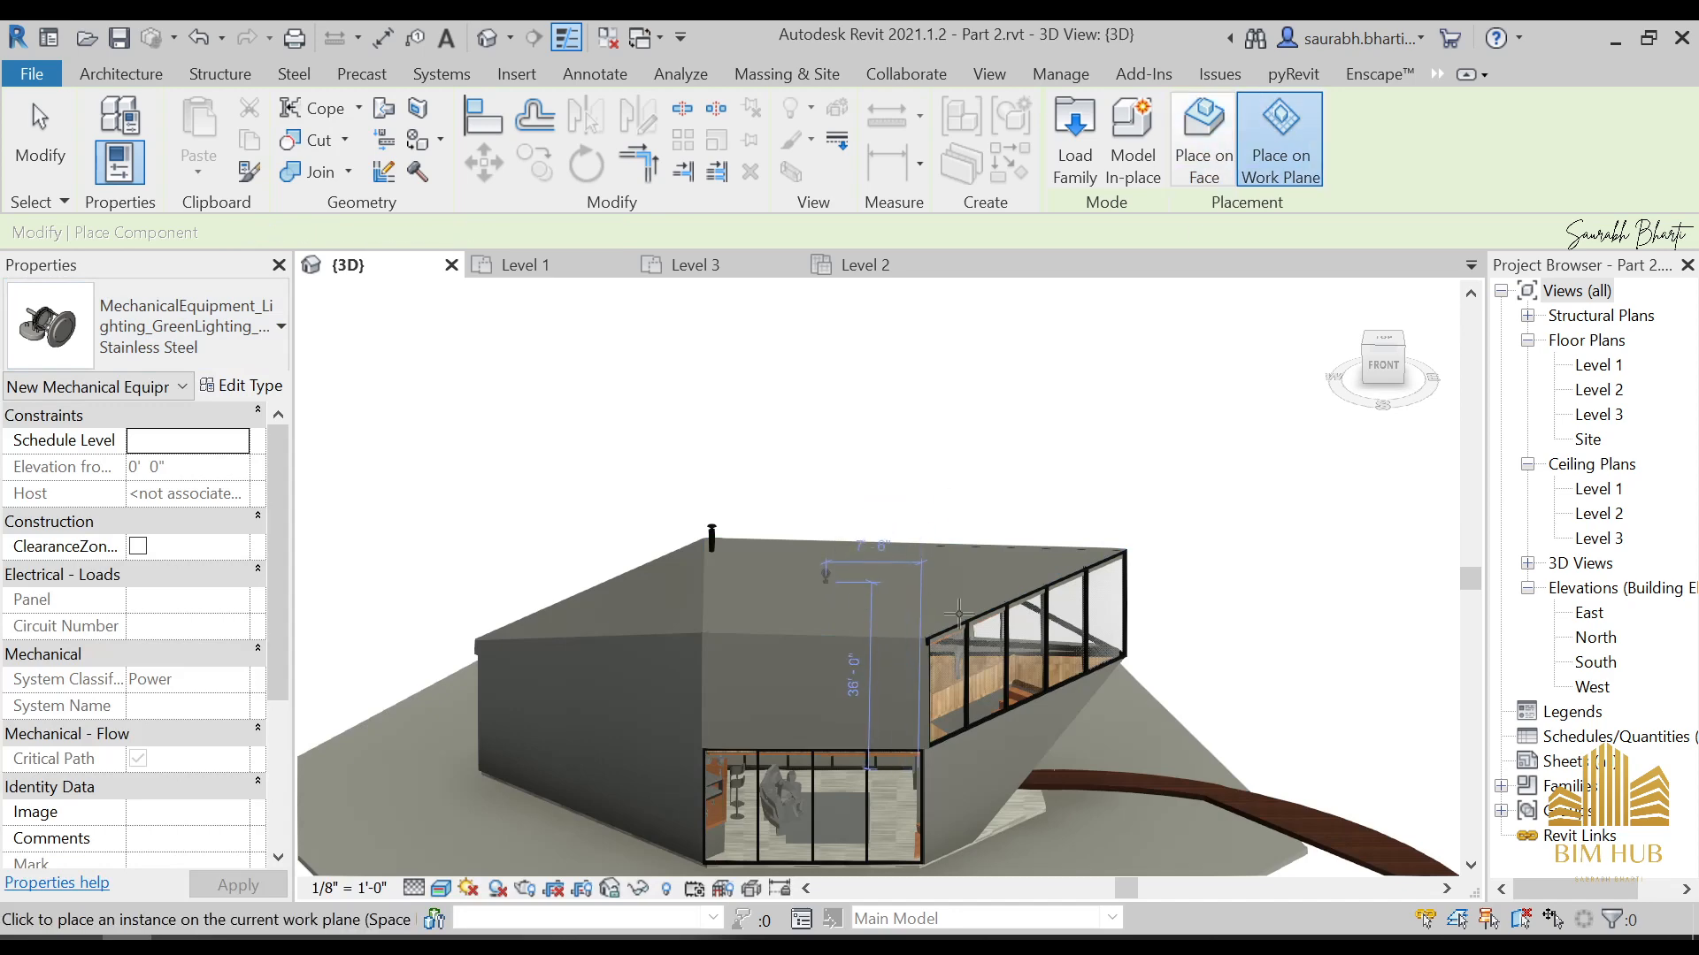
shift+middle_drag(958, 613, 815, 609)
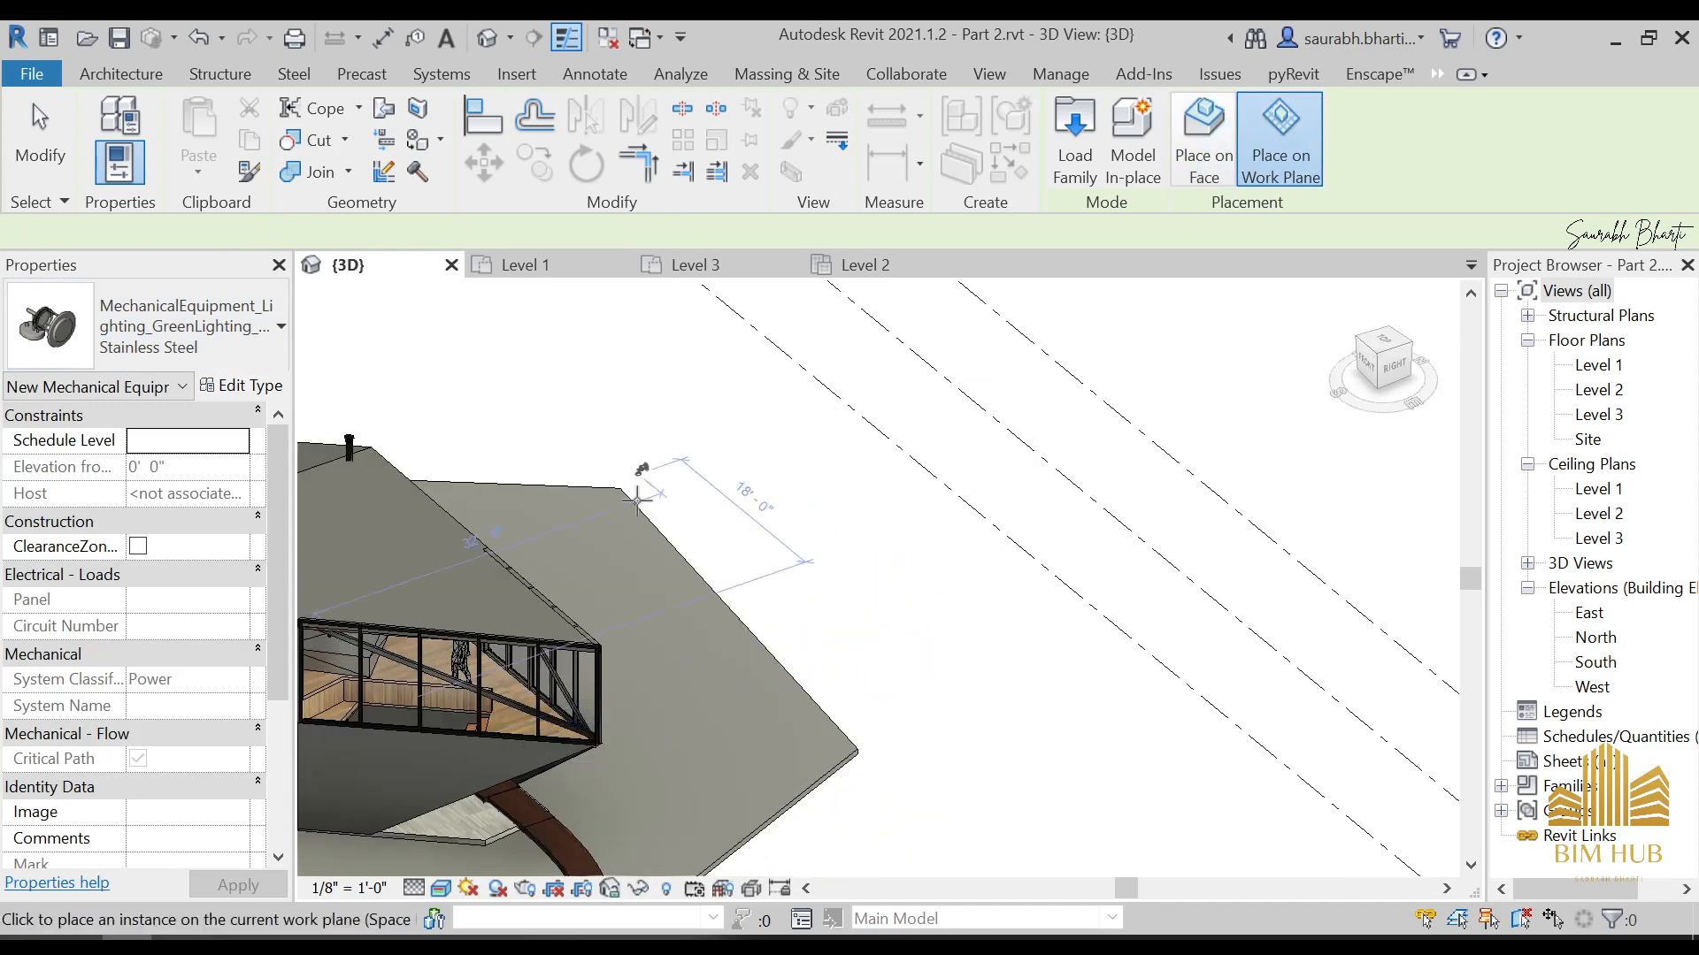
scroll(637, 501, down, 2)
shift+middle_drag(637, 500, 876, 539)
Use Place on Face to put the Stainless Steel lantern on the main roof face of the house
click(1203, 141)
mouse_move(845, 601)
shift+middle_down()
mouse_move(811, 842)
mouse_move(869, 581)
shift+middle_up()
scroll(821, 599, up, 3)
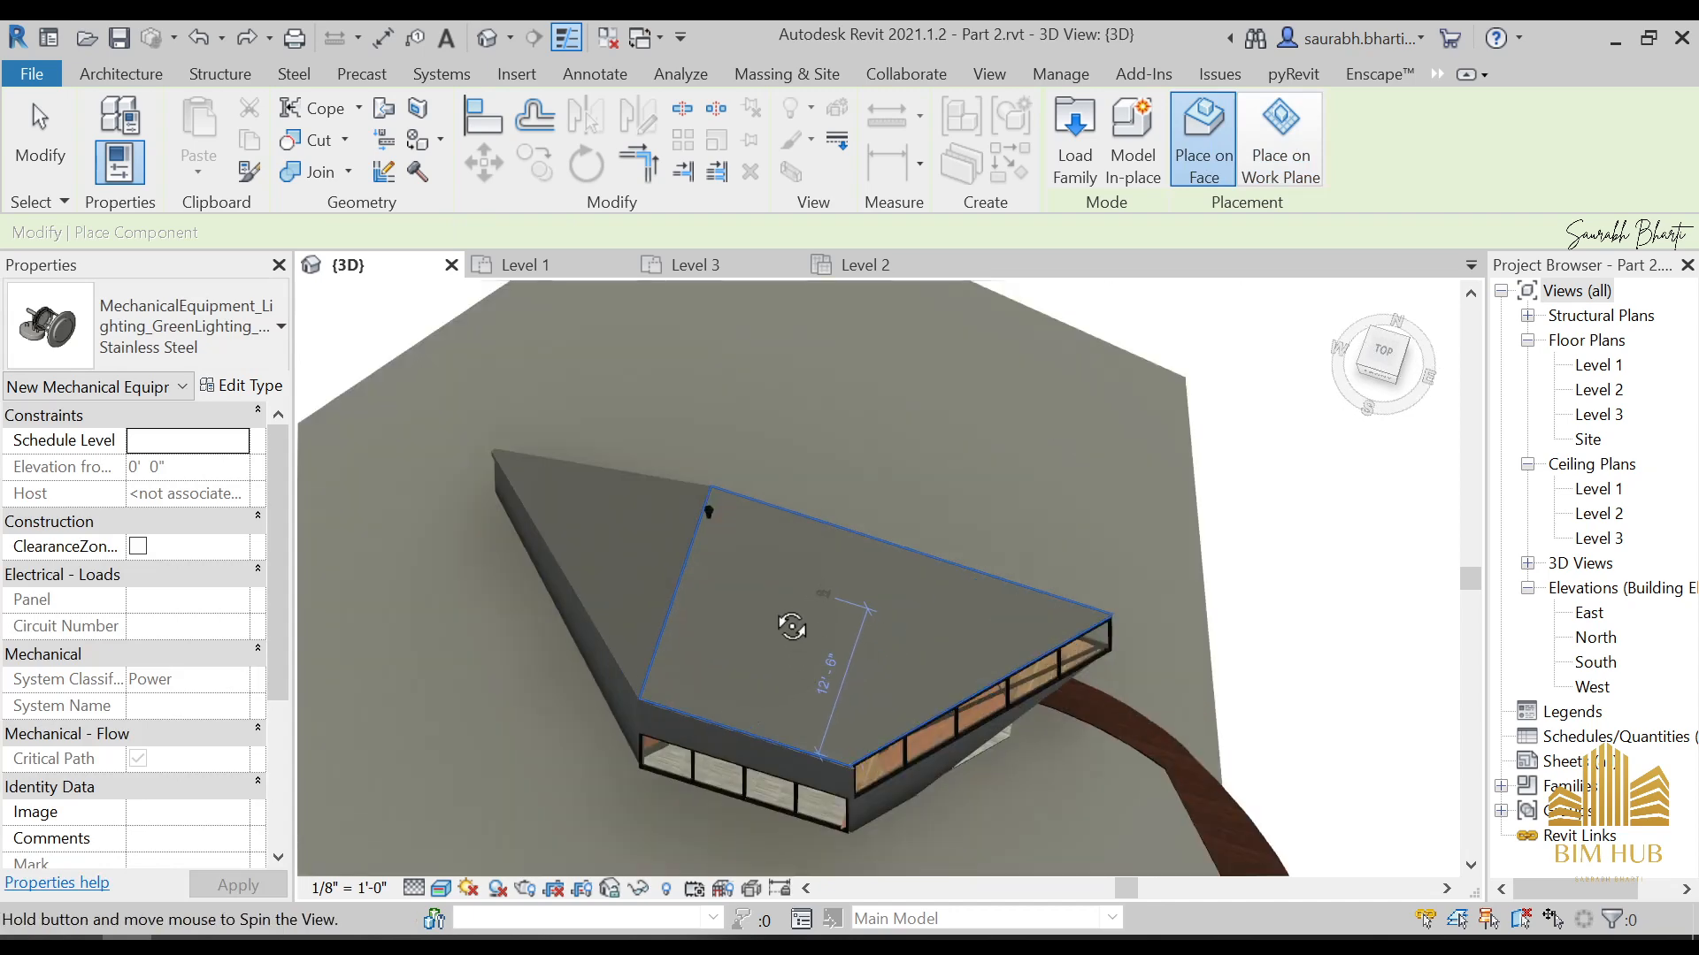
shift+middle_drag(792, 626, 837, 580)
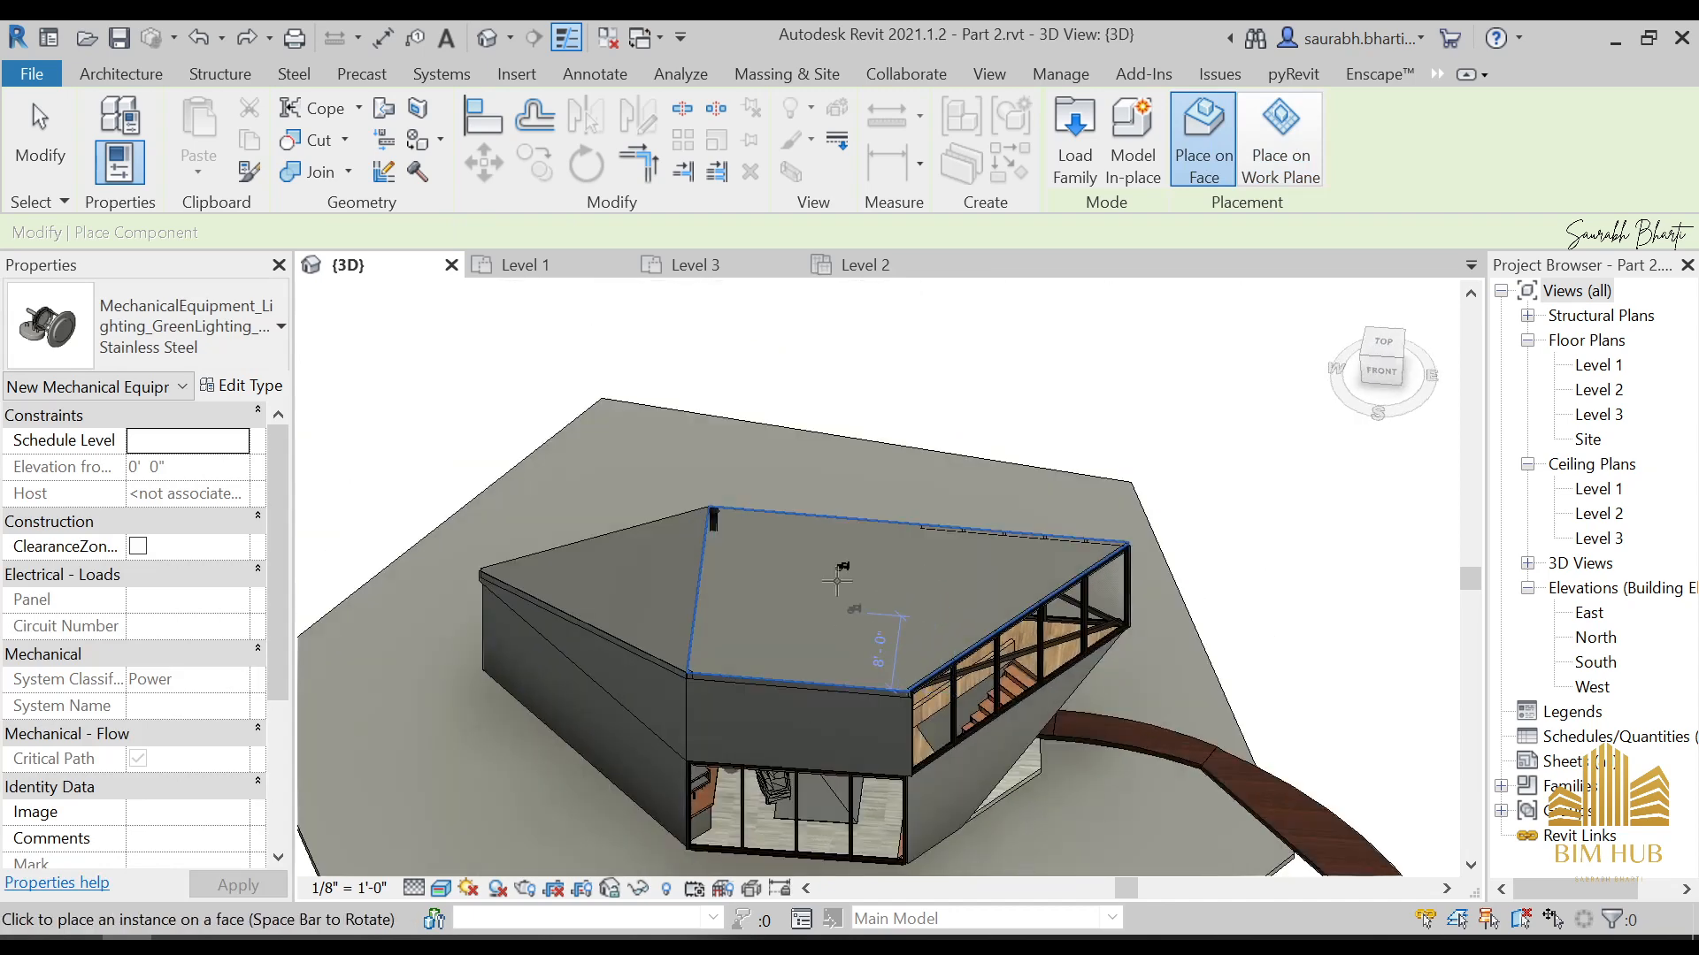
Choose the Black PLuxLEDLanterns GL4689LU type and place lanterns on the smaller roof face, the front wall and the side wall above the long glazing
click(146, 354)
scroll(156, 672, down, 2)
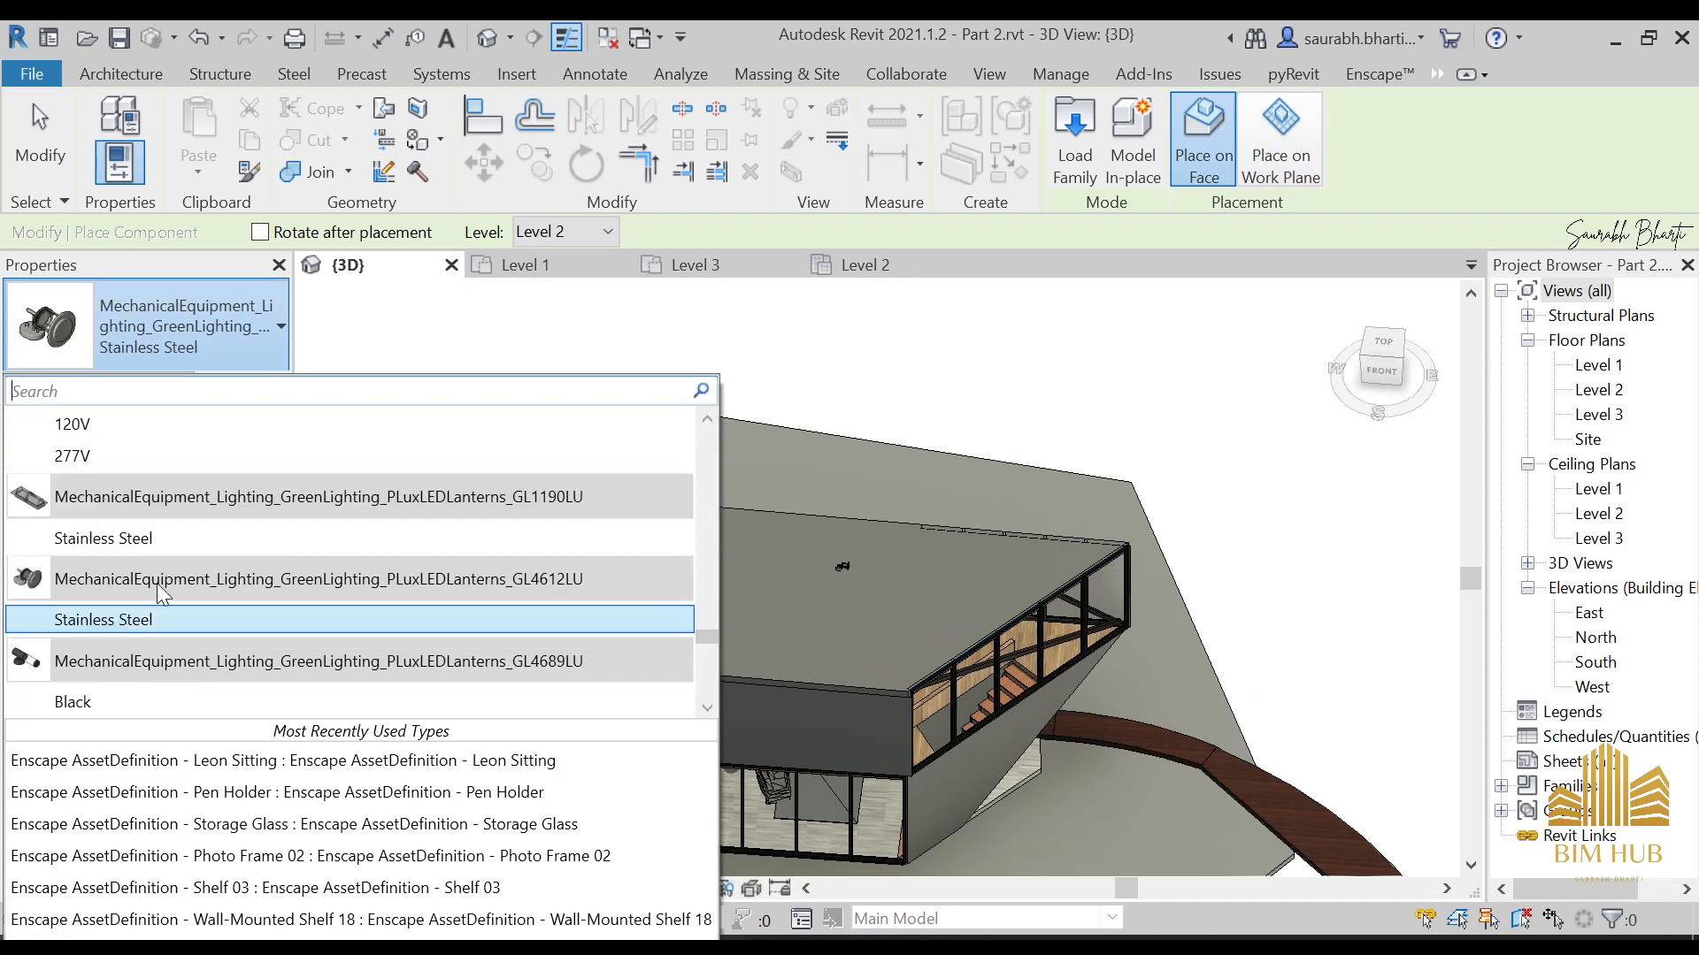
scroll(144, 654, down, 2)
scroll(146, 672, down, 2)
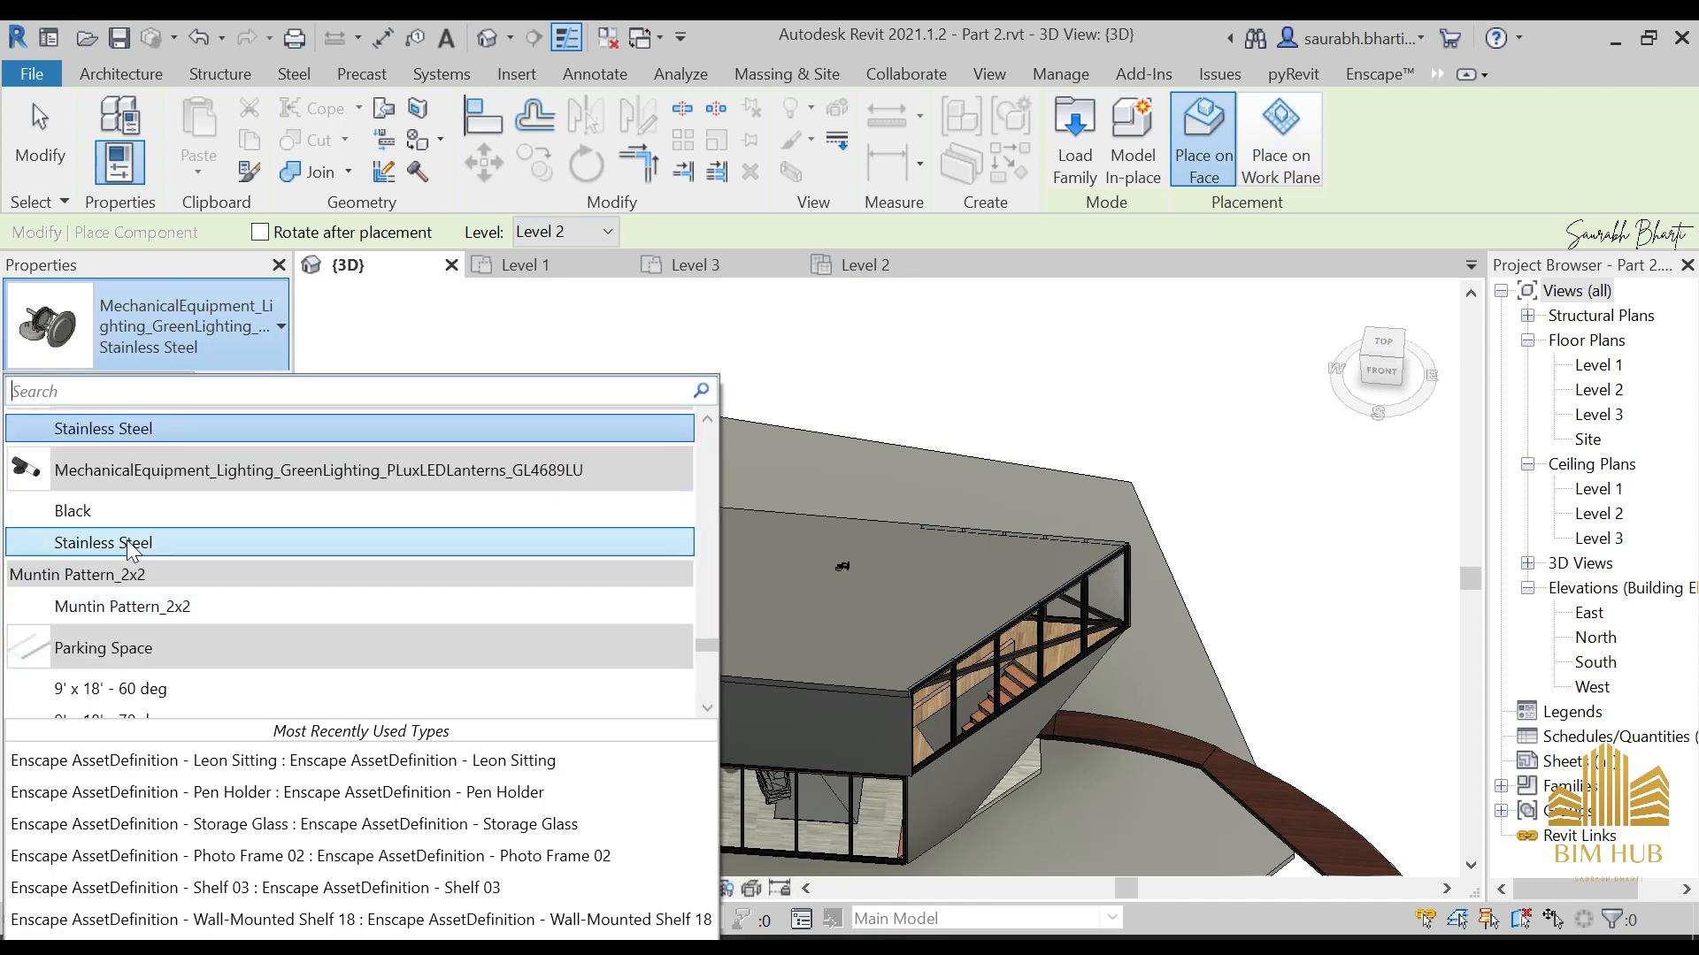
click(130, 511)
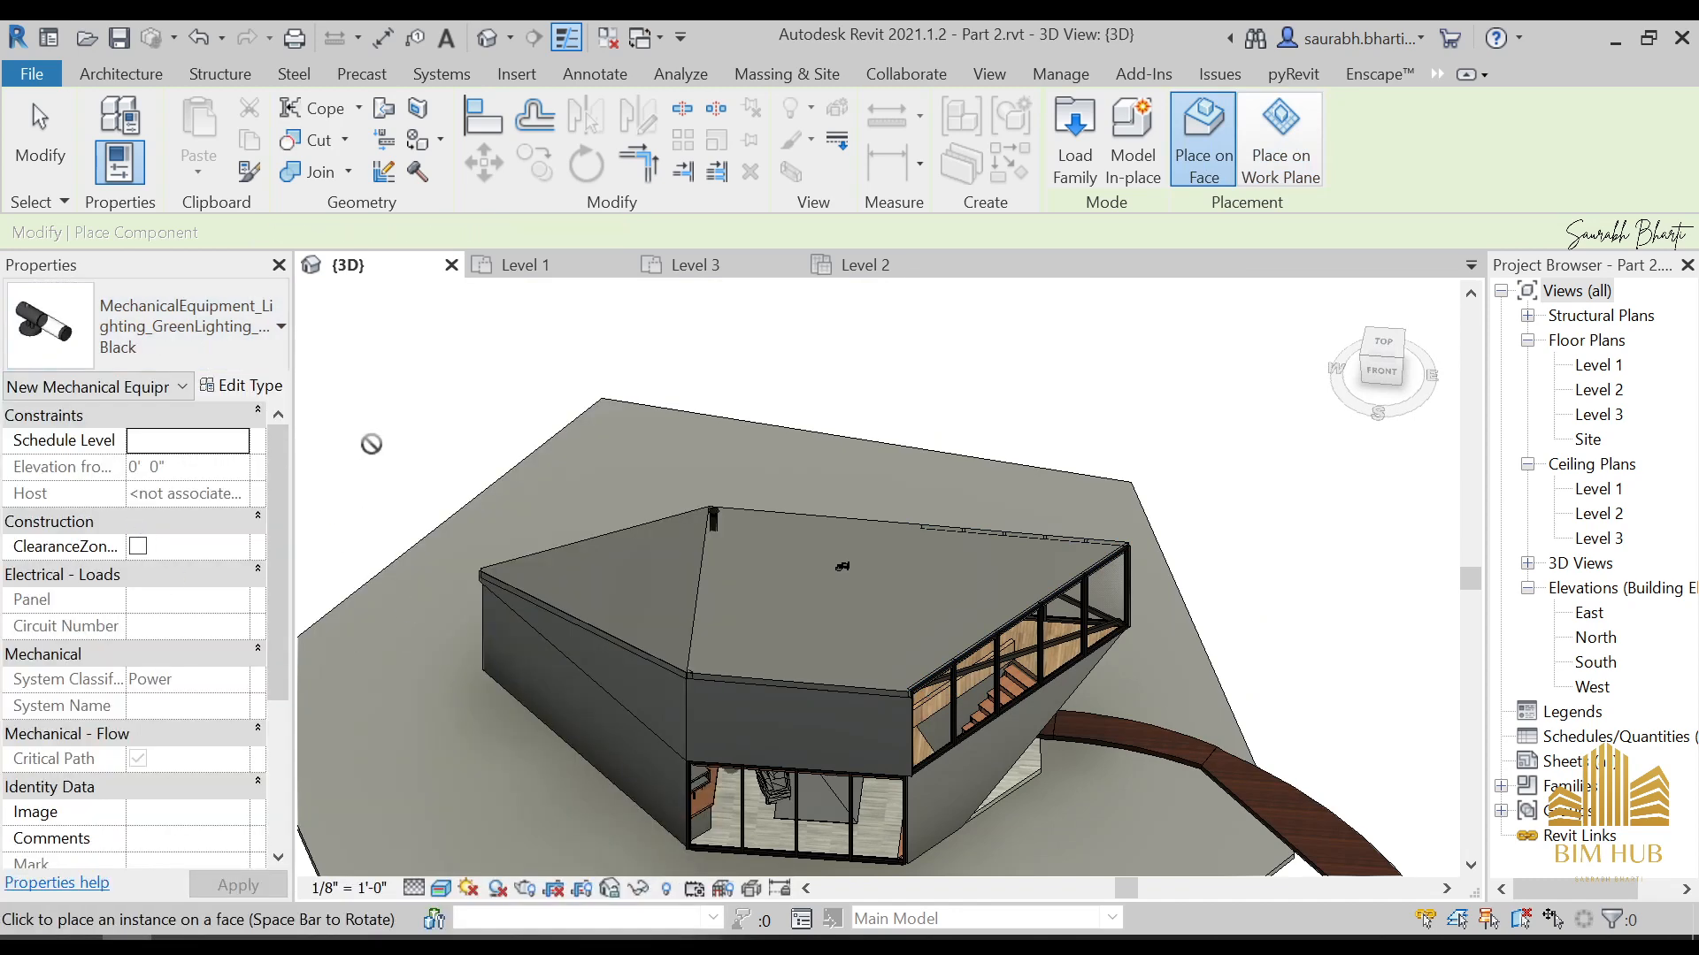
shift+middle_drag(761, 699, 774, 627)
scroll(815, 716, up, 2)
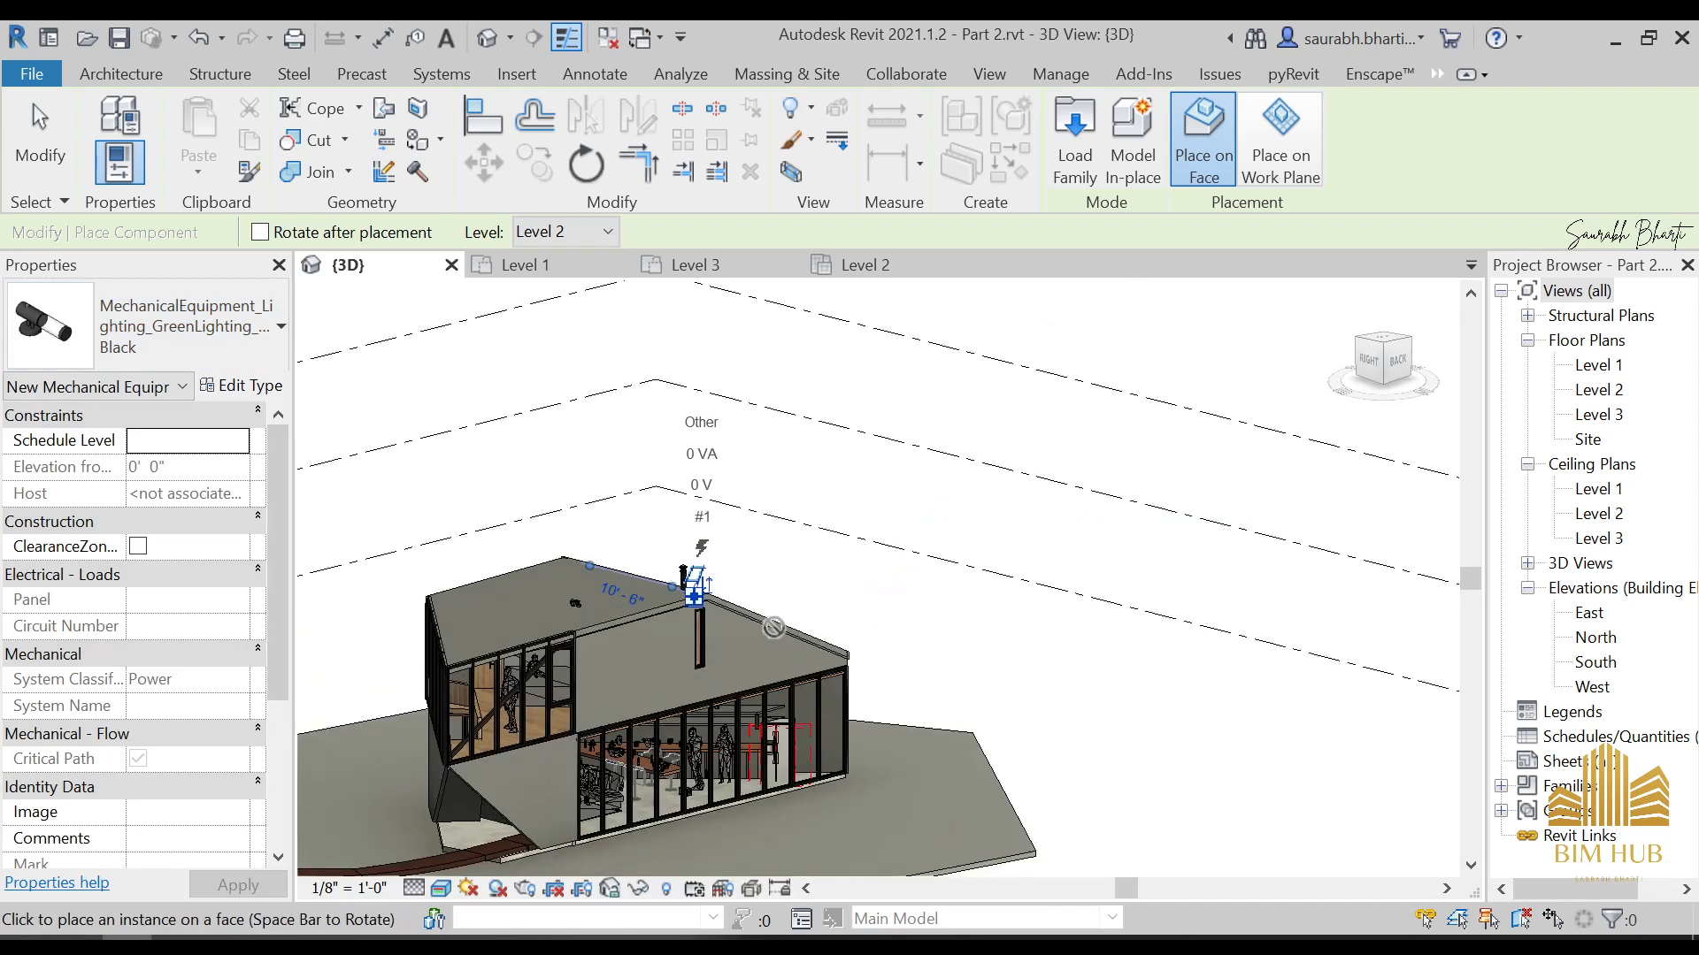
Place a Black lantern on the sloping wall beneath the glazed upper-floor overhang, beside the entrance
scroll(774, 627, up, 1)
scroll(575, 685, down, 2)
shift+middle_drag(575, 685, 289, 642)
shift+middle_drag(661, 761, 592, 753)
scroll(592, 753, up, 3)
shift+middle_drag(695, 796, 429, 741)
scroll(684, 788, up, 3)
scroll(684, 789, up, 5)
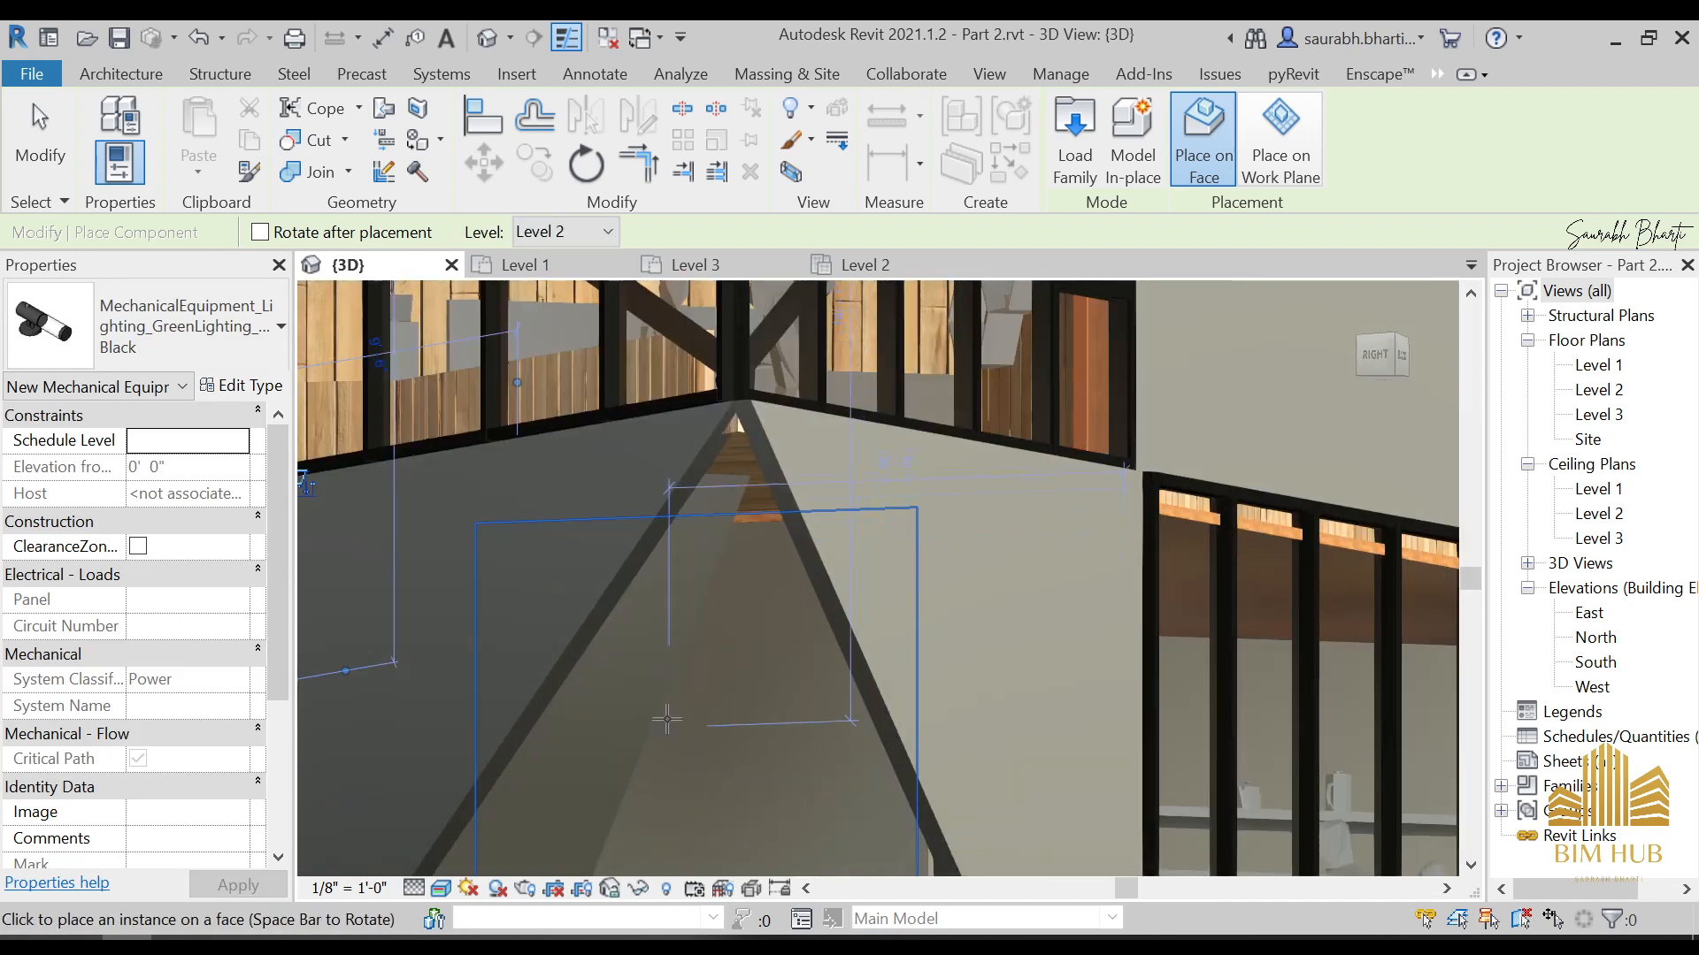
shift+middle_drag(675, 720, 576, 661)
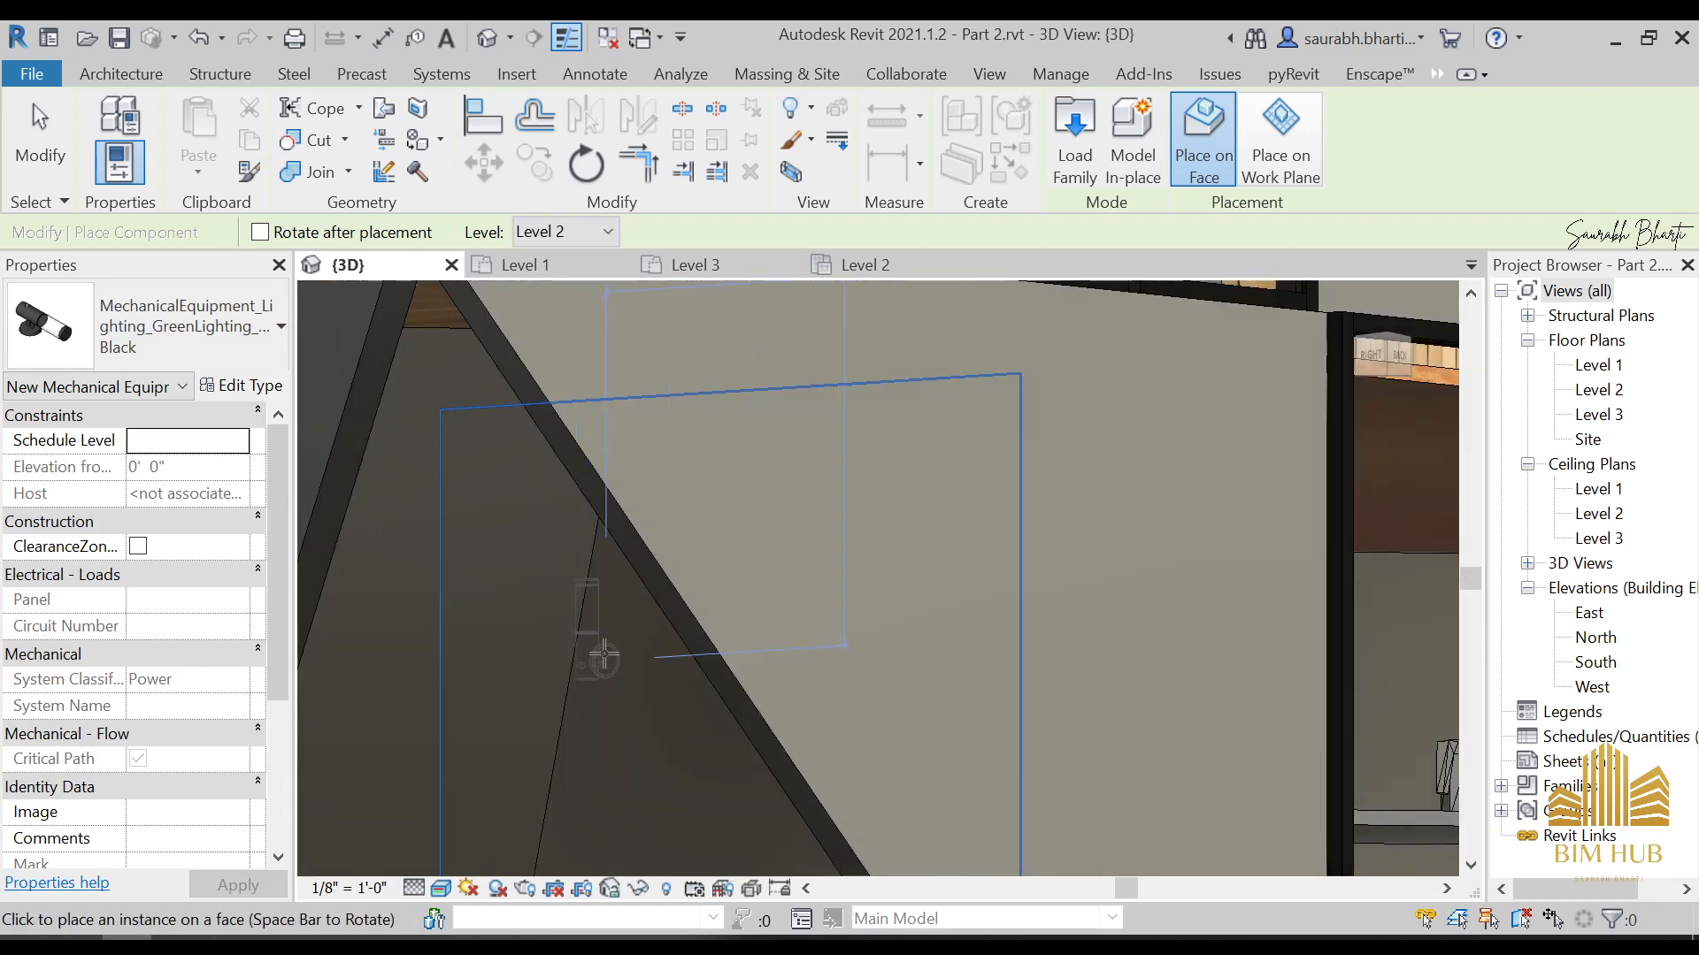
scroll(609, 665, down, 10)
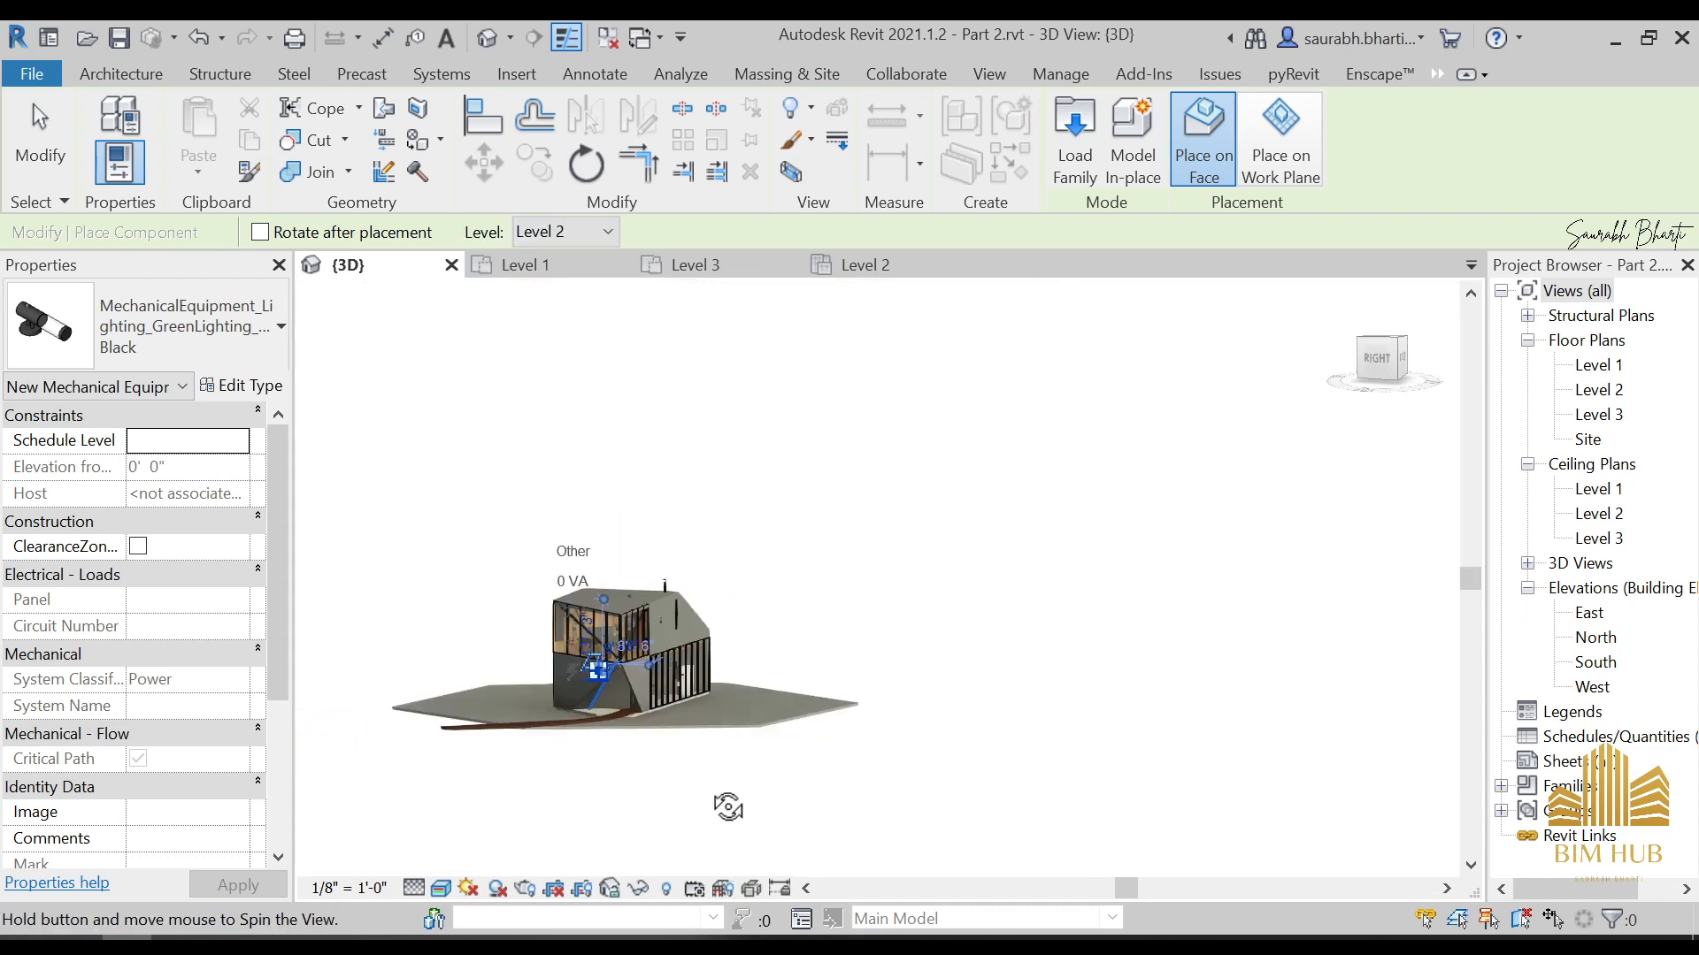
Place Black lanterns on the front wall near its glazed corner and on the main roof face near the glazed edge
scroll(647, 622, up, 5)
shift+middle_drag(647, 622, 823, 591)
scroll(532, 648, up, 1)
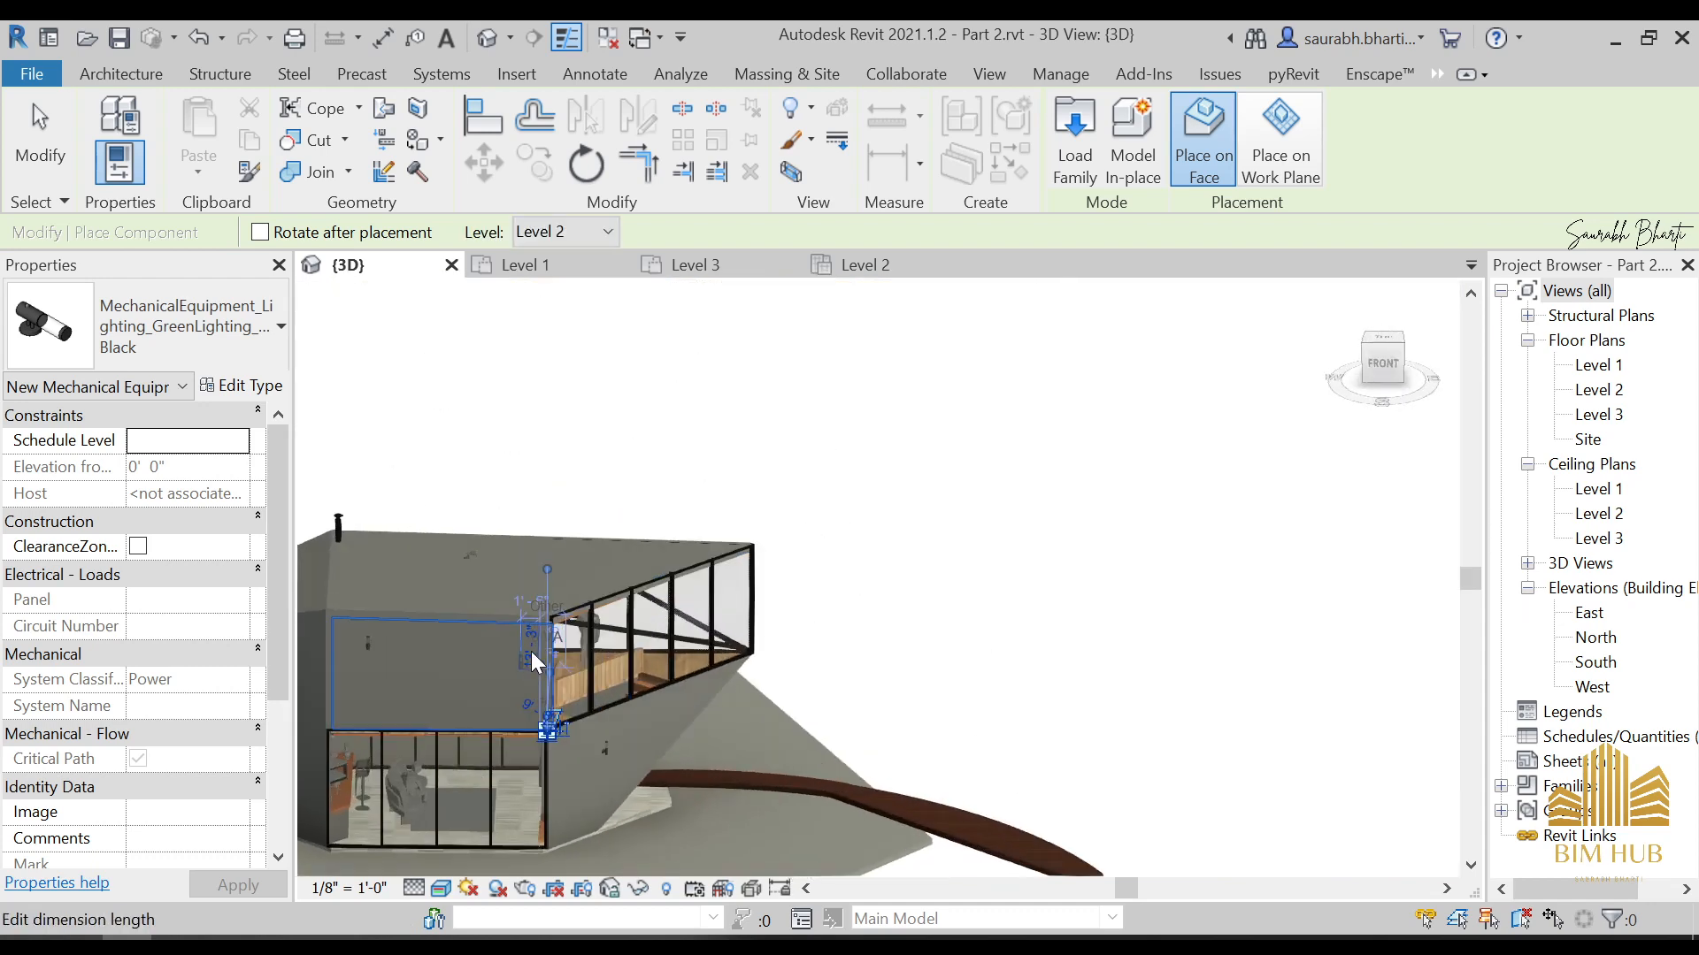
scroll(533, 642, down, 3)
scroll(522, 652, up, 3)
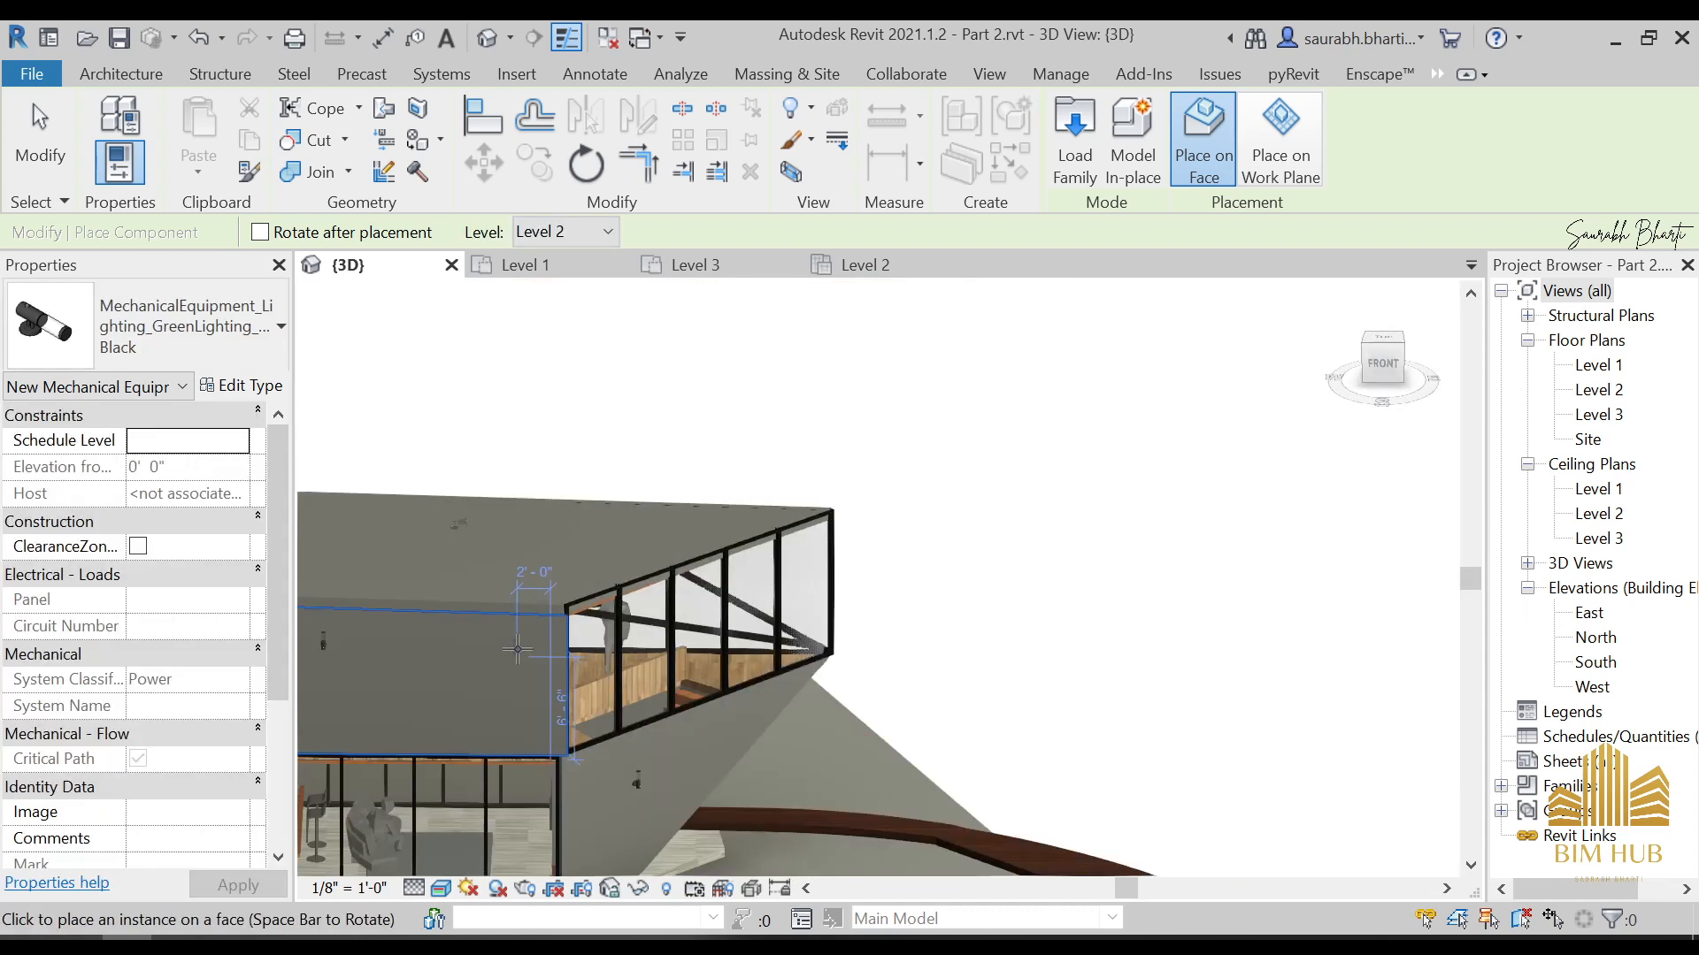
click(518, 649)
shift+middle_drag(588, 566, 1142, 893)
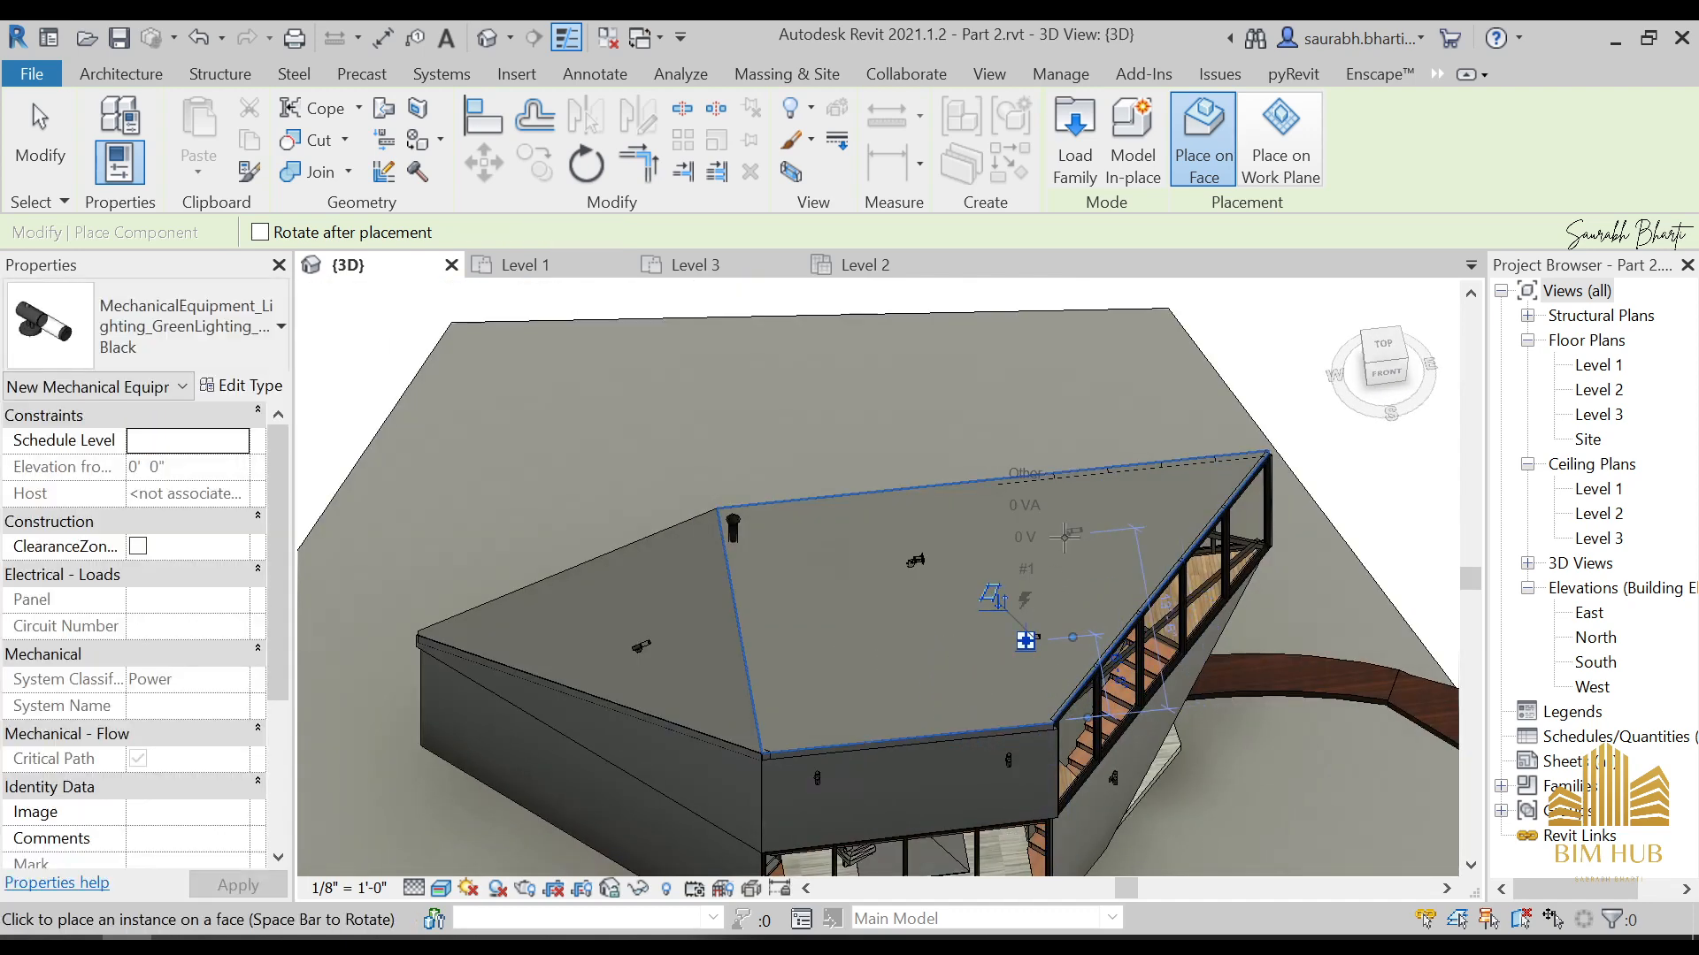
Place a Black lantern near the rear end of the blank ground-floor side wall and end component placement
scroll(1025, 634, down, 2)
shift+middle_drag(772, 797, 847, 481)
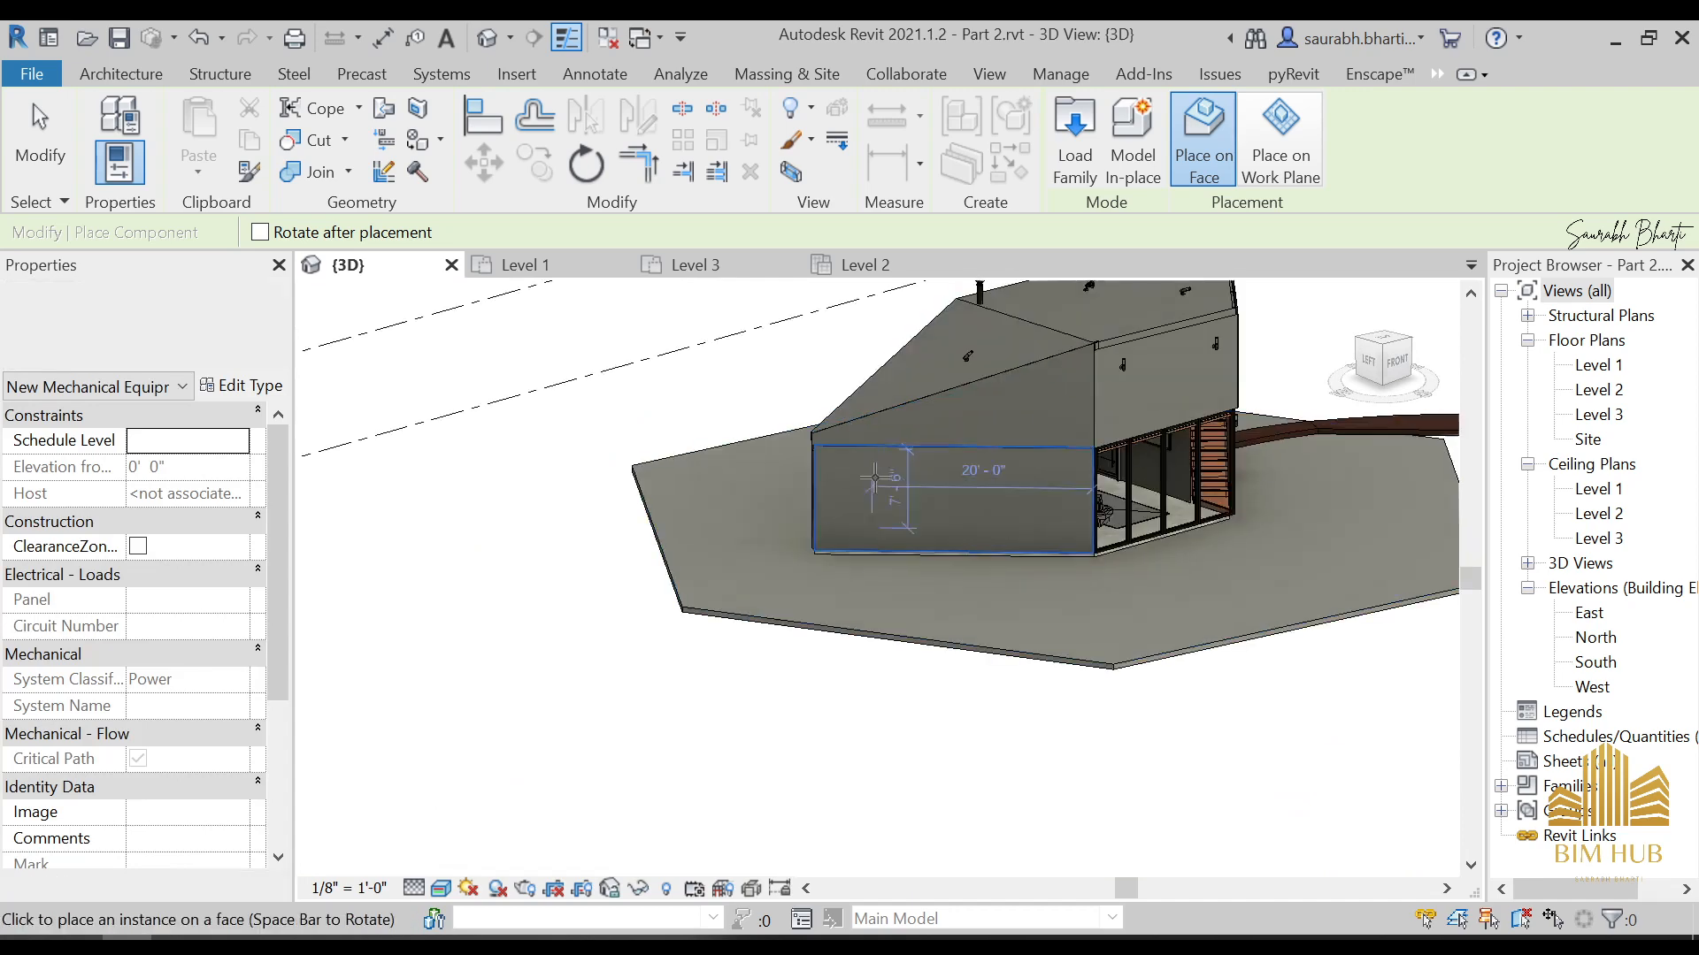
scroll(846, 481, up, 3)
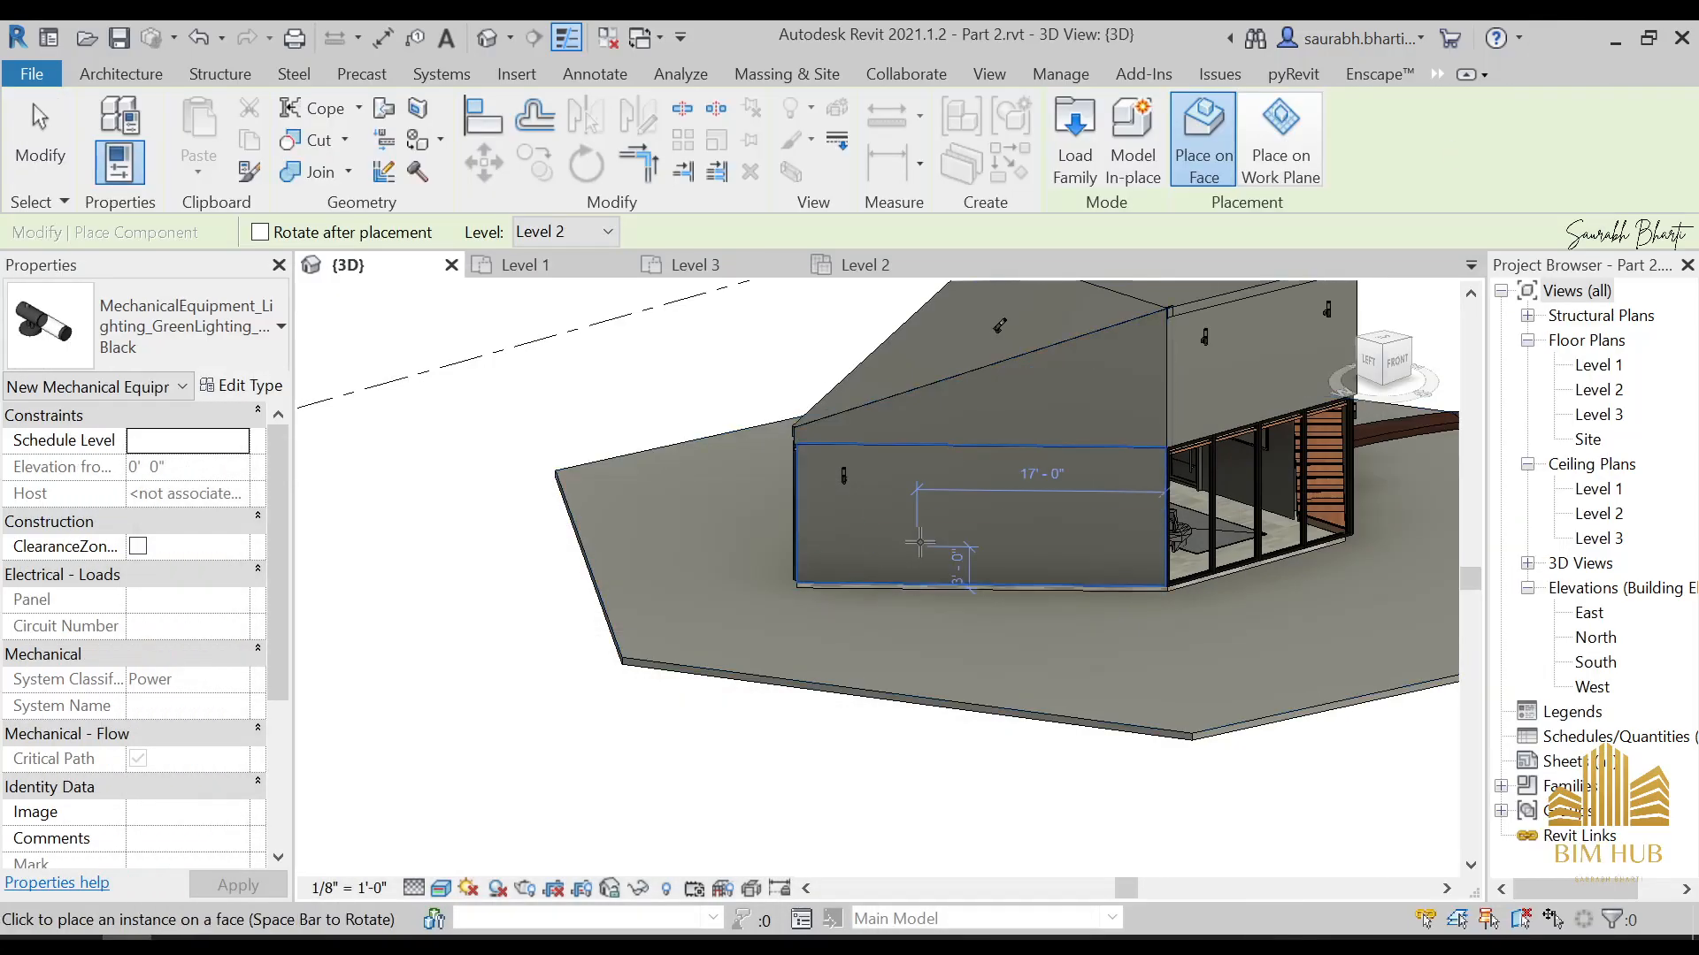
scroll(761, 414, up, 2)
scroll(947, 528, down, 3)
key(Escape)
scroll(947, 592, down, 3)
shift+middle_drag(947, 598, 967, 642)
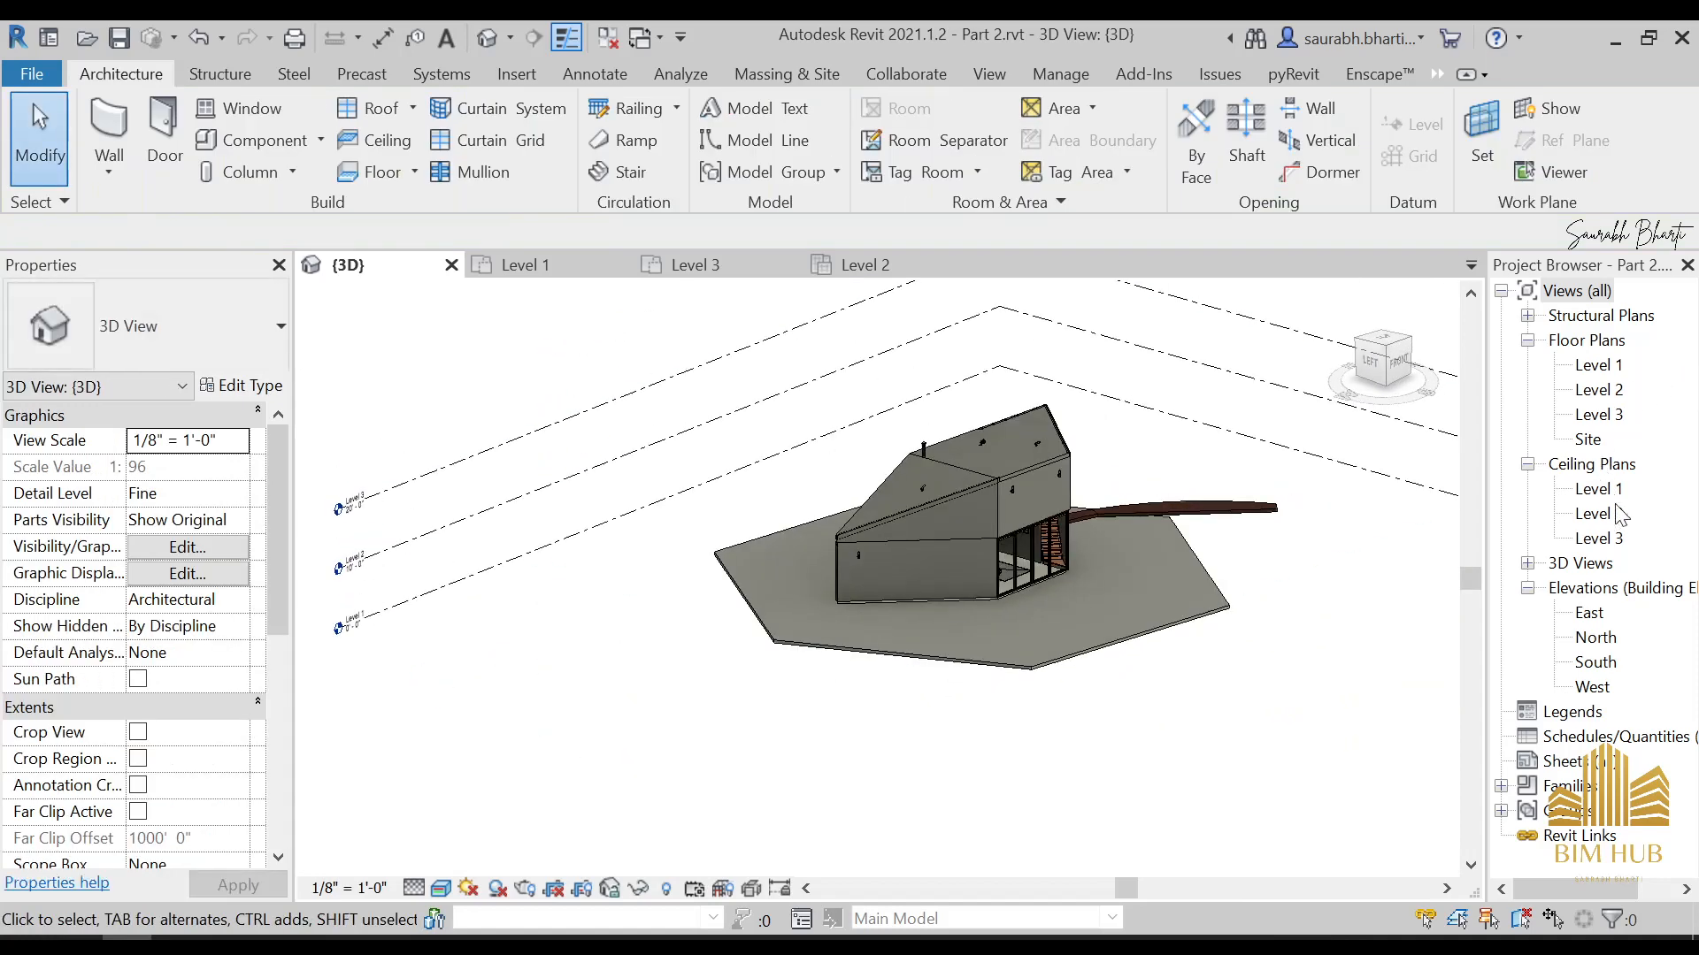
Create a four-point toposurface around the whole building in the Site floor plan, at absolute elevation 0' 0"
double_click(1588, 441)
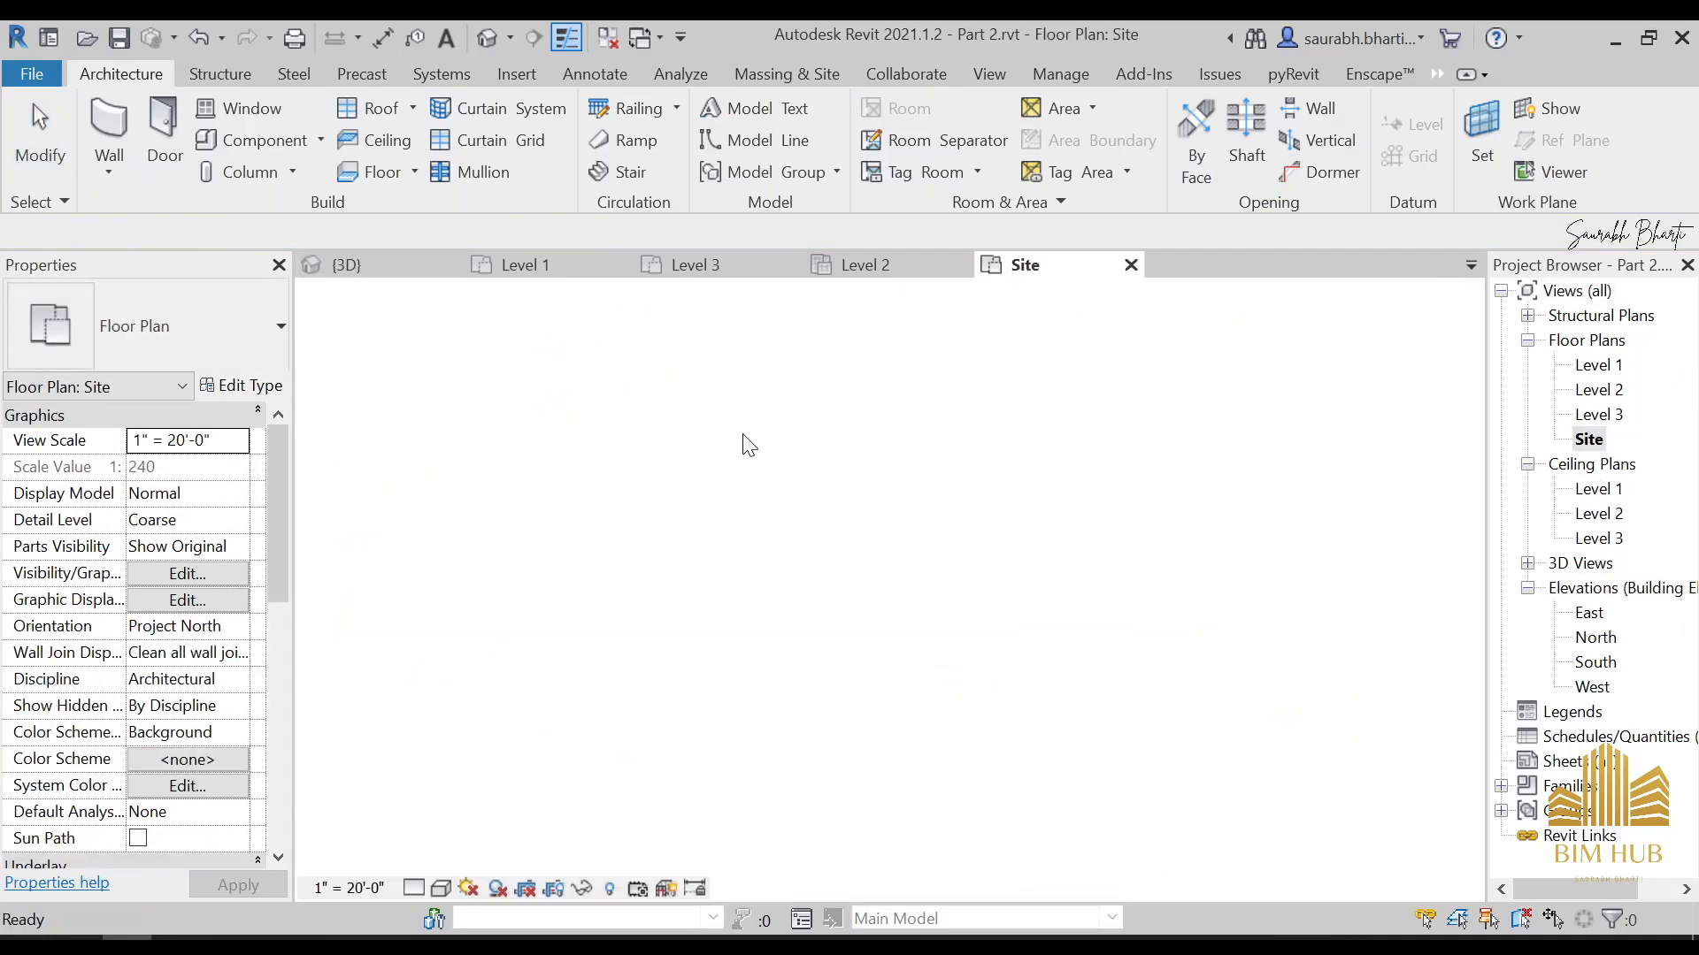
click(783, 76)
click(622, 132)
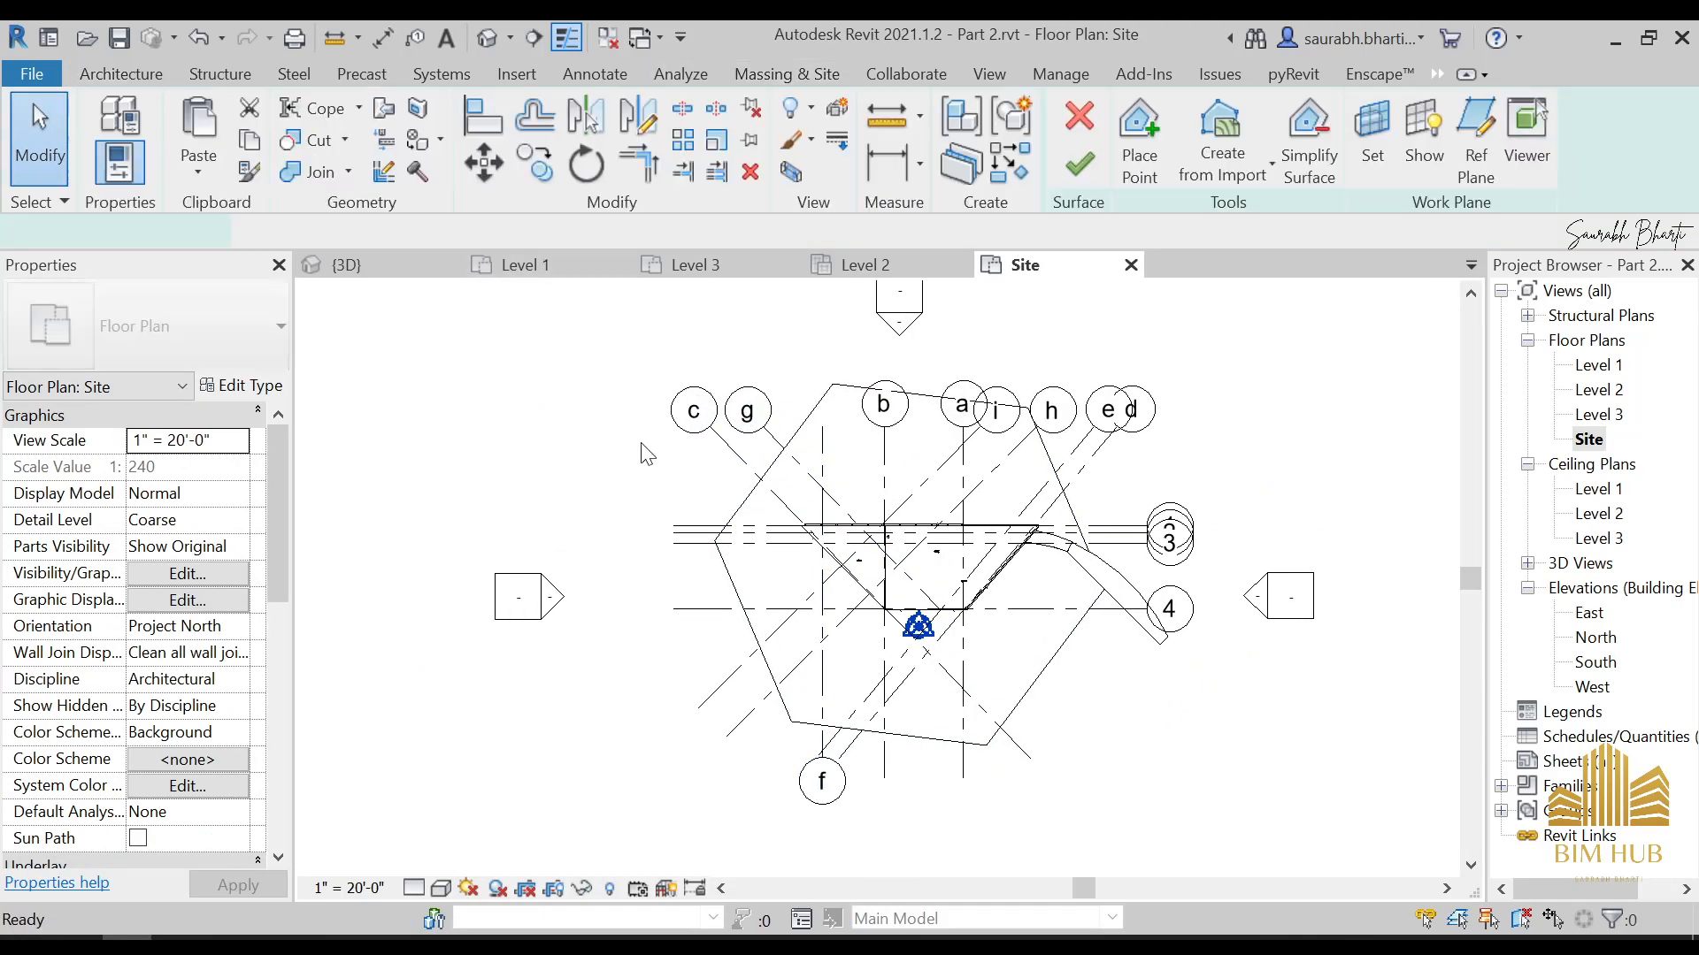
click(1126, 128)
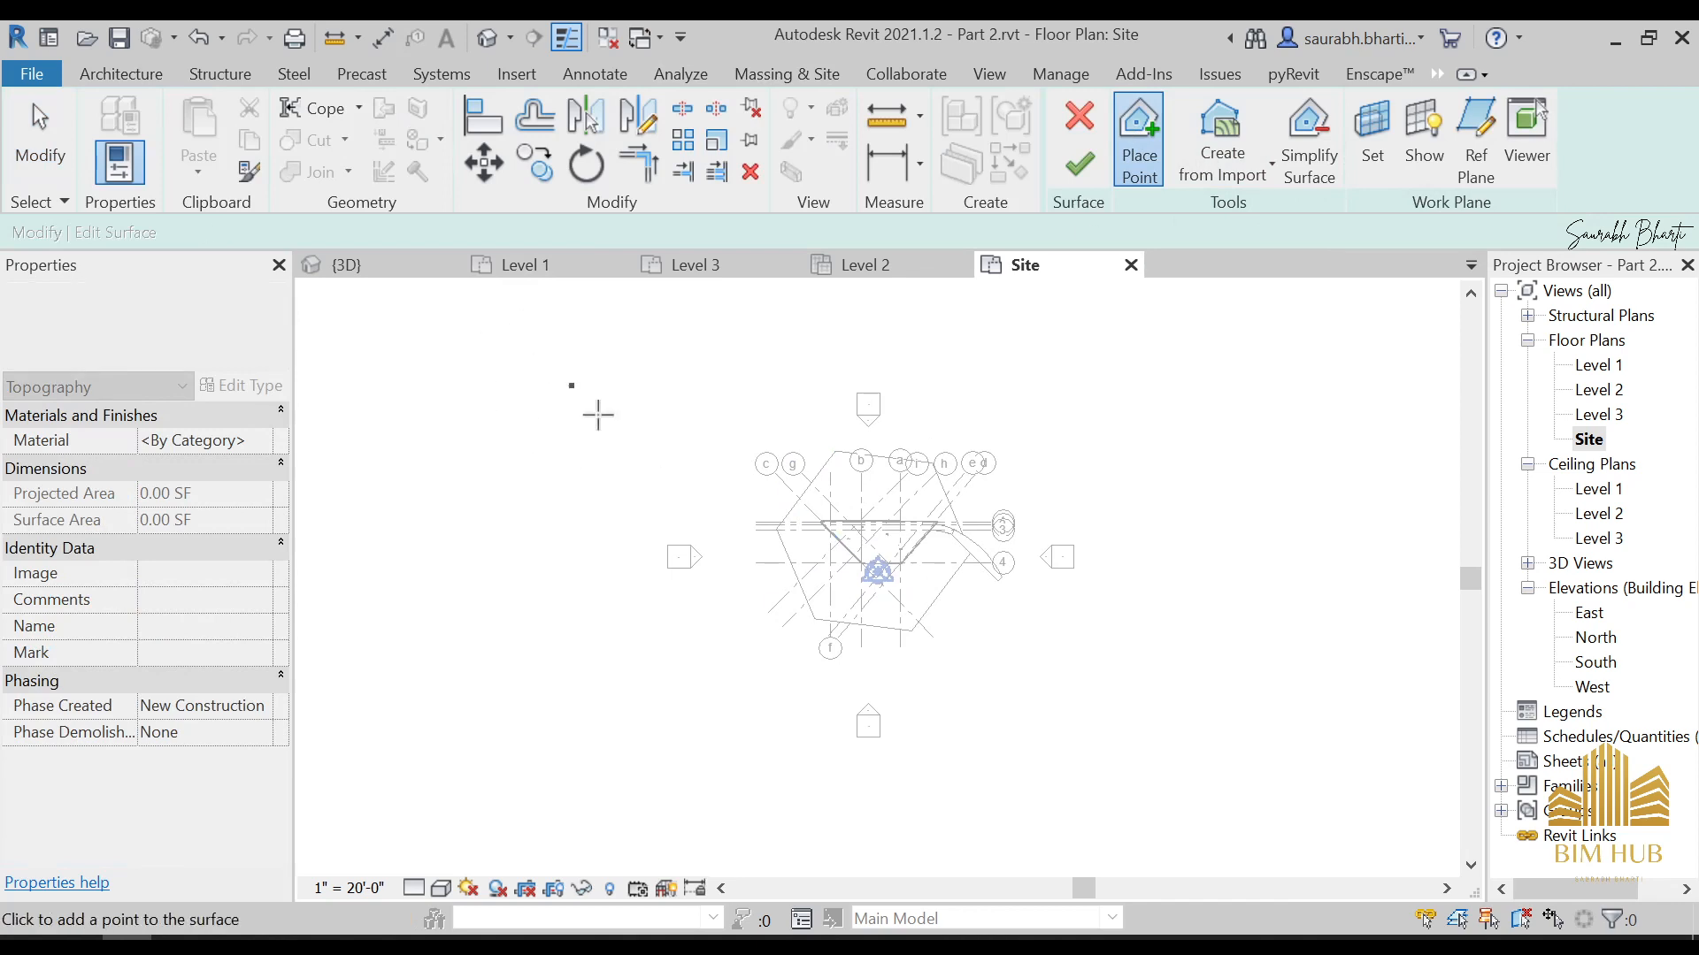
click(1183, 343)
click(1196, 761)
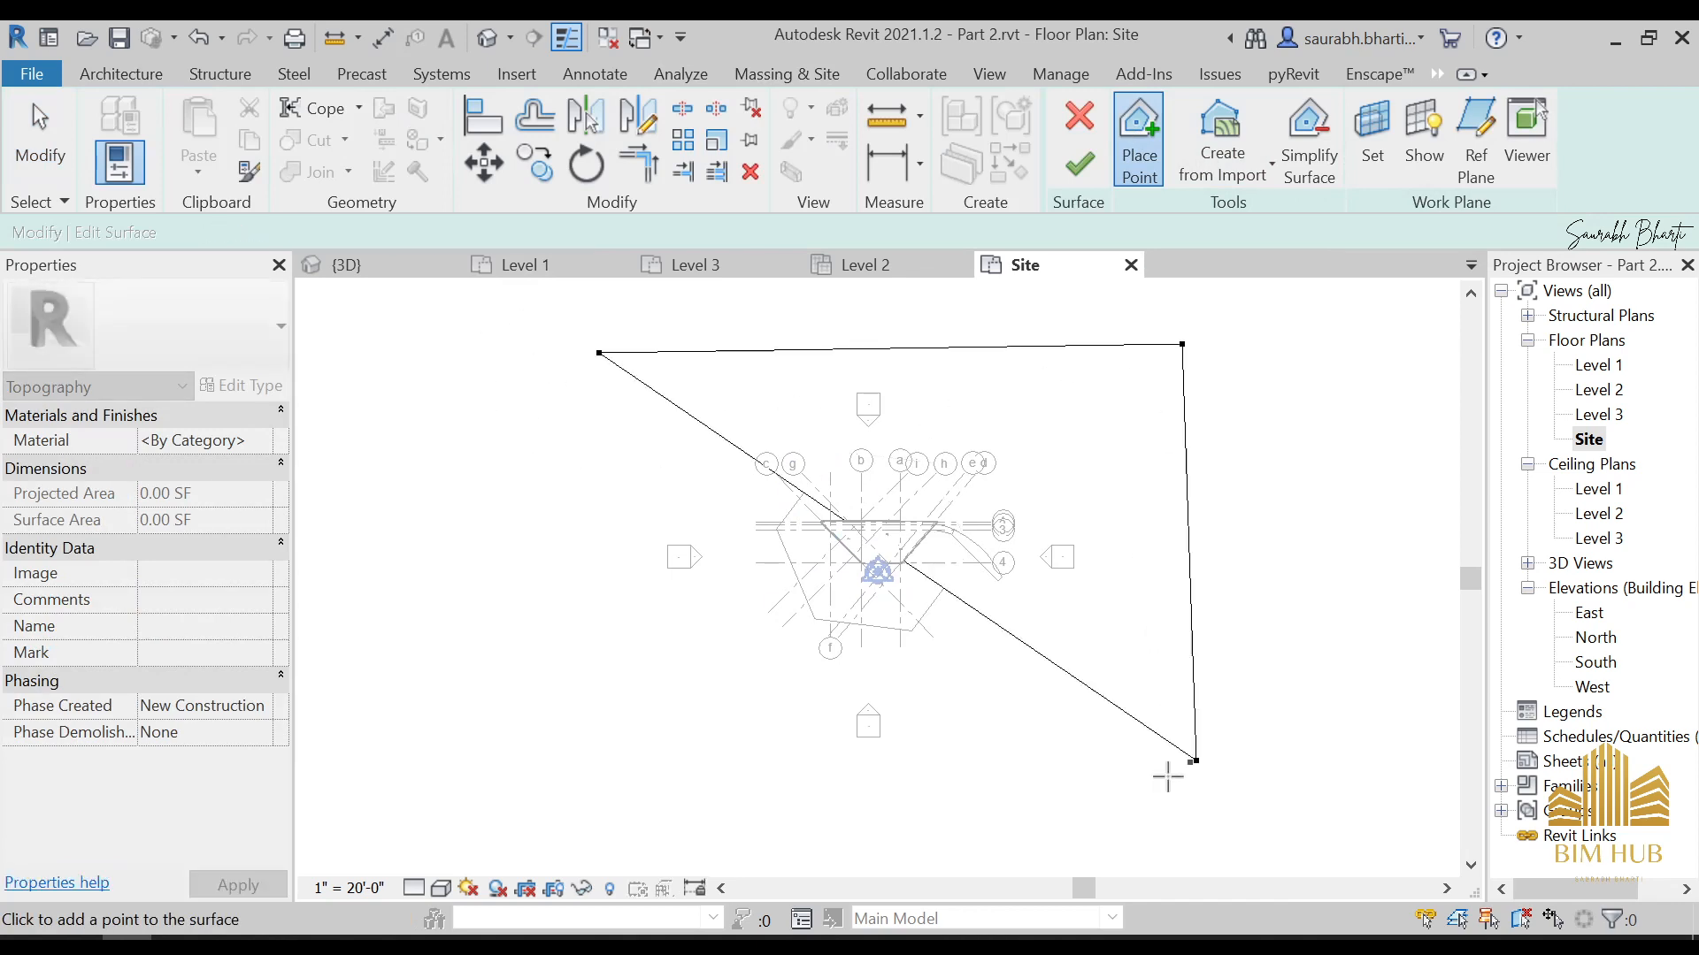
click(559, 772)
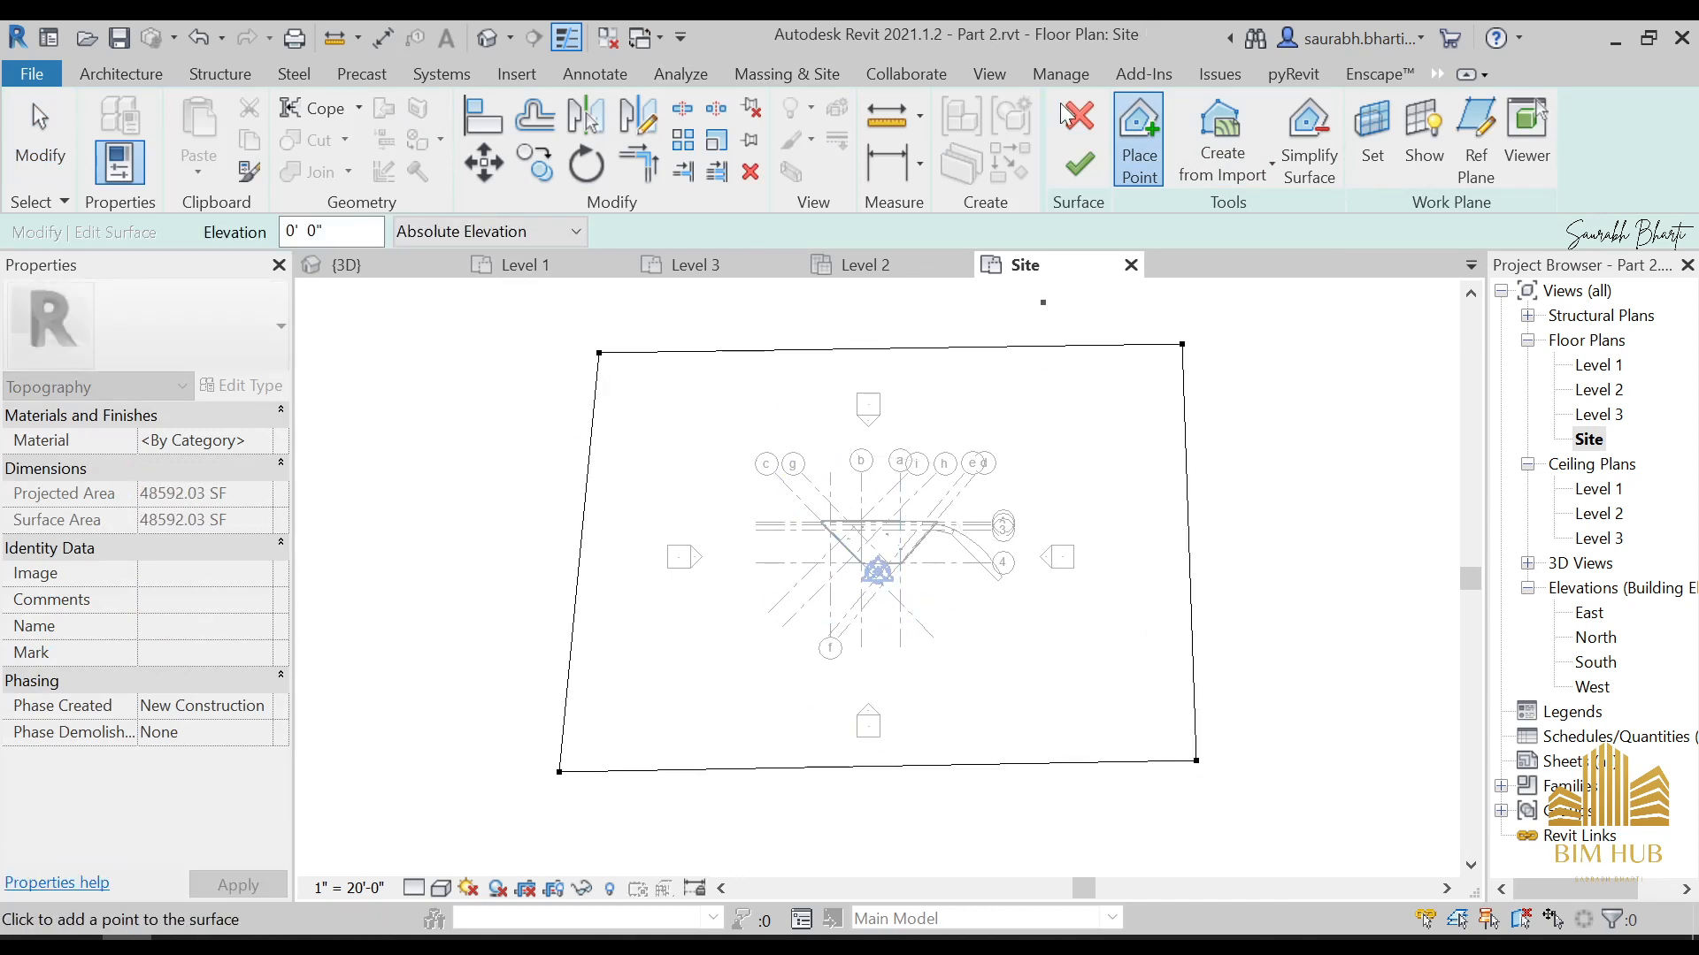
click(1078, 167)
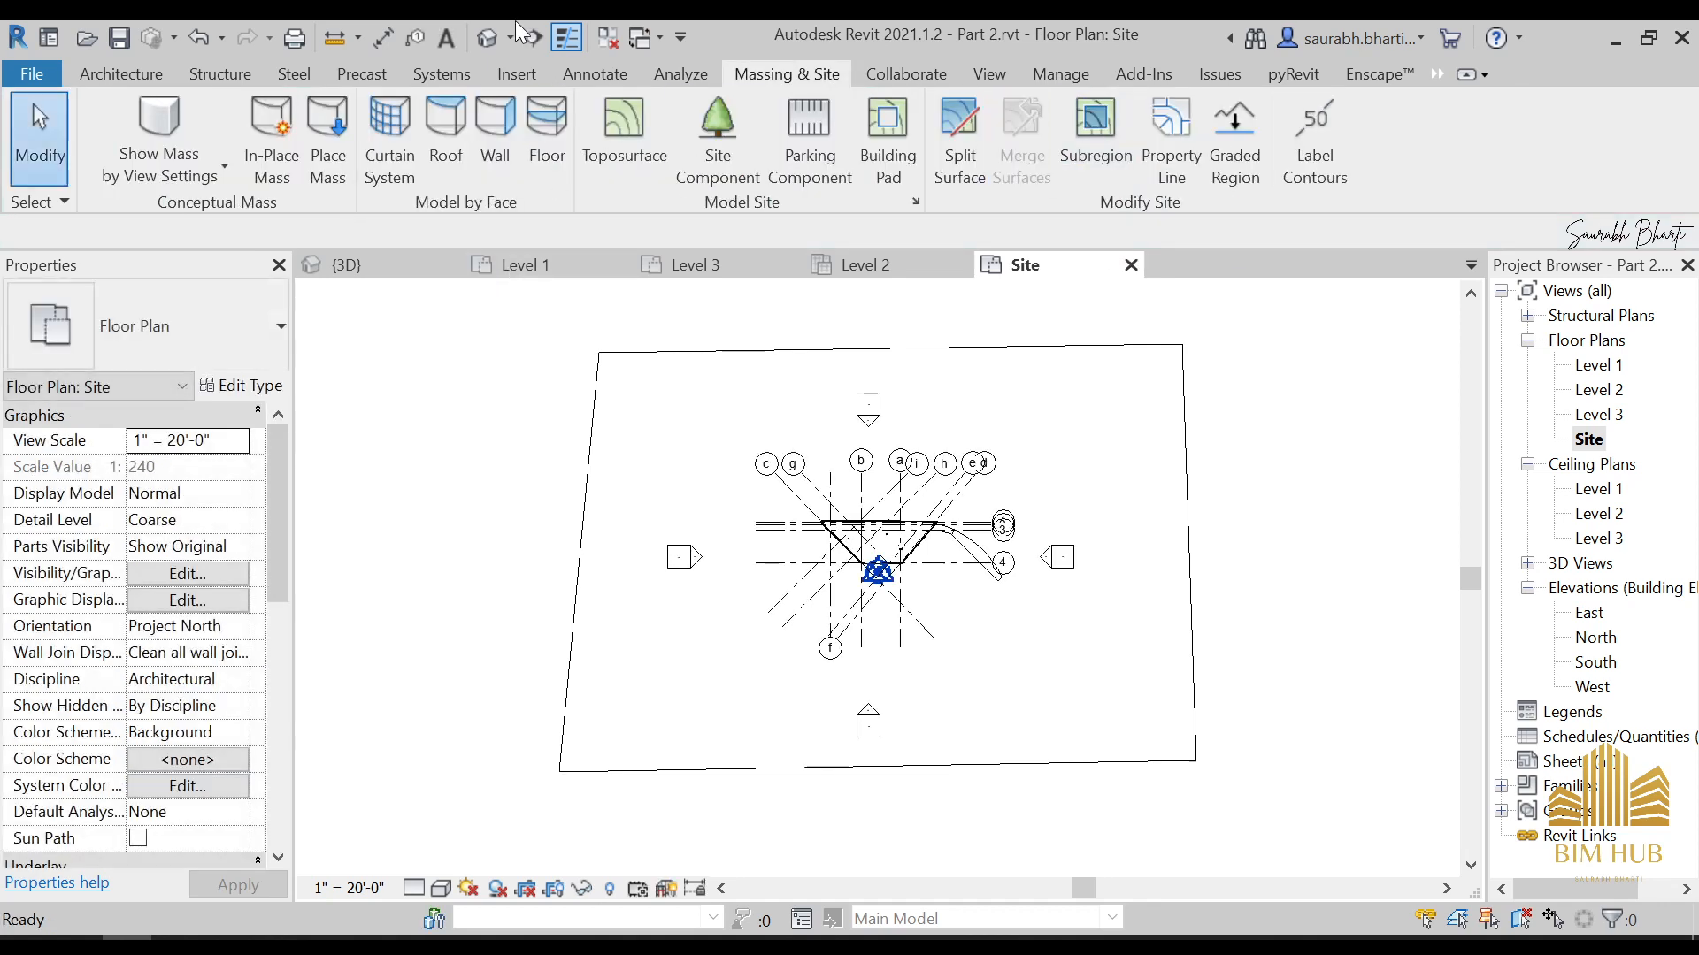
Examine the toposurface in the 3D view and how it meets the outer floor around the house
click(489, 37)
scroll(787, 496, down, 4)
shift+middle_drag(818, 588, 827, 512)
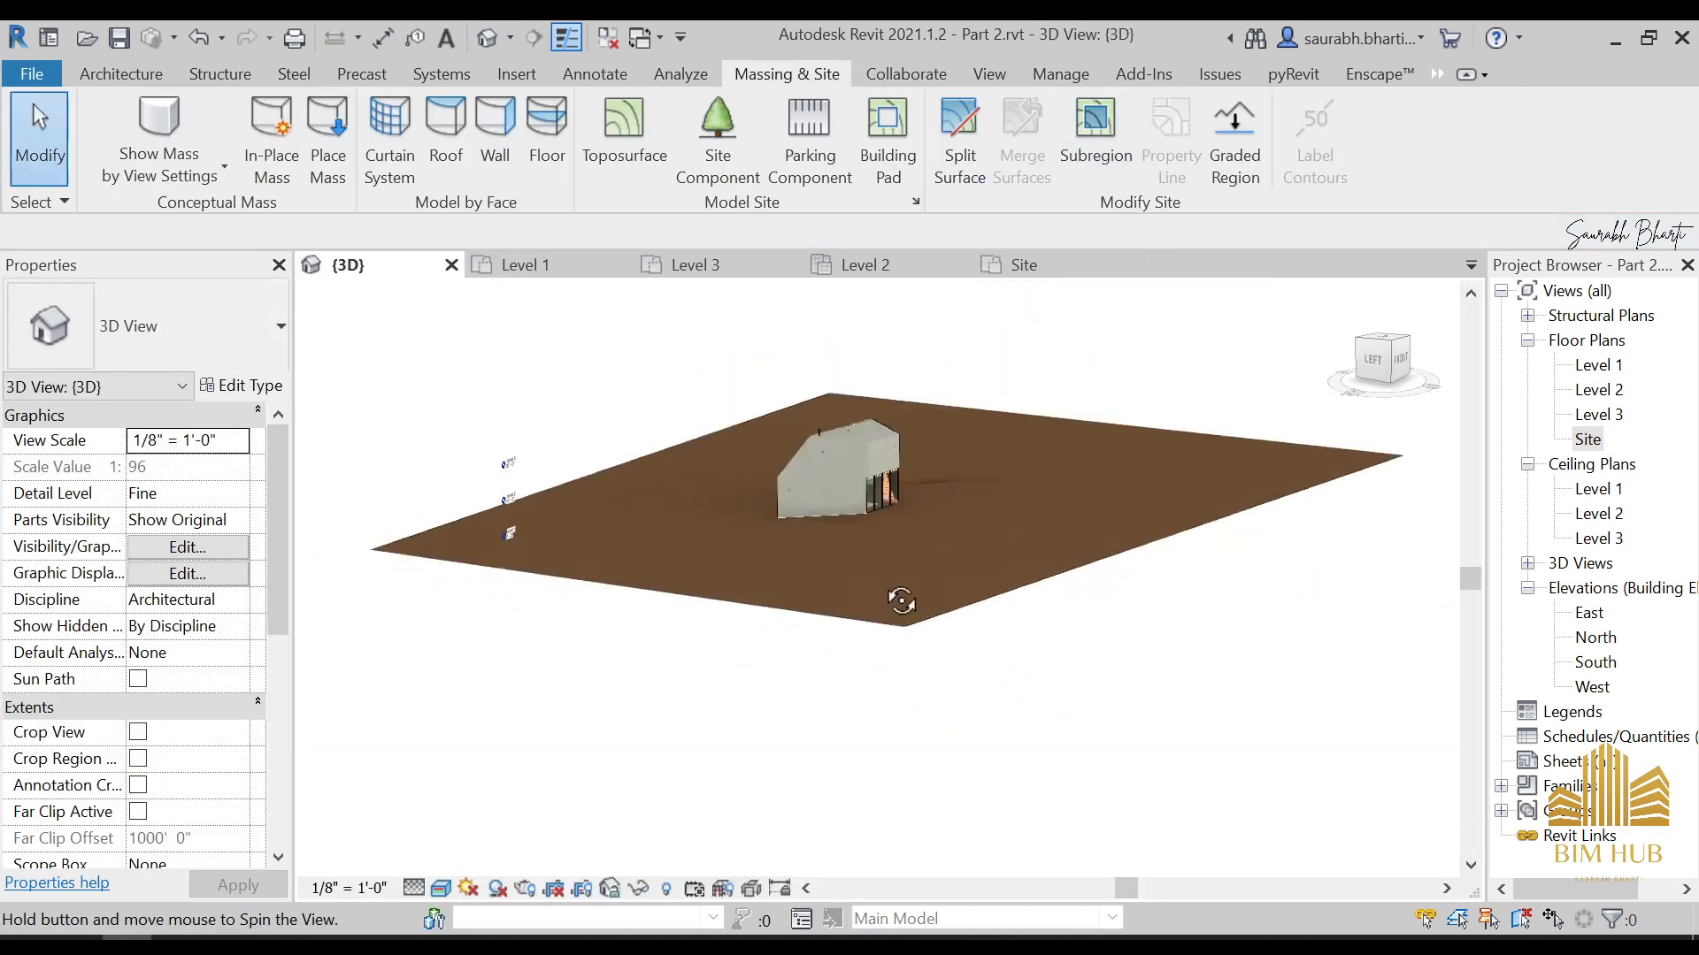
shift+middle_drag(899, 599, 856, 572)
shift+middle_drag(1009, 595, 899, 675)
scroll(857, 599, up, 4)
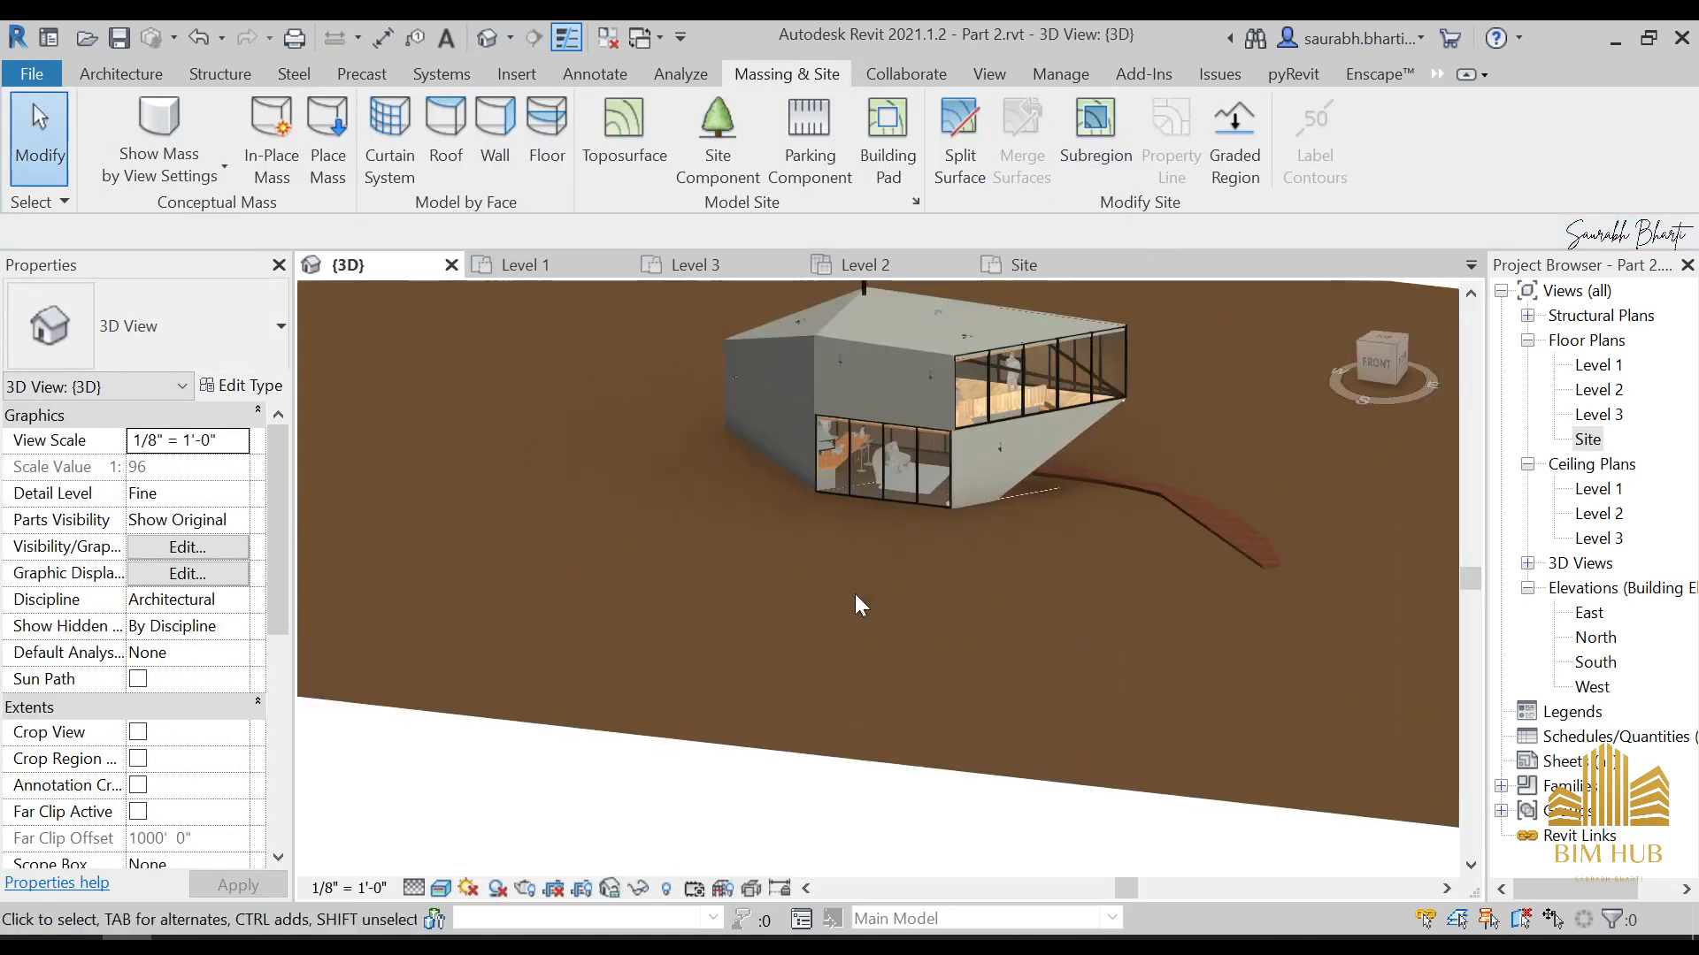
click(823, 750)
scroll(832, 699, down, 5)
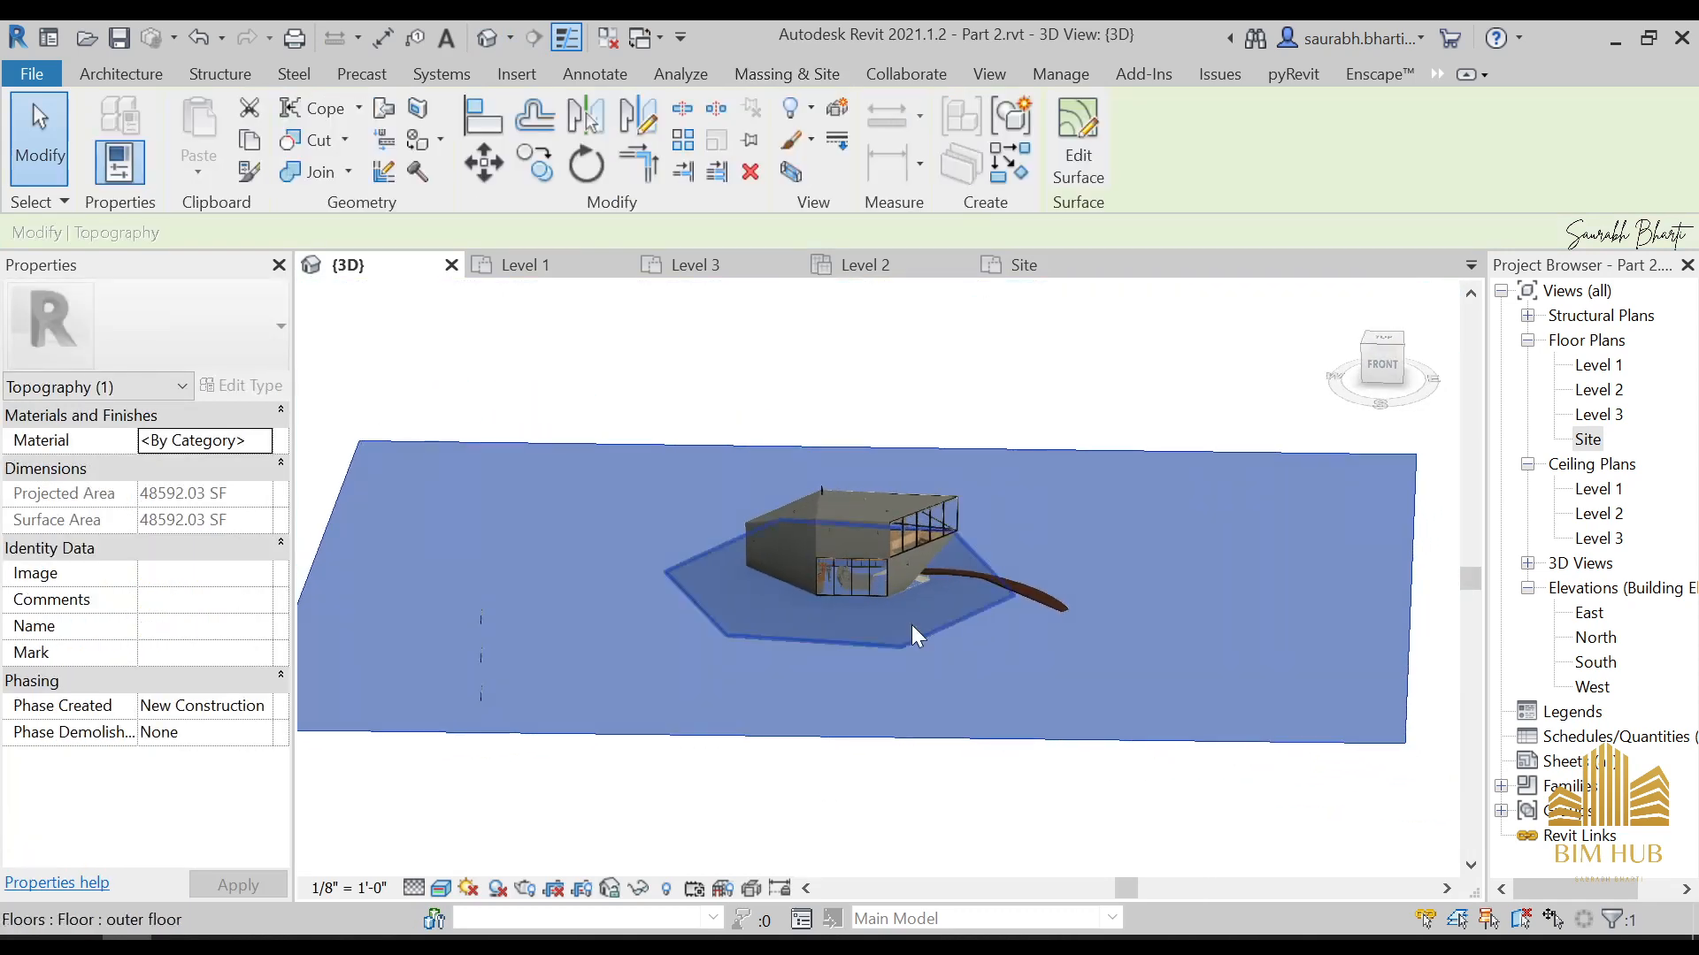
Edit the toposurface in the Site floor plan and set its two rear boundary points to elevation -6"
double_click(1588, 440)
scroll(1080, 417, down, 3)
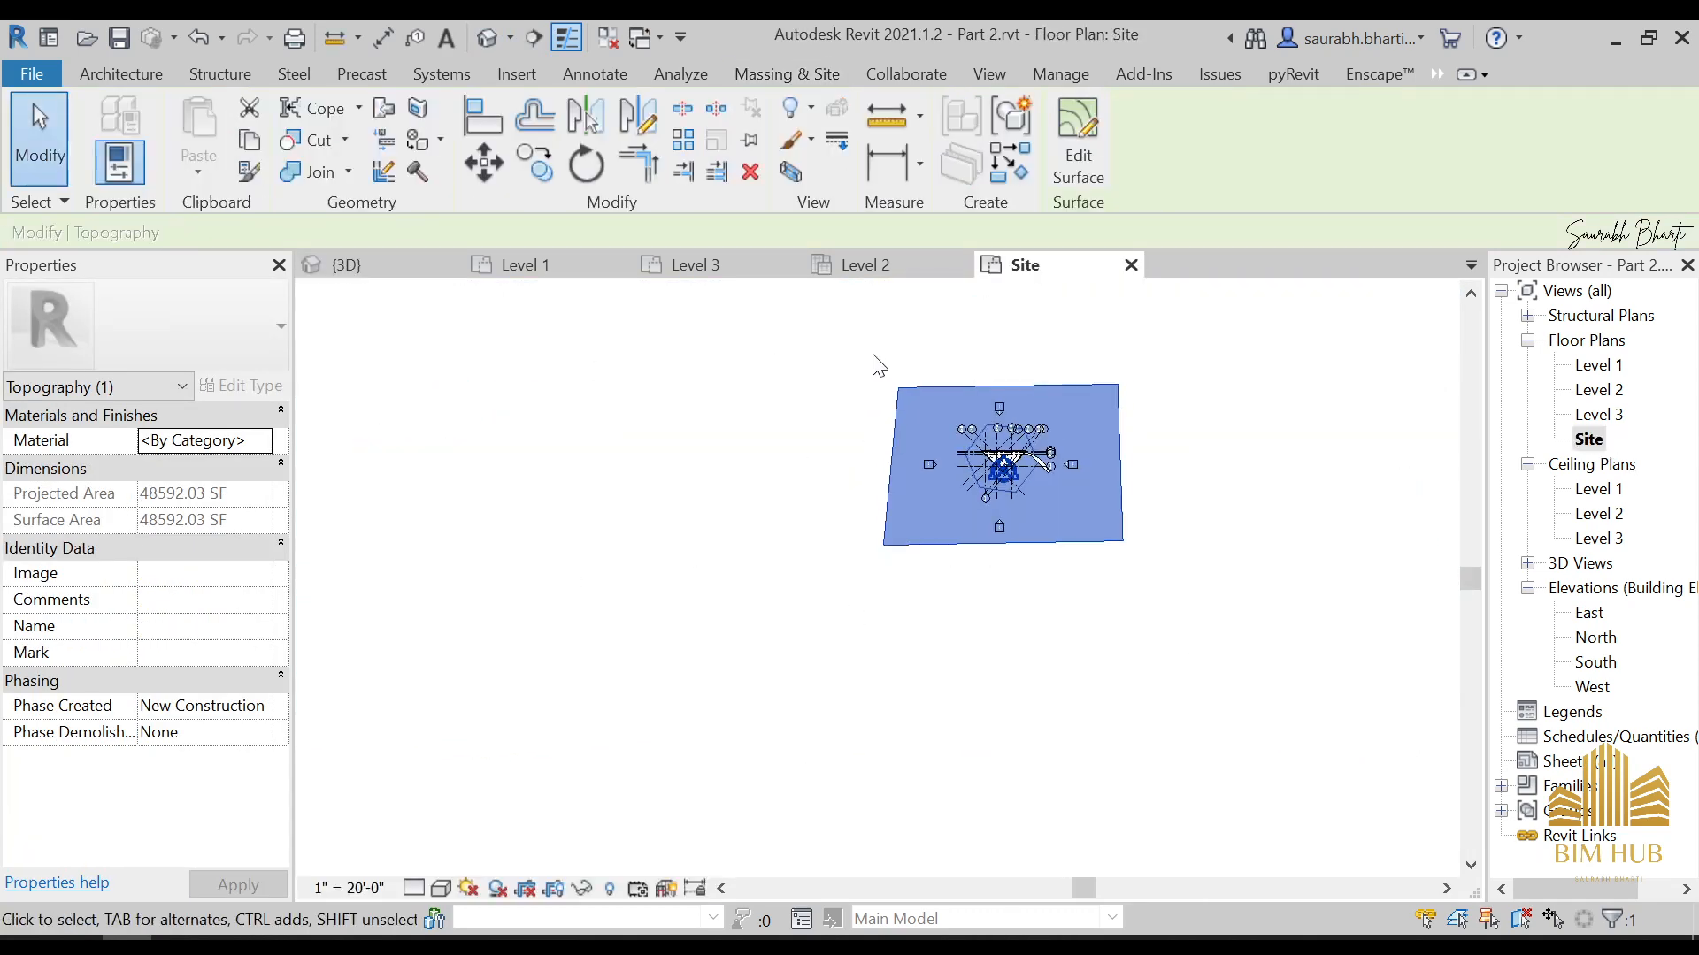
click(887, 376)
click(1112, 421)
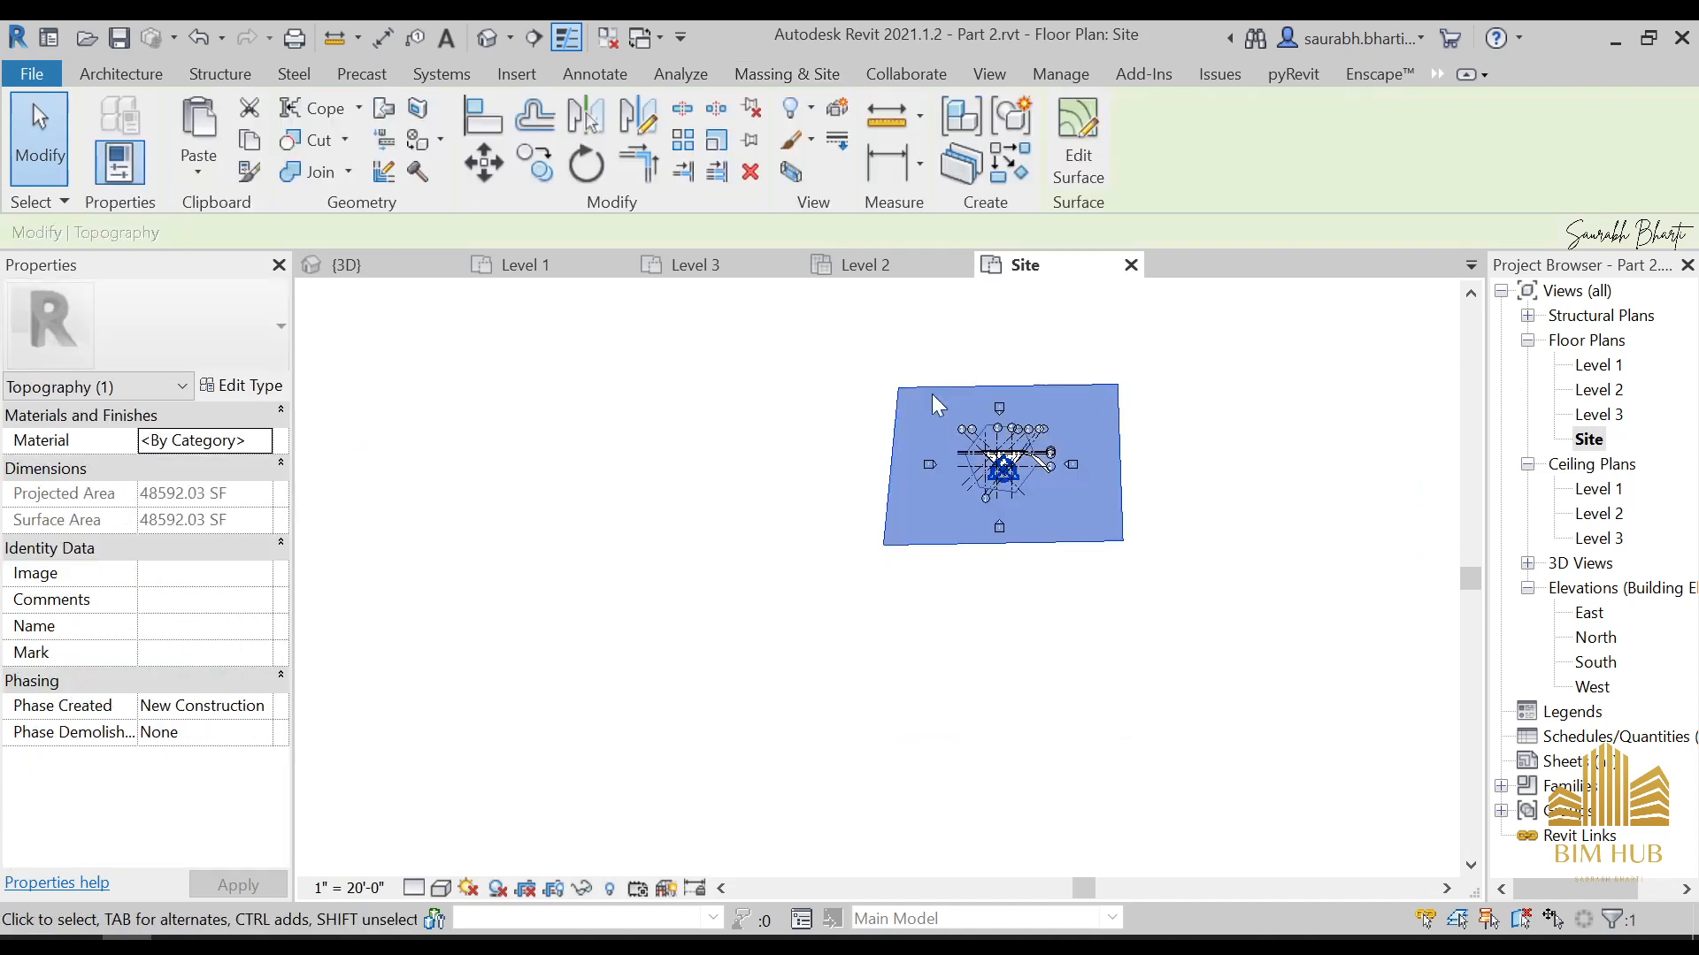
middle_drag(936, 395, 876, 479)
click(1080, 141)
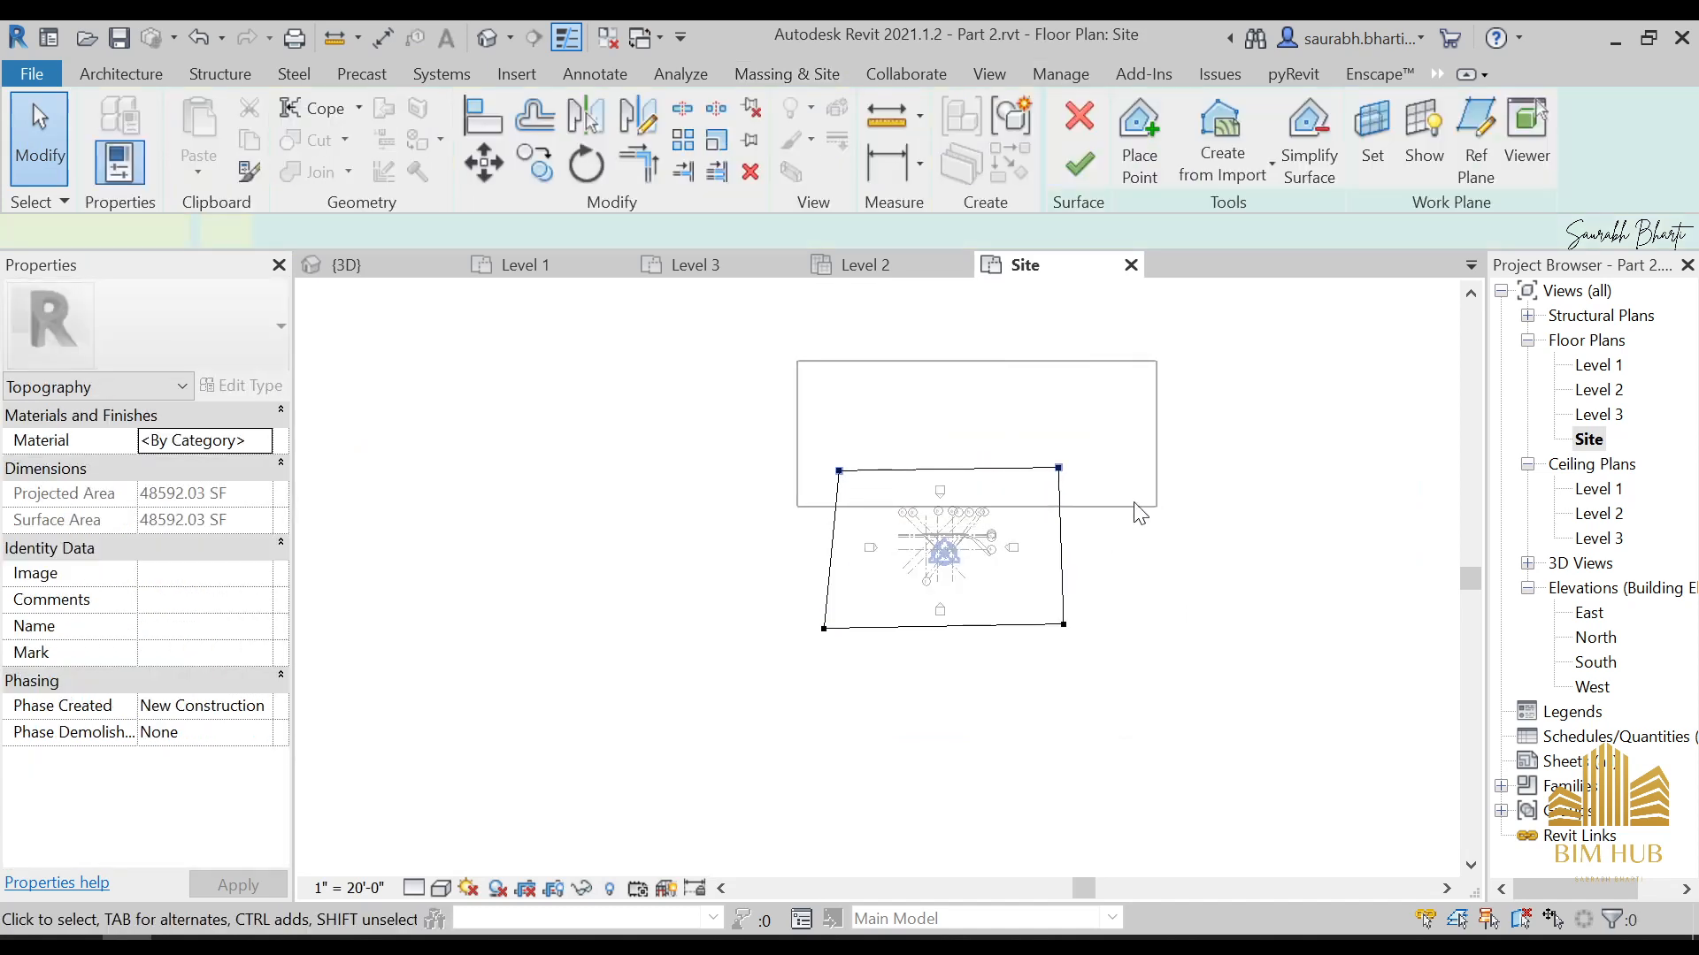
drag(1141, 513, 1141, 514)
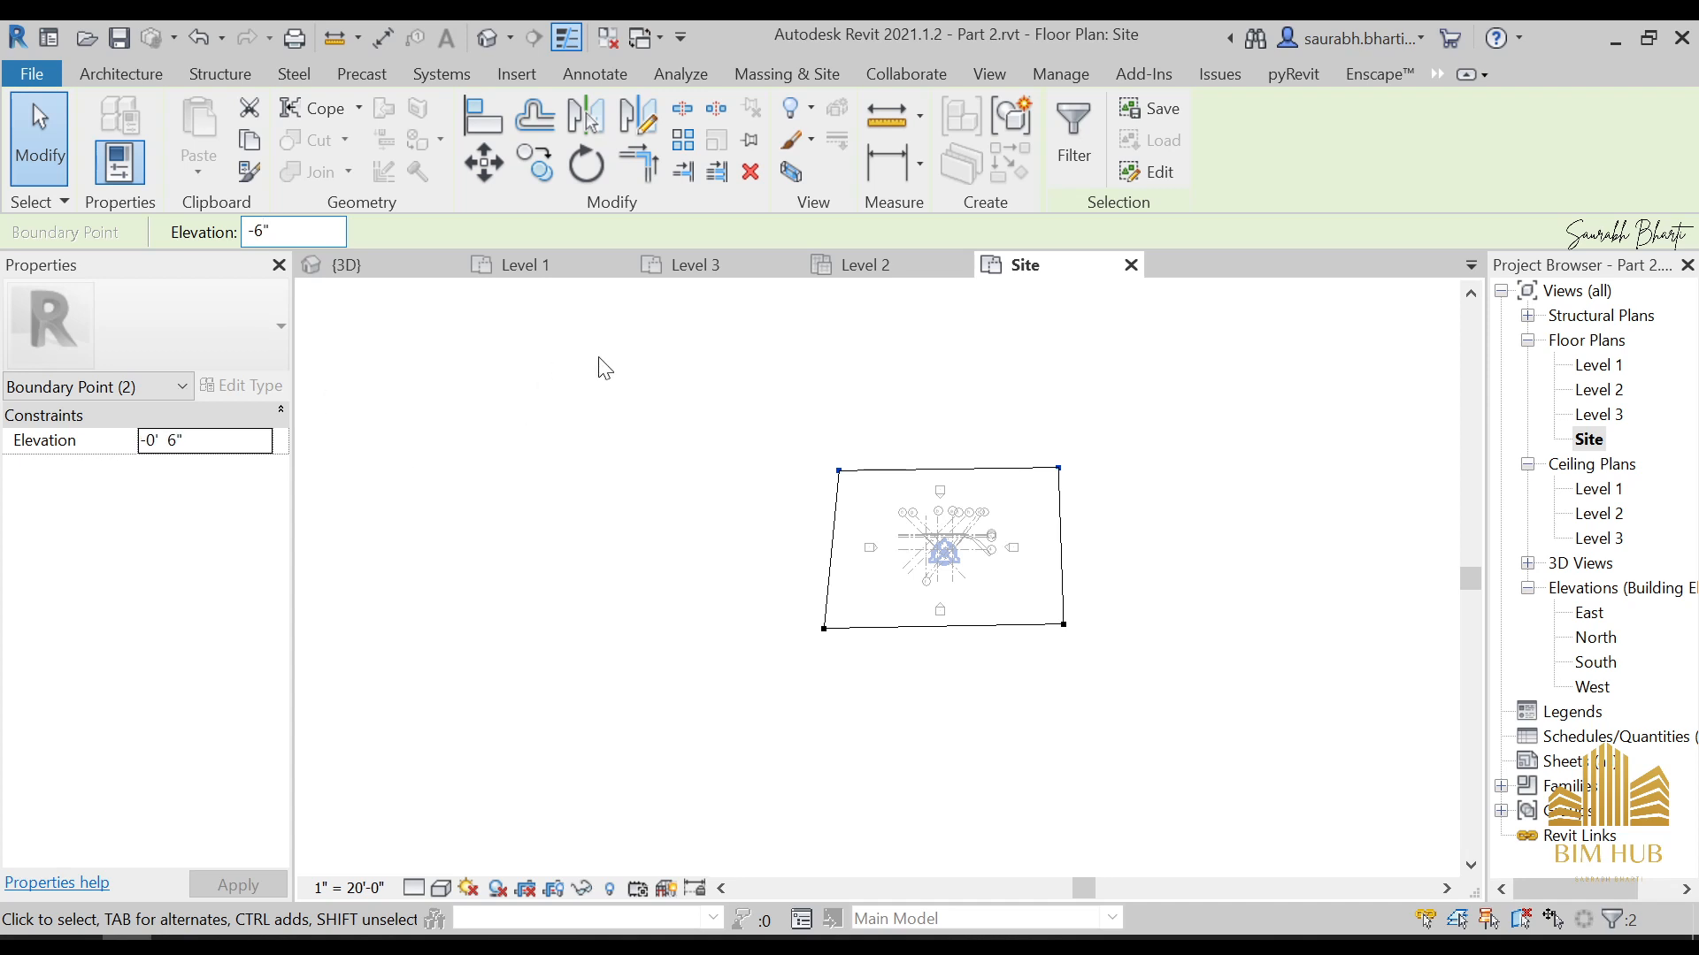
Set the toposurface's two front boundary points to elevation -1 and finish the surface edit
drag(717, 592, 1362, 760)
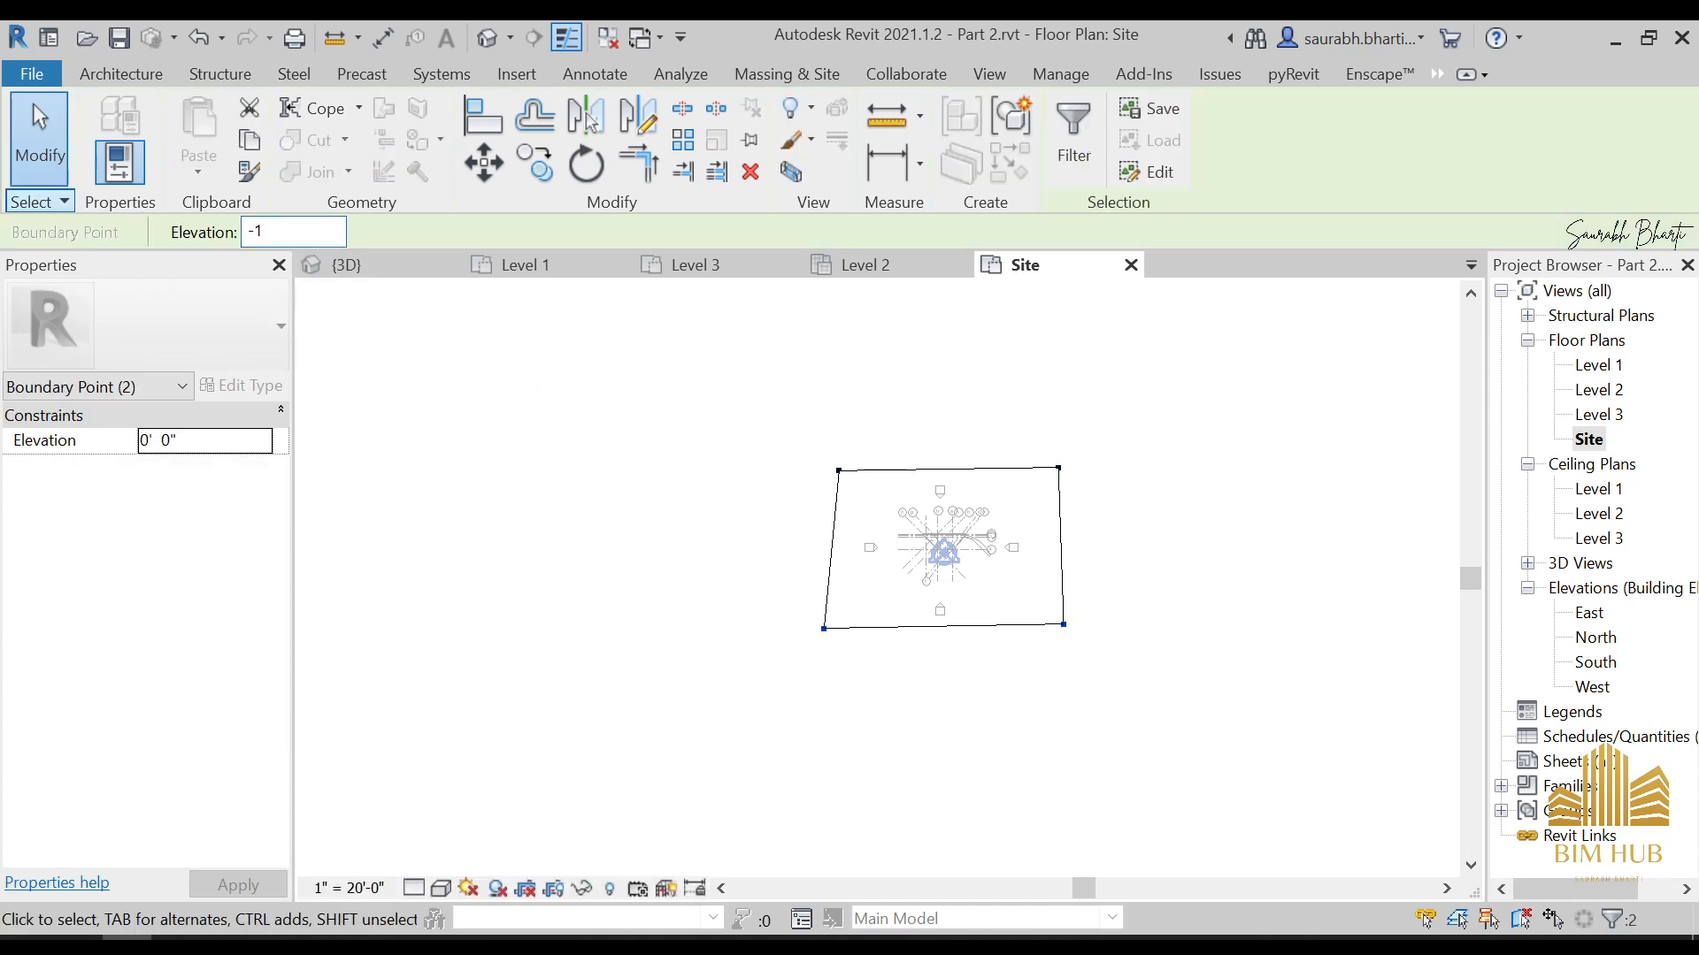
click(1008, 387)
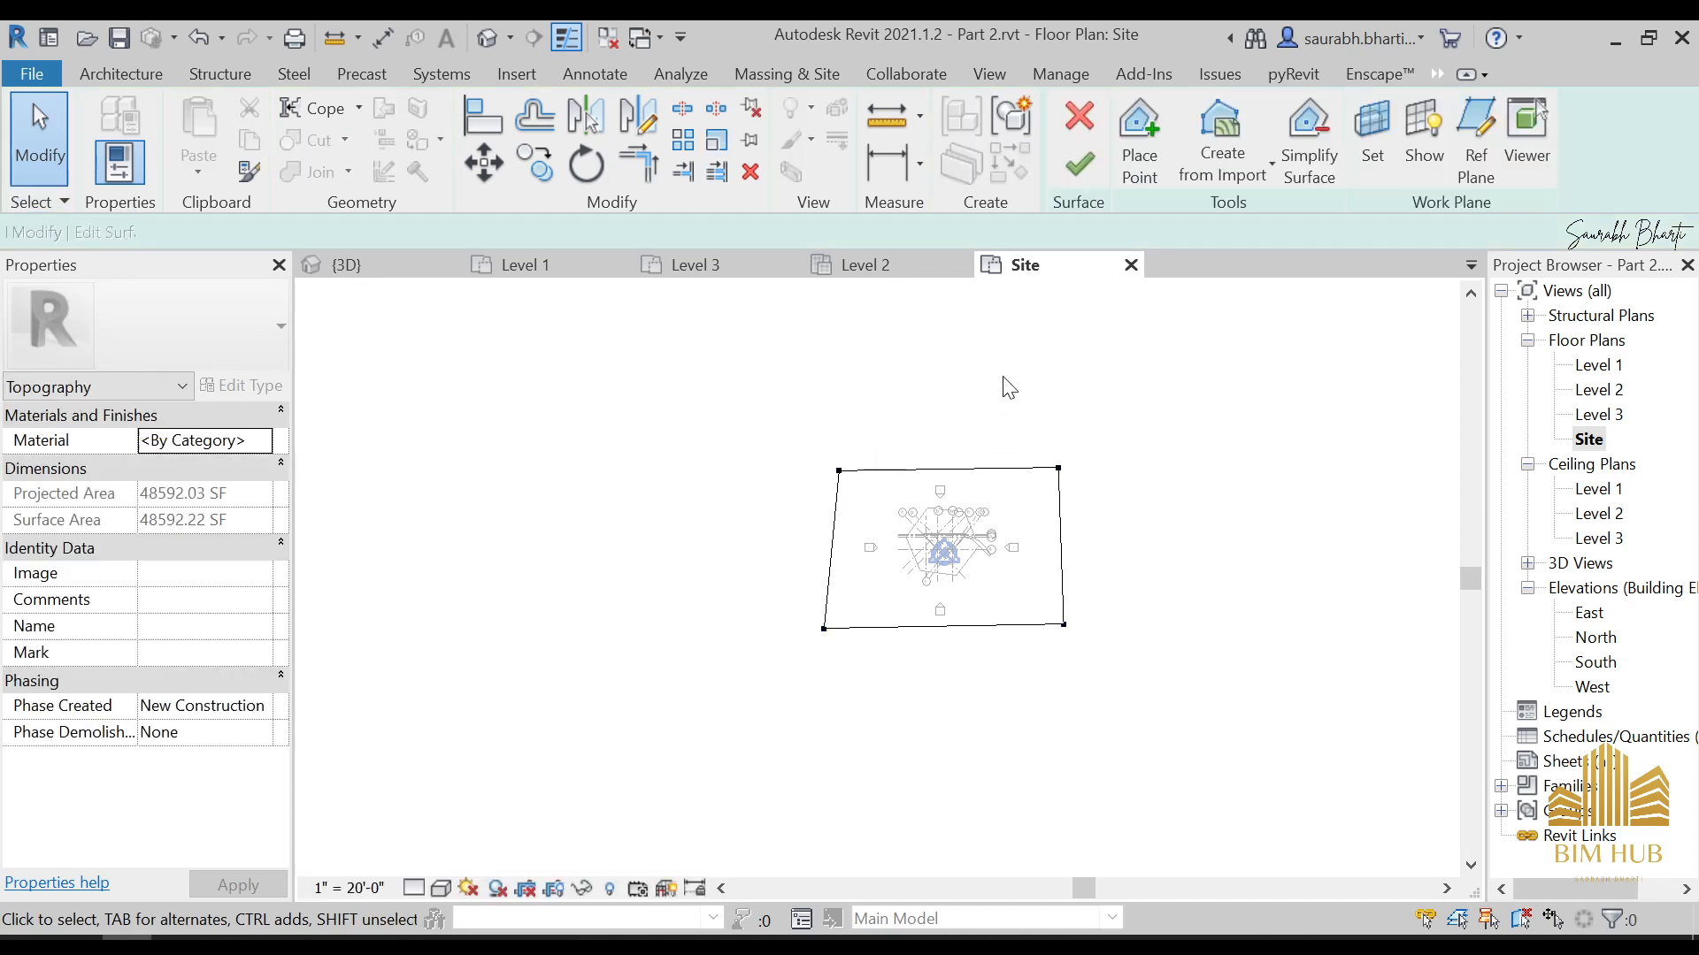
click(1081, 163)
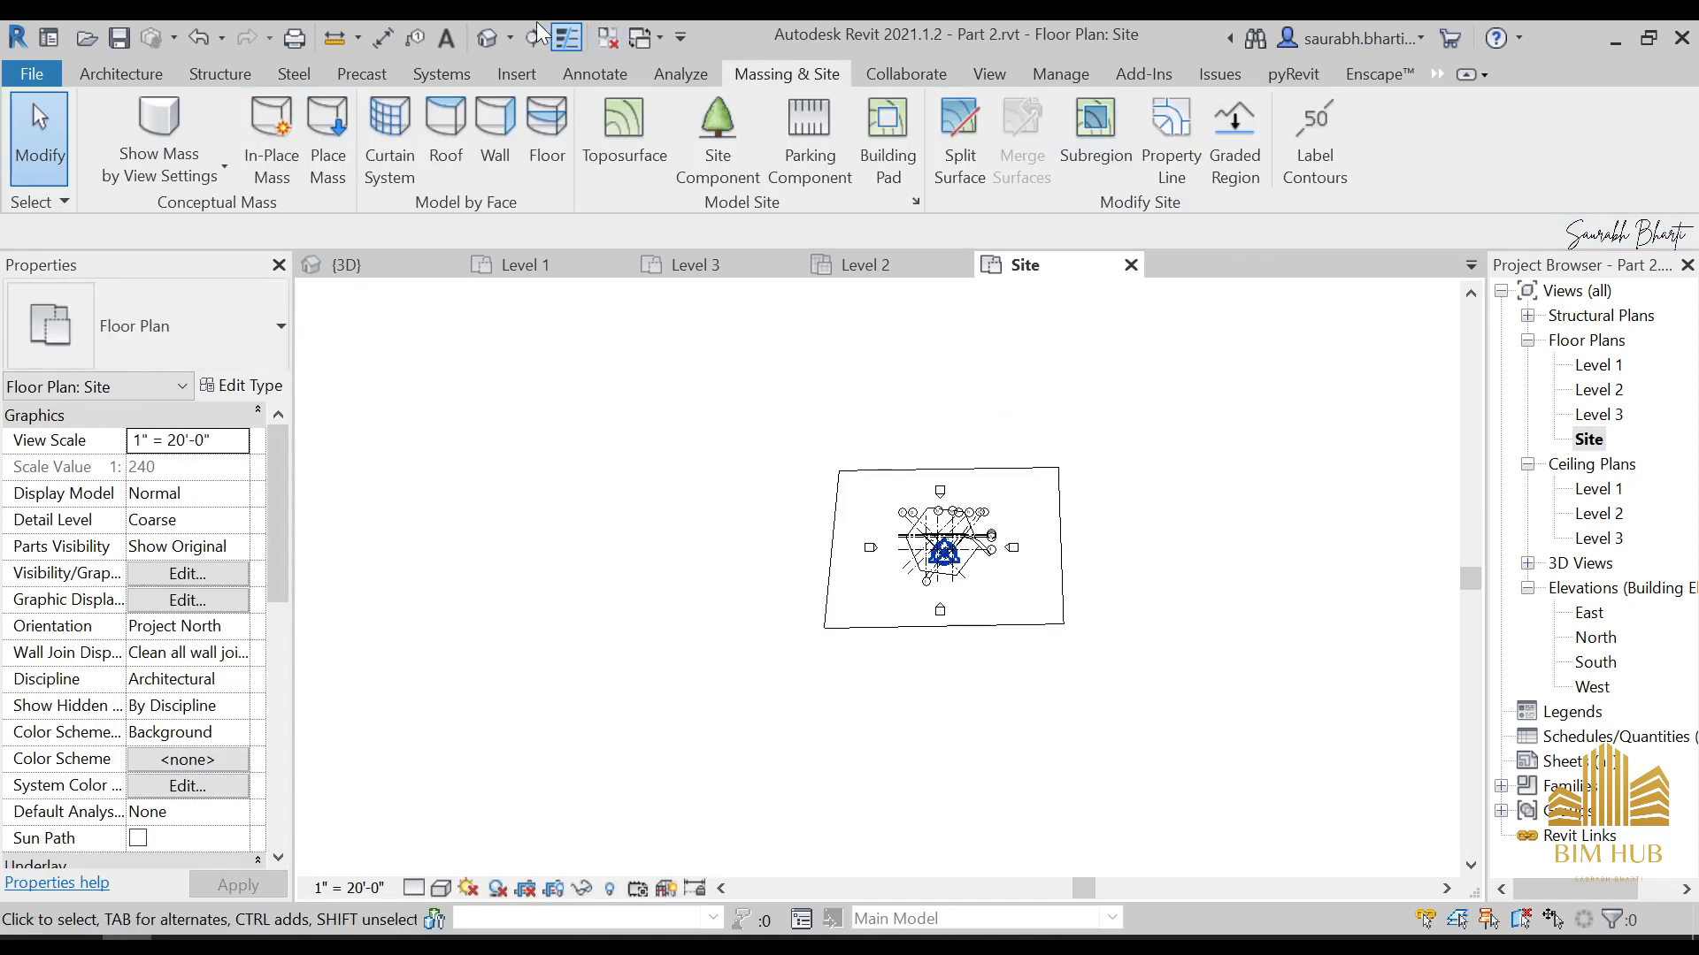
Select the toposurface in the 3D view and create a new material for it named 1.grass
click(497, 36)
shift+middle_drag(841, 575, 695, 586)
scroll(841, 651, up, 3)
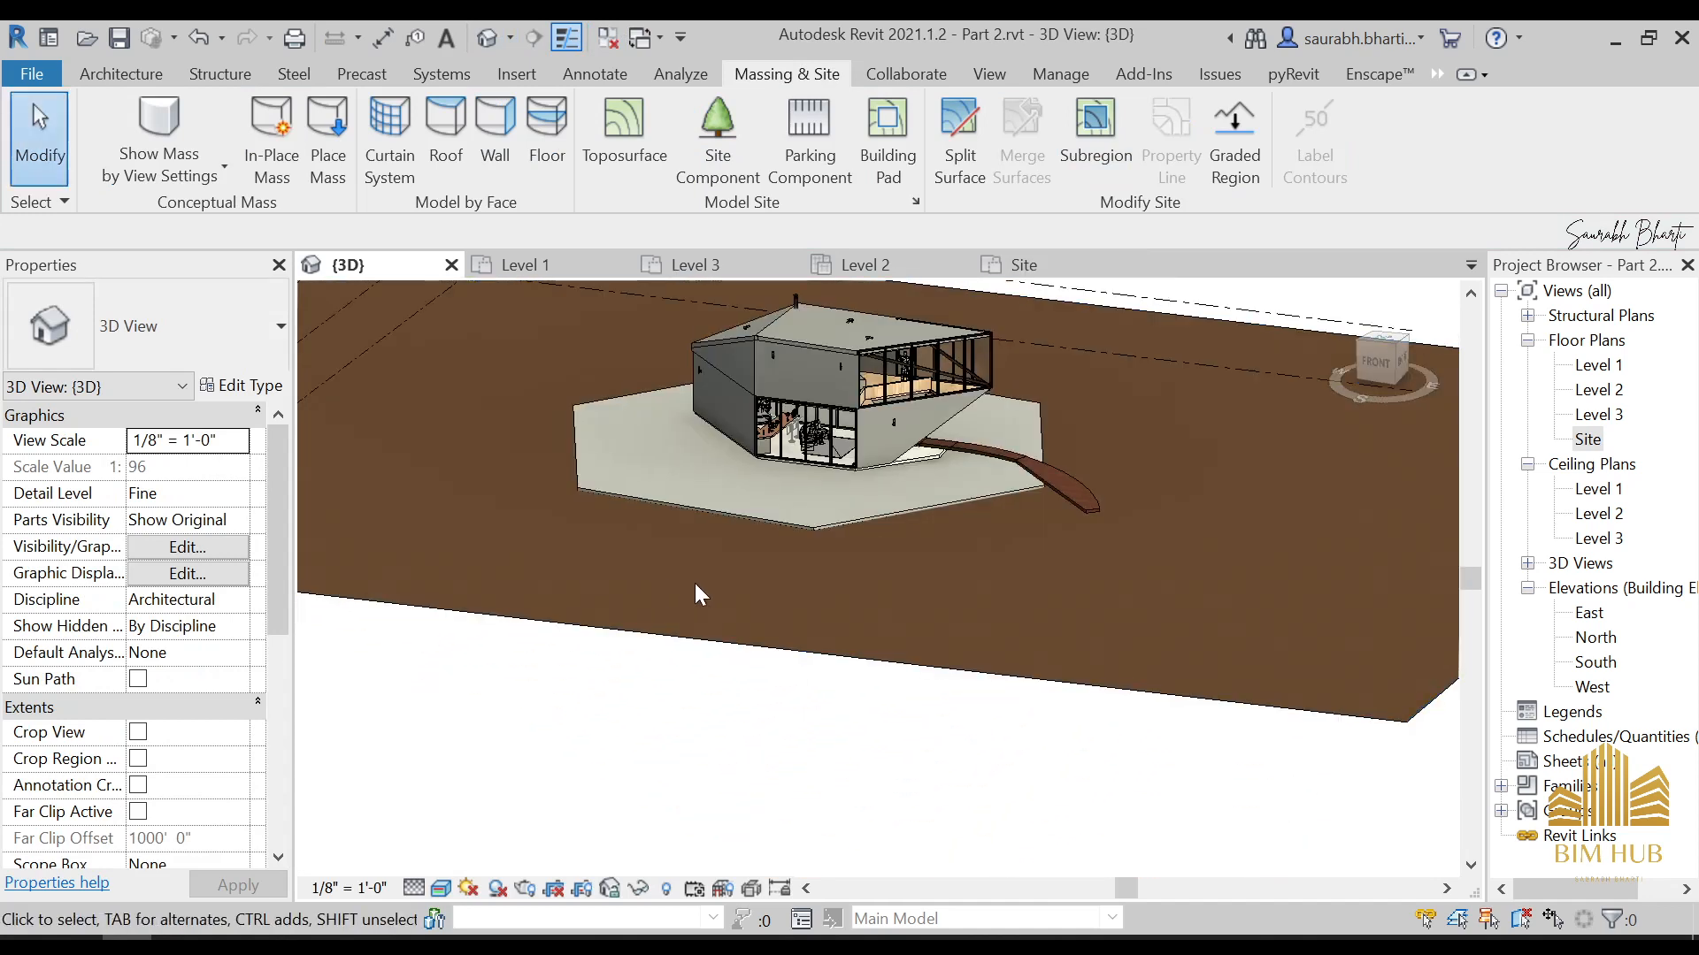
click(681, 630)
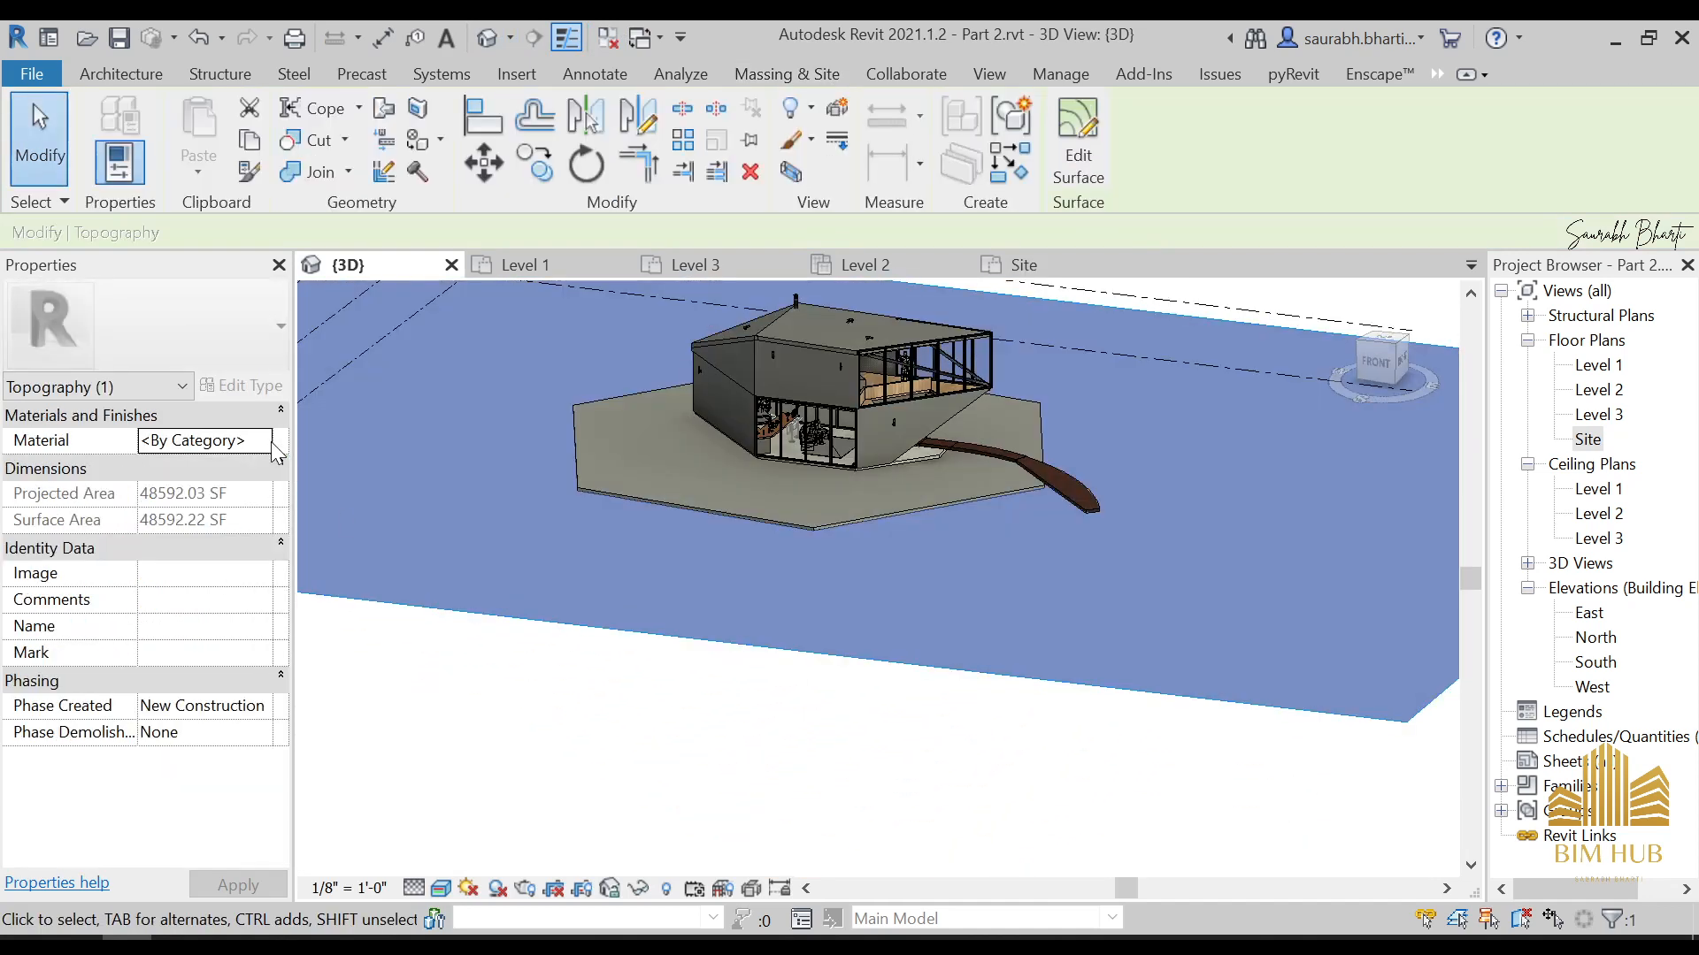
click(263, 440)
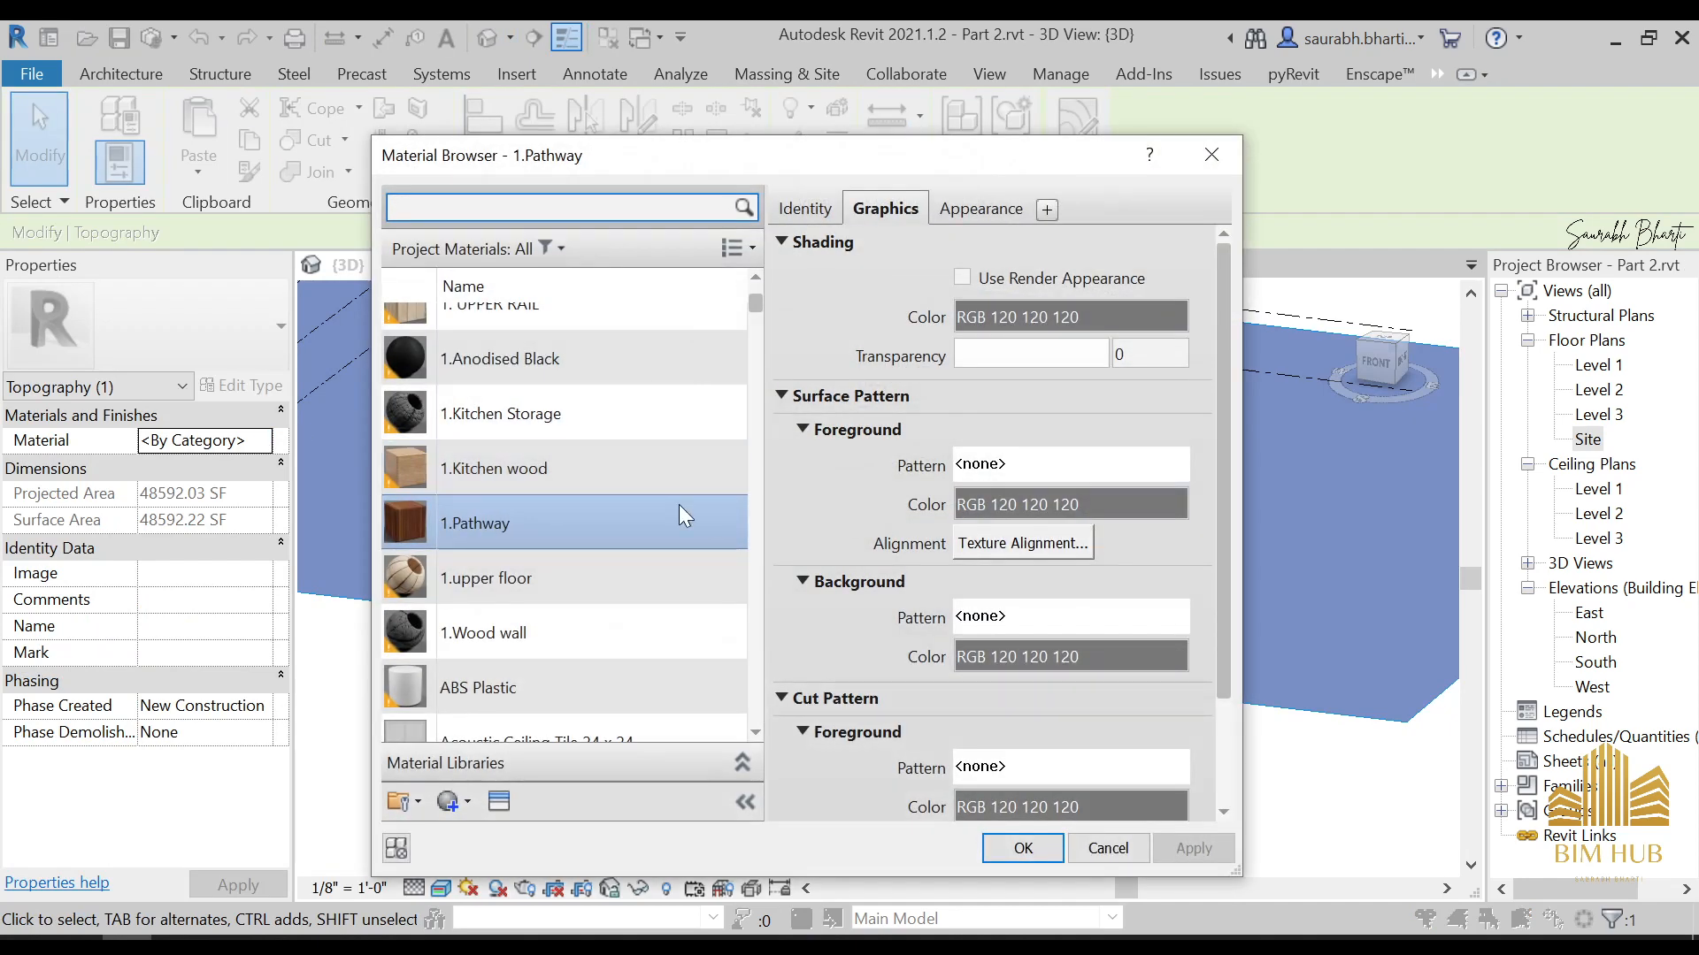
scroll(485, 368, up, 3)
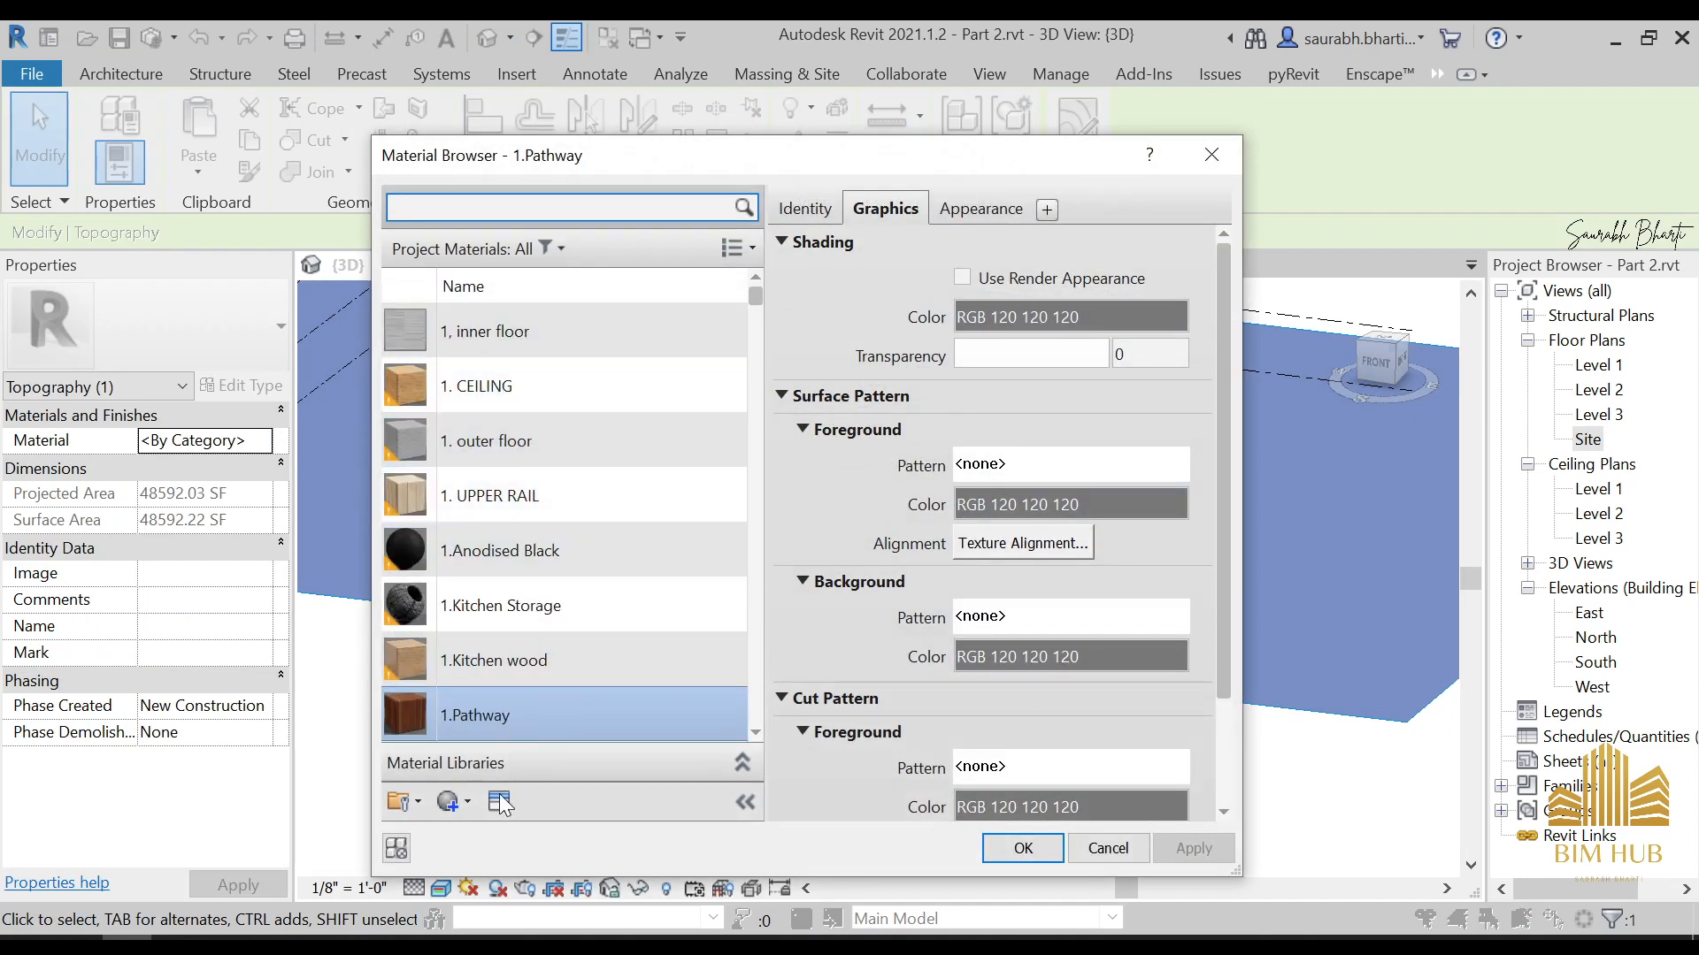
scroll(543, 665, down, 1)
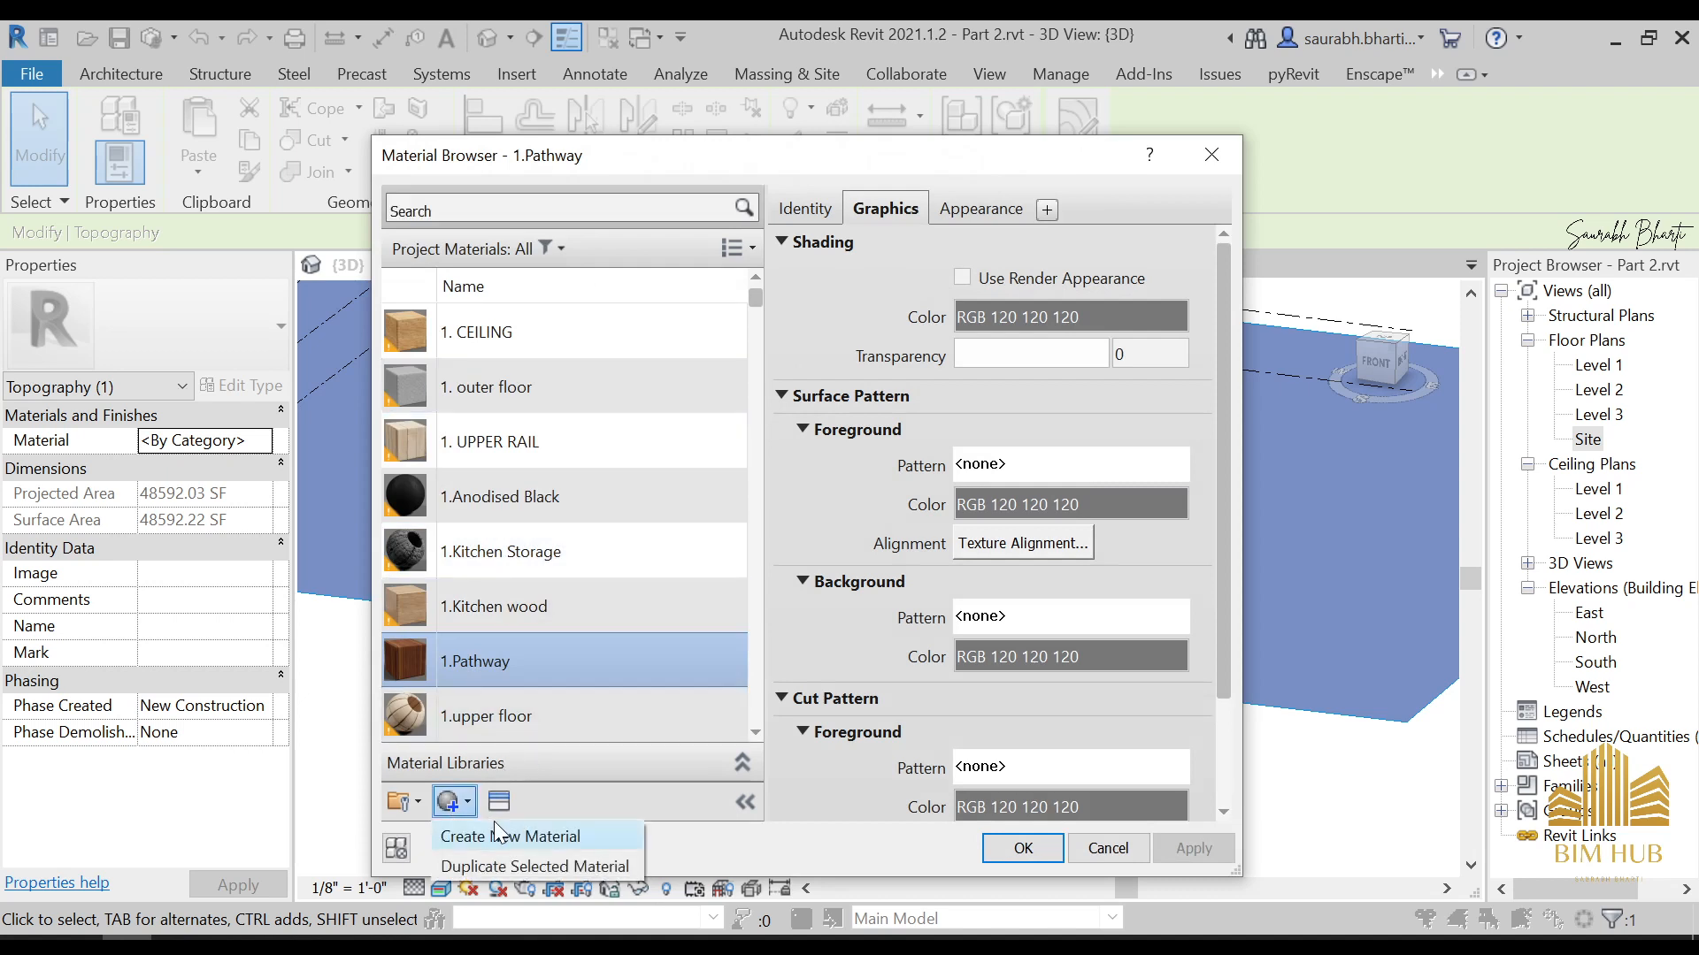
click(495, 832)
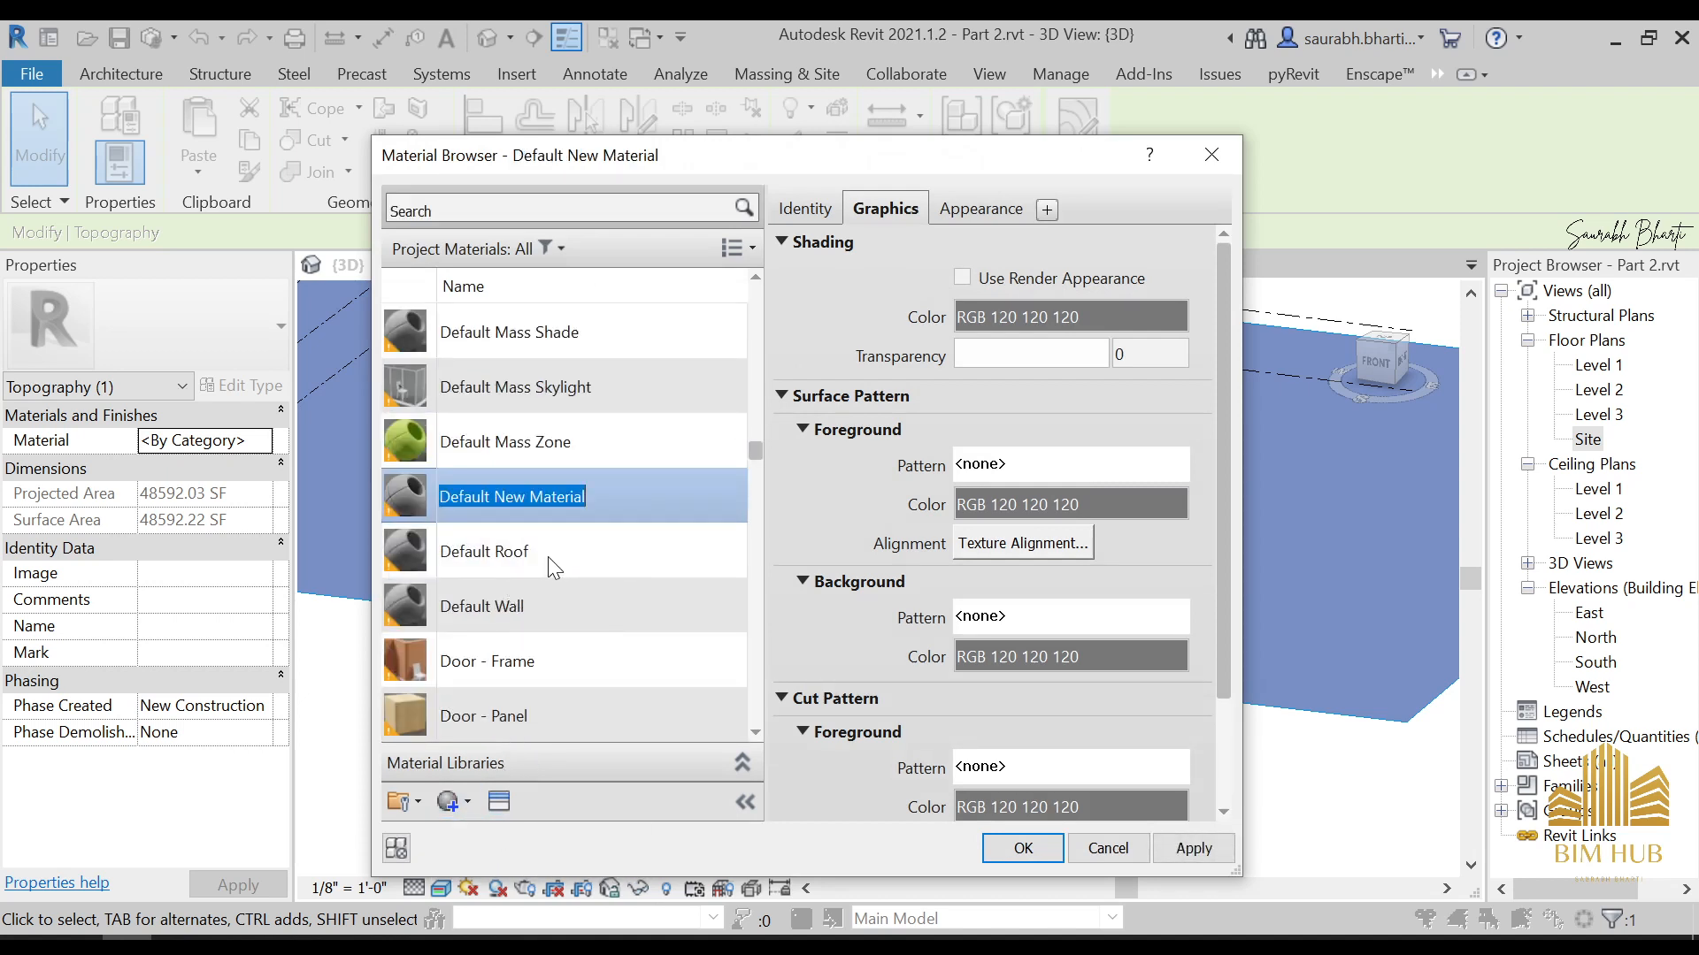
text(1.grass)
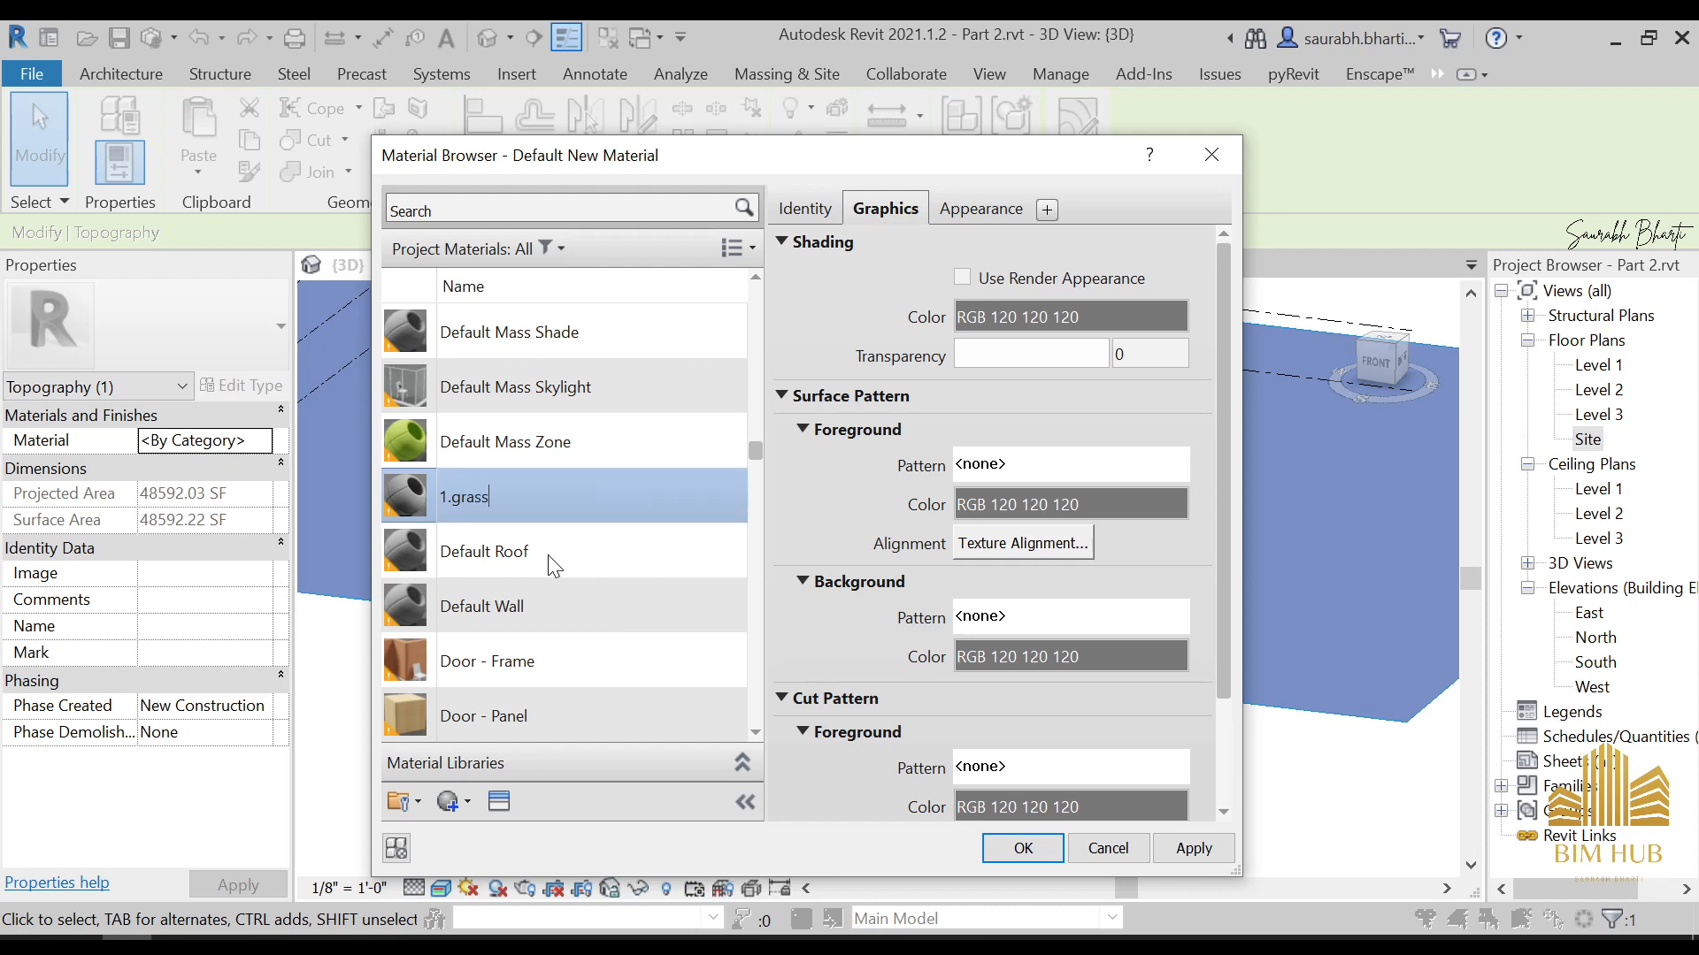
key(Return)
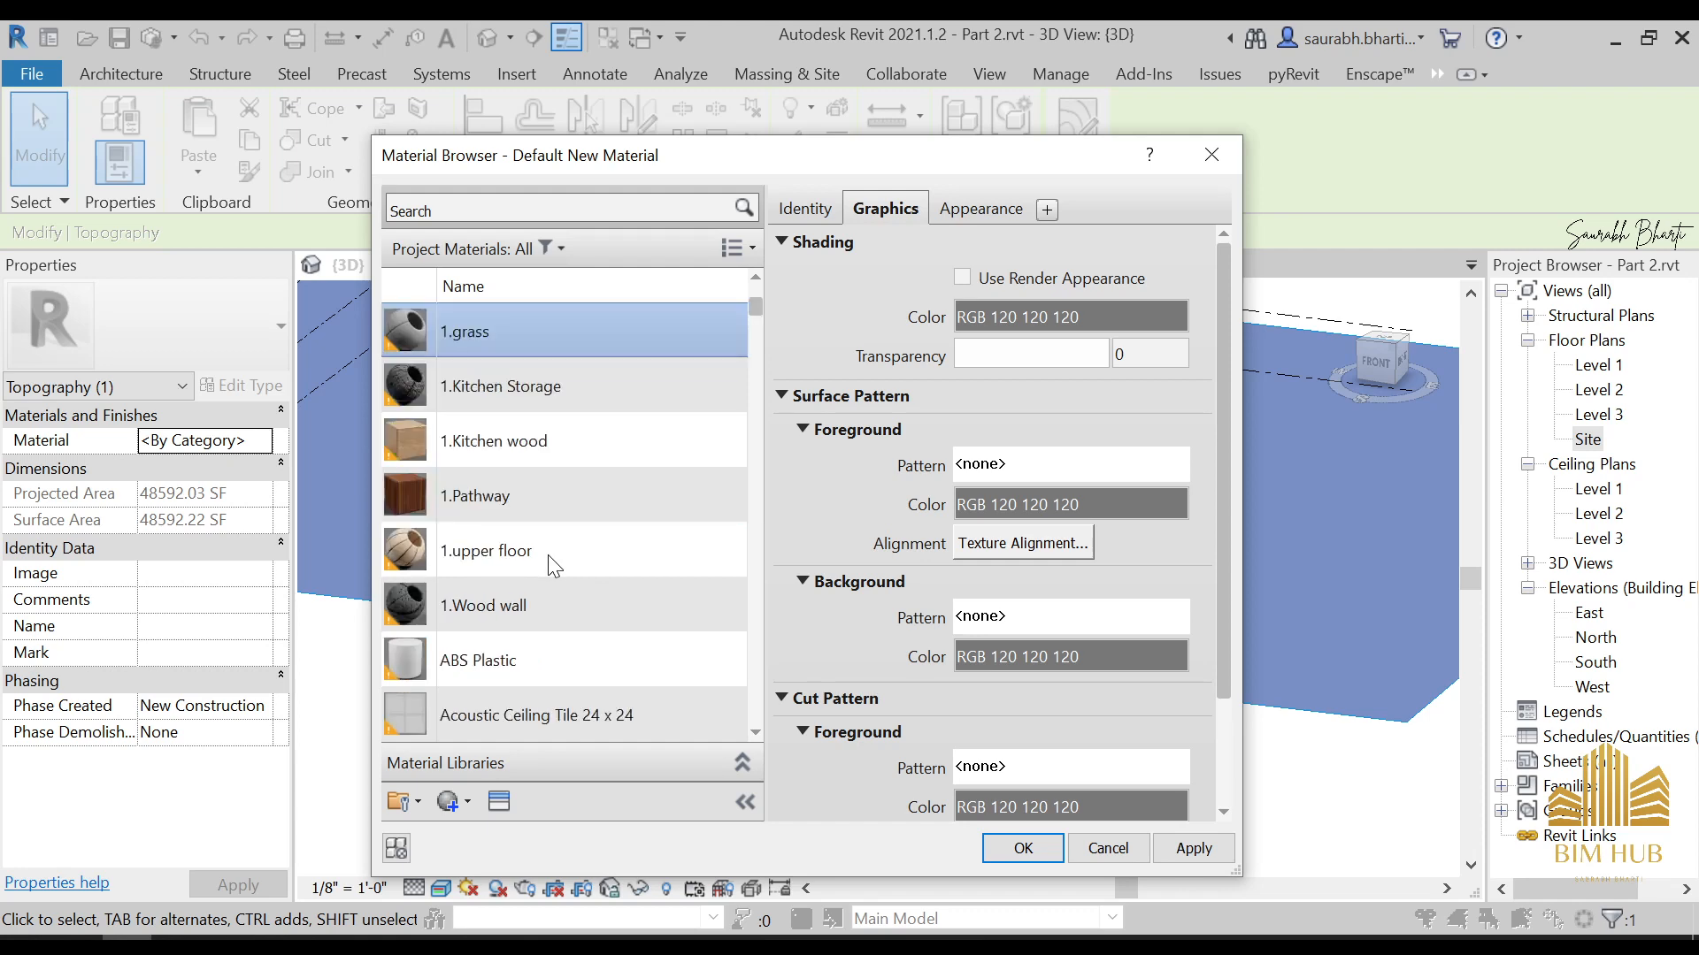
Give the 1.grass material the Grass - High Quality appearance and assign it to the toposurface
click(498, 803)
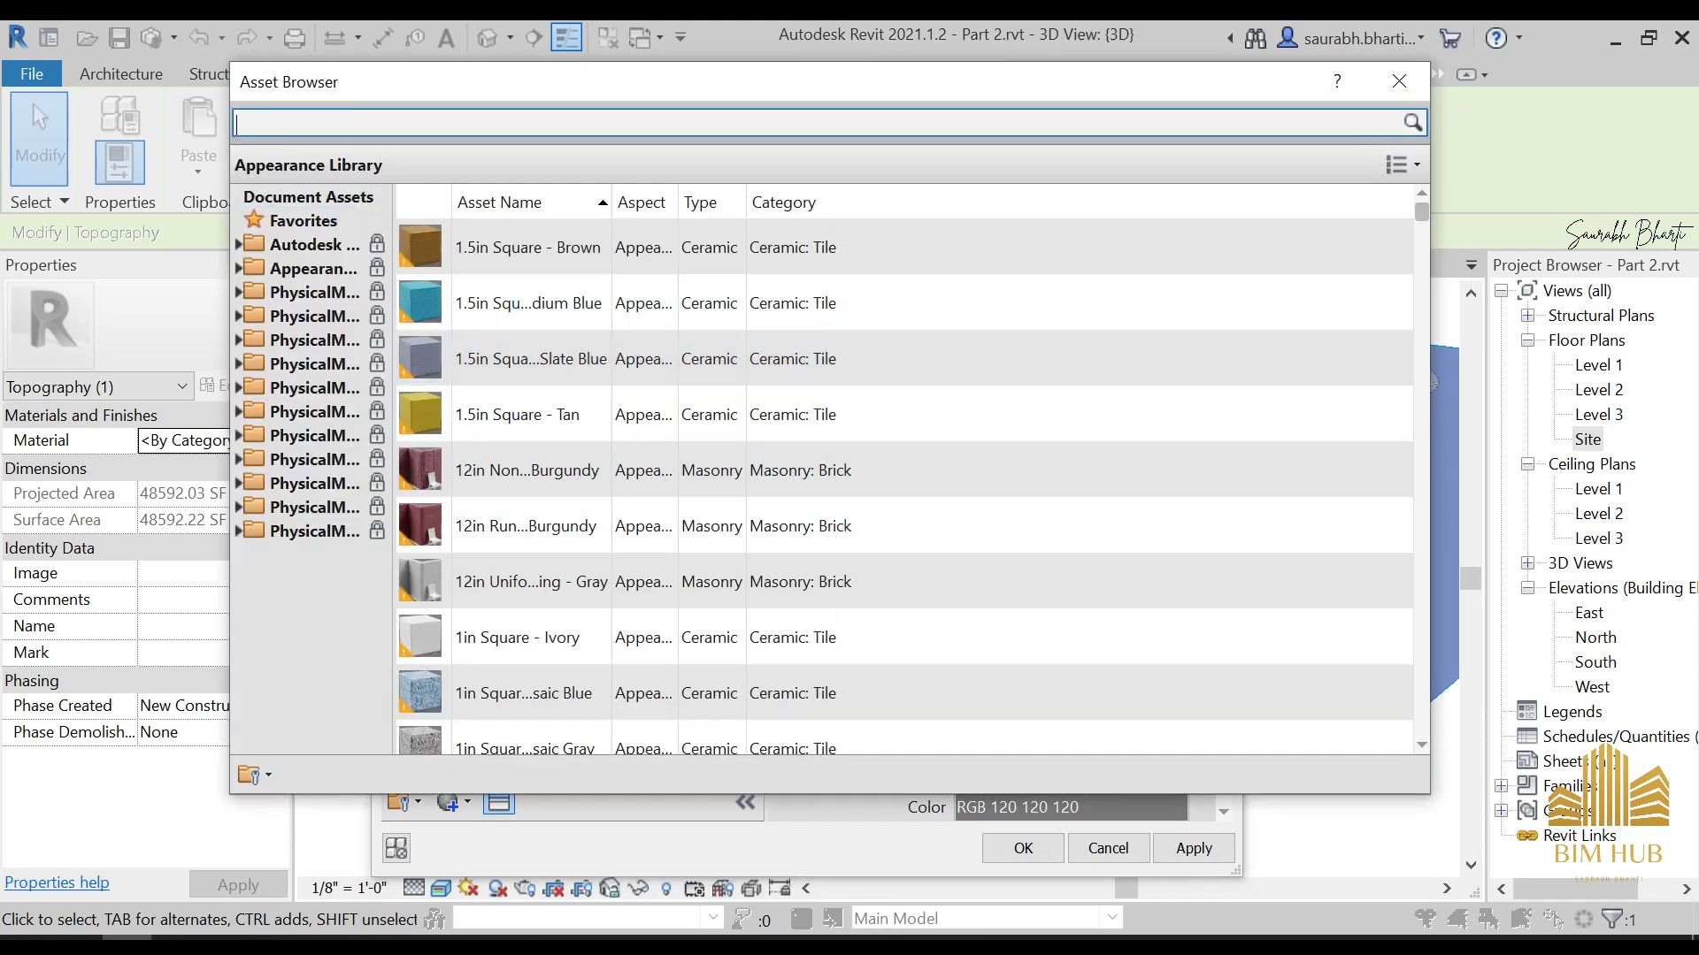
text(grass)
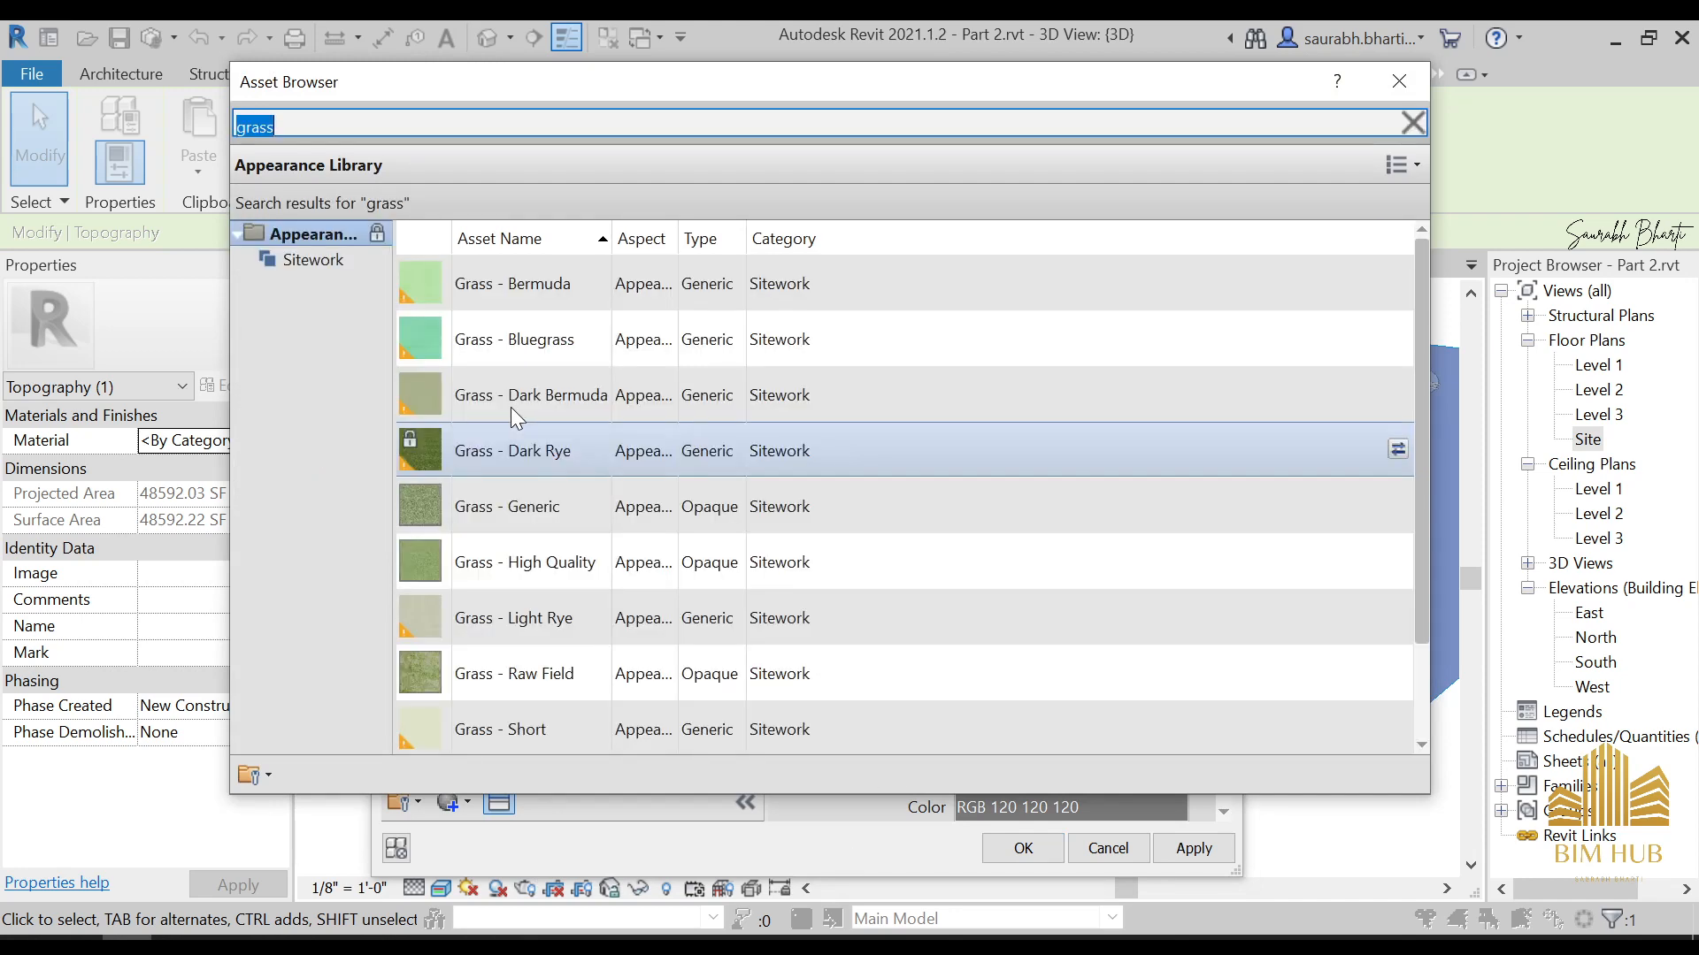
key(BackSpace)
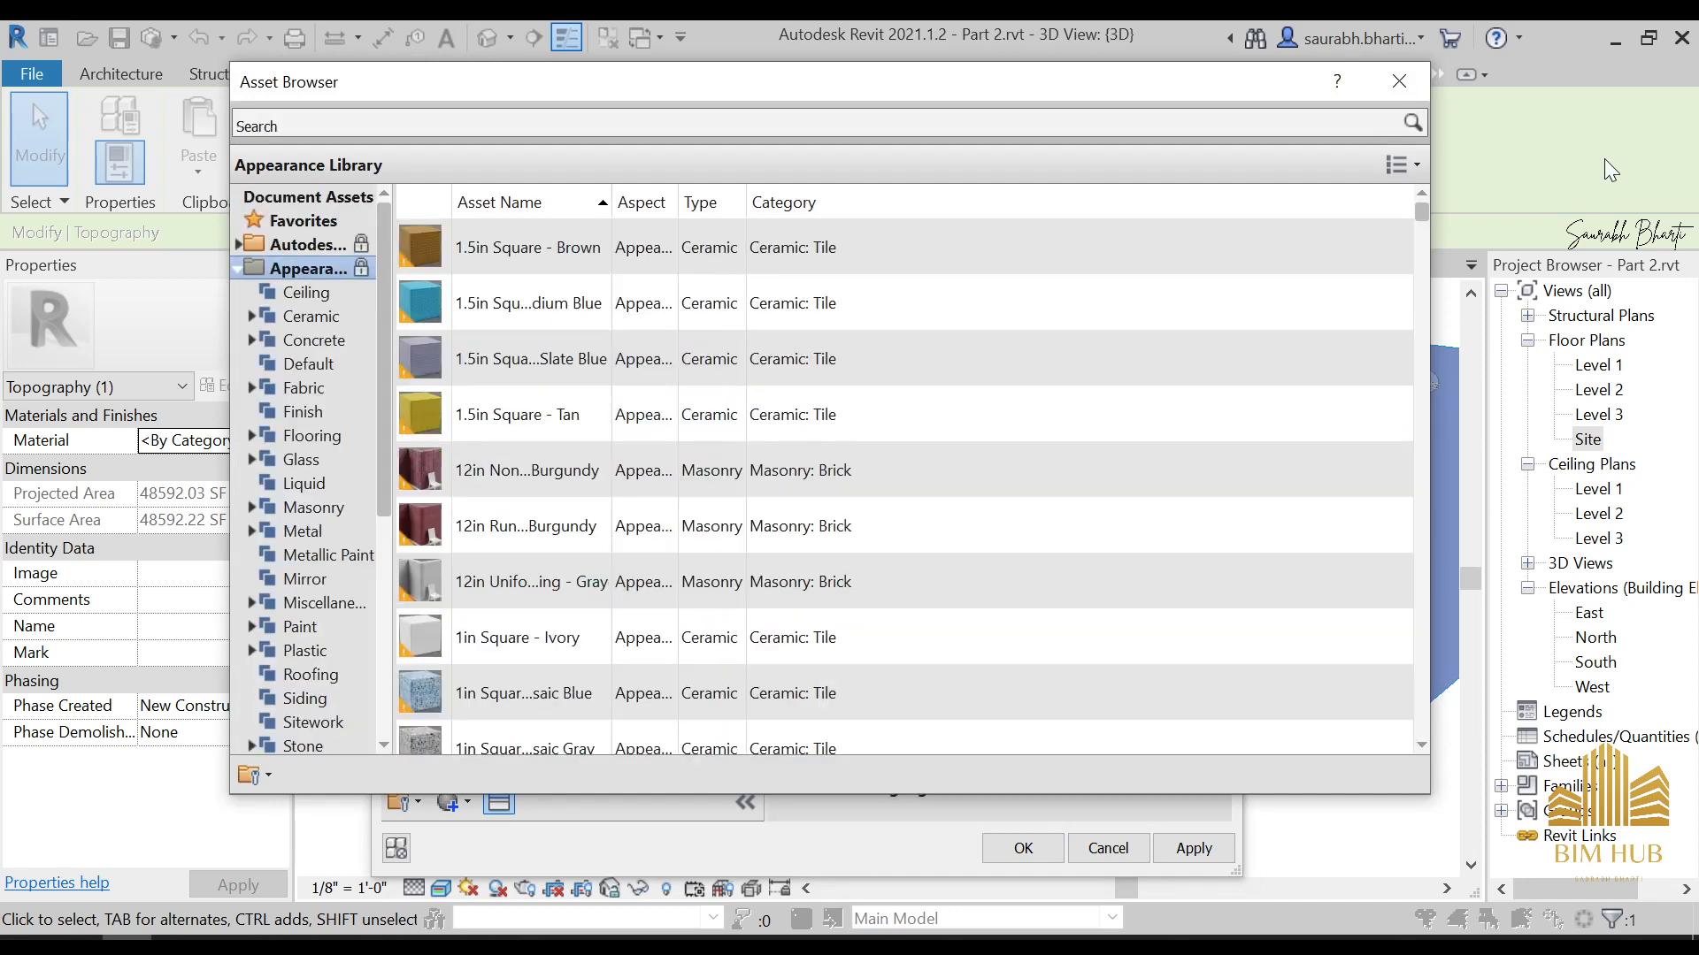
click(1398, 81)
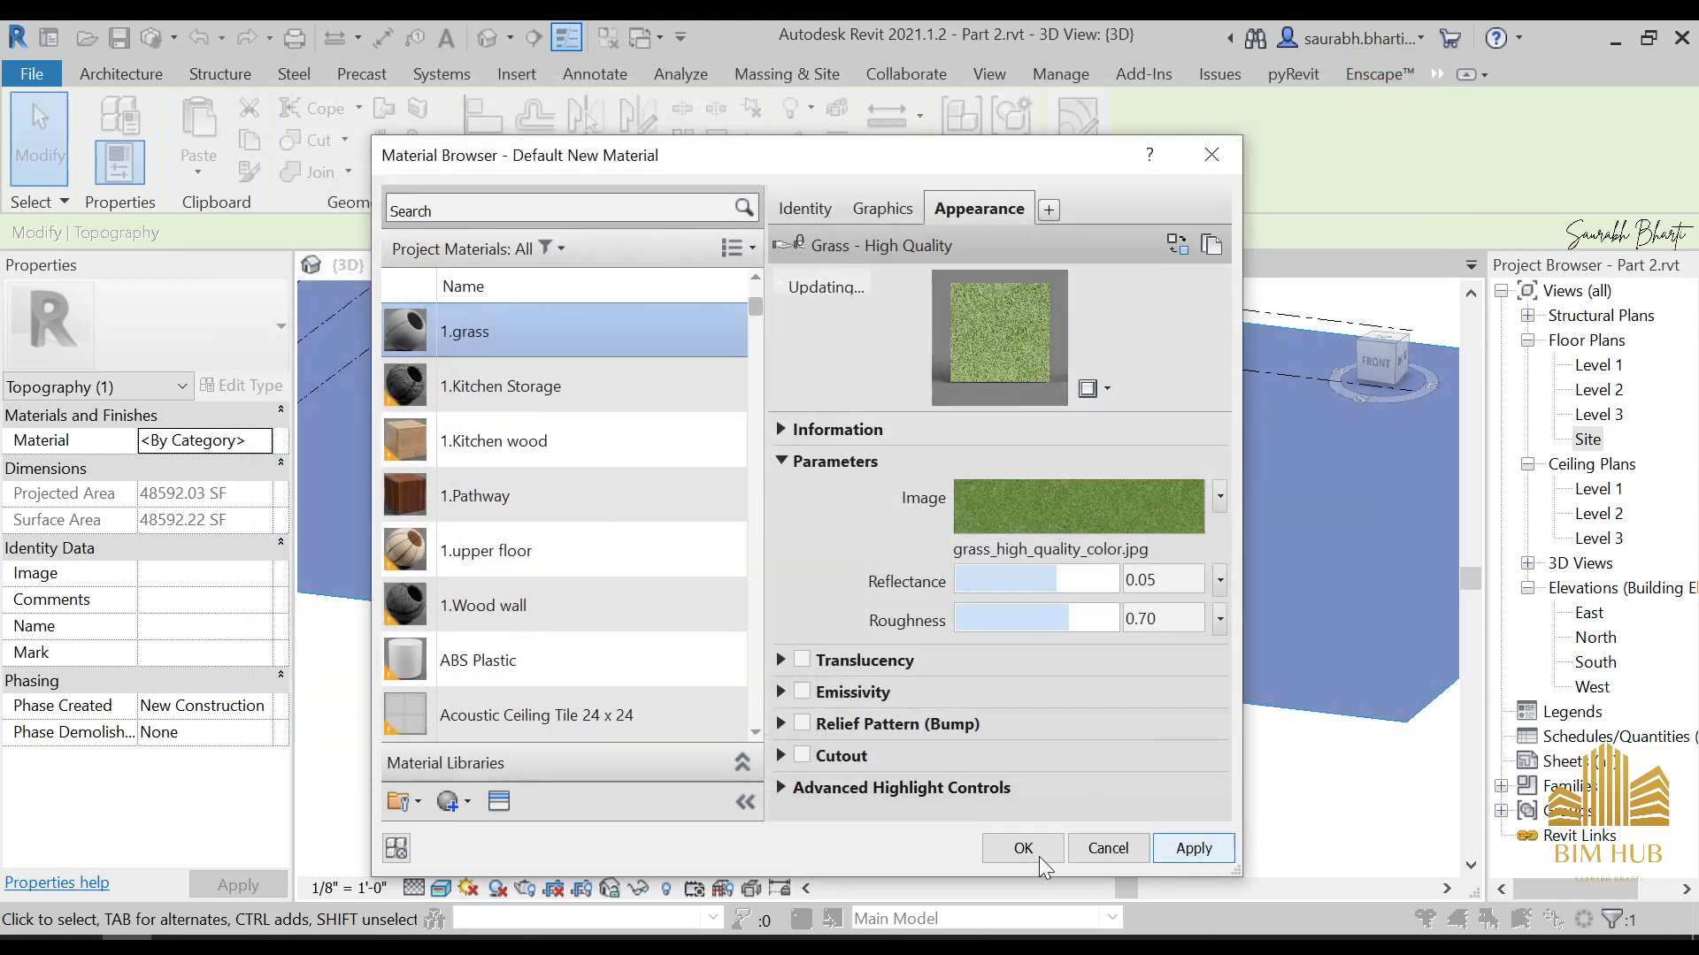
click(1035, 854)
Examine the grass ground around the house in 3D and compare it with the exterior reference photo CA_PREB_2DM_107.jpg
click(1030, 823)
scroll(1020, 778, down, 2)
shift+middle_drag(1016, 781, 920, 610)
scroll(992, 671, up, 2)
scroll(986, 665, down, 3)
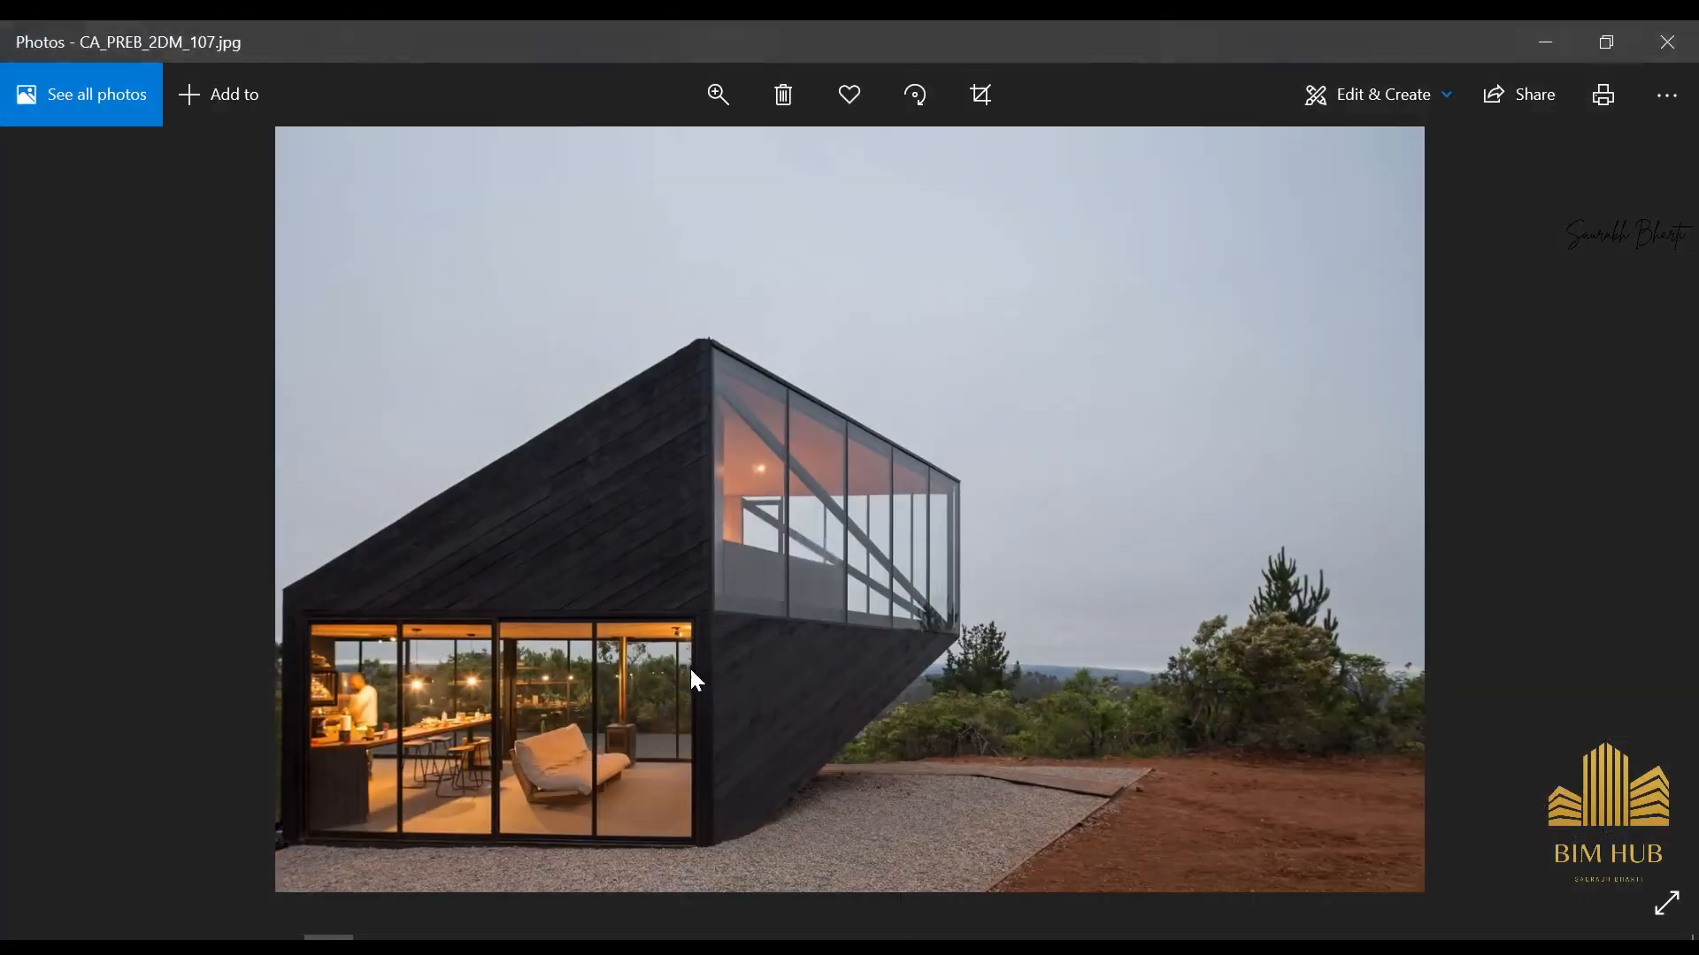
click(1554, 36)
scroll(964, 656, down, 4)
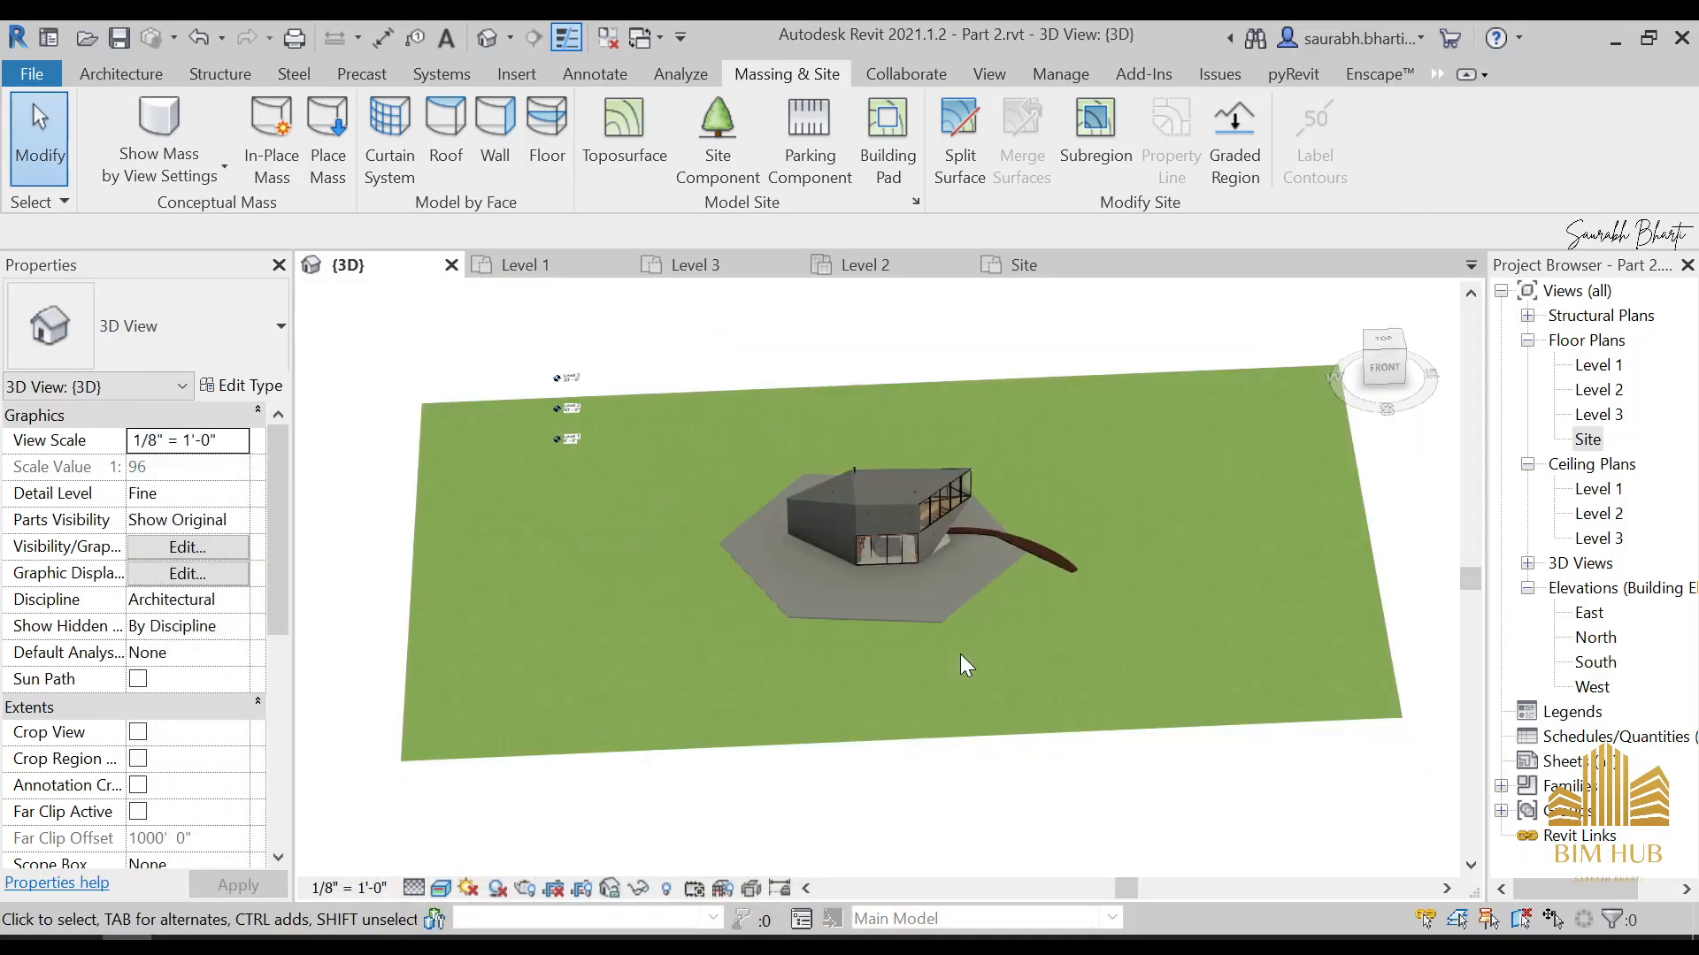
shift+middle_drag(982, 673, 1112, 648)
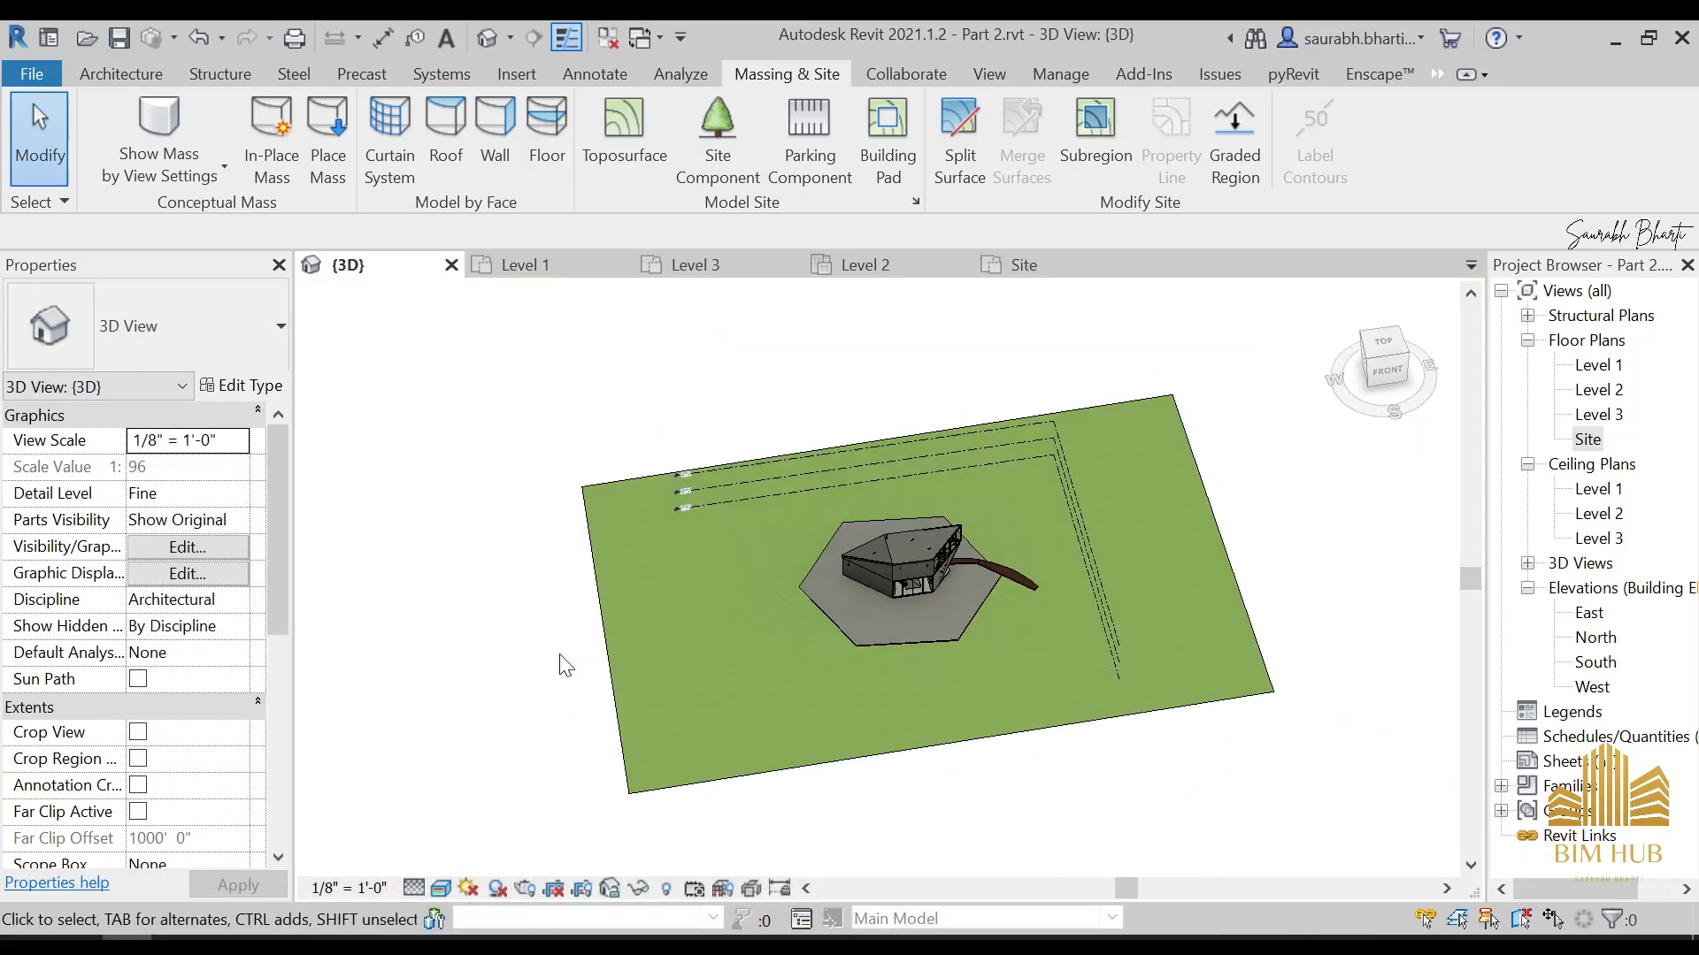
shift+middle_drag(1117, 708, 1043, 628)
scroll(1044, 624, up, 4)
shift+middle_drag(1006, 727, 1186, 768)
Orient the 3D view to the top and start an in-place model in the Topography category, named Topography 1
click(1384, 347)
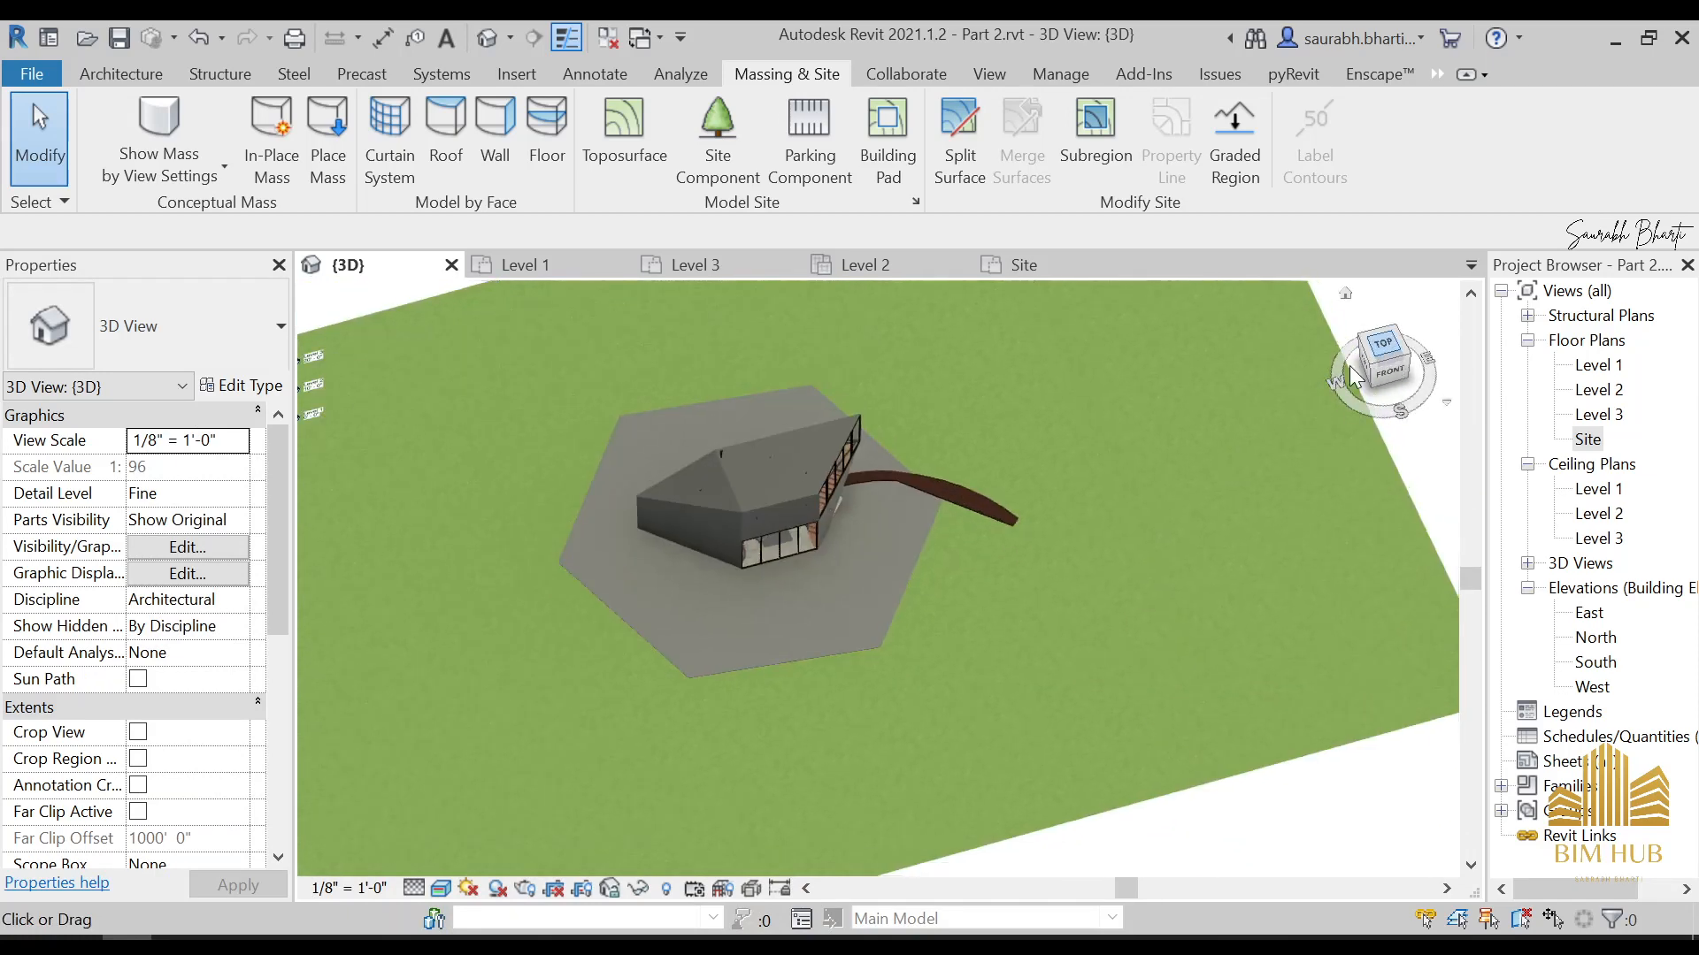
scroll(1073, 557, up, 4)
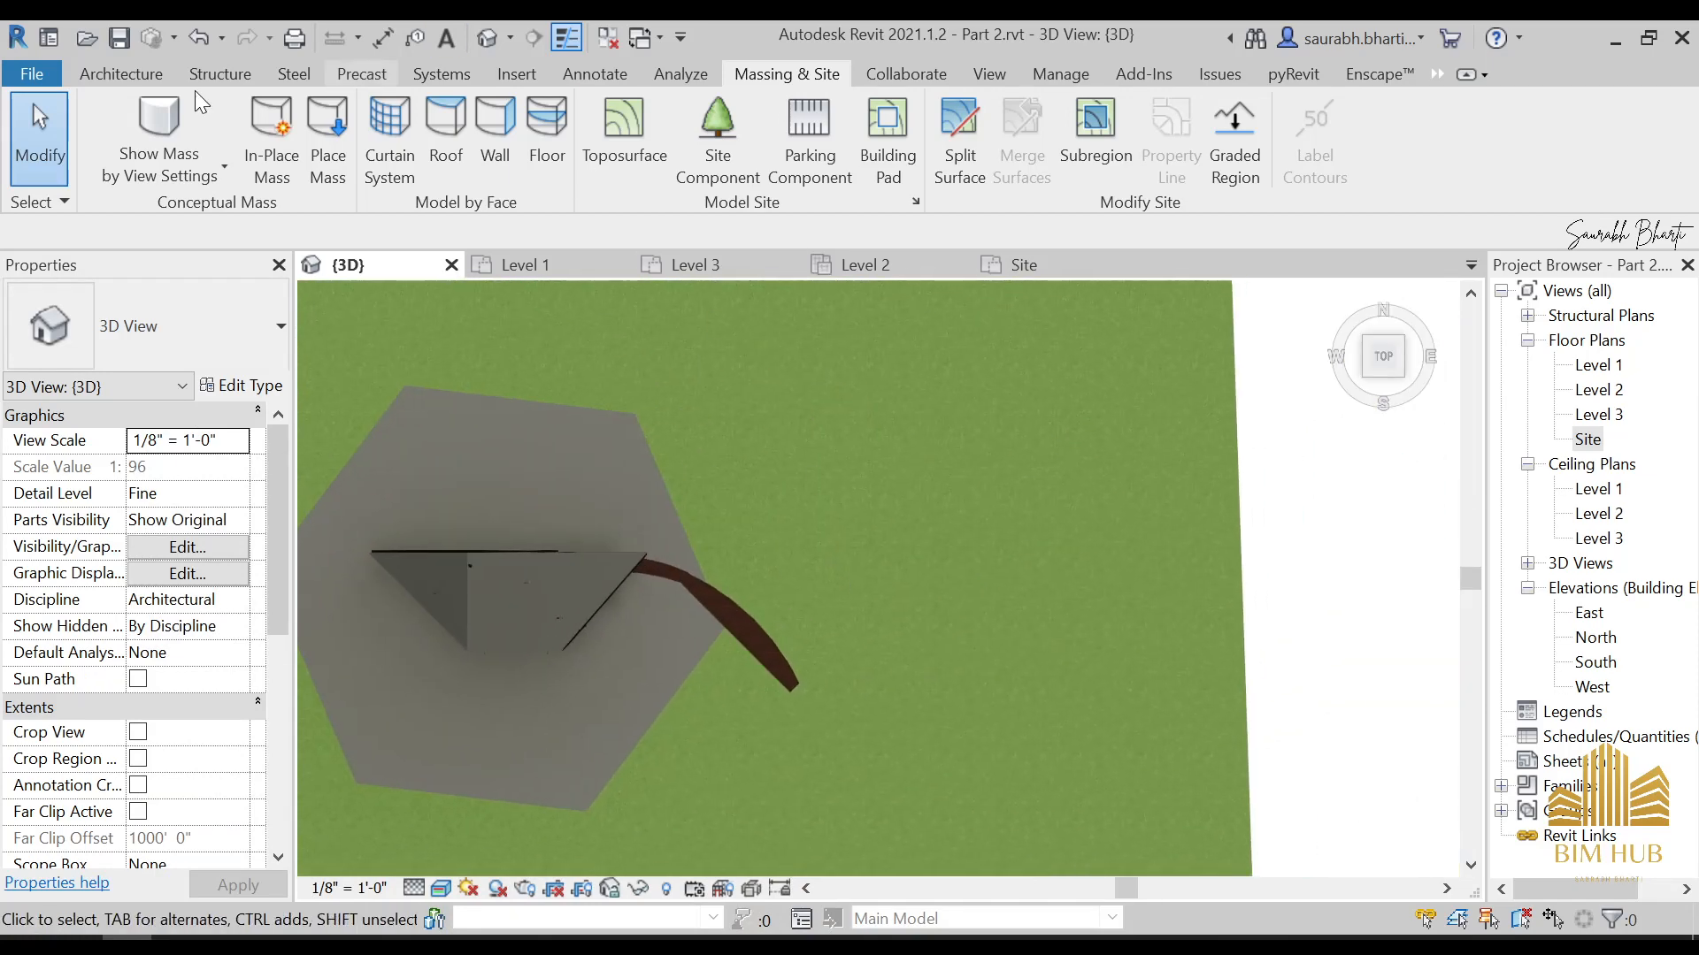
click(97, 78)
click(320, 140)
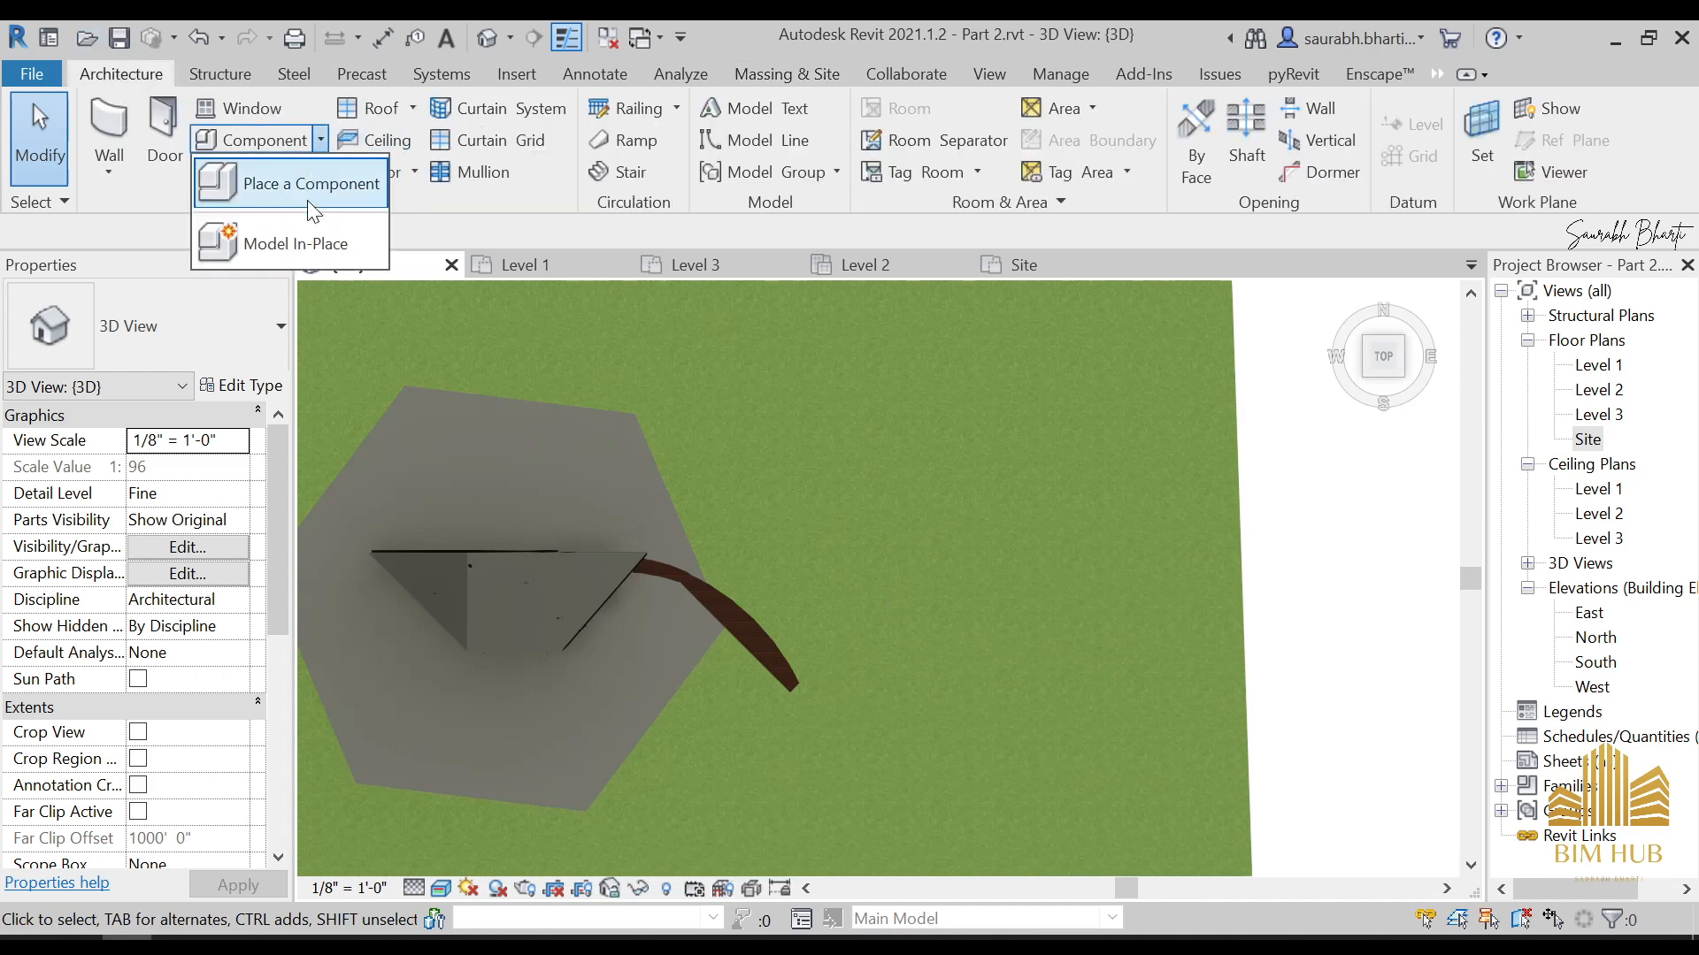
scroll(733, 496, down, 6)
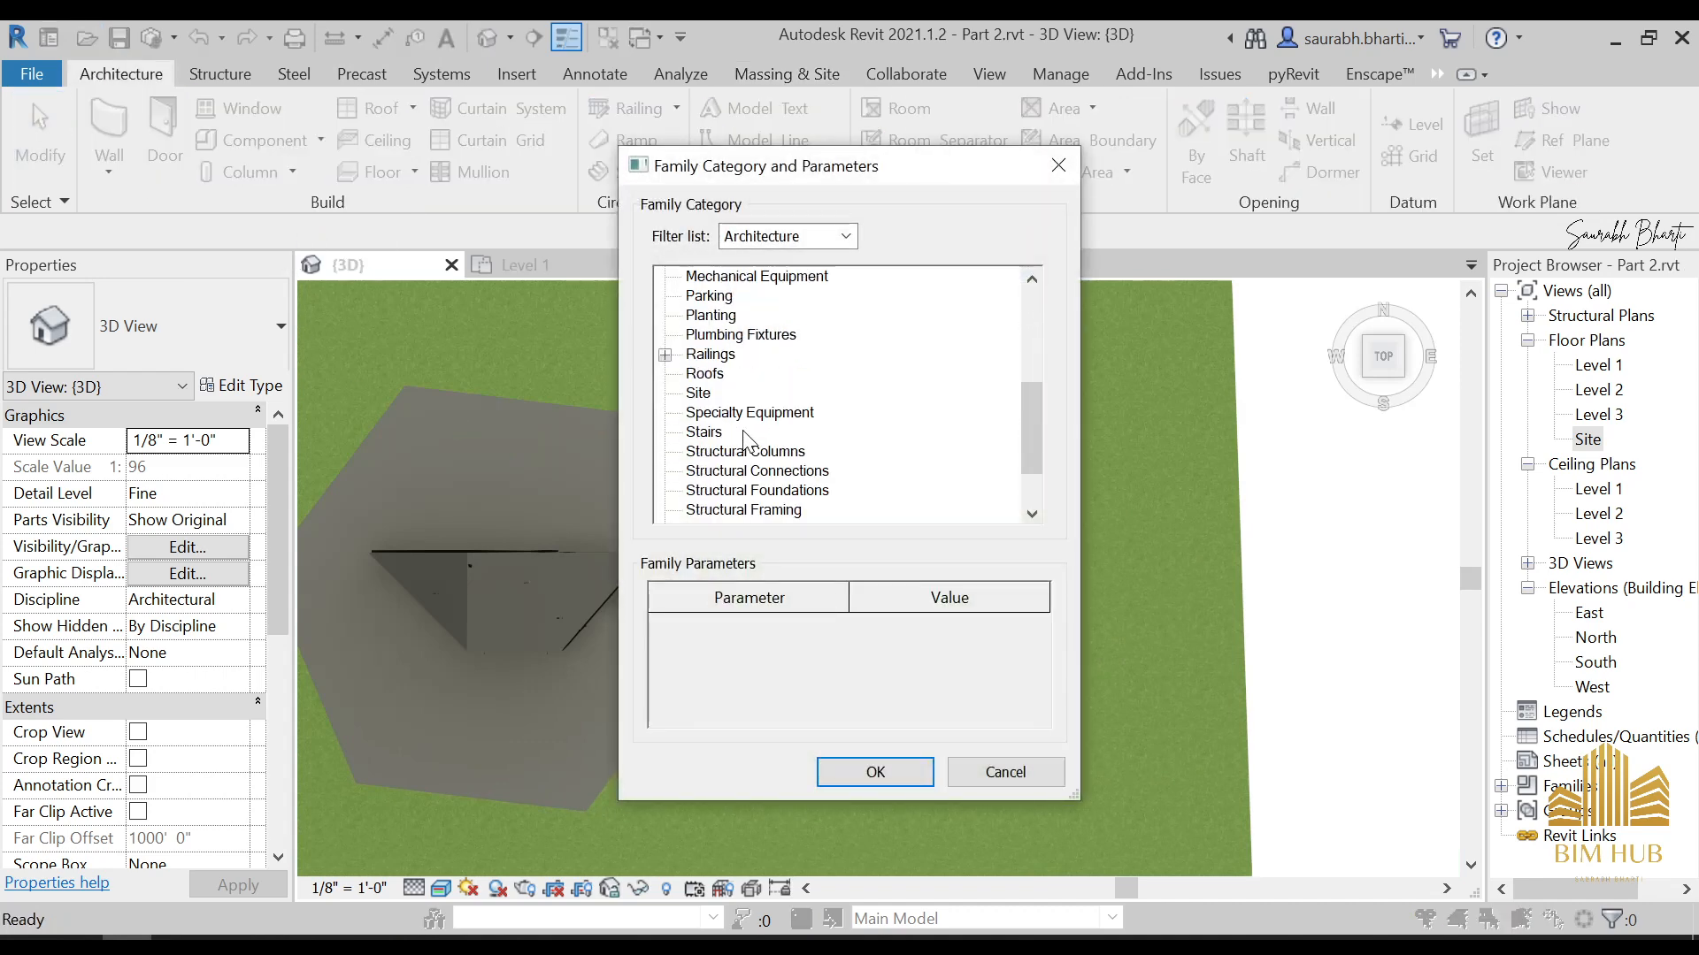
double_click(723, 474)
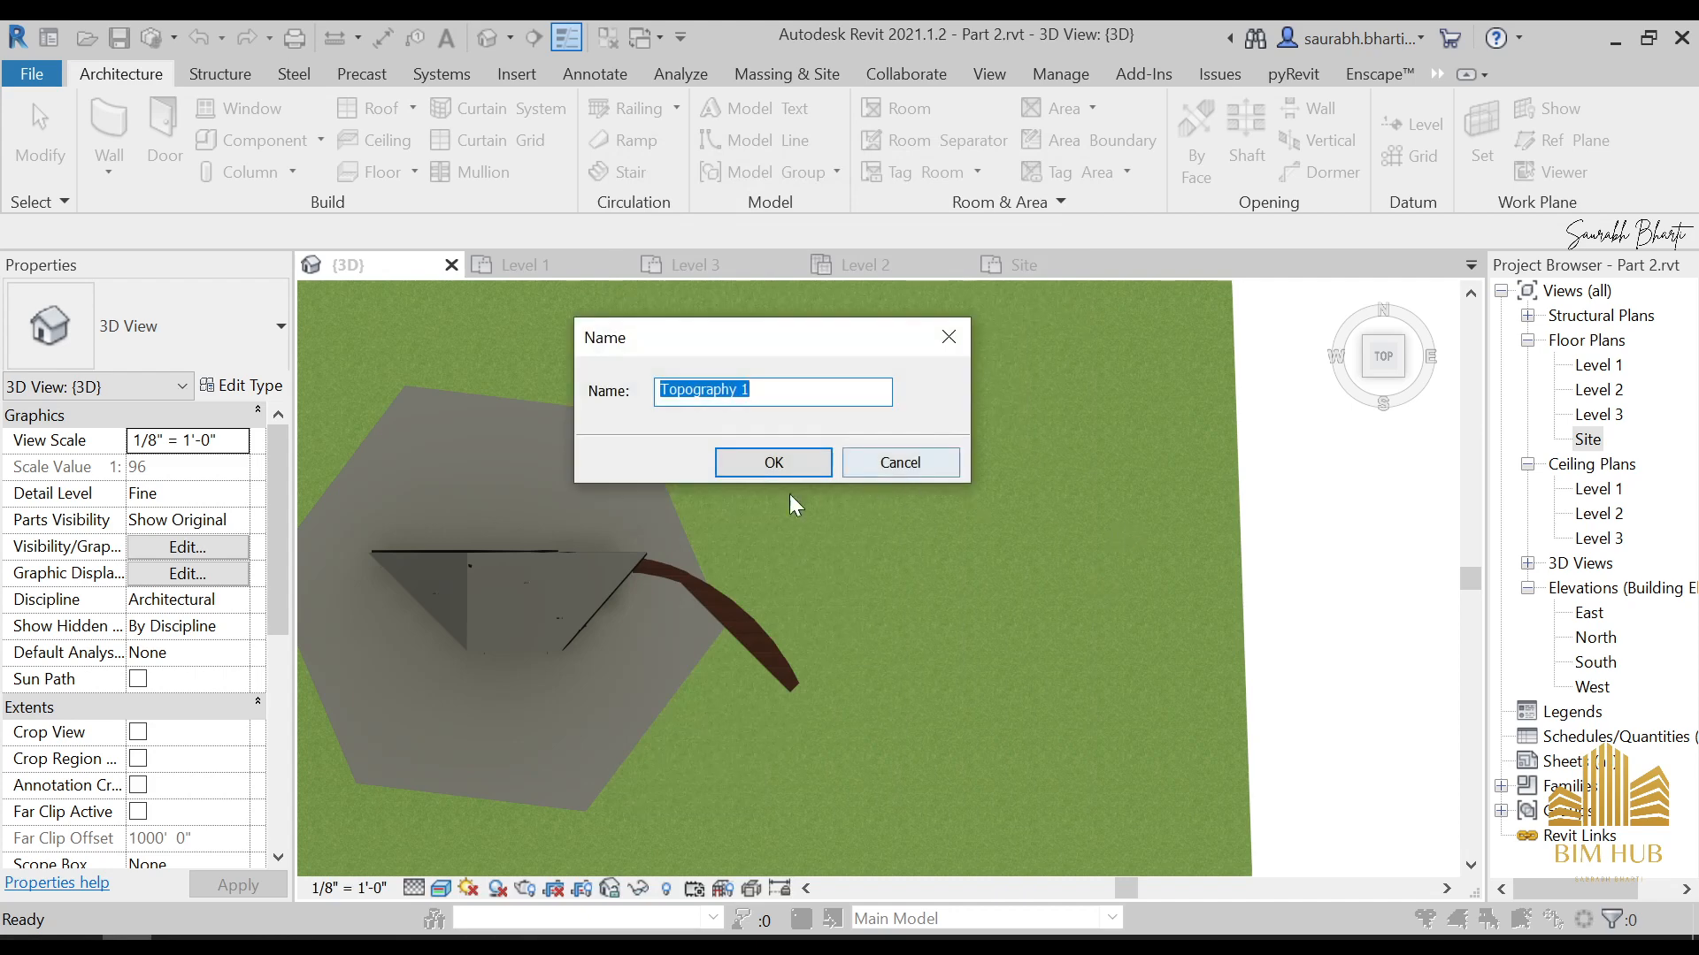
click(771, 461)
scroll(1136, 543, down, 2)
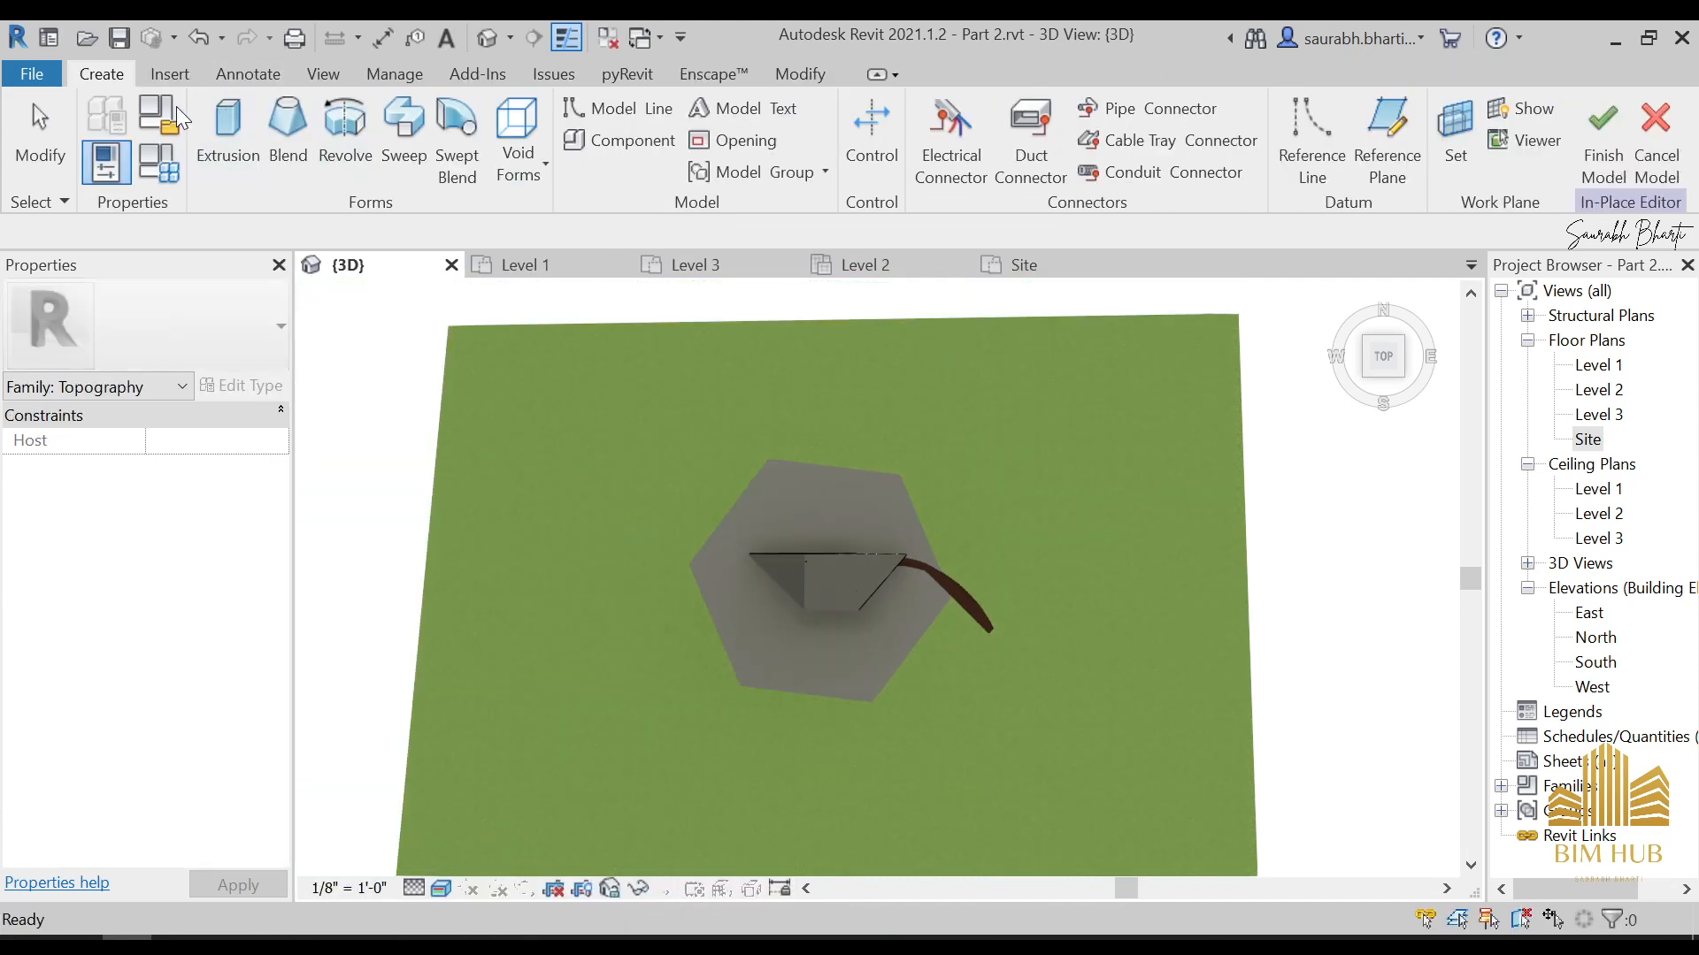
Sketch a rectangular extrusion profile over the ground on the pathway side, reaching from beside the outer floor to the surface's far edge
click(261, 168)
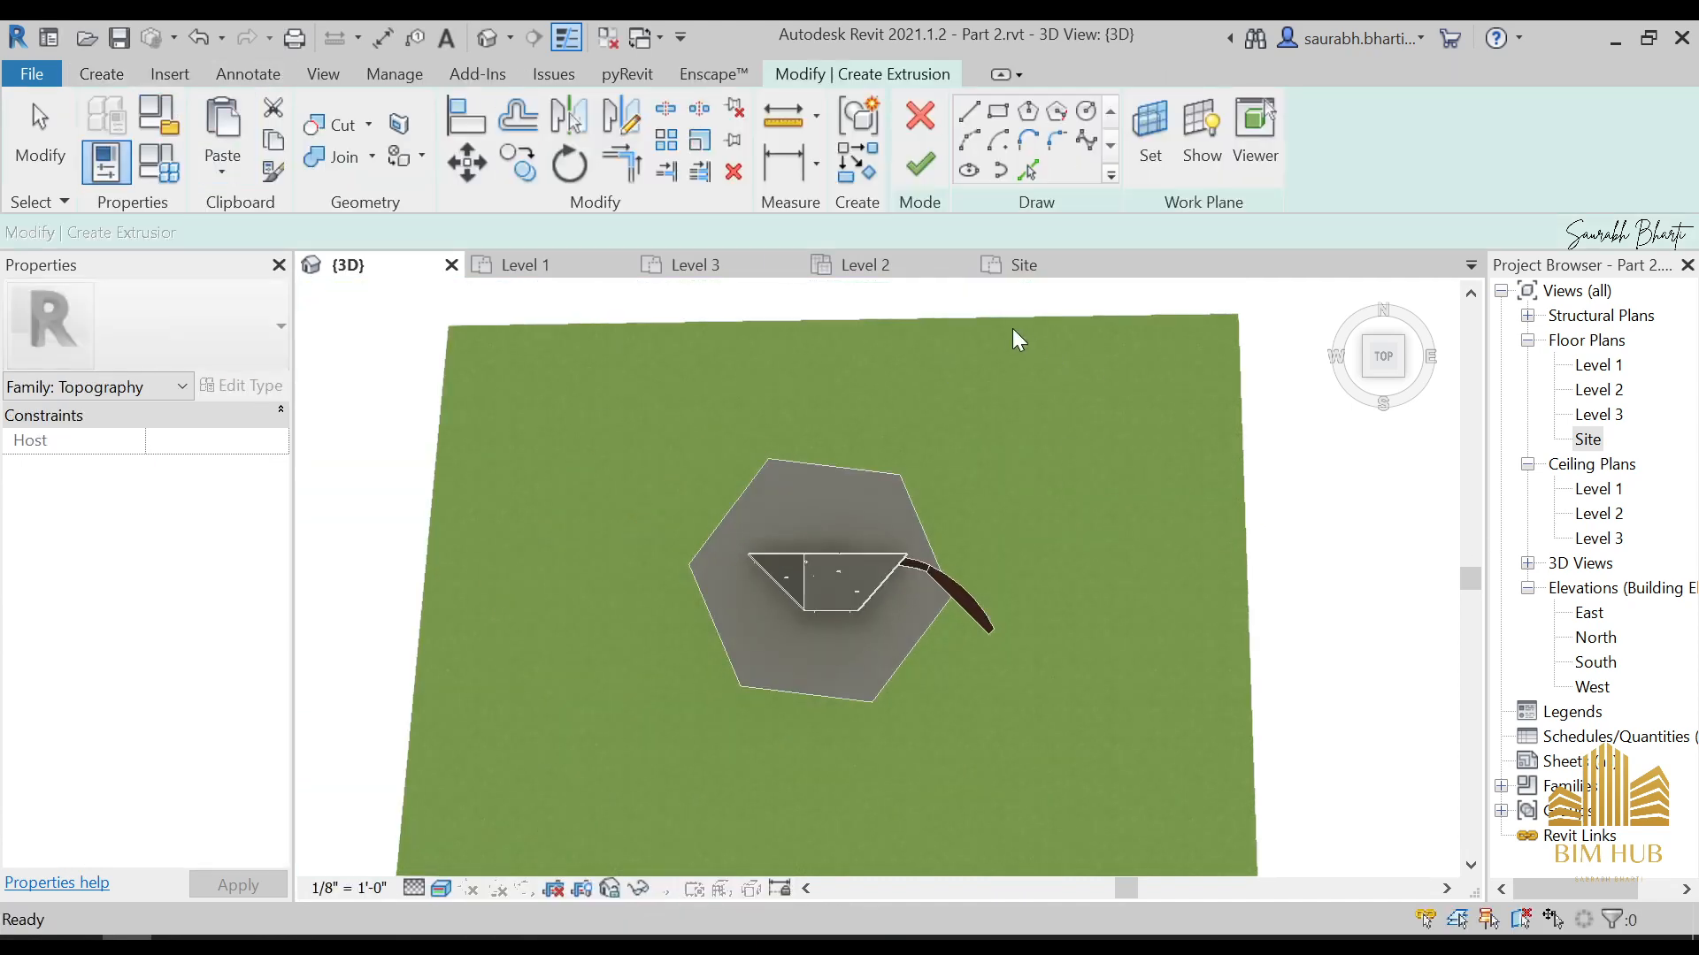
click(997, 120)
click(974, 330)
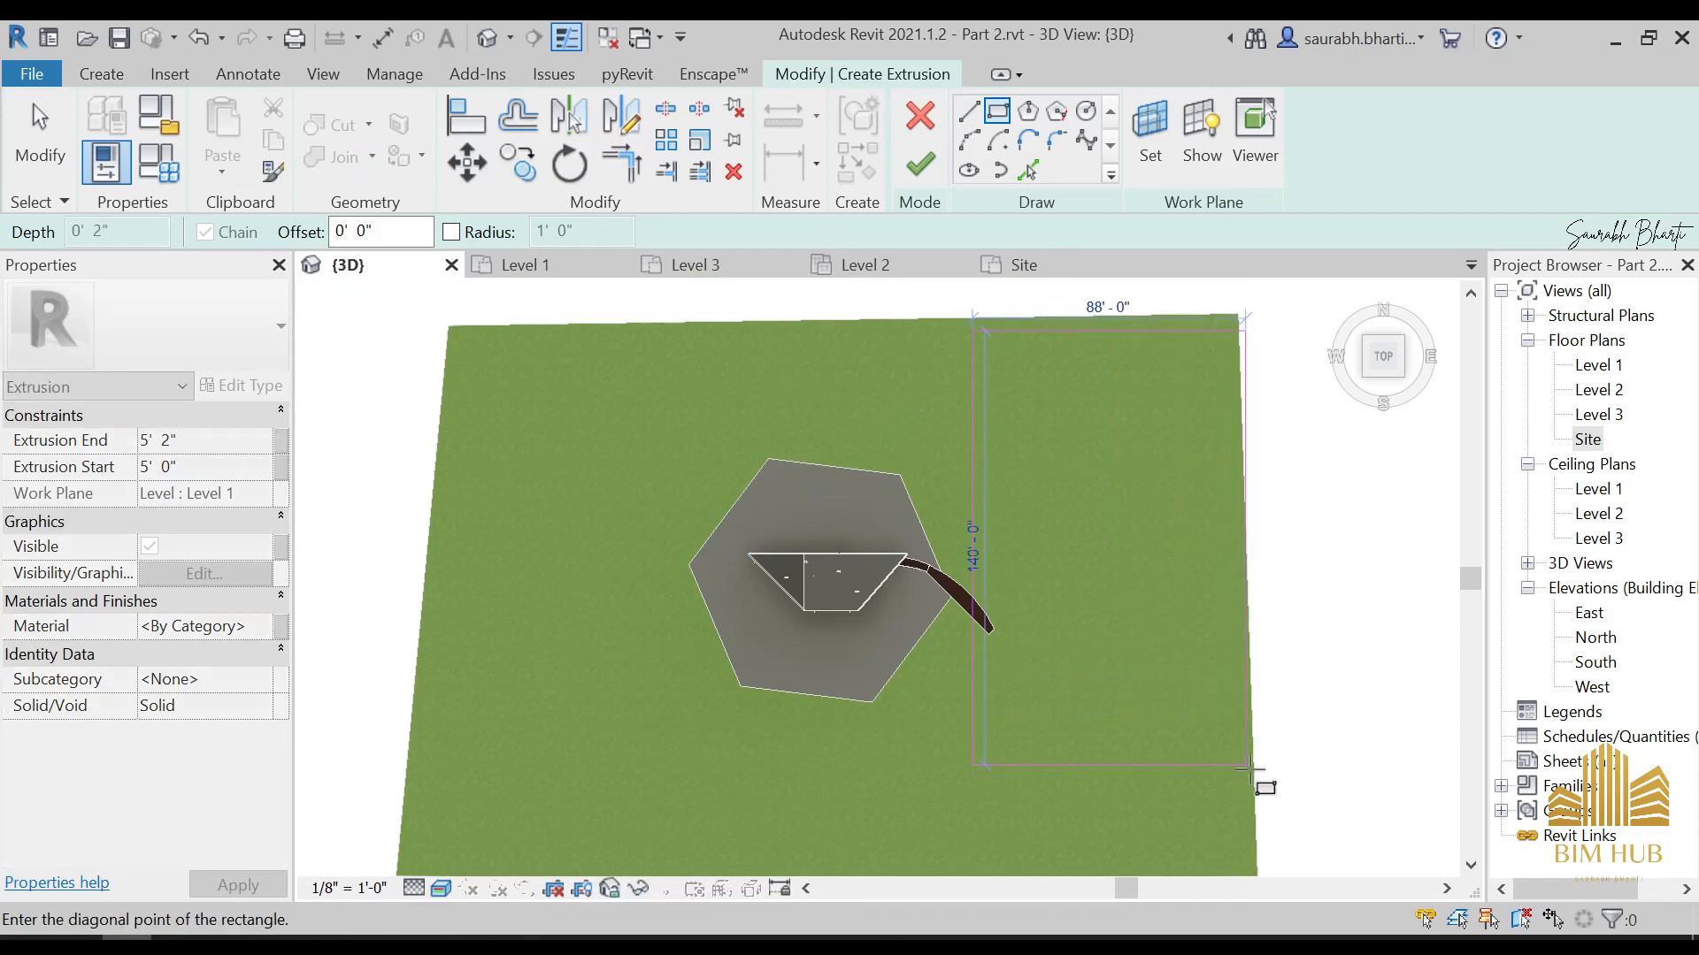
click(1257, 858)
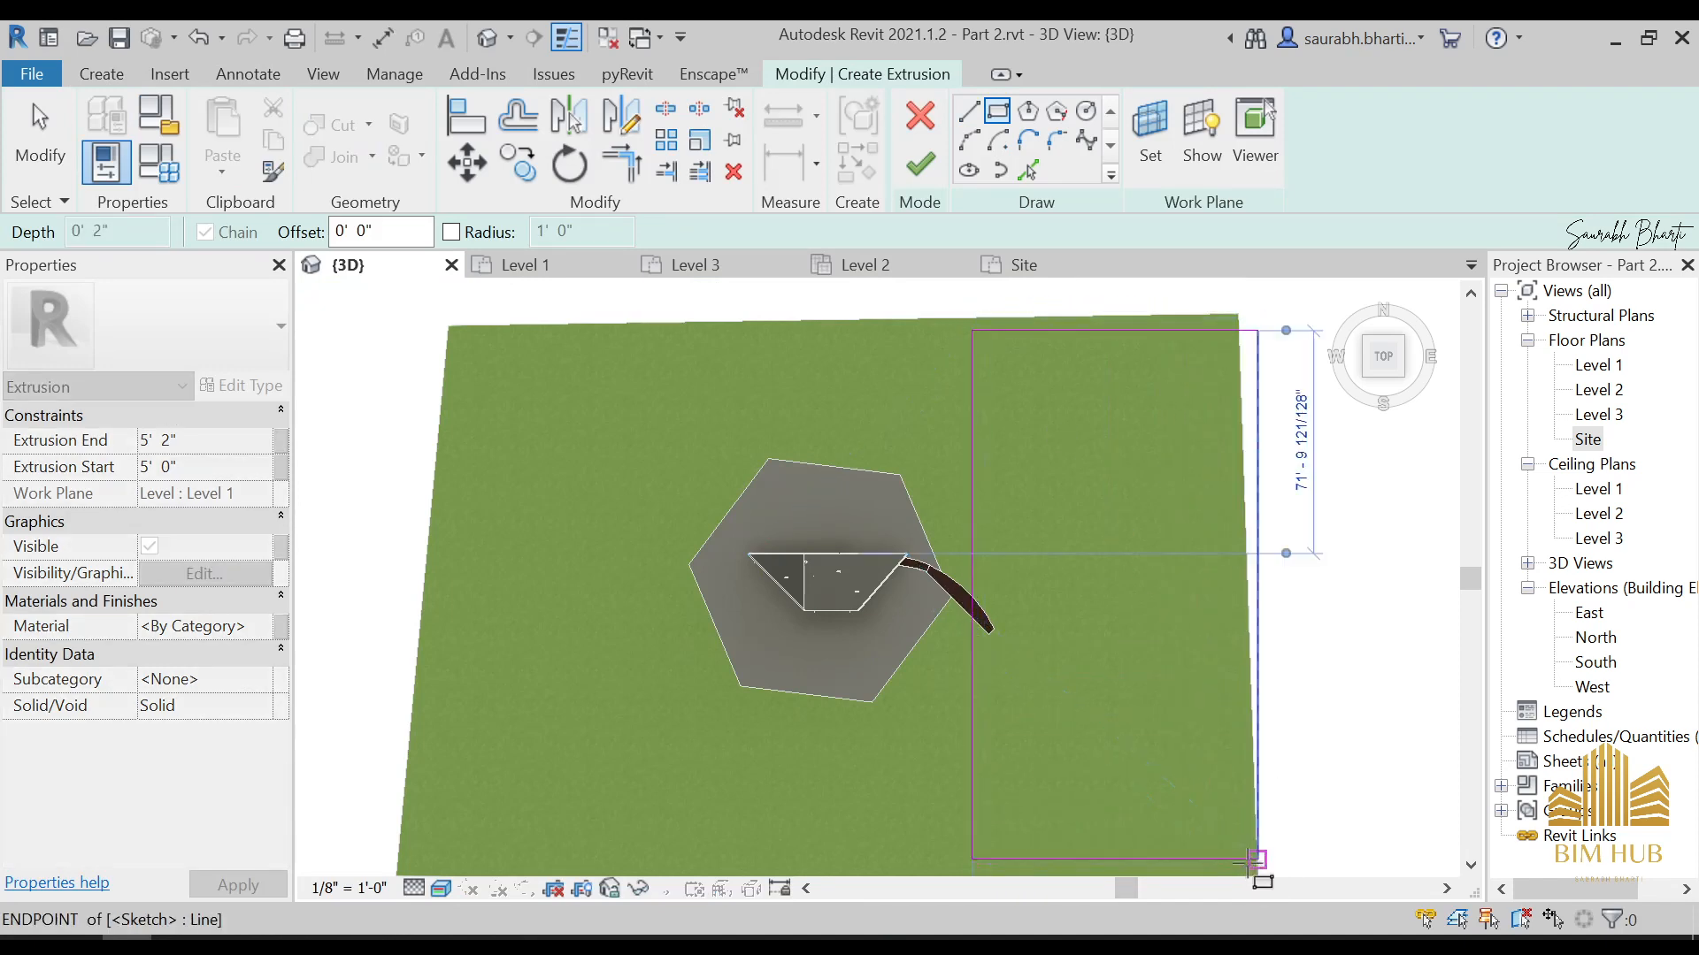
key(Escape)
key(Escape)
Shift the profile's house-side edge to the corner of the outer floor, finish the extrusion and check its height from the front
scroll(963, 511, up, 2)
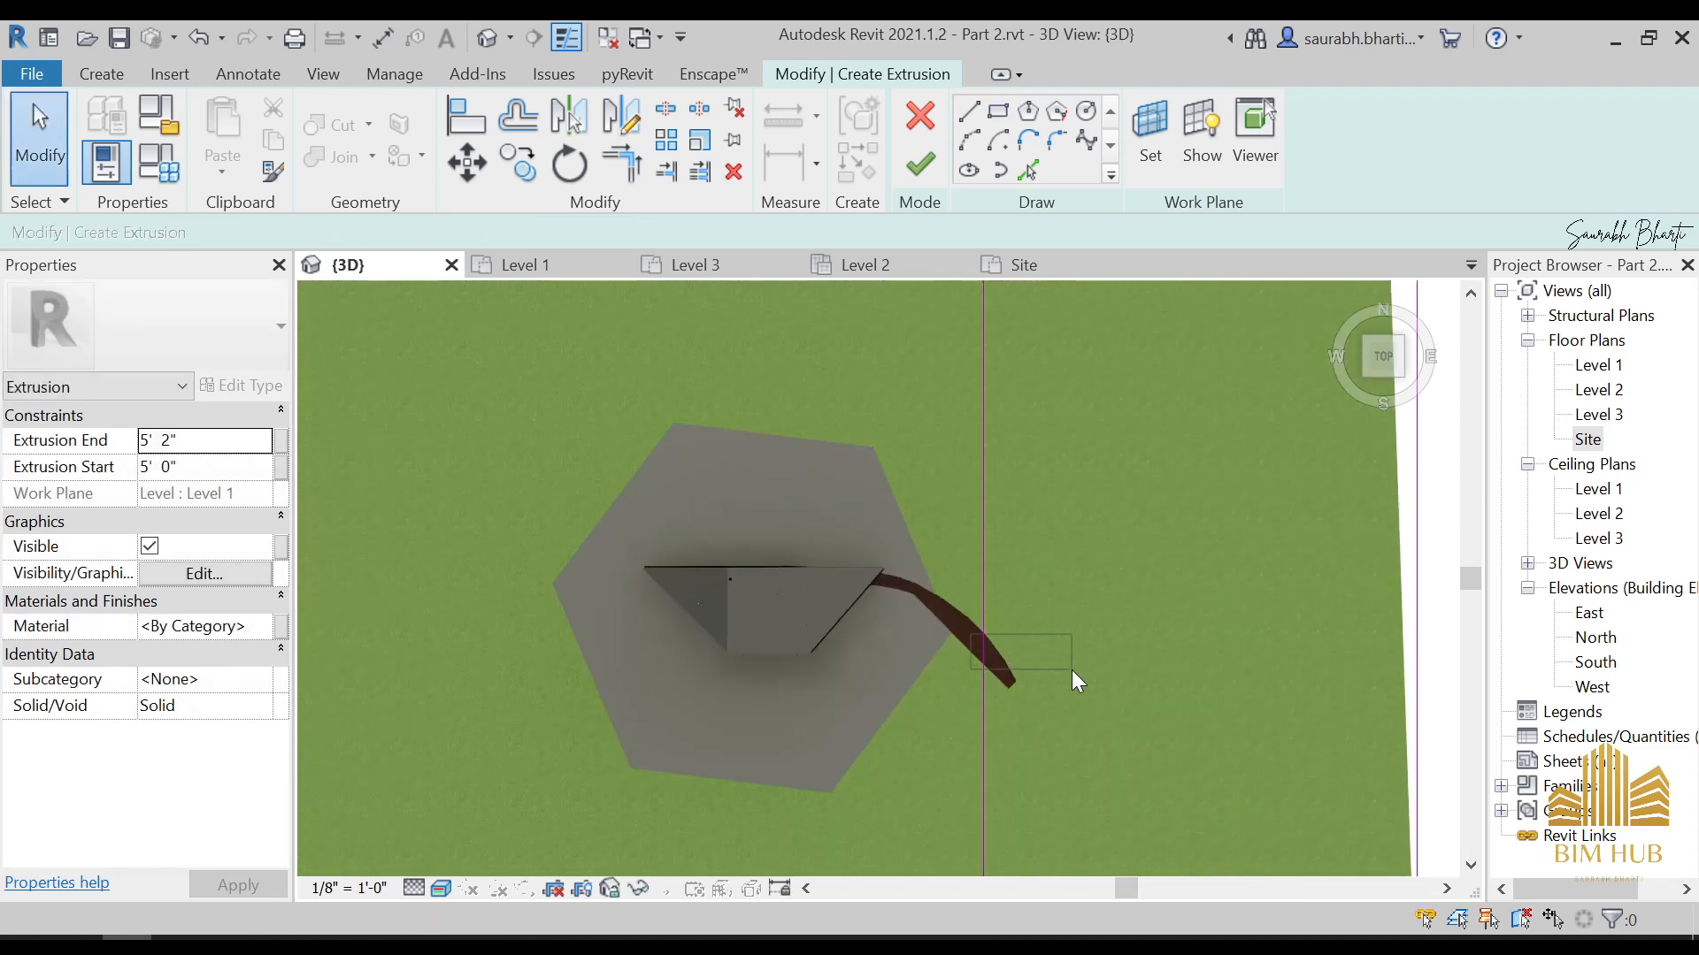
mouse_move(984, 635)
mouse_down()
mouse_move(1149, 682)
mouse_move(952, 632)
mouse_up()
key(Escape)
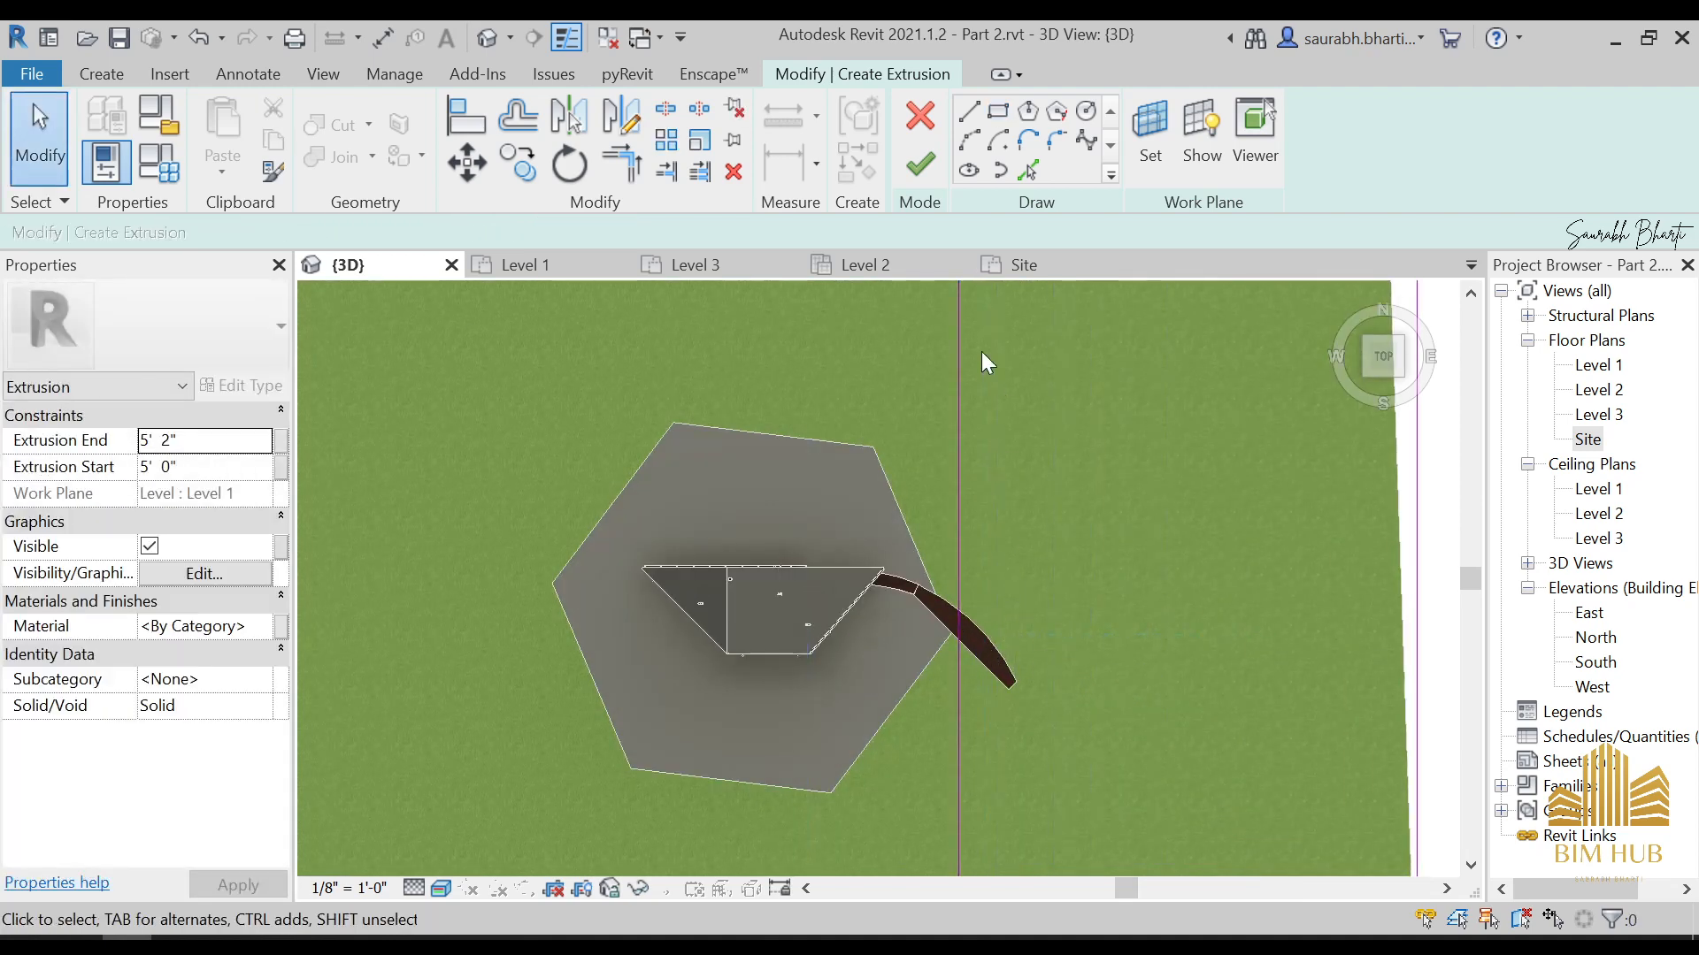
click(922, 164)
key(Escape)
scroll(1066, 694, down, 2)
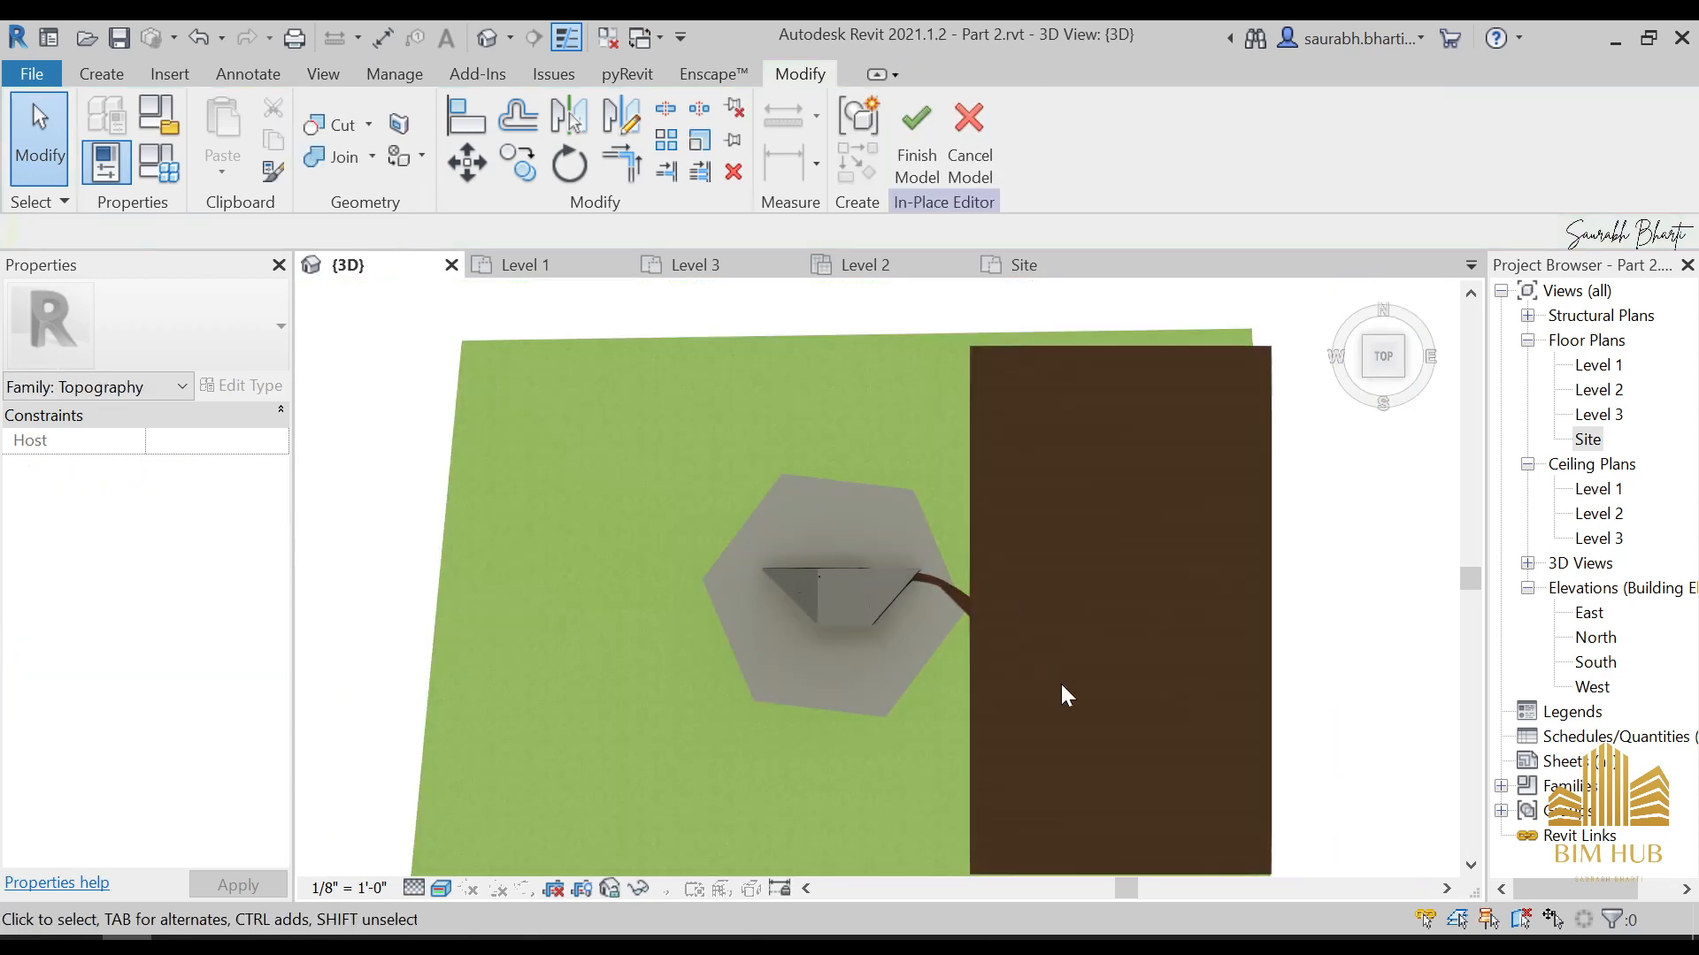
shift+middle_drag(1066, 694, 964, 561)
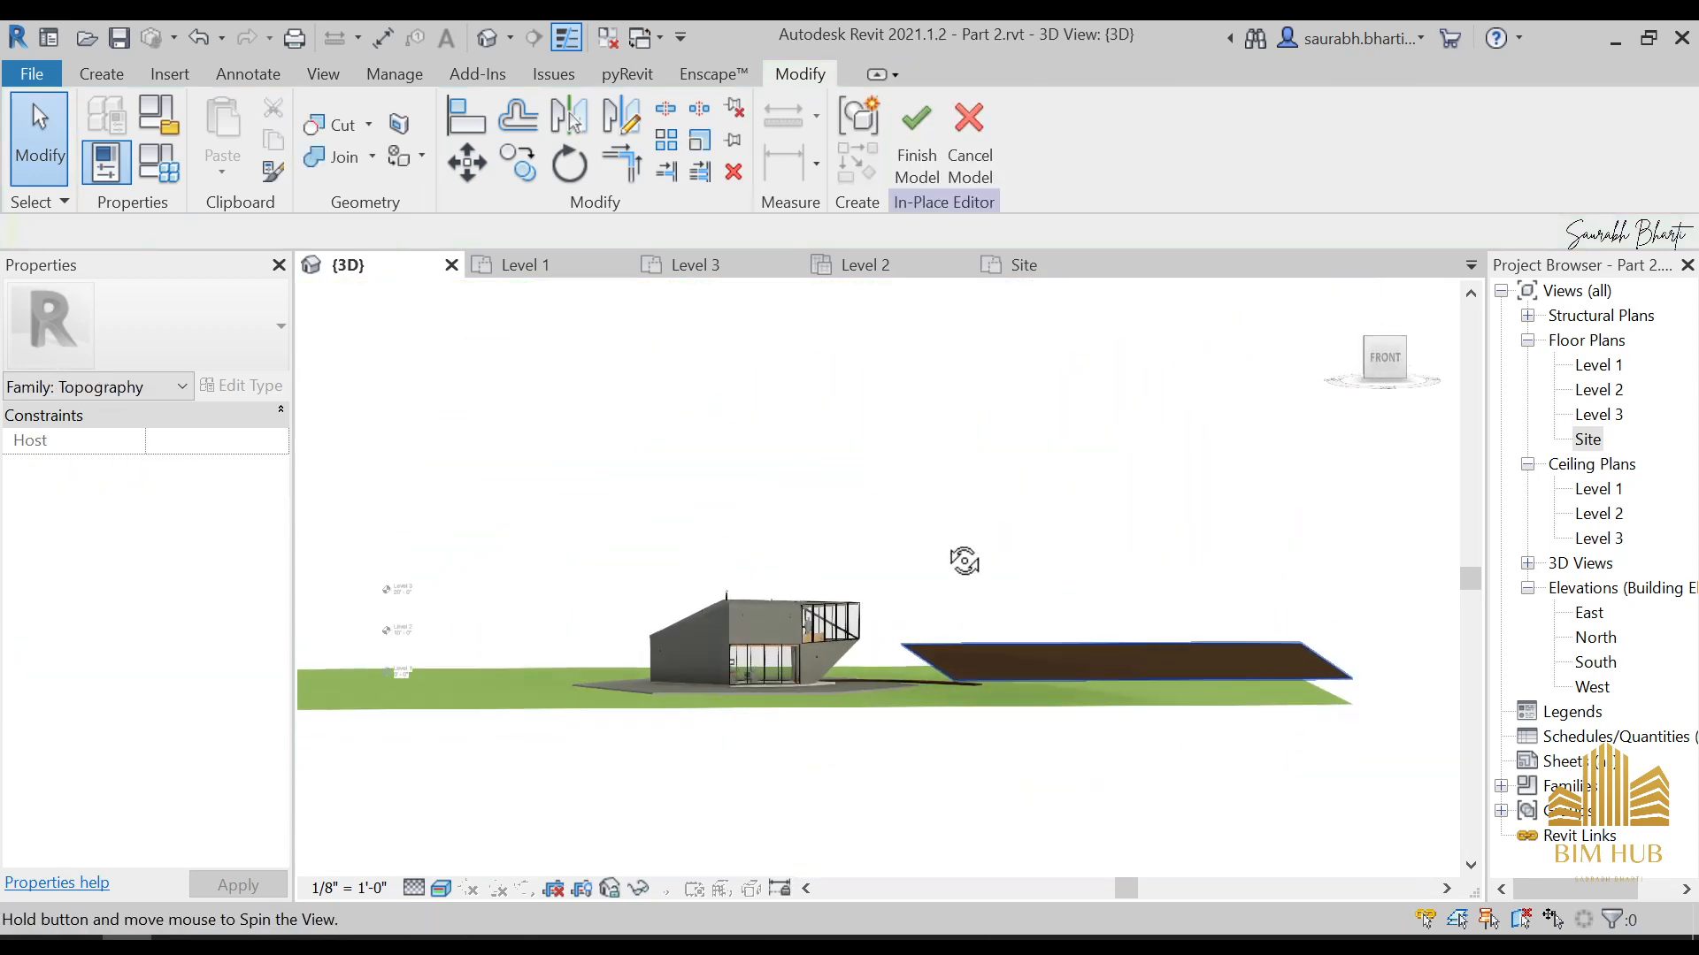
Set the ground extrusion's end to 0' 0" and its start to -2' 0", viewing it from the front
scroll(1067, 707, up, 2)
click(1197, 662)
shift+middle_drag(871, 677, 796, 657)
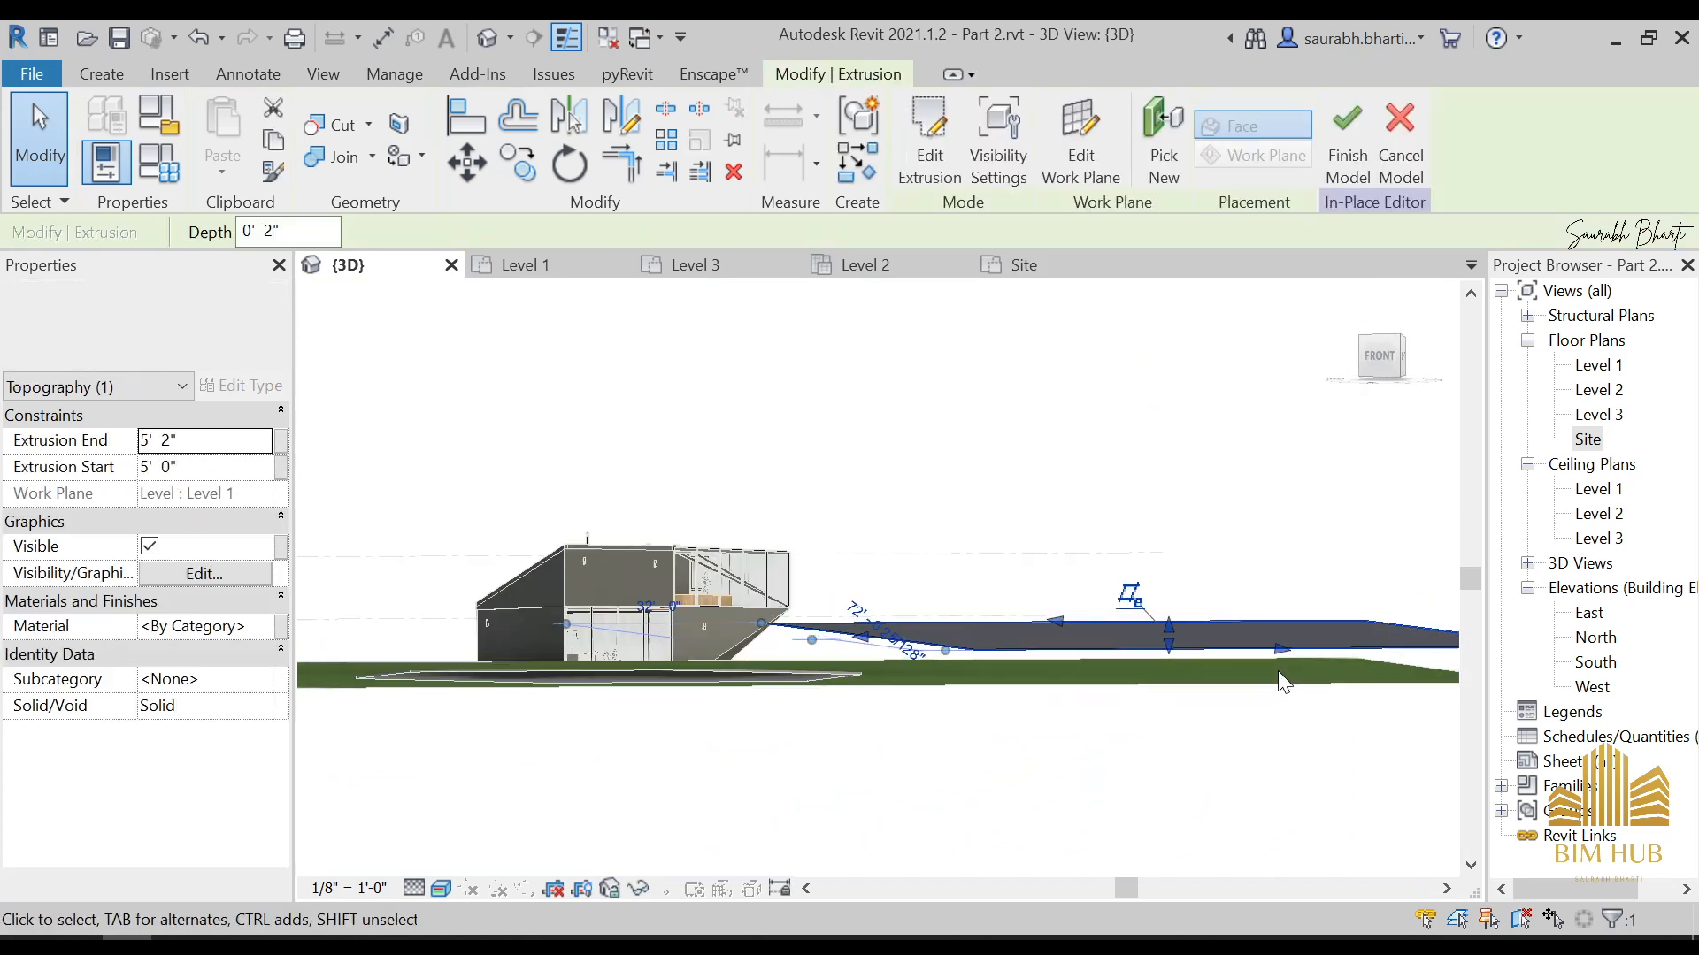
shift+middle_drag(1283, 683, 1321, 455)
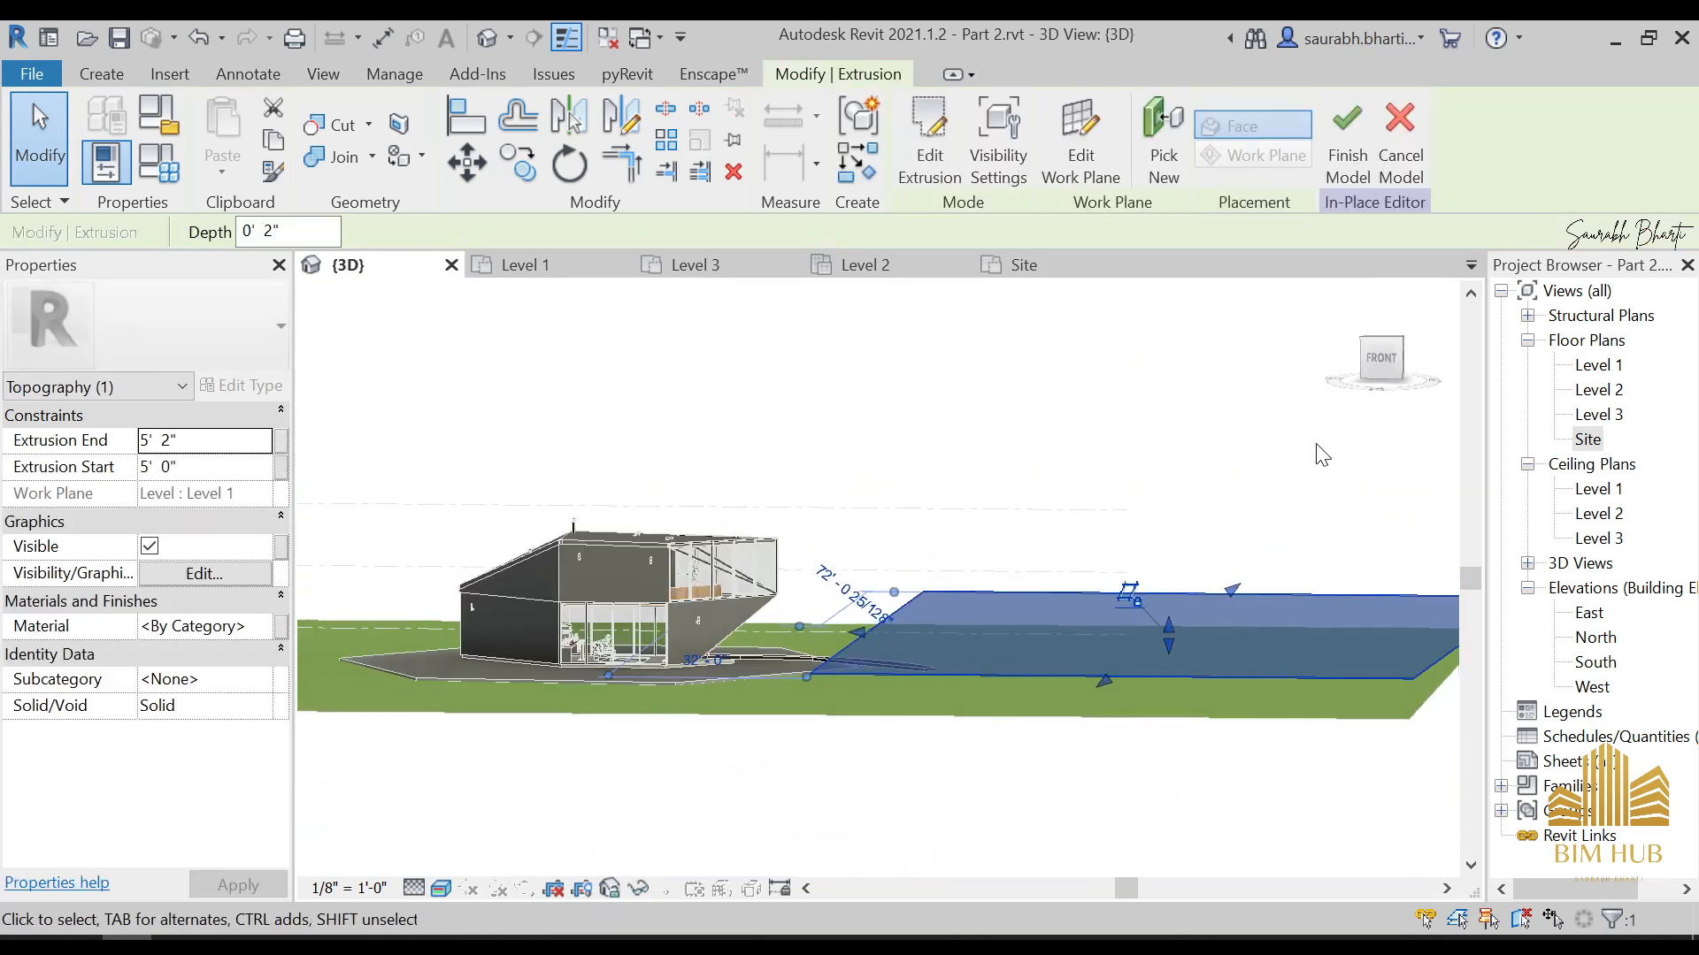
click(1380, 359)
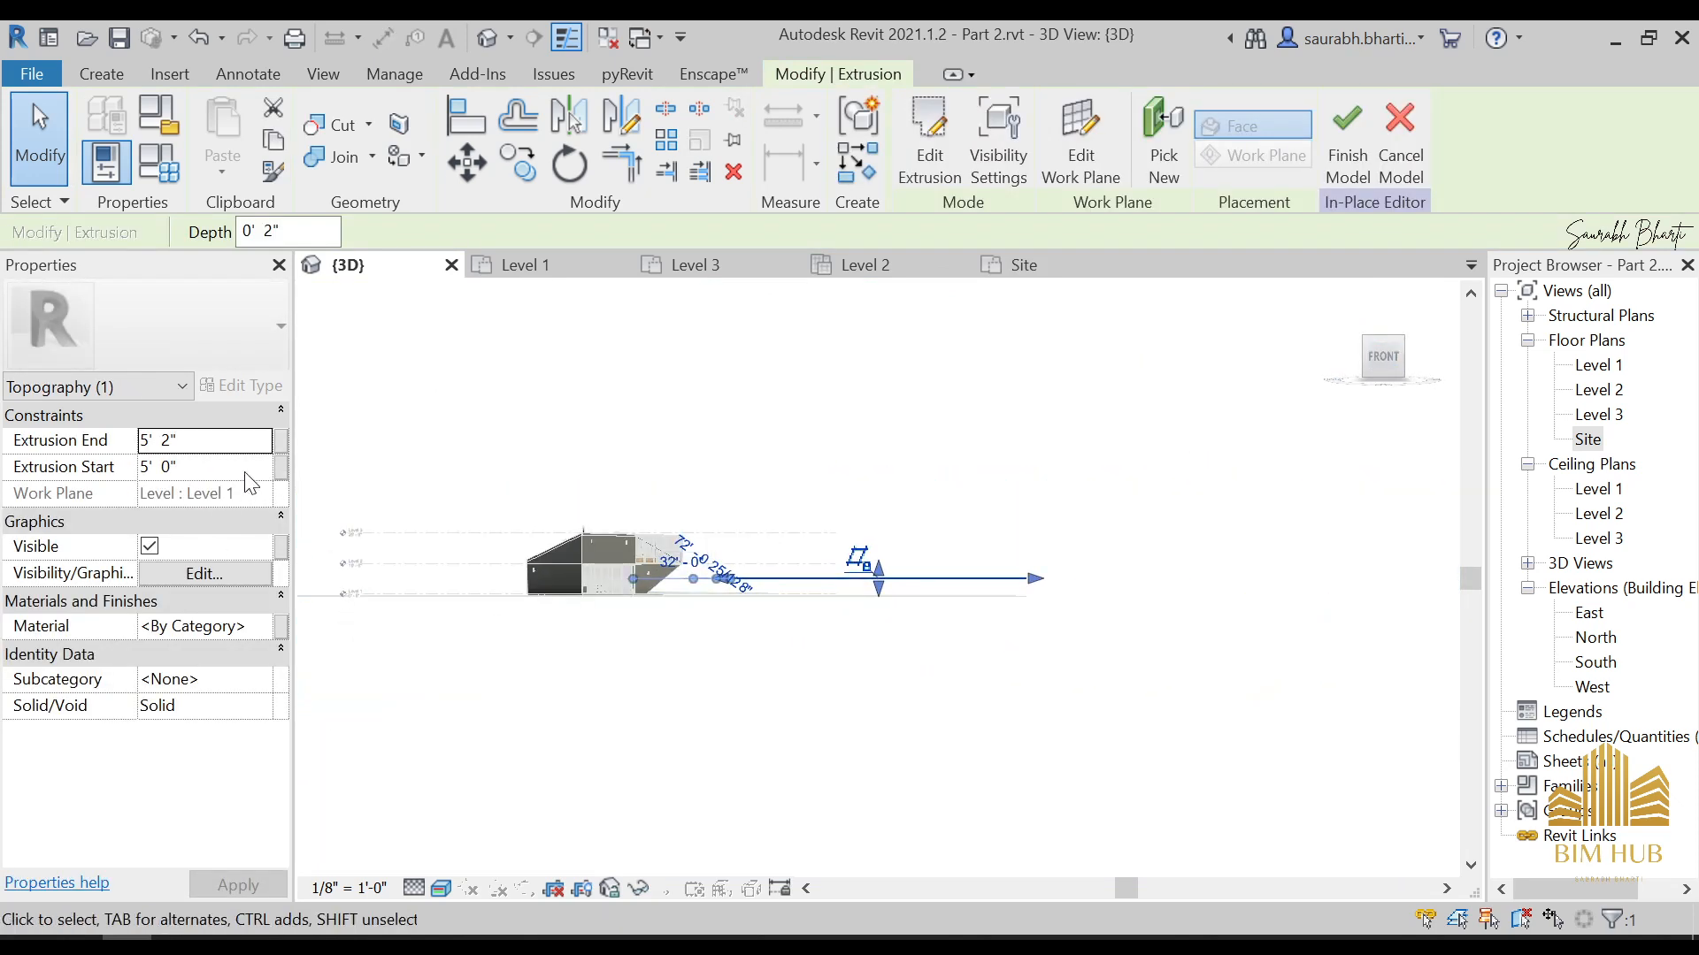
click(228, 443)
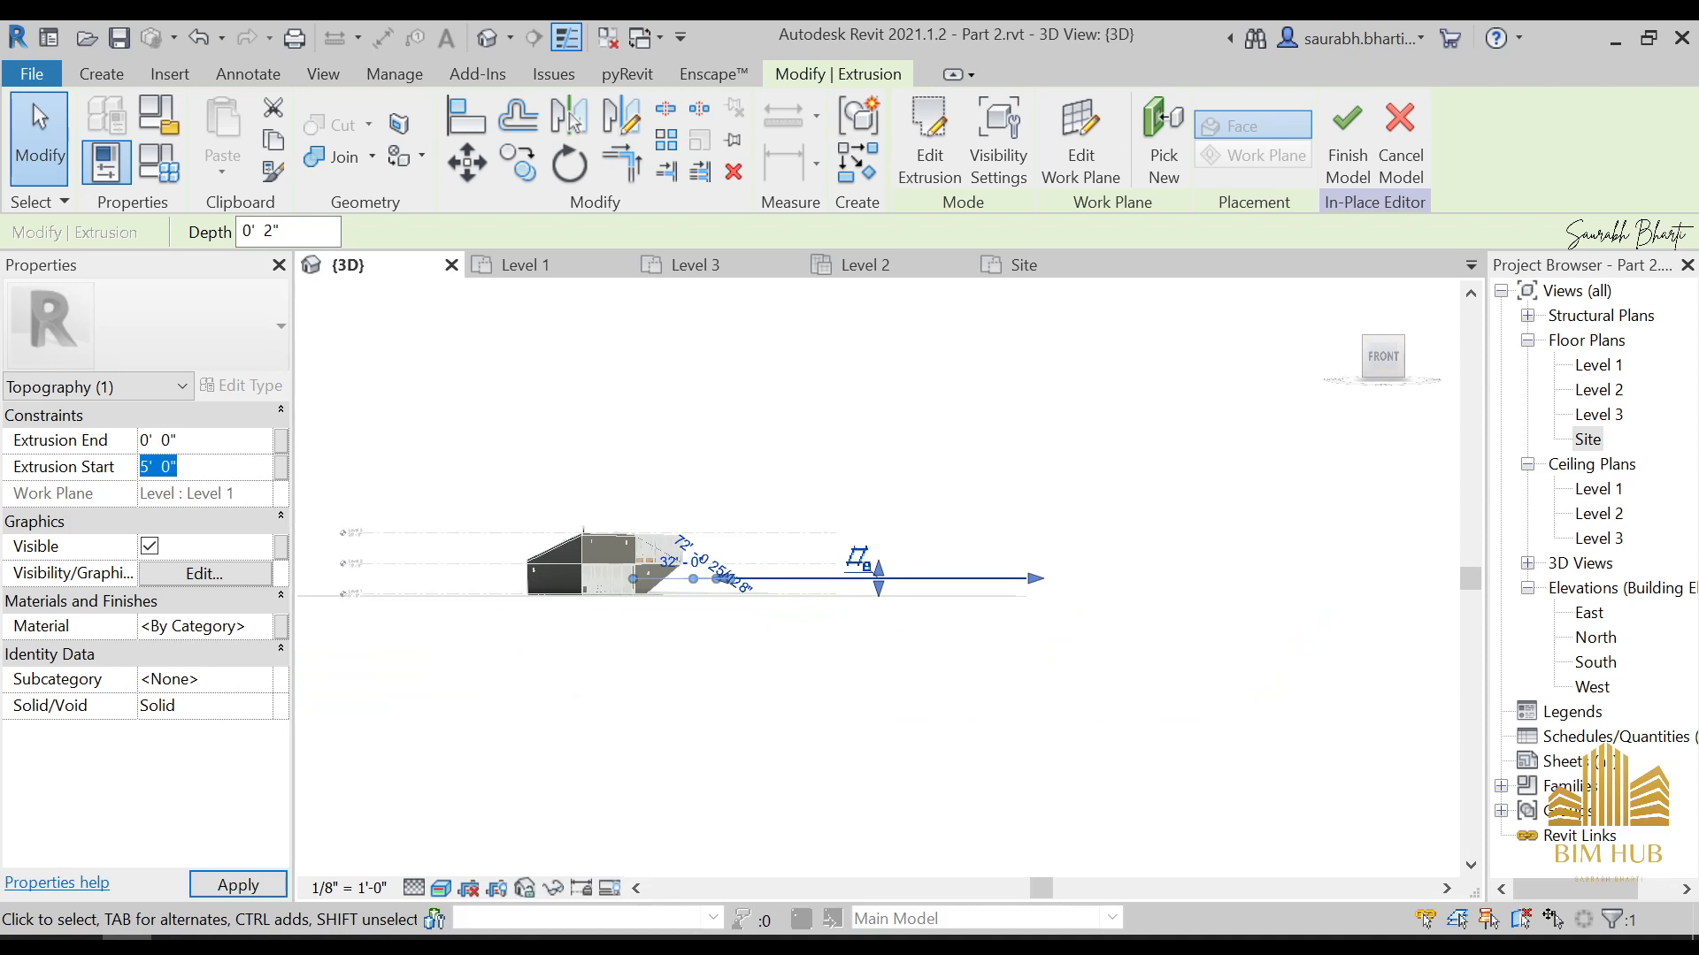
text(-2)
key(Return)
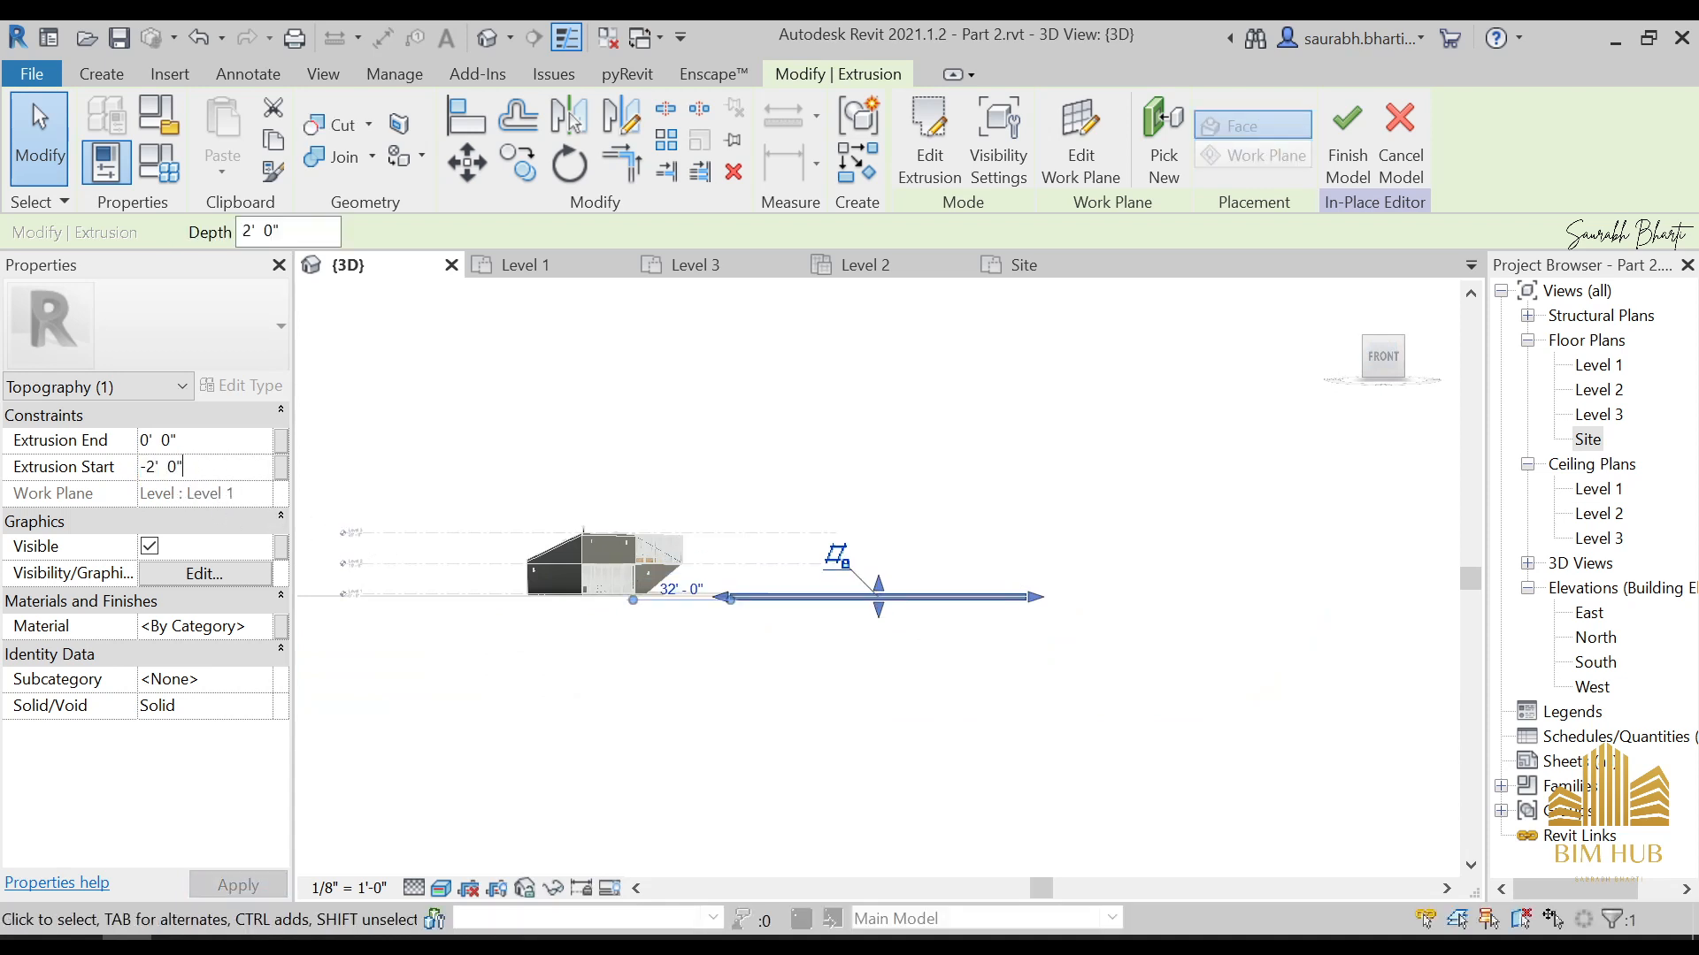
Check the lowered extrusion's edge against the grass surface and finish the in-place Topography model
click(809, 706)
scroll(875, 759, up, 3)
mouse_move(815, 653)
shift+middle_down()
mouse_move(826, 717)
mouse_move(754, 826)
mouse_move(600, 667)
mouse_move(652, 686)
mouse_move(679, 669)
mouse_move(816, 671)
shift+middle_up()
scroll(690, 657, up, 5)
scroll(891, 583, down, 5)
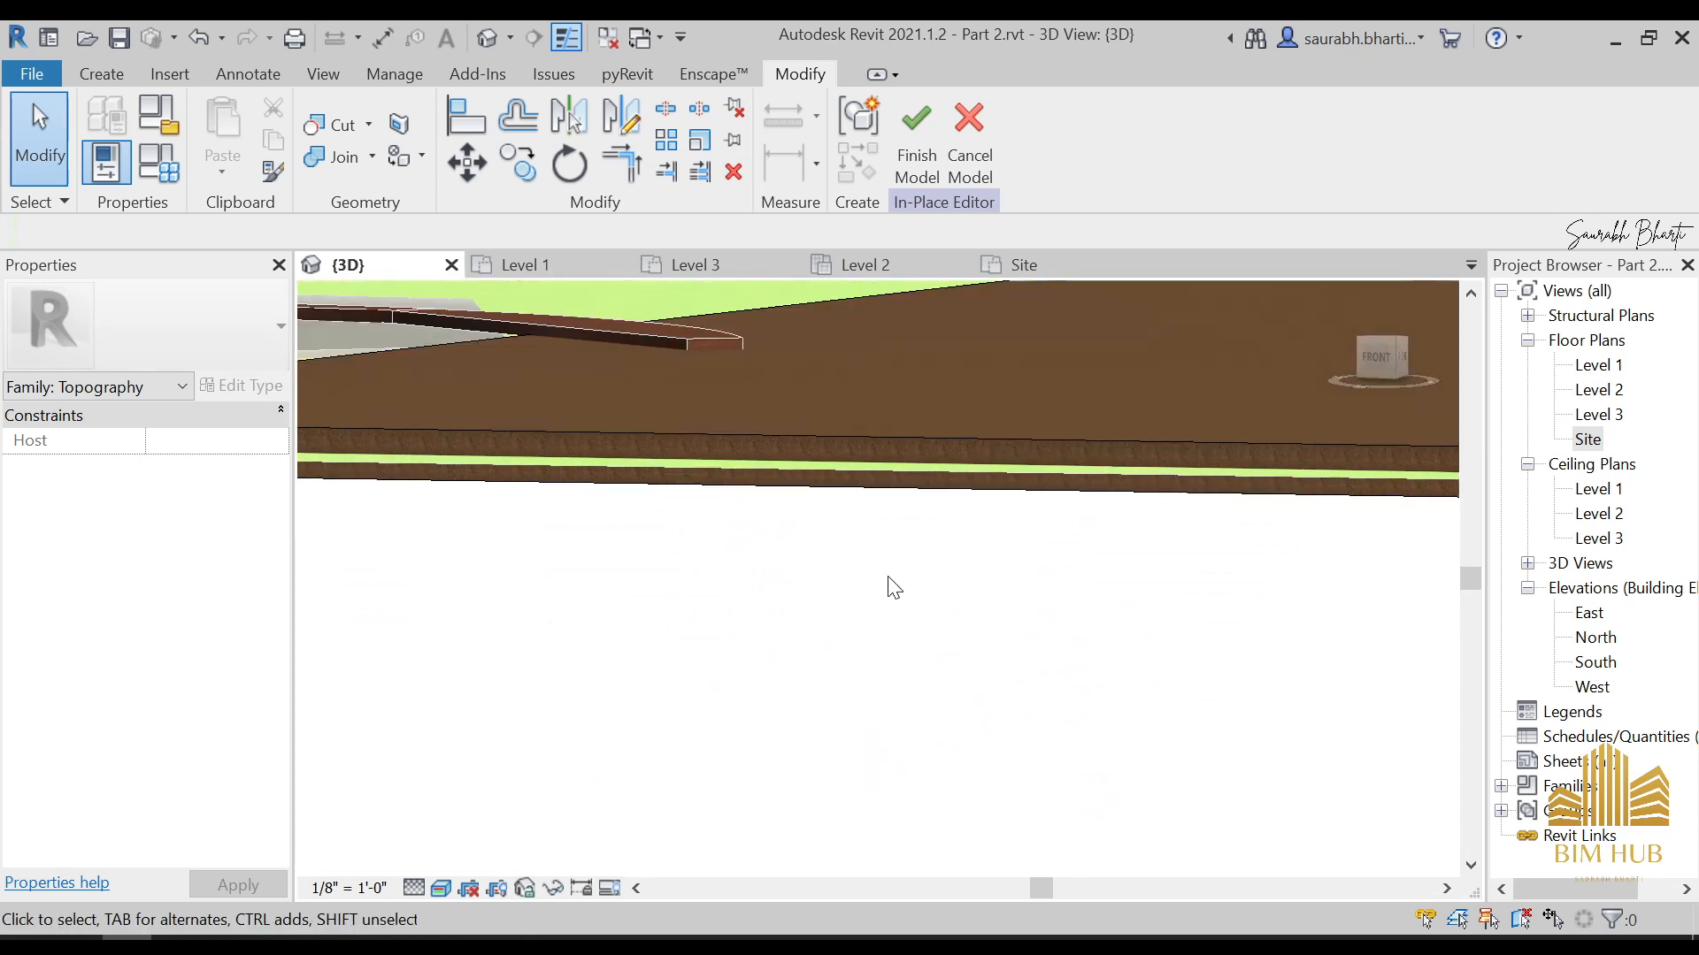
shift+middle_drag(890, 576, 1053, 633)
click(915, 133)
scroll(938, 593, down, 5)
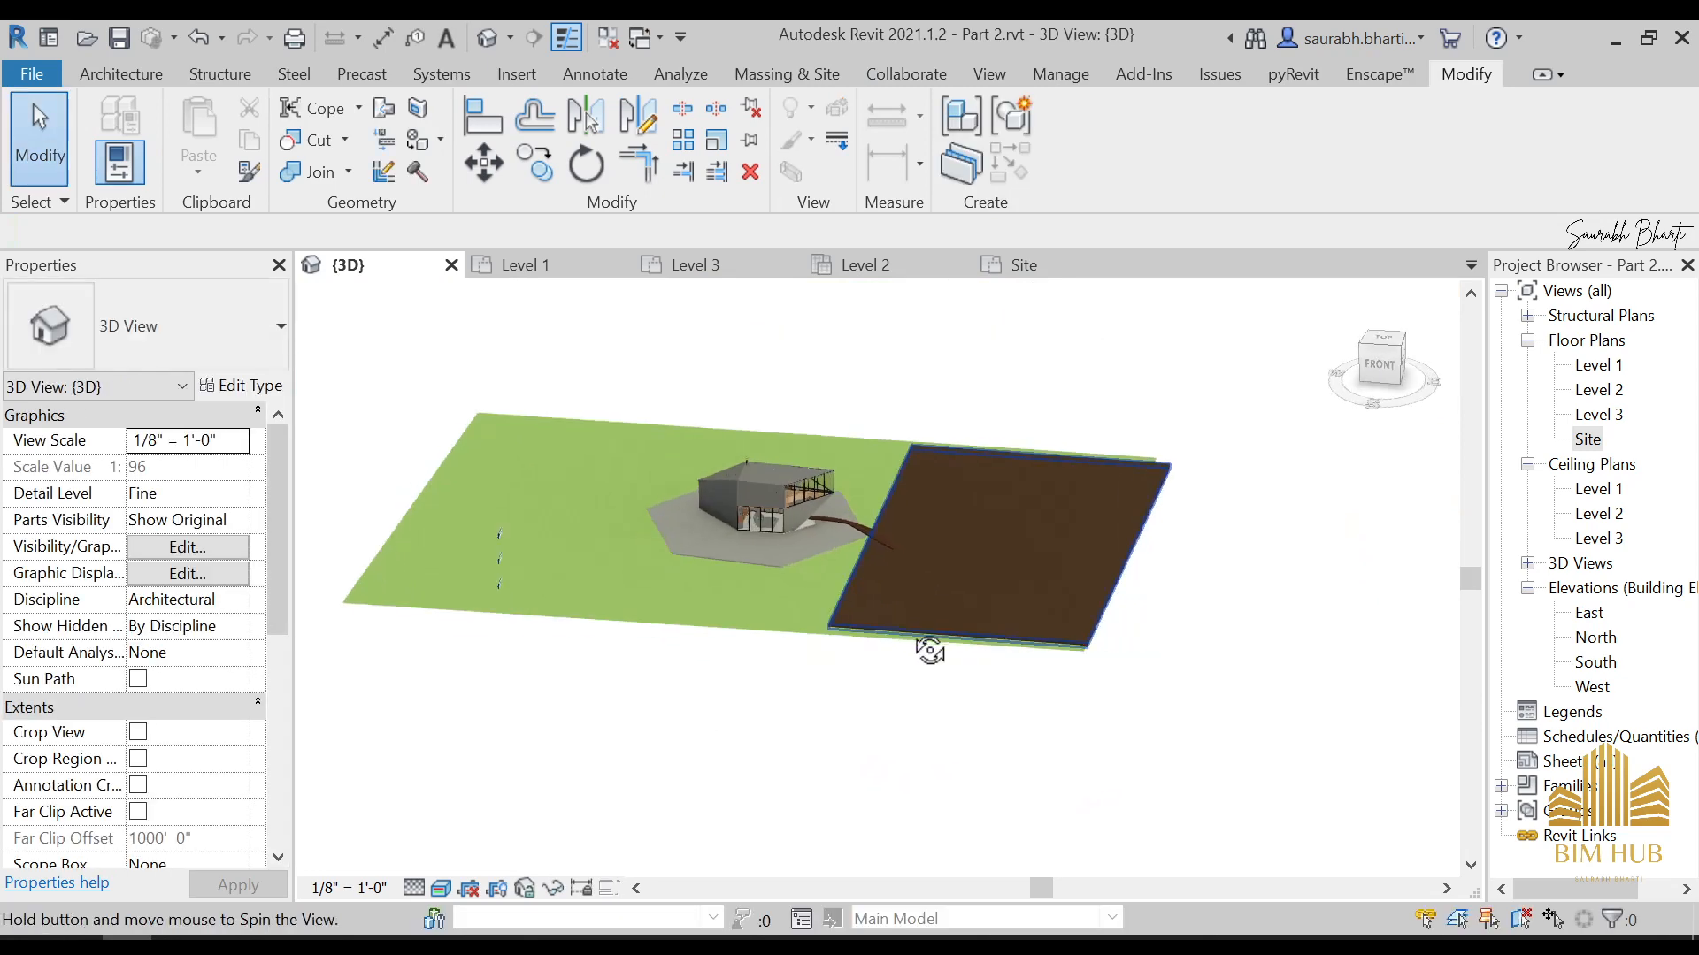
Inspect the new ground area beside the house in 3D and open the Site floor plan with nothing selected
shift+middle_drag(929, 645, 873, 573)
click(938, 500)
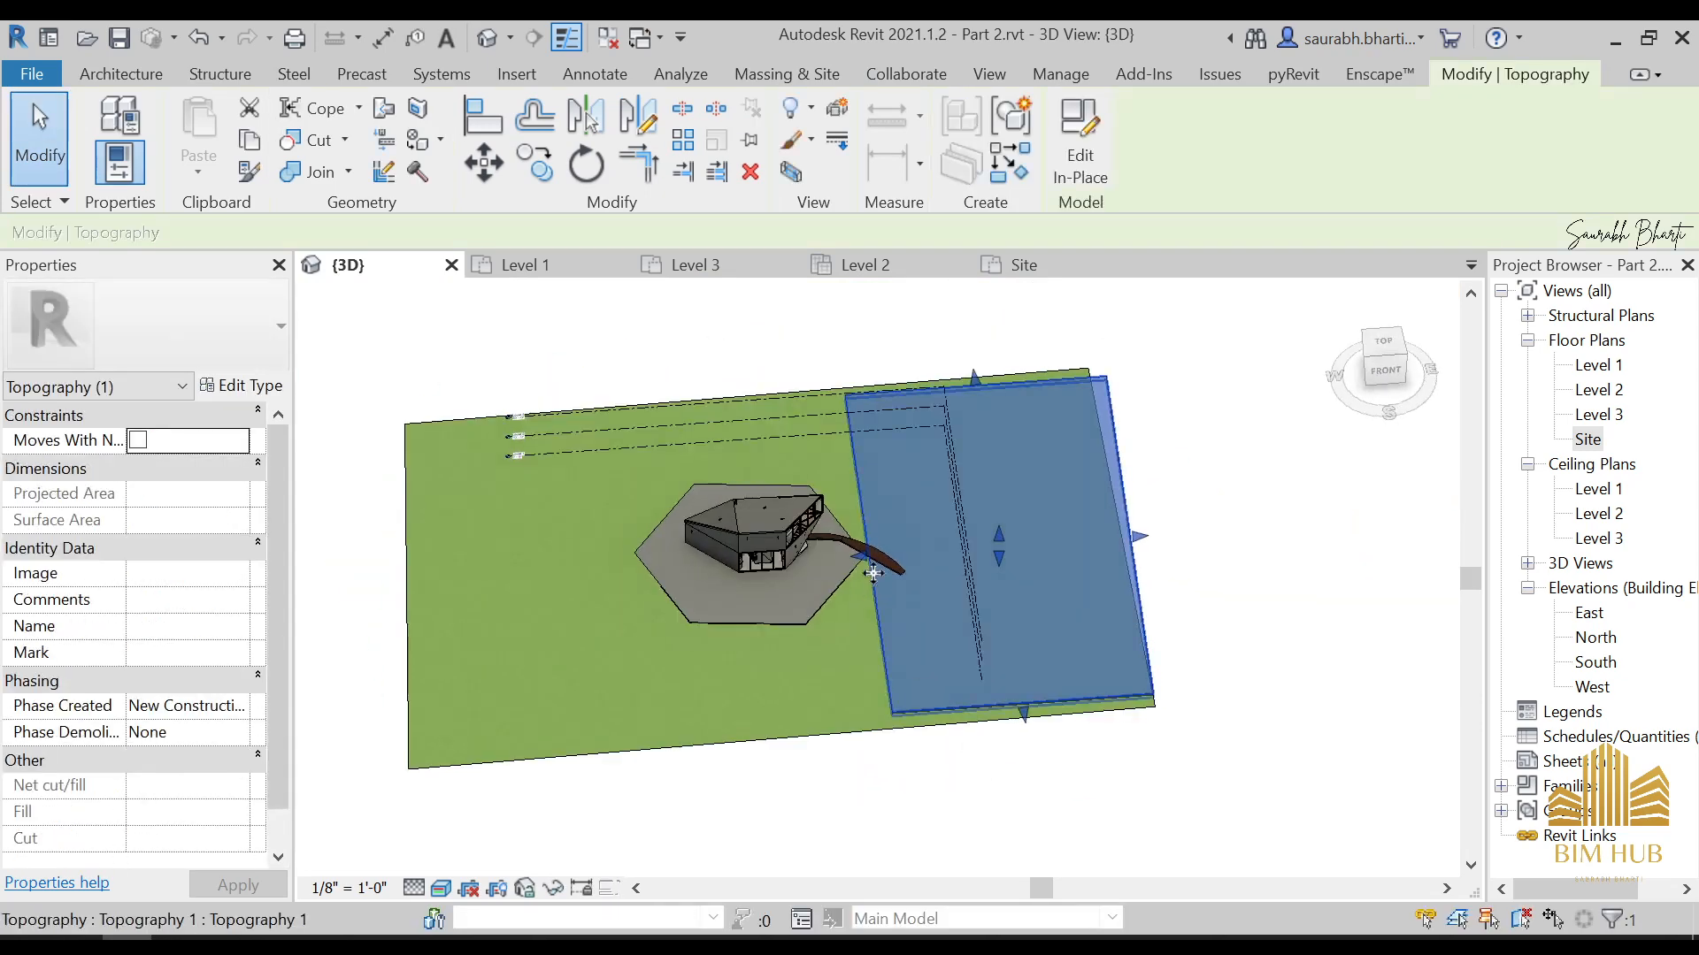
scroll(788, 628, up, 5)
scroll(848, 661, down, 2)
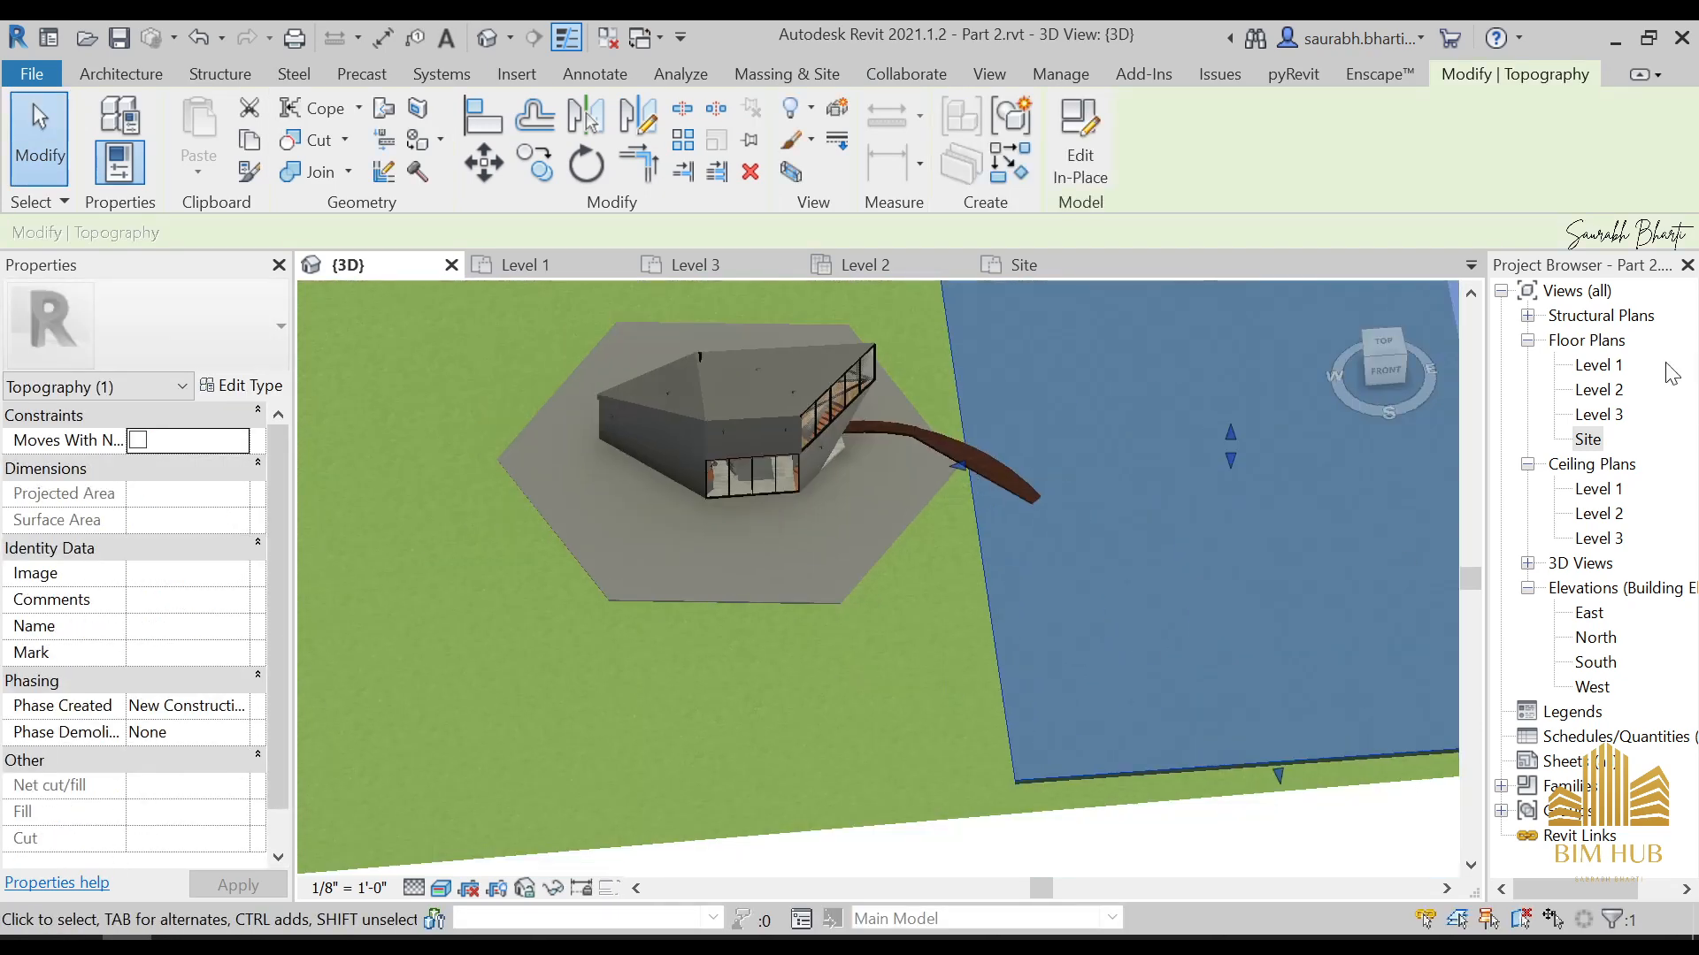
double_click(1590, 443)
scroll(933, 489, up, 3)
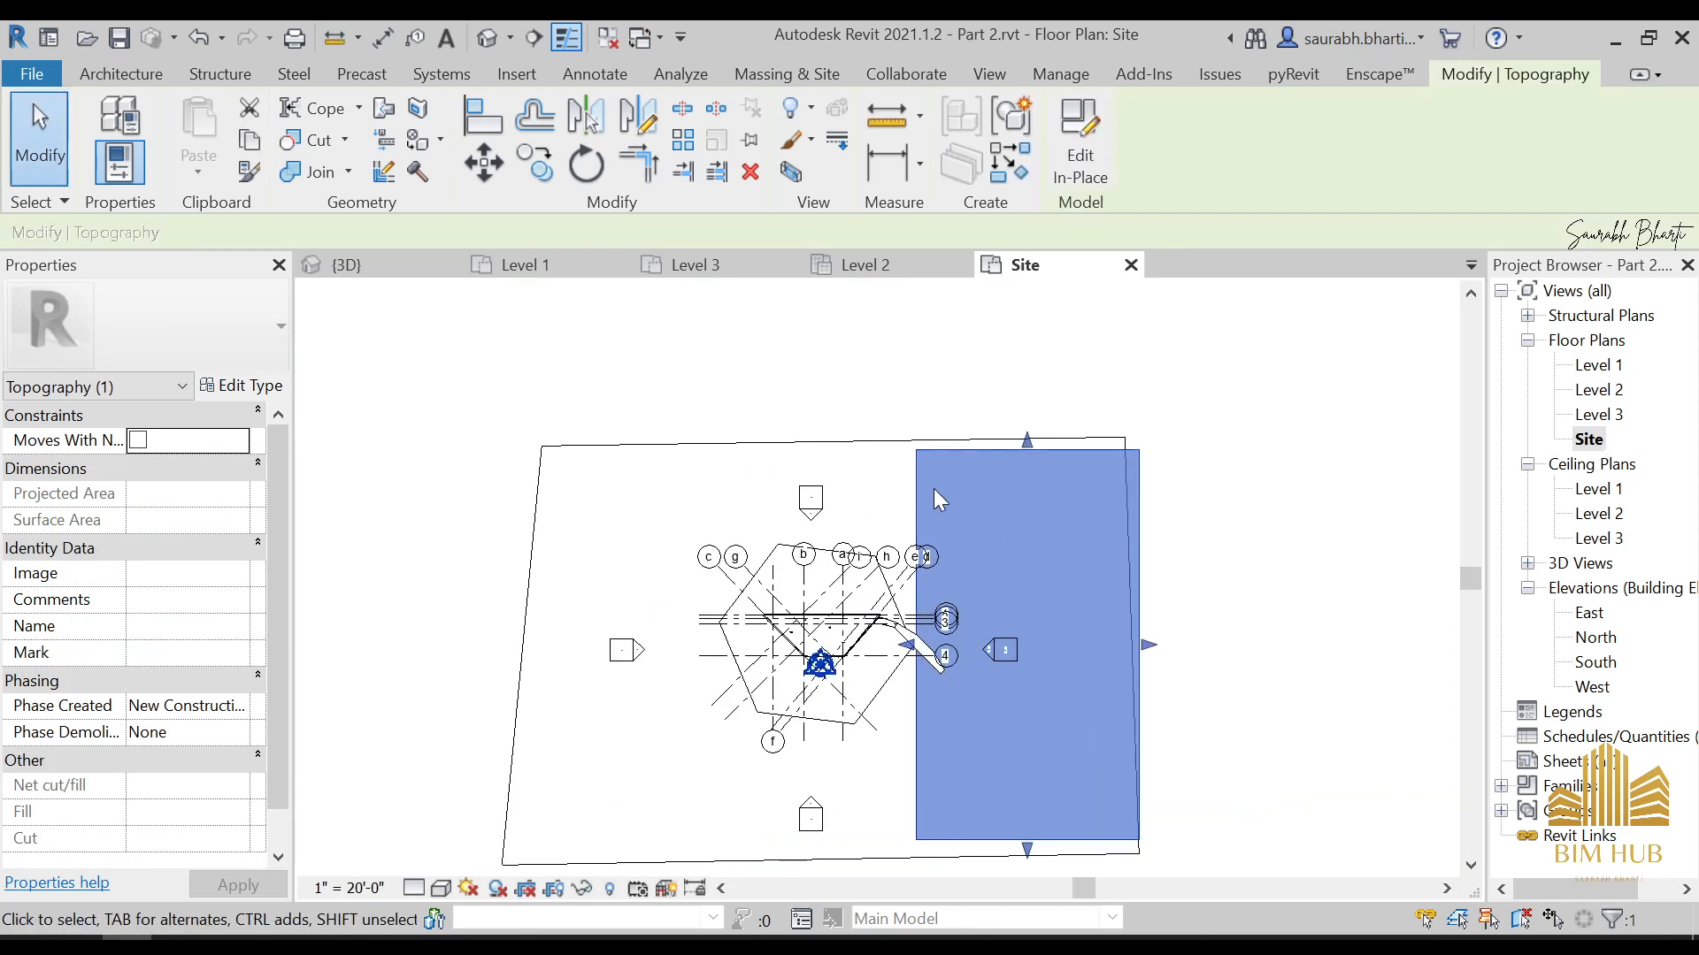
click(819, 326)
click(122, 74)
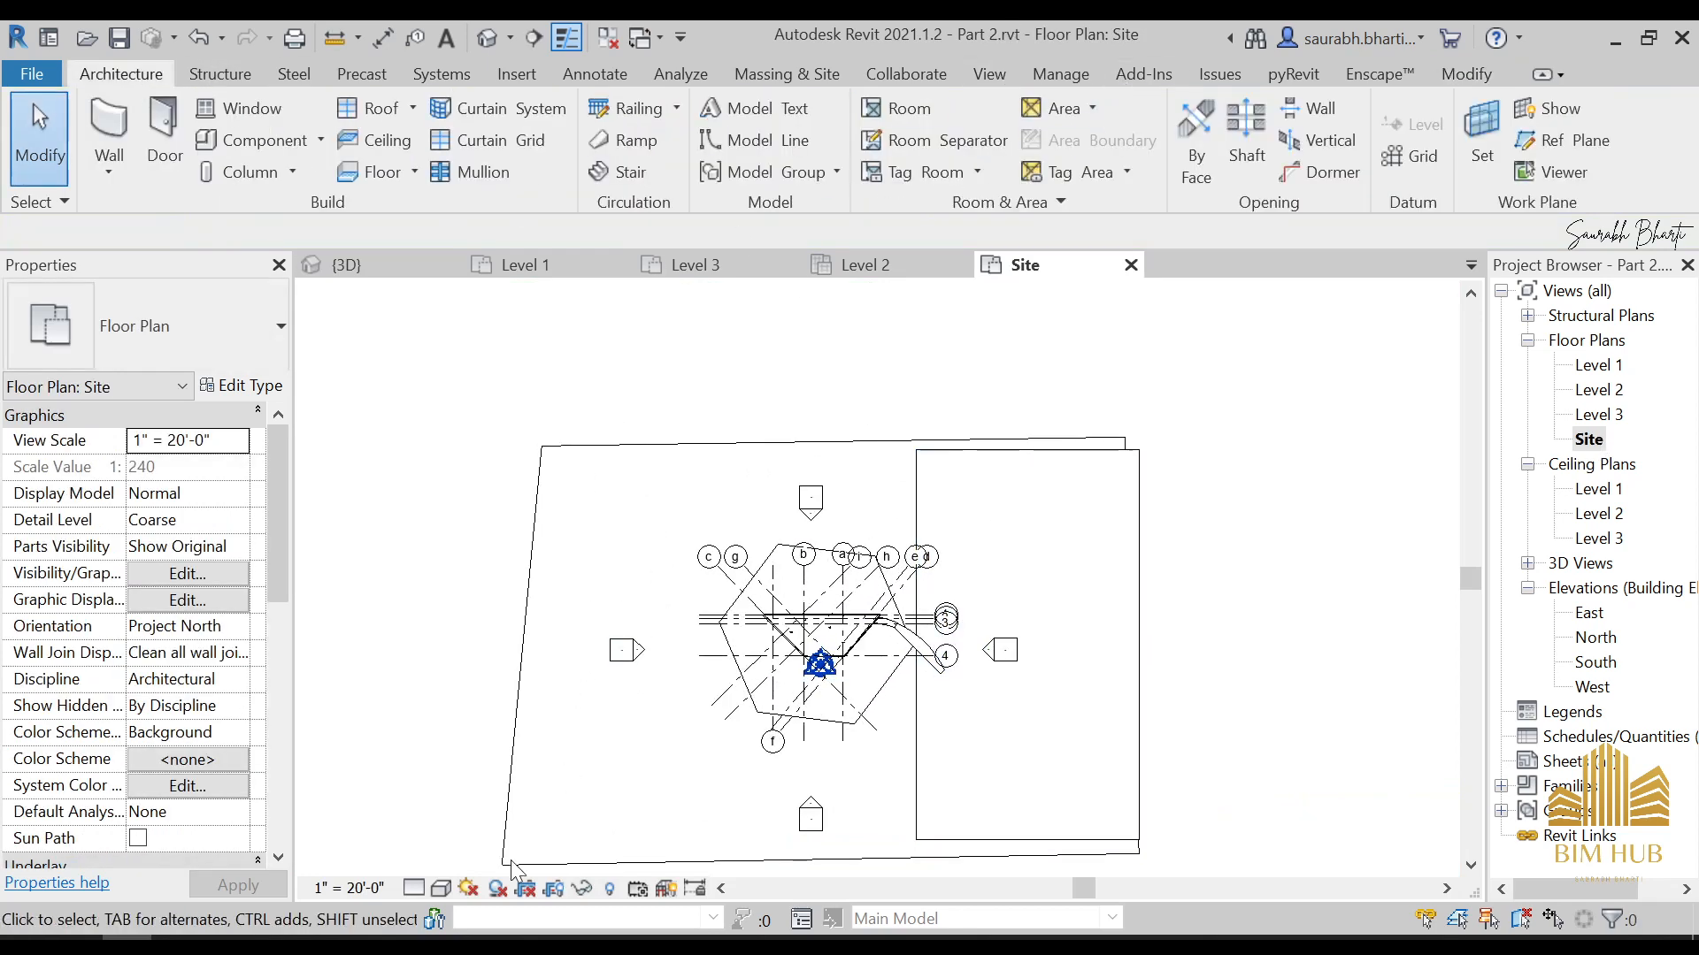
middle_drag(835, 772, 892, 713)
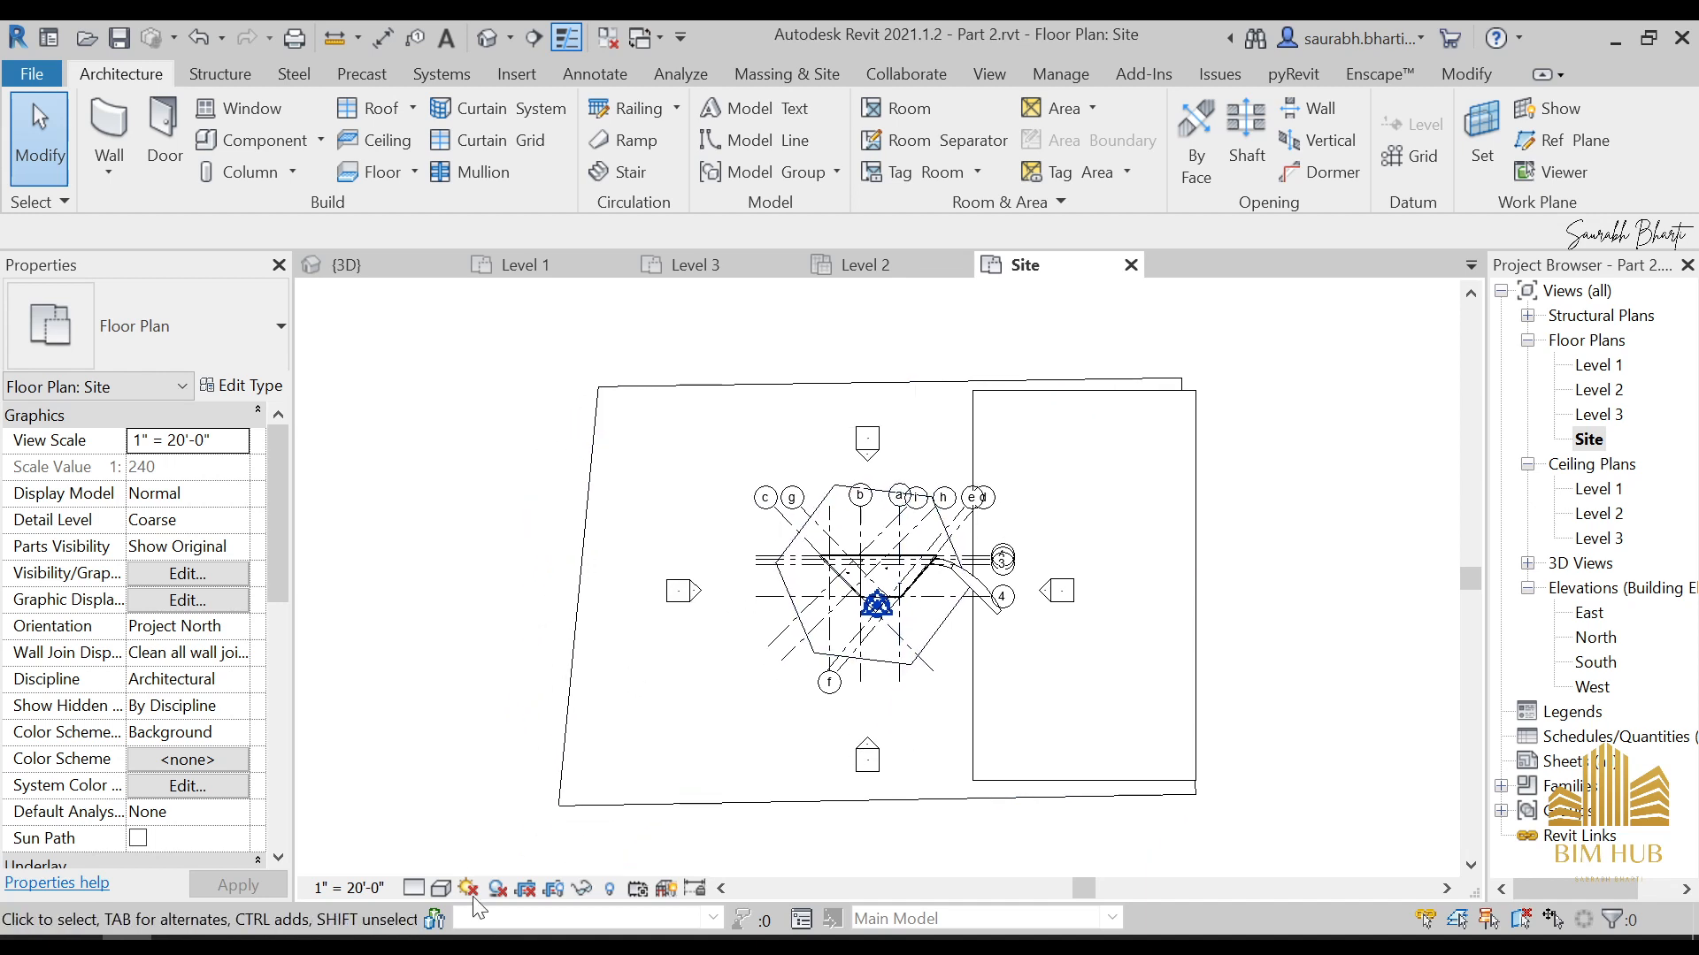
Open the Enscape asset library, filter the Vegetation assets by the tree tag and pick a tree for the site
click(1368, 82)
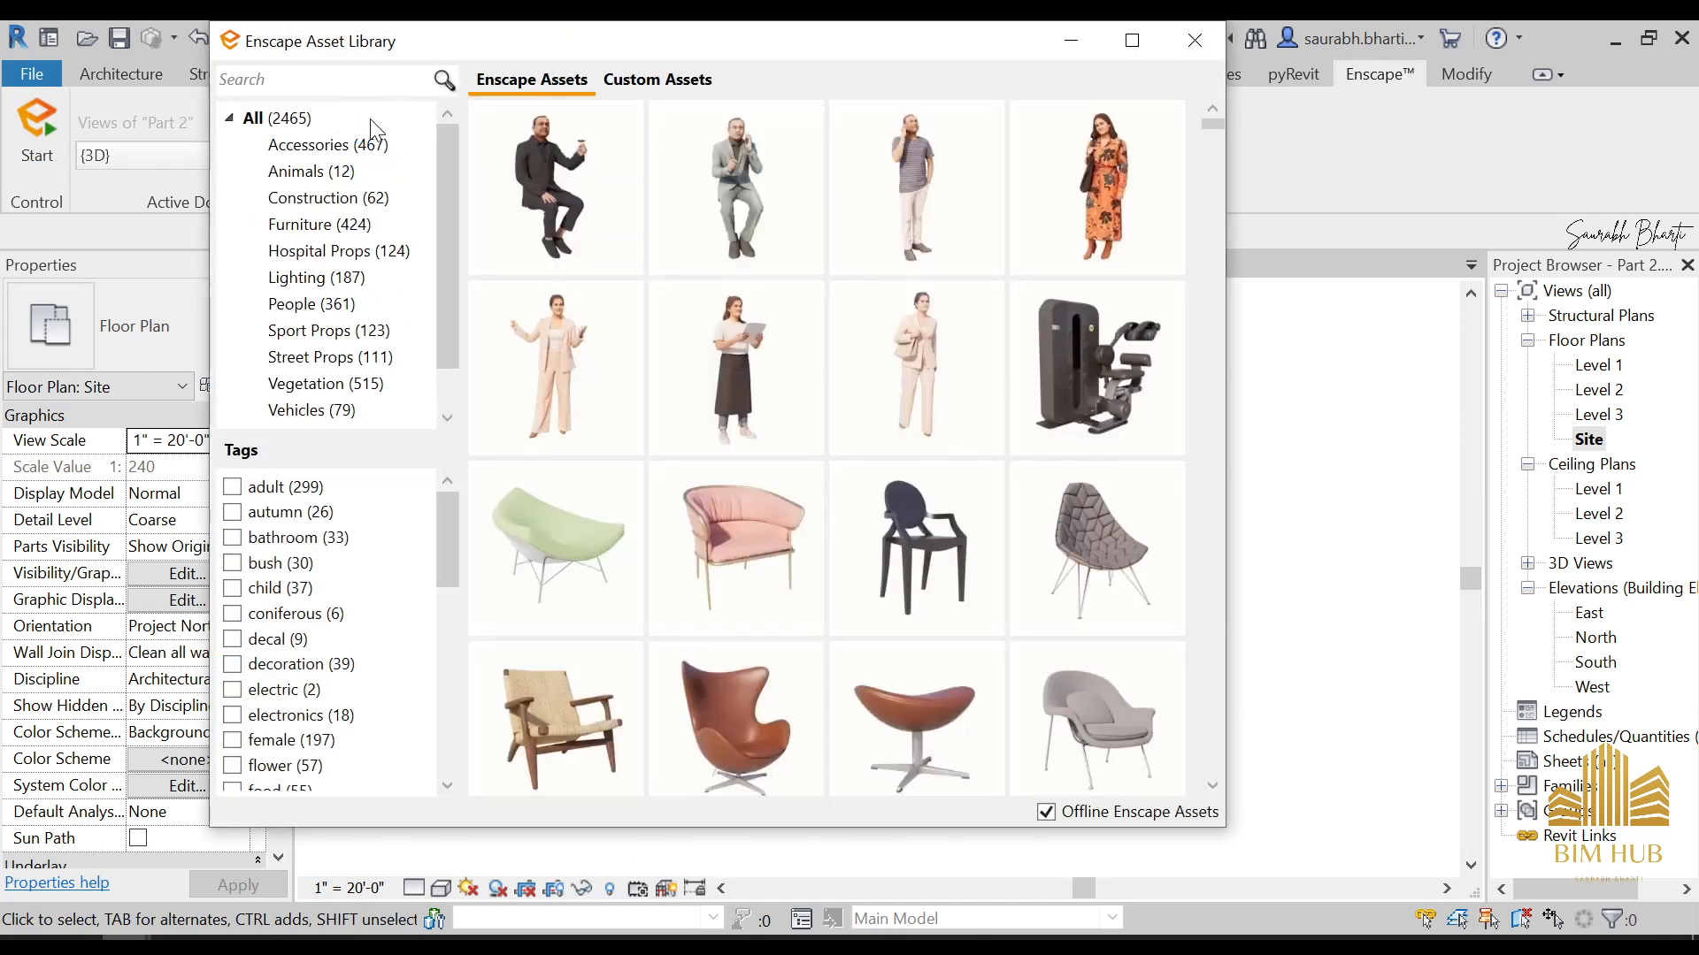
scroll(352, 390, down, 1)
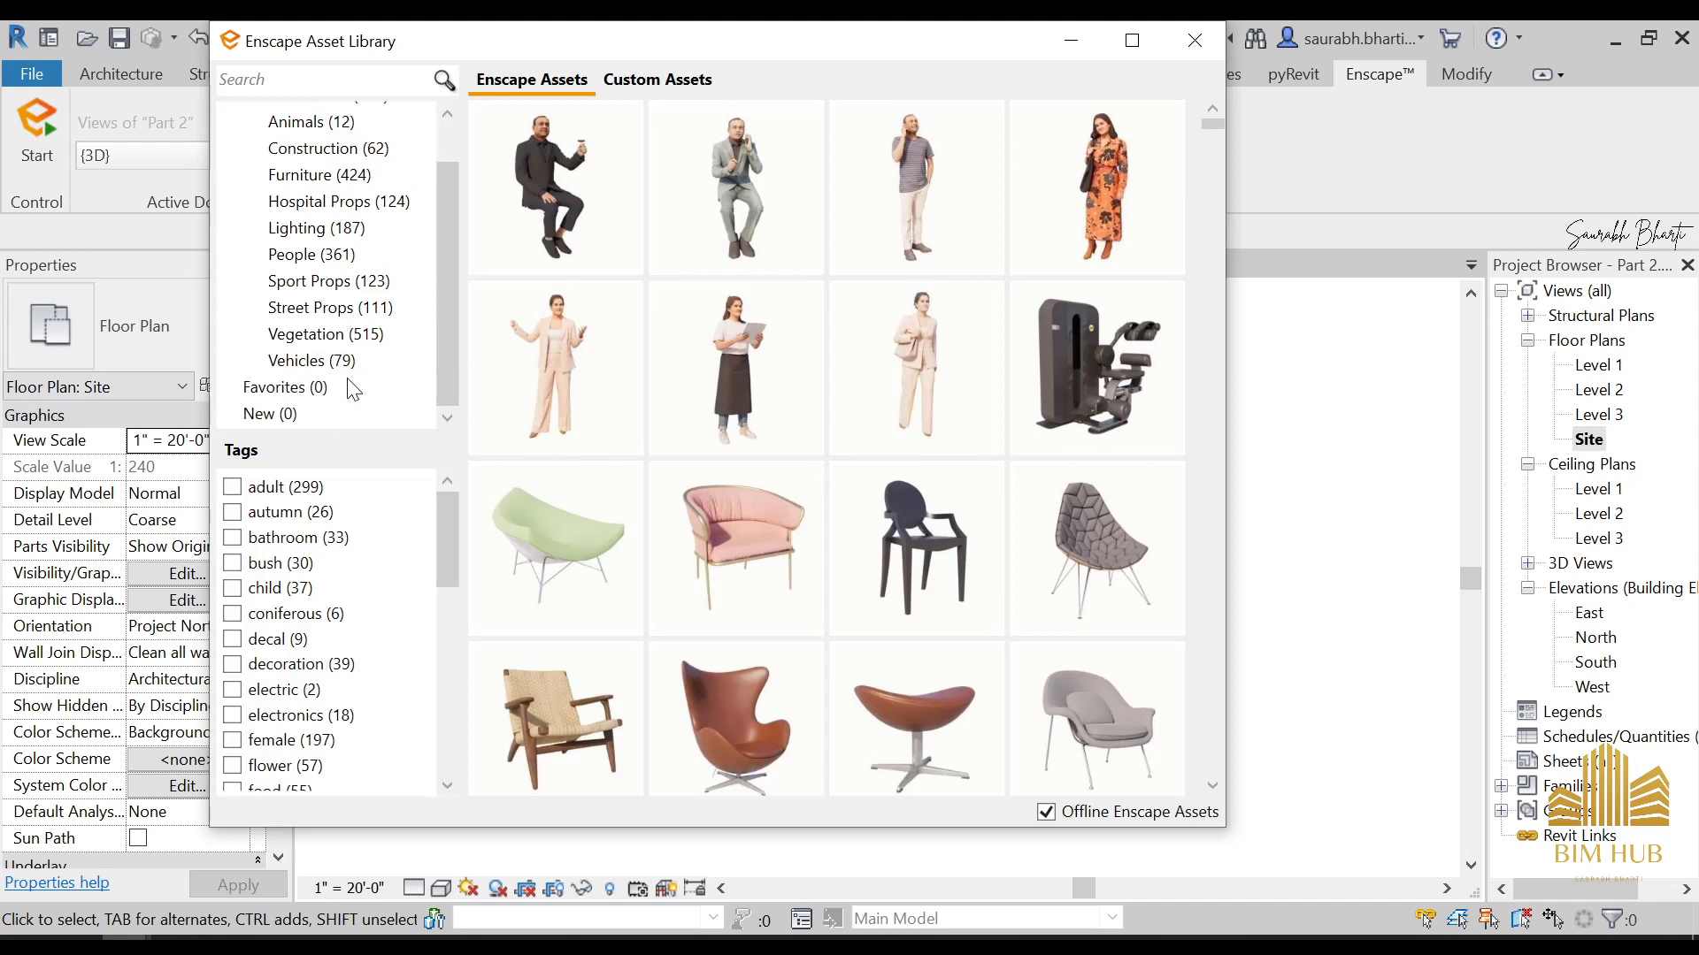
click(329, 337)
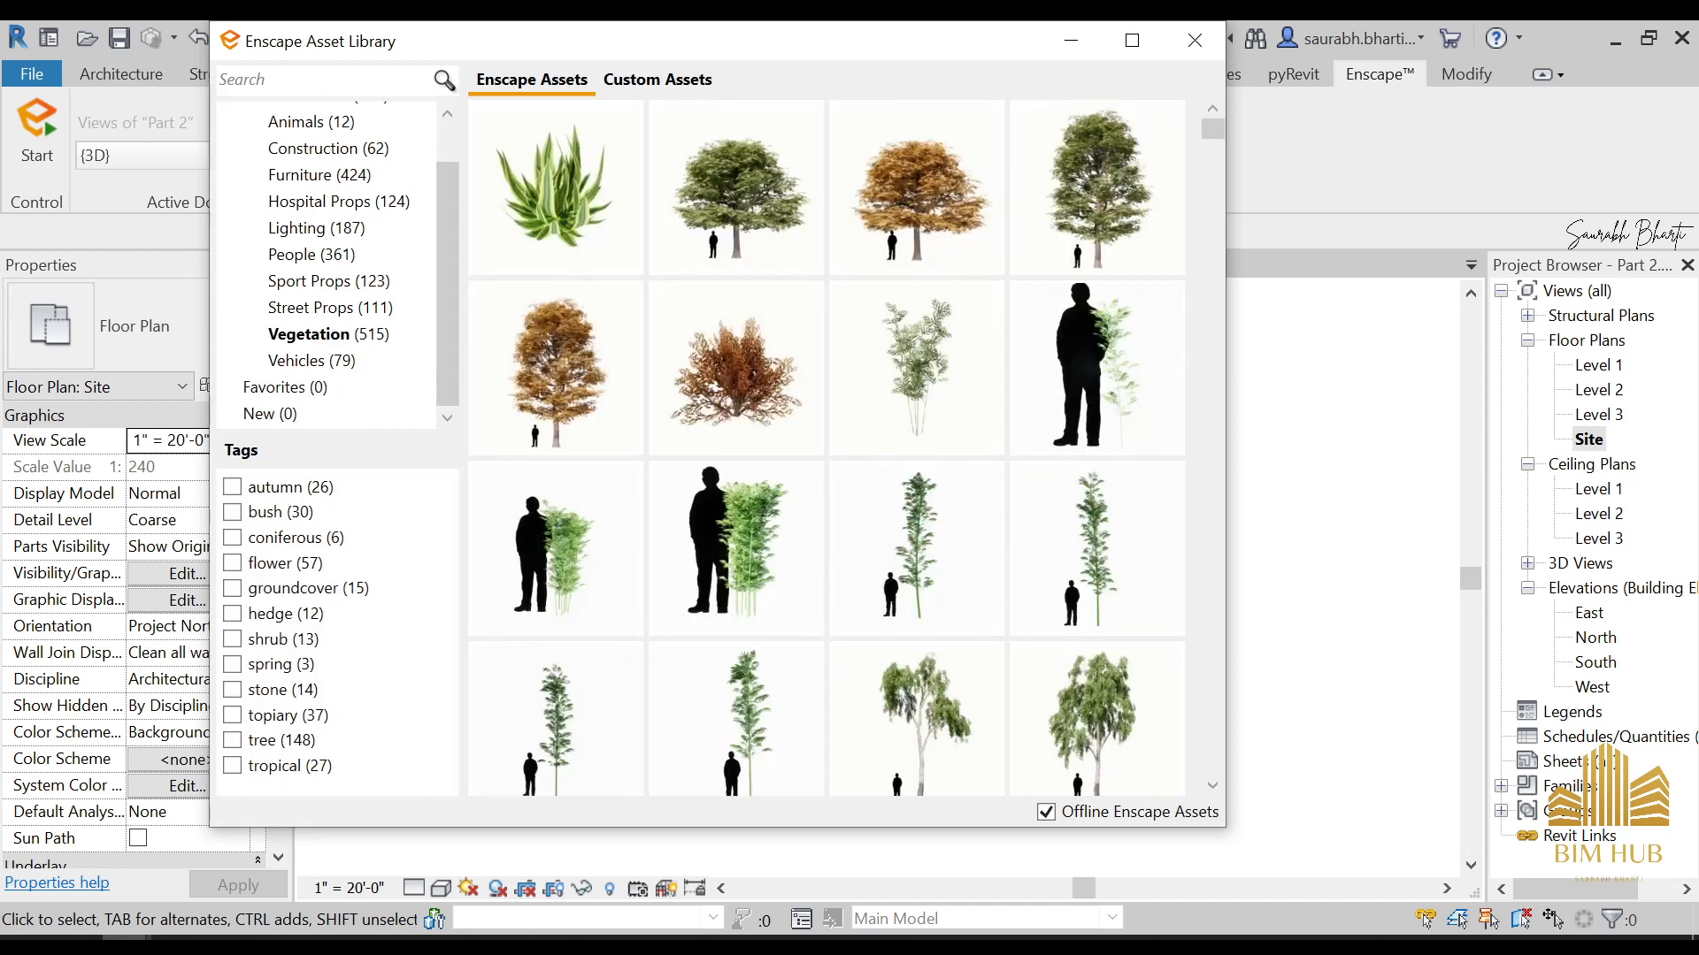
click(272, 747)
click(1027, 677)
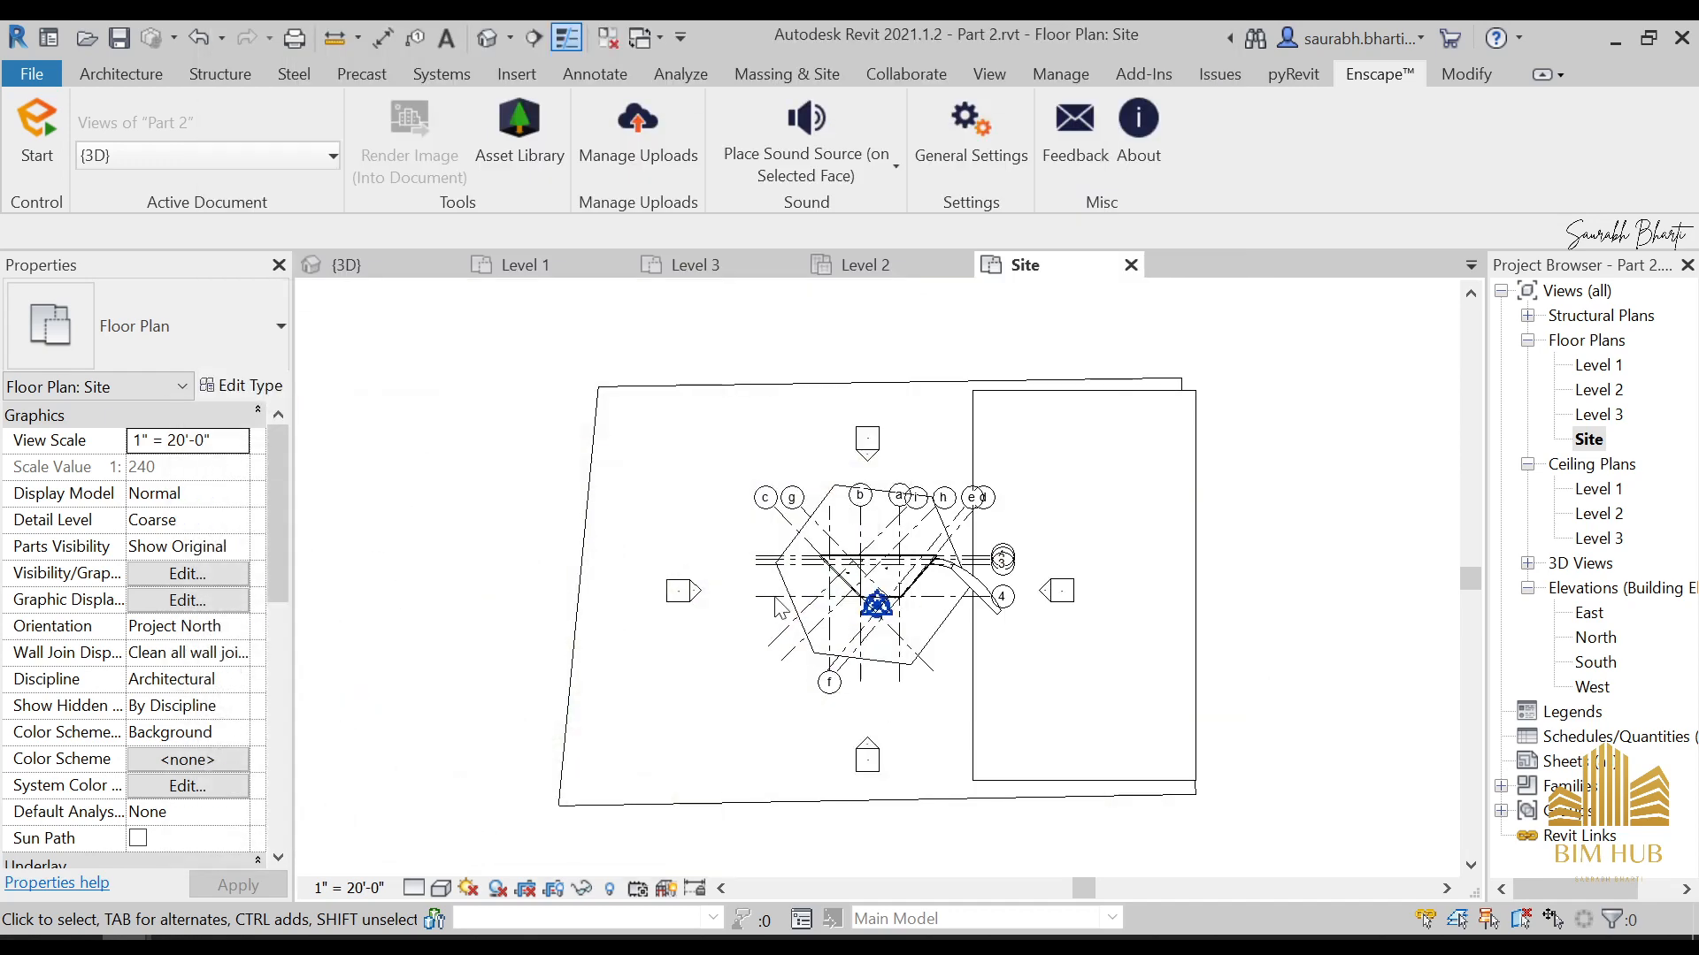
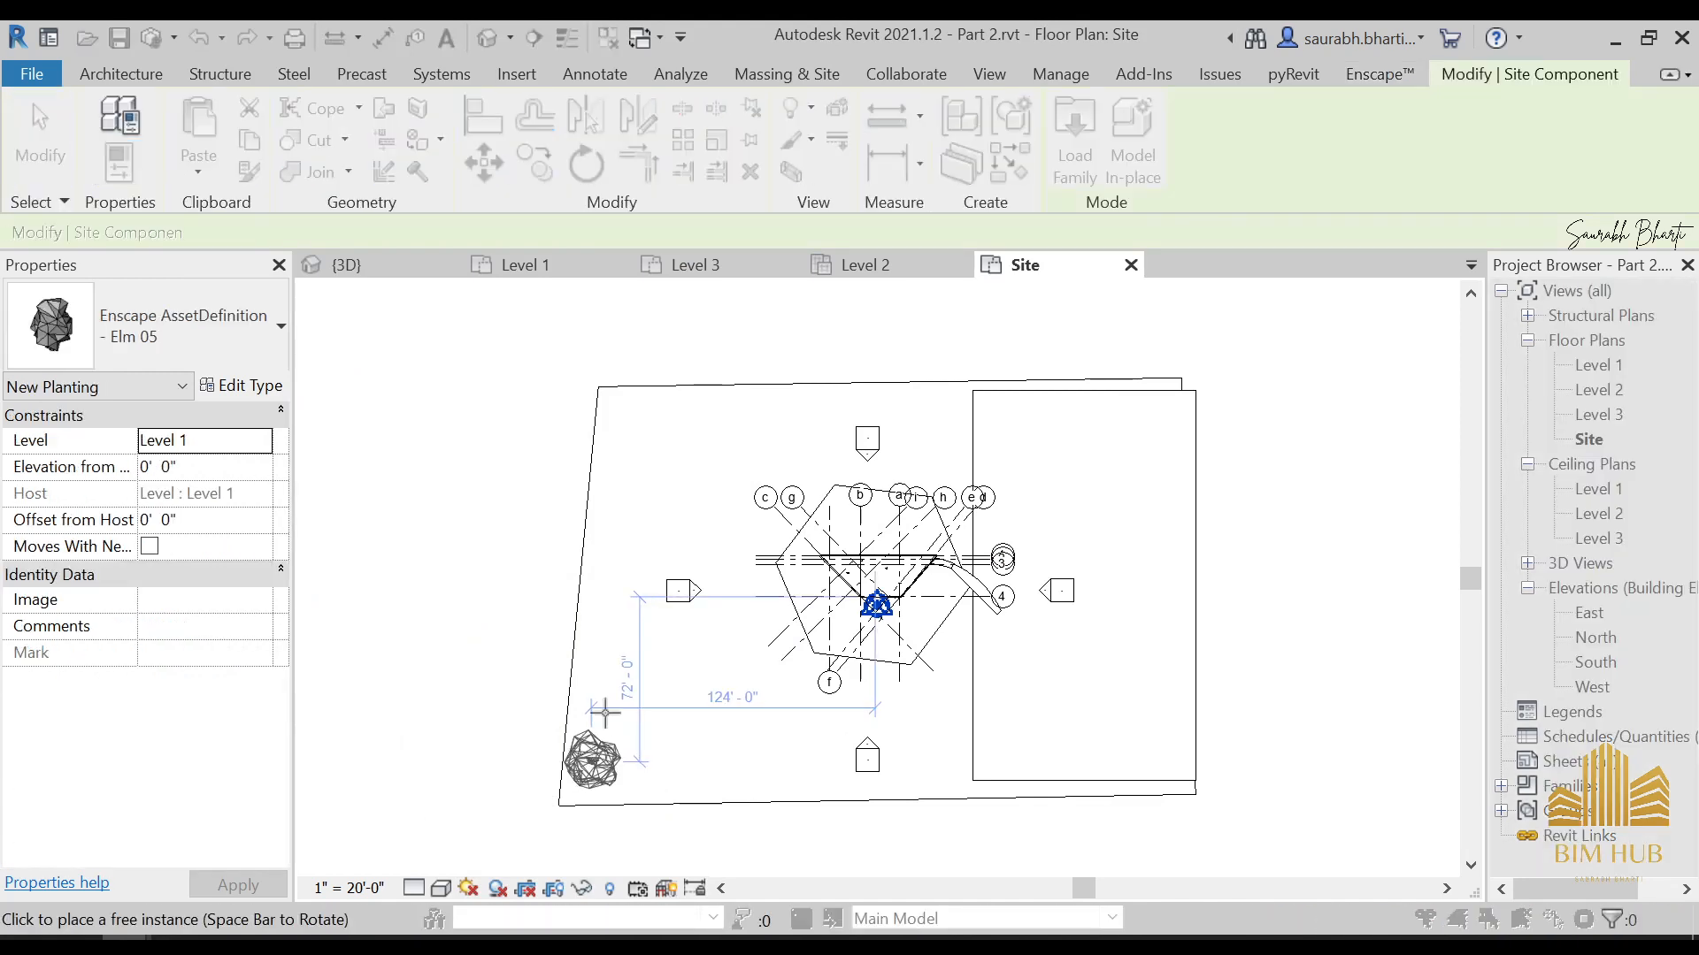
Place Elm 05 trees along the site's west edge and around its northwest part, clear of the house
click(592, 761)
click(631, 445)
click(767, 417)
click(592, 624)
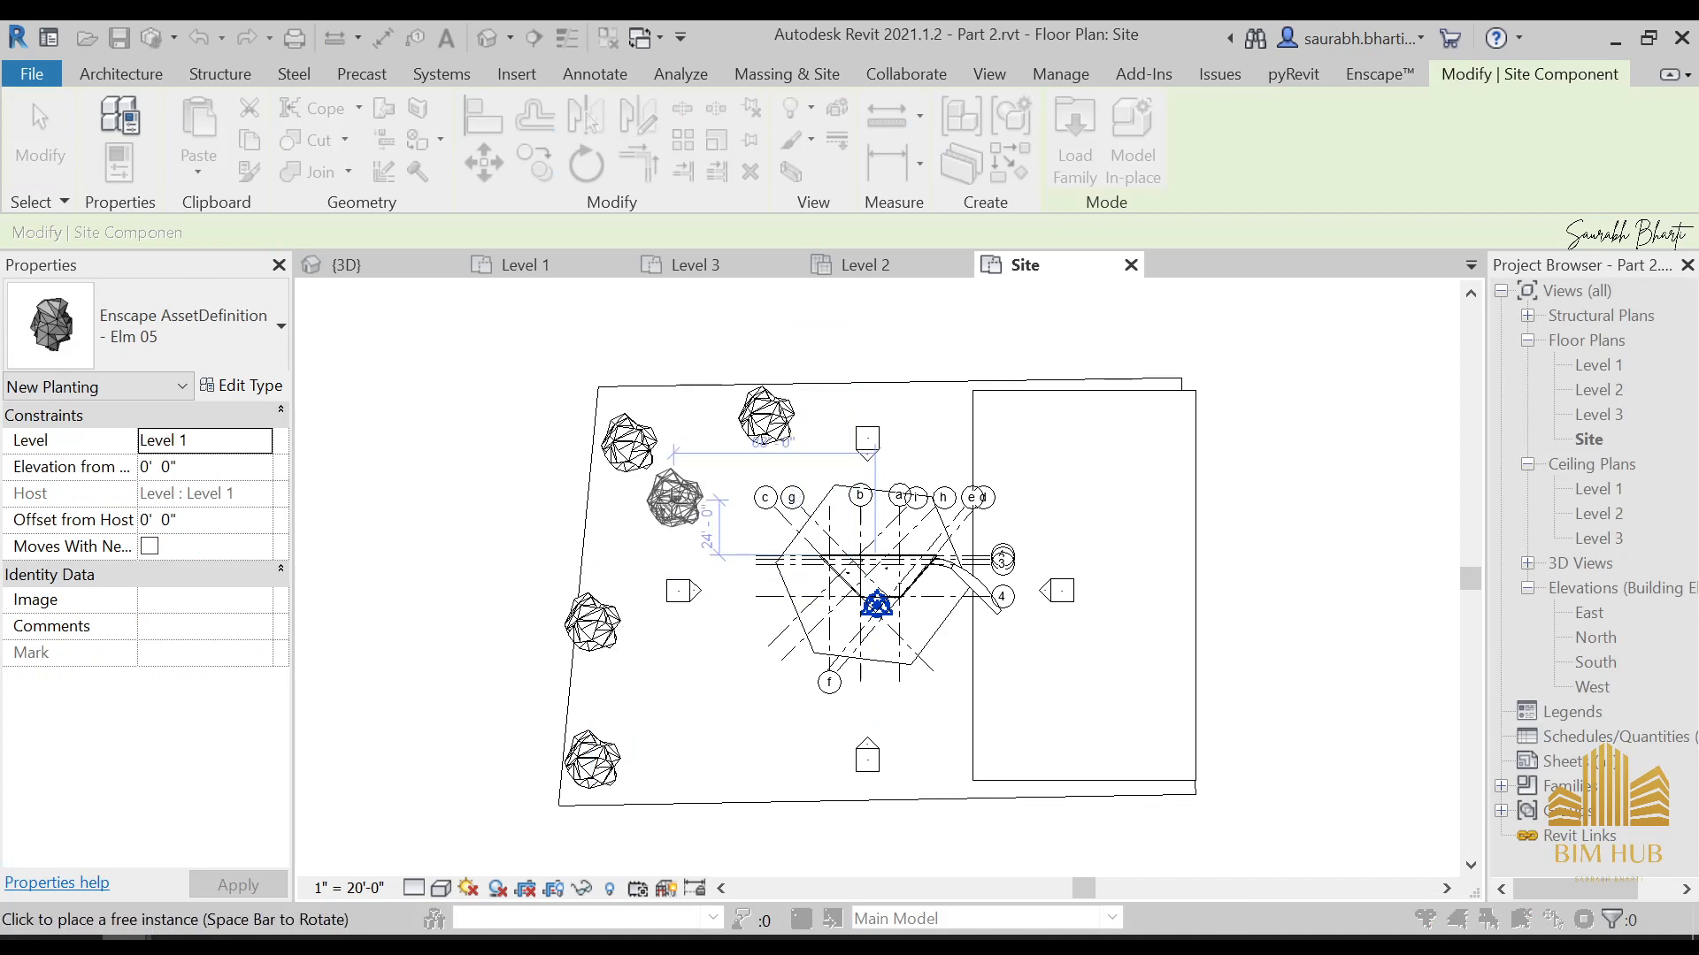
click(675, 500)
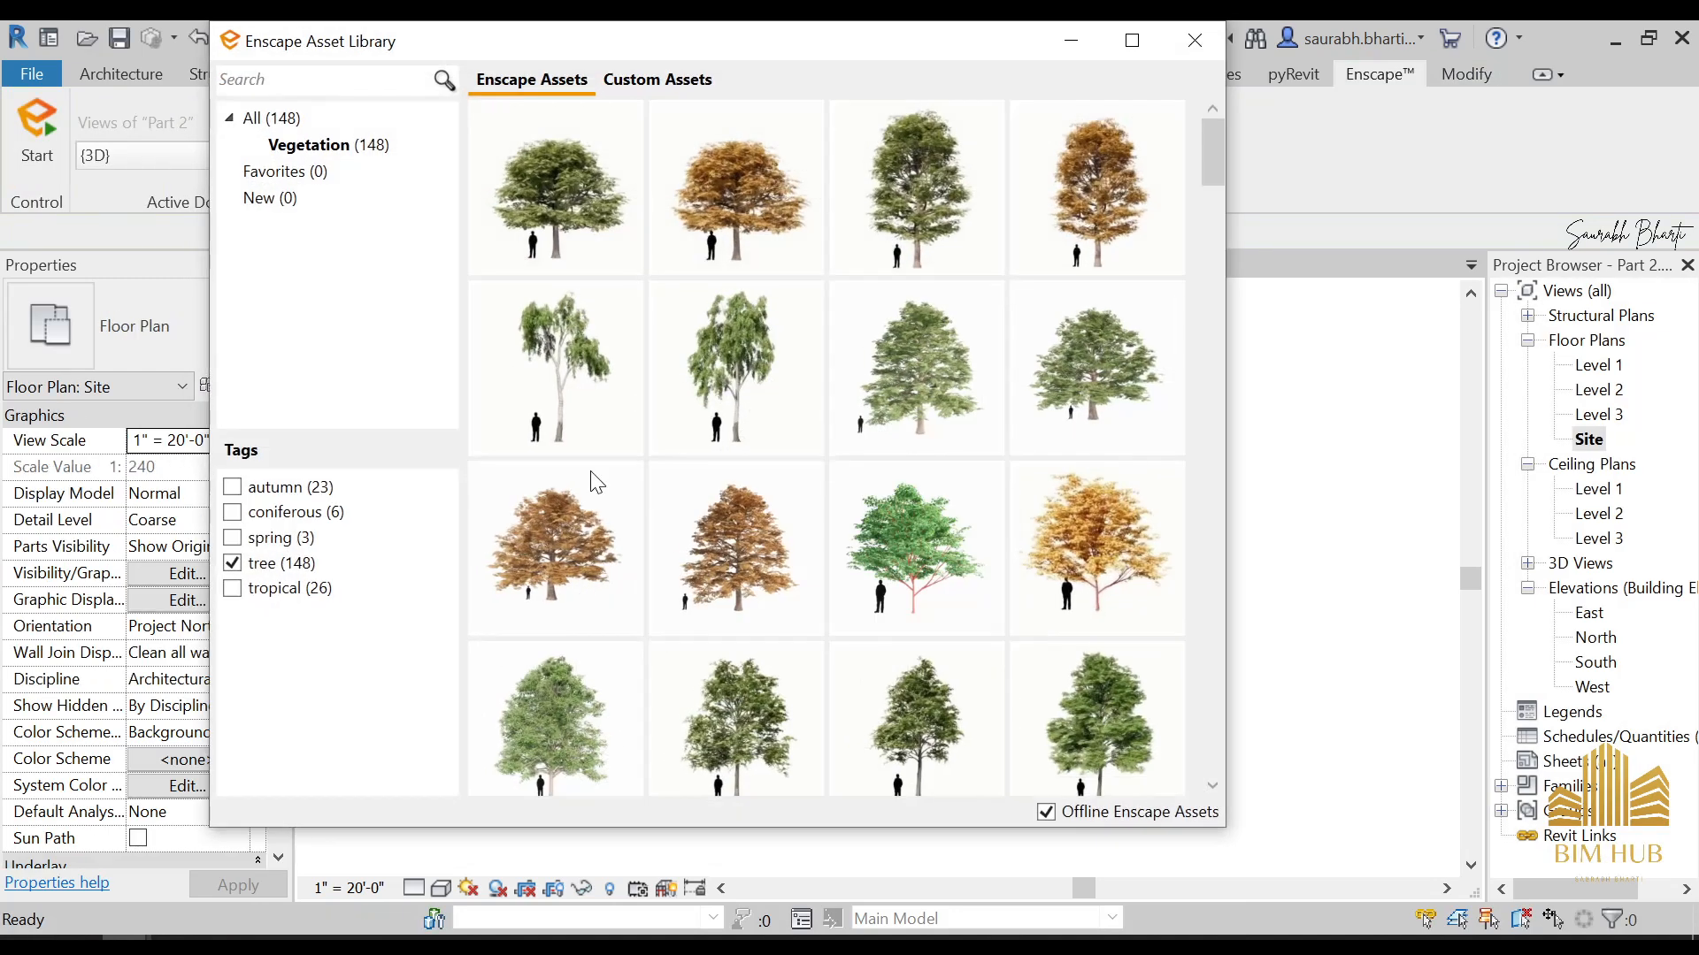
Pick the Chestnut, Autumn tree from the asset library and place several among the elms west of the house
mouse_move(672, 569)
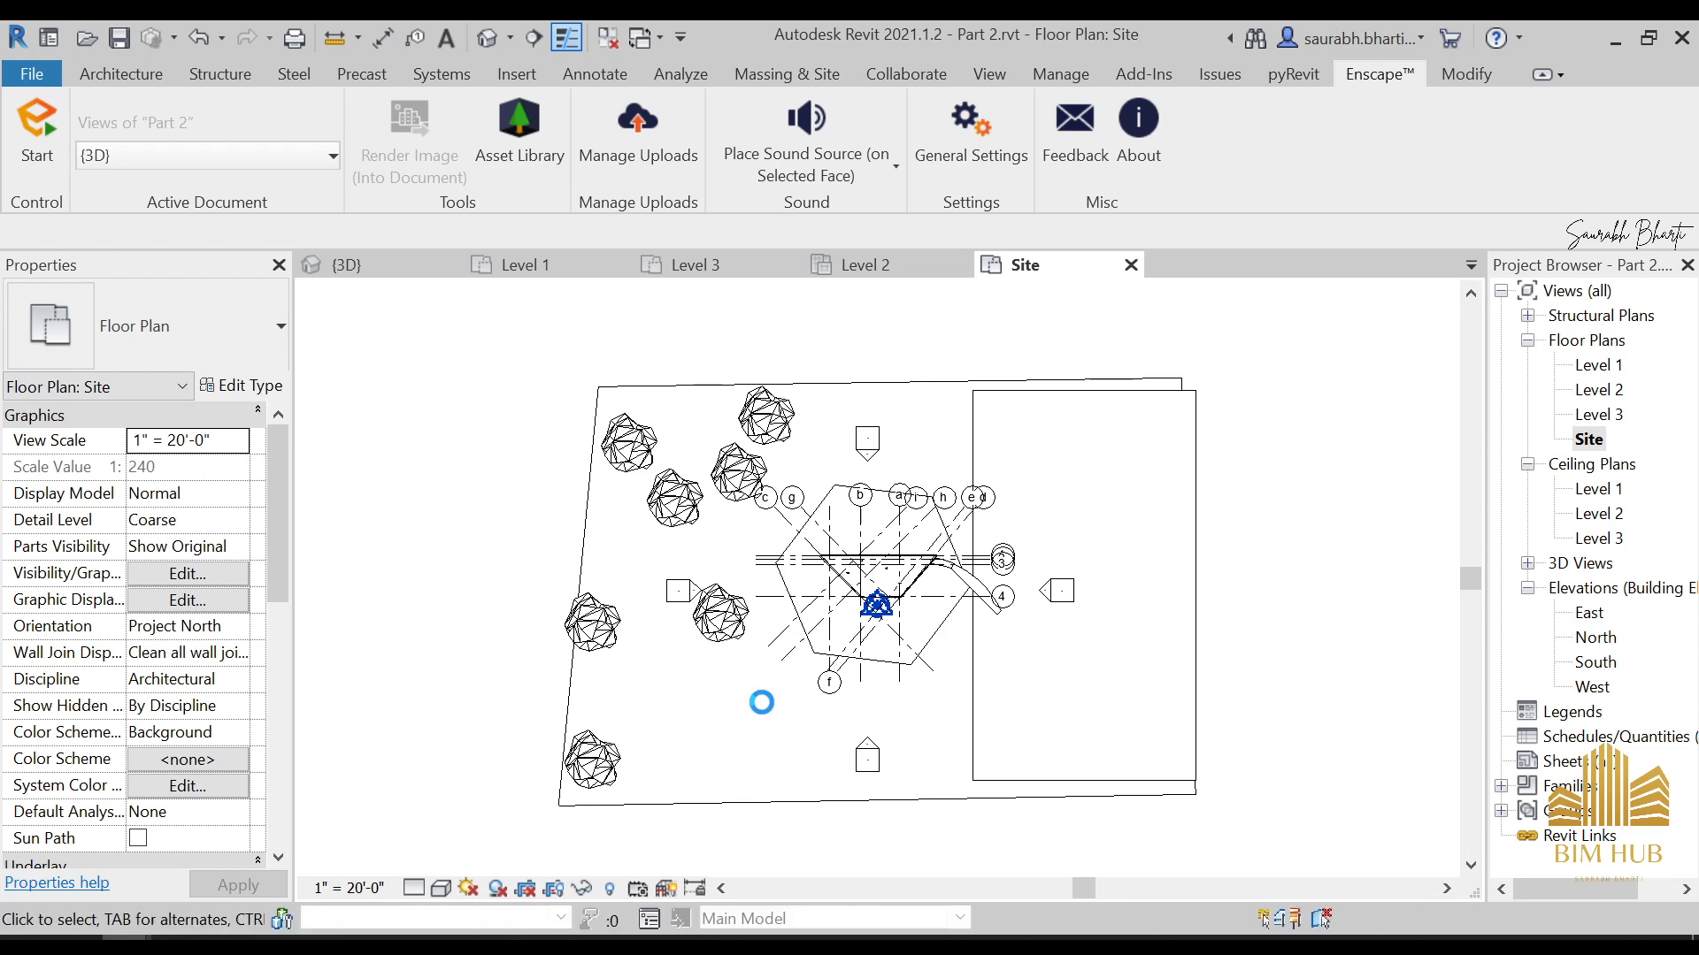
click(765, 700)
click(764, 701)
click(741, 551)
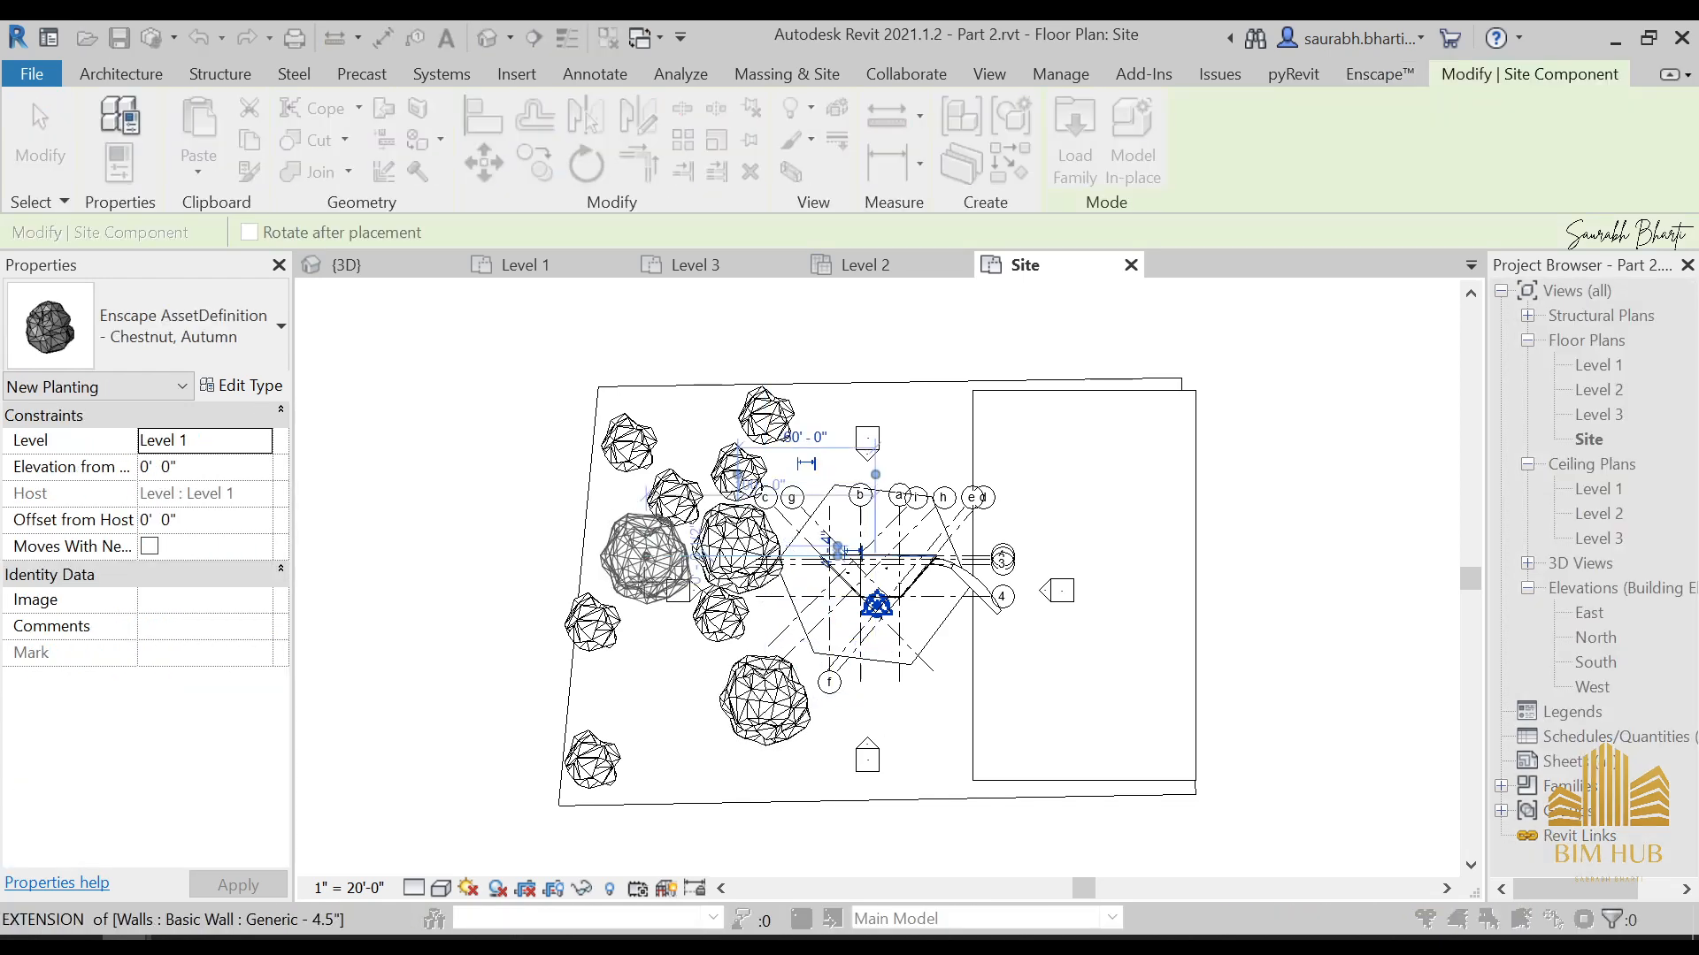
click(648, 558)
click(654, 696)
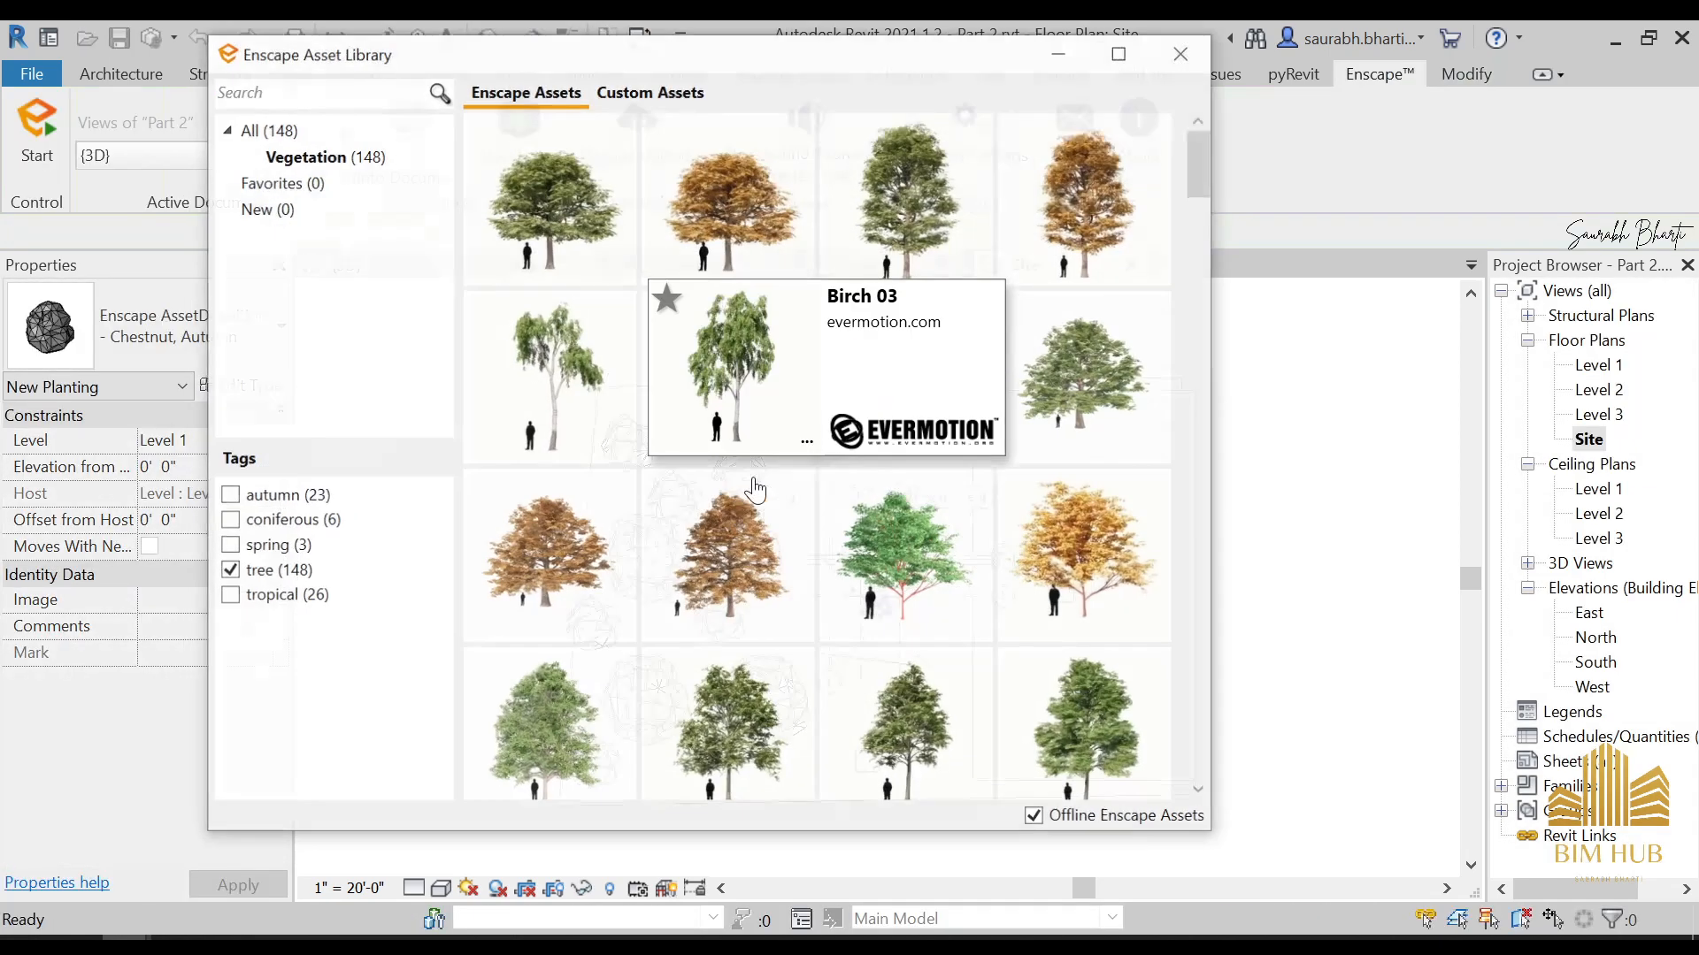
Pick the Maple 08 tree from the asset library and place a row along the site's east and south edges
scroll(853, 665, down, 5)
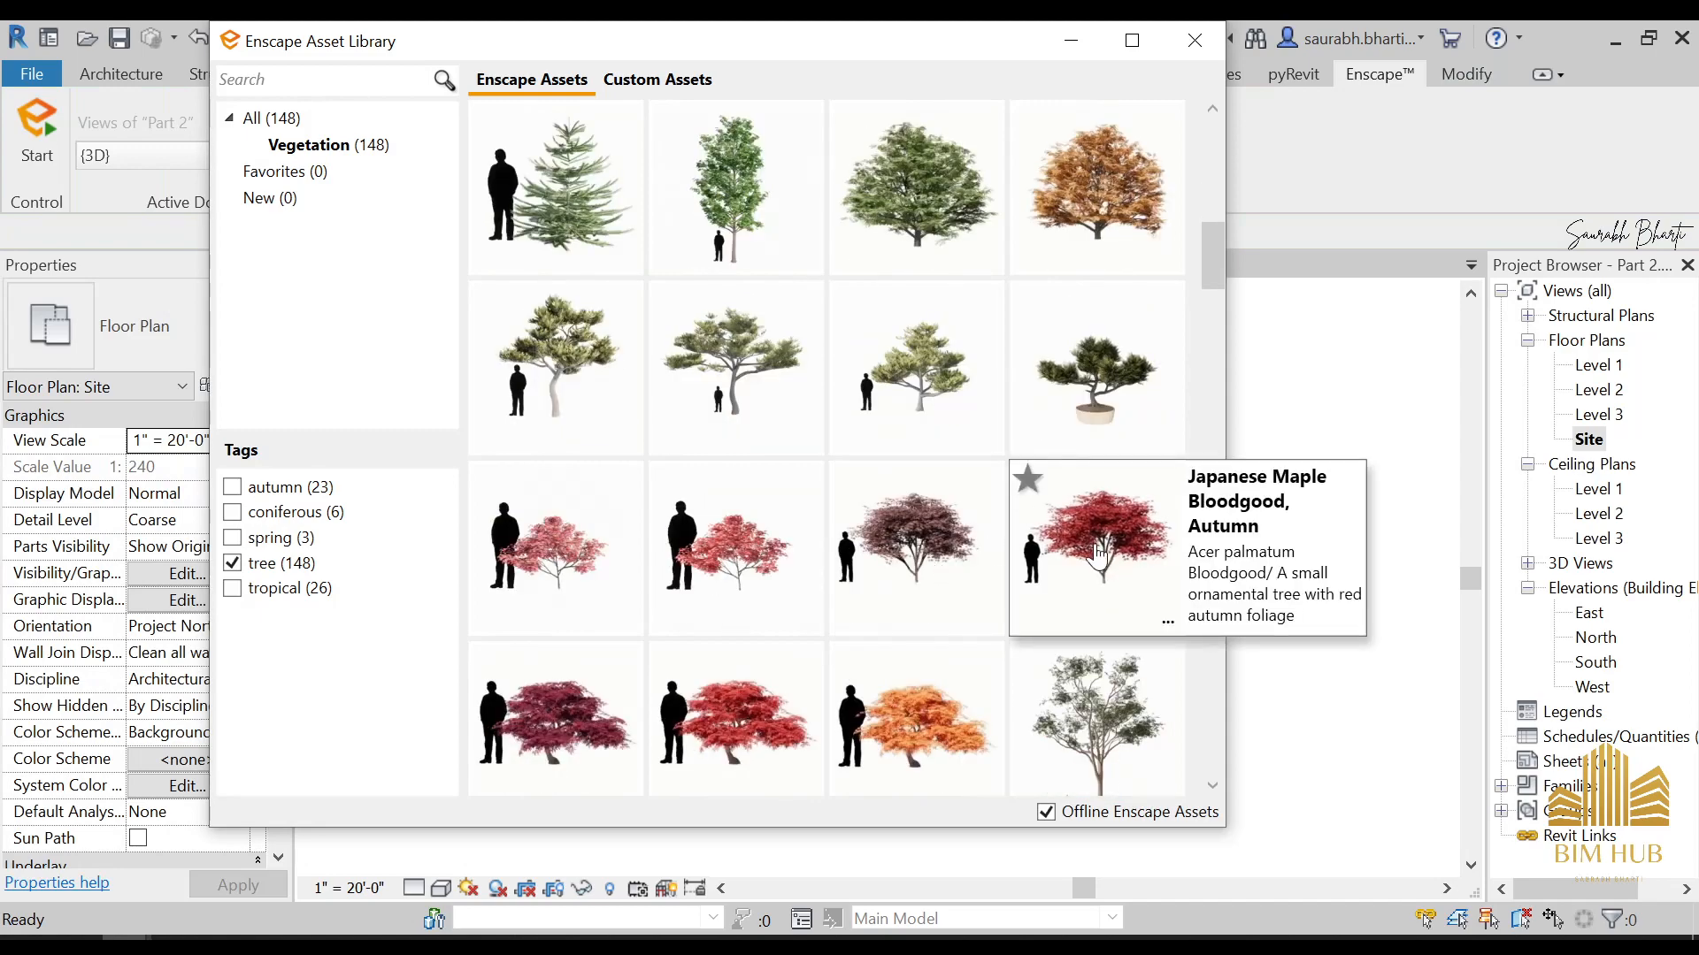
scroll(785, 619, down, 5)
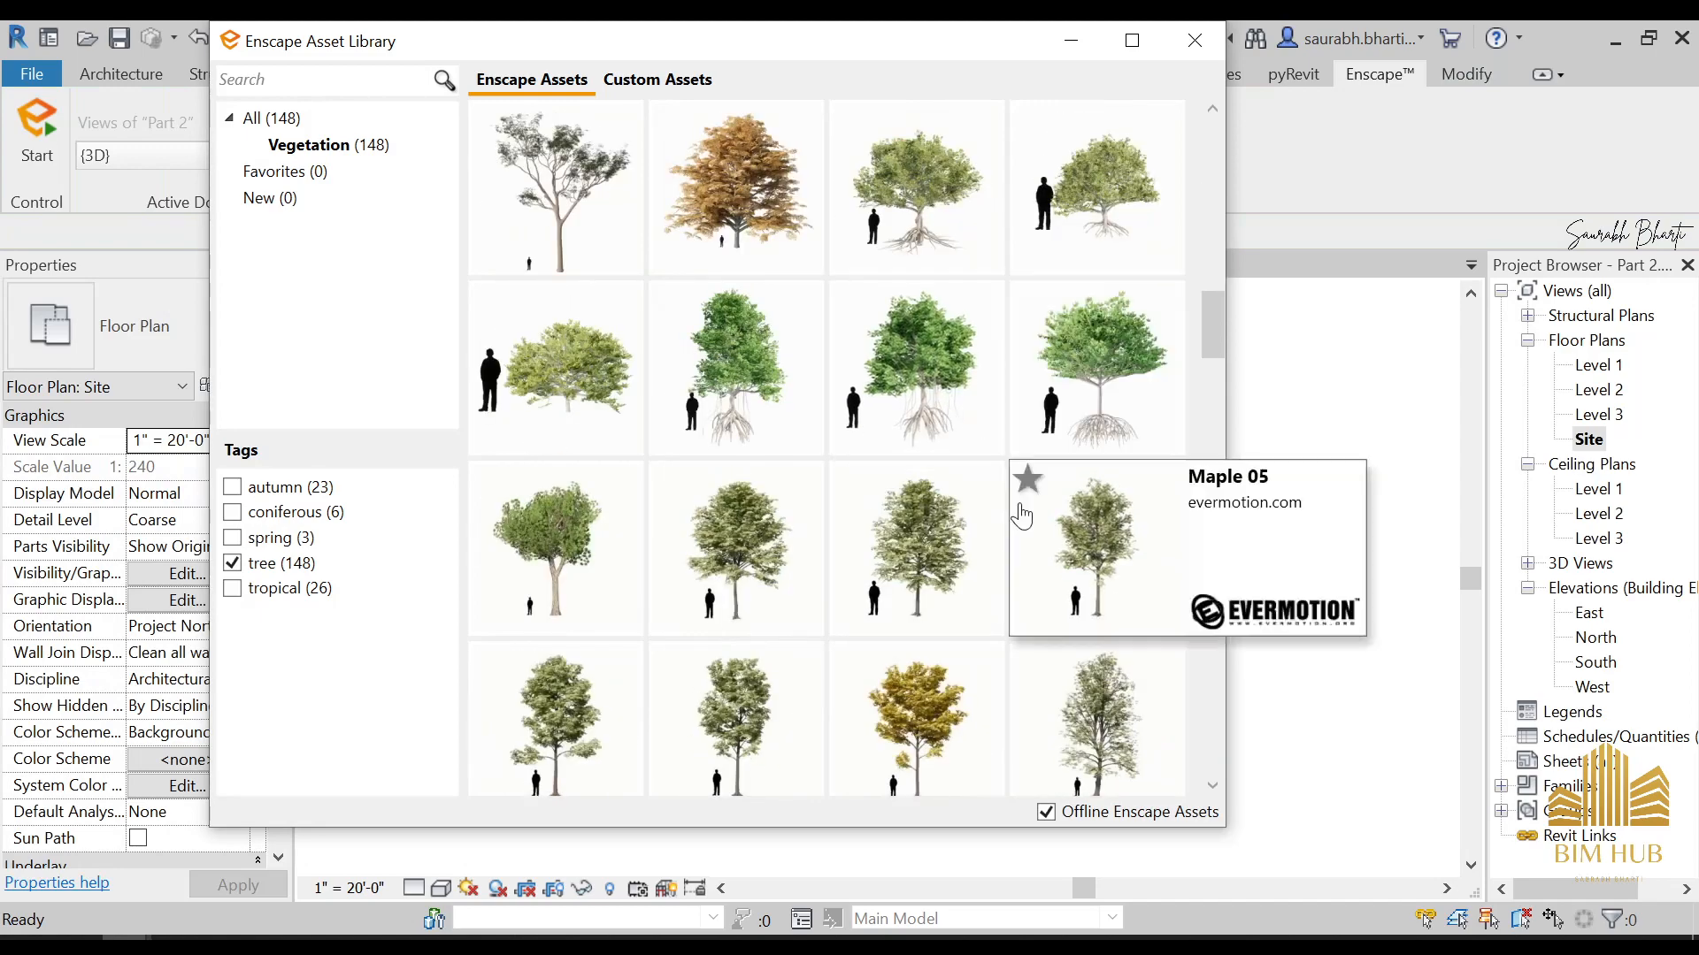
click(927, 701)
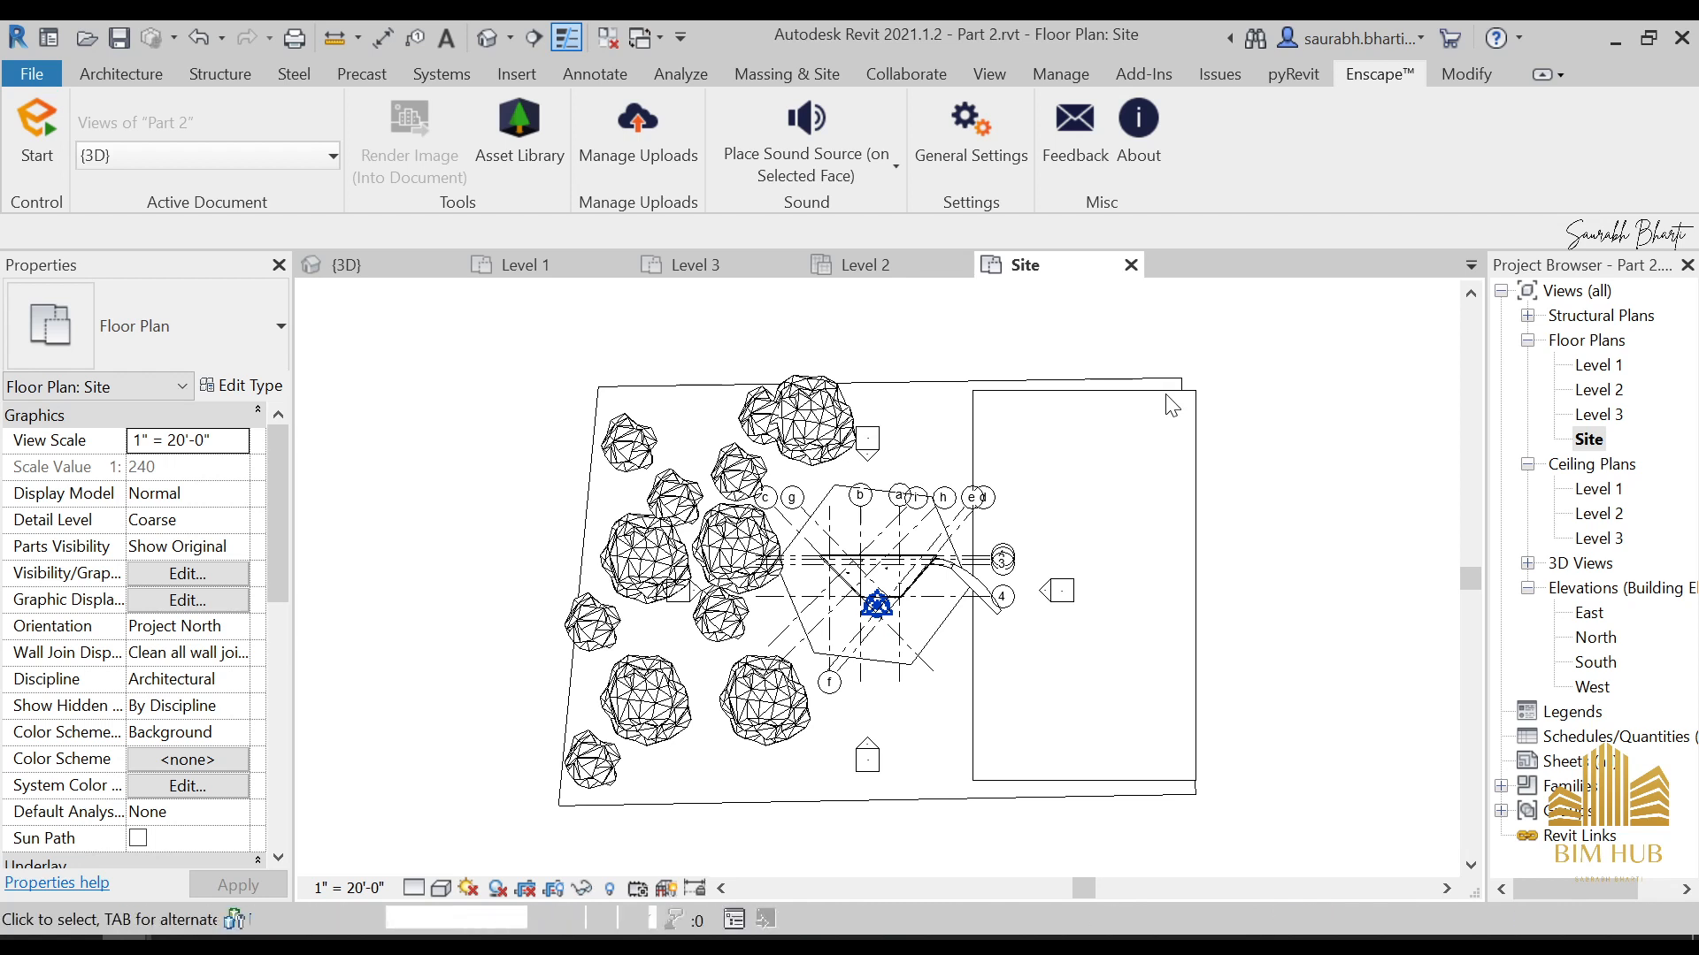
click(1166, 391)
click(1155, 518)
click(1164, 652)
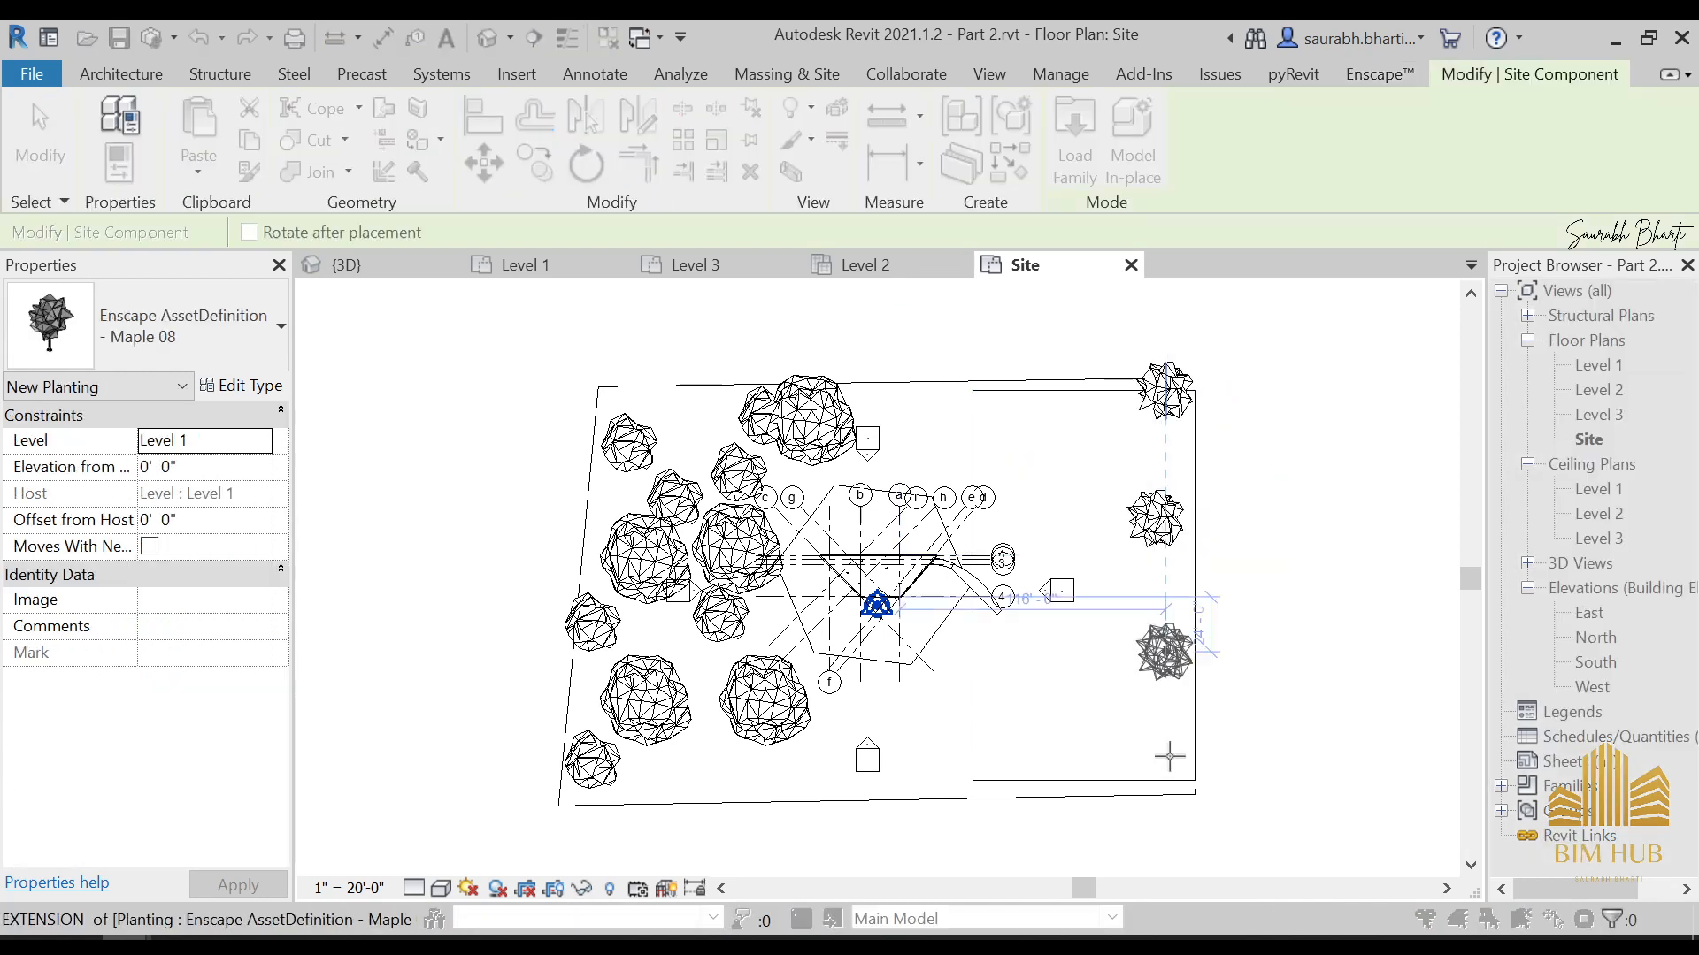
click(1044, 781)
click(874, 779)
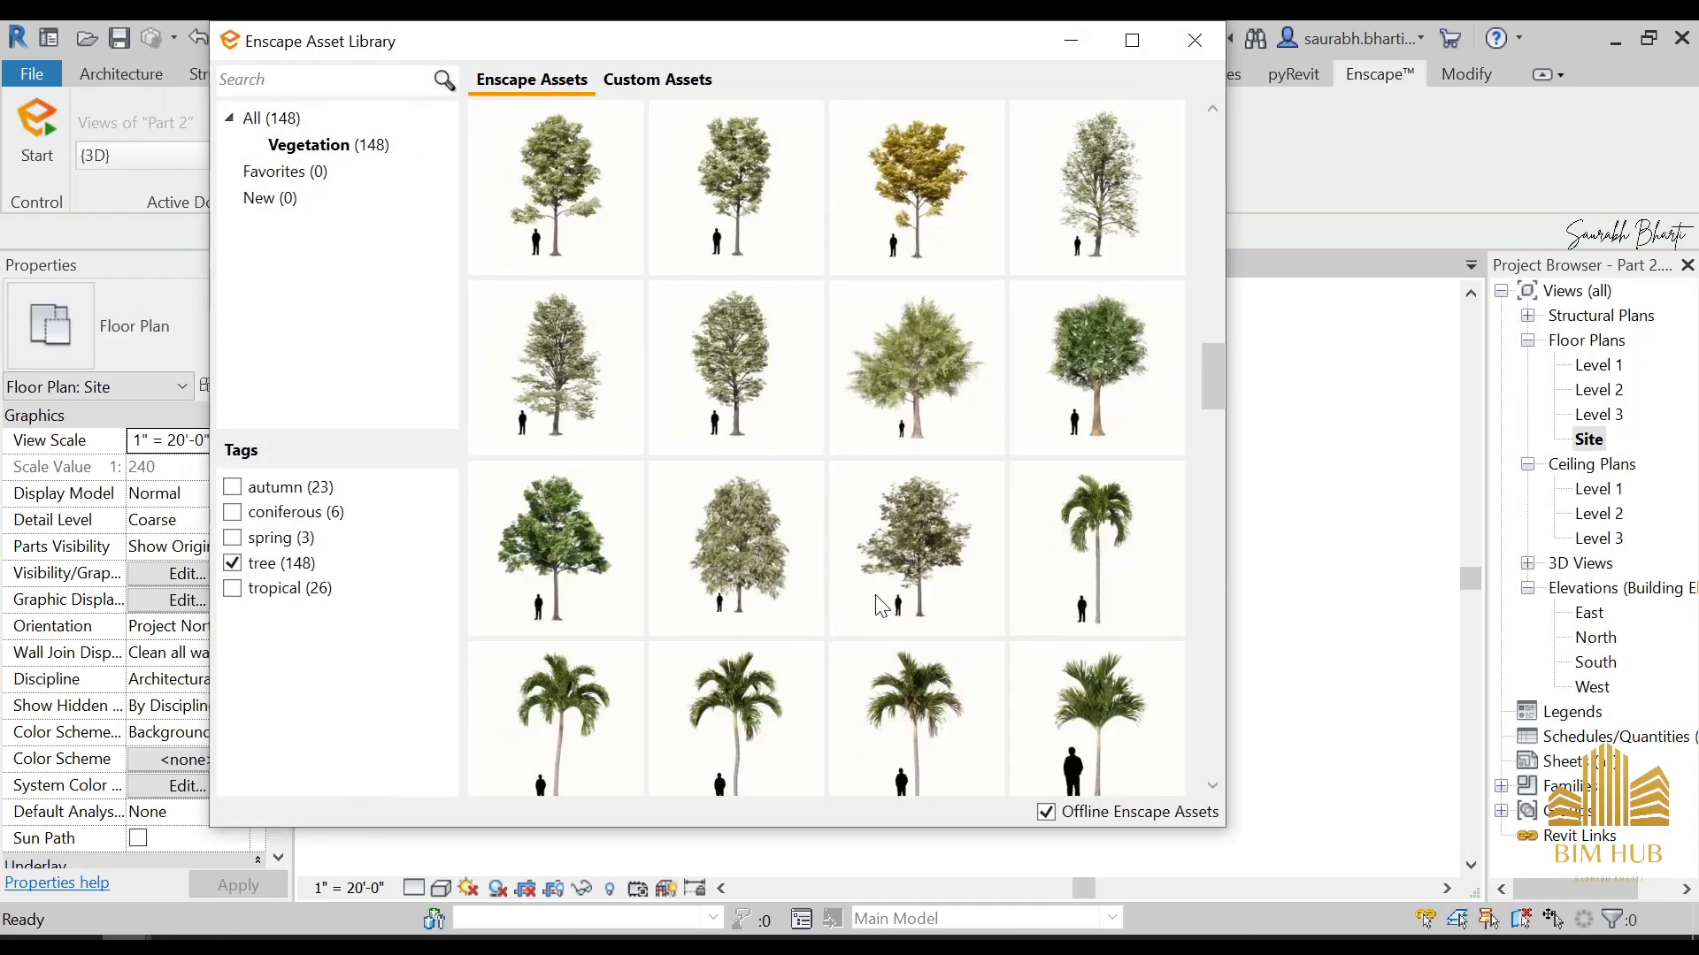
Pick the Palm 17 tree from the asset library and scatter palms between the maples around the rectangular ground area east of the house
scroll(885, 602, down, 2)
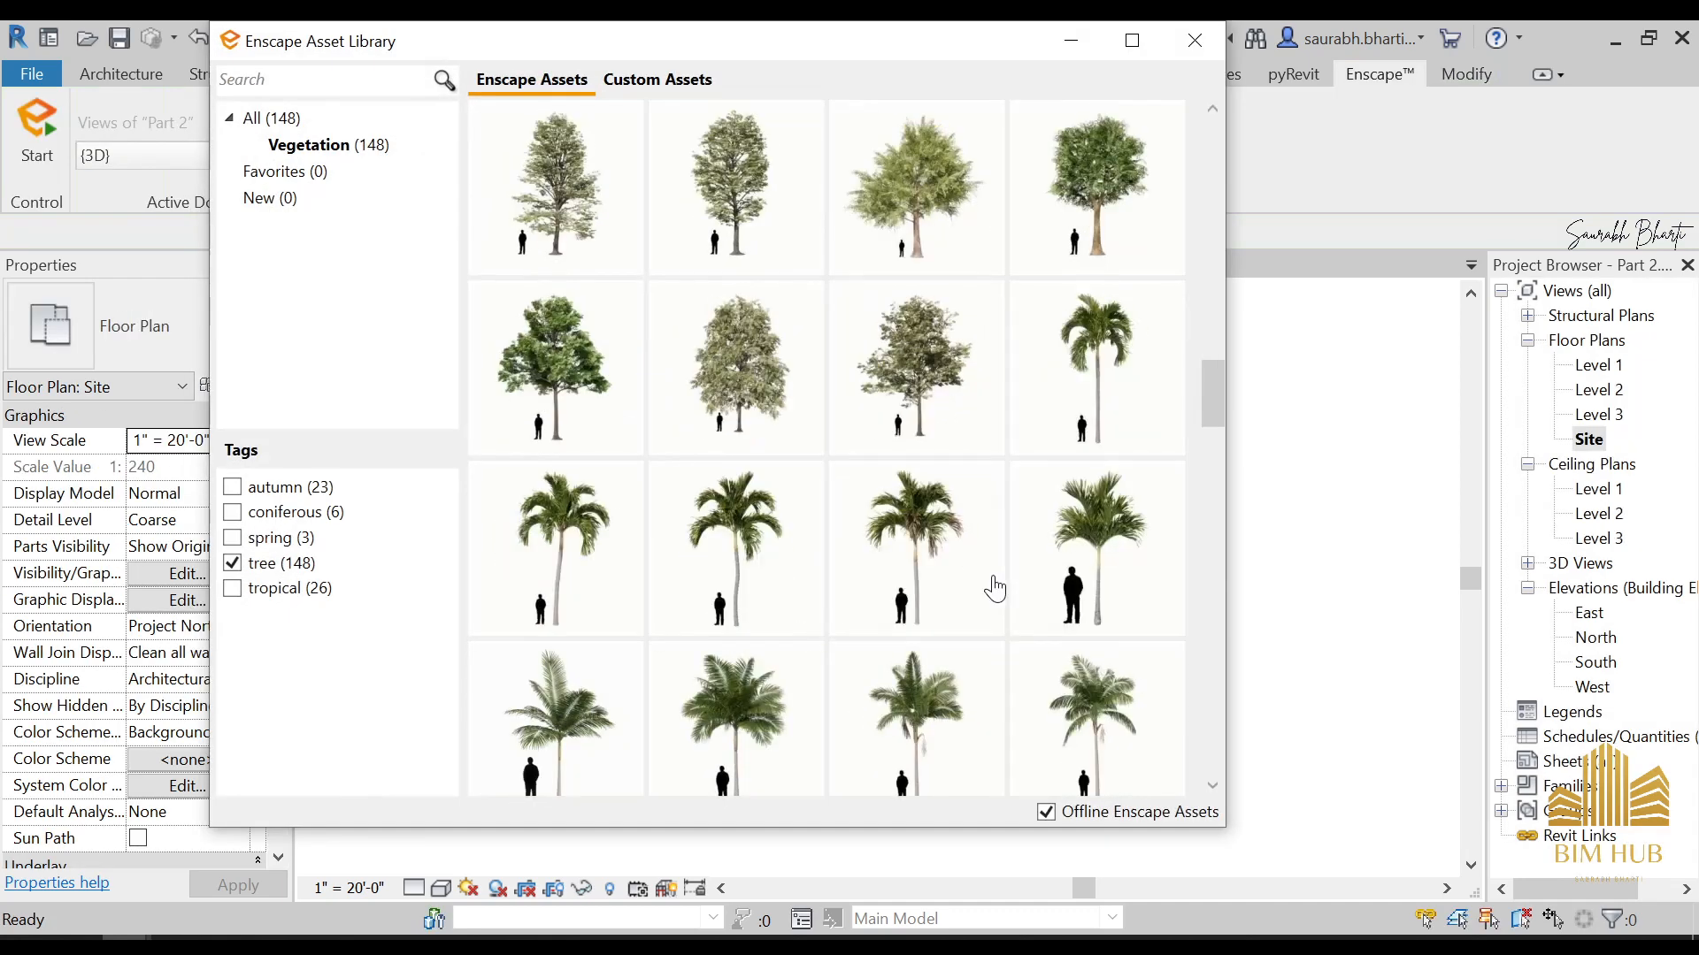
scroll(995, 588, down, 5)
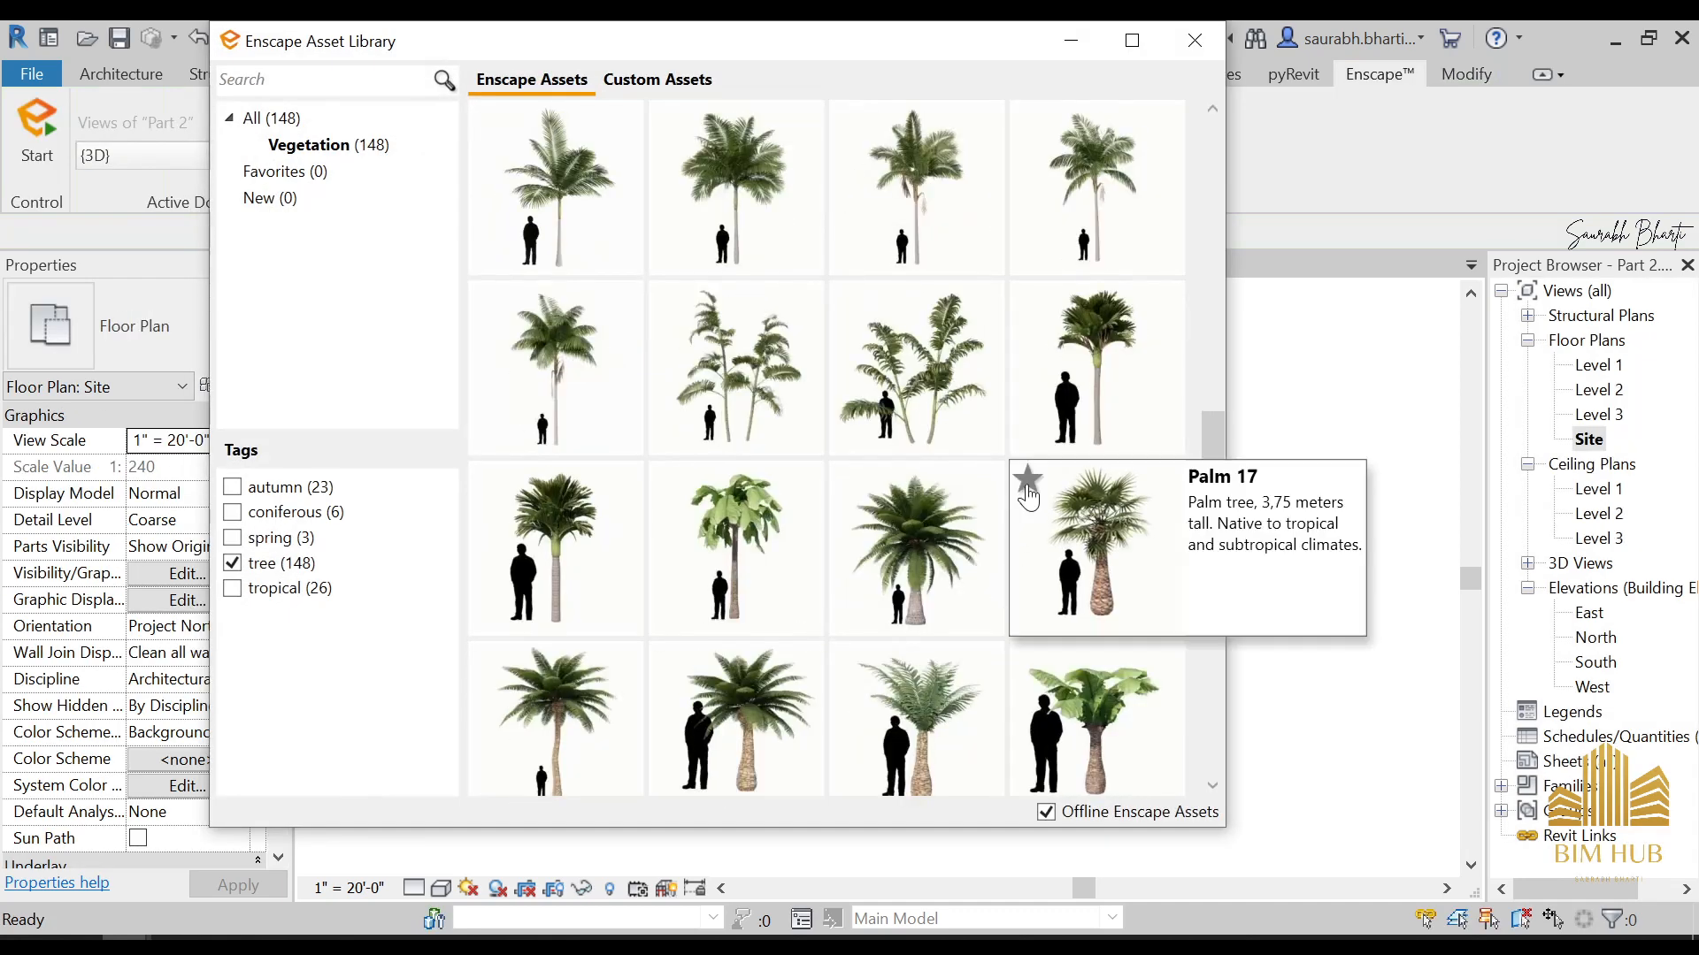
click(1080, 591)
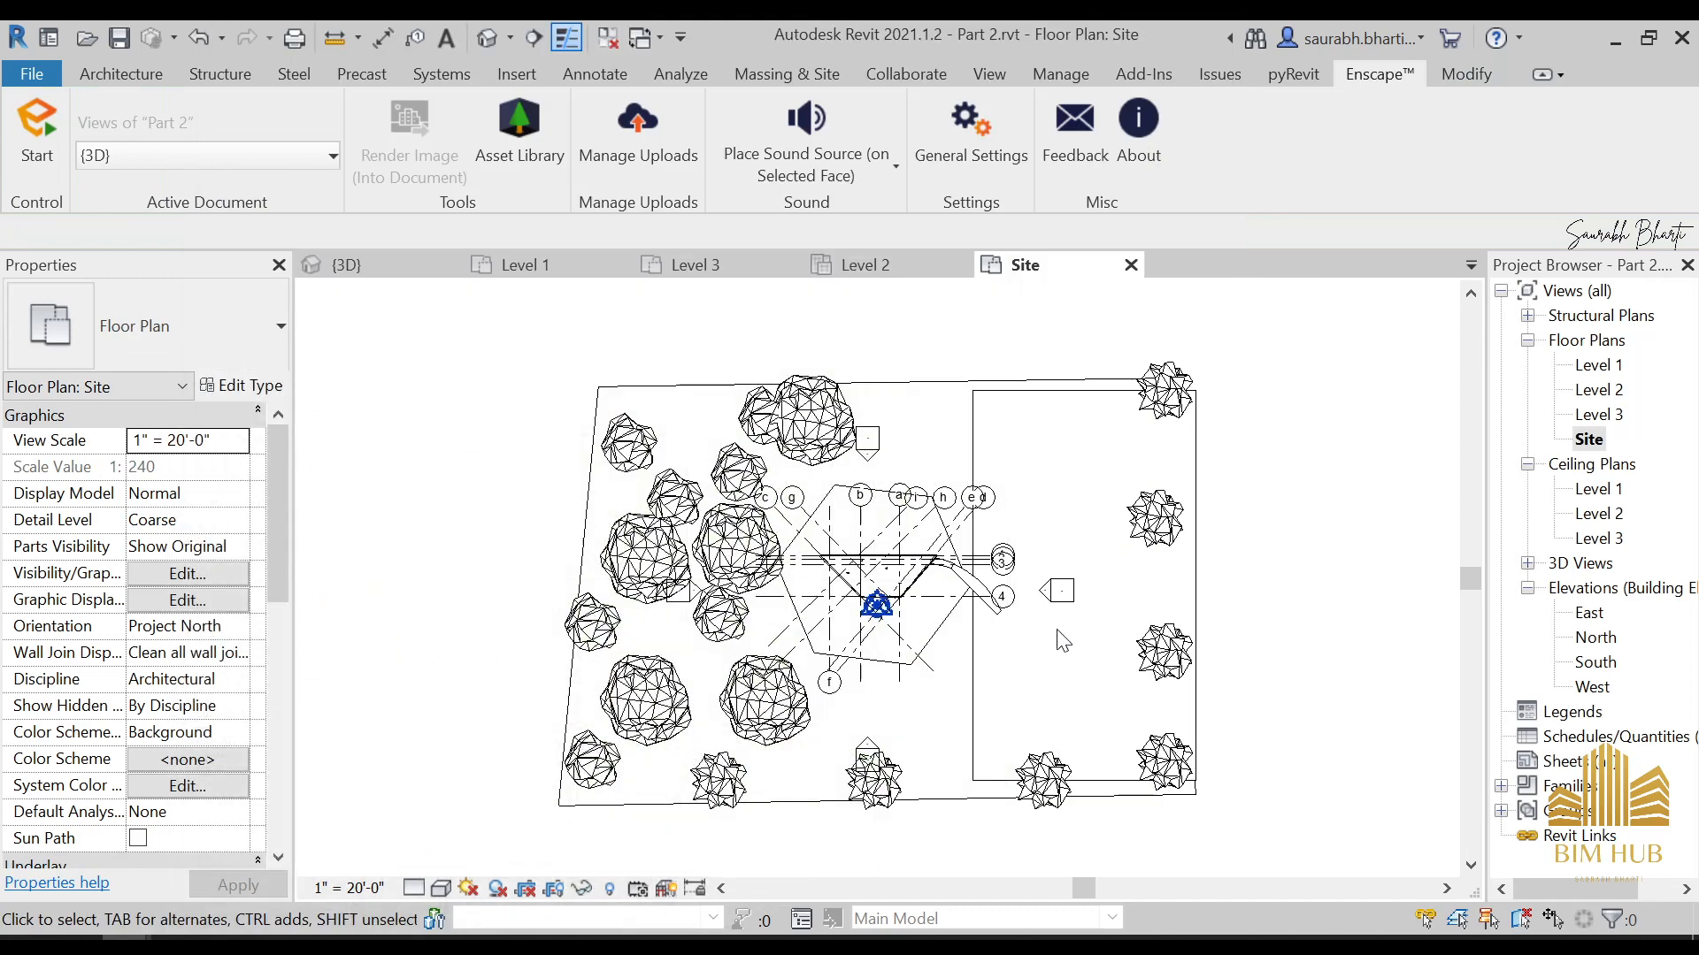
click(956, 429)
click(1091, 443)
click(1144, 509)
click(1092, 725)
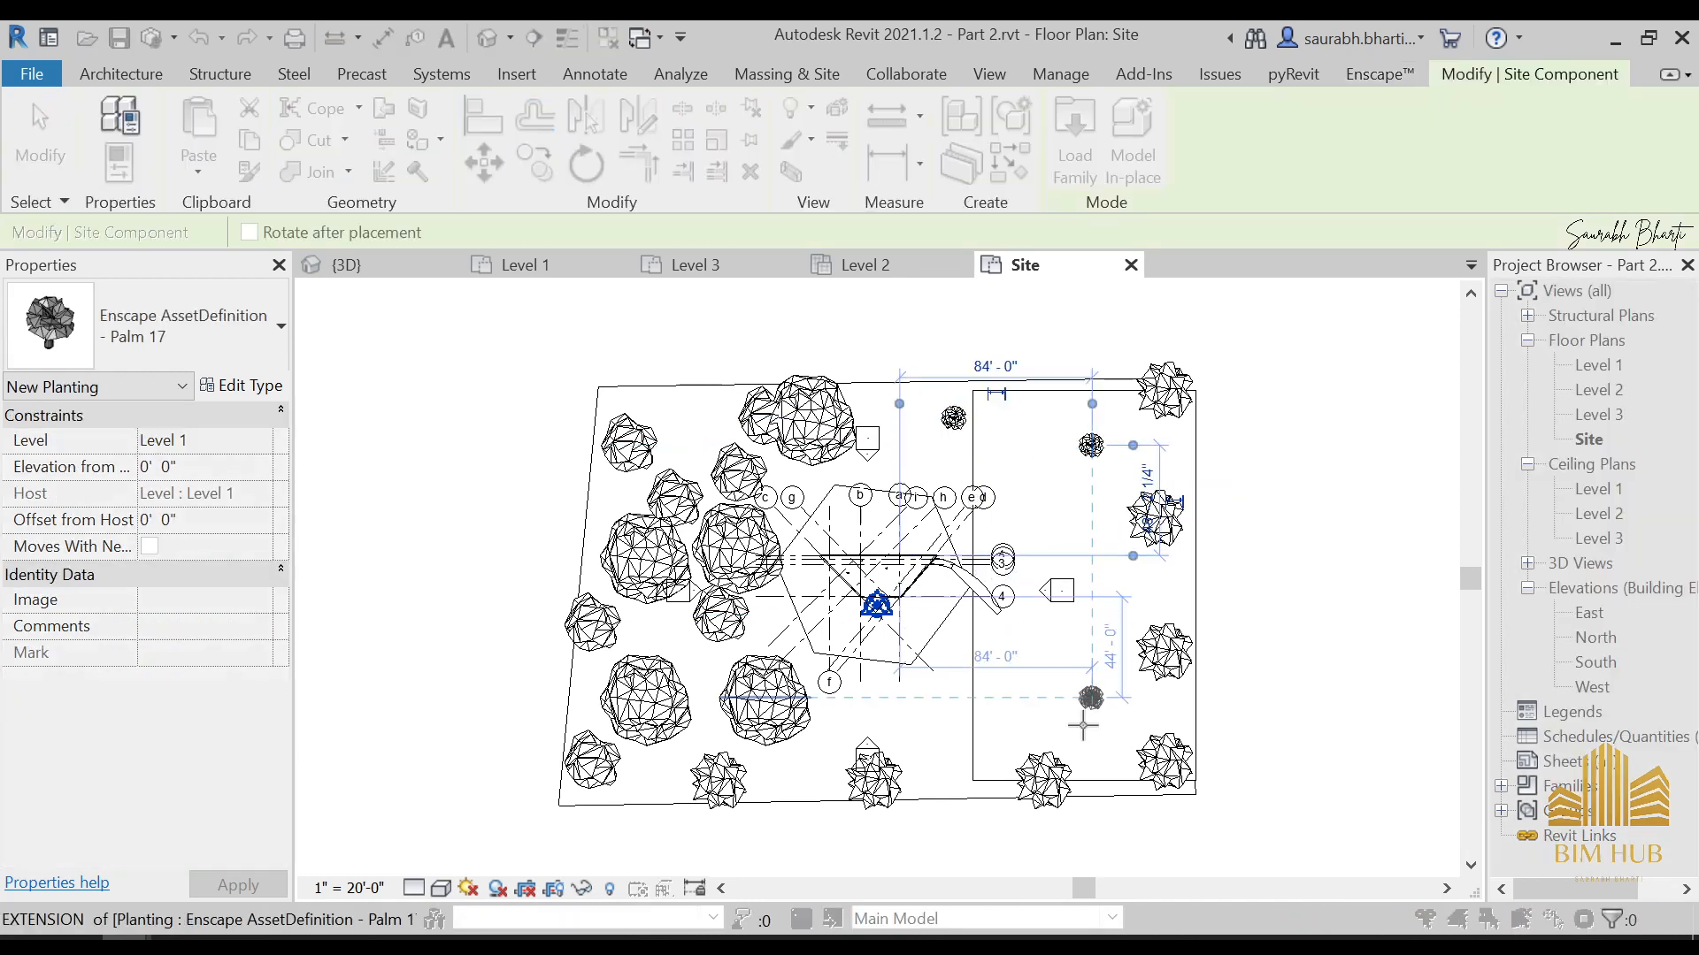
click(1136, 721)
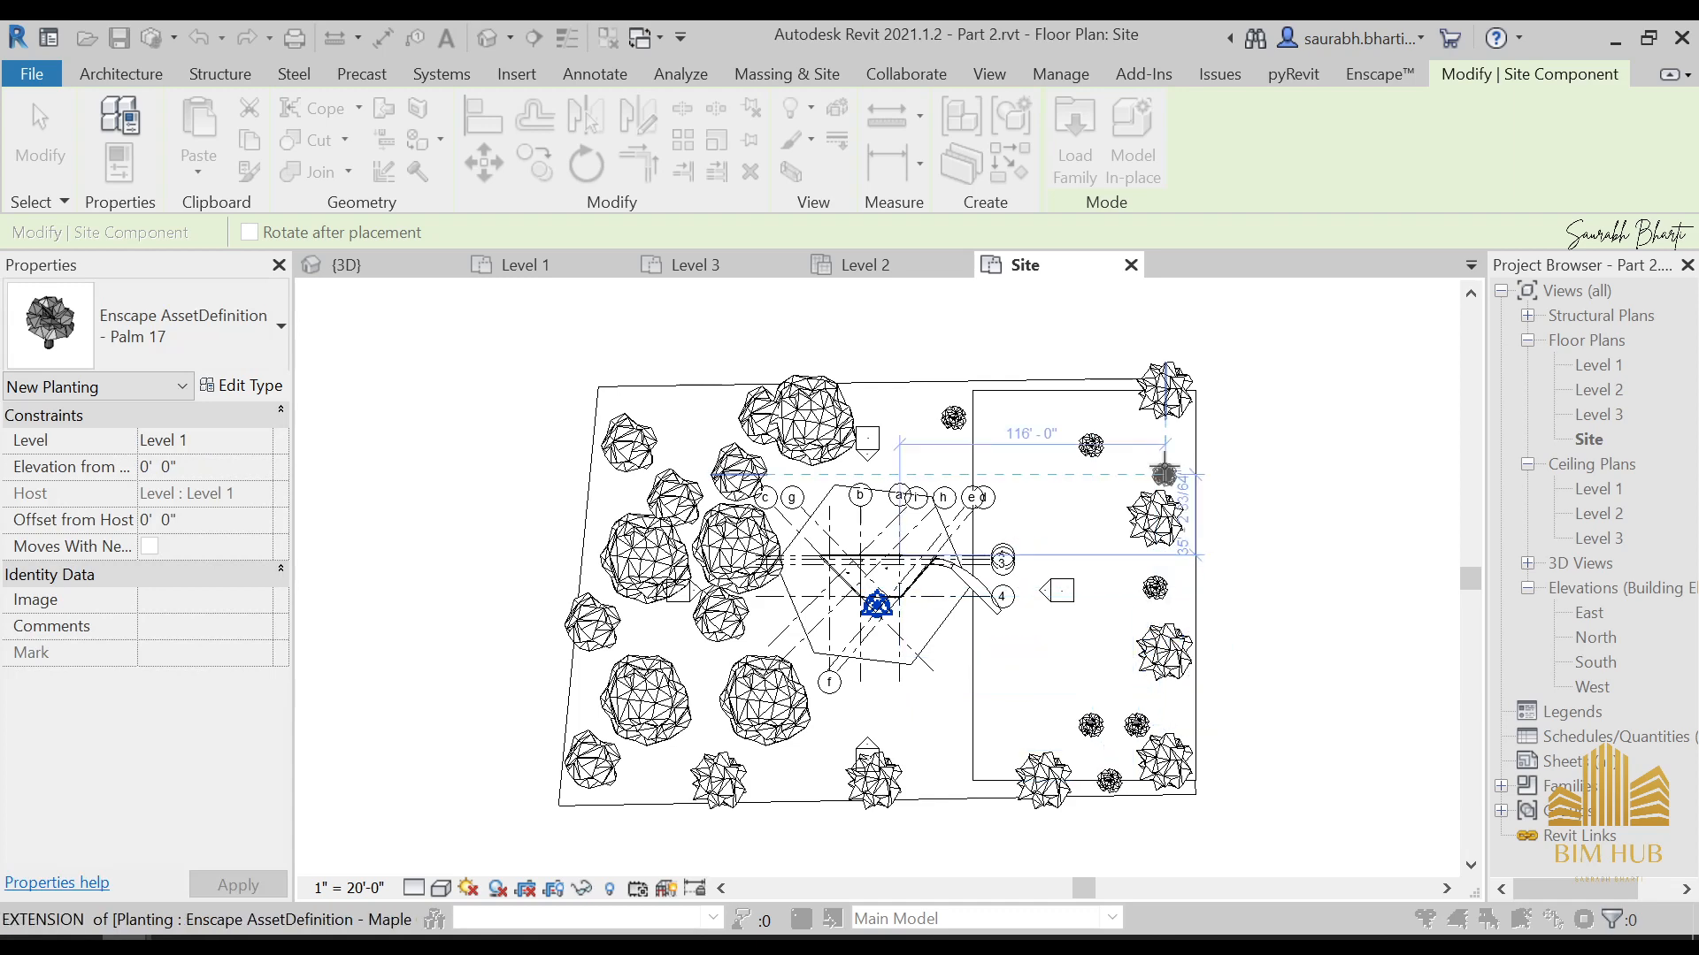
click(1164, 475)
click(1136, 391)
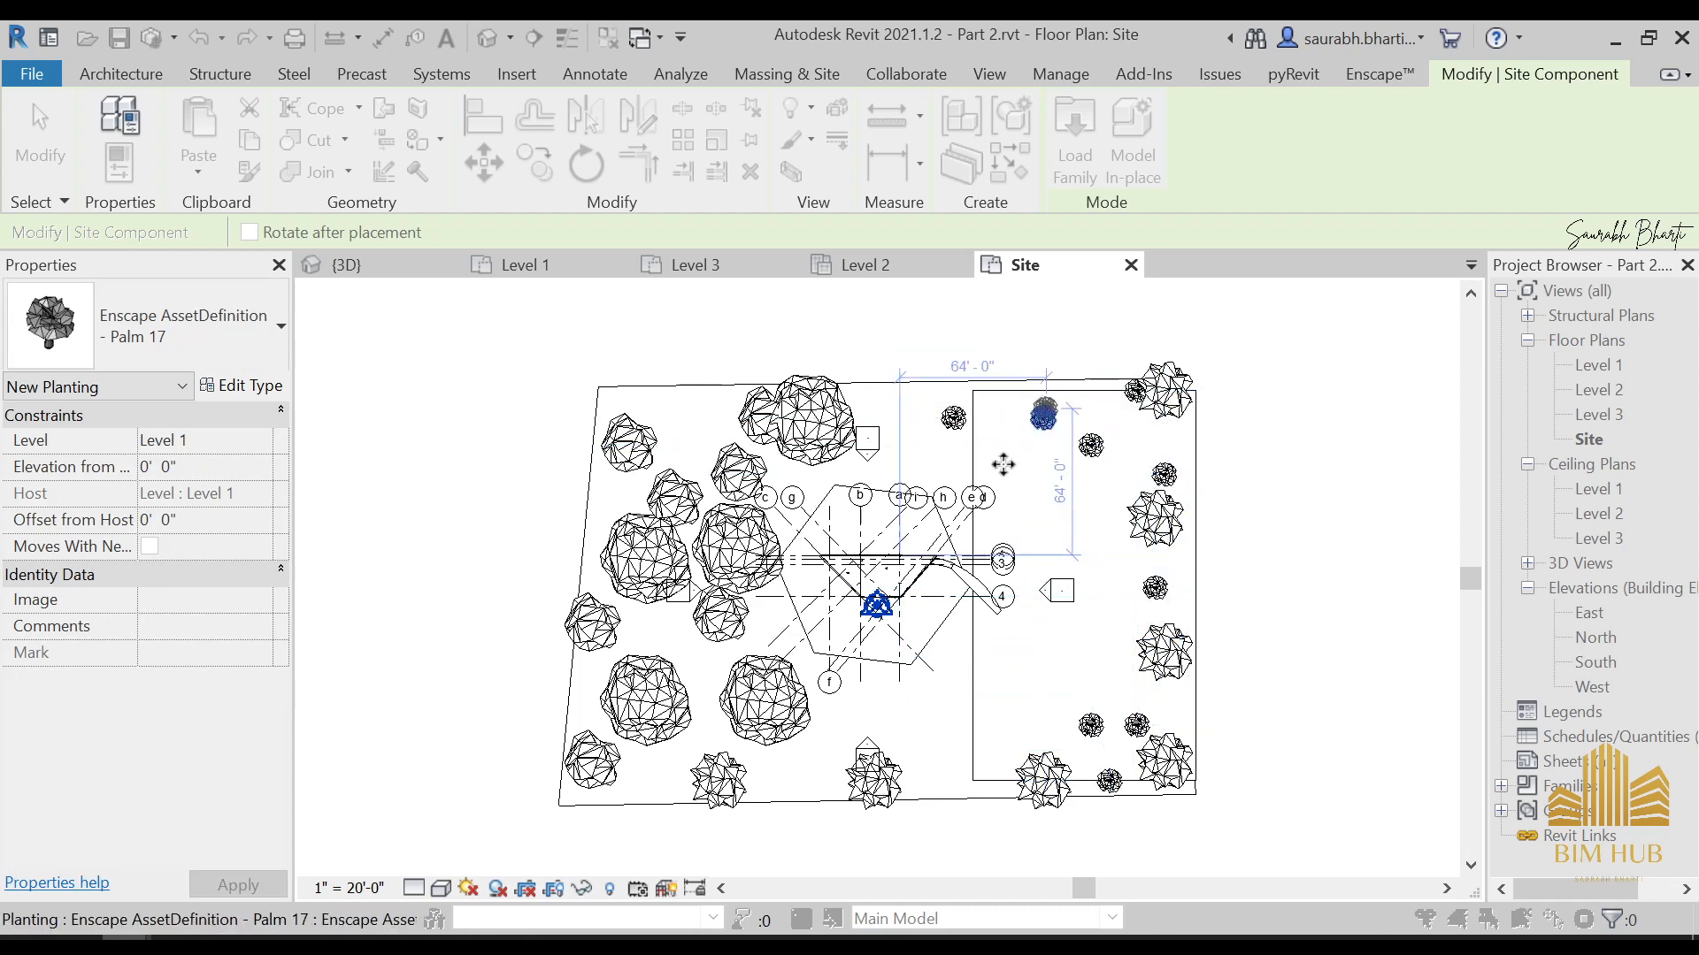
key(Escape)
key(Escape)
click(1068, 41)
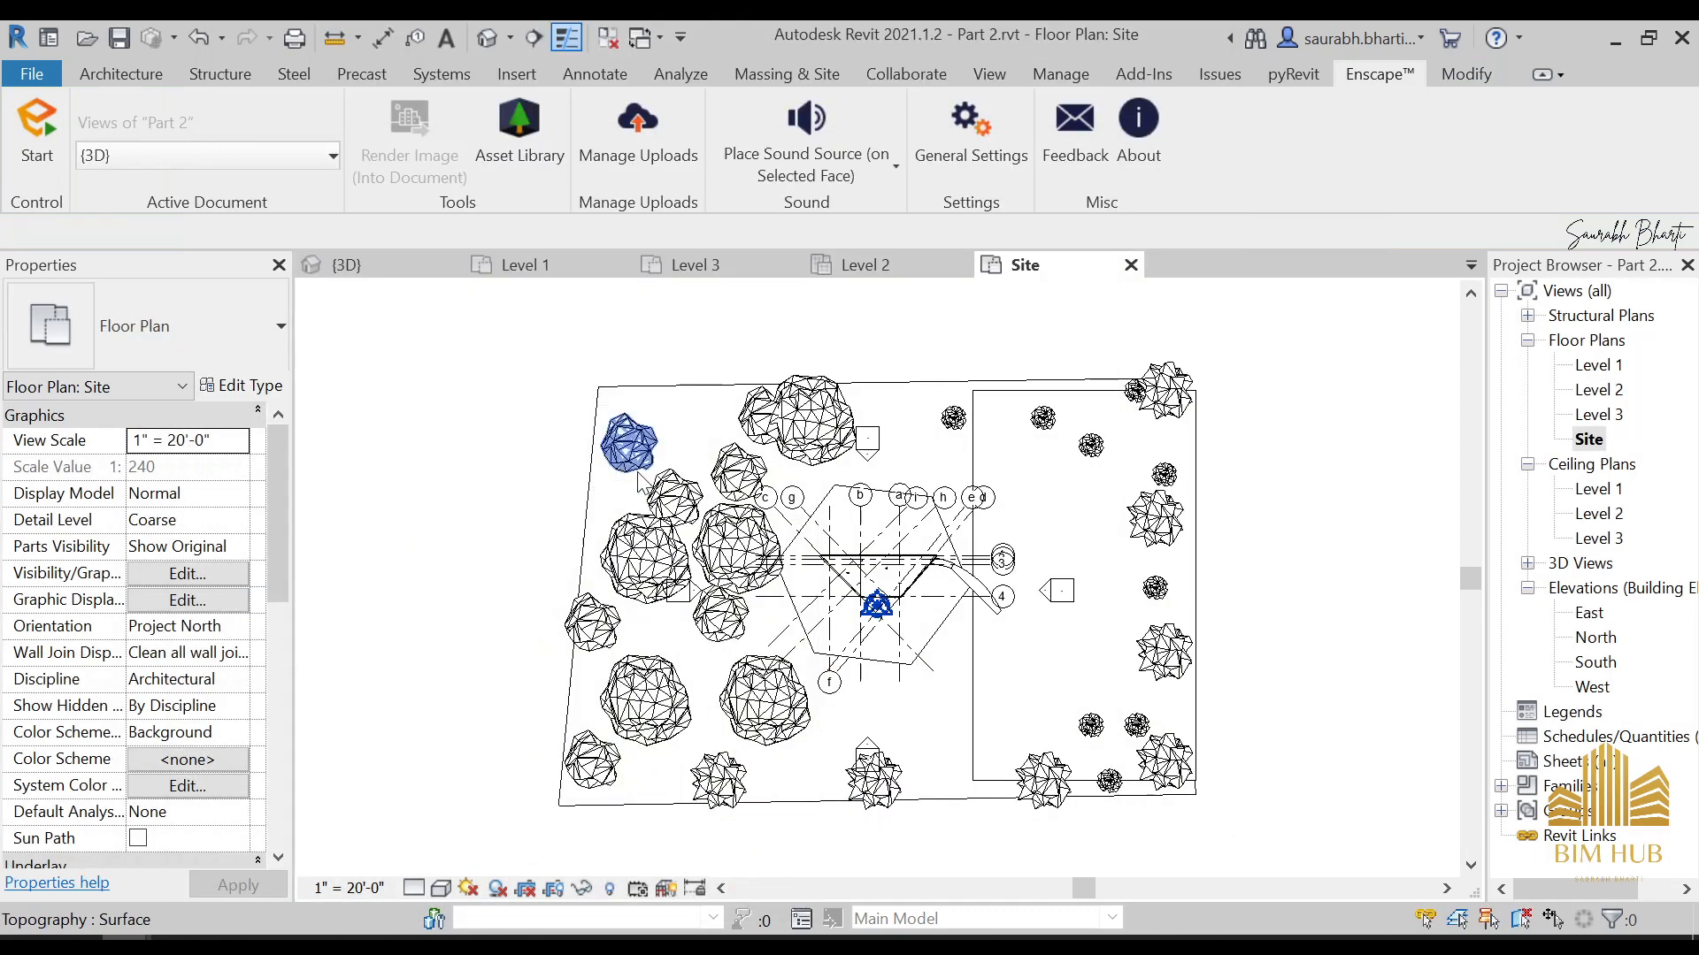
Clear the tree tag in the asset library, switch to the Street Props category and pick Family House 05
scroll(761, 654, down, 3)
middle_drag(871, 779, 888, 809)
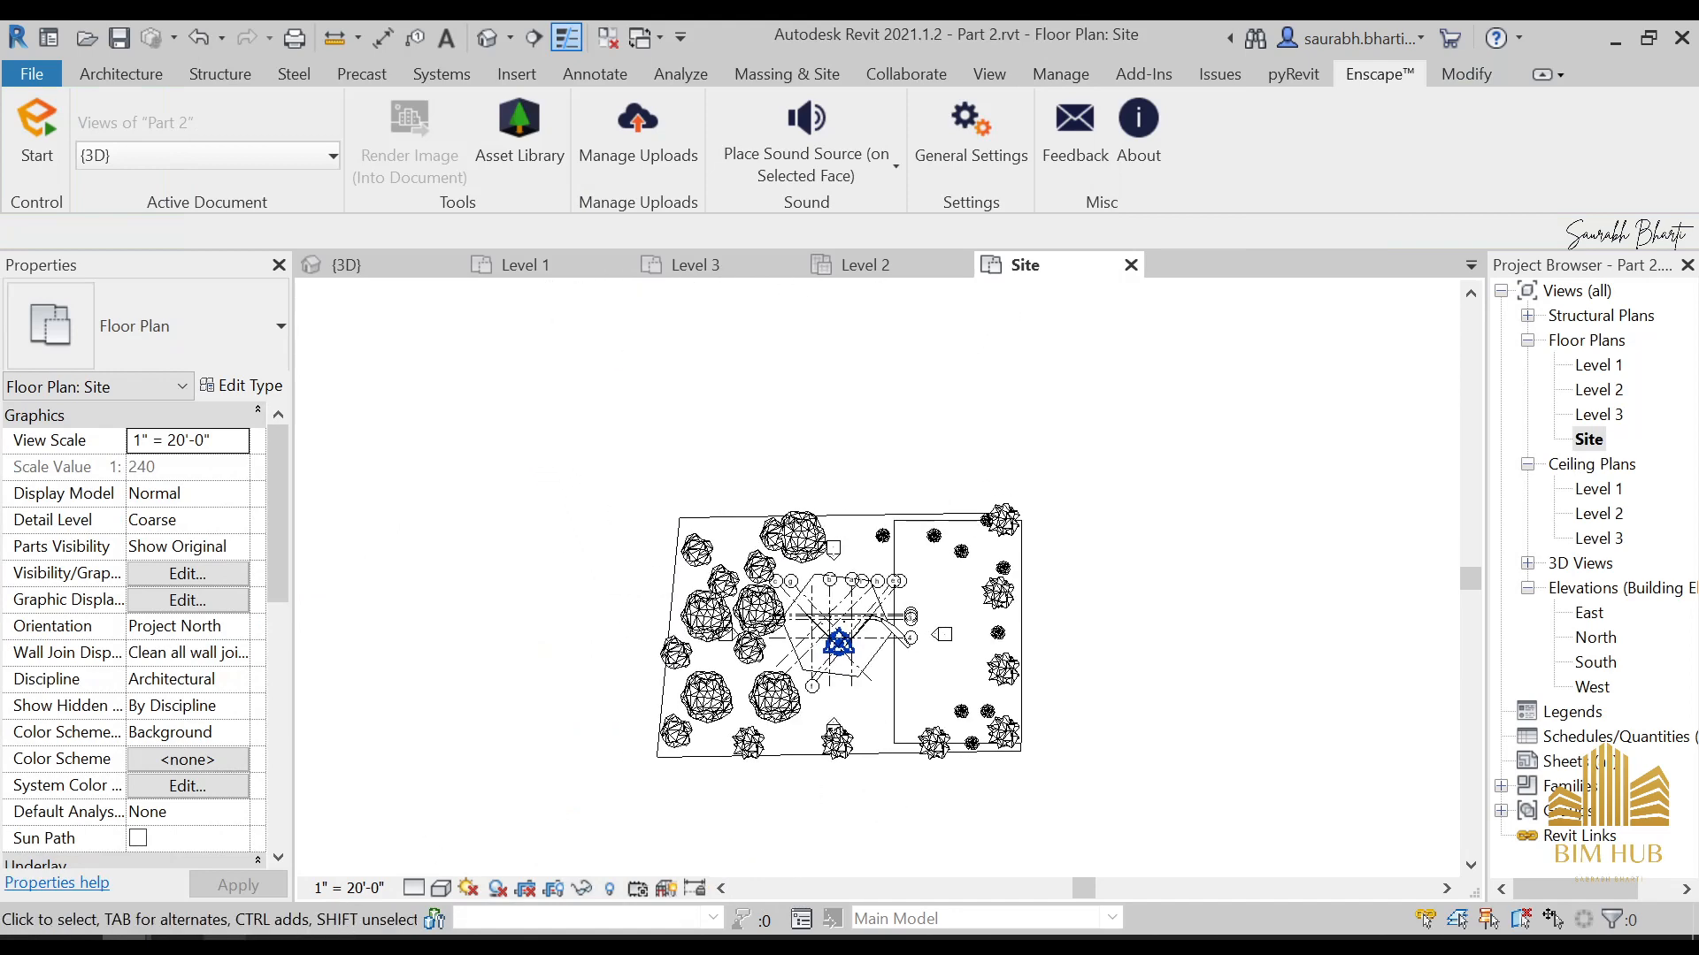
mouse_move(177, 938)
click(336, 863)
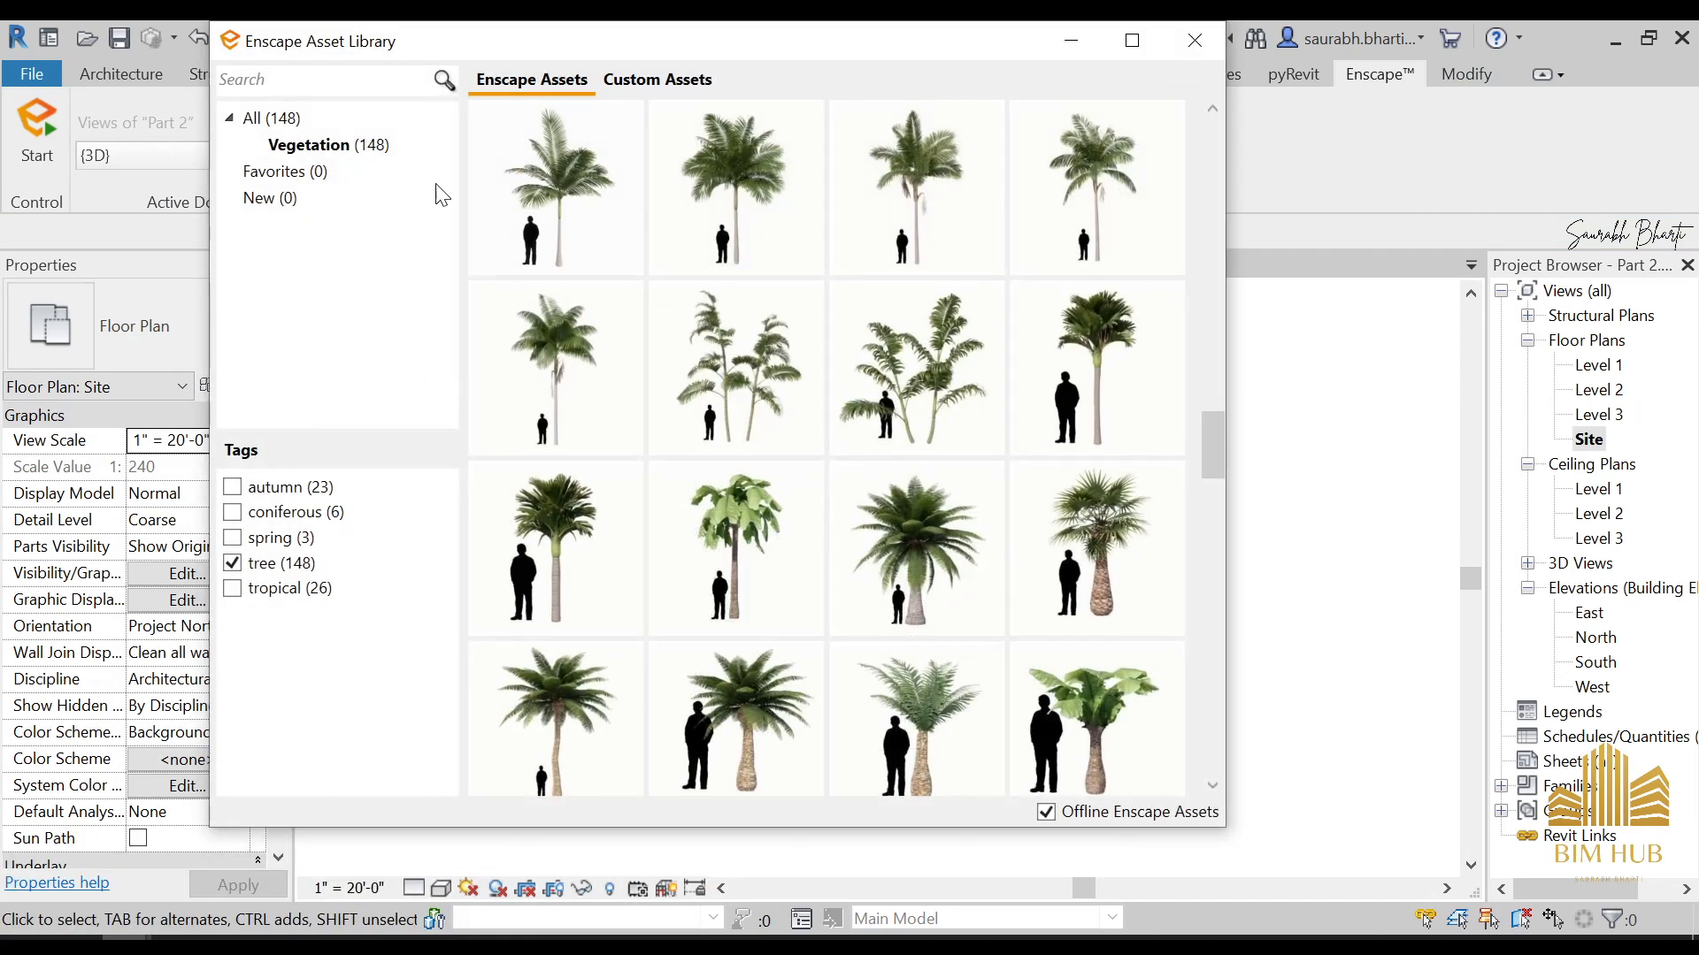
click(232, 562)
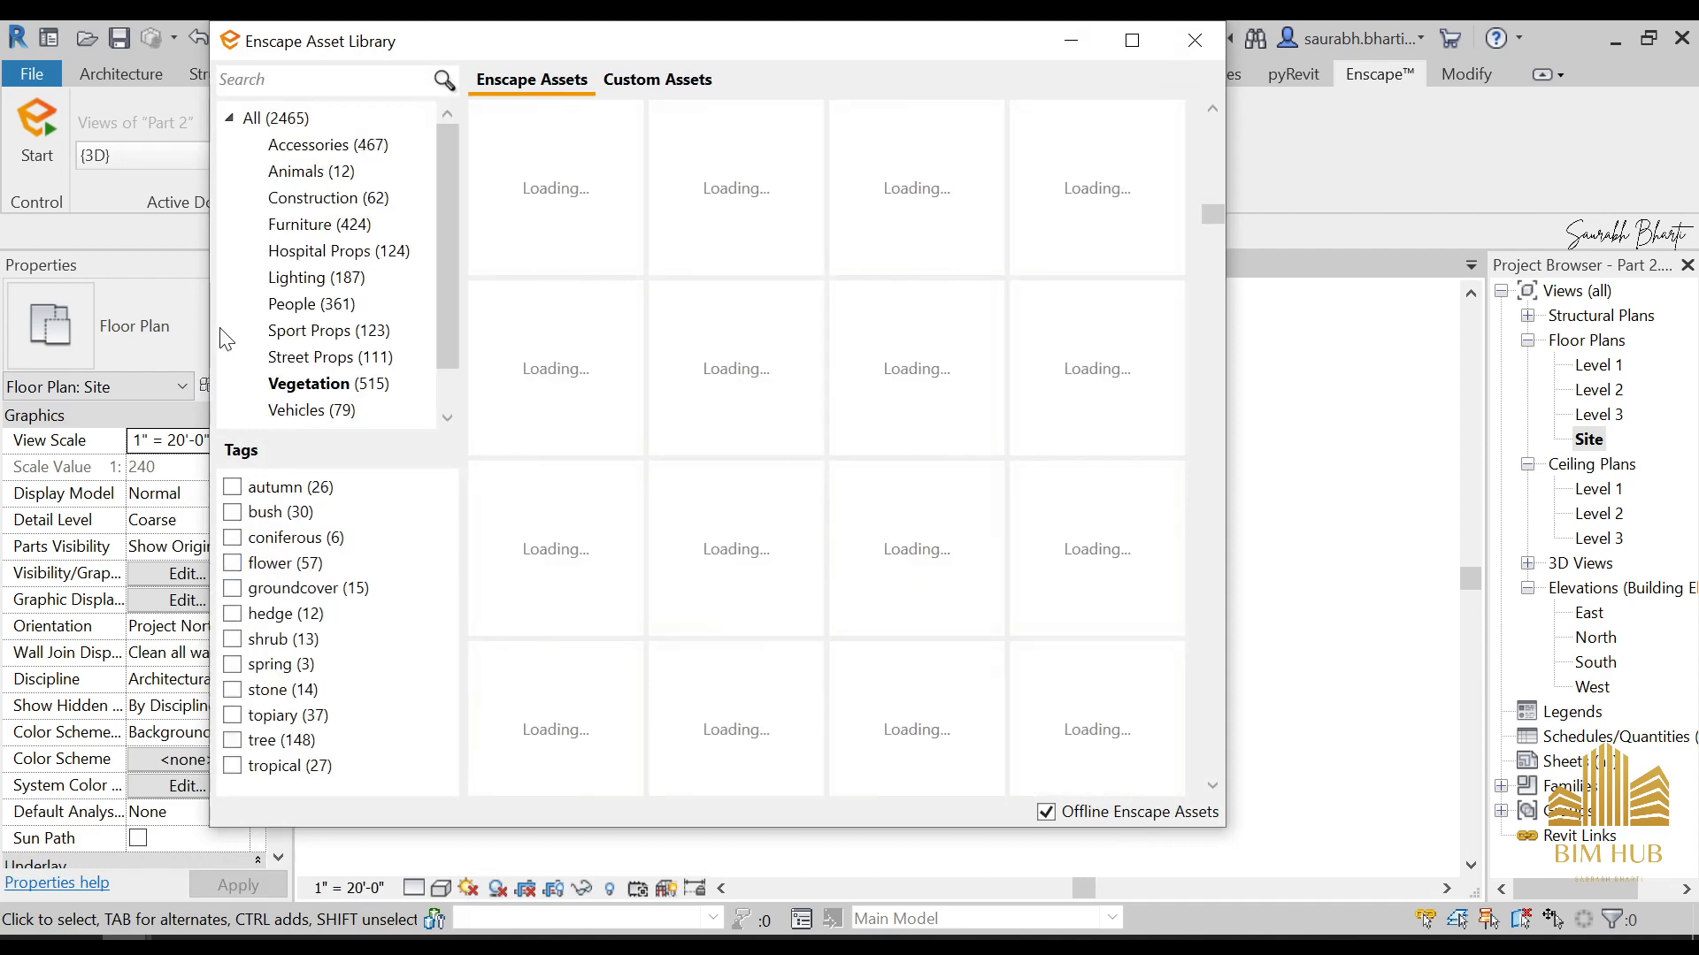
click(352, 362)
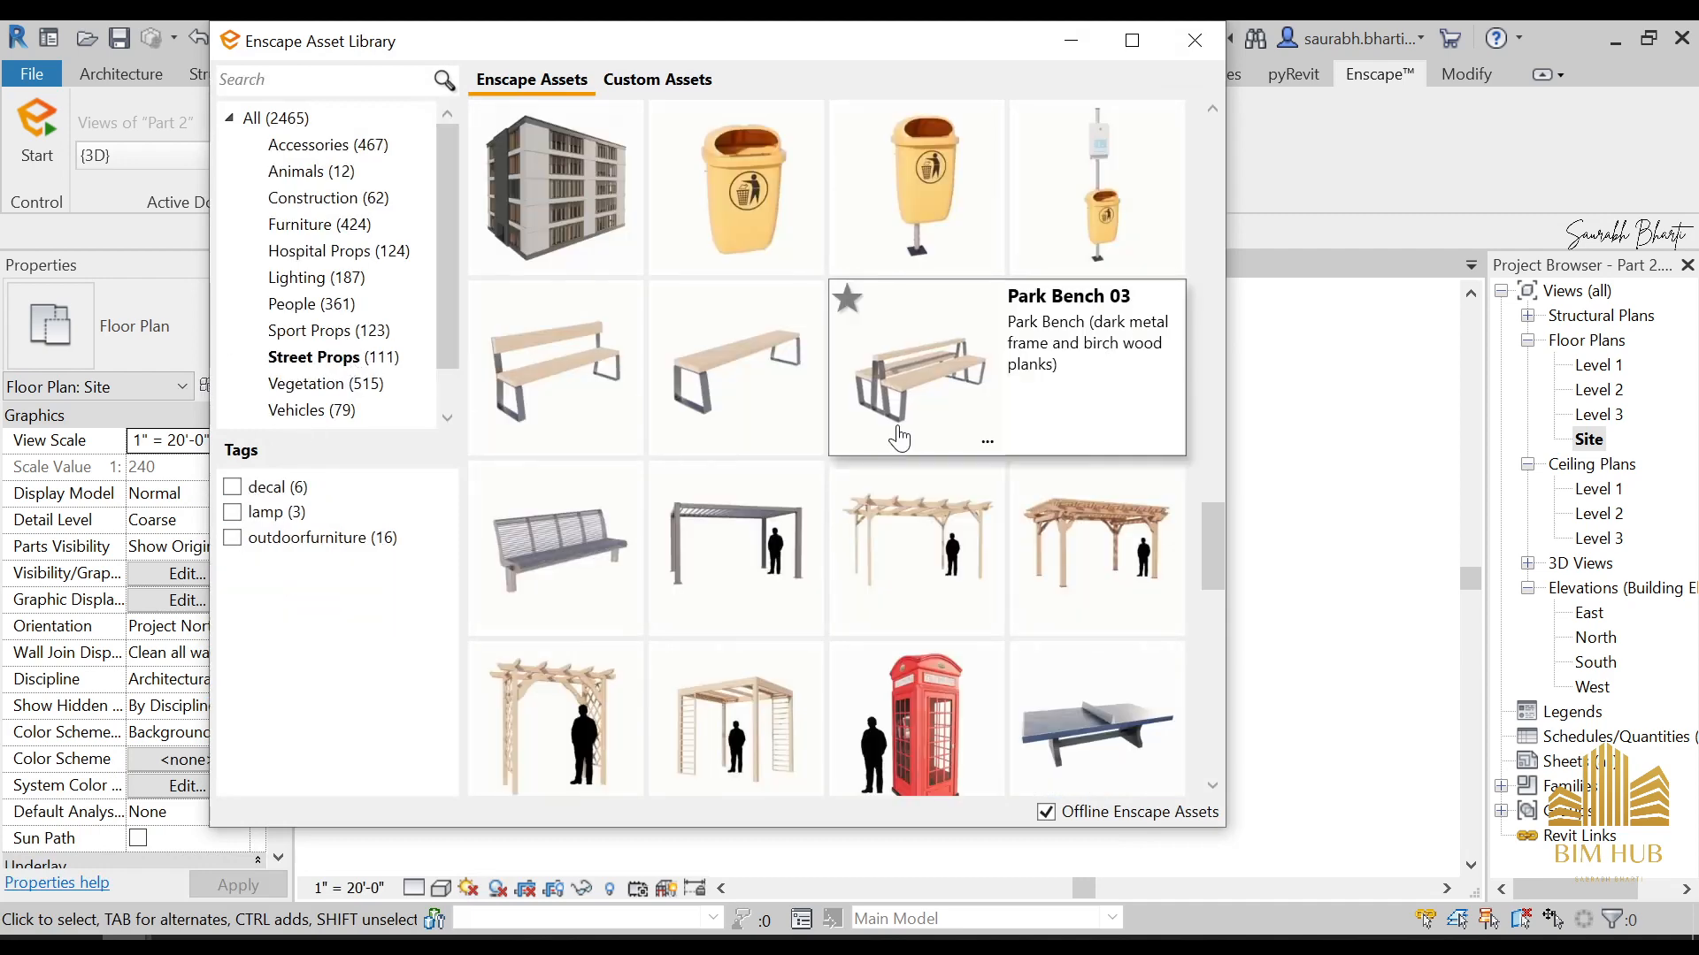
scroll(807, 507, down, 5)
scroll(841, 513, down, 10)
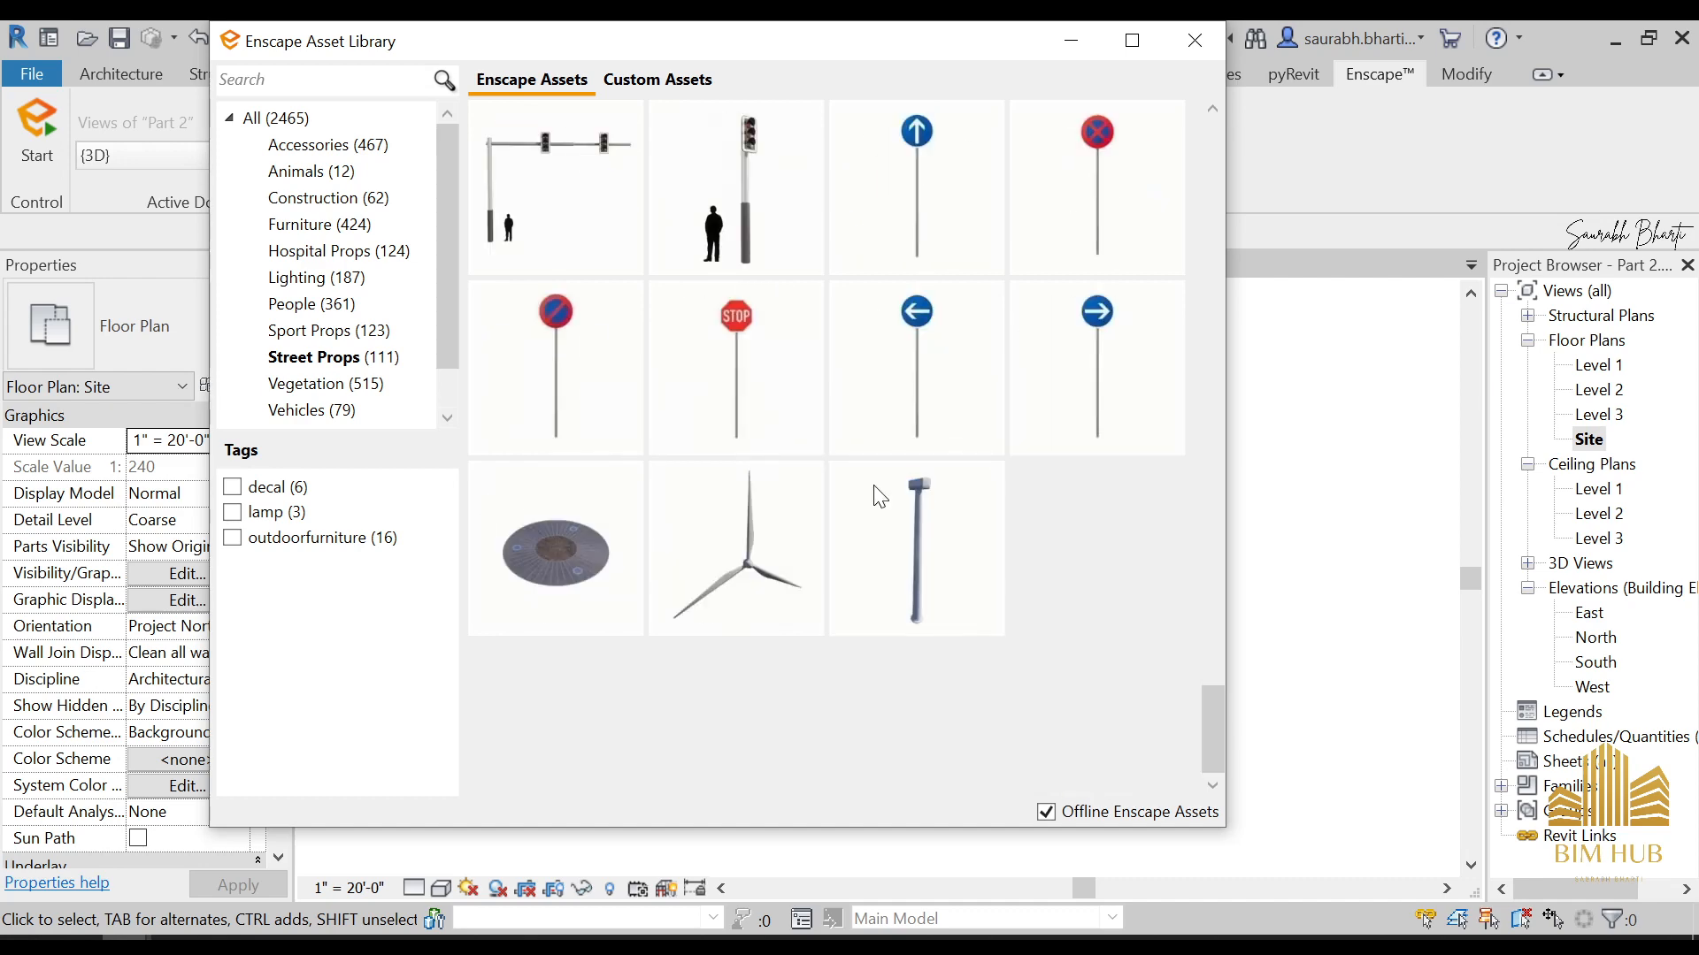
scroll(885, 483, up, 5)
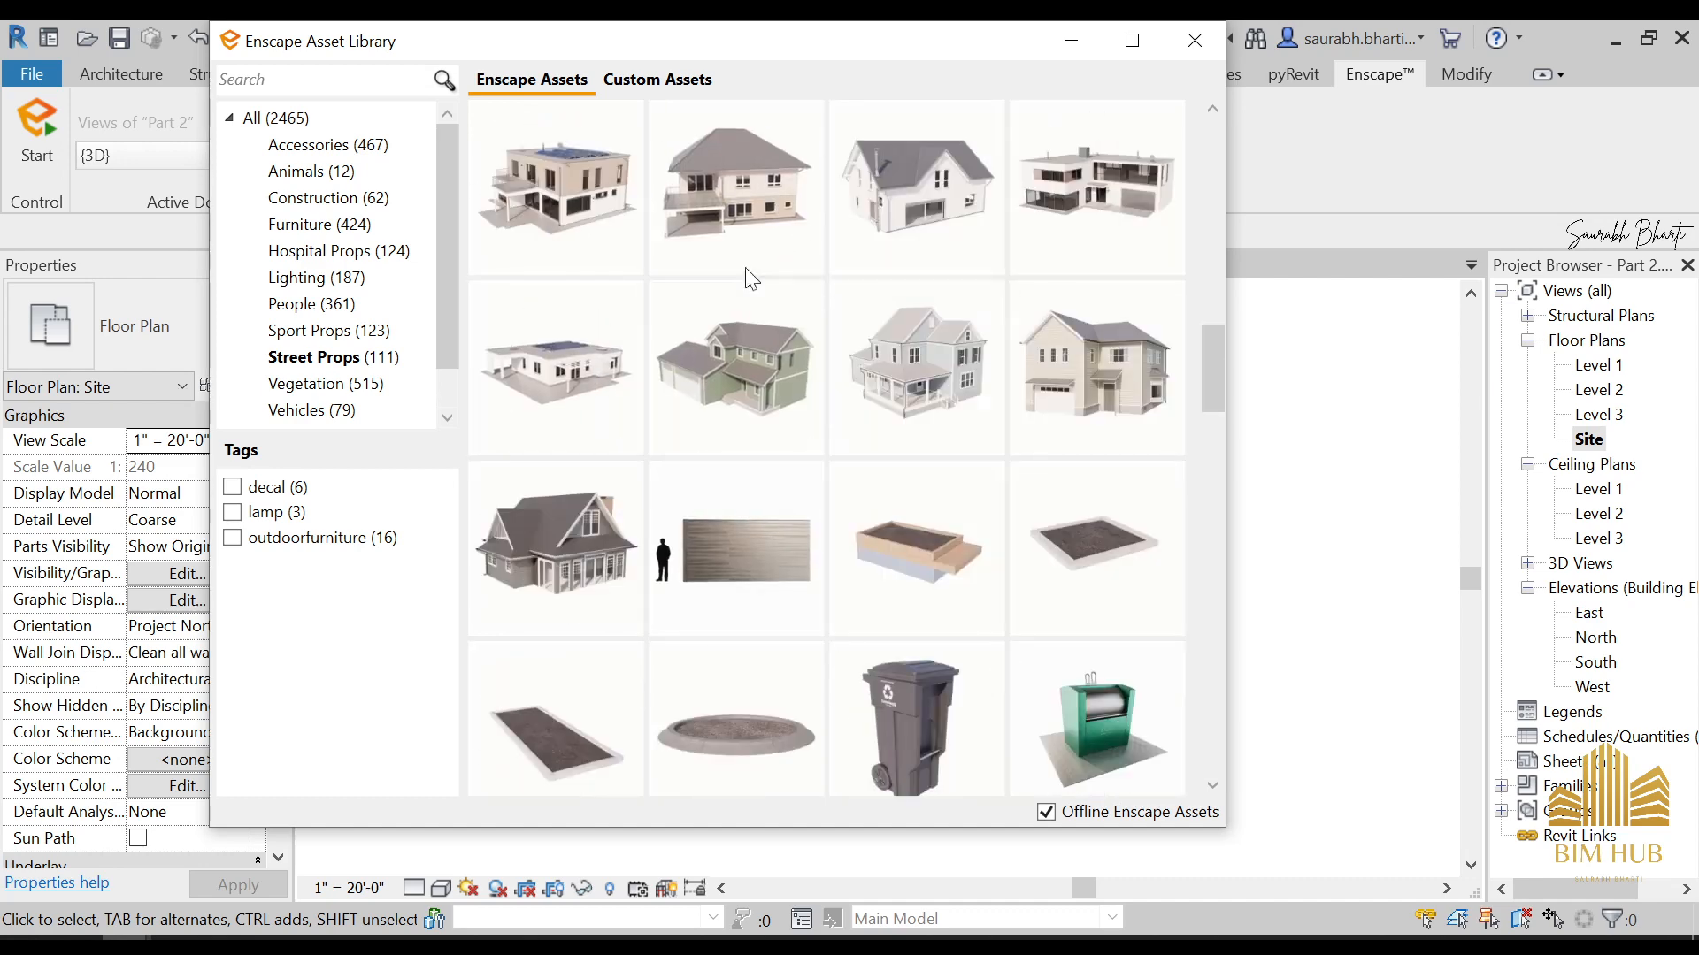
click(929, 183)
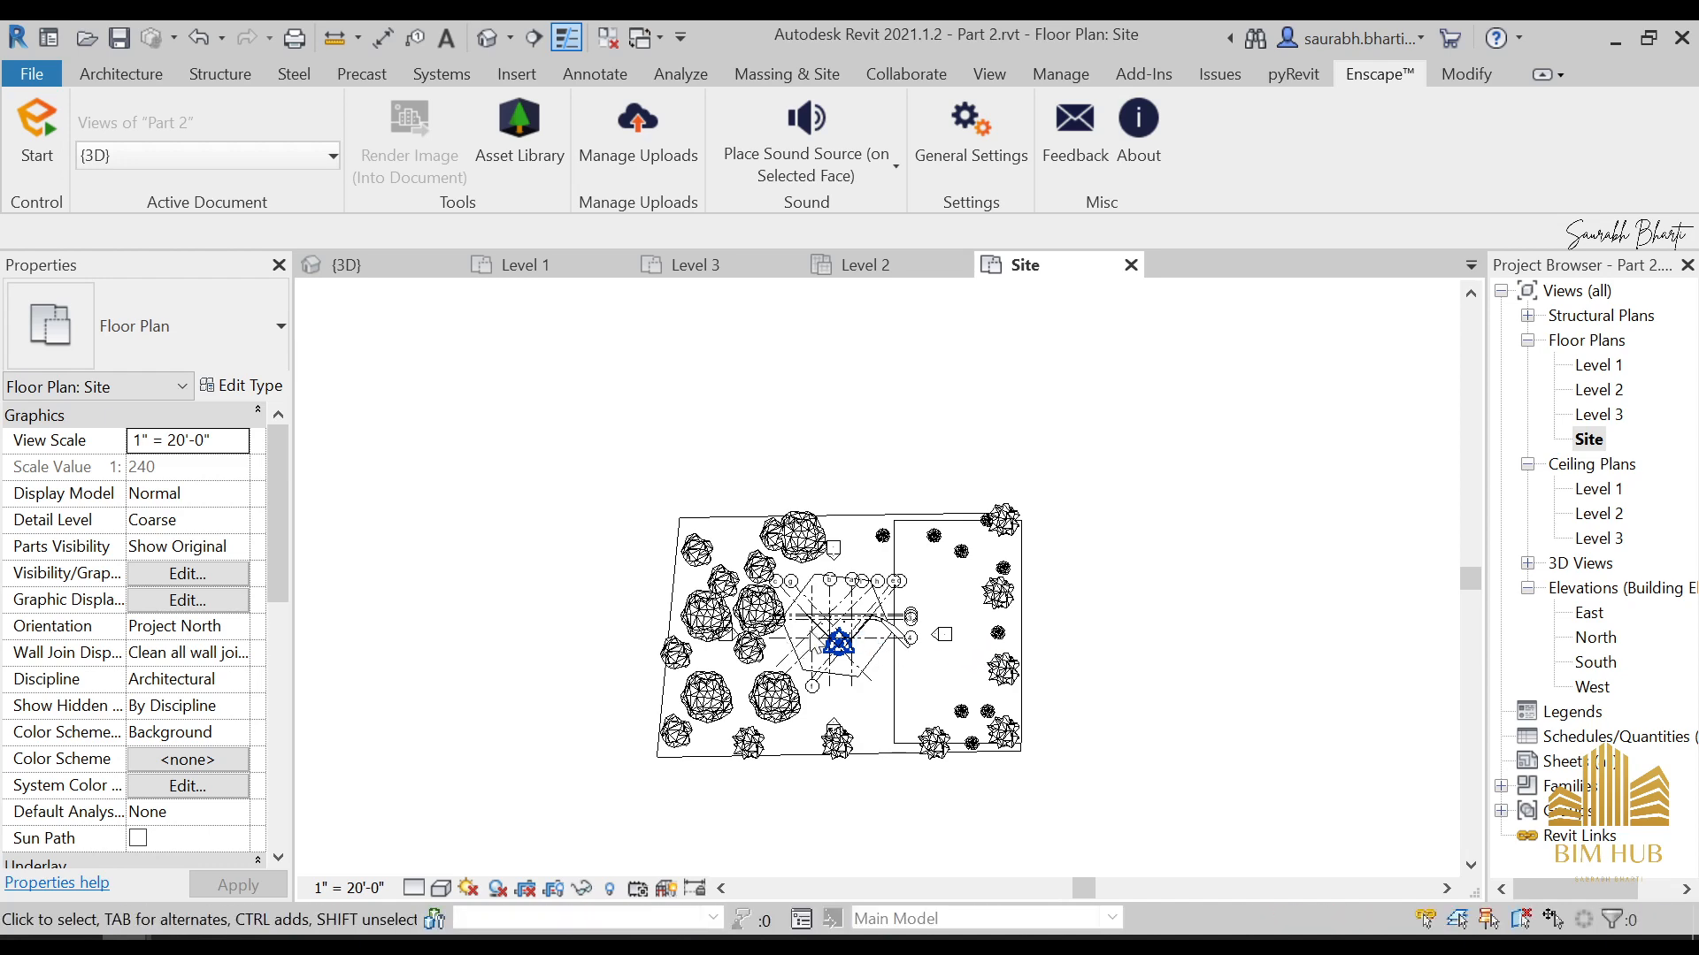
Place Family House 05 in the southern half of the rectangular ground area and end the placement
scroll(944, 673, up, 4)
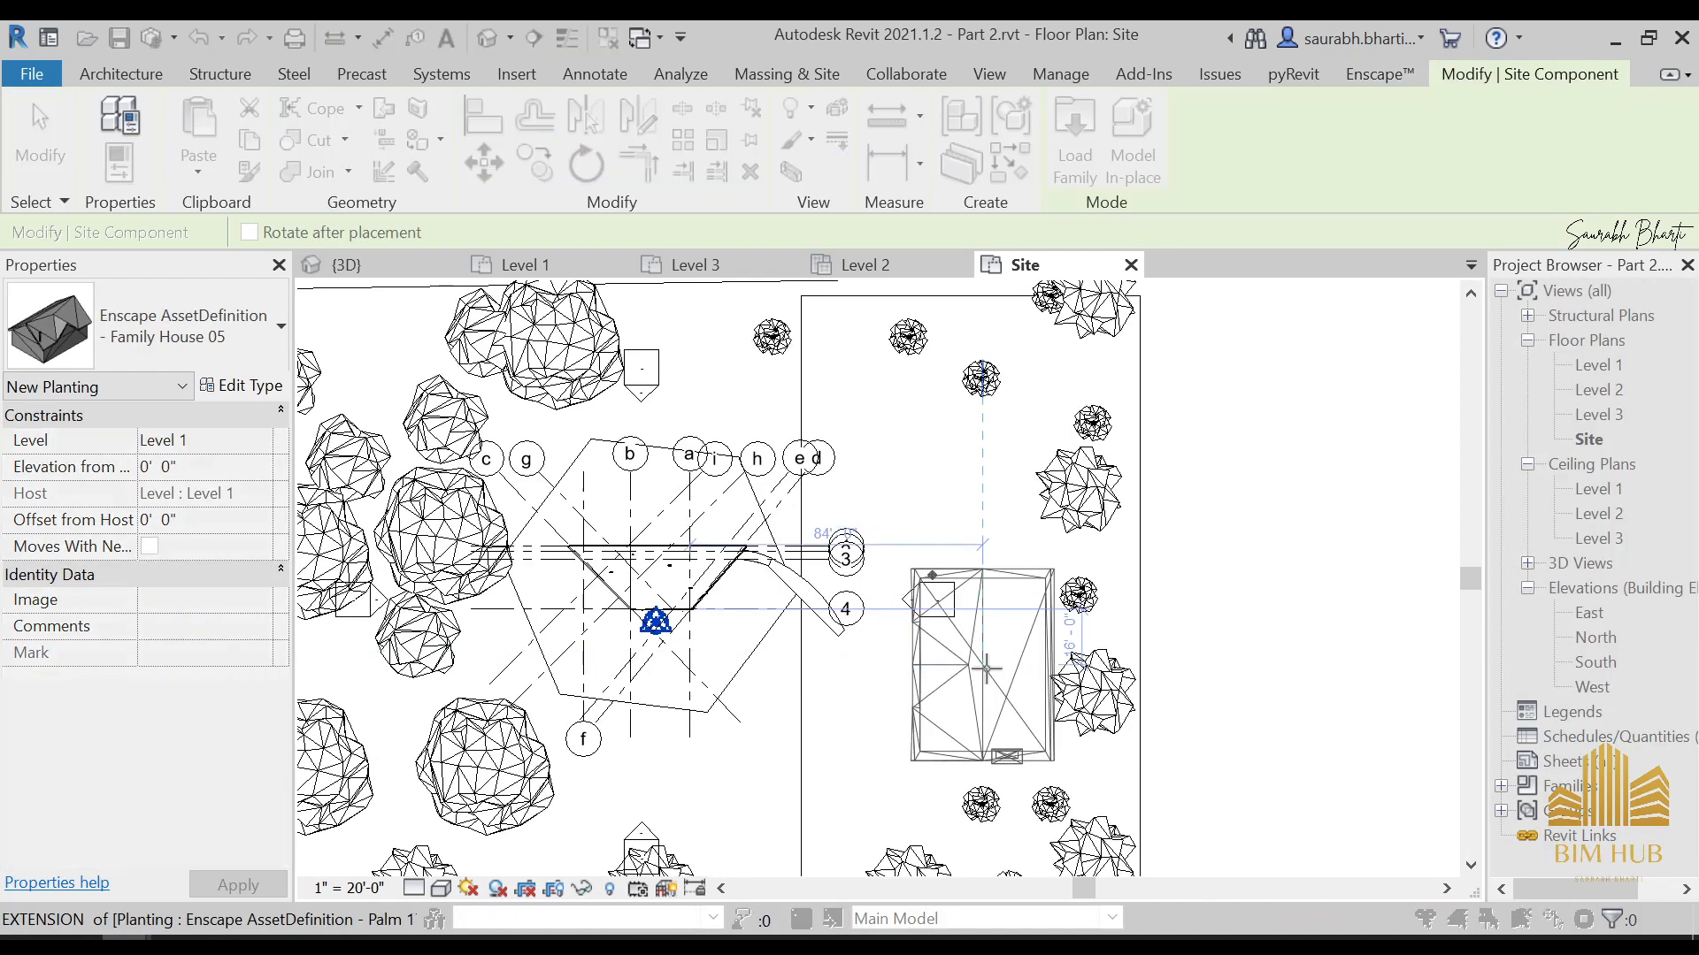
click(1002, 687)
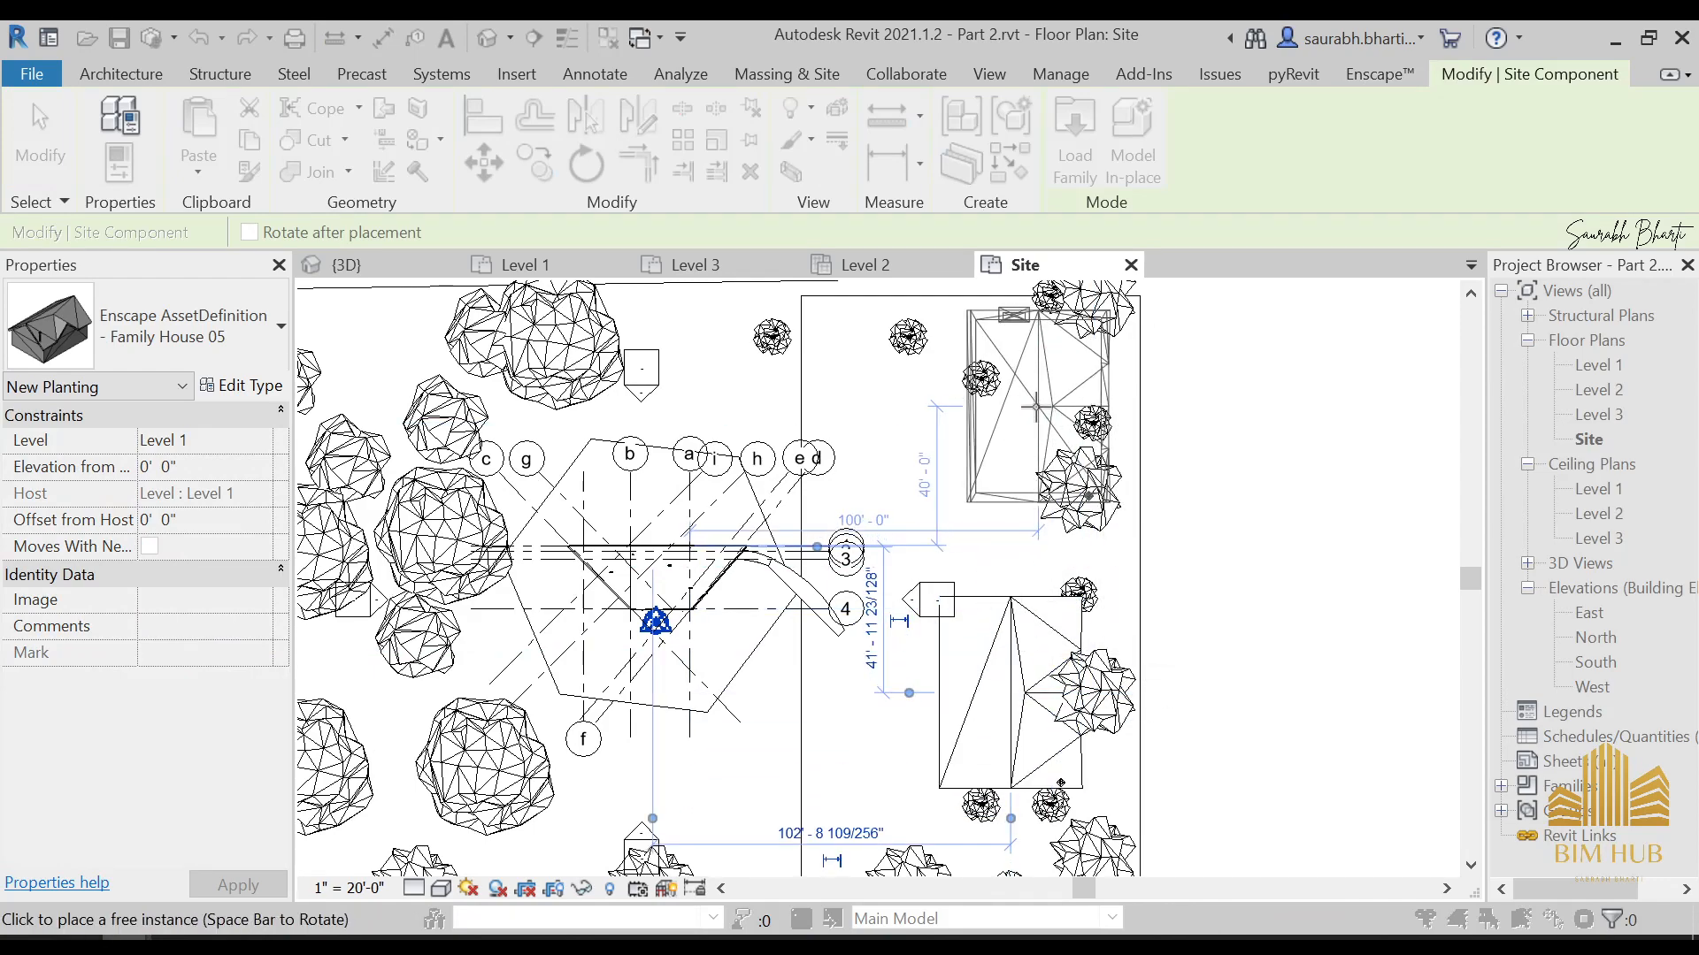
key(Escape)
key(Escape)
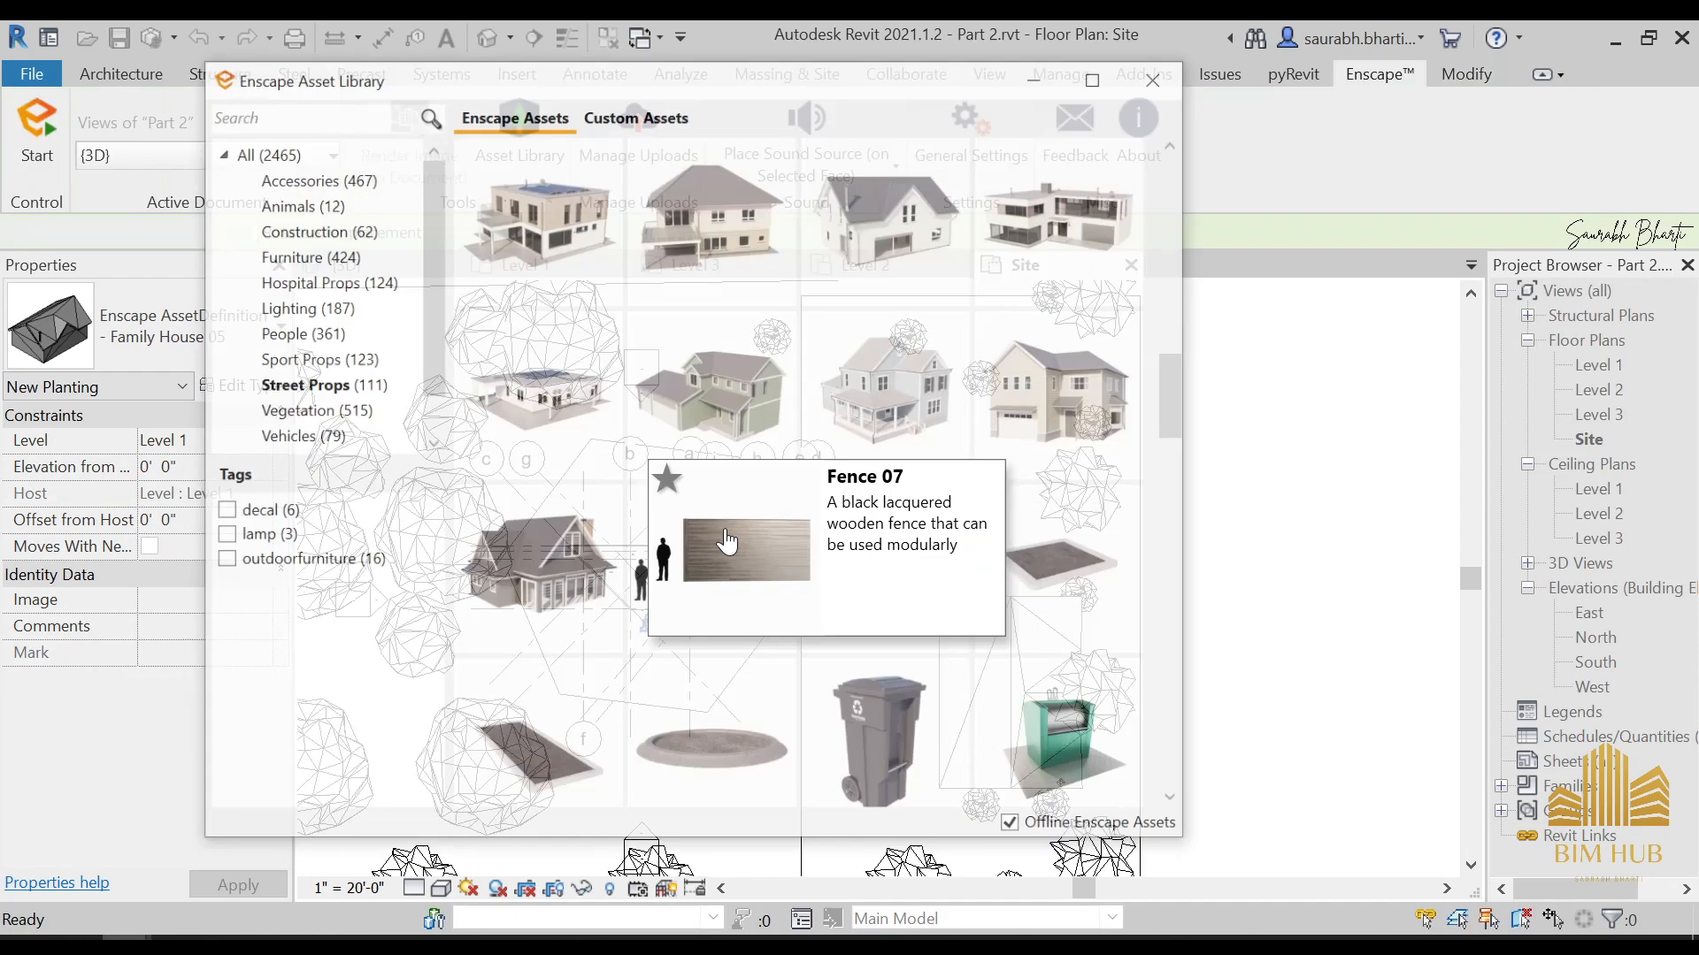
Pick Family House 09 and place one in the northern half of the rectangular ground area, then close the asset library
mouse_move(1001, 437)
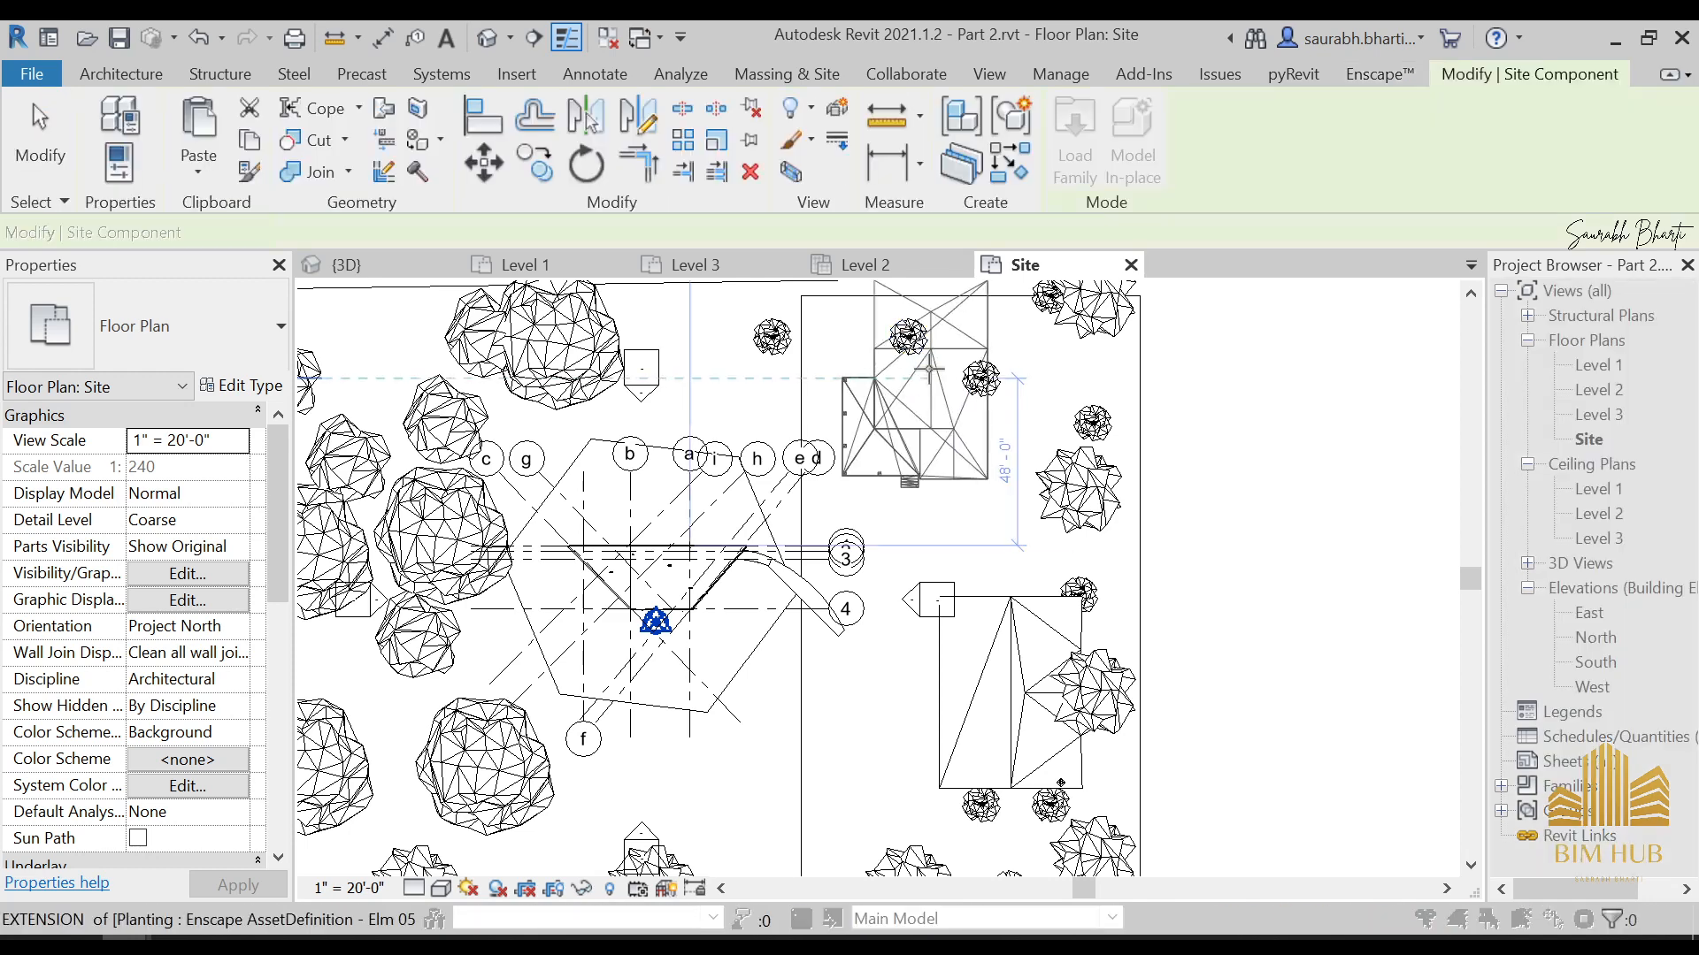
click(953, 386)
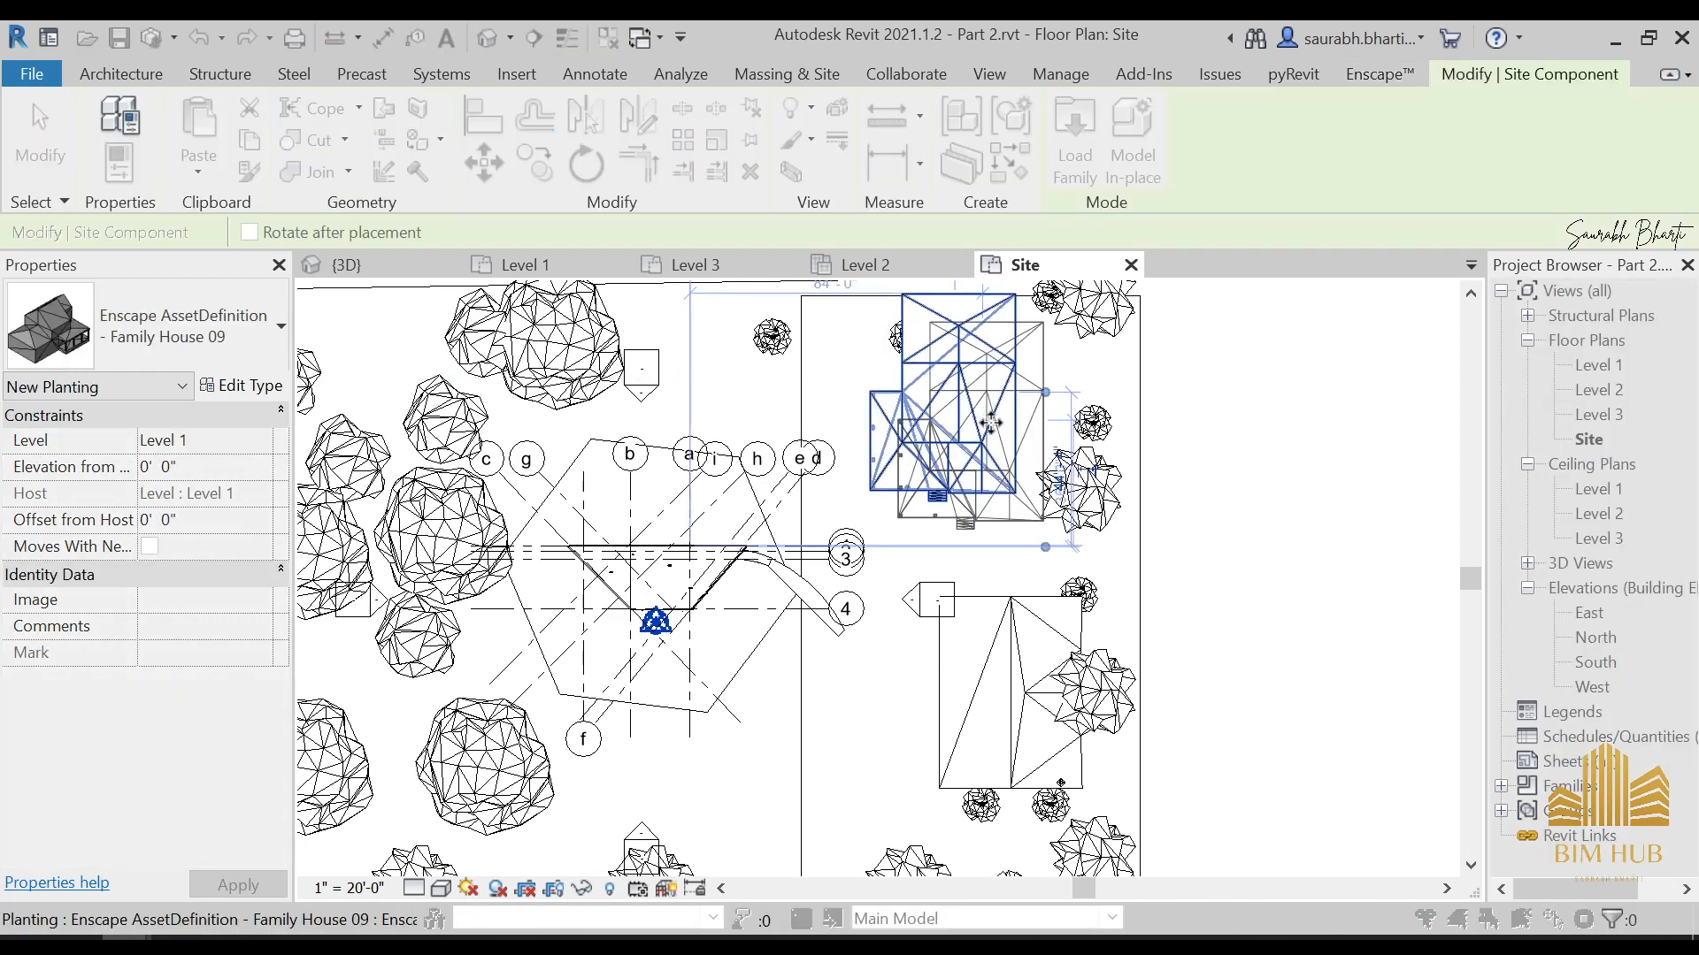
key(Escape)
key(Escape)
click(1184, 38)
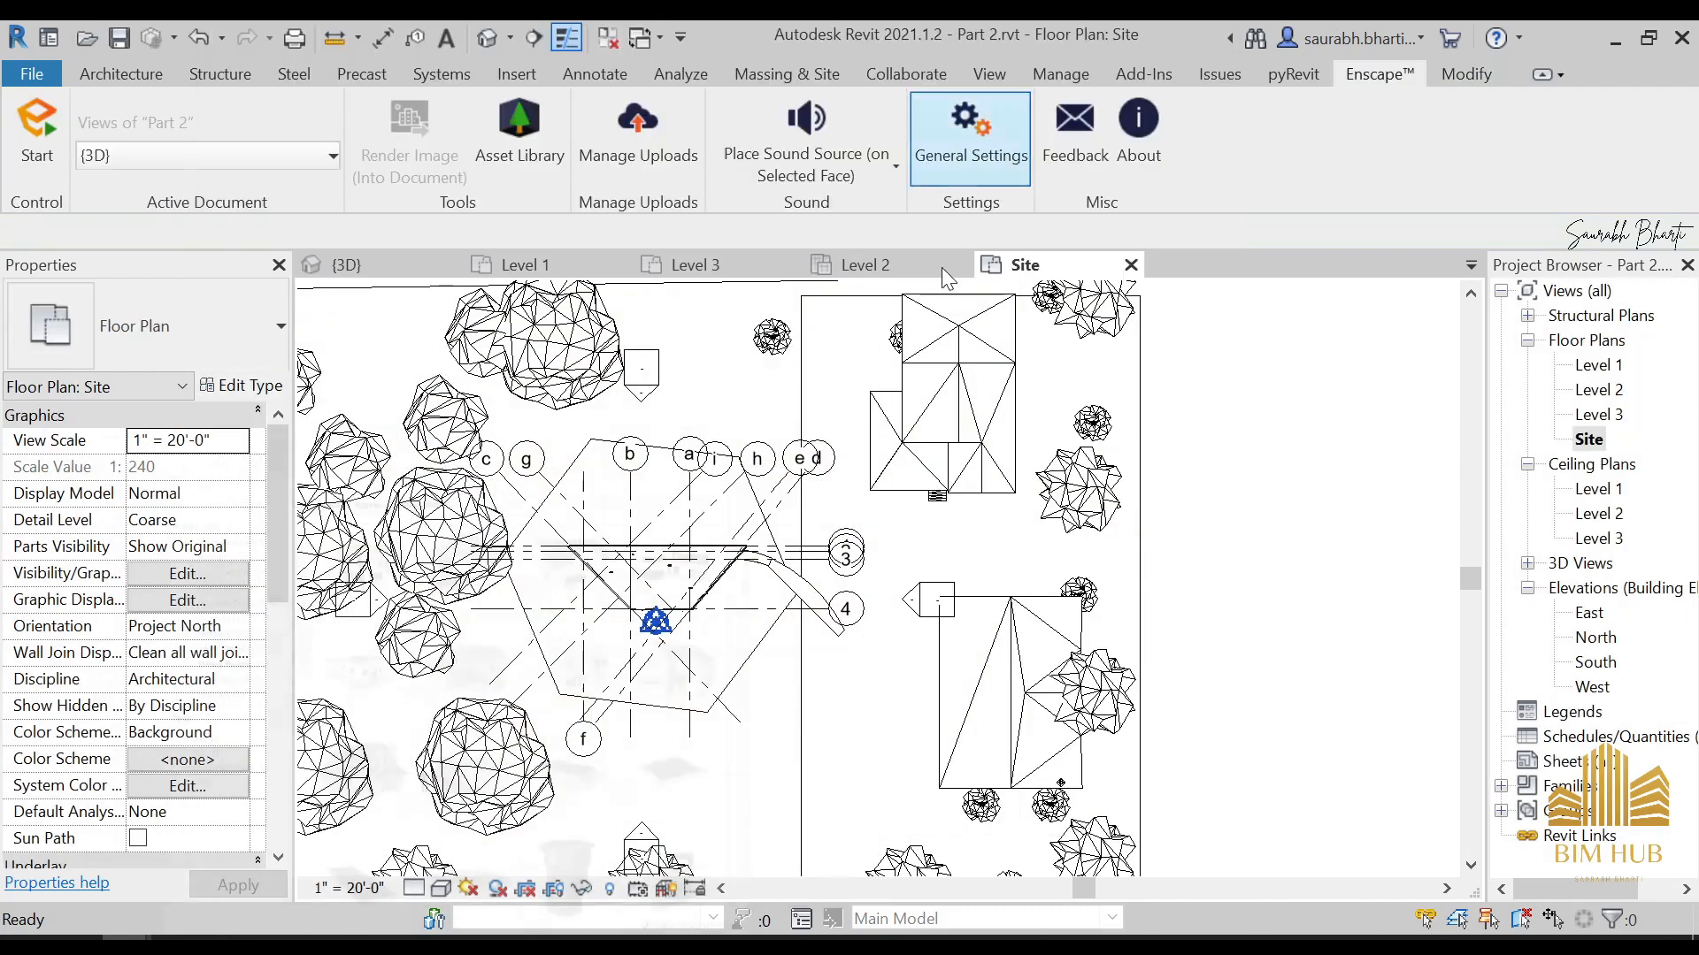
Move the two palms overlapping Family House 09 clear of it, one to its west and one to its east
click(885, 336)
drag(884, 336, 838, 345)
click(979, 380)
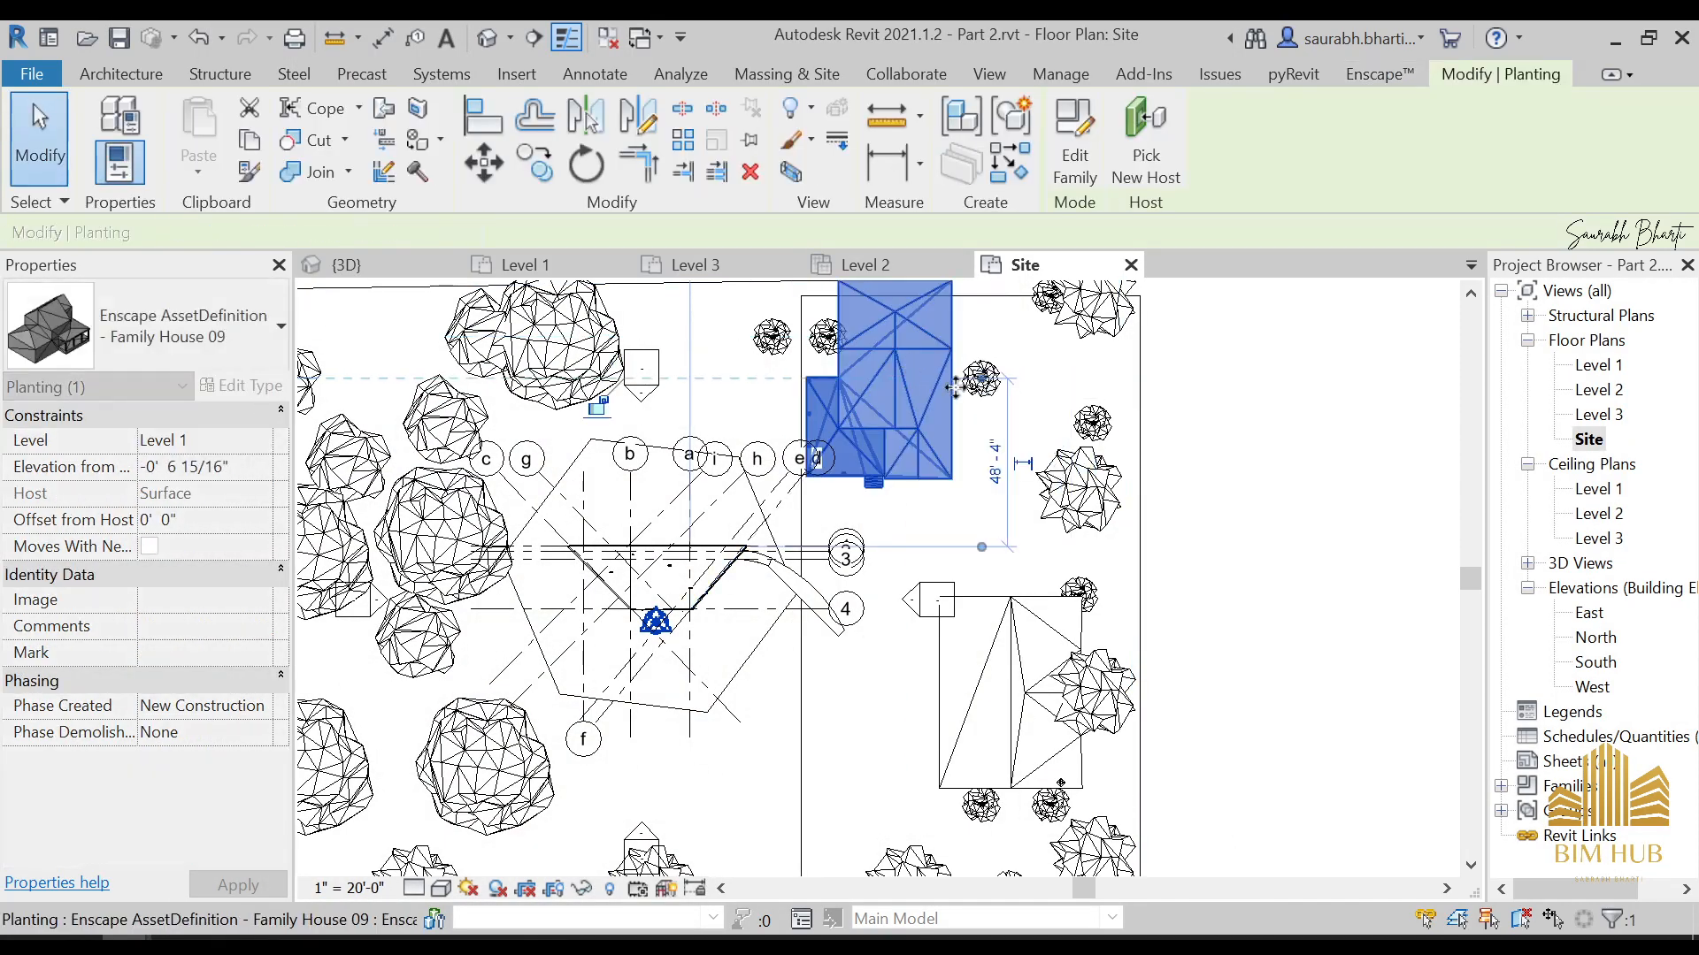
key(Escape)
click(1095, 378)
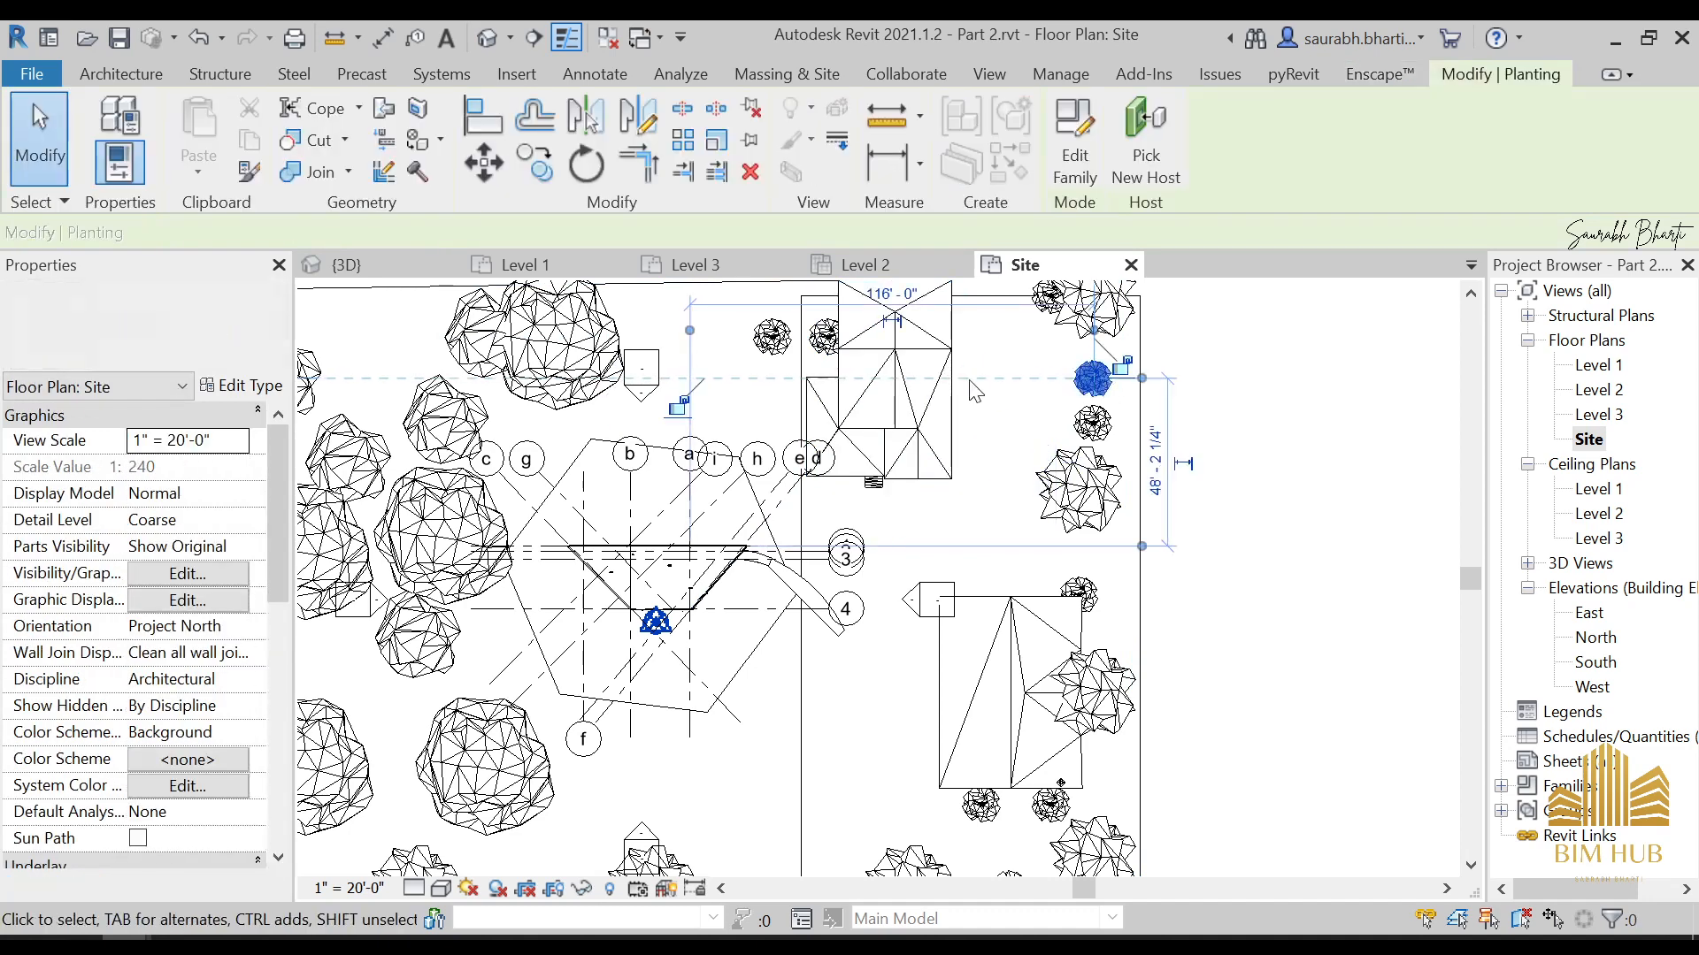
Move Family House 09 southeast within the rectangular ground area, away from the two palms on its northwest side
click(810, 395)
drag(810, 395, 903, 440)
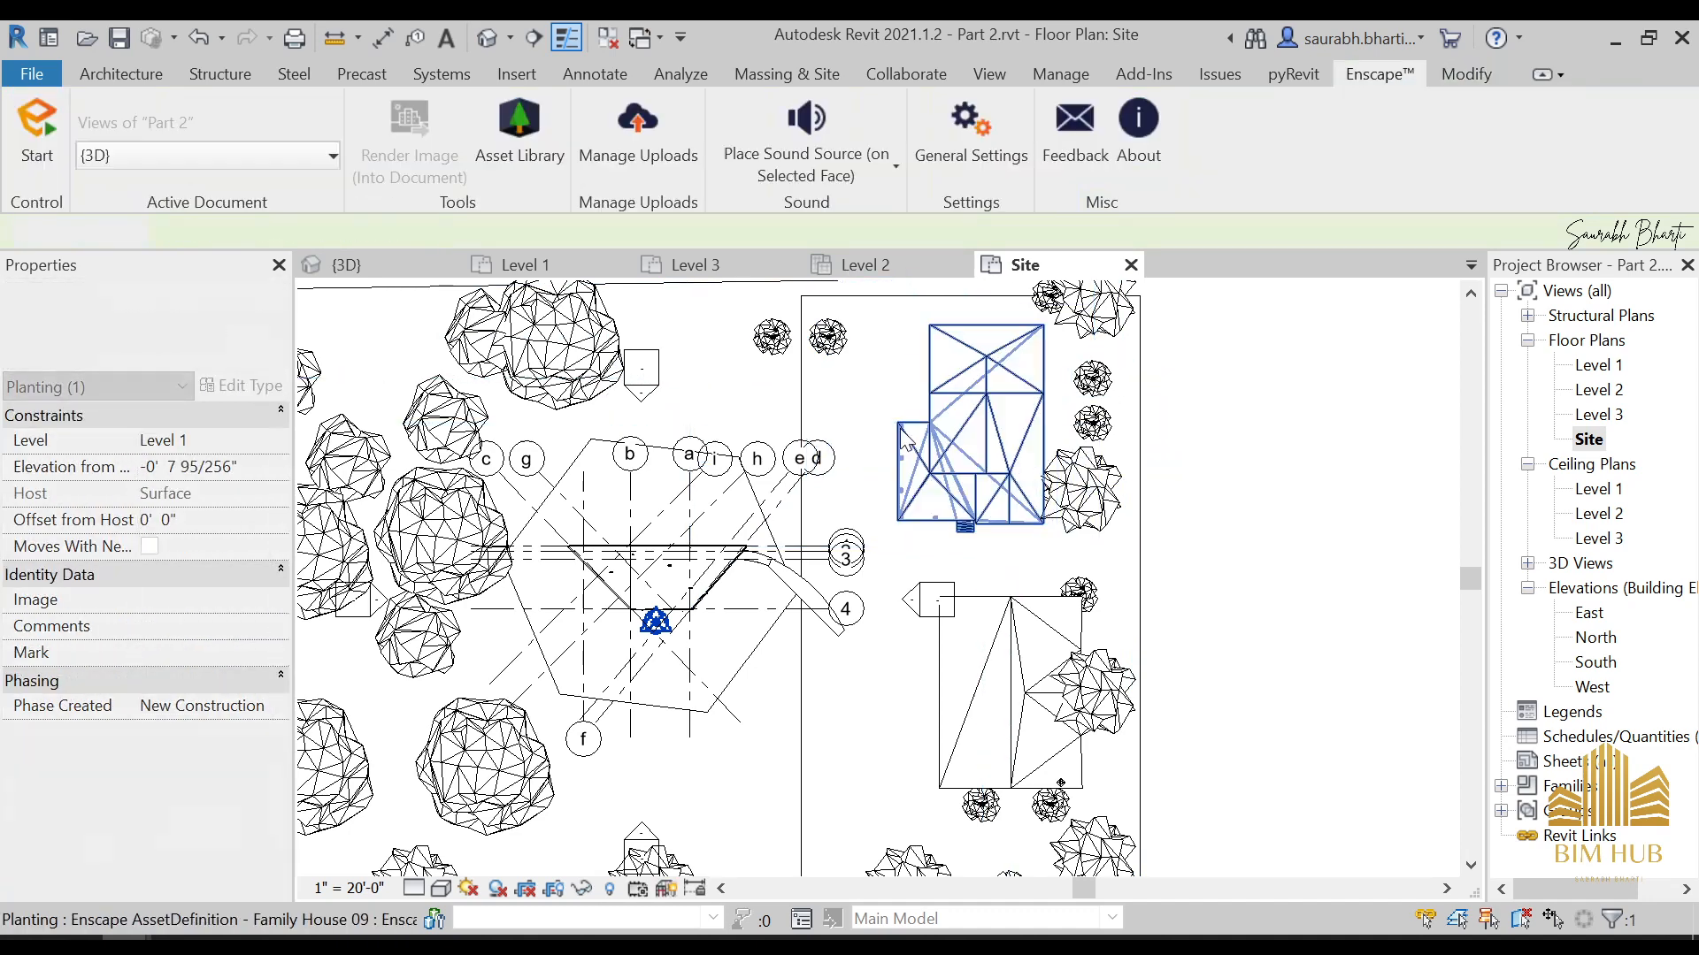
key(Escape)
Create similar trees from the Maple 08 east of Family House 09 and place three along the site's northern edge
click(1112, 478)
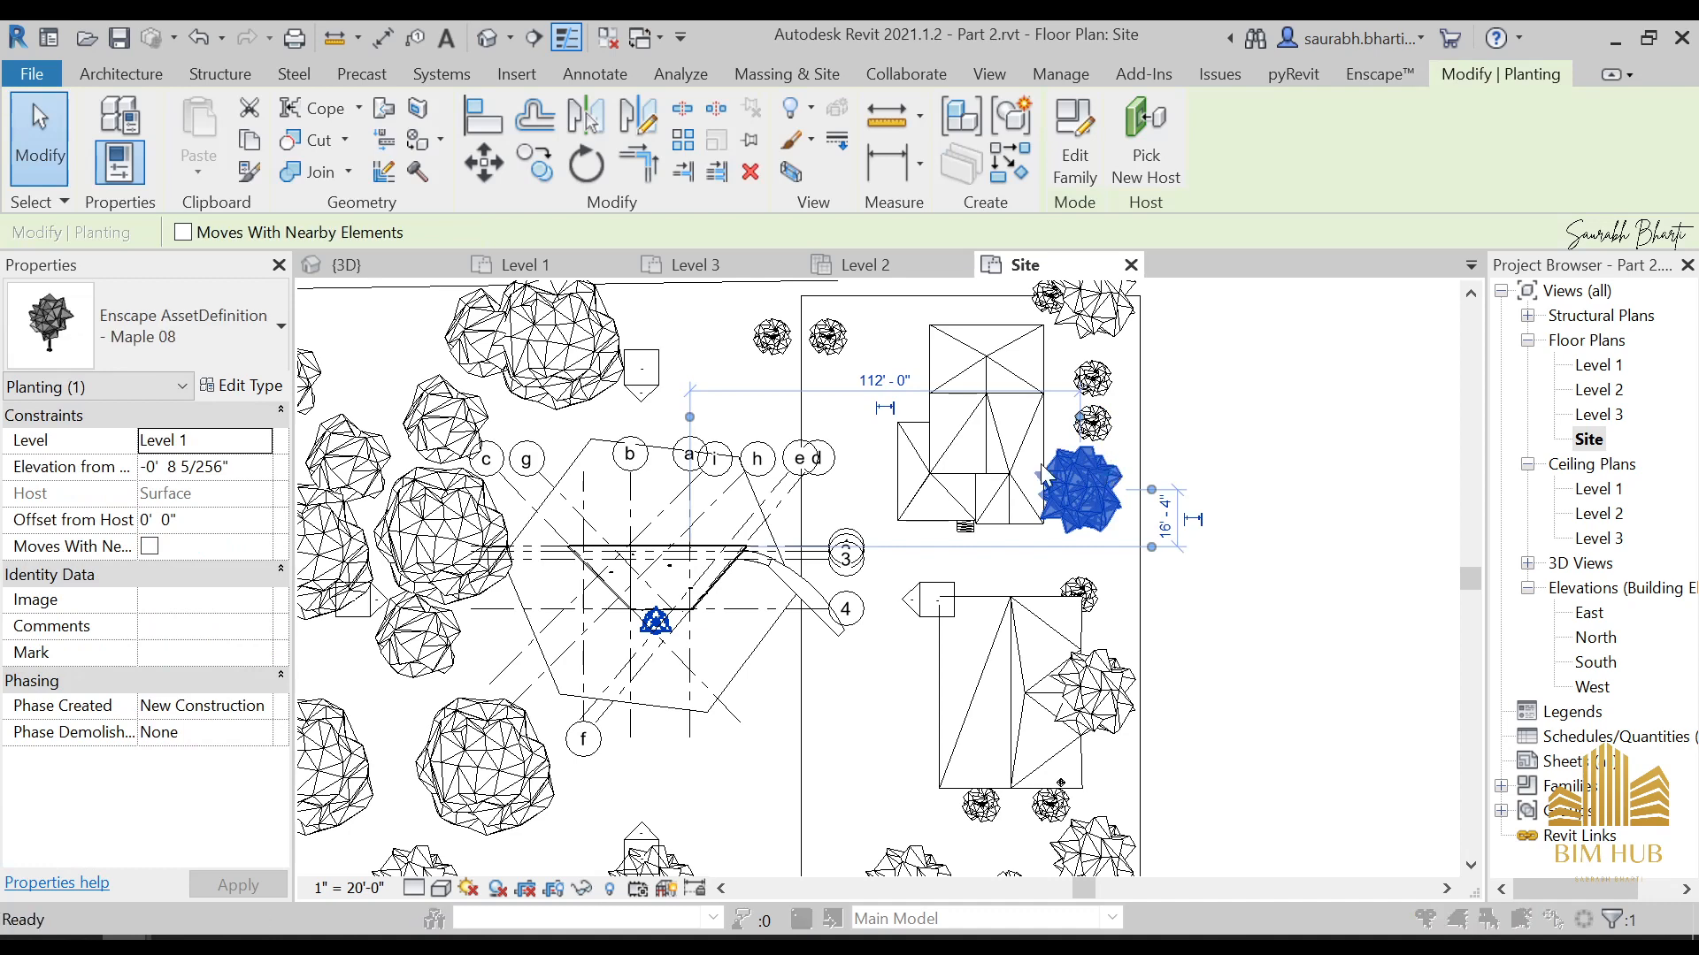
click(819, 414)
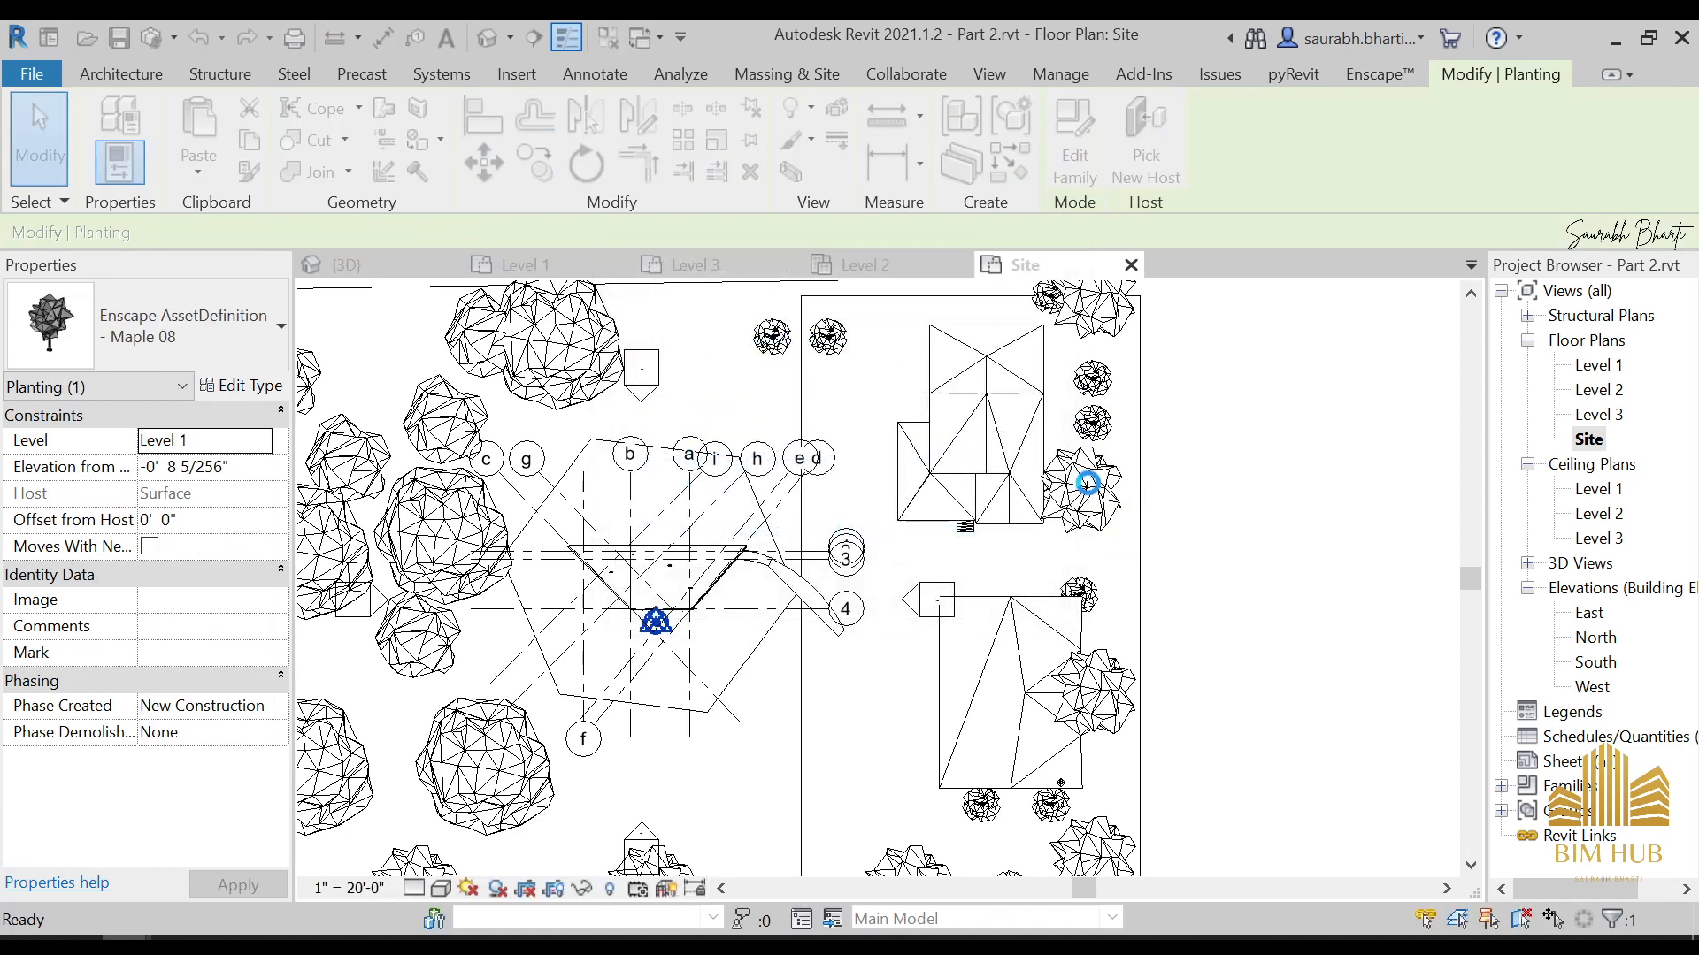
key(c)
key(s)
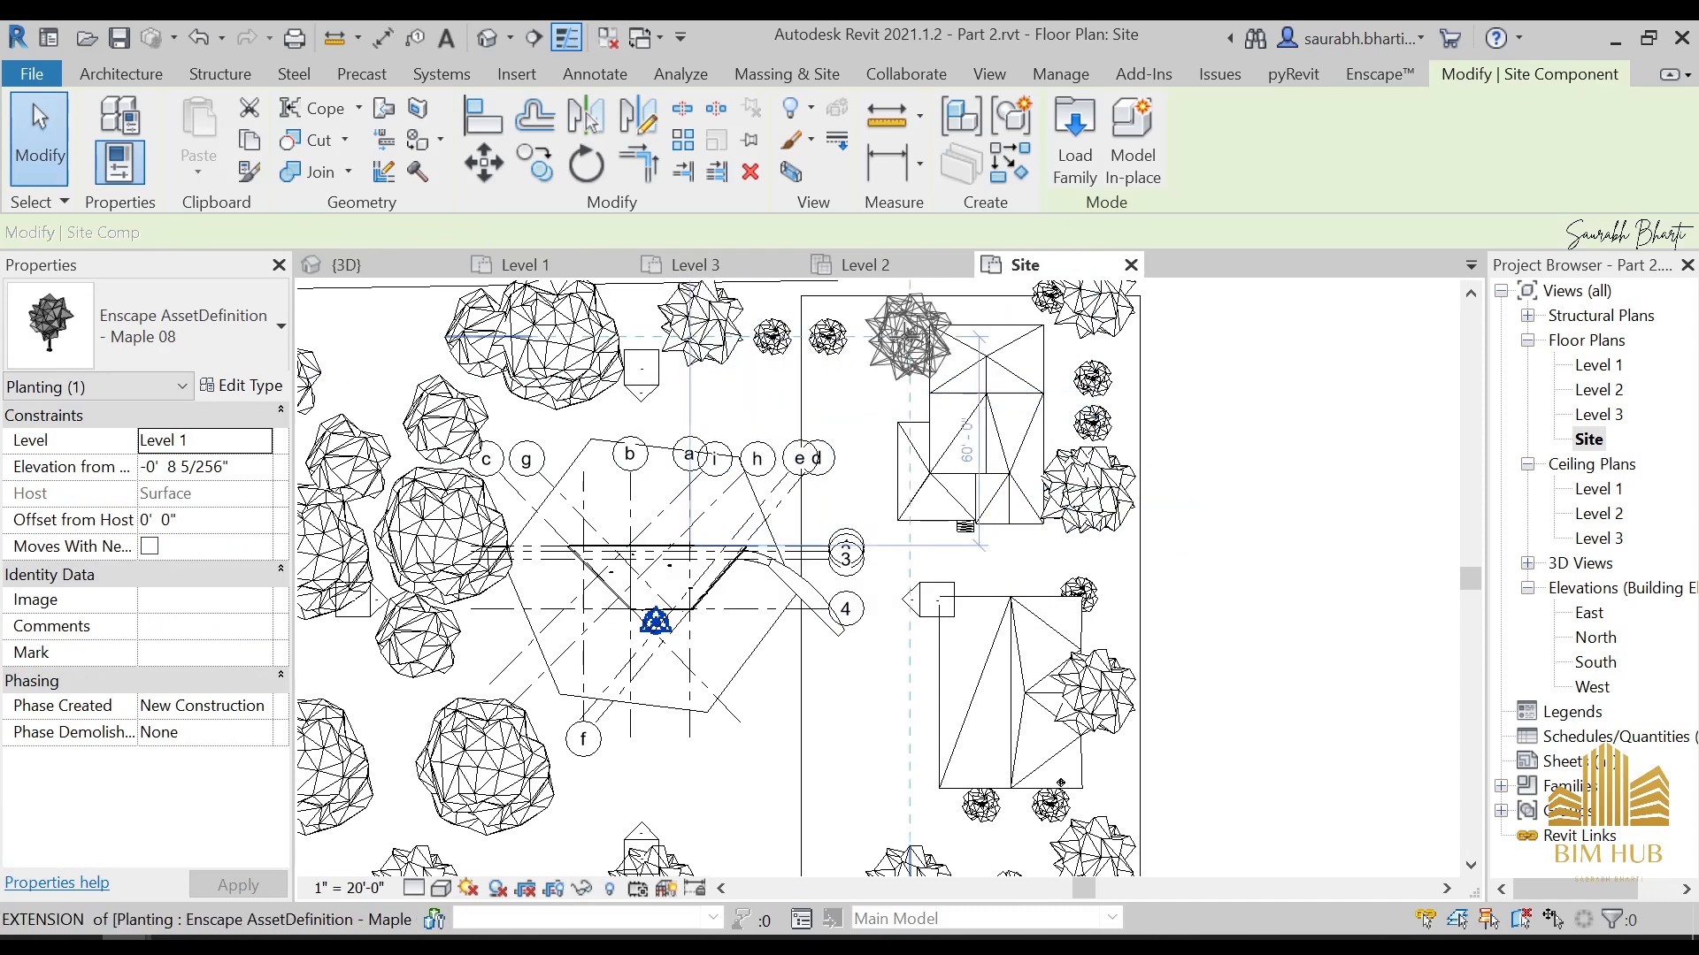
click(909, 332)
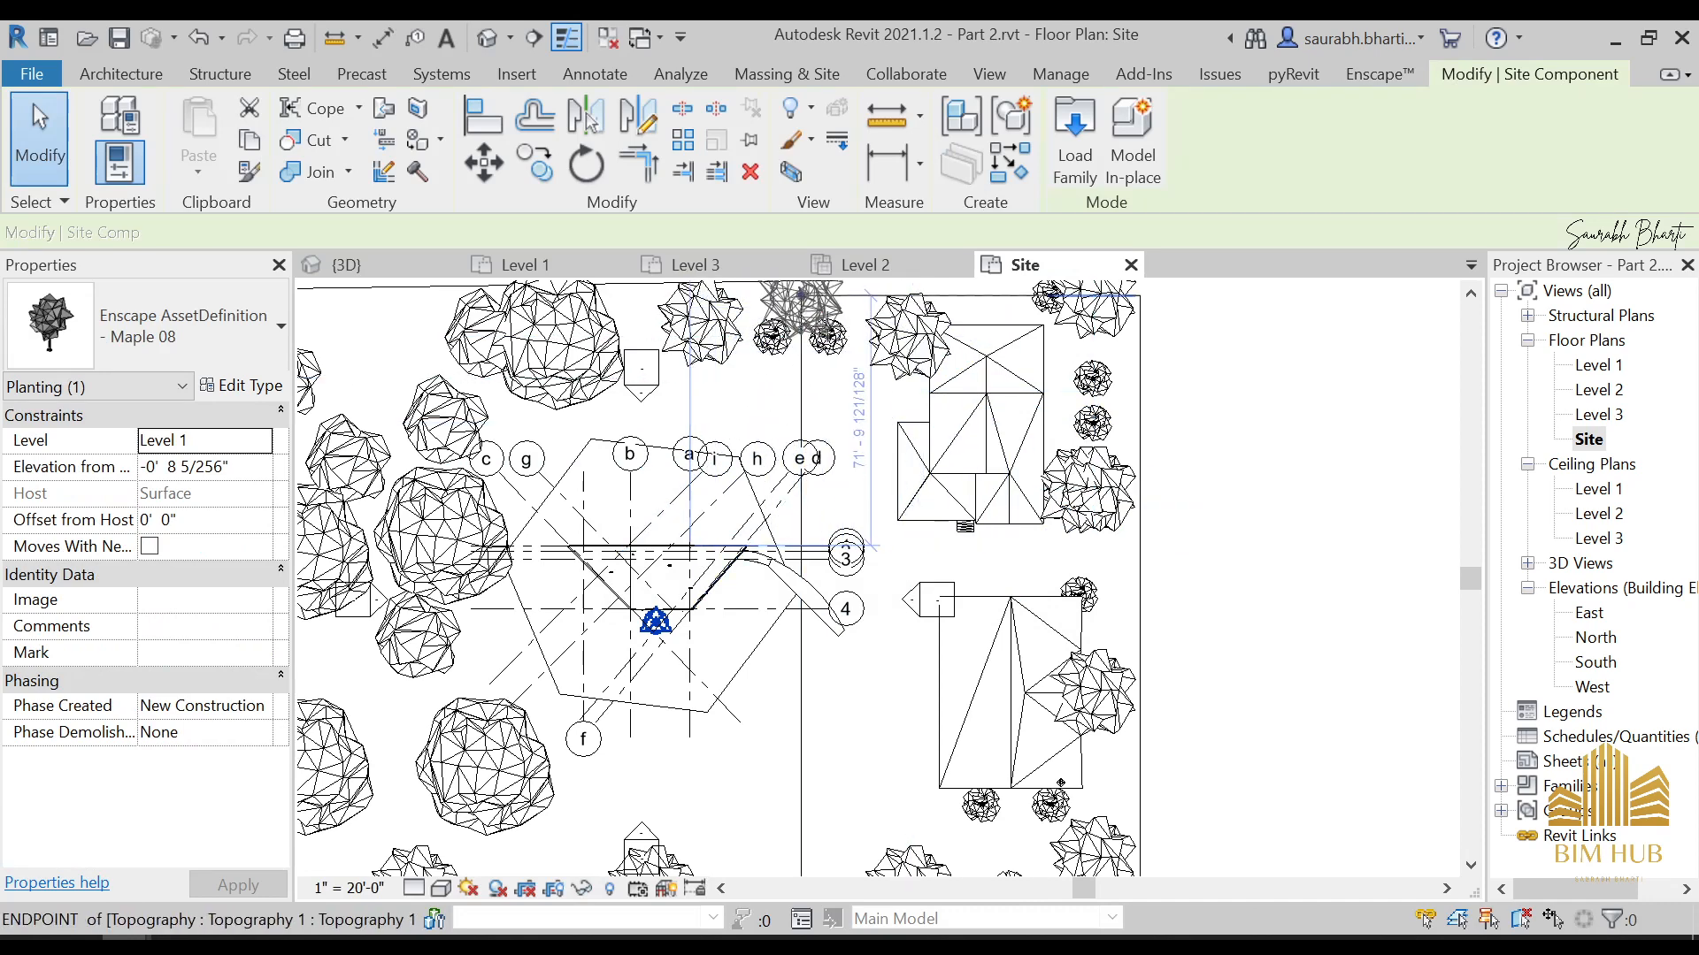
middle_drag(801, 303, 850, 467)
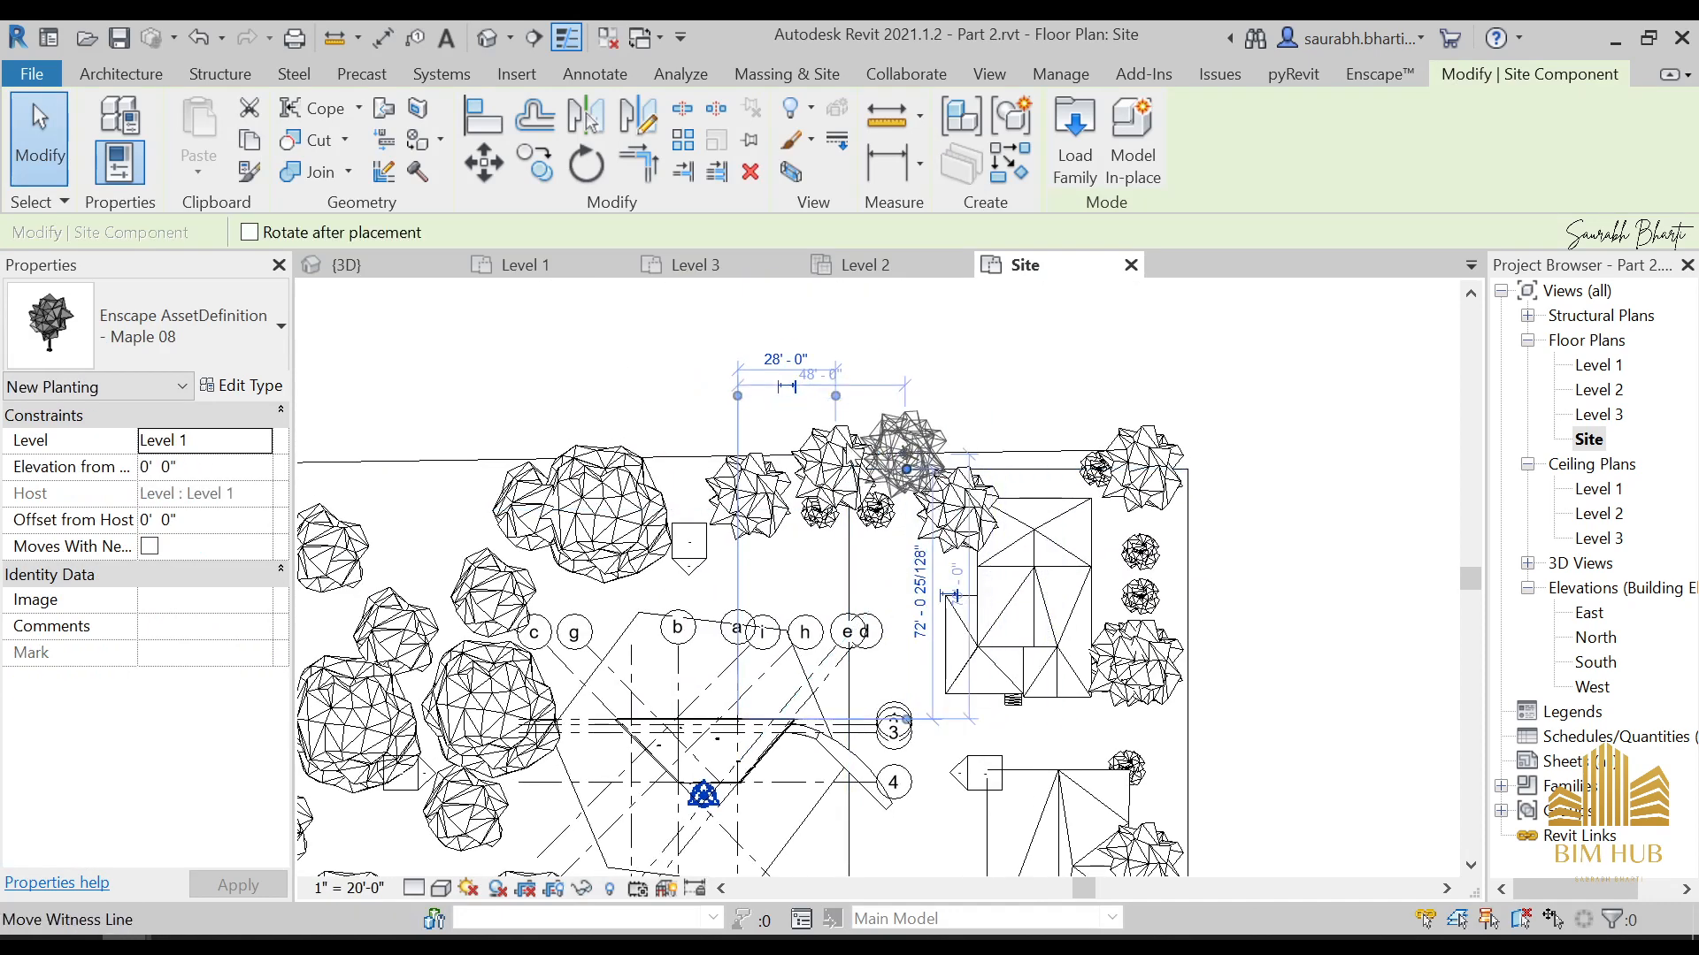
scroll(841, 460, down, 4)
key(Escape)
key(Escape)
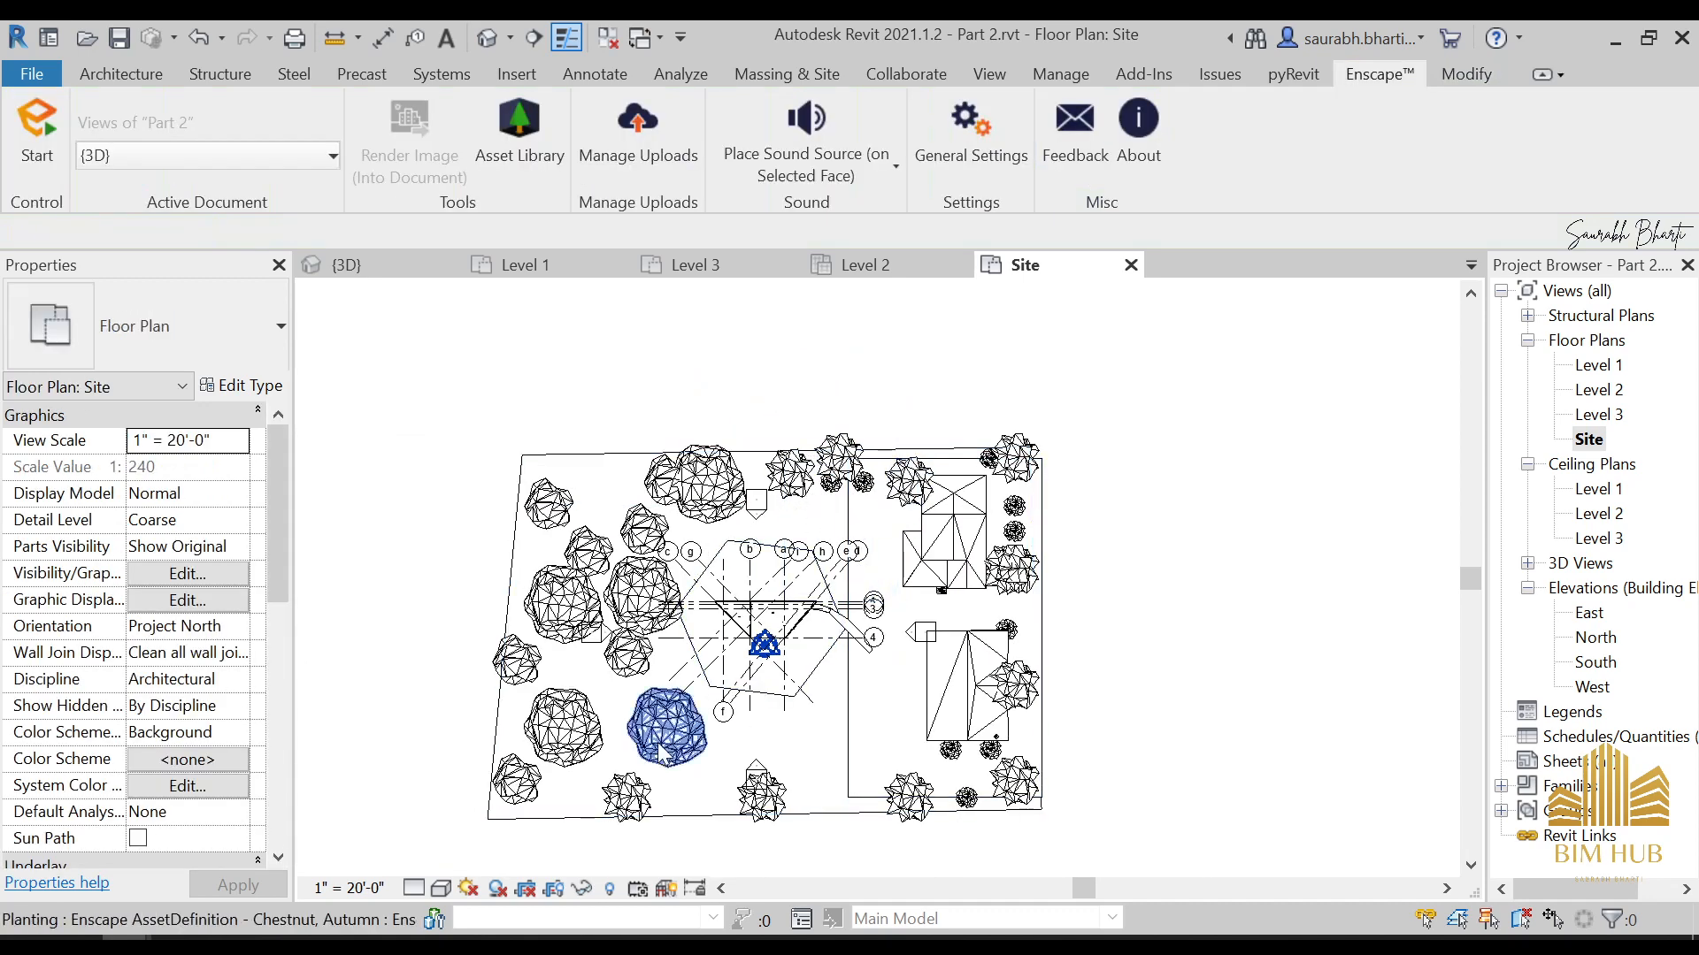
Pick Pergola 03 from the Street Props assets and place one over the curved path beside grid bubble 4
click(346, 853)
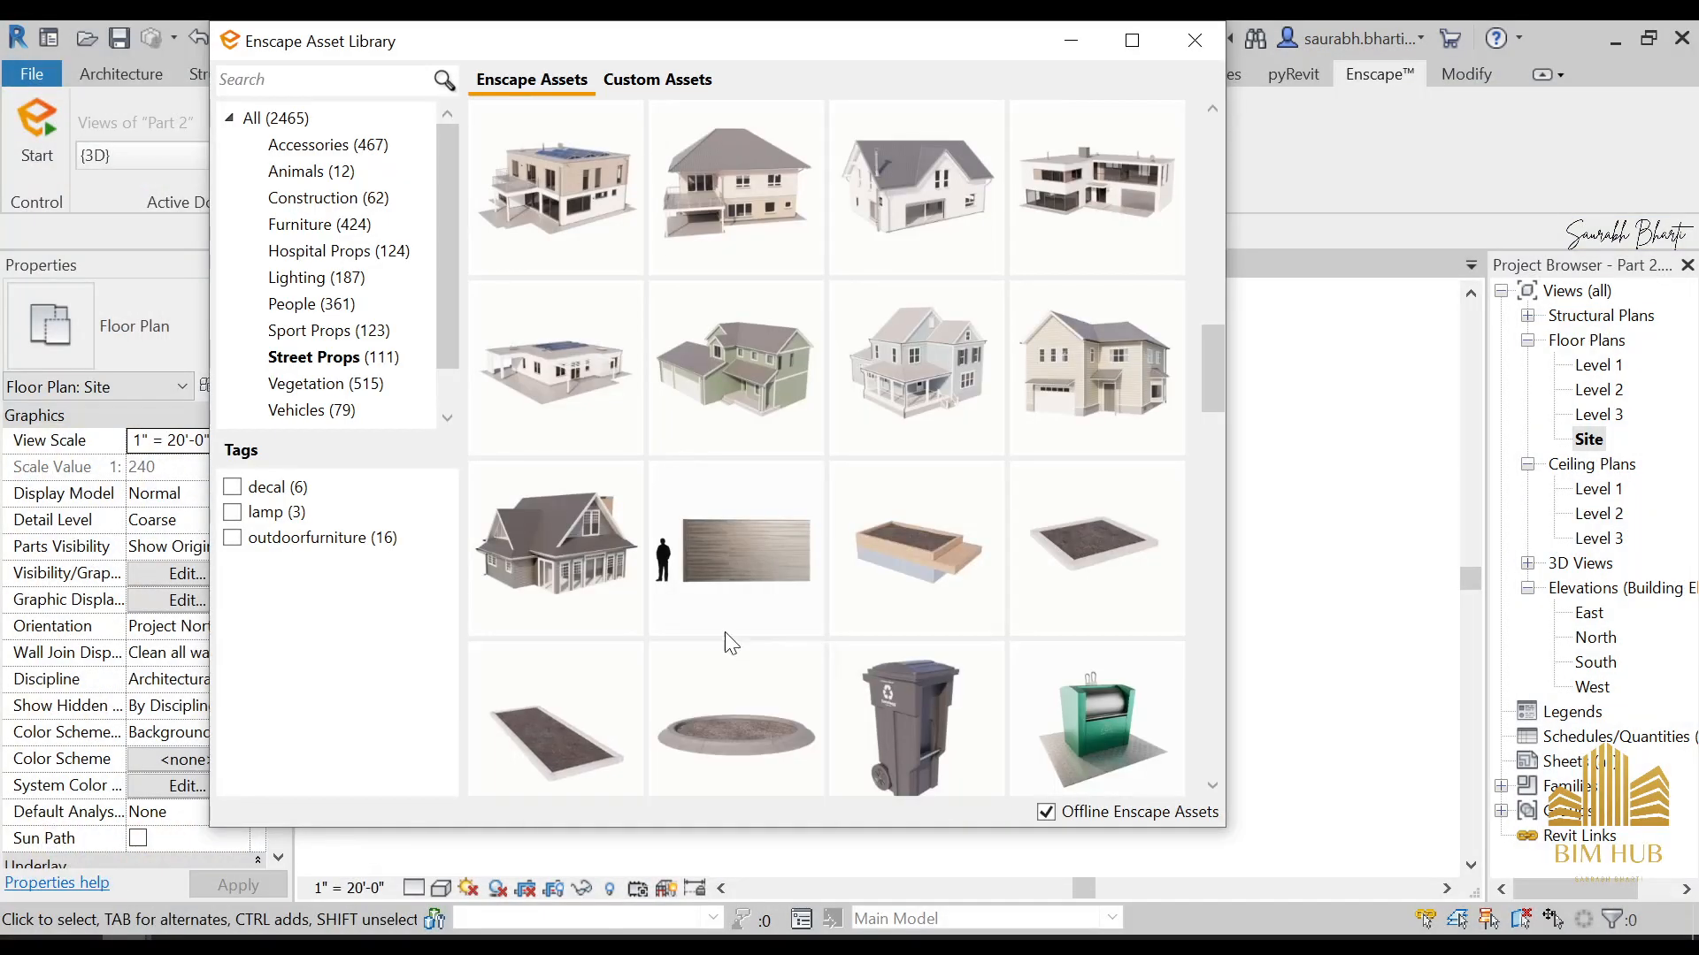
scroll(739, 542, down, 3)
scroll(727, 530, down, 3)
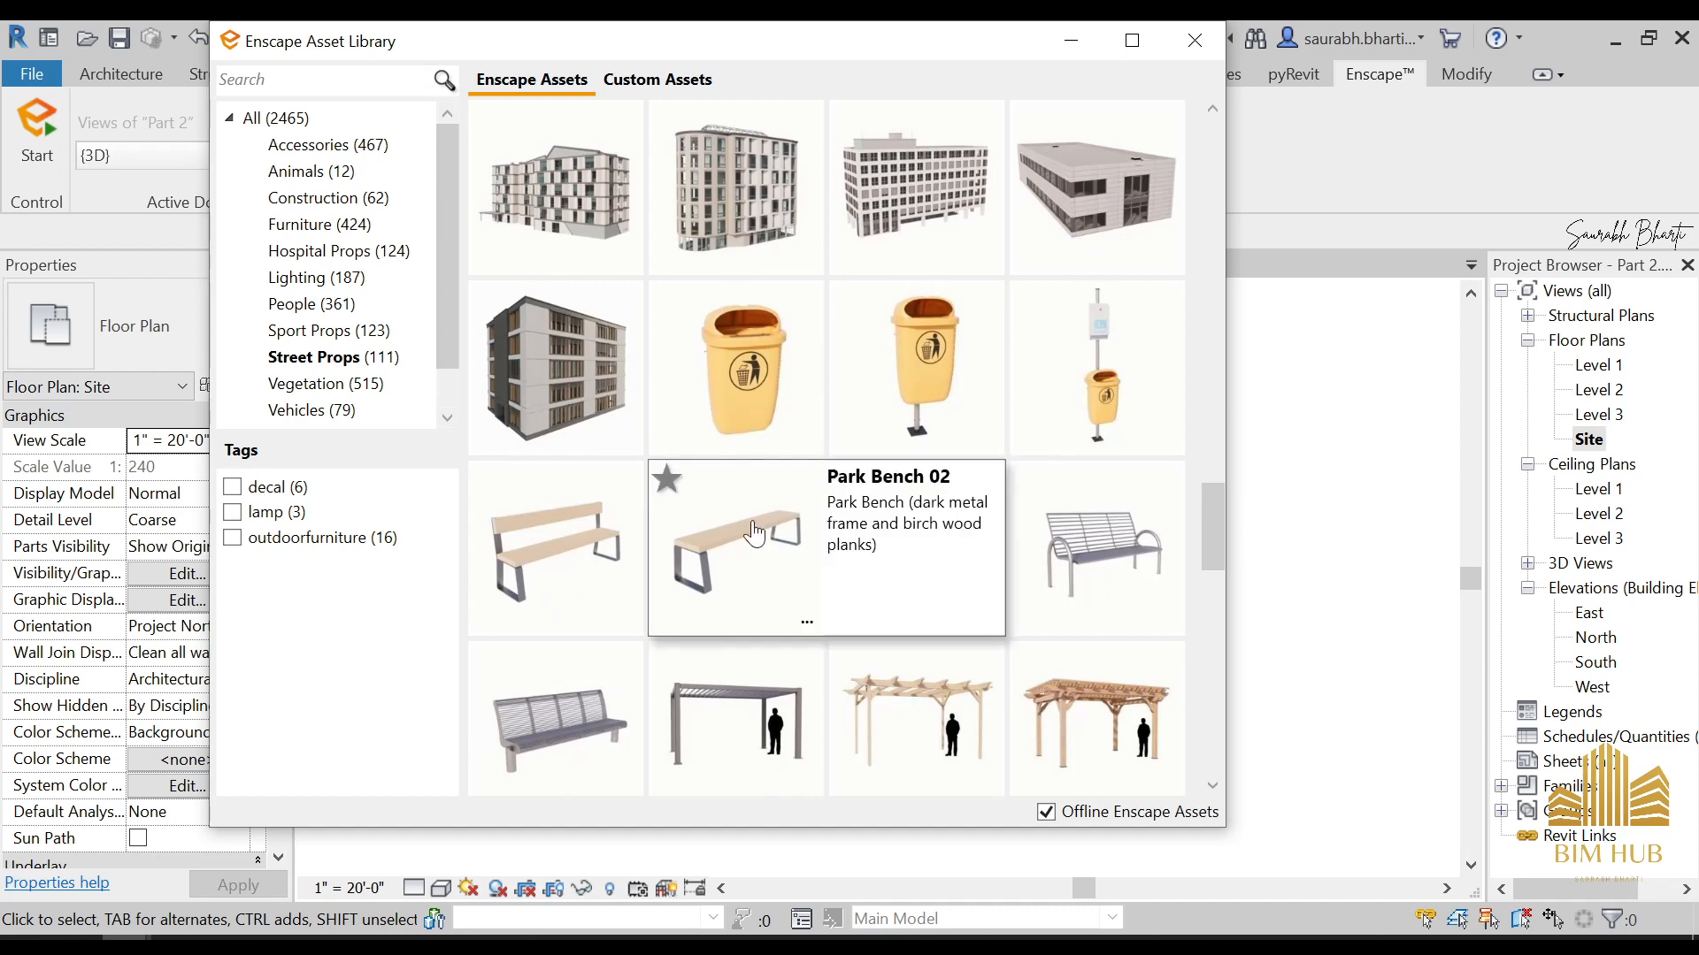
click(1062, 698)
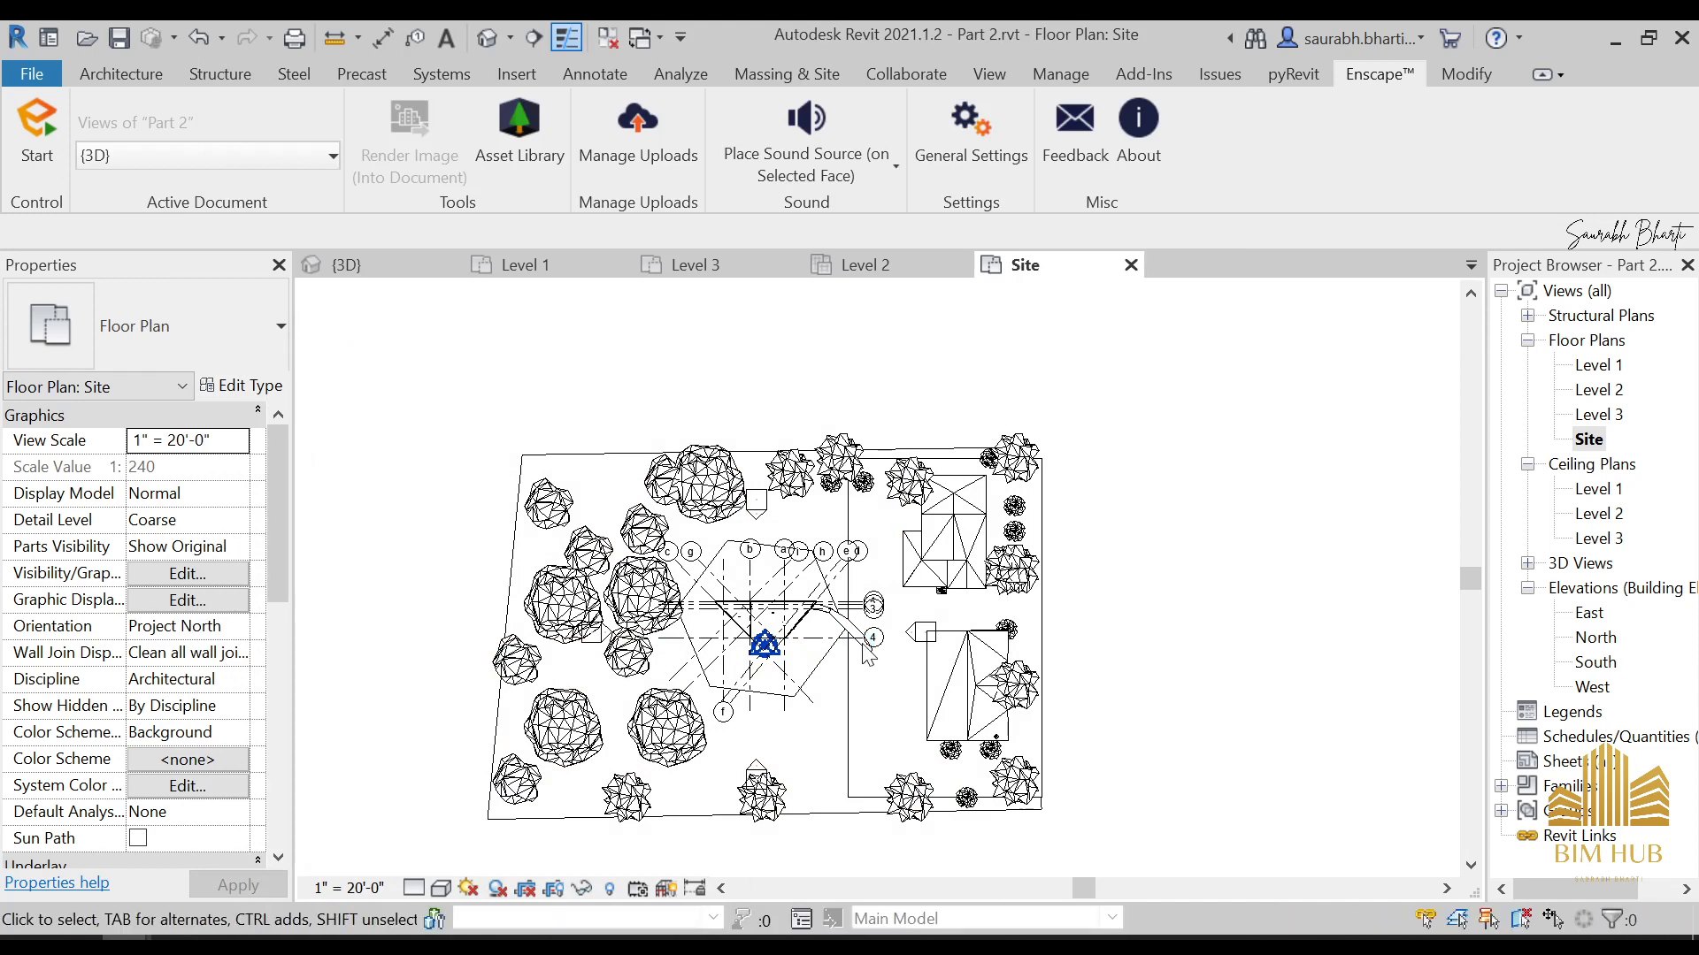
scroll(863, 662, up, 6)
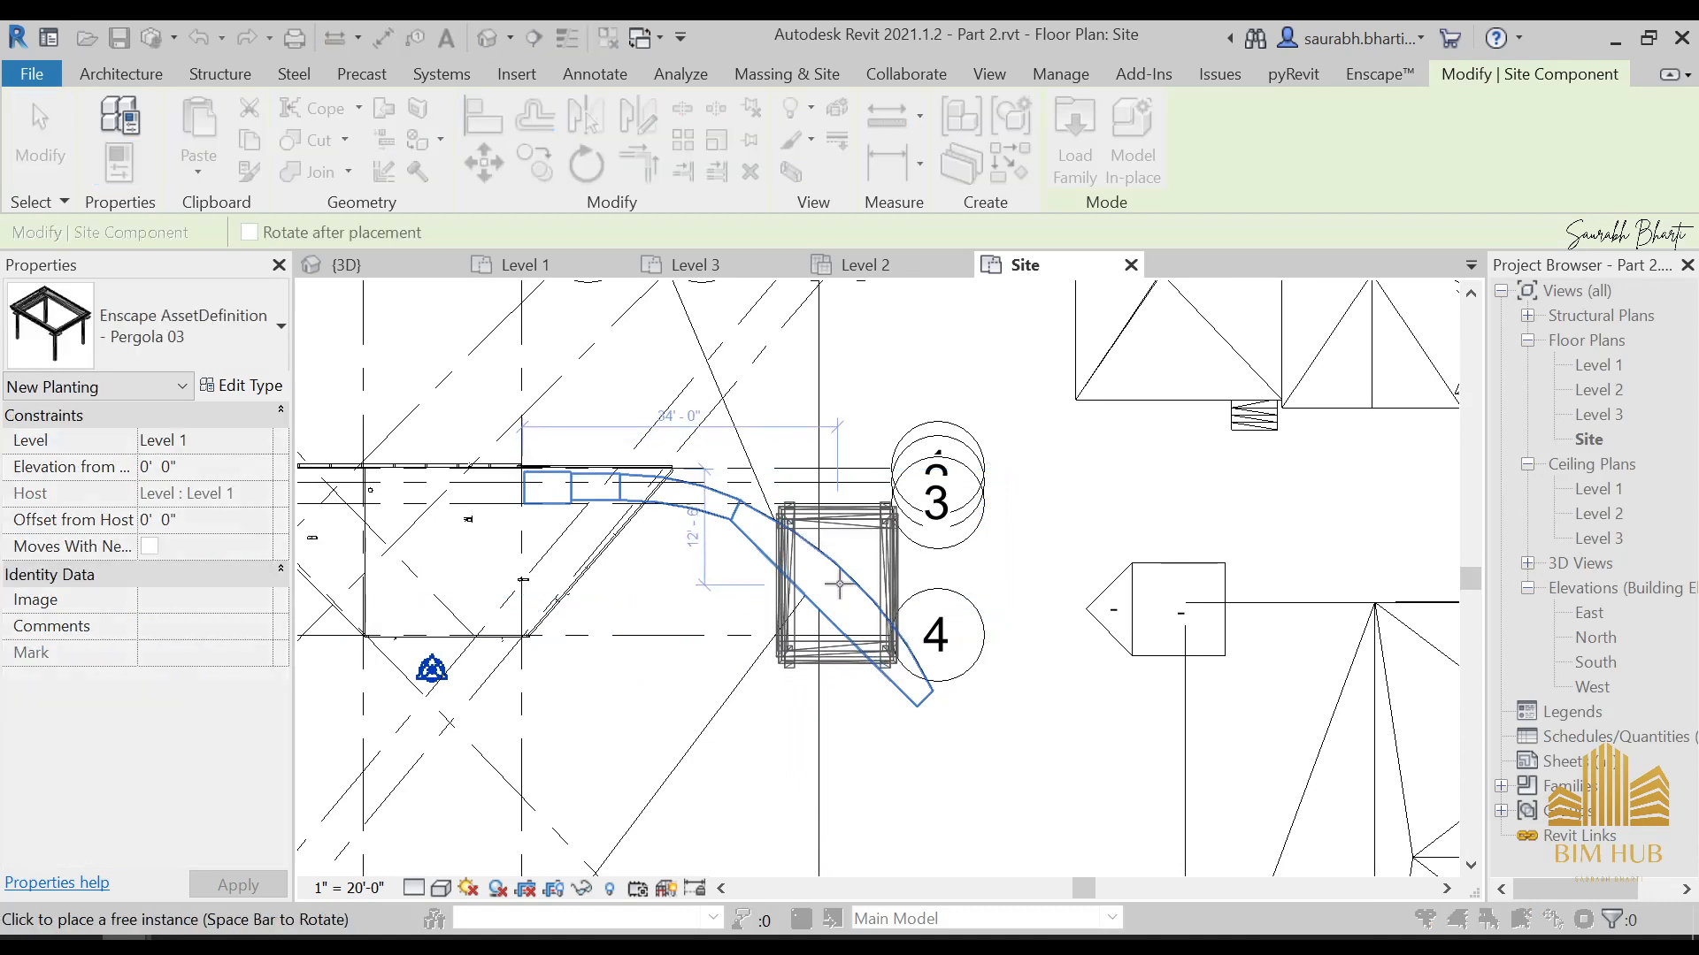
click(839, 584)
key(Escape)
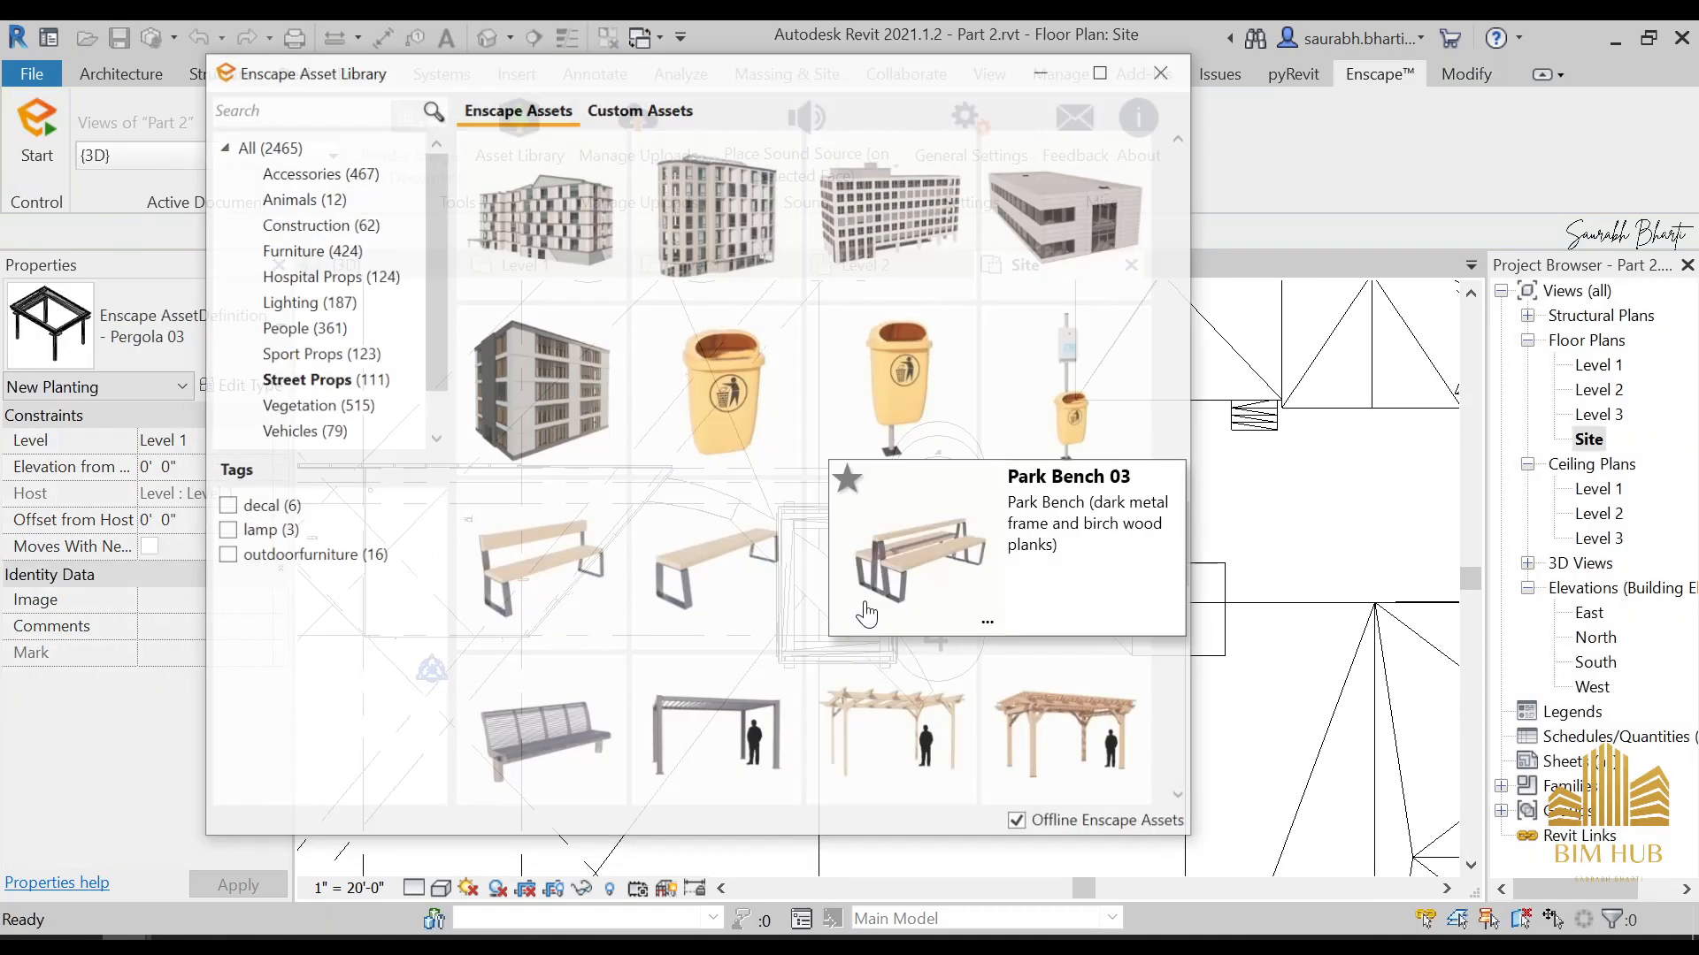
Pick the Phonebooth asset and place one just west of Family House 05, then end the placement
scroll(934, 586, down, 3)
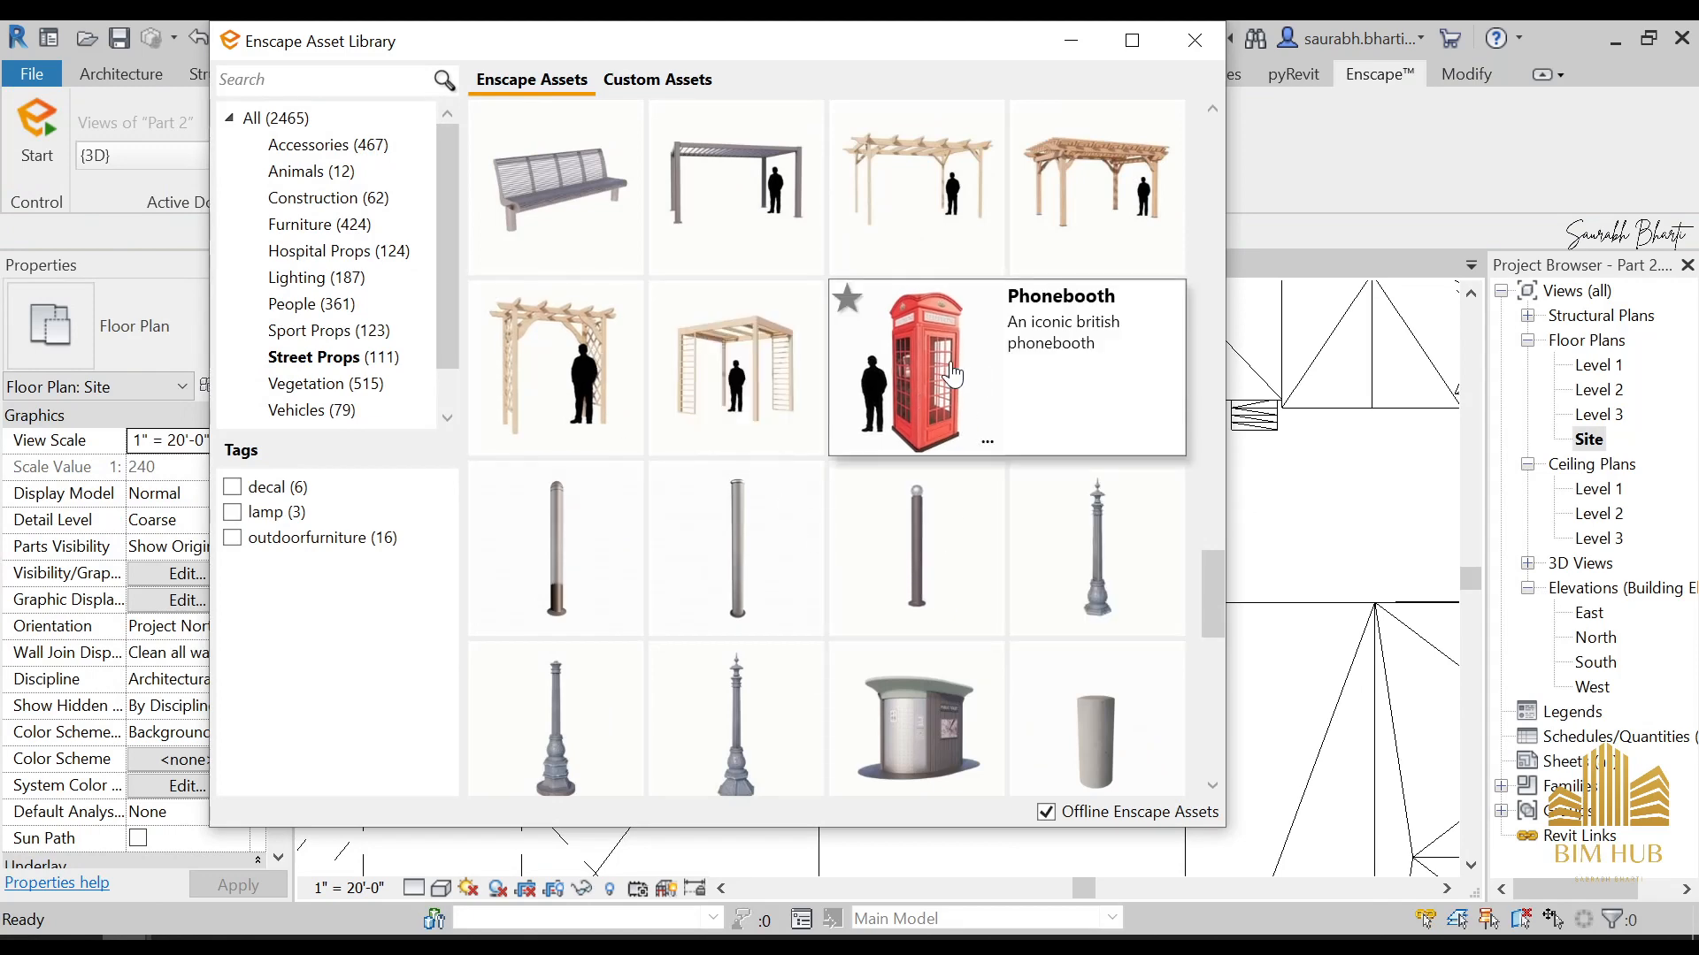
click(920, 381)
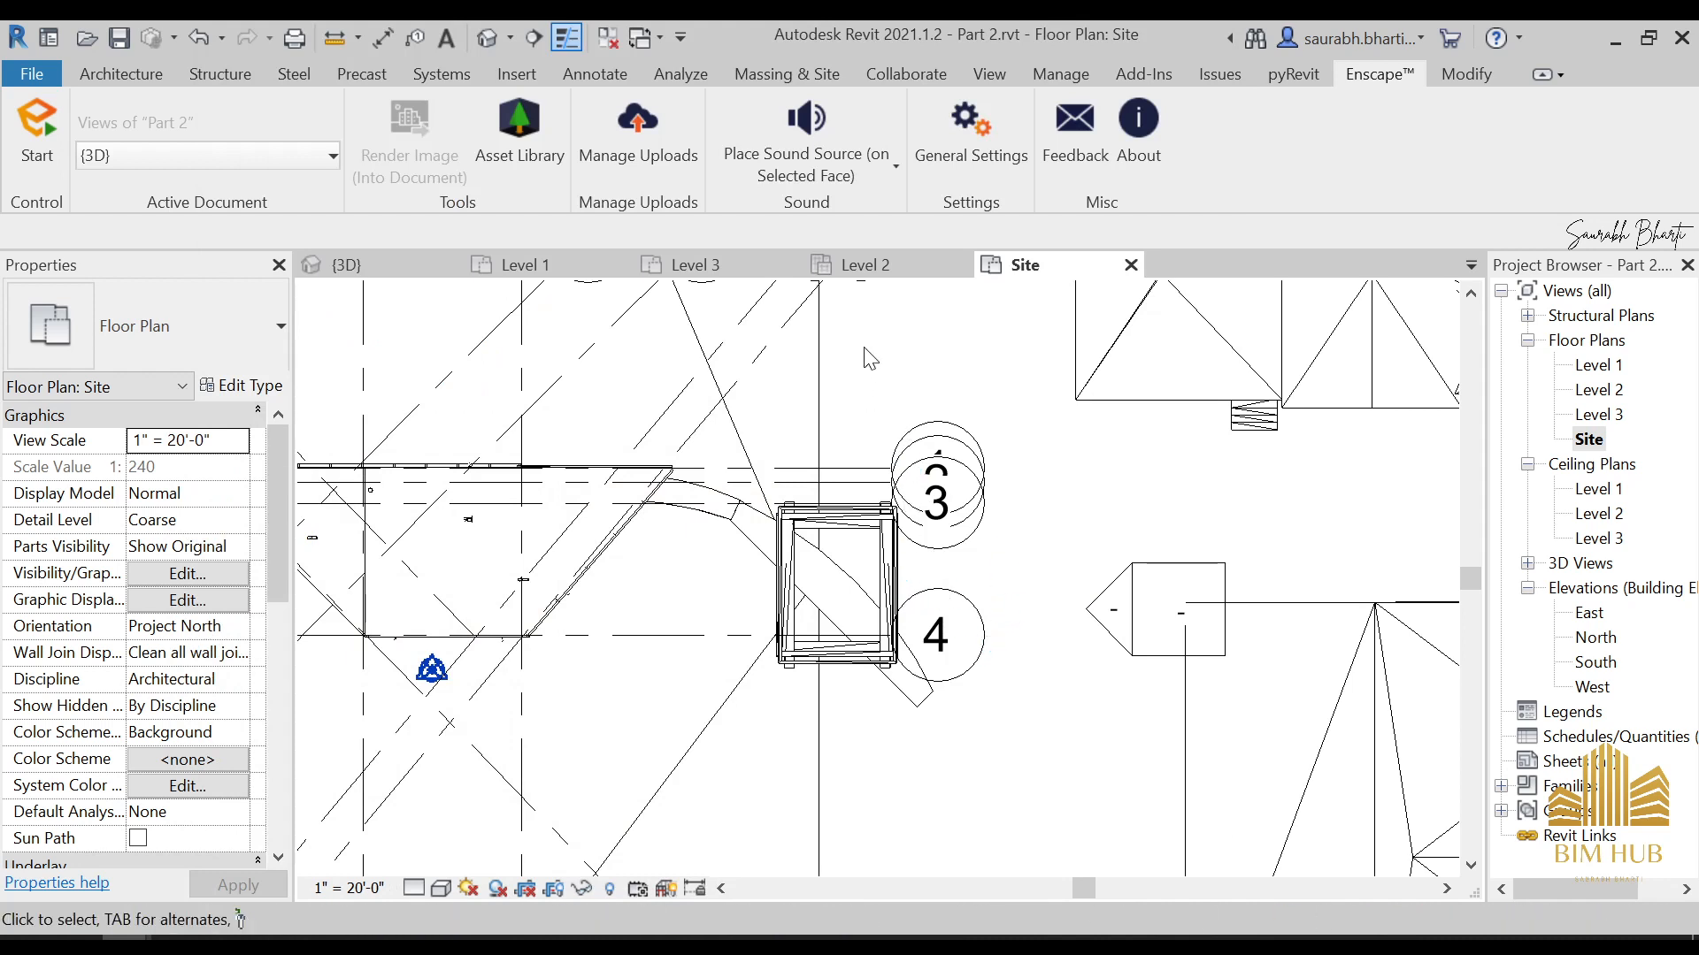
scroll(905, 606, down, 1)
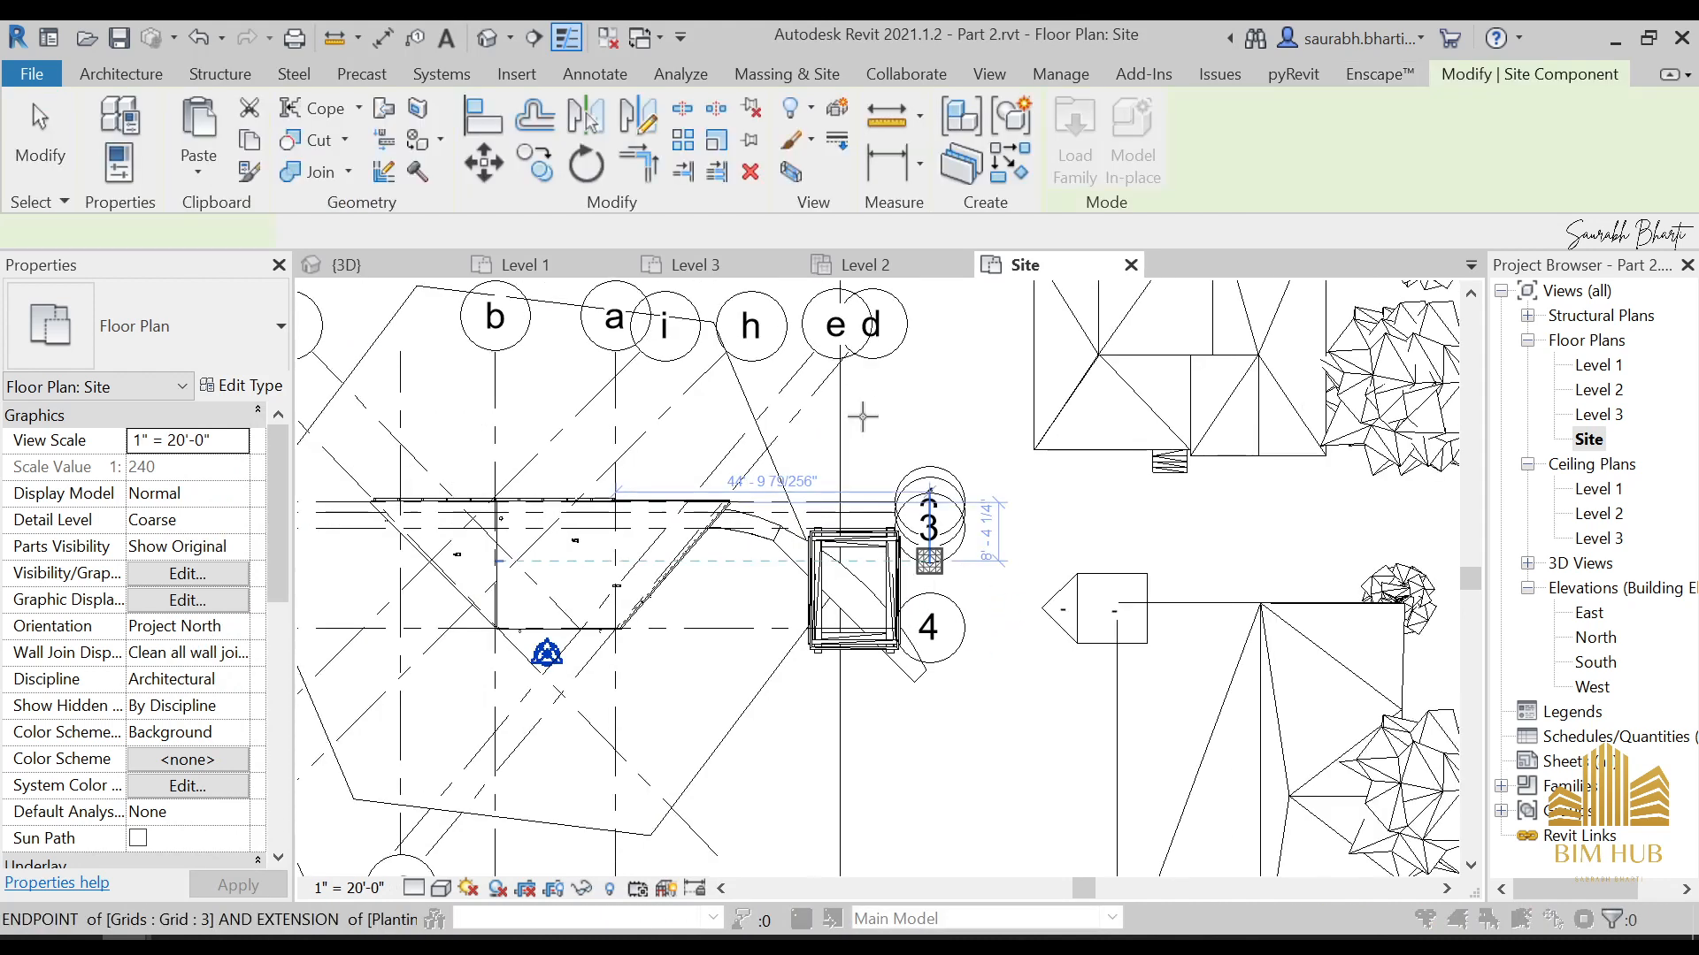
scroll(989, 493, down, 3)
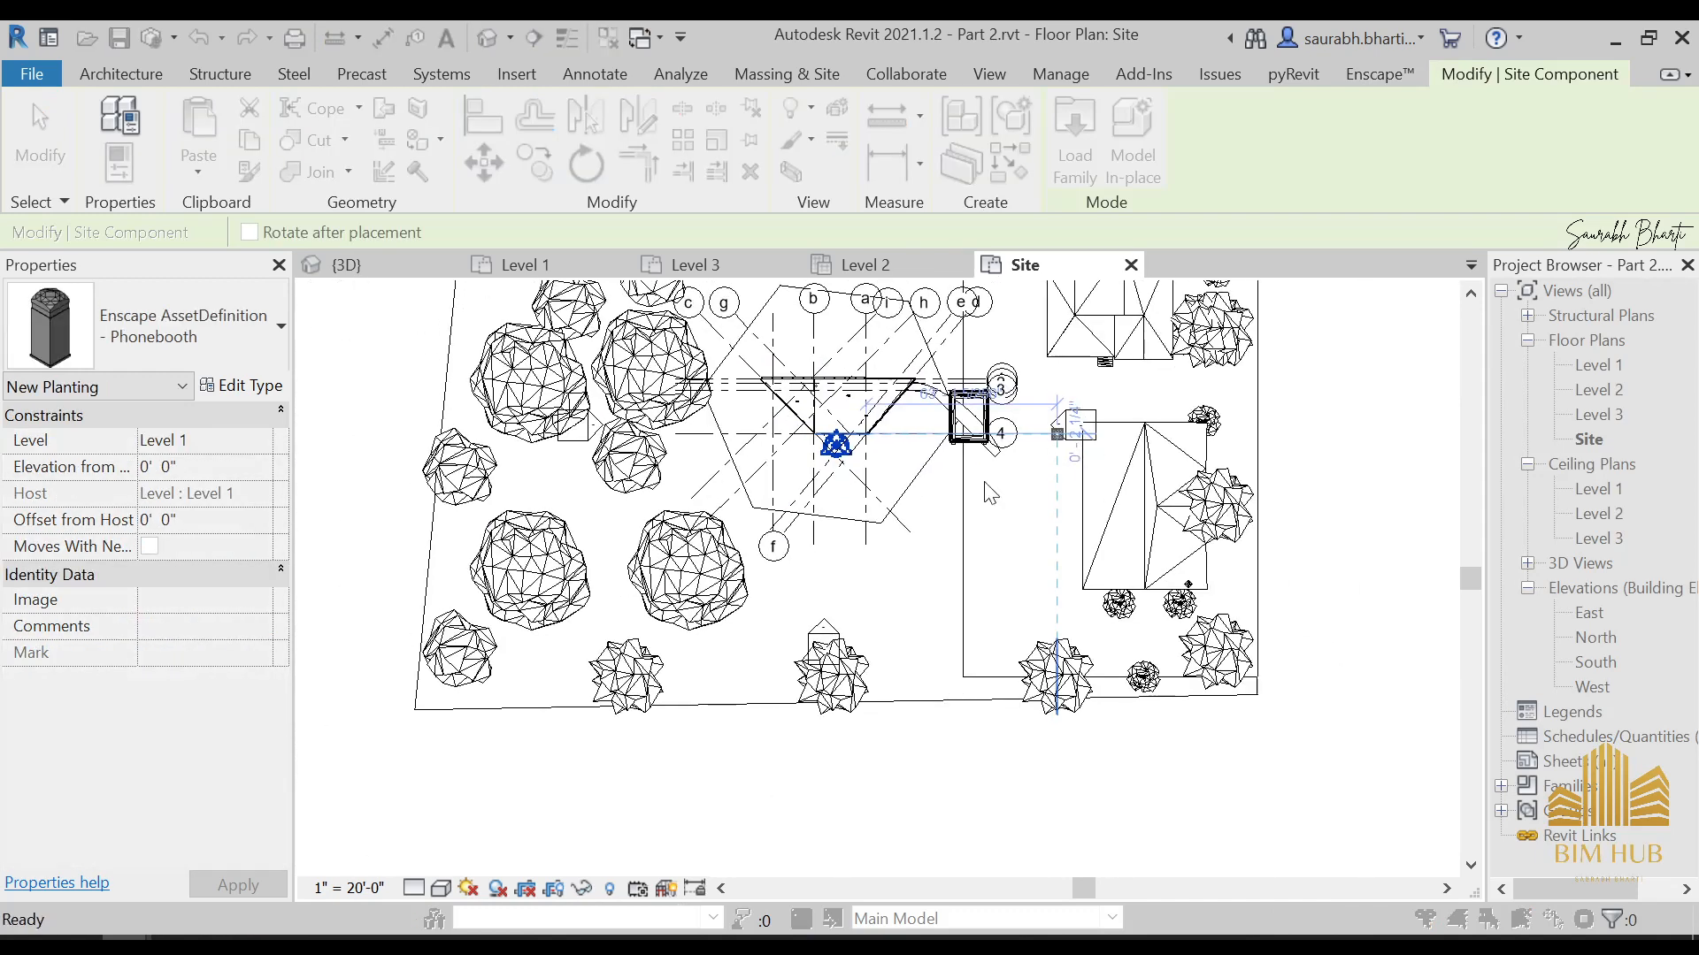
scroll(866, 522, up, 2)
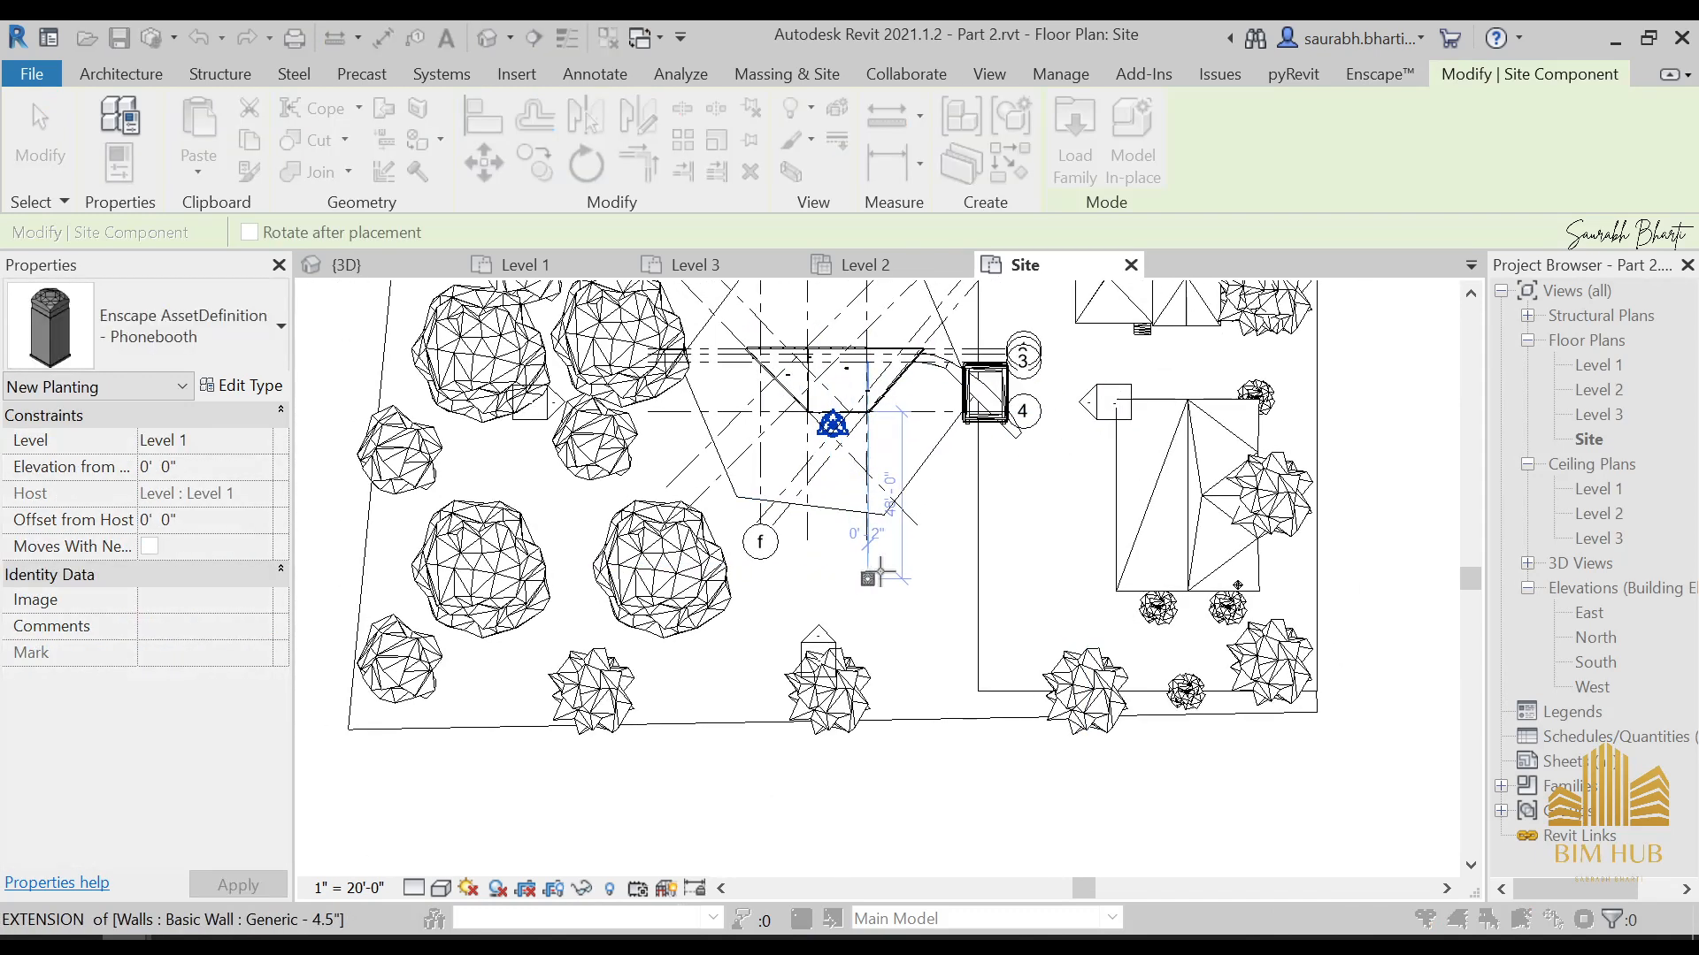
click(1120, 438)
key(Escape)
key(Escape)
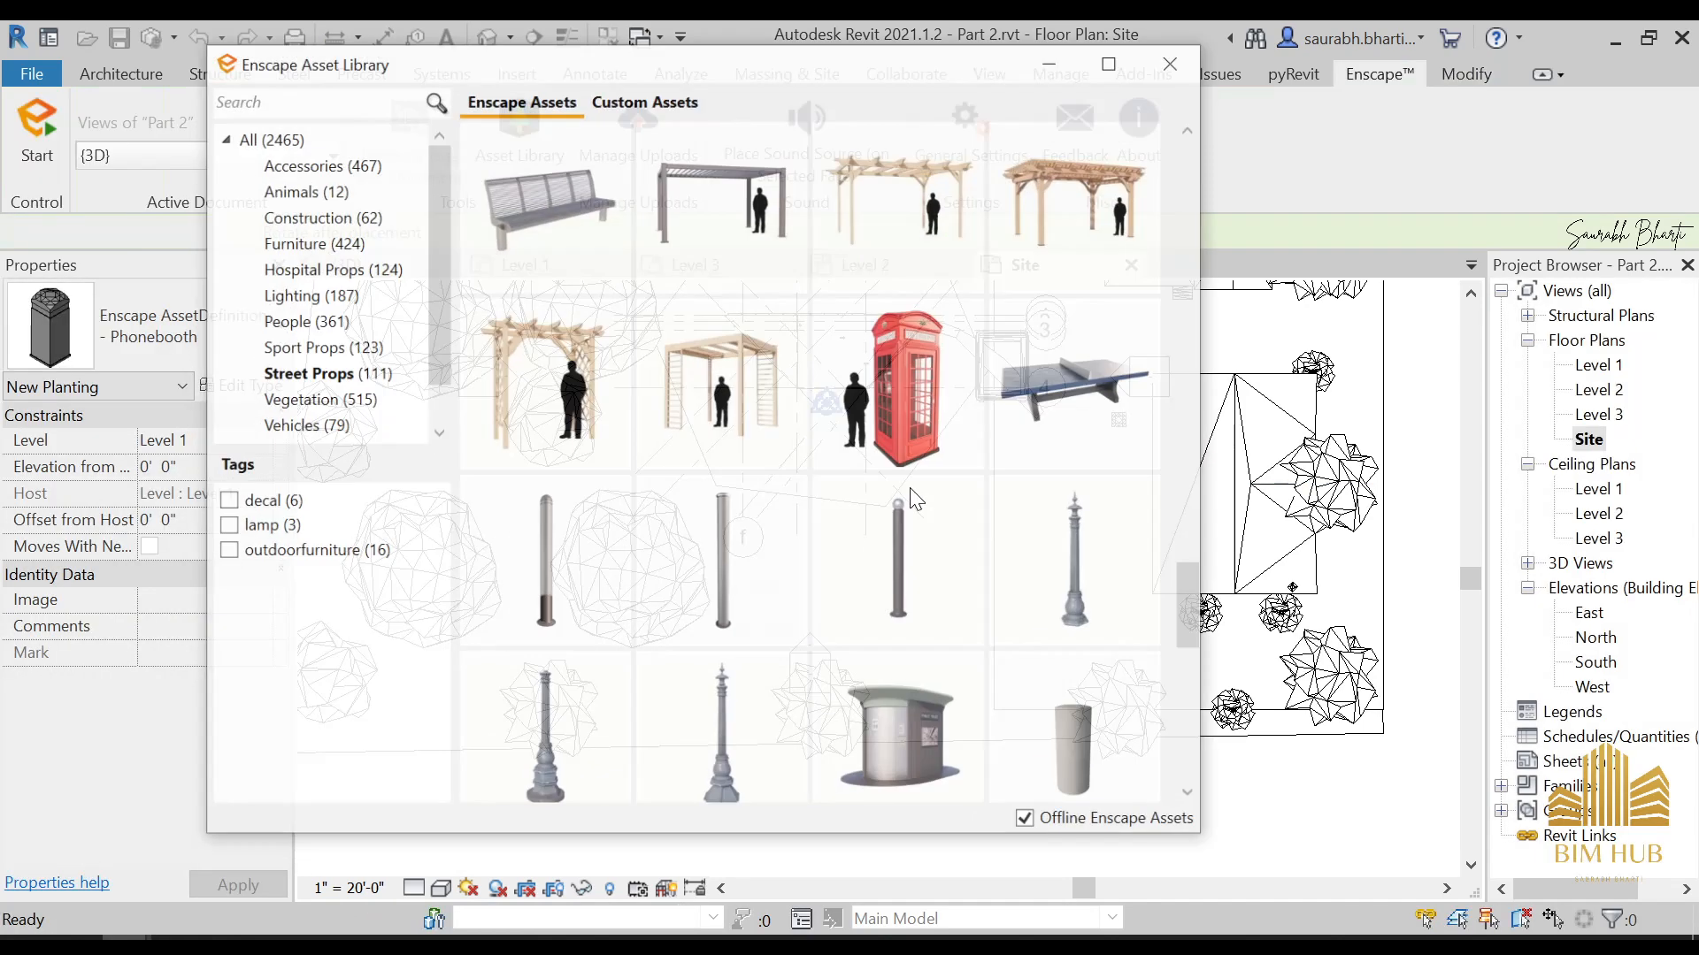
Pick the Bus Stop asset and place two near the site's southern edge, one on each side of the ground area's western boundary
scroll(920, 602, down, 3)
scroll(925, 549, down, 3)
scroll(913, 517, up, 6)
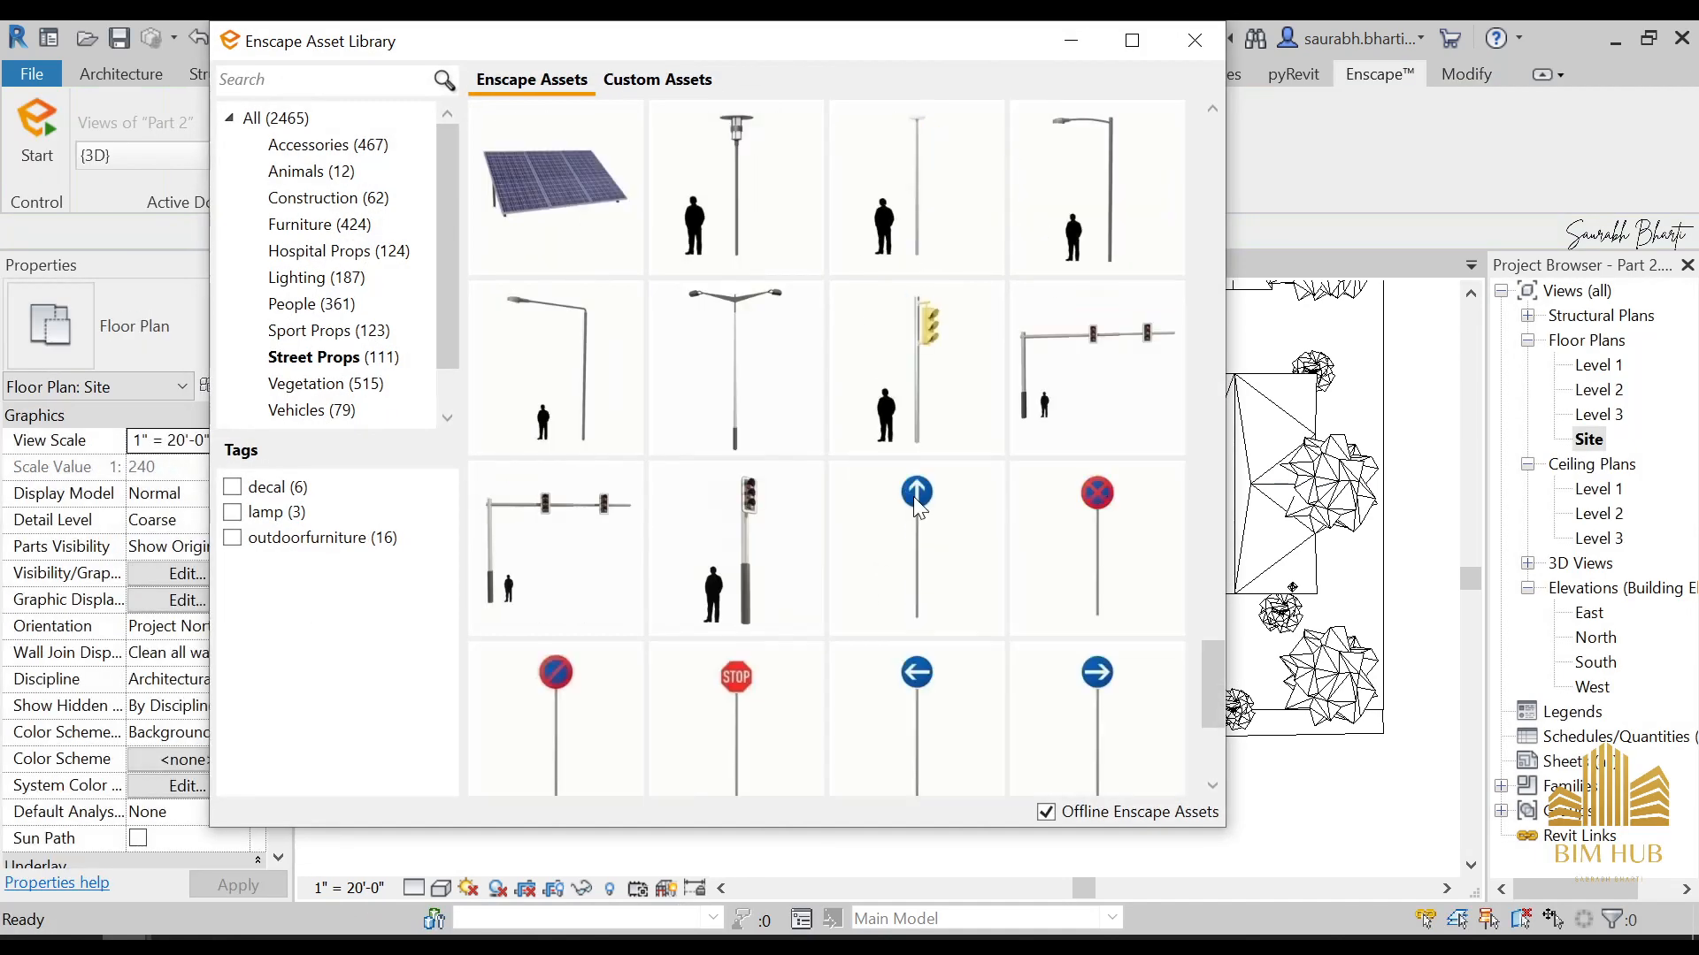
scroll(715, 529, up, 5)
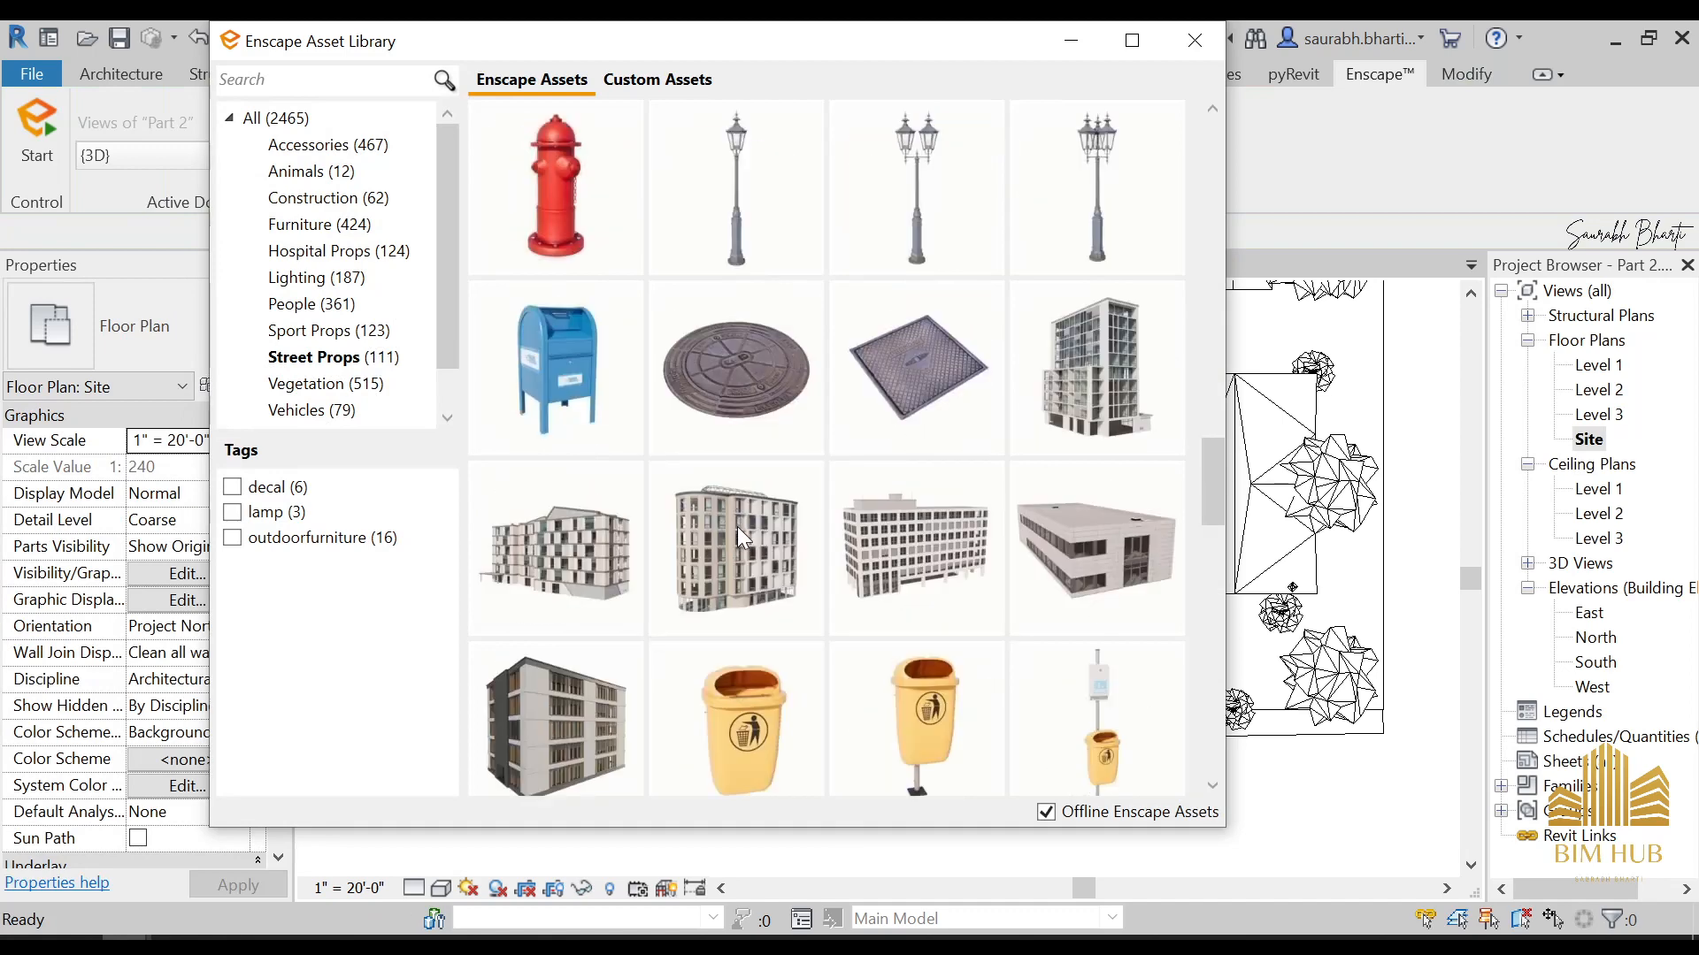
scroll(947, 461, up, 10)
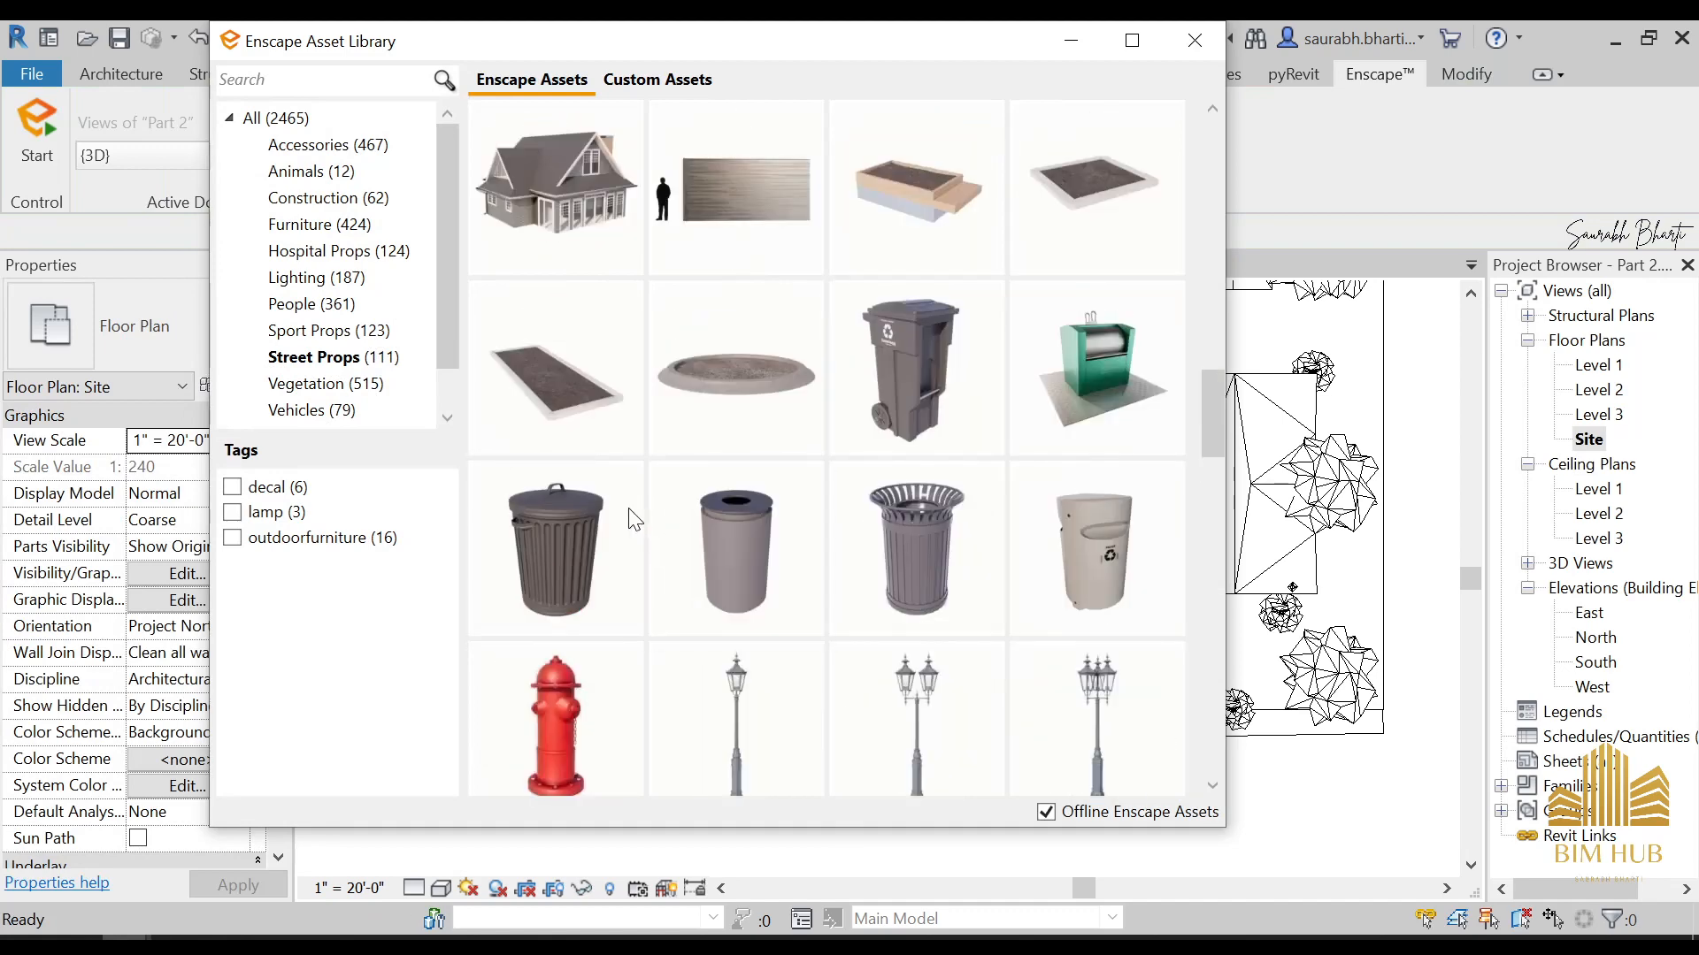
scroll(719, 515, up, 4)
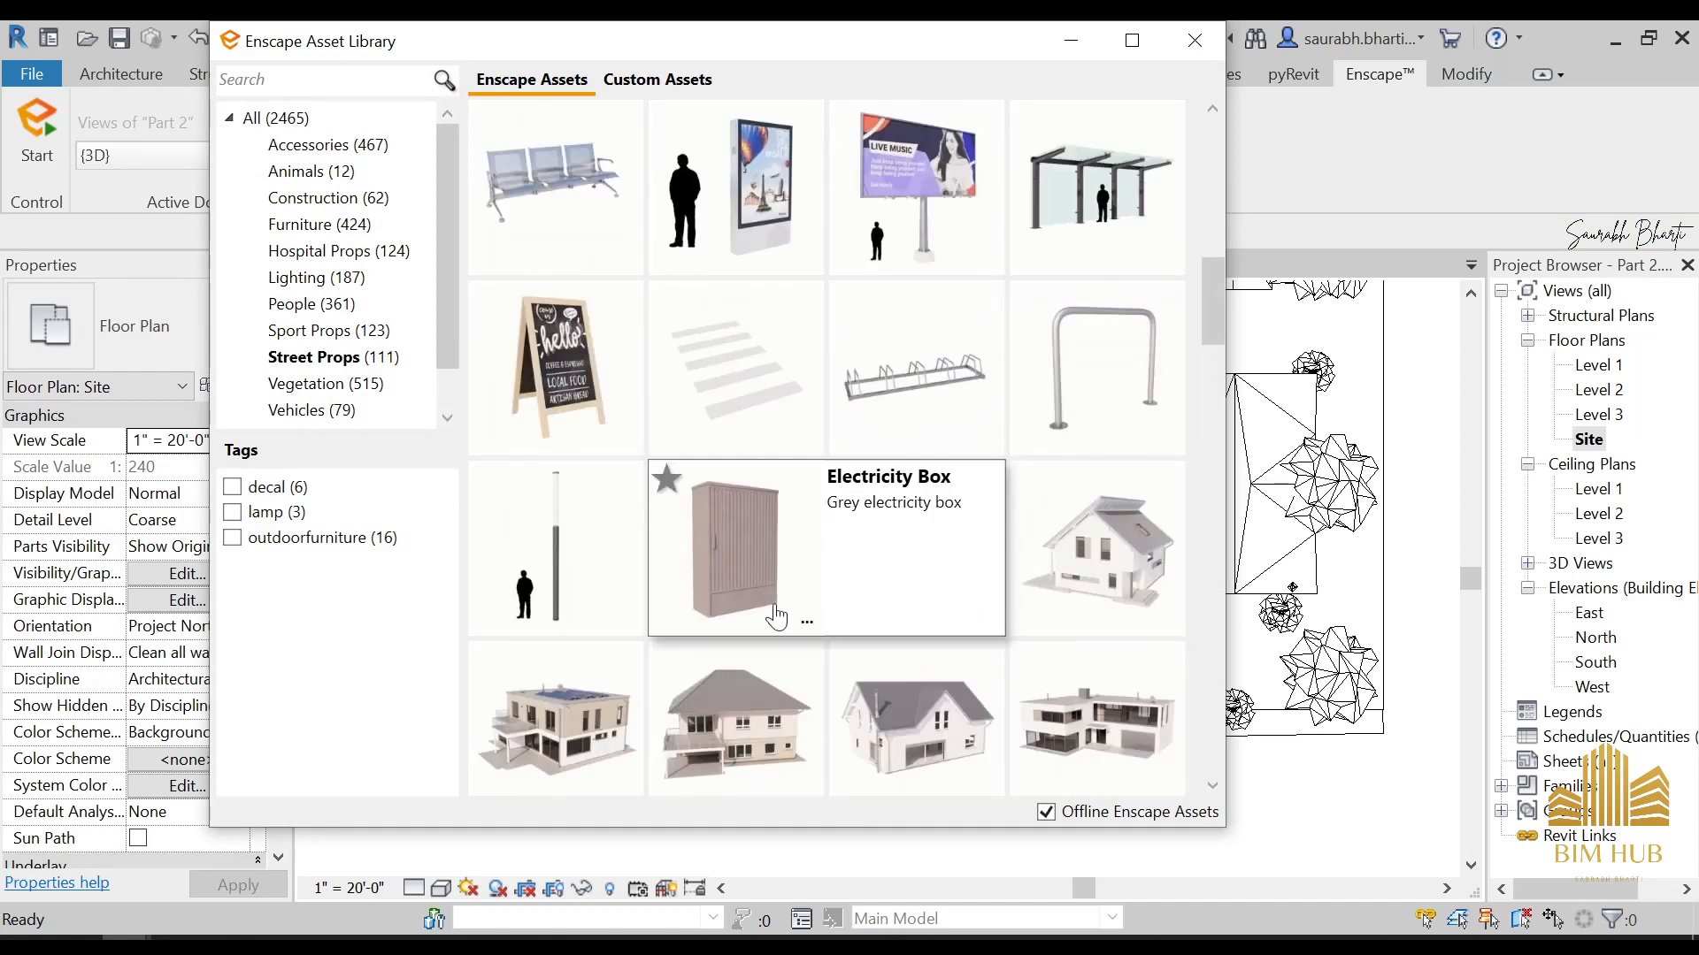
scroll(735, 544, up, 4)
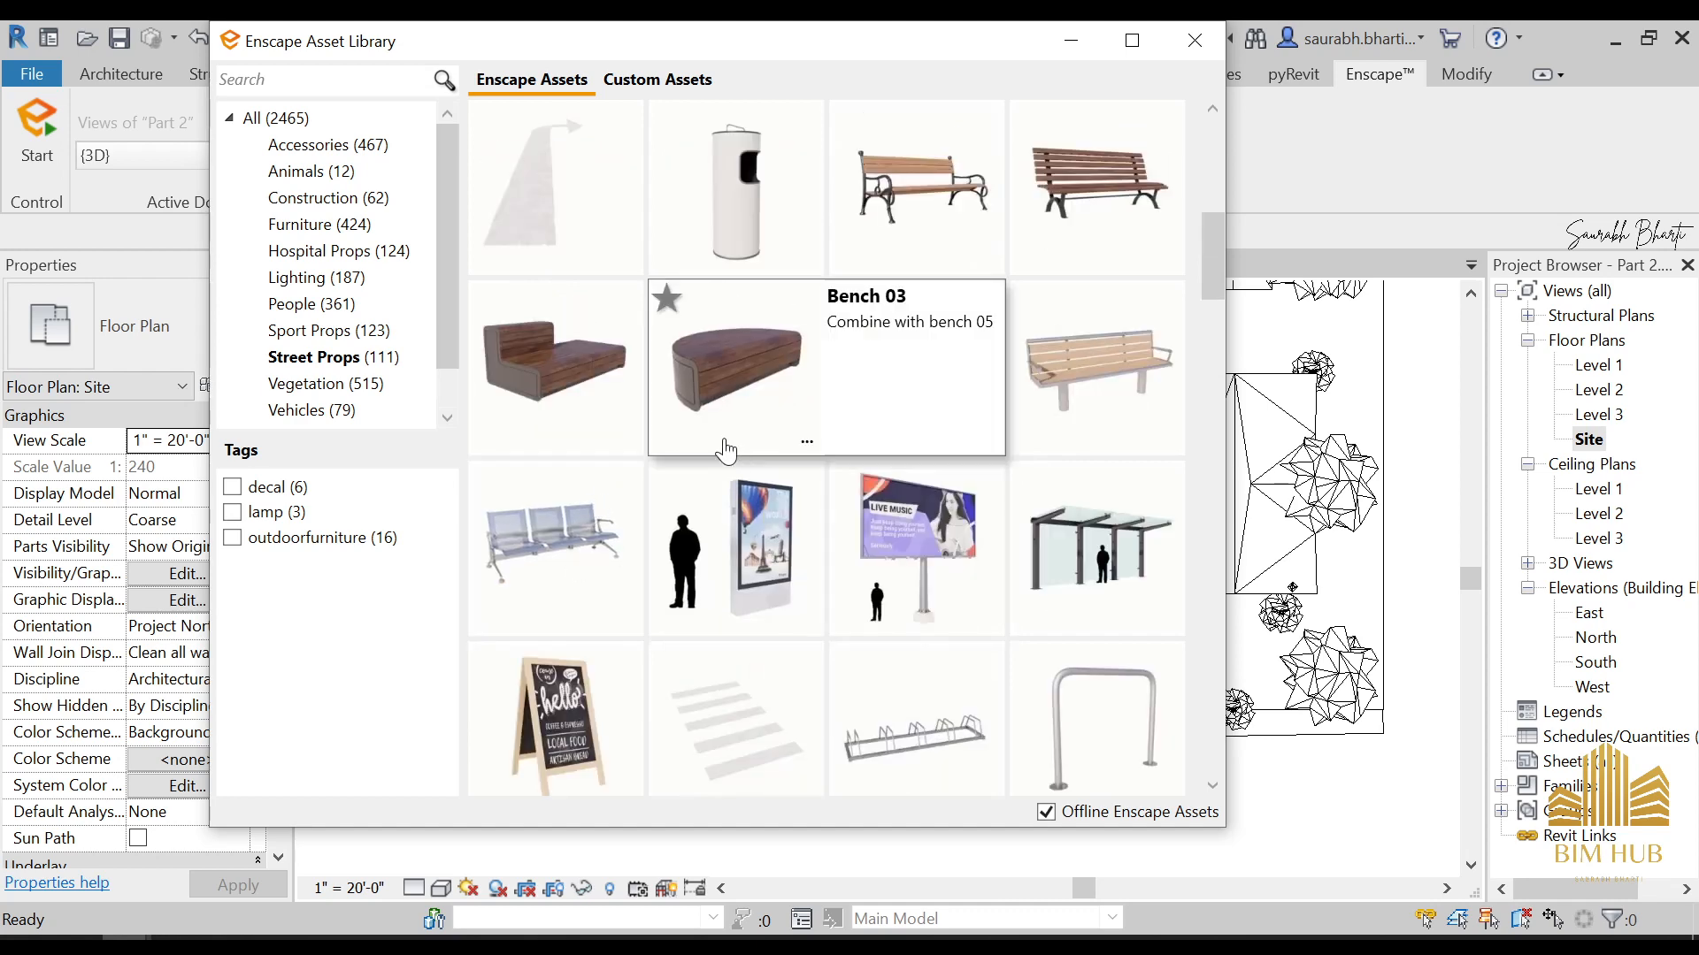
scroll(668, 476, up, 8)
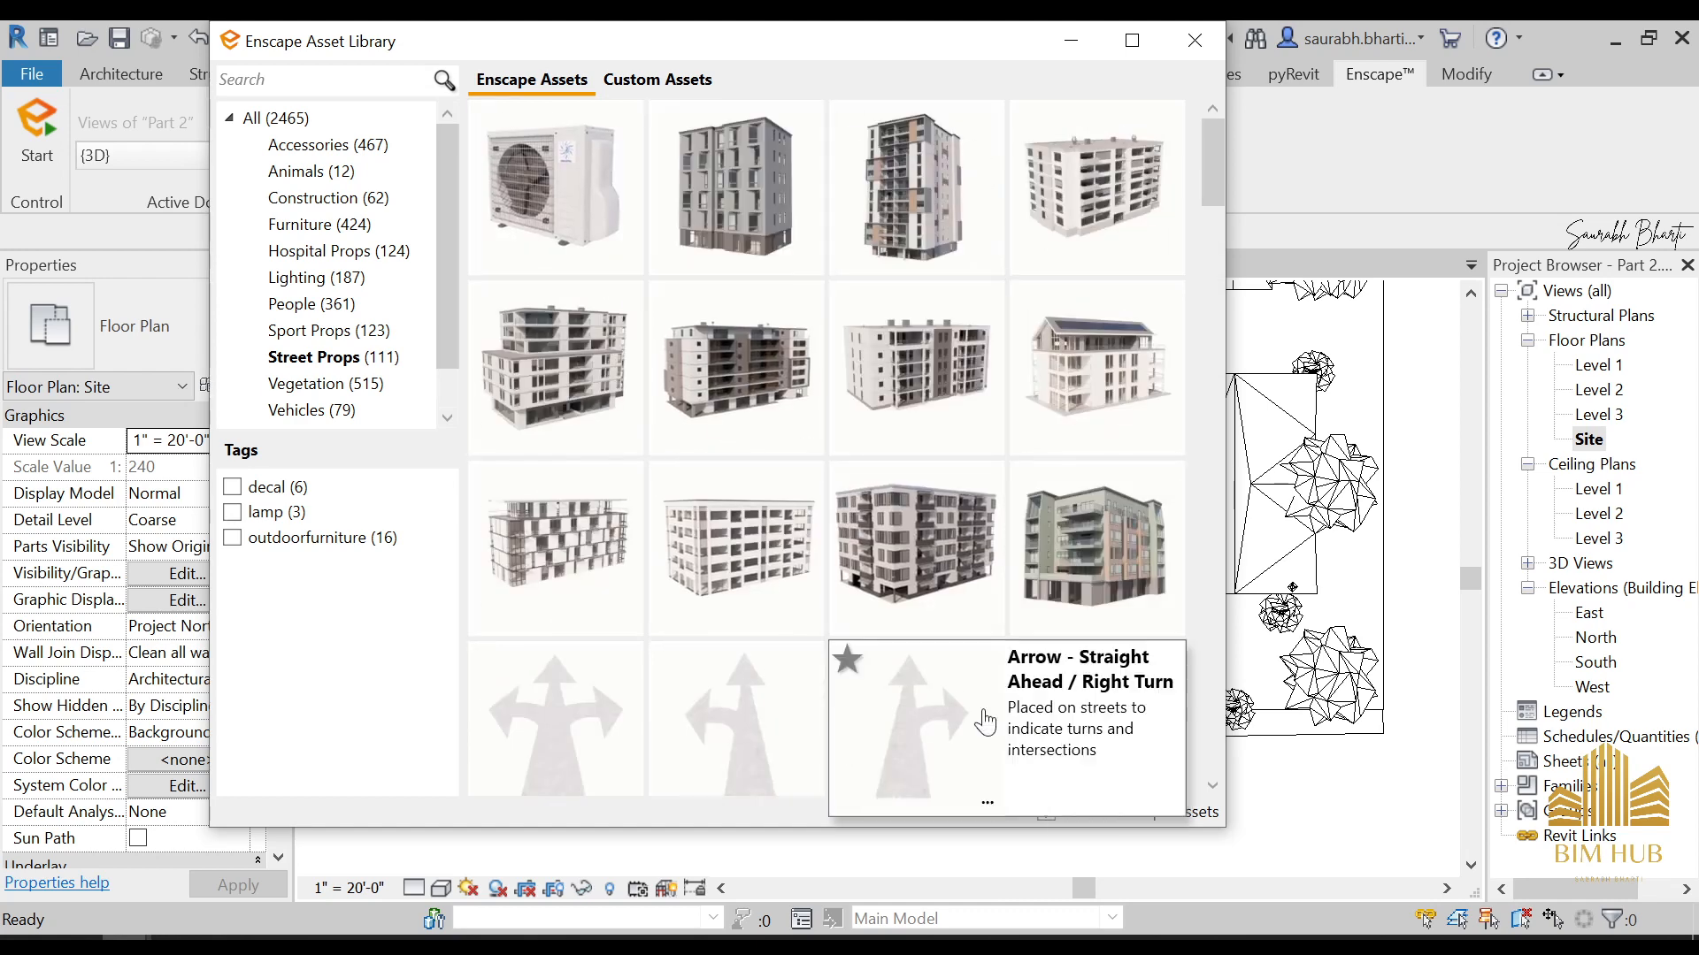
scroll(989, 485, down, 6)
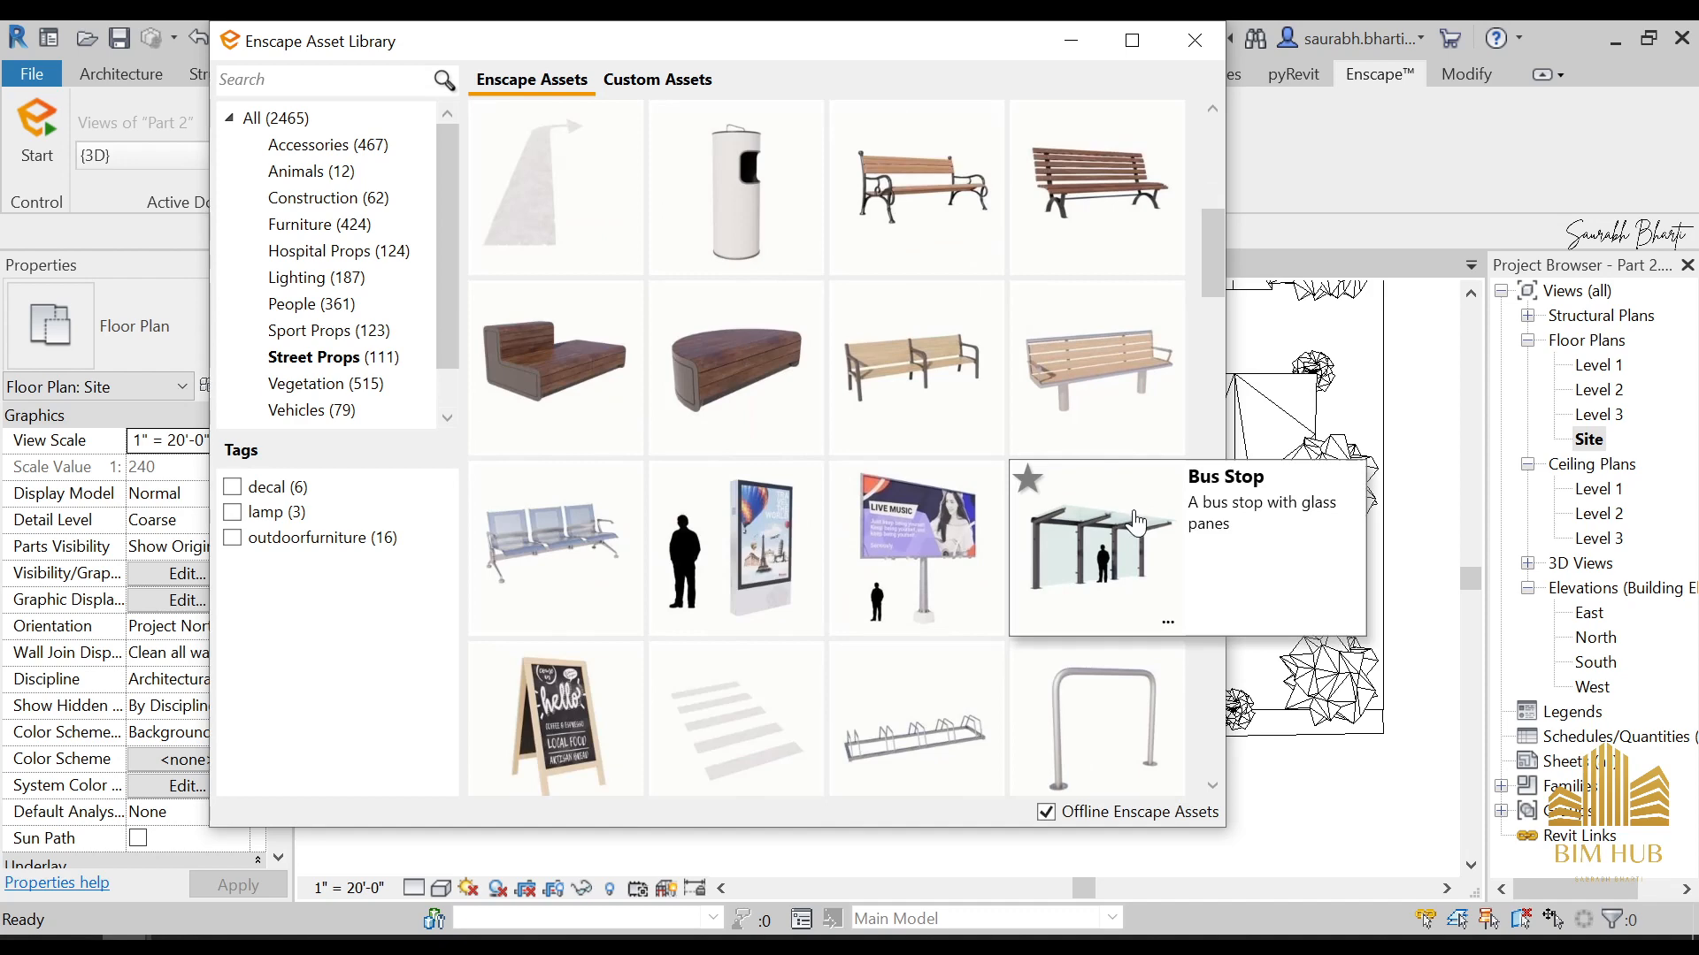
click(1136, 524)
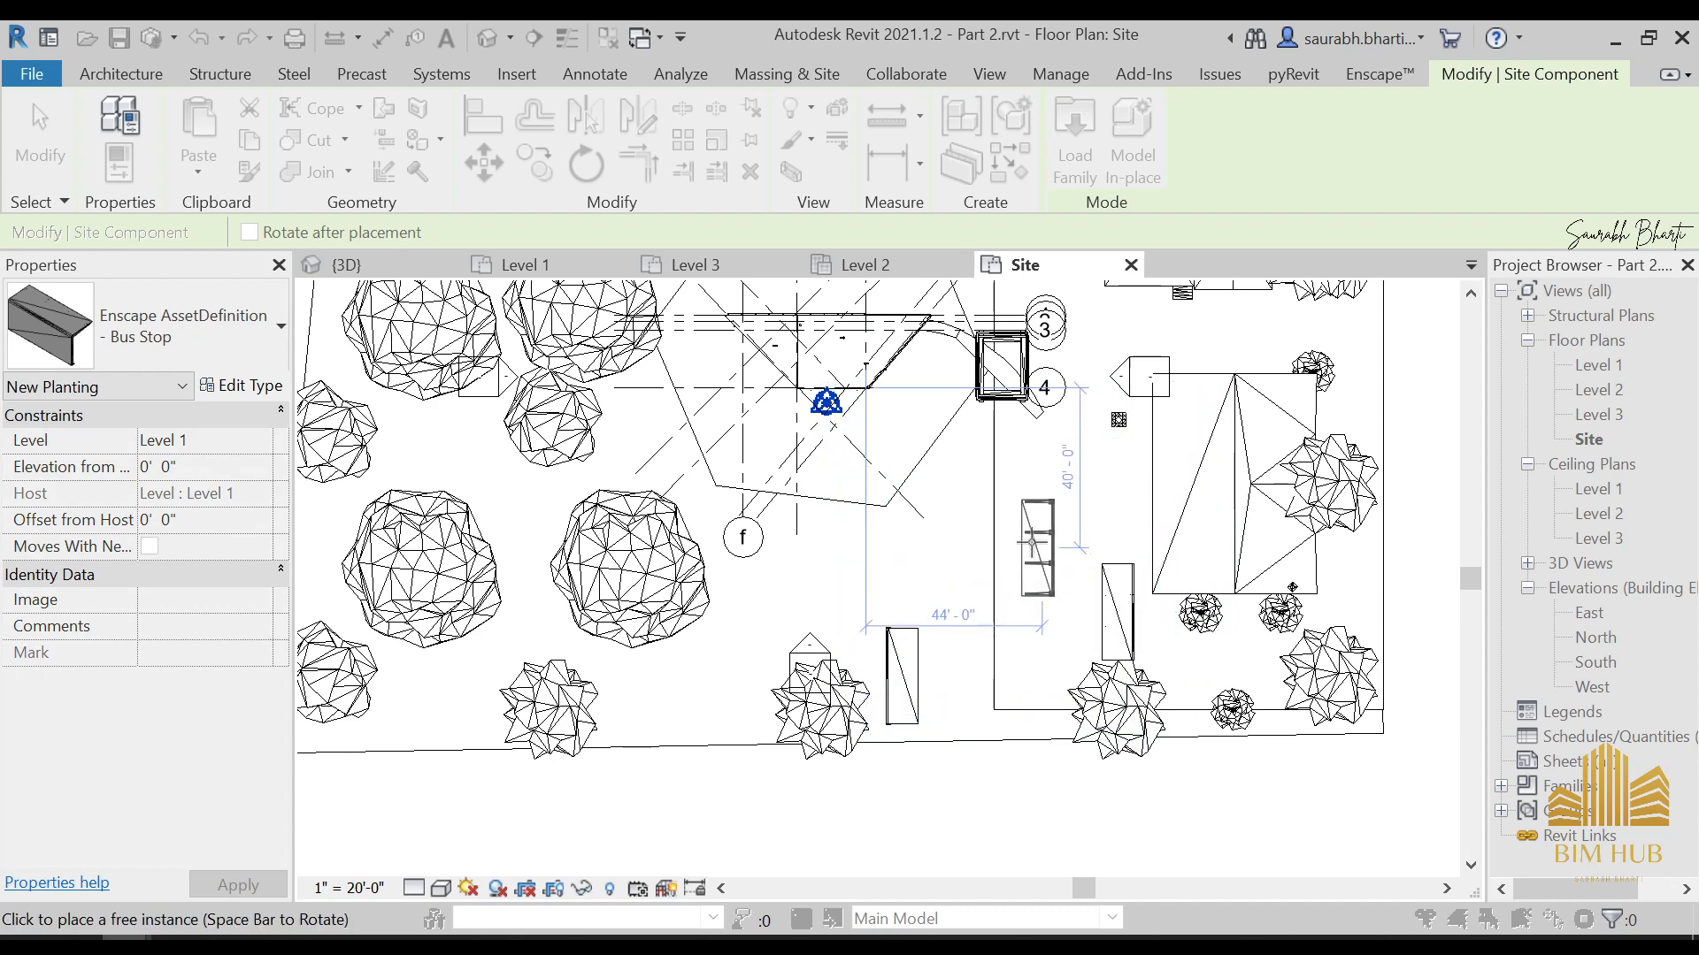
key(Escape)
Pick the Billboard 01 asset and place a horizontal row of billboards just east of the pergola and grid bubble 3
click(752, 544)
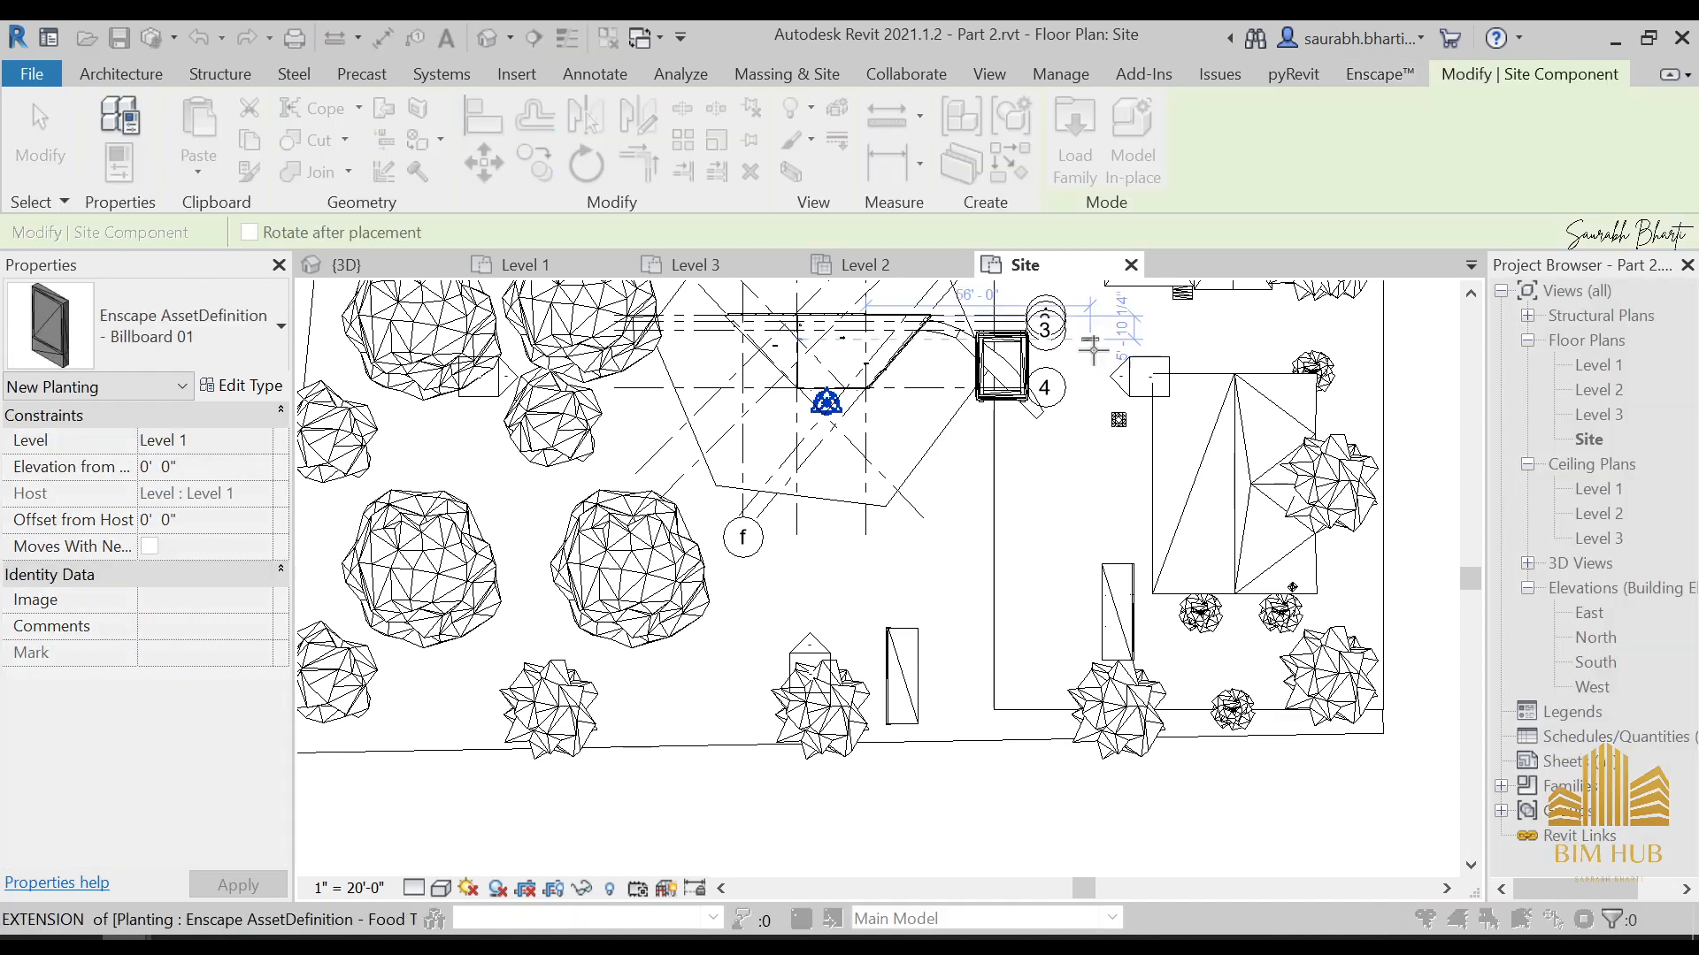
scroll(1093, 350, up, 3)
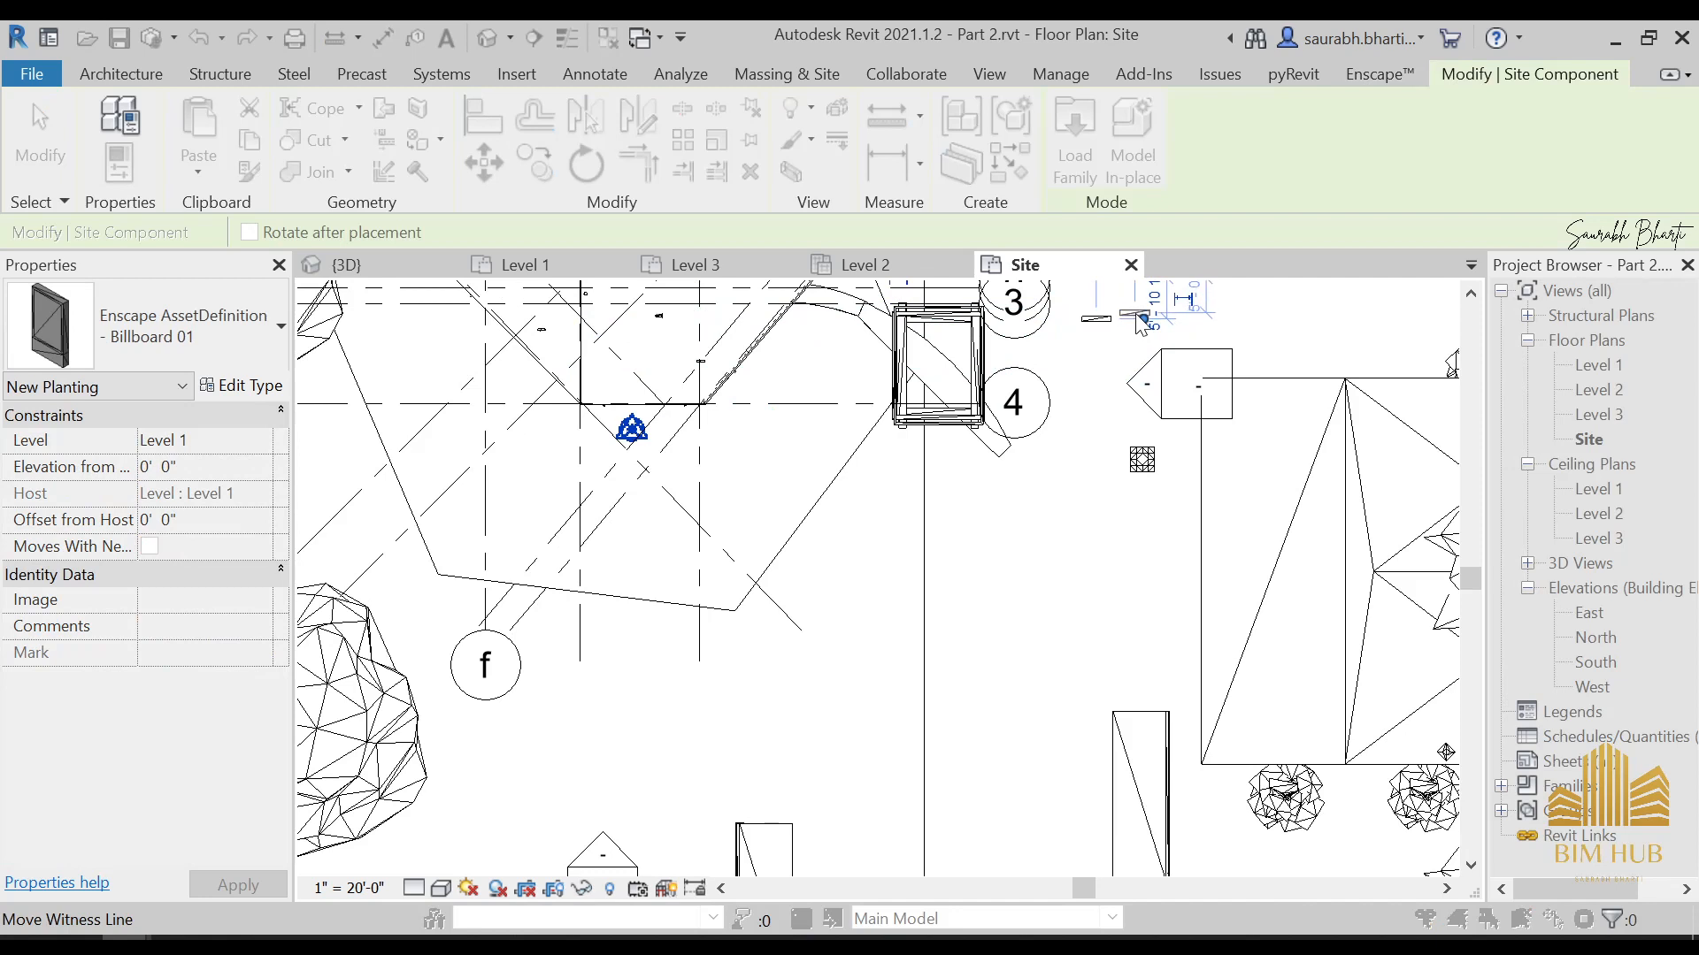
scroll(1142, 323, up, 3)
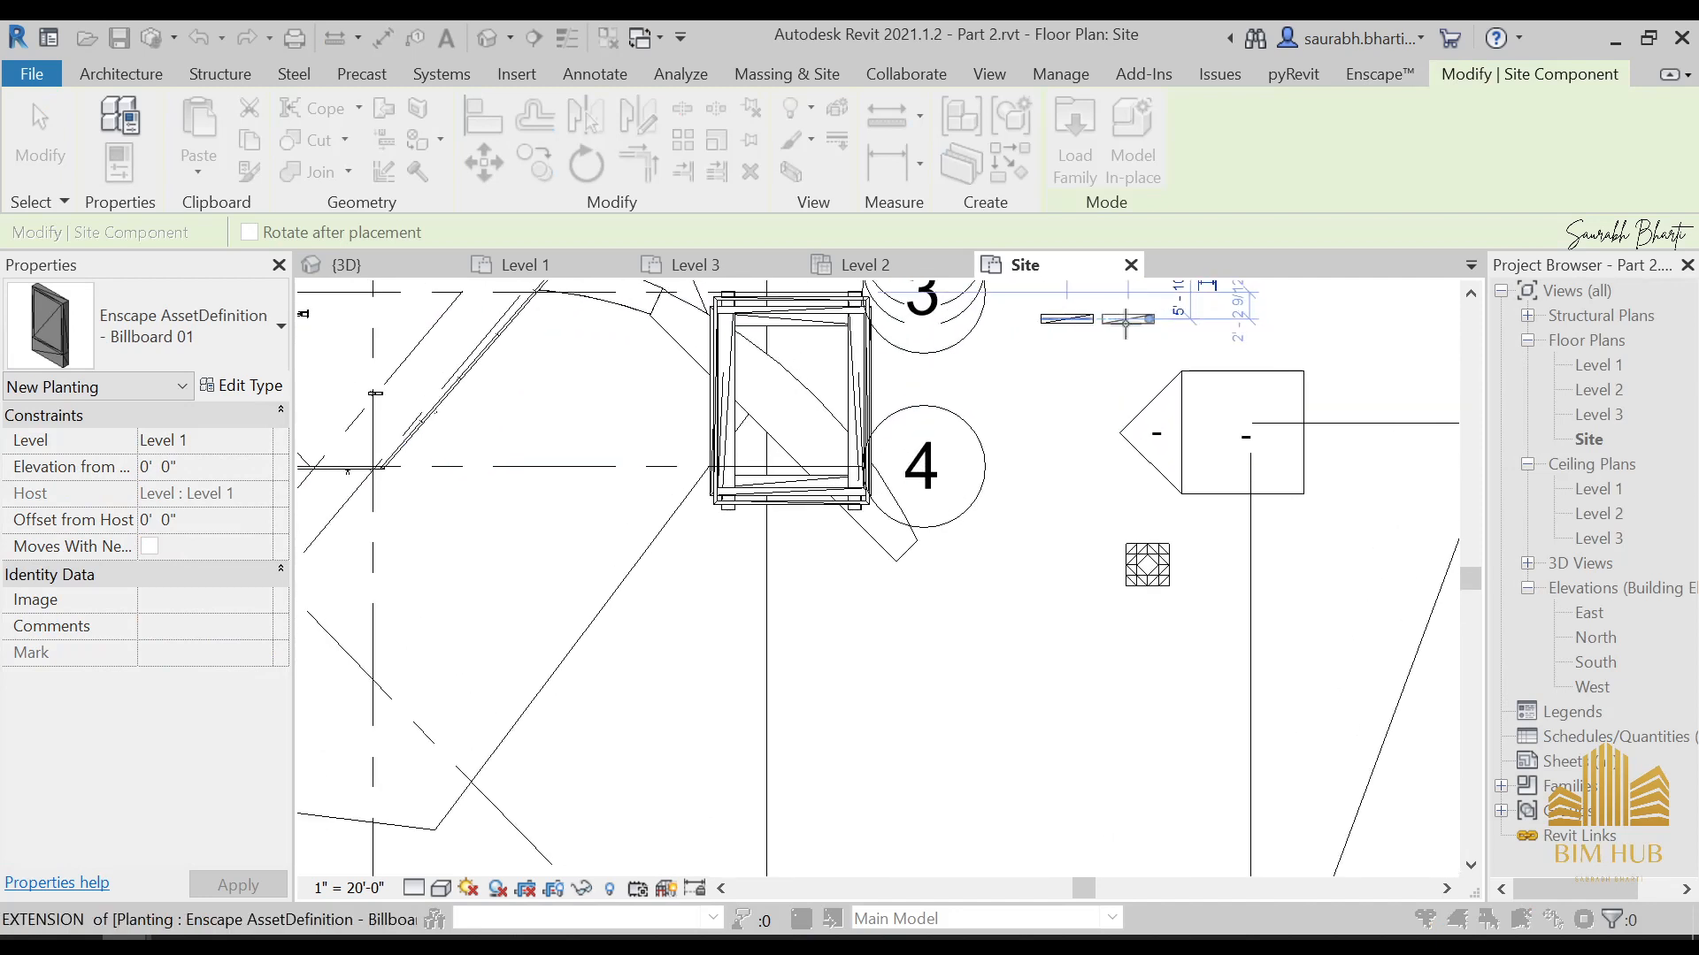
scroll(1126, 320, up, 2)
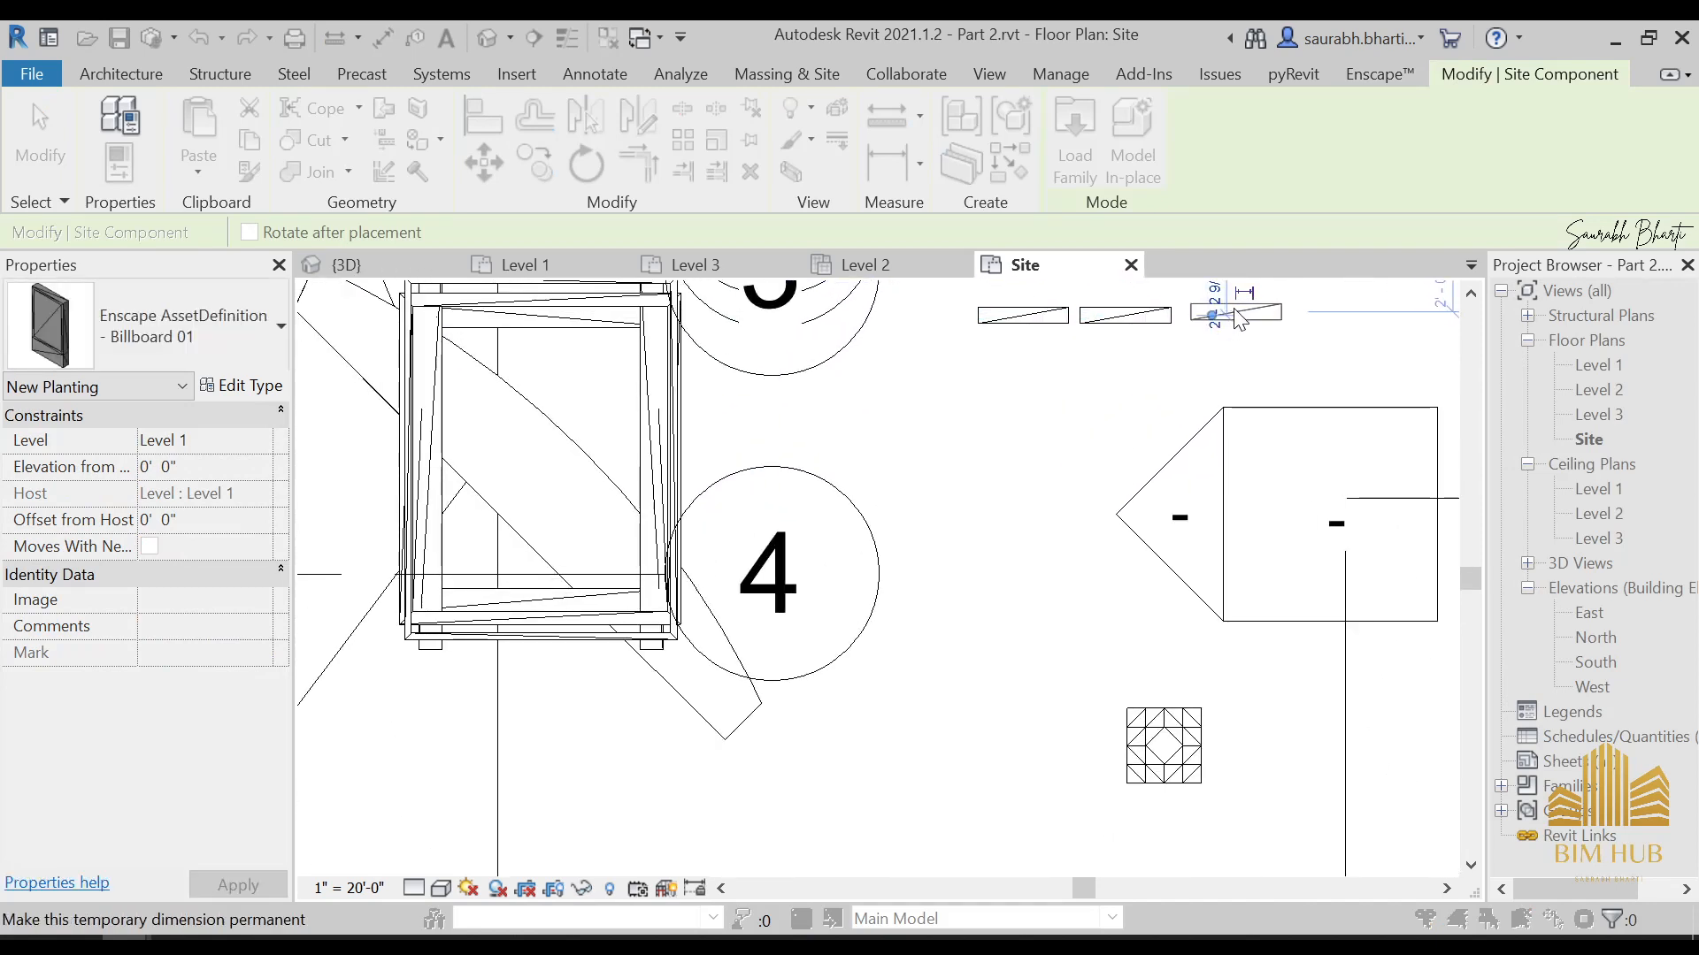
scroll(1142, 376, down, 5)
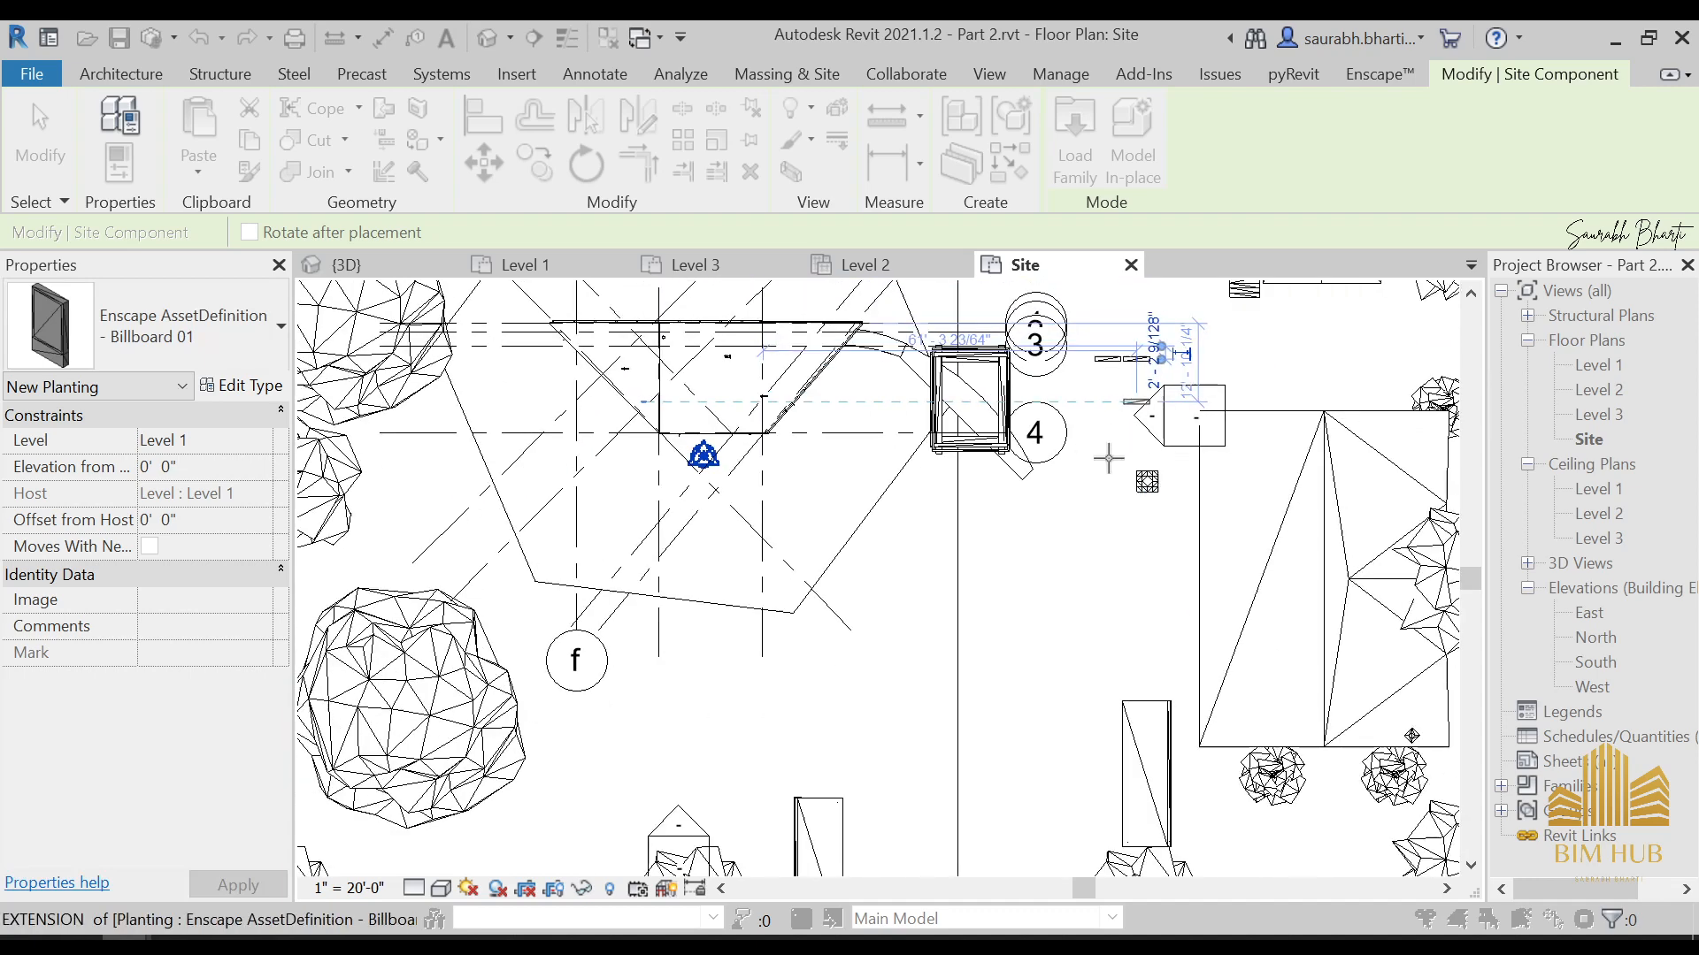
Rotate Billboard 01 to vertical and place a pair beside each of the two bus stops, then end the placement
middle_drag(917, 780, 931, 674)
key(space)
scroll(929, 747, up, 1)
scroll(911, 701, up, 4)
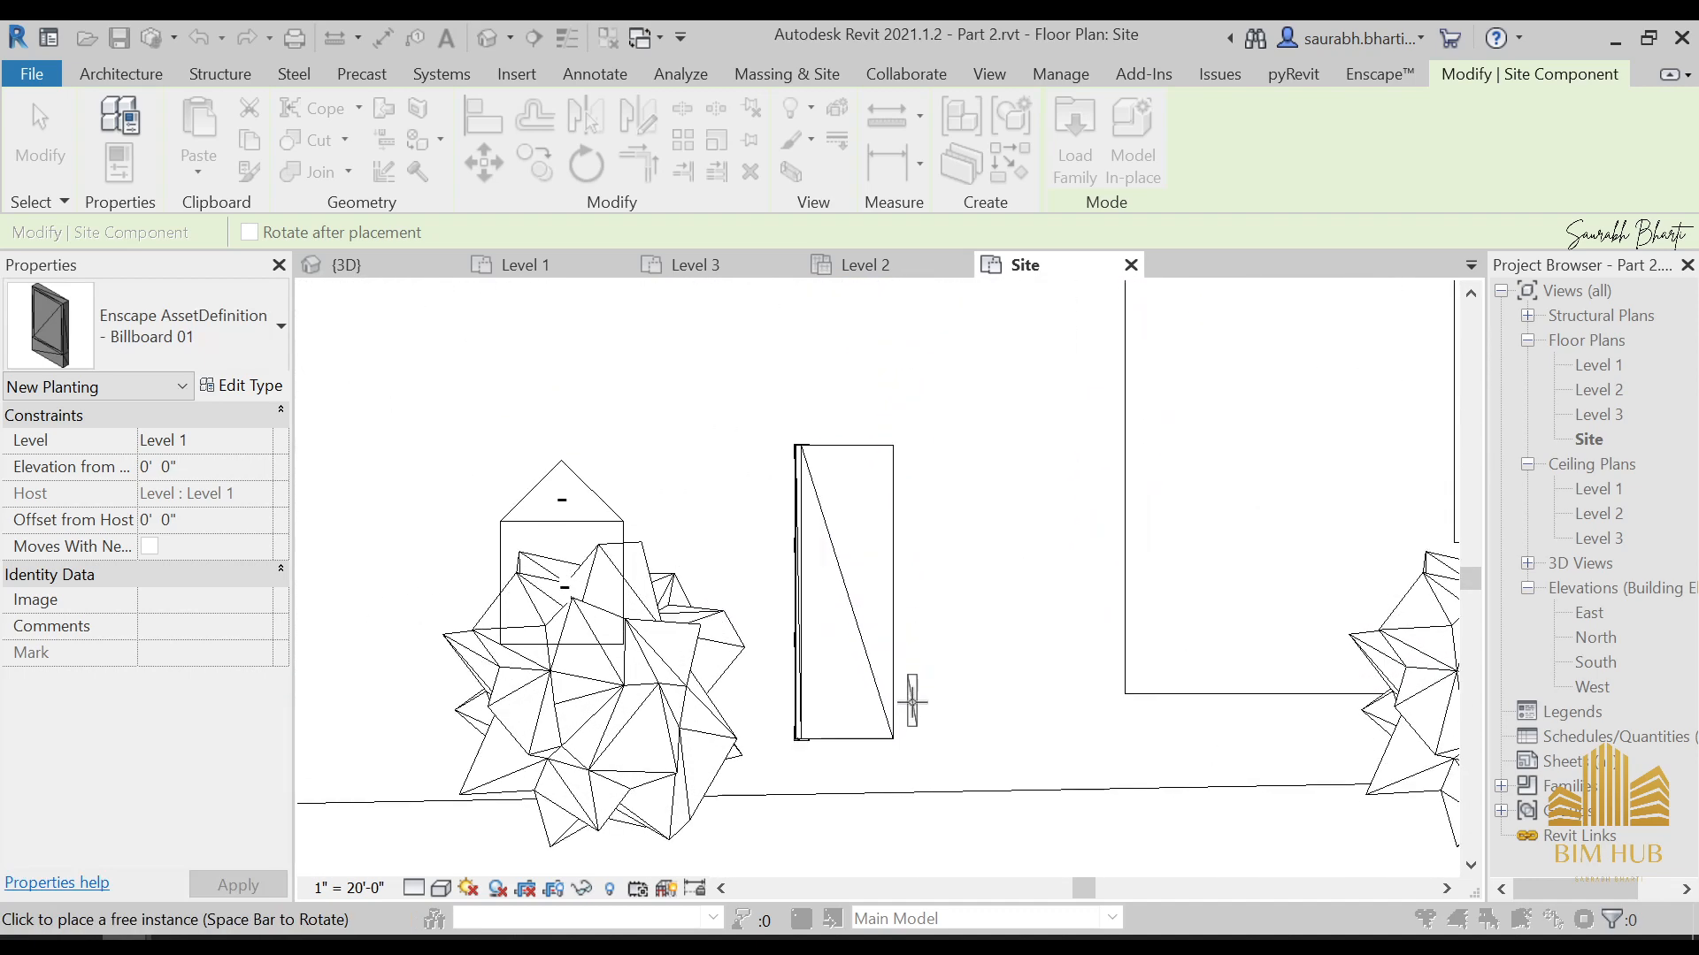
middle_drag(1217, 496, 950, 593)
scroll(950, 593, down, 4)
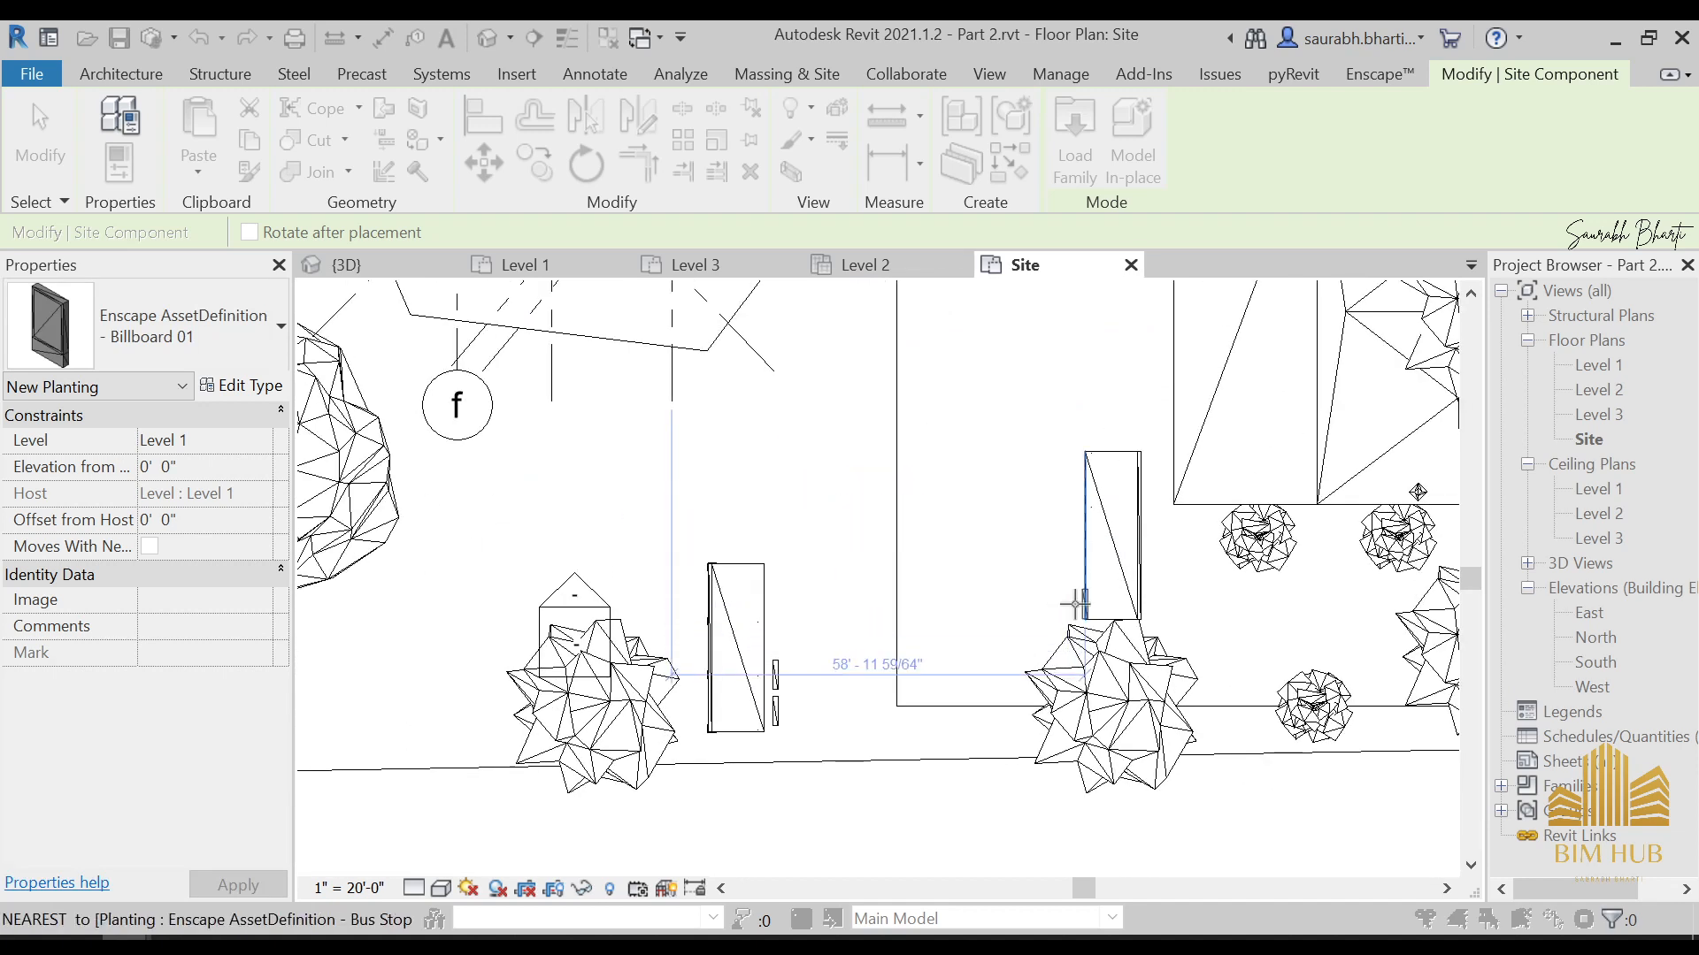
key(Escape)
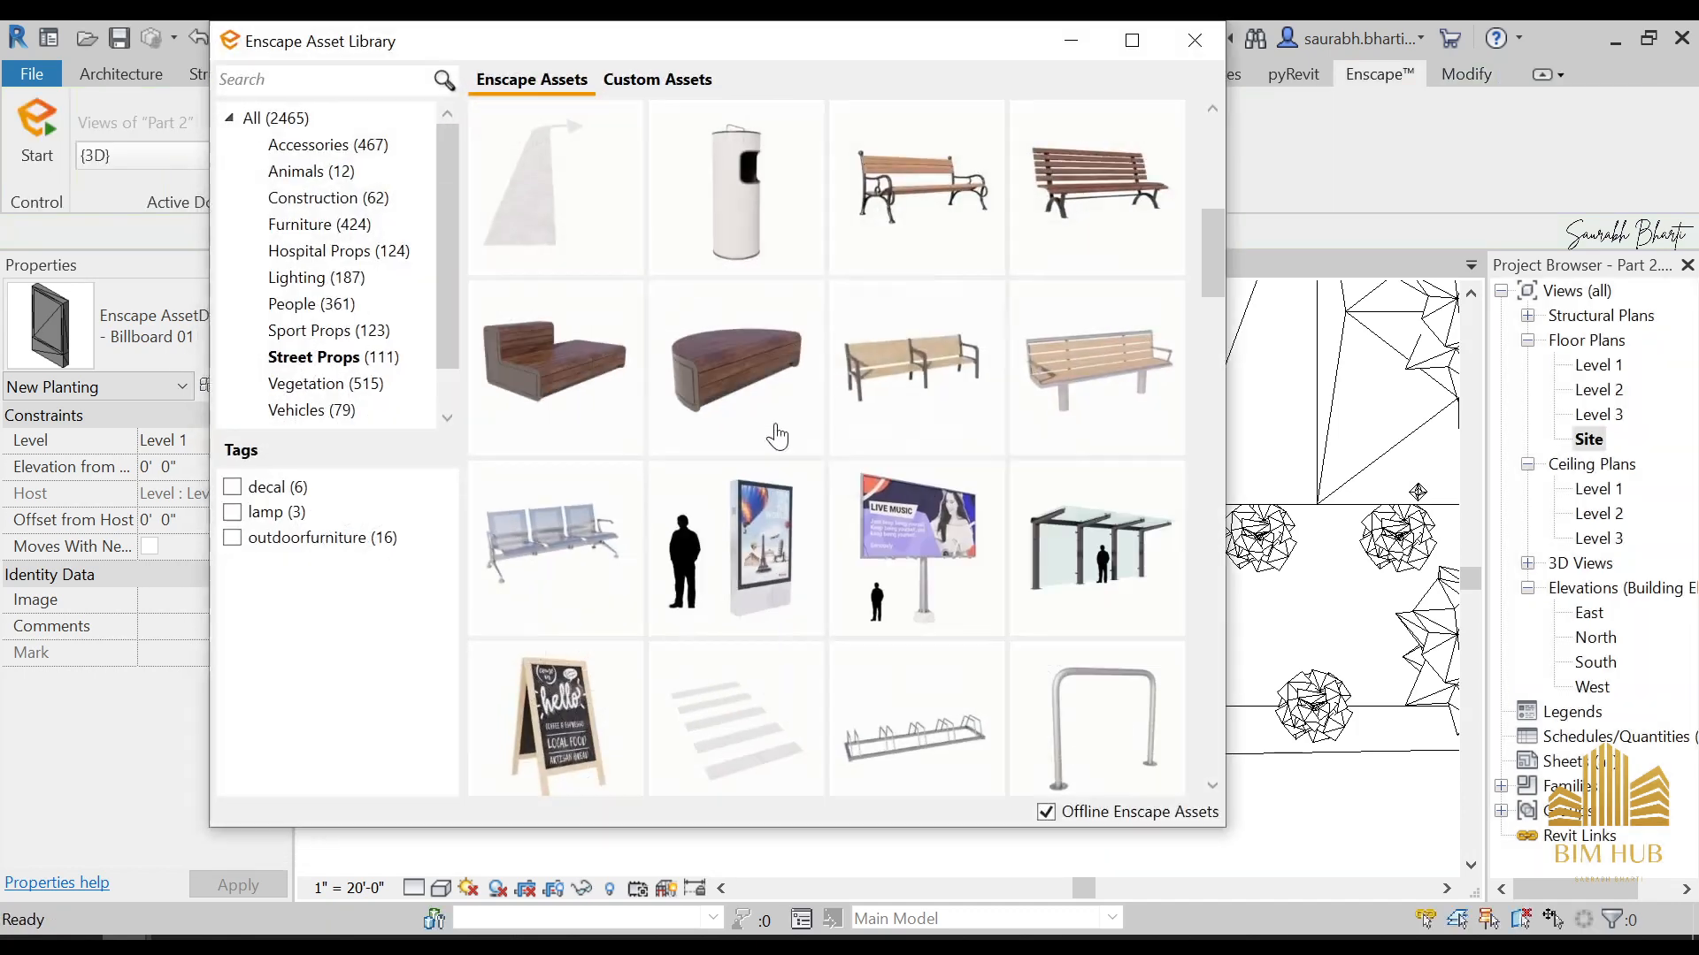
Pick the Billboard 02 asset and place one just east of the eastern bus stop, then end the placement
click(905, 548)
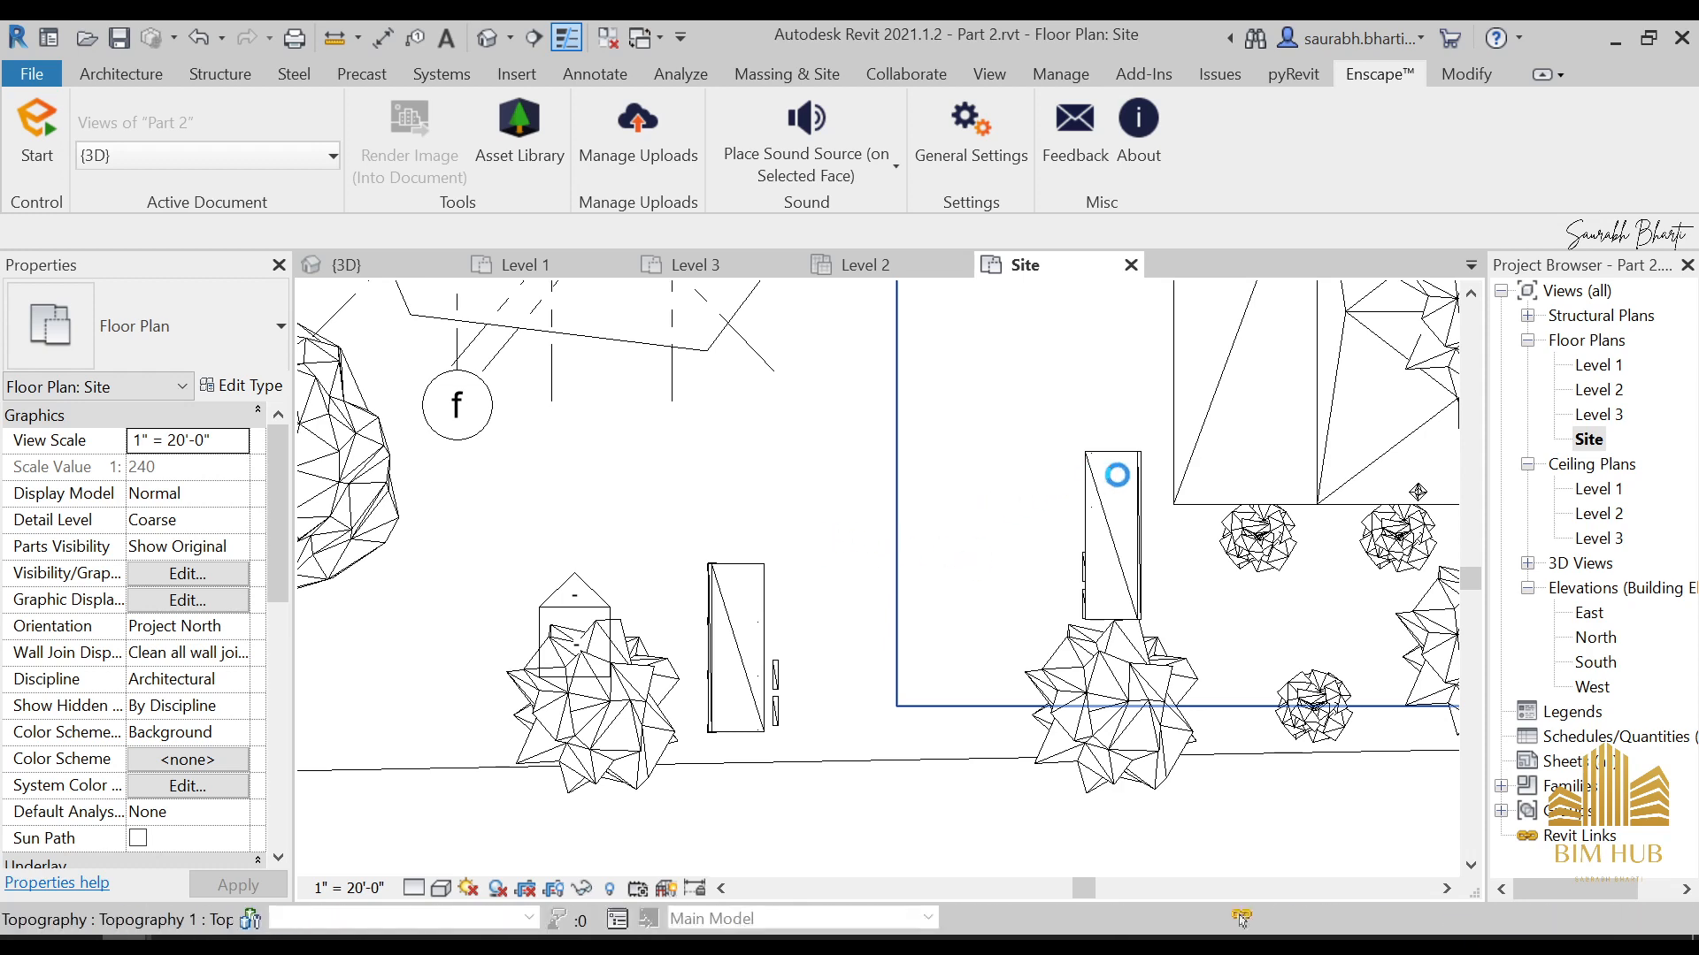
key(Return)
scroll(1190, 548, down, 4)
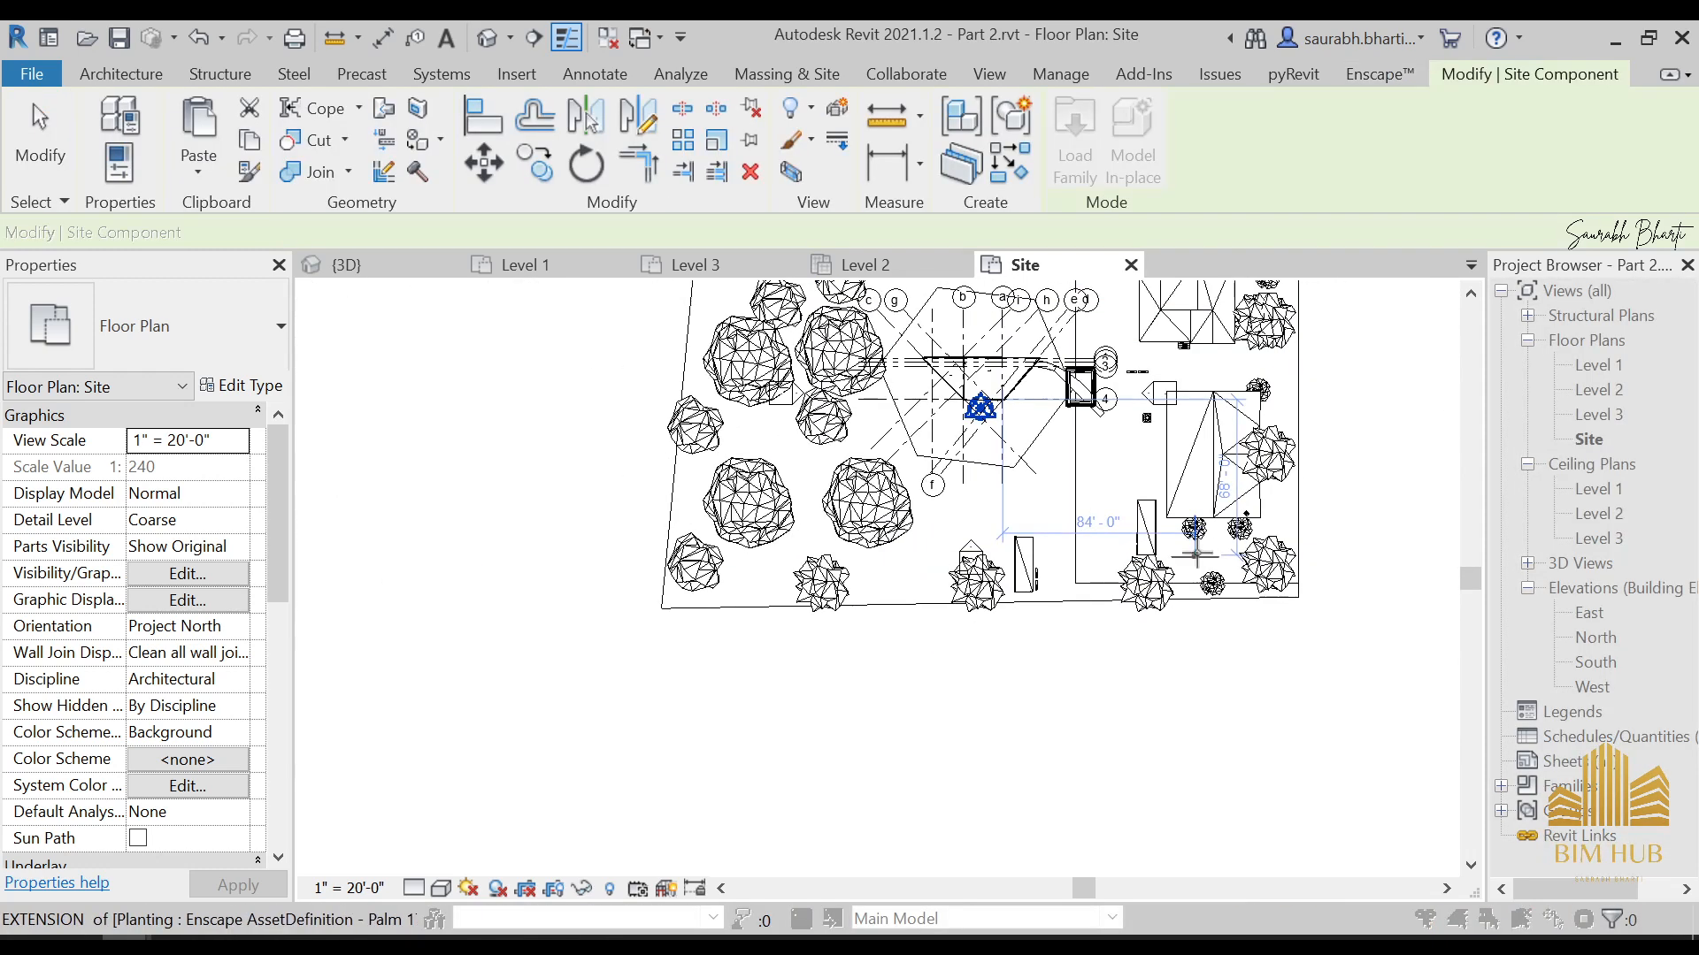
scroll(1156, 479, up, 3)
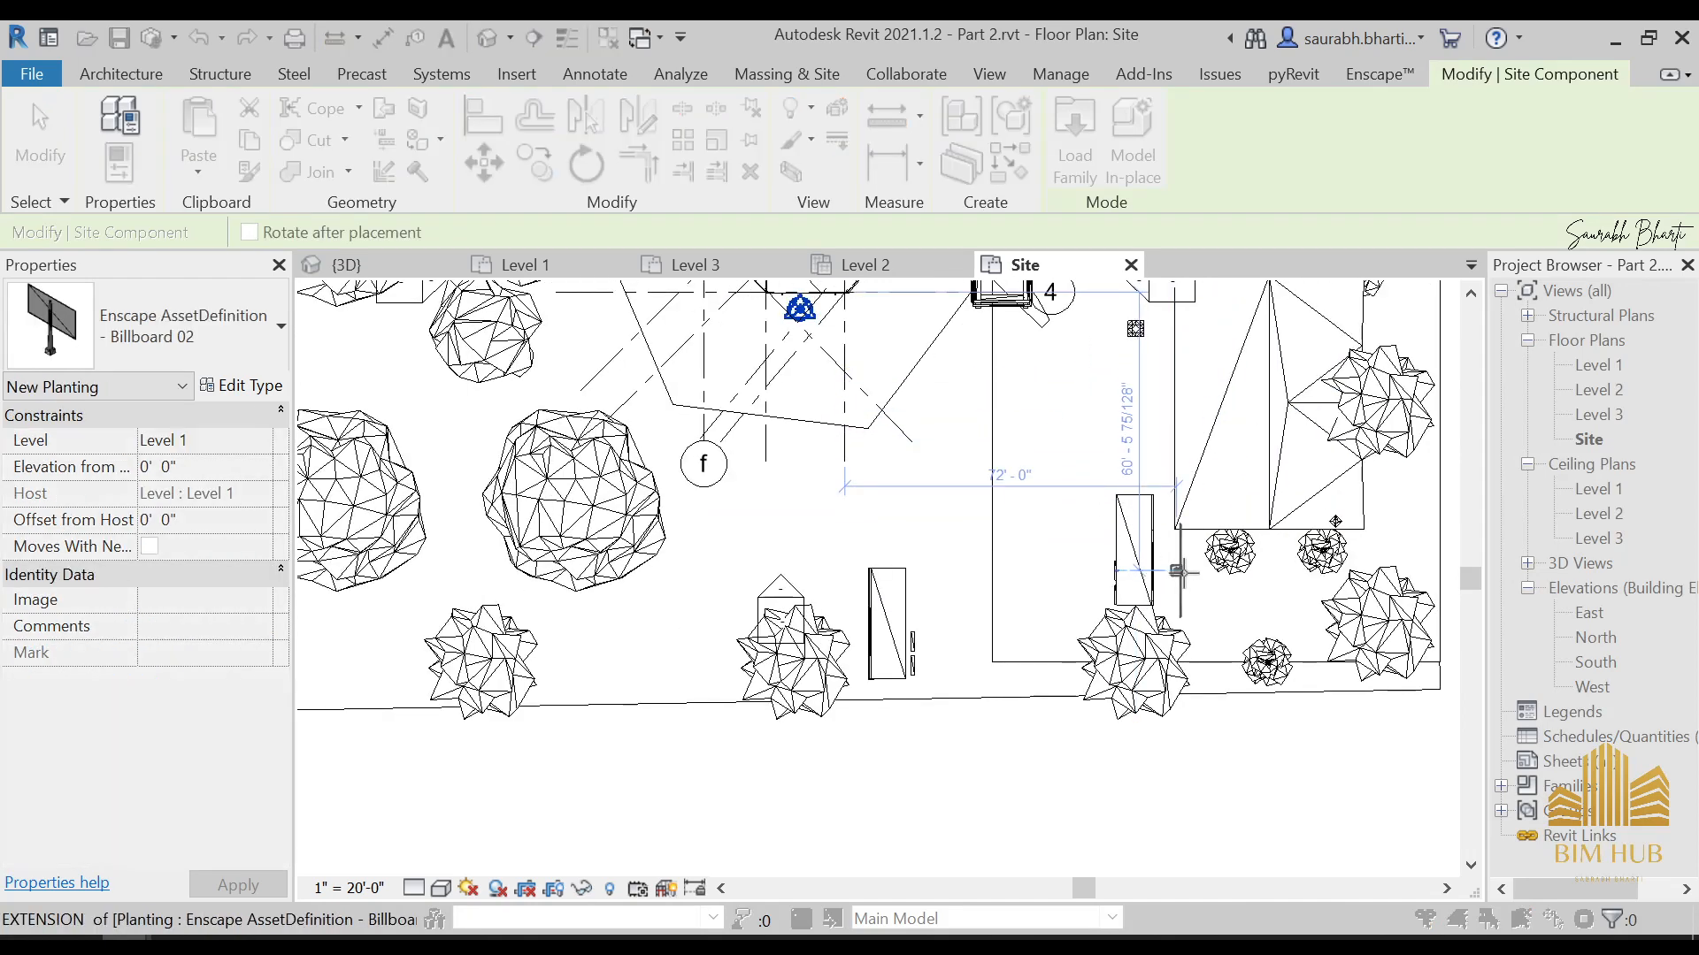
key(Escape)
key(Escape)
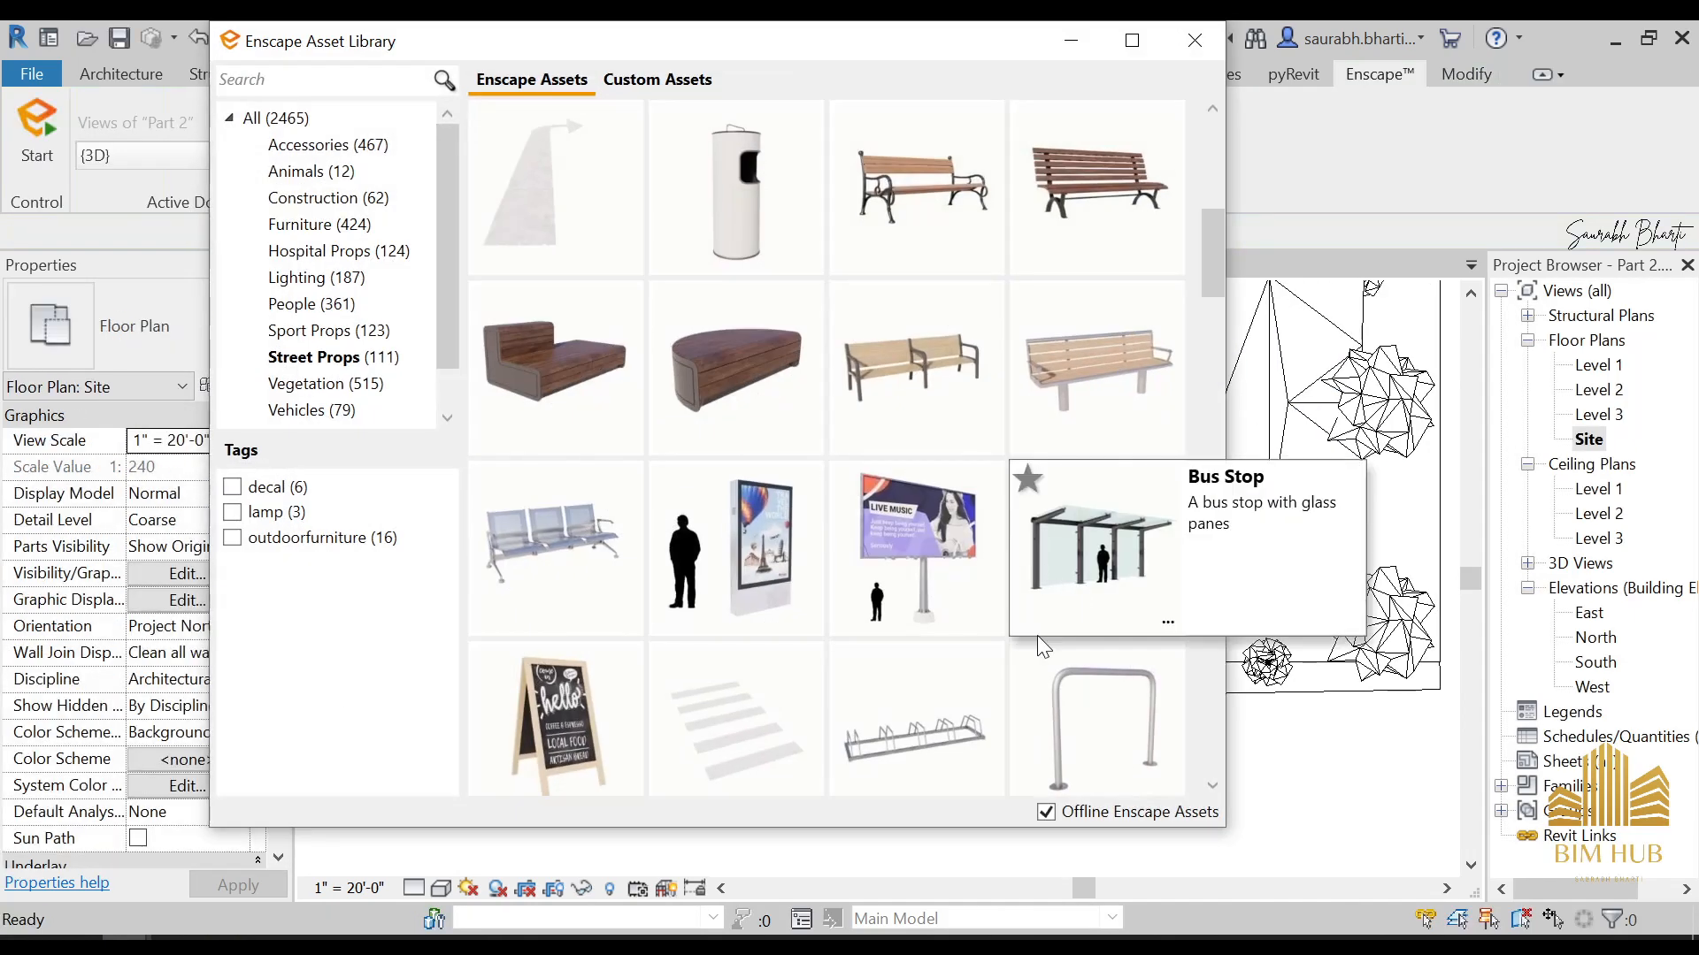
Pick the Crosswalk asset and place one diagonally just southeast of the pergola, then end the placement
scroll(973, 609, down, 6)
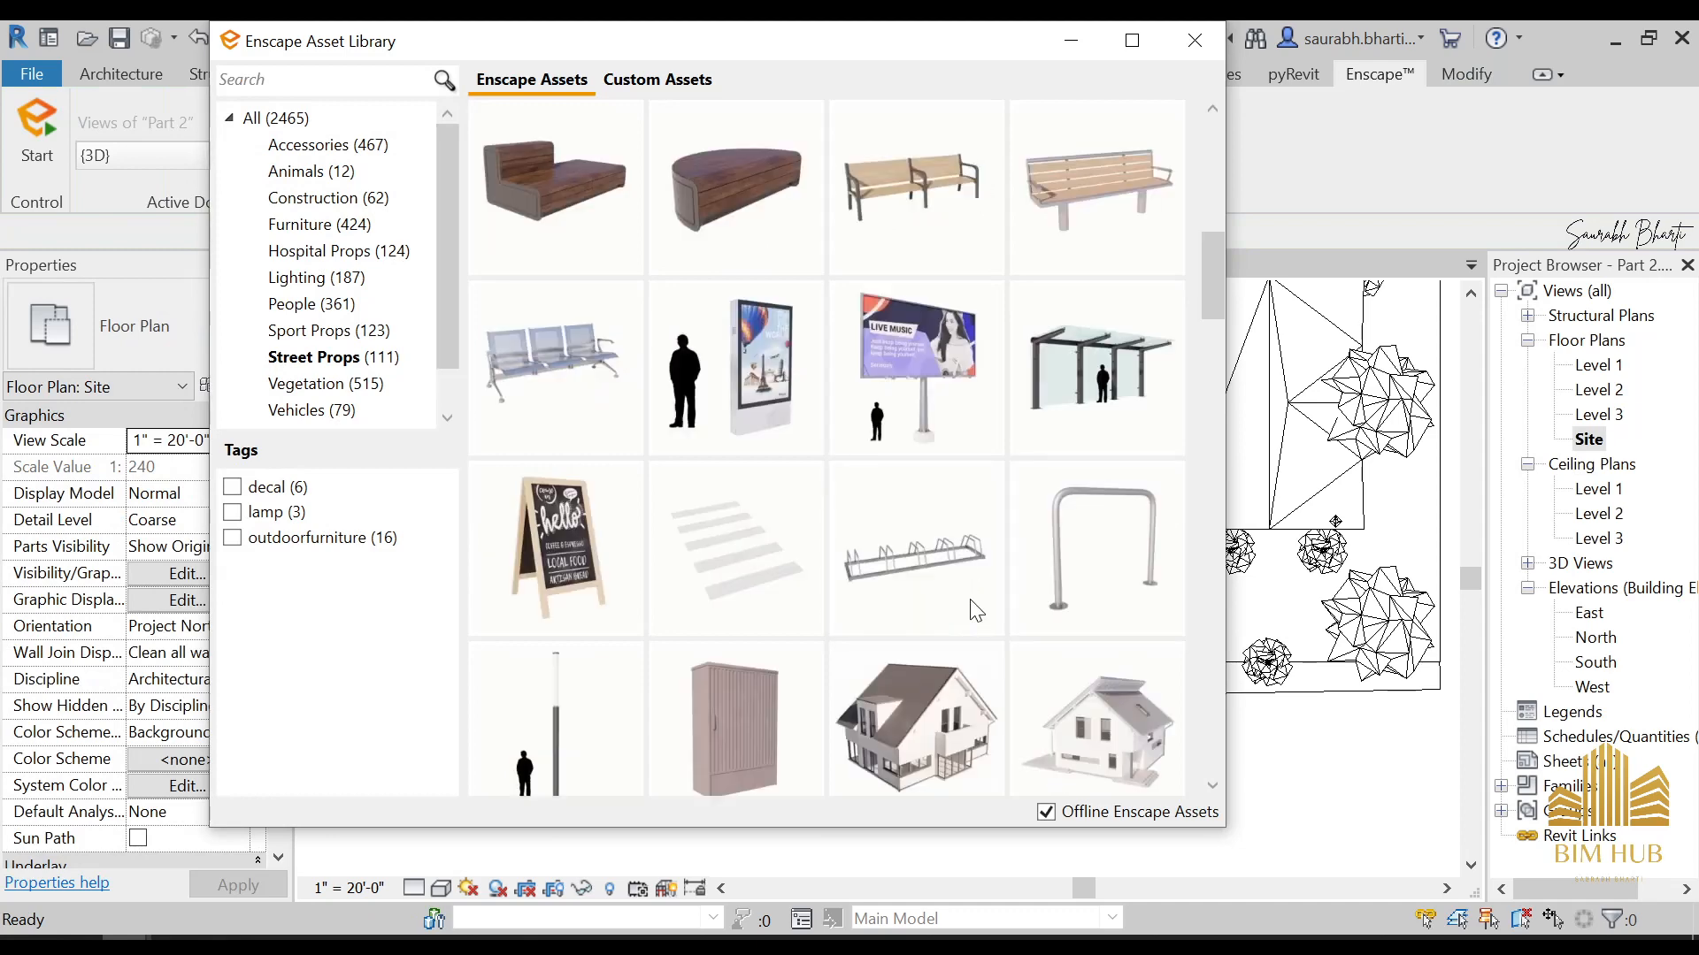
scroll(761, 577, up, 4)
scroll(761, 577, up, 2)
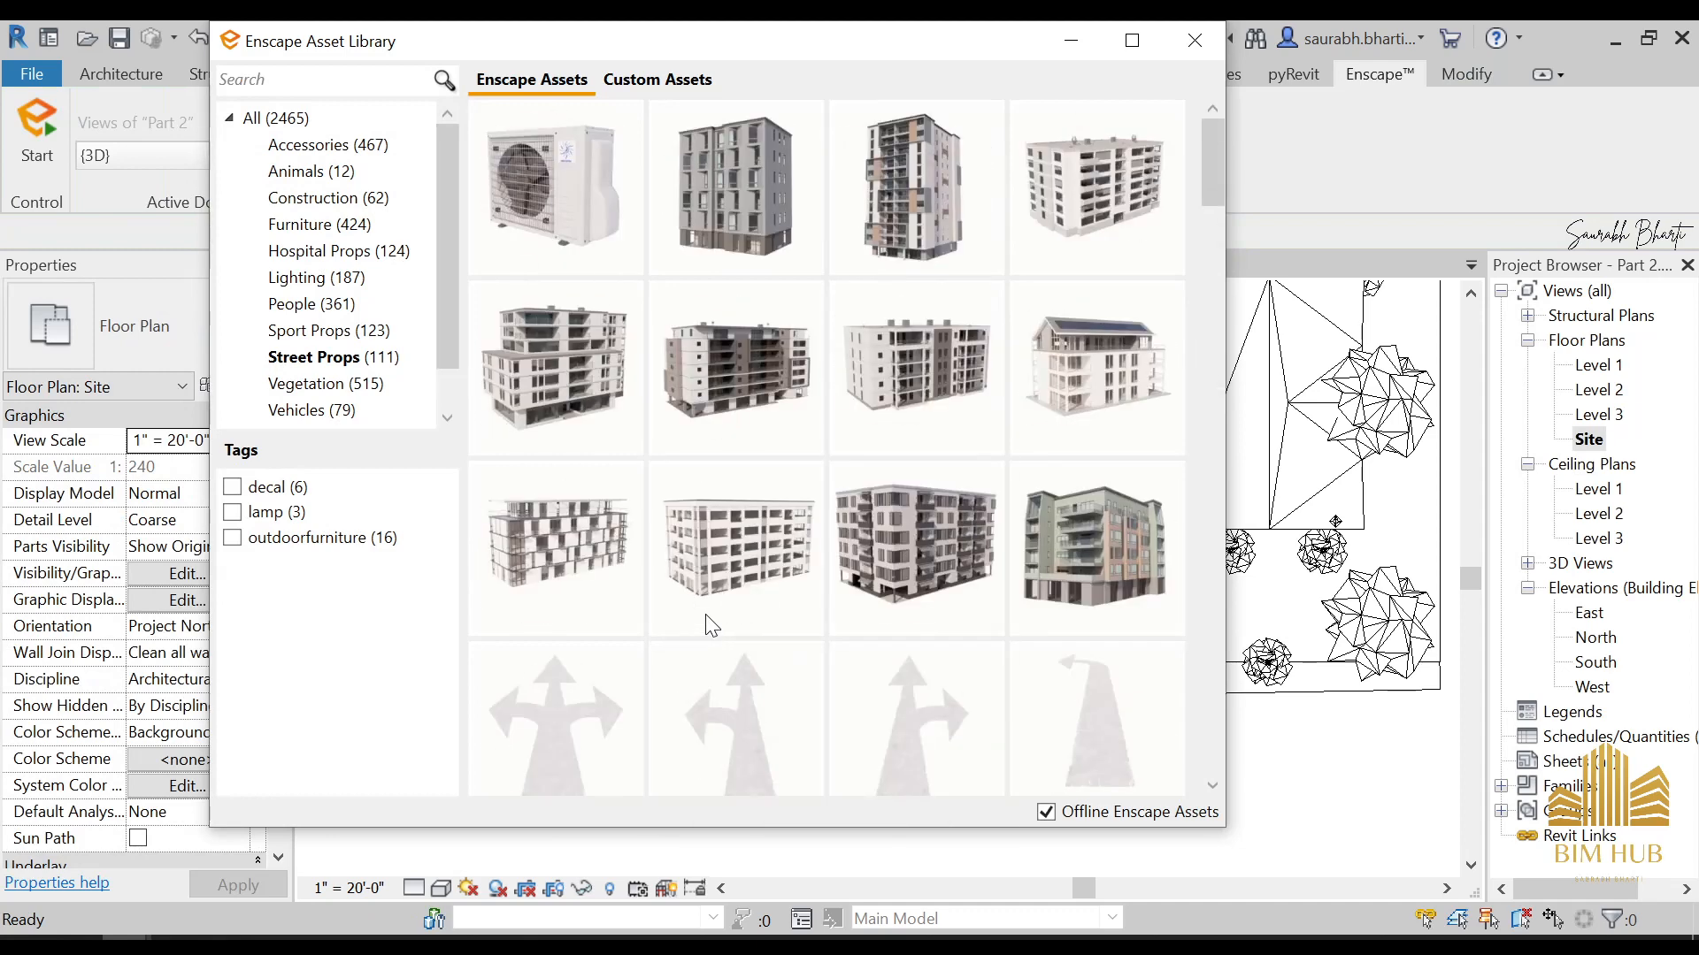
scroll(760, 577, down, 1)
scroll(708, 606, down, 3)
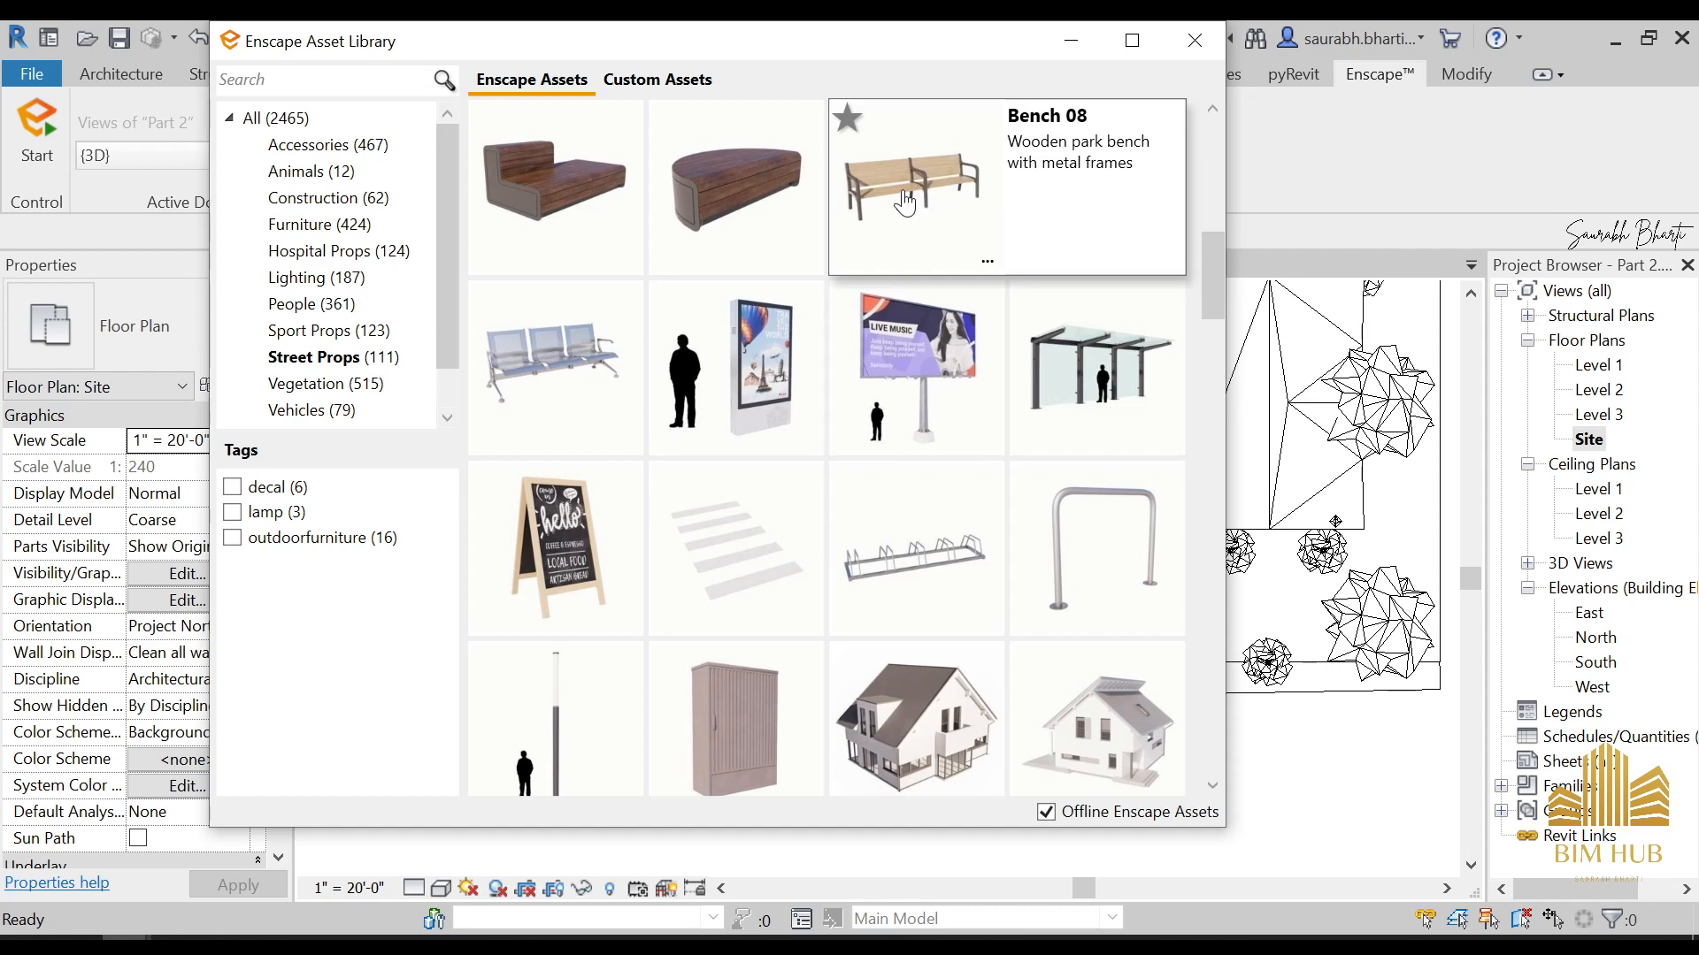
click(745, 575)
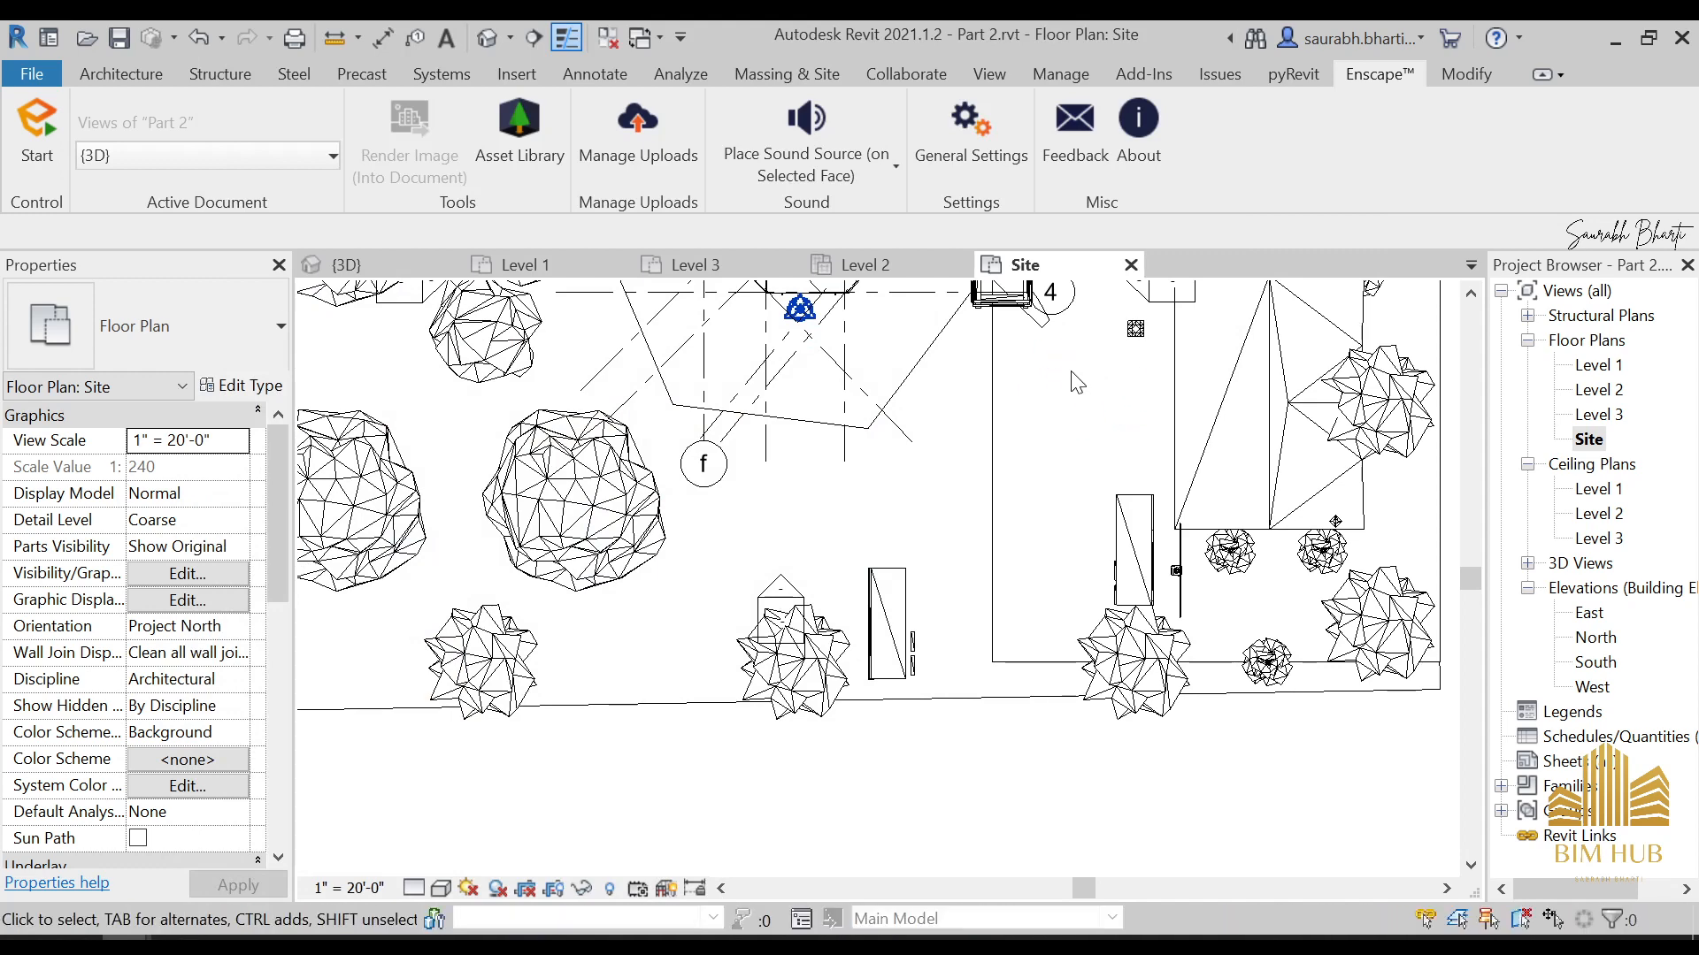
scroll(1052, 349, up, 1)
middle_drag(1060, 368, 1071, 482)
scroll(1068, 464, down, 2)
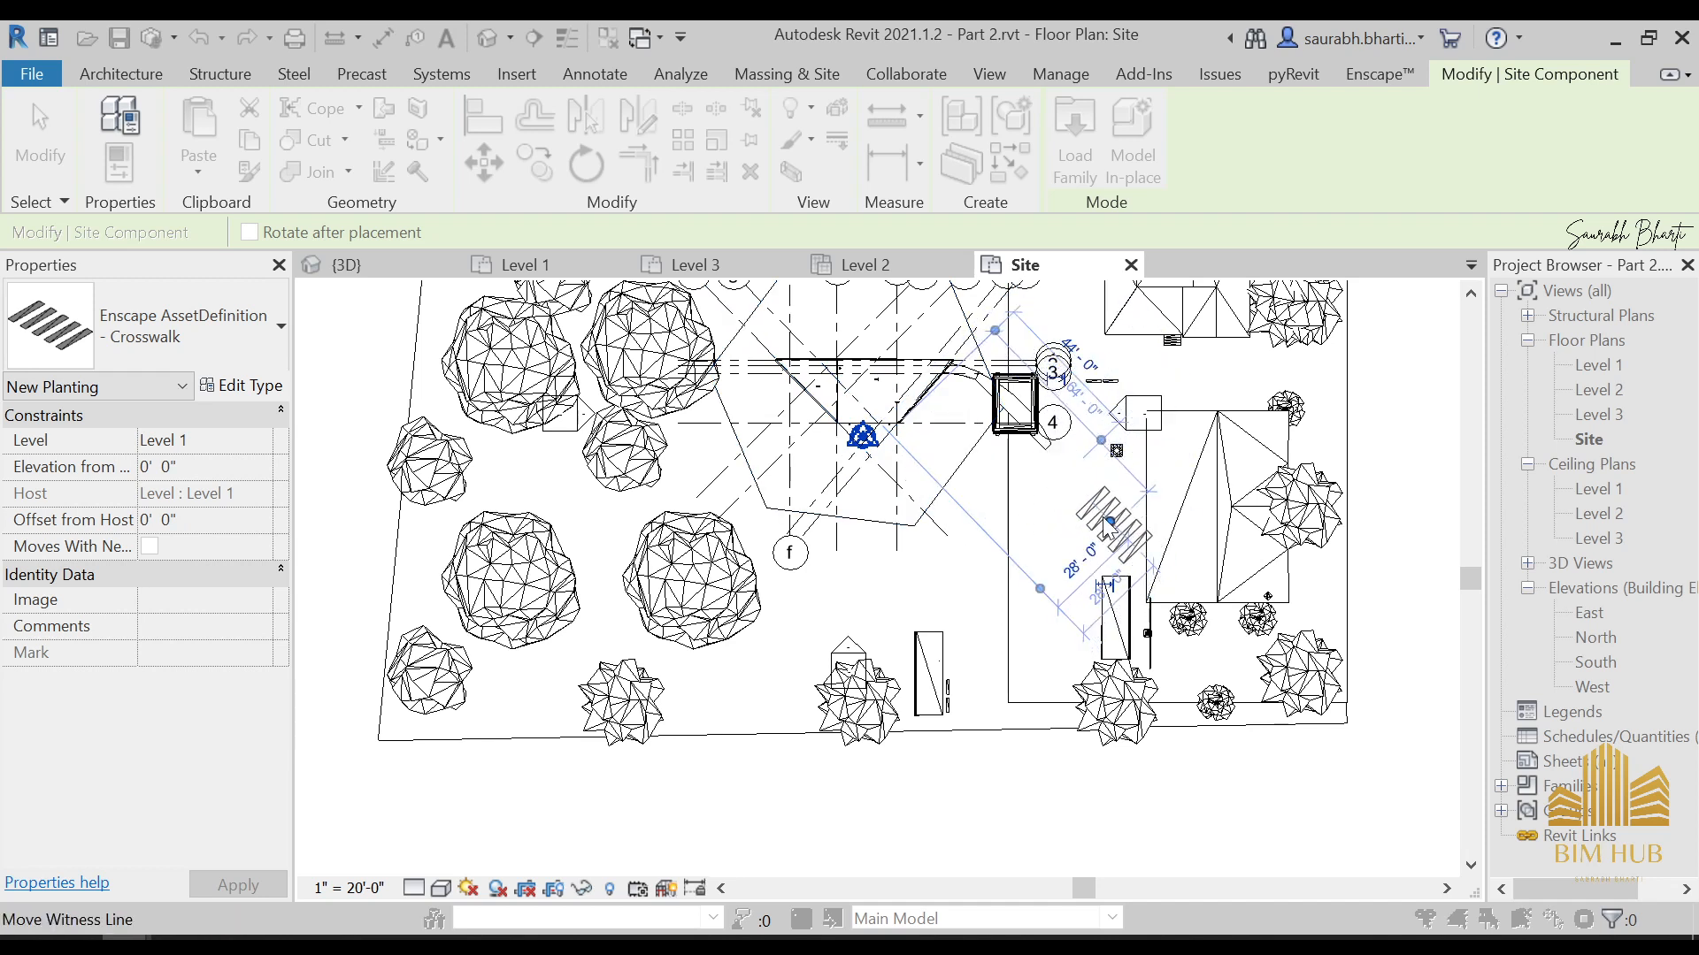
key(Escape)
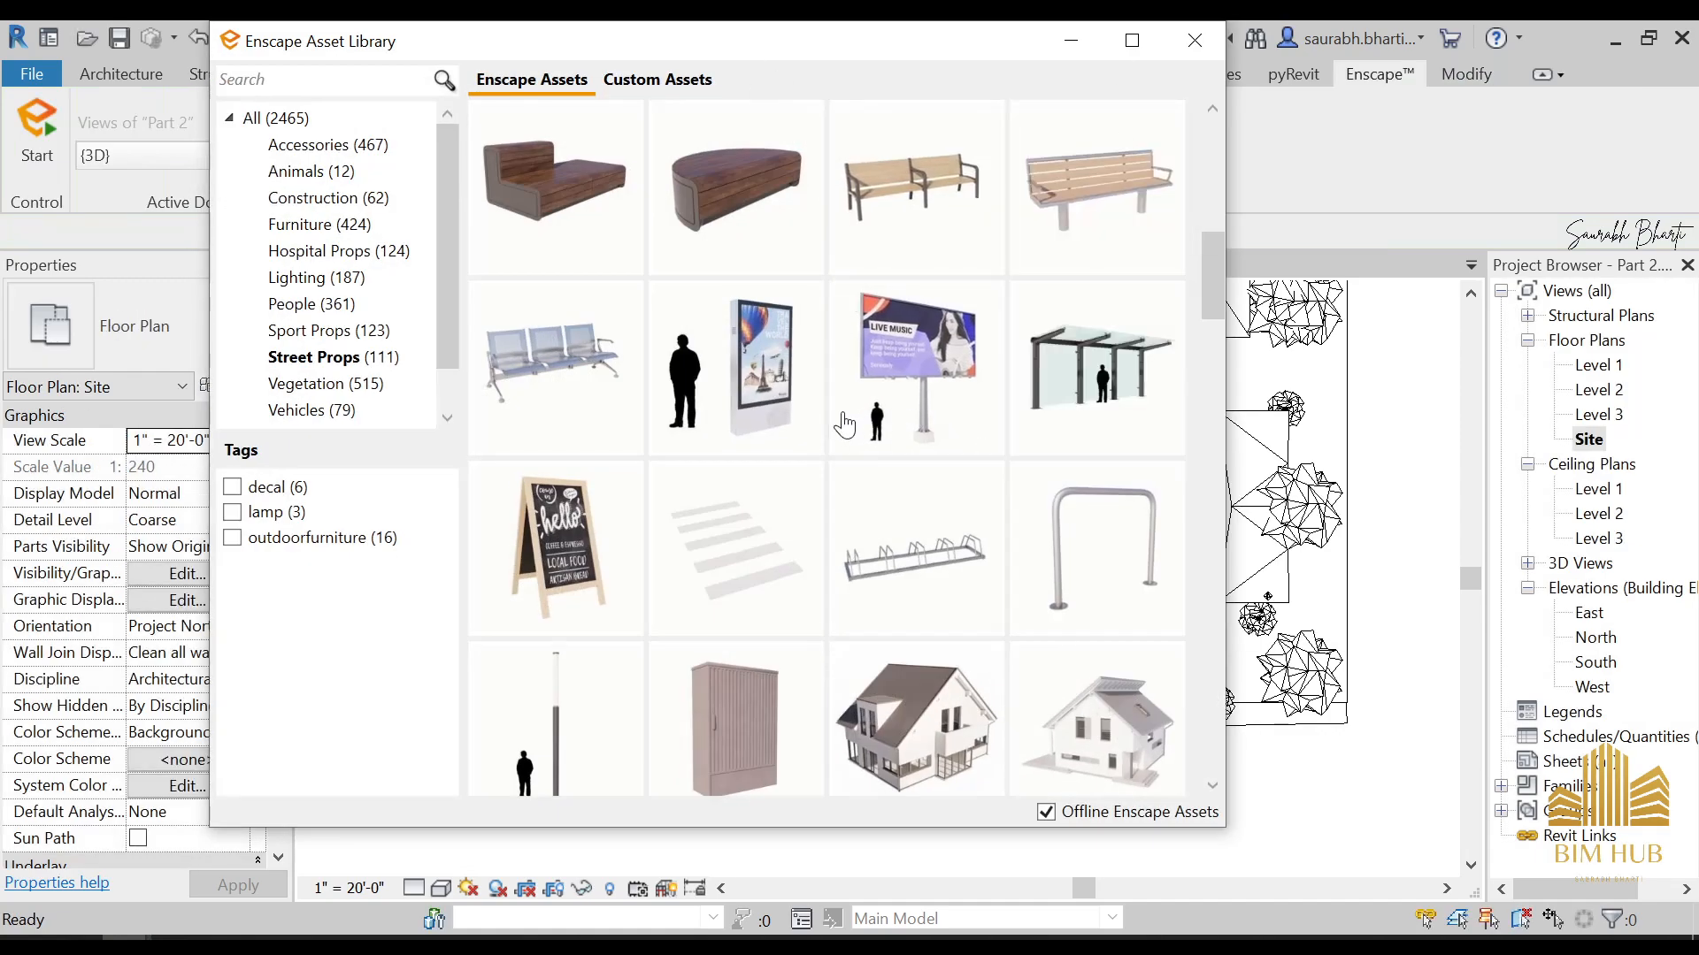
Leave the asset library, open the 3D view and temporarily hide the brown ground area topography around the crosswalk
scroll(846, 428, up, 3)
scroll(840, 460, down, 5)
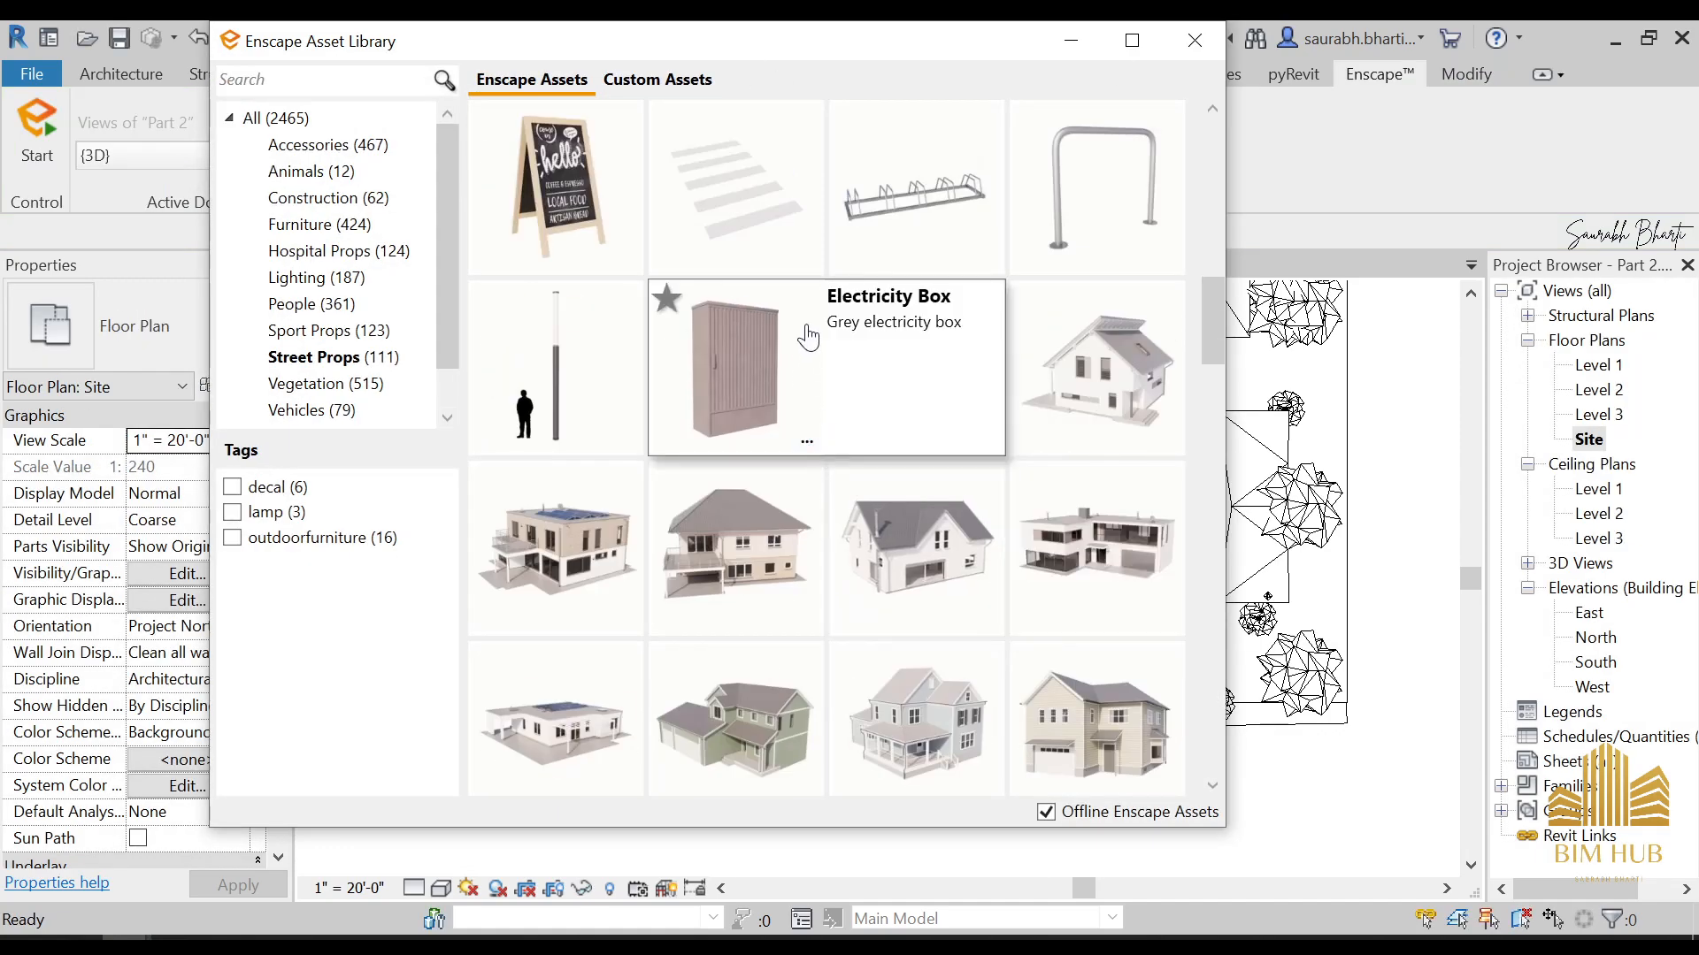
click(1097, 39)
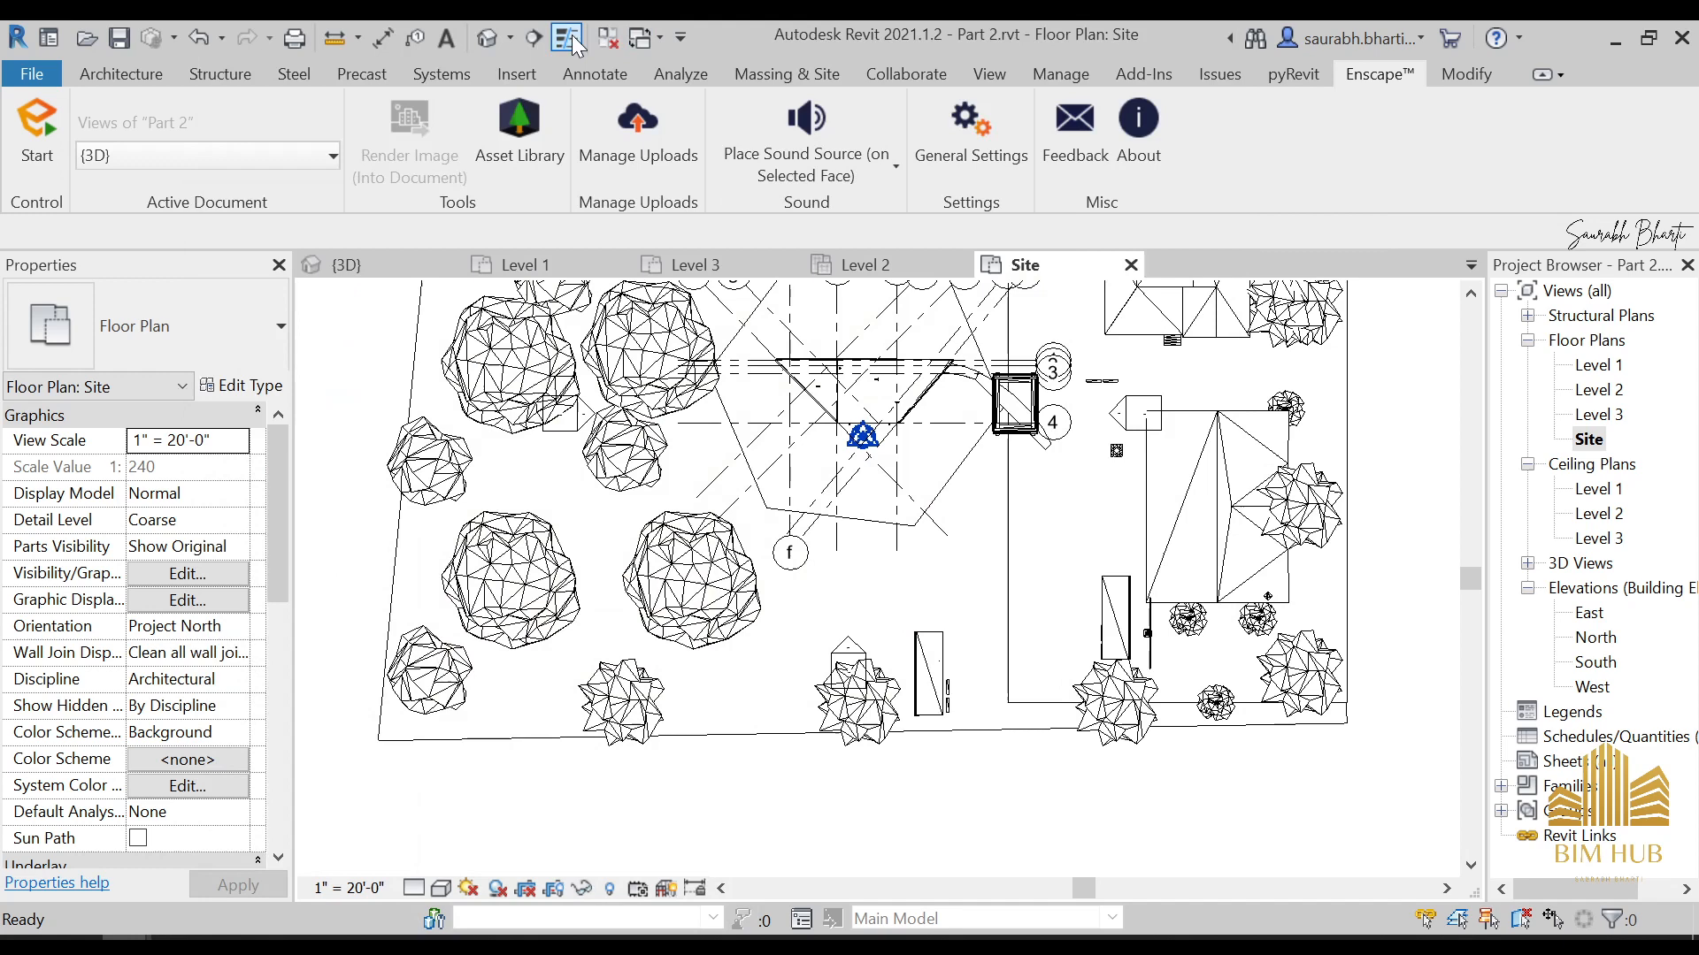
click(492, 39)
shift+middle_drag(921, 587, 1136, 380)
scroll(981, 470, up, 3)
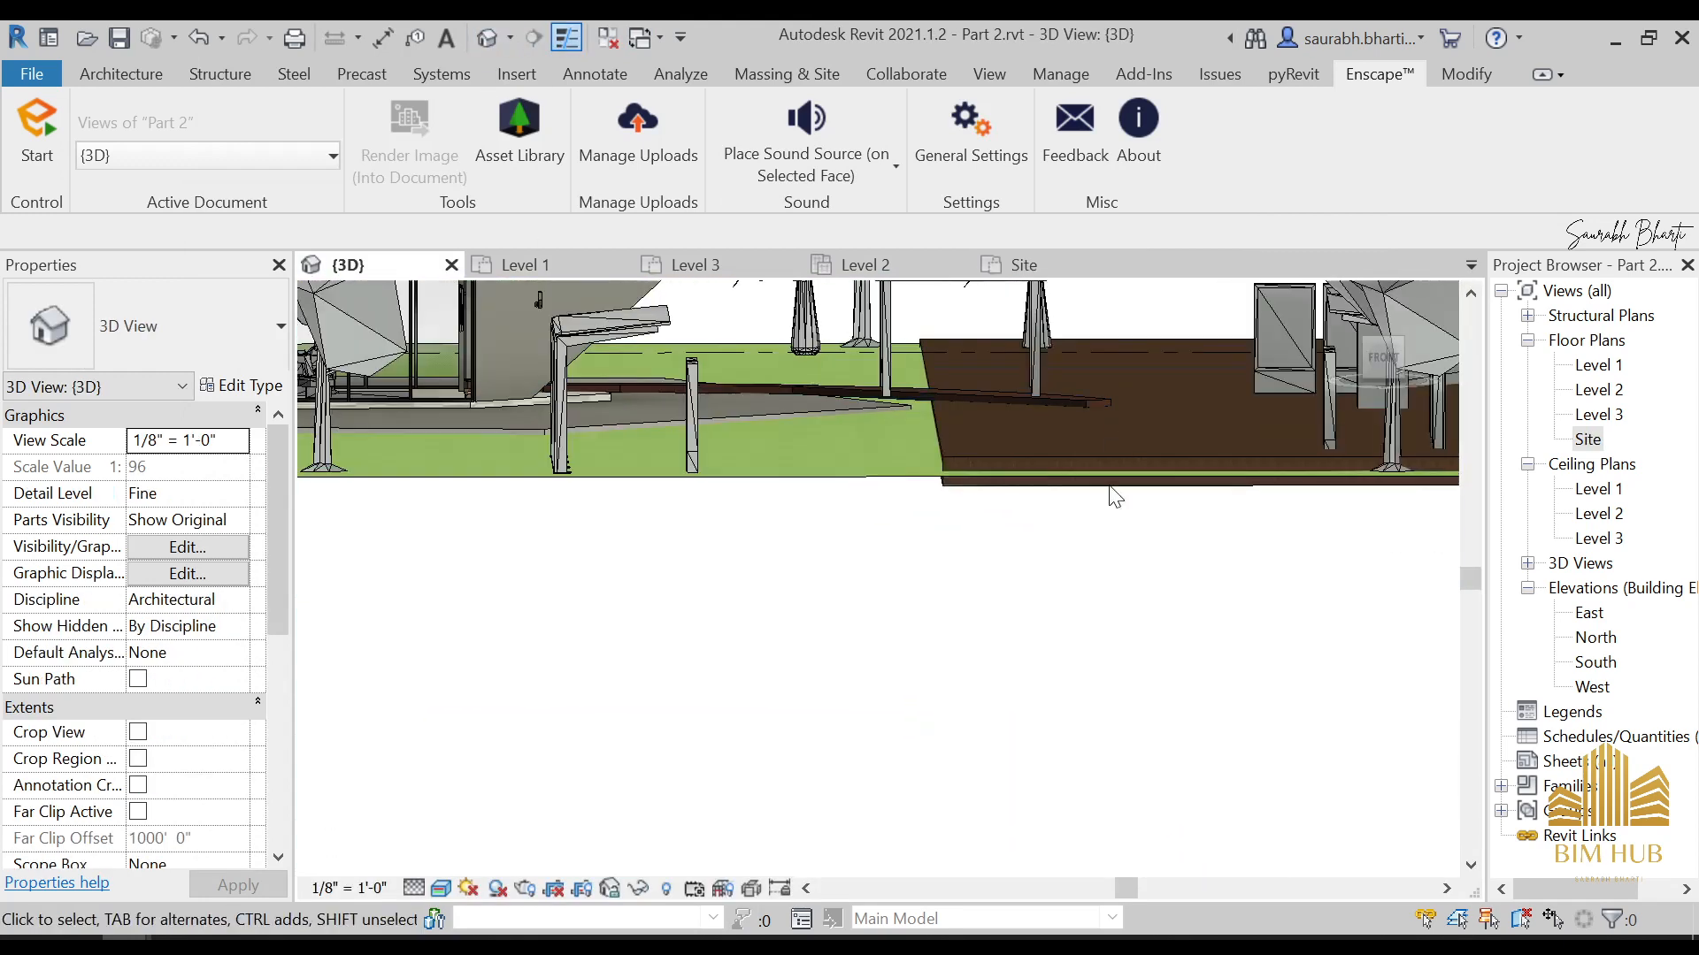
click(1114, 500)
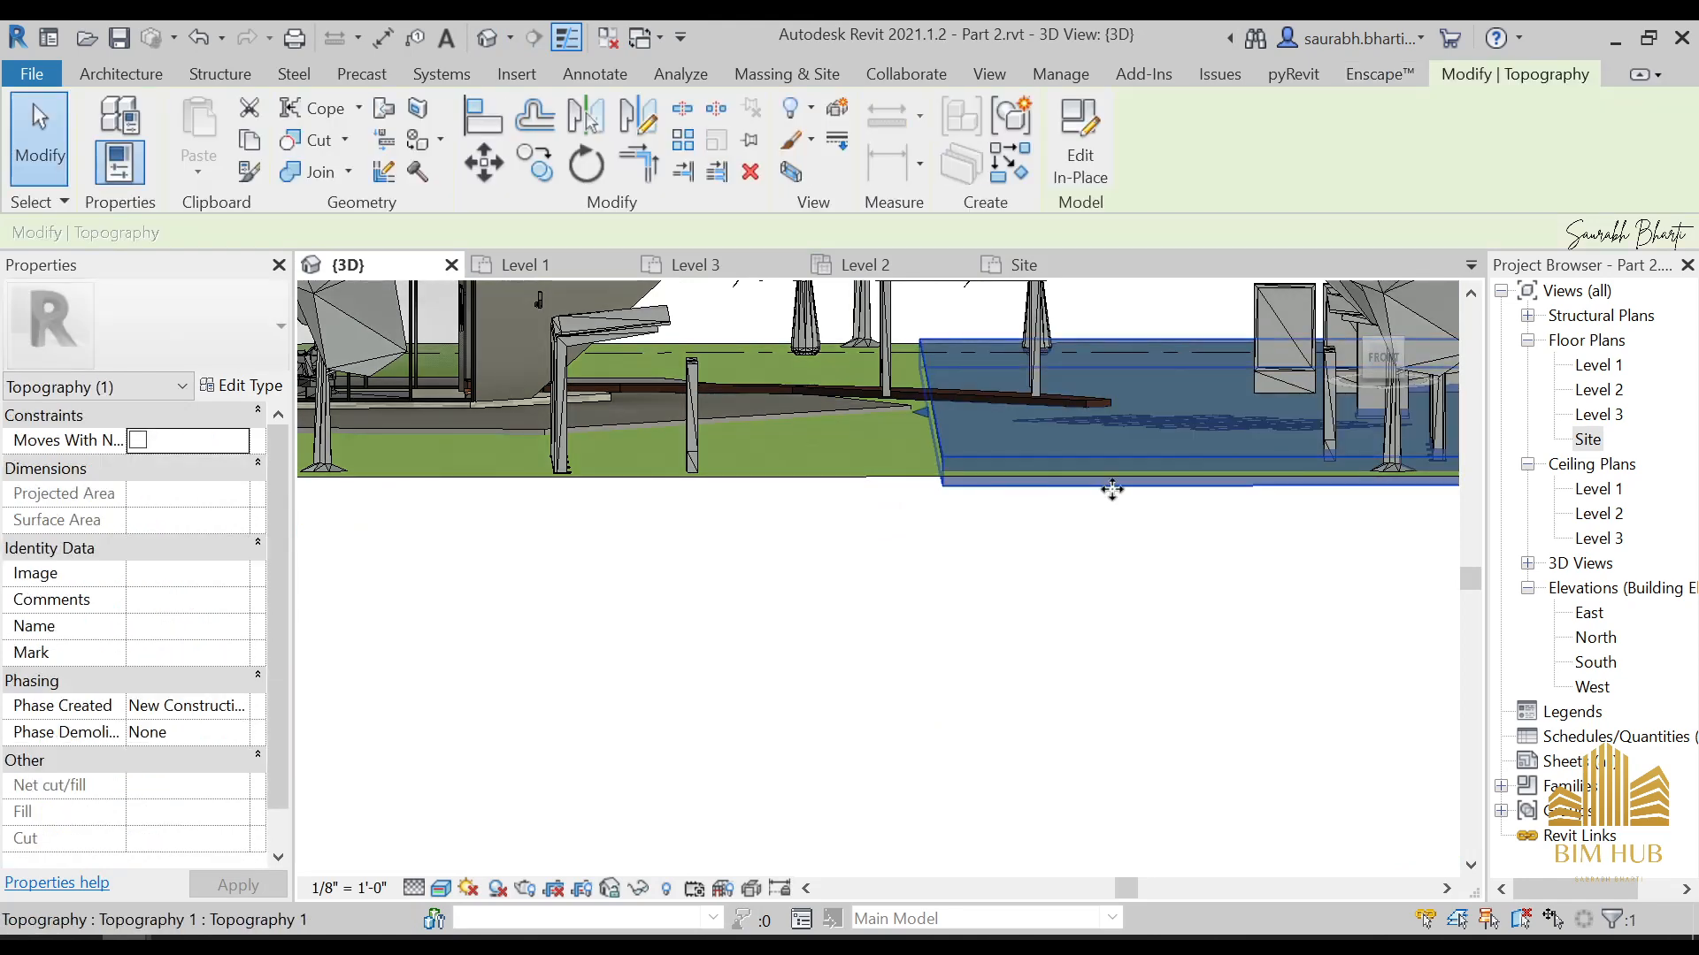
key(h)
key(h)
shift+middle_drag(1192, 510, 1210, 618)
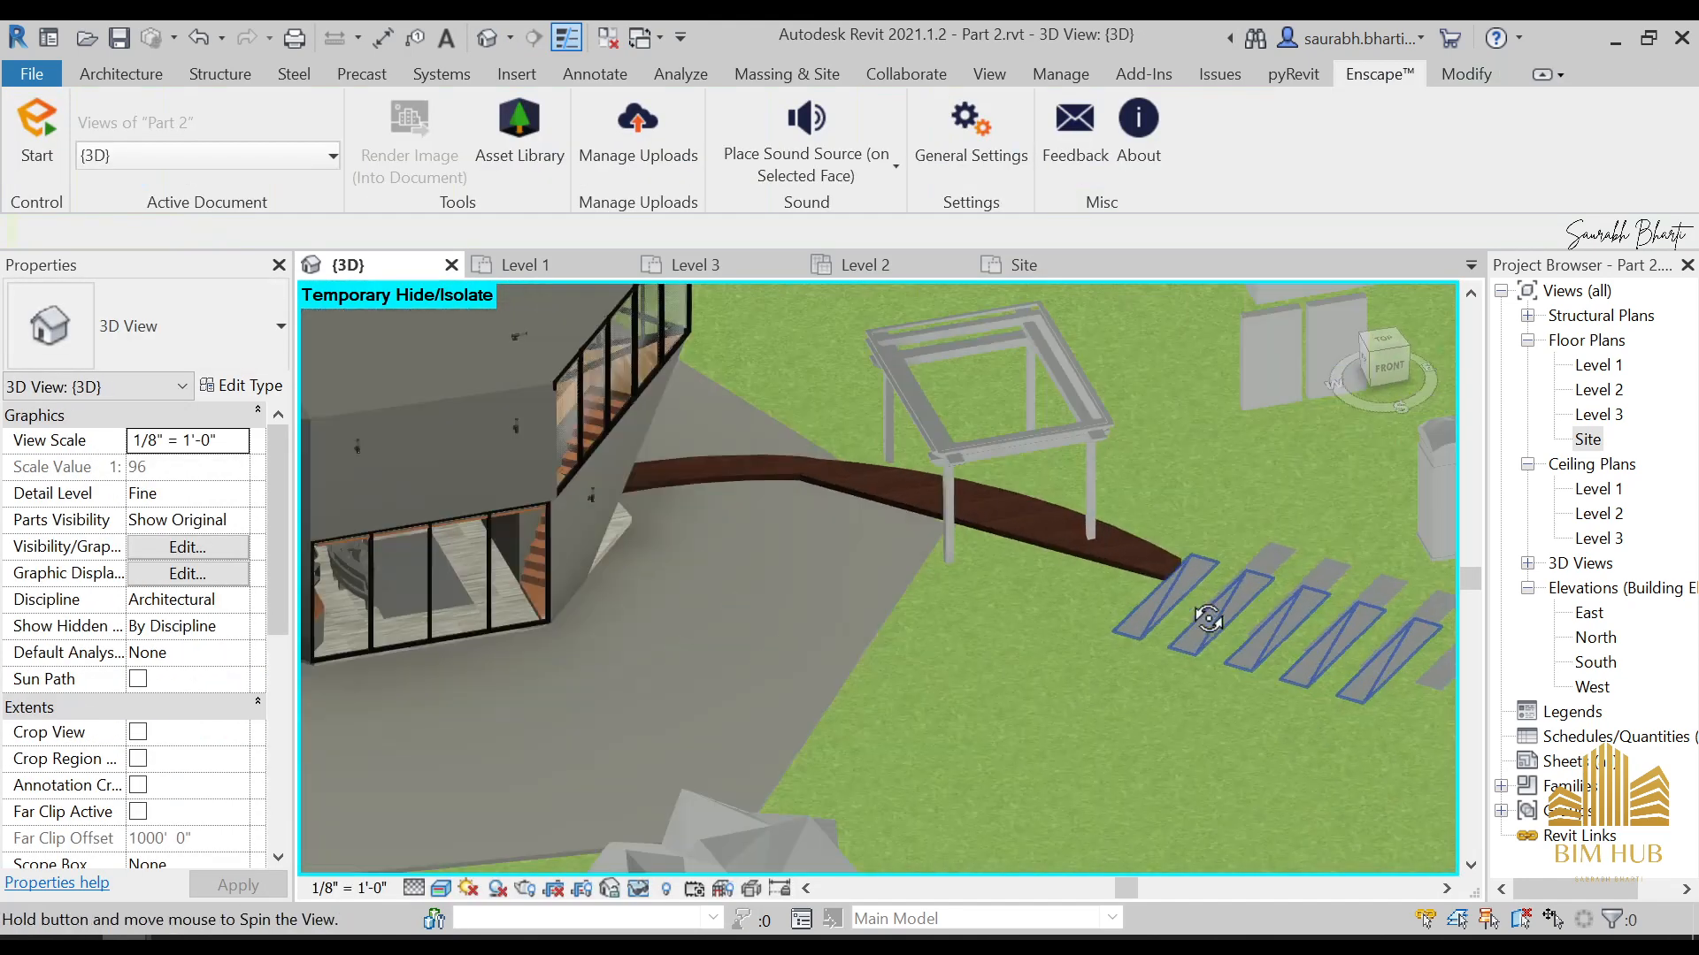
Delete the duplicate crosswalk and set the remaining crosswalk's elevation from level to 0' 6"
click(1281, 555)
key(Delete)
click(1283, 582)
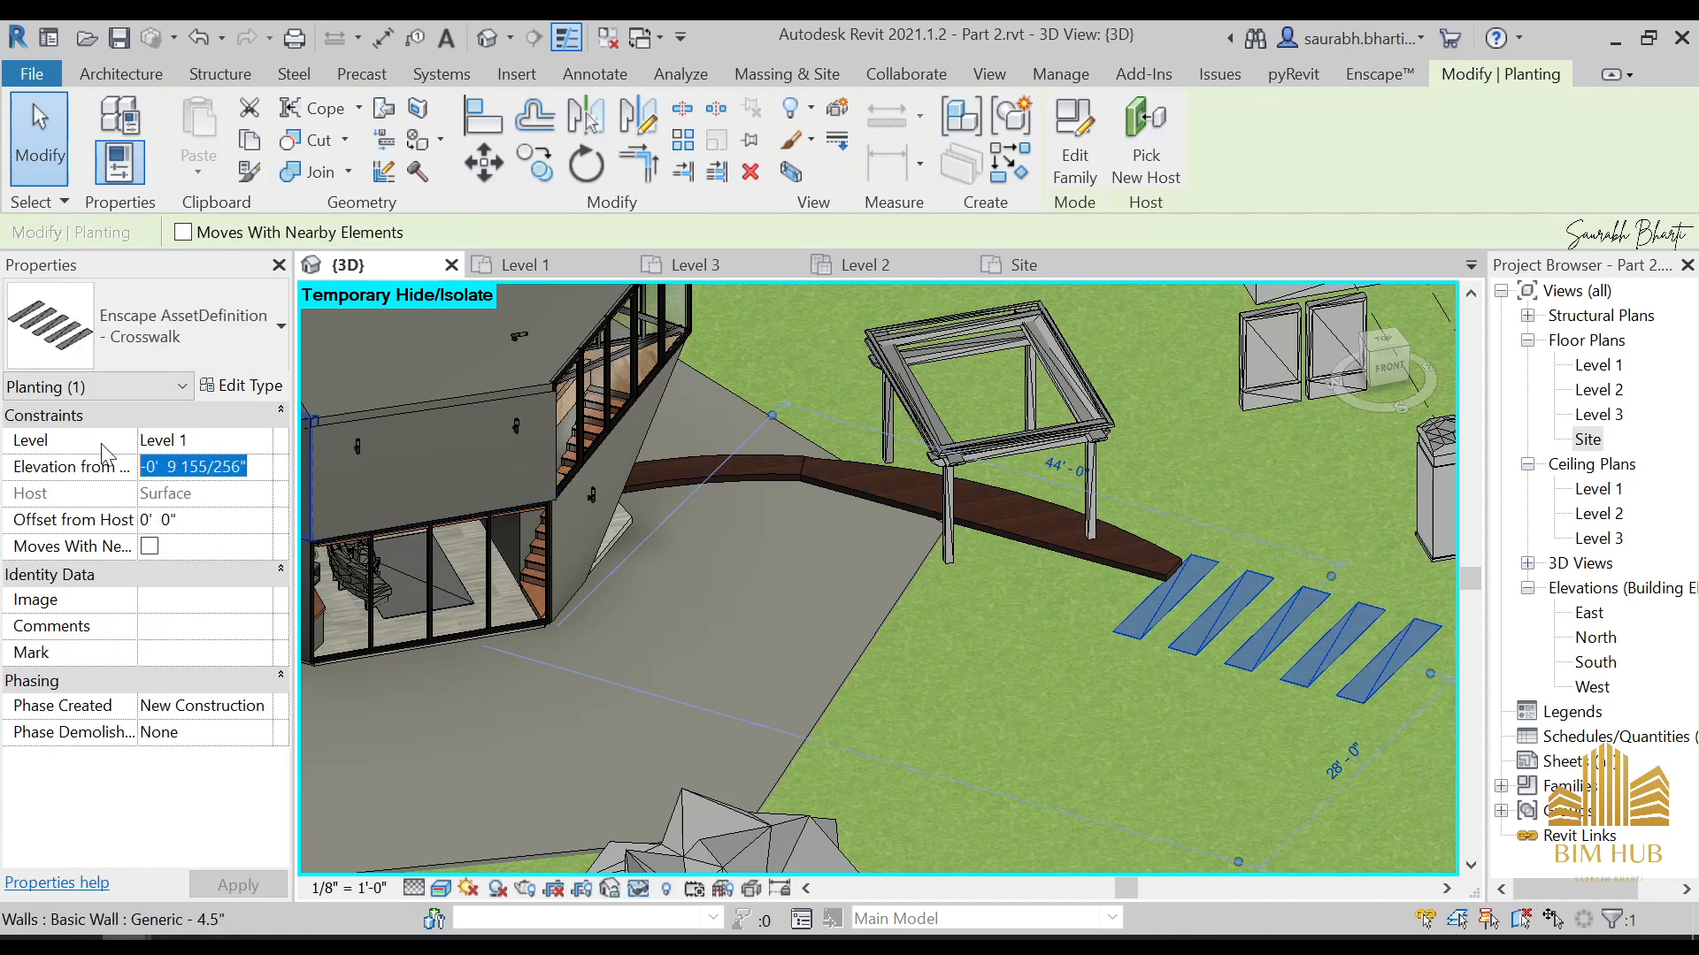
text(6)
key(Return)
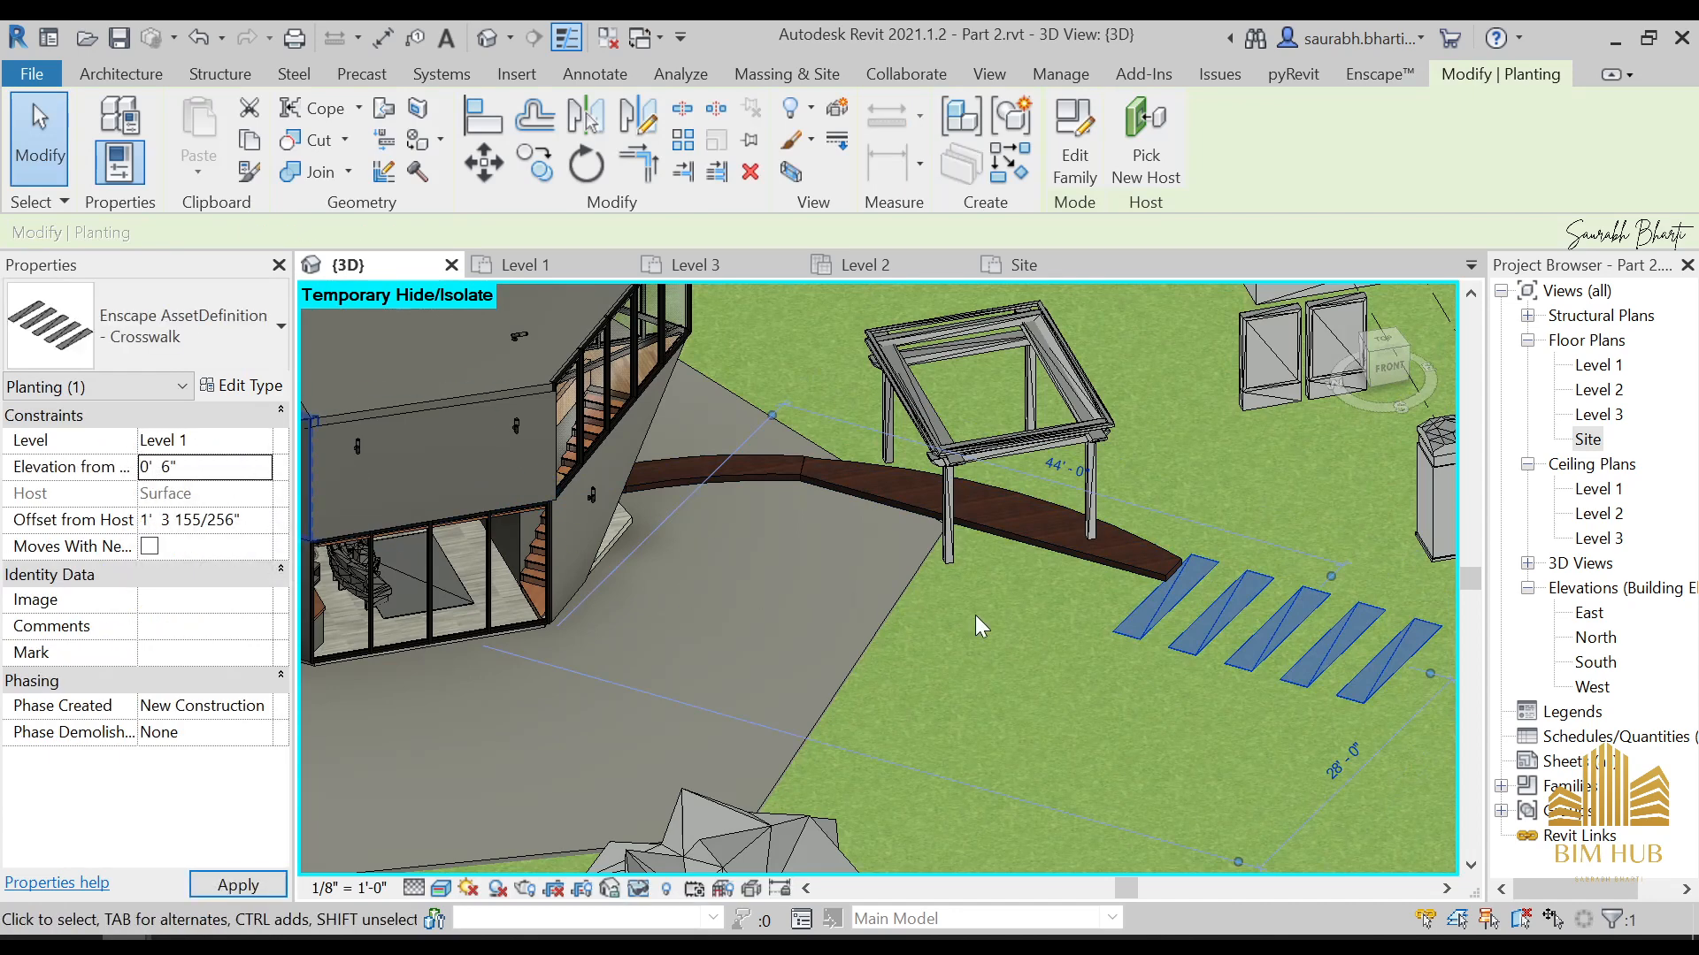
shift+middle_drag(1256, 712, 1221, 548)
key(Escape)
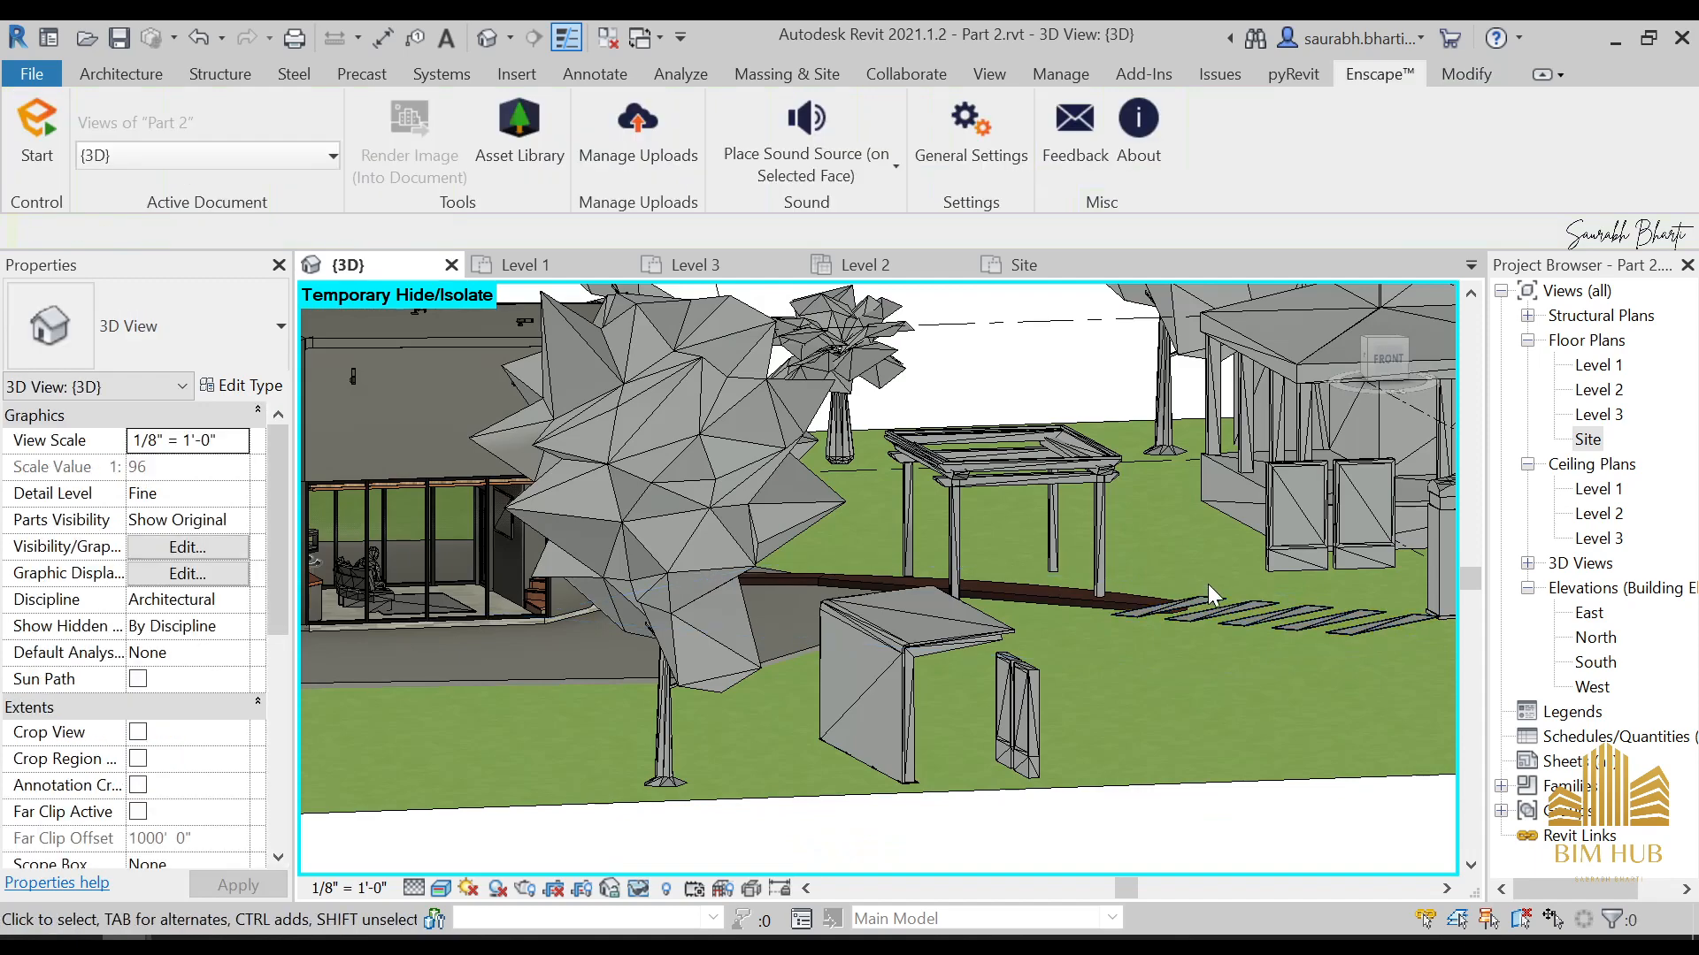
Restore the temporarily hidden ground area and examine the whole populated site in 3D
shift+middle_drag(1197, 639, 1012, 629)
click(1241, 816)
key(Escape)
scroll(1306, 801, down, 2)
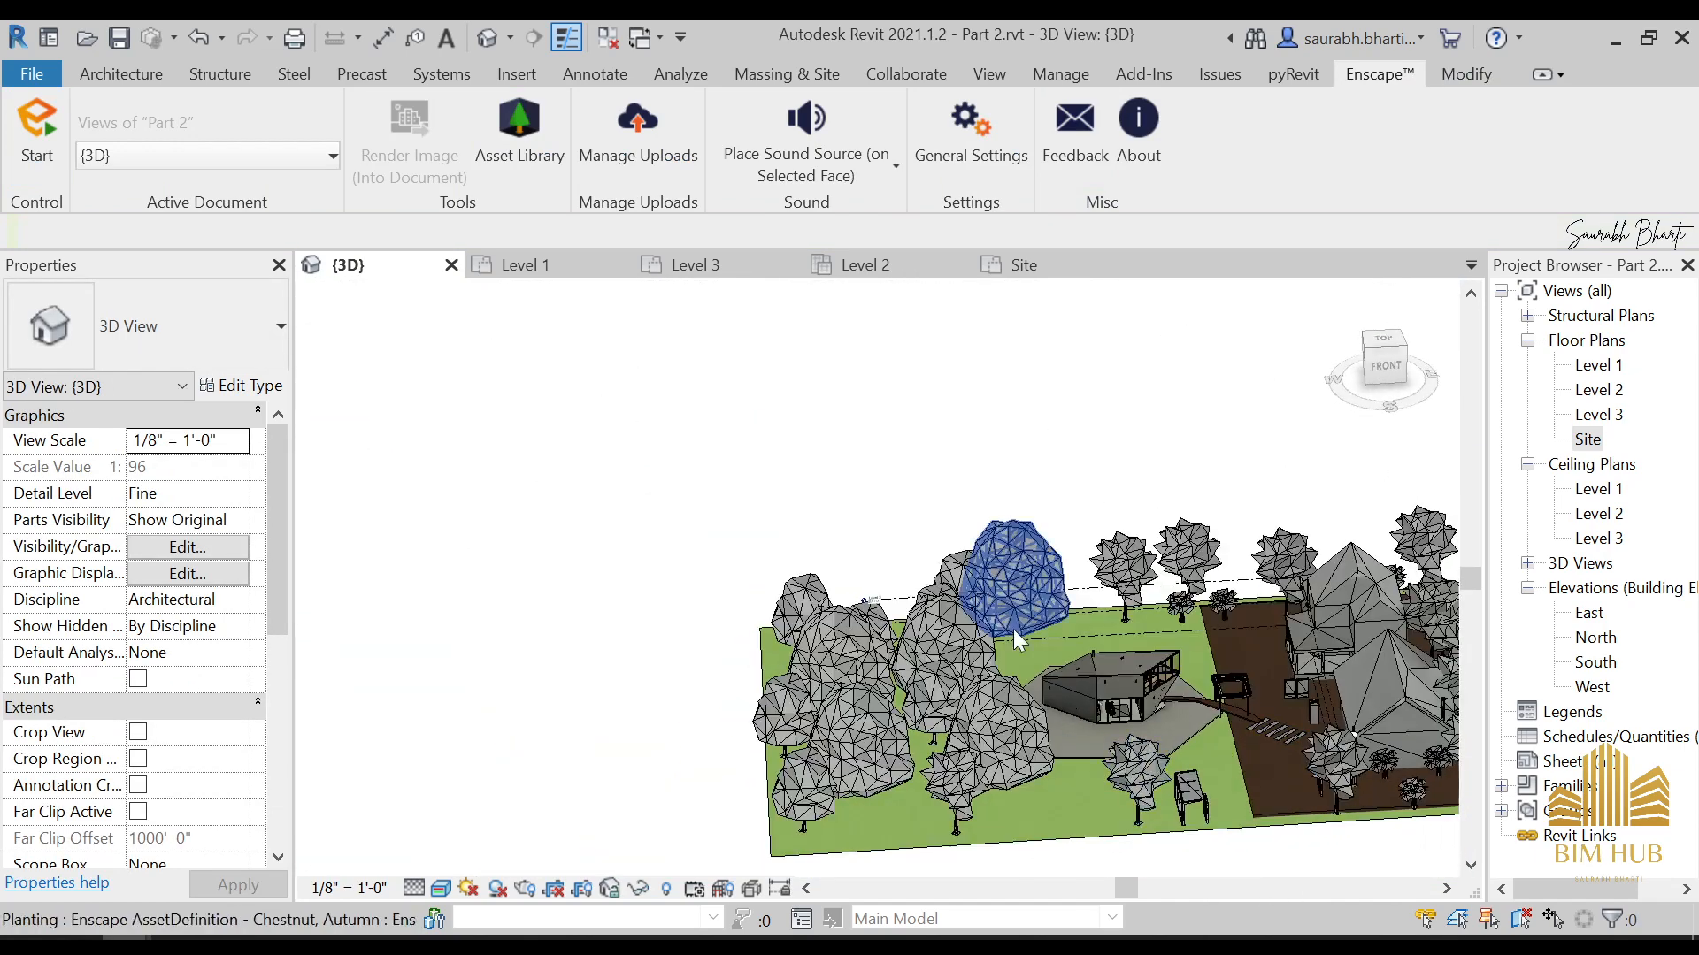
scroll(1154, 718, up, 5)
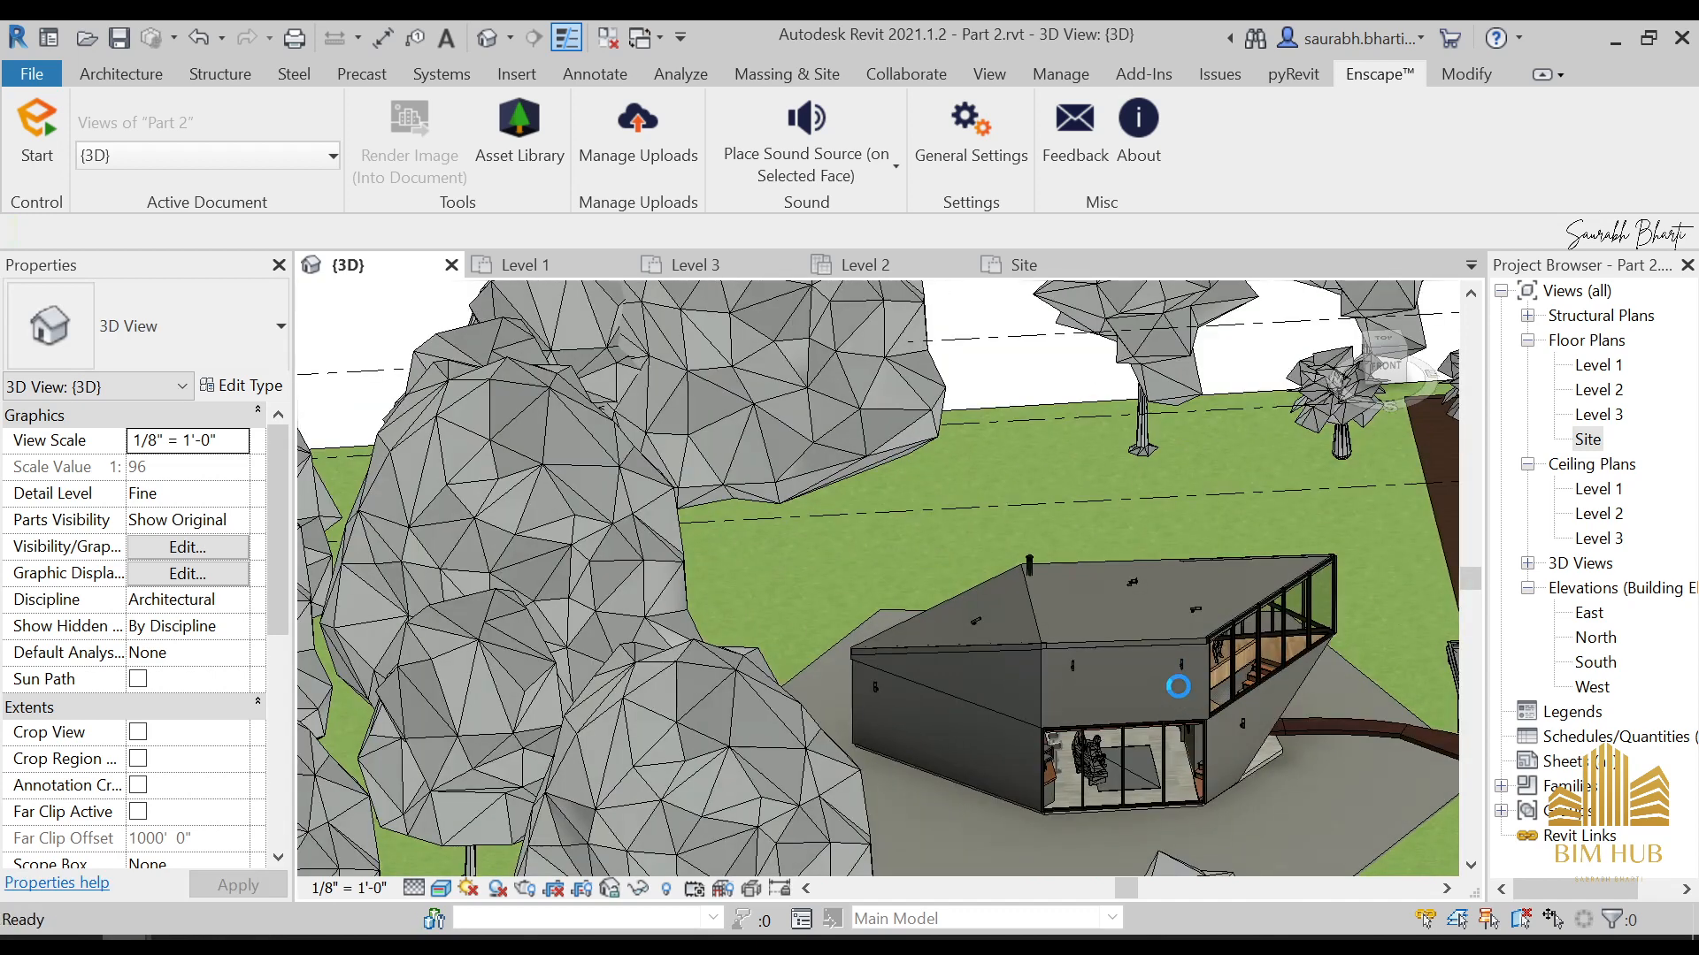
scroll(1037, 680, down, 2)
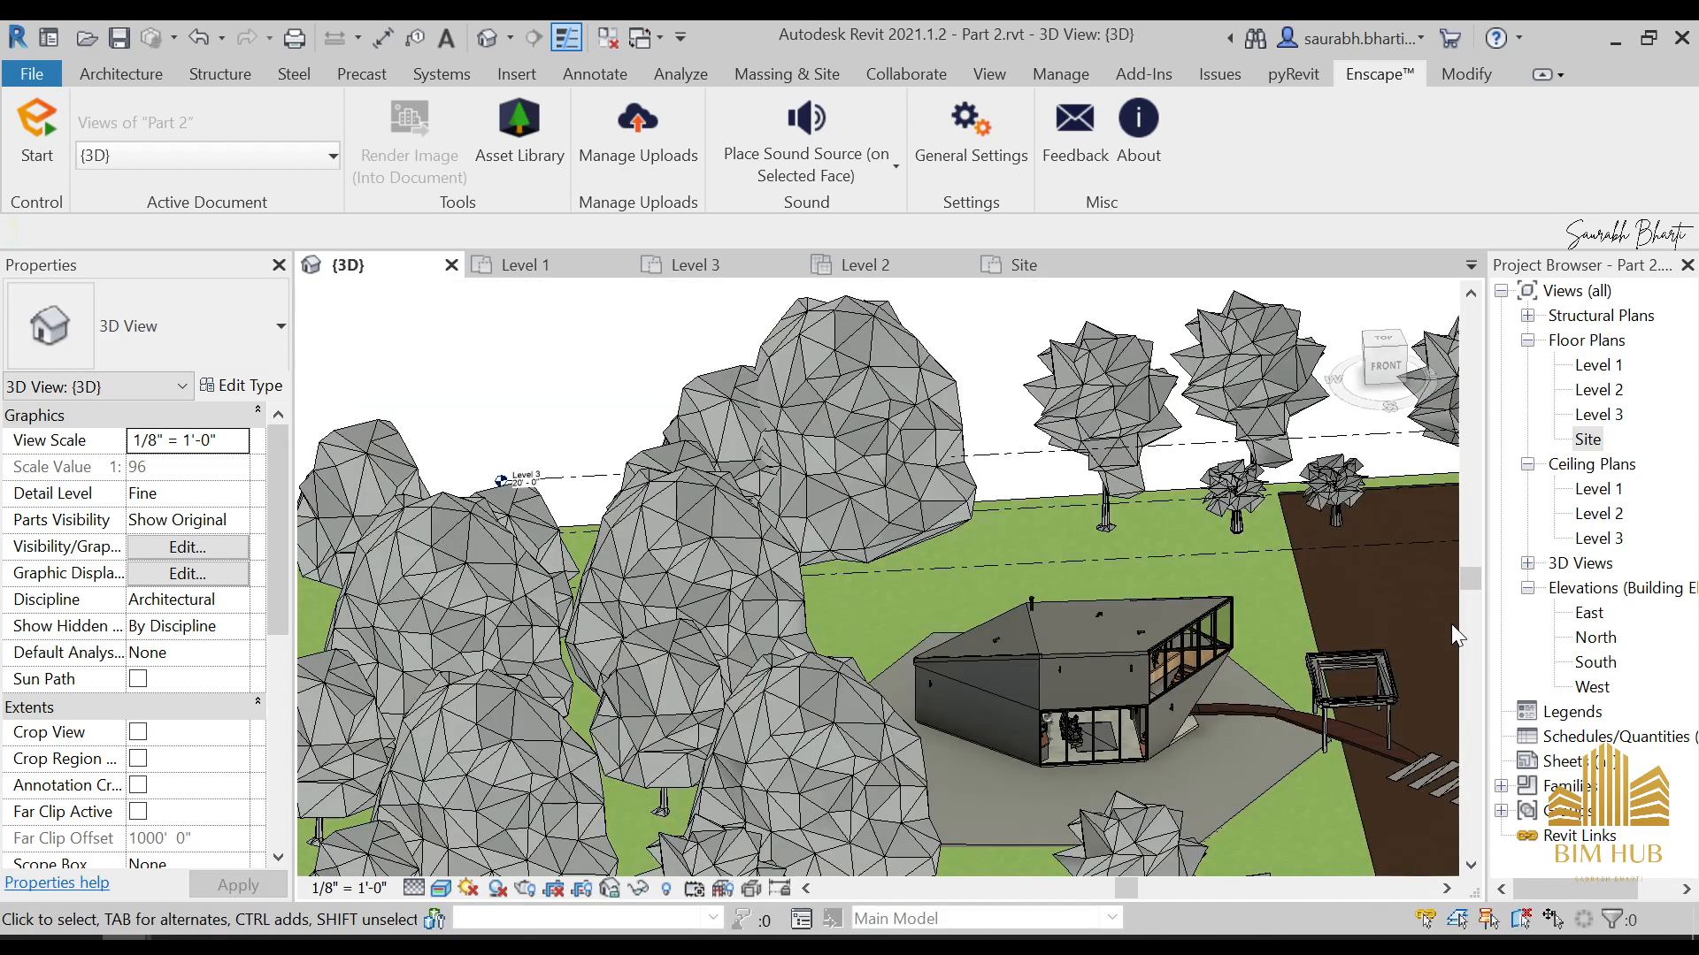
scroll(1218, 731, down, 6)
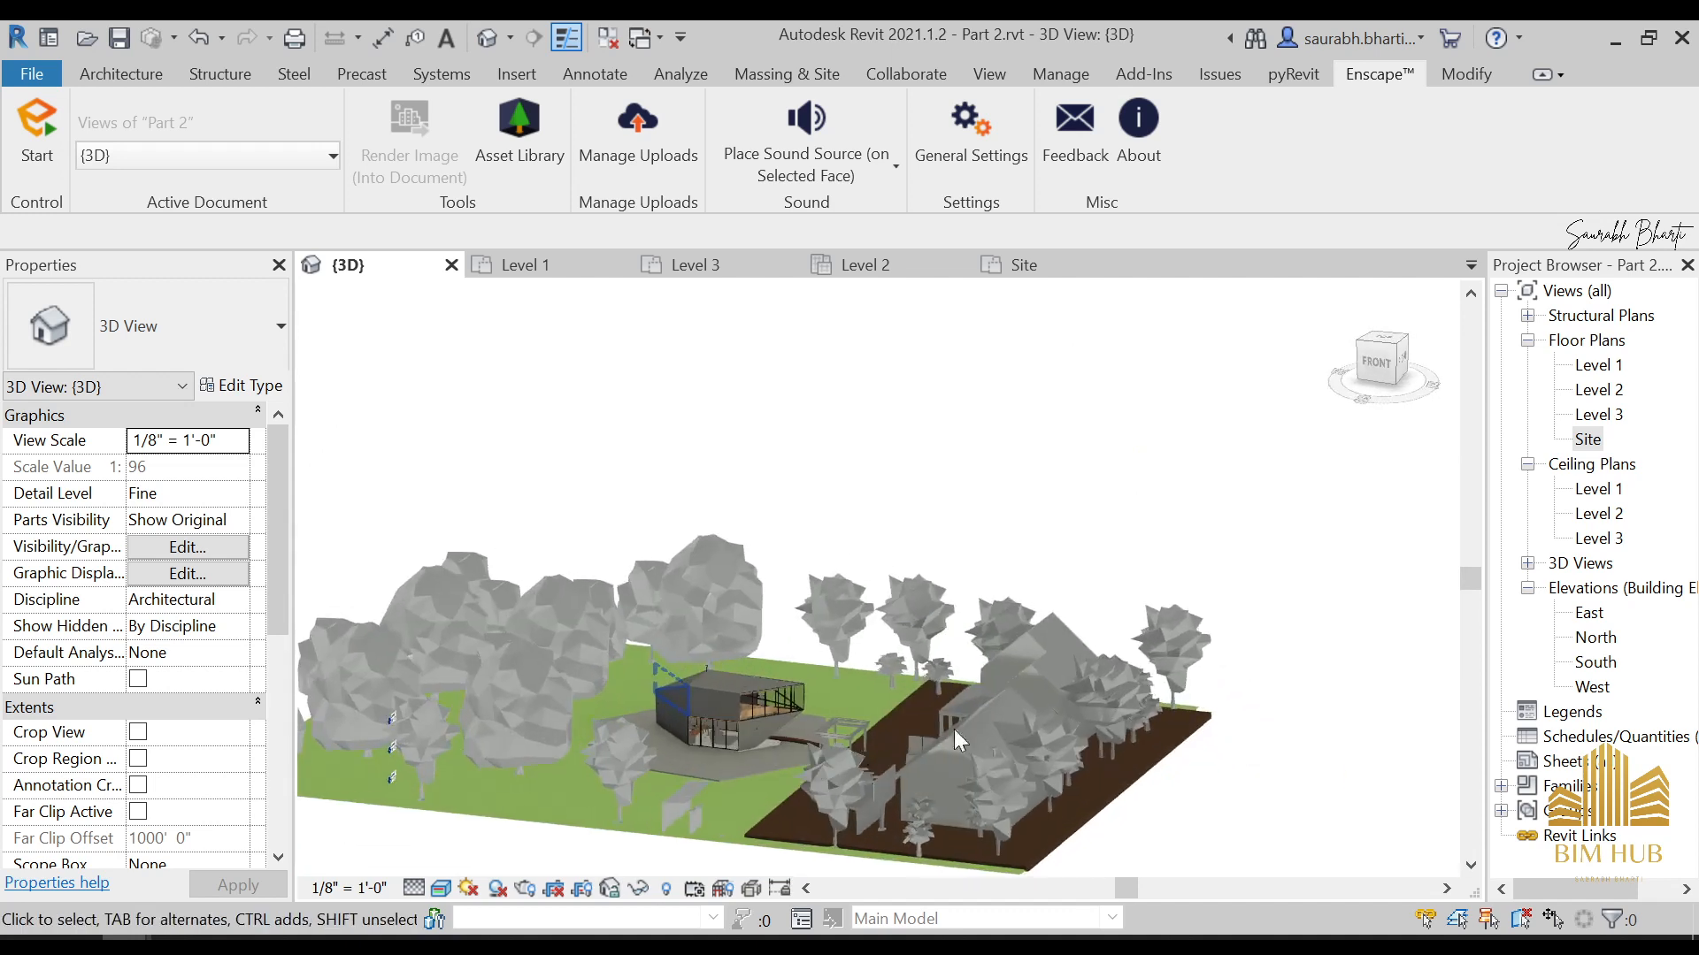
Open the Level 1 floor plan to show the house with its surrounding trees and street props
click(1566, 762)
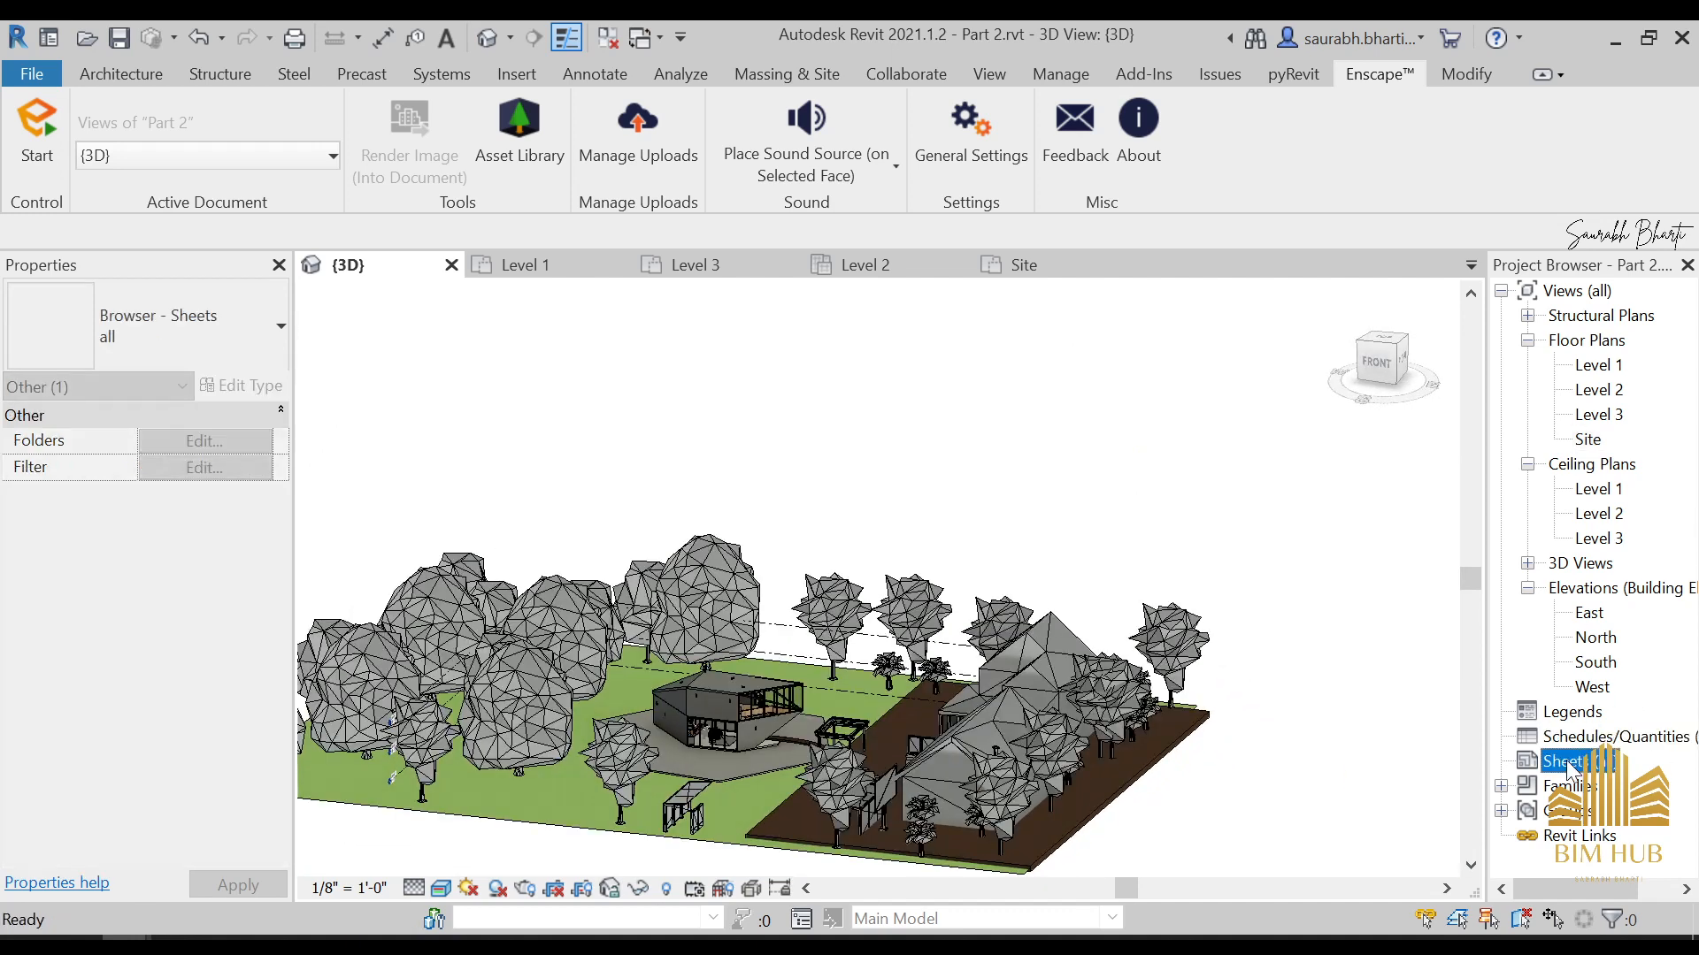
scroll(1309, 679, down, 2)
double_click(1598, 365)
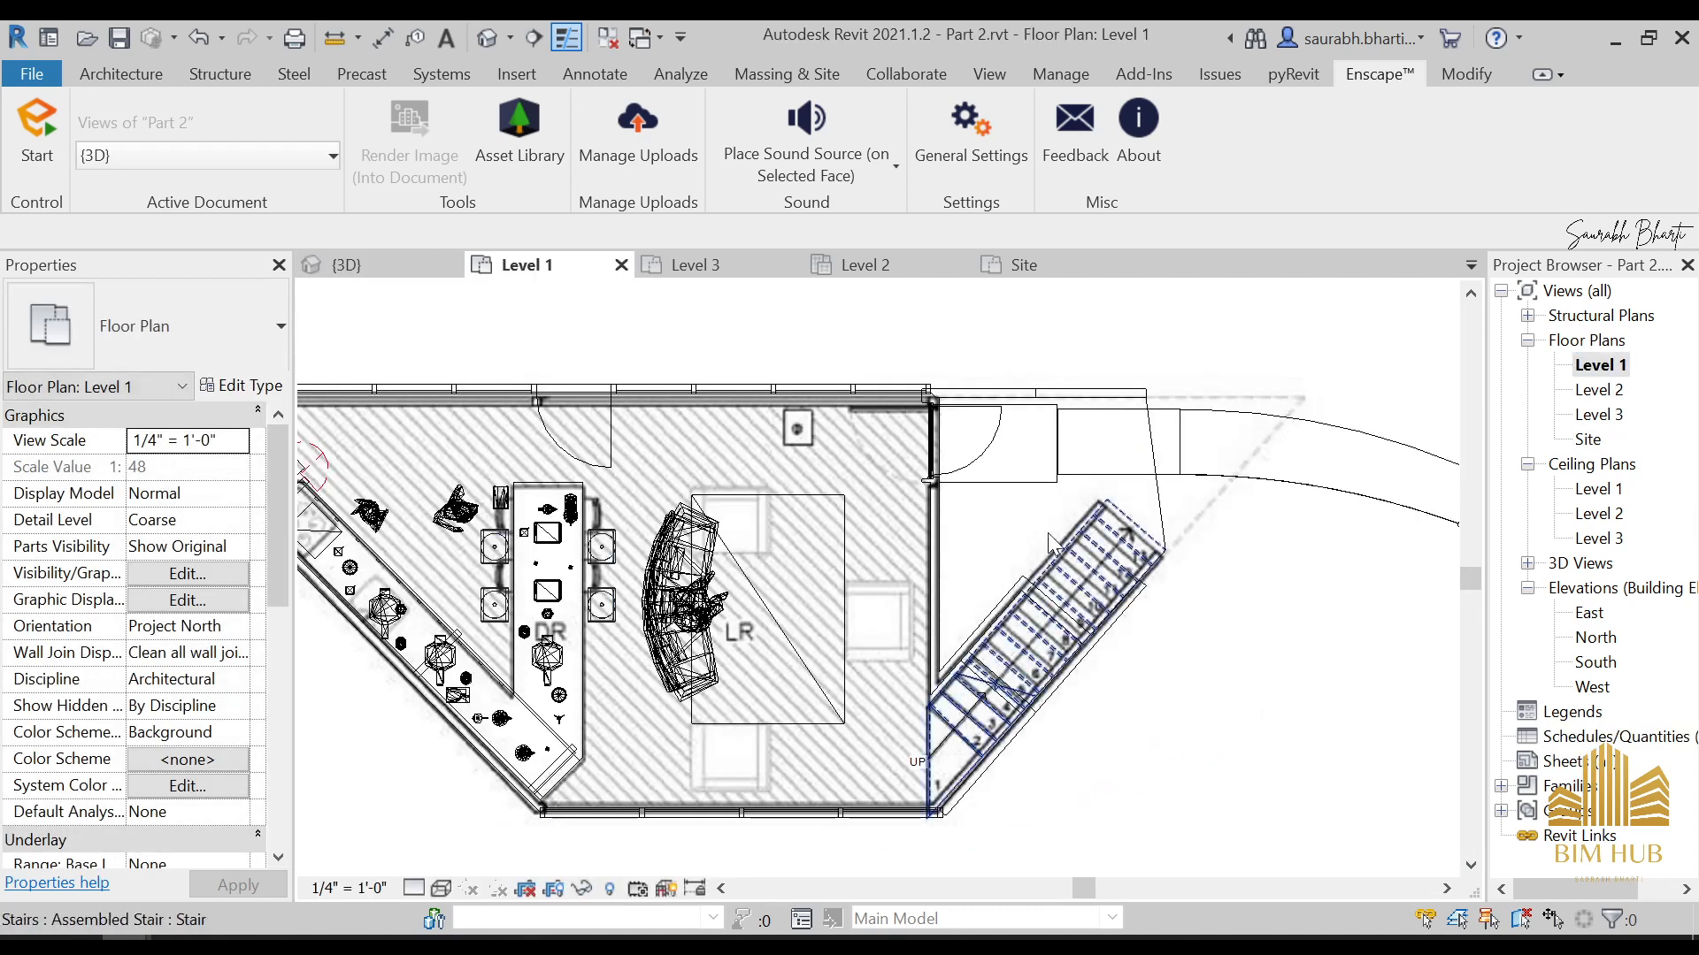
scroll(655, 487, down, 4)
Try hiding the large autumn chestnut and the whole planting category in the Level 1 plan, and undo both hides
click(504, 478)
right_click(507, 478)
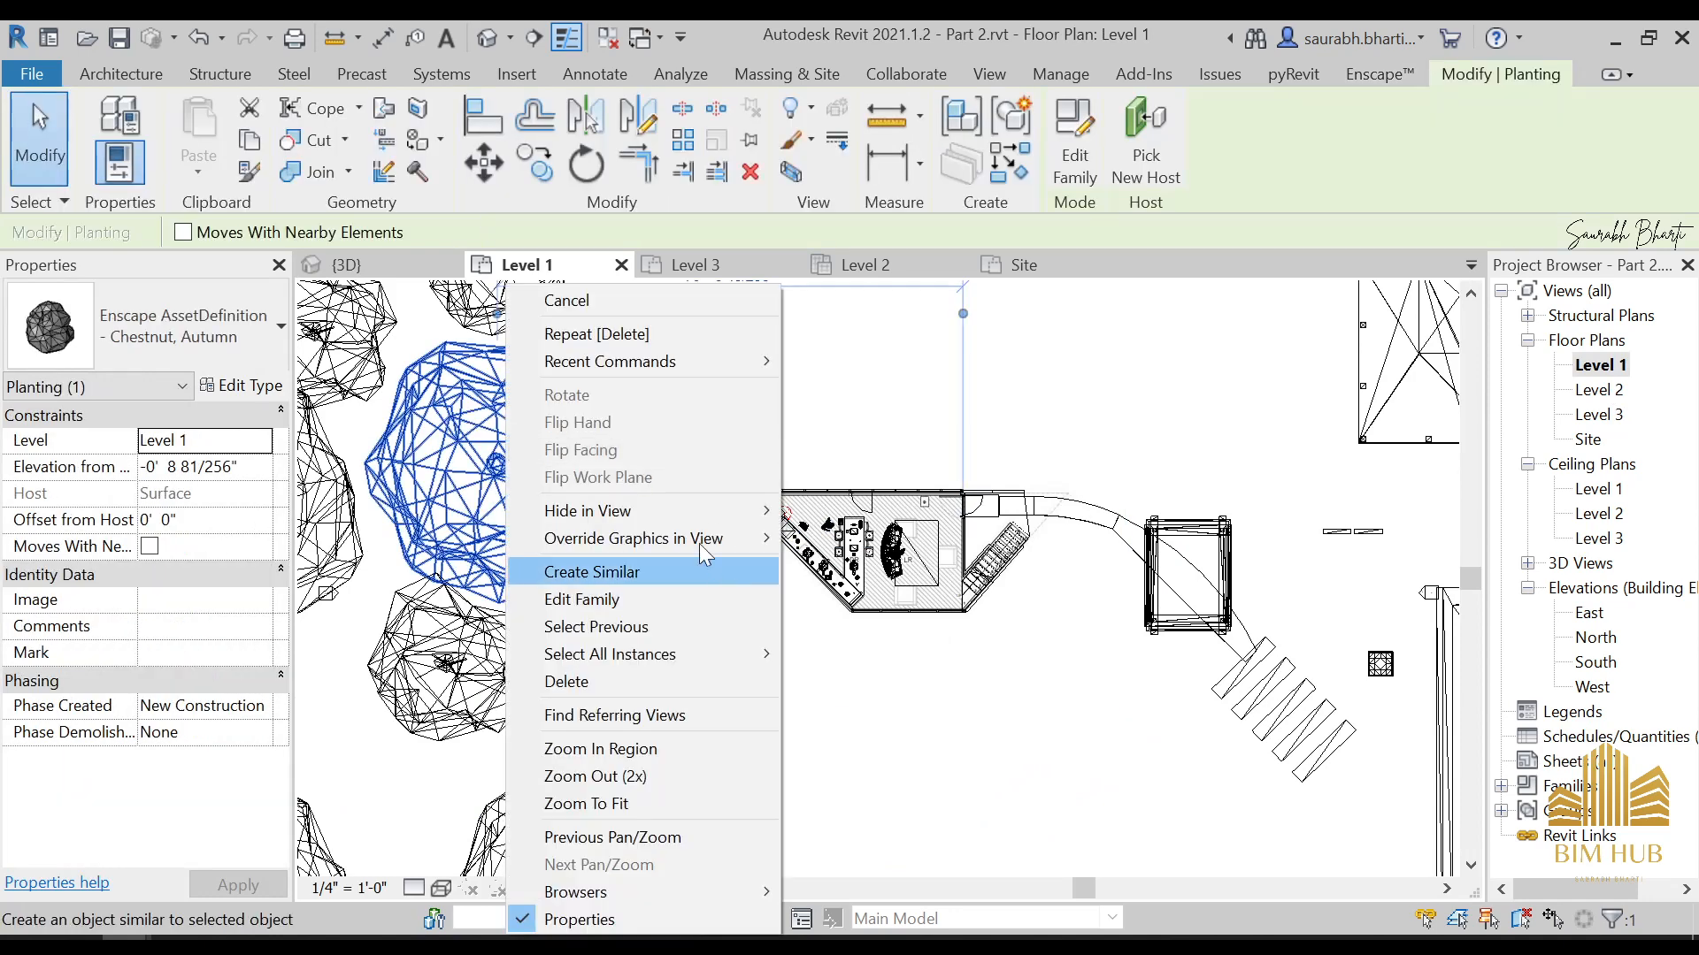
mouse_move(678, 510)
click(878, 519)
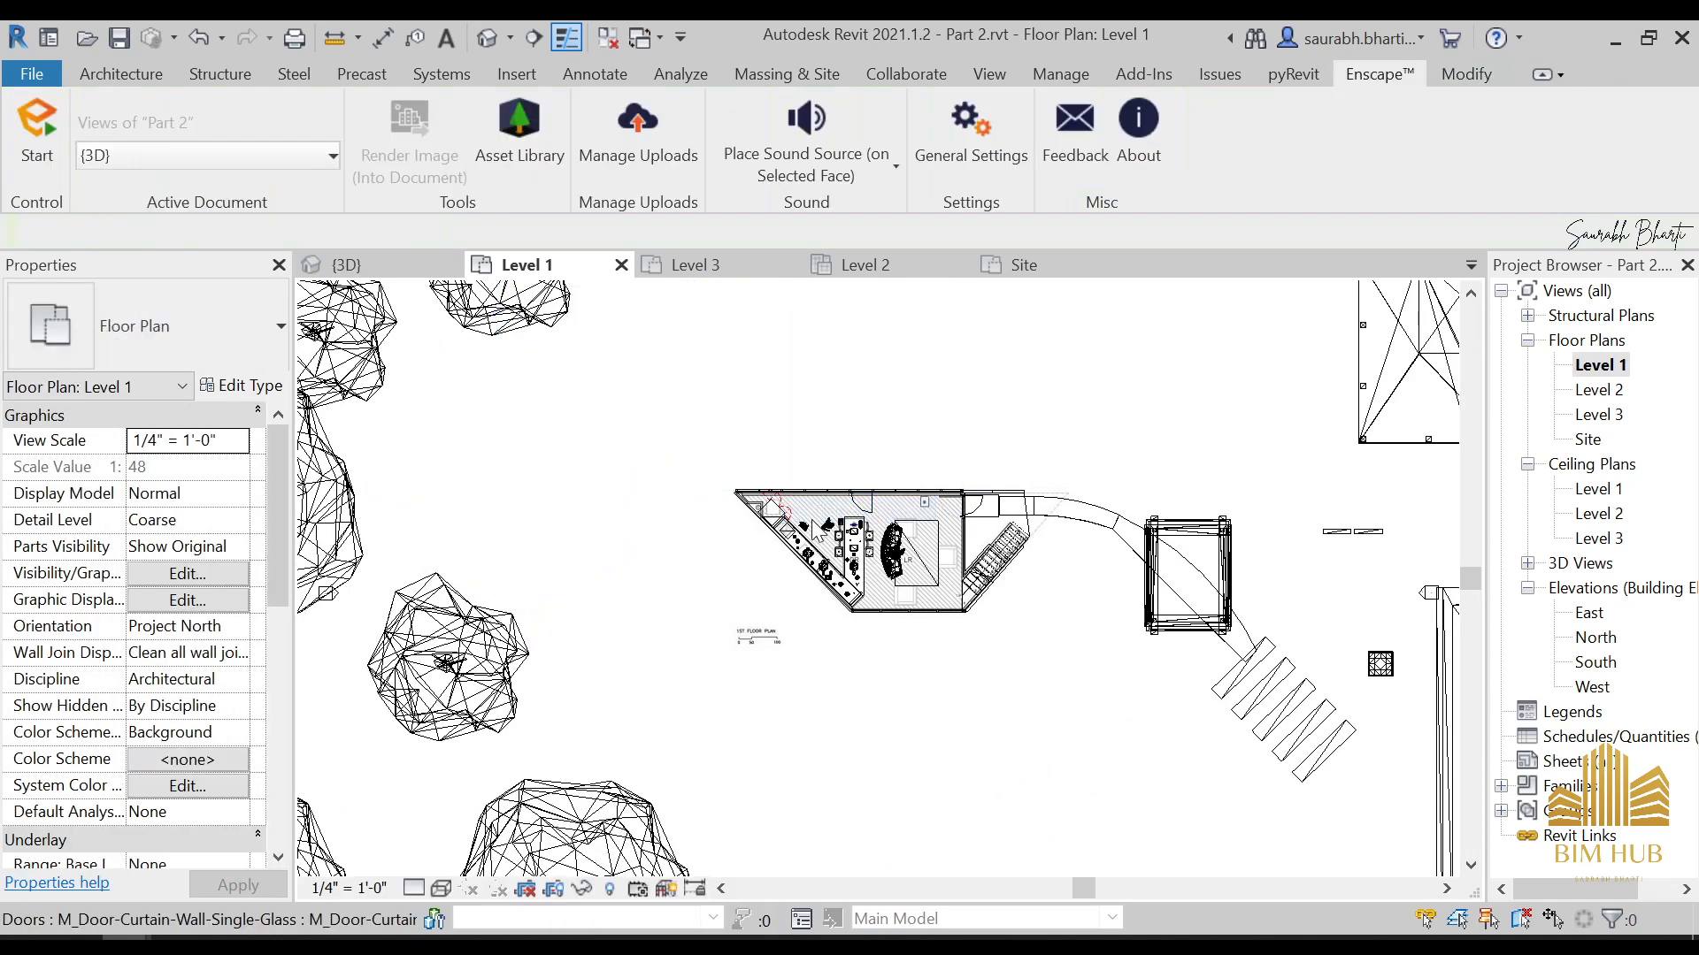
click(412, 583)
right_click(436, 586)
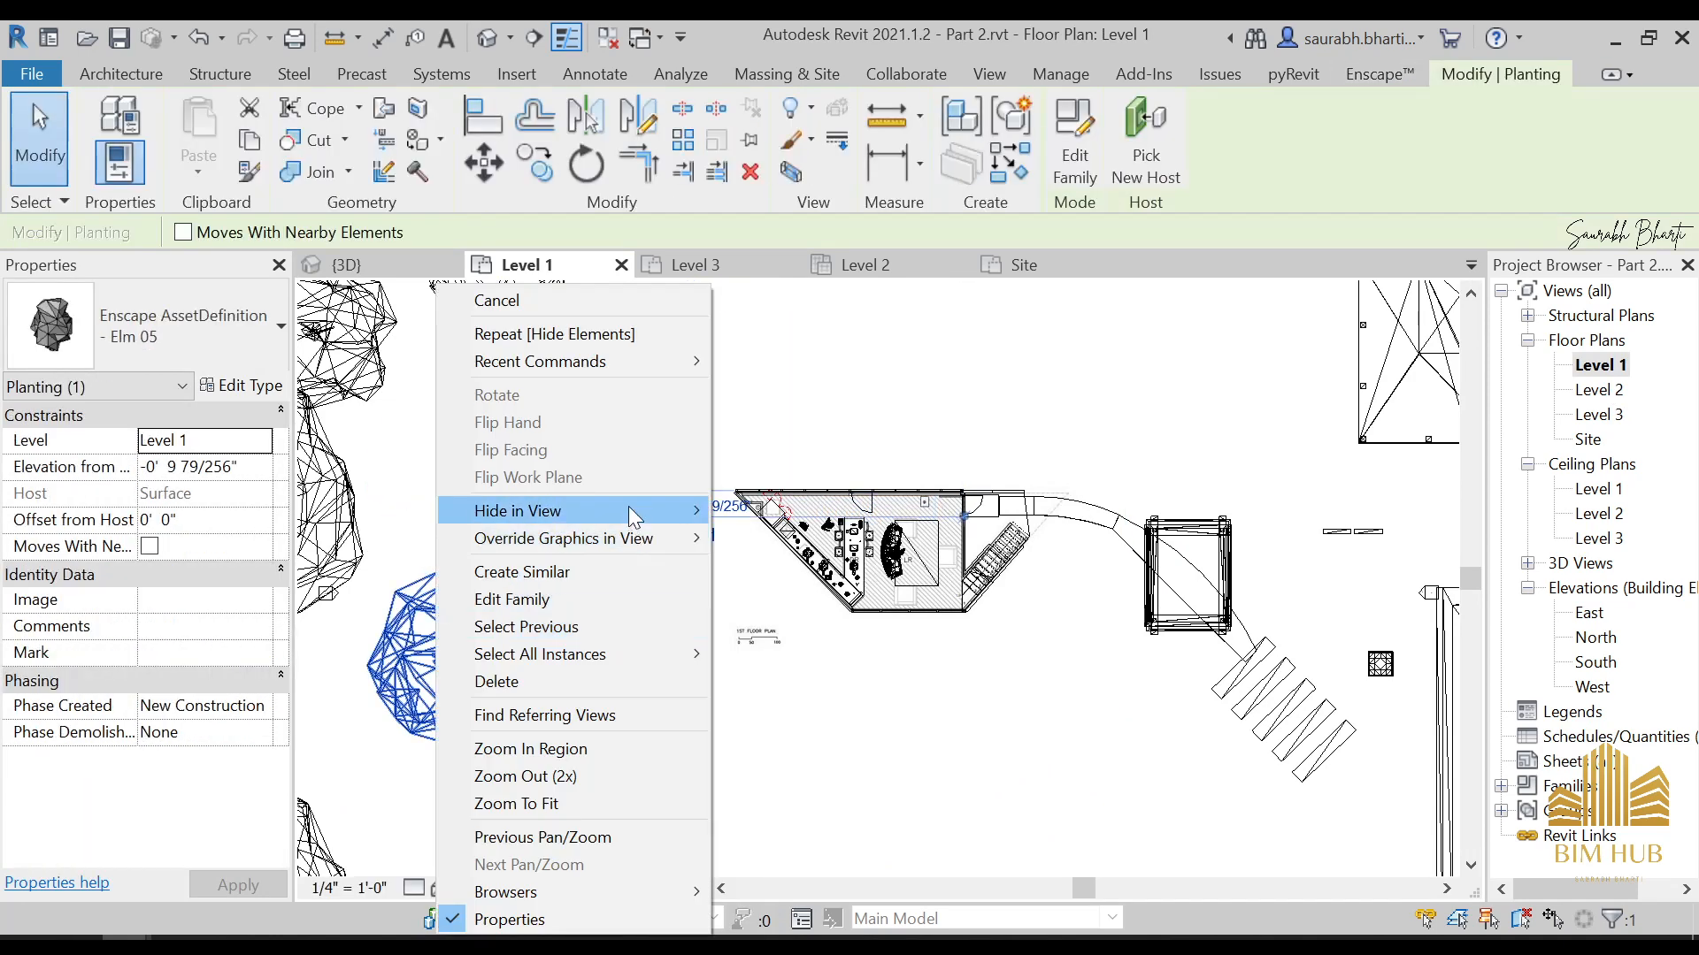
click(796, 509)
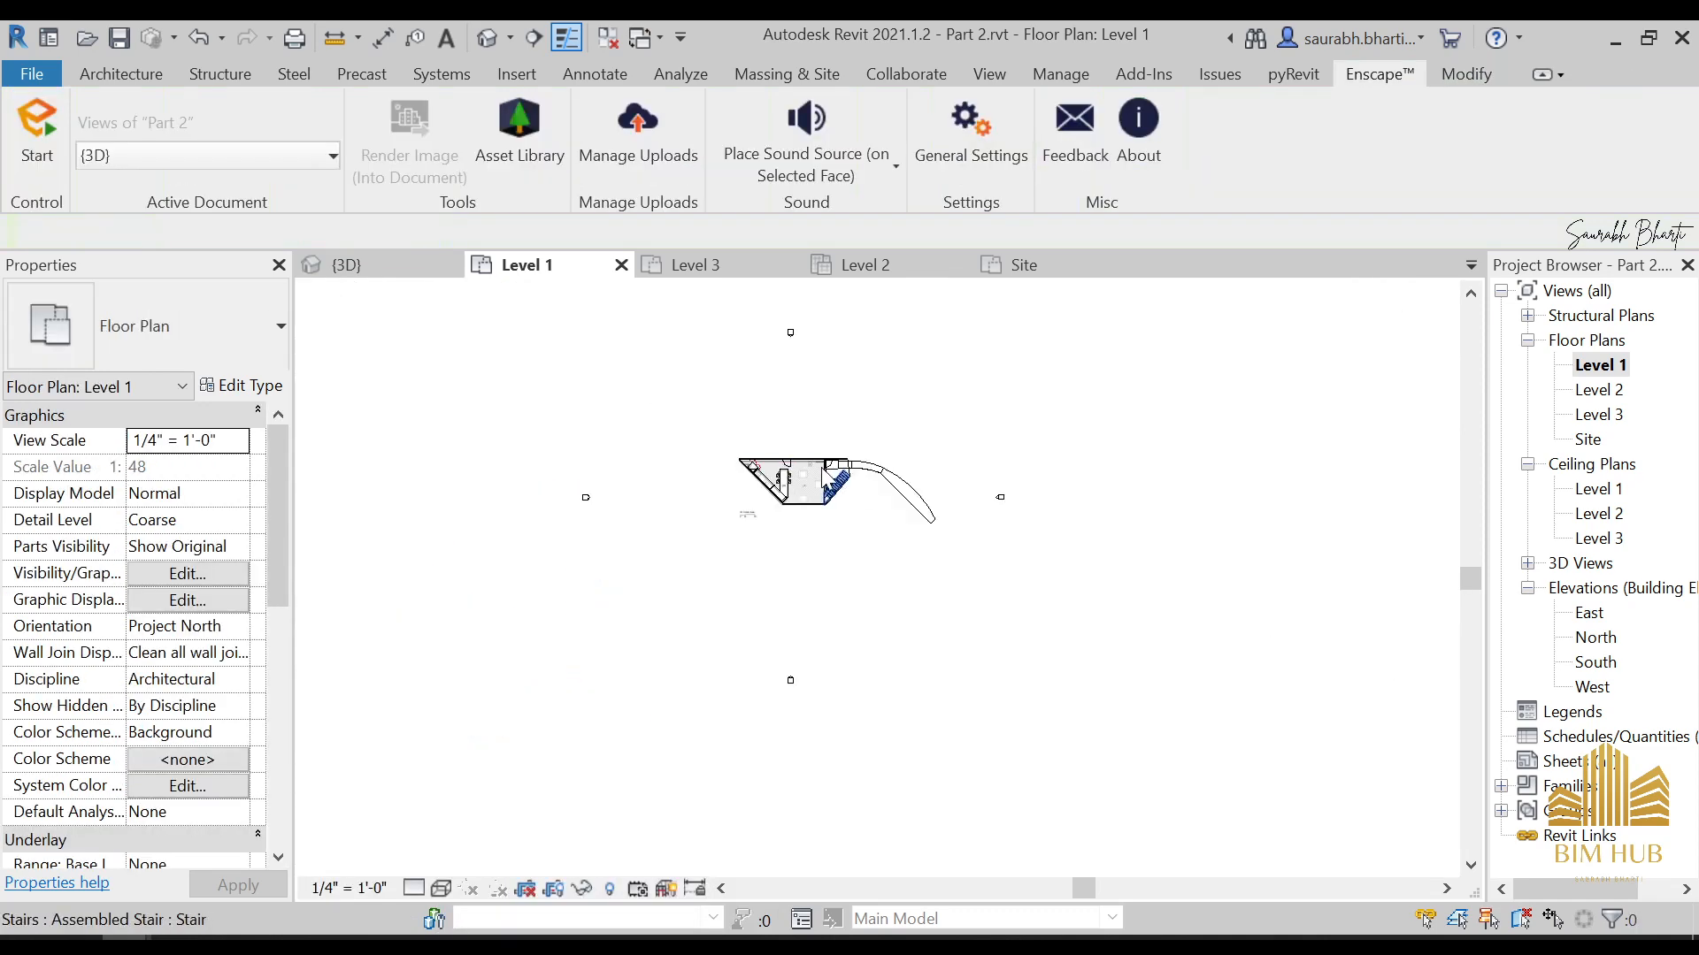
scroll(825, 475, up, 3)
scroll(898, 531, up, 2)
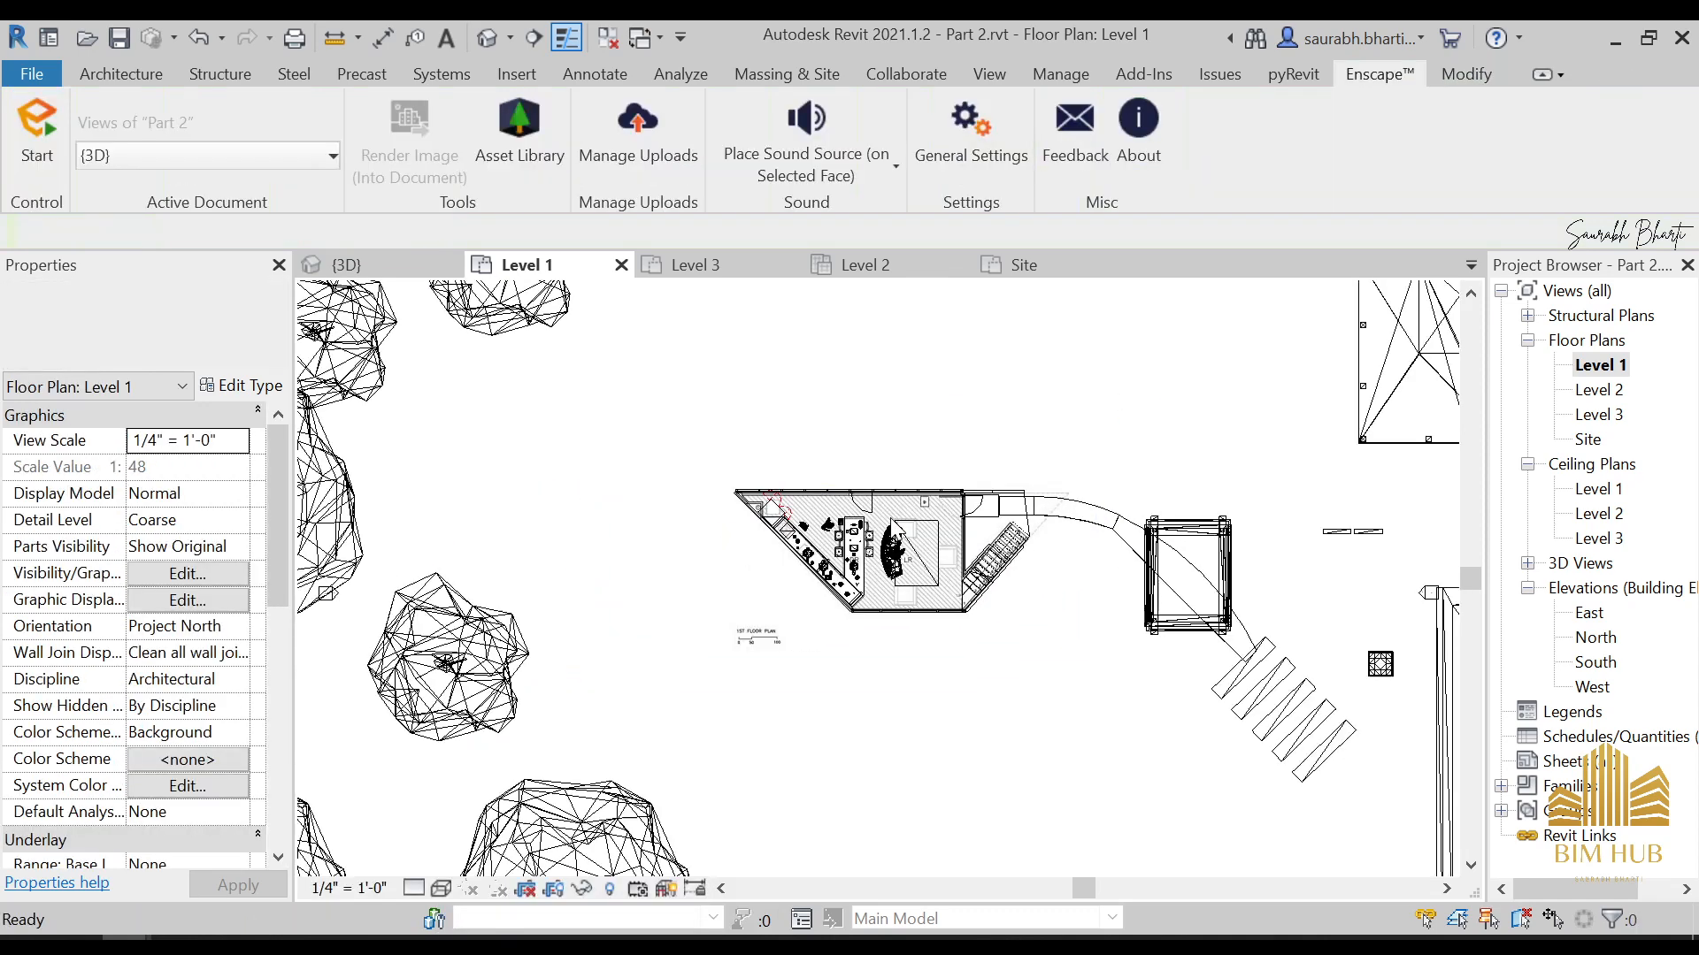
scroll(828, 529, down, 5)
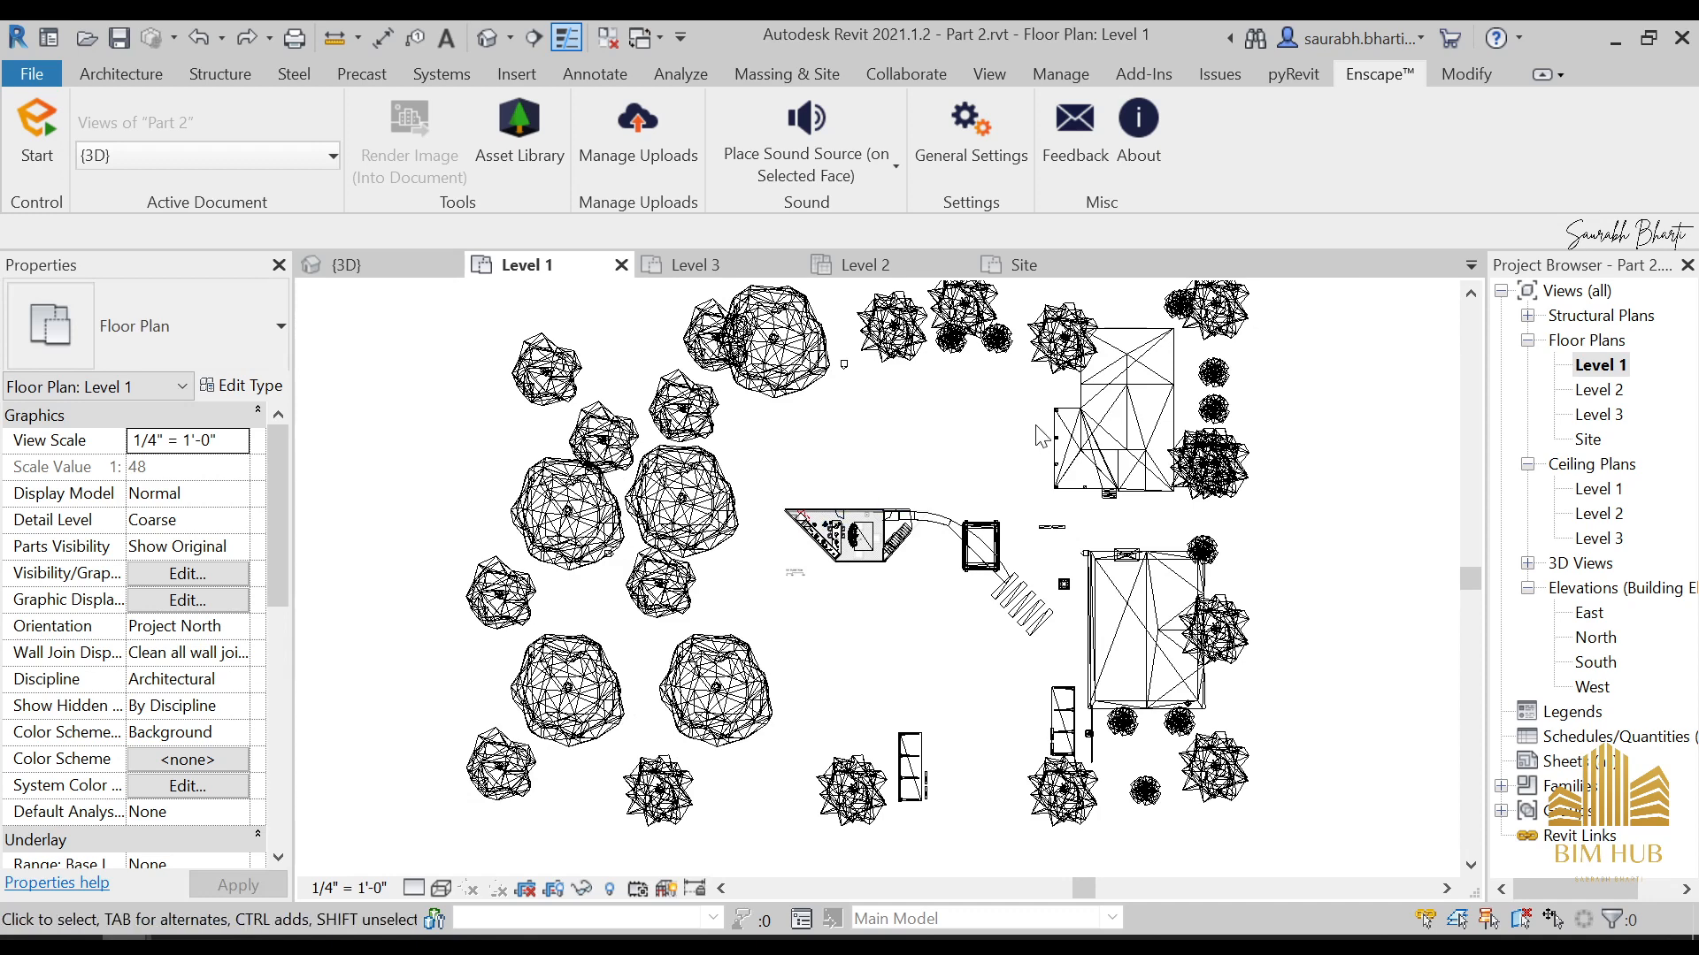
Duplicate the Level 1 floor plan view and rename the copy as Level 1 section
click(1599, 364)
right_click(1600, 364)
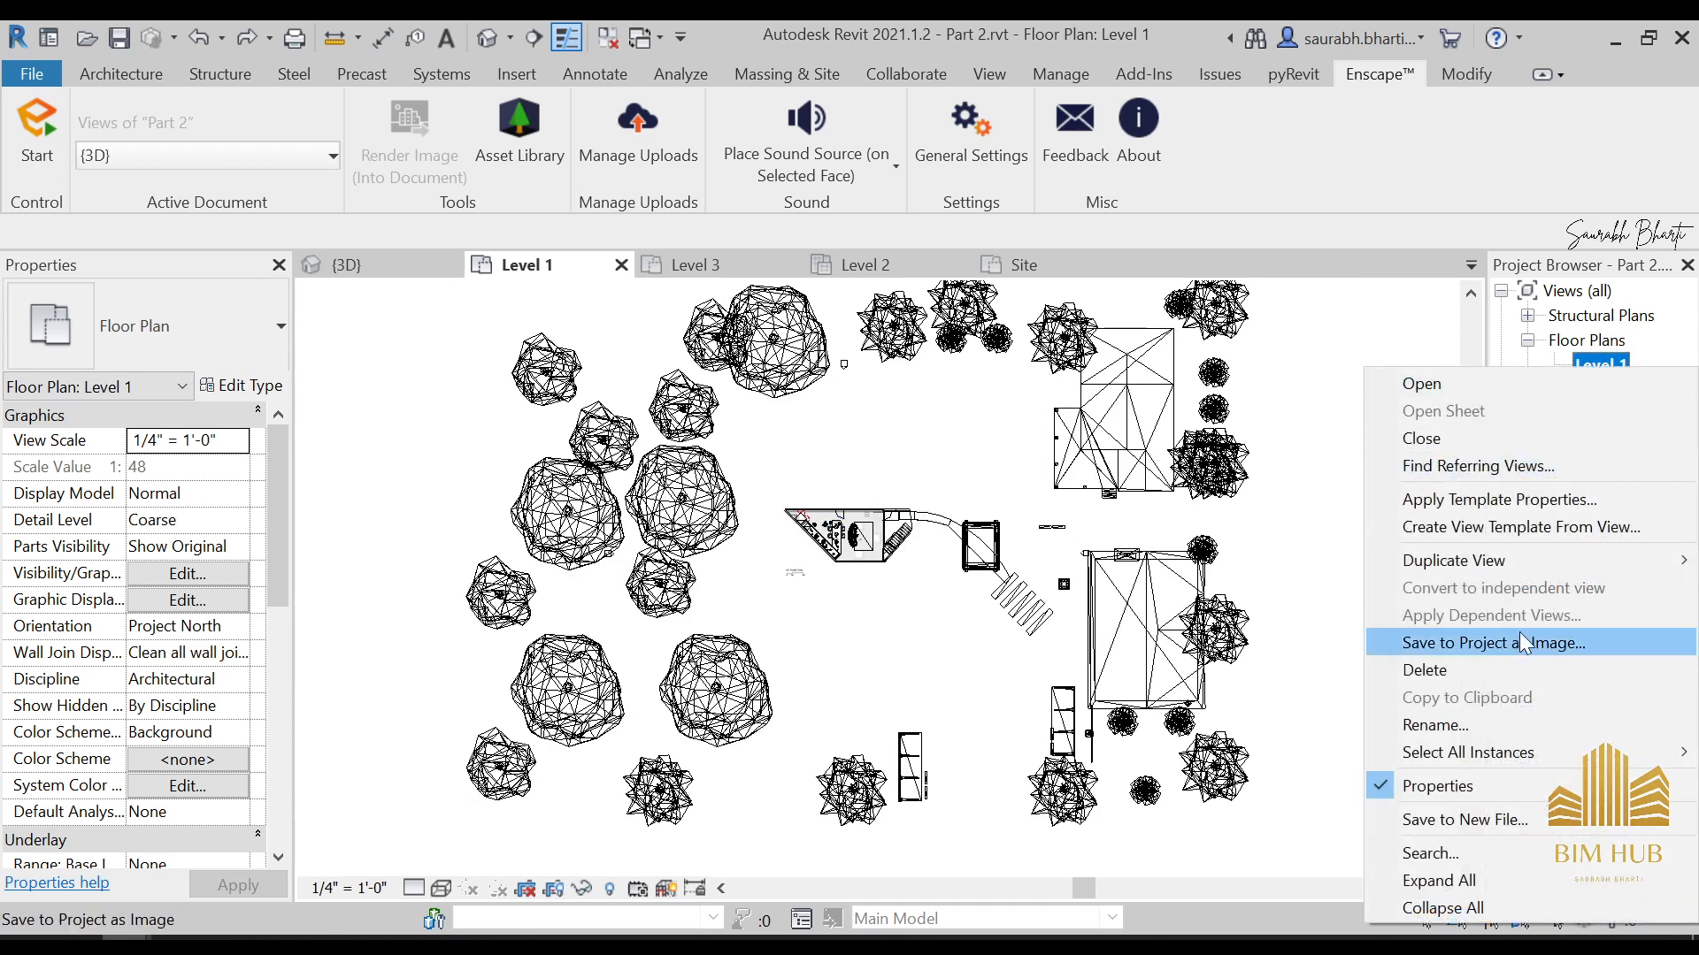
mouse_move(1491, 573)
click(1221, 567)
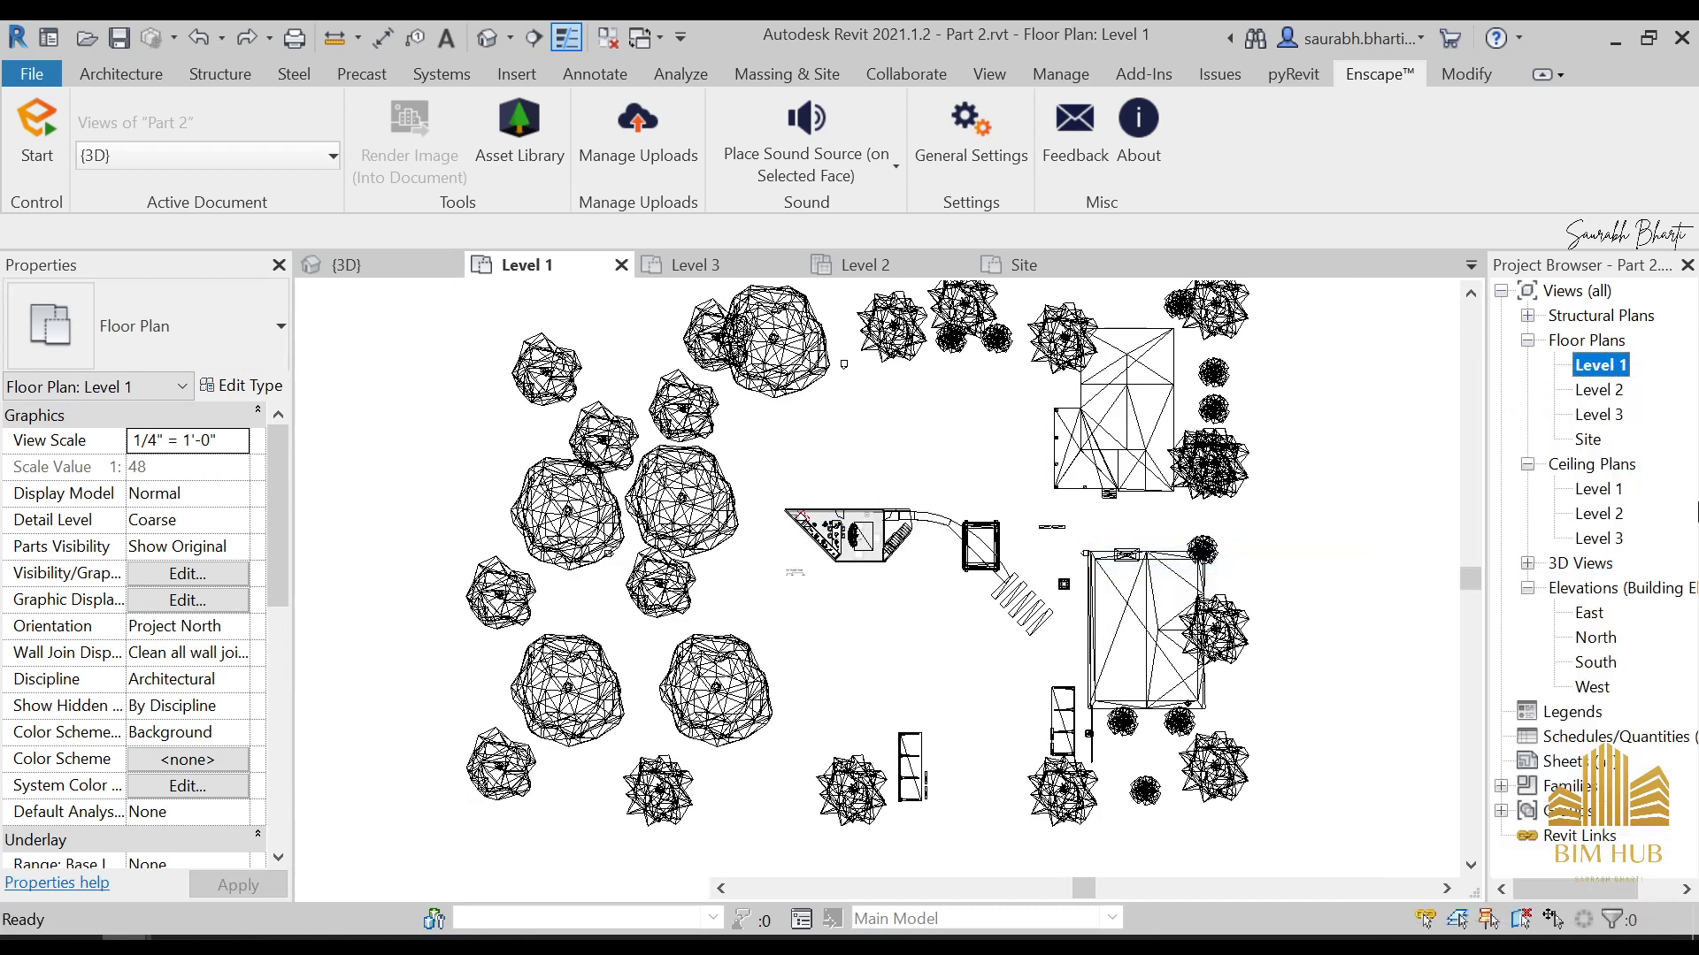
right_click(1607, 396)
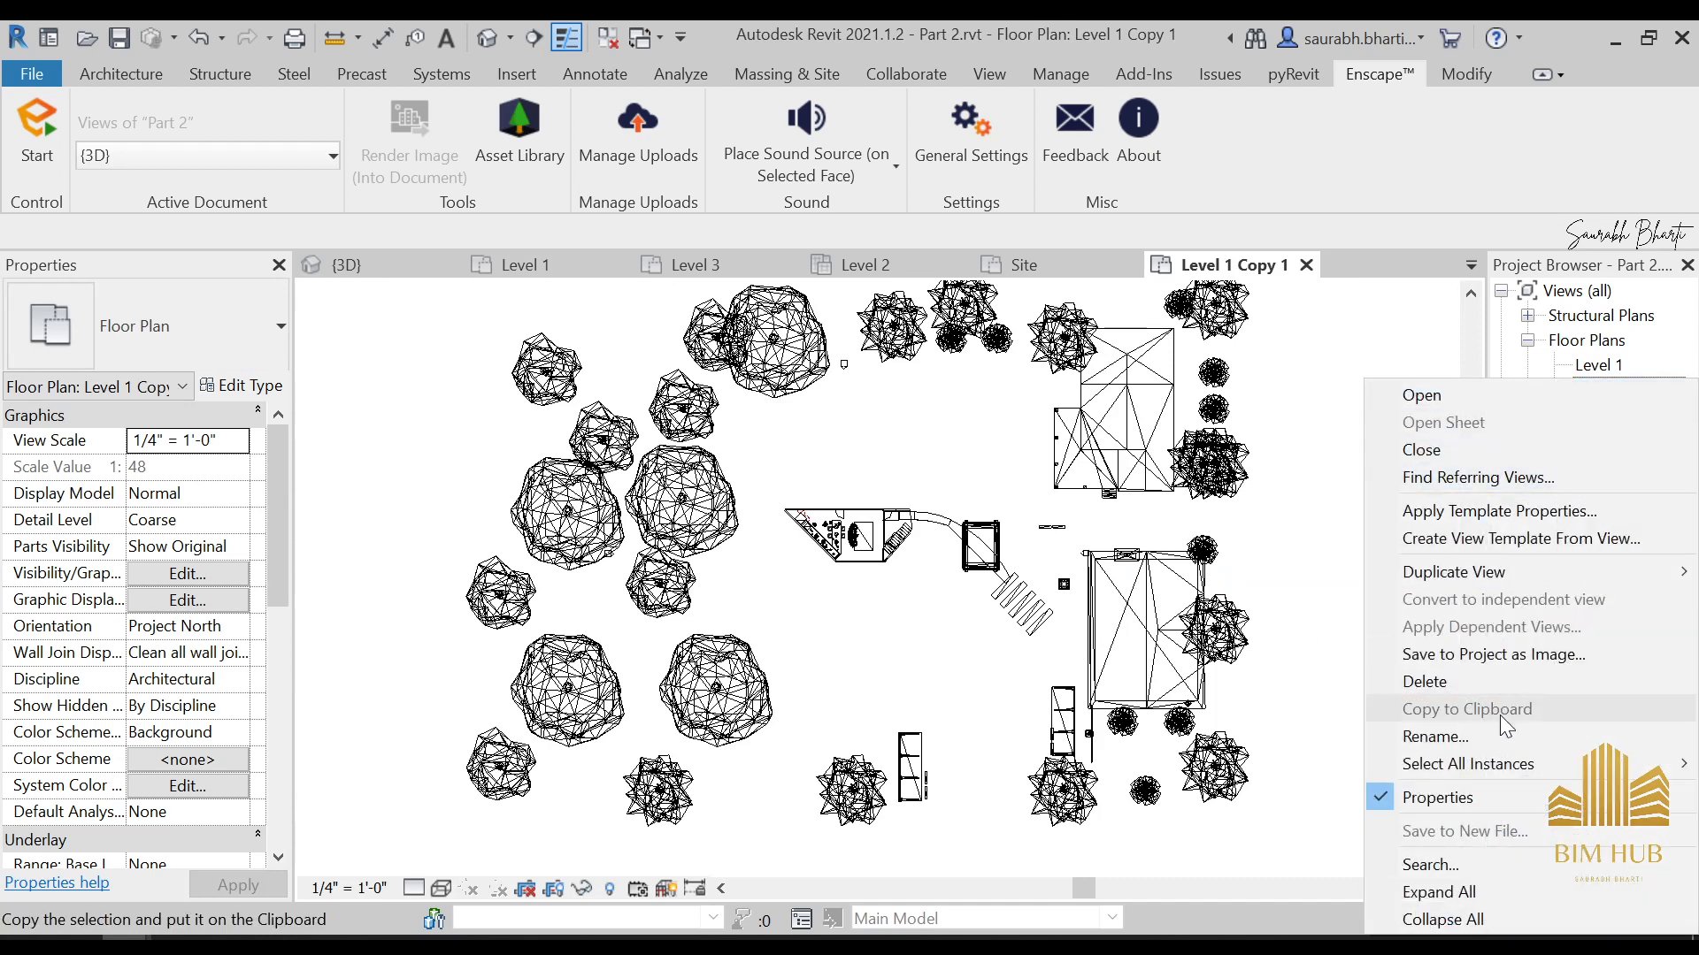
click(1469, 736)
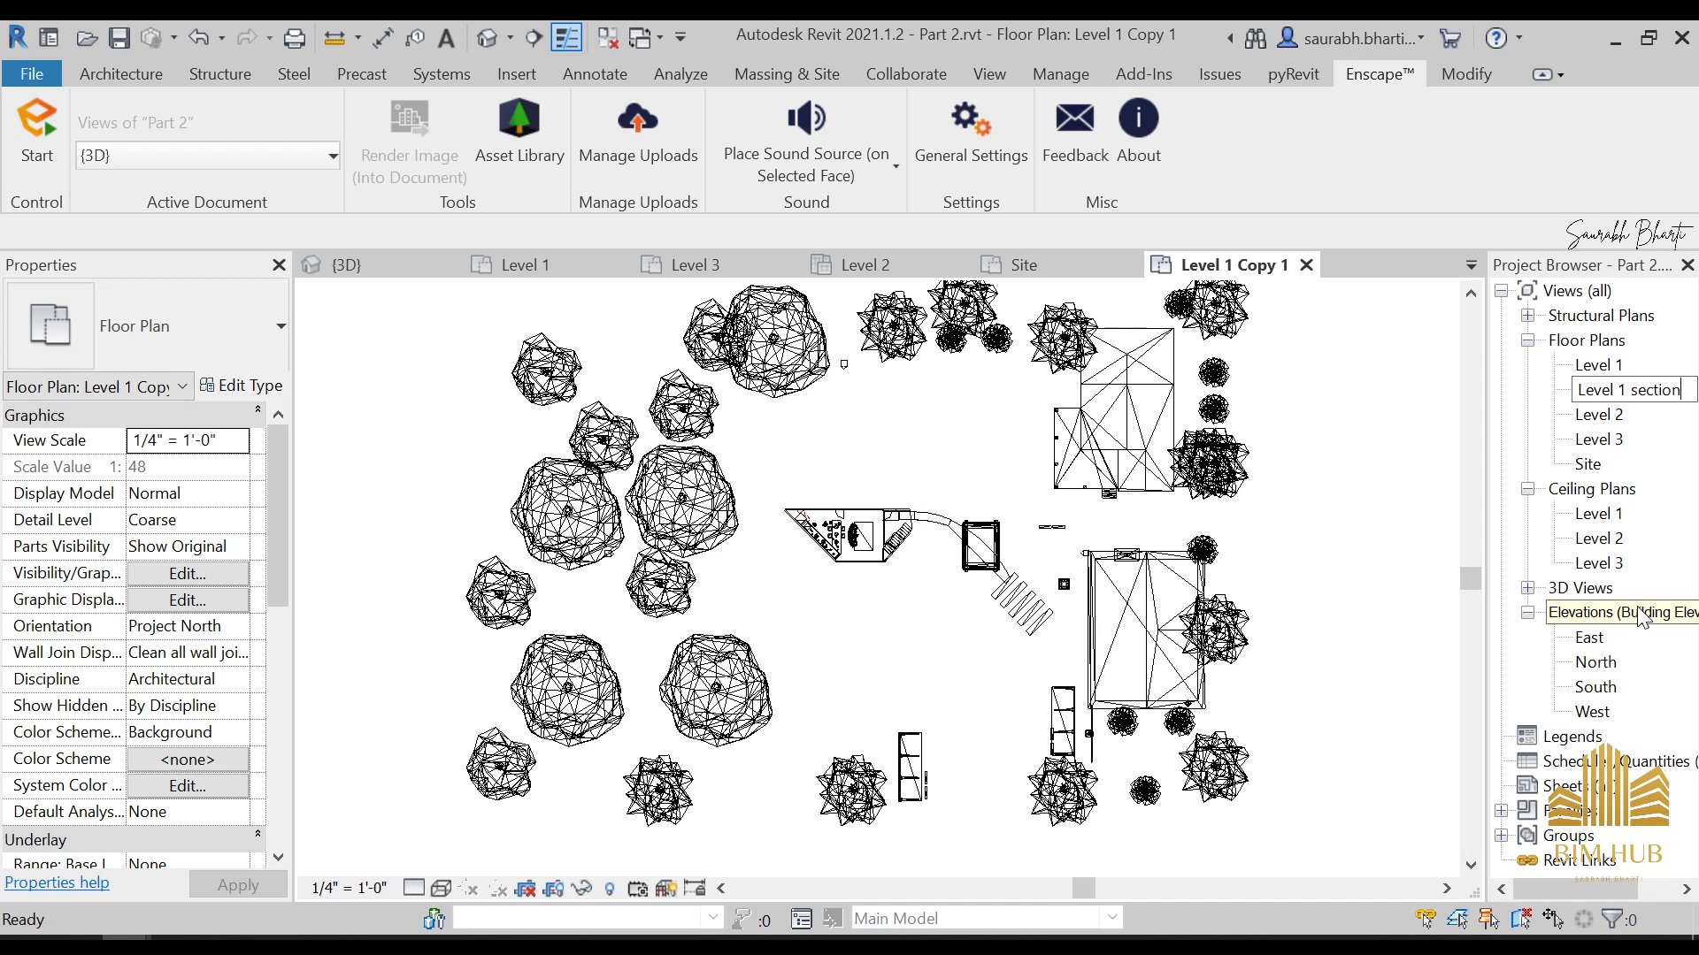
key(Return)
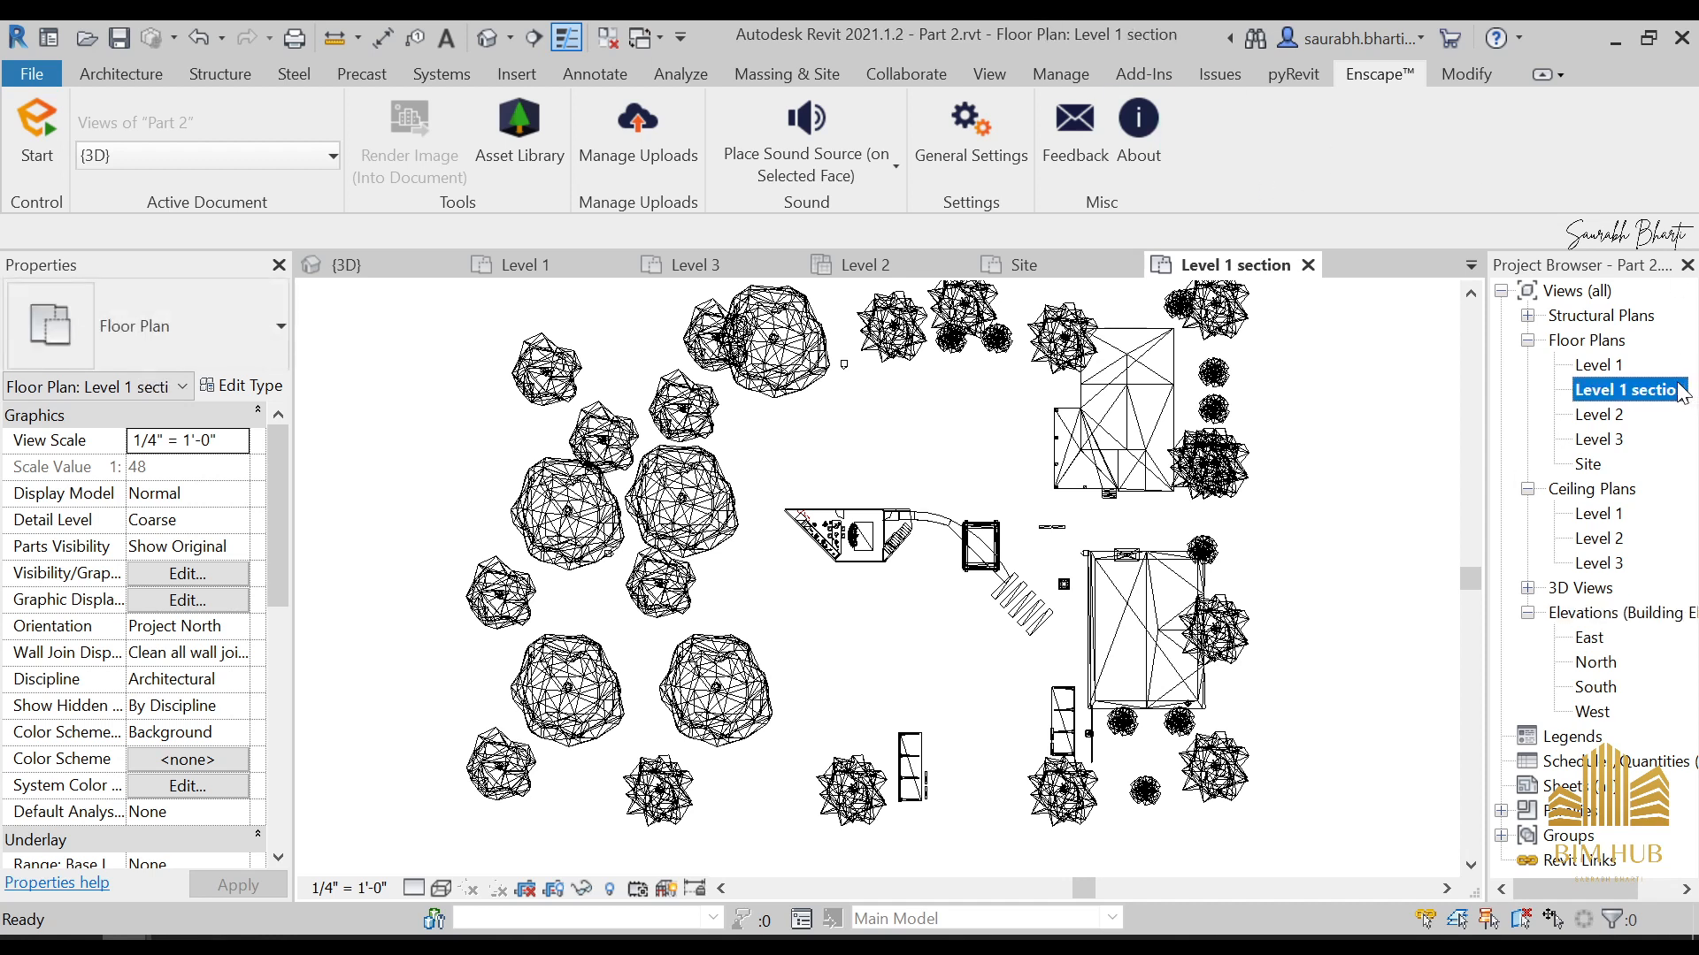
Hide the planting category in the Level 1 section plan through one of the trees beside the house
click(1211, 462)
right_click(1214, 462)
mouse_move(1451, 511)
click(1600, 539)
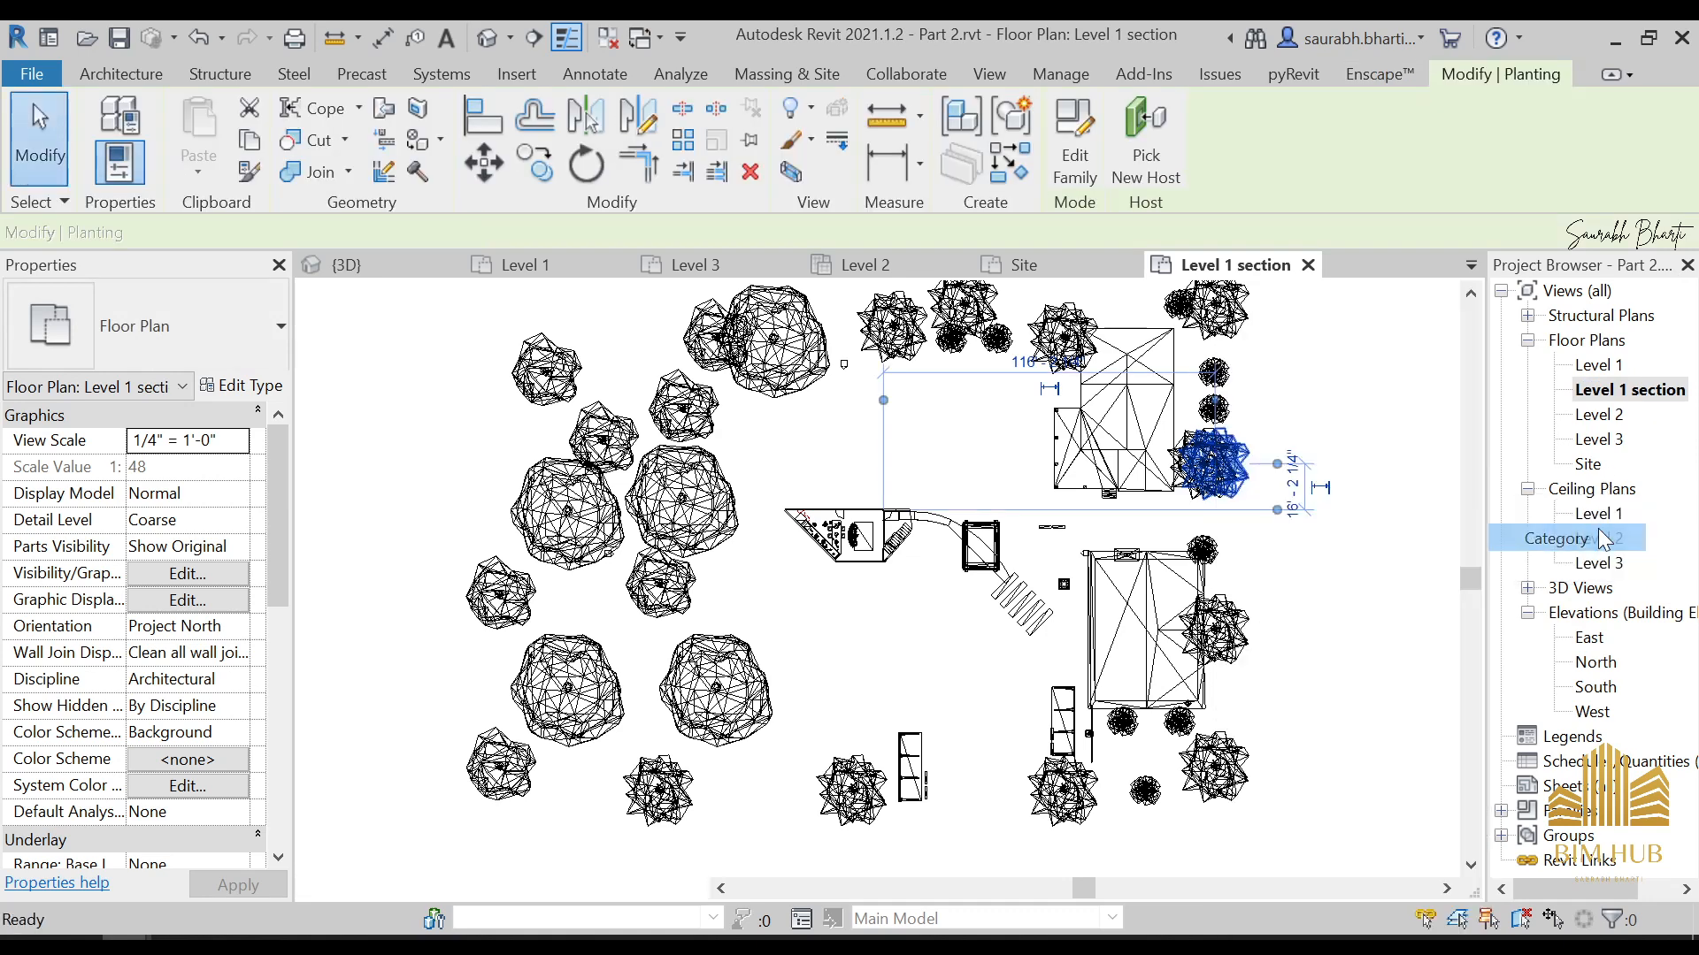
Draw a horizontal section line through the whole length of the house and open its section view
click(535, 37)
scroll(1017, 521, up, 3)
click(451, 523)
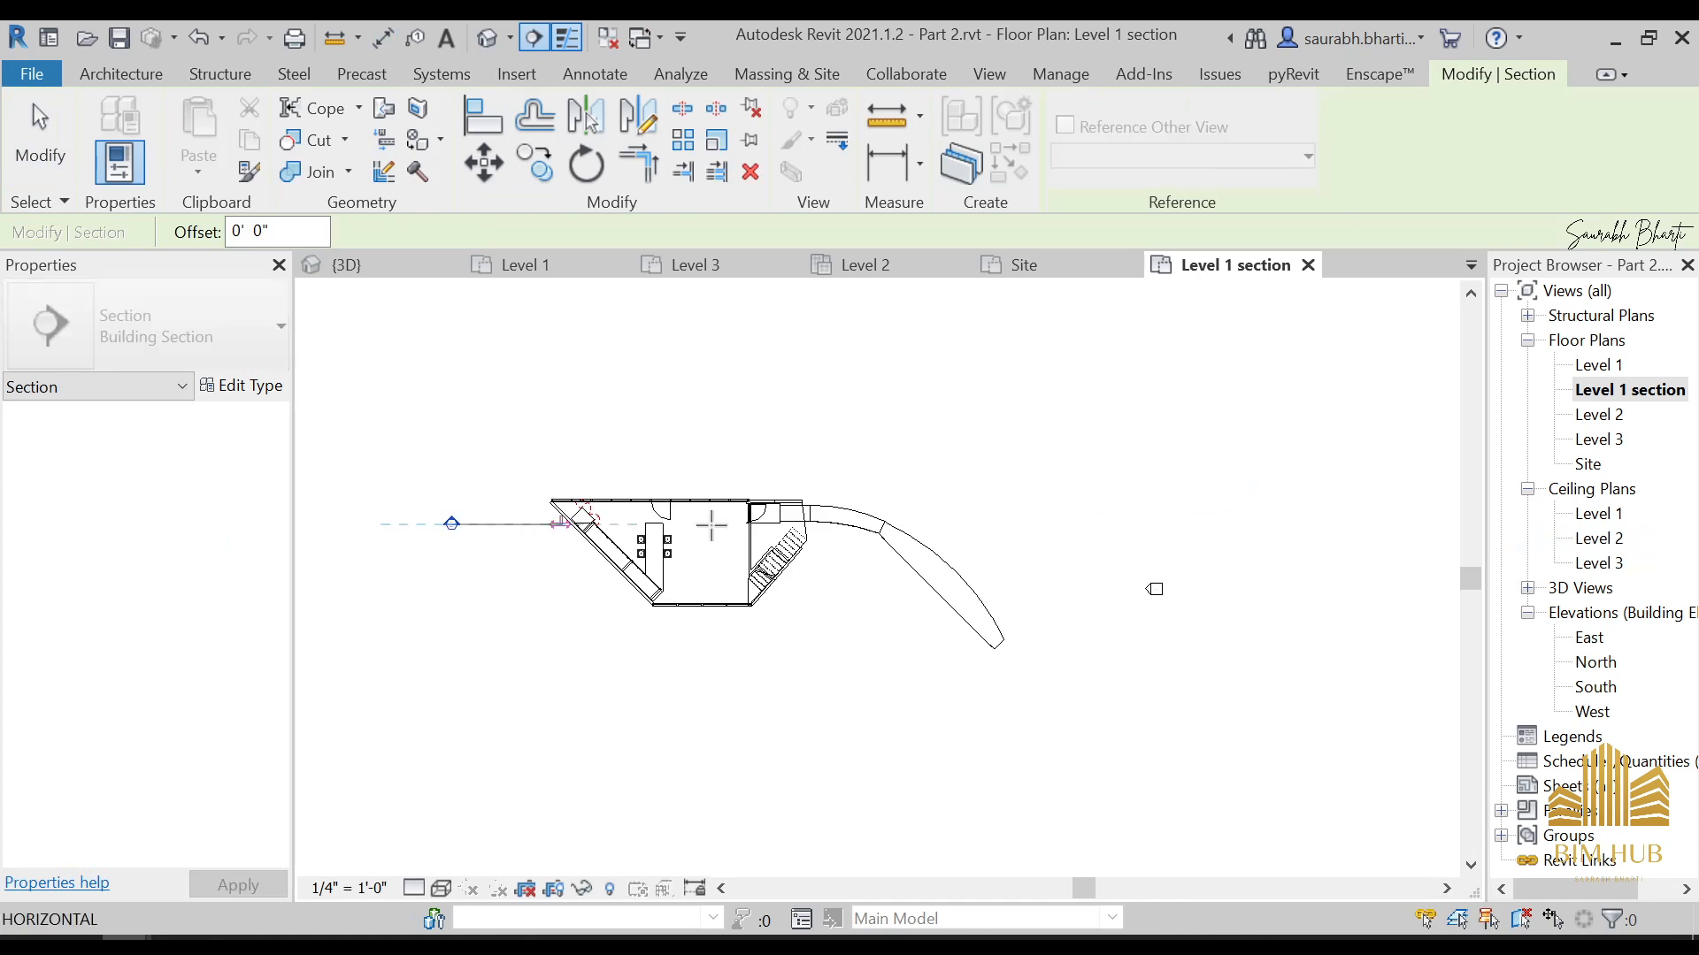
click(1043, 520)
key(Escape)
key(Escape)
double_click(451, 523)
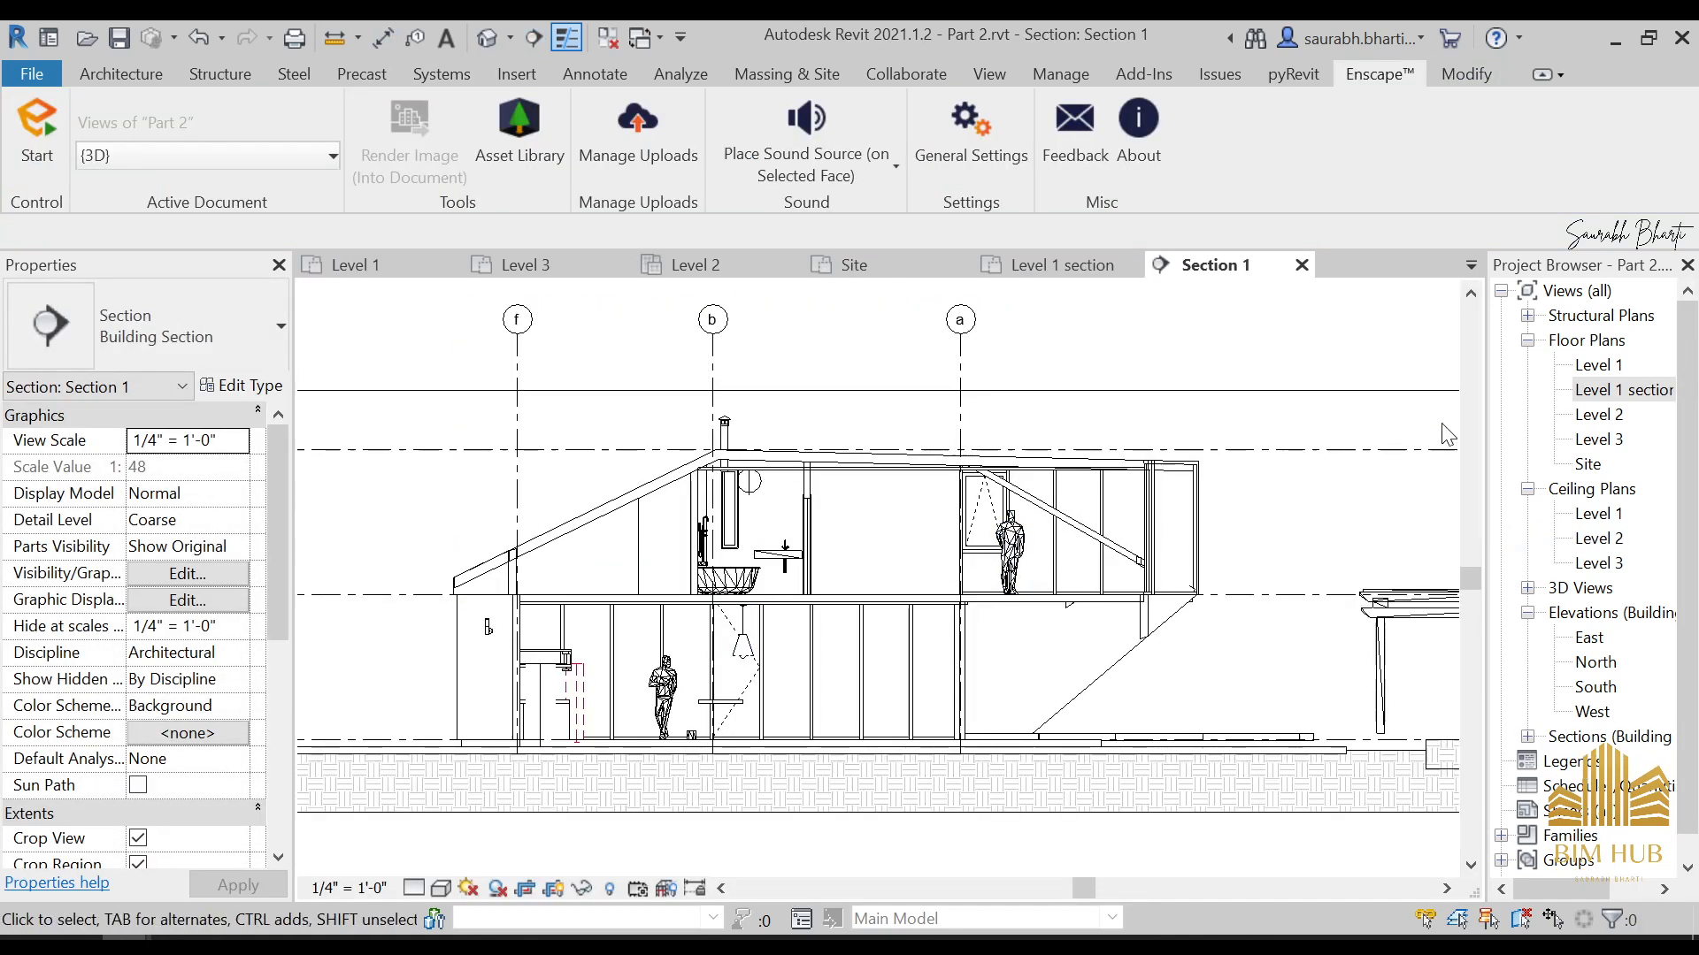
Return to the Level 1 section plan, draw a diagonal section line along the stairs and open its section view
double_click(1598, 389)
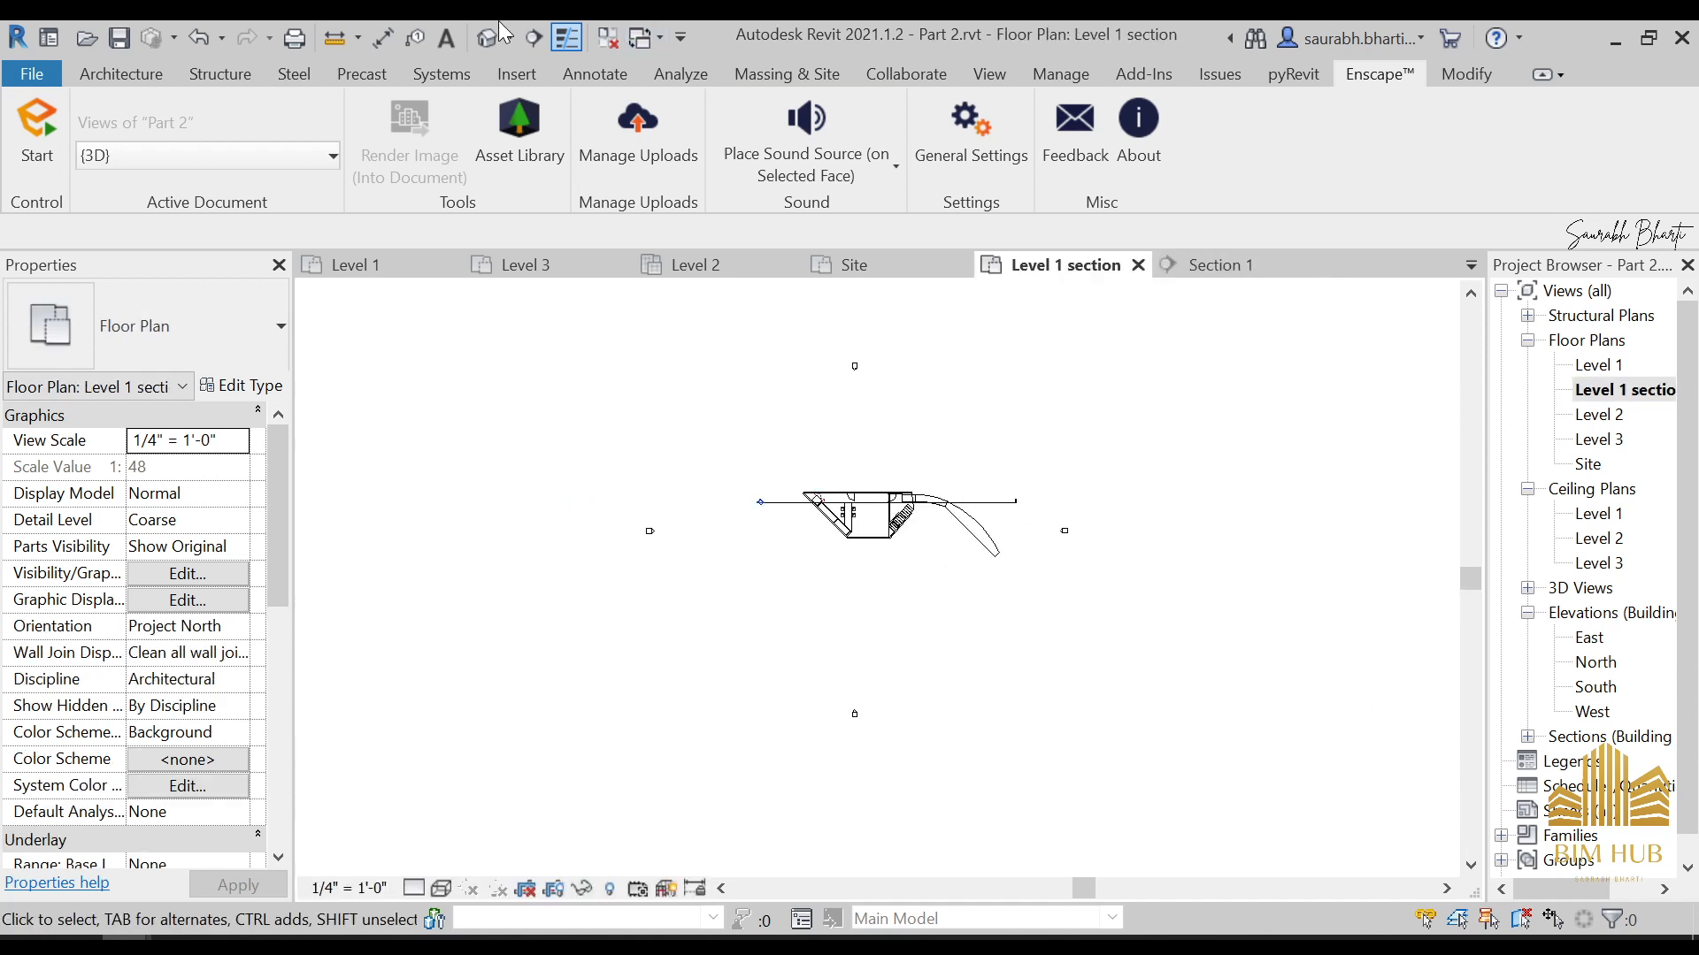
click(531, 39)
scroll(865, 496, up, 4)
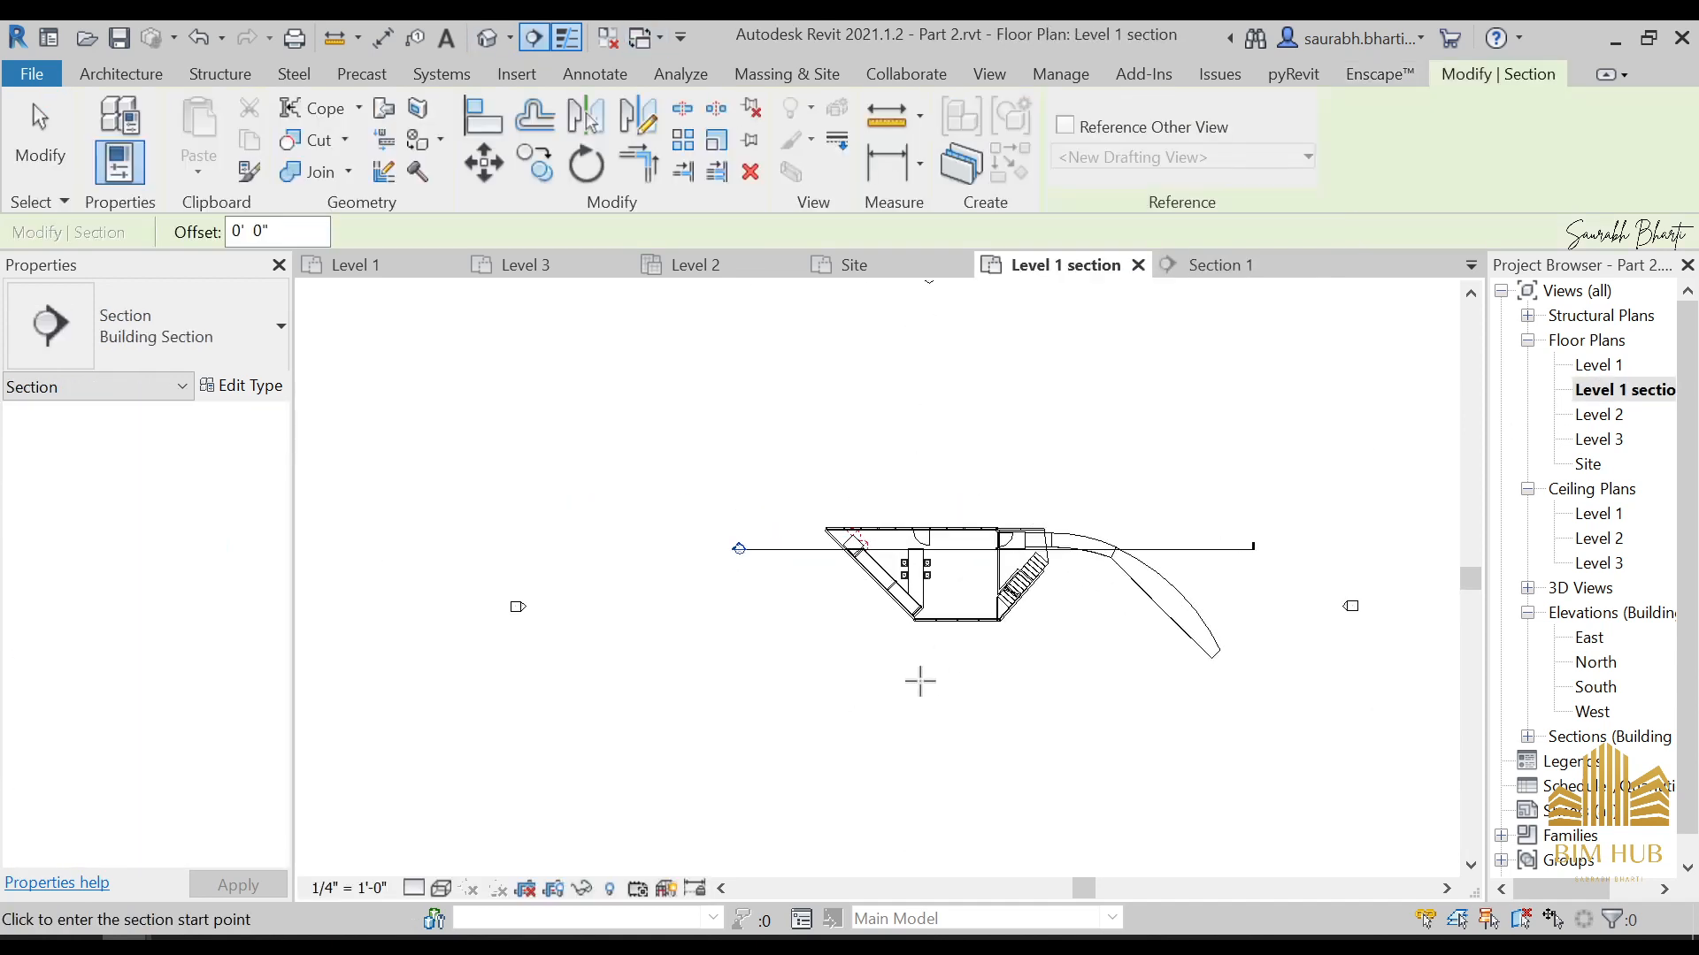
click(919, 681)
click(1138, 463)
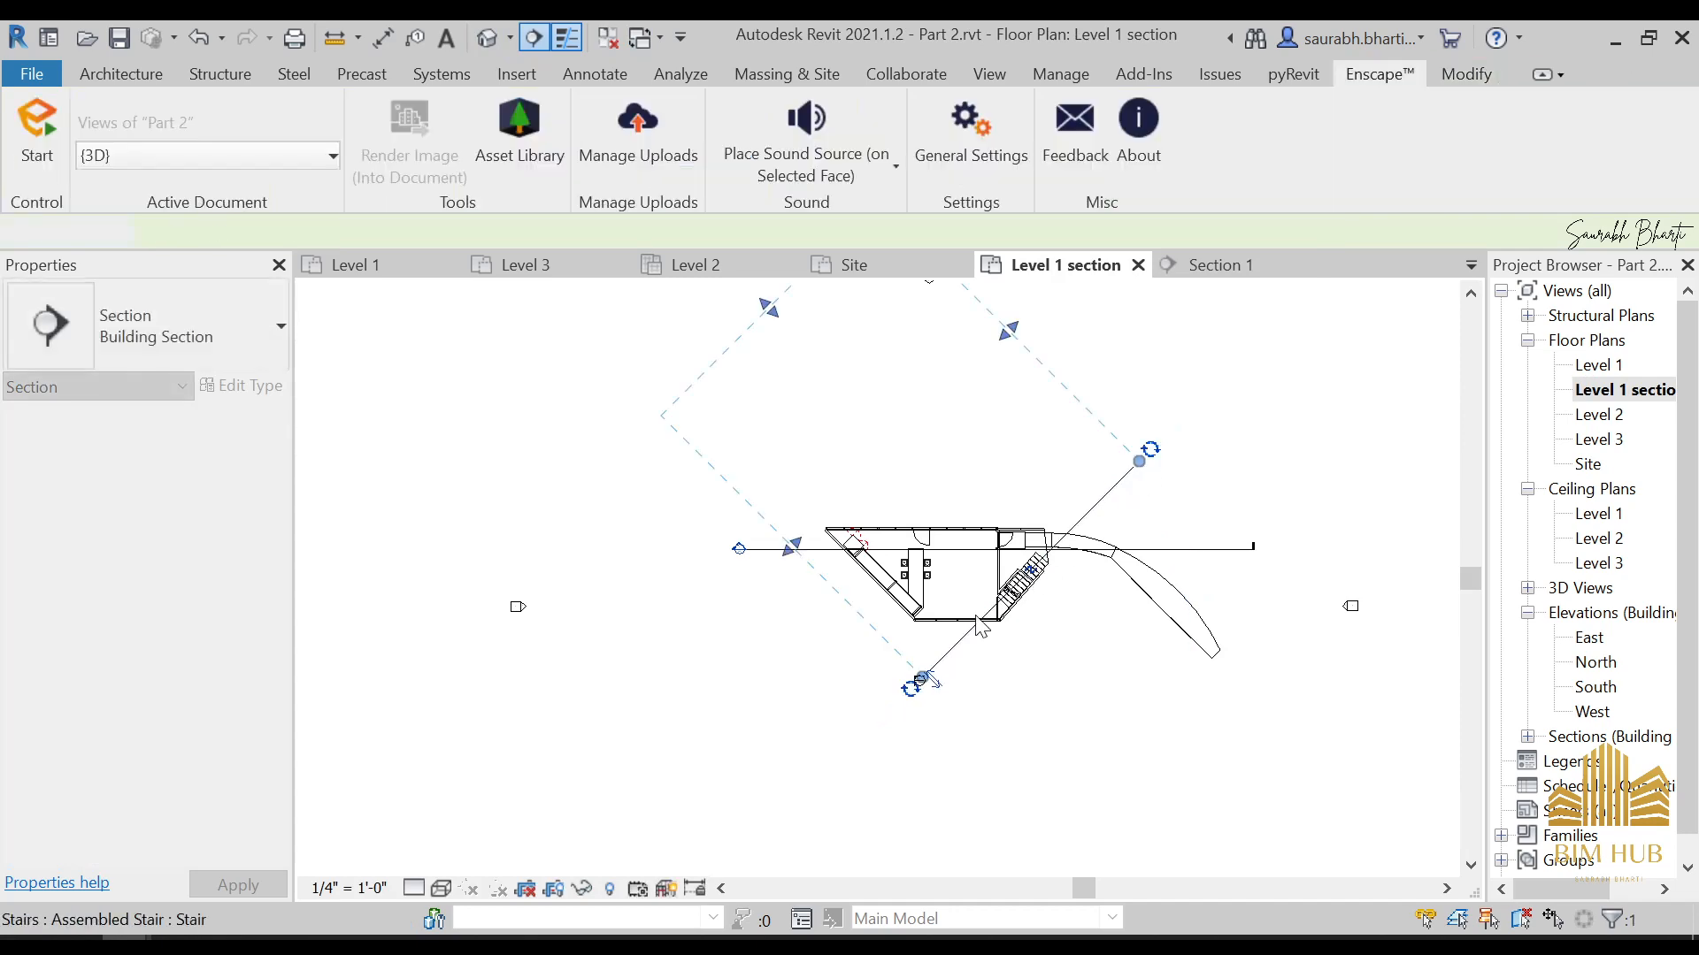
double_click(919, 680)
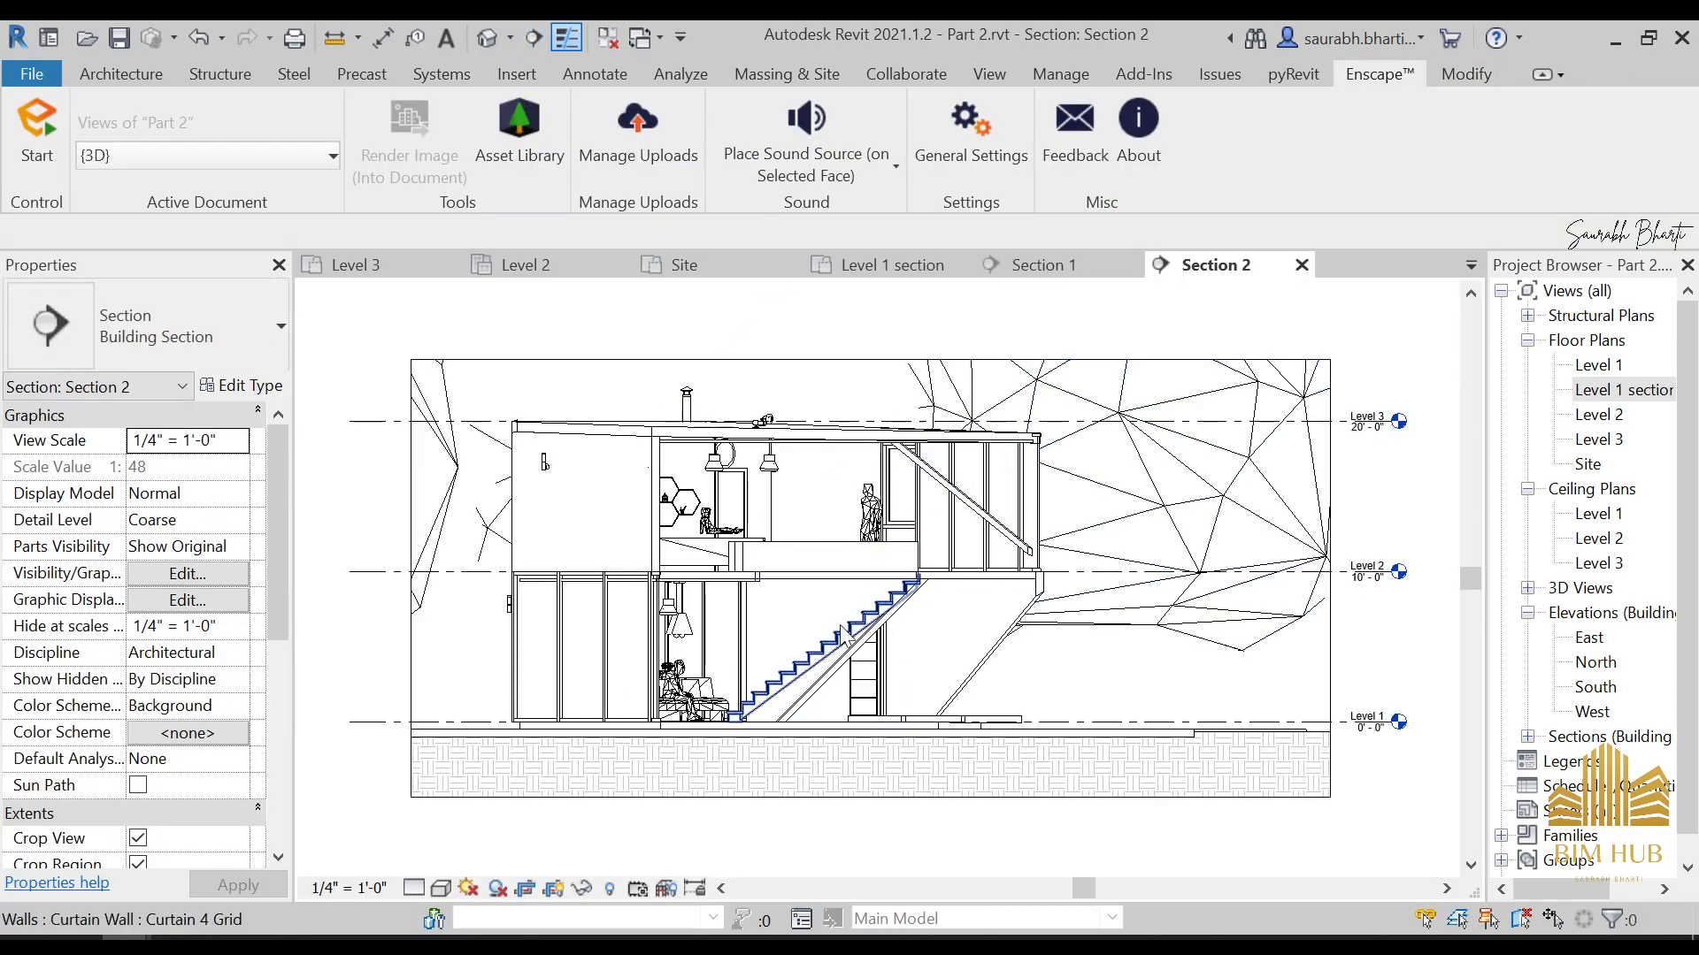
Hide the planting category in the stair section view
right_click(1266, 581)
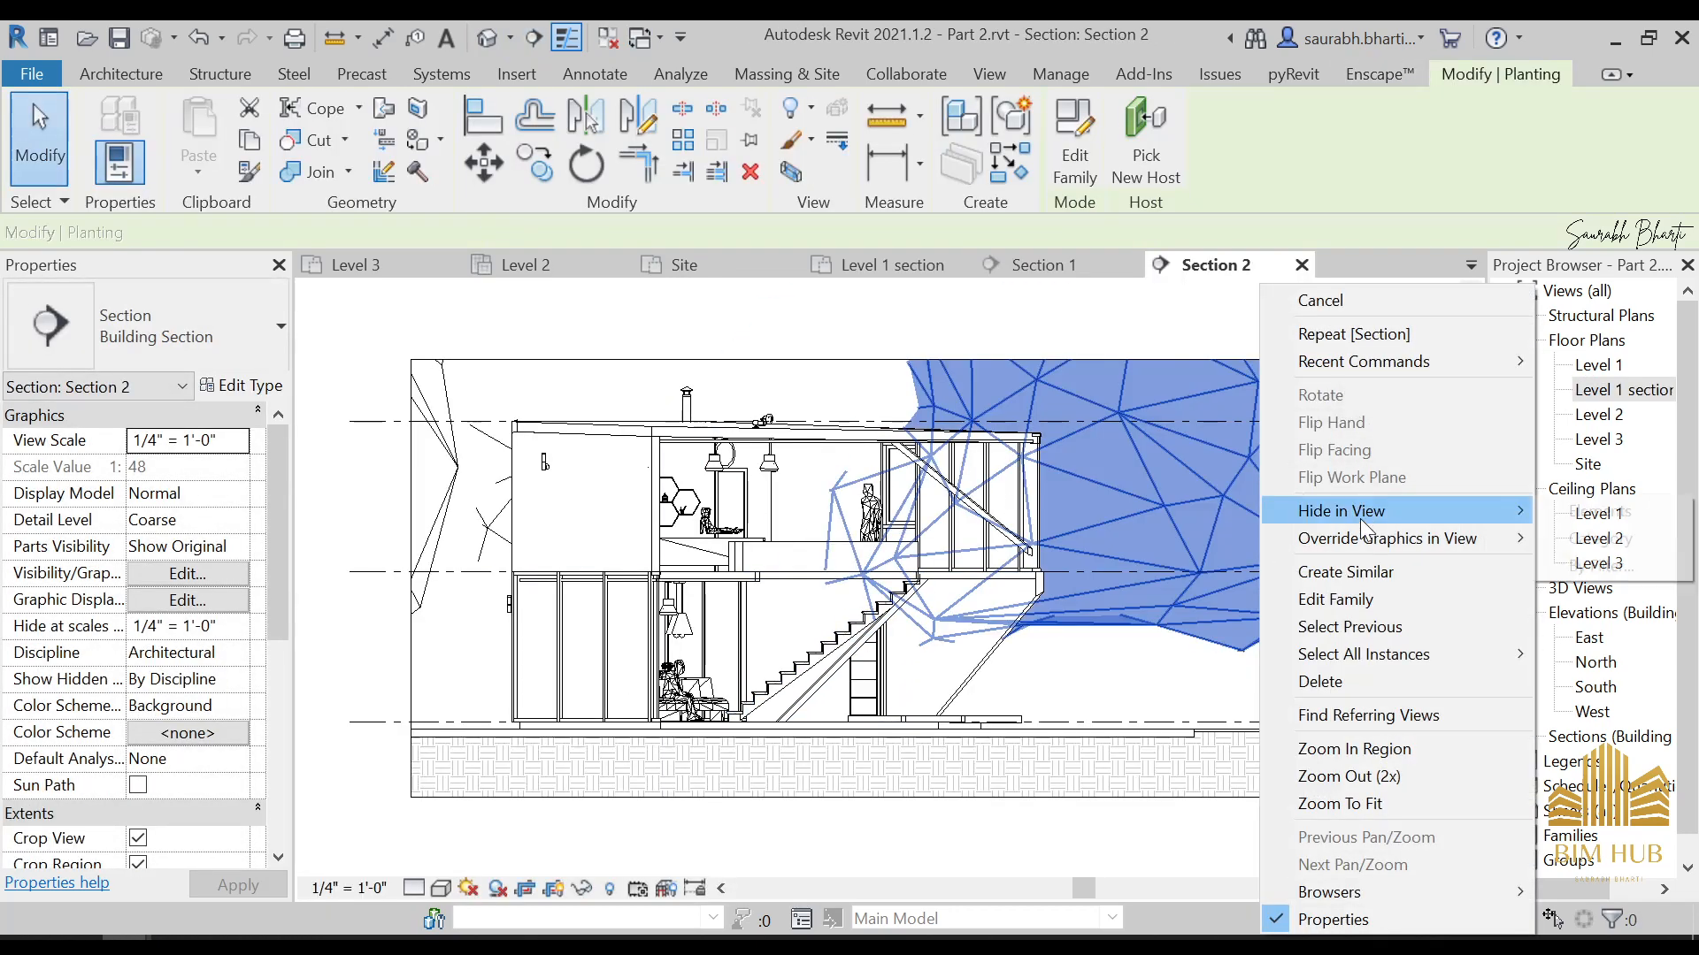
mouse_move(1346, 402)
click(1410, 535)
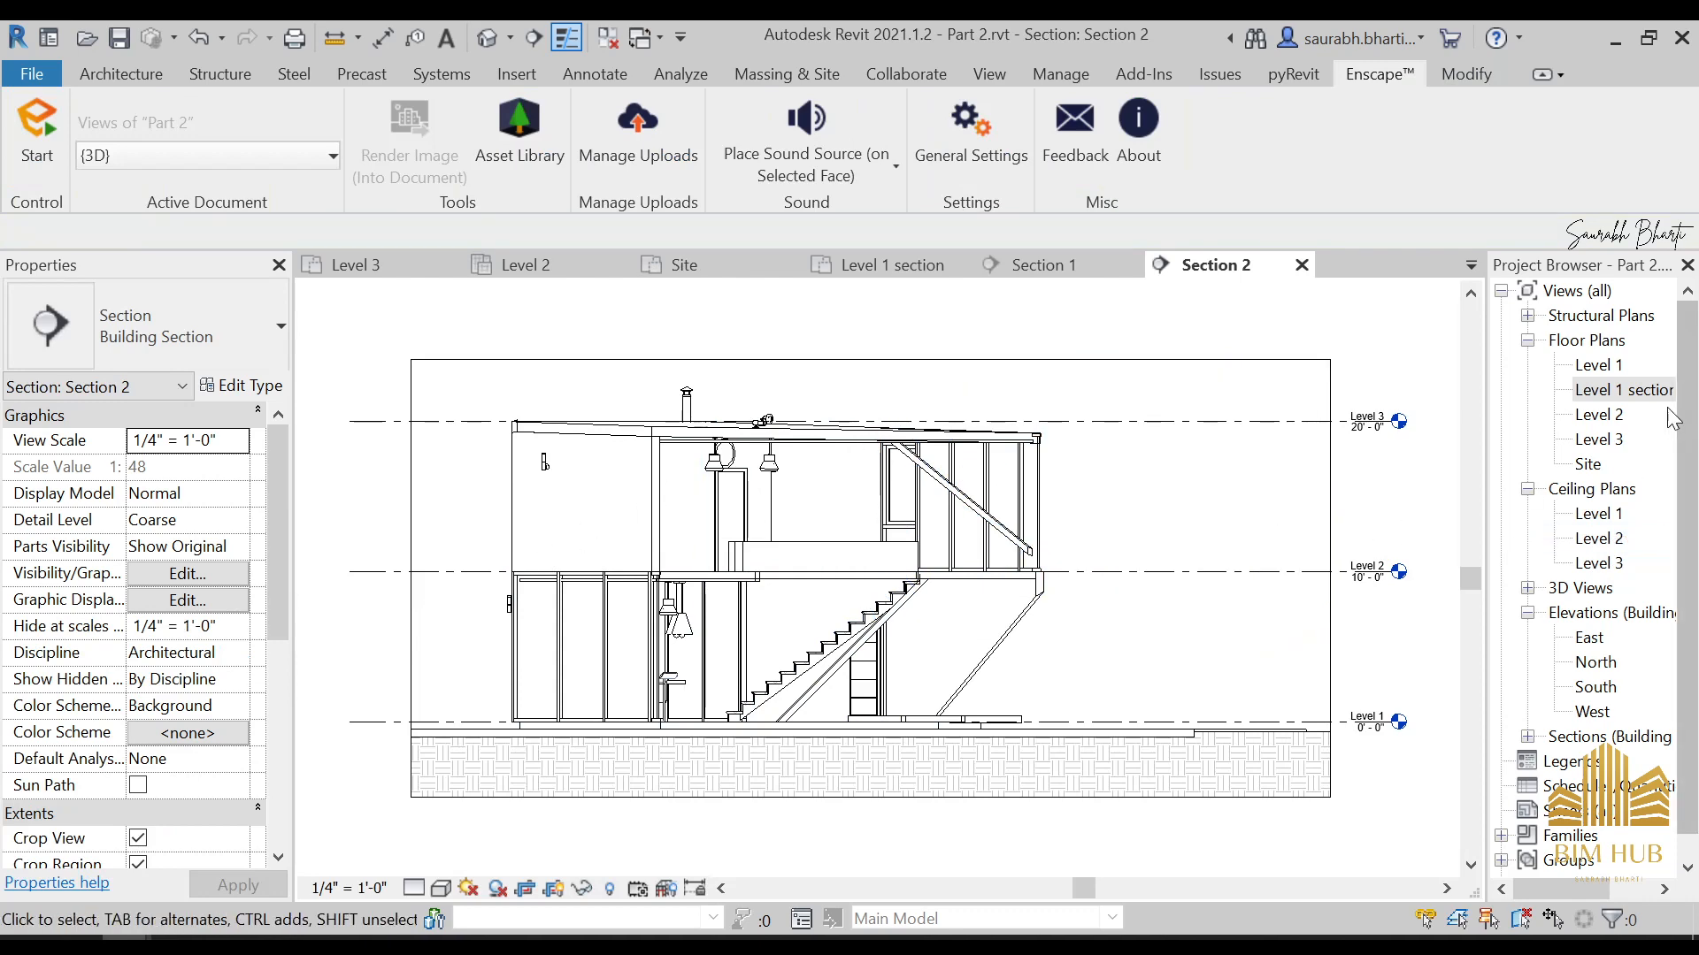
In the Level 1 section plan, draw a second diagonal section parallel to the stair section through the main room and open its view
double_click(1619, 390)
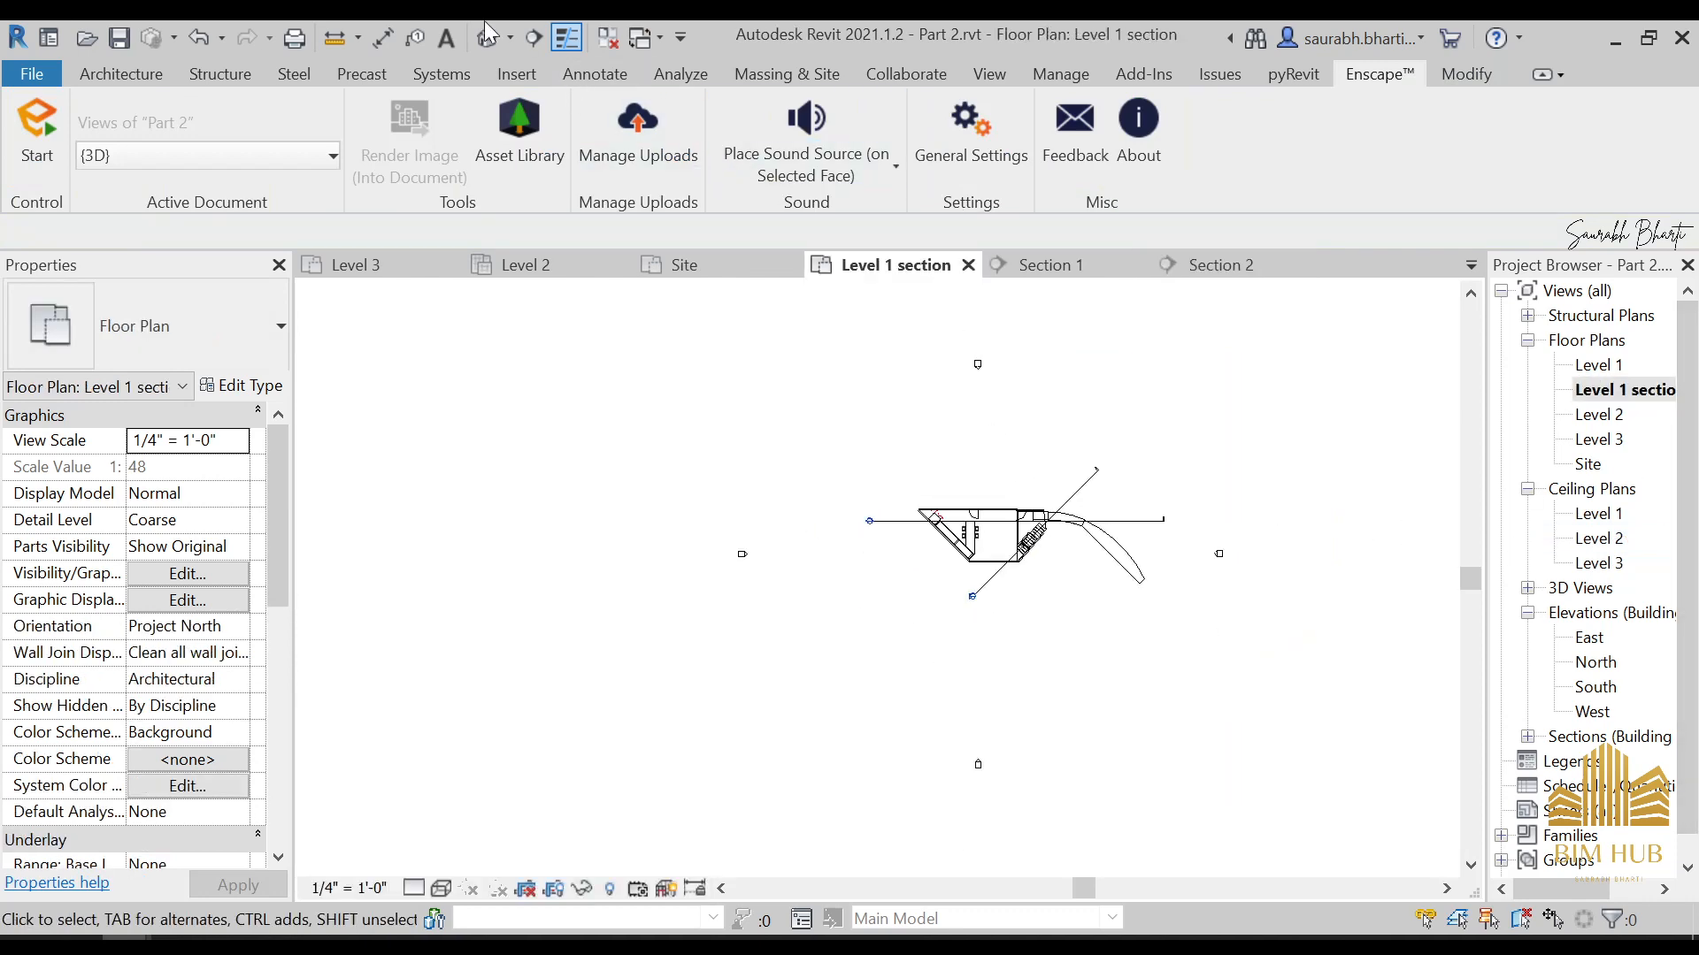
click(532, 37)
scroll(819, 475, up, 3)
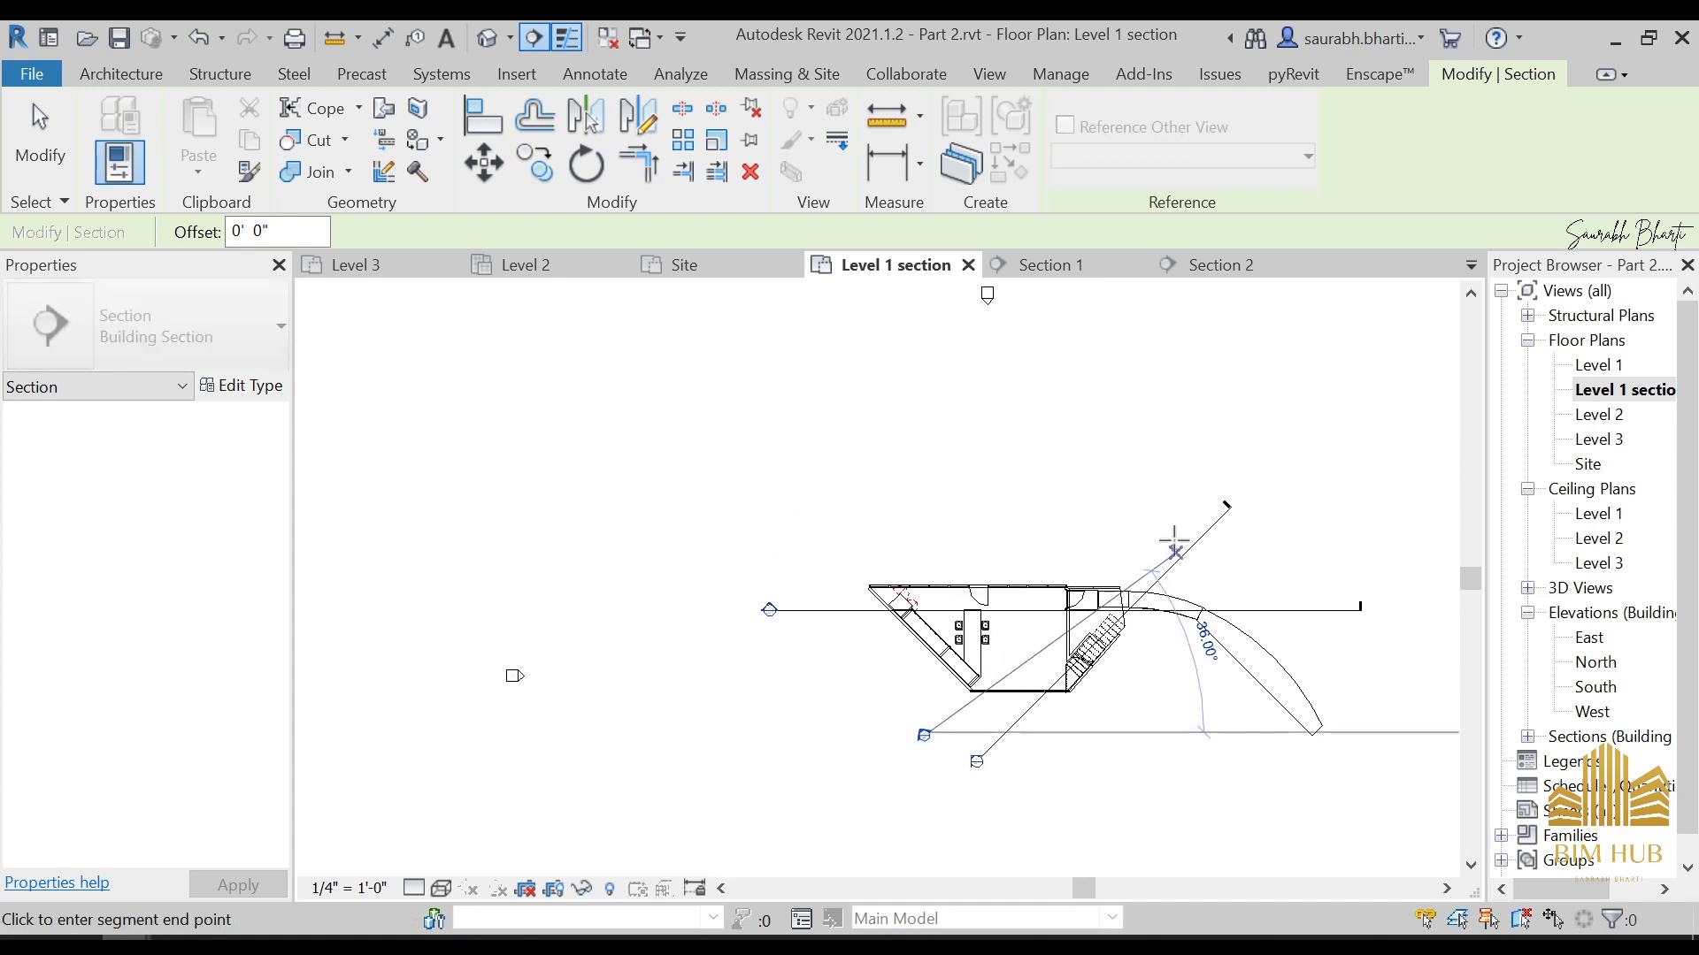
click(1169, 486)
key(Escape)
key(Escape)
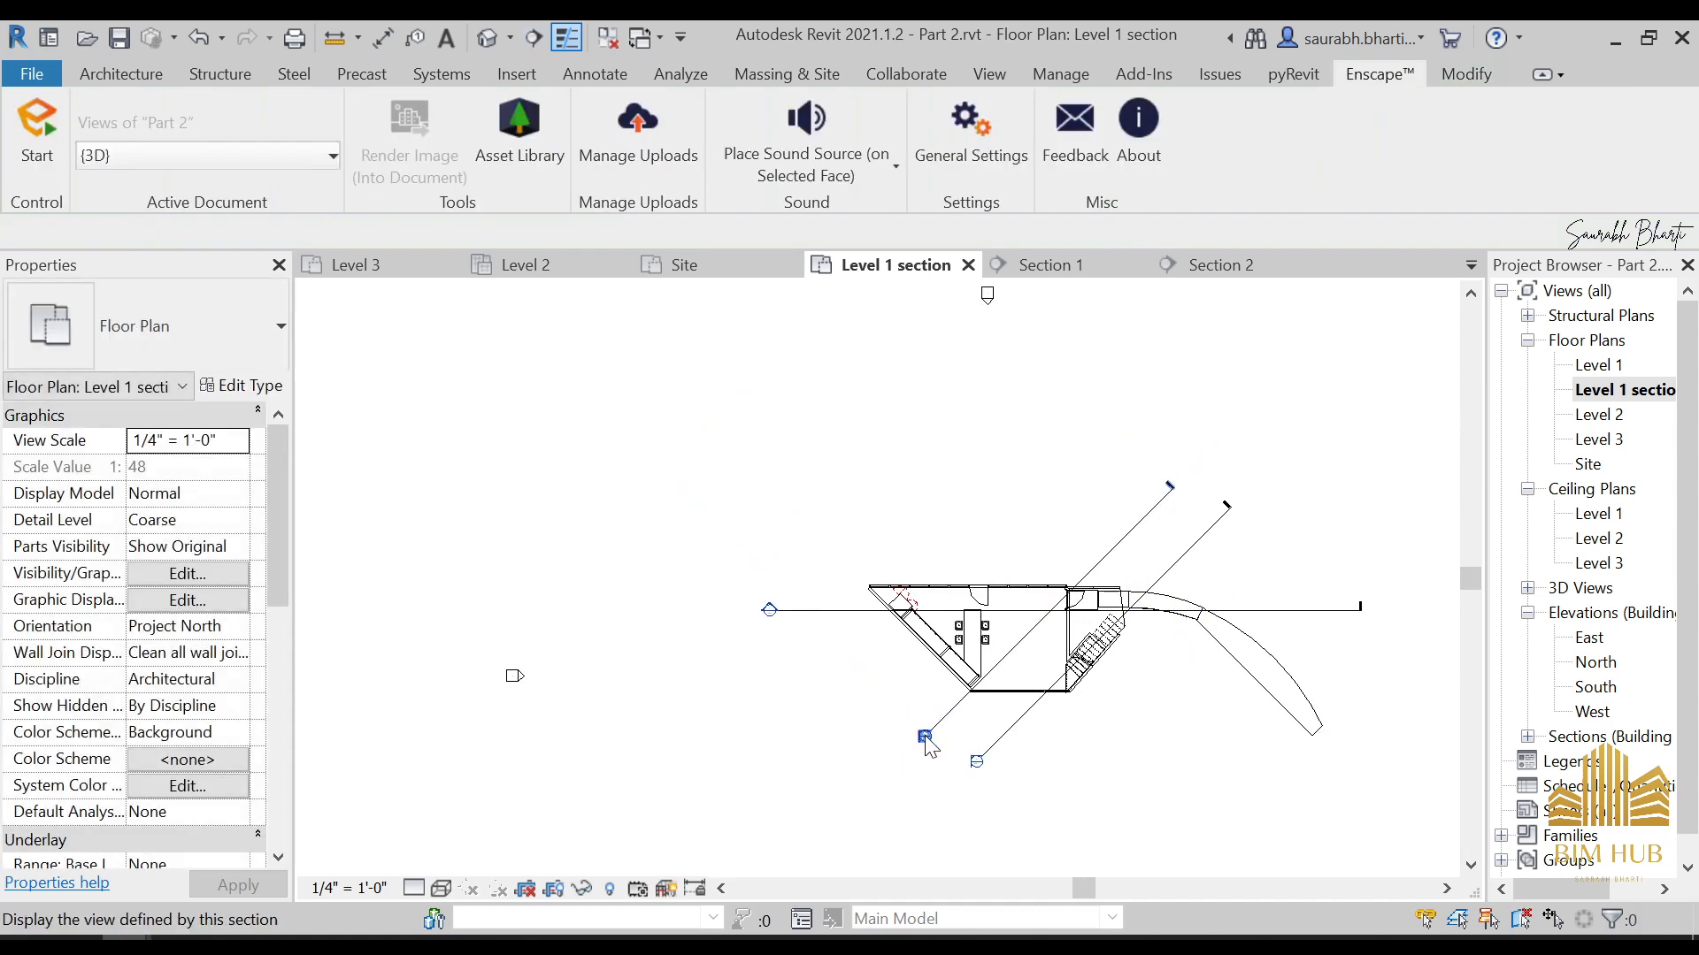
double_click(924, 736)
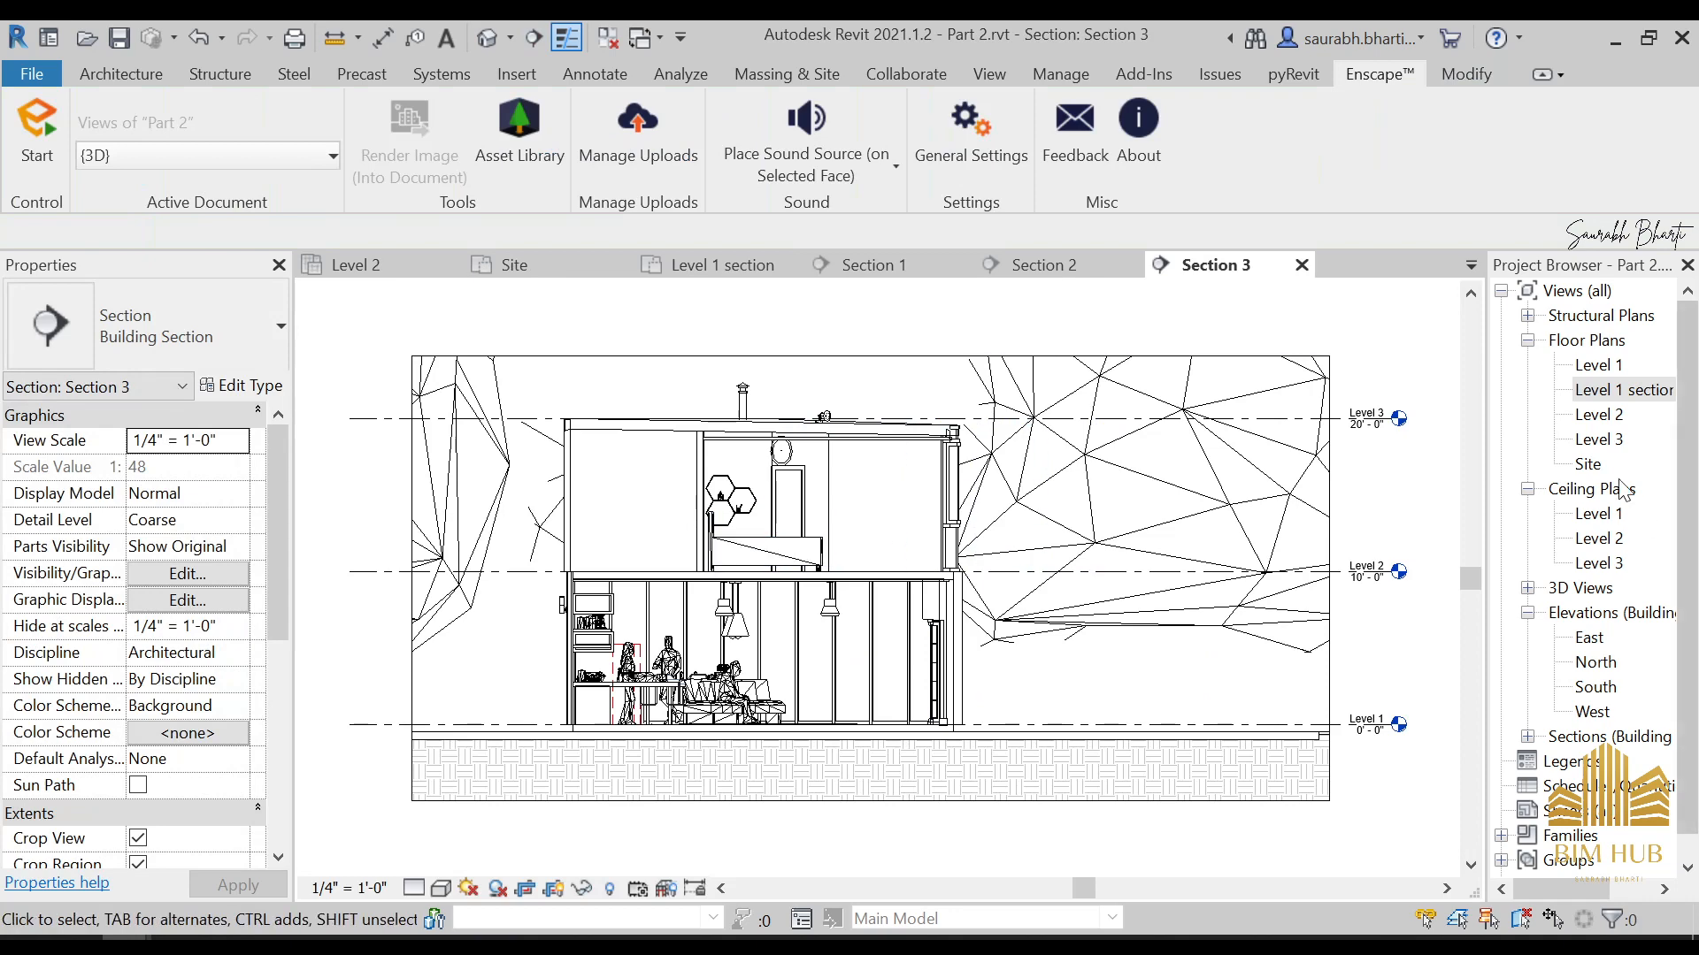
Hide the planting category in the section view cut through the main room
right_click(1263, 482)
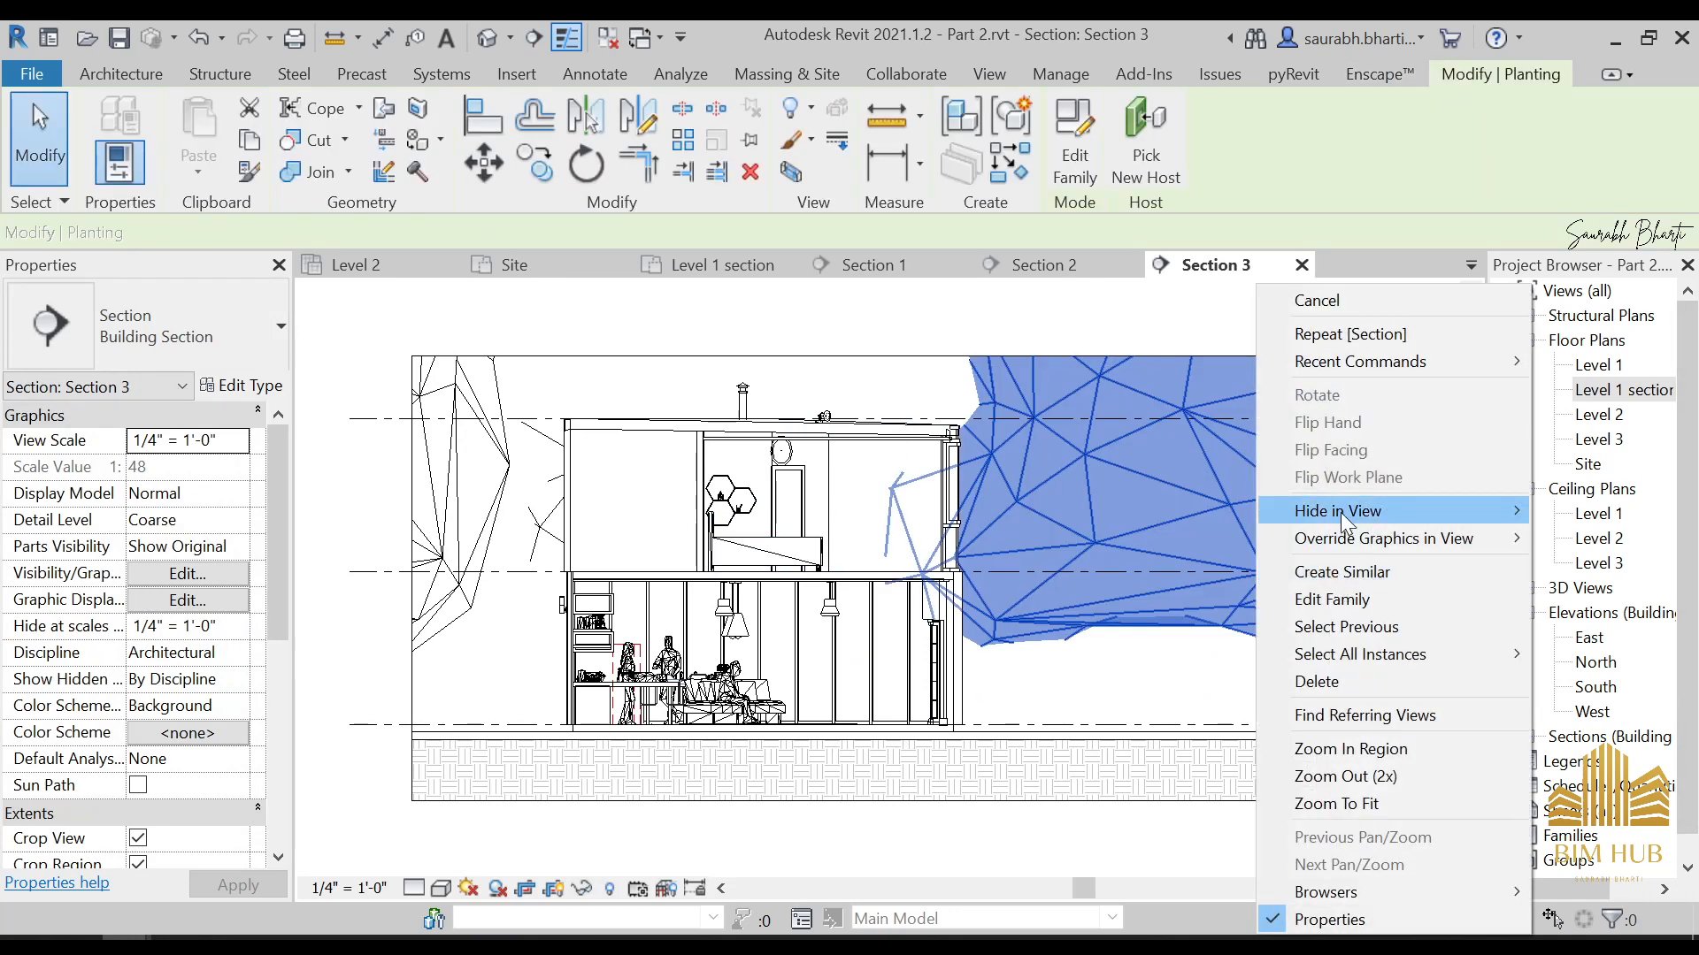
mouse_move(1341, 513)
click(1613, 536)
Back in the Level 1 section plan, shorten both ends of the main room's diagonal section line to just outside the house walls
double_click(1618, 390)
scroll(1137, 514, down, 1)
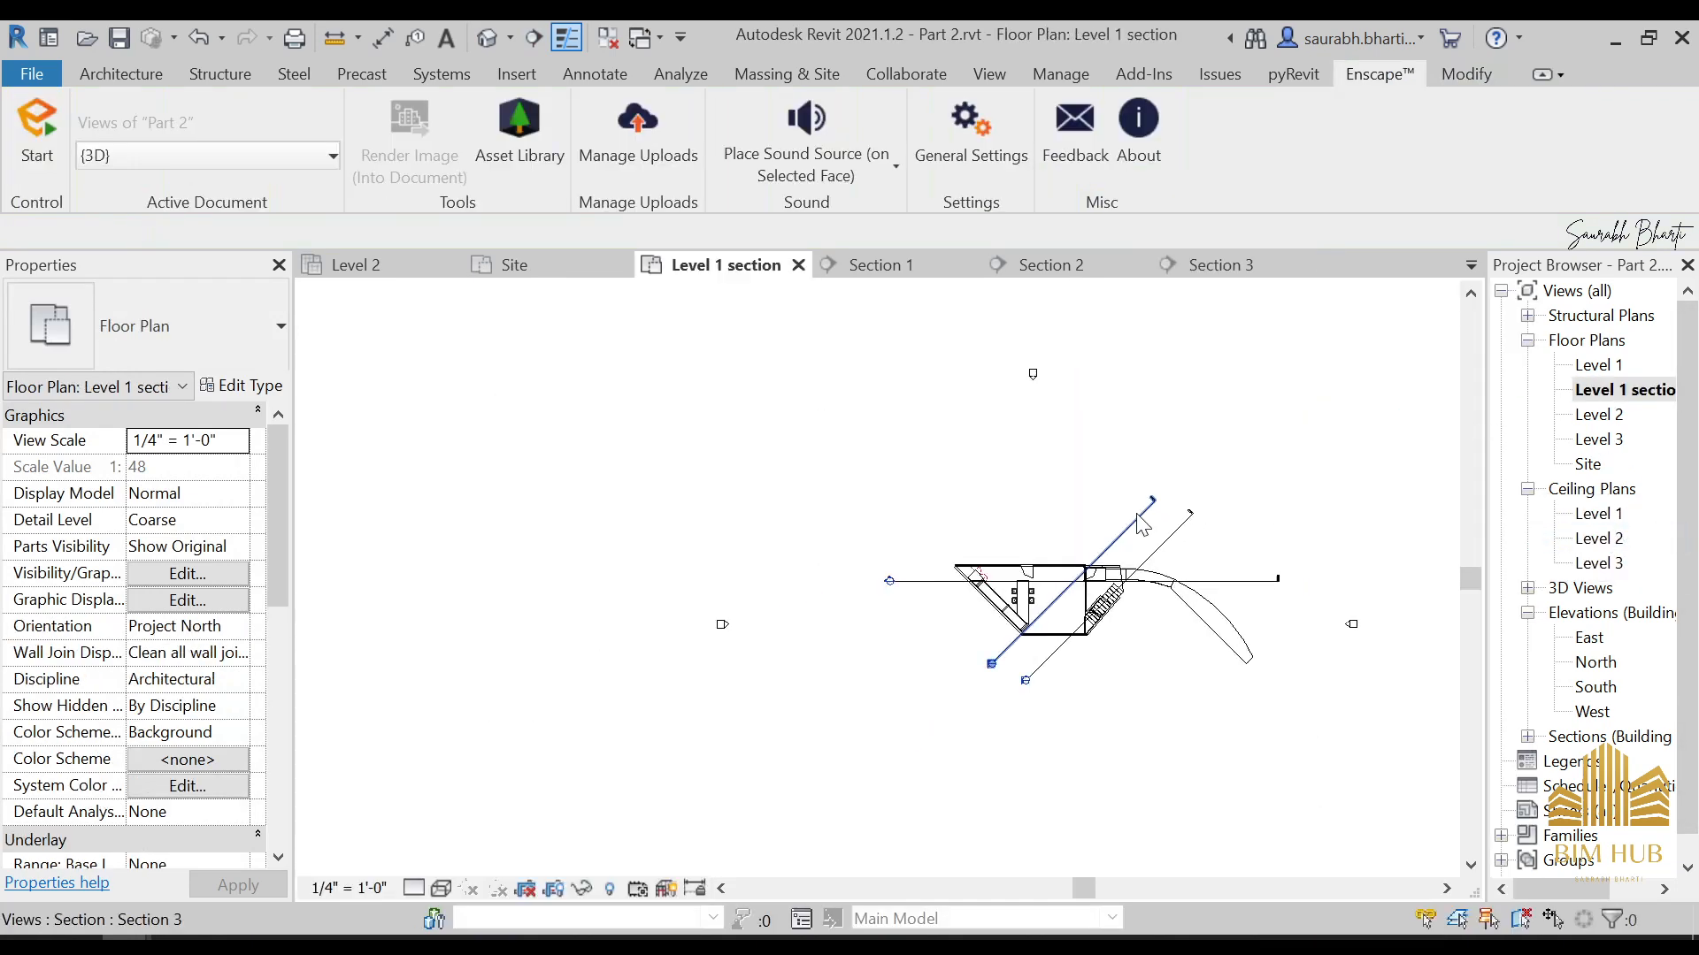
click(1157, 502)
scroll(1157, 503, up, 2)
drag(1156, 502, 1019, 635)
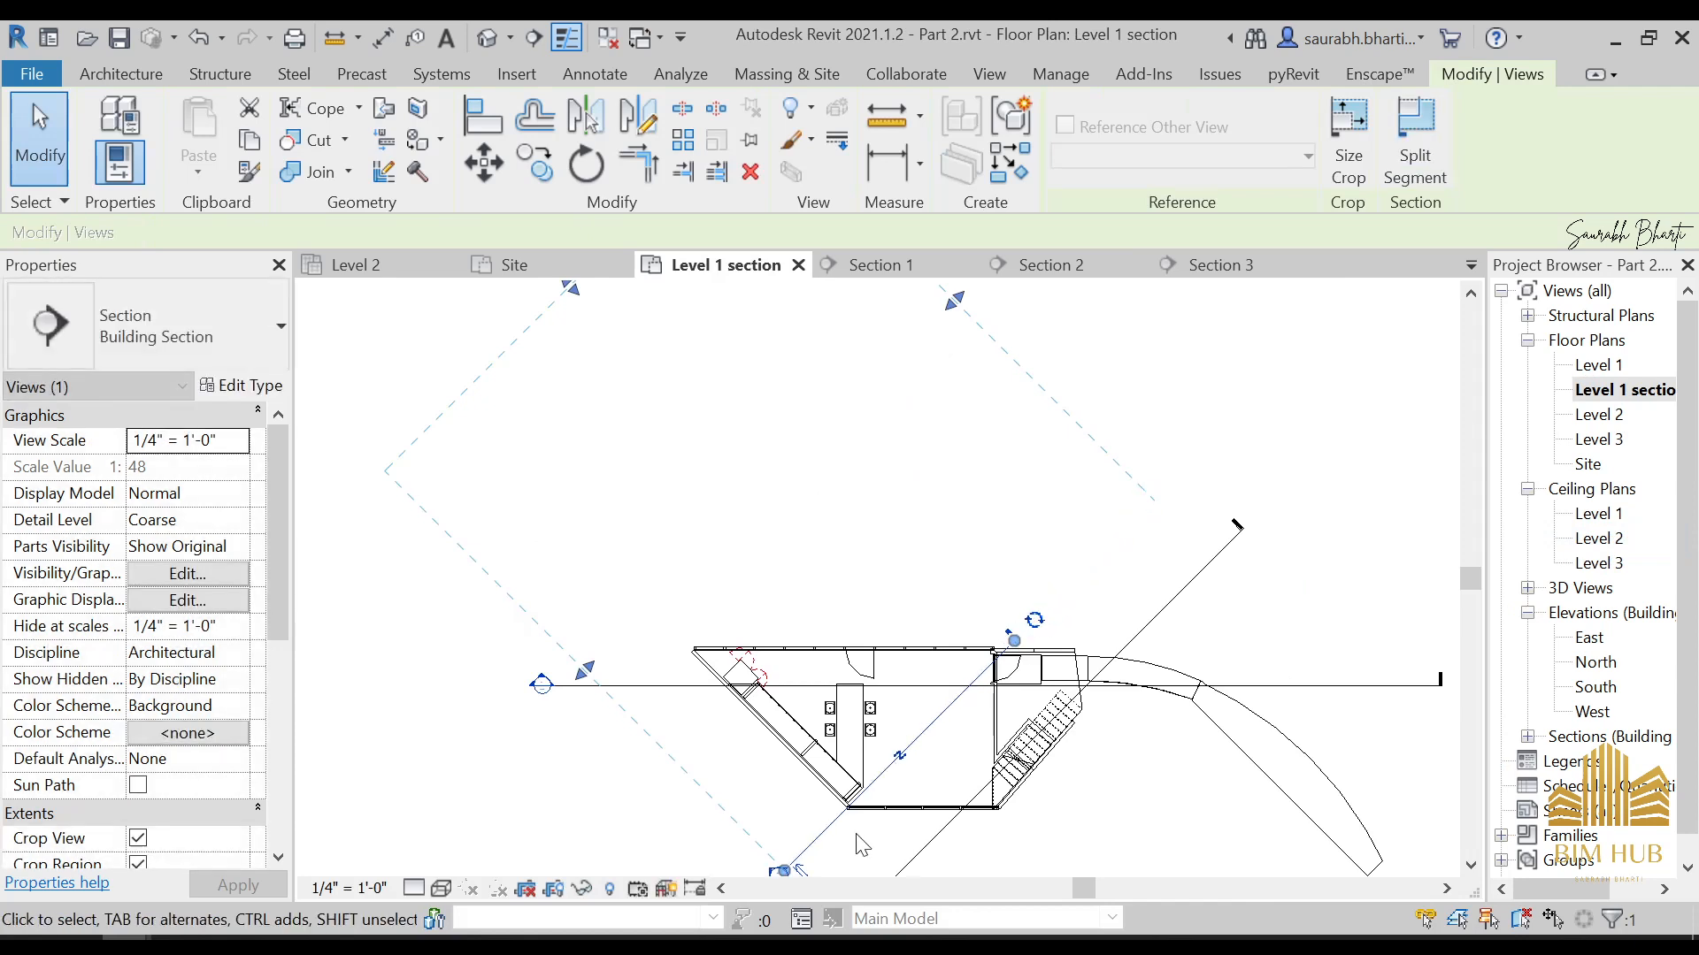
middle_drag(793, 848, 863, 796)
drag(894, 782, 903, 771)
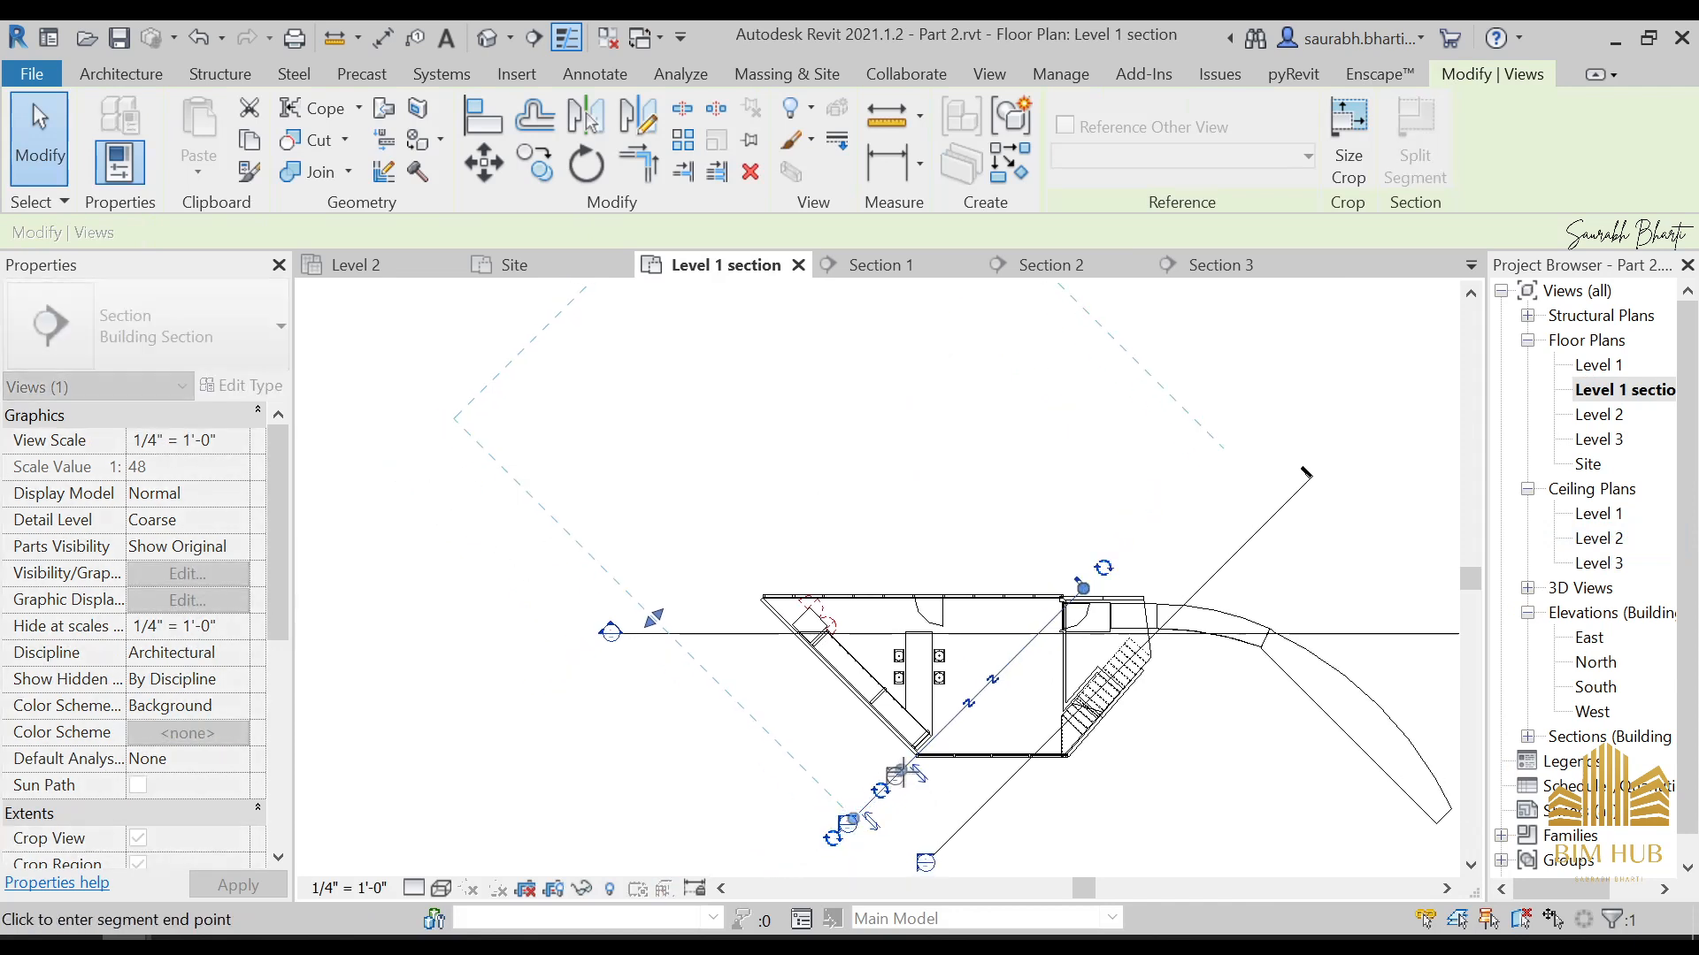
Shorten both ends of the diagonal stair section line so its head and tail sit close to the house
click(1385, 525)
click(1298, 495)
drag(1310, 480, 1194, 593)
drag(941, 860, 1026, 777)
Pull both ends of the horizontal section line in so its head and tail sit near the house outline
click(633, 679)
click(639, 634)
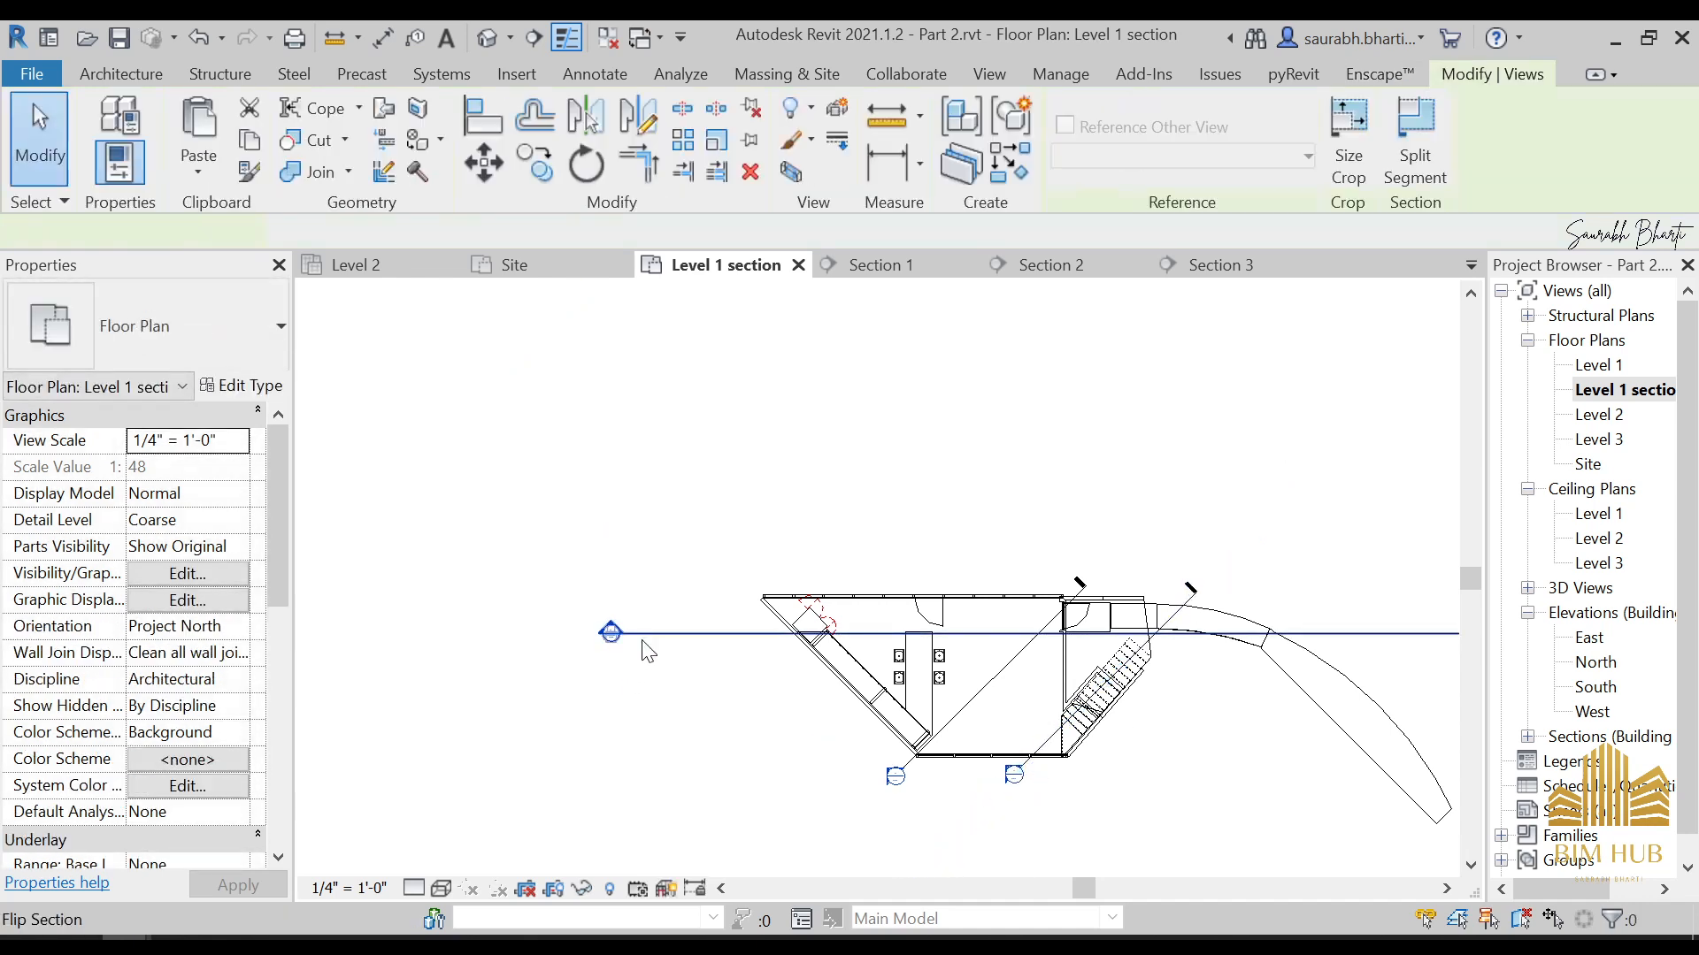
drag(618, 633, 771, 633)
middle_drag(1122, 713, 900, 670)
scroll(900, 670, down, 2)
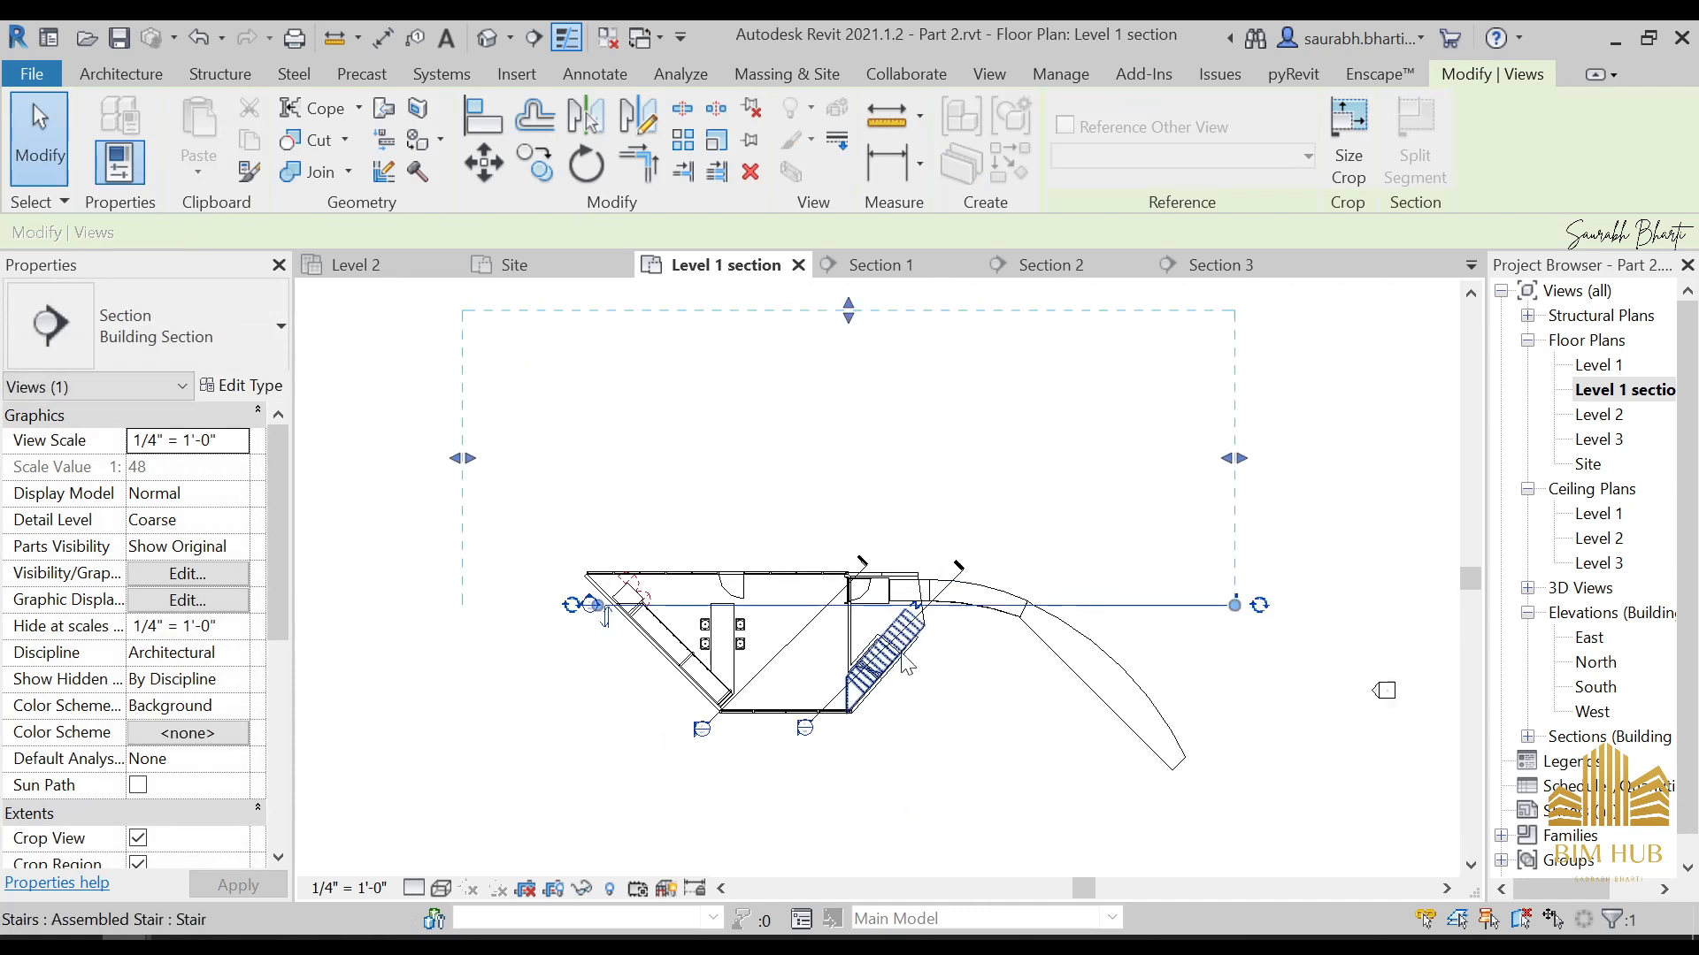
drag(1192, 613, 1076, 611)
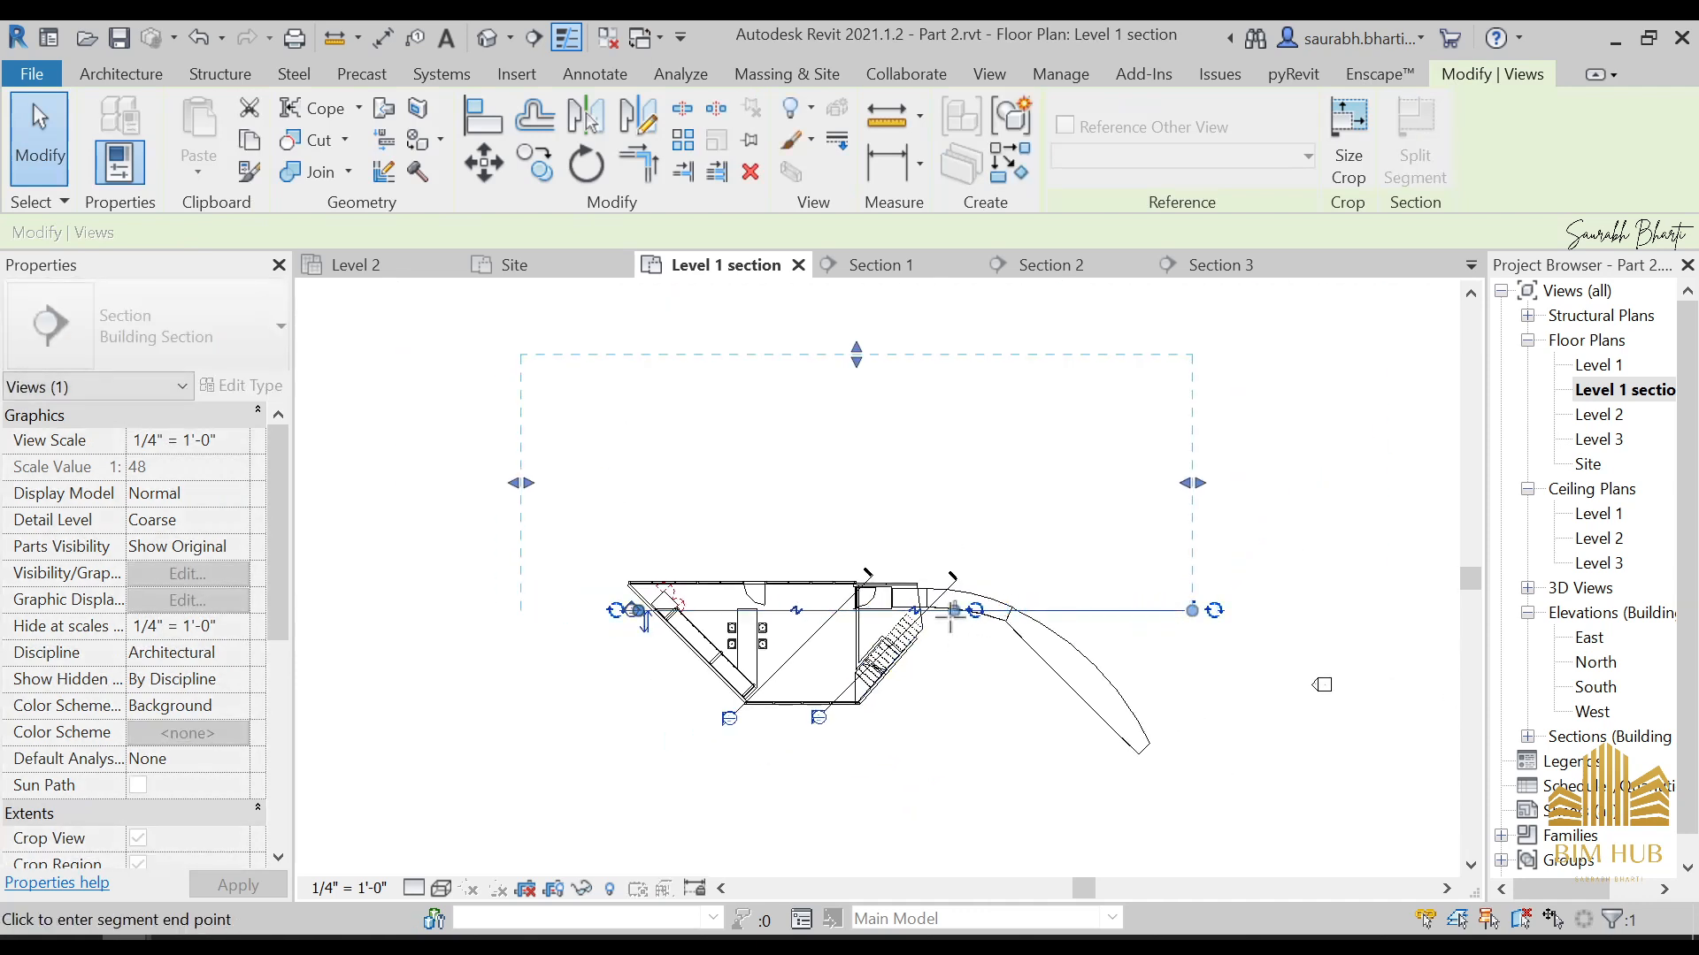
drag(951, 617, 939, 615)
click(899, 710)
Draw a vertical section line across the stairs, from above the house to below it
scroll(738, 630, up, 3)
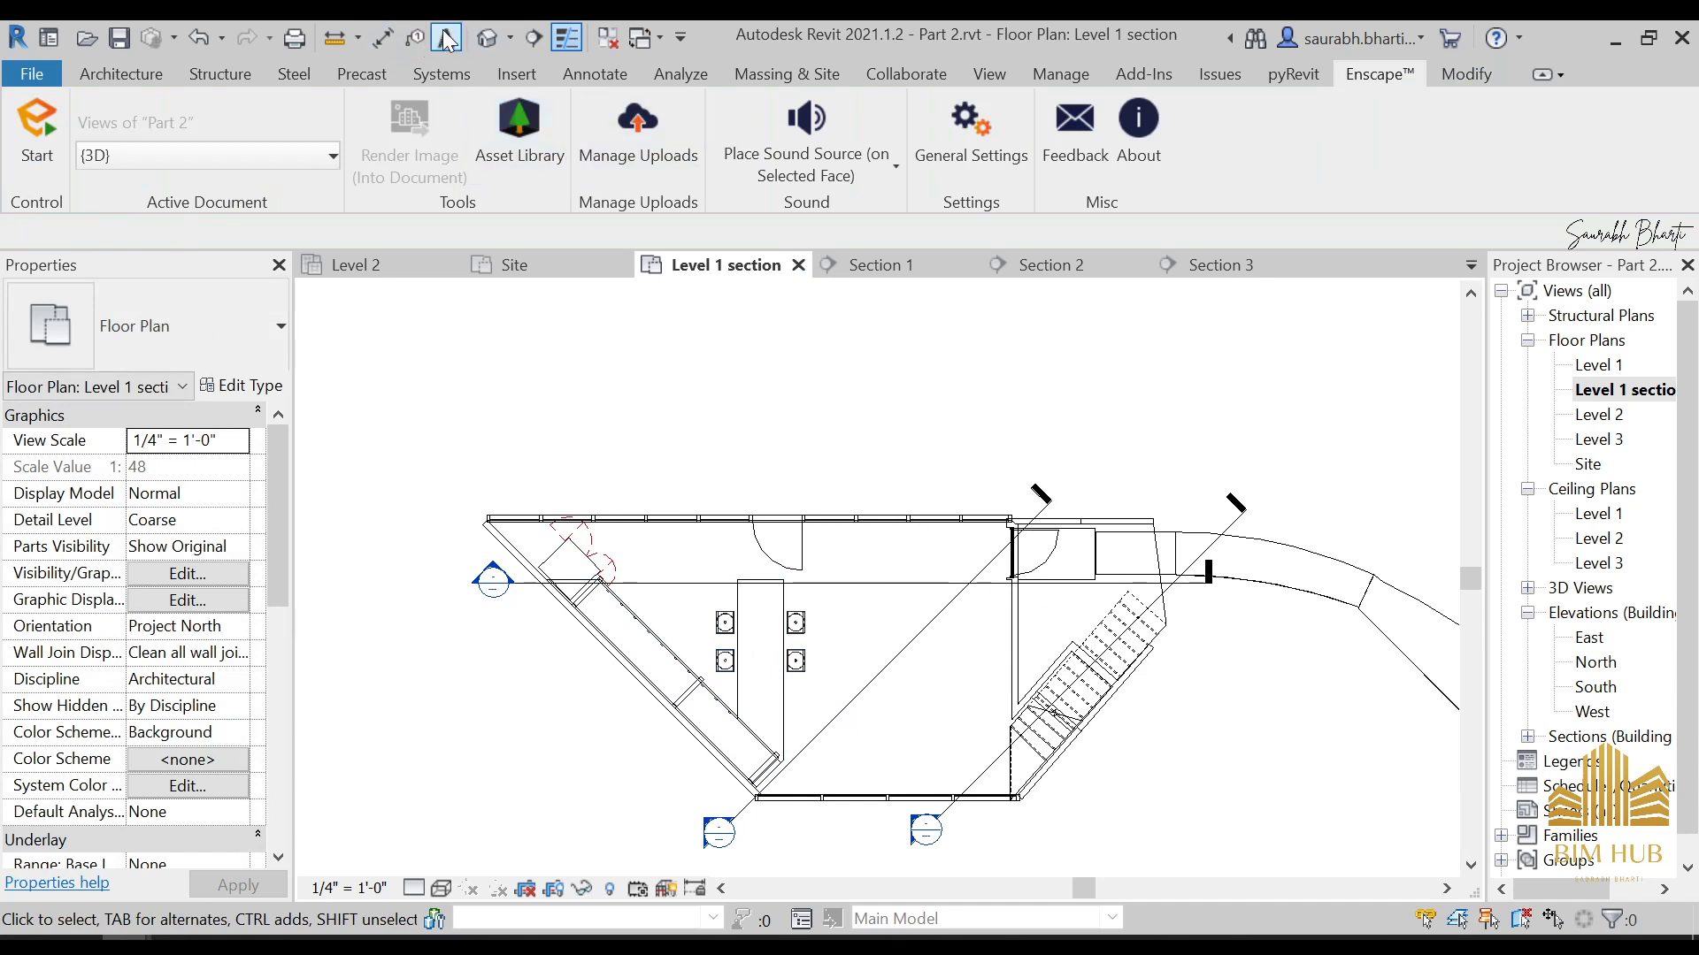
click(543, 40)
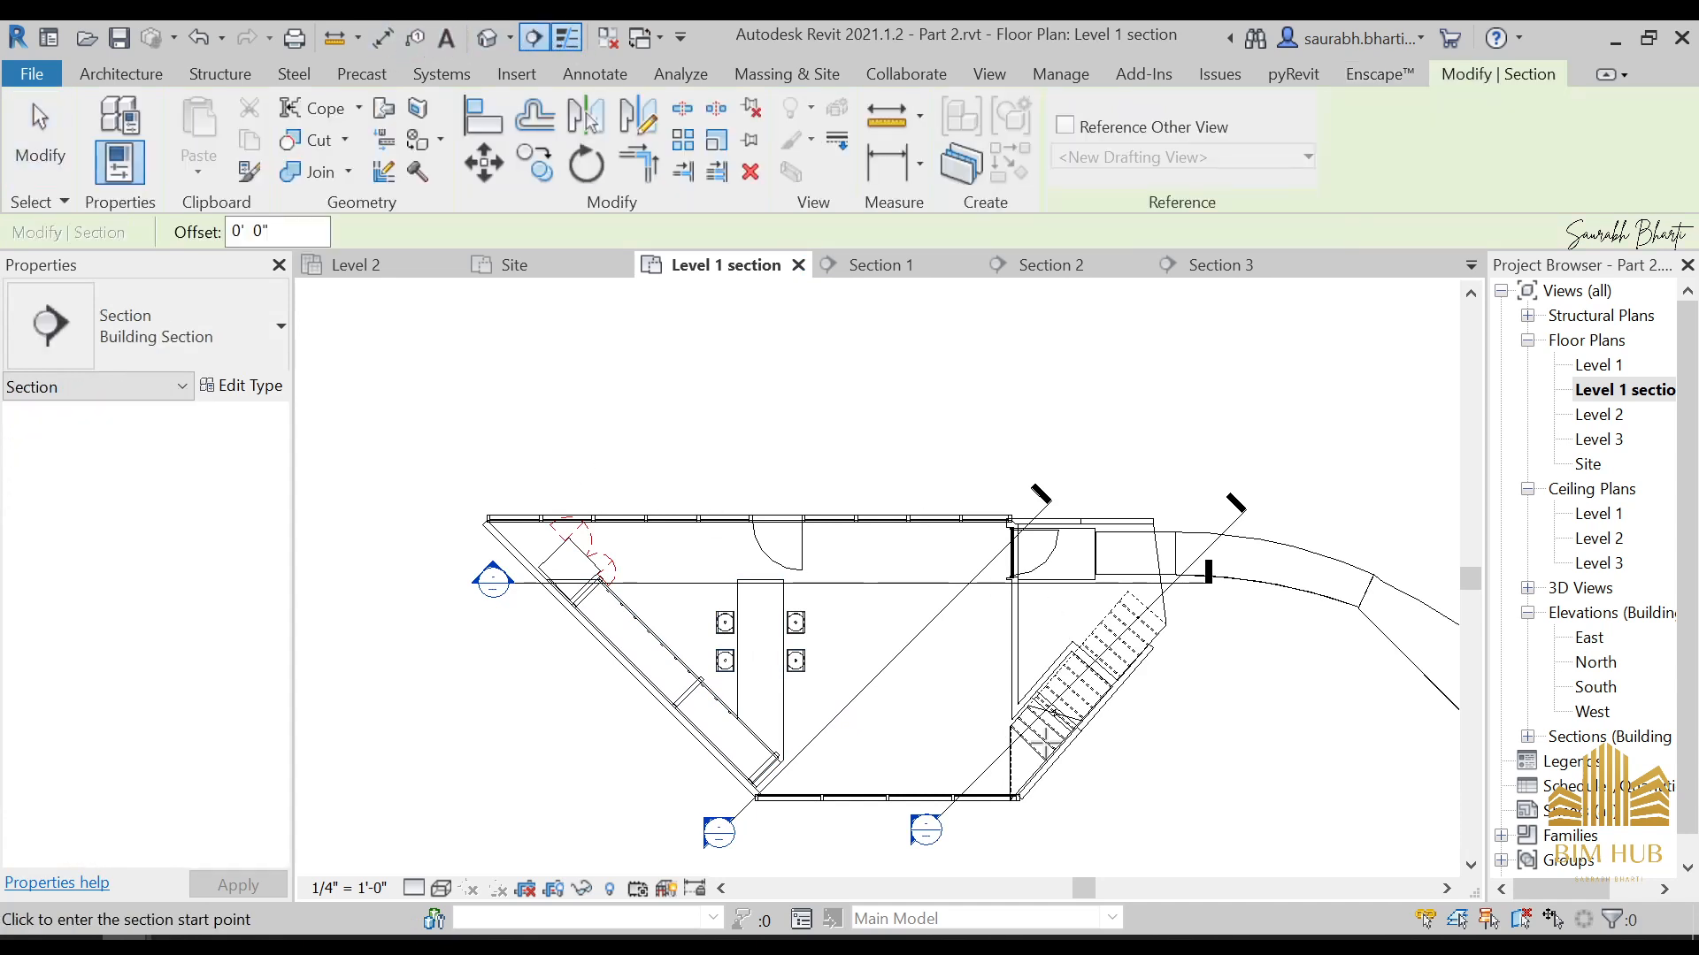
click(1093, 420)
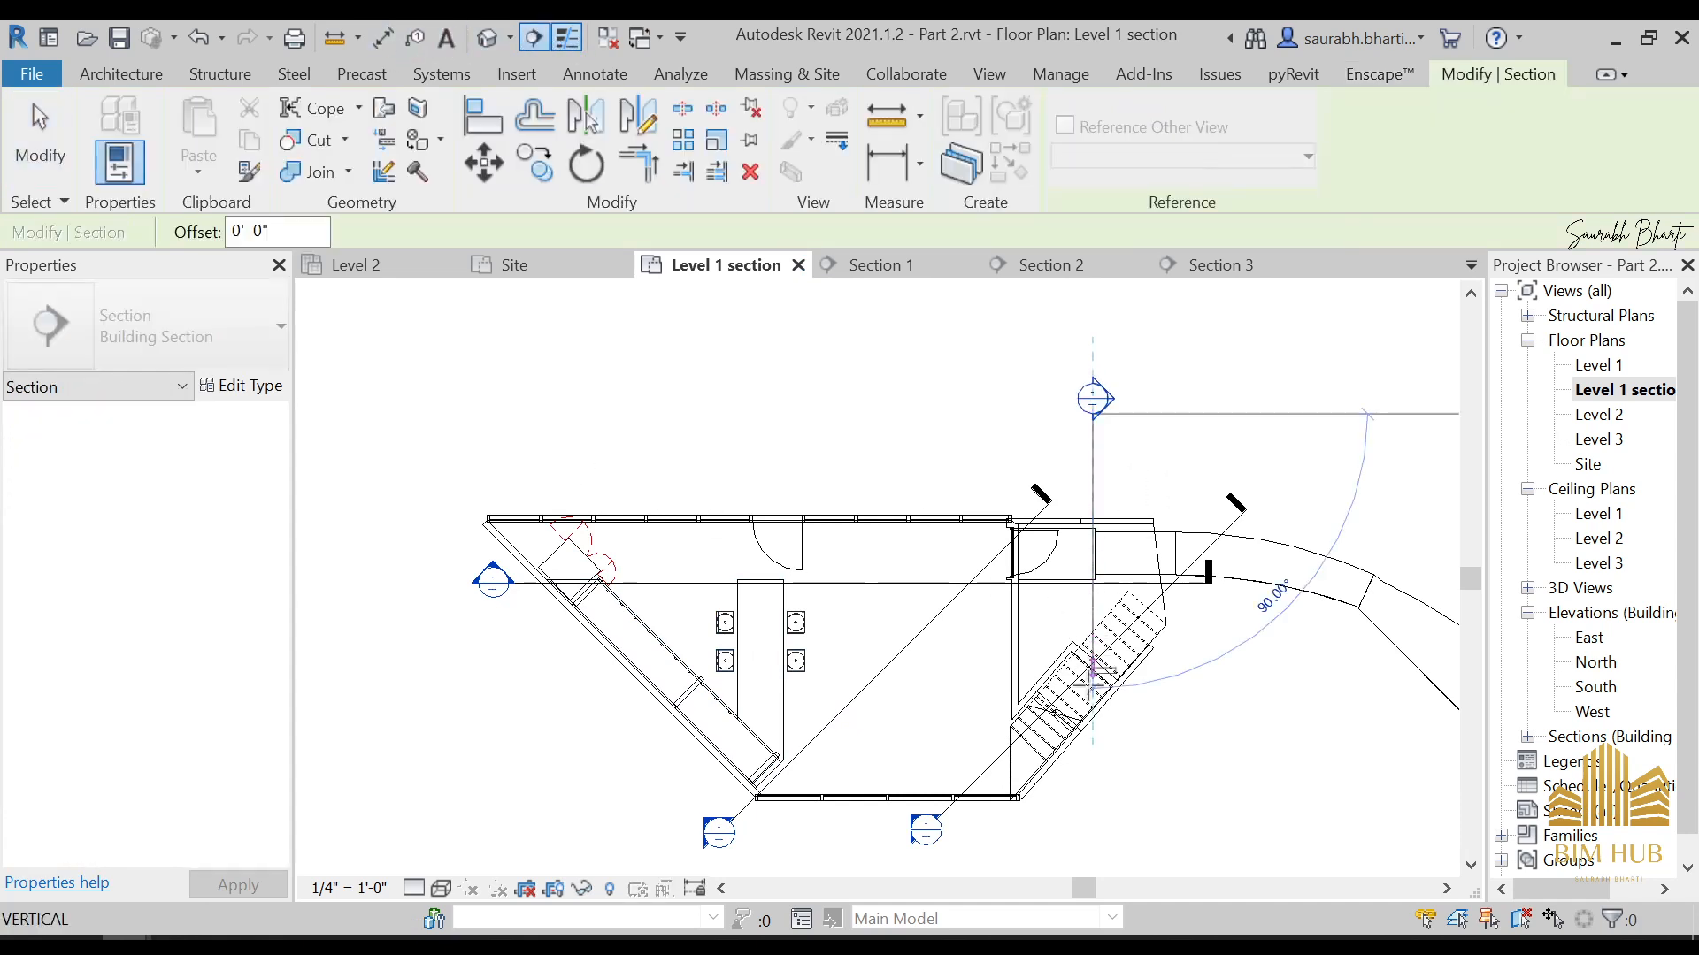
click(1091, 795)
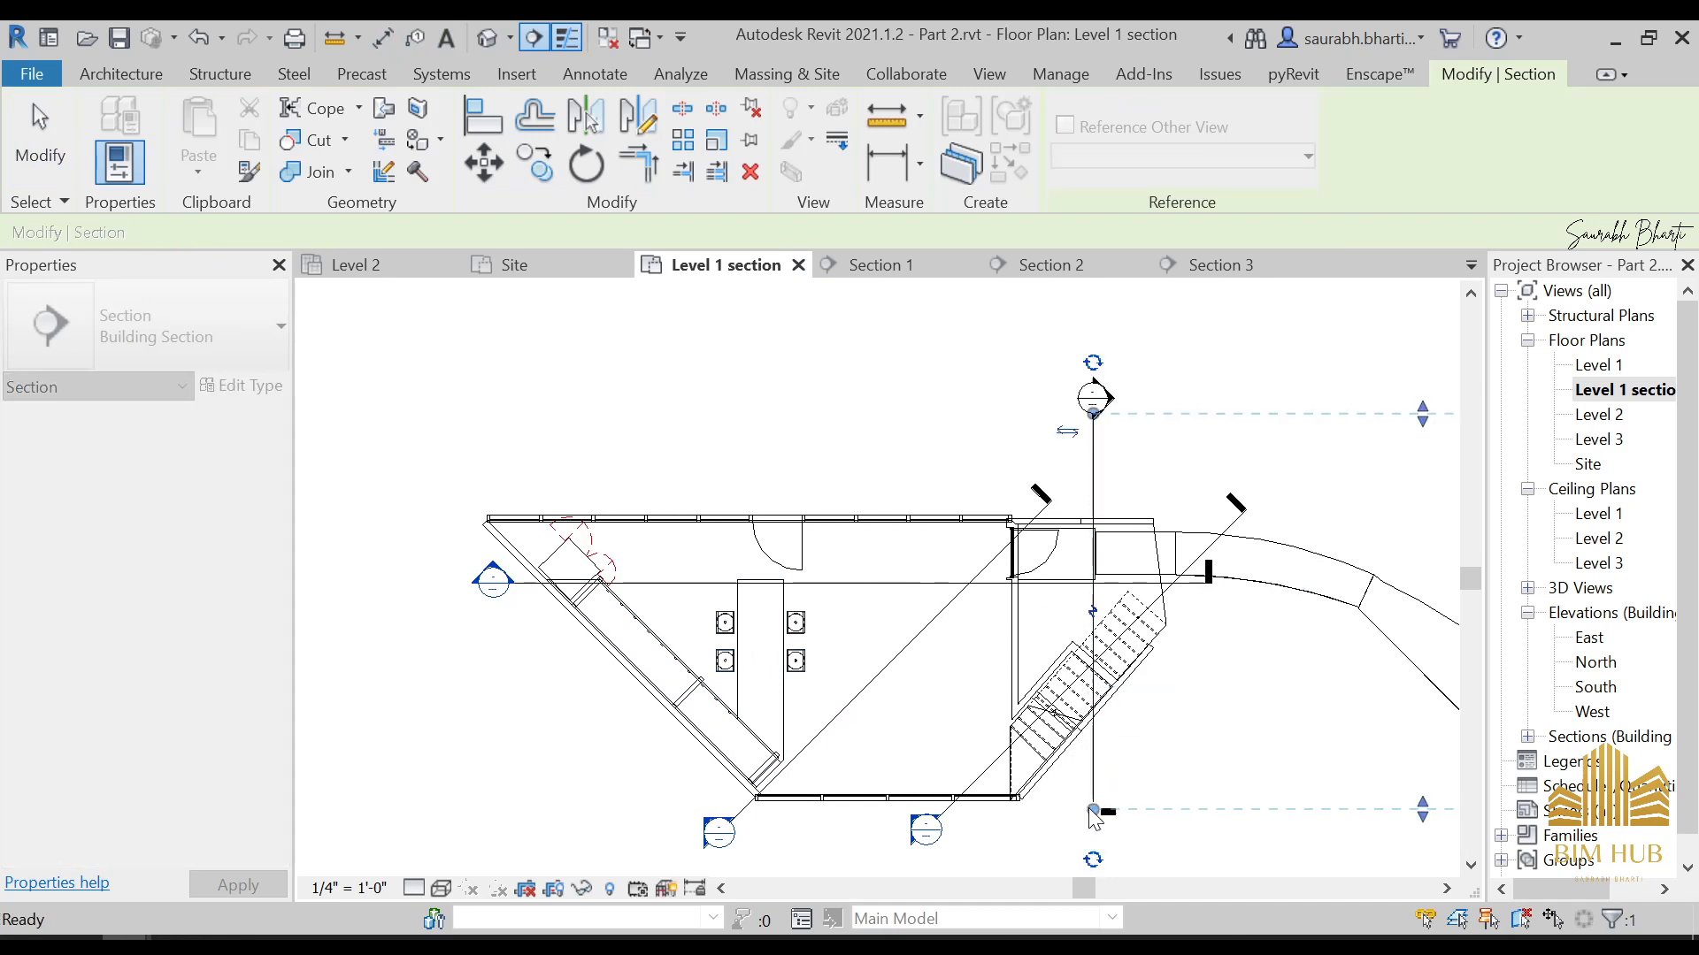
key(Escape)
key(Escape)
Split the vertical section at the stairs and shift its upper segment to between the slanted cabinets and the dining table
click(1092, 617)
click(1090, 617)
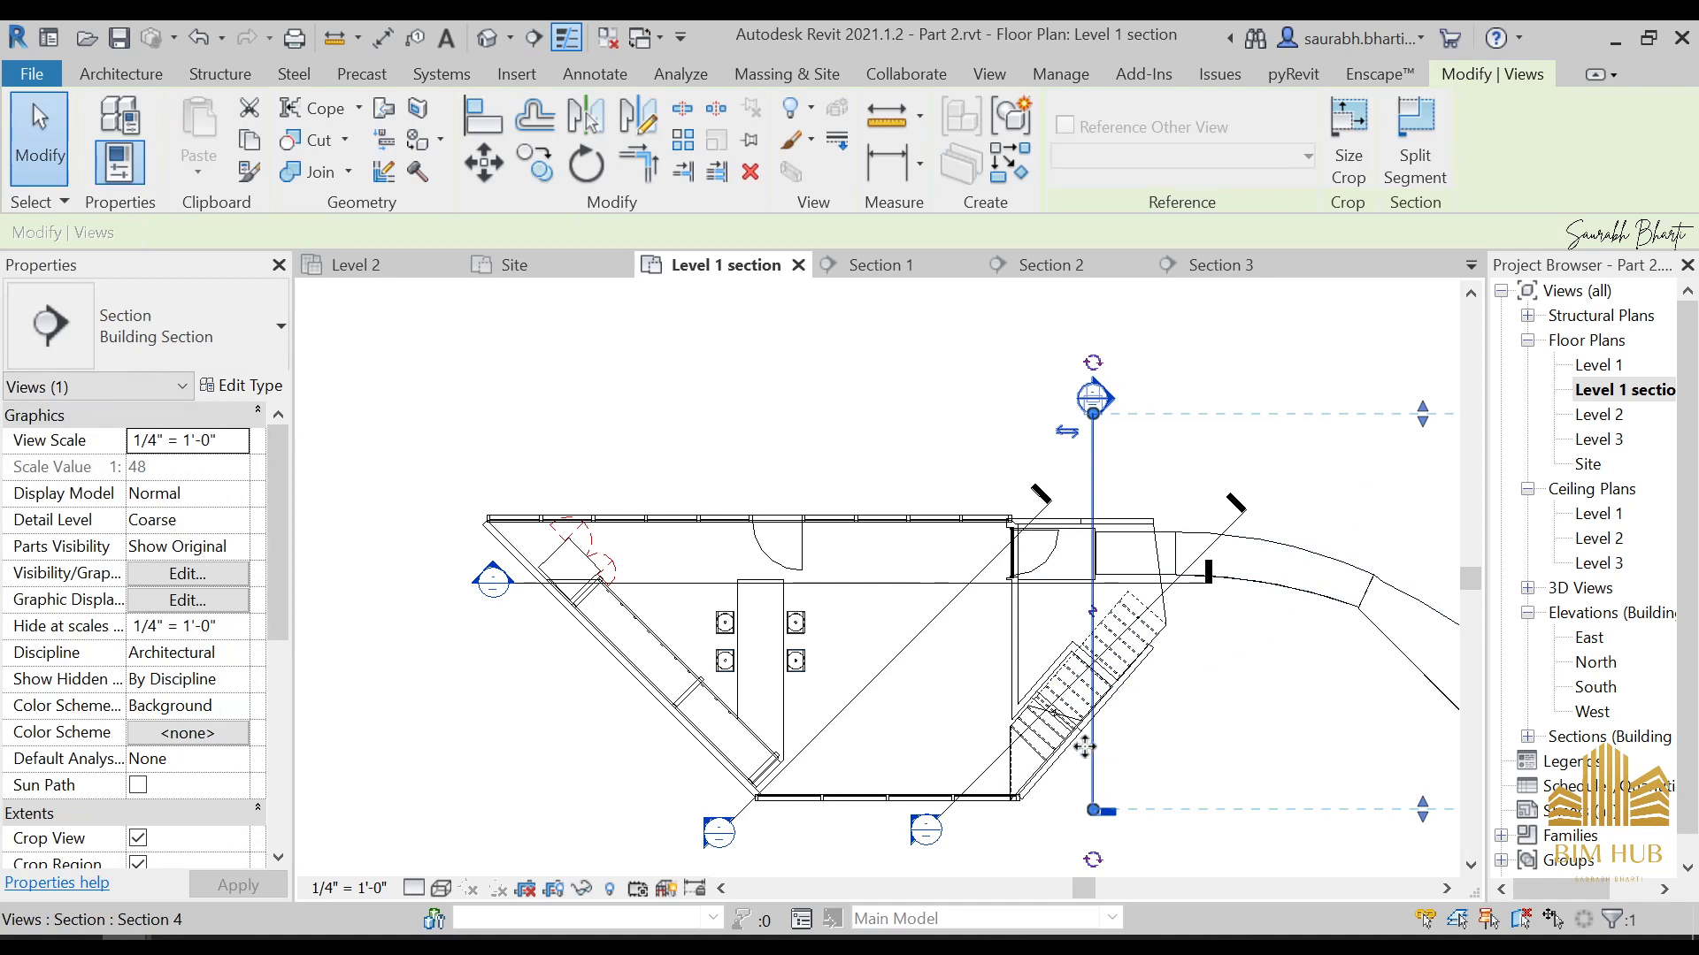
click(1414, 133)
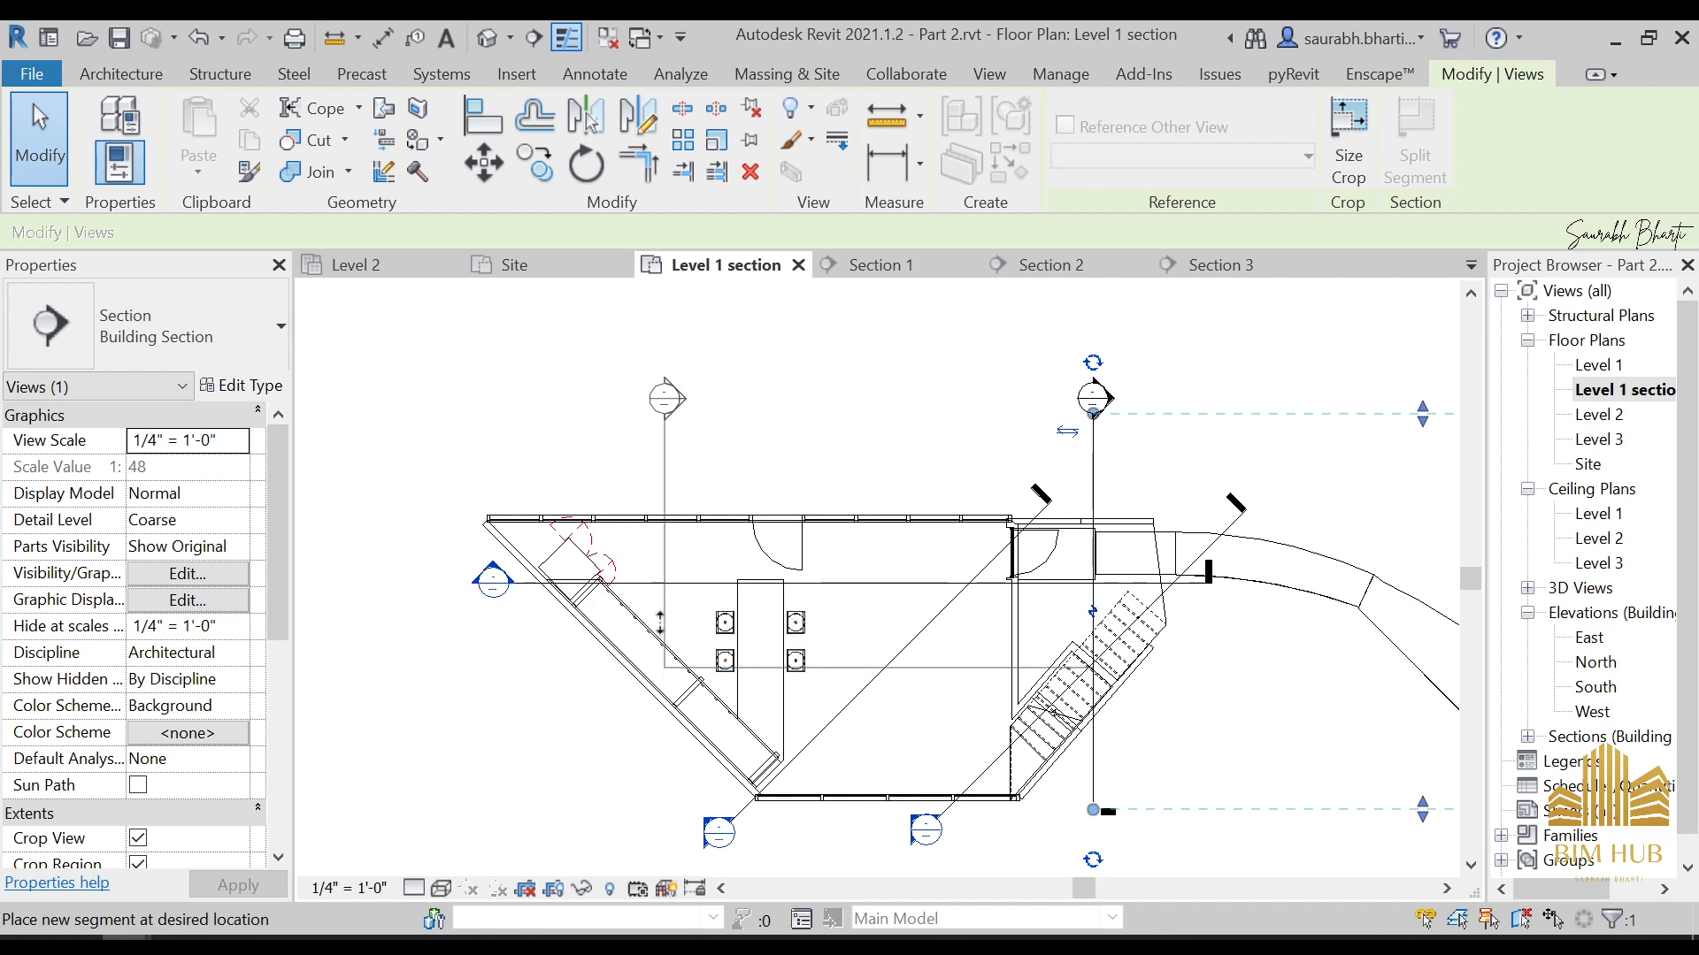
click(643, 618)
click(909, 759)
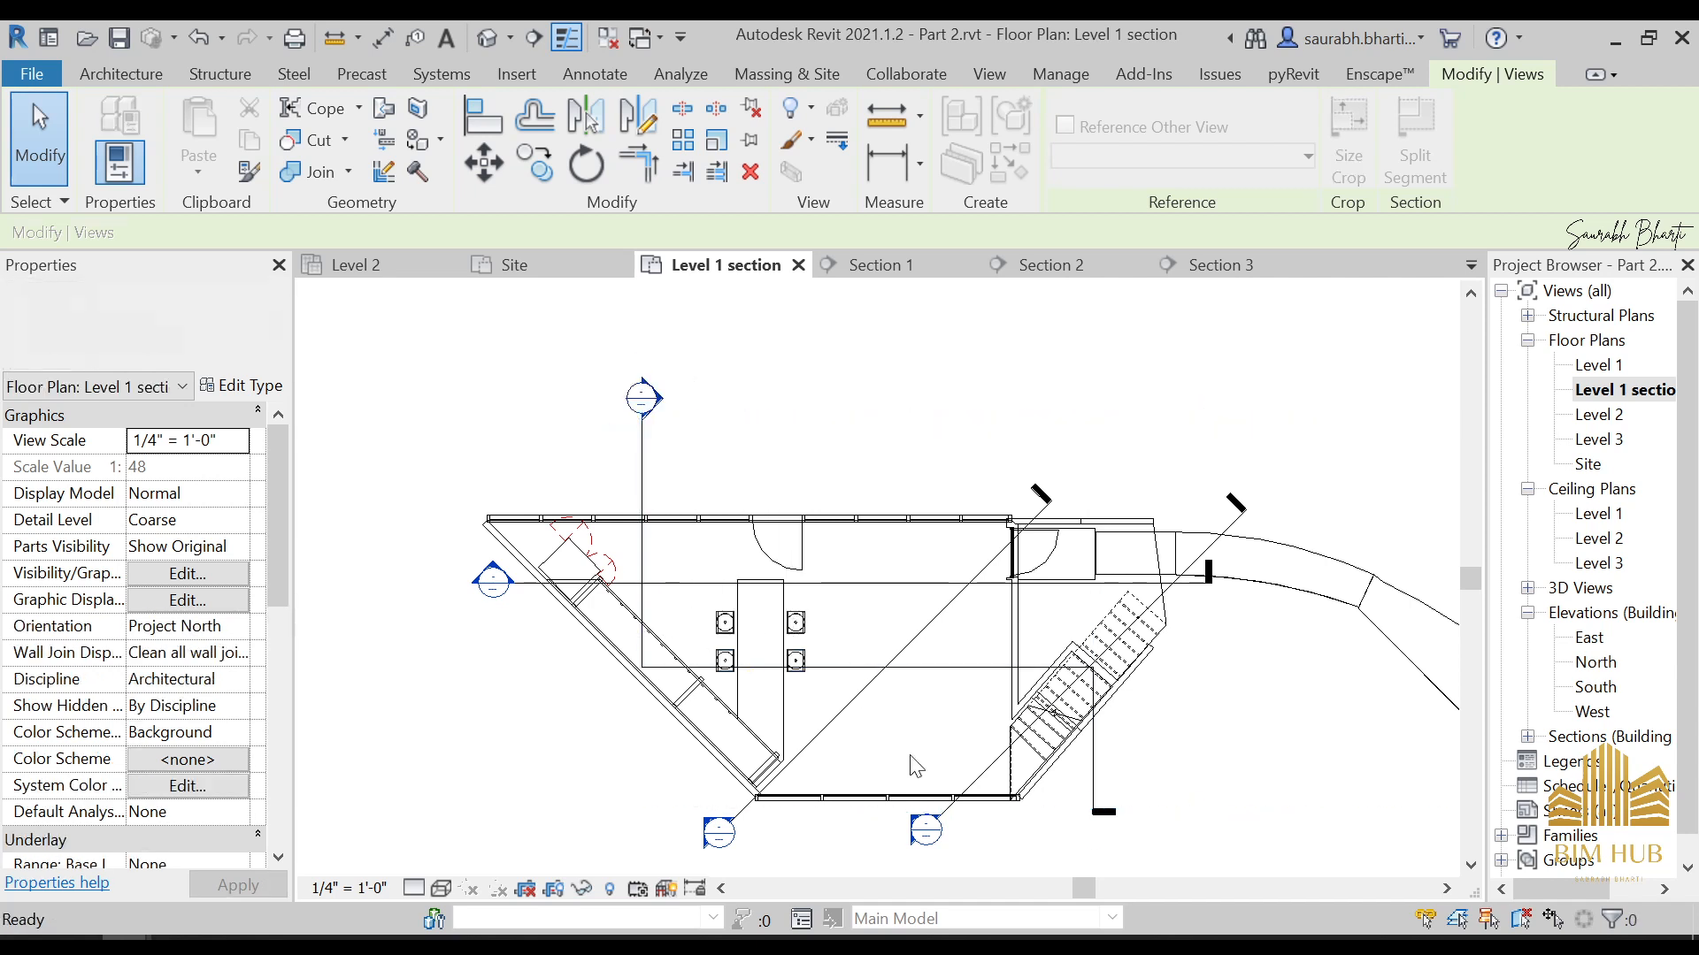
Open the jogged section's view to examine the stairs and interior, and return to the Level 1 section plan
double_click(640, 400)
scroll(894, 623, up, 3)
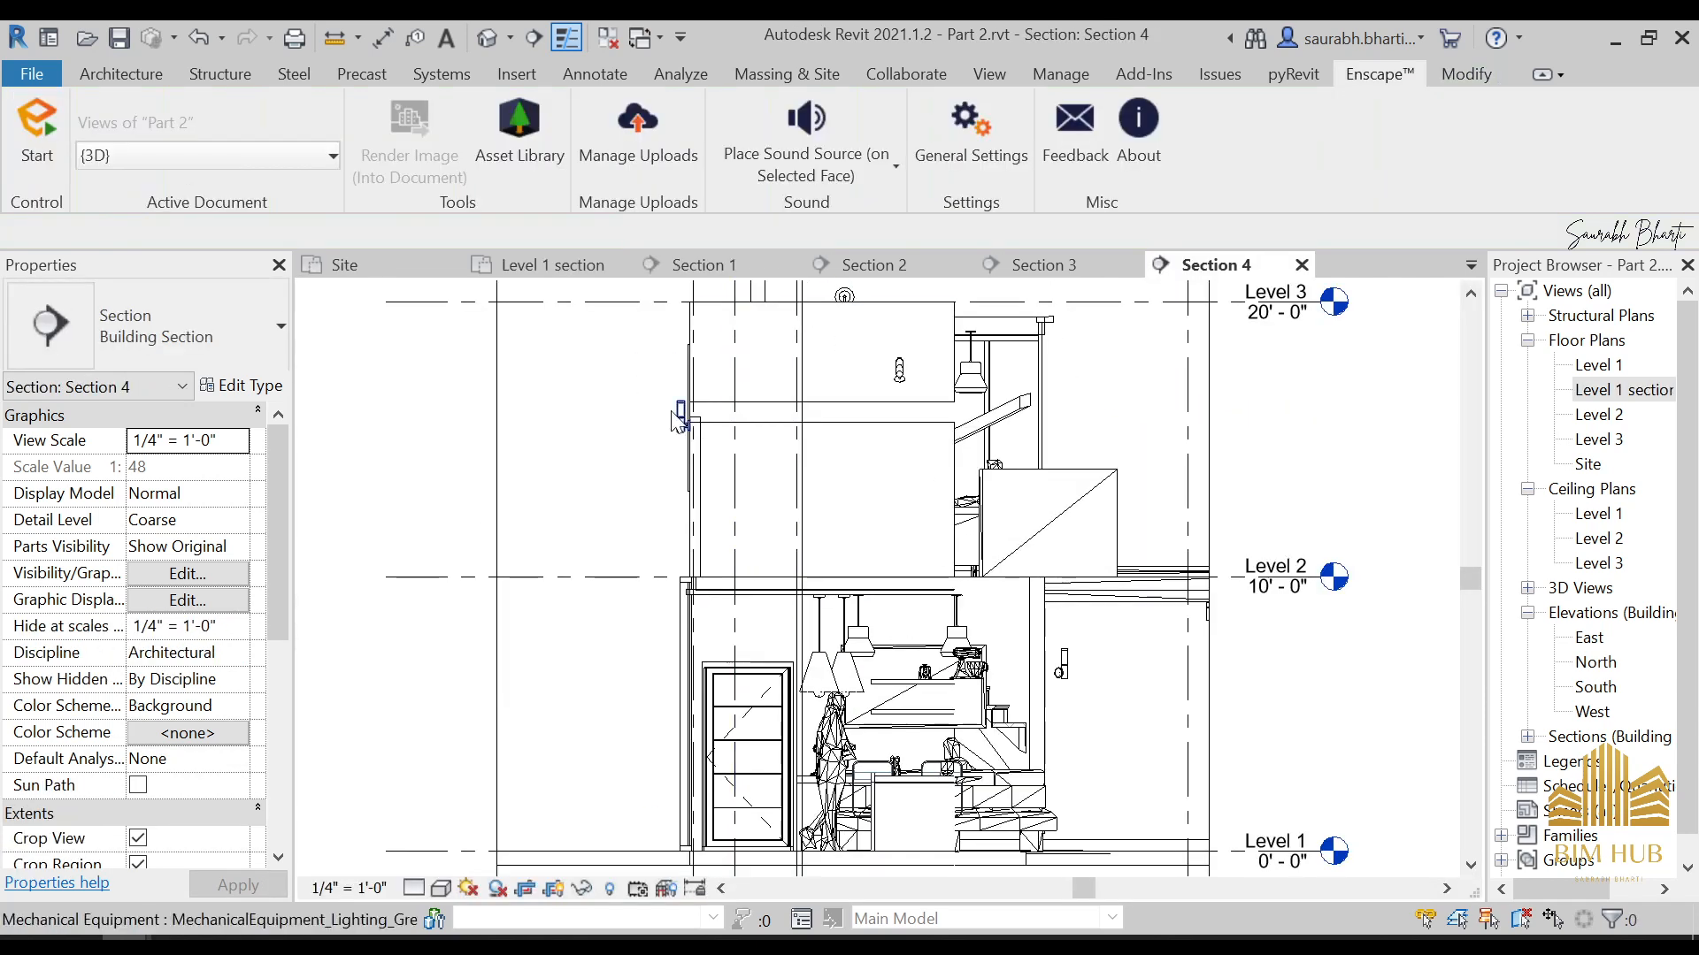
scroll(973, 682, up, 2)
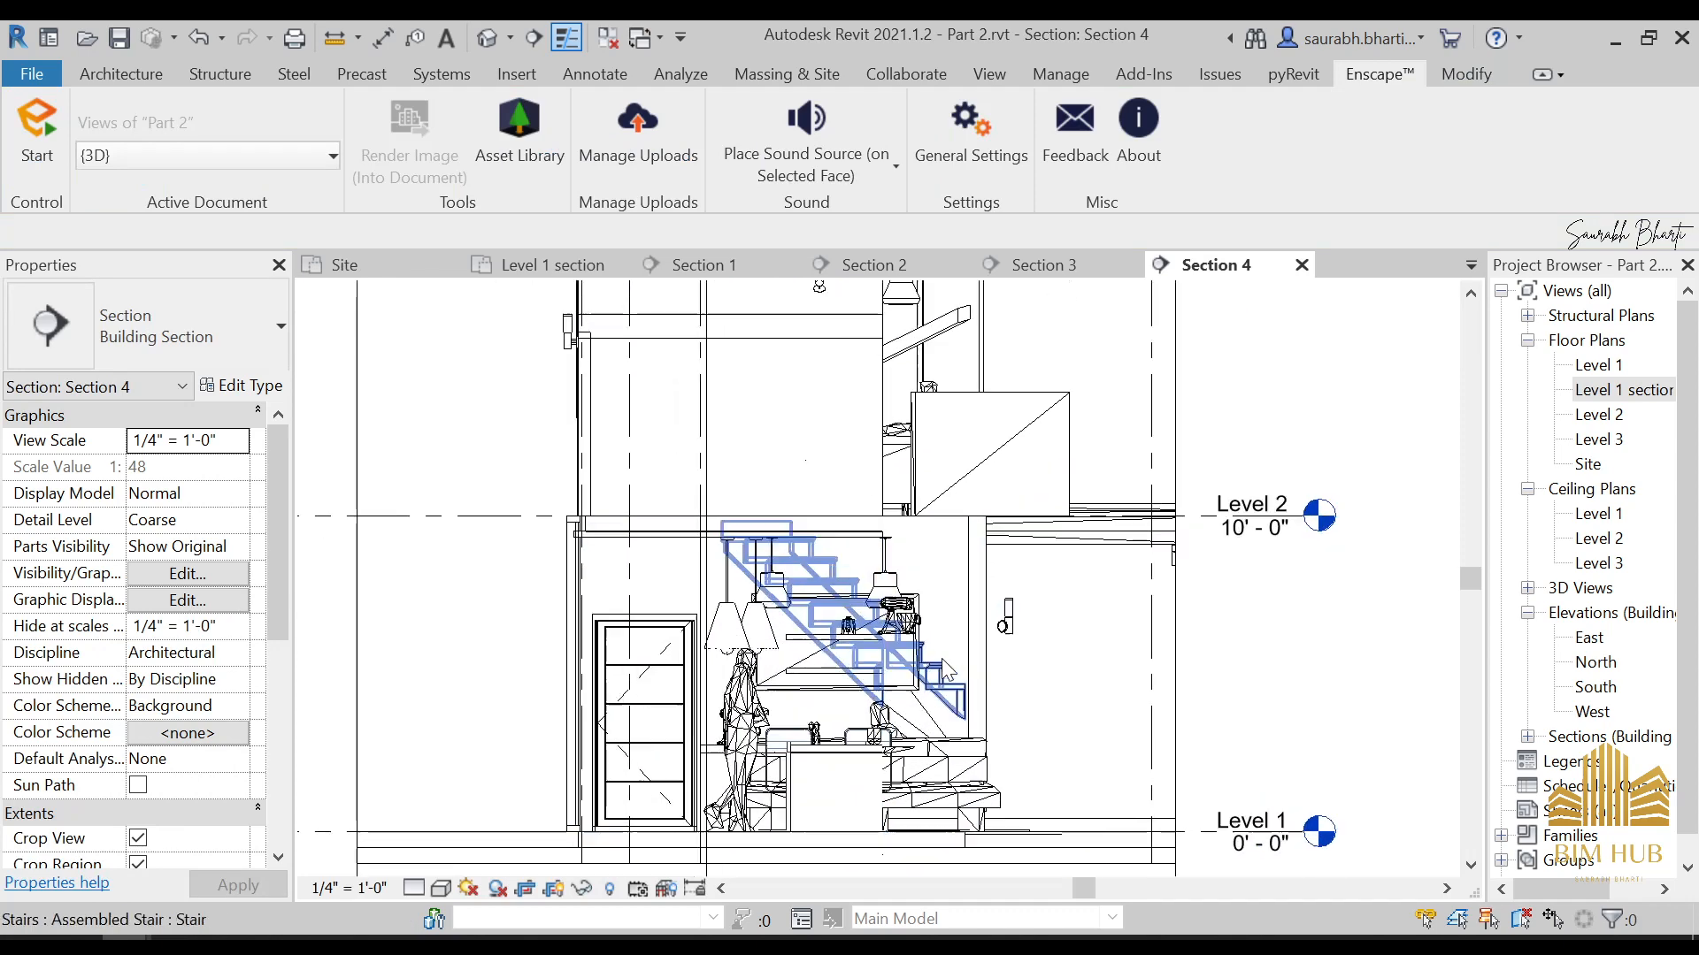
click(776, 670)
key(Escape)
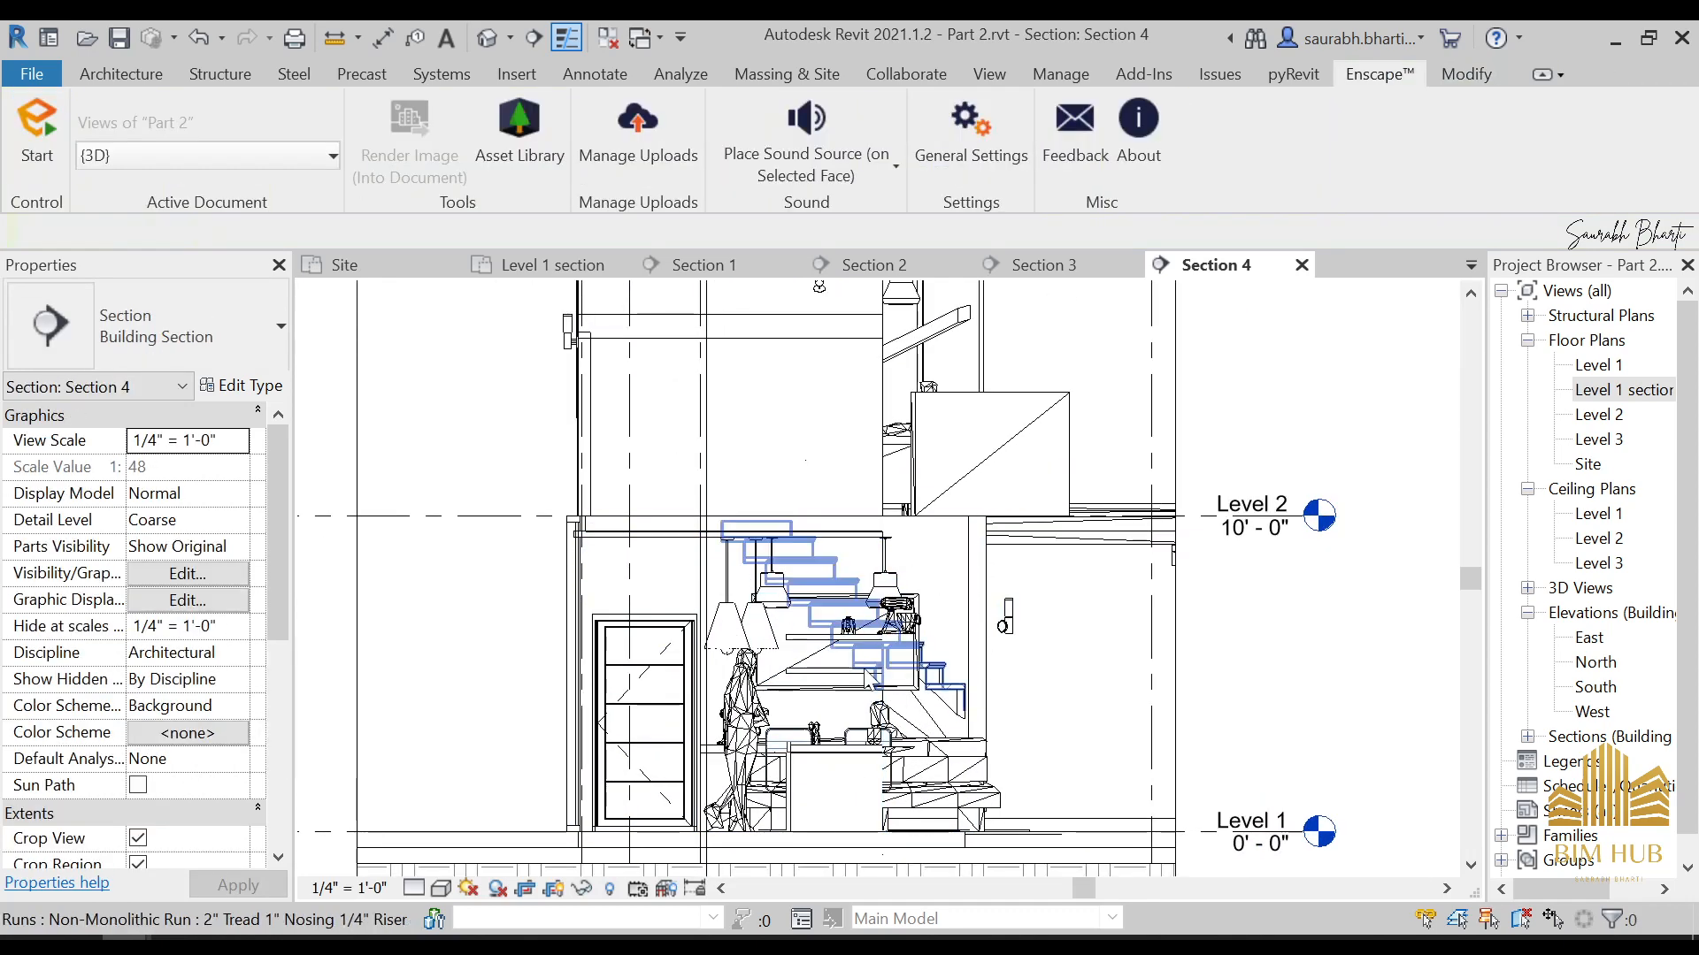
scroll(820, 609, down, 3)
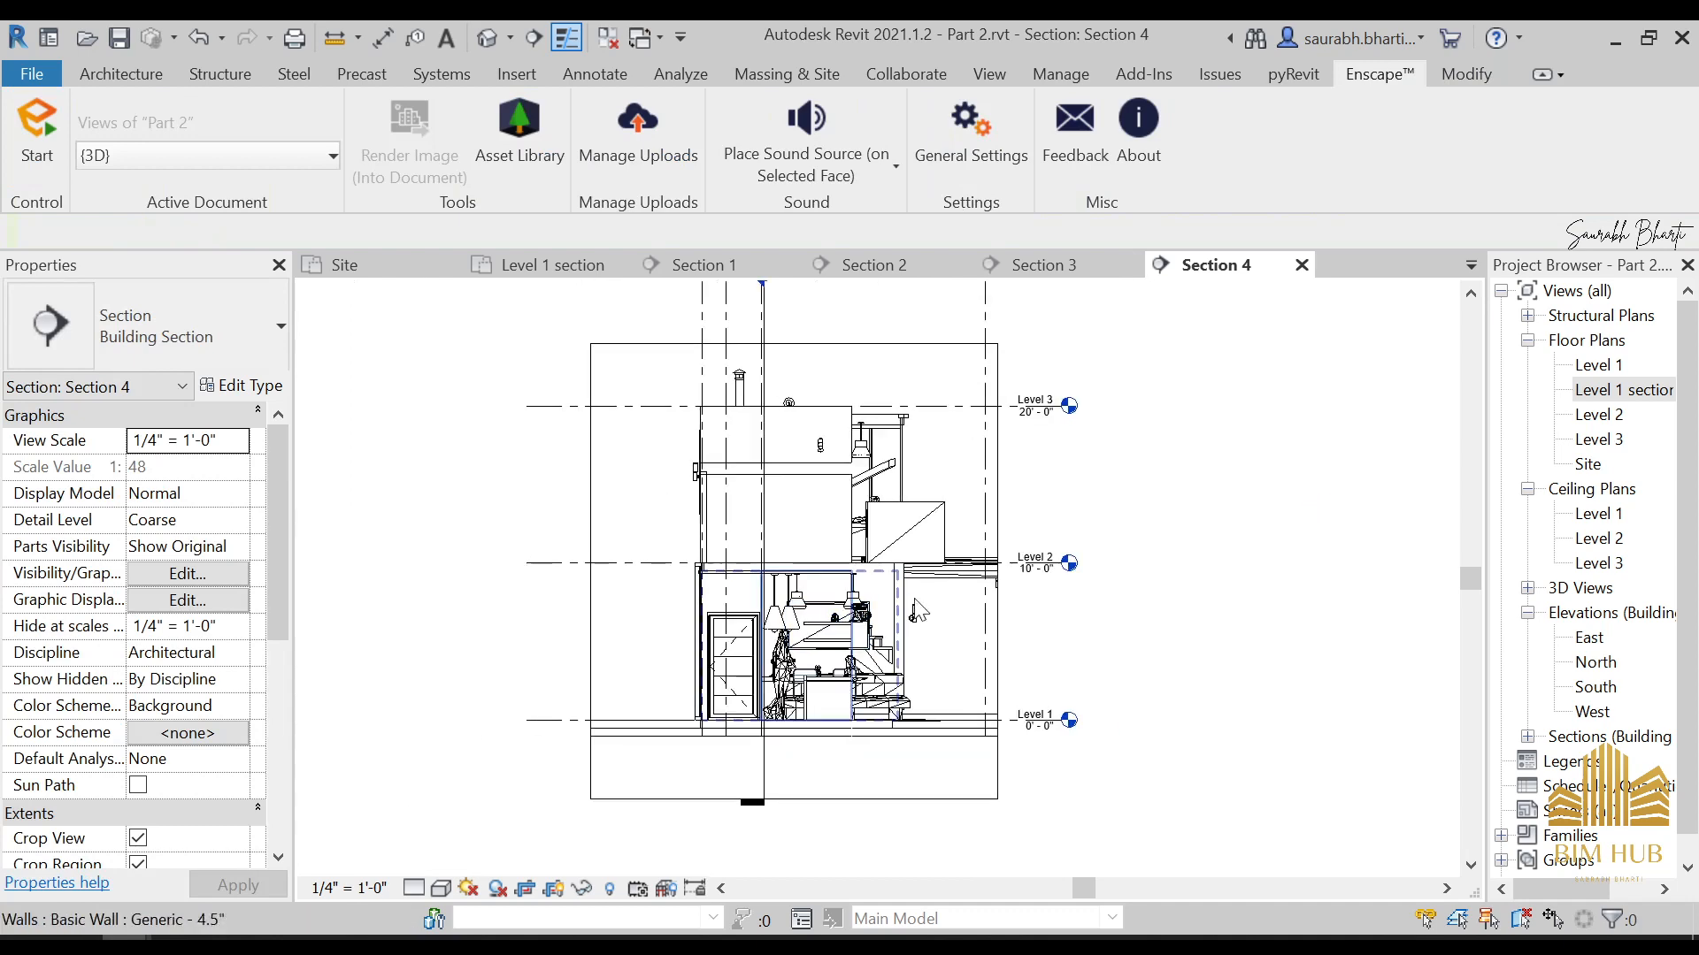
double_click(1656, 385)
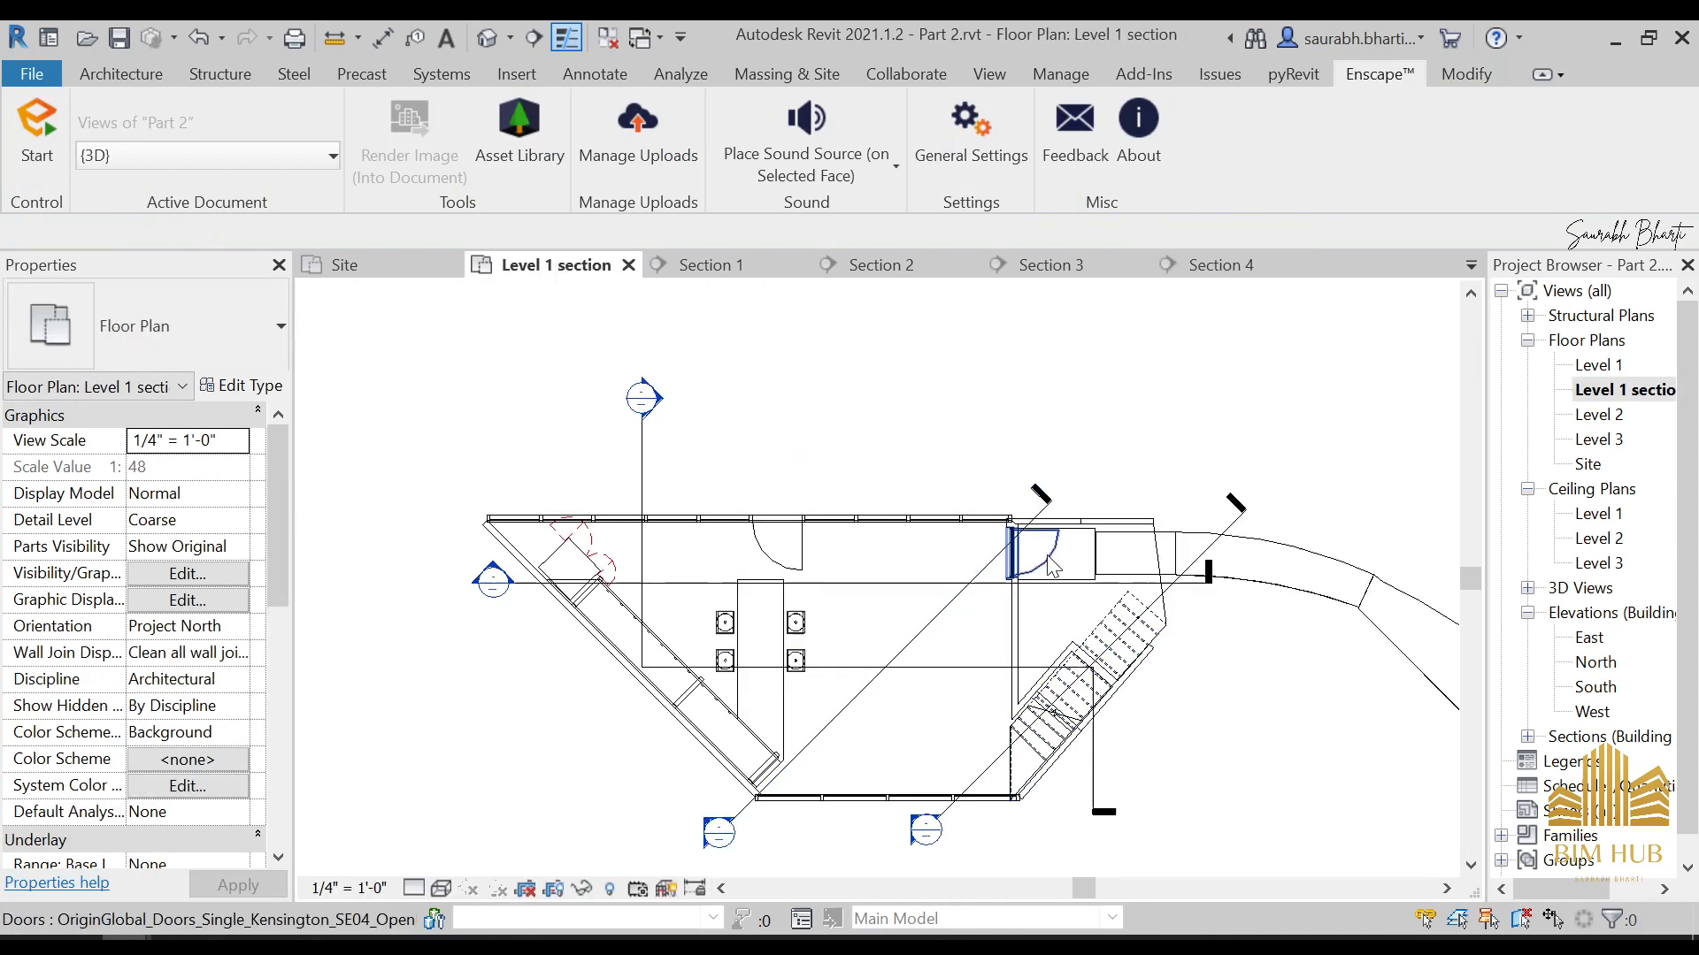
Try moving the horizontal section line down toward the middle of the dining table, and undo the move
click(842, 586)
drag(895, 586, 902, 637)
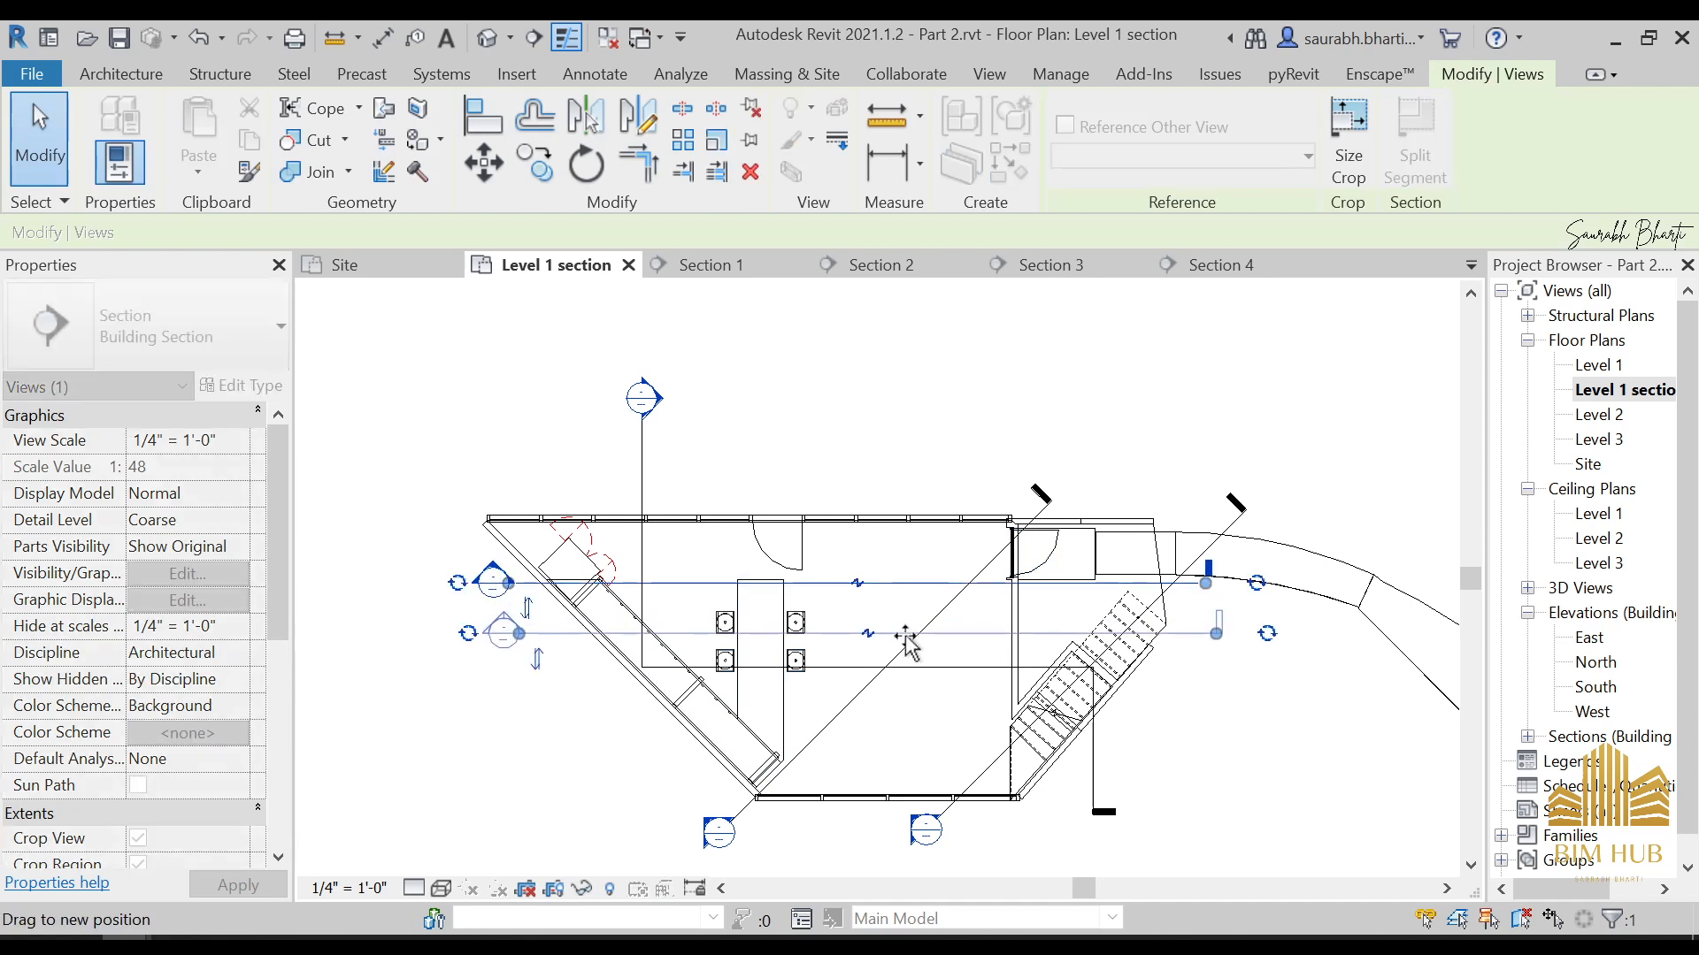
key(ctrl+z)
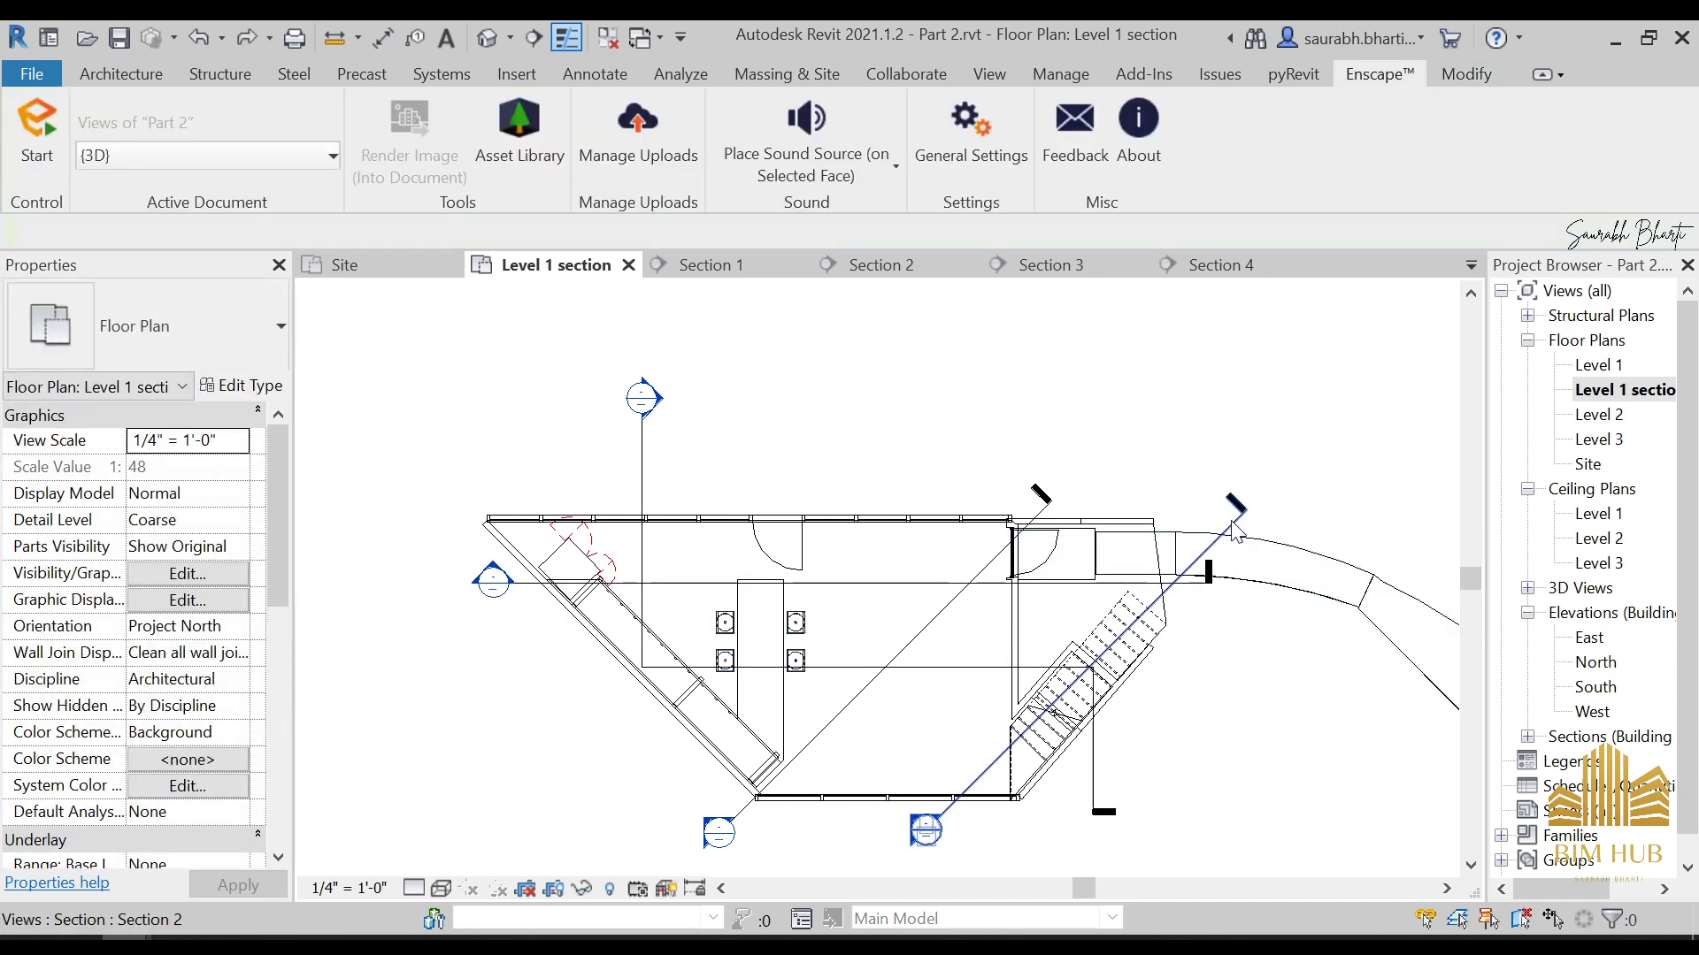
click(863, 666)
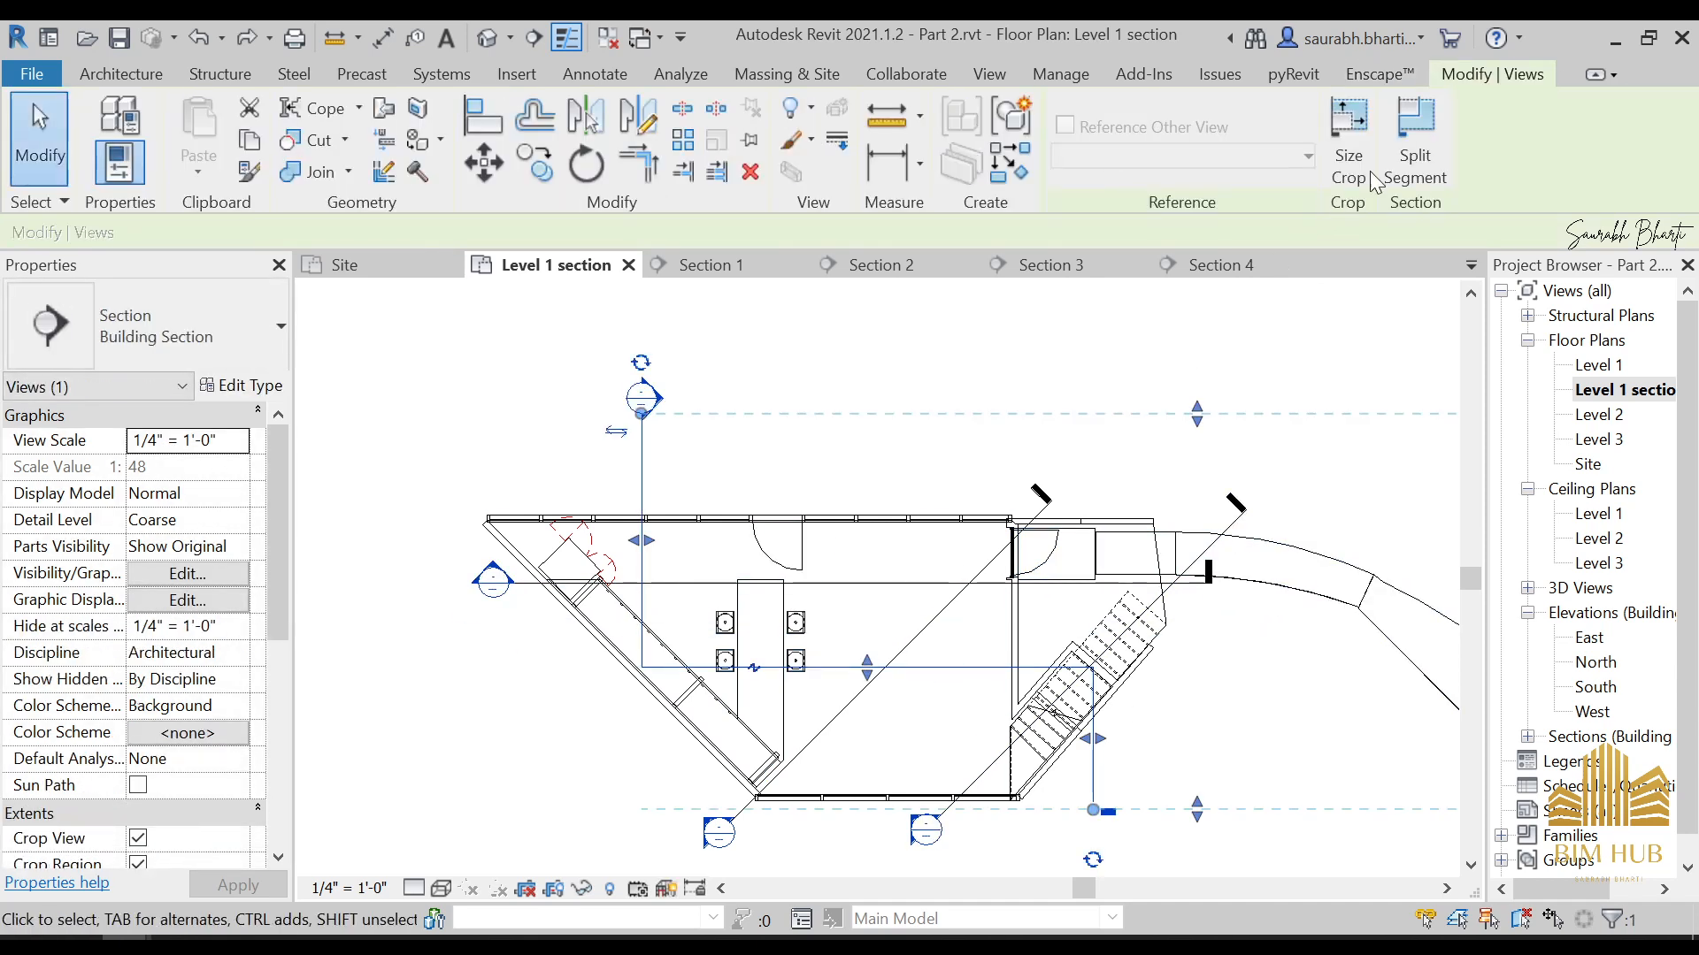
click(1438, 168)
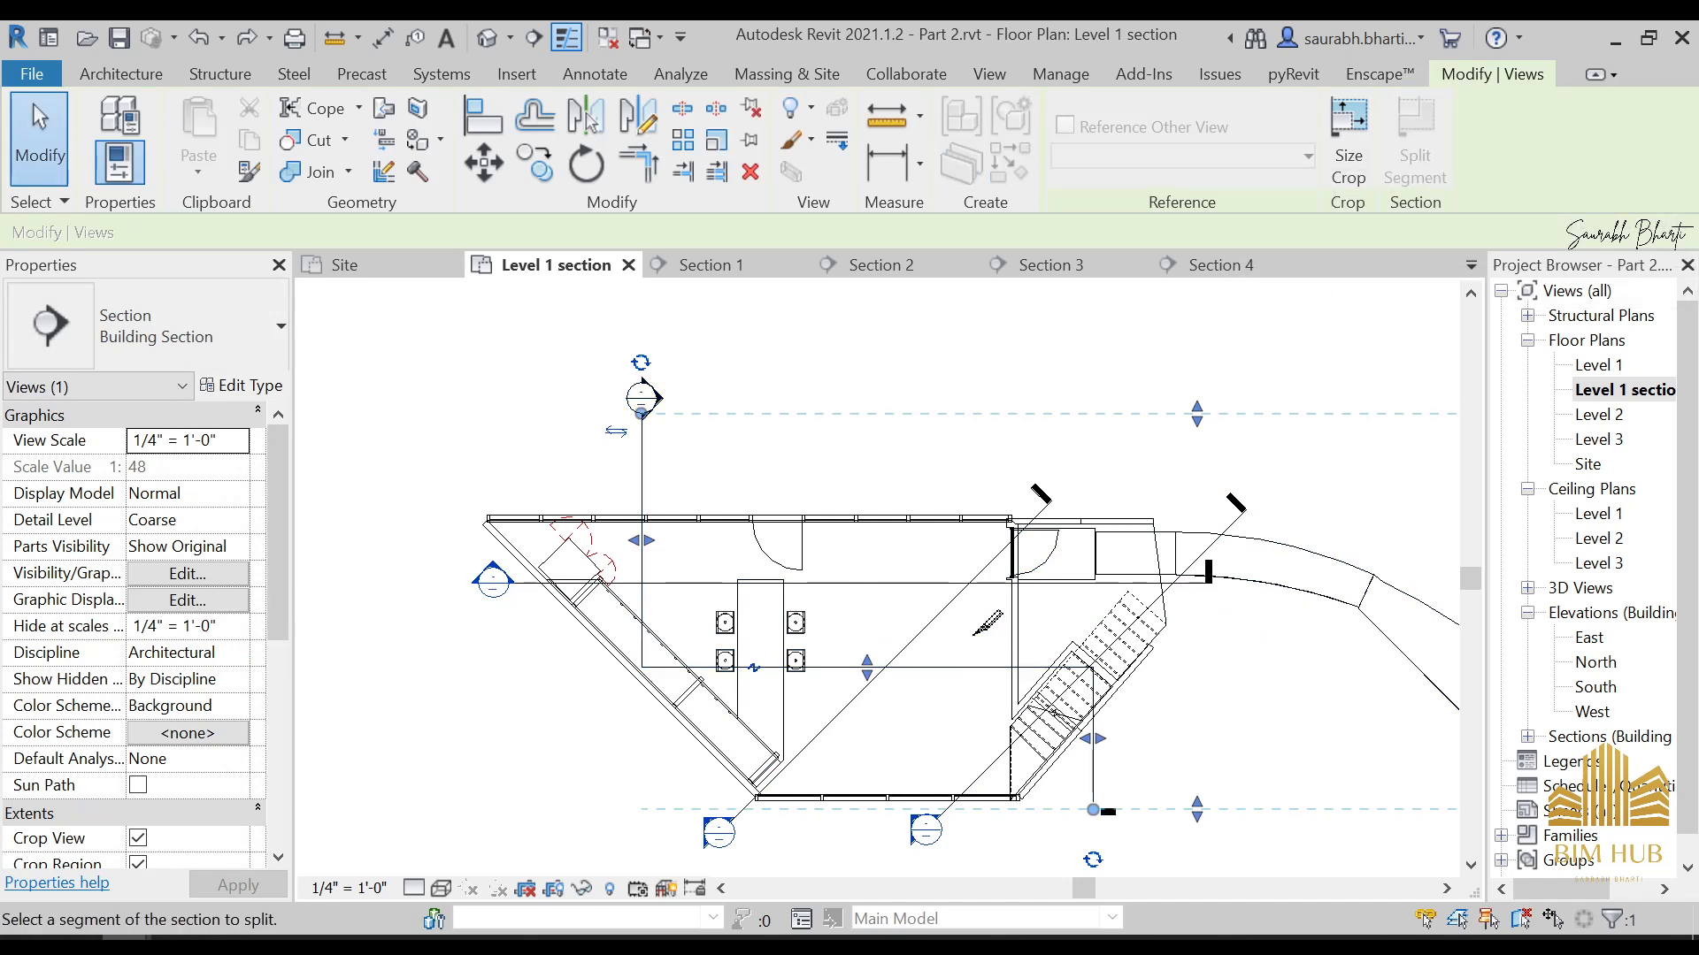
key(Escape)
key(Escape)
click(651, 520)
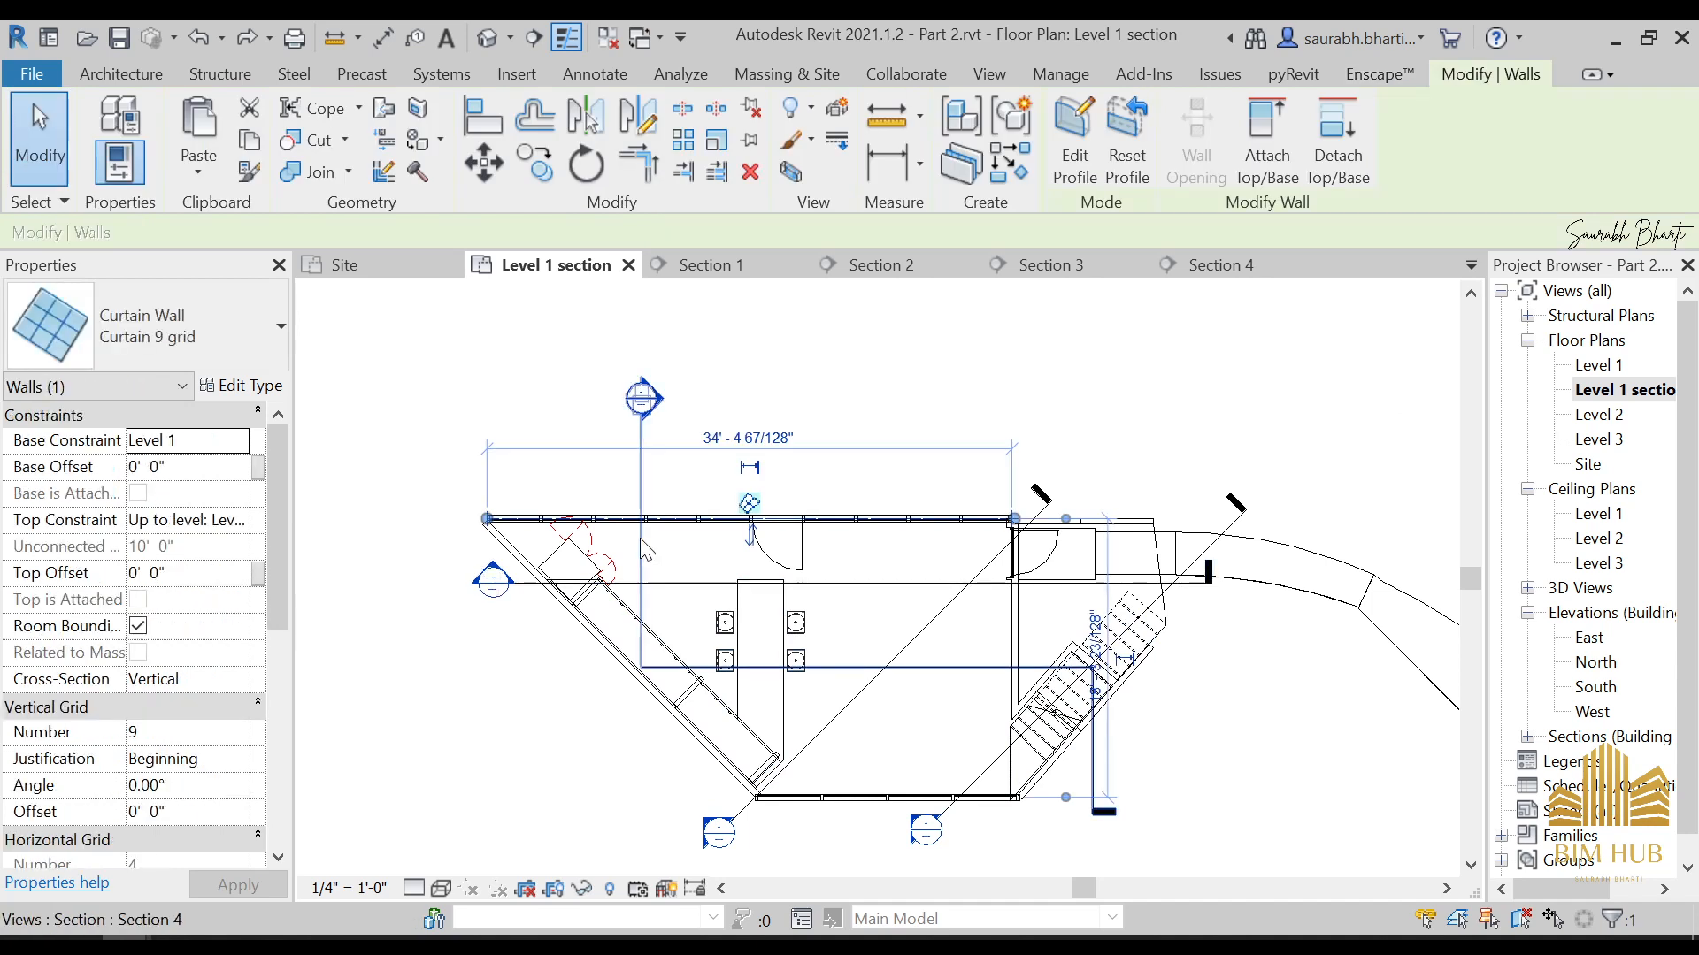
key(Escape)
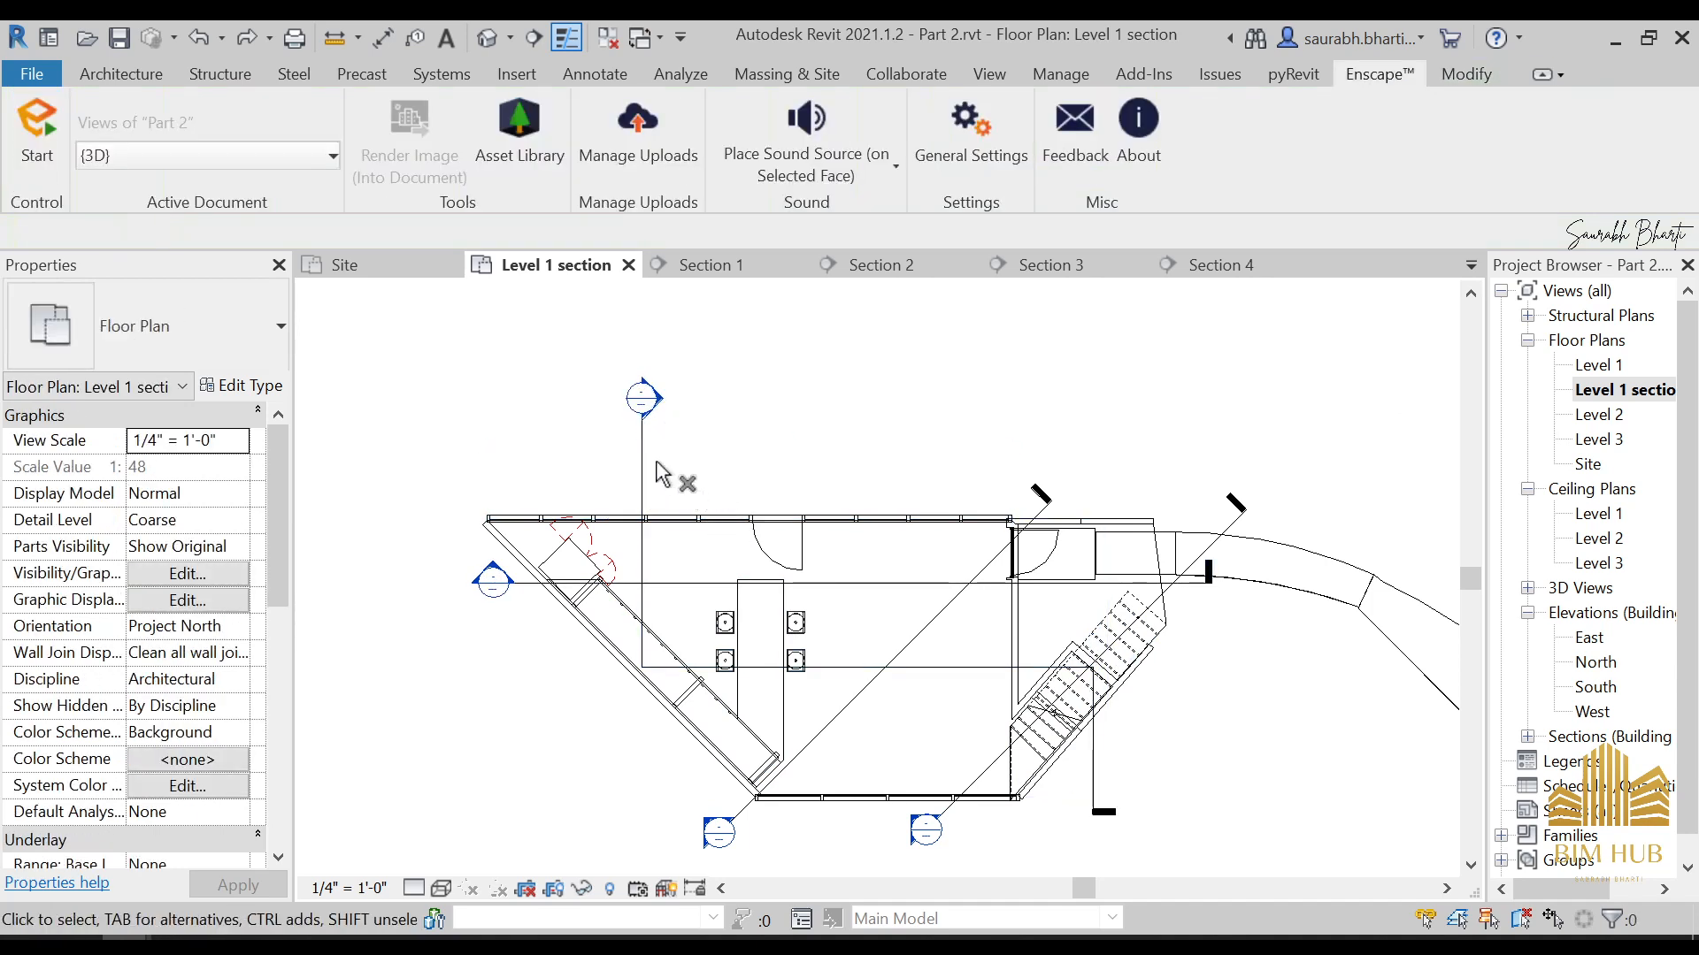
Delete the jogged section line running from above the house to below the stairs, together with its section view
click(662, 456)
key(Delete)
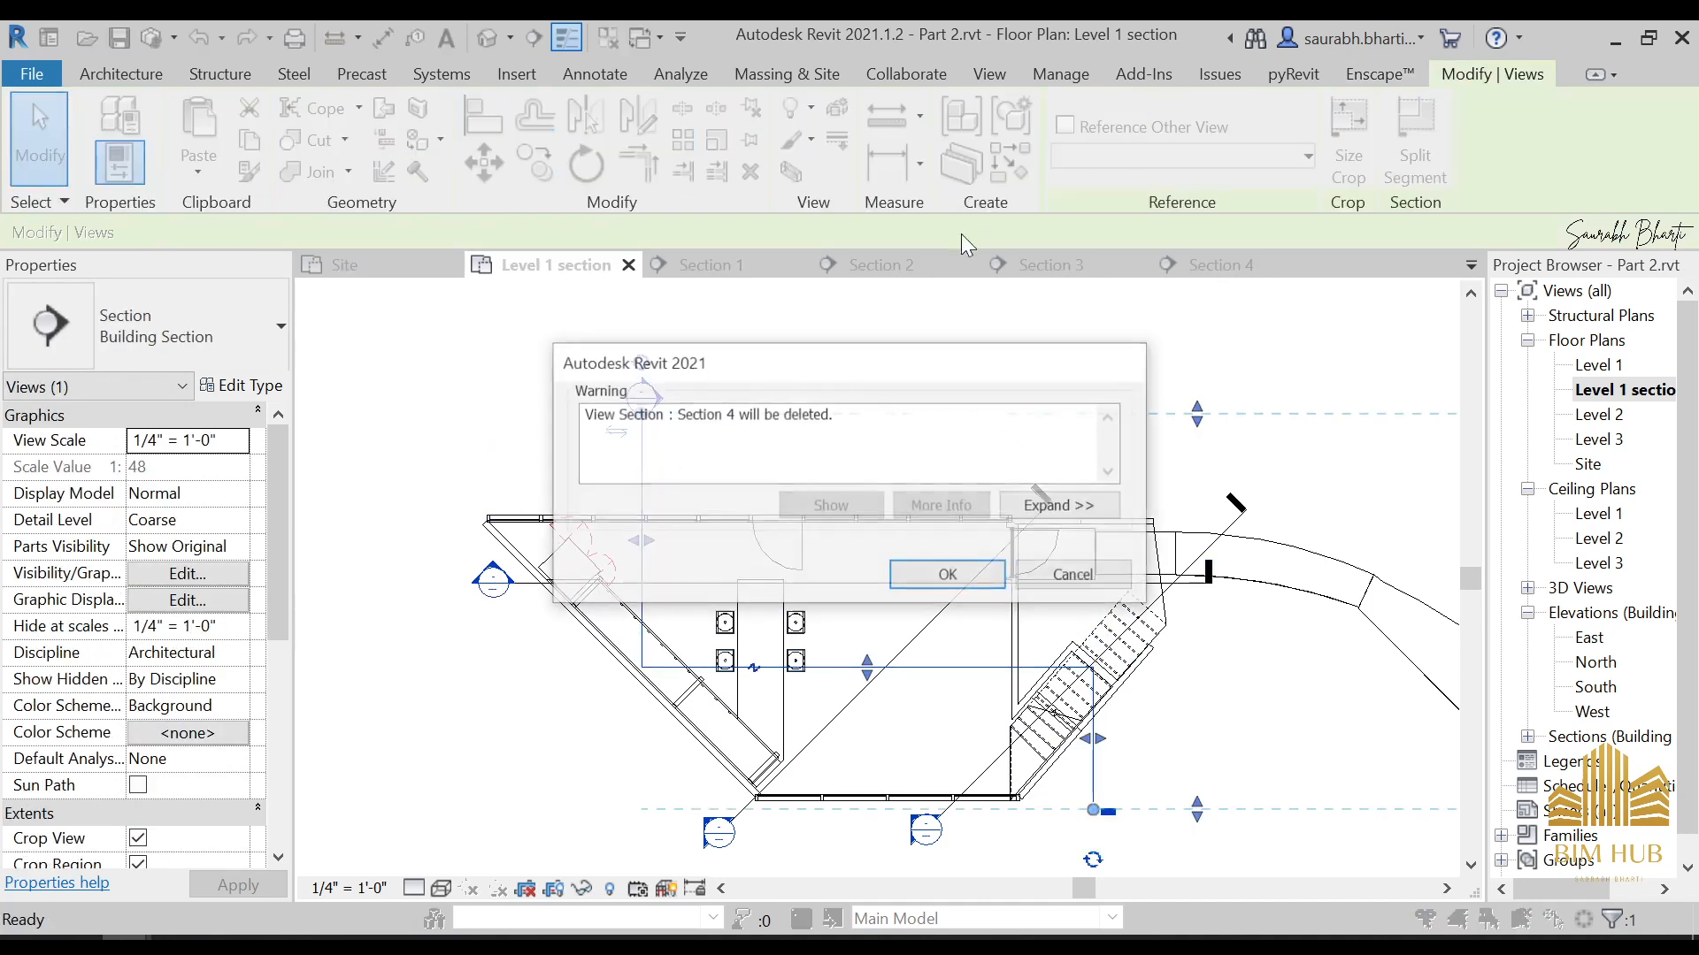
click(956, 575)
scroll(953, 638, down, 4)
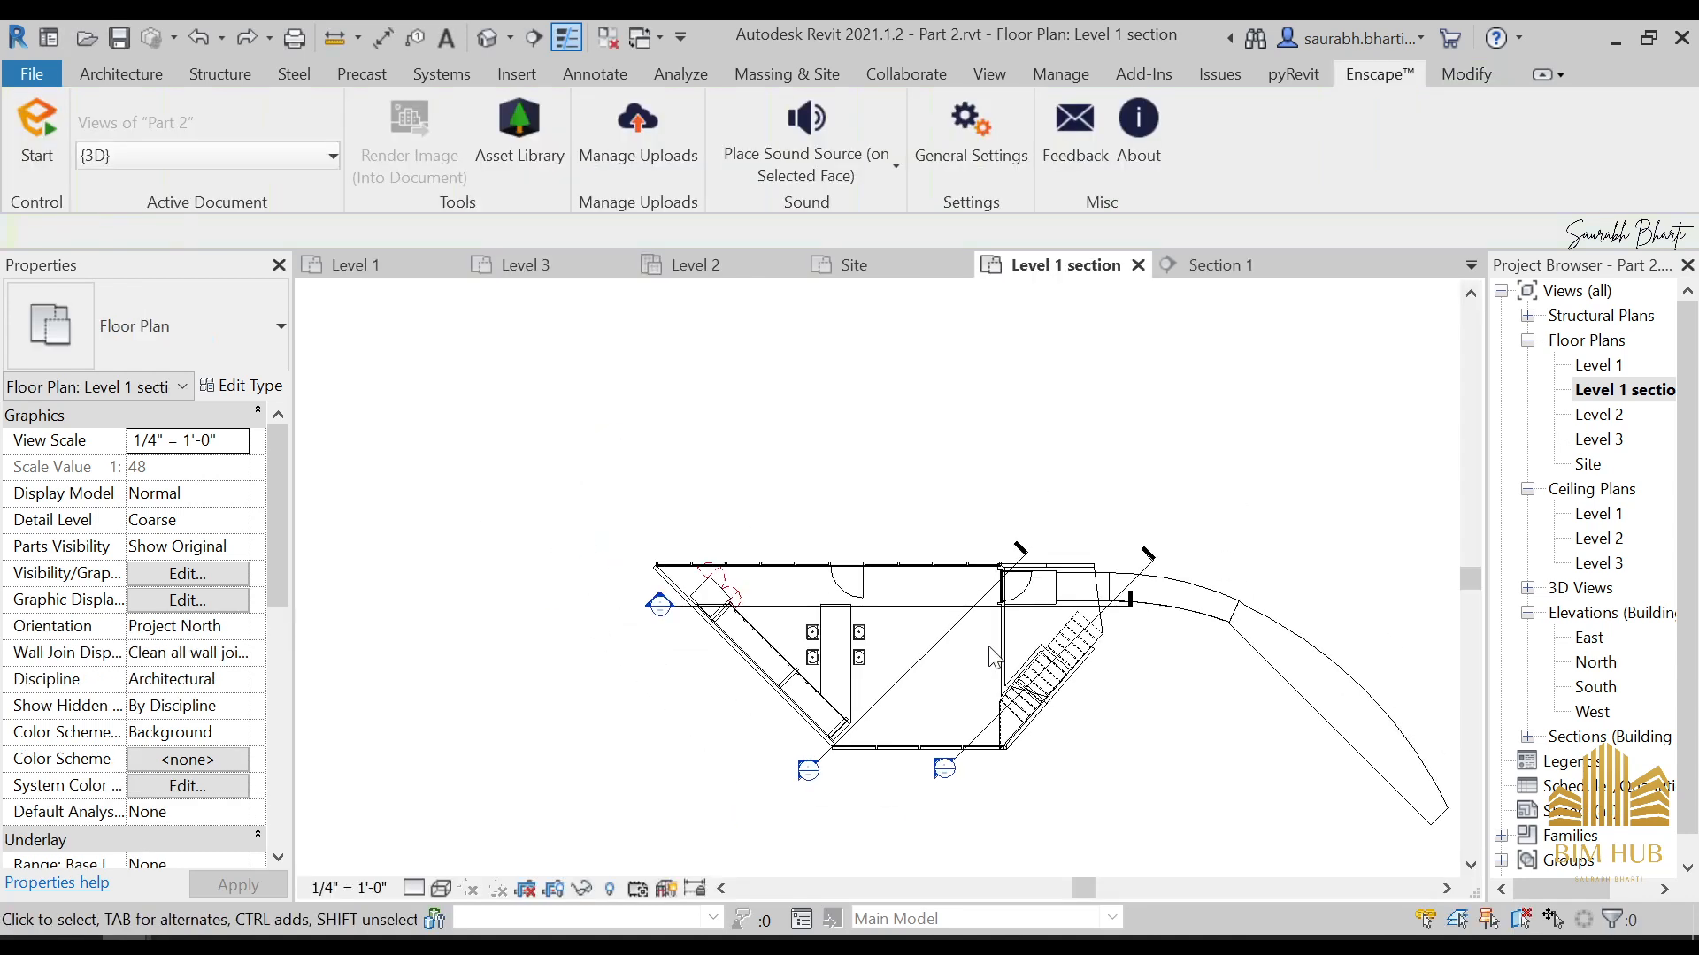
Draw a diagonal section line from above the slanted cabinets across the dining table, and shift it toward the foot of the stairs
click(535, 37)
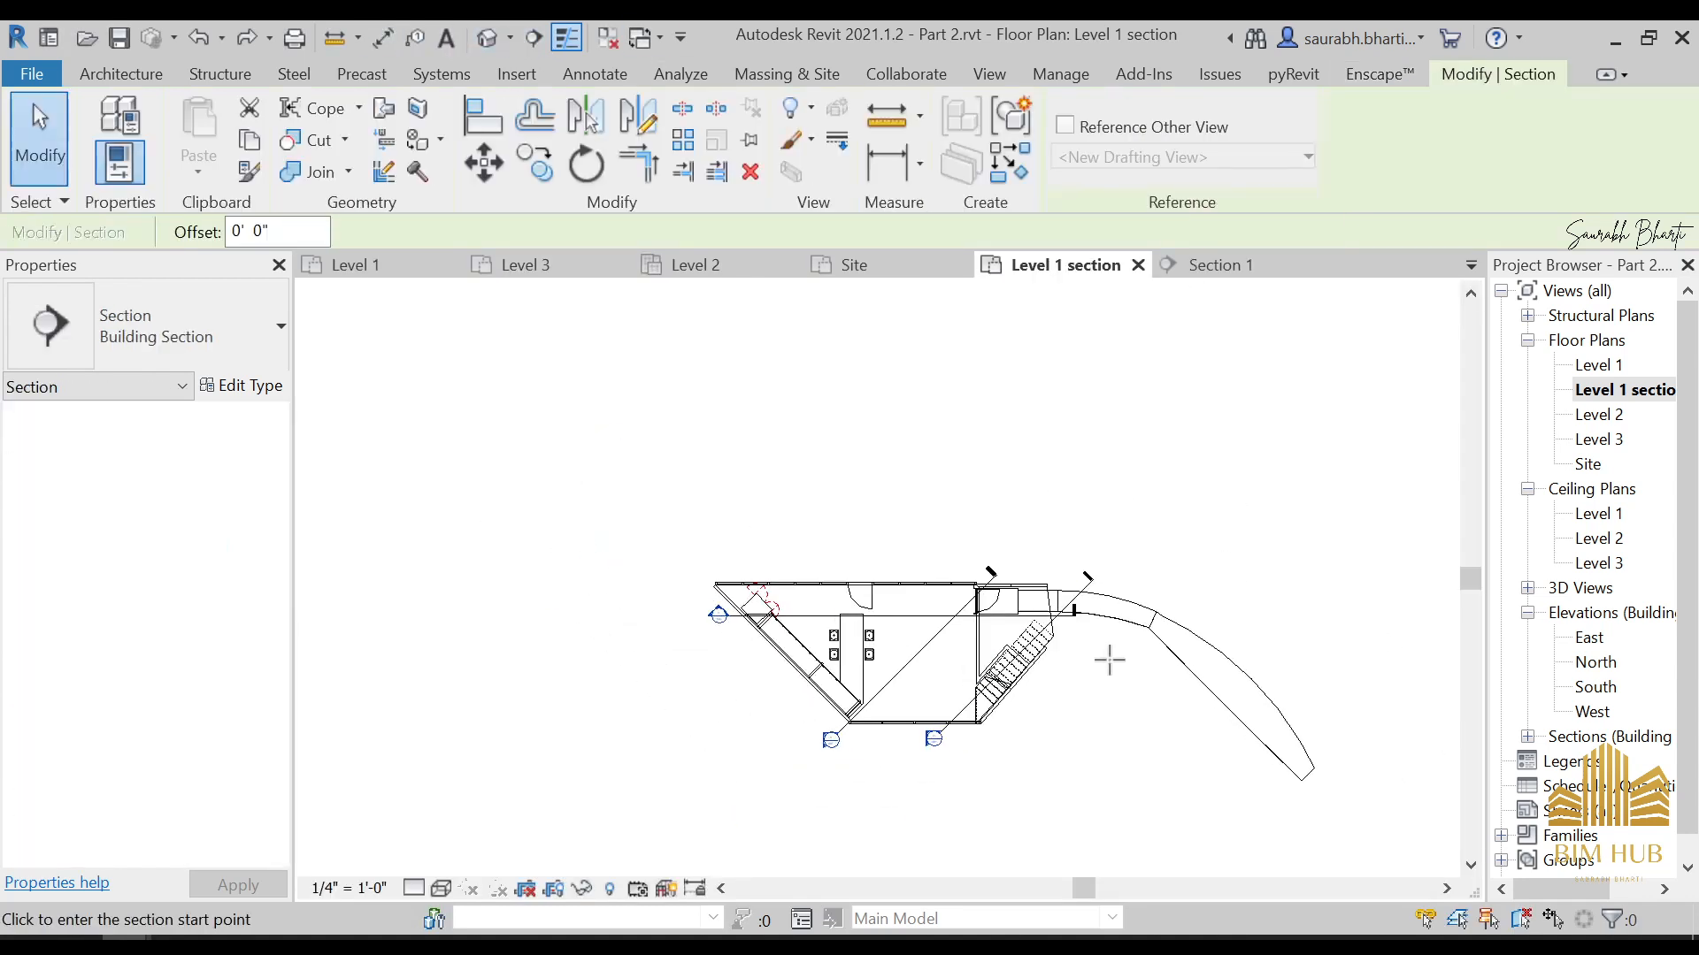
scroll(1107, 656, up, 2)
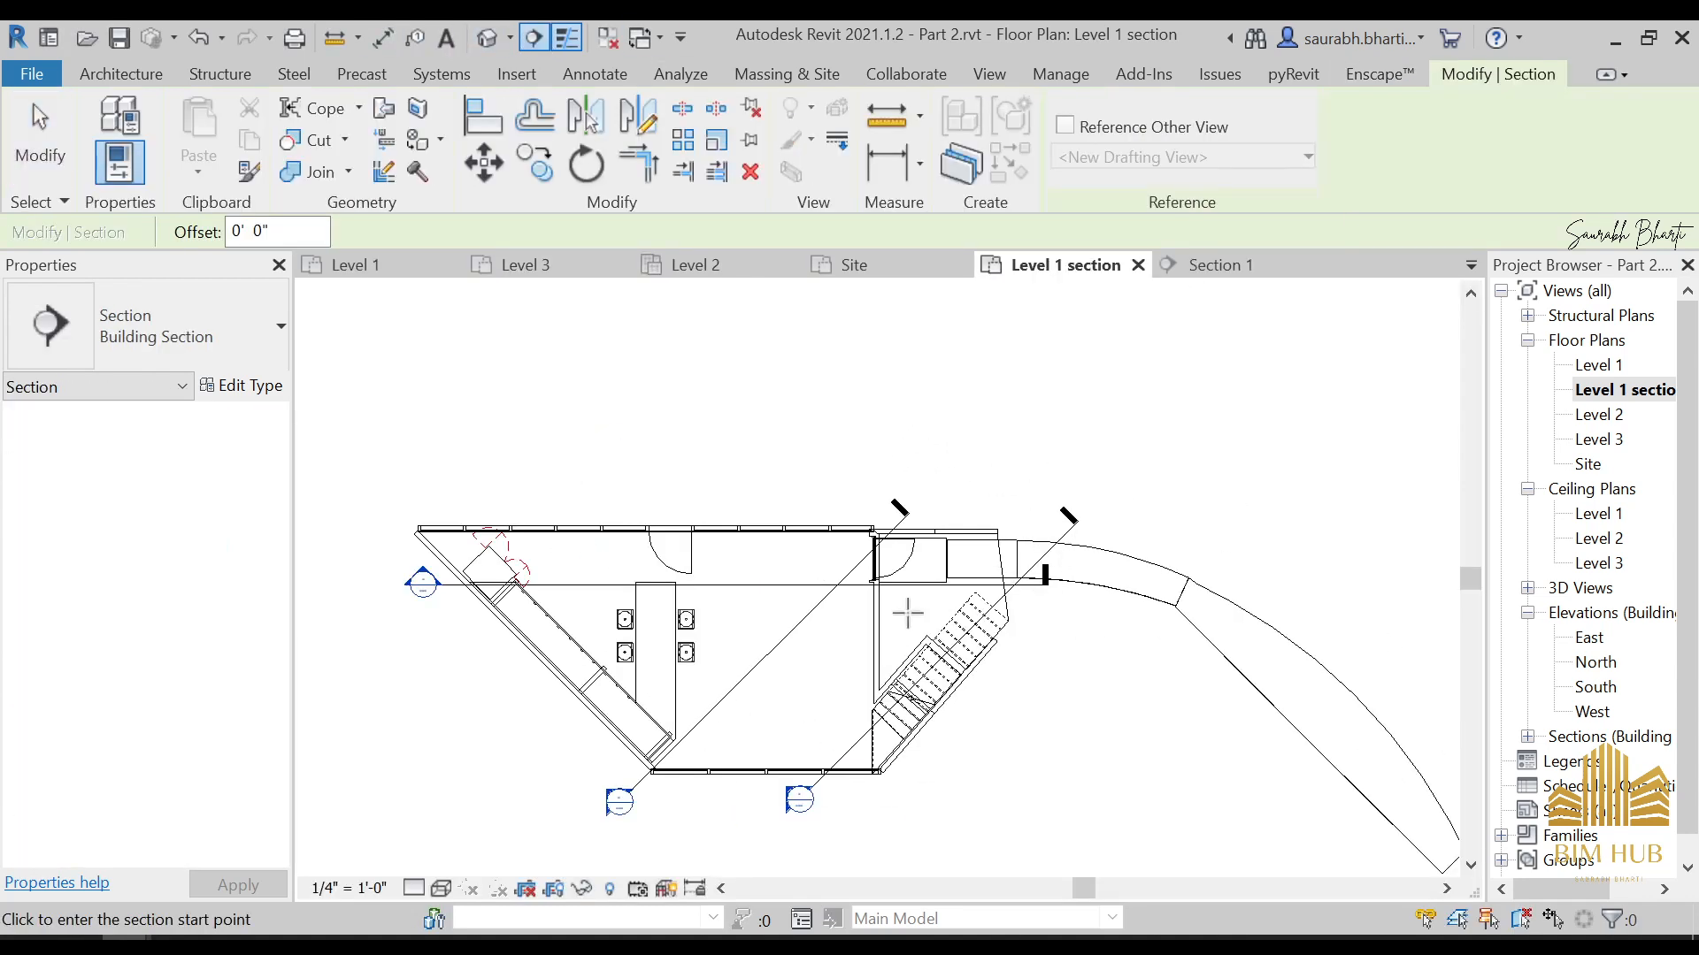
middle_drag(703, 632, 869, 647)
click(617, 459)
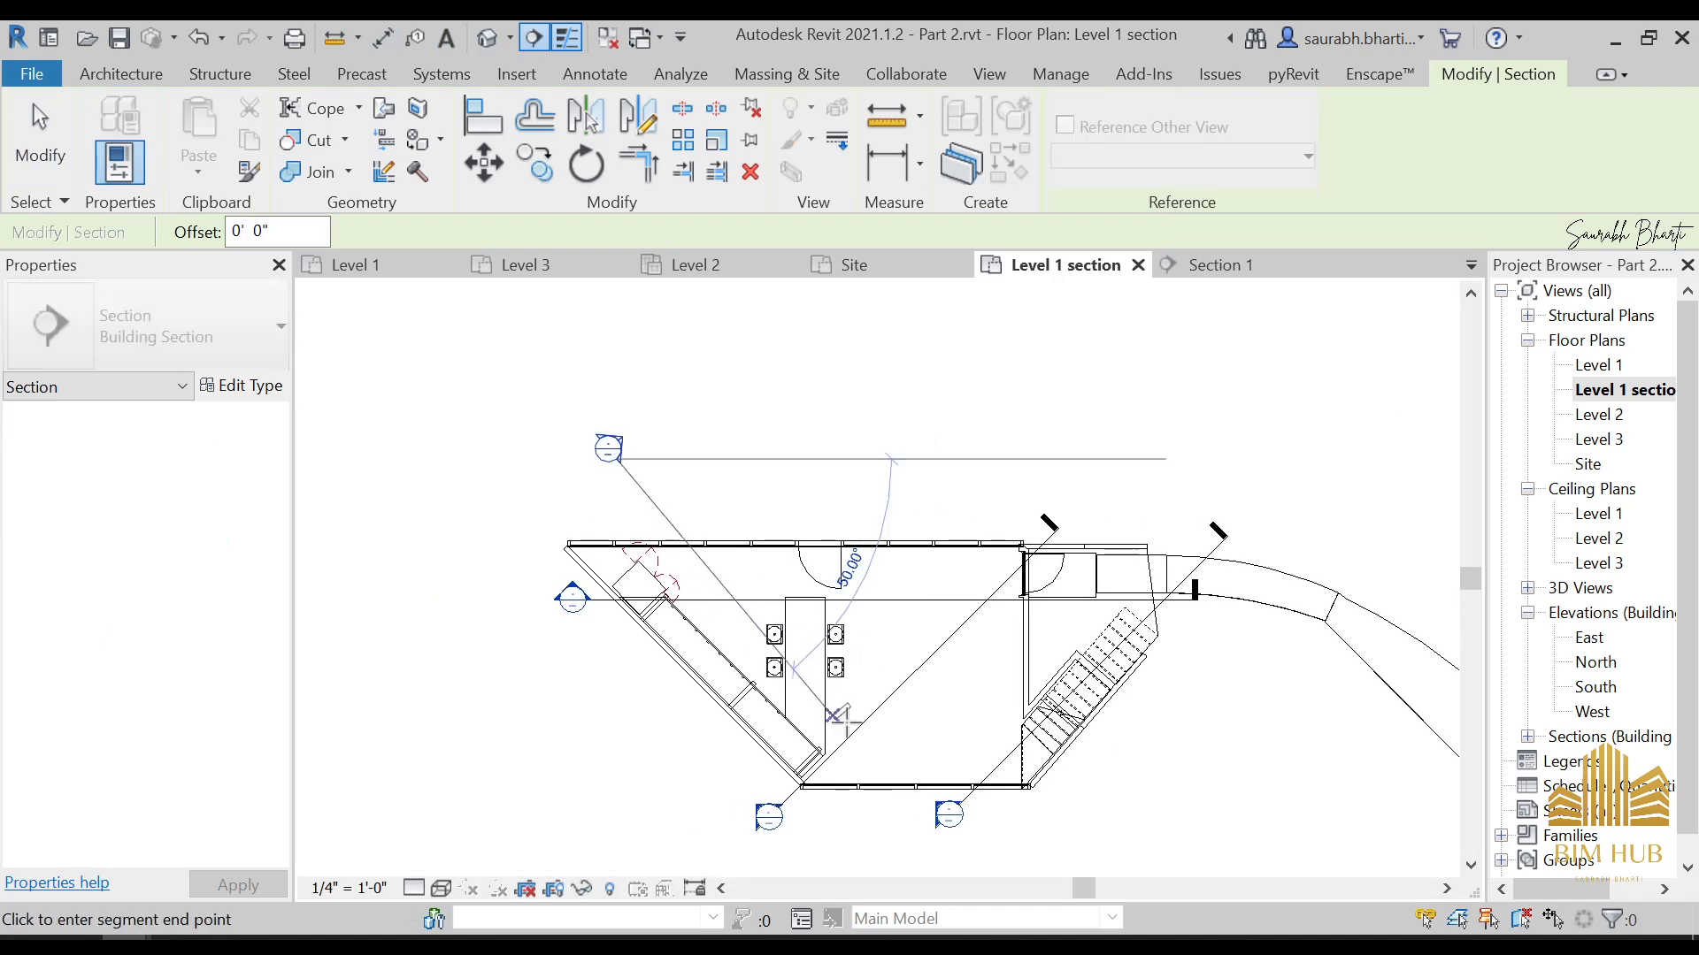
click(927, 710)
key(Escape)
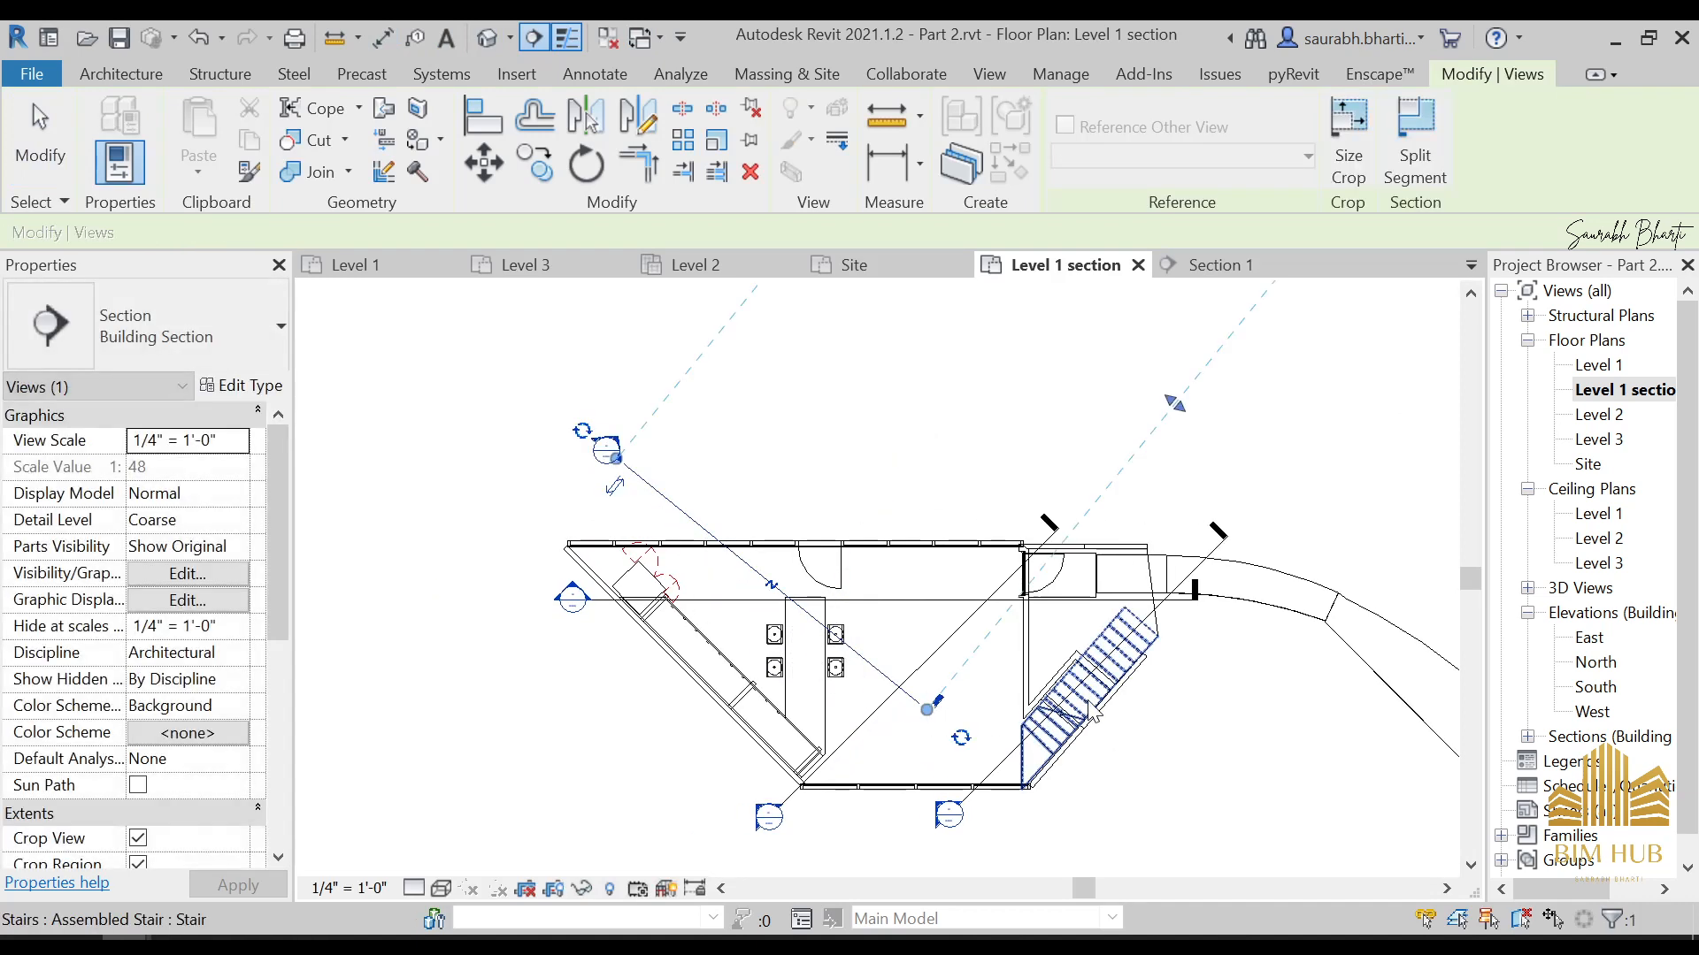
key(Escape)
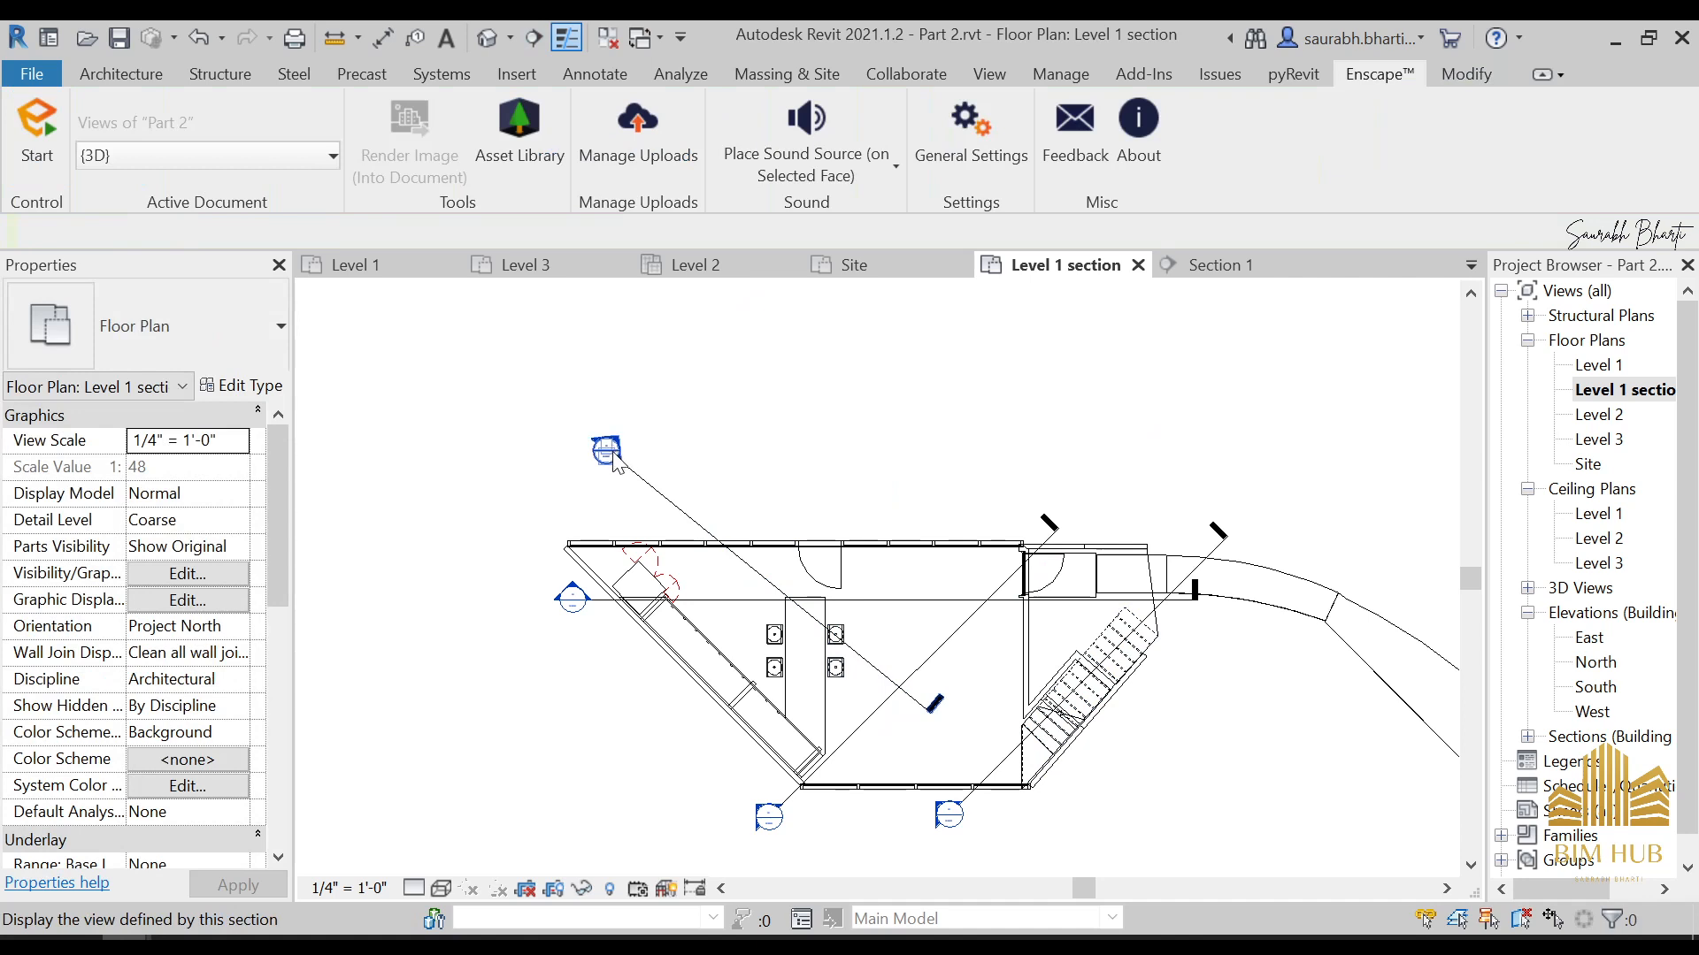
click(685, 516)
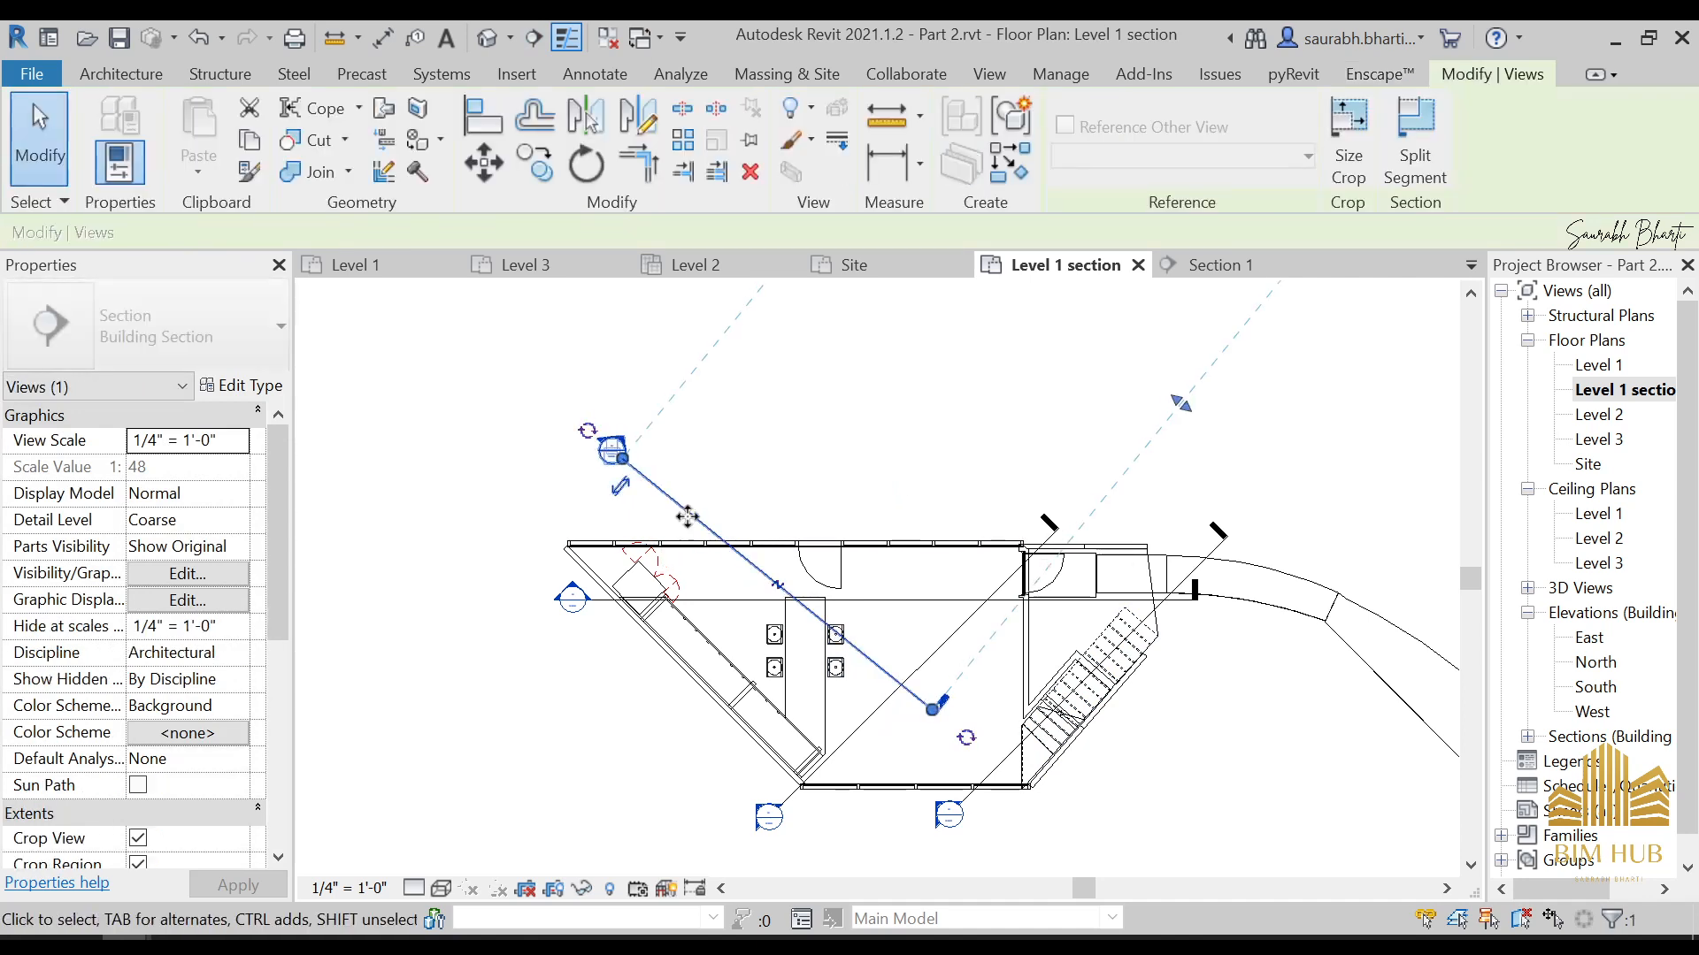
drag(687, 516, 751, 575)
Split the new diagonal section beside the dining table and place its far segment across the upper part of the stairs
click(1415, 142)
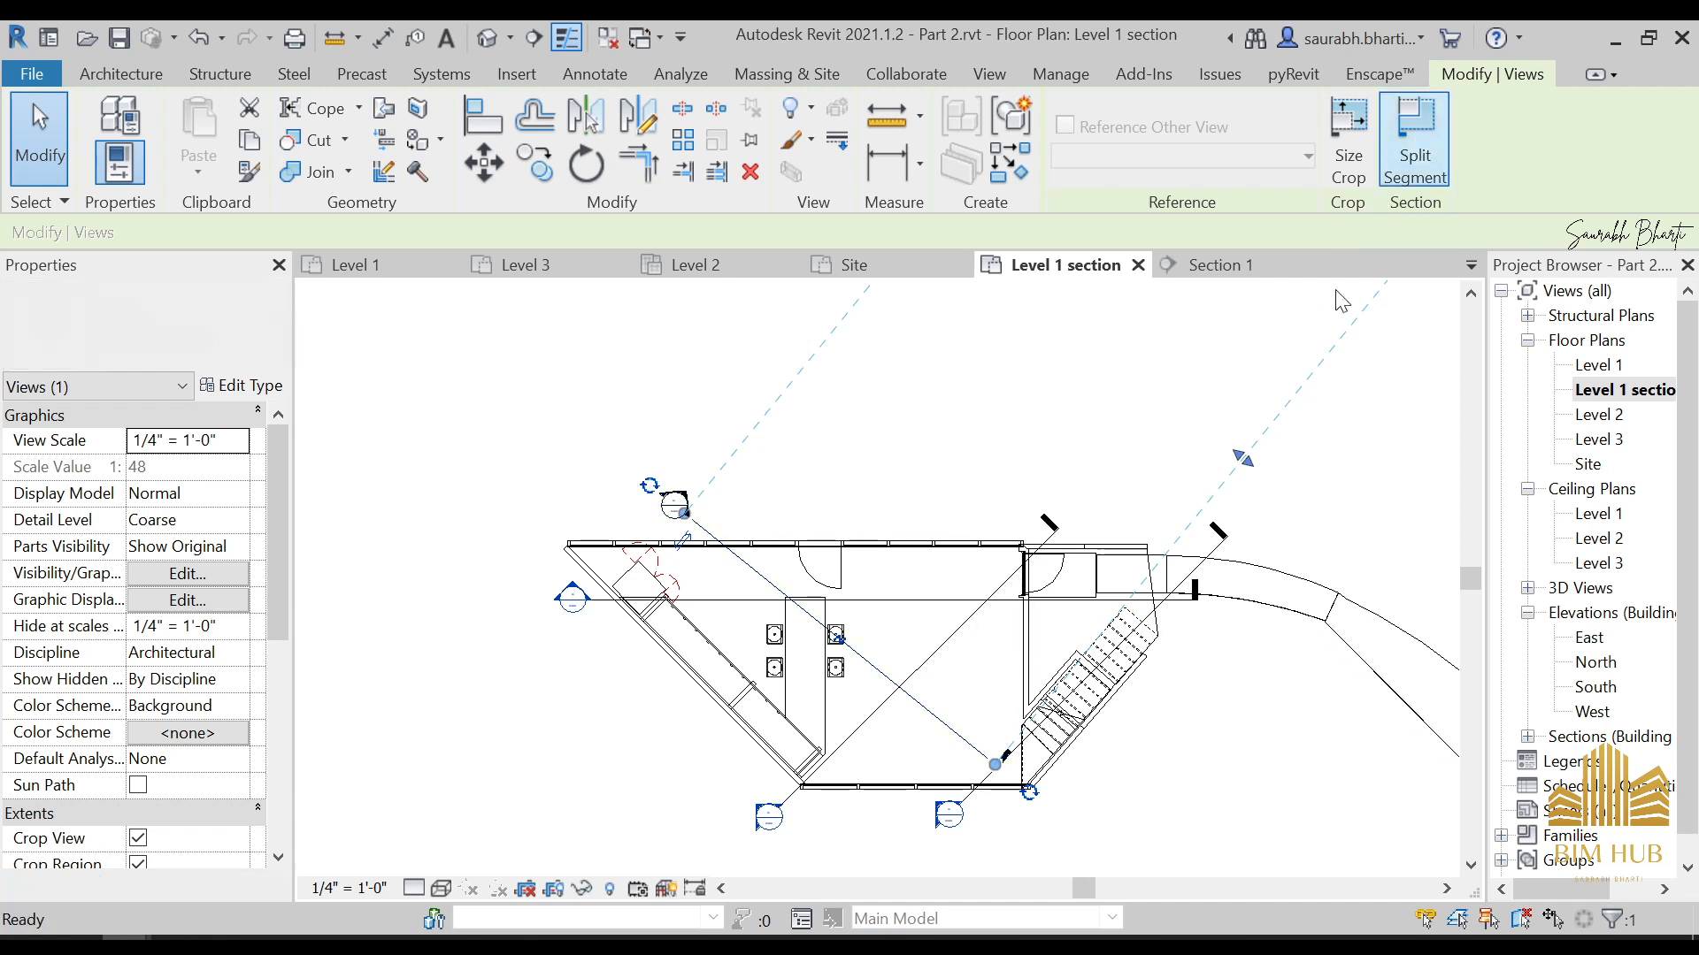
click(856, 658)
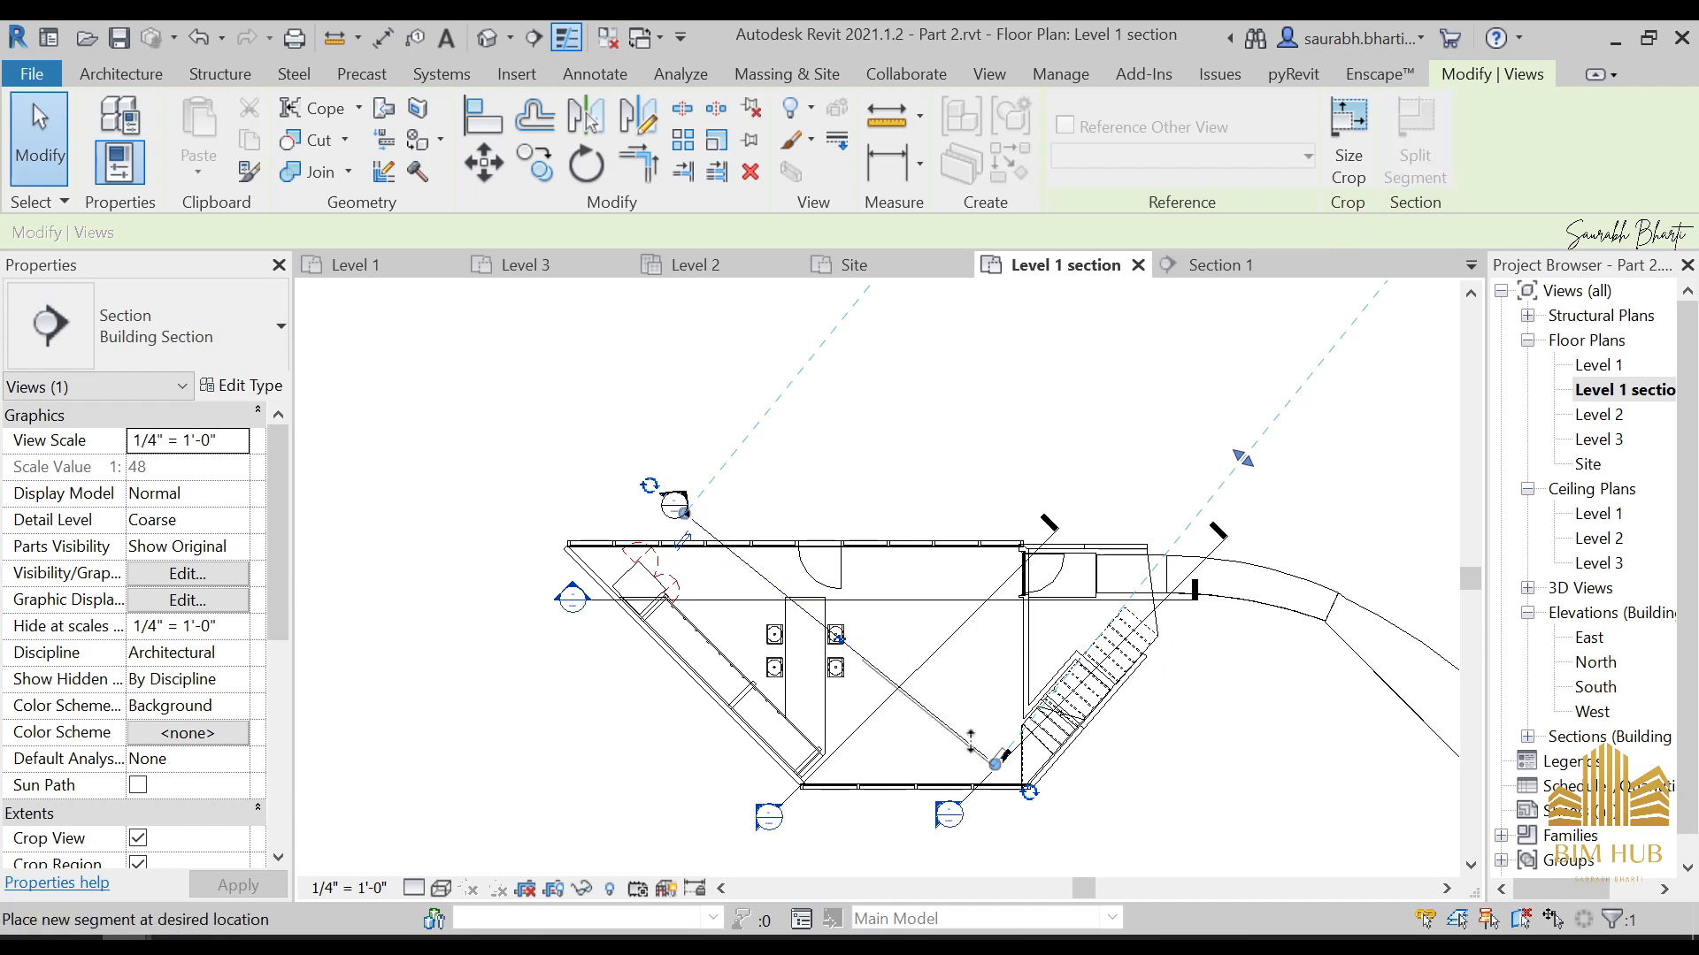
click(1128, 684)
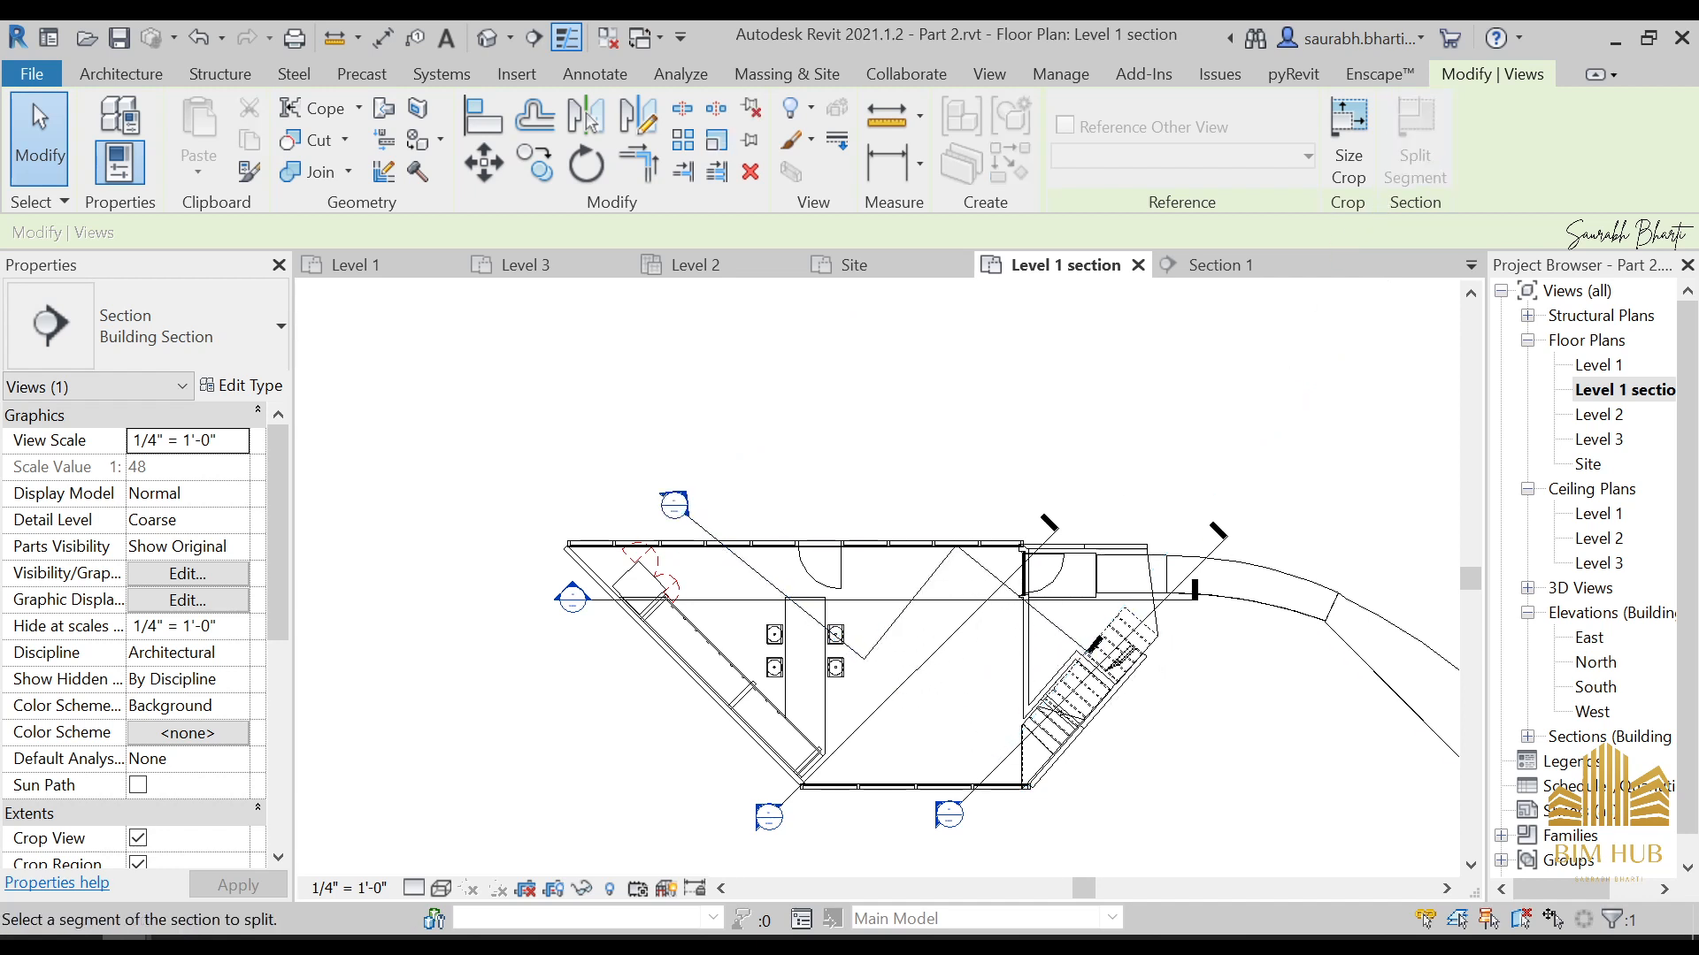
key(Escape)
key(Escape)
Move the connecting segment of the split diagonal section onto the stairs so it follows the stair flight
click(924, 586)
drag(920, 615, 996, 655)
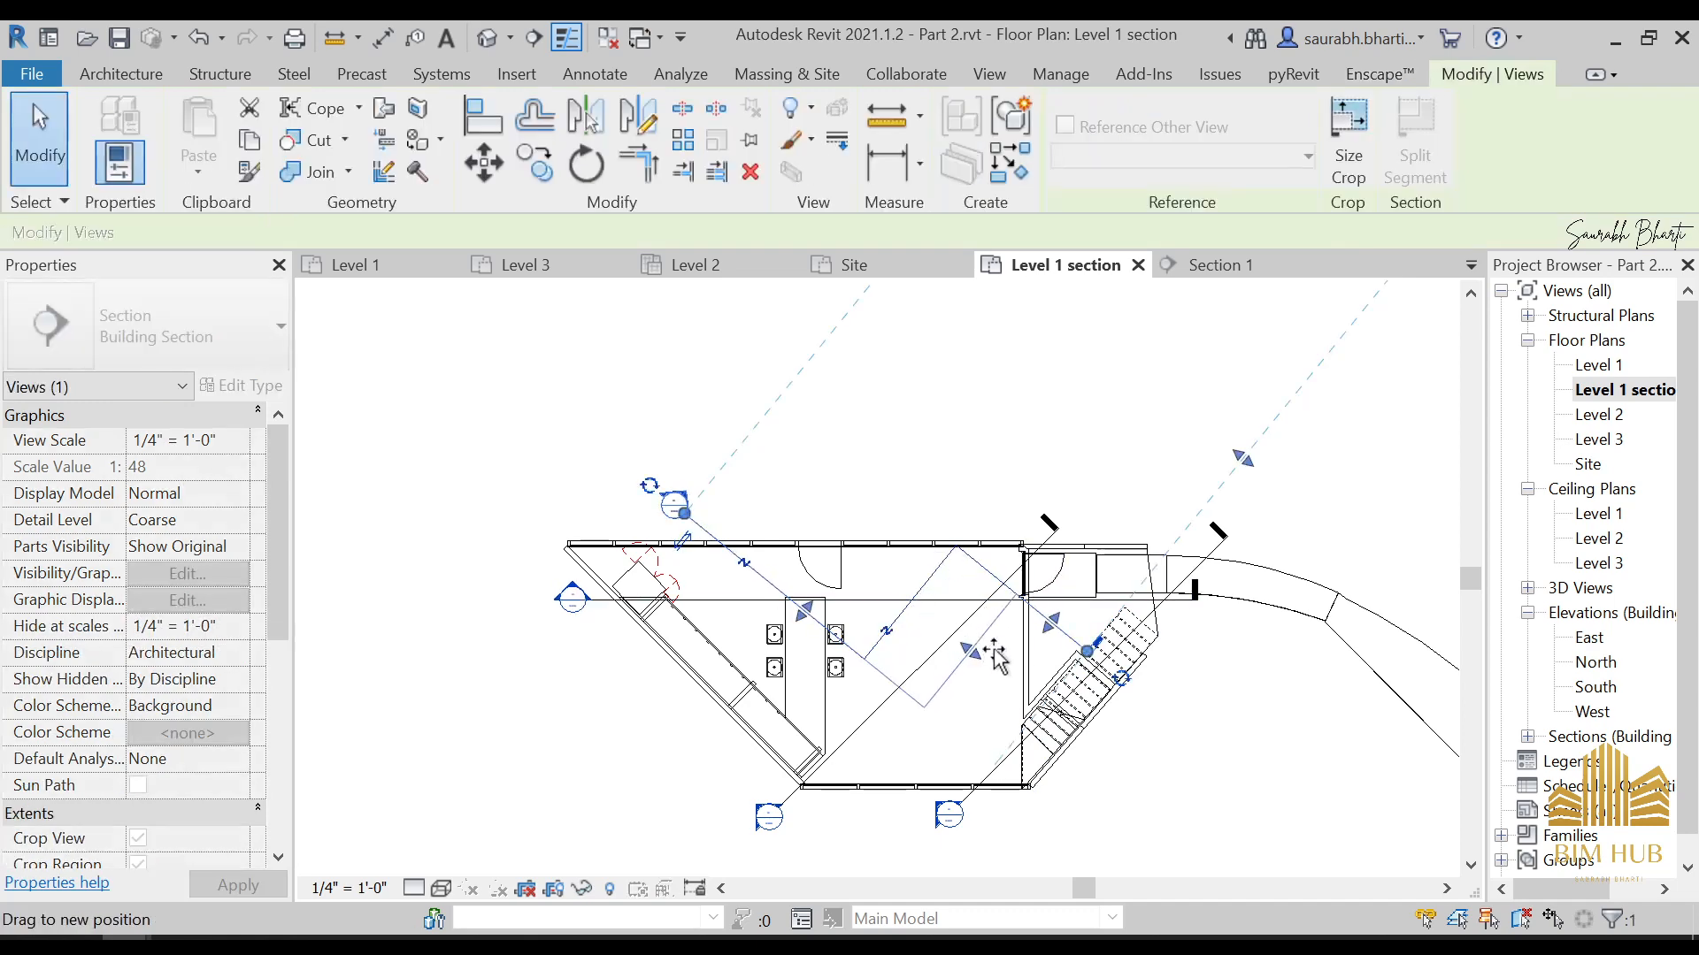
drag(1087, 692, 1090, 690)
key(Escape)
scroll(1113, 699, up, 3)
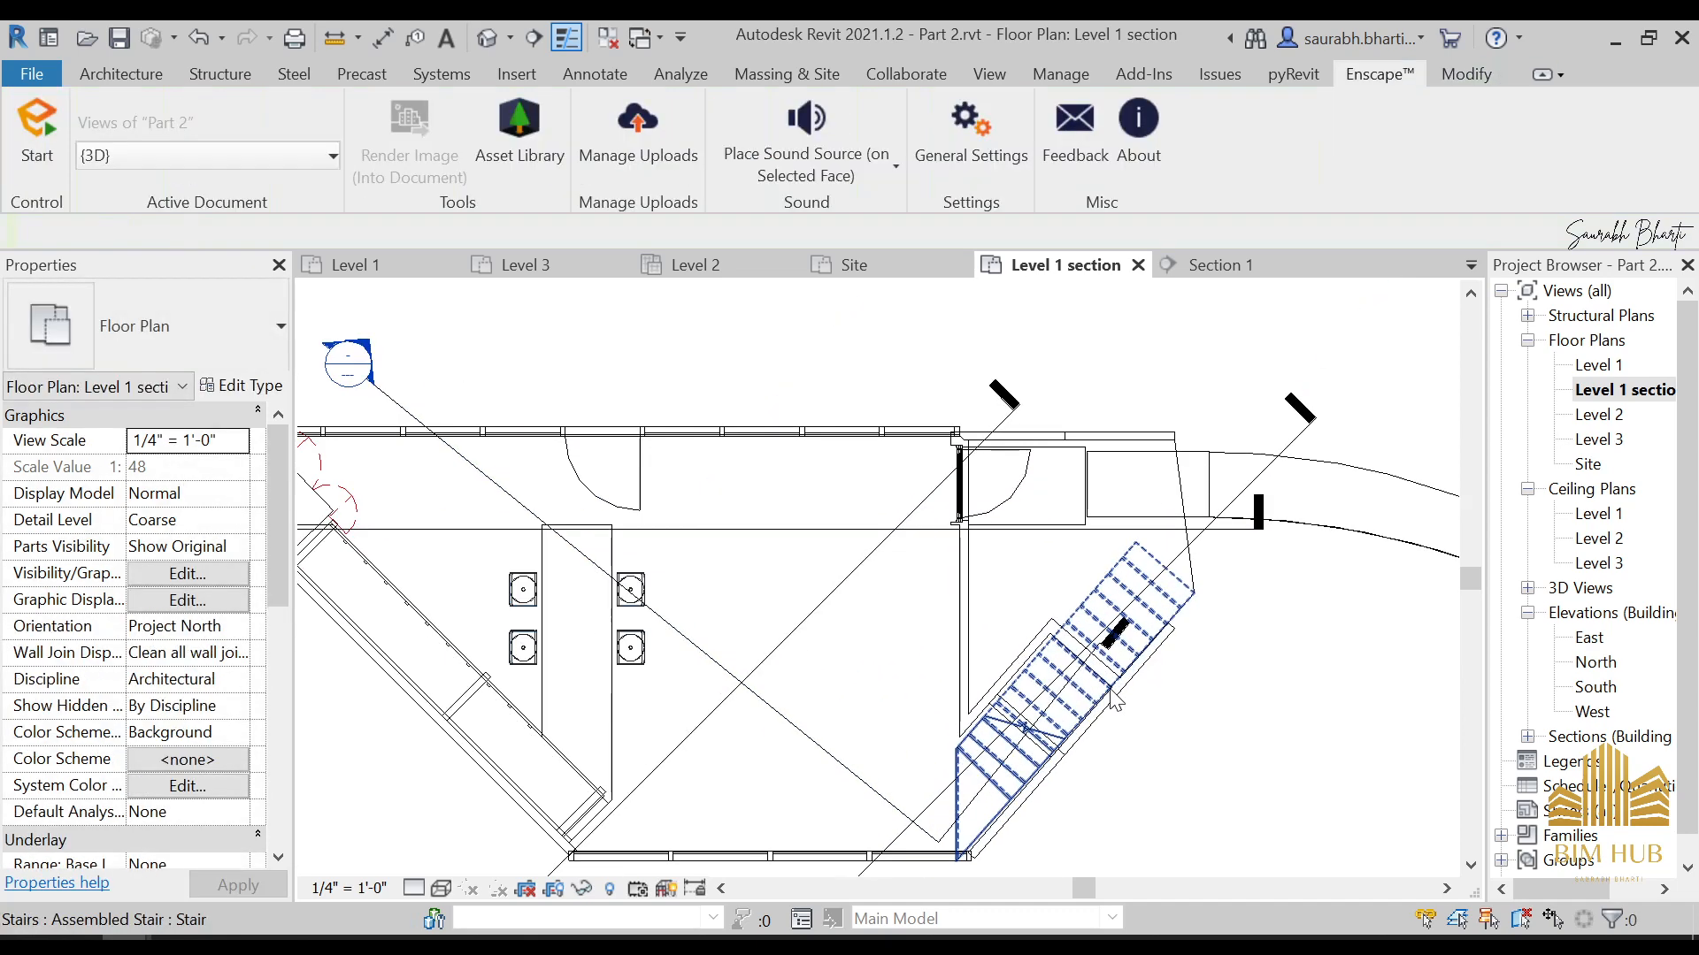
Examine the split section's end at the stairs, open its section view, and return to the Level 1 section plan
click(1124, 655)
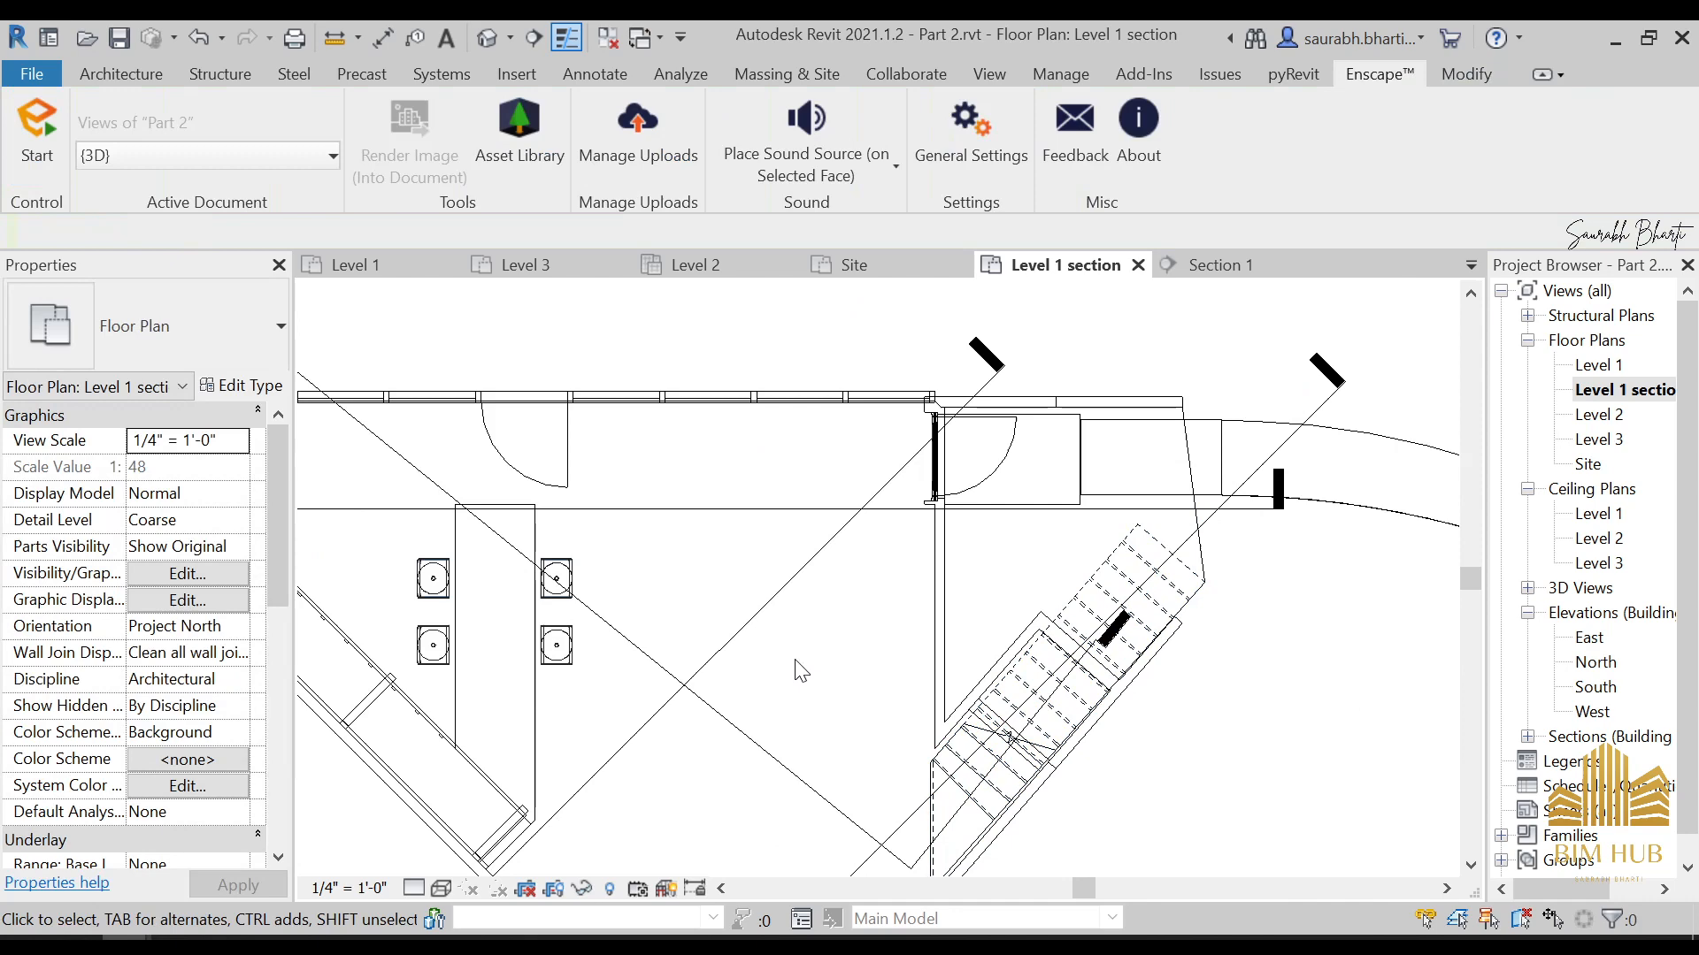
click(752, 736)
scroll(1090, 708, down, 1)
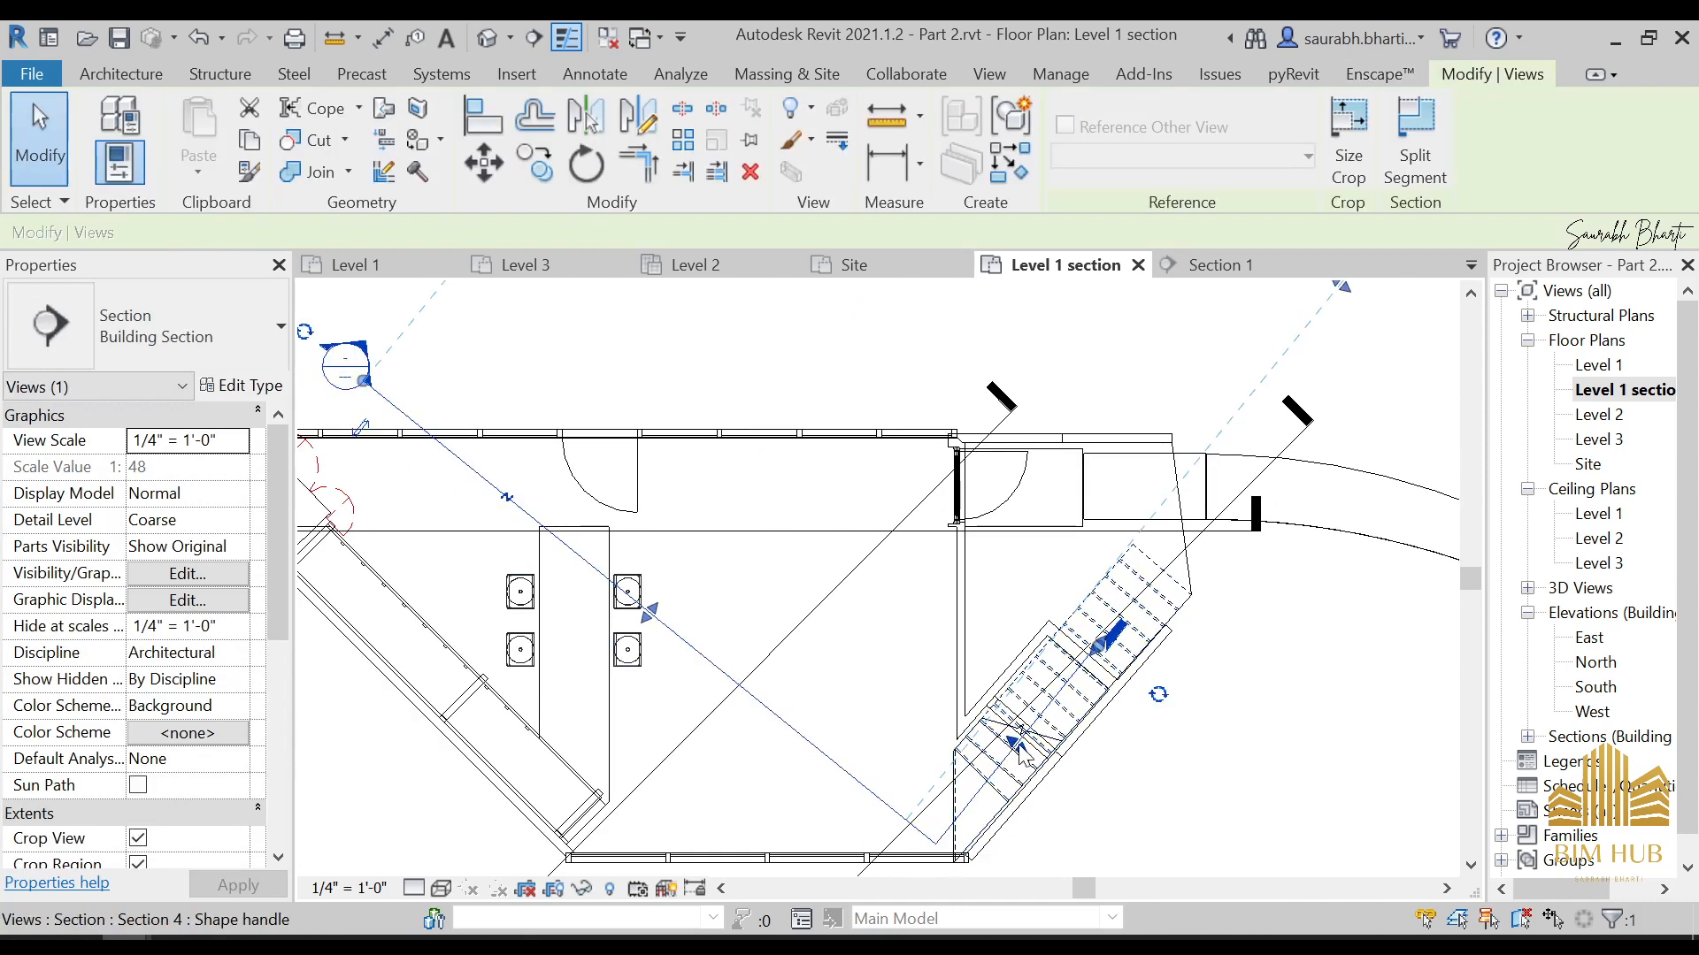
key(Escape)
scroll(1124, 654, up, 2)
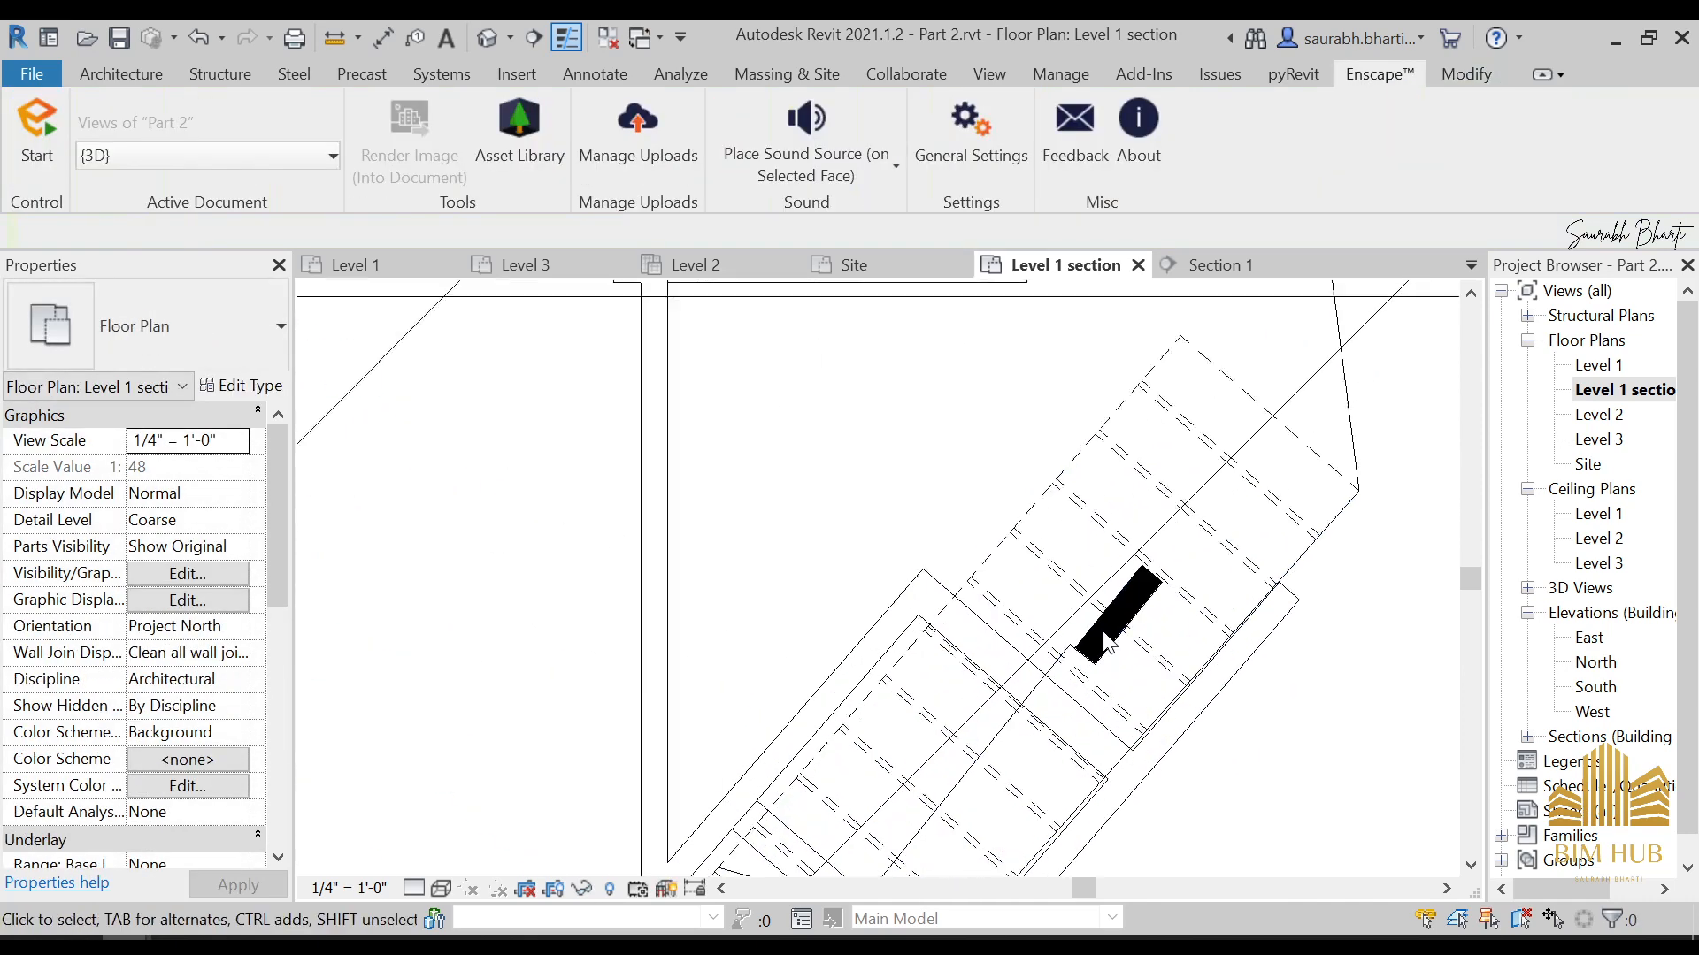
click(1119, 643)
scroll(1119, 644, down, 3)
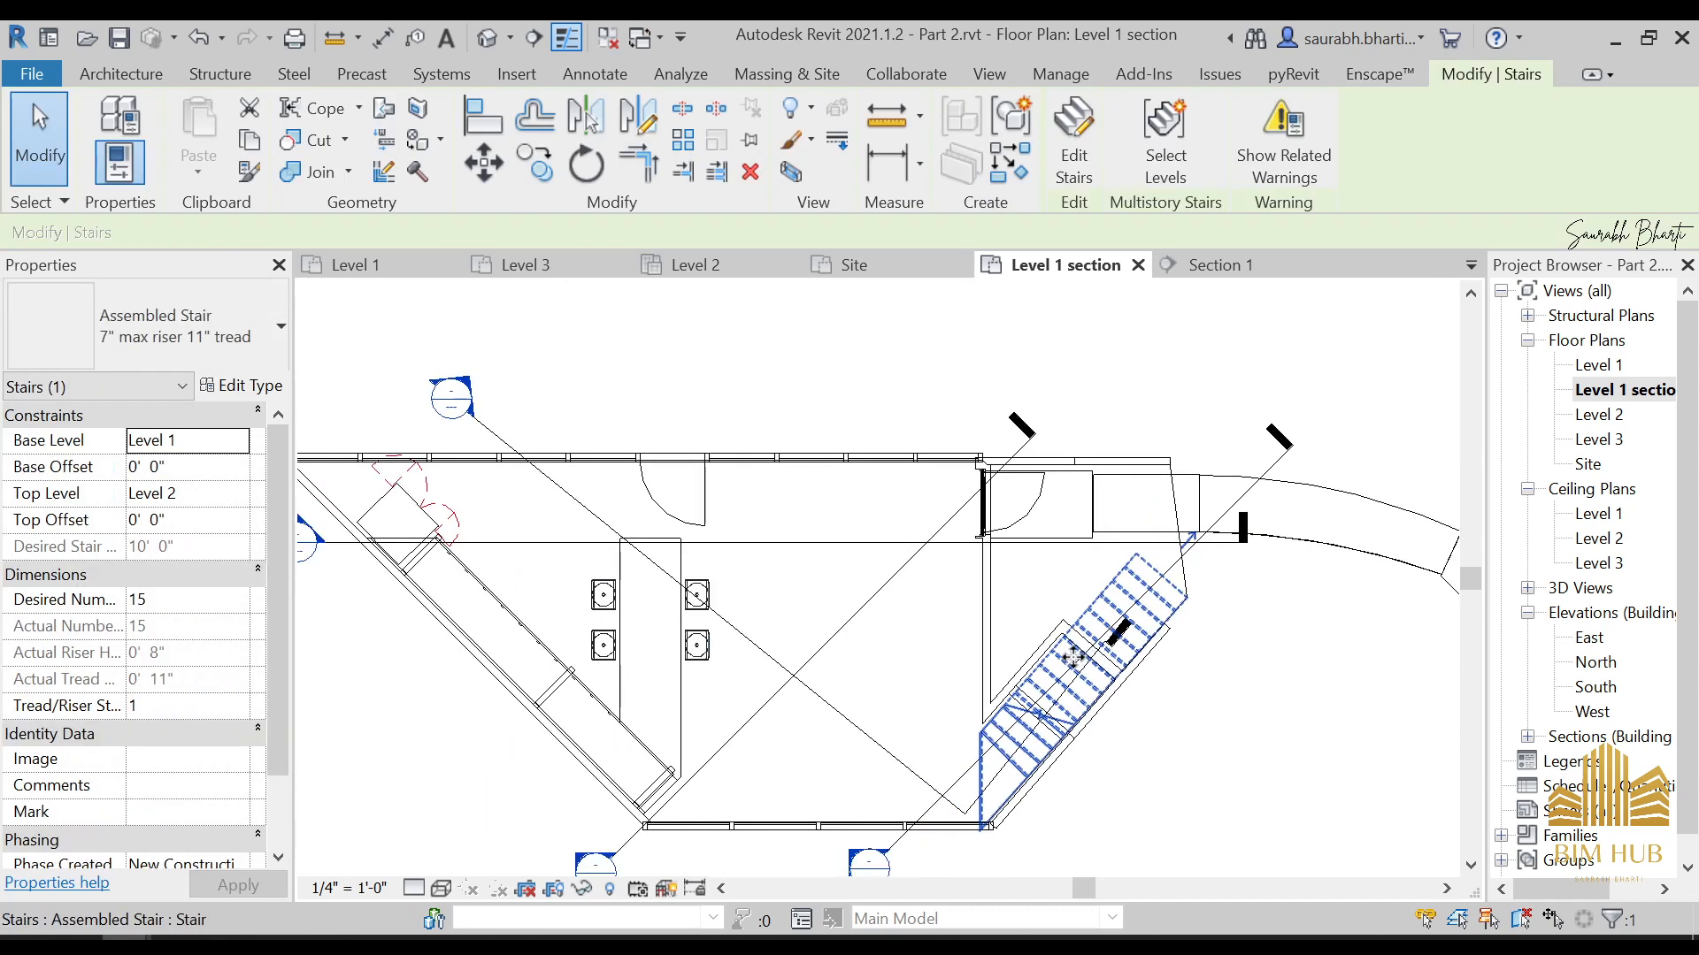
double_click(450, 396)
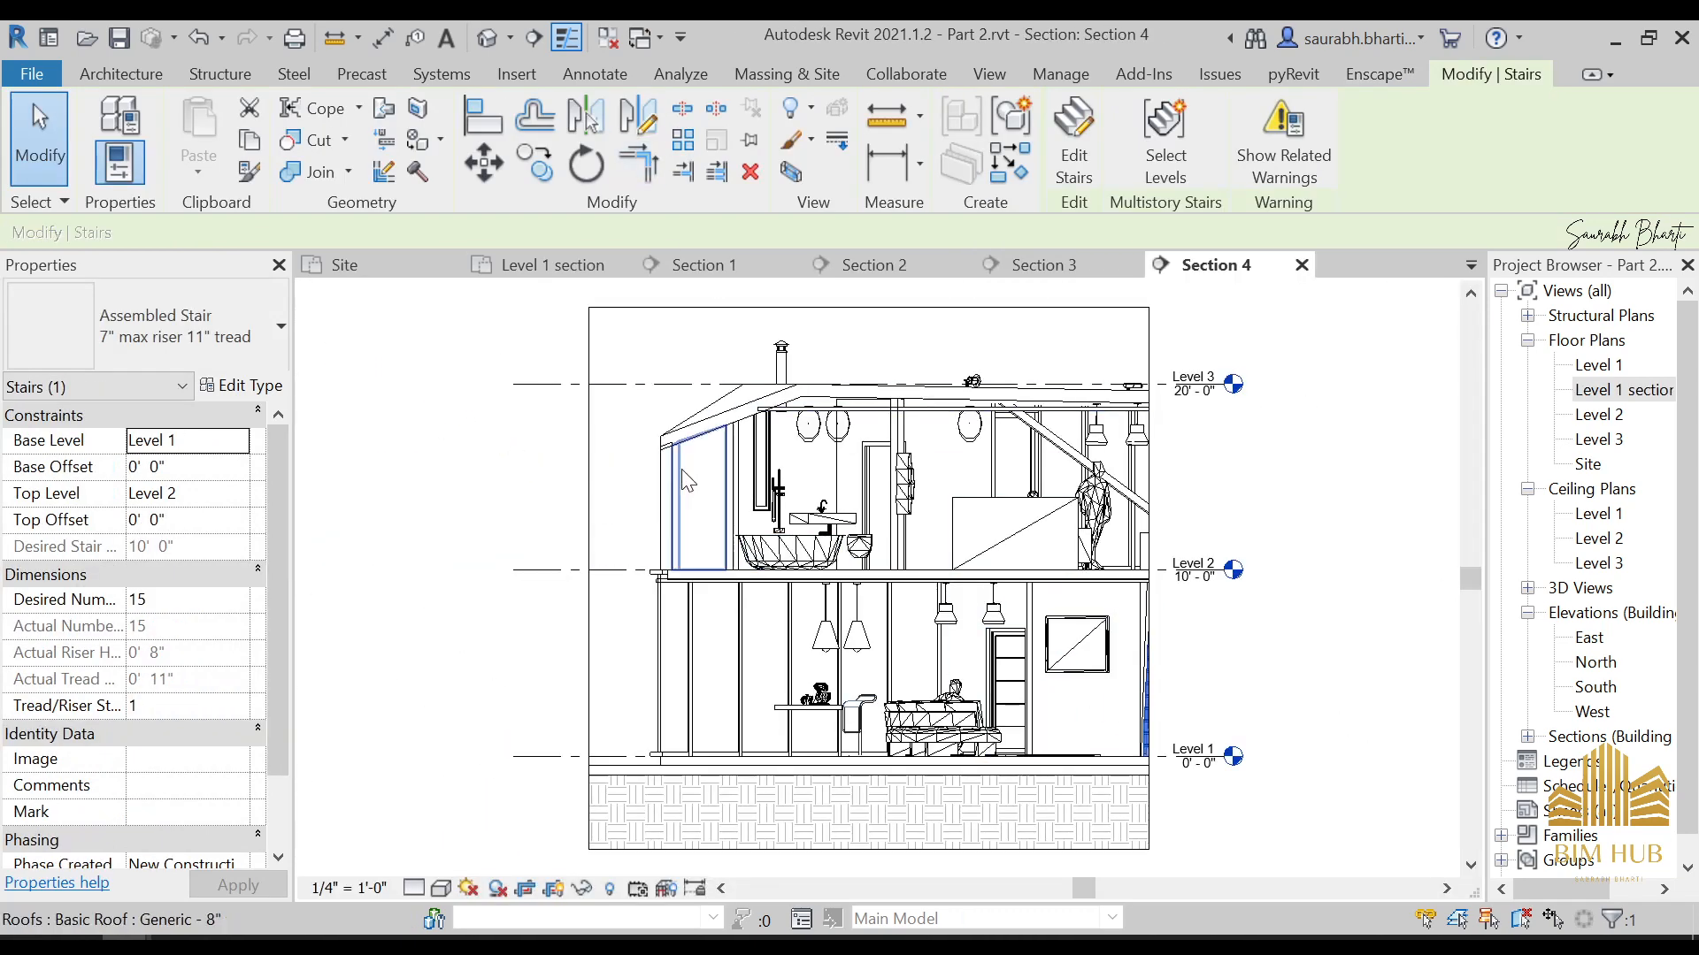
double_click(1611, 390)
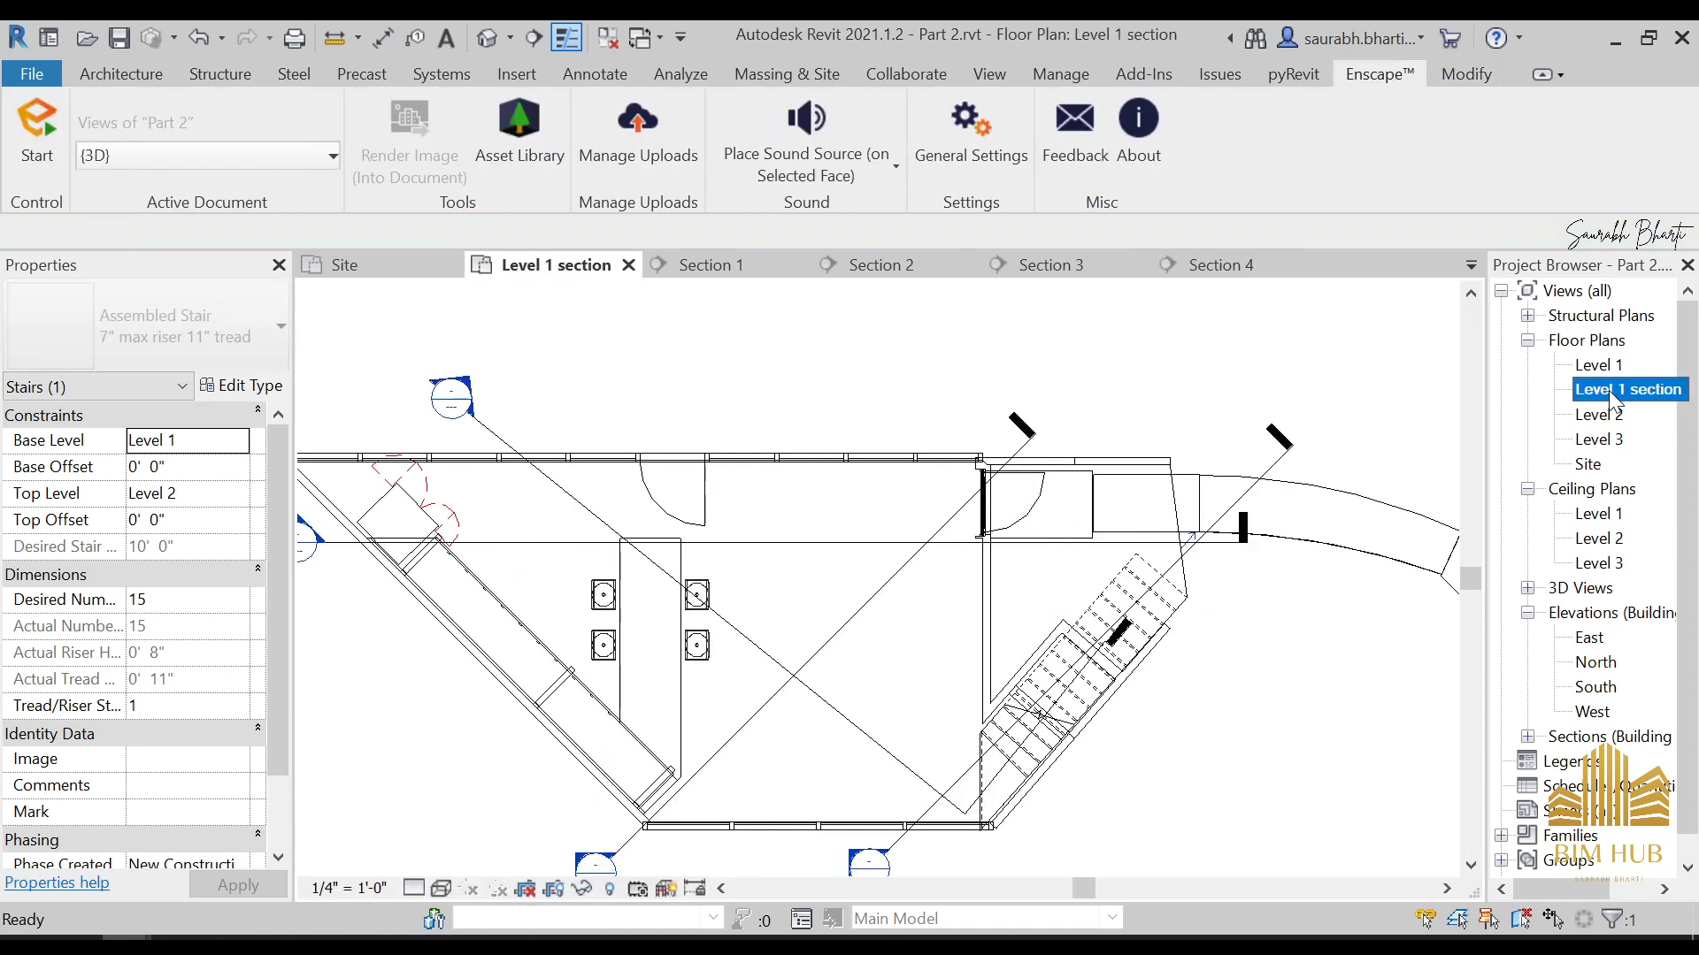
Duplicate the Level 2 floor plan and hide the planting category in the copy
right_click(1598, 414)
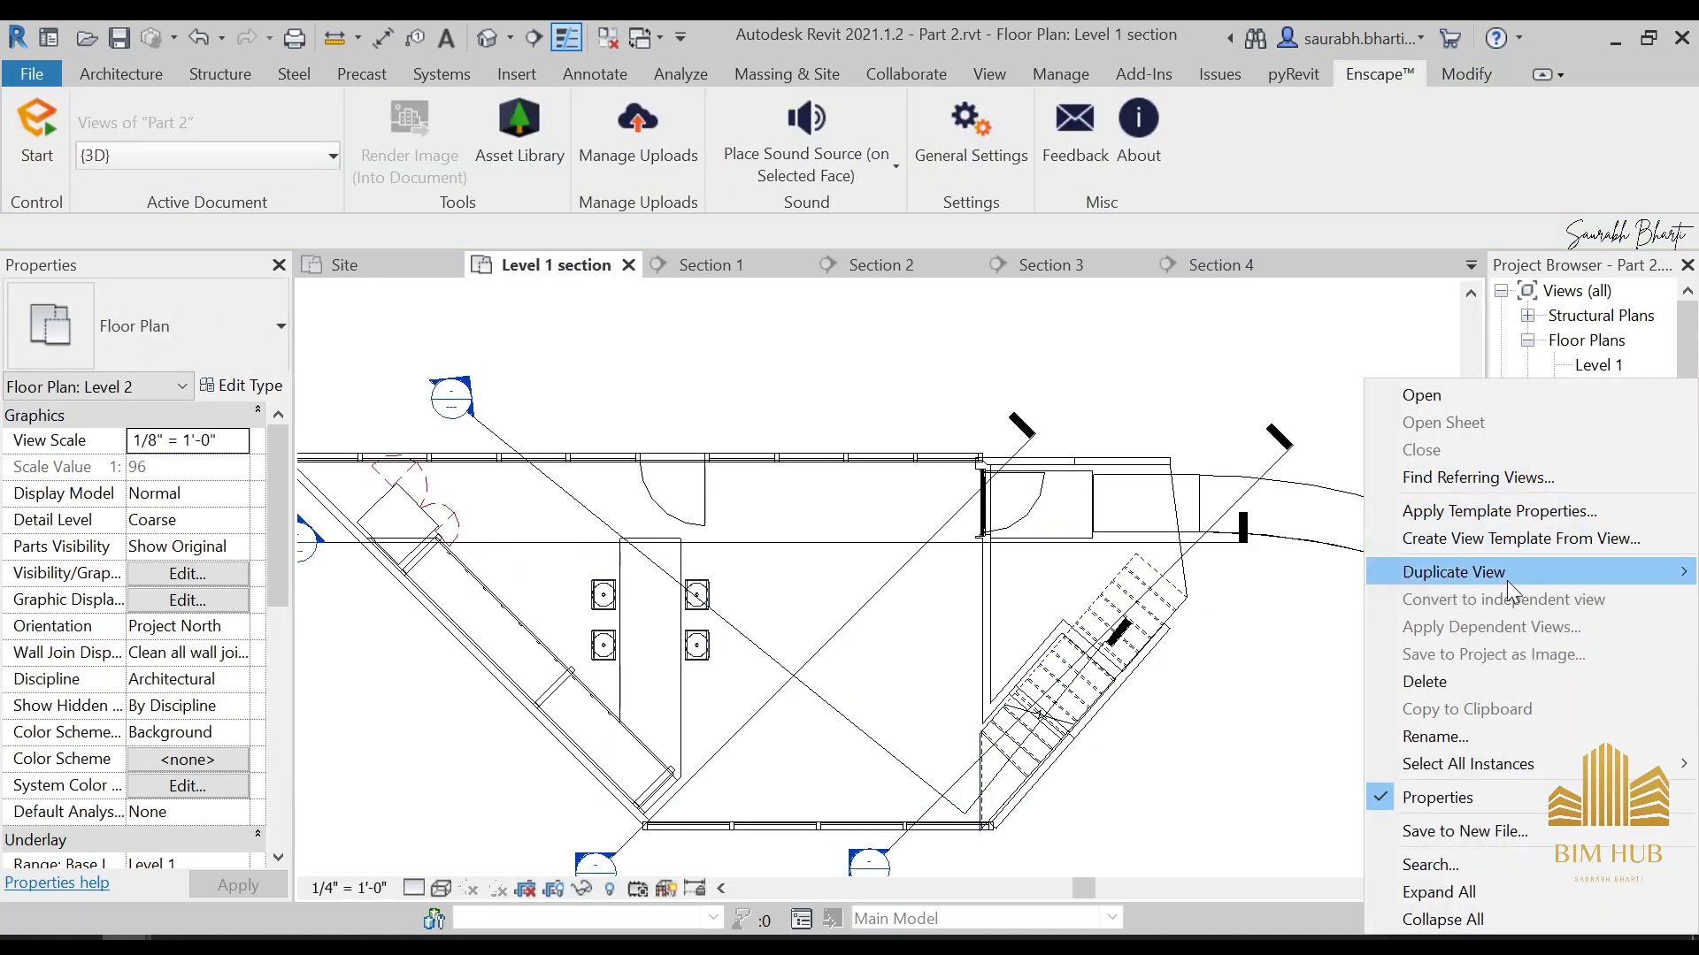
mouse_move(1506, 576)
click(1272, 580)
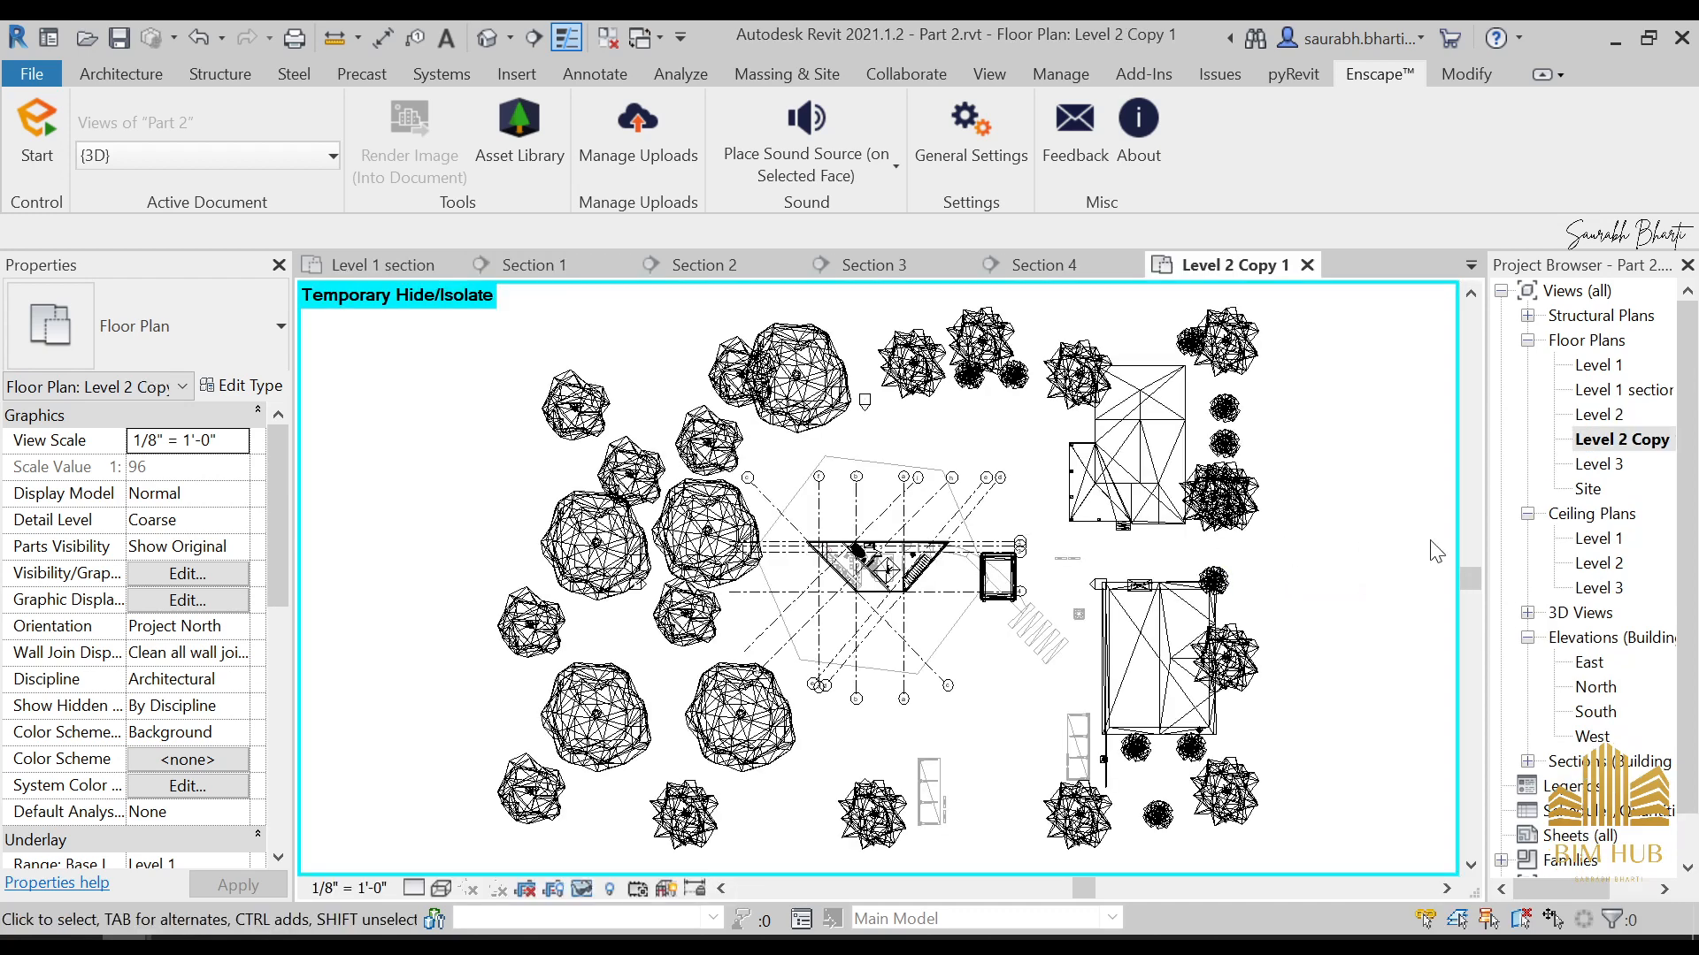
right_click(1004, 368)
mouse_move(1141, 511)
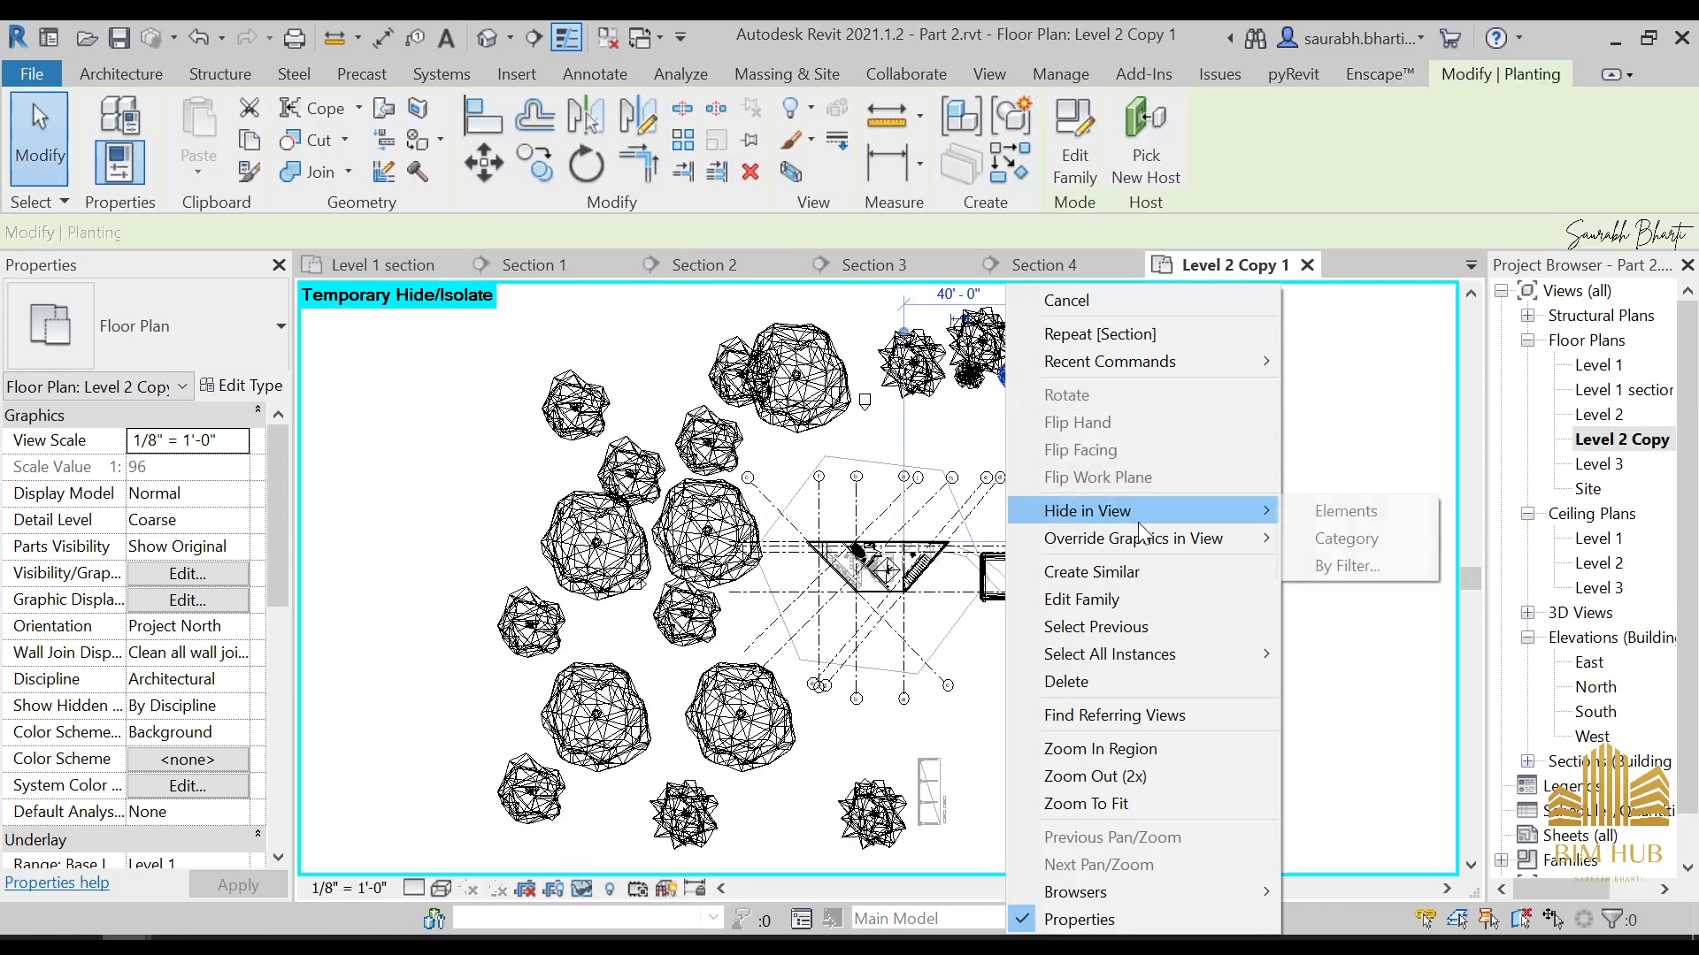
click(1358, 540)
click(1665, 443)
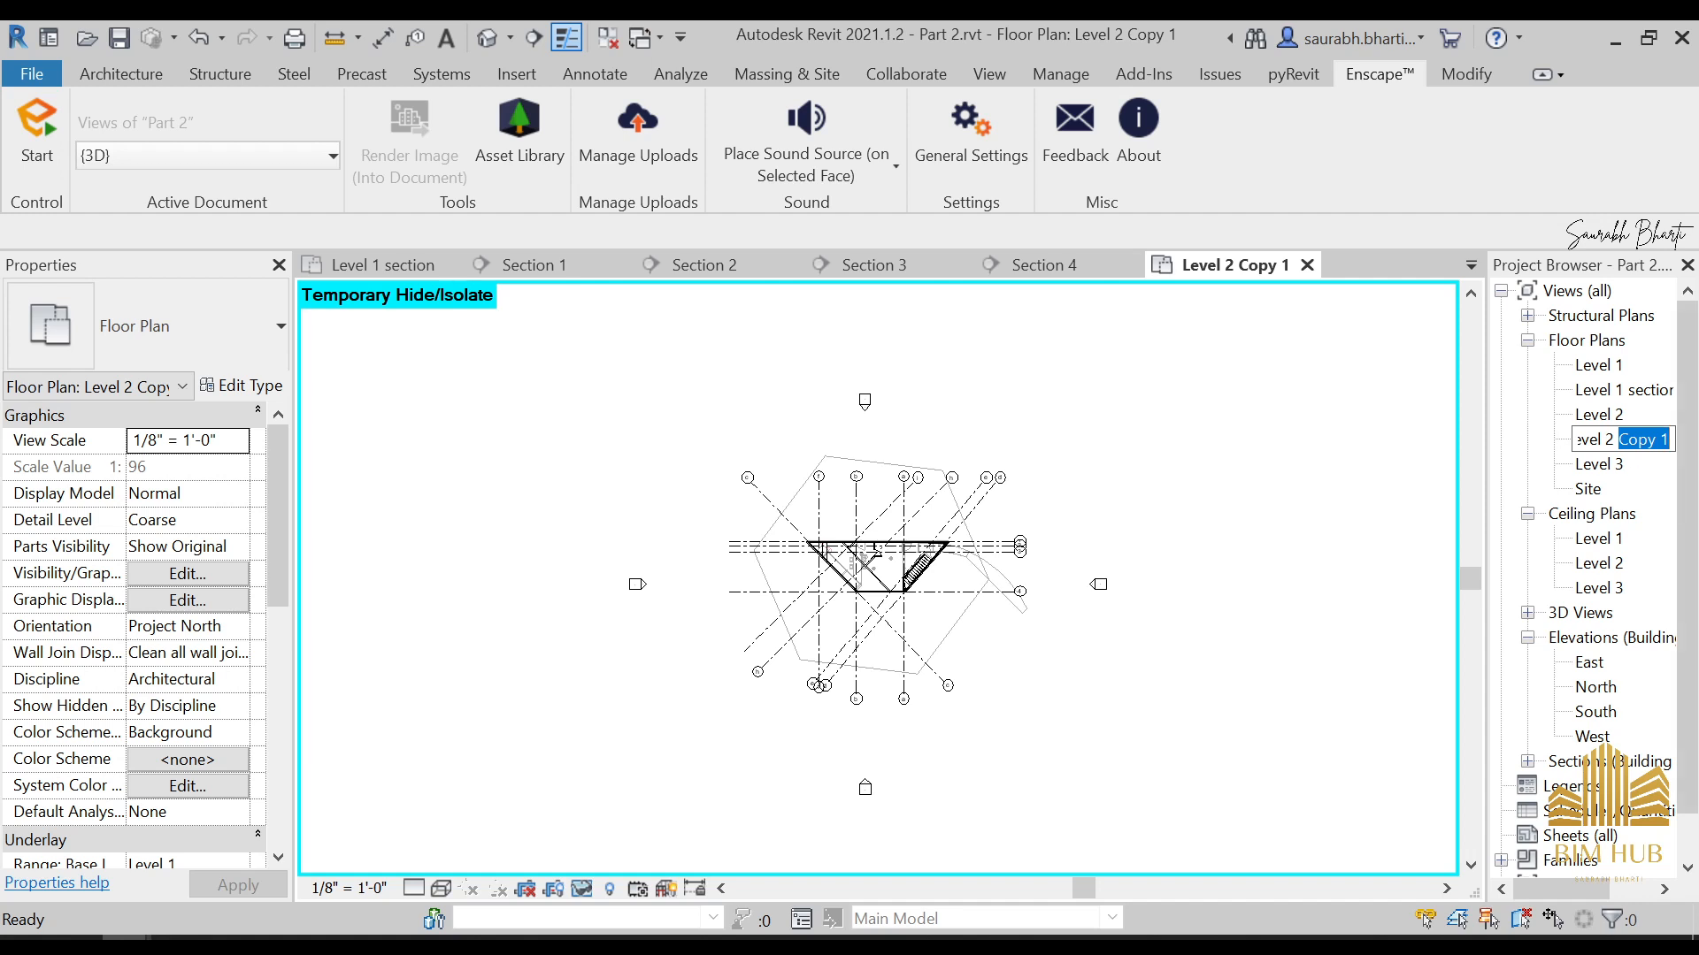
key(Return)
Hide the grids category in the duplicated Level 2 plan
scroll(1091, 557, up, 3)
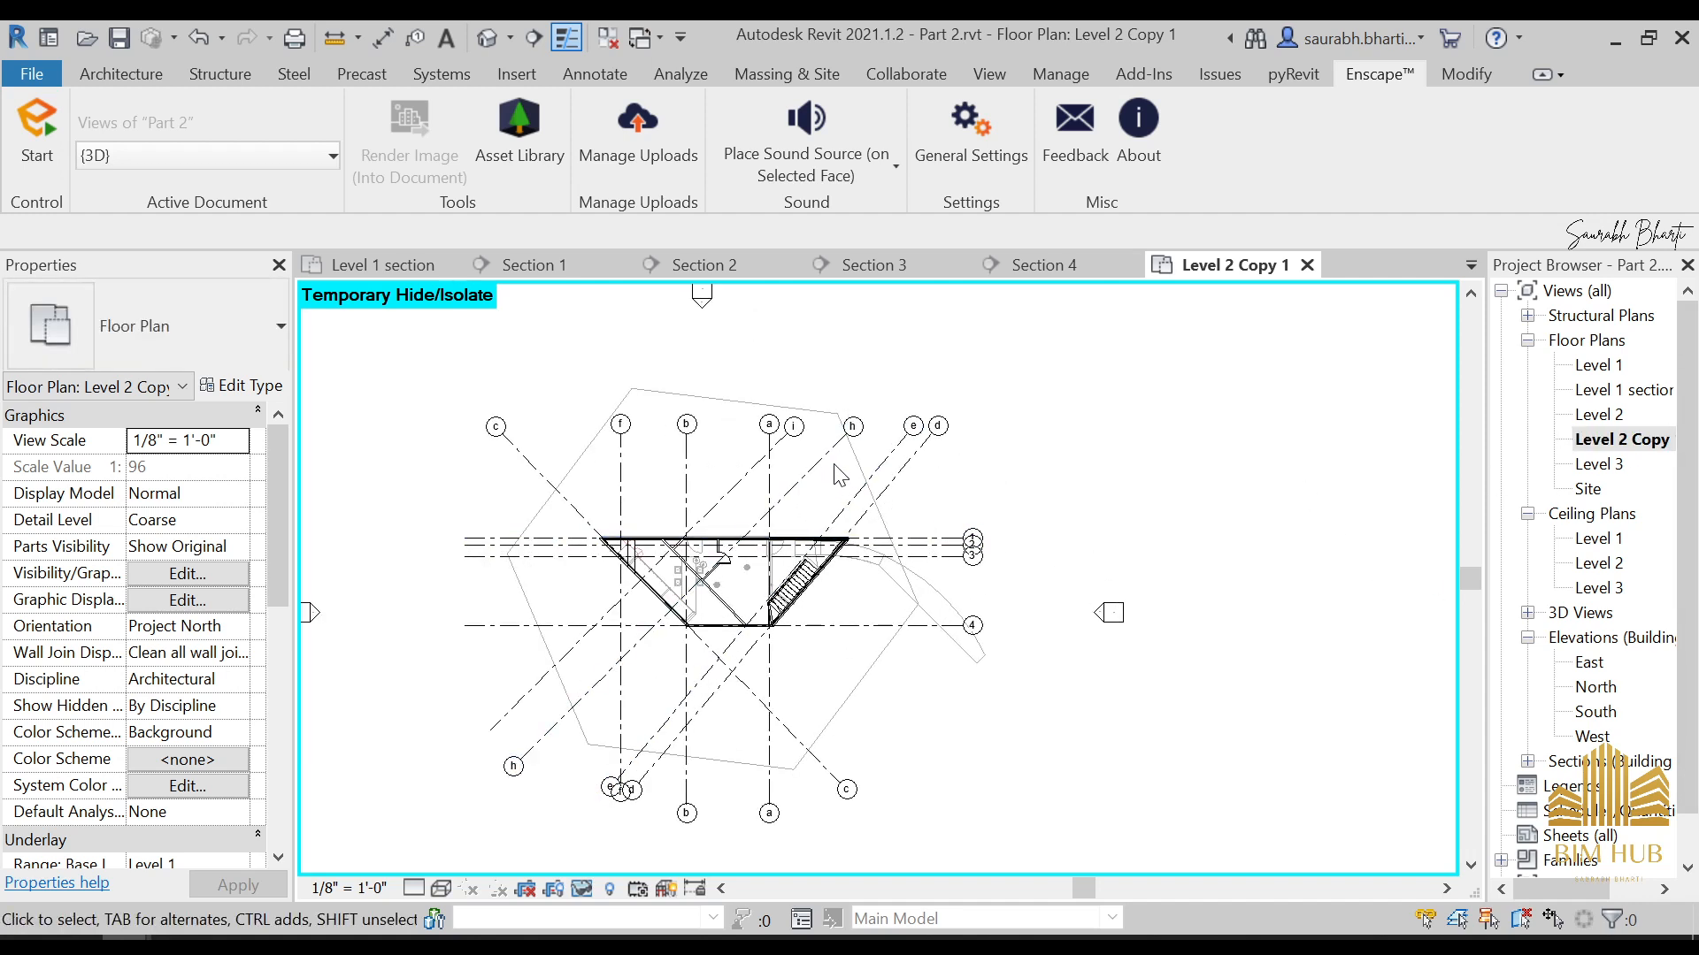
click(819, 460)
right_click(821, 459)
mouse_move(1009, 509)
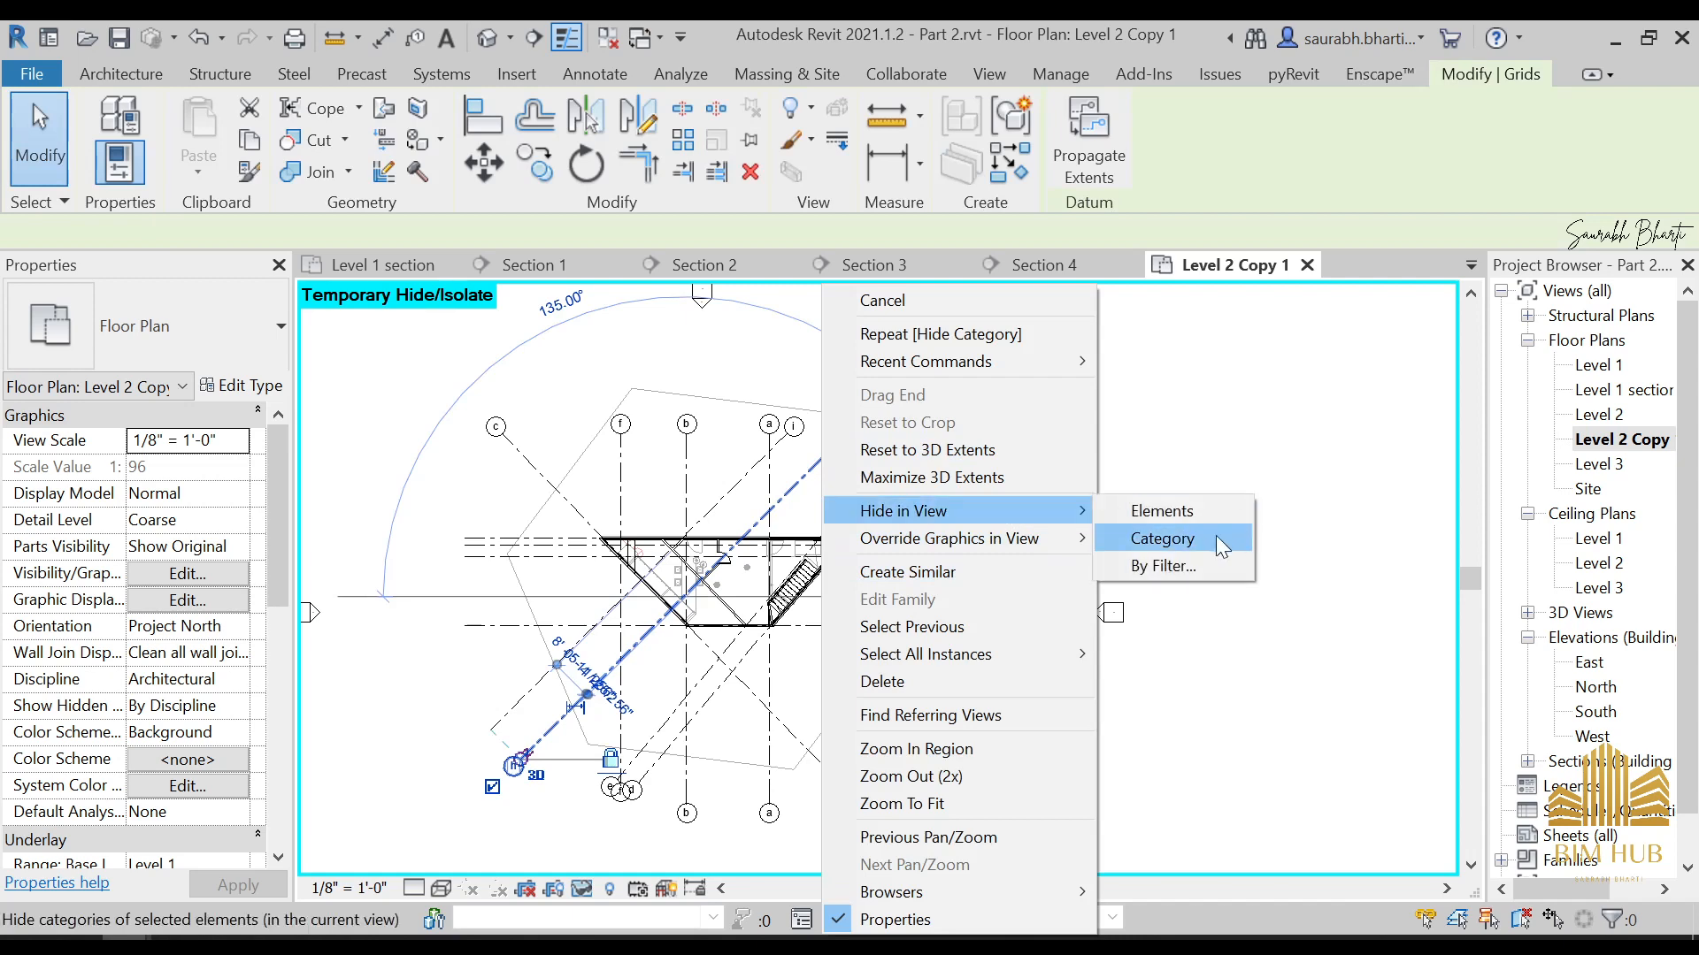
click(1186, 531)
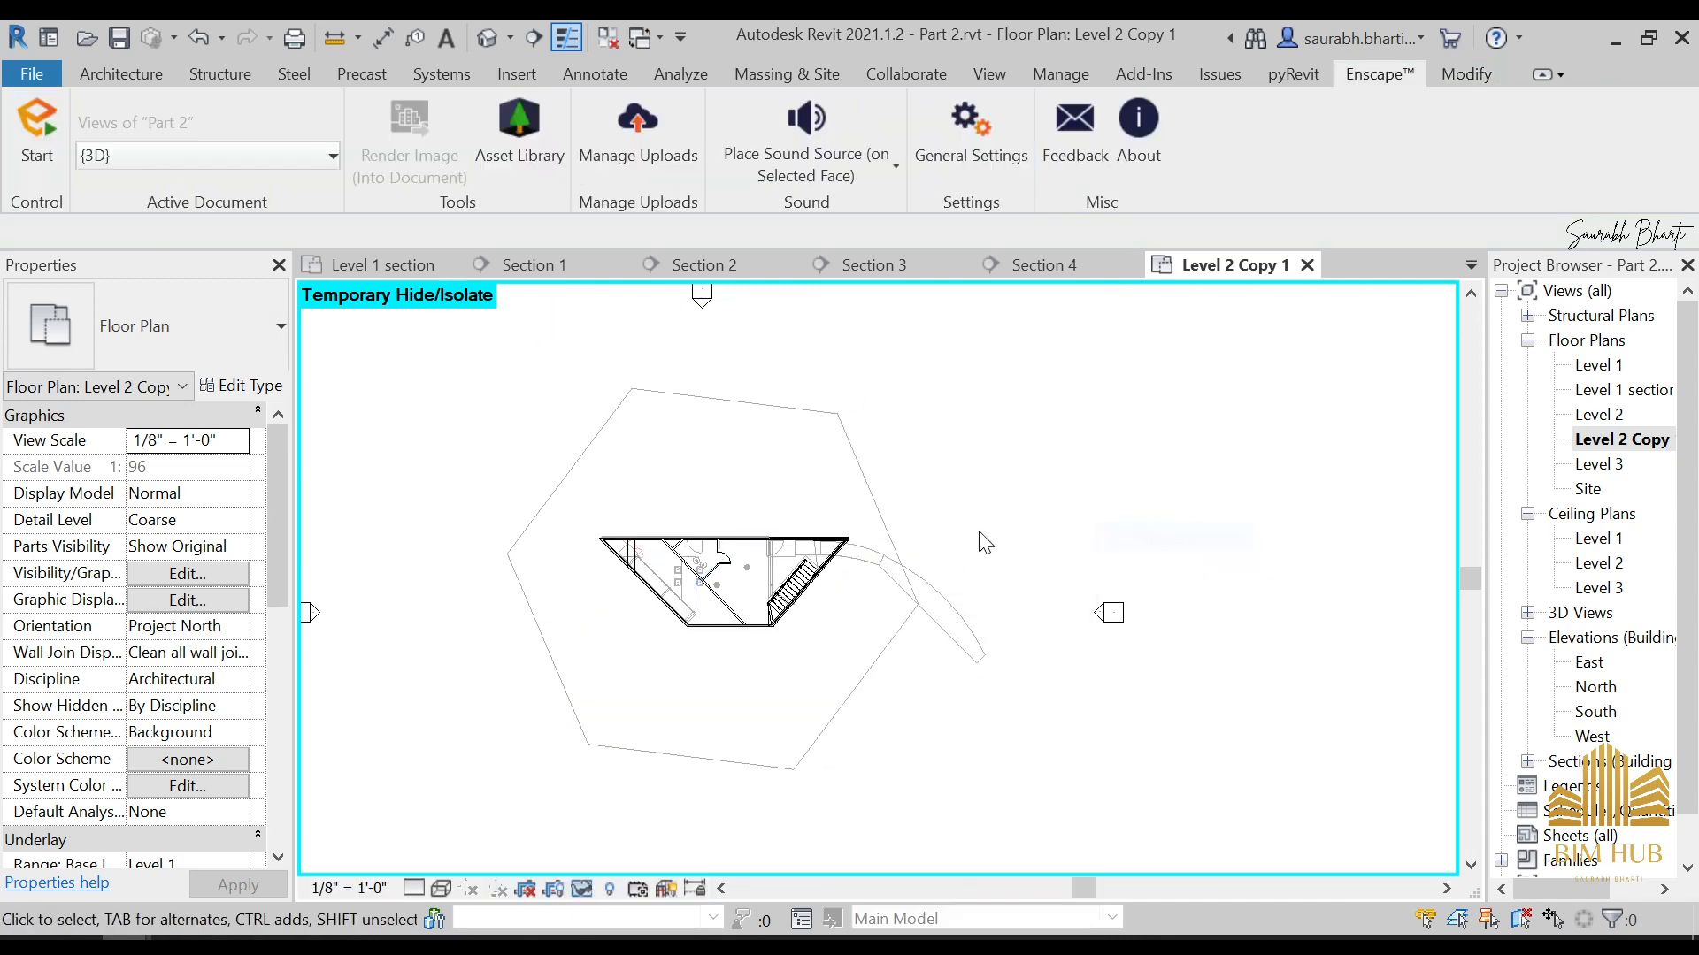
Hide the category of the hexagonal outer floor in the duplicated Level 2 plan
right_click(876, 491)
key(Escape)
right_click(862, 471)
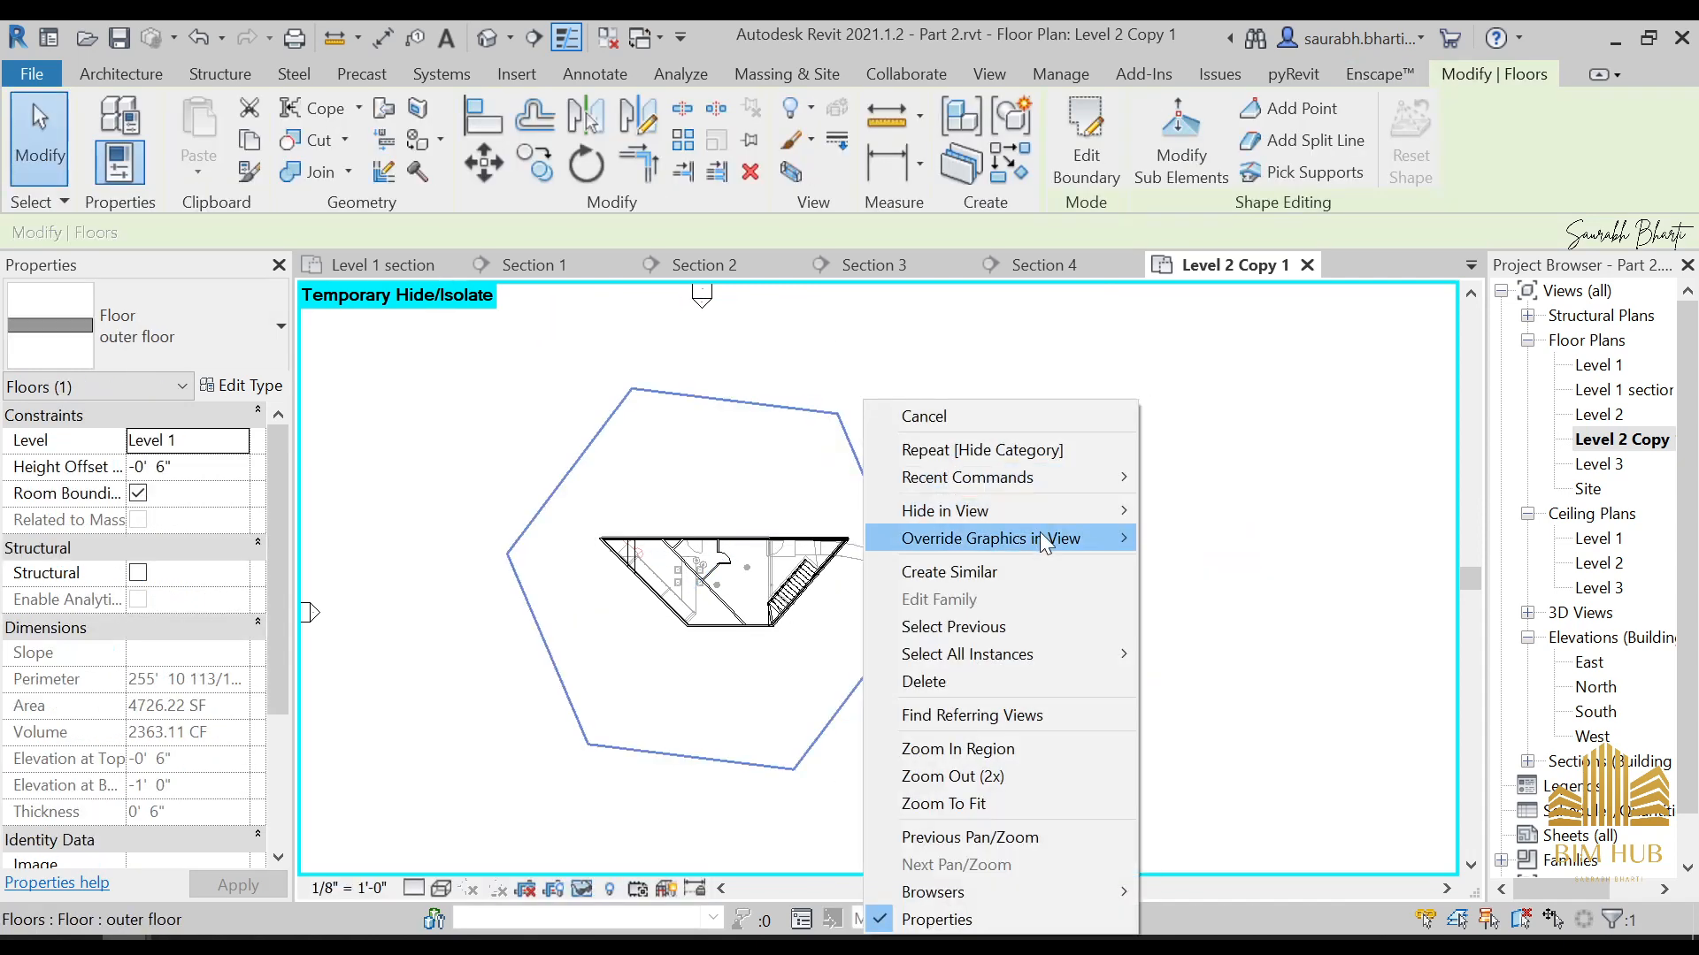
mouse_move(1042, 502)
click(1233, 534)
Reset the temporary hide/isolate state in the duplicated Level 2 plan
scroll(649, 507, up, 4)
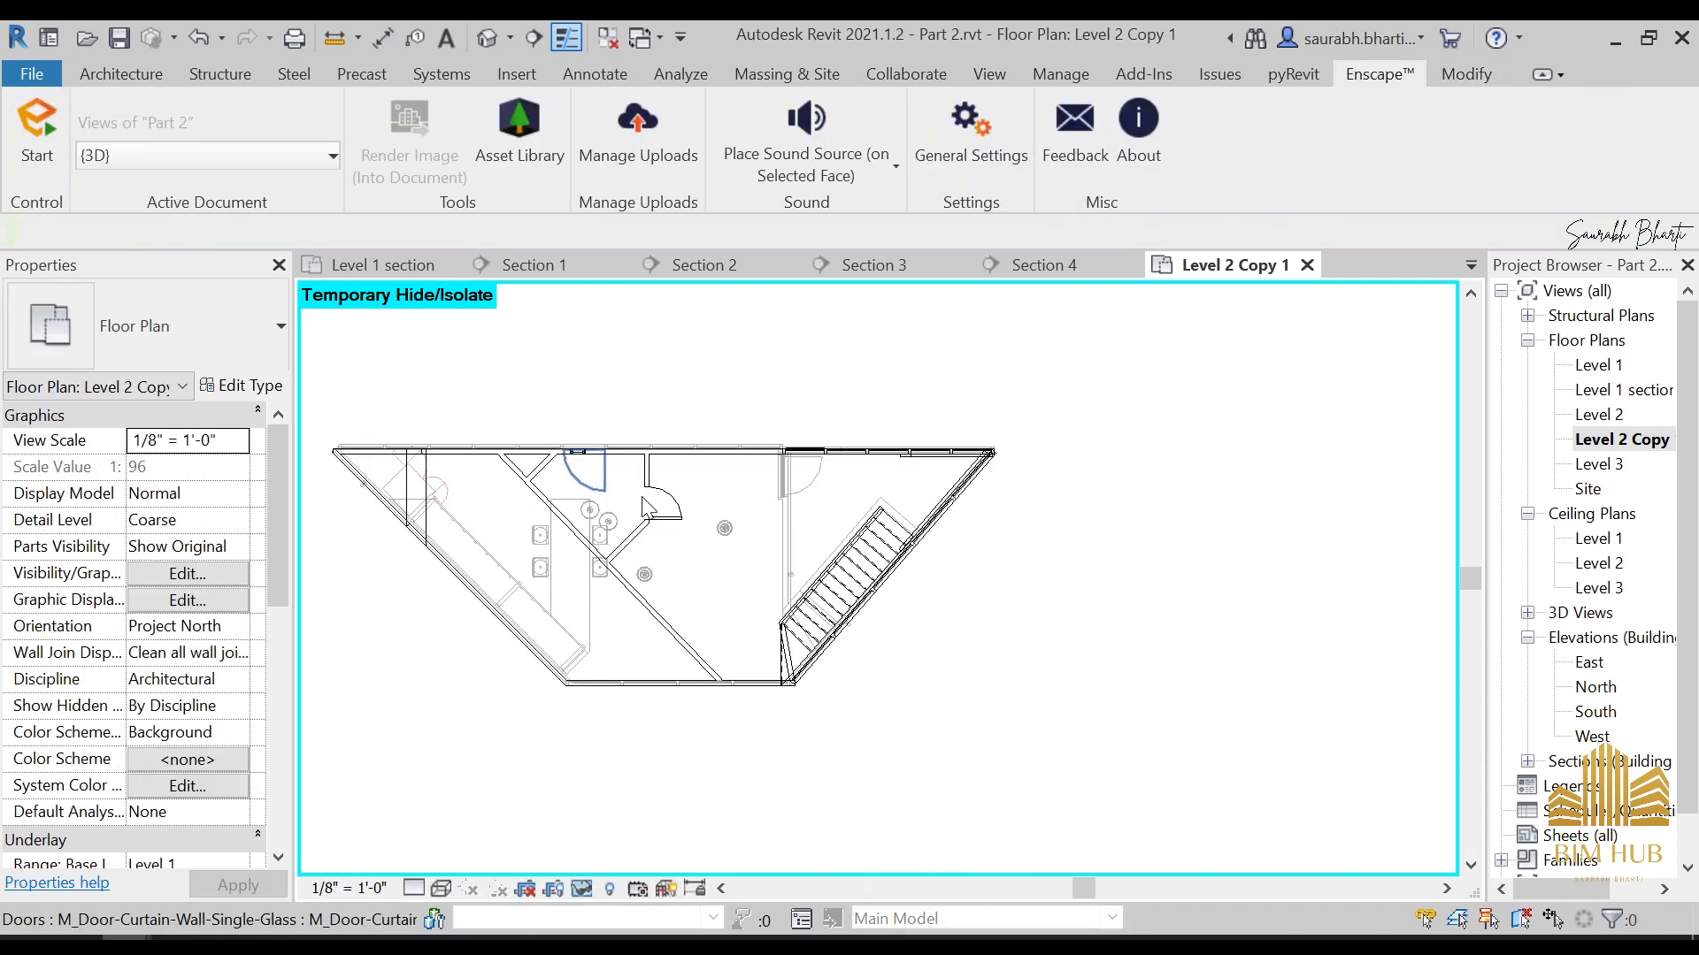
middle_drag(642, 498, 867, 516)
scroll(920, 402, down, 4)
scroll(993, 519, up, 5)
middle_drag(902, 394, 927, 424)
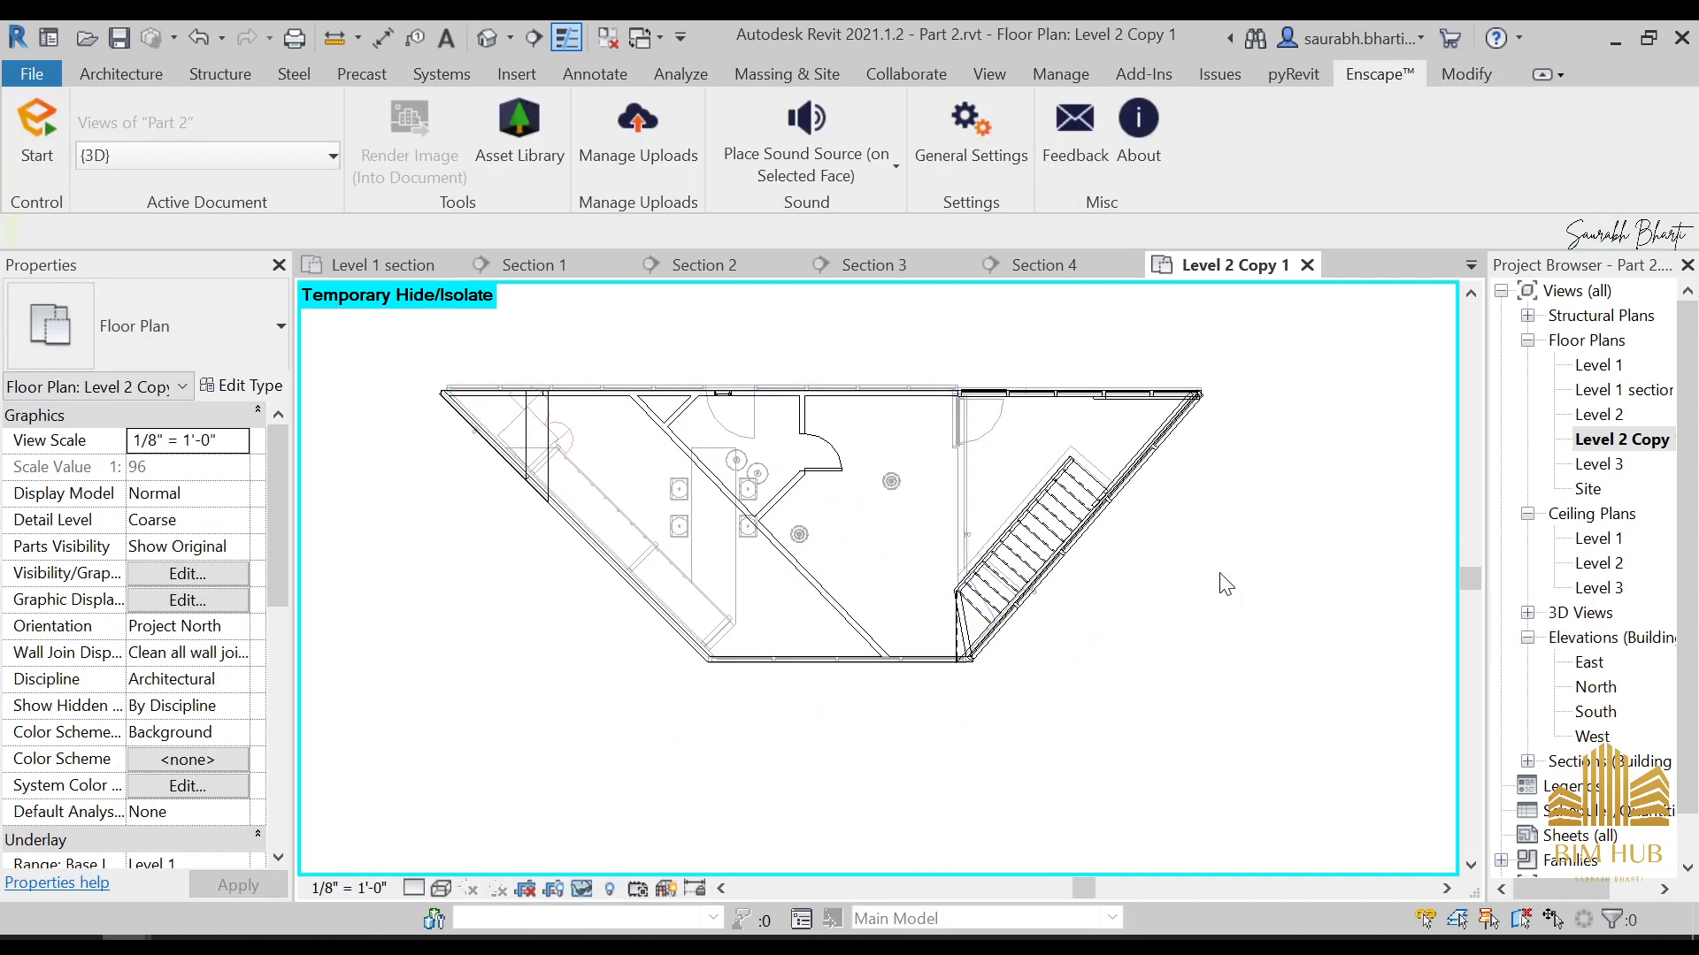
key(h)
key(r)
scroll(1097, 589, down, 6)
Temporarily hide the Plan top.jpg raster image in the duplicated Level 2 plan
click(1053, 549)
scroll(1073, 557, up, 3)
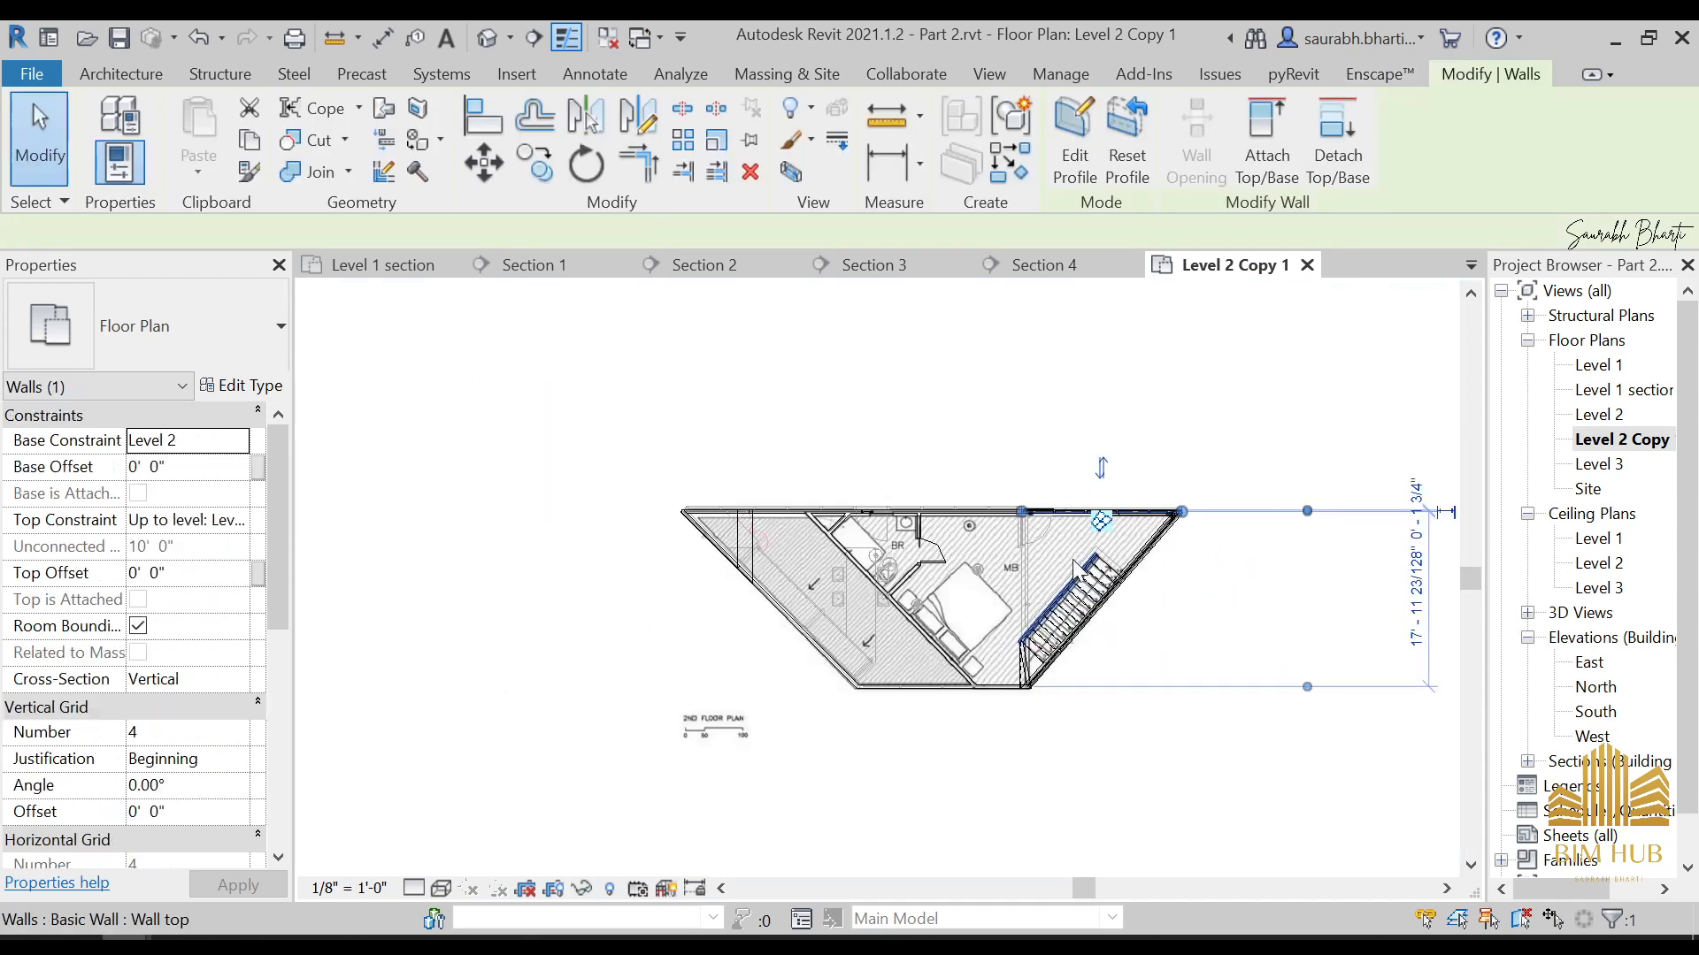
key(Escape)
click(1005, 564)
key(Escape)
click(990, 558)
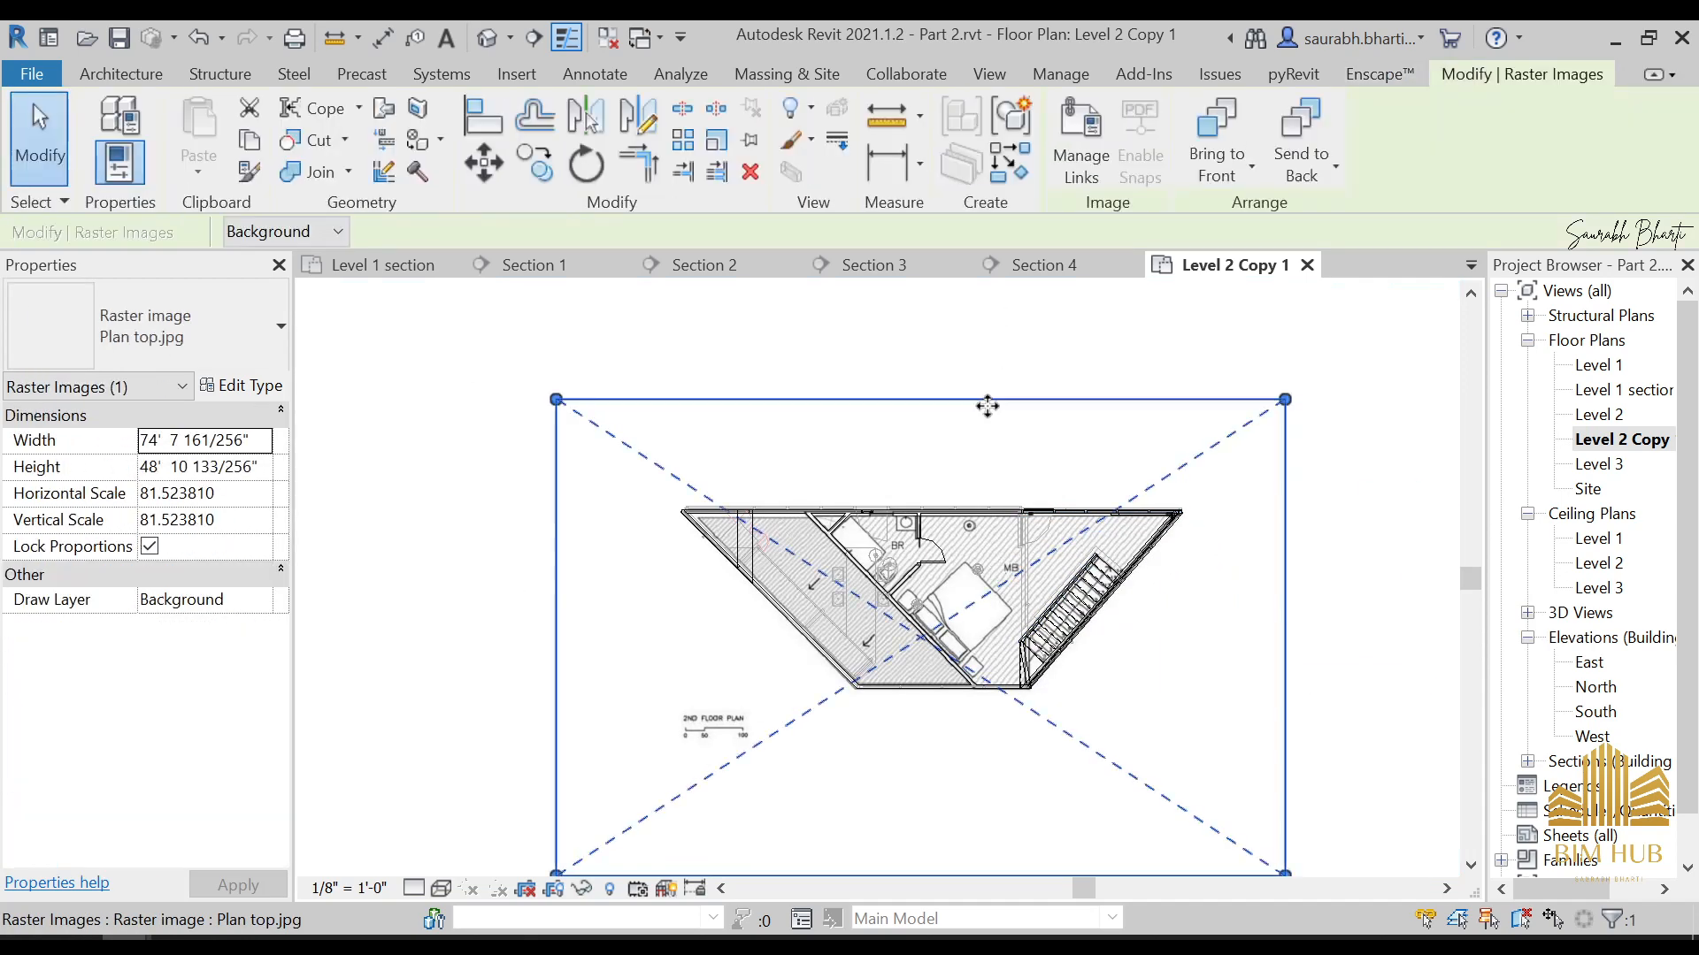
key(h)
key(h)
scroll(1247, 522, up, 3)
scroll(1152, 522, down, 2)
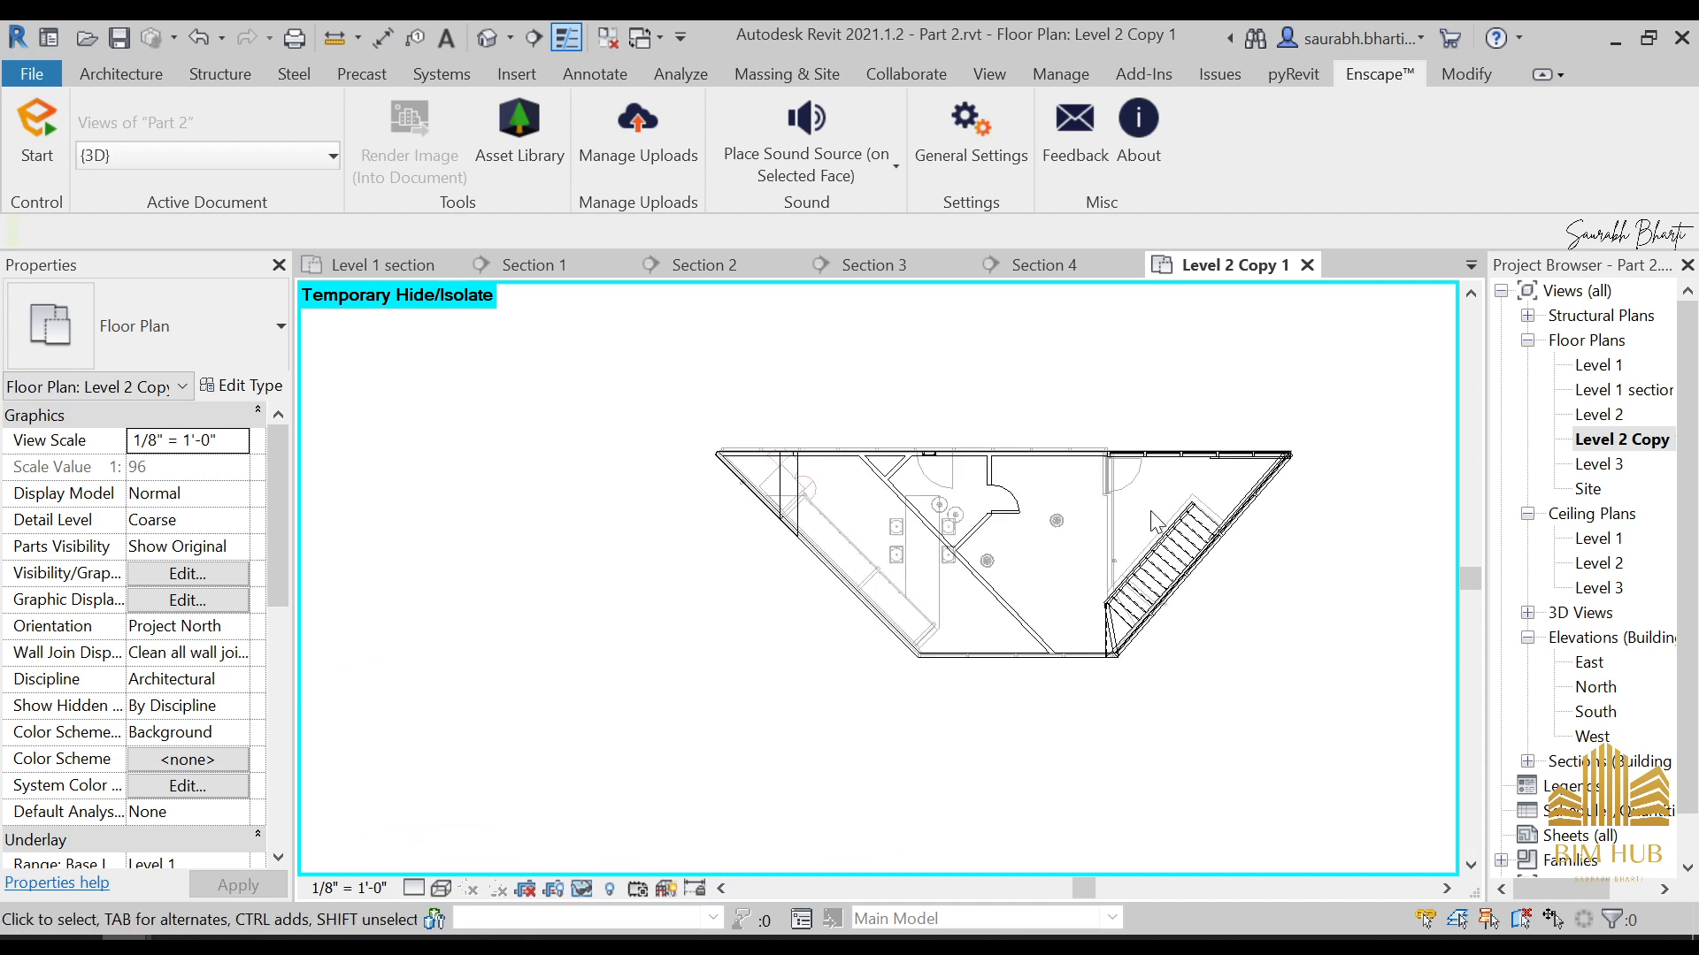
scroll(1452, 610, down, 3)
scroll(1533, 797, down, 1)
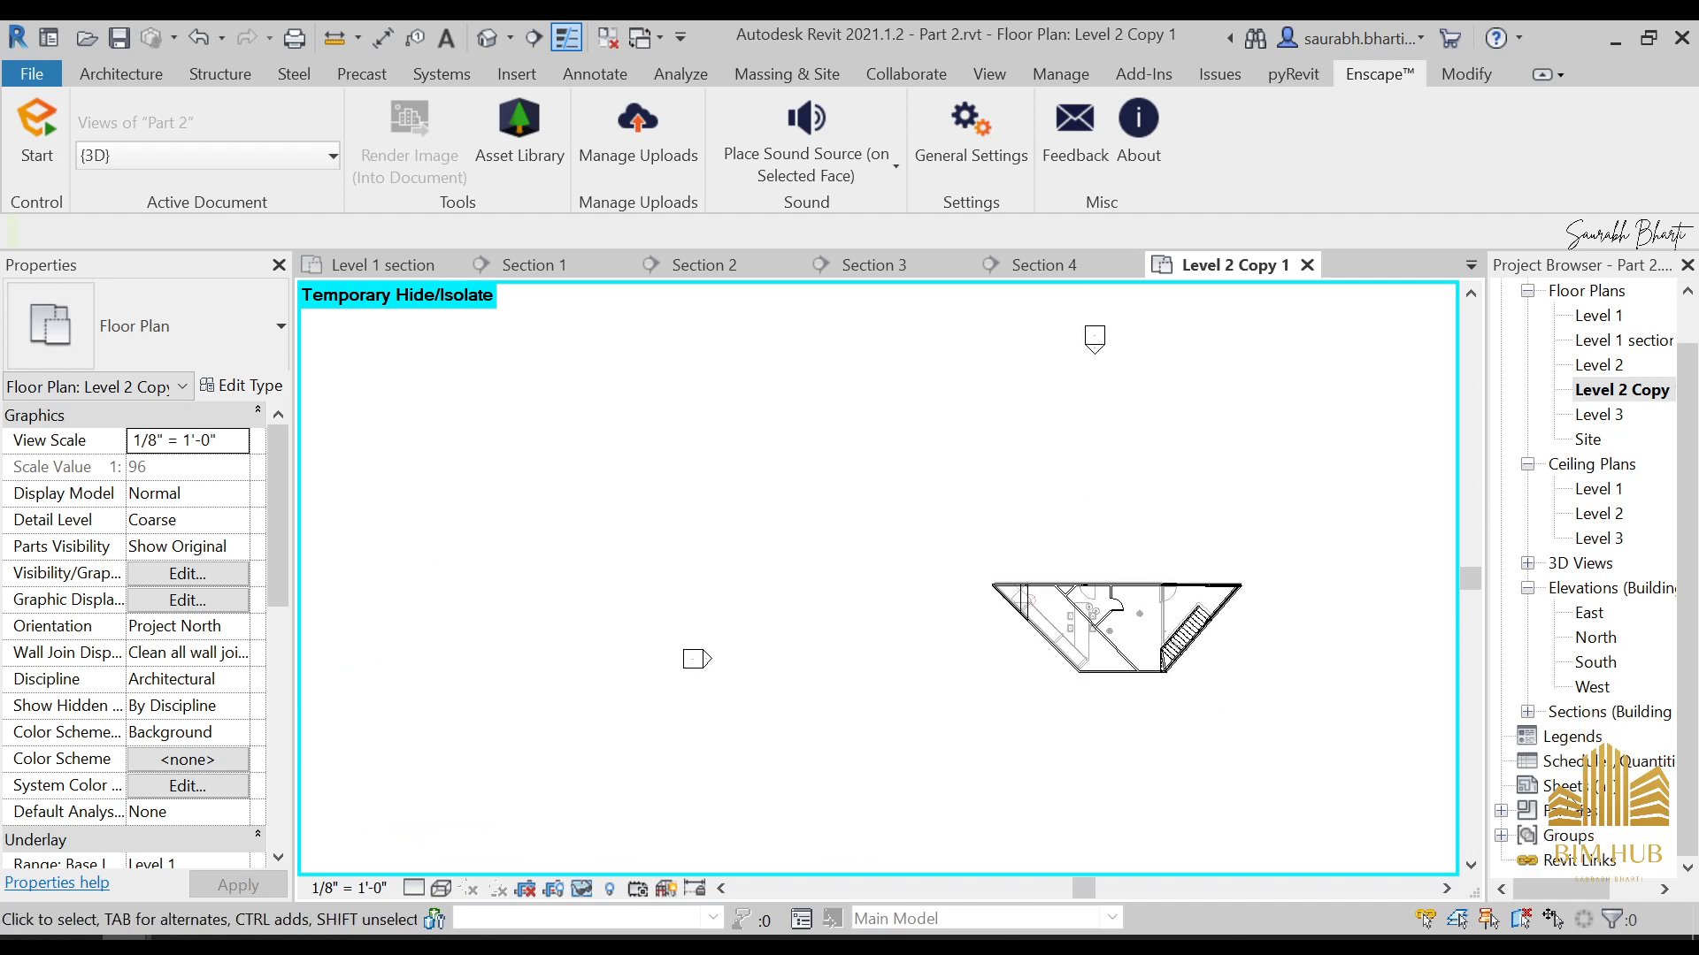
scroll(1209, 653, up, 3)
Create a new building component schedule for the Doors category, named Door Schedule, in the New Construction phase
click(1630, 763)
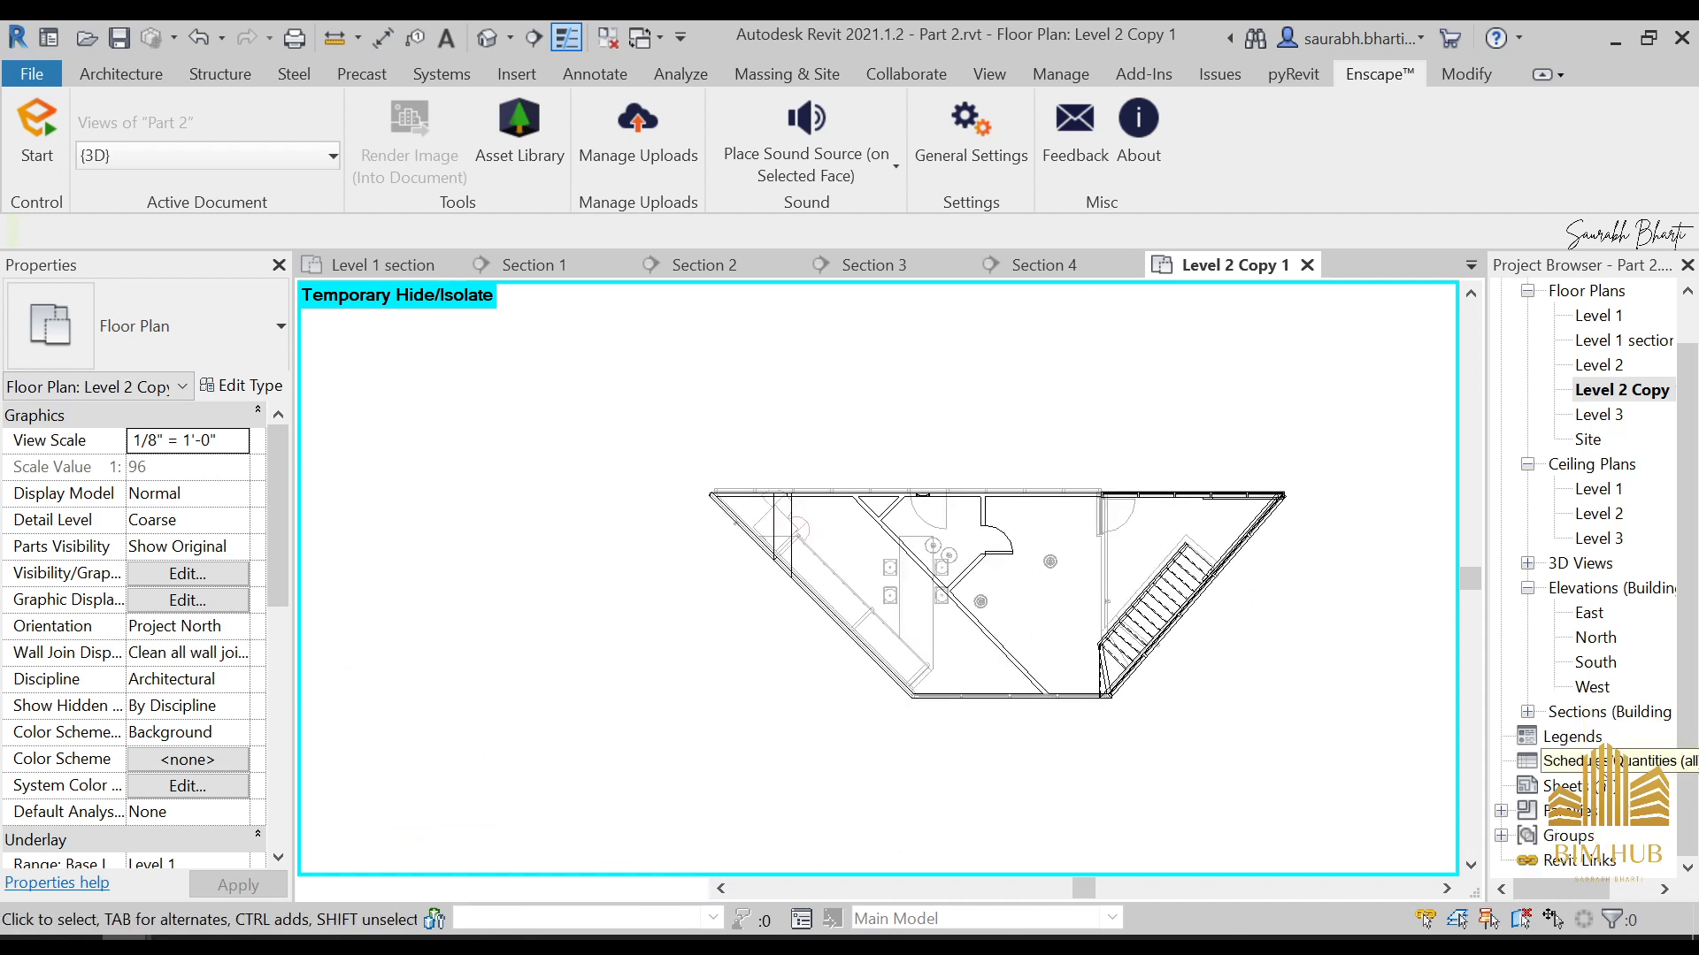
right_click(1630, 762)
click(1460, 482)
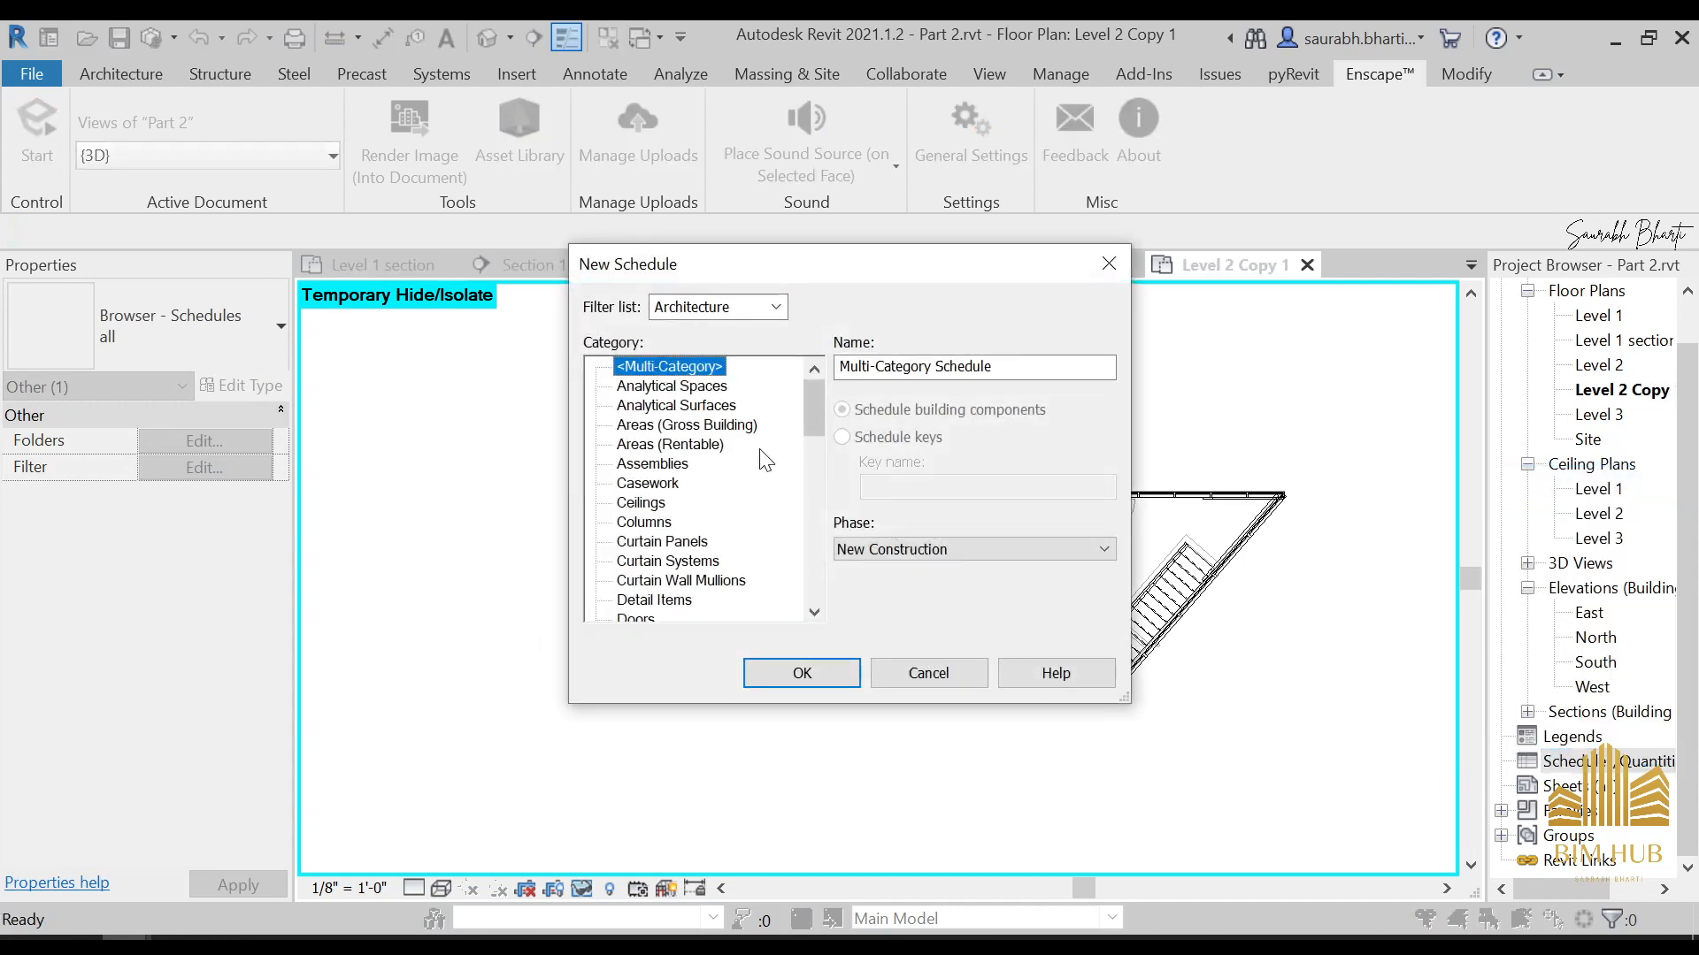
scroll(711, 504, down, 2)
click(650, 429)
click(649, 504)
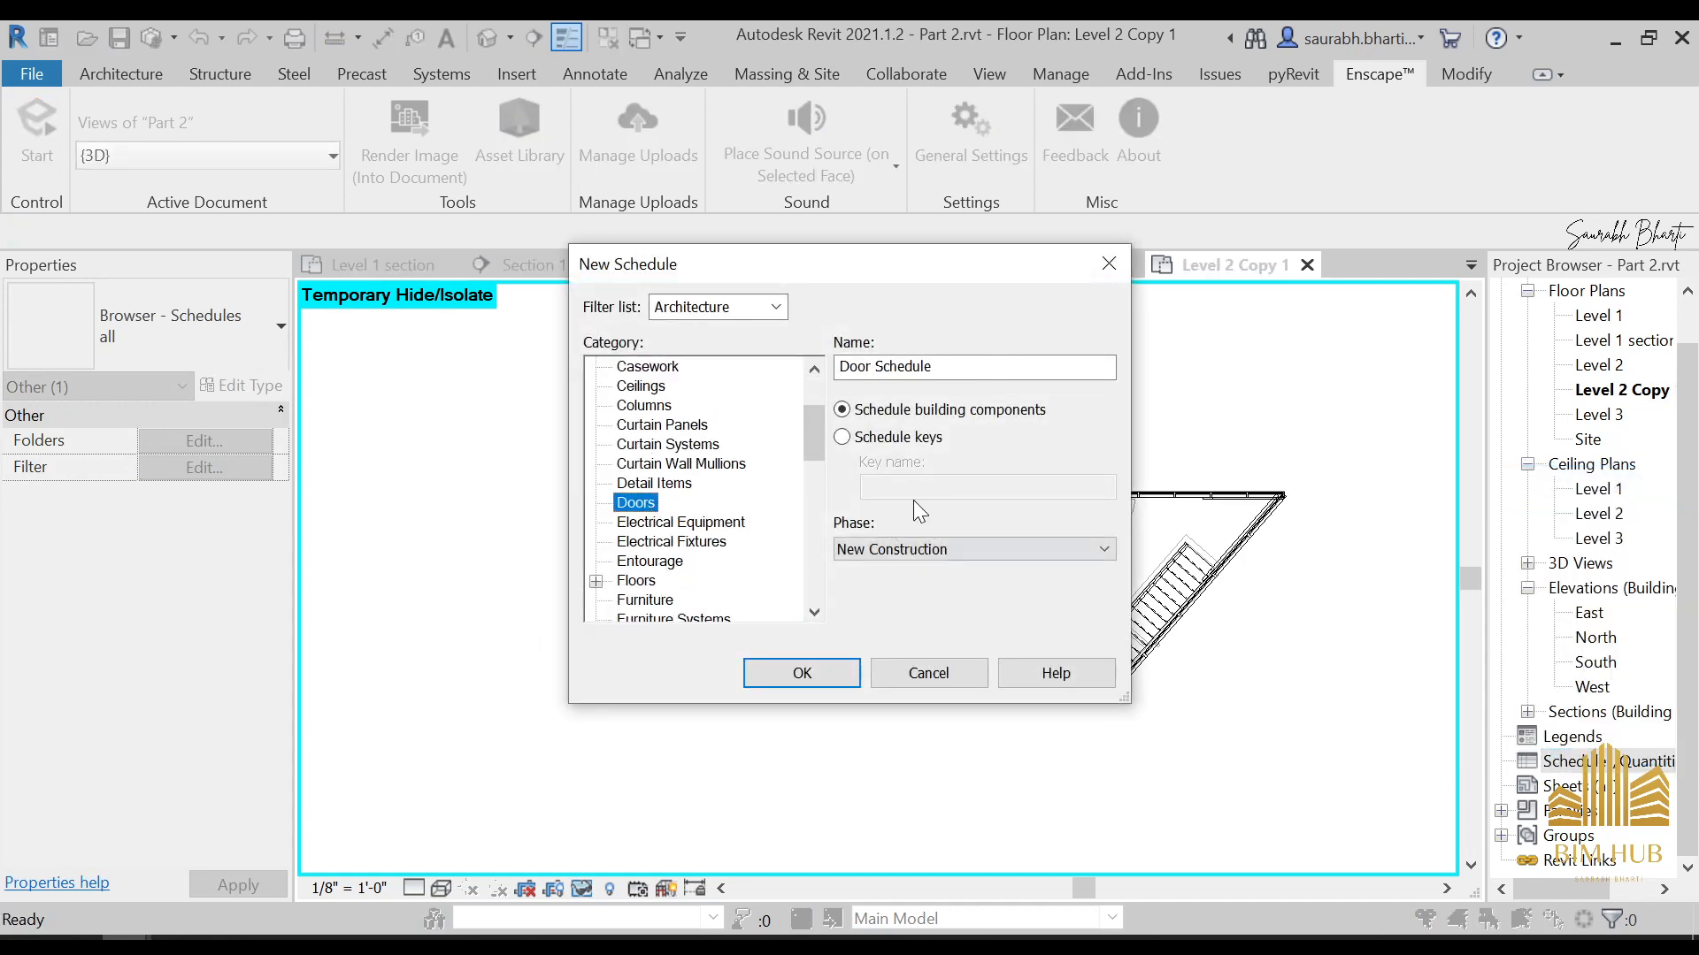
click(779, 666)
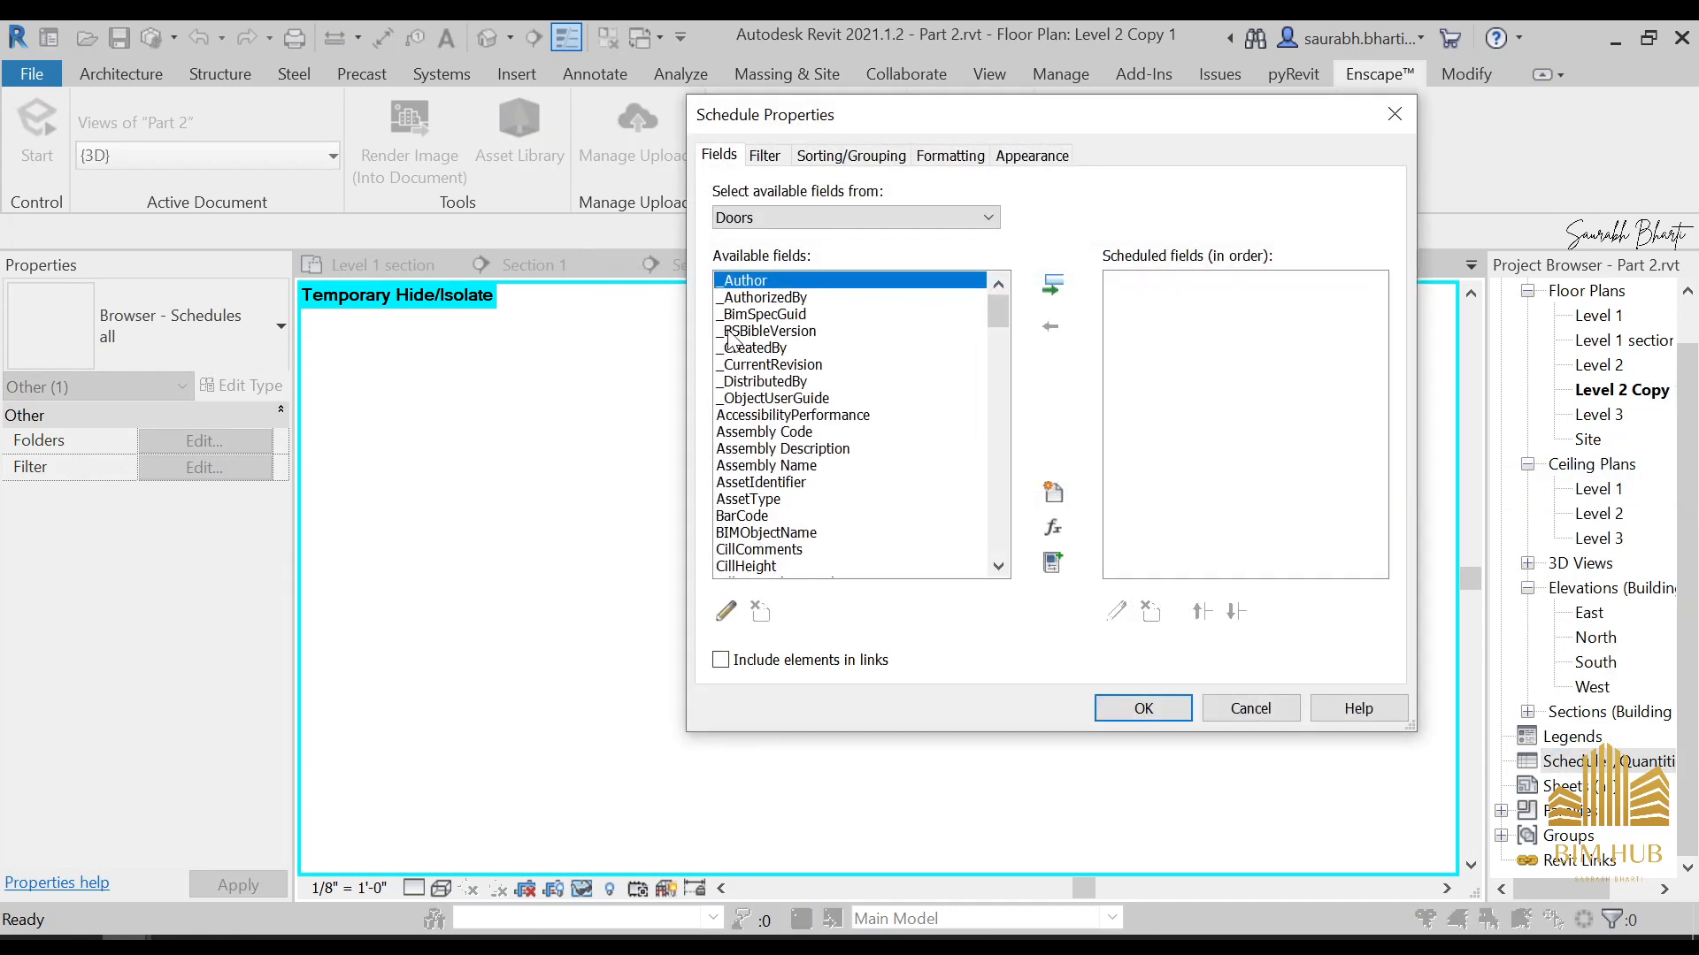
Add the Cost and Depth fields to the door schedule
click(730, 331)
scroll(836, 480, down, 4)
click(790, 566)
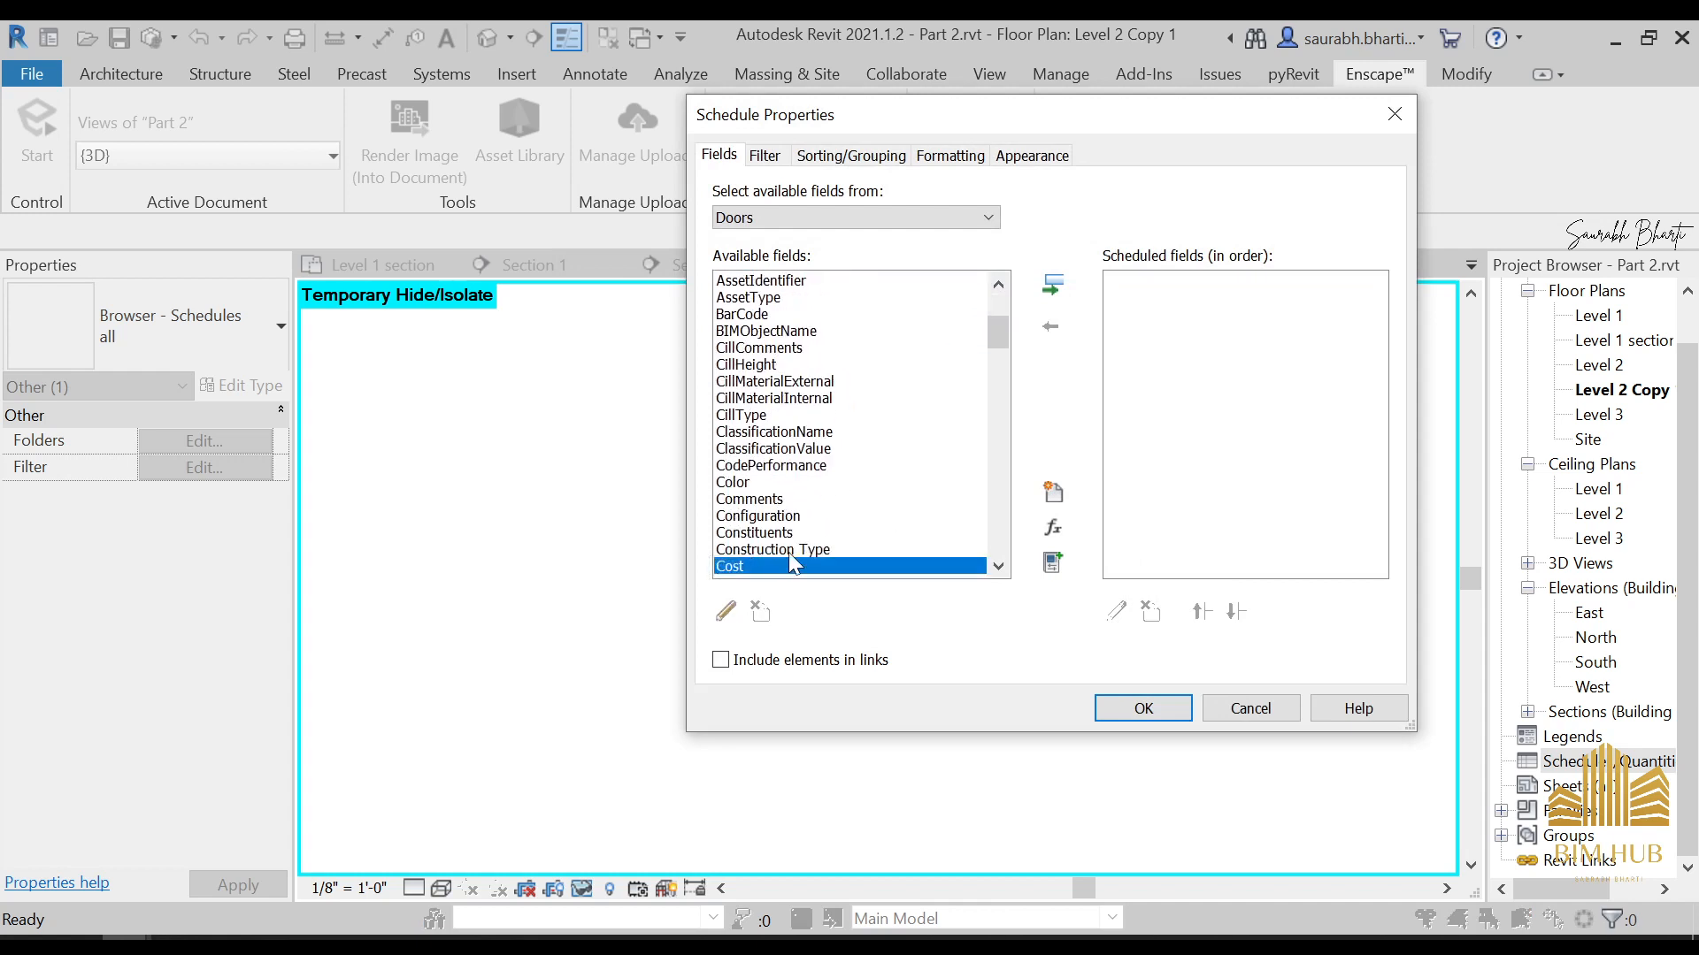
click(1051, 284)
scroll(822, 531, down, 3)
drag(787, 436, 789, 466)
click(1052, 284)
Add the Family and Type field and the Level field to the door schedule
scroll(783, 531, down, 4)
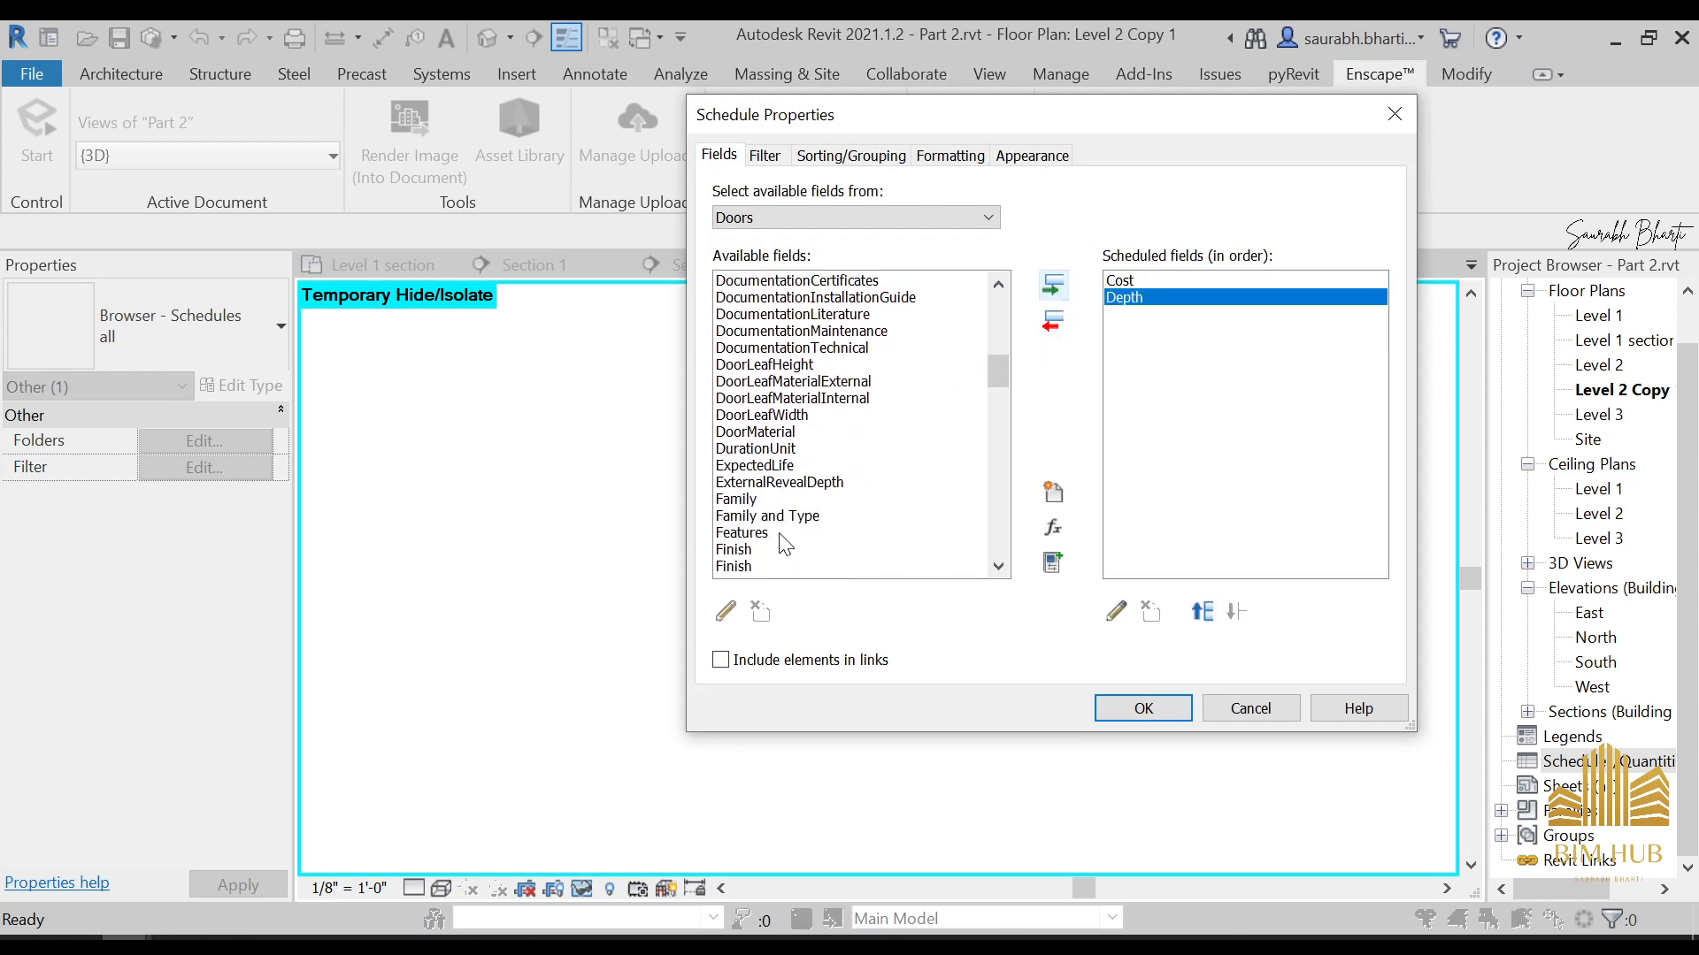
click(792, 516)
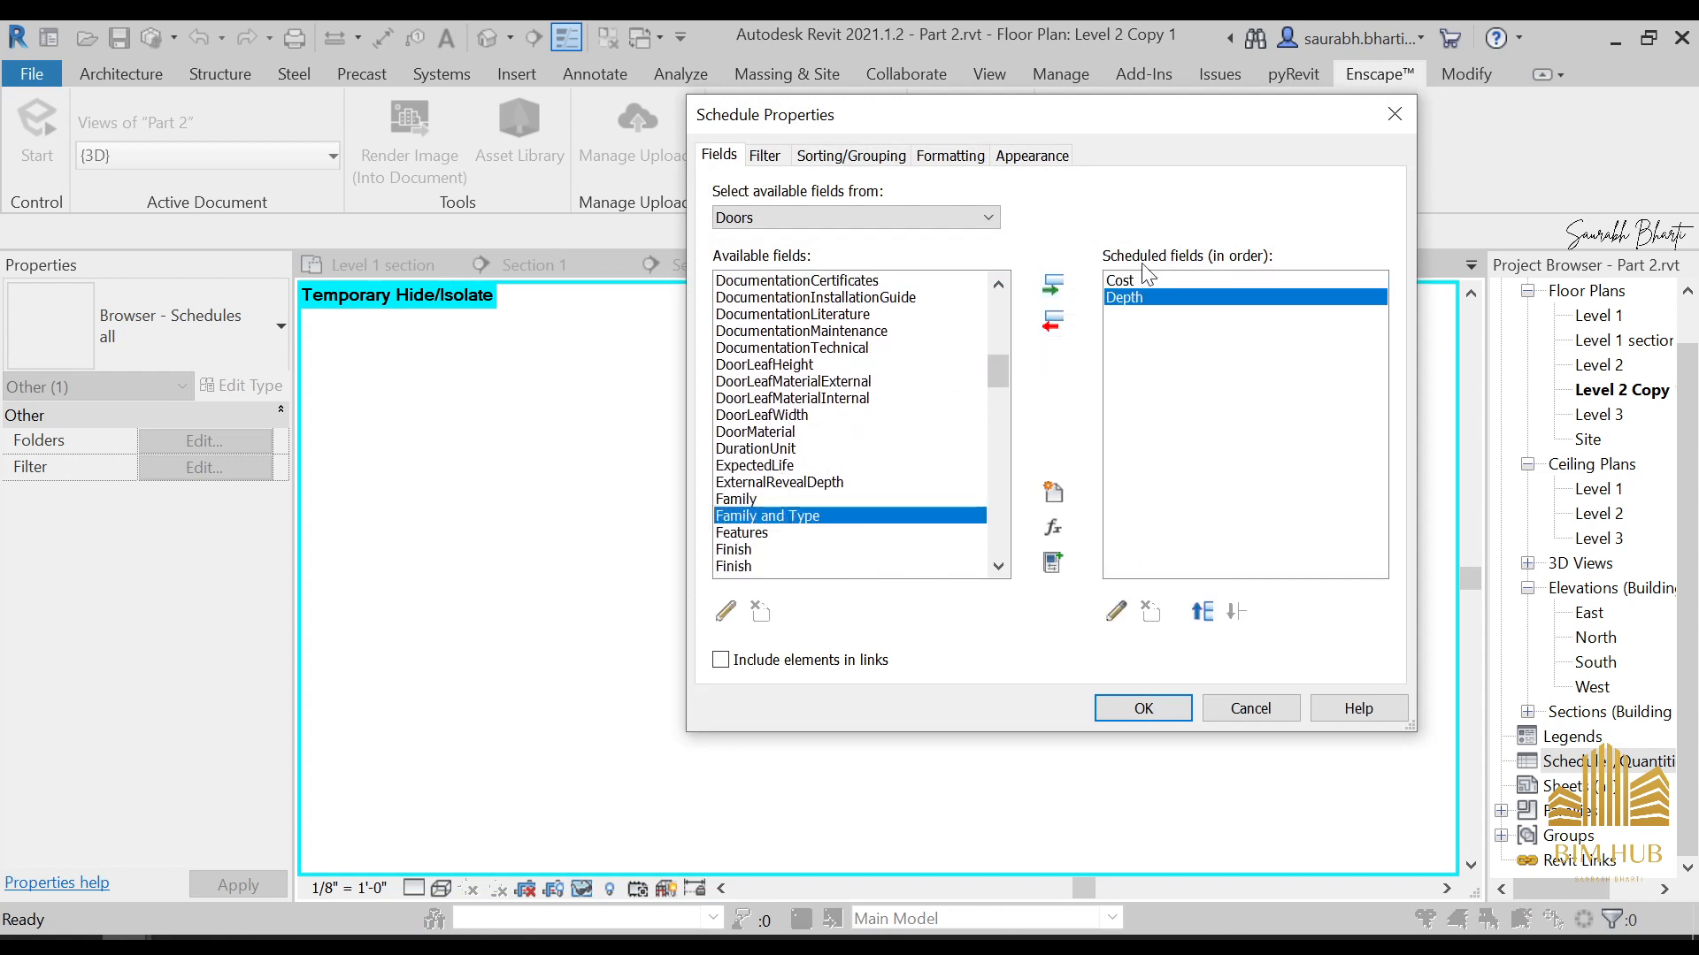
click(1053, 285)
scroll(801, 530, down, 1)
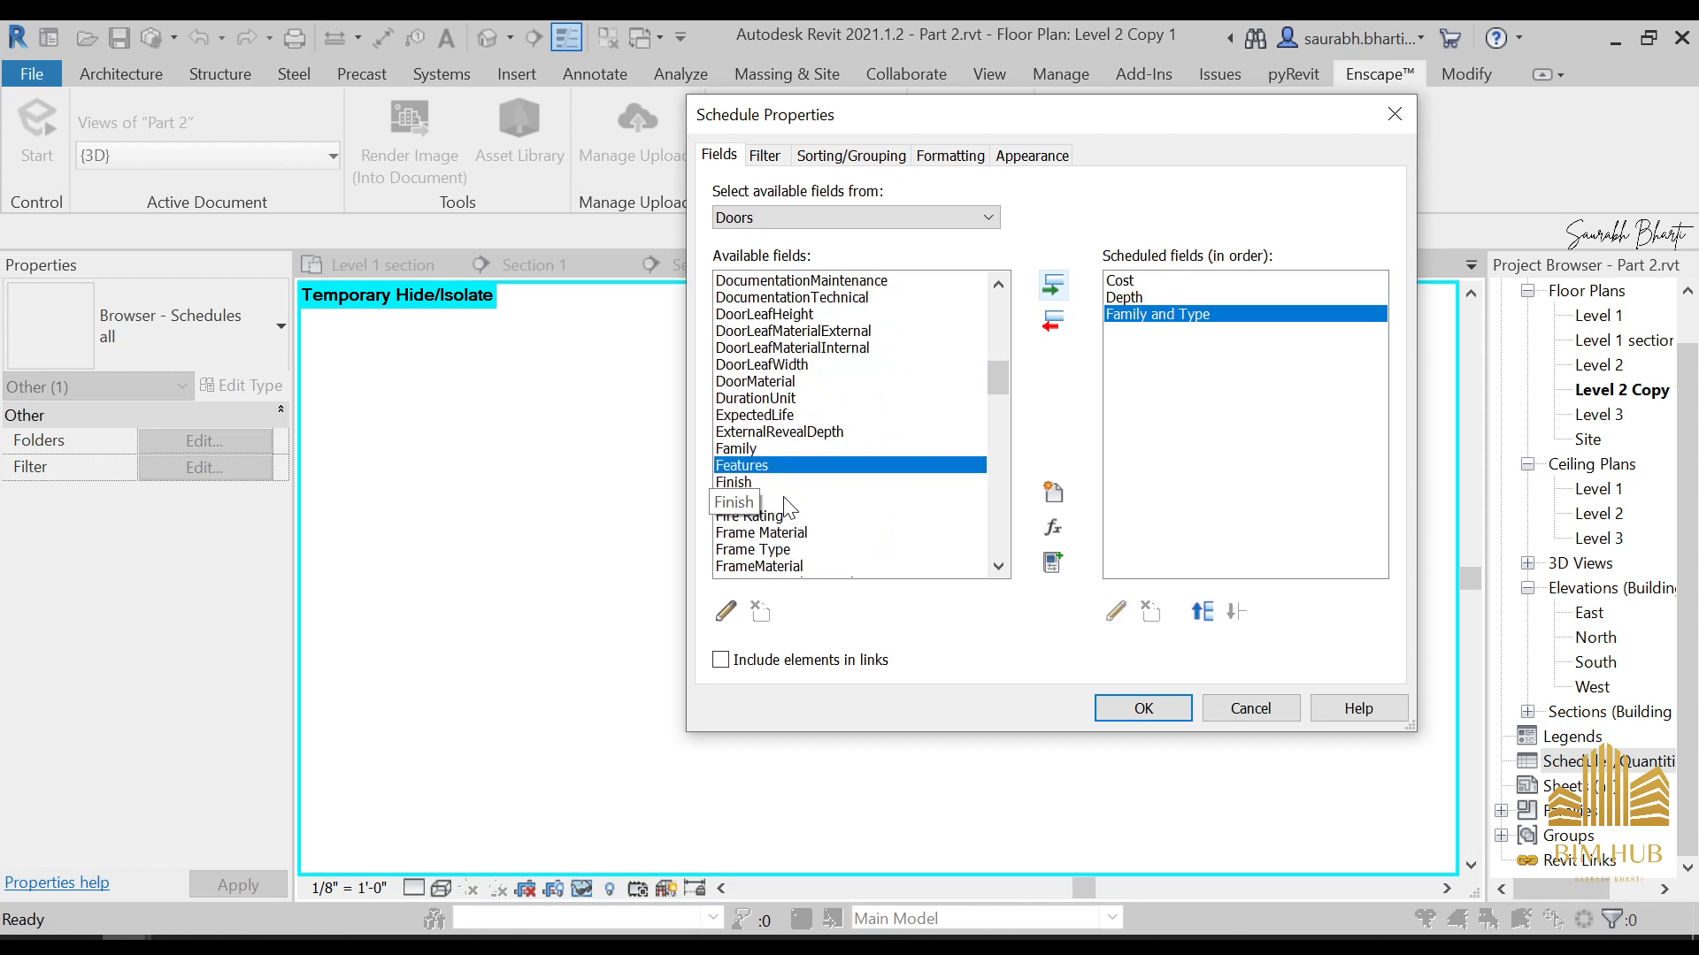
scroll(787, 508, down, 12)
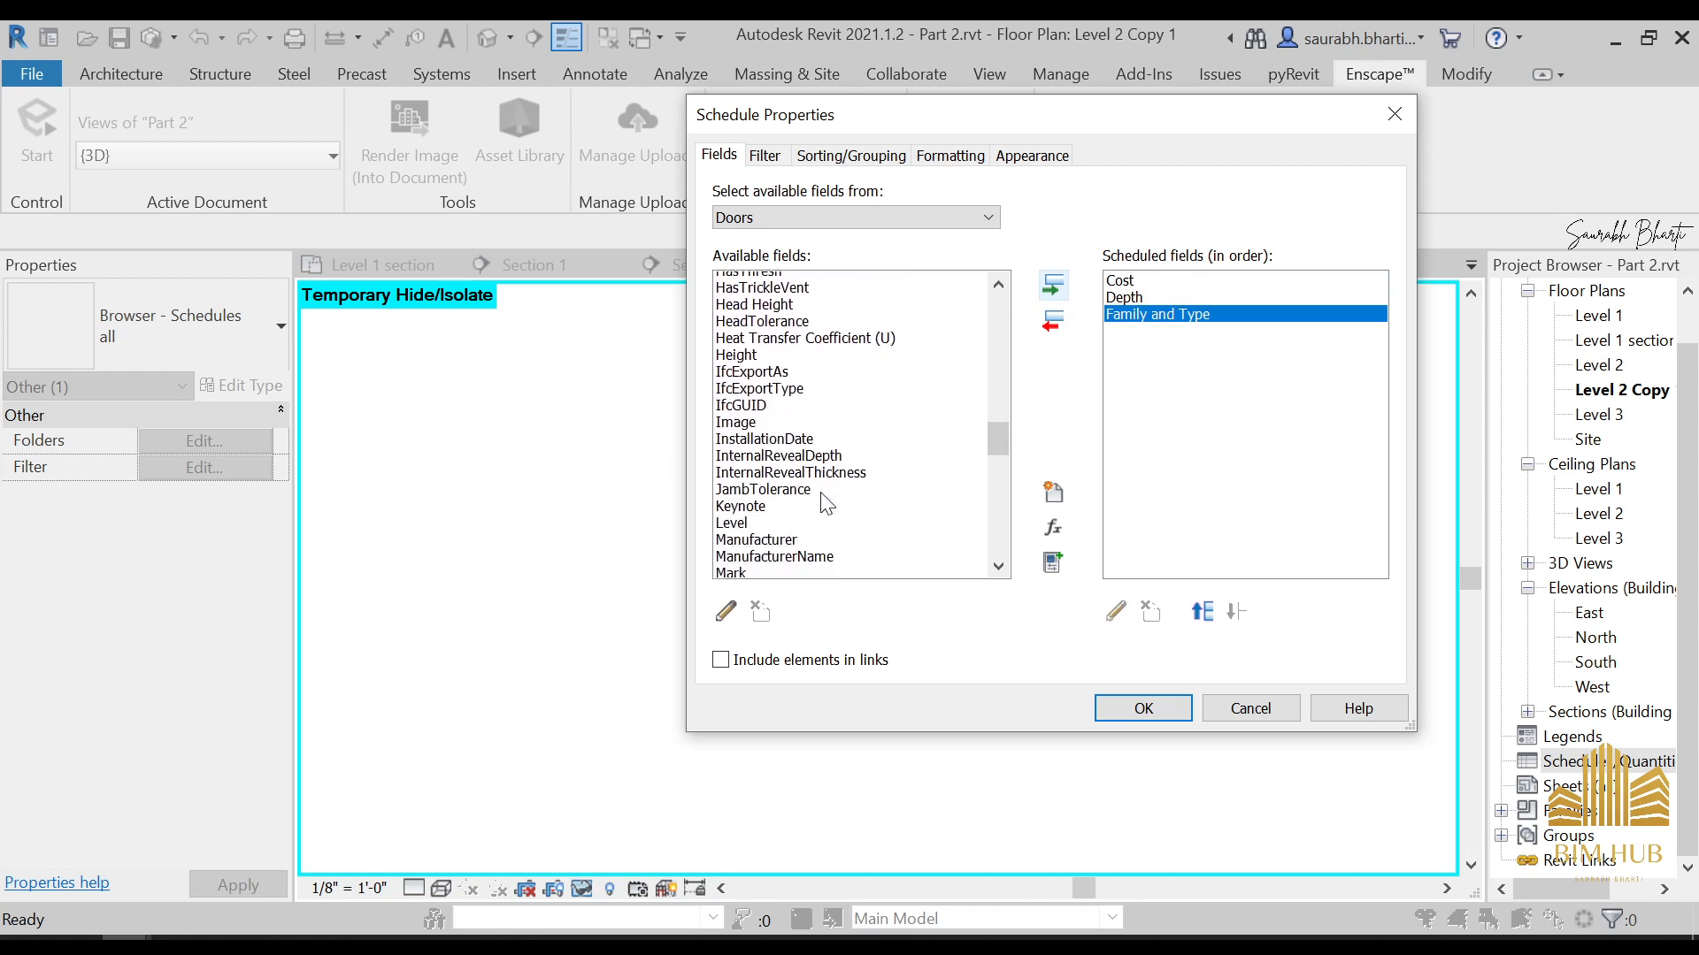
scroll(828, 505, down, 3)
click(776, 351)
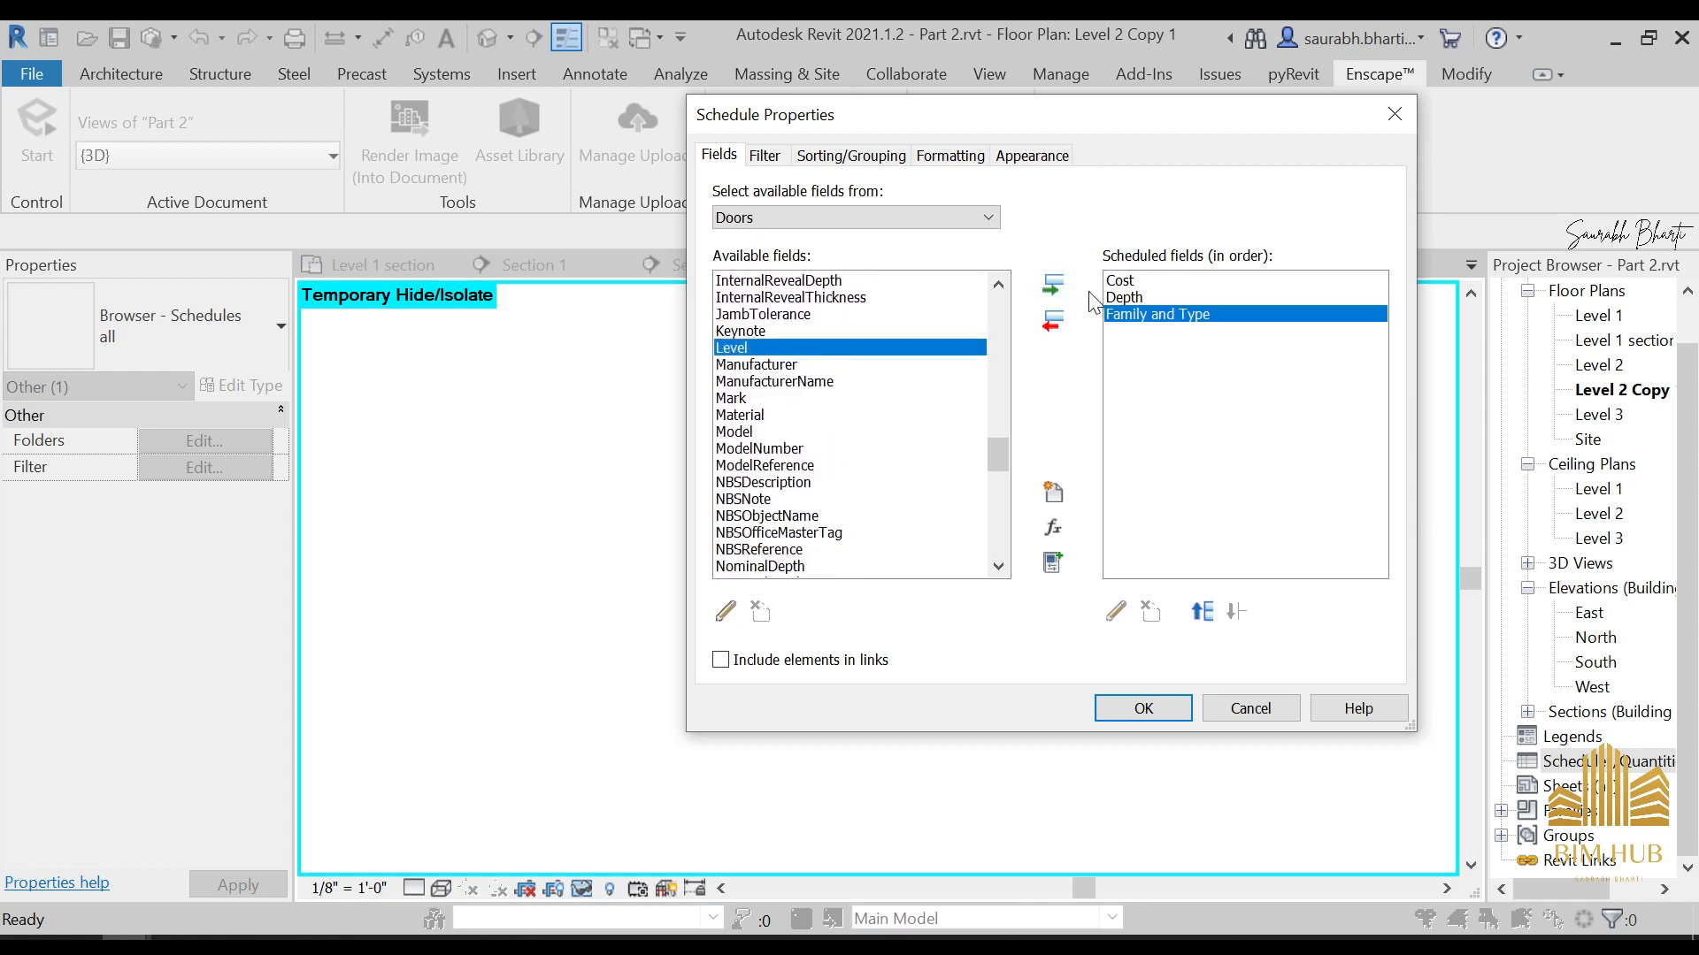
click(1054, 287)
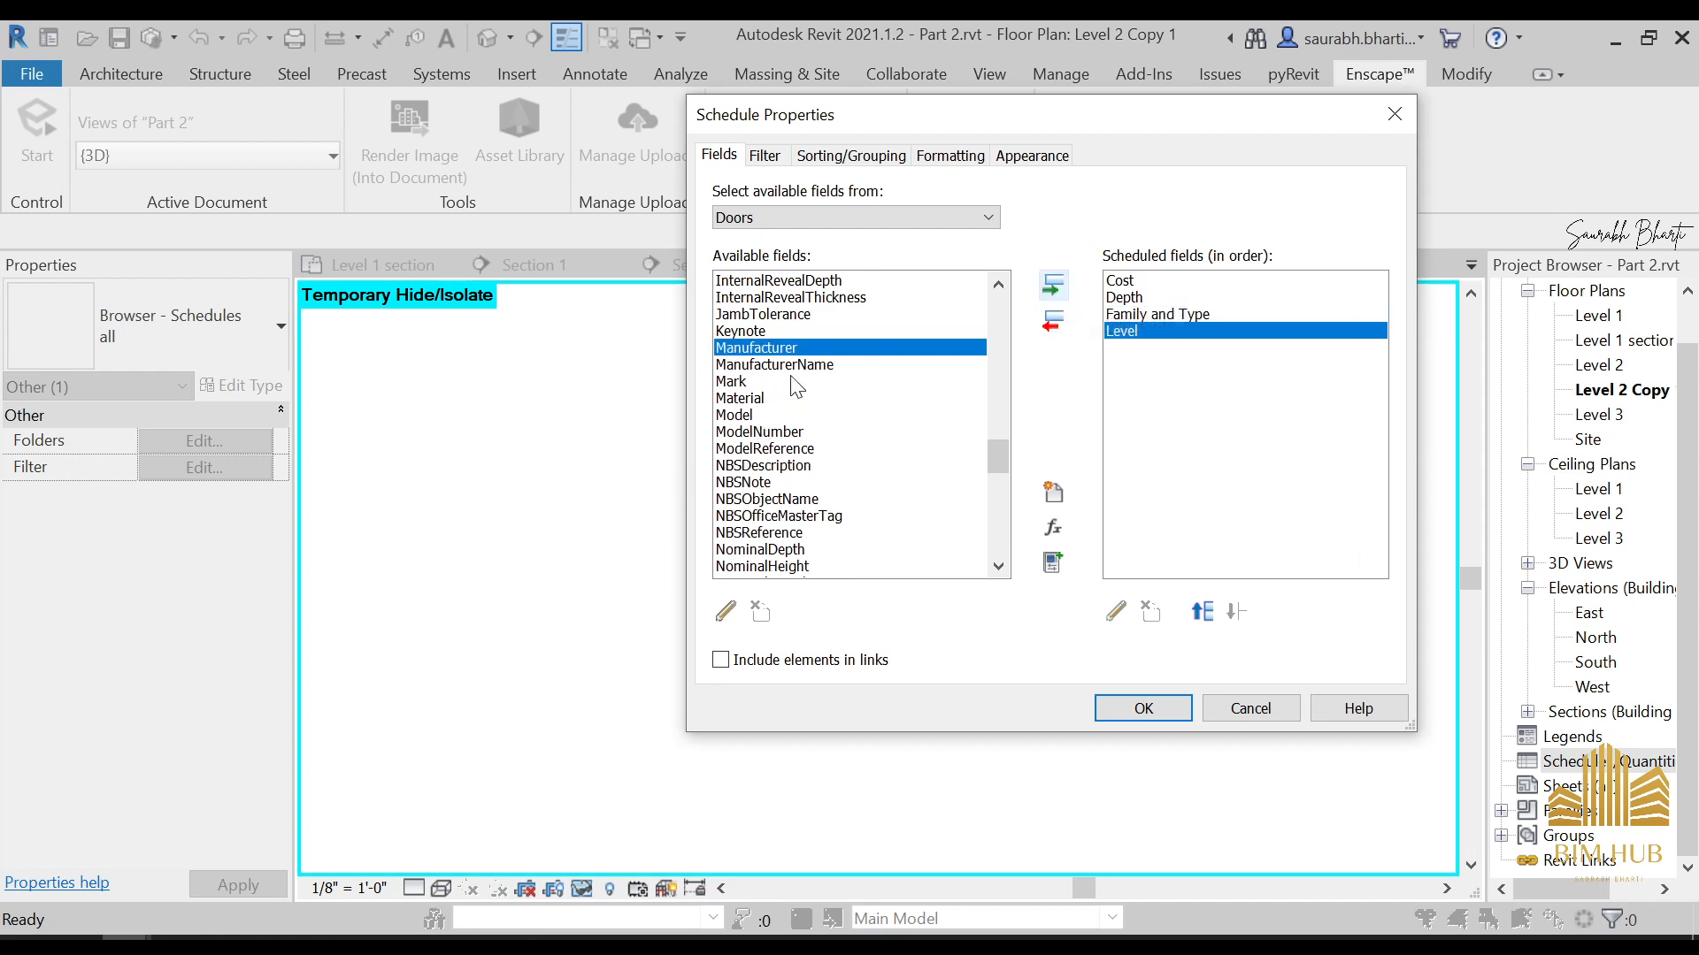
Add the Rough Height, Rough Width and Type Mark fields to the door schedule
scroll(781, 396, down, 6)
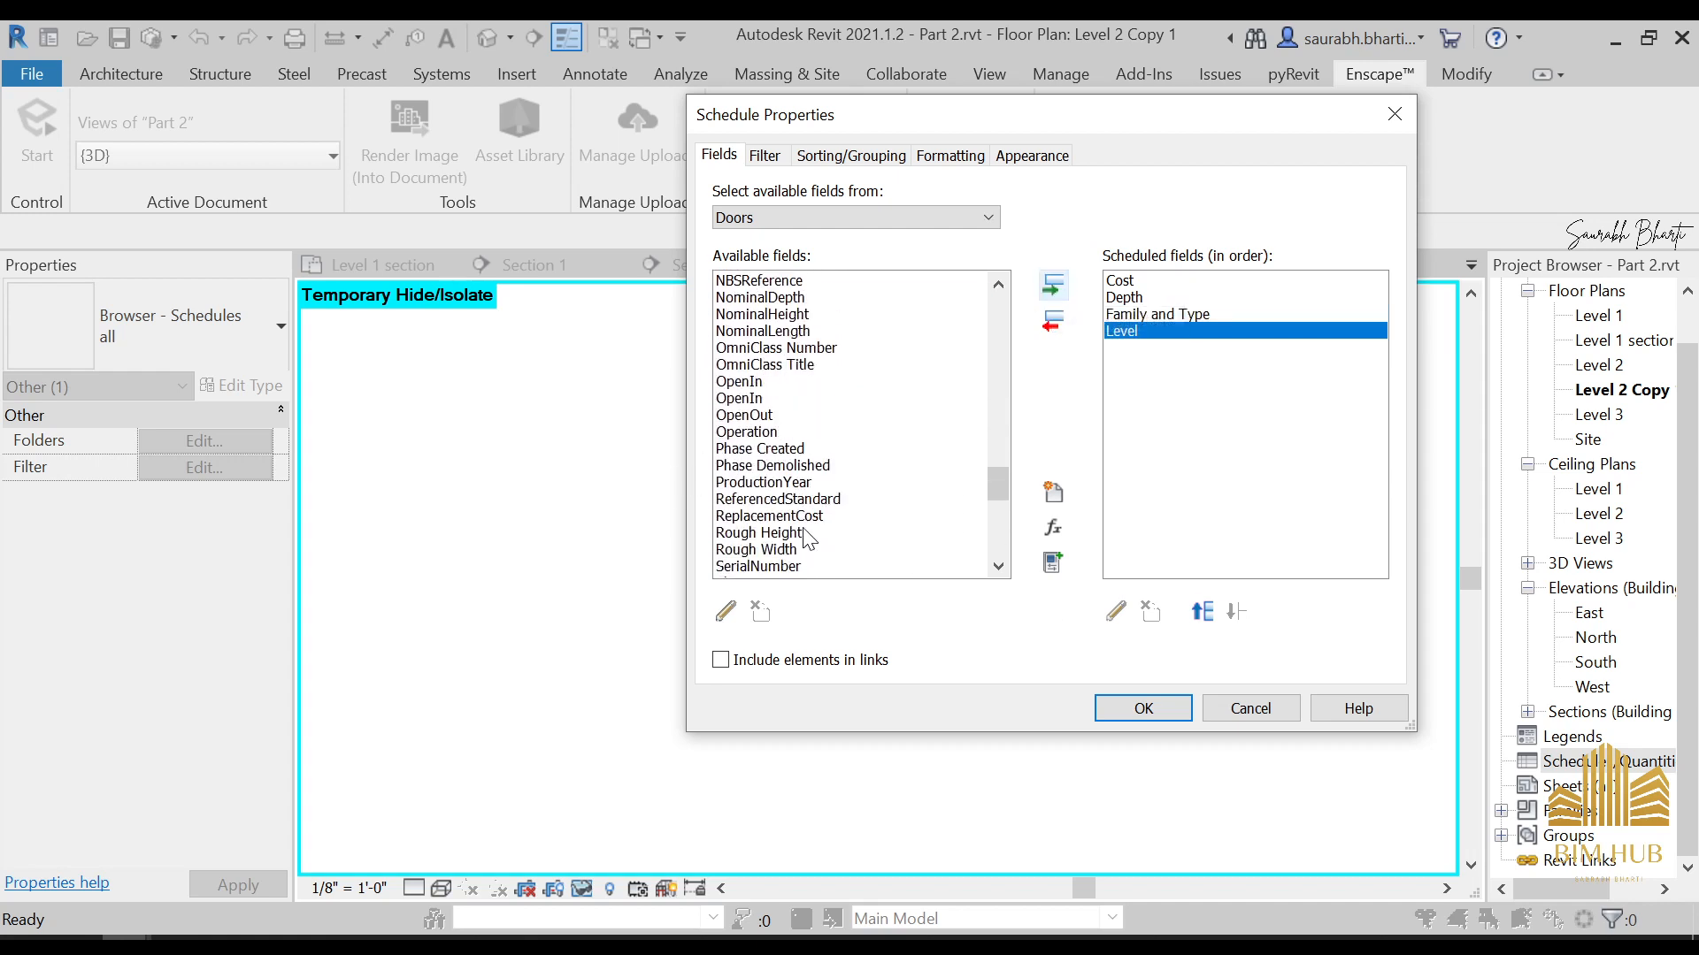
click(783, 499)
click(798, 482)
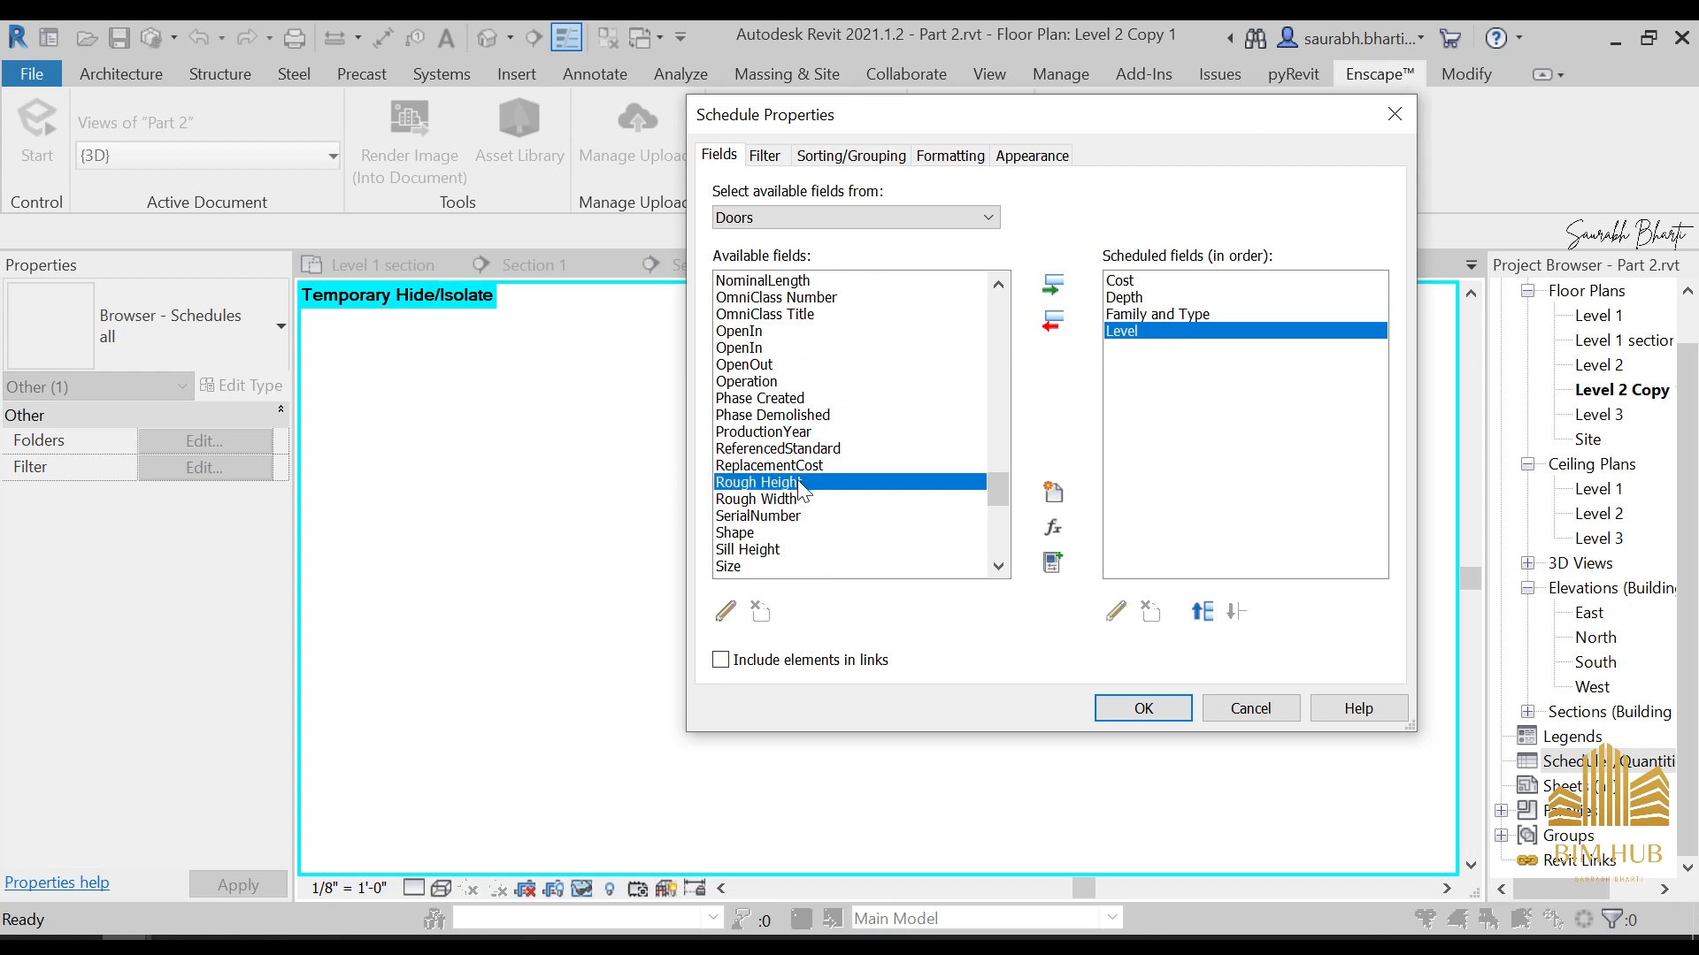
click(1052, 285)
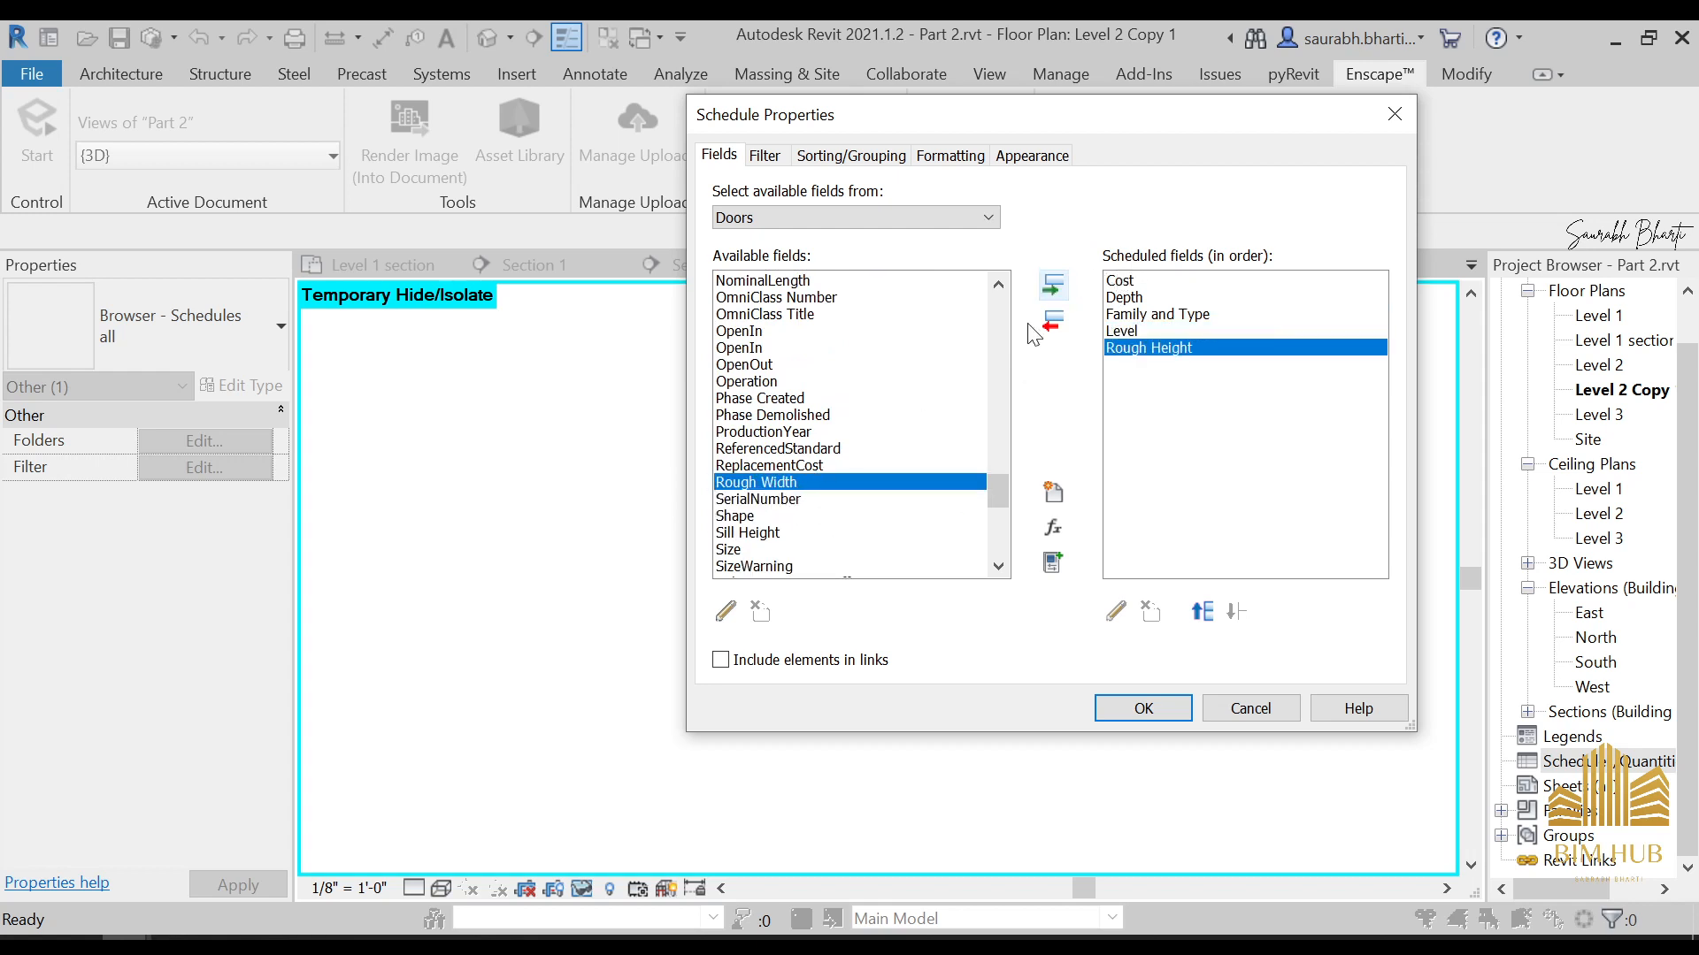
click(1054, 283)
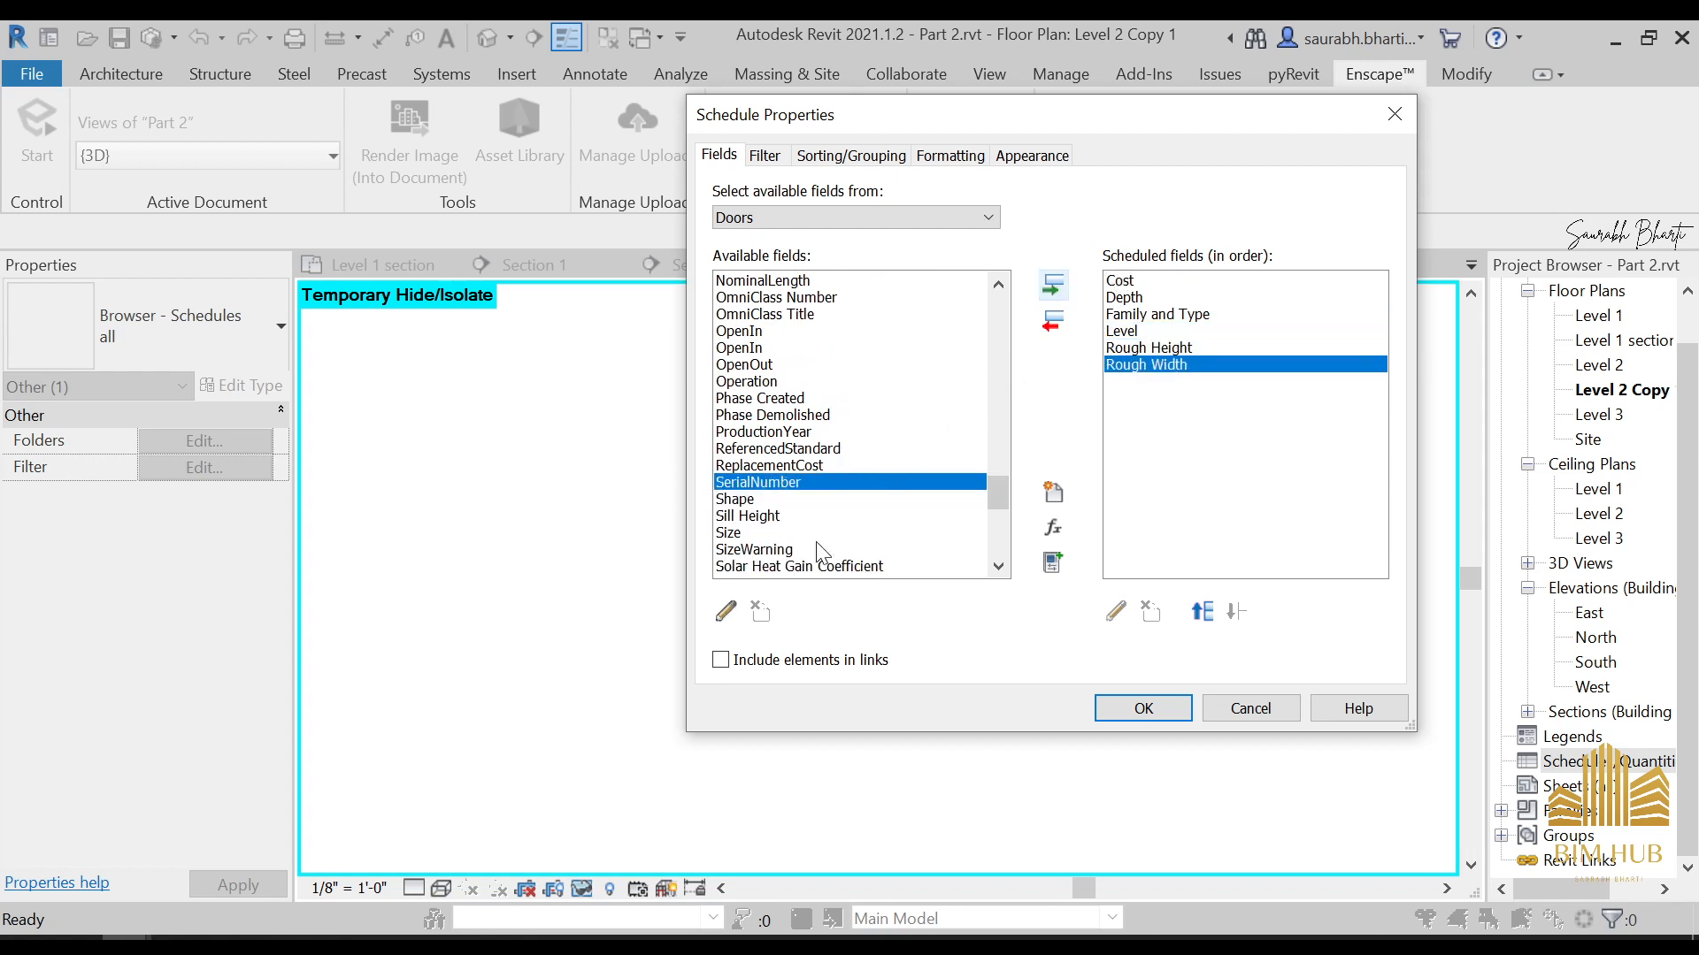
scroll(825, 534, down, 7)
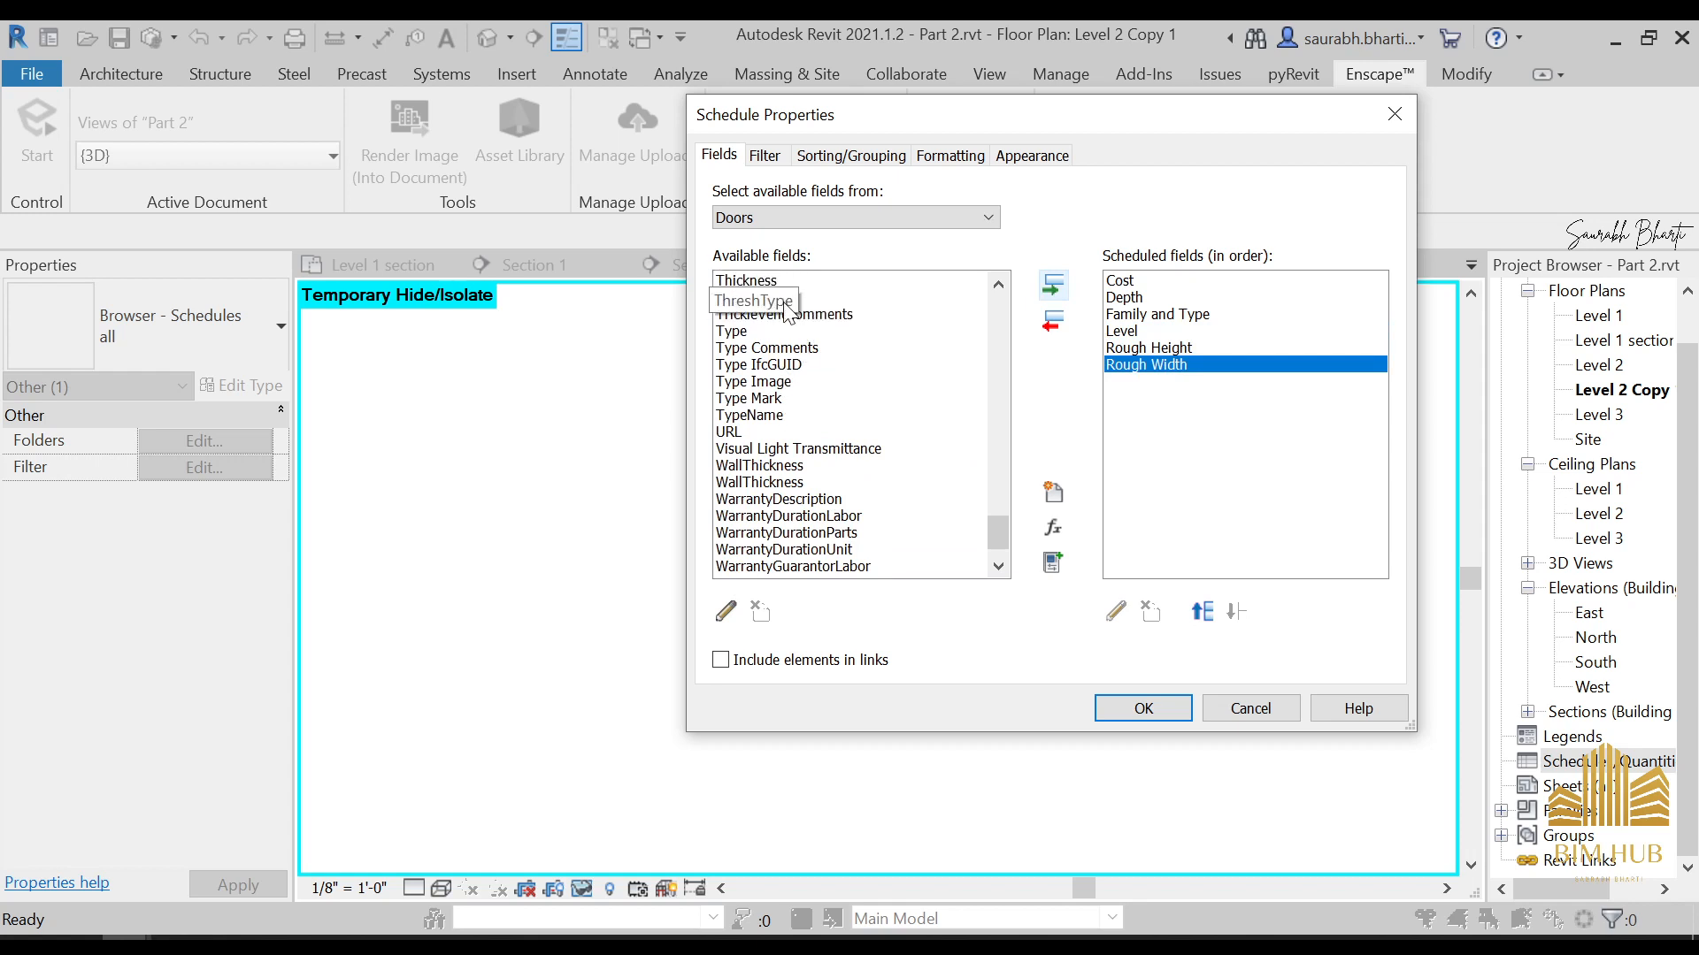
scroll(792, 397, up, 2)
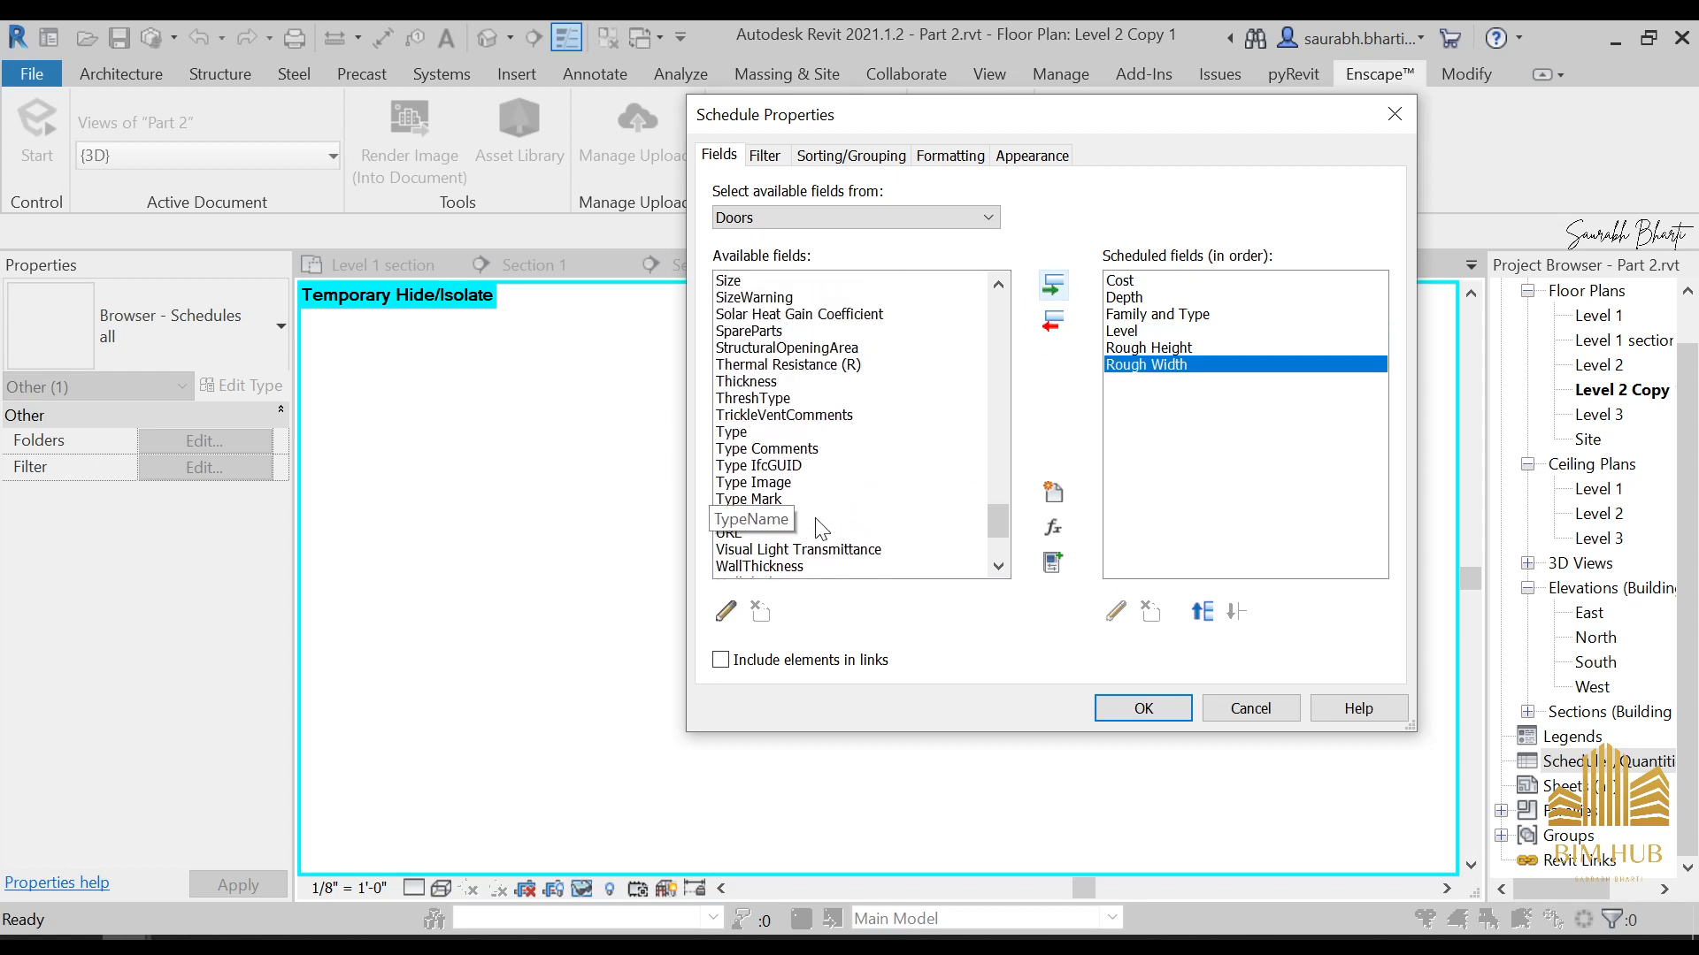
click(770, 499)
click(1054, 285)
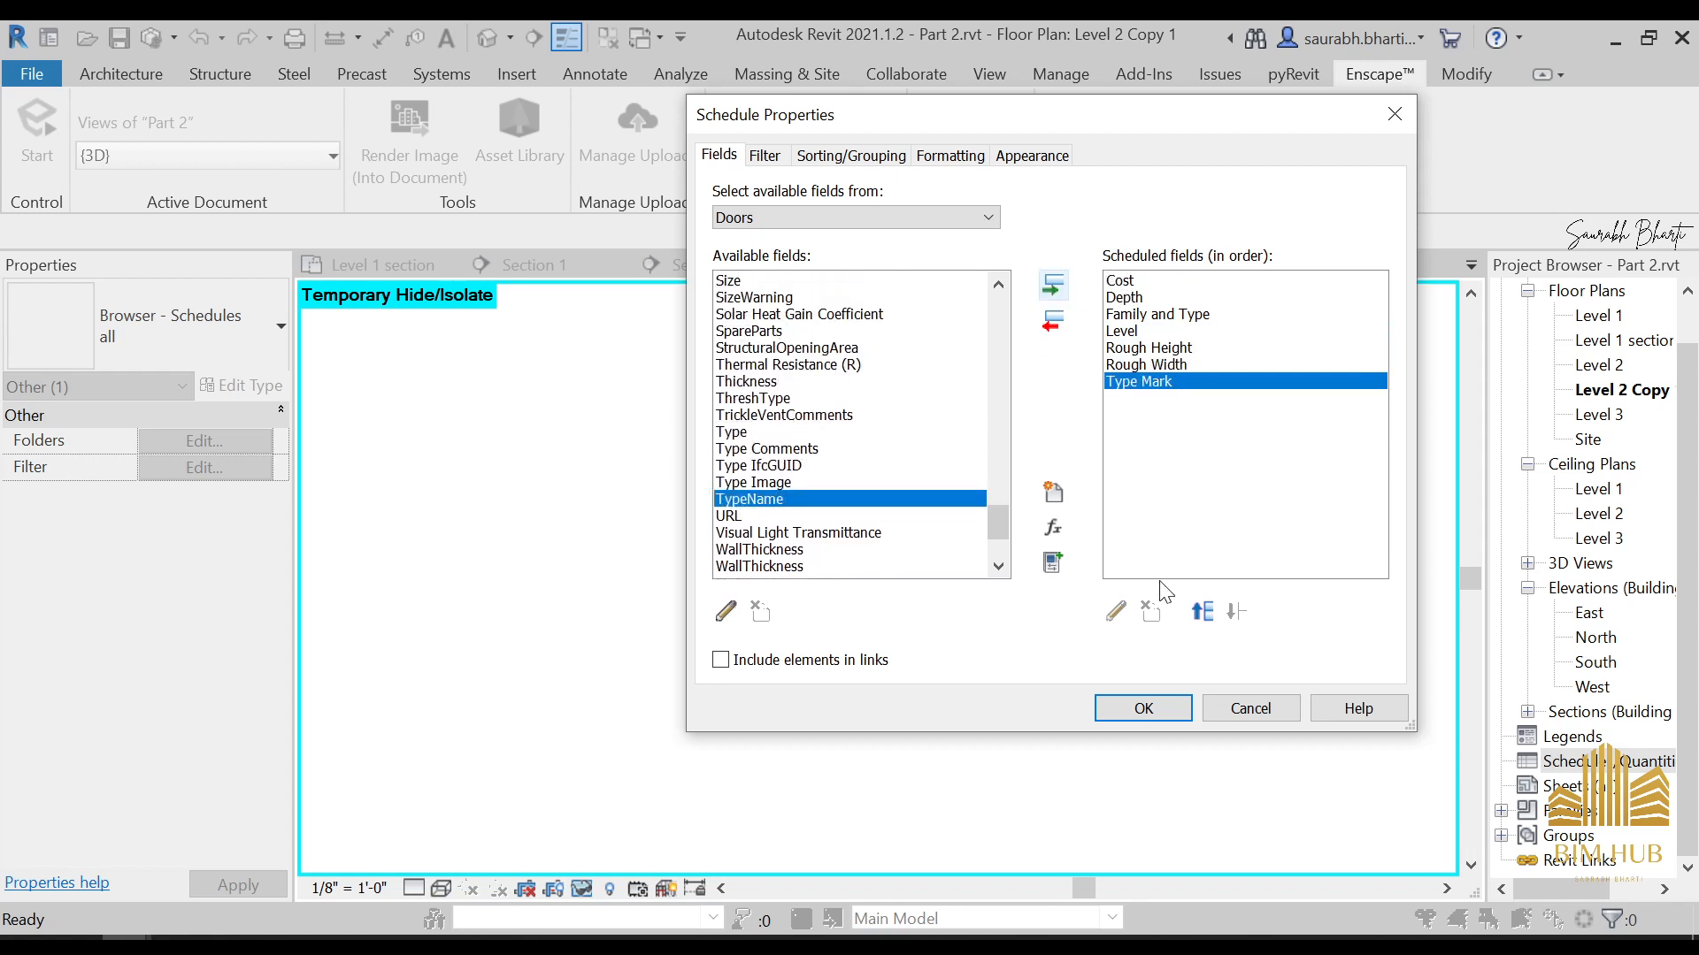
Reorder the scheduled fields so Family and Type comes first and Cost last, and generate the door schedule
click(1185, 315)
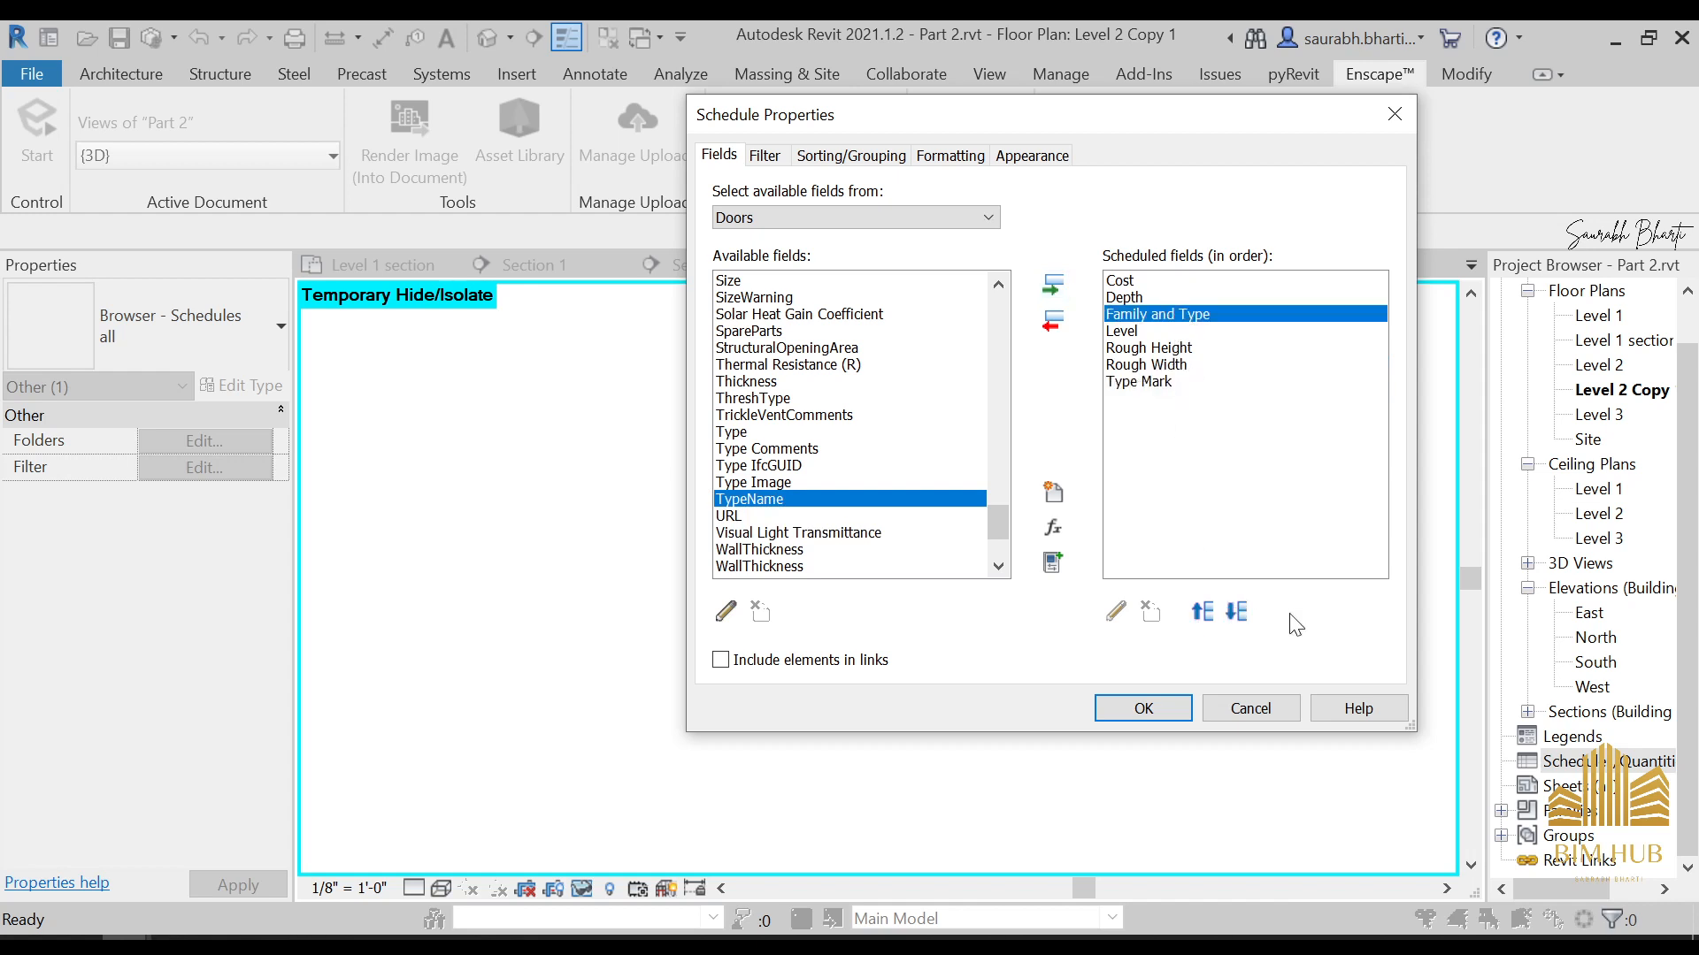
click(1203, 611)
click(1204, 611)
click(1186, 301)
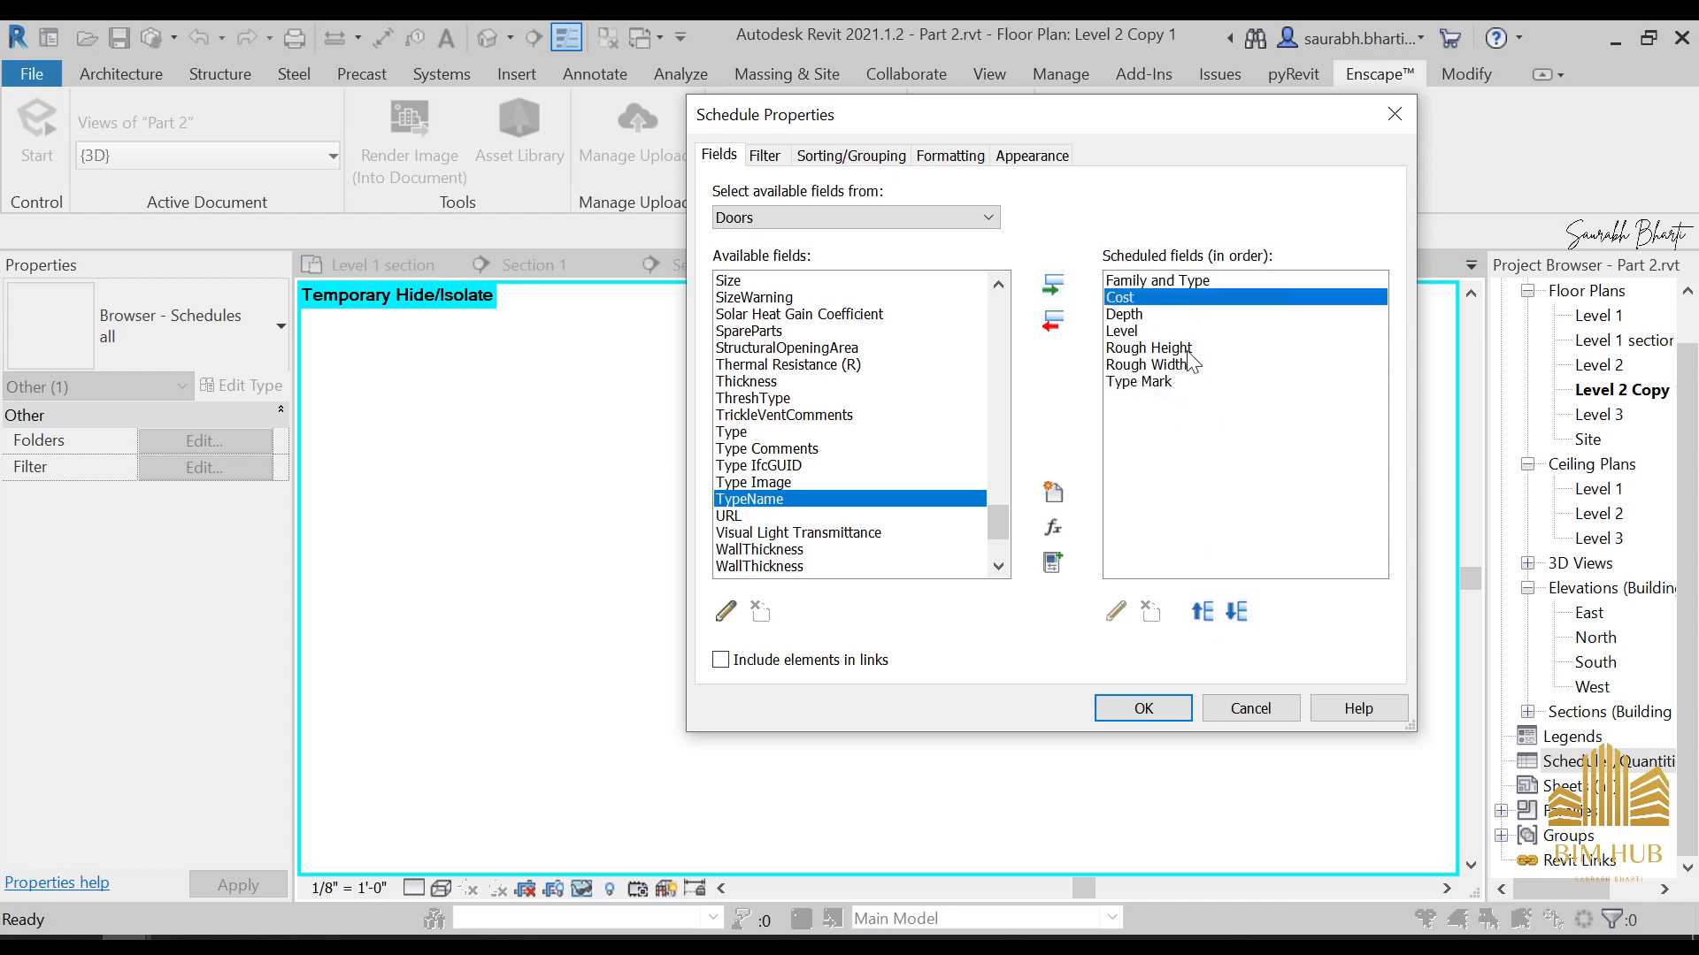
click(1238, 611)
click(1238, 610)
click(1238, 611)
click(1239, 610)
click(1239, 610)
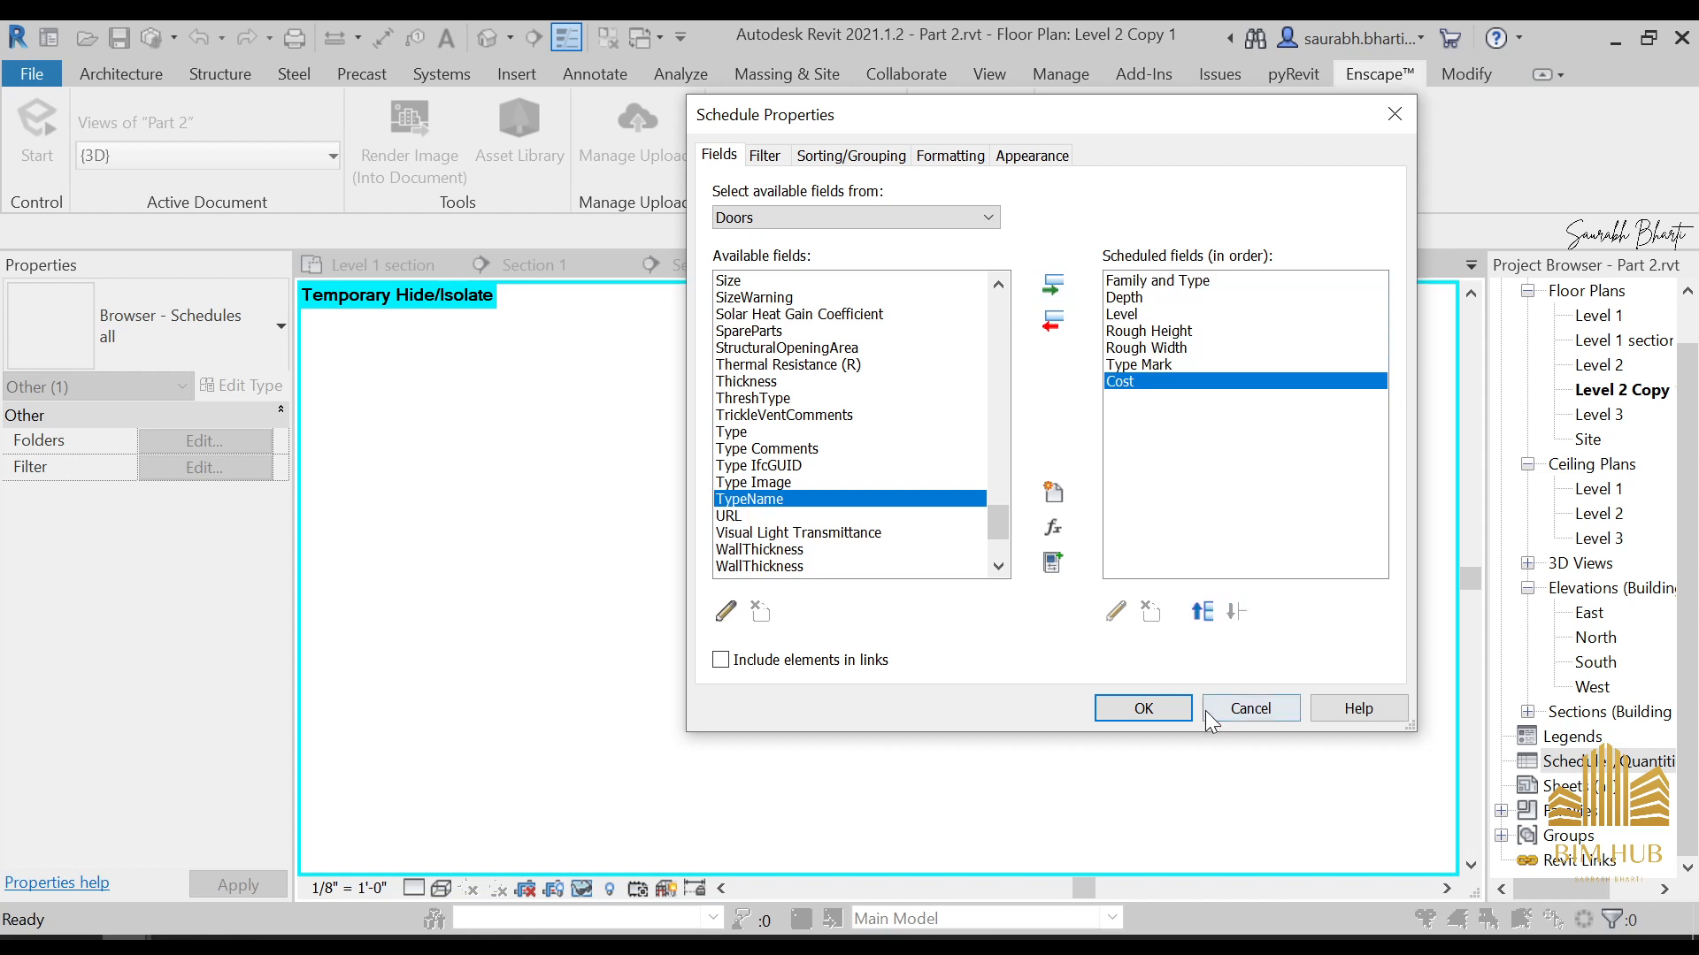
click(1110, 708)
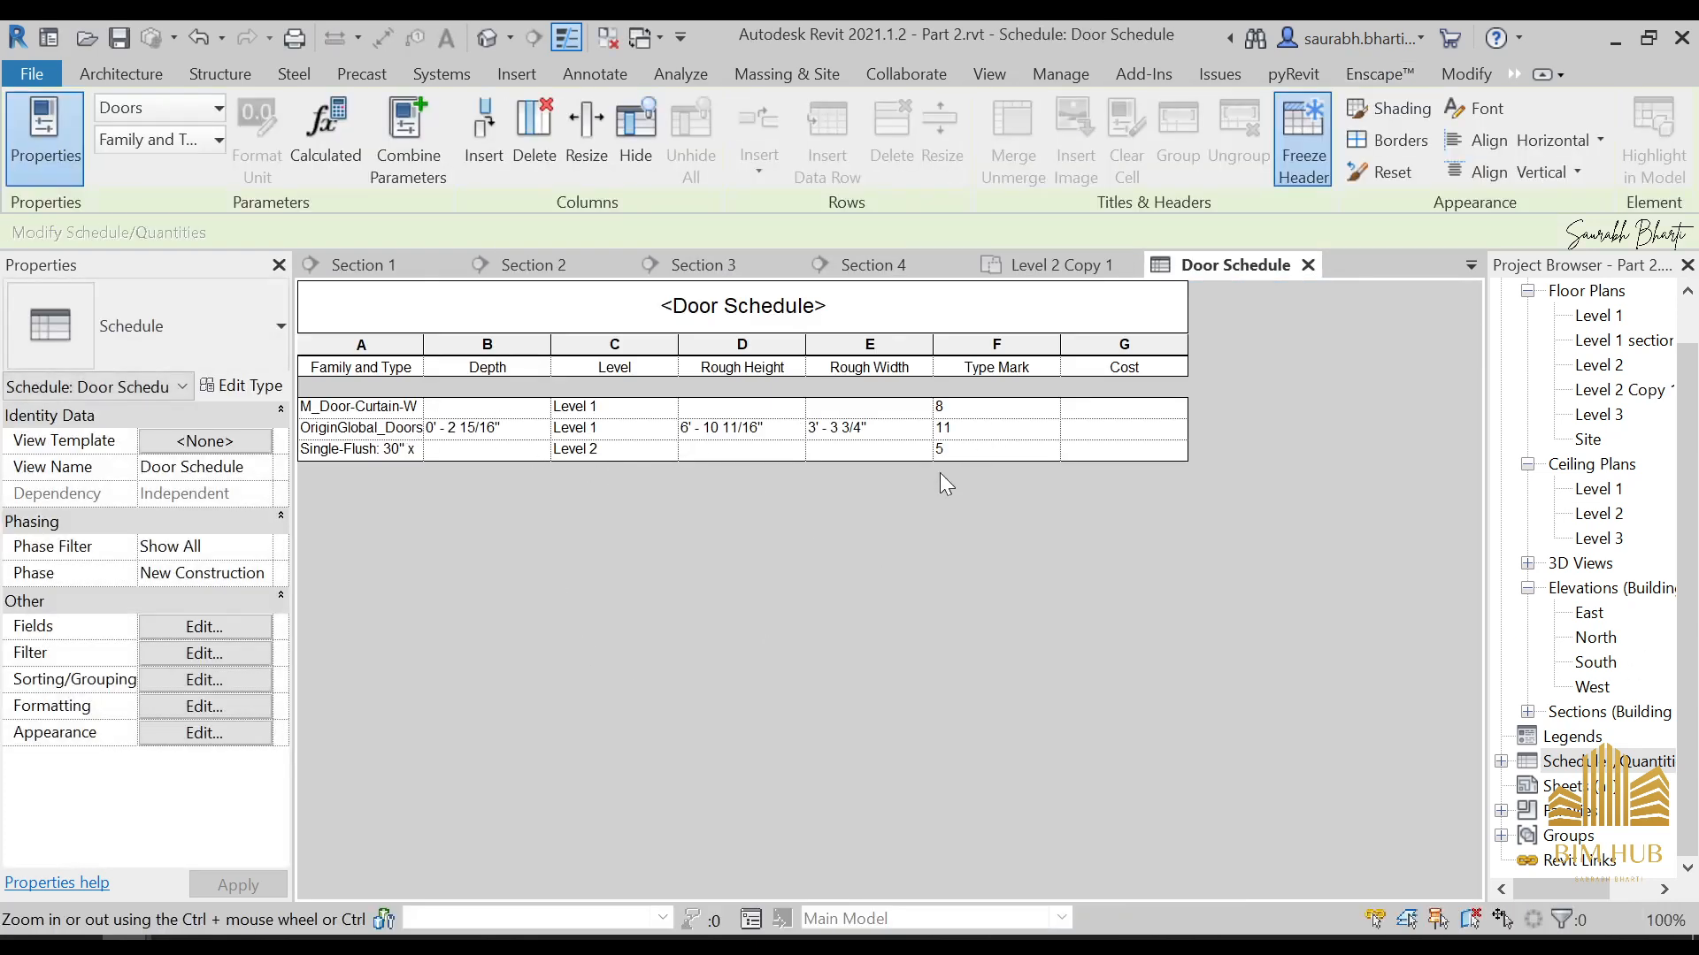
Set the cost of the M_Door-Curtain-Wall-Single-Glass door to 8000 and apply it to all elements of that type
click(1133, 439)
click(1118, 414)
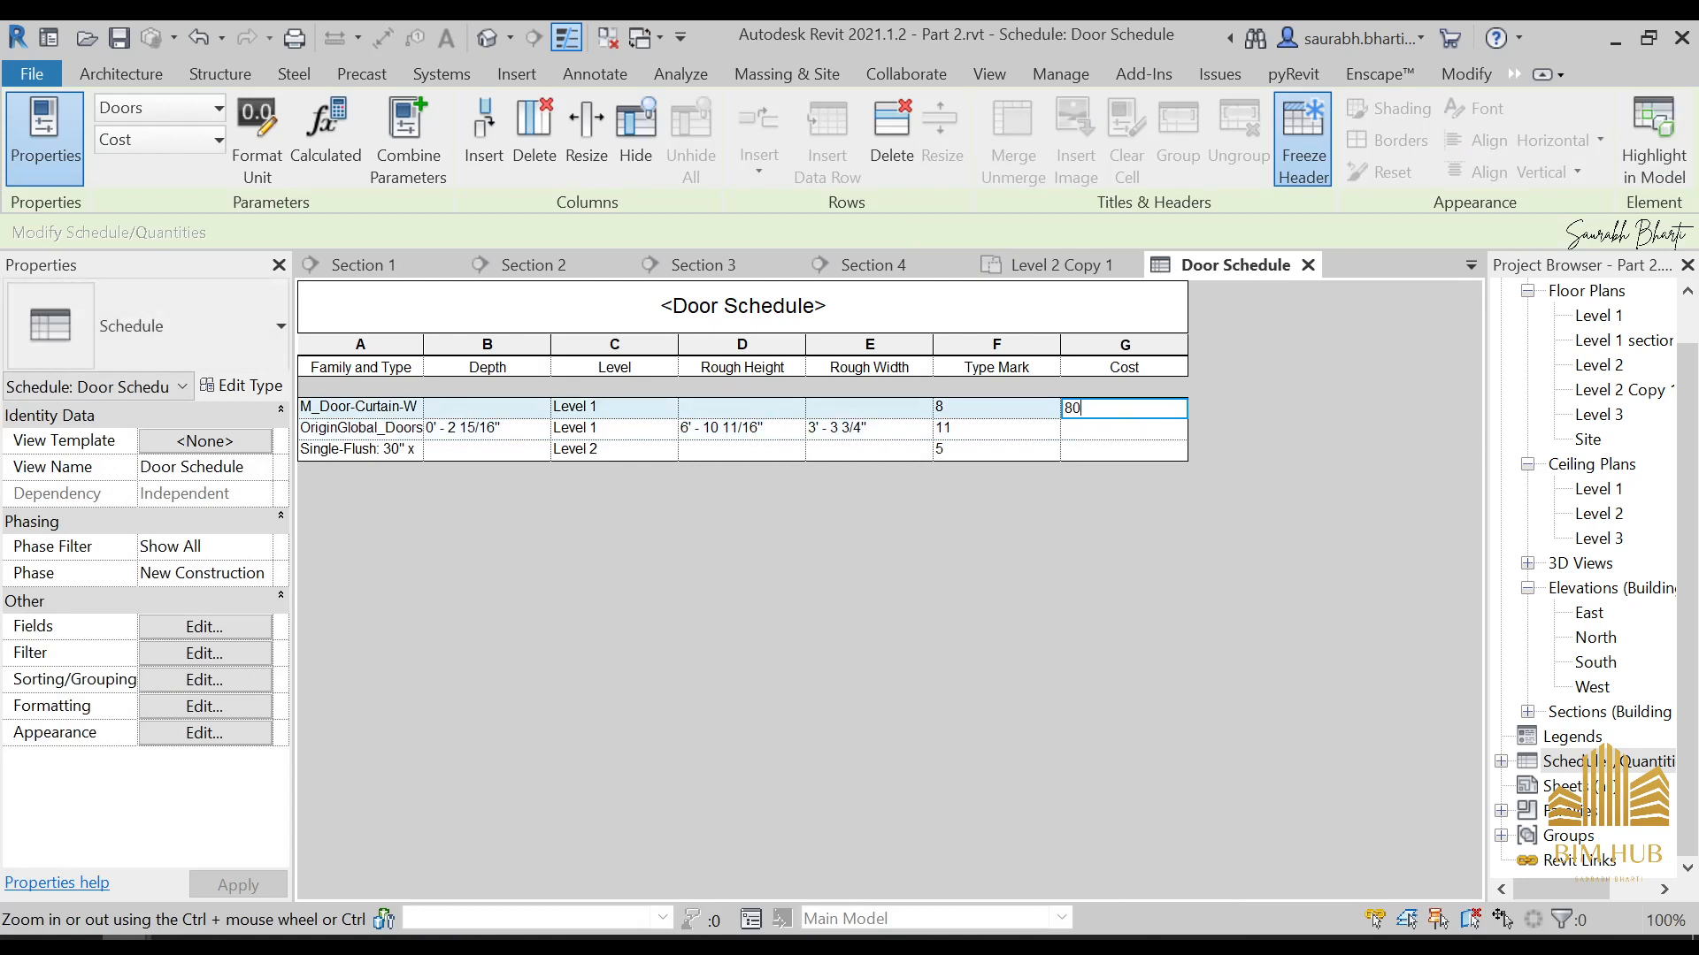
click(1140, 442)
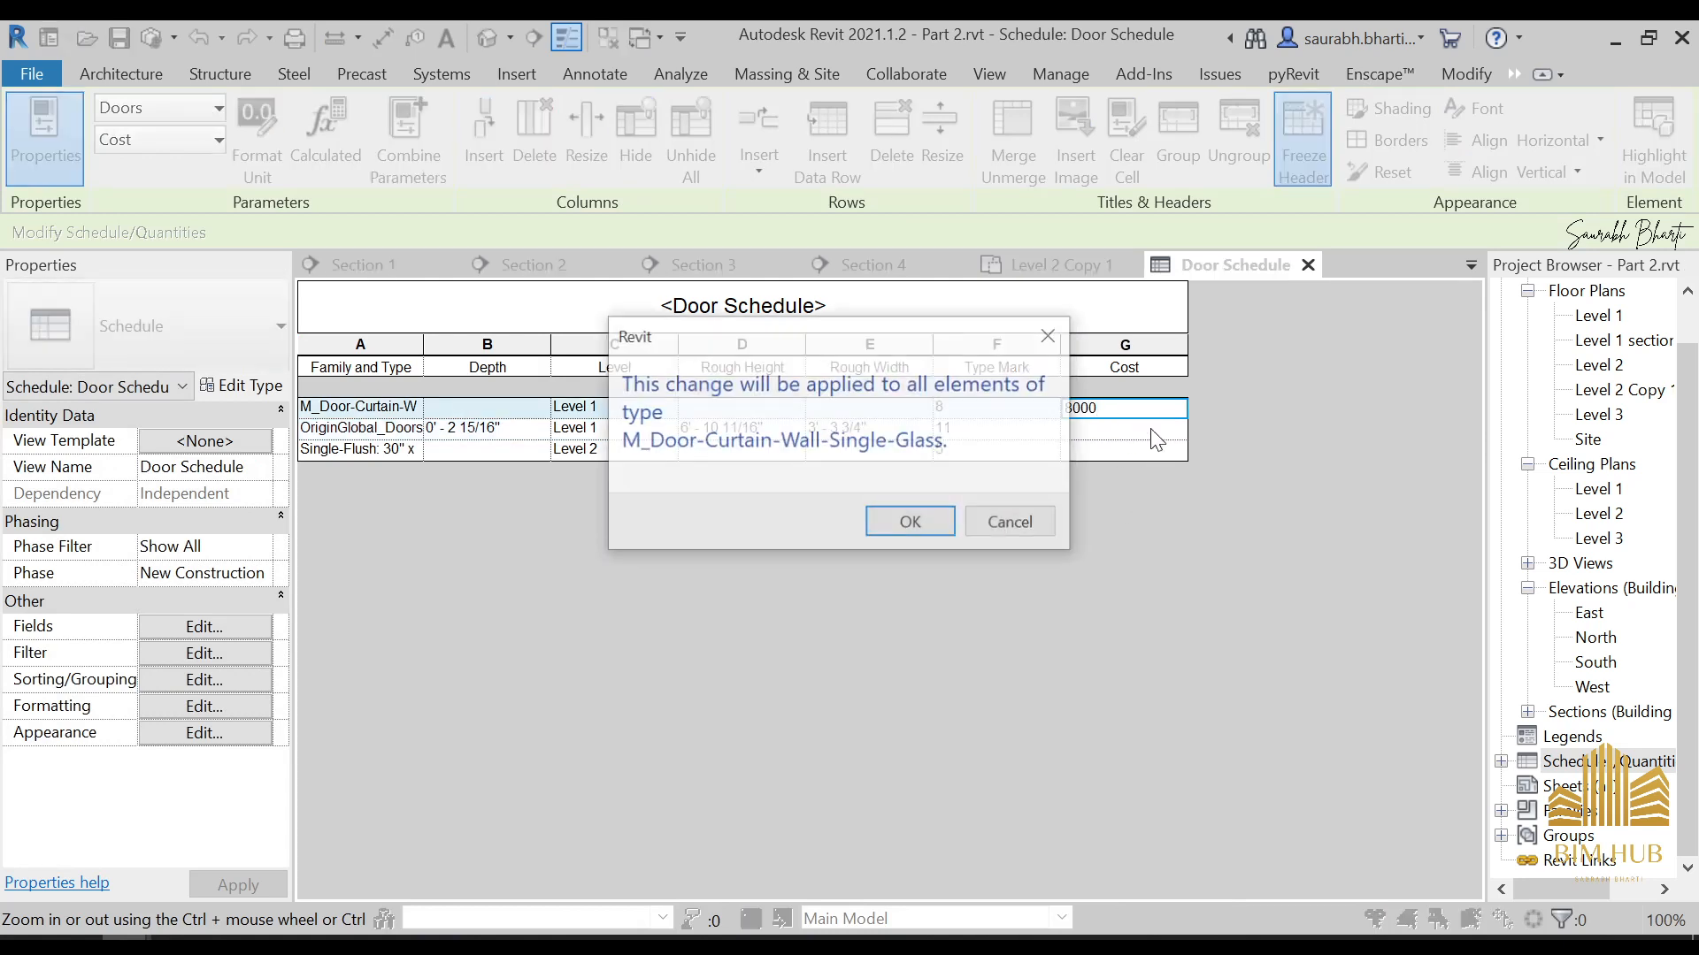
click(902, 519)
Set the cost of the OriginGlobal_Doors_Single_Kensington door to 6000 and apply it to its whole type
click(1116, 429)
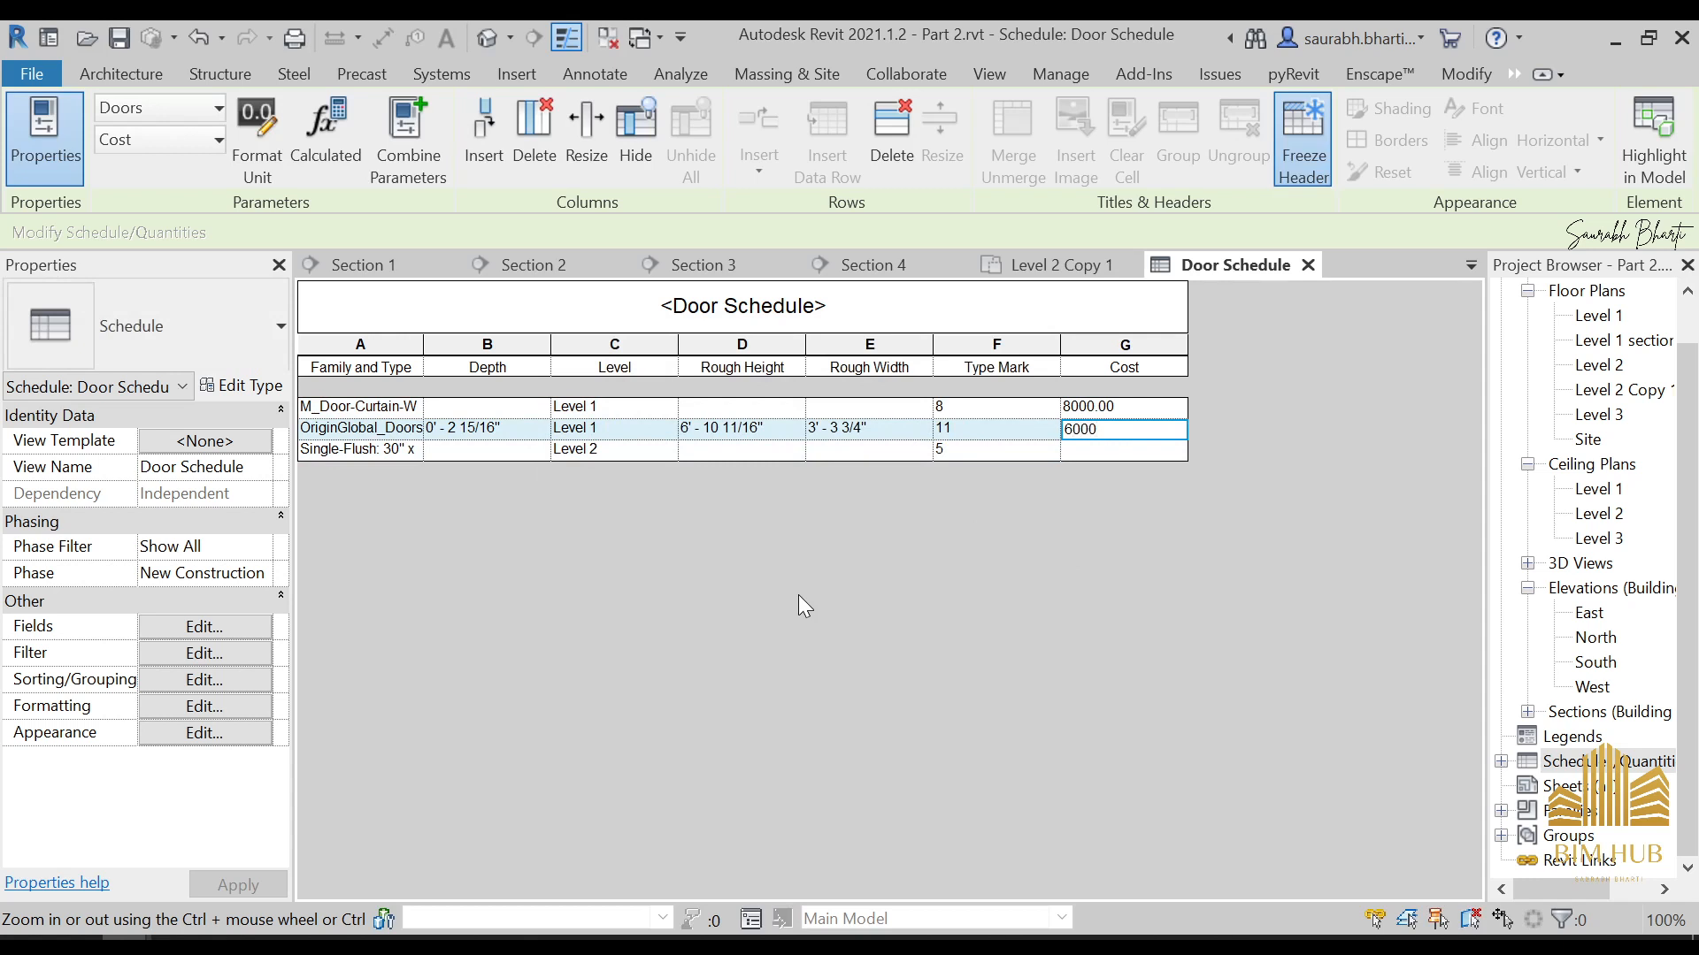
click(1174, 489)
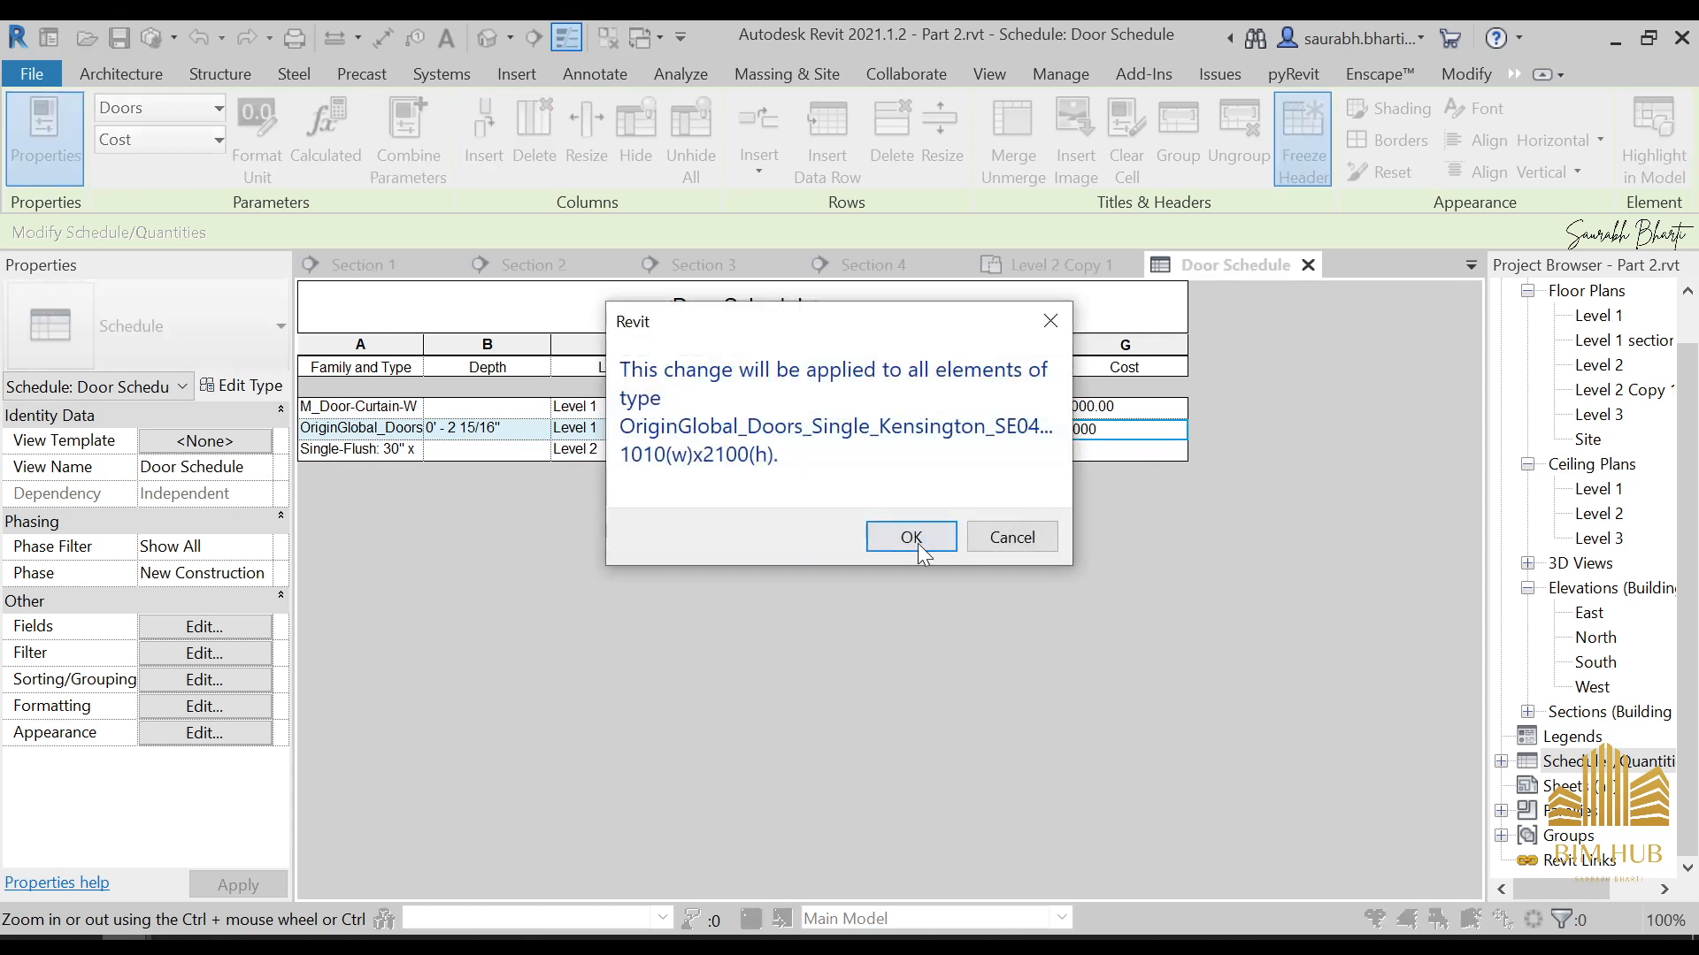
click(911, 537)
Set the cost of the Single-Flush door on Level 2 to 12000 and apply it to its whole type
click(1124, 450)
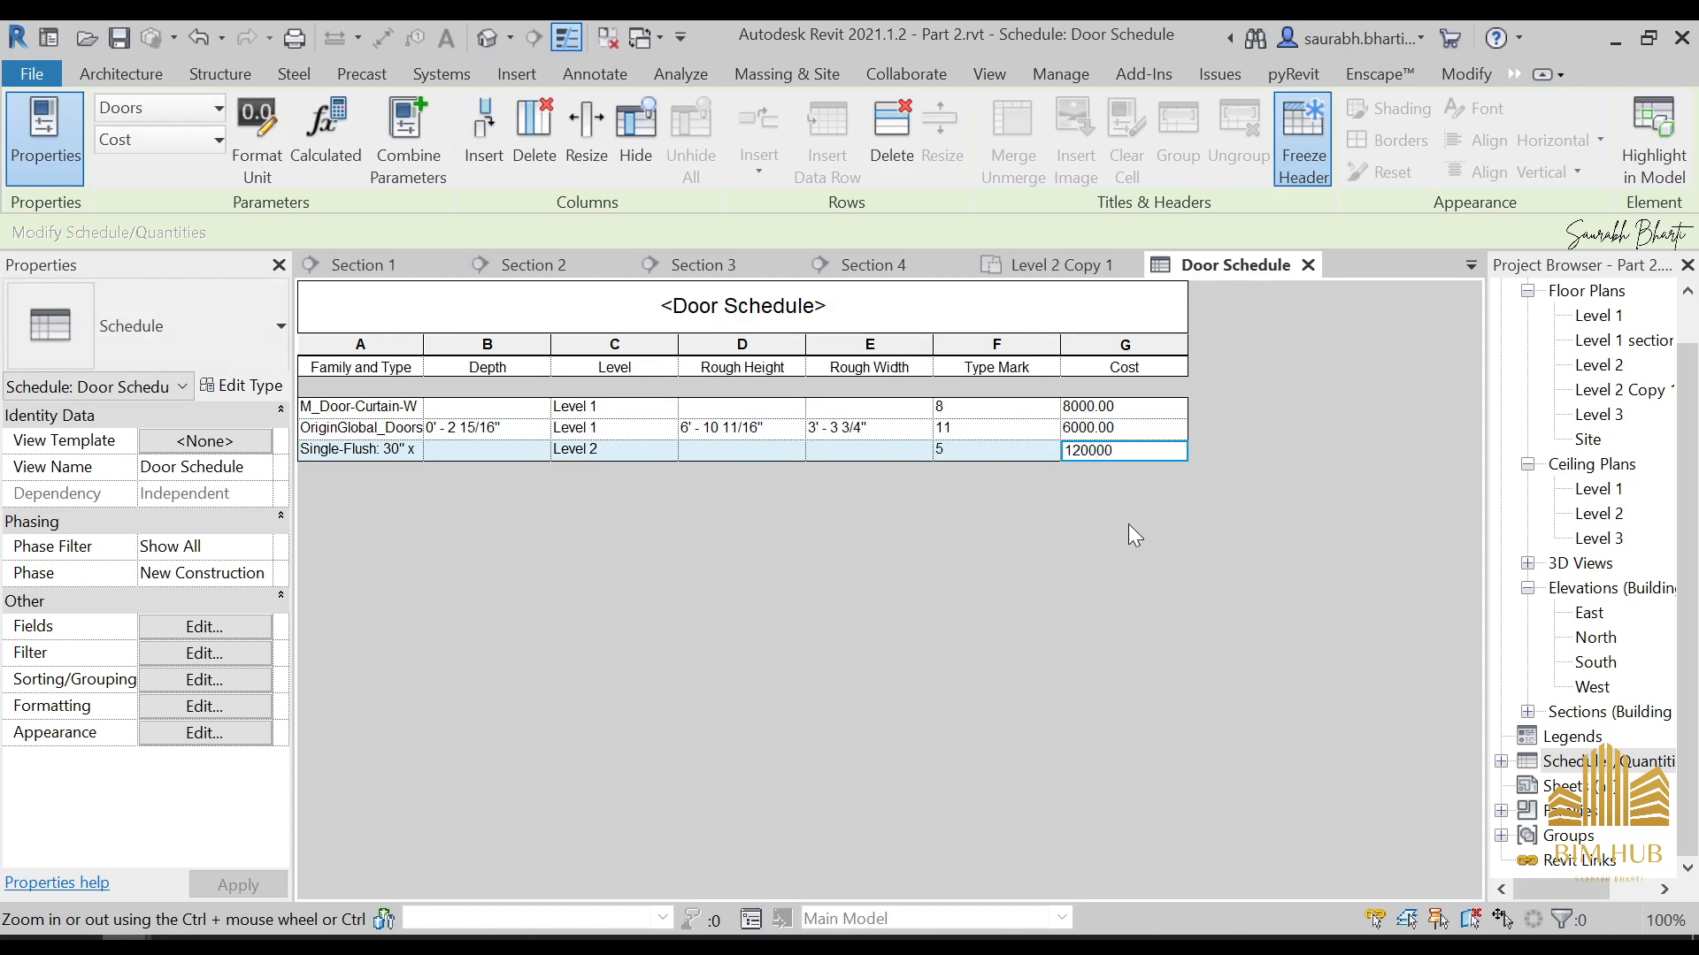
key(BackSpace)
click(911, 489)
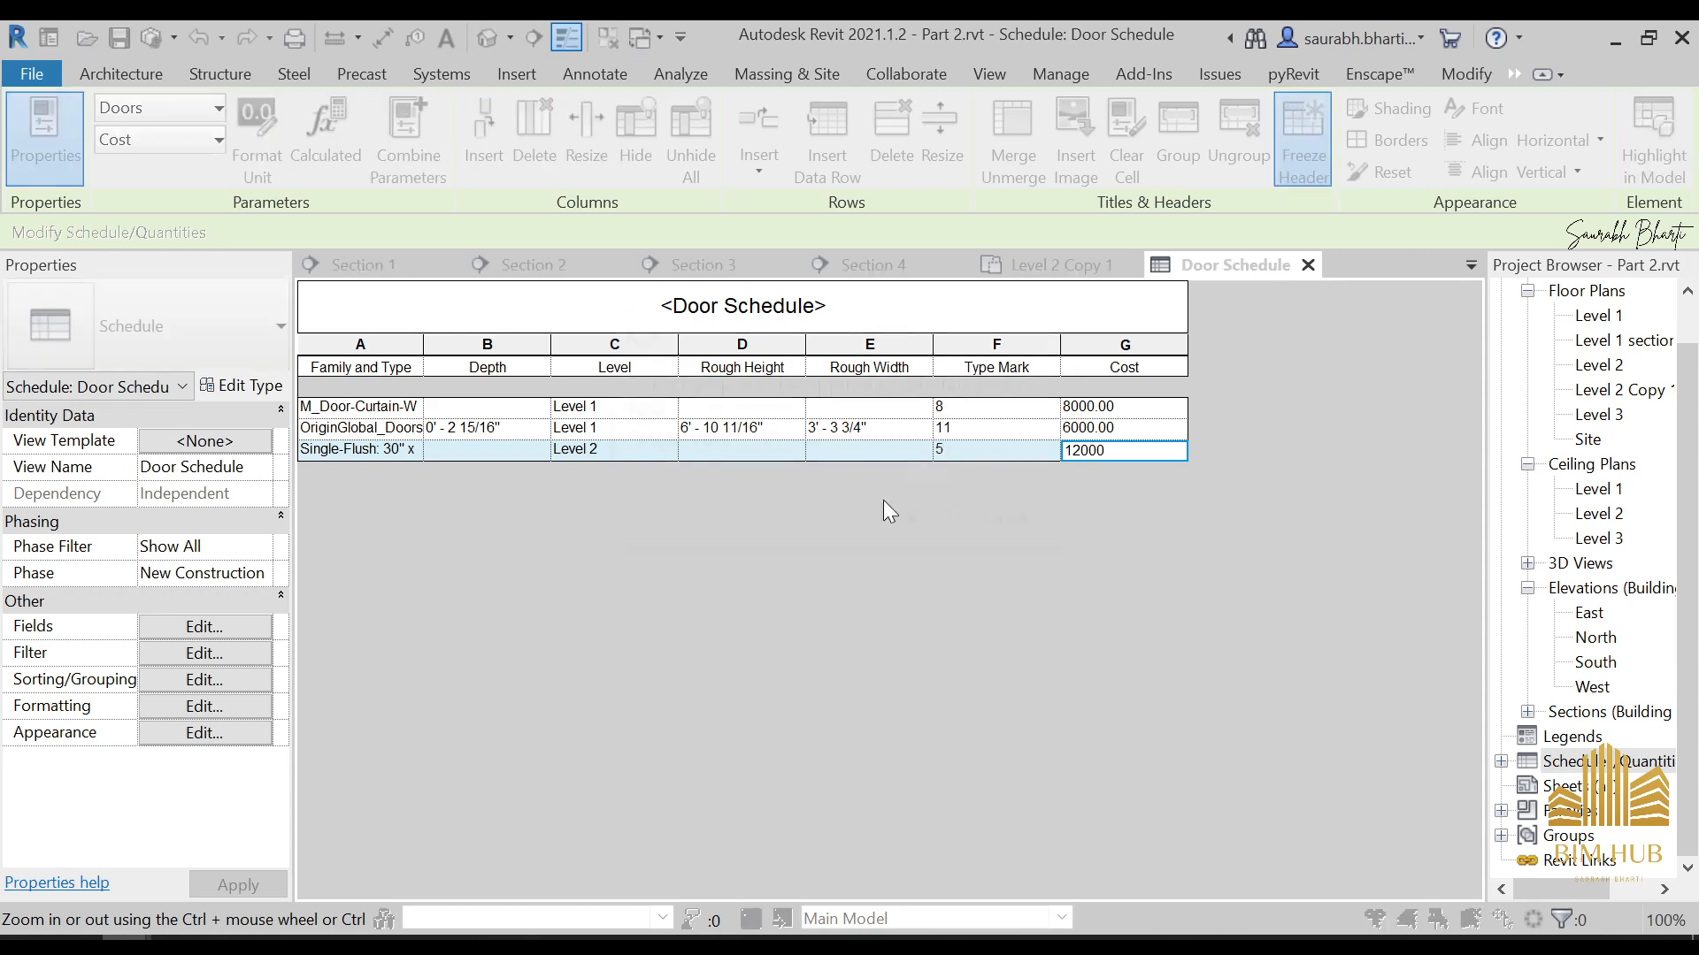
click(929, 524)
Set the door schedule's sorting to Level in ascending order
click(251, 624)
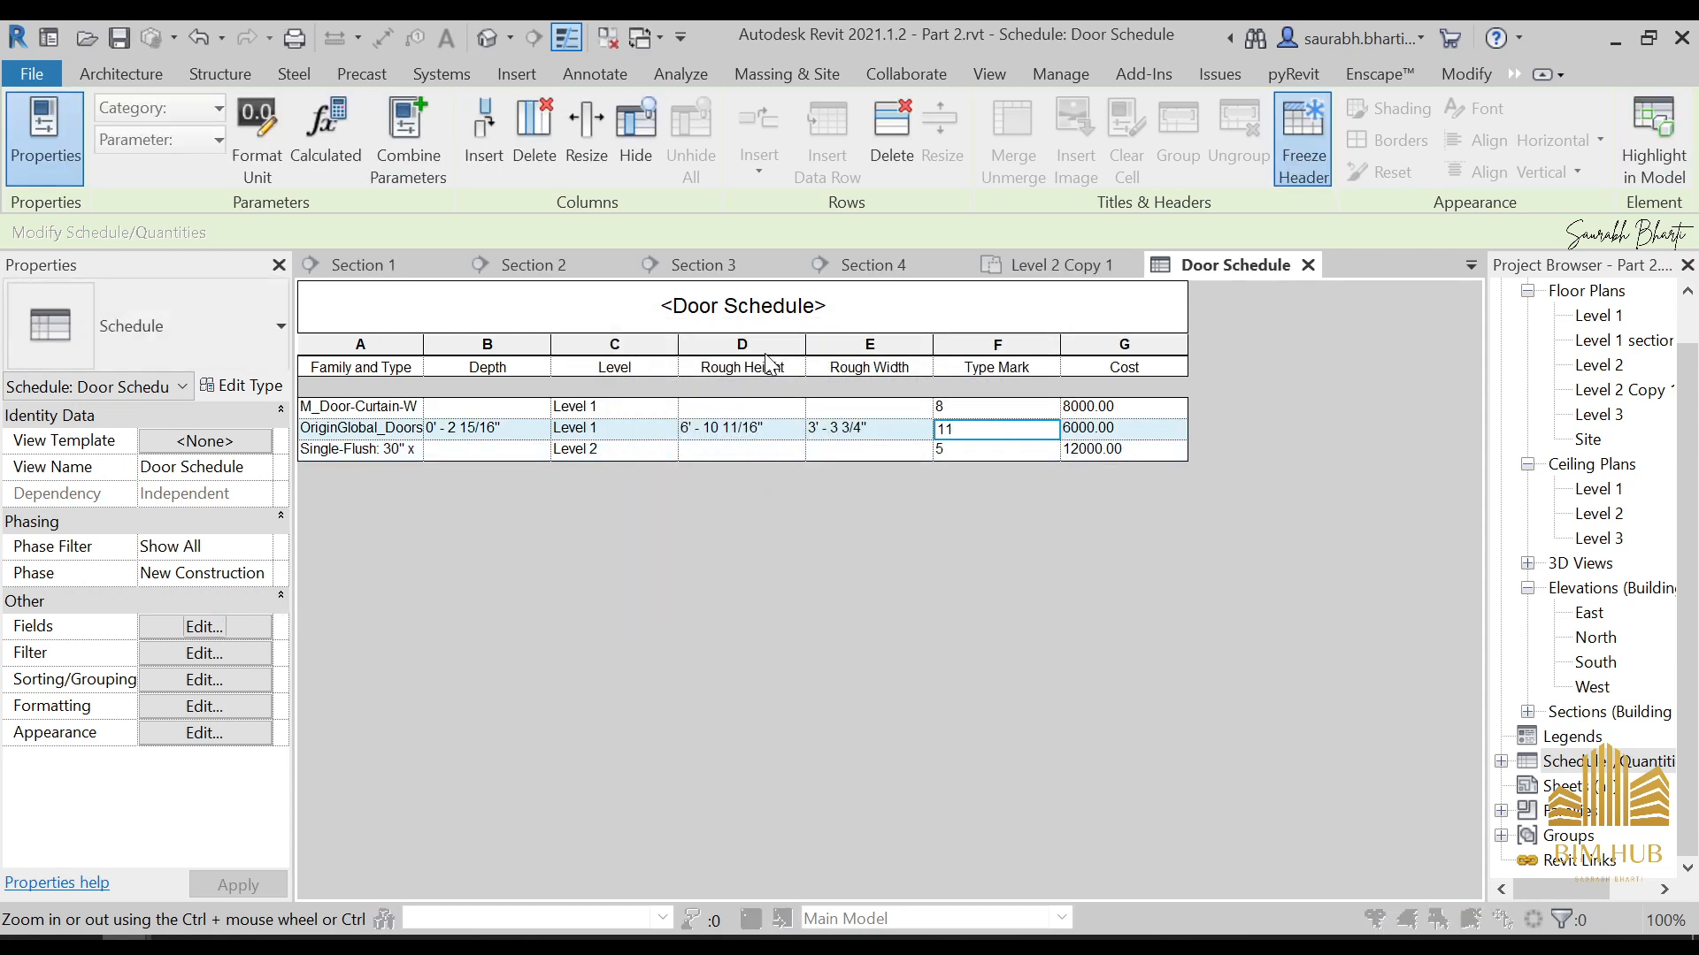
click(888, 165)
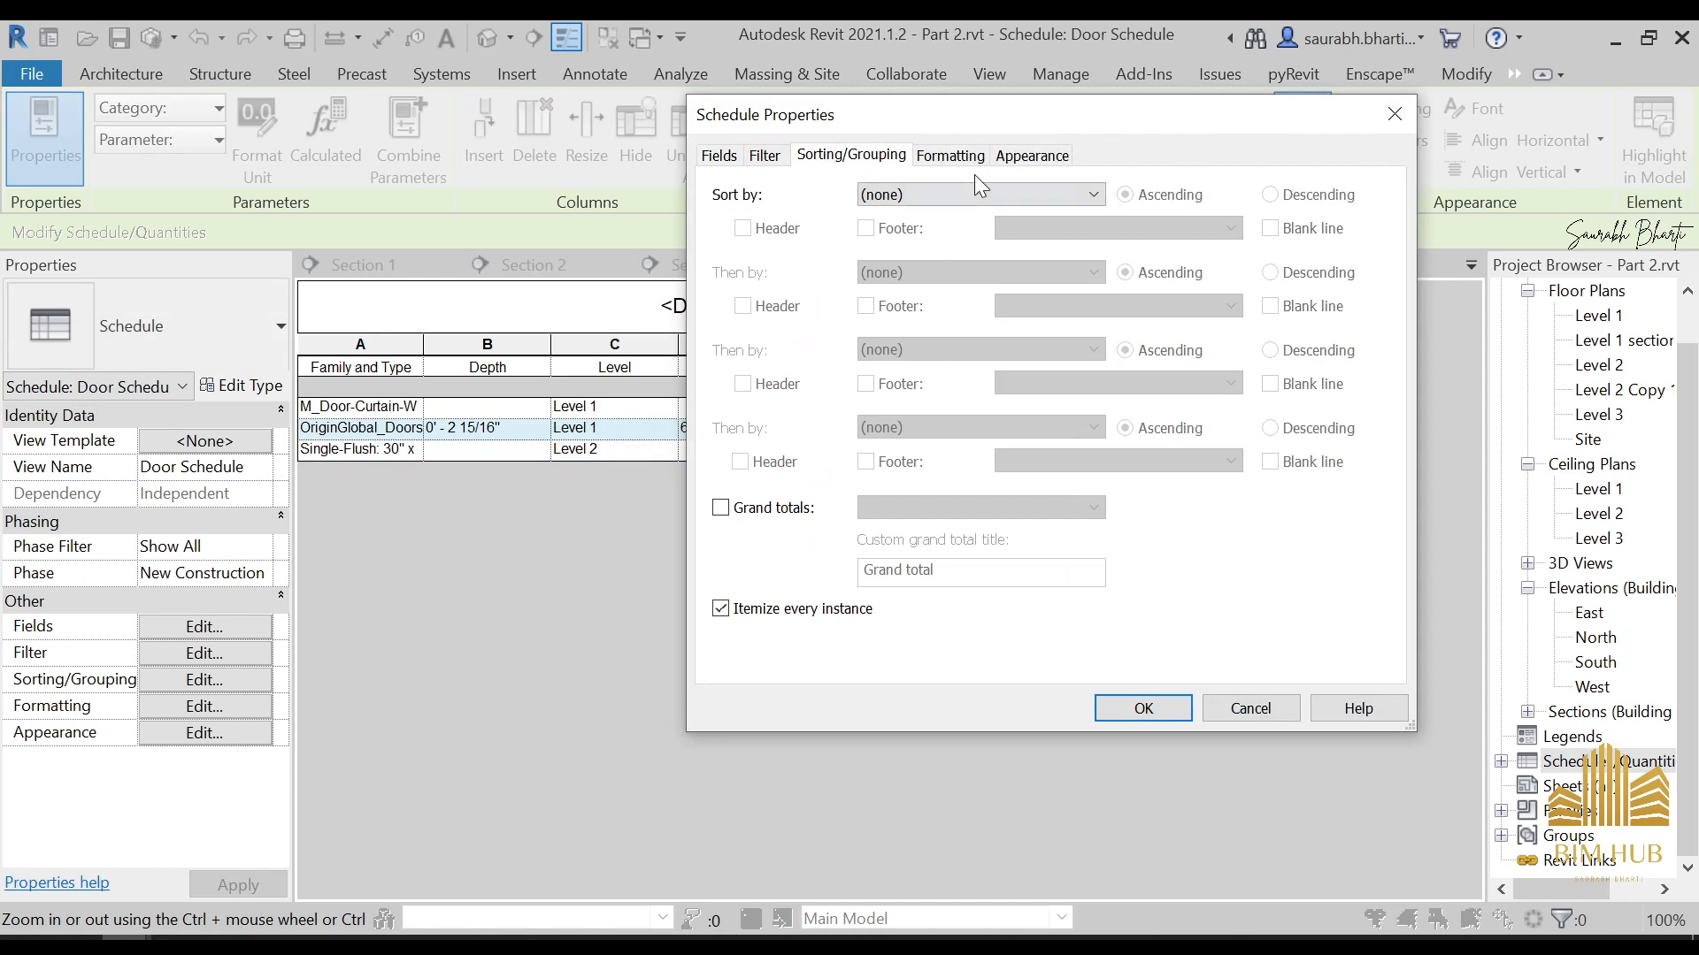
click(977, 192)
click(967, 267)
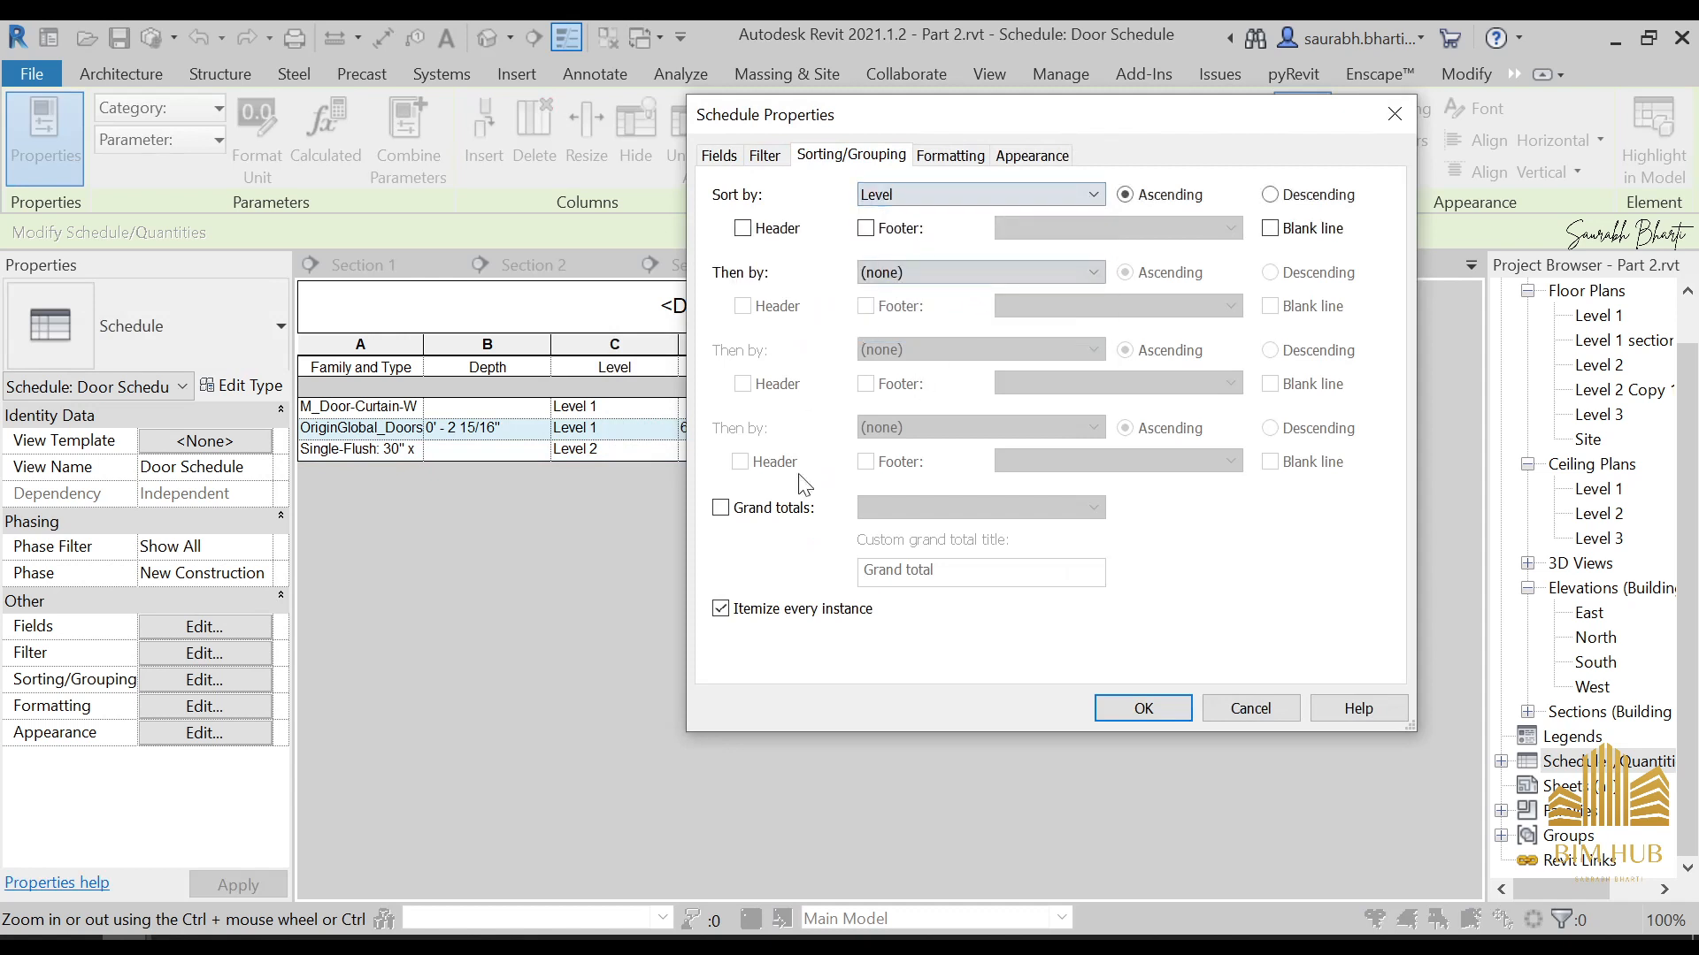
Apply the ascending Level sorting to the door schedule
click(1144, 708)
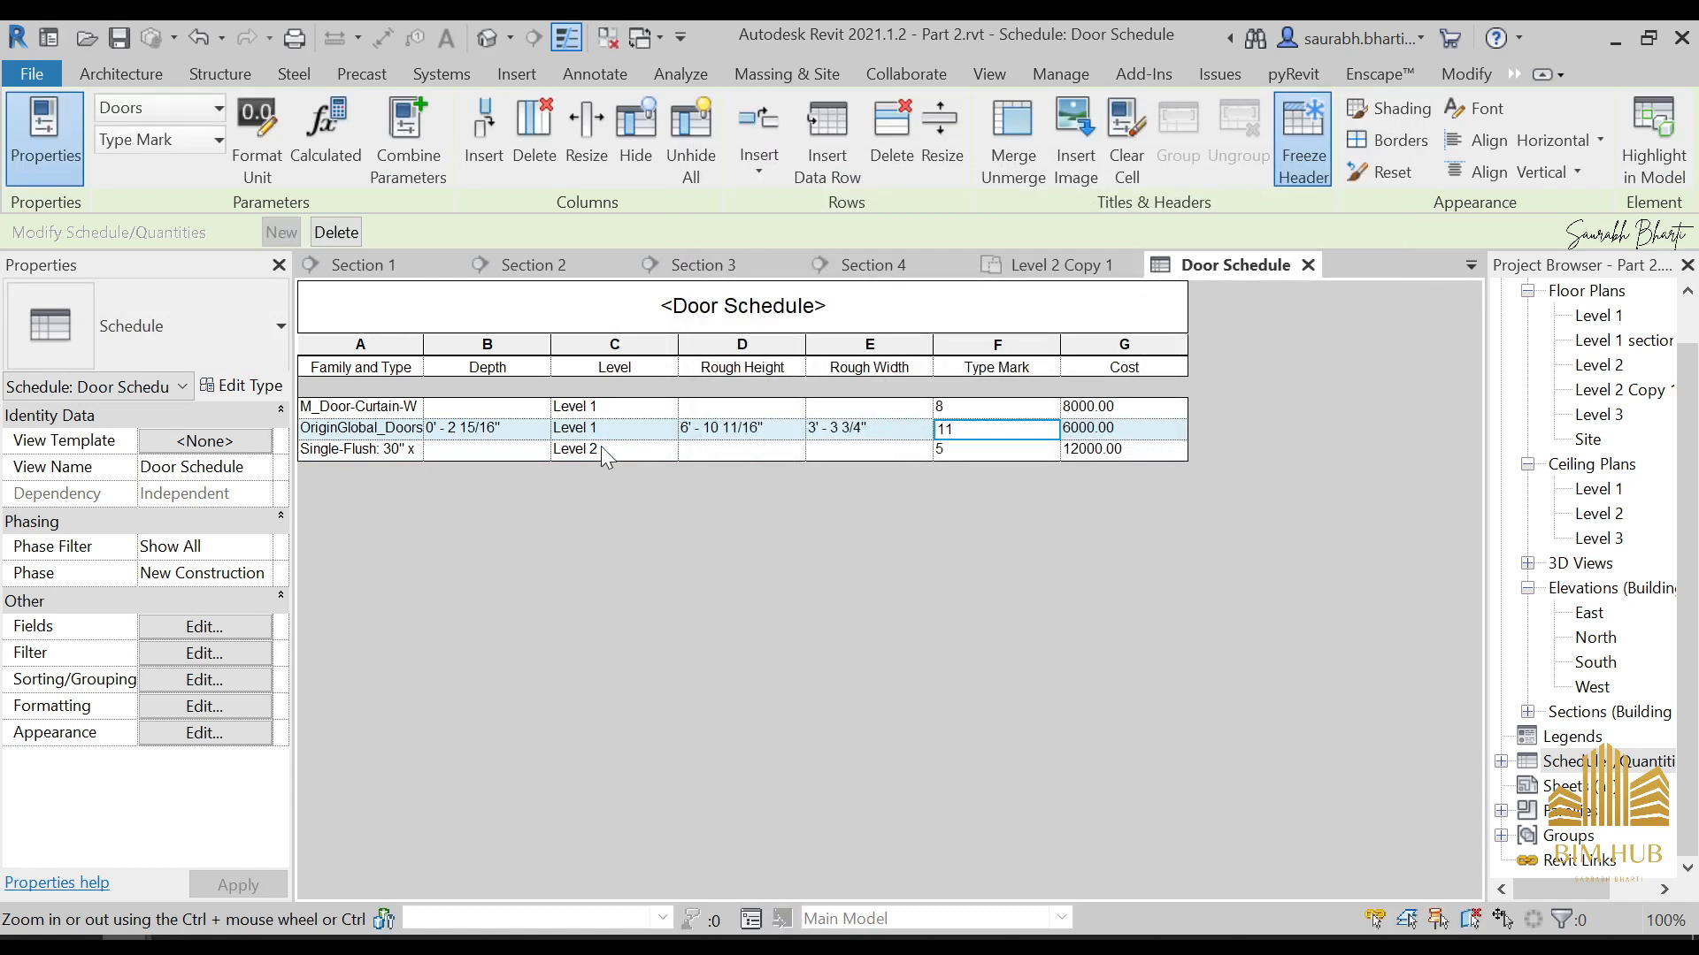
Try filtering the door schedule to doors whose Level does not equal Level 1, and undo the filter
click(217, 628)
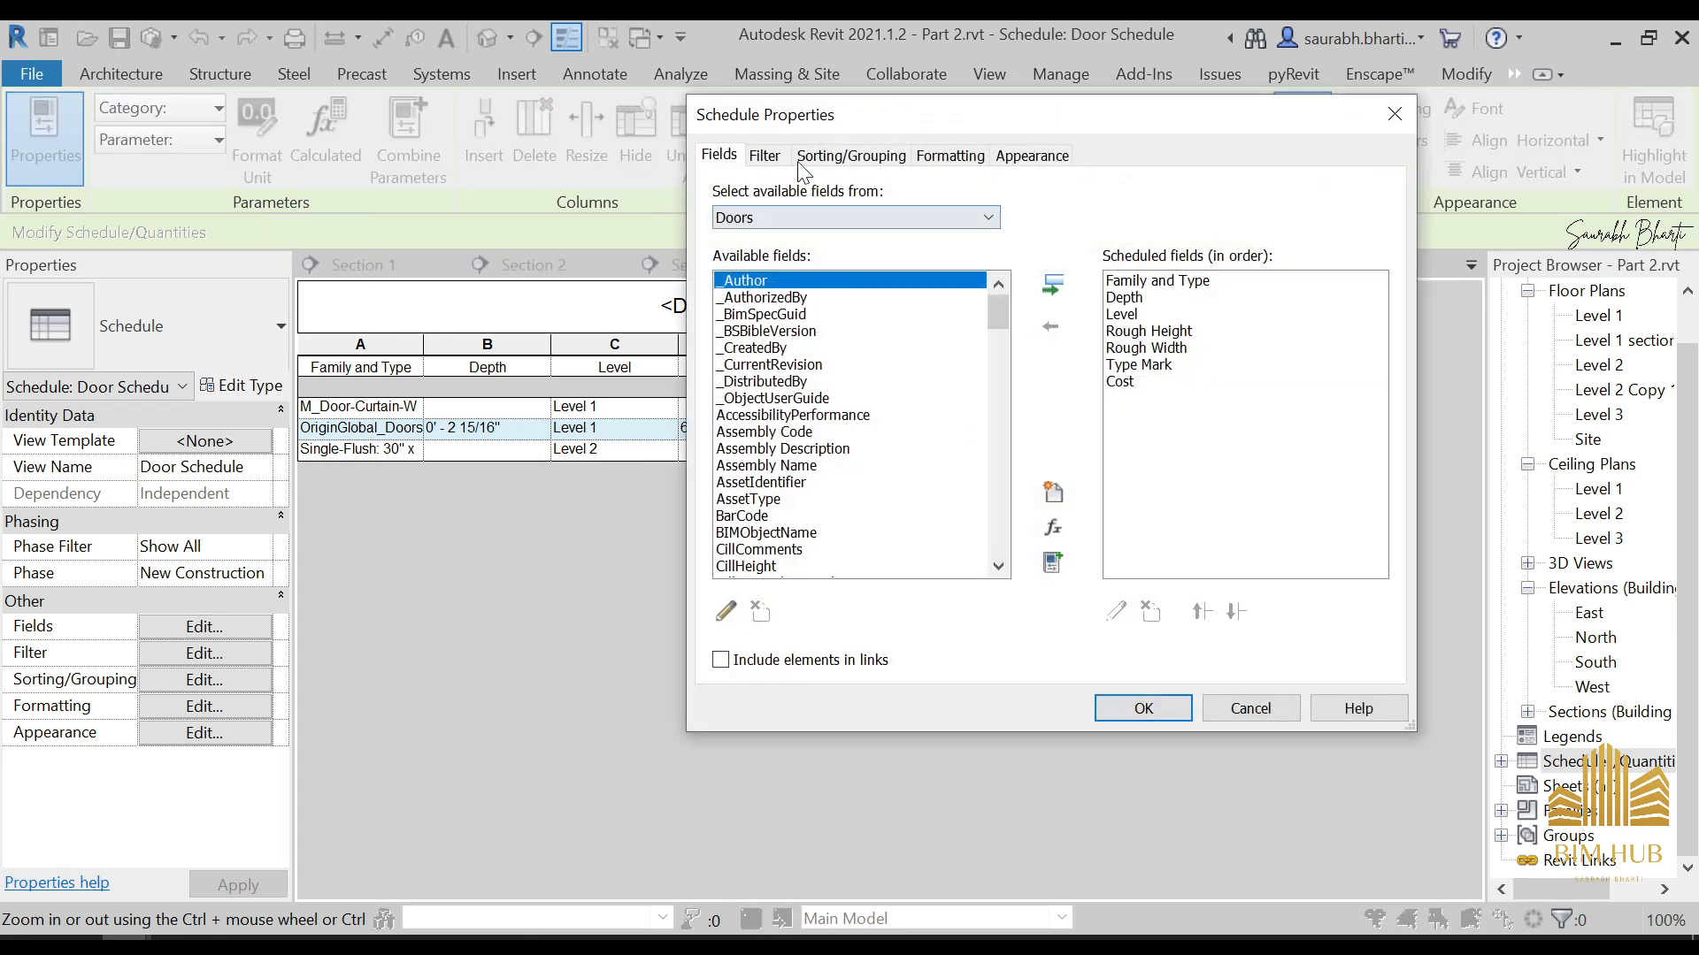
click(885, 194)
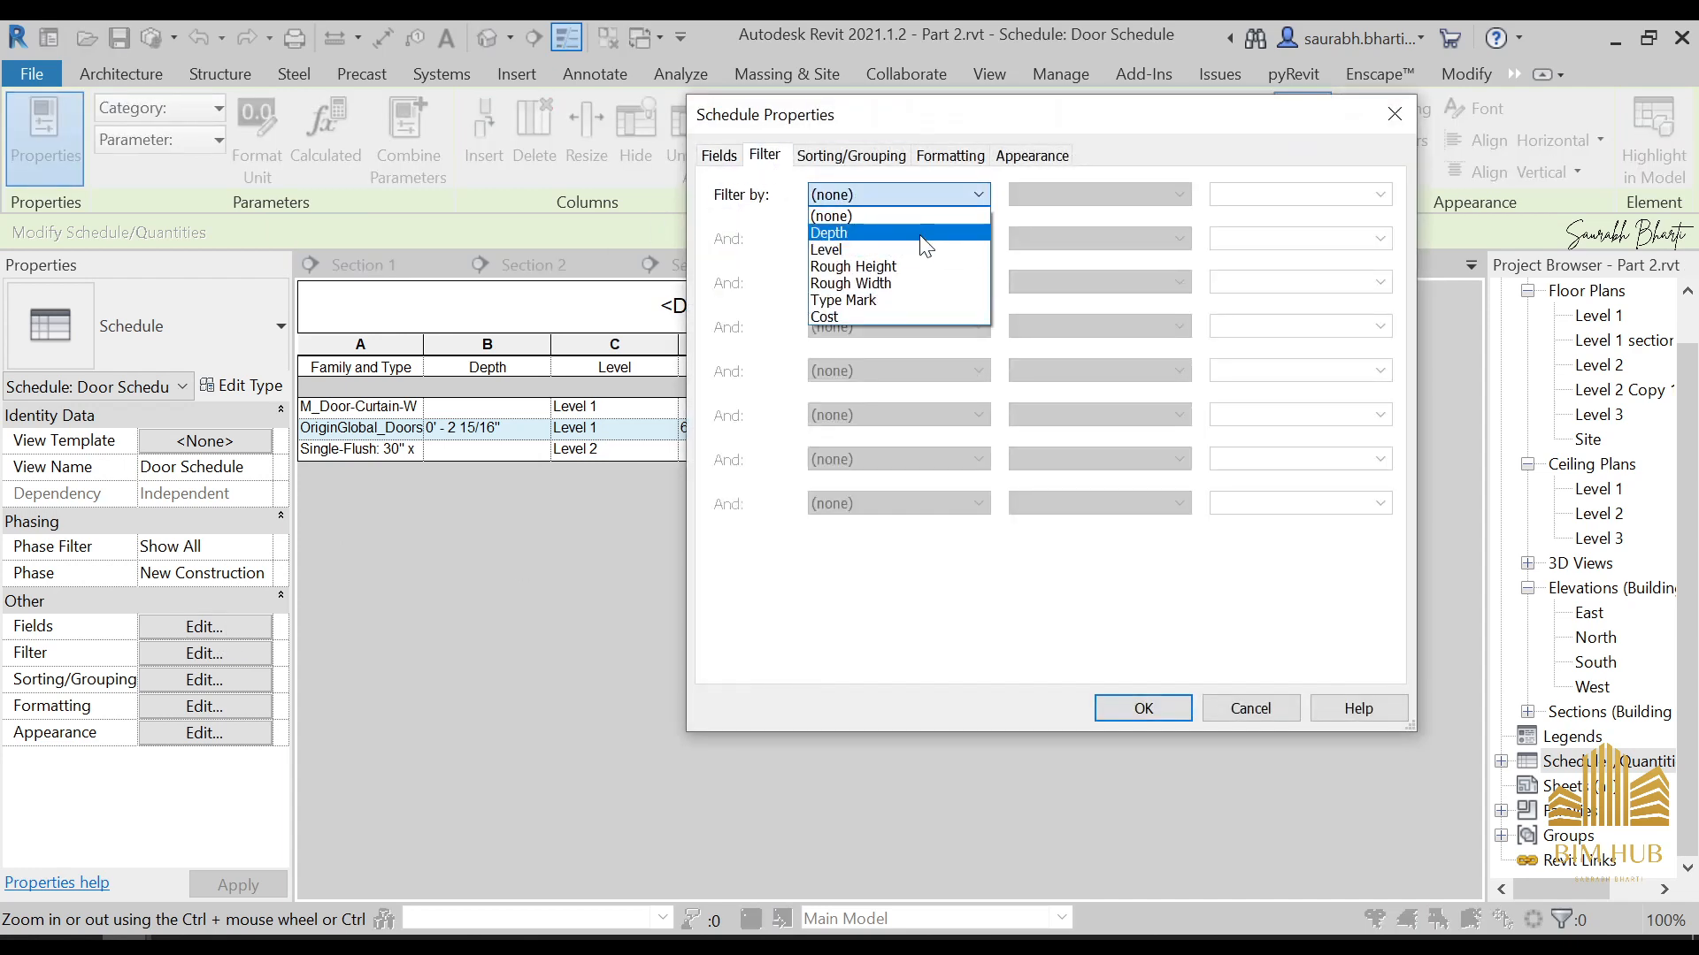
click(921, 244)
click(1318, 196)
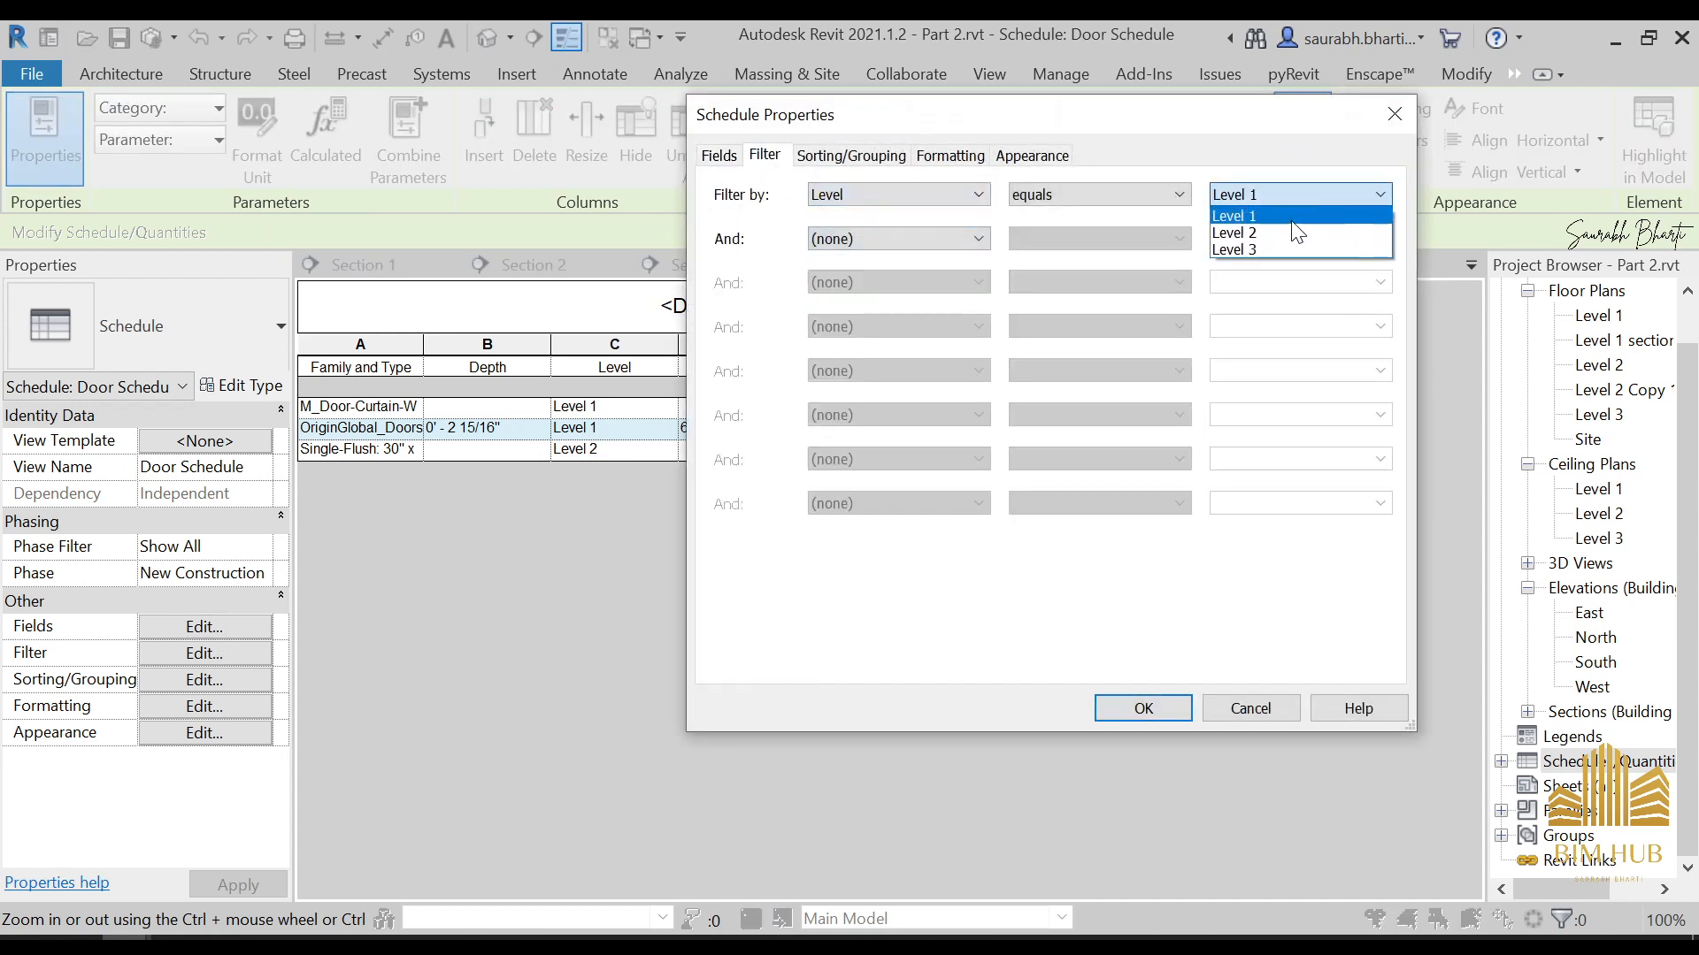
click(1157, 192)
click(1157, 193)
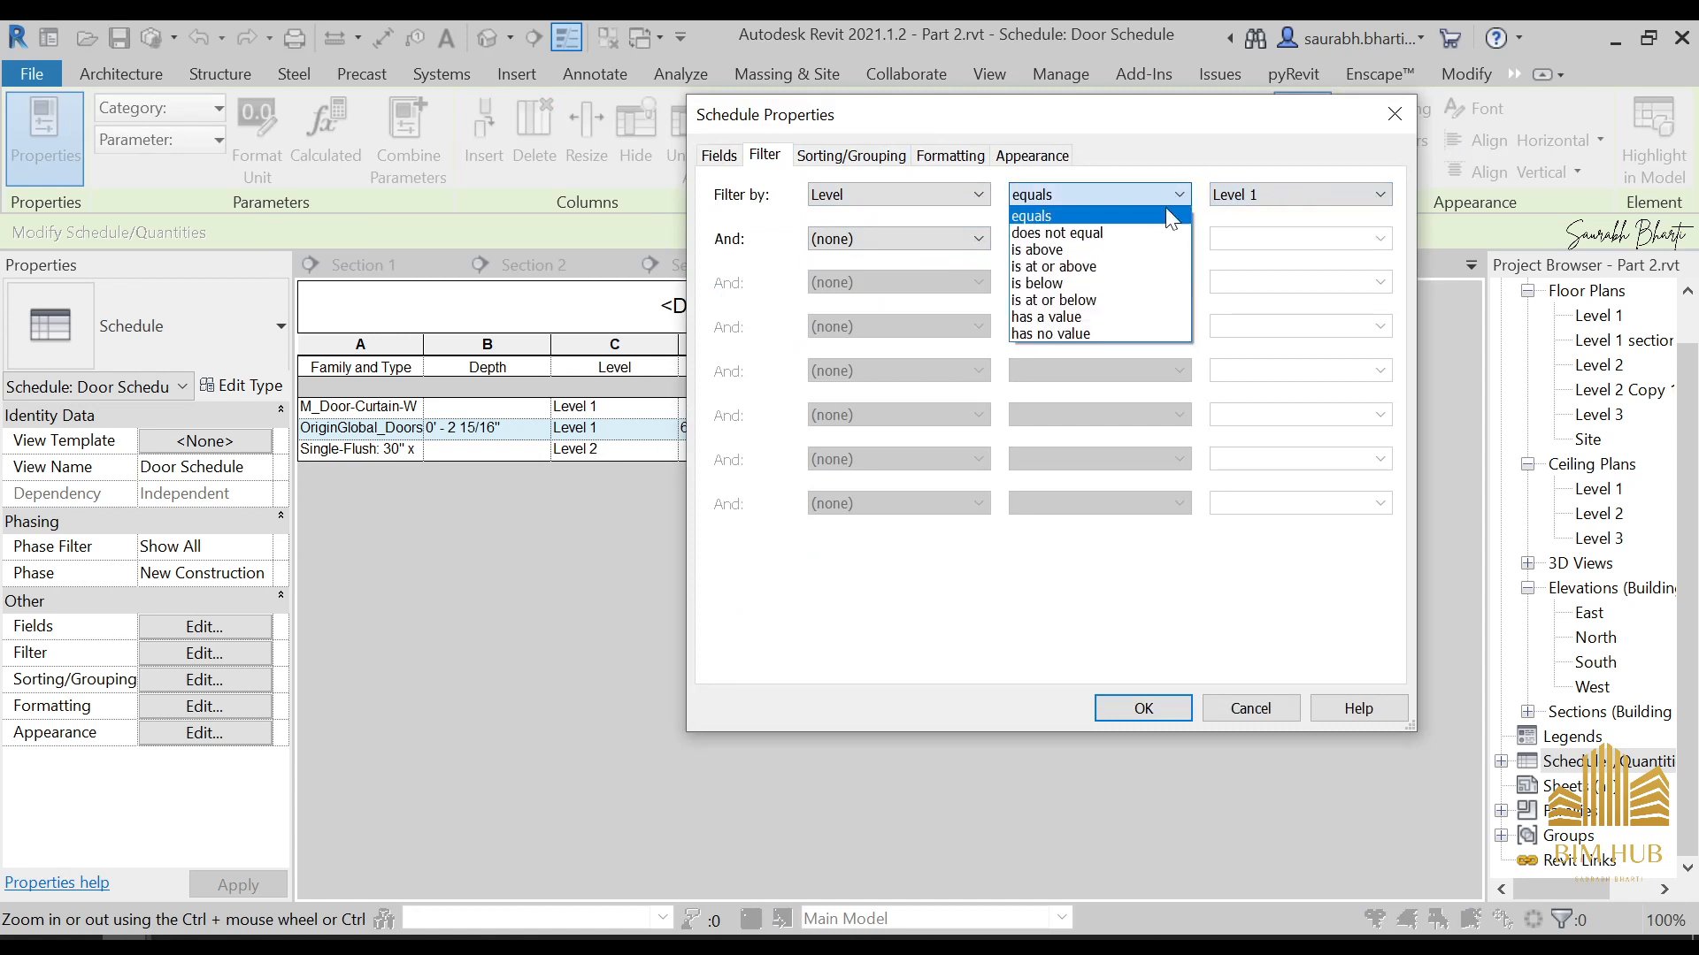
click(1079, 231)
click(1137, 709)
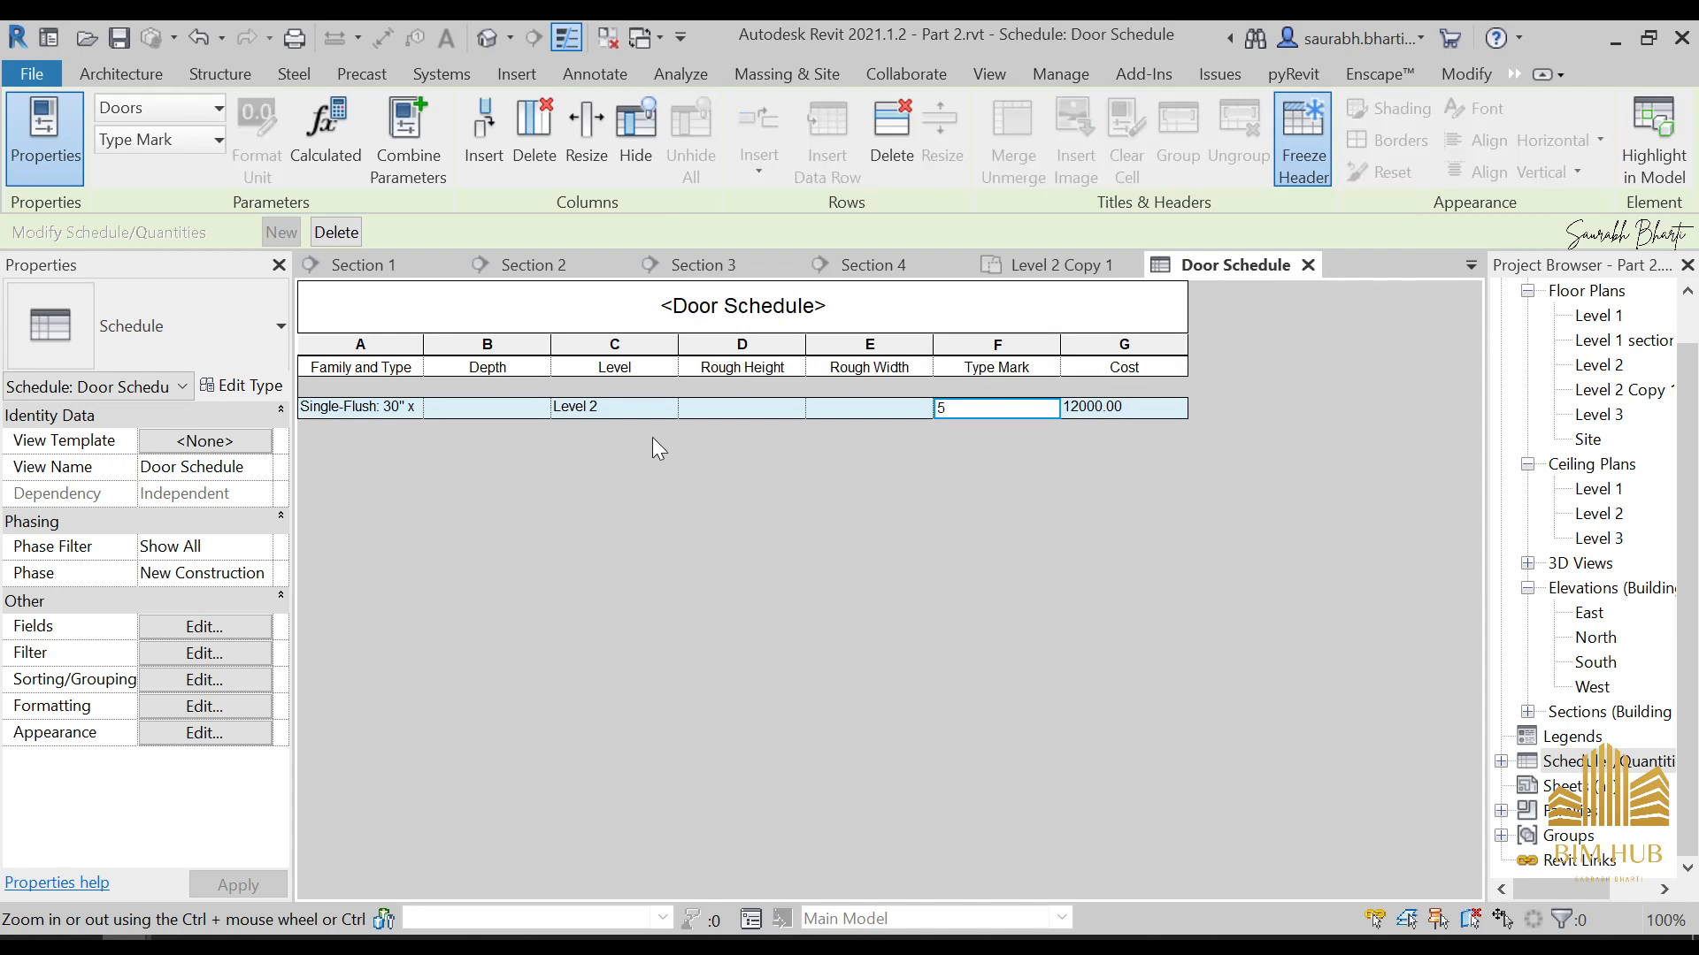
key(ctrl+z)
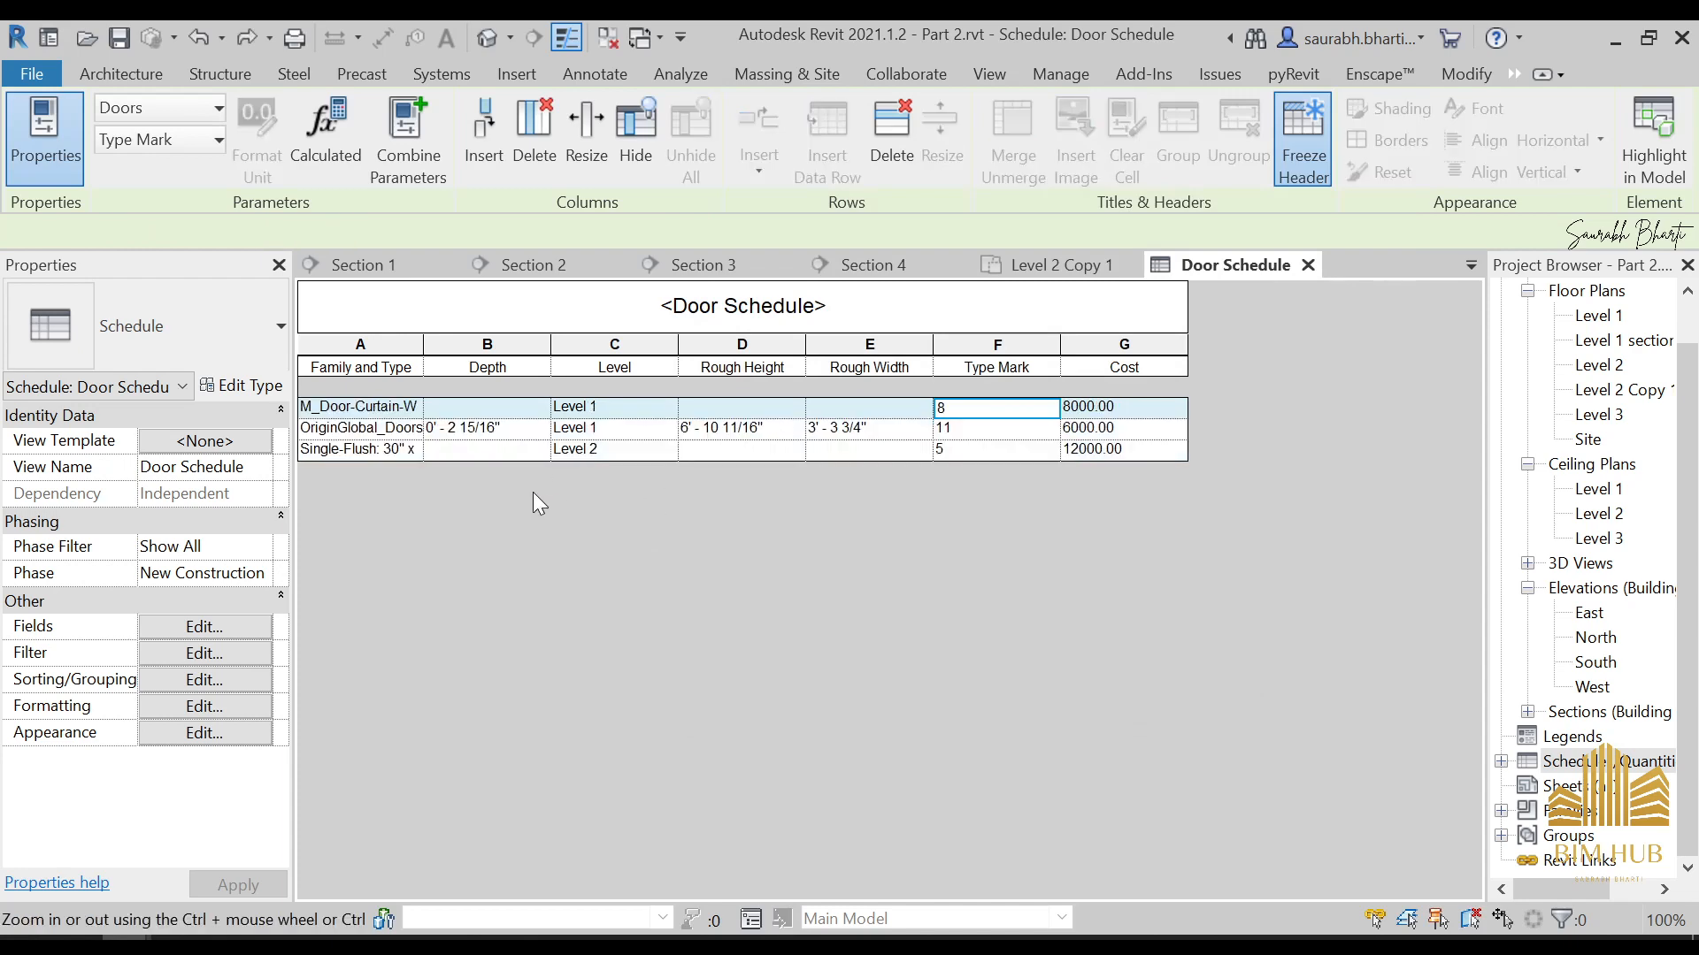
click(191, 636)
click(849, 158)
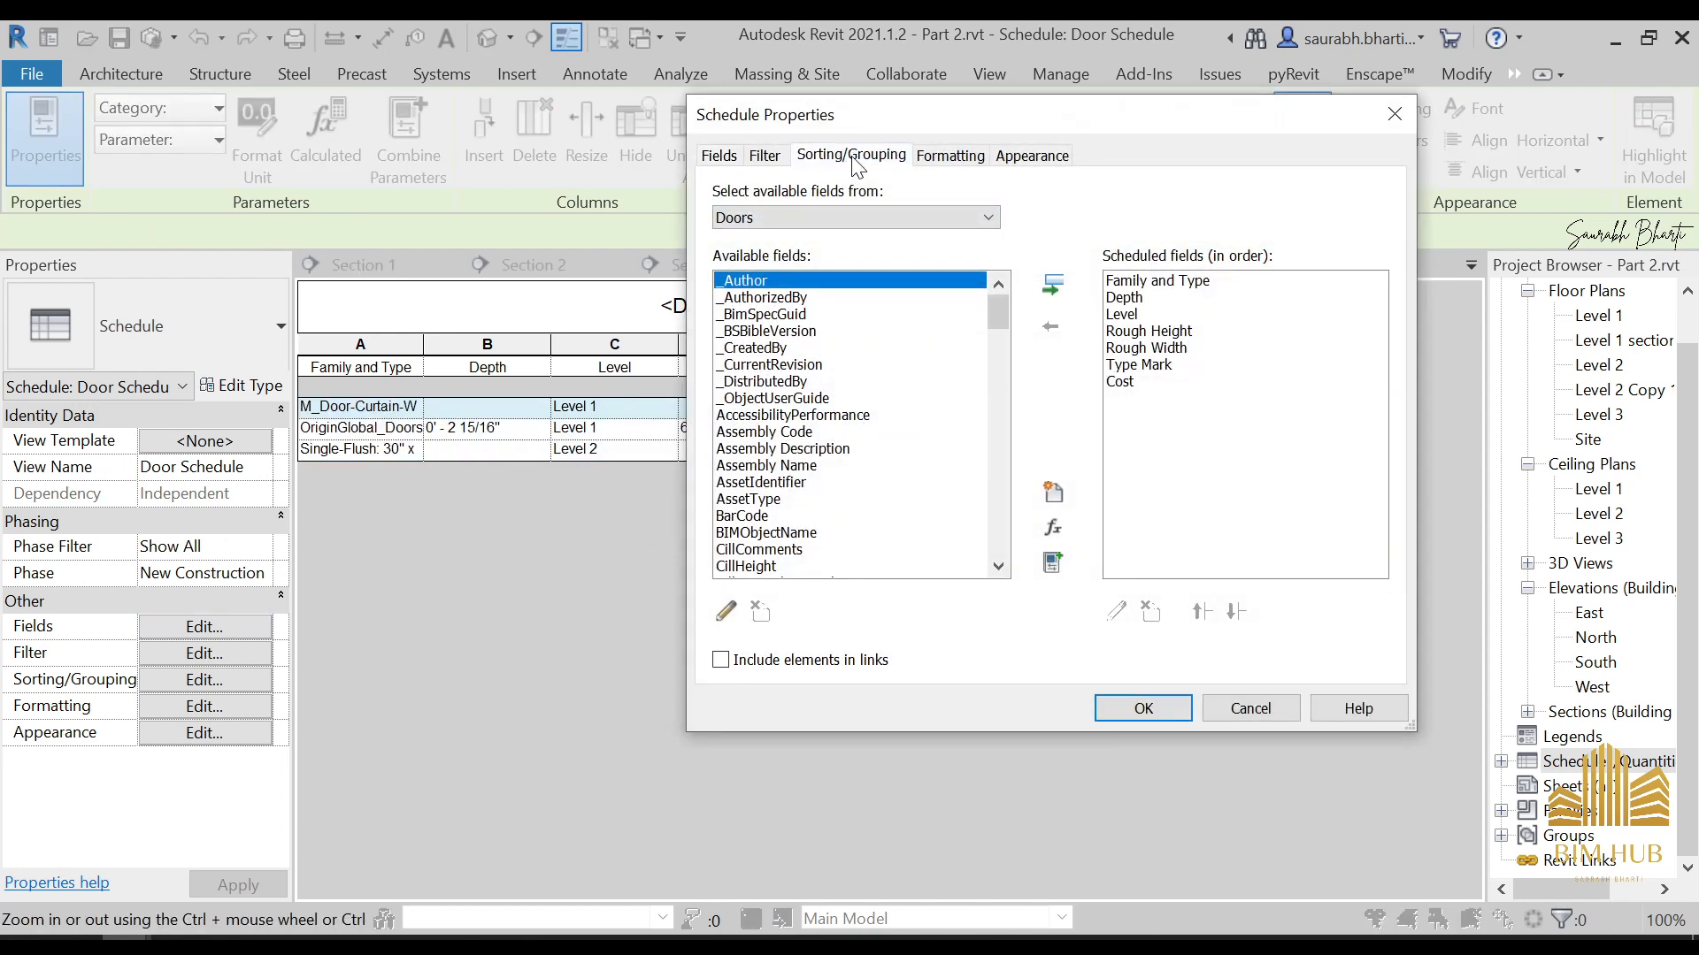
click(978, 198)
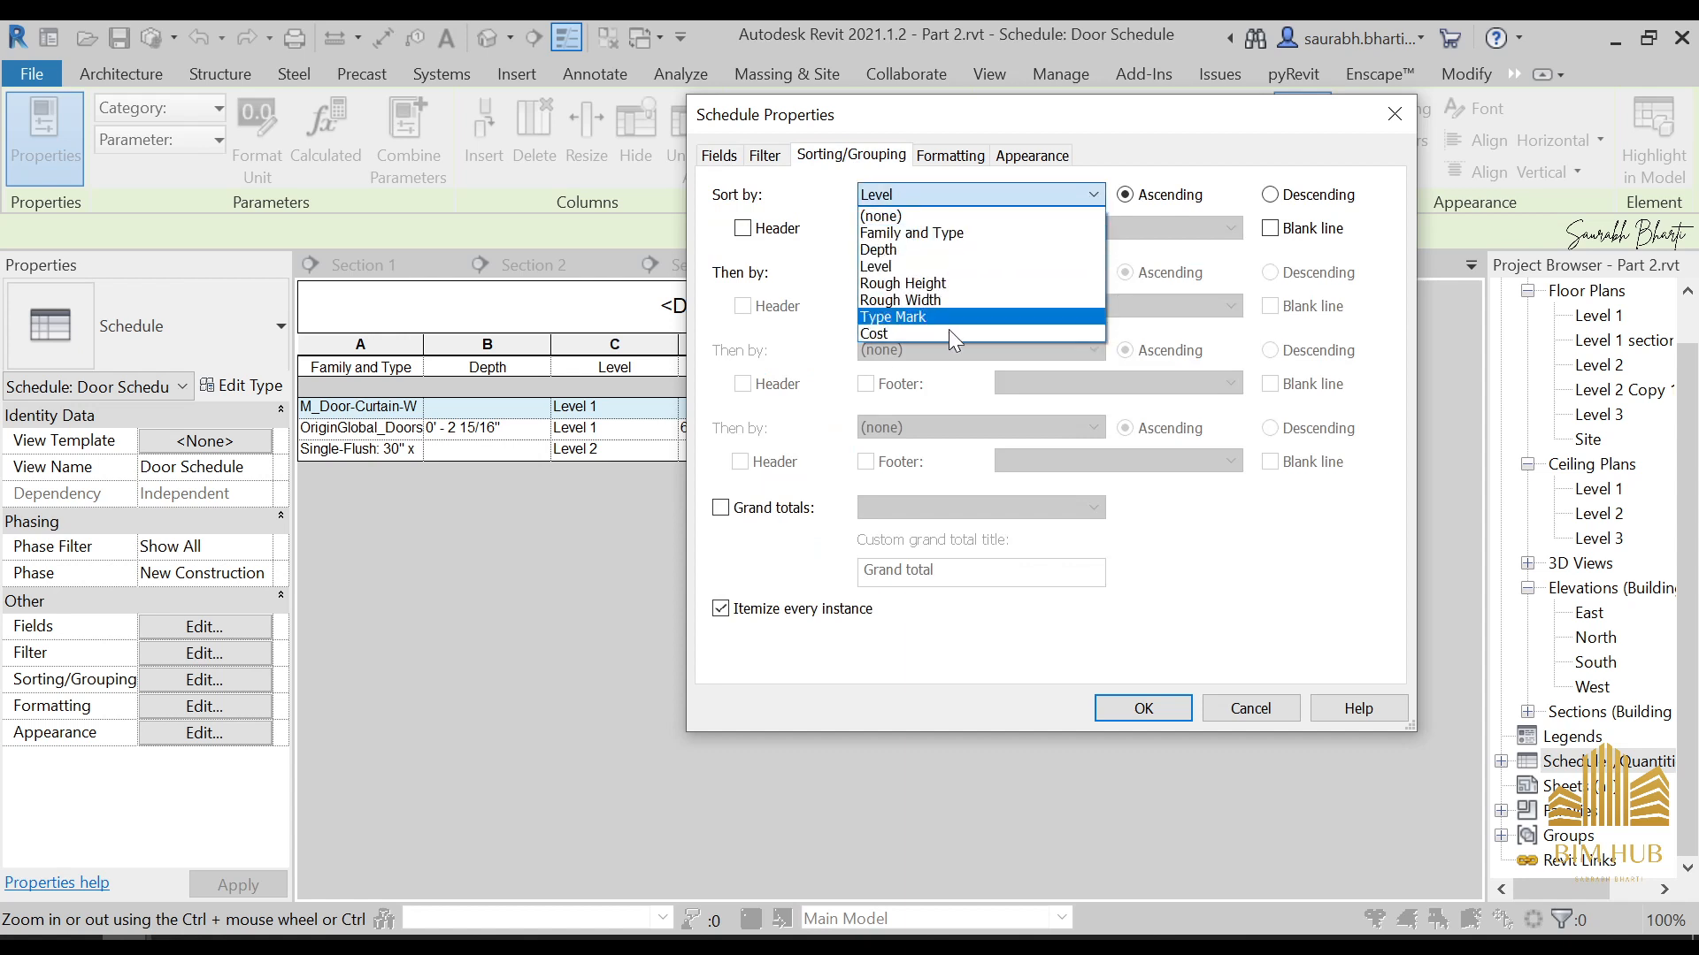
click(1206, 595)
click(1239, 706)
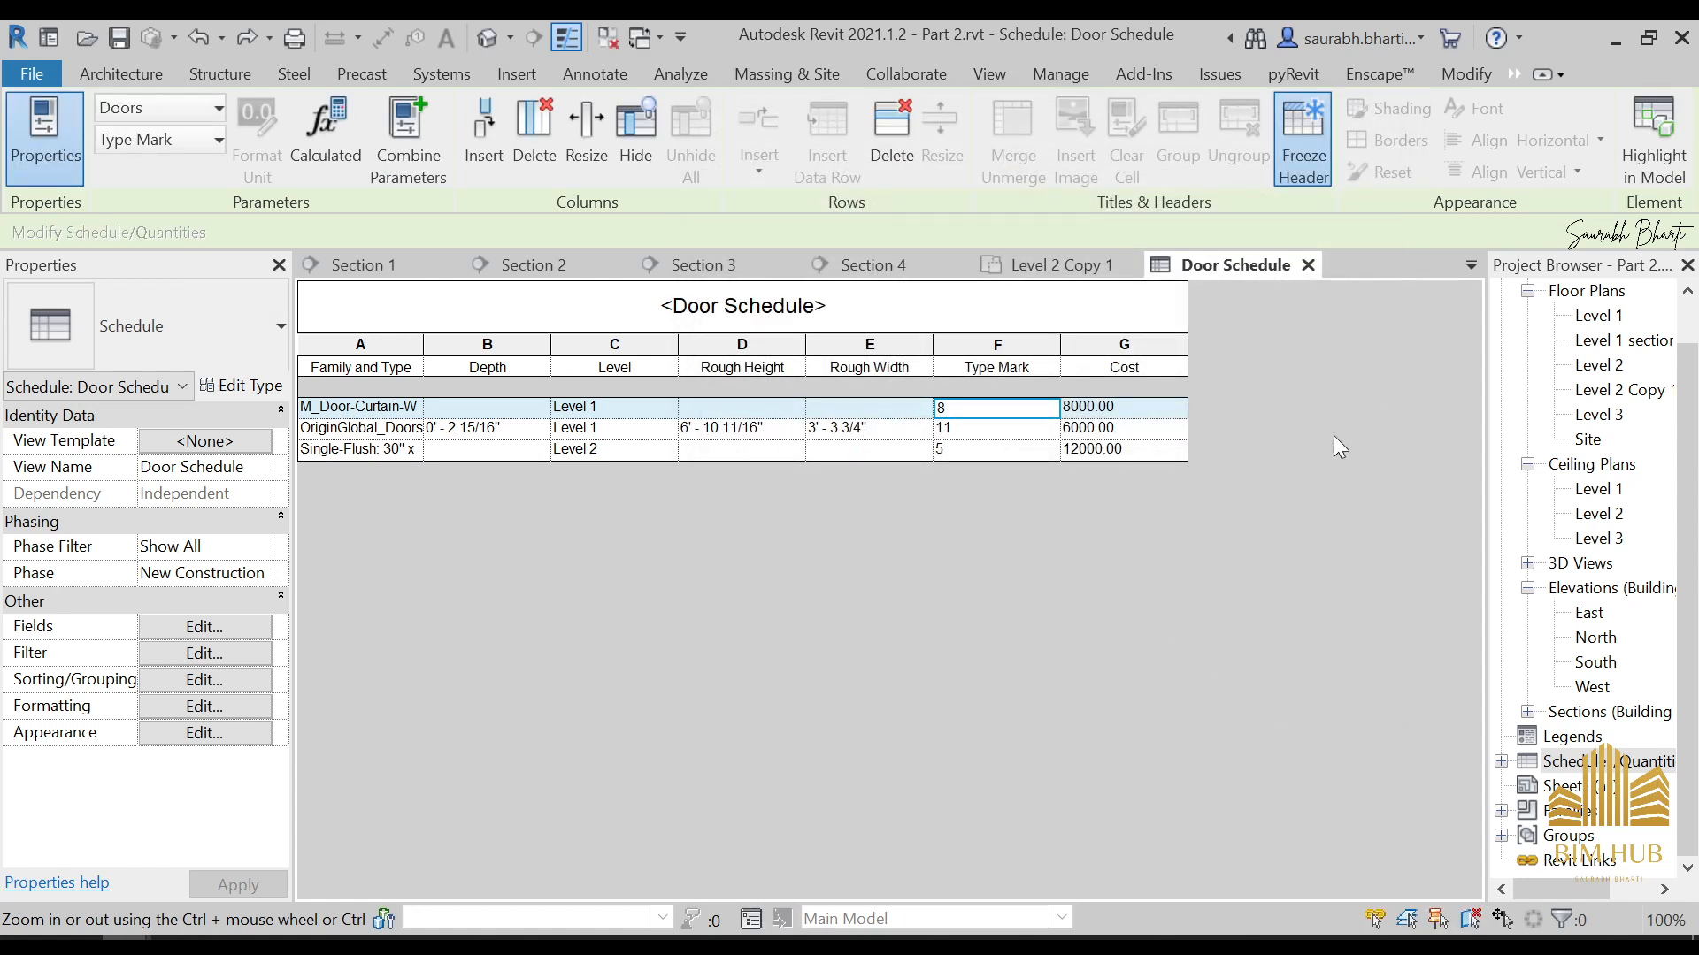
click(734, 451)
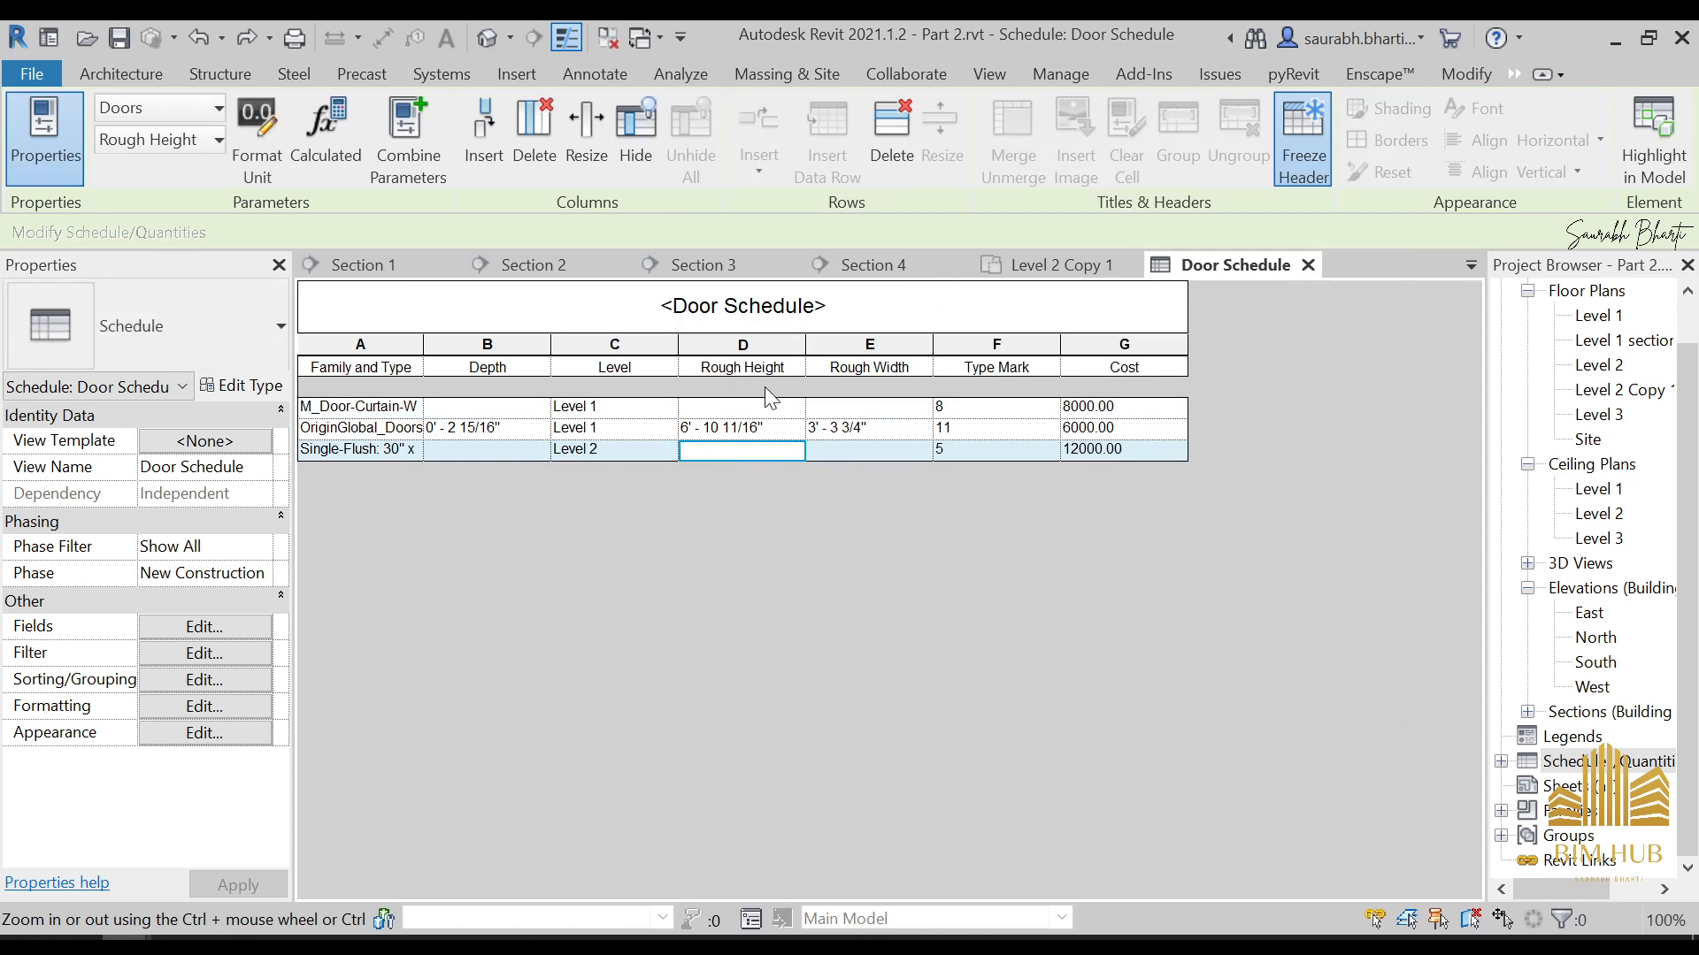
key(Up)
key(Up)
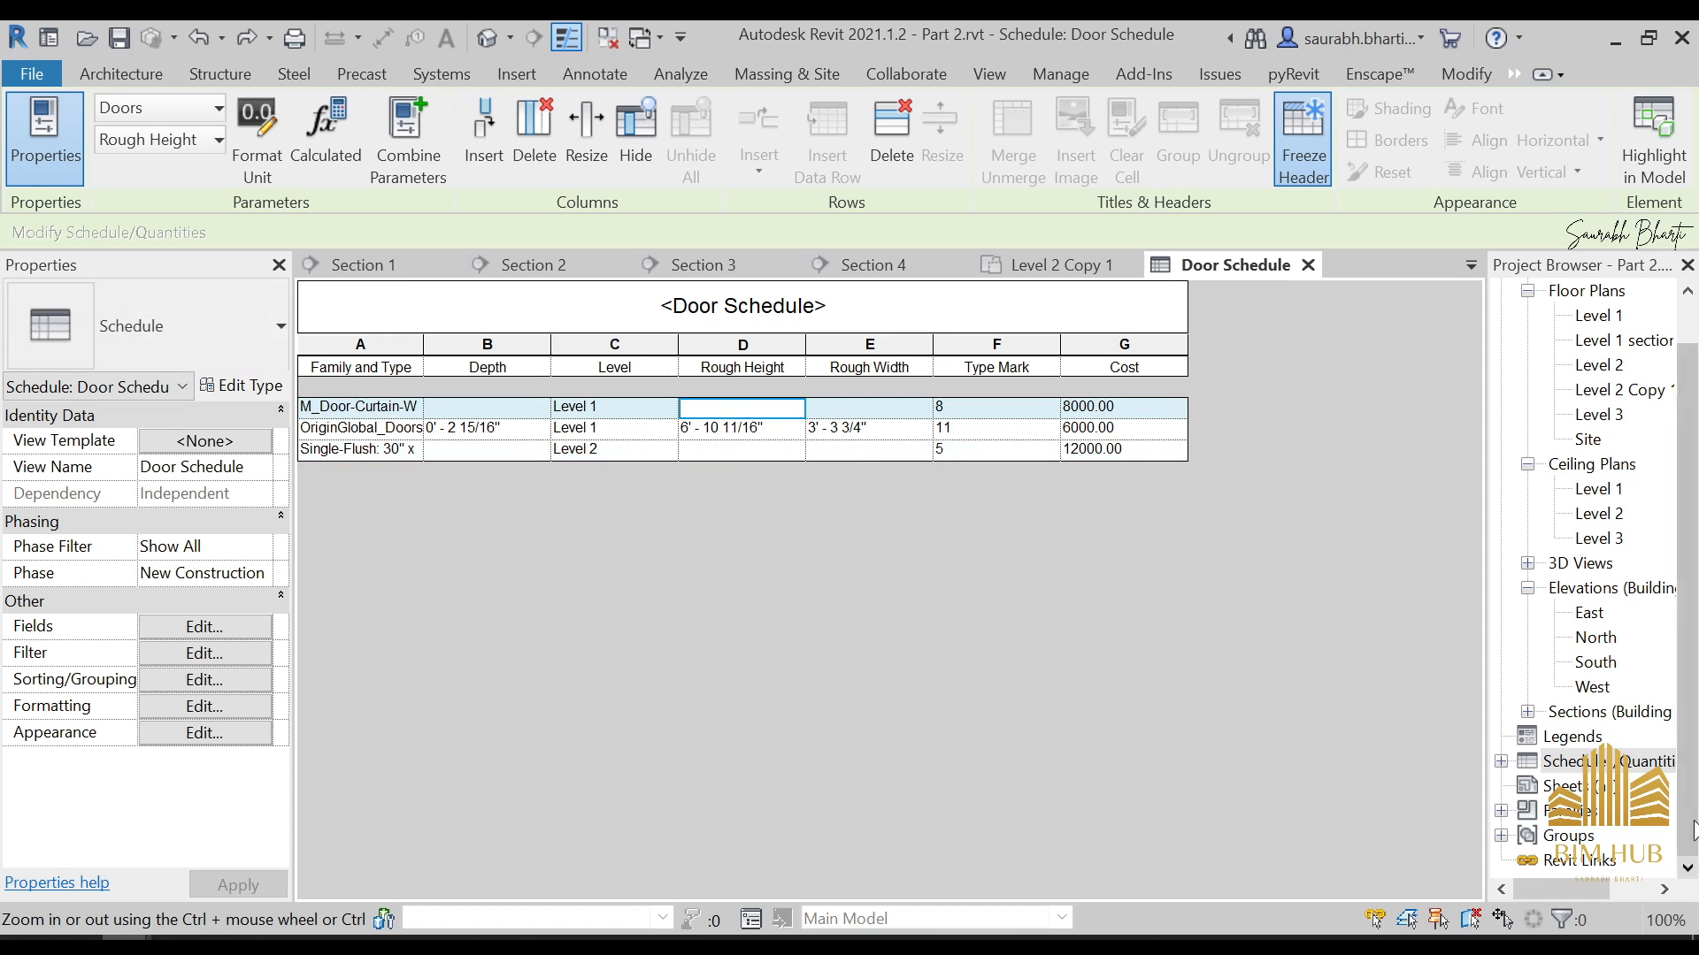
Create a new sheet with the My Sheet sheet title block, loaded from the To Be used folder on the Desktop
click(1561, 786)
right_click(1561, 785)
click(1522, 648)
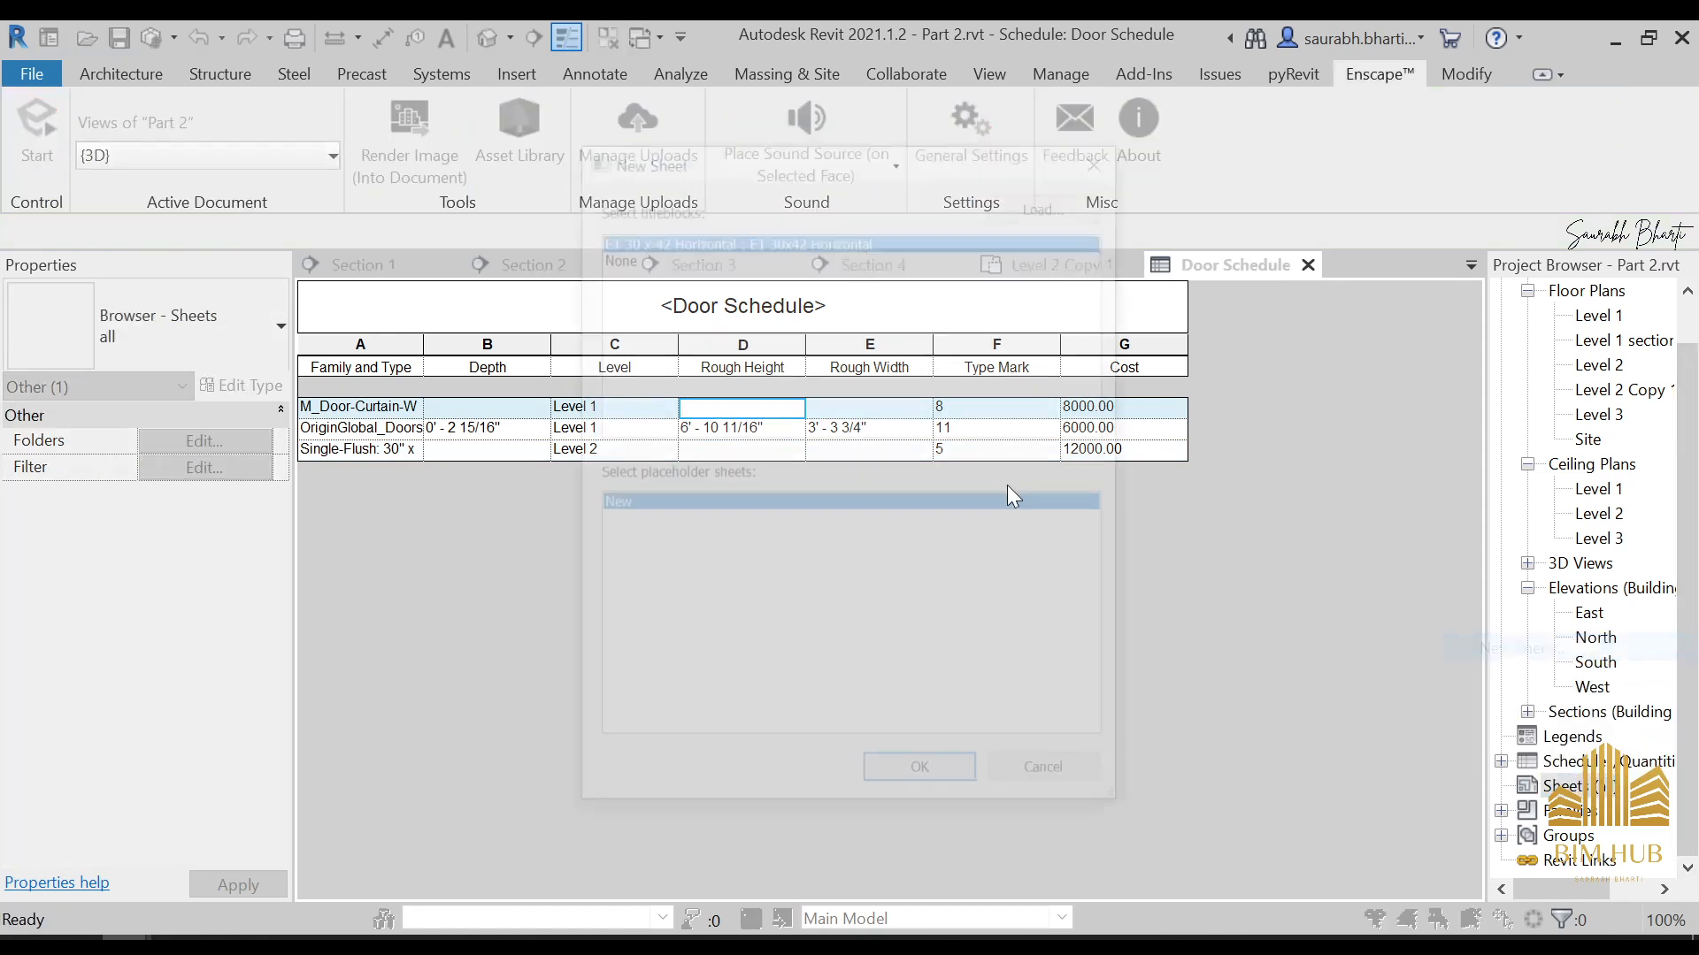
click(1047, 202)
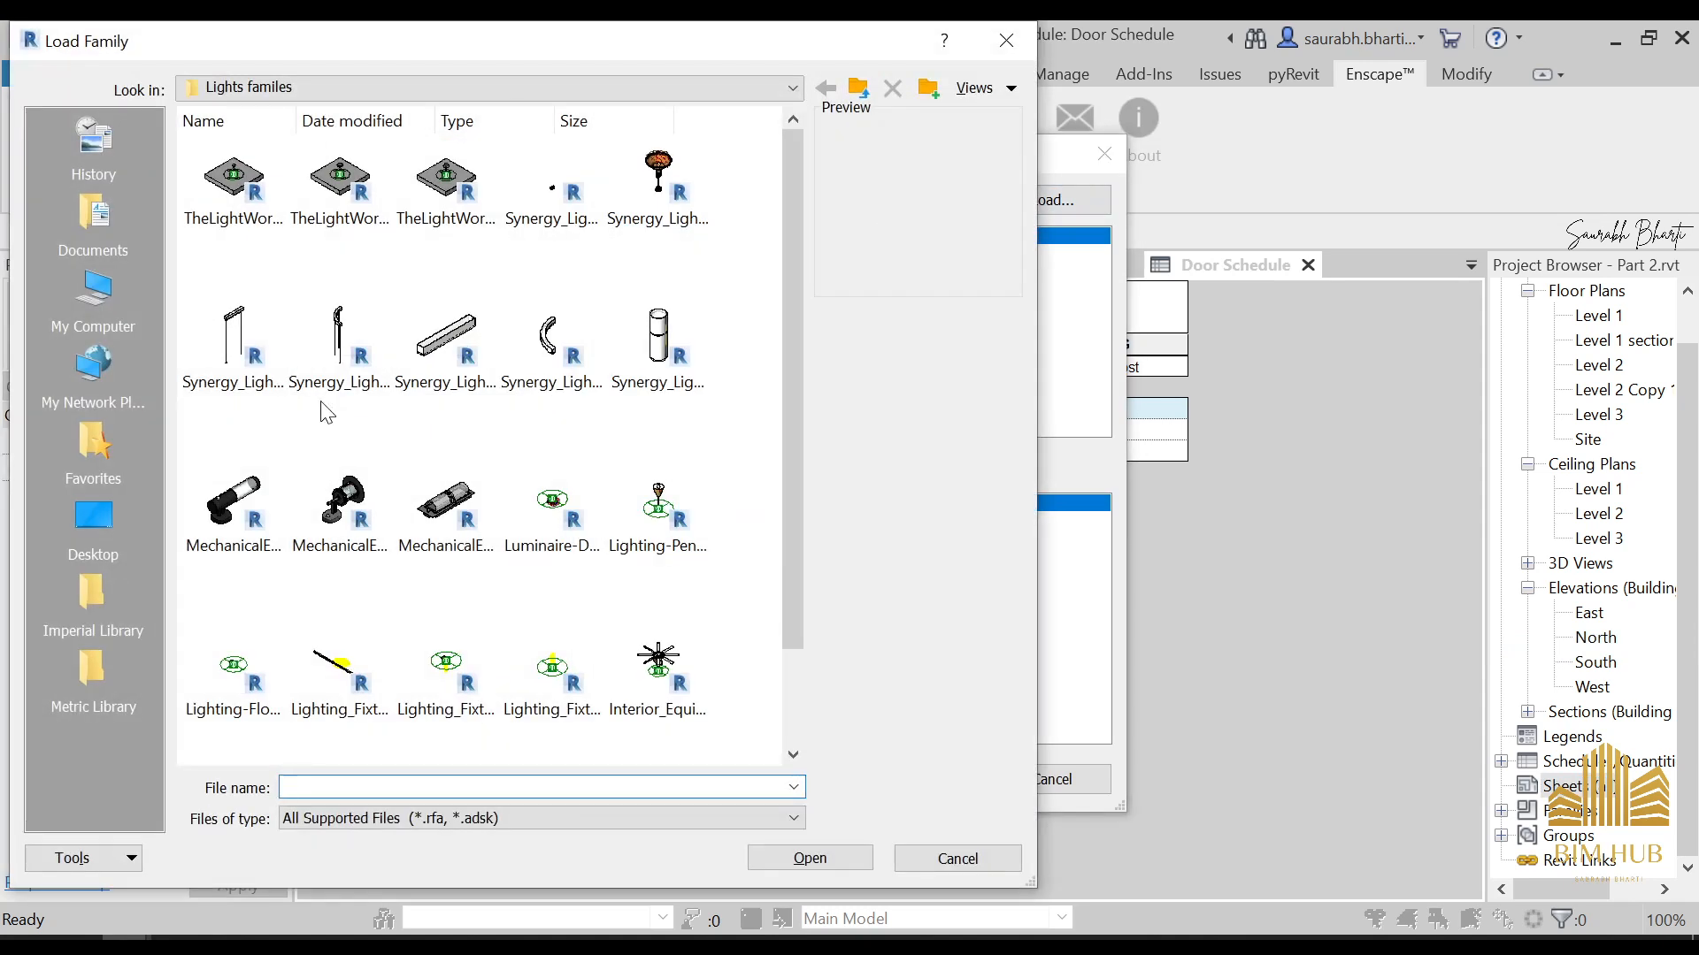
click(88, 522)
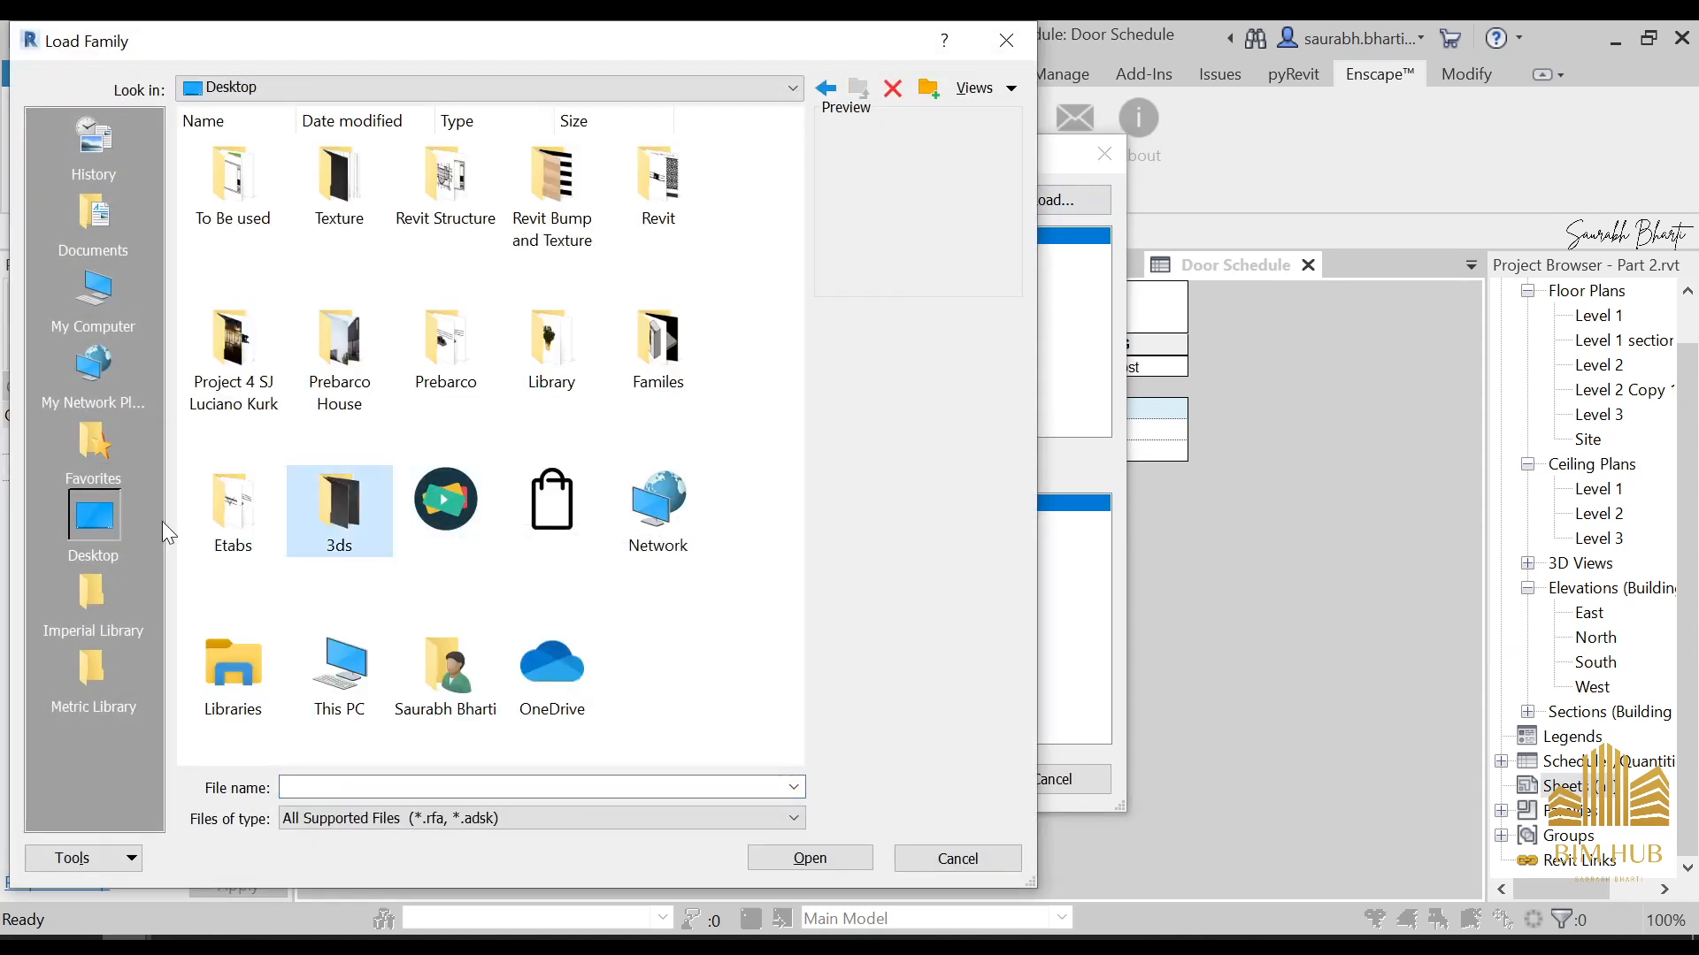
double_click(658, 350)
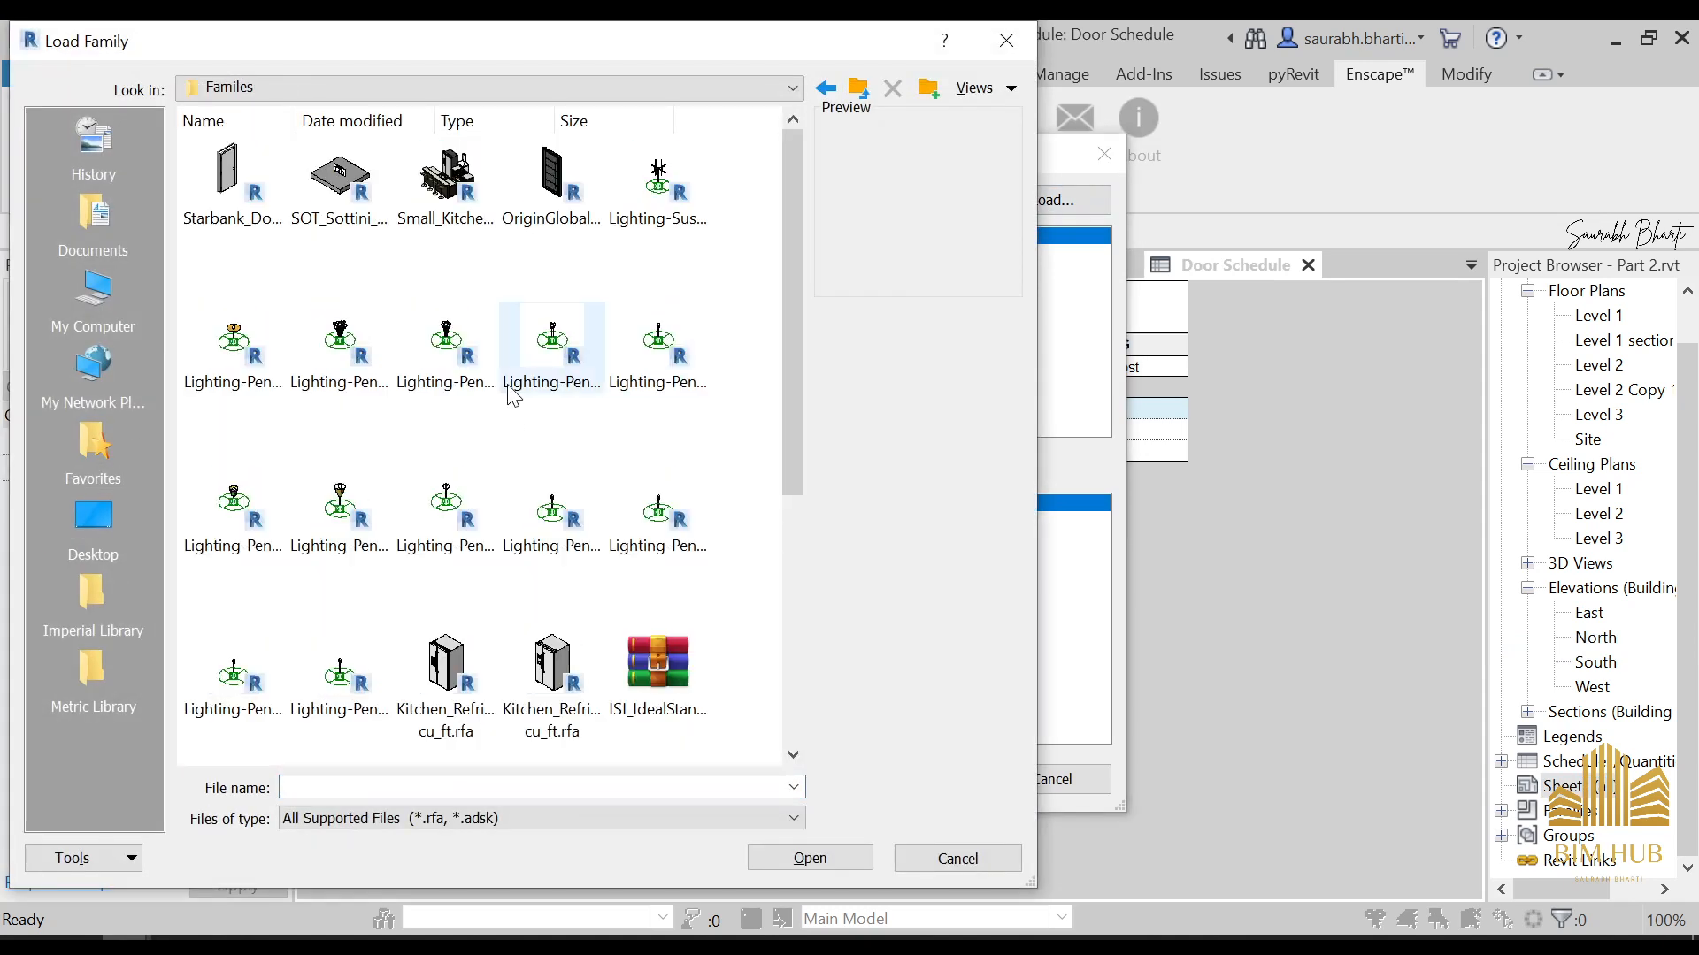
key(BackSpace)
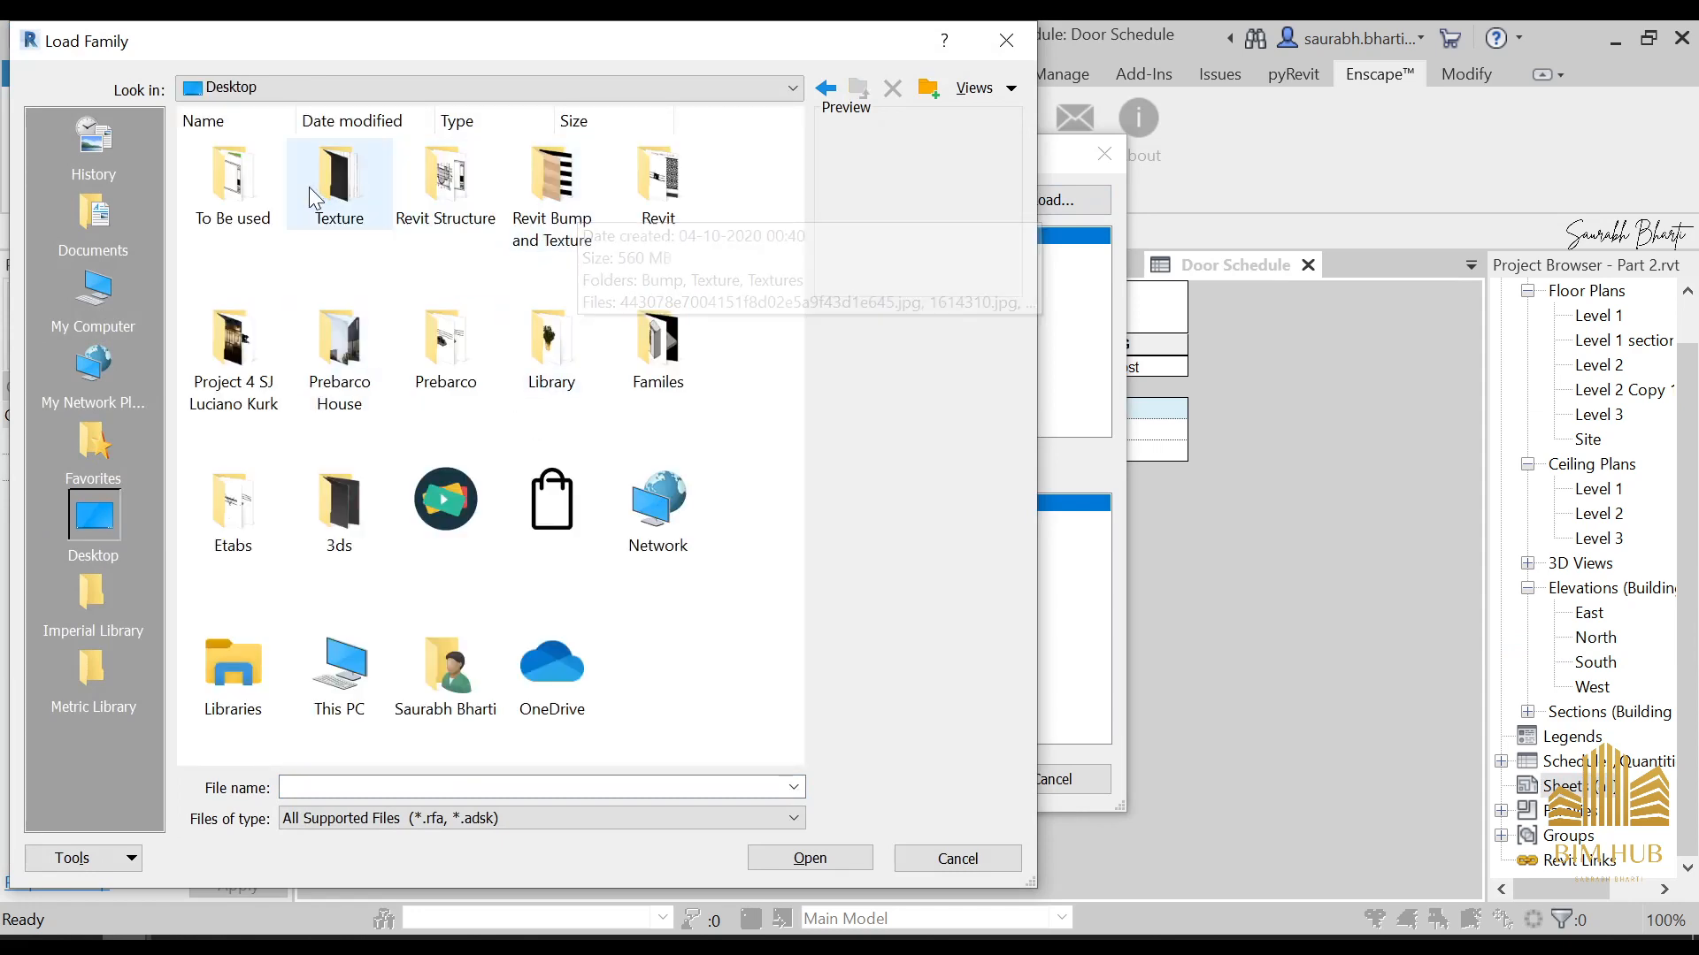
double_click(235, 181)
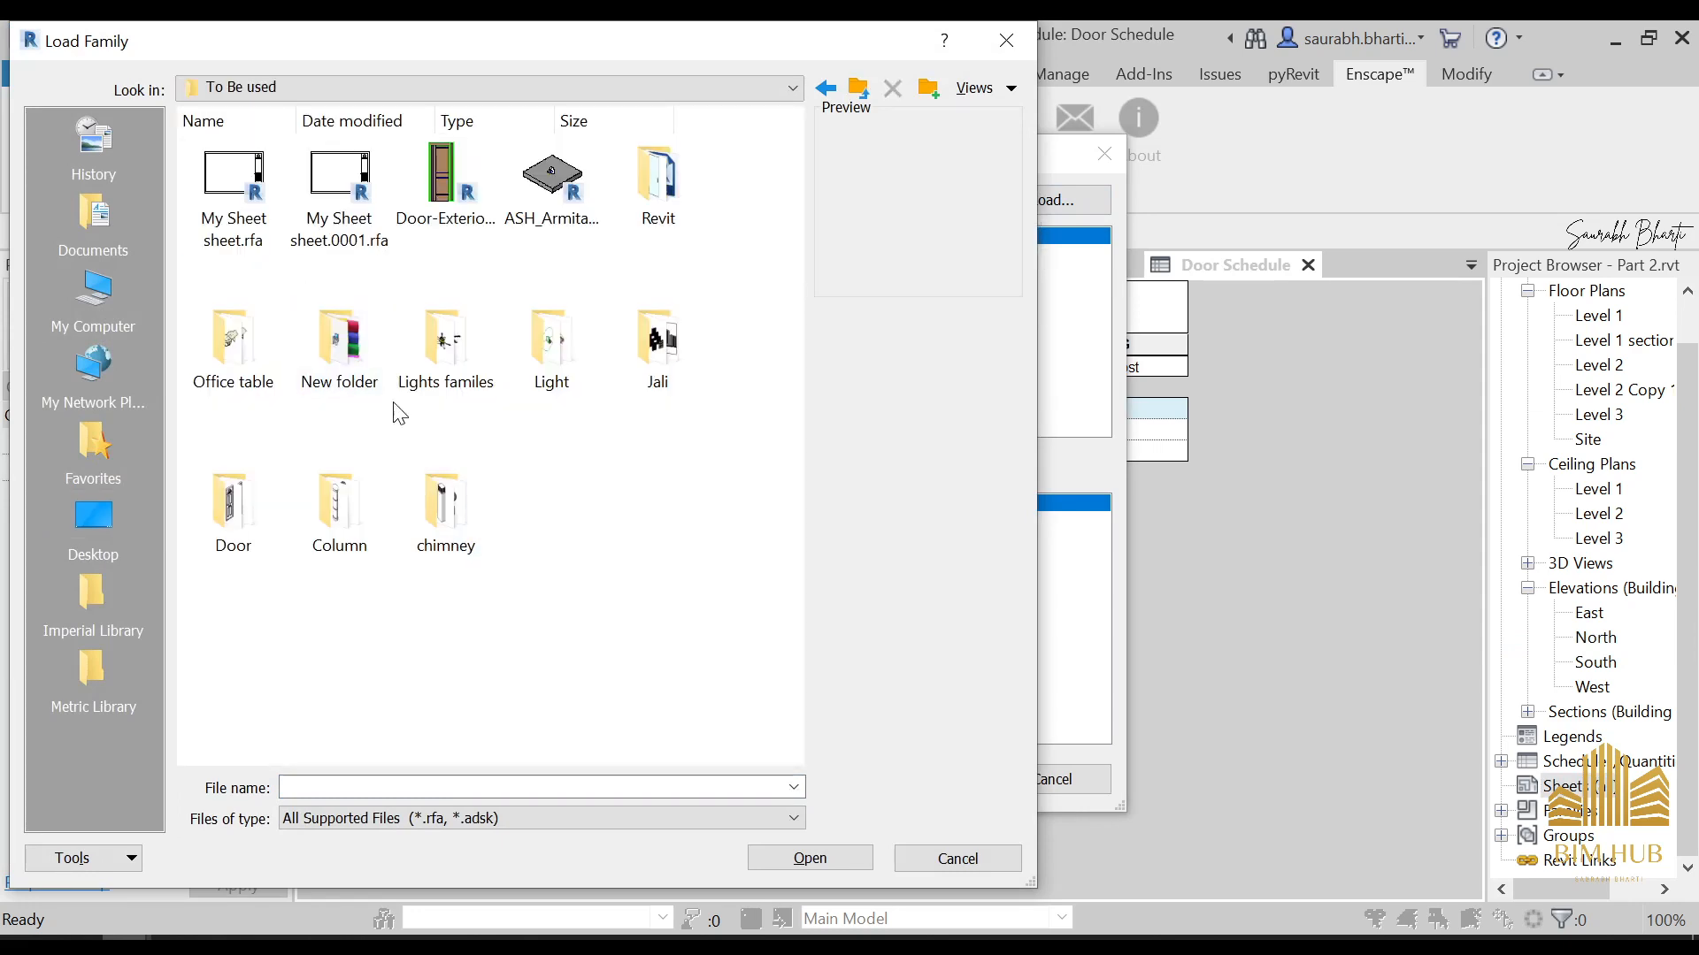
click(329, 266)
double_click(329, 267)
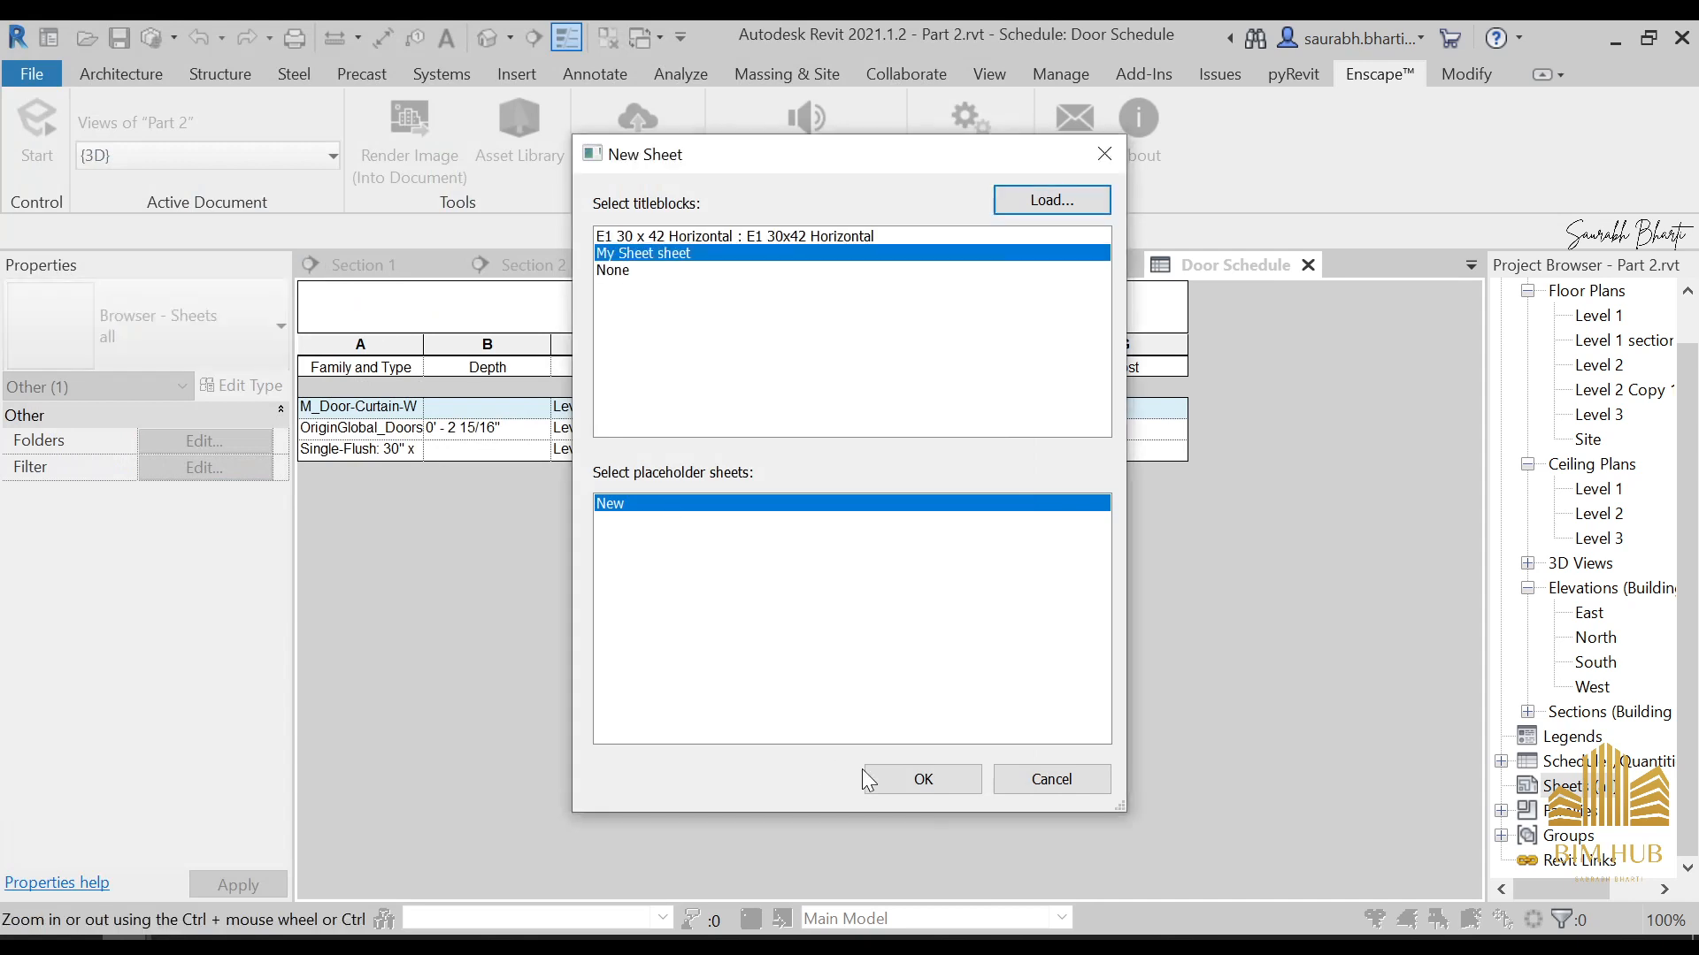
click(920, 778)
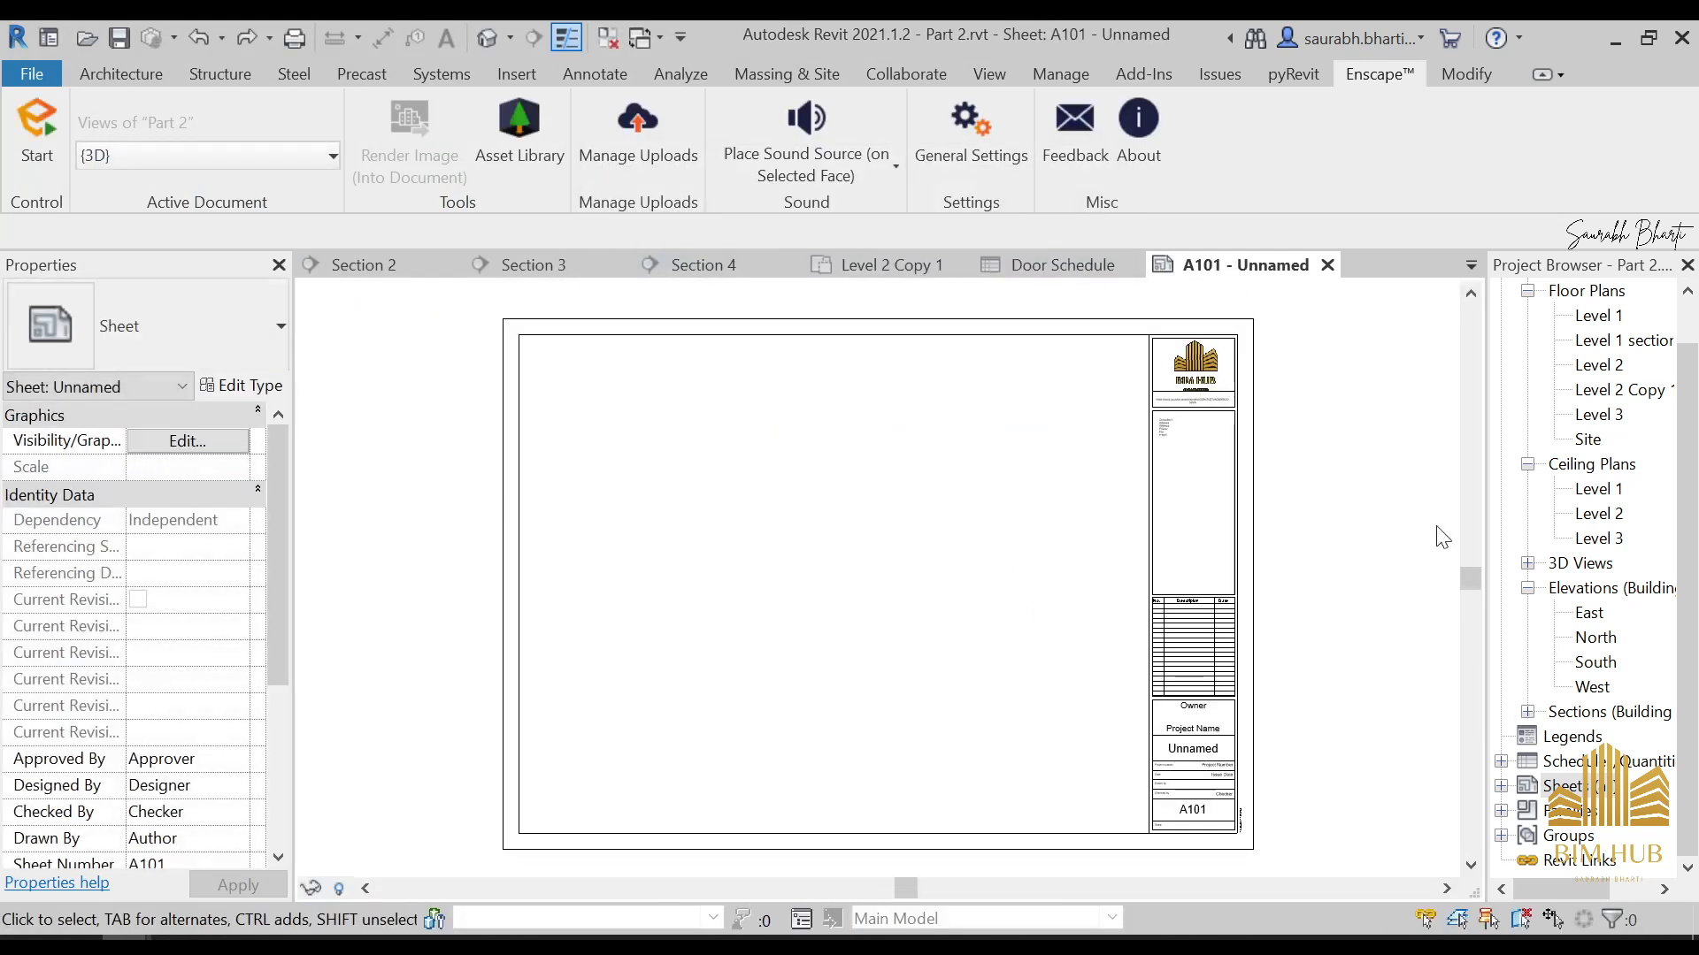
Place the Level 1 section floor plan on sheet A101
scroll(1627, 362, up, 2)
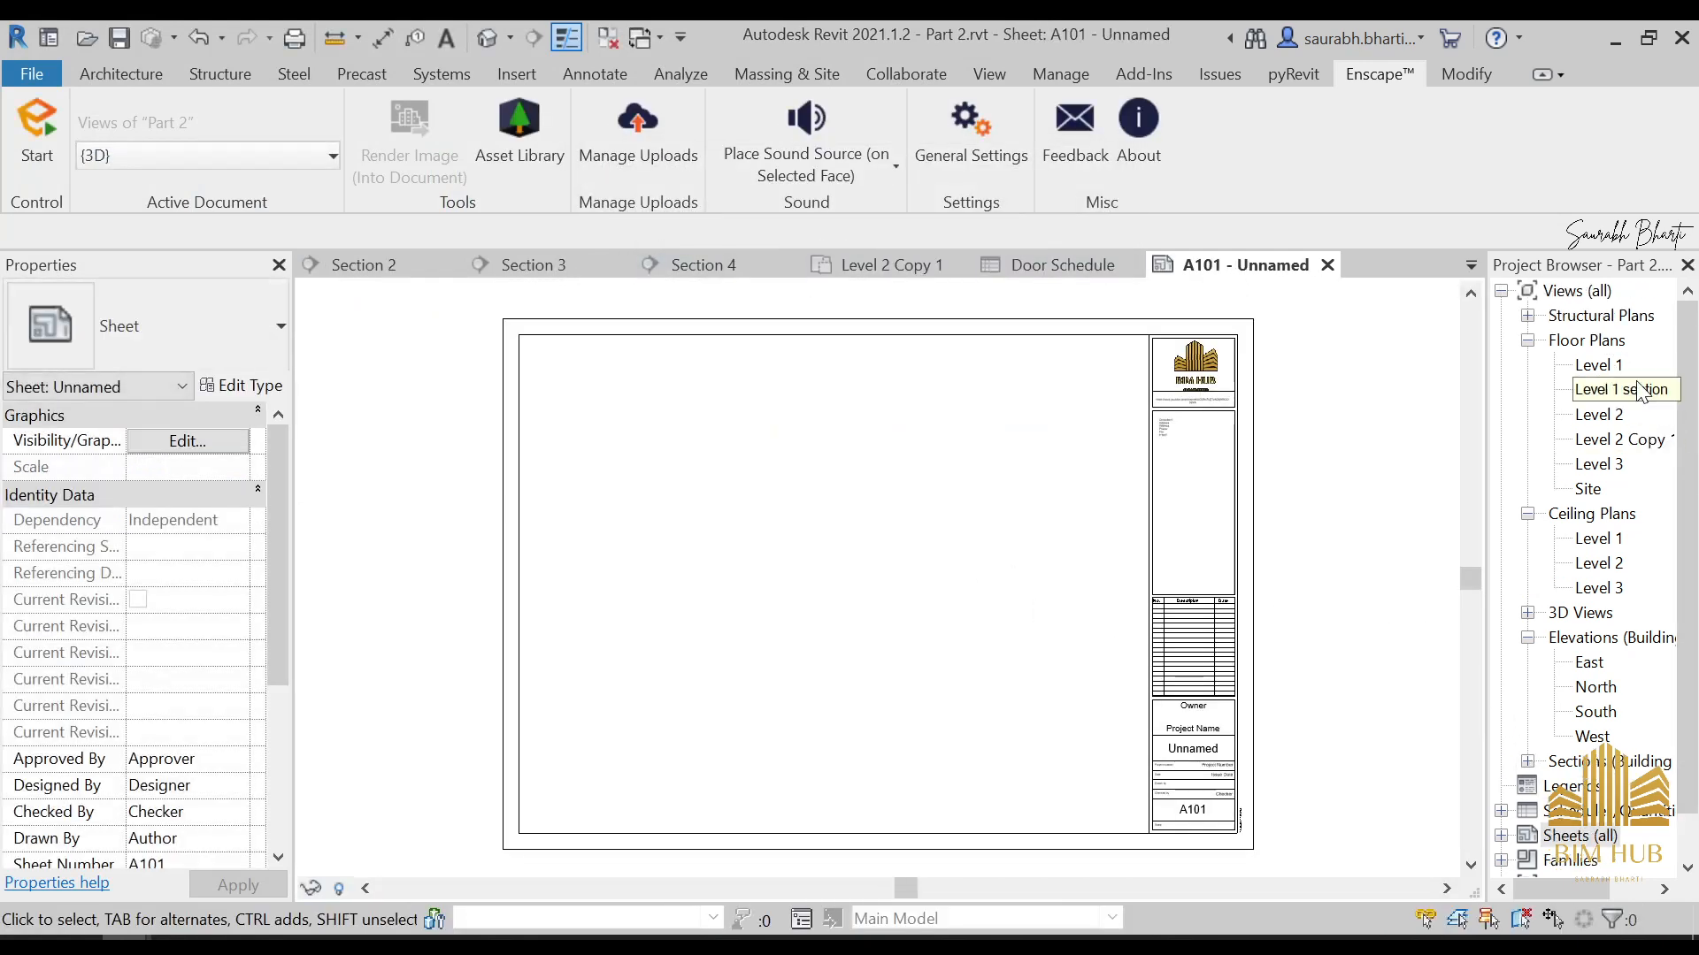
drag(1636, 390, 819, 475)
drag(653, 475, 683, 493)
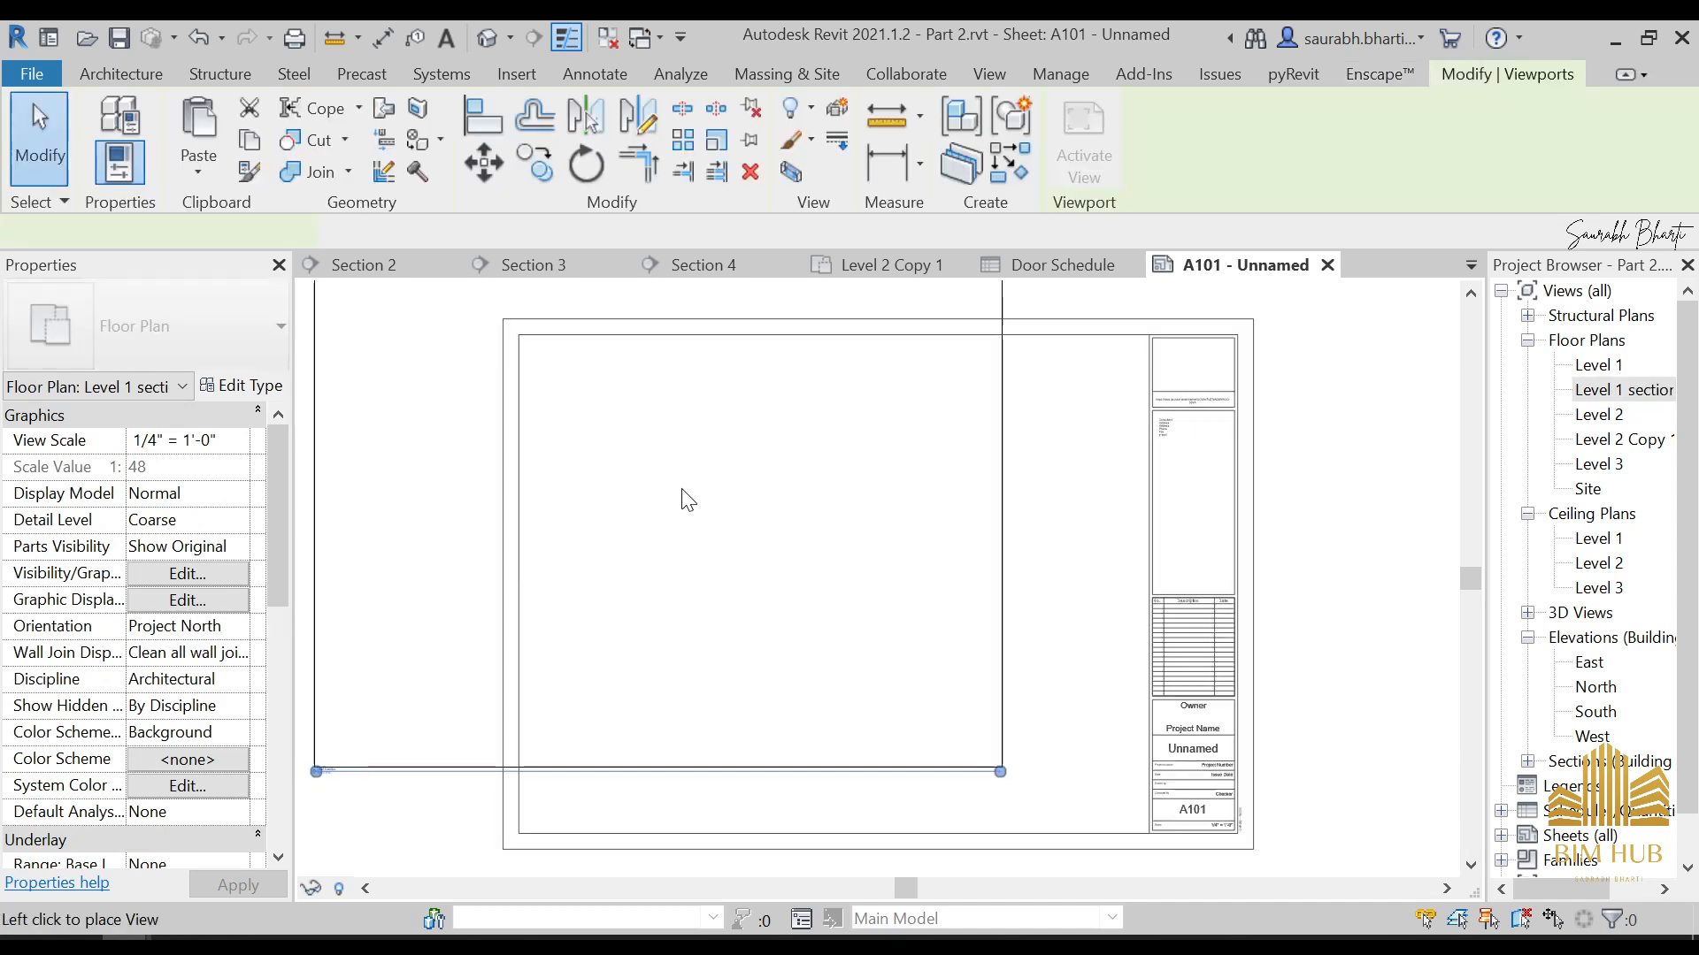
click(801, 540)
scroll(835, 500, down, 3)
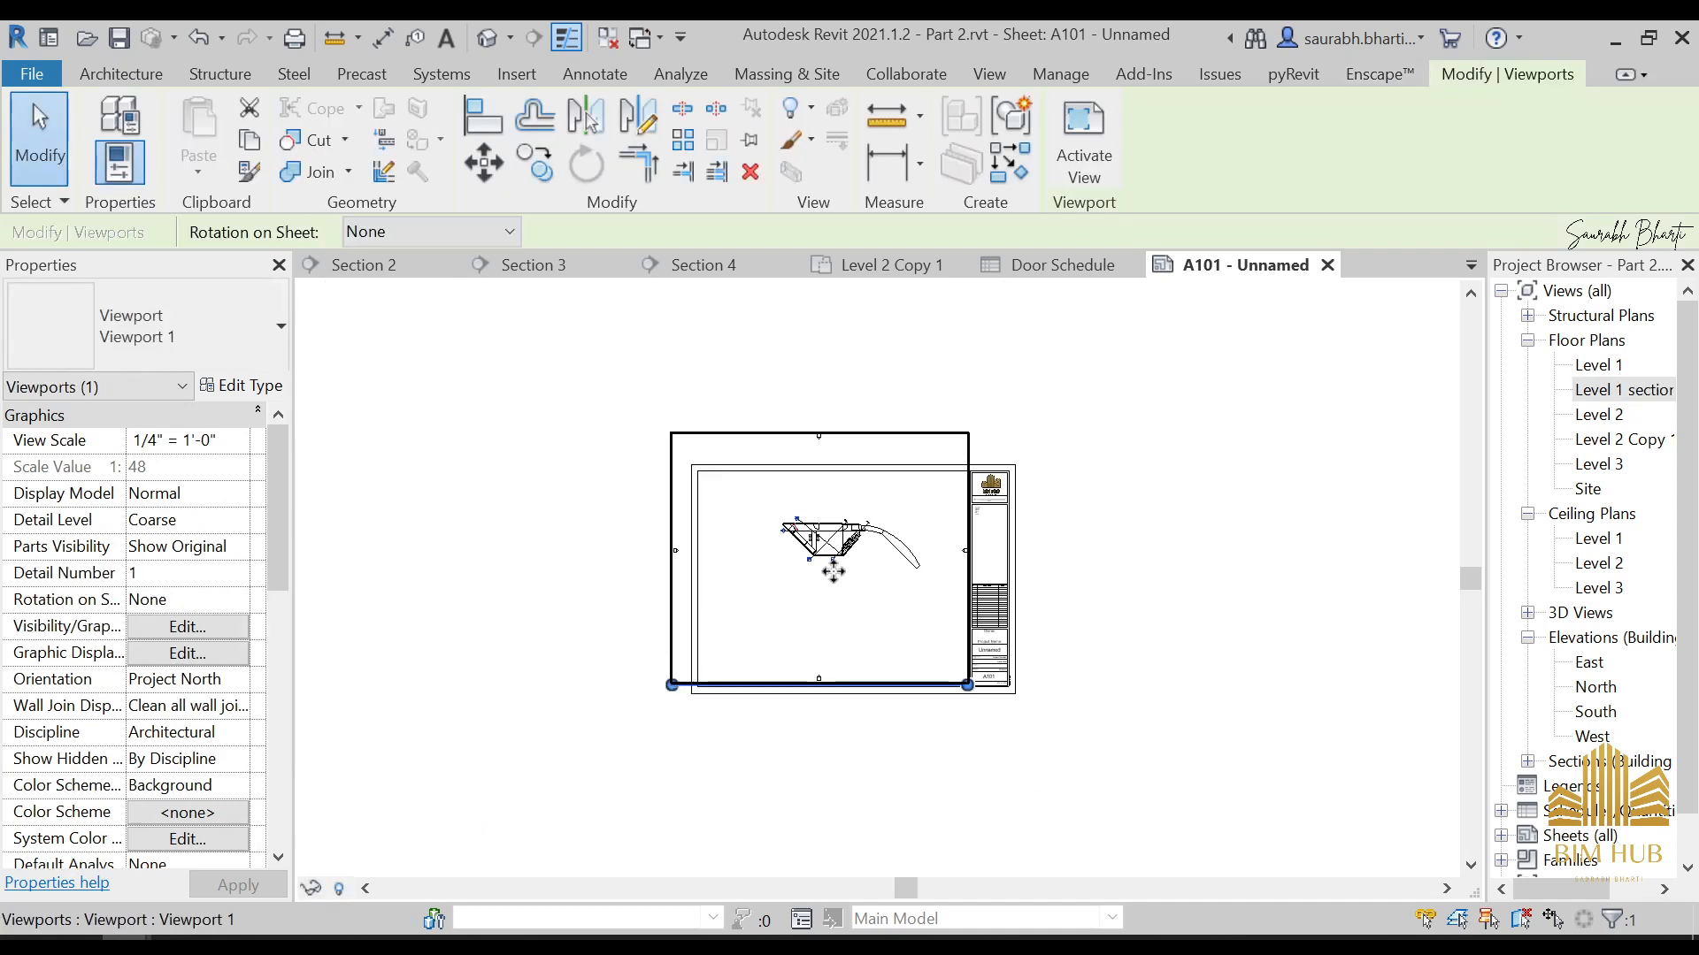
Open the Level 1 section floor plan and make its crop region visible
scroll(221, 681, down, 5)
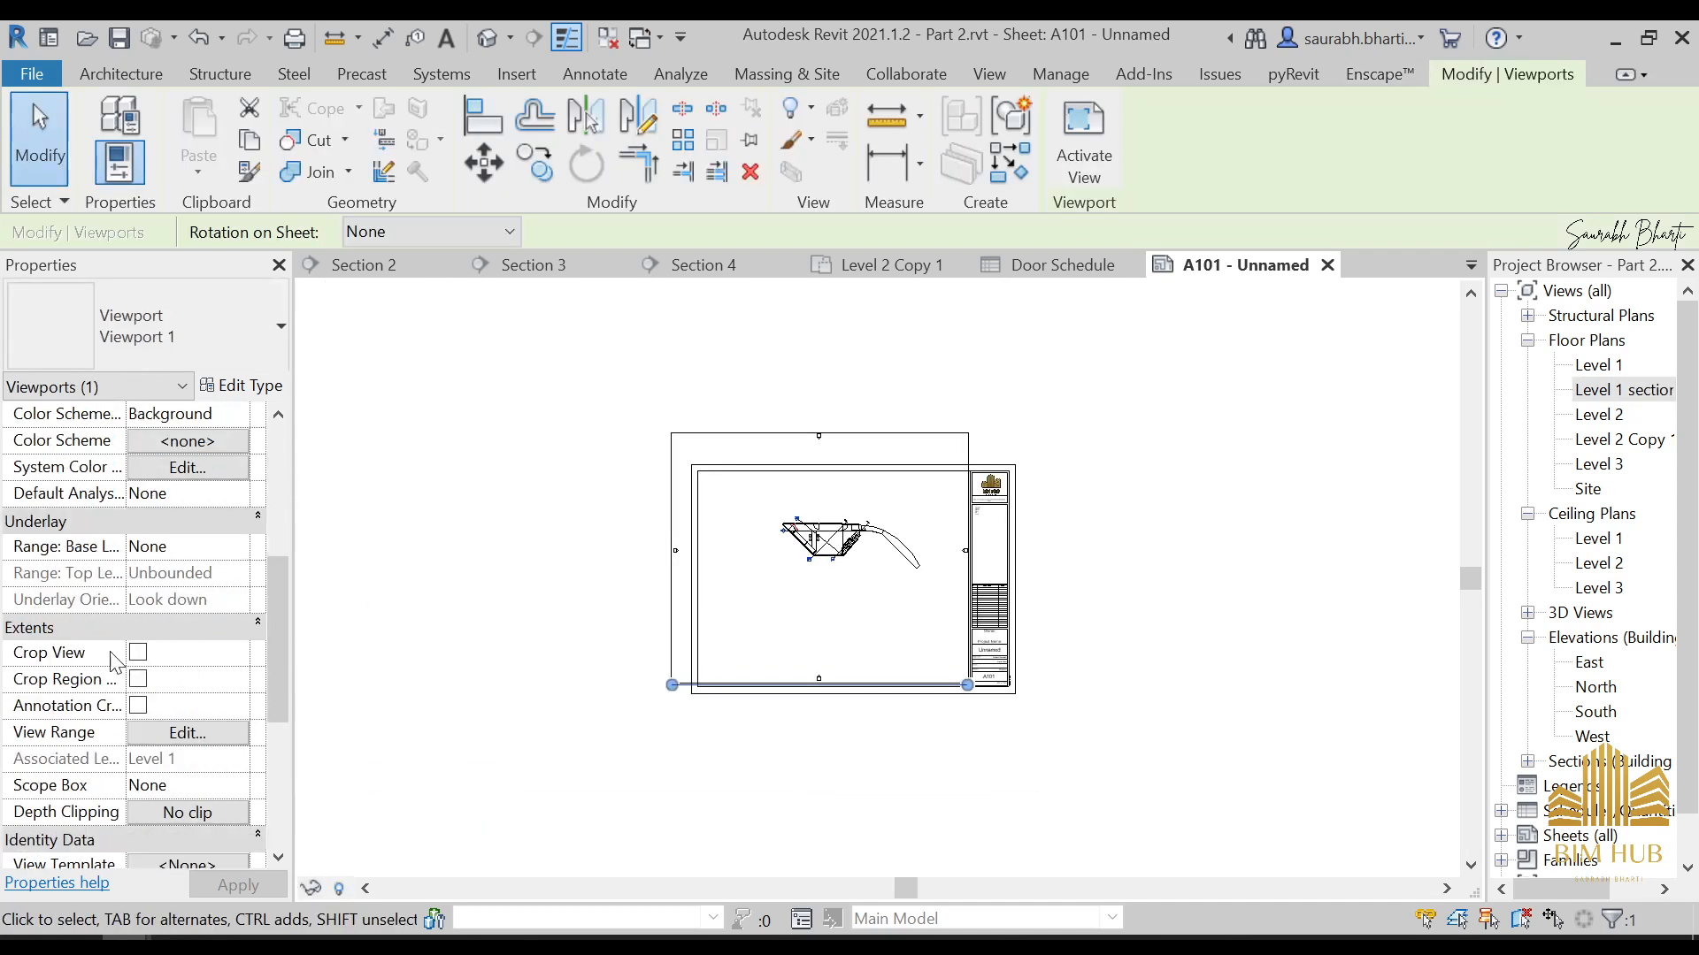
double_click(1621, 390)
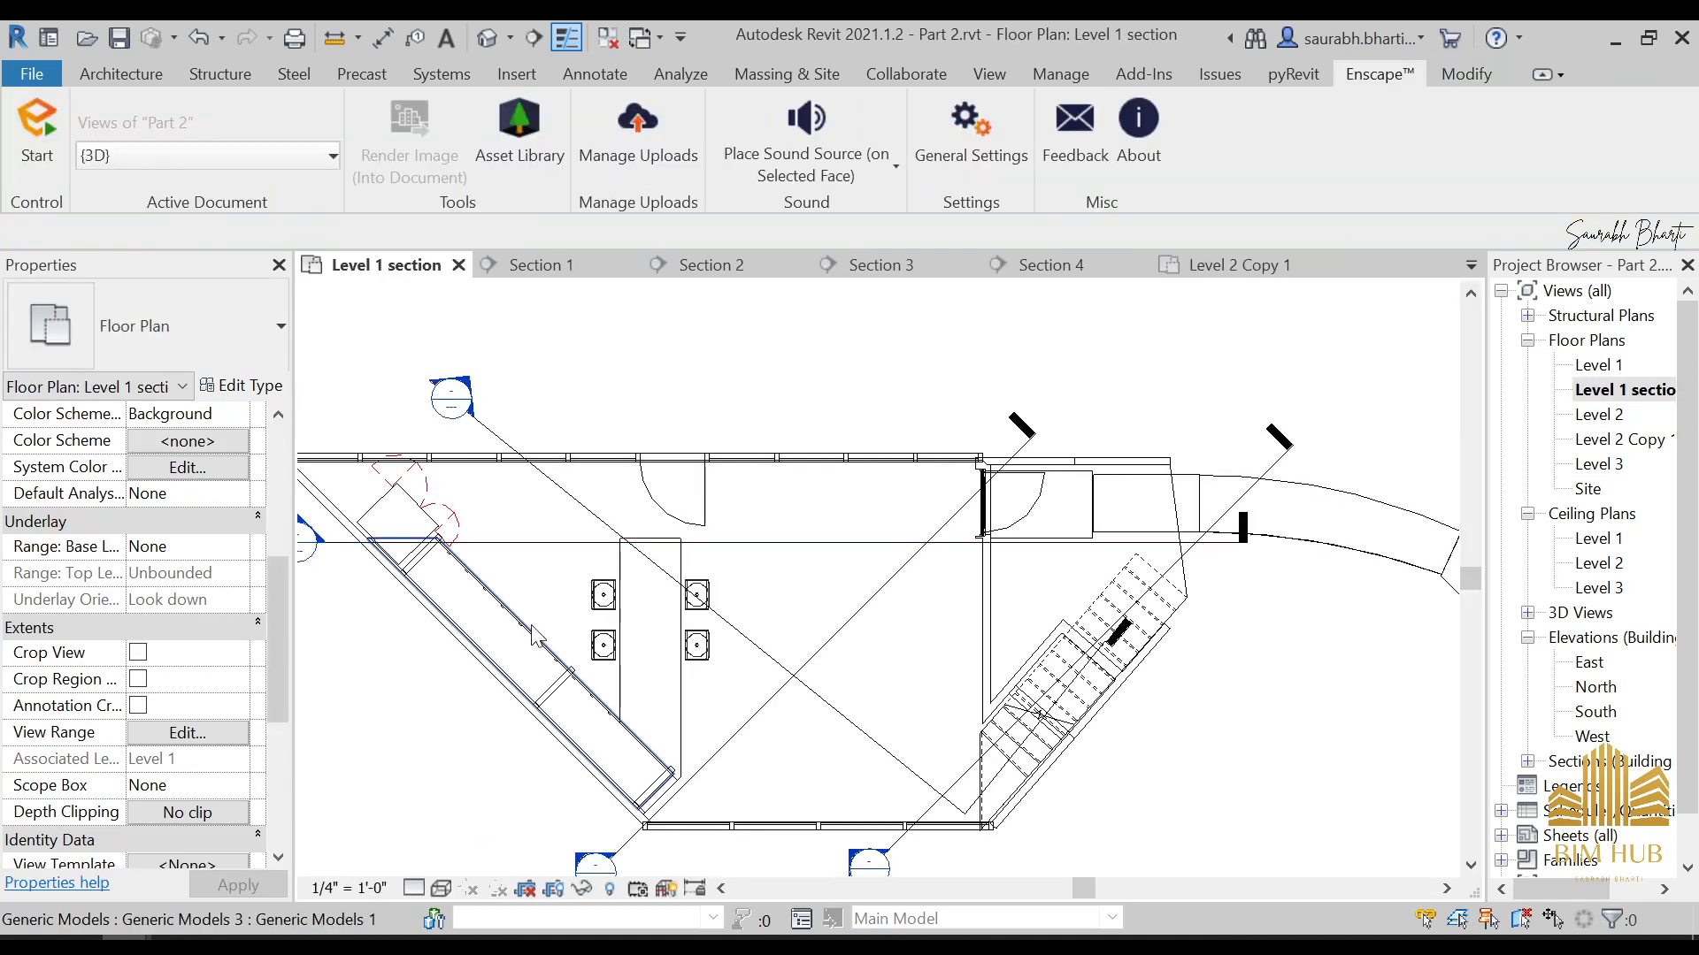
click(142, 637)
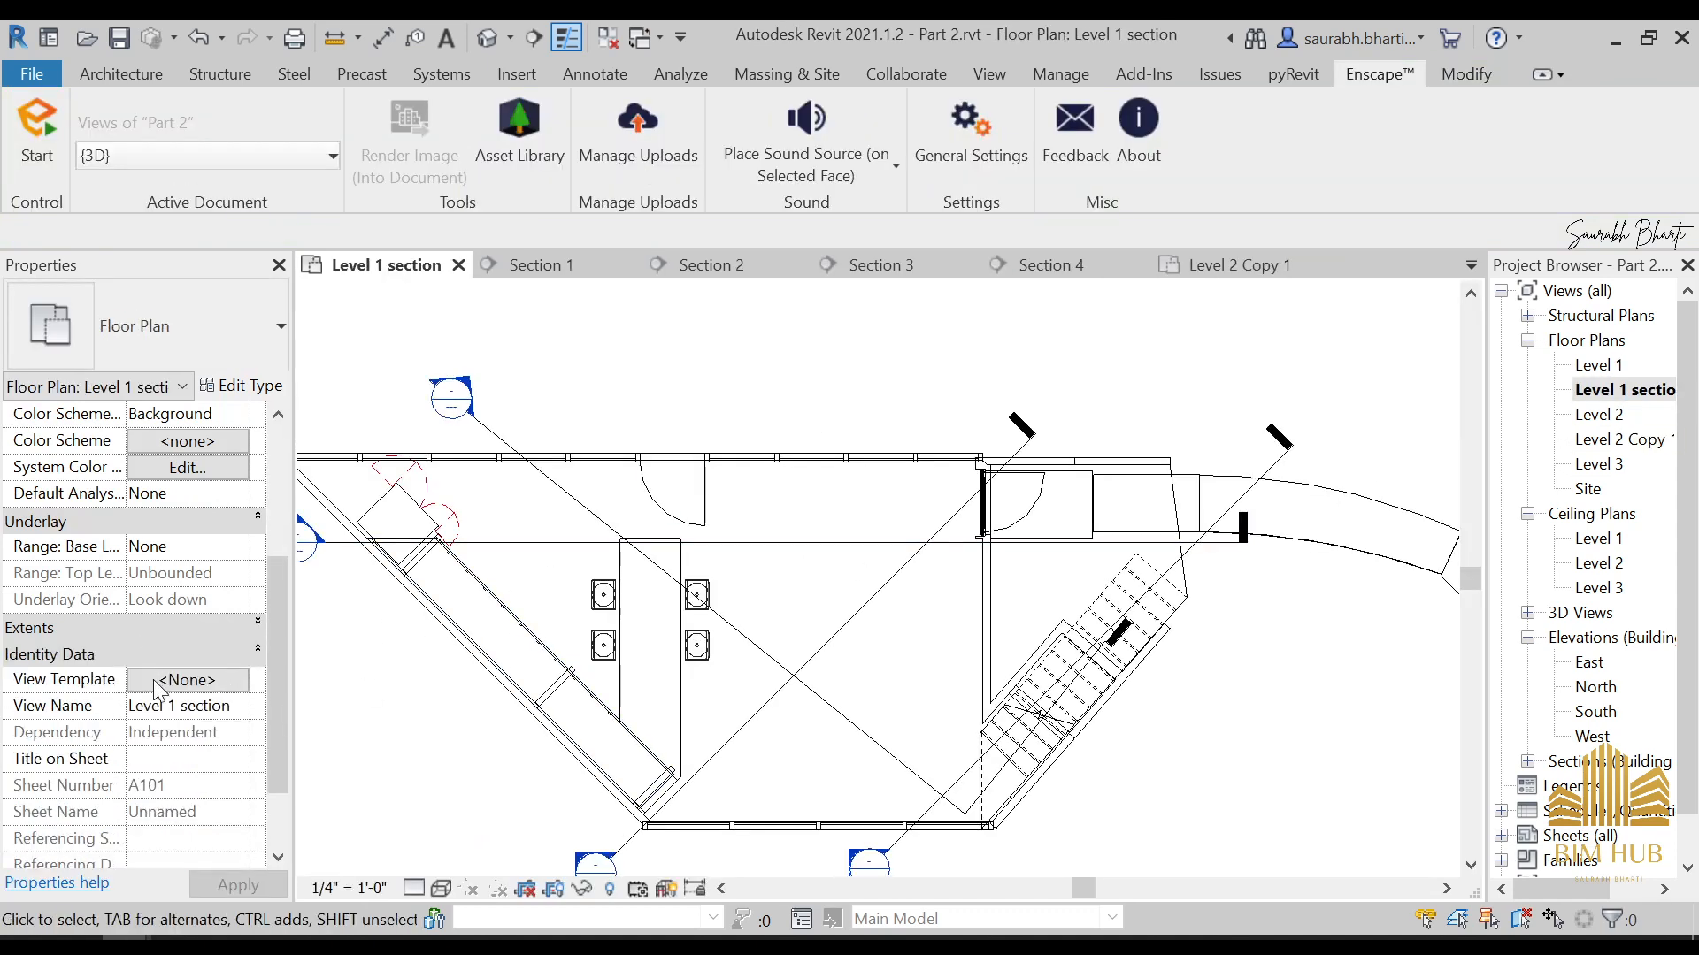
click(240, 634)
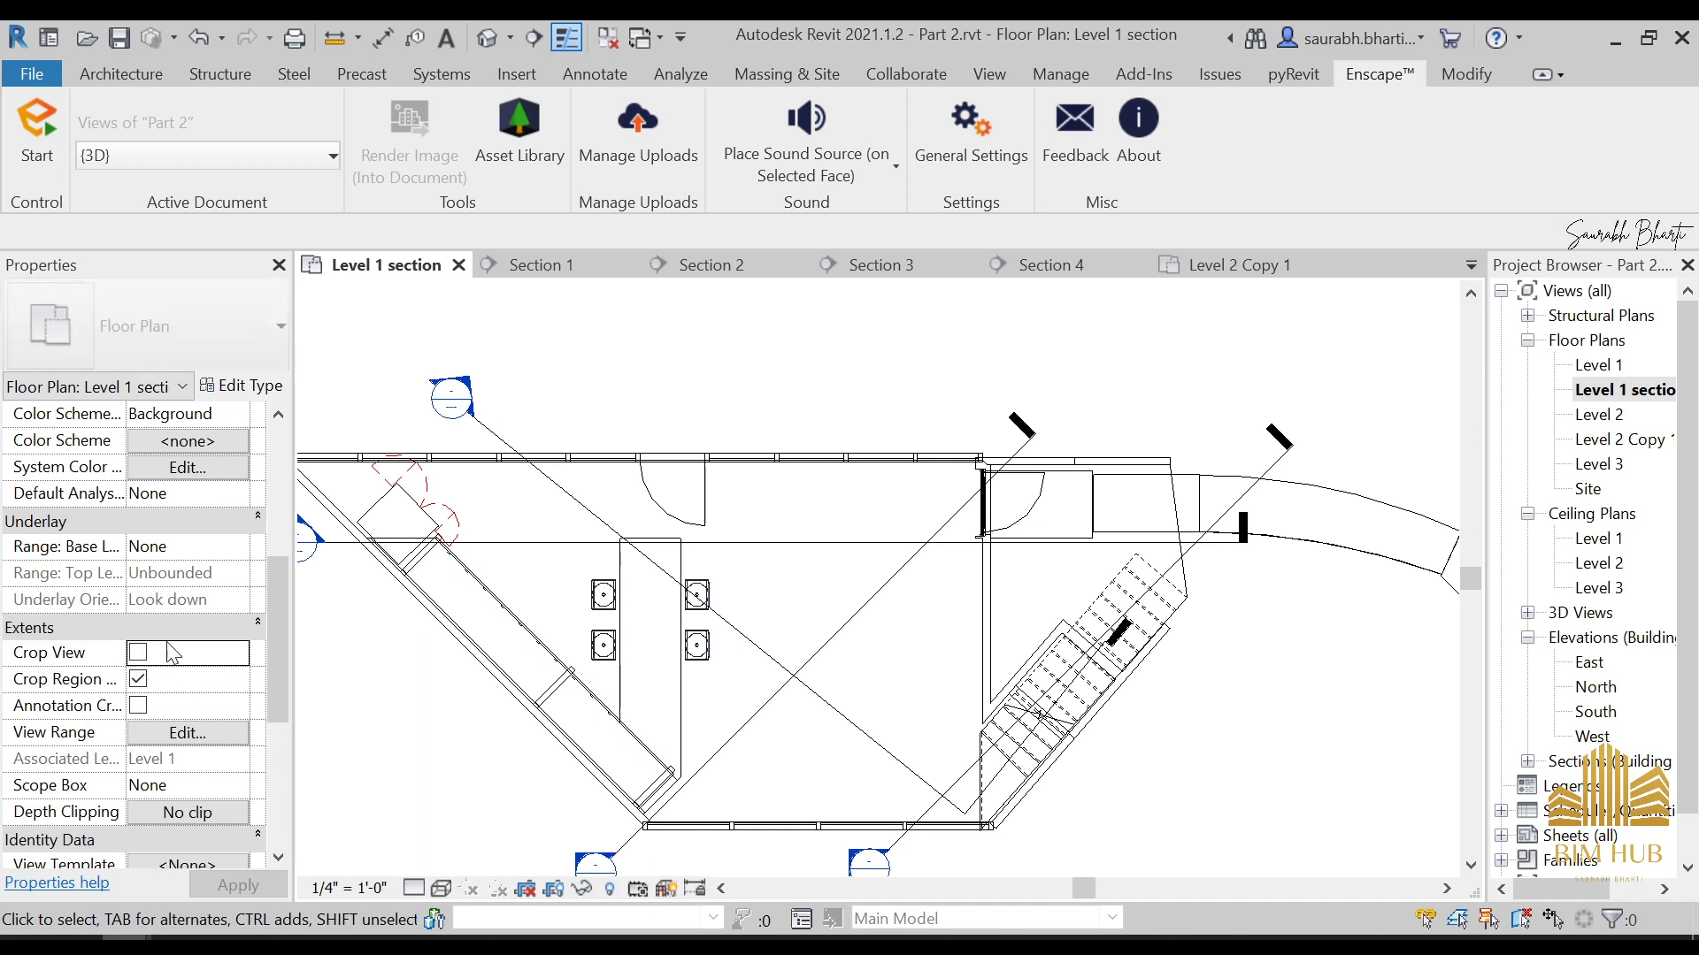
click(138, 652)
scroll(694, 490, down, 4)
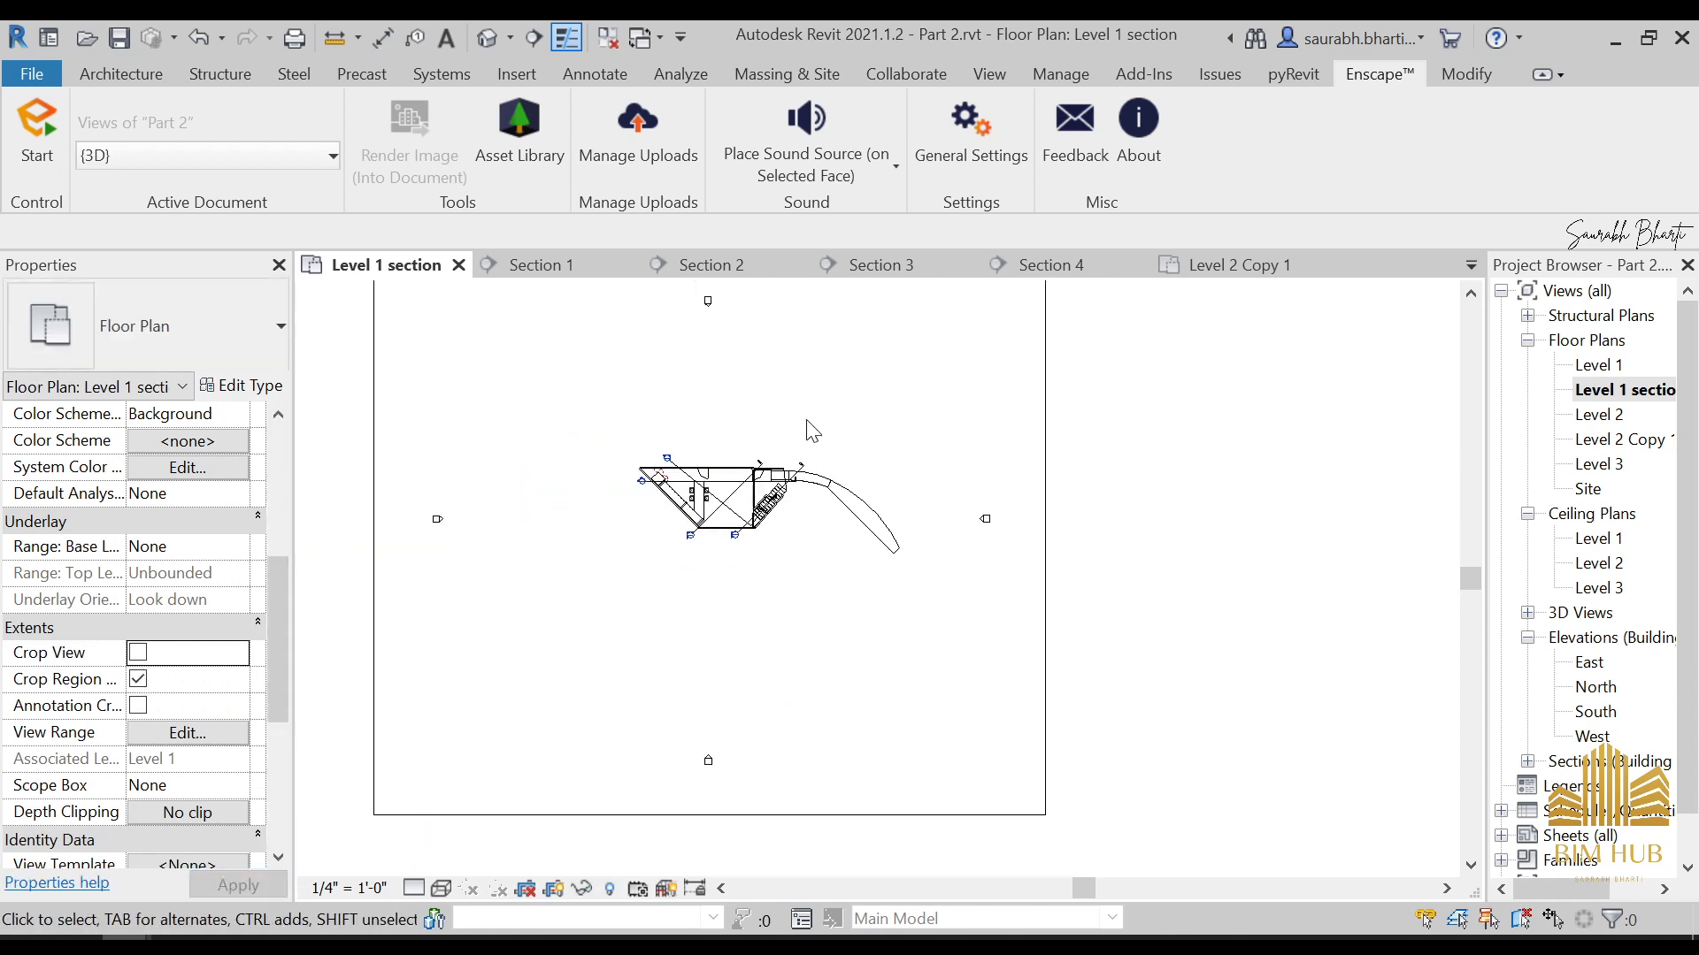
Shrink all four sides of the plan's crop region to fit closely around the house, leaving the curved path's end outside
click(892, 395)
drag(832, 396, 840, 541)
scroll(842, 390, up, 2)
drag(833, 822, 833, 635)
drag(698, 585, 772, 587)
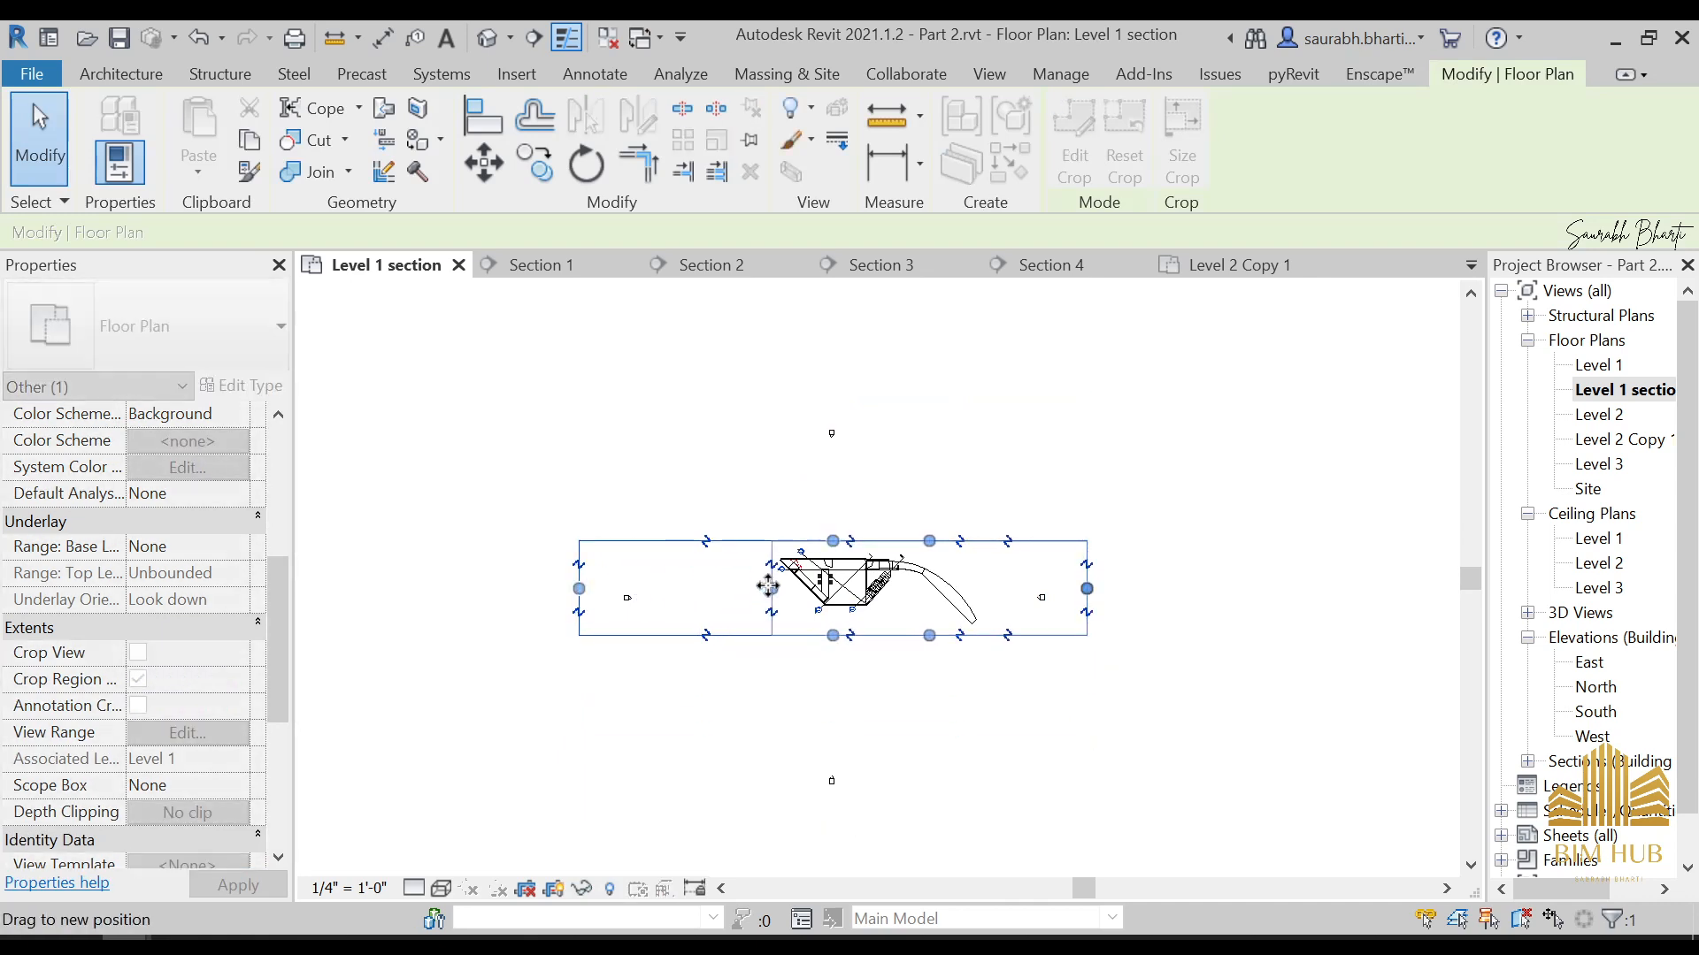
drag(1089, 589, 922, 562)
click(1070, 424)
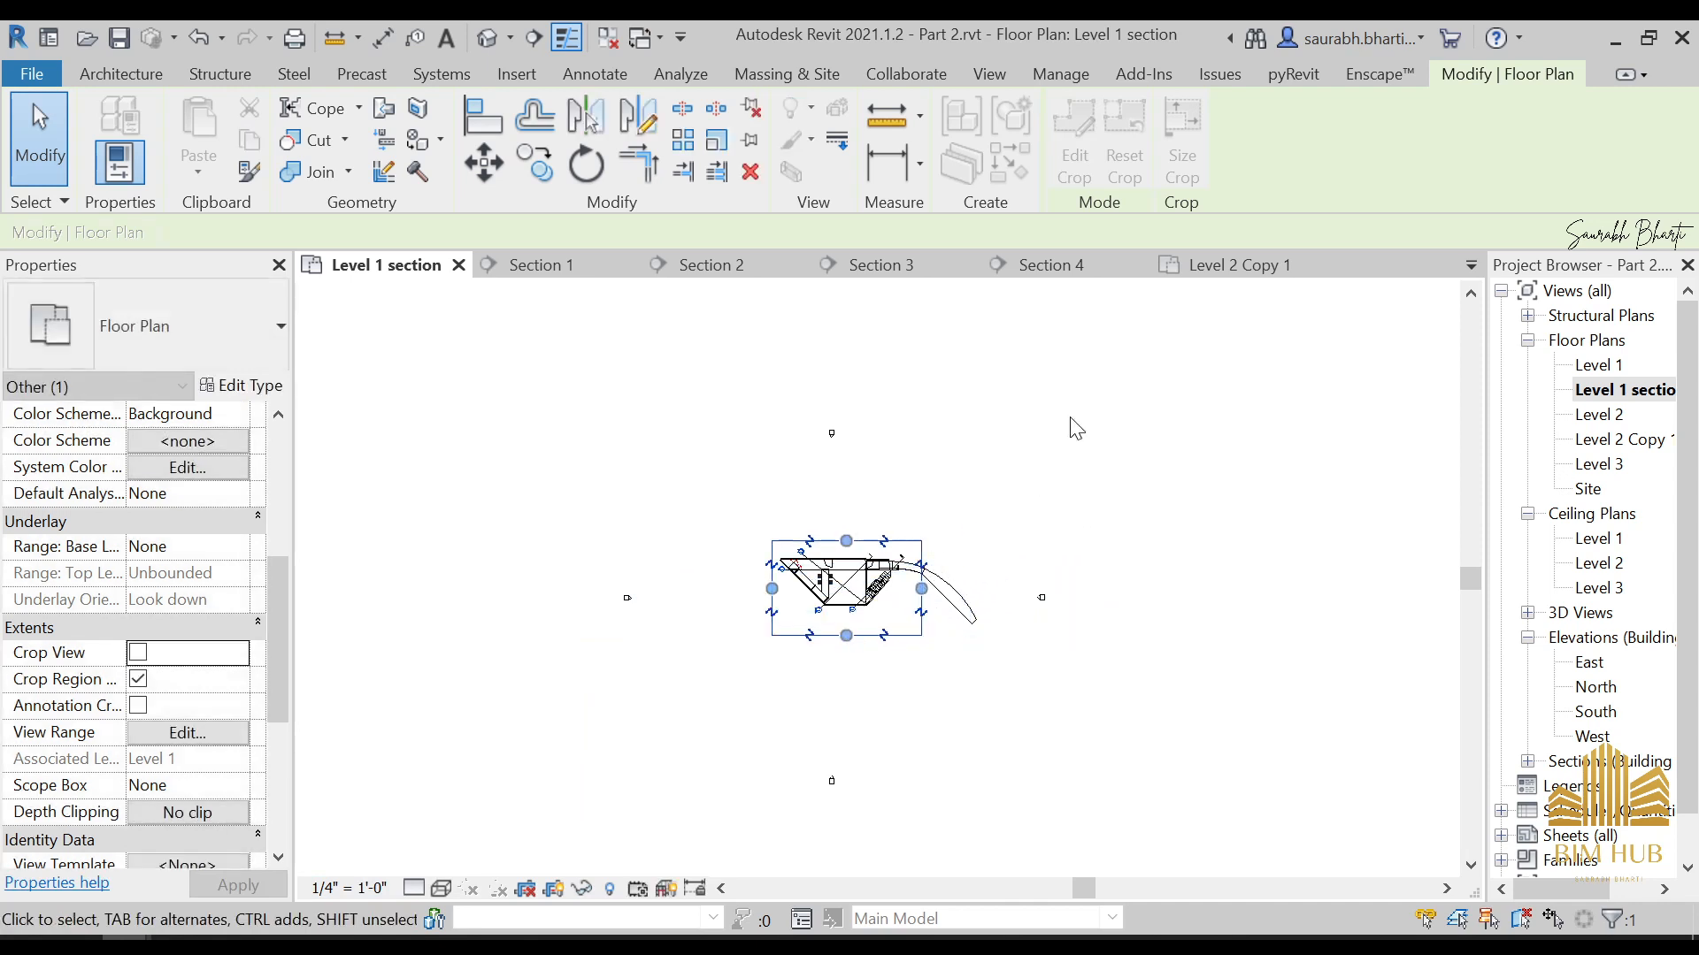
Return to sheet A101 and move the Level 1 section viewport so the plan sits in the upper-left area of the sheet frame
scroll(1615, 731, down, 2)
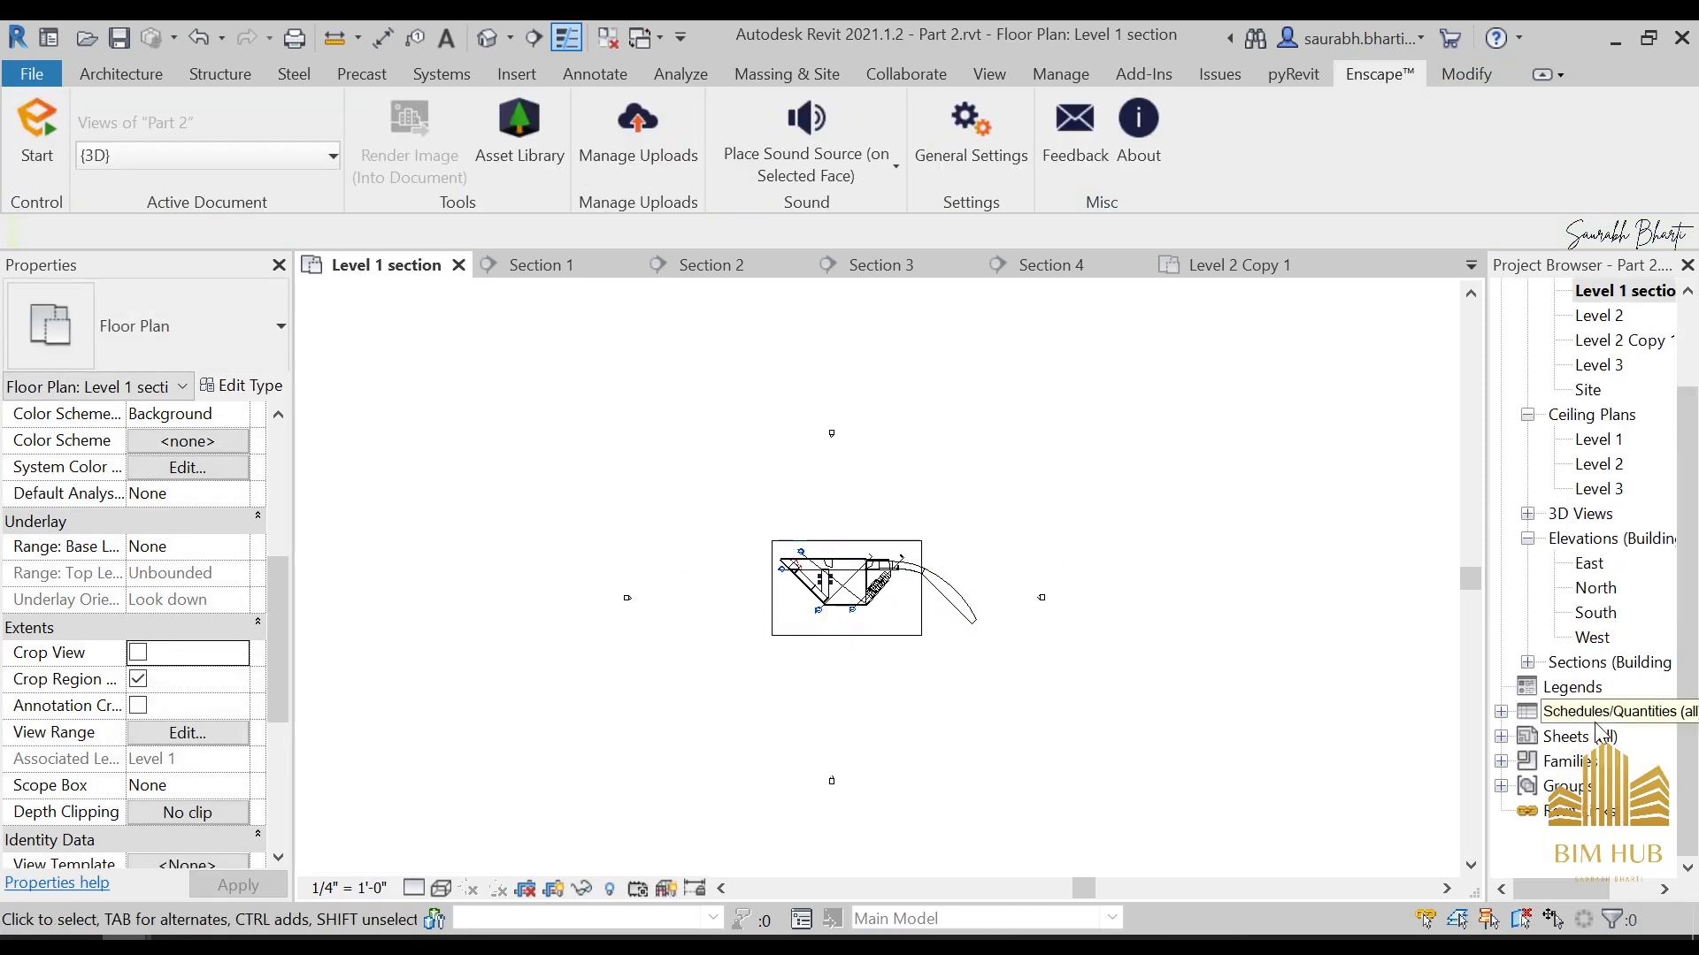
double_click(1590, 741)
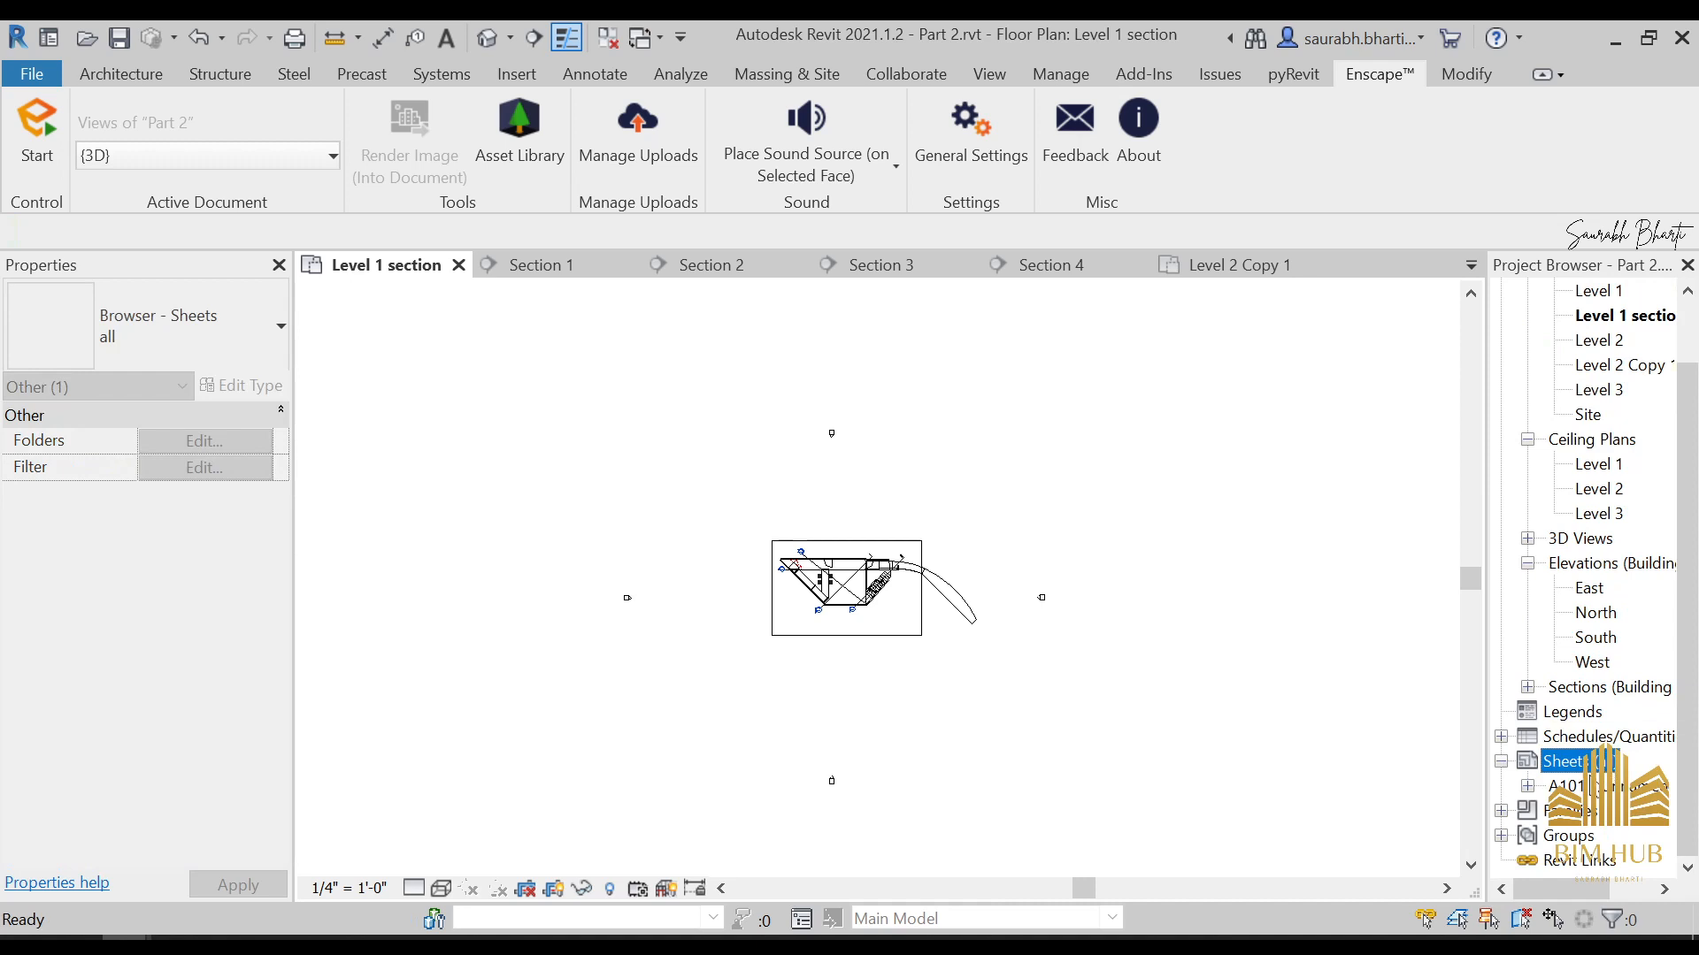
double_click(1570, 785)
scroll(1053, 615, up, 4)
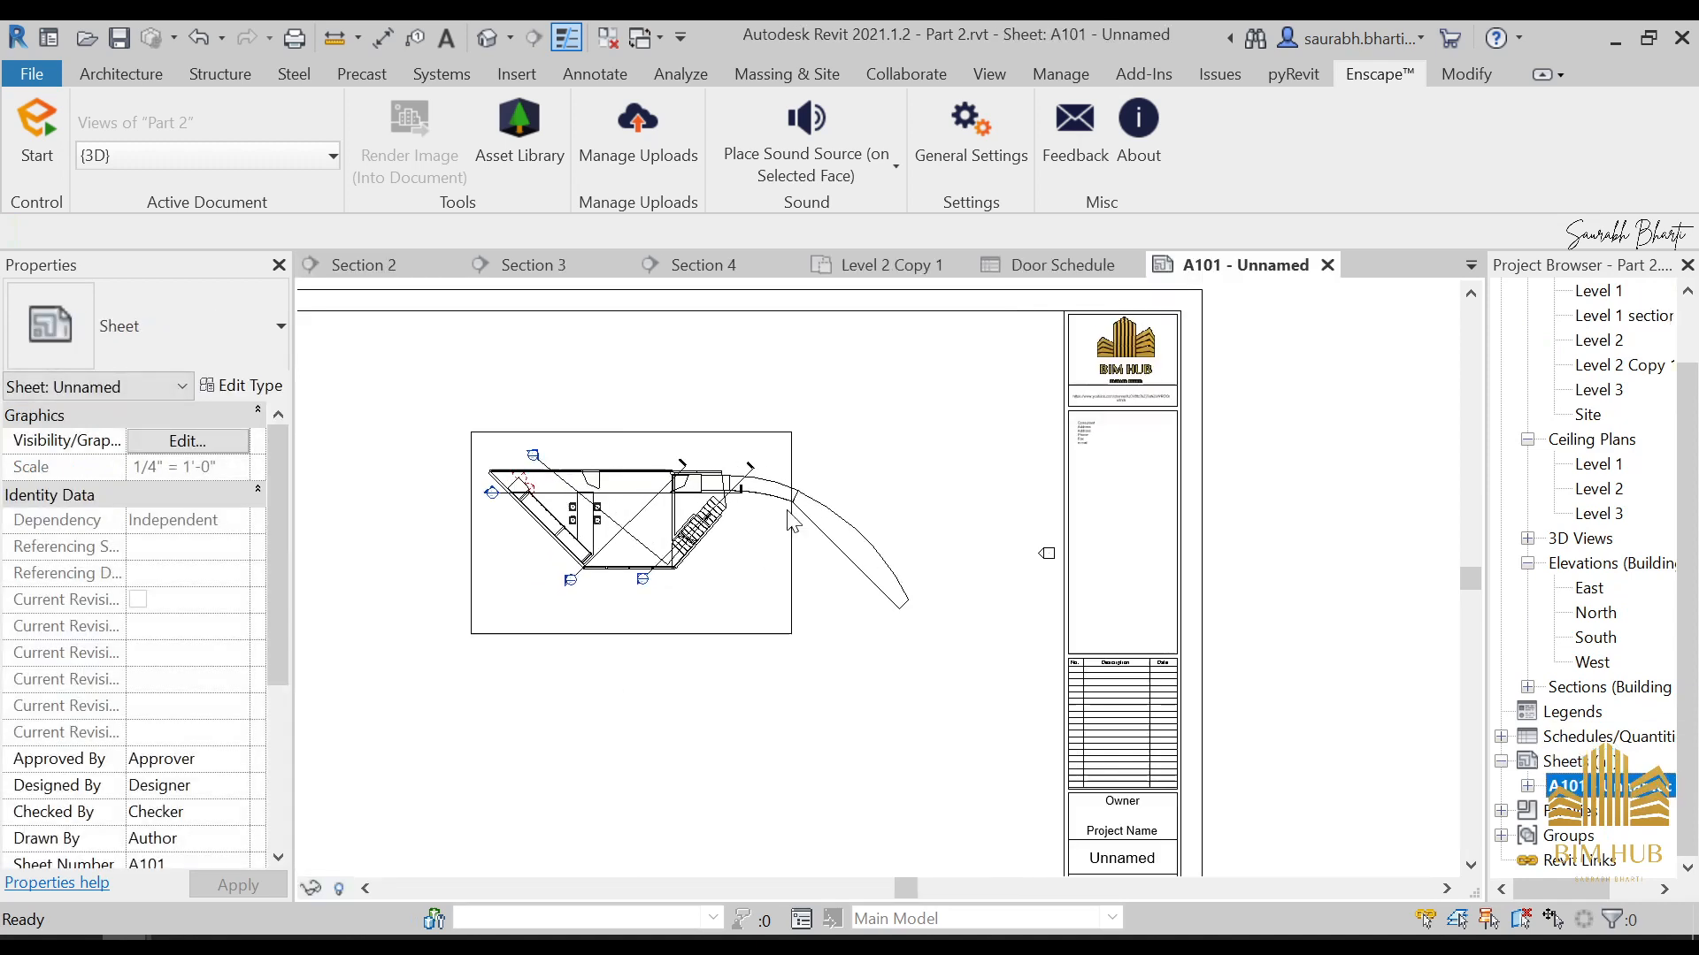
scroll(699, 438, down, 2)
click(676, 433)
drag(676, 432, 550, 382)
middle_drag(581, 453, 704, 532)
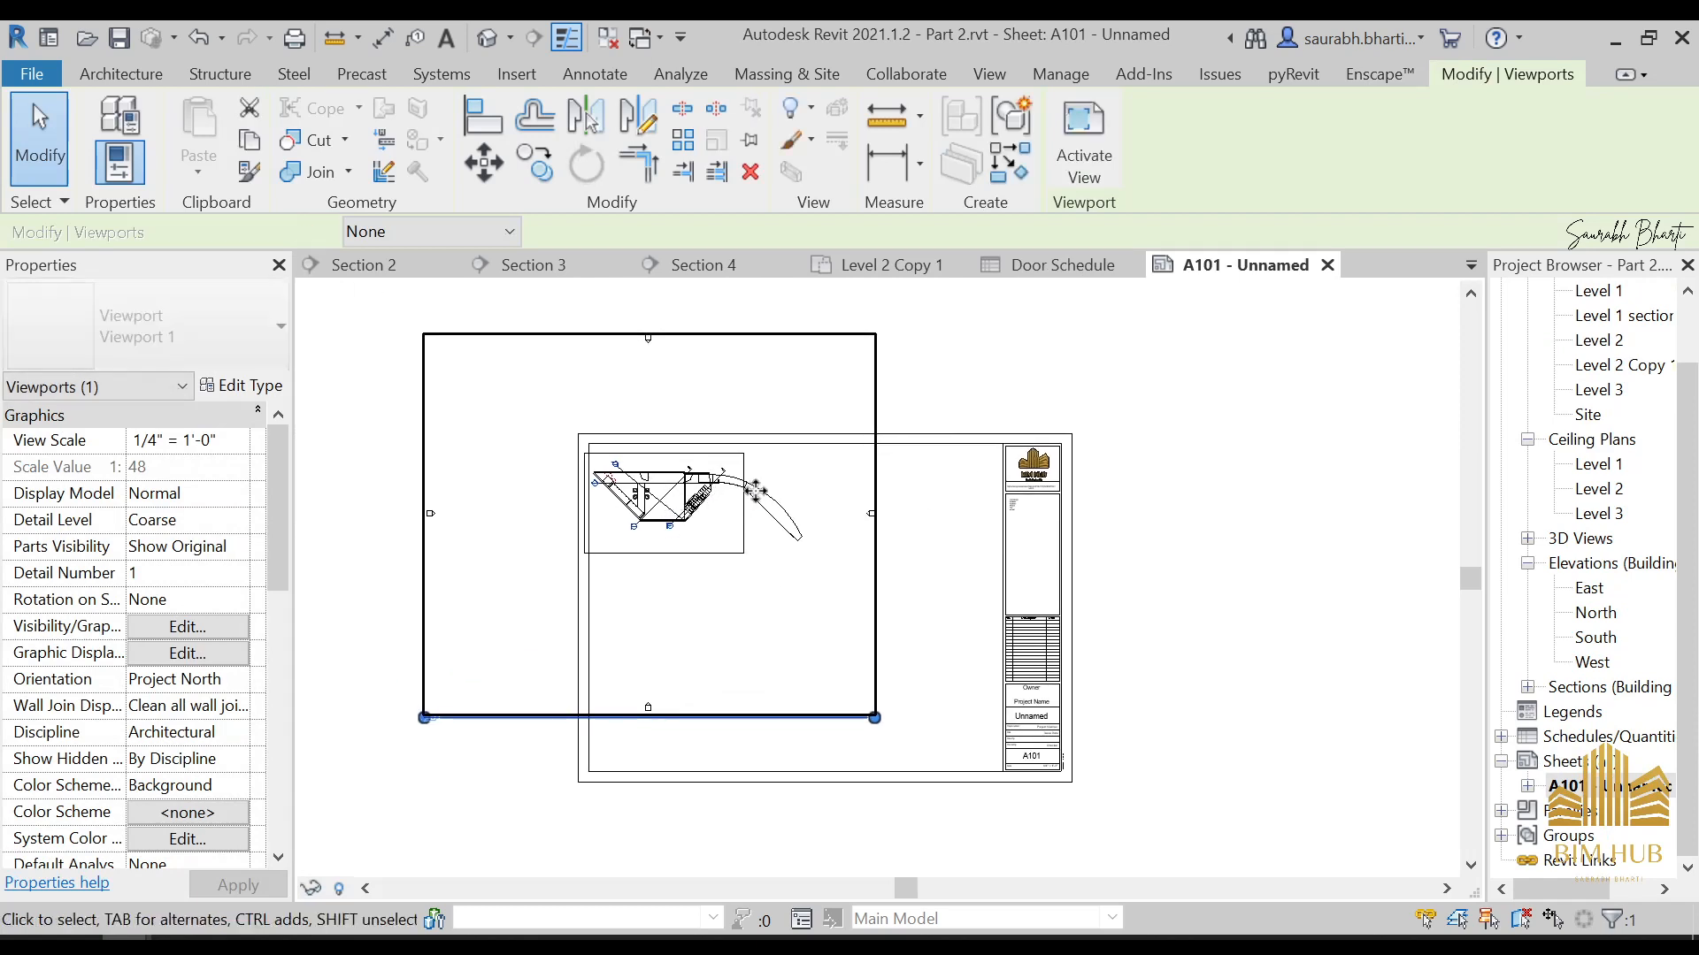
key(Right)
key(Right)
key(Escape)
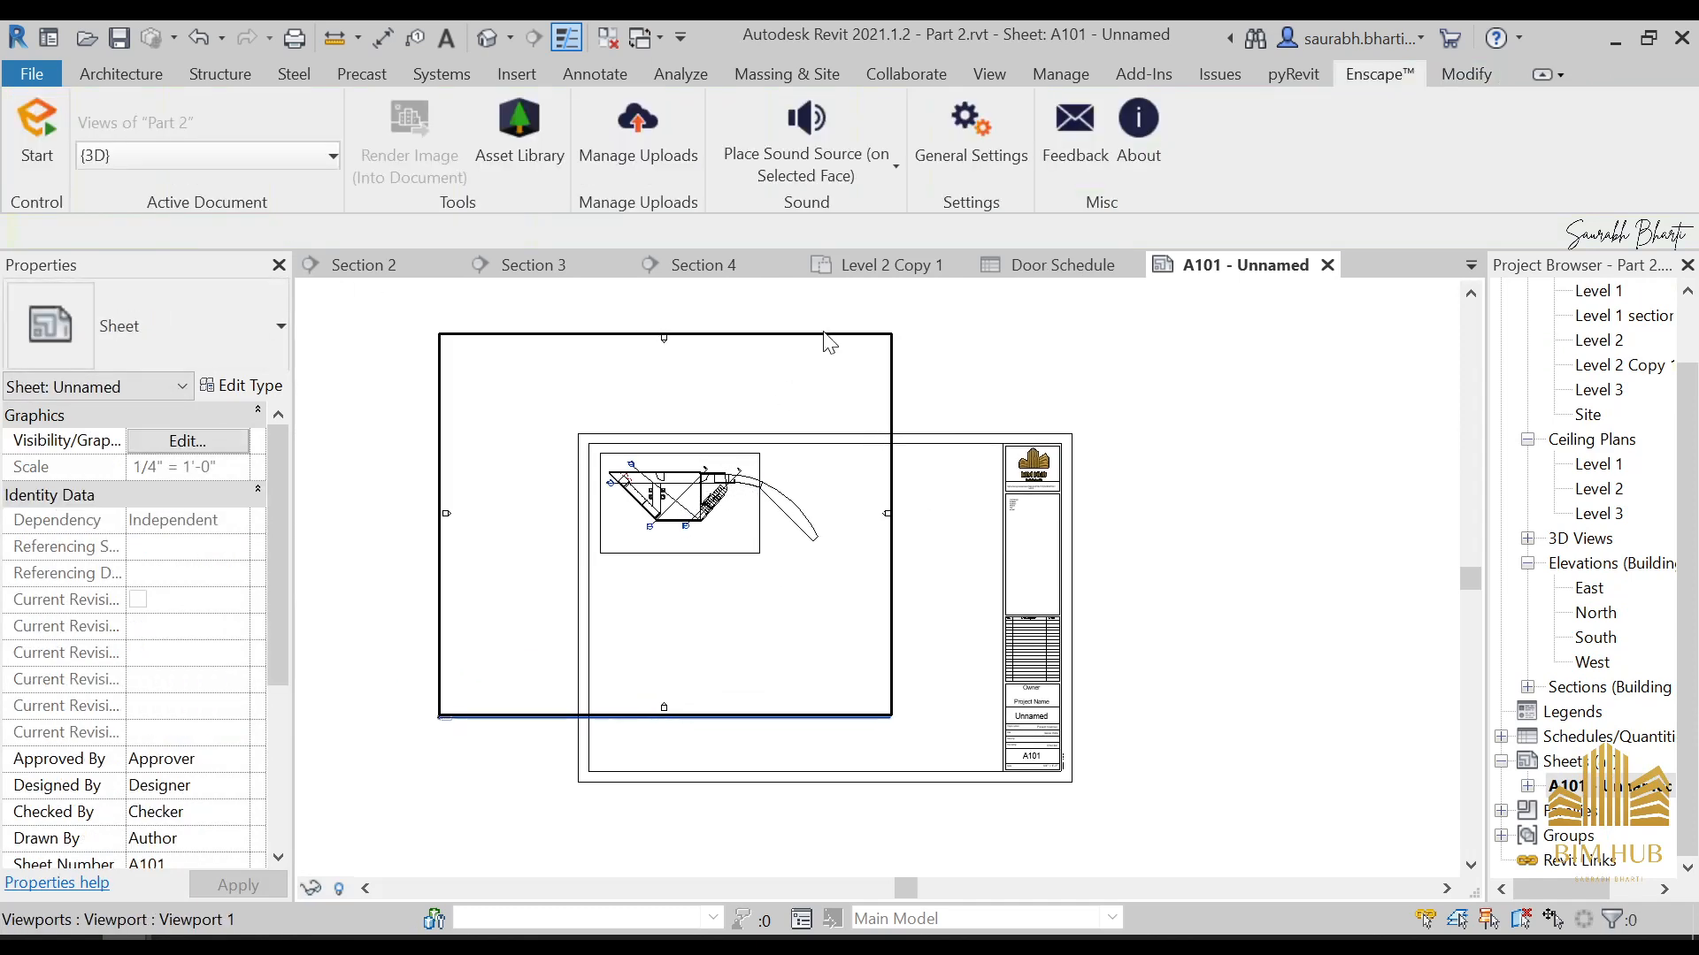
Hide the crop region boundary of the Level 1 section viewport on sheet A101 and try out its Crop View setting
click(825, 336)
scroll(146, 720, down, 7)
click(138, 546)
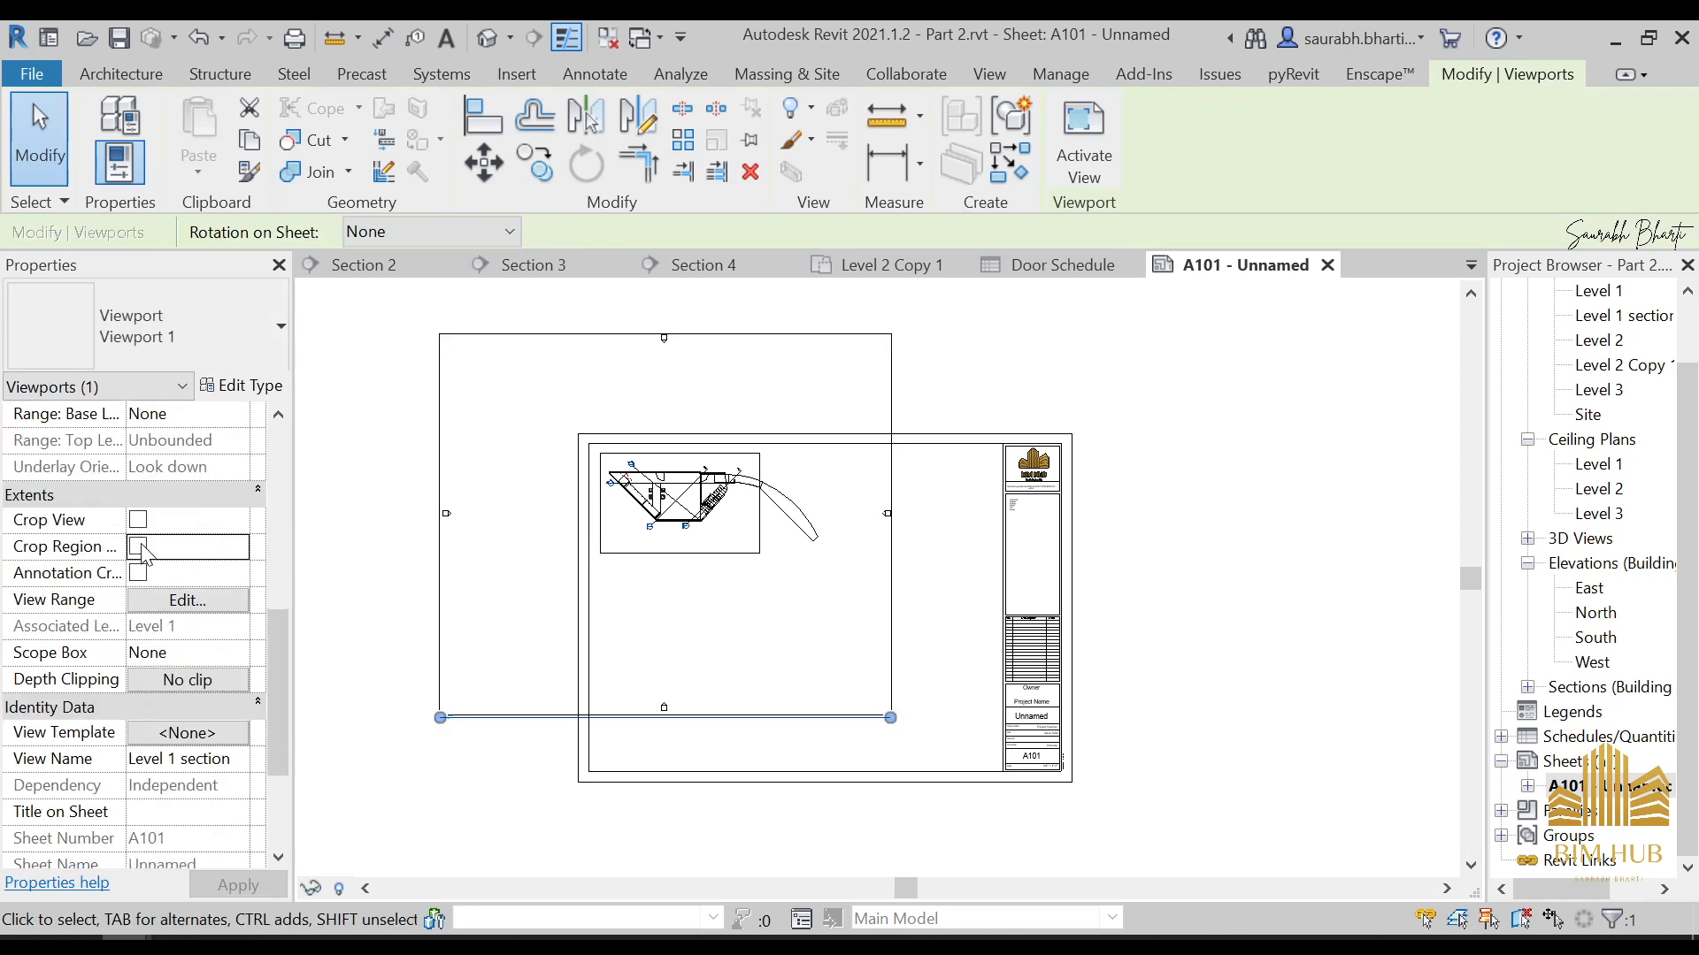
click(138, 519)
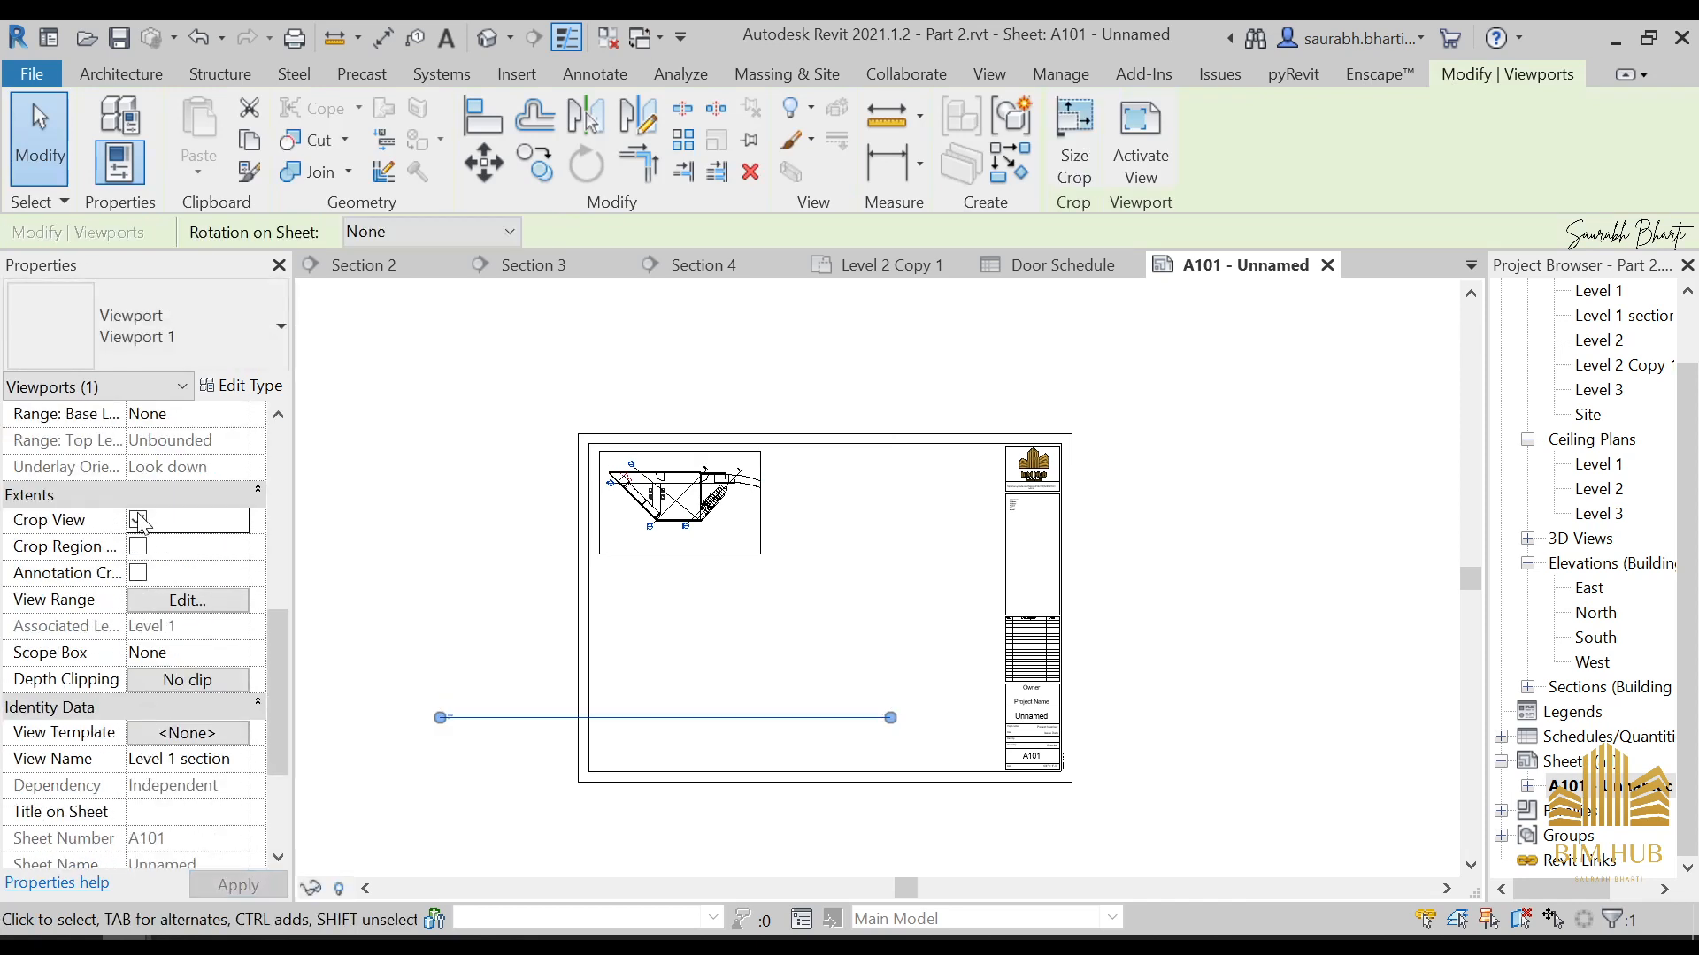
Turn off Show Extension Line in the type properties of the Level 1 section viewport
click(553, 743)
click(553, 719)
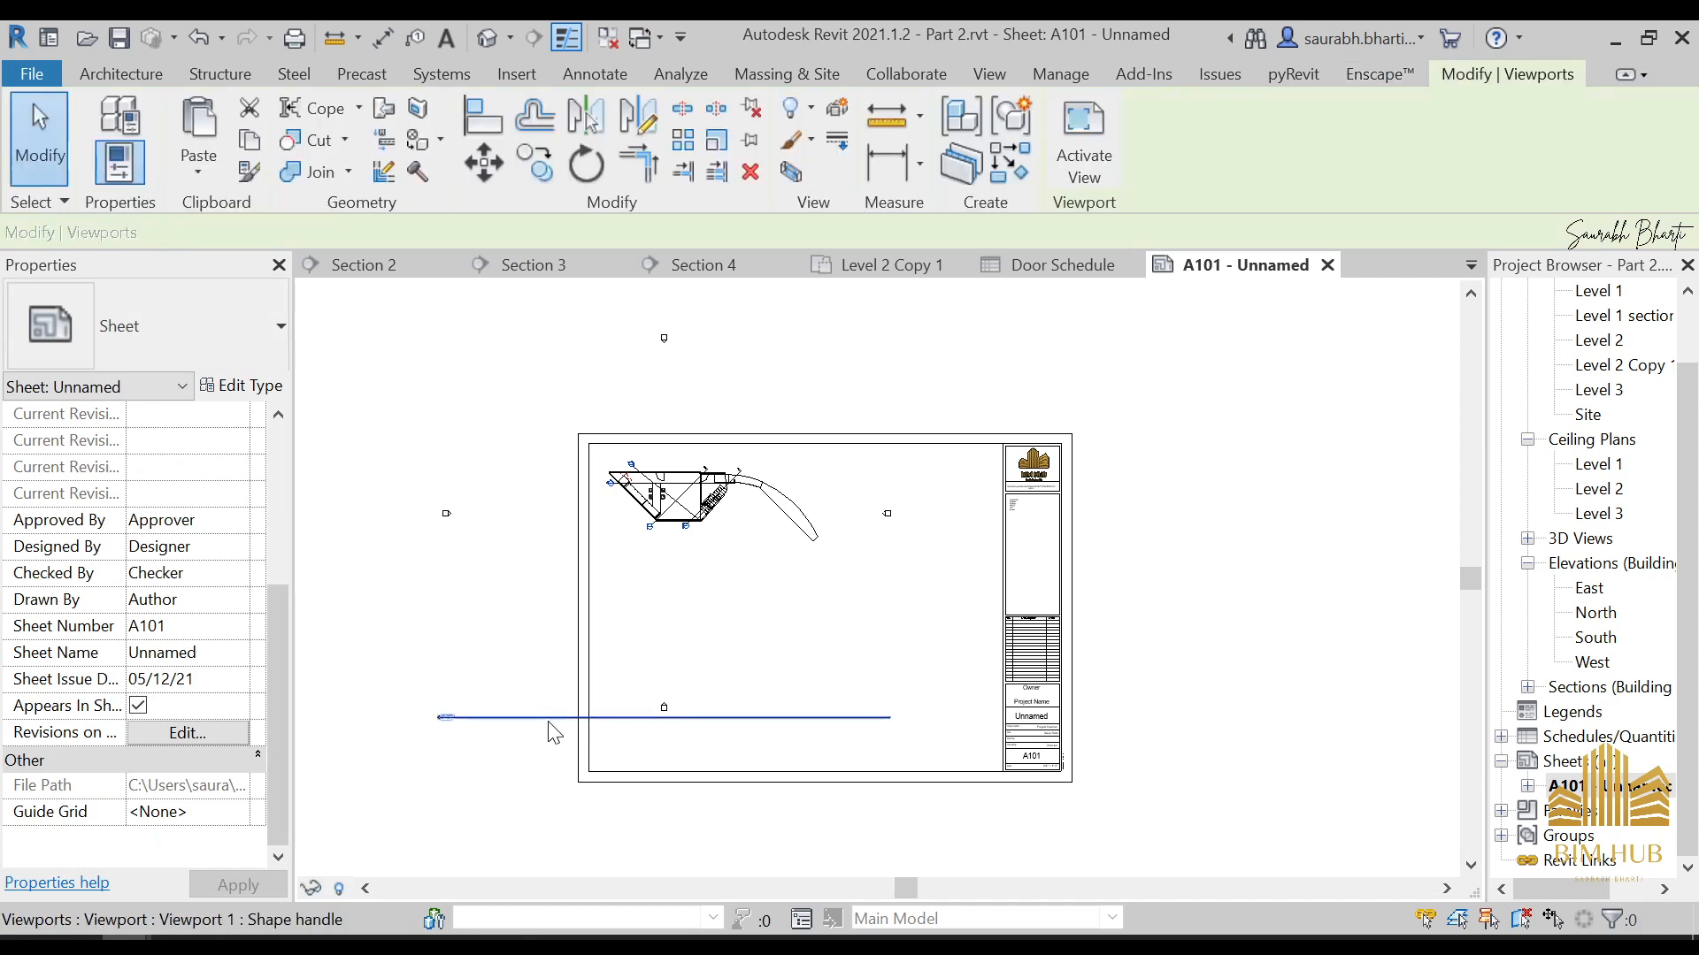
click(249, 389)
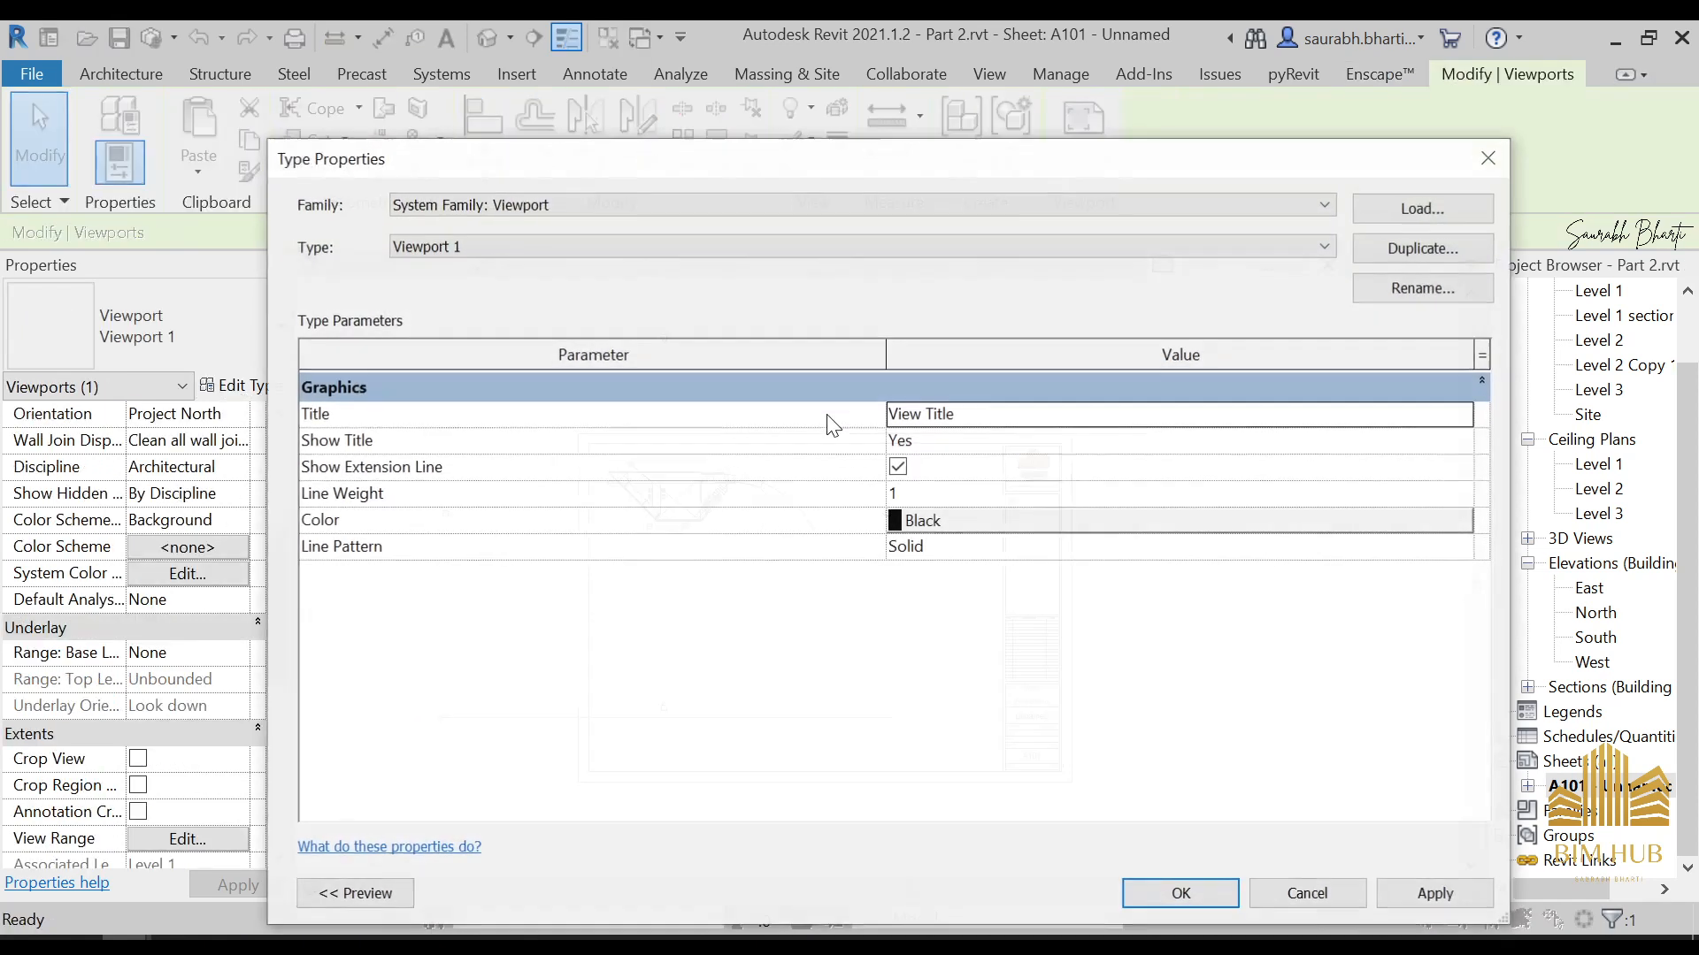
click(895, 469)
click(898, 468)
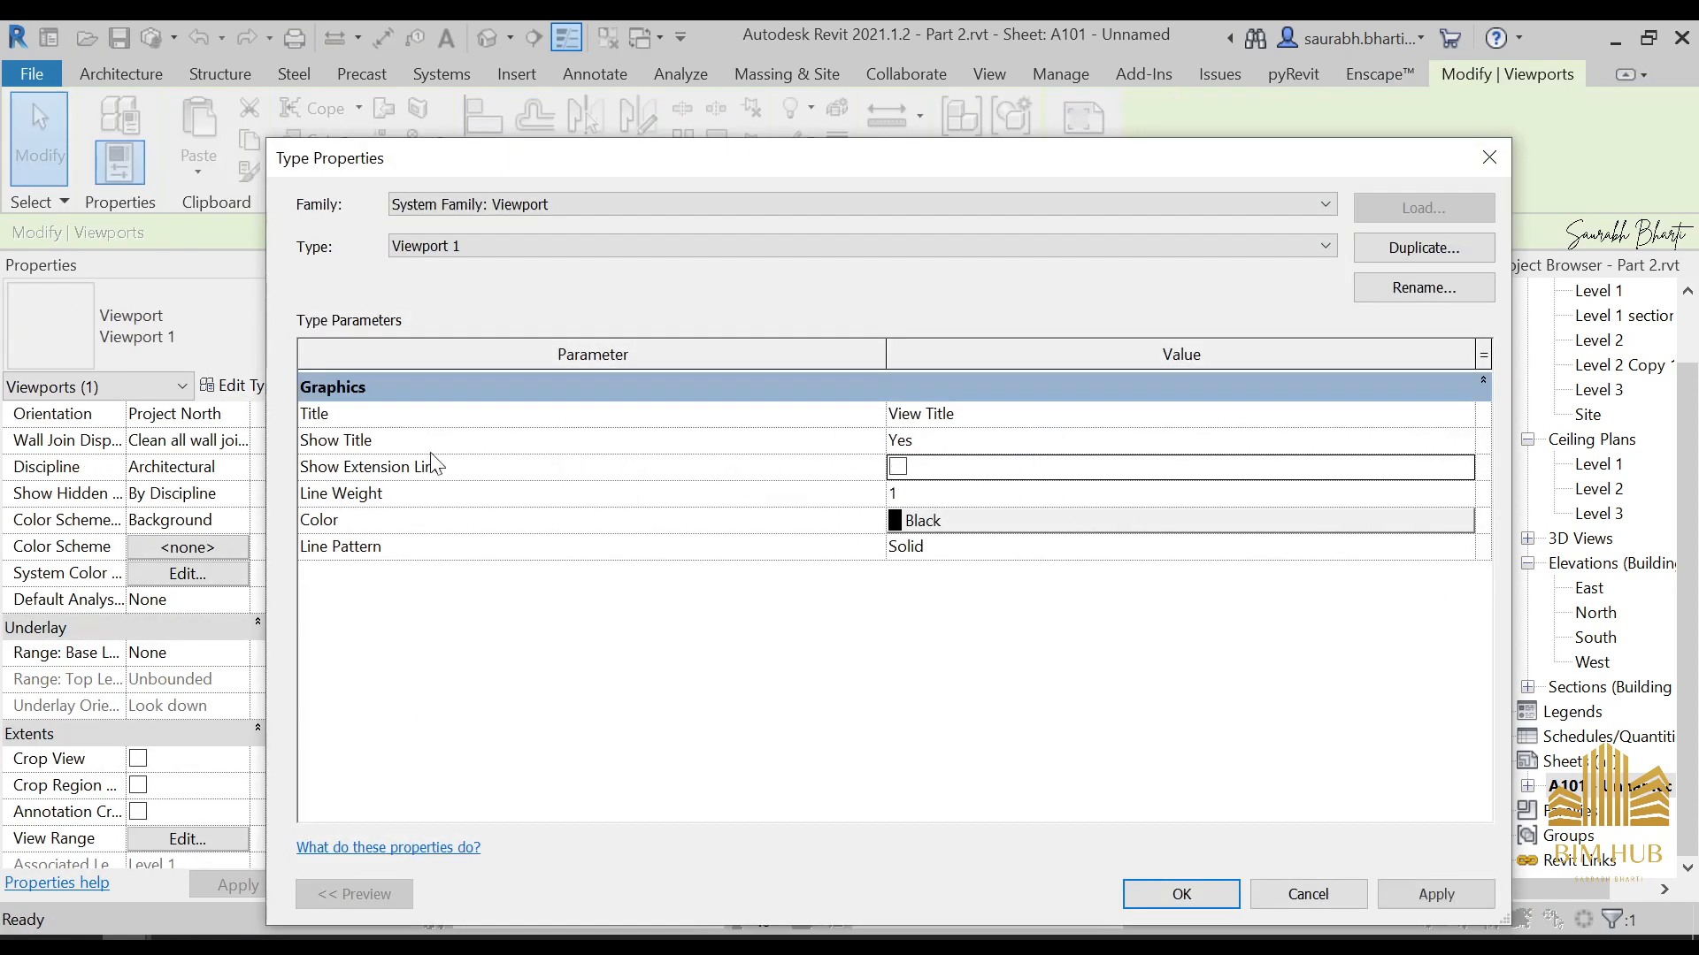
click(1426, 886)
click(1181, 893)
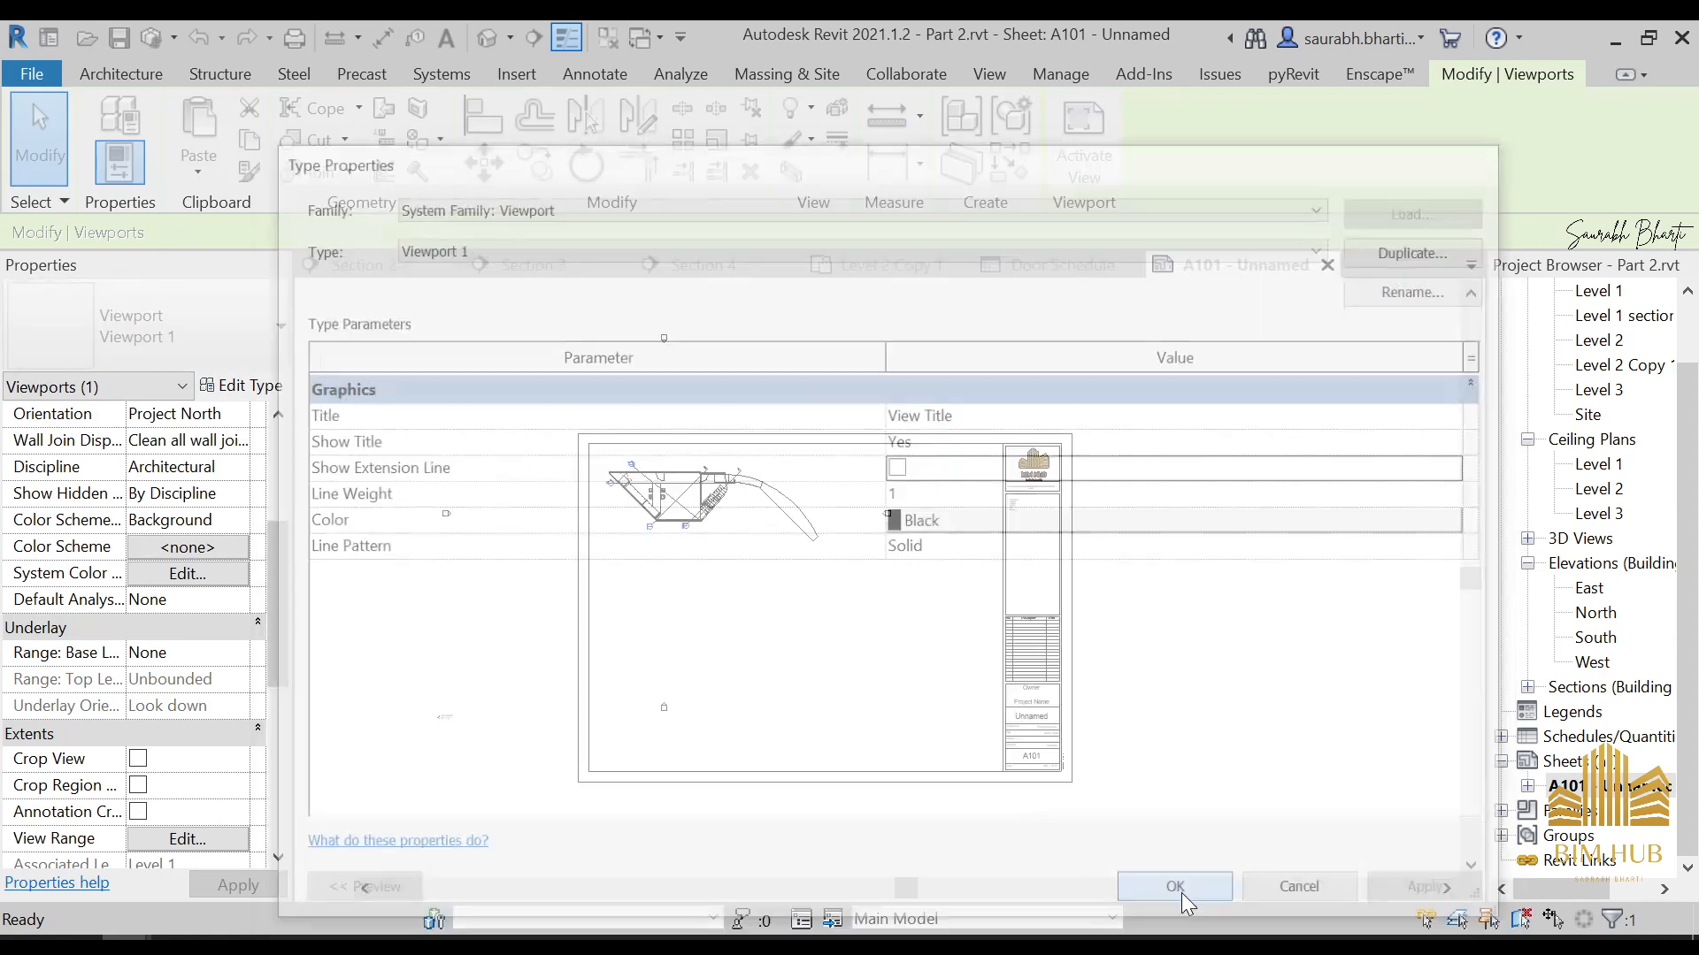
key(Escape)
scroll(681, 591, up, 2)
scroll(1035, 435, down, 2)
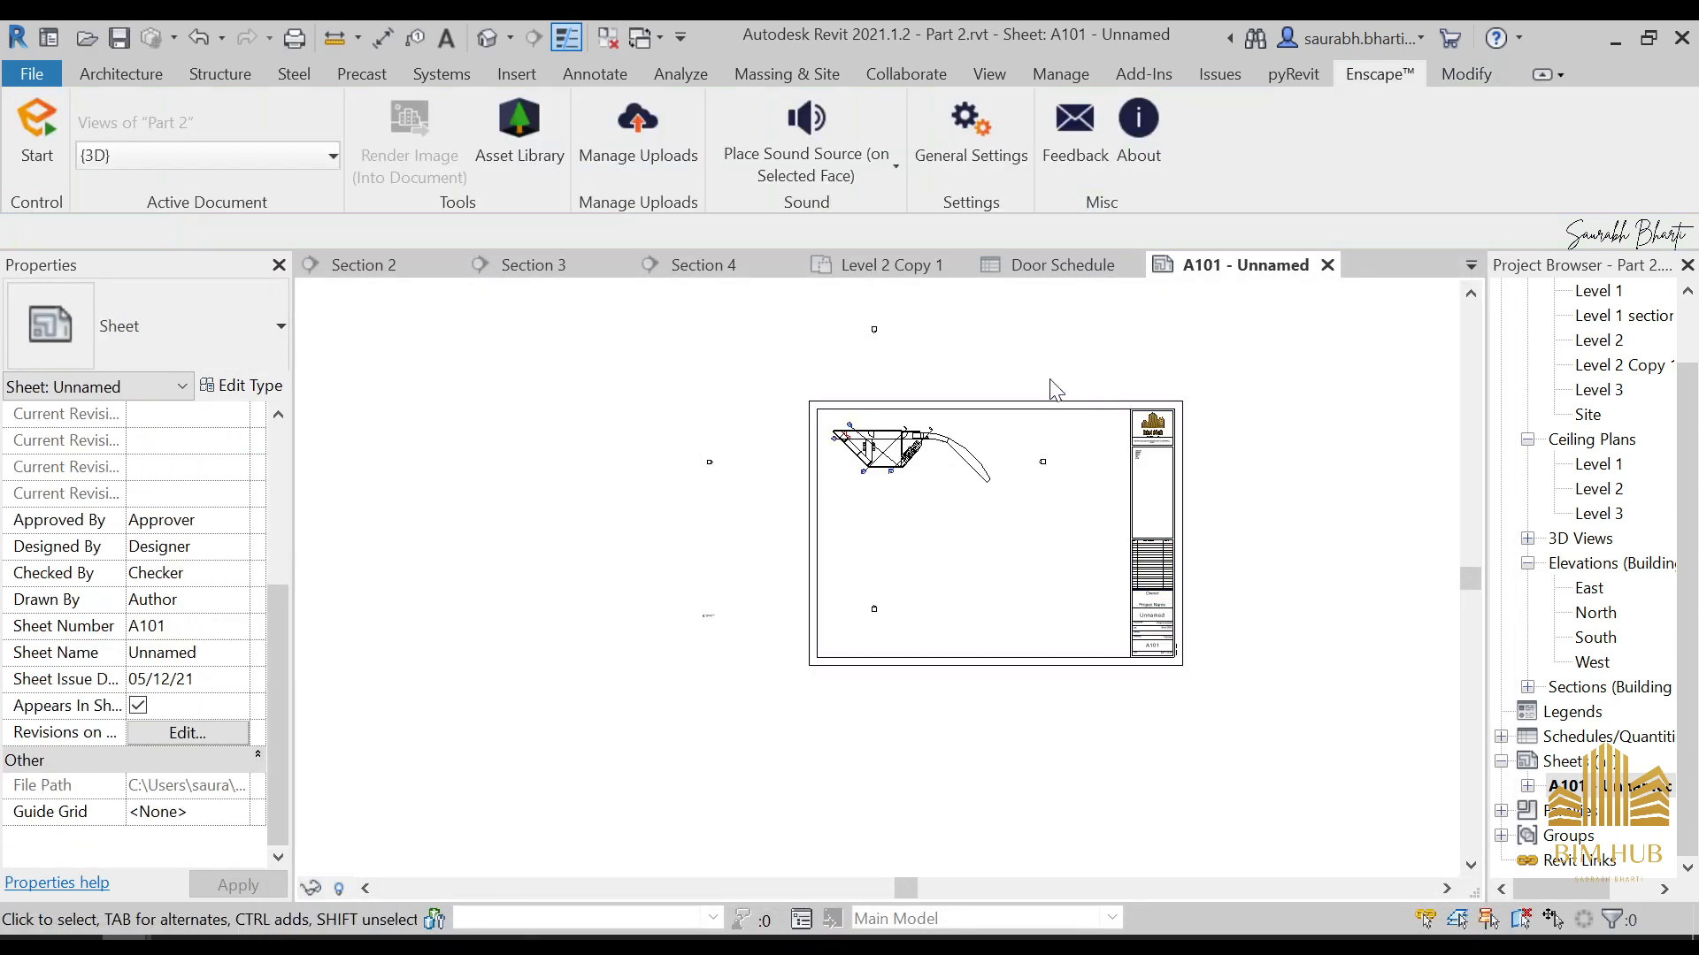
Enable Crop View for the Level 1 section viewport
click(838, 364)
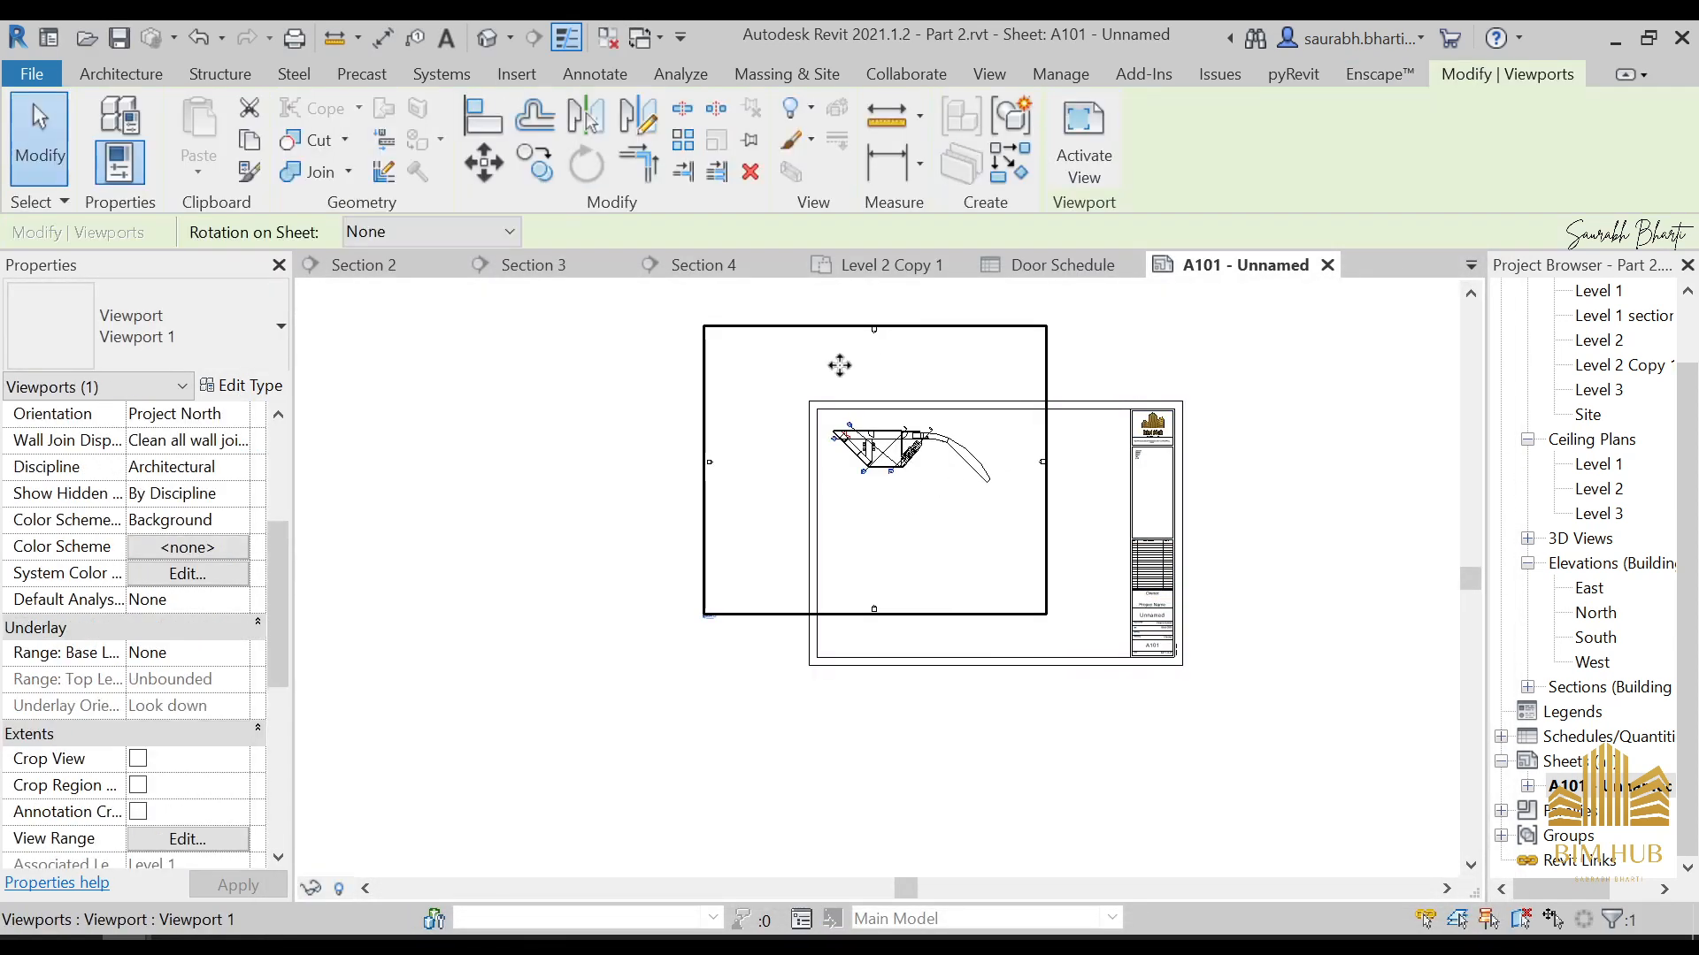
click(137, 759)
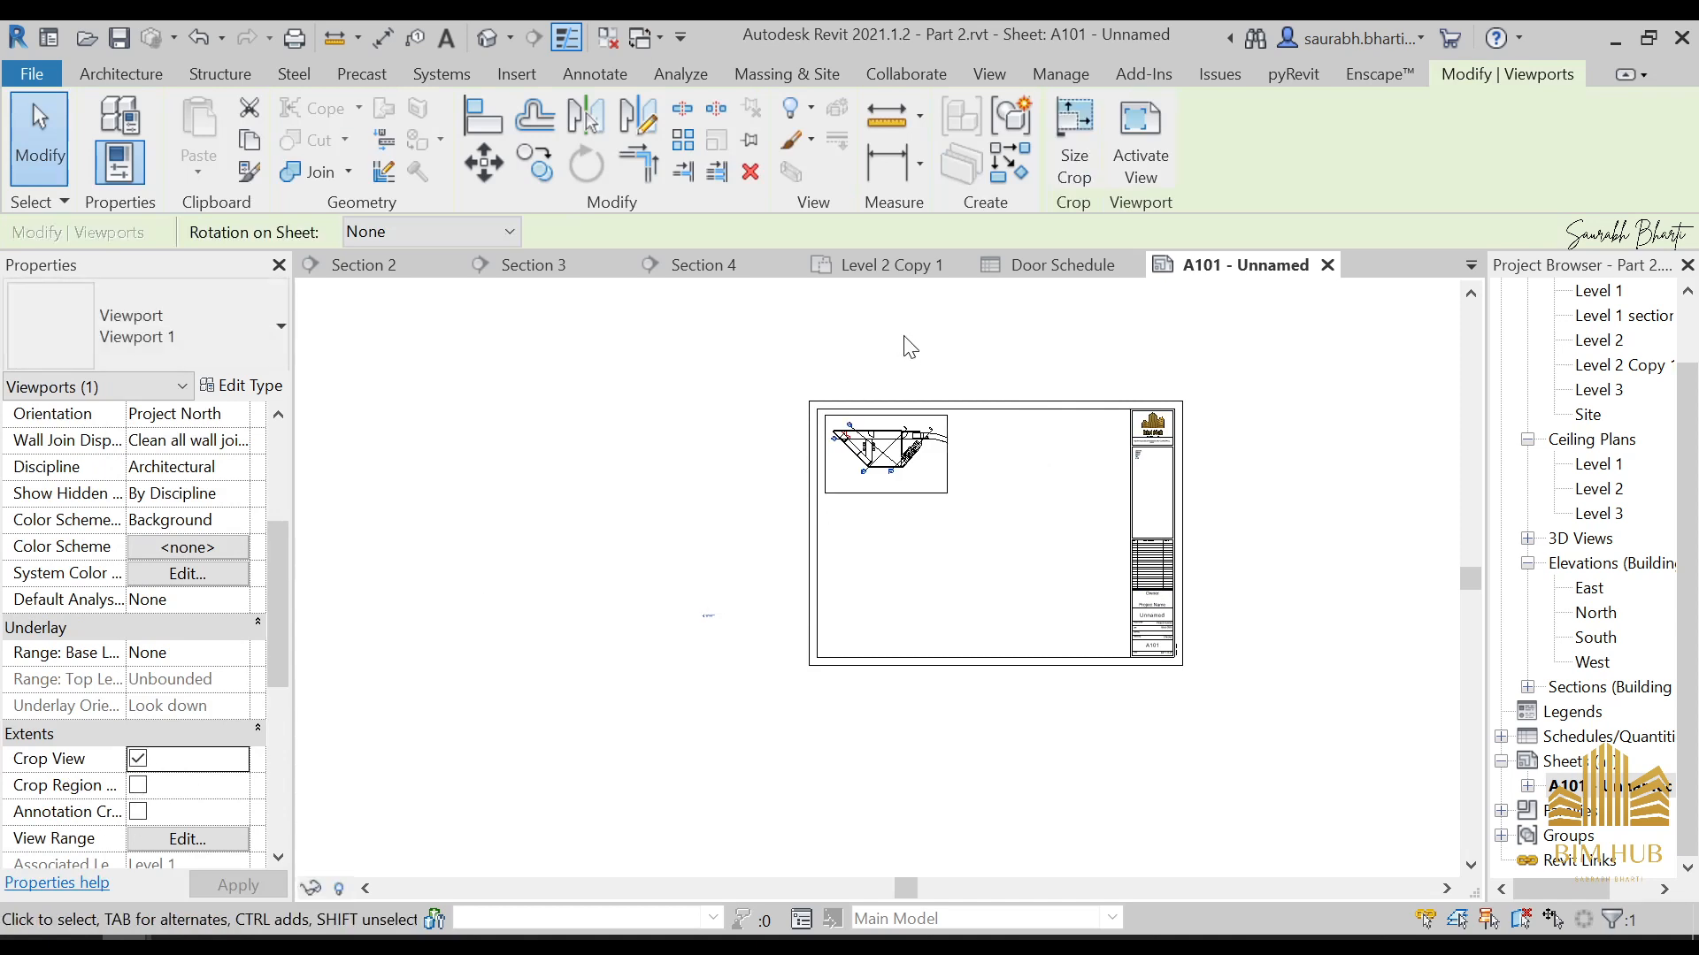
click(639, 570)
Set the Title parameter of the Level 1 section viewport's type to <none>
scroll(699, 619, up, 2)
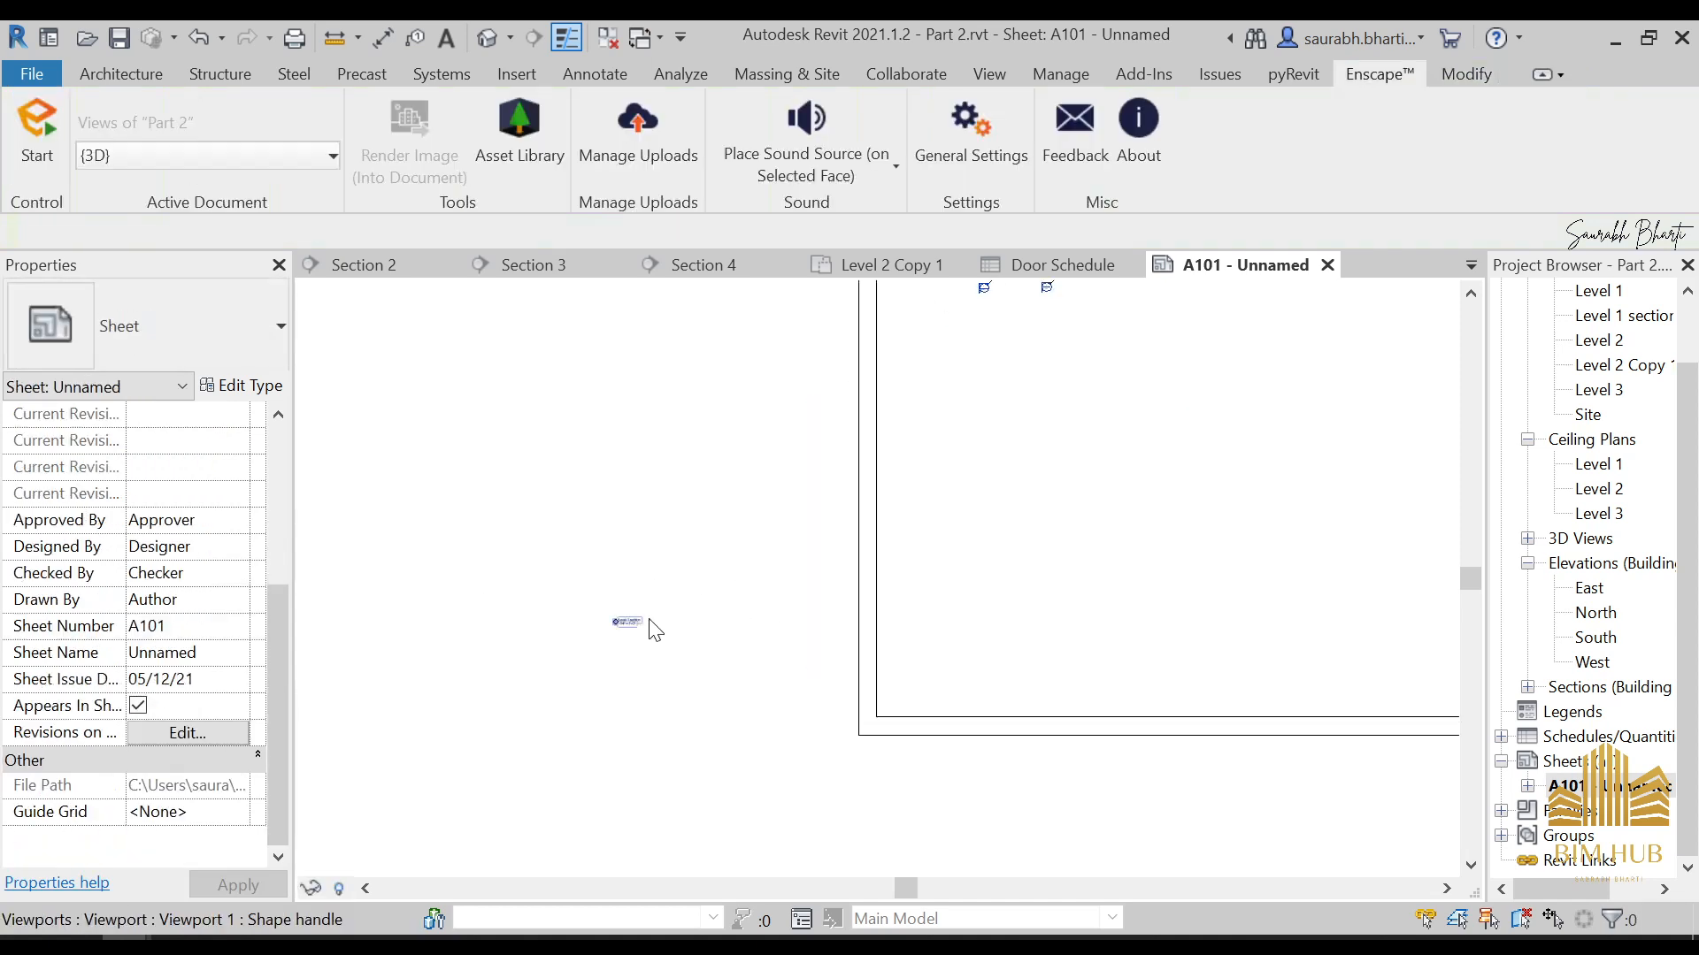
click(625, 617)
scroll(506, 606, down, 3)
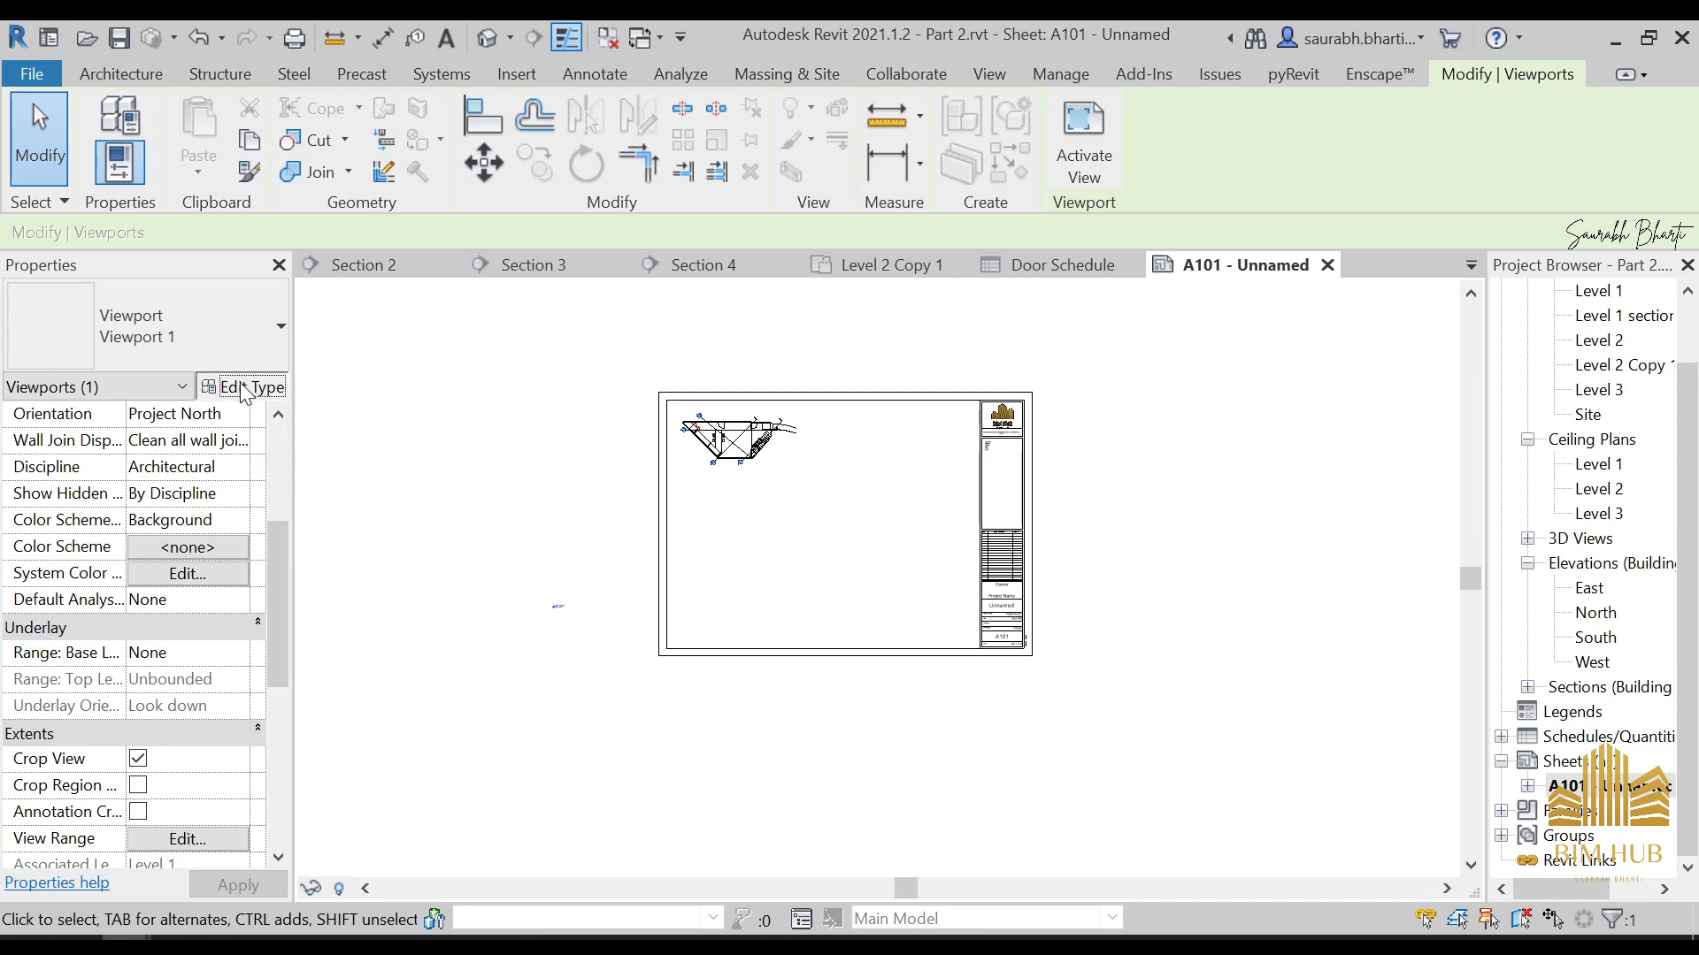
click(239, 386)
click(973, 416)
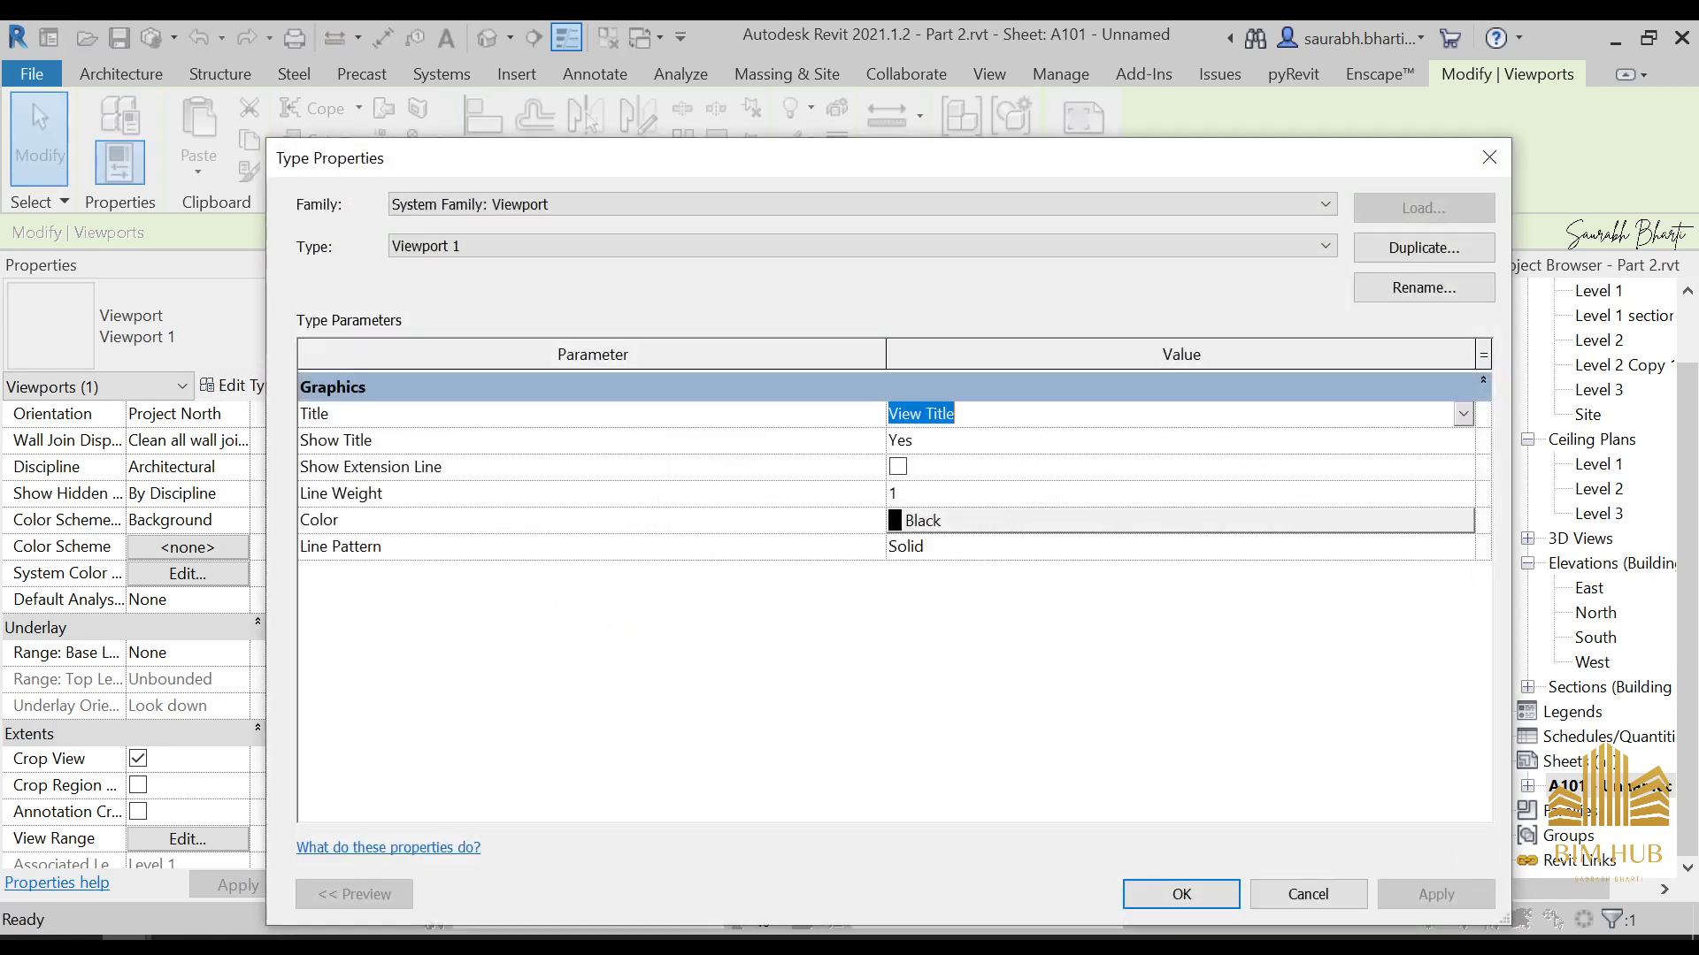
click(1464, 414)
click(996, 439)
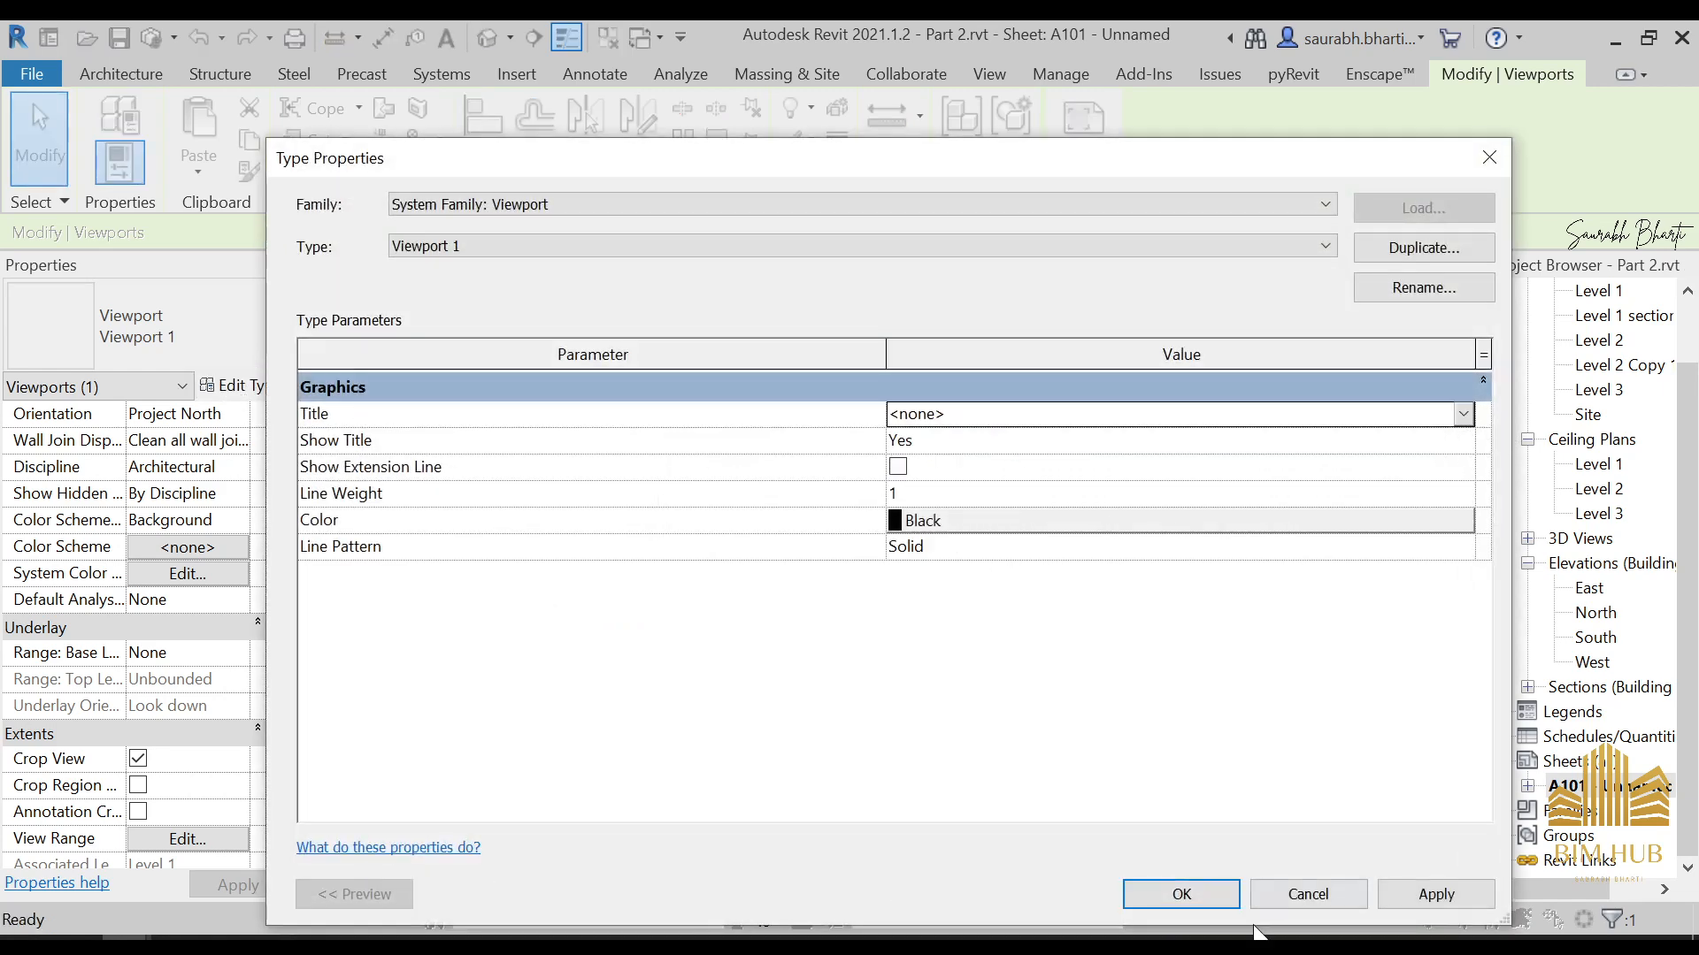
click(1216, 895)
click(835, 745)
scroll(787, 471, up, 4)
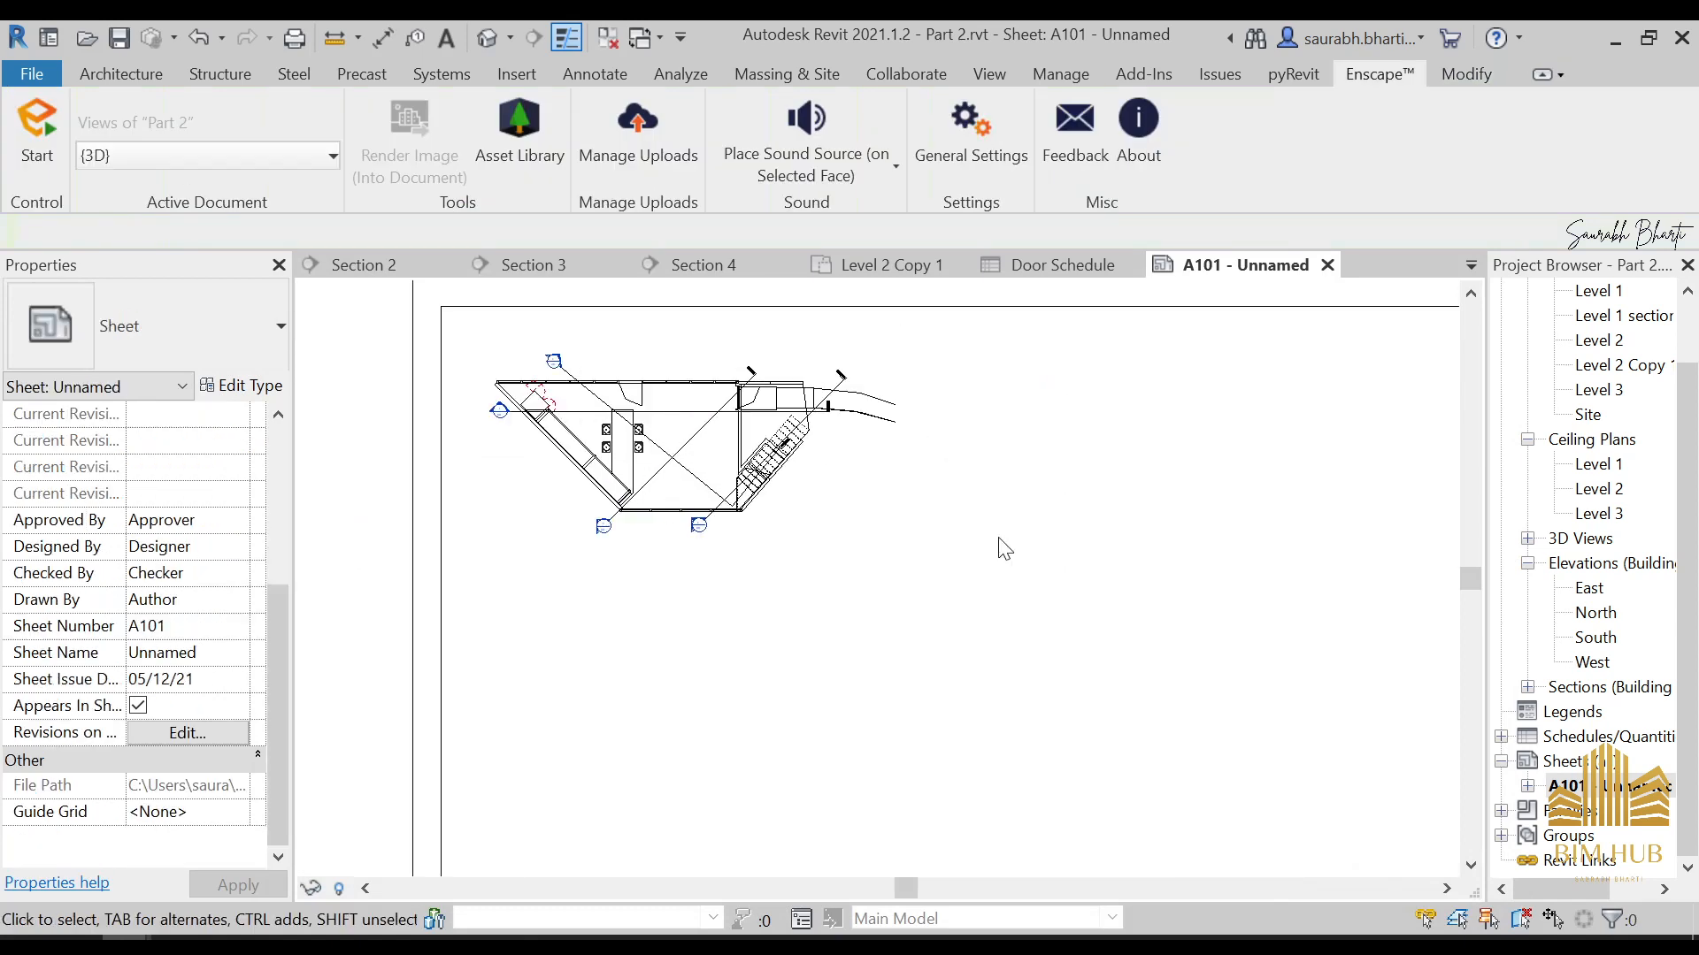
Place the Level 2 Copy 1 floor plan on sheet A101, to the right of the Level 1 section plan
scroll(896, 564, down, 2)
scroll(1630, 361, up, 1)
drag(1624, 393, 1217, 516)
drag(1112, 535, 1017, 490)
scroll(1062, 570, down, 2)
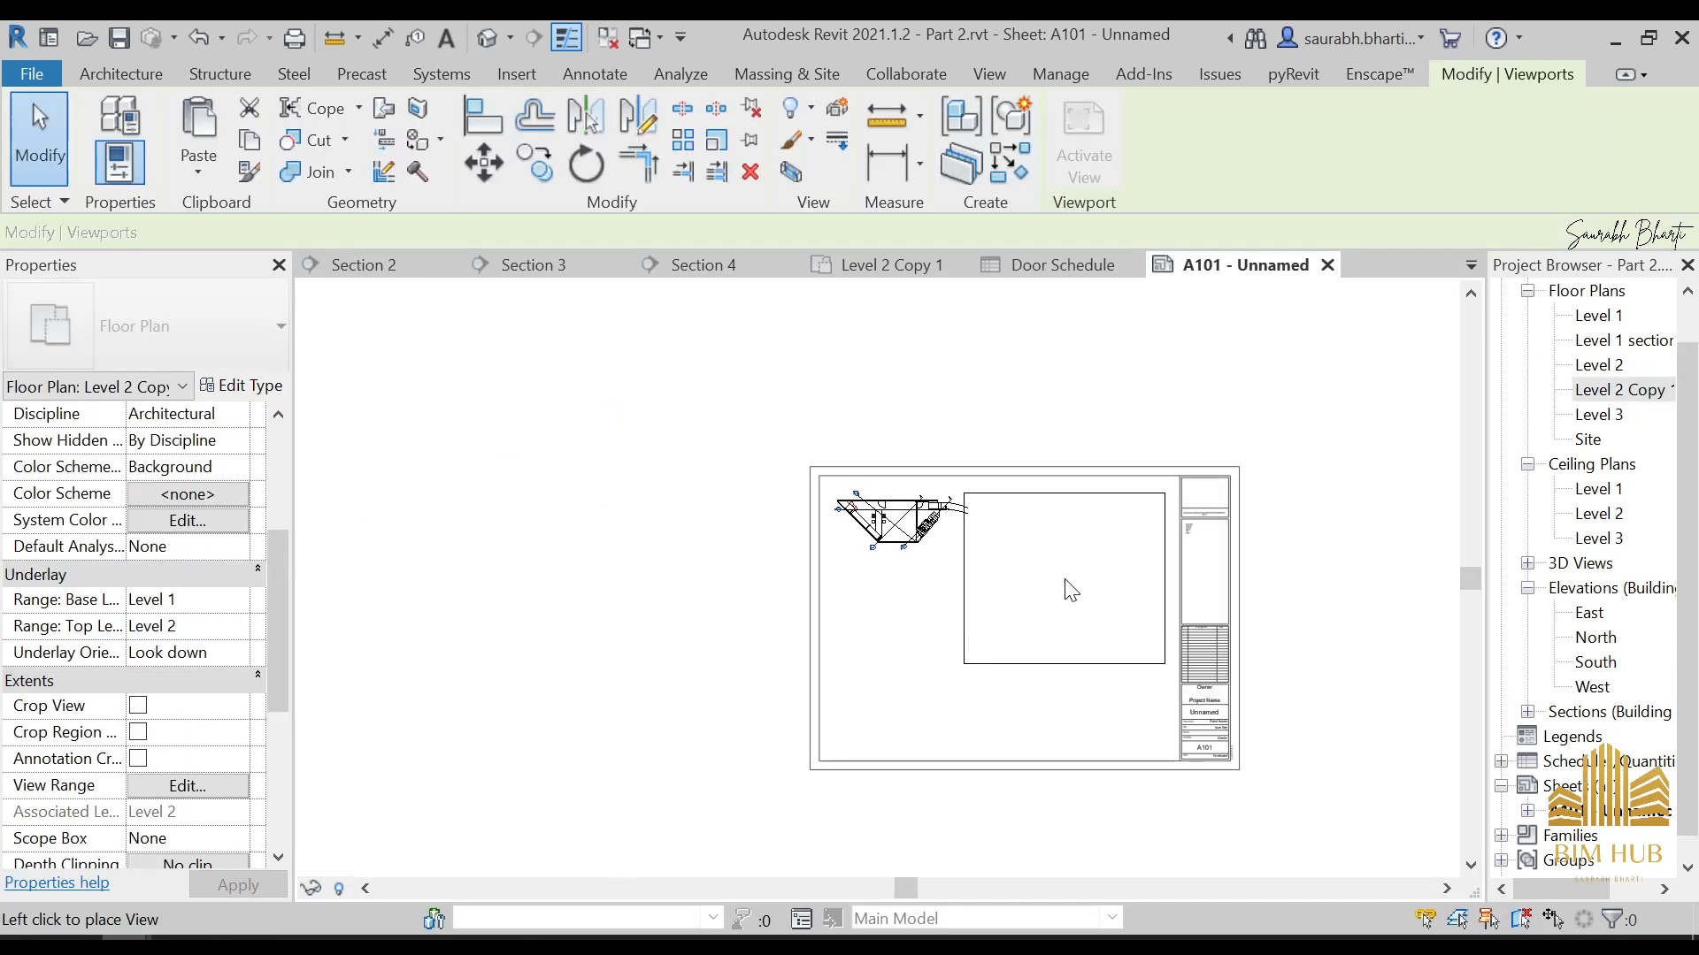
click(1066, 574)
scroll(1071, 570, up, 2)
drag(1073, 570, 1080, 523)
scroll(1583, 654, down, 1)
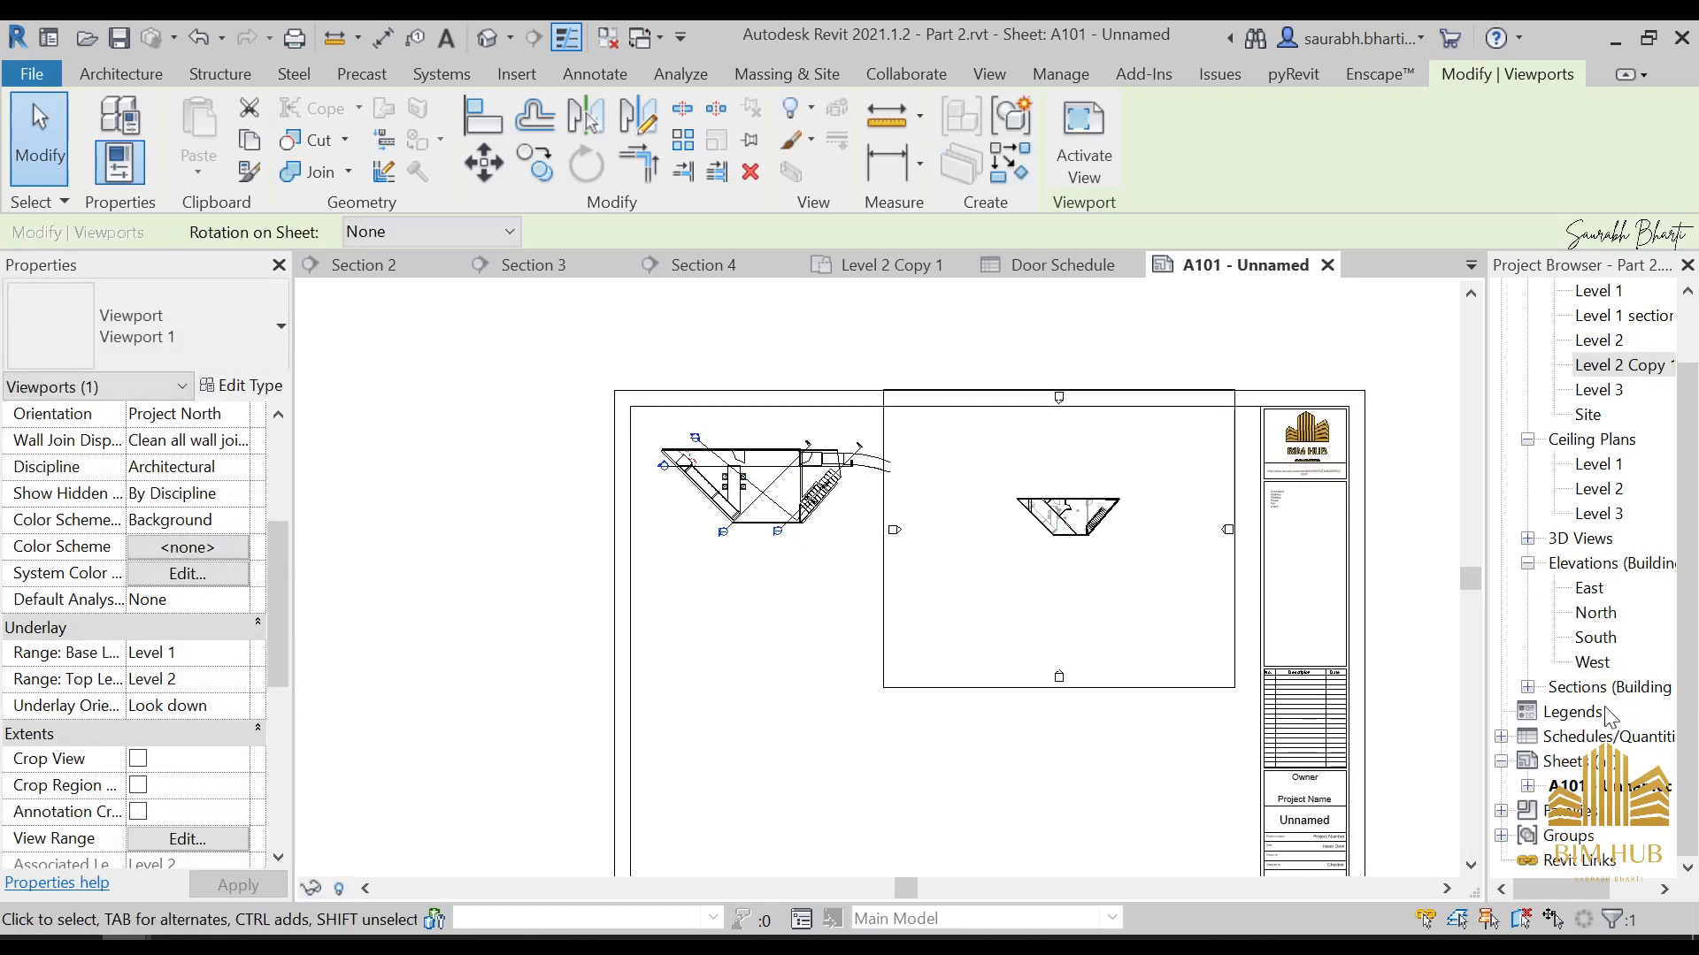
Place the Door Schedule on sheet A101 beneath the Level 1 section plan
double_click(1548, 743)
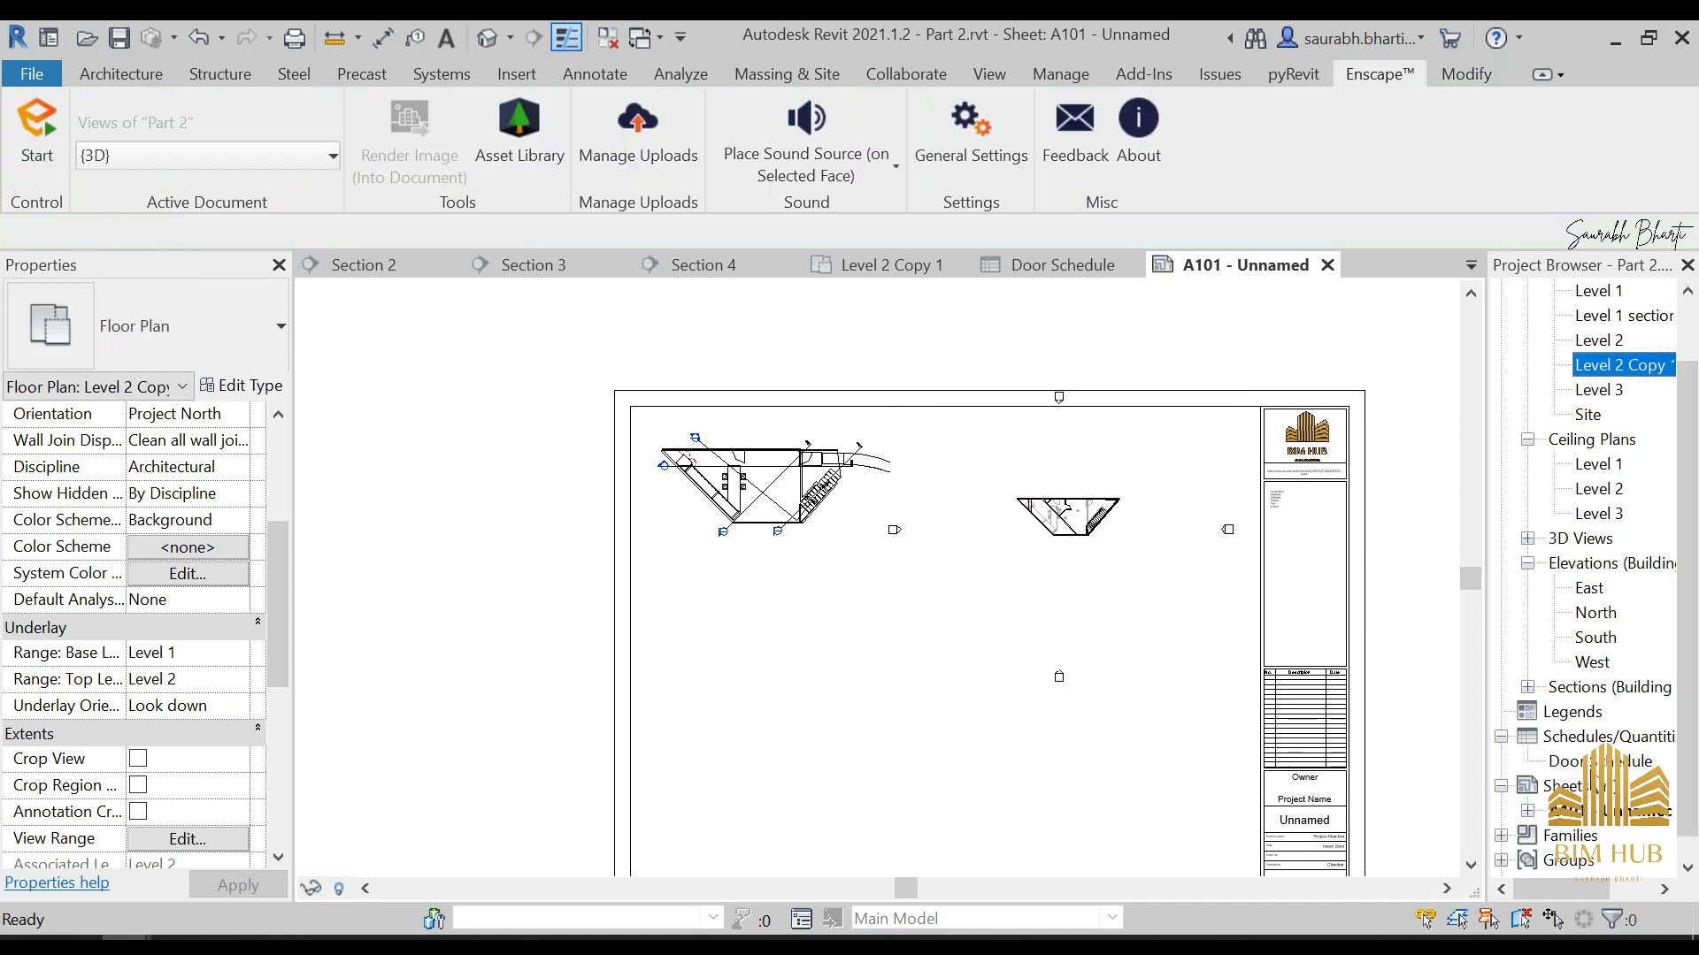
drag(1592, 761, 796, 655)
click(766, 653)
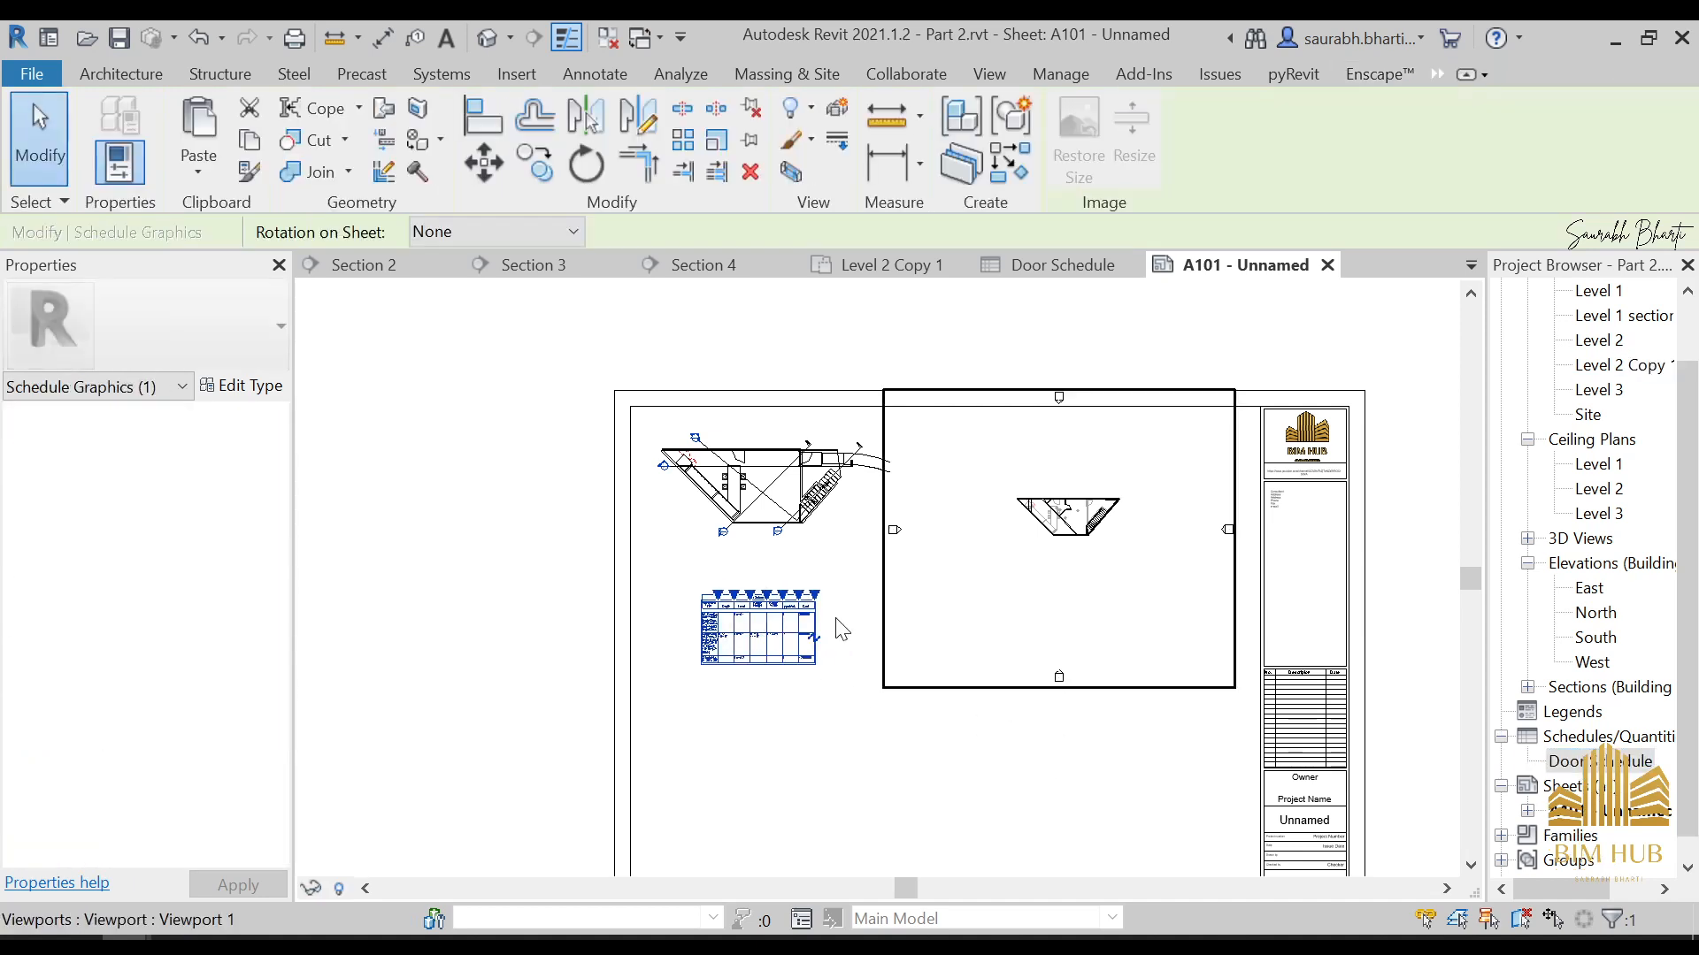
Try placing the Section 1 view below the door schedule on sheet A101, and delete that viewport
scroll(1579, 746, down, 2)
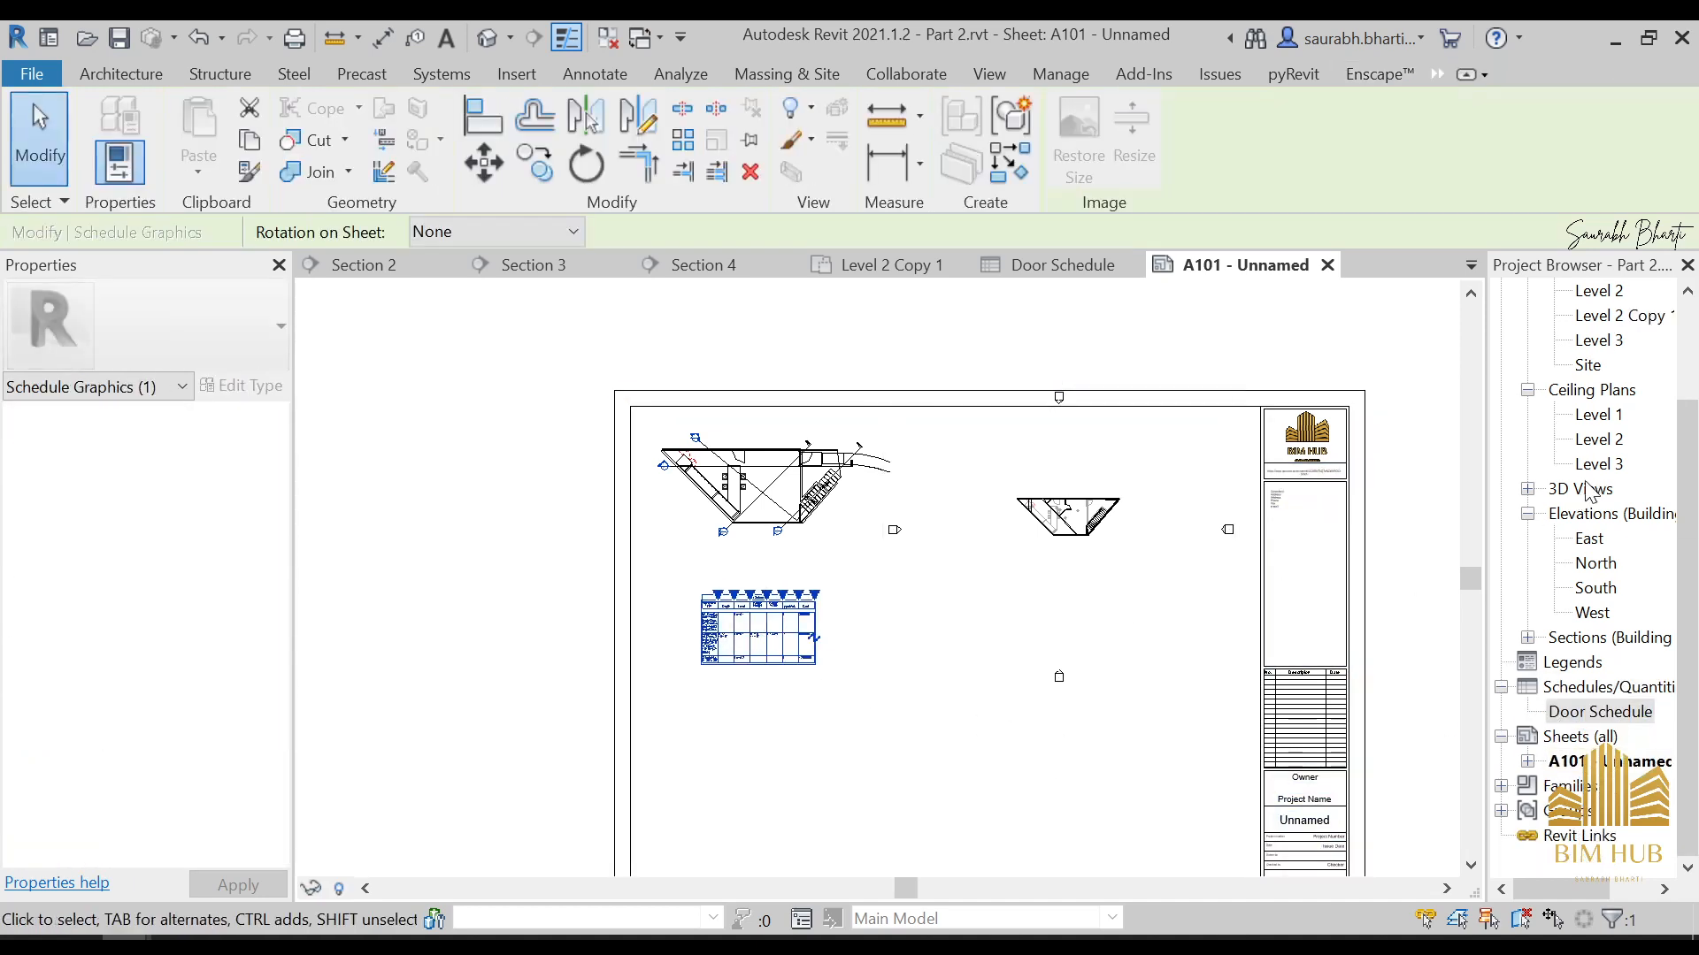
scroll(1588, 492, up, 3)
scroll(1605, 686, down, 2)
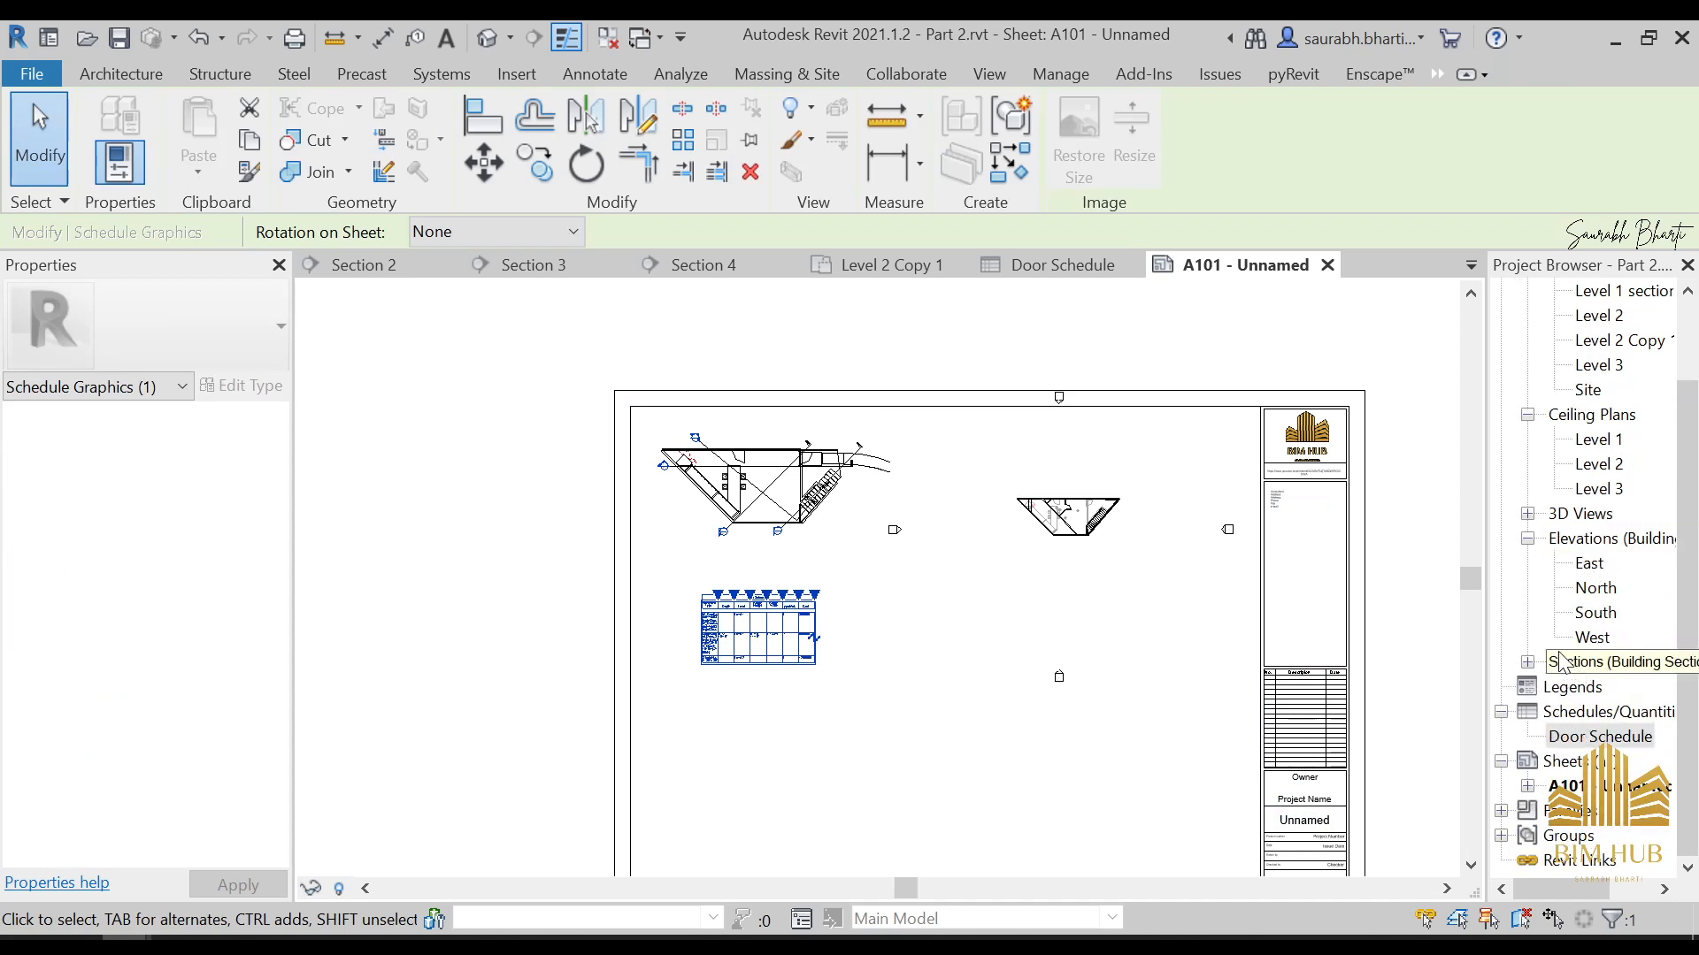
click(1528, 662)
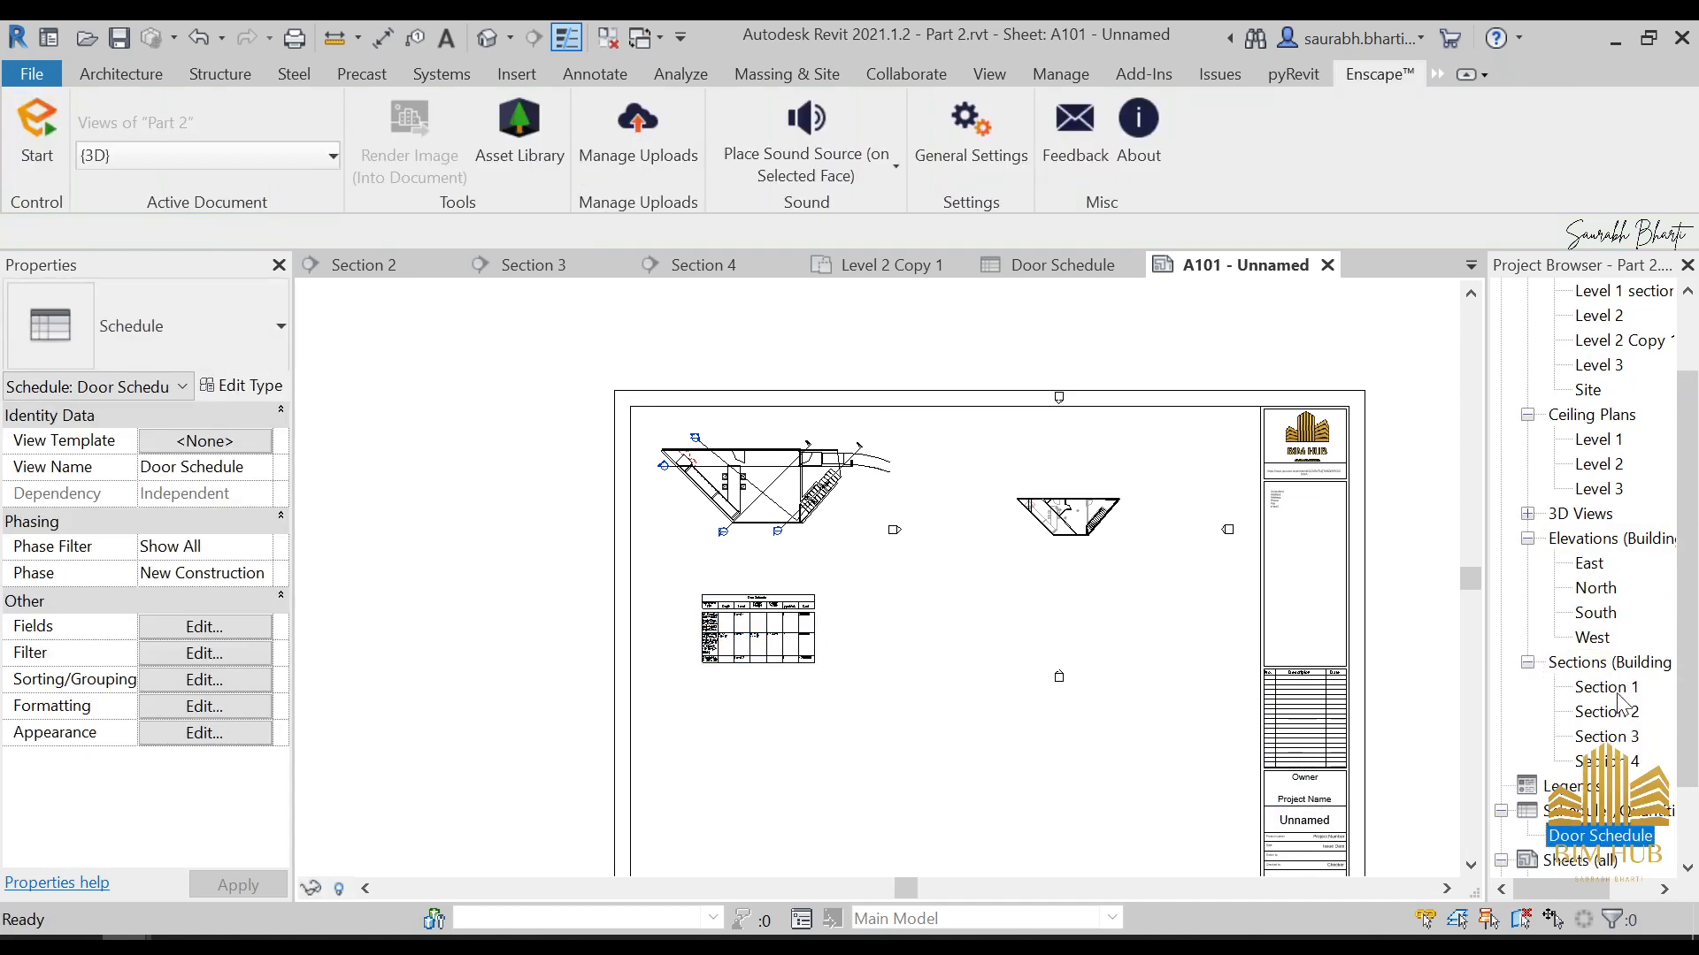
drag(1615, 690, 1133, 718)
scroll(1006, 695, down, 3)
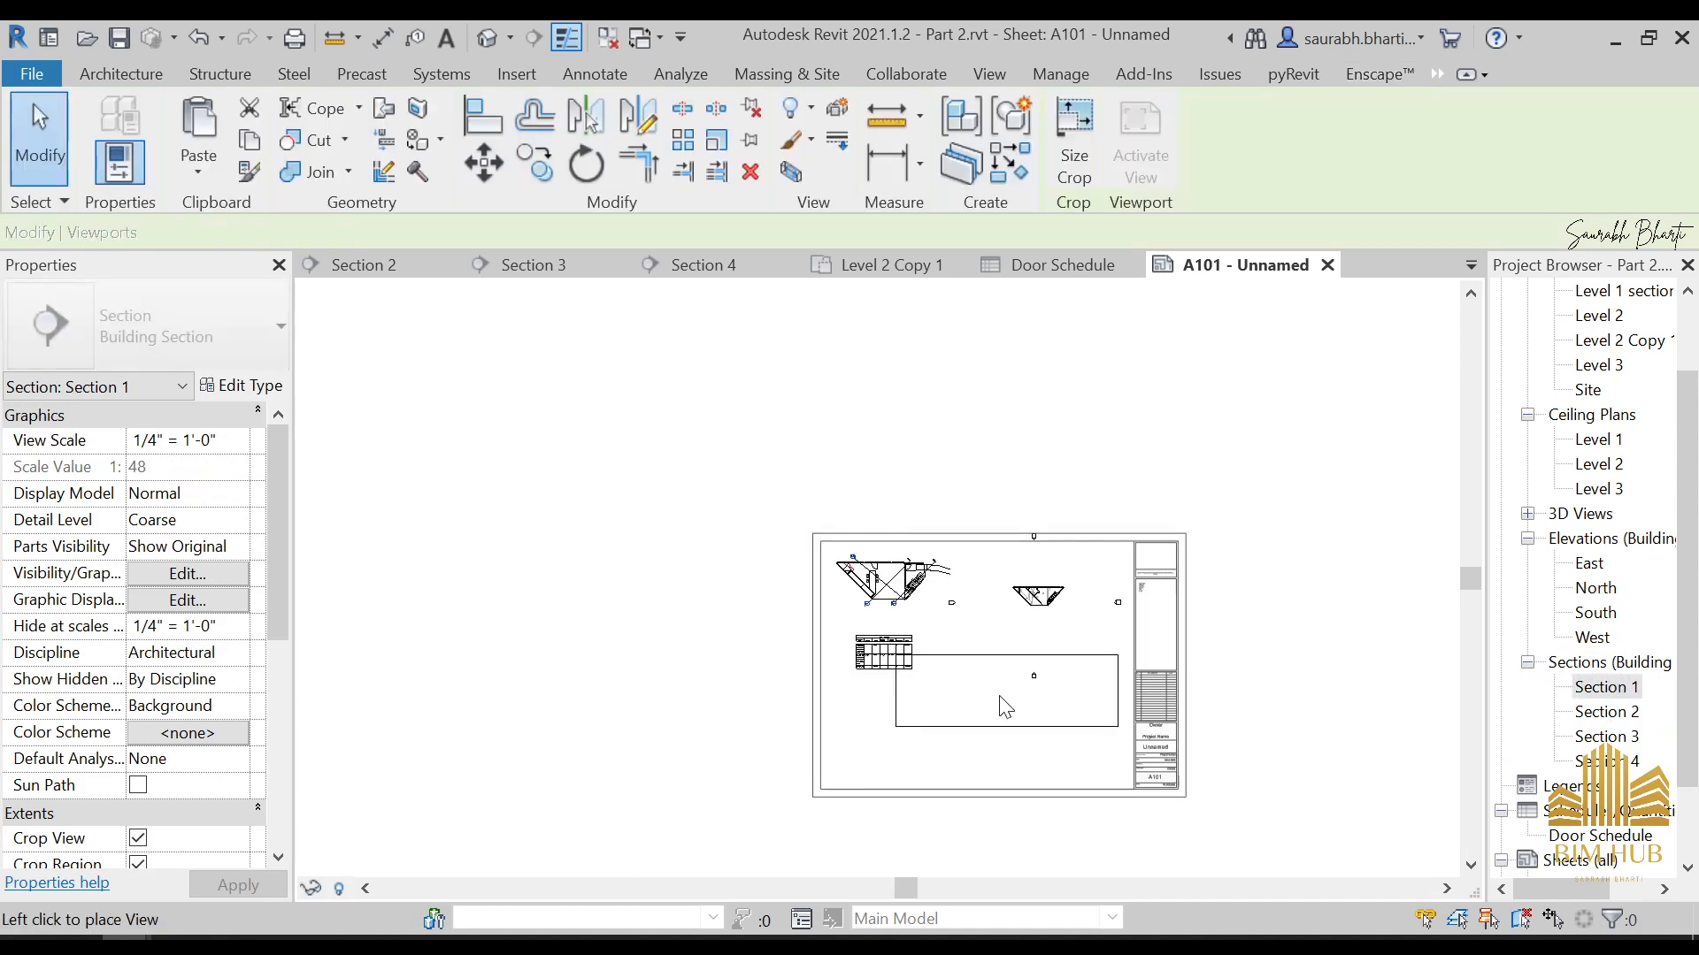
click(960, 719)
click(1091, 726)
scroll(1590, 773, down, 2)
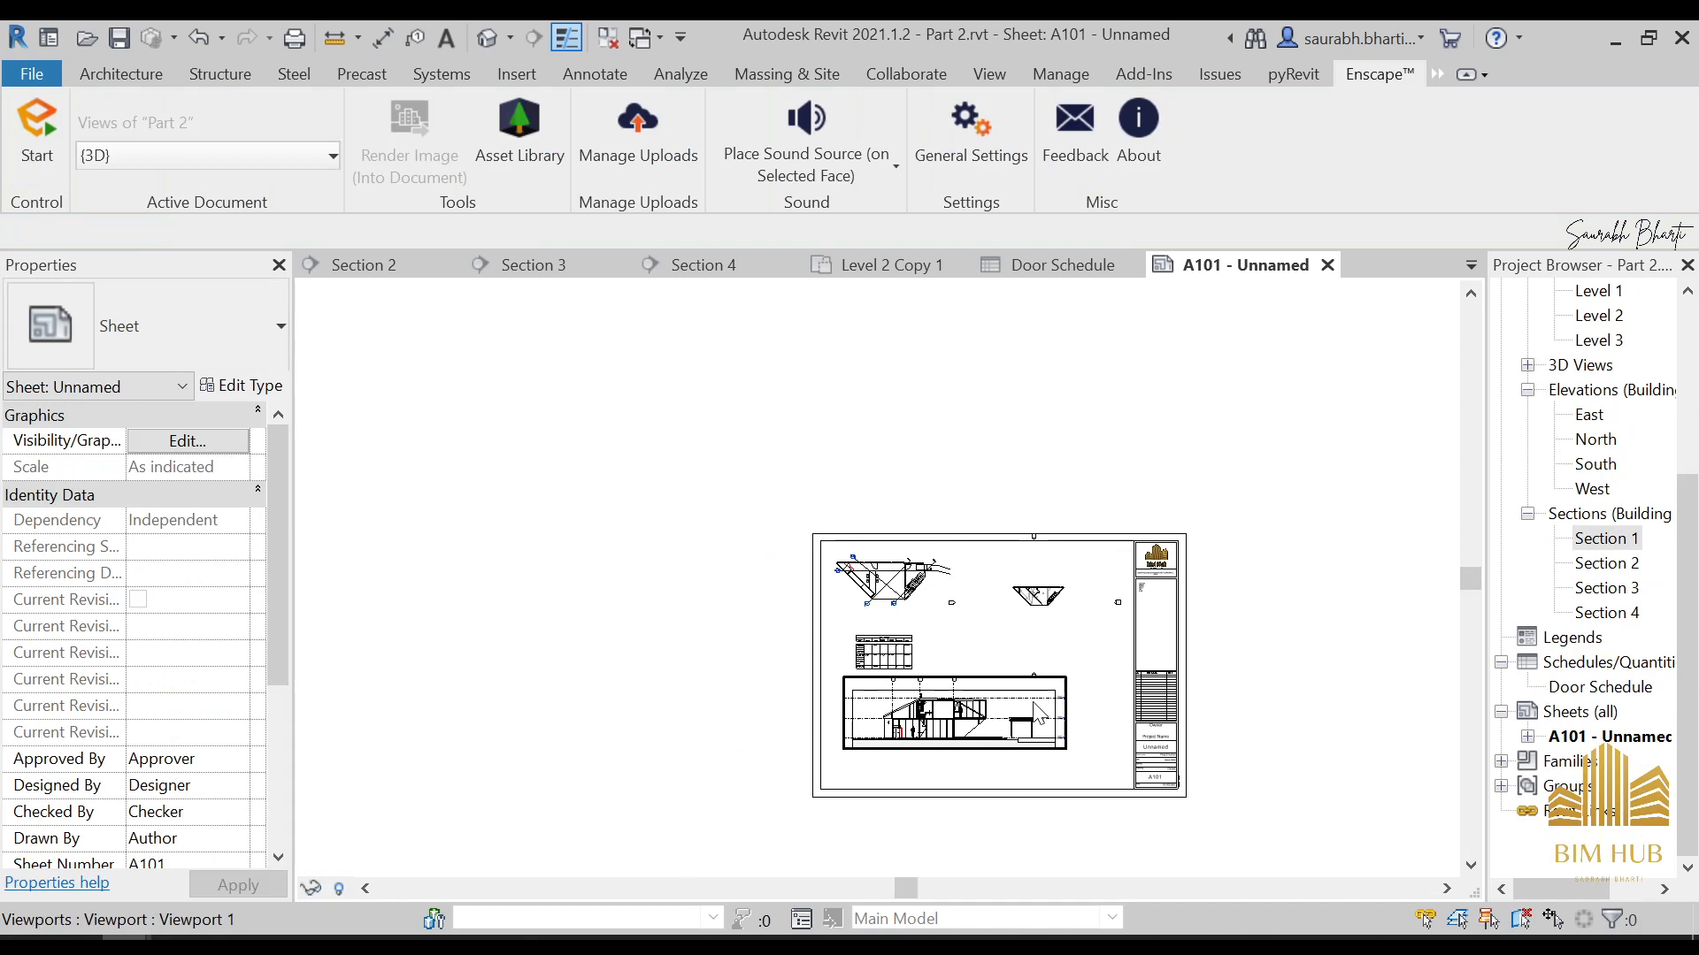
click(1065, 692)
key(Delete)
Create a second sheet using the My Sheet title block
right_click(1584, 785)
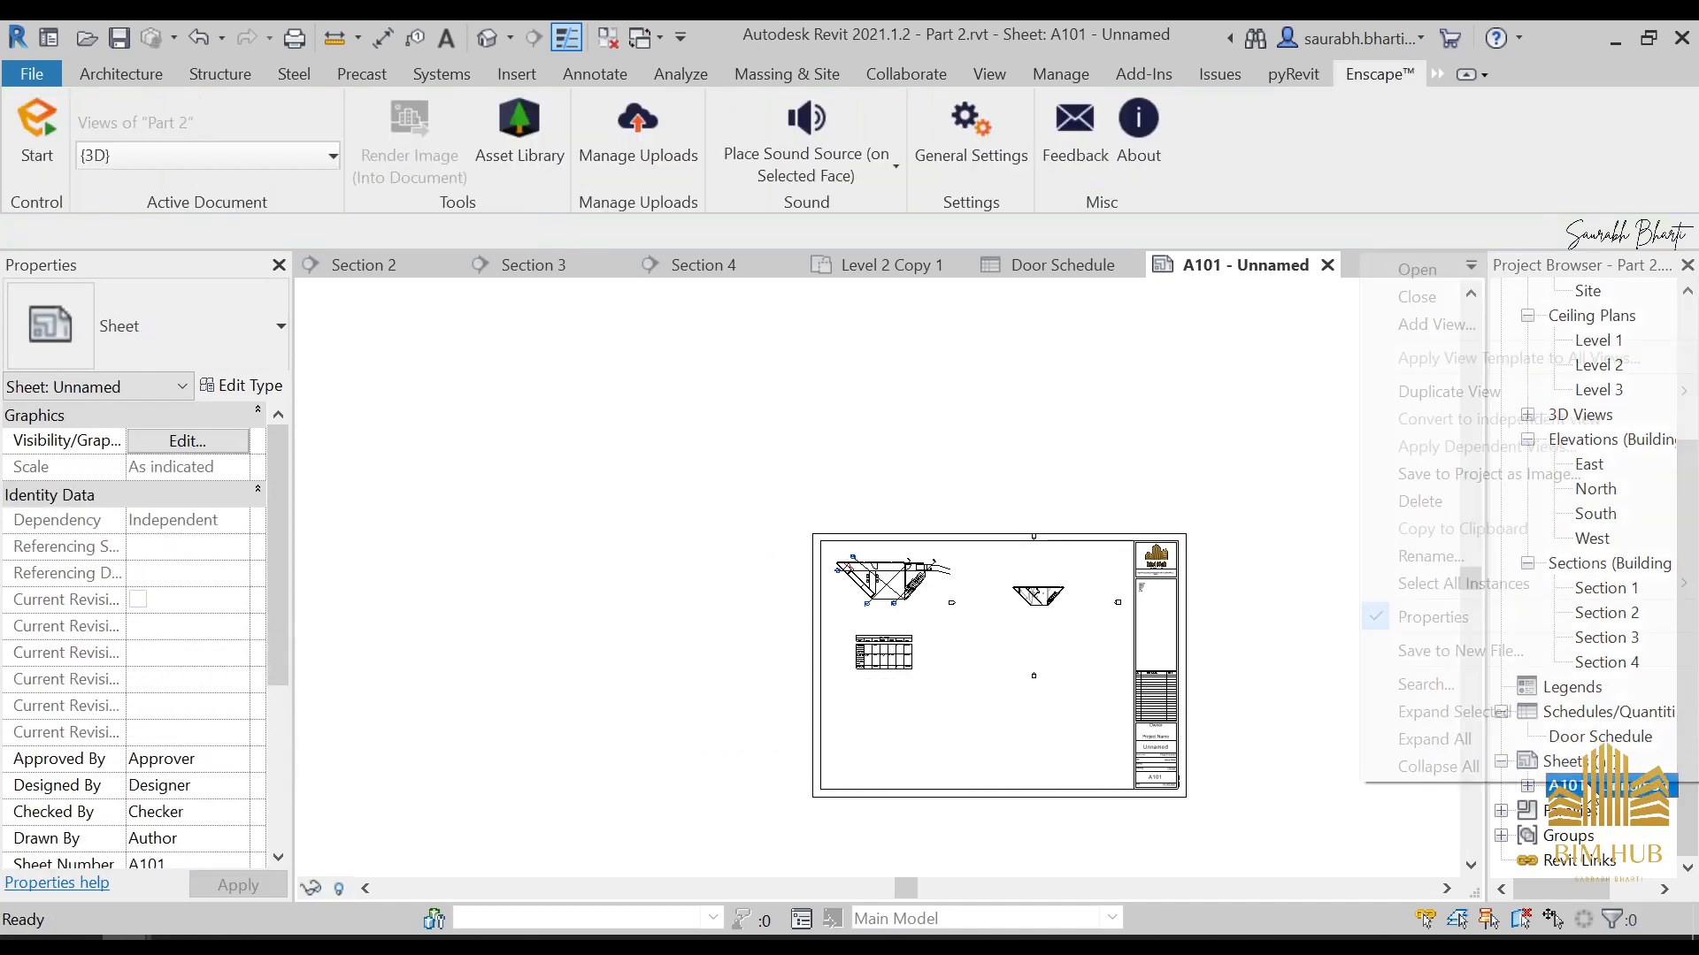
click(1594, 846)
right_click(1573, 762)
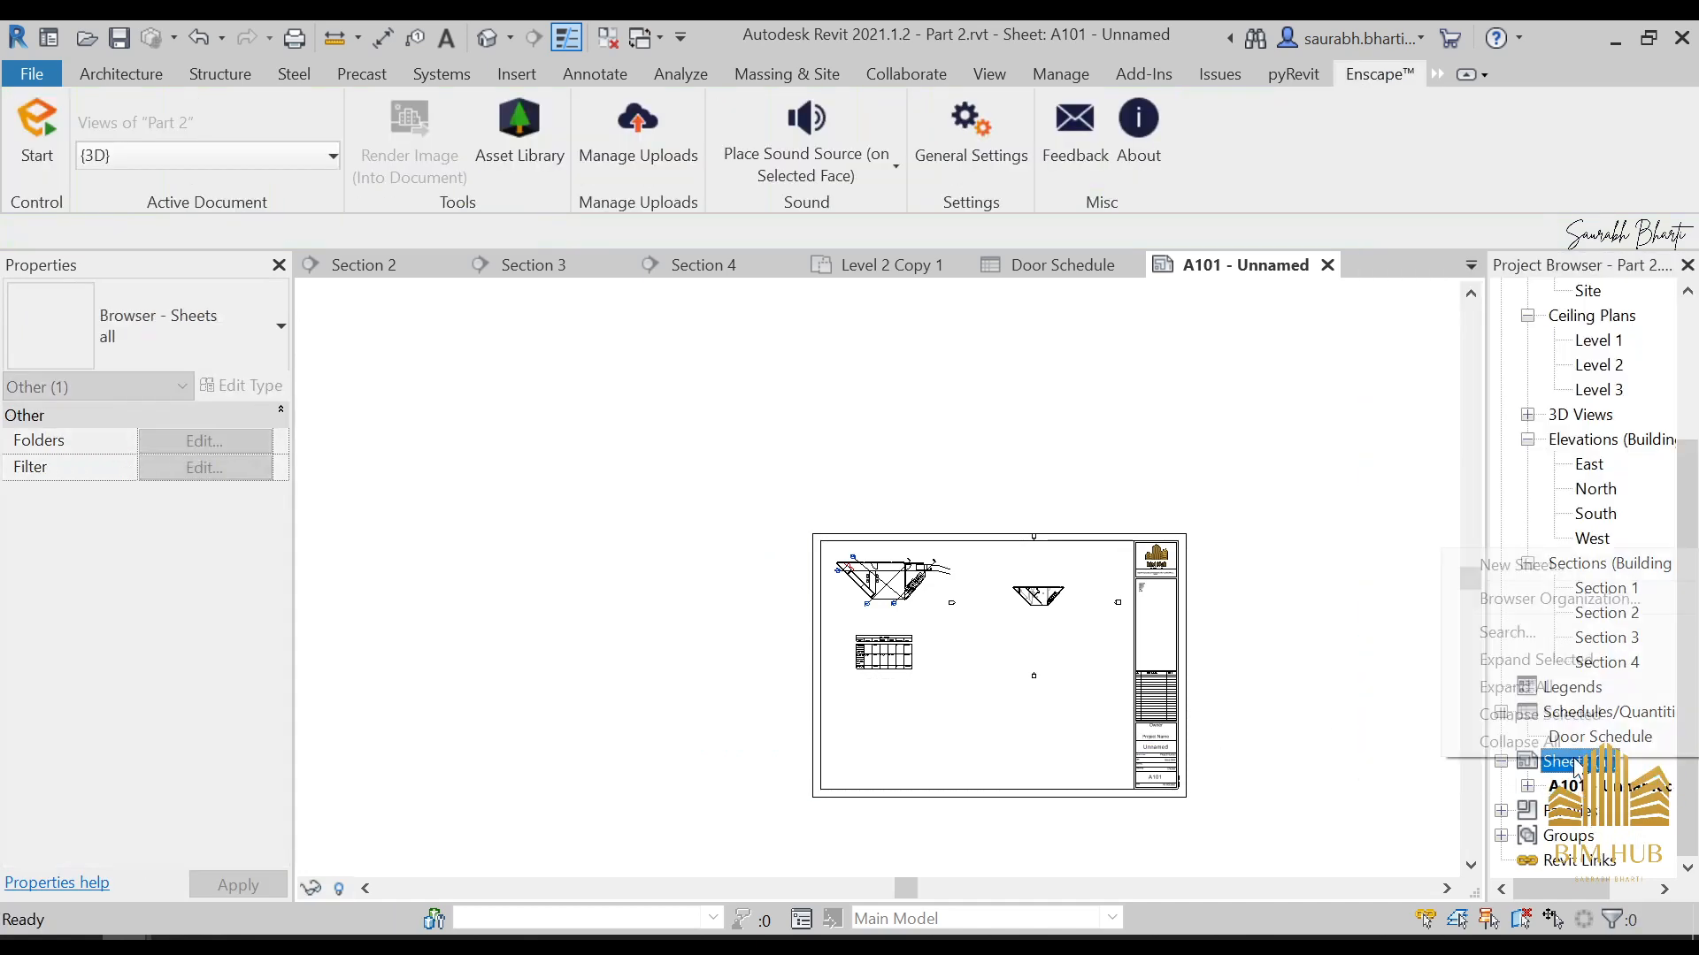
click(1535, 564)
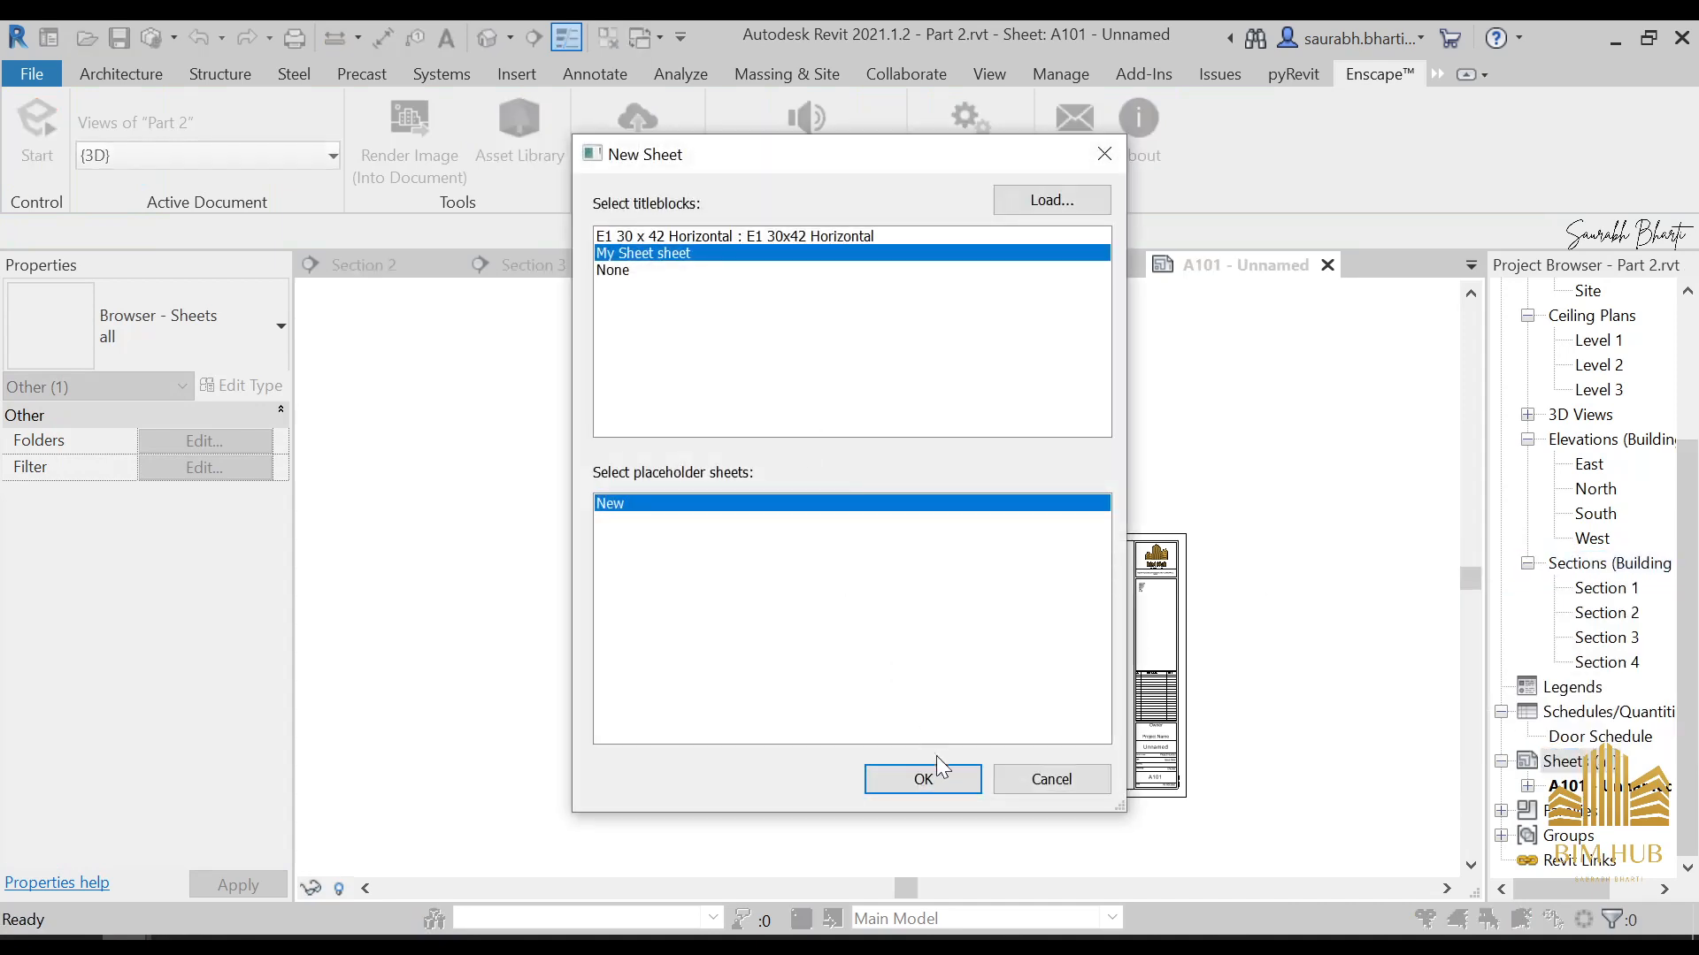
click(922, 779)
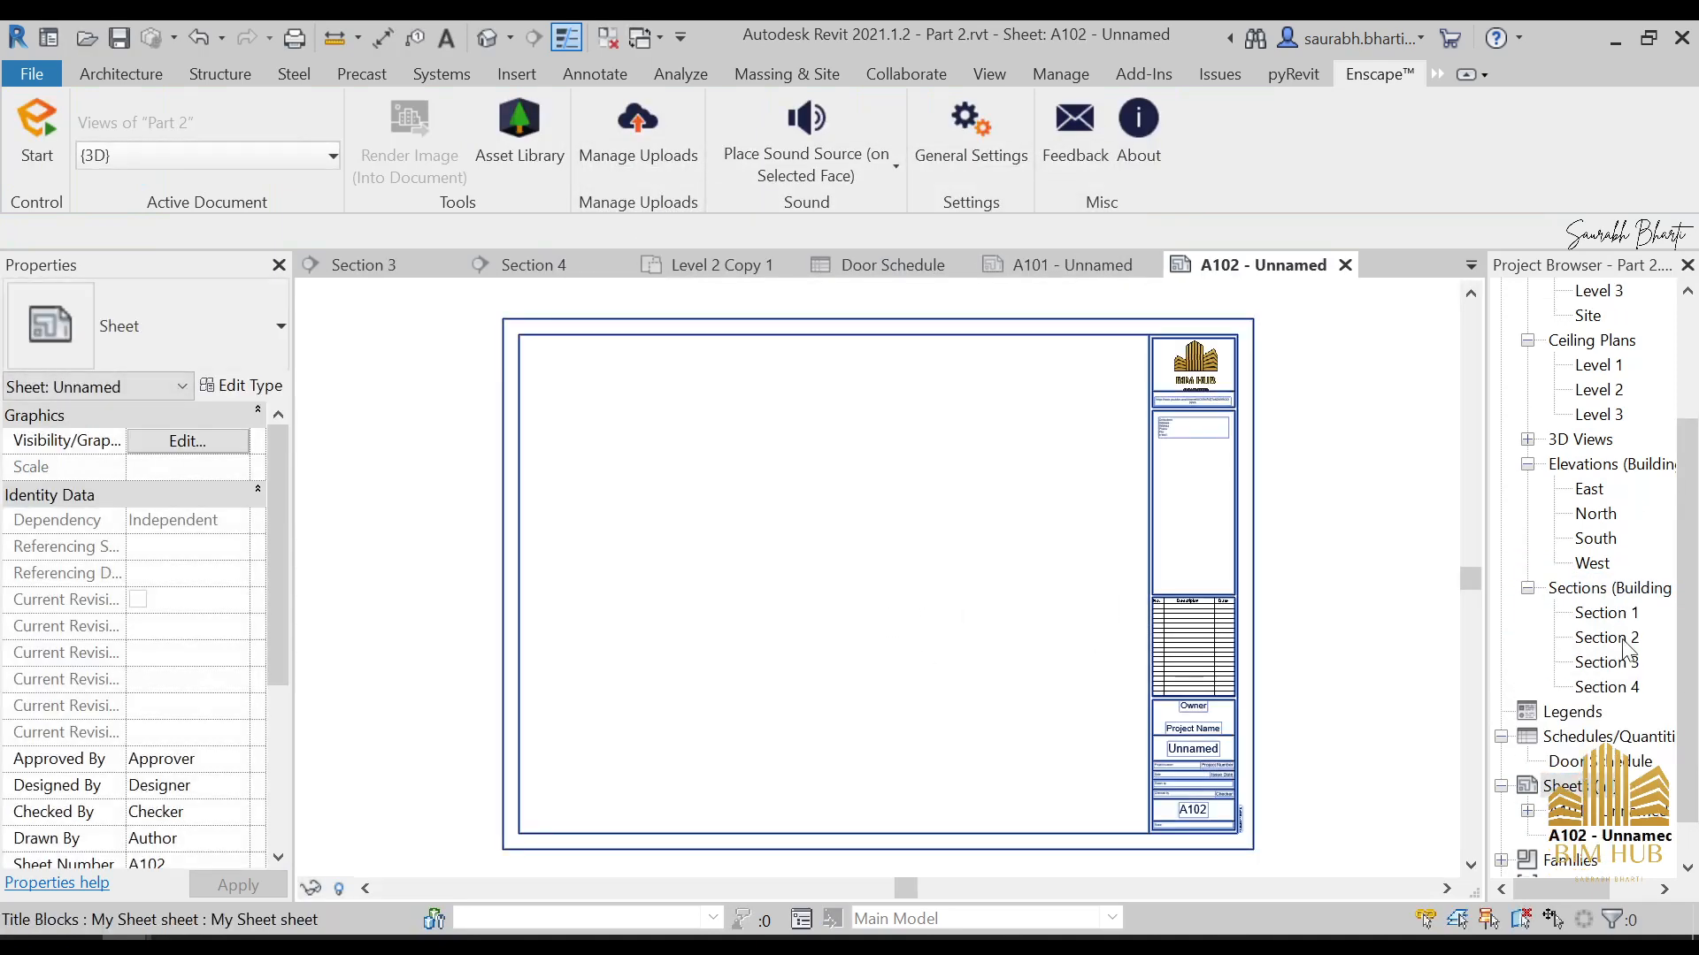
Place Section 1 in the upper part of sheet A102 and Section 2 directly below it
drag(1616, 619, 1017, 524)
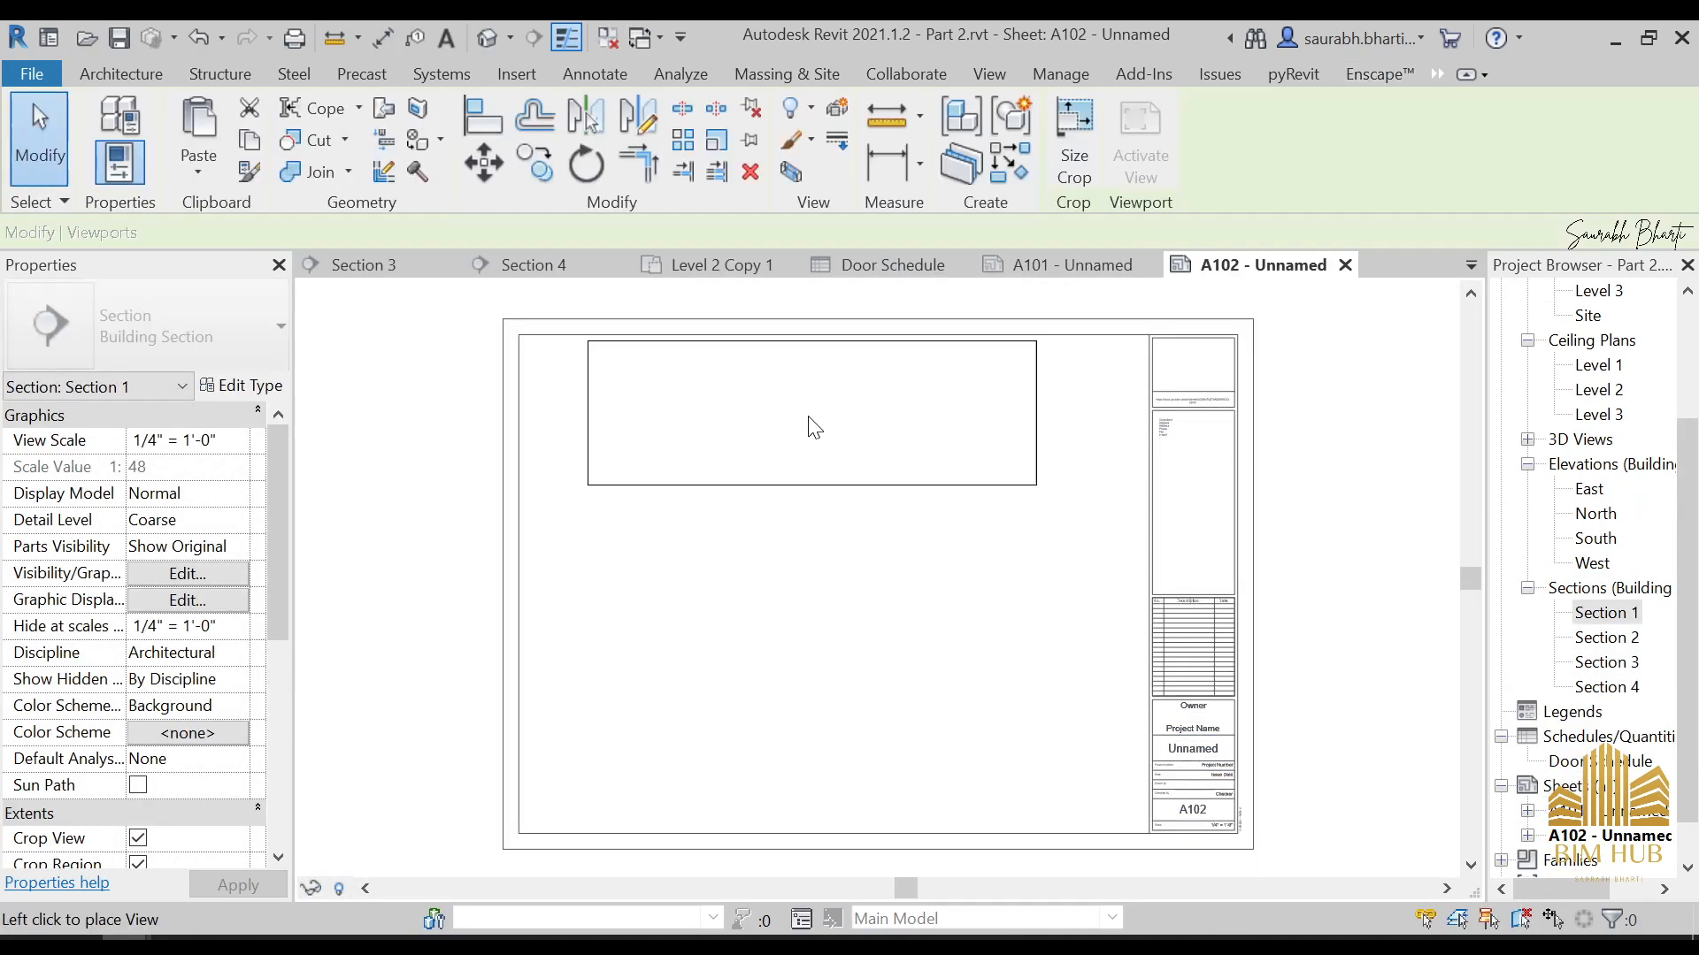
click(788, 436)
drag(1624, 647, 845, 637)
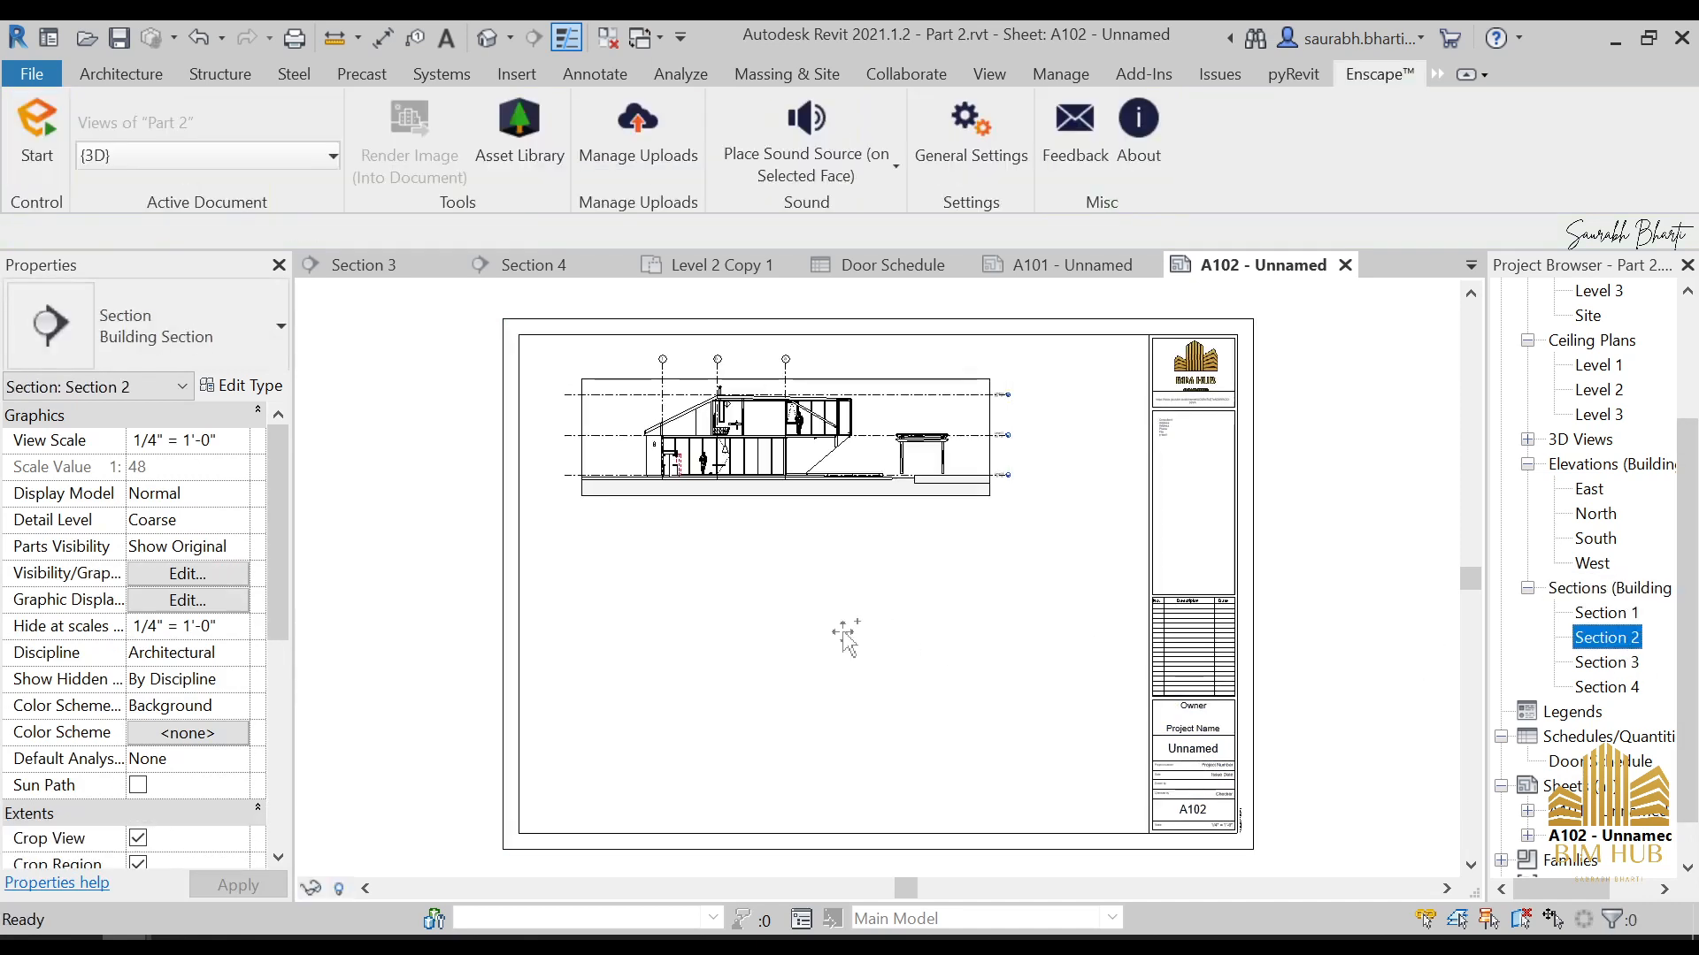
click(788, 588)
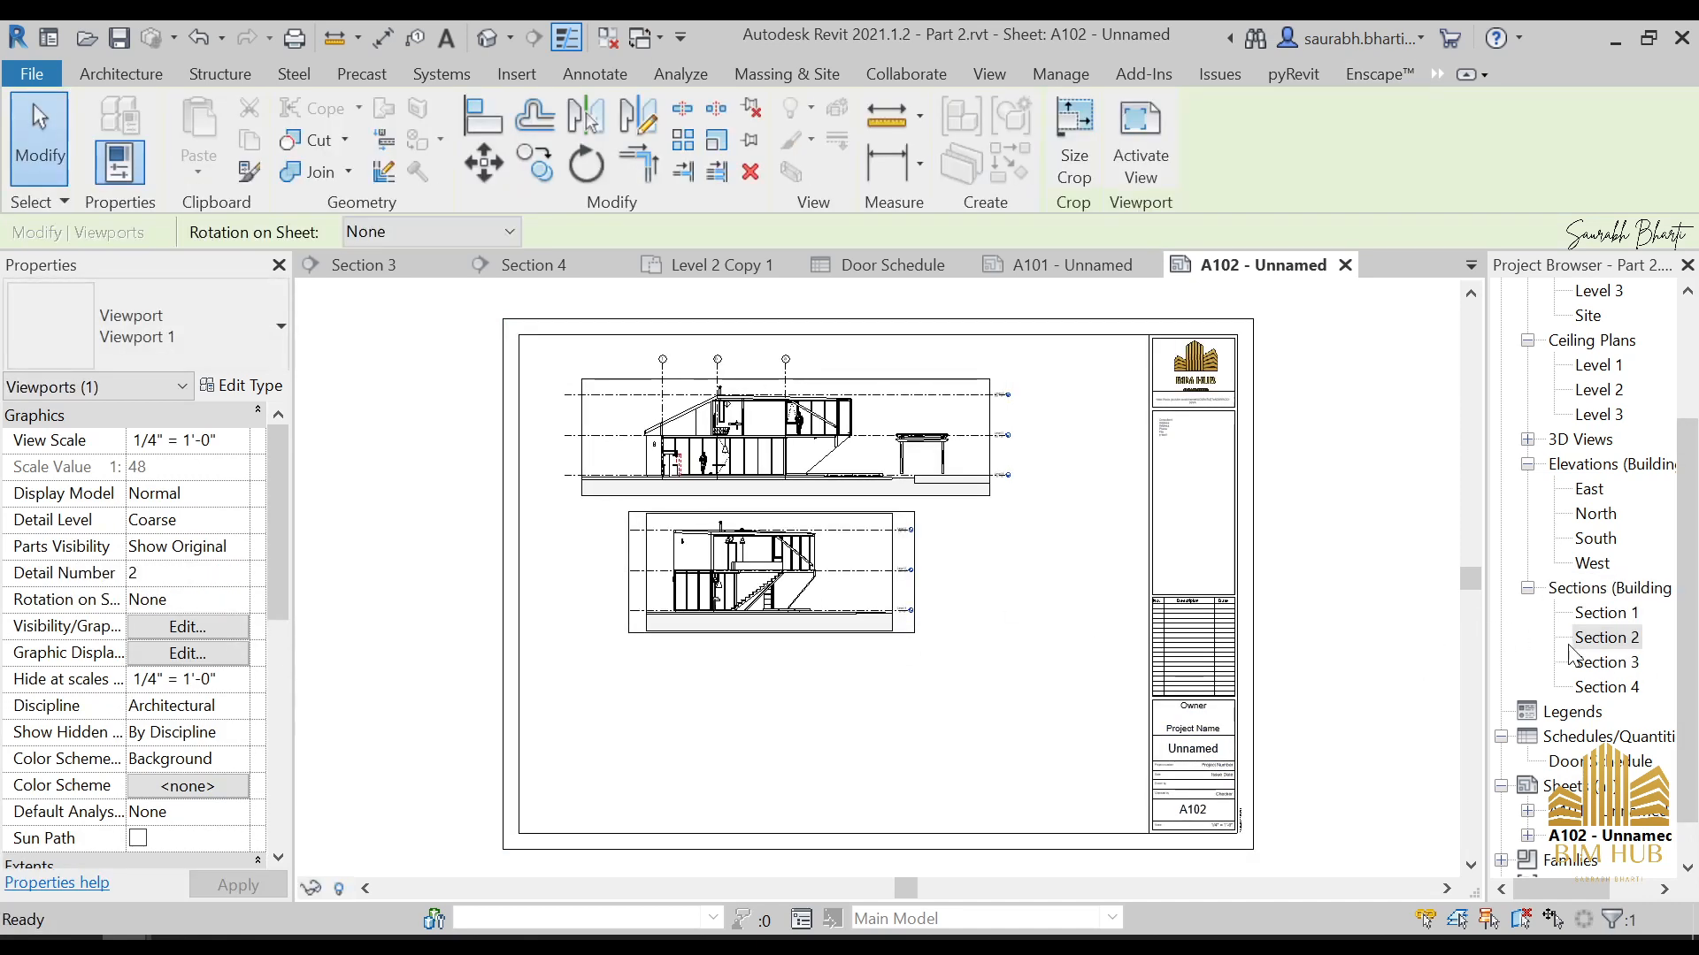
Place Section 3 below Section 2 on sheet A102 and Section 4 to the right of Section 3
drag(1607, 663, 1029, 726)
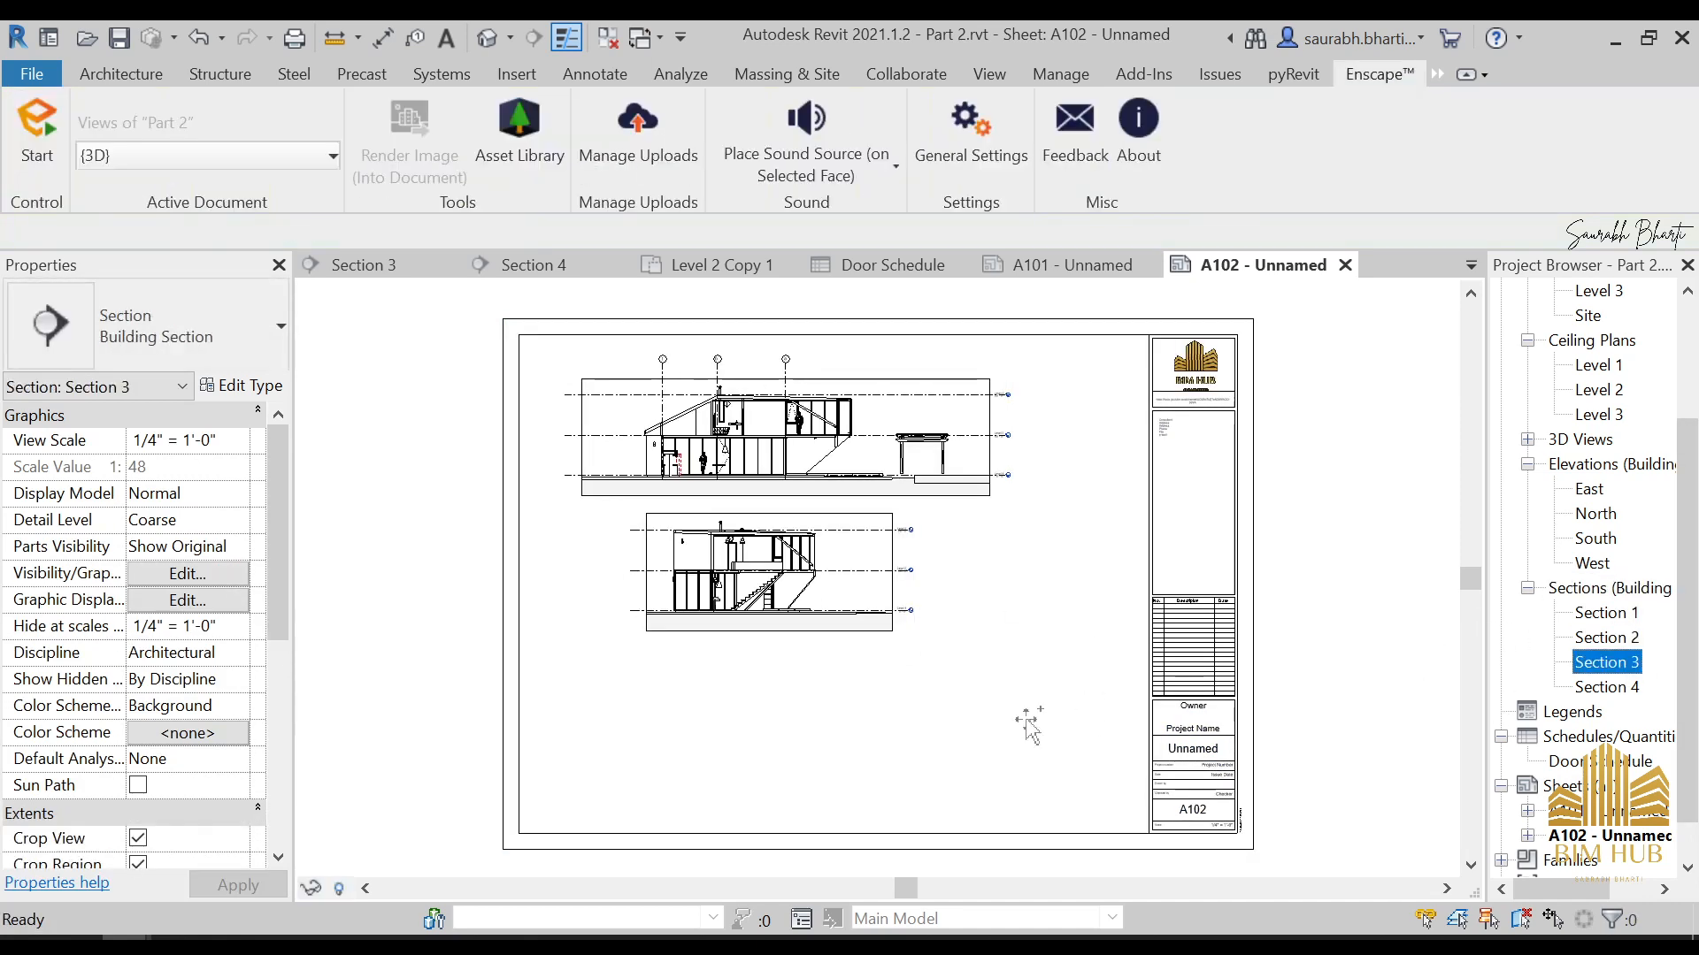
click(757, 708)
click(1611, 688)
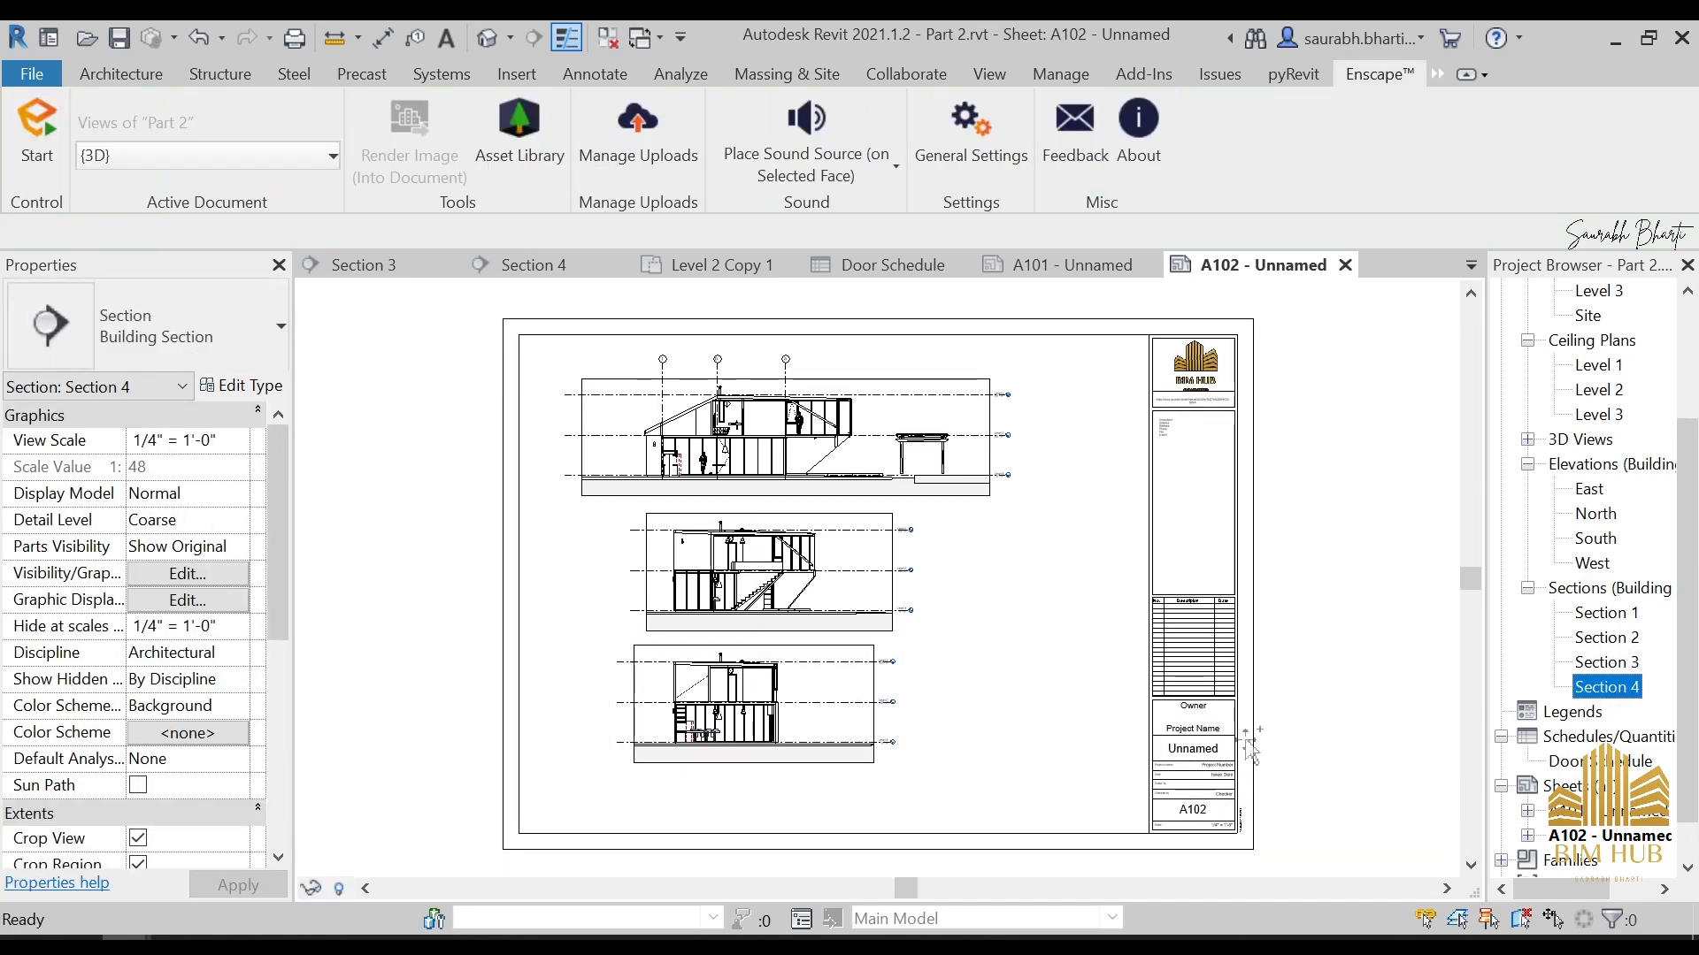
click(1030, 704)
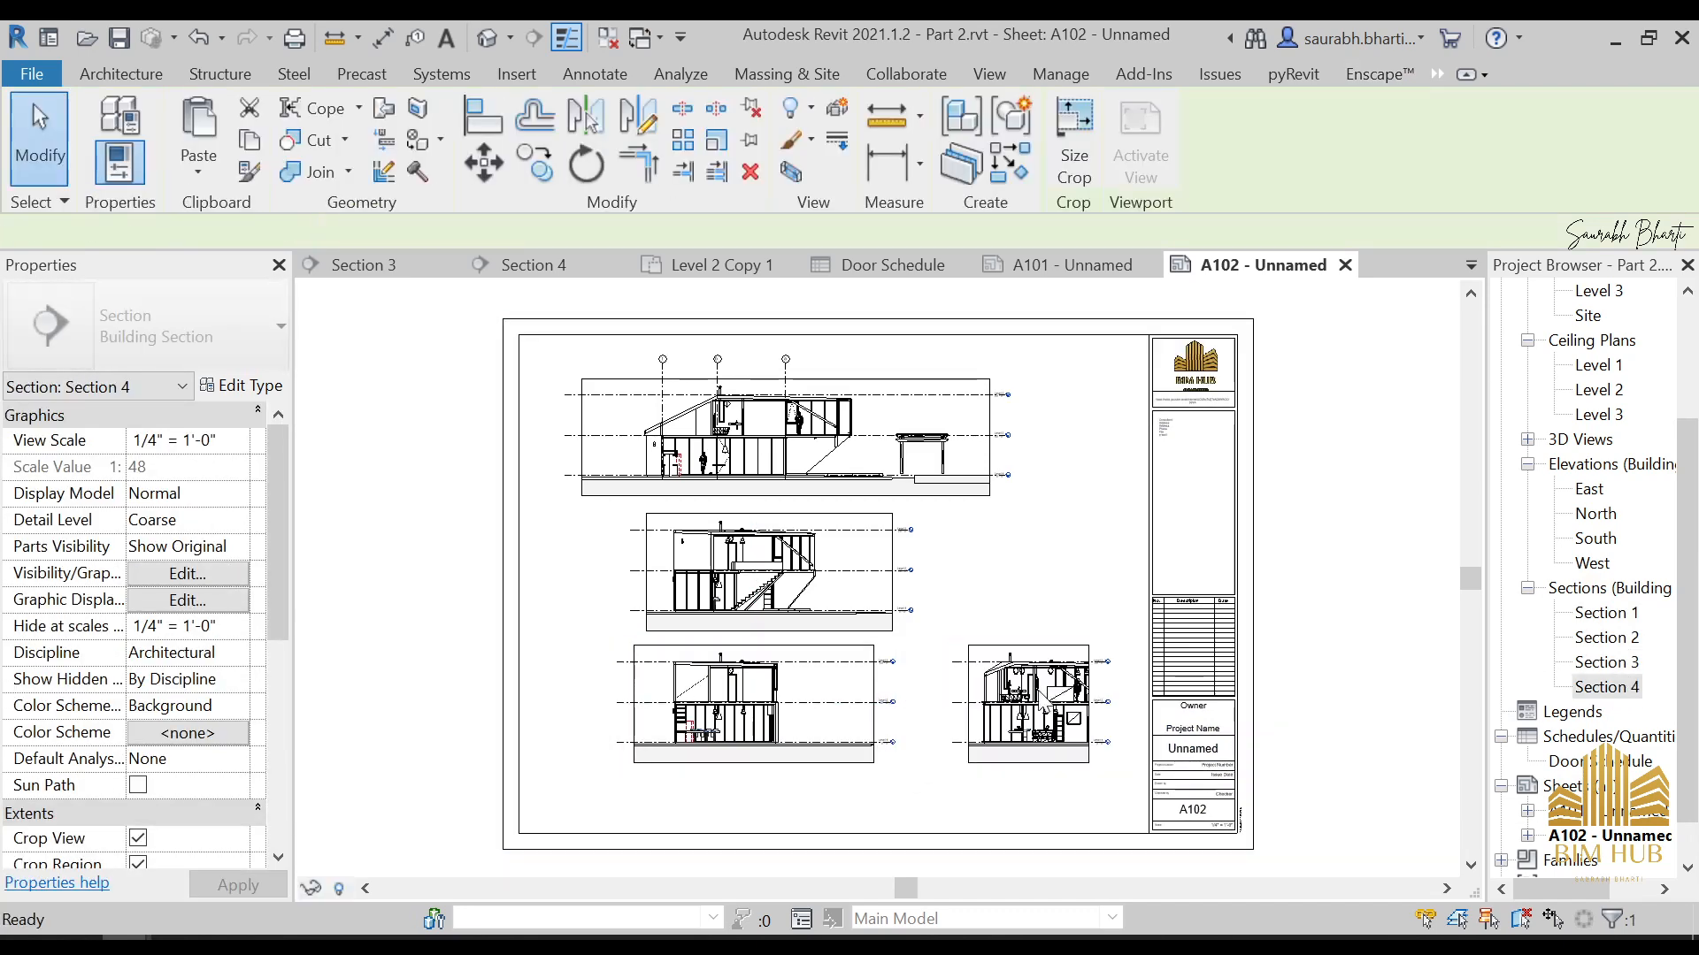
scroll(1234, 741, up, 6)
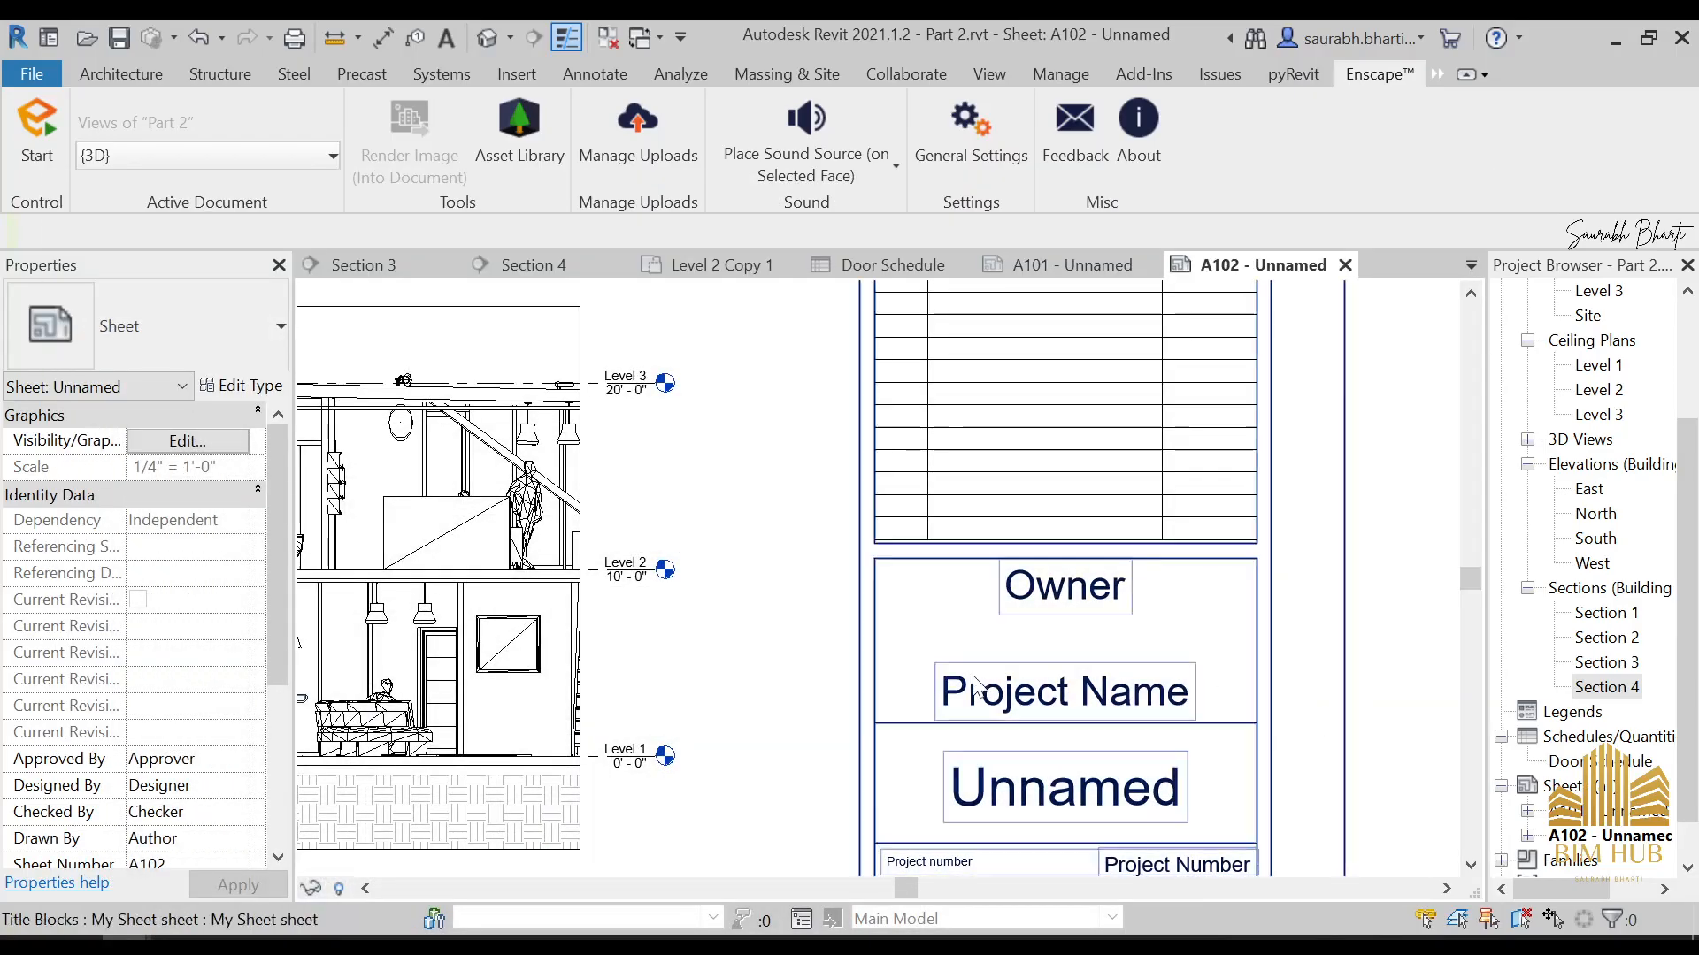
scroll(1069, 687, down, 2)
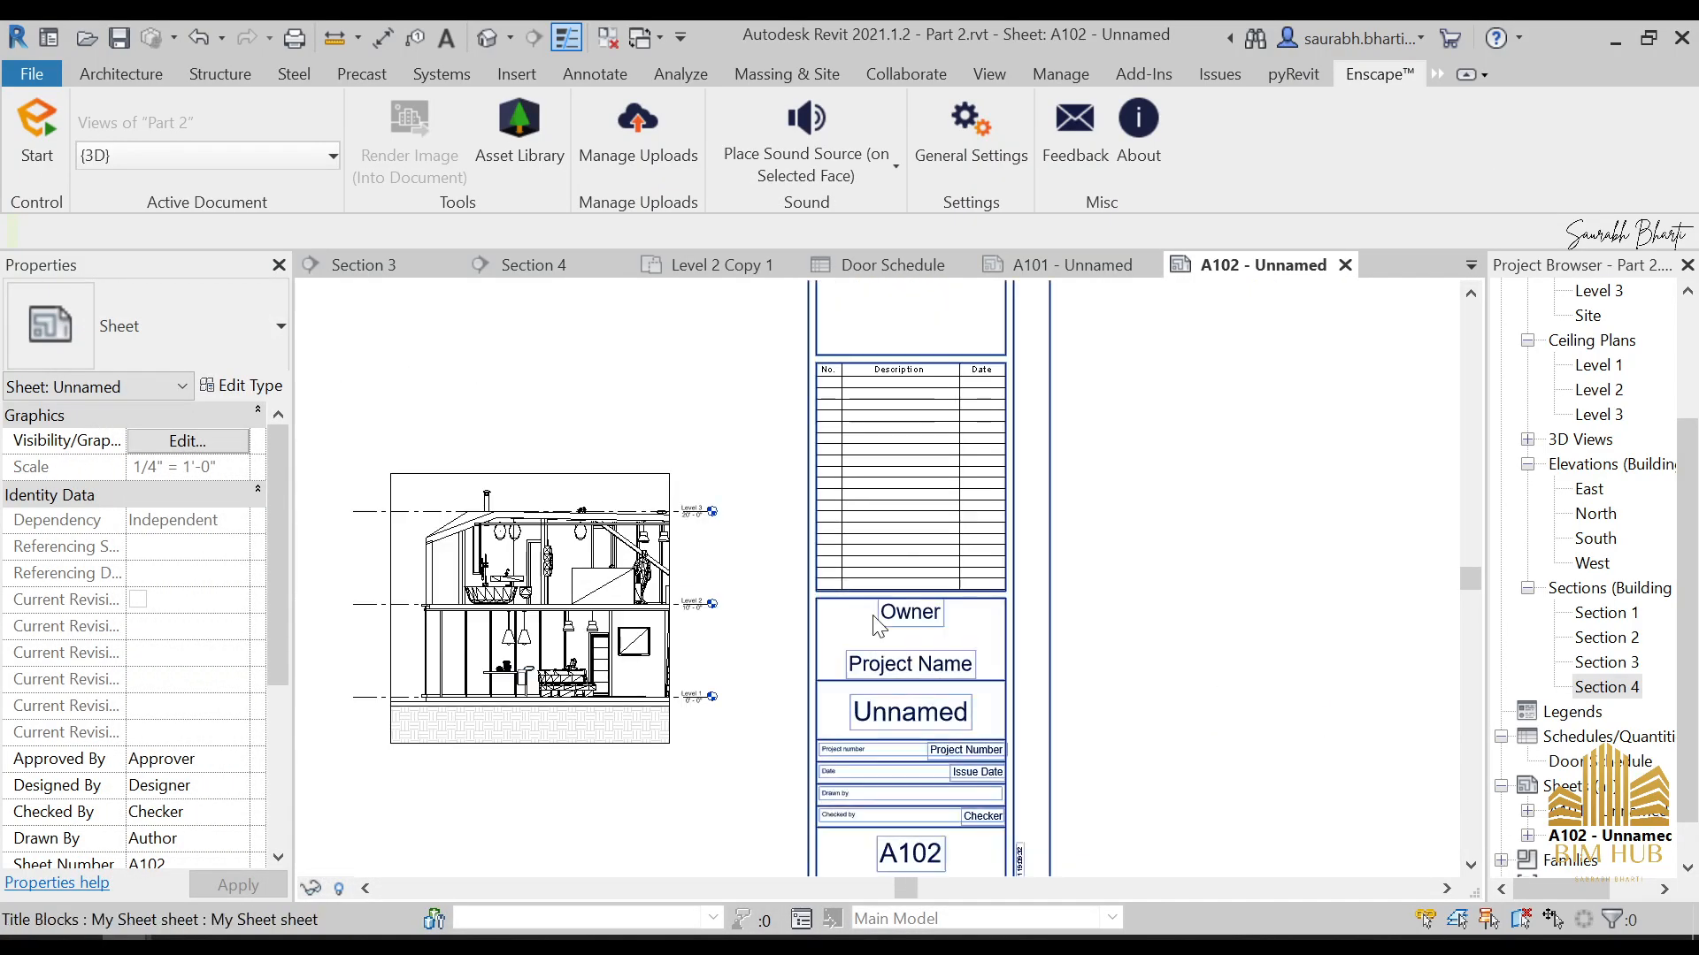
Set the project name in sheet A102's title block to "Prebarco Hiuse"
scroll(956, 685, down, 1)
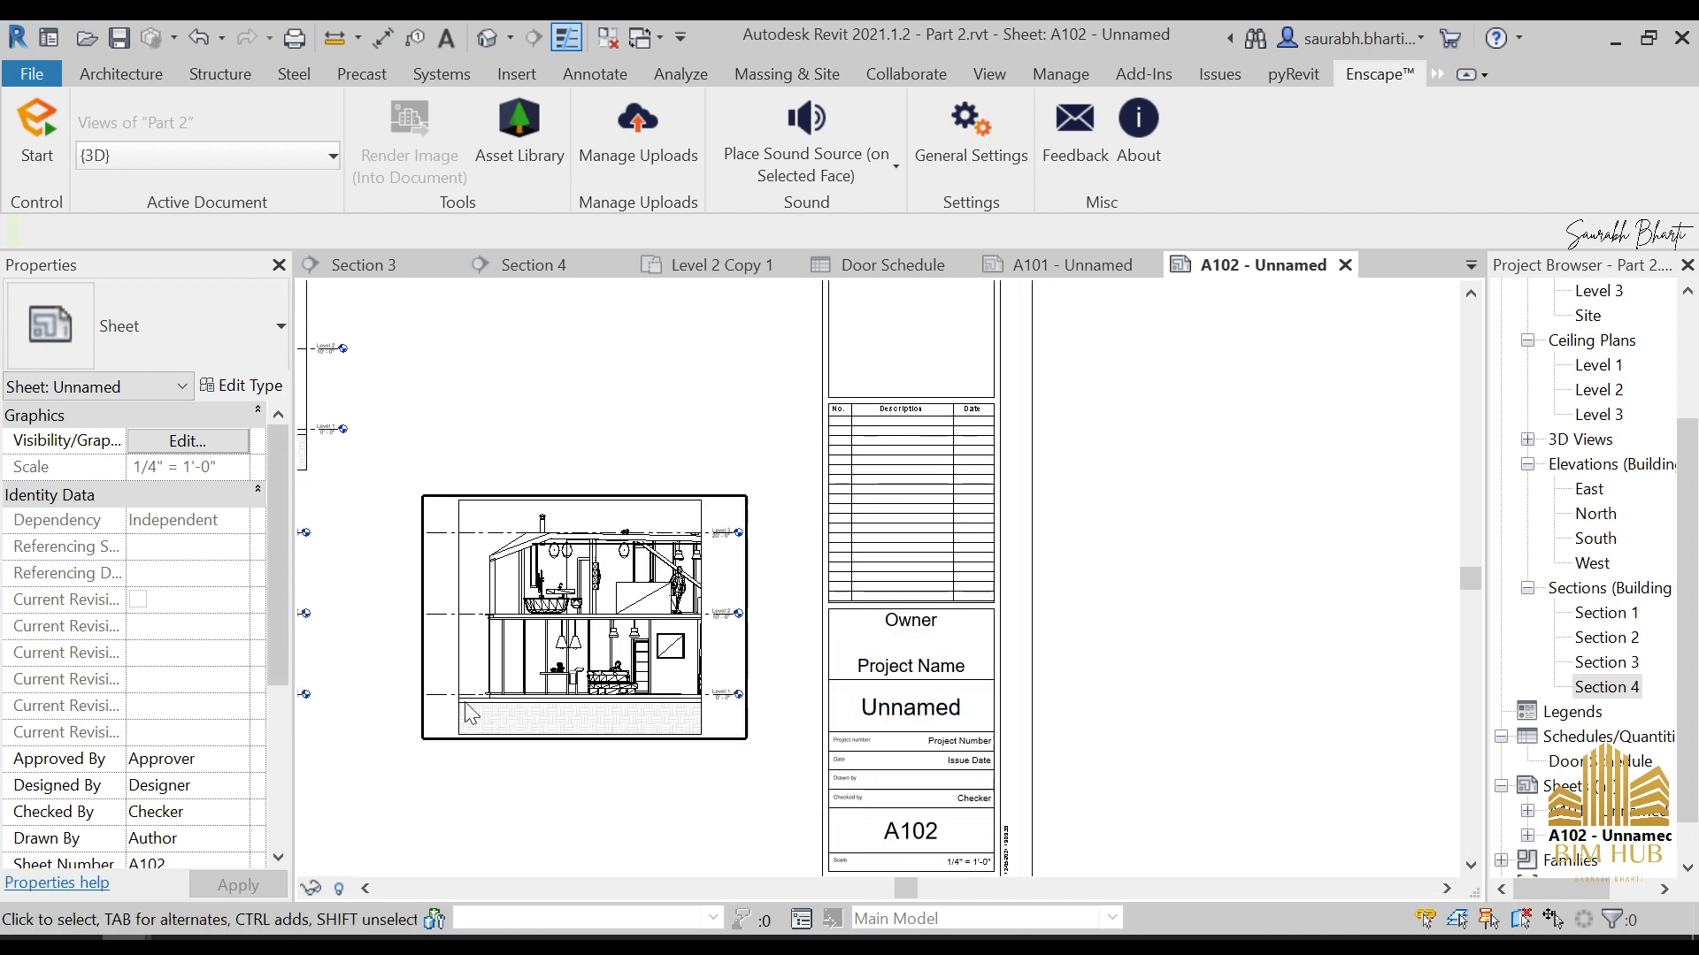
double_click(938, 670)
text(Prebarco Hiuse)
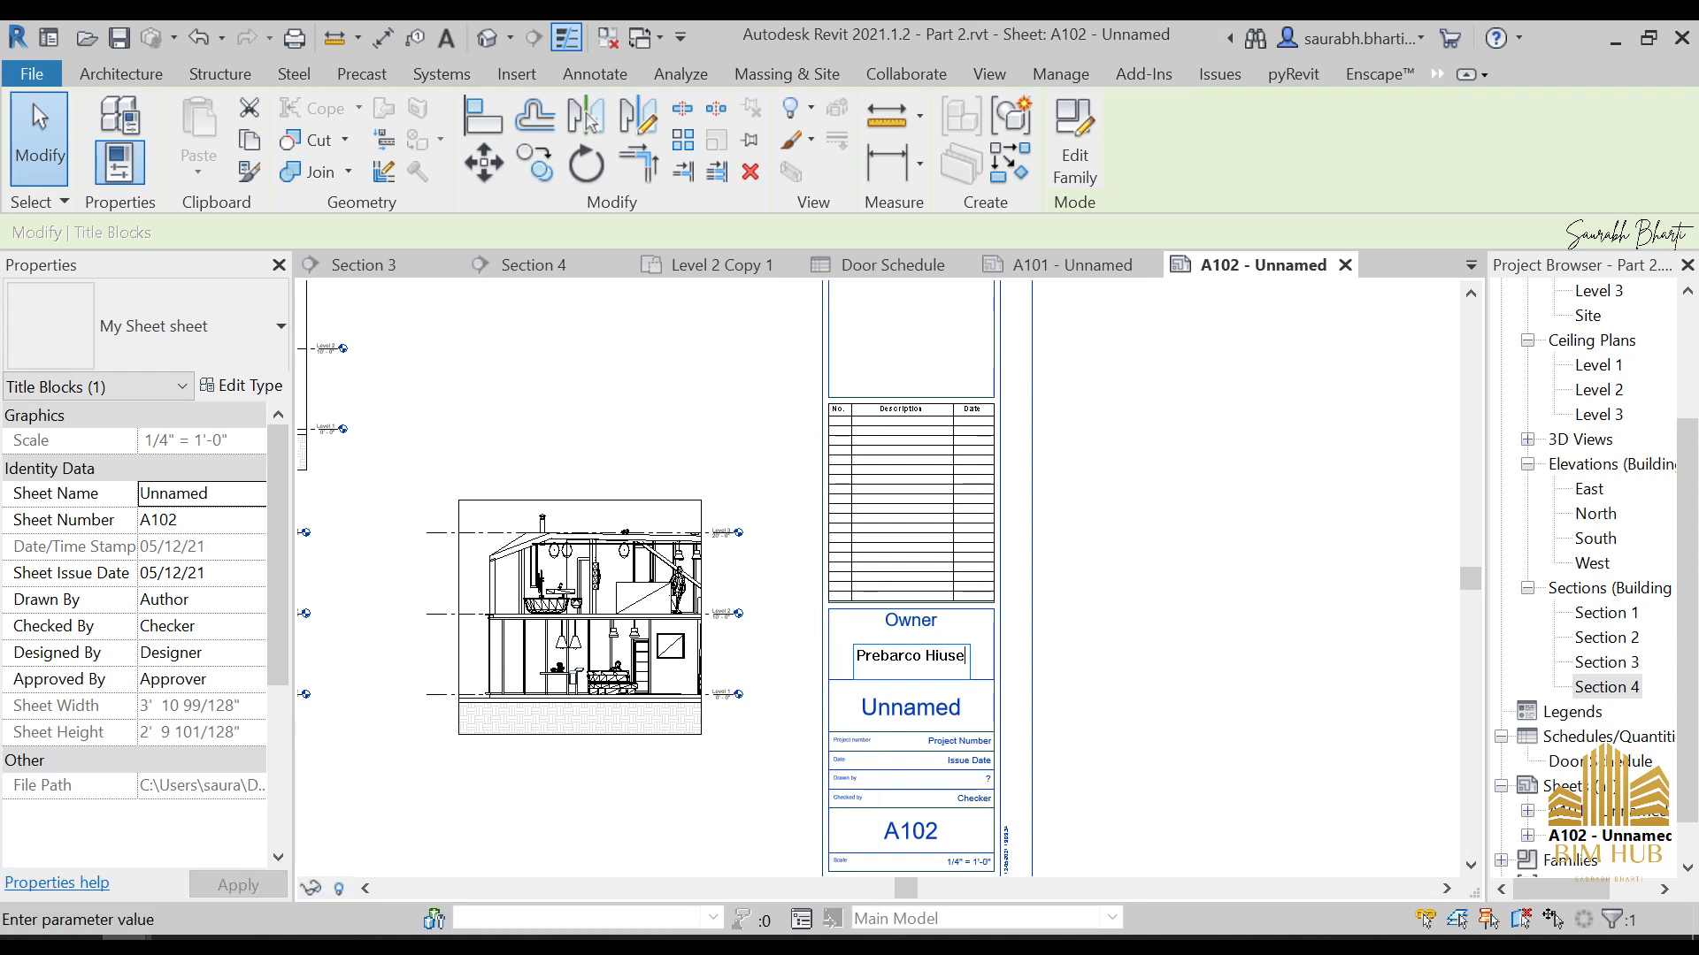
key(Return)
Replace the Owner placeholder in sheet A102's title block with the owner's full name
click(911, 620)
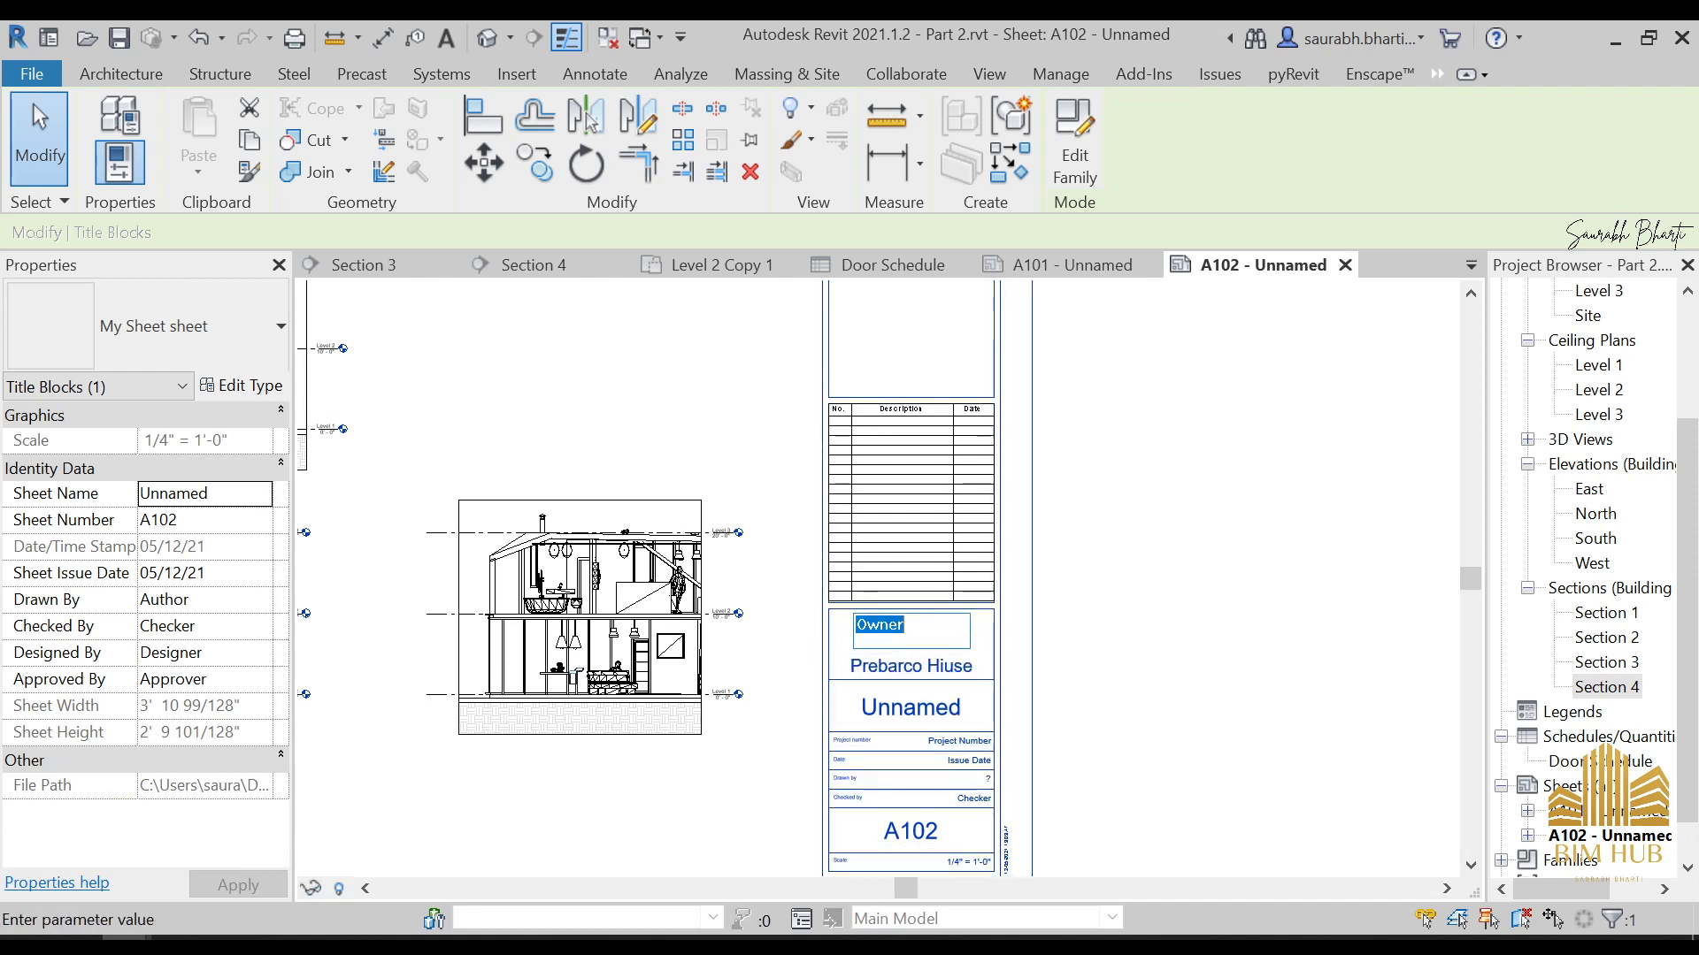
key(ctrl+a)
text(C)
key(BackSpace)
text(sa)
key(BackSpace)
text(Ba)
key(BackSpace)
text(S)
key(ctrl+a)
click(1437, 852)
click(1359, 806)
scroll(922, 782, down, 5)
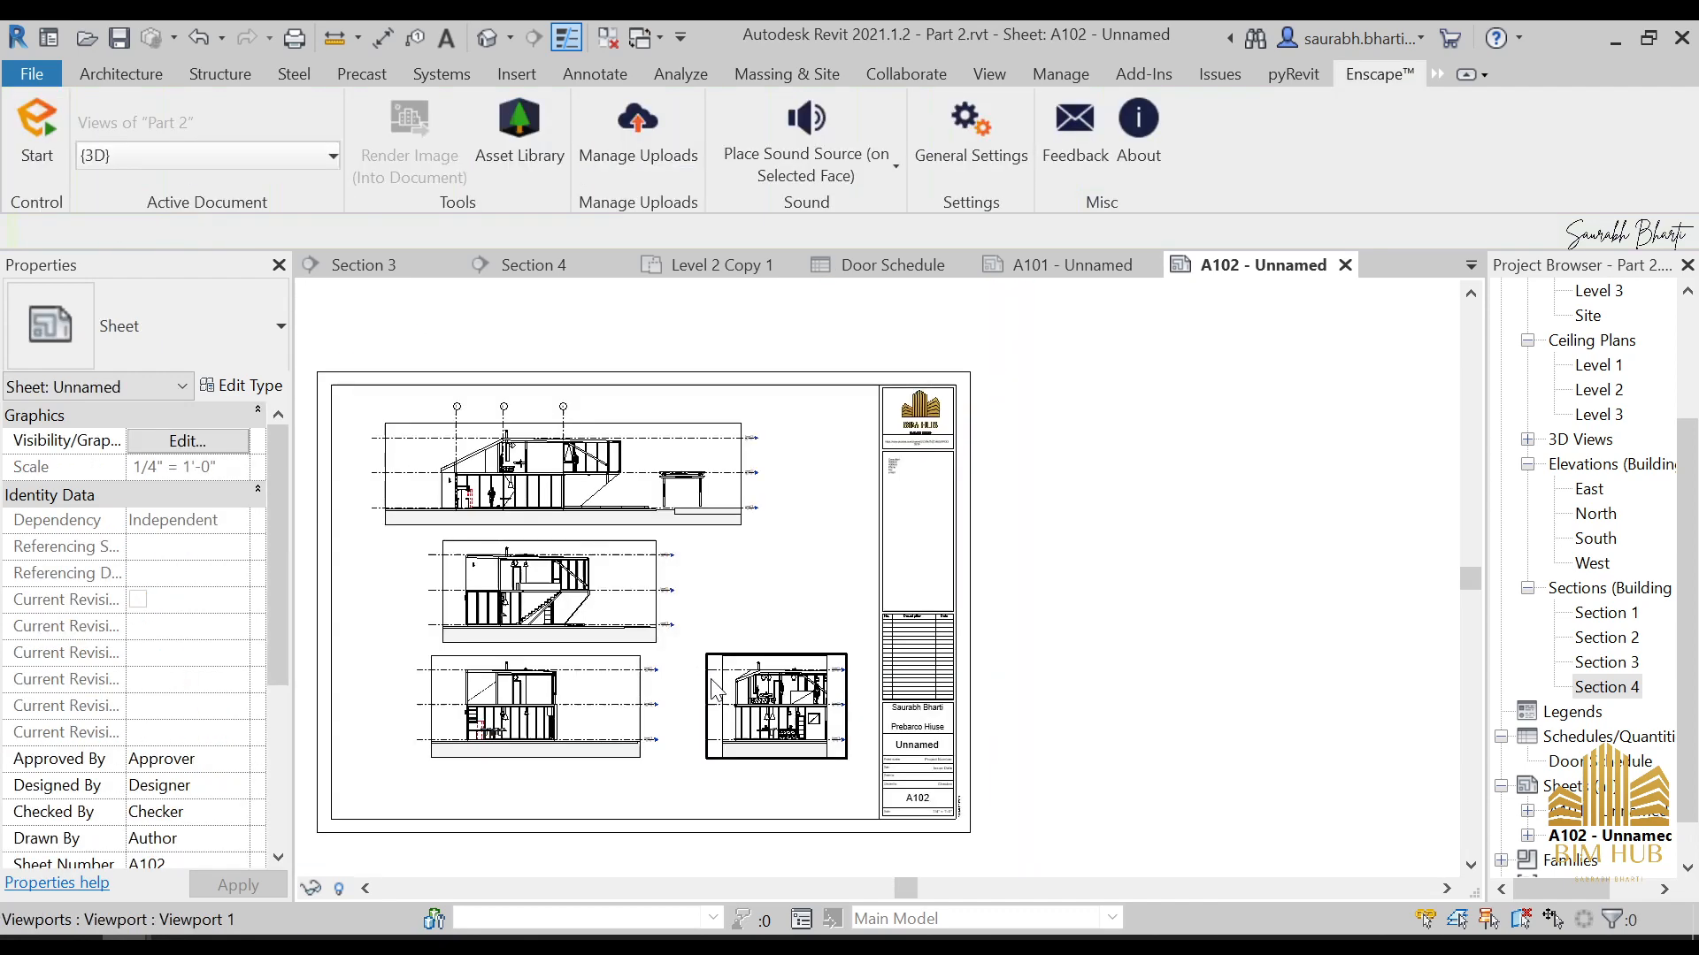
middle_drag(611, 673, 803, 668)
scroll(1176, 602, up, 5)
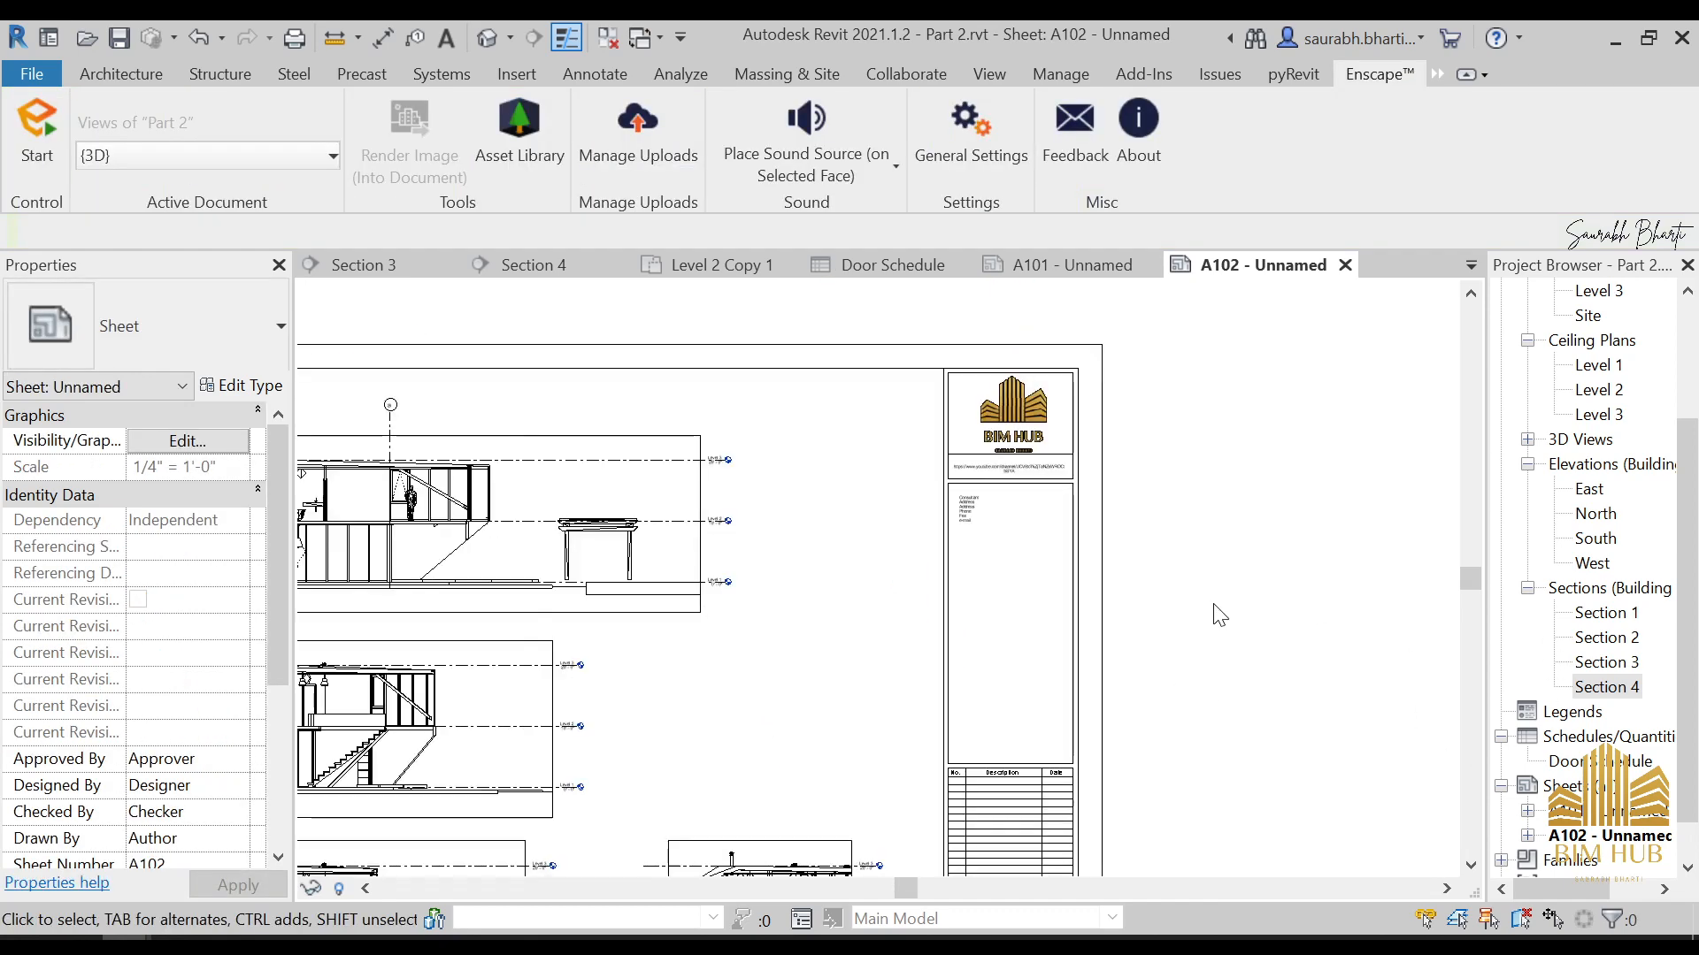
scroll(1224, 598, down, 3)
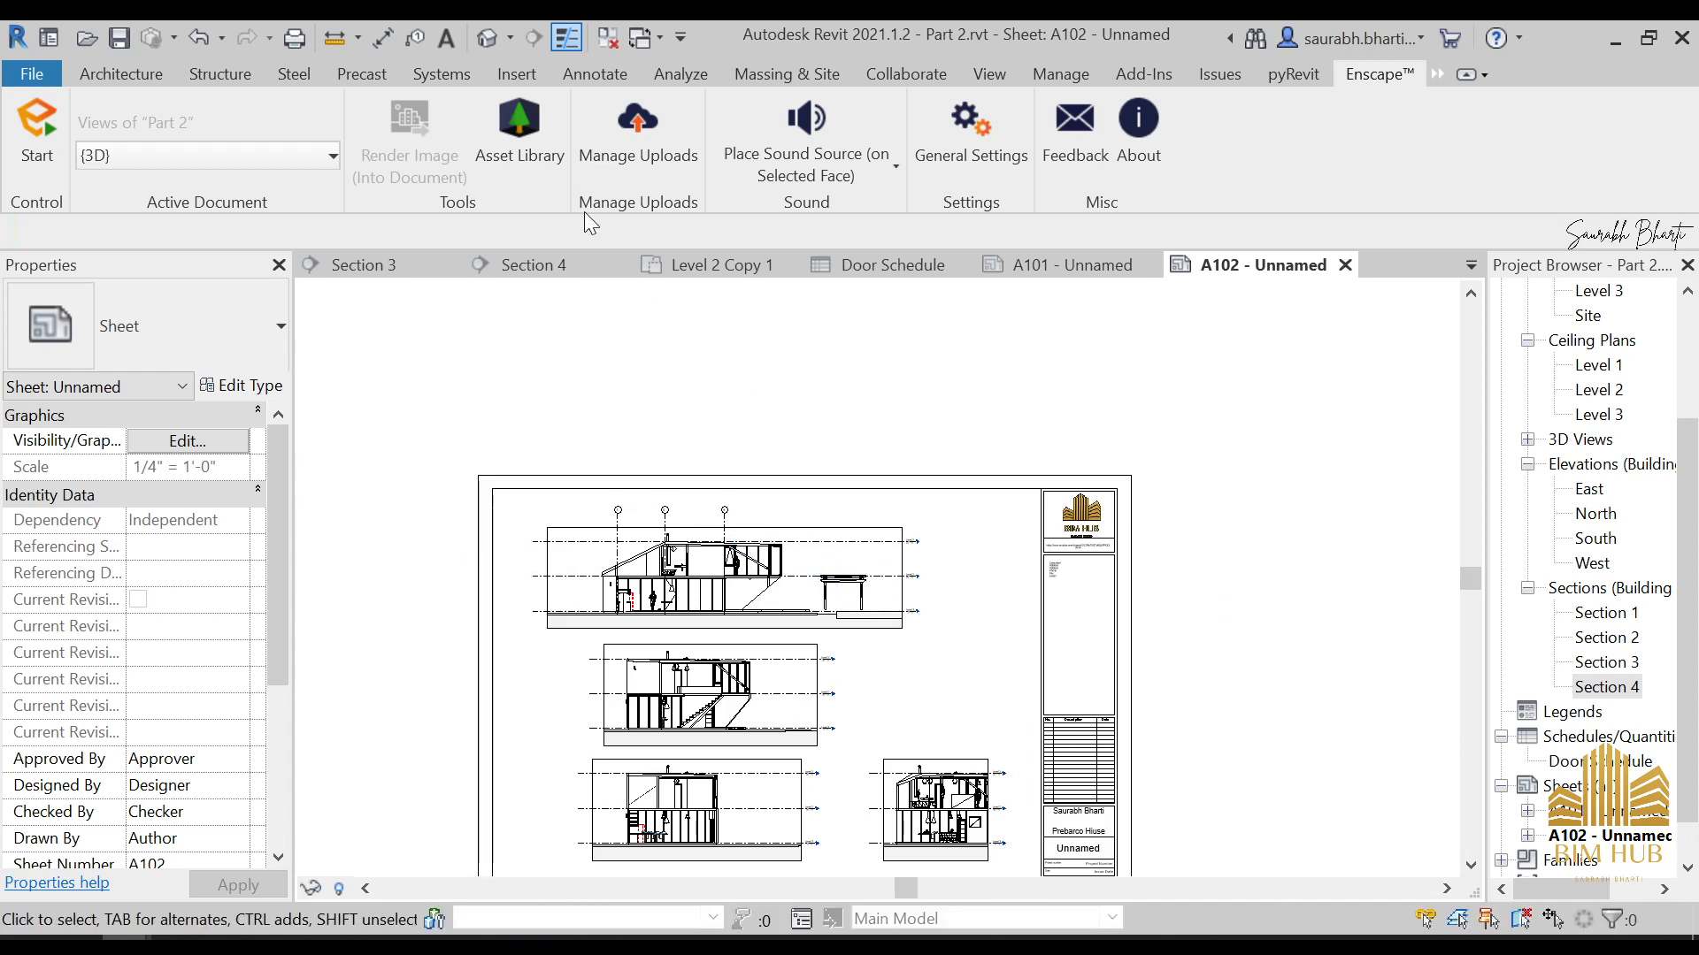
Open the default 3D view of the house and site, and start the Enscape real-time rendering from it
click(487, 37)
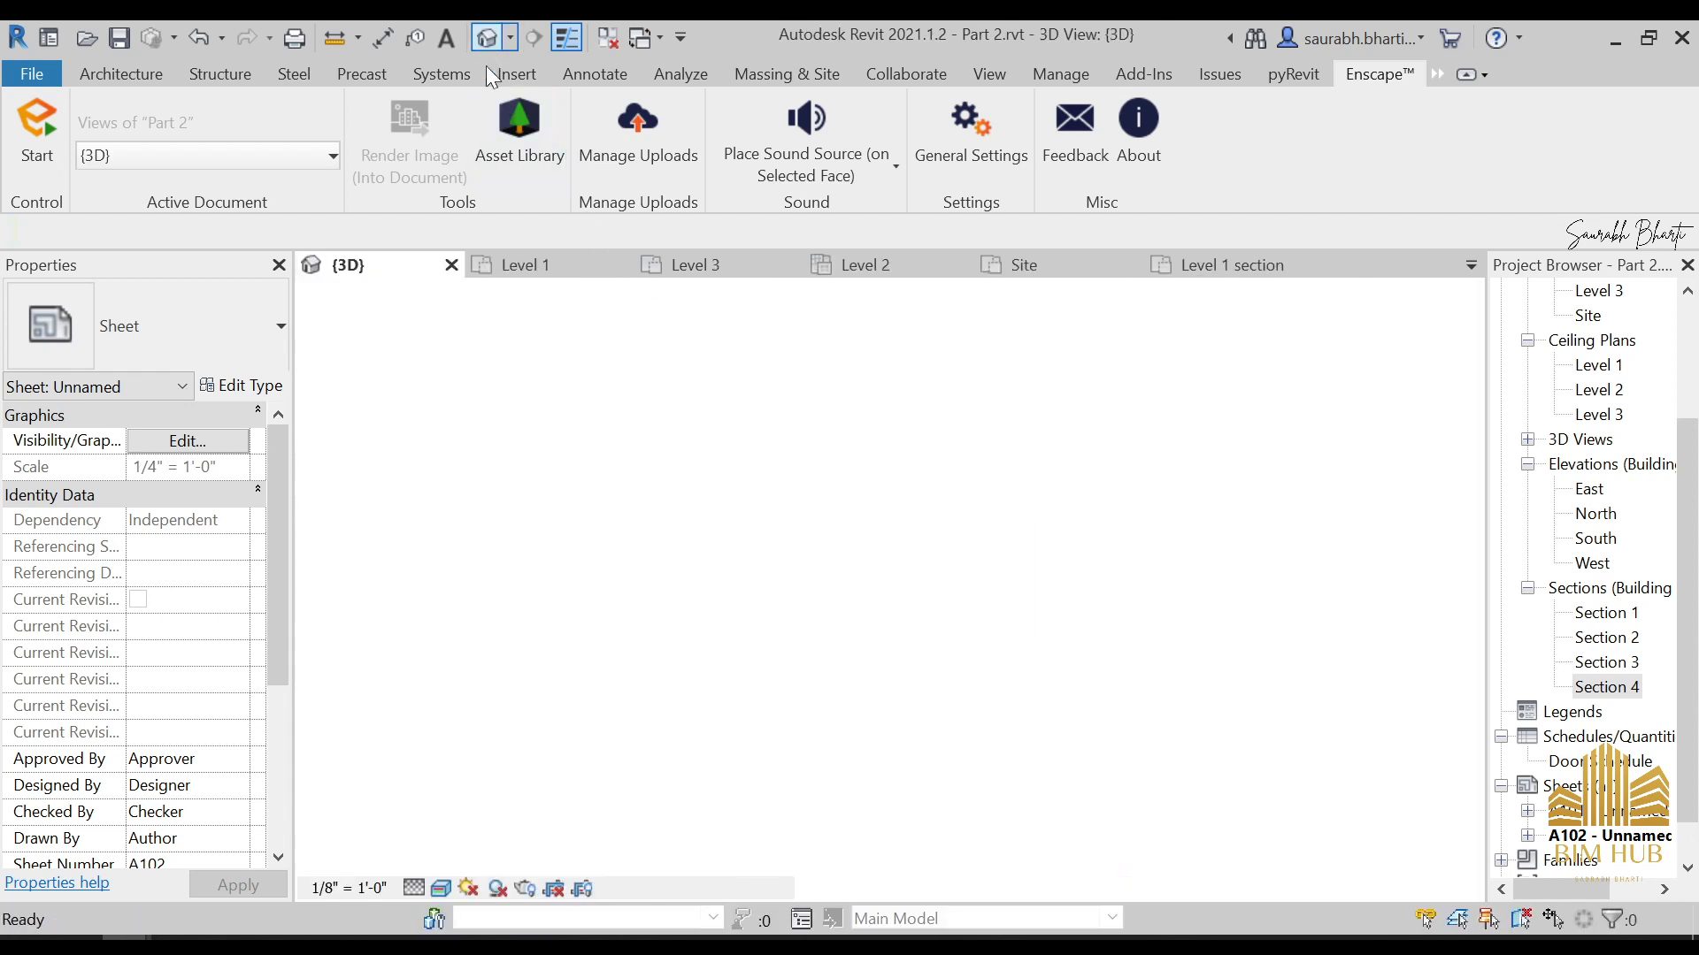
scroll(869, 765, up, 5)
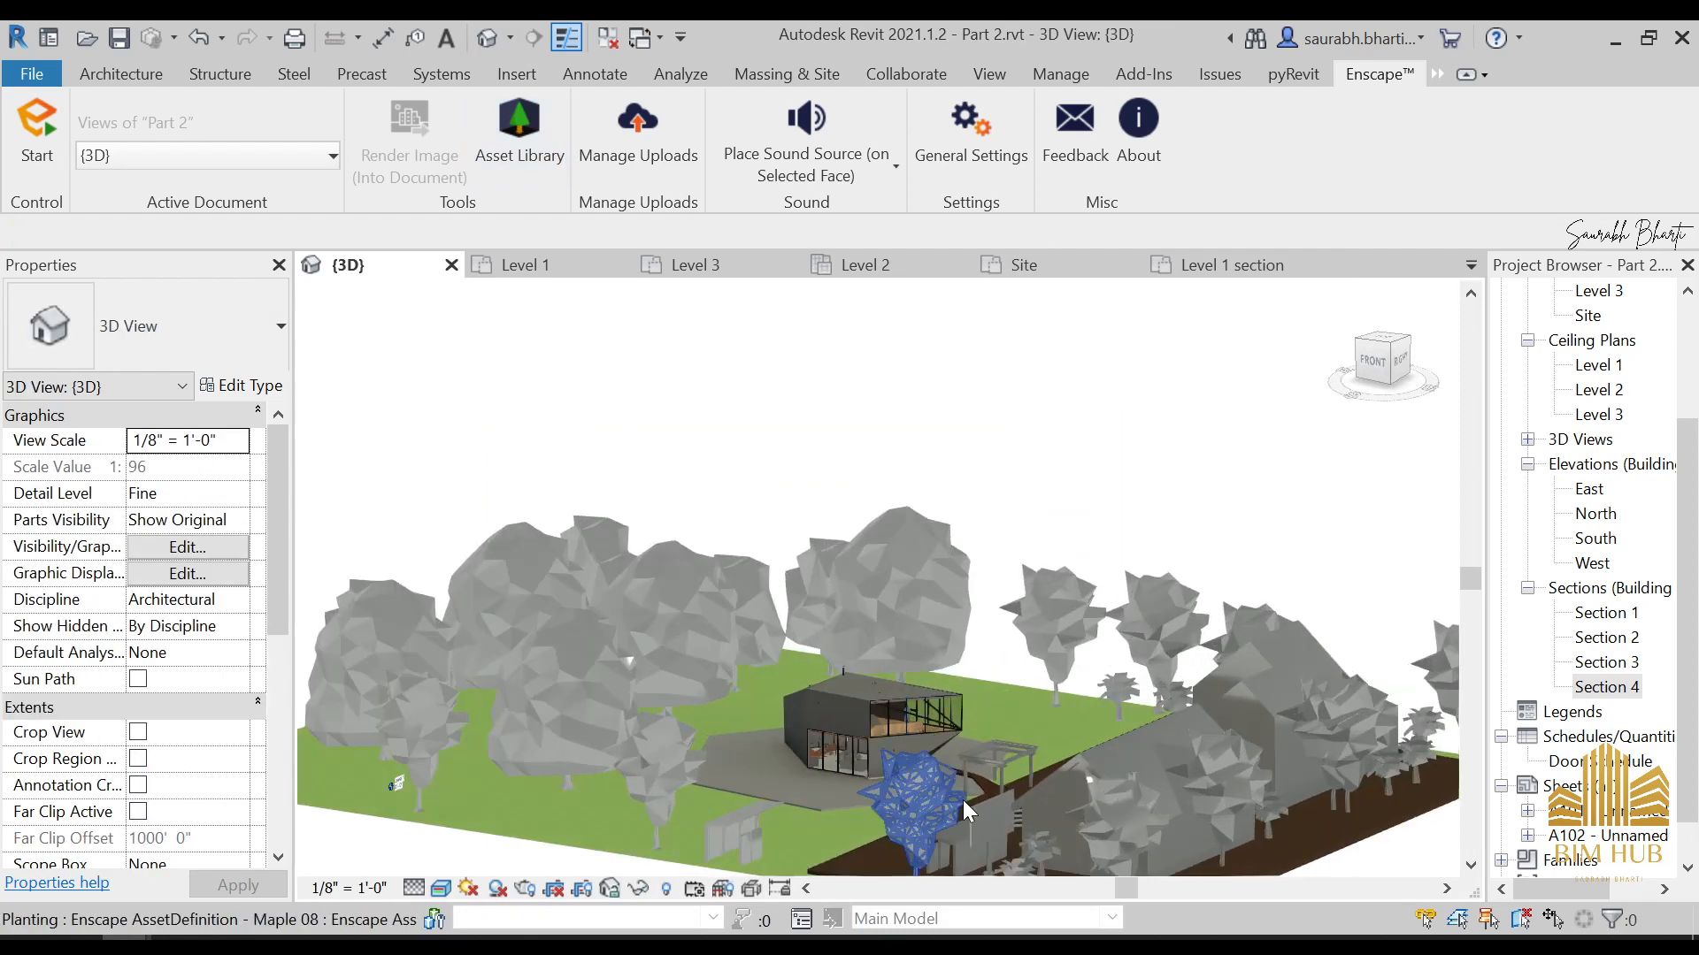
click(15, 157)
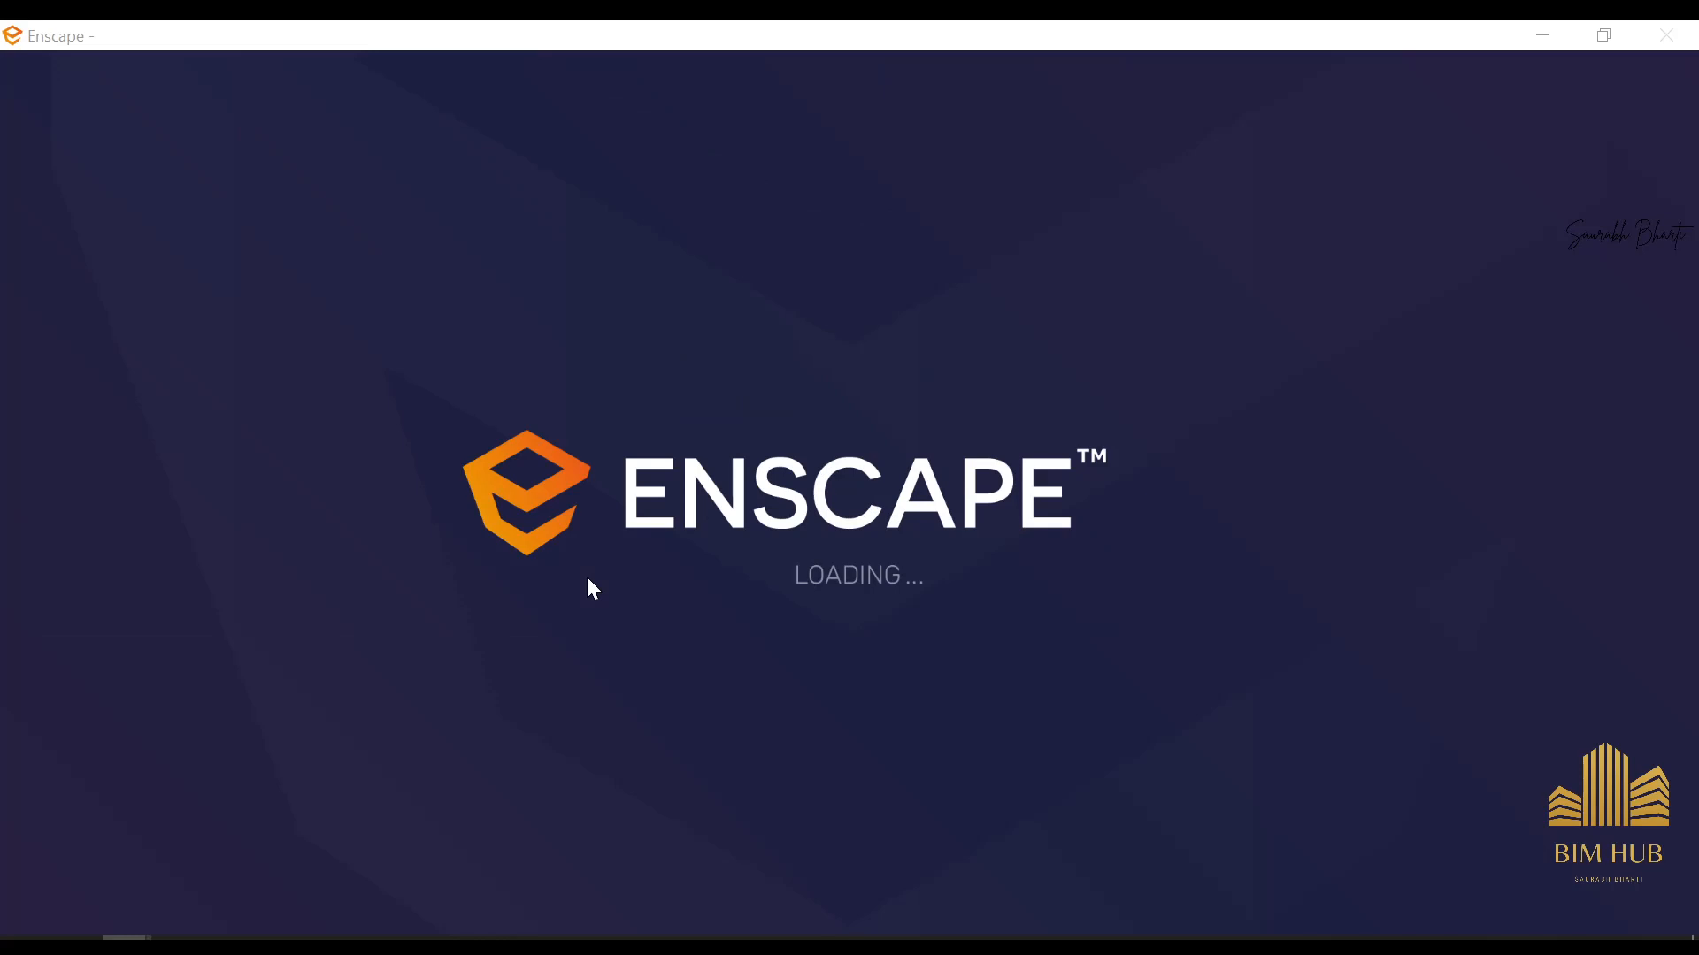
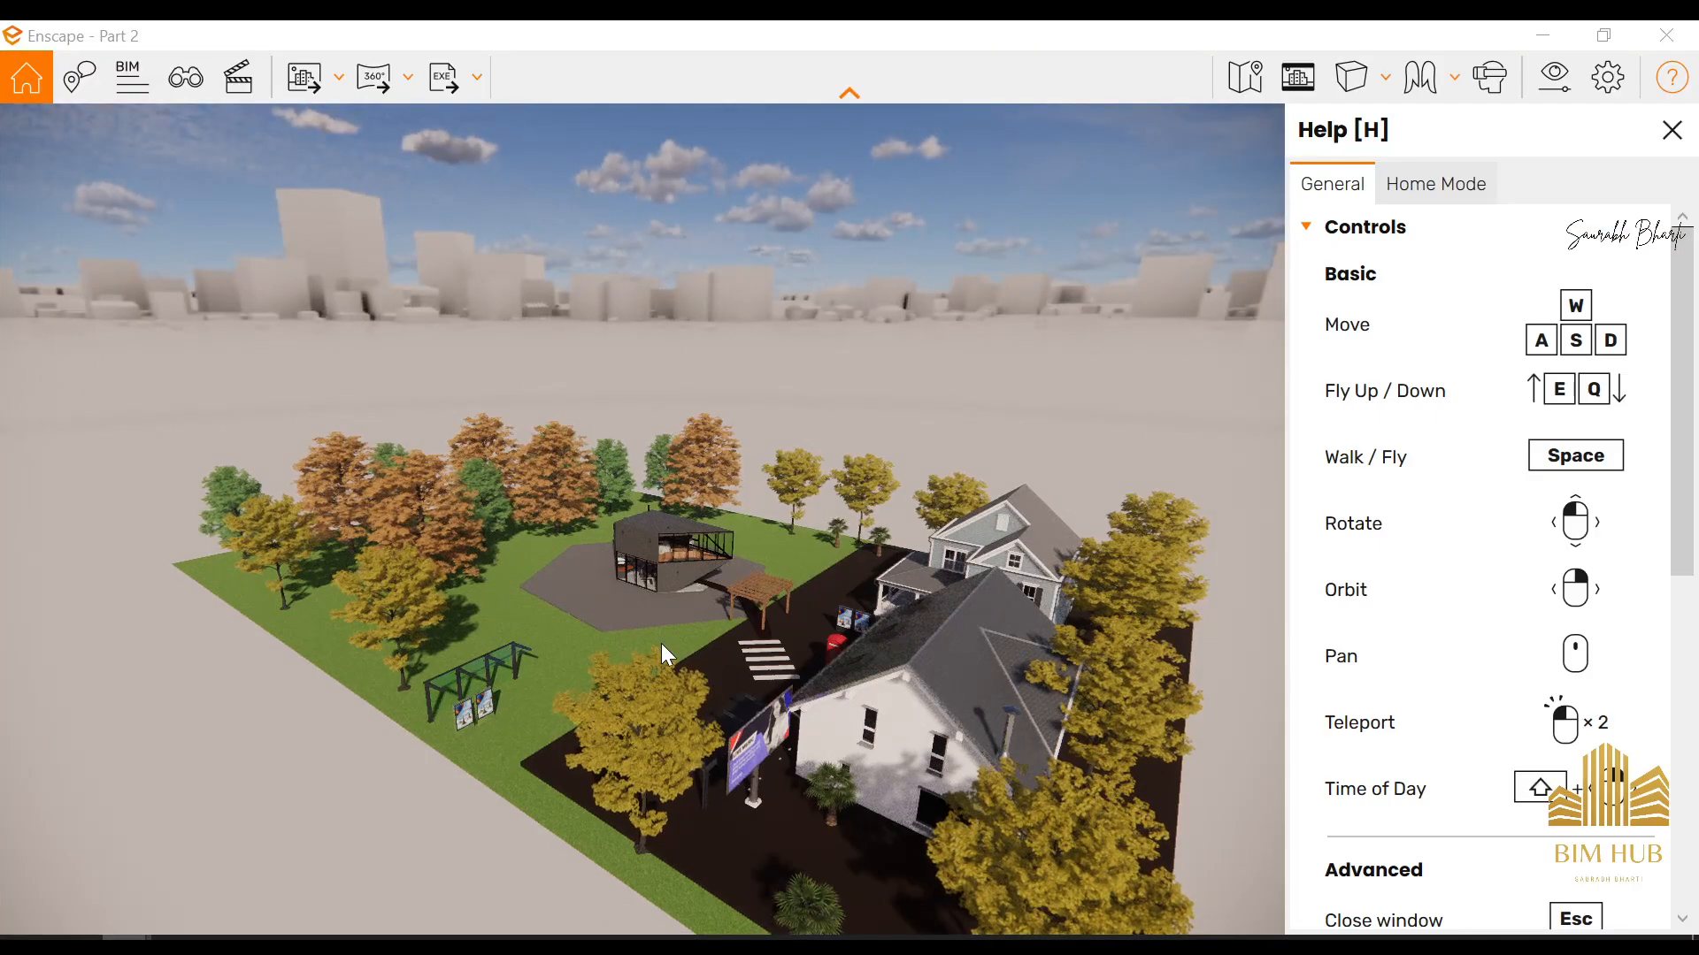
Fly in from the site overview and drop to walking height at the crosswalk in front of the modern house
key(w)
drag(661, 644, 711, 651)
key(w)
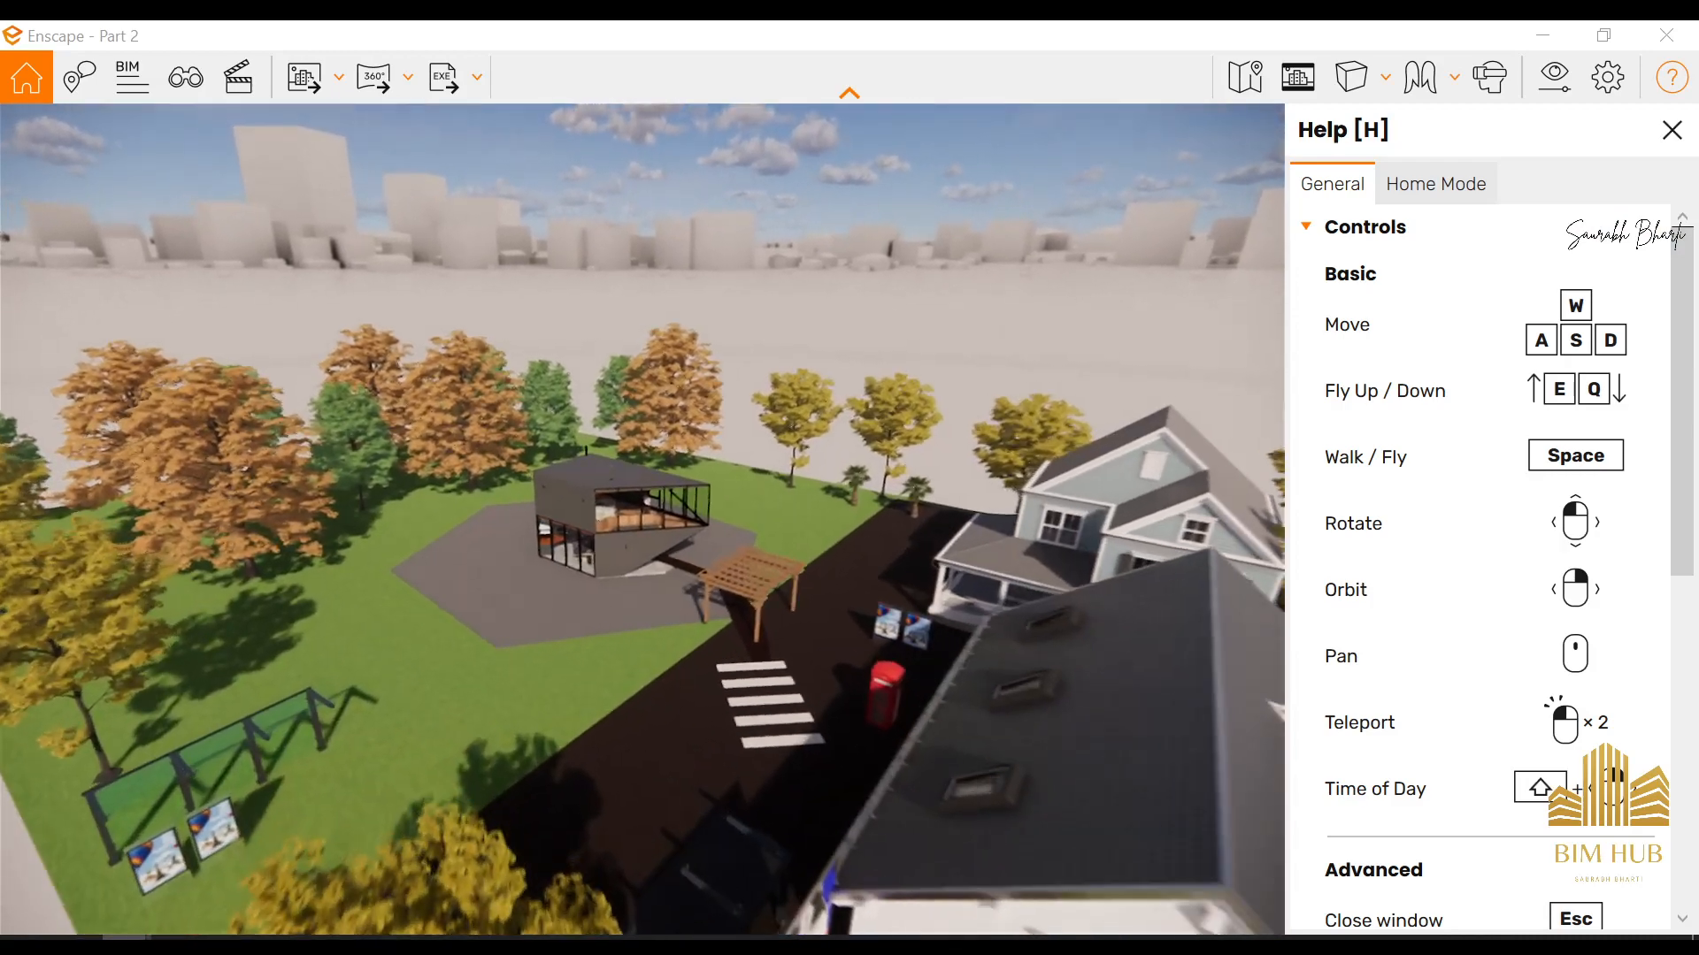
key(space)
key(w)
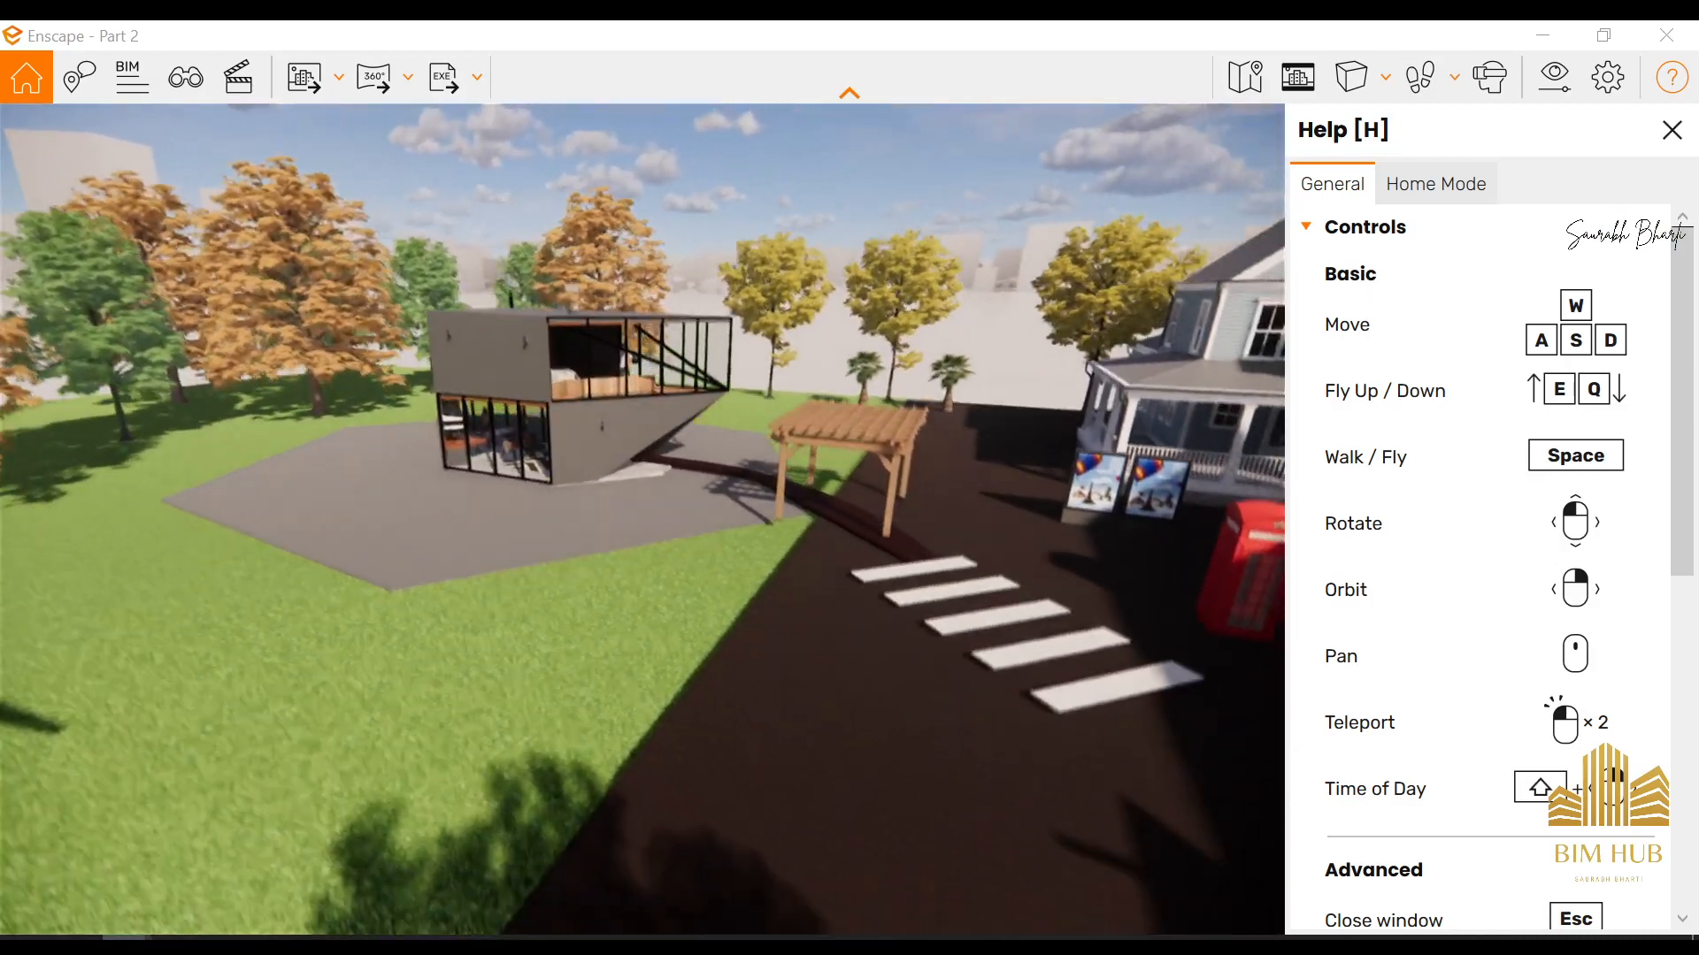
key(w)
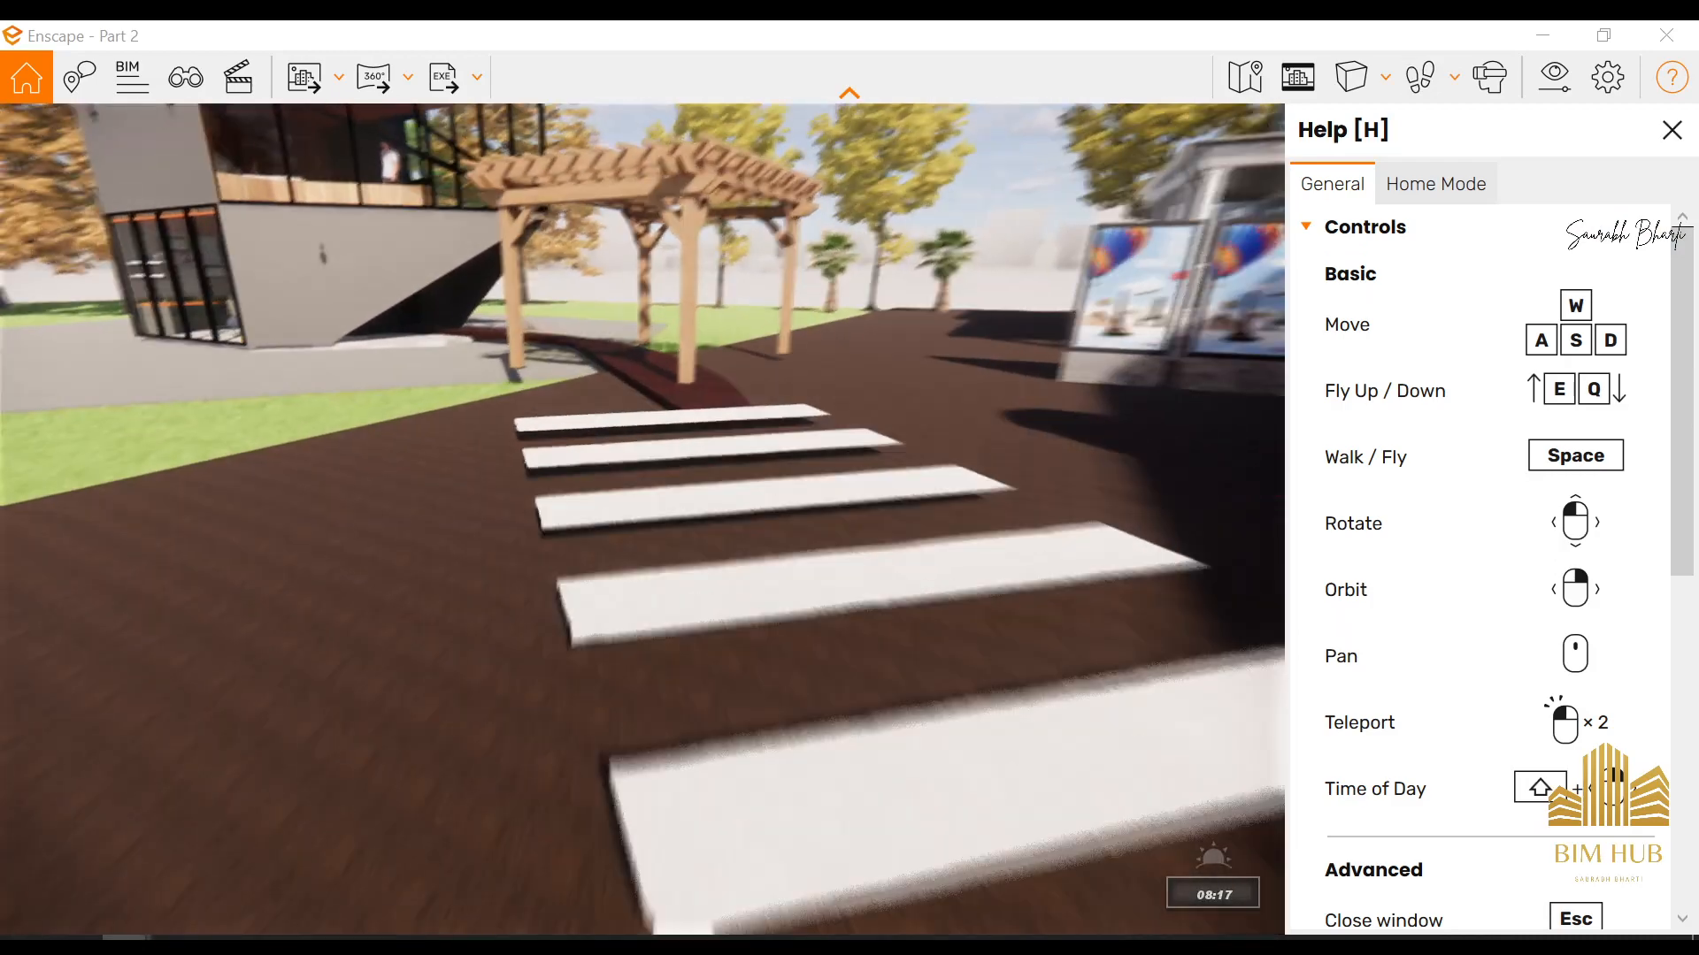
Walk over the crosswalk, through the pergola and along the curved wooden path to the house's entrance door
drag(712, 651, 637, 656)
key(w)
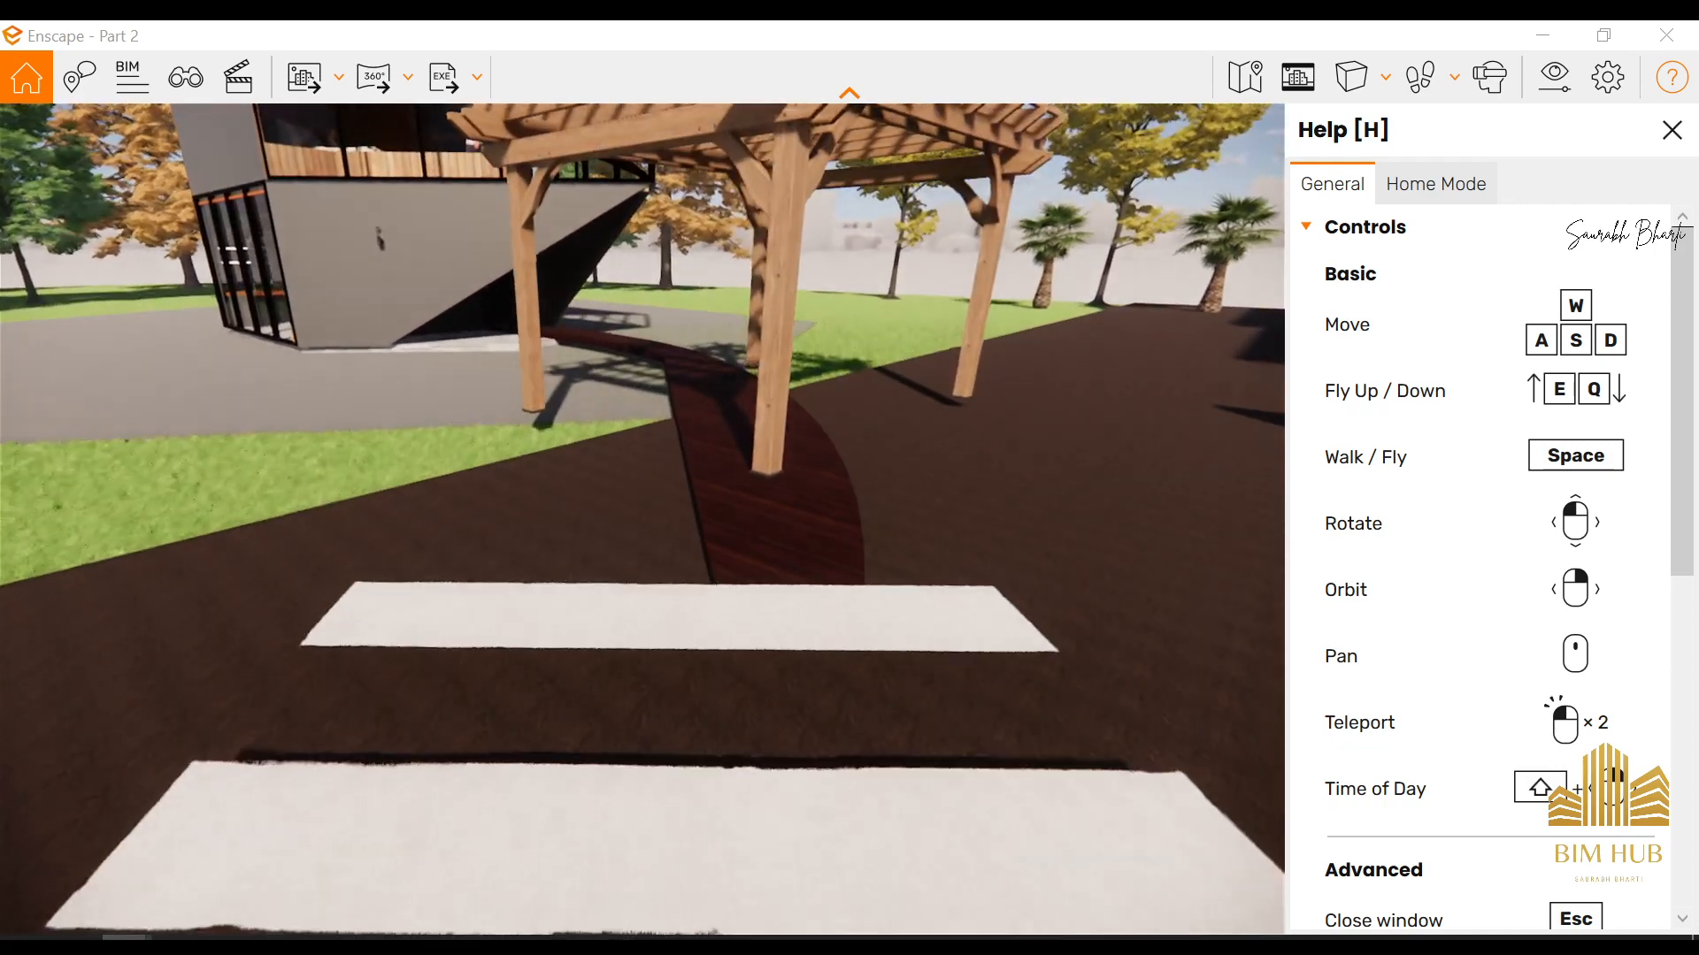
key(d)
key(w)
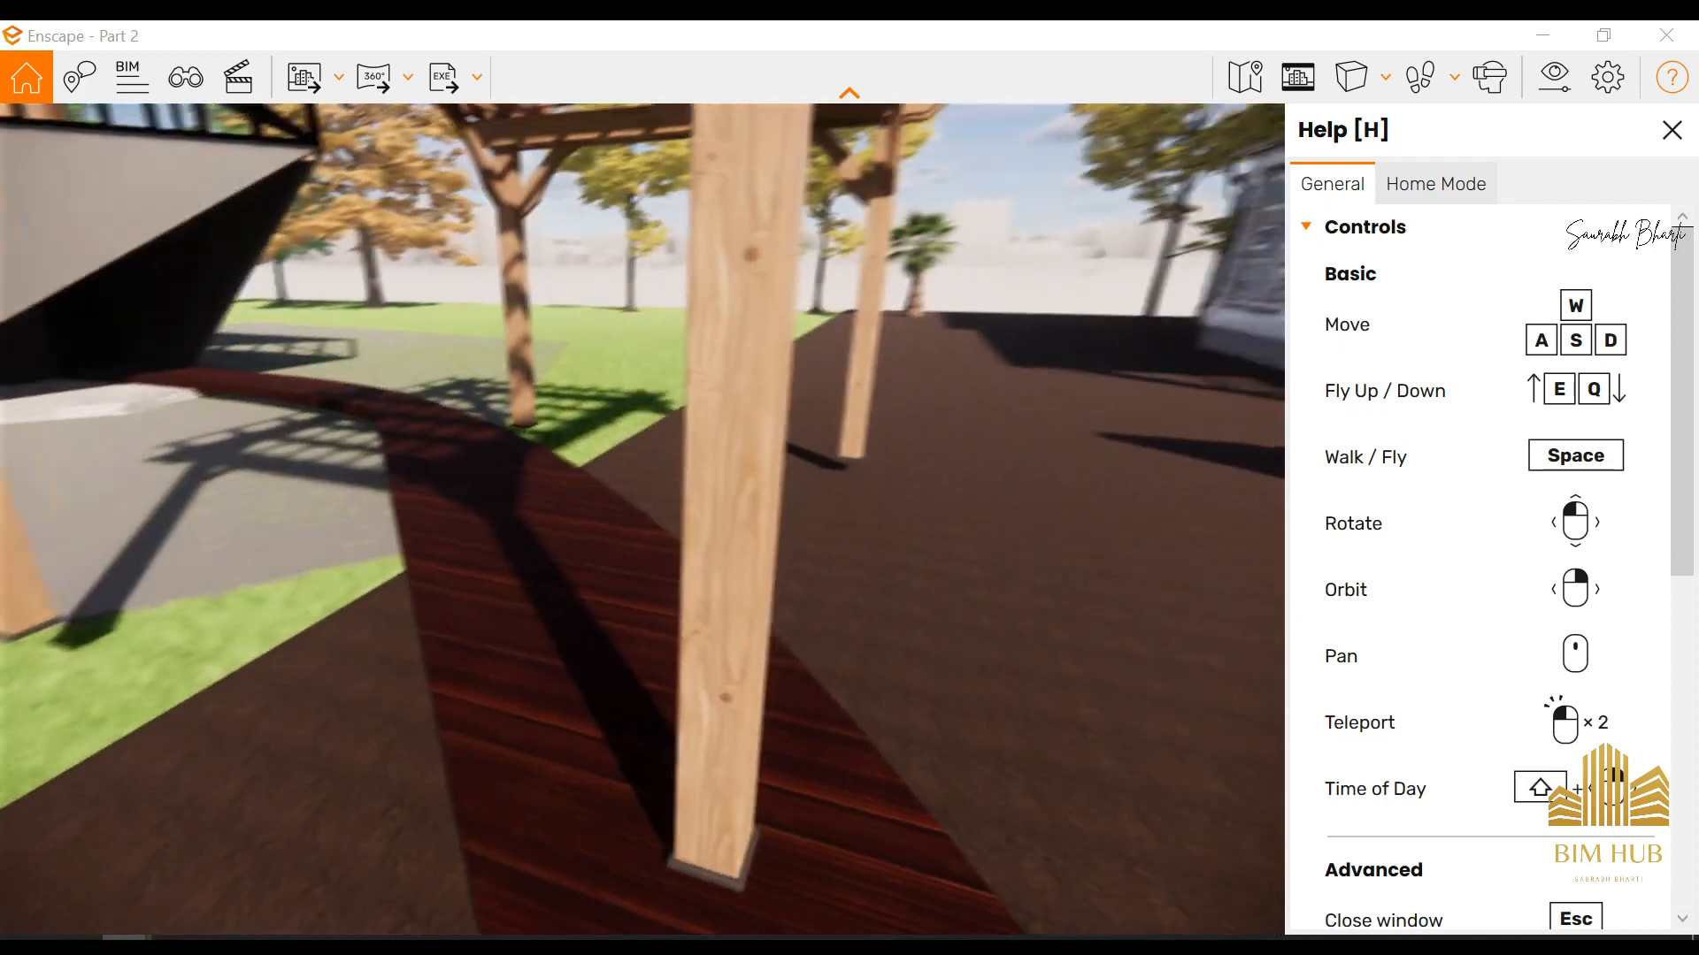
drag(637, 566, 566, 561)
key(w)
key(w)
key(w)
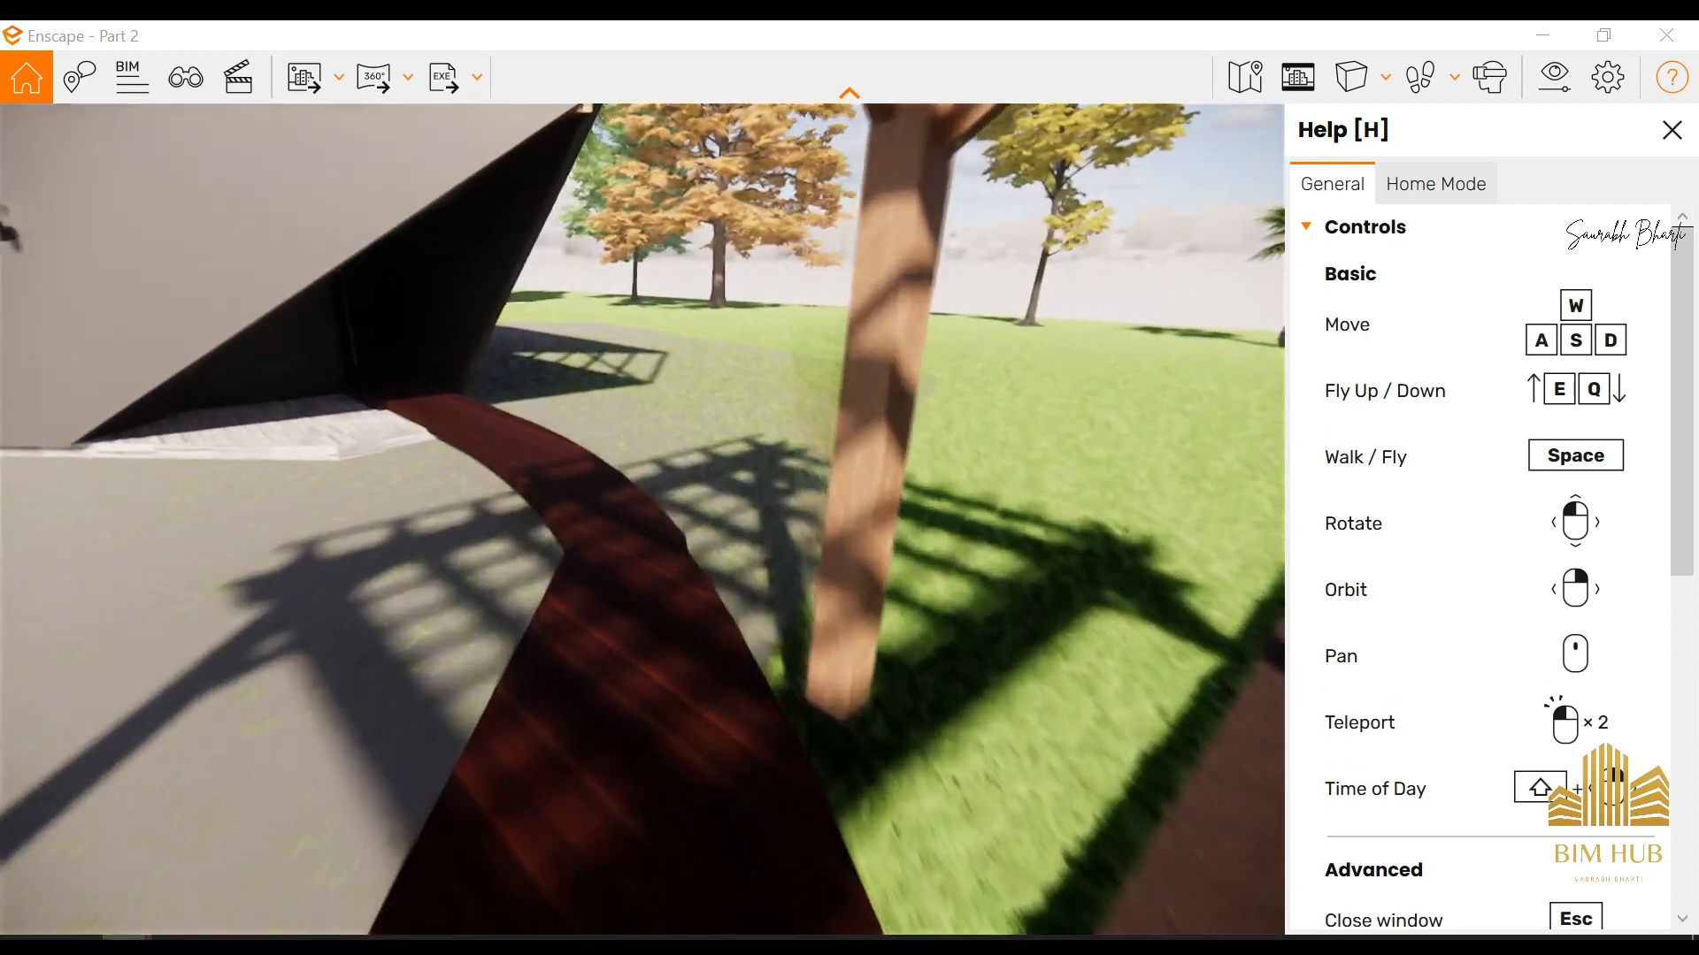
key(w)
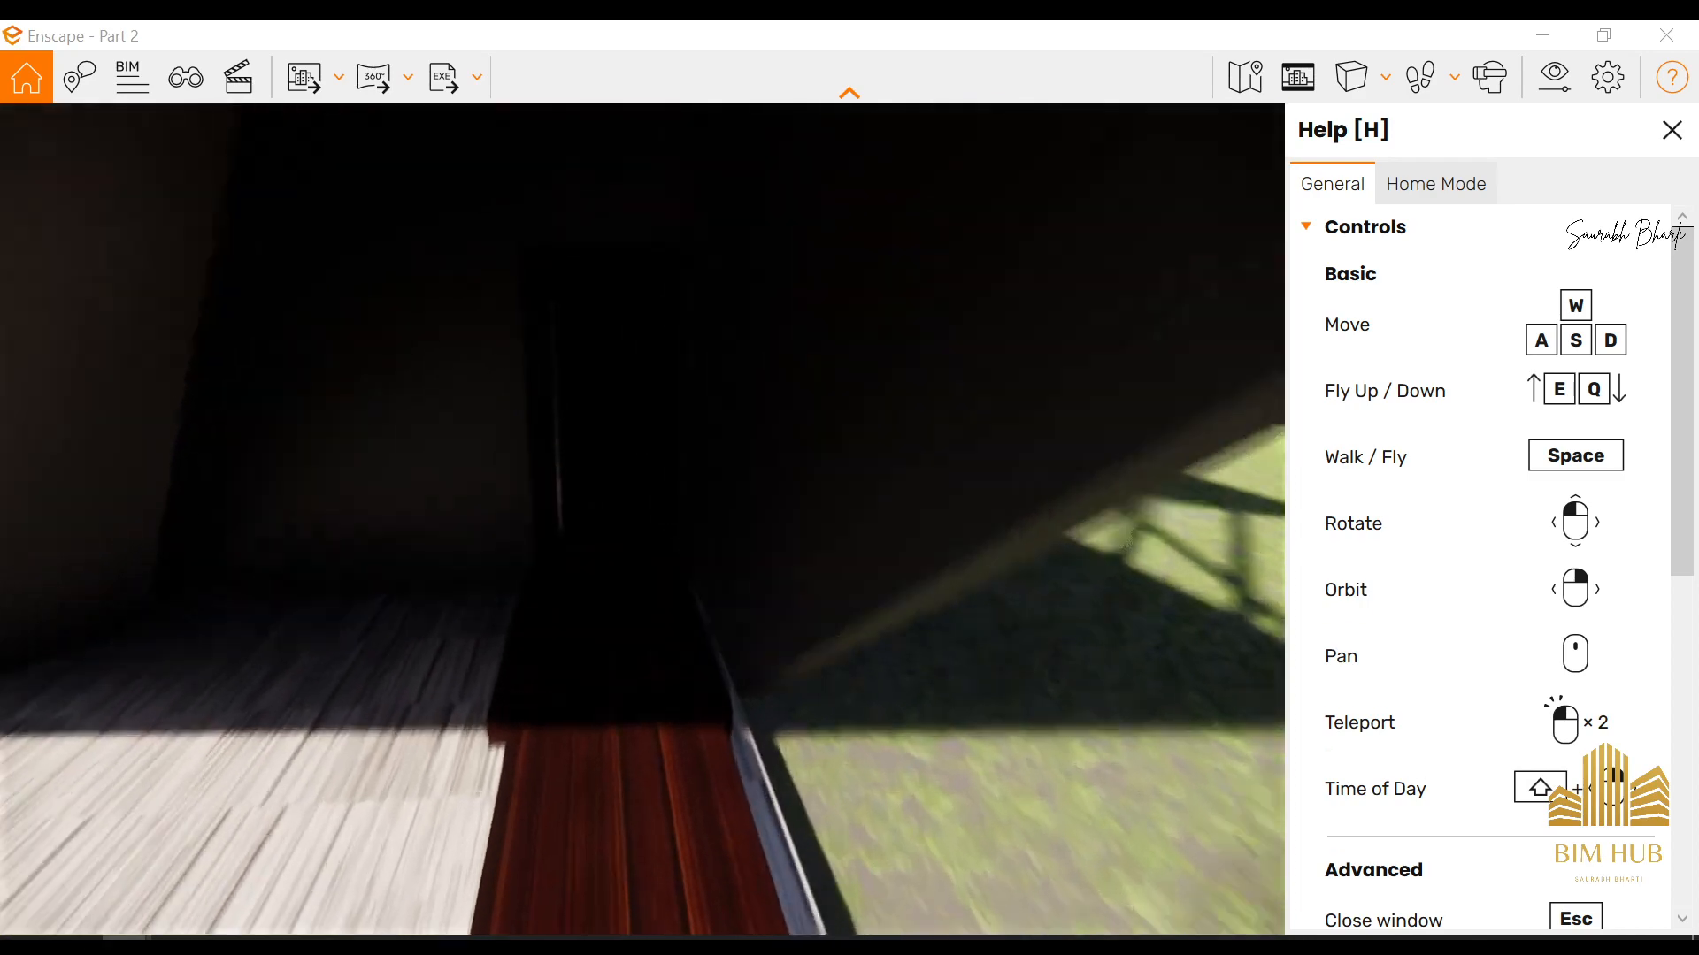
Switch to Revit and rotate the Pergola 03 in the 3D view so it lines up with the wooden path and crosswalk
click(127, 943)
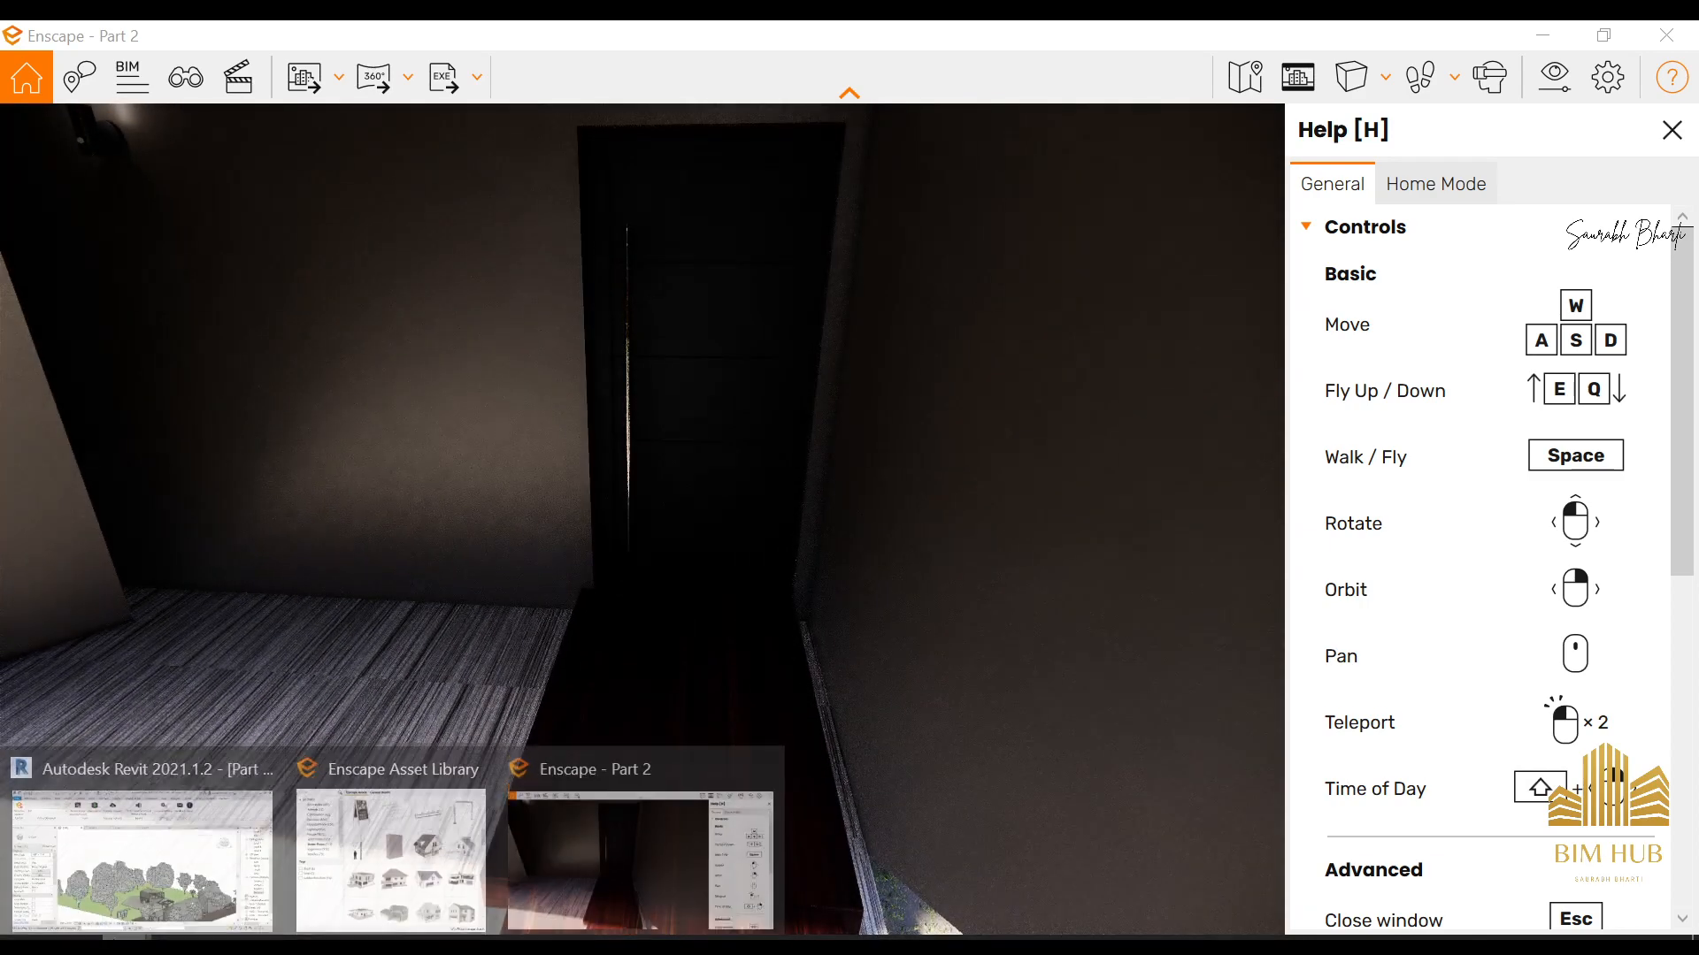
click(146, 853)
scroll(1084, 704, down, 3)
shift+middle_drag(1084, 703, 1027, 821)
scroll(1026, 821, up, 4)
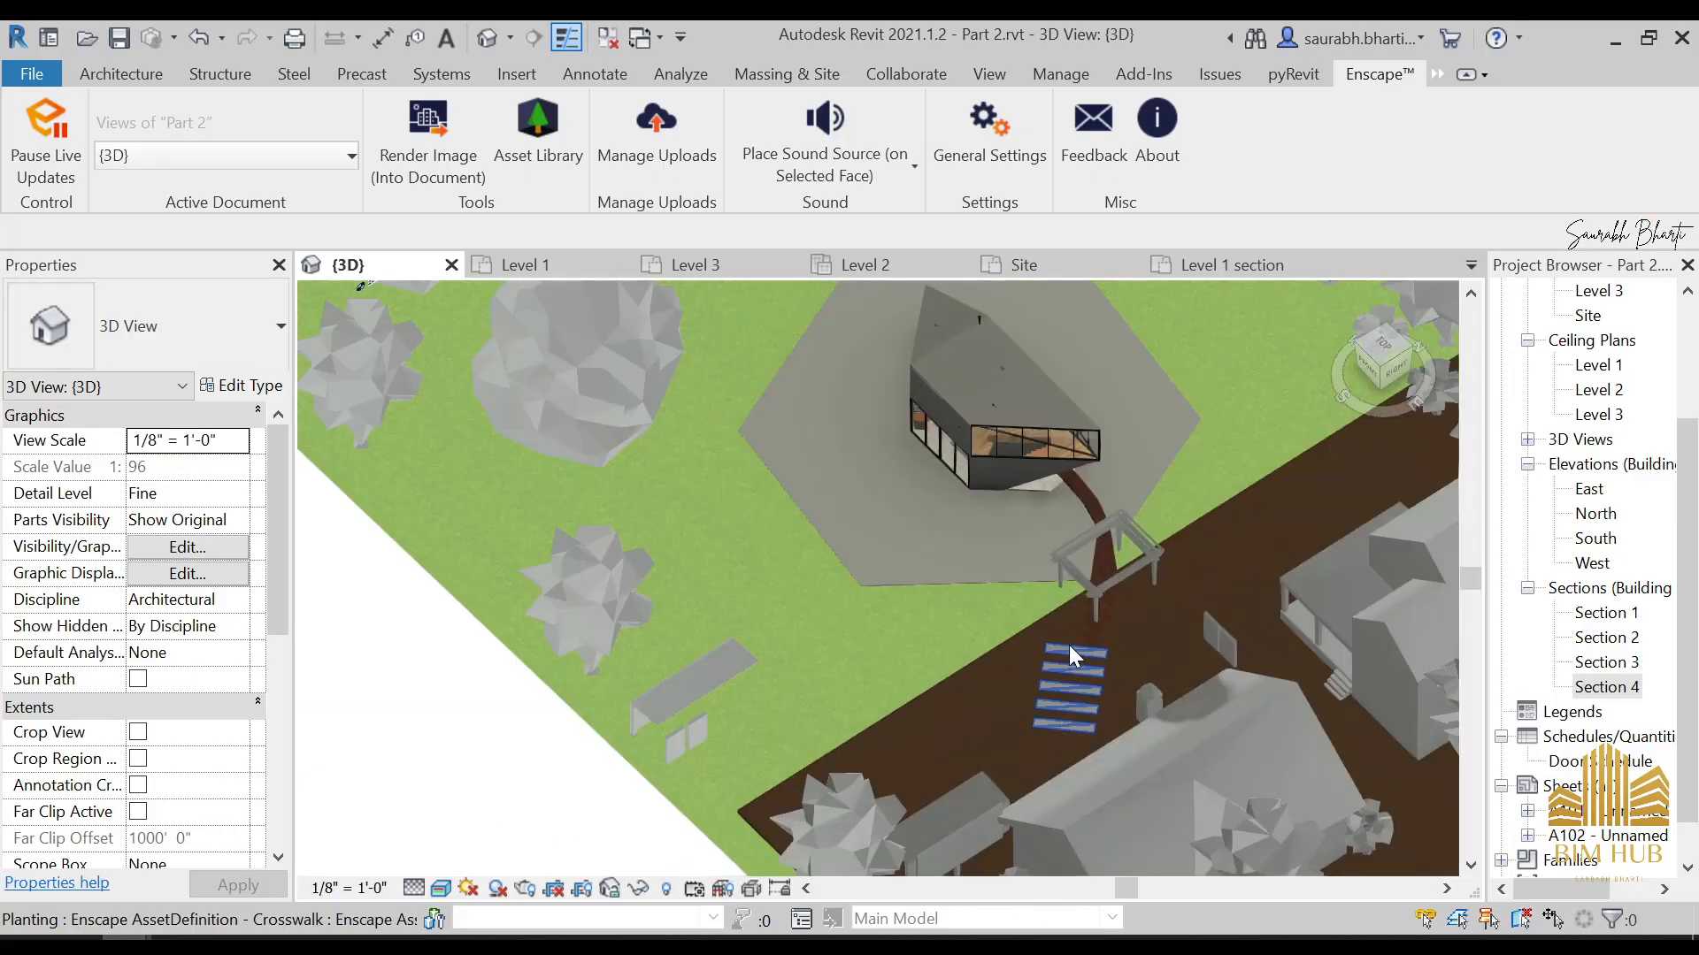
click(1137, 561)
click(1356, 352)
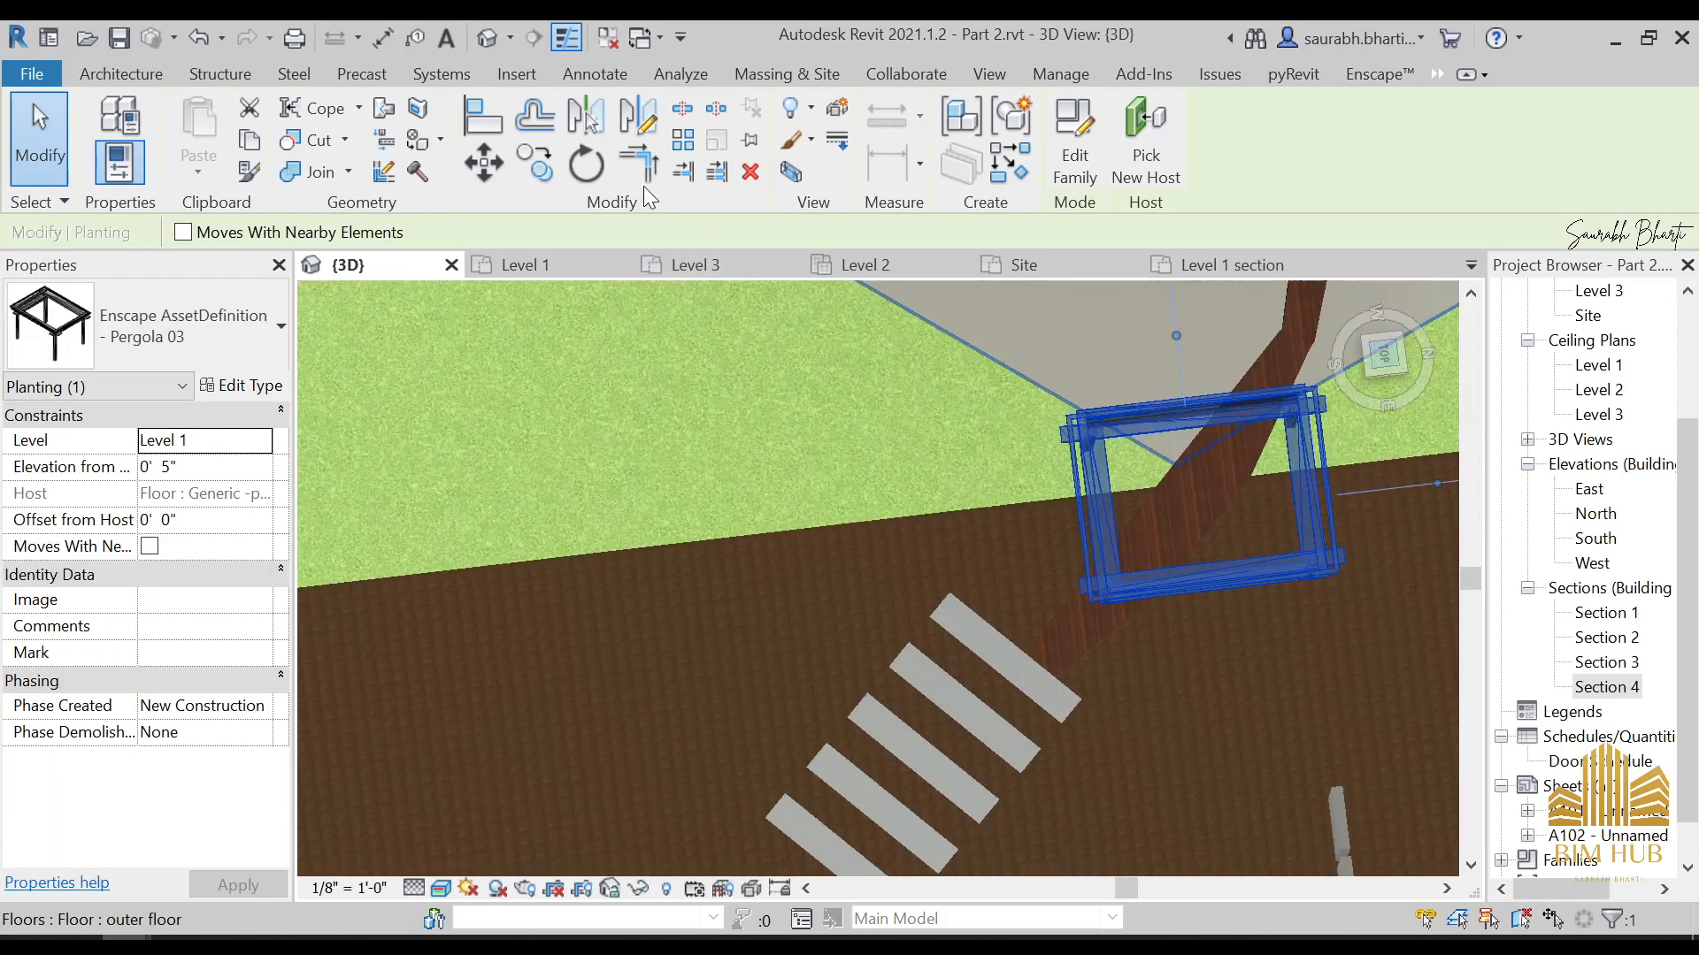
click(585, 164)
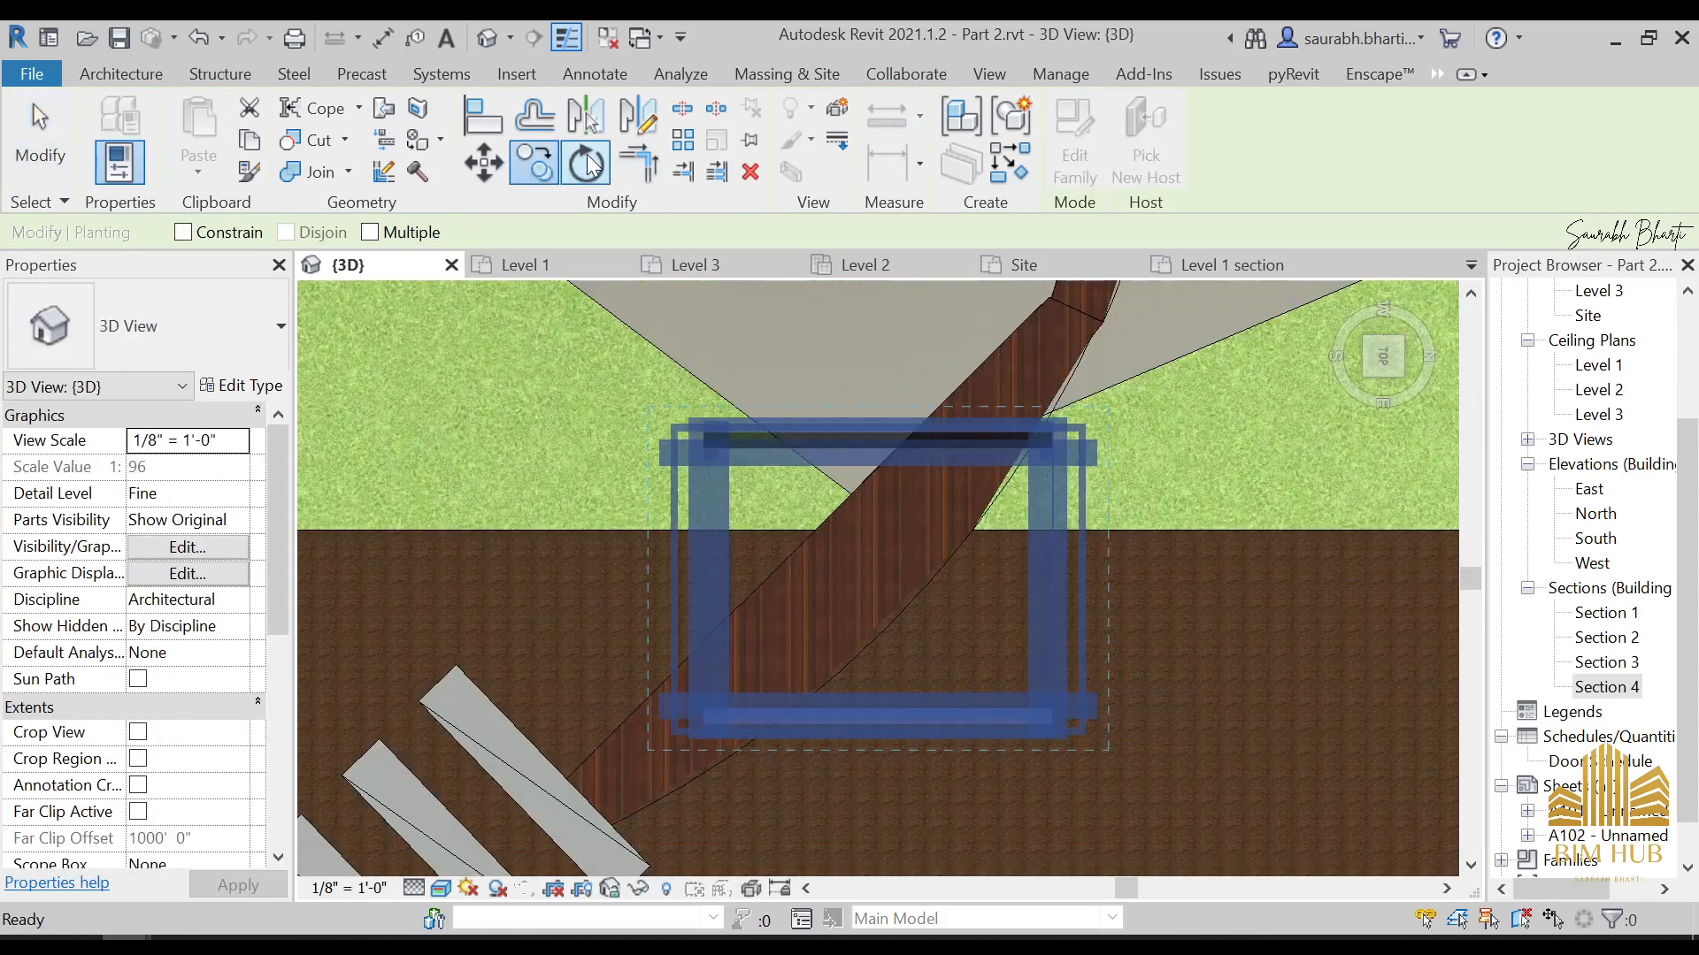
click(1080, 452)
click(911, 367)
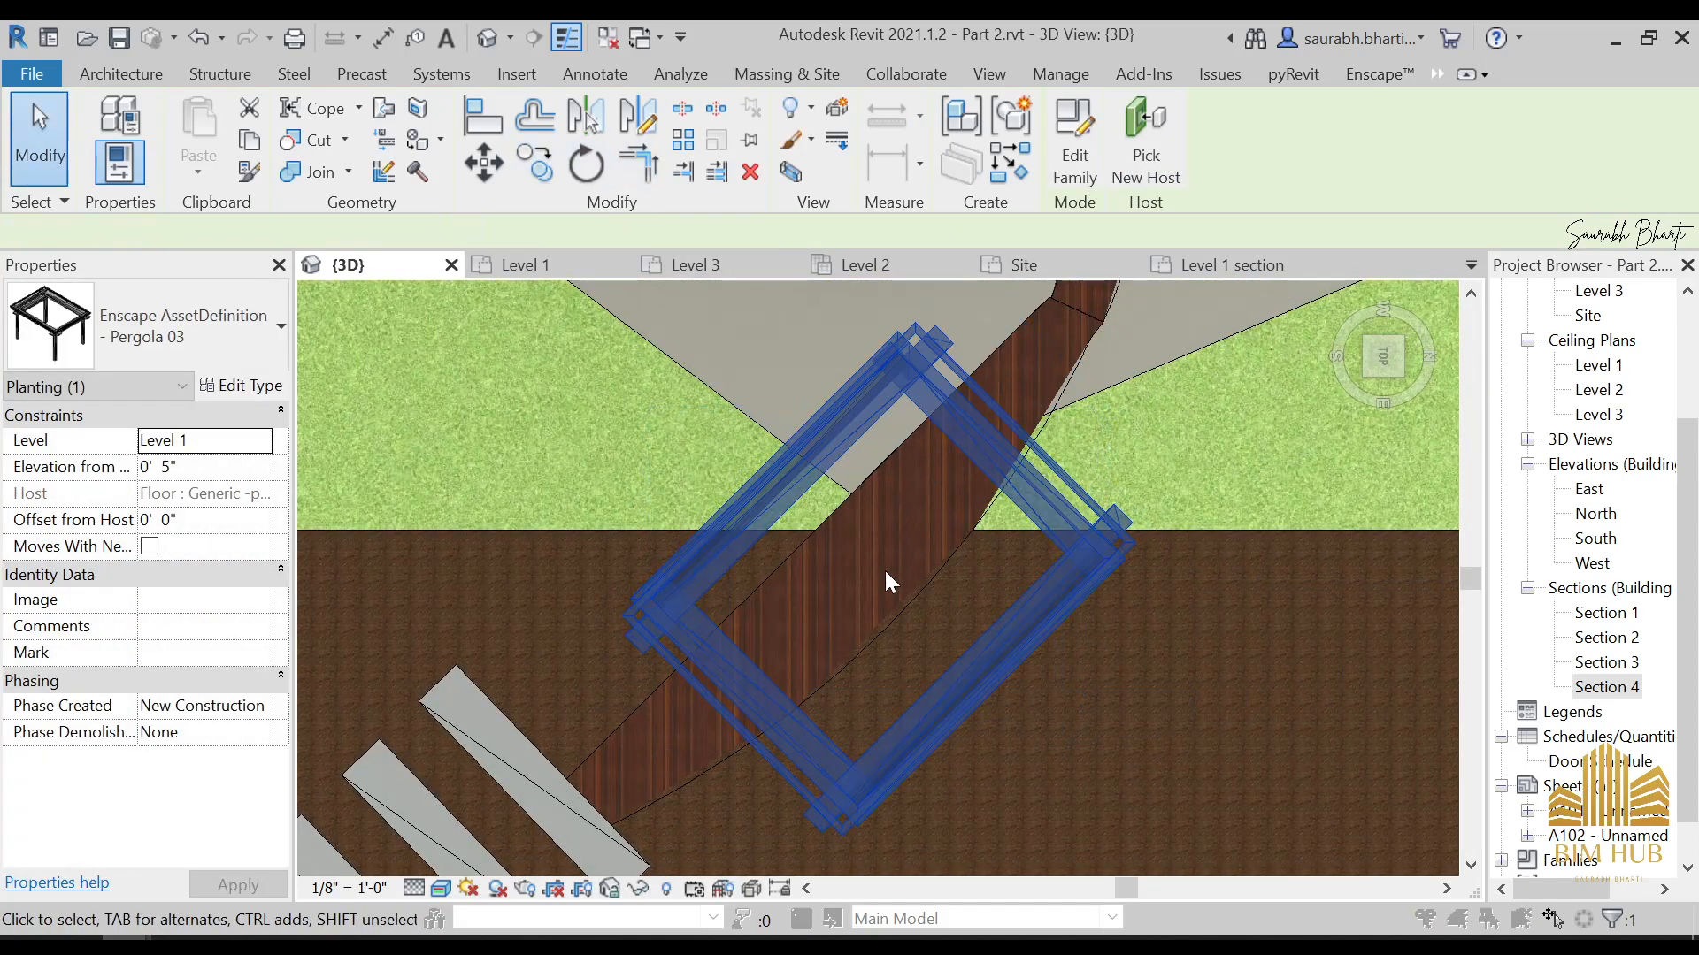
key(Escape)
Set the crosswalk's elevation from level to 0' 4" and return to the Enscape rendering
scroll(666, 714, down, 4)
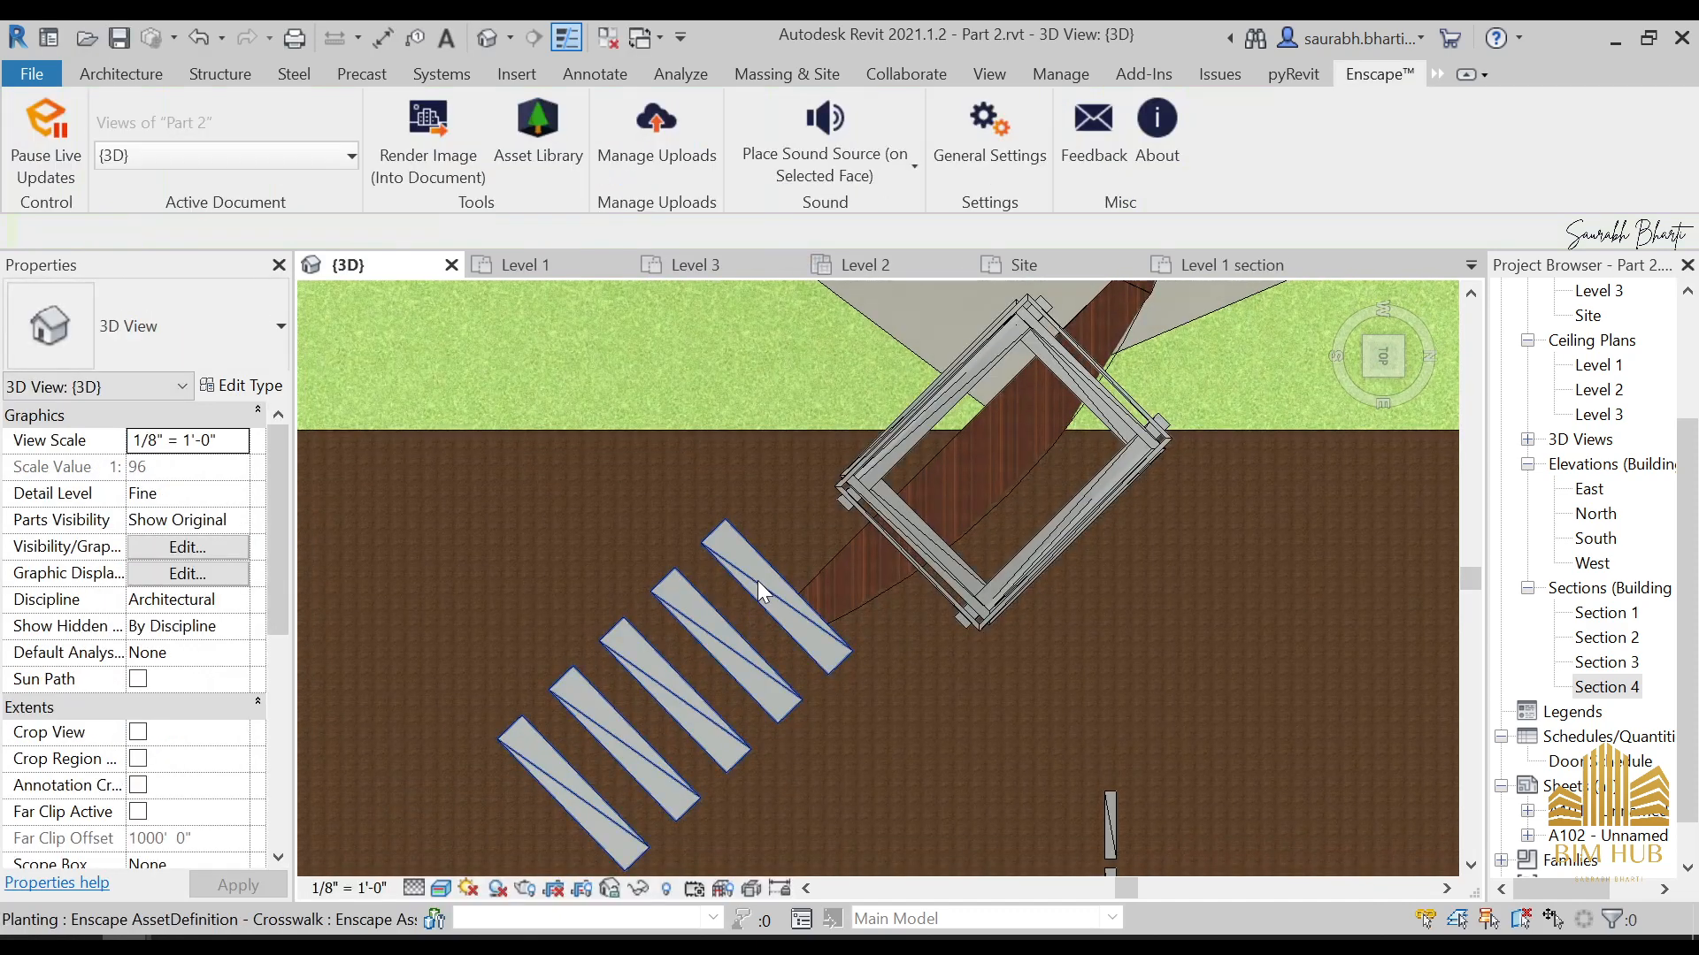
click(757, 581)
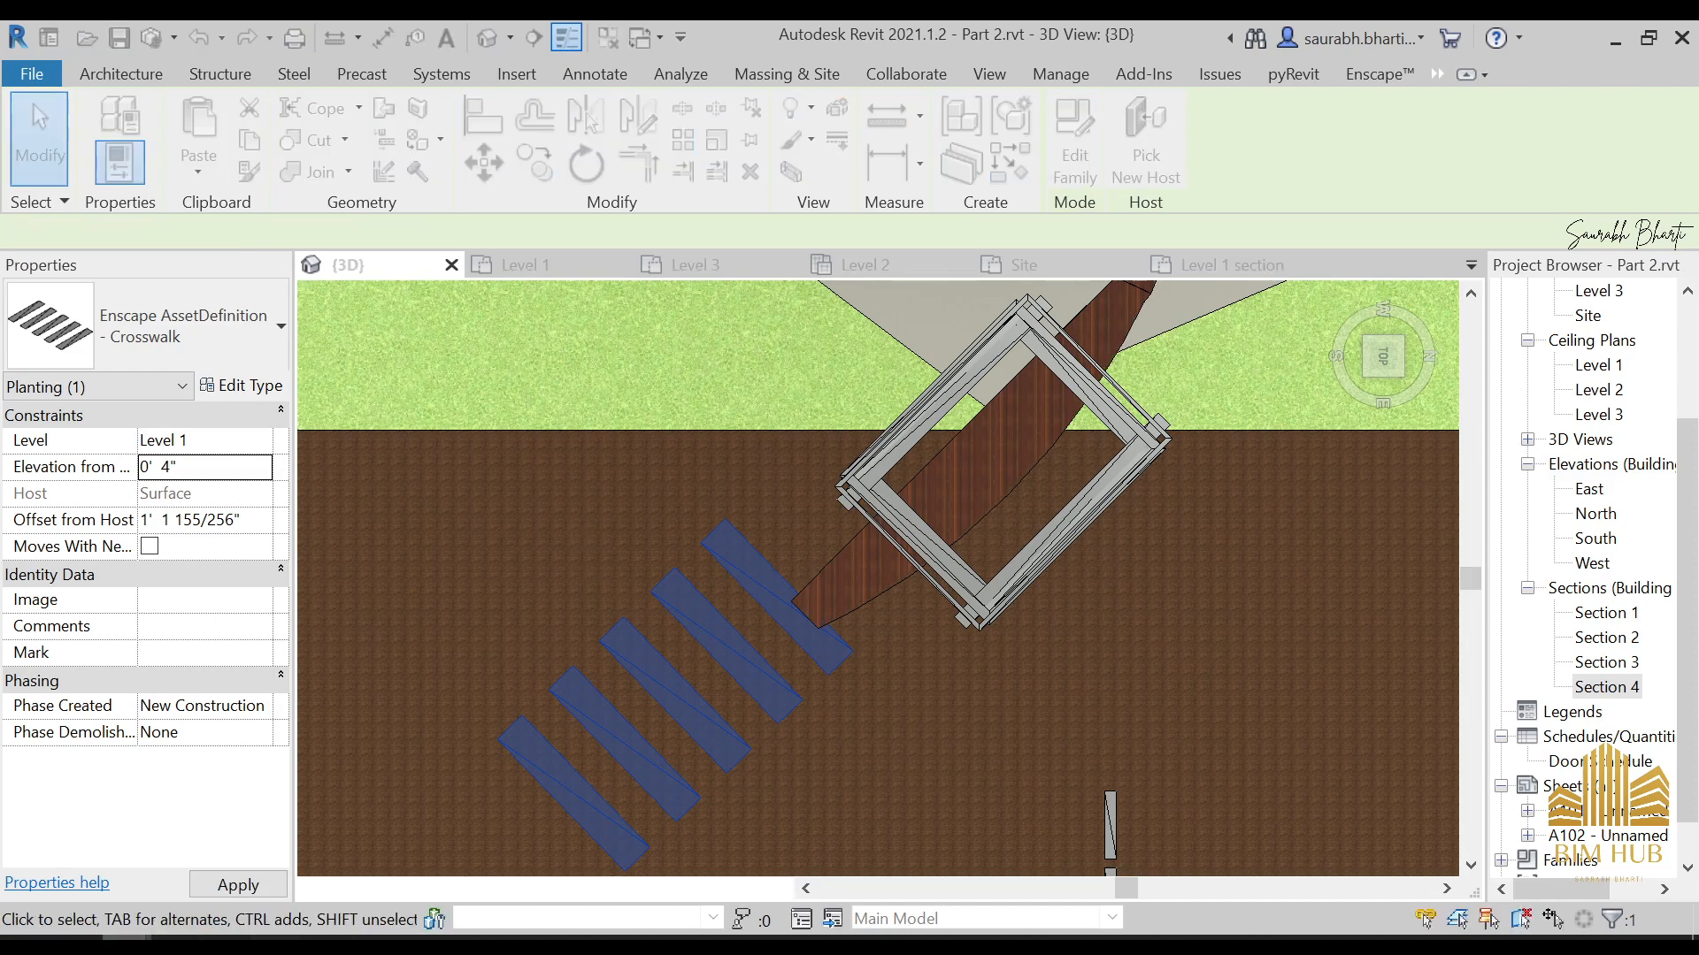
mouse_move(126, 945)
click(657, 769)
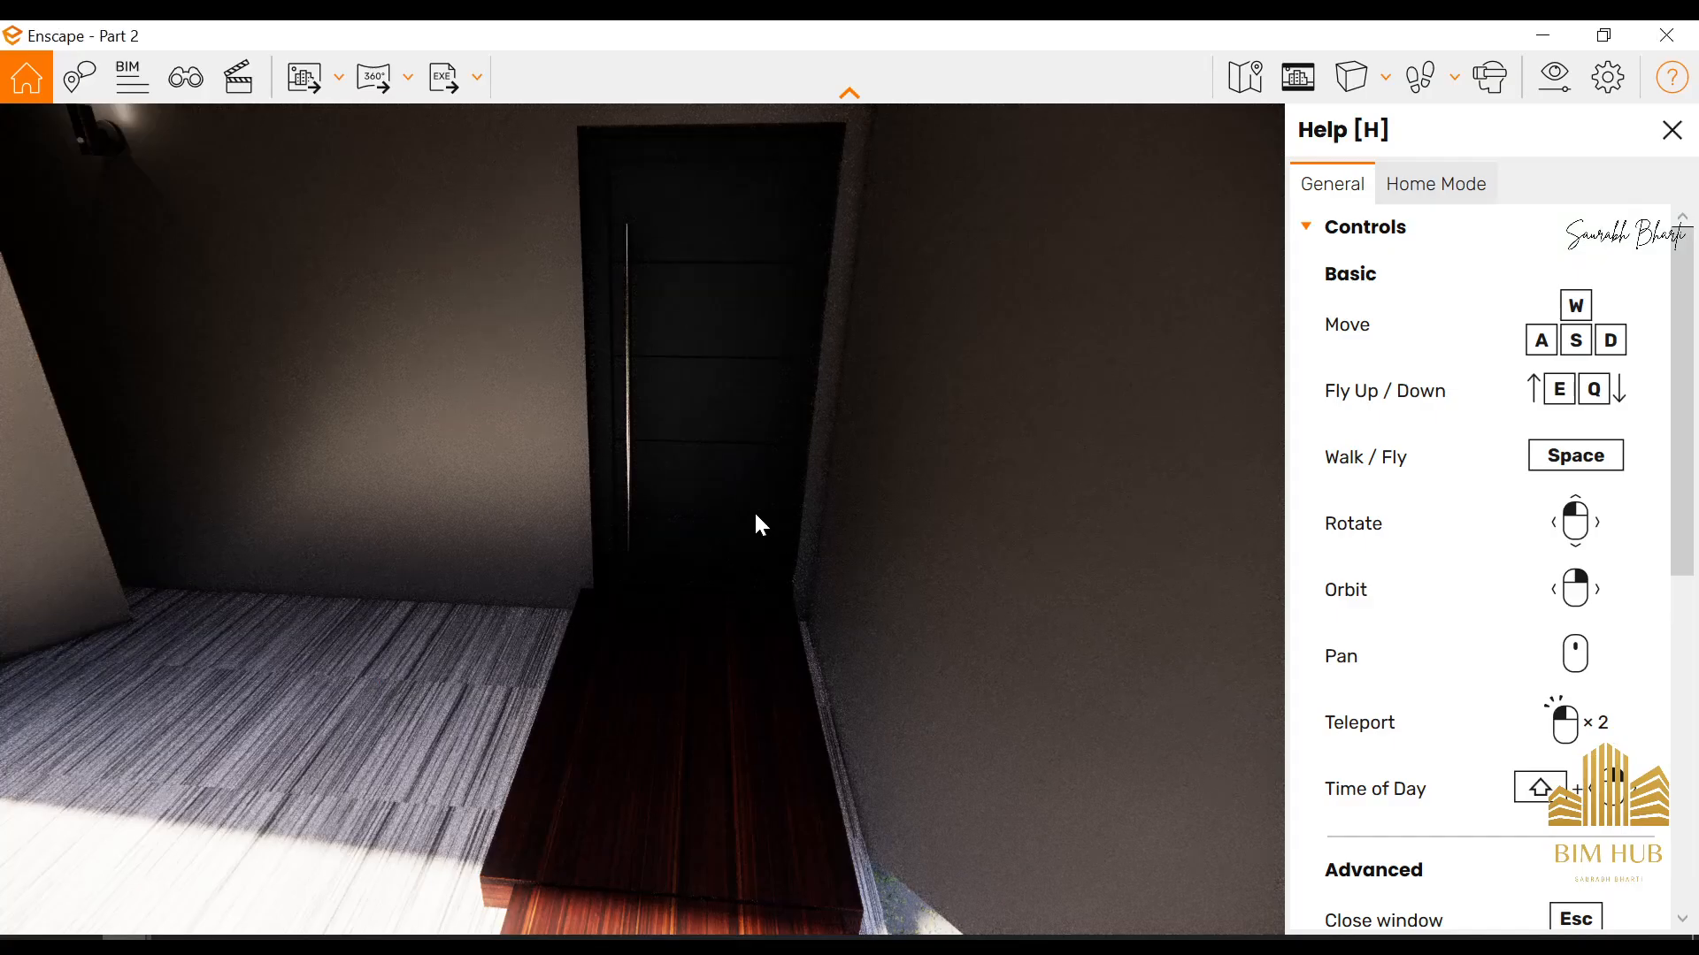
Walk back along the wooden path and examine how the rotated pergola's posts meet the ground
drag(754, 514, 53, 506)
key(w)
key(w)
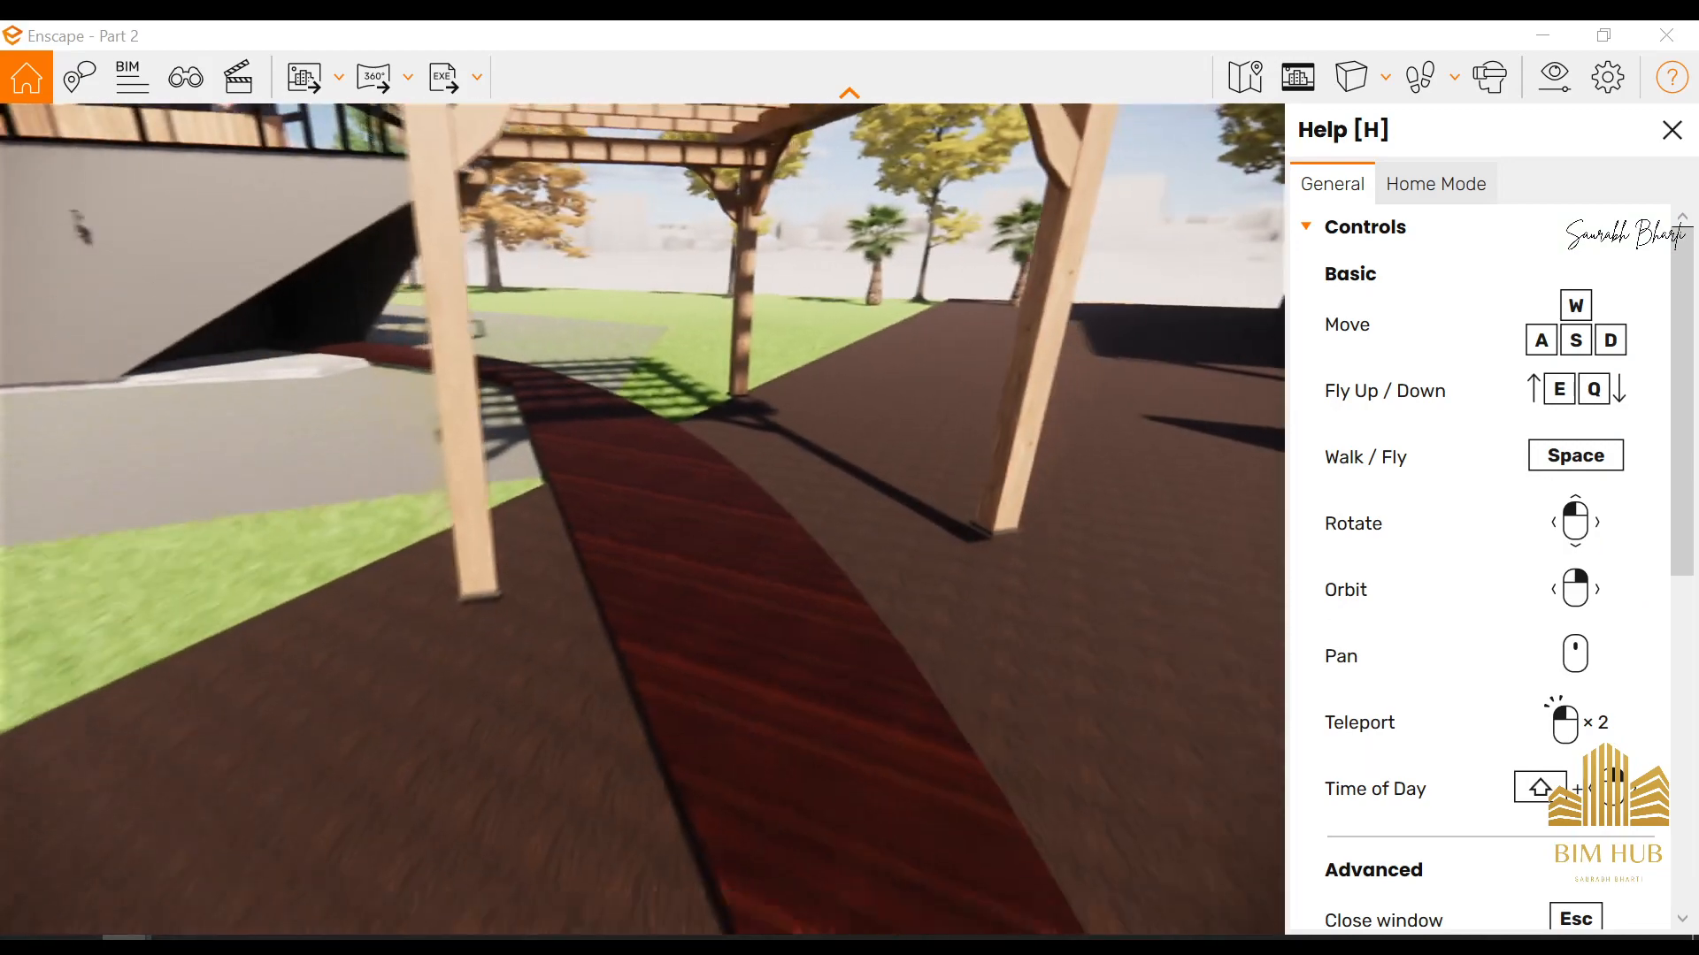
key(s)
key(w)
drag(780, 449, 773, 439)
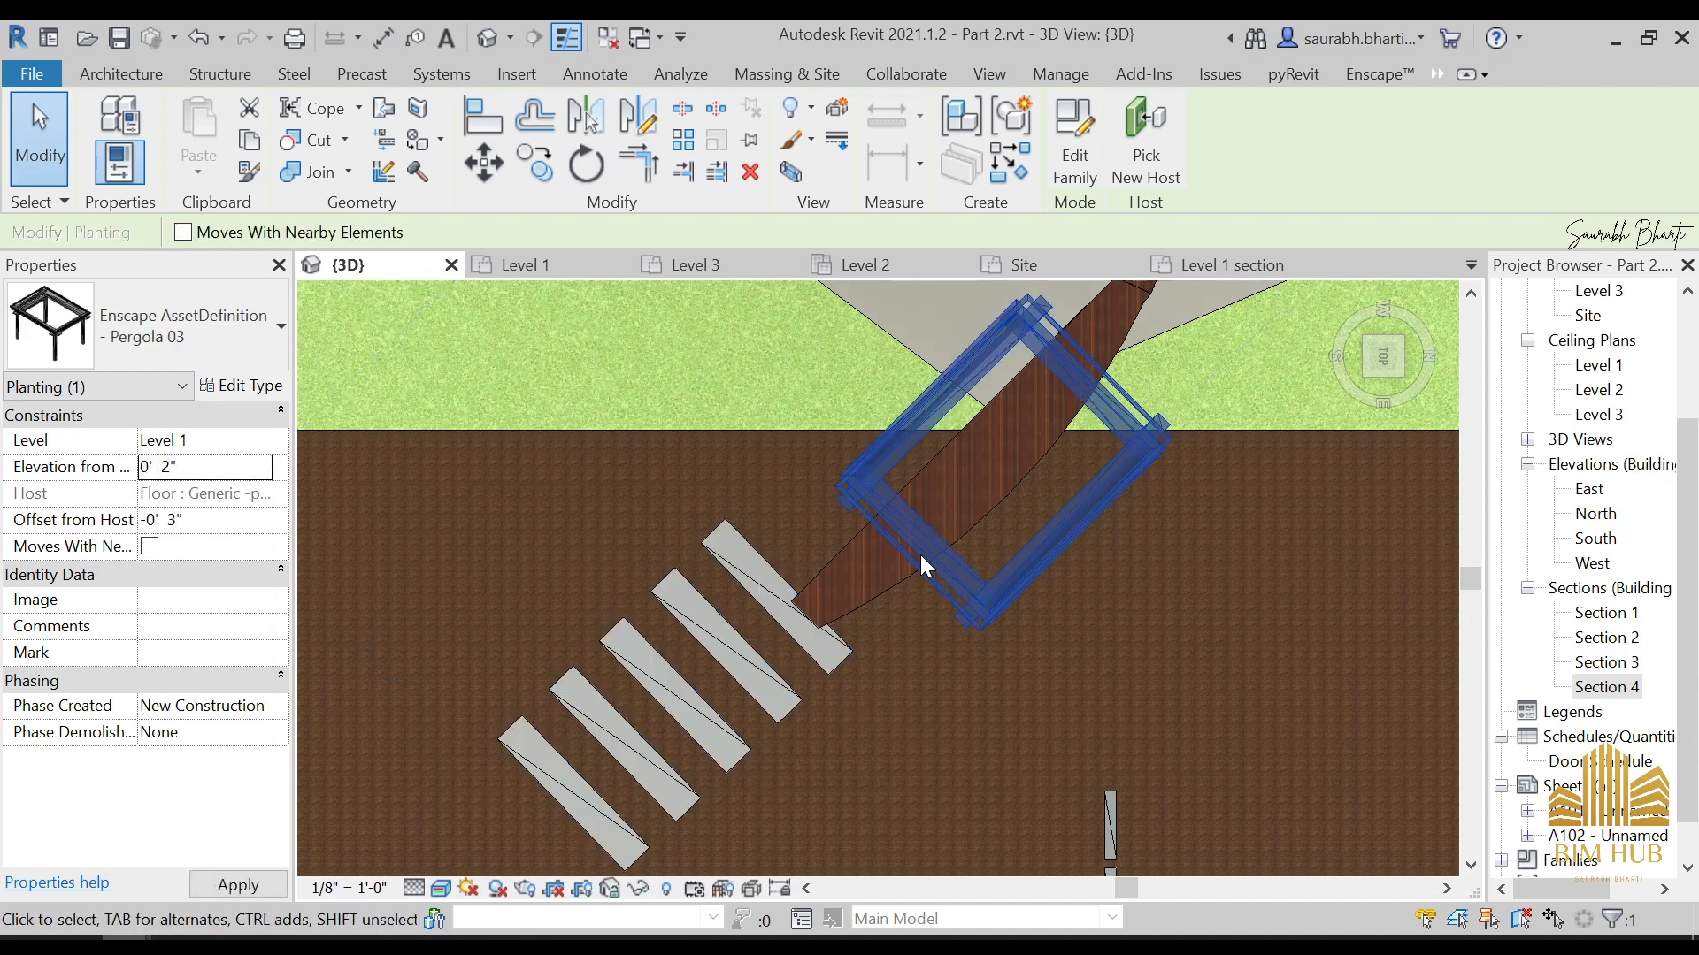
Lower the pergola's elevation from level in Revit to 0' 2" and finally to 0' 0", checking each height in Enscape
mouse_move(123, 943)
click(145, 853)
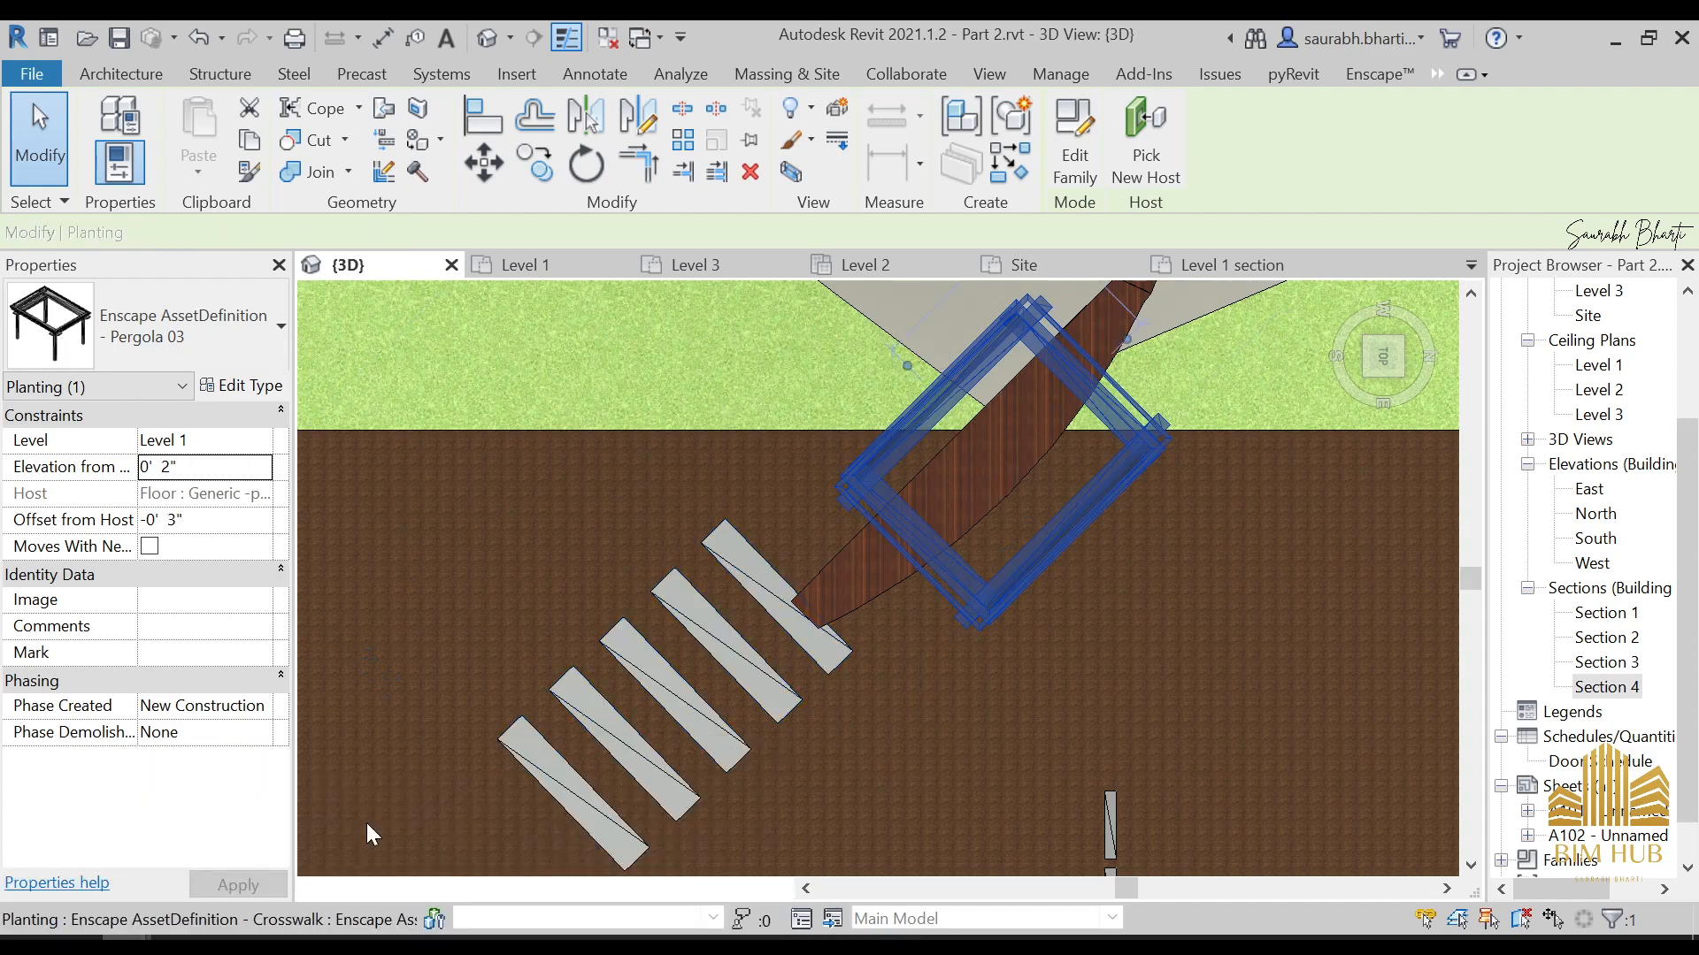
click(638, 858)
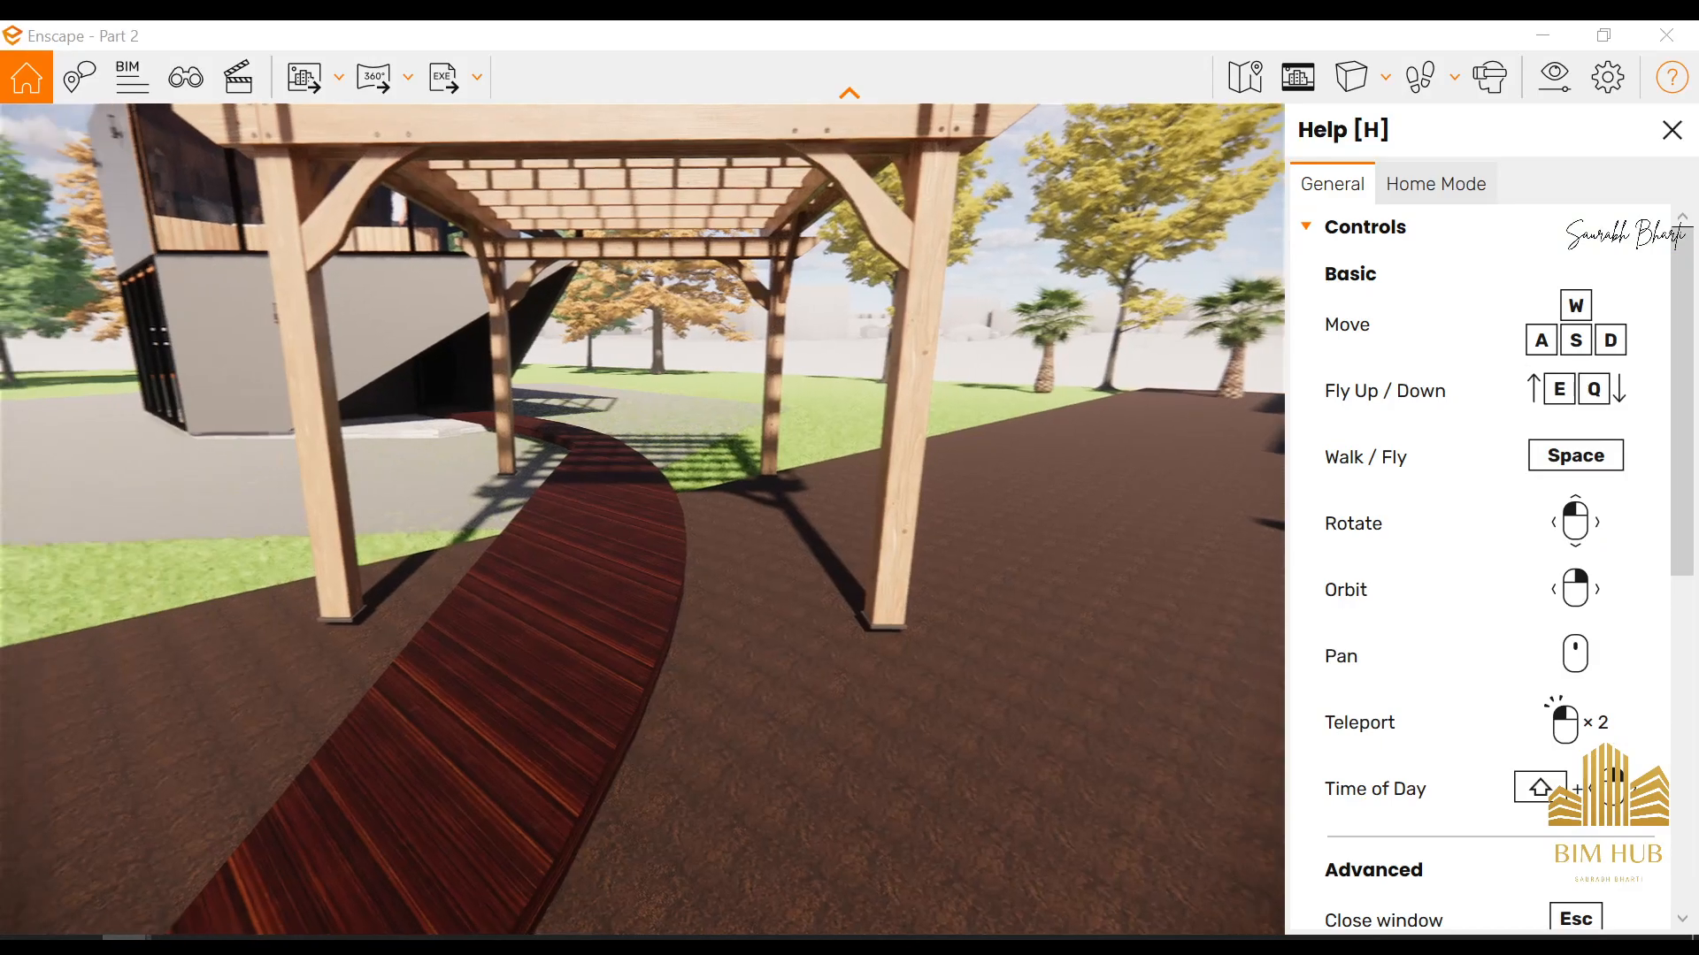
click(146, 854)
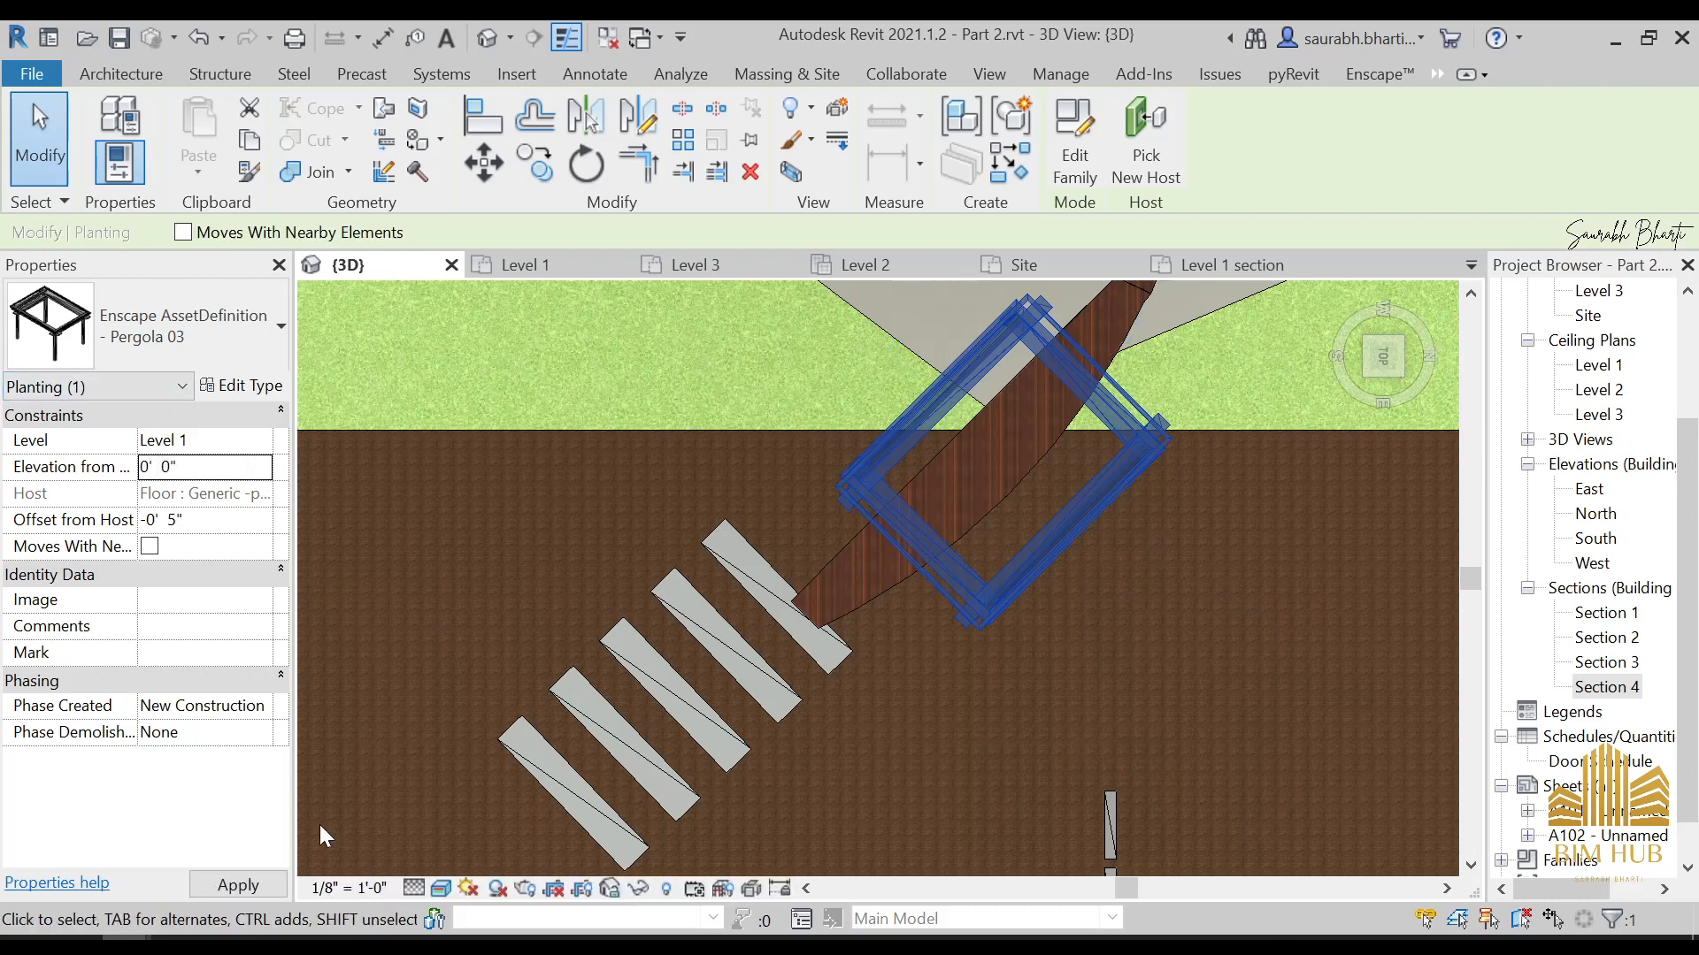
mouse_move(123, 943)
click(662, 814)
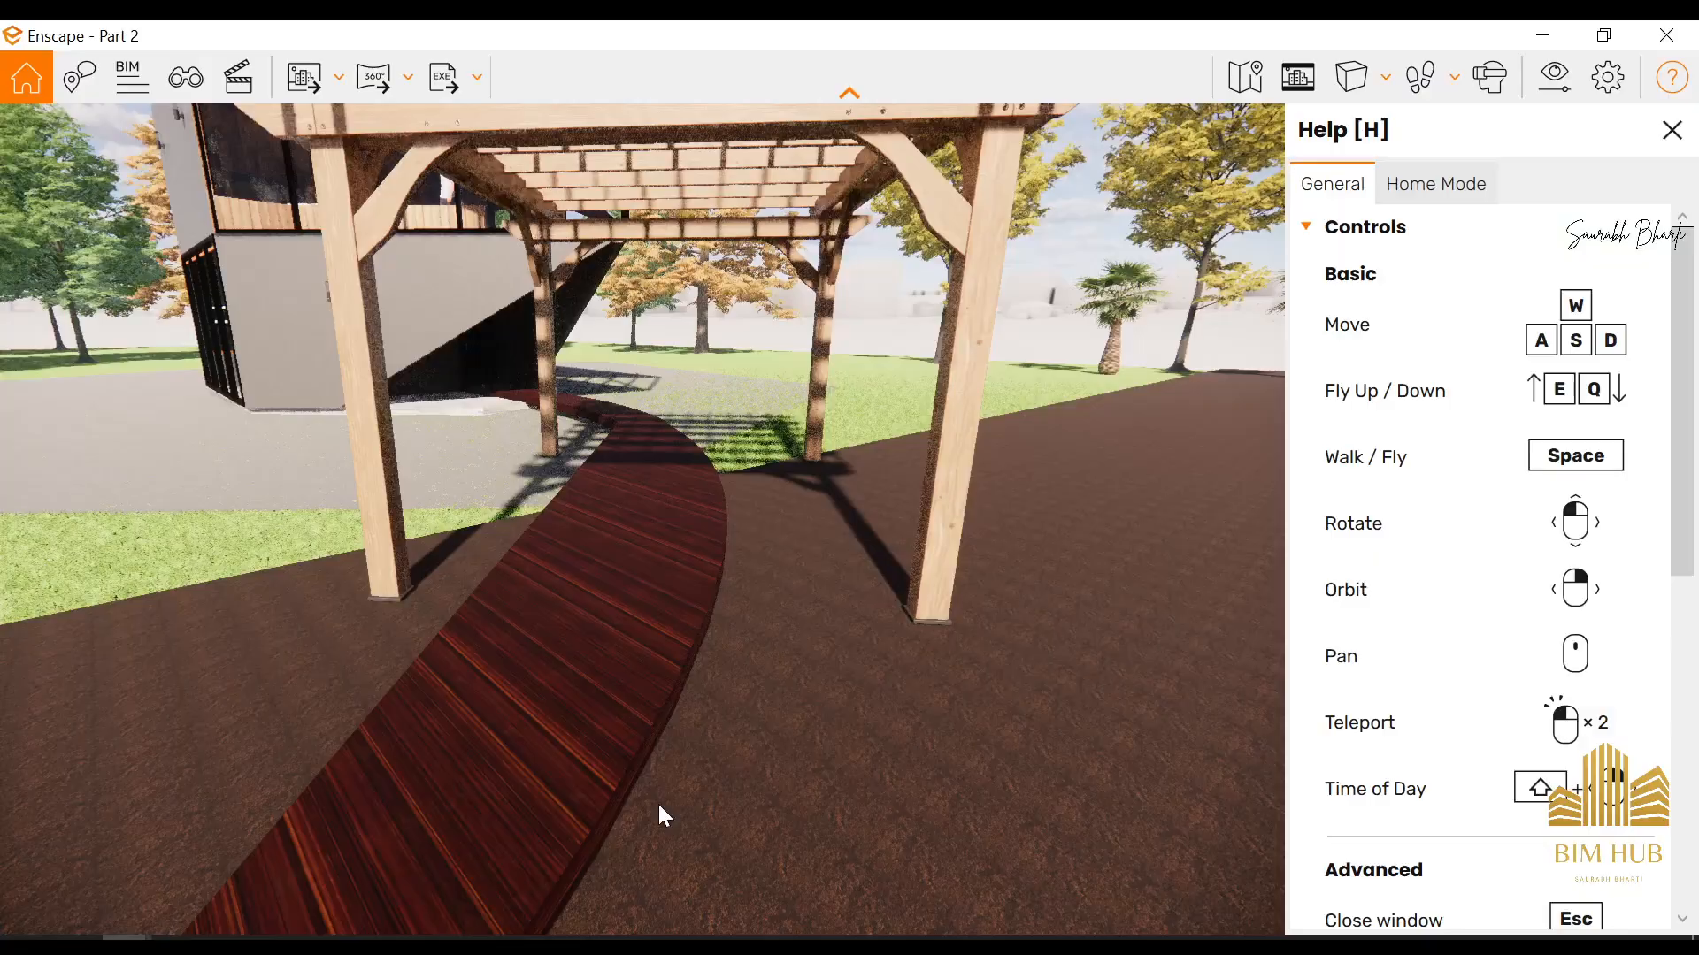
Walk through the pergola into the house and up to the wooden floor beside the staircase on the upper level
drag(768, 629, 233, 642)
key(w)
key(w)
key(w)
key(w)
key(w)
key(w)
key(w)
key(s)
key(w)
key(w)
key(w)
key(w)
key(w)
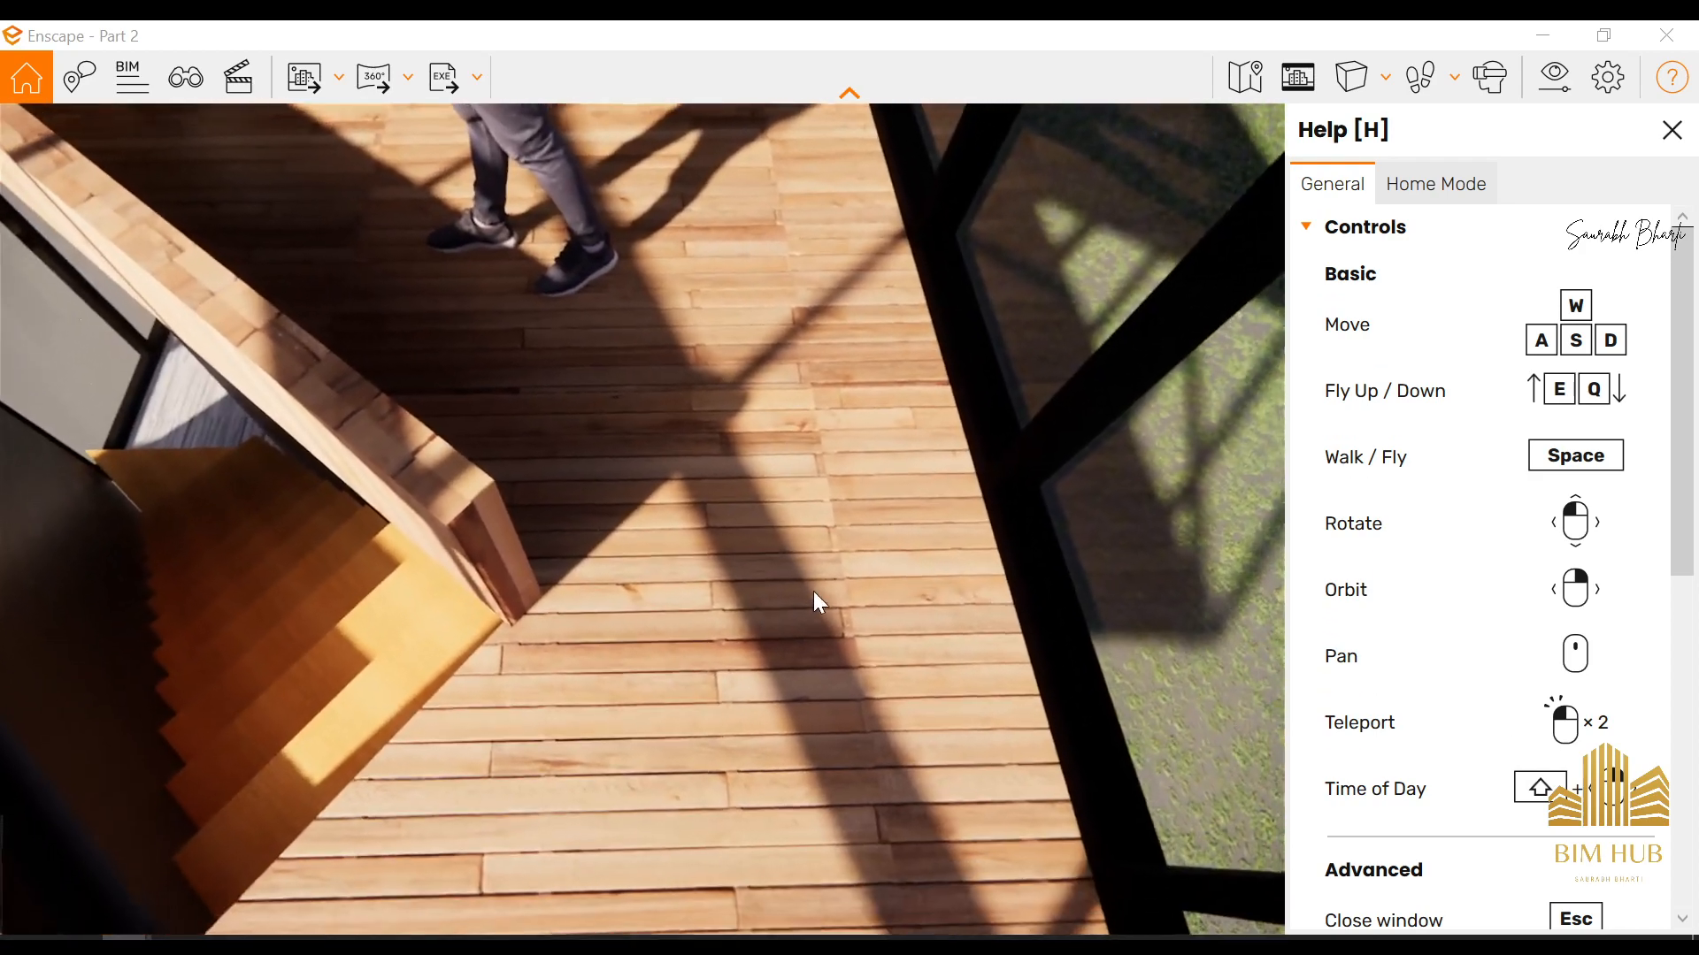
Examine the upper bedroom's wooden floor and the low wall along the staircase from above, below and close up
key(space)
key(e)
key(q)
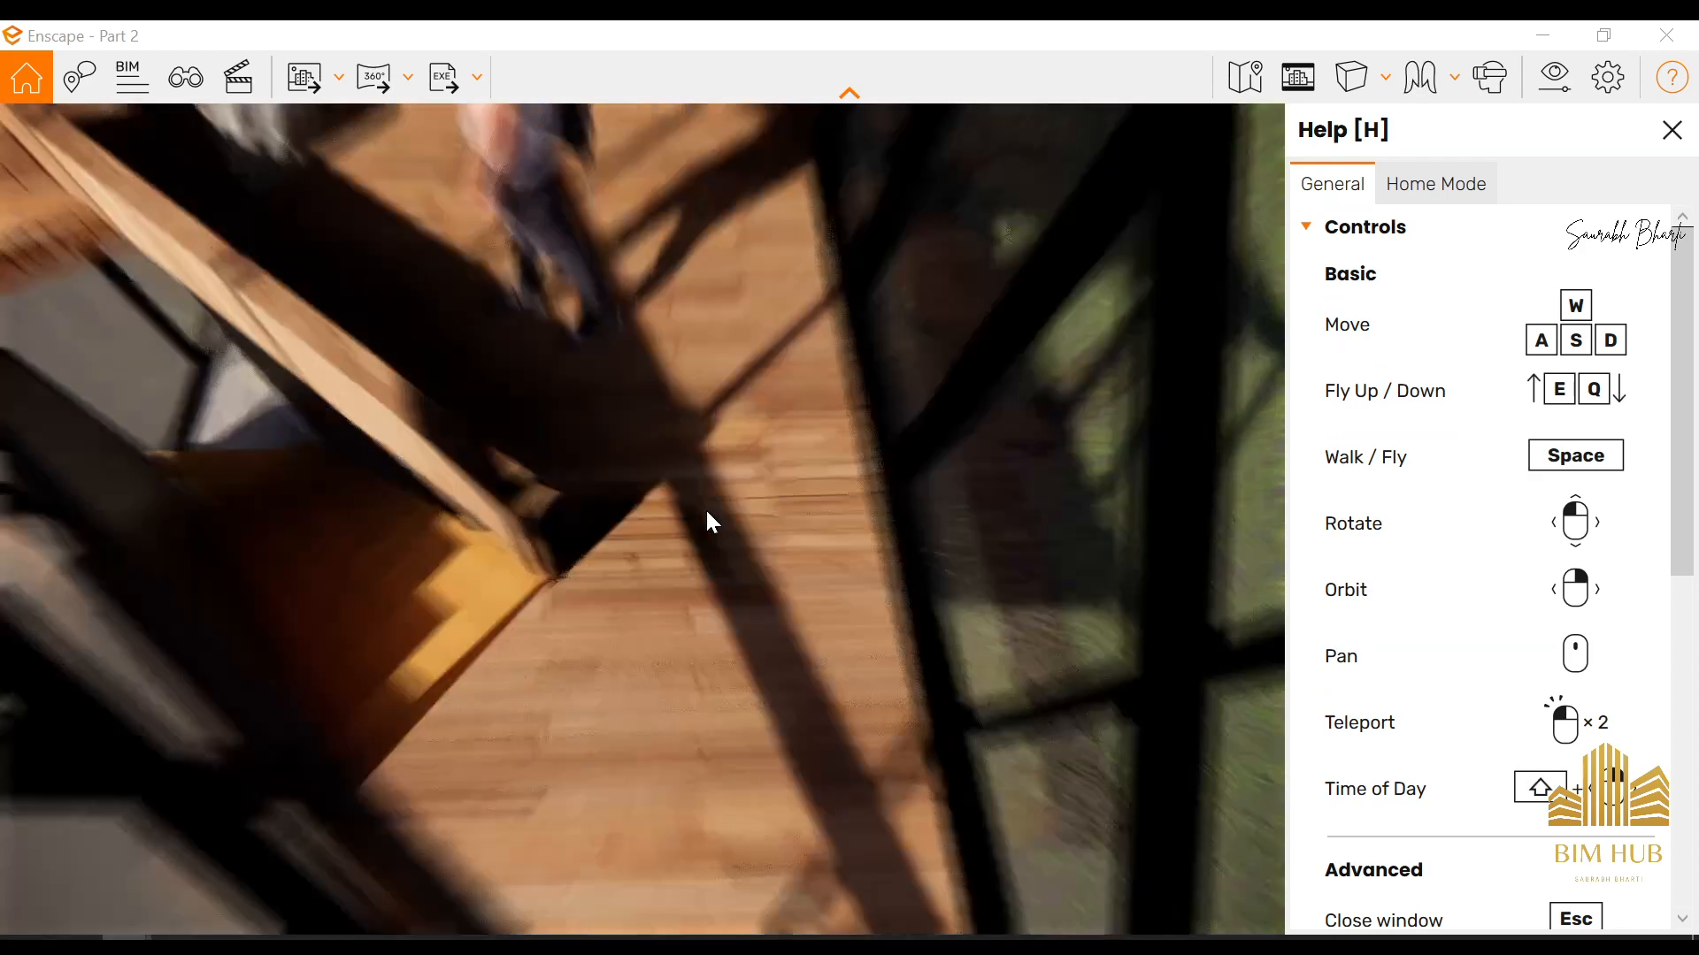
key(e)
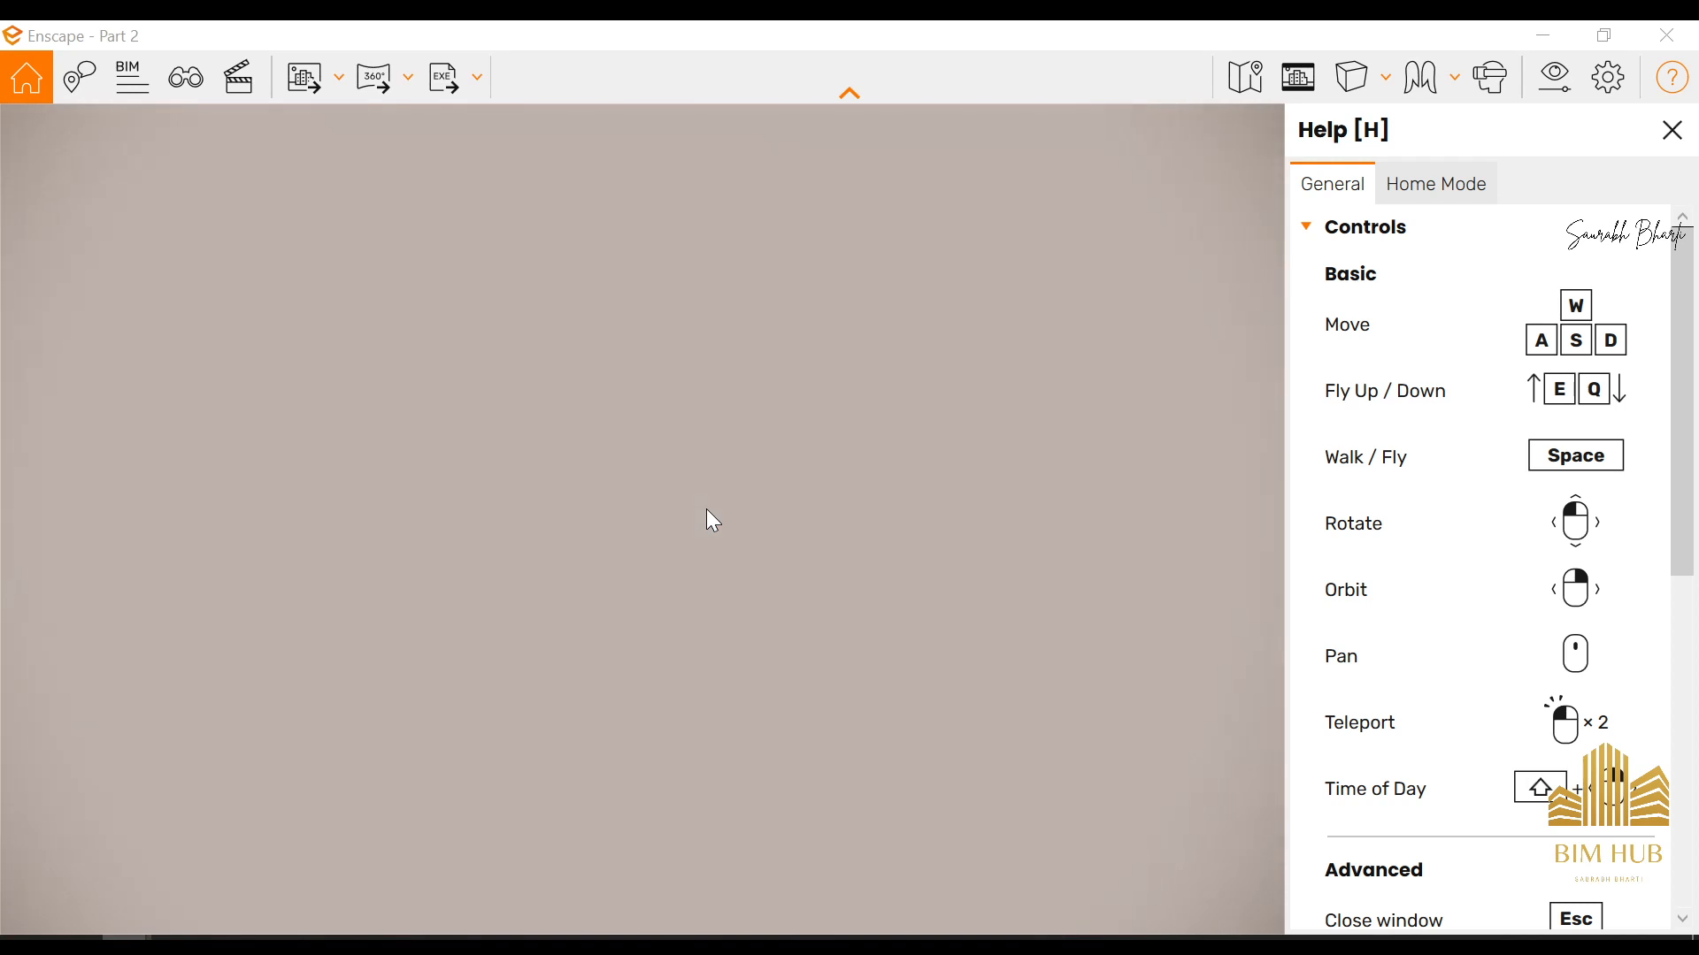
key(q)
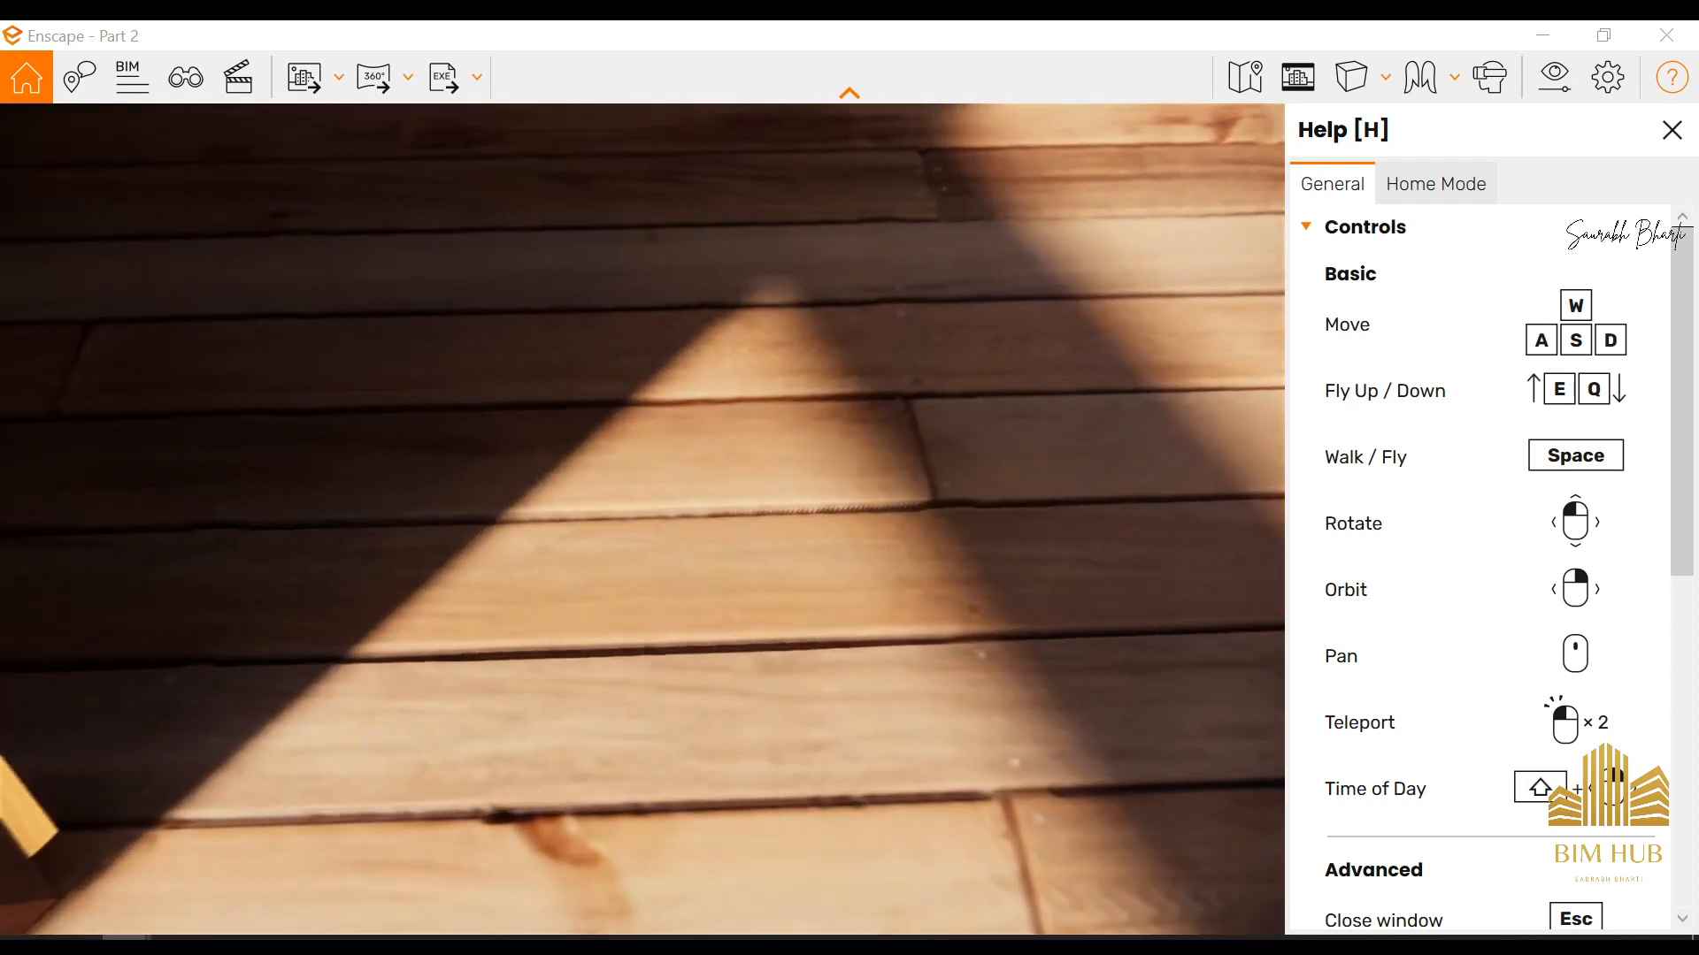
key(e)
key(q)
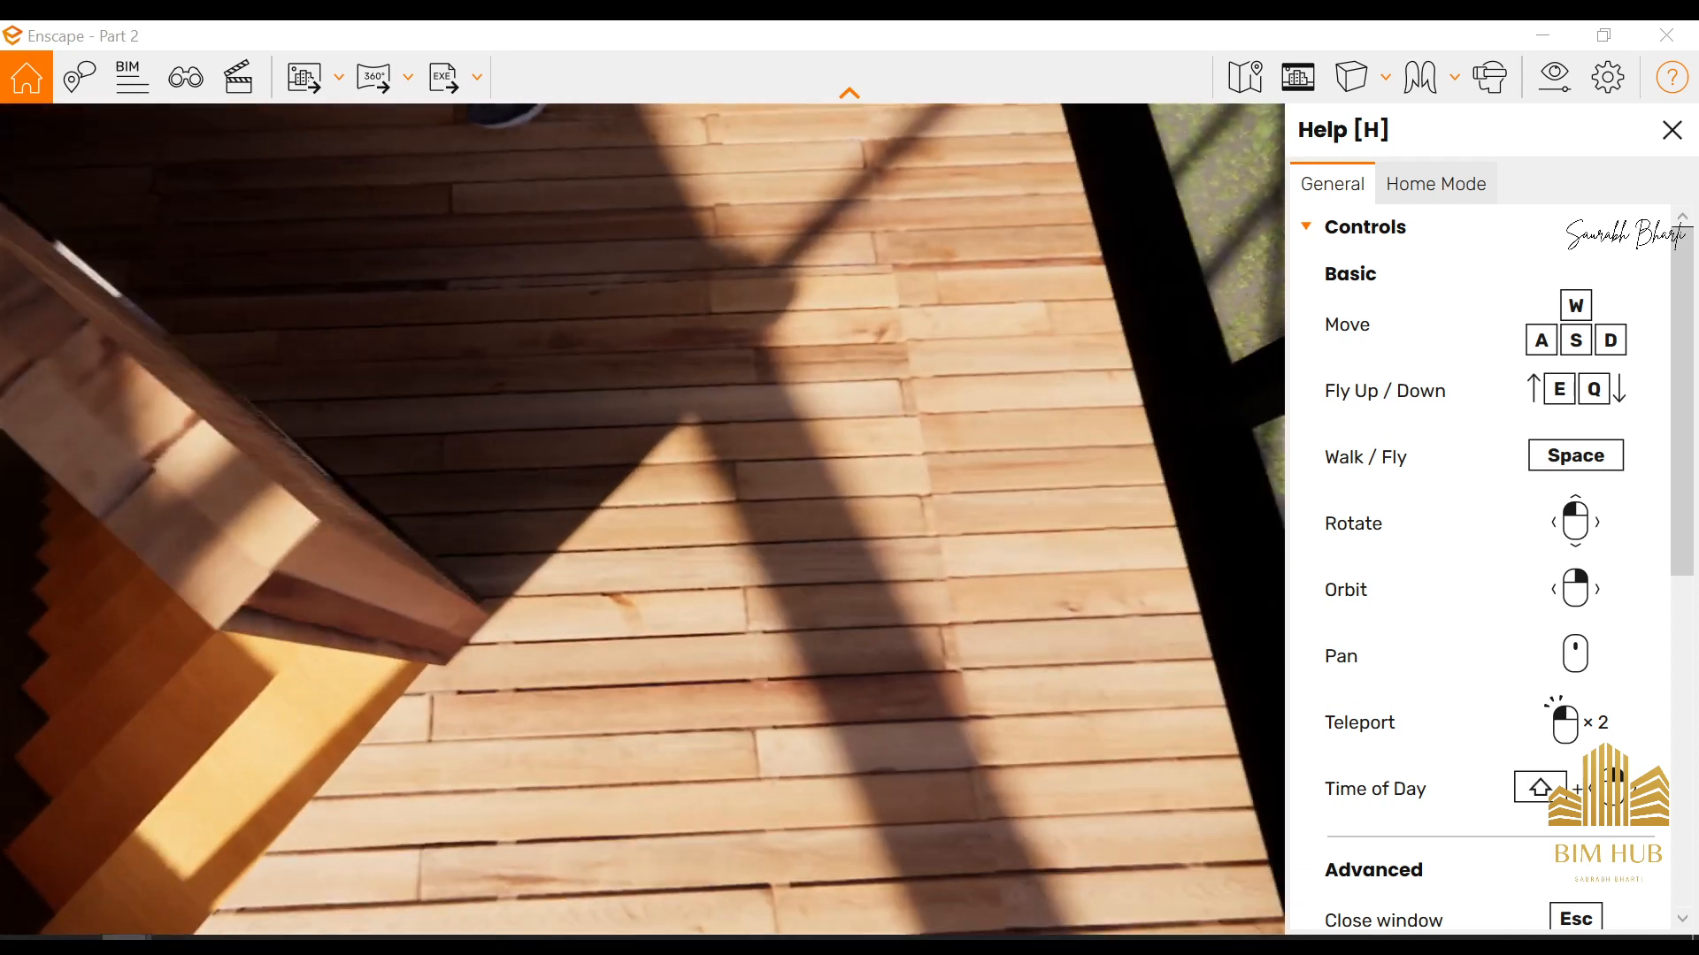
key(q)
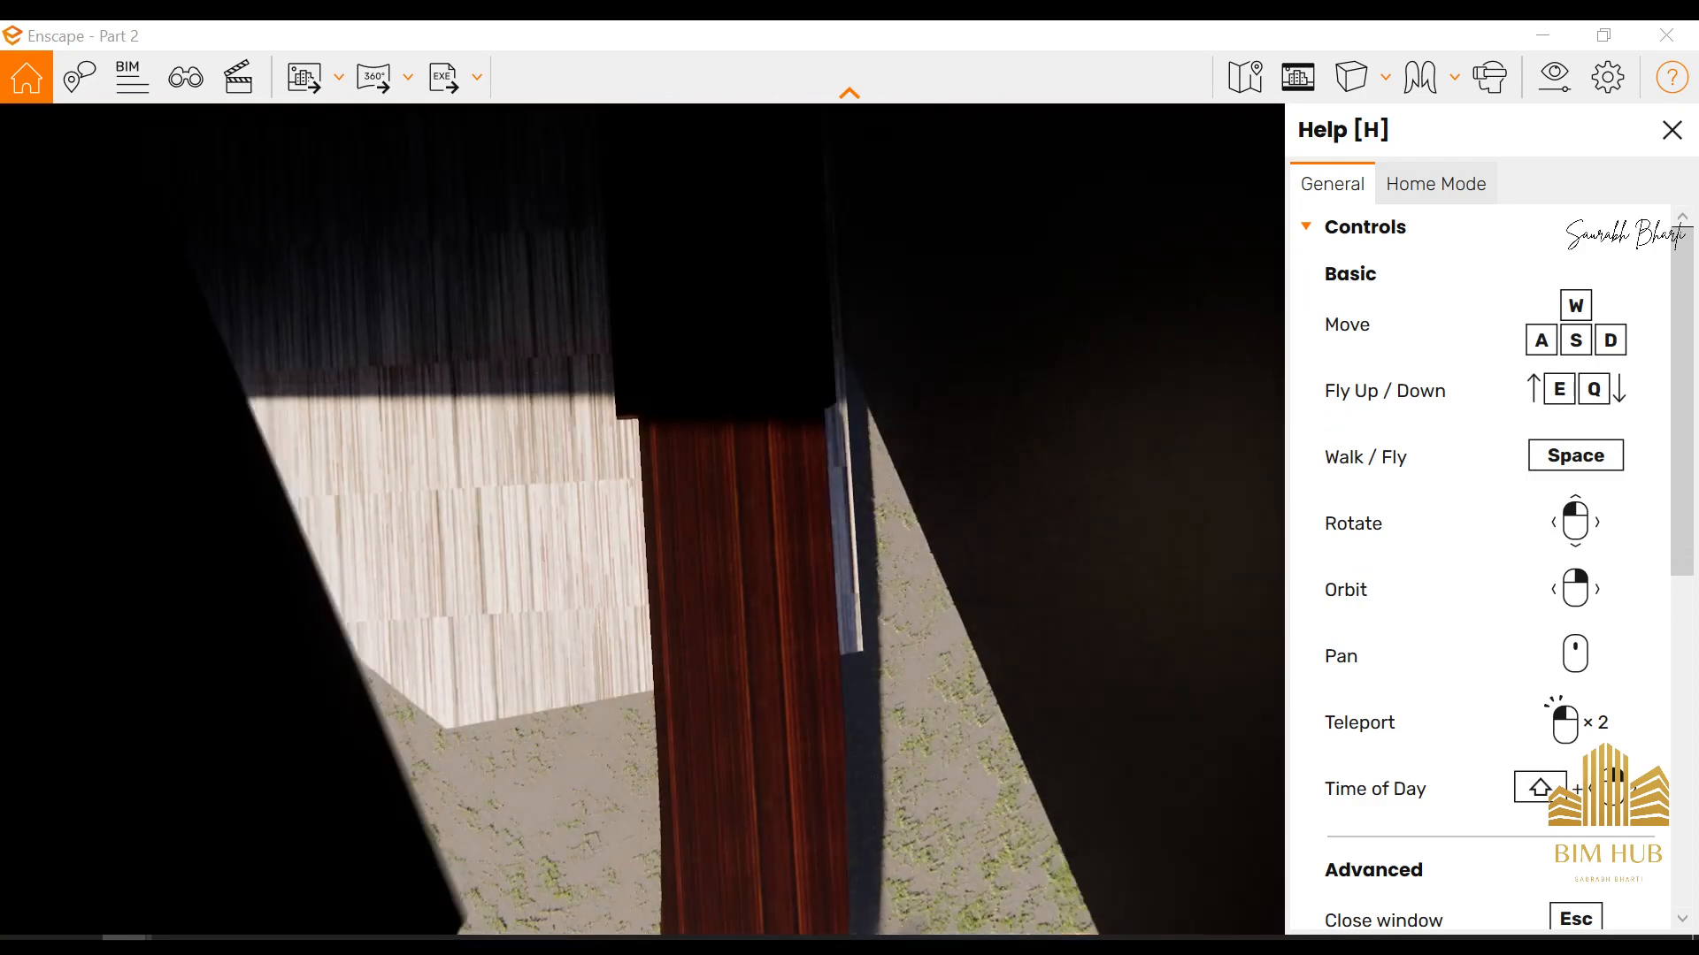
key(e)
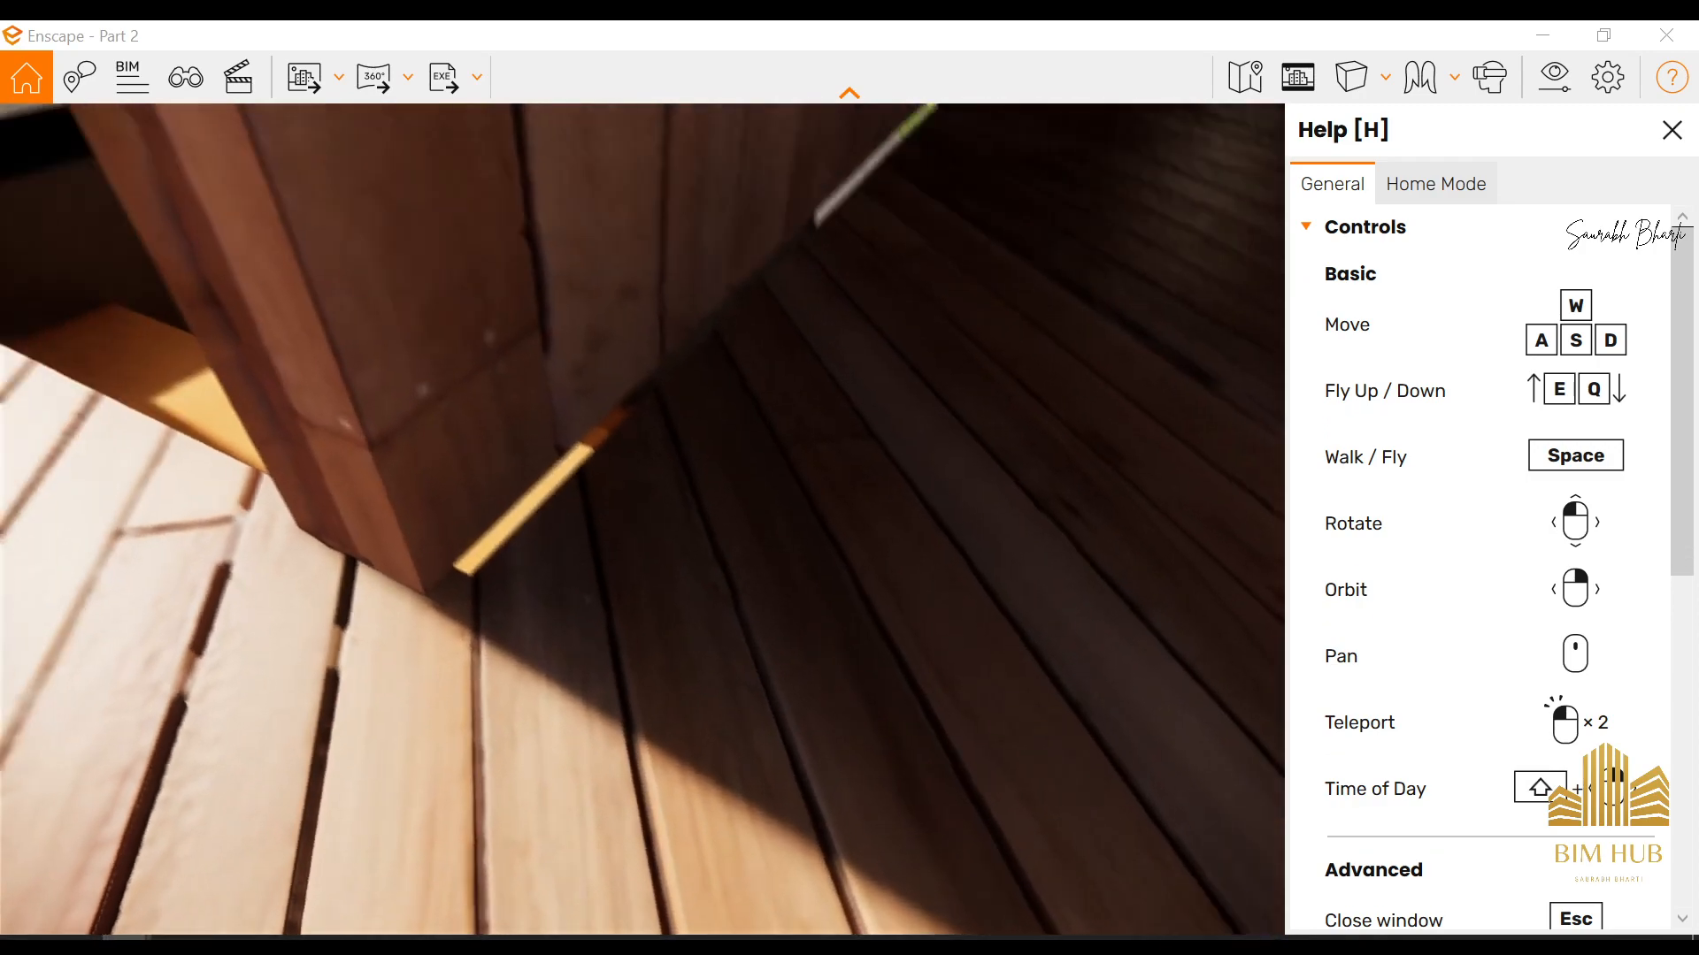
key(w)
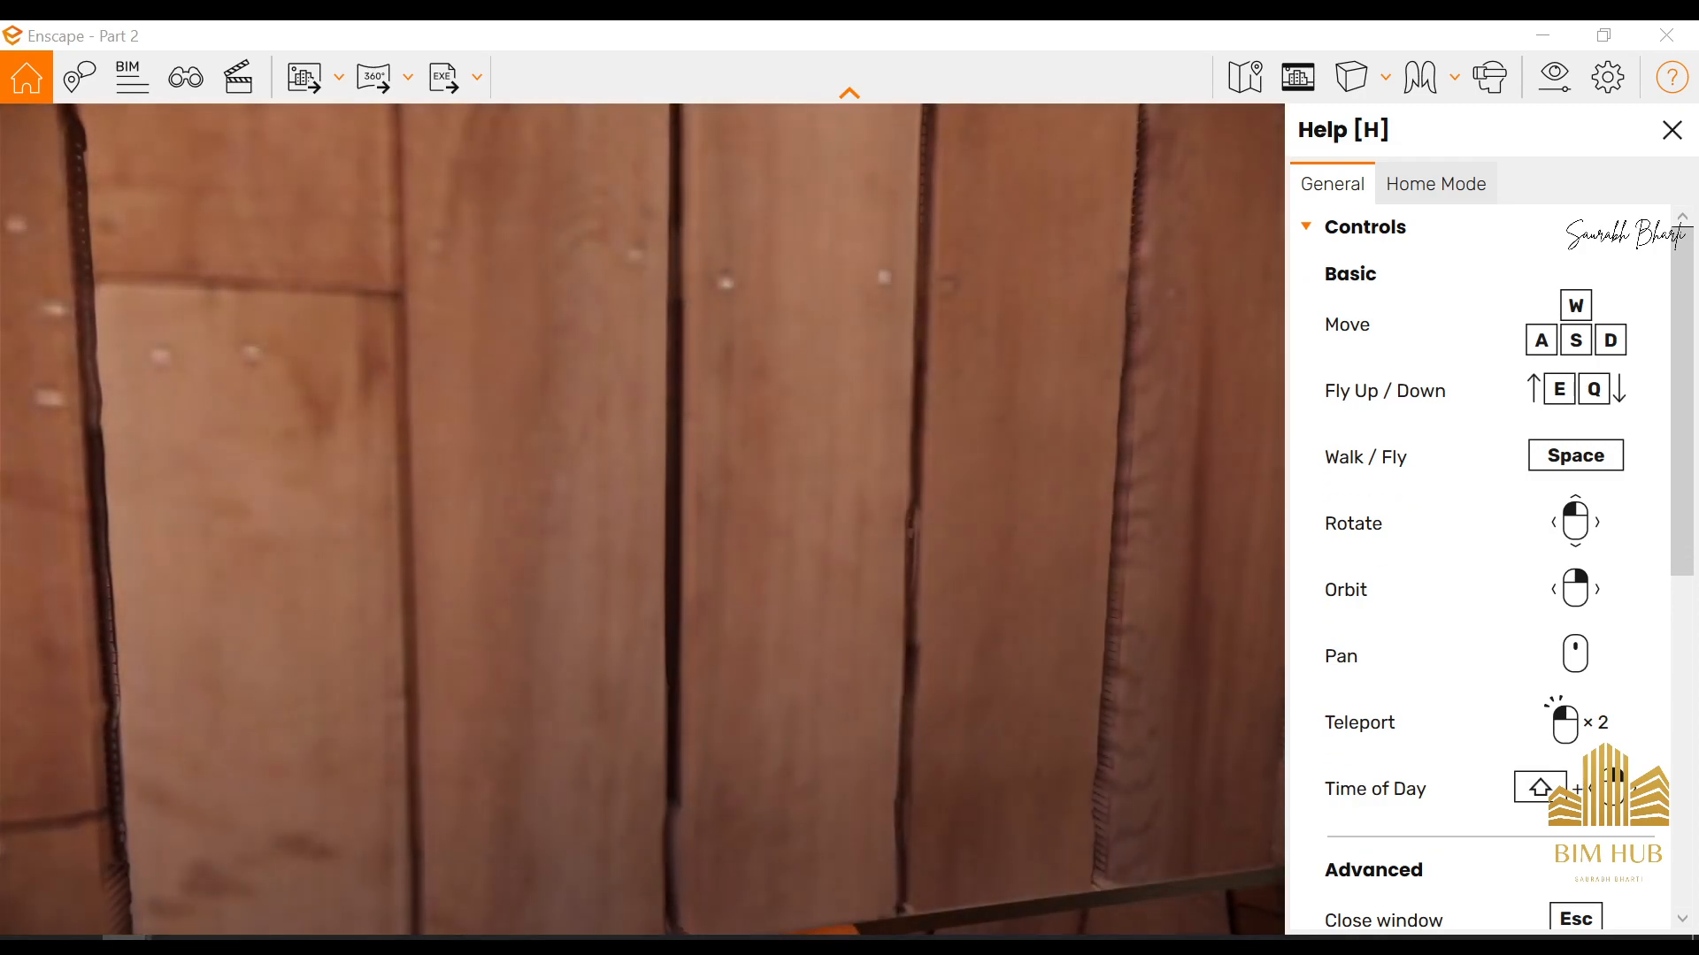
key(w)
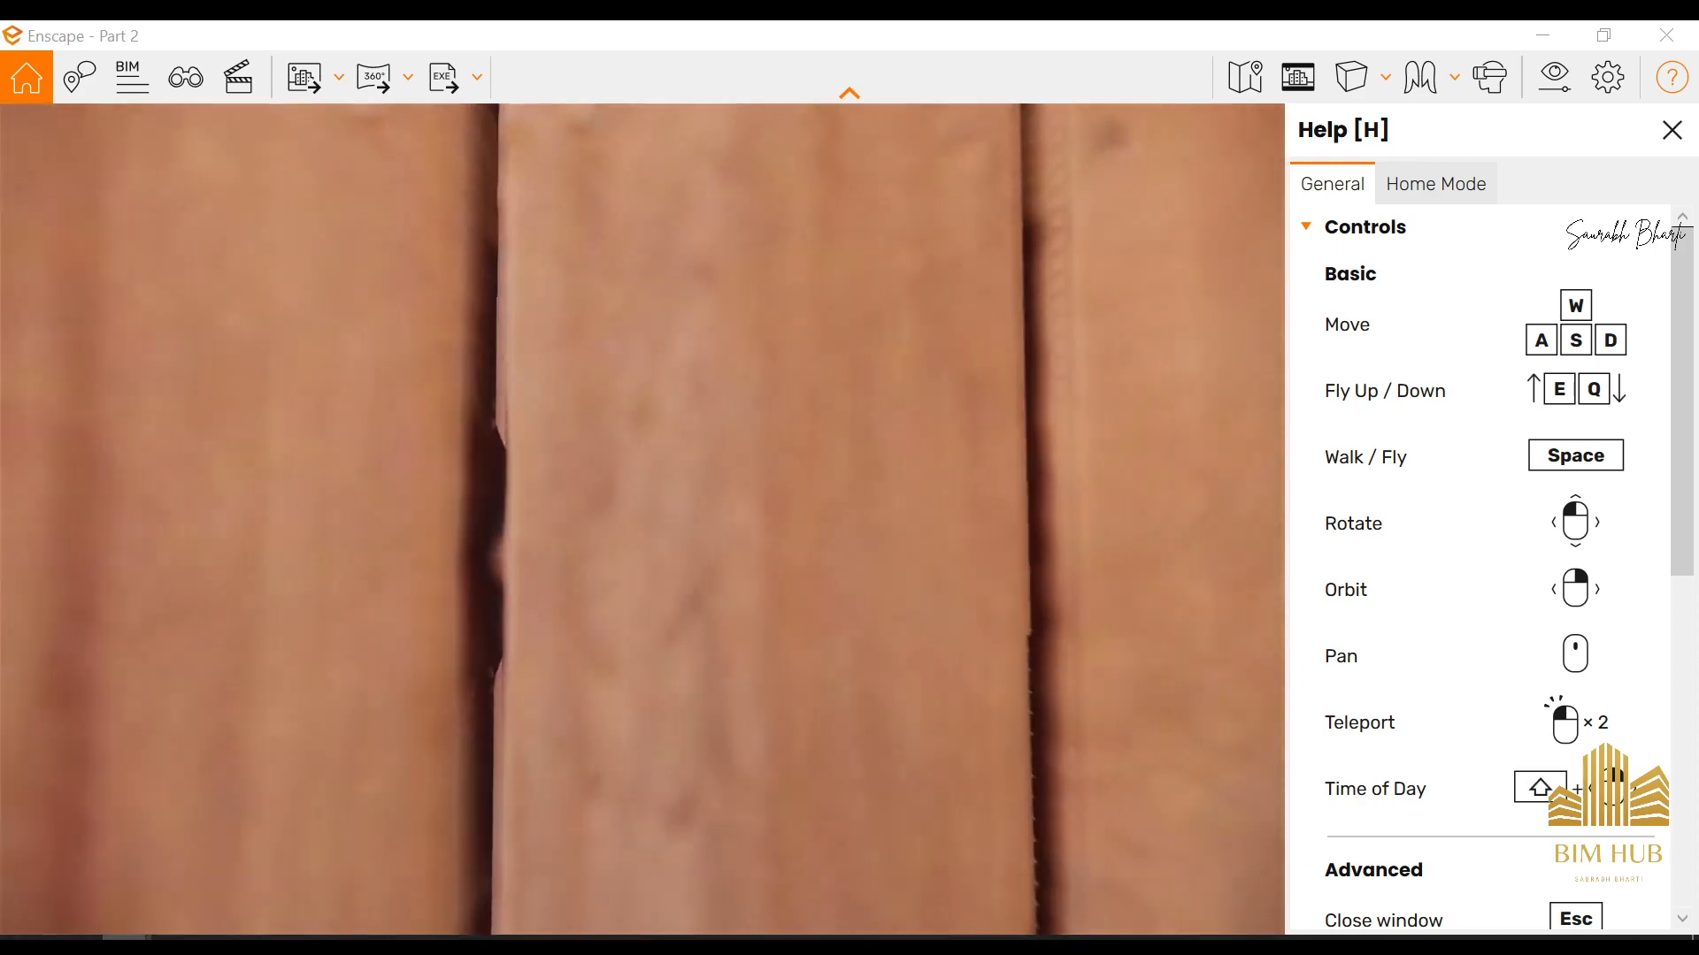
key(a)
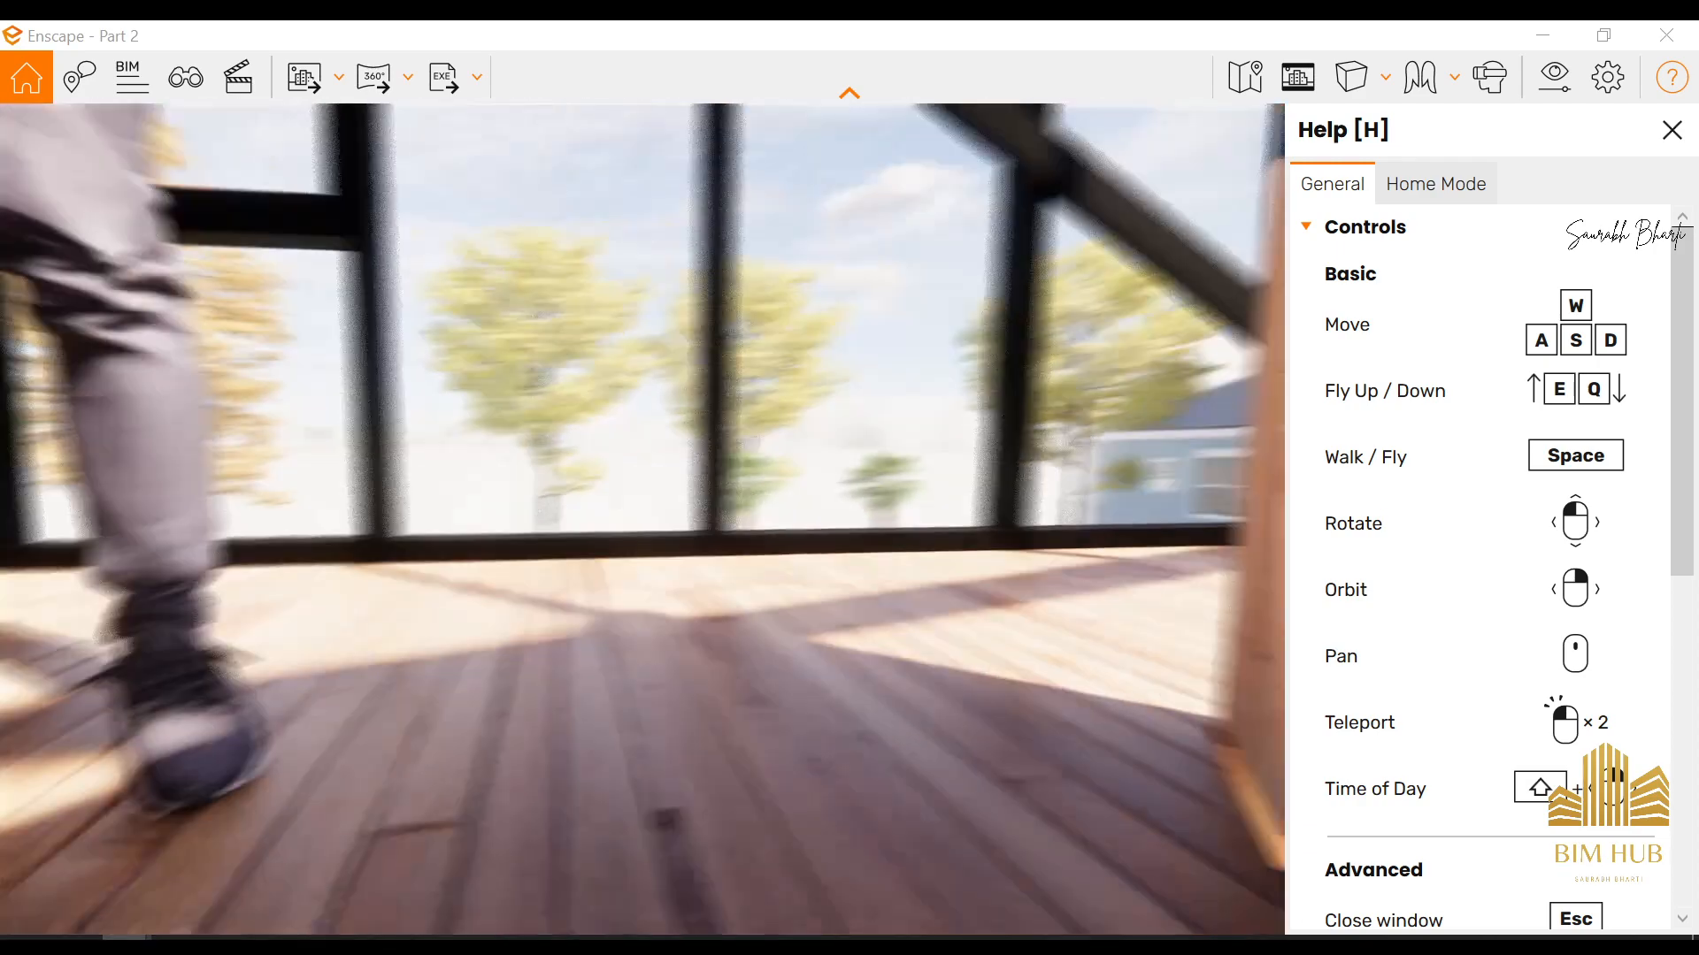
key(space)
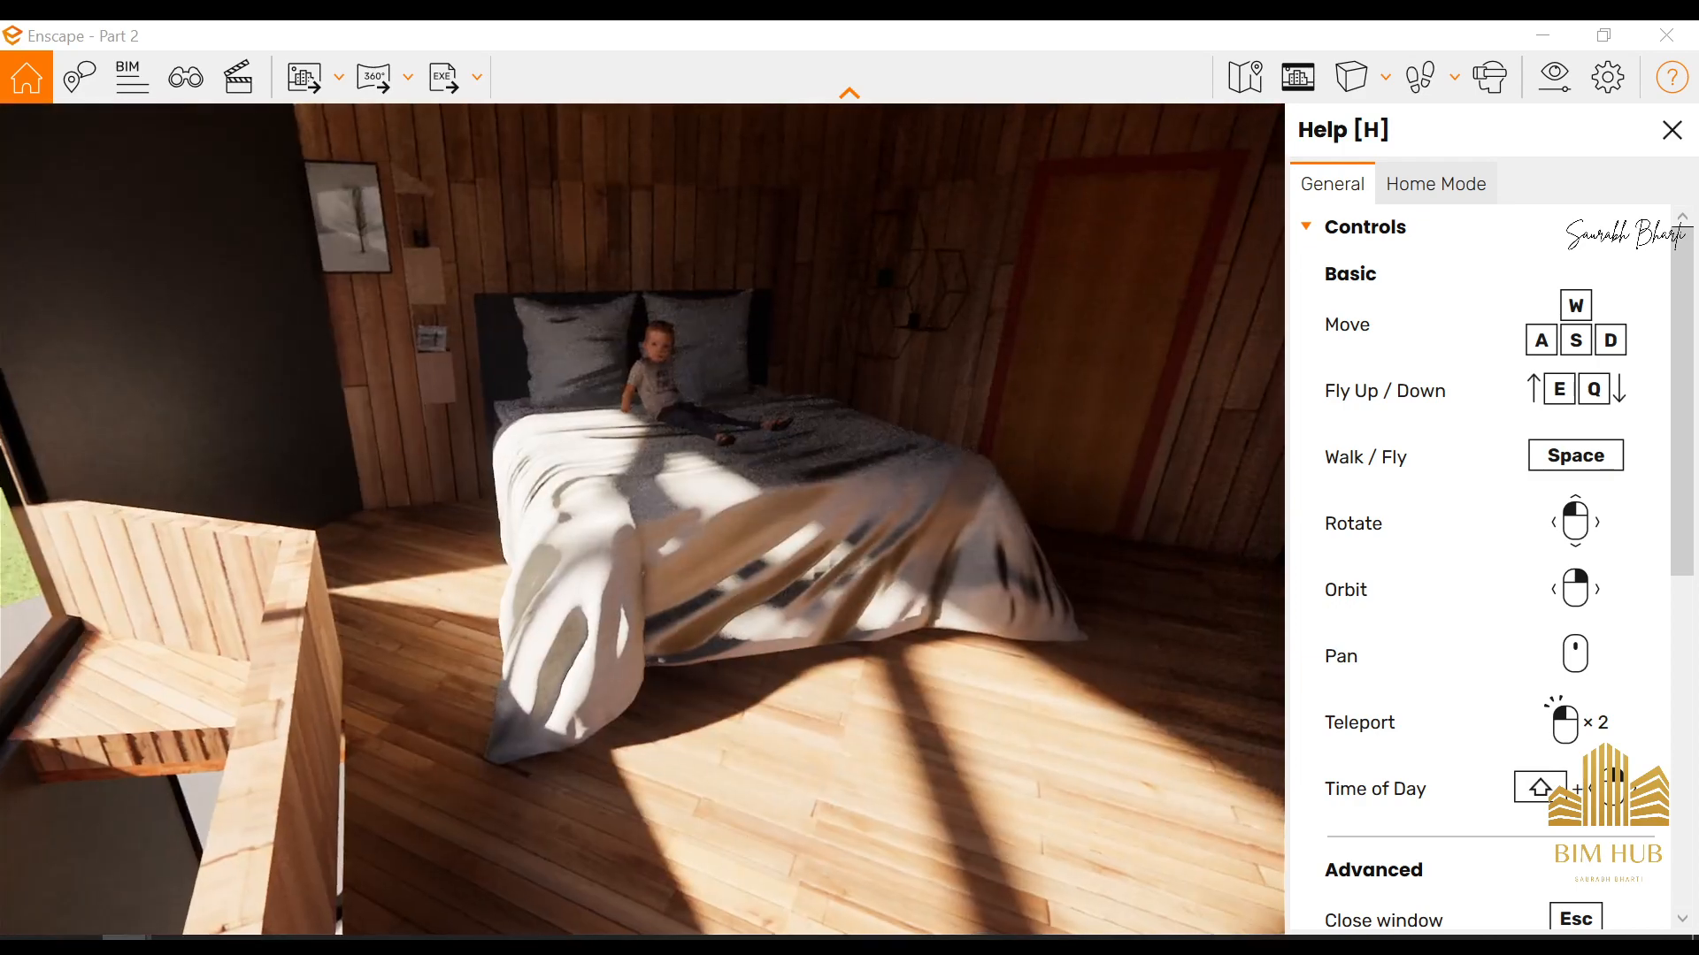
key(w)
drag(734, 389, 727, 509)
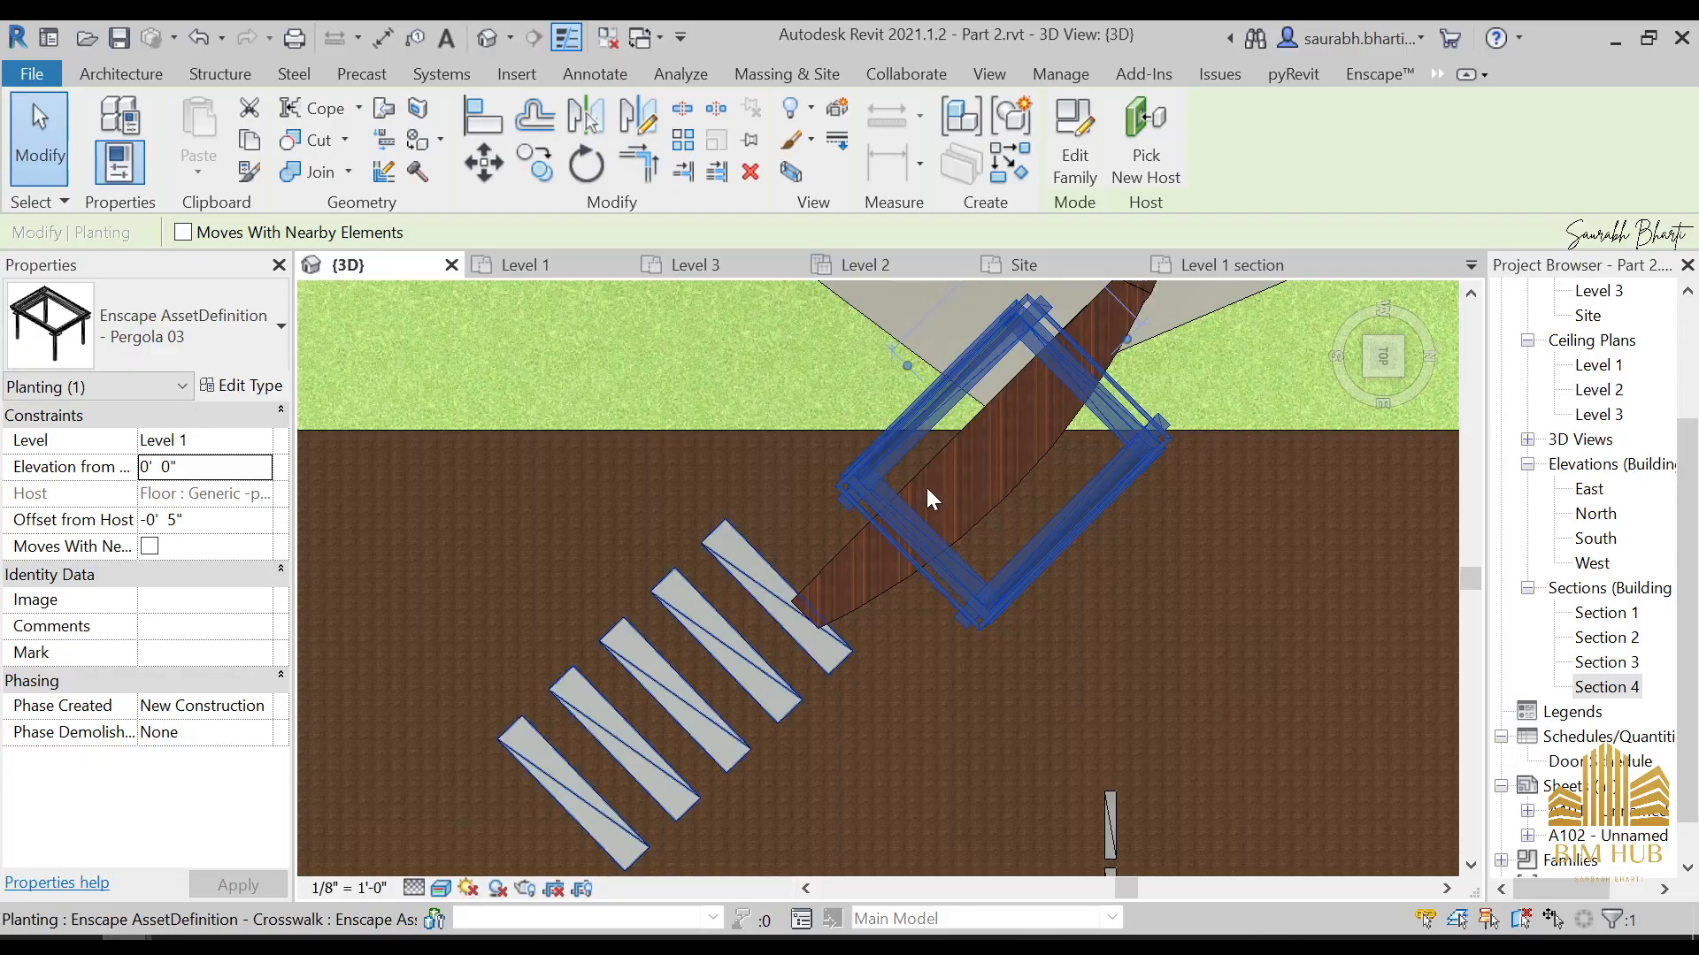
Open the Level 2 ceiling plan and the Level 2 floor plan, and locate the low wall beside the staircase
scroll(926, 500, down, 5)
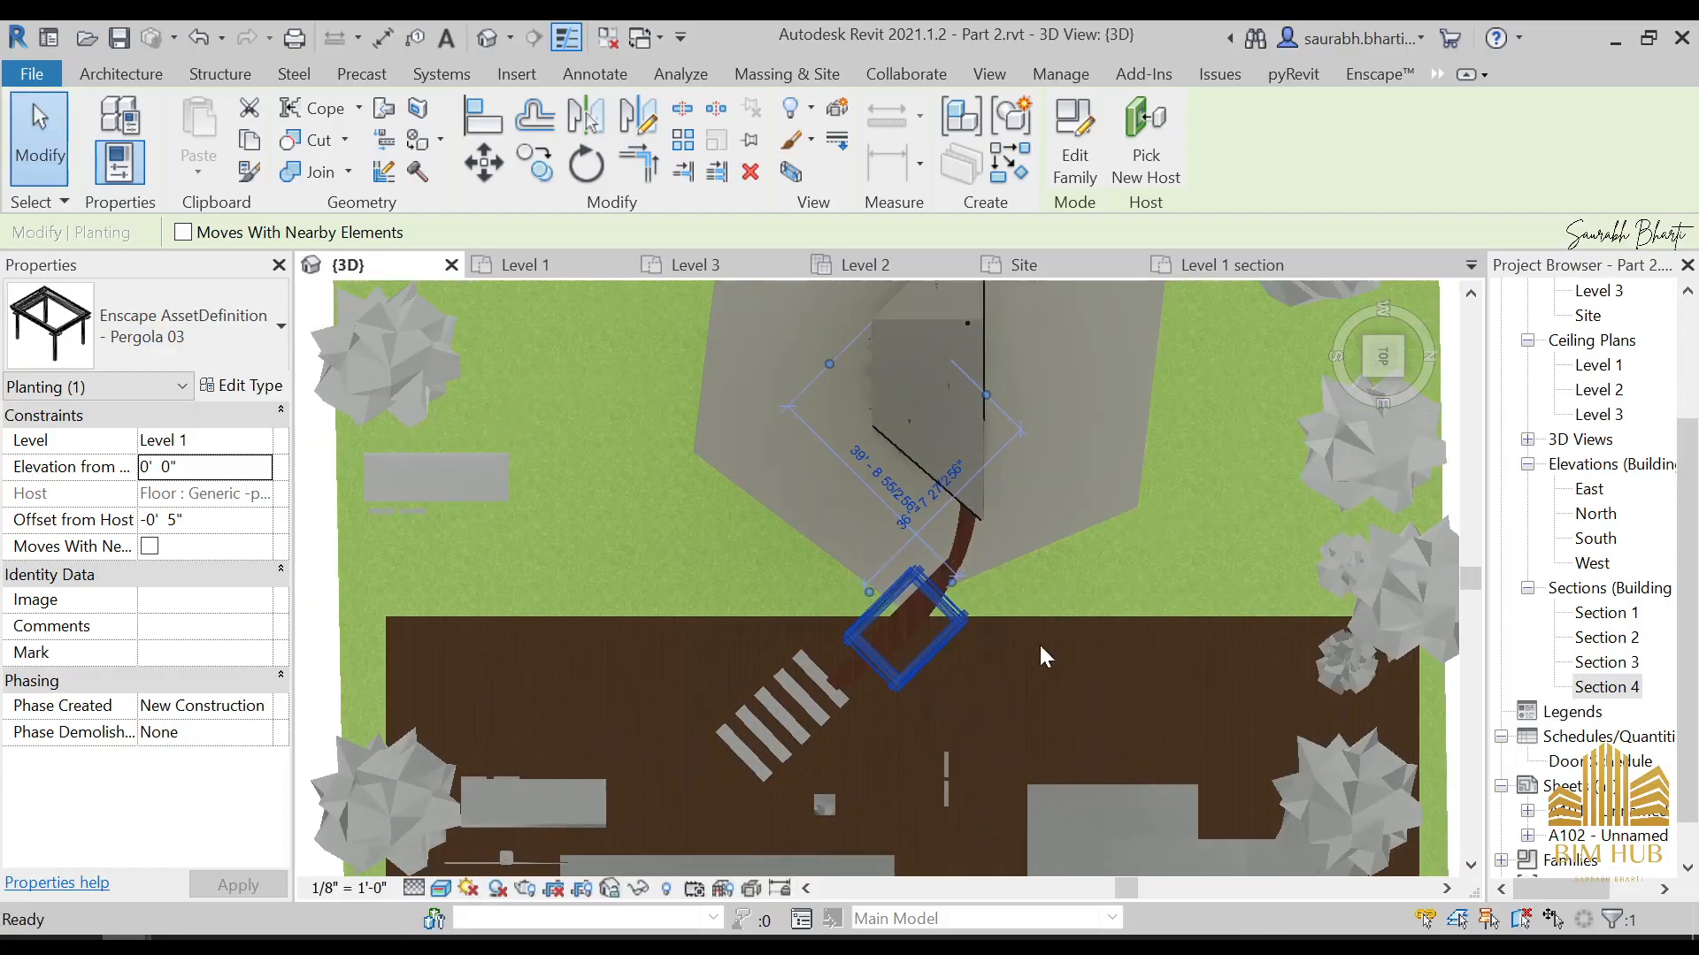
double_click(1598, 390)
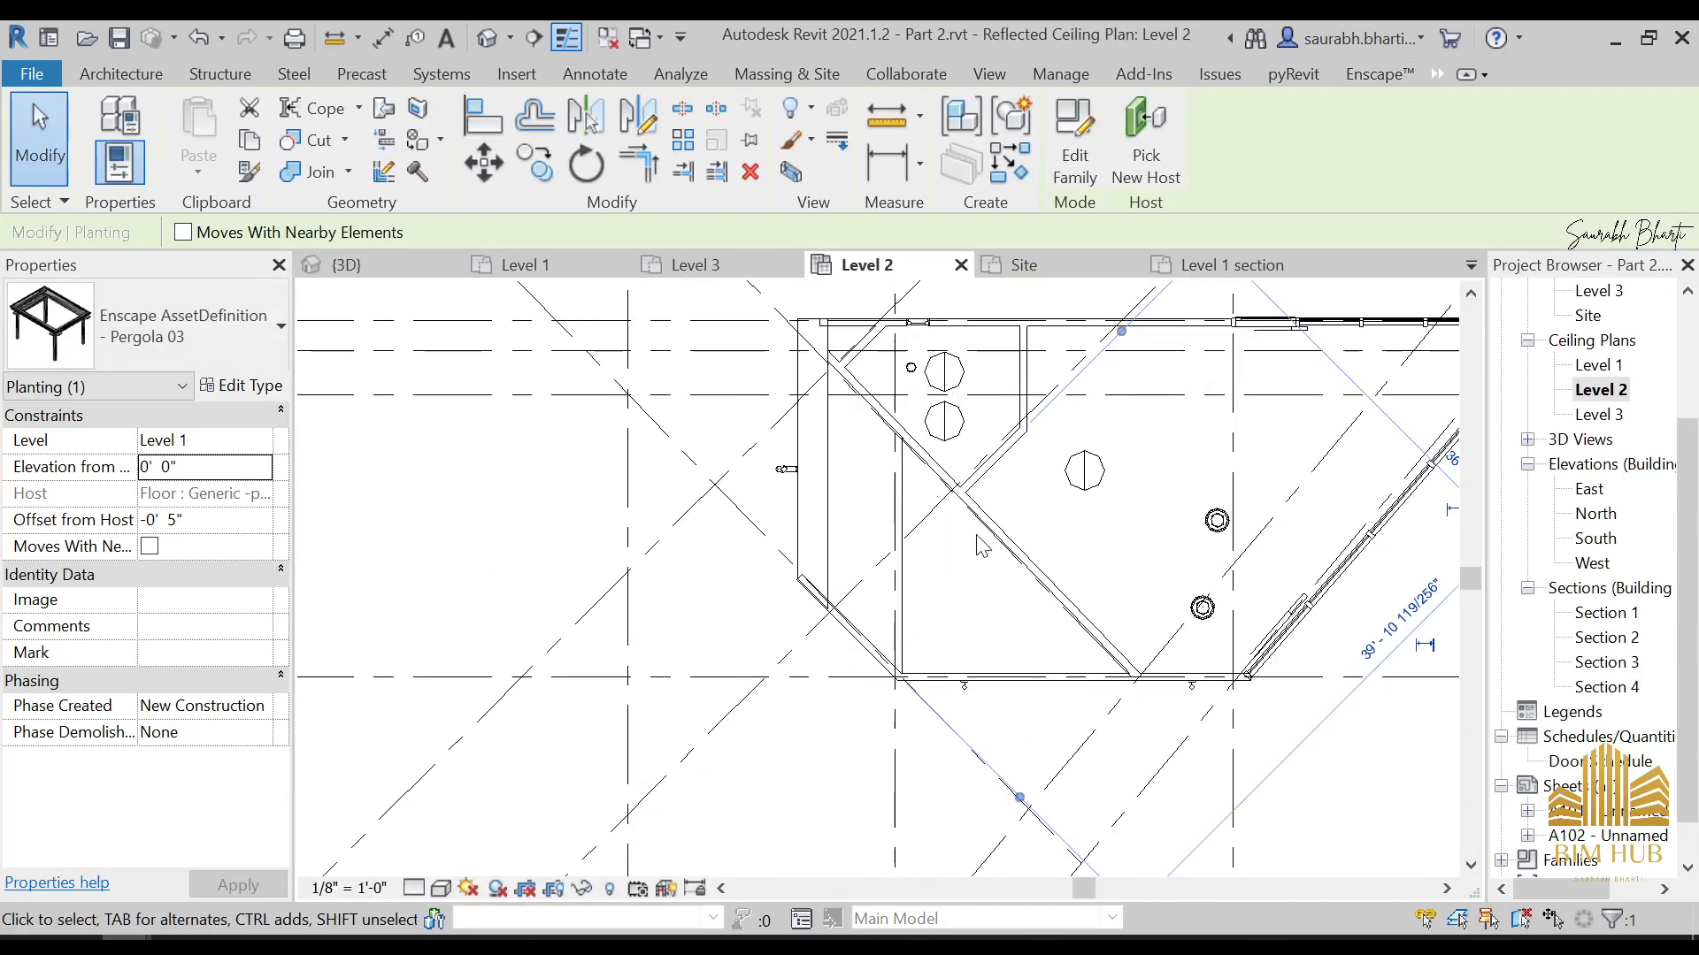
middle_drag(1195, 489, 1112, 488)
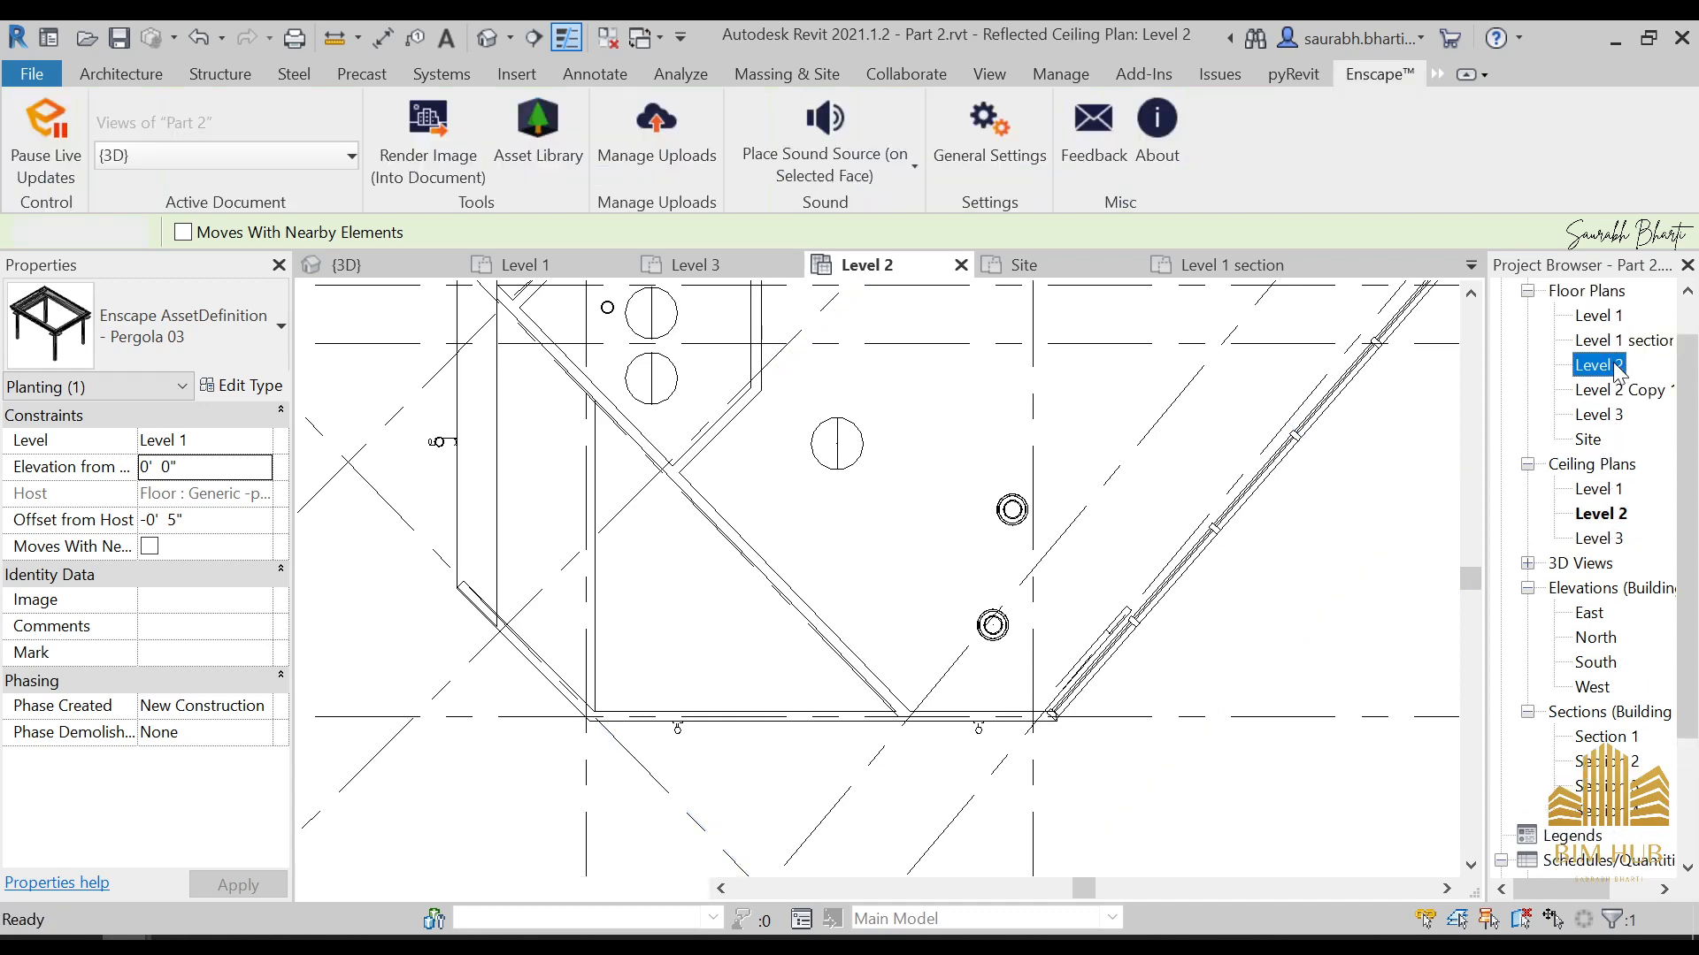
scroll(960, 558, up, 5)
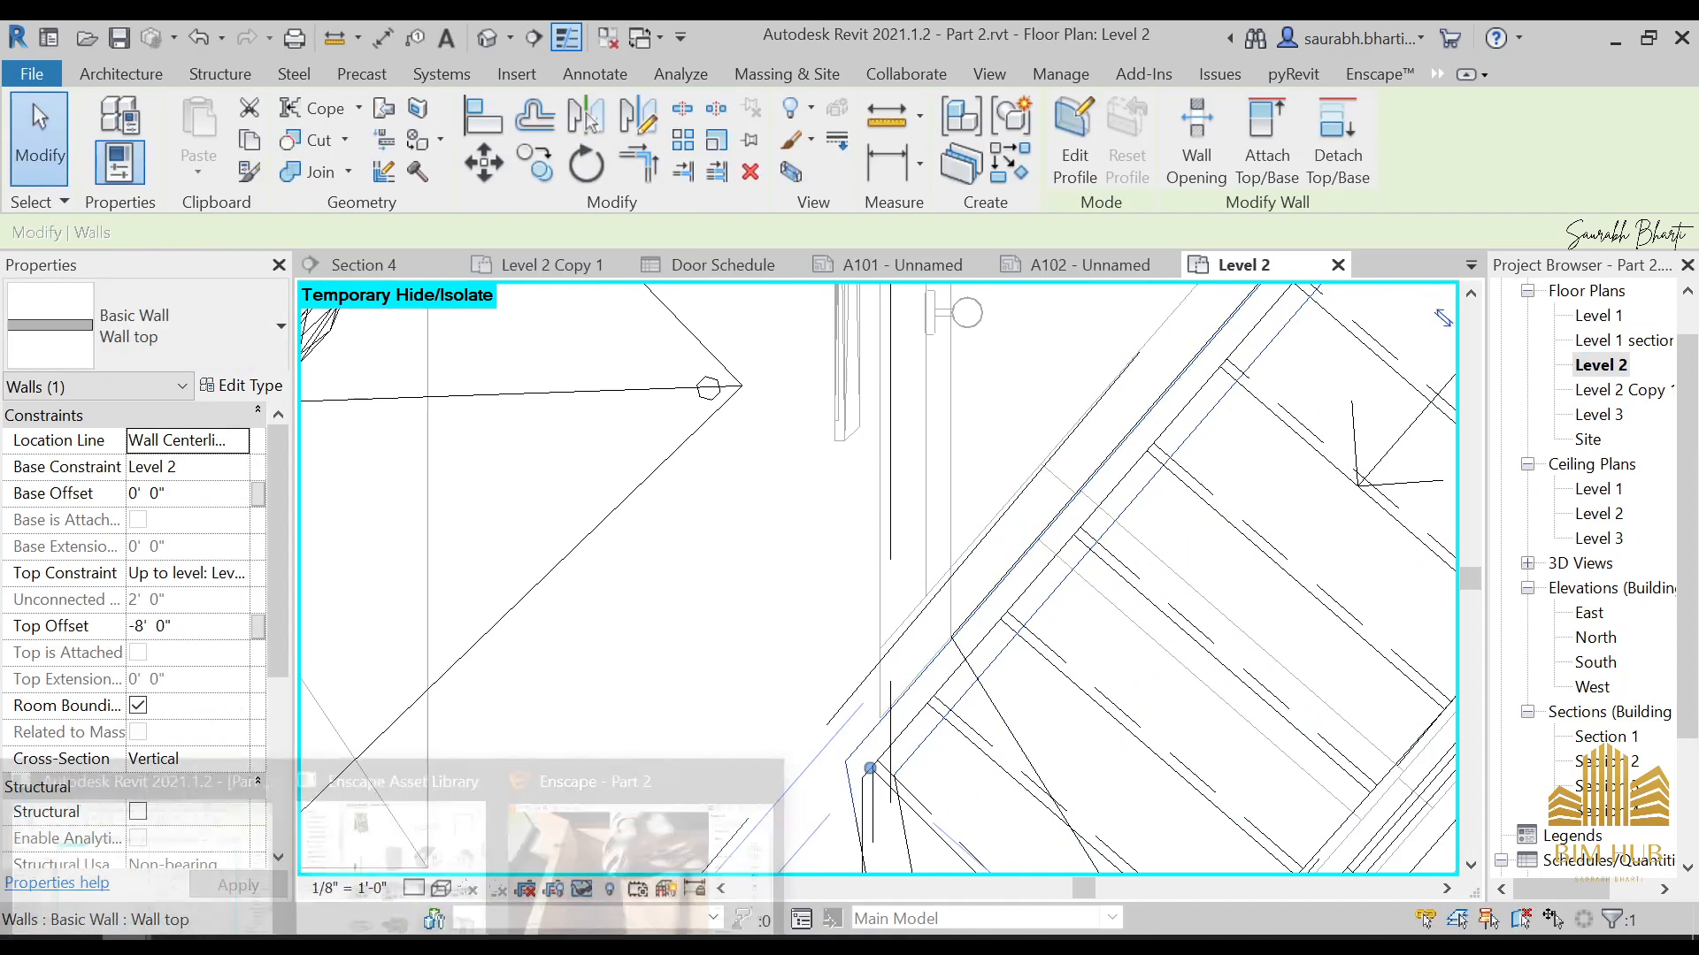
Fly through the upper bedroom in Enscape and out of the house to examine the exterior wall's finish around the wall lamp
click(561, 836)
drag(789, 538, 759, 308)
key(w)
key(w)
key(w)
key(w)
key(s)
key(w)
key(w)
key(w)
drag(876, 358, 757, 411)
drag(622, 641, 344, 623)
key(w)
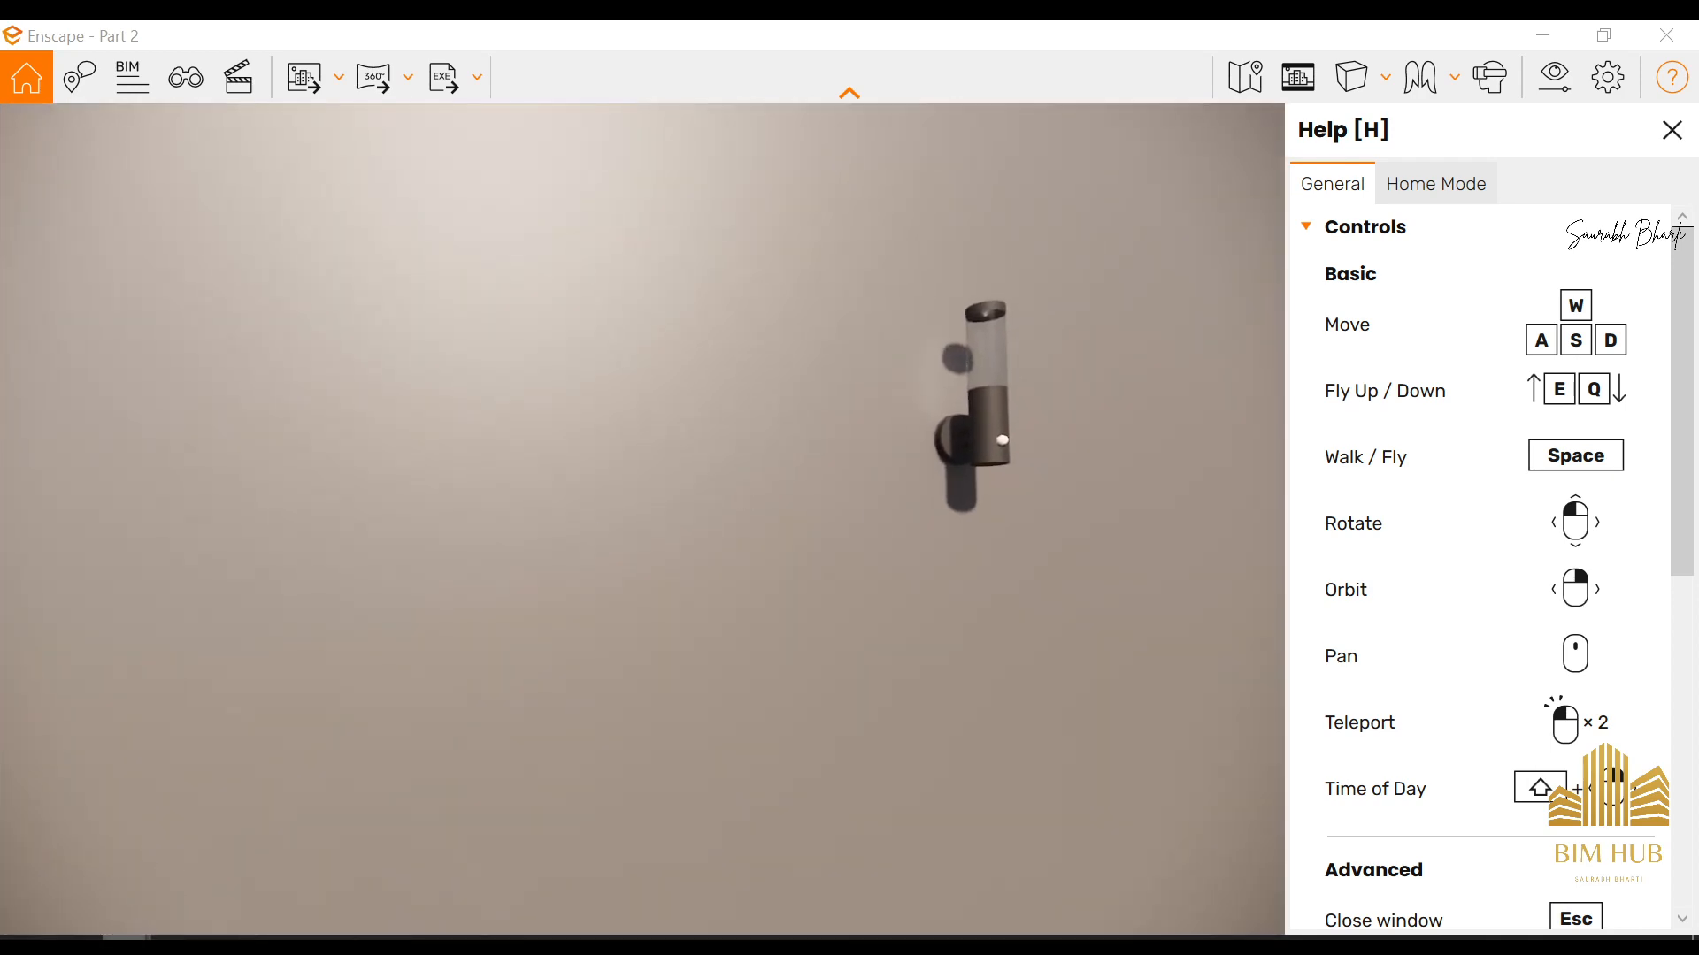
Open the default 3D view in Revit and examine the house's exterior walls on the glazed street side
click(145, 852)
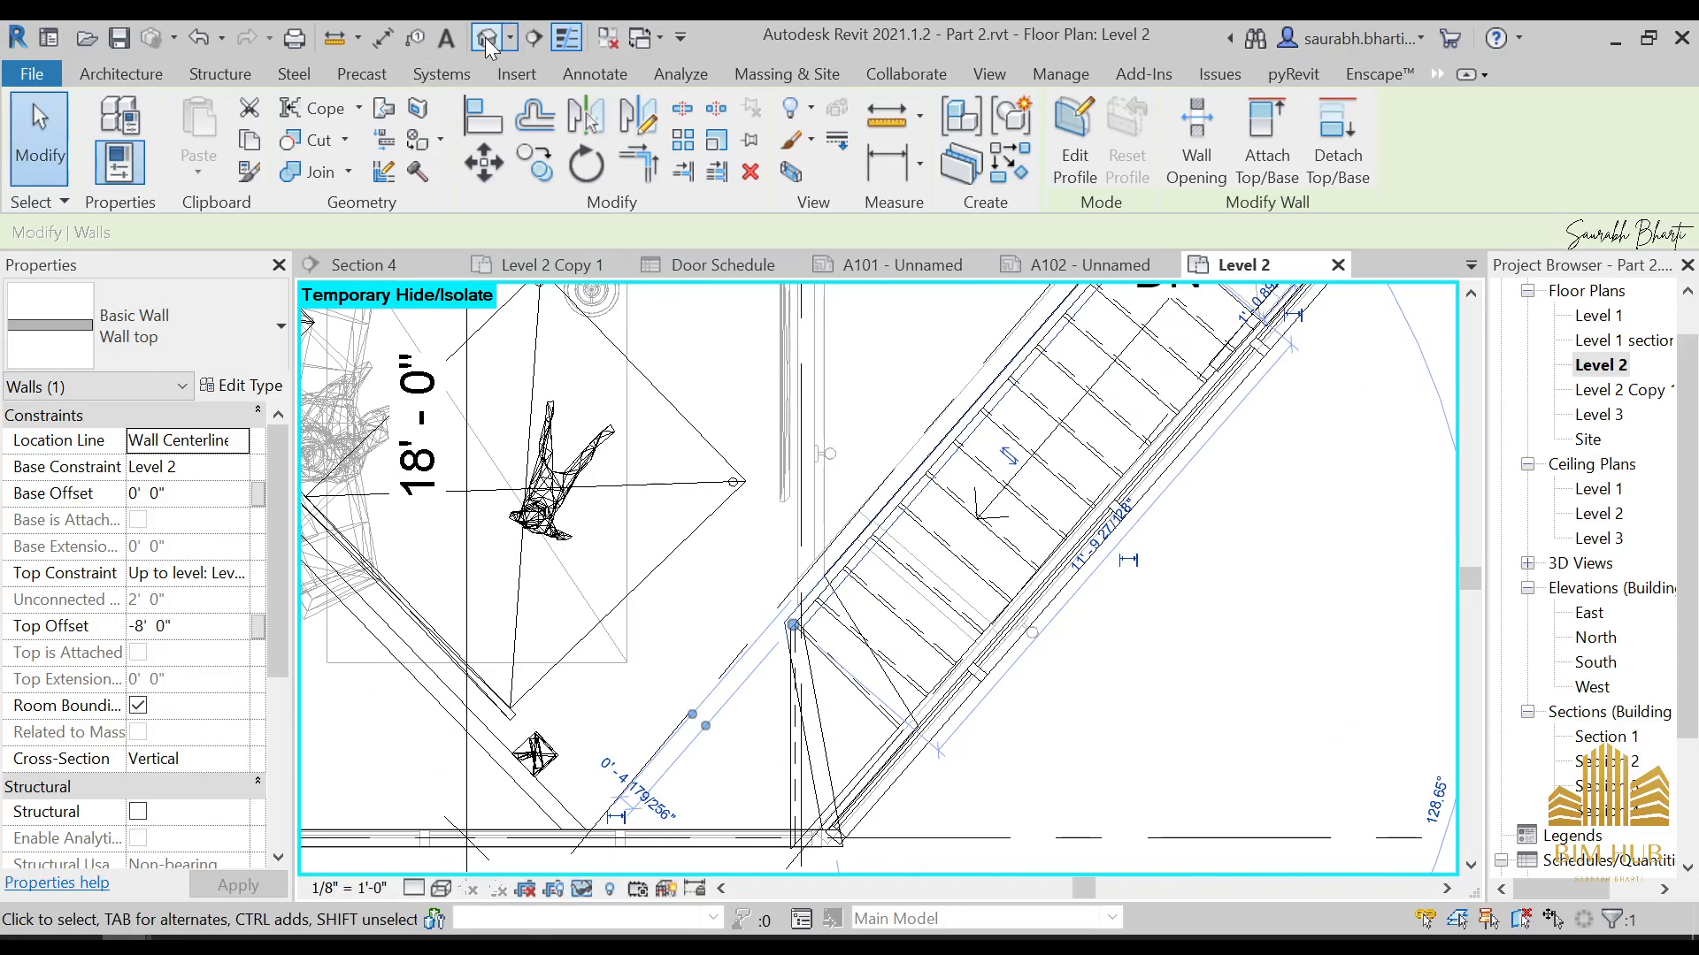
click(487, 38)
scroll(772, 590, down, 3)
shift+middle_drag(771, 589, 769, 318)
scroll(899, 543, up, 3)
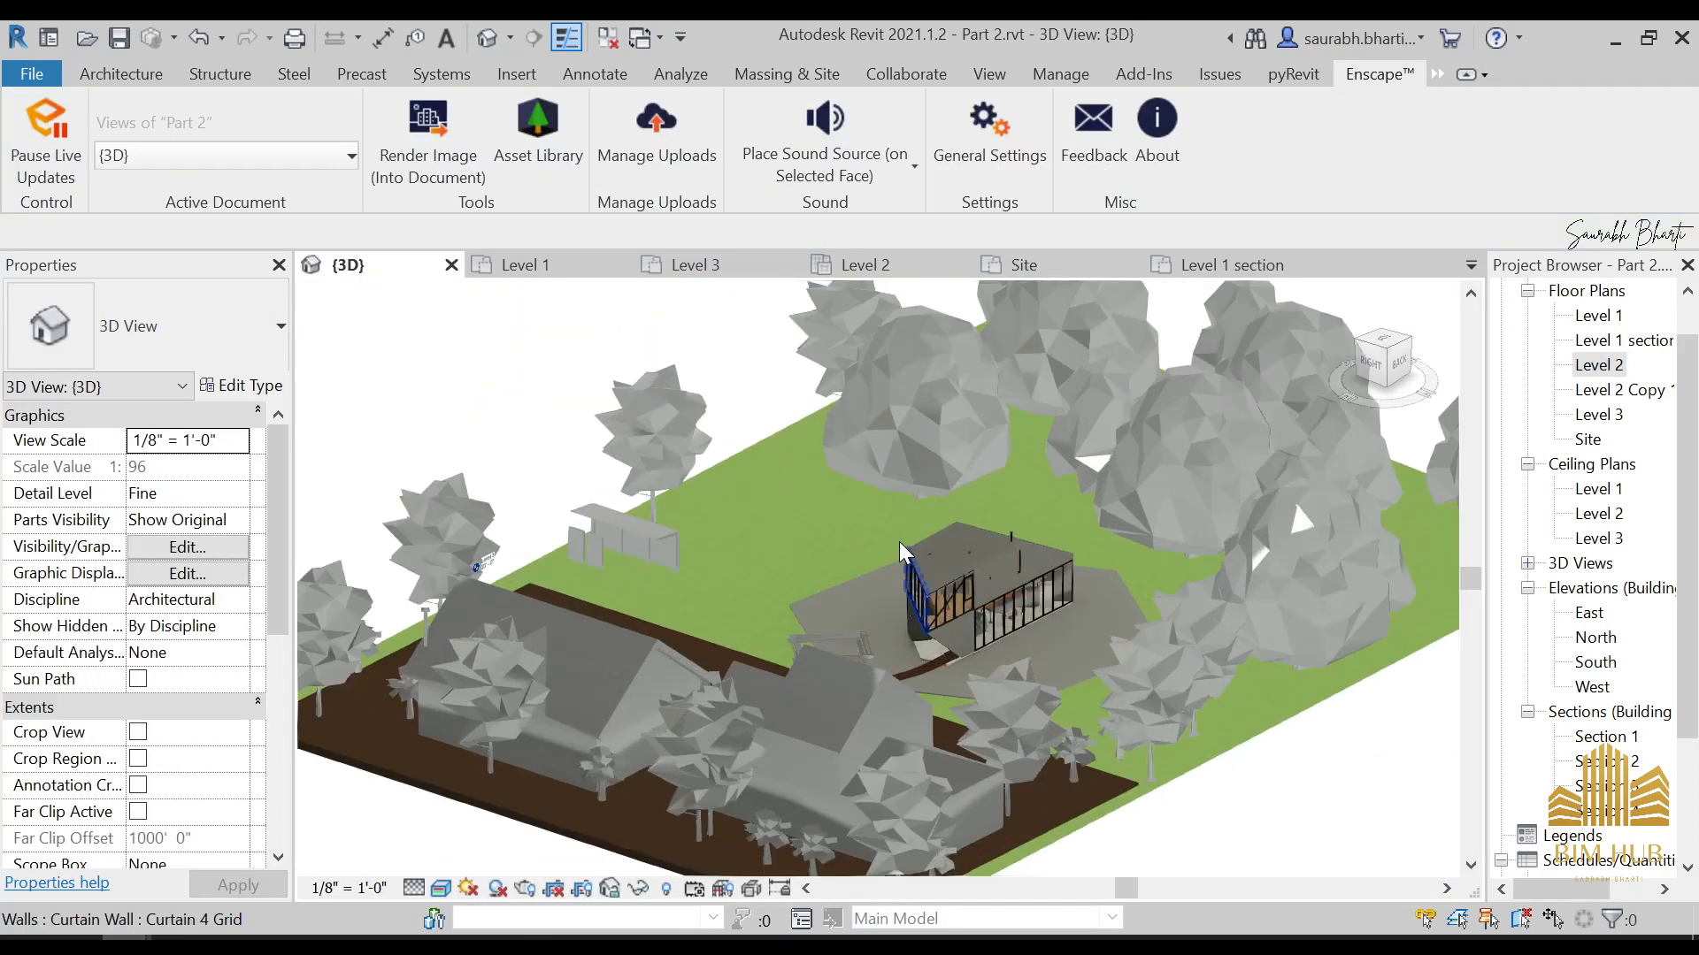
scroll(898, 541, up, 3)
shift+middle_drag(899, 542, 310, 618)
scroll(447, 626, up, 3)
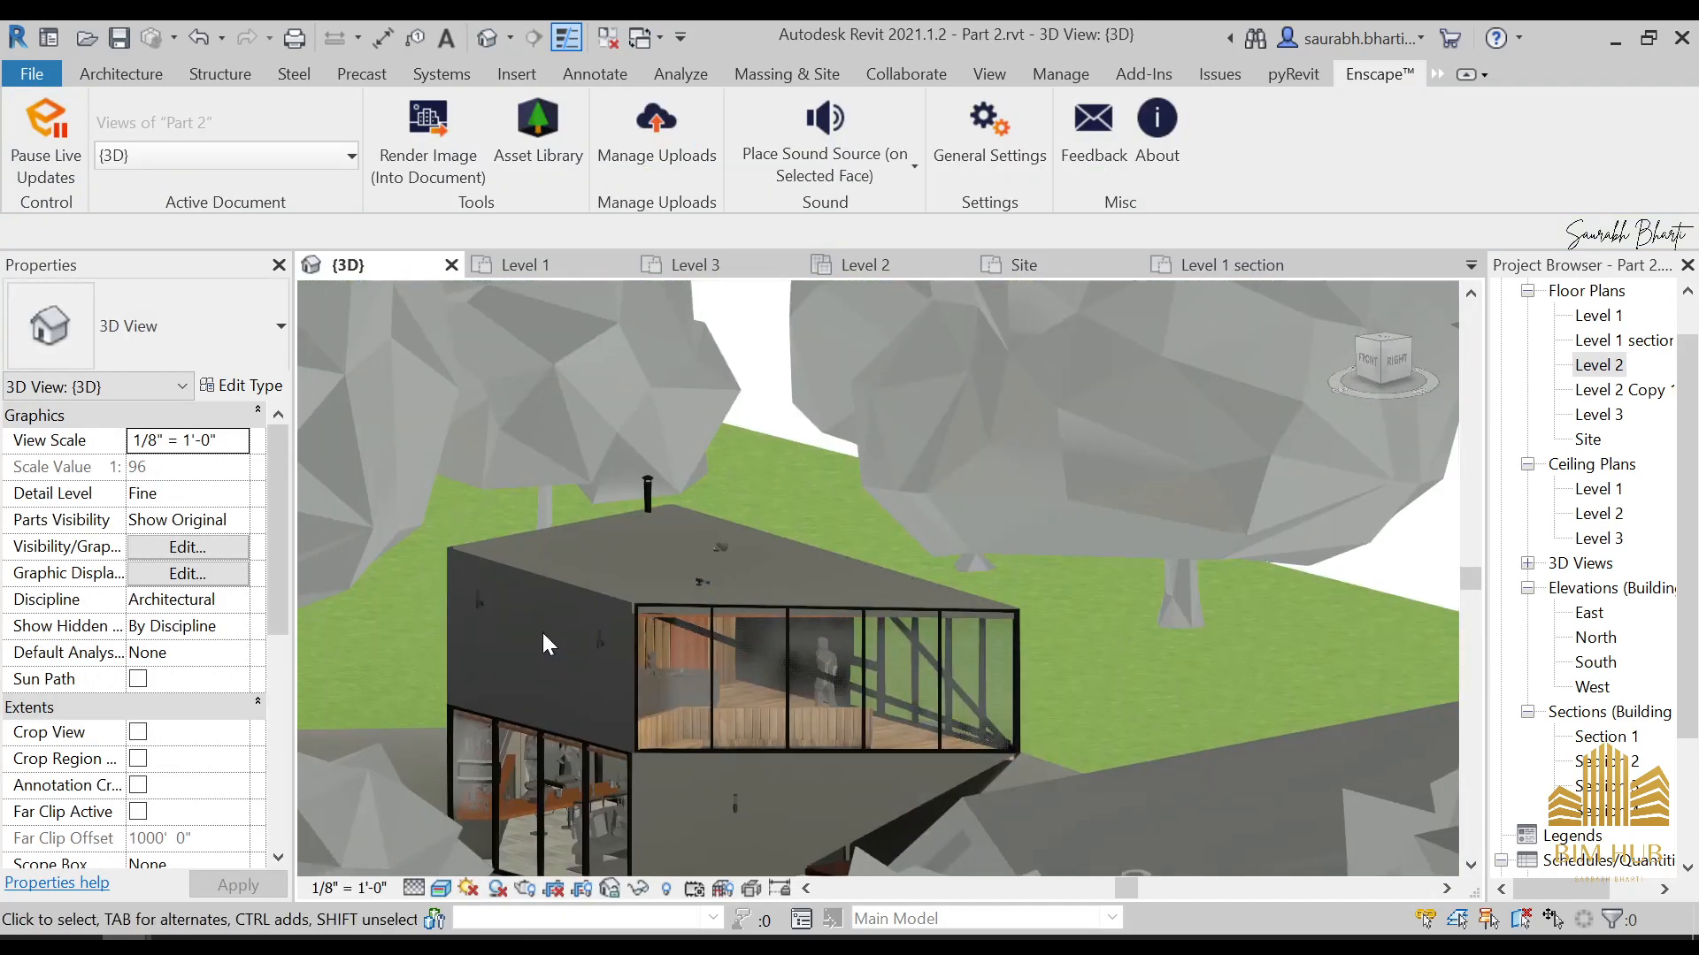
shift+middle_drag(448, 626, 574, 575)
click(573, 575)
middle_drag(896, 850, 1027, 586)
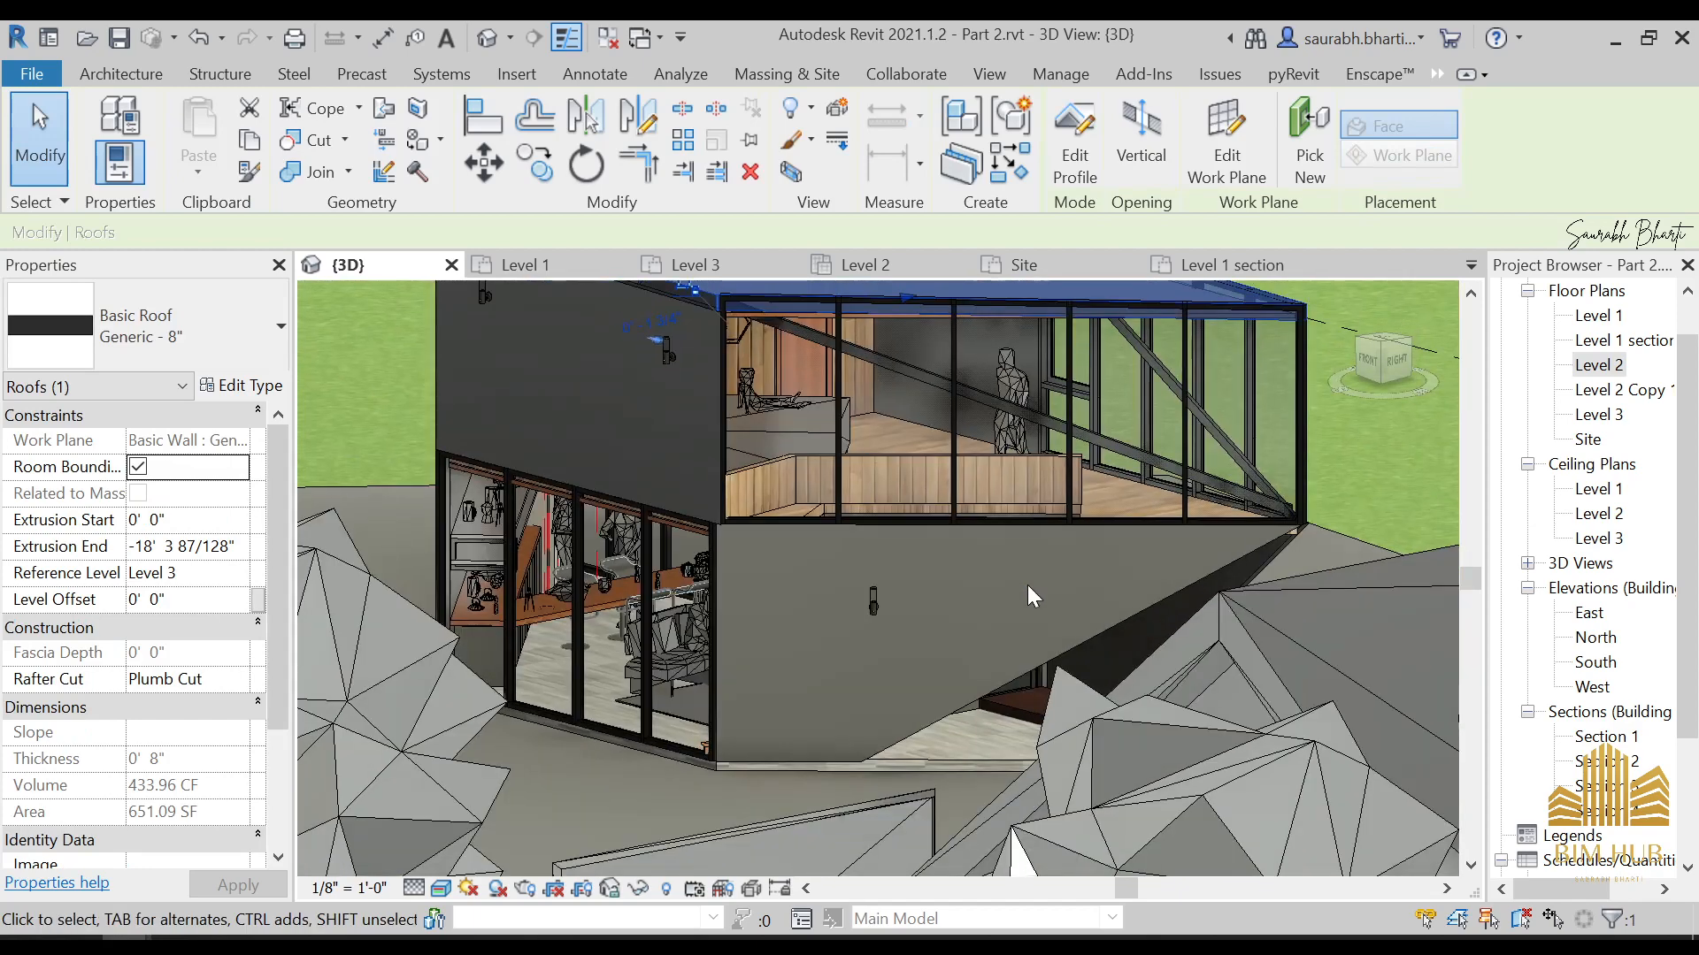
Inspect the 1.Wood wall material in the structure of the Generic - 4.5" exterior wall below the upper glazing
click(1095, 637)
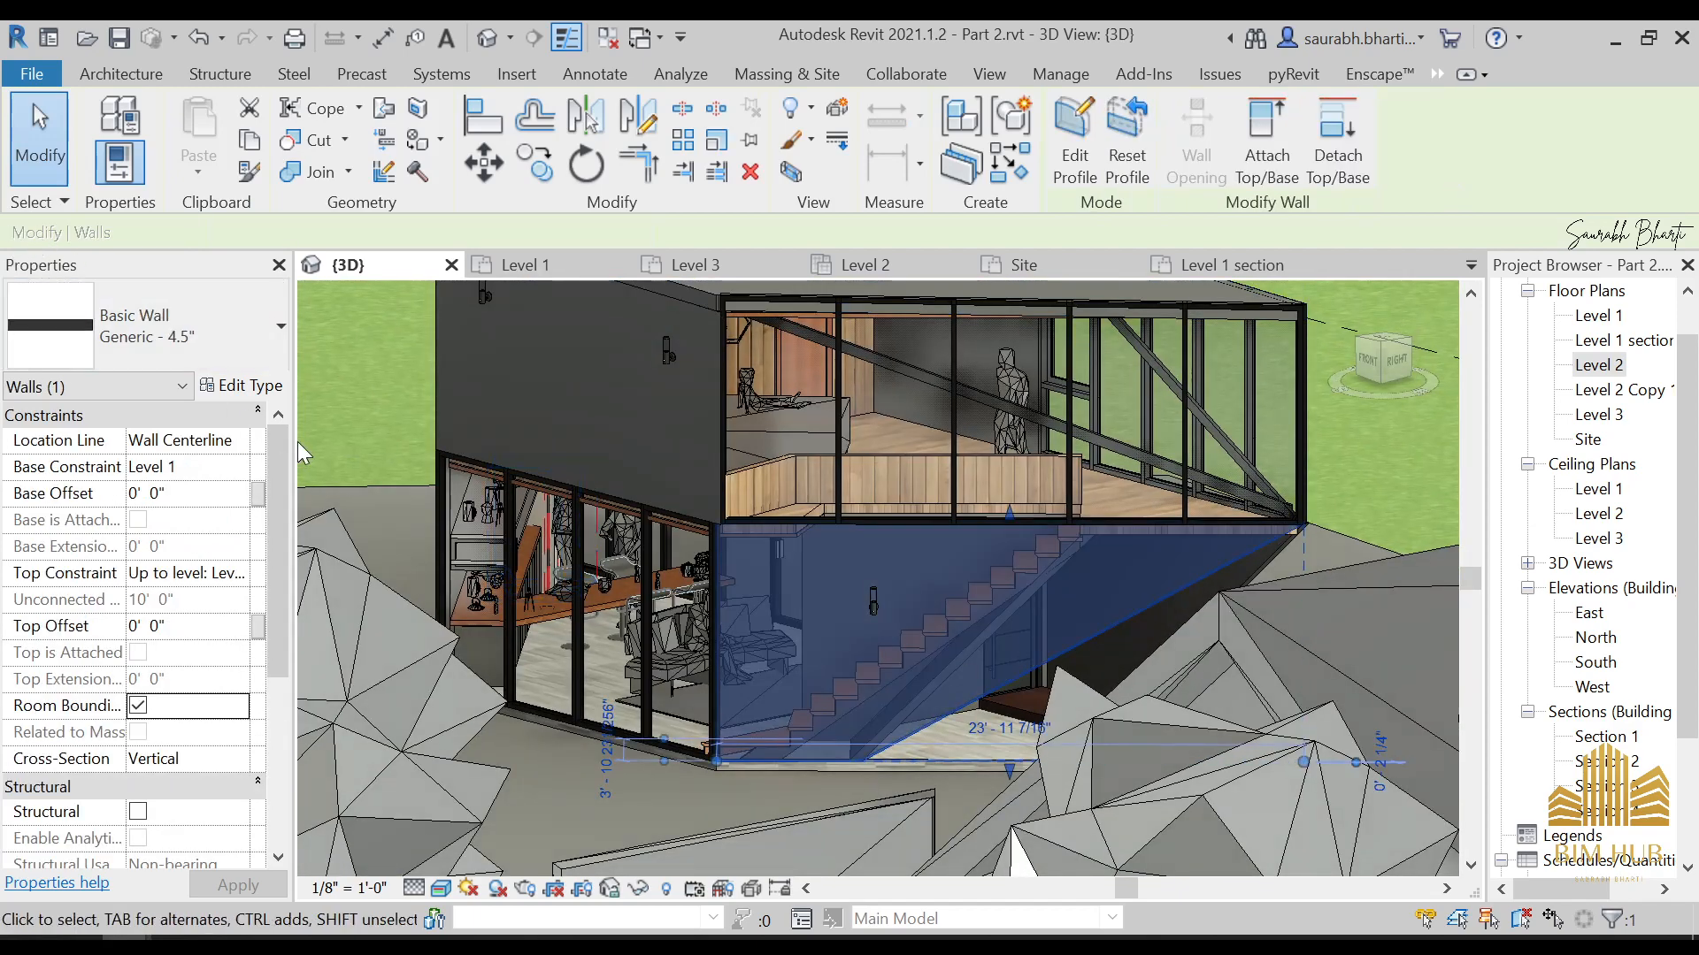
click(281, 390)
click(1084, 421)
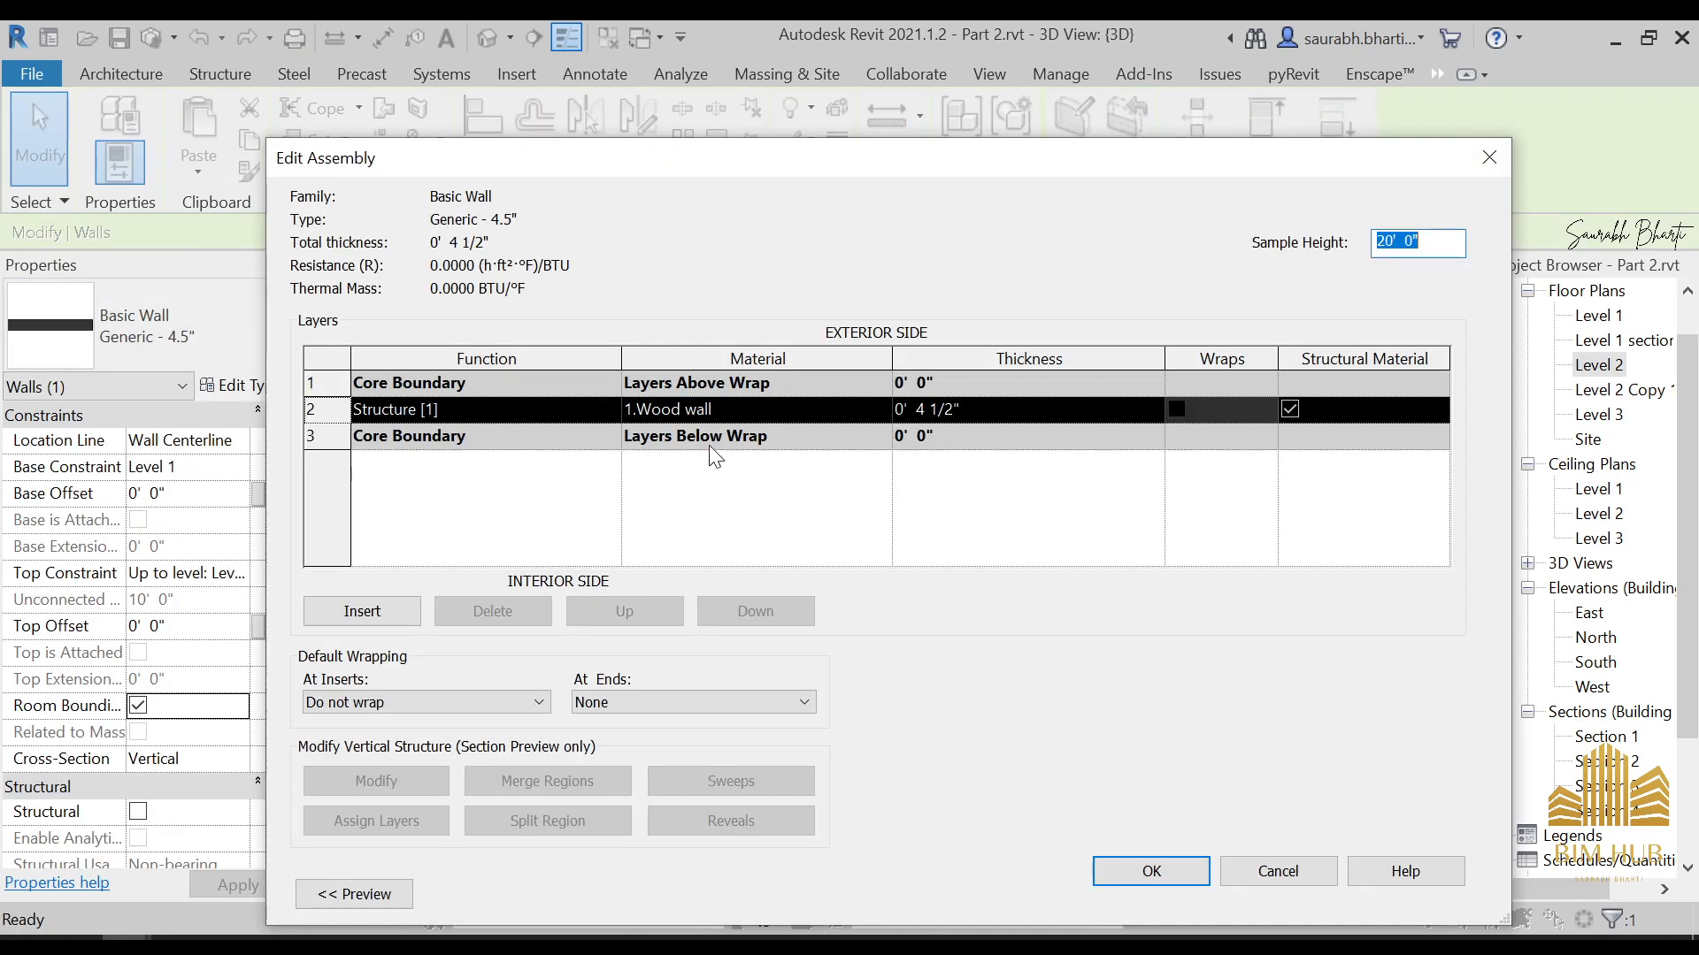
click(883, 414)
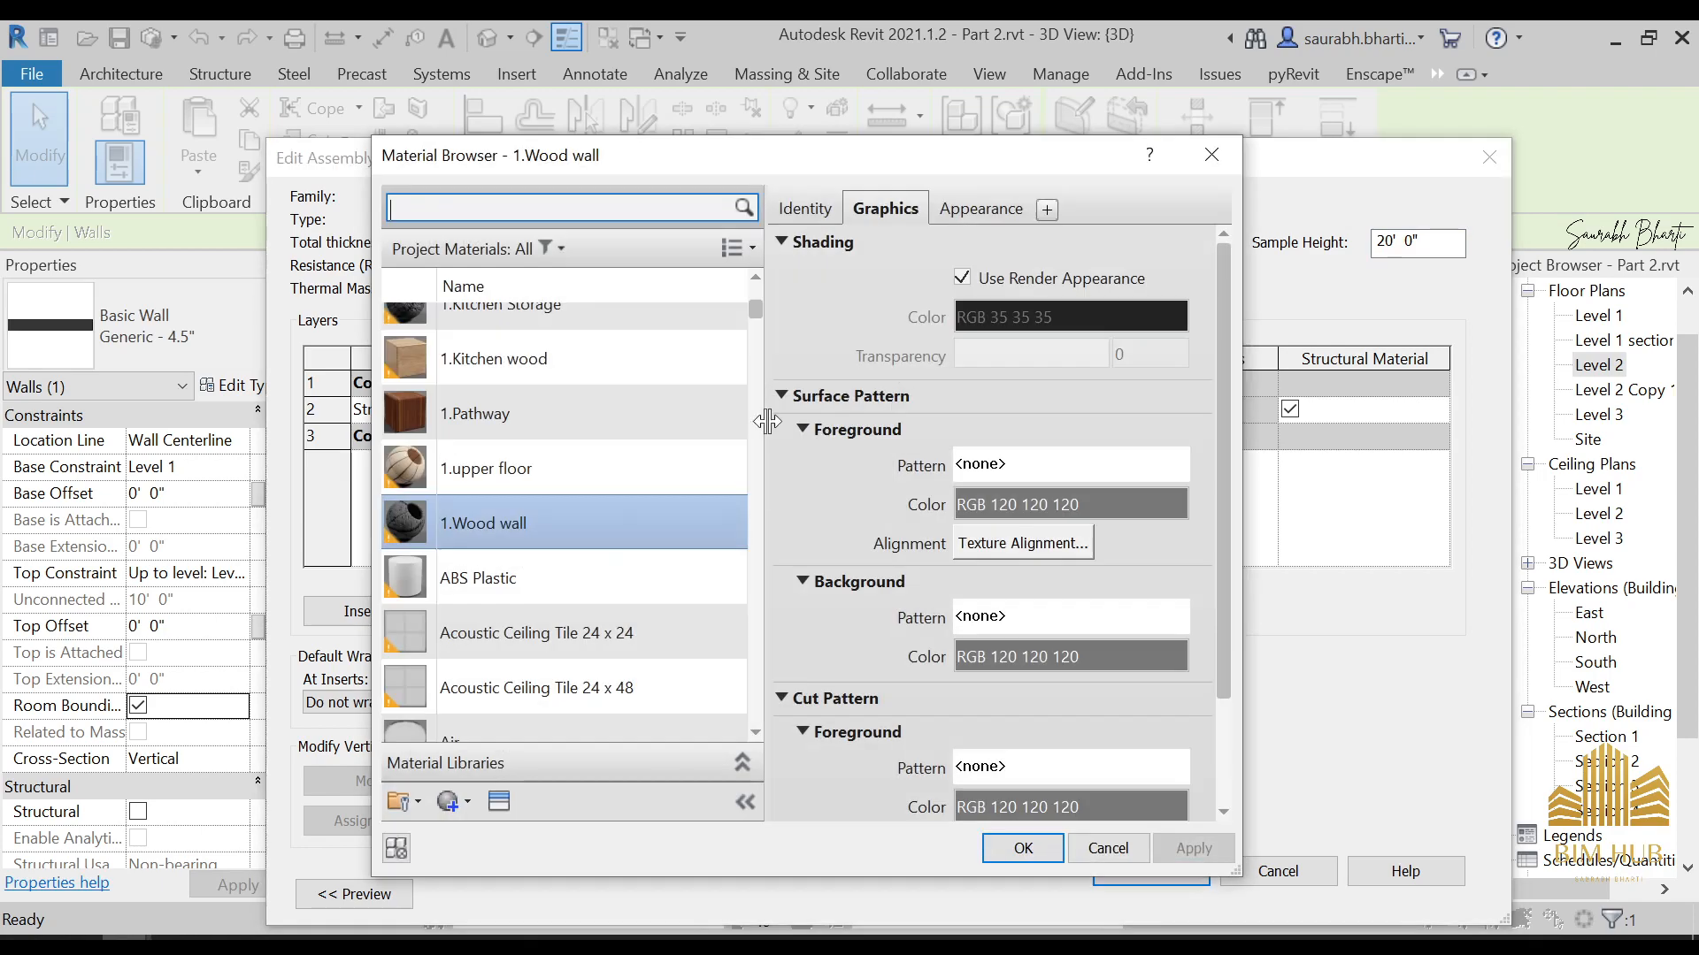
double_click(623, 514)
click(1201, 881)
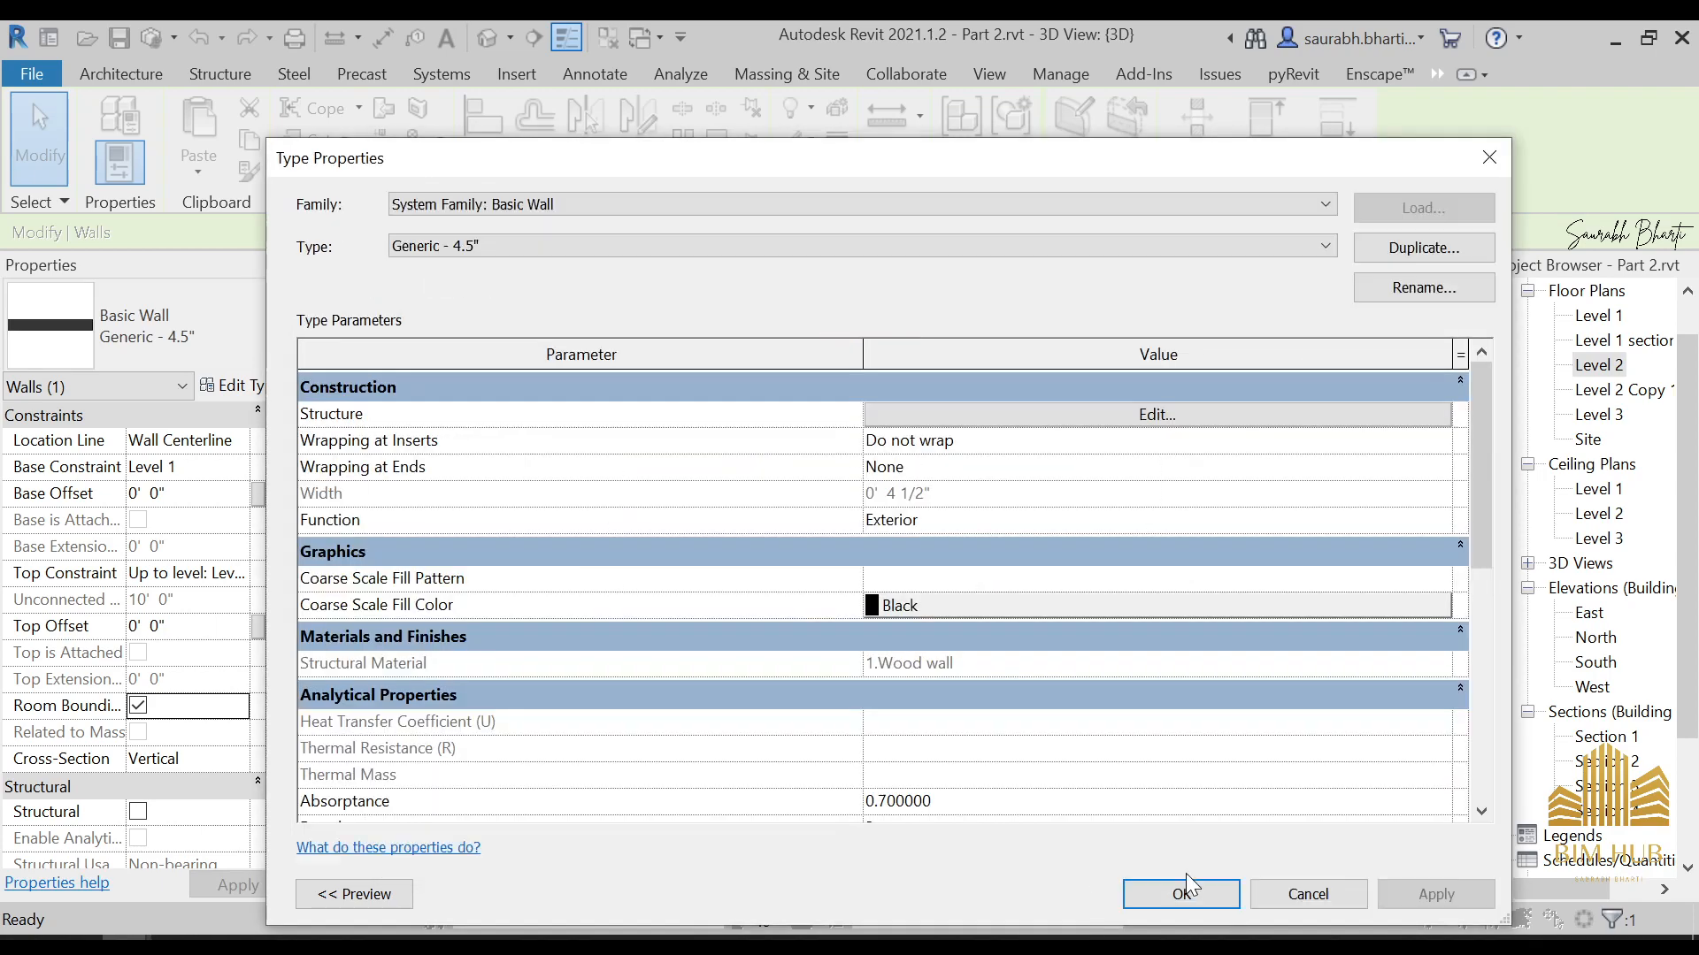
click(1181, 893)
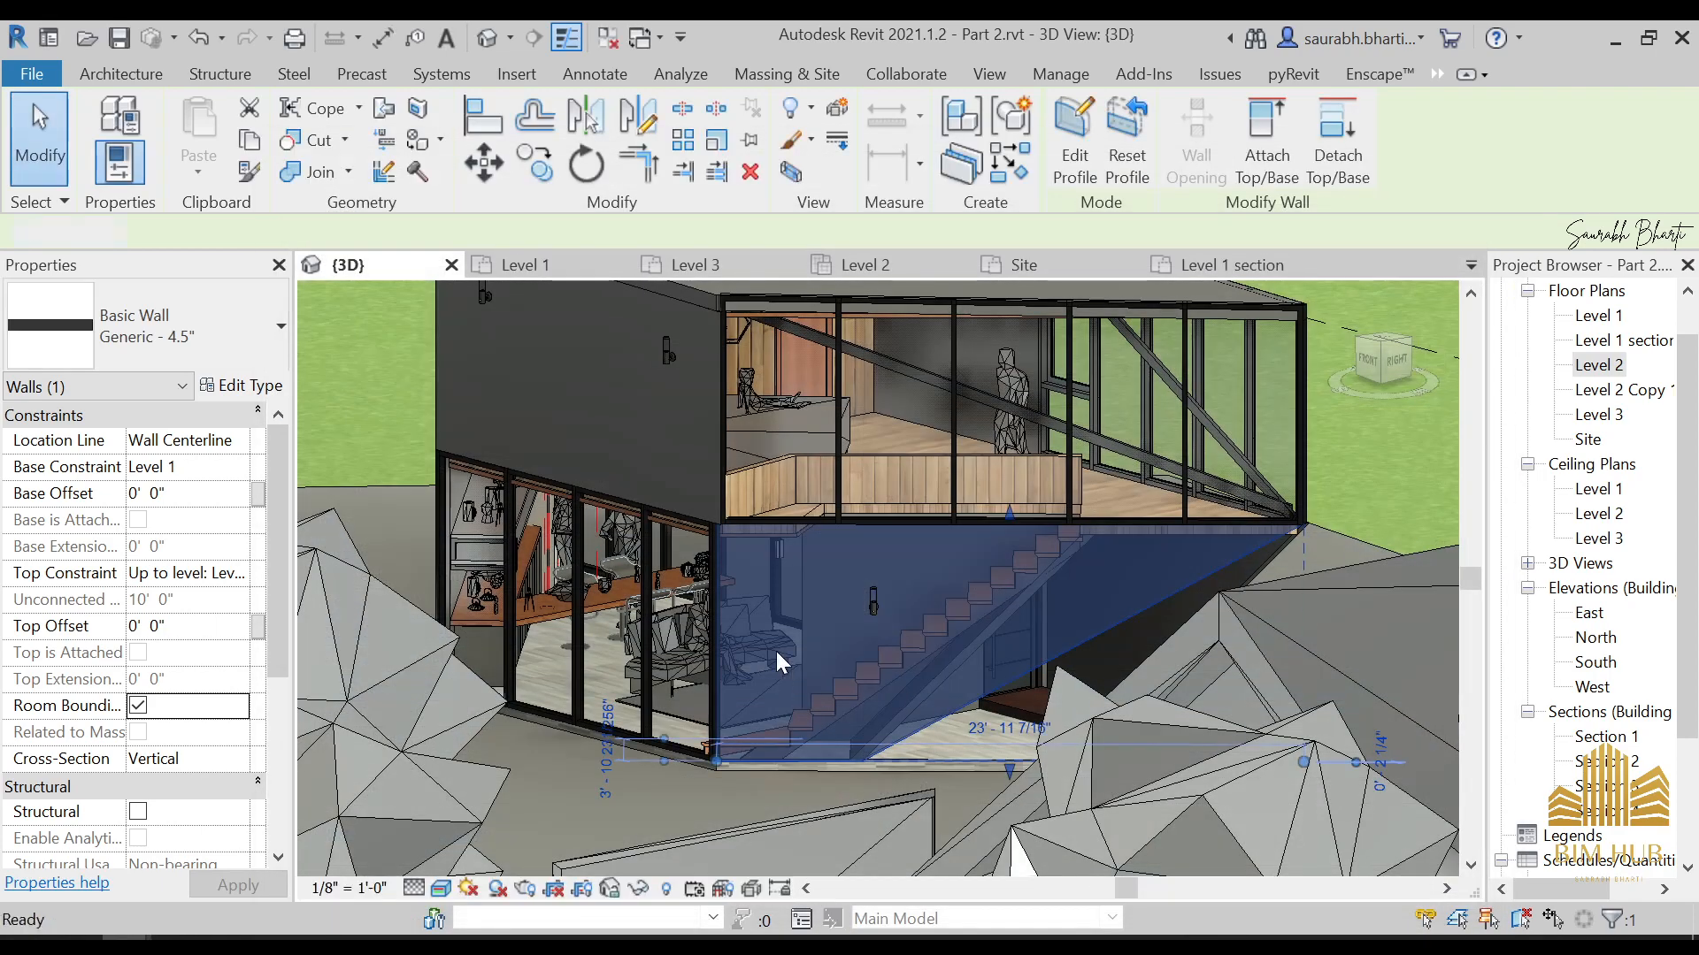
key(Escape)
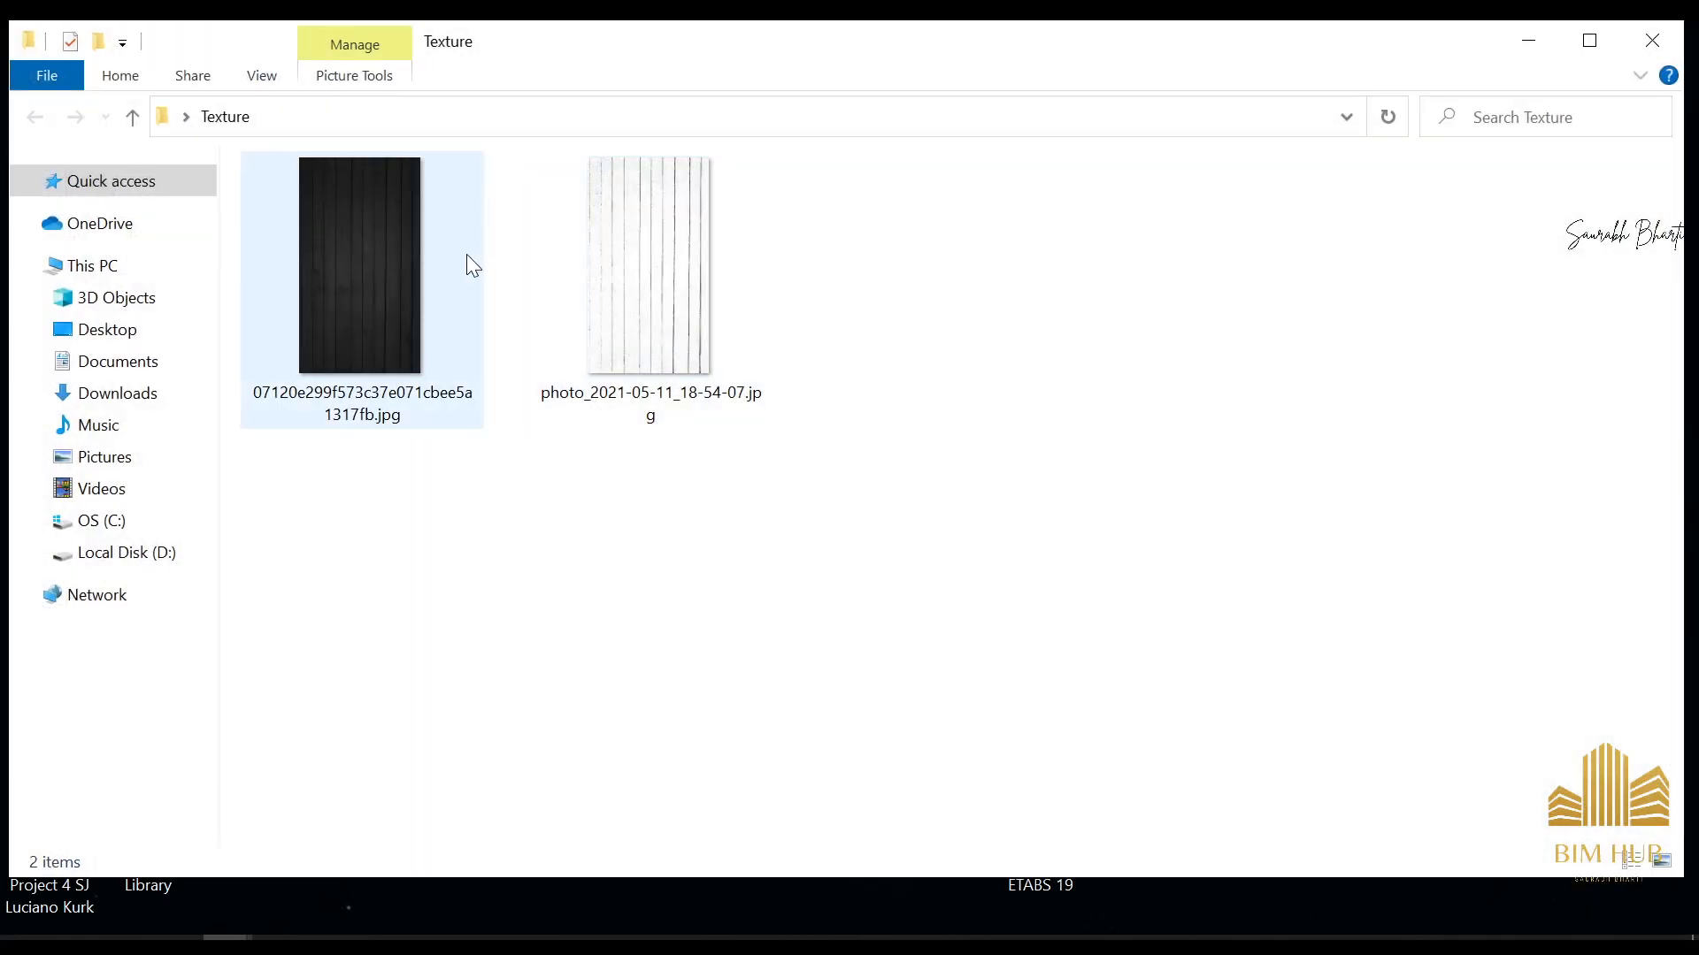
Move the wood texture images out of the Texture folder onto the desktop
ctrl+click(703, 311)
key(ctrl+x)
key(alt+F4)
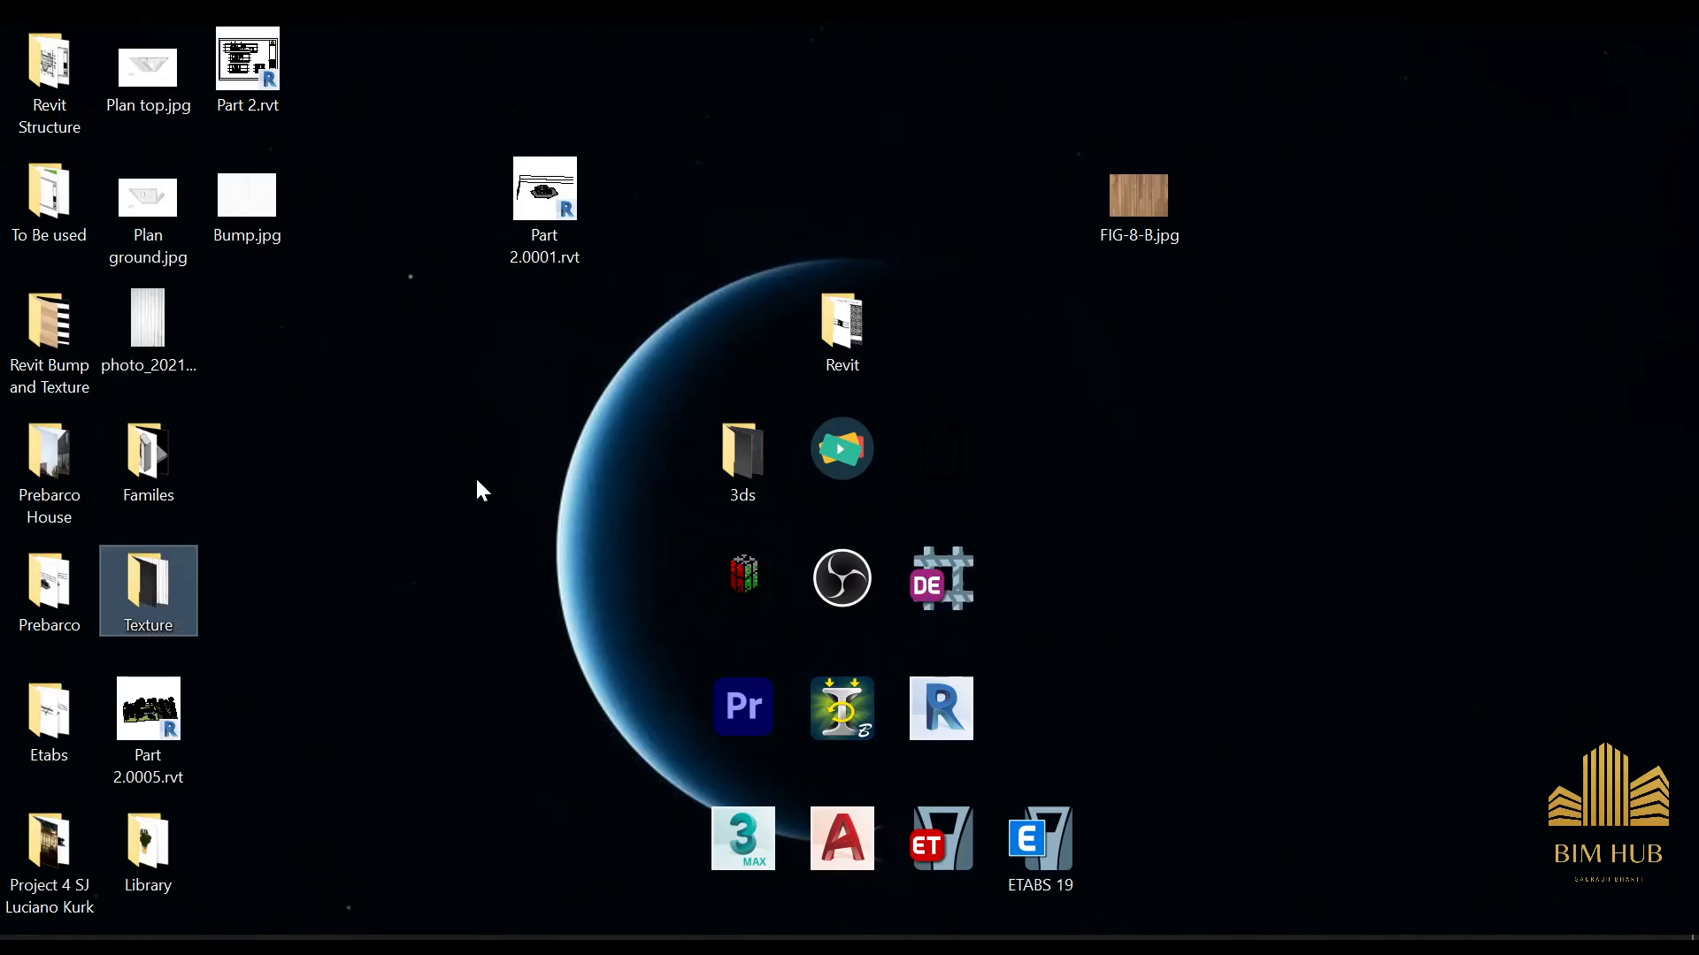
click(476, 475)
key(ctrl+v)
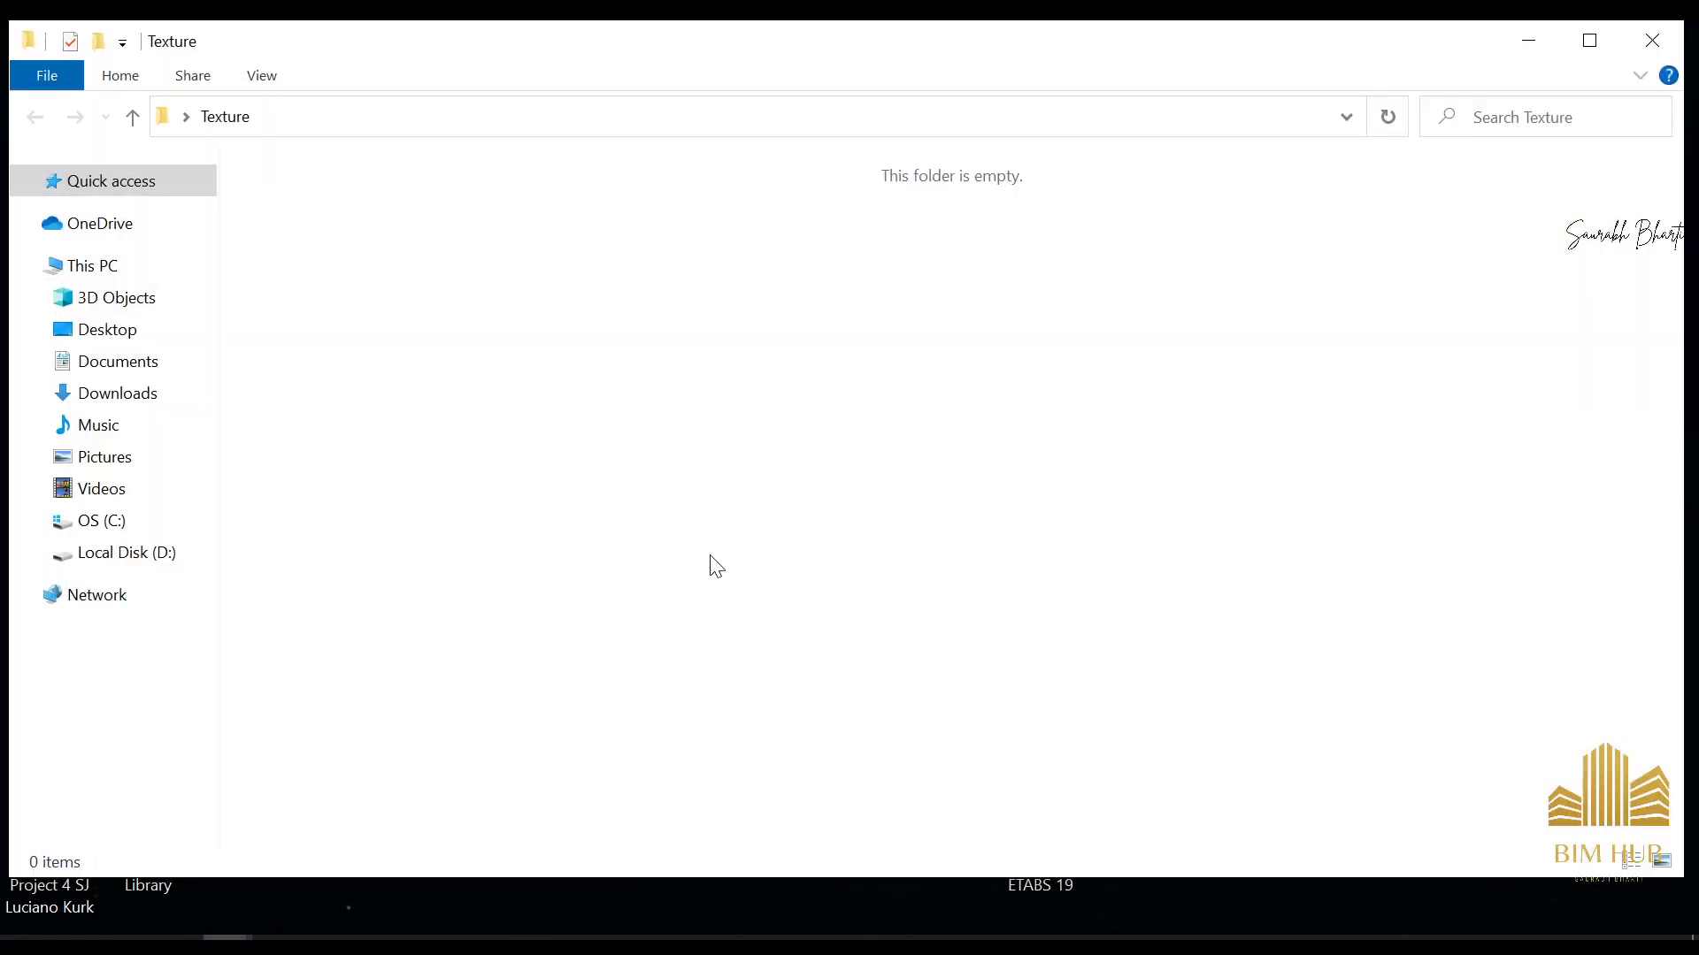
Return to Revit and close the Enscape Asset Library
click(163, 911)
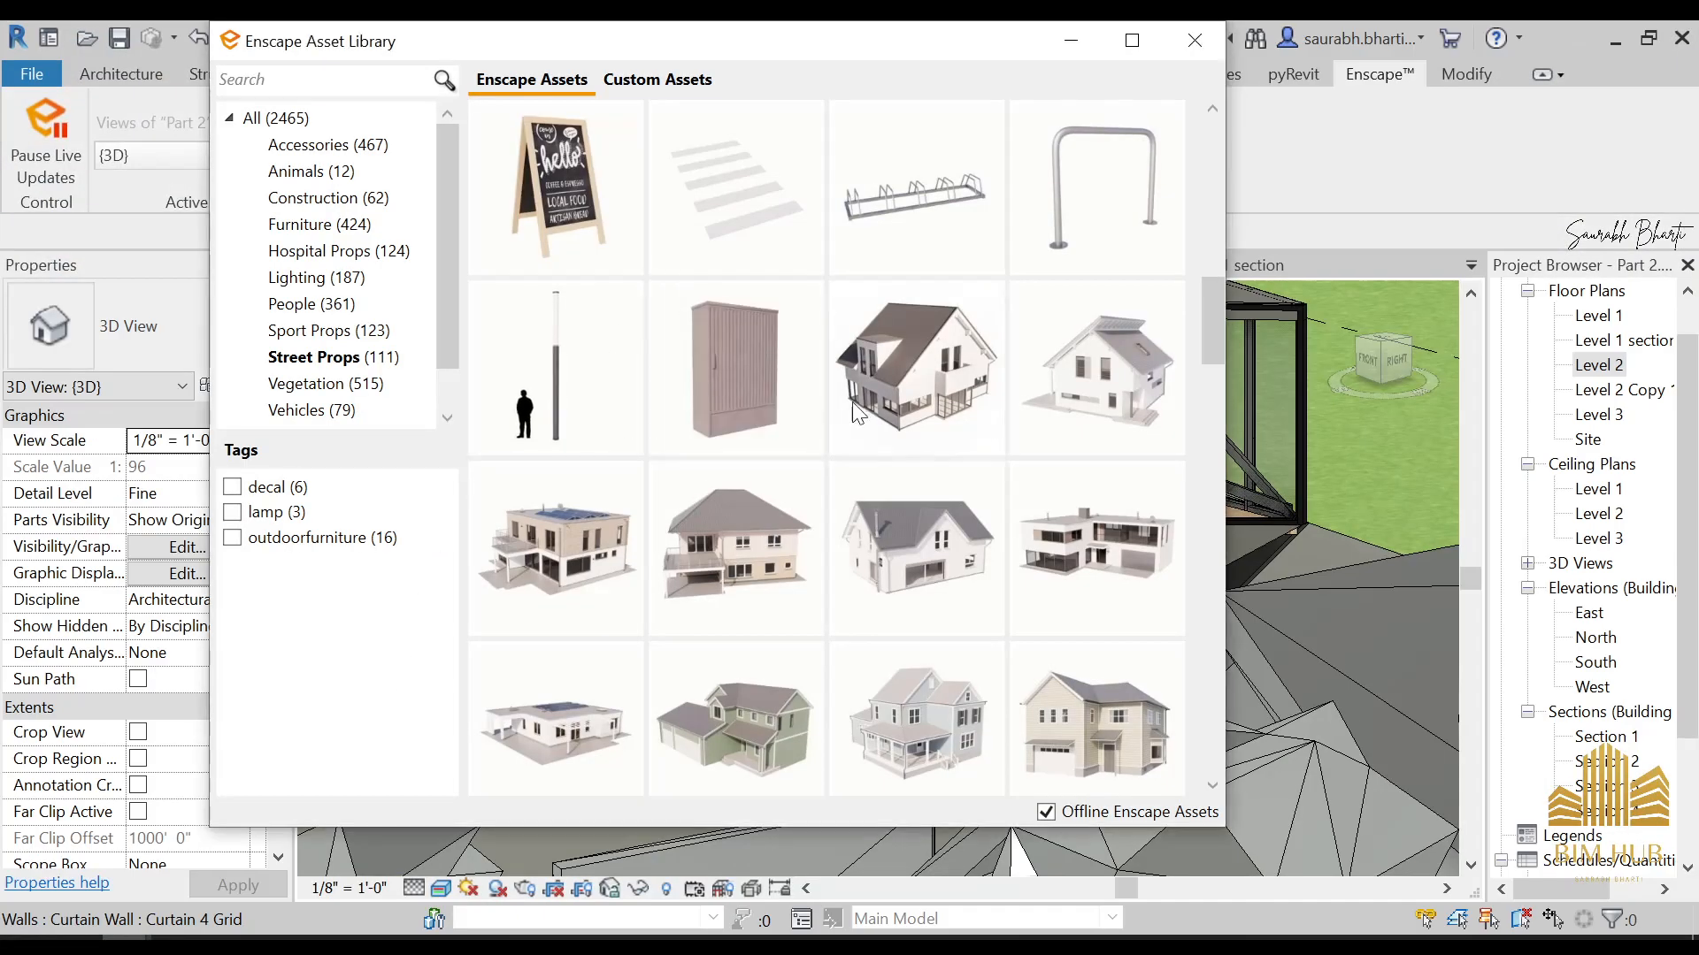
click(1192, 40)
scroll(853, 565, up, 6)
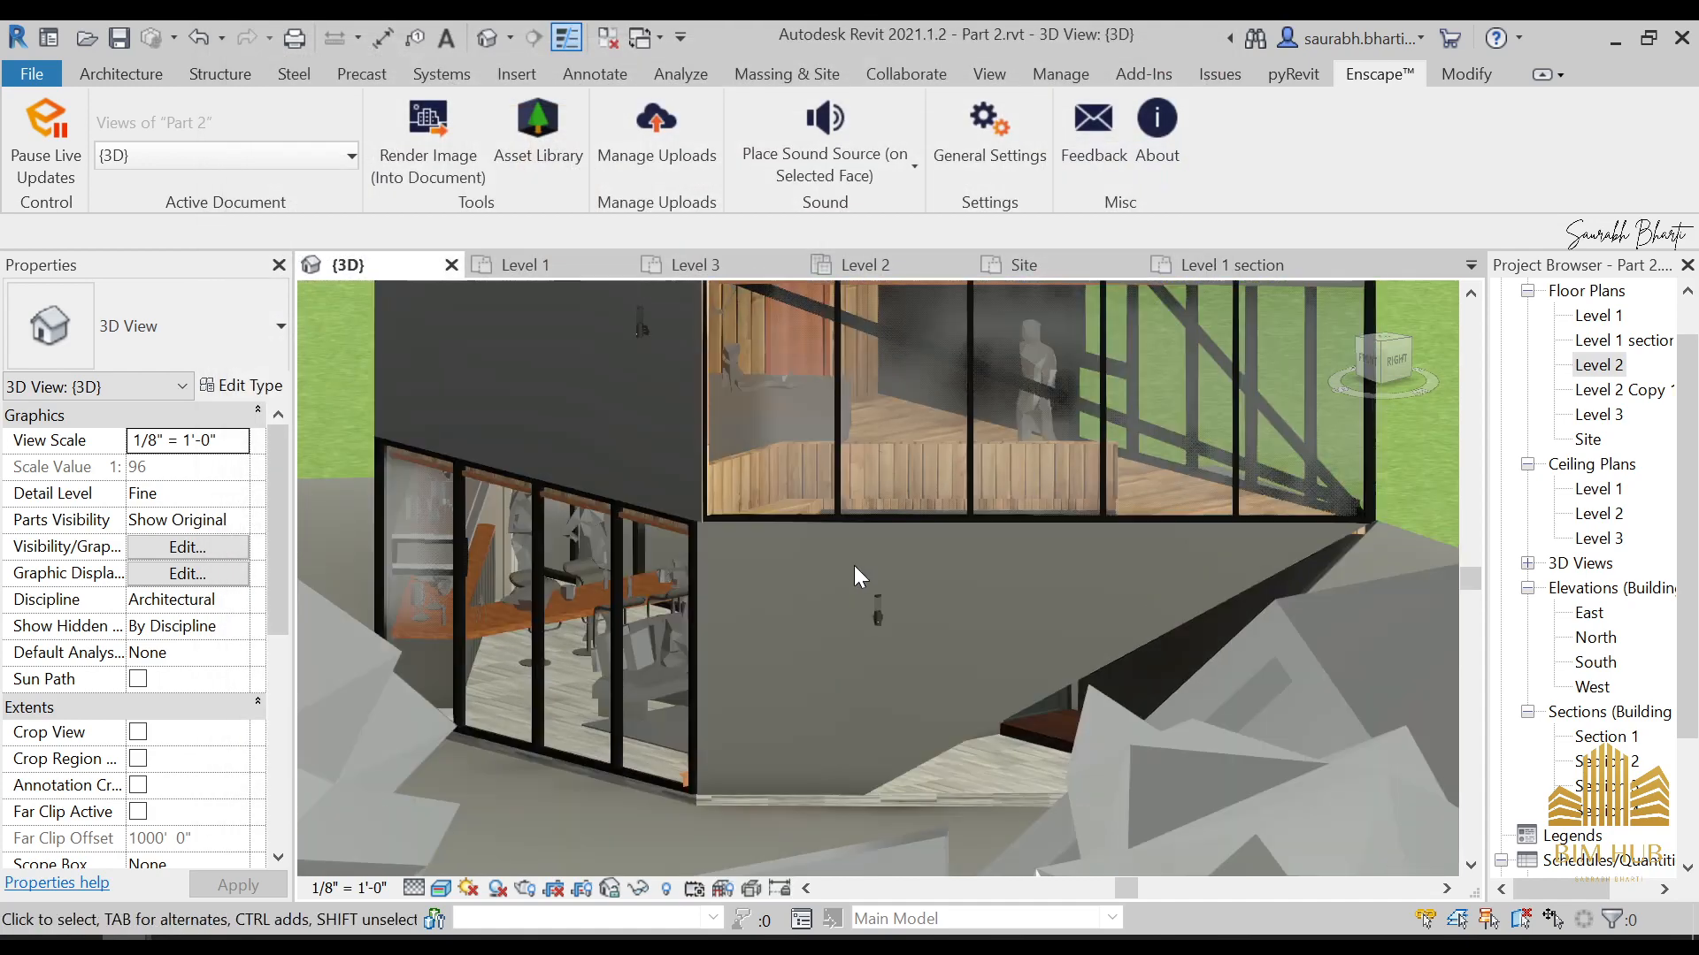
Reload the dark plank image in the 1.Wood wall material's appearance and confirm it for the Generic - 4.5" exterior wall type
click(1087, 711)
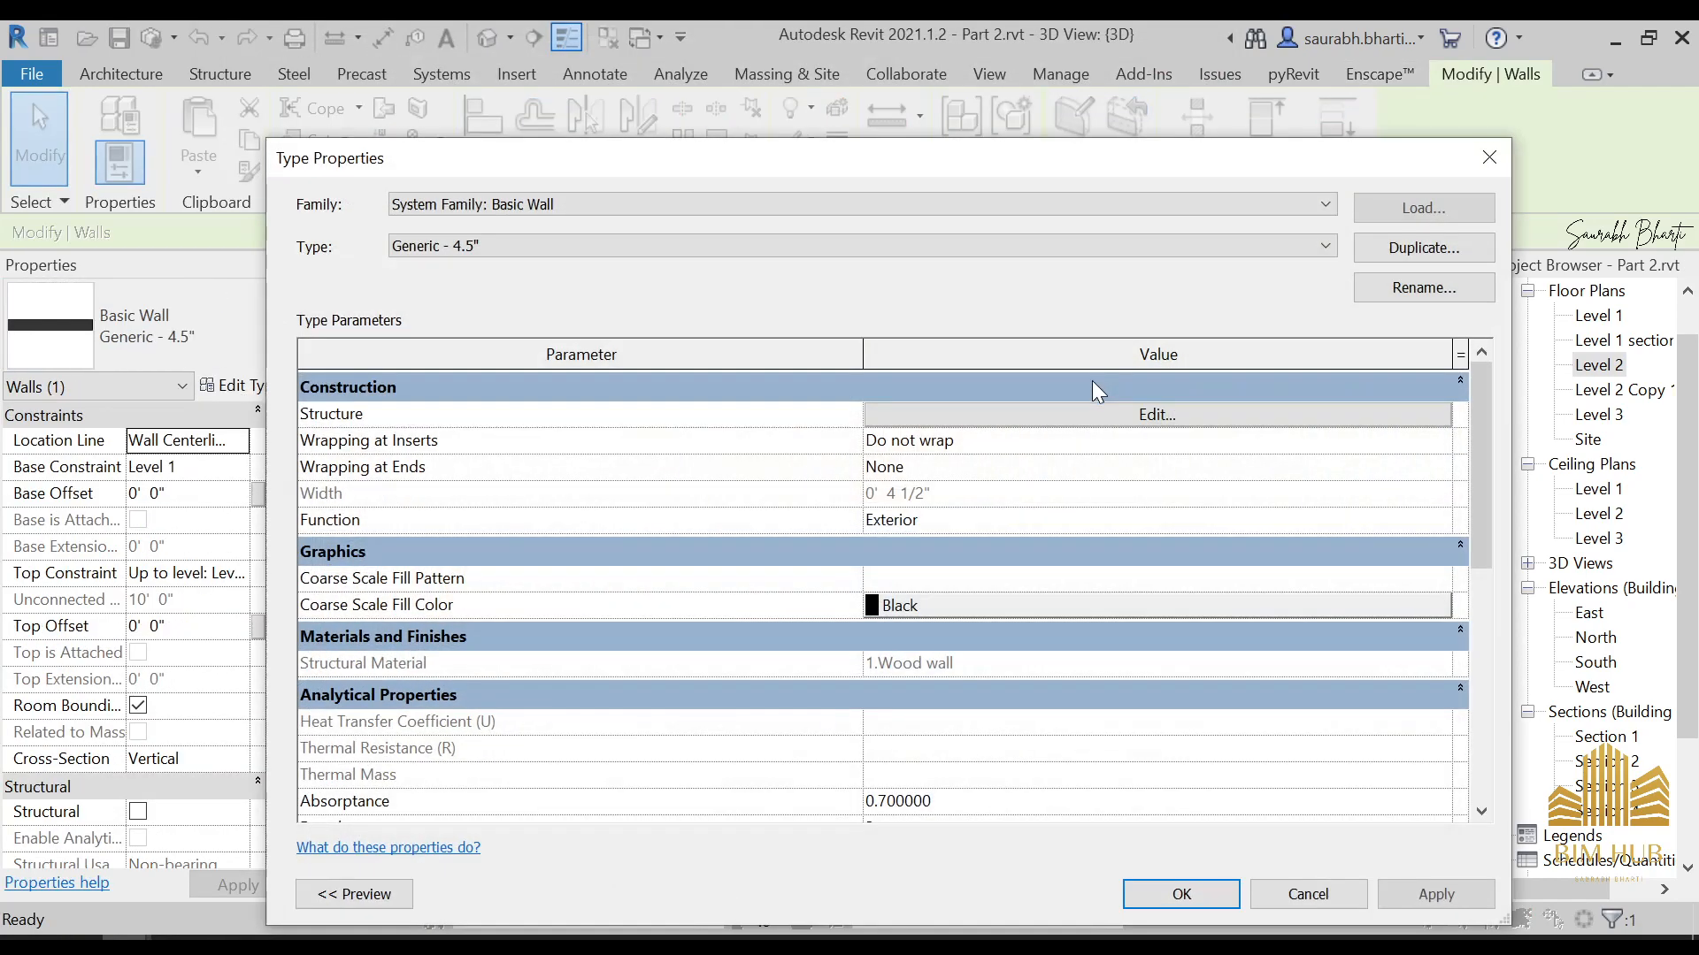
click(1091, 412)
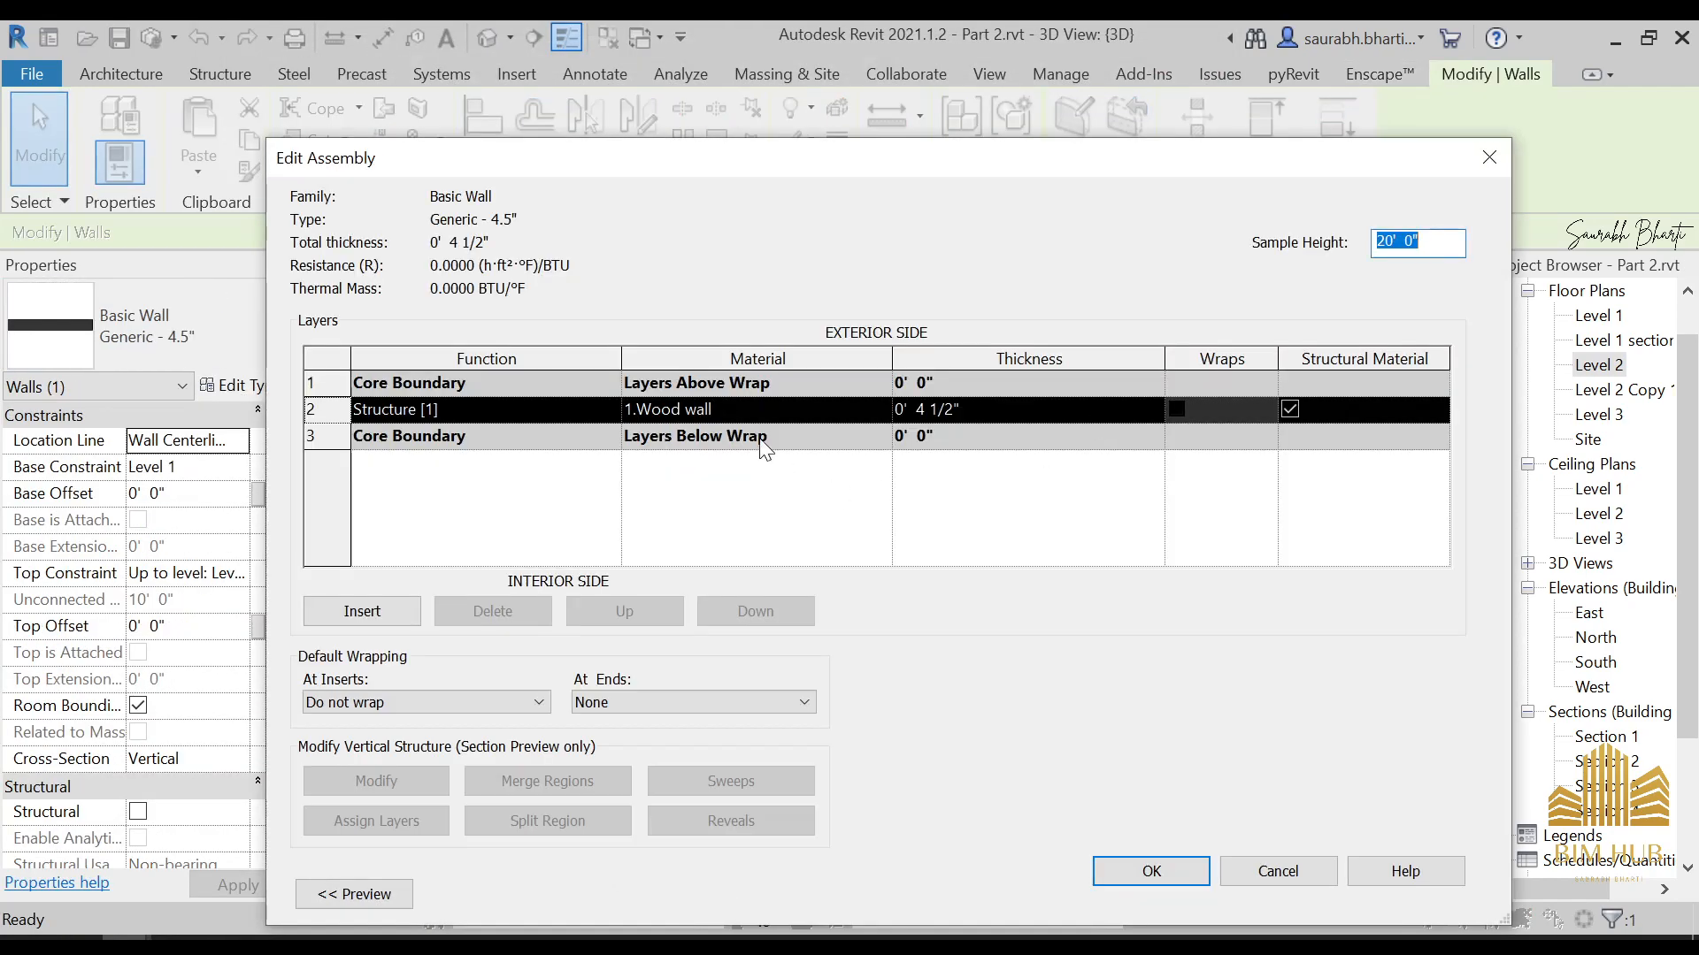
click(882, 408)
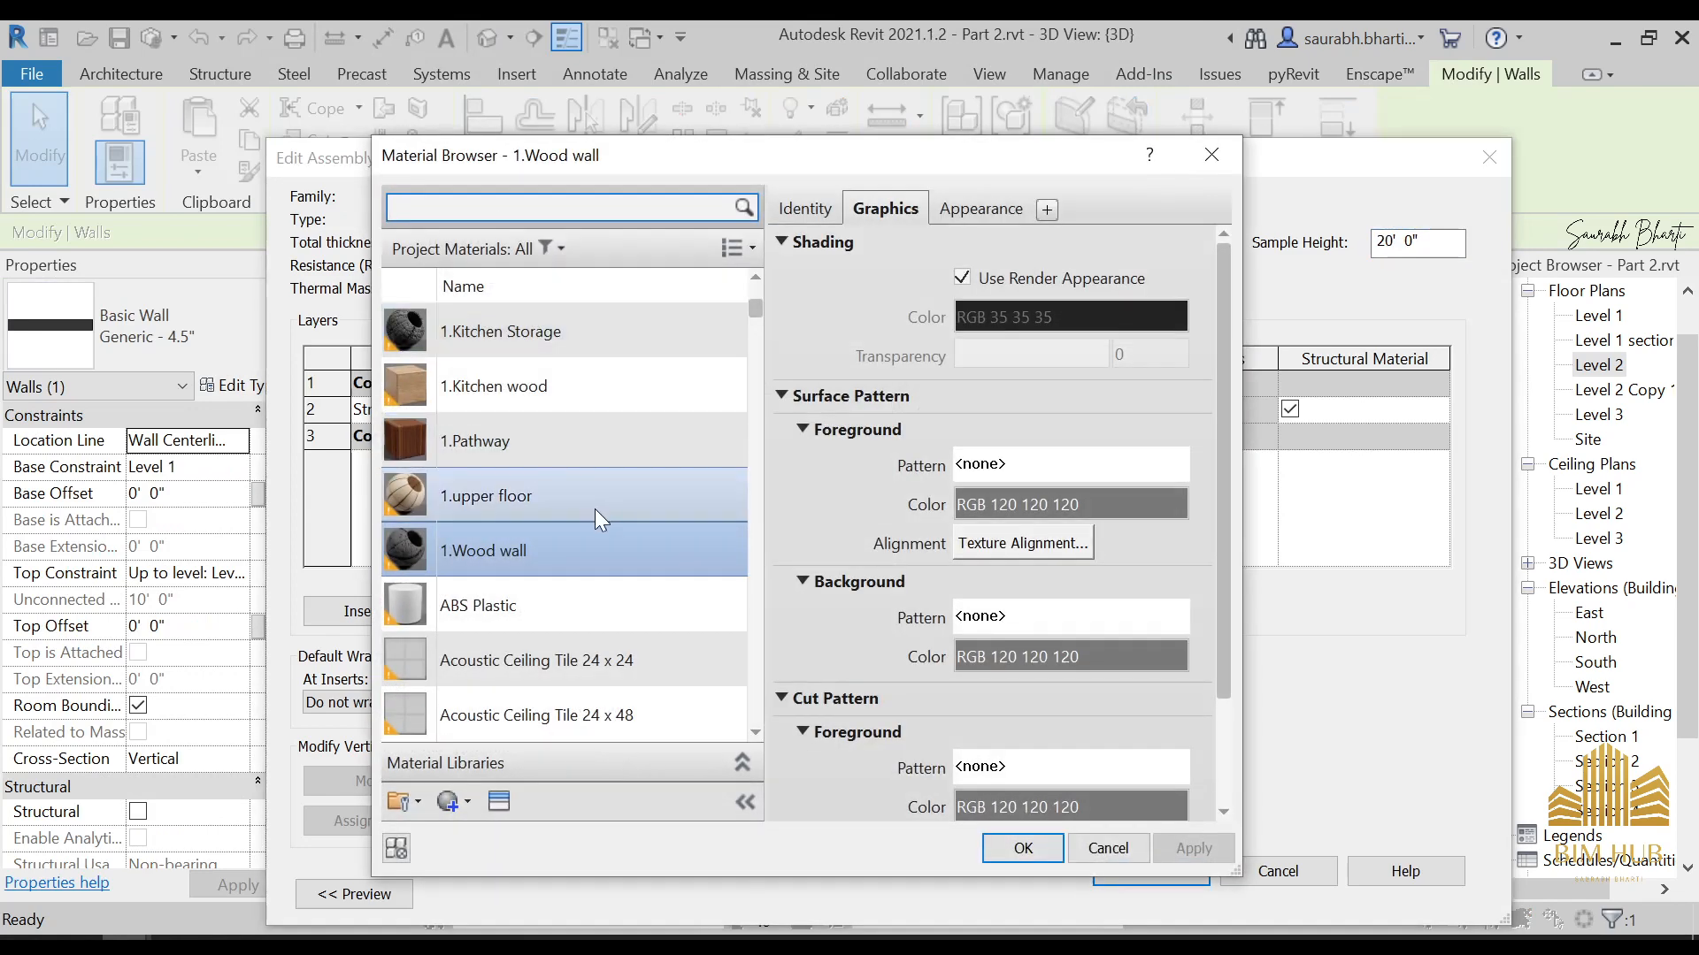
click(961, 209)
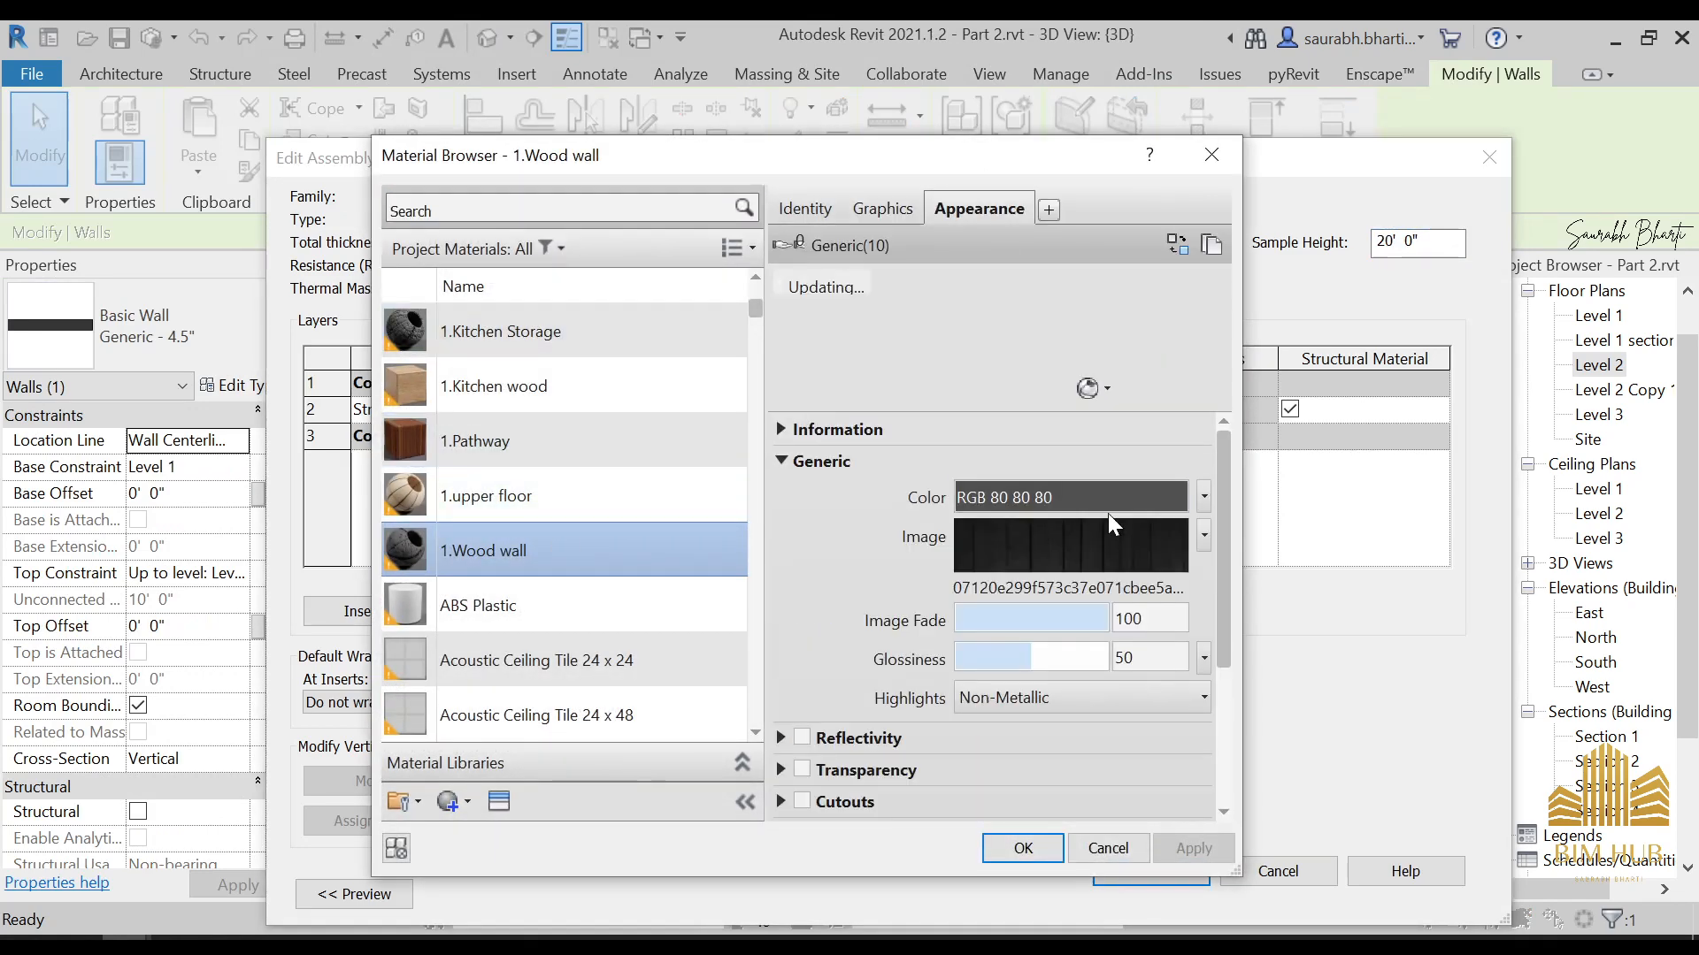
click(1107, 531)
click(740, 747)
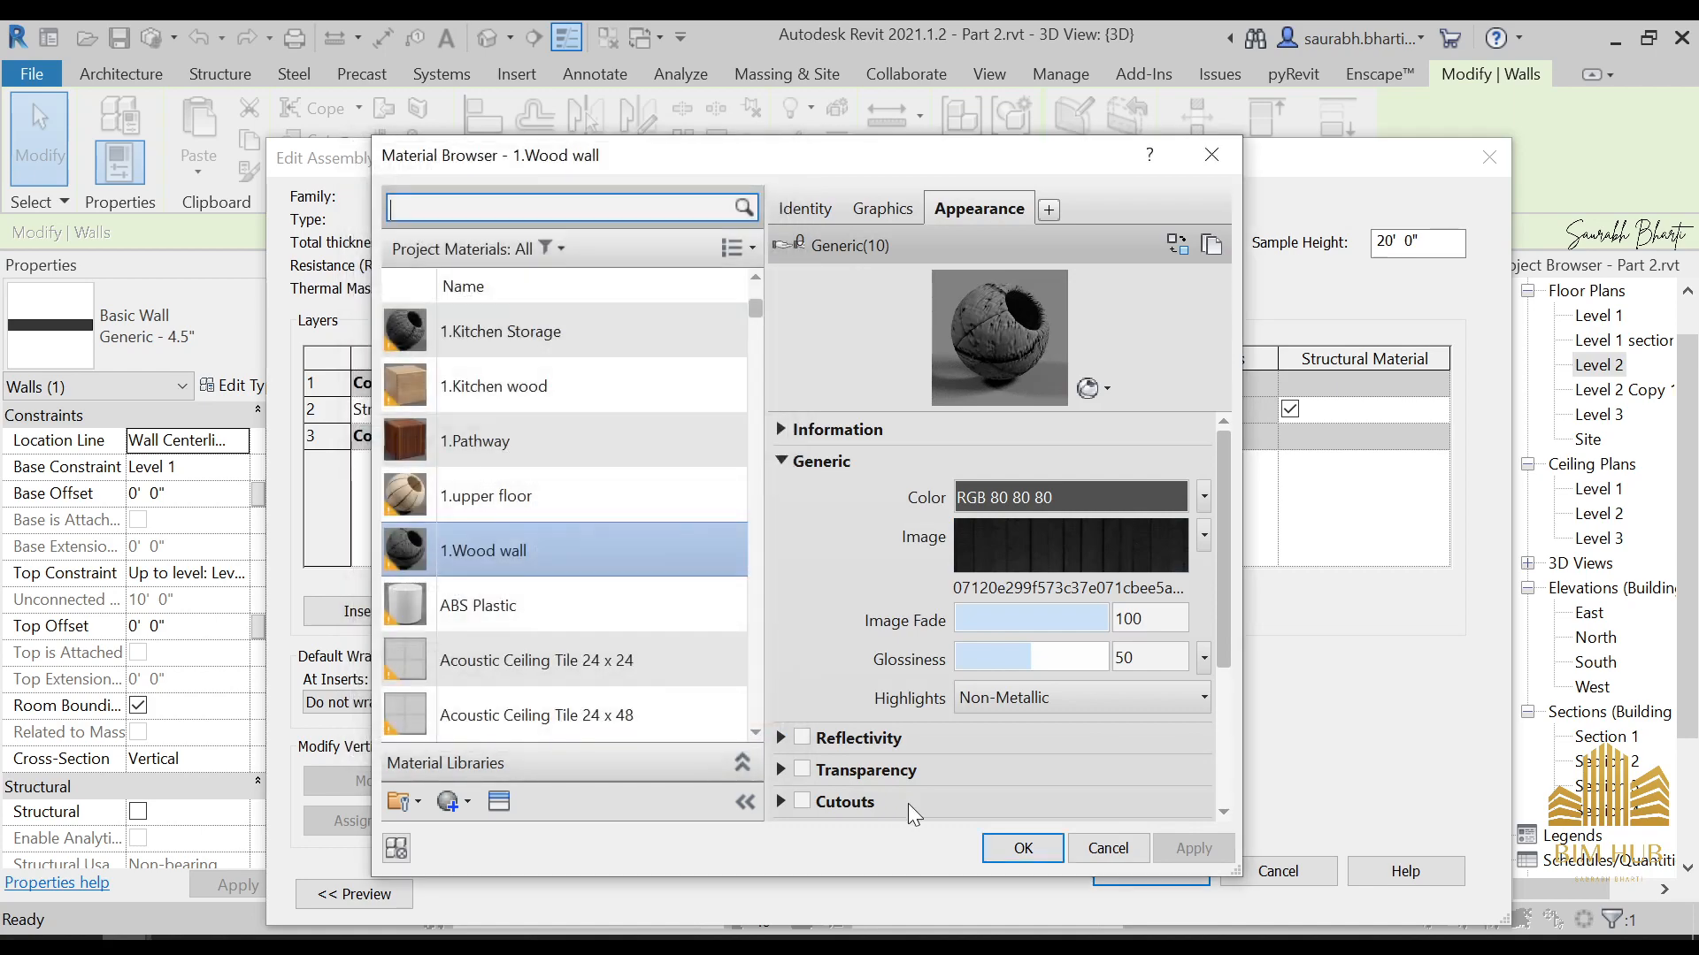
click(1002, 847)
click(1154, 874)
click(1181, 884)
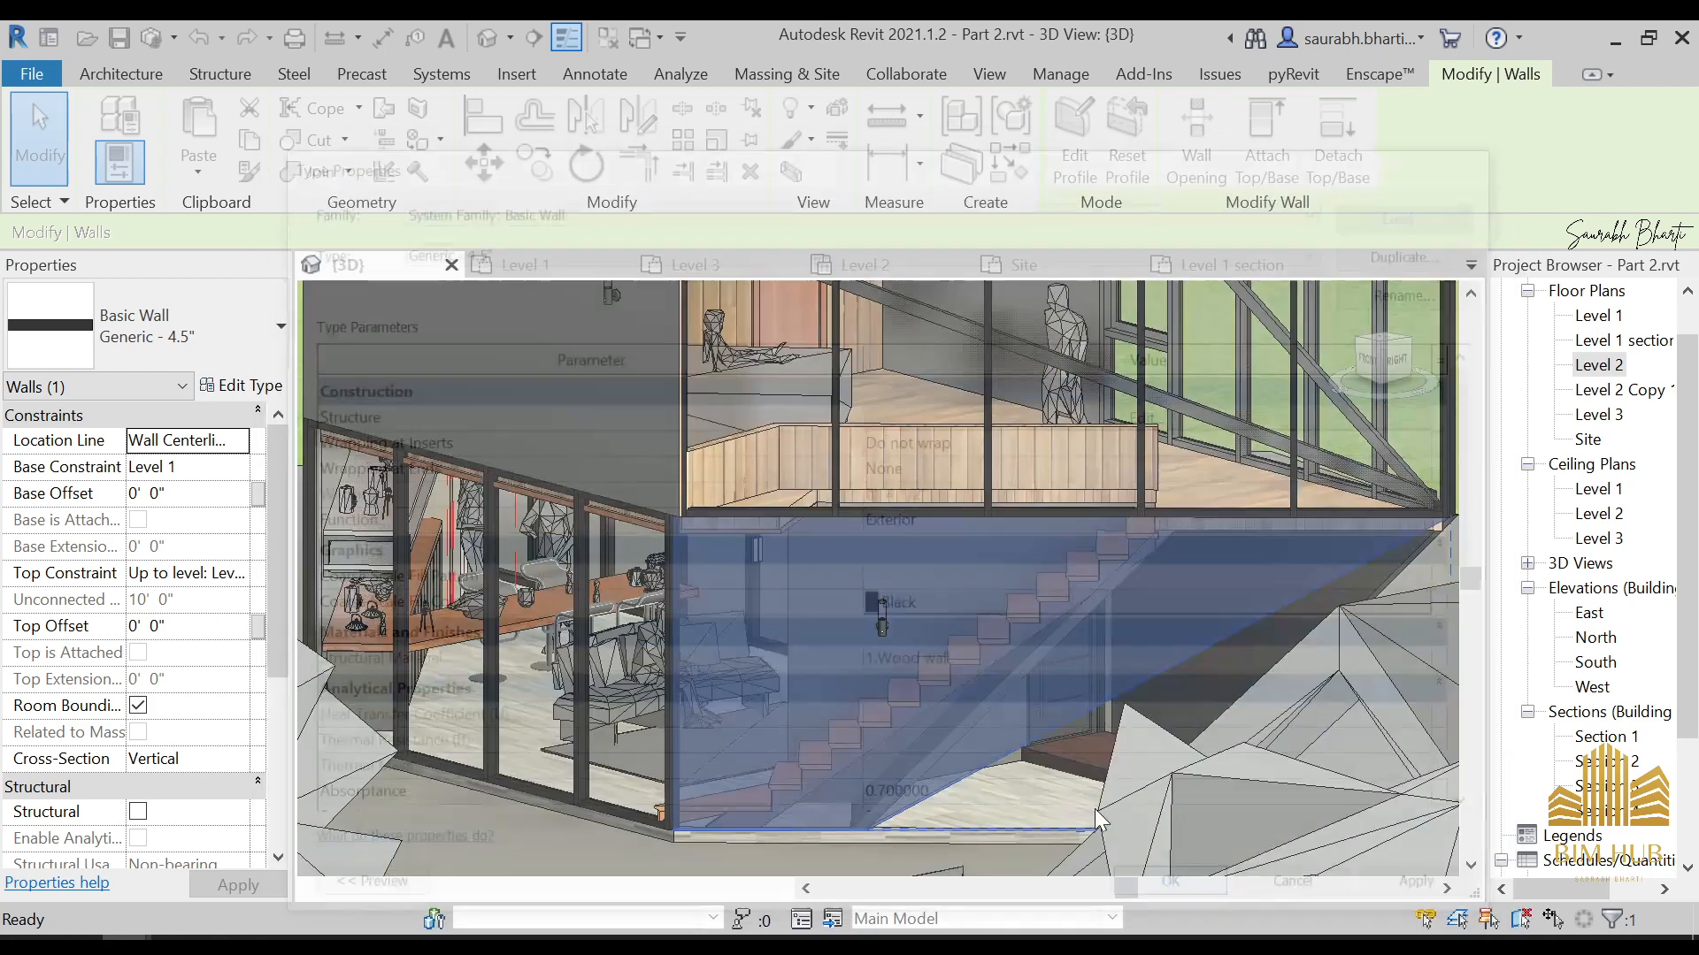
click(1059, 777)
key(Escape)
scroll(984, 750, down, 3)
shift+middle_drag(984, 750, 960, 822)
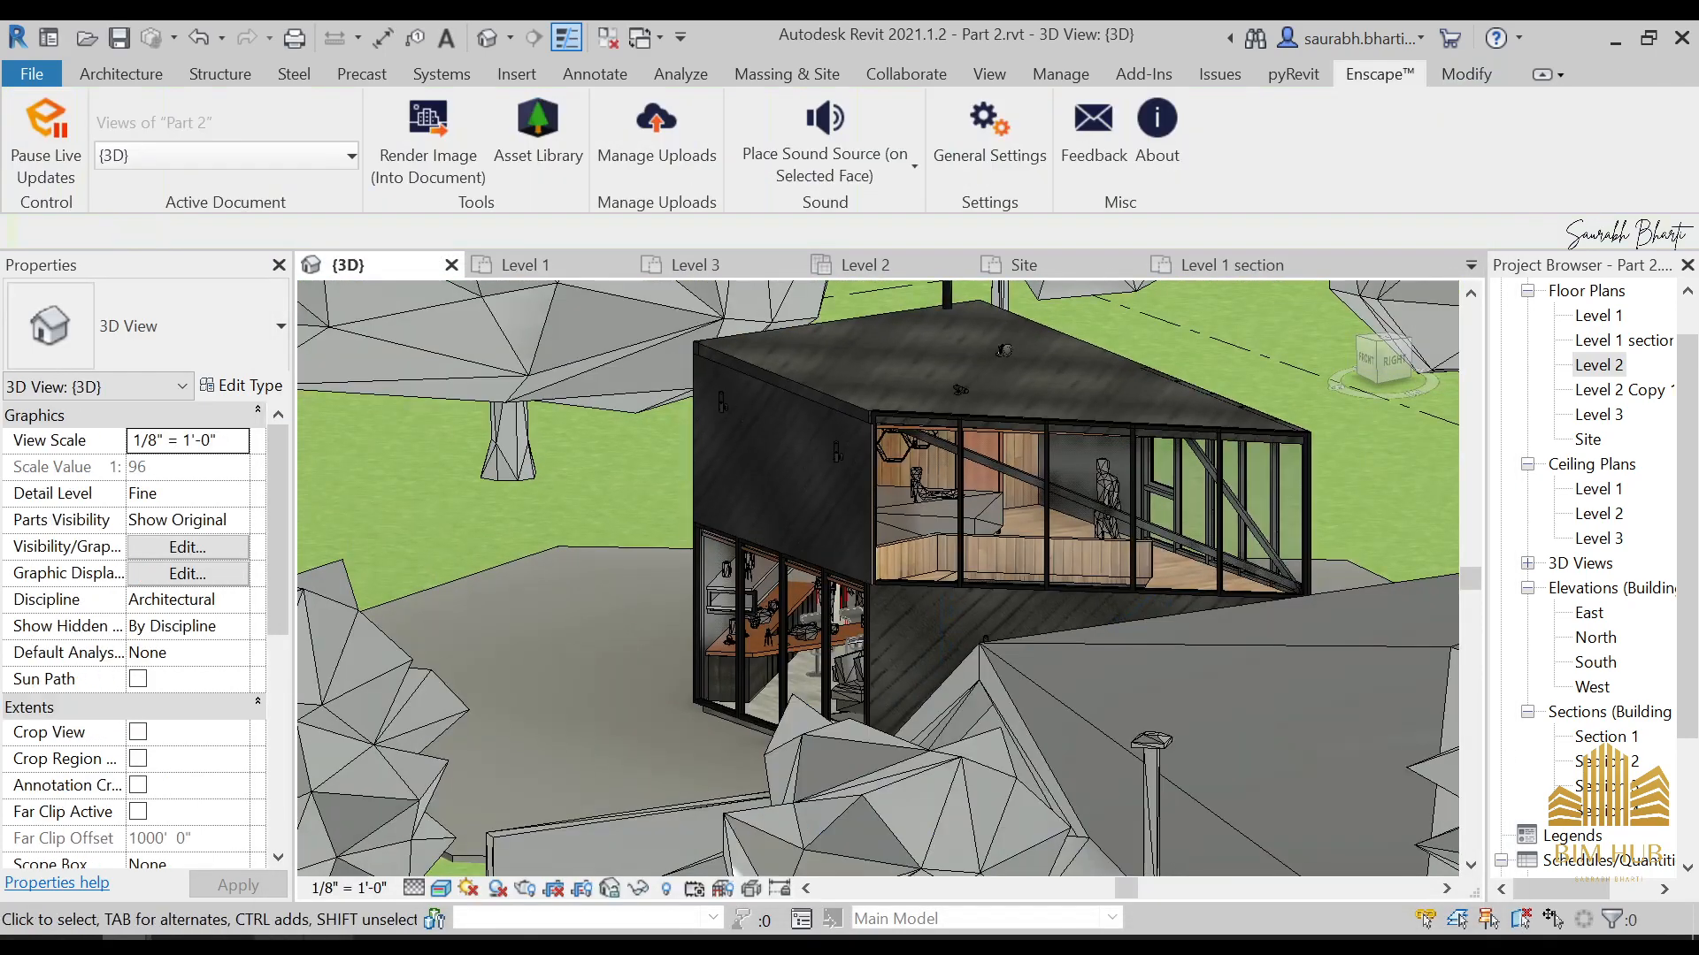
Toggle Enscape's live updates and fly back from the wall lamp to examine the finish of the house's exterior walls
mouse_move(267, 900)
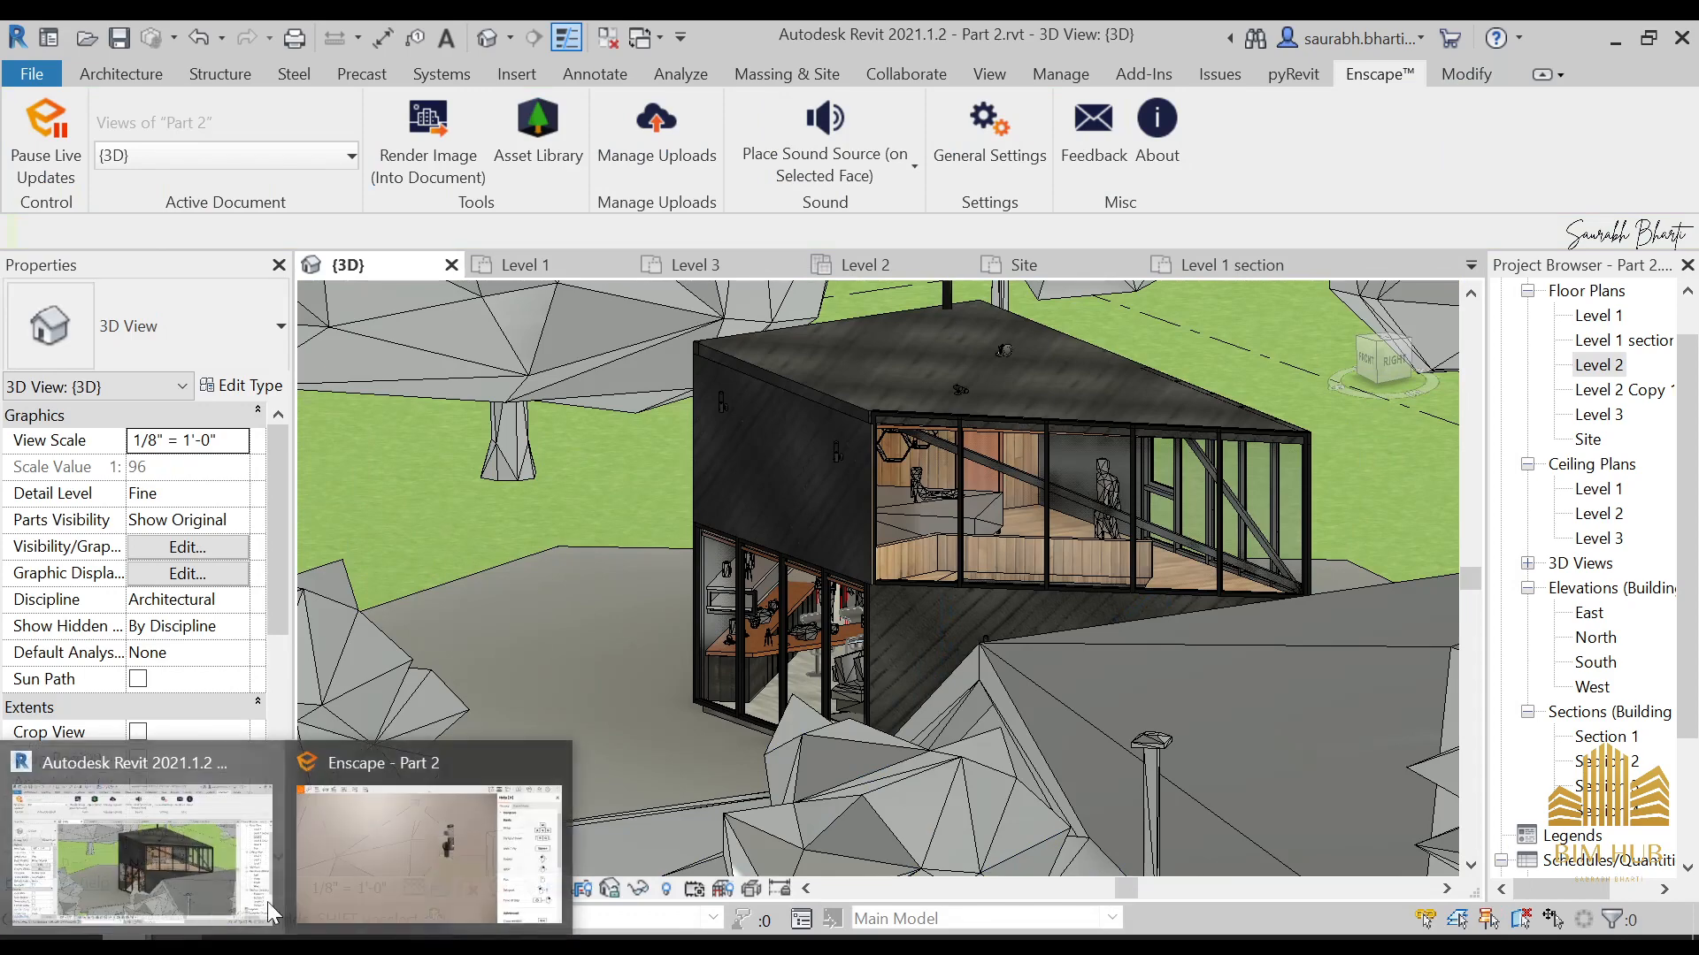
click(448, 846)
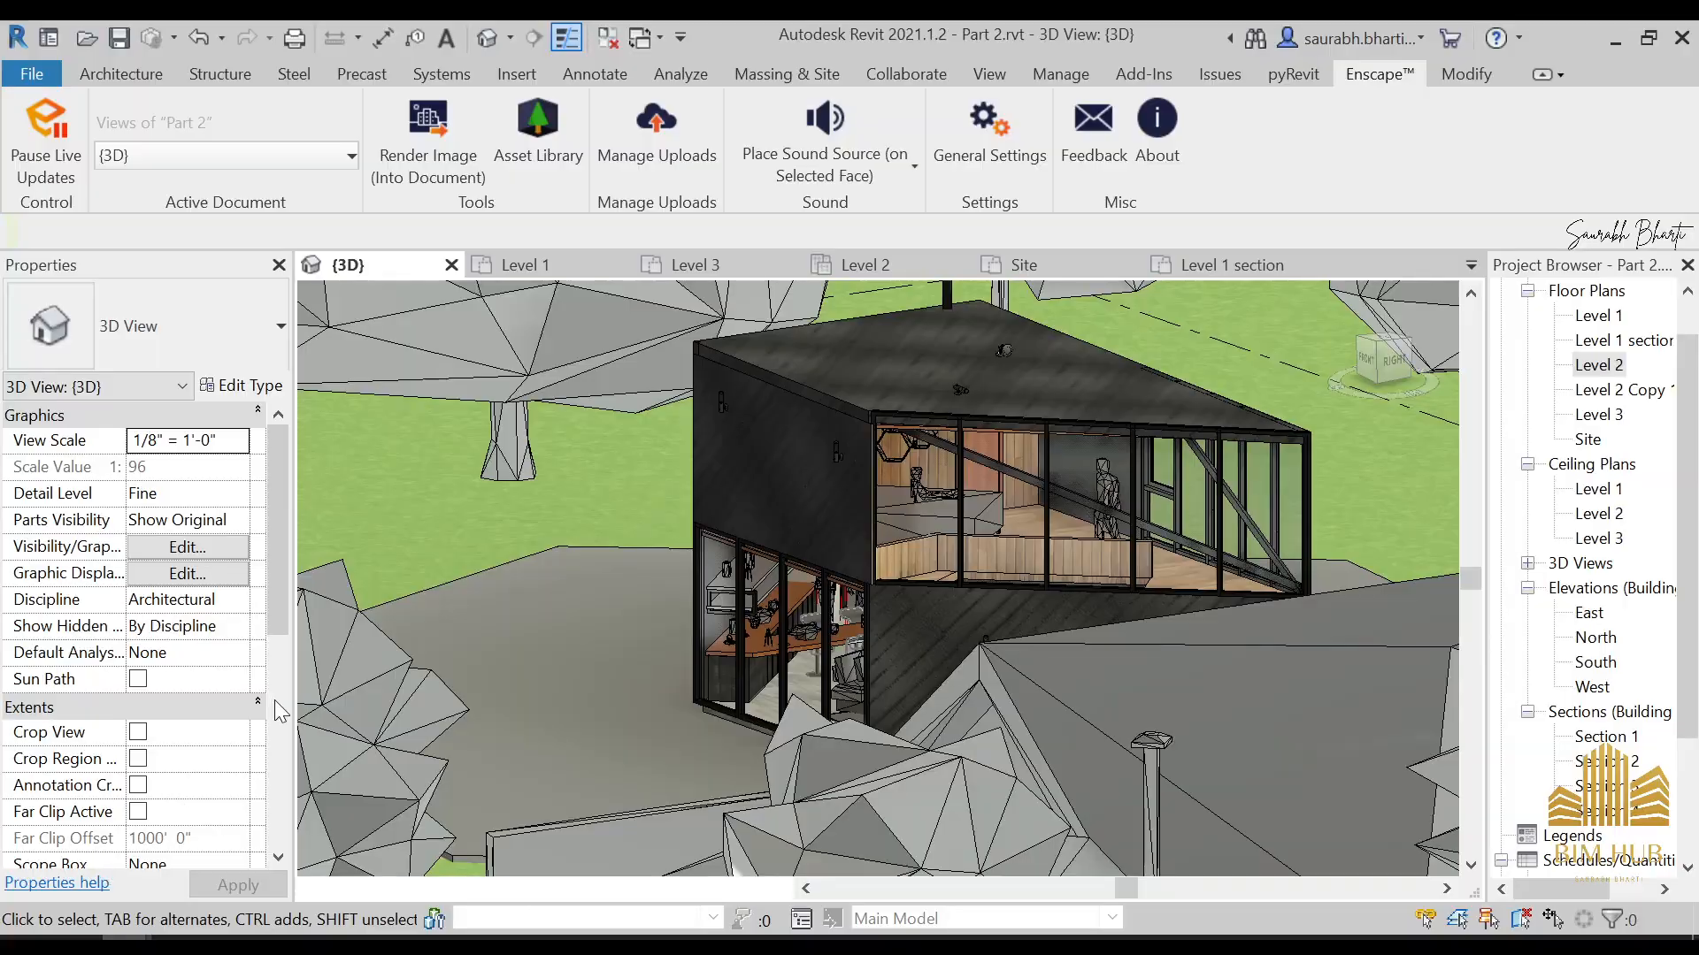
click(62, 131)
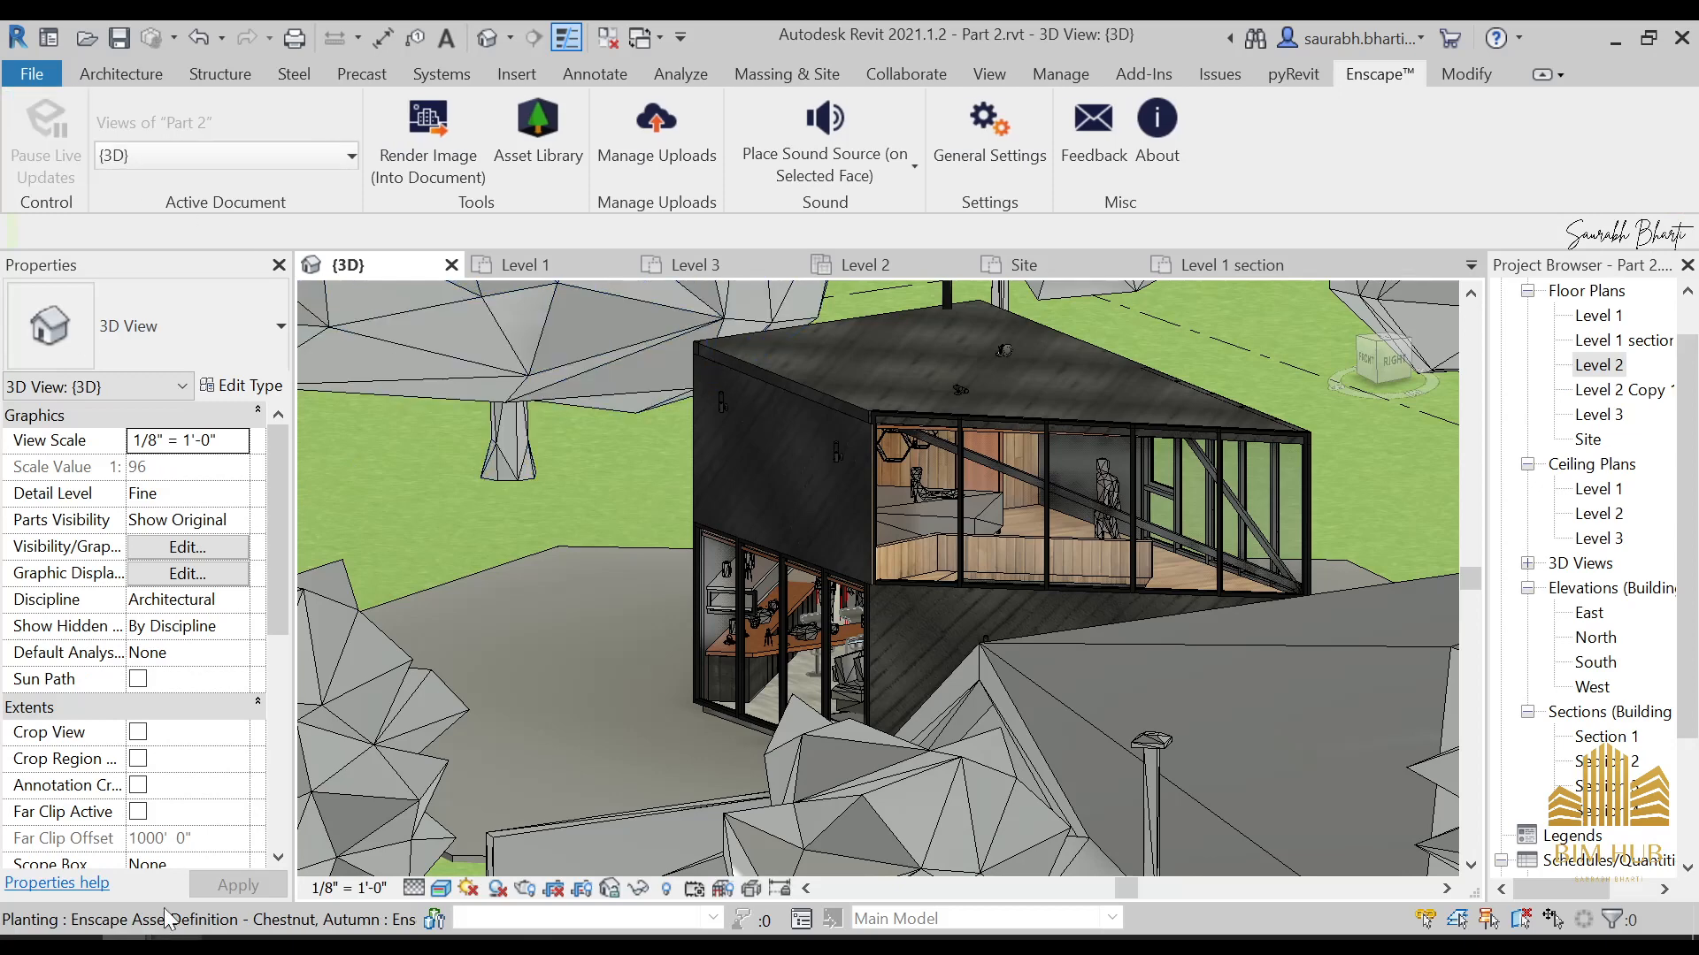
mouse_move(169, 936)
click(380, 848)
drag(643, 561, 686, 690)
key(w)
key(e)
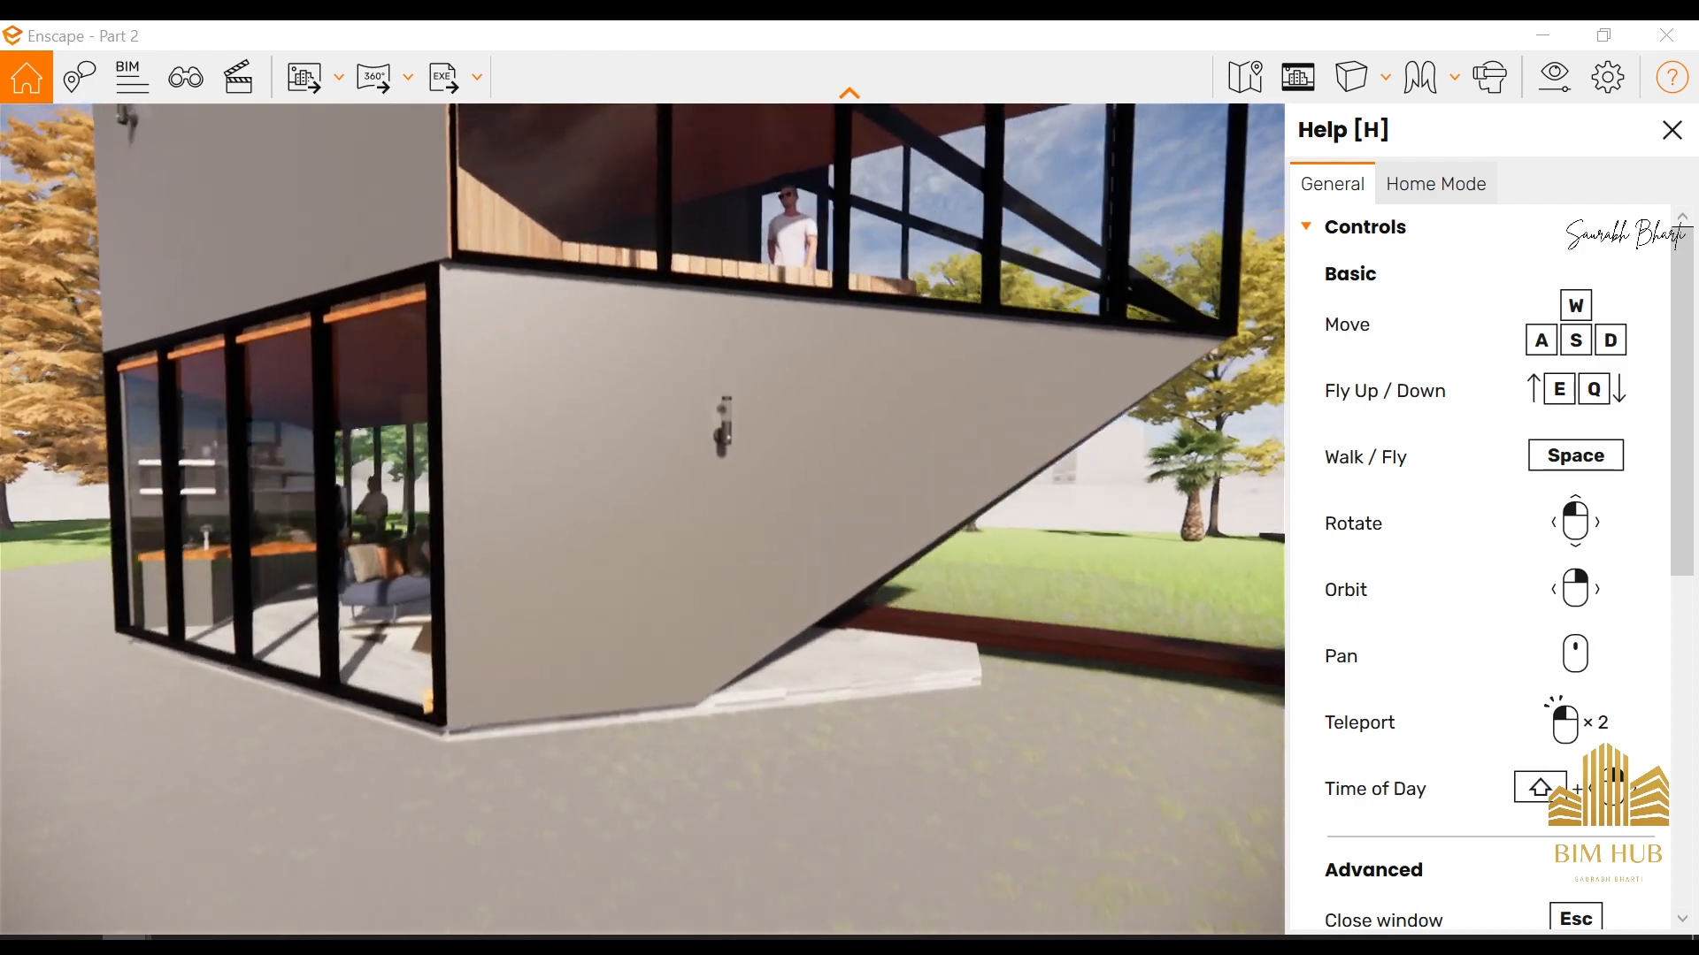
key(s)
key(d)
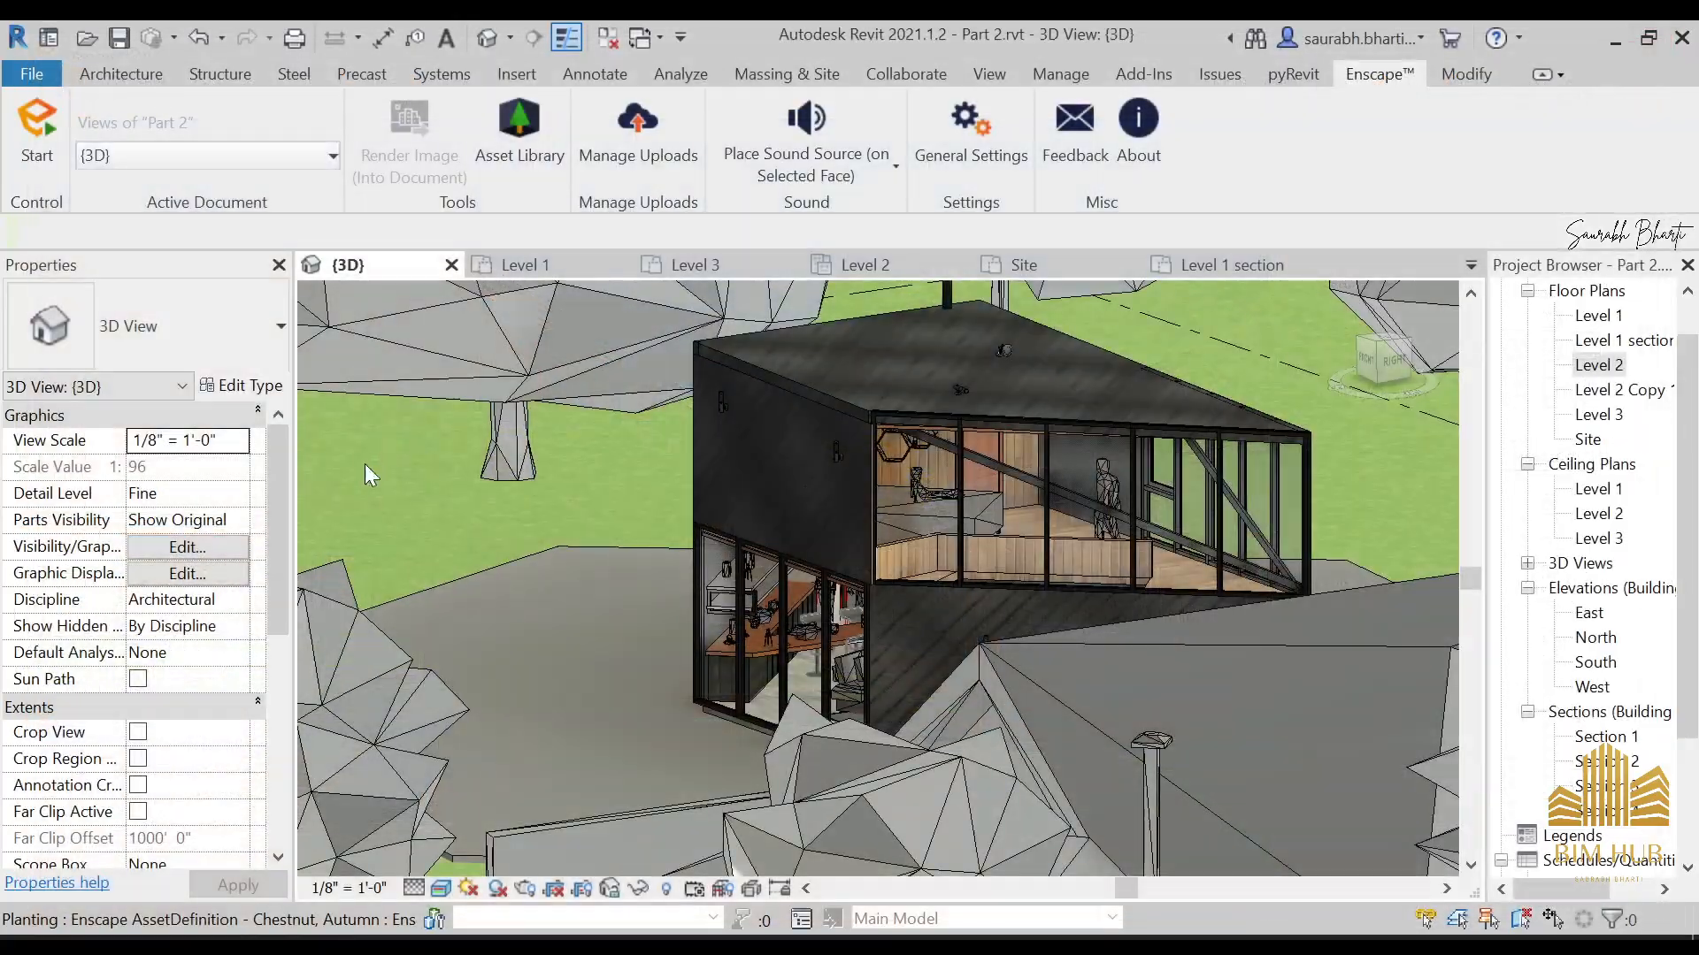
Orbit the Revit model to the pergola side of the house and start Enscape again
scroll(890, 543, down, 4)
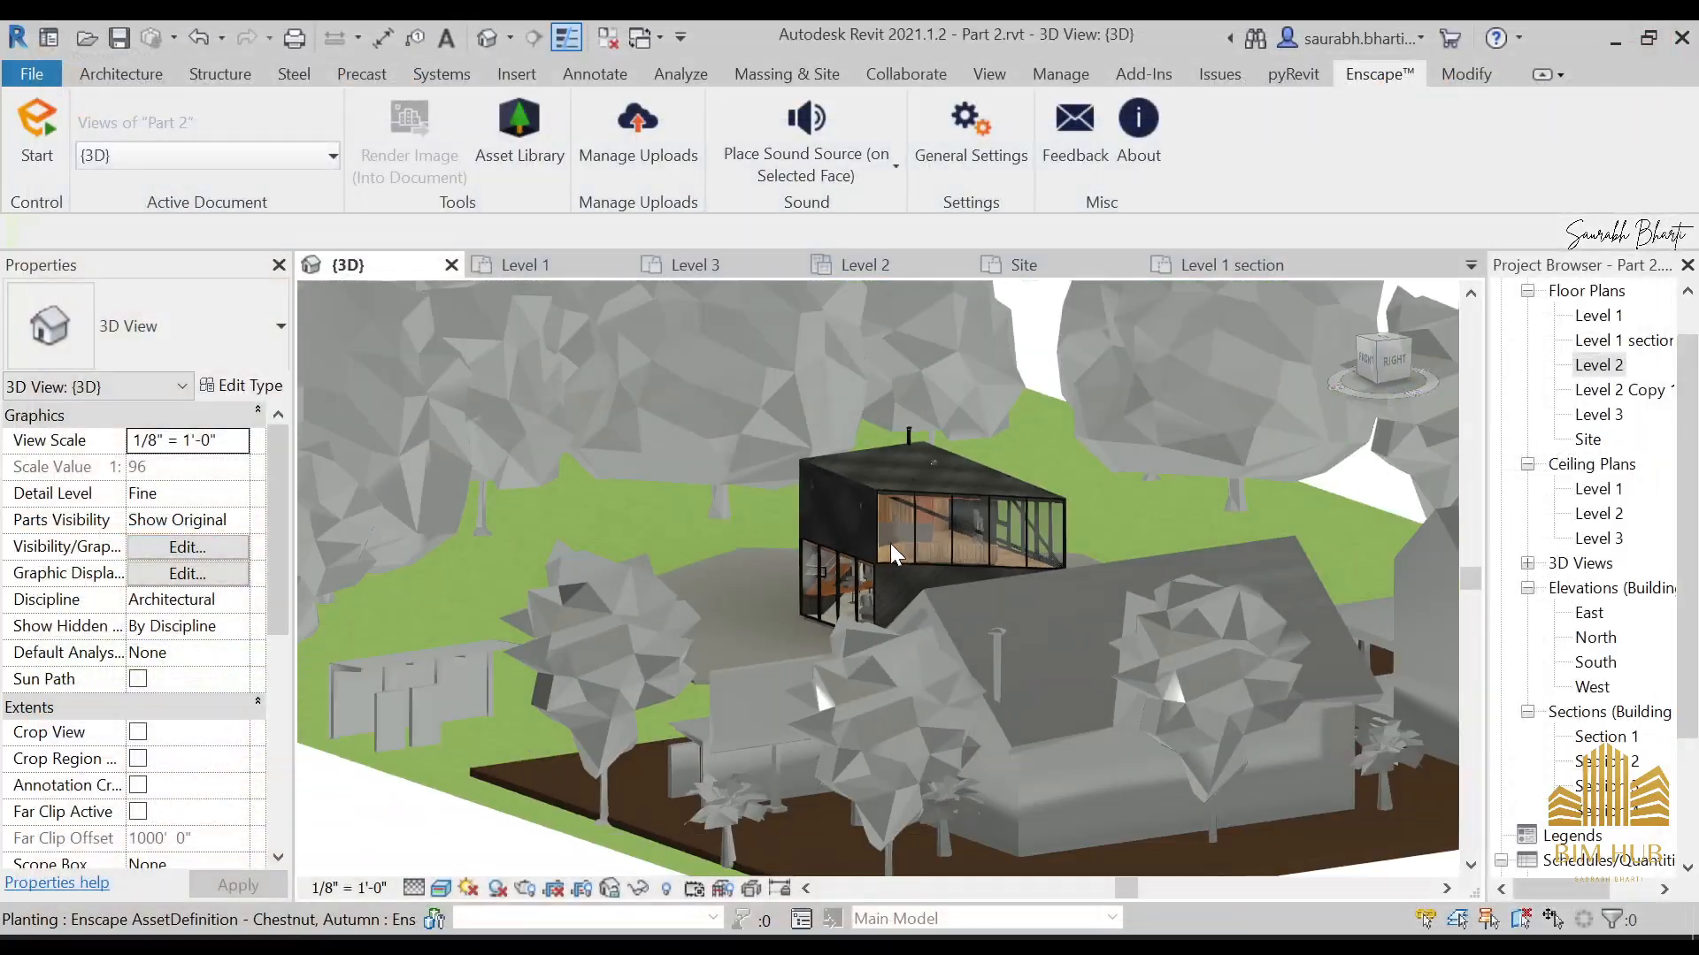
shift+middle_drag(1021, 624, 1301, 734)
click(35, 76)
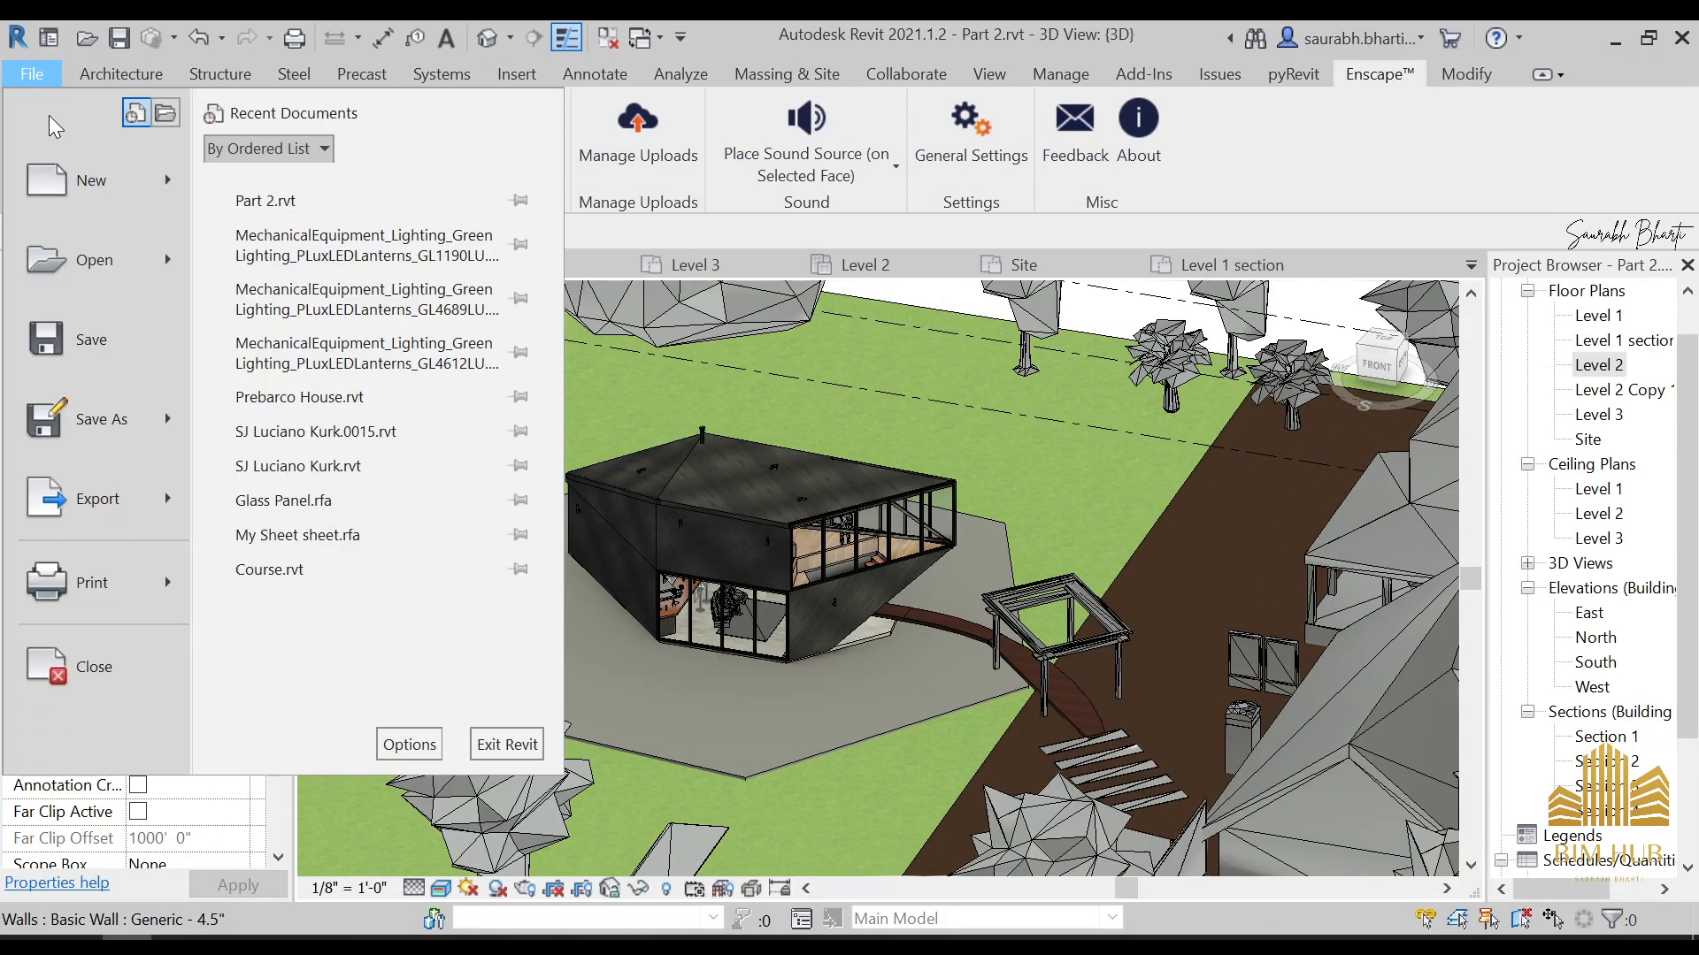
click(372, 25)
click(33, 140)
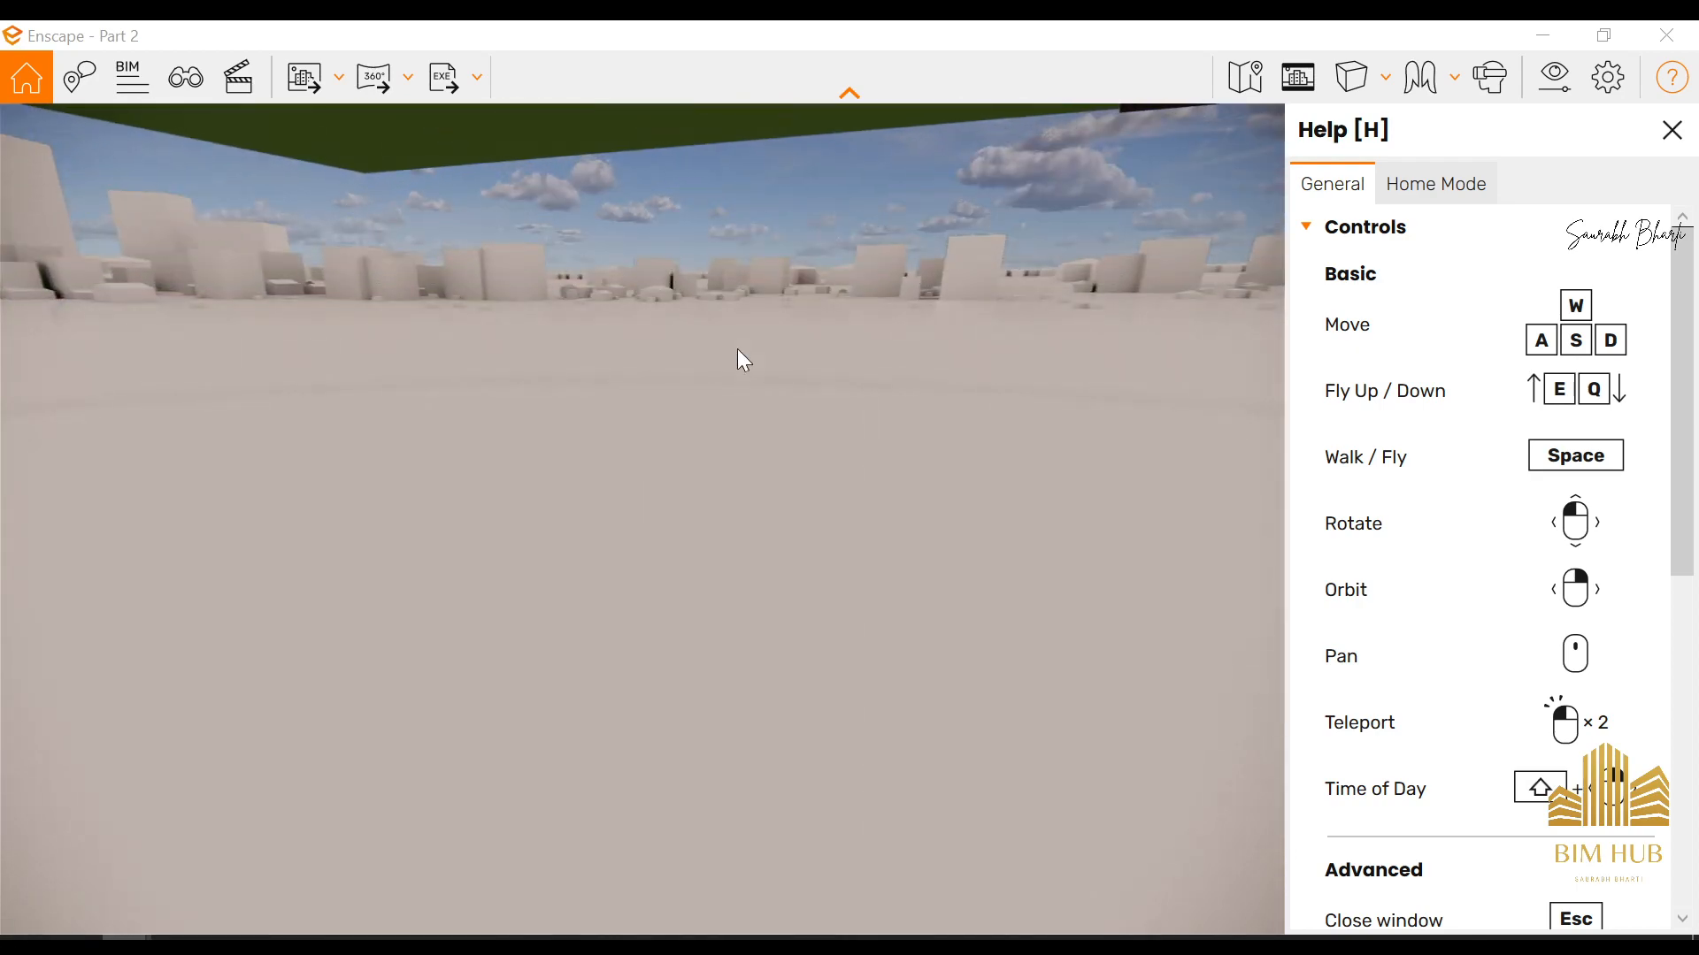
Walk in Enscape to the wooden path under the overhang and examine the plank texture on the exterior walls
key(space)
drag(756, 718, 676, 849)
drag(765, 814, 767, 704)
right_drag(767, 703, 610, 703)
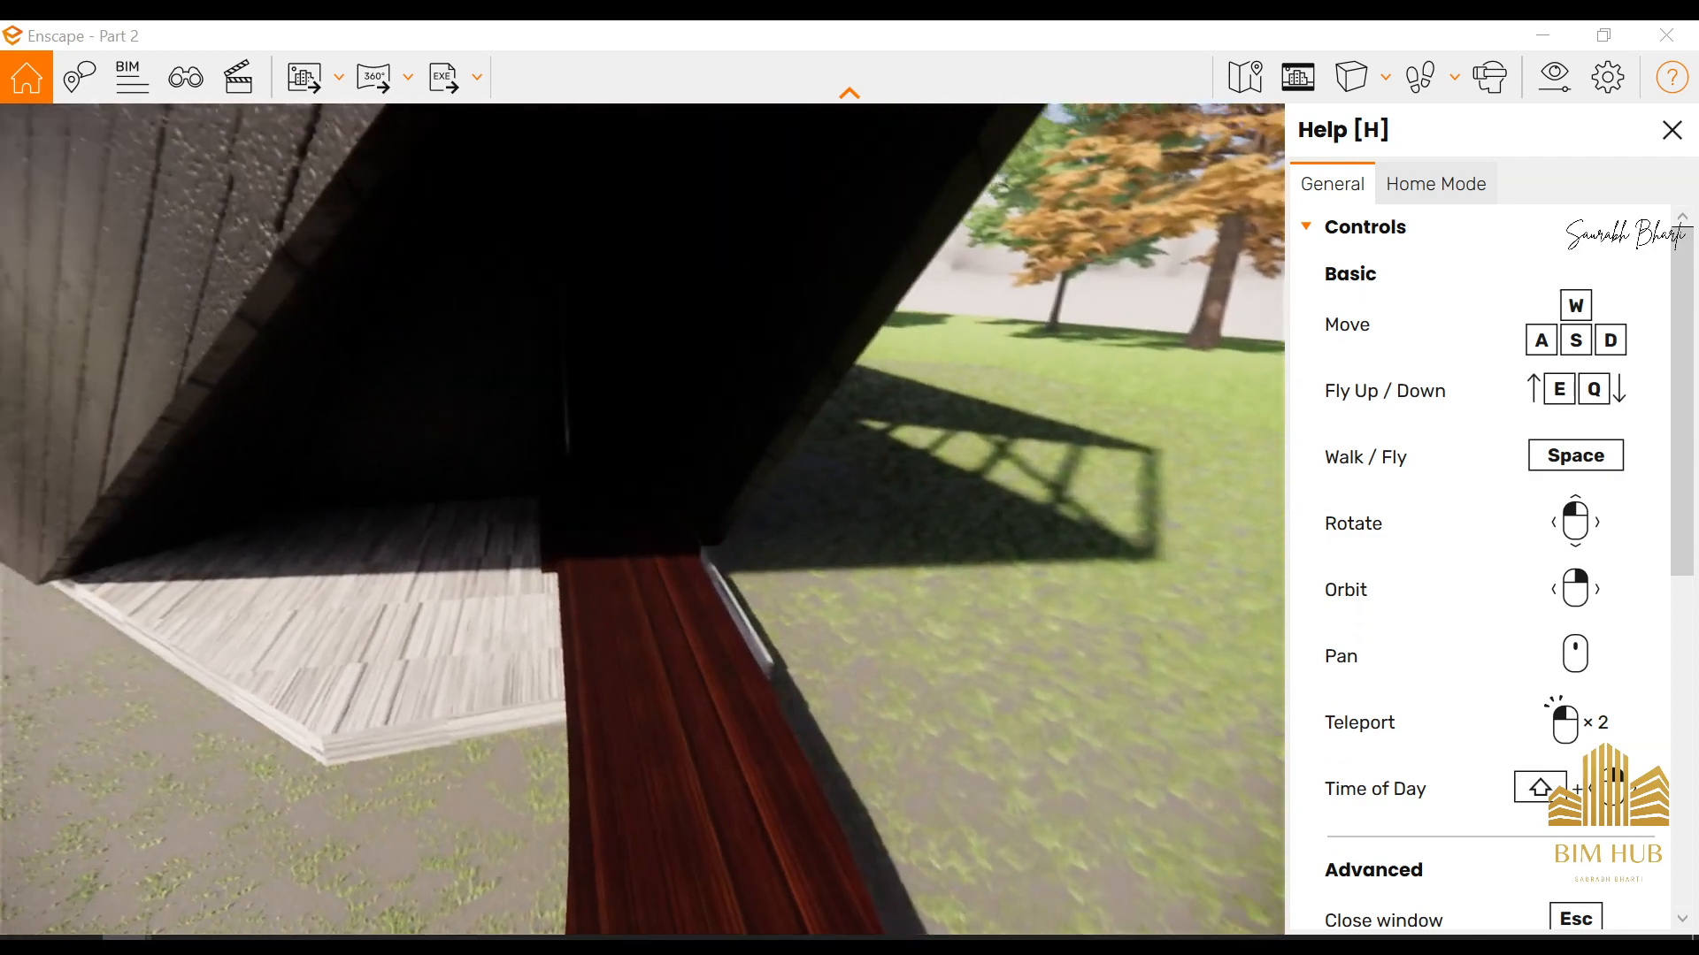
Walk from the wooden path to the dark entrance door under the overhang and look around the house at eye level
key(w)
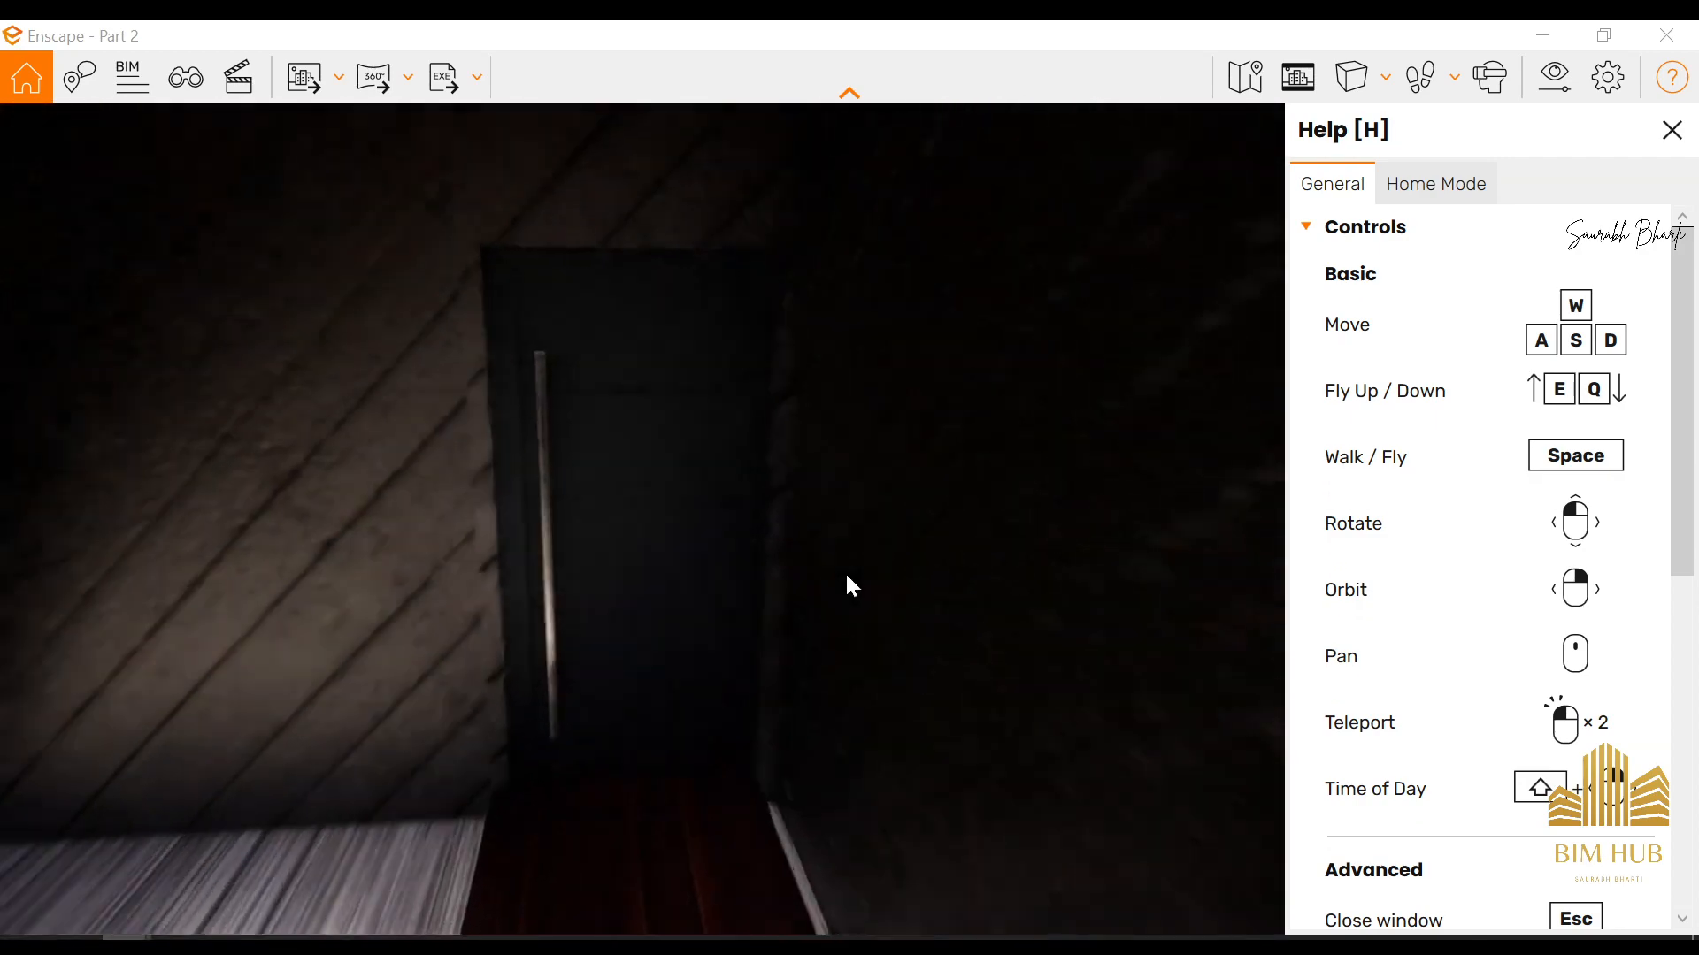
drag(844, 570, 168, 493)
key(w)
key(w)
key(w)
key(w)
key(w)
key(w)
key(s)
drag(769, 290, 1243, 428)
key(w)
key(w)
key(w)
drag(276, 777, 469, 739)
key(w)
key(w)
key(w)
Switch to fly mode and back away to an aerial view of the whole house, forecourt and pergola
key(s)
key(s)
key(space)
key(s)
key(a)
drag(203, 783, 234, 777)
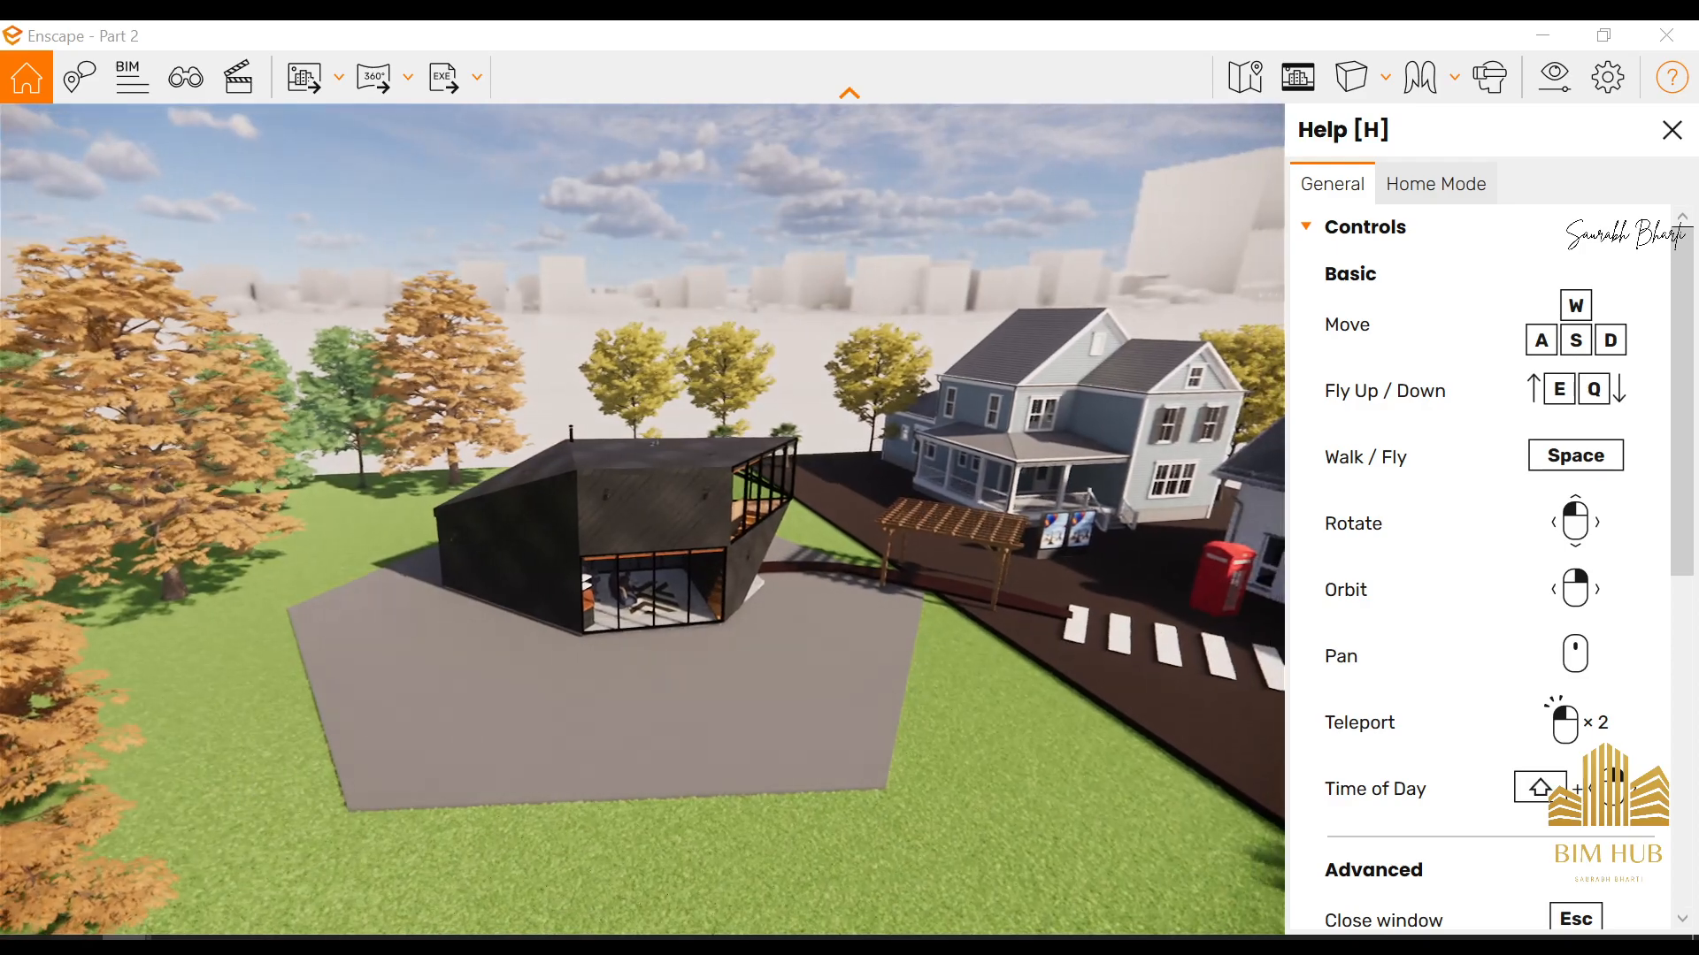
Shift the time of day to 03:23 and examine the exterior wall lamps and glazed living area at night
shift+right_drag(235, 777, 102, 778)
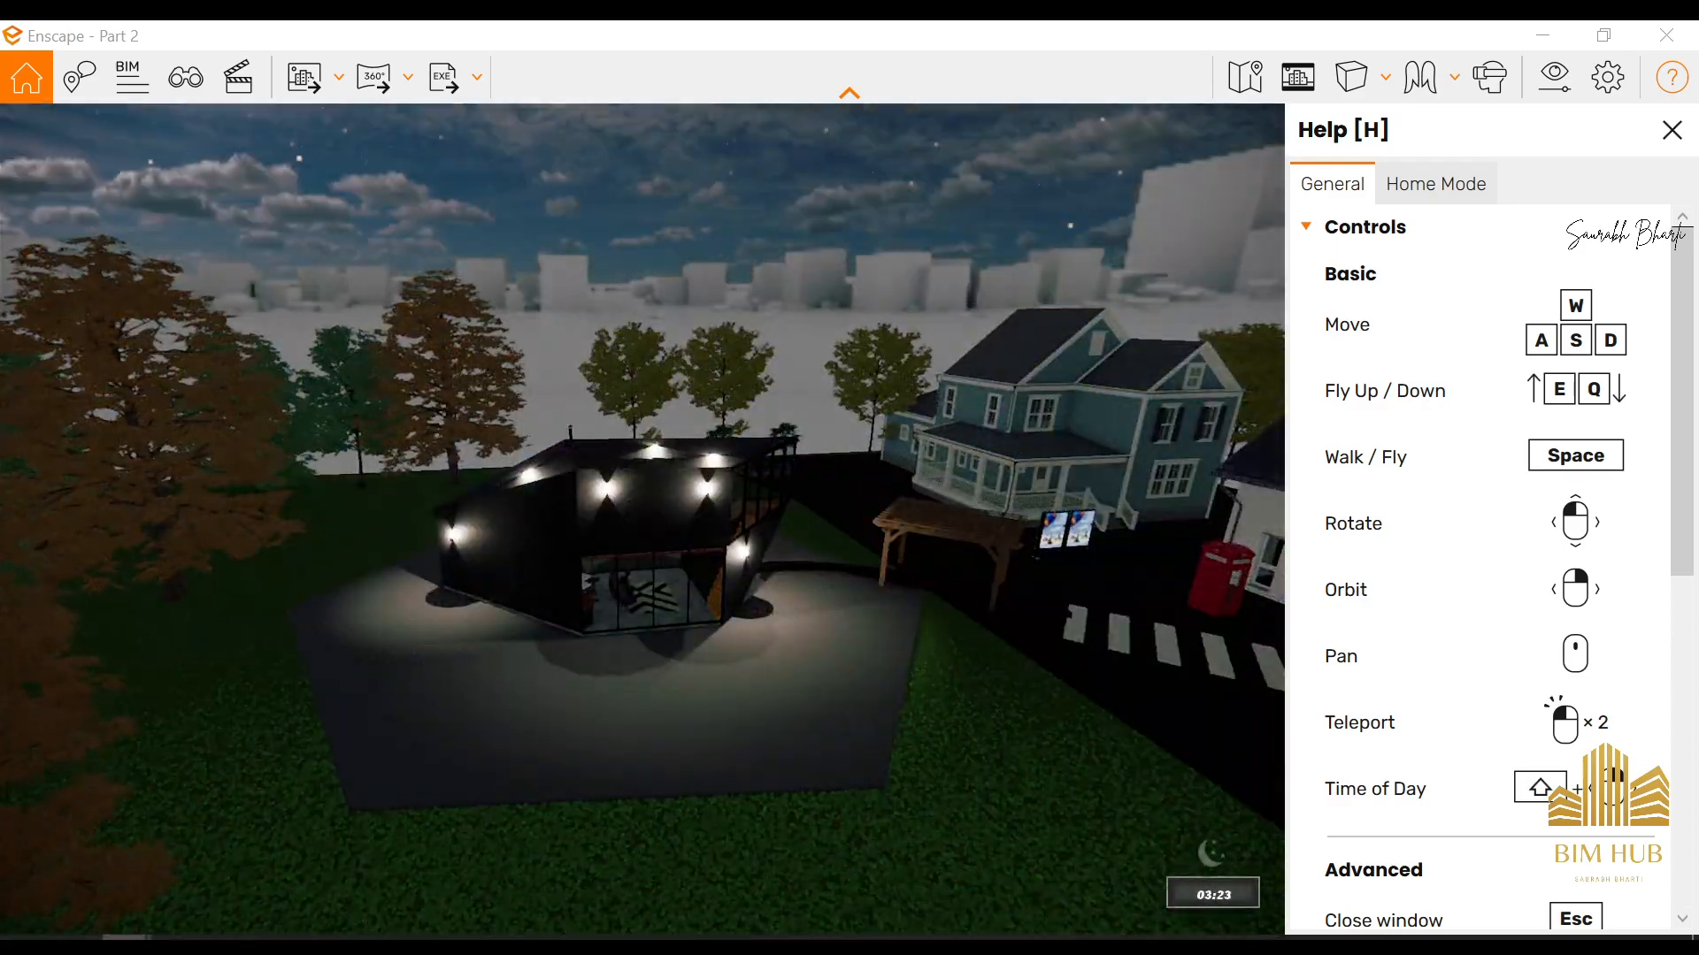
key(w)
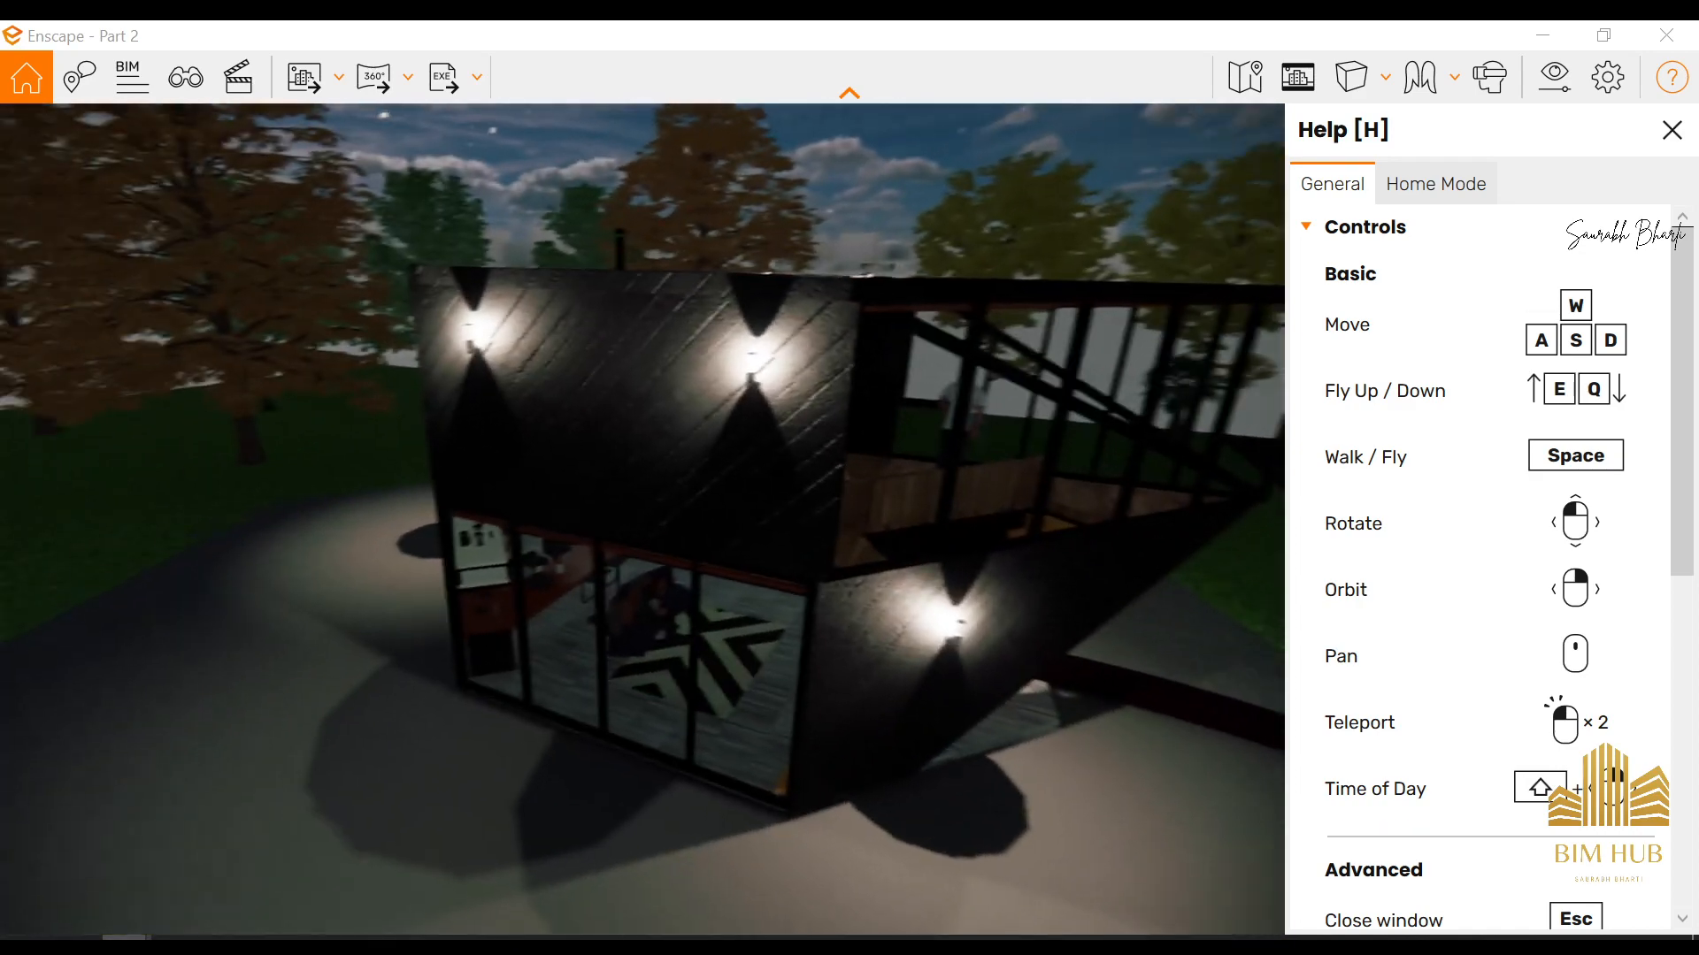
key(space)
key(w)
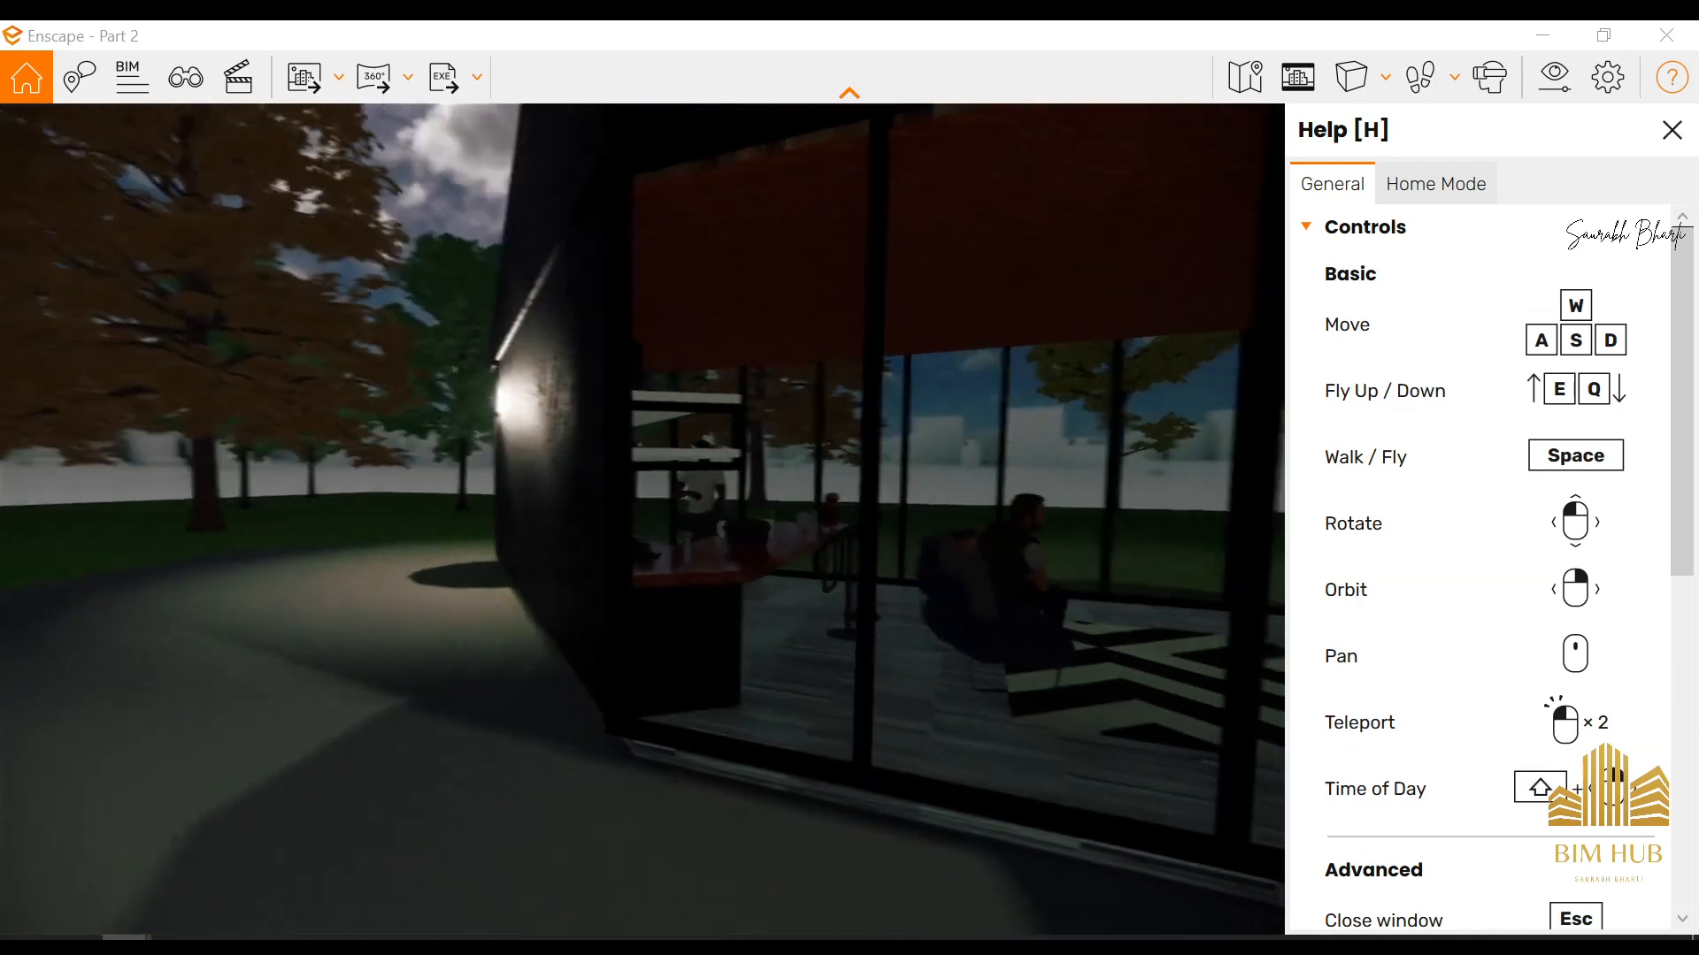
key(d)
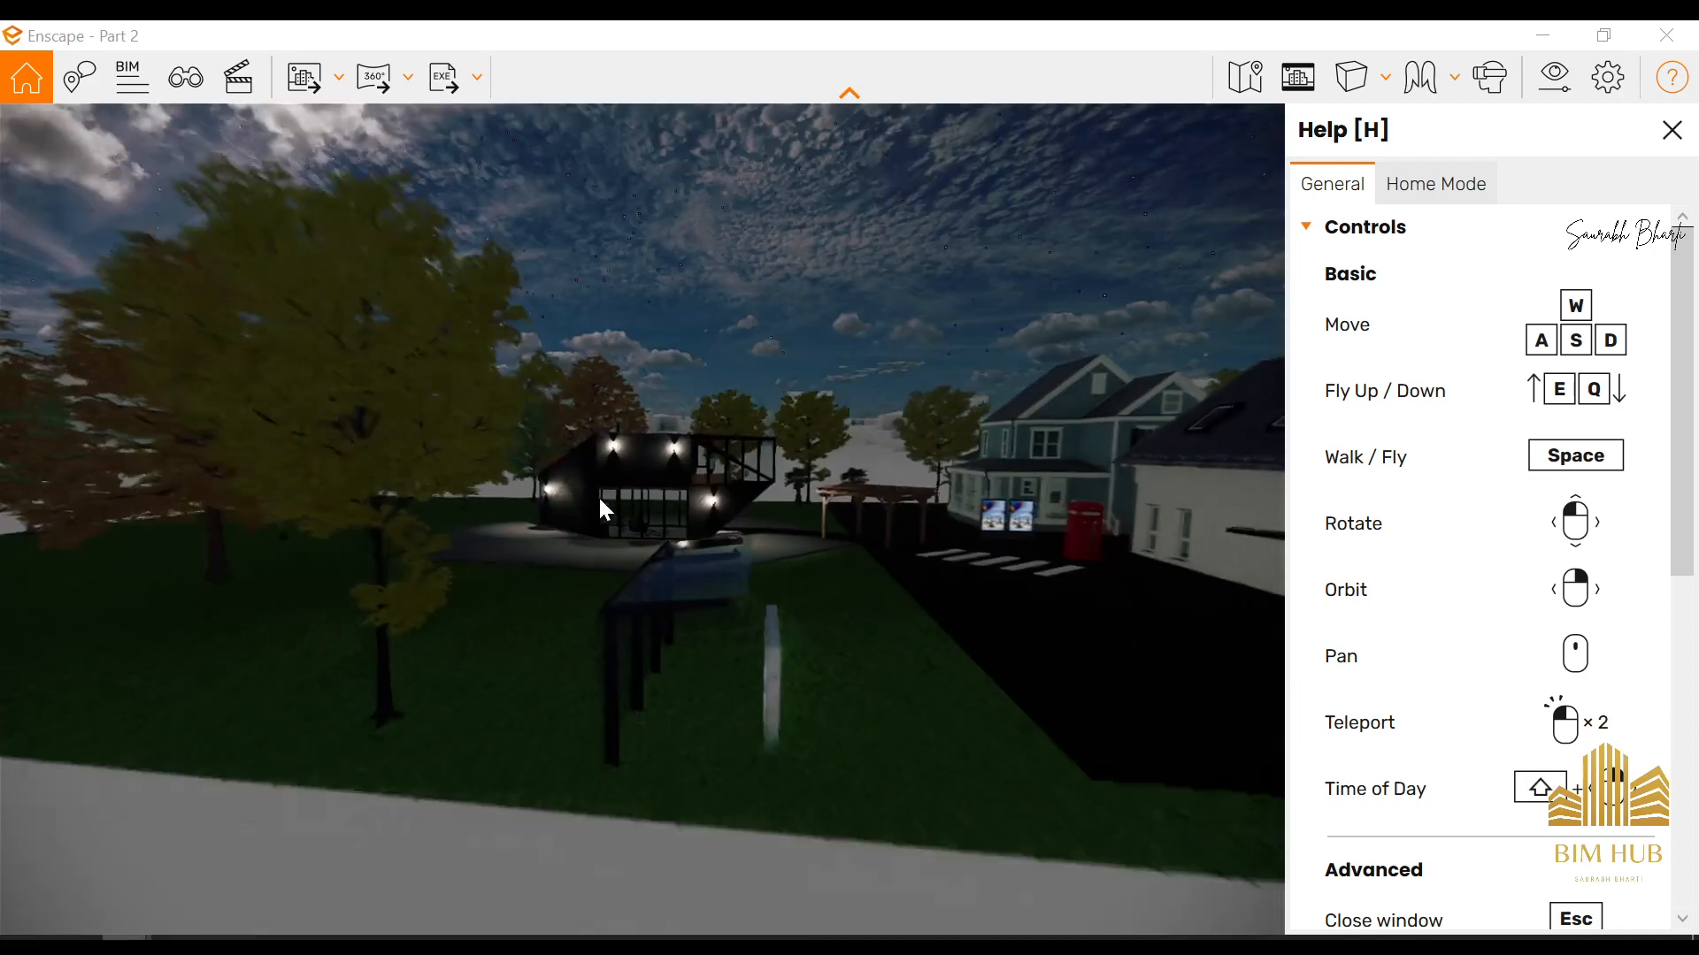
Bring the scene back to afternoon daylight at about 15:33 with the house viewed from across the lawn
shift+drag(598, 495, 654, 481)
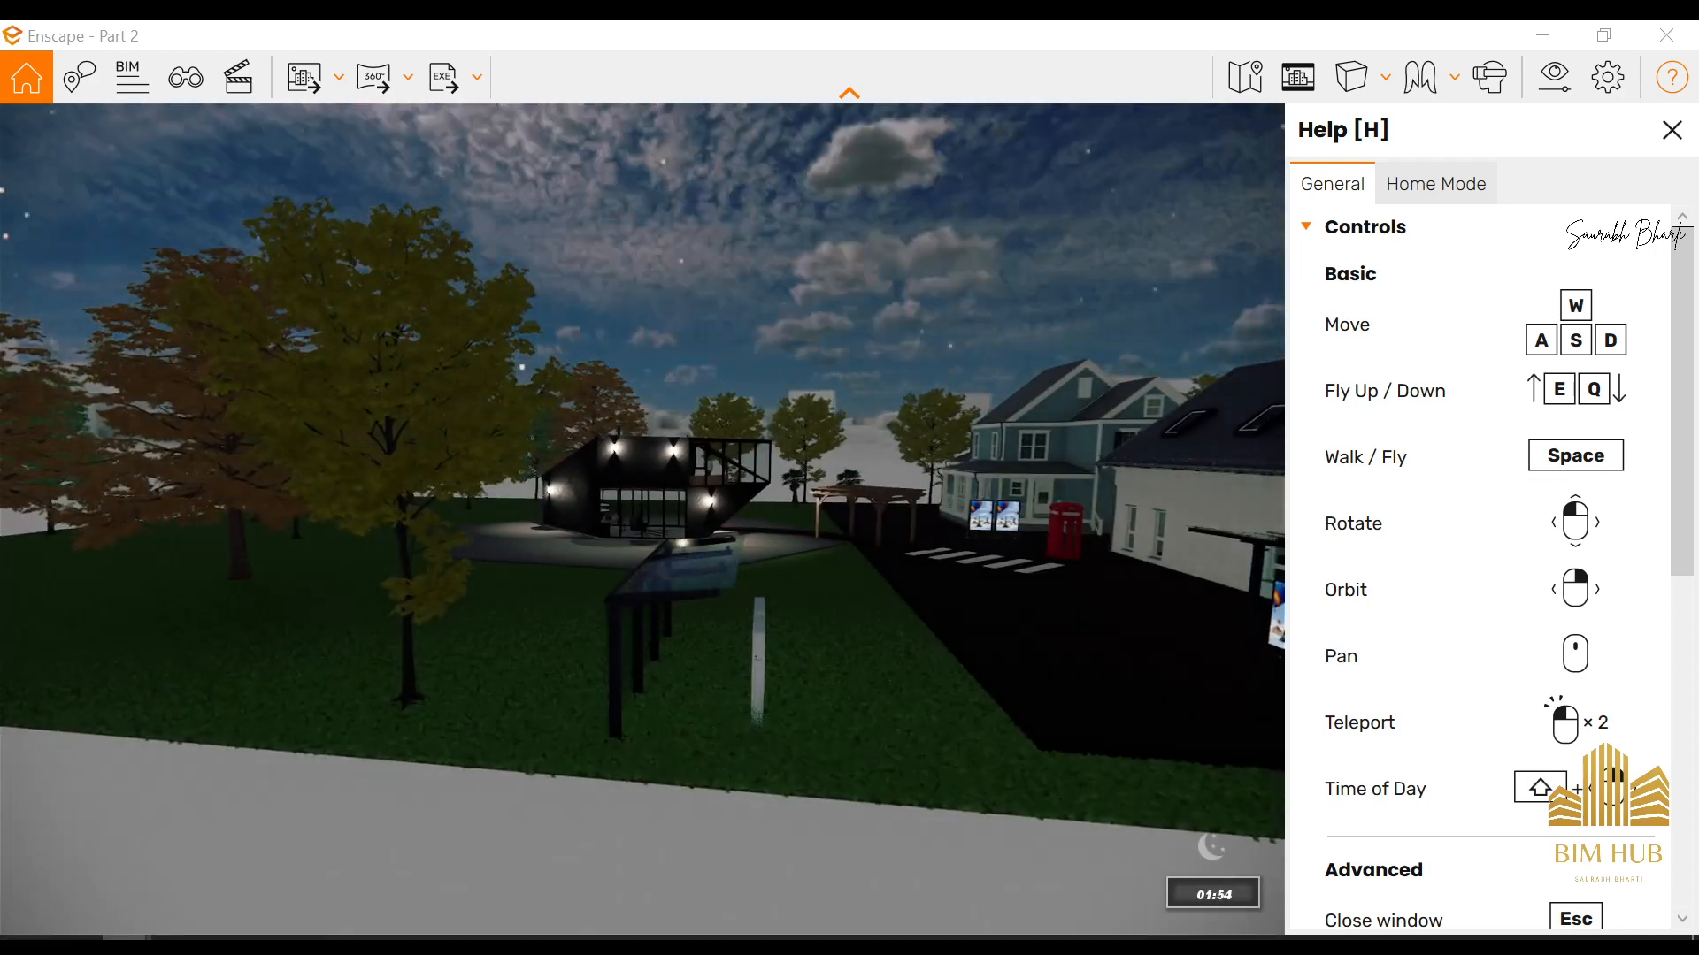
shift+right_drag(654, 481, 789, 471)
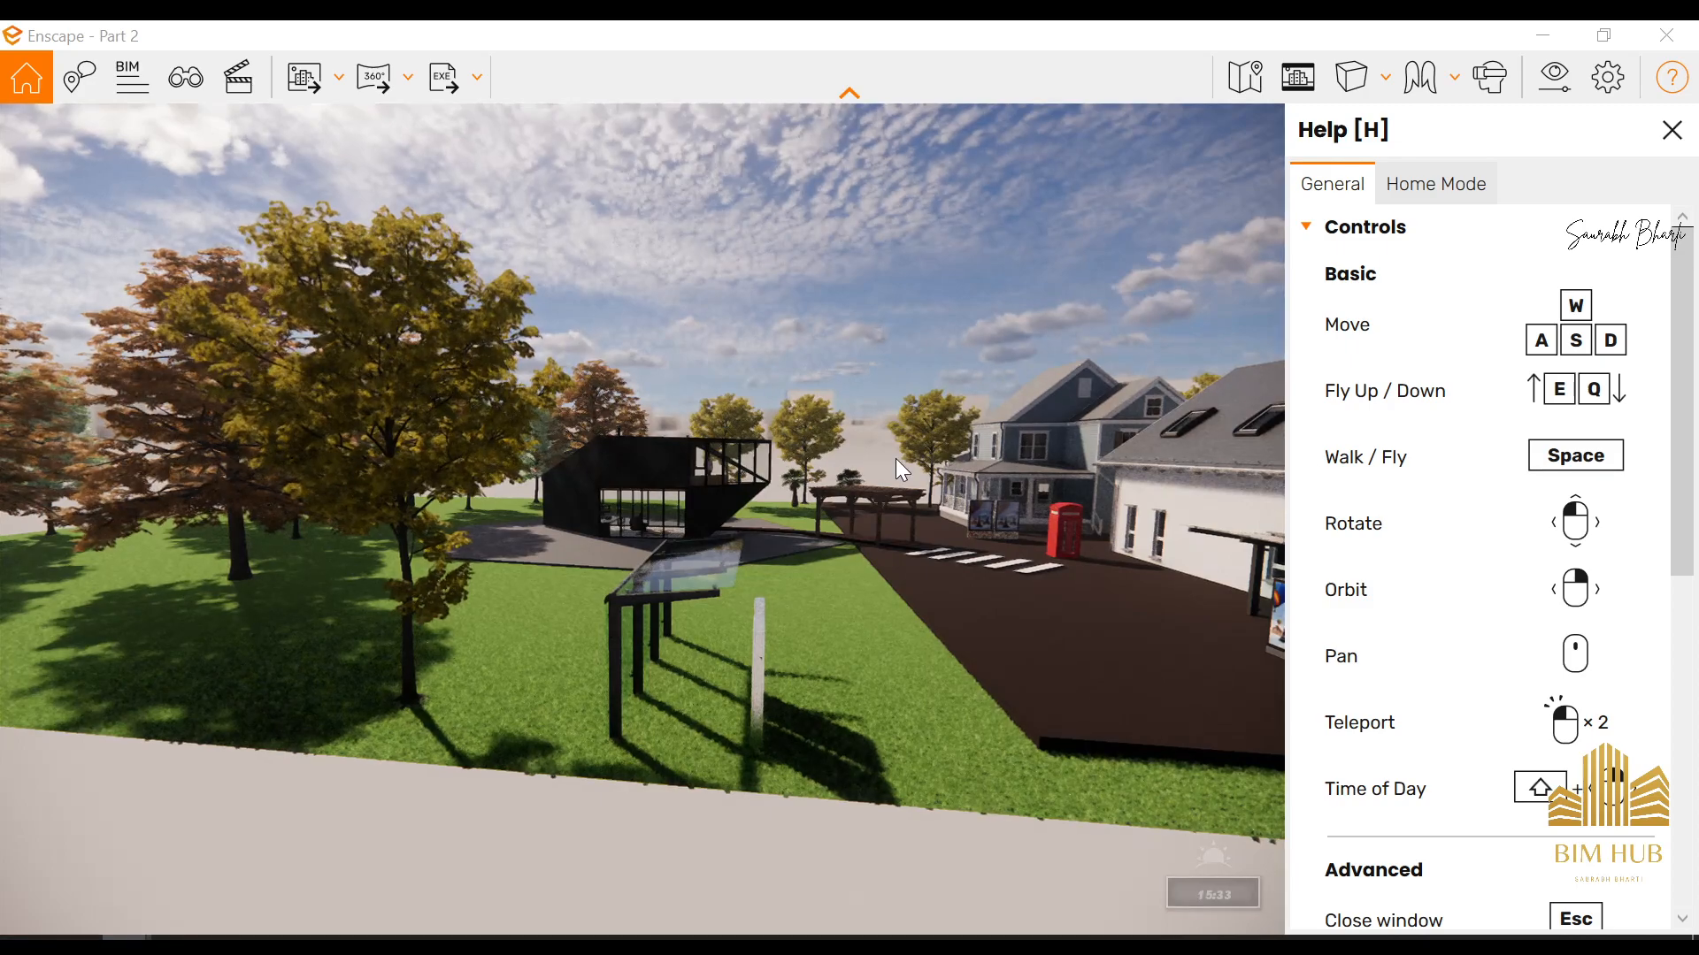
key(w)
drag(895, 458, 968, 435)
Move into the house and examine the dark plank texture on the interior wall around the television
key(w)
key(s)
key(w)
key(s)
key(d)
key(w)
key(w)
key(d)
key(s)
key(w)
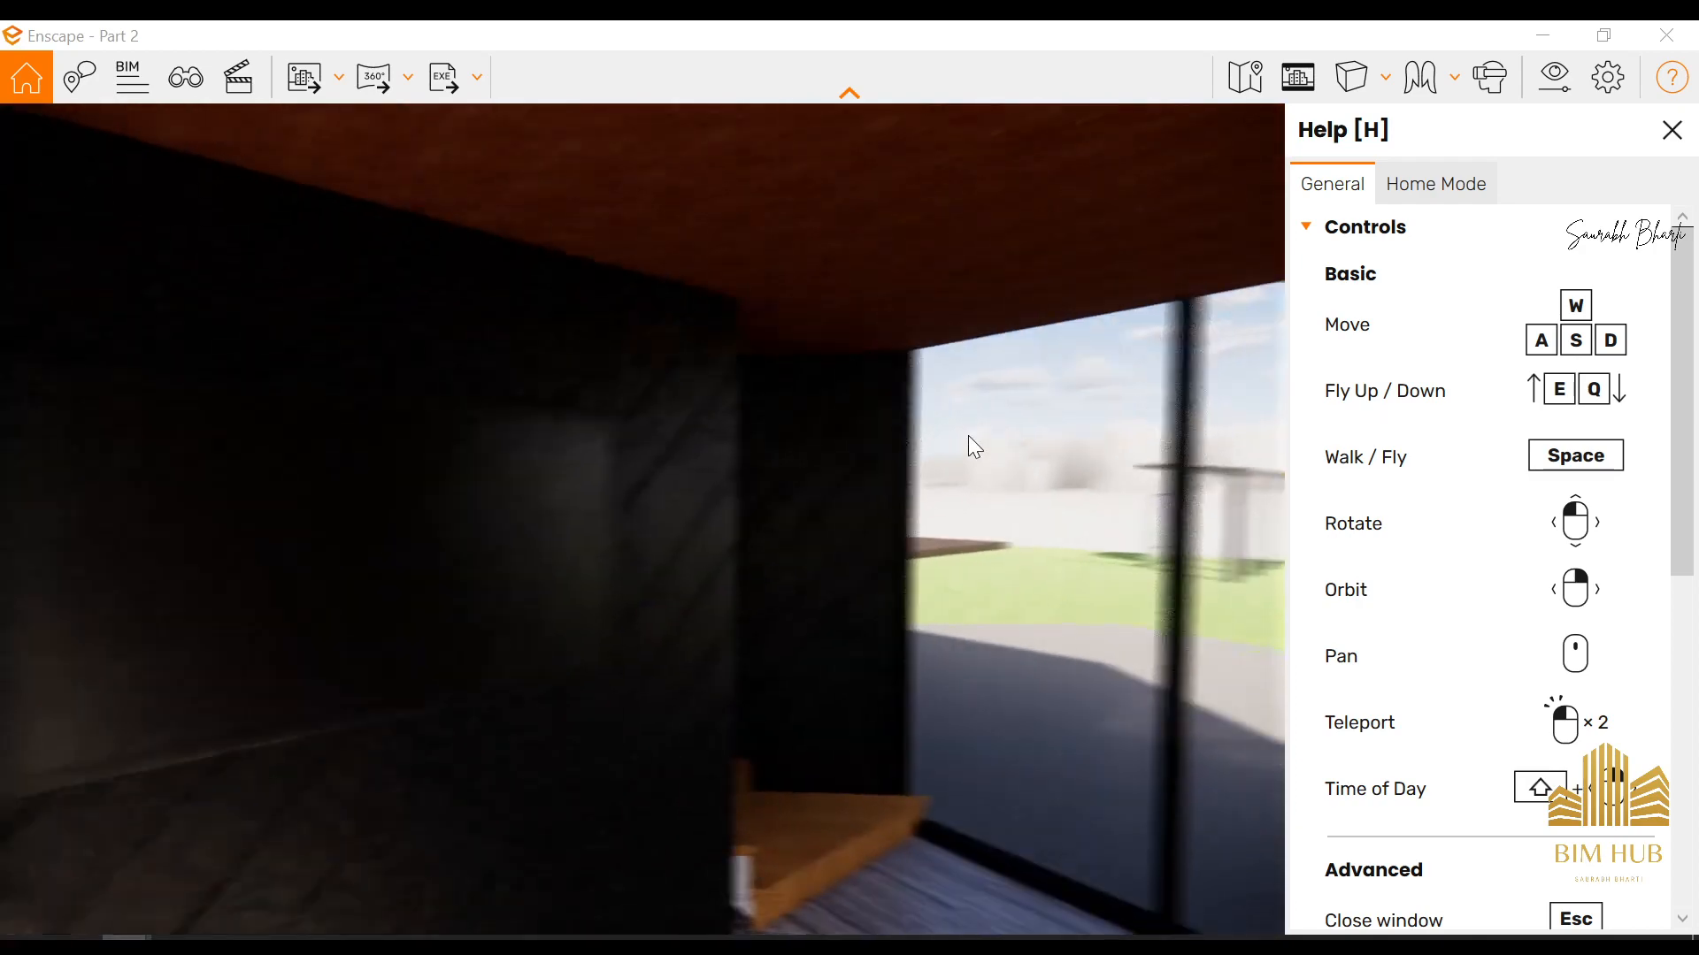
Reduce the Enscape window, minimise Revit and the Texture folder, and move Enscape aside to uncover the desktop icons
click(1603, 35)
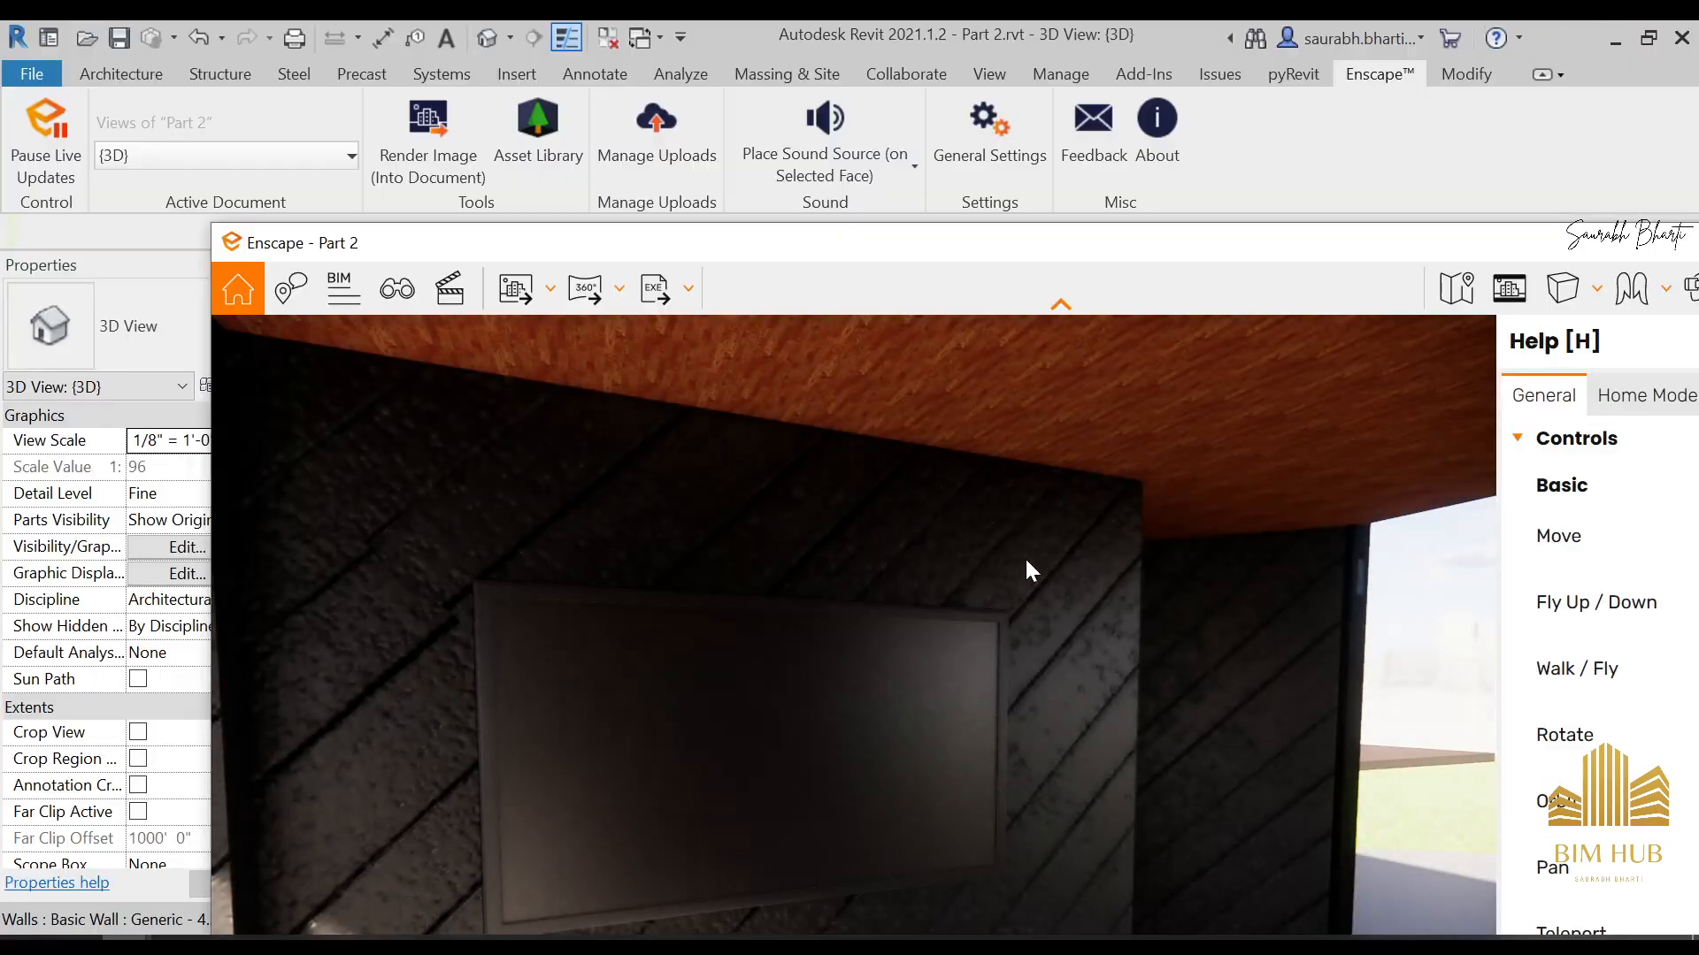
scroll(1024, 561, down, 8)
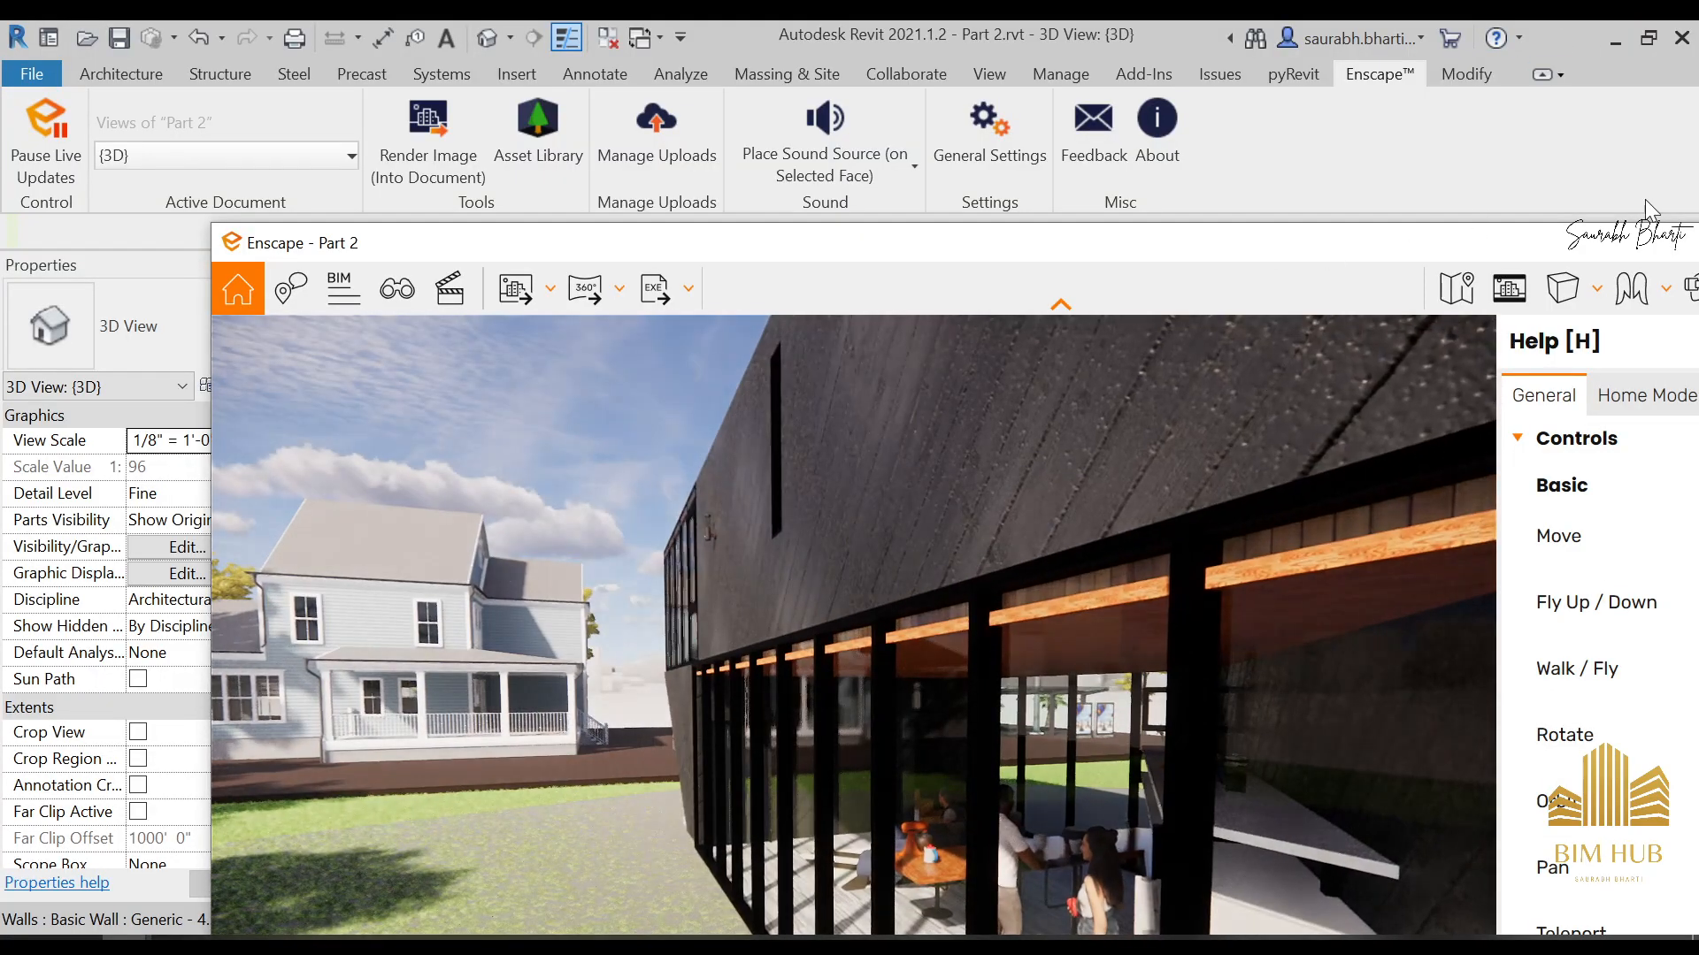
click(1617, 42)
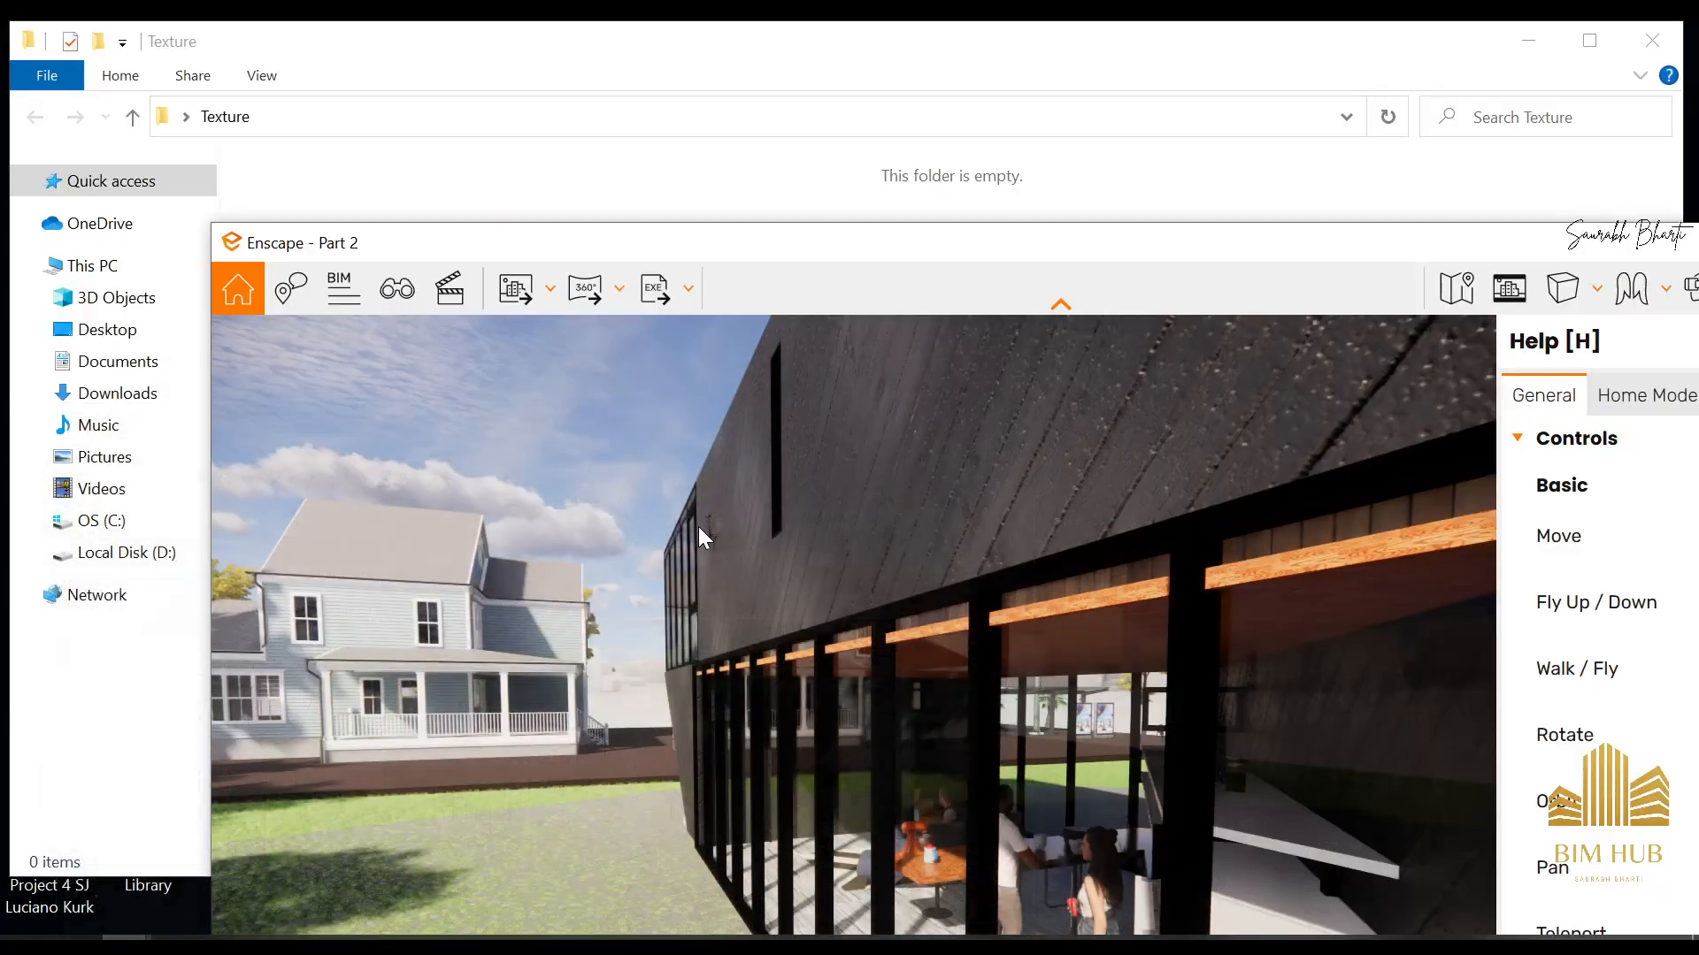
click(1537, 41)
drag(763, 246, 1173, 270)
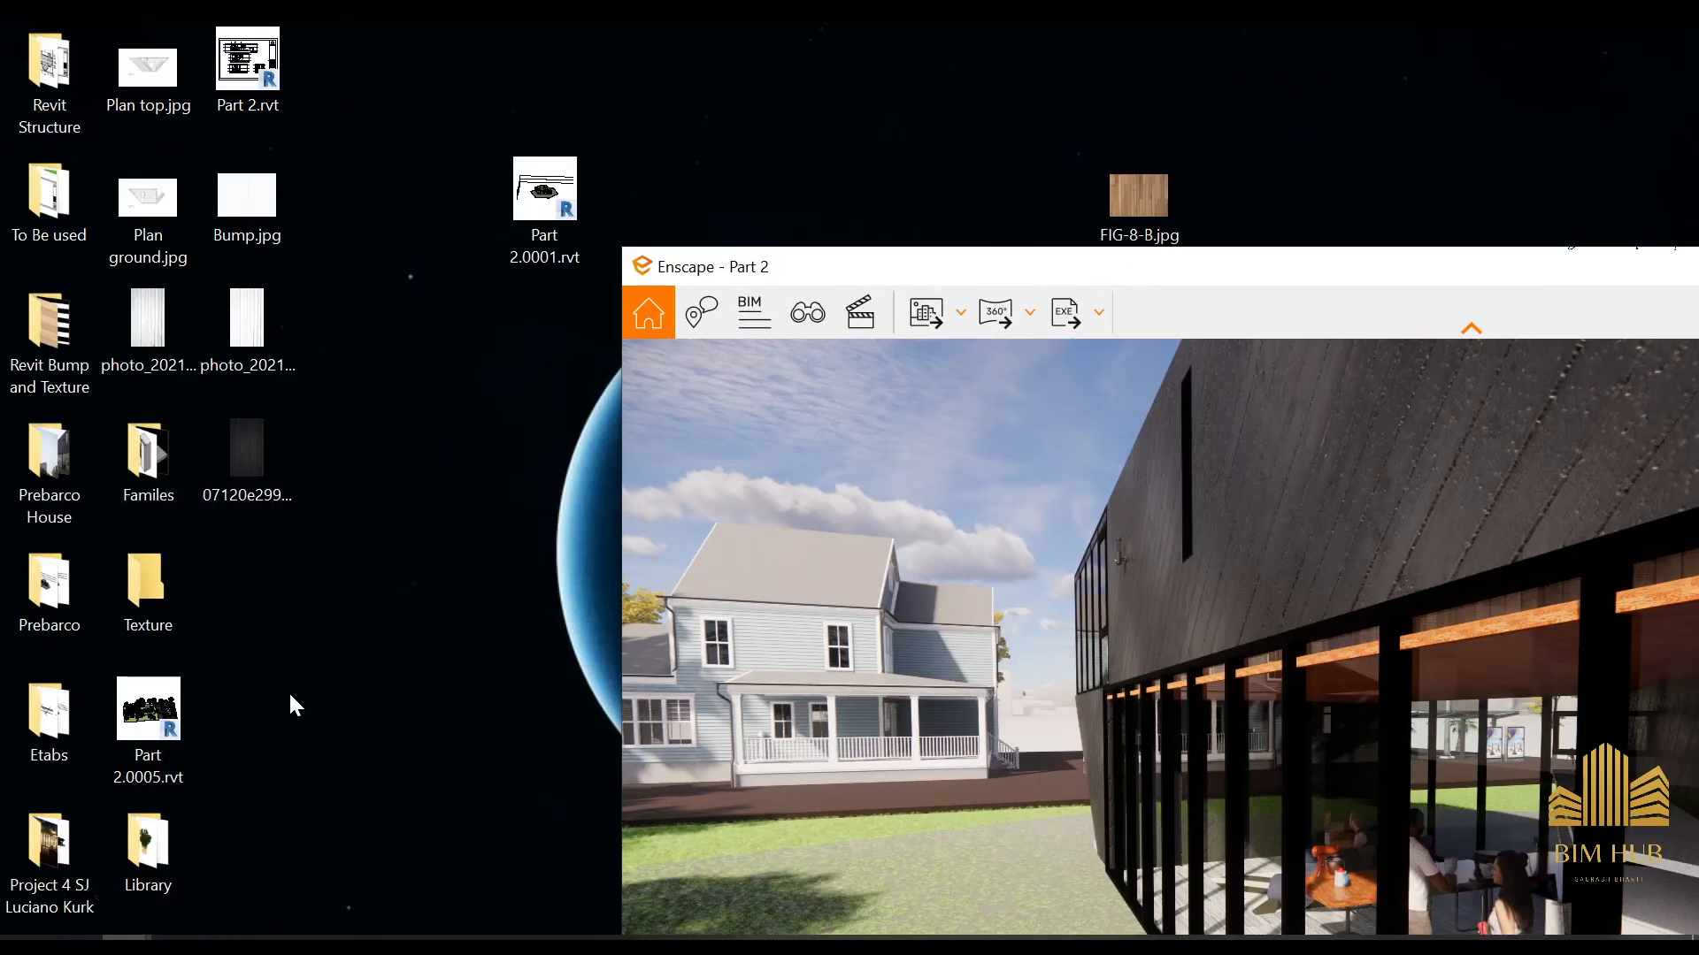
double_click(174, 487)
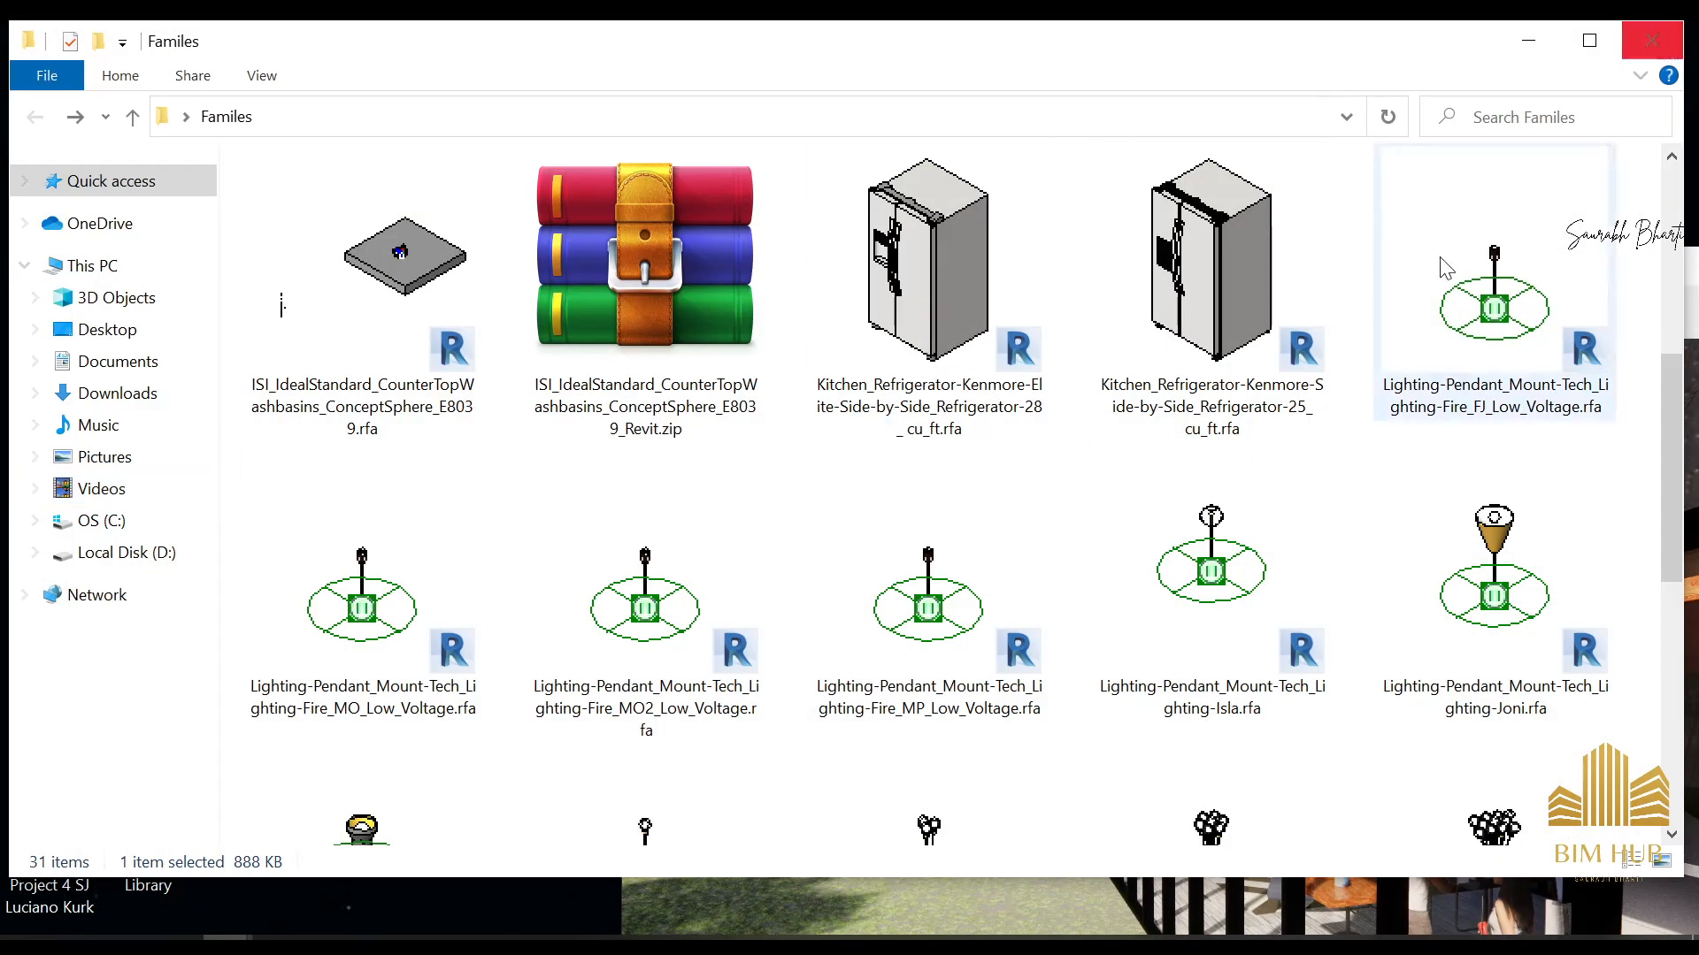
scroll(1233, 447, down, 10)
click(1677, 41)
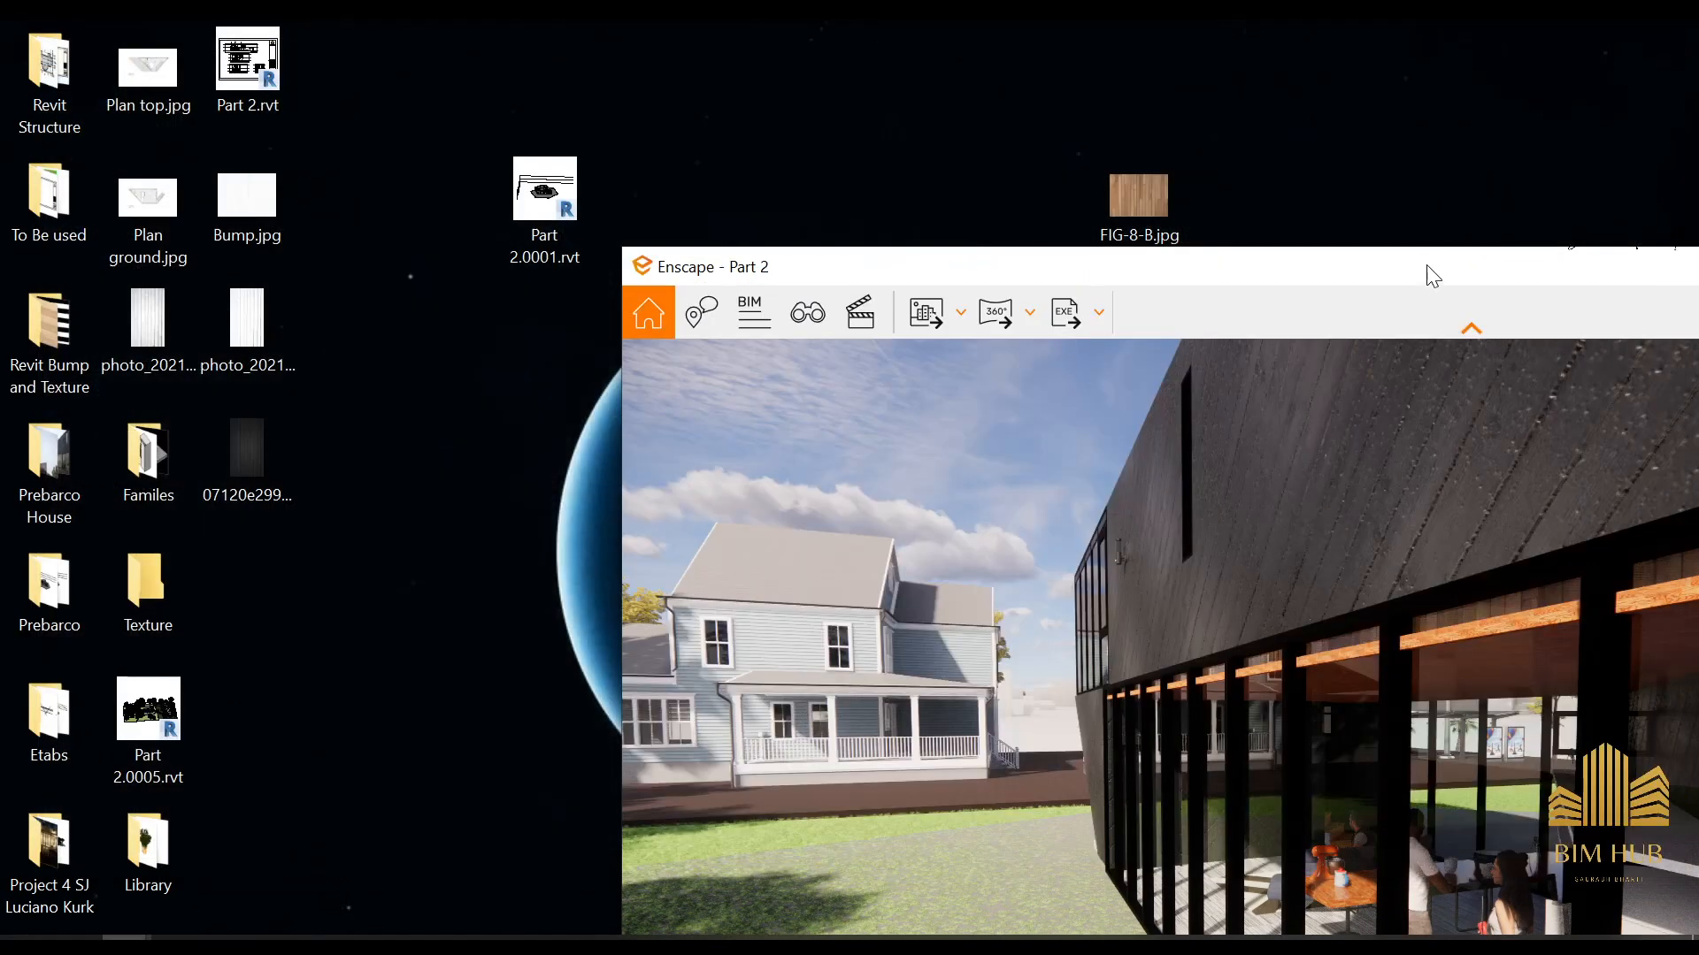
Maximise Enscape and fly past the trees to view the long glazed facade and its dark plank cladding
double_click(1430, 279)
scroll(646, 578, down, 10)
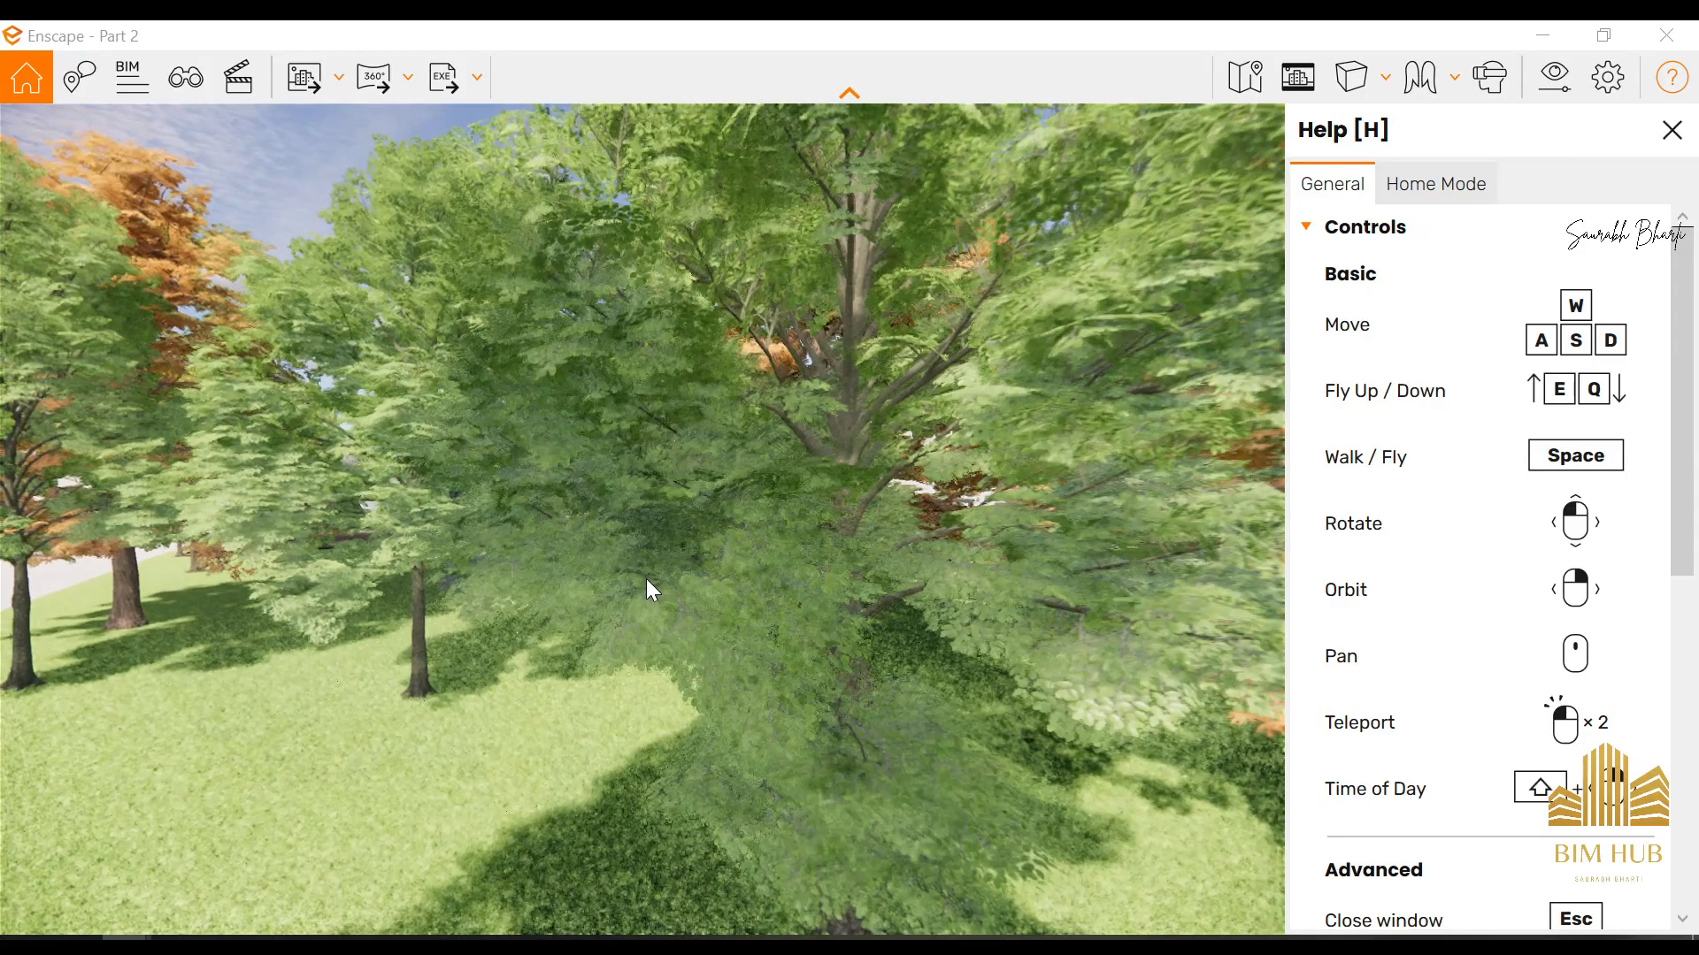
scroll(646, 578, up, 8)
scroll(481, 523, up, 5)
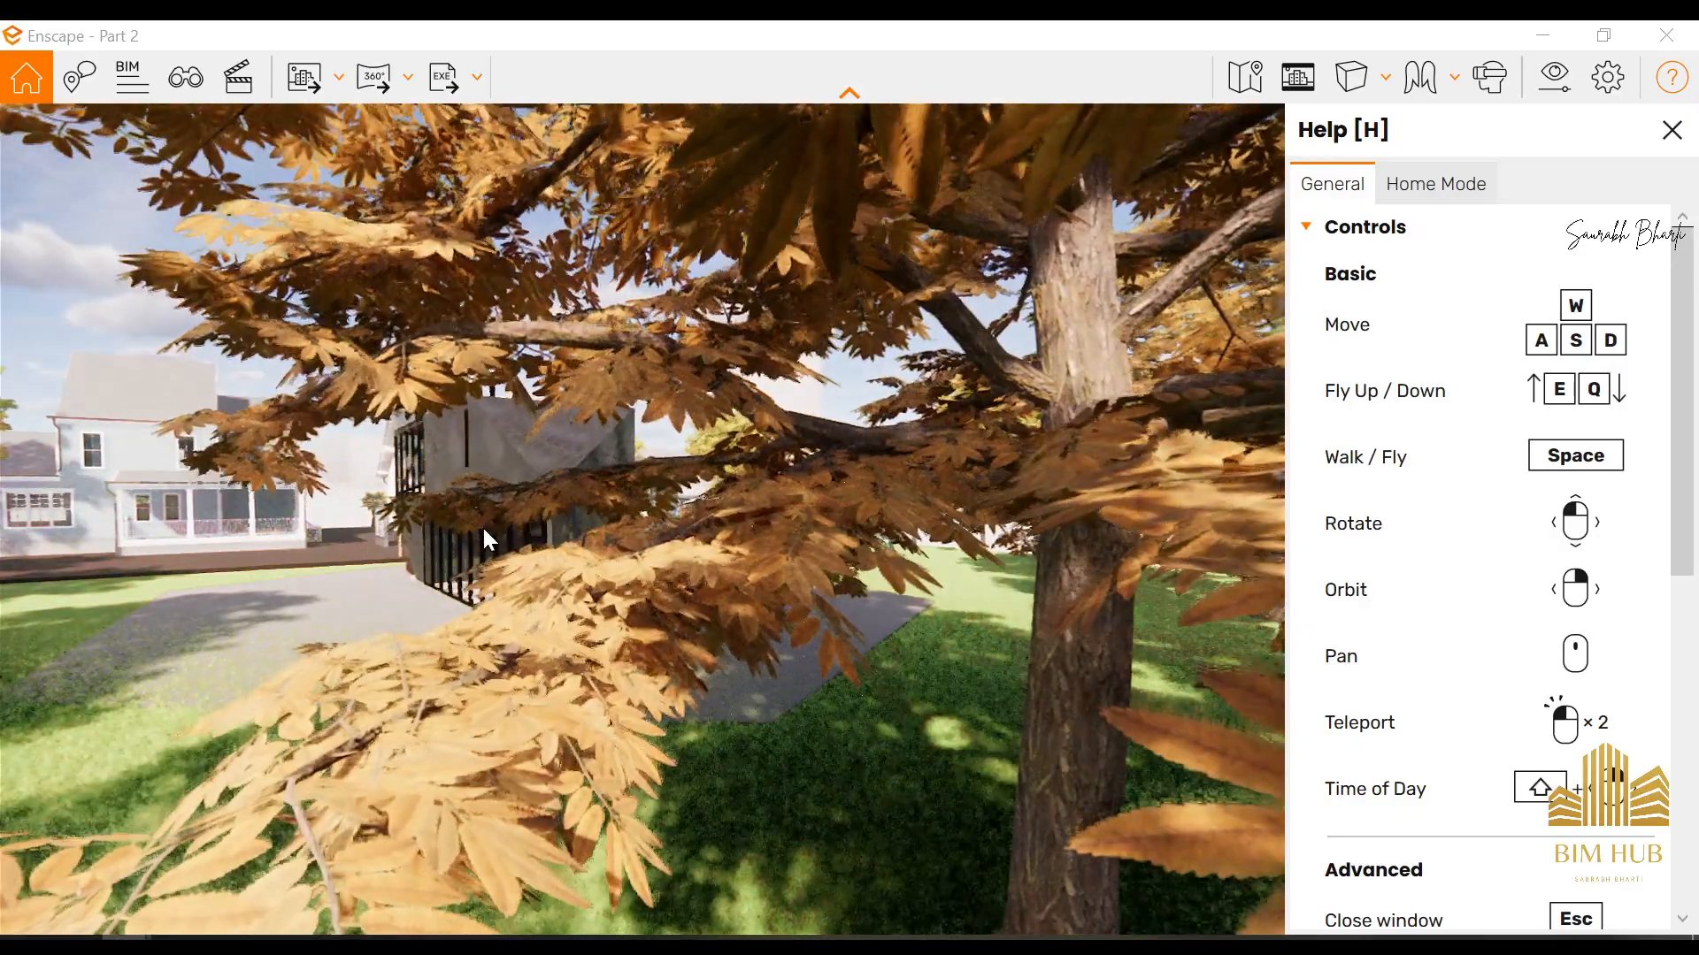
right_drag(482, 524, 533, 434)
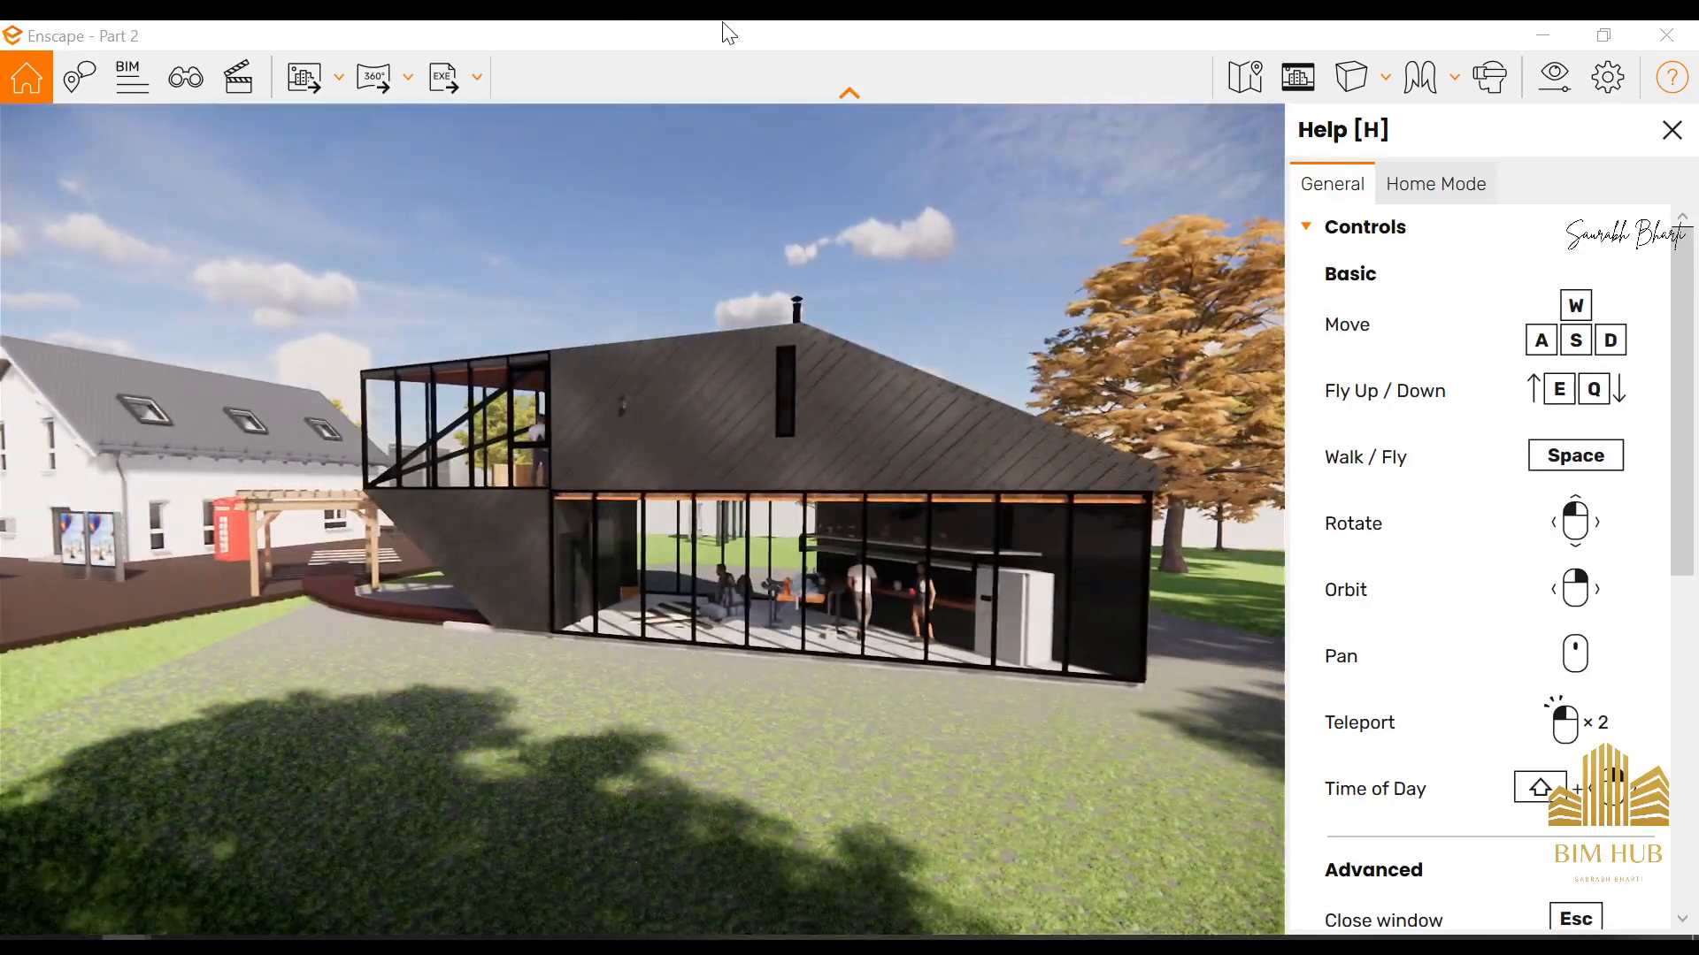
Reduce the Enscape window again and place the reference photo CA_PREB_2DM_107.jpg beside the render
double_click(720, 31)
drag(1366, 287, 1252, 21)
double_click(1185, 32)
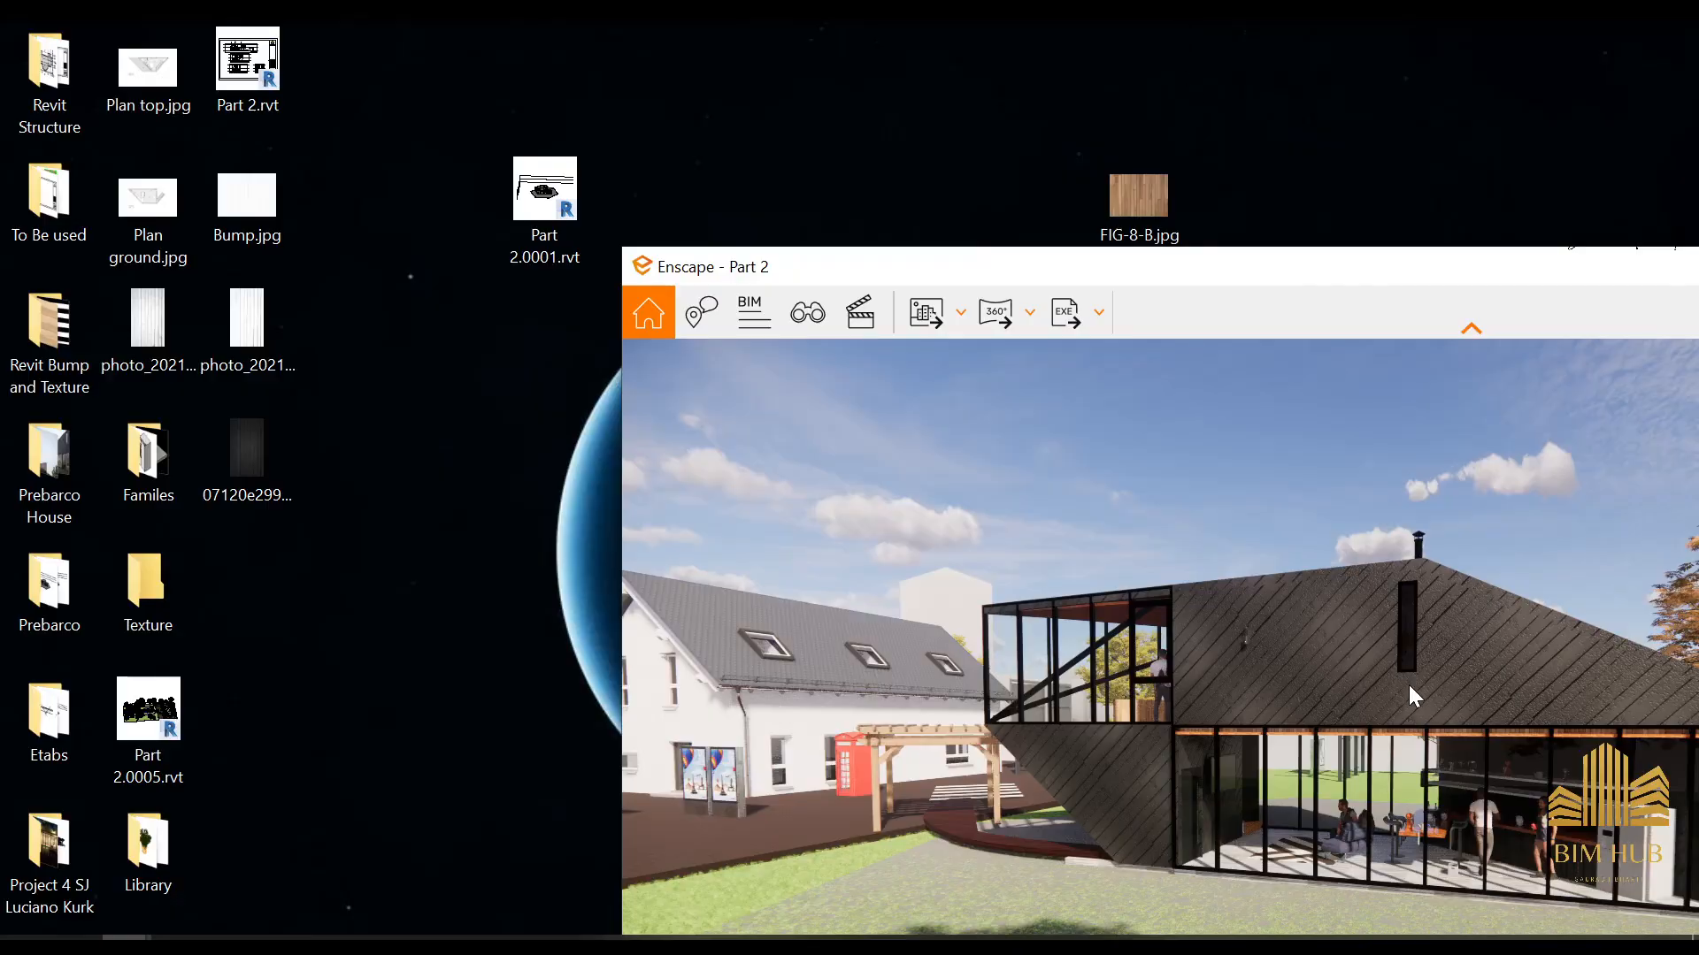
scroll(1409, 685, down, 5)
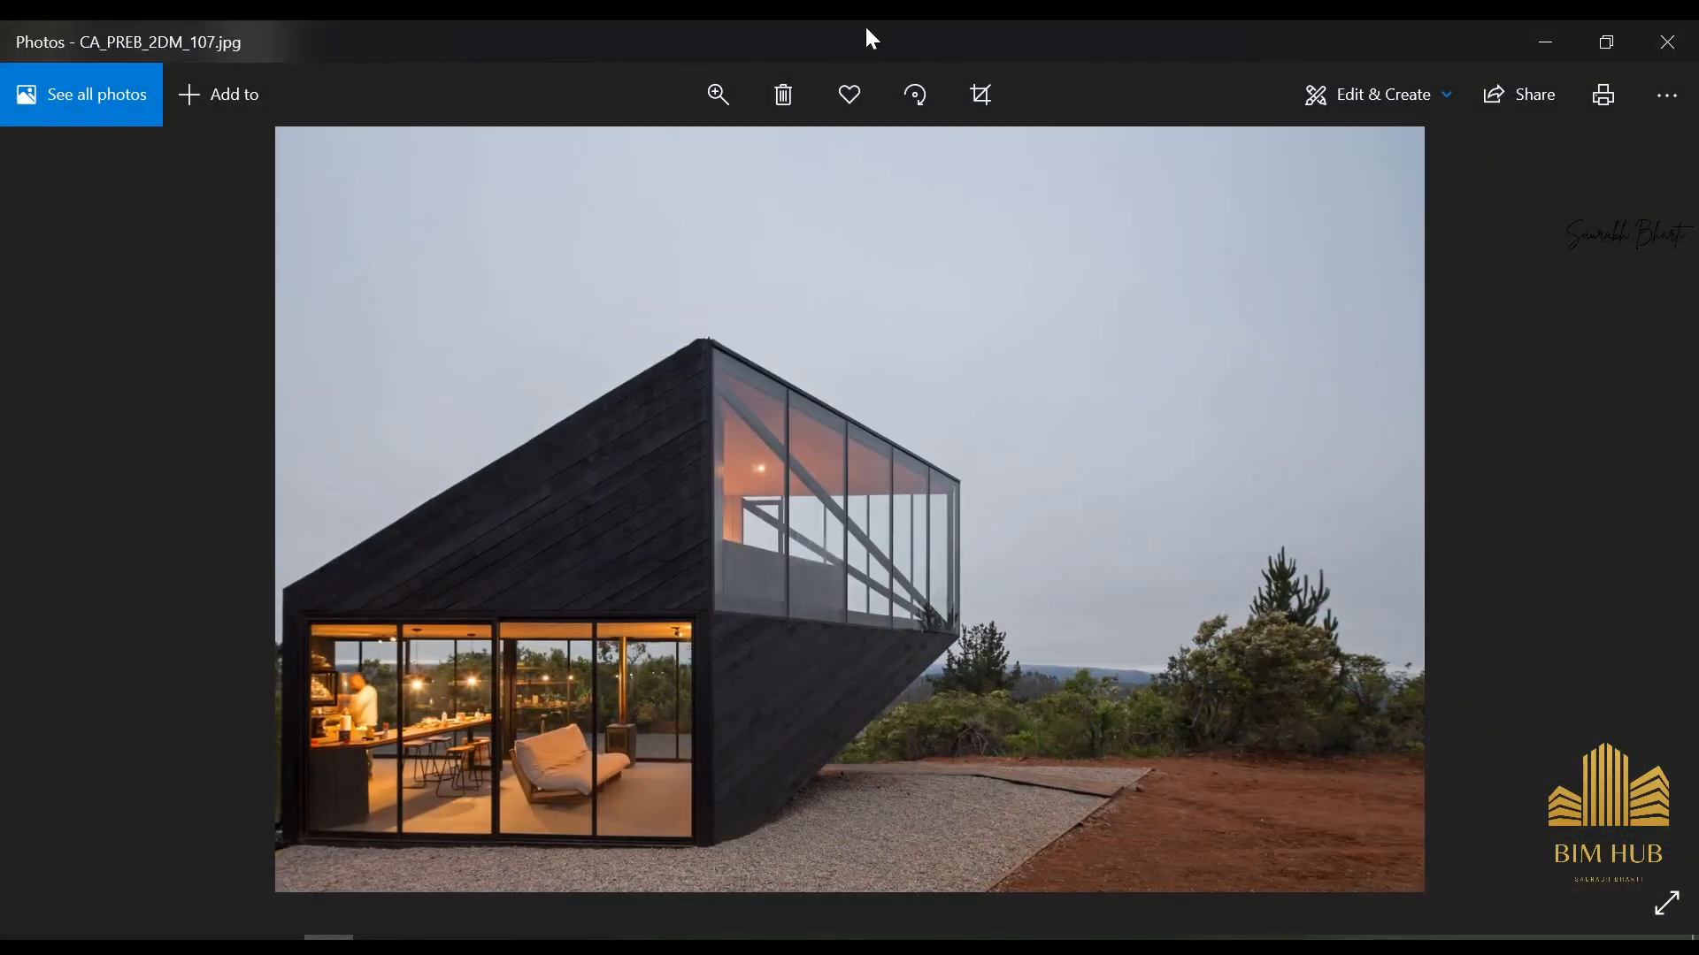
double_click(872, 39)
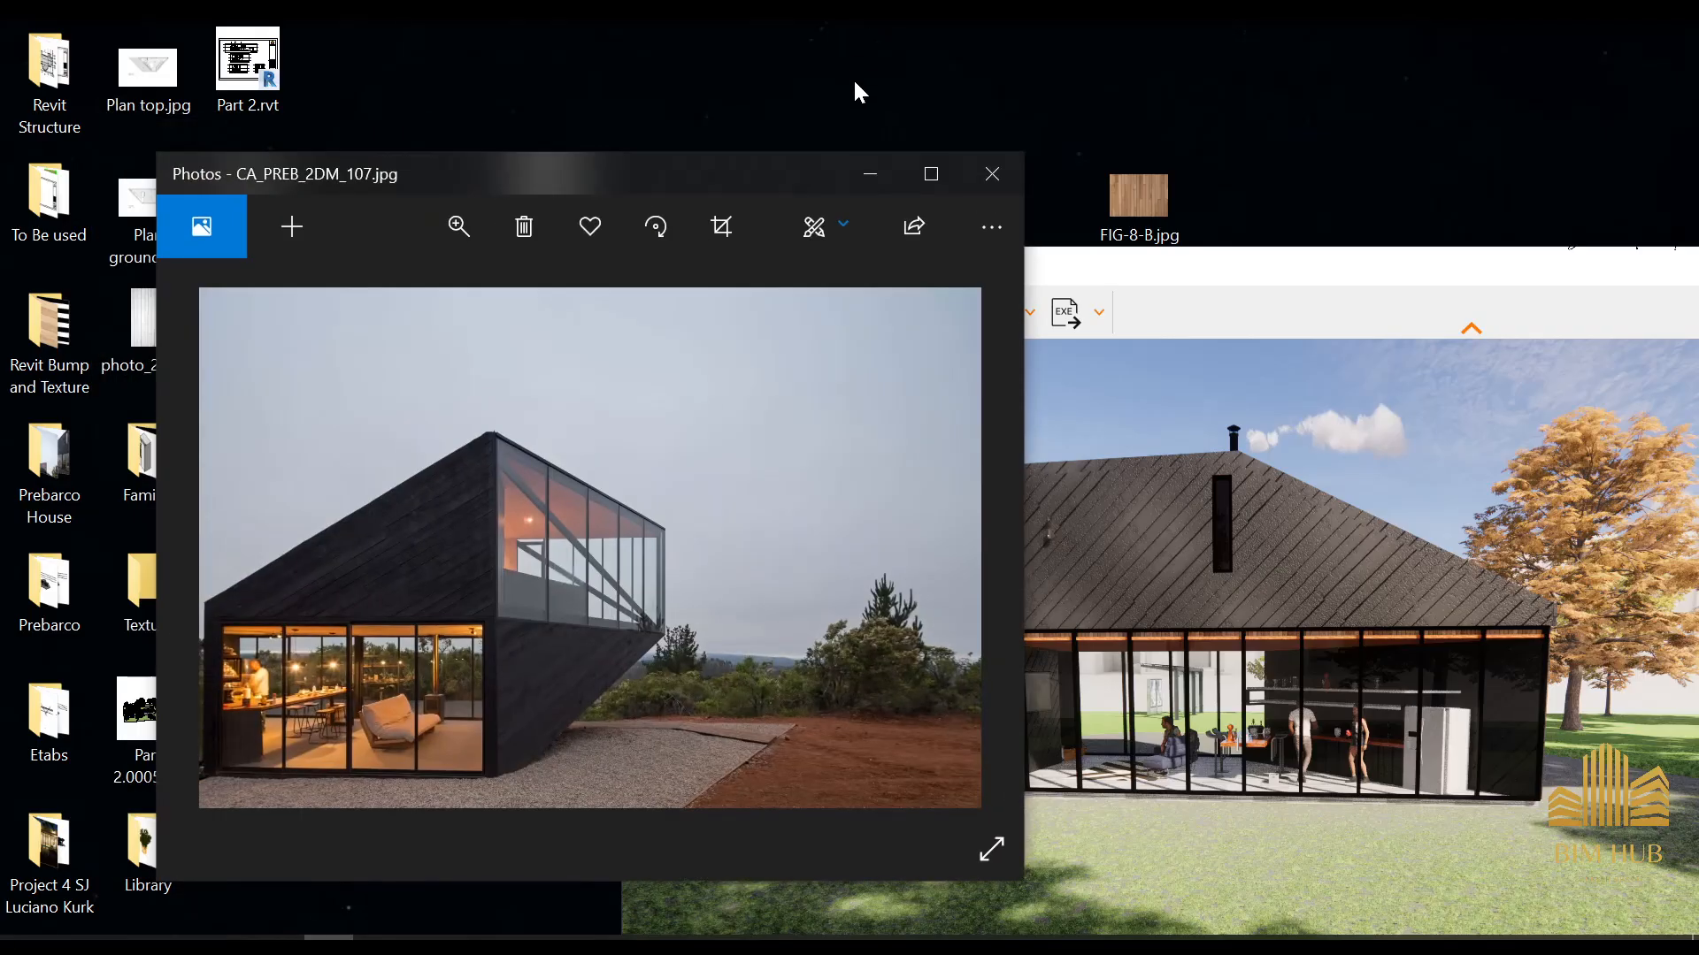
drag(747, 177, 506, 273)
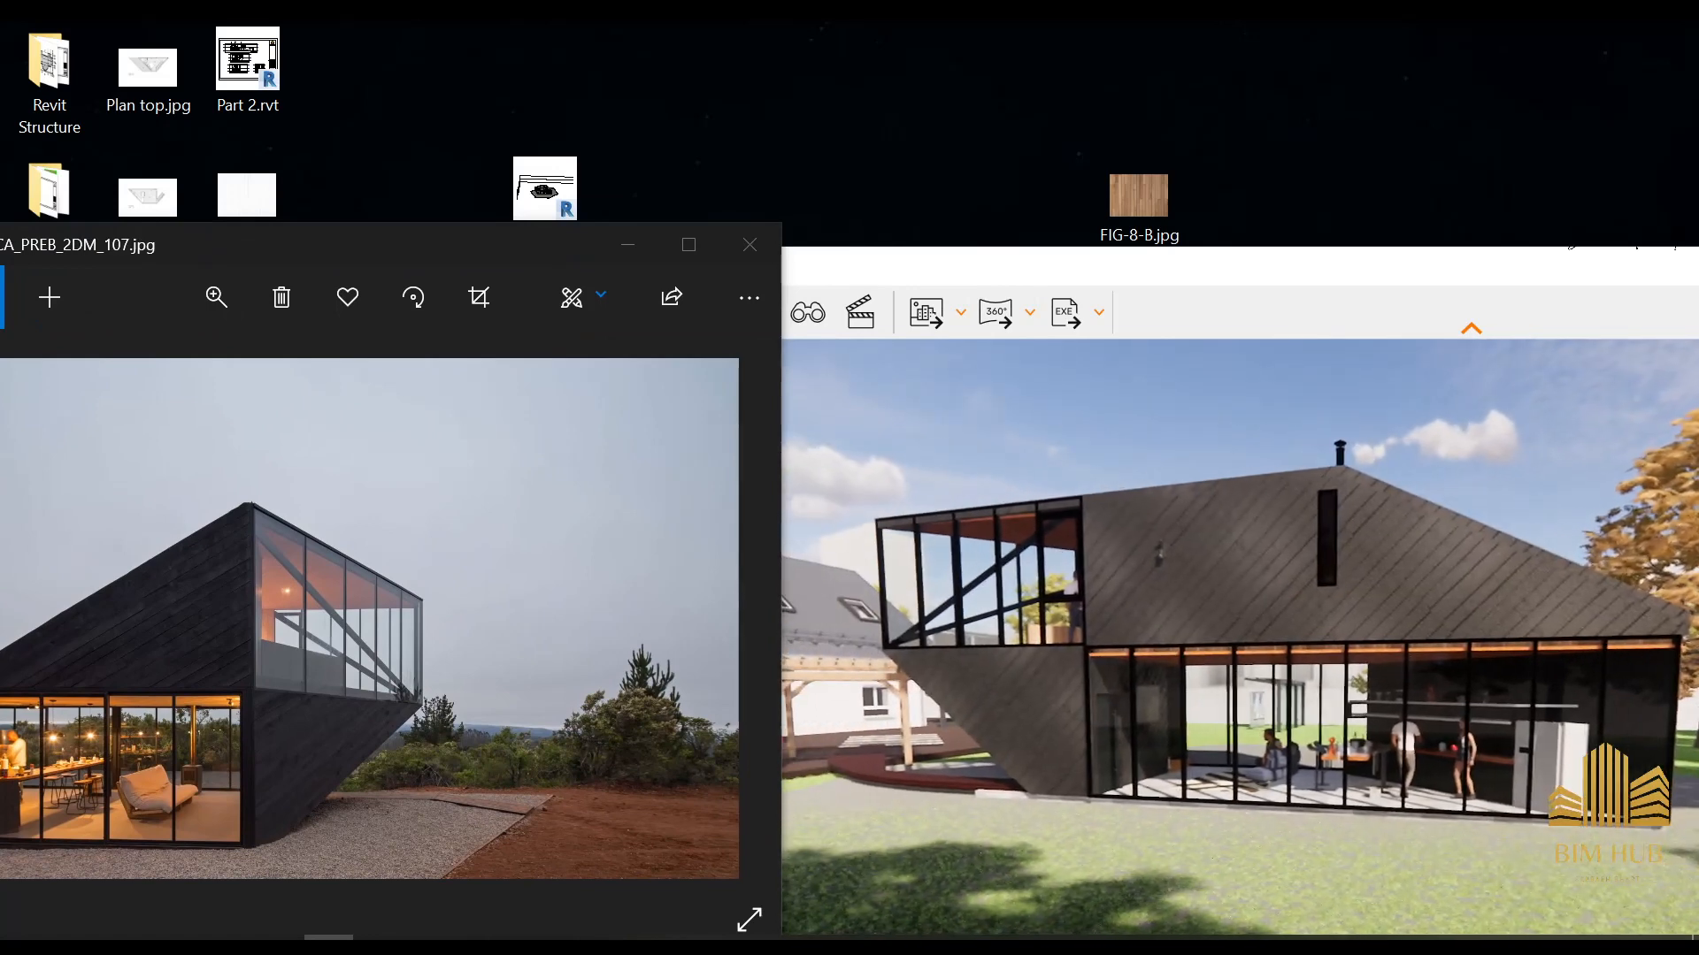
Page through the reference photos to the exterior shot CA_PREB_2DM_109.jpg and the kitchen shot CA_PREB_2DM_122.jpg
scroll(355, 664, down, 1)
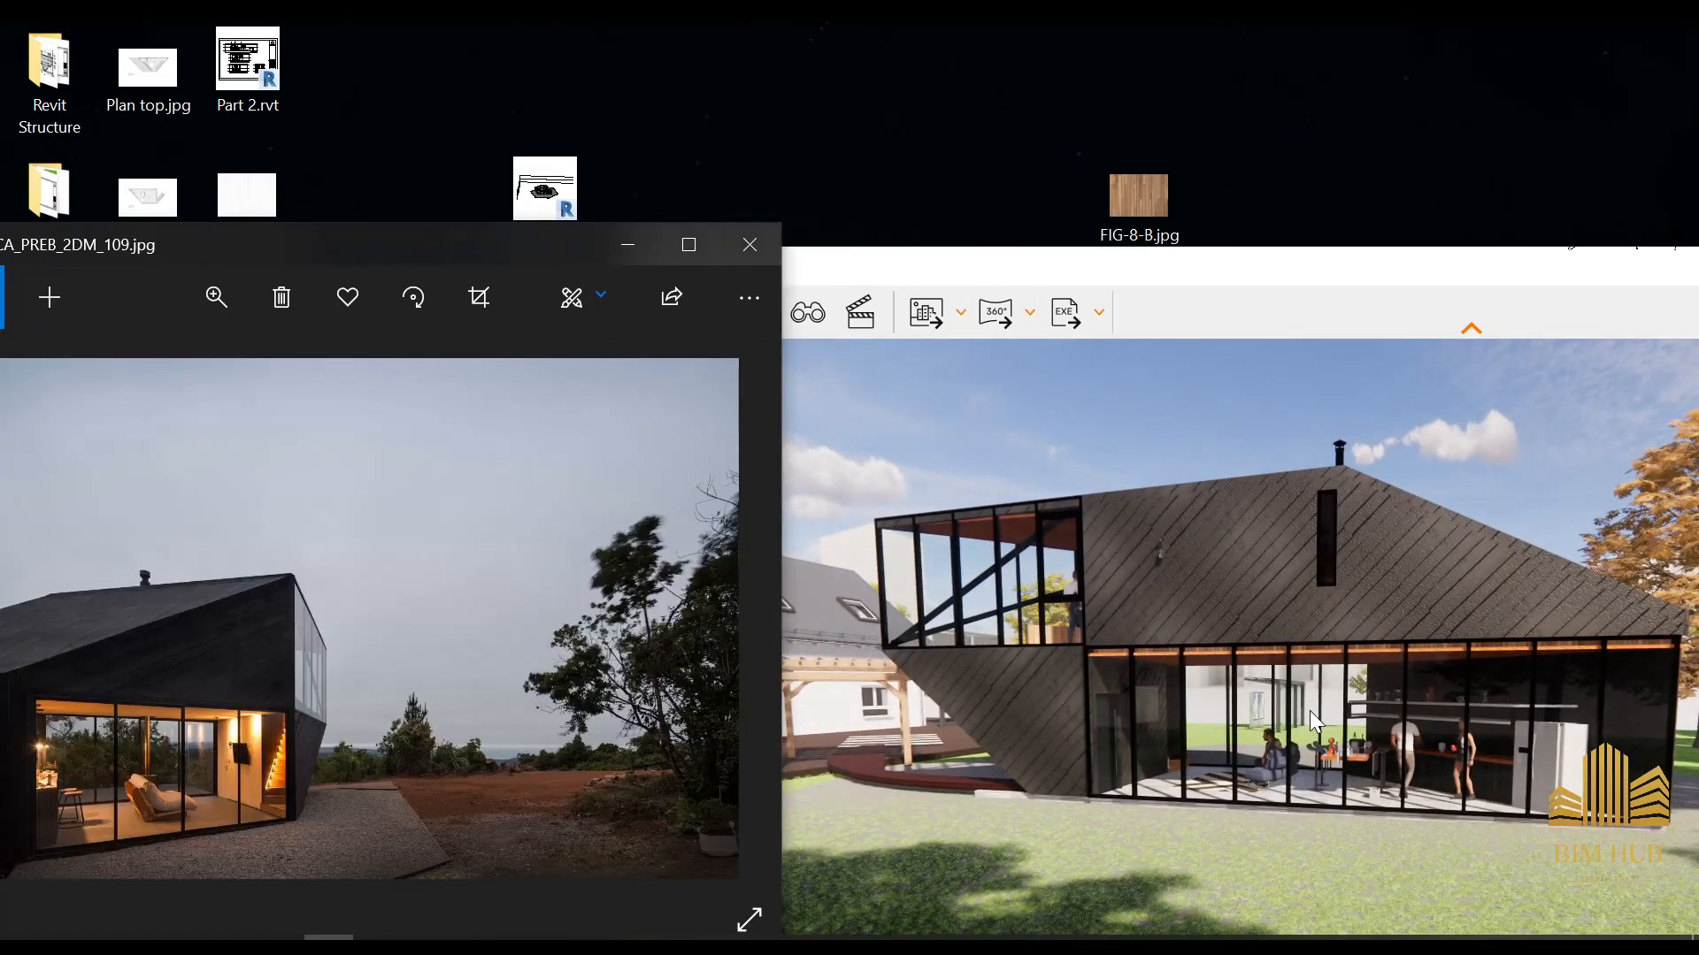
key(Right)
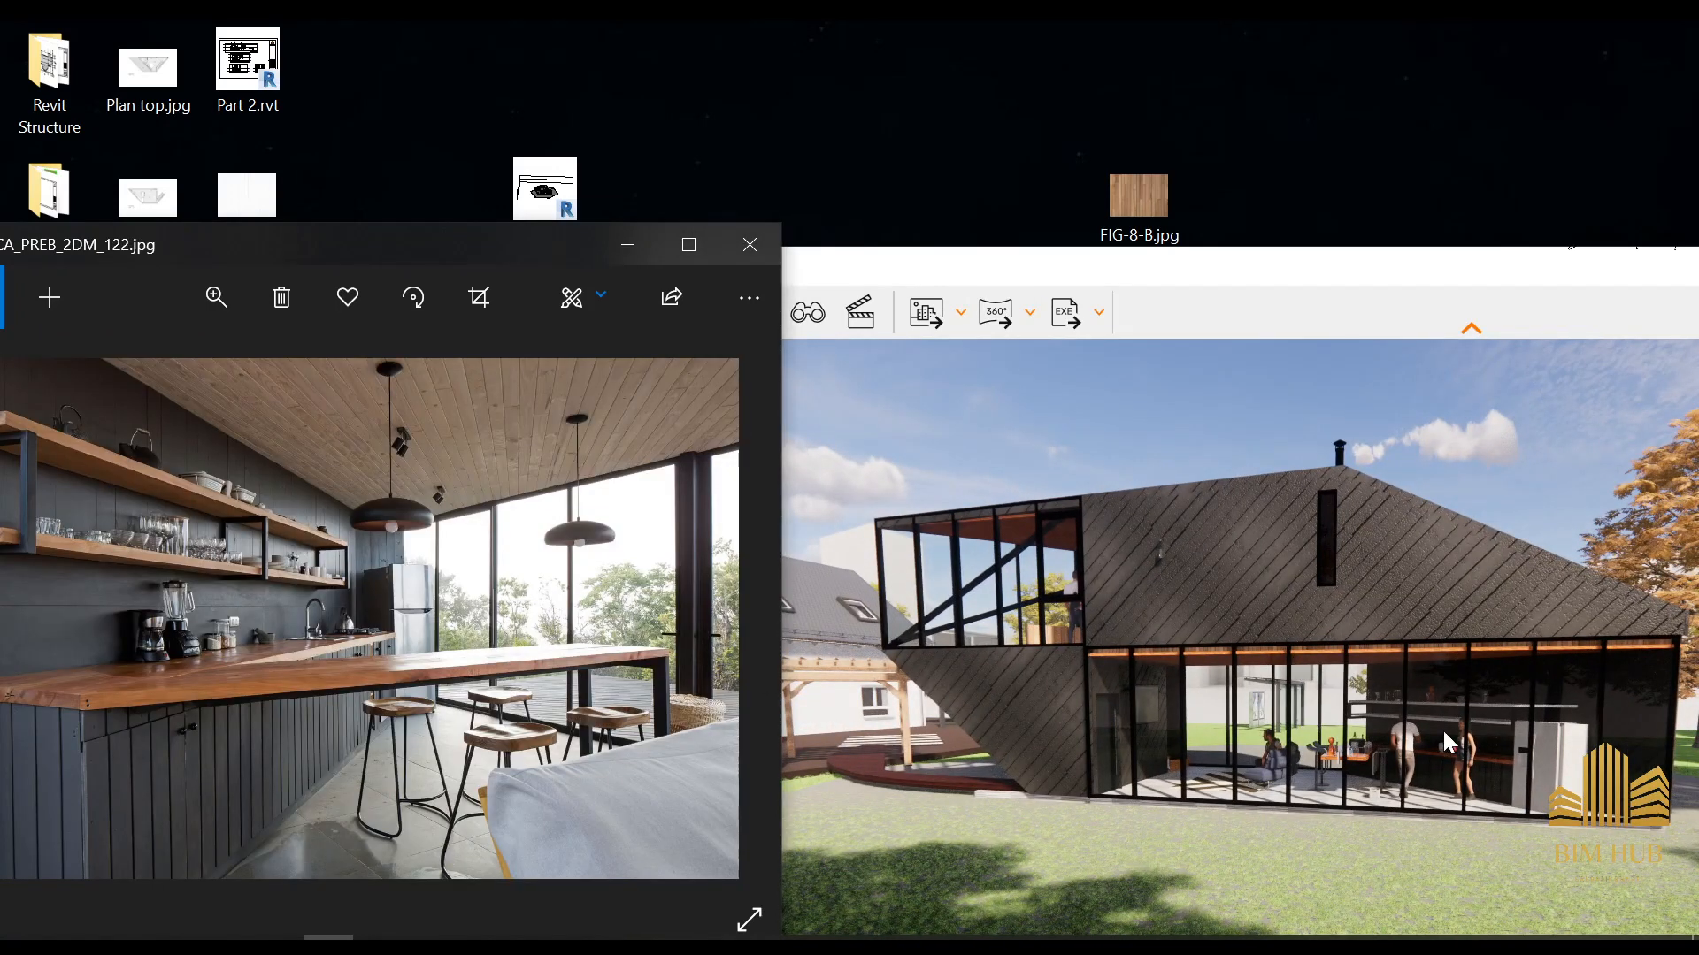
scroll(202, 656, down, 4)
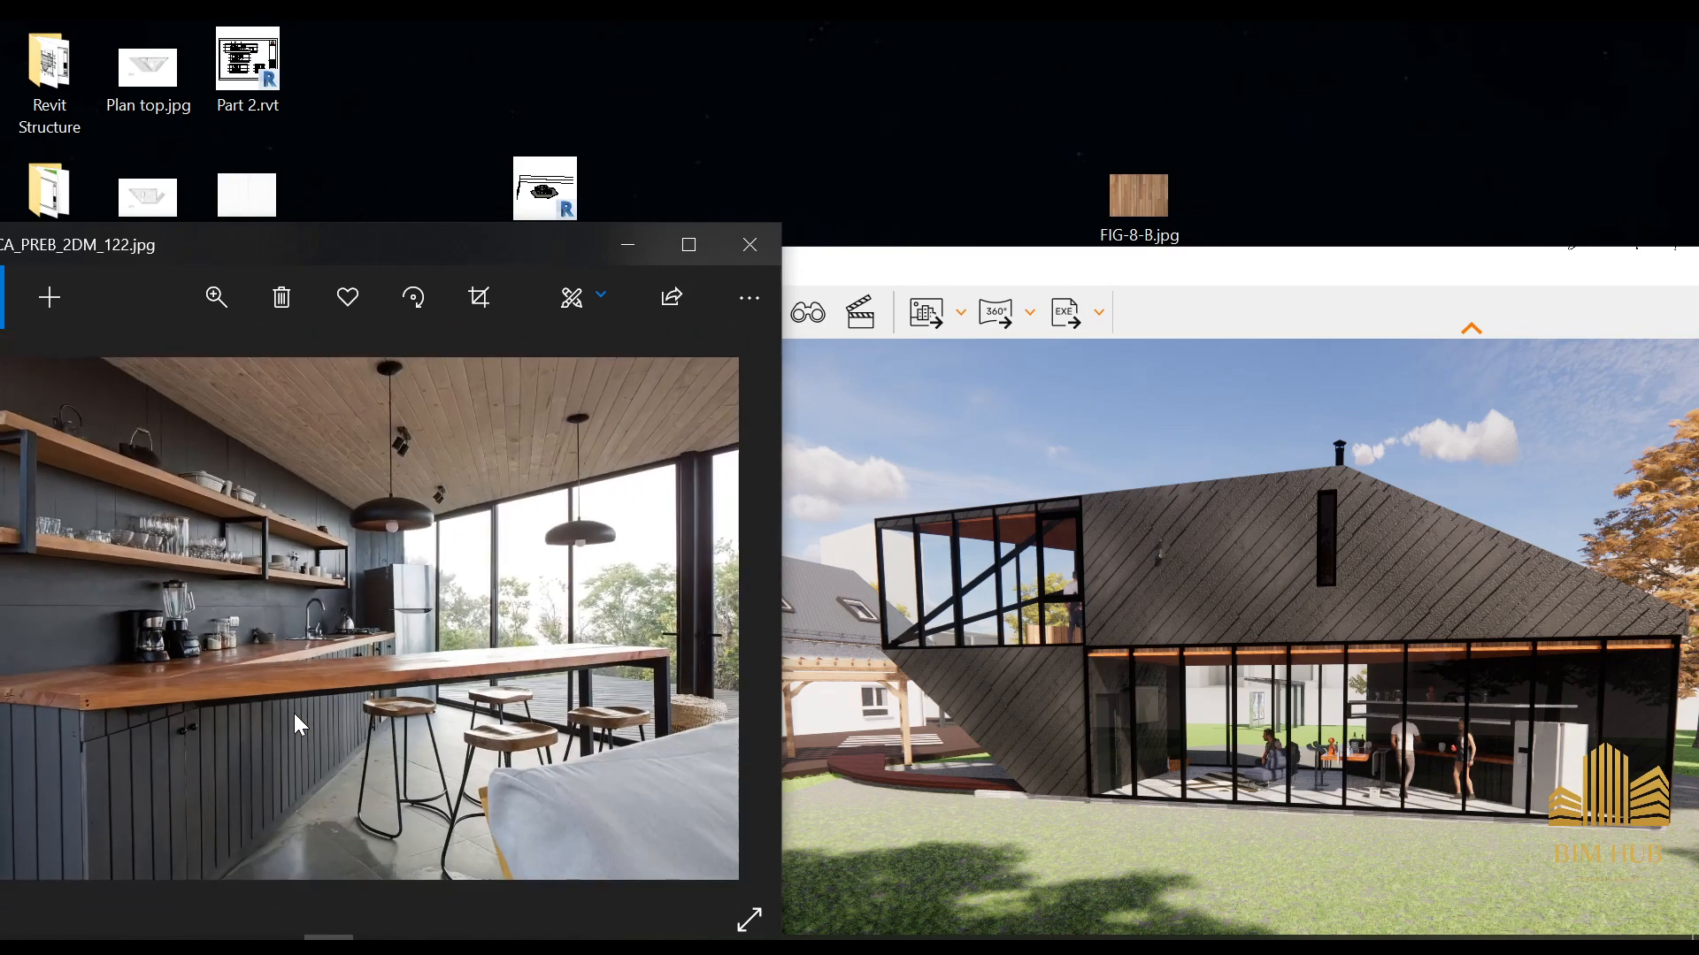
Fly around the house in Enscape past the pergola to the corner with the glazed living area and upper terrace
mouse_move(1210, 759)
mouse_down()
mouse_move(1279, 778)
mouse_move(1221, 770)
mouse_up()
key(w)
key(s)
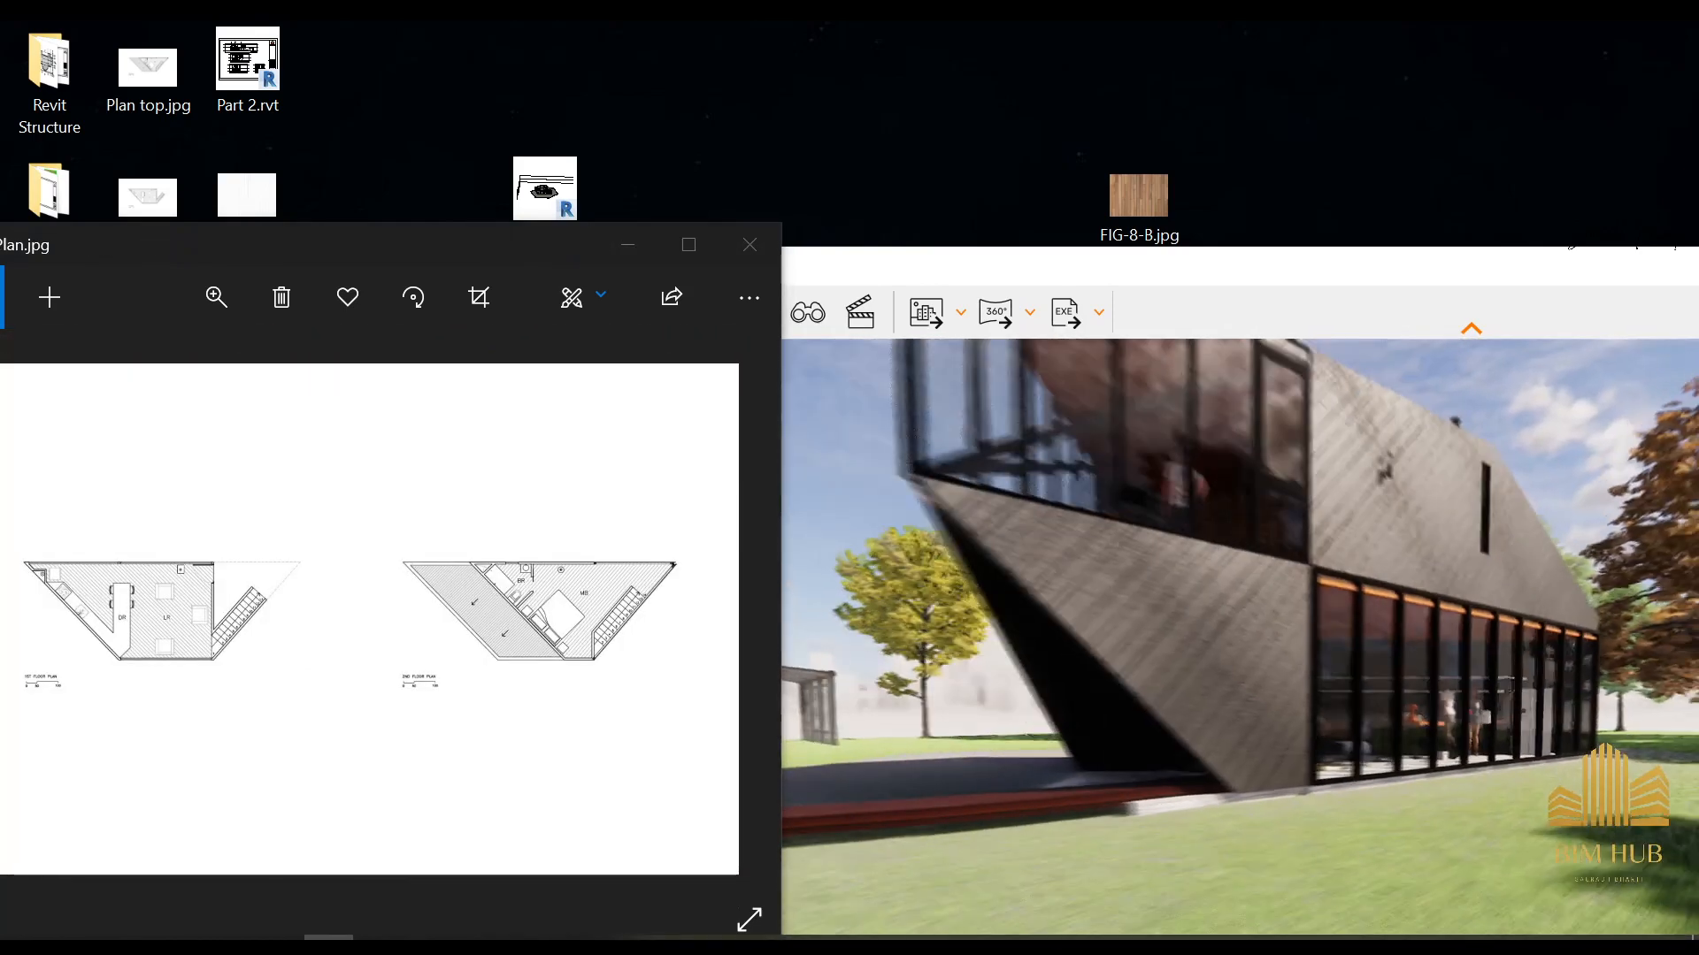
key(a)
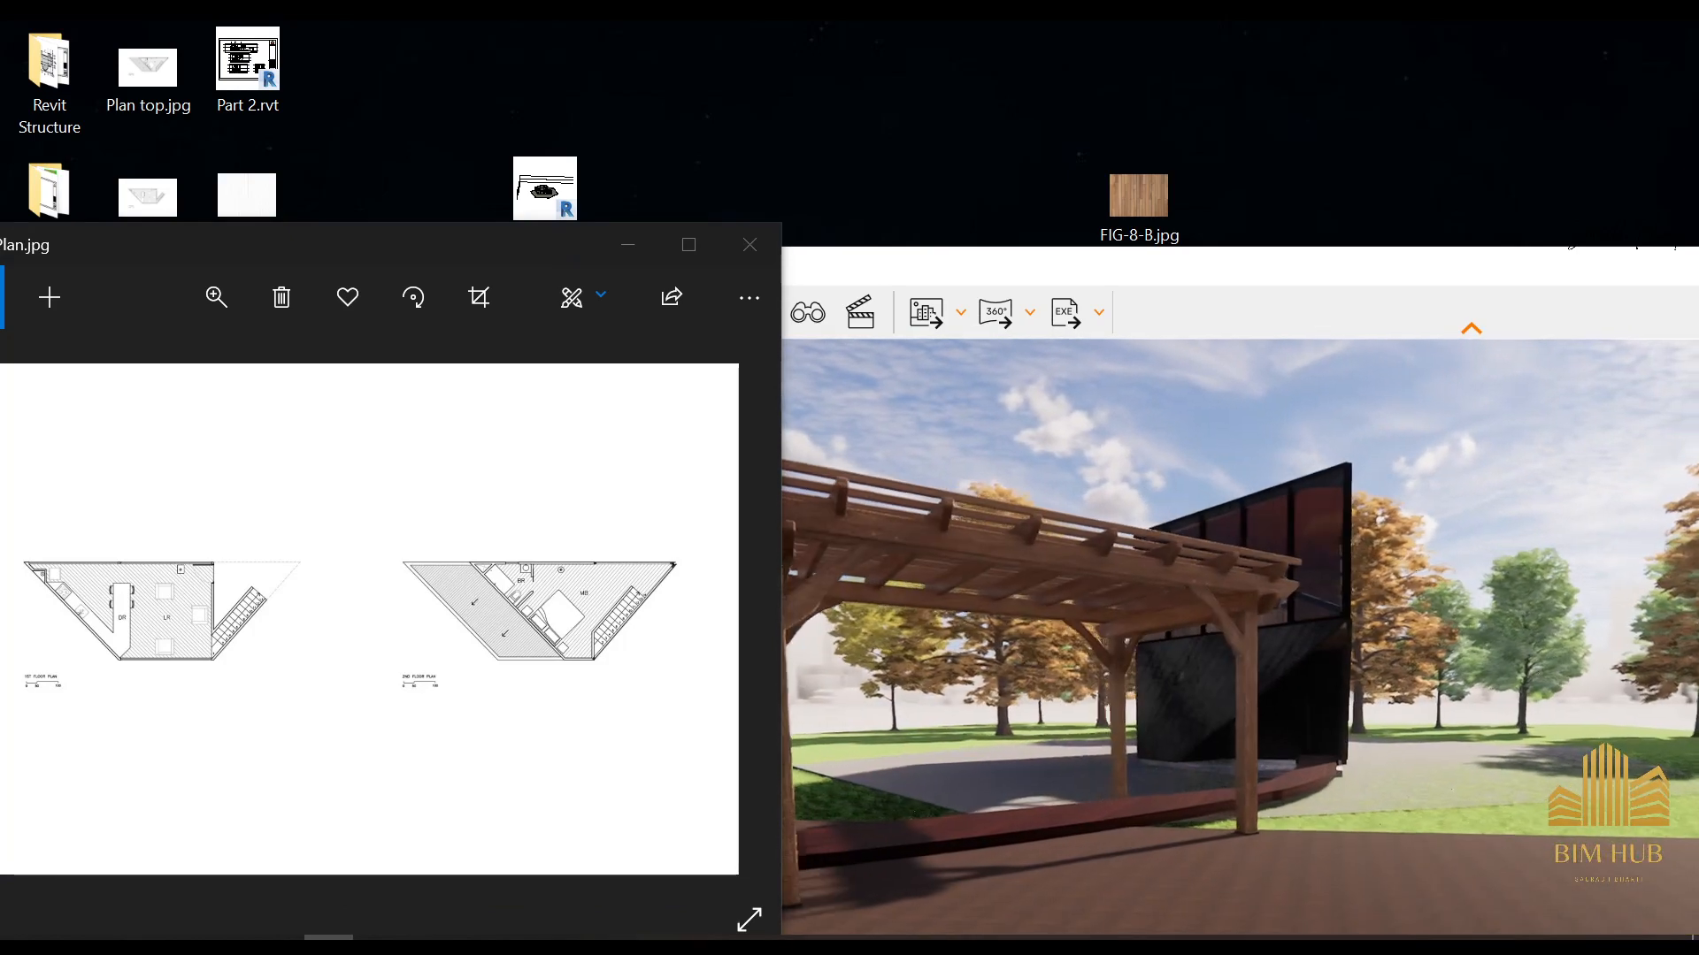
key(a)
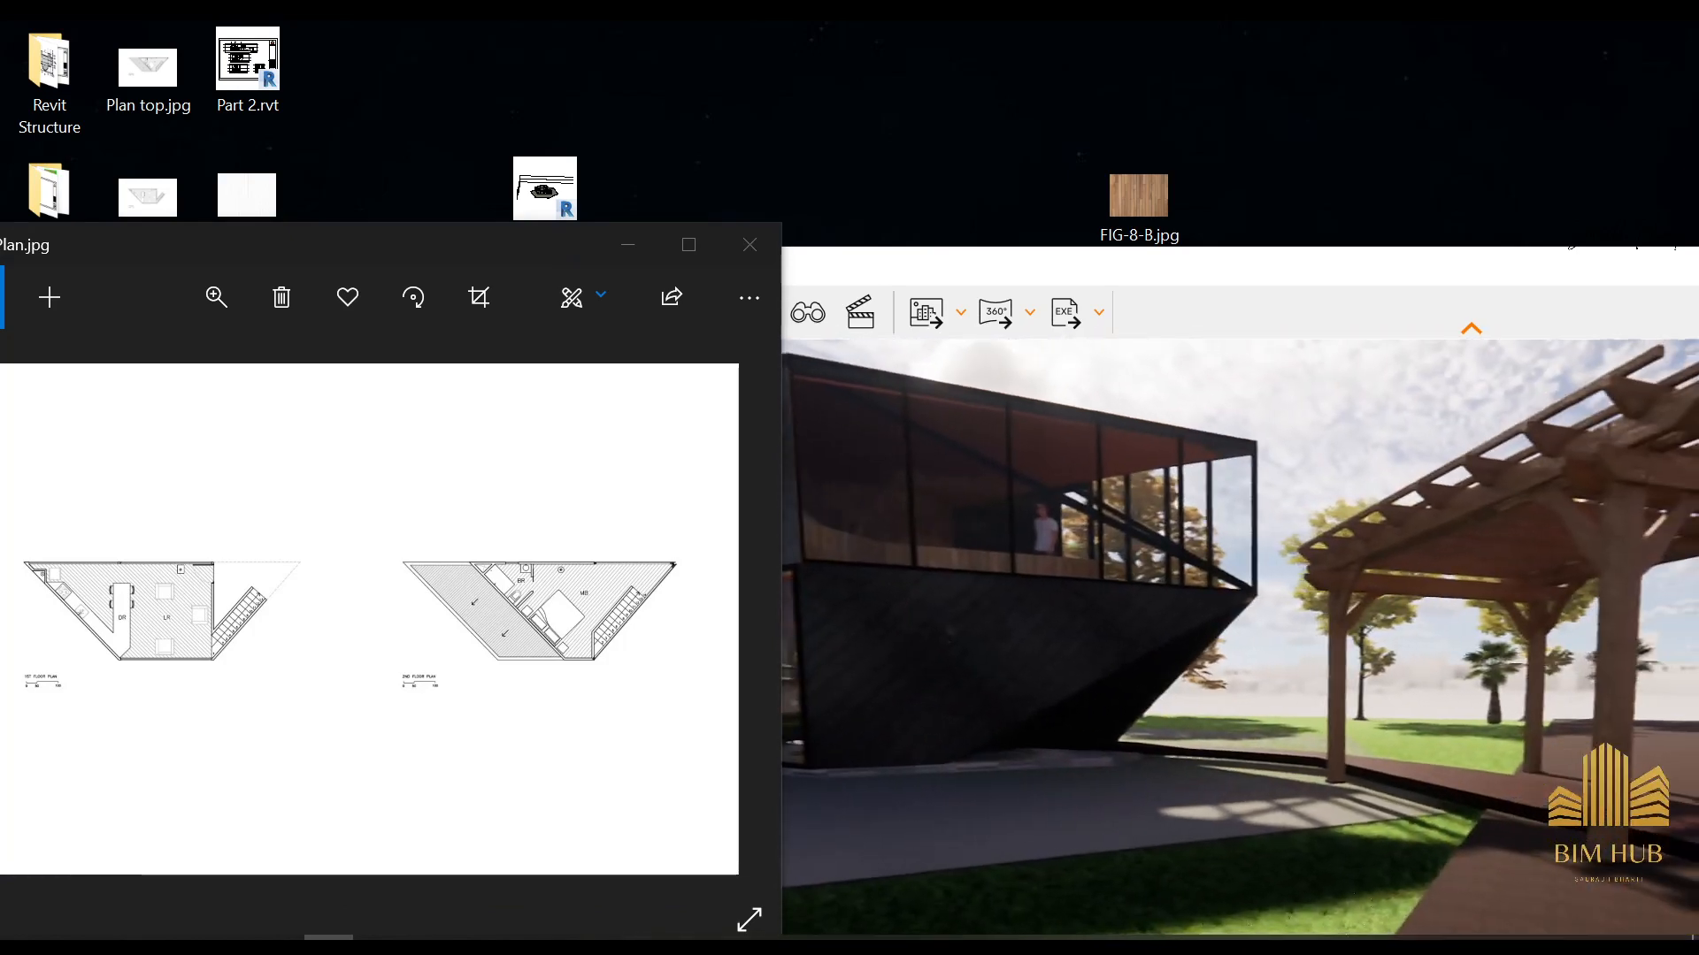
key(d)
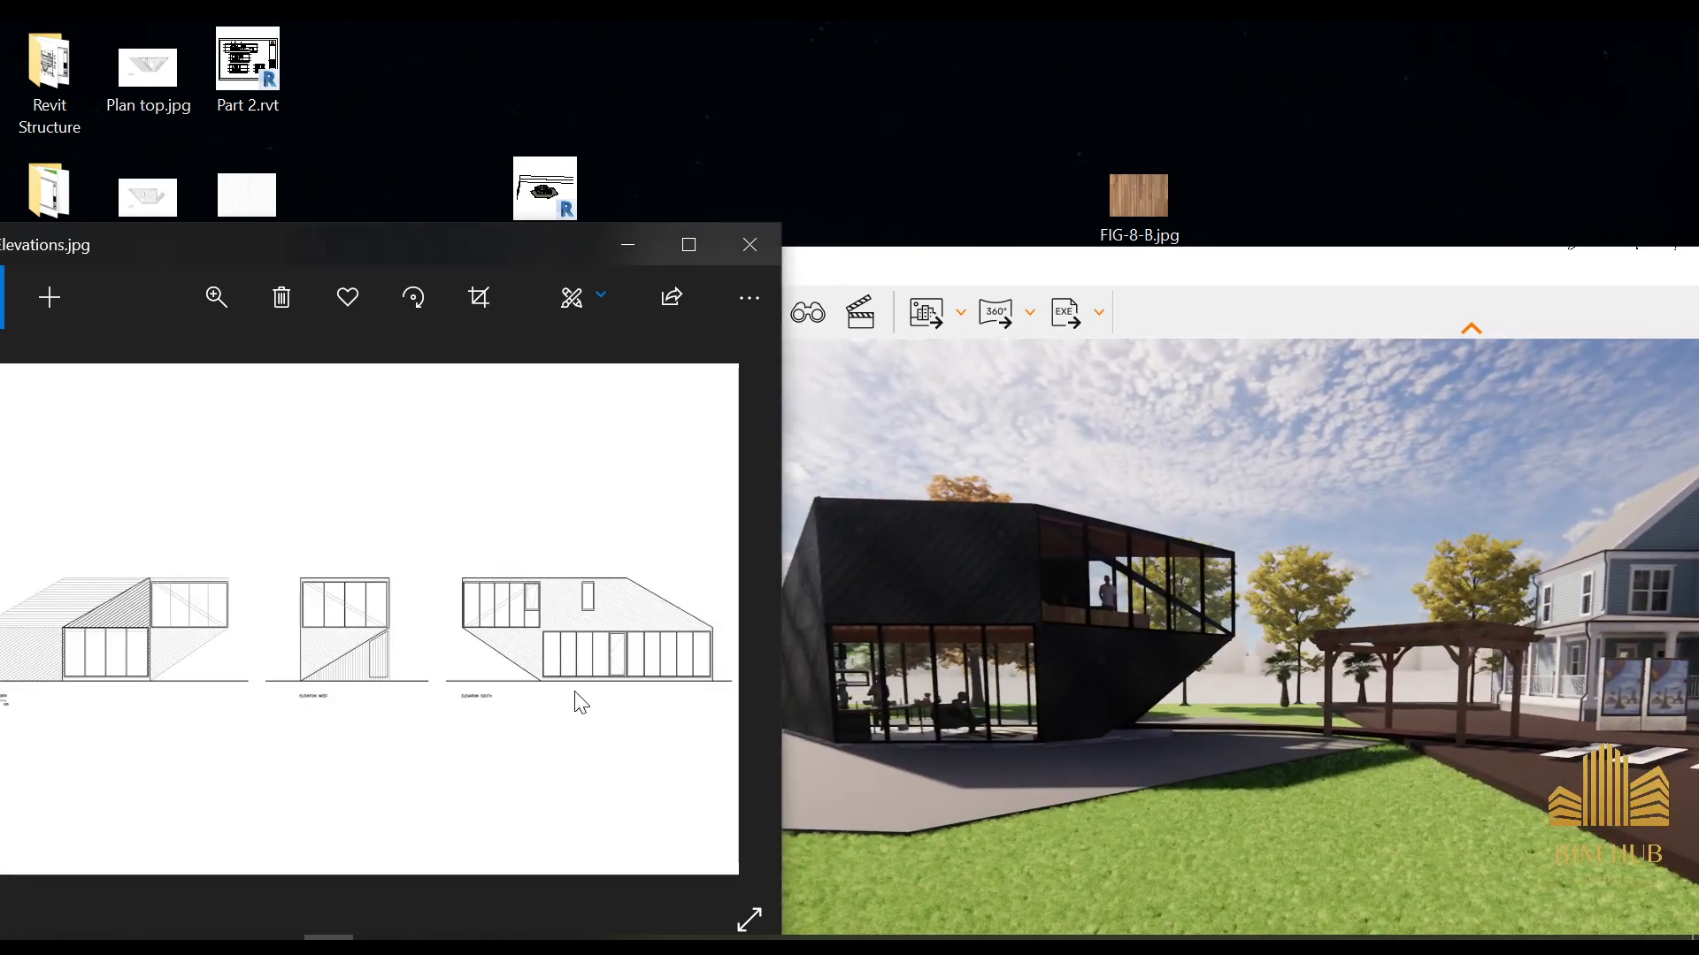
Return to the reference photo CA_PREB_2DM_107.jpg and bring Enscape closer to the same cantilevered corner for comparison
key(Right)
key(Right)
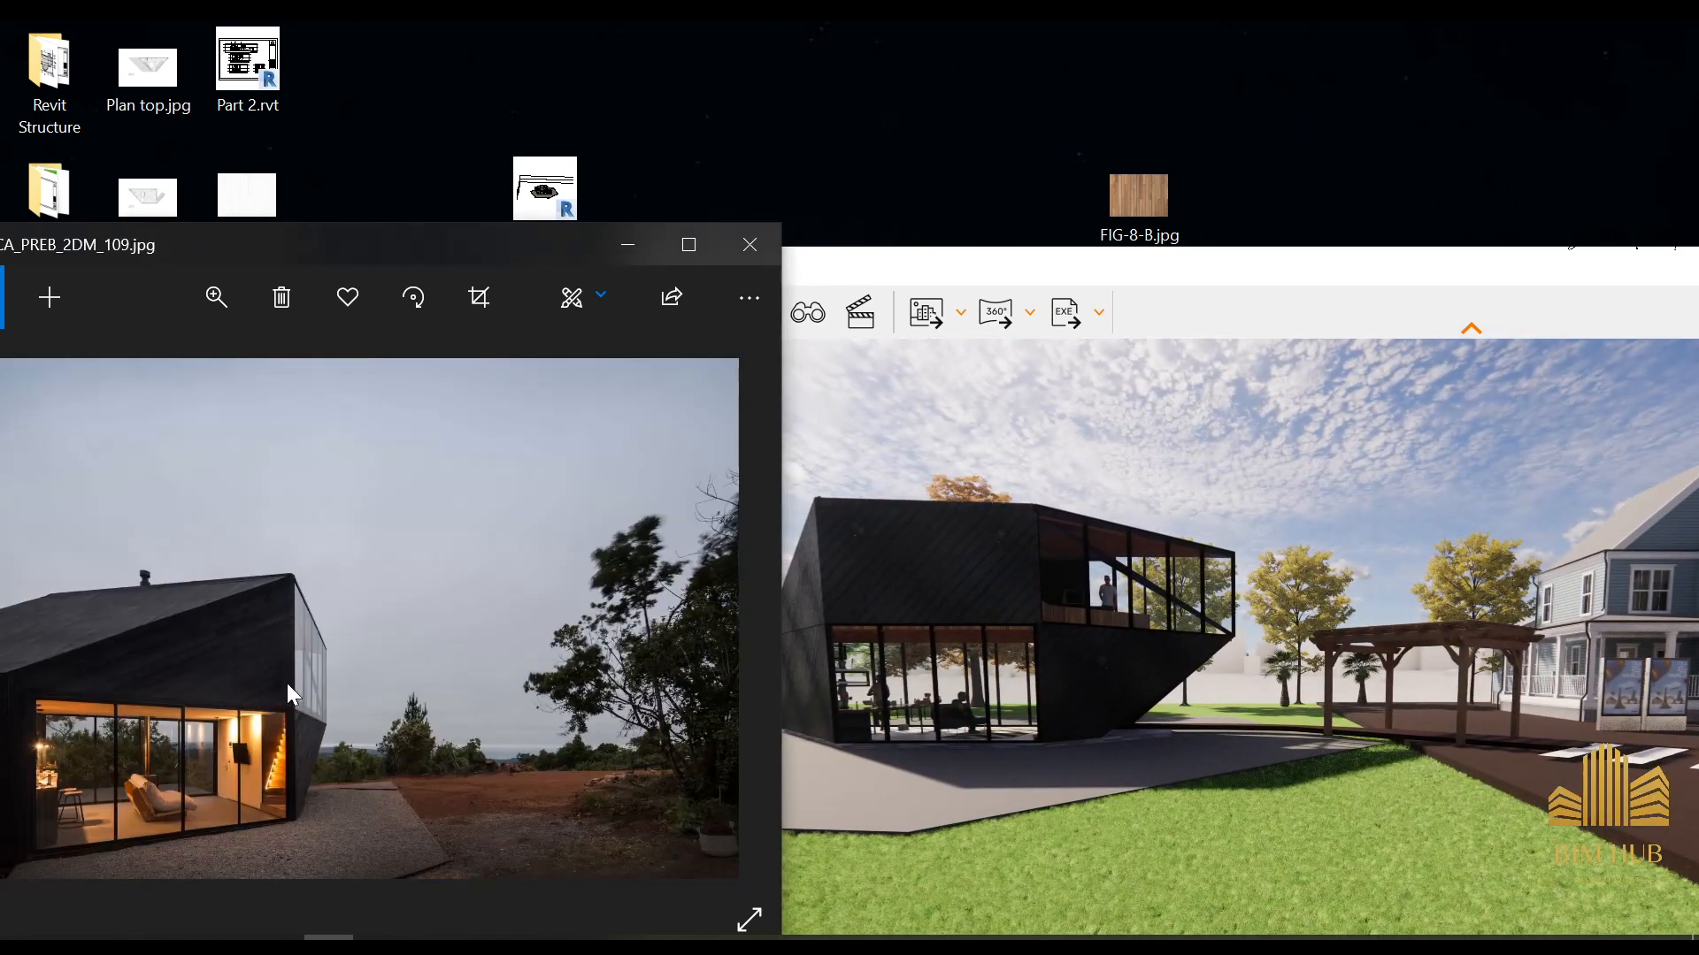
key(Right)
drag(1024, 653, 991, 653)
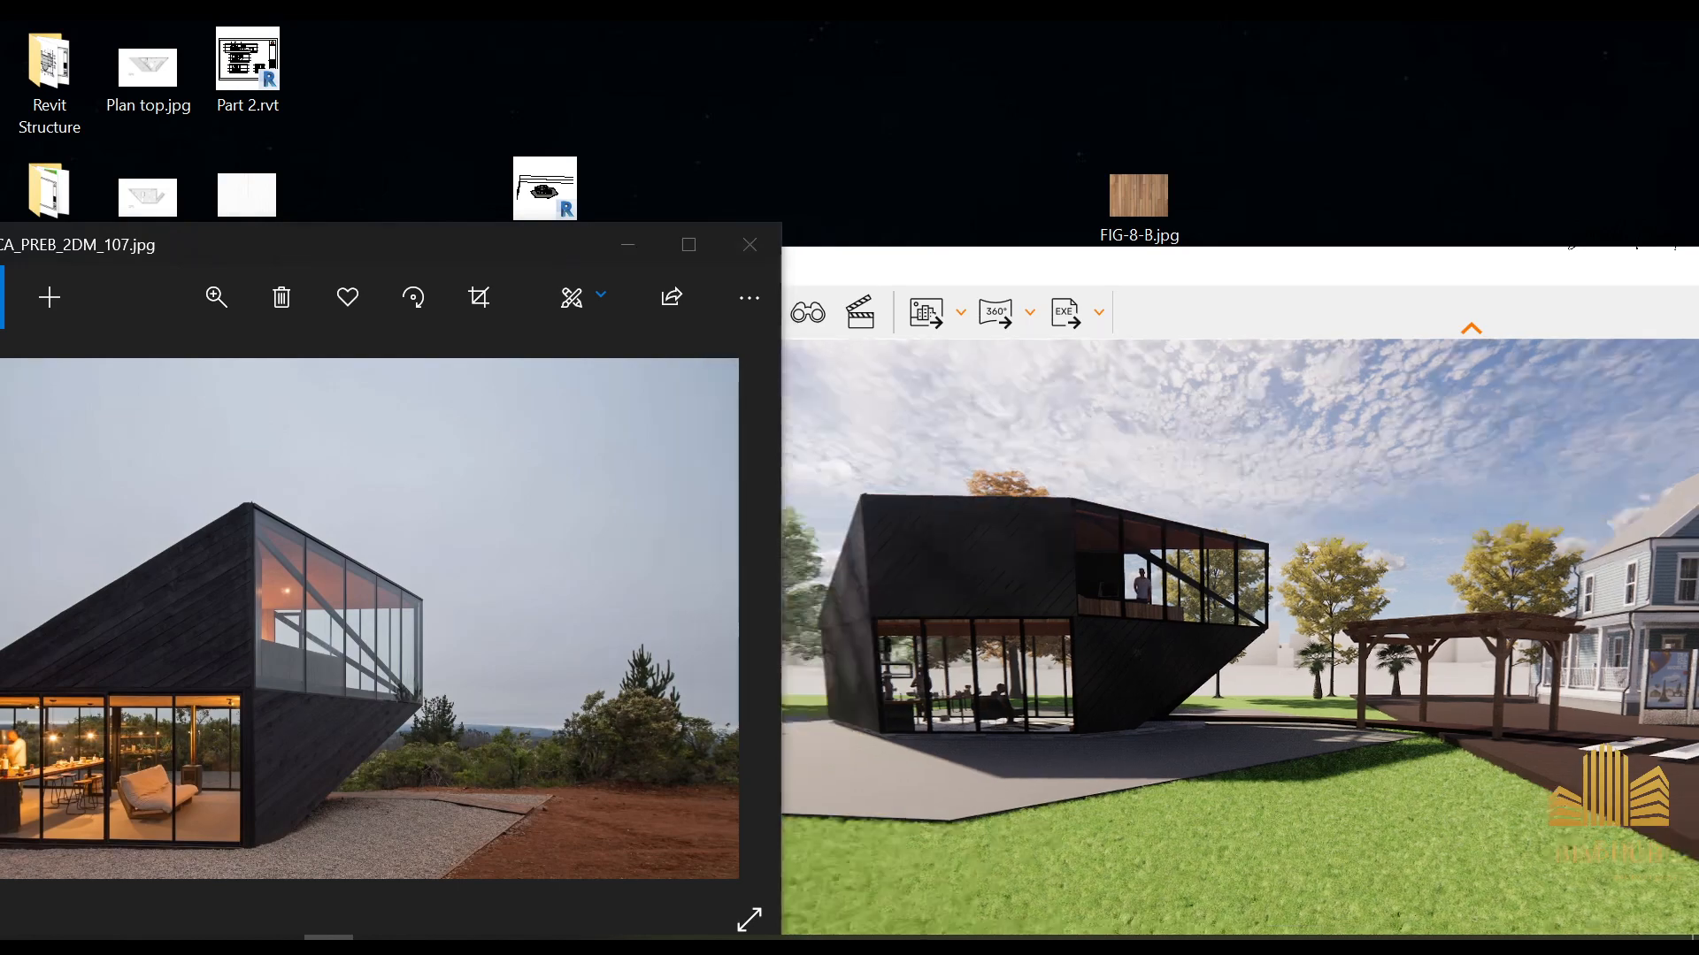
key(d)
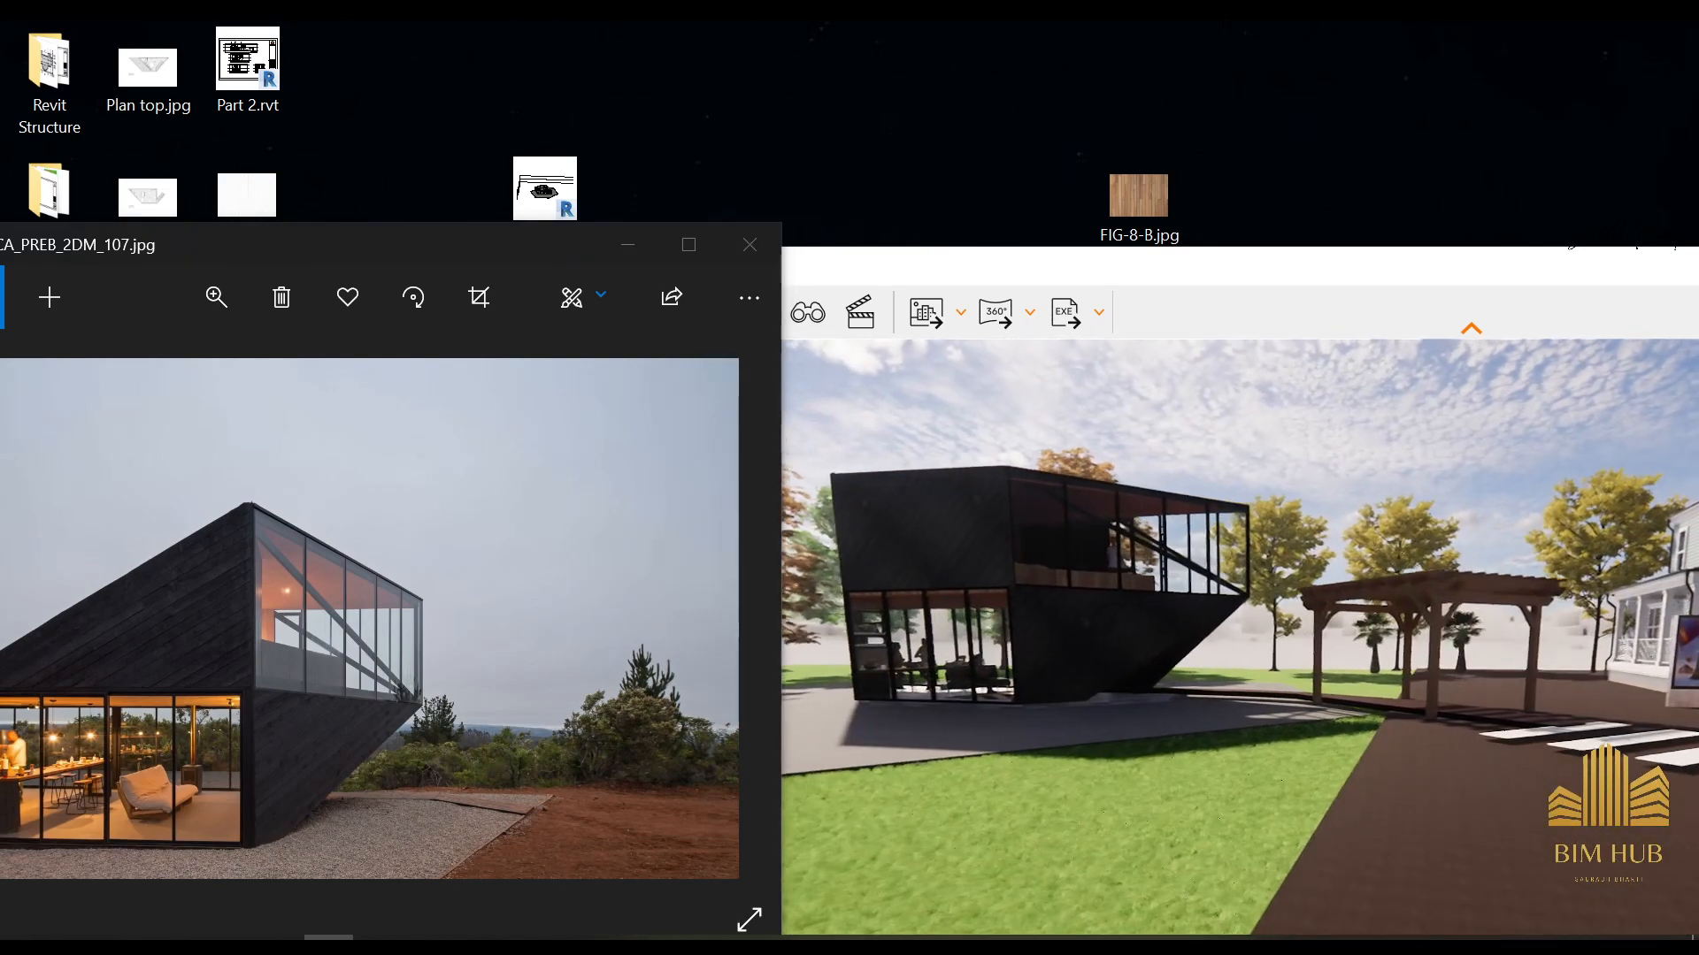
key(w)
drag(1023, 653, 871, 653)
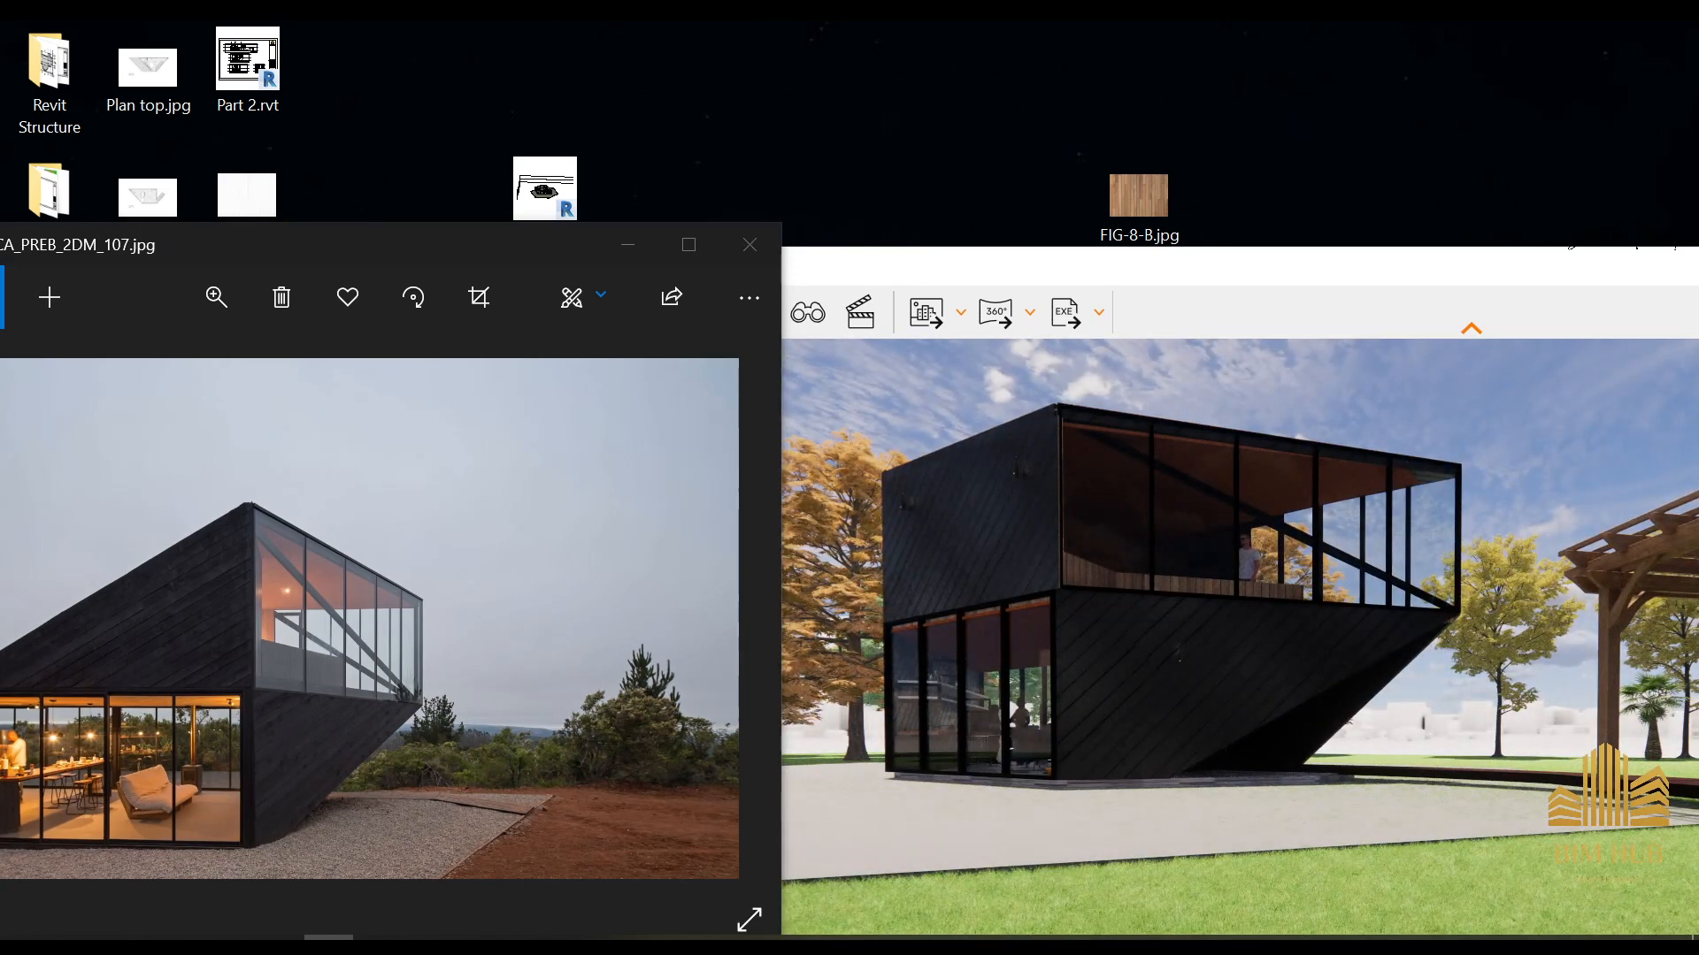
Reposition the Enscape view in front of the glazed living area to match the angle of the reference photo
drag(872, 653, 1248, 710)
key(s)
key(w)
key(s)
key(s)
key(w)
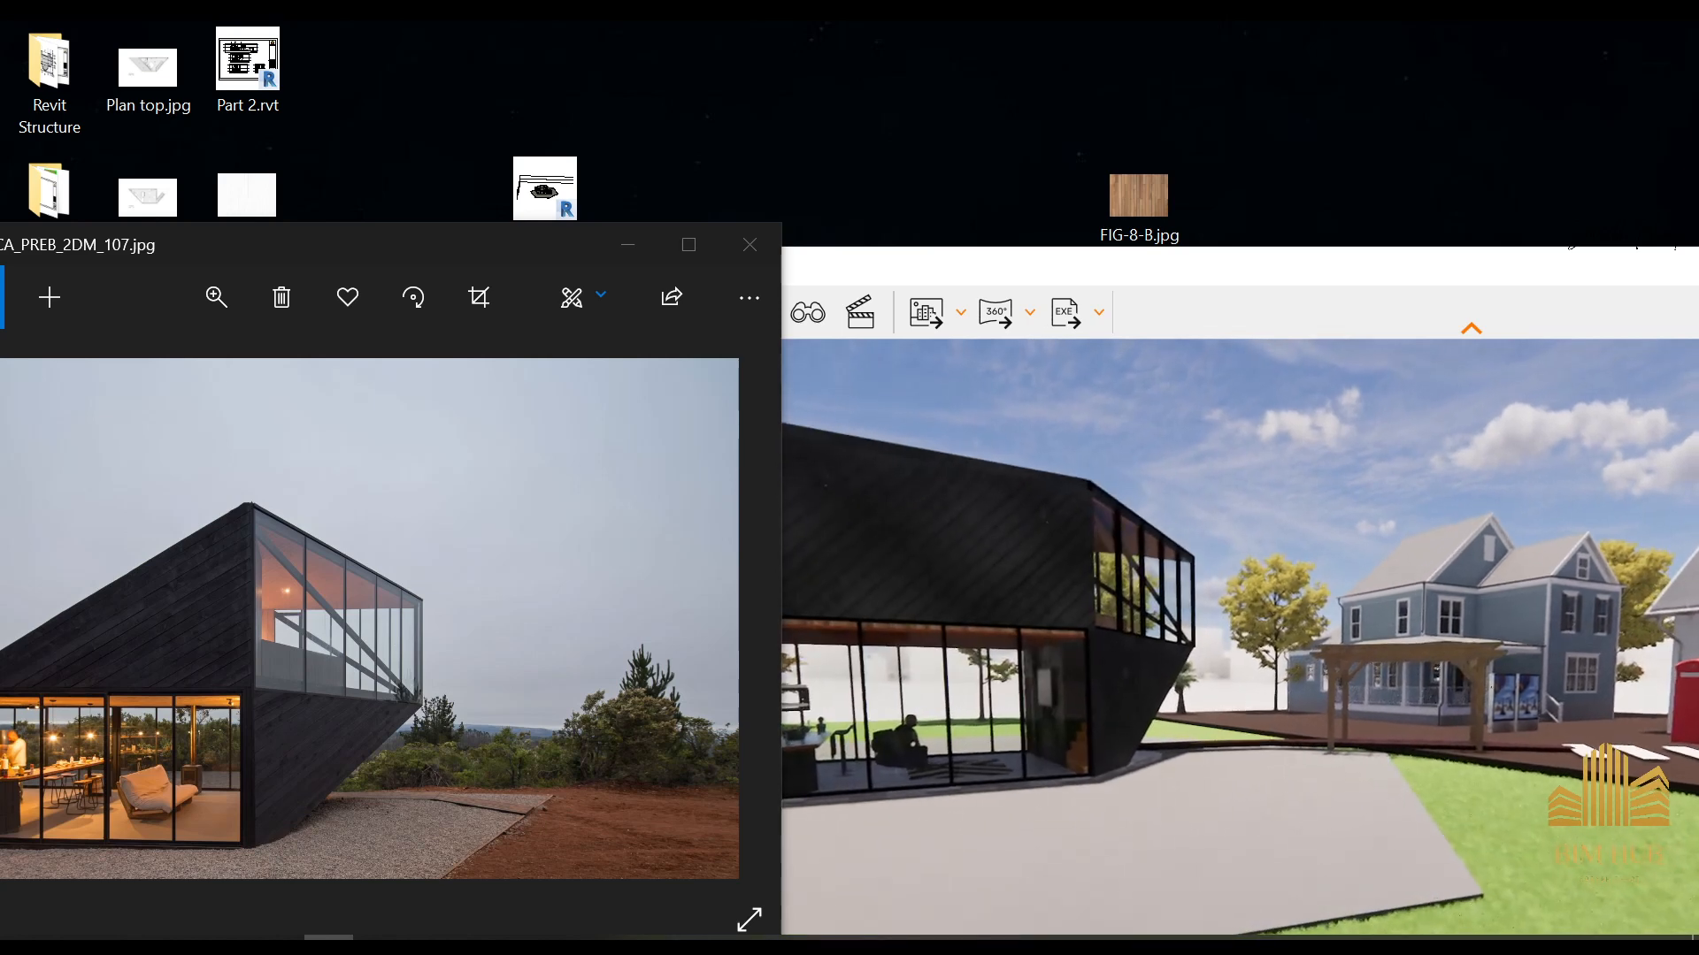
drag(1248, 711, 1232, 703)
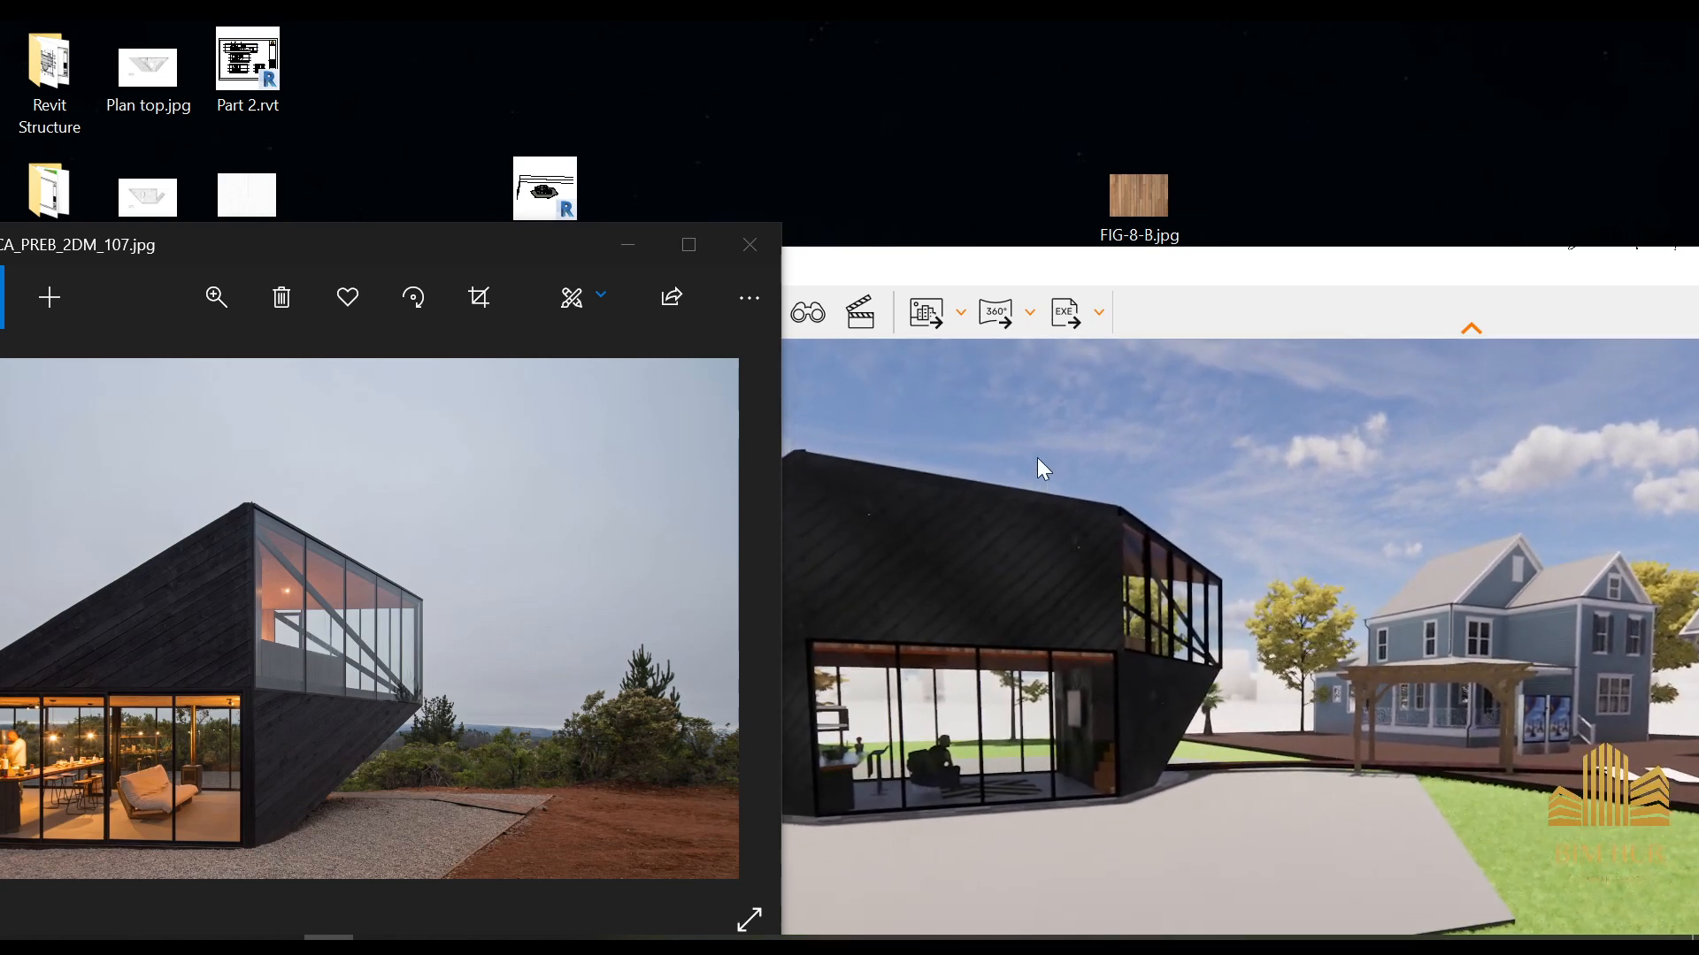
Tour the house in Enscape from the glazed living area up the wooden staircase to the glazed upper level
key(s)
drag(1231, 610, 1090, 607)
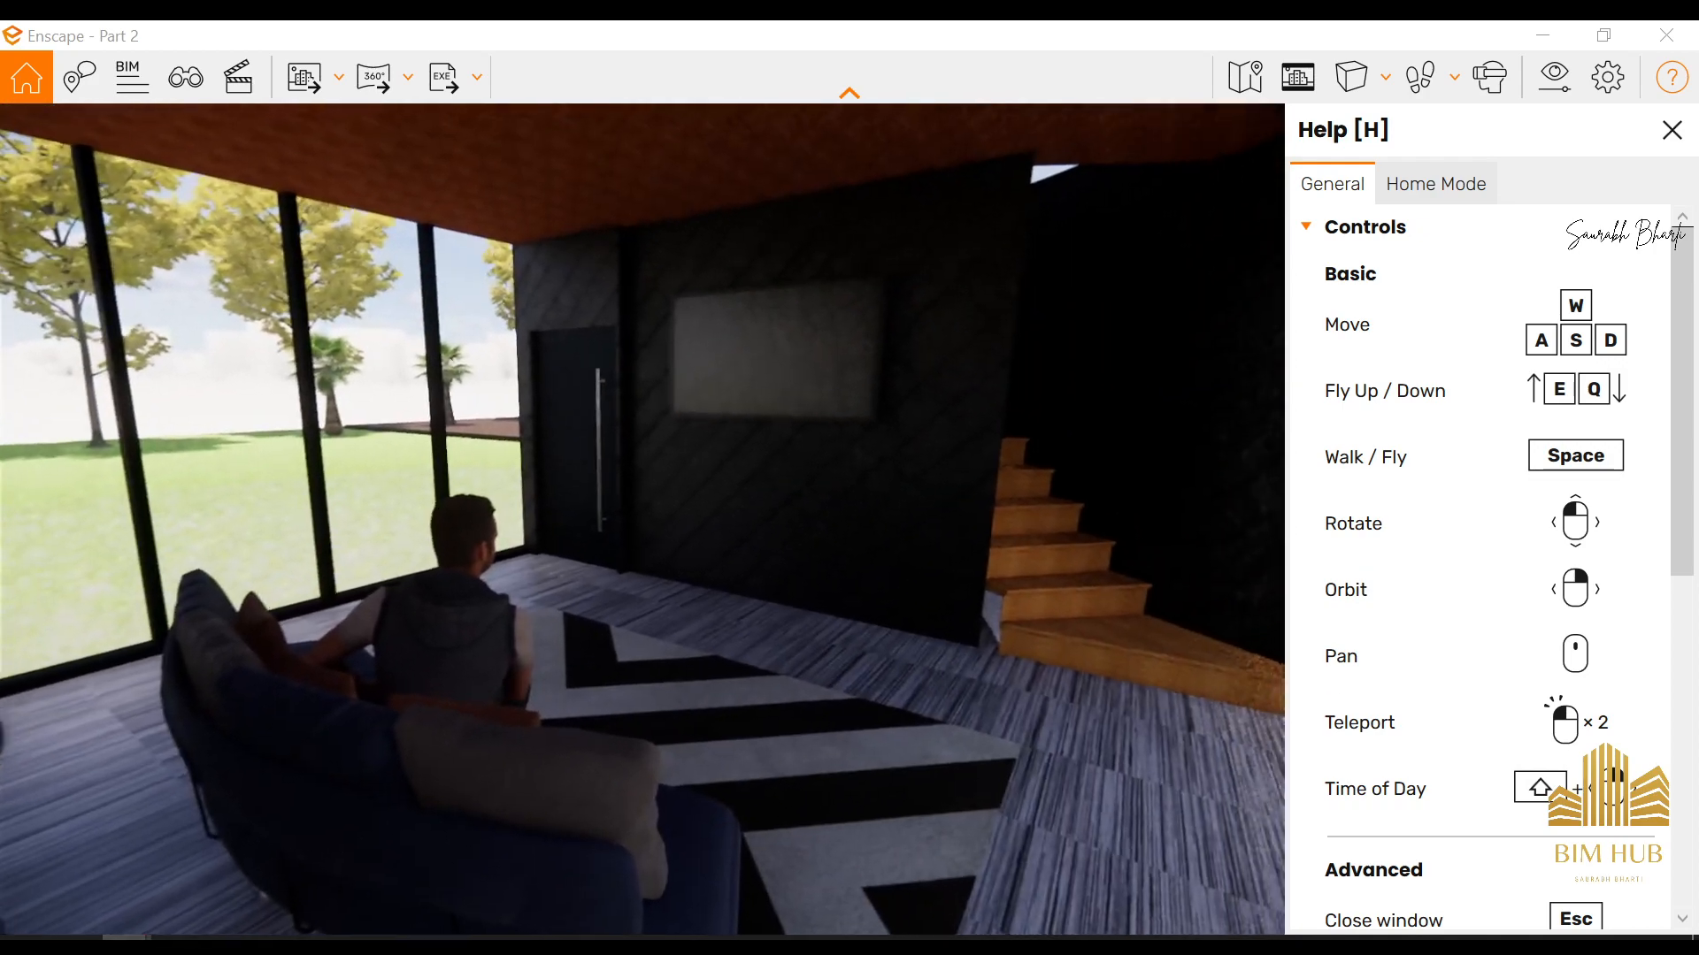
key(w)
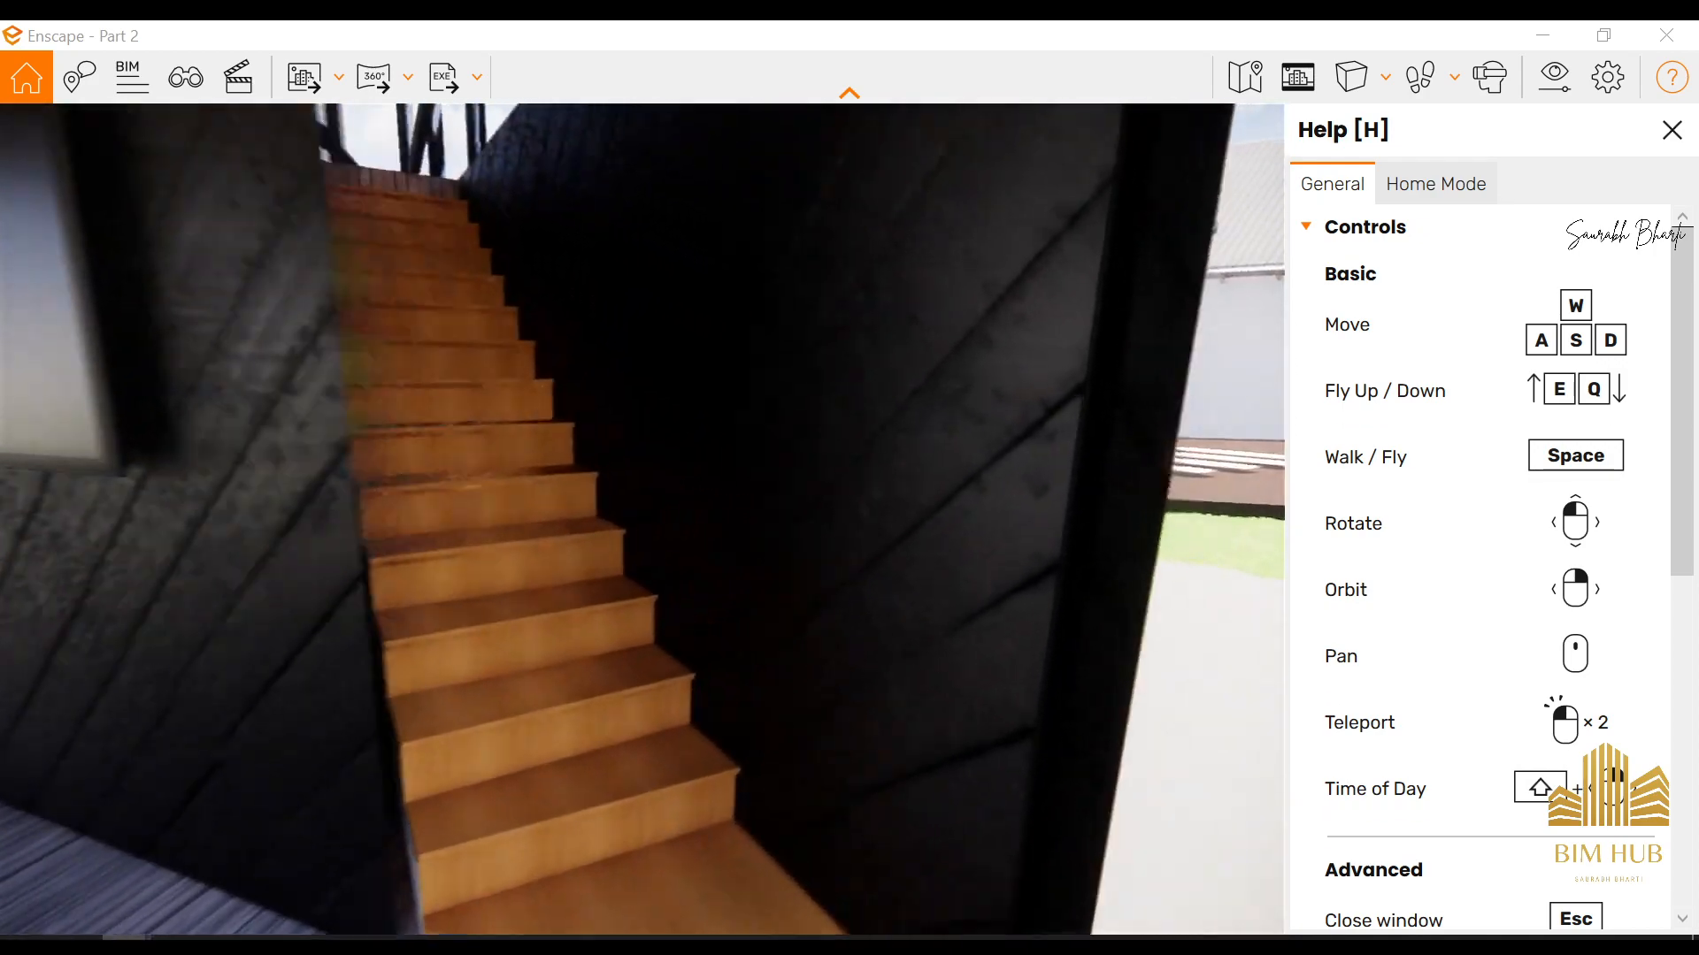
key(space)
key(w)
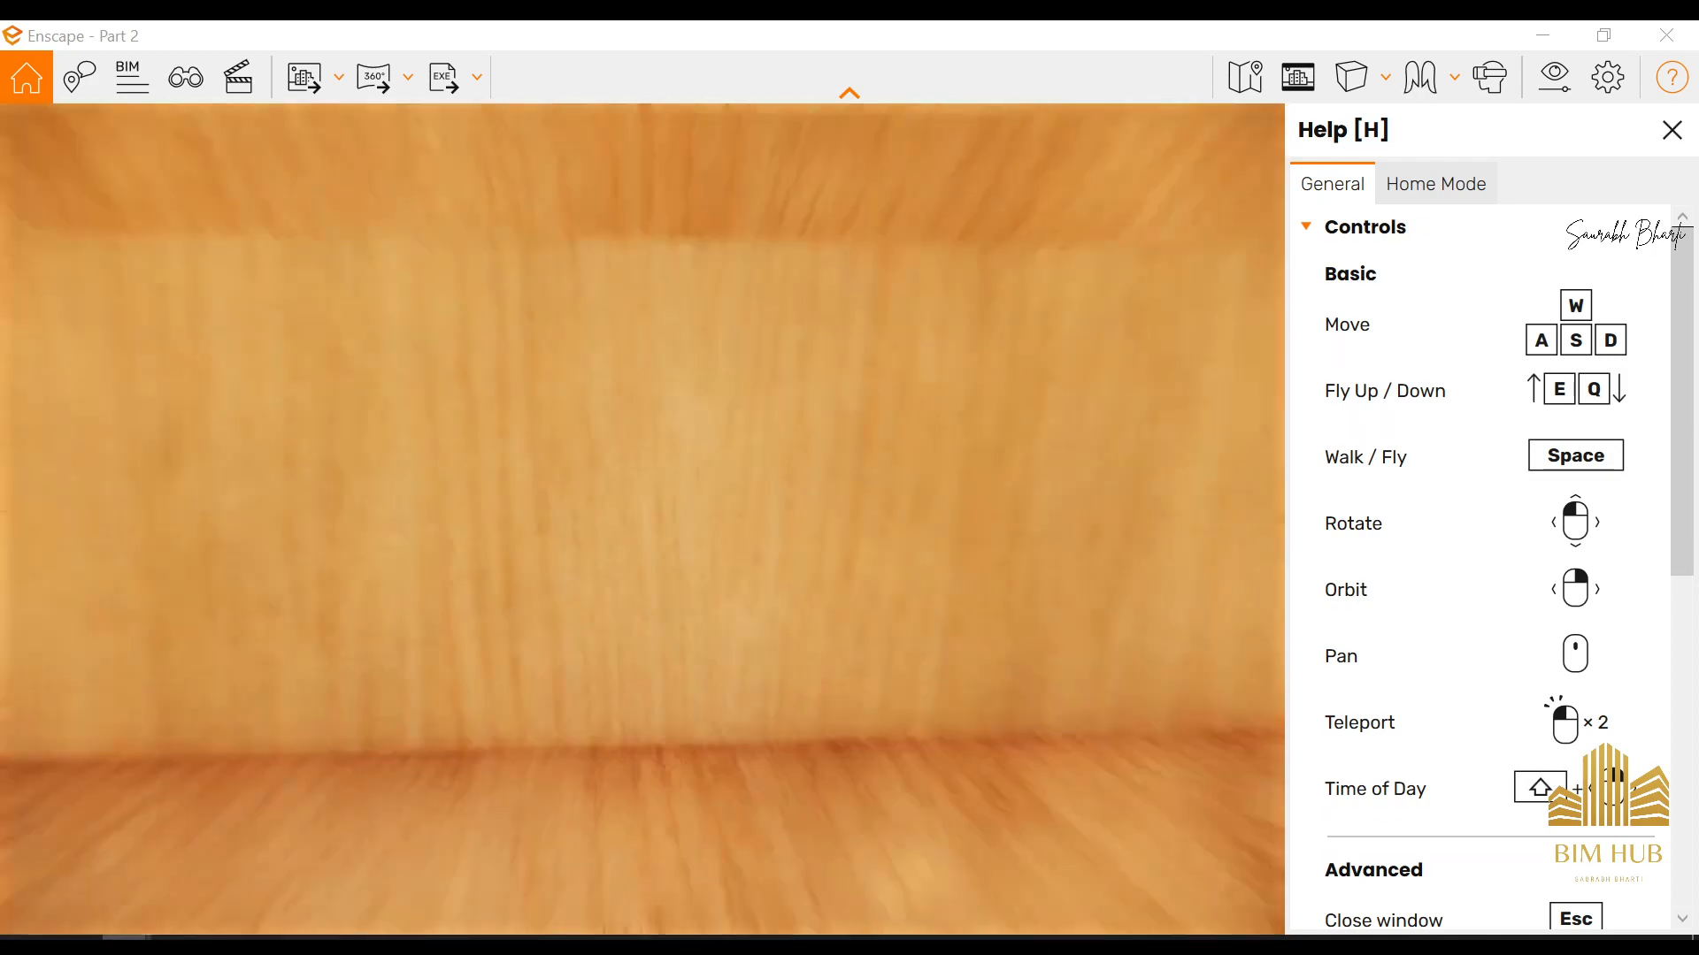
key(space)
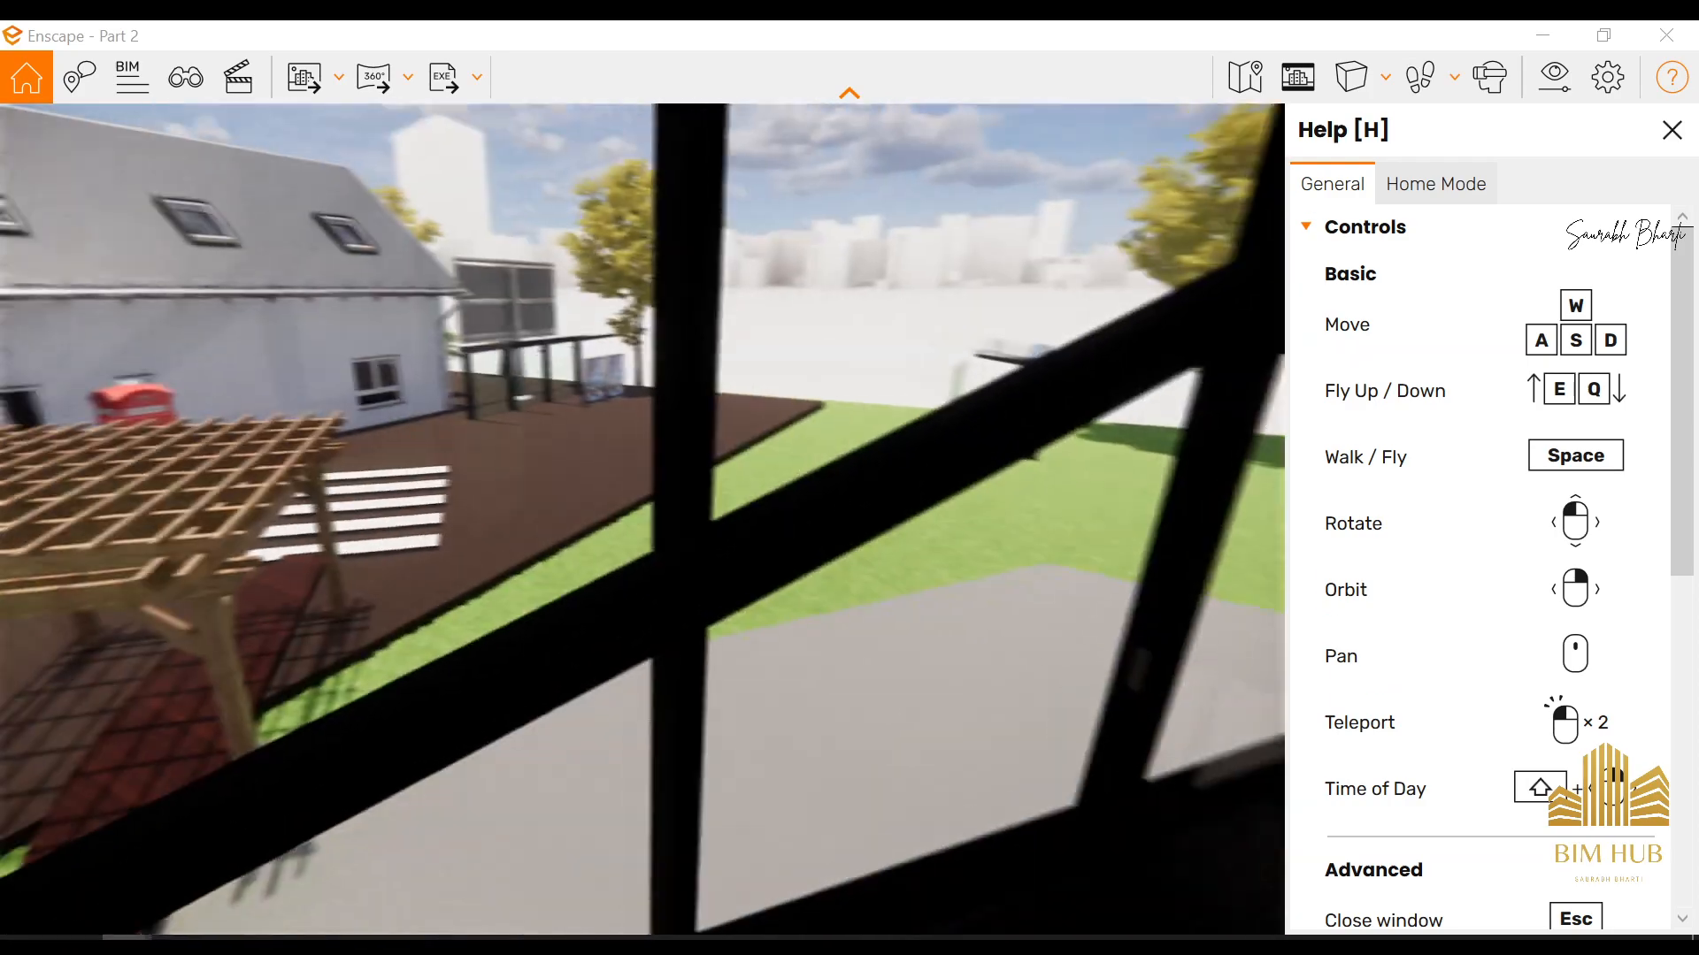
Leave the upper level and view the red telephone box and neighbouring houses from ground level
key(w)
key(space)
key(w)
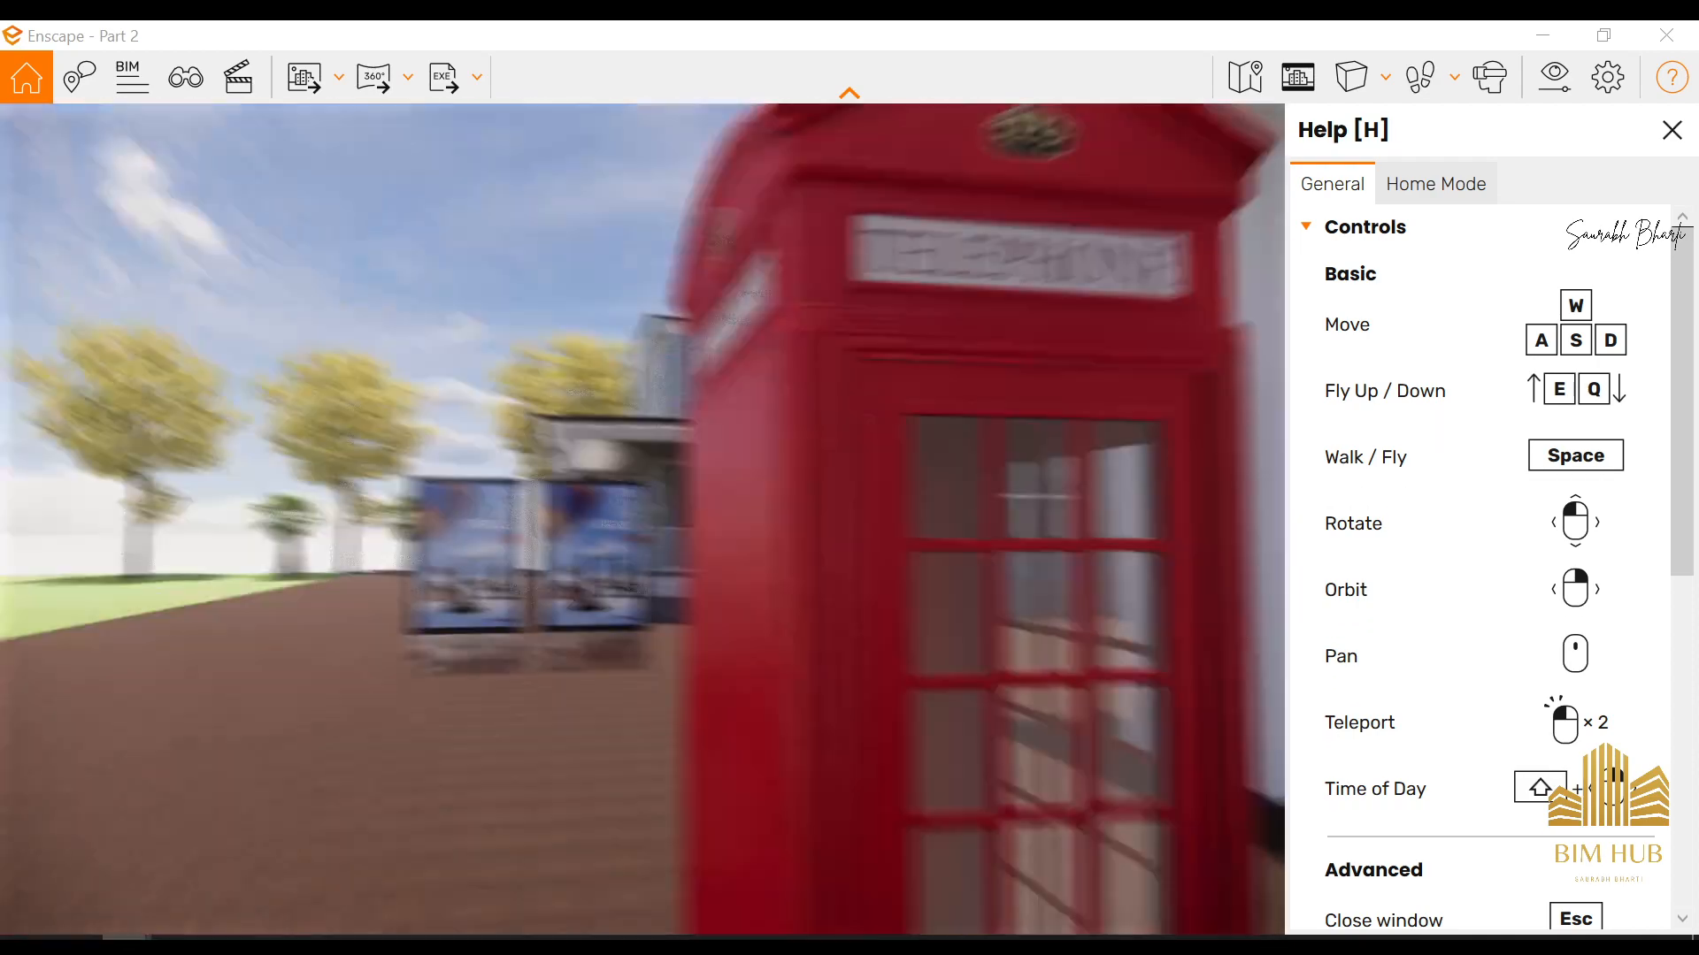
key(s)
key(space)
key(w)
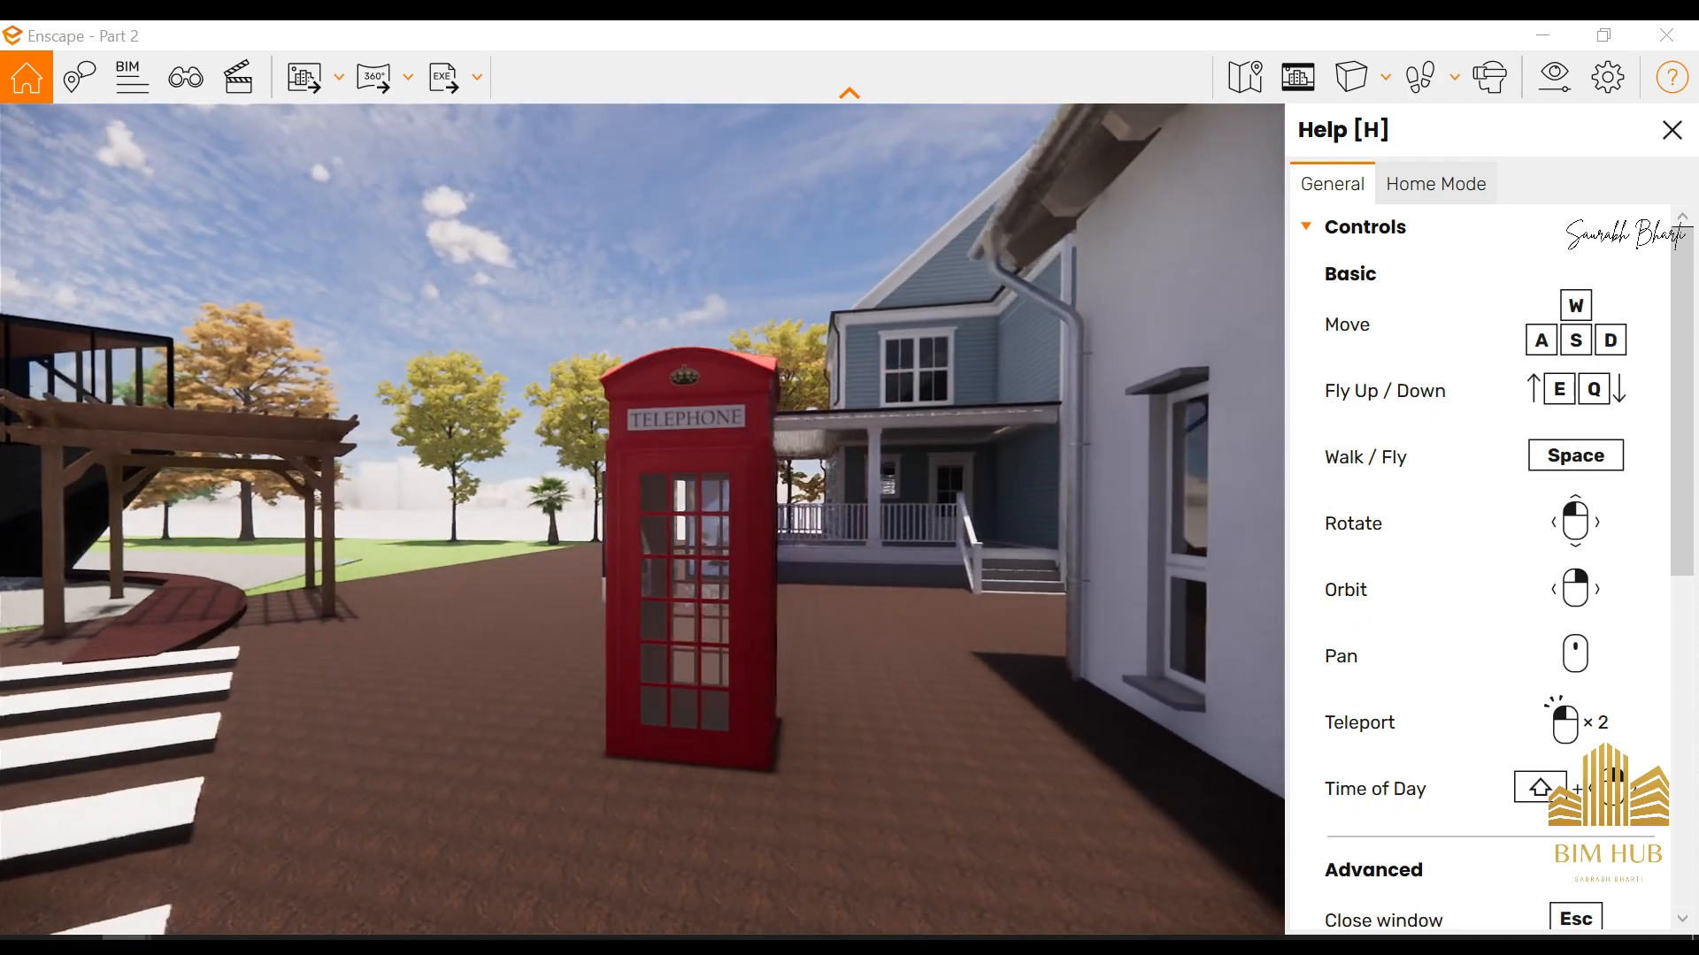
drag(642, 519, 566, 520)
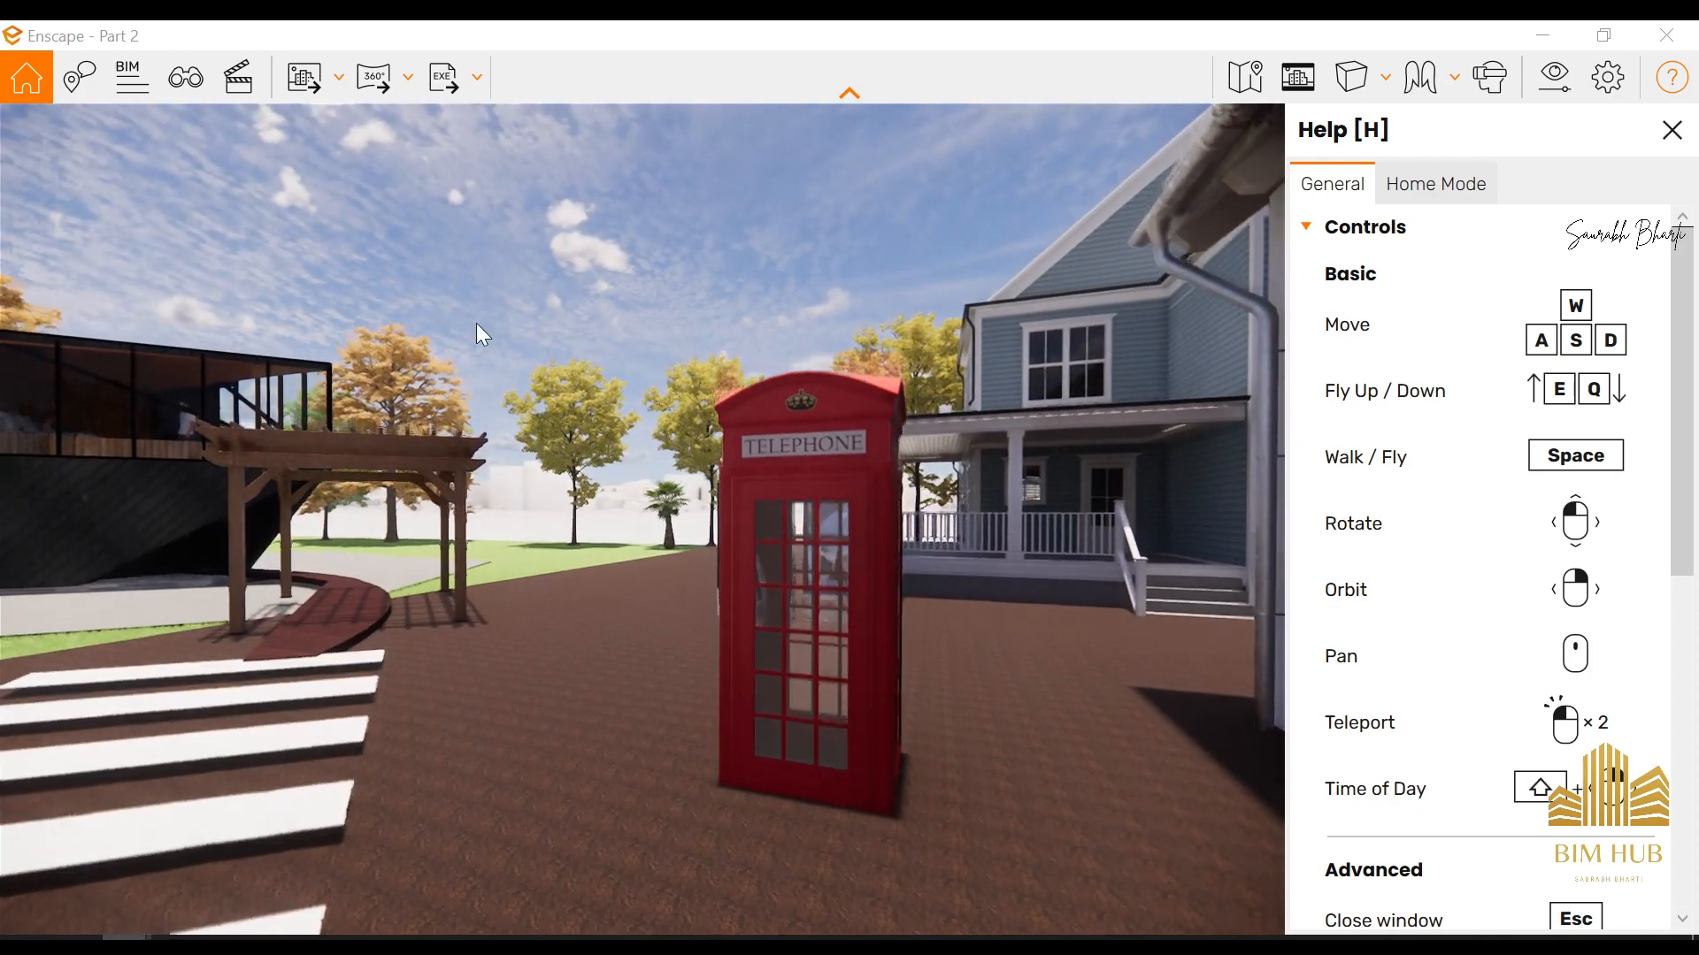
Fly above the site for an aerial overview of the black house, pergola, crosswalk and neighbouring houses
key(e)
drag(7, 372, 3, 540)
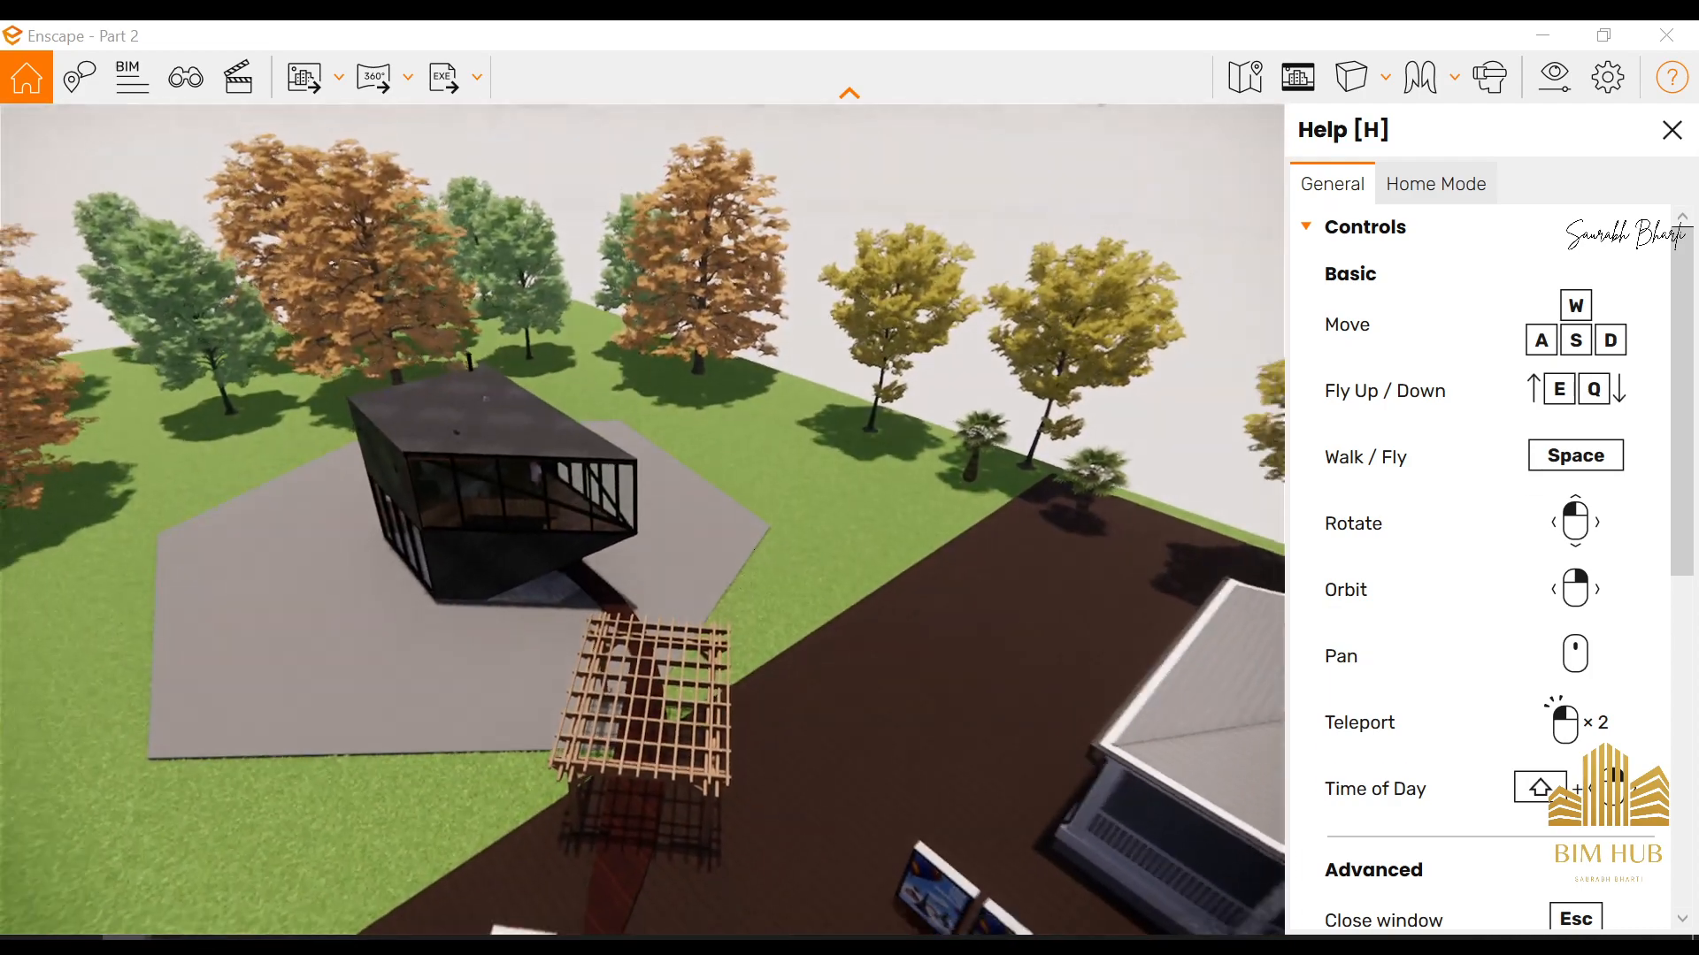
key(s)
key(s)
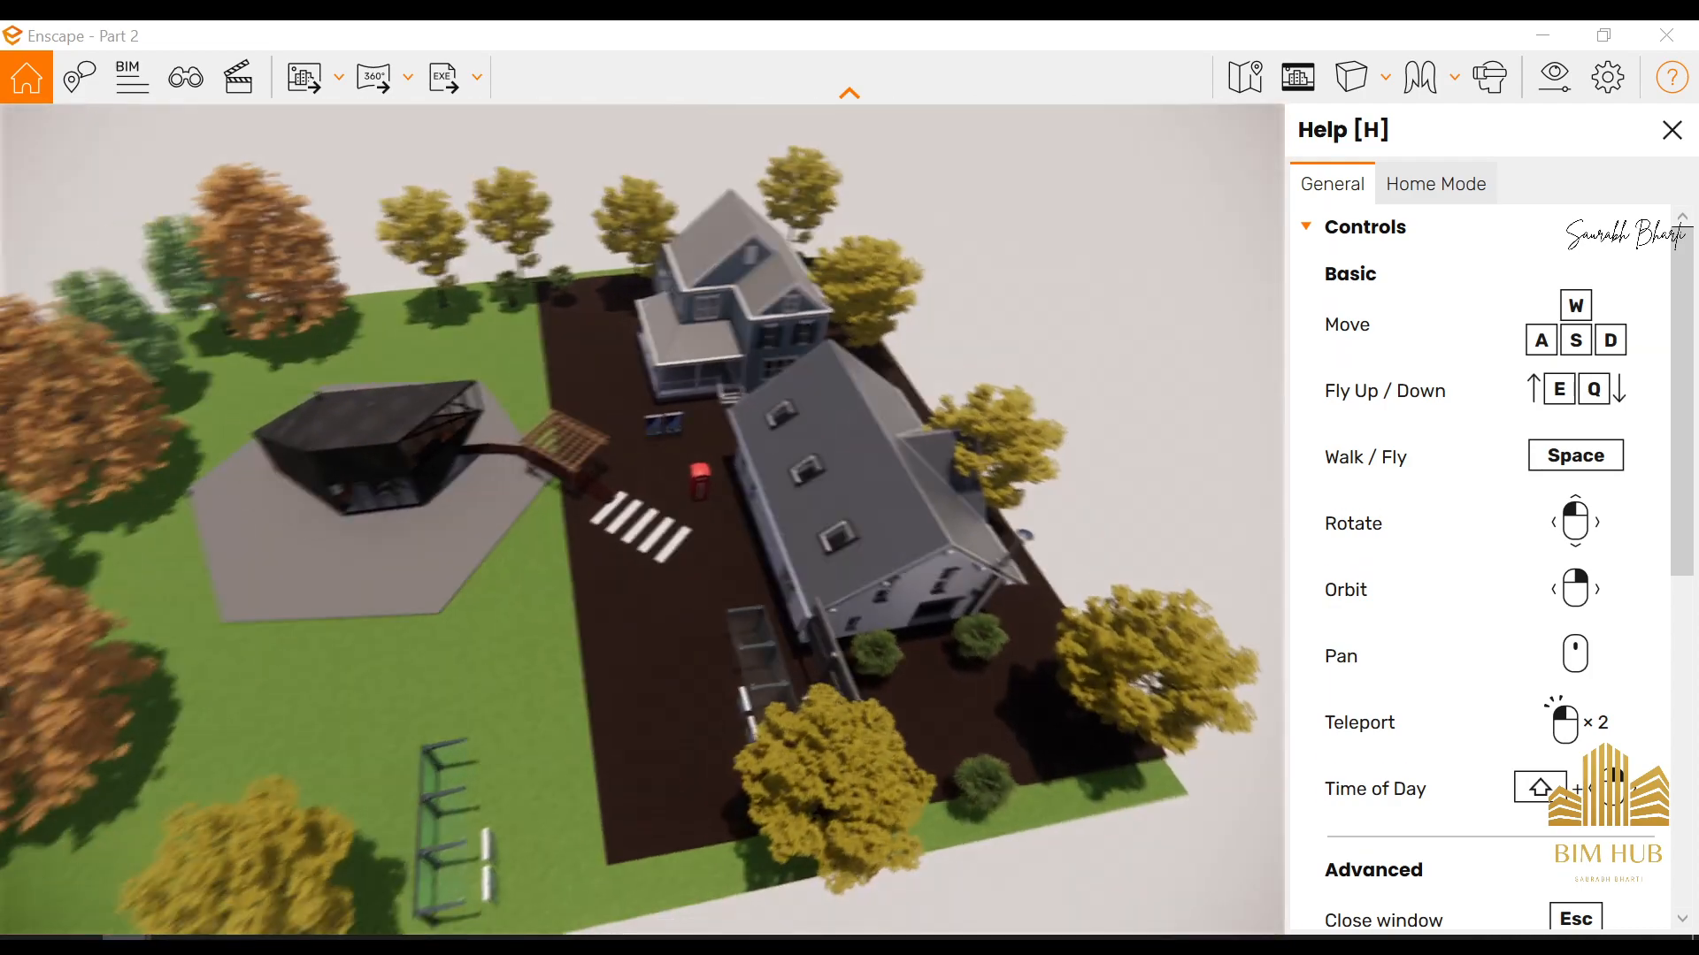
key(w)
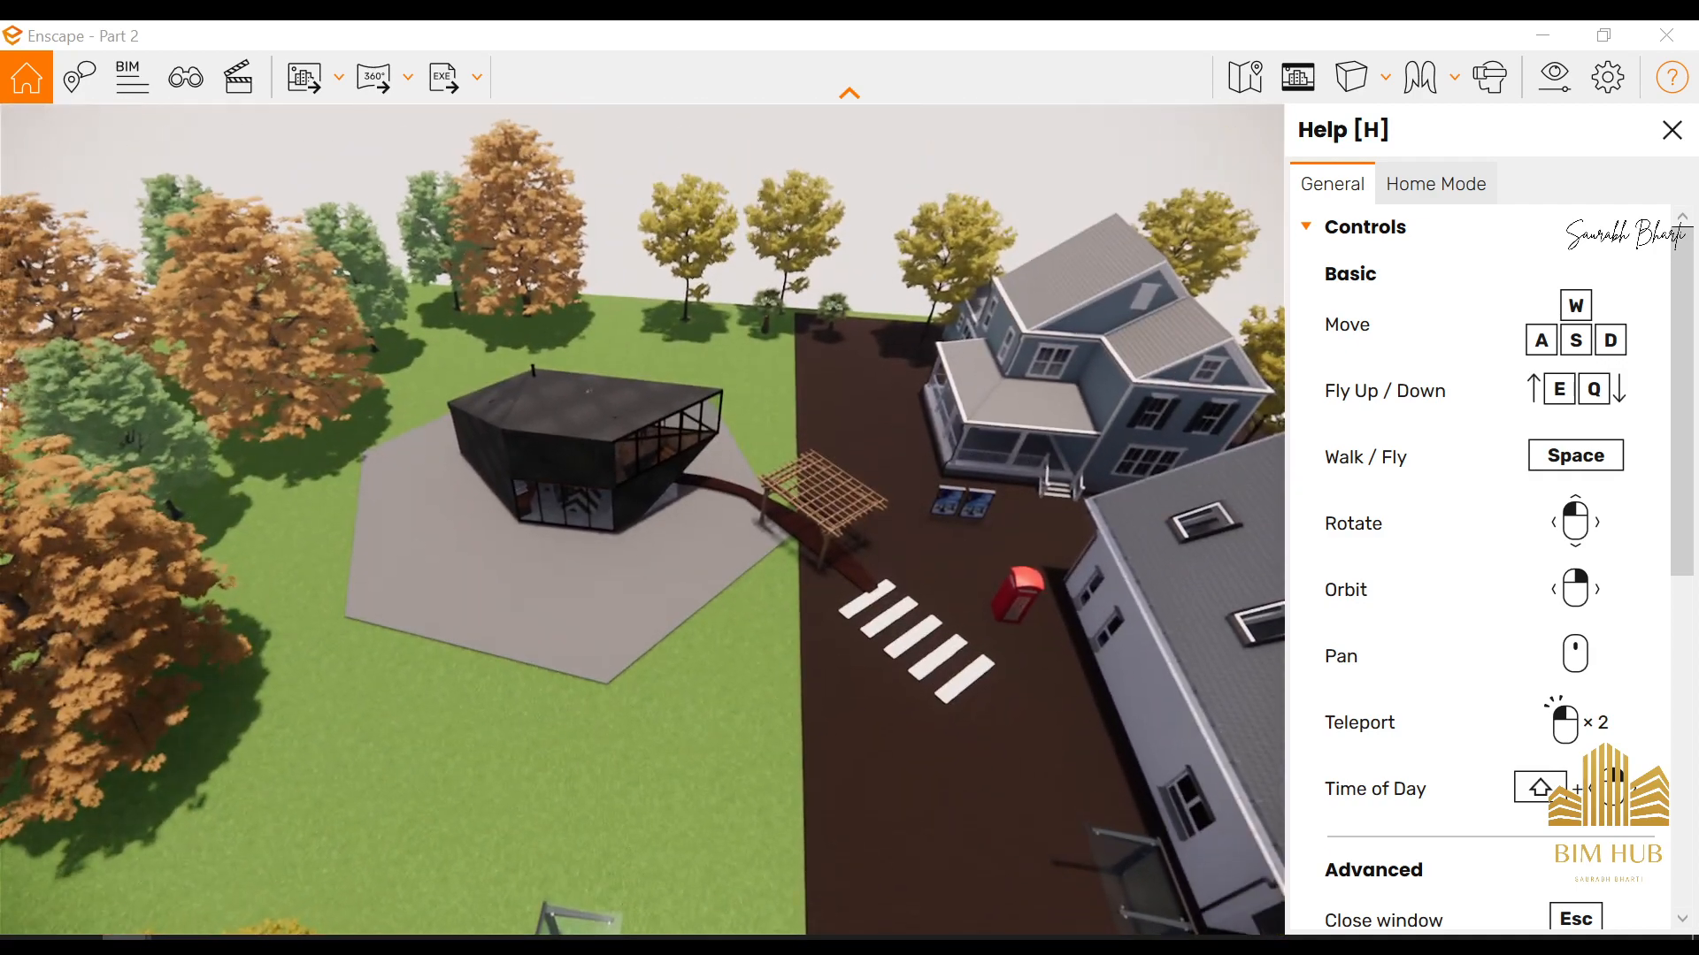
key(w)
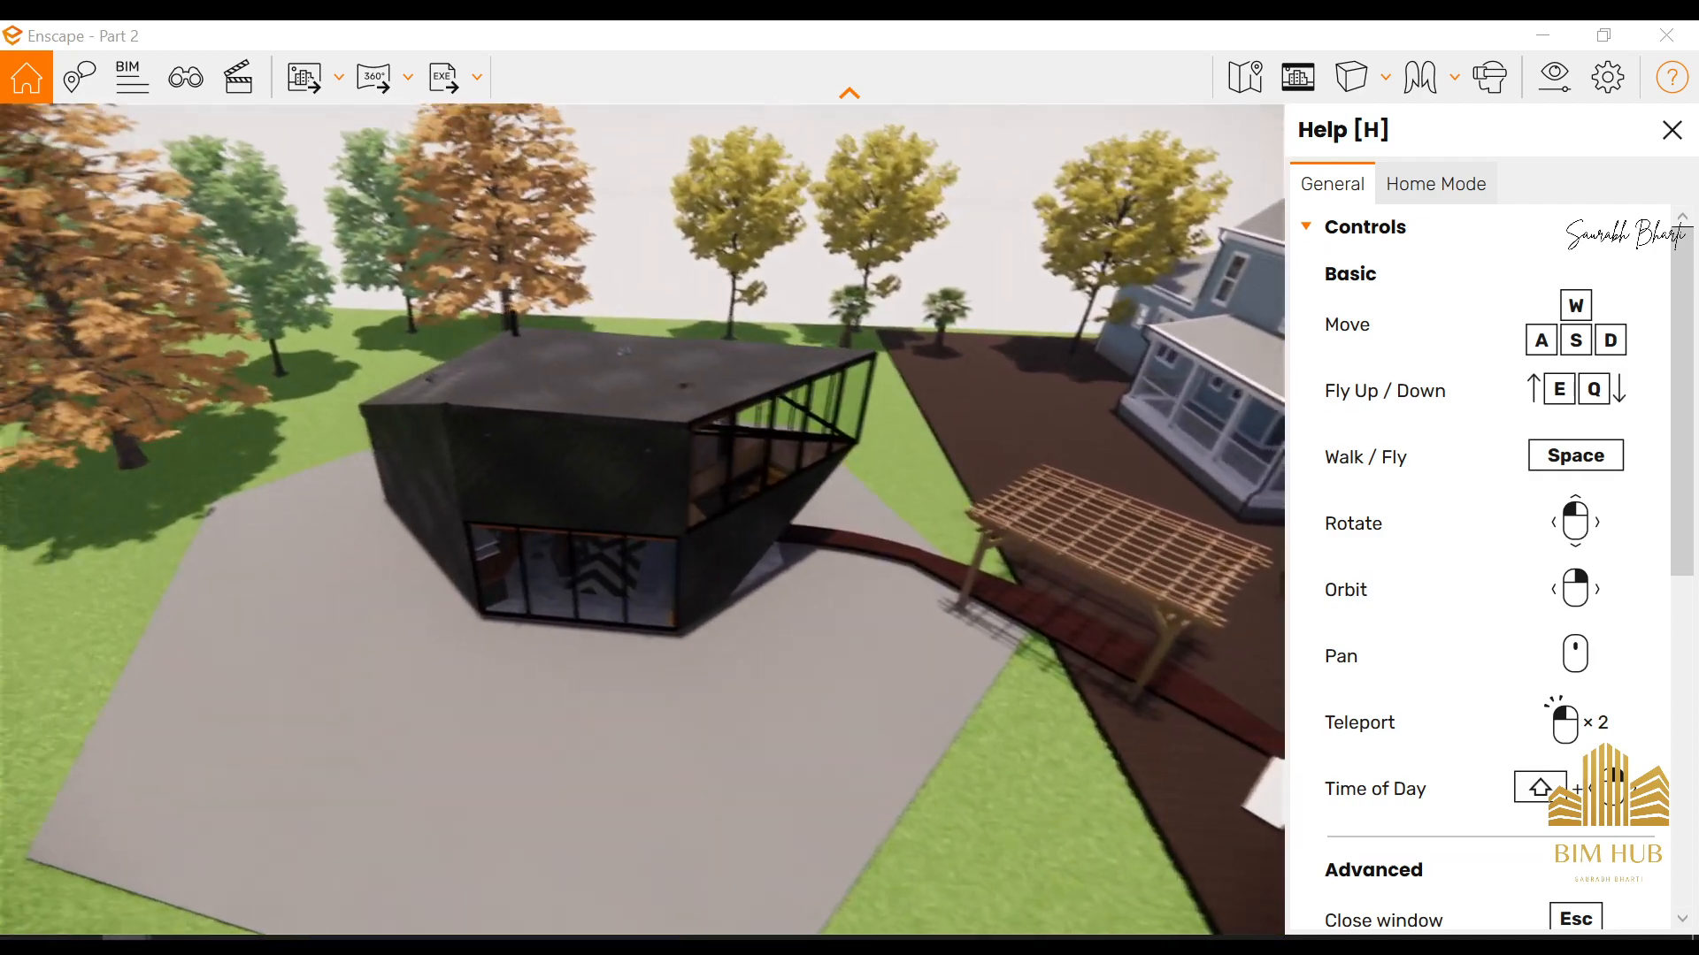
Descend towards the glazed front of the black house and shift the time of day to night to inspect the exterior wall lights
key(q)
key(u)
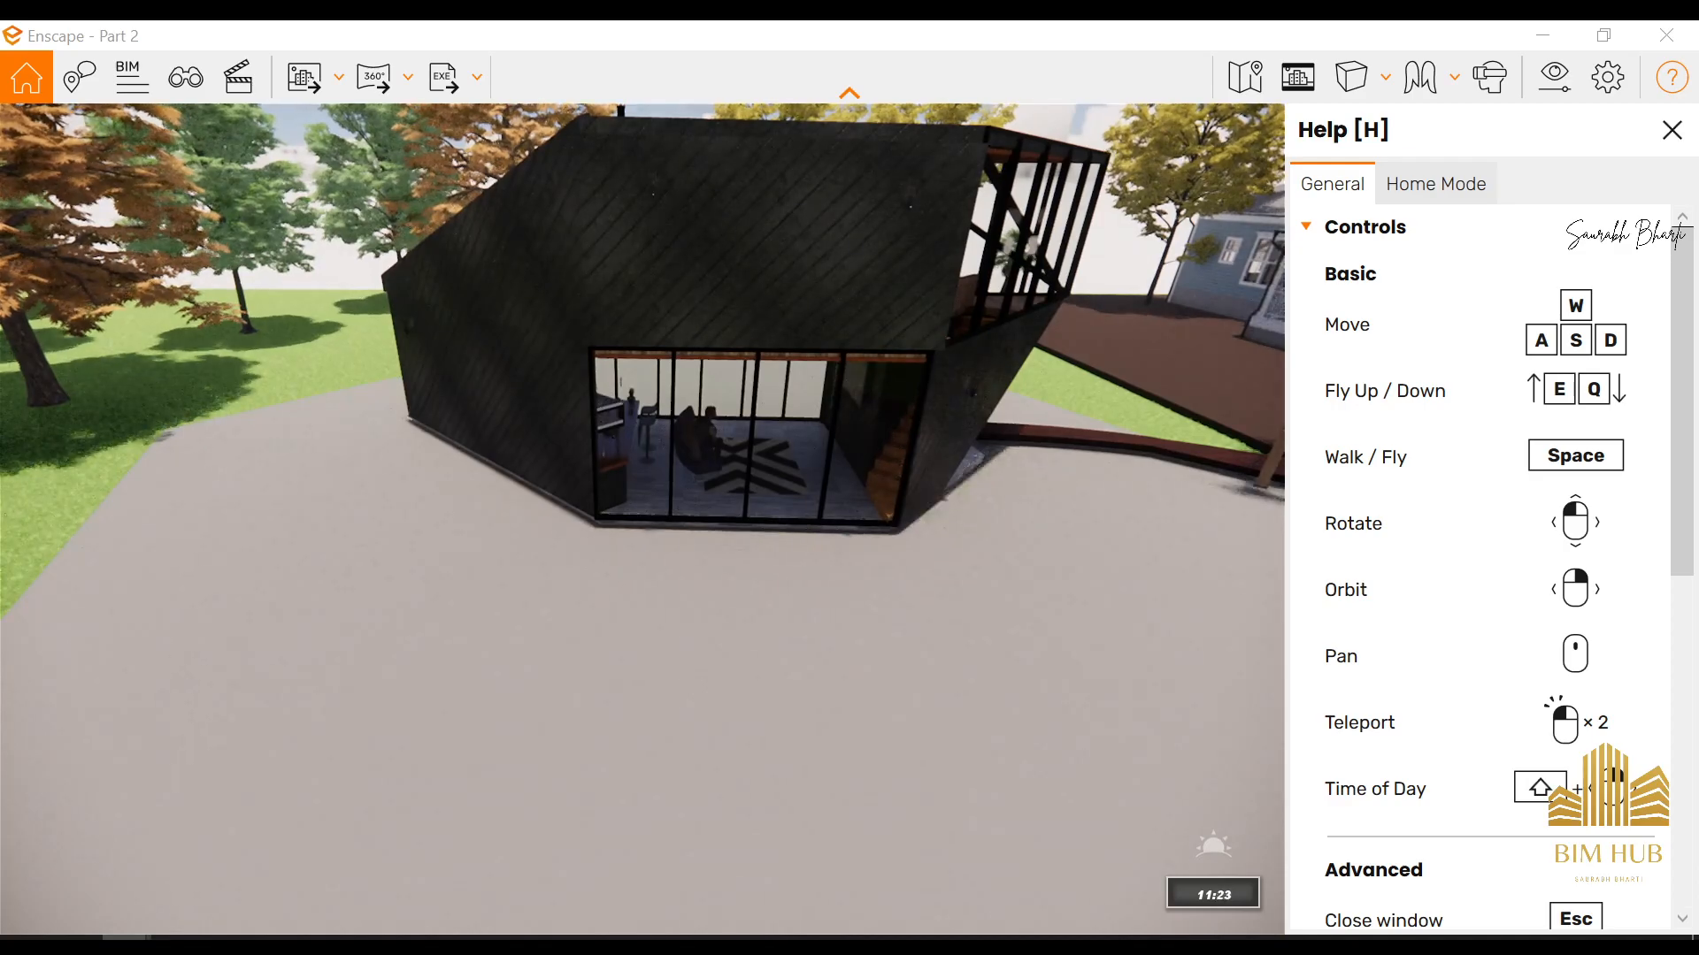
key(u)
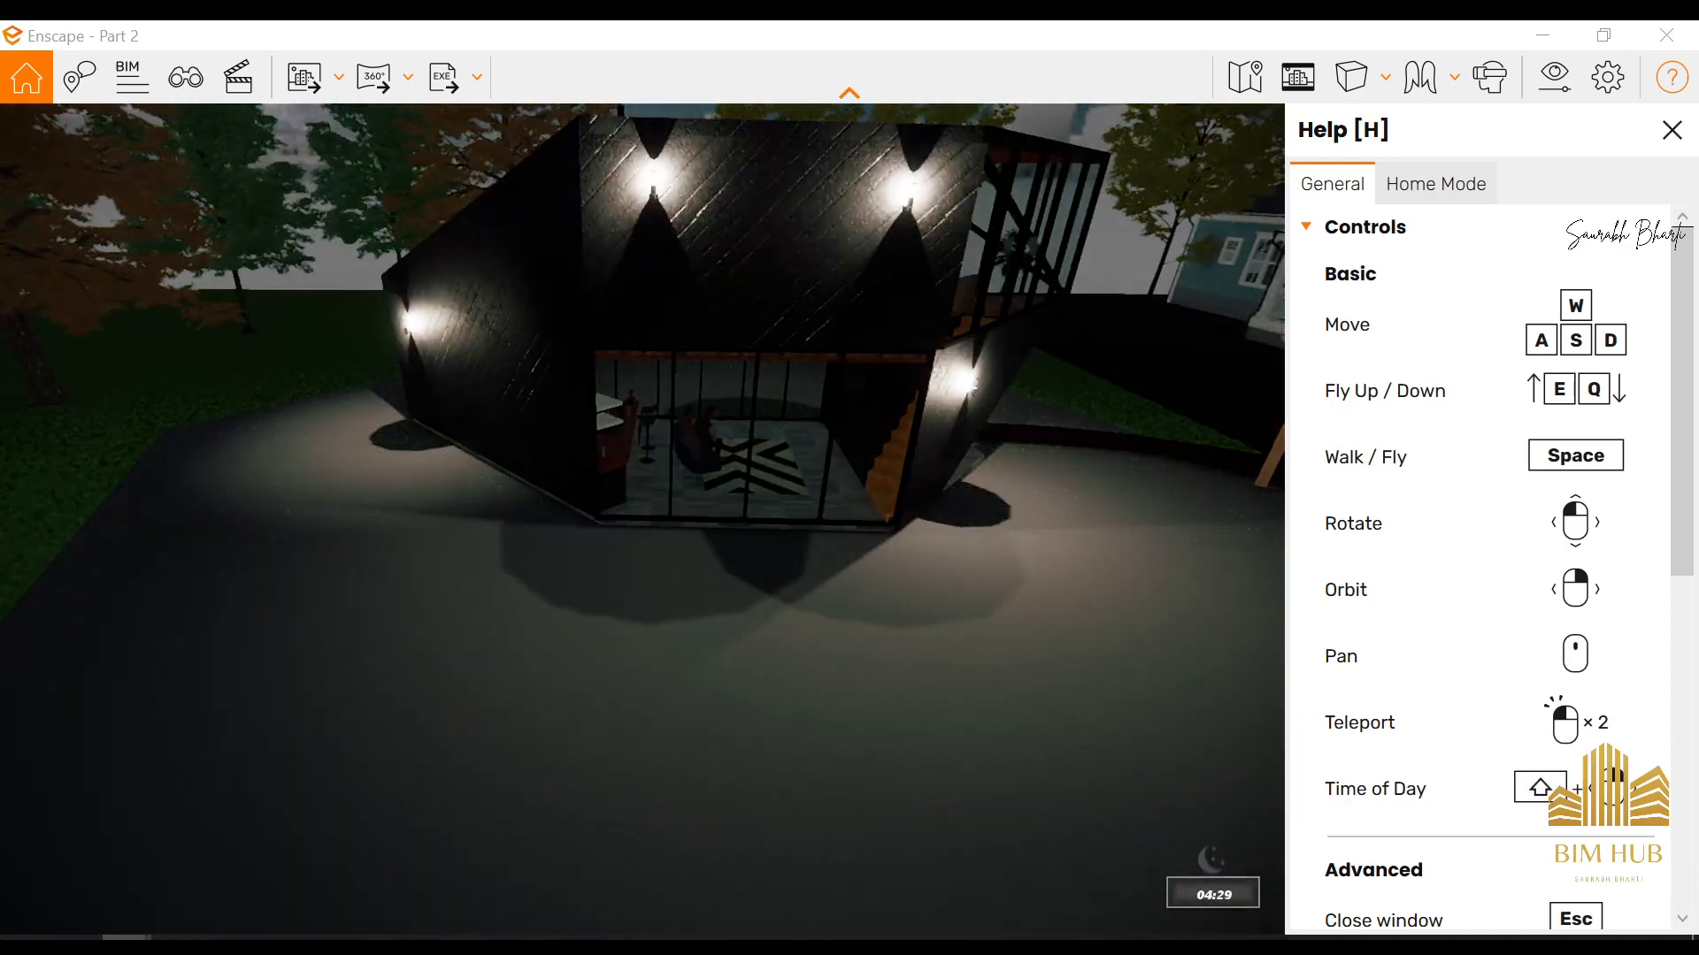
key(i)
key(u)
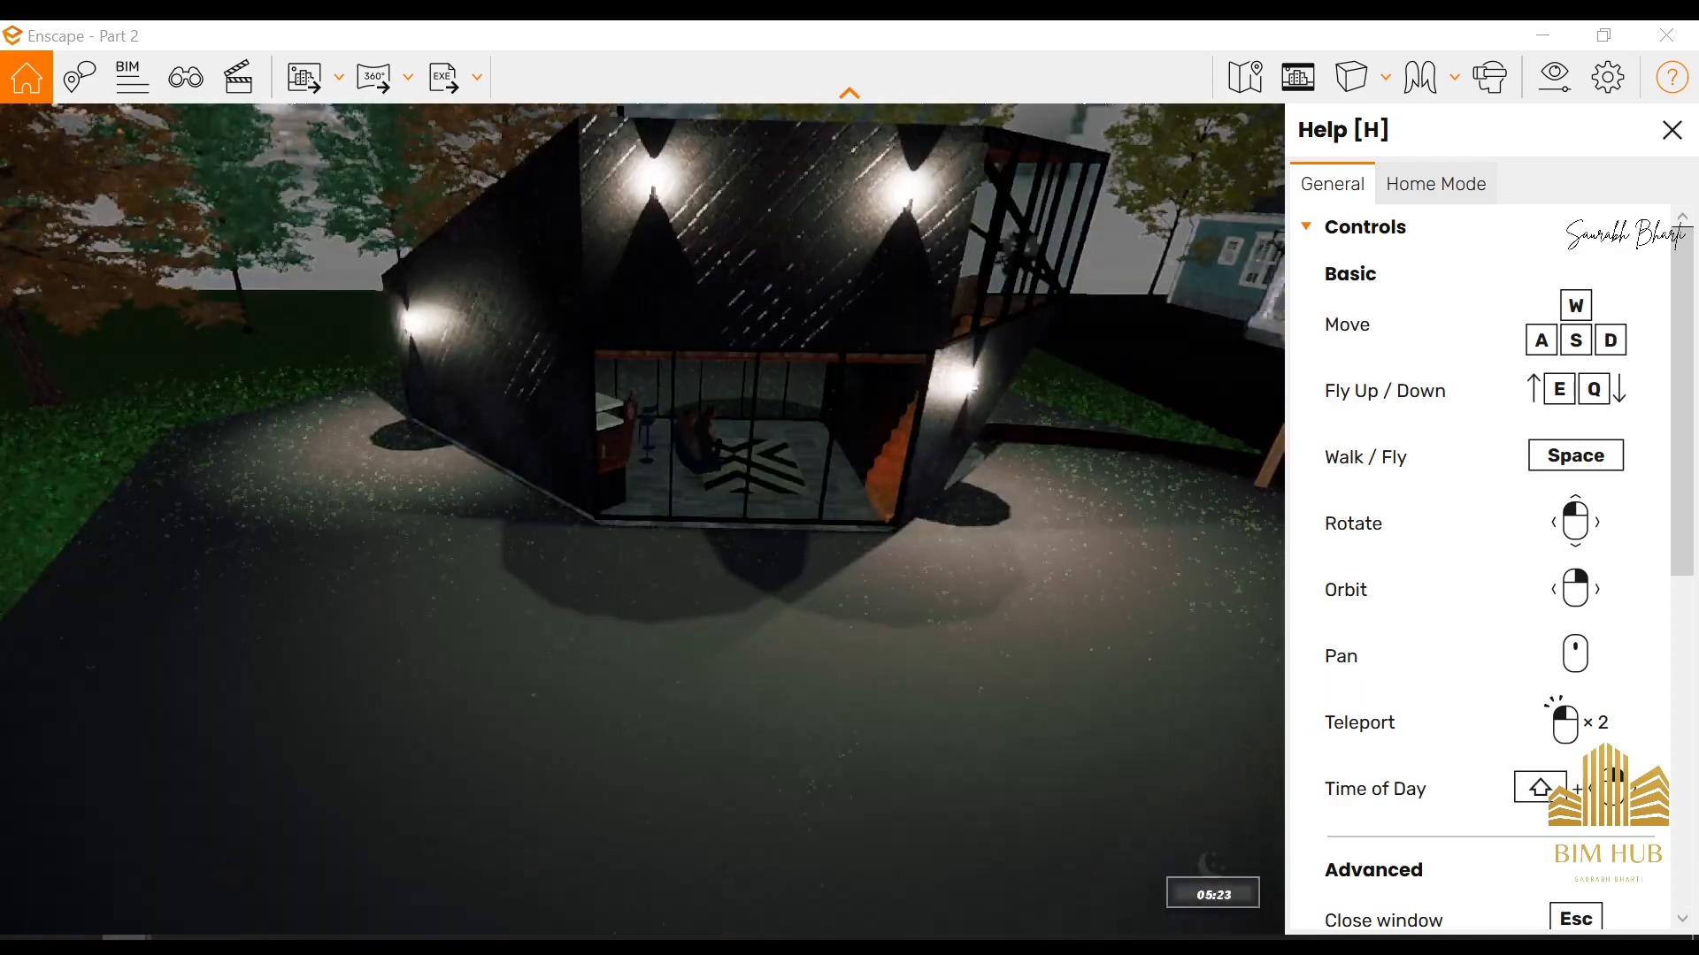
drag(159, 495, 117, 451)
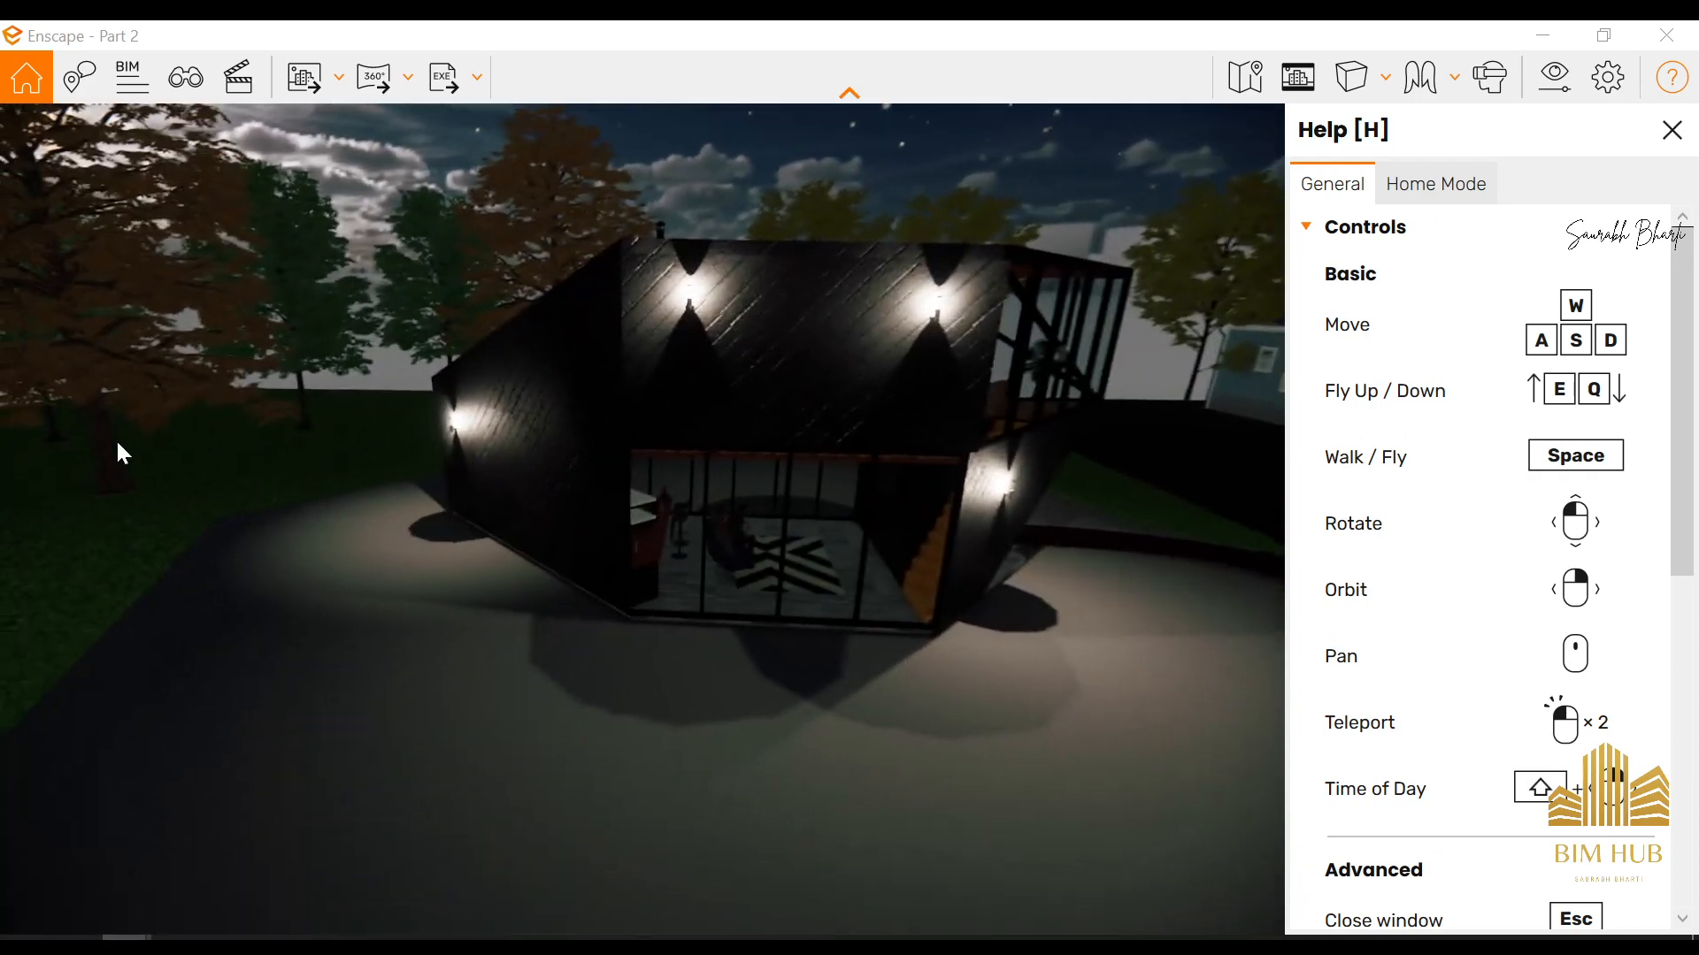
Move down to ground level before the glazed living area and set the time of day to 07:34
key(w)
key(space)
drag(720, 212, 686, 466)
key(i)
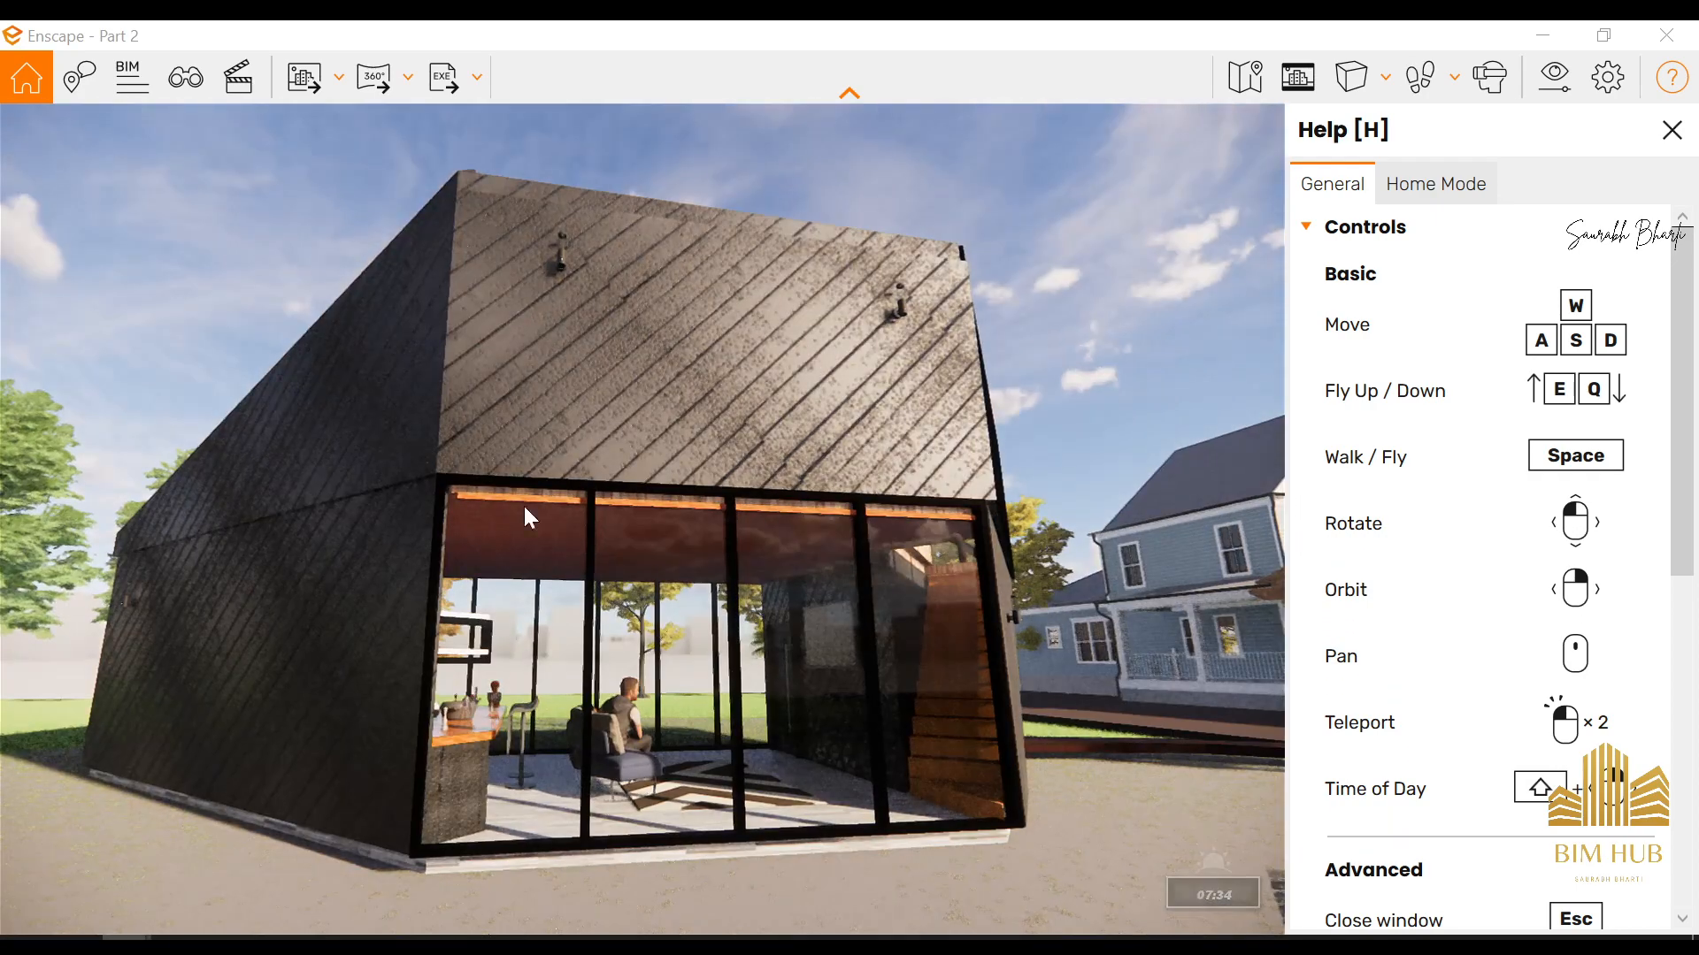
Enter the living room and look past the entrance door to the wall-mounted TV and the foot of the stairs
key(space)
key(w)
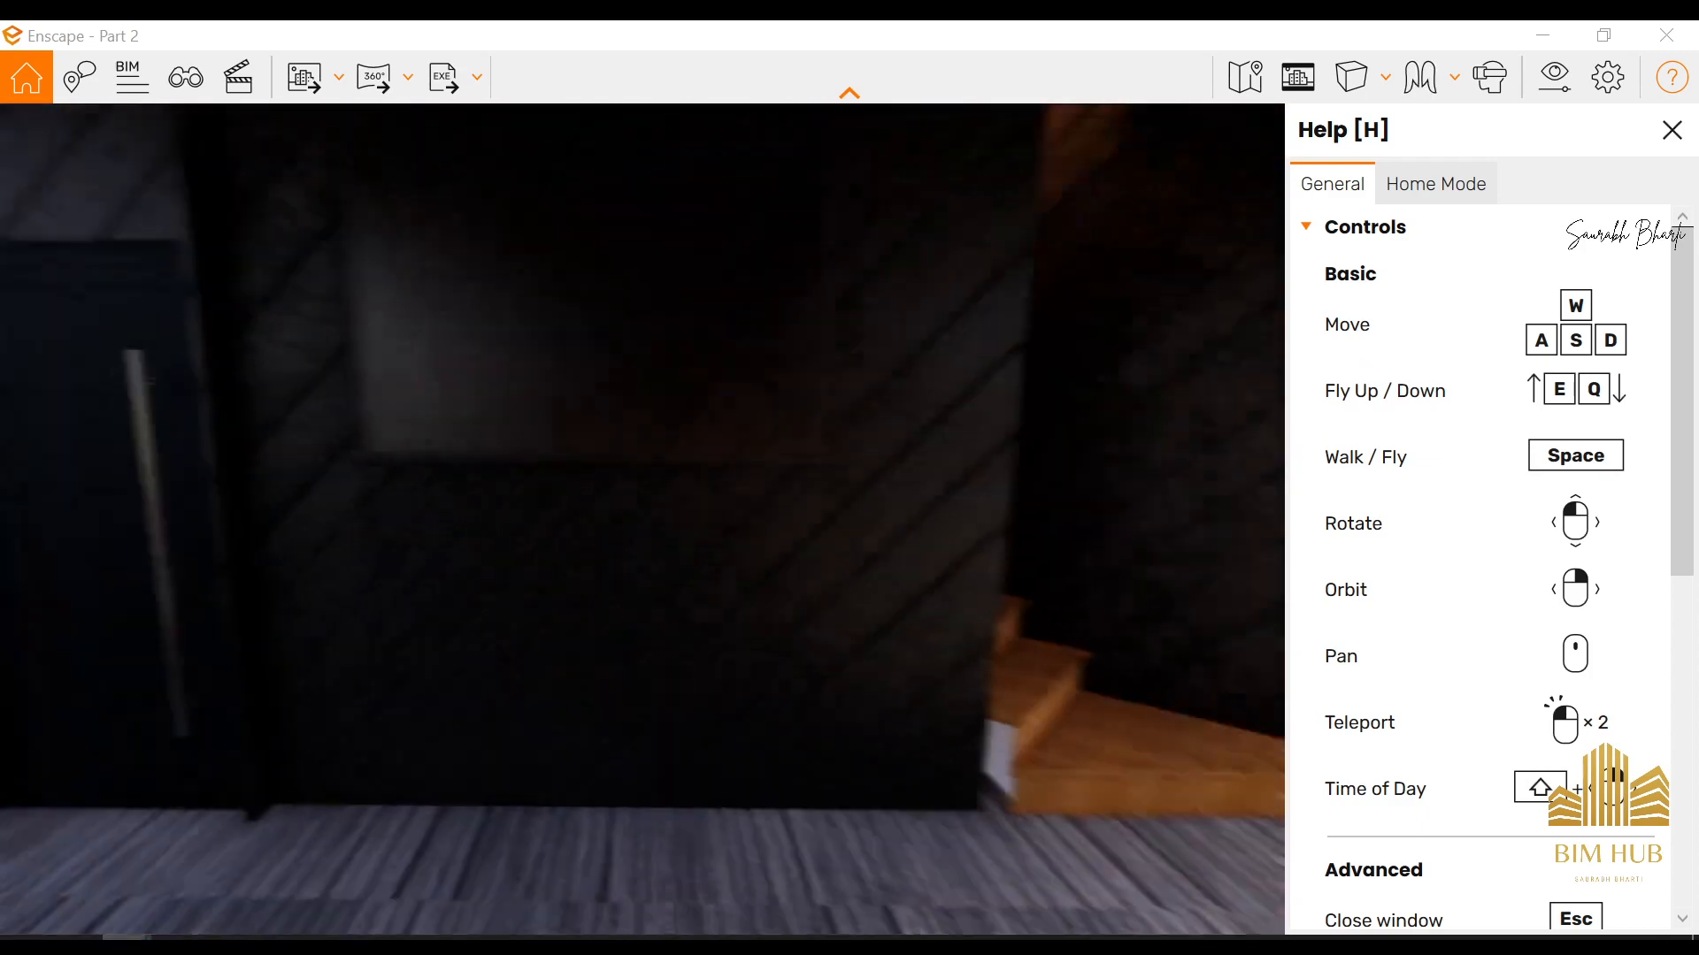
drag(956, 384, 790, 382)
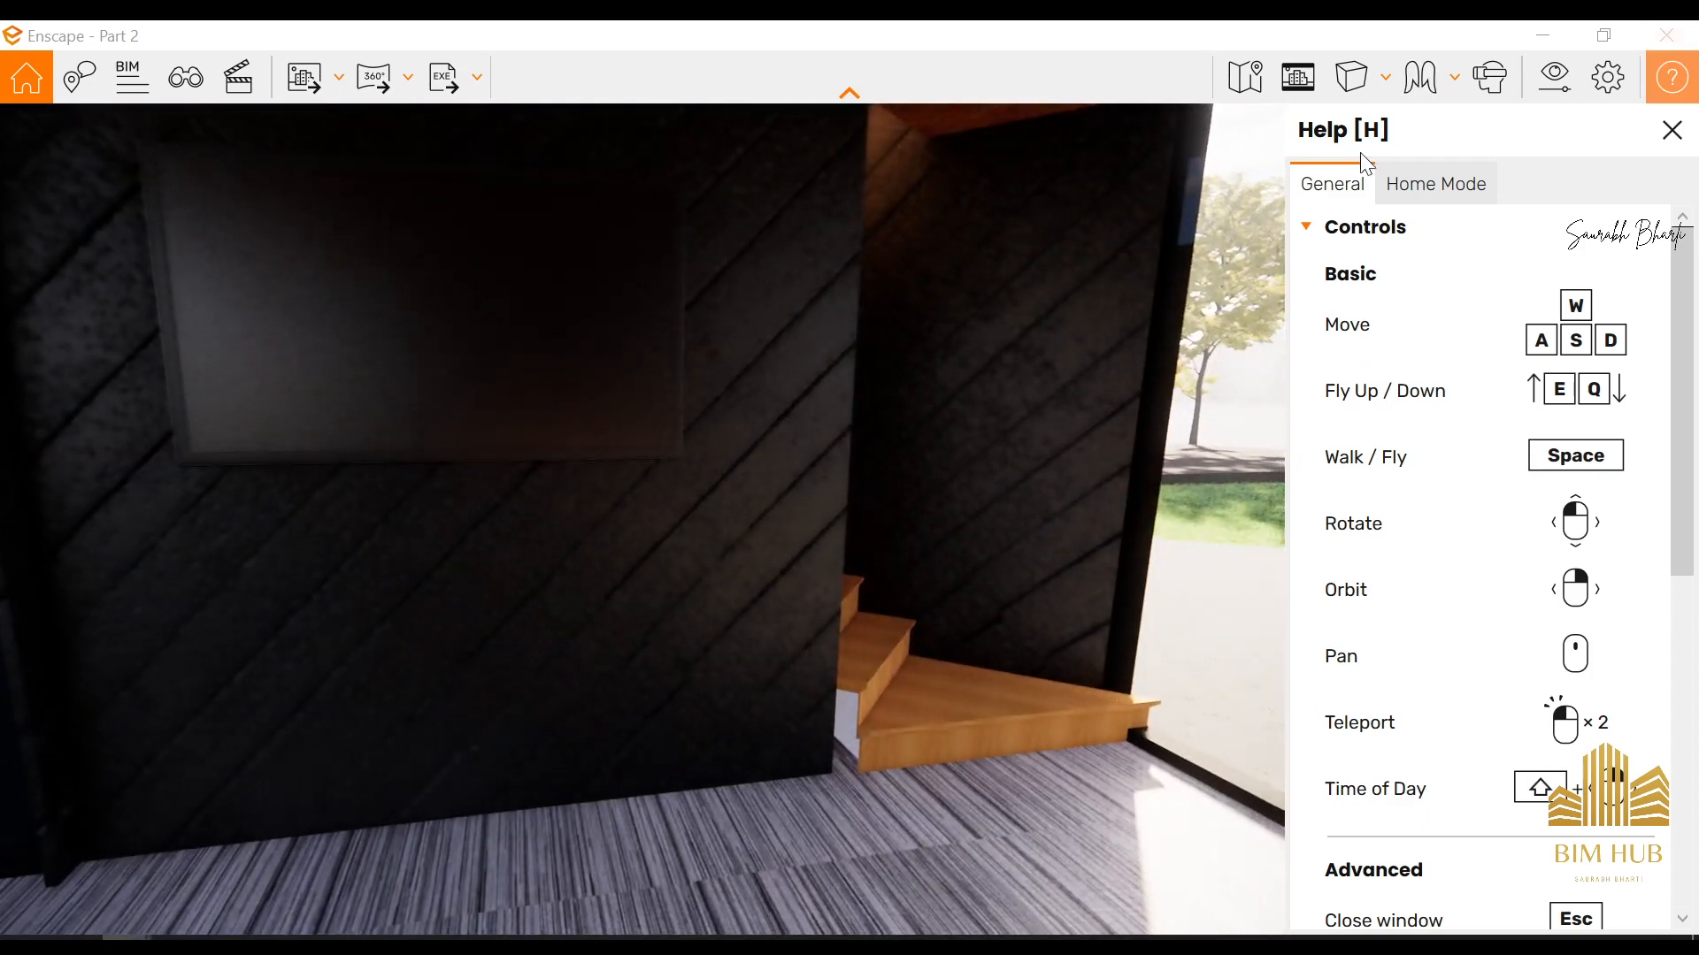
Clear the desktop by minimizing Enscape and closing the reference photo CA_PREB_2DM_107.jpg
click(1543, 35)
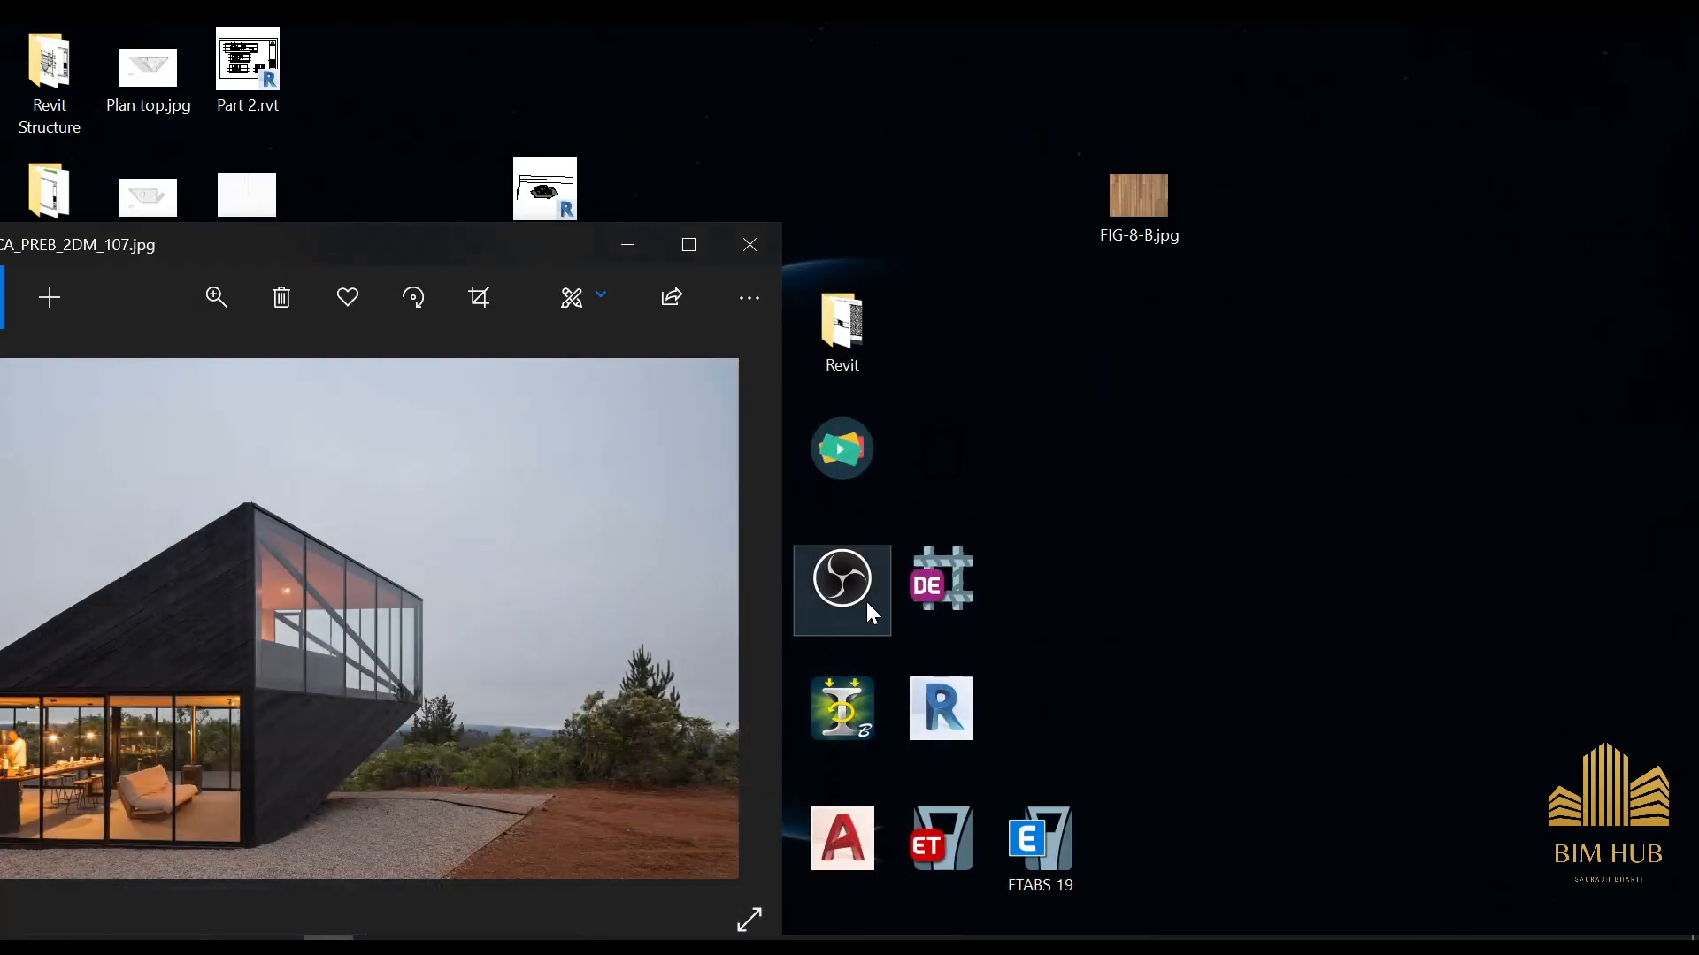
click(733, 252)
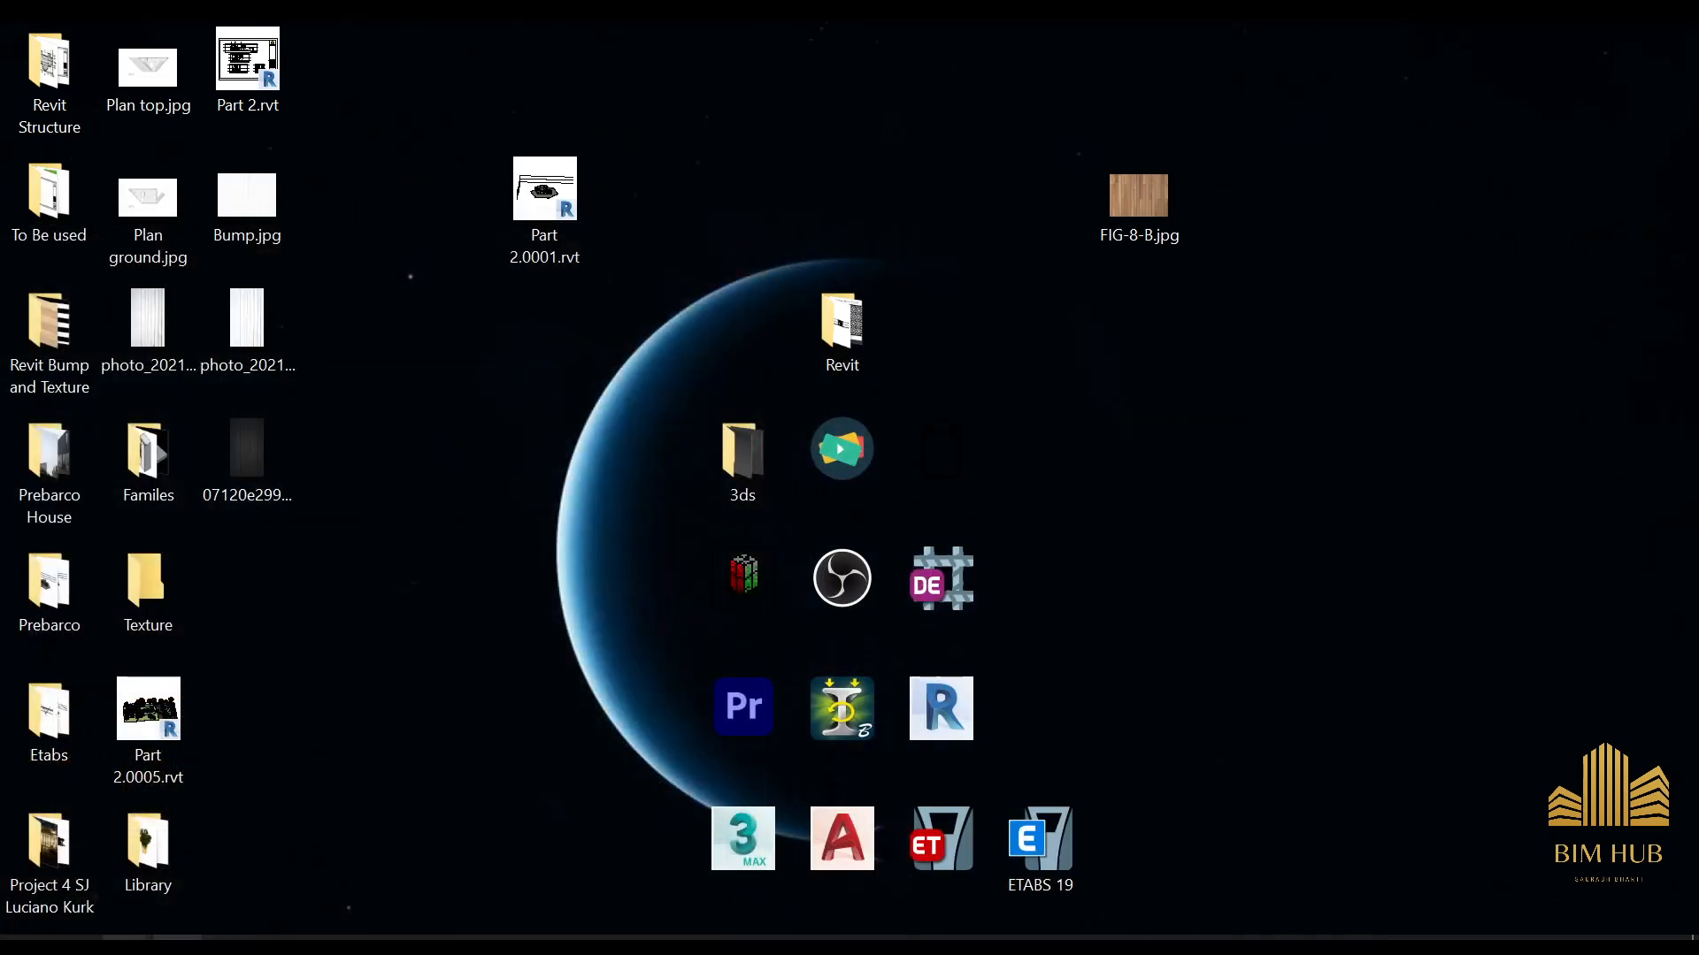
mouse_move(125, 937)
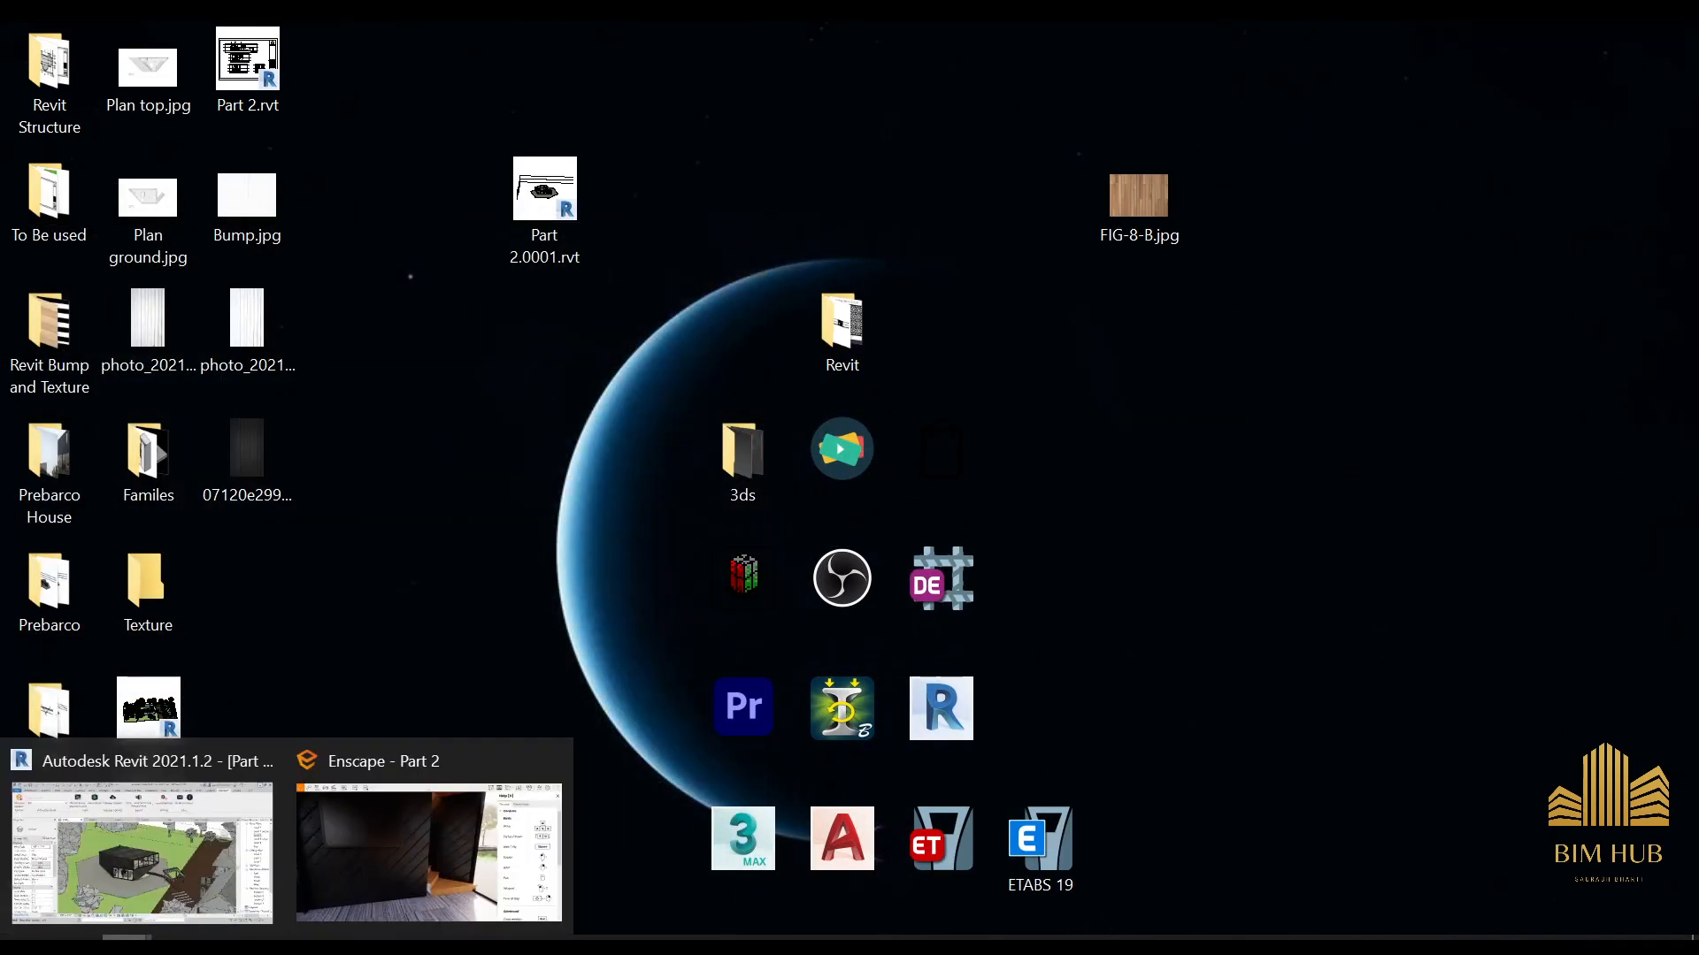